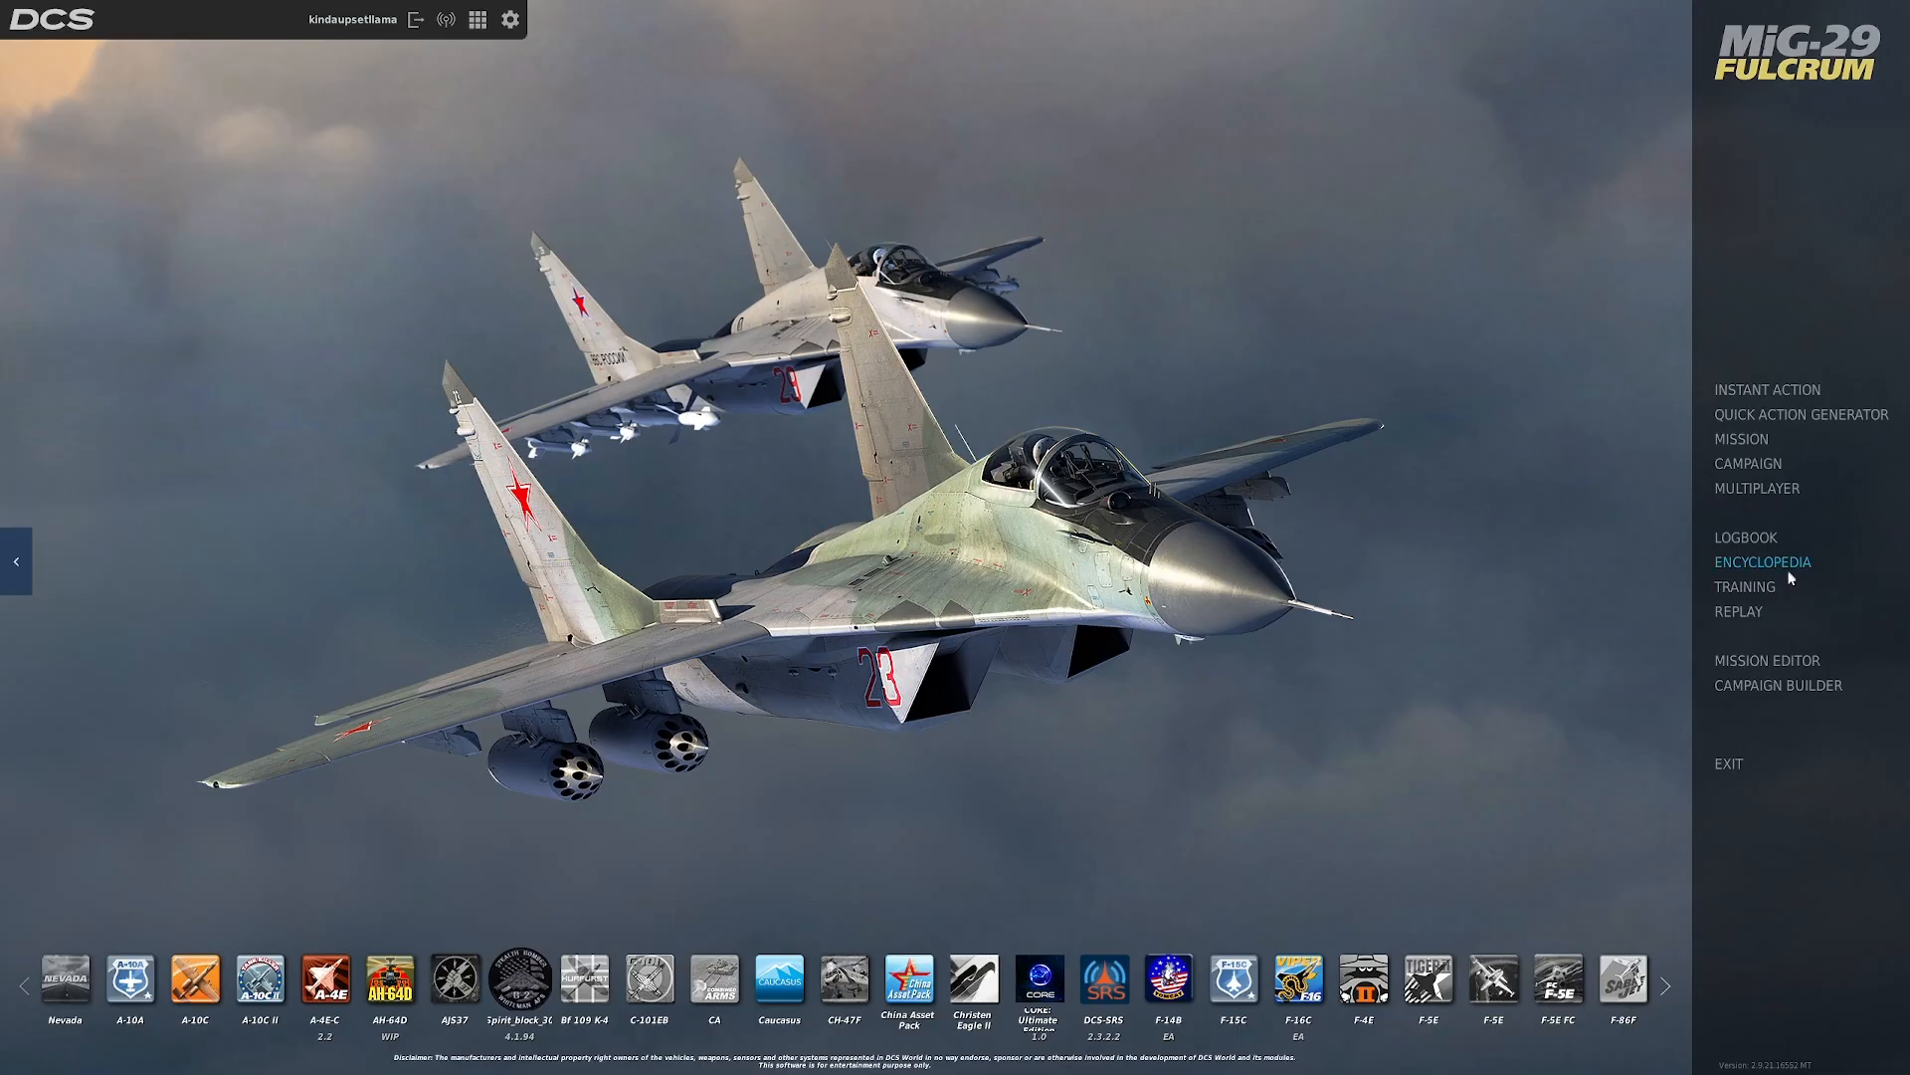
# Step: Open the mission editor and start creating a new mission
pyautogui.click(1738, 611)
pyautogui.click(528, 807)
pyautogui.click(1767, 661)
pyautogui.click(1737, 663)
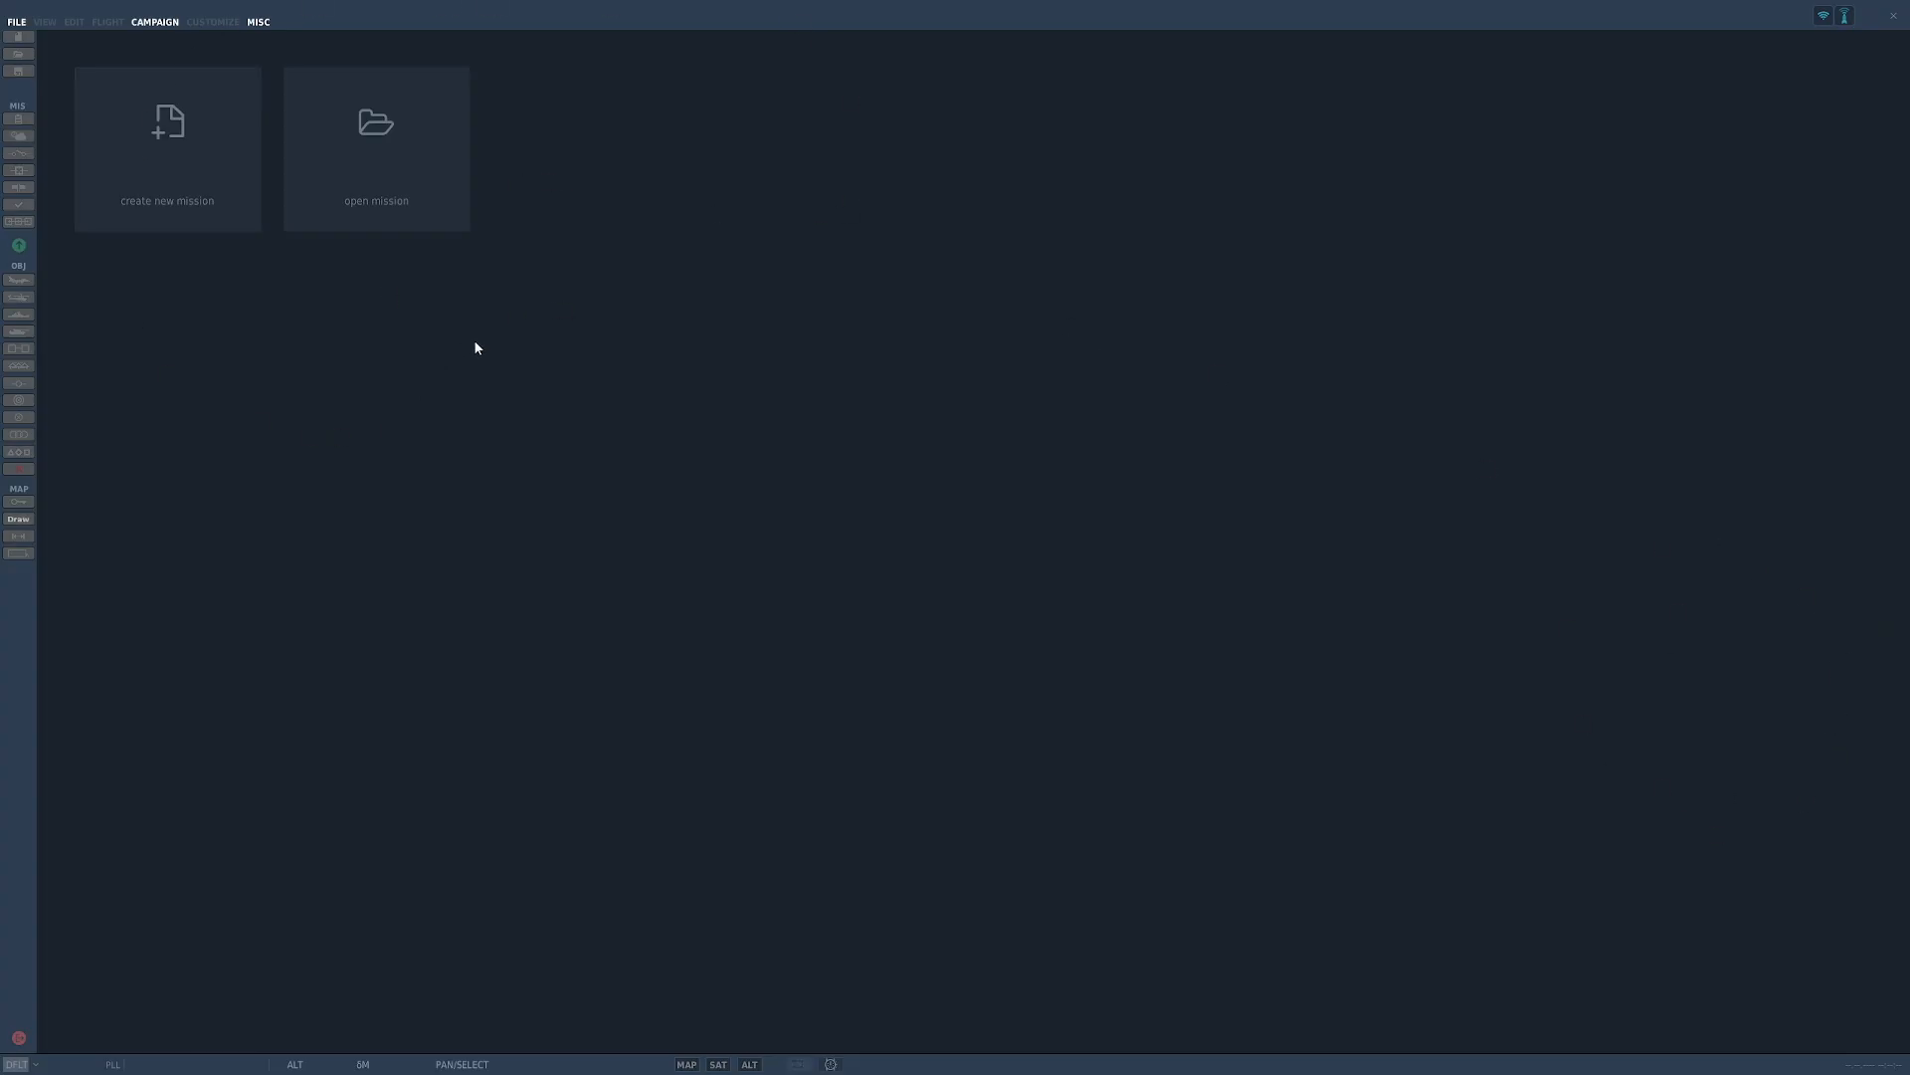
pyautogui.click(164, 204)
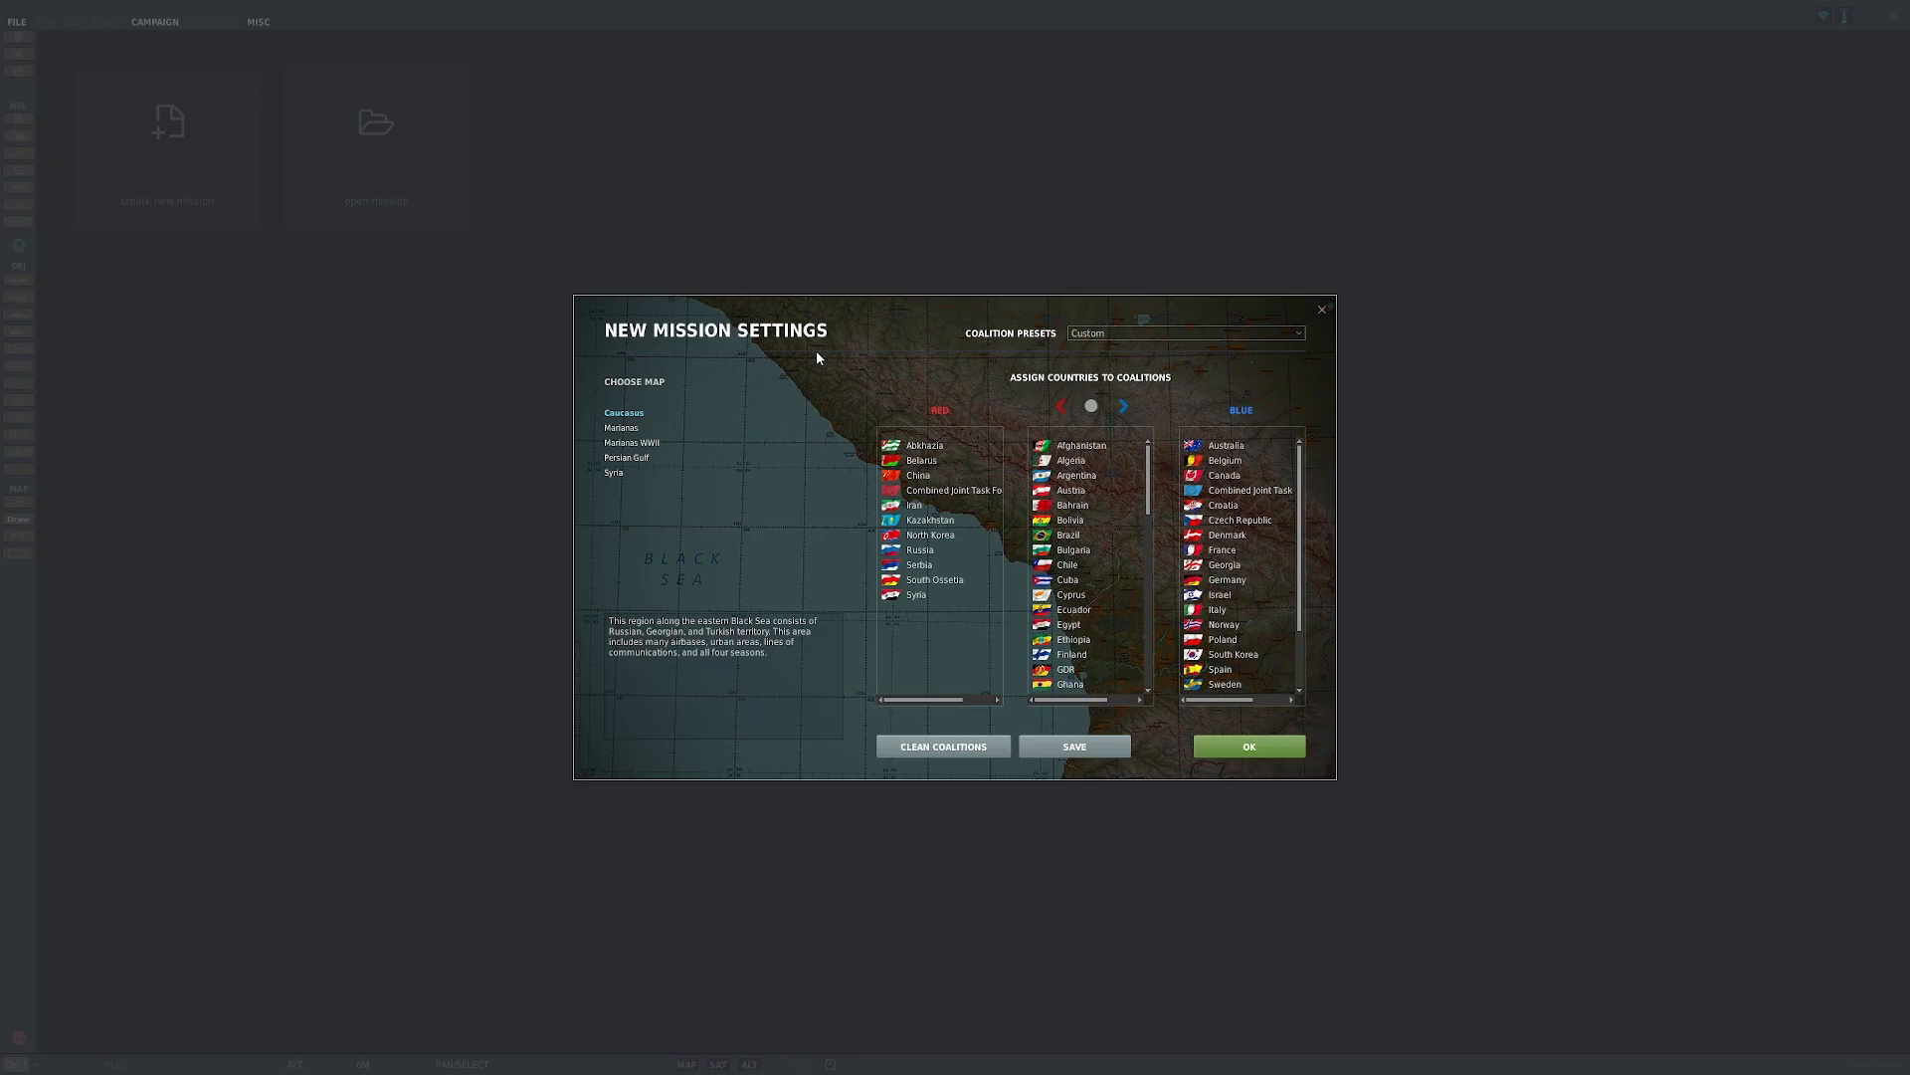
# Step: Look through the available maps and choose Caucasus for the new mission
pyautogui.click(623, 428)
pyautogui.click(630, 443)
pyautogui.click(629, 472)
pyautogui.click(623, 428)
pyautogui.click(624, 412)
# Step: Move Cyprus to the blue coalition, switch it to red, and return it to the neutral countries
pyautogui.click(1167, 335)
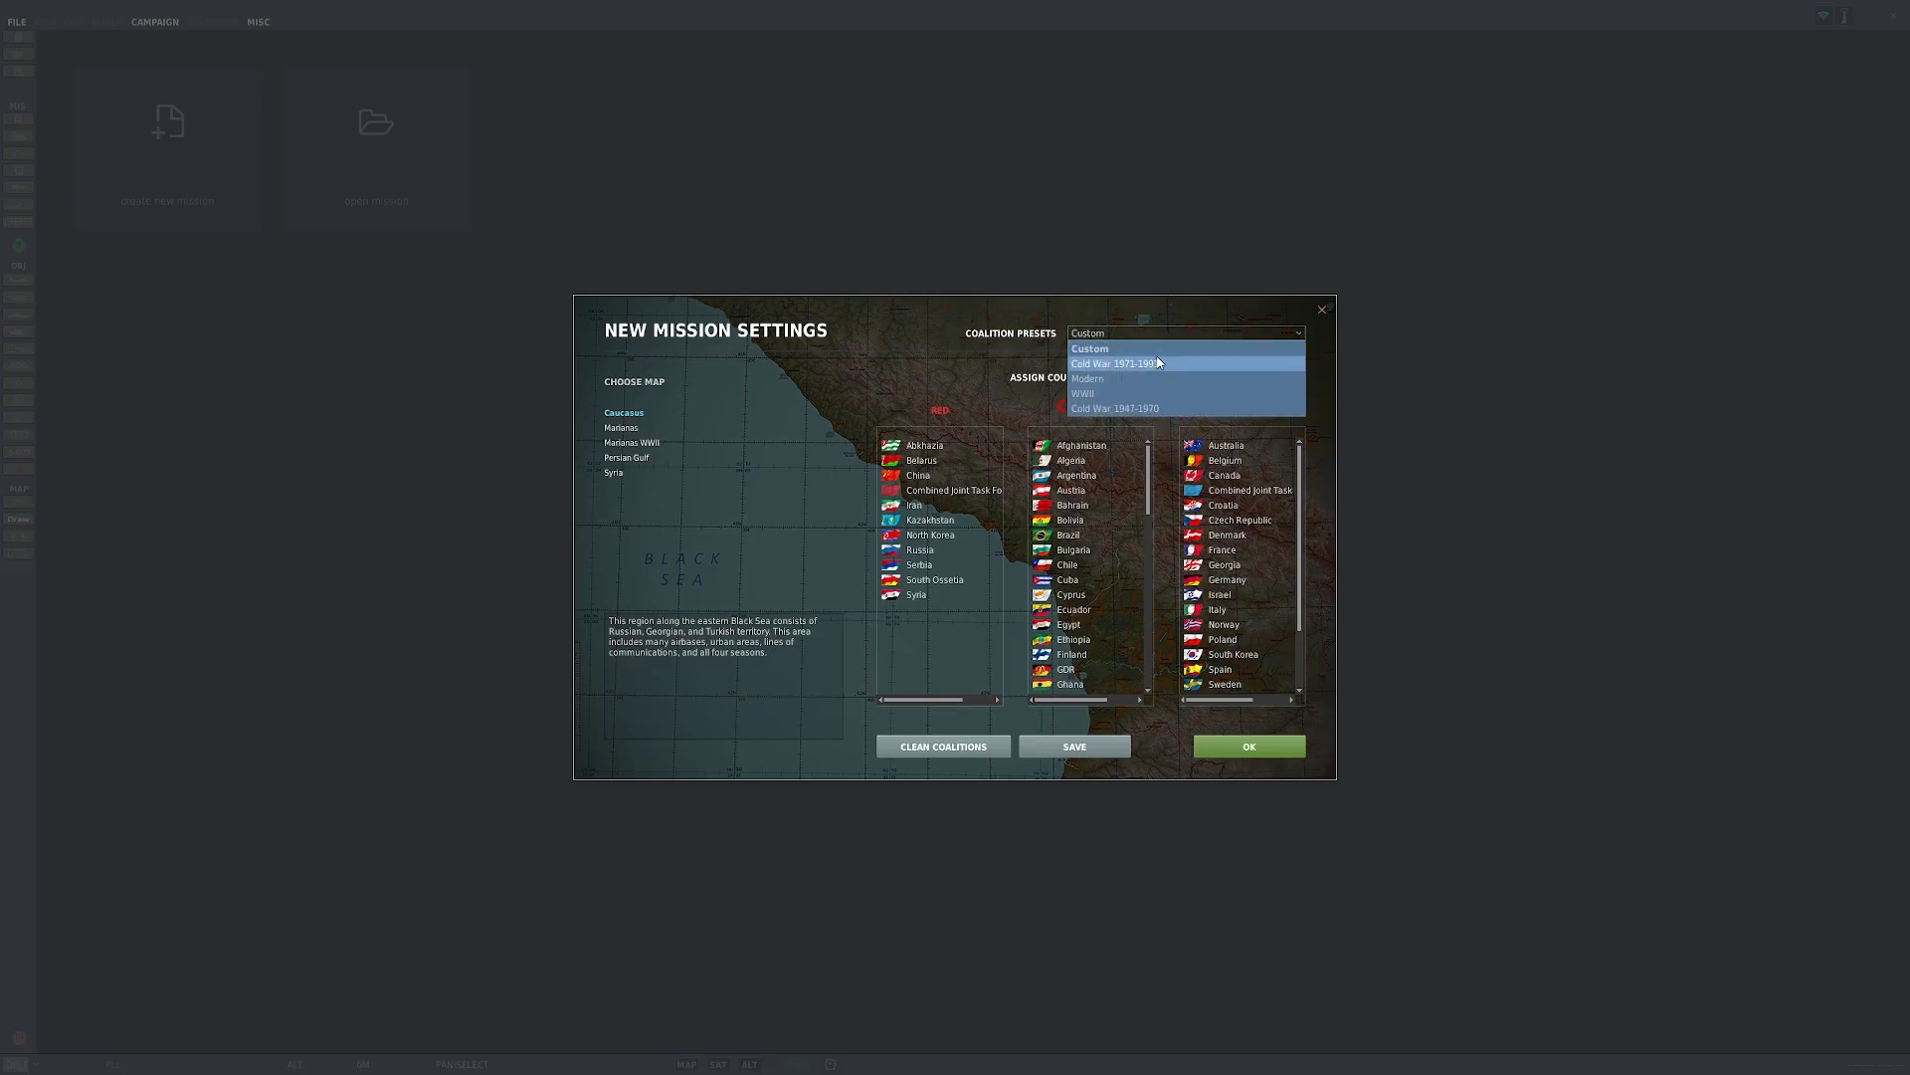
pyautogui.click(1157, 358)
pyautogui.click(1072, 594)
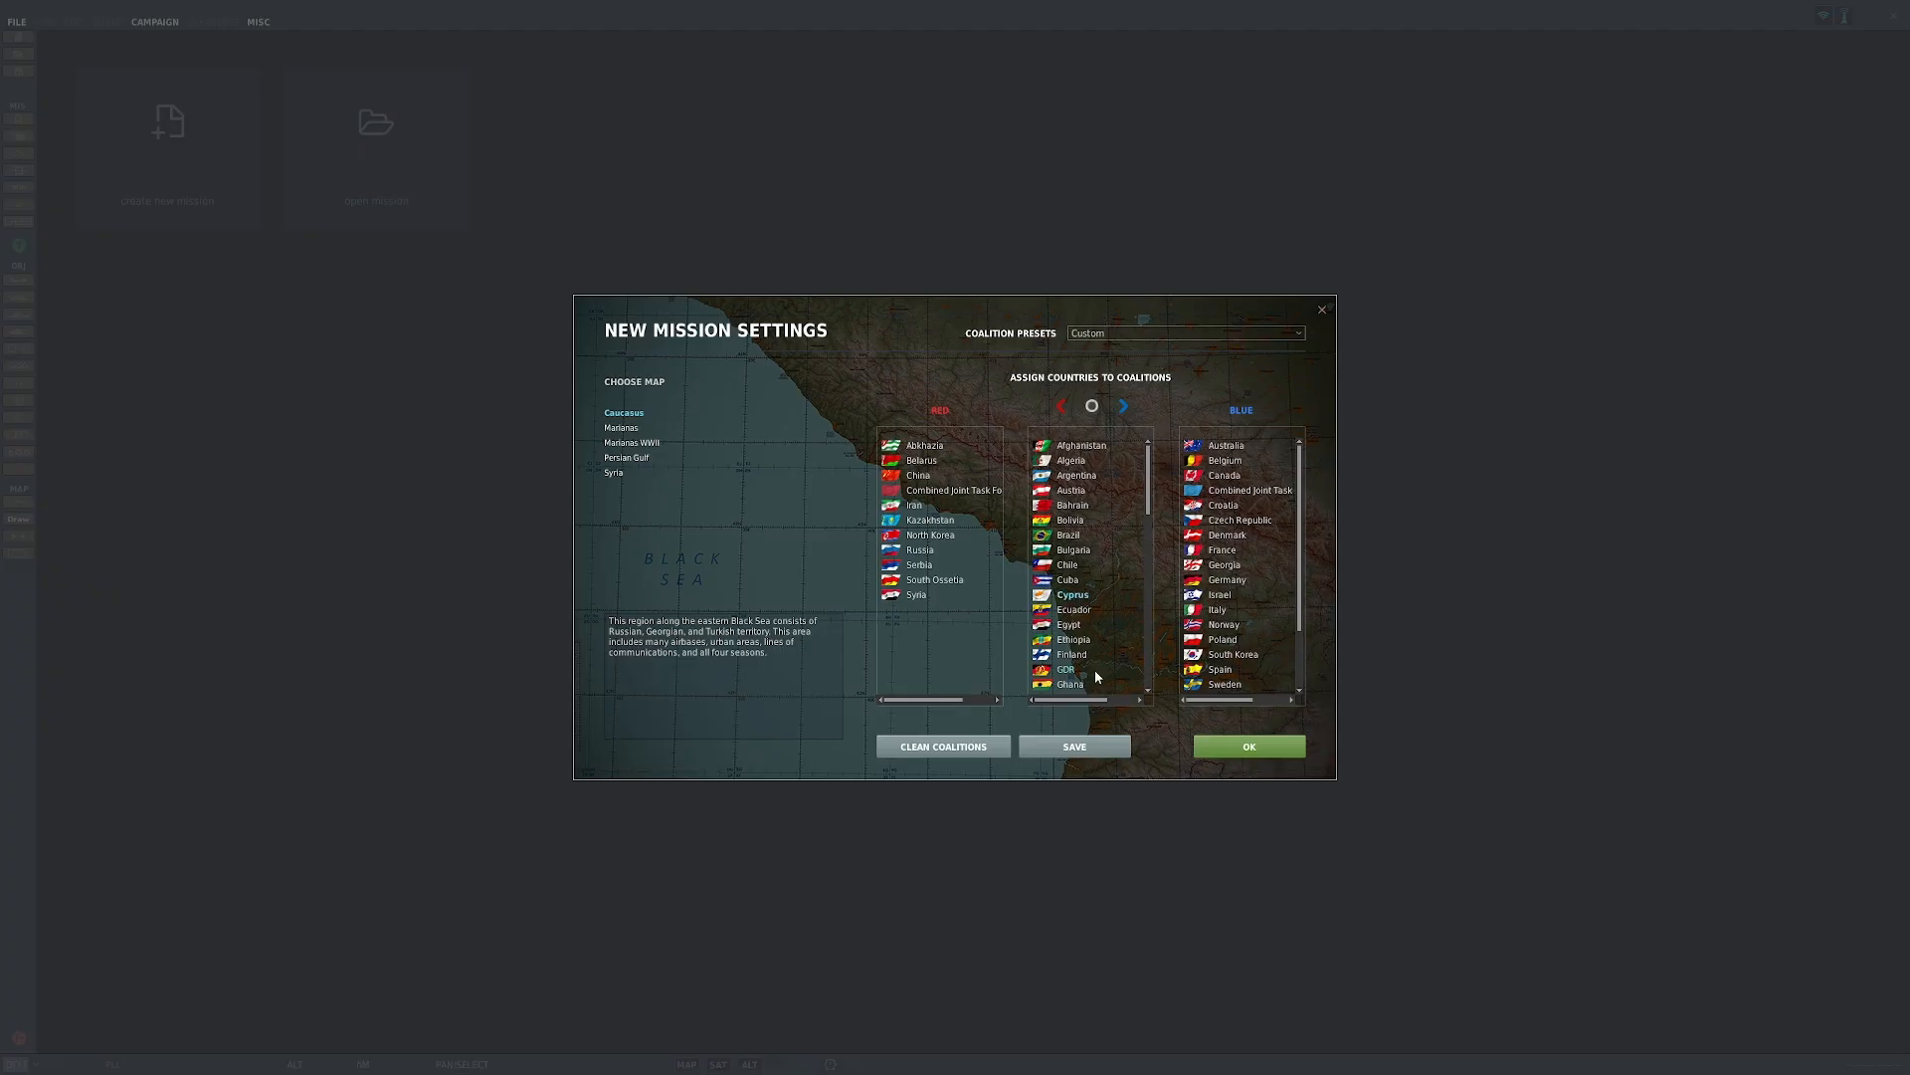
pyautogui.click(1124, 407)
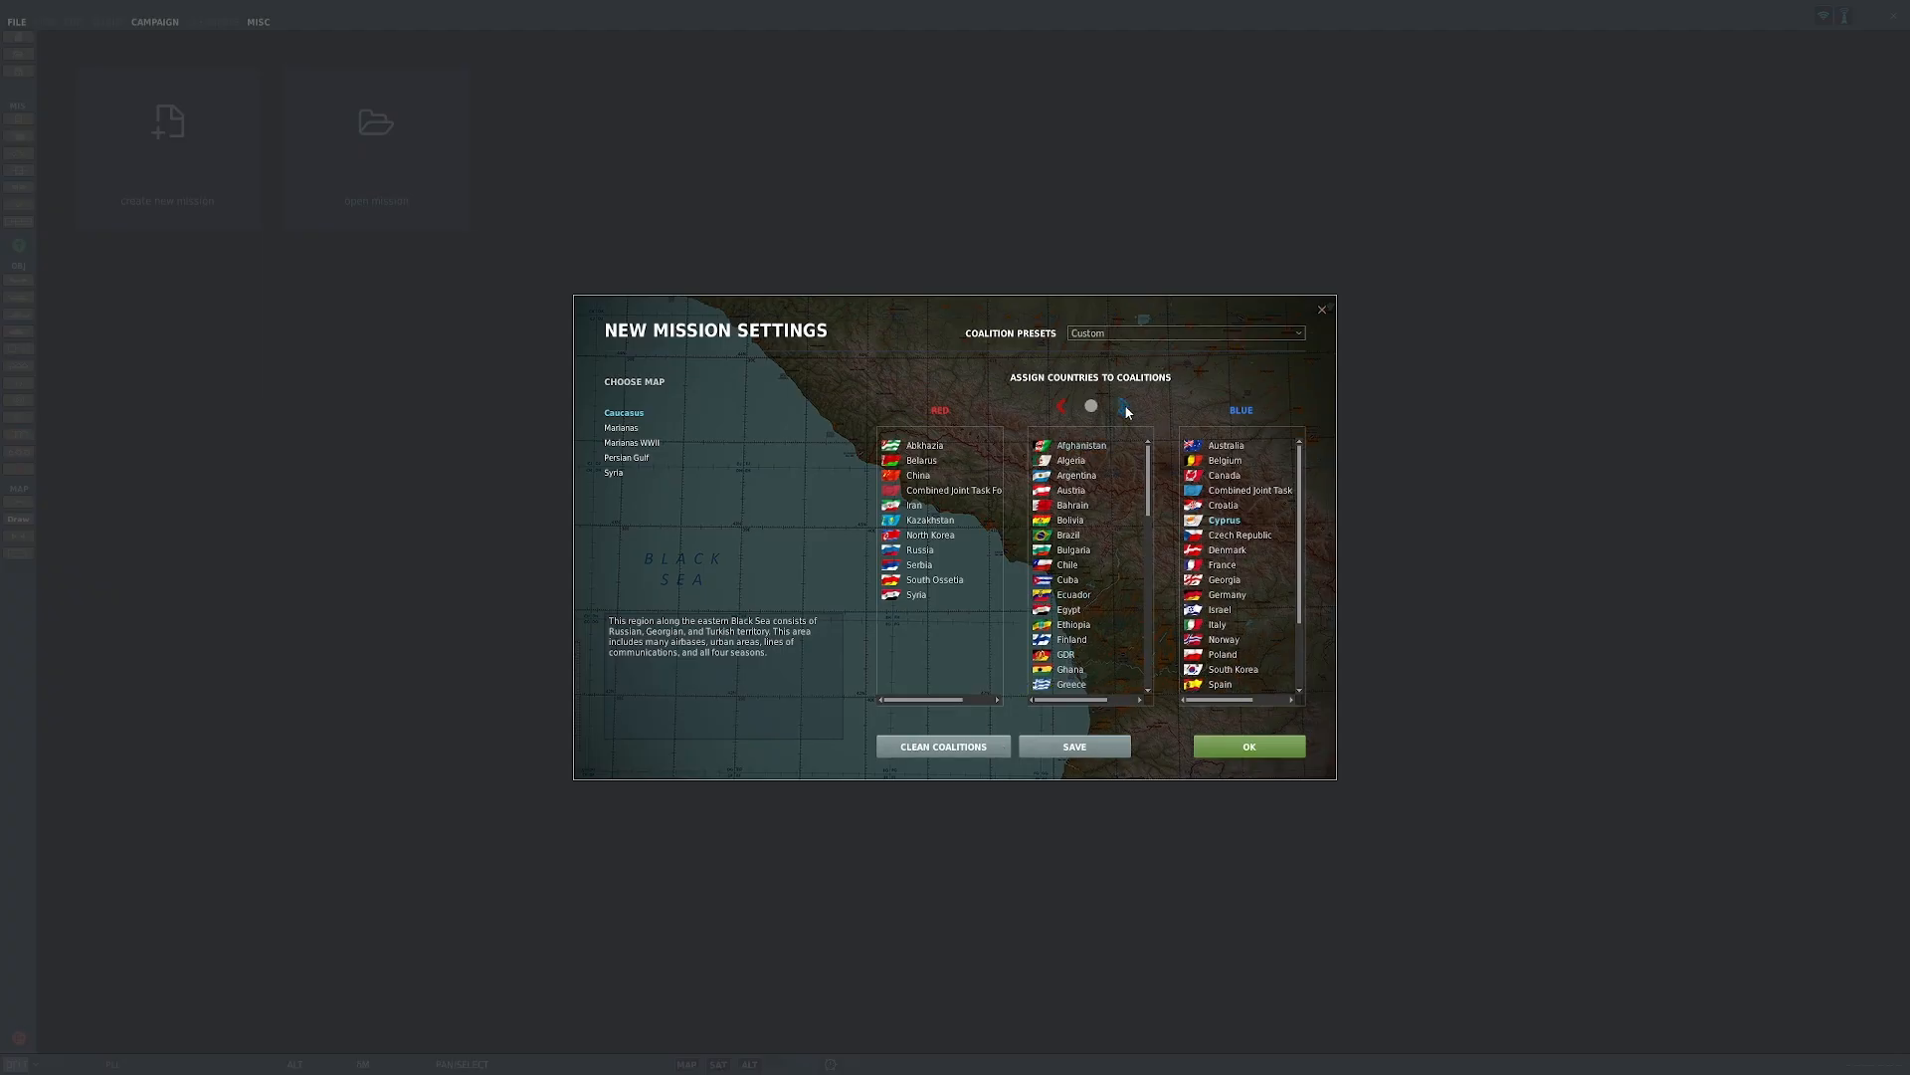
pyautogui.click(1062, 406)
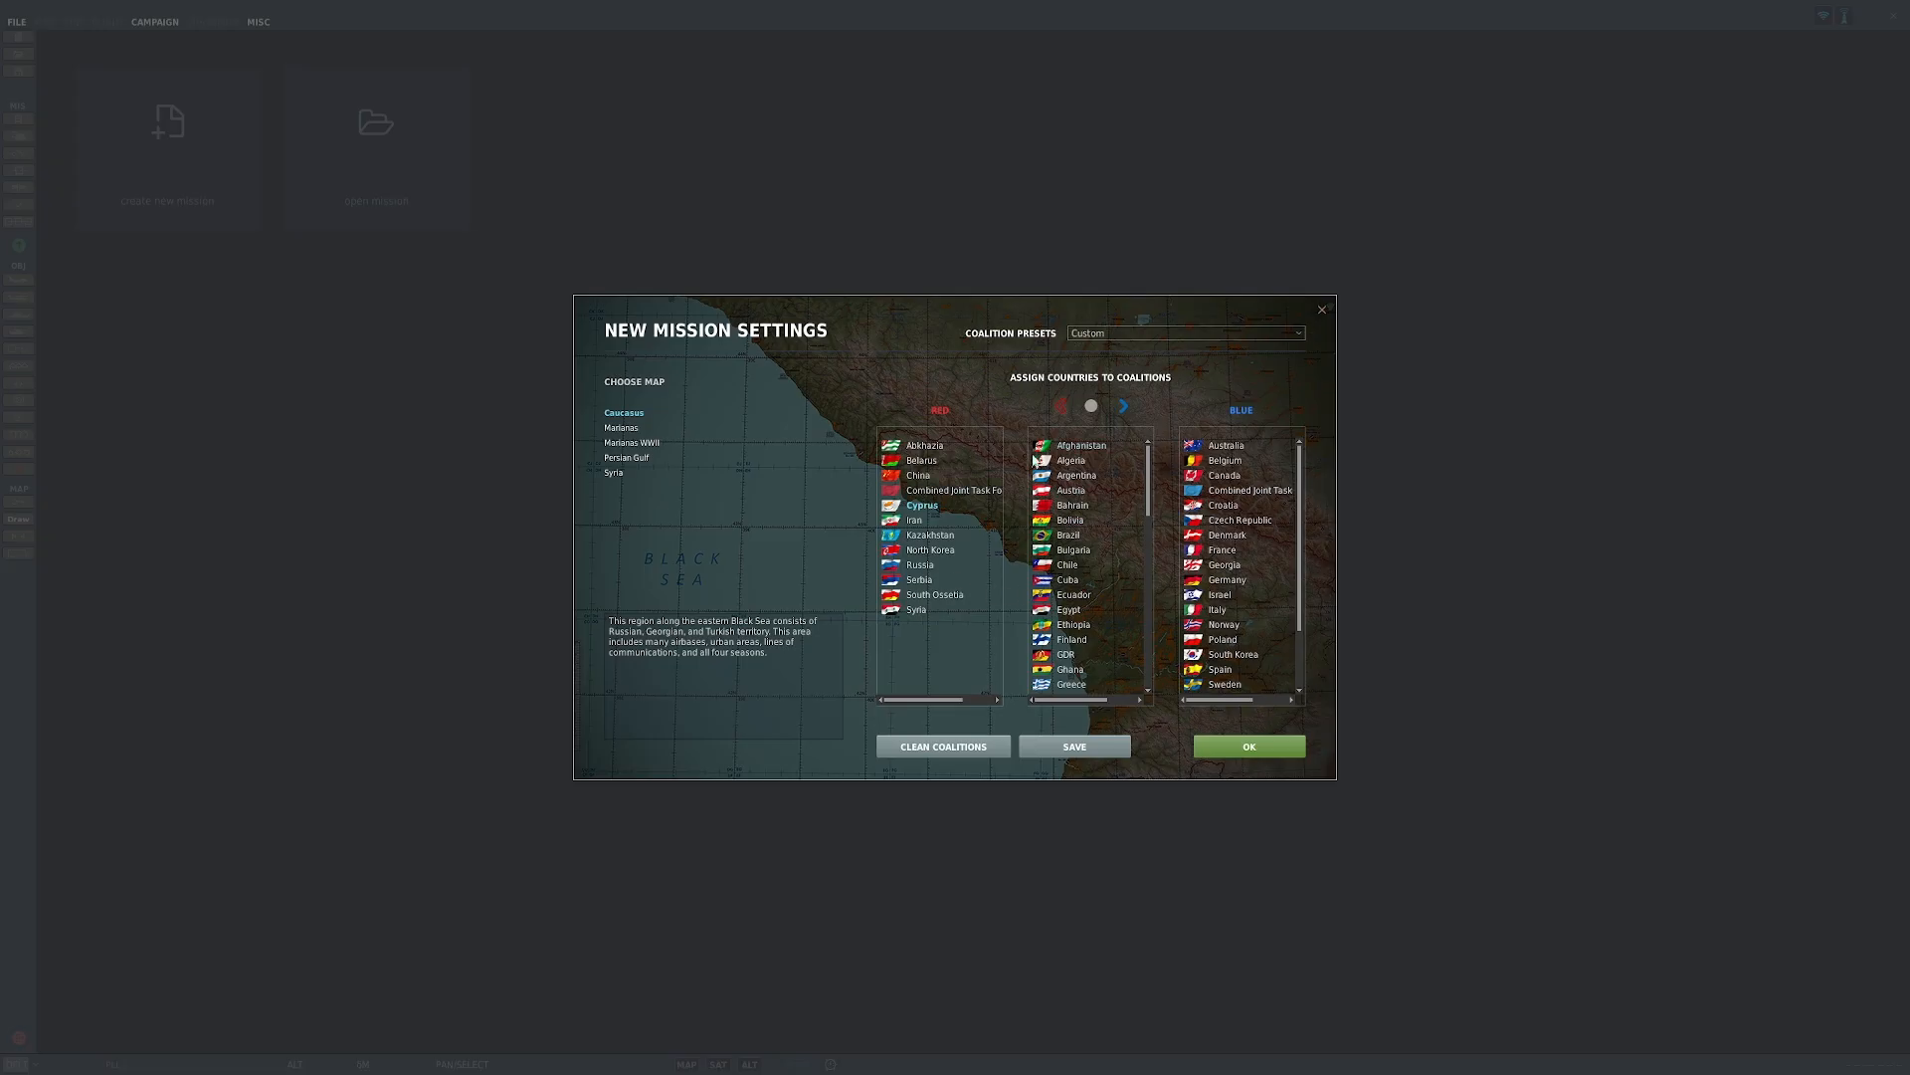
pyautogui.click(1093, 409)
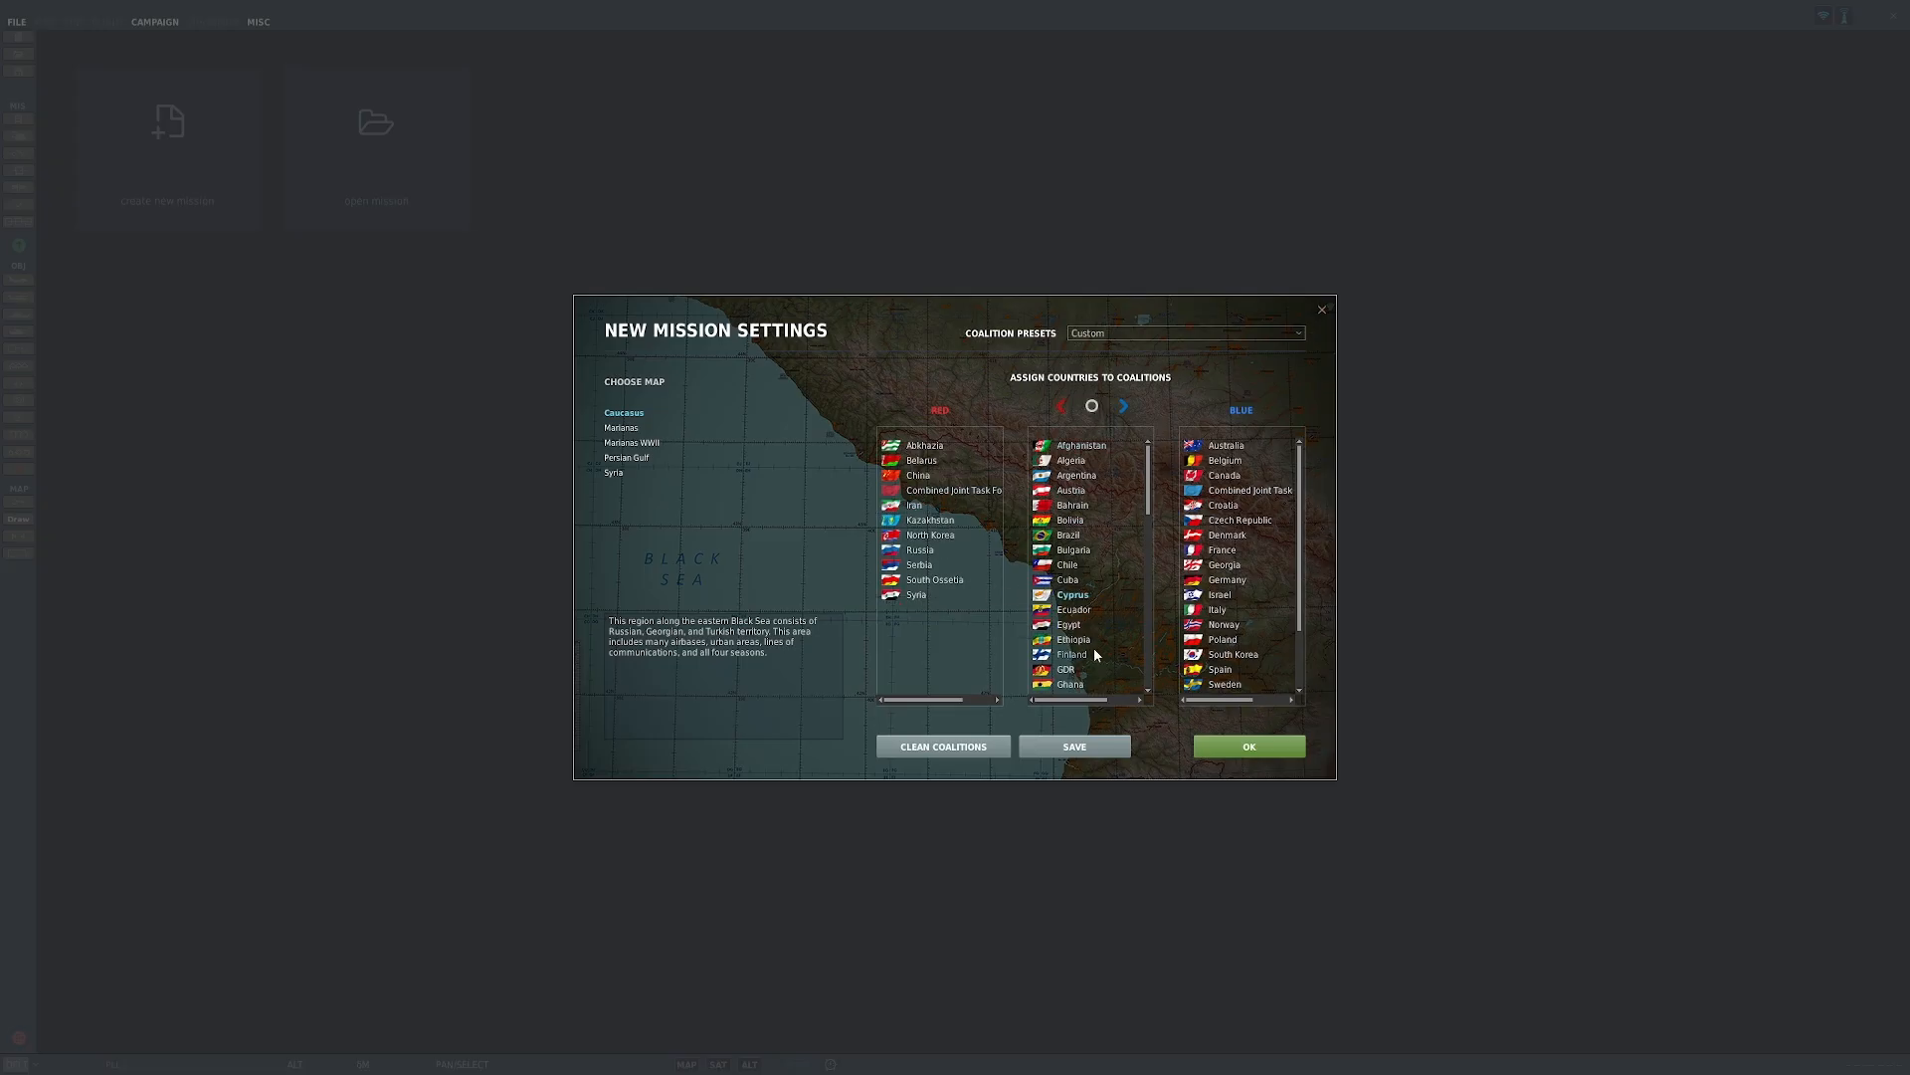
# Step: Compare the country assignments of the Cold War 1971-1991, Modern, WWII and Cold War 1947-1970 coalition presets
pyautogui.click(1138, 333)
pyautogui.click(1125, 365)
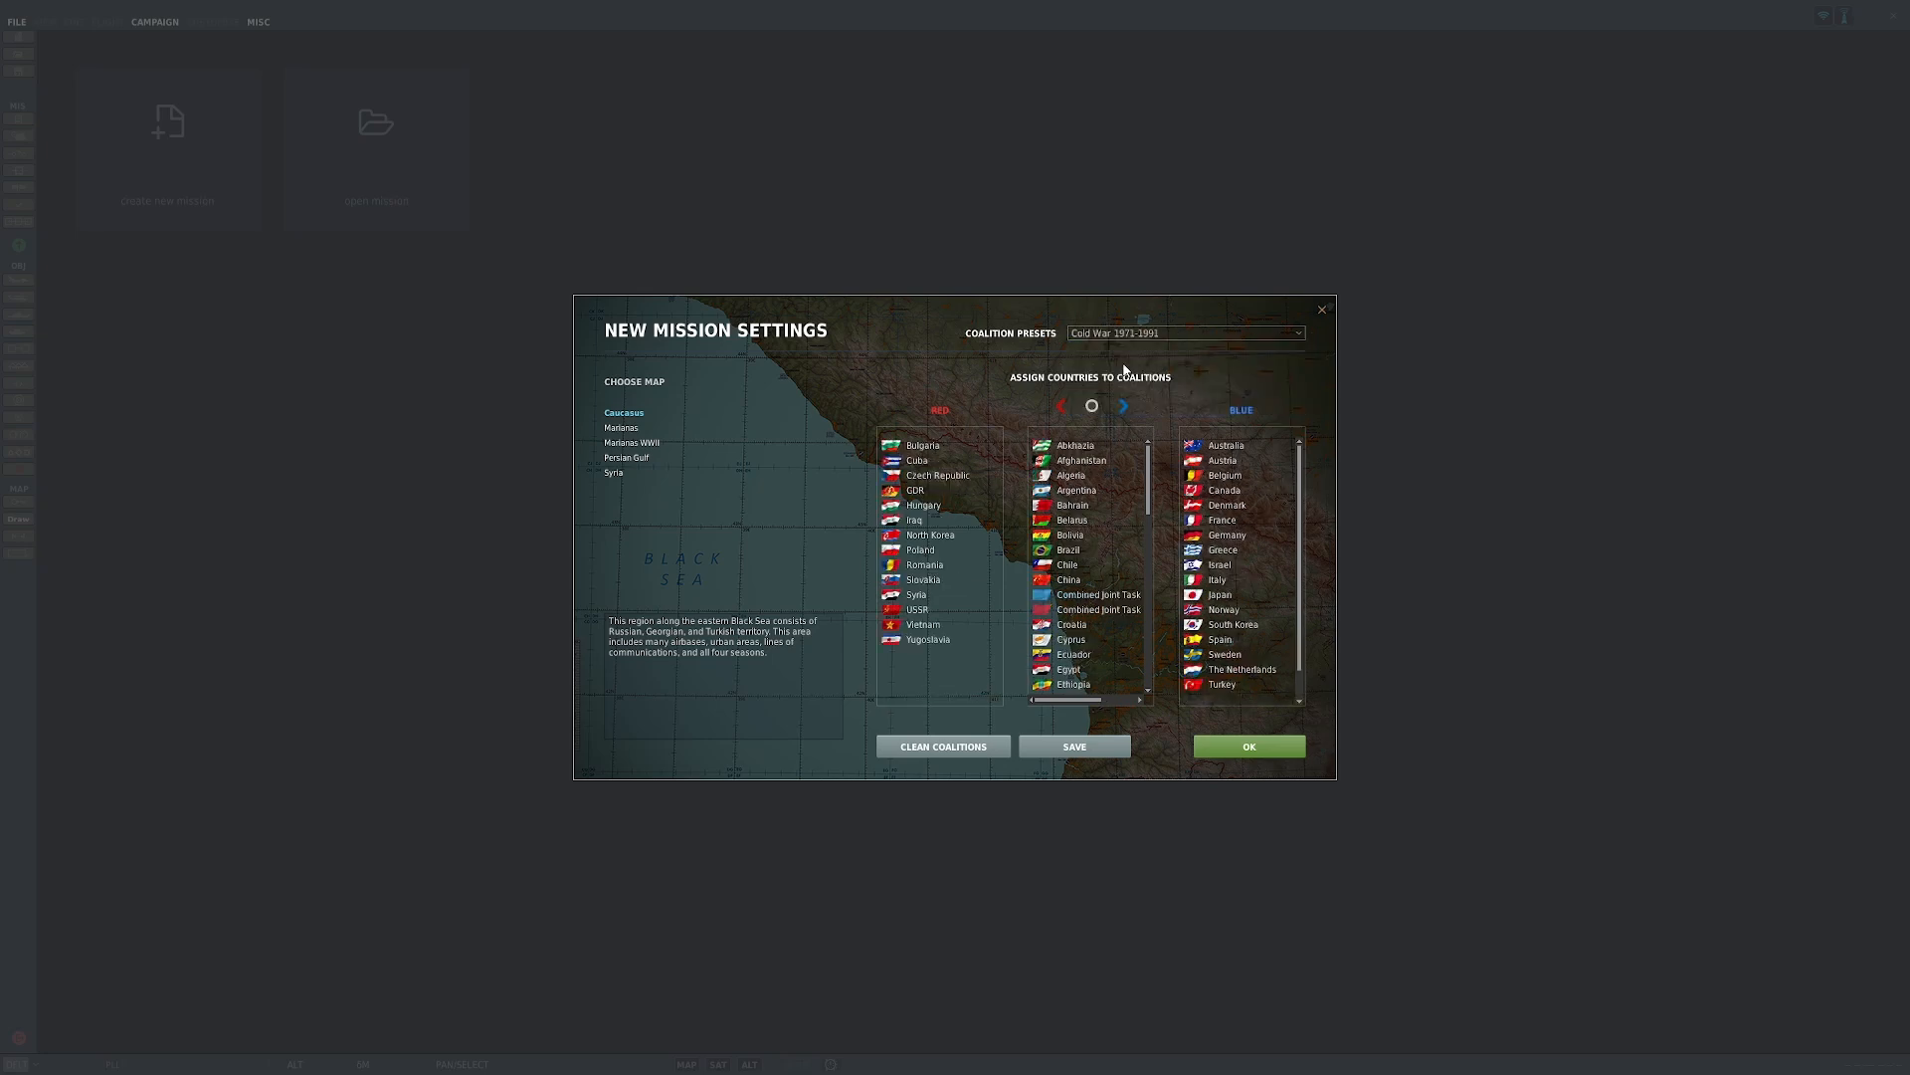
pyautogui.scroll(-3, 1099, 607)
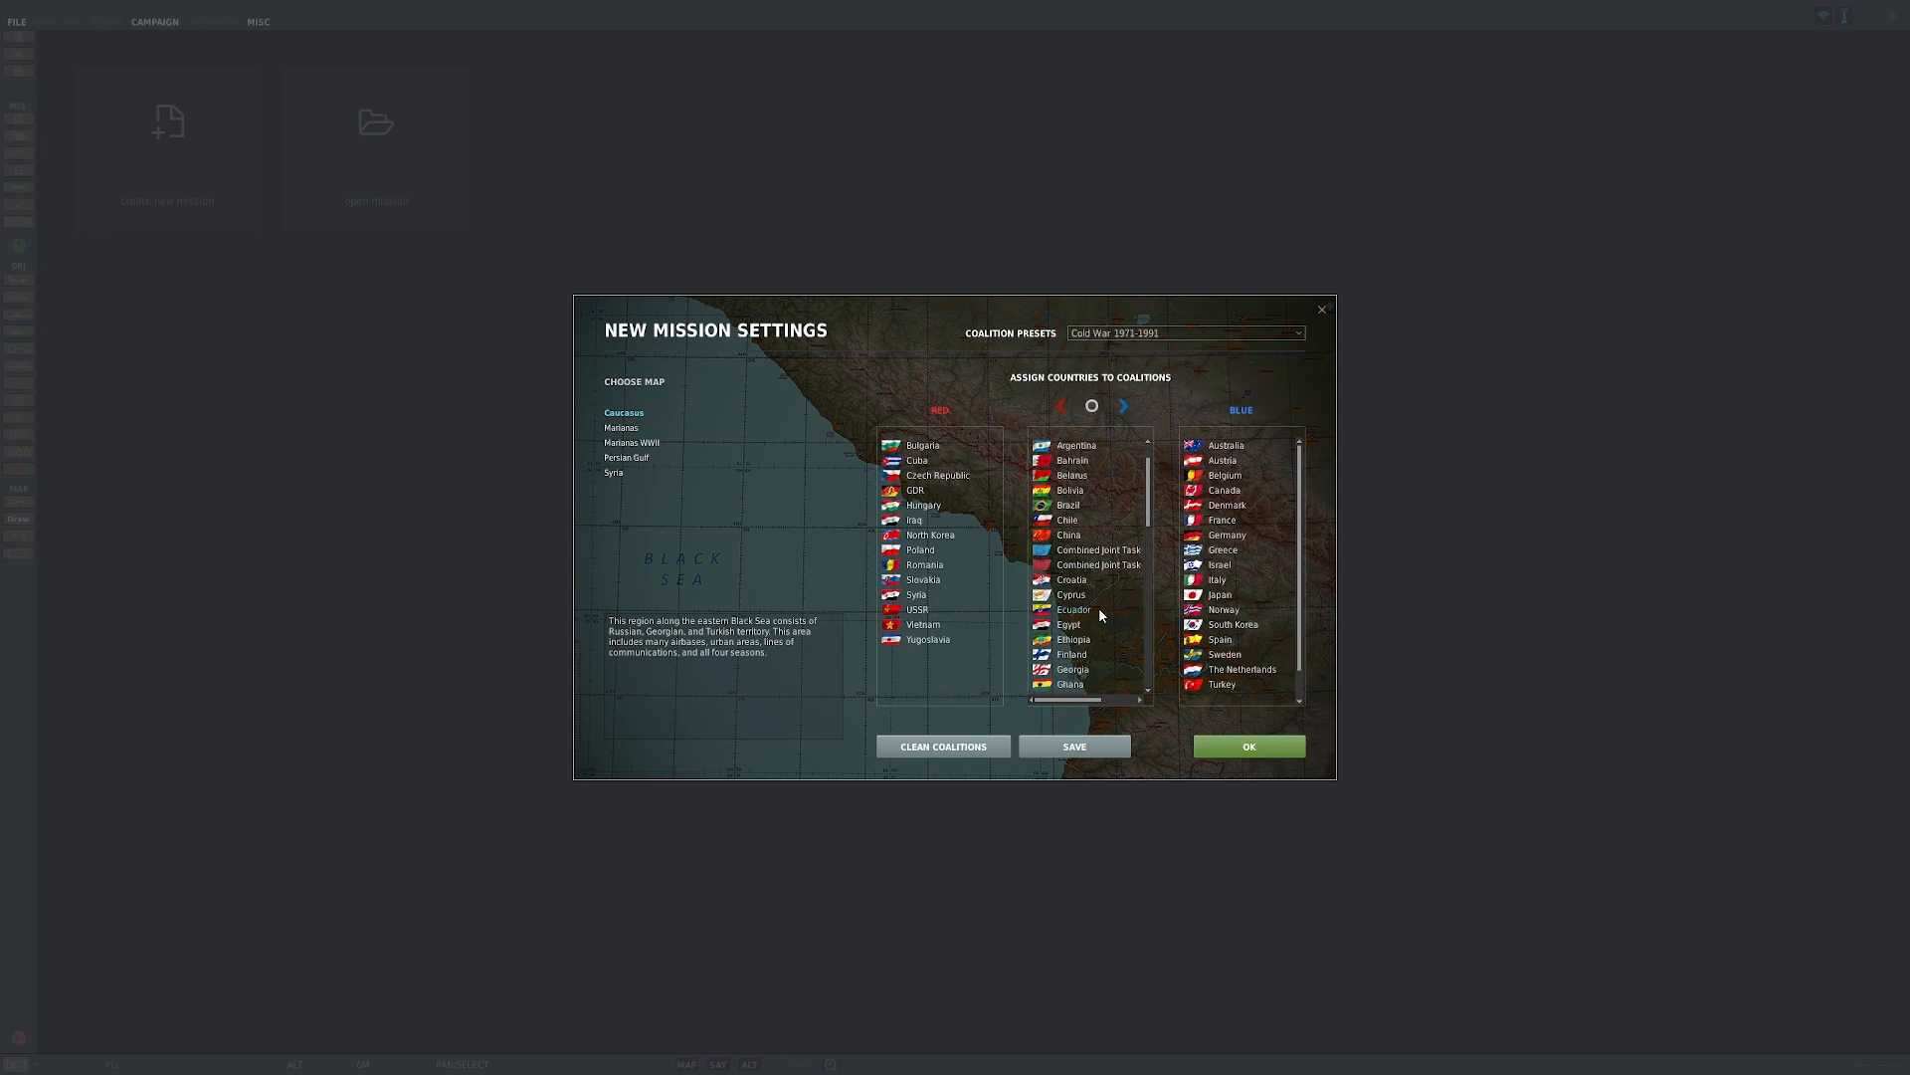
pyautogui.click(1154, 333)
pyautogui.click(1144, 349)
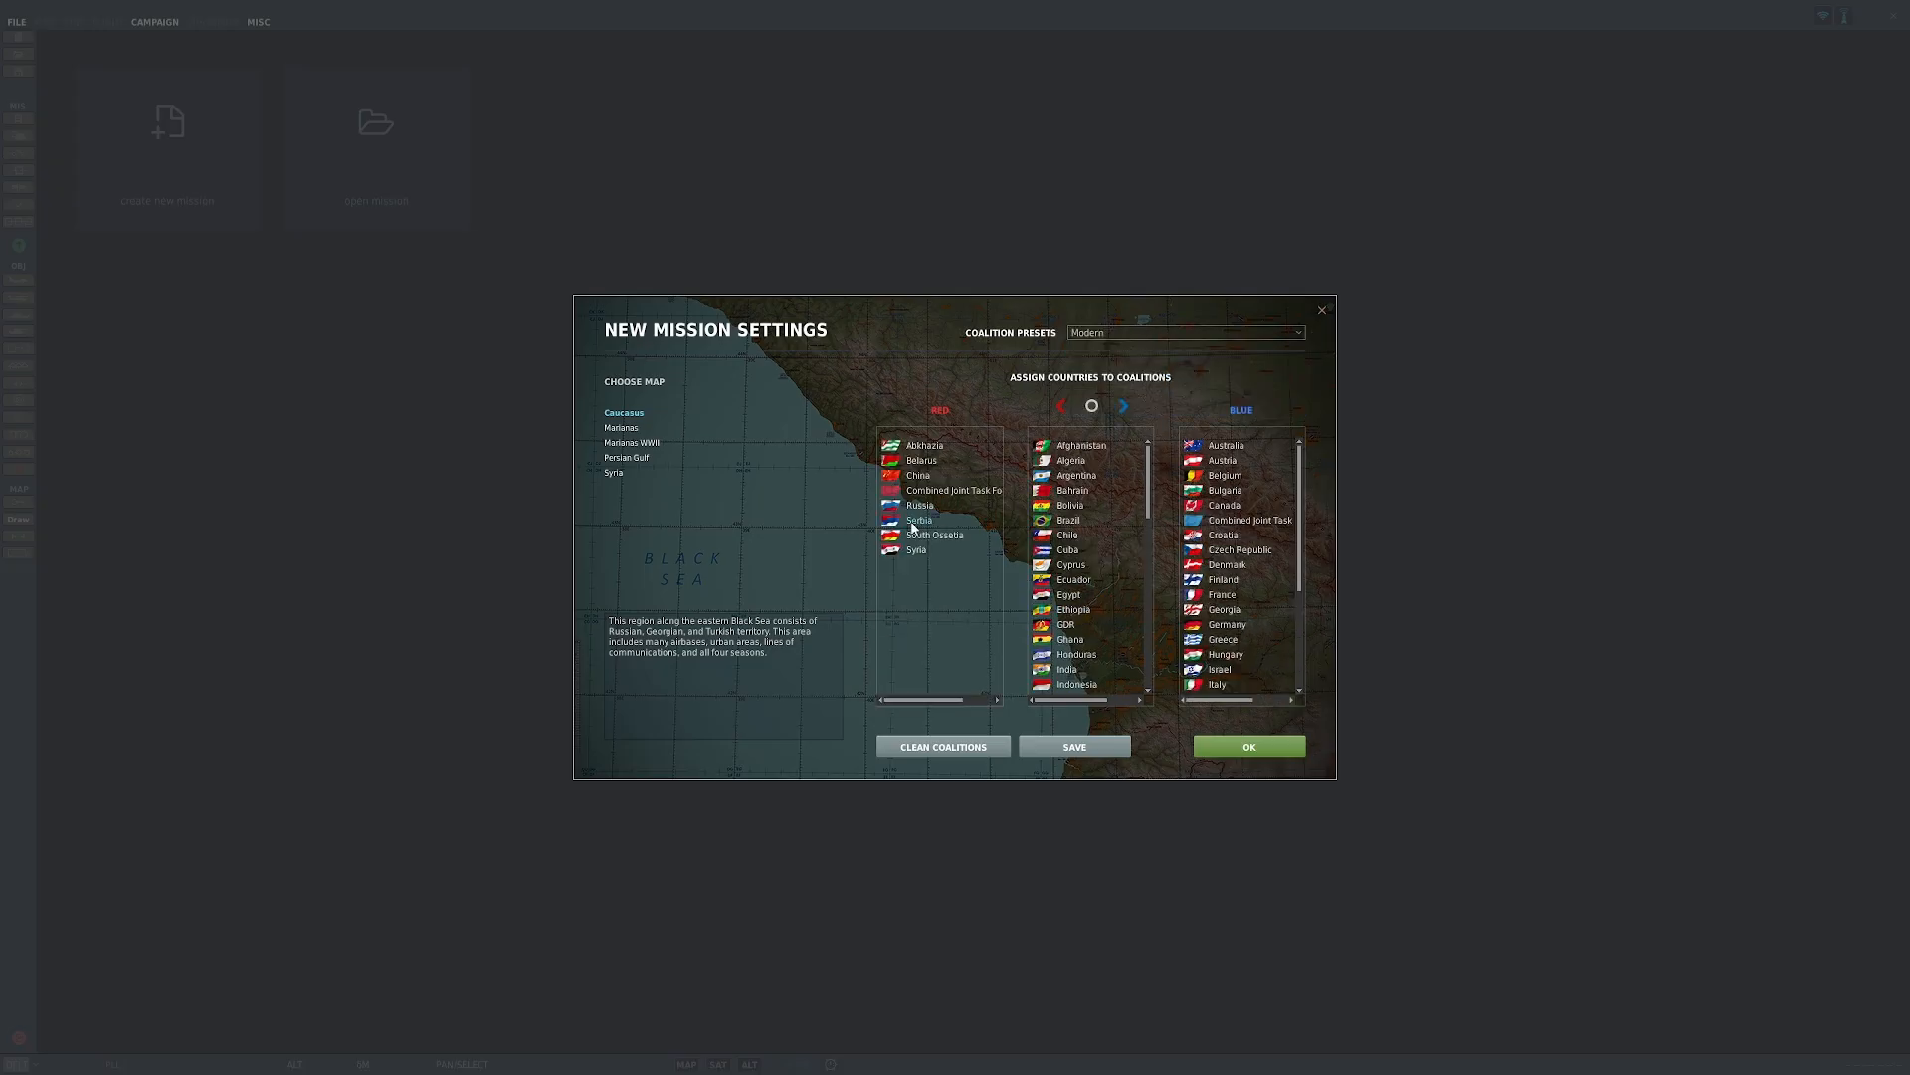
pyautogui.click(1178, 332)
pyautogui.click(1114, 393)
pyautogui.click(1174, 333)
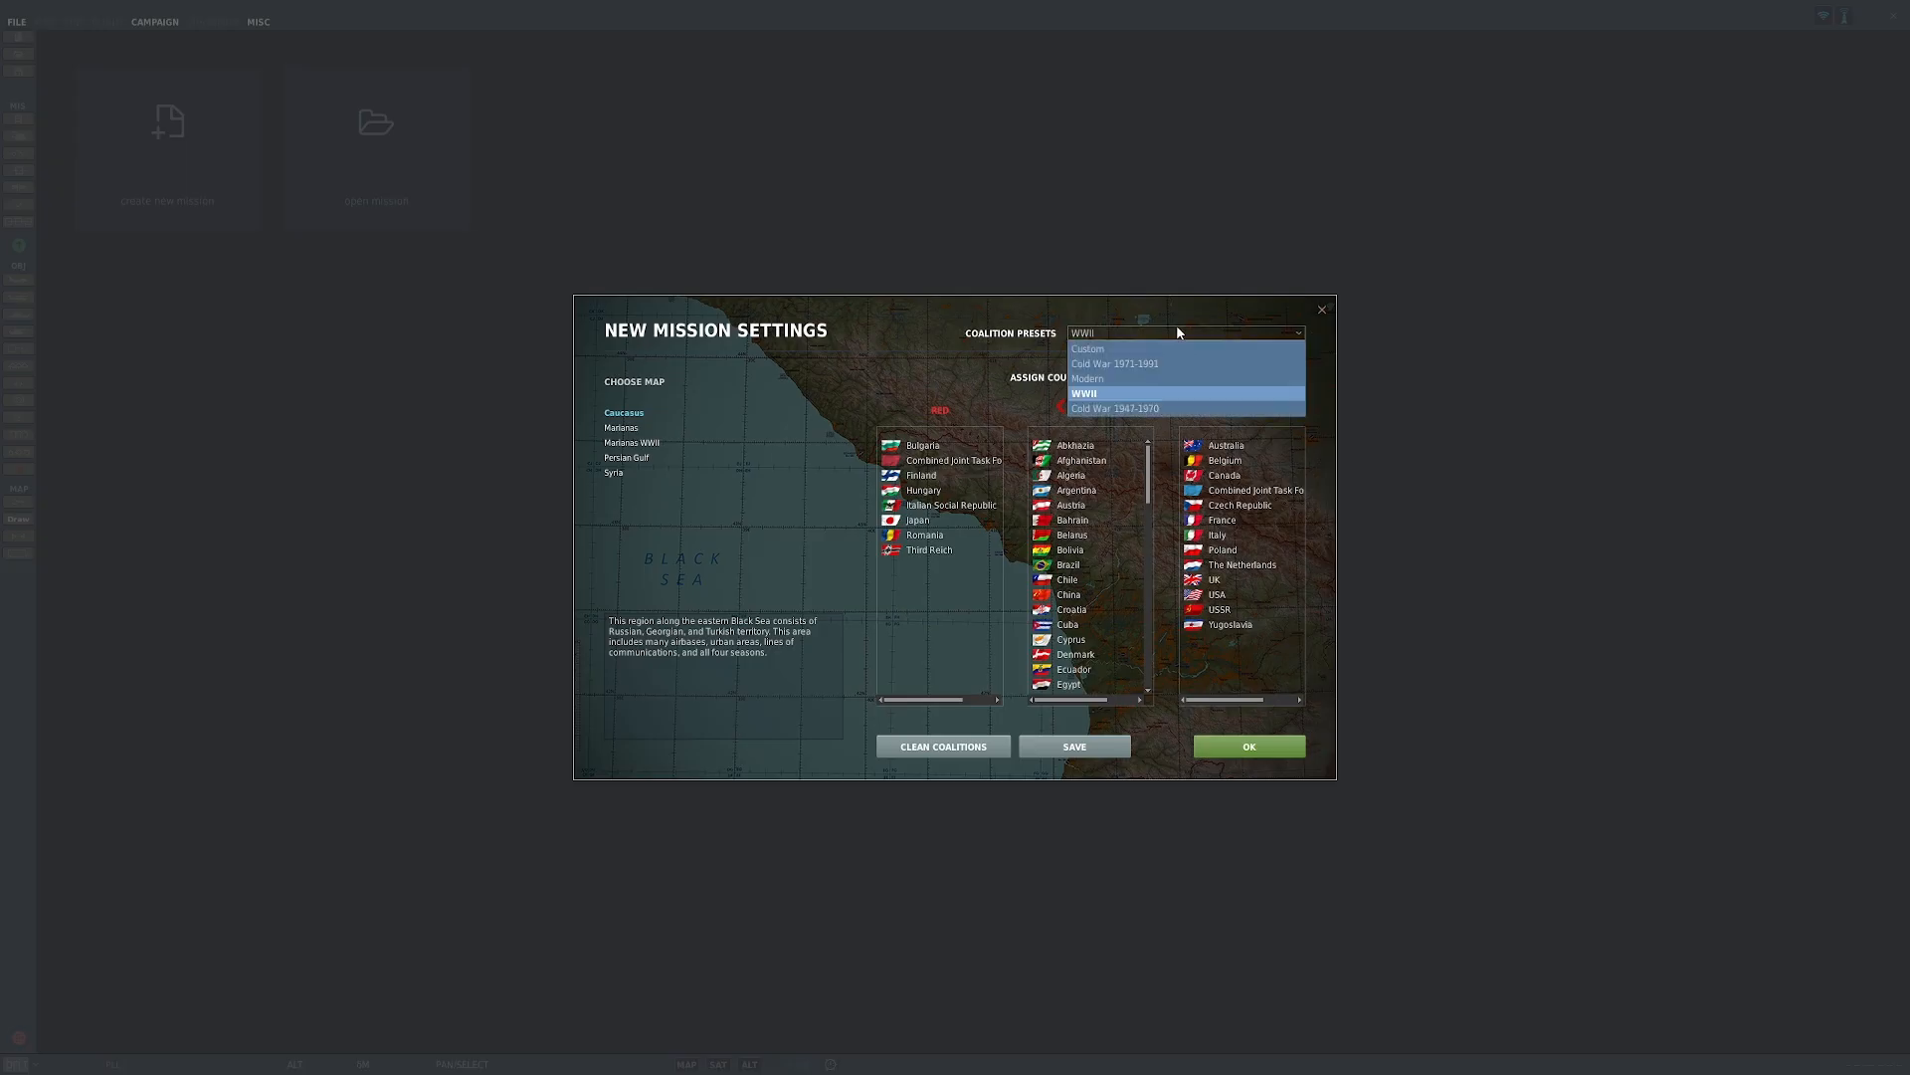
pyautogui.click(1164, 408)
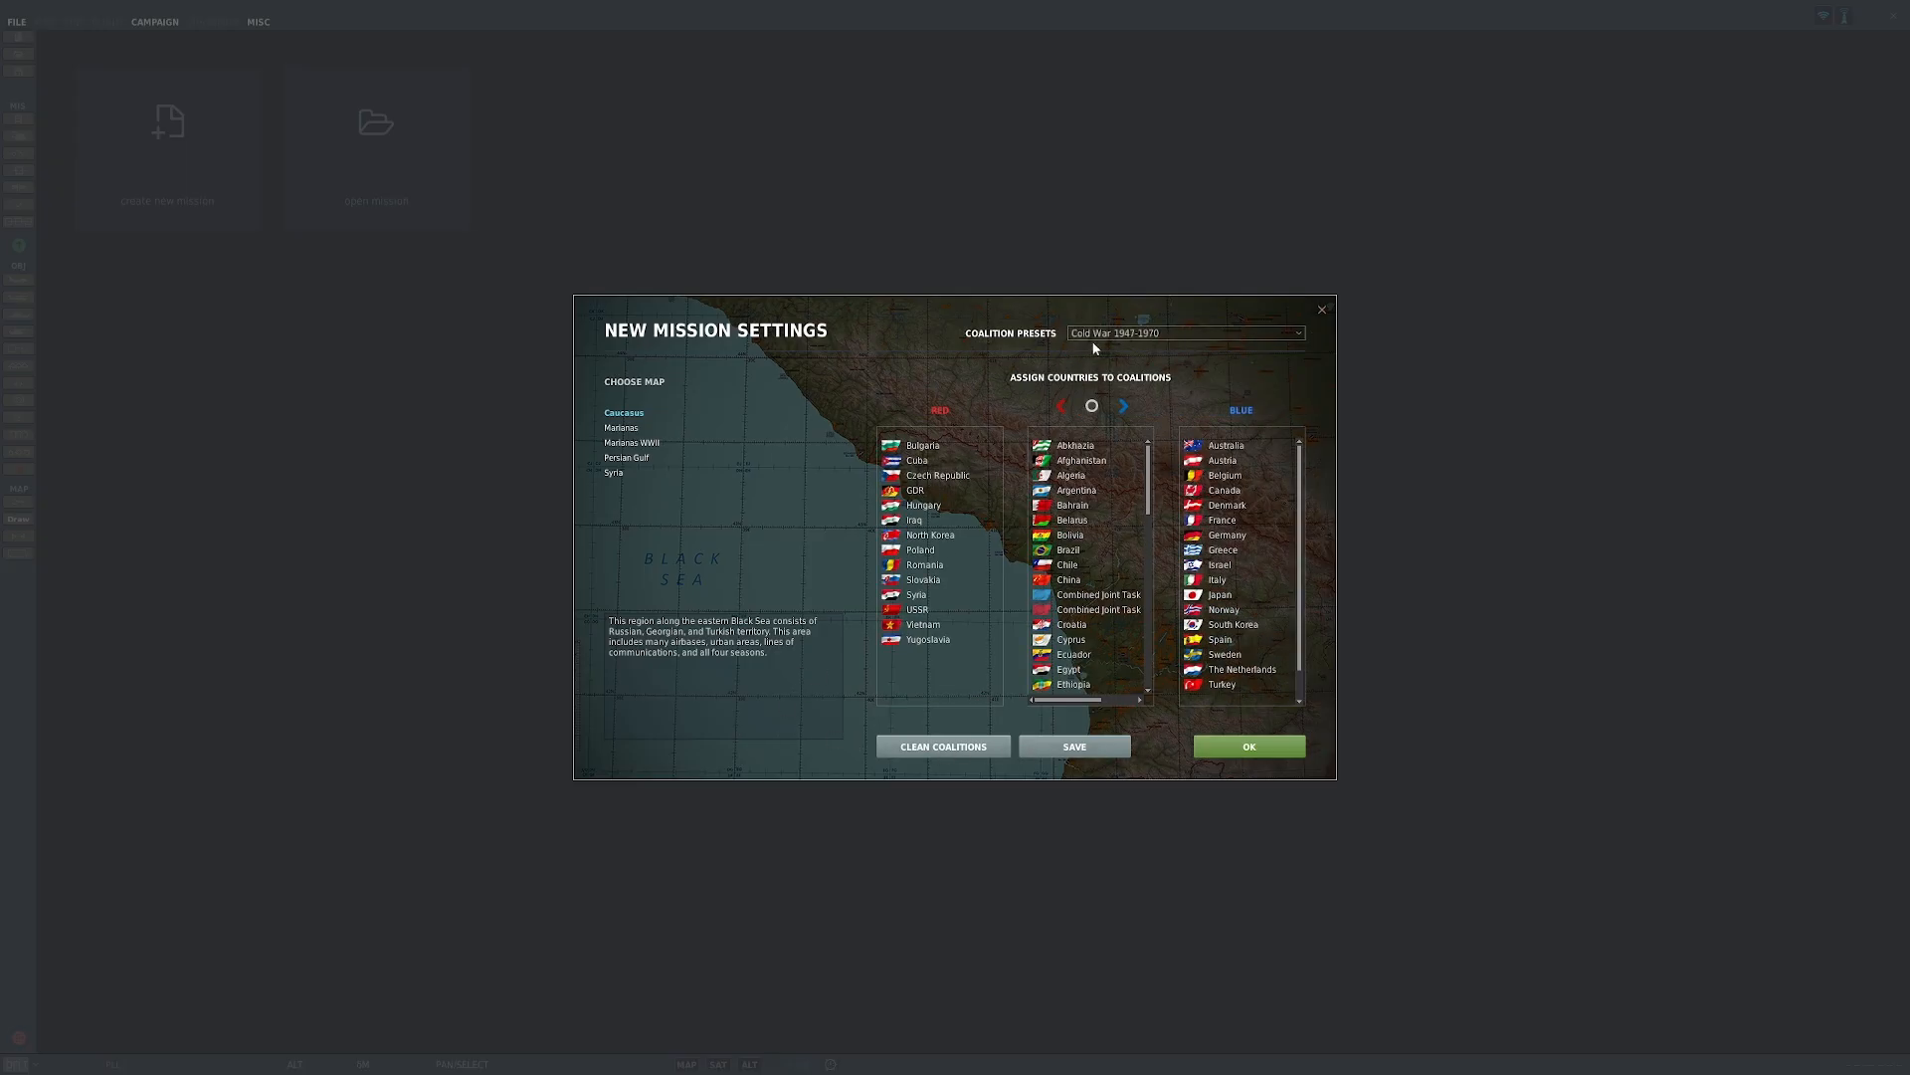
# Step: Apply the Modern coalition preset and create the mission on the Caucasus map
pyautogui.click(1128, 336)
pyautogui.click(1146, 378)
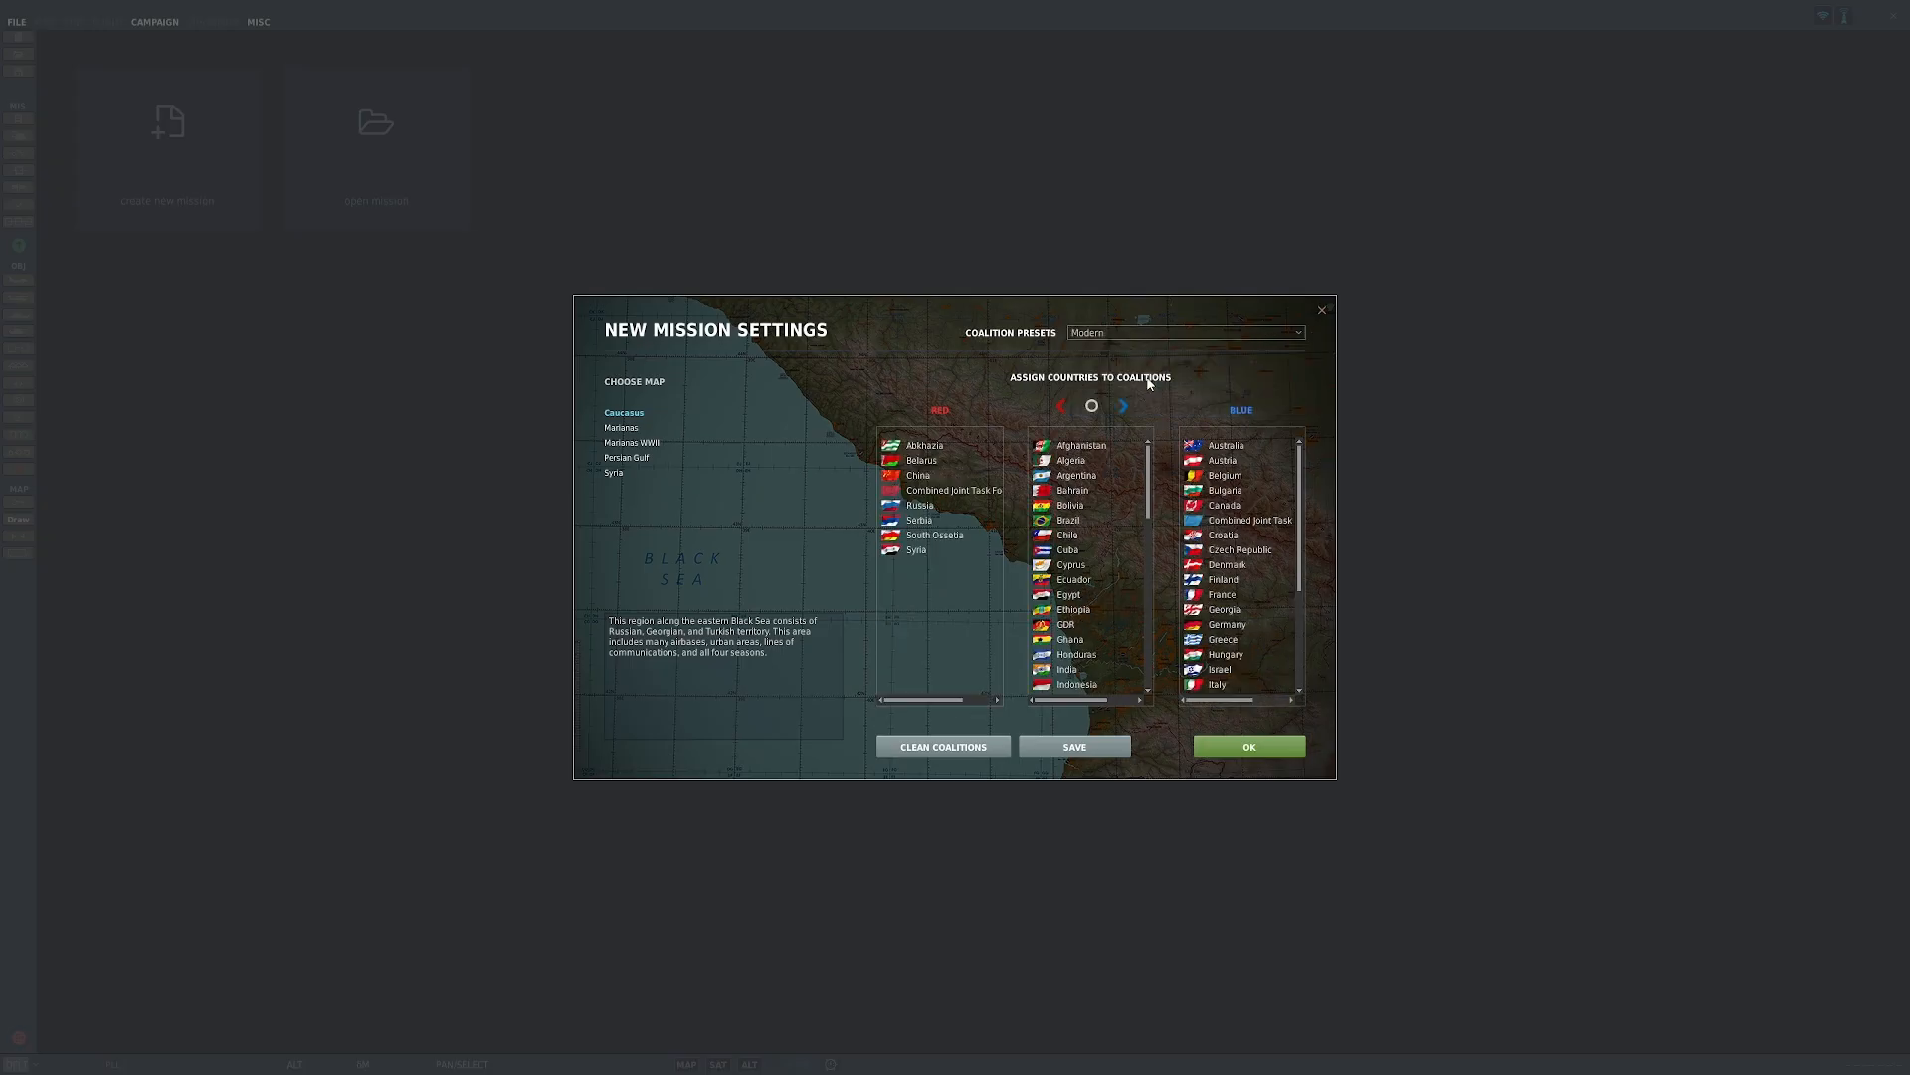
pyautogui.click(1247, 748)
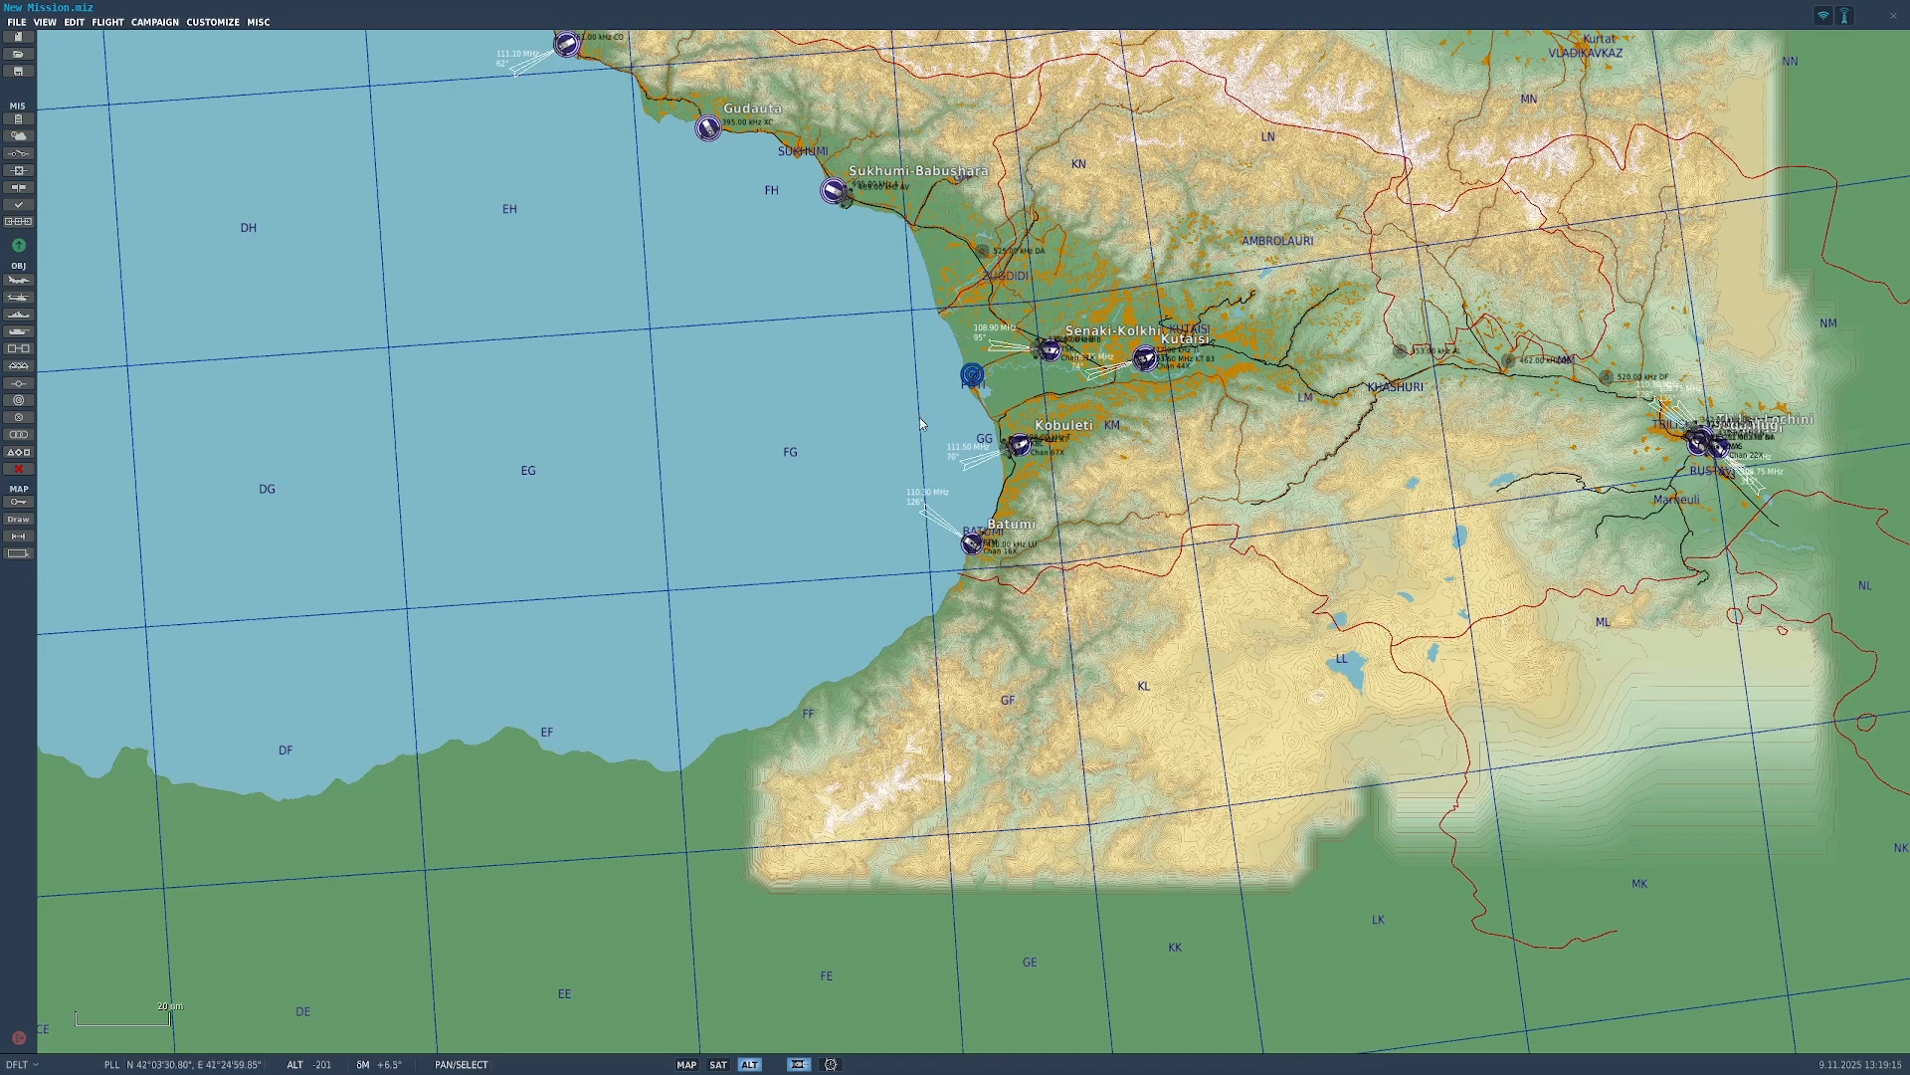
# Step: Examine the extent of the Caucasus map and the airfields along the Black Sea coast
pyautogui.scroll(-4, 687, 318)
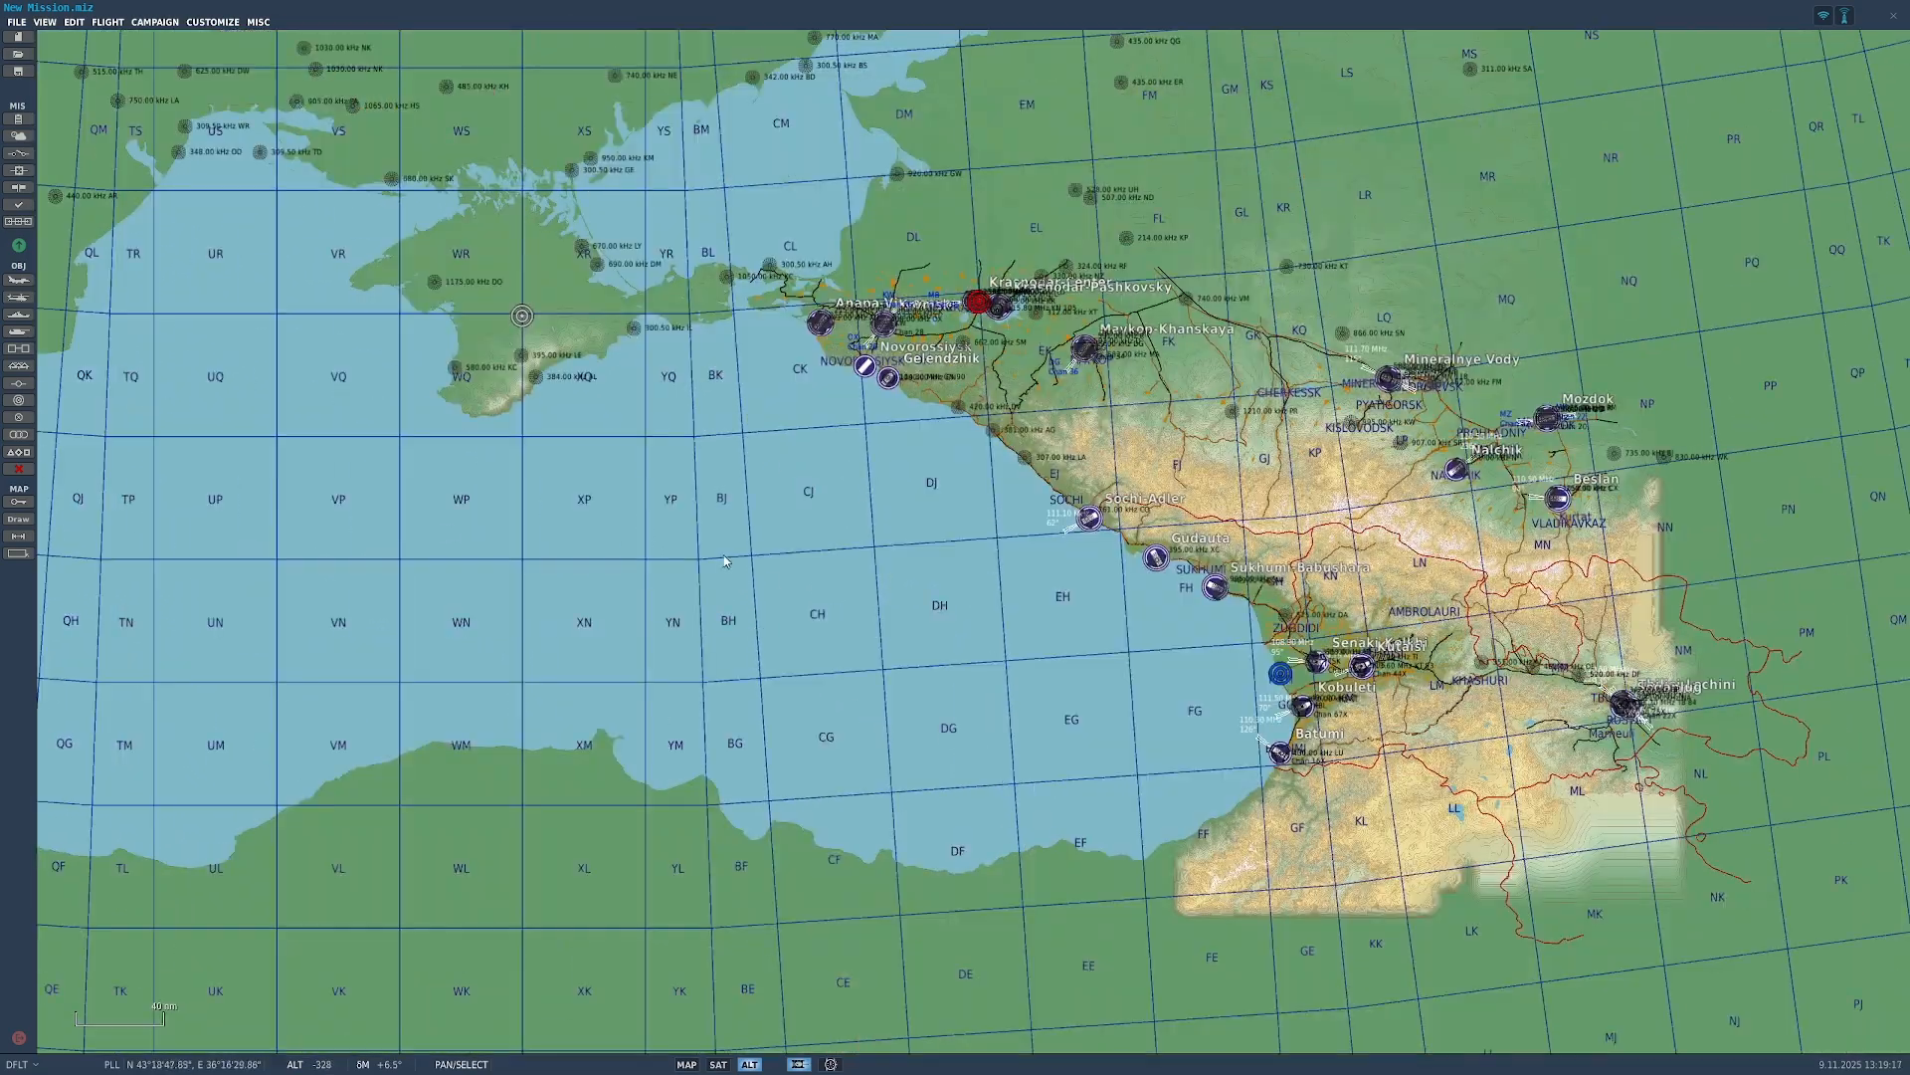
pyautogui.scroll(-1, 725, 560)
pyautogui.moveTo(791, 565); pyautogui.dragTo(767, 648)
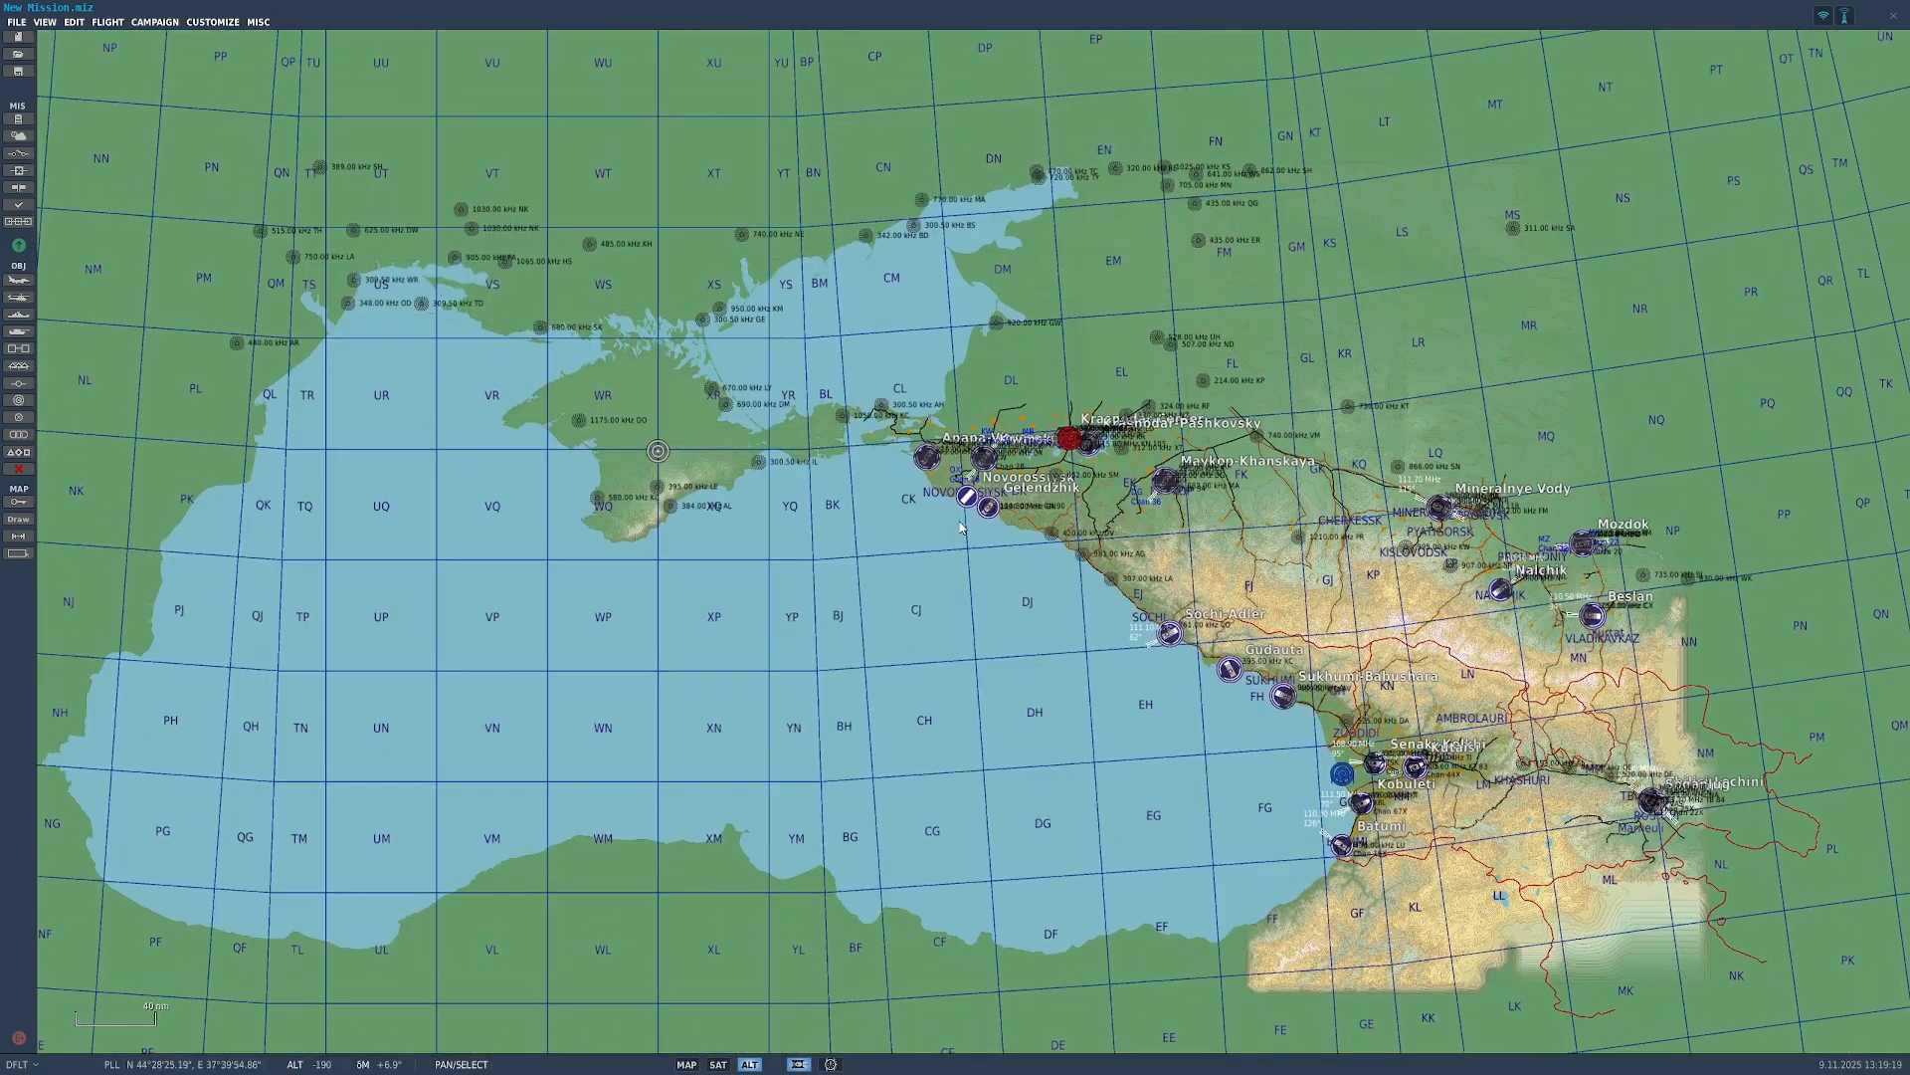
pyautogui.scroll(2, 1099, 704)
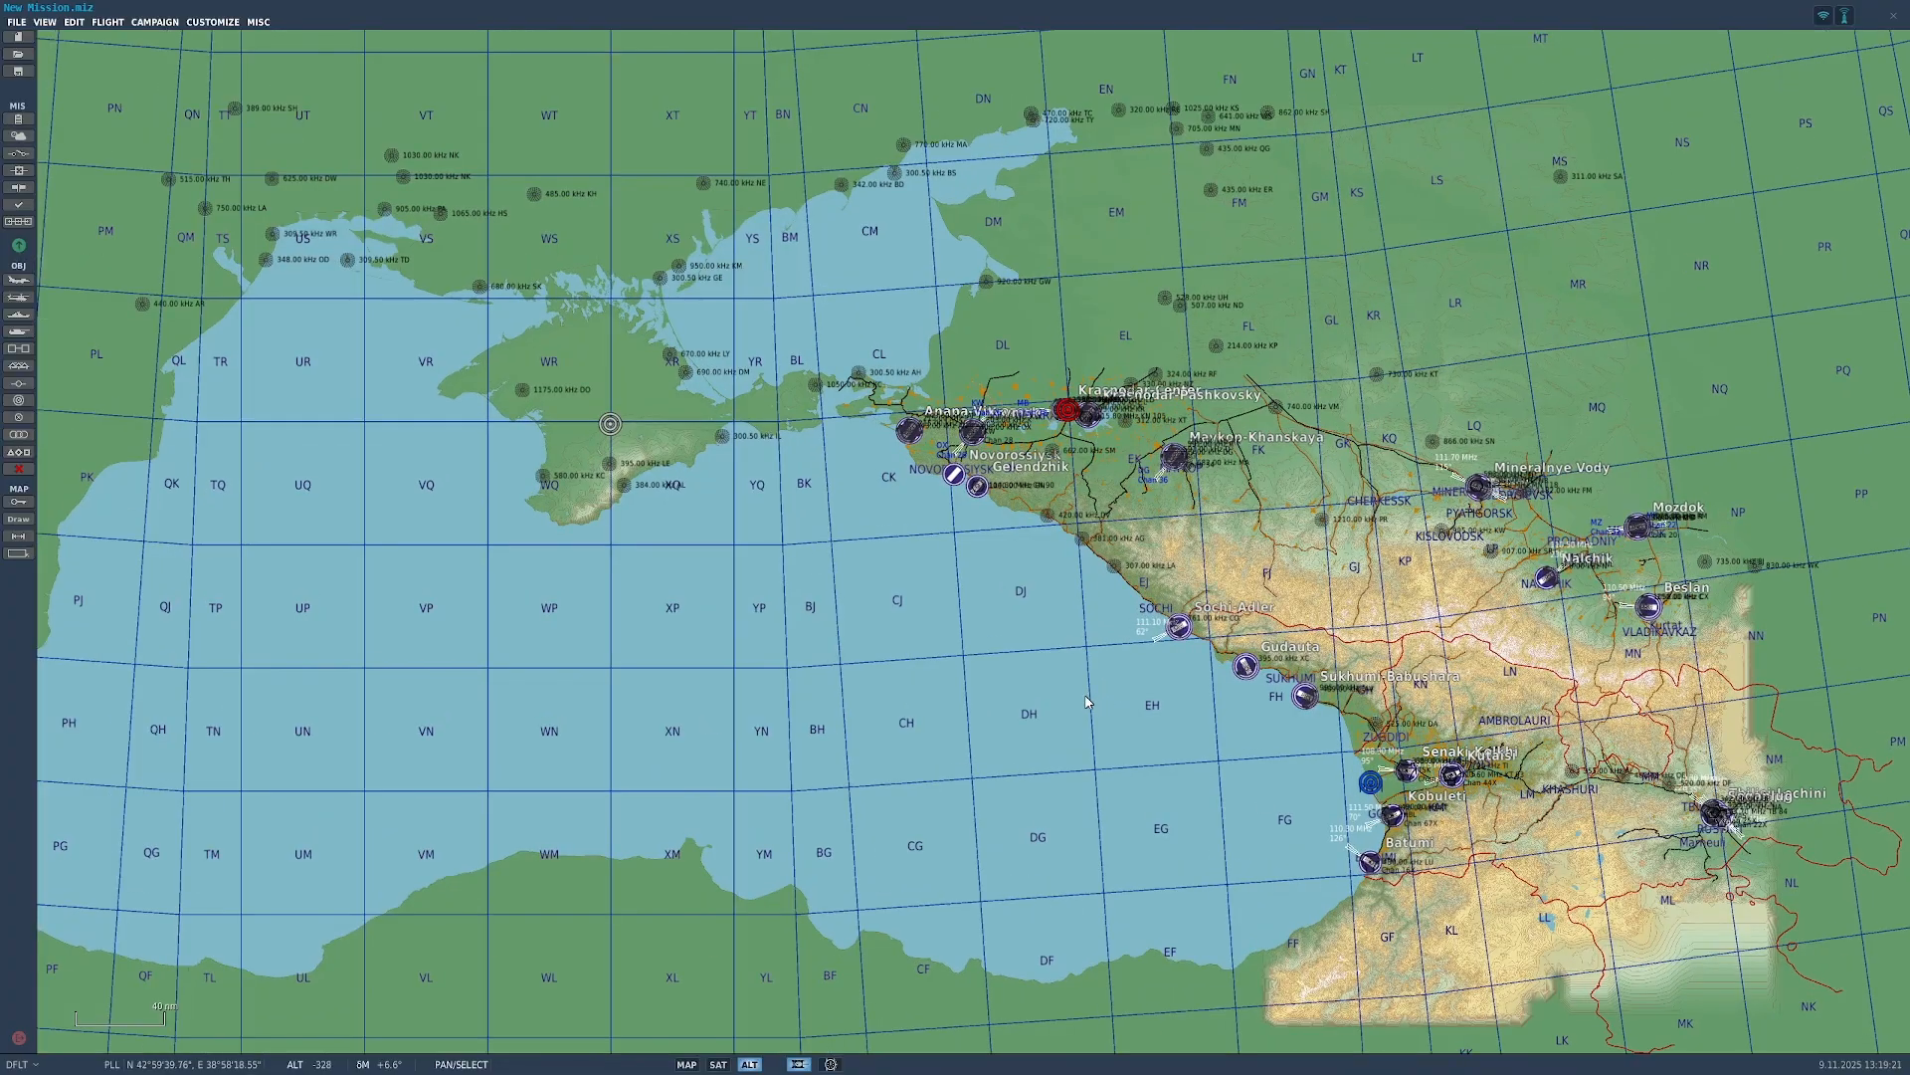
pyautogui.moveTo(1078, 706); pyautogui.dragTo(990, 666)
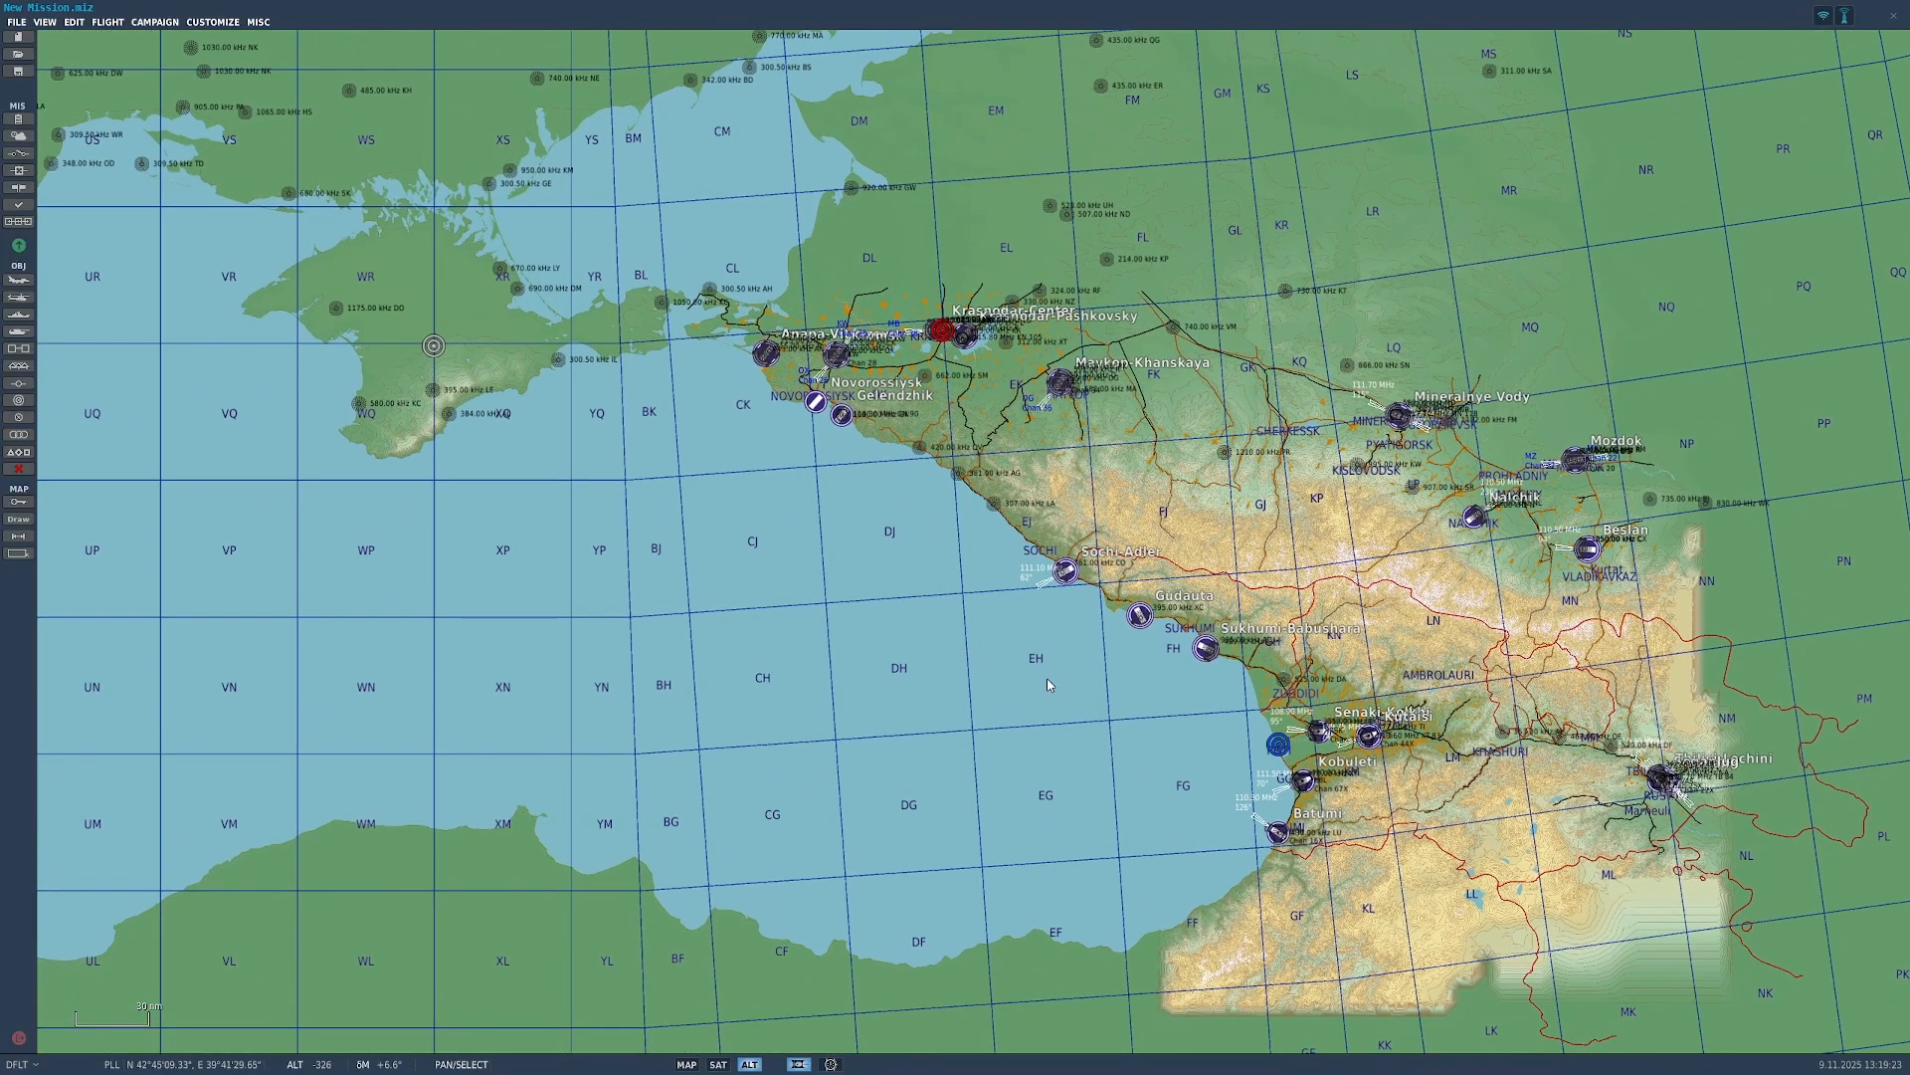
pyautogui.moveTo(757, 326); pyautogui.dragTo(876, 39)
pyautogui.moveTo(989, 427); pyautogui.dragTo(899, 562)
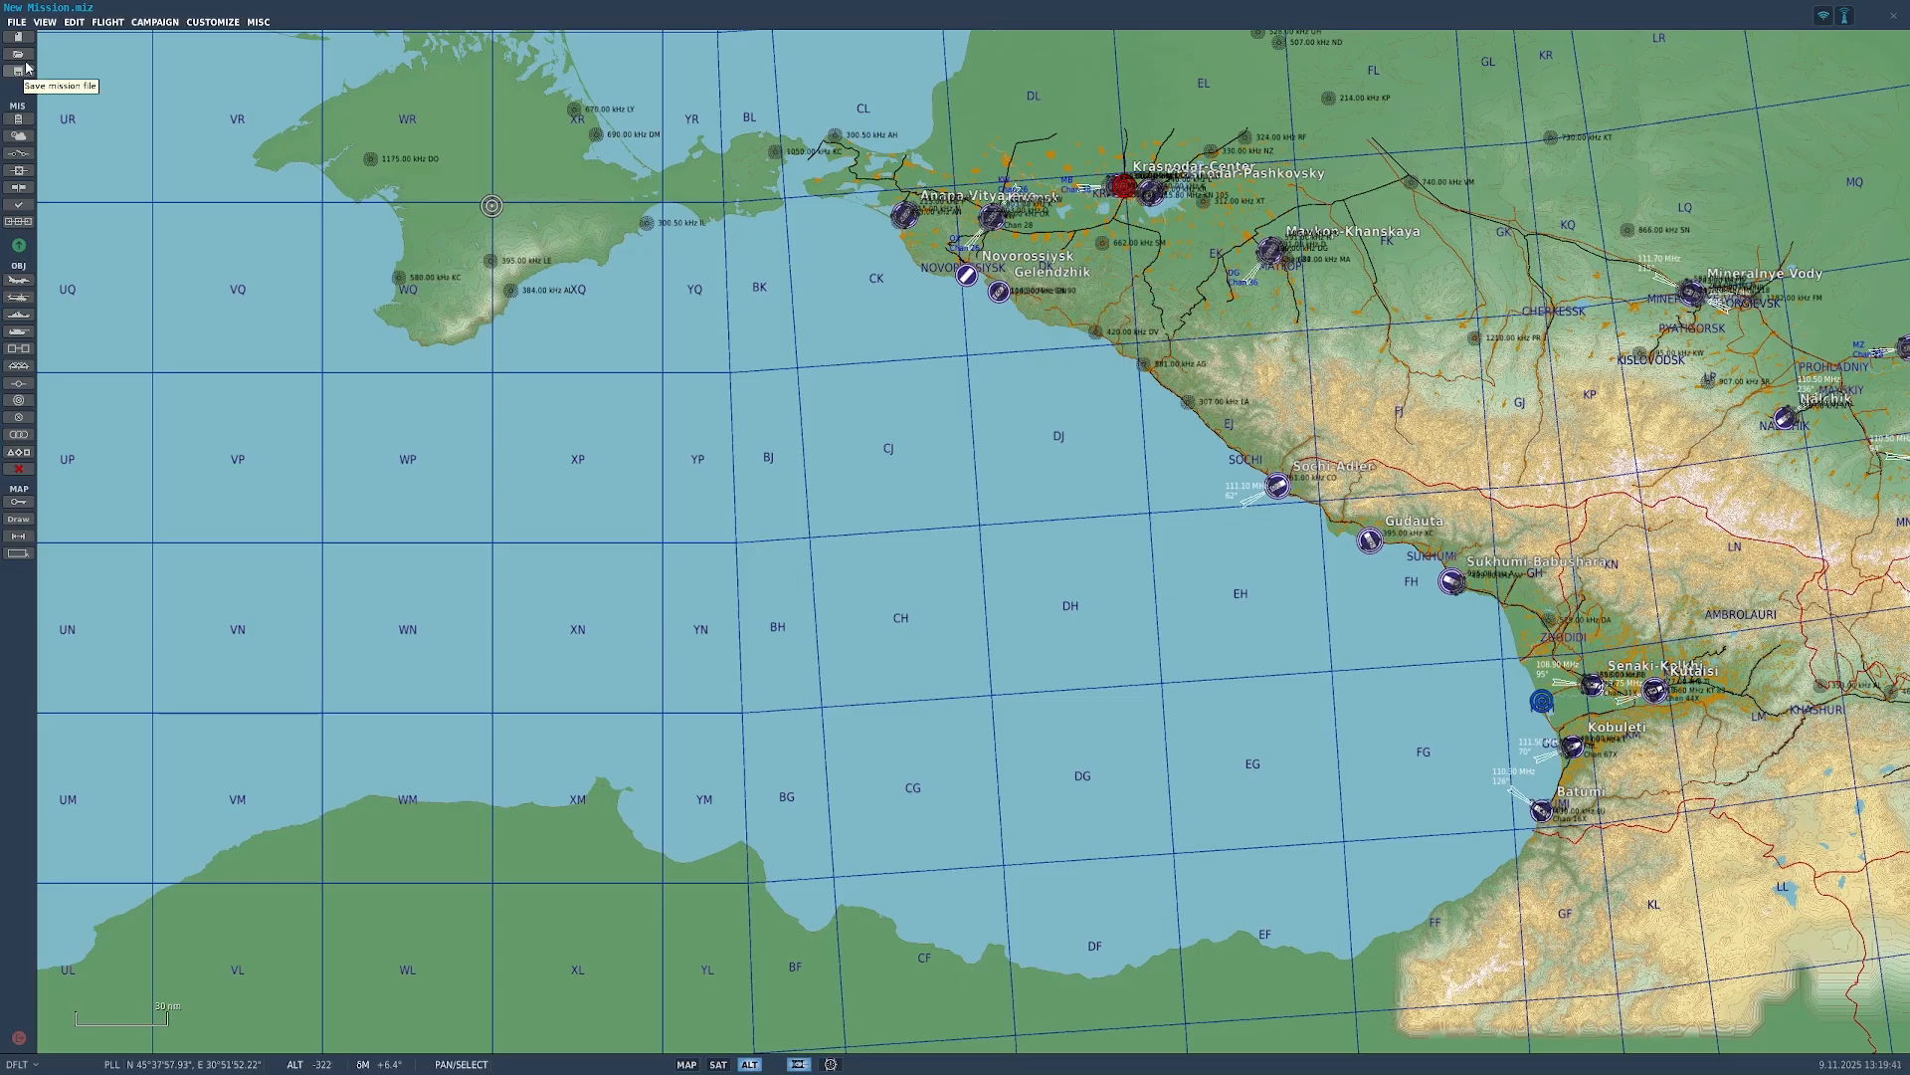
# Step: Open the mission briefing and view the briefing images for the coalitions
pyautogui.click(18, 119)
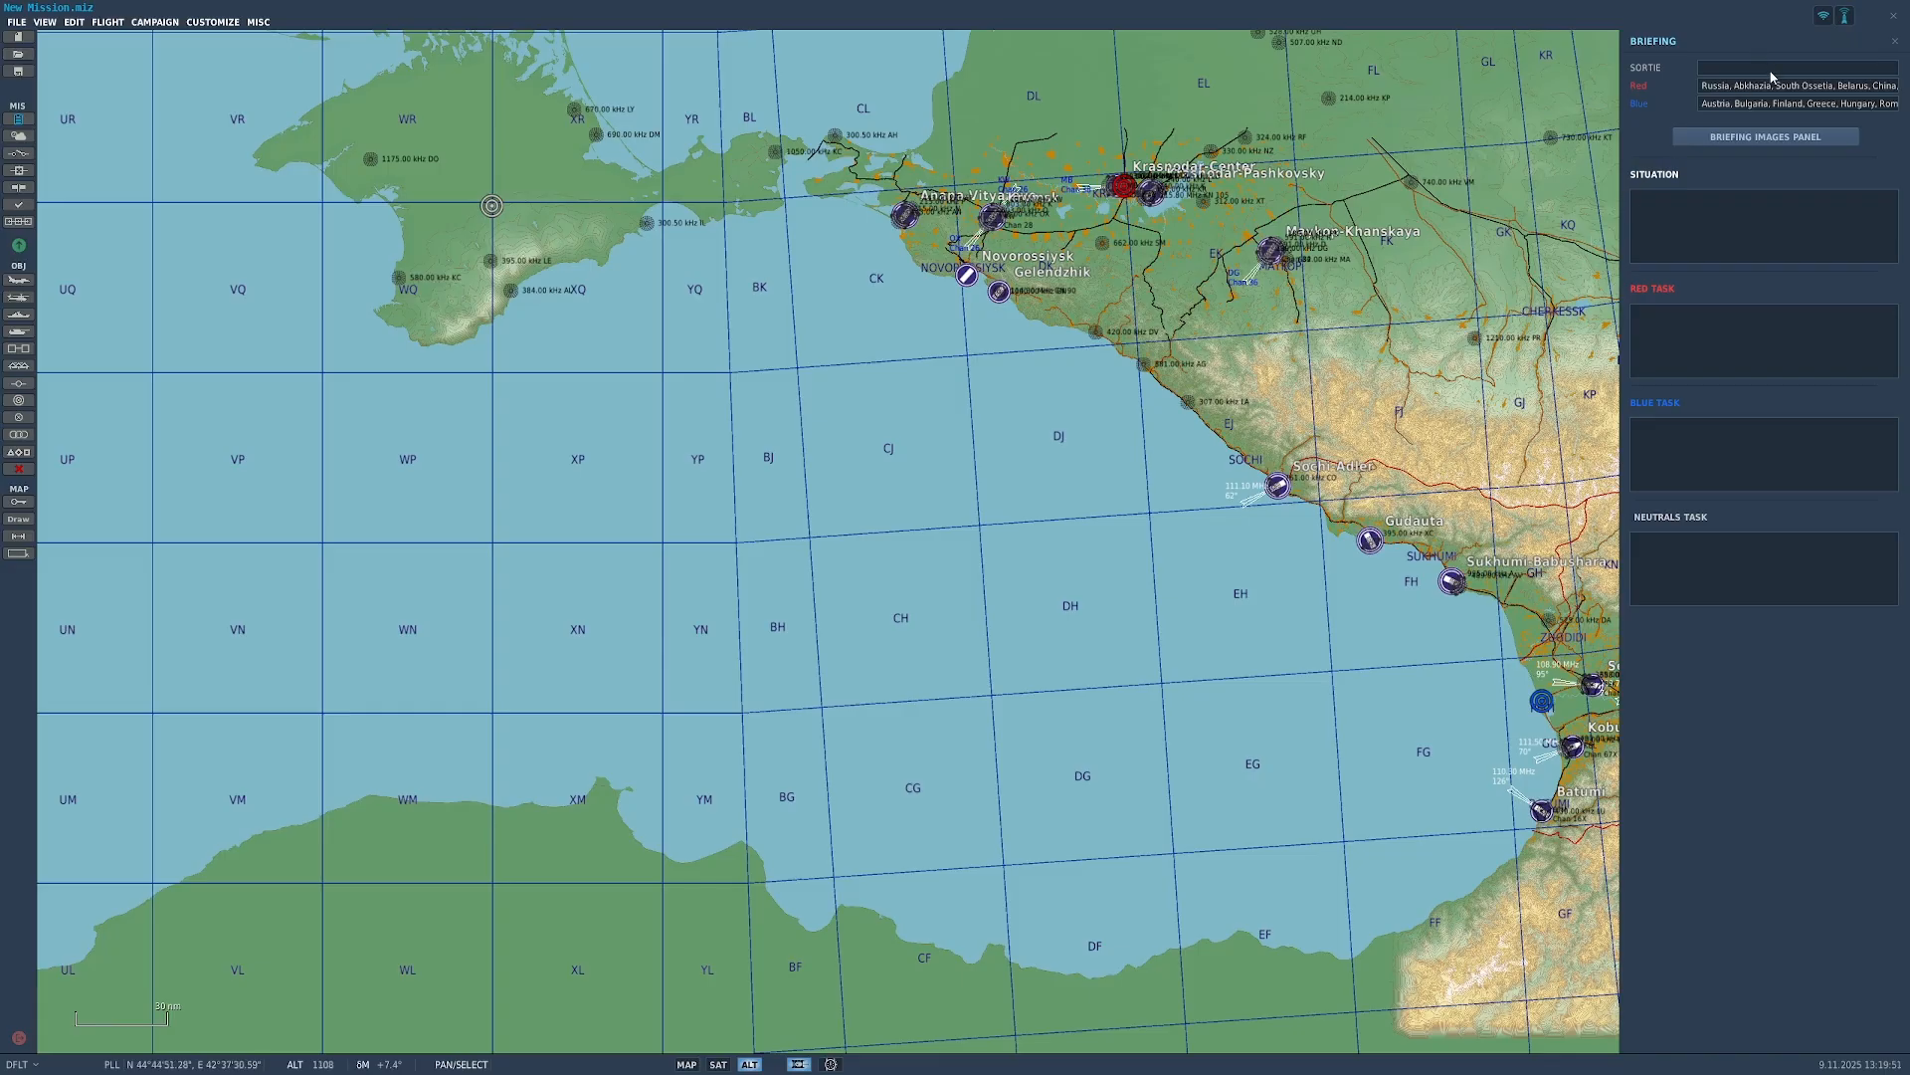
pyautogui.click(1750, 139)
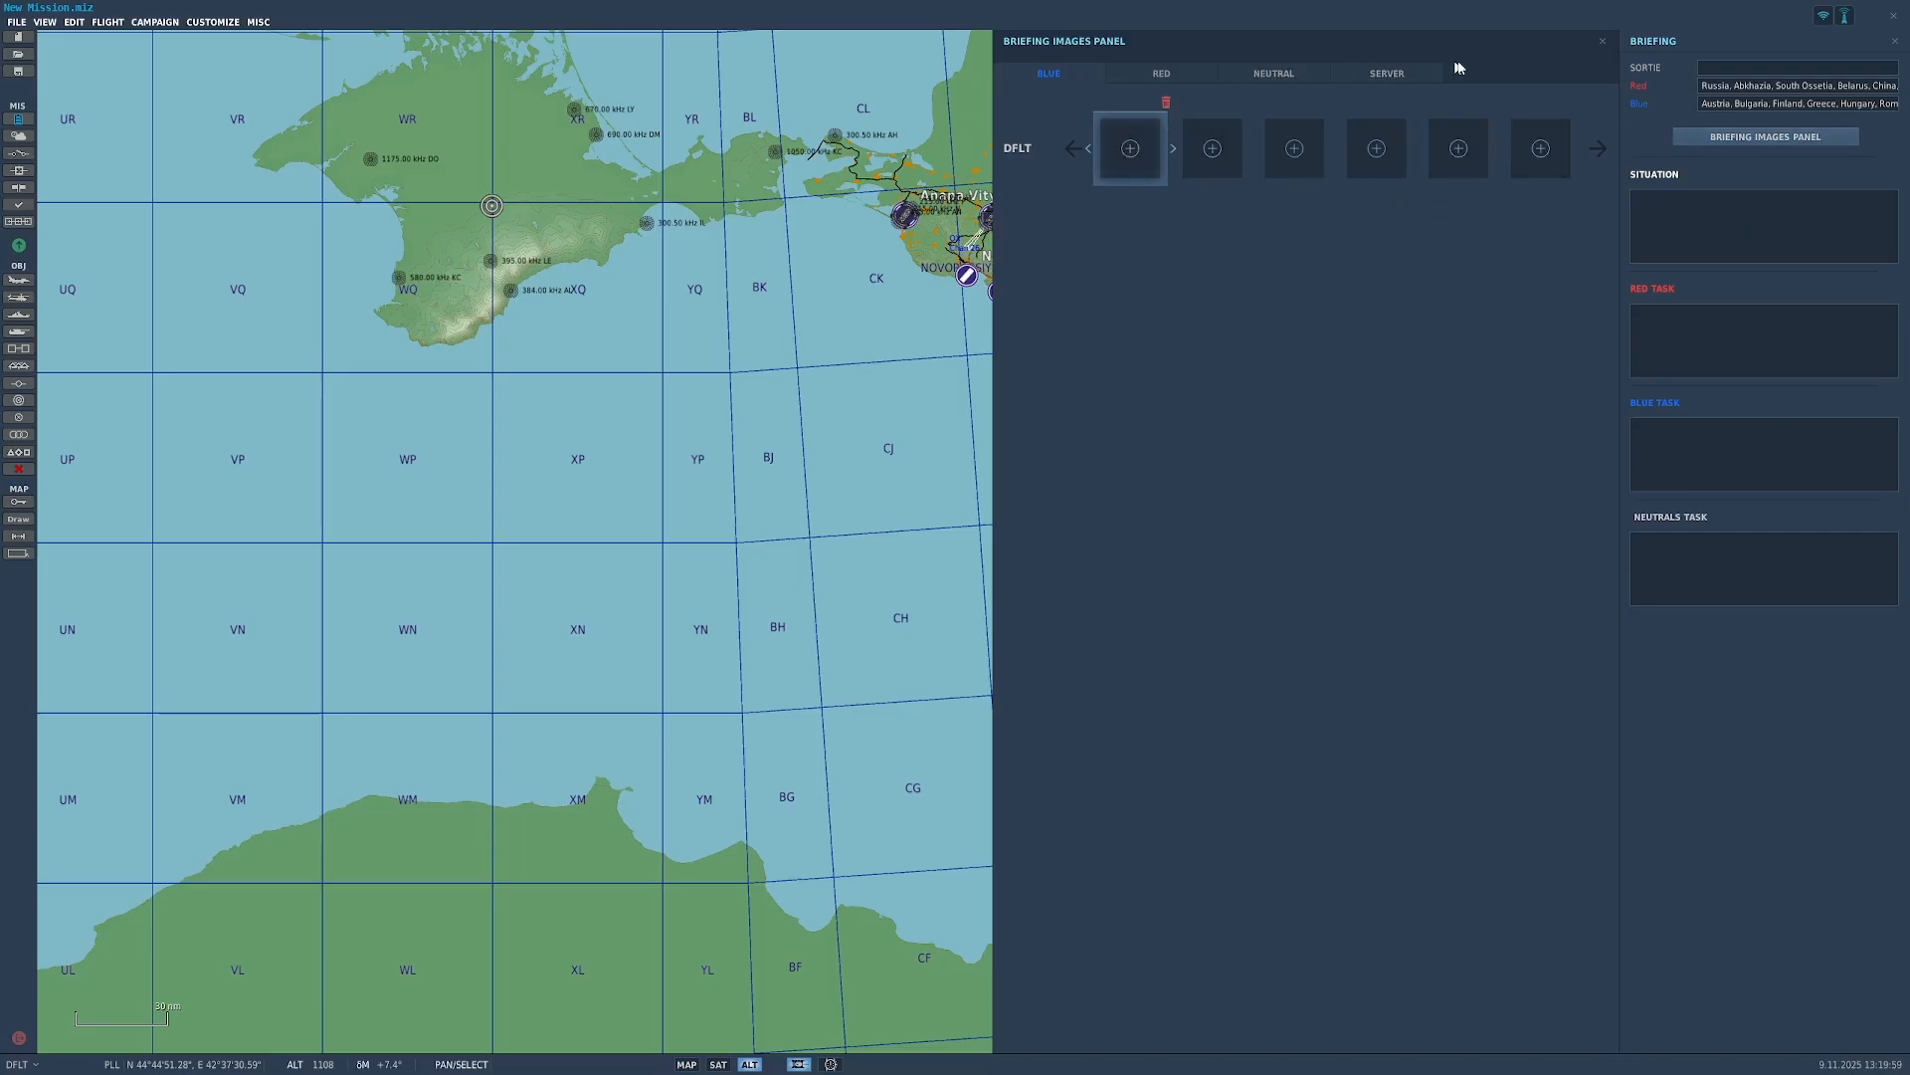
pyautogui.click(1603, 43)
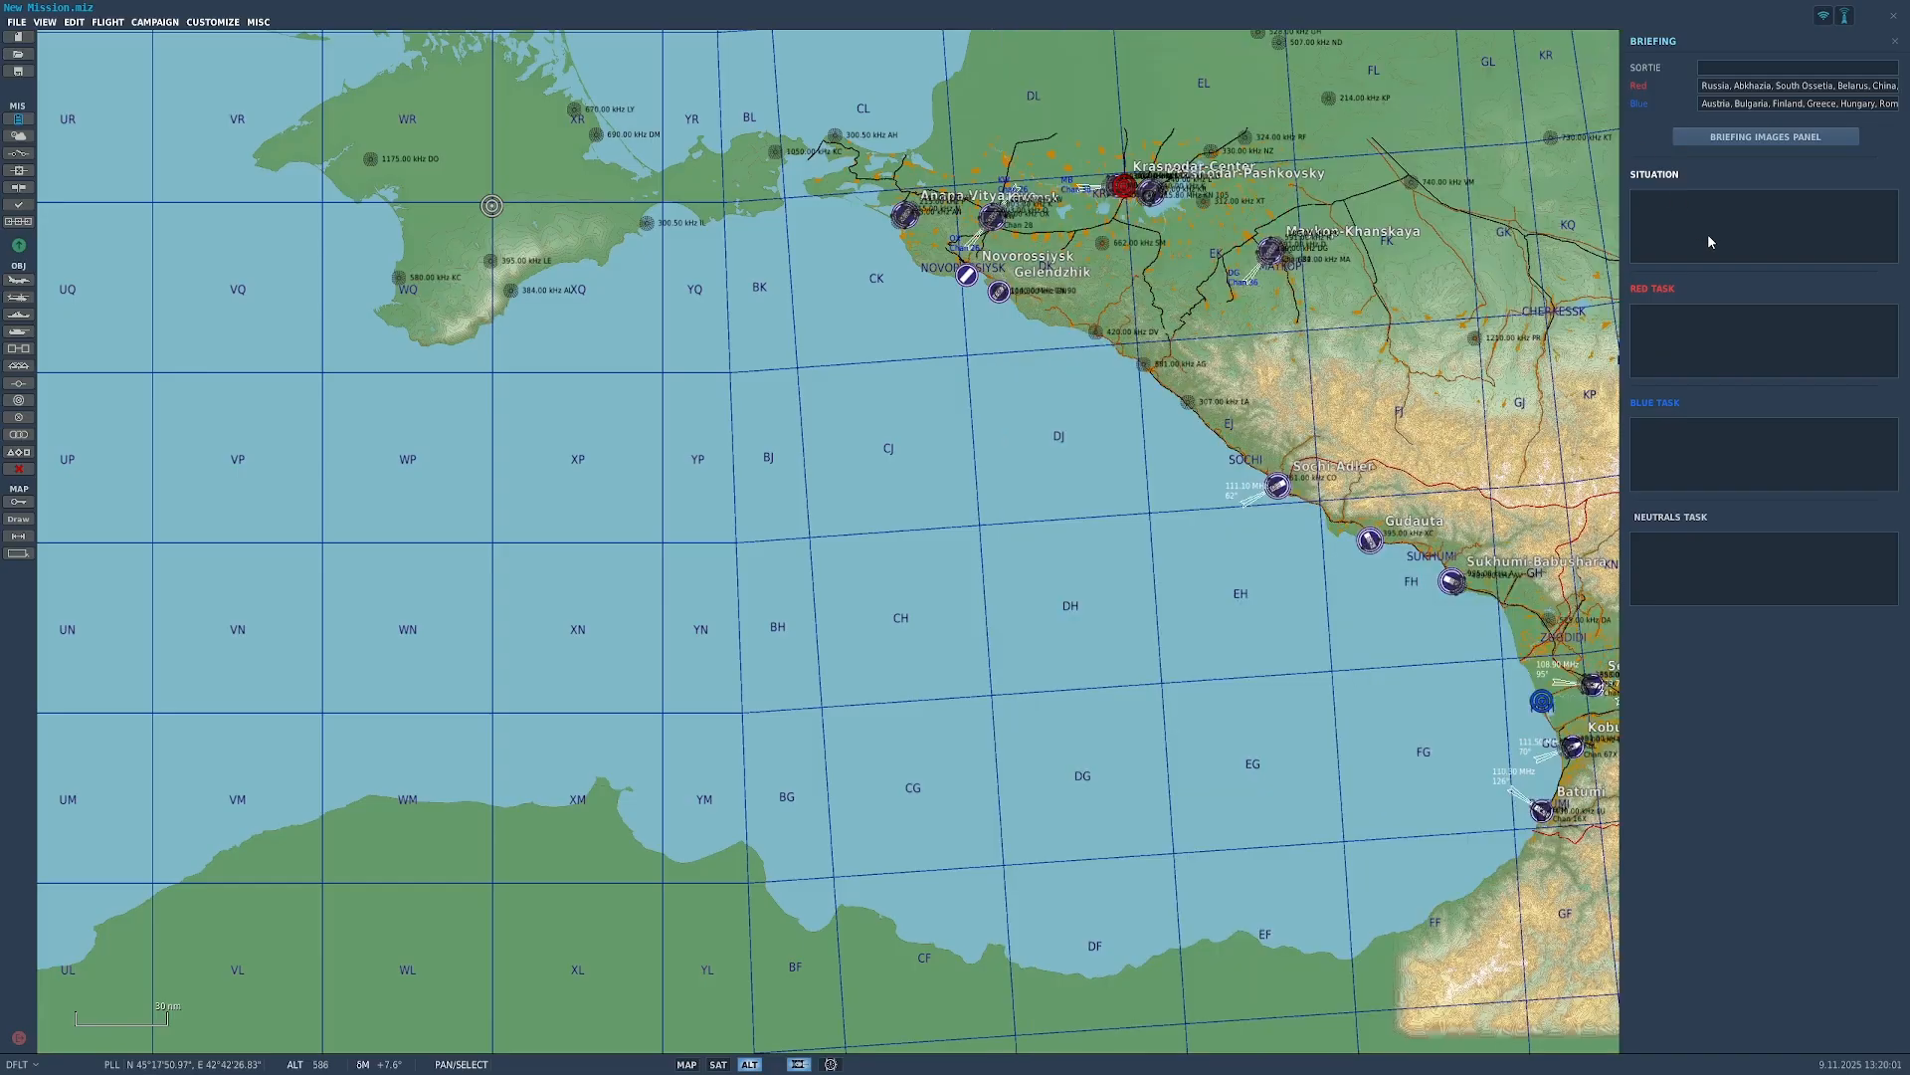
# Step: Review the briefing's situation, red task, blue task and neutrals task text fields
pyautogui.click(1679, 453)
pyautogui.click(1679, 253)
pyautogui.press('Tab')
pyautogui.click(1702, 468)
pyautogui.click(1770, 331)
pyautogui.click(1746, 541)
pyautogui.click(1709, 325)
pyautogui.click(1729, 438)
pyautogui.click(1734, 456)
pyautogui.click(1704, 538)
pyautogui.click(1714, 339)
pyautogui.click(1732, 349)
pyautogui.click(1734, 464)
# Step: Open the time and weather settings and look through the cloud presets without choosing another one
pyautogui.click(17, 136)
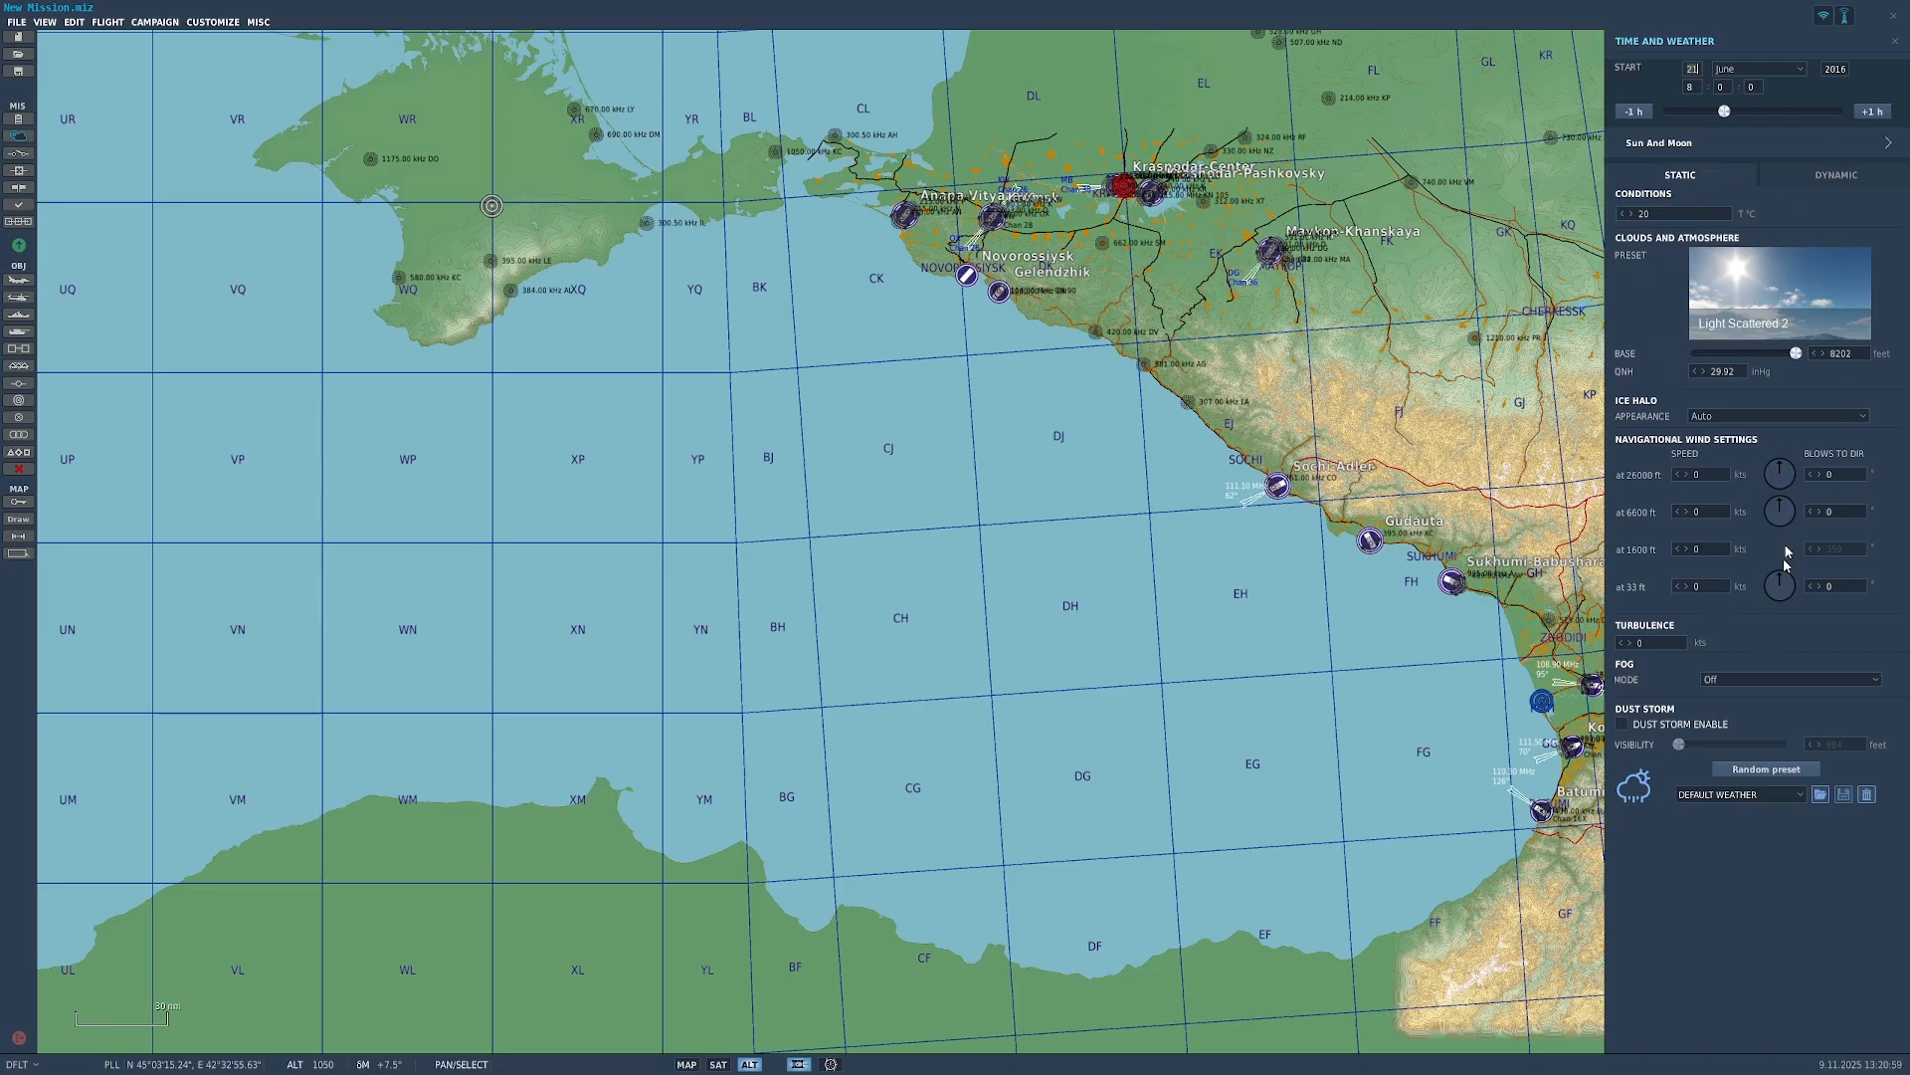
pyautogui.moveTo(1797, 356)
pyautogui.mouseDown()
pyautogui.moveTo(1781, 362)
pyautogui.moveTo(1798, 354)
pyautogui.mouseUp()
pyautogui.click(1697, 251)
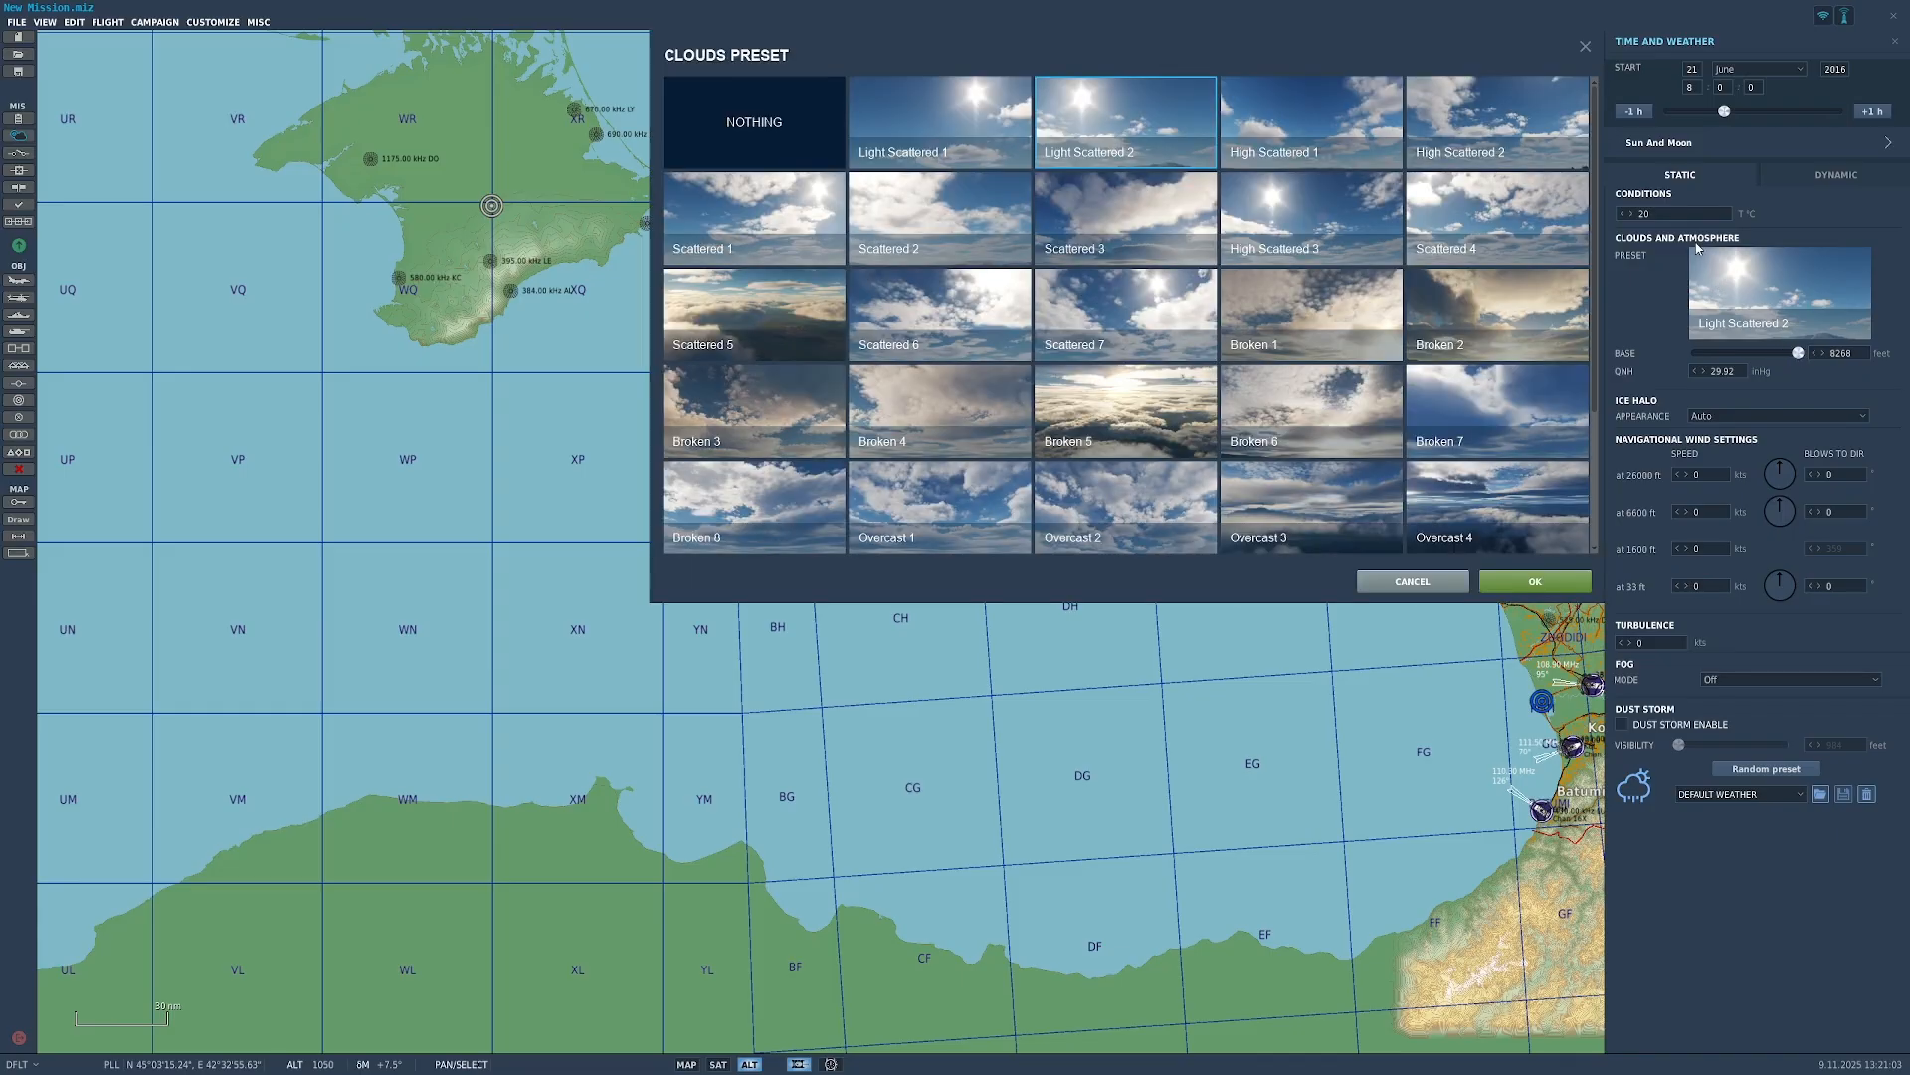
pyautogui.scroll(-2, 1200, 283)
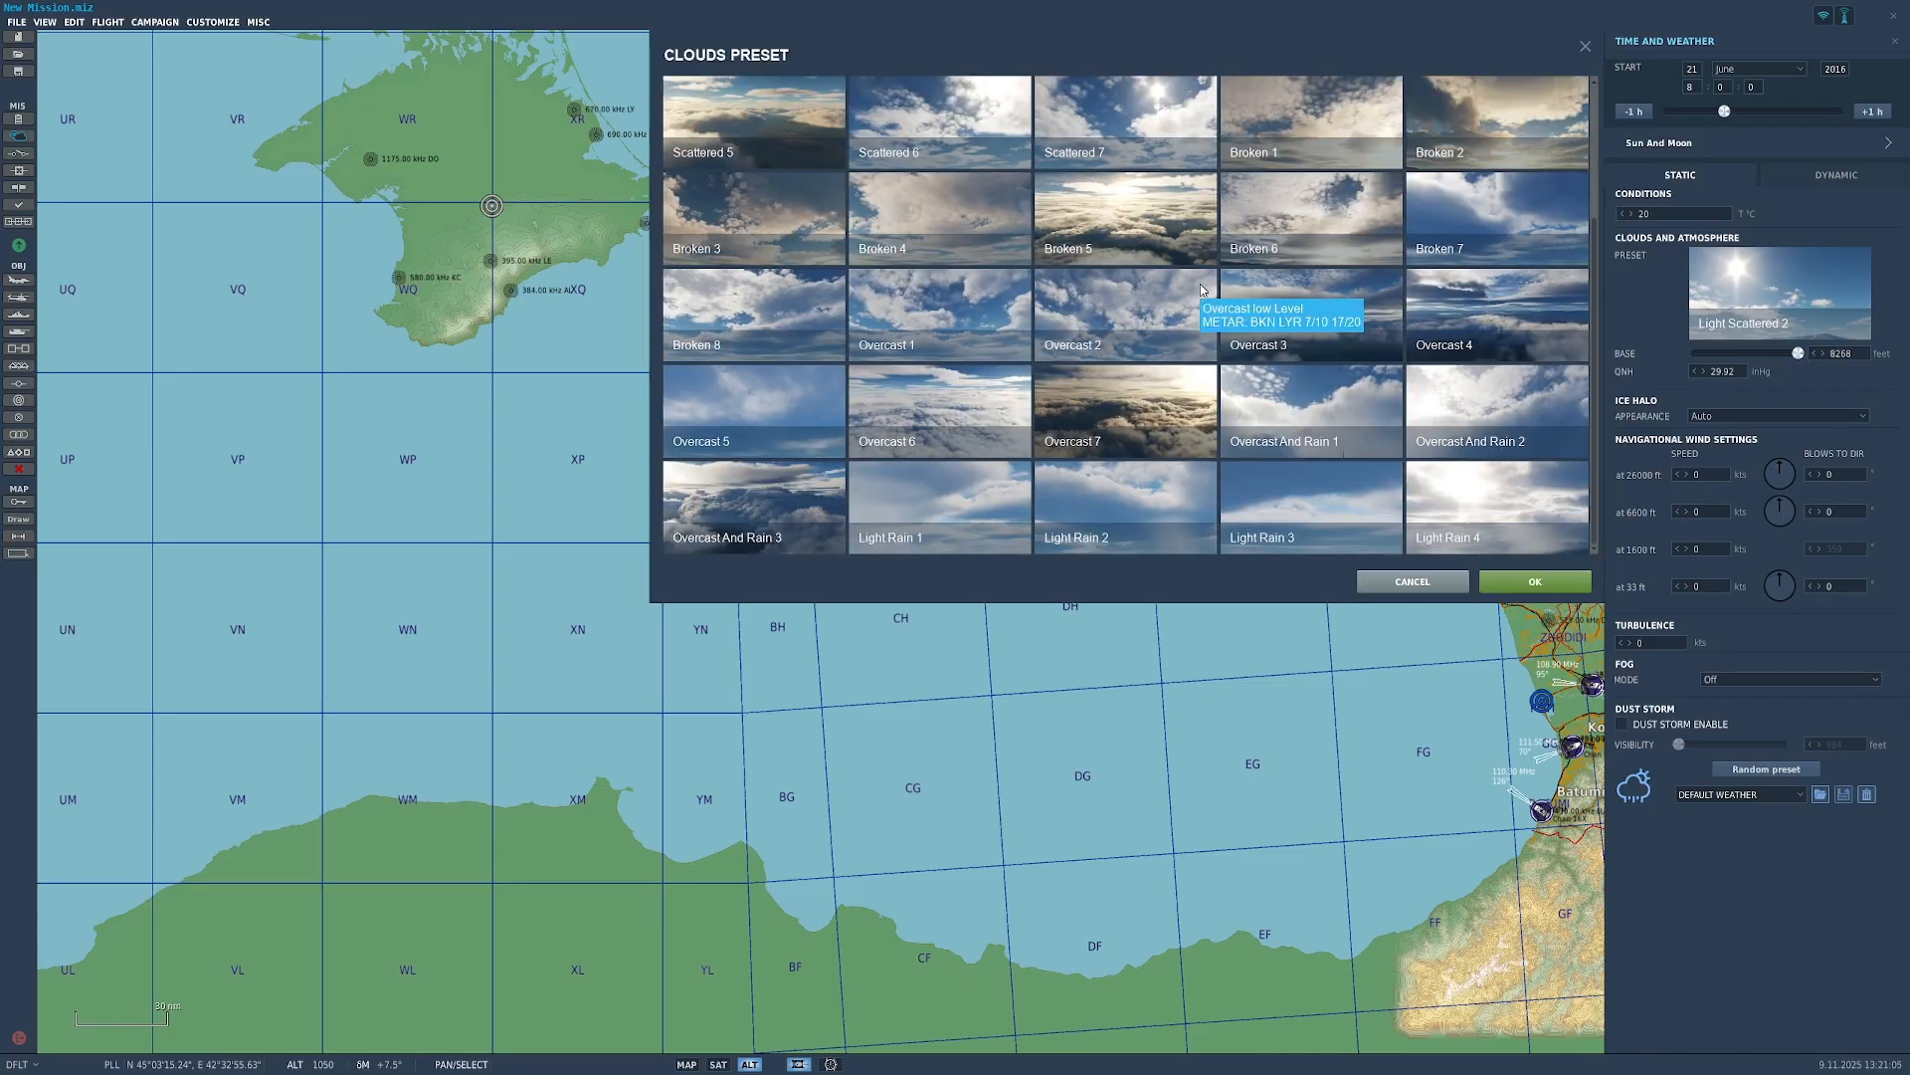
pyautogui.scroll(2, 1346, 379)
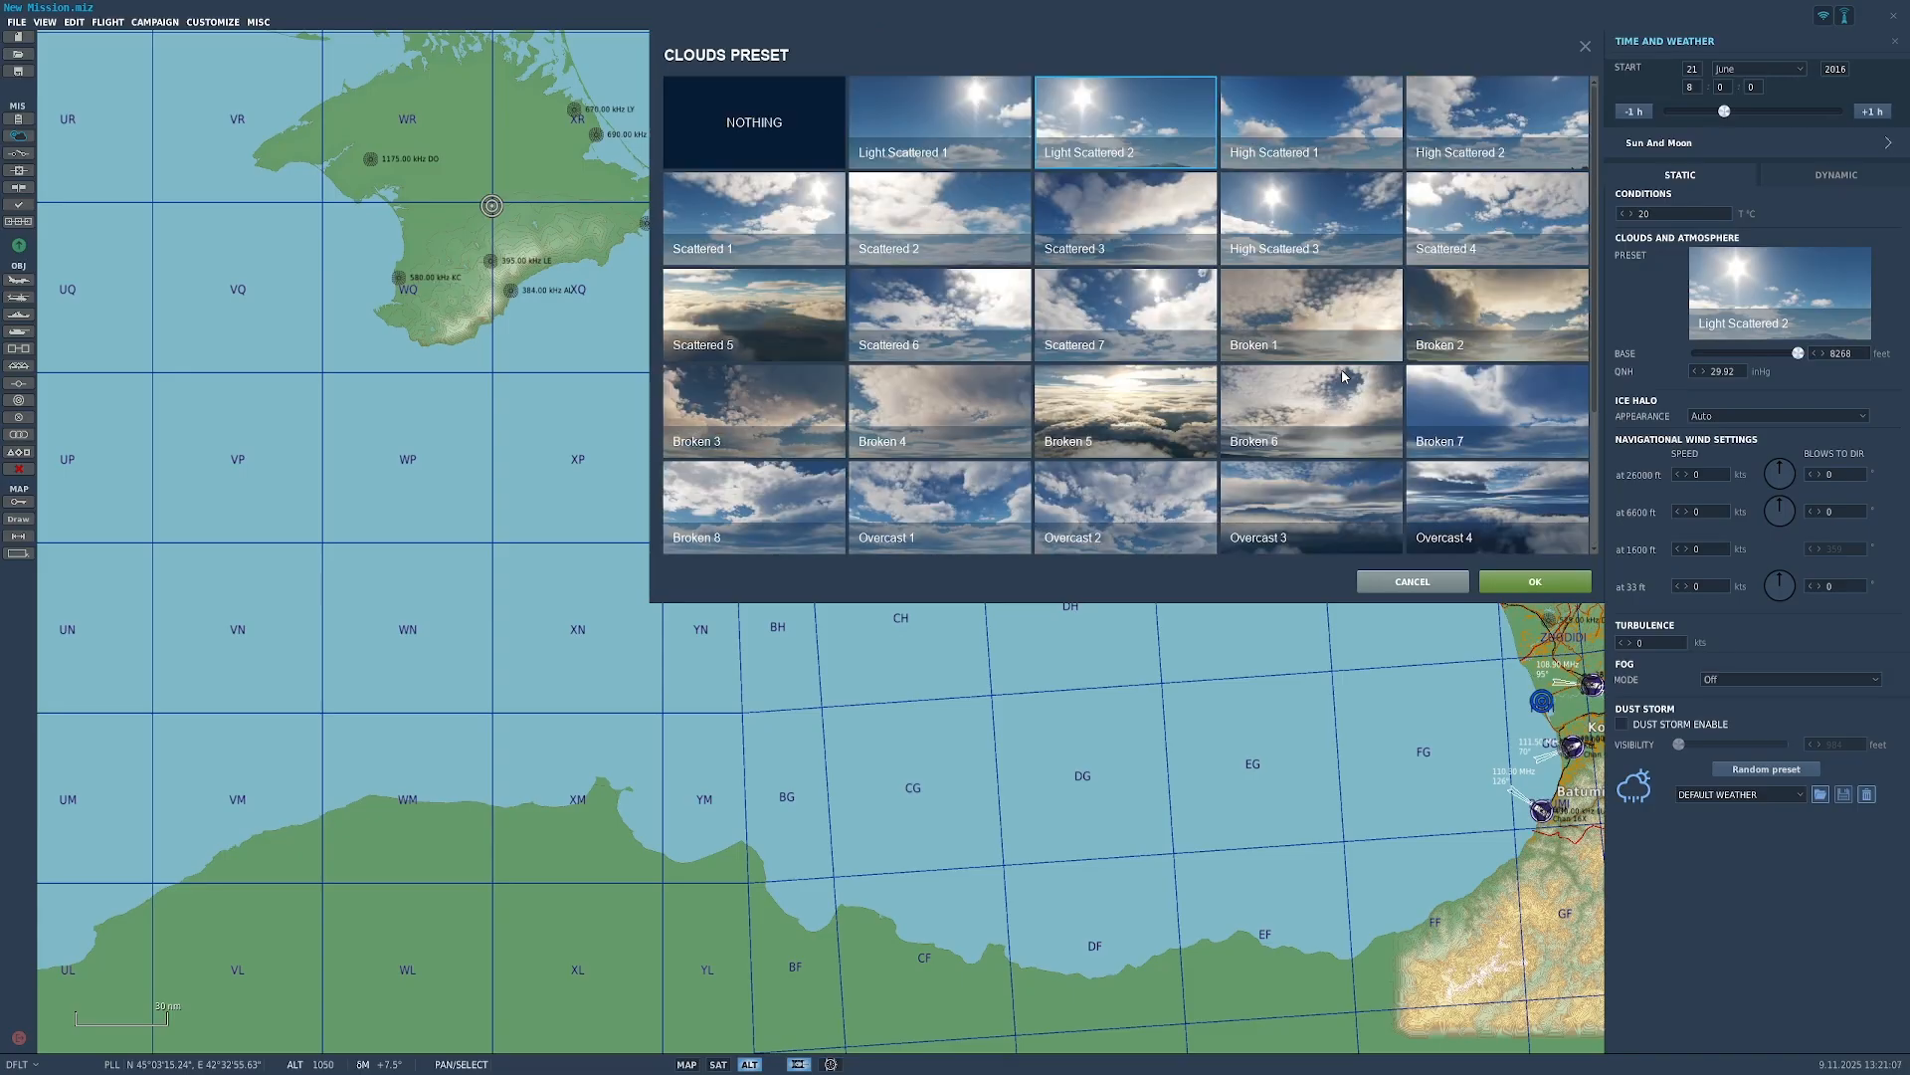
pyautogui.click(1585, 47)
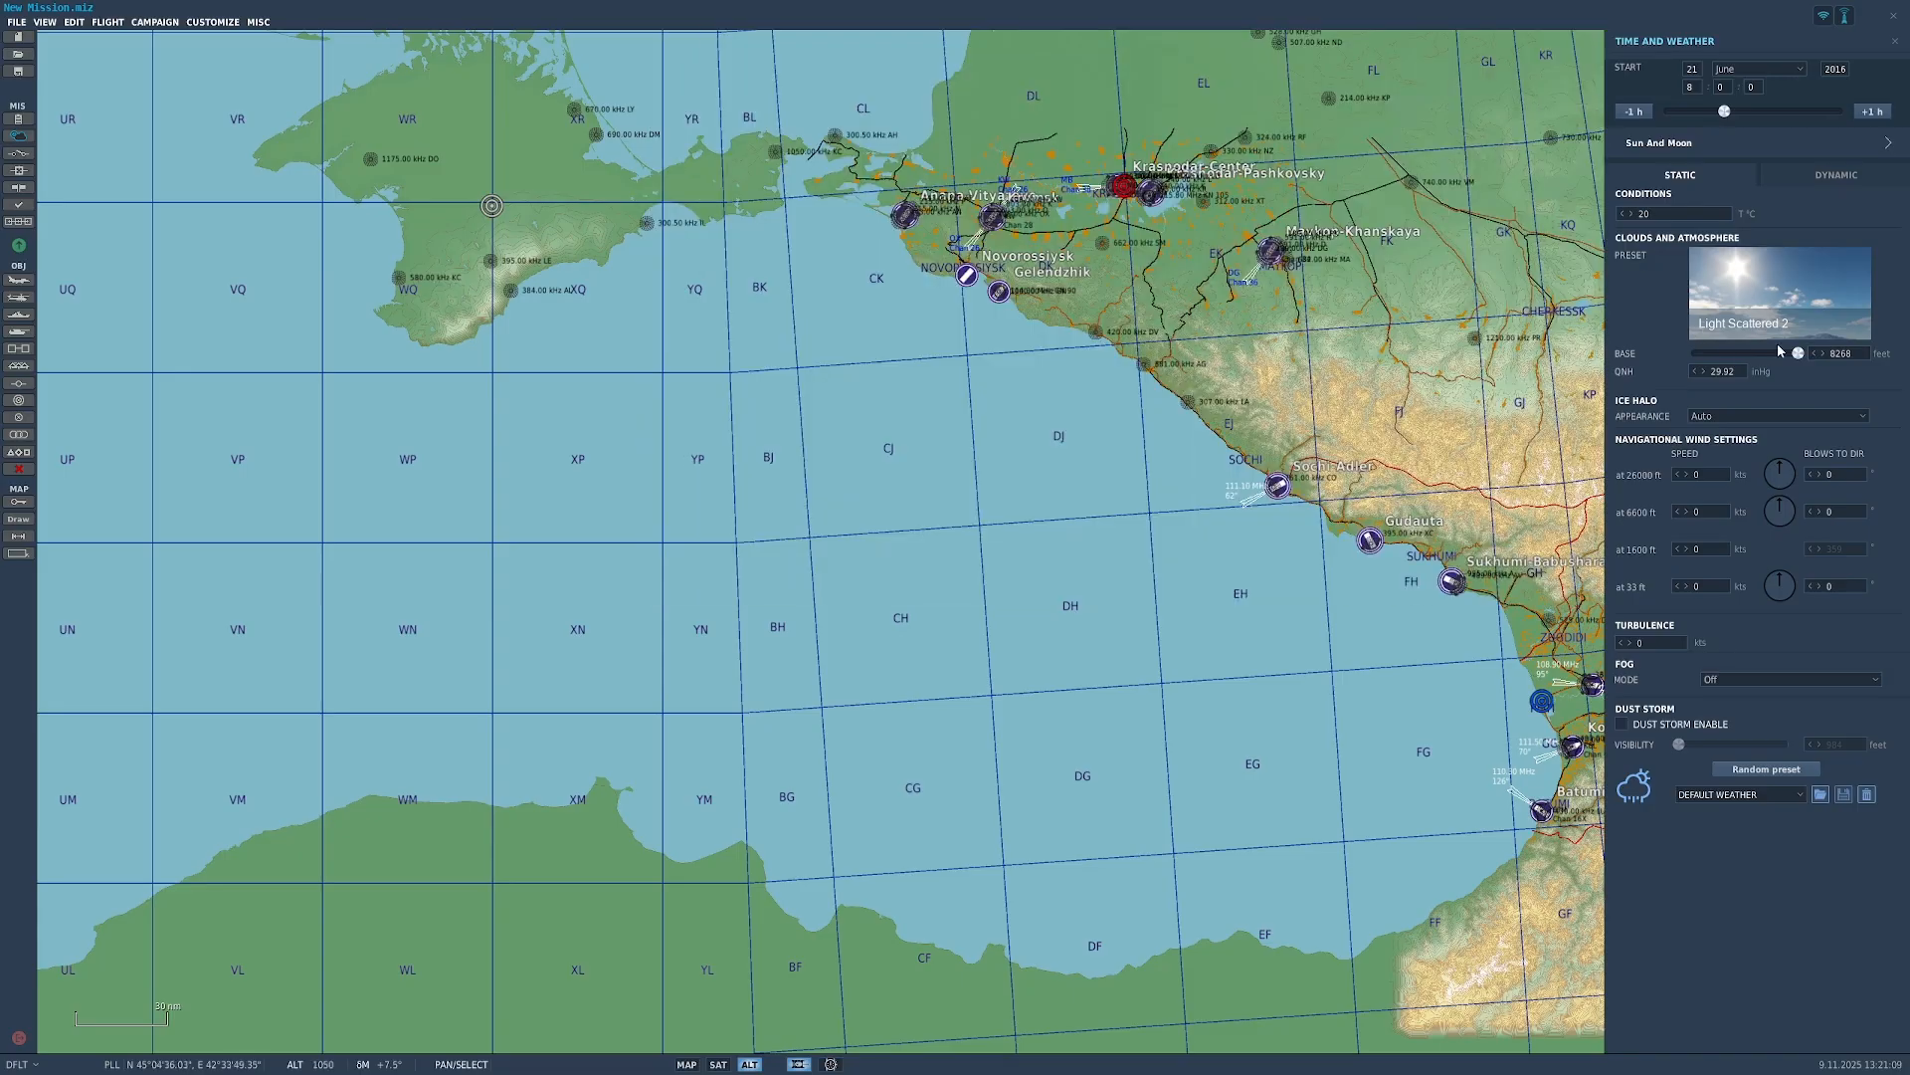
# Step: Try to raise the cloud base to 15000 feet
pyautogui.moveTo(1796, 356)
pyautogui.mouseDown()
pyautogui.moveTo(1691, 361)
pyautogui.moveTo(1798, 356)
pyautogui.mouseUp()
pyautogui.write('15000')
pyautogui.moveTo(1860, 354); pyautogui.dragTo(1787, 365)
pyautogui.write('15000')
pyautogui.click(1787, 365)
# Step: Try the ice halo appearance on cirrus and high volumetric clouds, and return it to Auto
pyautogui.click(1771, 417)
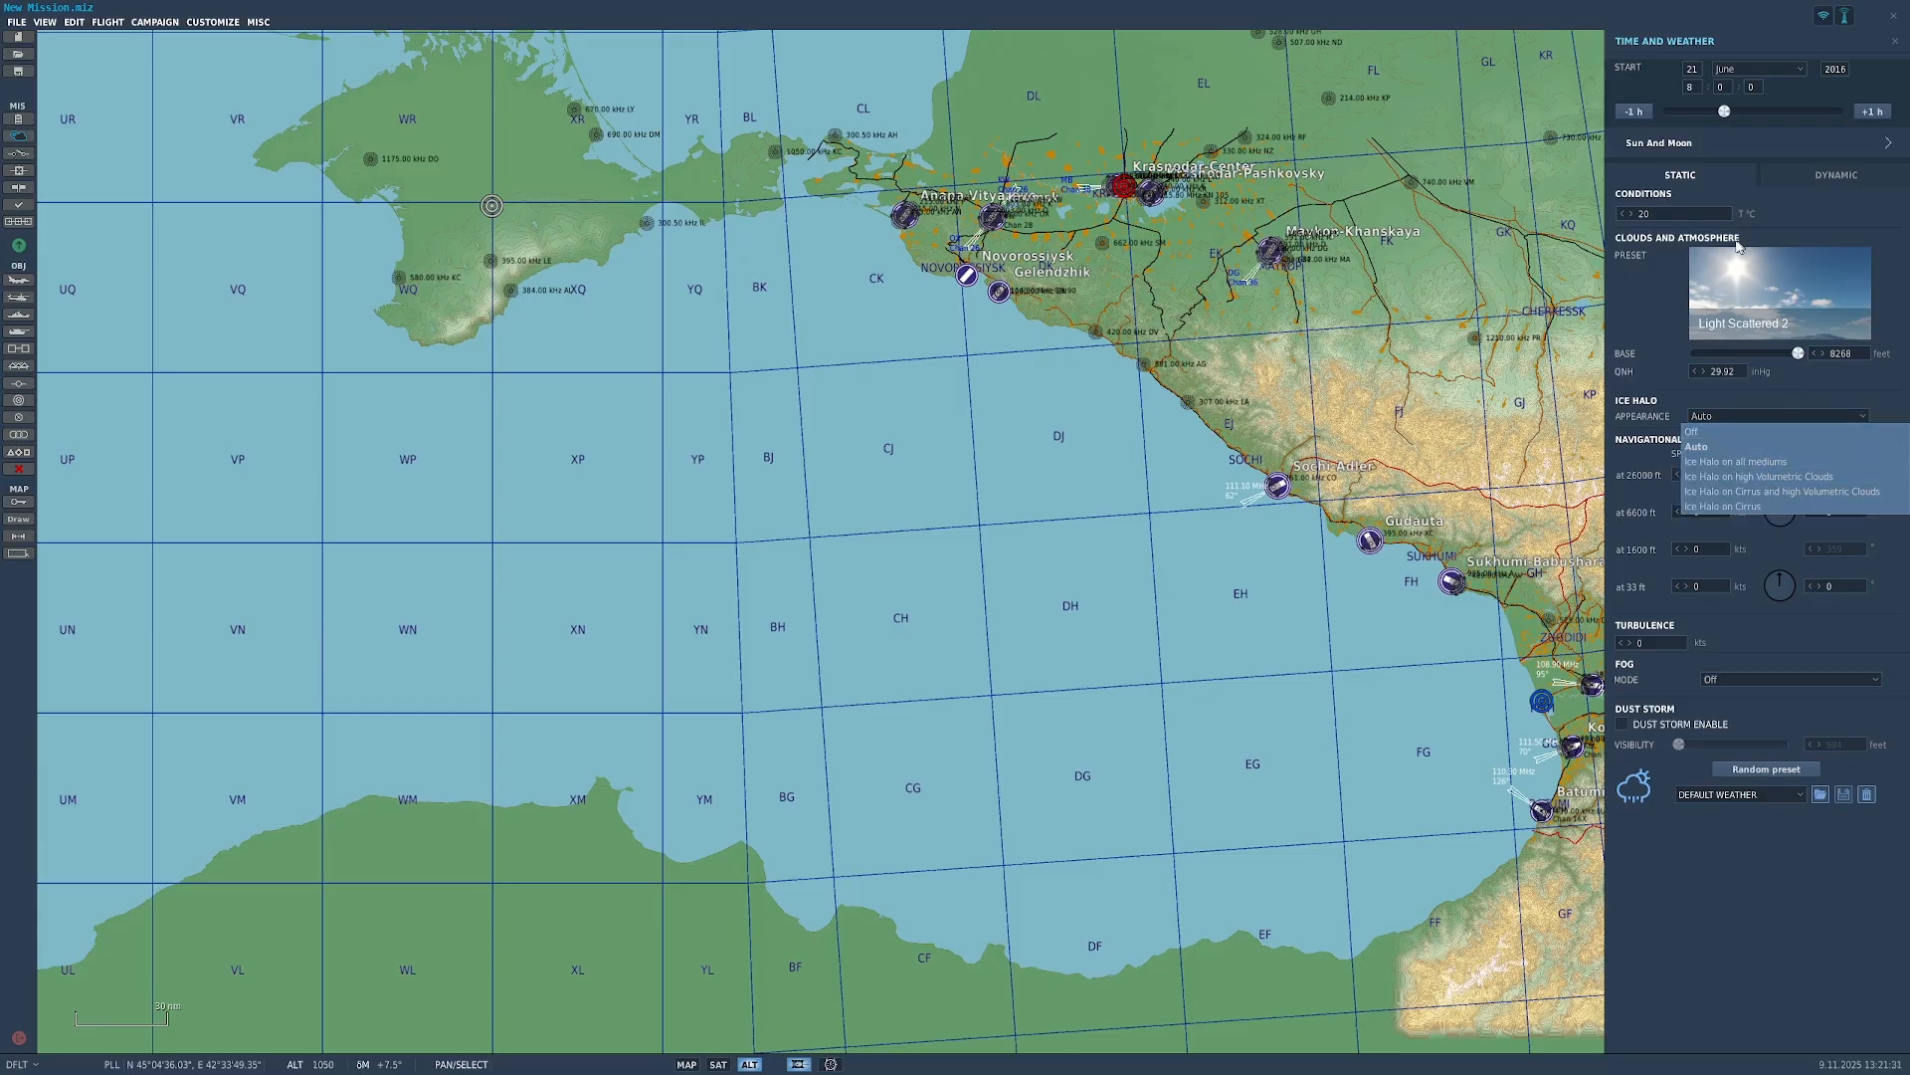
pyautogui.click(1766, 492)
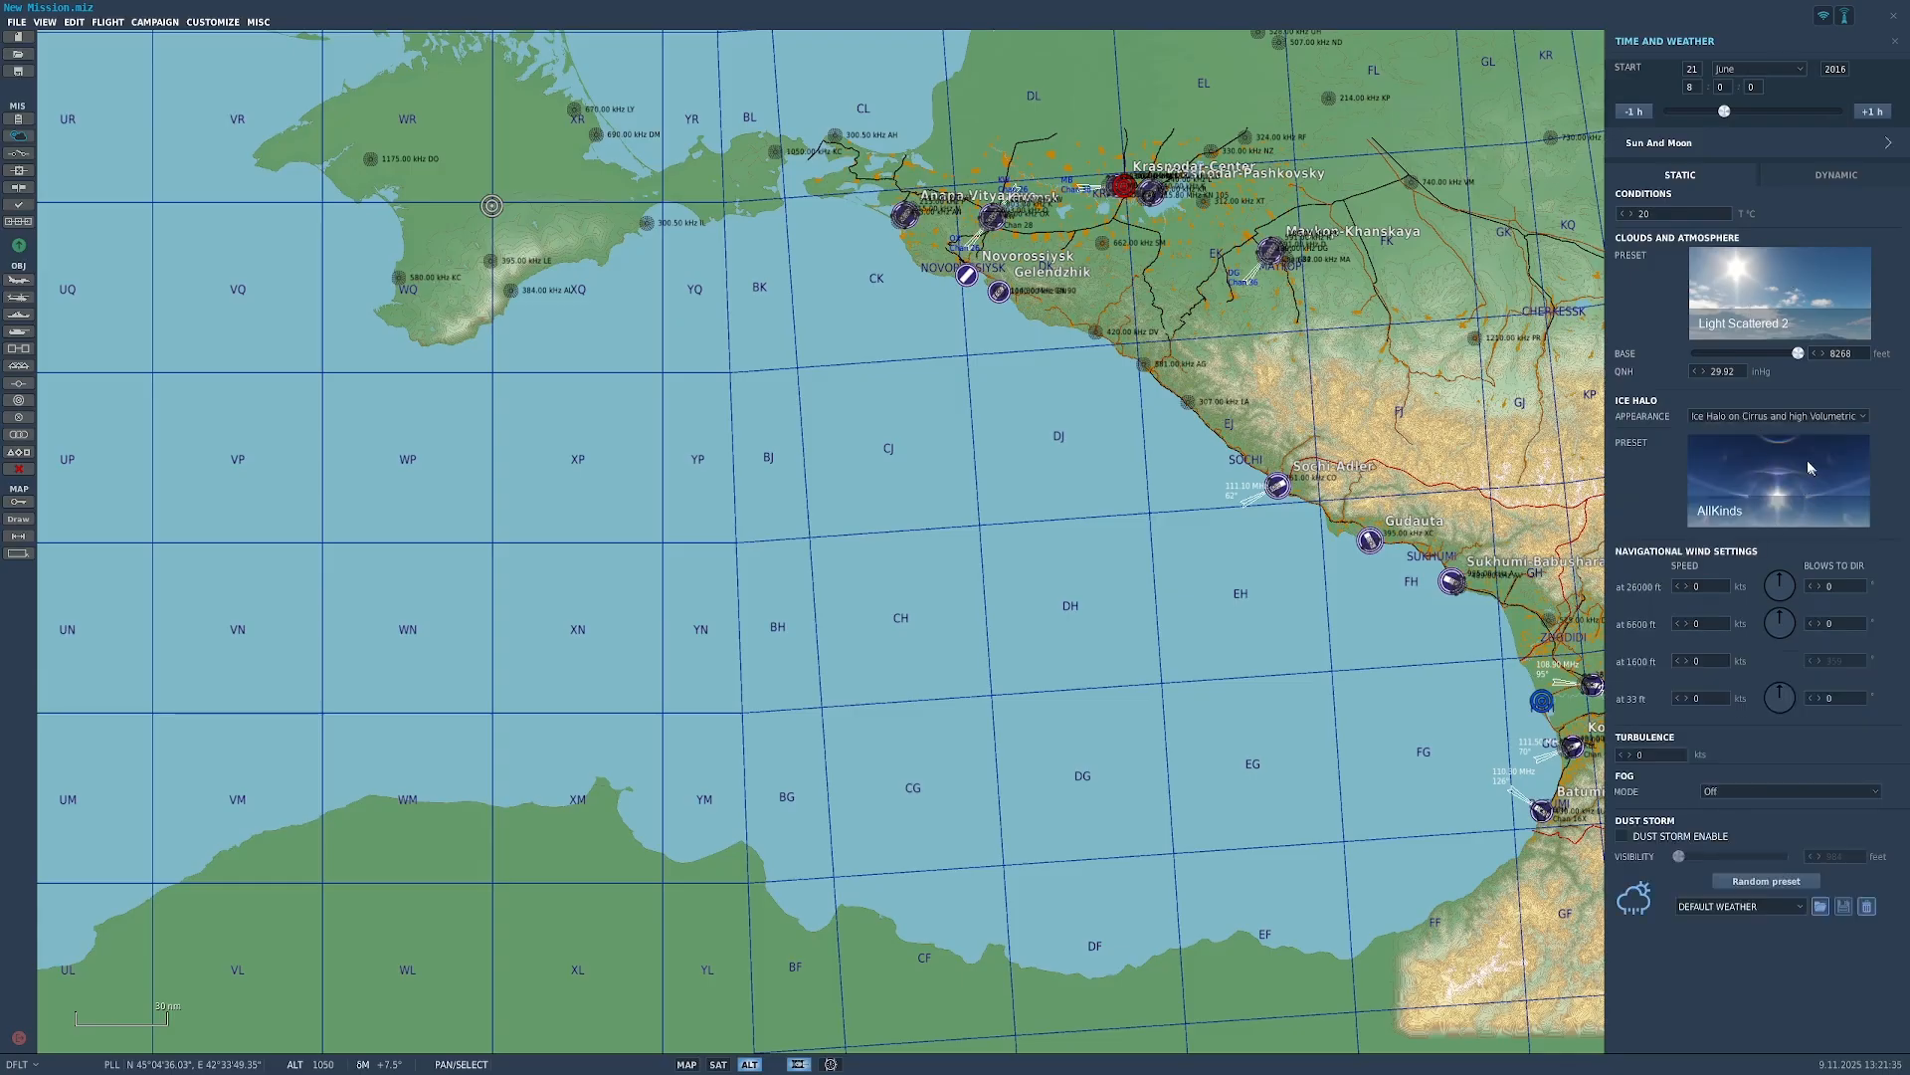
pyautogui.click(1791, 416)
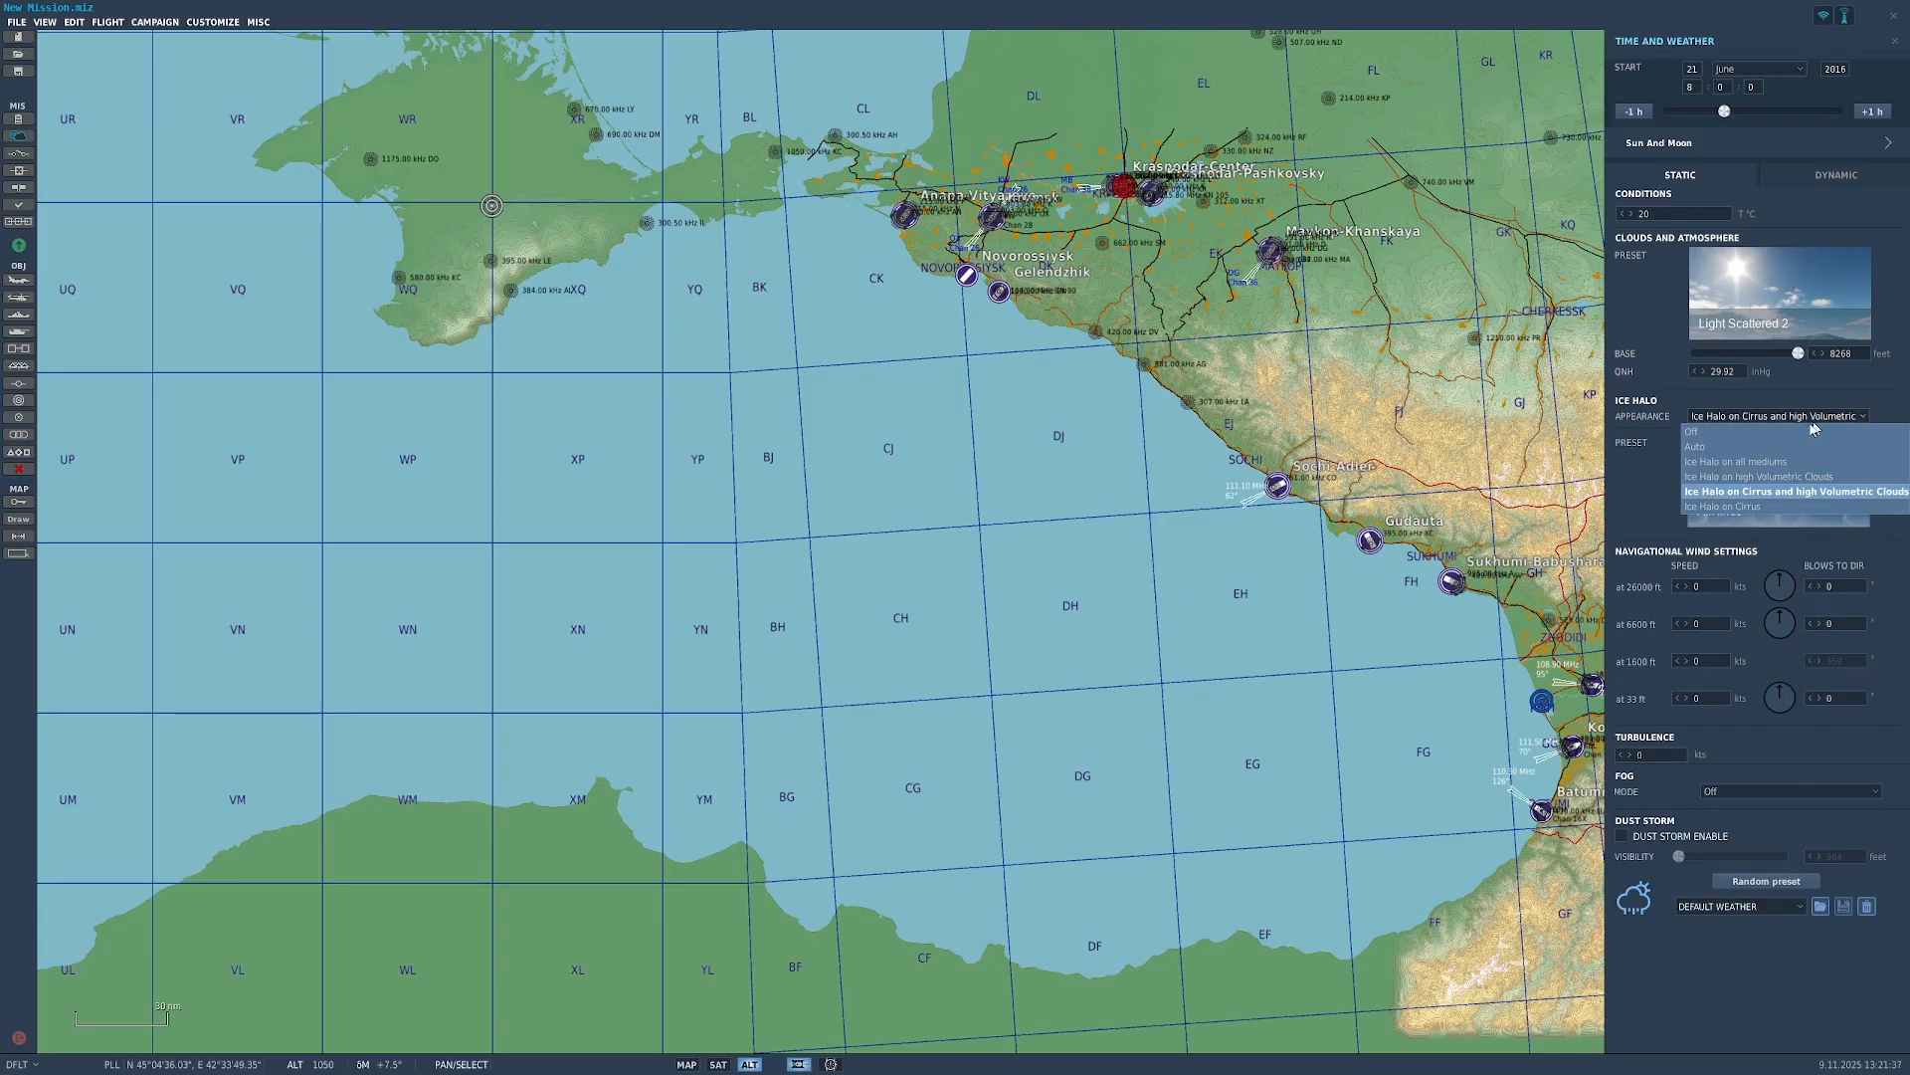
pyautogui.click(1757, 435)
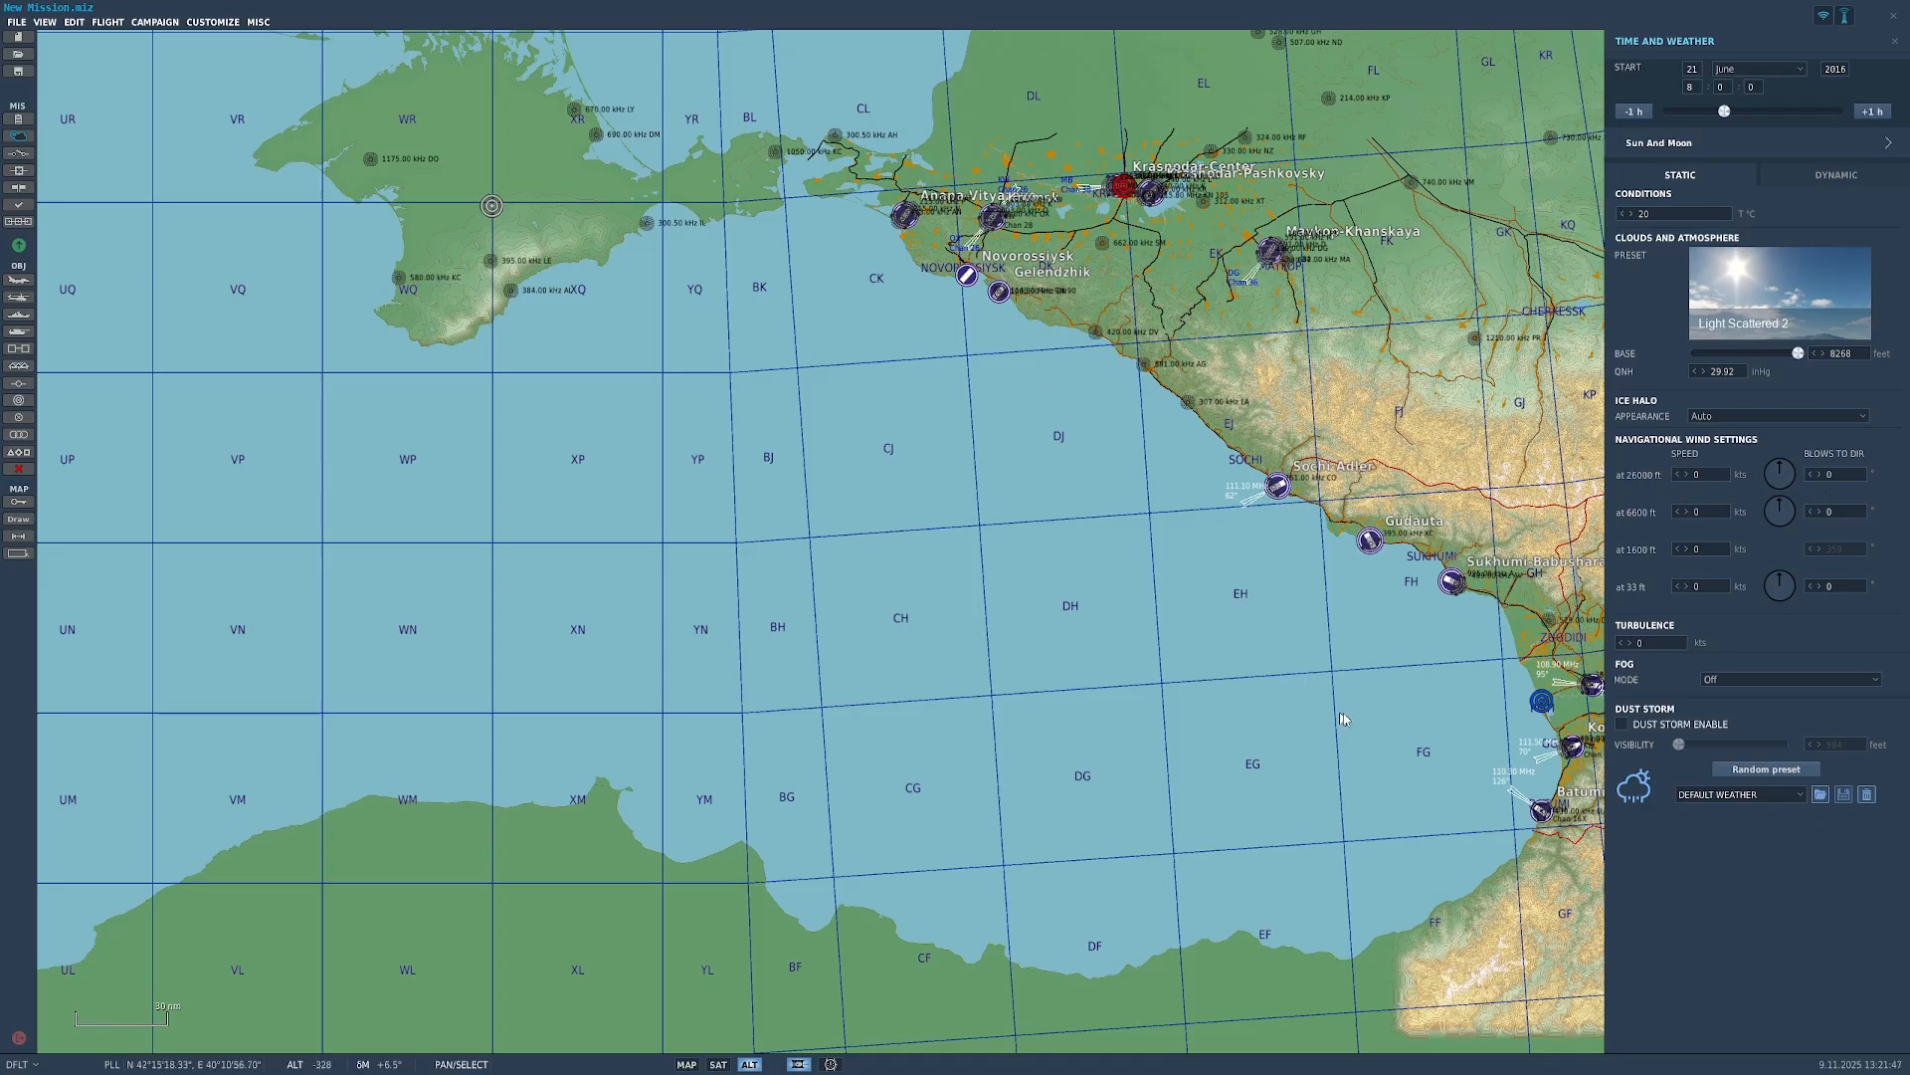
# Step: Try adjusting the wind speed at 33 ft and the turbulence value
pyautogui.click(1687, 585)
pyautogui.click(1685, 585)
pyautogui.click(1684, 585)
pyautogui.click(1685, 587)
pyautogui.click(1619, 645)
# Step: Set the fog mode to Auto
pyautogui.click(1753, 681)
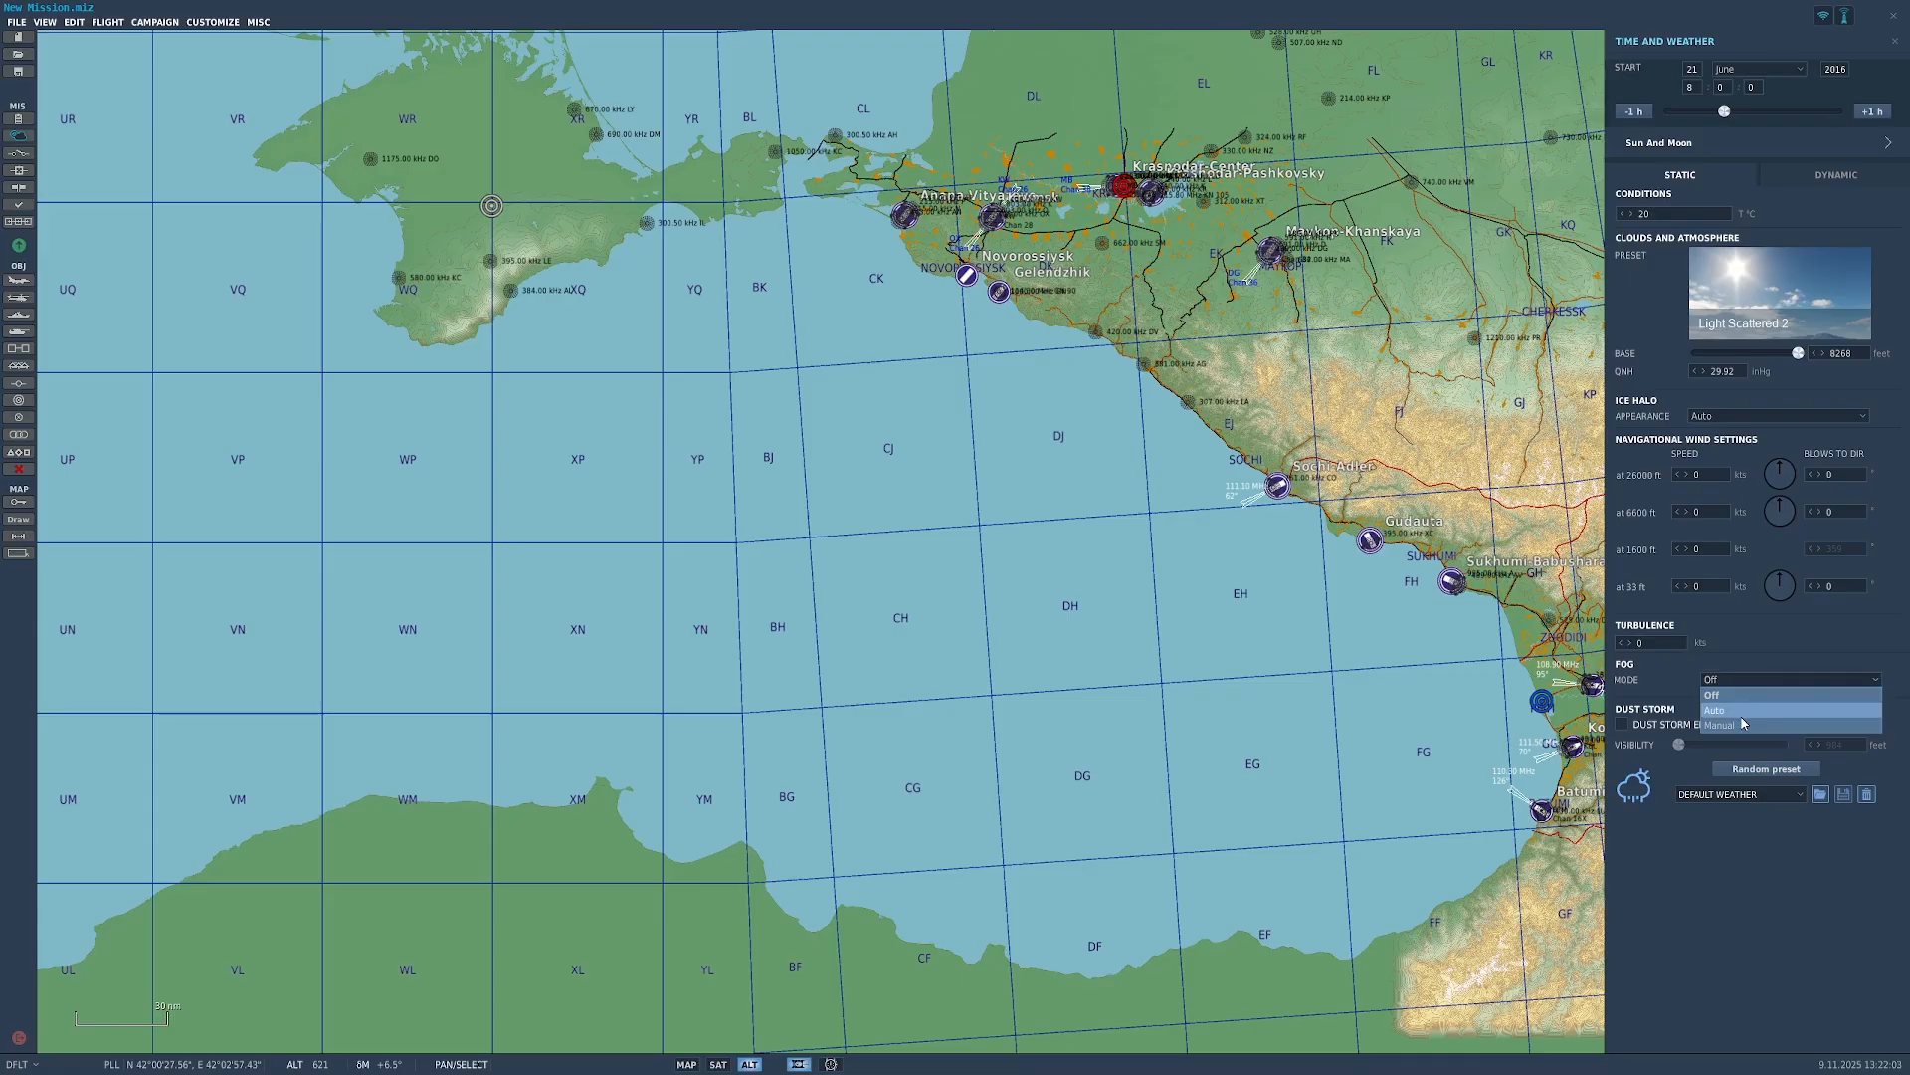
pyautogui.click(1742, 712)
pyautogui.click(1753, 678)
pyautogui.click(1753, 673)
pyautogui.click(1754, 675)
pyautogui.click(1759, 712)
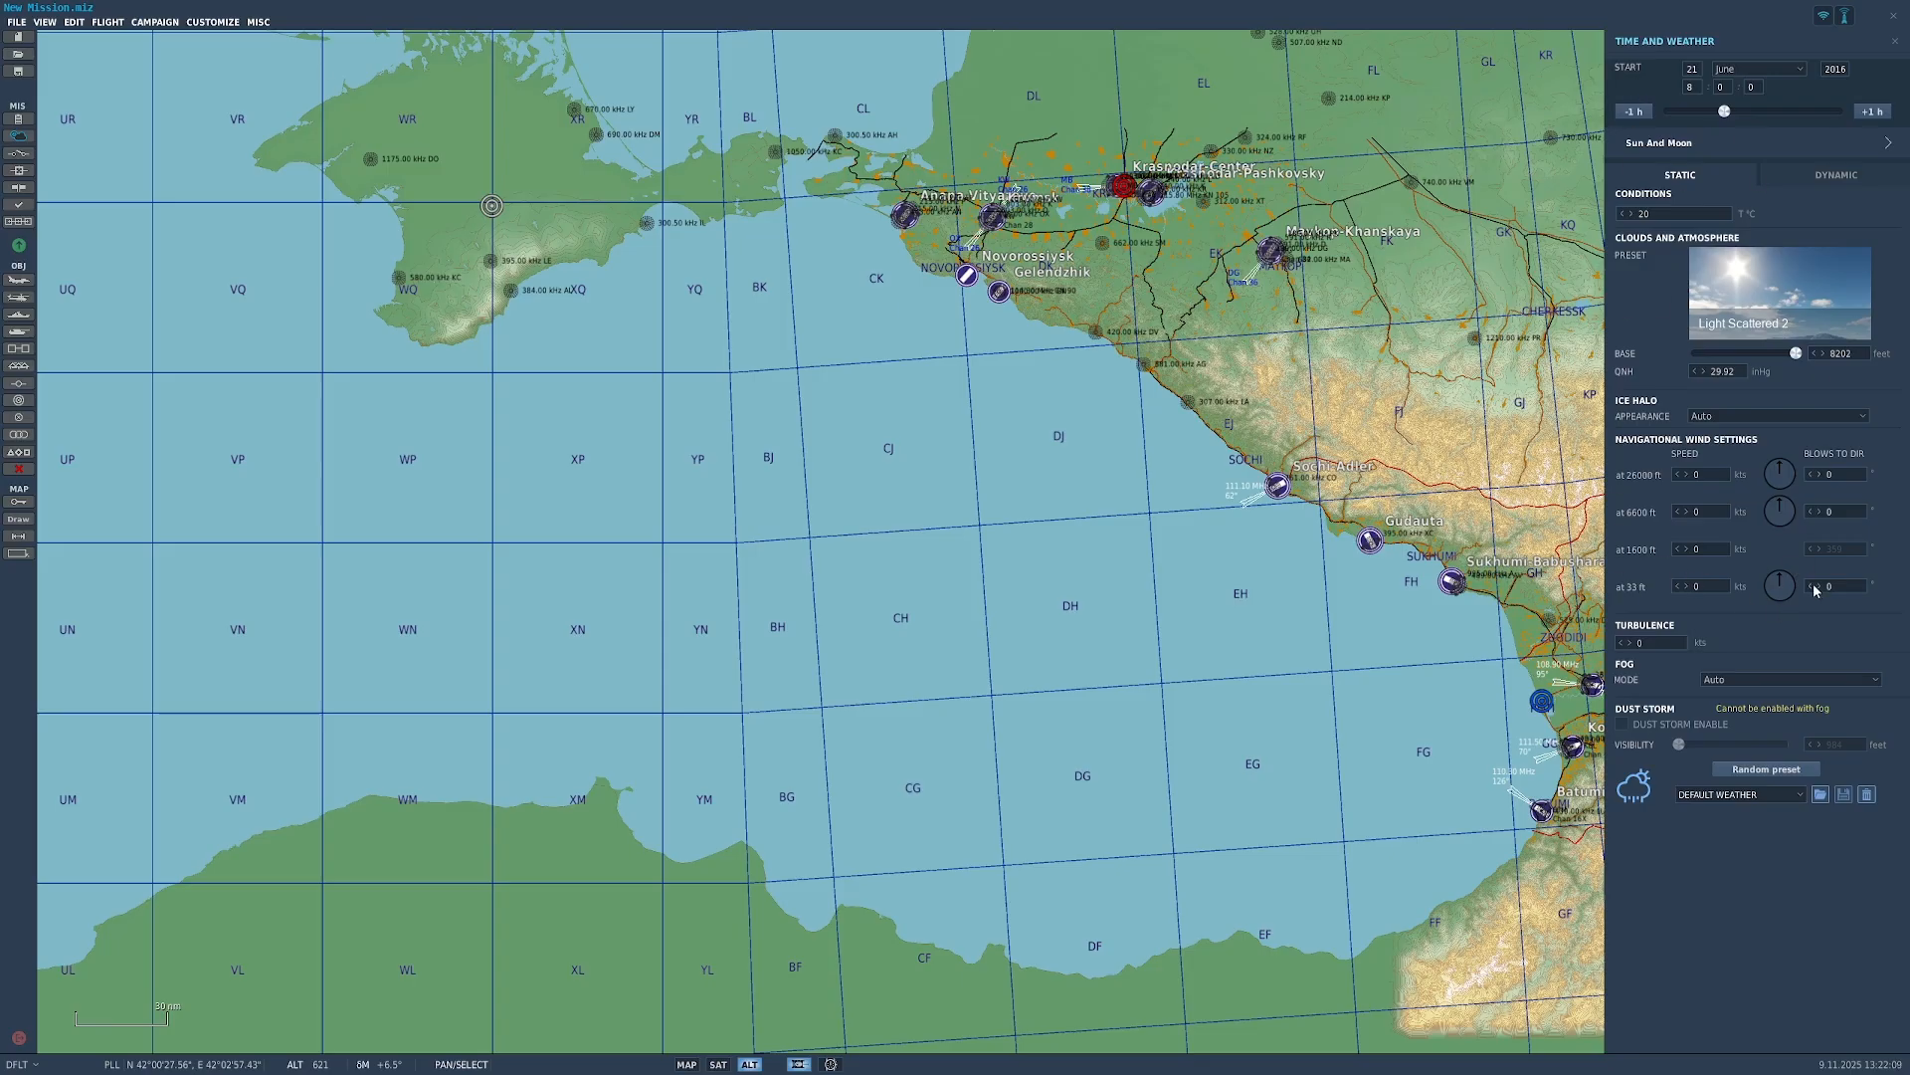
# Step: Try the Manual fog mode with its mission start time sync option, and set the fog mode to Off
pyautogui.click(1777, 678)
pyautogui.click(1753, 712)
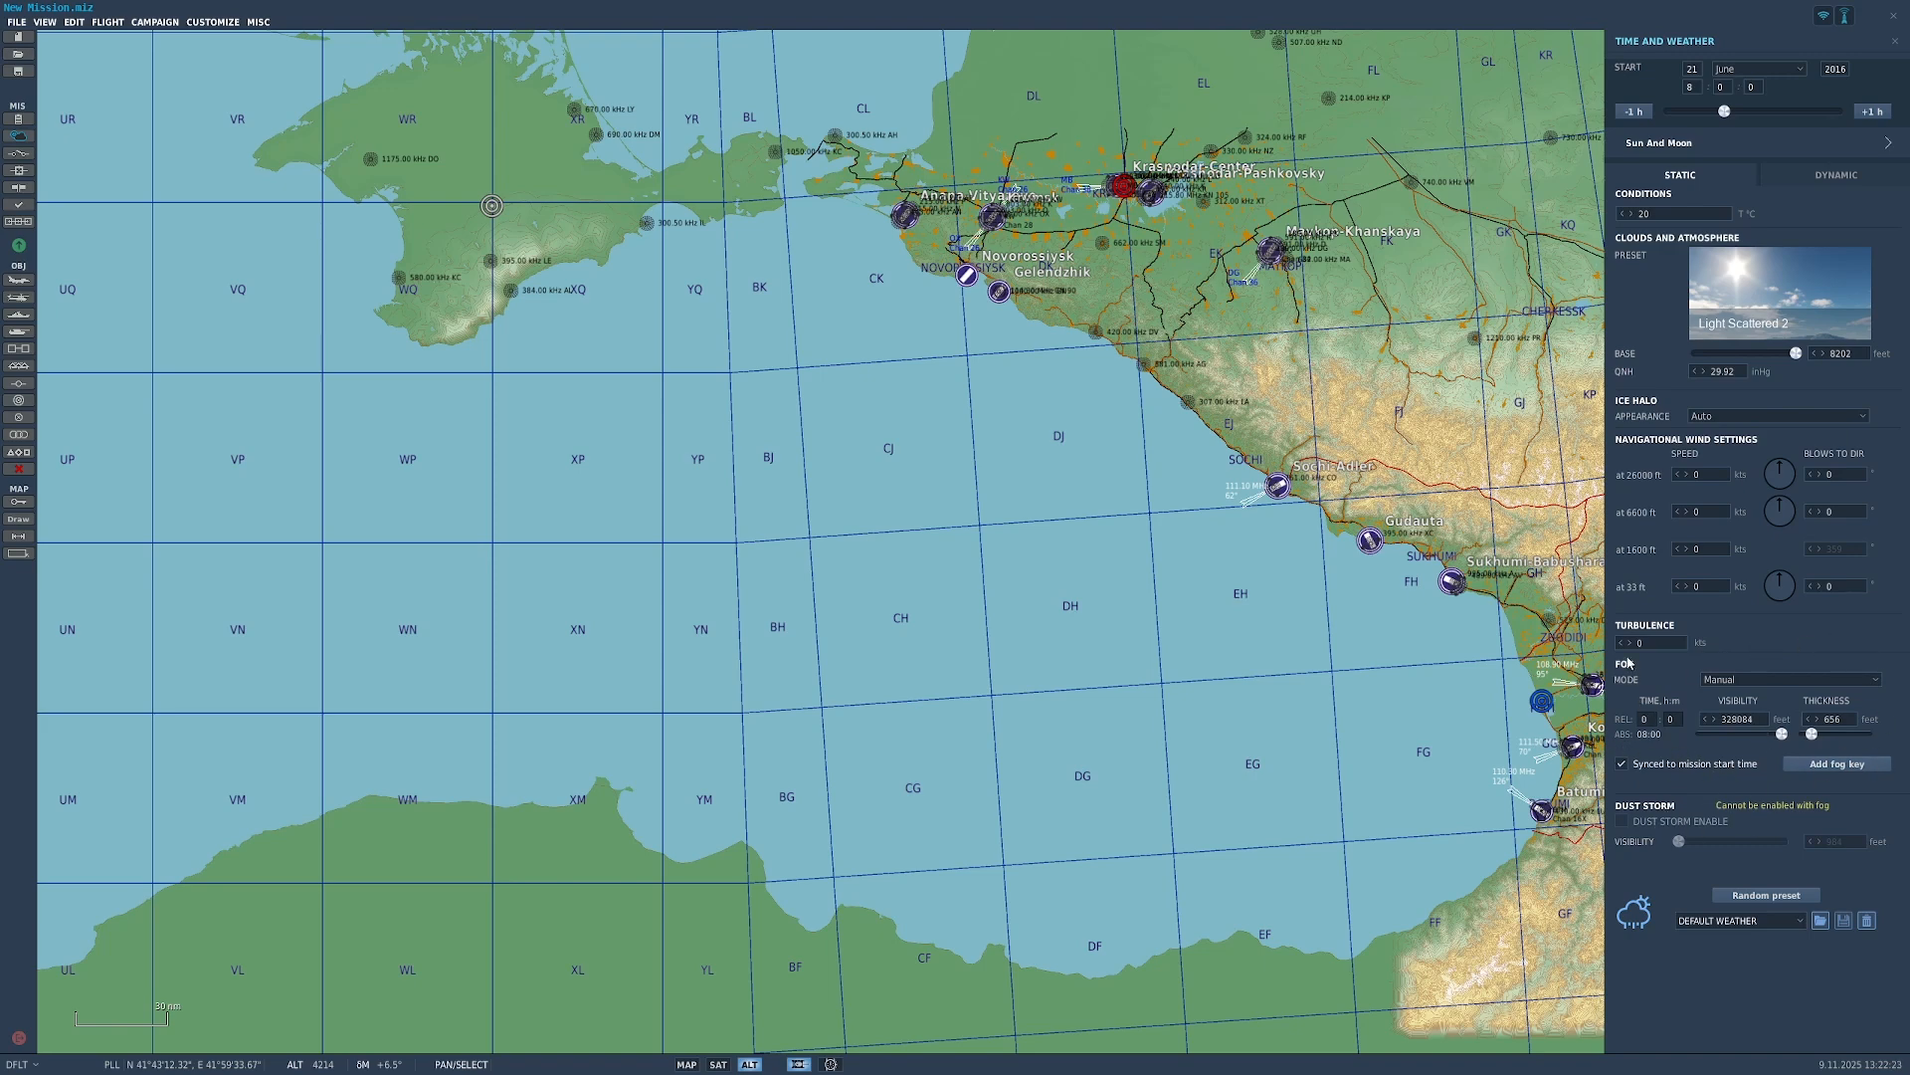
pyautogui.click(1628, 768)
pyautogui.click(1726, 680)
pyautogui.click(1732, 697)
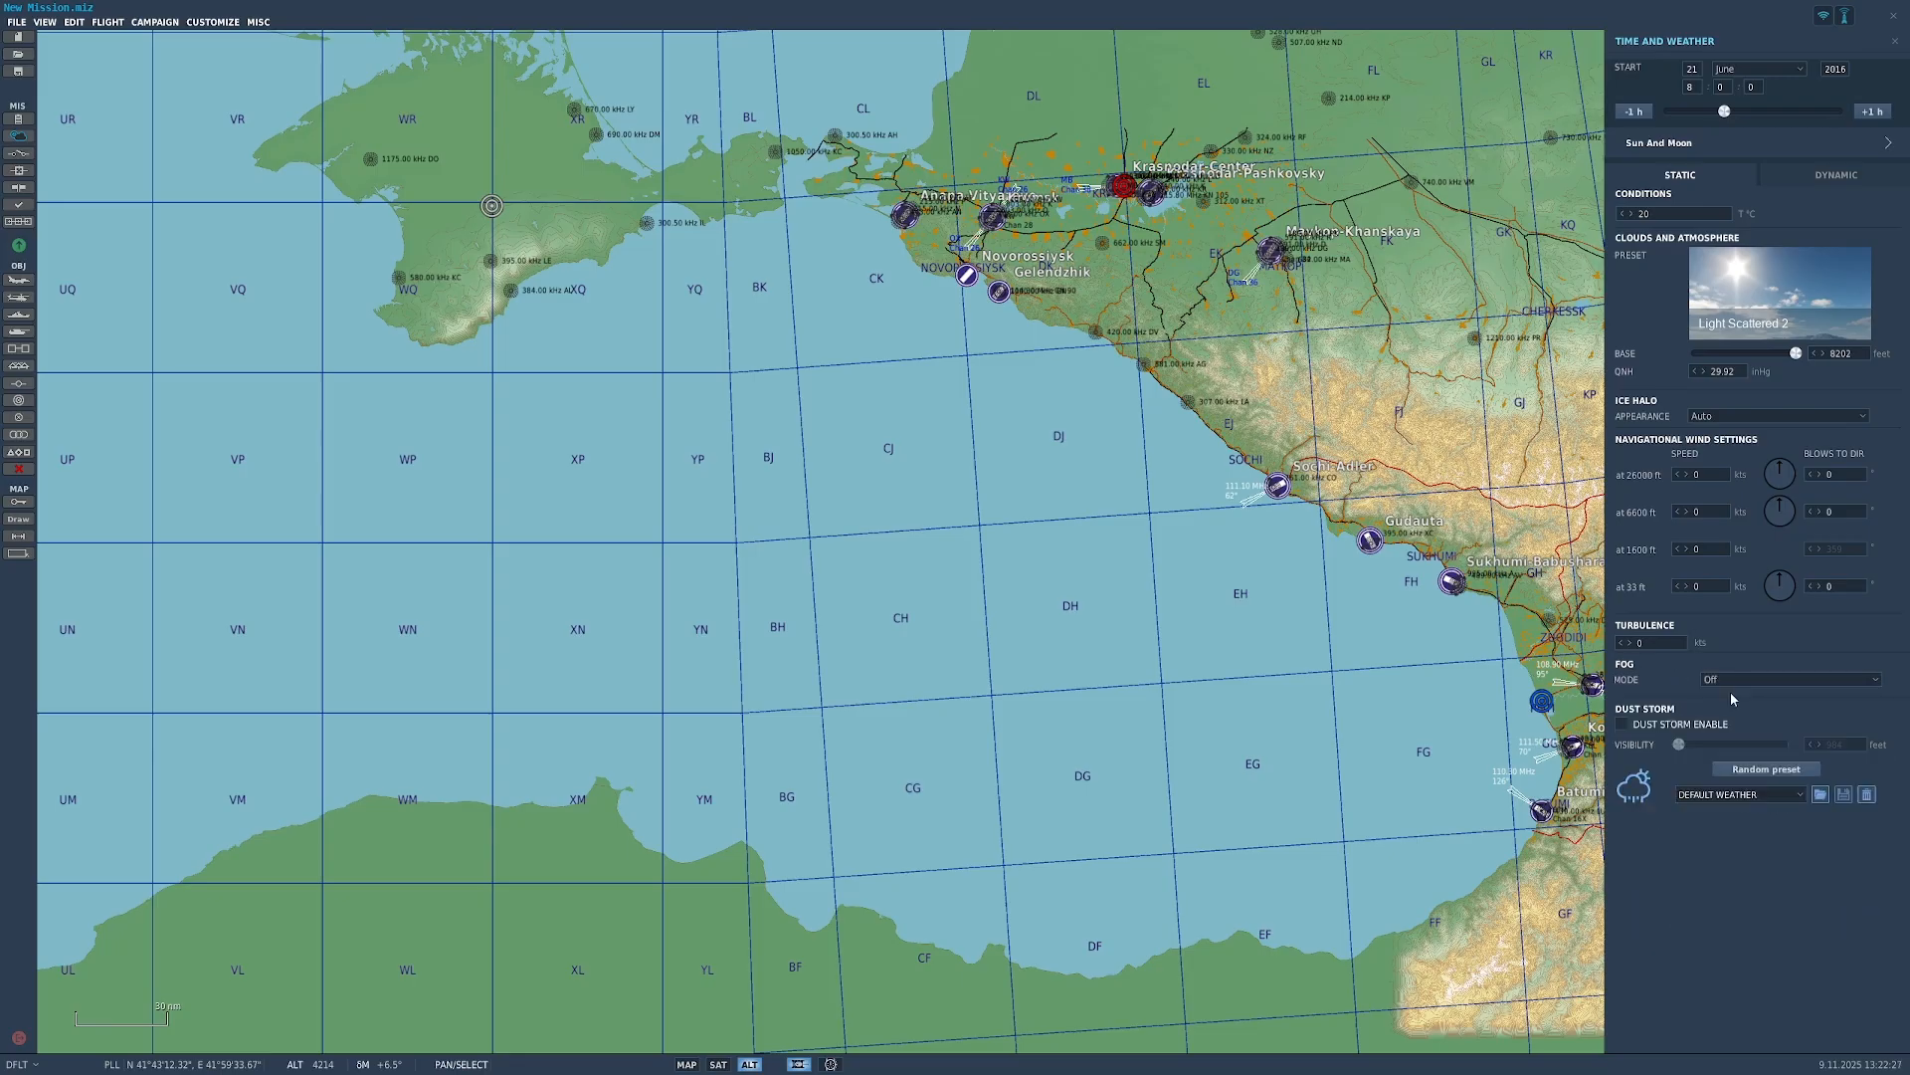
# Step: Enable the dust storm and try its visibility setting
pyautogui.click(1648, 728)
pyautogui.moveTo(1679, 744)
pyautogui.mouseDown()
pyautogui.moveTo(1715, 750)
pyautogui.moveTo(1693, 770)
pyautogui.mouseUp()
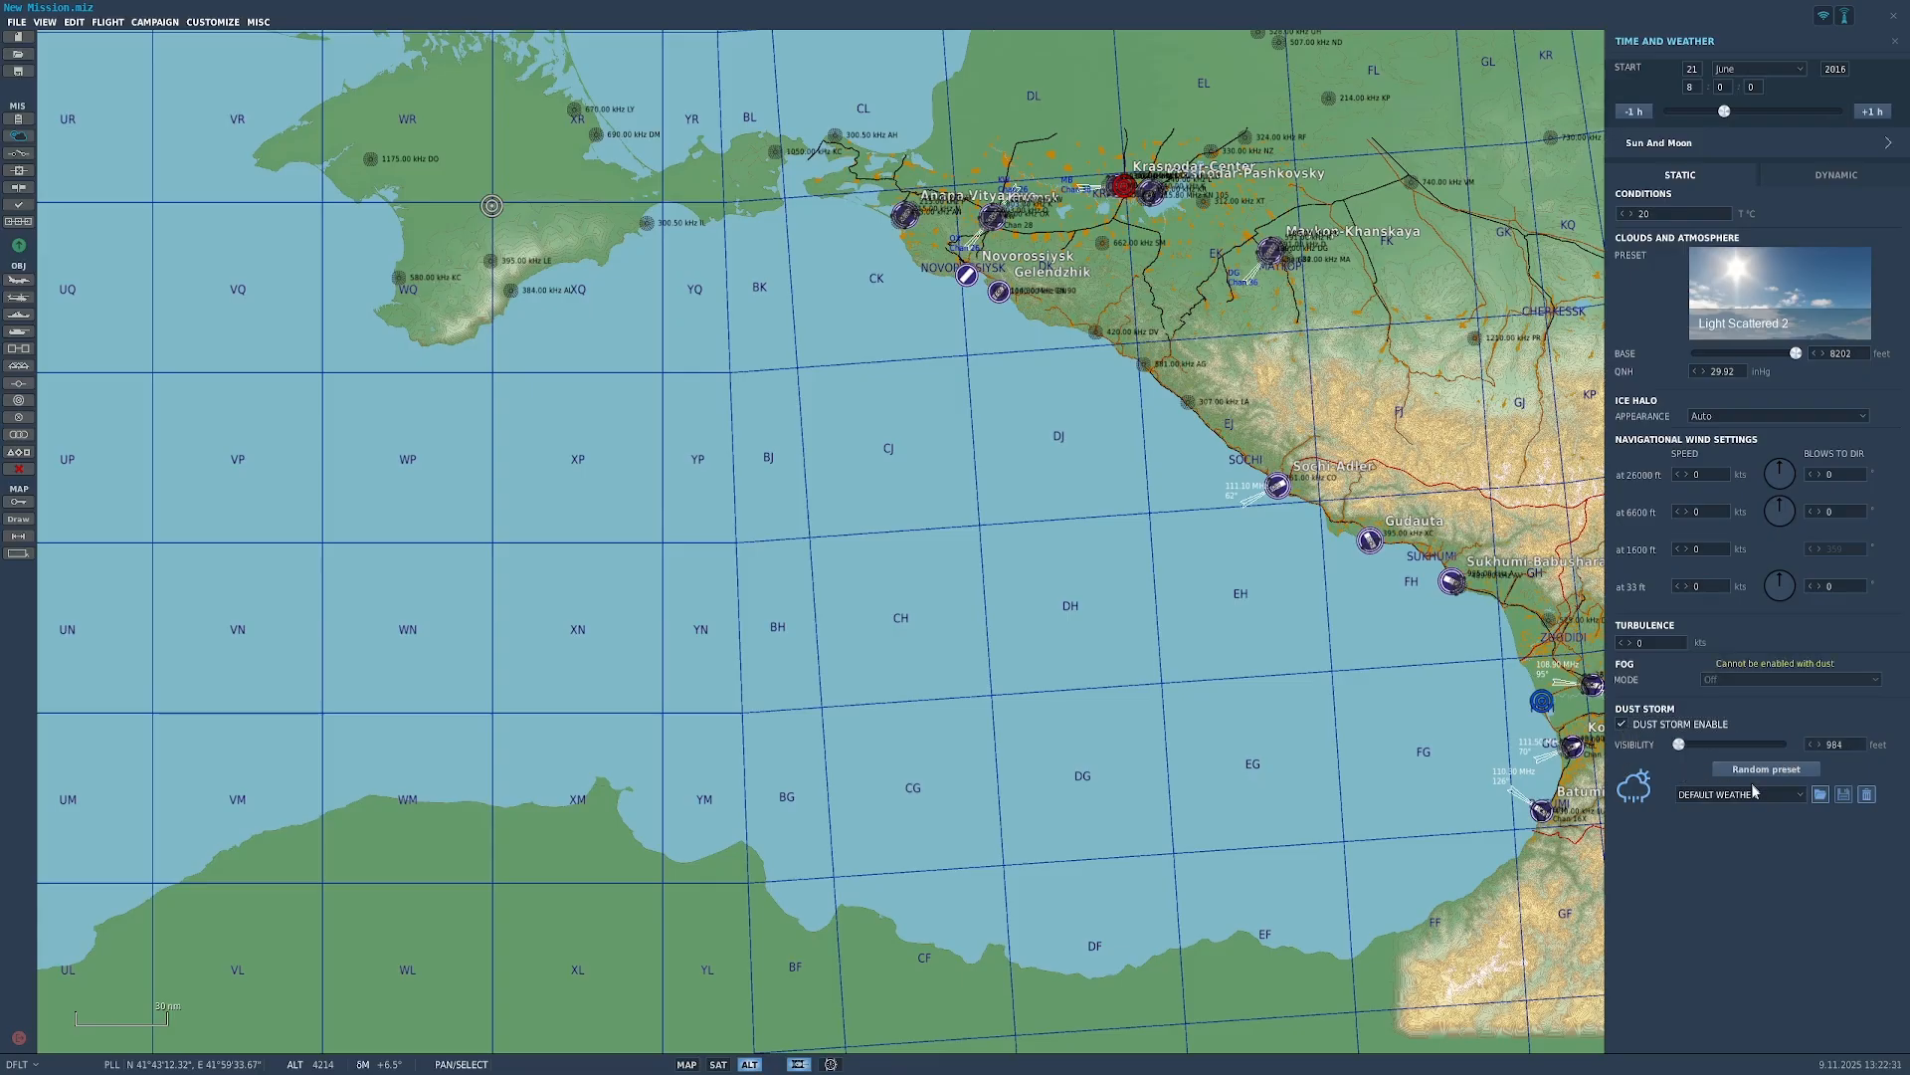
# Step: Look through the list of default weather presets, from autumn clear sky to summer heavy thunderstorm, without choosing one
pyautogui.click(1801, 795)
pyautogui.scroll(-3, 1781, 856)
pyautogui.scroll(3, 1767, 886)
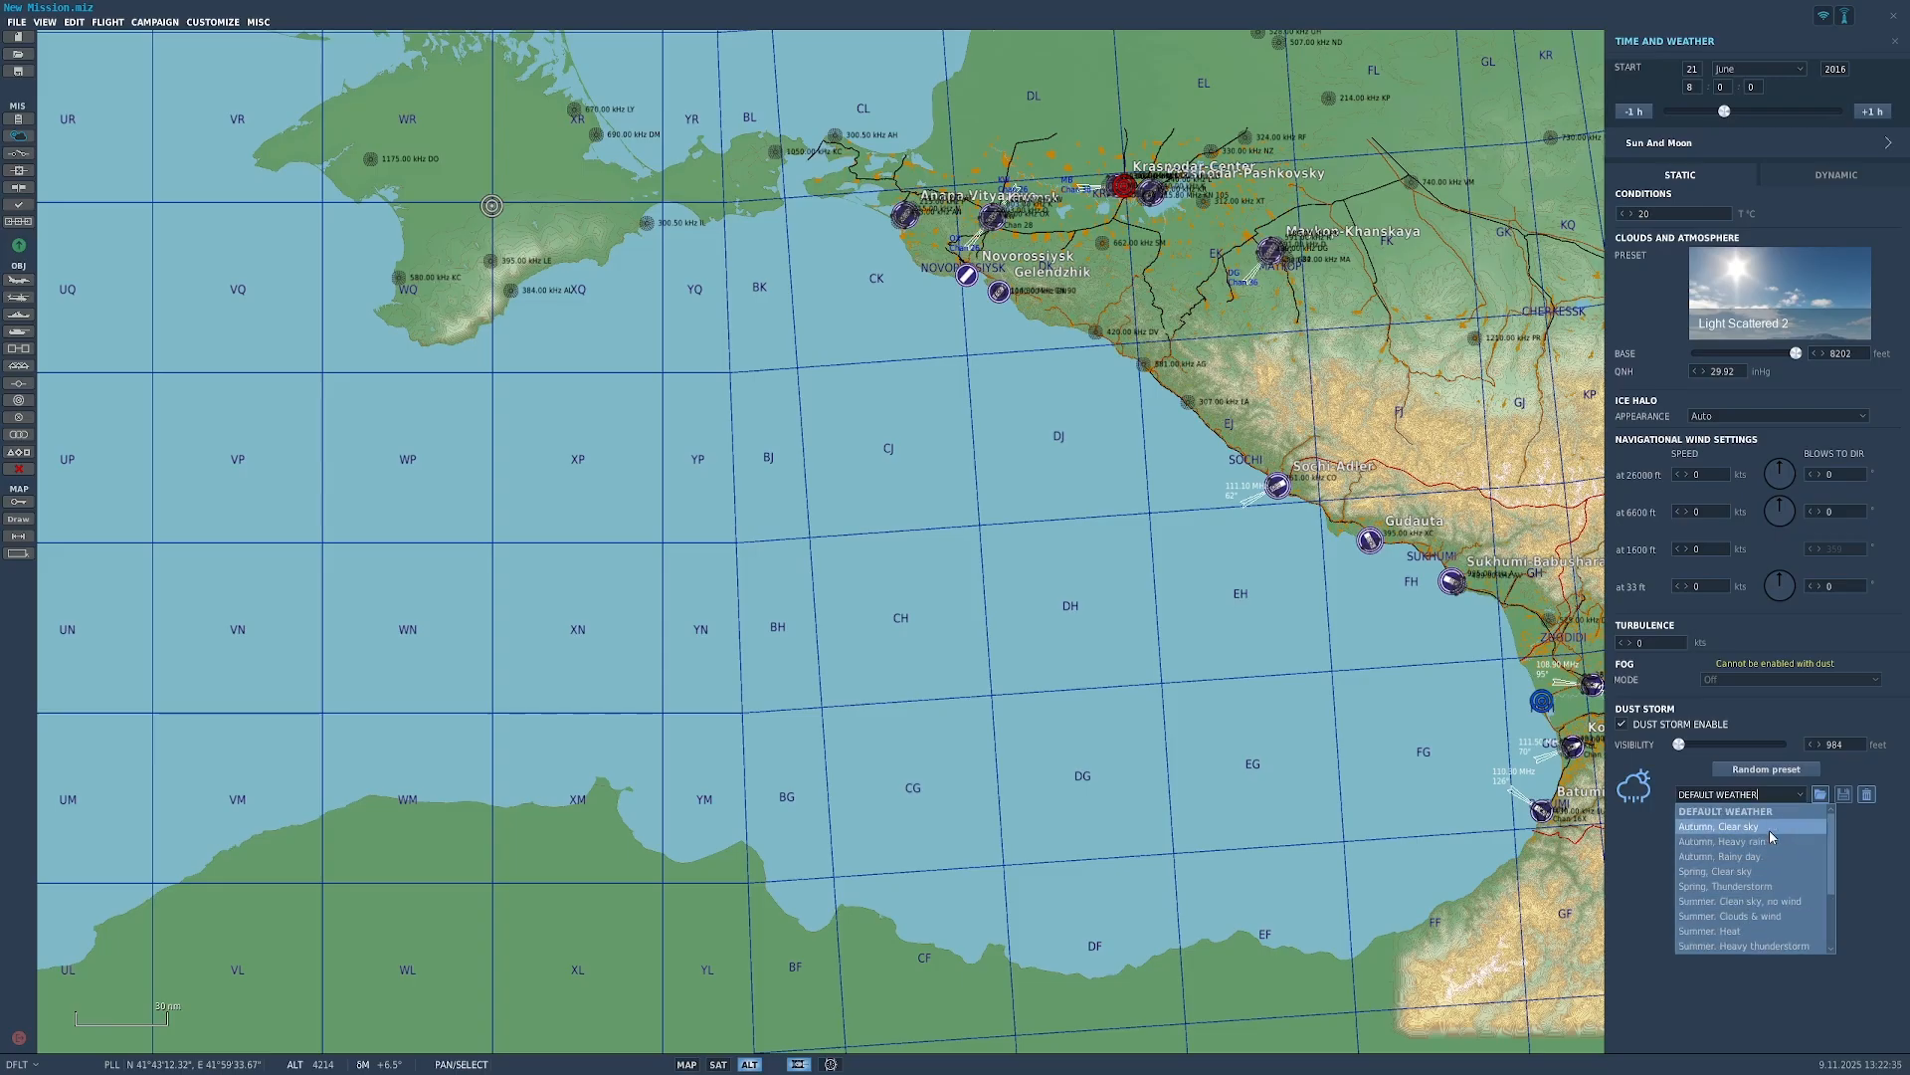
pyautogui.press('Up')
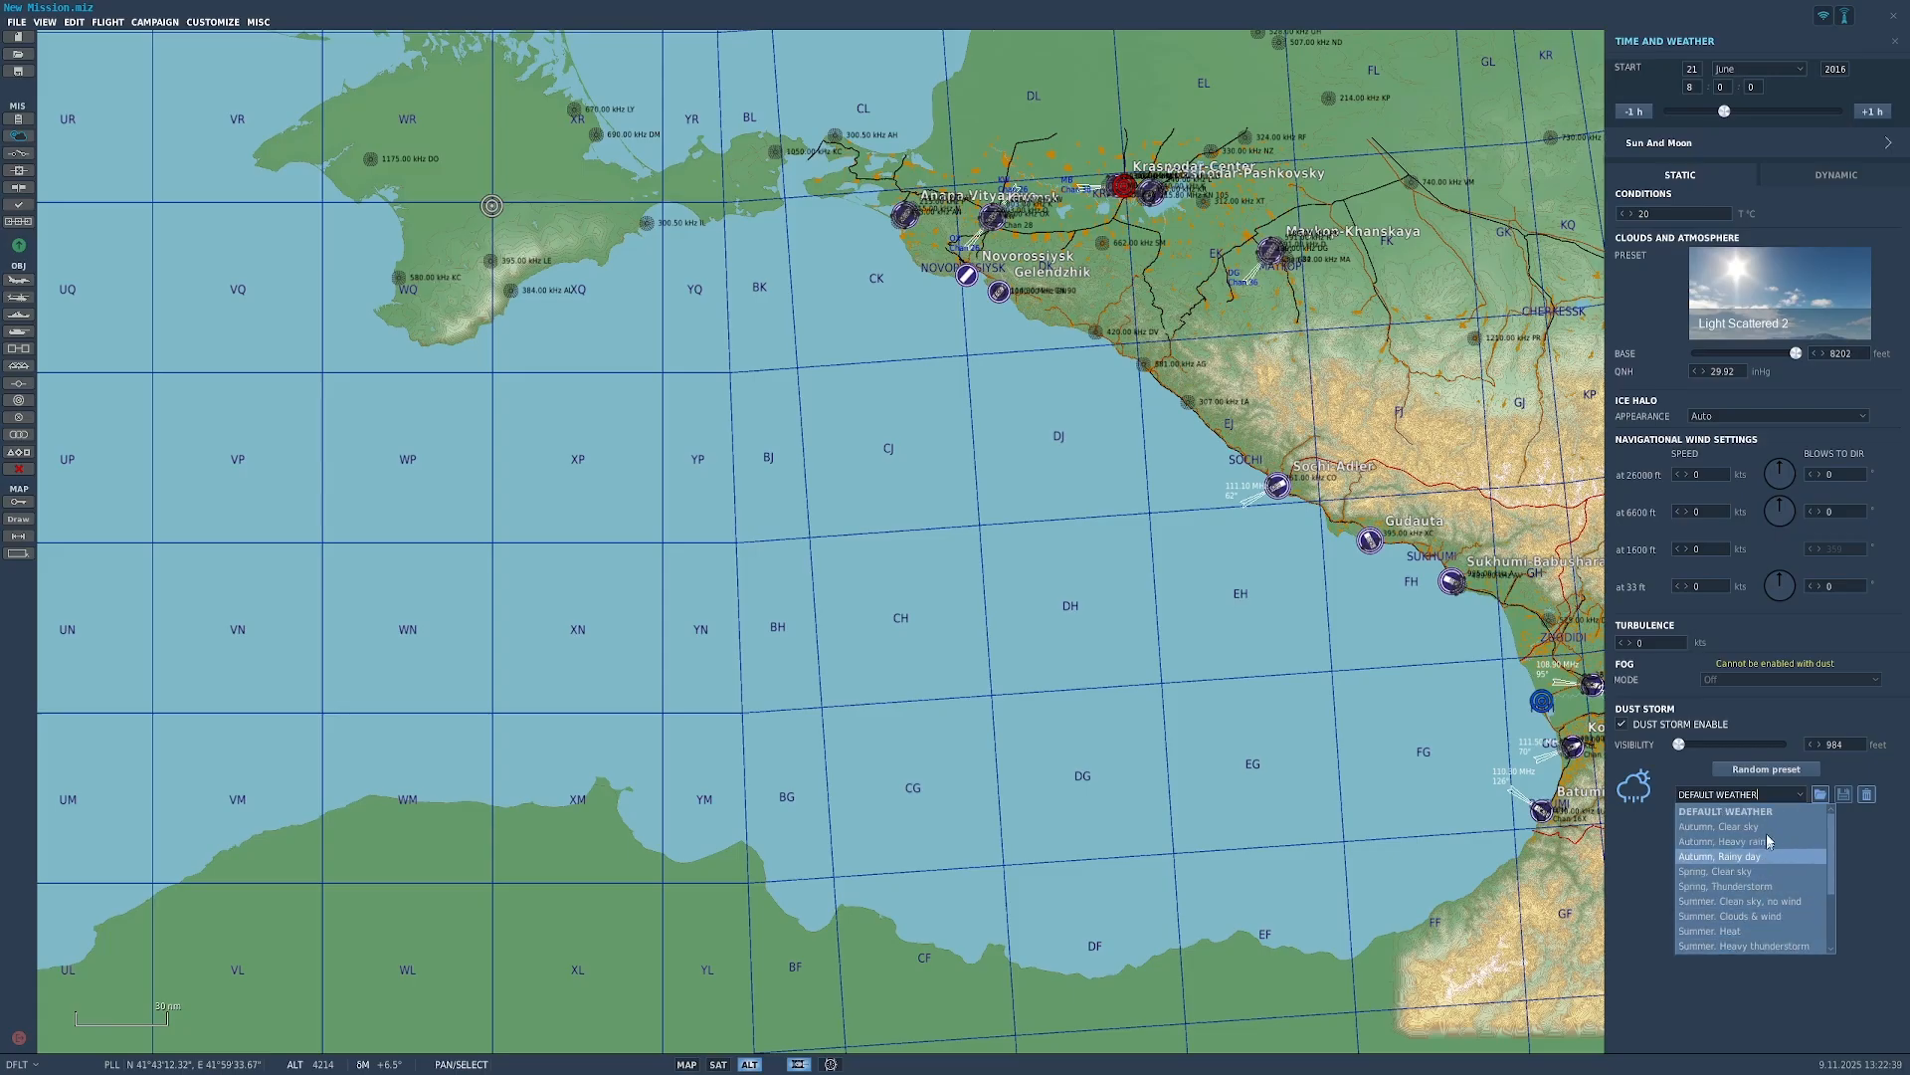
pyautogui.click(1800, 795)
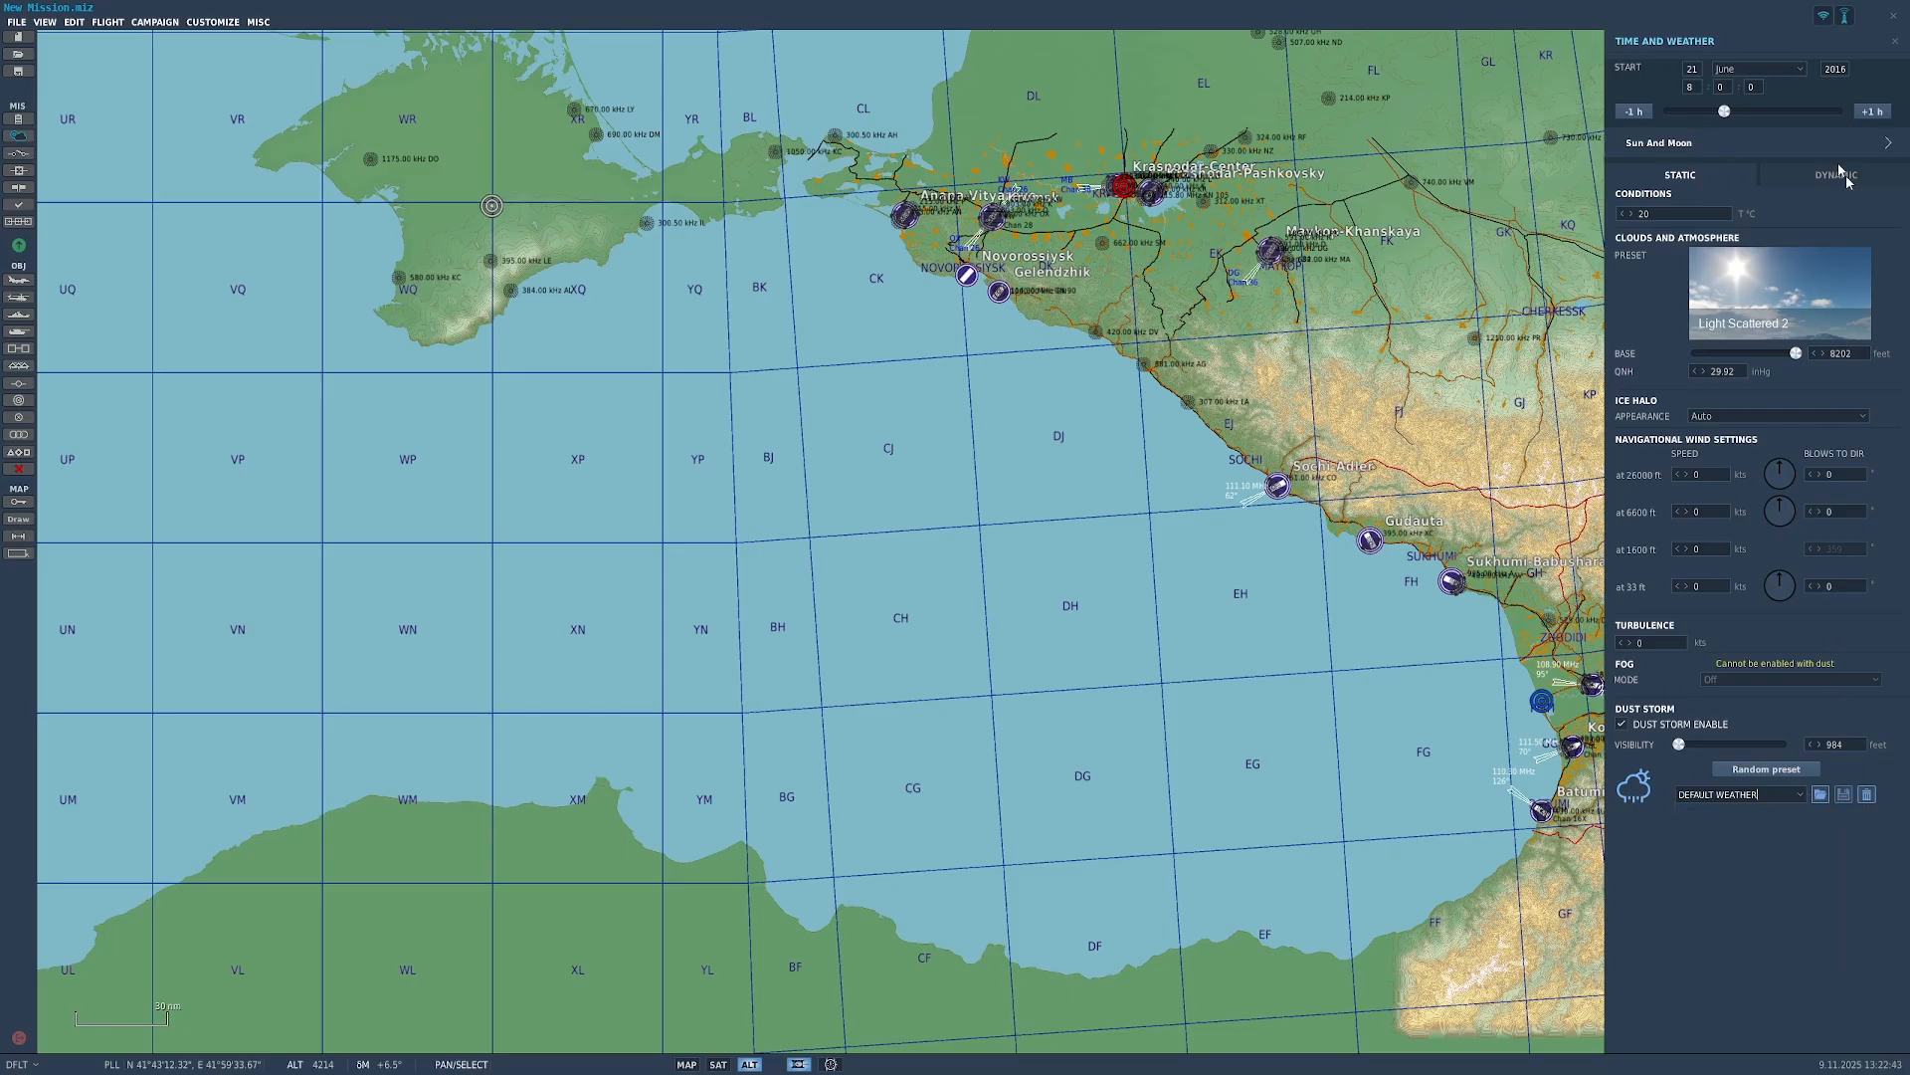
# Step: Check the sun and moon chart, and try the dynamic weather mode with its pressure system on the map
pyautogui.click(1689, 149)
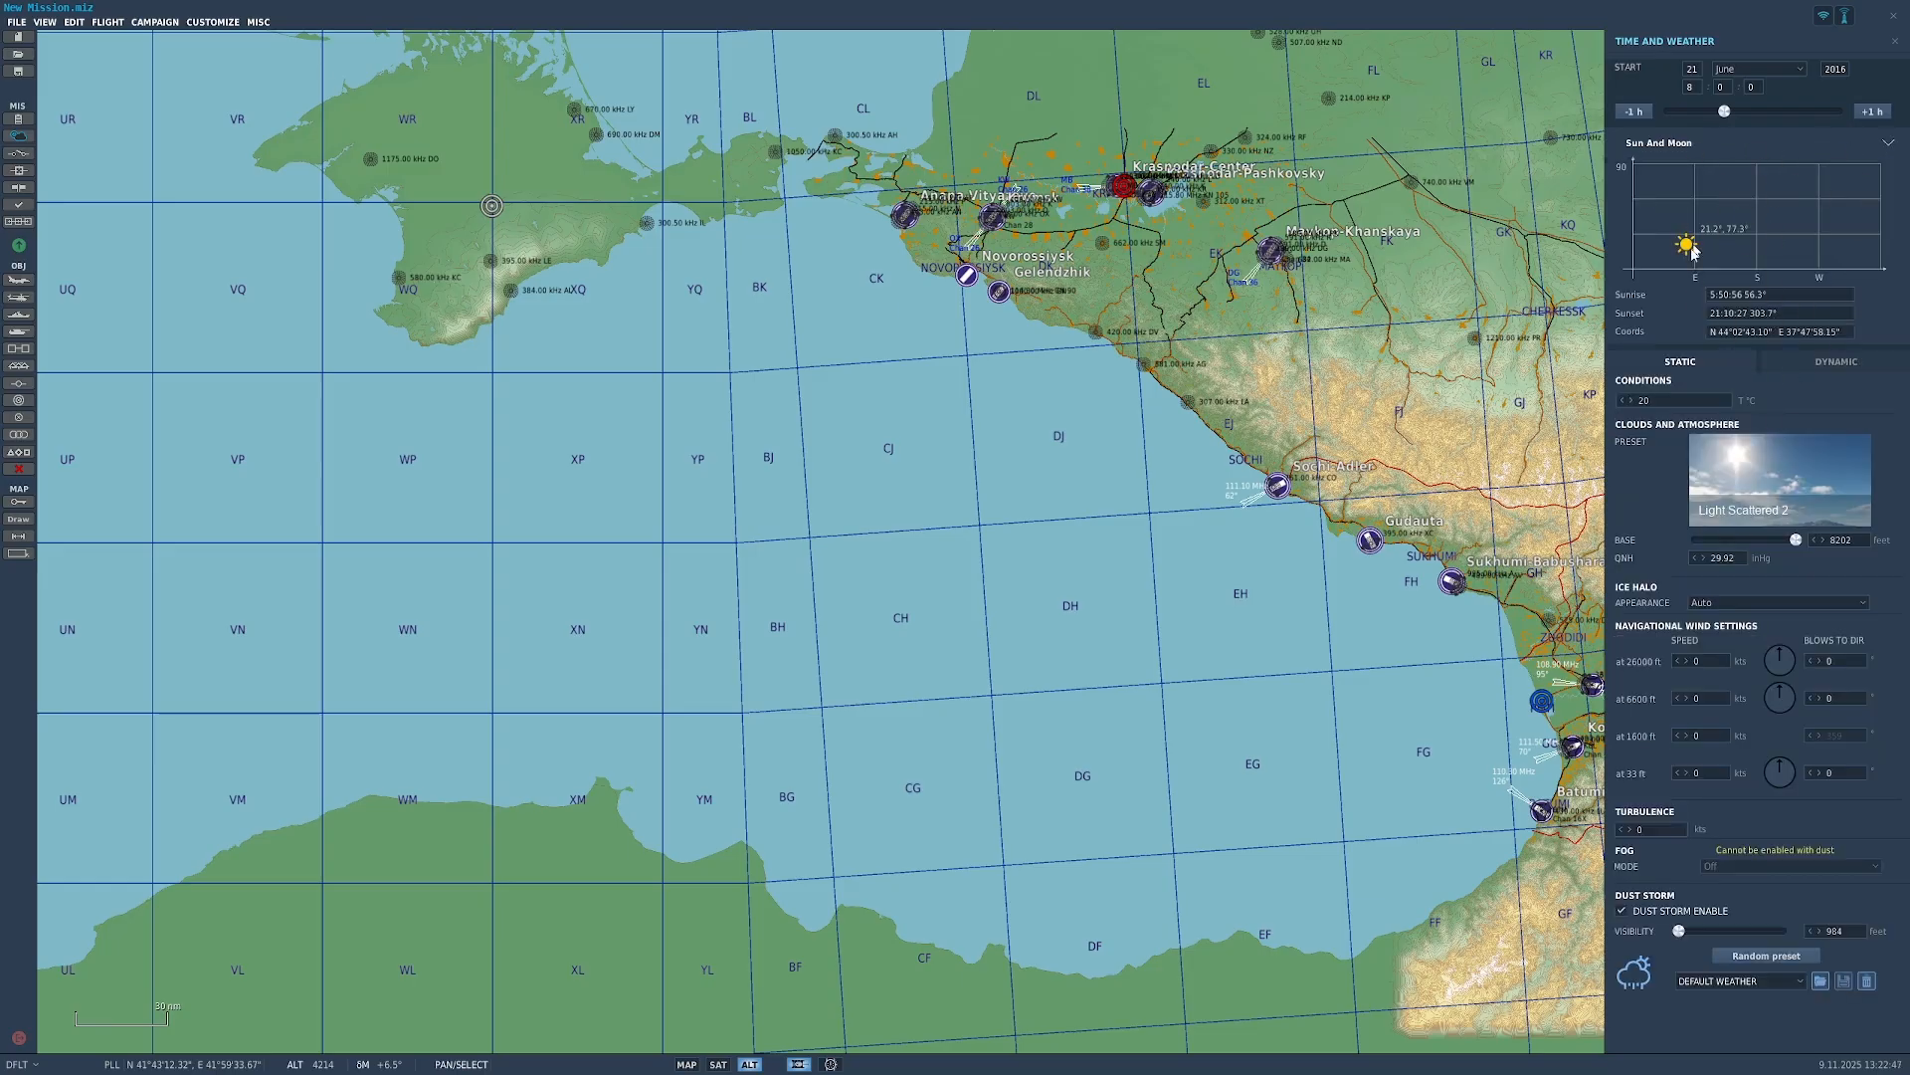
pyautogui.click(1889, 144)
pyautogui.click(1867, 181)
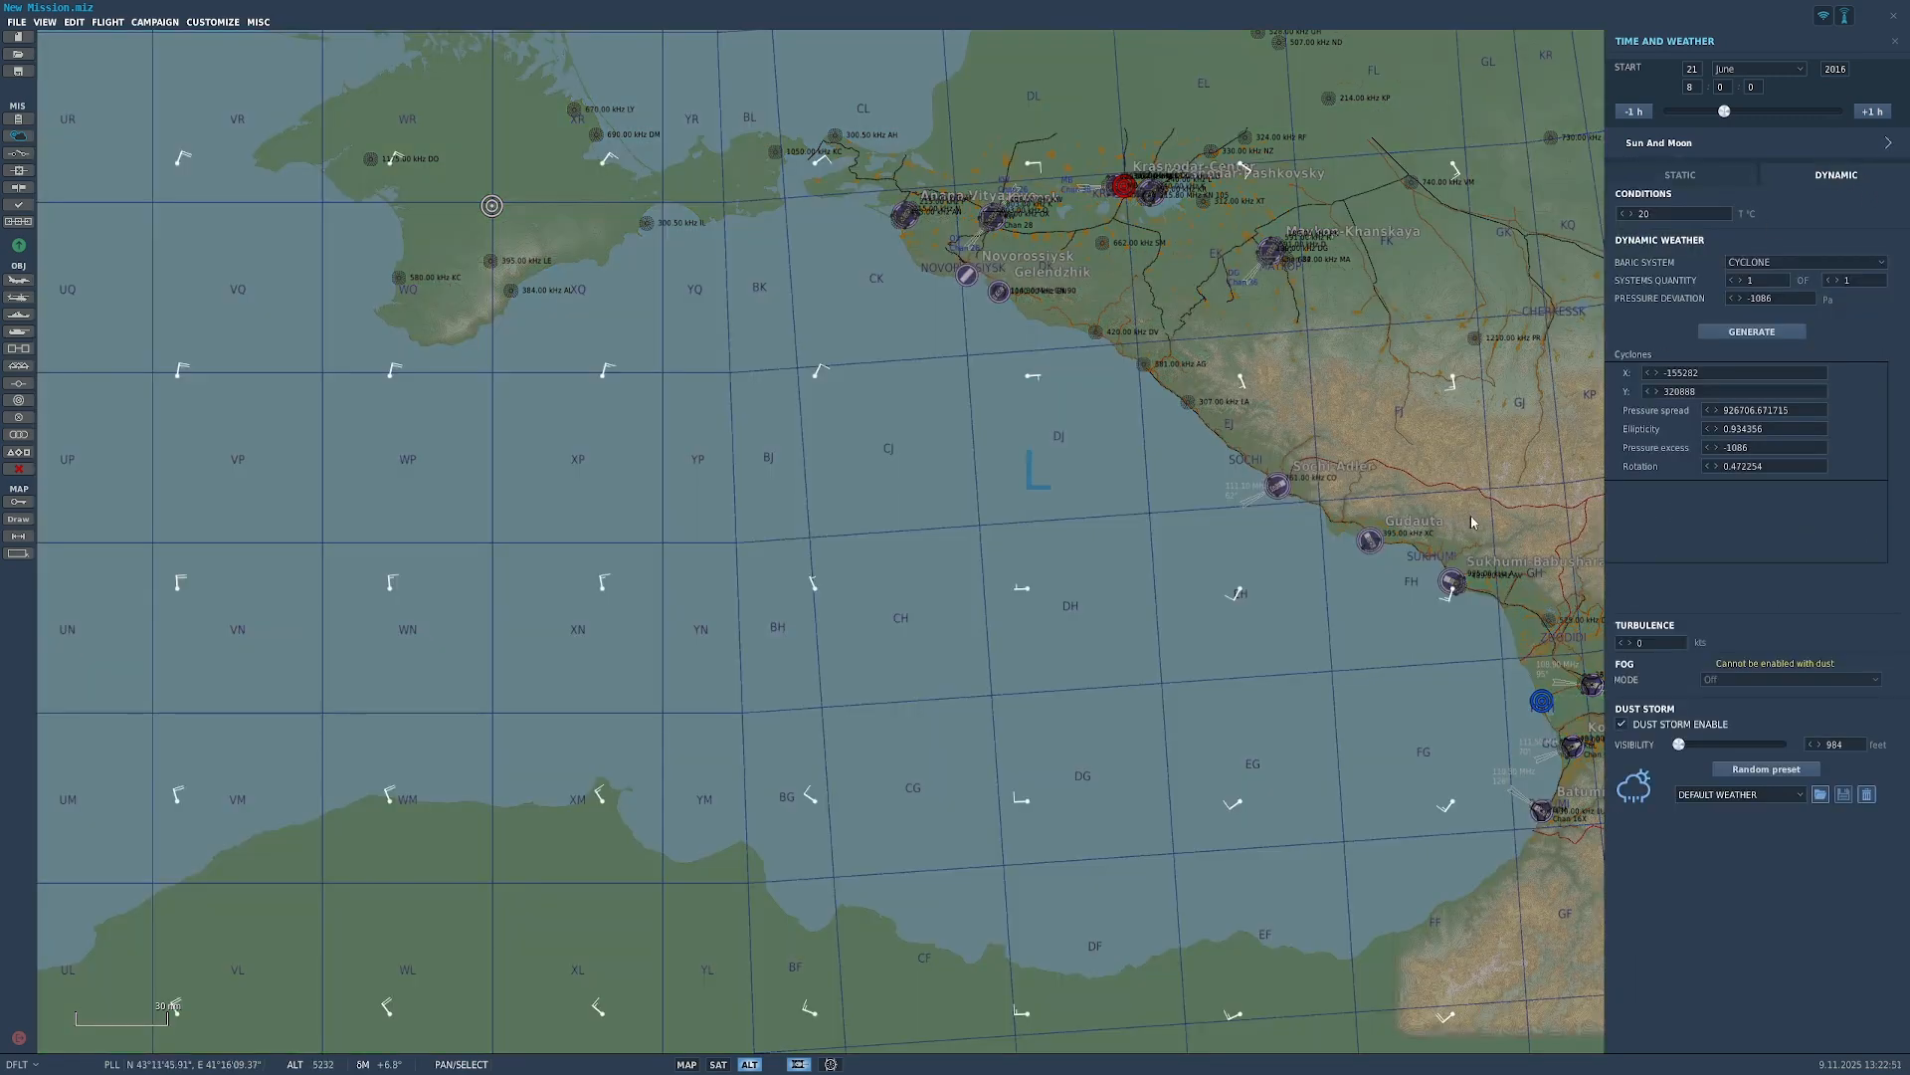
pyautogui.scroll(-2, 1101, 575)
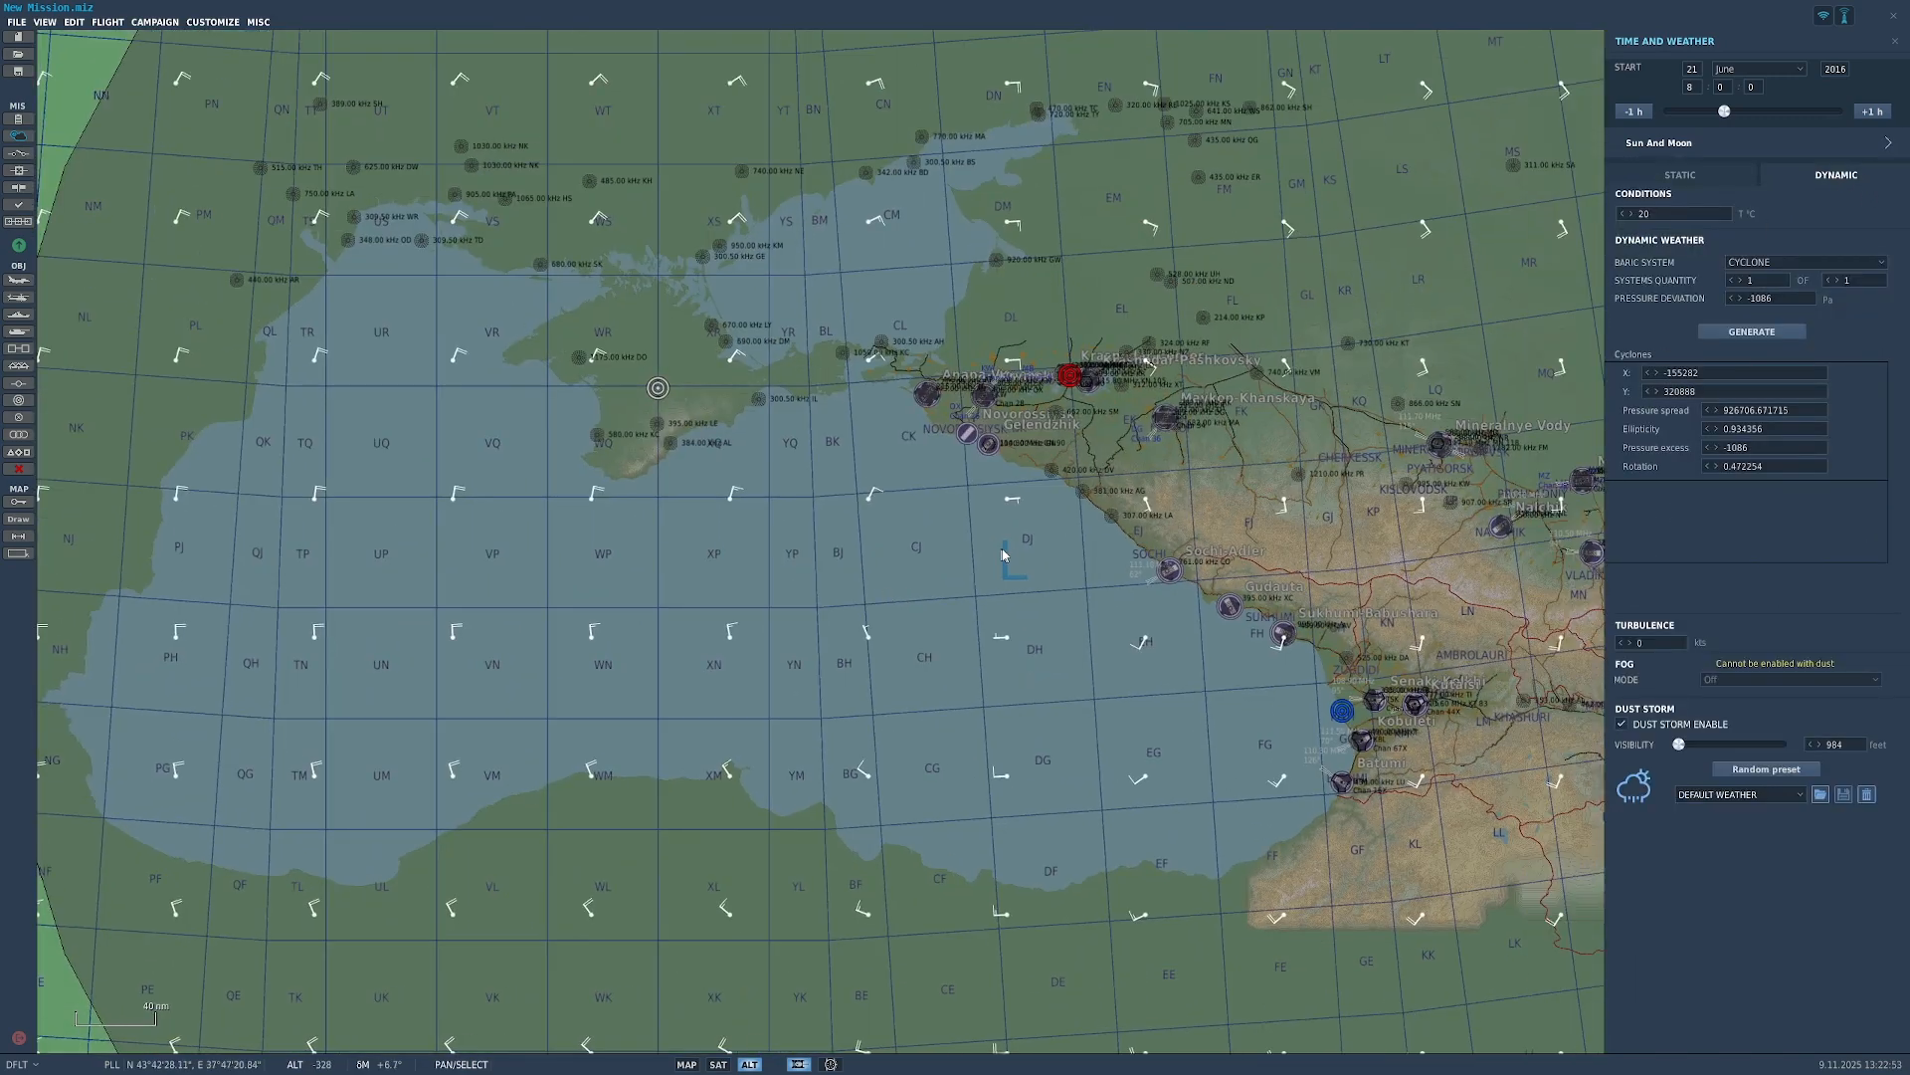
pyautogui.click(960, 543)
pyautogui.click(18, 135)
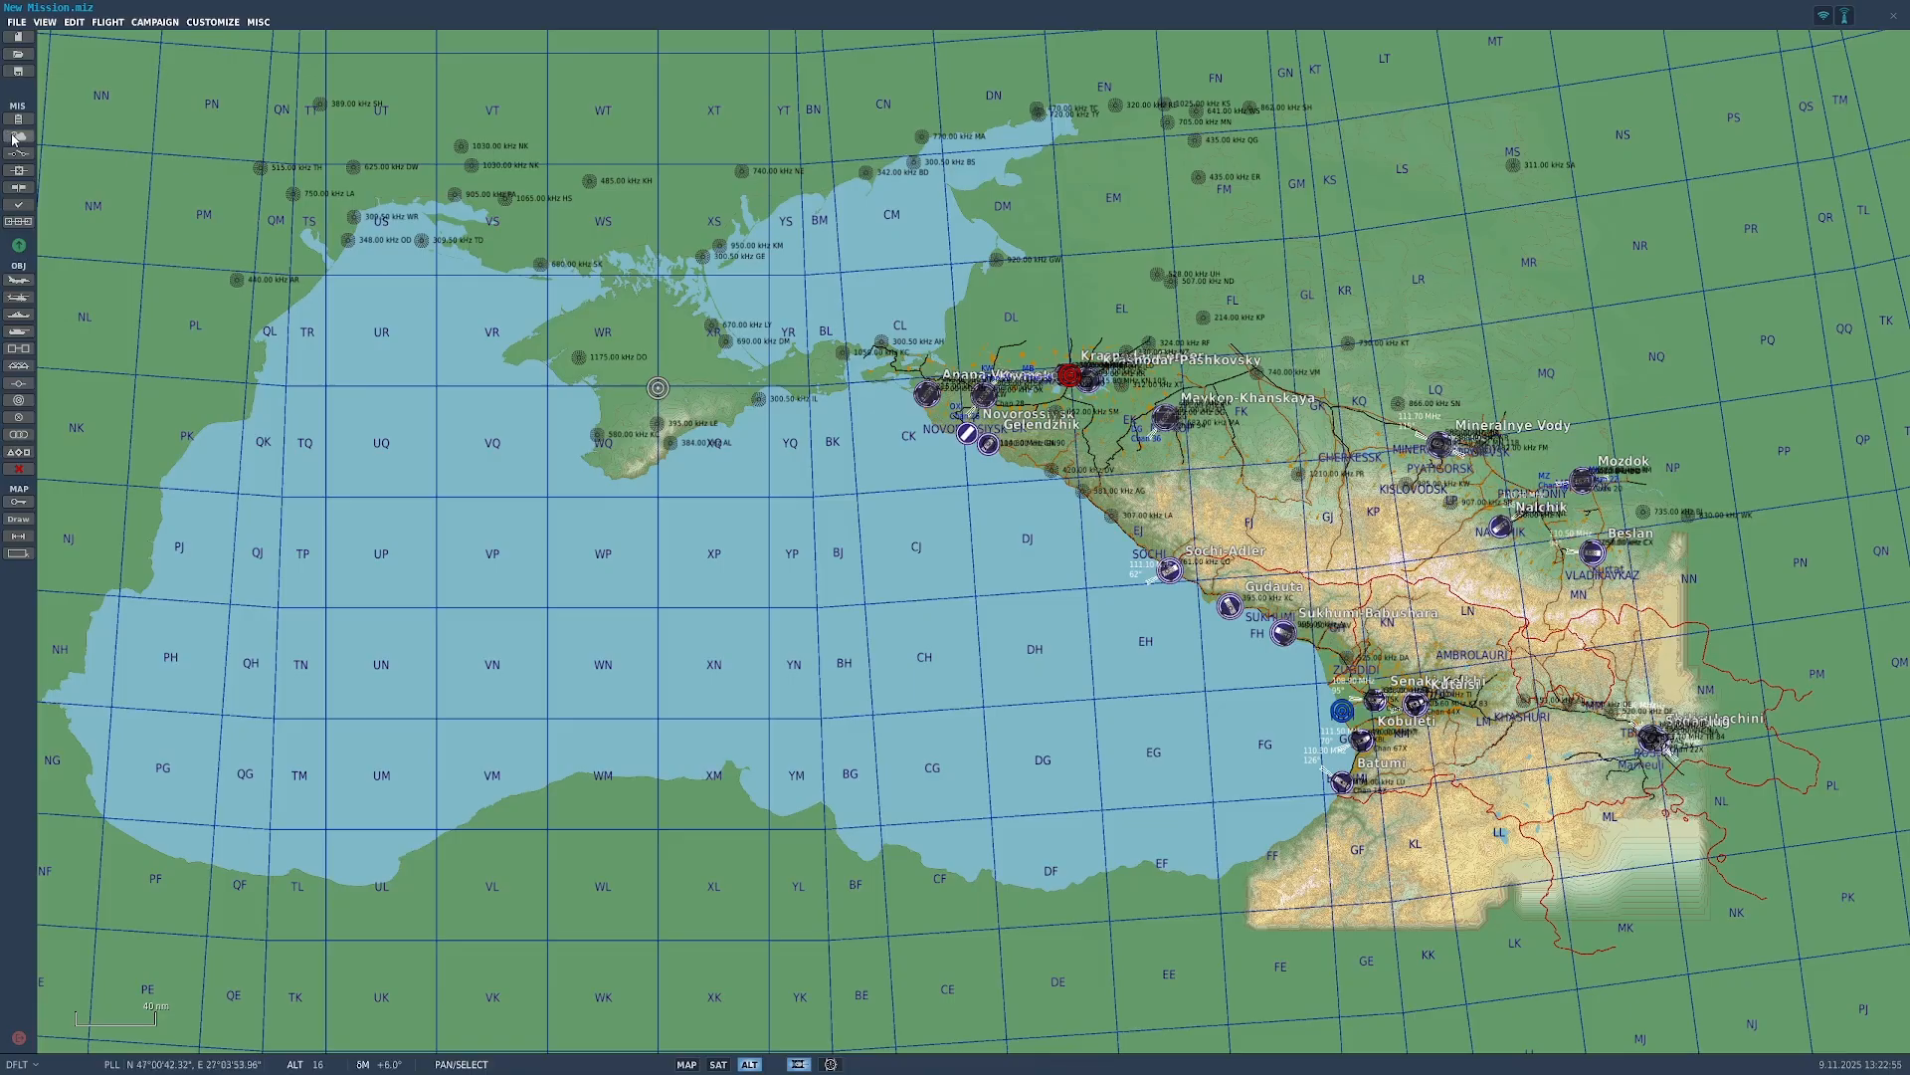
# Step: Try the baric system as Cyclone and Anticyclone in turn, and return it to Cyclone
pyautogui.click(1781, 262)
pyautogui.click(1781, 292)
pyautogui.click(1786, 262)
pyautogui.click(1788, 294)
pyautogui.click(1788, 261)
pyautogui.click(1788, 292)
pyautogui.click(1789, 262)
pyautogui.click(1788, 279)
pyautogui.click(1818, 261)
pyautogui.click(1817, 293)
pyautogui.click(1813, 264)
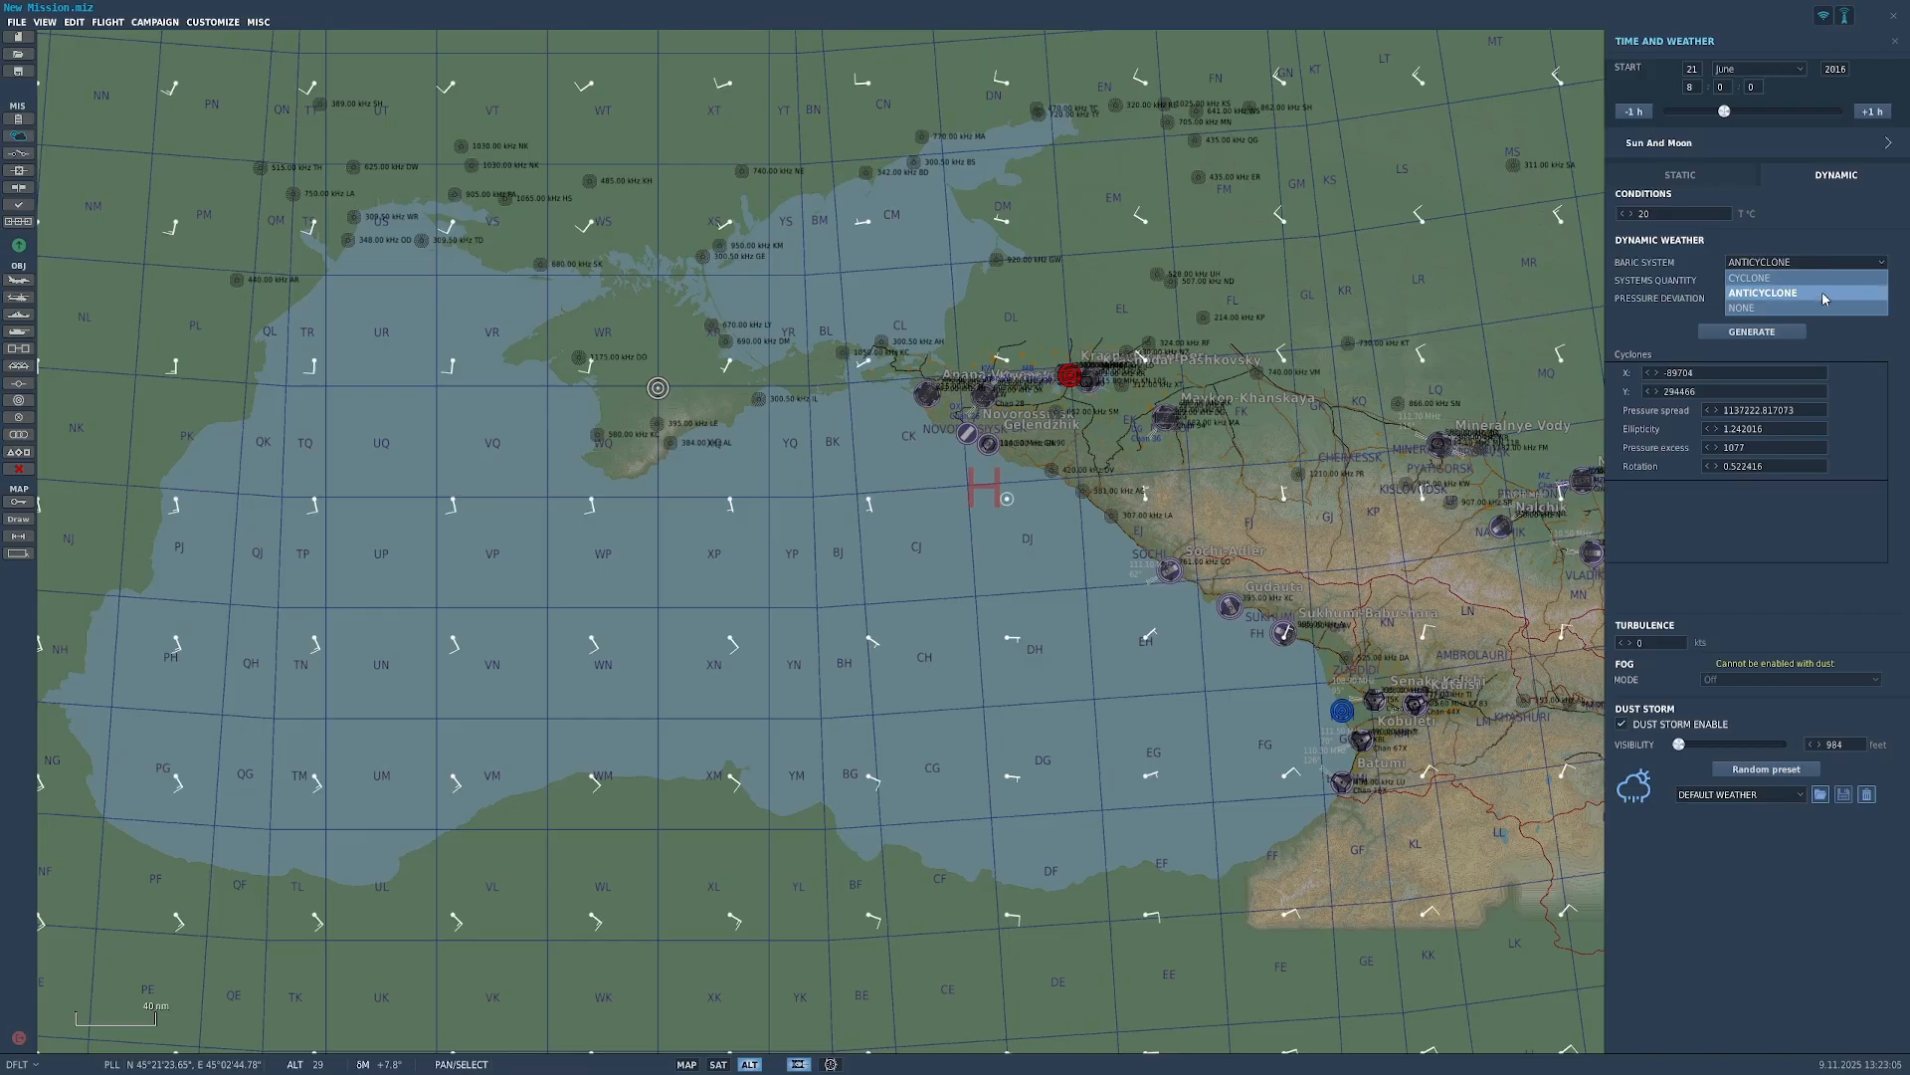
pyautogui.click(1786, 277)
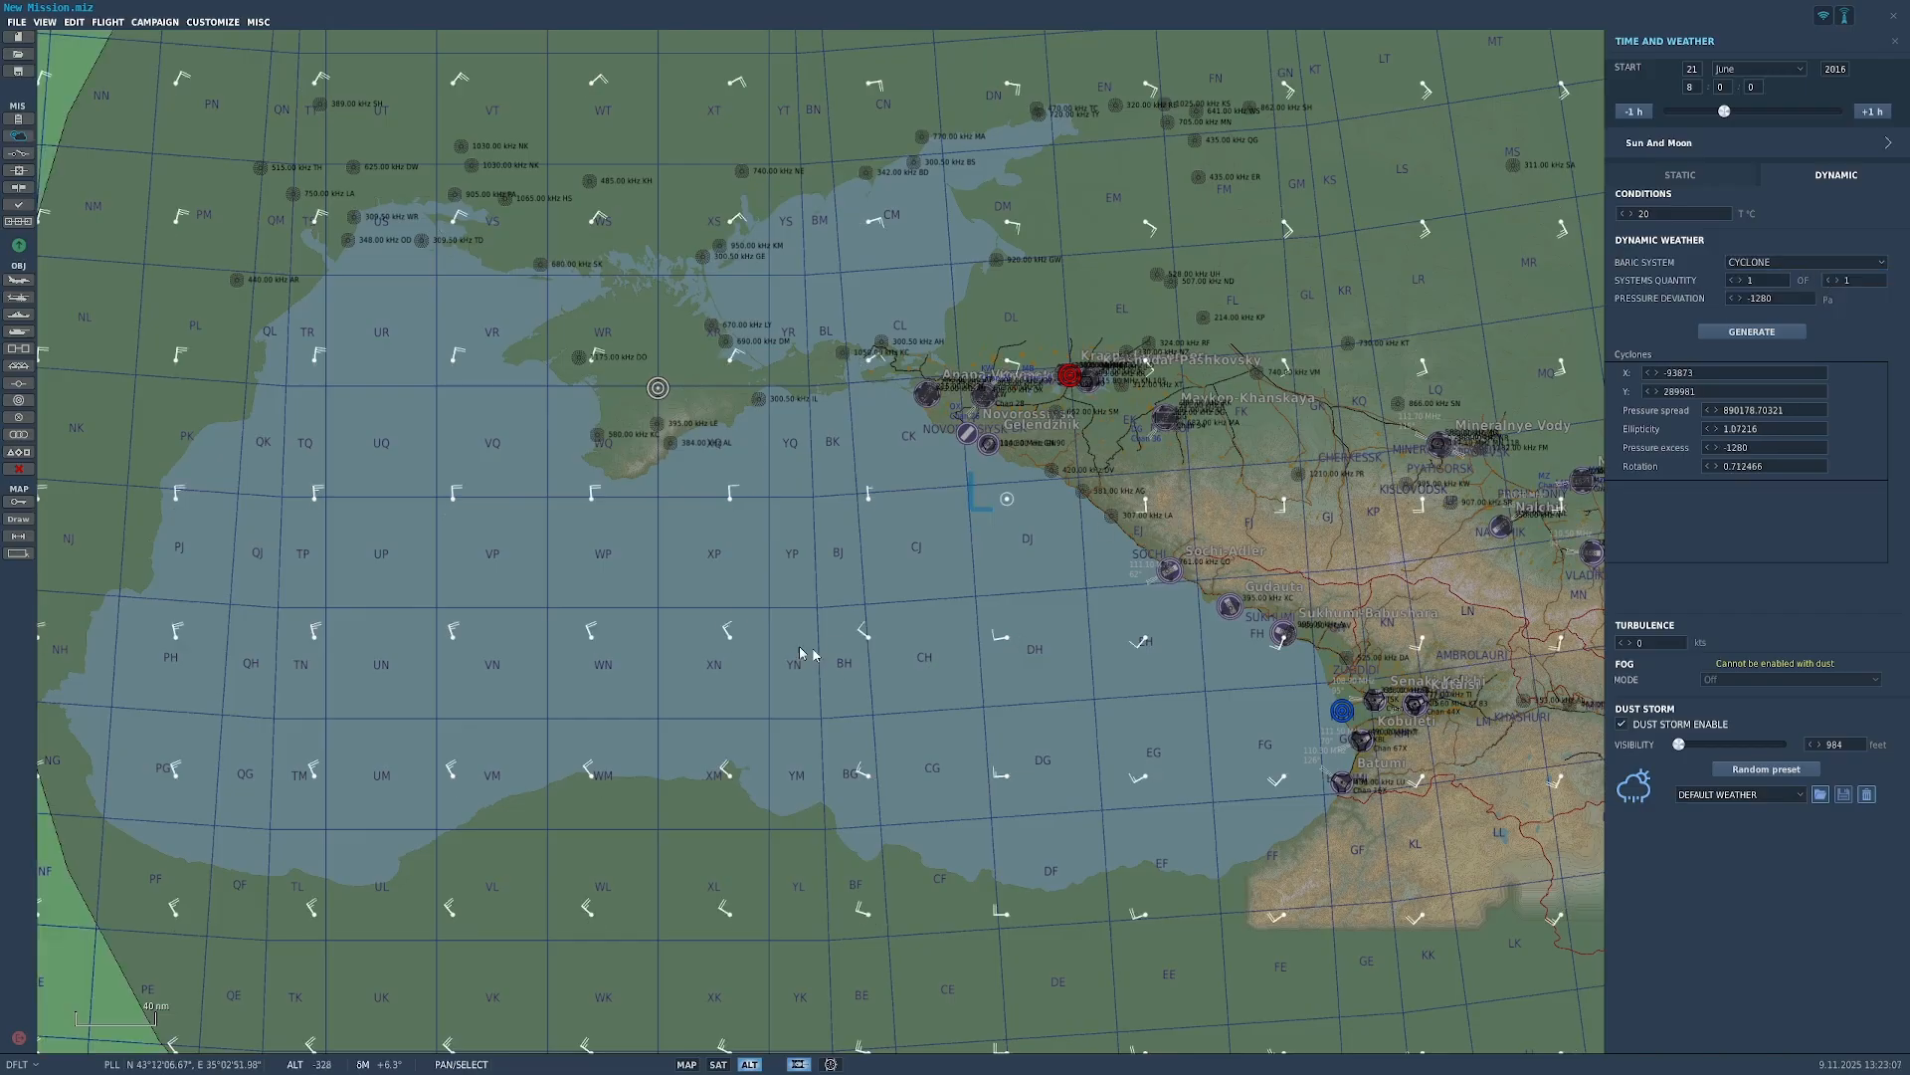
pyautogui.click(1761, 261)
pyautogui.click(1799, 295)
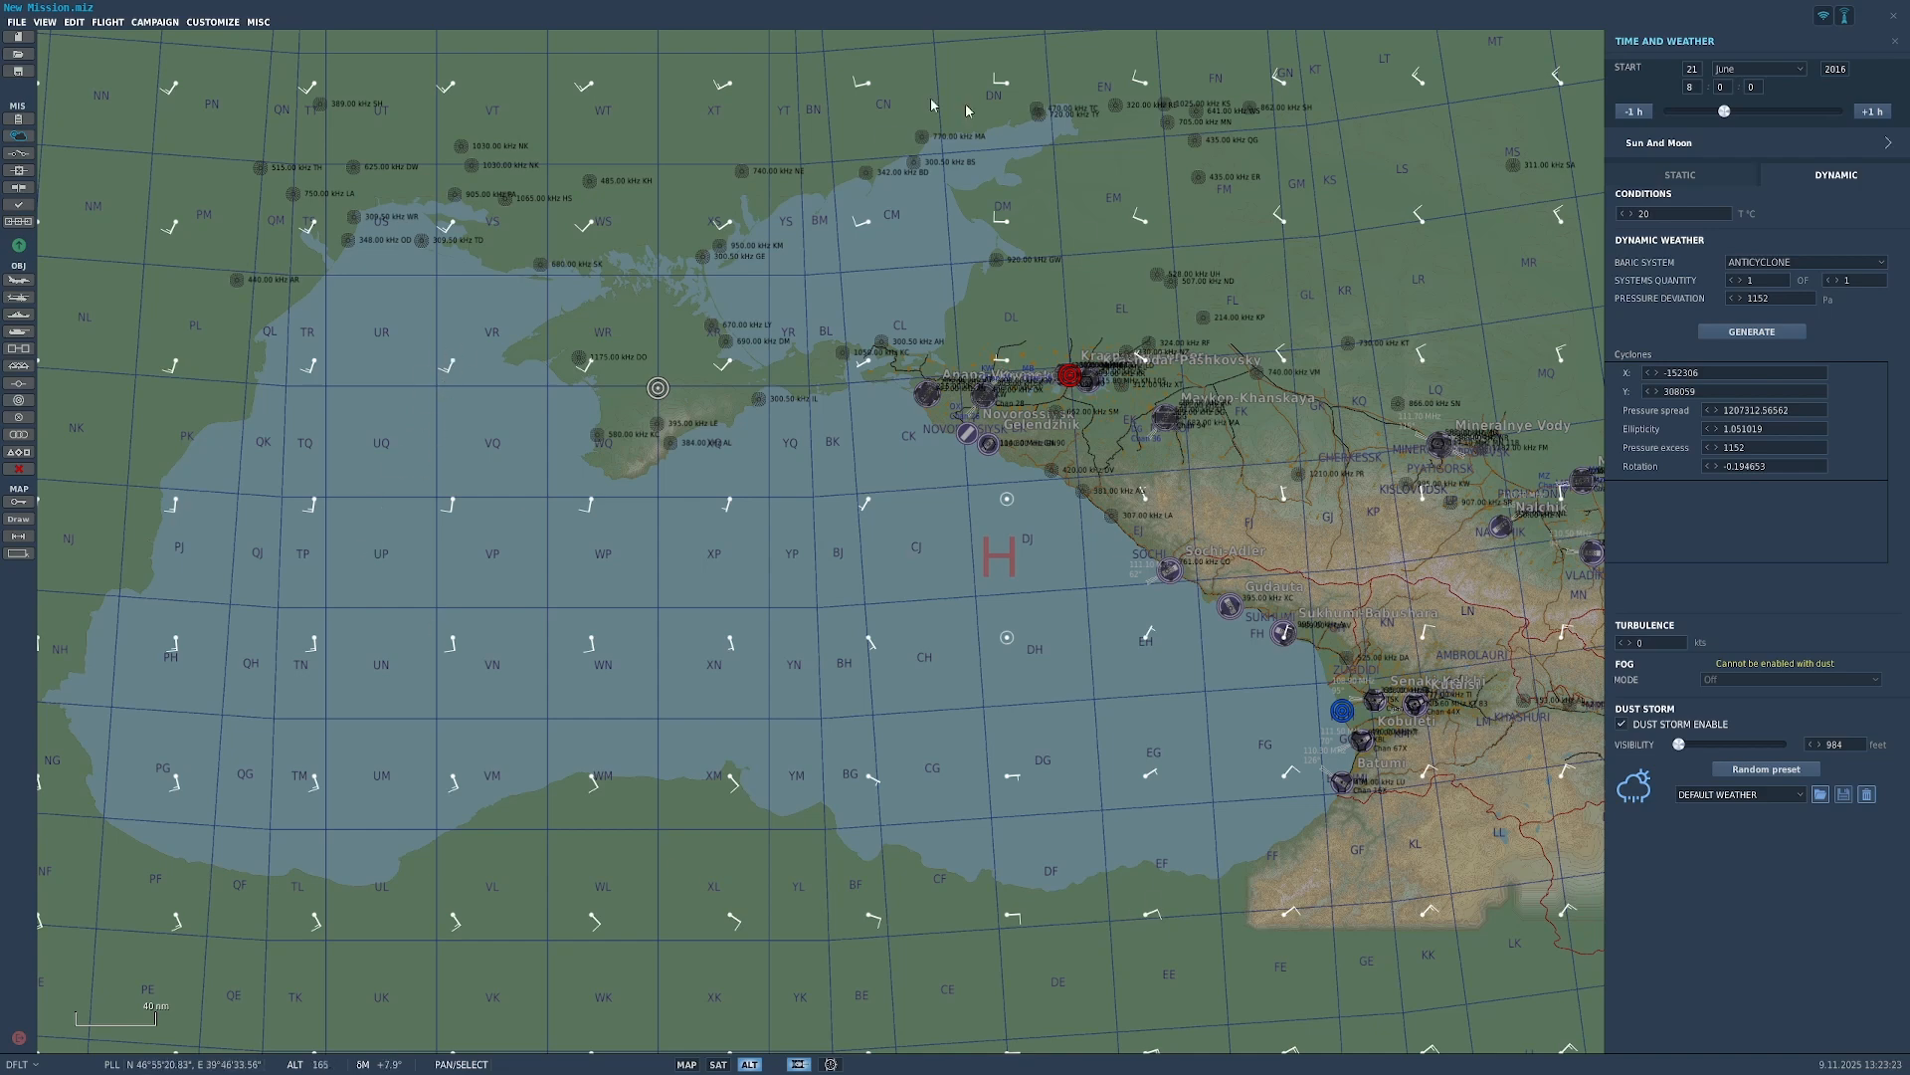
pyautogui.click(1857, 263)
pyautogui.click(1795, 279)
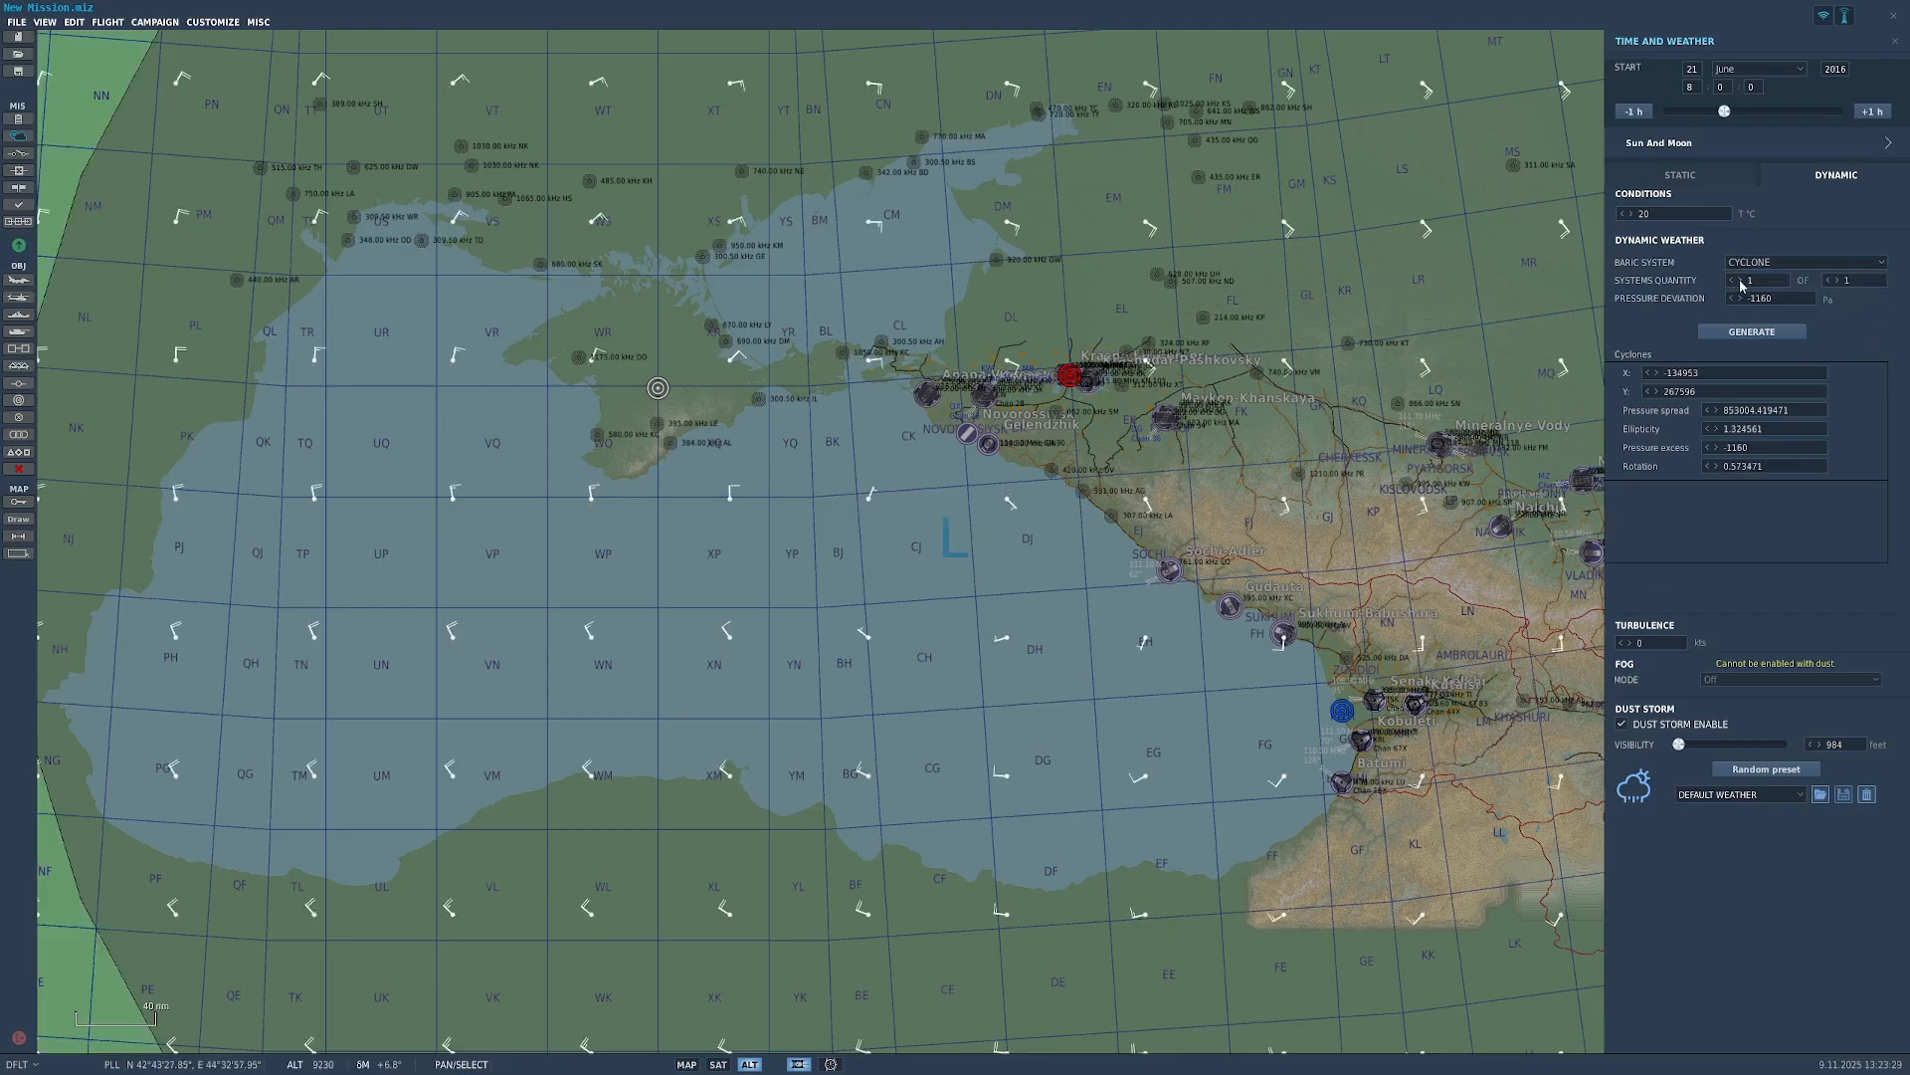
# Step: Try raising the upper limit of the cyclone systems quantity, and reduce it back to 1
pyautogui.click(1837, 282)
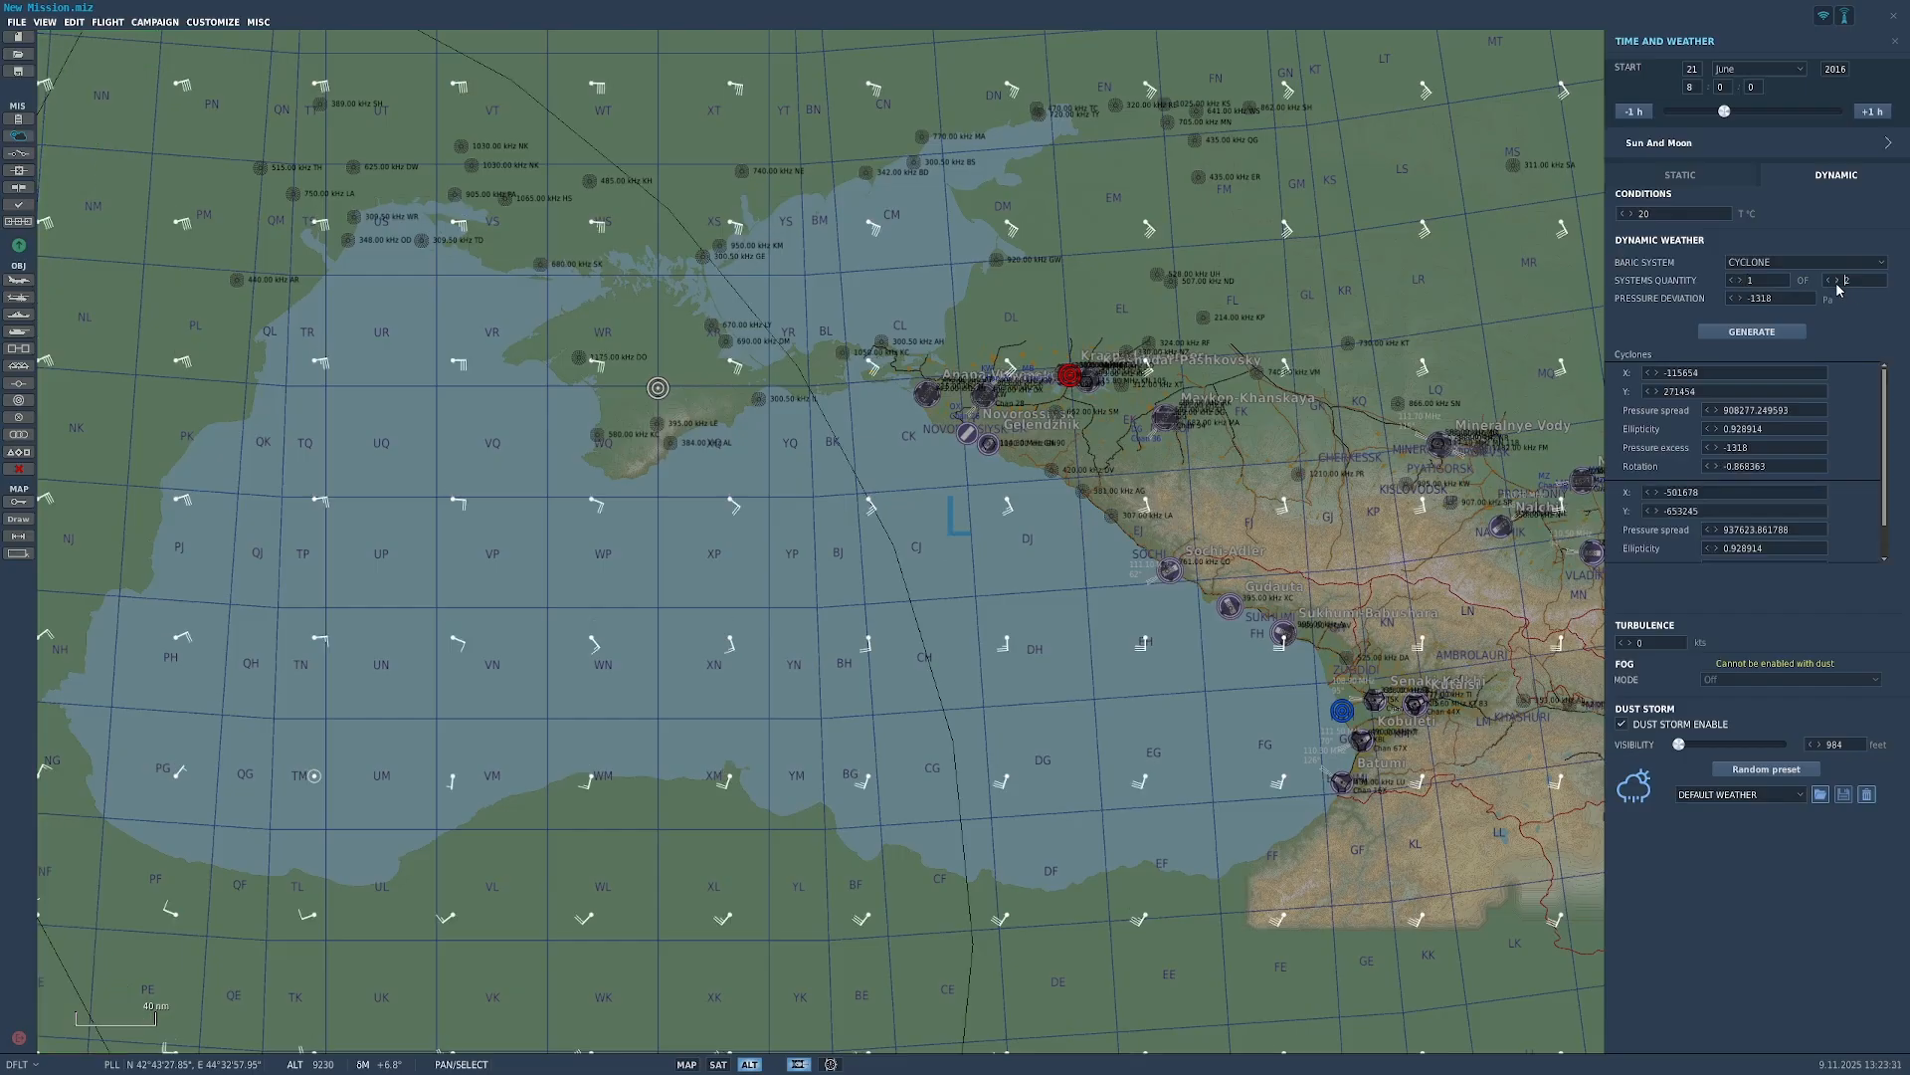
pyautogui.click(1837, 283)
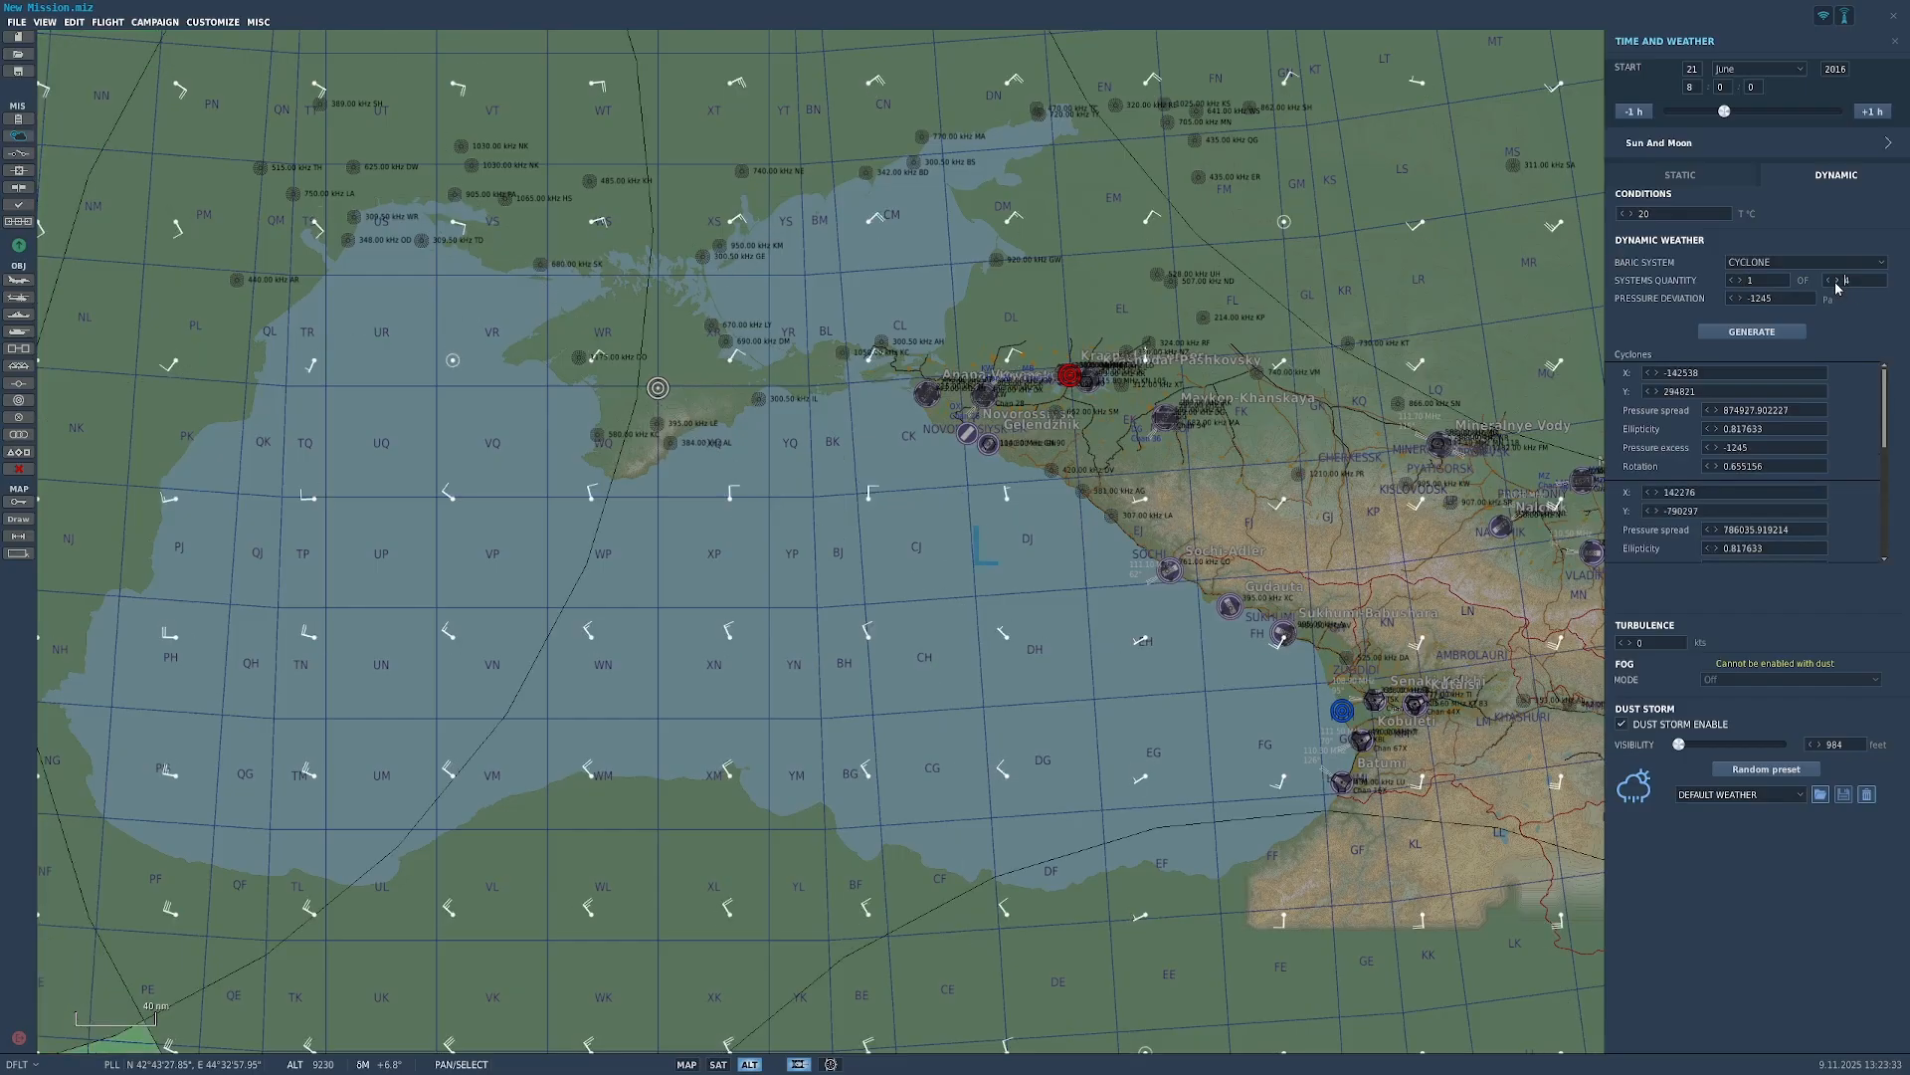
pyautogui.click(1829, 282)
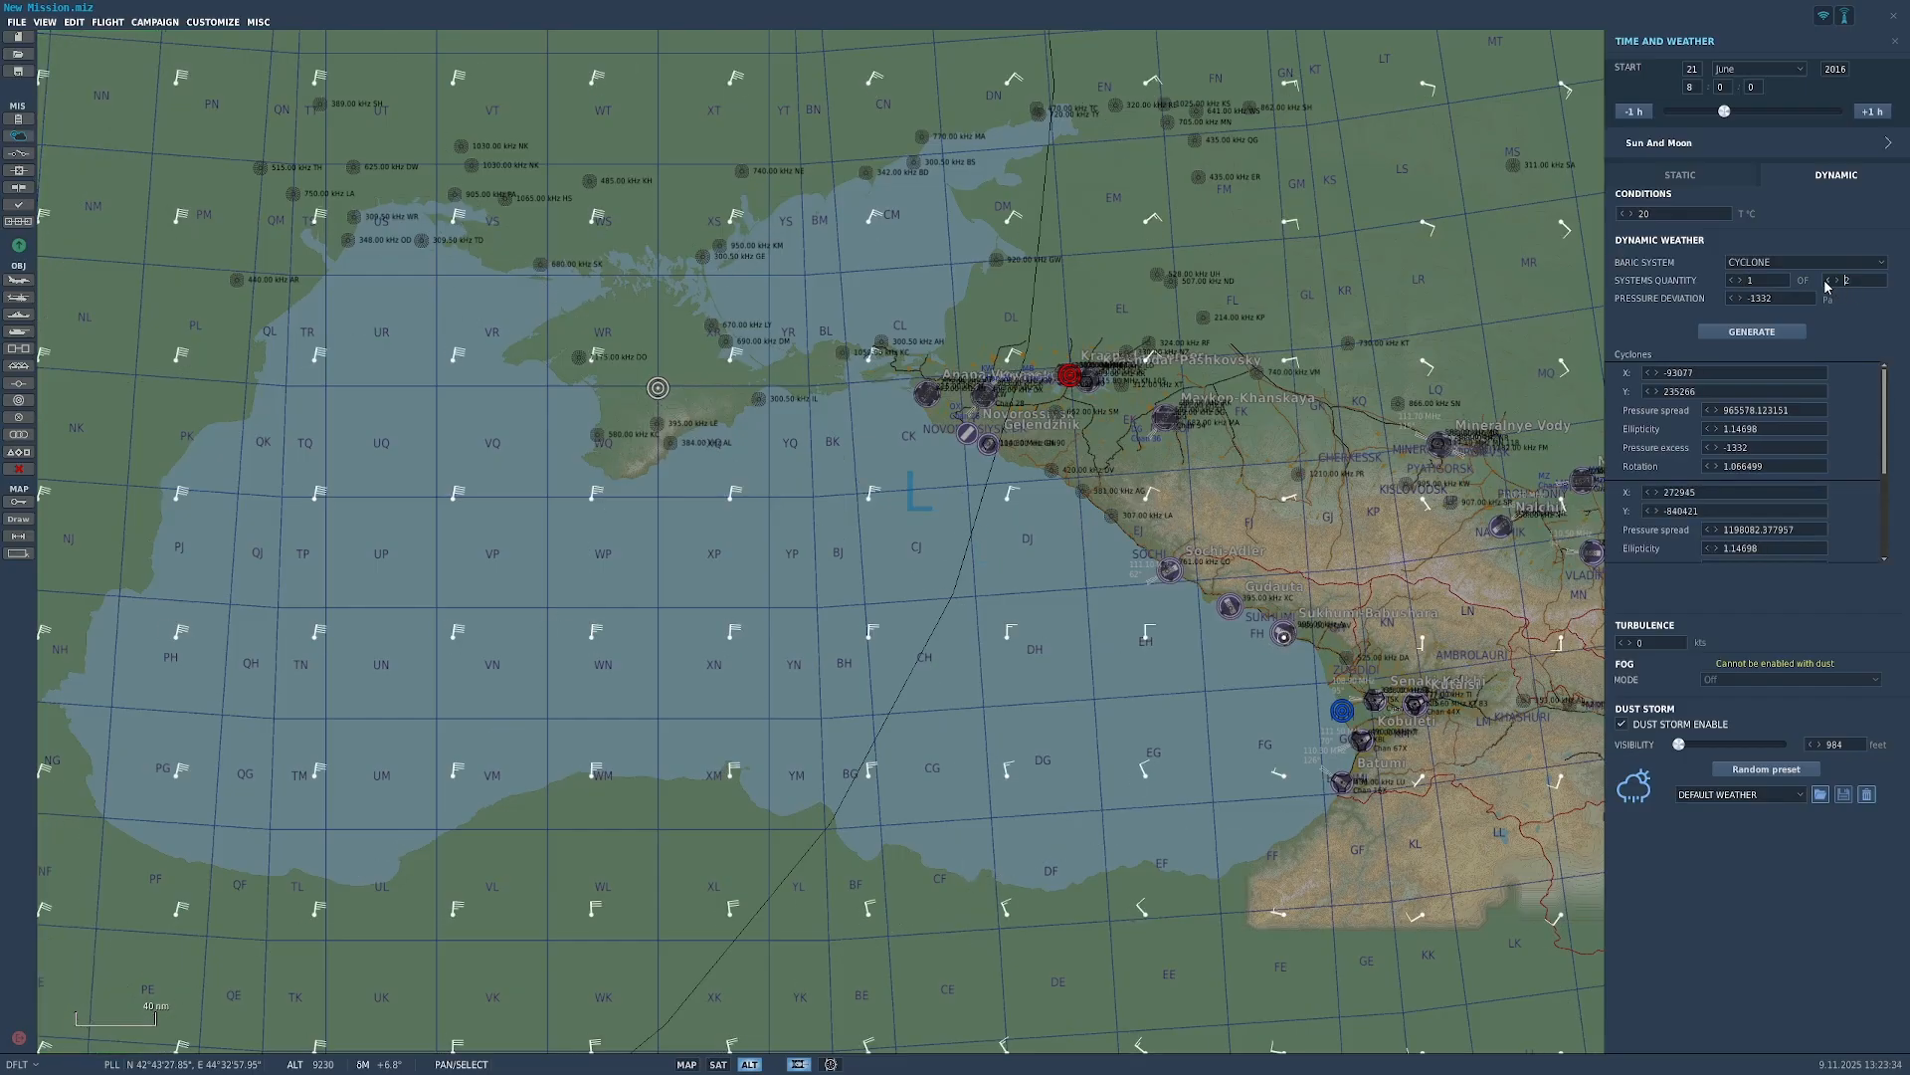
pyautogui.click(1749, 299)
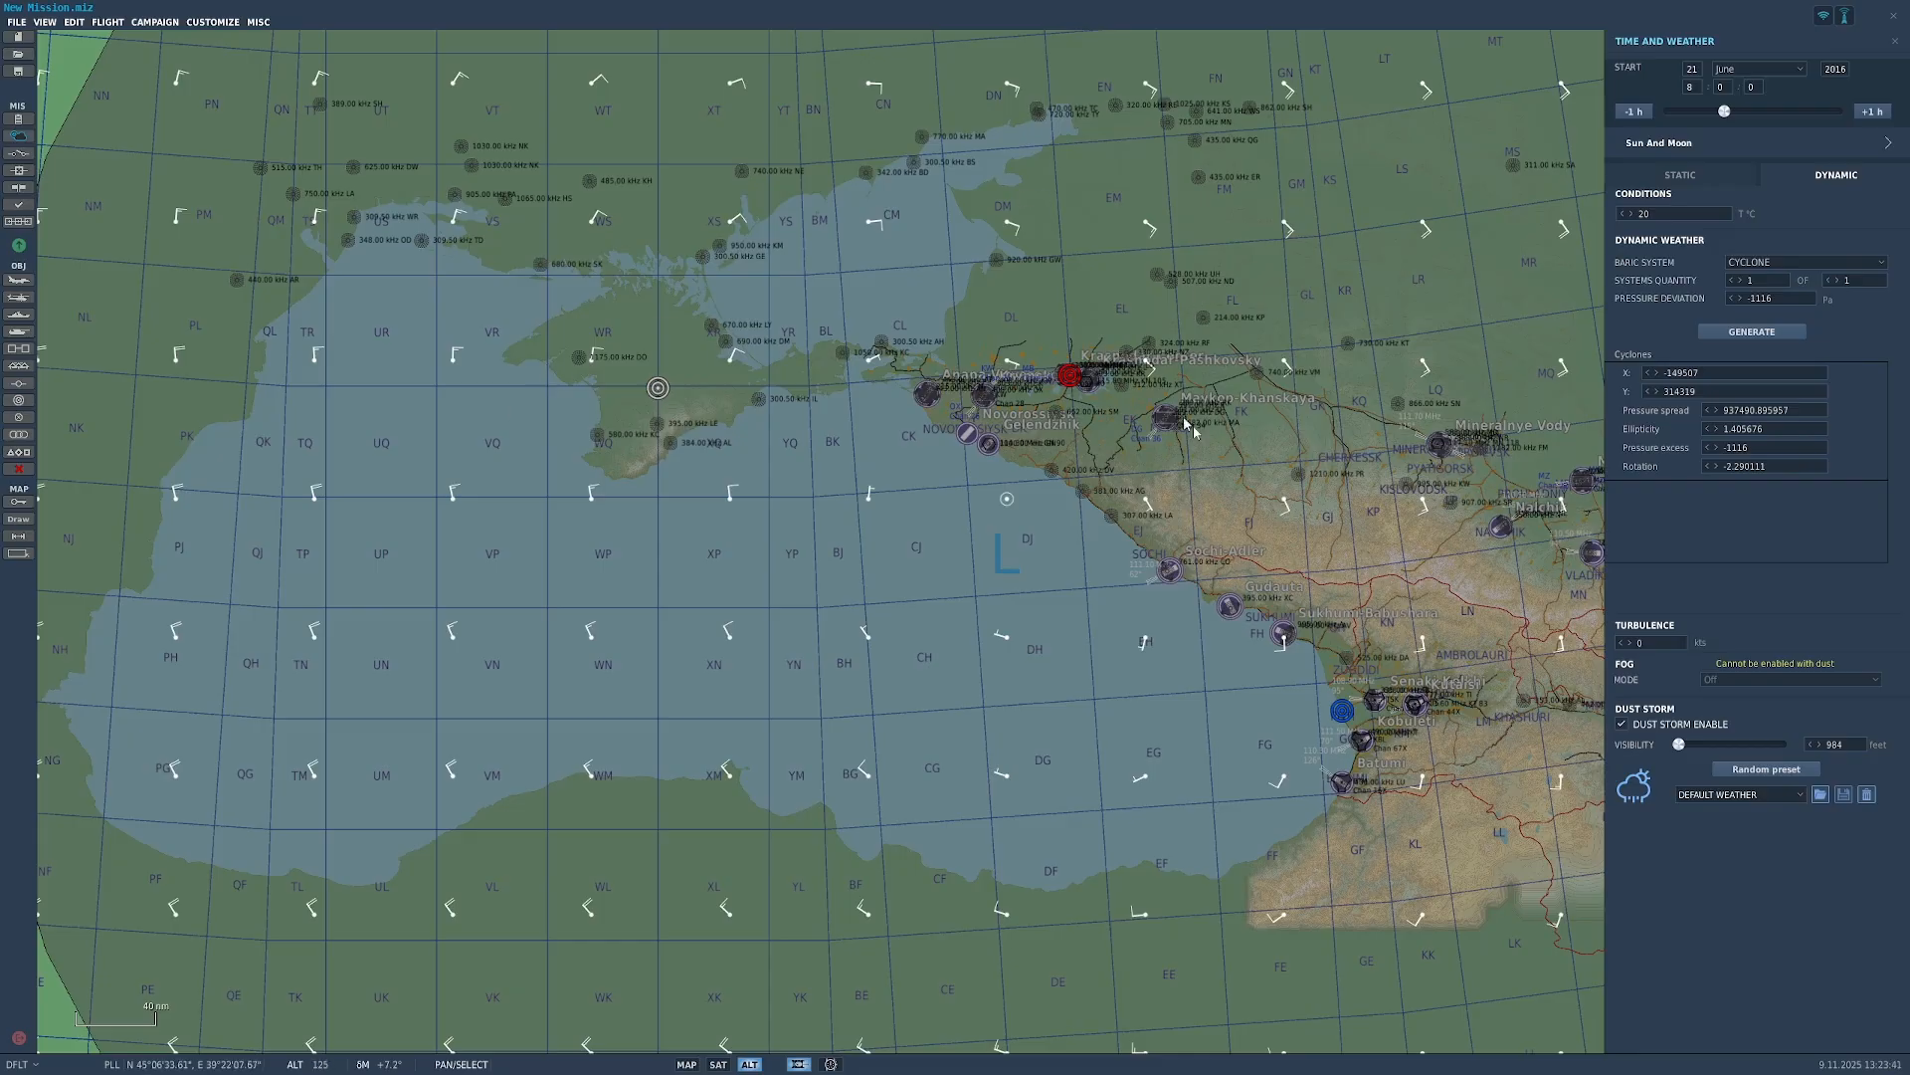
# Step: Generate new random cyclone parameters several times for the dynamic weather
pyautogui.click(1759, 333)
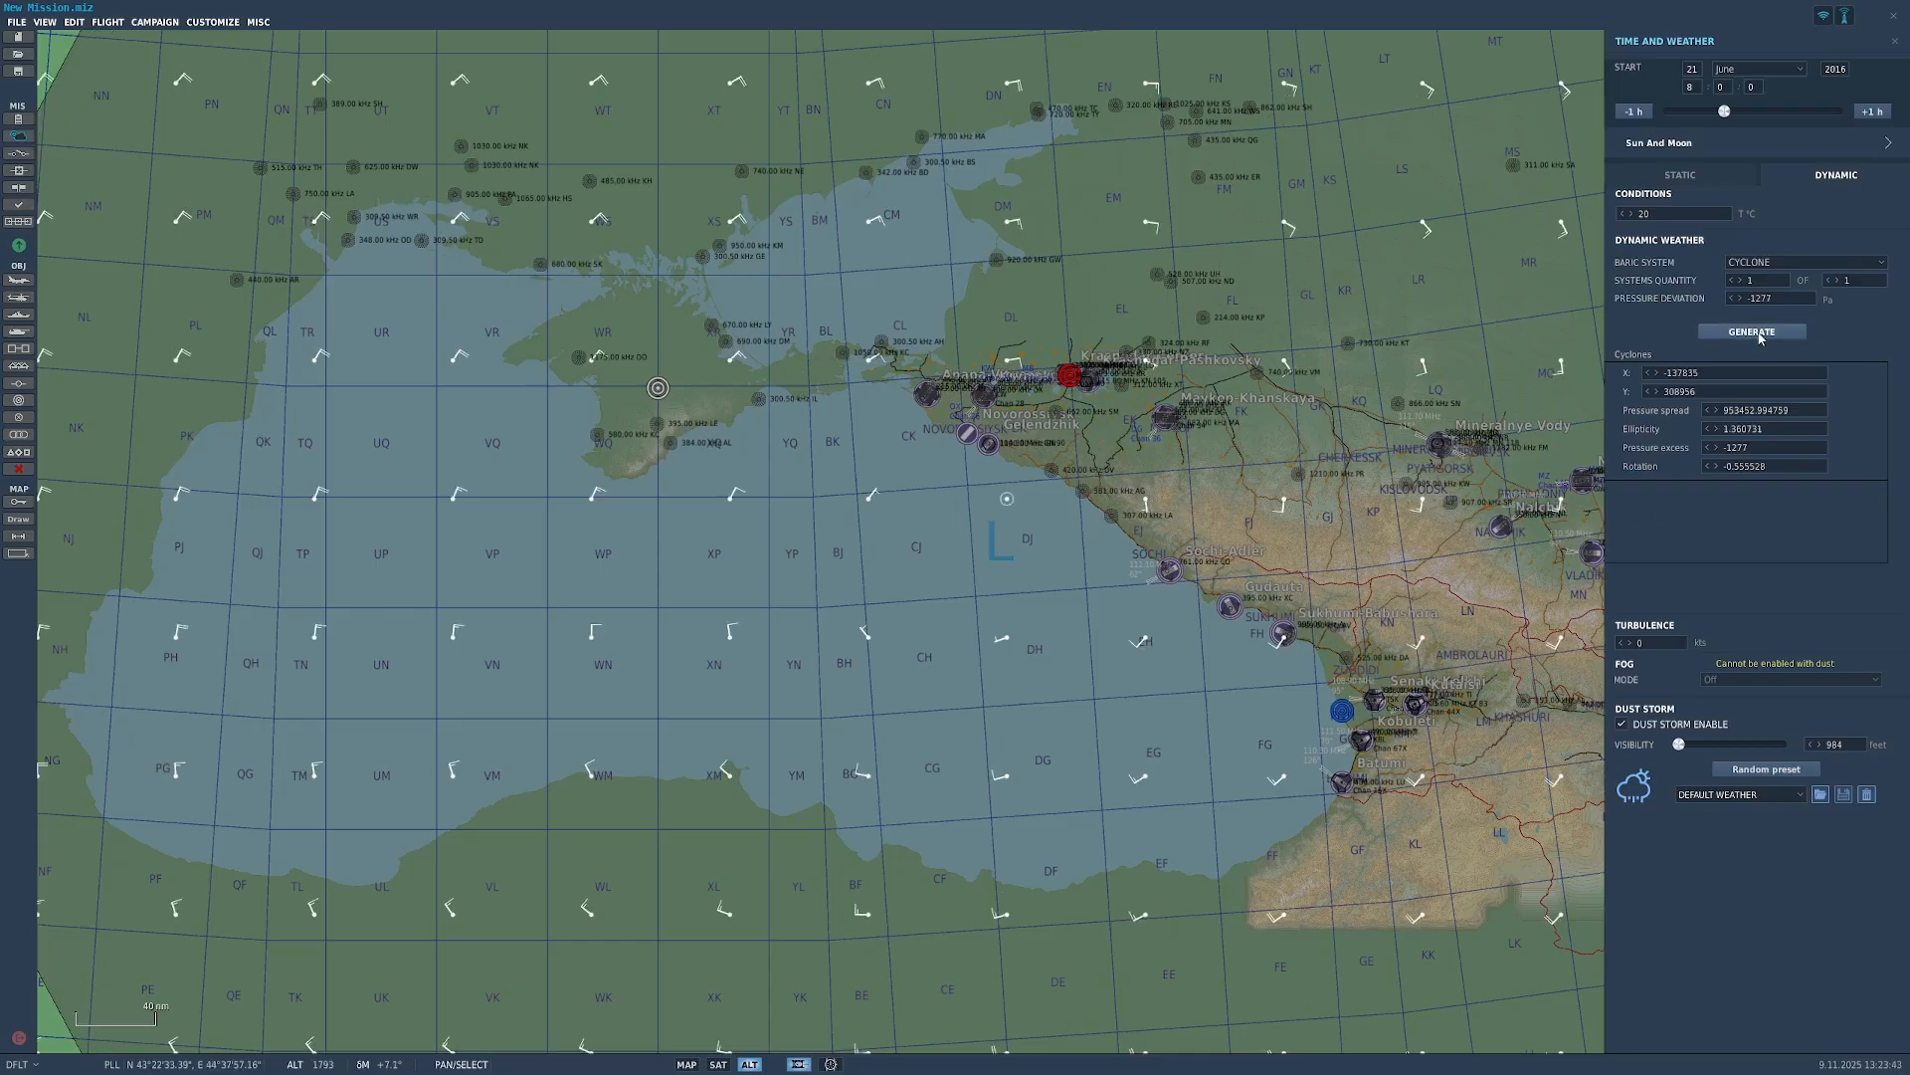
pyautogui.click(1759, 333)
pyautogui.click(1759, 333)
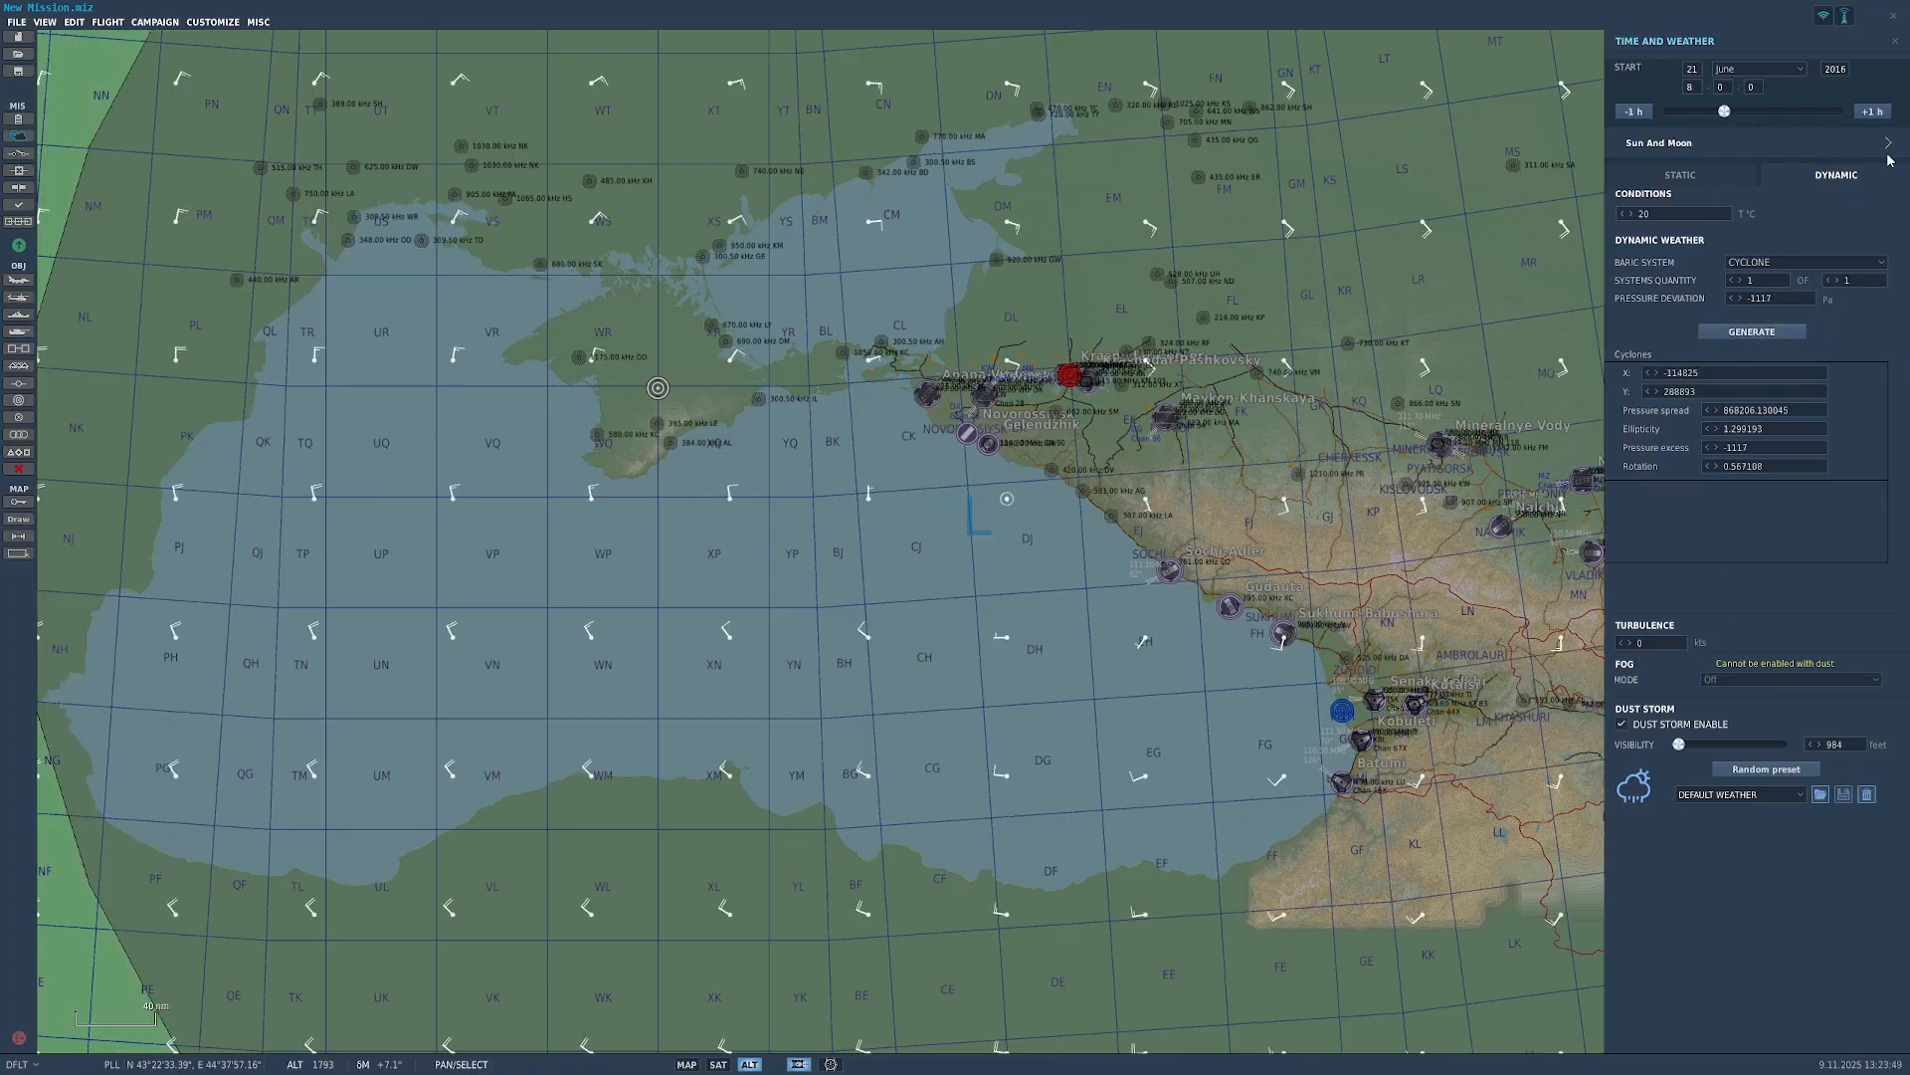
# Step: Return the mission to static weather, check the weather preset list again, and close the time and weather settings
pyautogui.click(1680, 174)
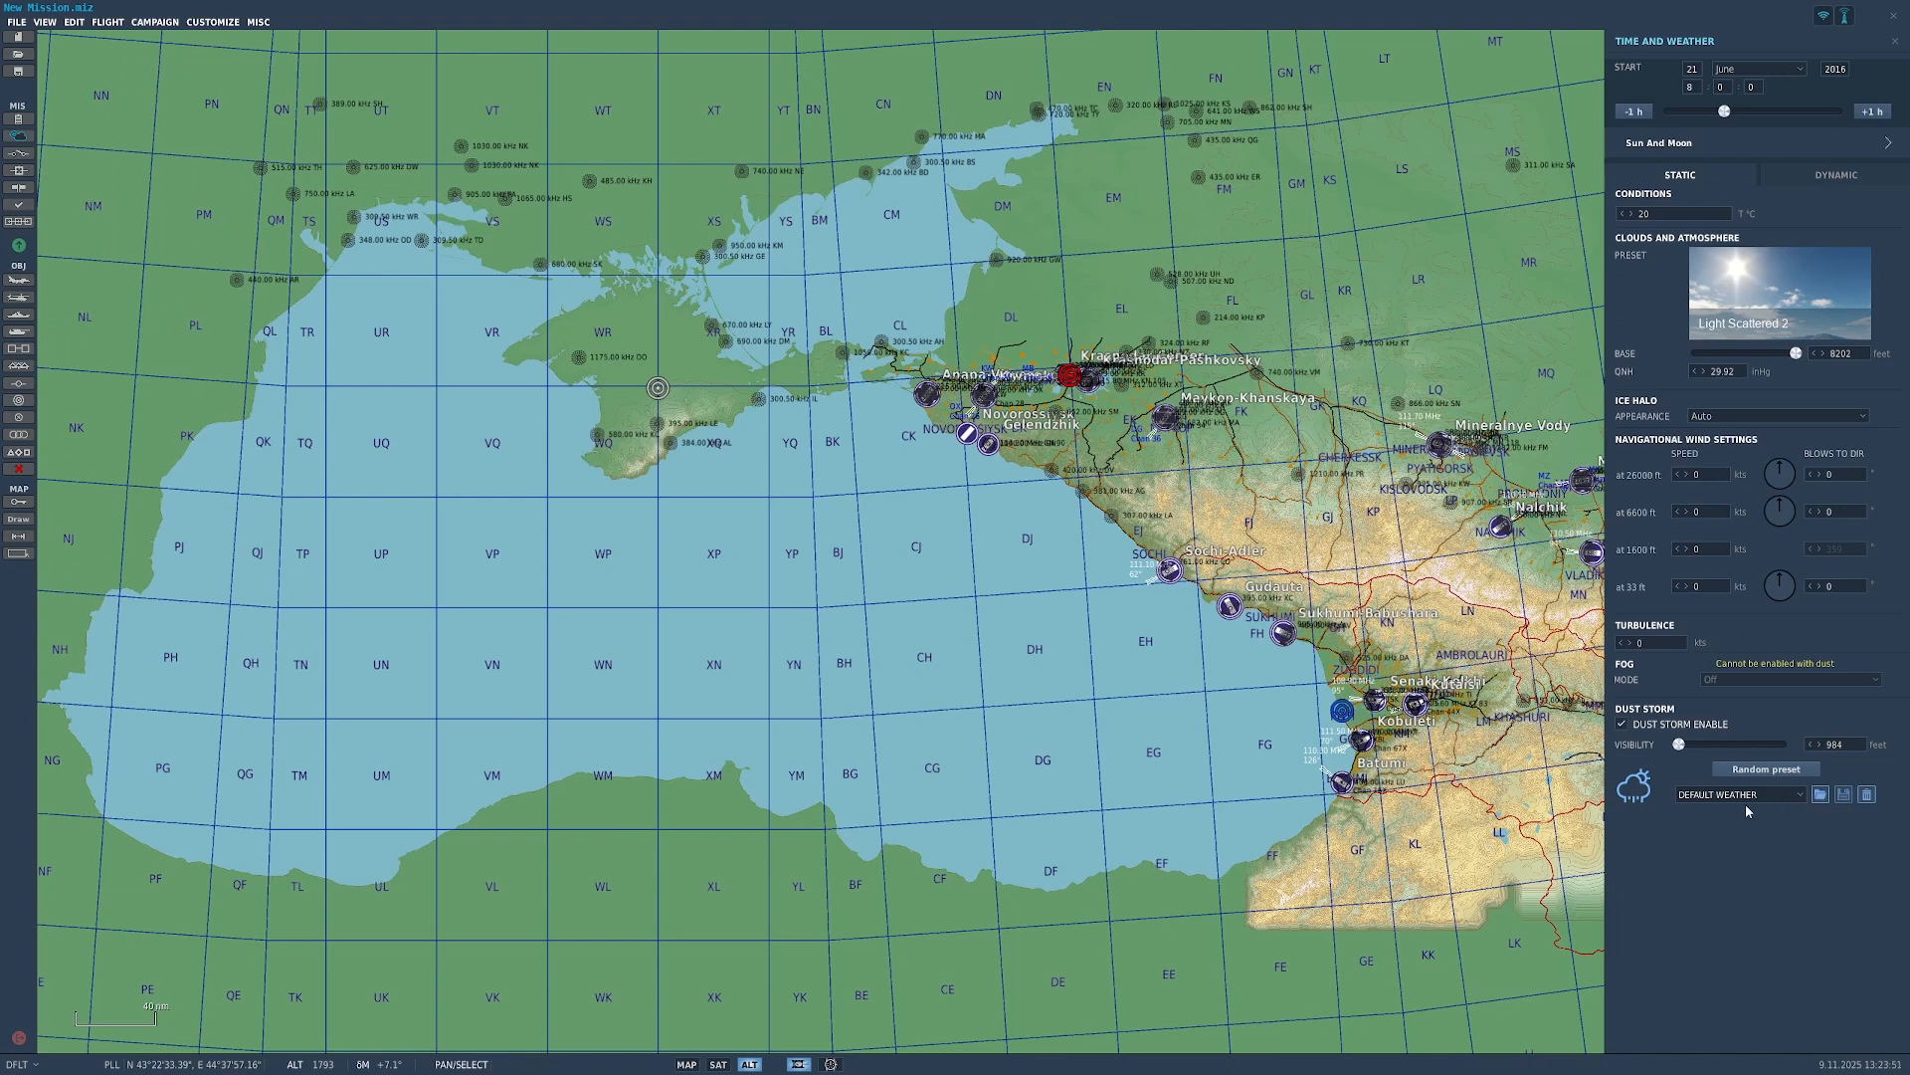
pyautogui.click(1779, 796)
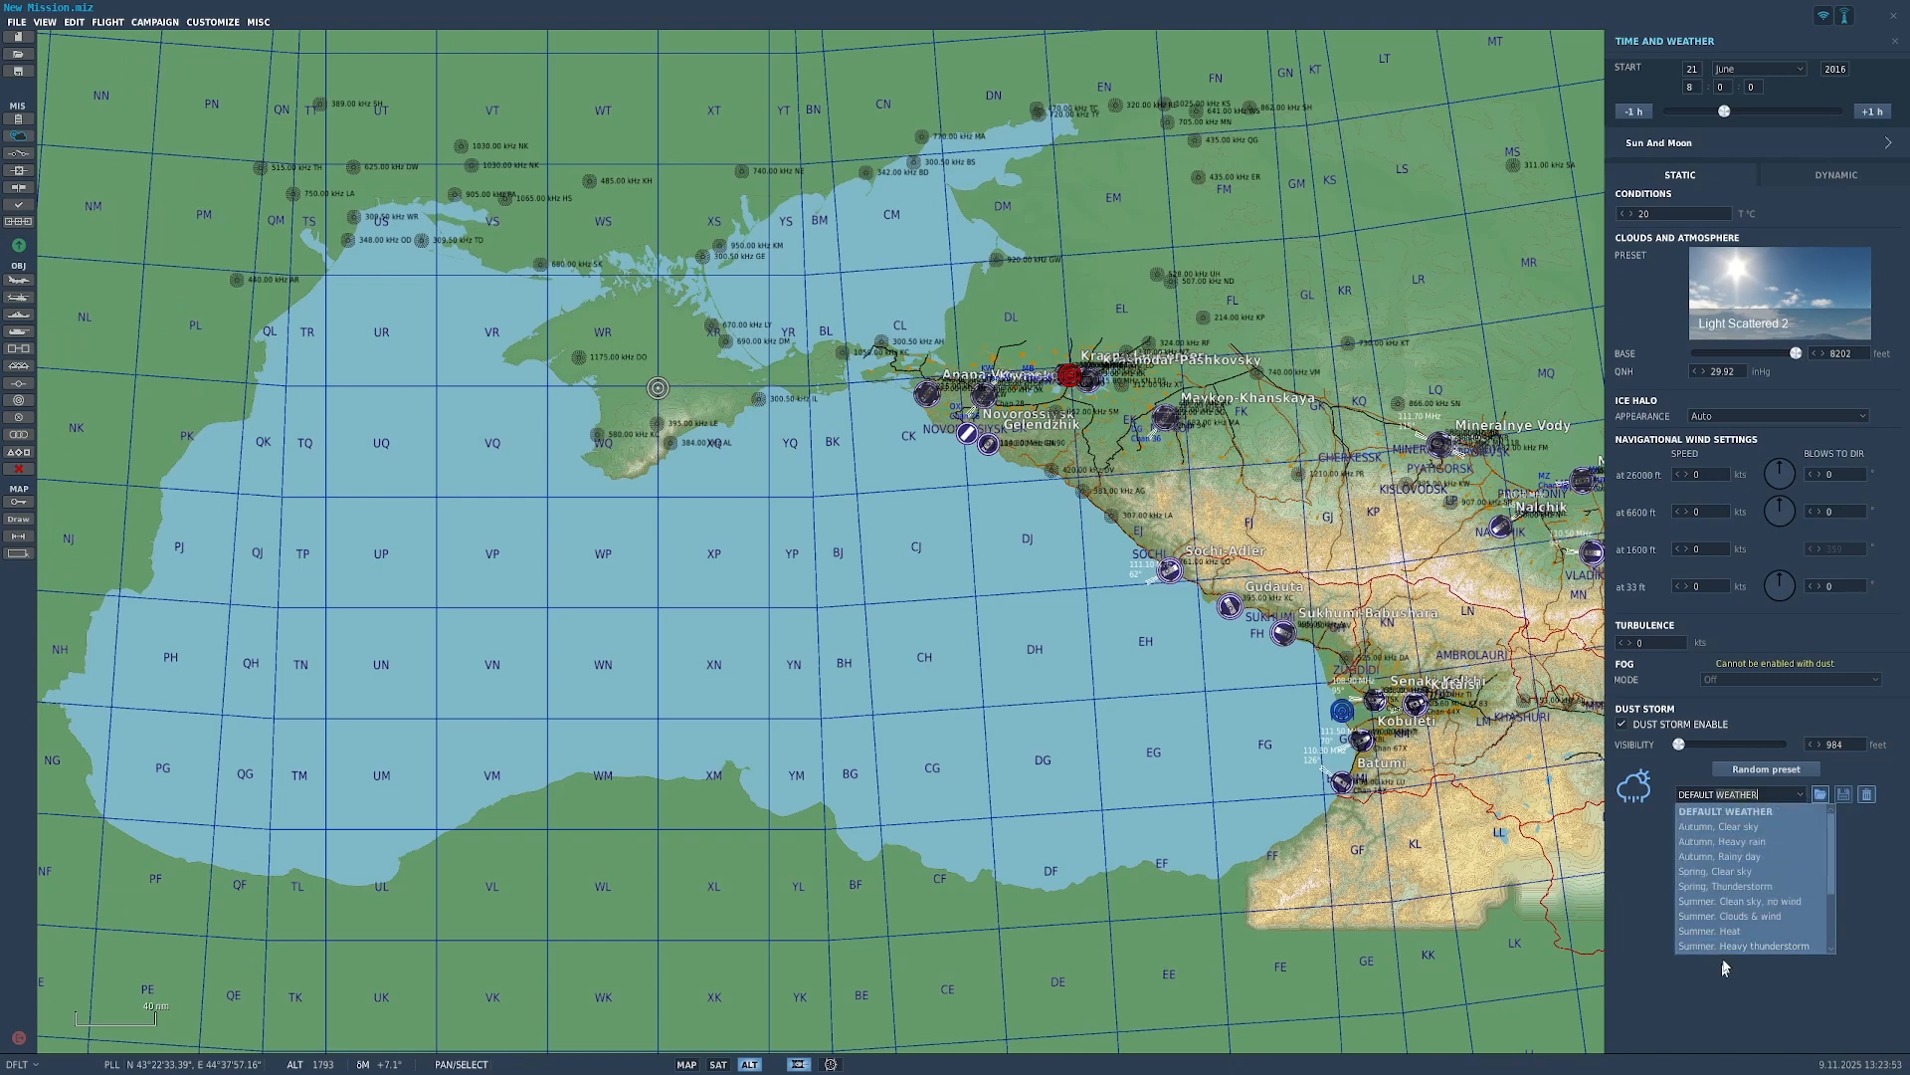
pyautogui.click(1799, 794)
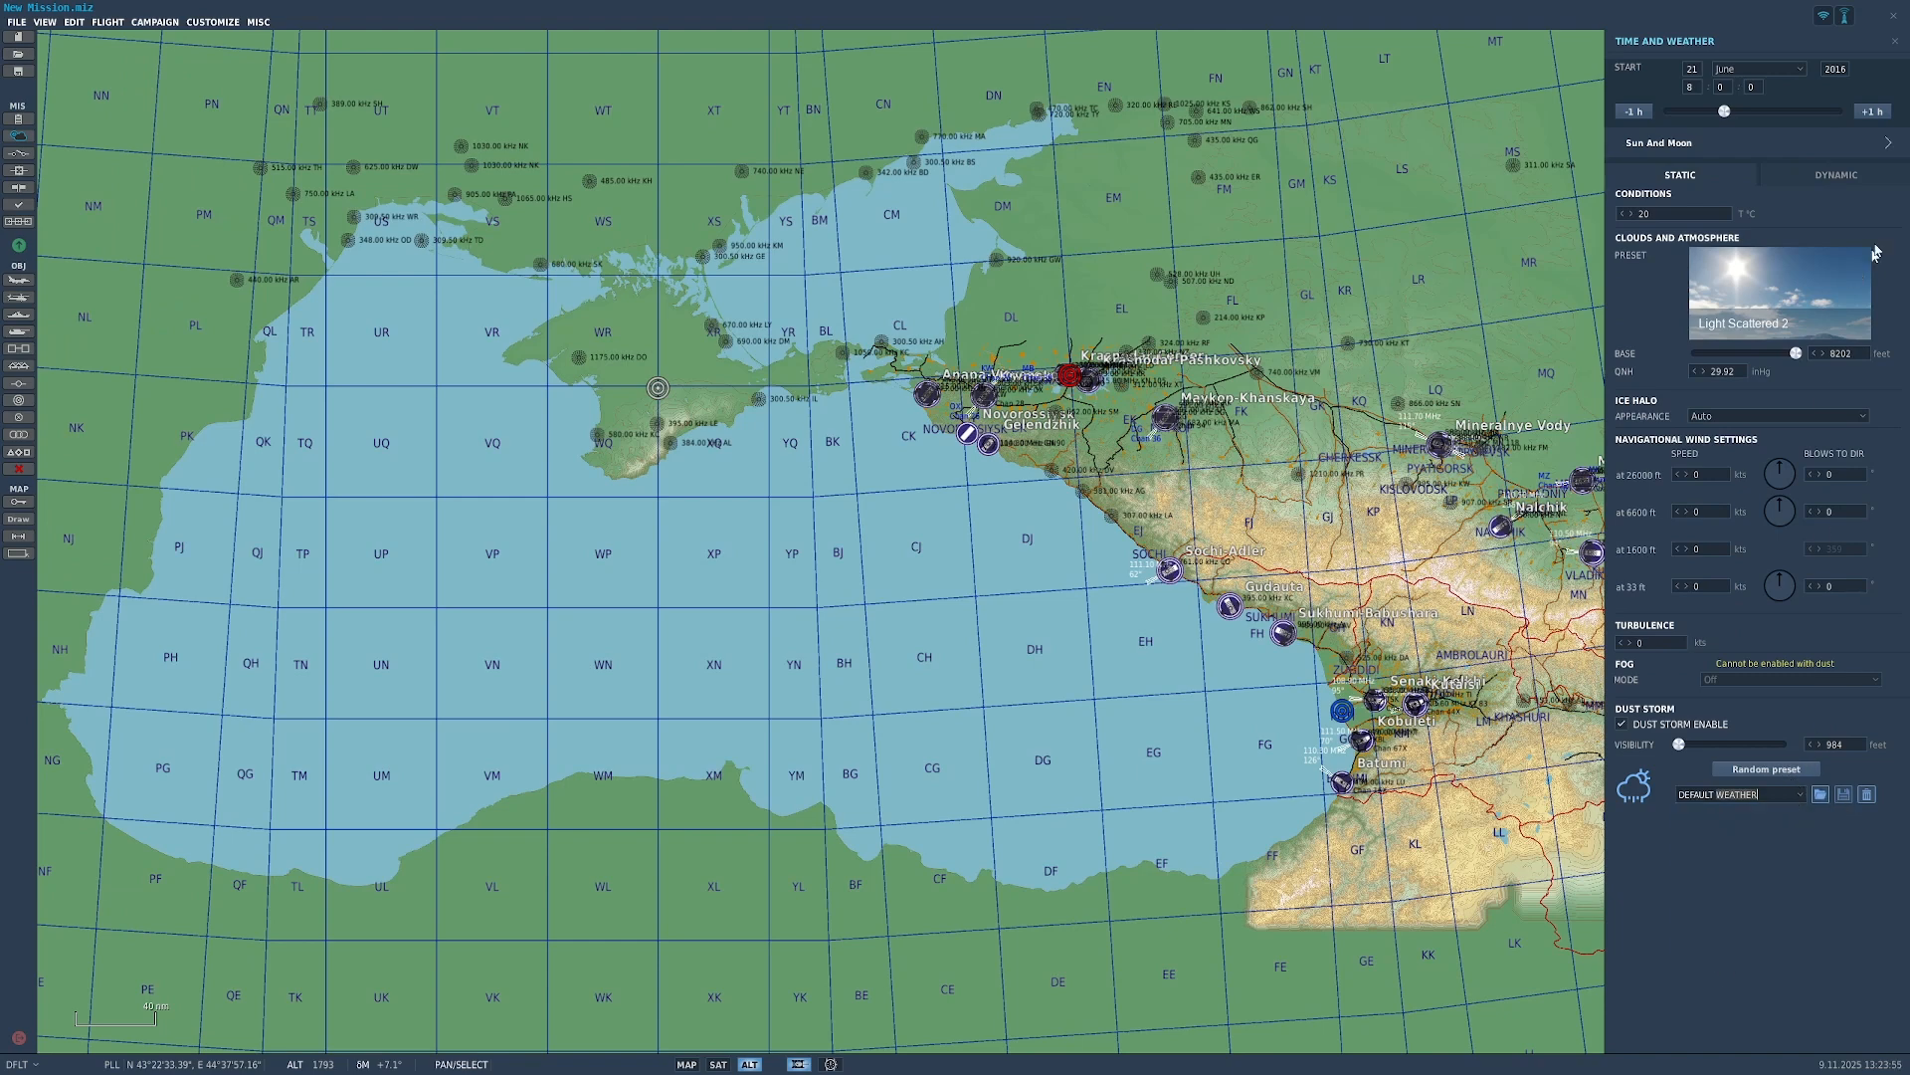
pyautogui.click(1897, 43)
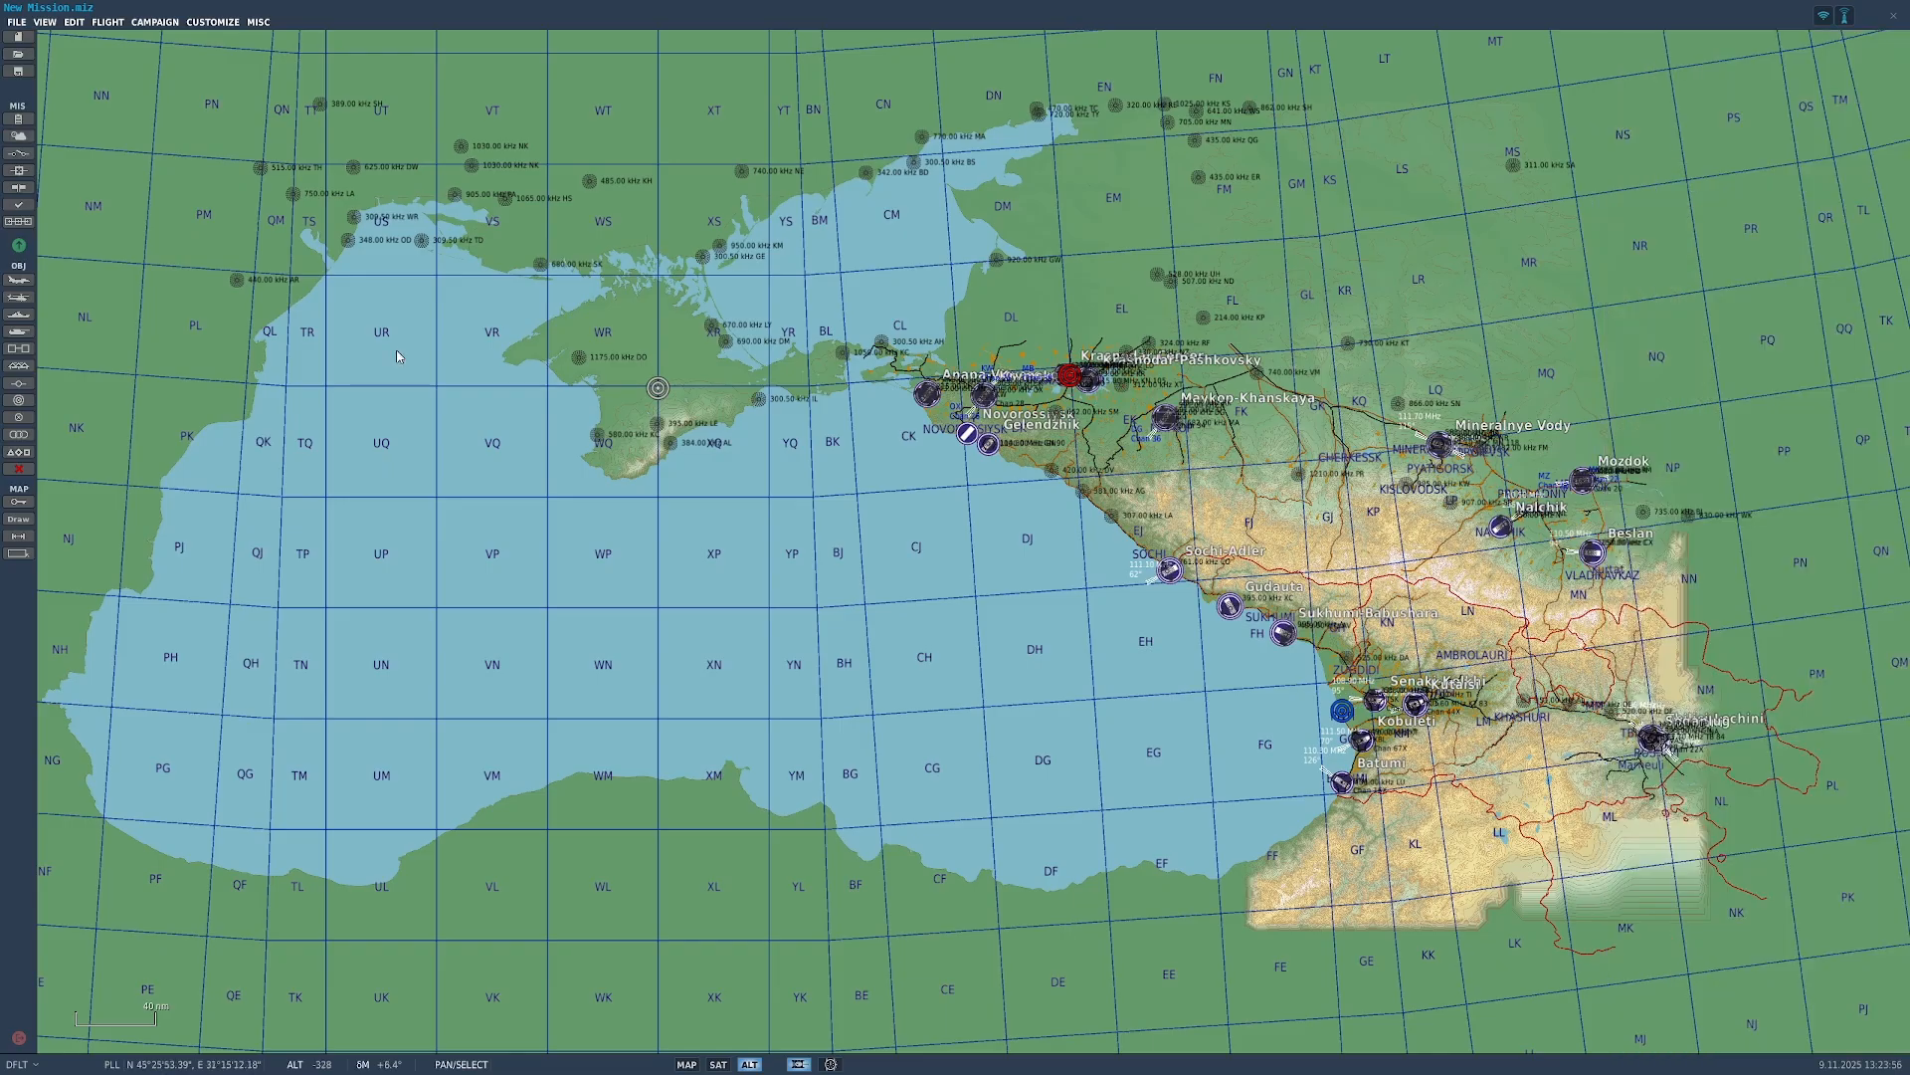
# Step: View the mission's trigger settings with their conditions, actions and initialization script, and close them
pyautogui.click(18, 155)
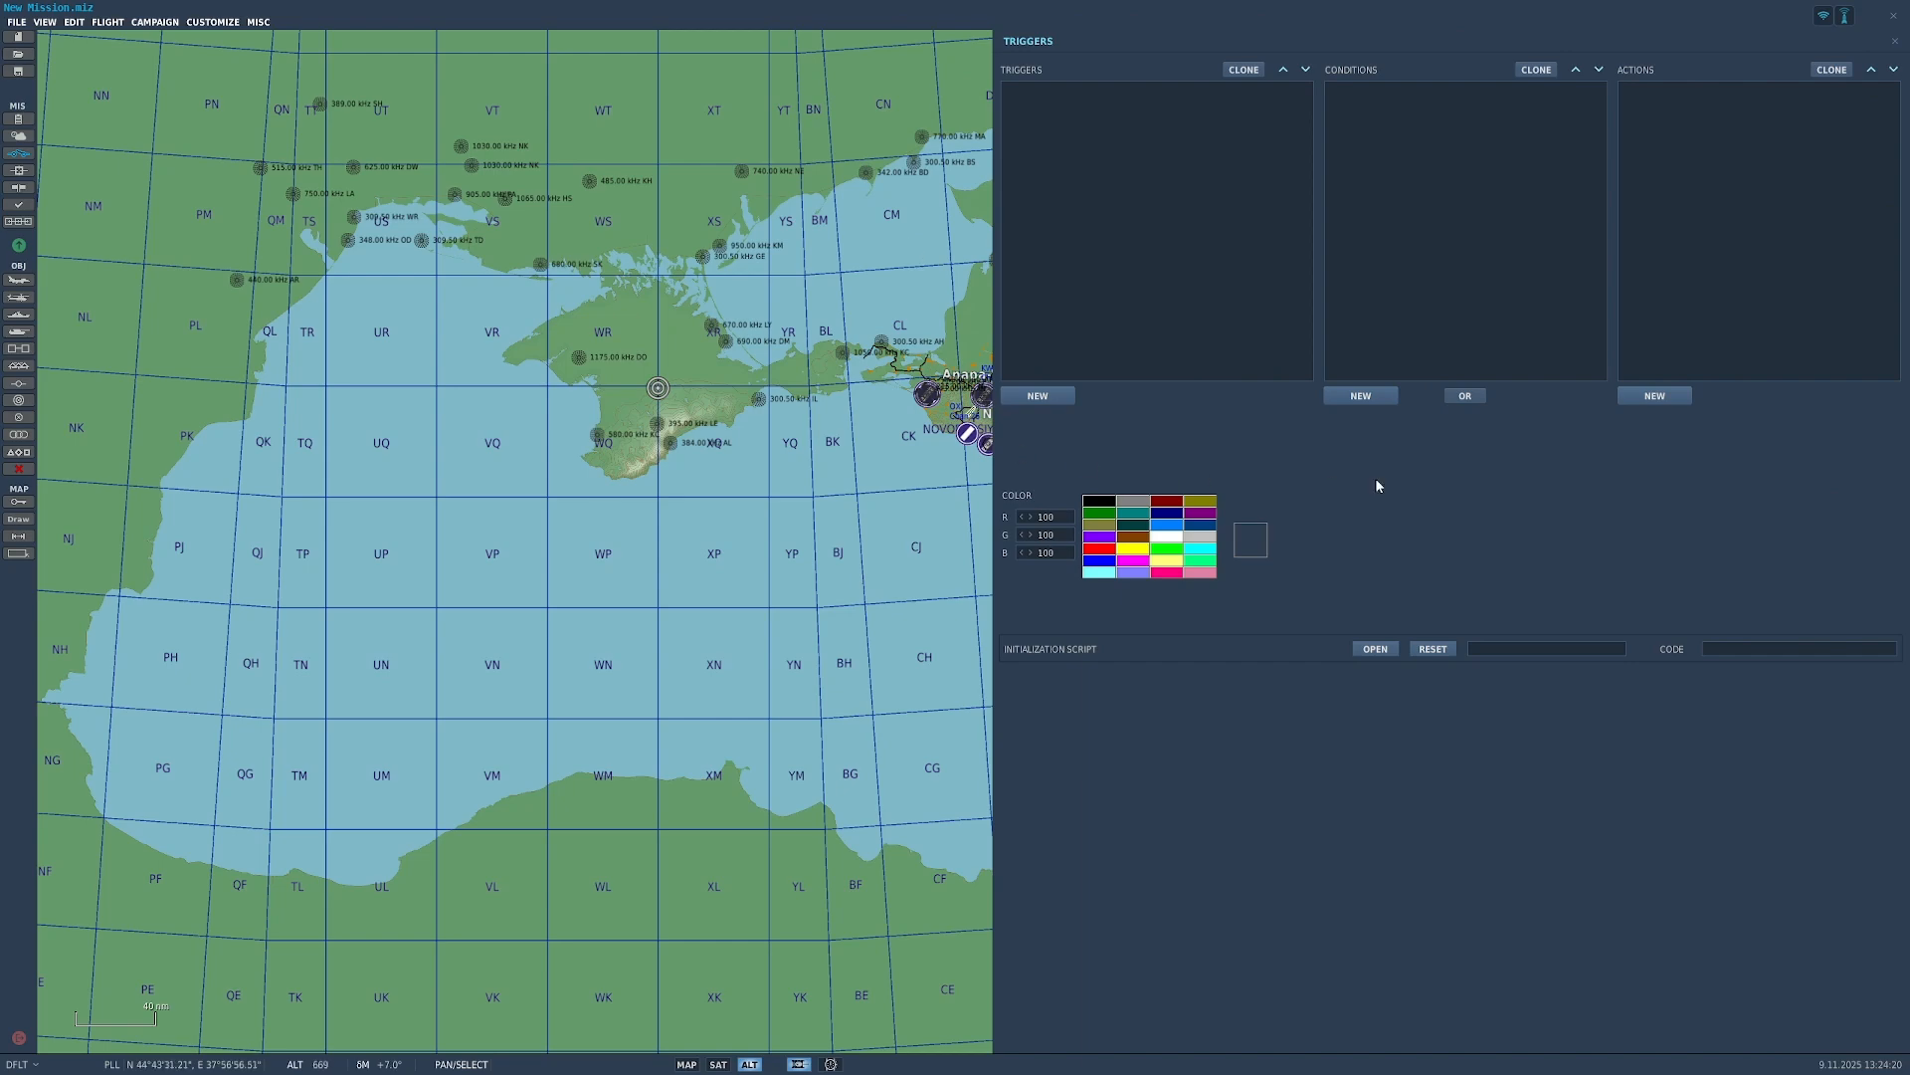
pyautogui.click(1898, 43)
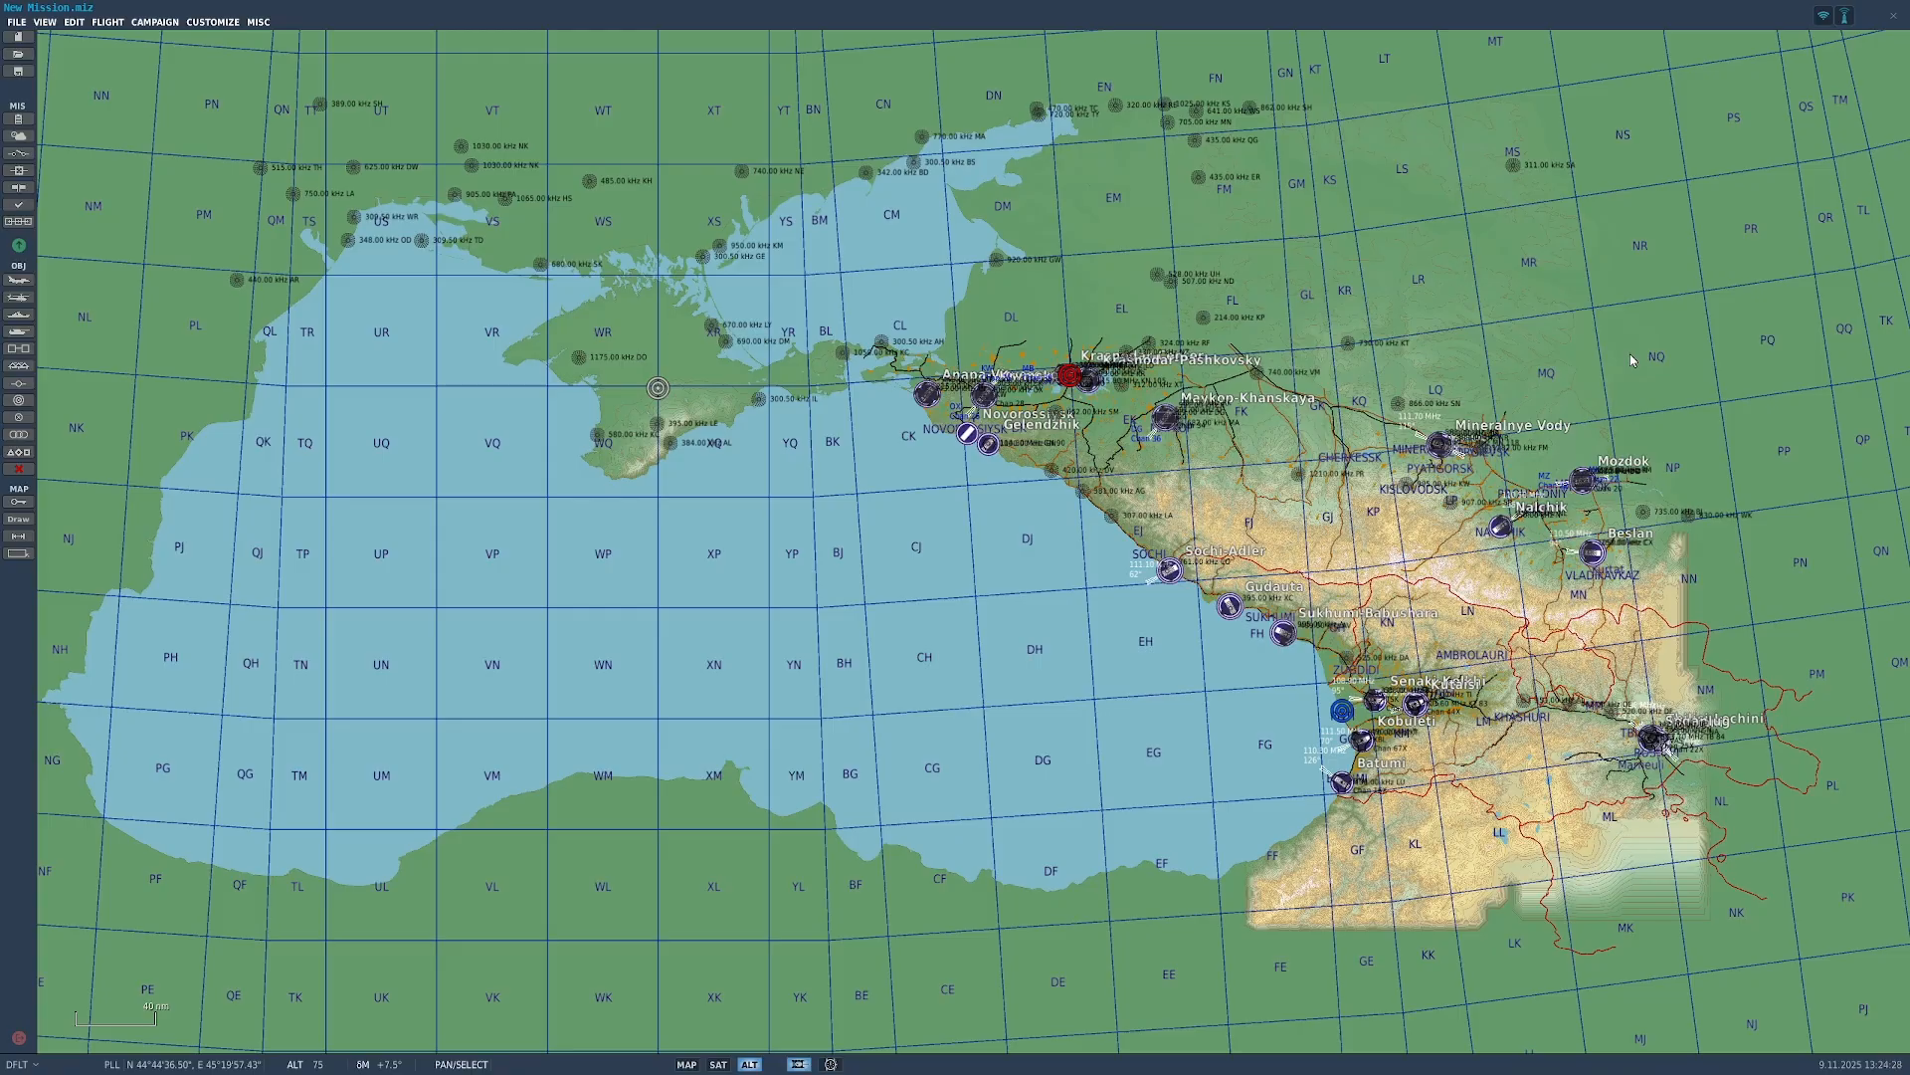
pyautogui.click(18, 154)
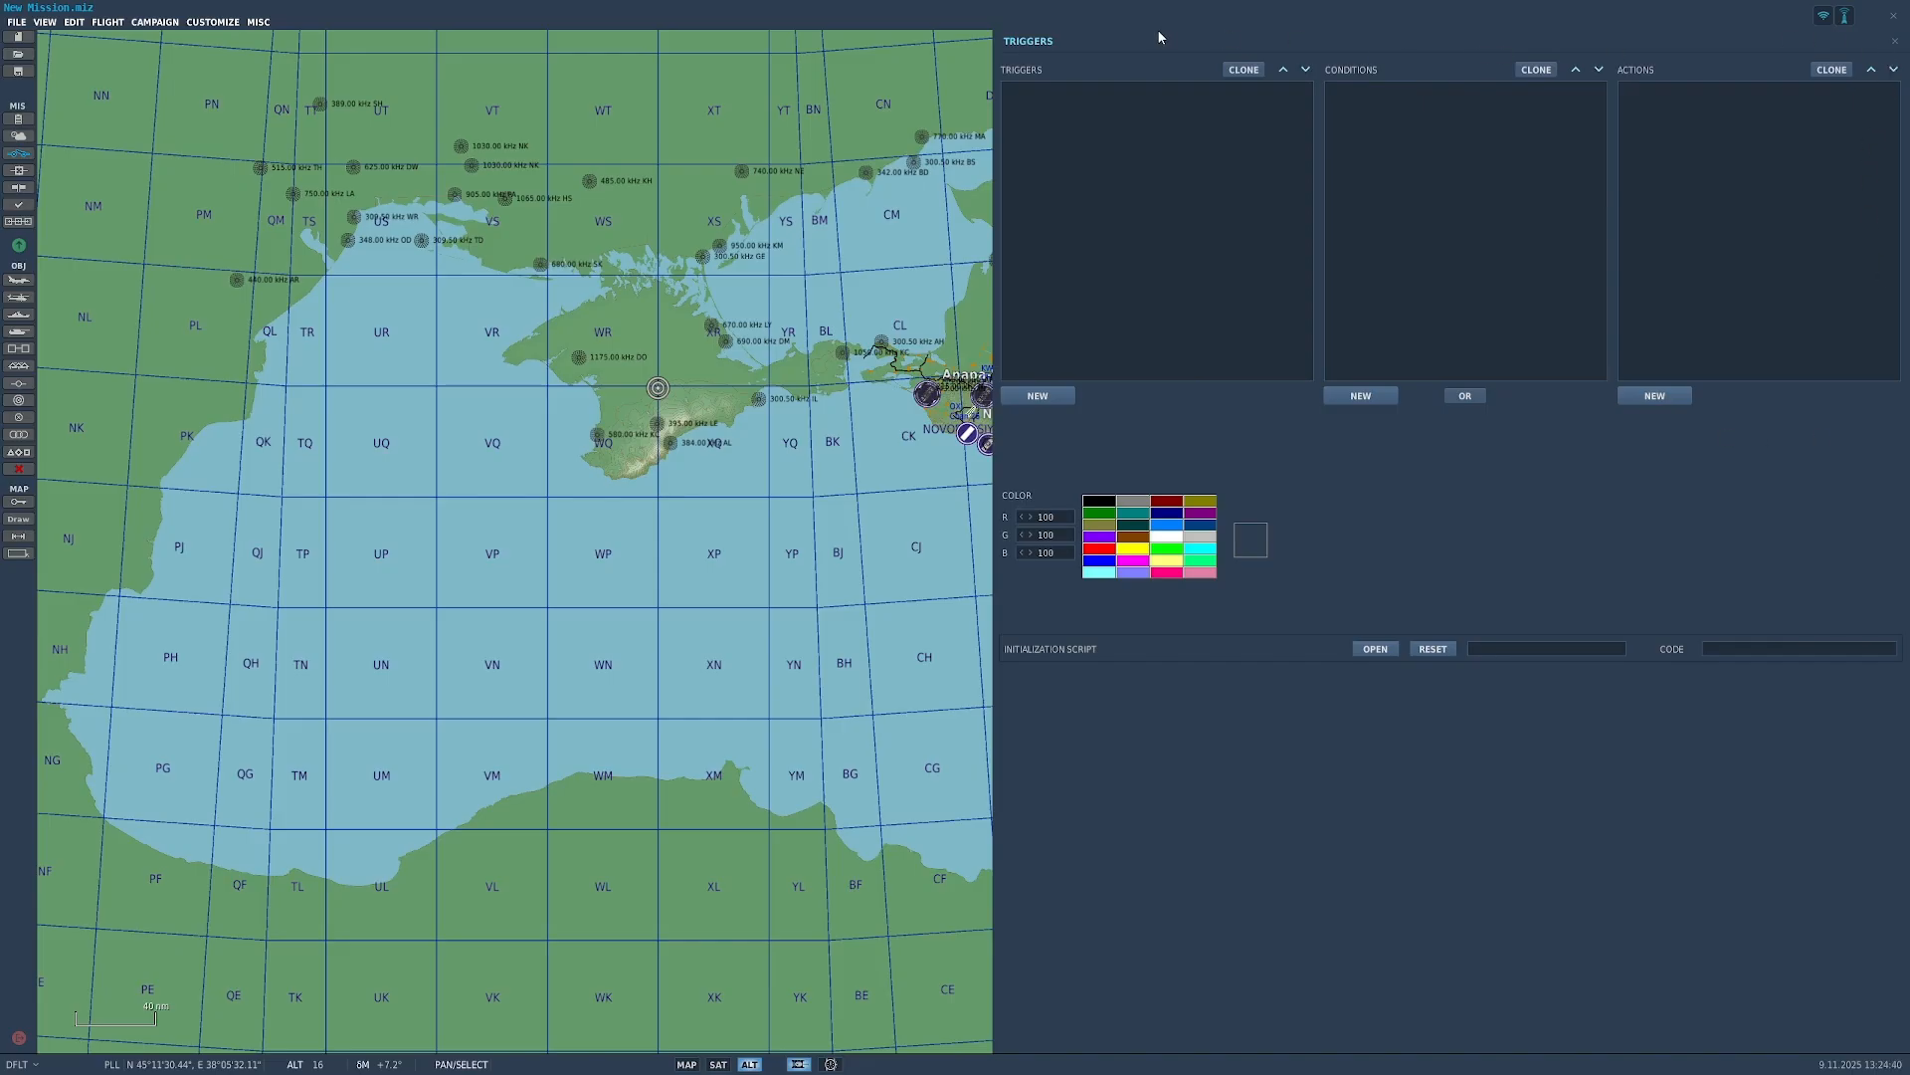
pyautogui.click(1896, 44)
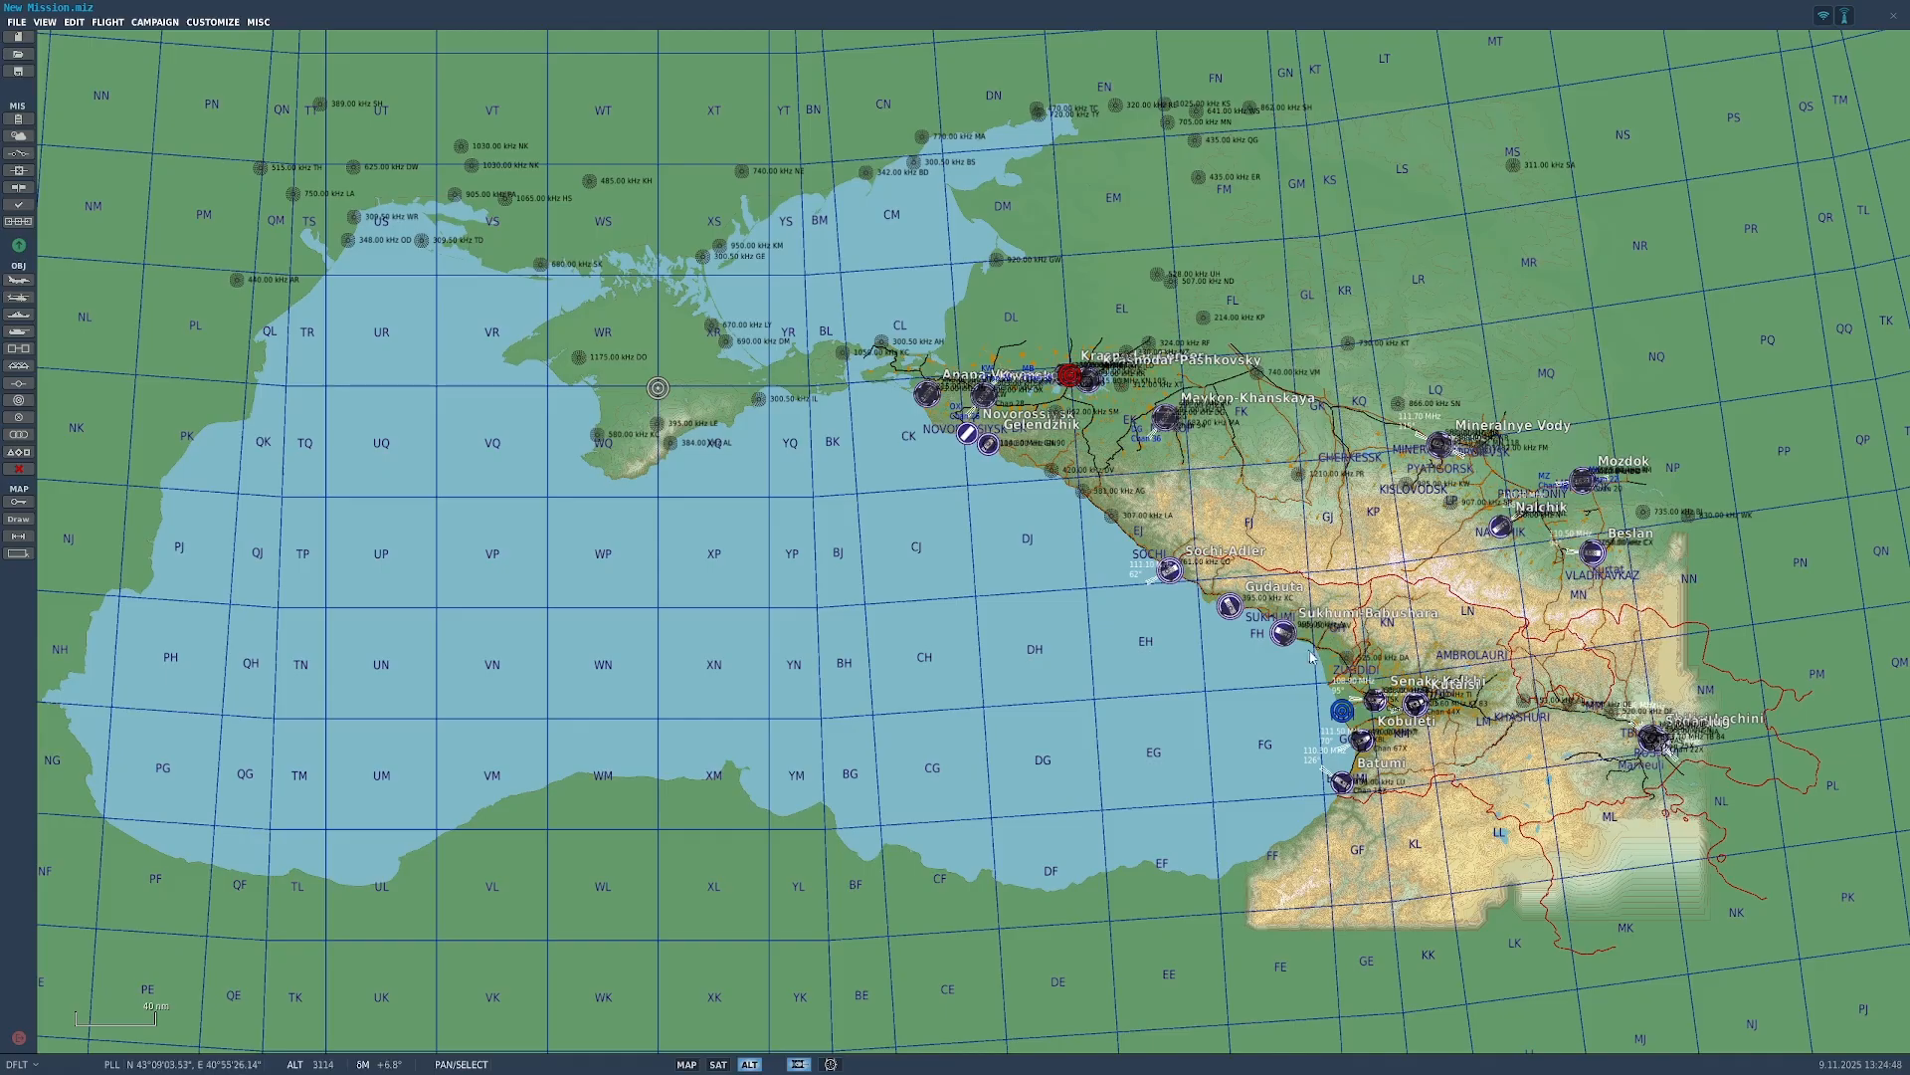
pyautogui.scroll(1, 1438, 597)
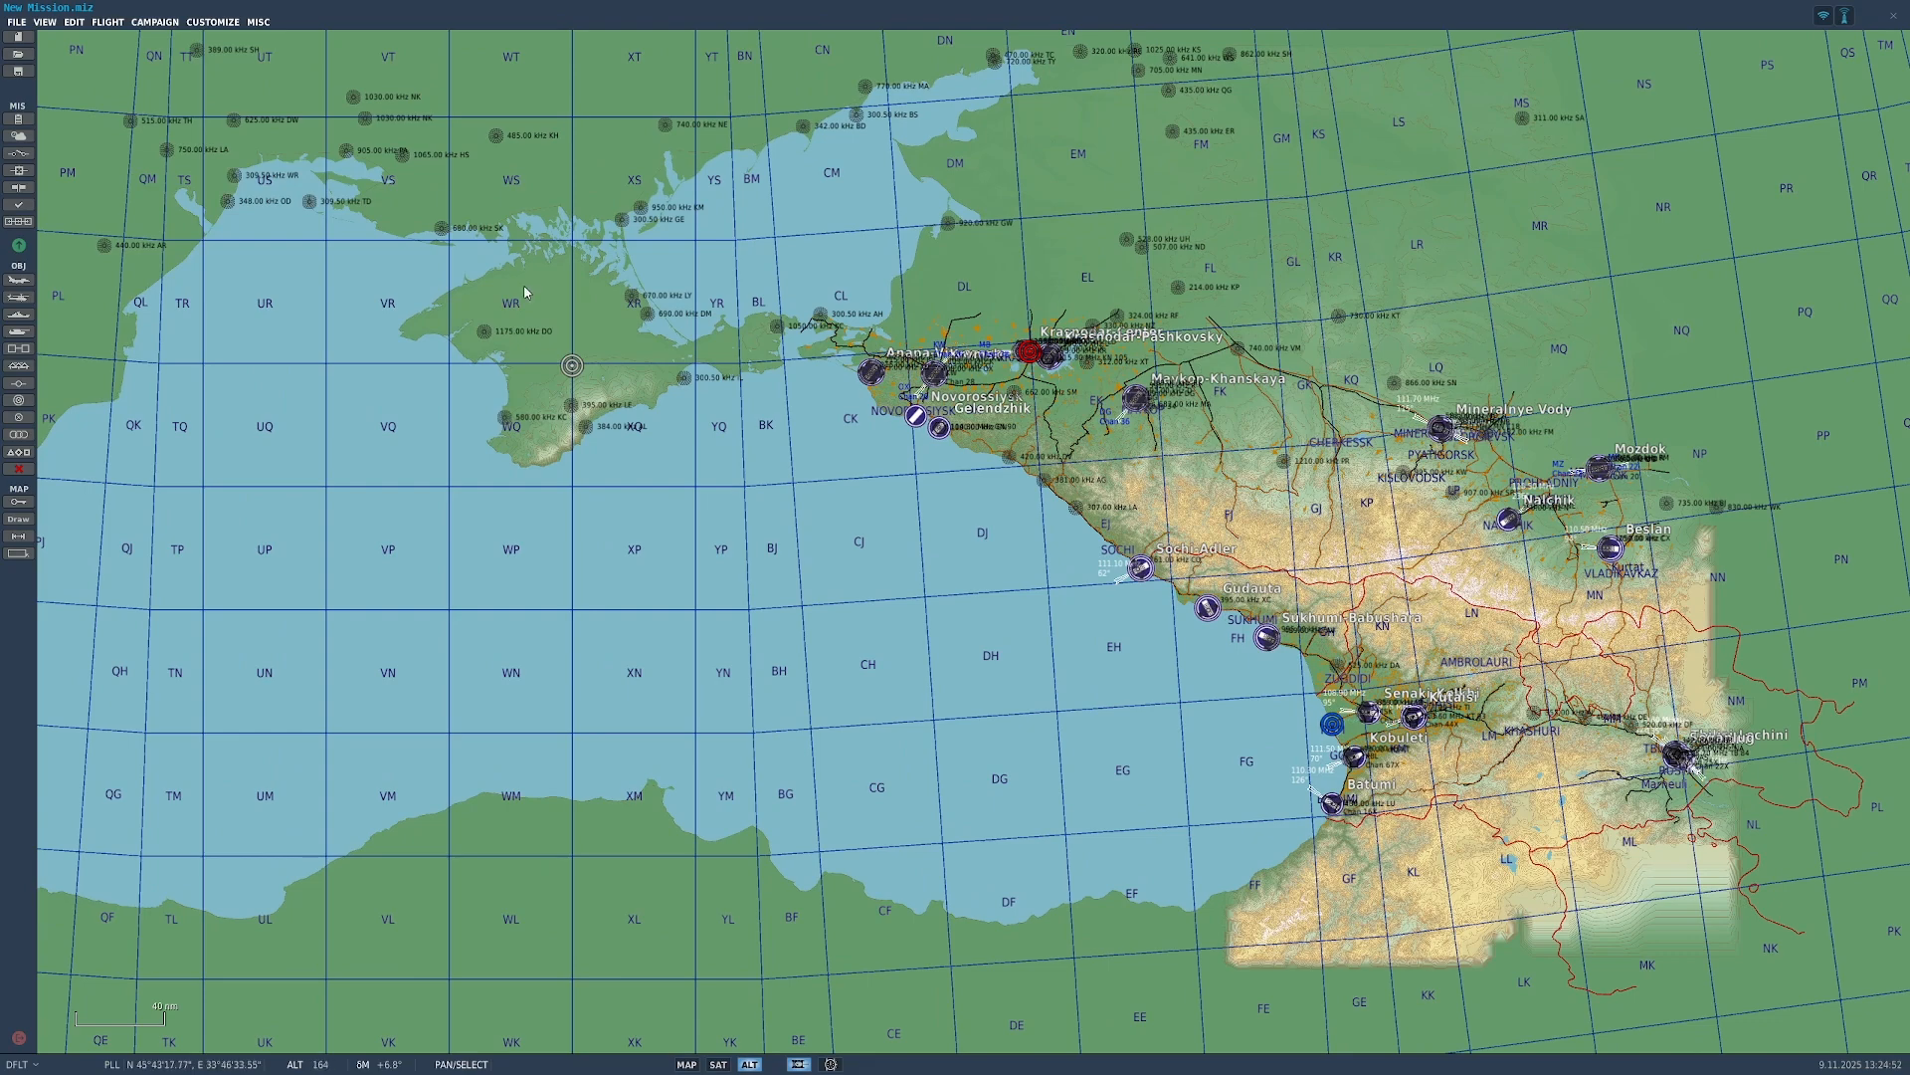
pyautogui.scroll(1, 1284, 526)
pyautogui.scroll(1, 1283, 520)
pyautogui.moveTo(1278, 510); pyautogui.dragTo(1228, 372)
pyautogui.scroll(1, 1267, 445)
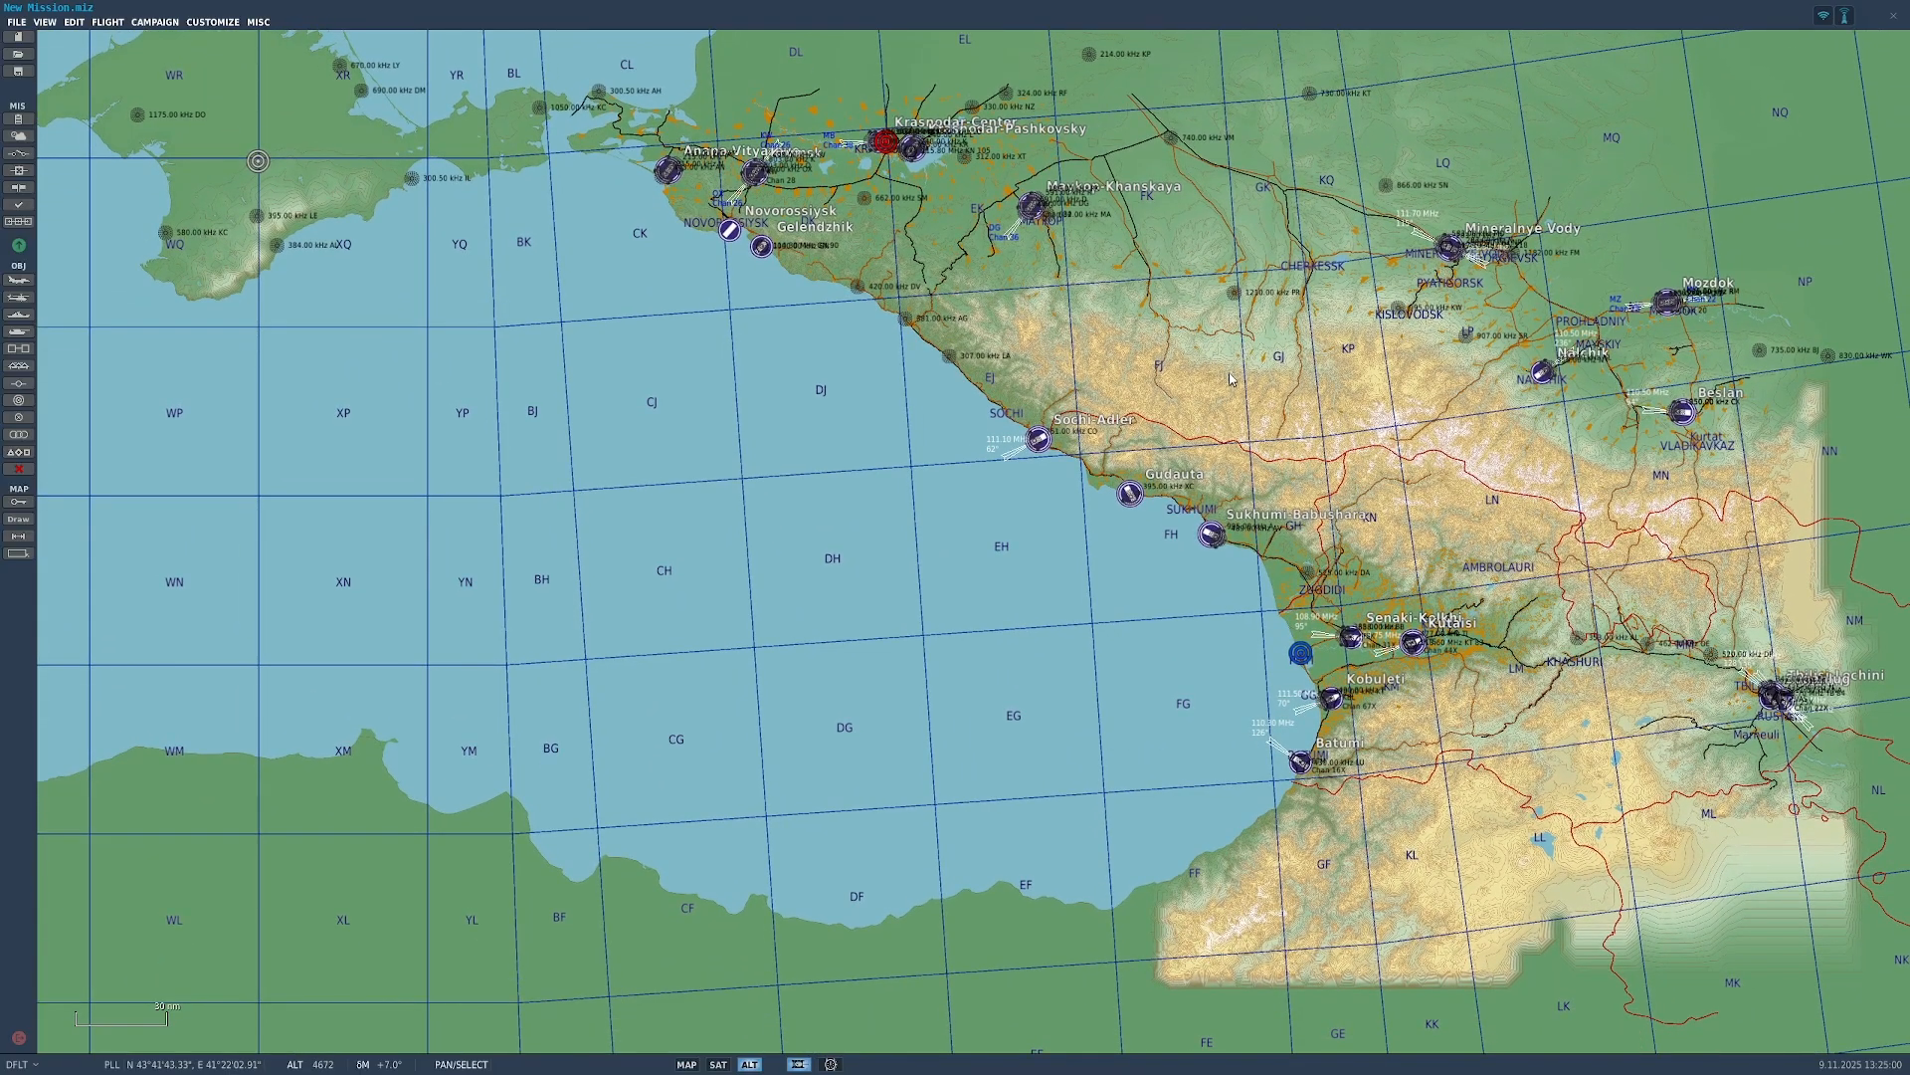
# Step: Try adding a mission goal and changing its side option, delete the goal, and close the mission goals
pyautogui.click(23, 173)
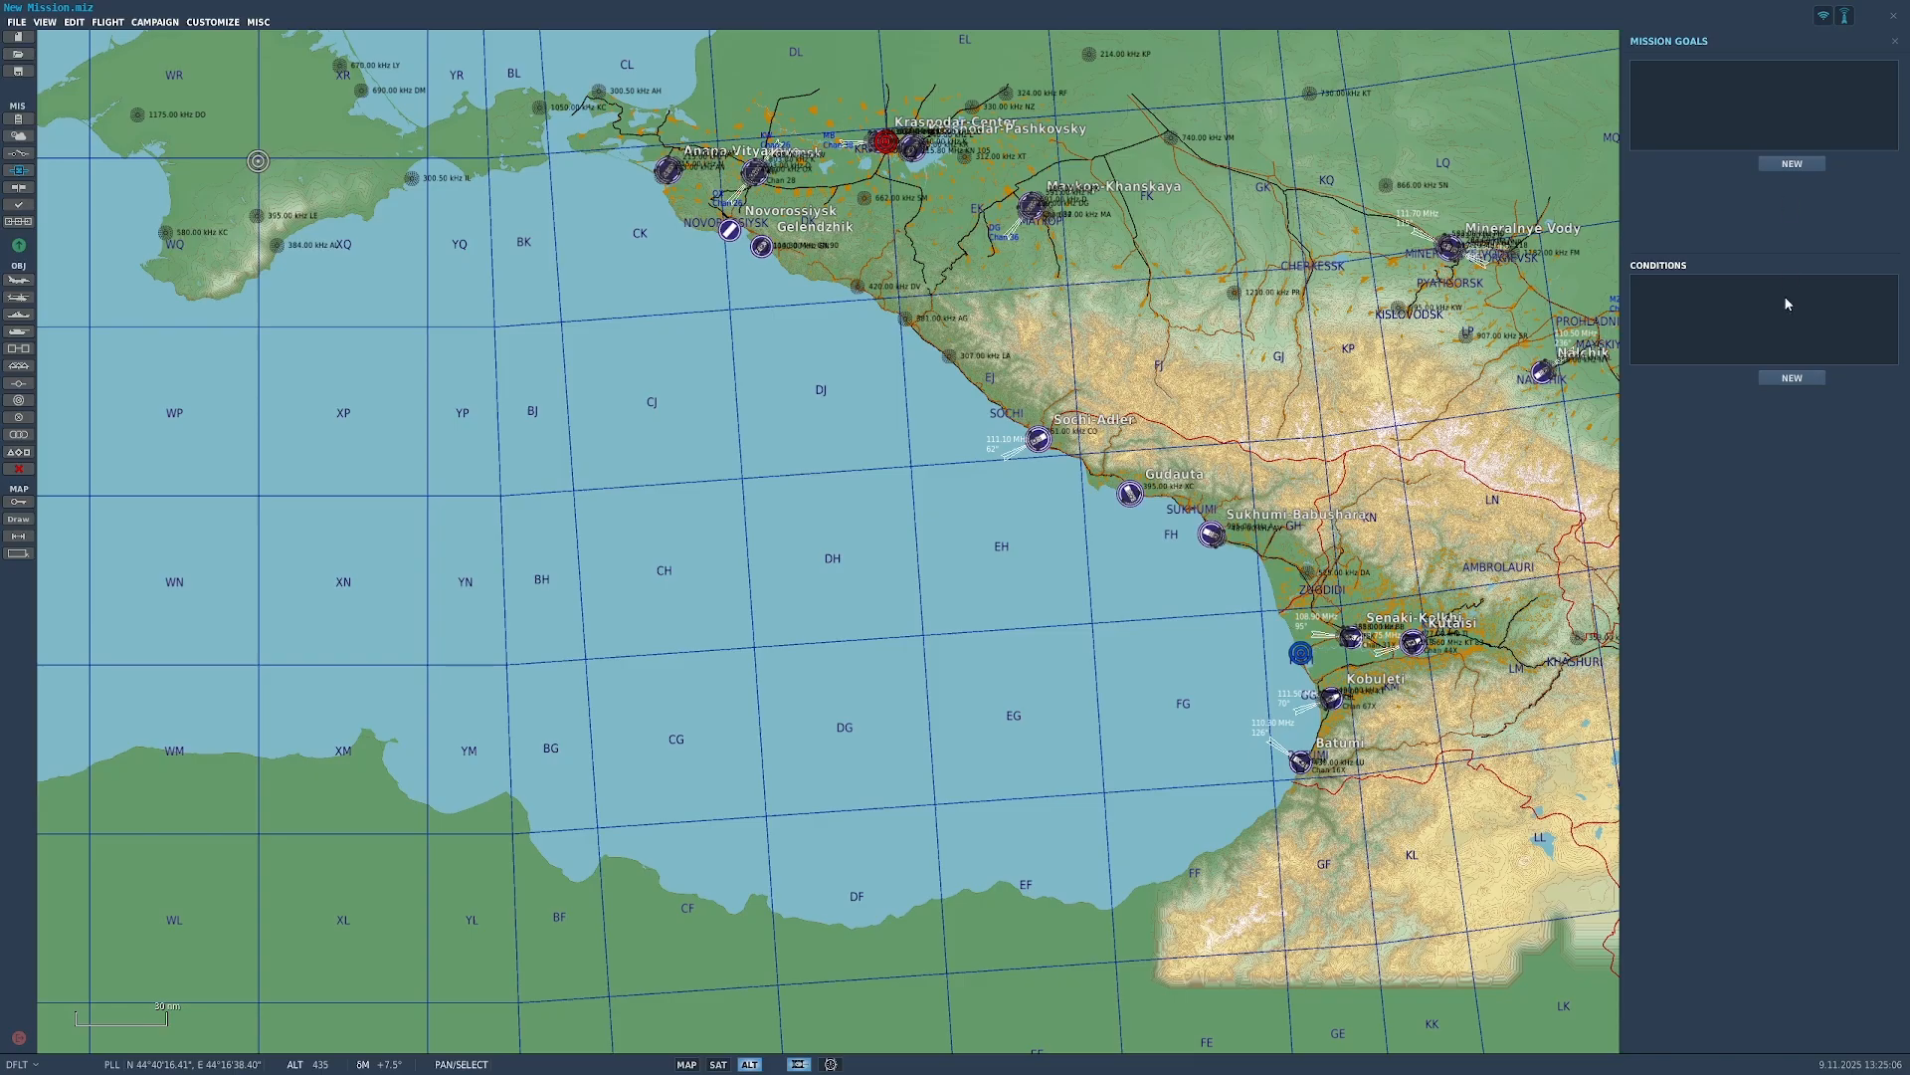
pyautogui.click(1792, 163)
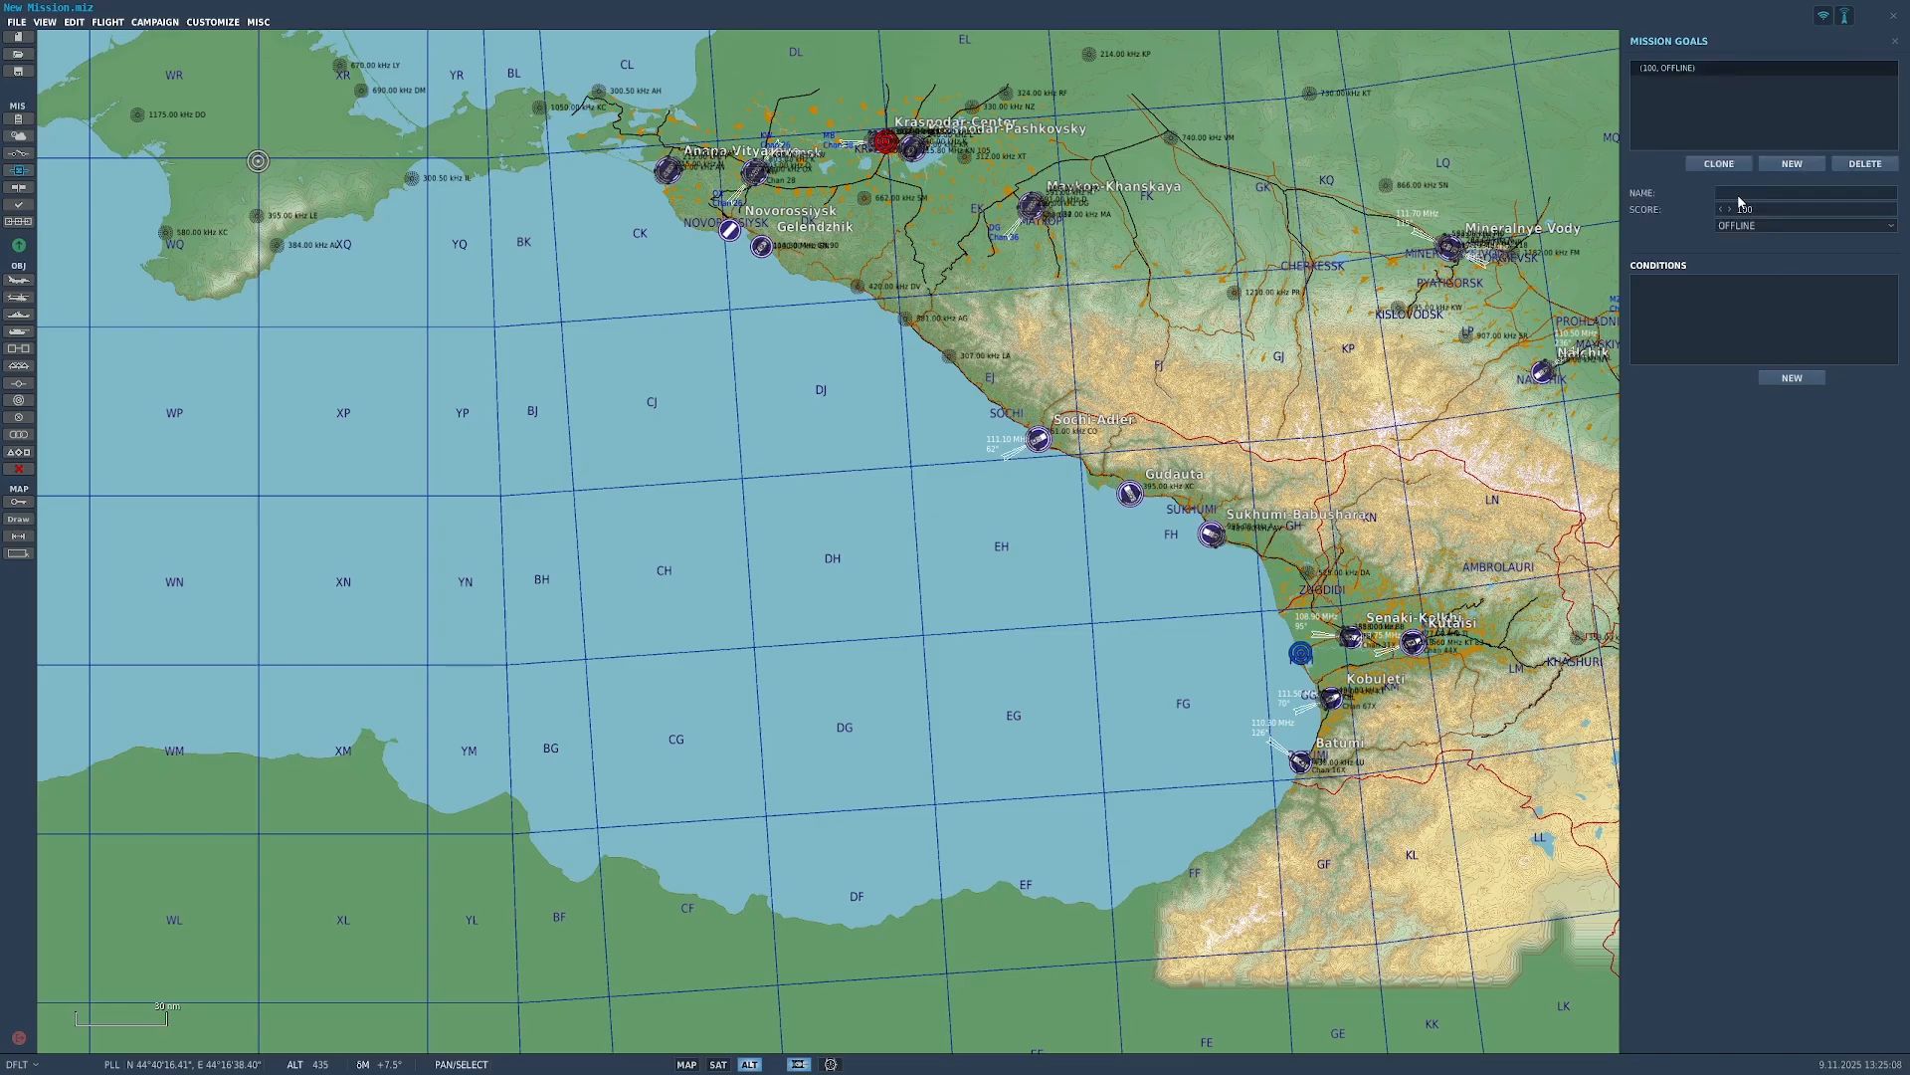
pyautogui.click(1746, 225)
pyautogui.click(1781, 263)
pyautogui.click(1875, 164)
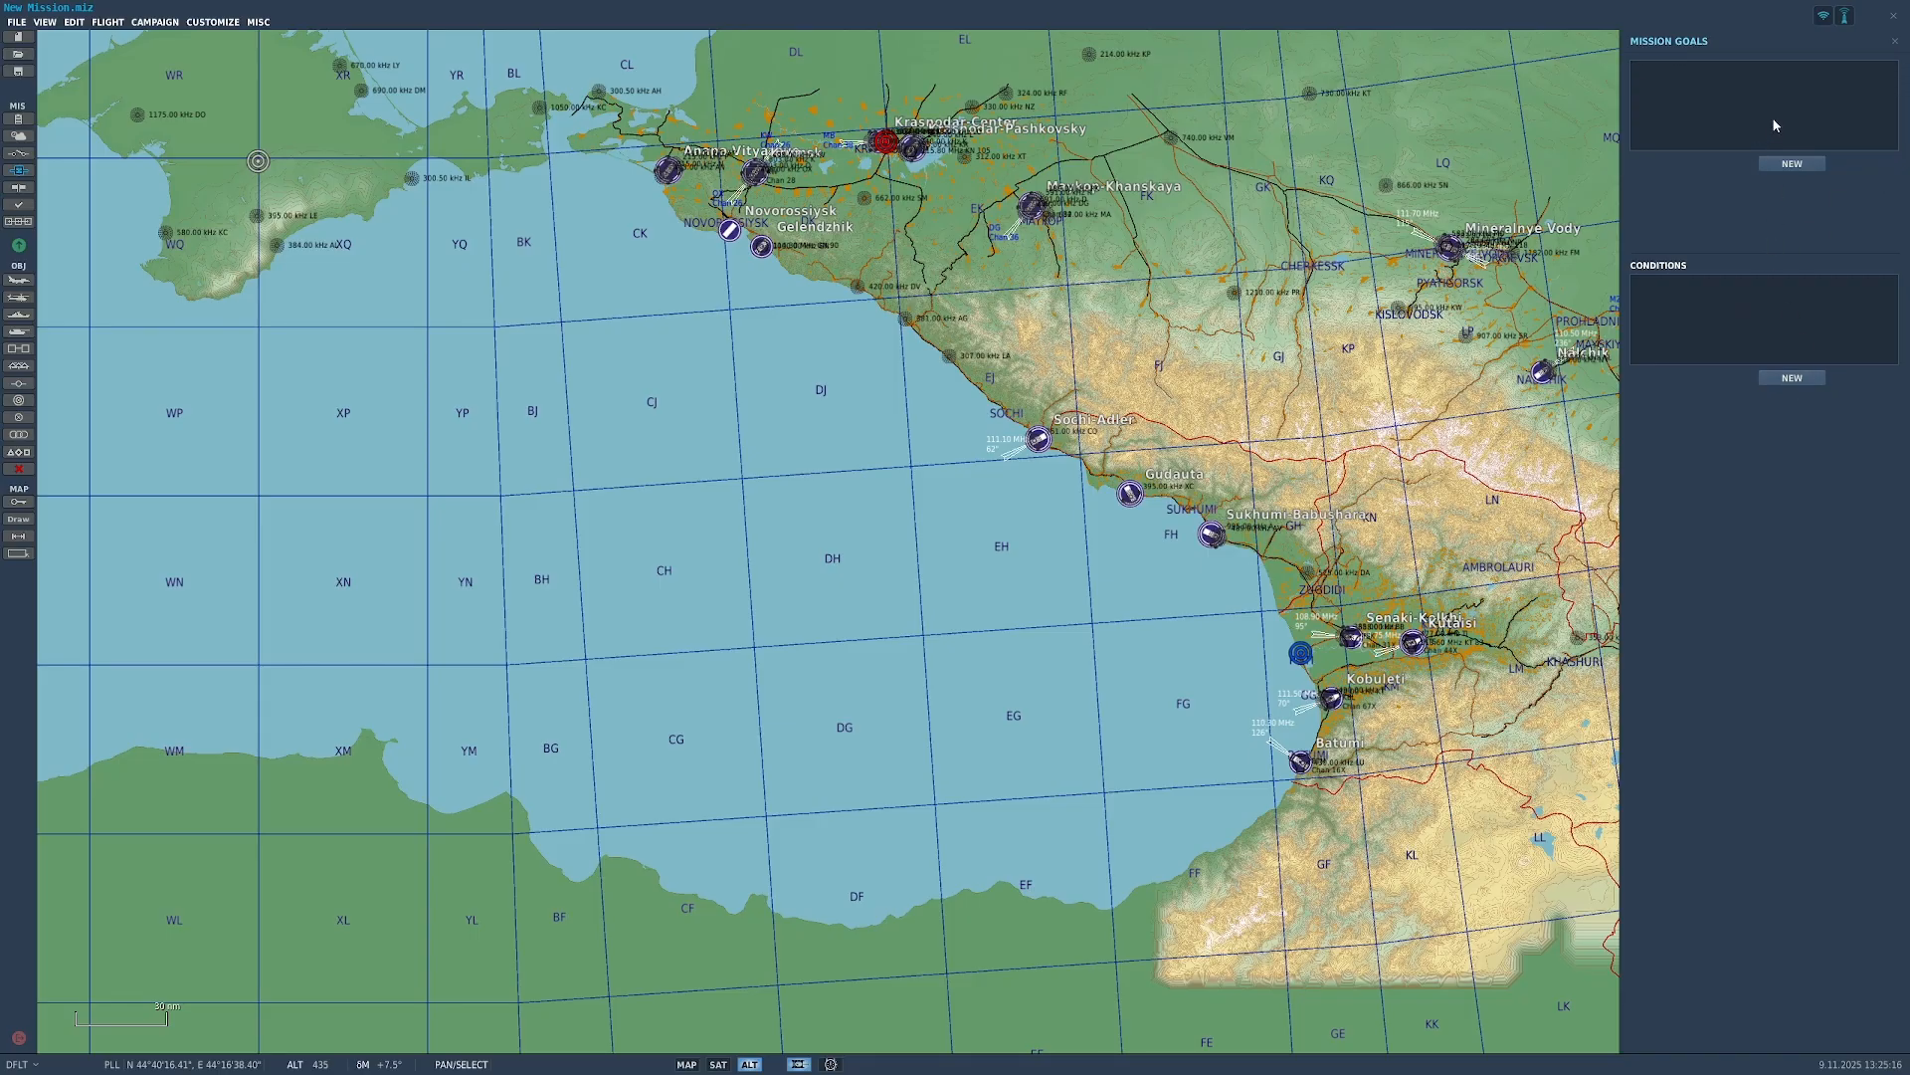
pyautogui.click(1897, 44)
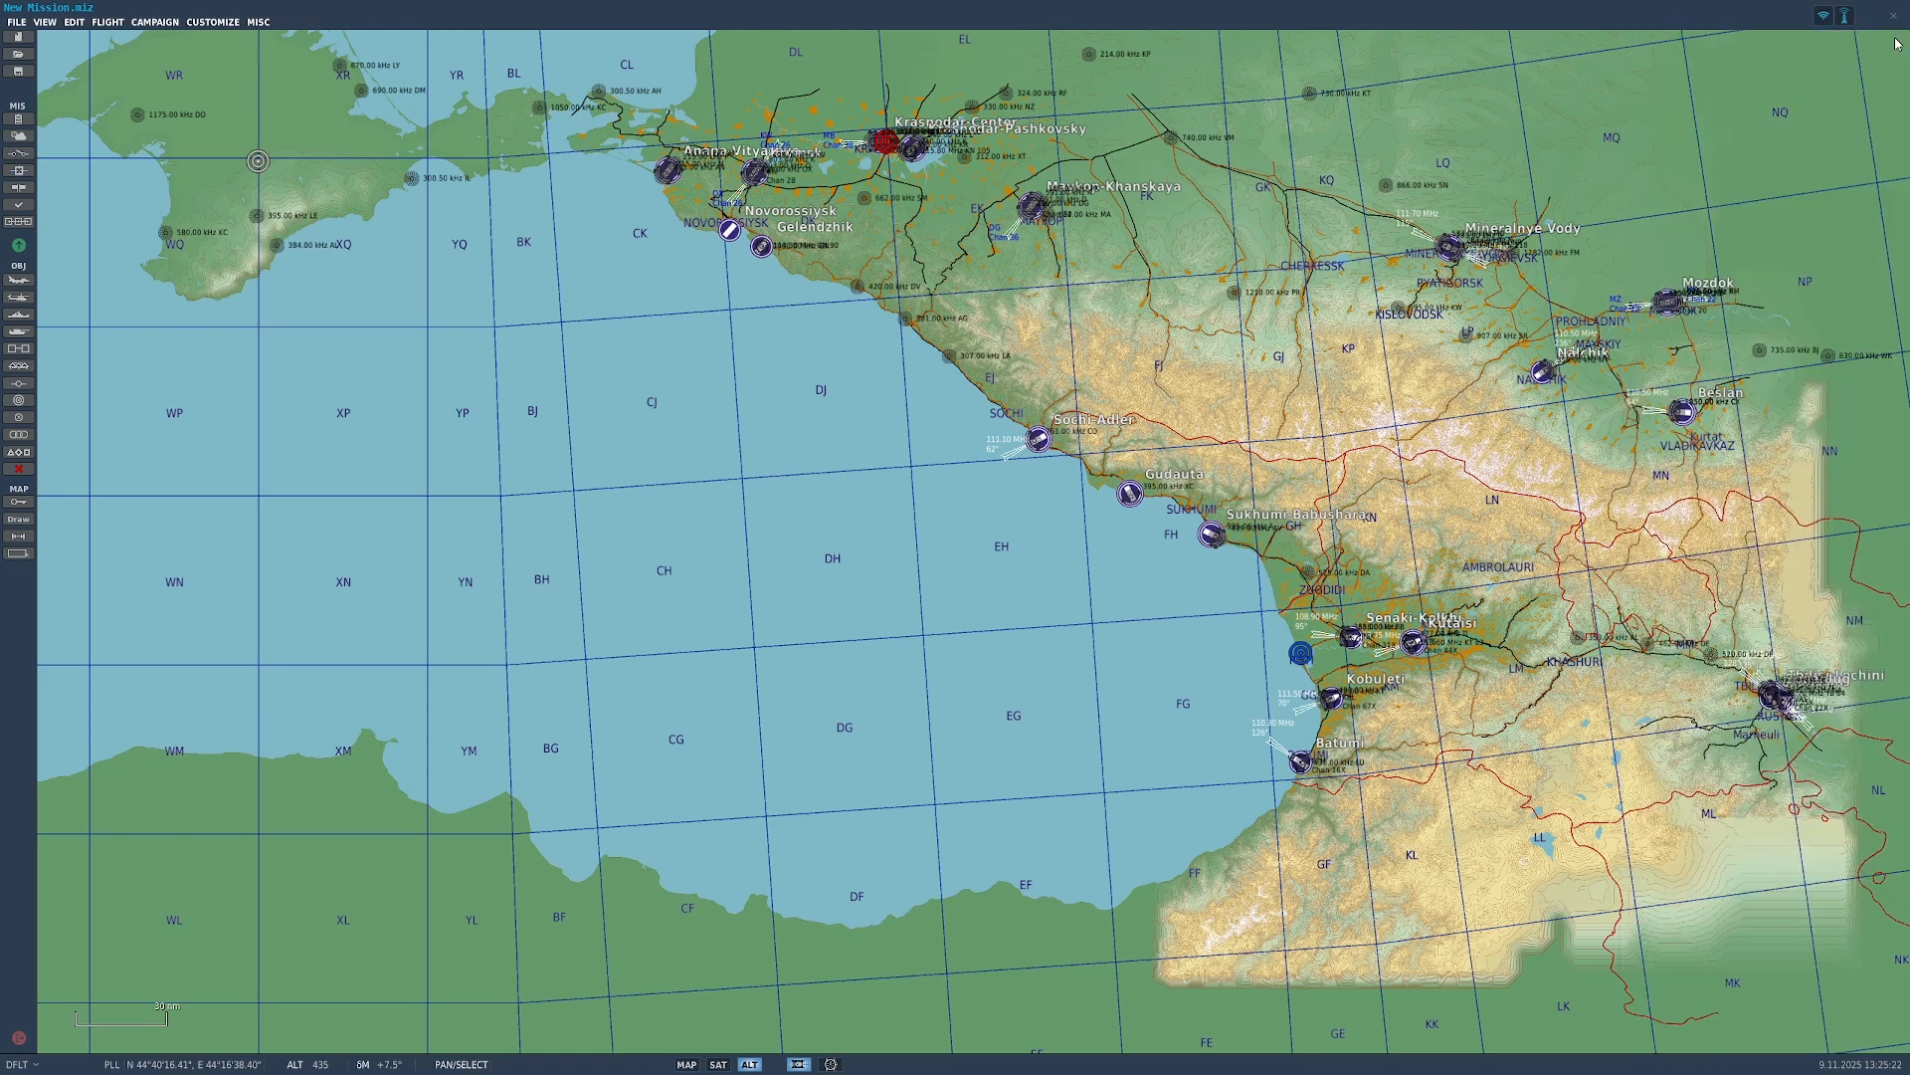
# Step: Allow the pilot to control vehicles, try the red game master and tactical commander locks and slot count, and close the battlefield commander settings
pyautogui.click(17, 186)
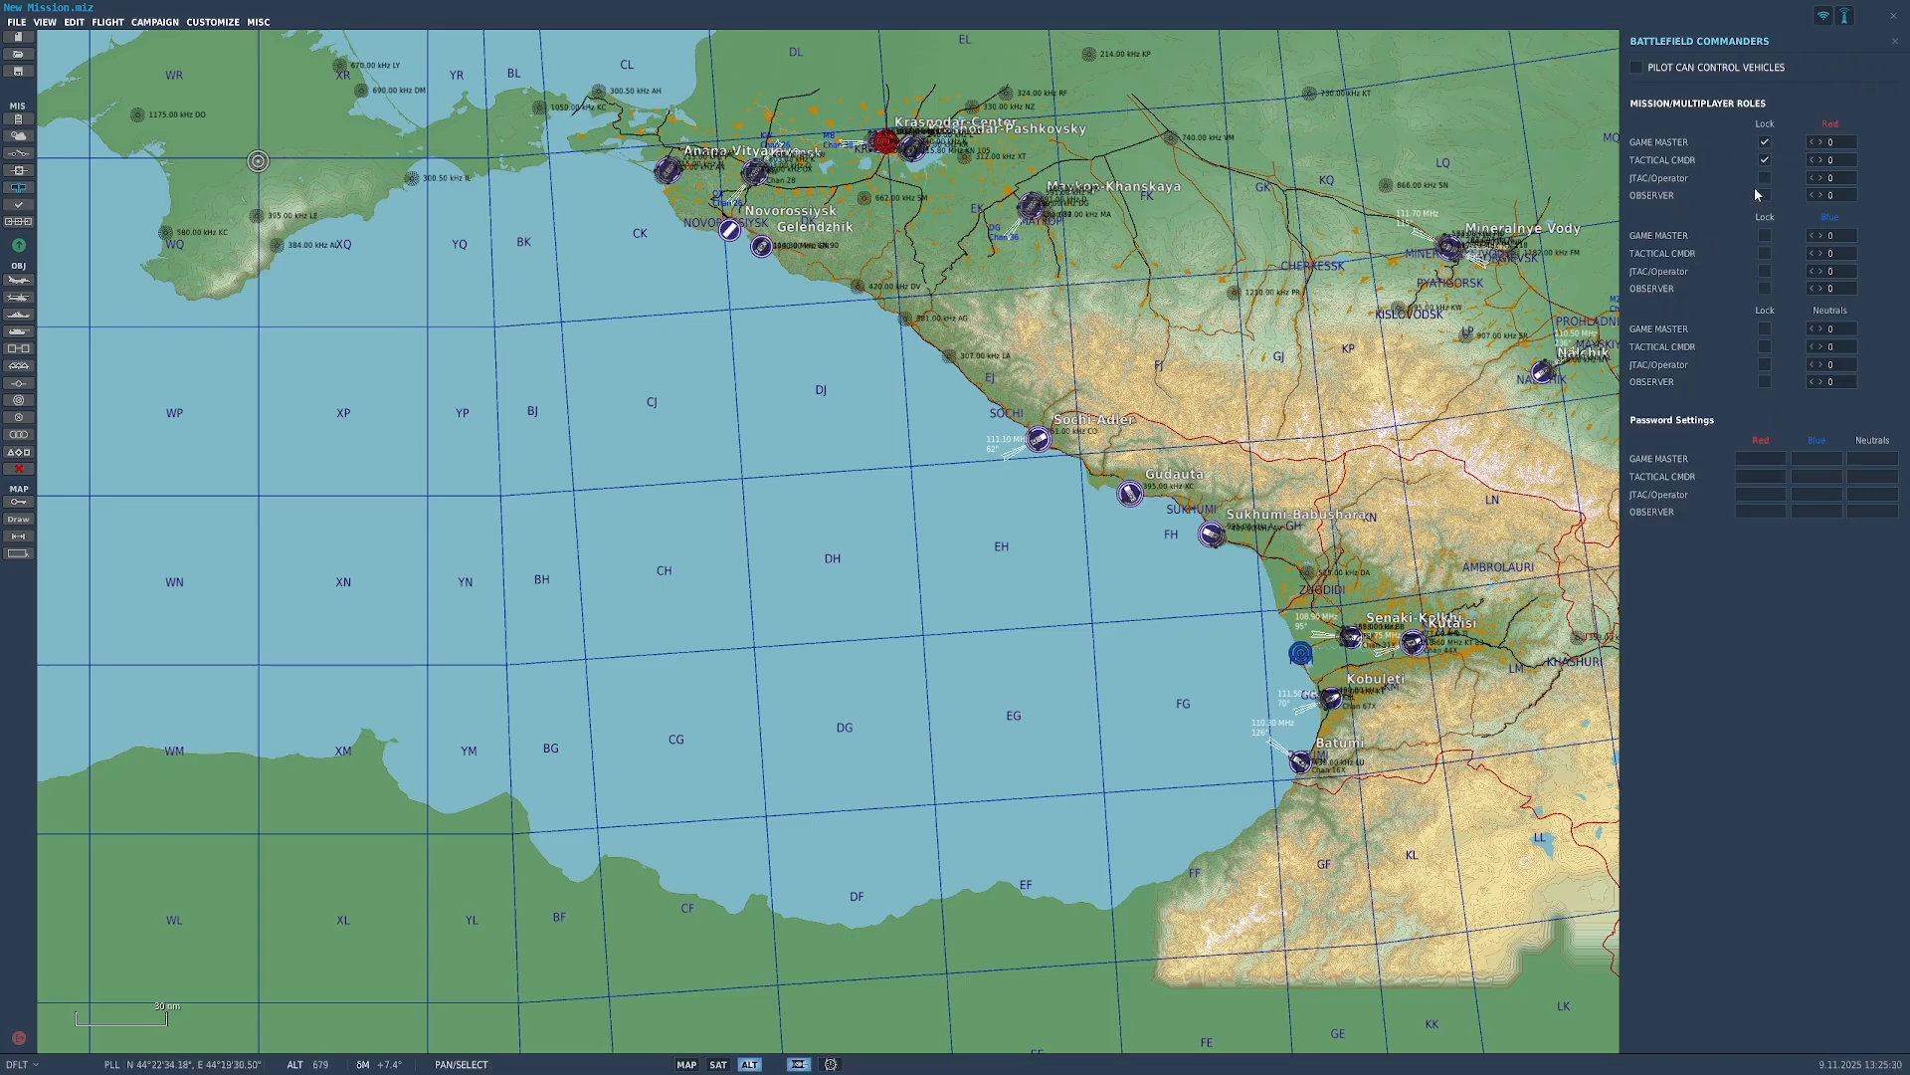
pyautogui.click(1764, 158)
pyautogui.click(1824, 145)
pyautogui.click(1812, 142)
pyautogui.click(1813, 143)
pyautogui.click(1764, 158)
pyautogui.click(1764, 143)
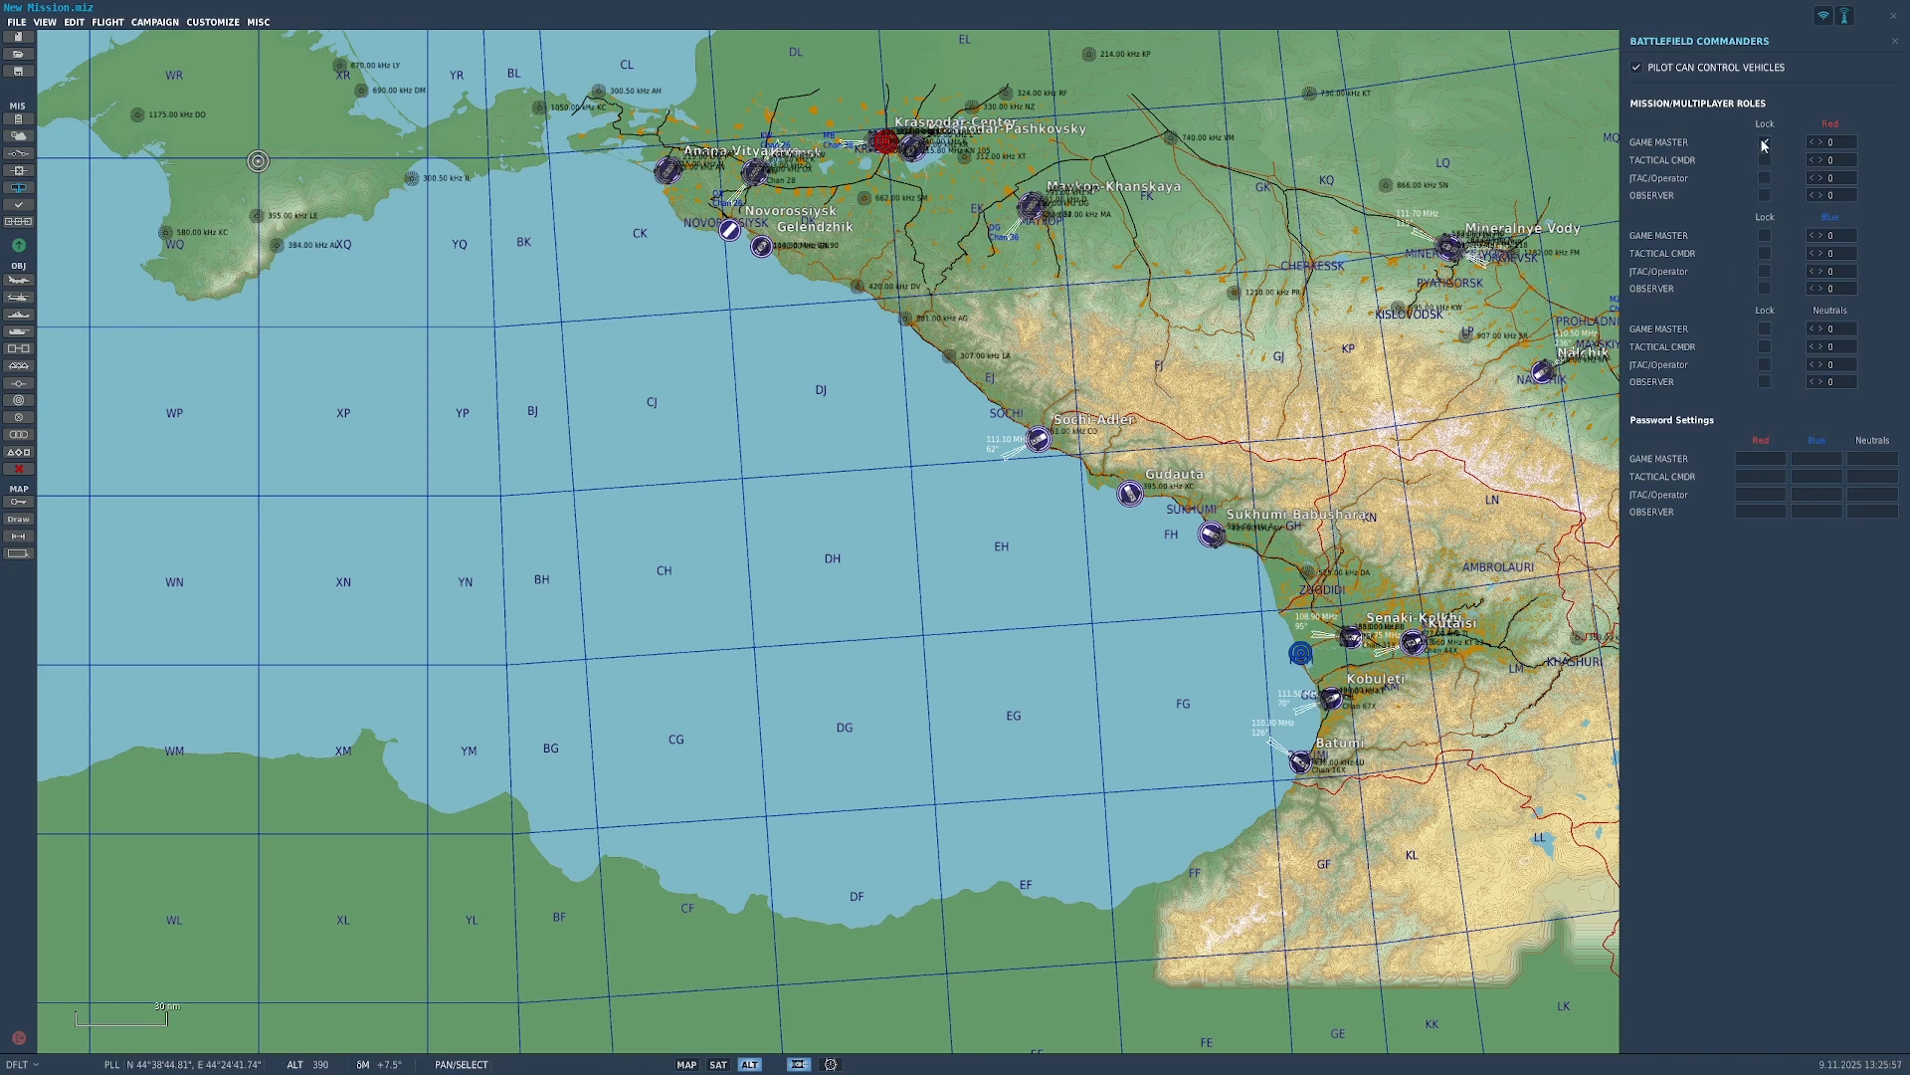
pyautogui.click(1765, 459)
pyautogui.click(1895, 40)
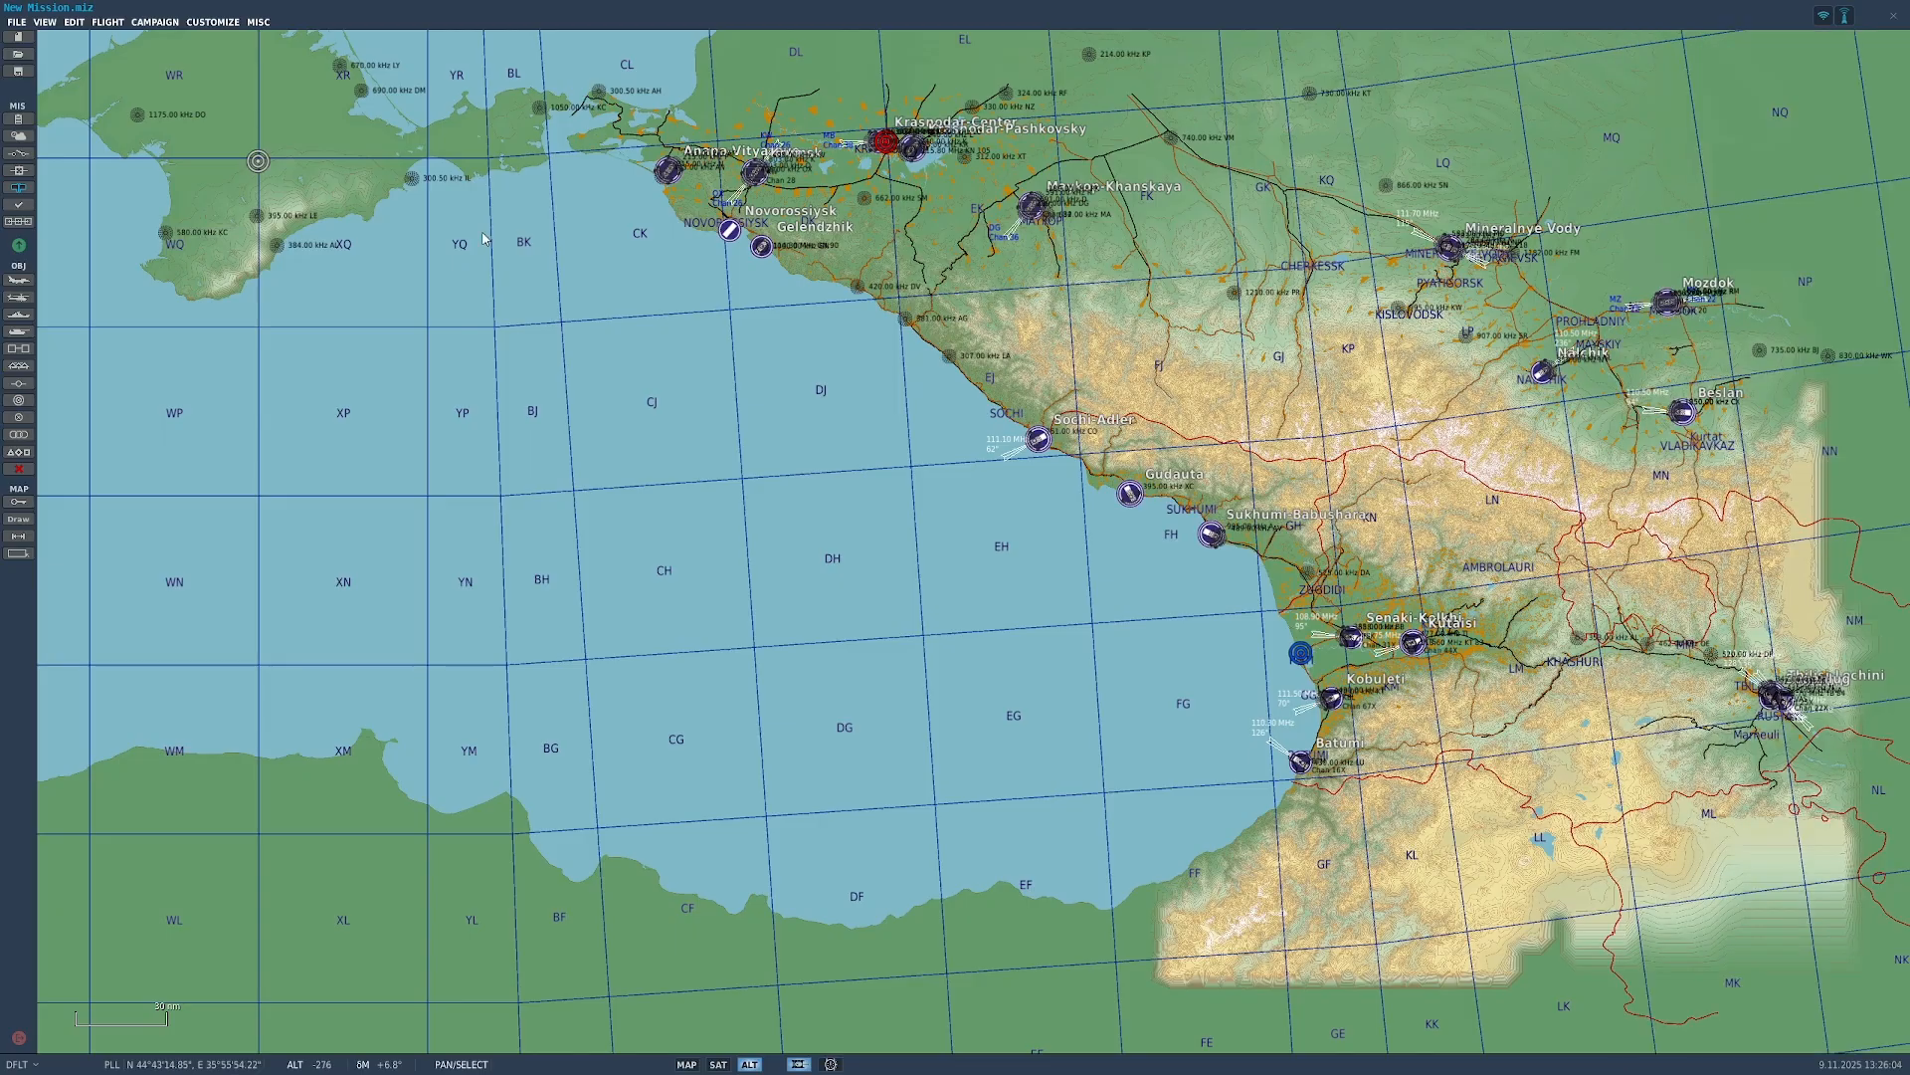
# Step: Enforce the F10 view options in the mission options and try Map Only, My A/C, Fog of War, Allies Only and All
pyautogui.click(22, 189)
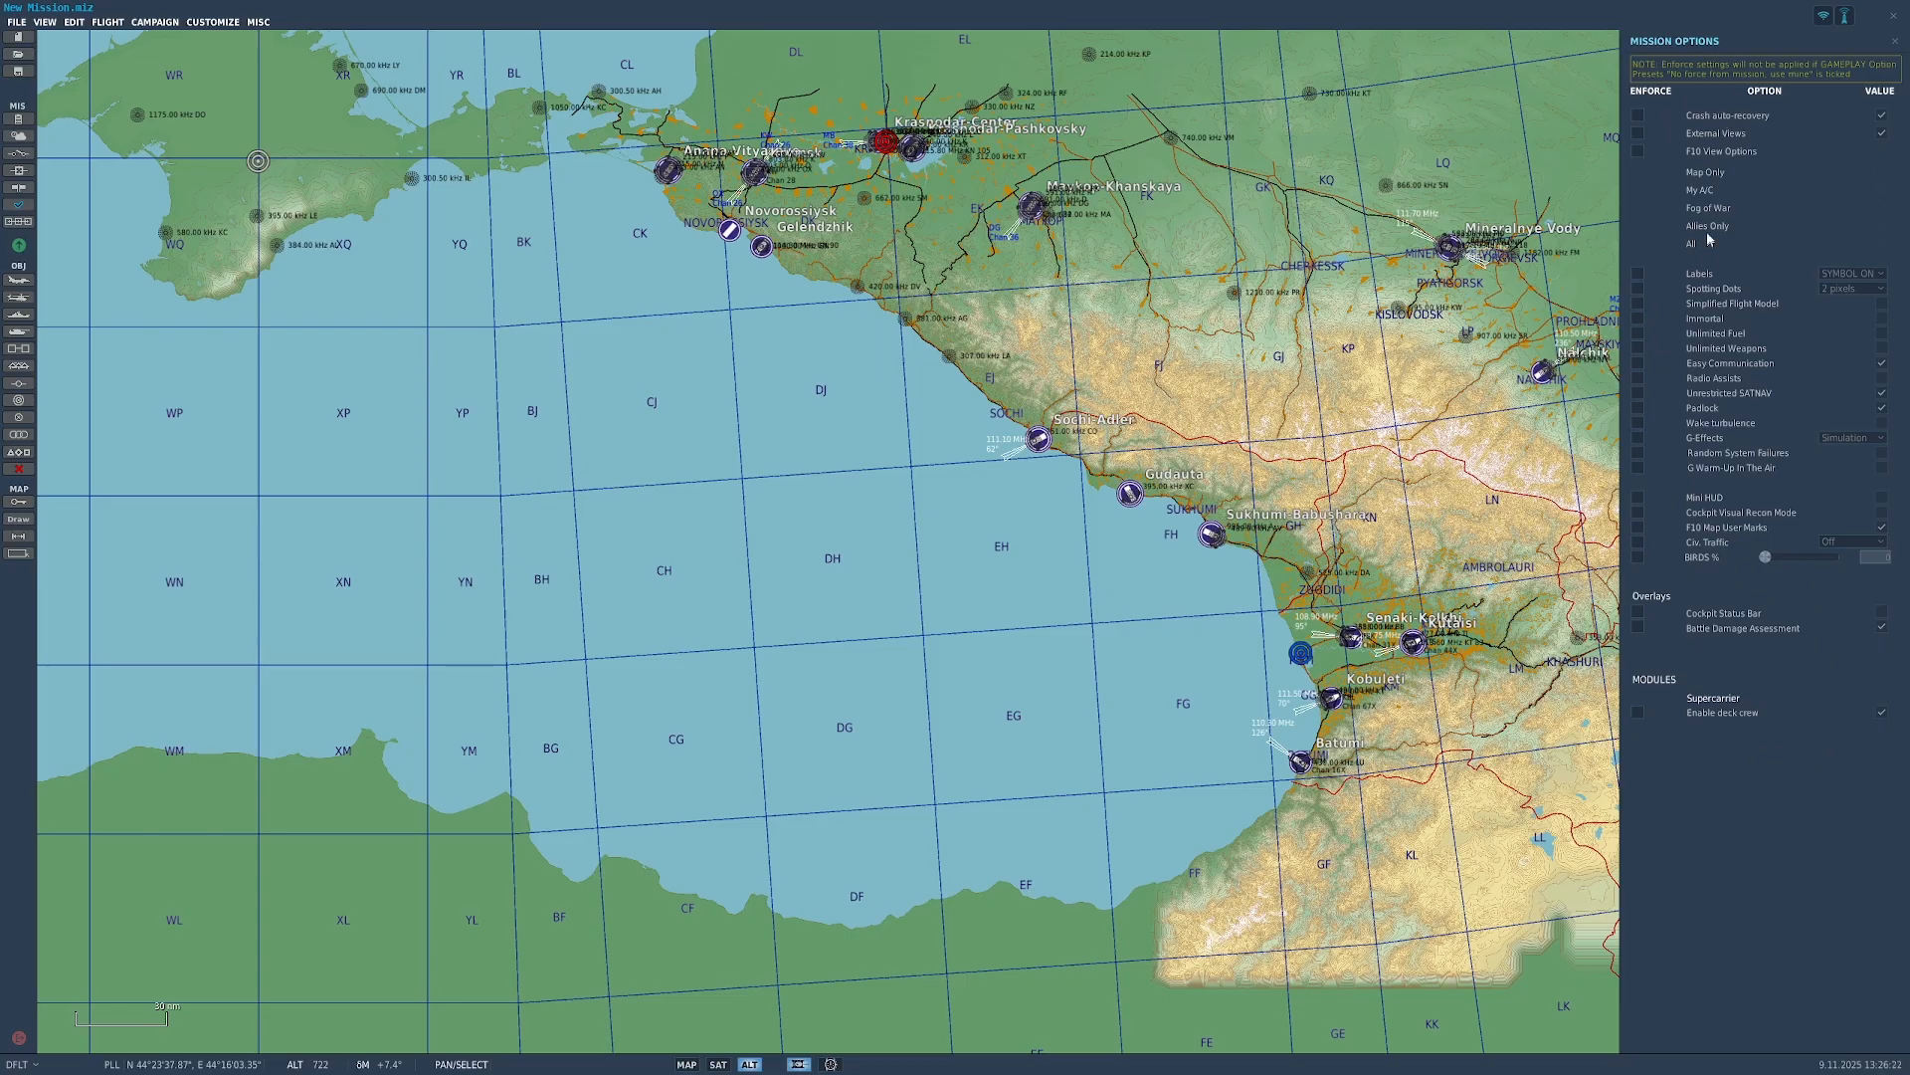
pyautogui.click(1638, 152)
pyautogui.click(1881, 172)
pyautogui.click(1881, 189)
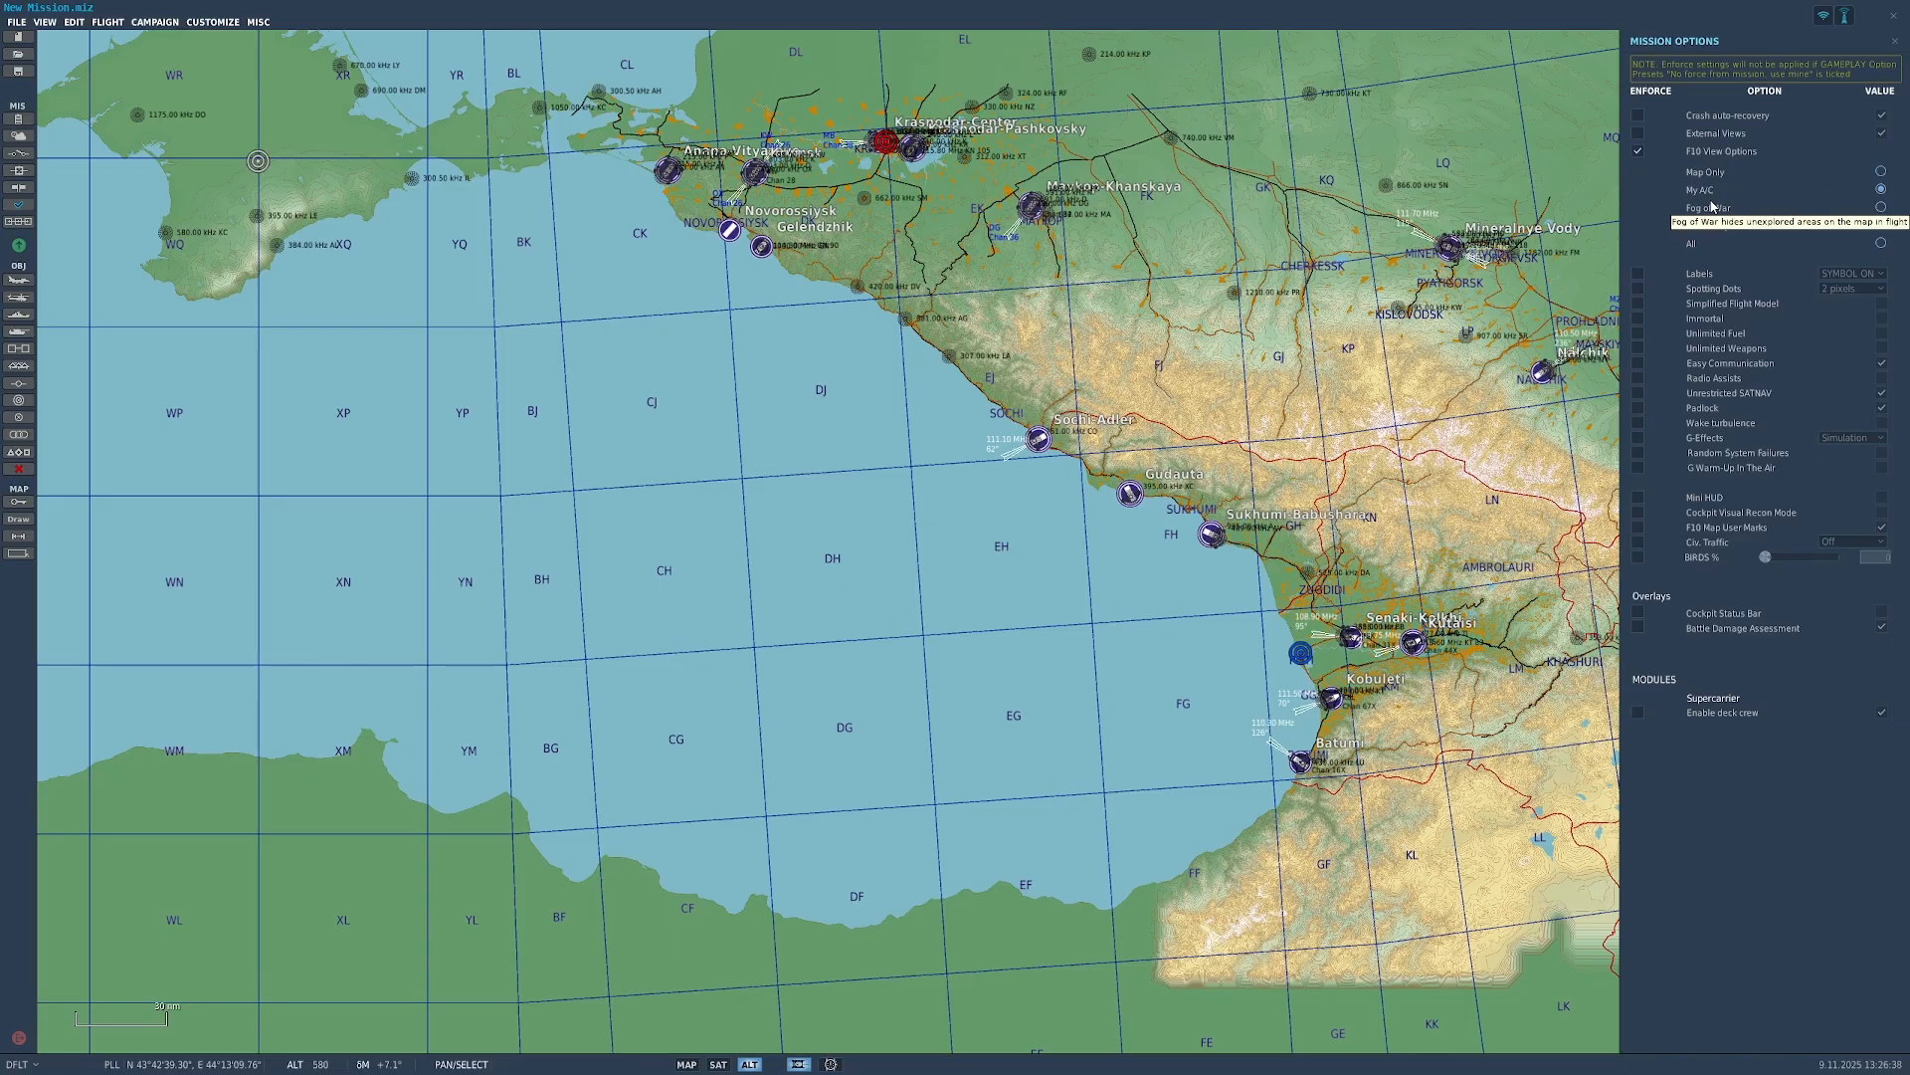
pyautogui.click(1881, 207)
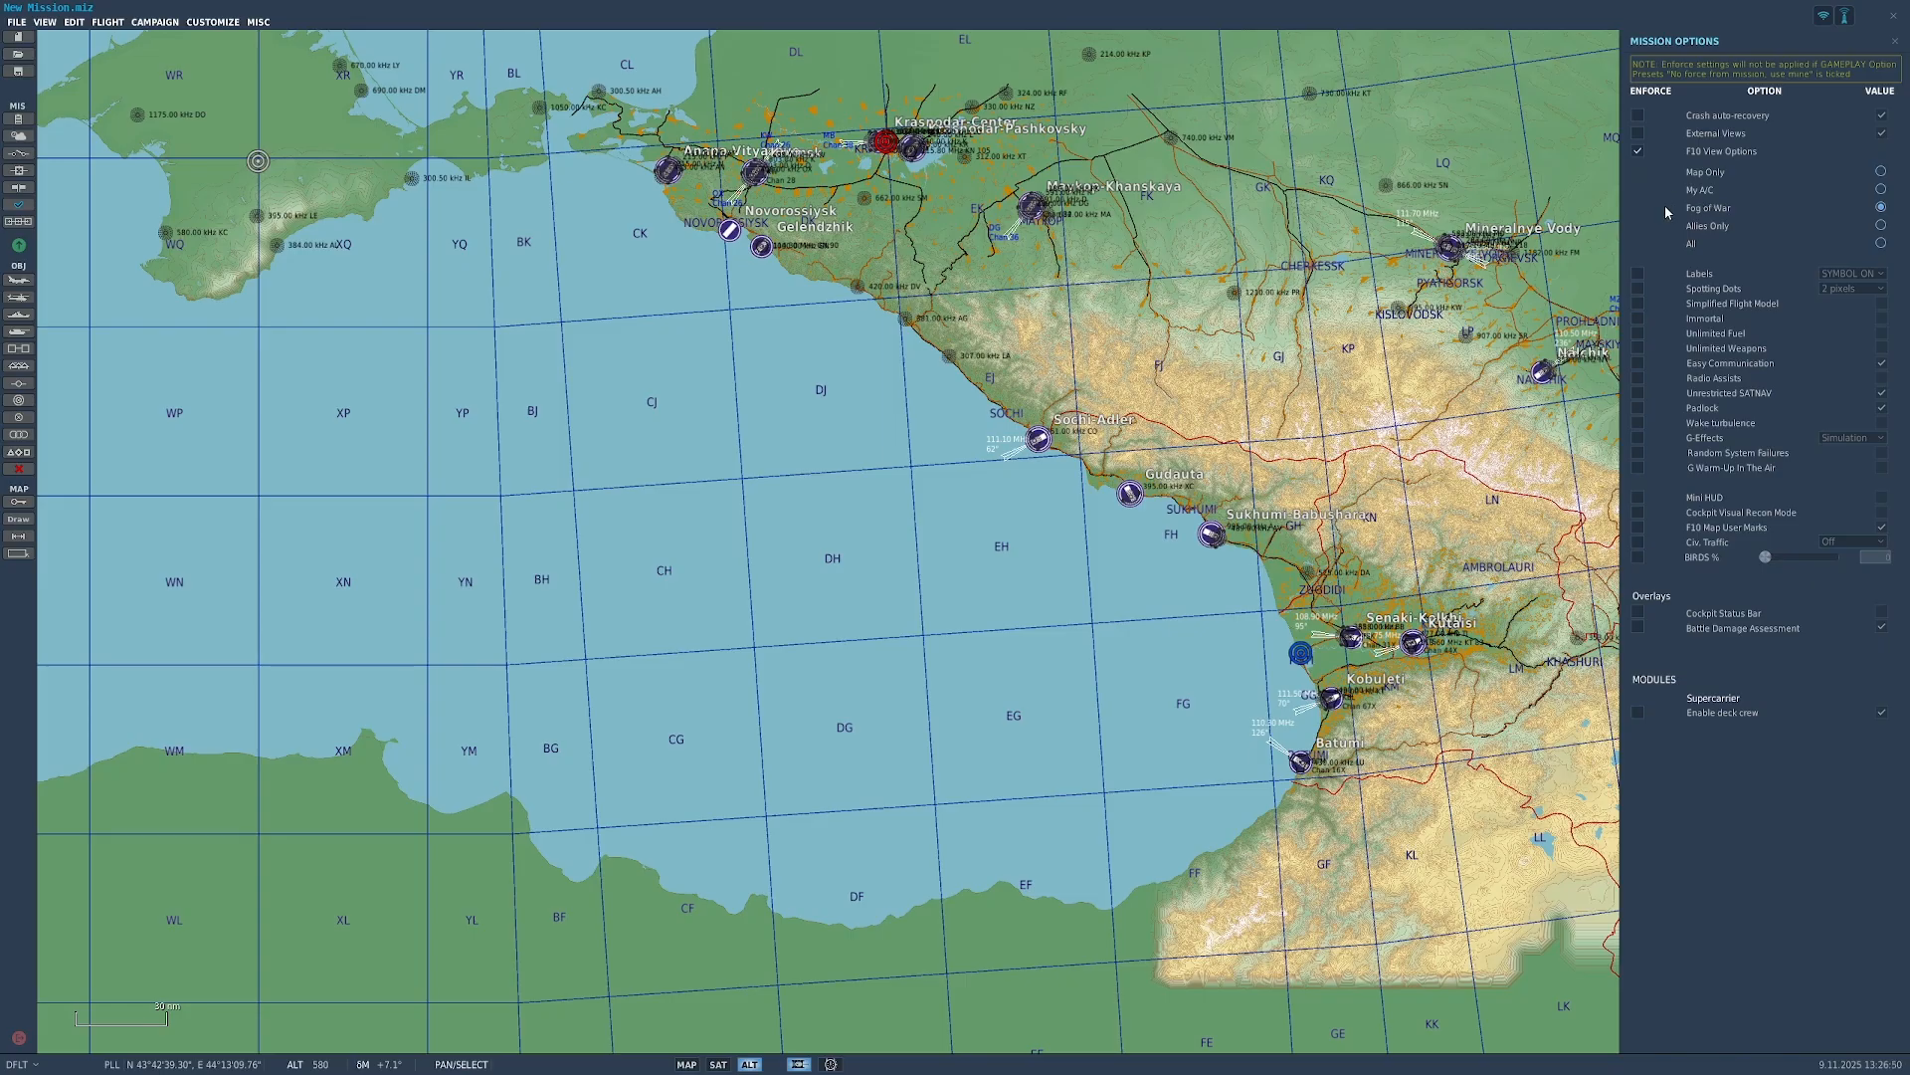
pyautogui.click(1881, 226)
pyautogui.click(1881, 243)
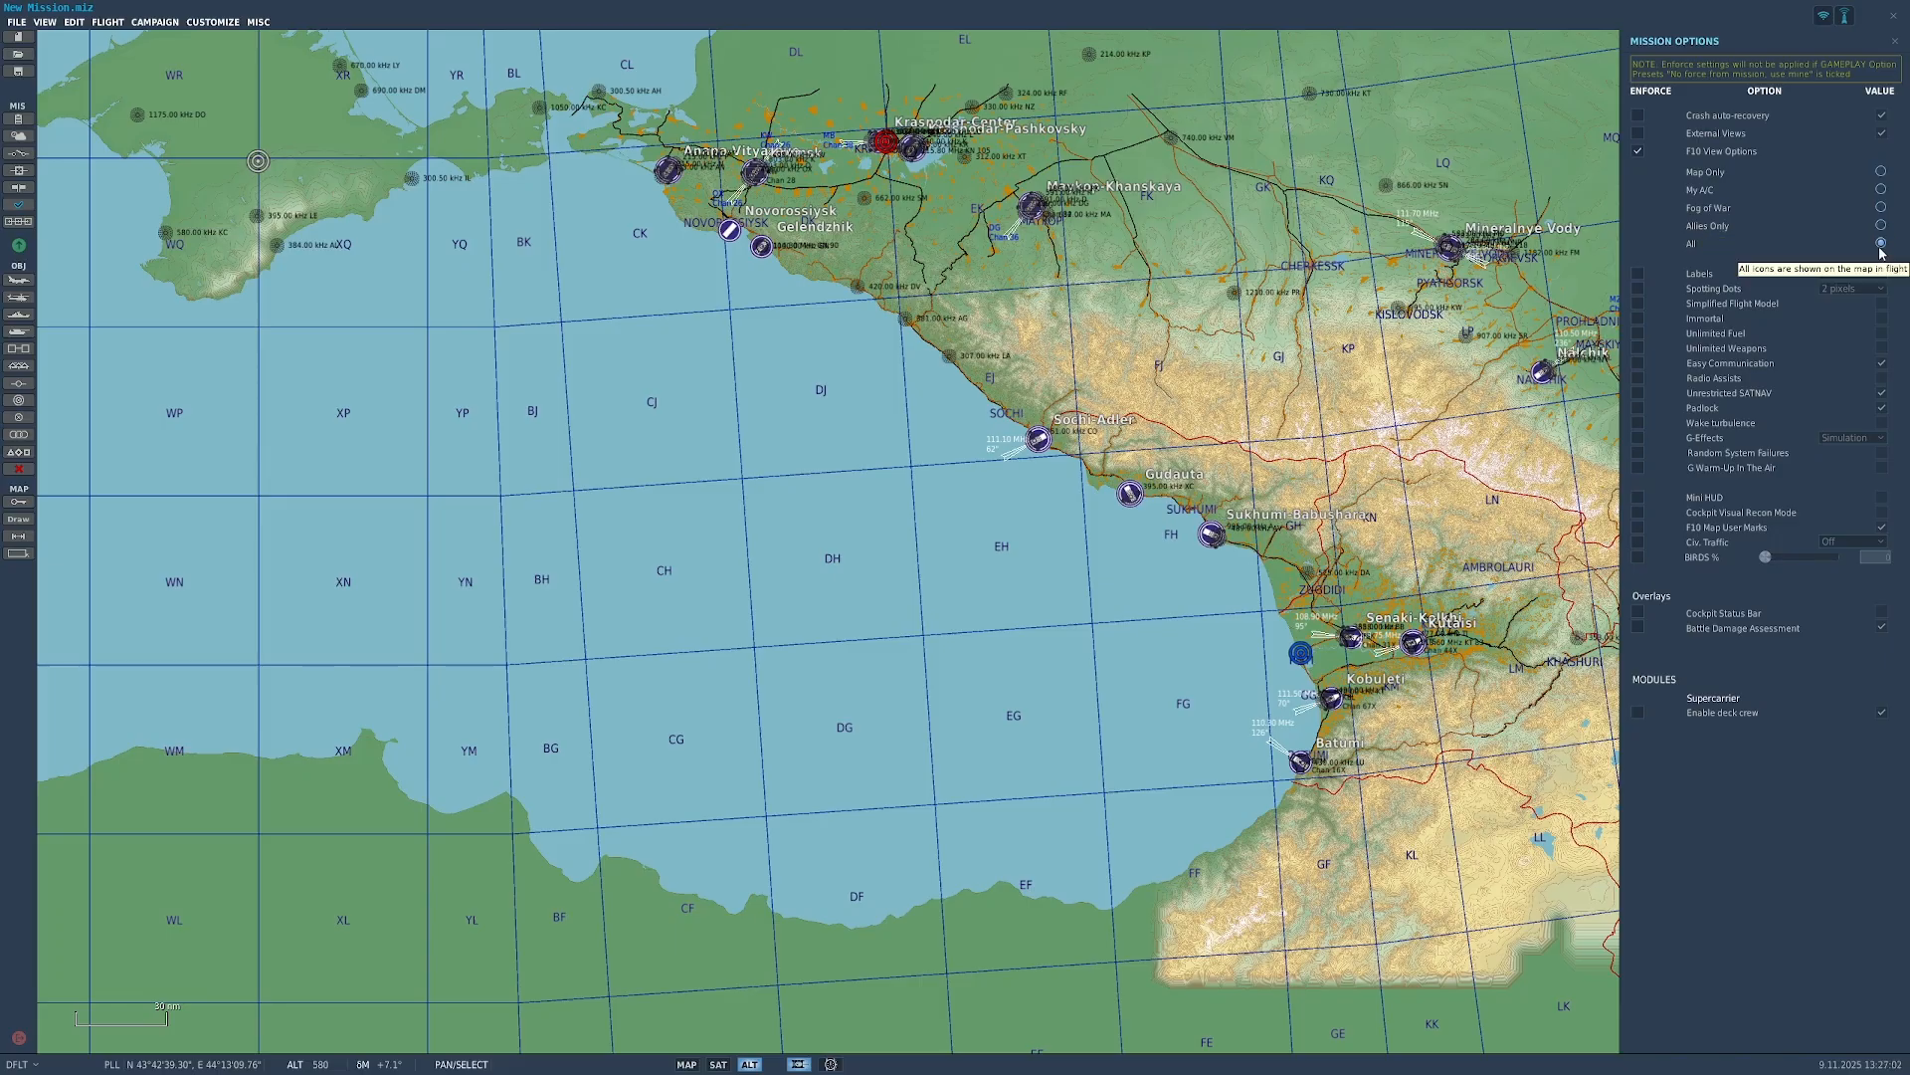
# Step: Try enforcing options from spotting dots to unlimited weapons, stop enforcing the F10 view options, and close the mission options
pyautogui.click(1637, 289)
pyautogui.click(1637, 289)
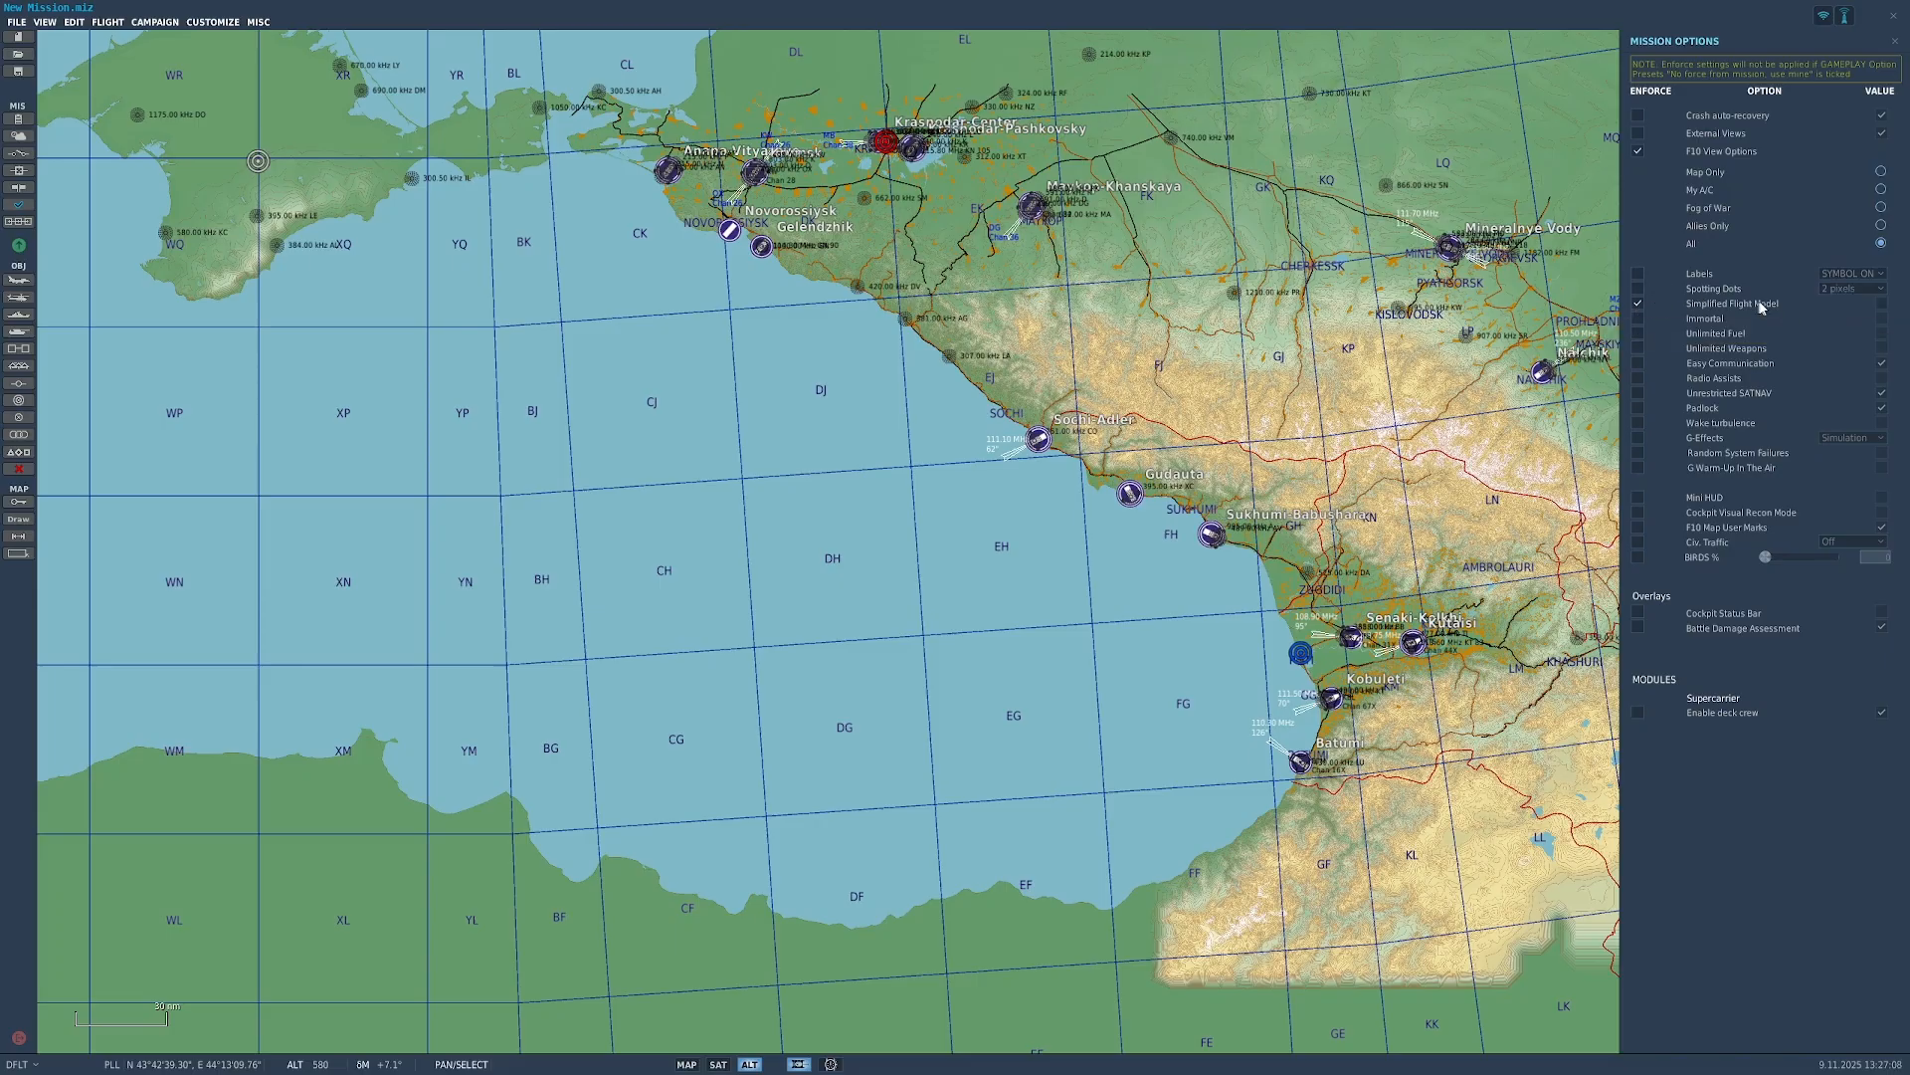
pyautogui.click(1639, 319)
pyautogui.click(1638, 349)
pyautogui.click(1639, 334)
pyautogui.click(1638, 152)
pyautogui.click(1892, 43)
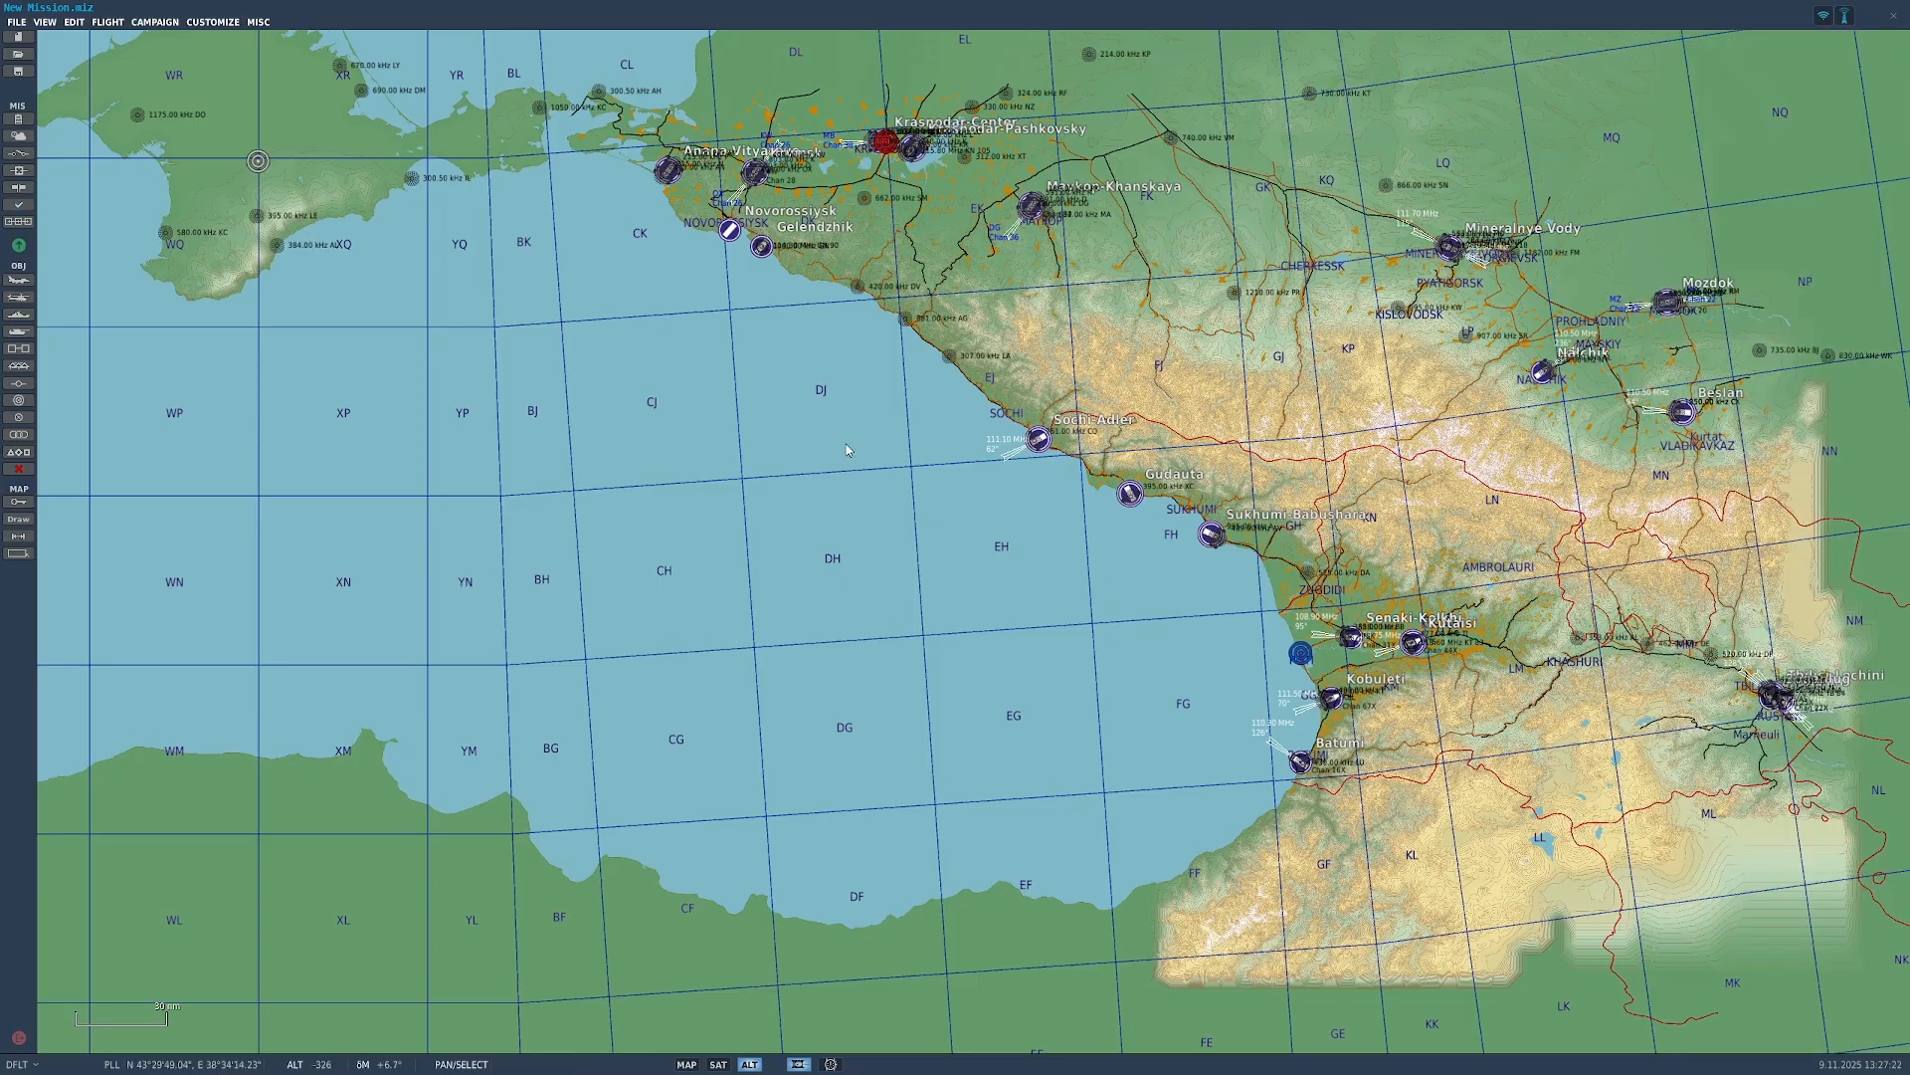
# Step: Try moving Germany to the red coalition and back to blue, and close the coalition assignment
pyautogui.click(20, 222)
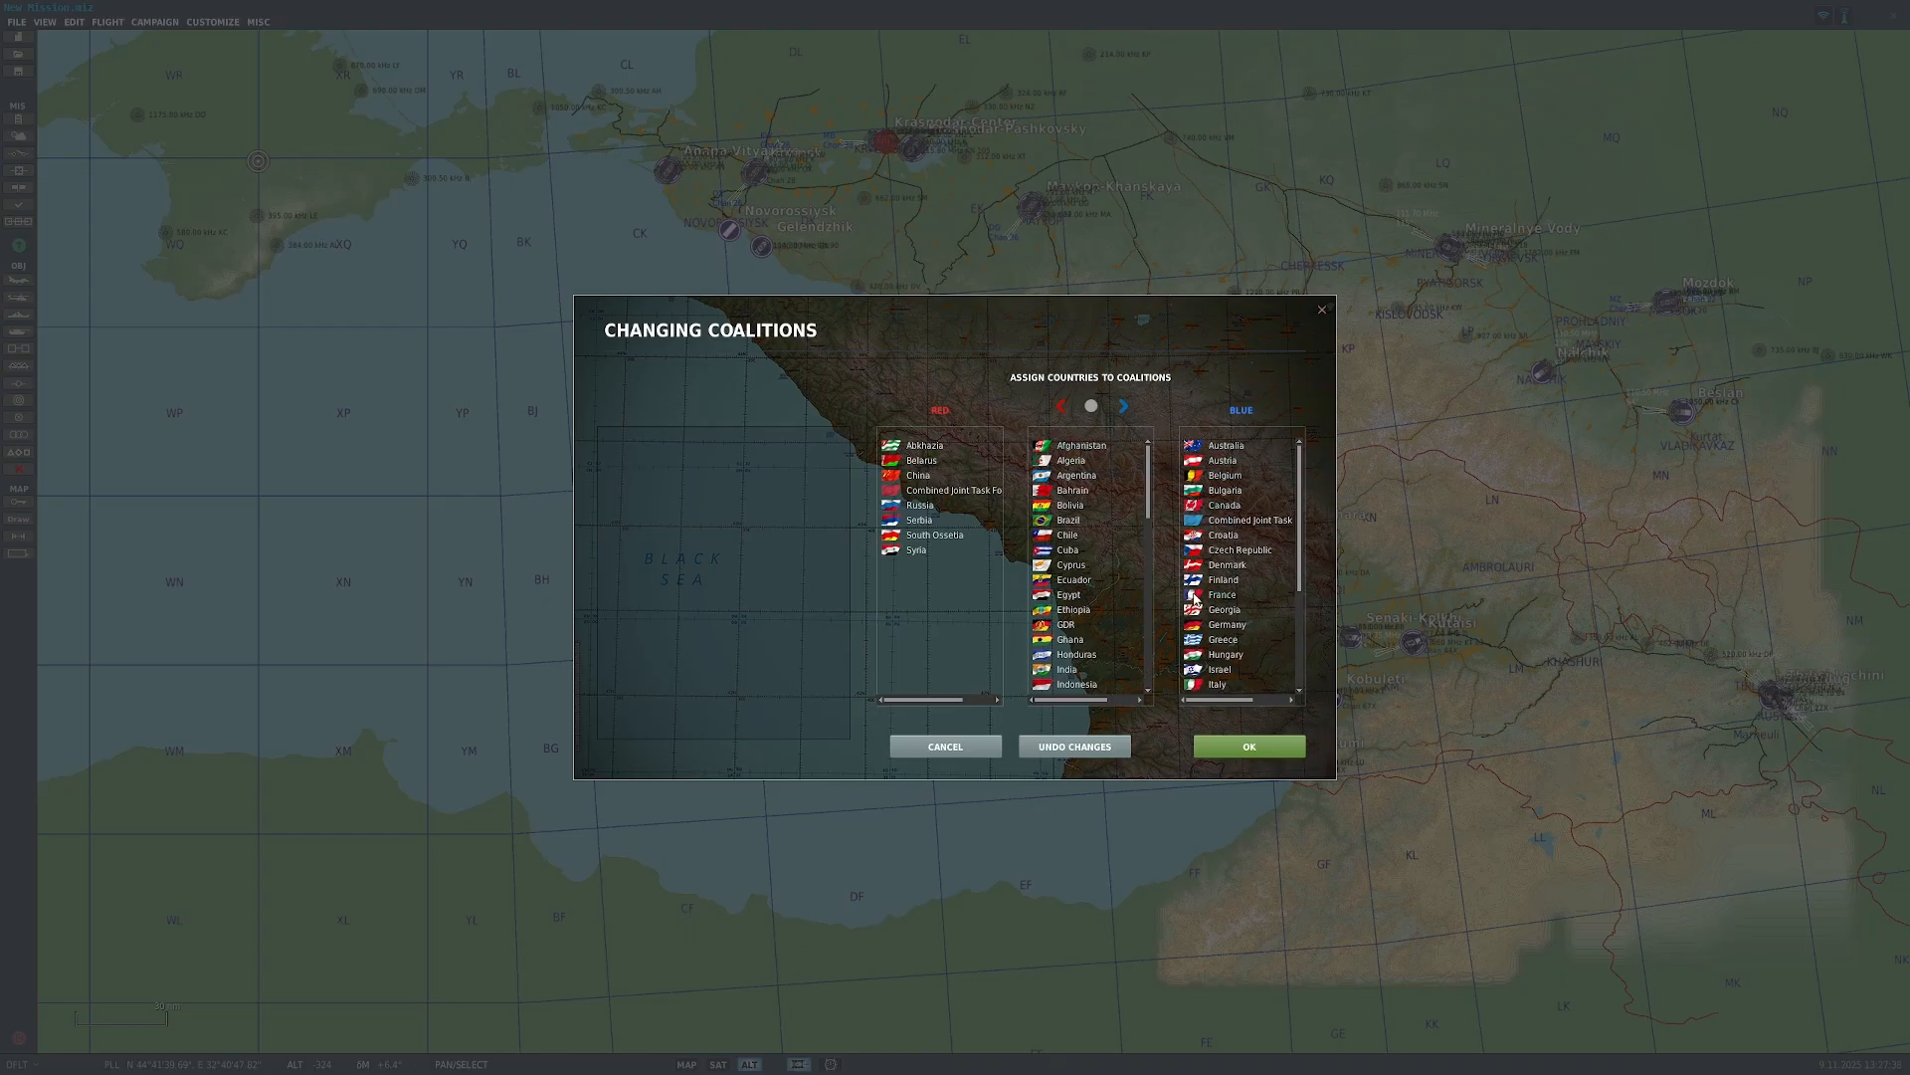
pyautogui.click(1227, 624)
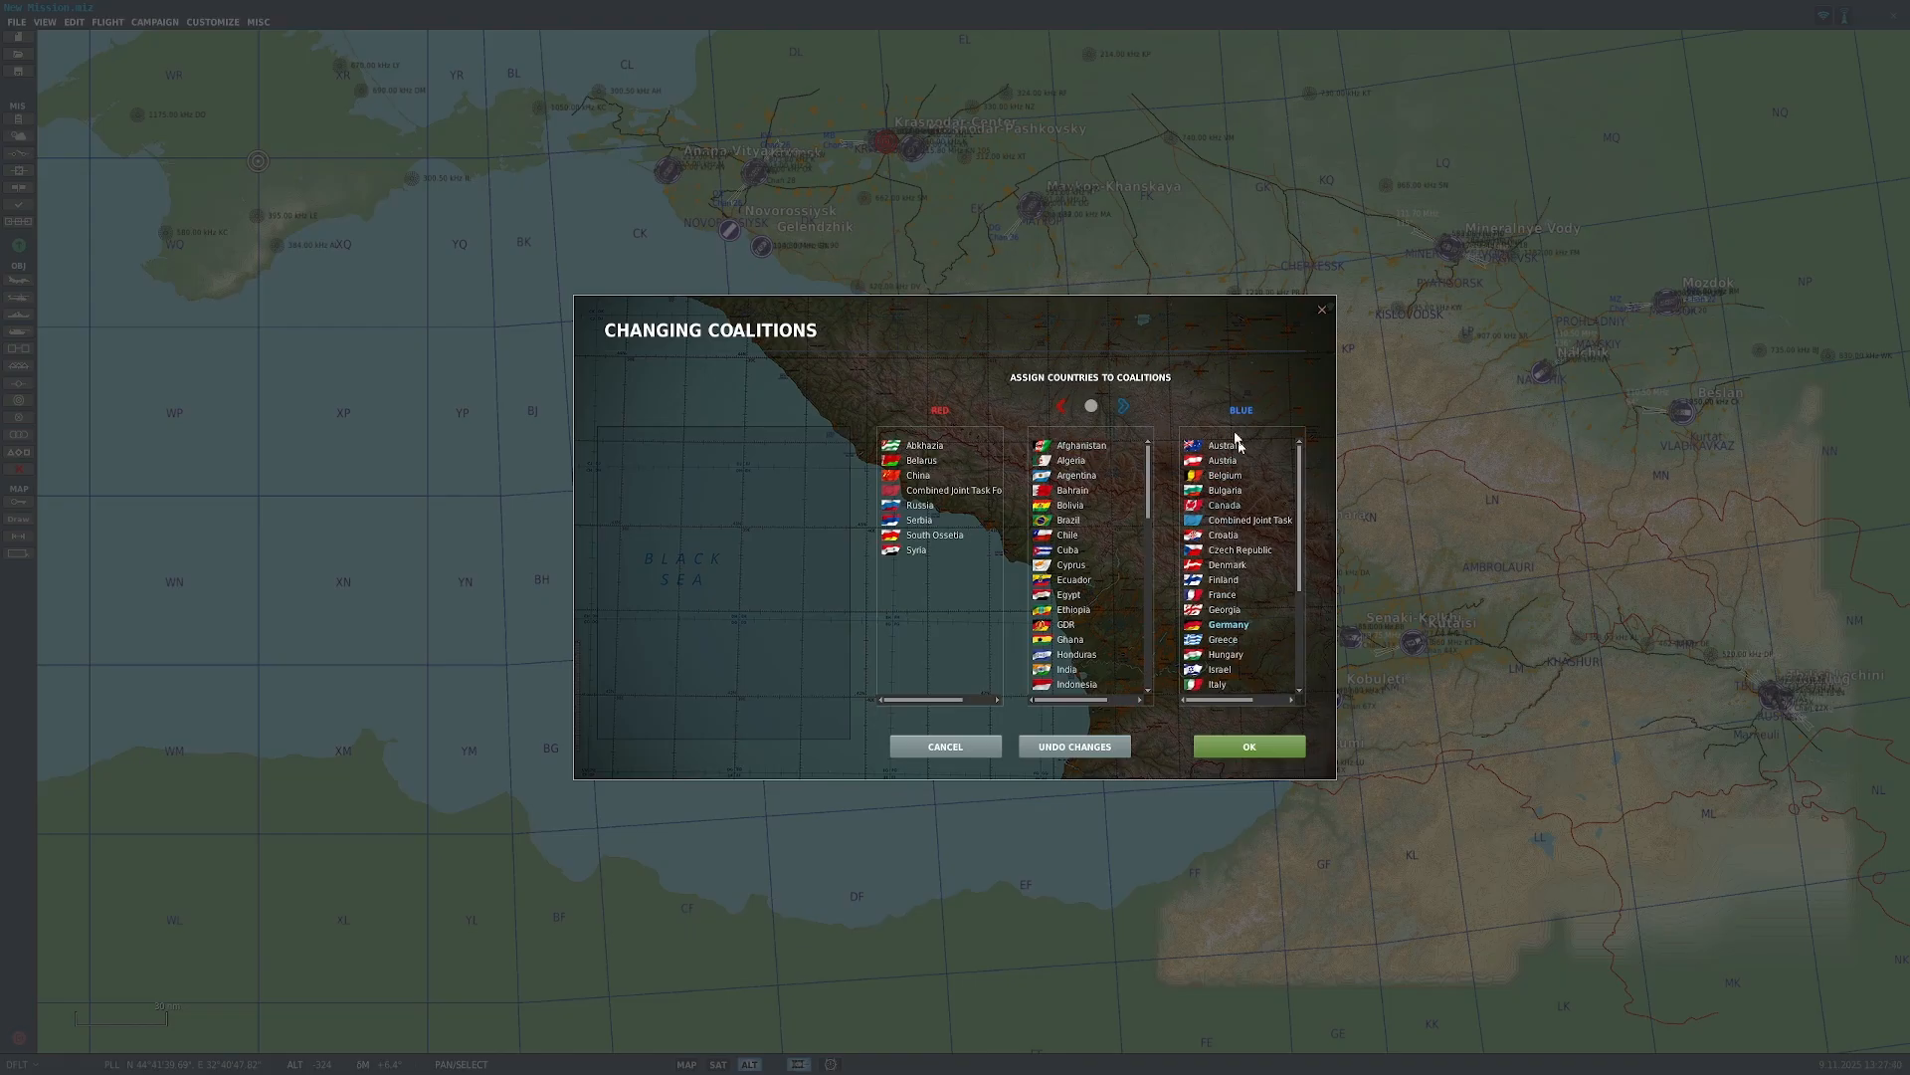
pyautogui.click(1061, 406)
pyautogui.click(1123, 406)
pyautogui.click(1088, 751)
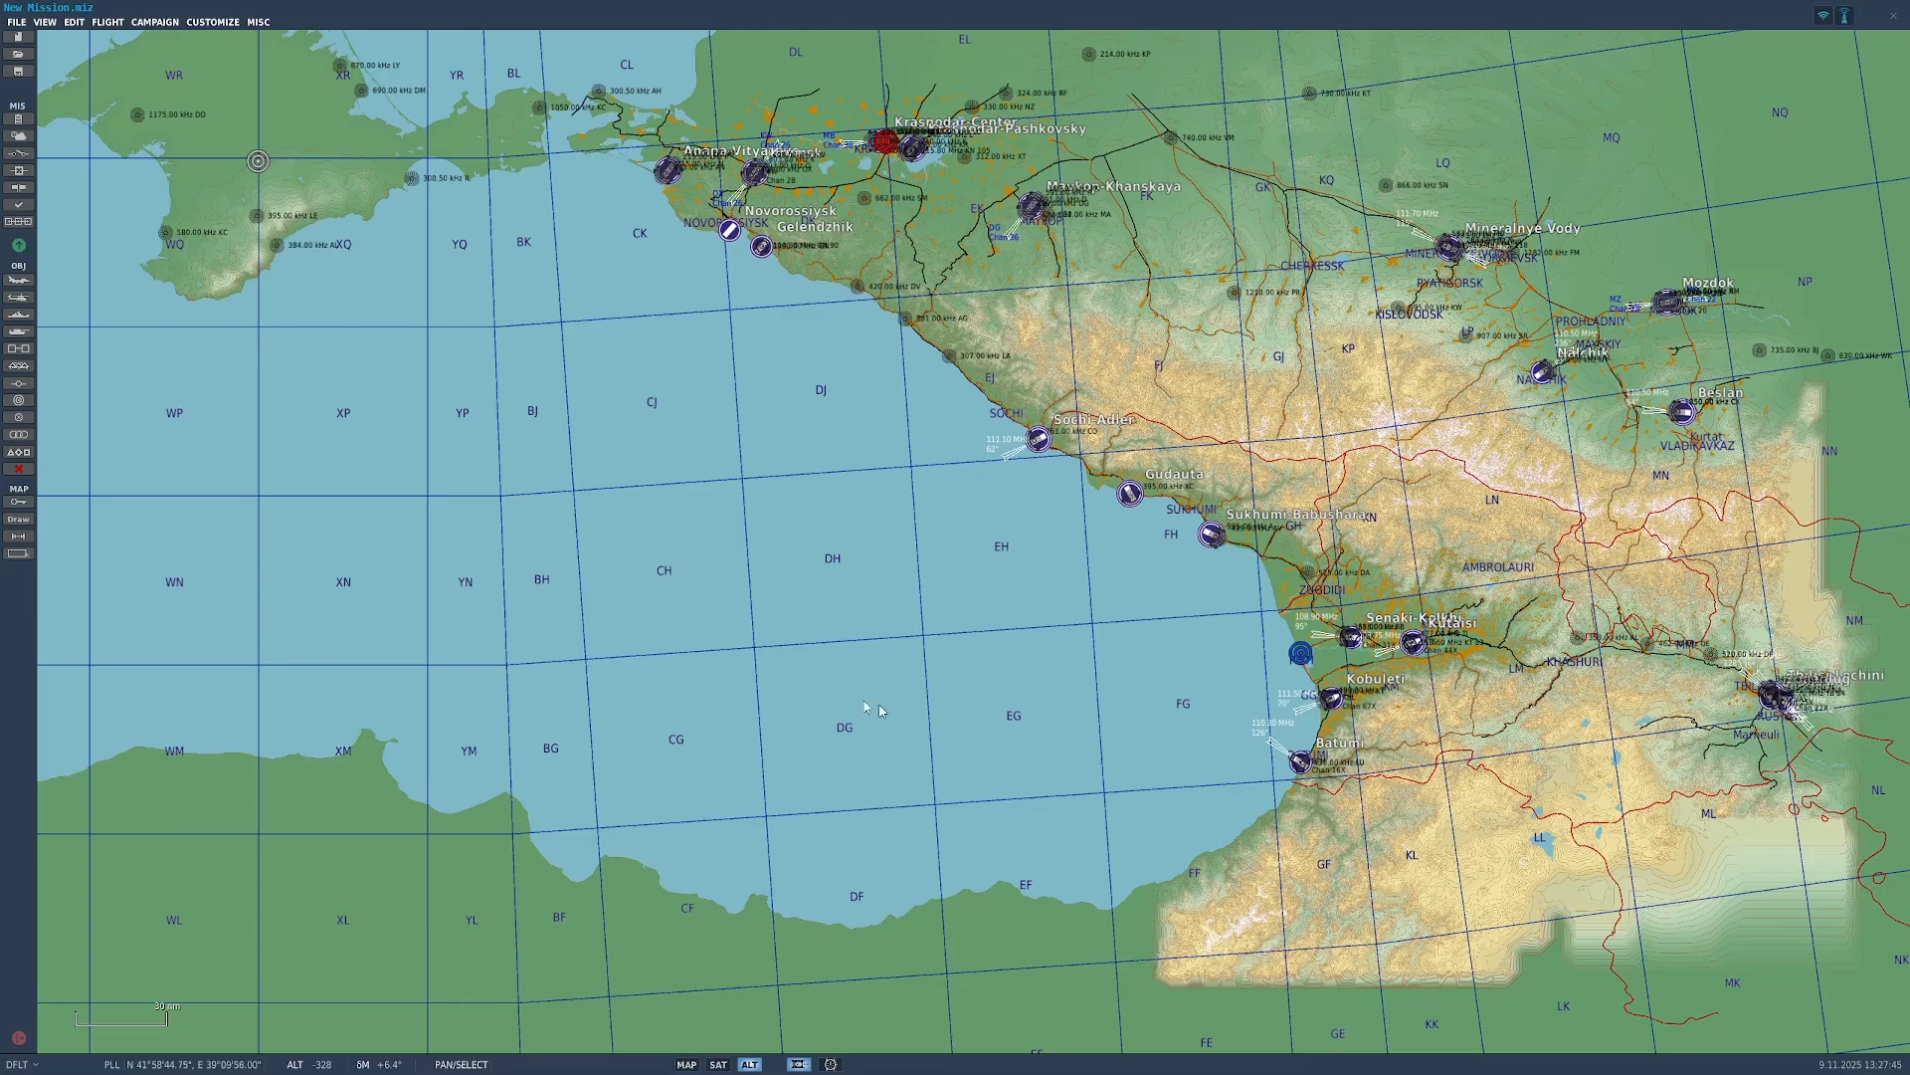
# Step: Start the mission to view its briefing, and cancel back to the mission editor
pyautogui.click(19, 246)
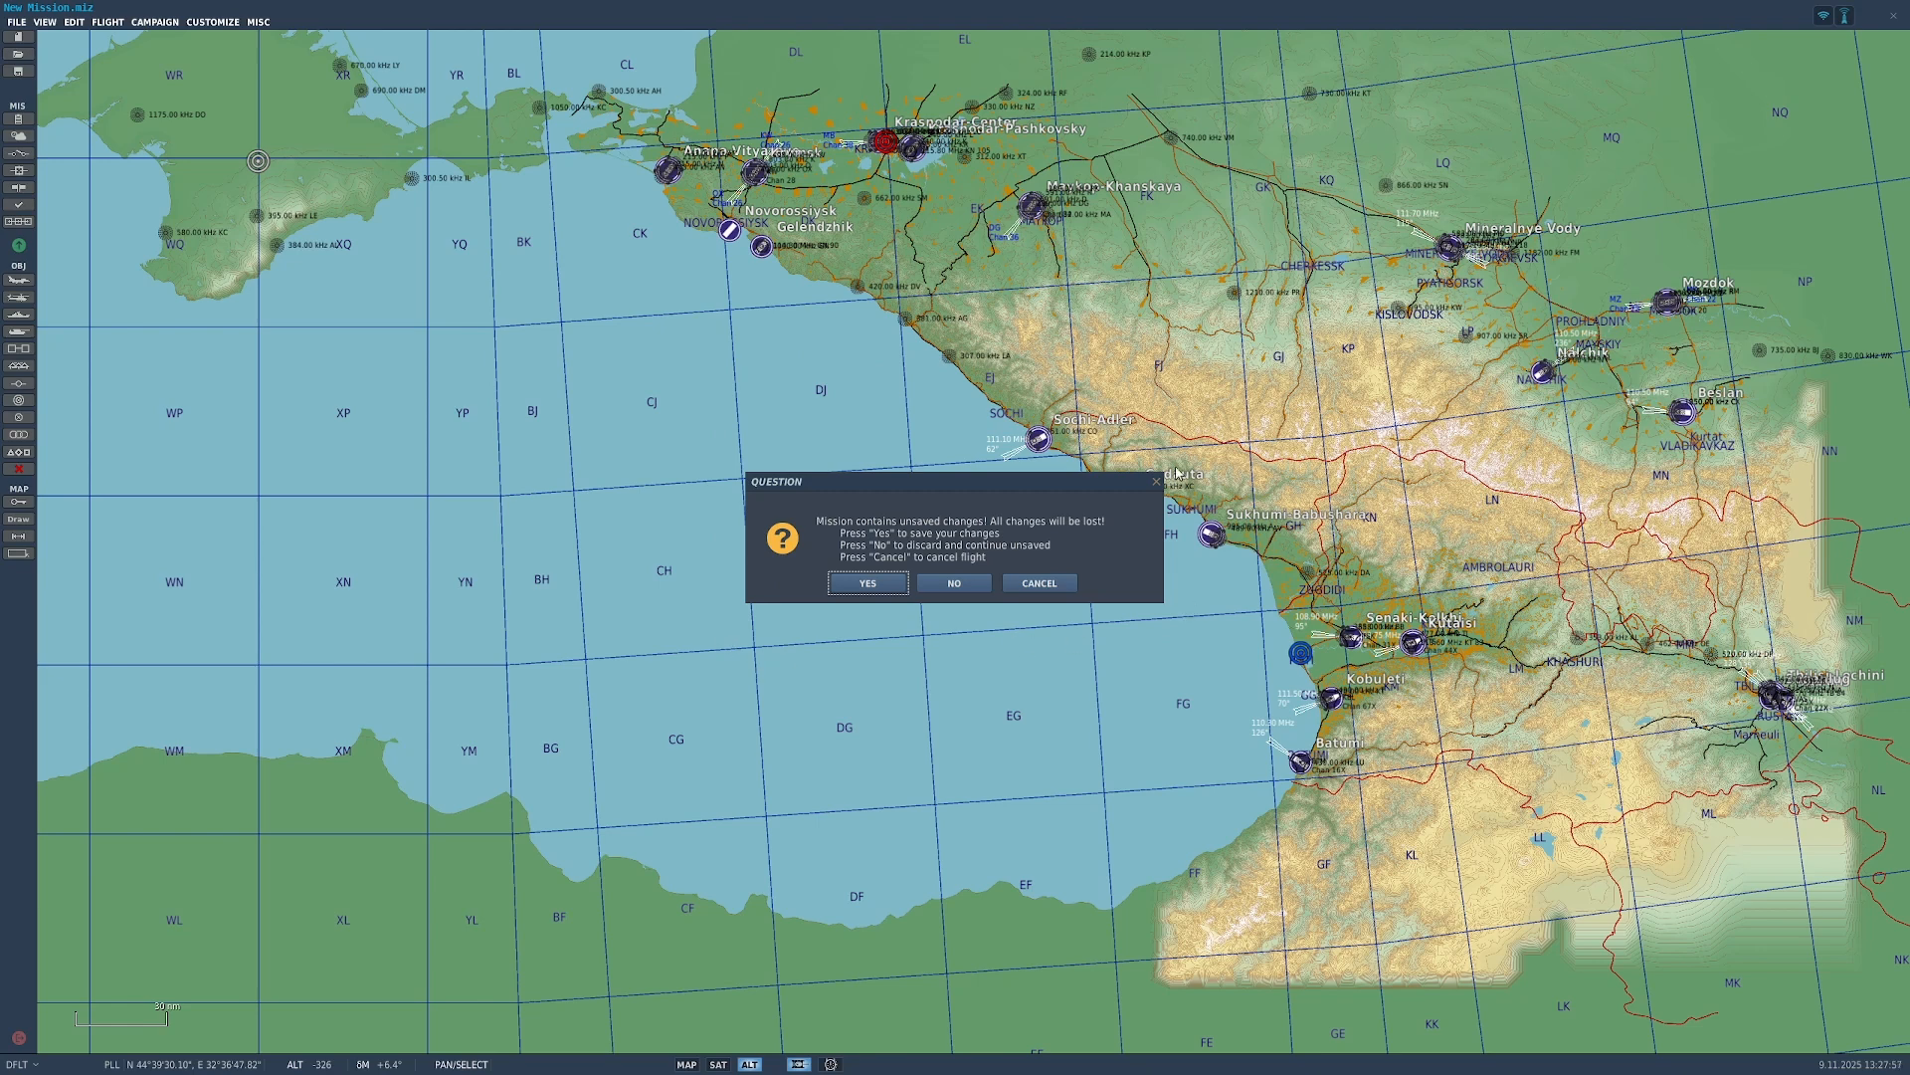
pyautogui.moveTo(1087, 490); pyautogui.dragTo(1003, 472)
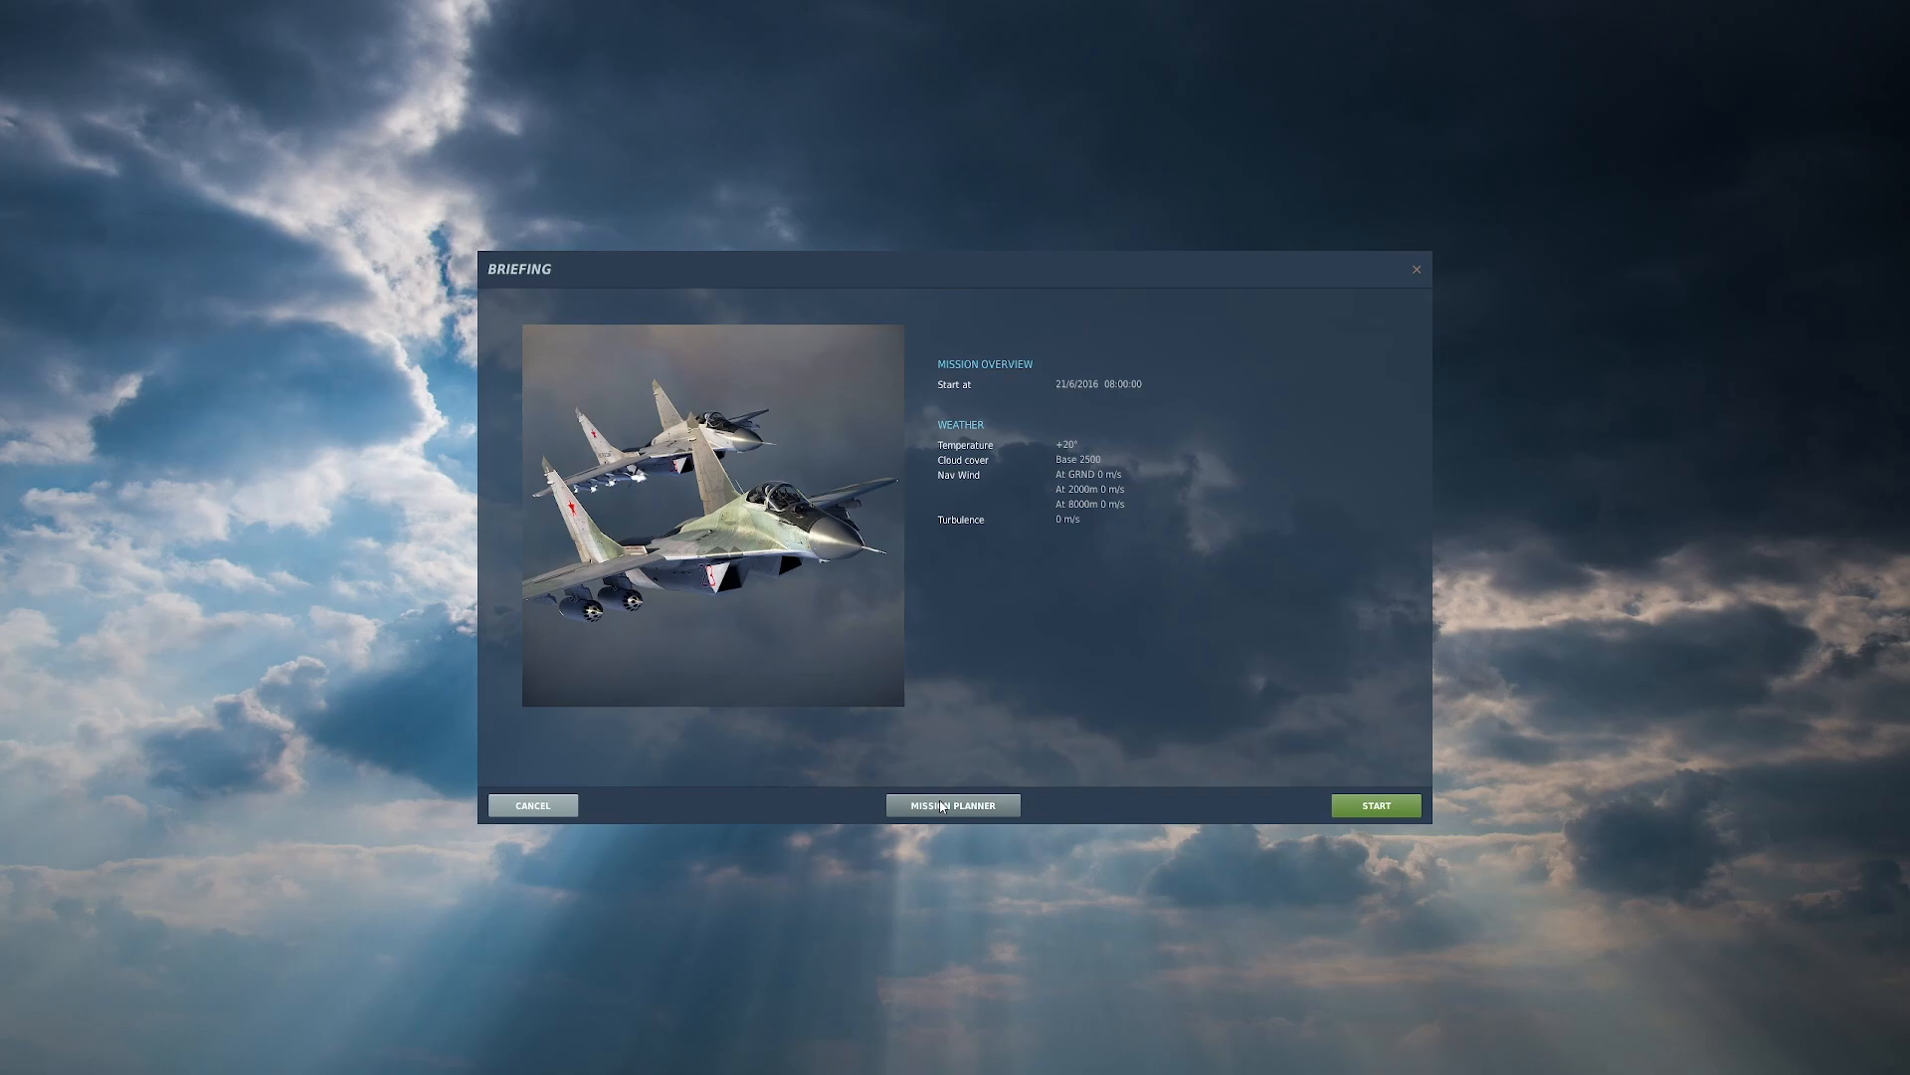
pyautogui.click(501, 812)
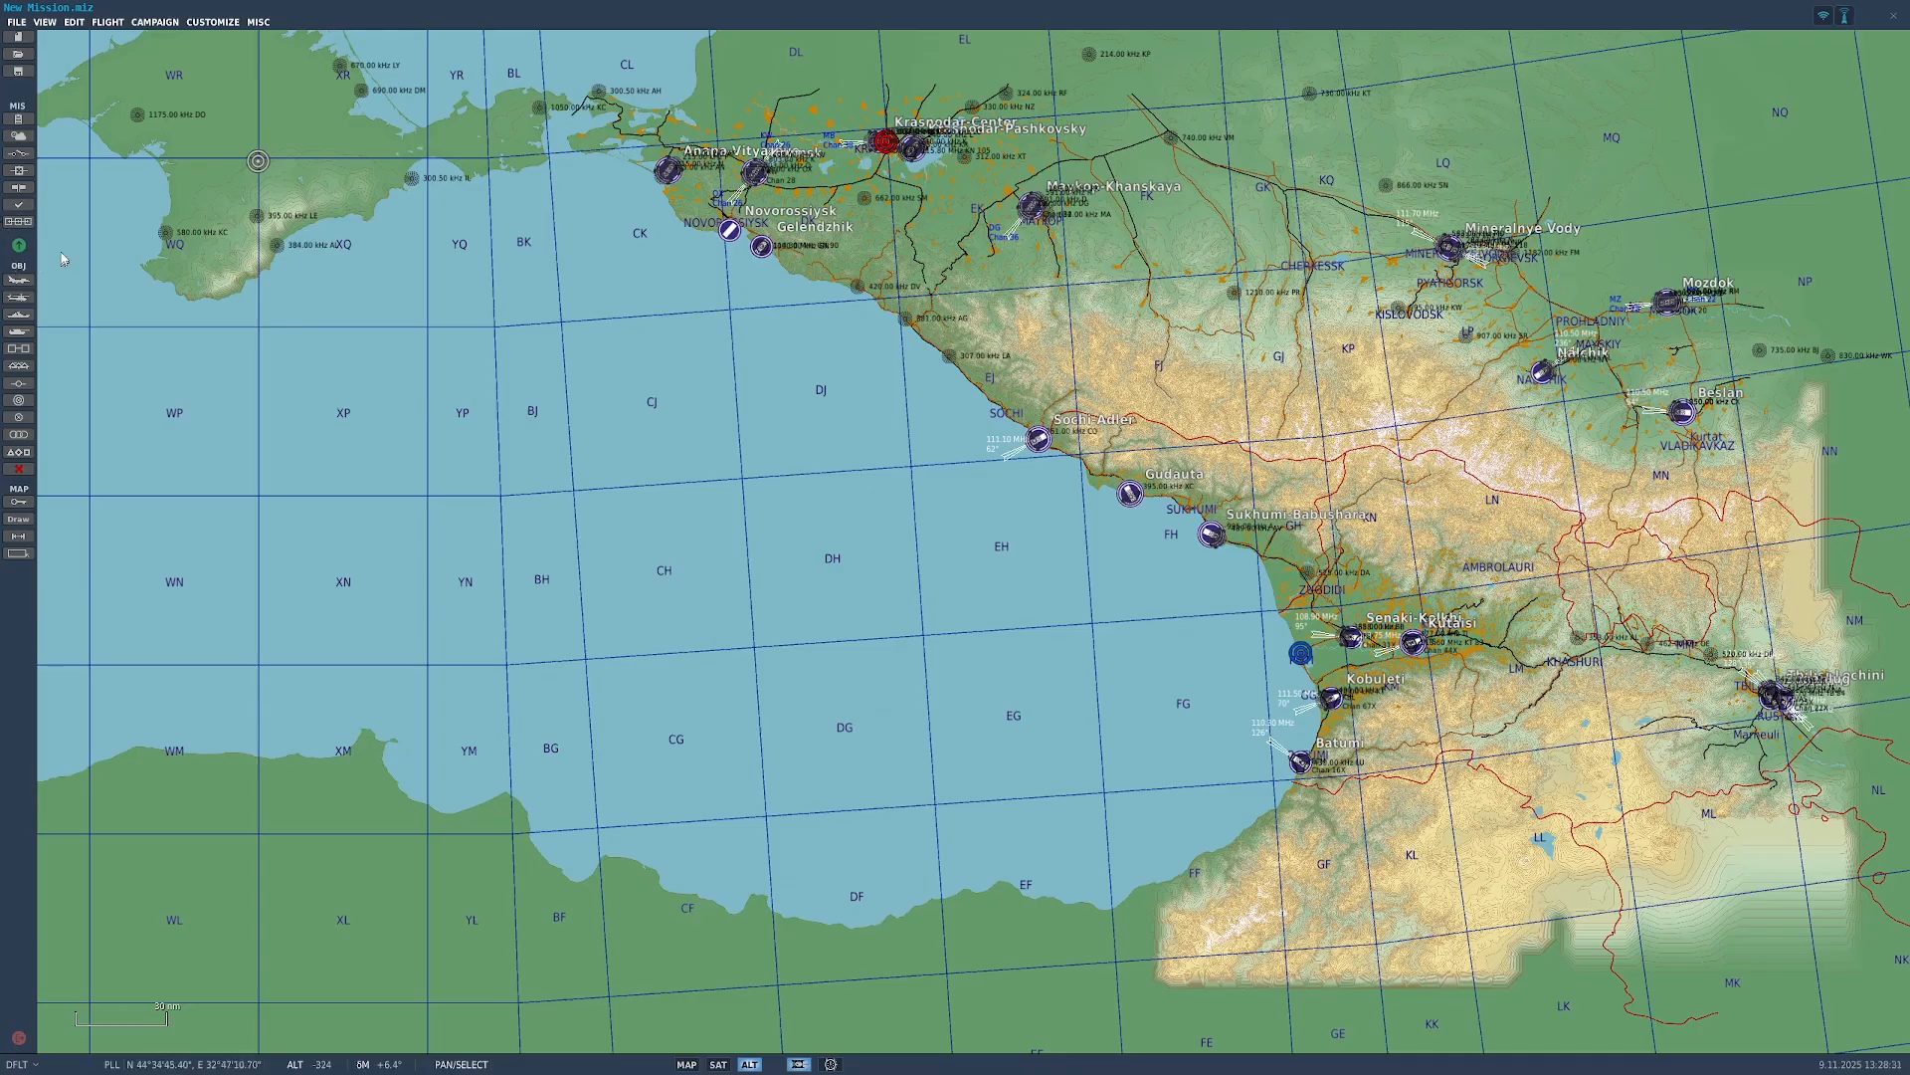
# Step: Place a USA airplane group of type F-16CM bl.50 over the sea southwest of Gudauta
pyautogui.moveTo(768, 482); pyautogui.dragTo(749, 564)
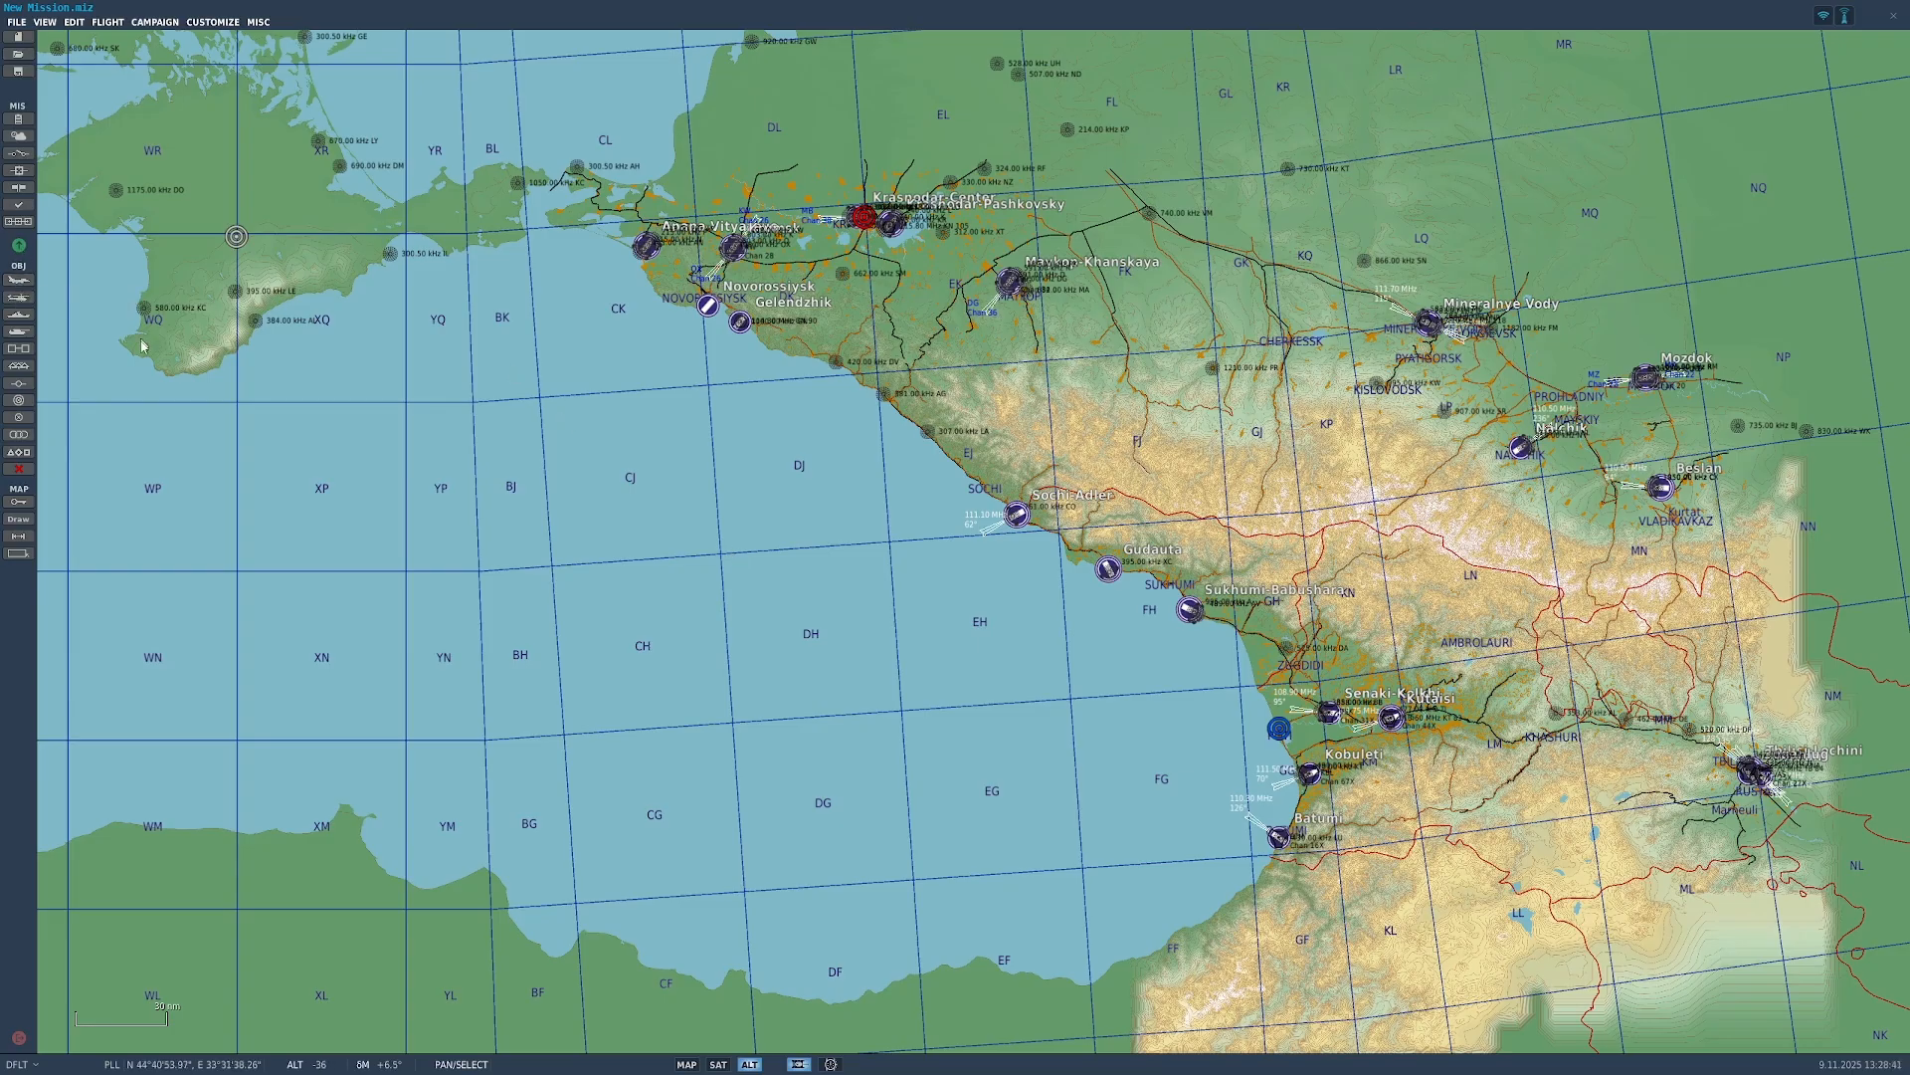
pyautogui.moveTo(139, 322); pyautogui.dragTo(183, 316)
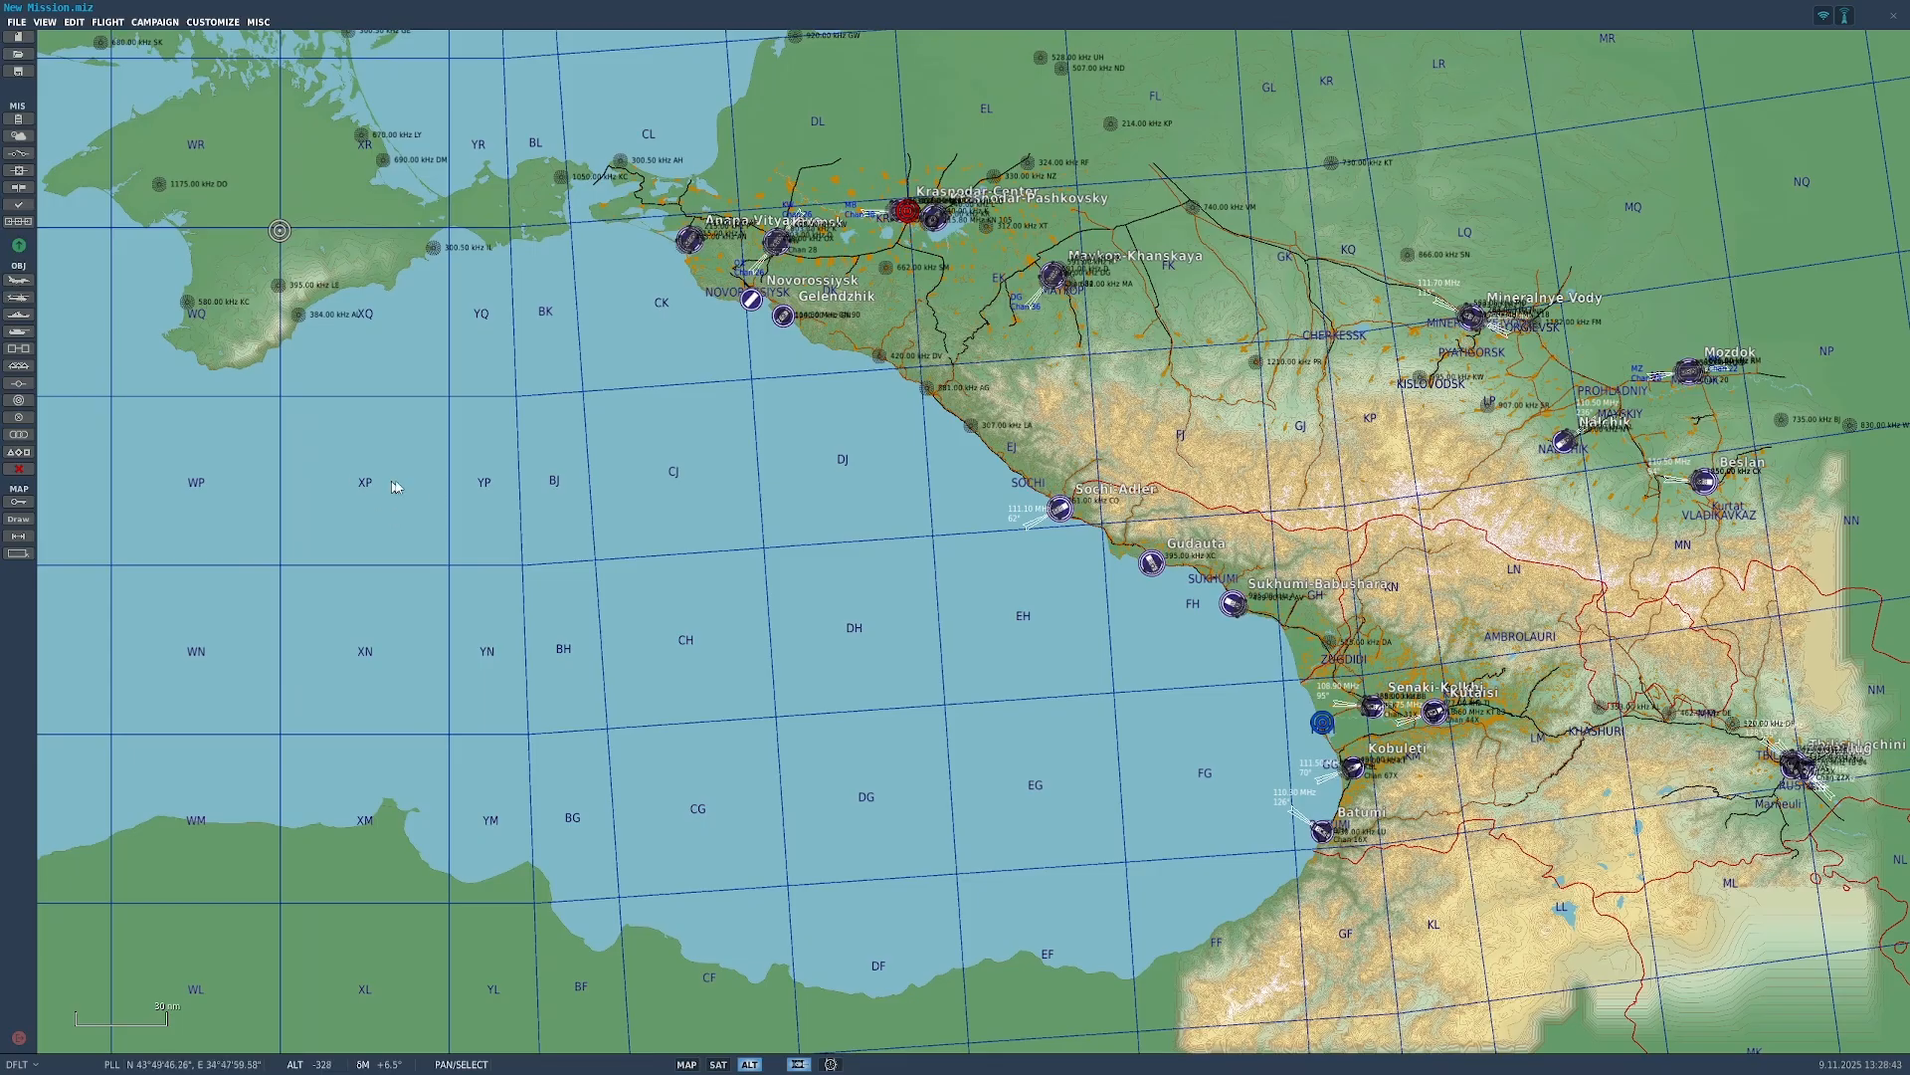
pyautogui.scroll(-3, 359, 477)
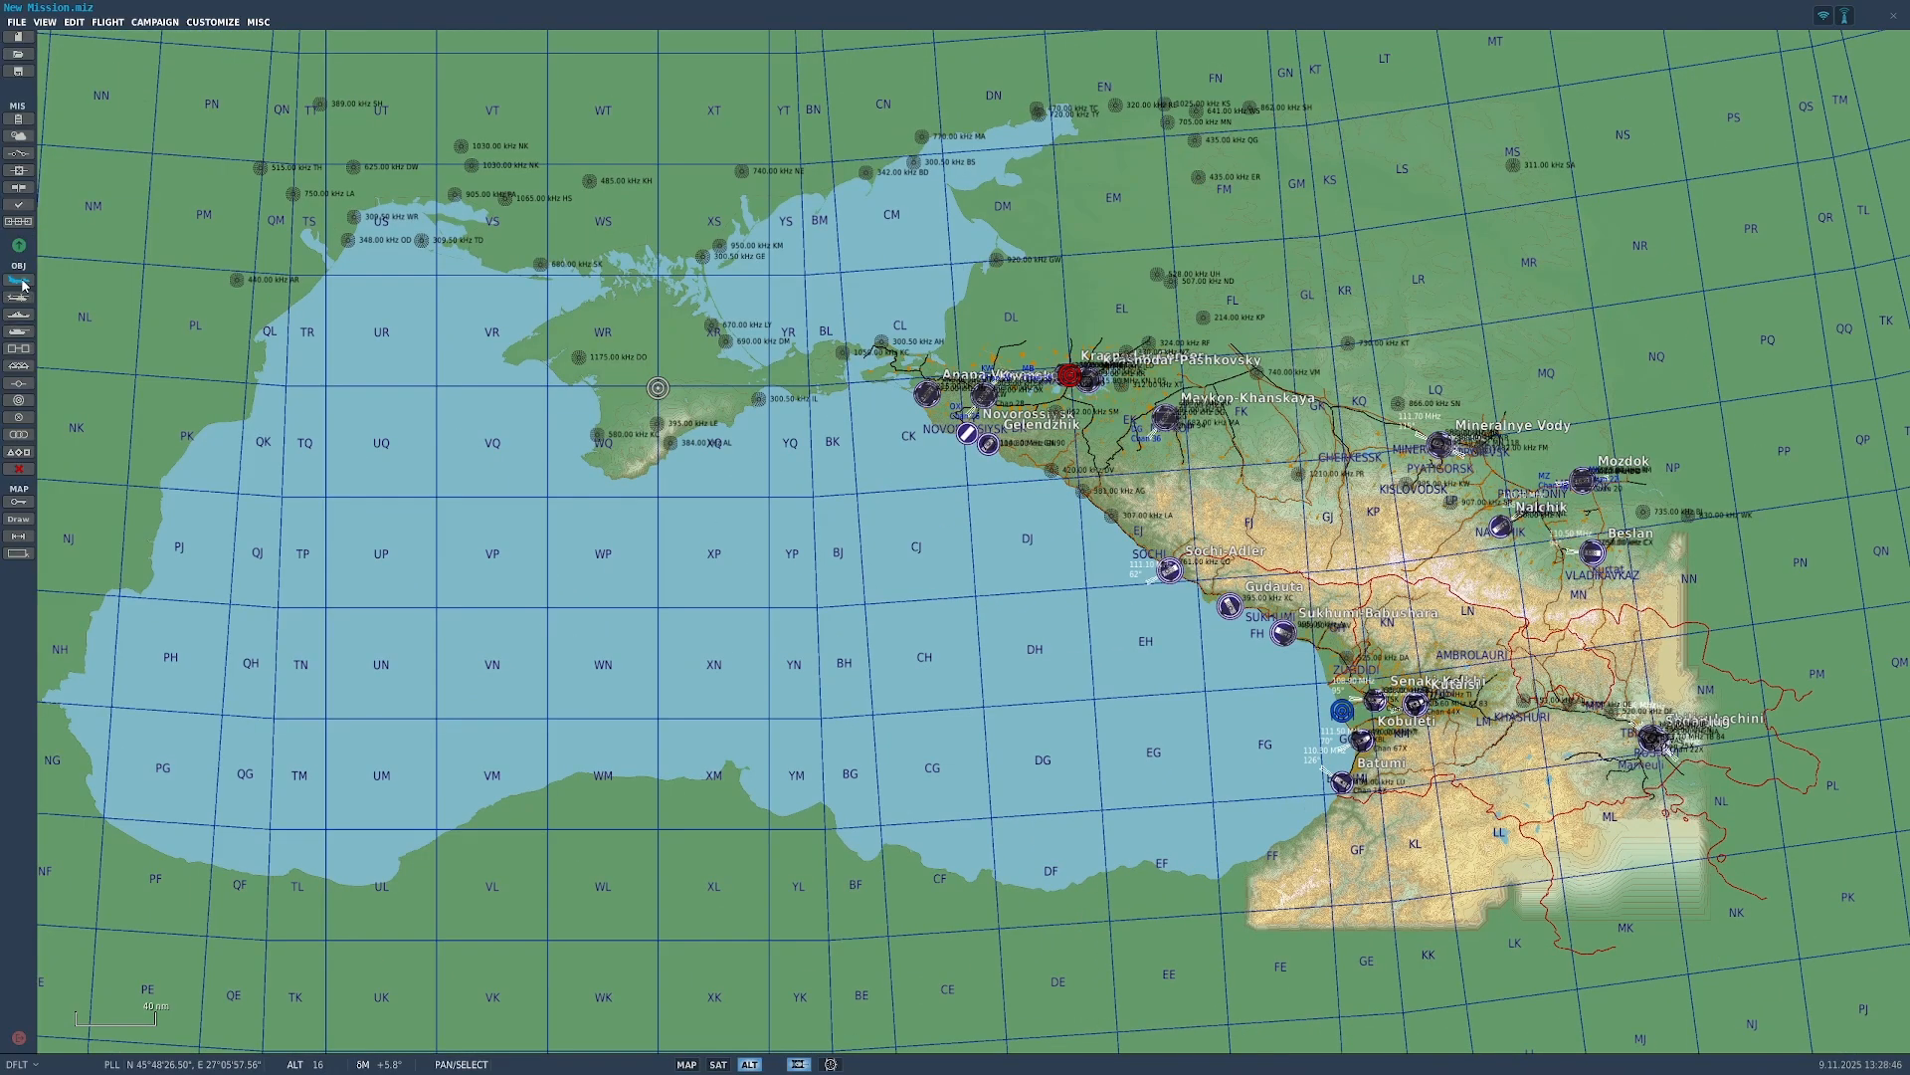
pyautogui.click(19, 280)
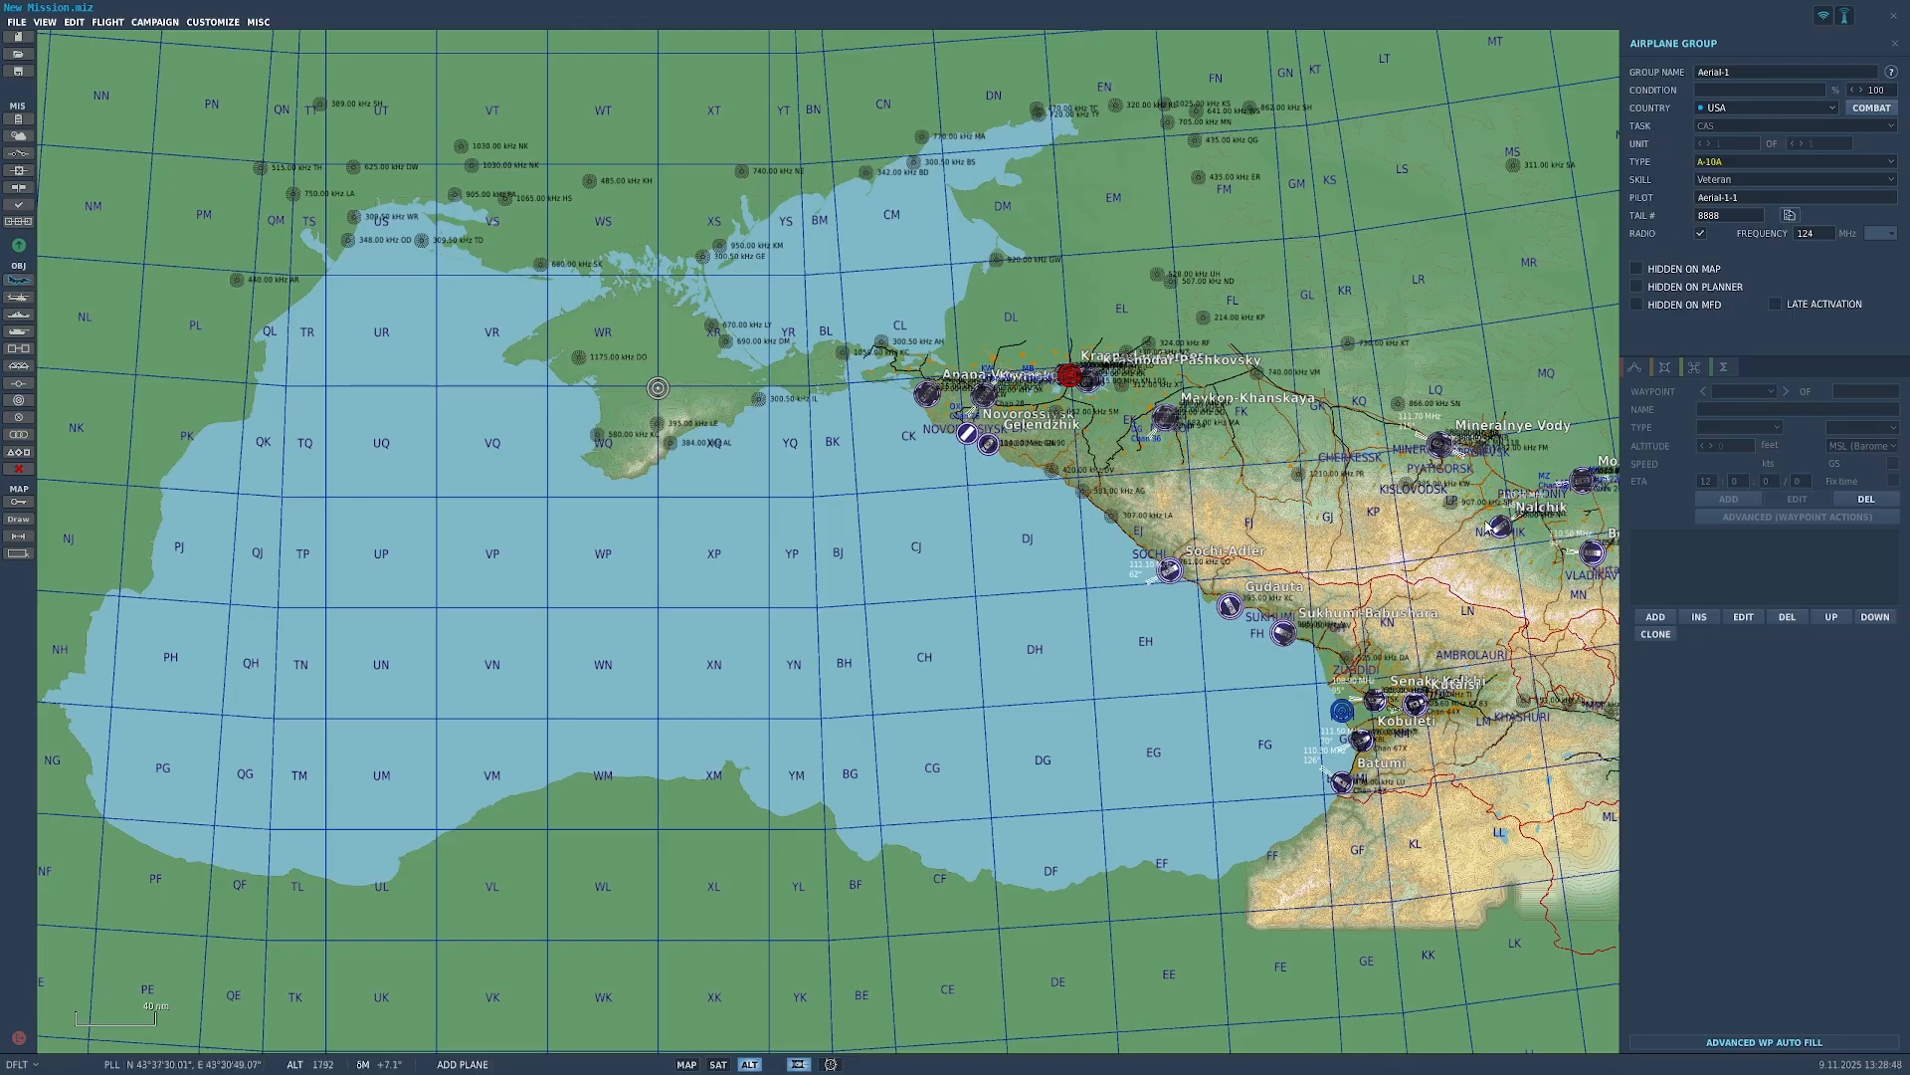
pyautogui.scroll(5, 1407, 575)
pyautogui.moveTo(1047, 854); pyautogui.dragTo(1105, 646, button='right')
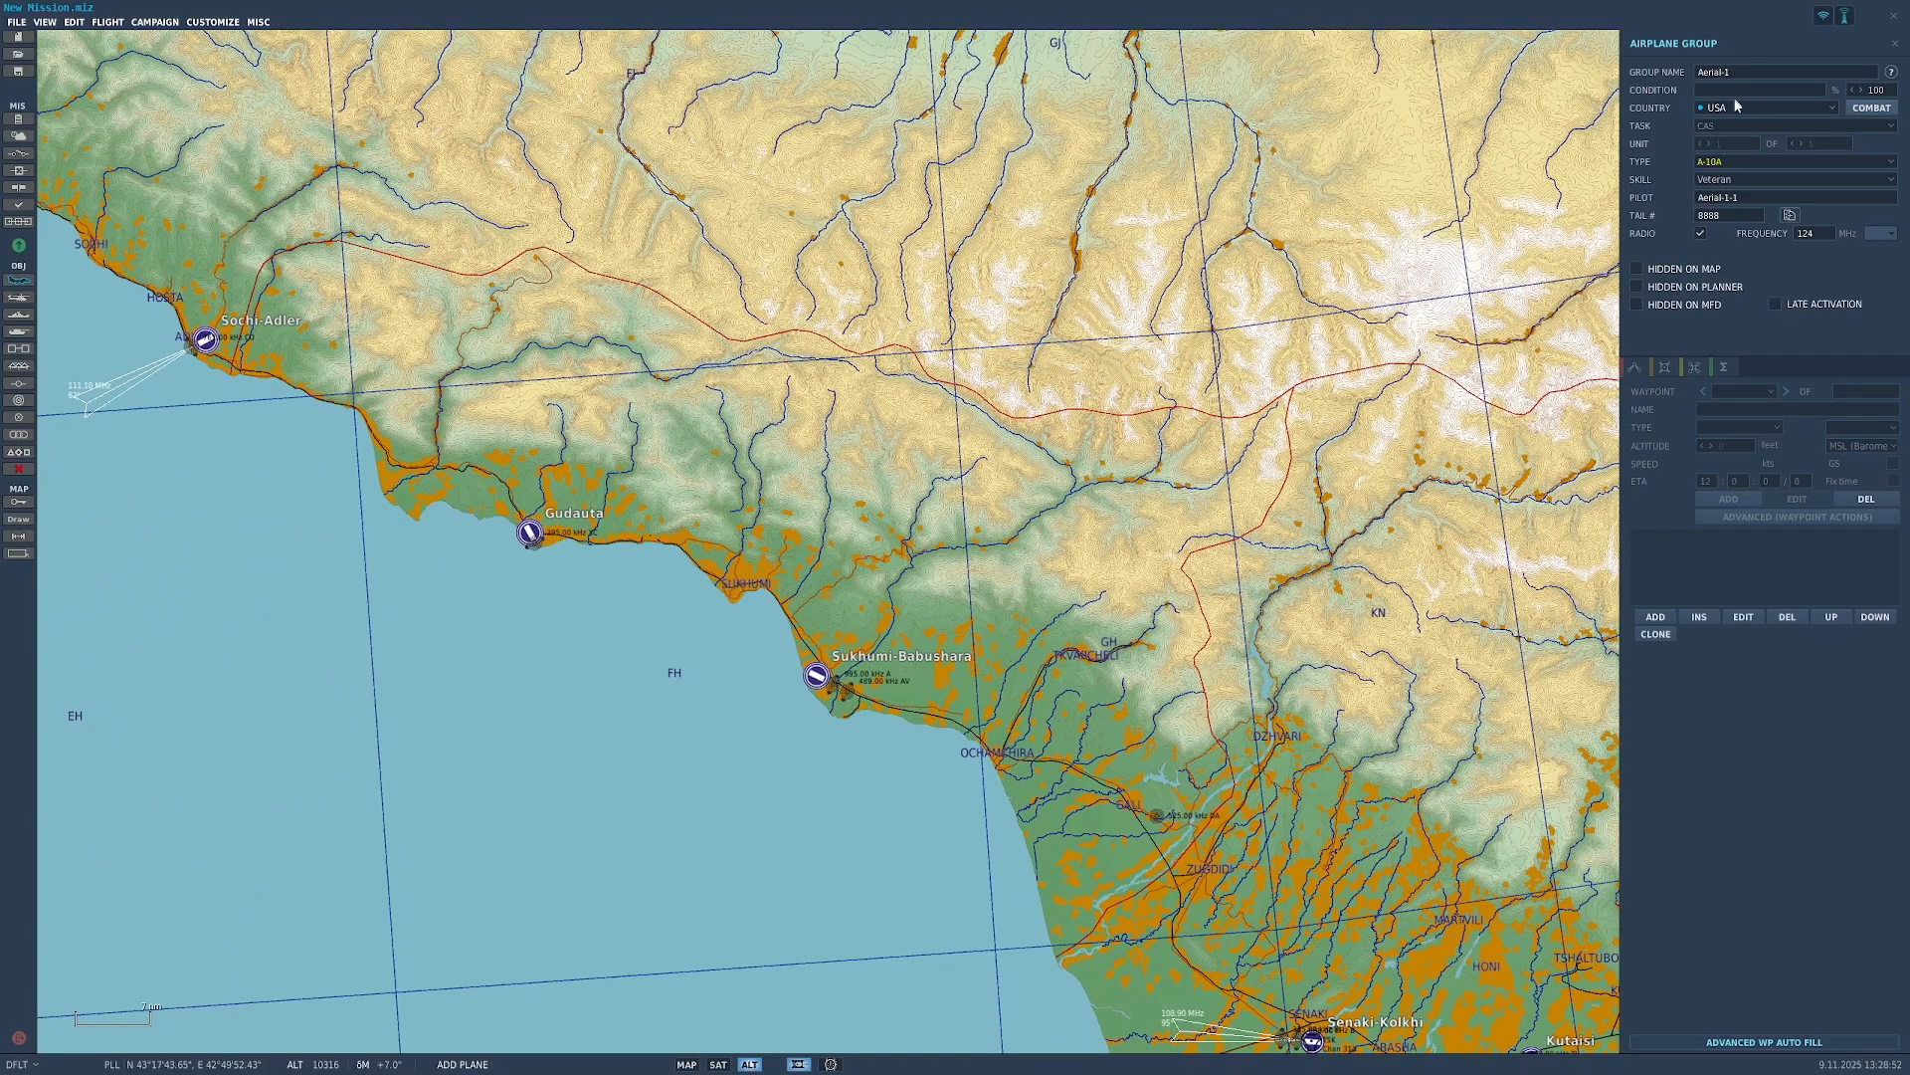
pyautogui.click(1735, 161)
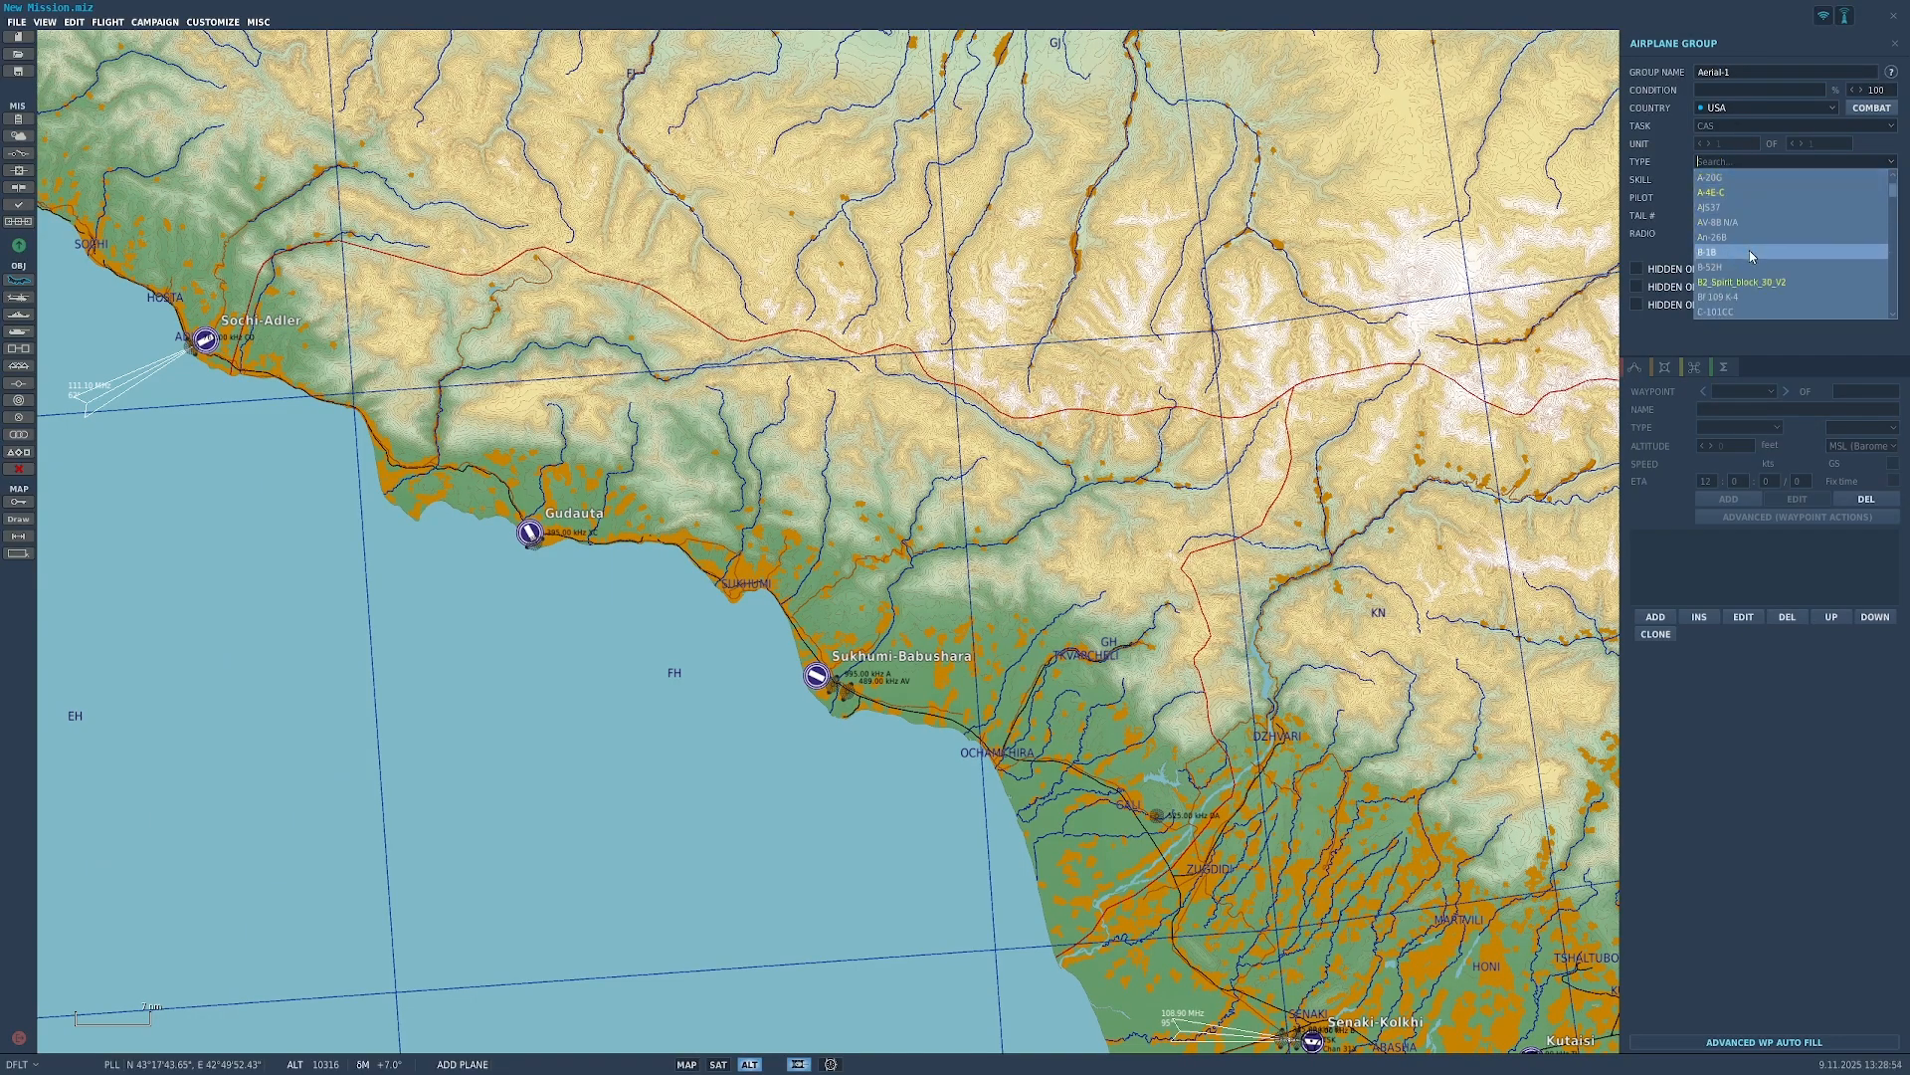
pyautogui.scroll(-5, 1743, 269)
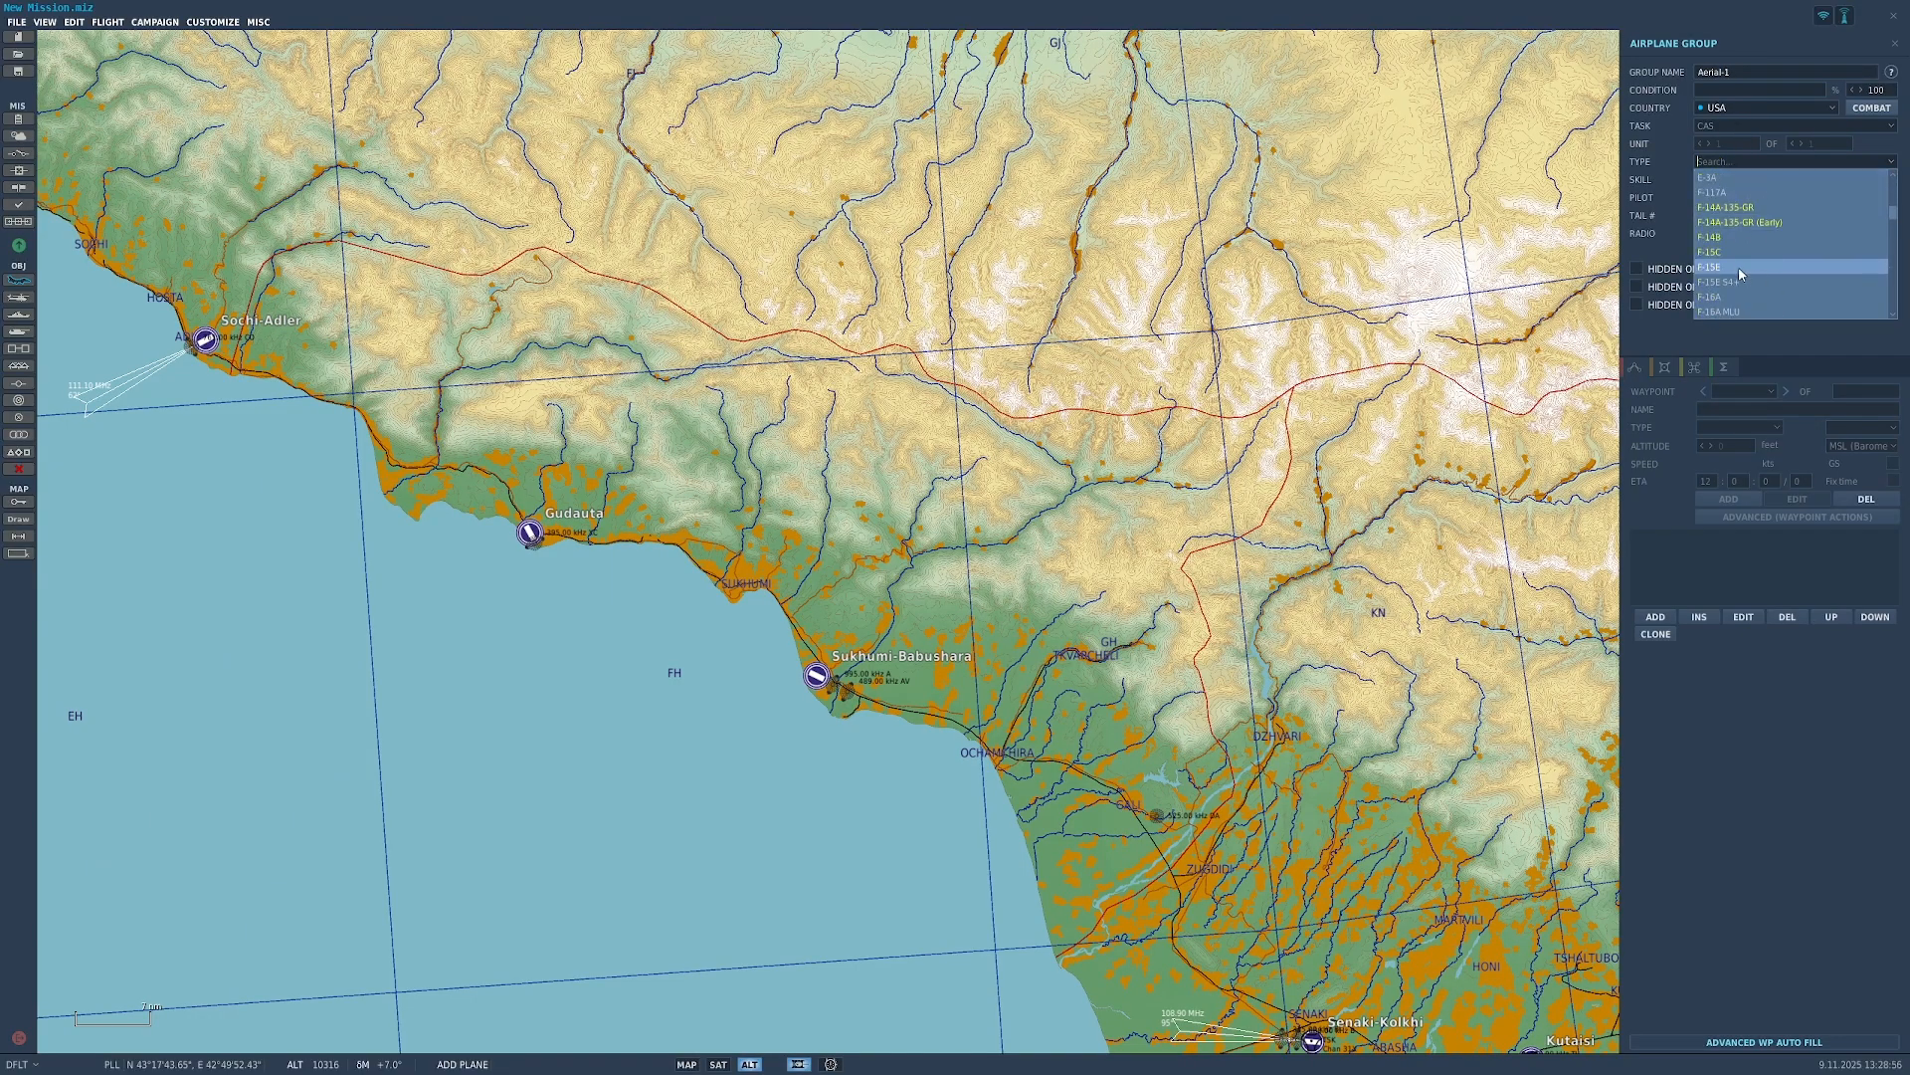
pyautogui.click(1731, 312)
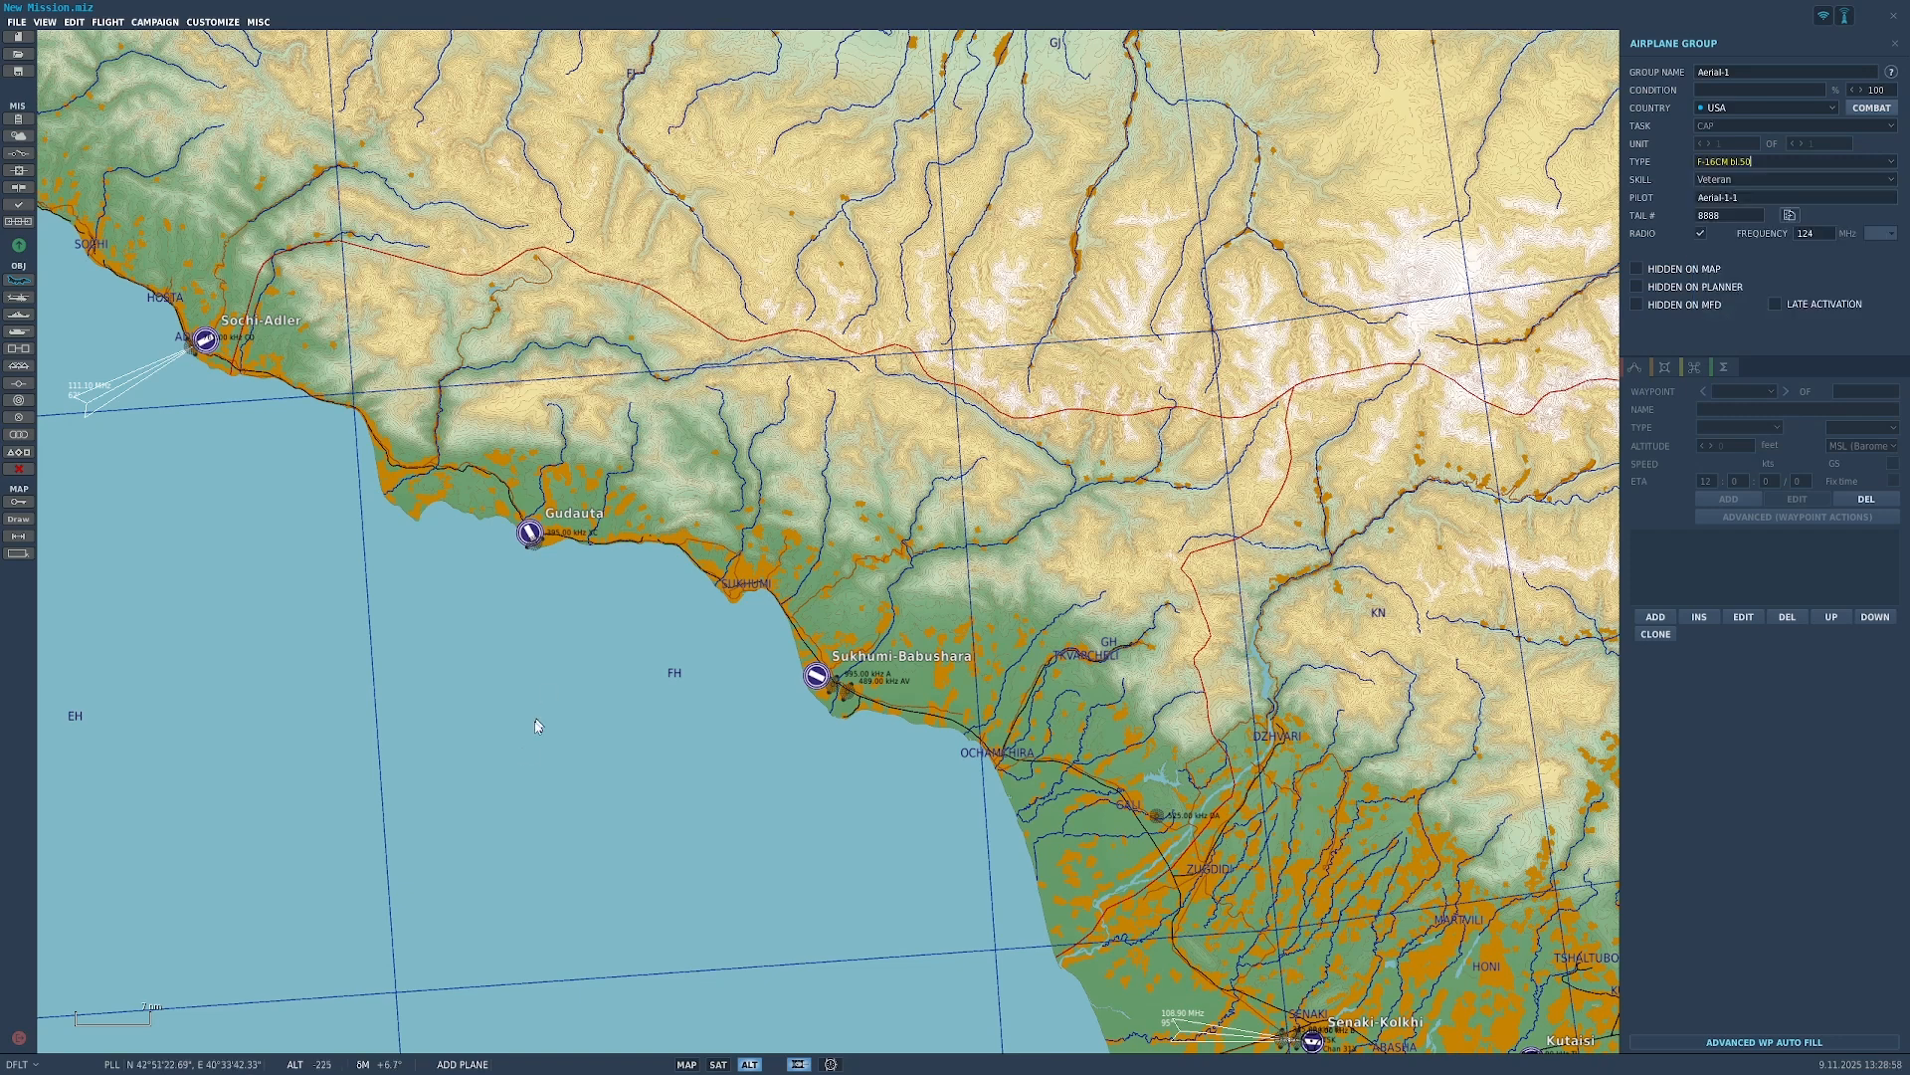
pyautogui.click(415, 702)
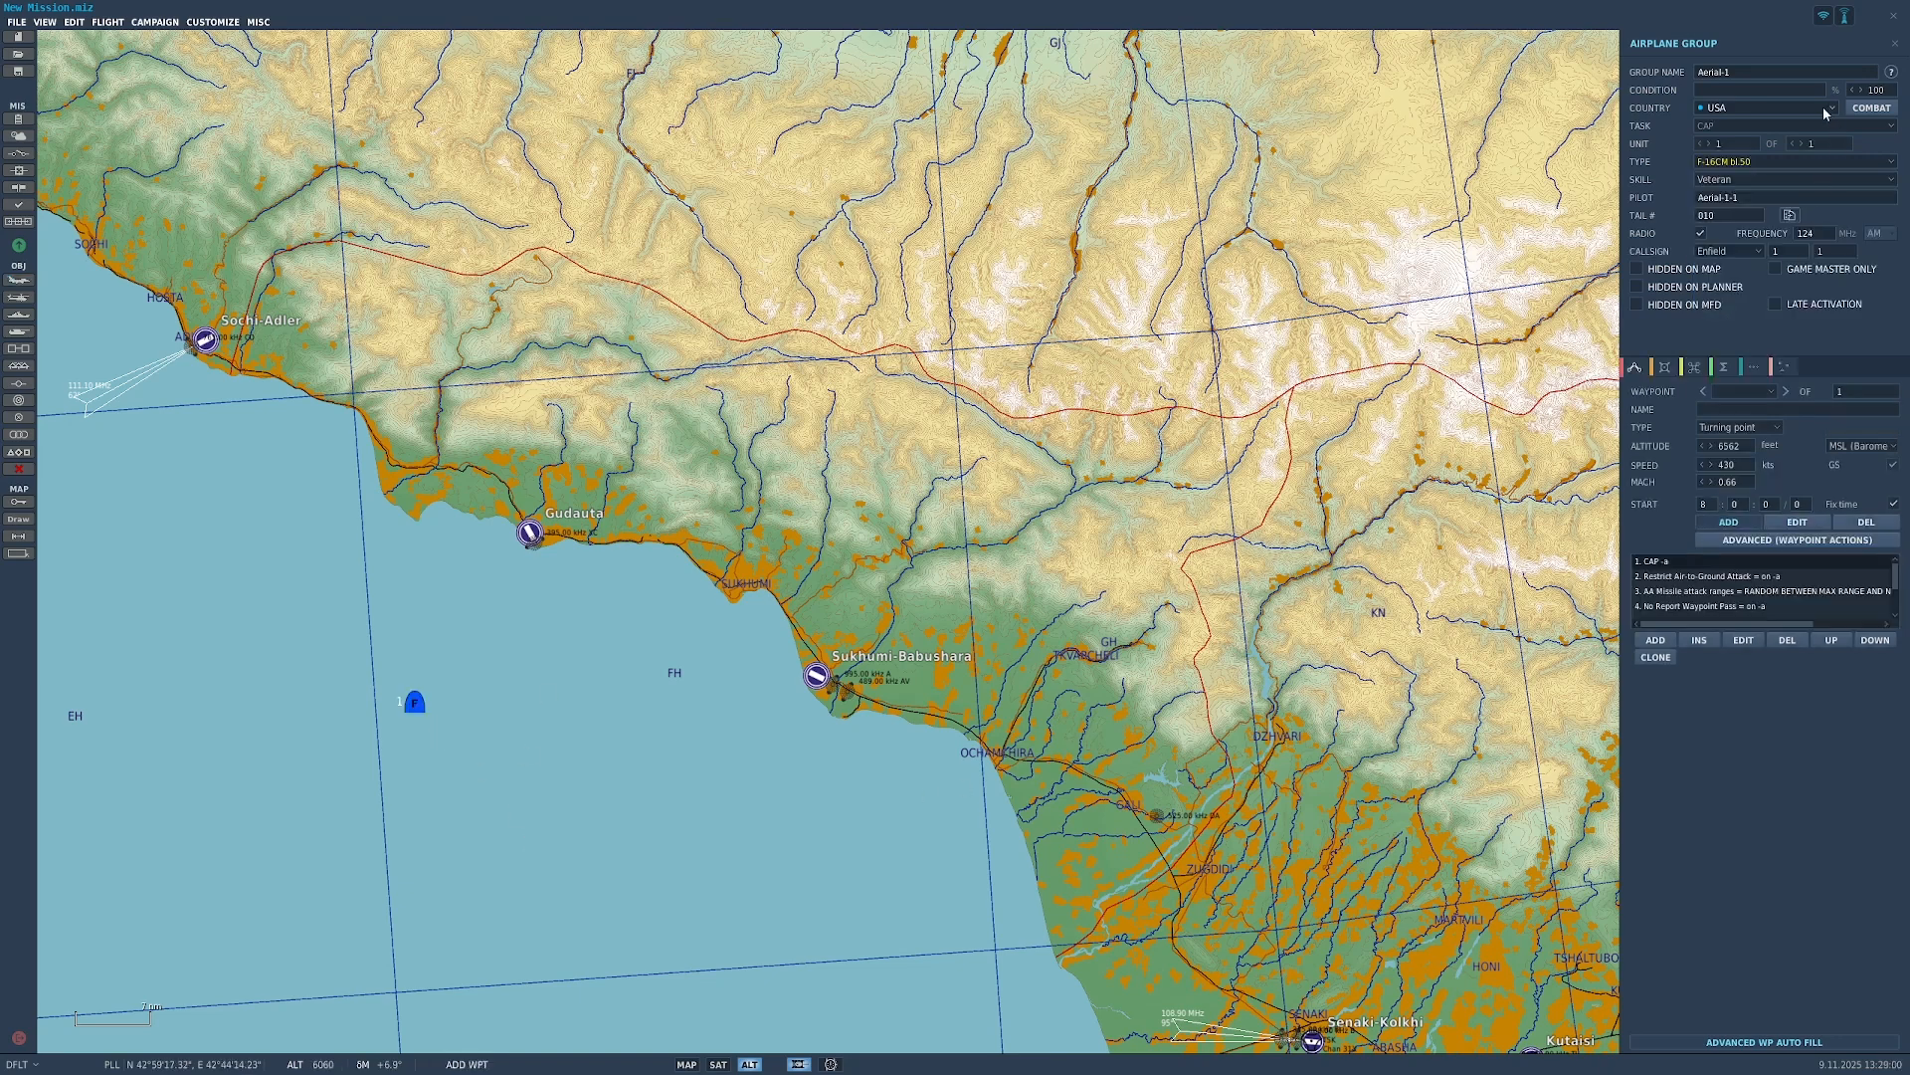
# Step: Try placing a second F-16CM bl.50 group inland northeast of Gudauta, compare it with the first group, and delete it
pyautogui.moveTo(446, 676); pyautogui.dragTo(643, 559, button='right')
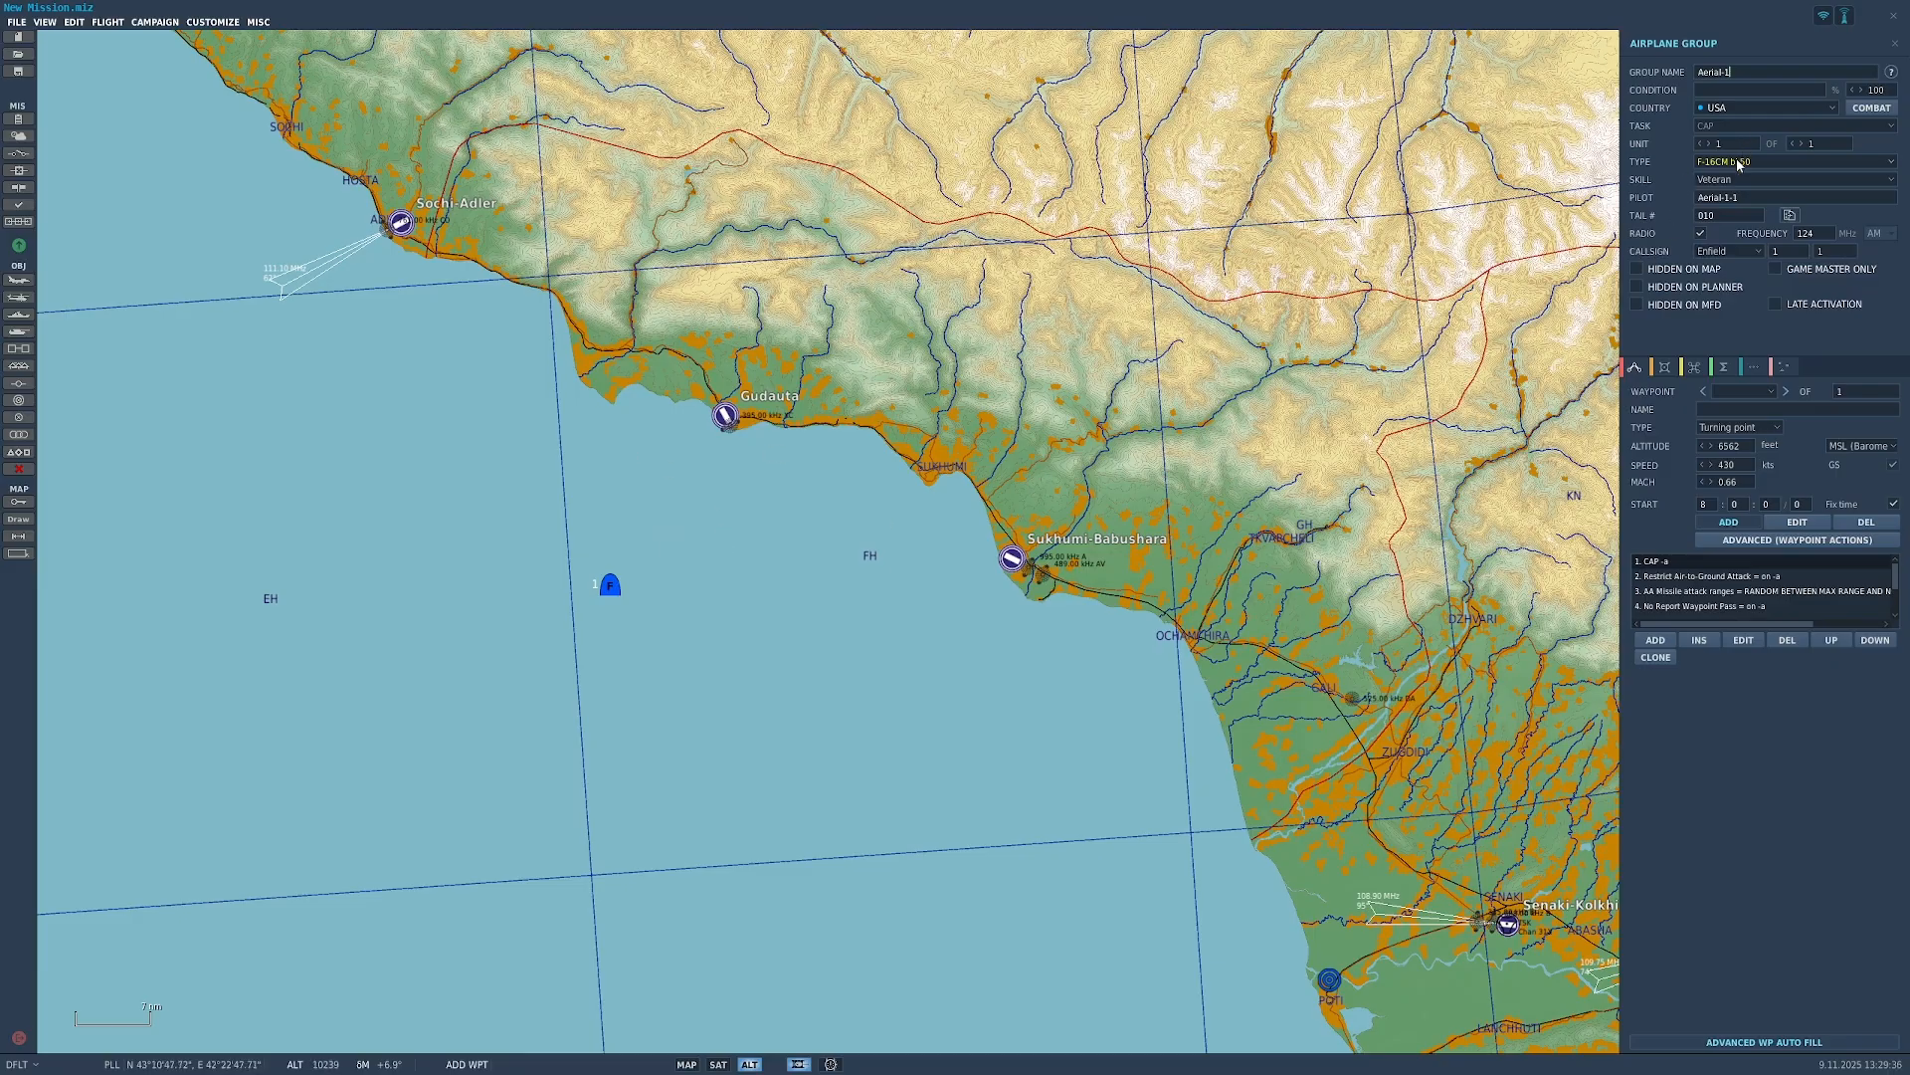
pyautogui.click(885, 336)
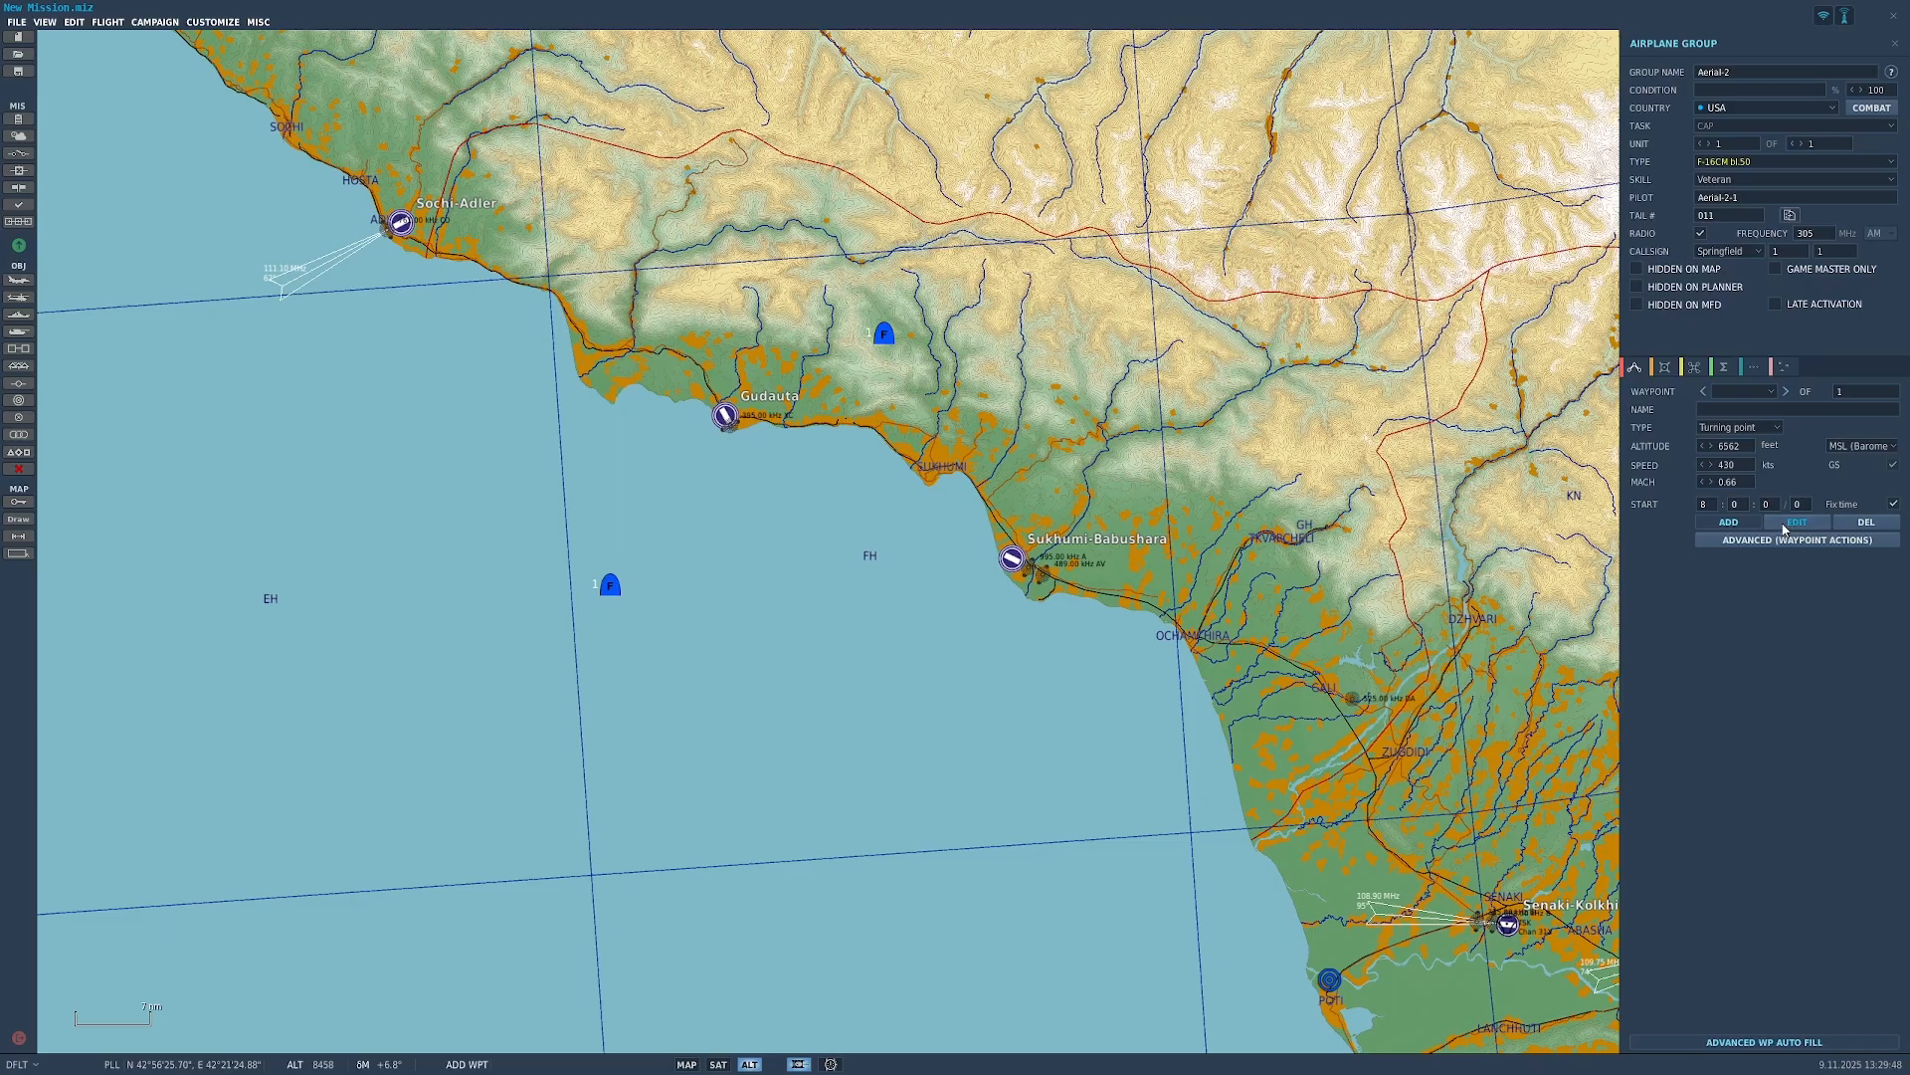
pyautogui.click(615, 591)
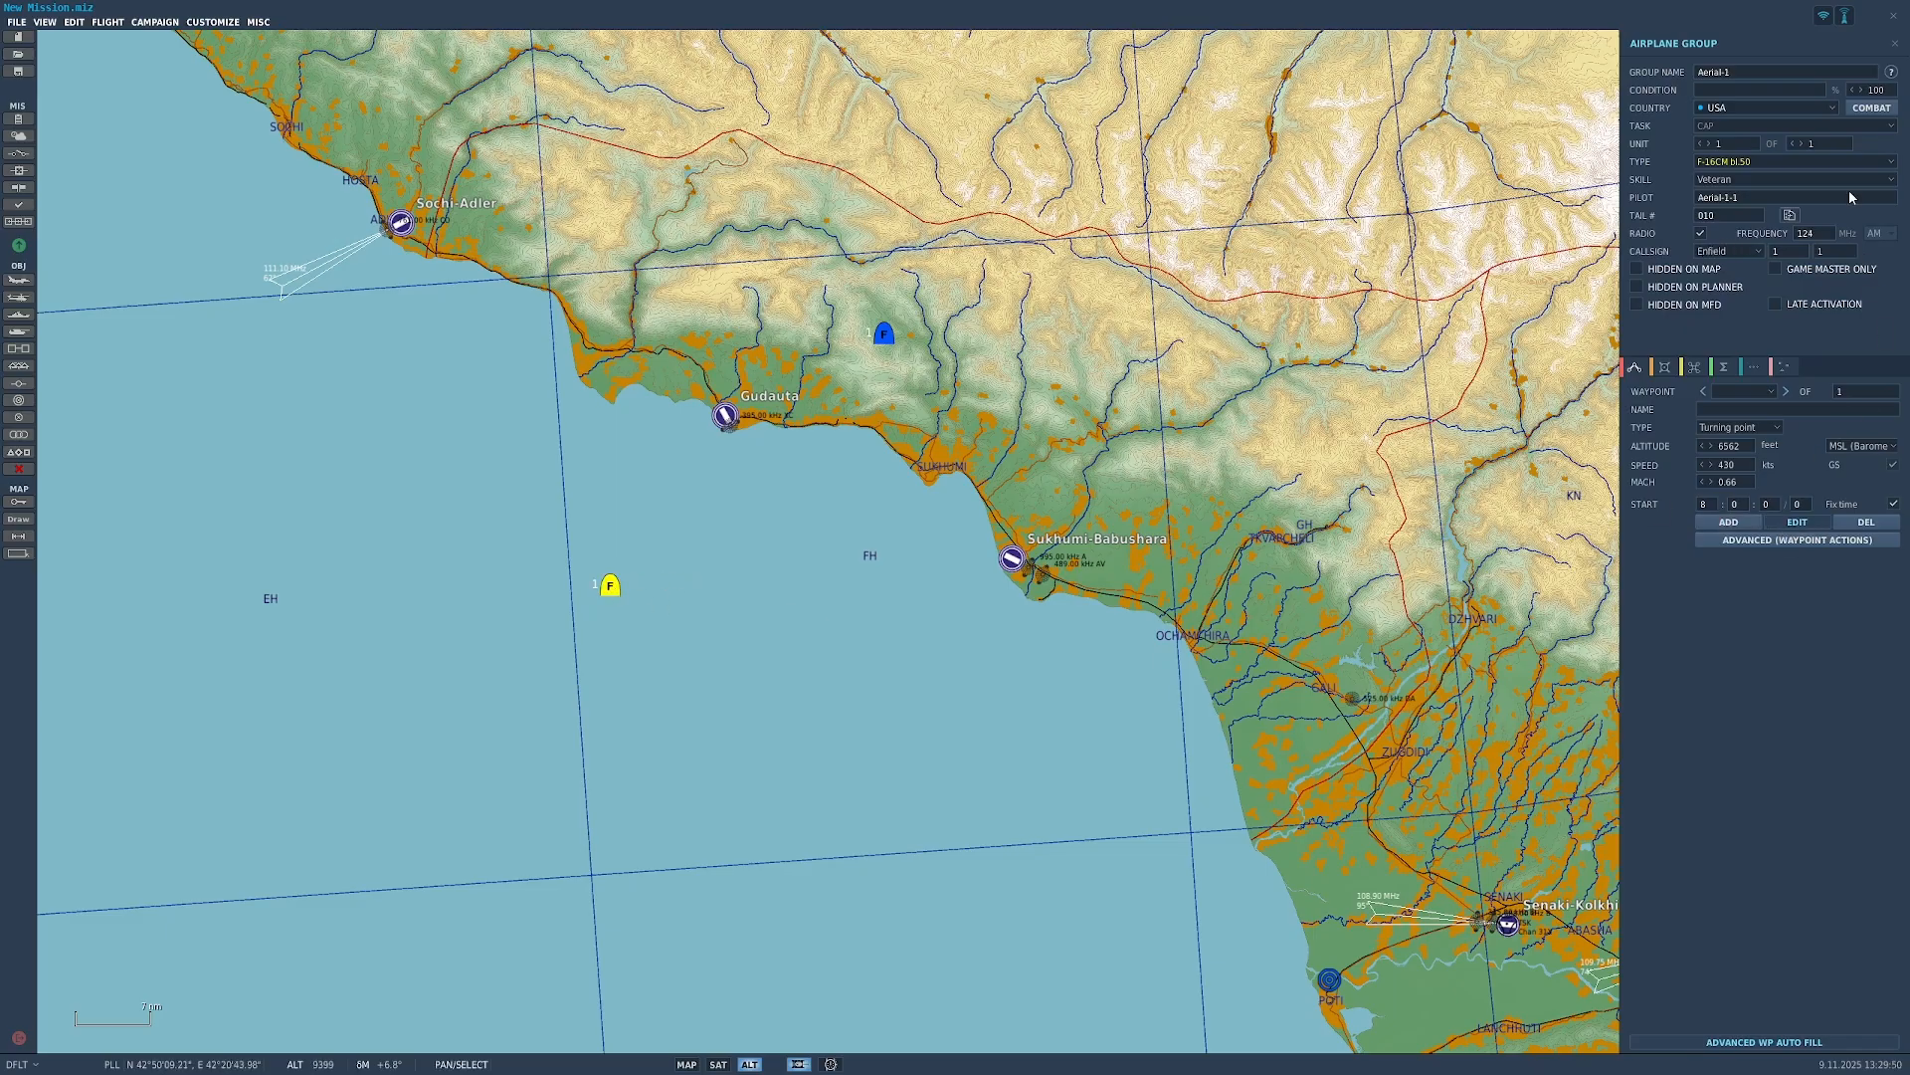
pyautogui.click(882, 337)
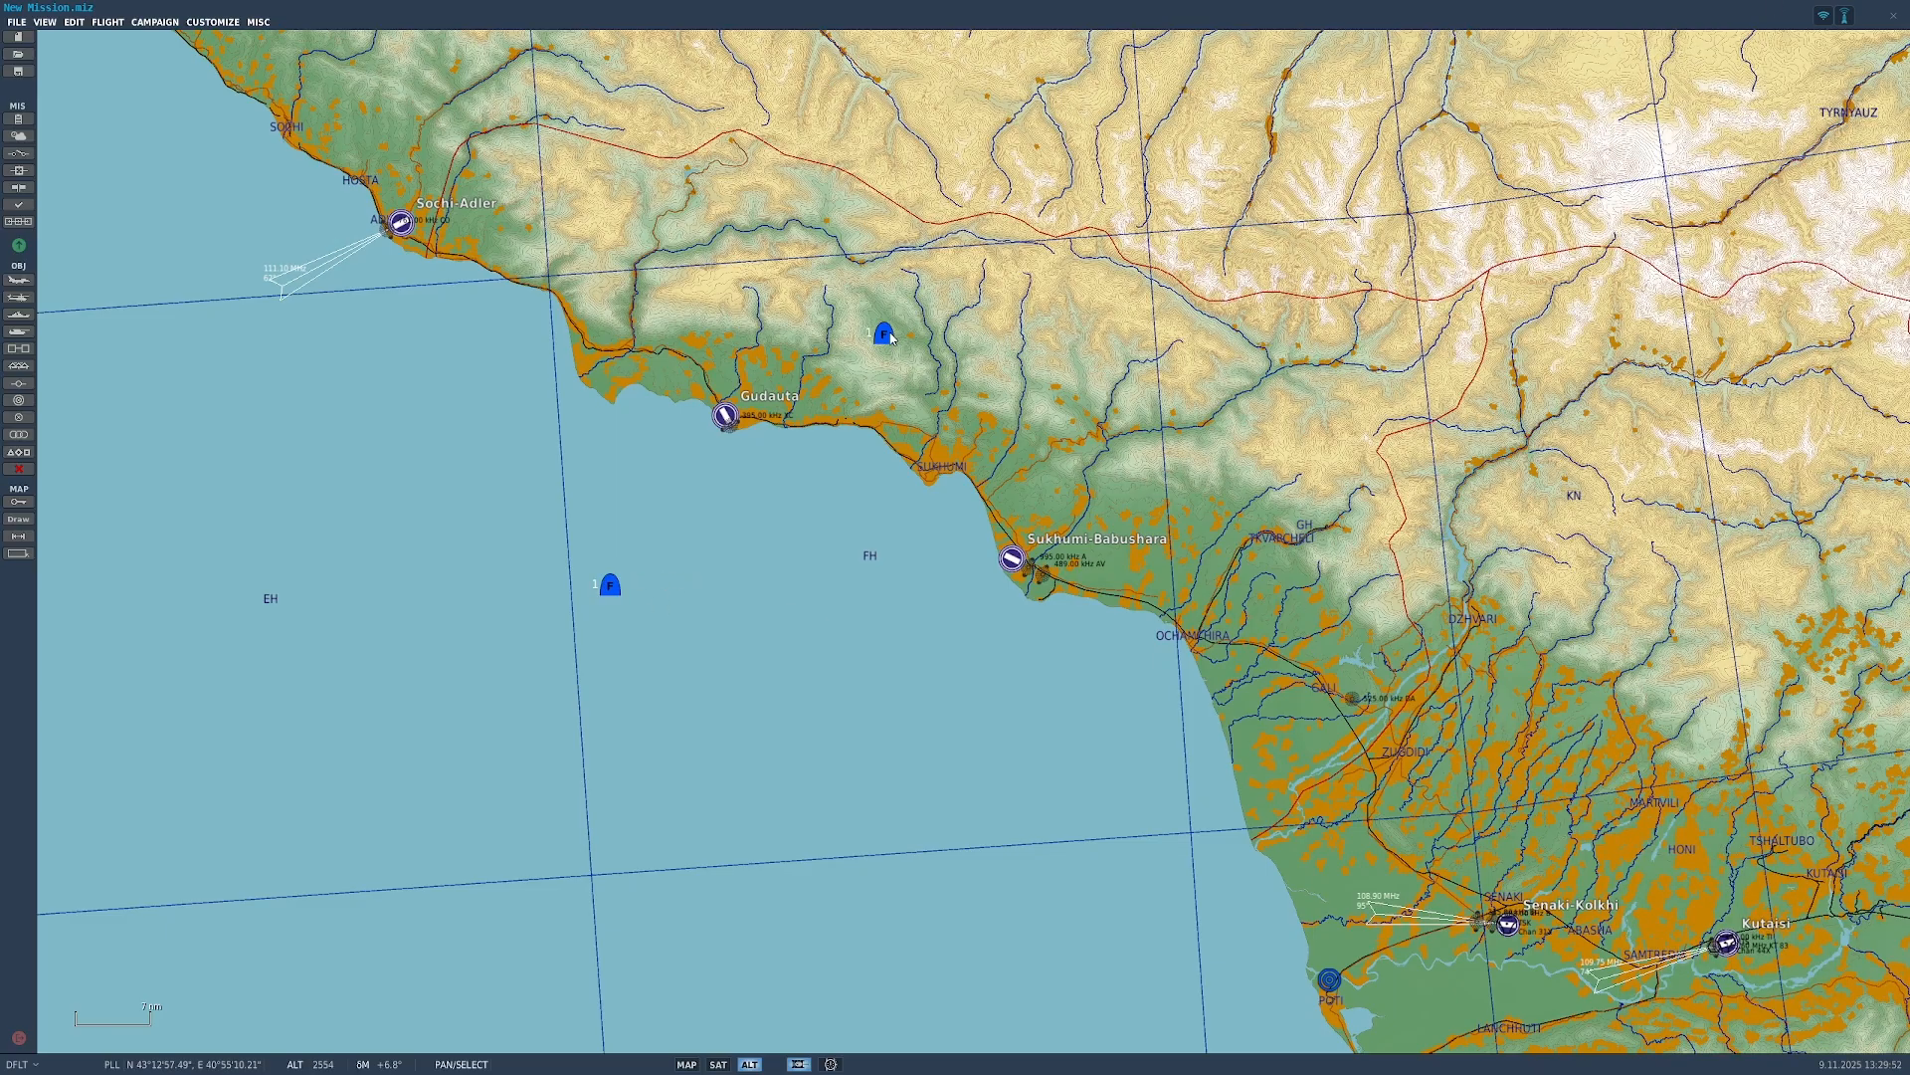
pyautogui.press('Delete')
# Step: Move the remaining F-16 group east to the sea south of Gudauta and rename the group Viper Flight
pyautogui.moveTo(609, 585); pyautogui.dragTo(792, 572)
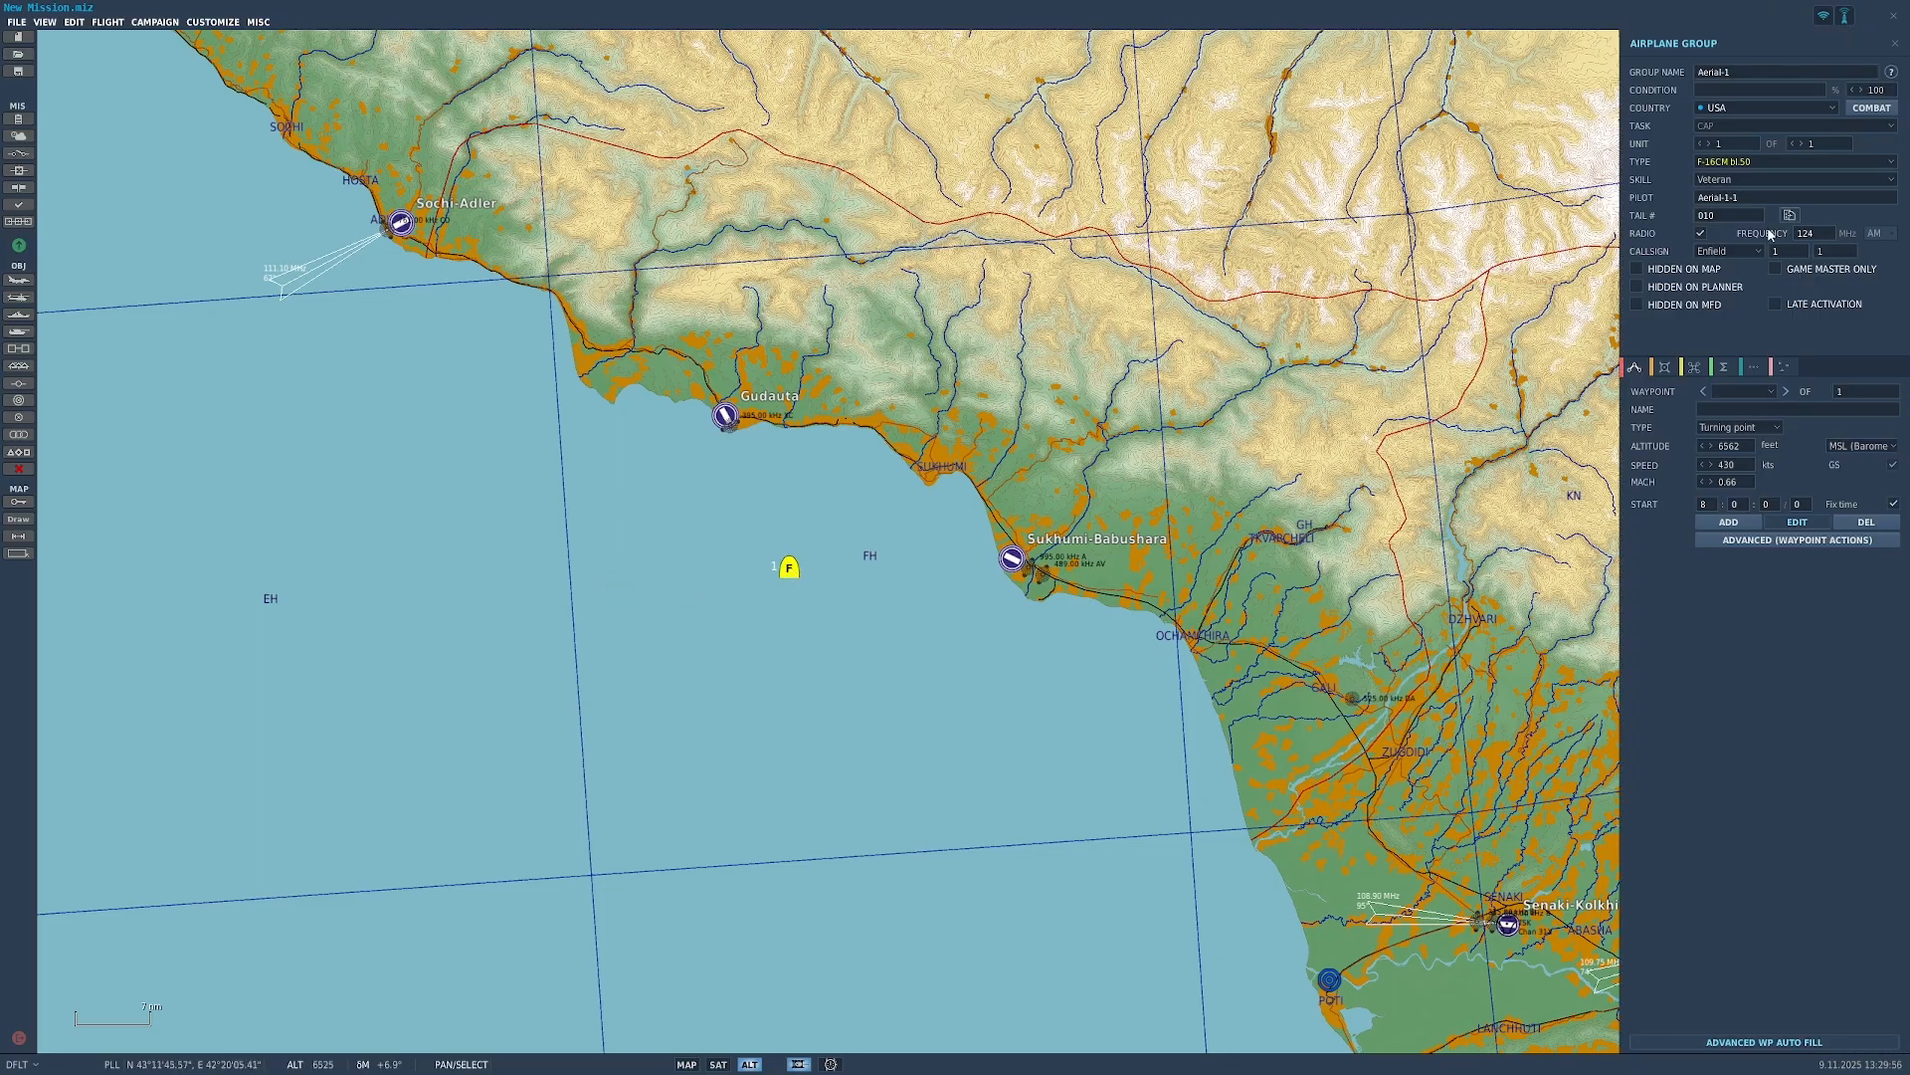
pyautogui.moveTo(1739, 72); pyautogui.dragTo(1645, 96)
pyautogui.press('BackSpace')
pyautogui.write('Viper Flight')
# Step: Look through the available countries and tasks for Viper Flight, keeping USA and CAP
pyautogui.click(1835, 108)
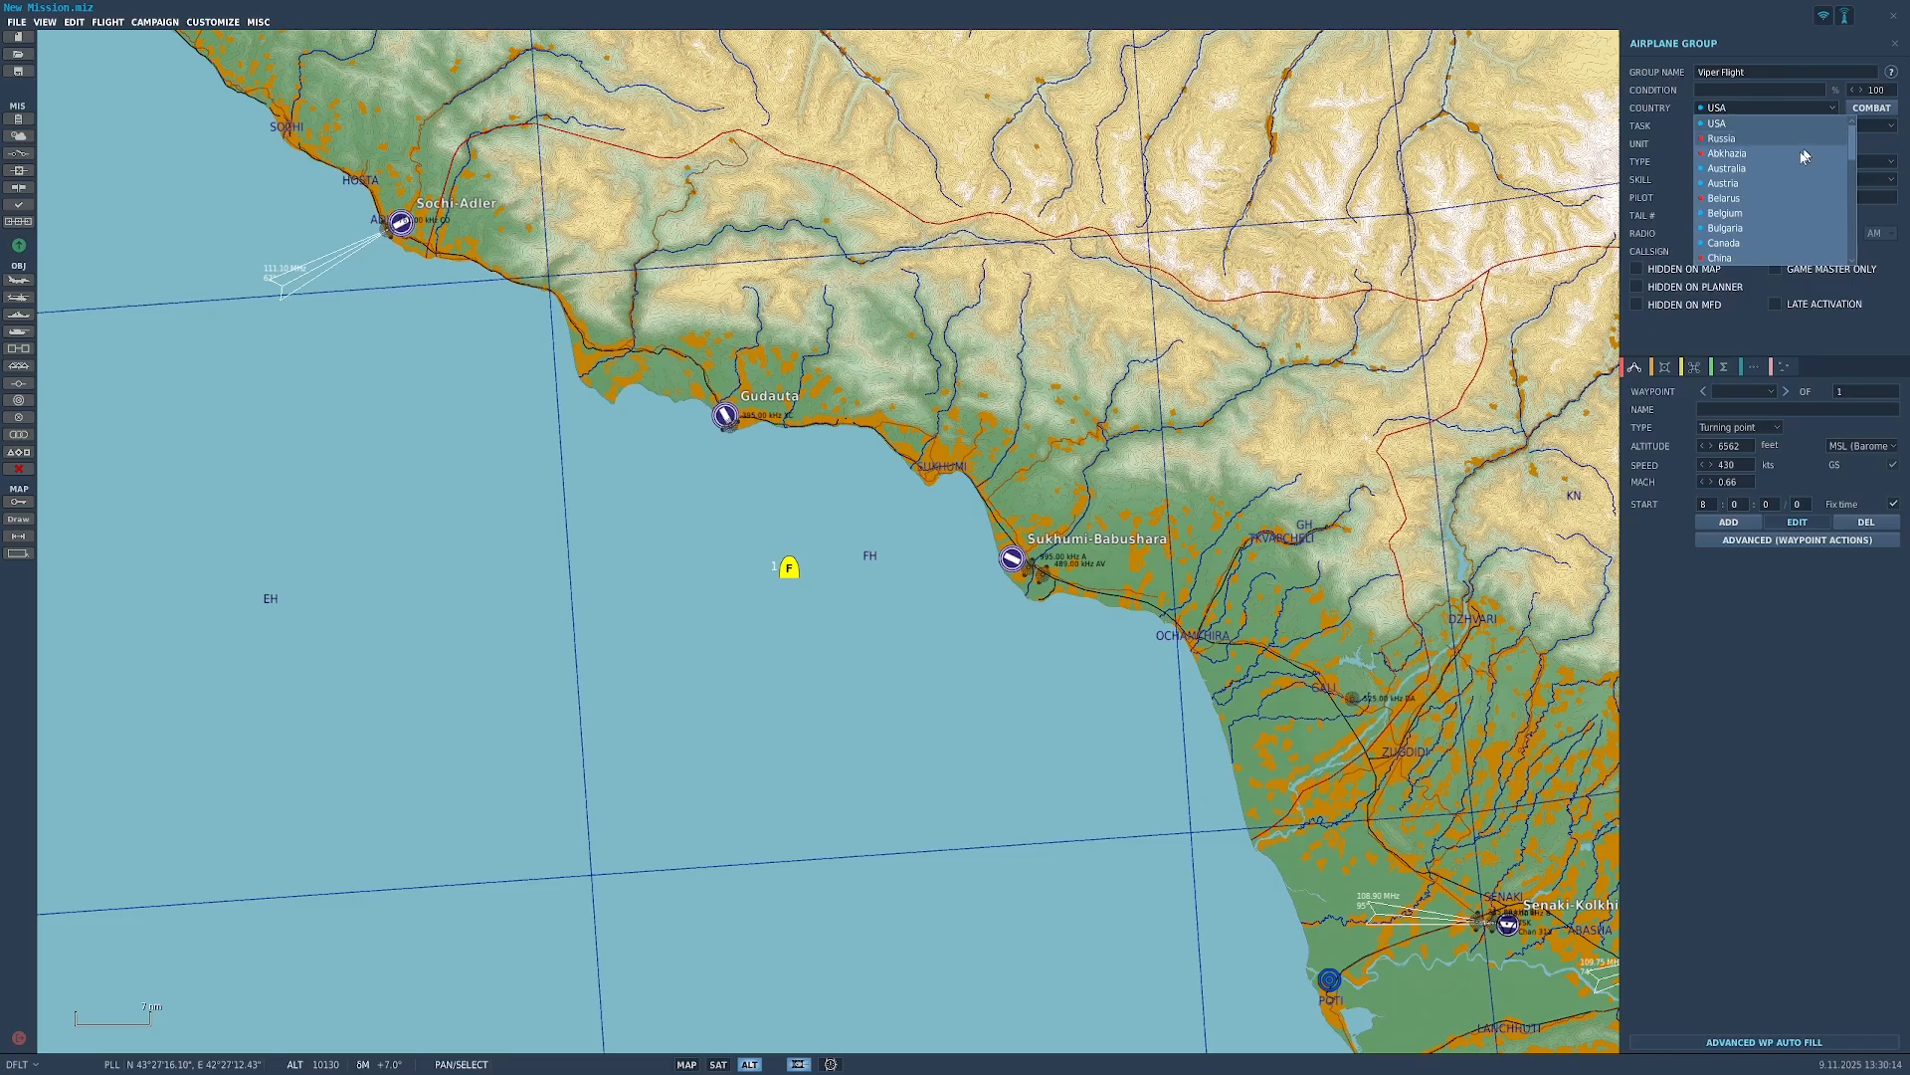
pyautogui.scroll(-3, 1767, 228)
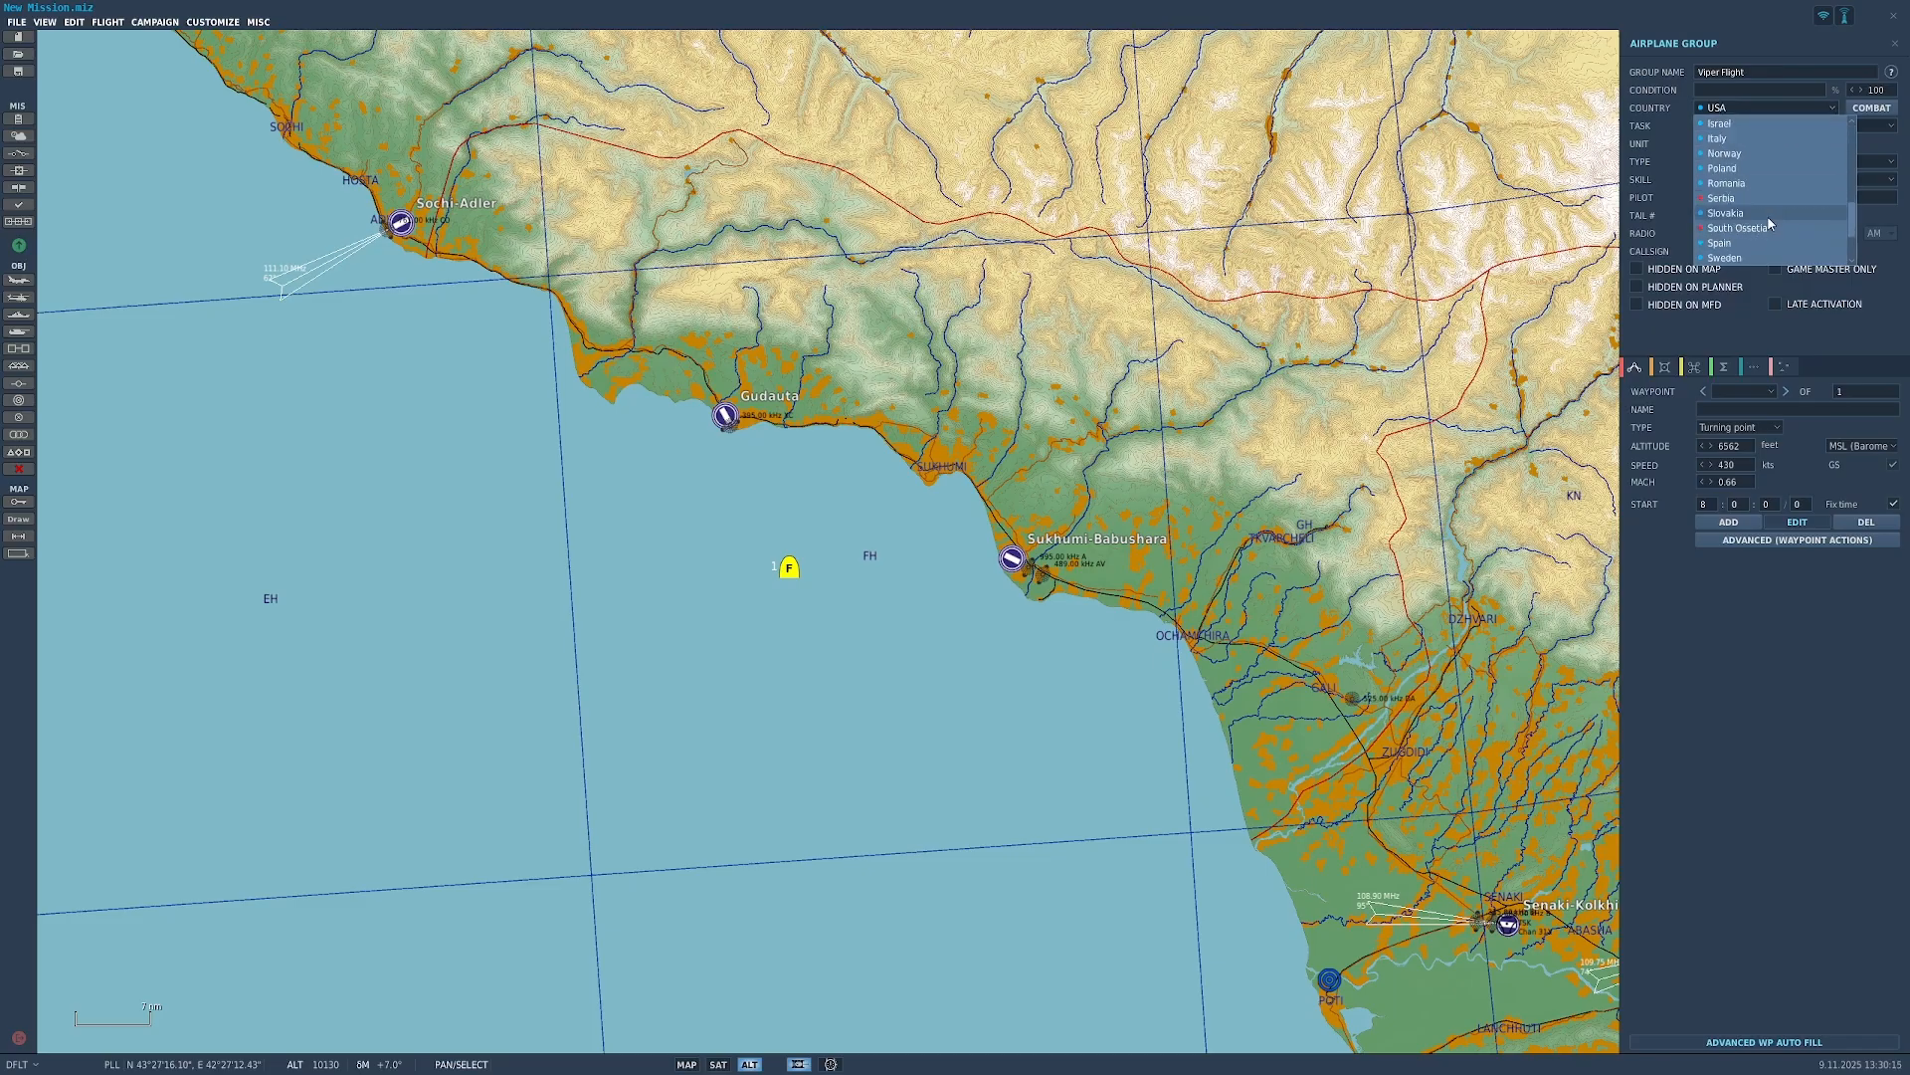
pyautogui.click(1831, 108)
pyautogui.click(1781, 126)
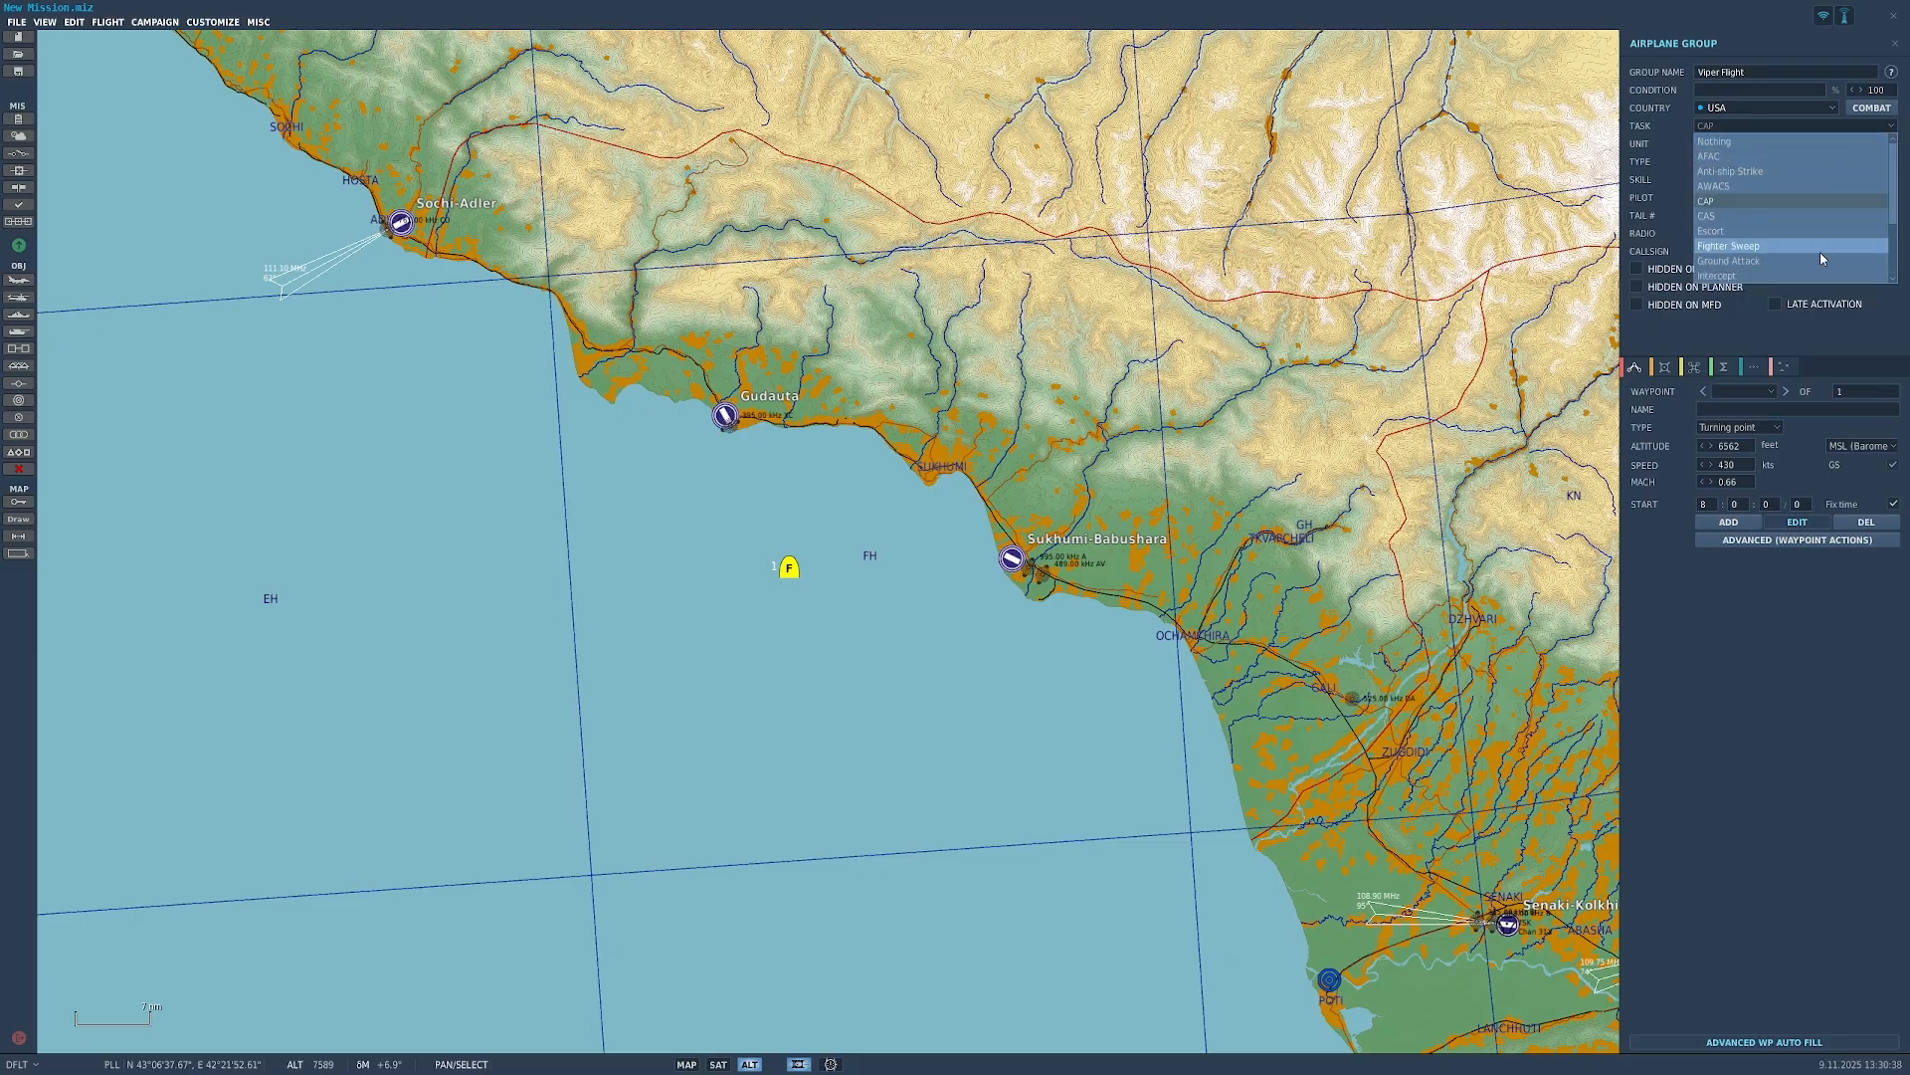
pyautogui.click(1891, 126)
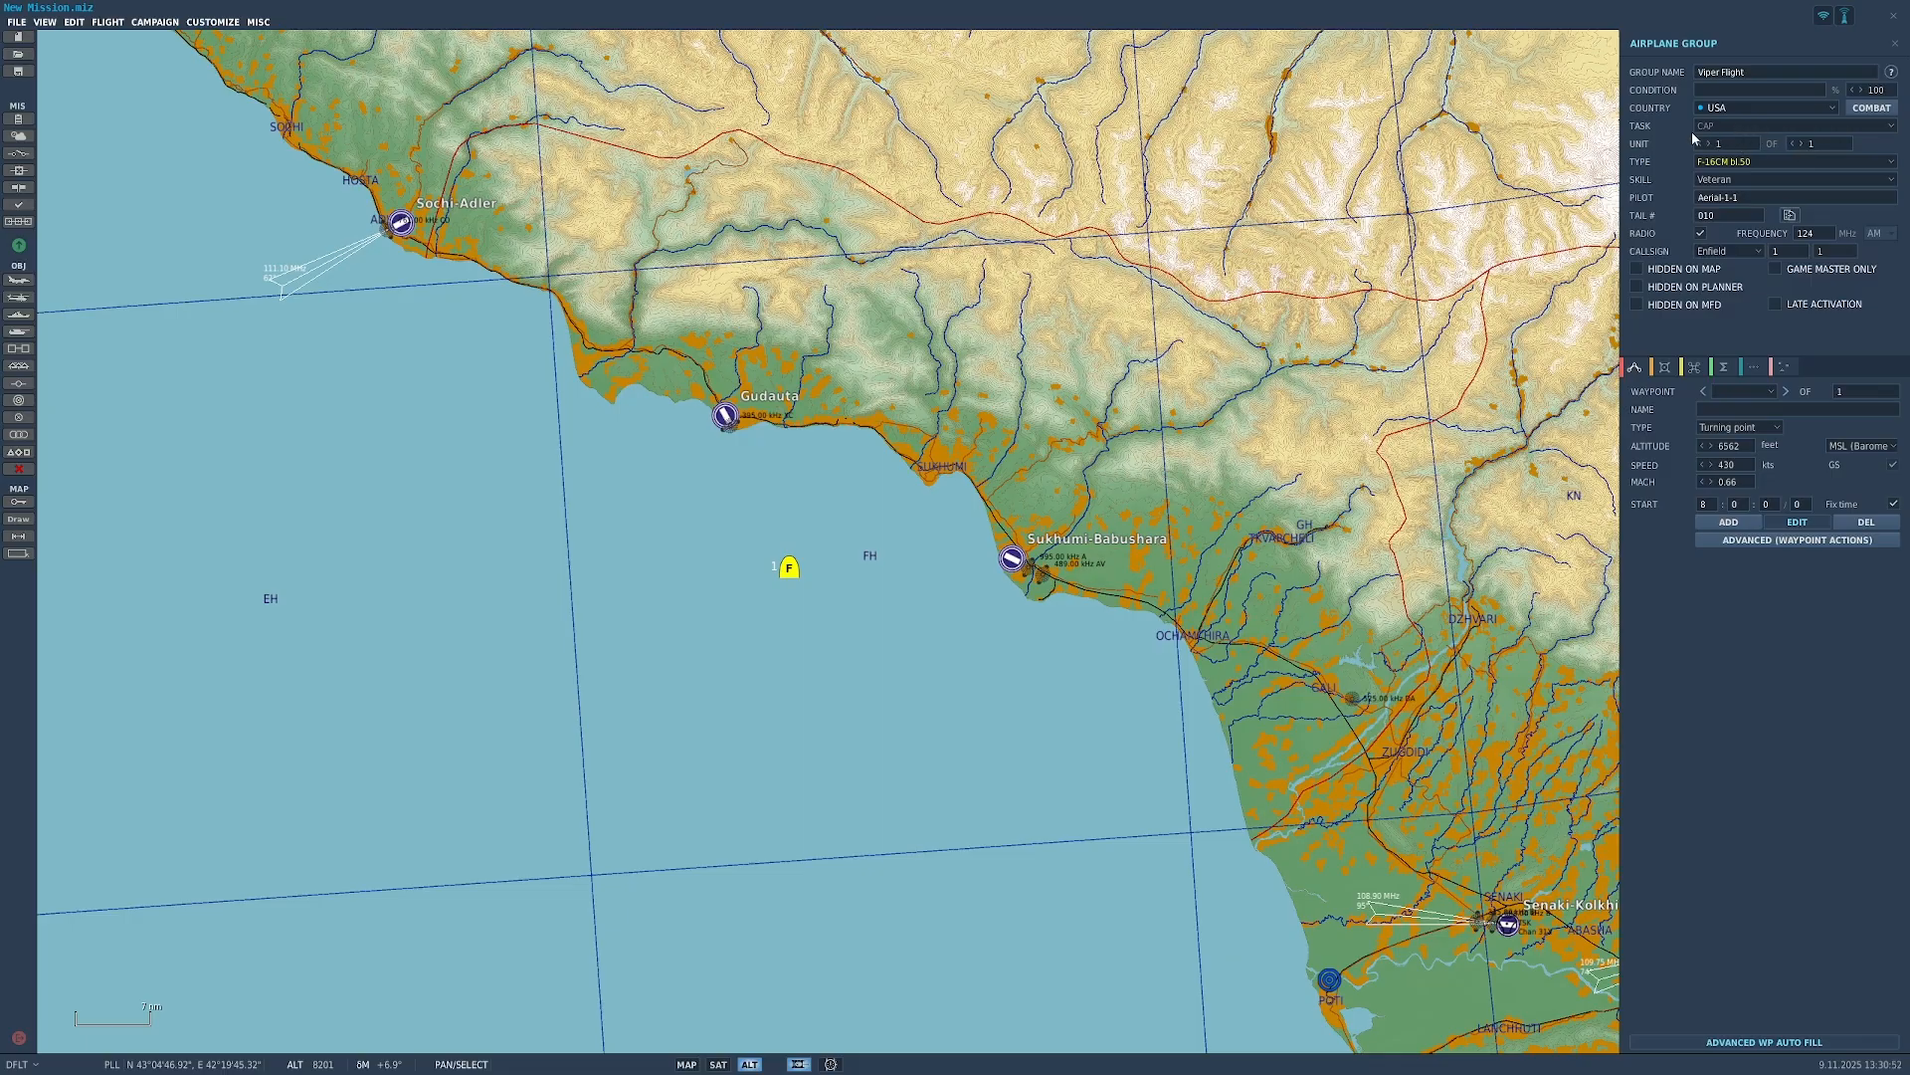
# Step: Try increasing Viper Flight to four aircraft, view the formation up close, and reduce the group to one aircraft
pyautogui.click(1799, 141)
pyautogui.click(1799, 141)
pyautogui.click(1799, 141)
pyautogui.scroll(4, 664, 706)
pyautogui.scroll(5, 664, 707)
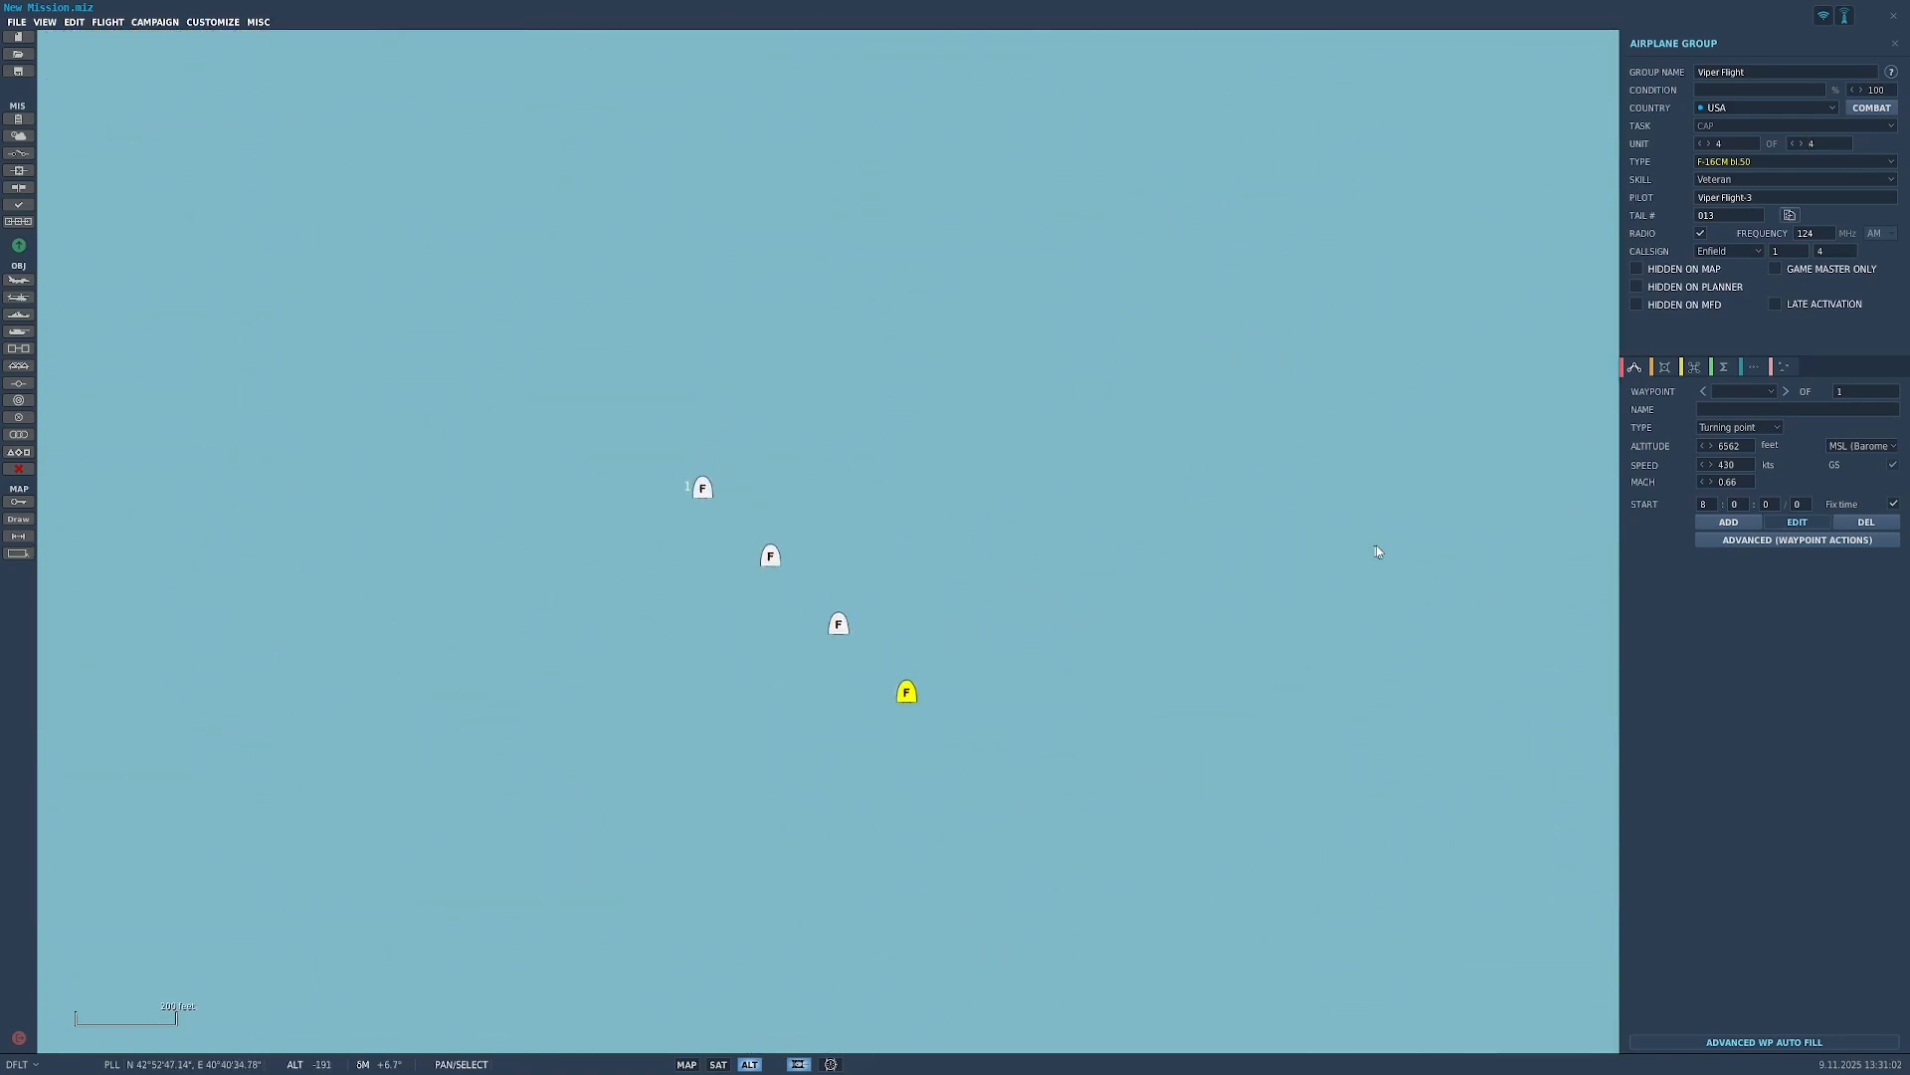
pyautogui.click(1789, 145)
pyautogui.click(1792, 145)
pyautogui.click(1793, 144)
# Step: Enter Viper Flight as the pilot name, set the group to three aircraft, and deselect the group
pyautogui.click(1747, 197)
pyautogui.write('Viper Flight')
pyautogui.click(1804, 143)
pyautogui.click(1803, 143)
pyautogui.click(1801, 143)
pyautogui.click(1795, 143)
pyautogui.click(1768, 200)
pyautogui.moveTo(1817, 68); pyautogui.dragTo(1621, 79)
pyautogui.click(1543, 177)
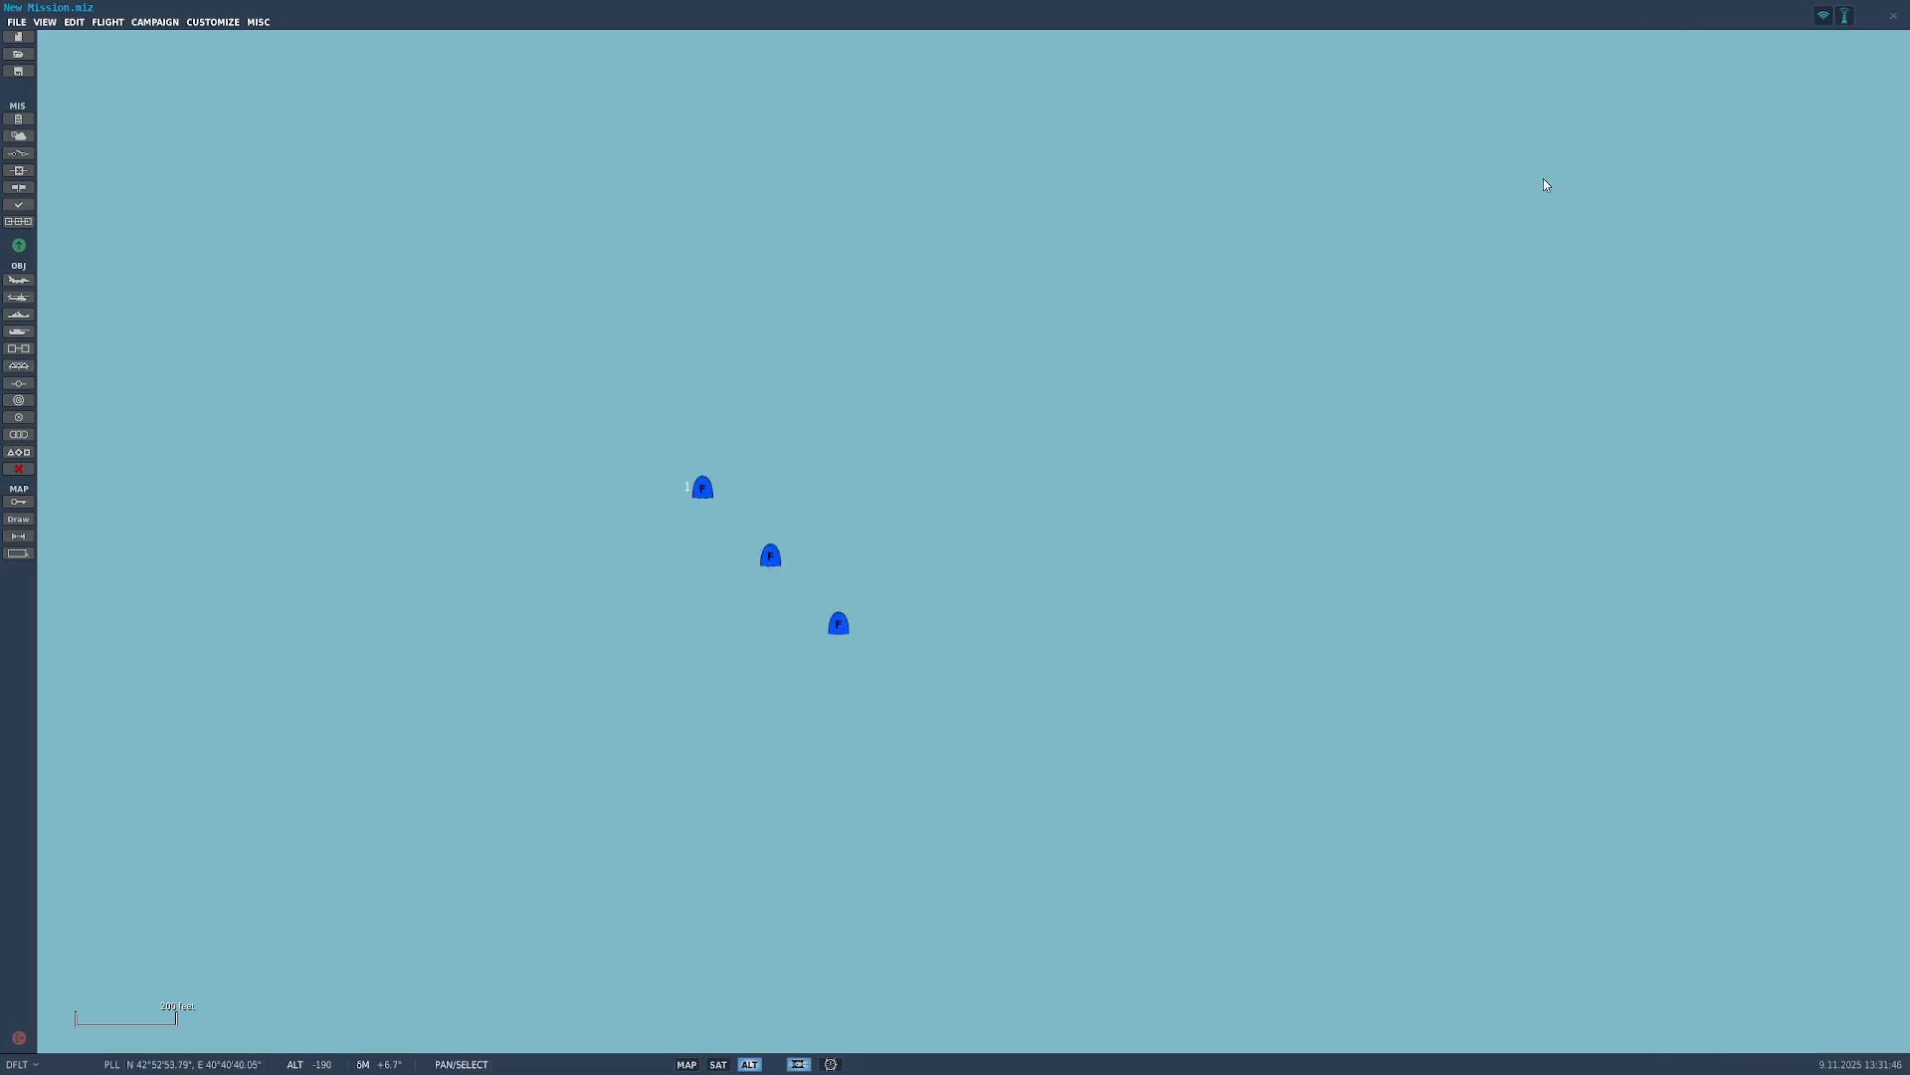
# Step: Select the lead and third aircraft of Viper Flight in turn to compare their individual unit settings
pyautogui.scroll(-2, 989, 581)
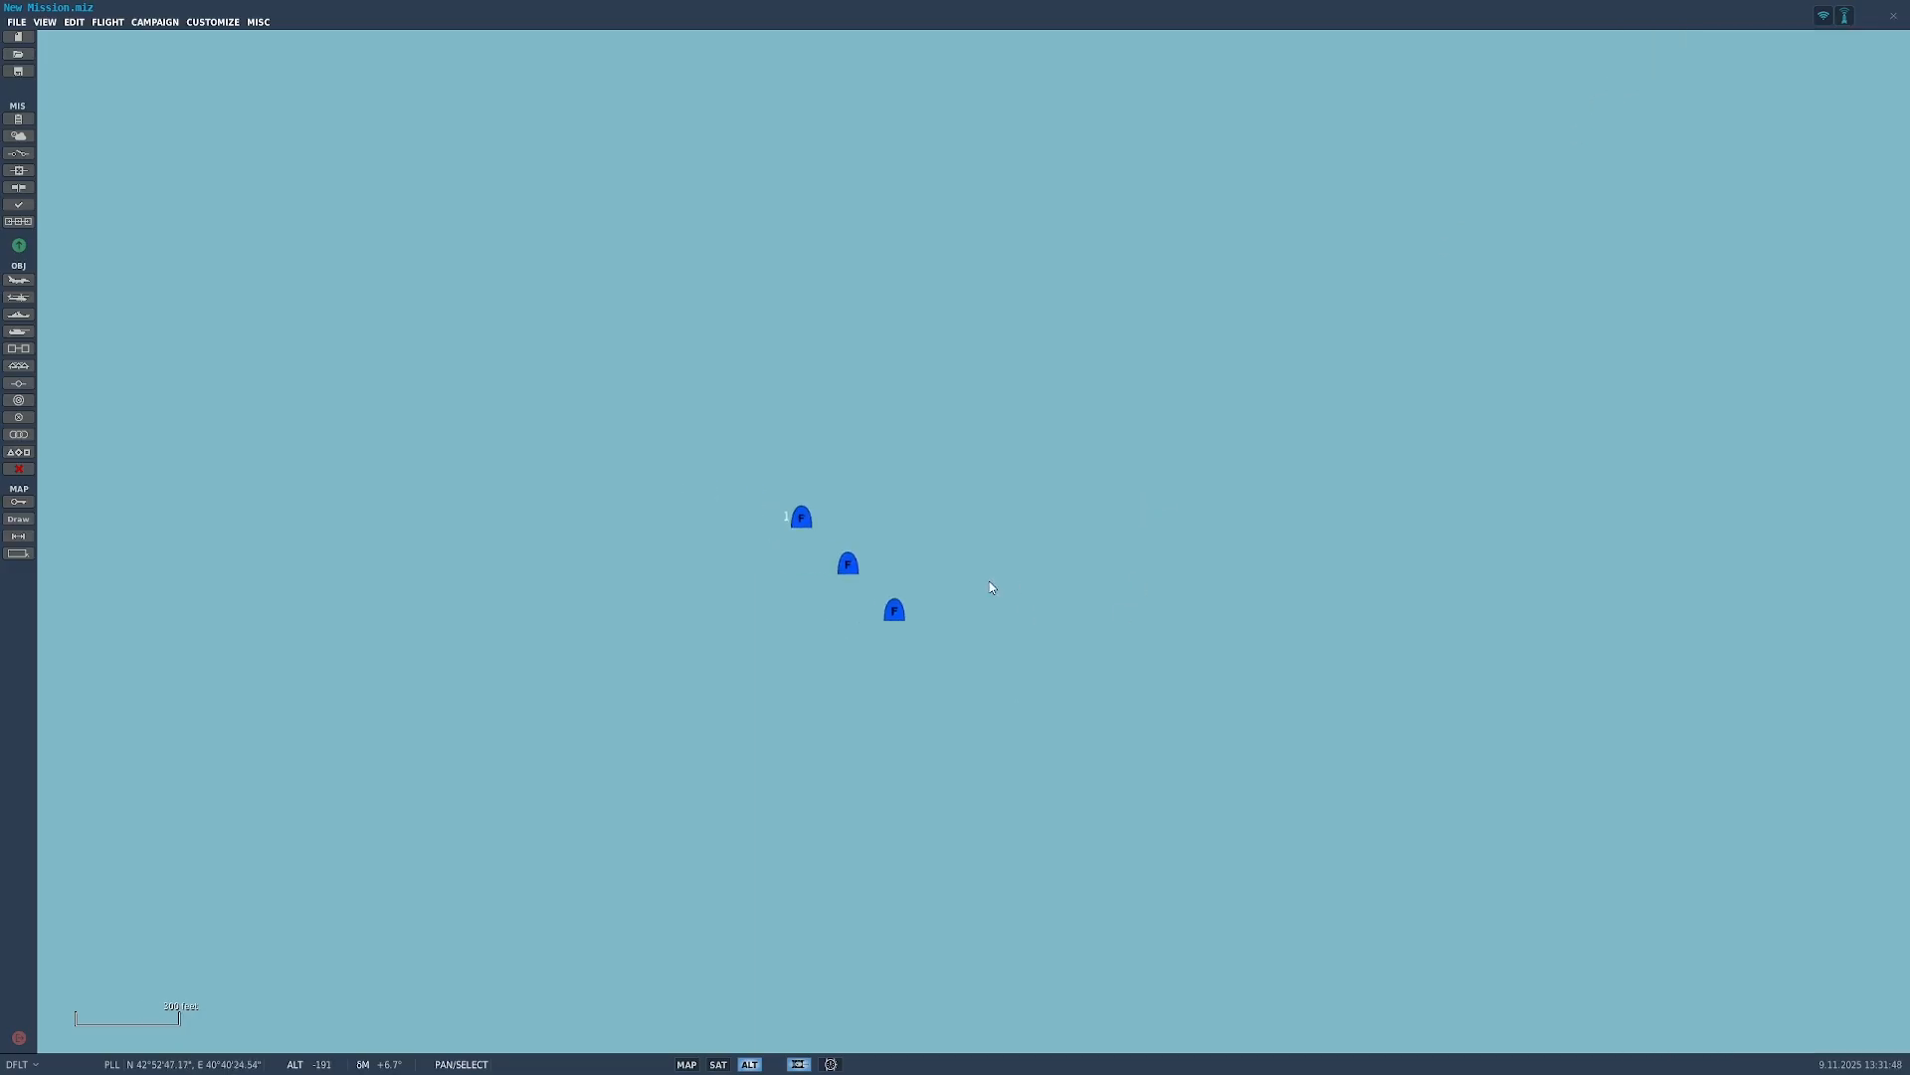
pyautogui.click(800, 521)
pyautogui.click(892, 611)
pyautogui.click(893, 611)
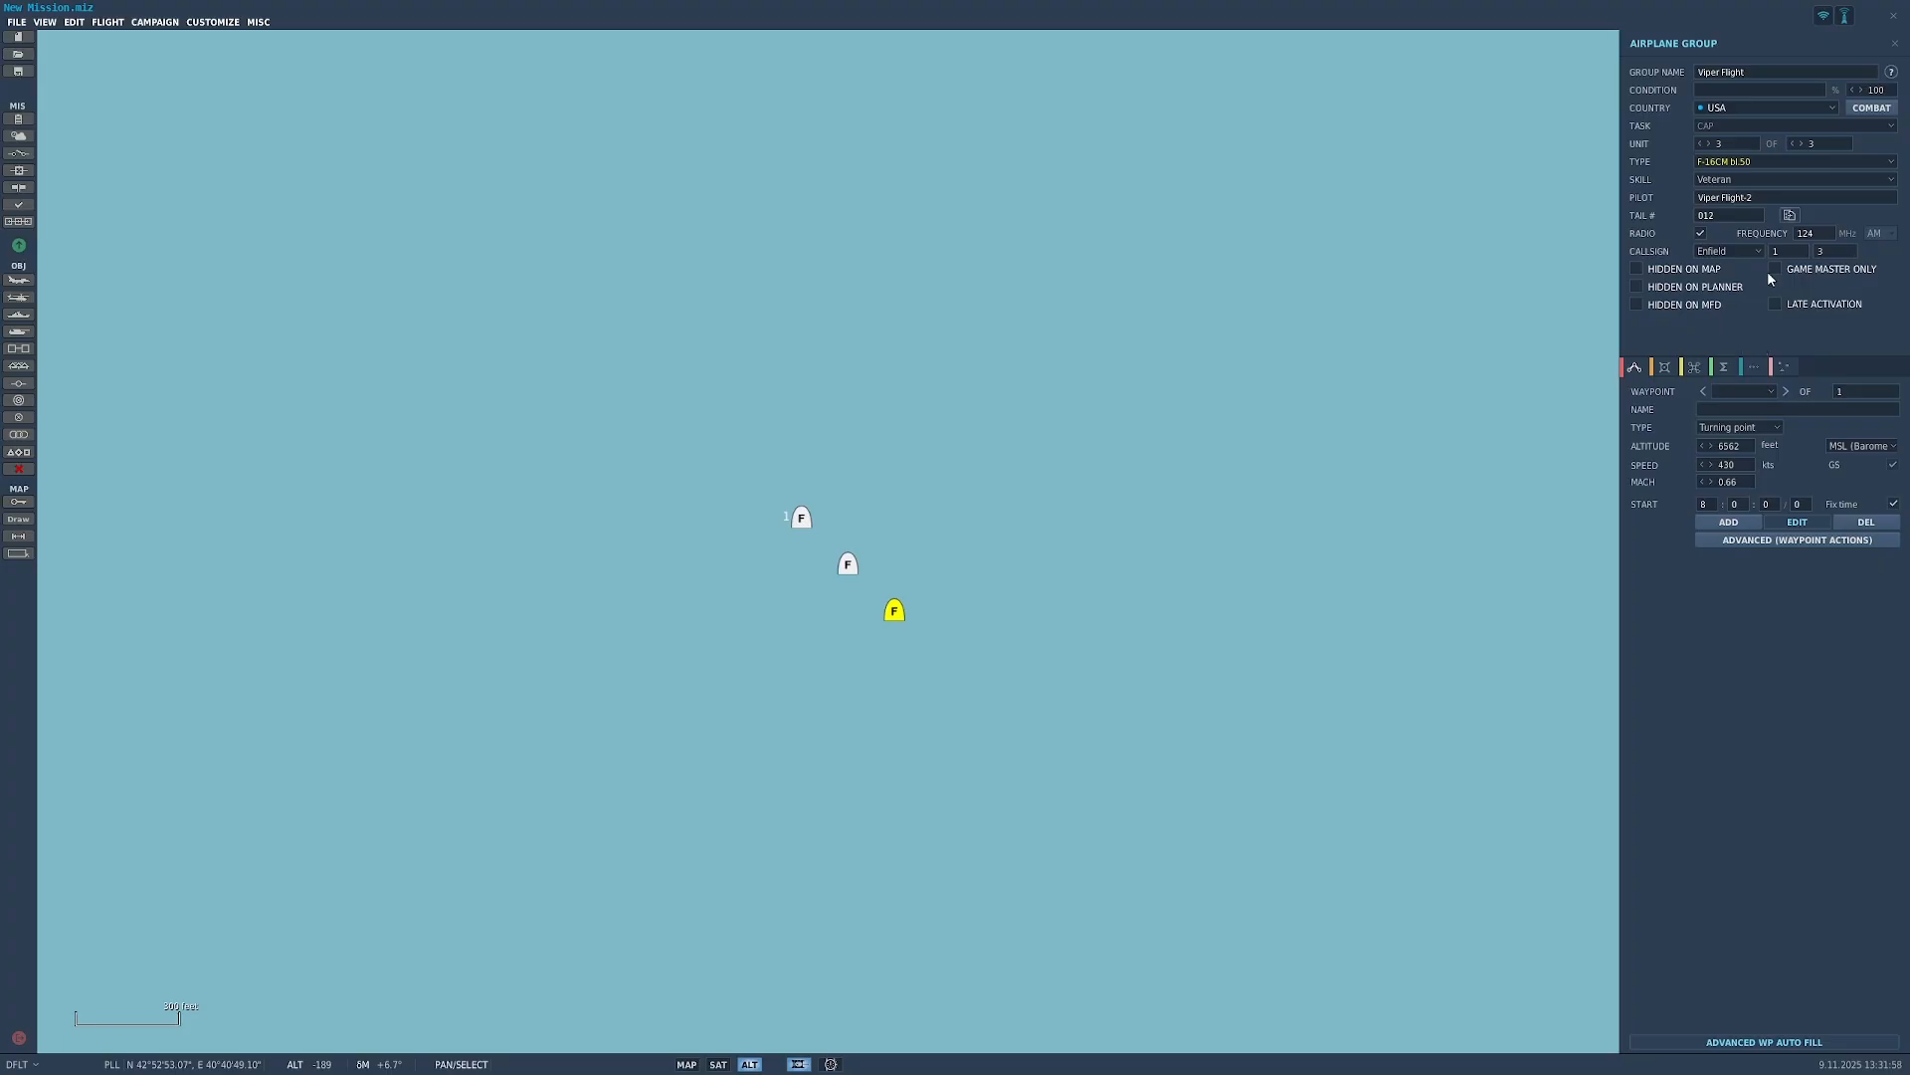
pyautogui.click(805, 515)
pyautogui.click(802, 521)
# Step: Reduce Viper Flight to one aircraft and set its skill to Player
pyautogui.doubleClick(1793, 142)
pyautogui.click(1736, 181)
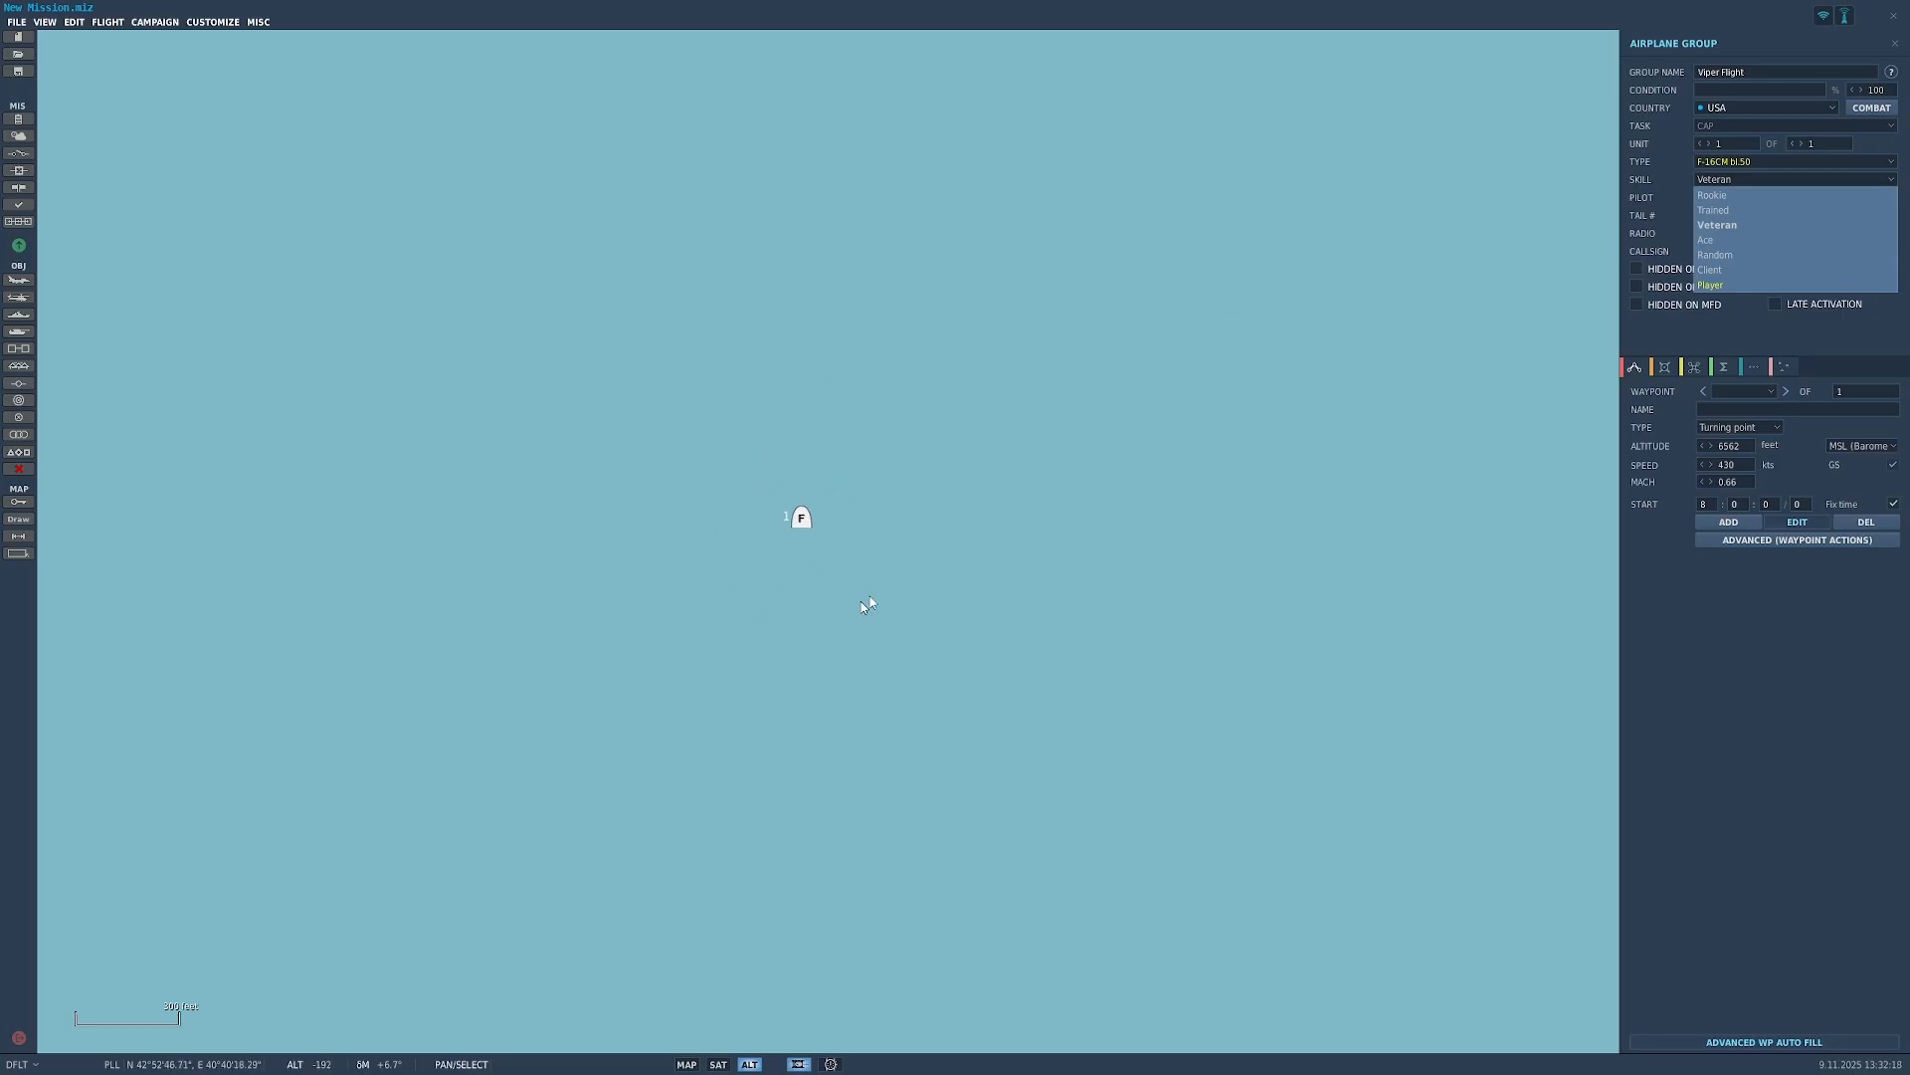
pyautogui.click(1712, 285)
# Step: Switch Viper Flight's skill back and forth between Client and Player to compare them, finishing on Player
pyautogui.click(1750, 182)
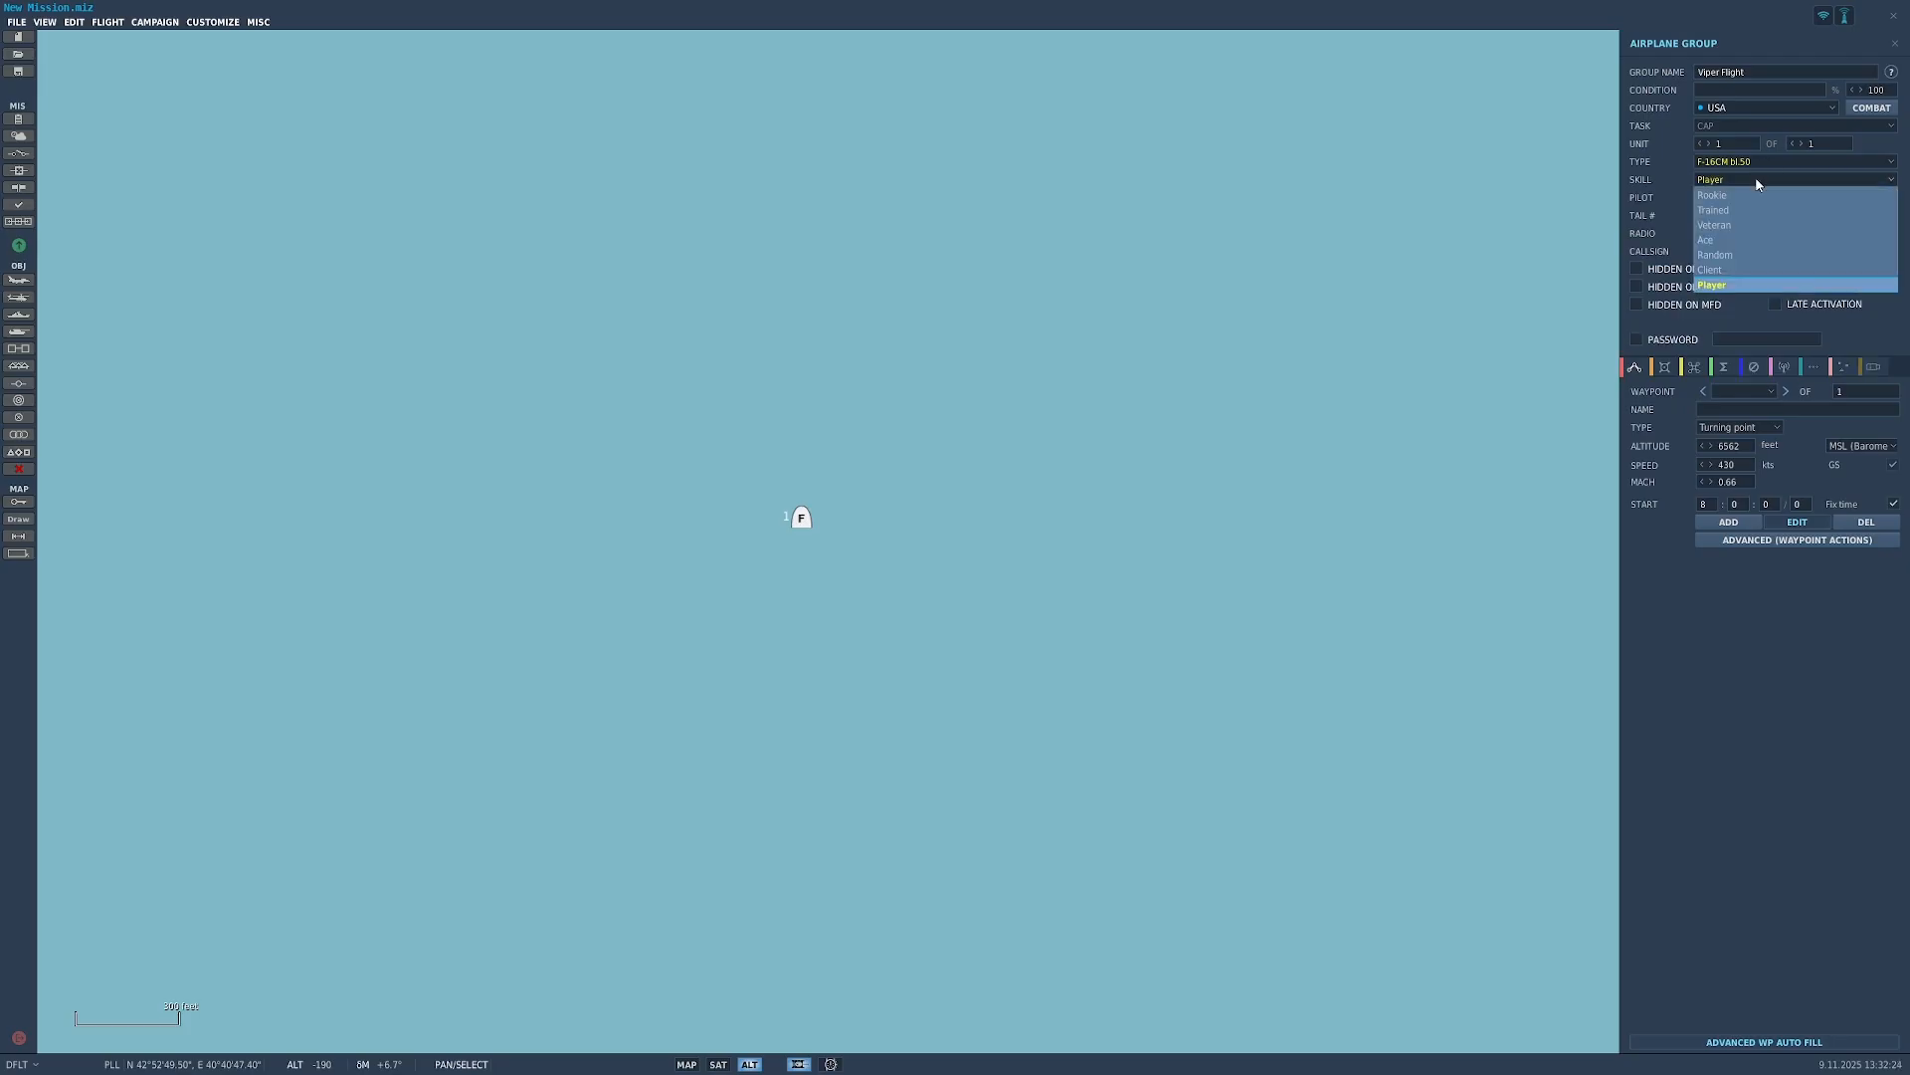
pyautogui.click(1741, 271)
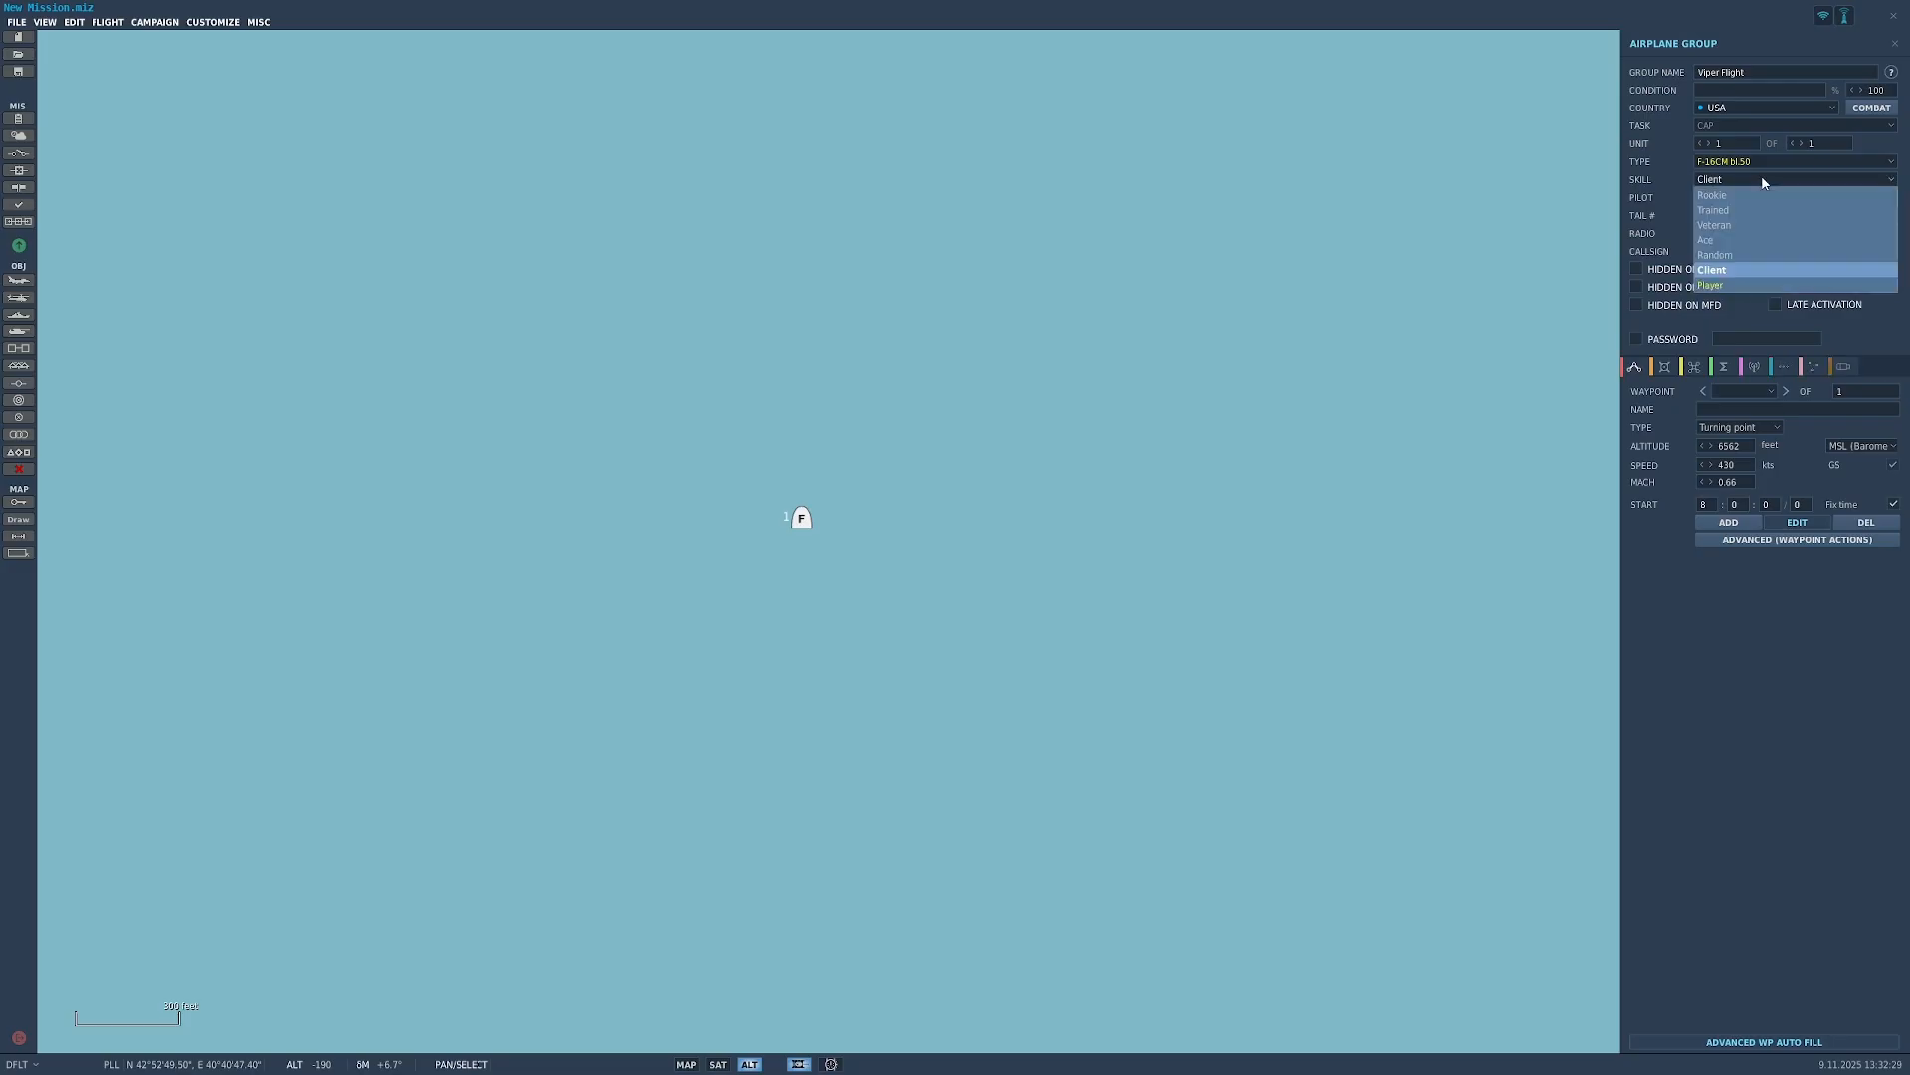
pyautogui.click(1752, 287)
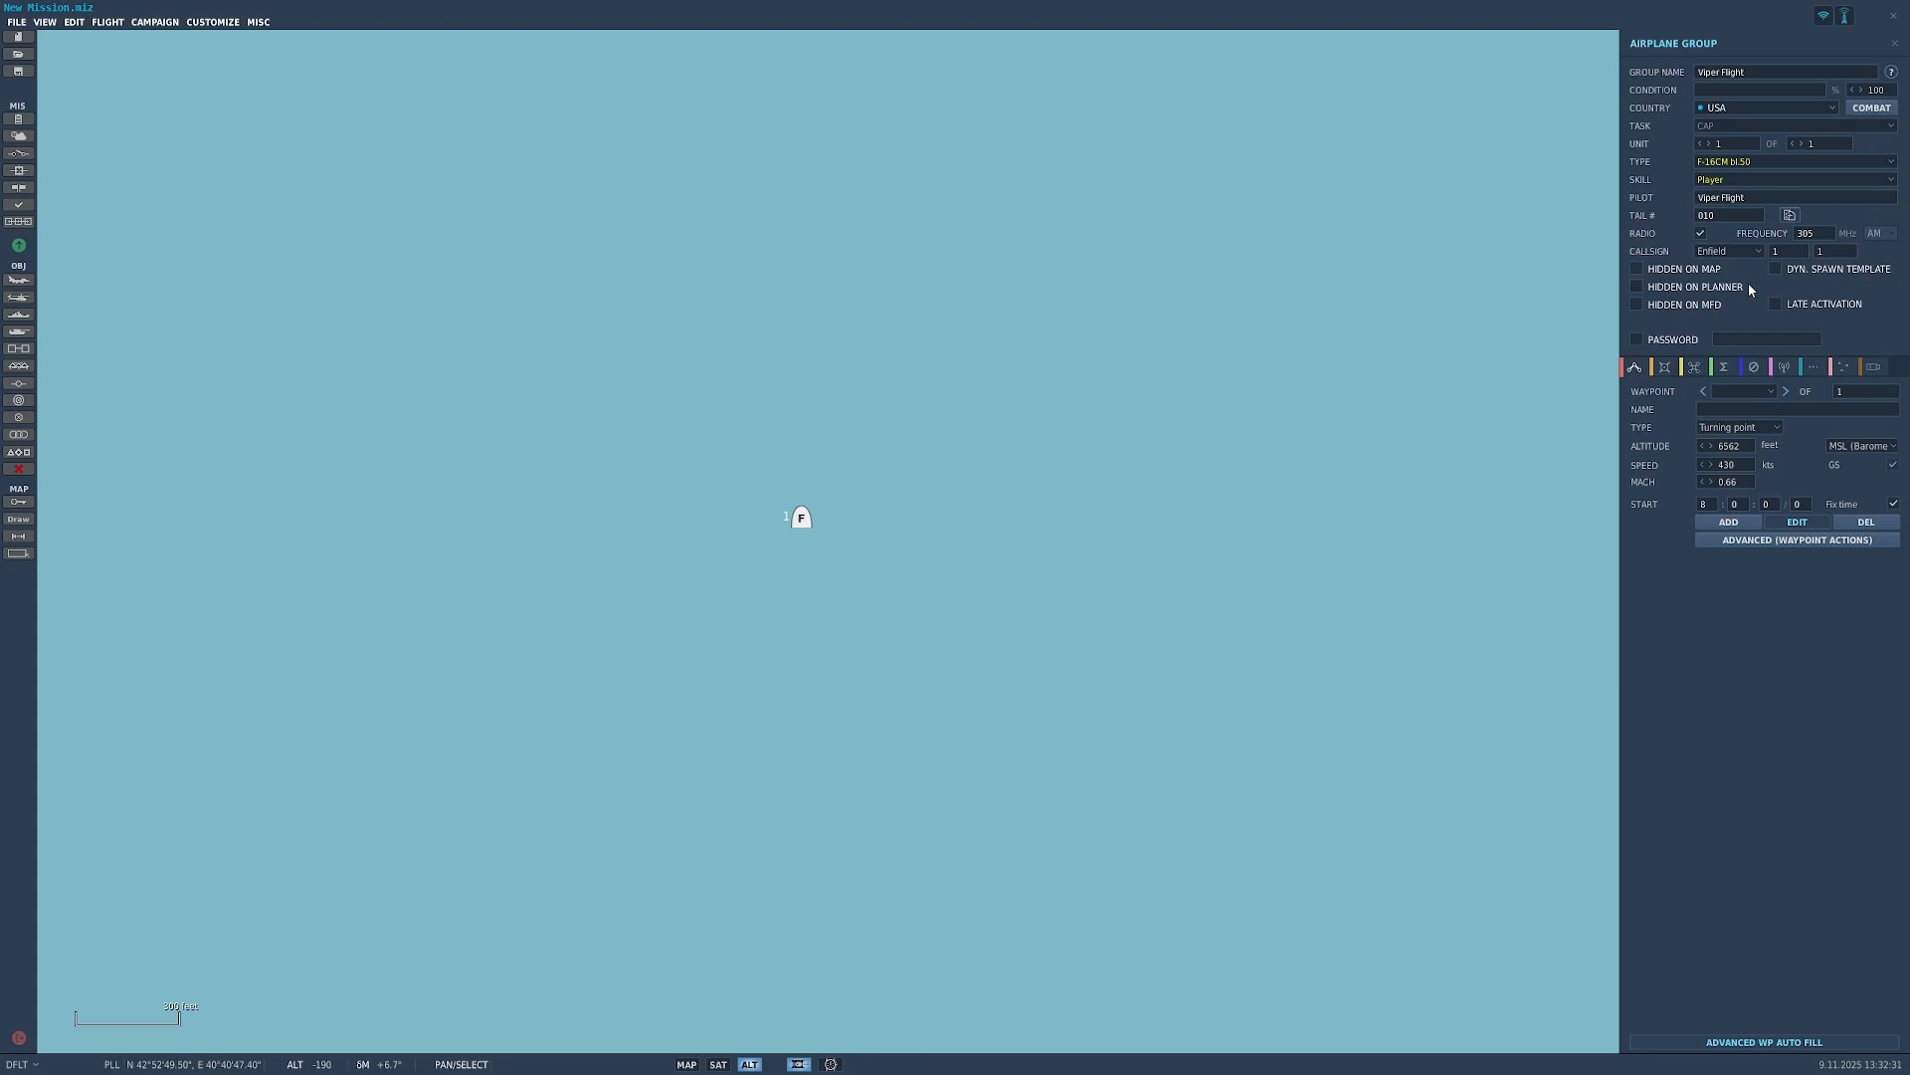
pyautogui.click(1777, 179)
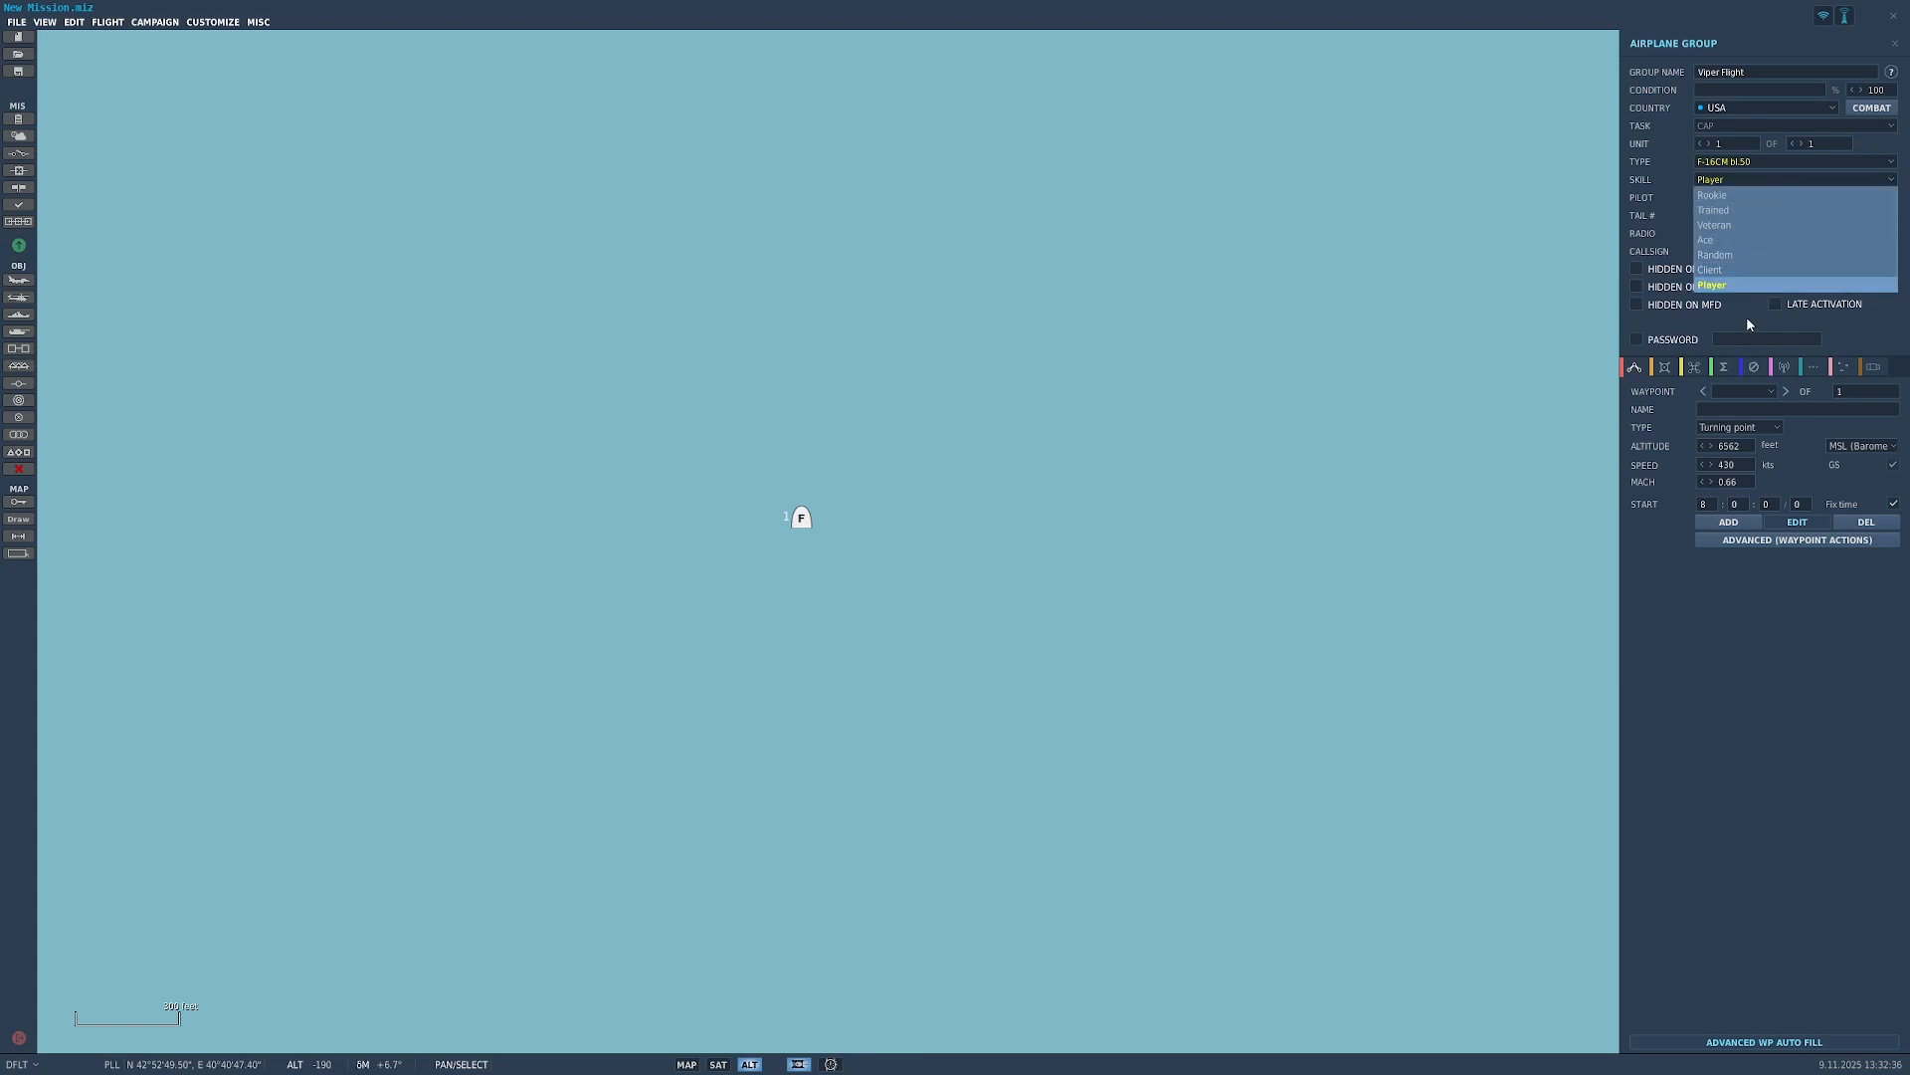
pyautogui.click(1752, 270)
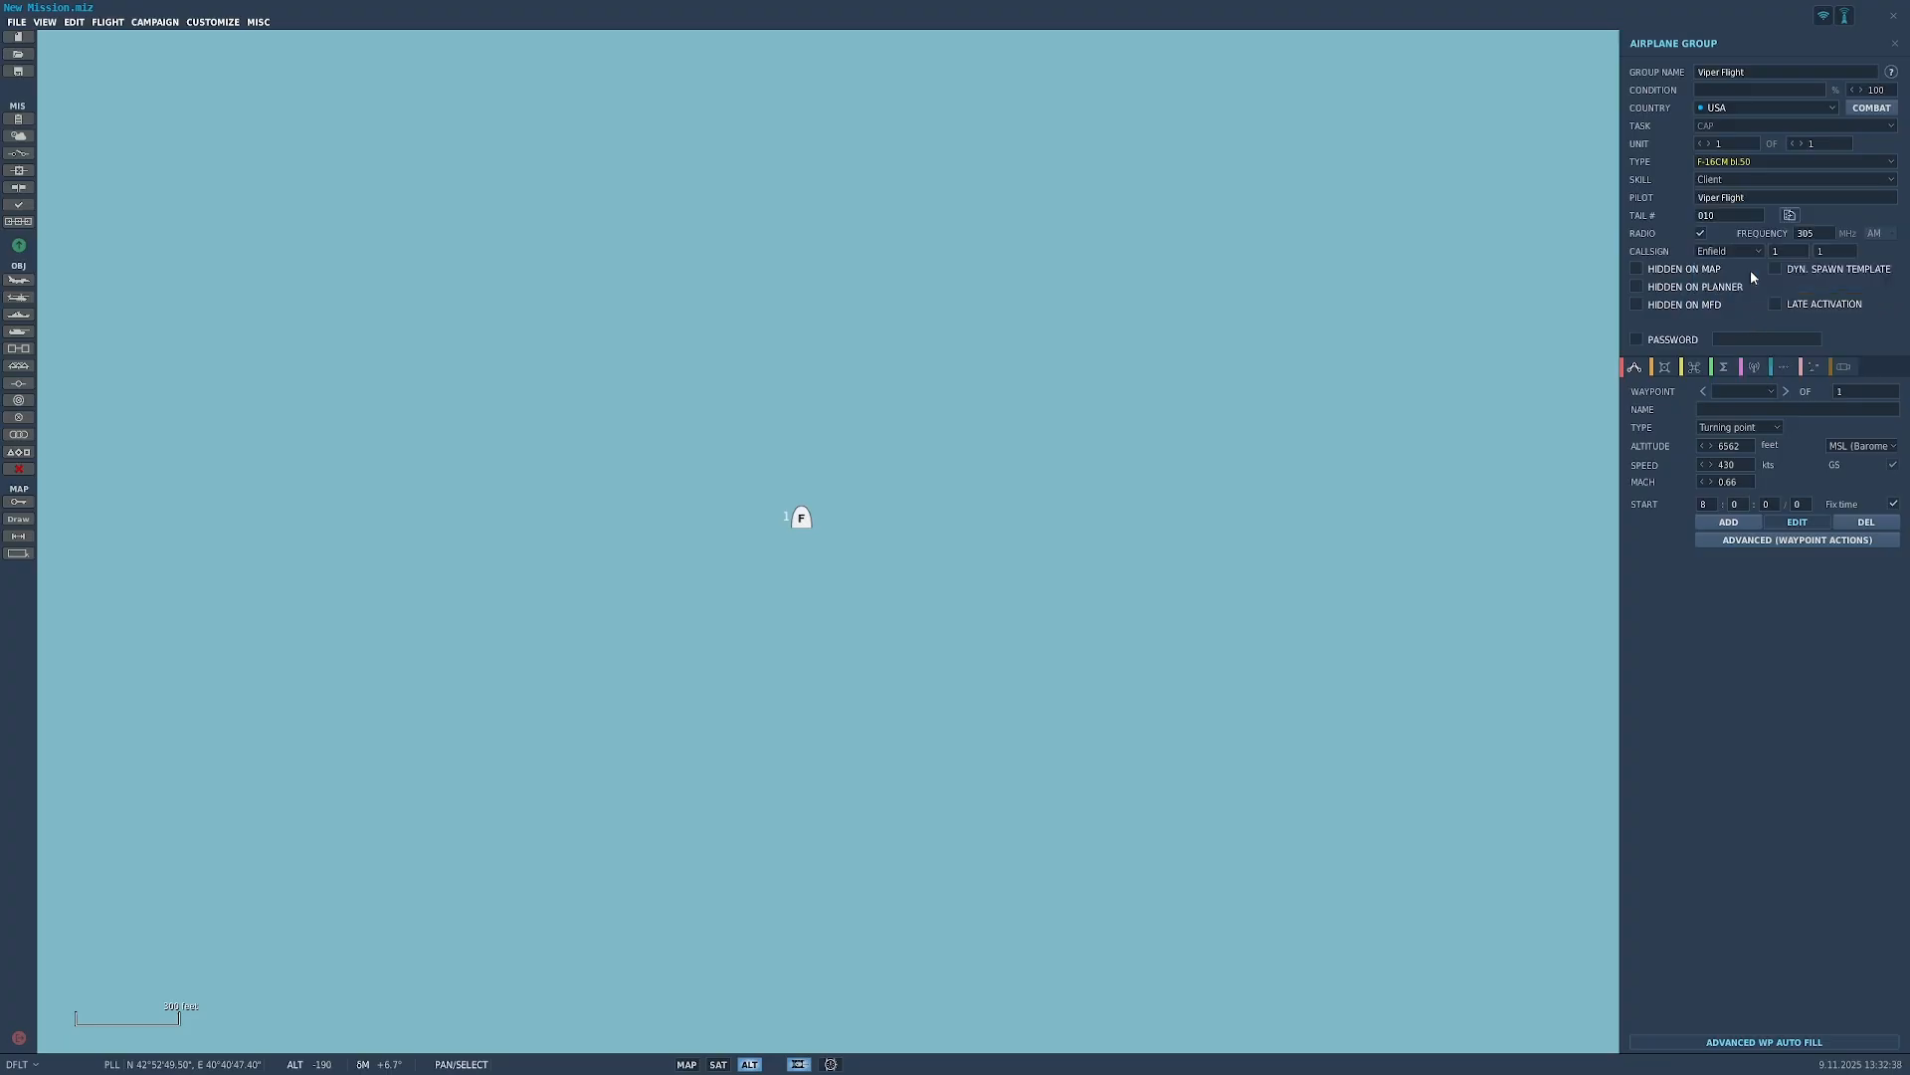
pyautogui.click(1774, 171)
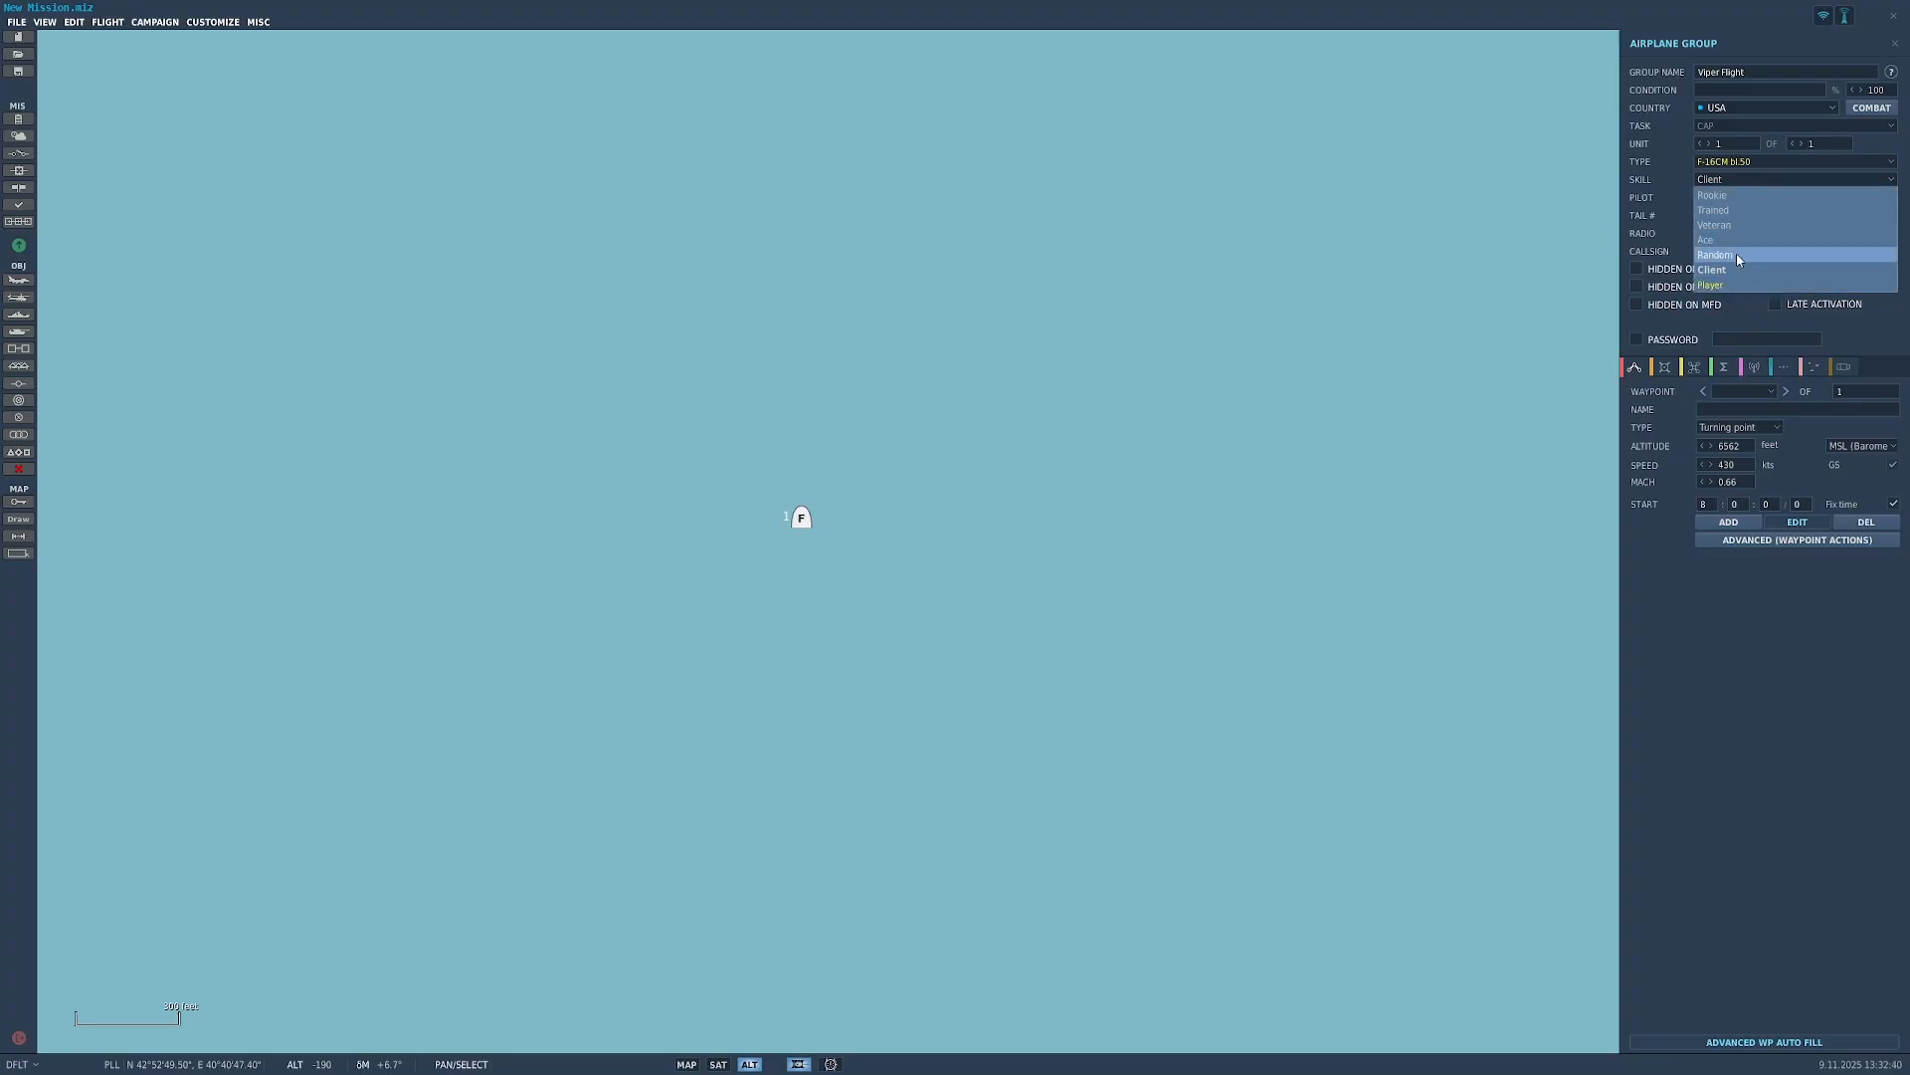
pyautogui.click(1743, 288)
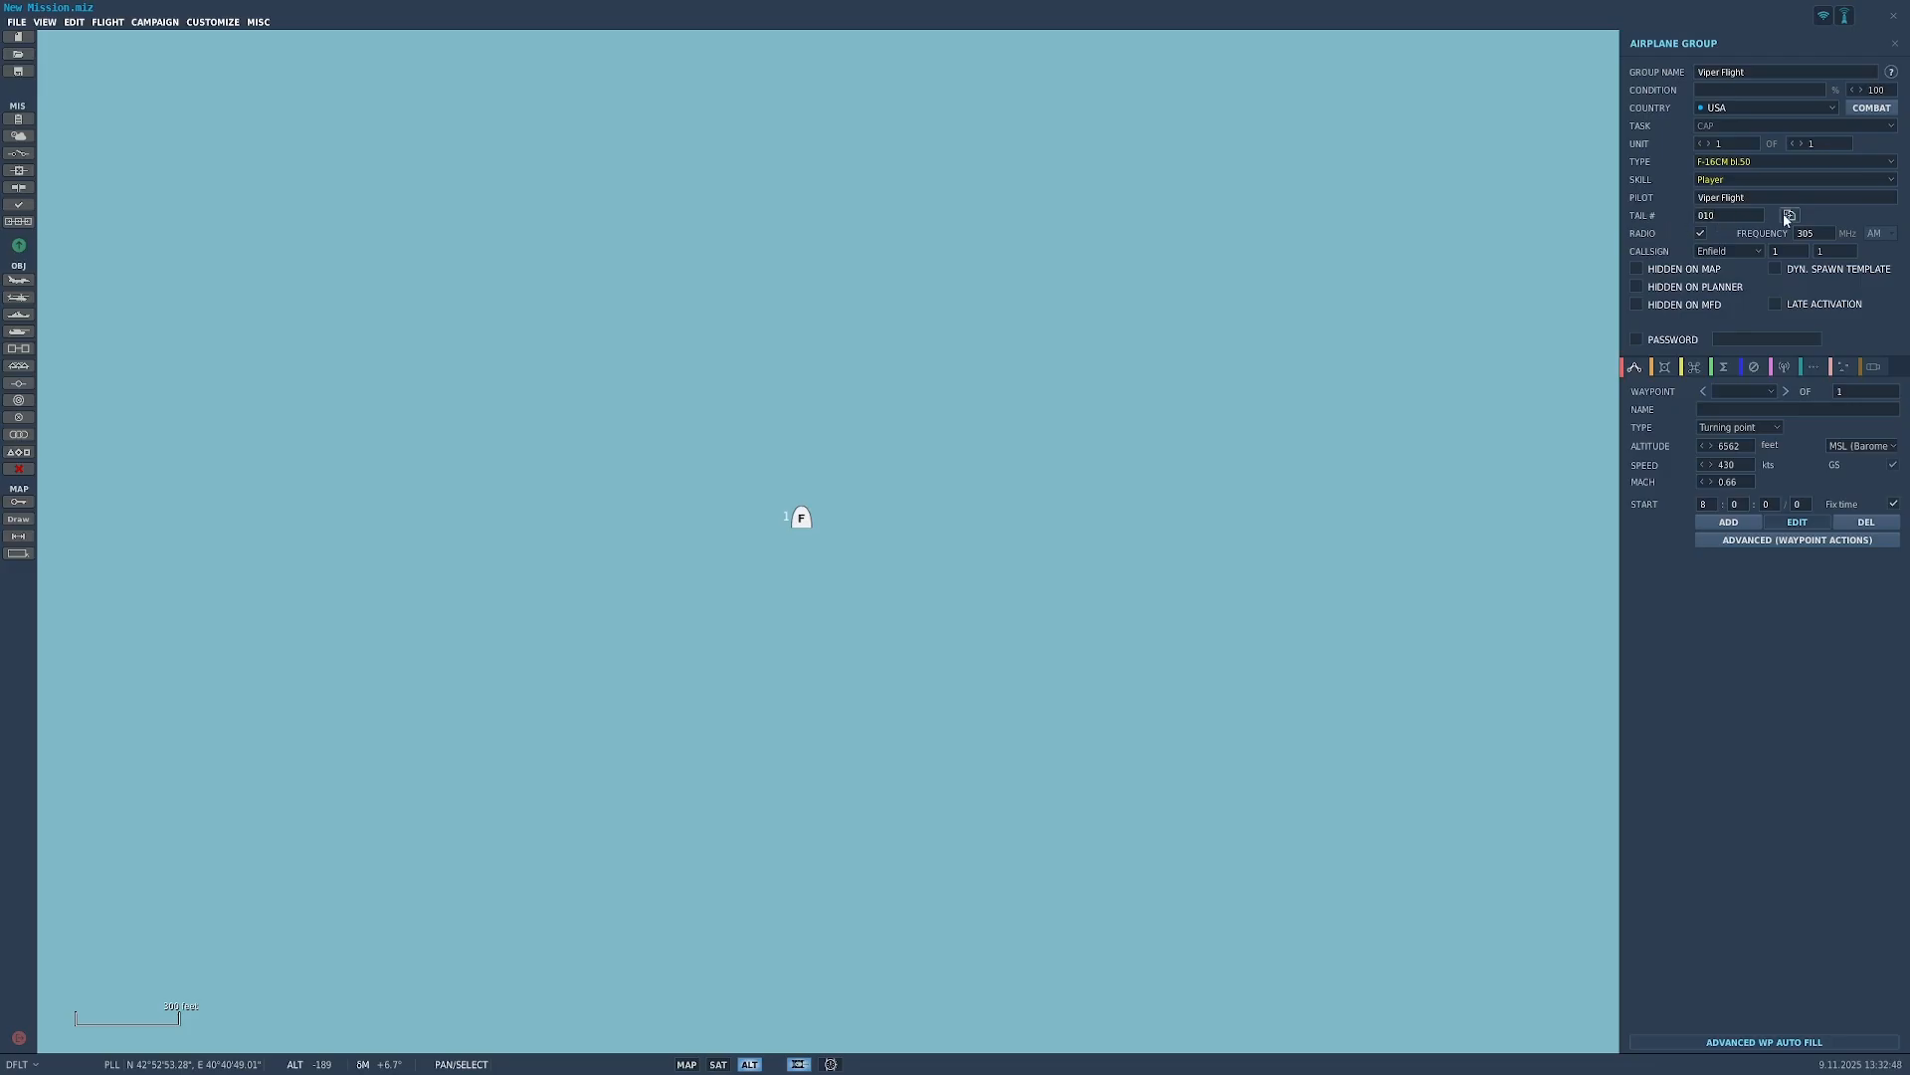
# Step: Toggle Viper Flight's radio off and on several times, leaving it enabled
pyautogui.click(1702, 235)
pyautogui.click(1702, 235)
pyautogui.click(1702, 234)
pyautogui.click(1701, 234)
pyautogui.click(1701, 235)
pyautogui.click(1701, 234)
# Step: Look through the callsigns available for Viper Flight, keeping Enfield
pyautogui.click(1755, 250)
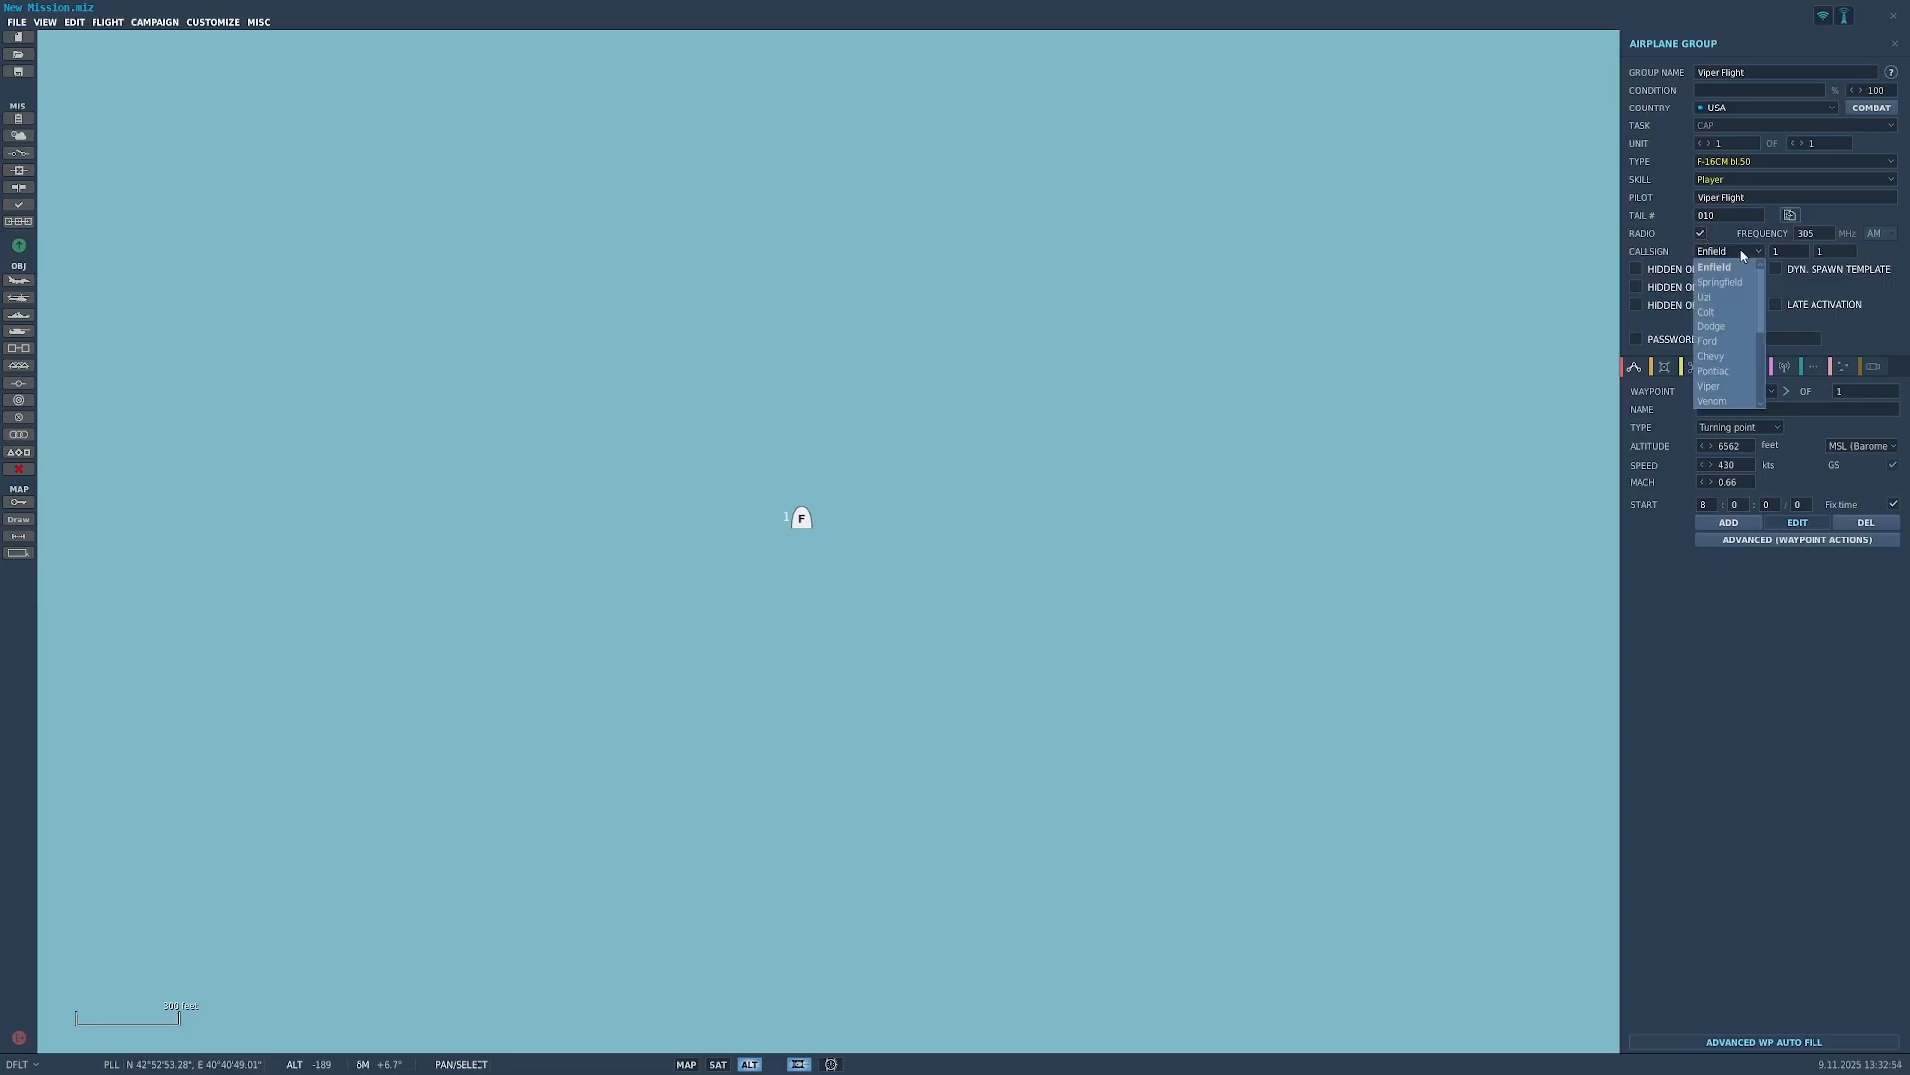
pyautogui.scroll(-3, 1731, 358)
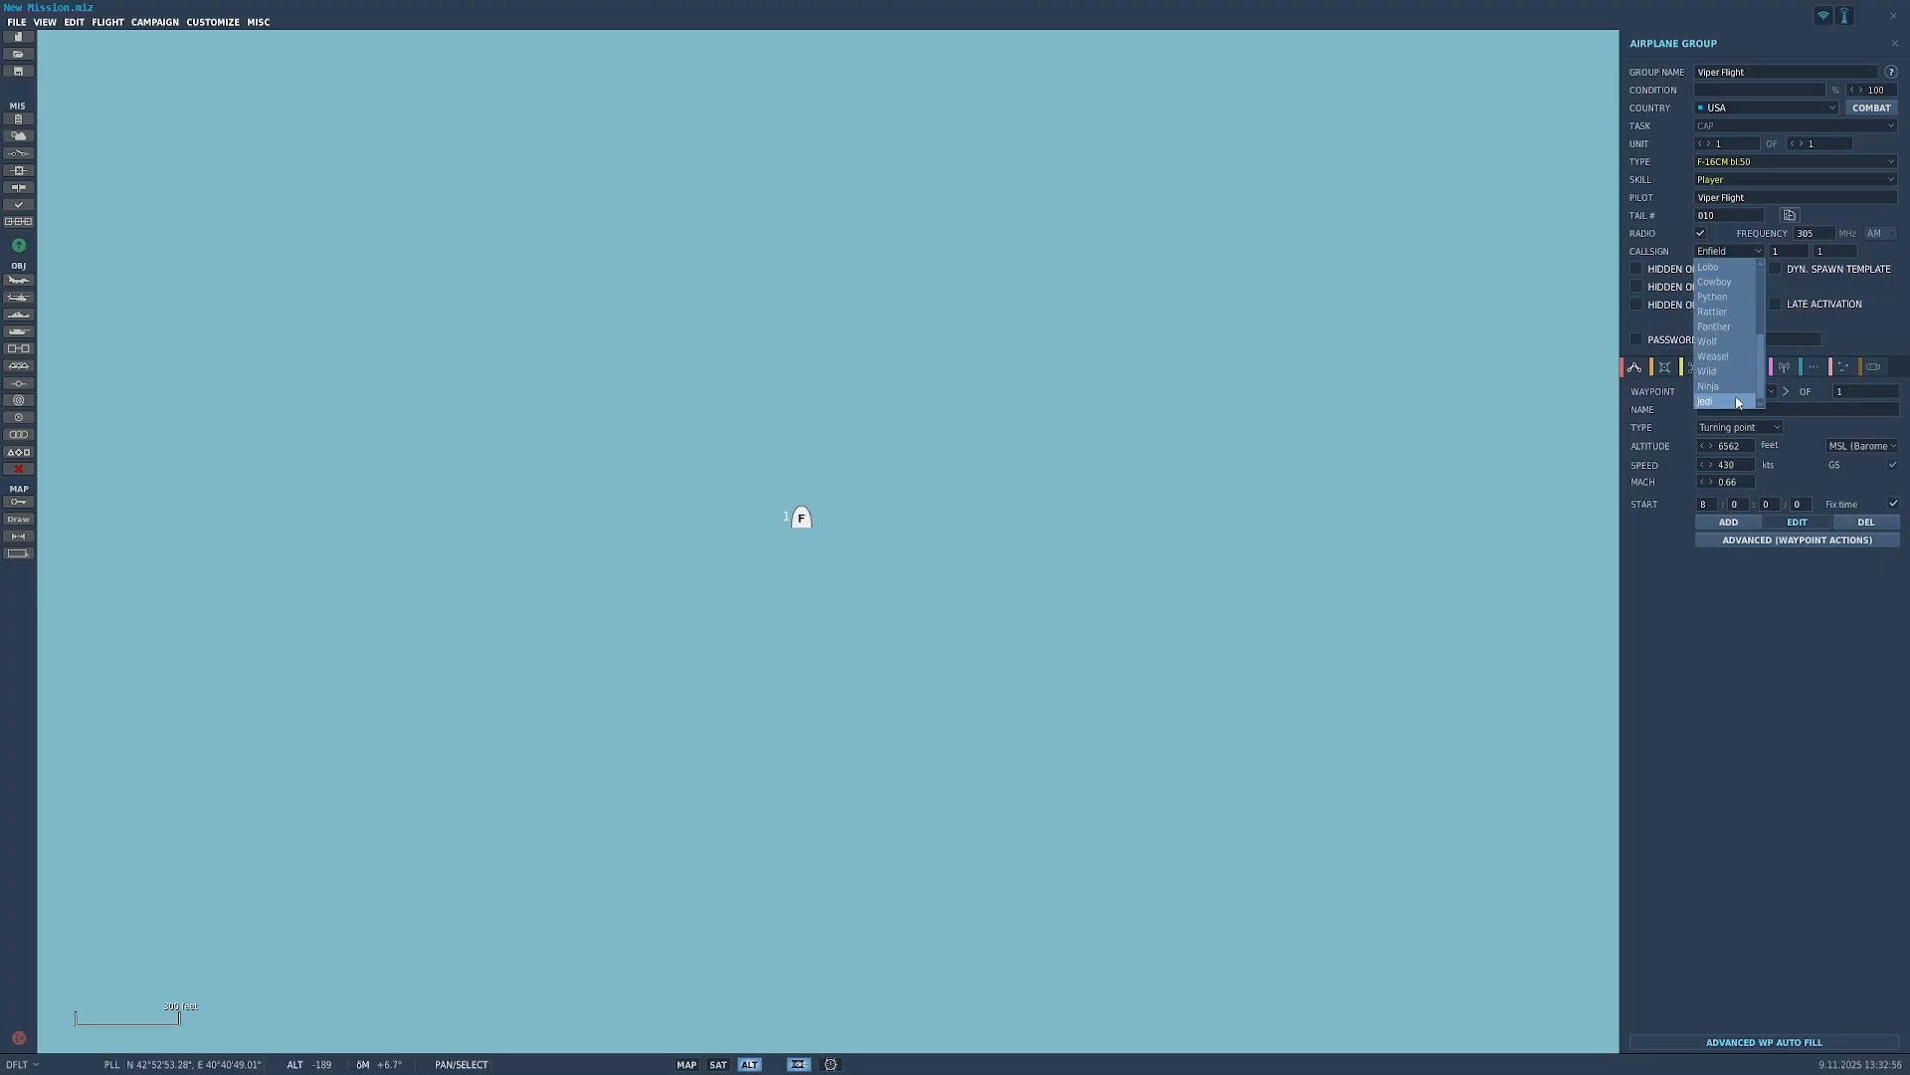
pyautogui.scroll(3, 1737, 388)
pyautogui.click(1743, 266)
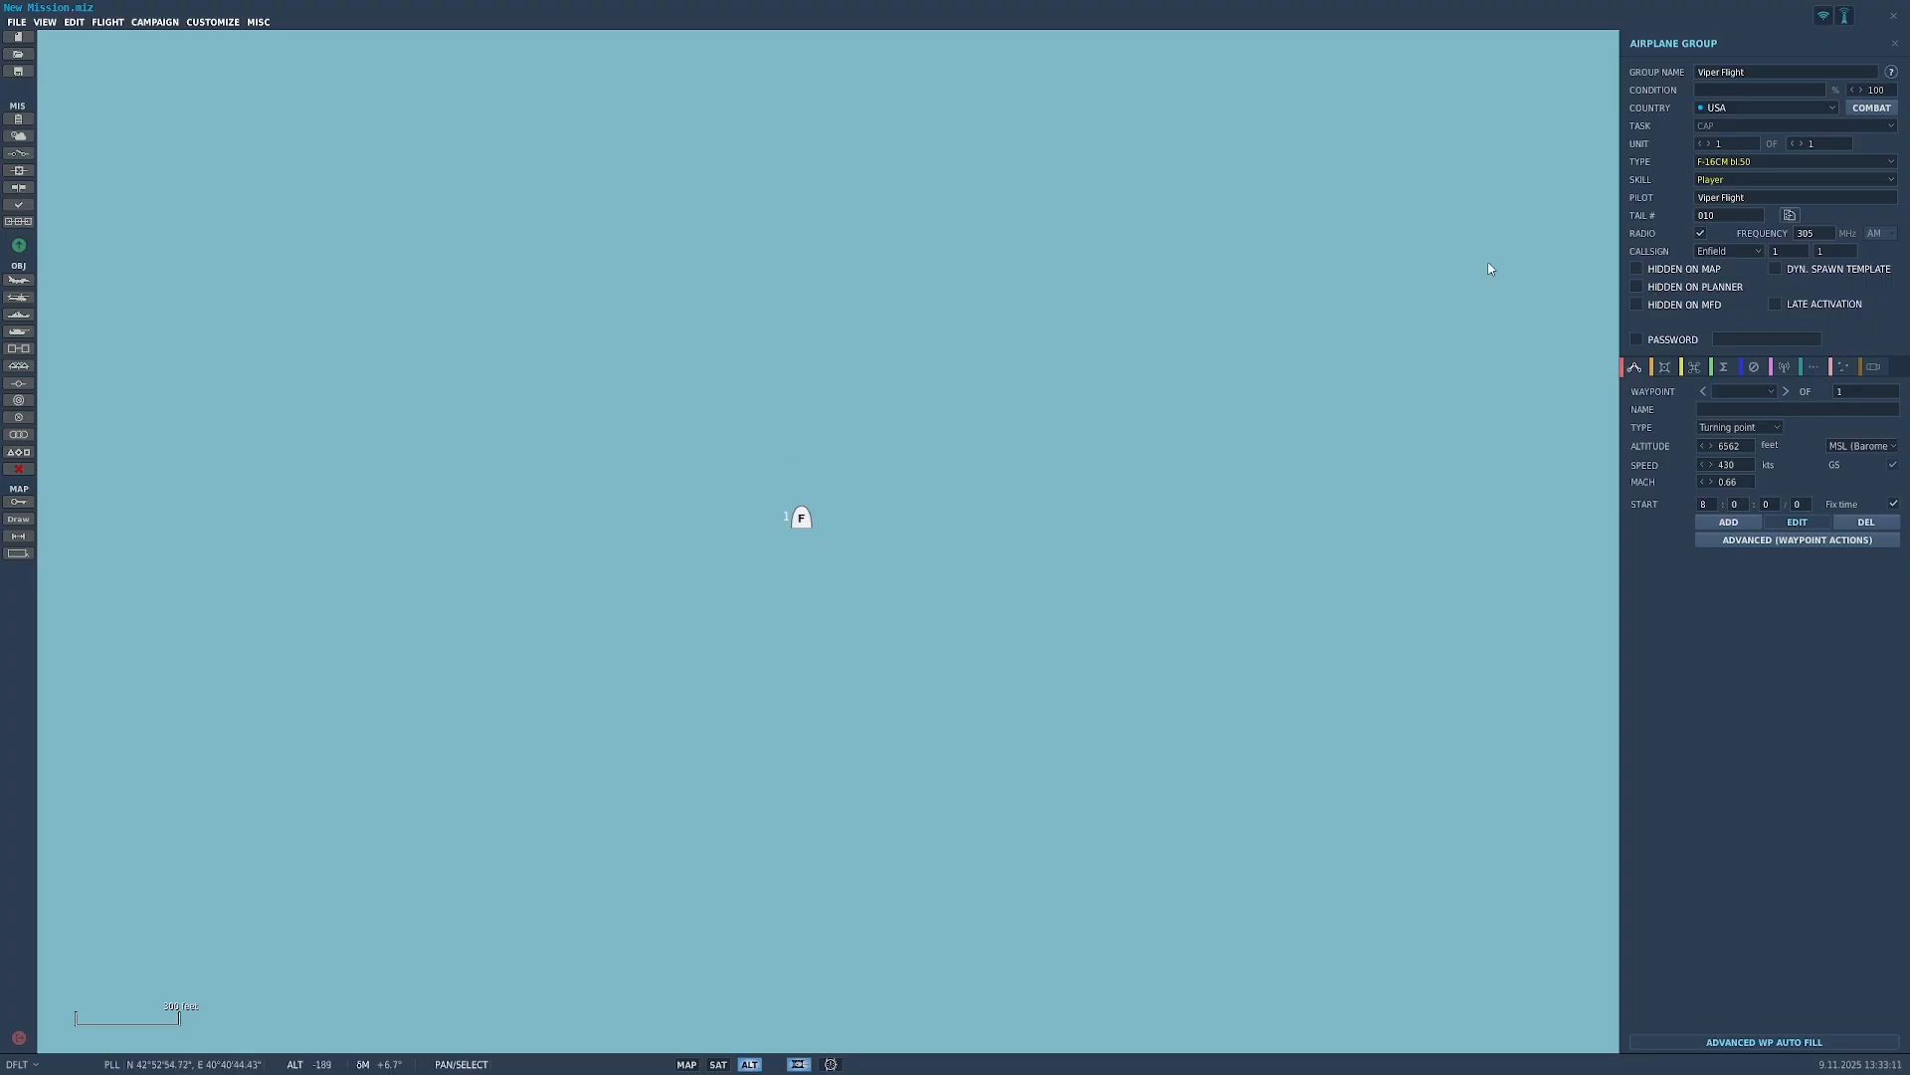
# Step: Set Viper Flight's skill to Client and enable its dynamic spawn template and password options
pyautogui.click(1716, 179)
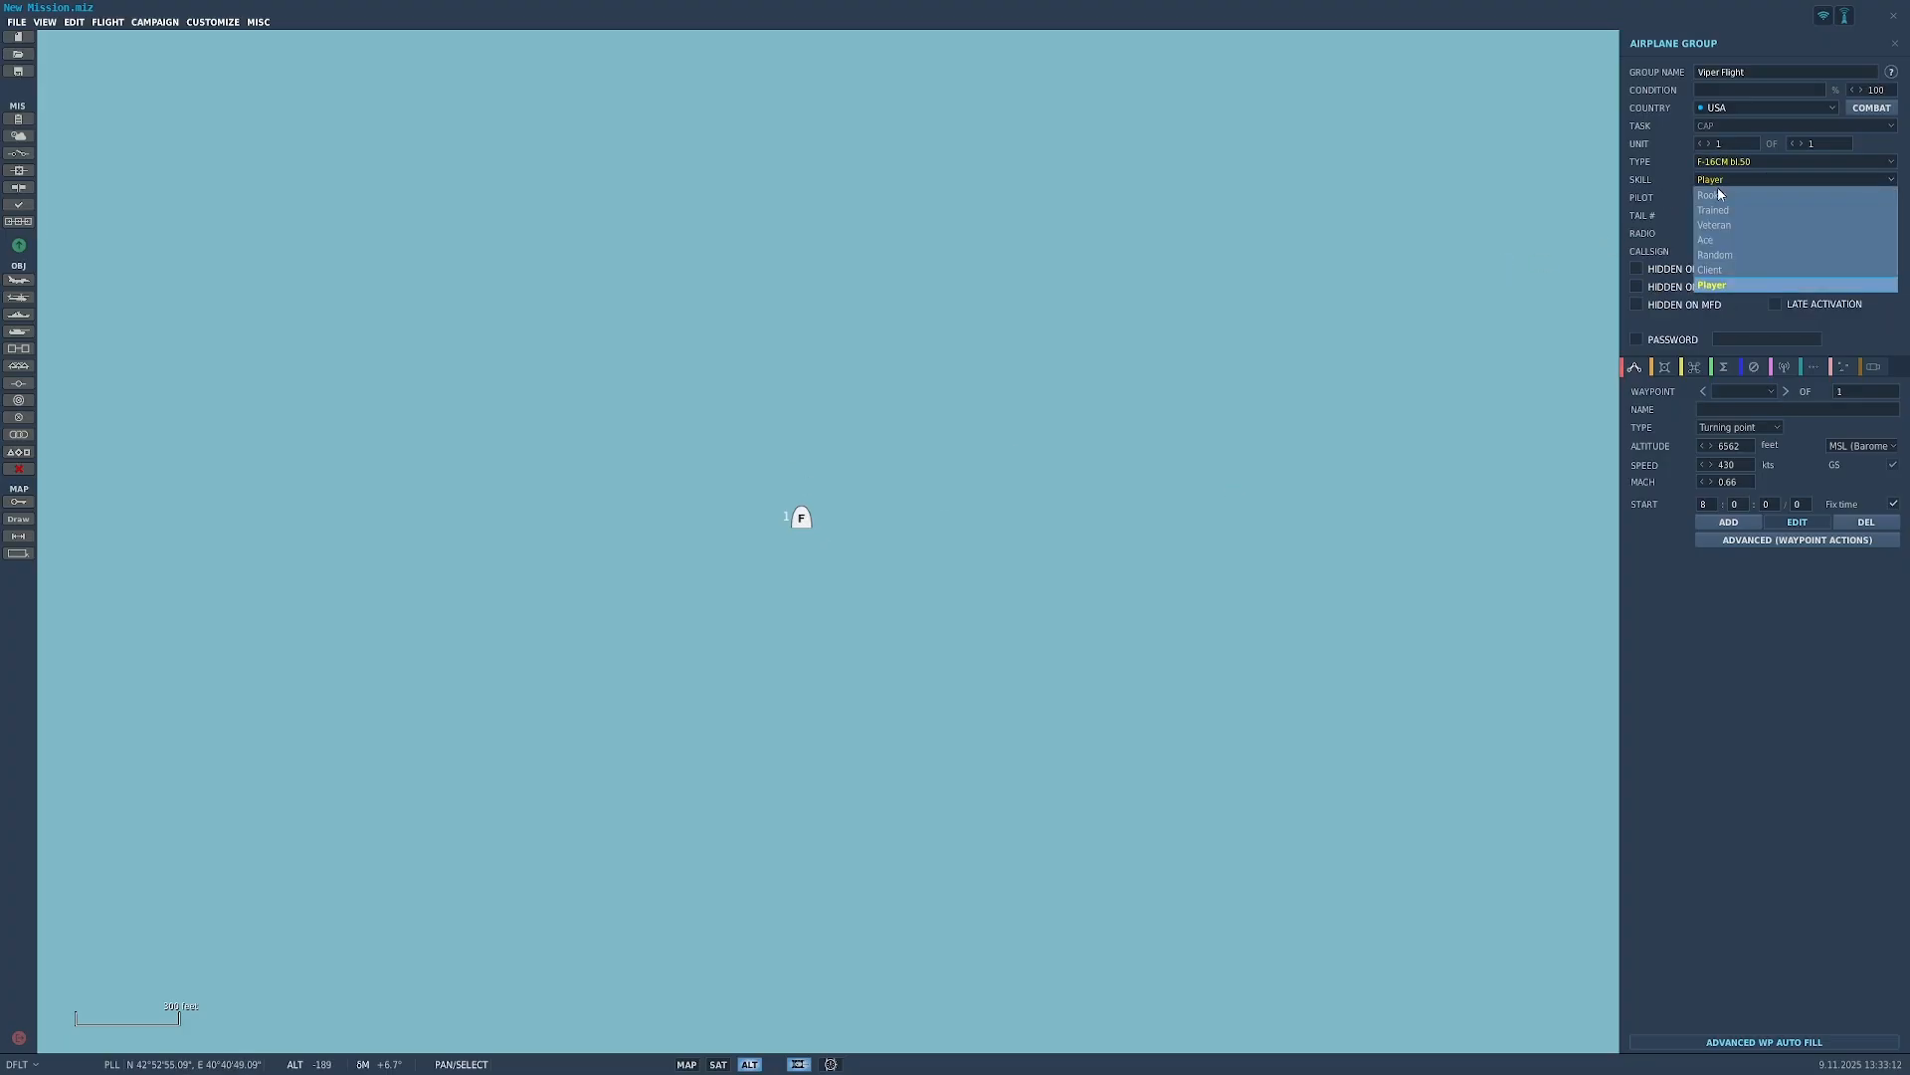
pyautogui.click(1697, 271)
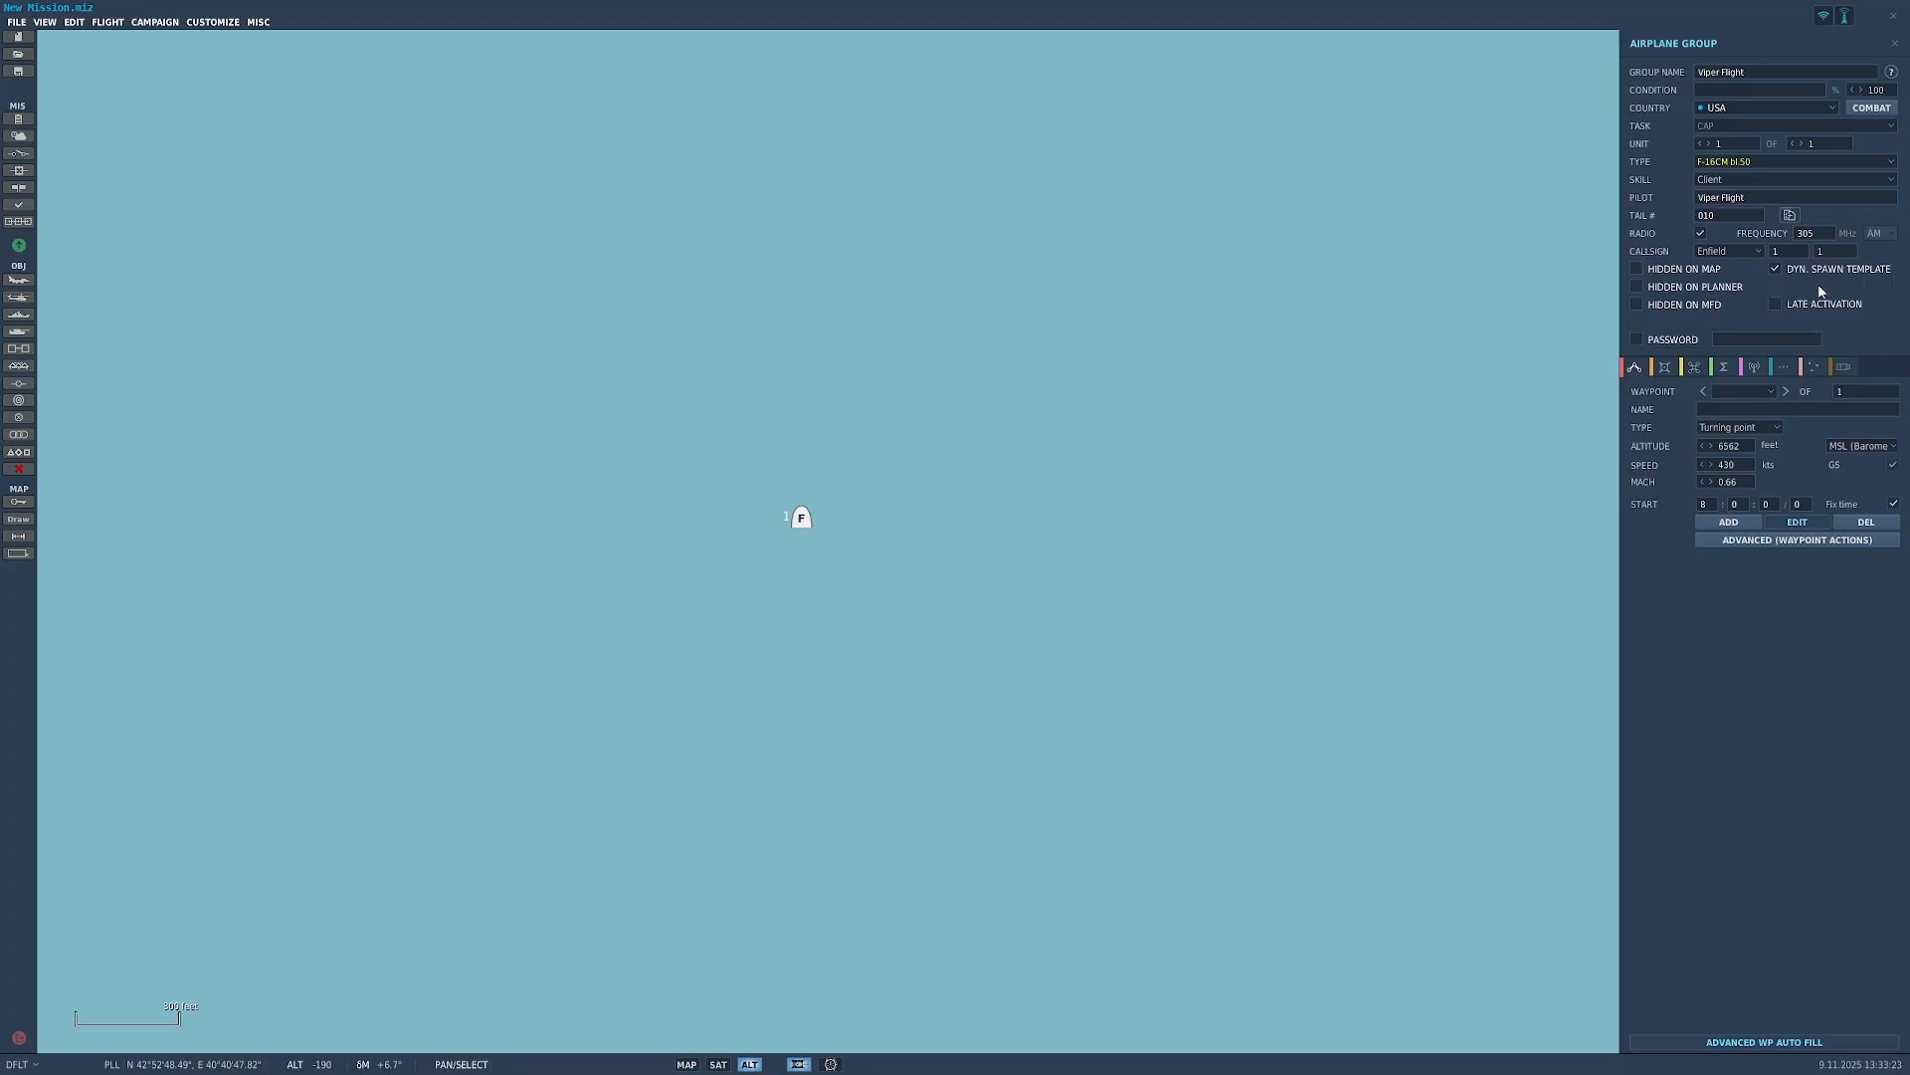
pyautogui.click(1638, 337)
# Step: Examine the coastline around Viper Flight, including the Gudauta and Sukhumi-Babushara airfields
pyautogui.scroll(-3, 938, 511)
pyautogui.scroll(-3, 1047, 548)
pyautogui.moveTo(1449, 495); pyautogui.dragTo(1270, 469)
pyautogui.scroll(-2, 1160, 520)
pyautogui.moveTo(1161, 520); pyautogui.dragTo(868, 803)
pyautogui.scroll(-3, 945, 716)
pyautogui.scroll(-3, 1266, 492)
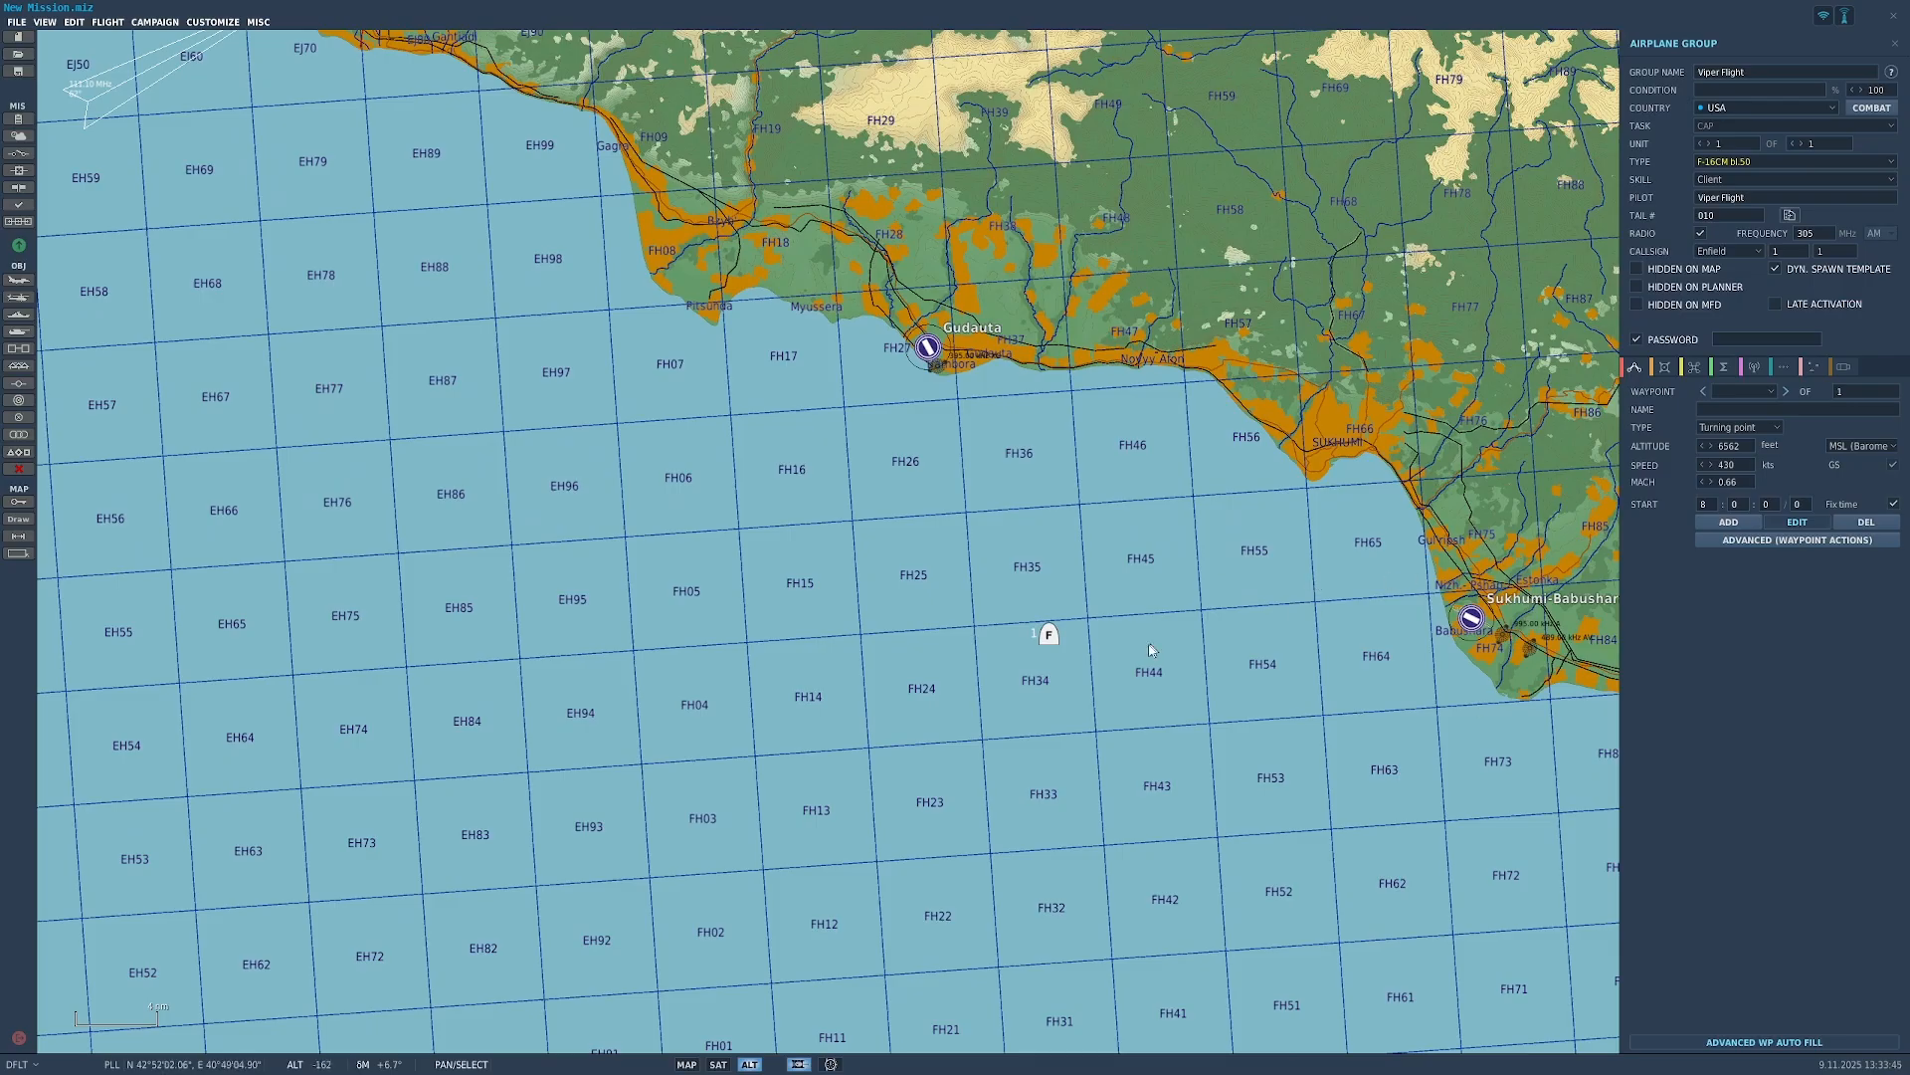
pyautogui.scroll(5, 1033, 639)
pyautogui.moveTo(1405, 554)
pyautogui.mouseDown()
pyautogui.moveTo(1031, 533)
pyautogui.moveTo(733, 610)
pyautogui.moveTo(667, 537)
pyautogui.mouseUp()
pyautogui.scroll(-4, 1129, 515)
pyautogui.scroll(-1, 835, 554)
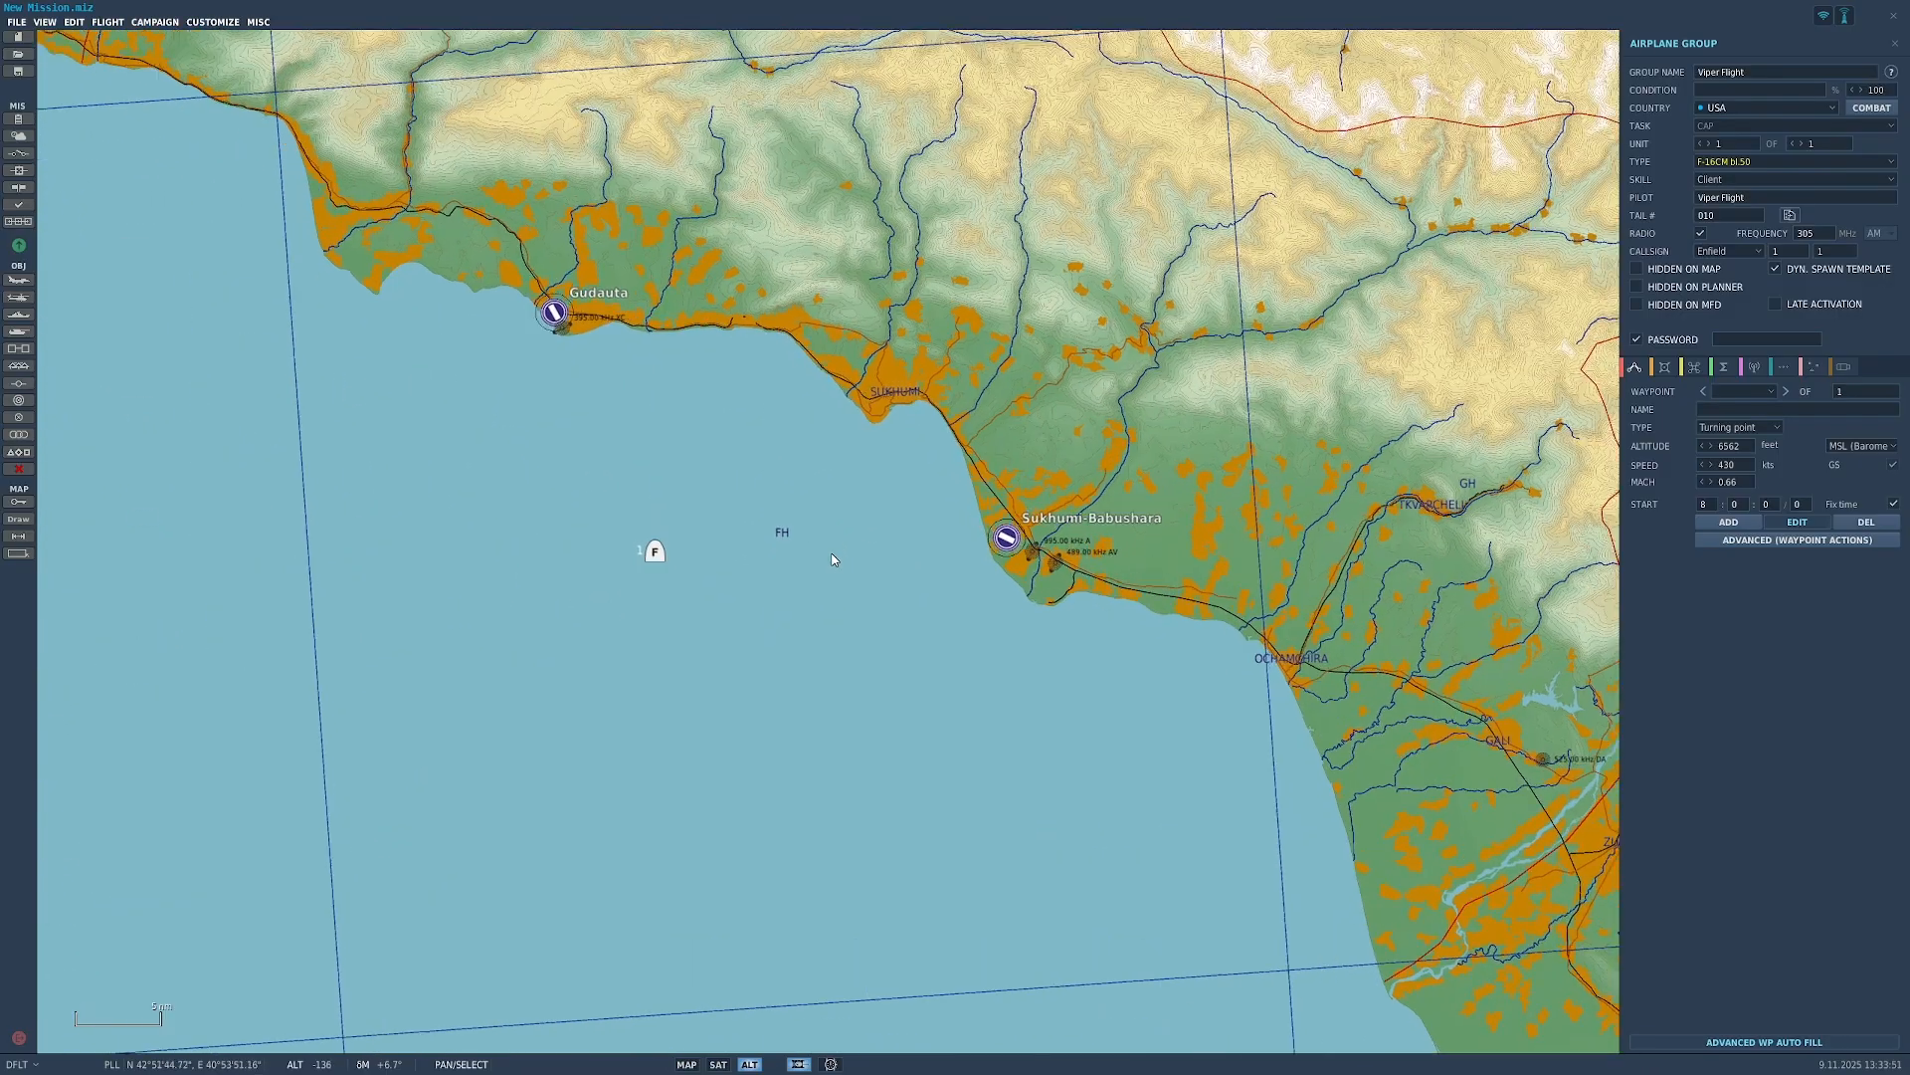
pyautogui.click(1753, 252)
pyautogui.scroll(4, 1713, 403)
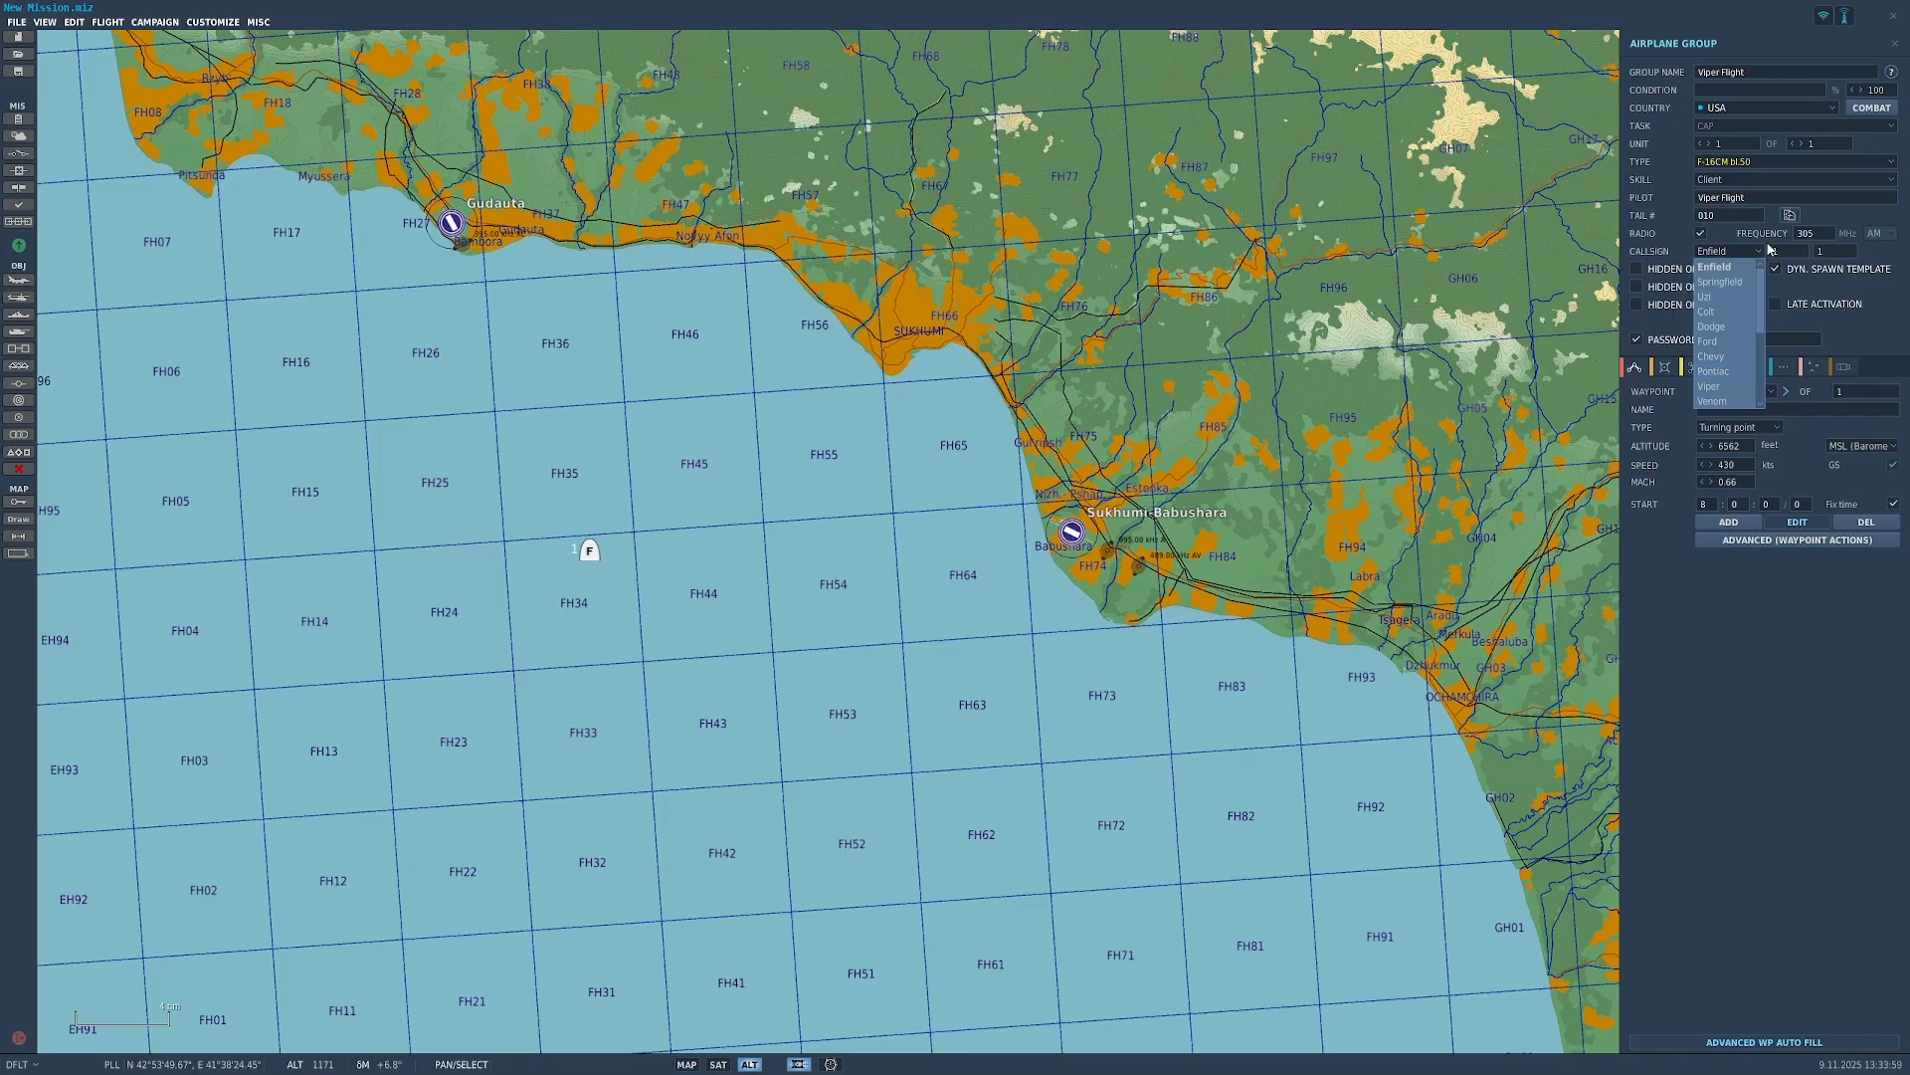
pyautogui.click(1766, 253)
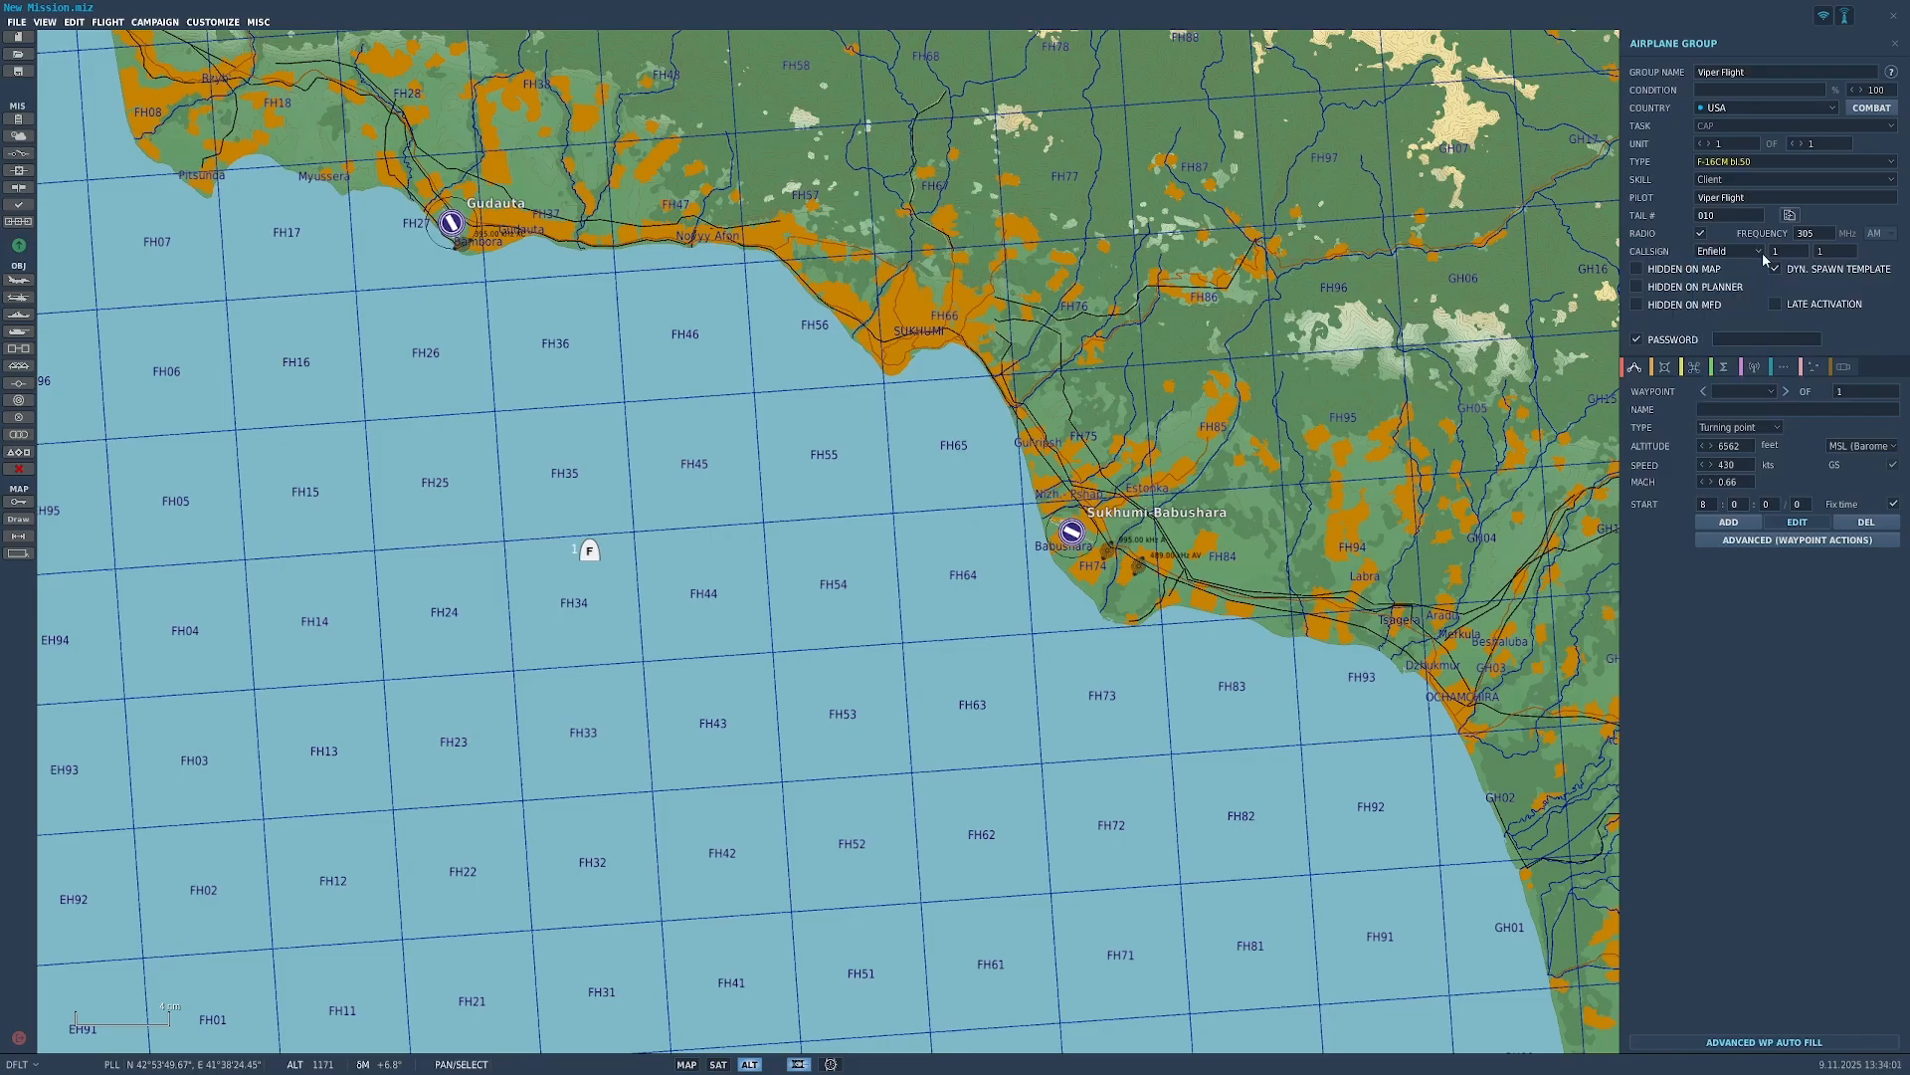
pyautogui.click(1757, 252)
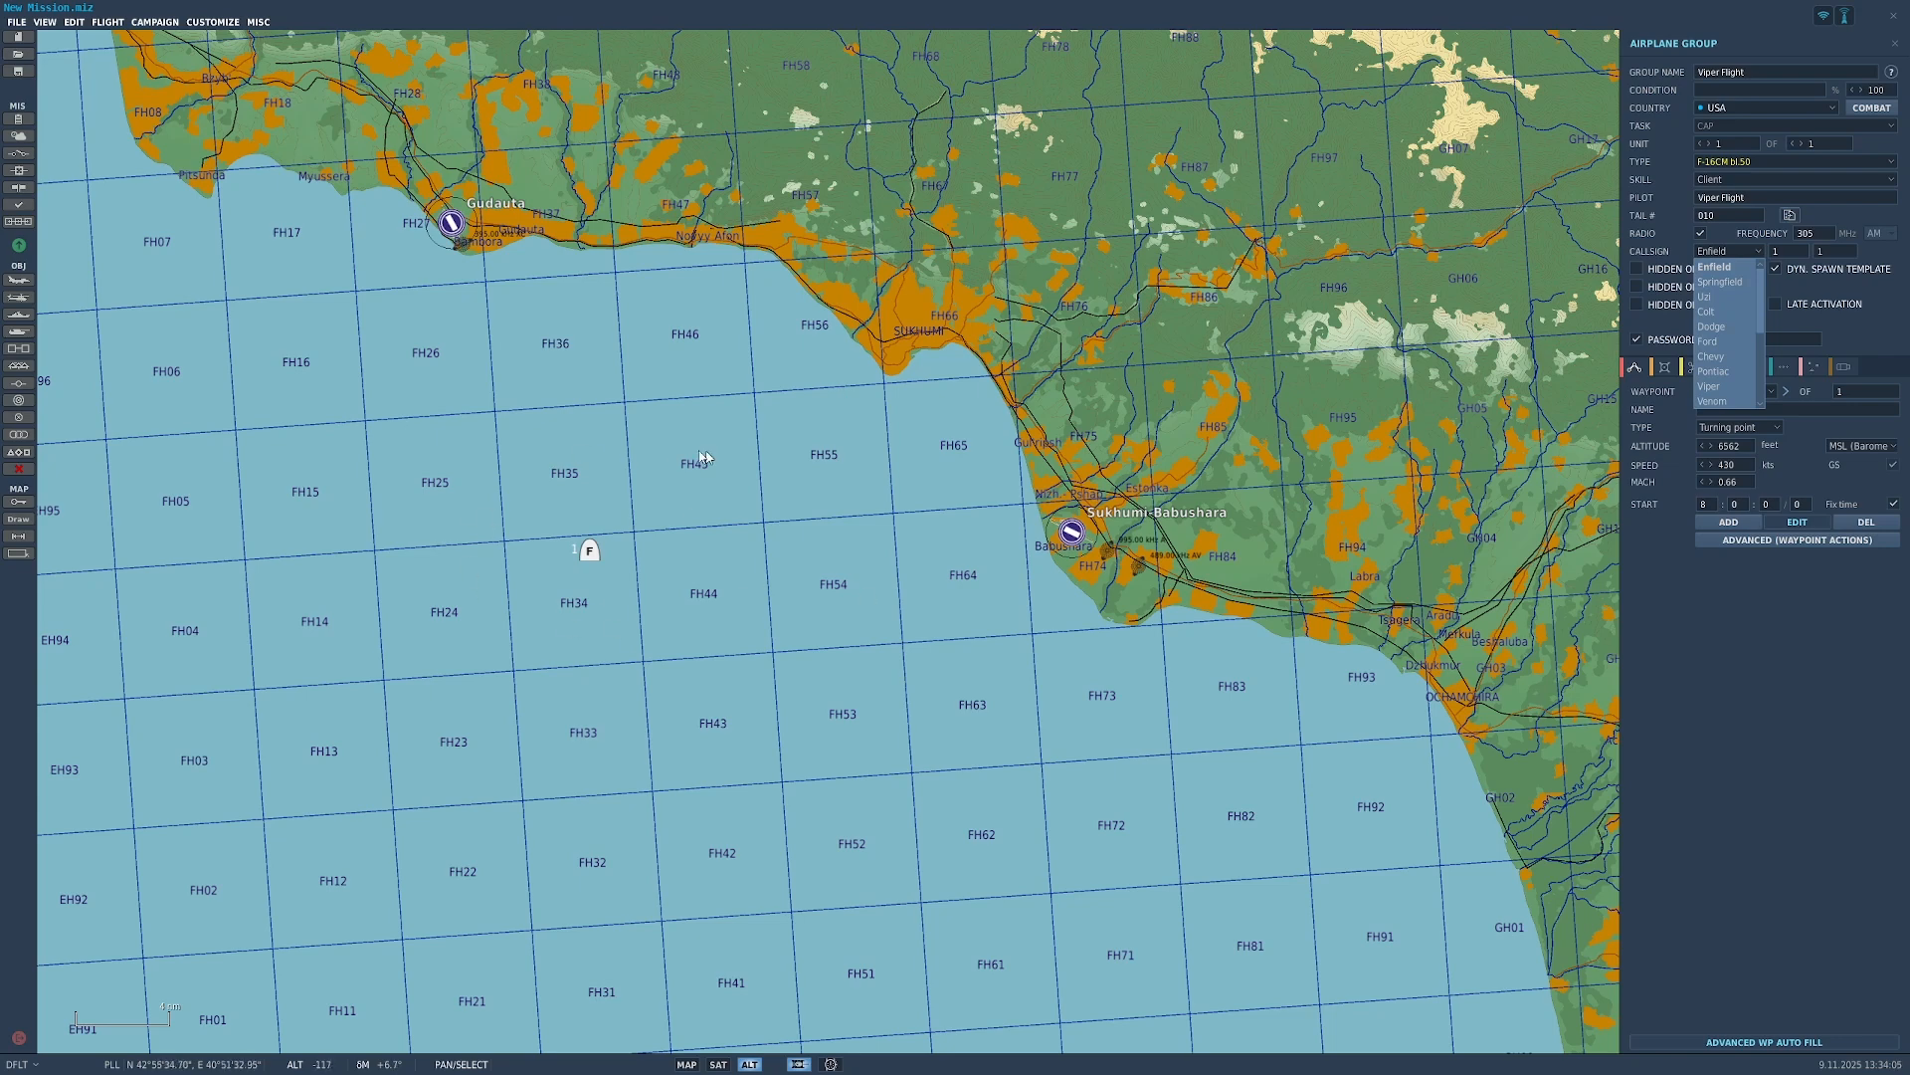
pyautogui.click(1758, 253)
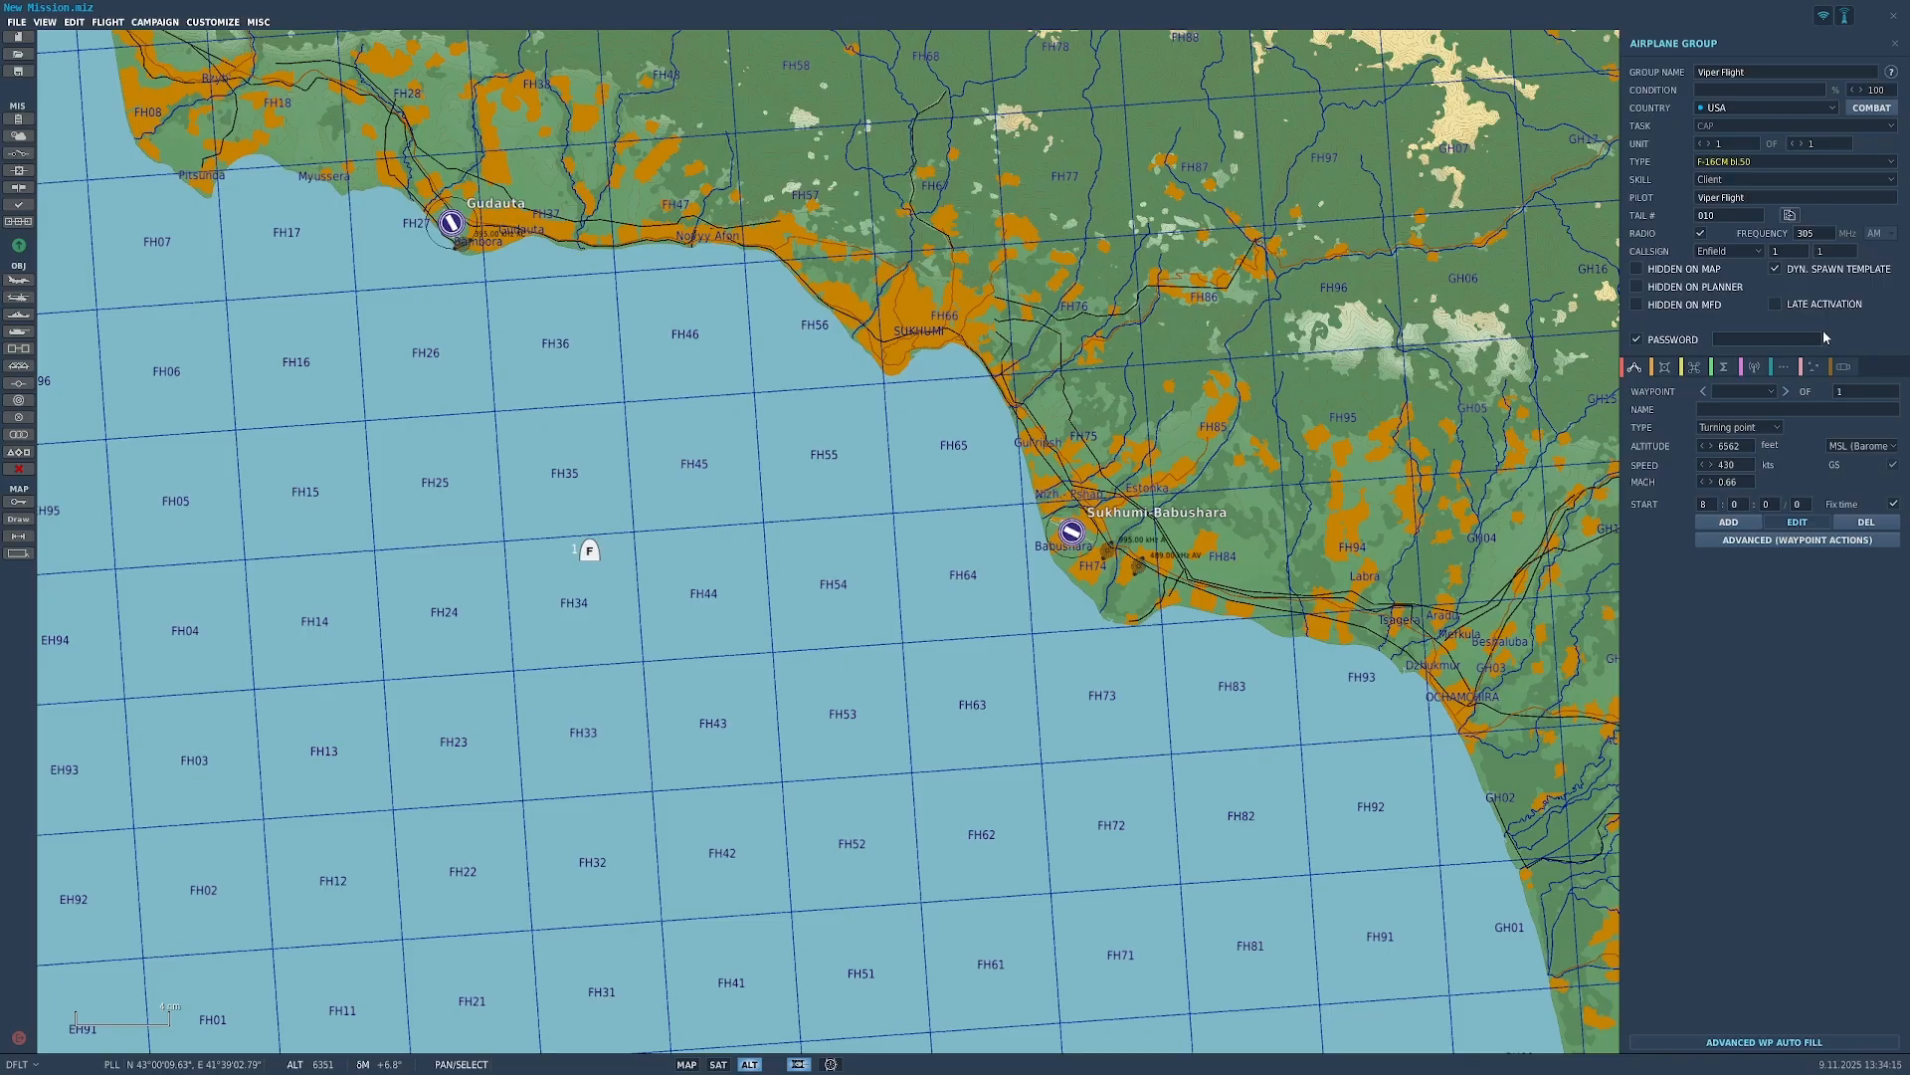
pyautogui.click(1756, 252)
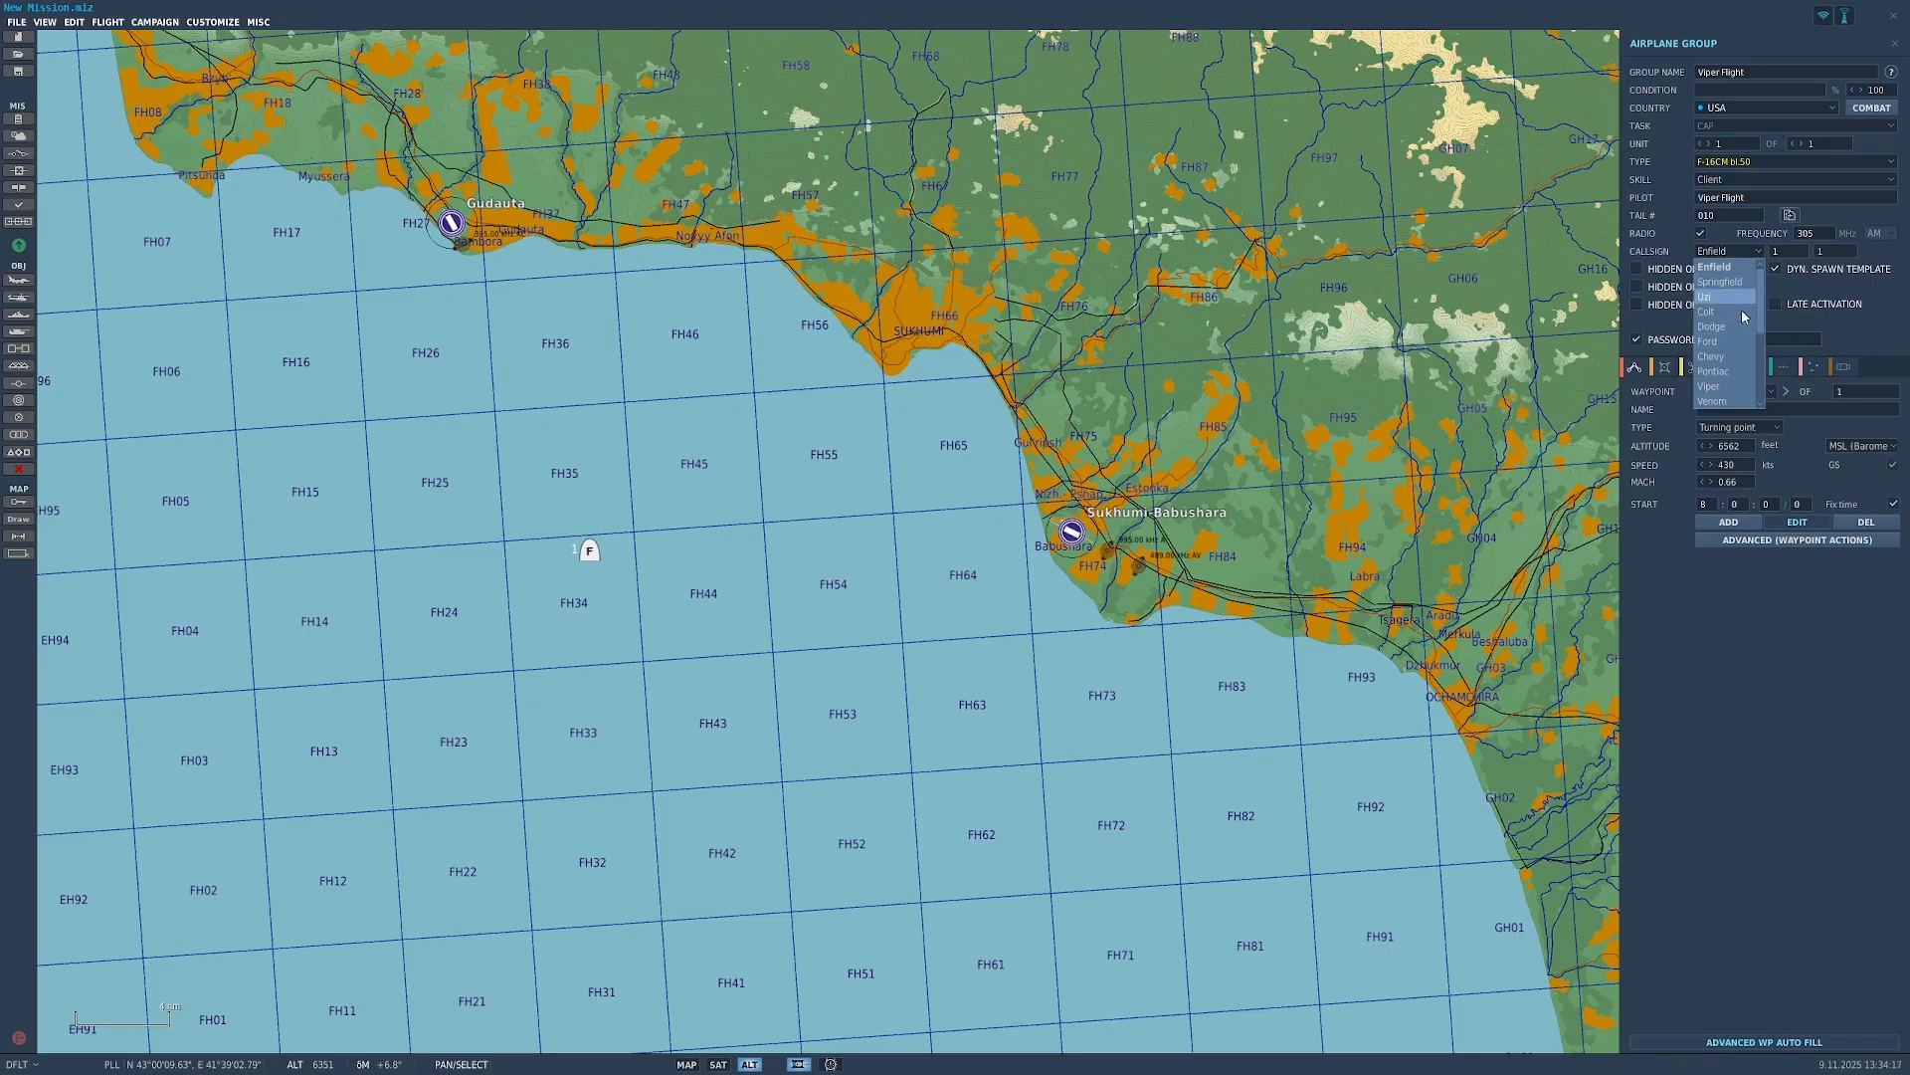
pyautogui.click(1758, 256)
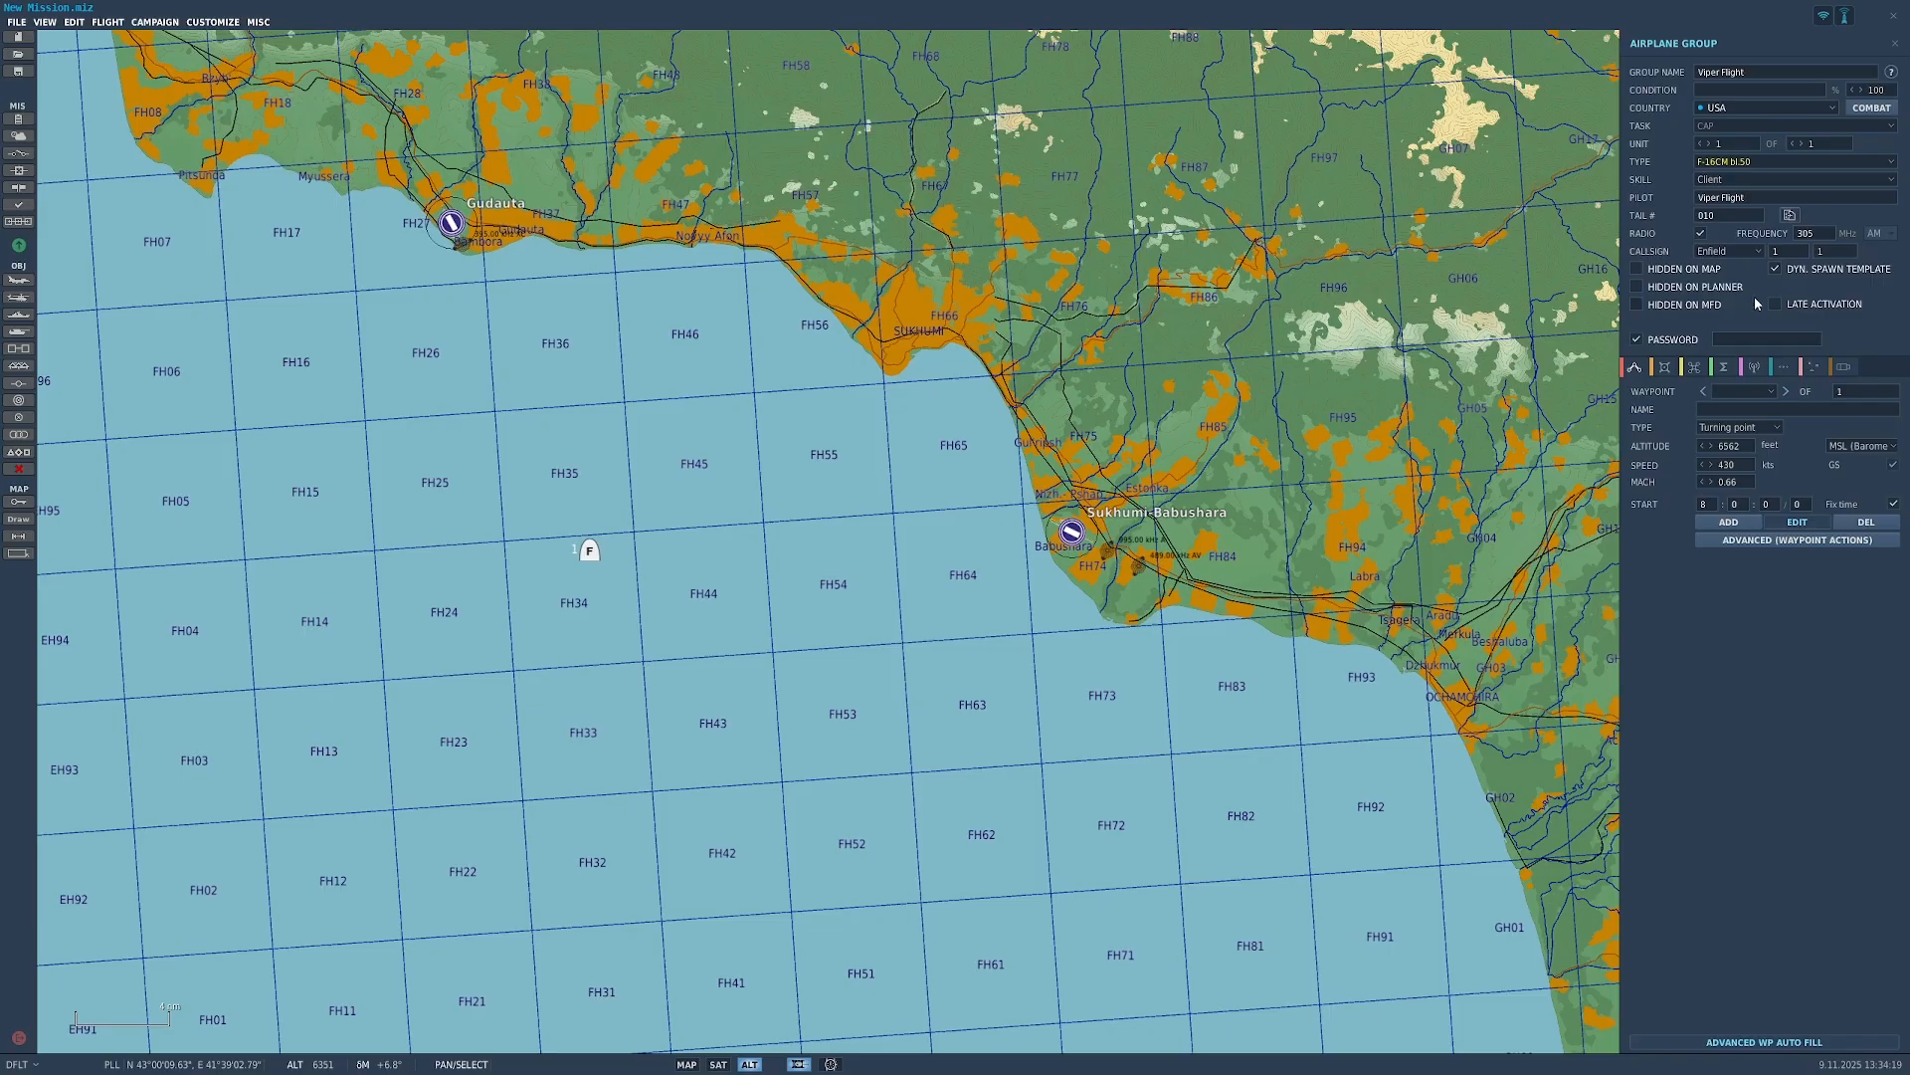
pyautogui.moveTo(768, 546); pyautogui.dragTo(889, 591, button='right')
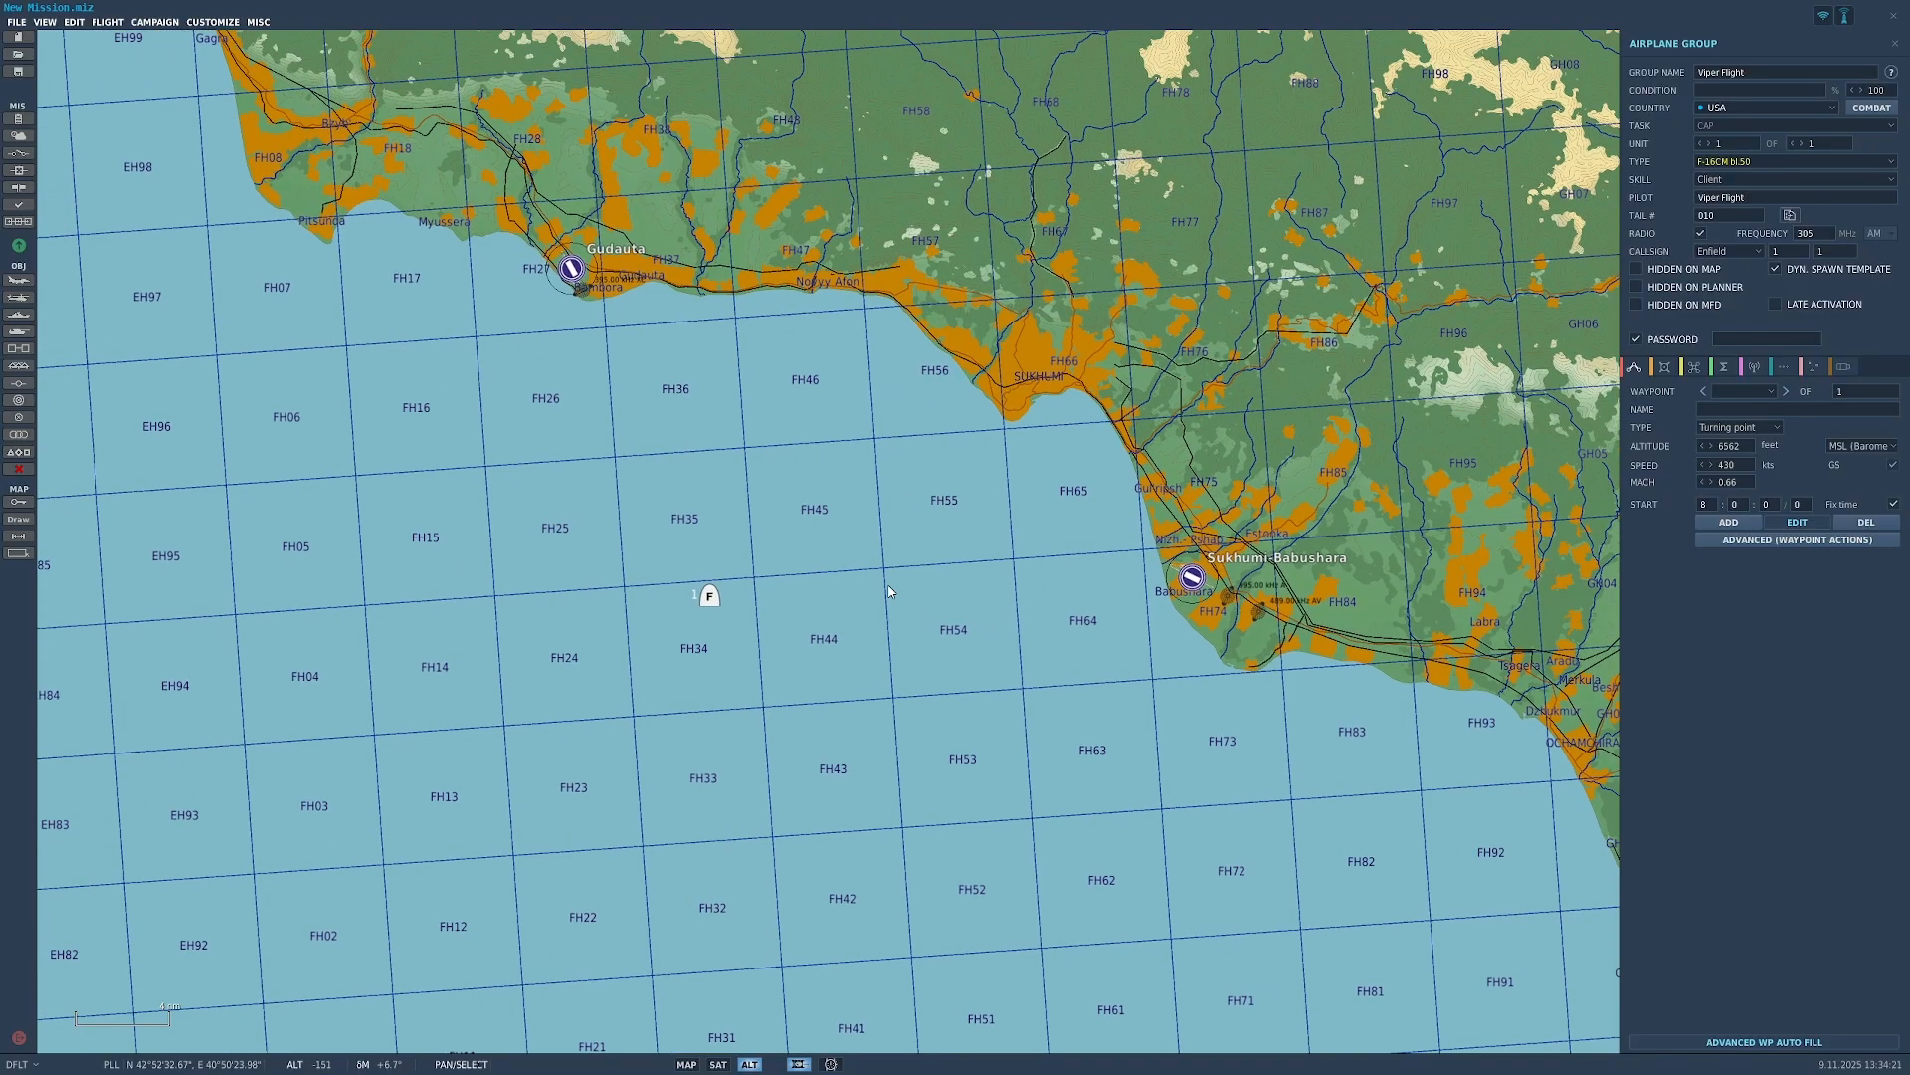
pyautogui.click(1681, 340)
pyautogui.click(1728, 346)
# Step: Open the resource manager of the Sukhumi-Babushara airfield and enable Dynamic Cargo and Dynamic Spawn
pyautogui.moveTo(1250, 533); pyautogui.dragTo(1087, 509)
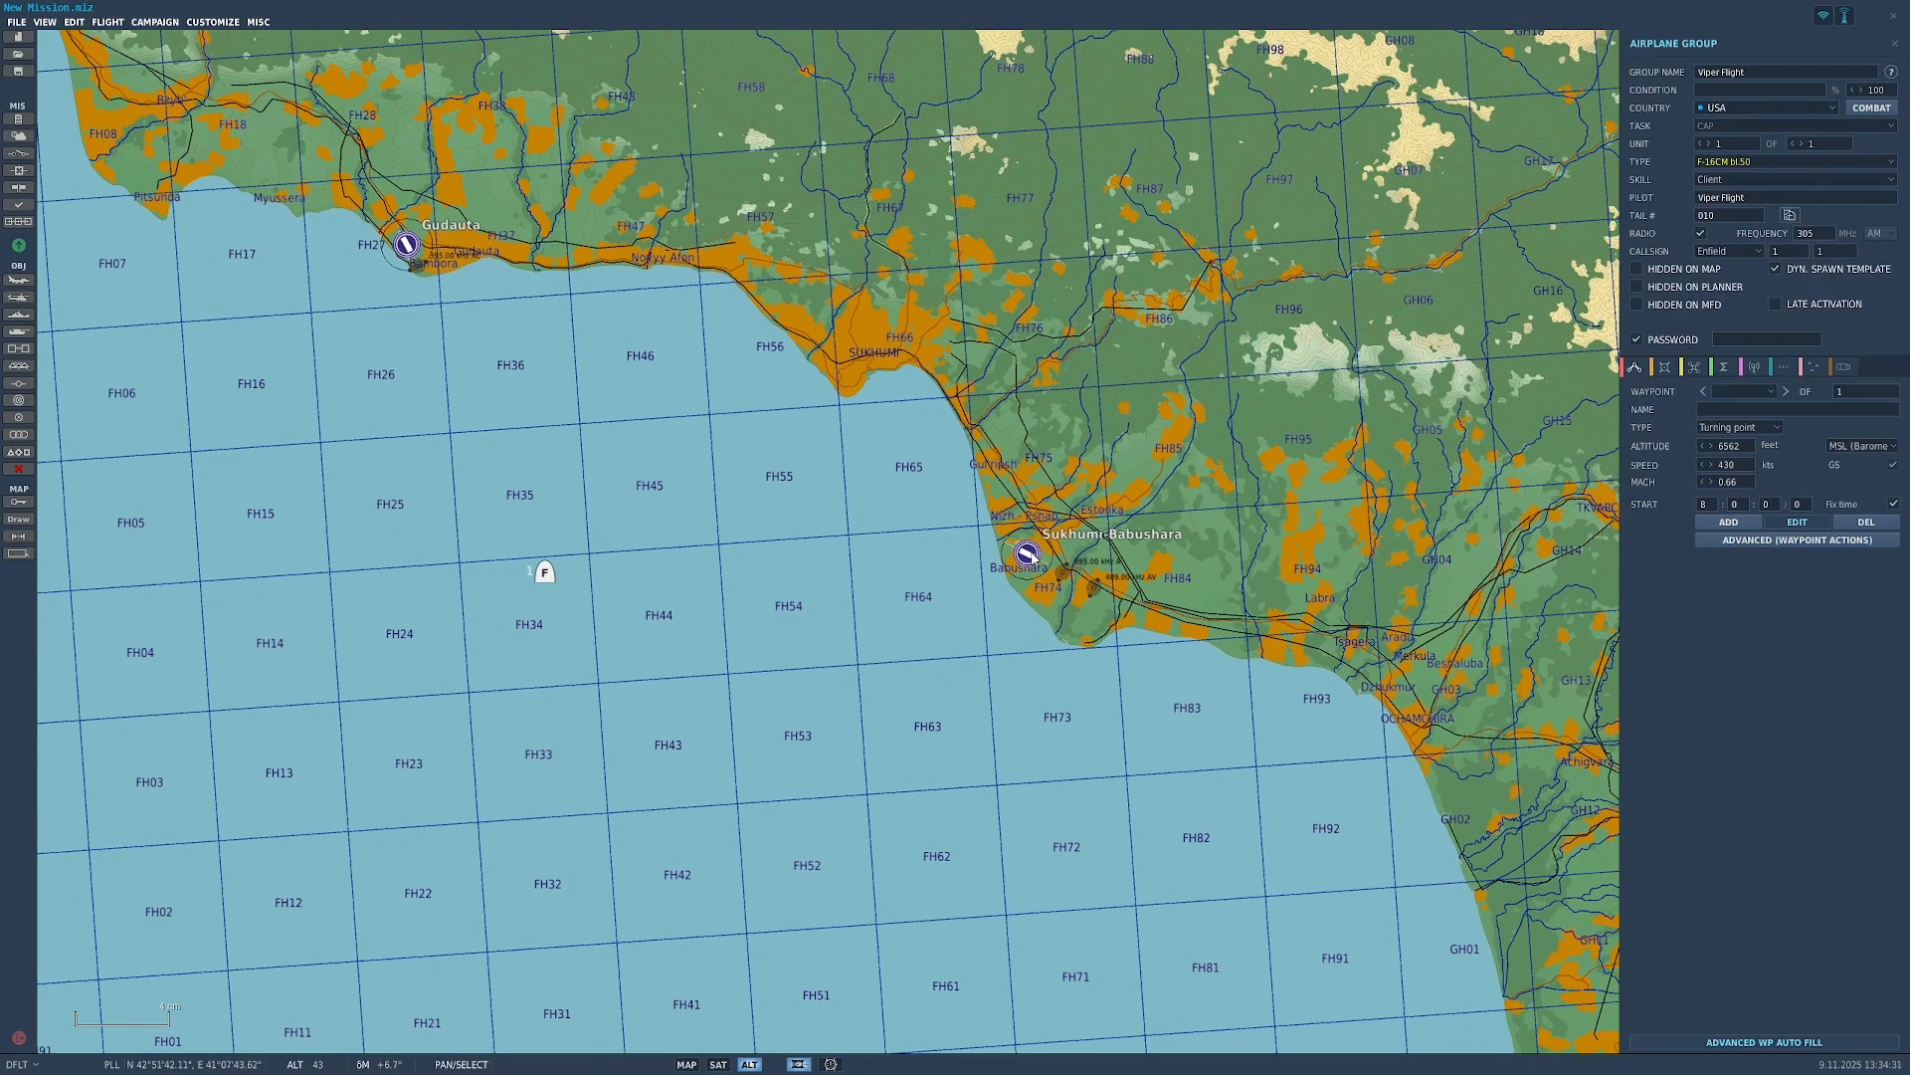
pyautogui.click(1027, 553)
pyautogui.click(1753, 215)
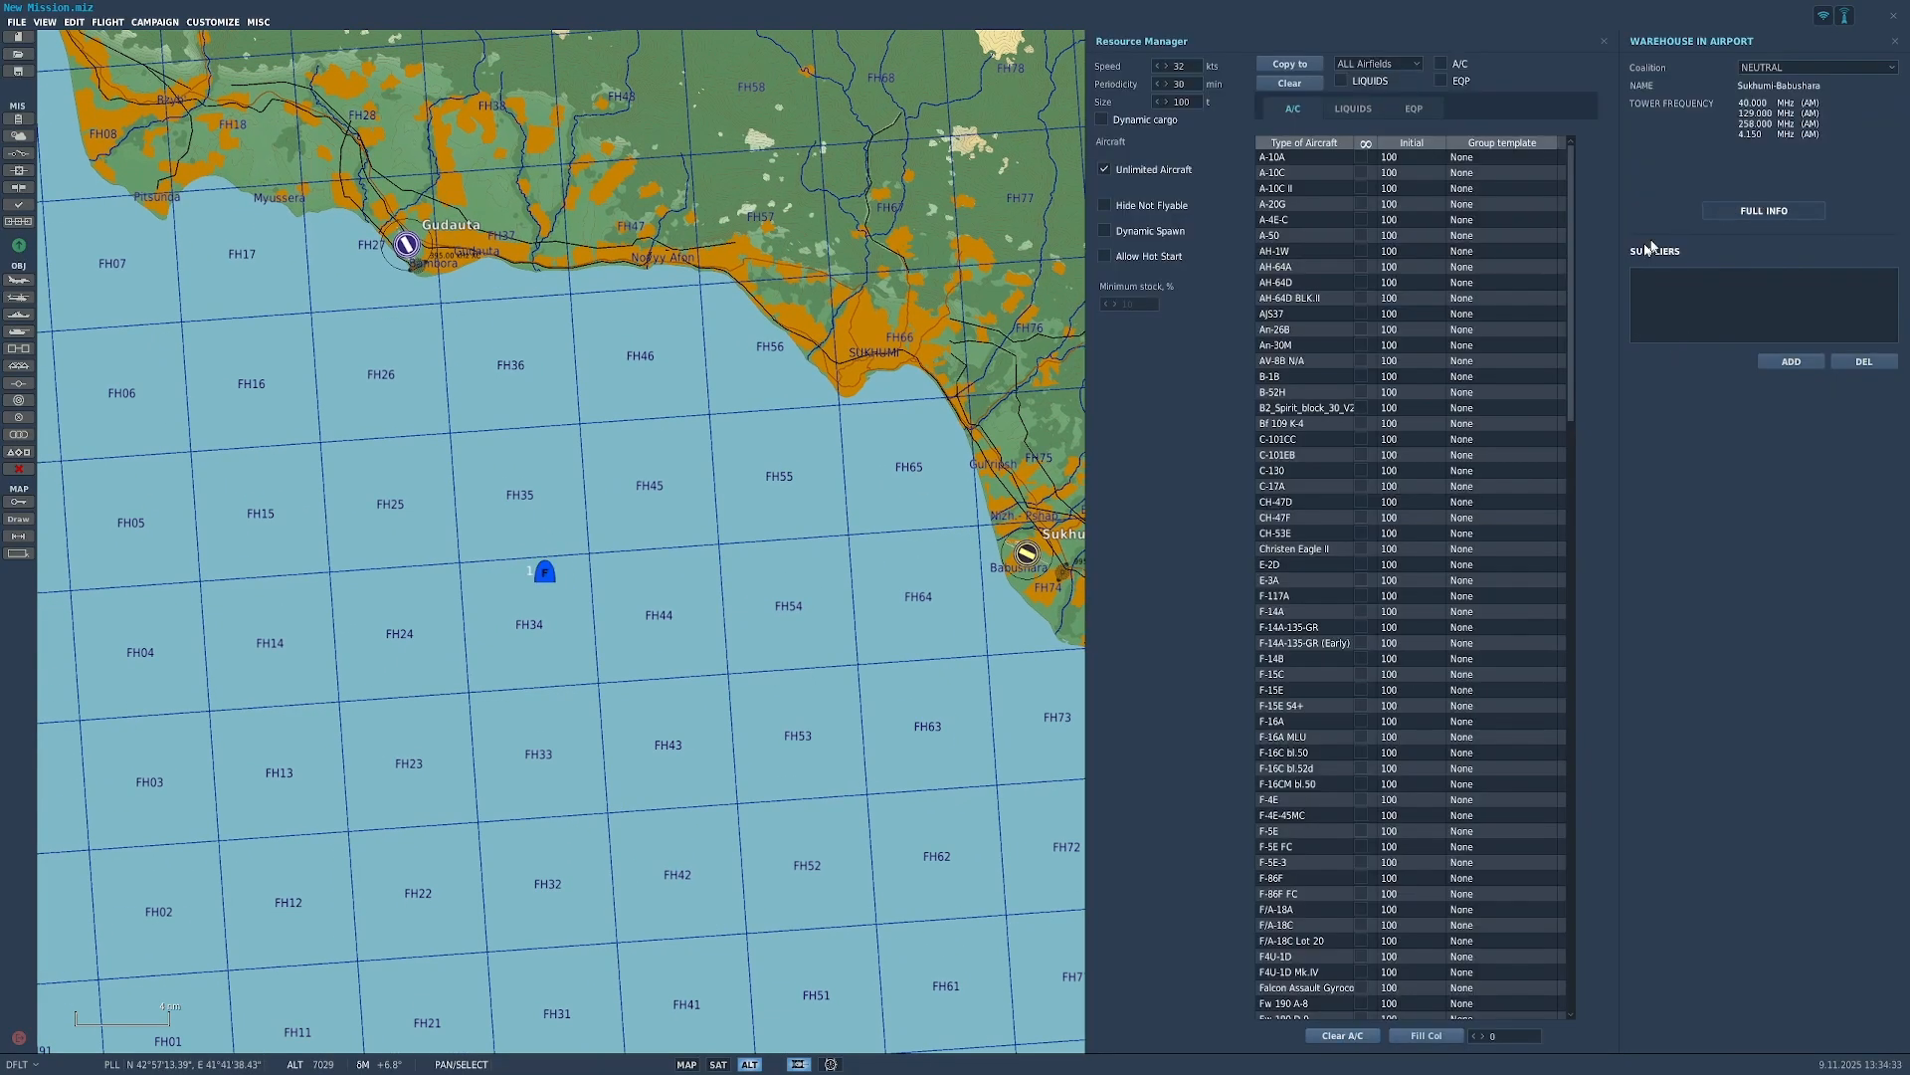
pyautogui.click(1104, 120)
pyautogui.click(1131, 235)
# Step: Choose a group template for the F-16CM bl.50 at Sukhumi-Babushara and close the airfield's warehouse settings
pyautogui.scroll(-1, 1321, 627)
pyautogui.scroll(-3, 1321, 627)
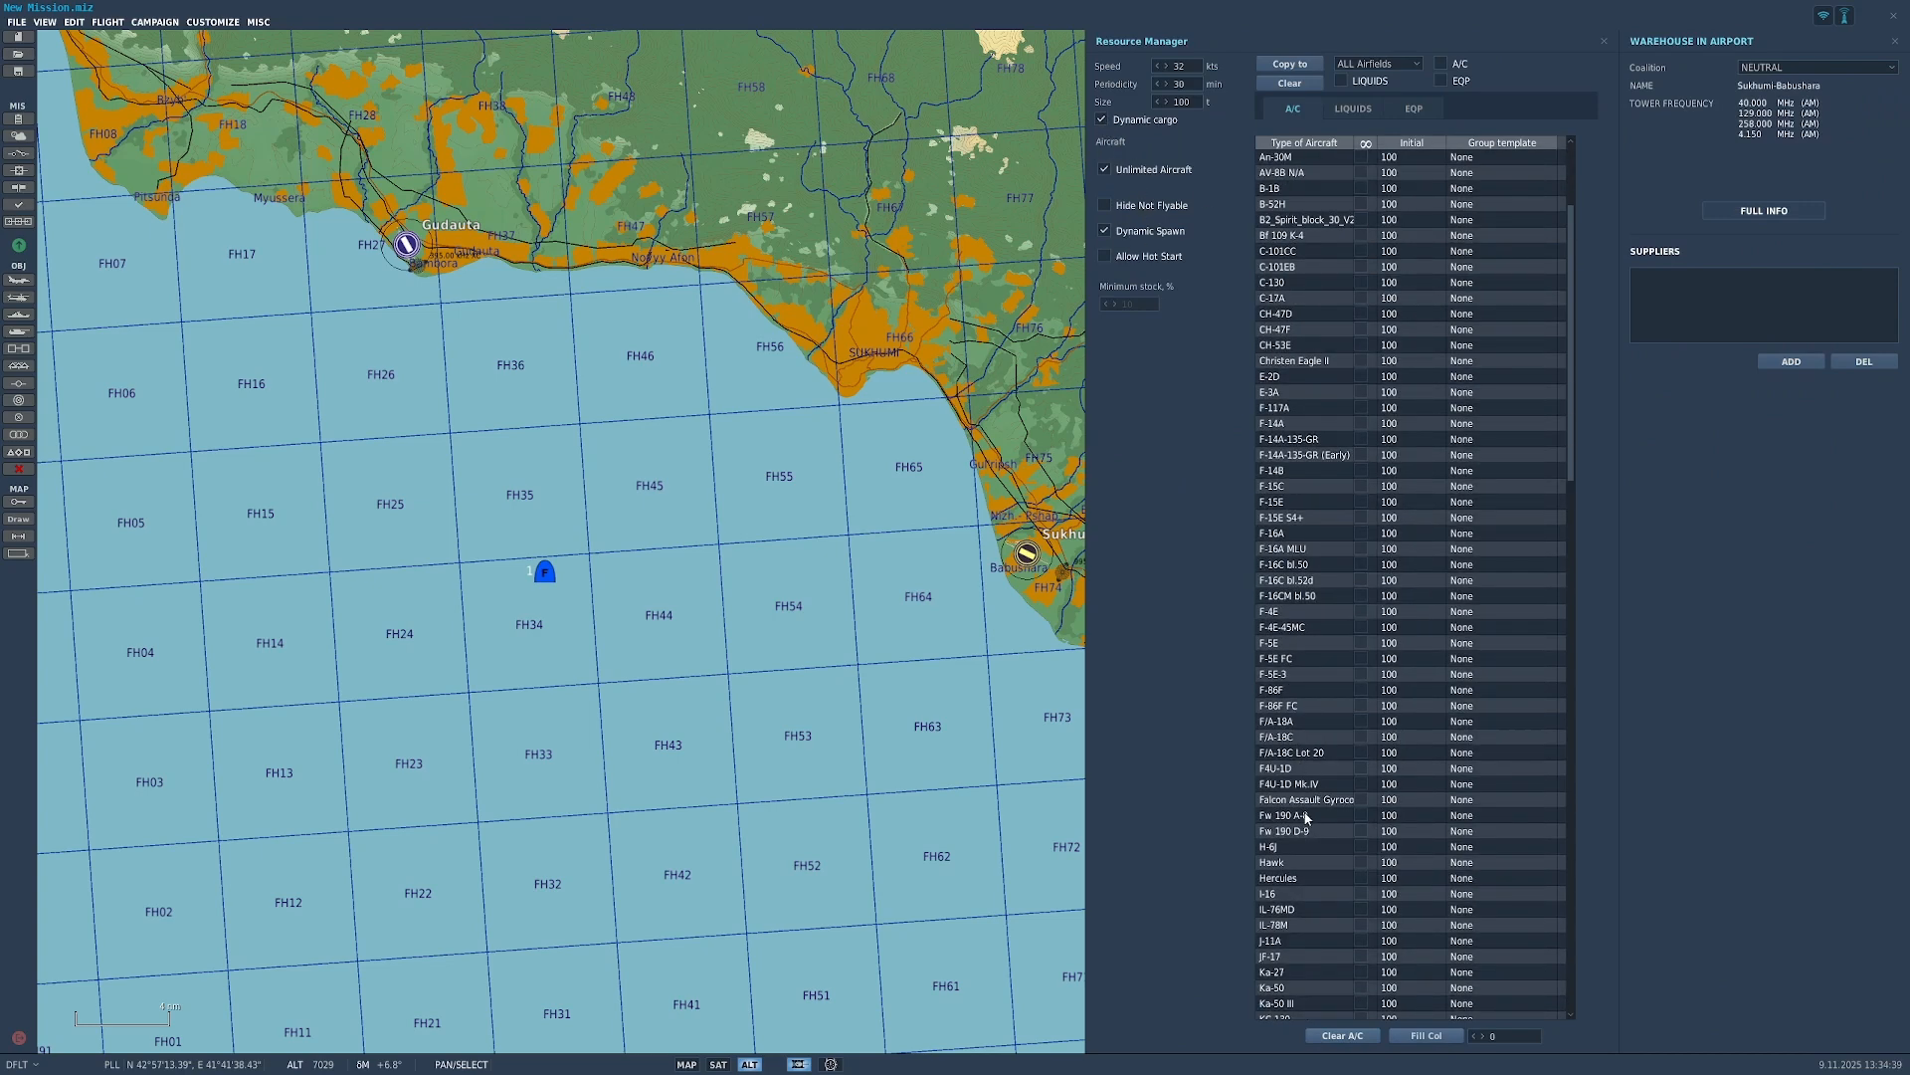
pyautogui.click(1505, 597)
pyautogui.click(1490, 628)
pyautogui.click(1604, 44)
pyautogui.click(1896, 42)
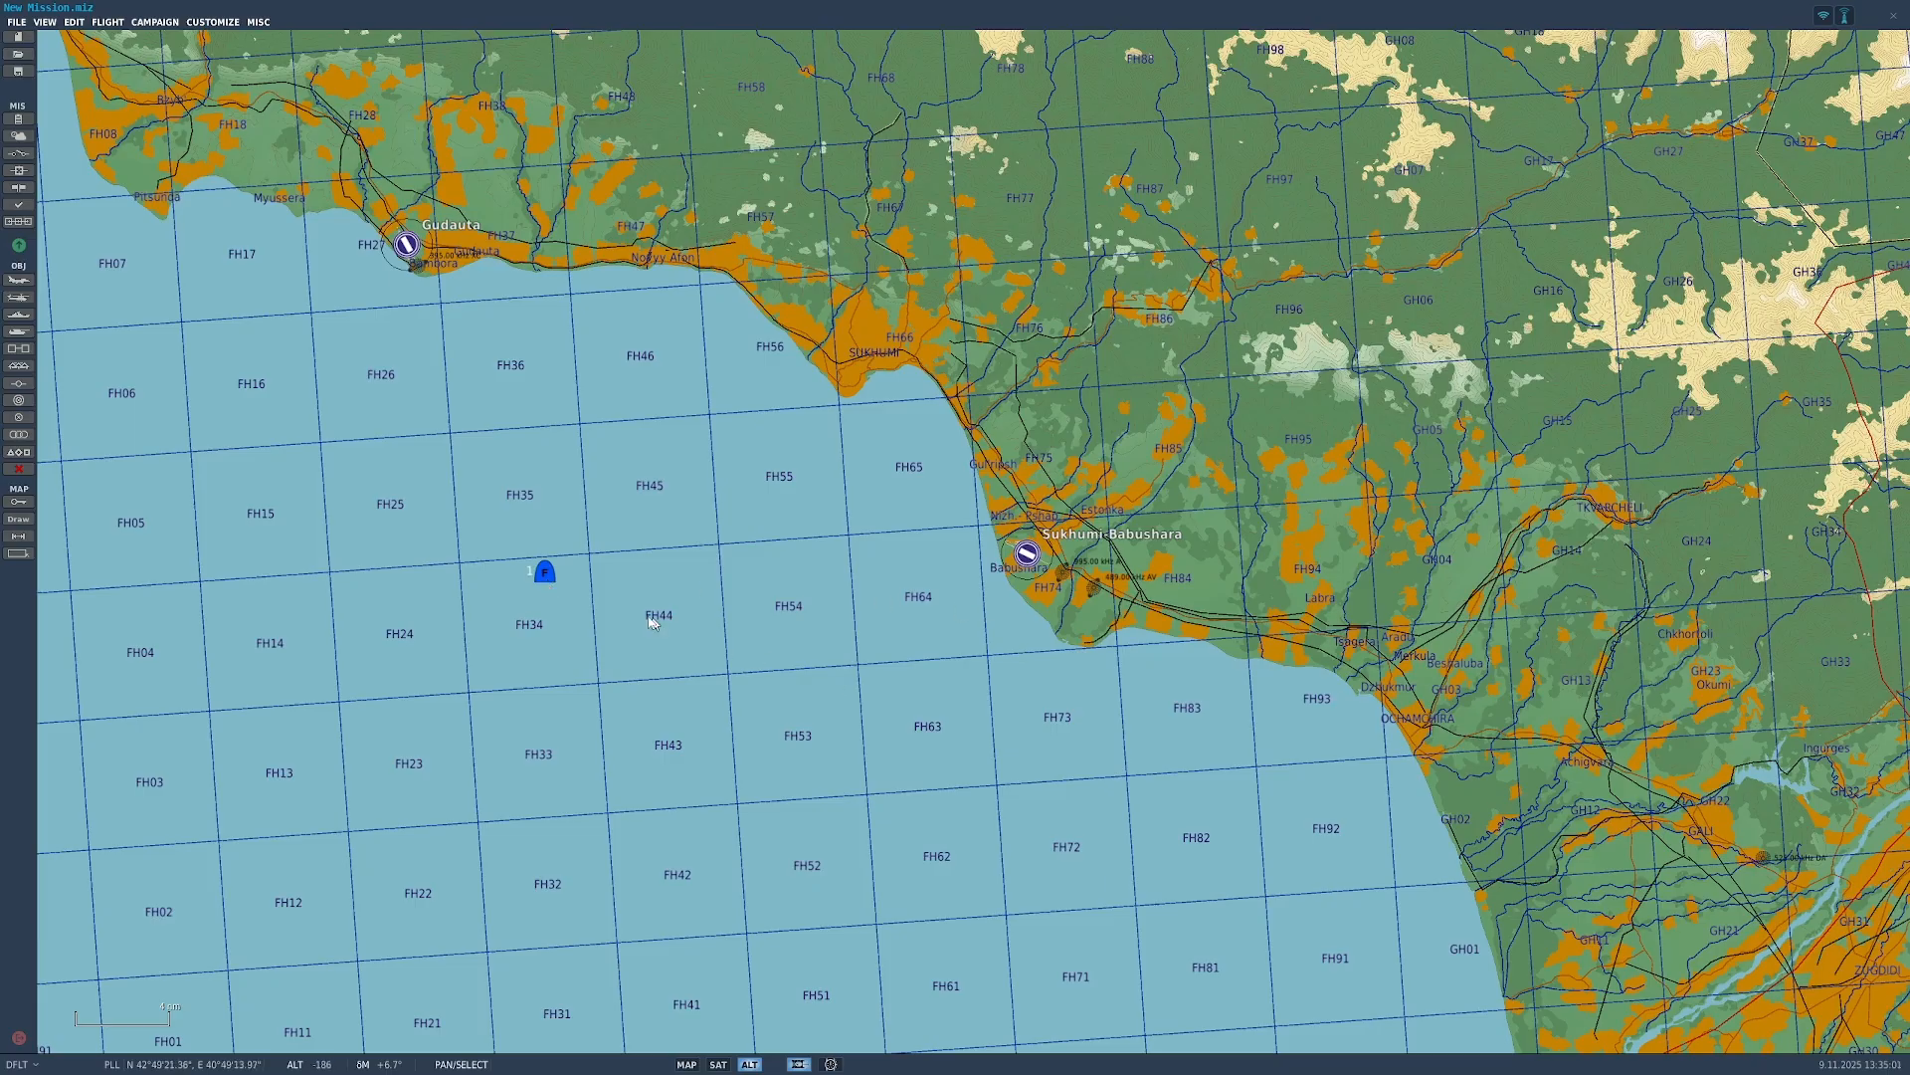
# Step: Select Viper Flight, enable its password option, and toggle Hidden on Map on and back off
pyautogui.click(545, 577)
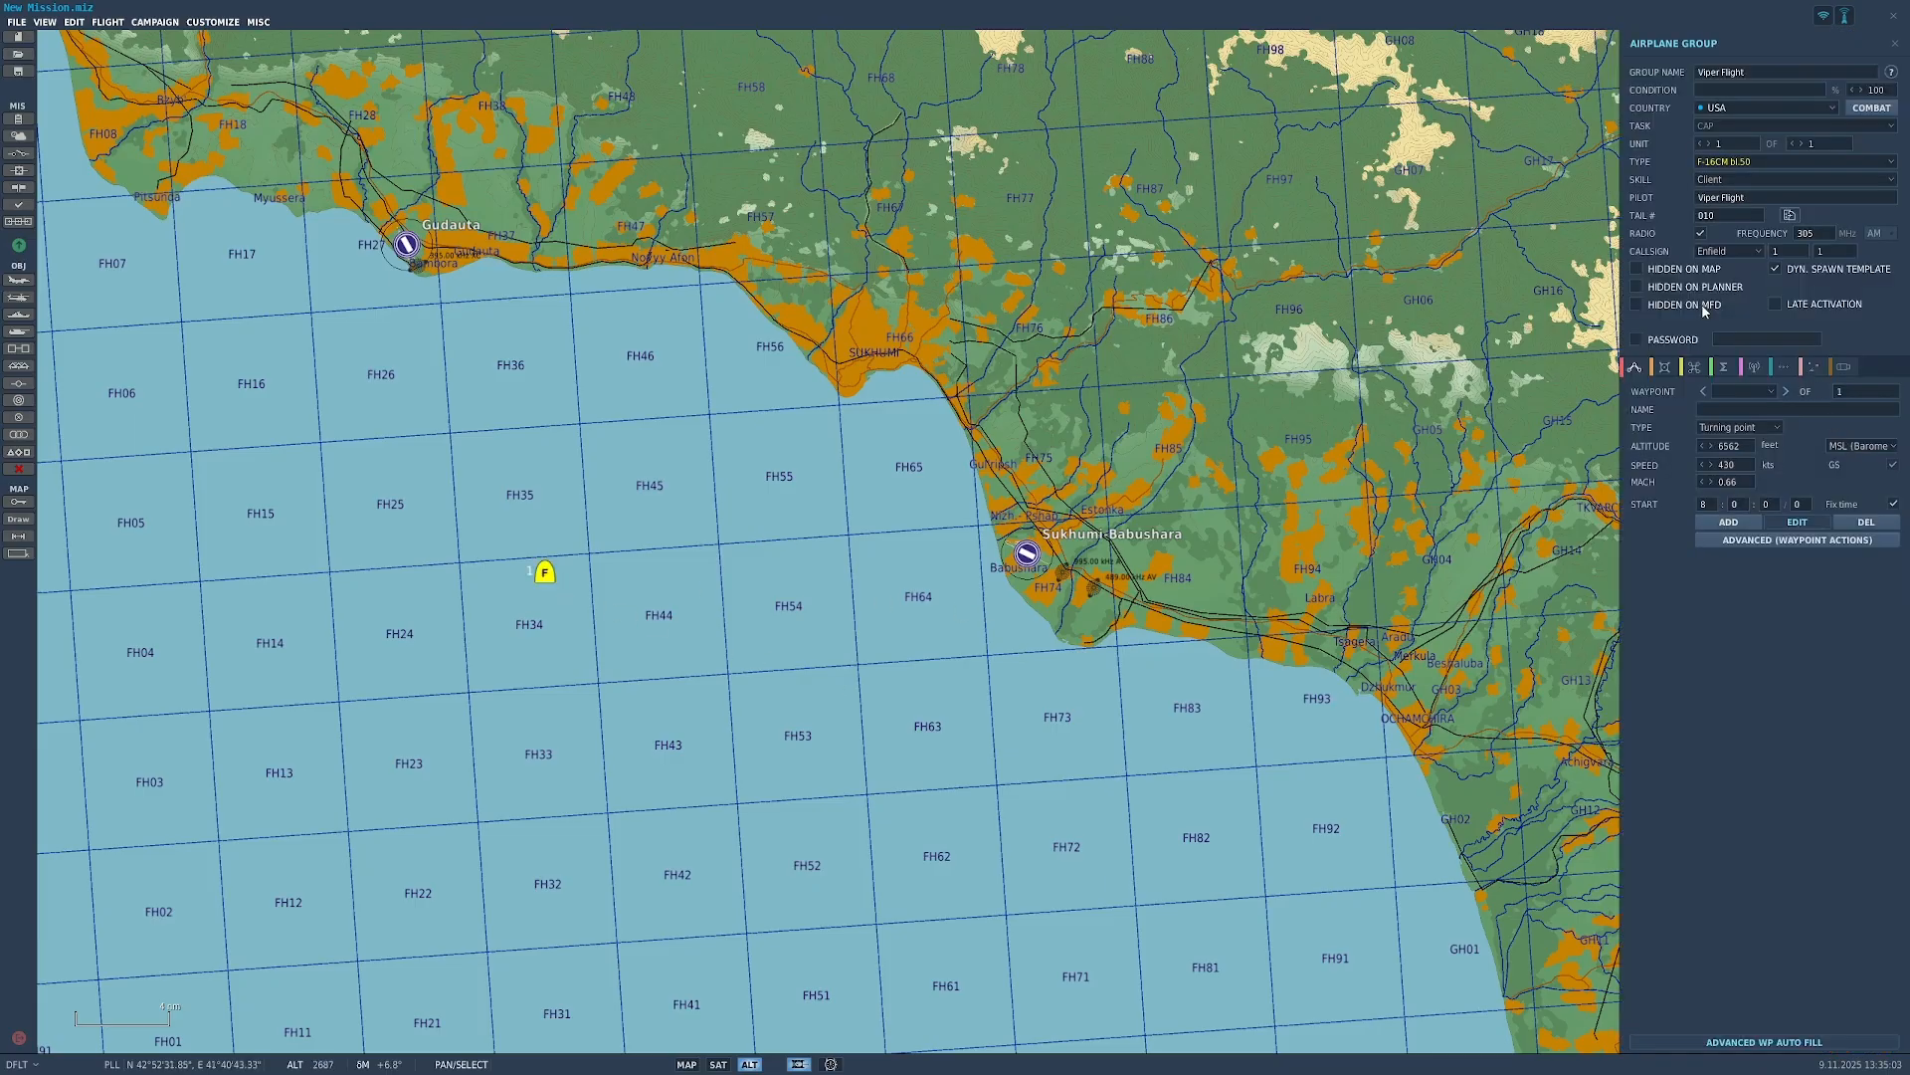
pyautogui.click(1686, 343)
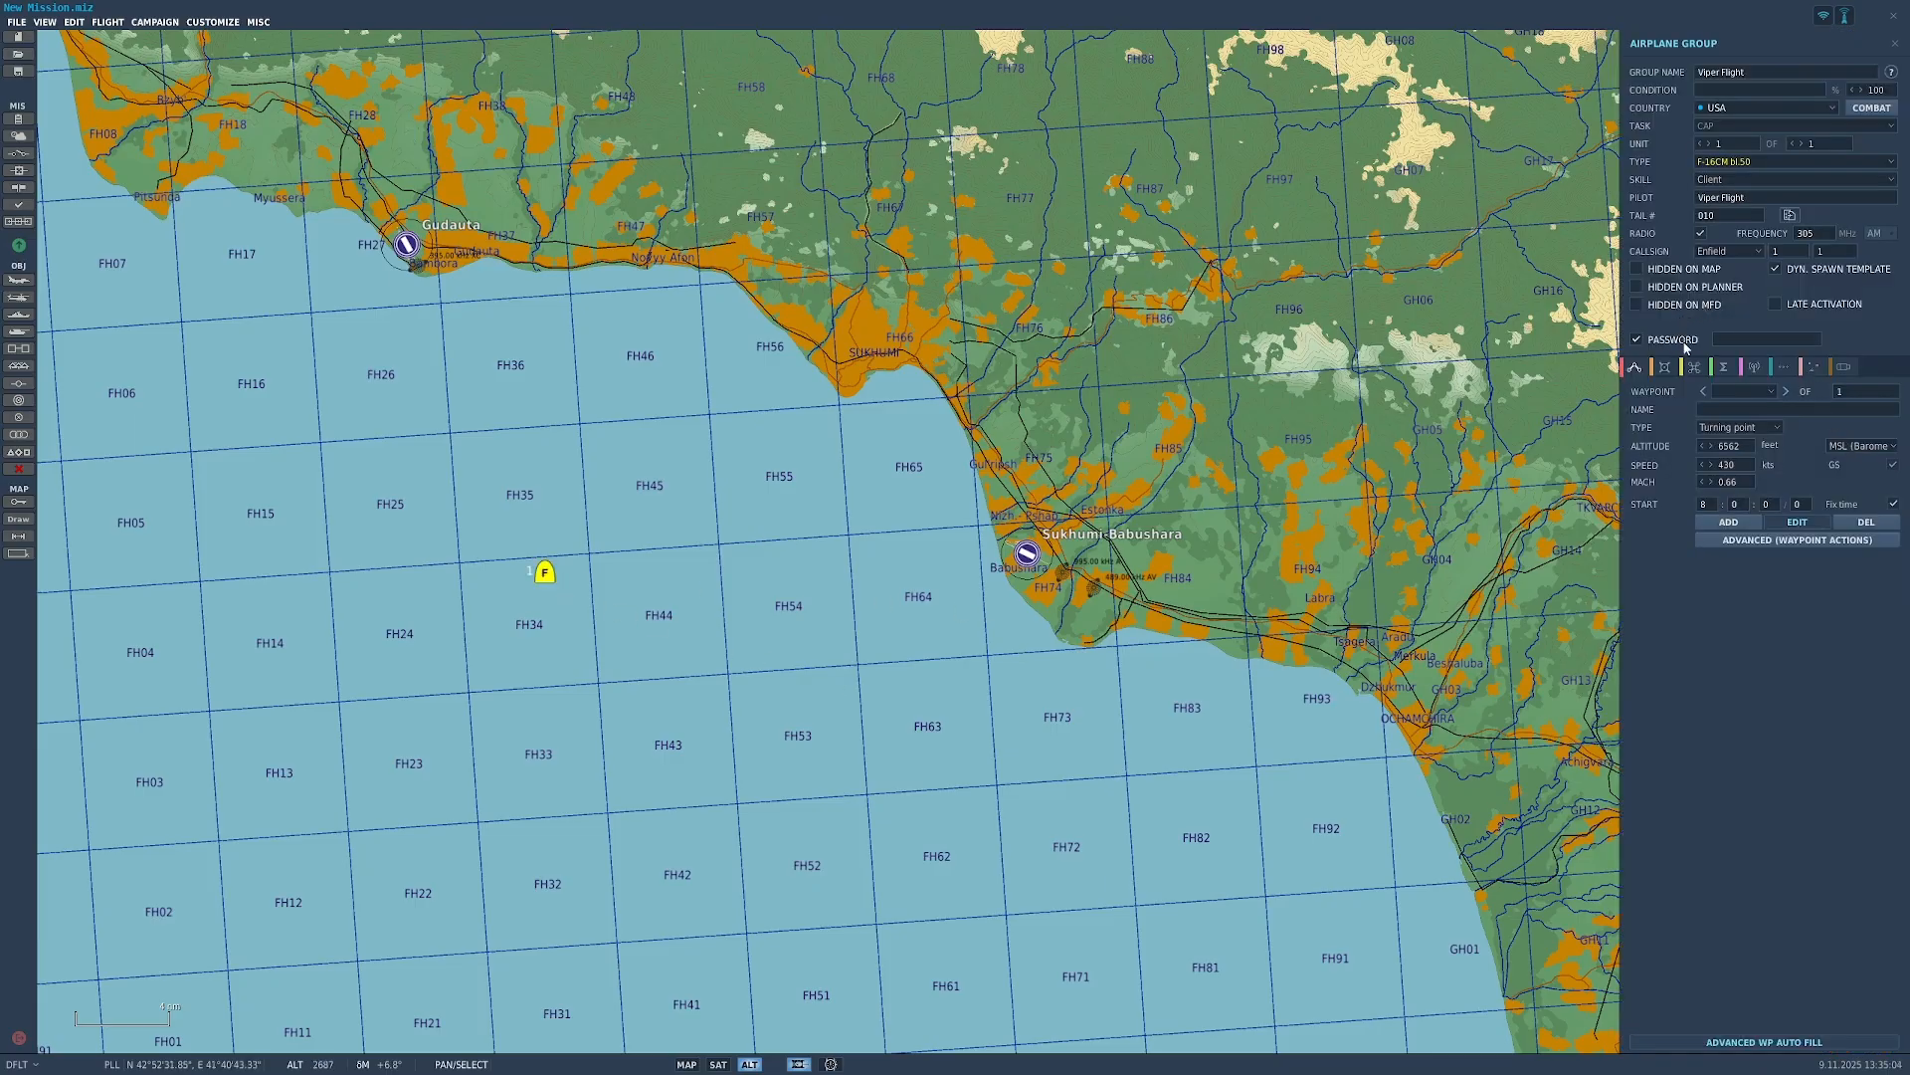
pyautogui.click(1698, 269)
pyautogui.click(1704, 286)
pyautogui.click(1704, 305)
pyautogui.click(1704, 273)
pyautogui.click(1704, 277)
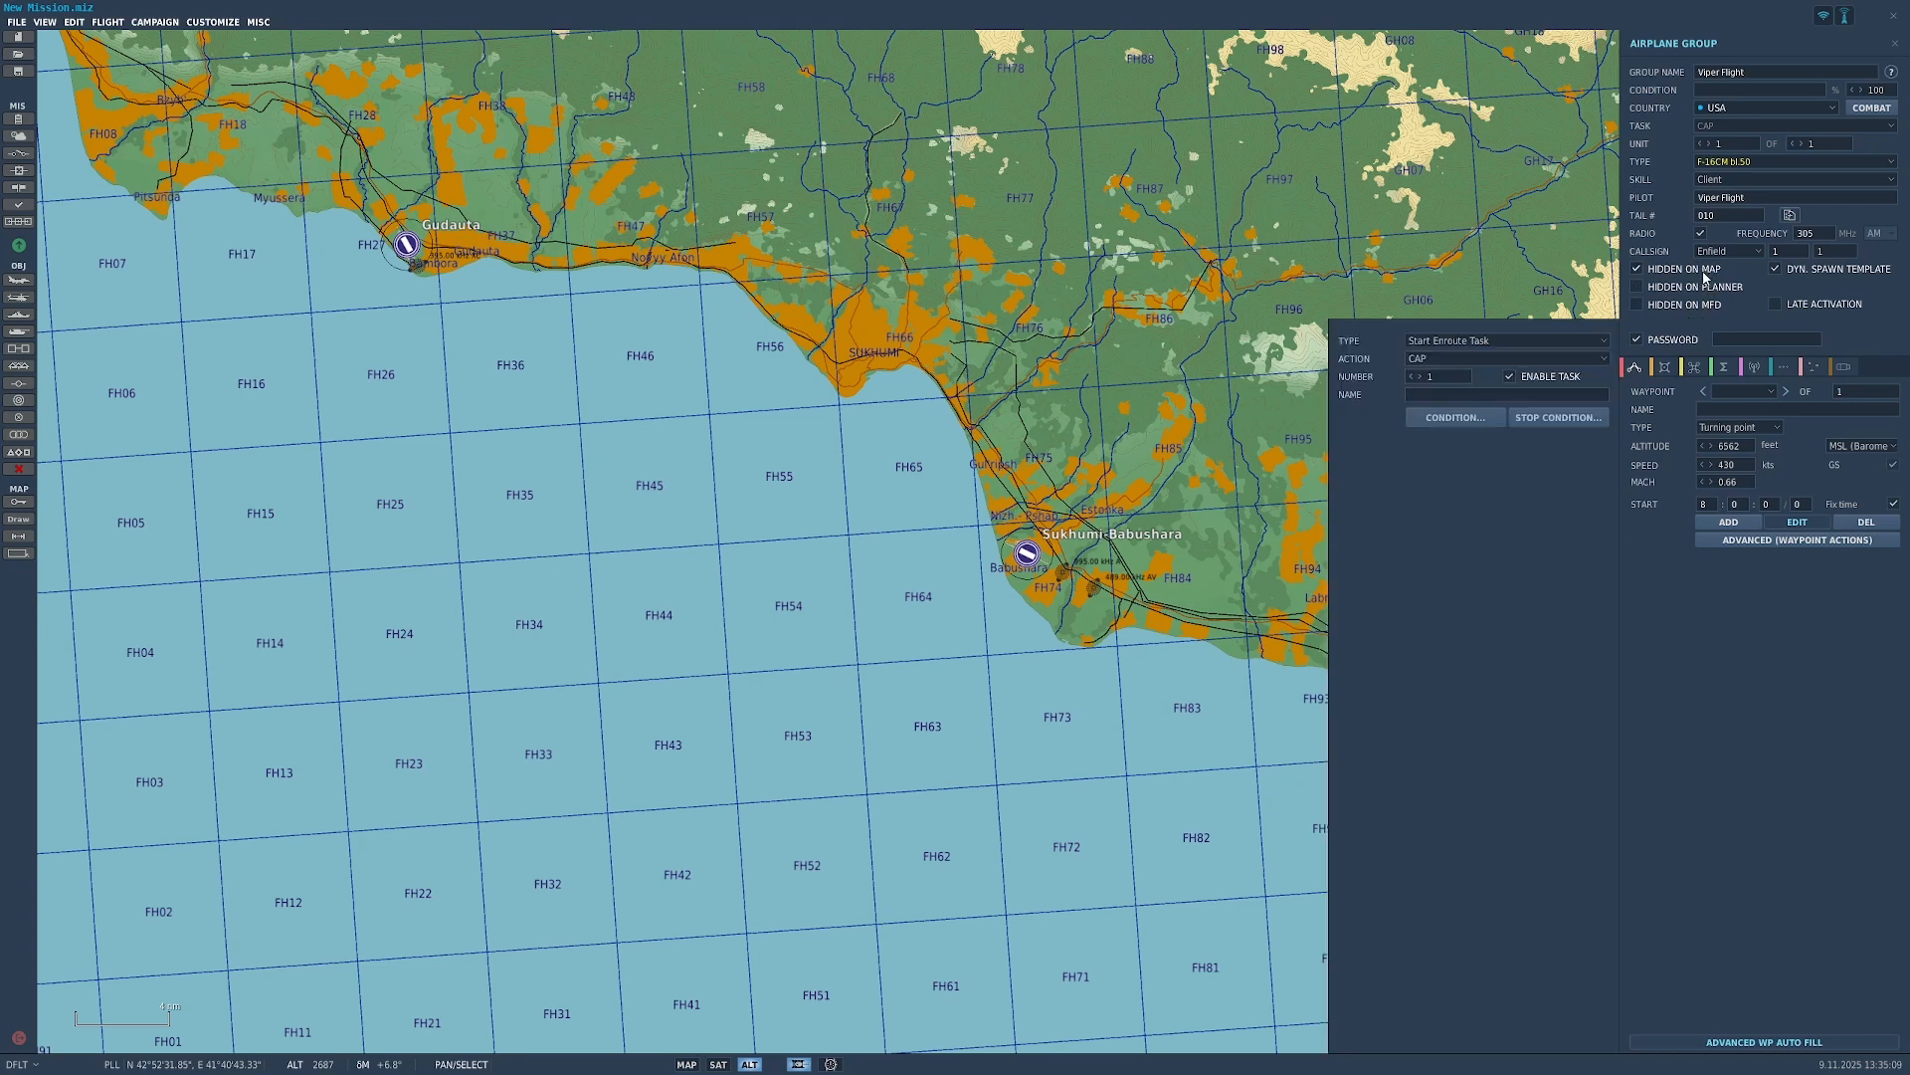
pyautogui.click(1704, 278)
# Step: Toggle Viper Flight's Hidden on Planner and Hidden on MFD options, leaving both disabled
pyautogui.click(1708, 289)
pyautogui.click(1701, 288)
pyautogui.click(1700, 307)
pyautogui.click(1697, 287)
pyautogui.click(1694, 306)
# Step: Move Viper Flight to the far southwest of the map in grid PF, toggle Hidden on Map, and deselect the group
pyautogui.scroll(-3, 535, 599)
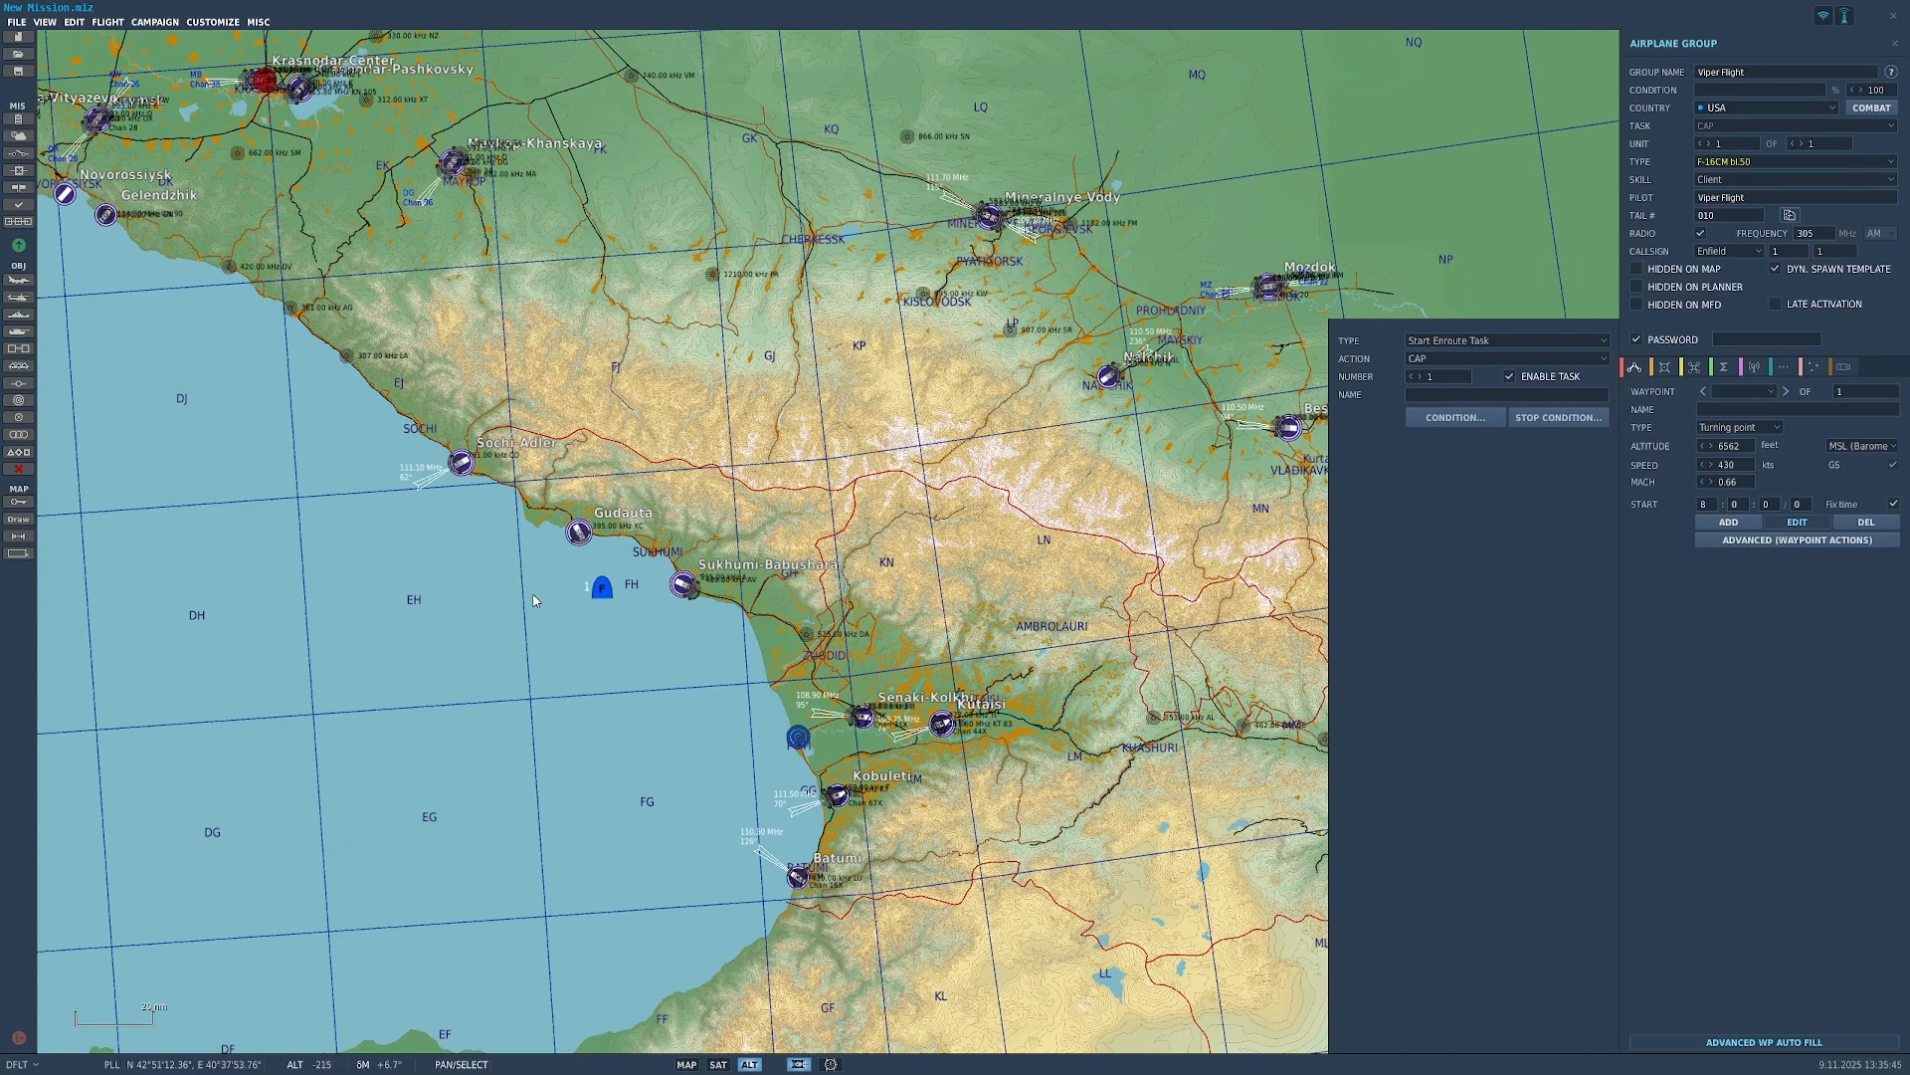
pyautogui.scroll(-4, 534, 600)
pyautogui.click(1526, 241)
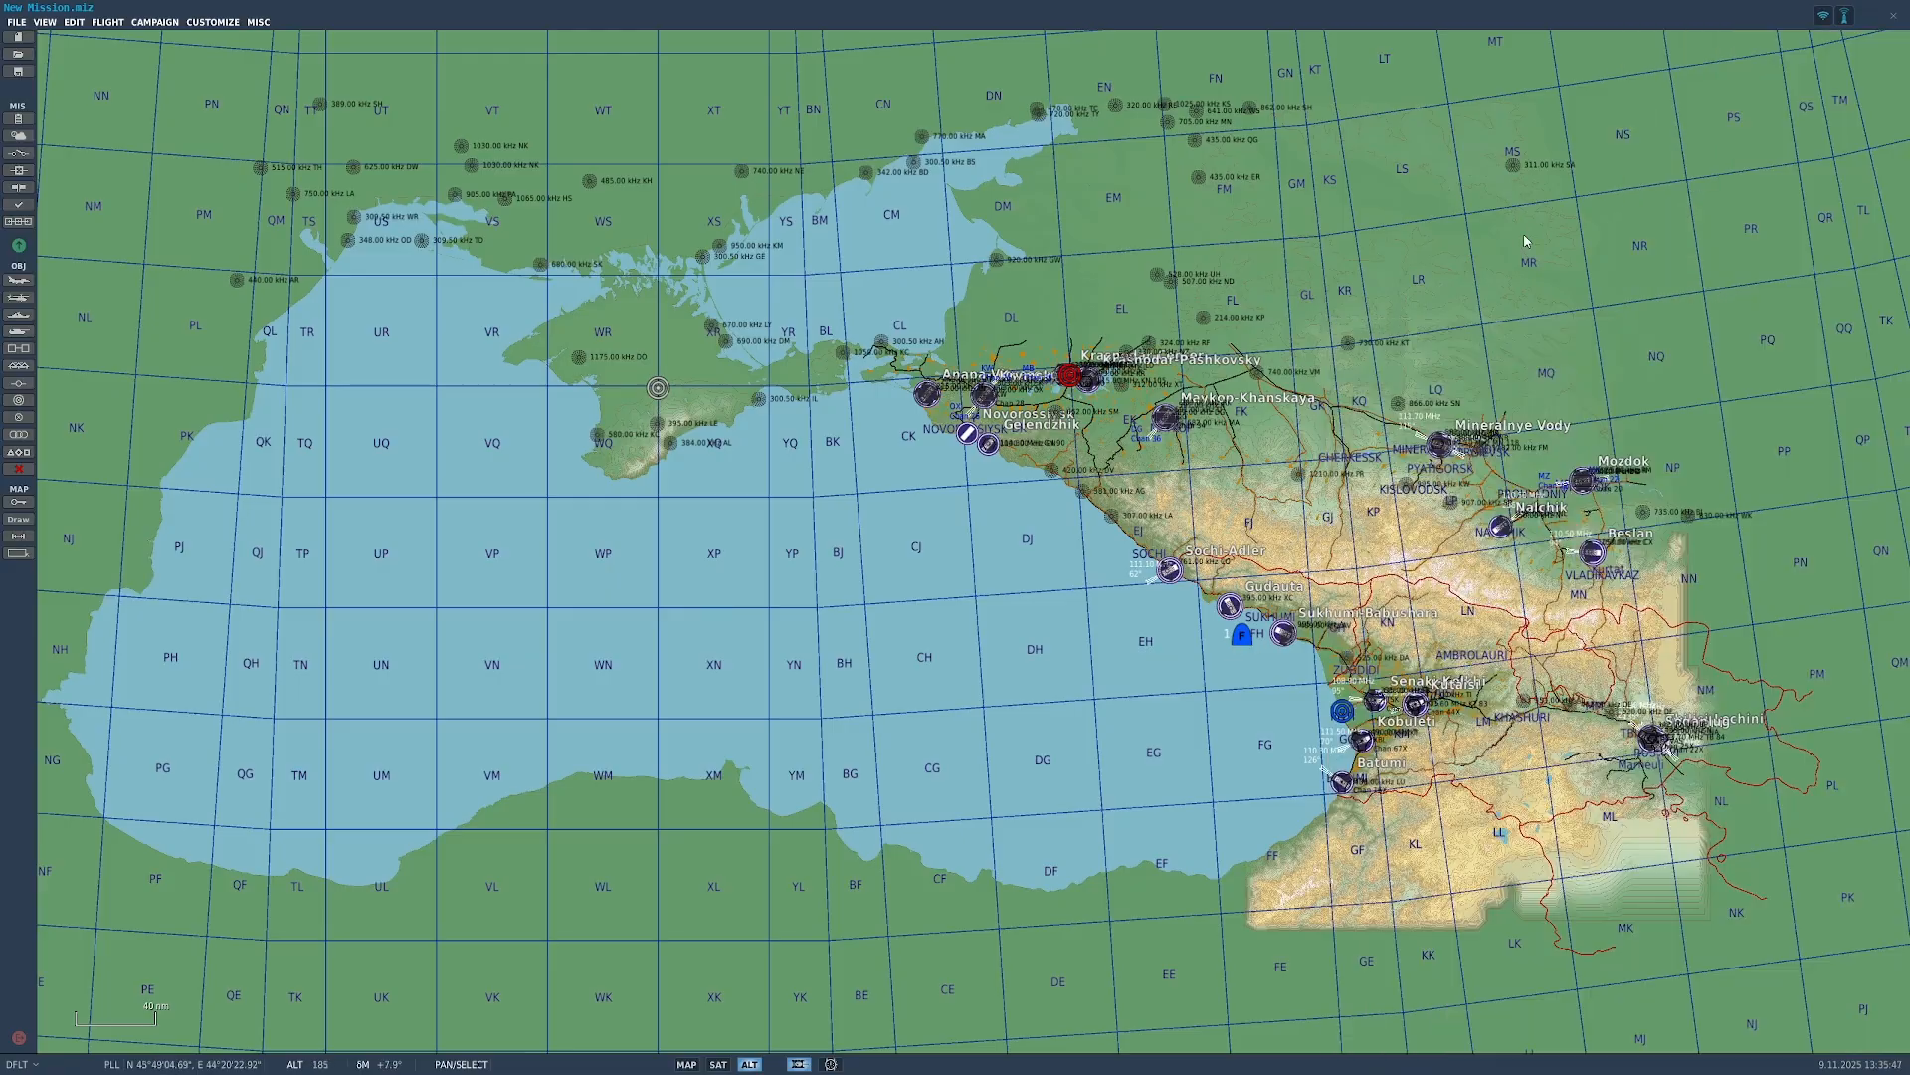
pyautogui.moveTo(1243, 636); pyautogui.dragTo(177, 953)
pyautogui.moveTo(204, 860); pyautogui.dragTo(178, 910)
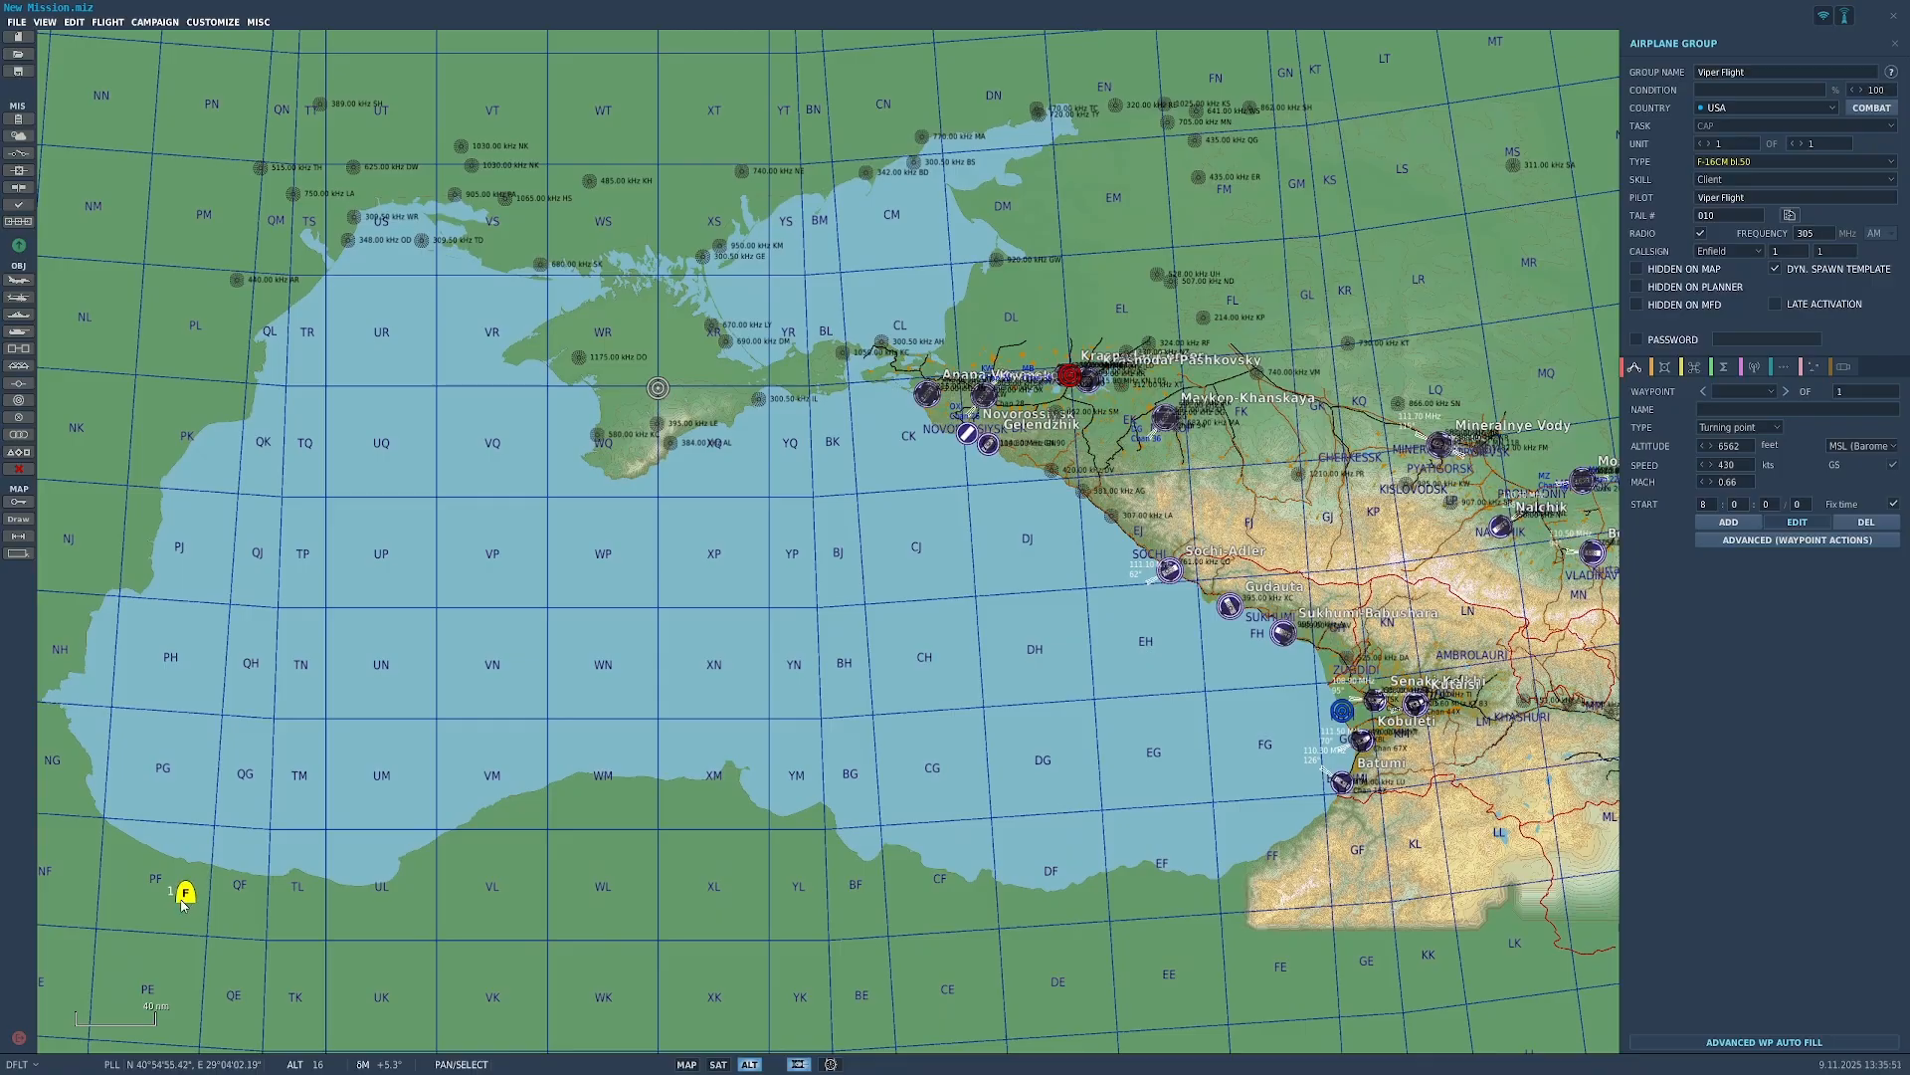
pyautogui.click(1637, 270)
pyautogui.click(1648, 269)
pyautogui.click(487, 834)
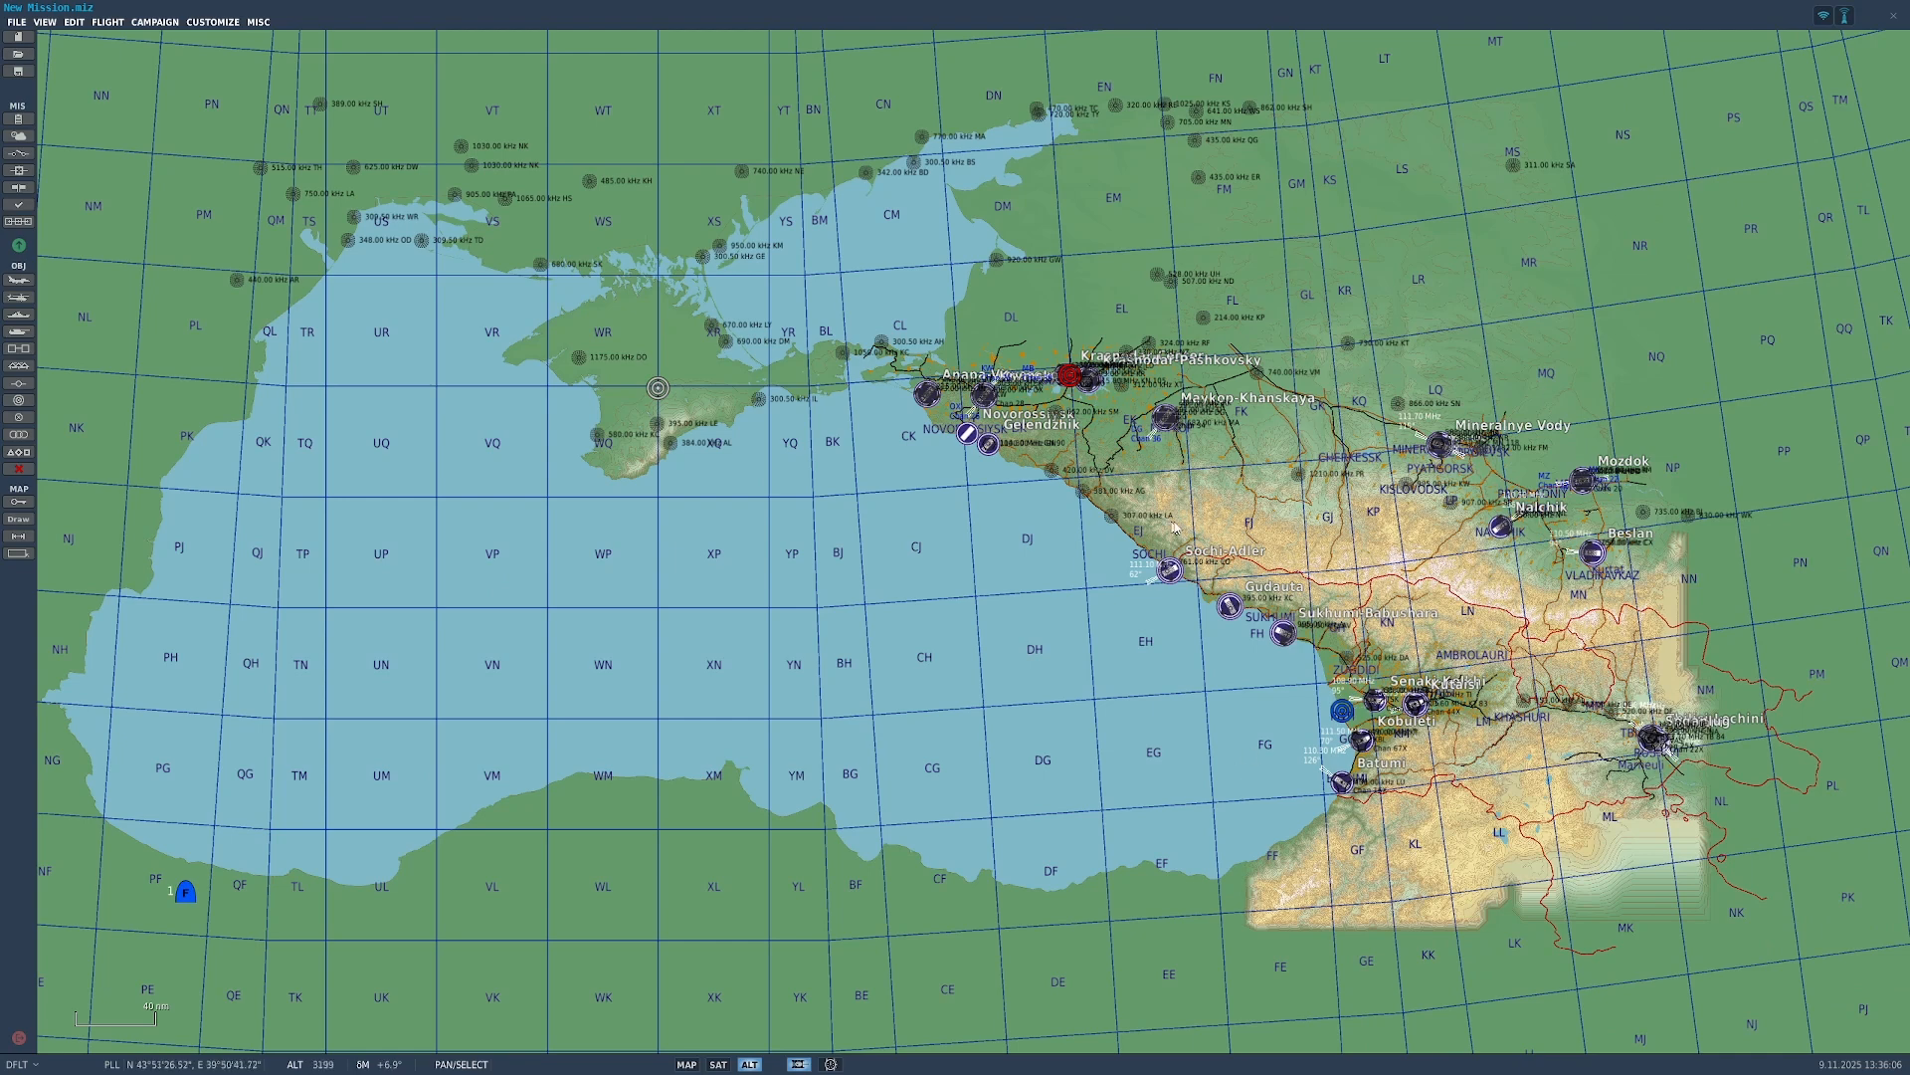
# Step: Move Viper Flight over the Black Sea west of Sochi, turn off its dynamic spawn template option, and close the group settings
pyautogui.moveTo(192, 899); pyautogui.dragTo(1014, 560)
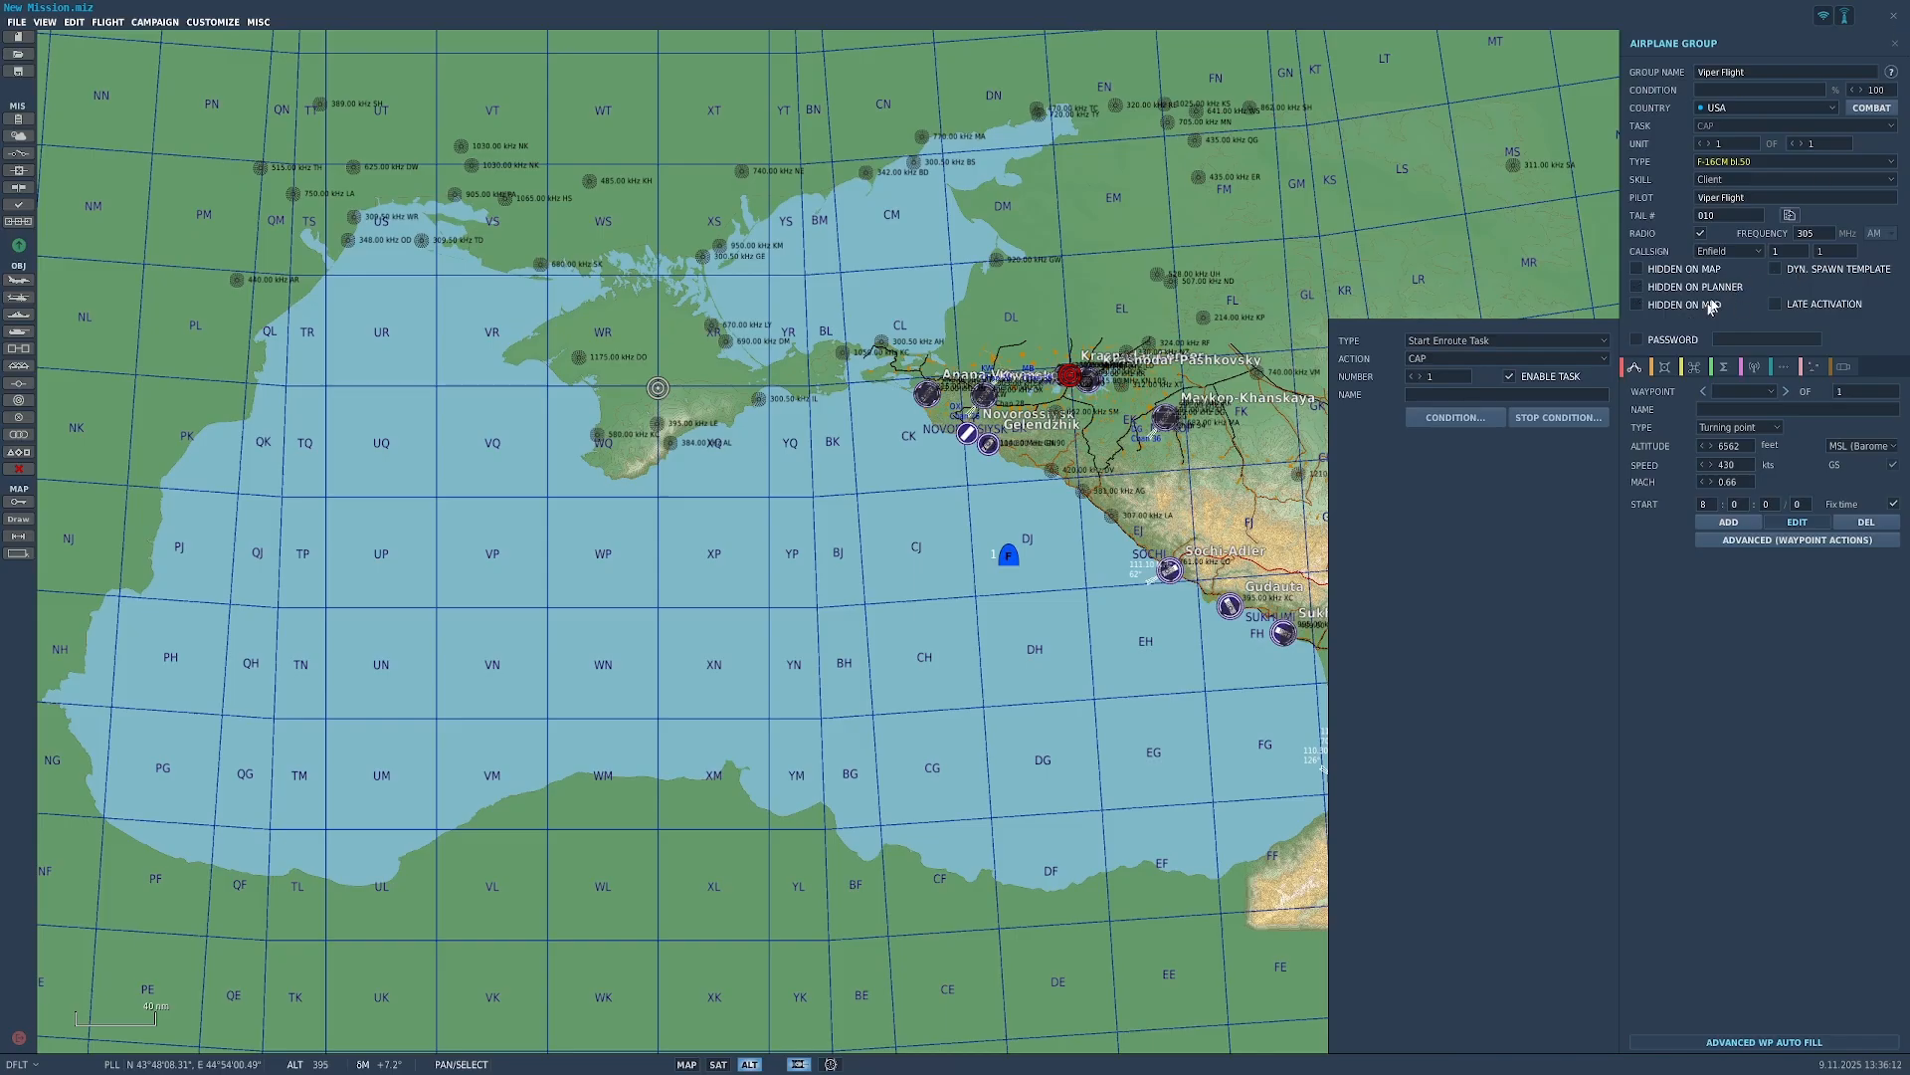
pyautogui.click(1894, 44)
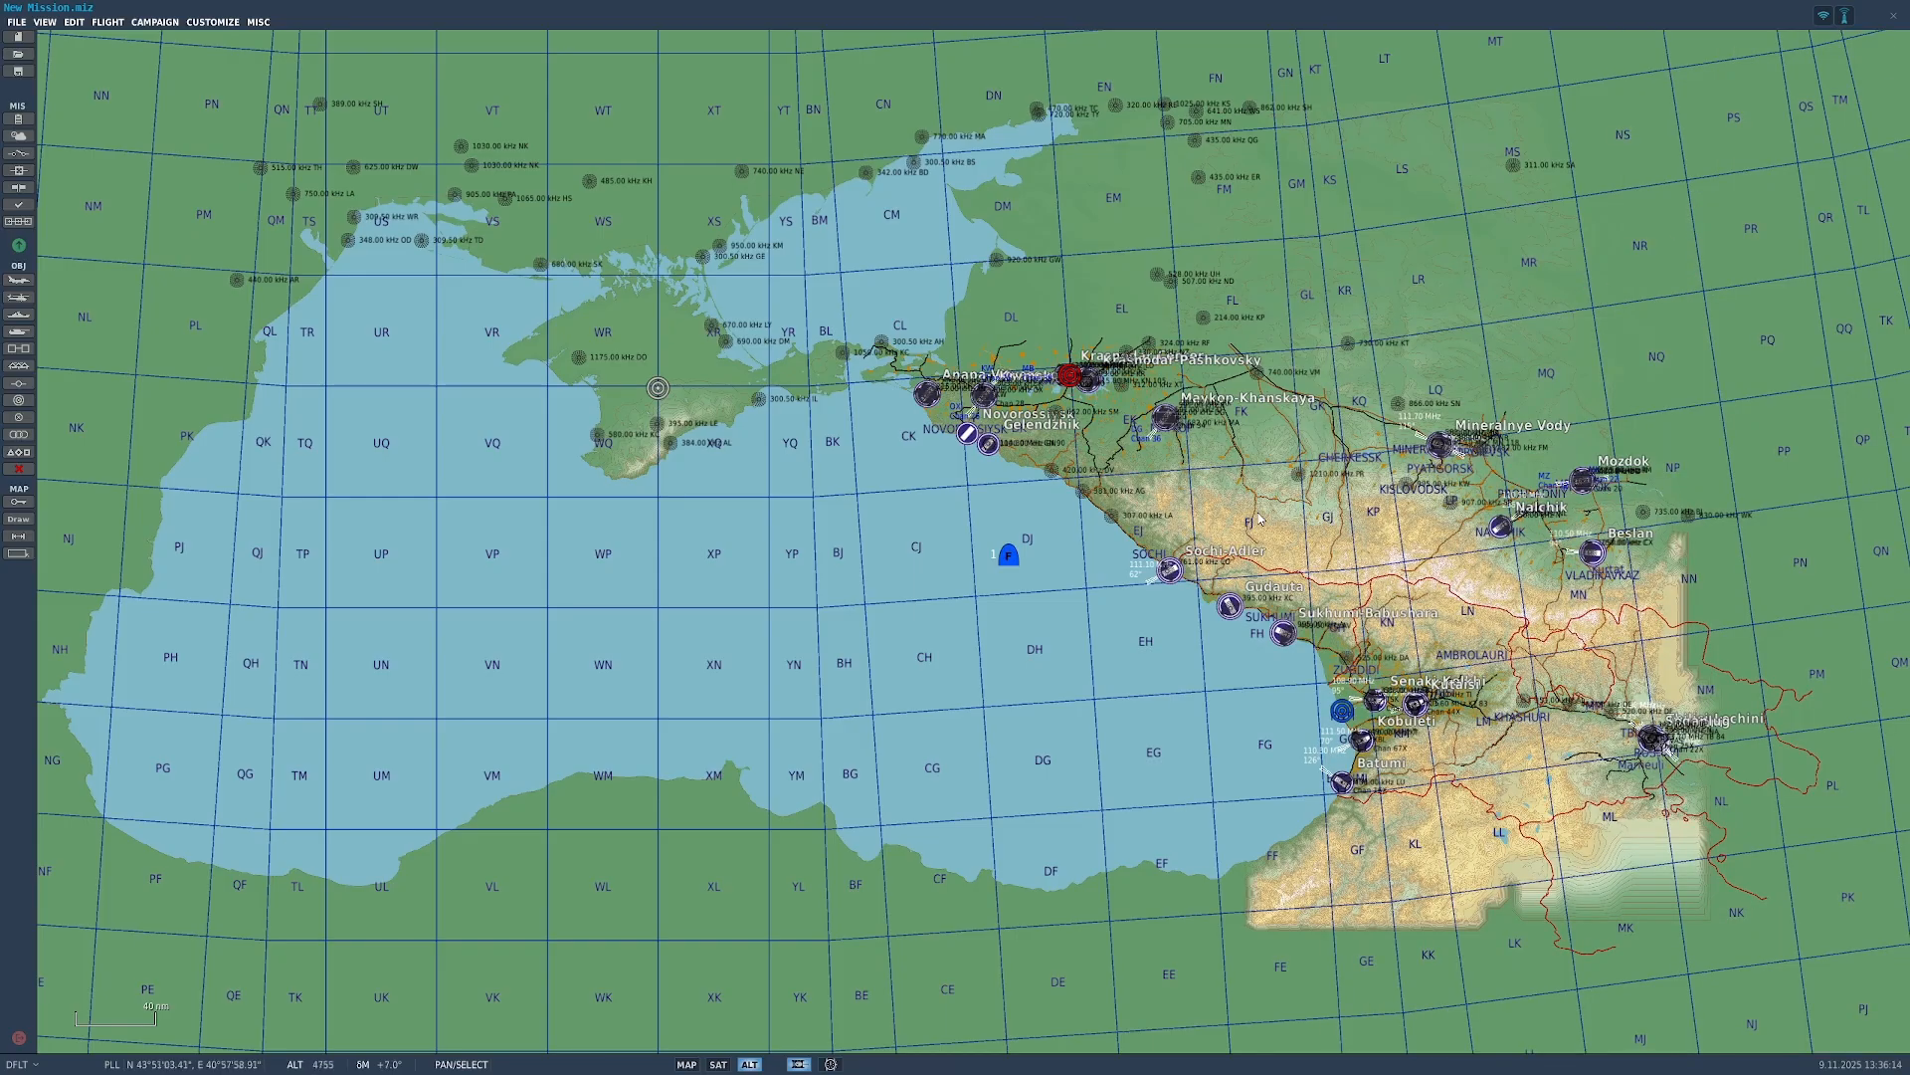
# Step: Select Viper Flight over the Black Sea west of Sochi to open its group settings
pyautogui.scroll(10, 1024, 555)
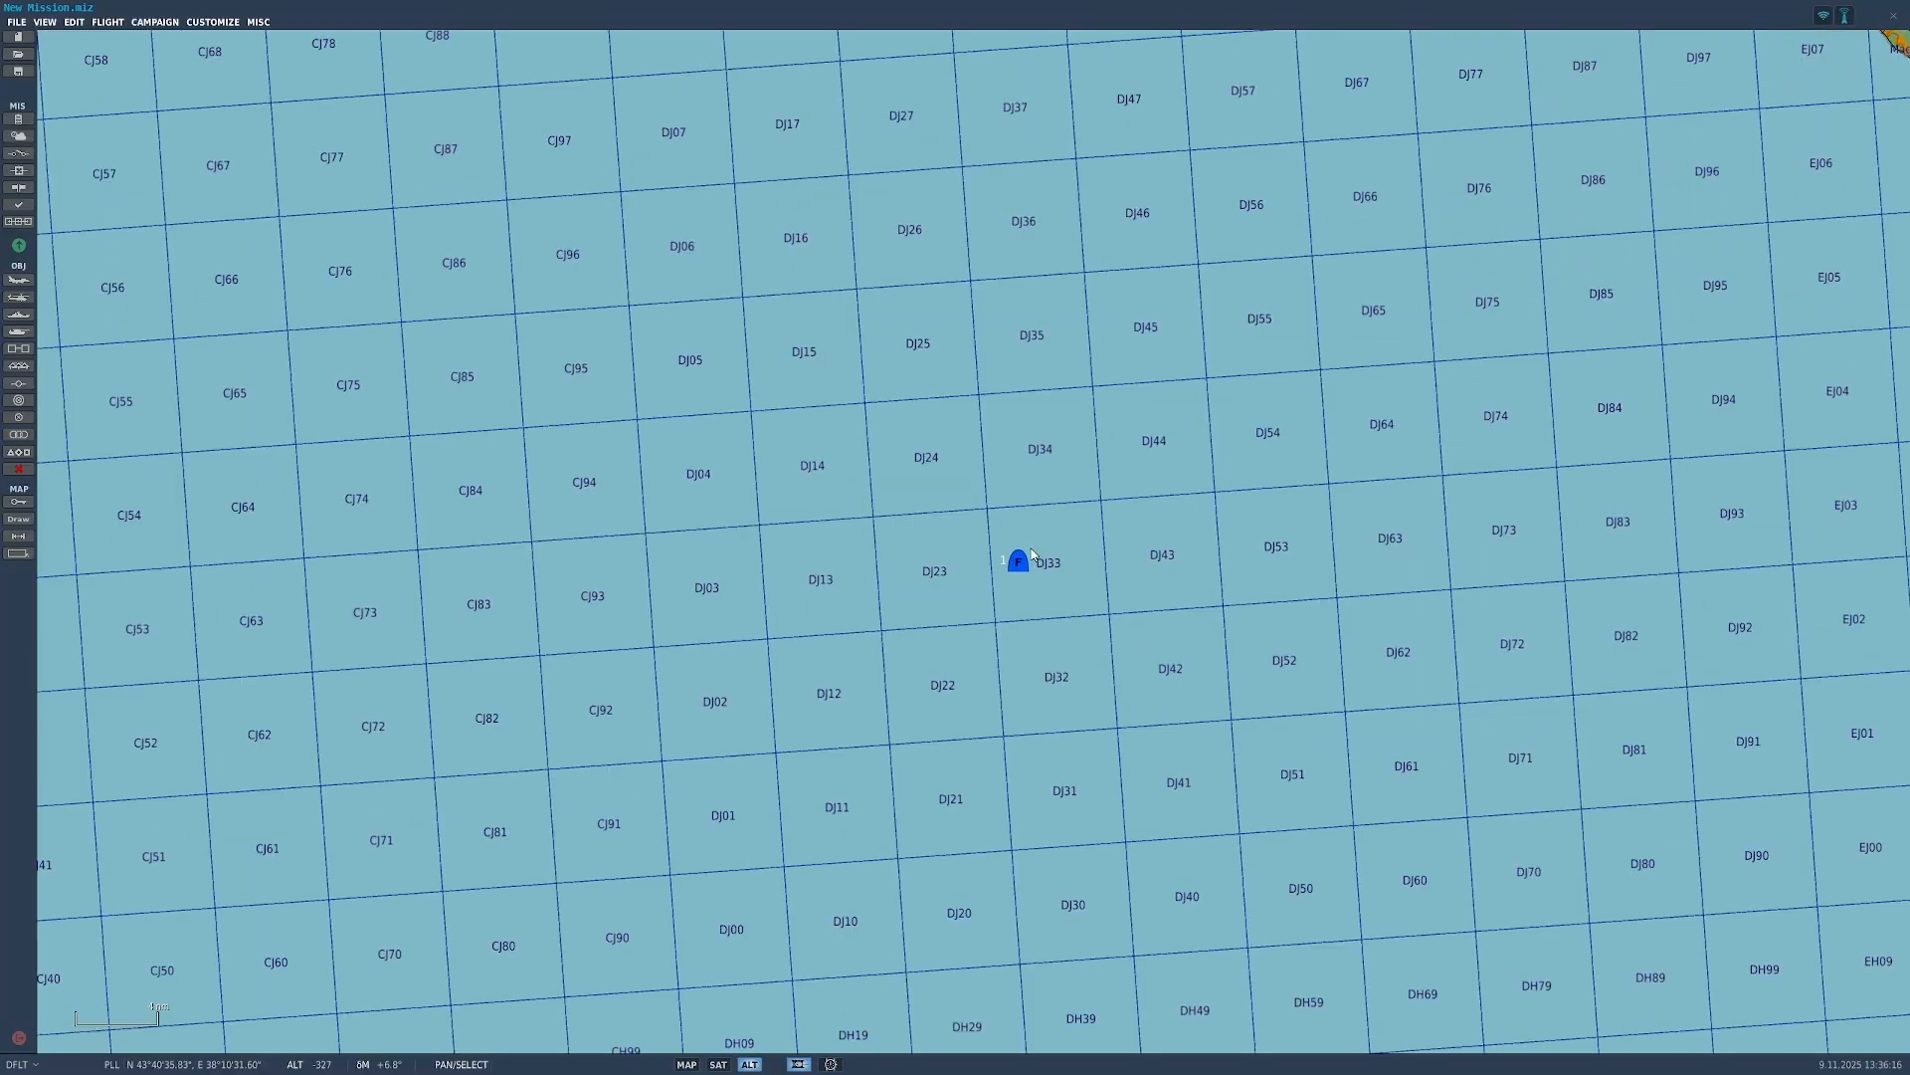
pyautogui.scroll(-7, 1184, 593)
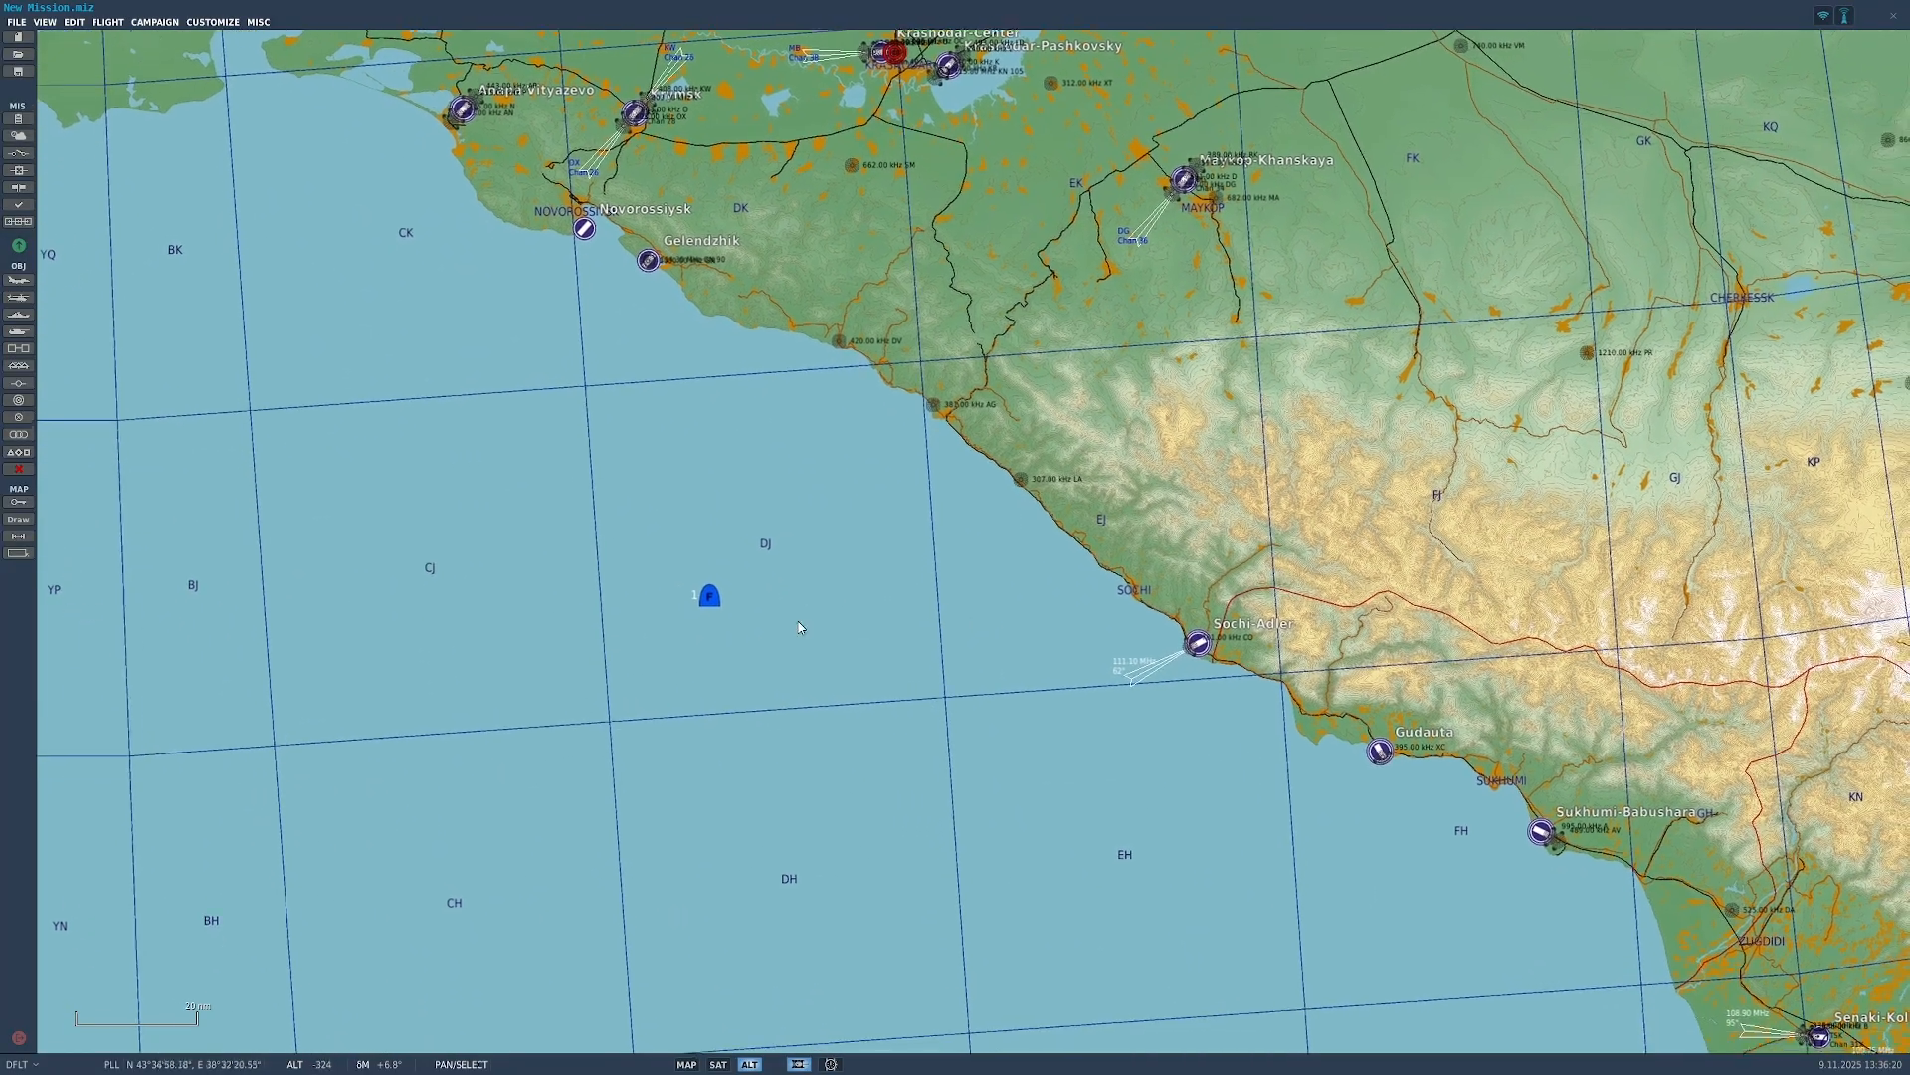
pyautogui.click(711, 597)
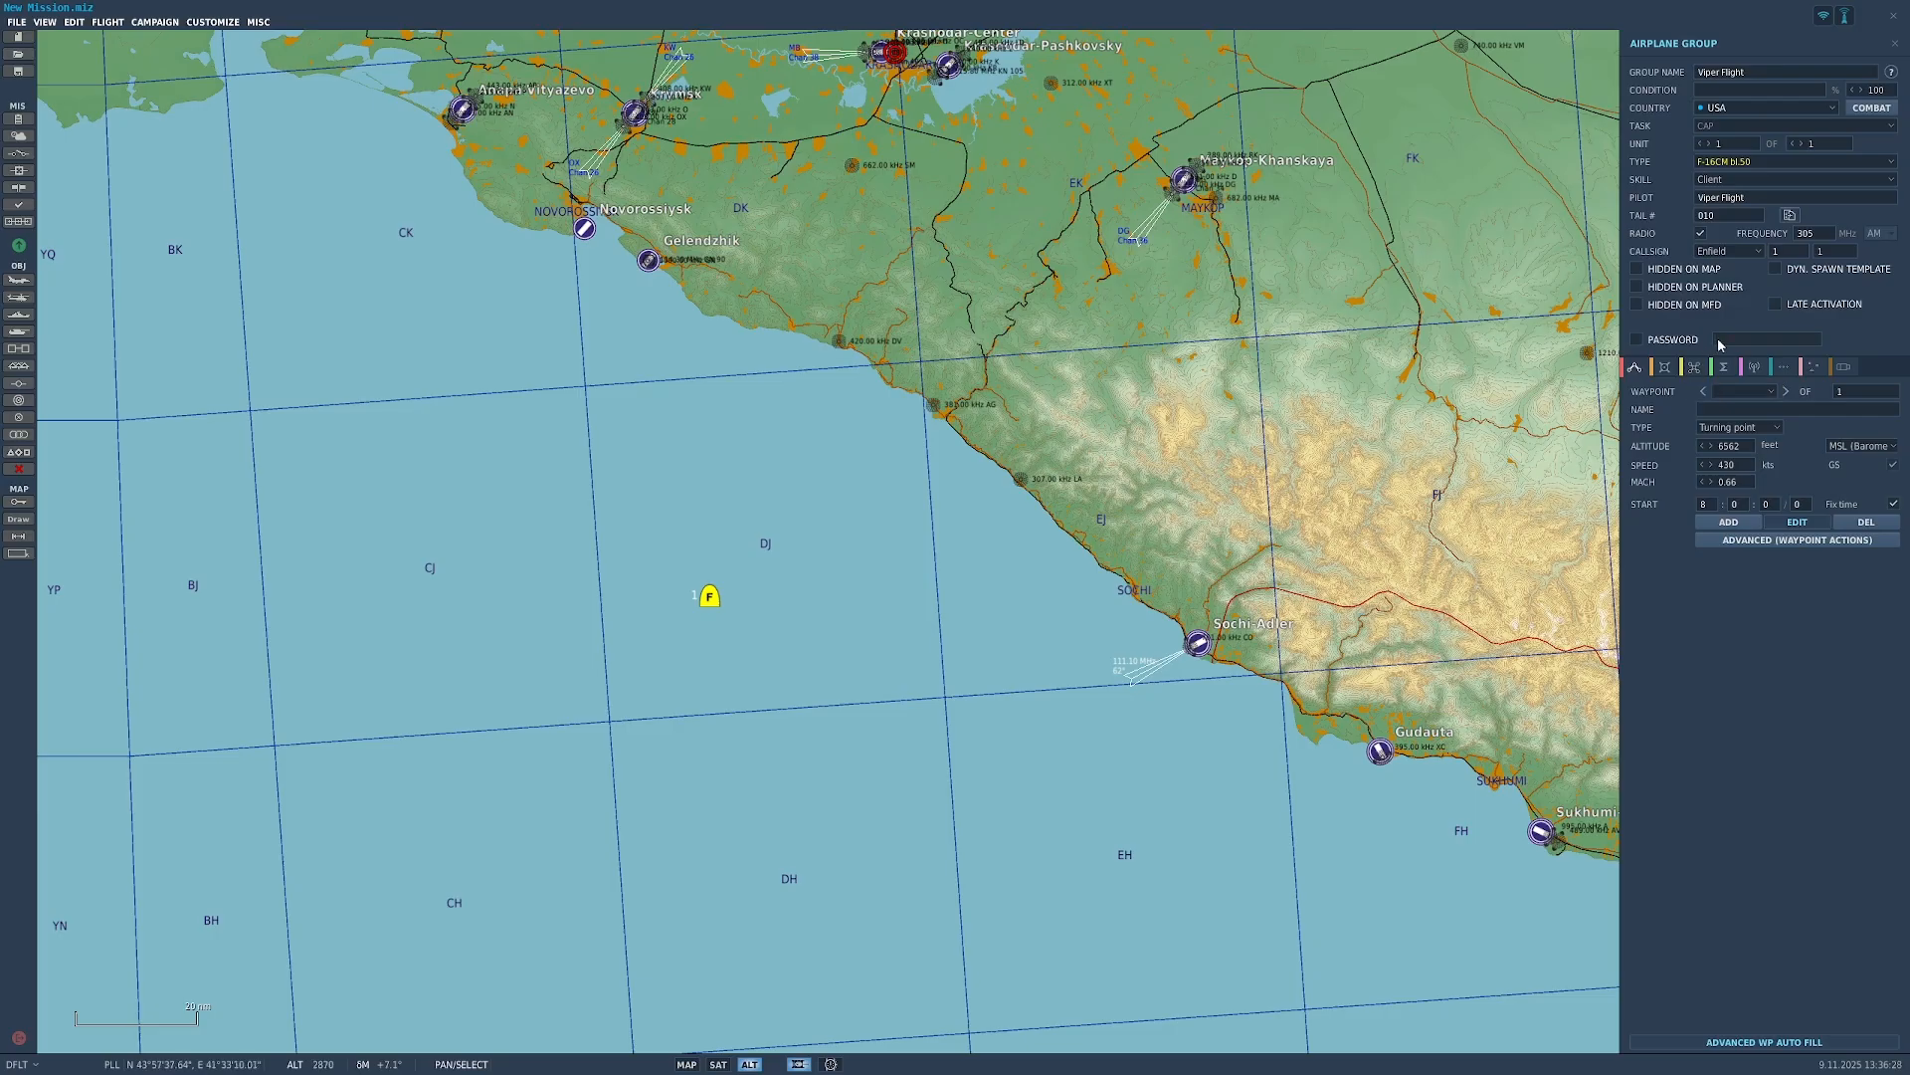
# Step: Move Viper Flight to the far southwest of the map and bring it back over the Black Sea in grid DJ
pyautogui.scroll(-3, 814, 386)
pyautogui.moveTo(1012, 708); pyautogui.dragTo(1017, 645)
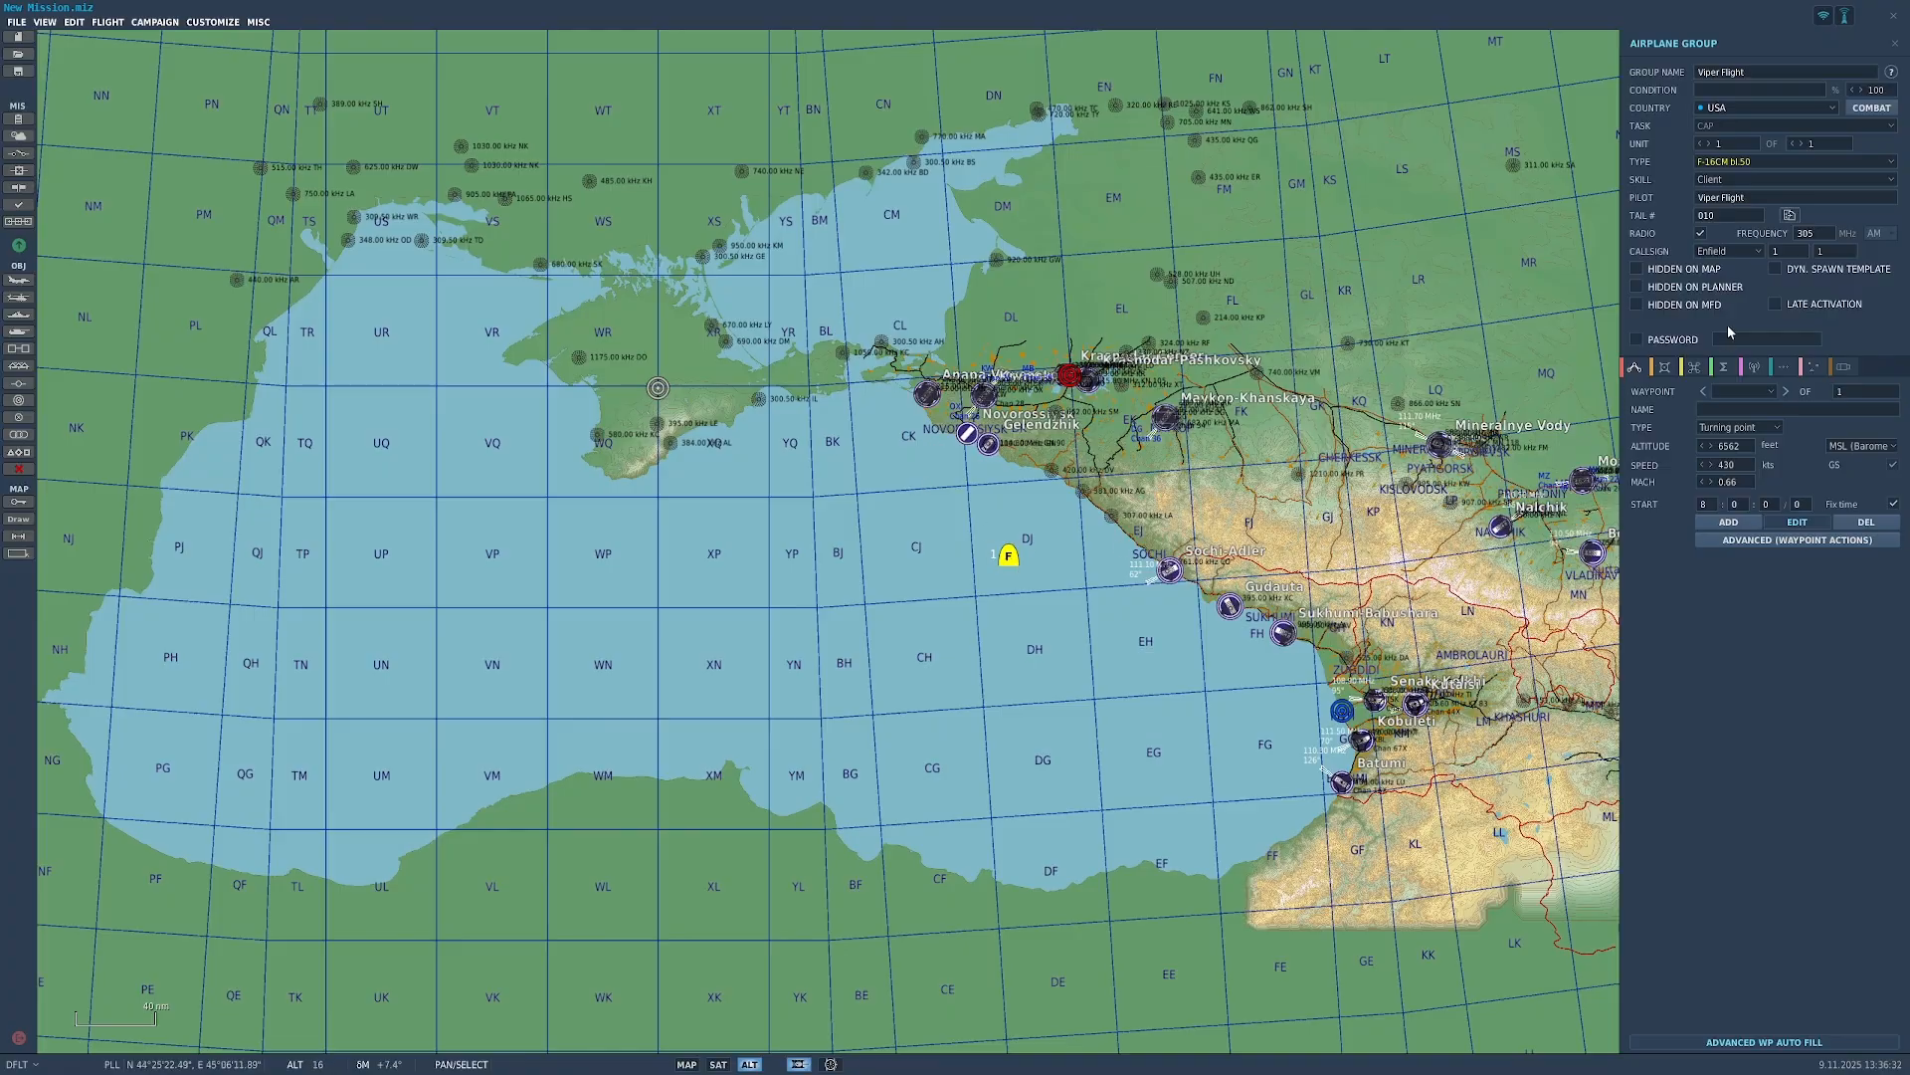
pyautogui.moveTo(1014, 558)
pyautogui.mouseDown()
pyautogui.moveTo(467, 775)
pyautogui.moveTo(203, 905)
pyautogui.mouseUp()
pyautogui.moveTo(185, 920)
pyautogui.mouseDown()
pyautogui.moveTo(909, 704)
pyautogui.moveTo(1001, 534)
pyautogui.mouseUp()
pyautogui.scroll(4, 943, 614)
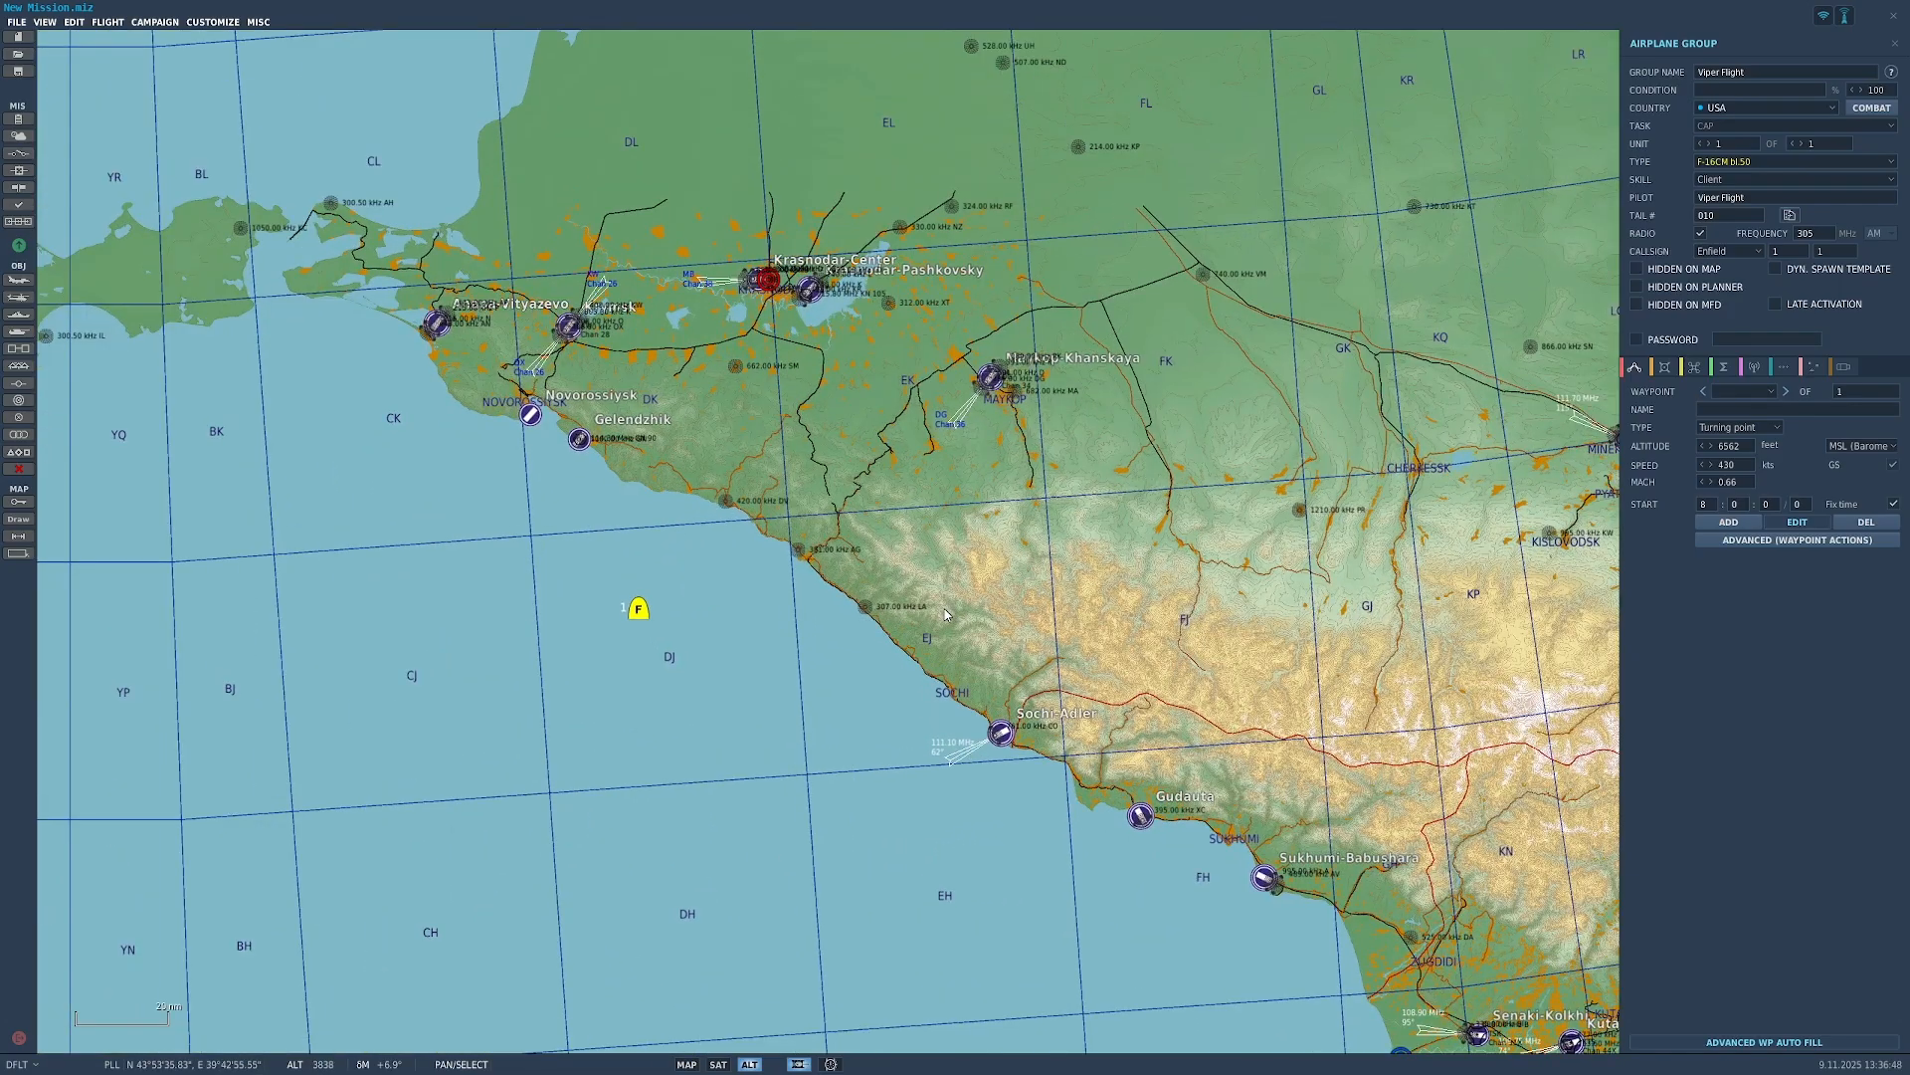
pyautogui.moveTo(1036, 528); pyautogui.dragTo(857, 453, button='right')
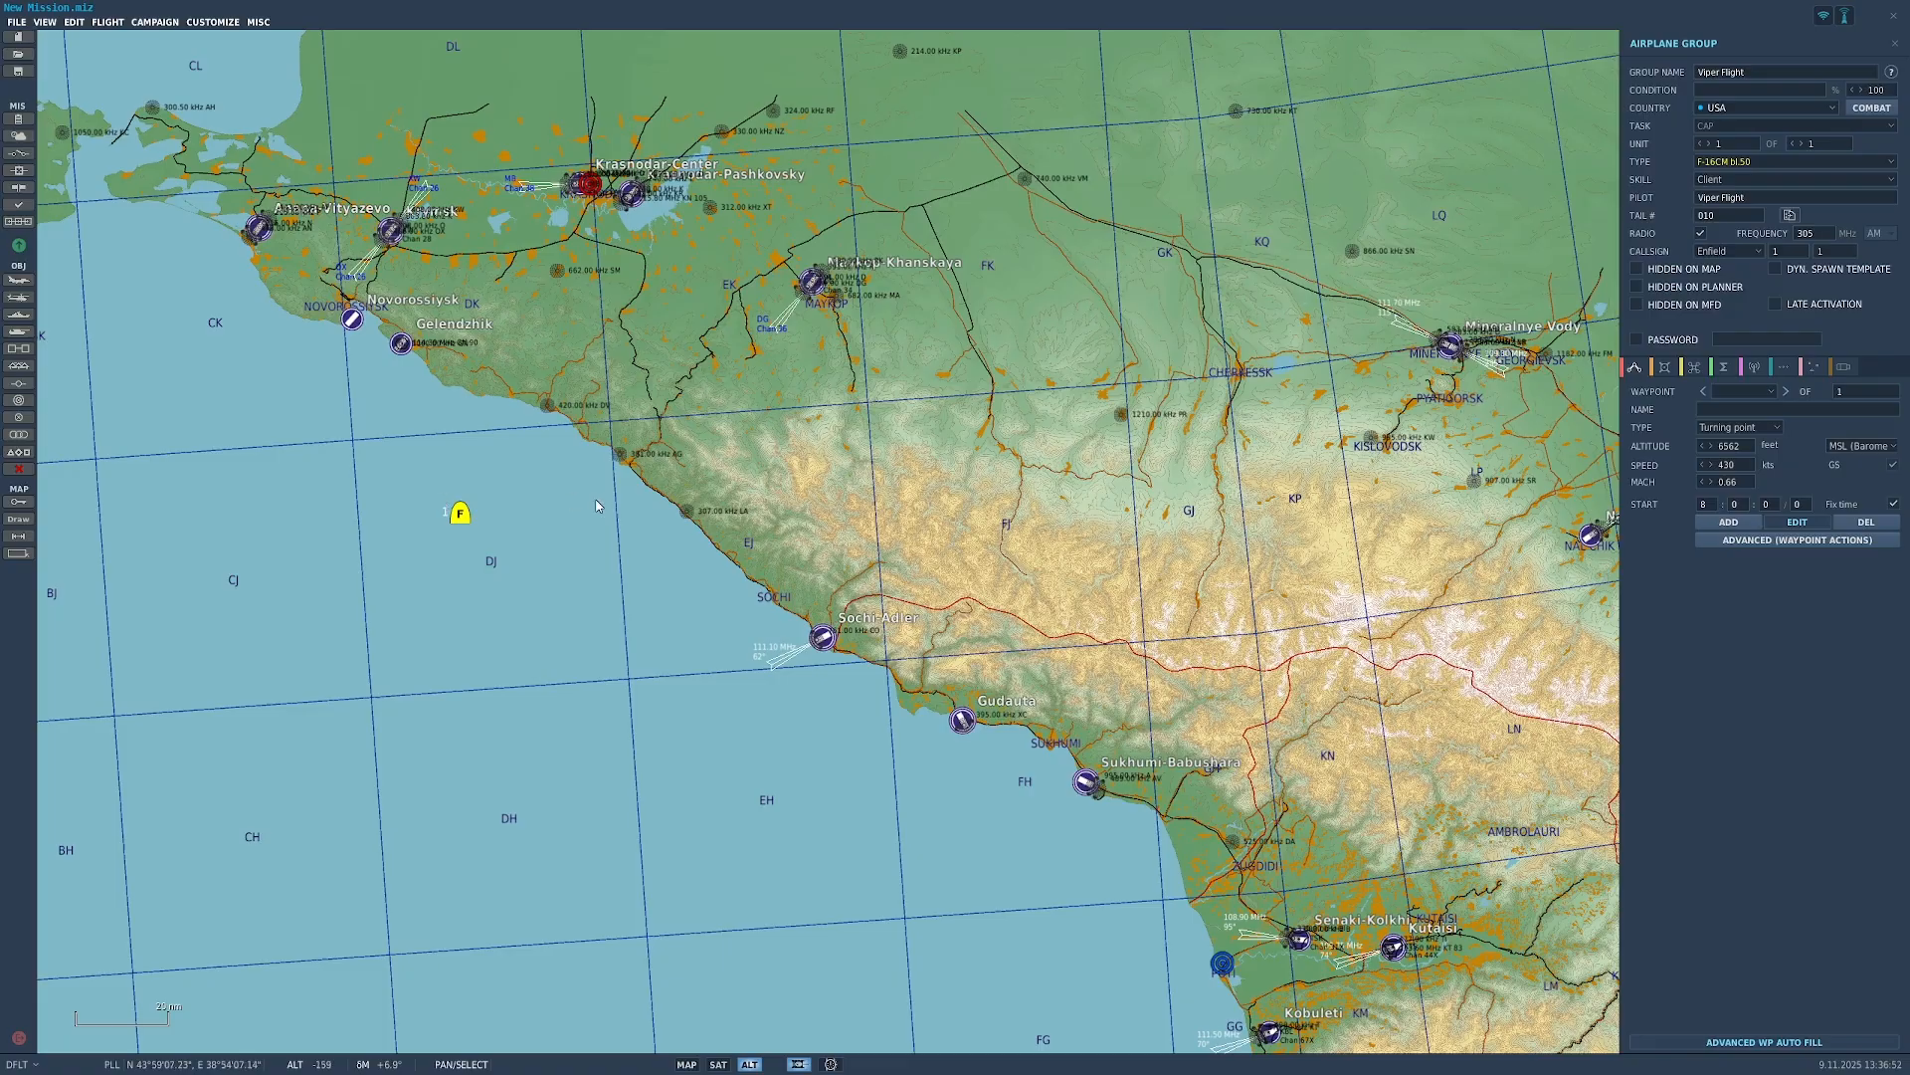
# Step: Open Viper Flight's paint and loadout settings, and return to its route settings
pyautogui.click(1675, 373)
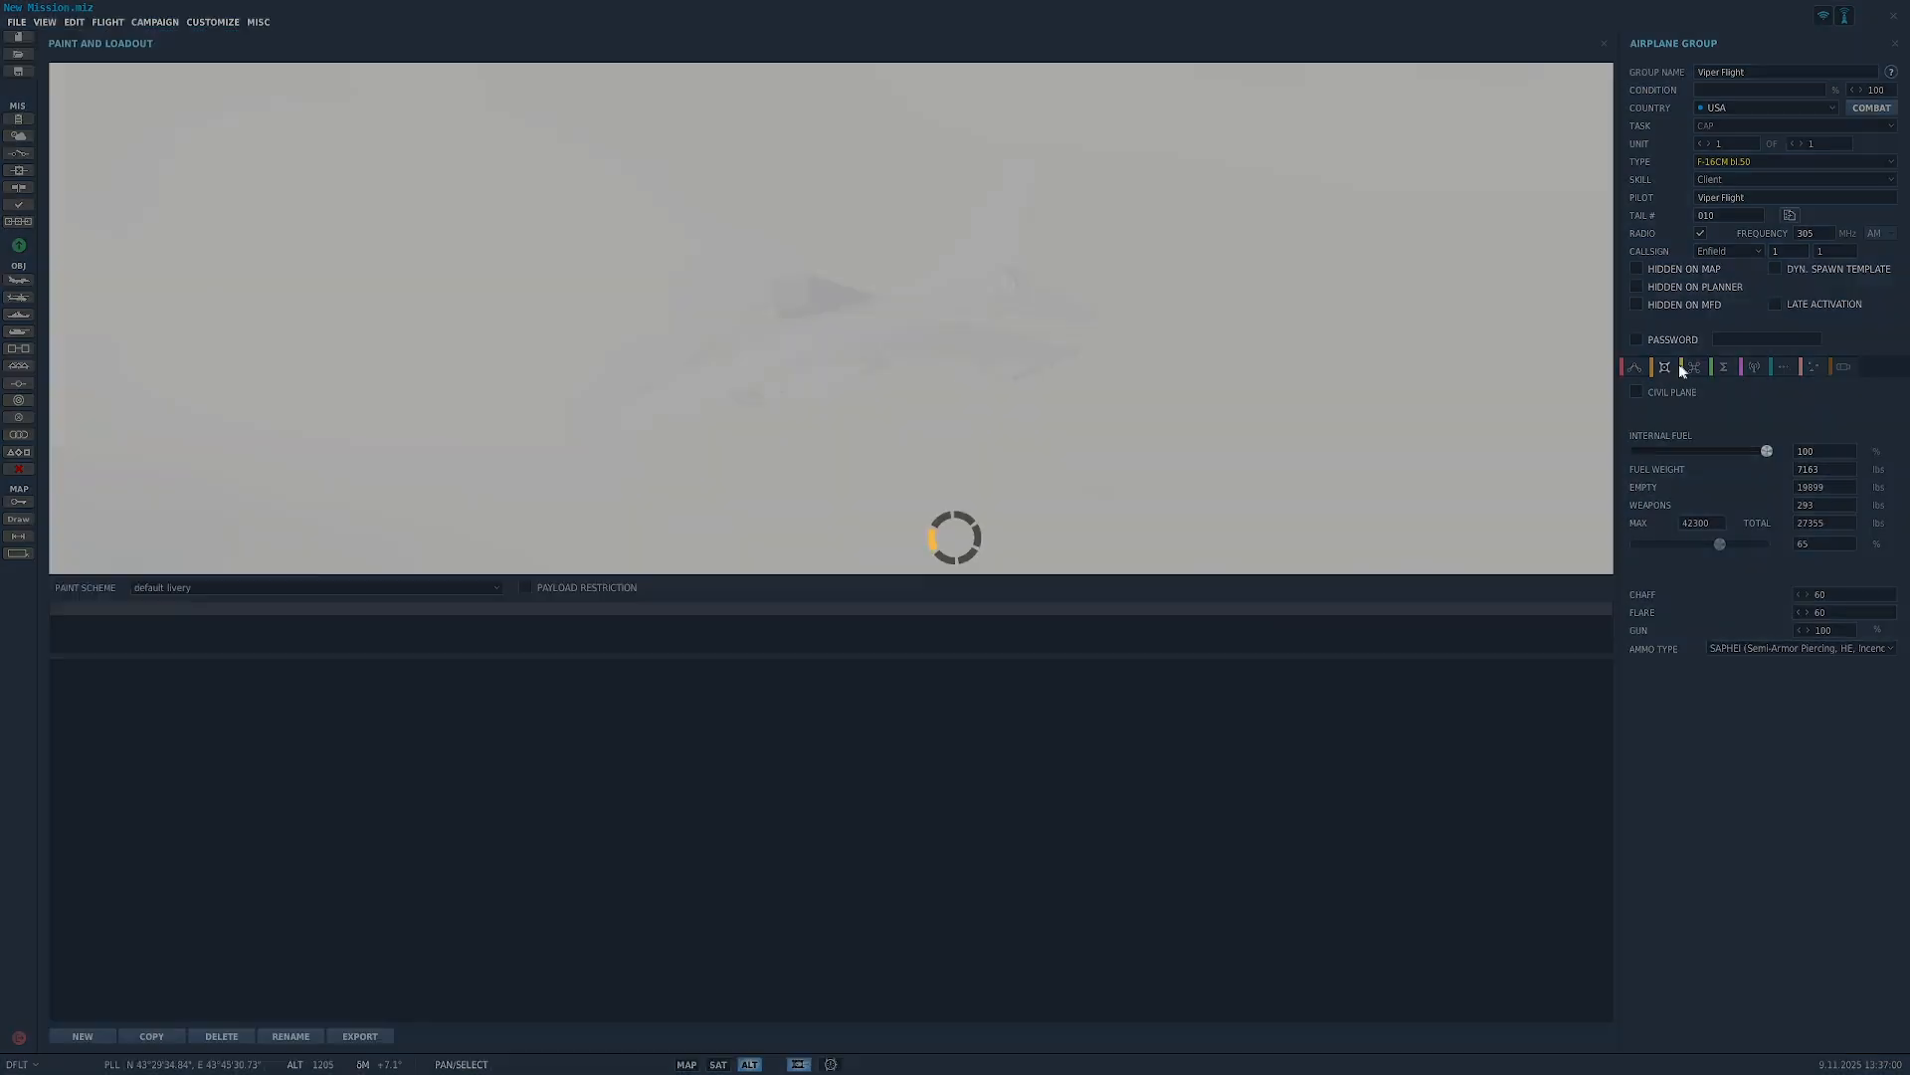
pyautogui.click(1650, 372)
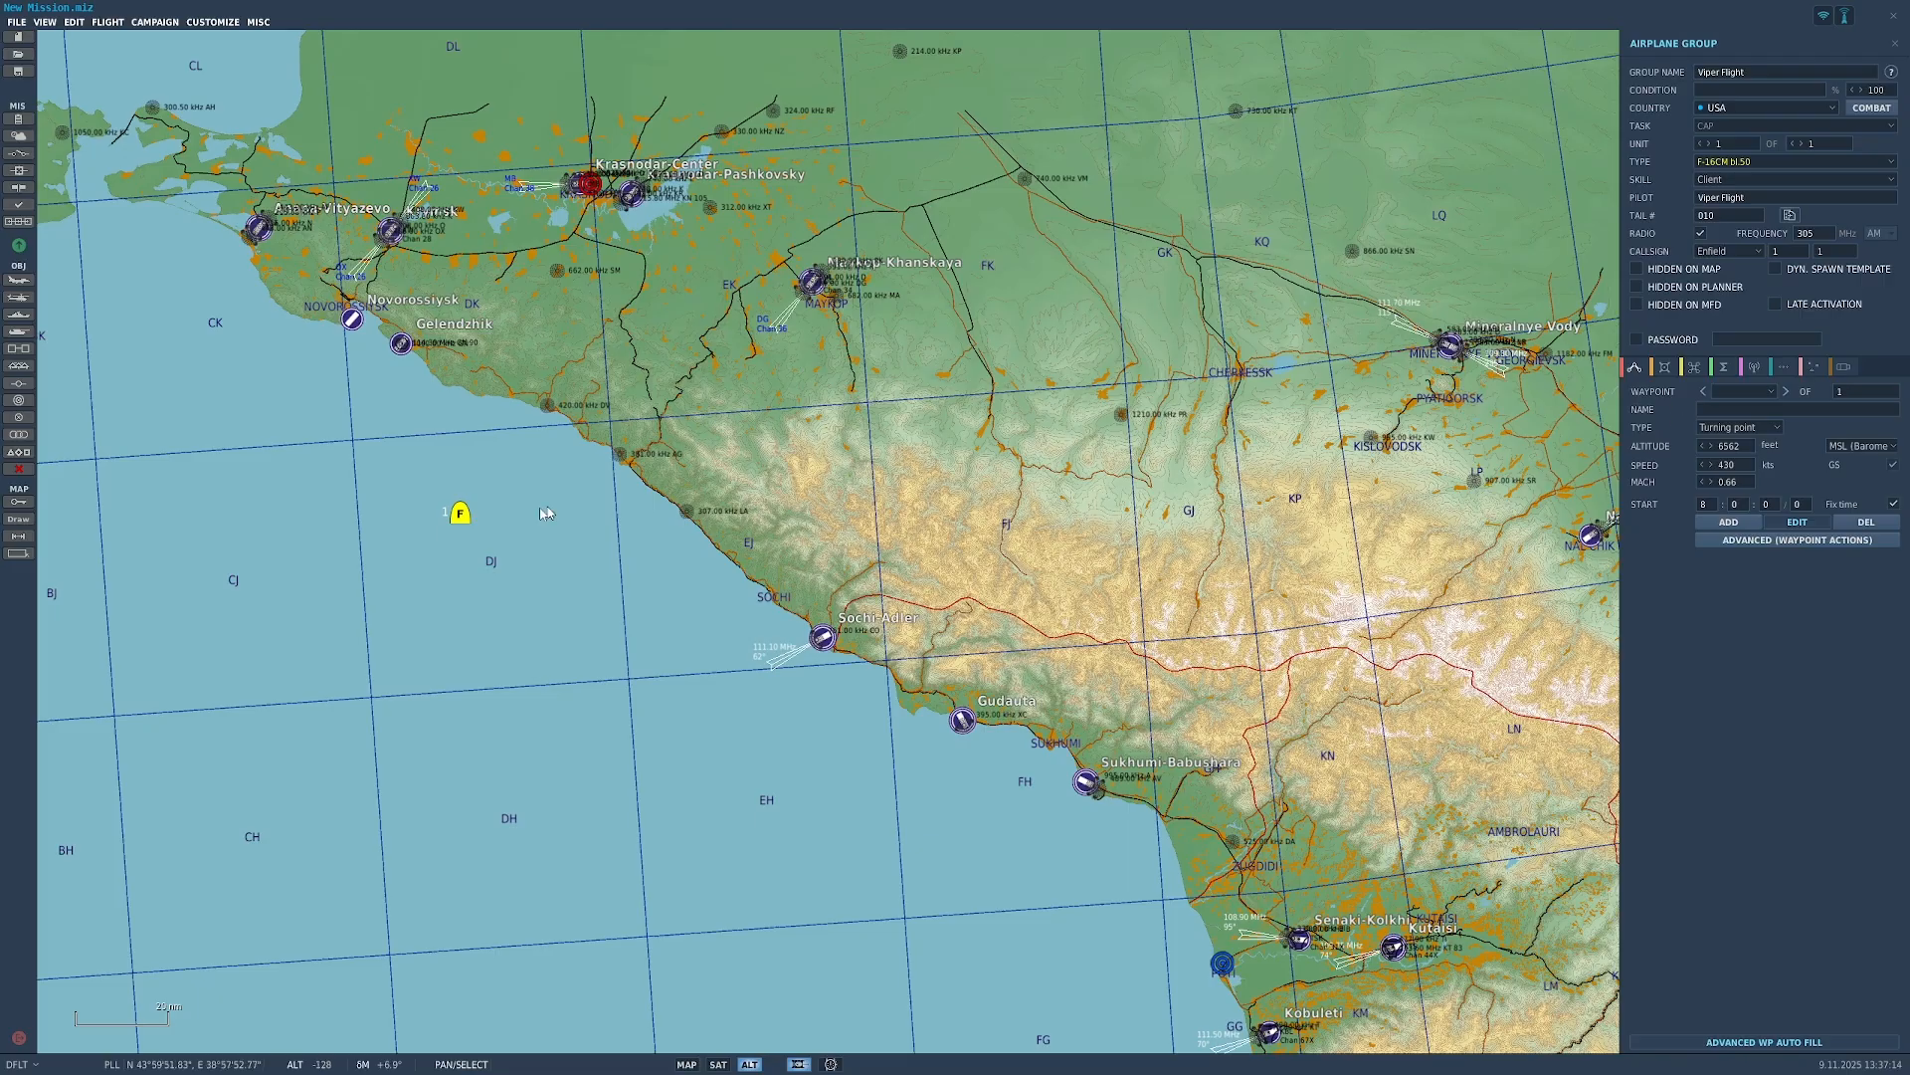
# Step: Move Viper Flight southeast across the map onto the Senaki-Kolkhi airfield
pyautogui.moveTo(461, 518)
pyautogui.mouseDown()
pyautogui.moveTo(706, 559)
pyautogui.moveTo(668, 577)
pyautogui.mouseUp()
pyautogui.moveTo(667, 577)
pyautogui.mouseDown()
pyautogui.moveTo(862, 649)
pyautogui.moveTo(910, 707)
pyautogui.mouseUp()
pyautogui.moveTo(909, 707); pyautogui.dragTo(744, 556, button='right')
pyautogui.moveTo(743, 556); pyautogui.dragTo(1097, 702)
pyautogui.moveTo(1097, 703); pyautogui.dragTo(915, 565, button='right')
pyautogui.moveTo(915, 565)
pyautogui.mouseDown()
pyautogui.moveTo(956, 663)
pyautogui.moveTo(952, 625)
pyautogui.mouseUp()
pyautogui.scroll(5, 956, 663)
pyautogui.scroll(5, 952, 625)
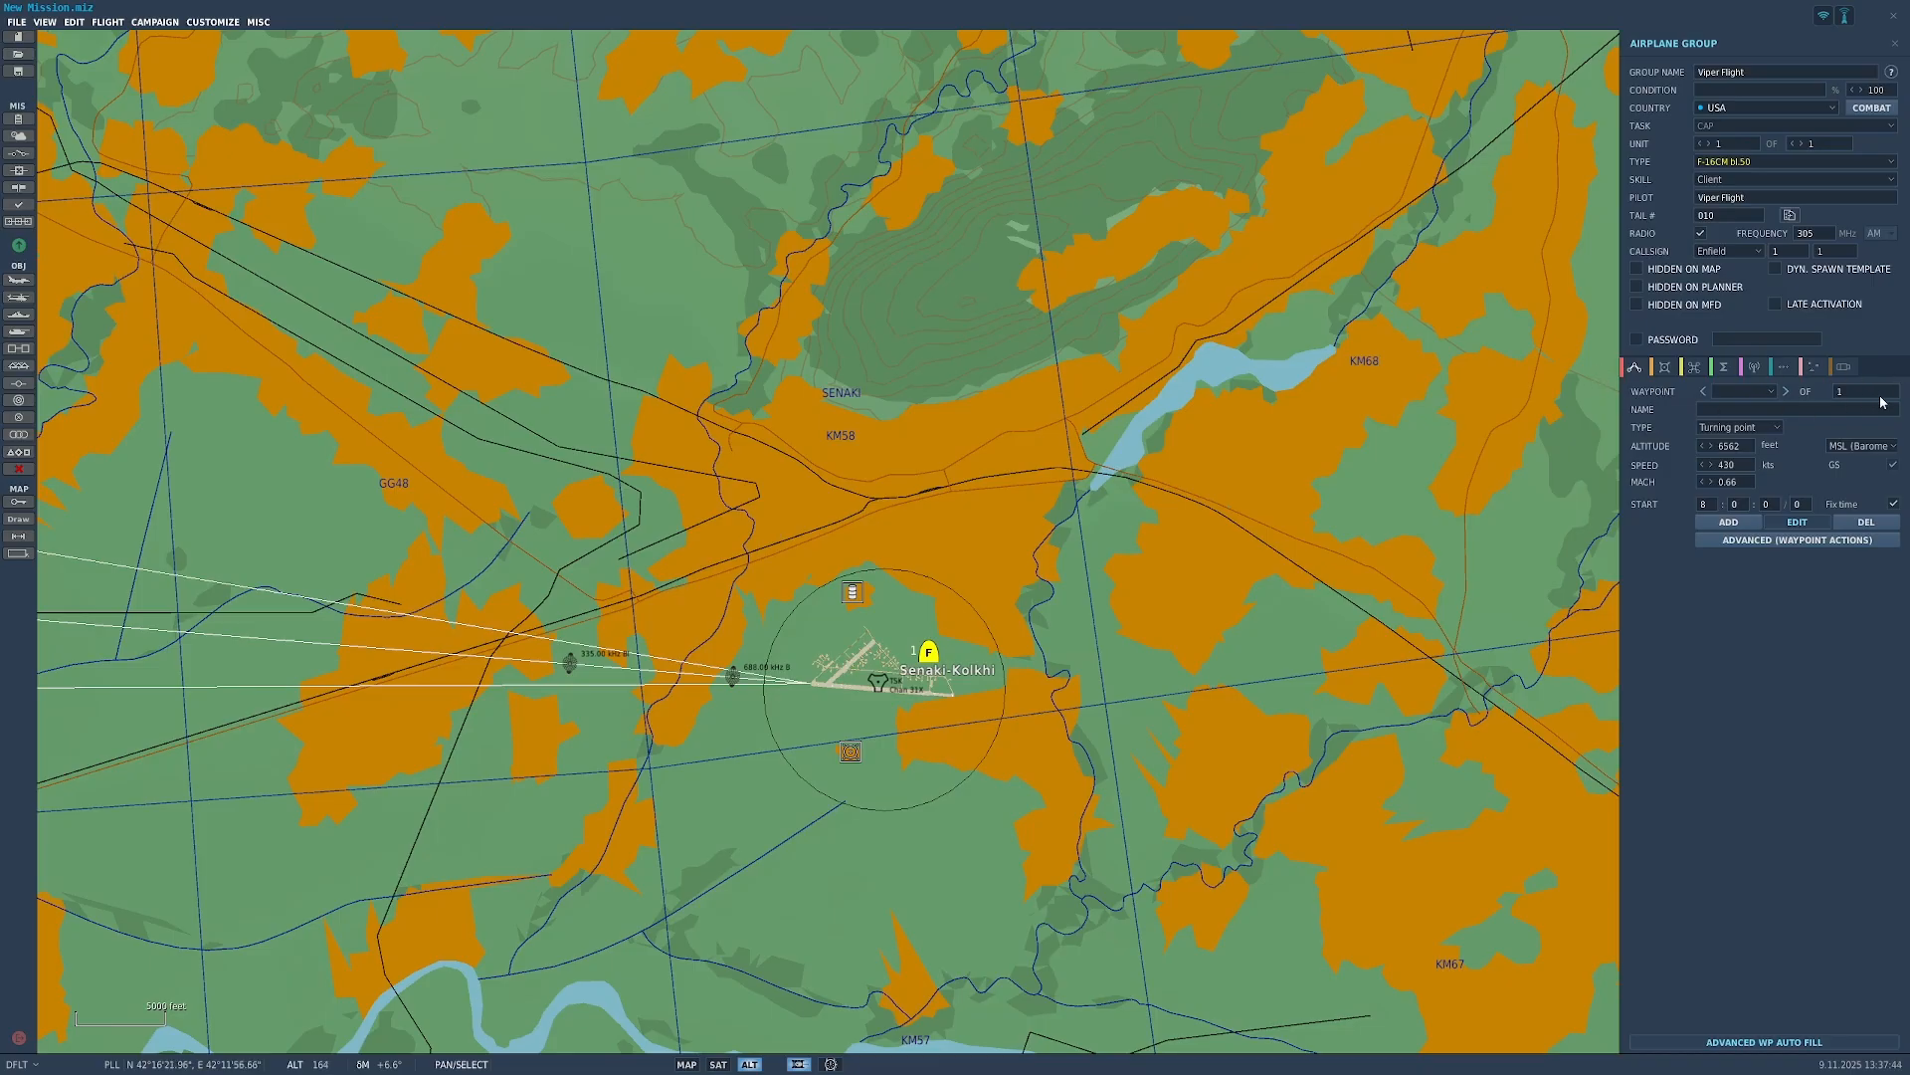
# Step: Set Viper Flight's first waypoint type to Takeoff from ramp at Senaki-Kolkhi and inspect its parking spot
pyautogui.click(1739, 427)
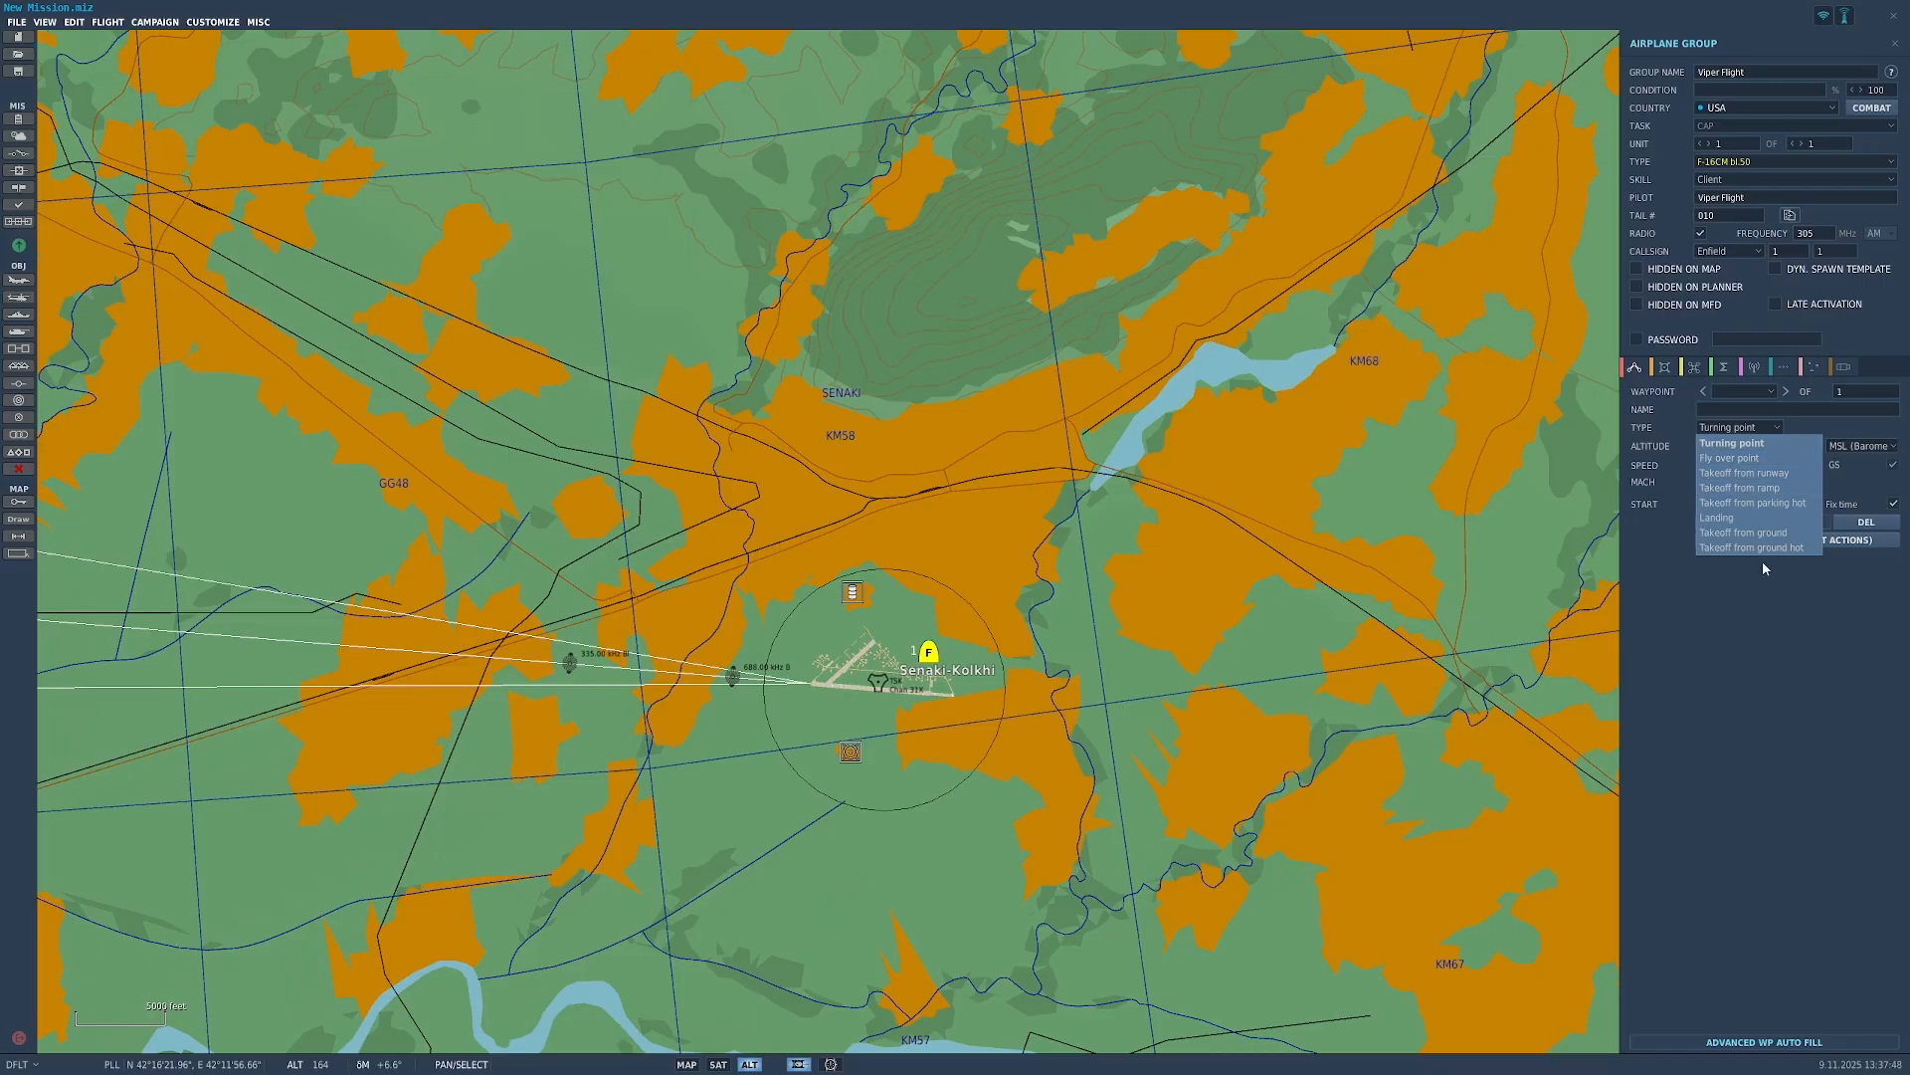
pyautogui.click(1787, 488)
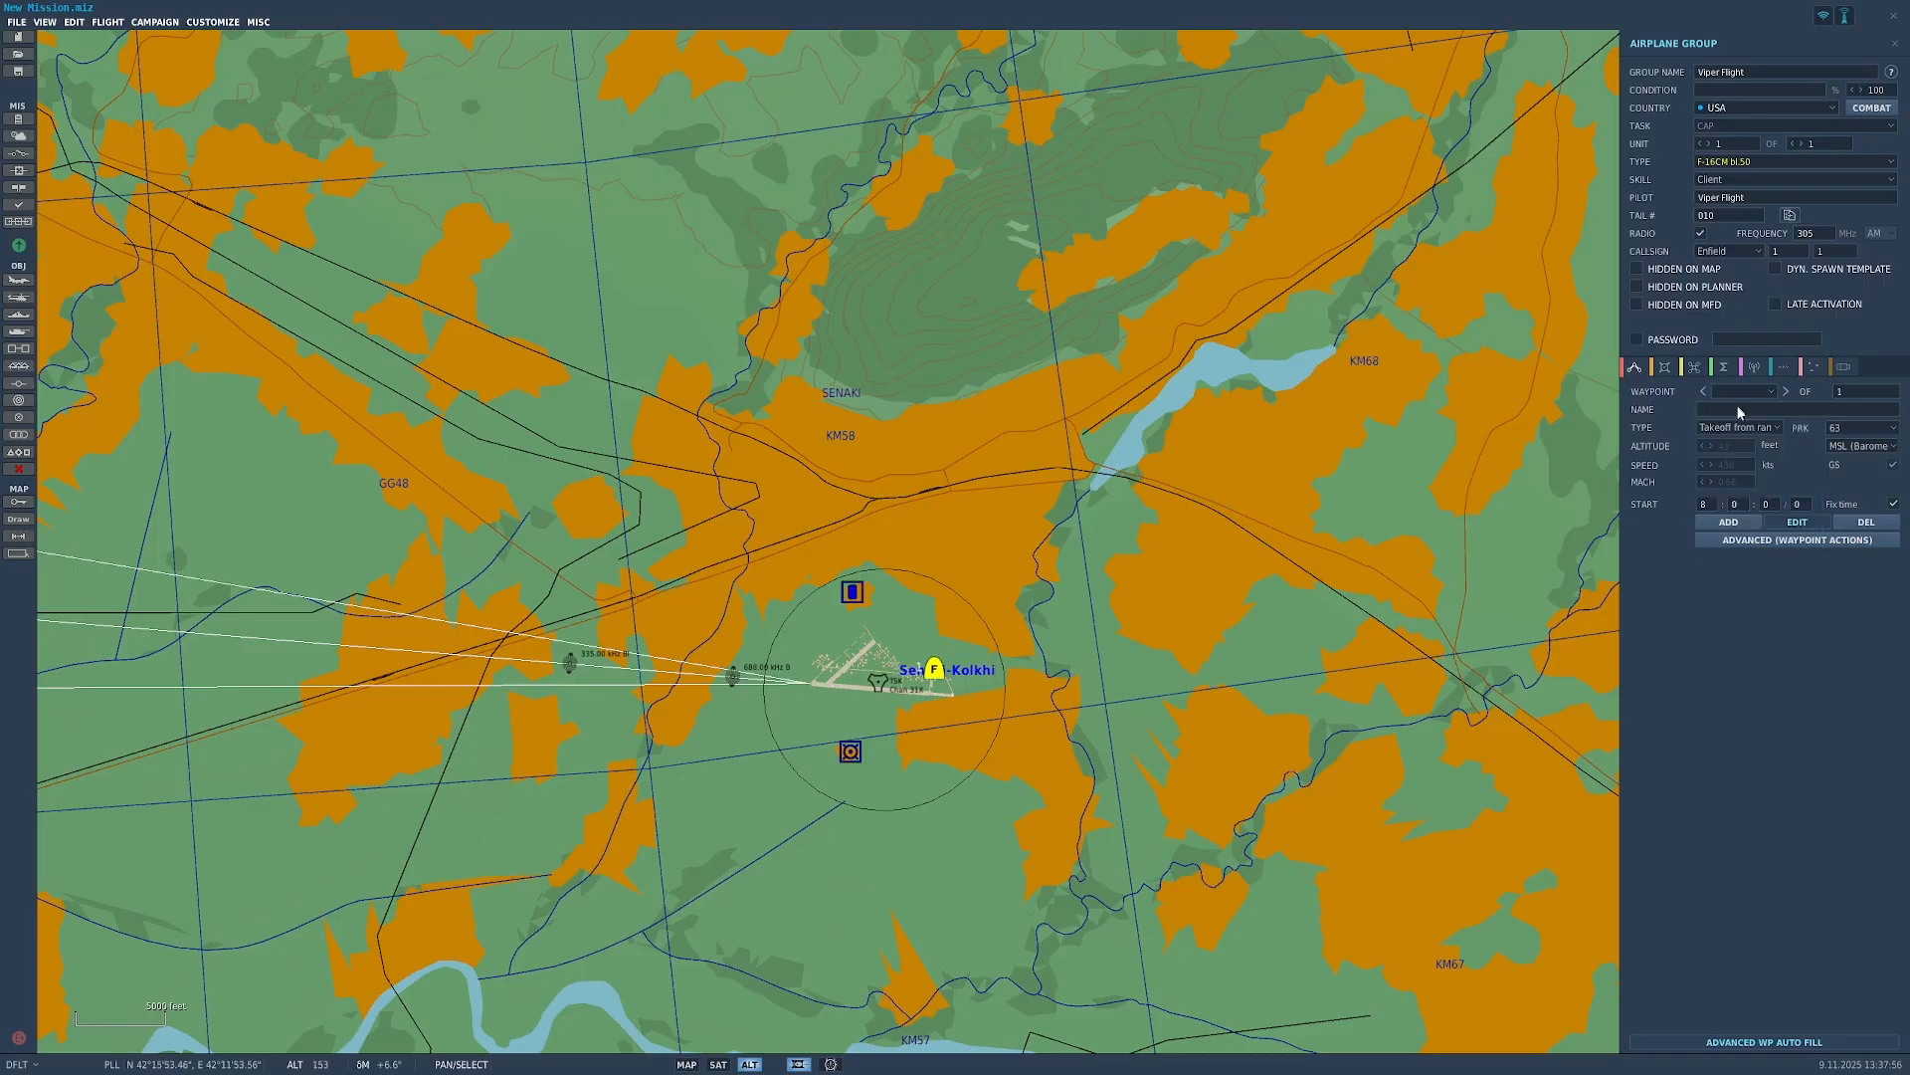
pyautogui.scroll(5, 893, 780)
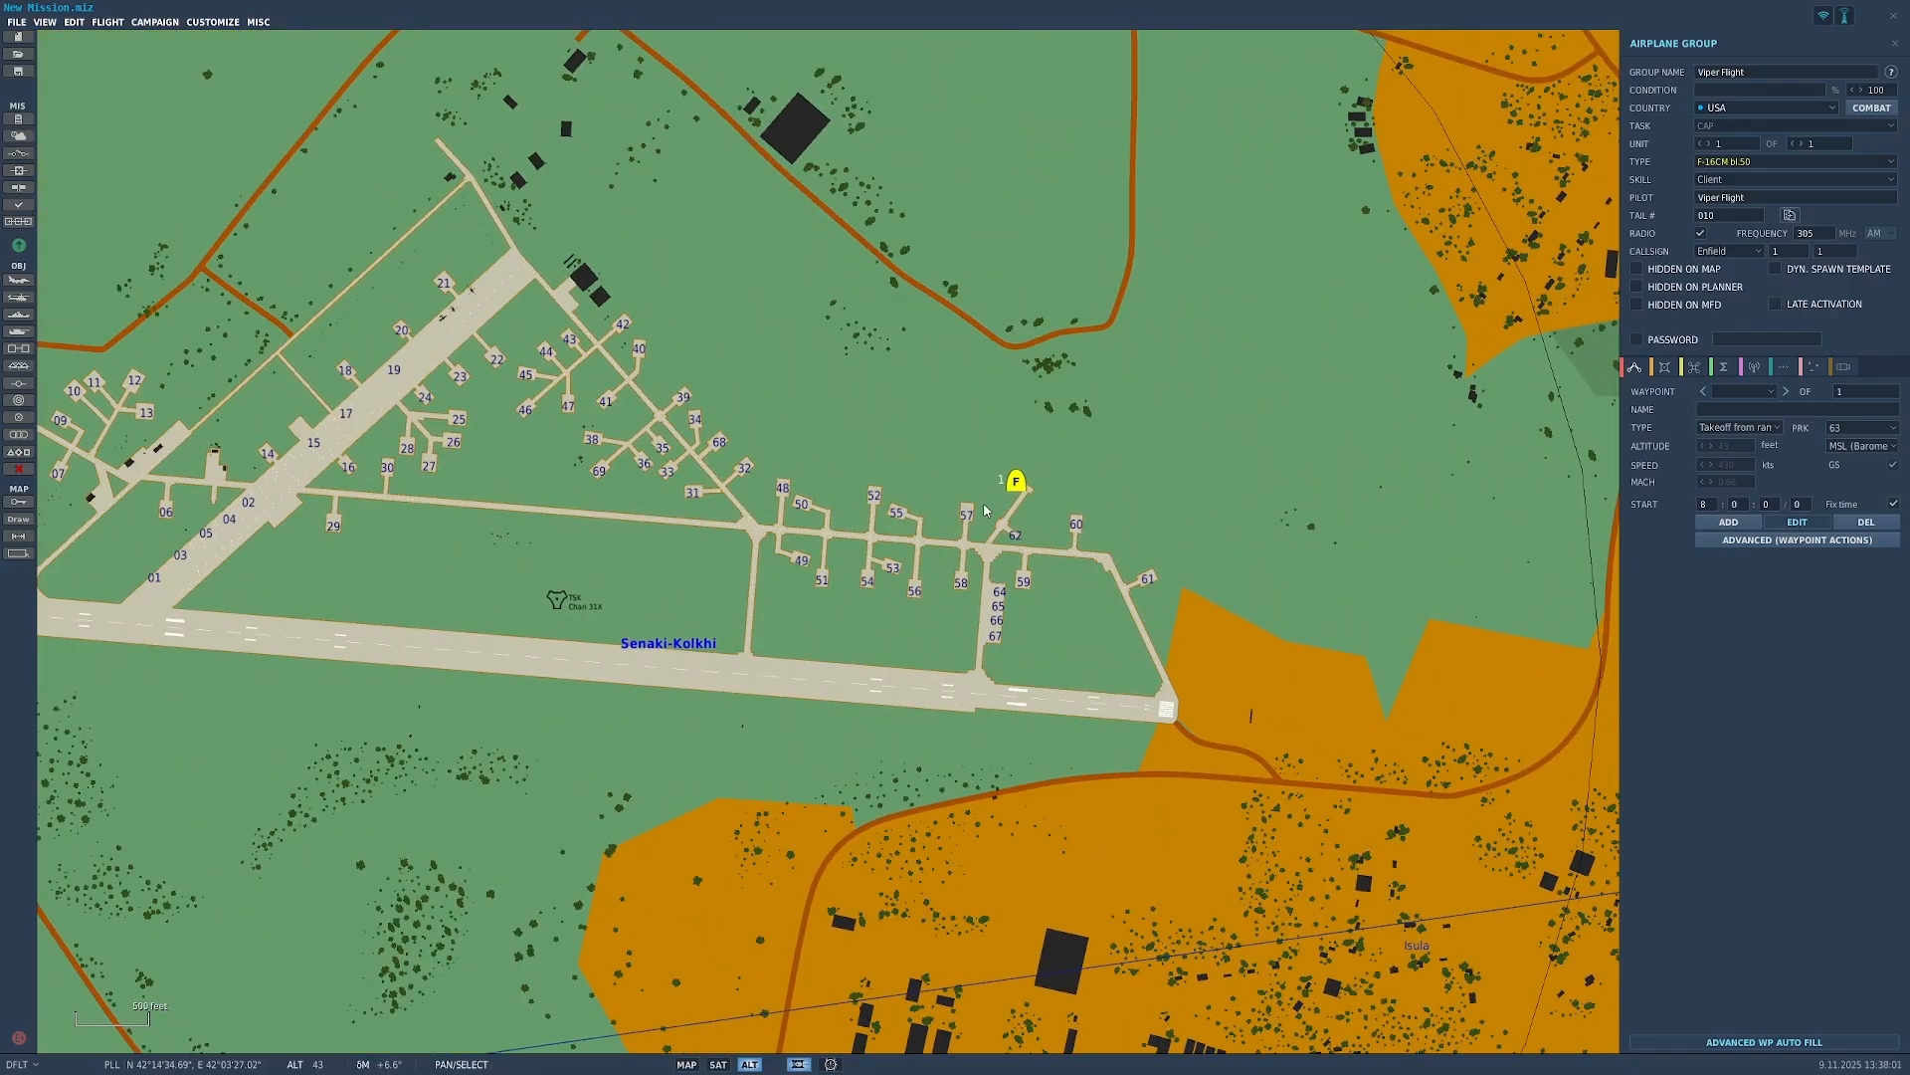
pyautogui.scroll(-2, 936, 486)
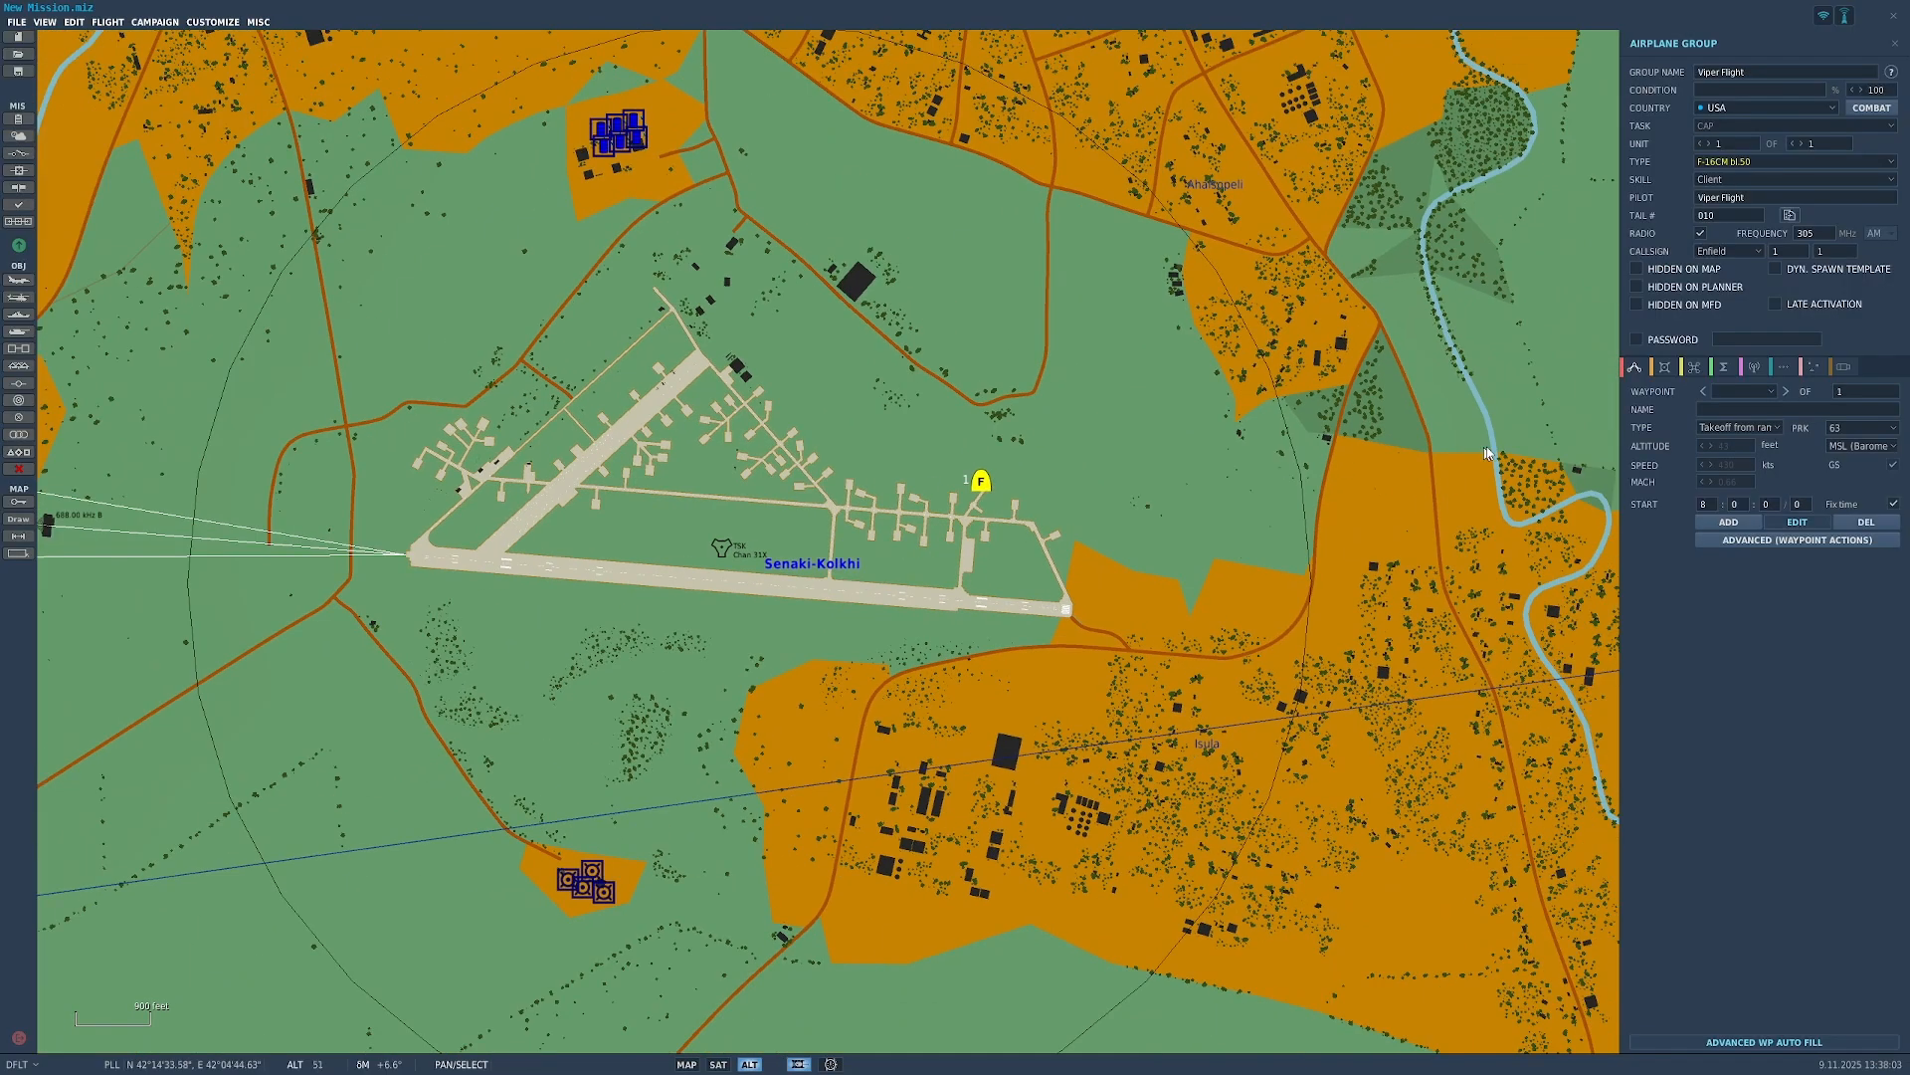
pyautogui.scroll(-1, 1252, 494)
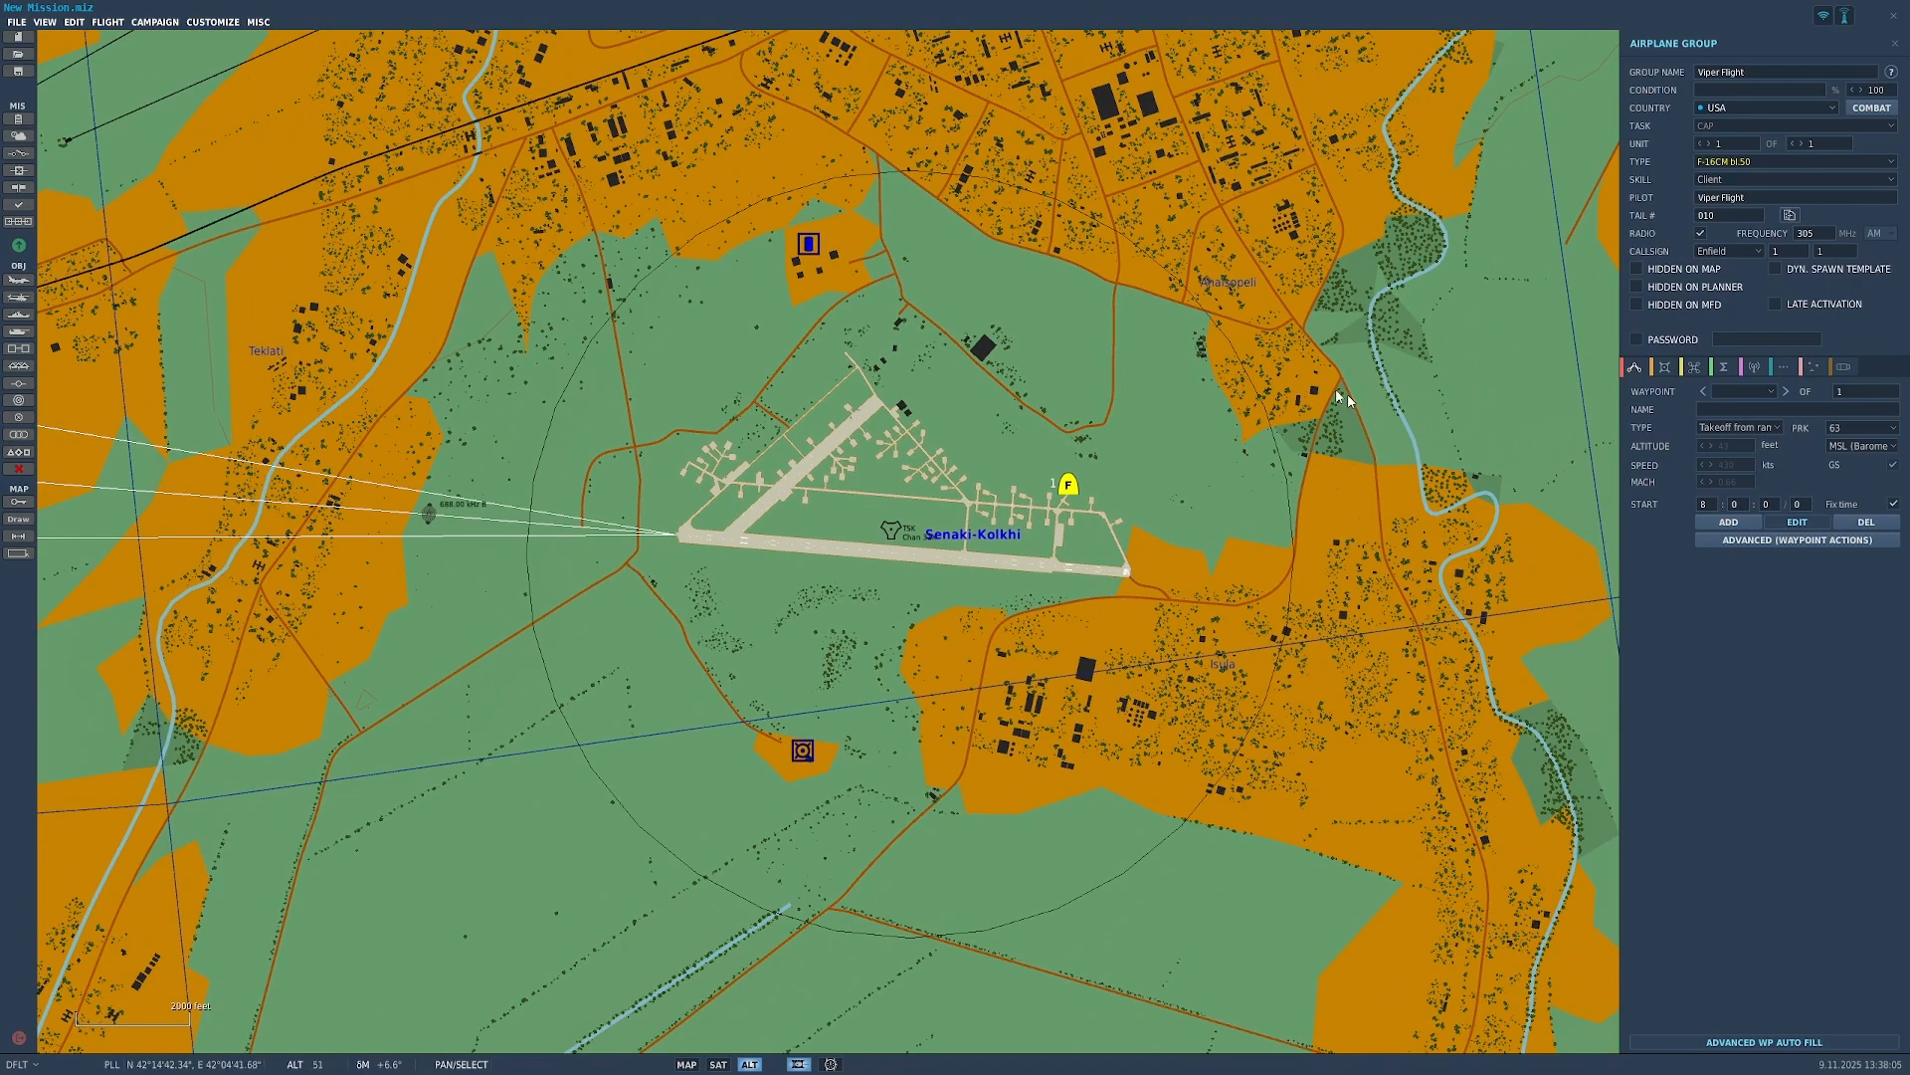
pyautogui.scroll(2, 1054, 550)
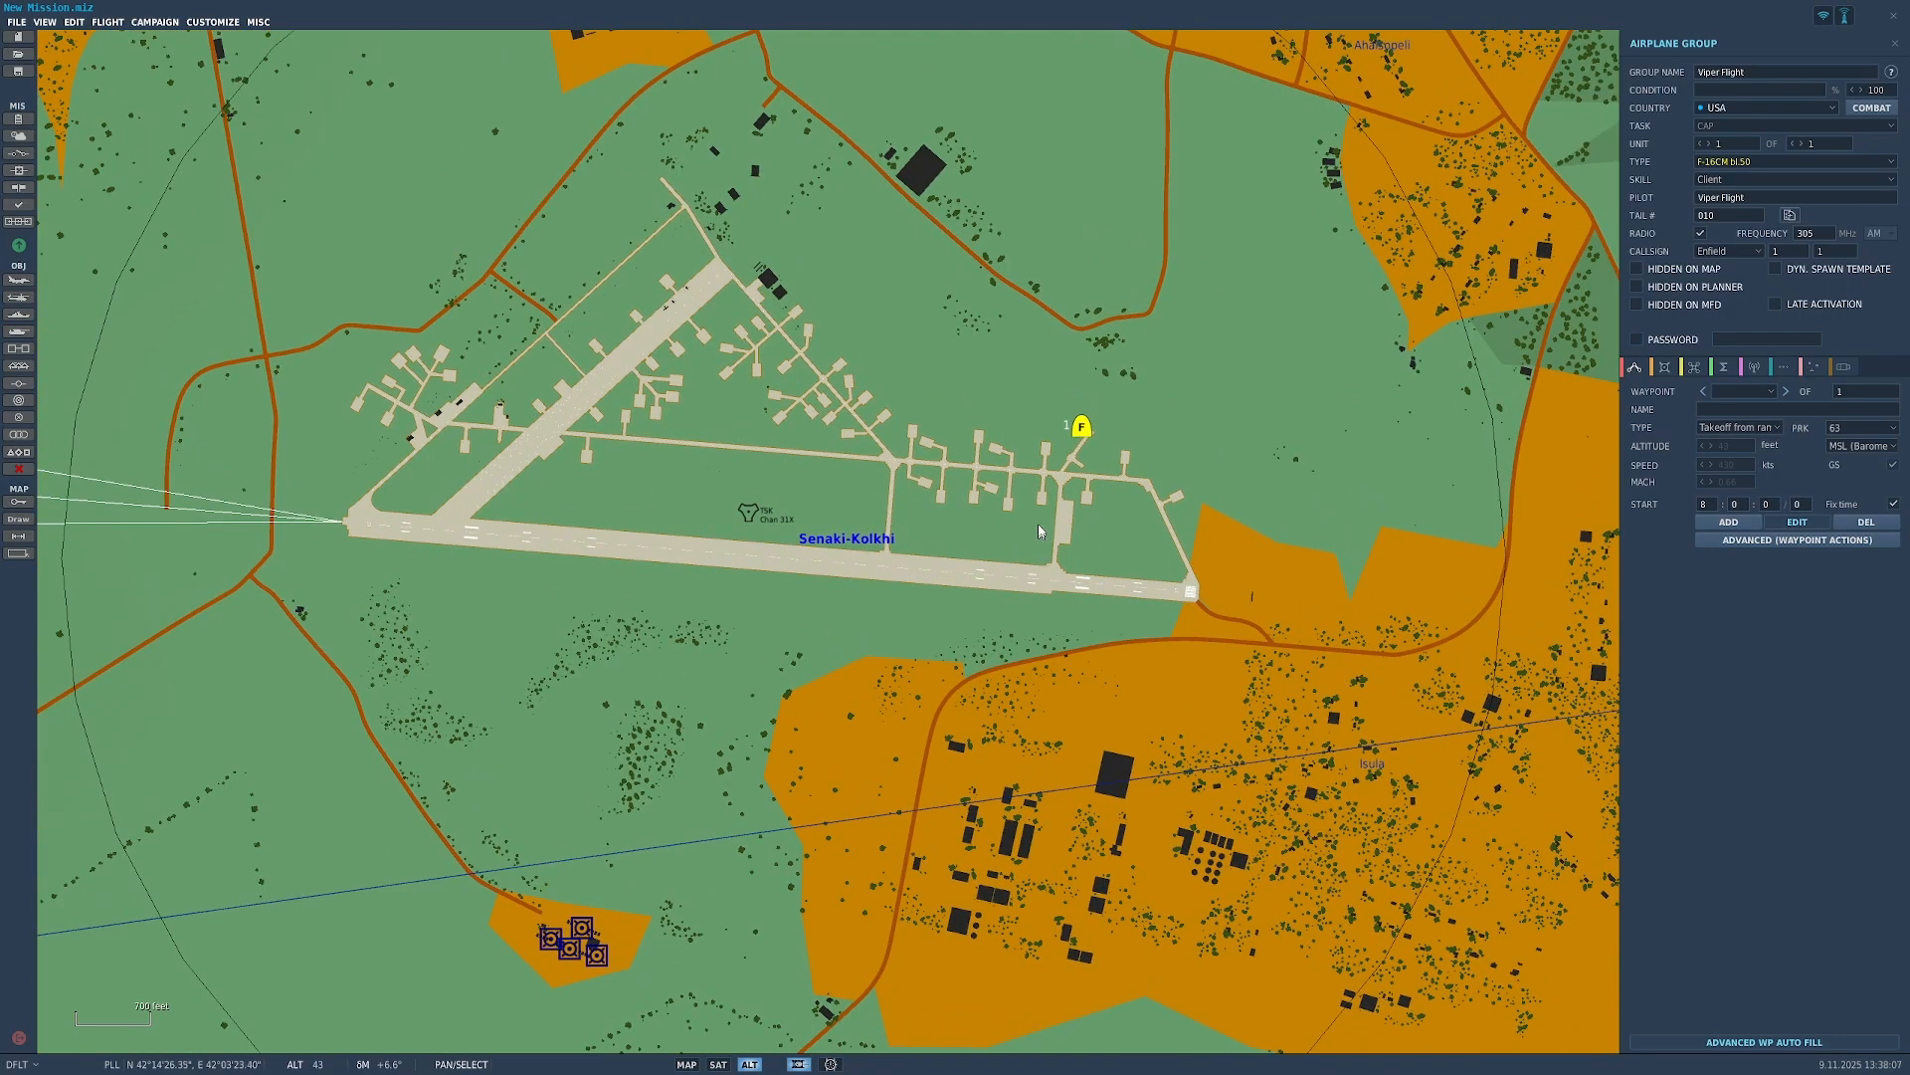
# Step: Reselect Viper Flight at Senaki-Kolkhi and assign it to parking spot 67
pyautogui.moveTo(939, 263); pyautogui.dragTo(1019, 349)
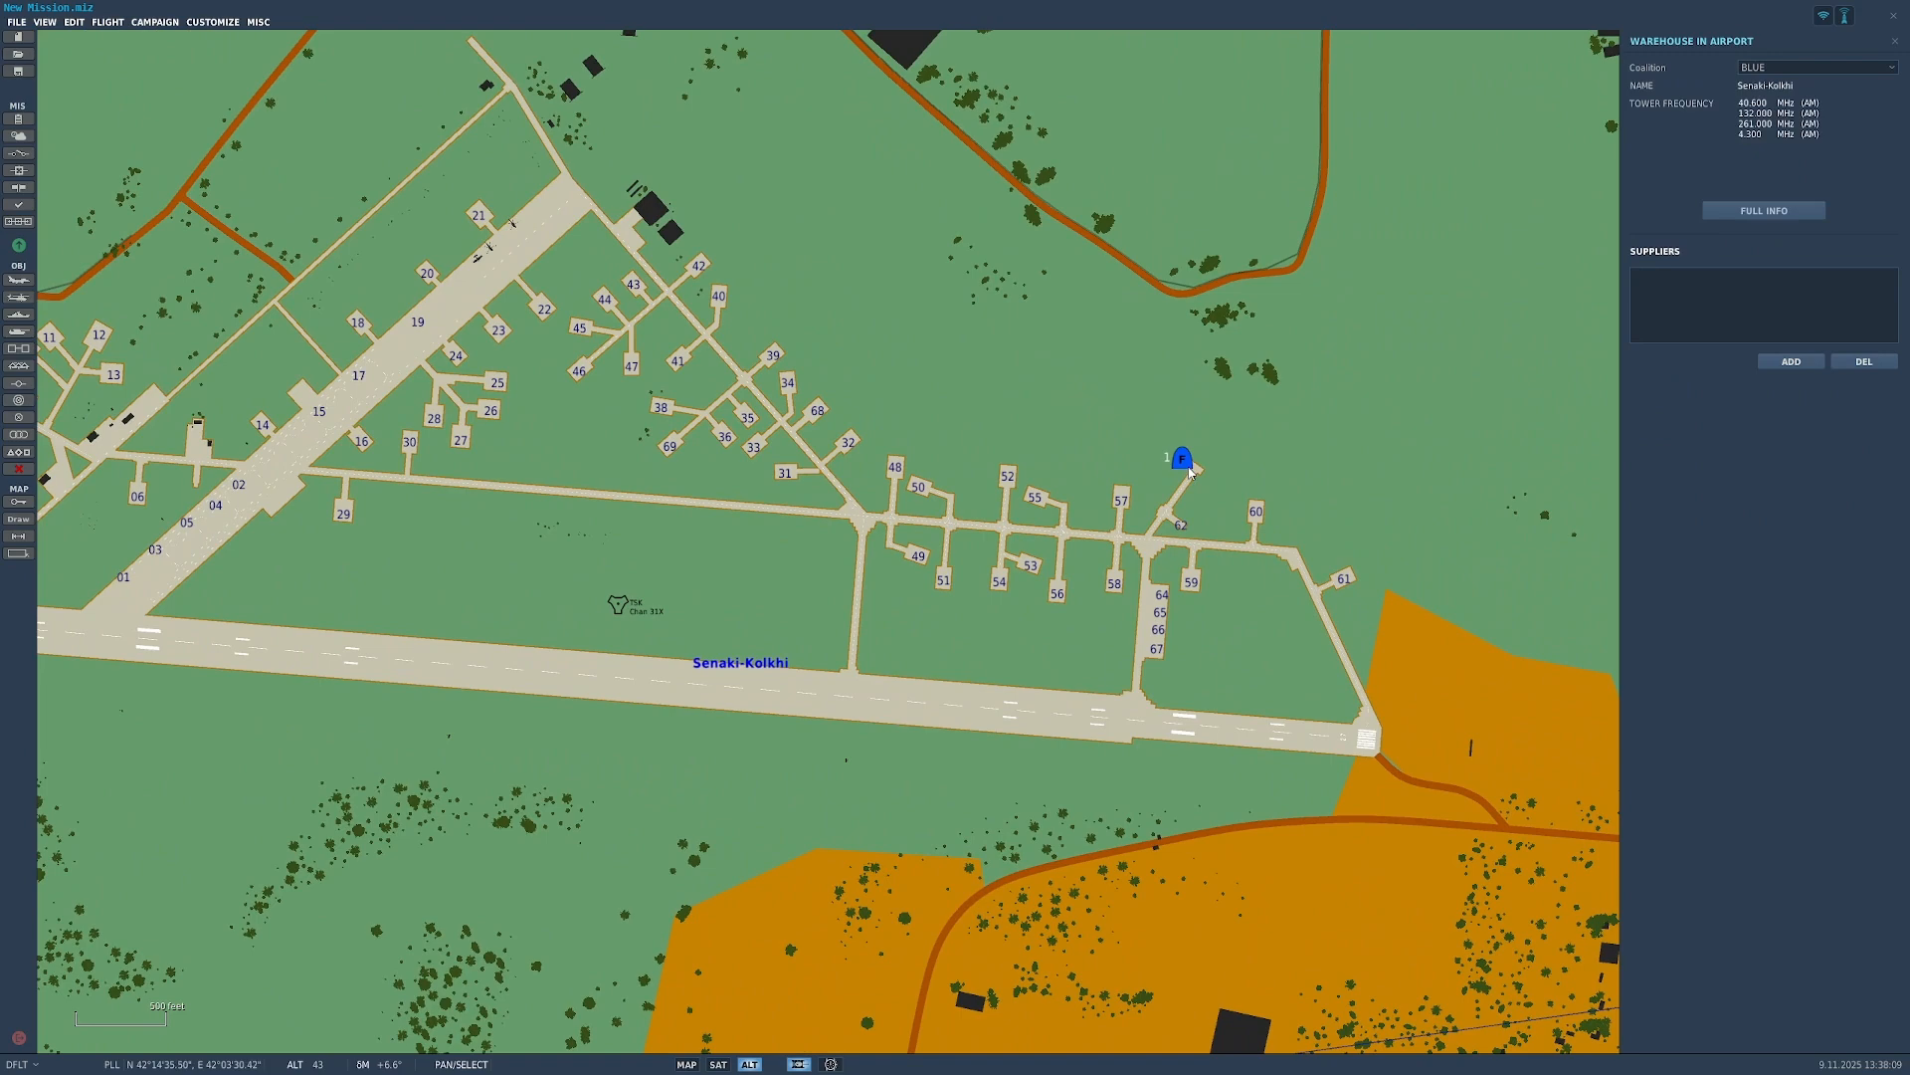
pyautogui.click(1184, 465)
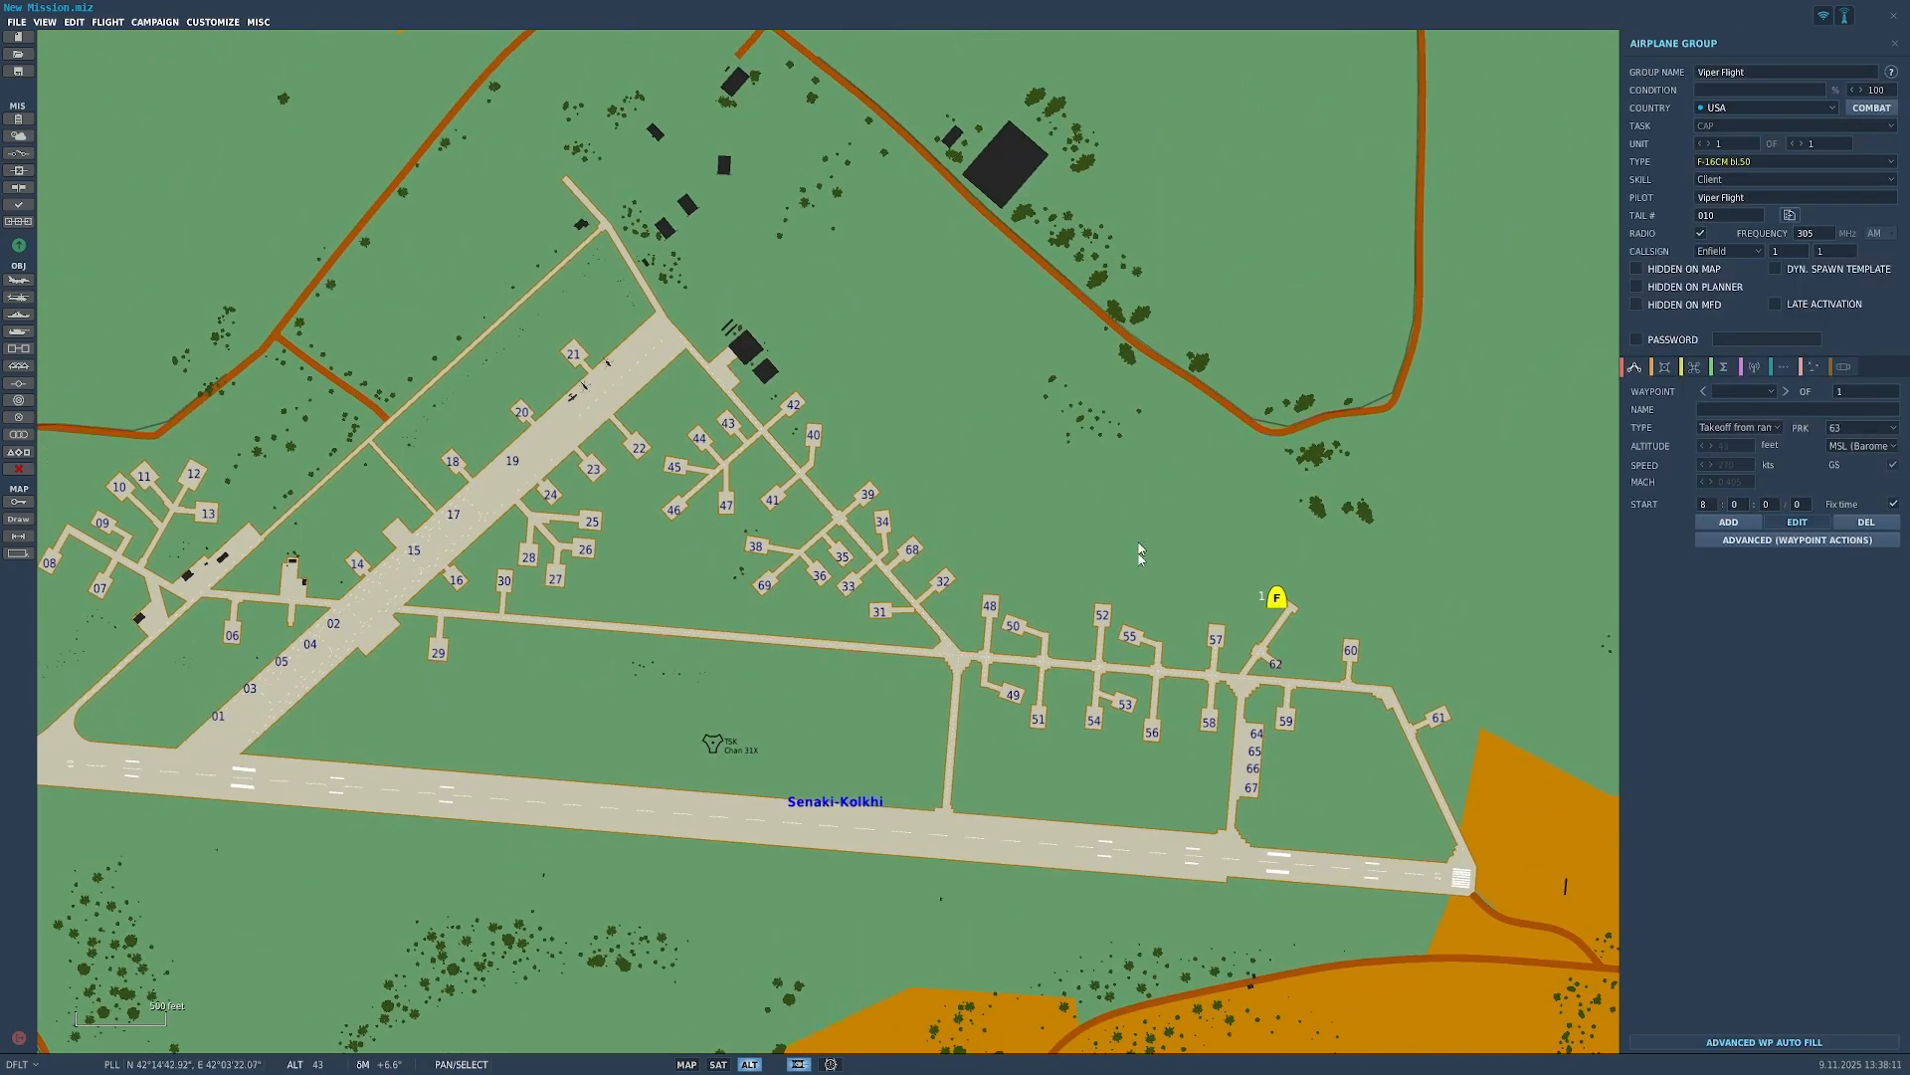
pyautogui.click(1871, 430)
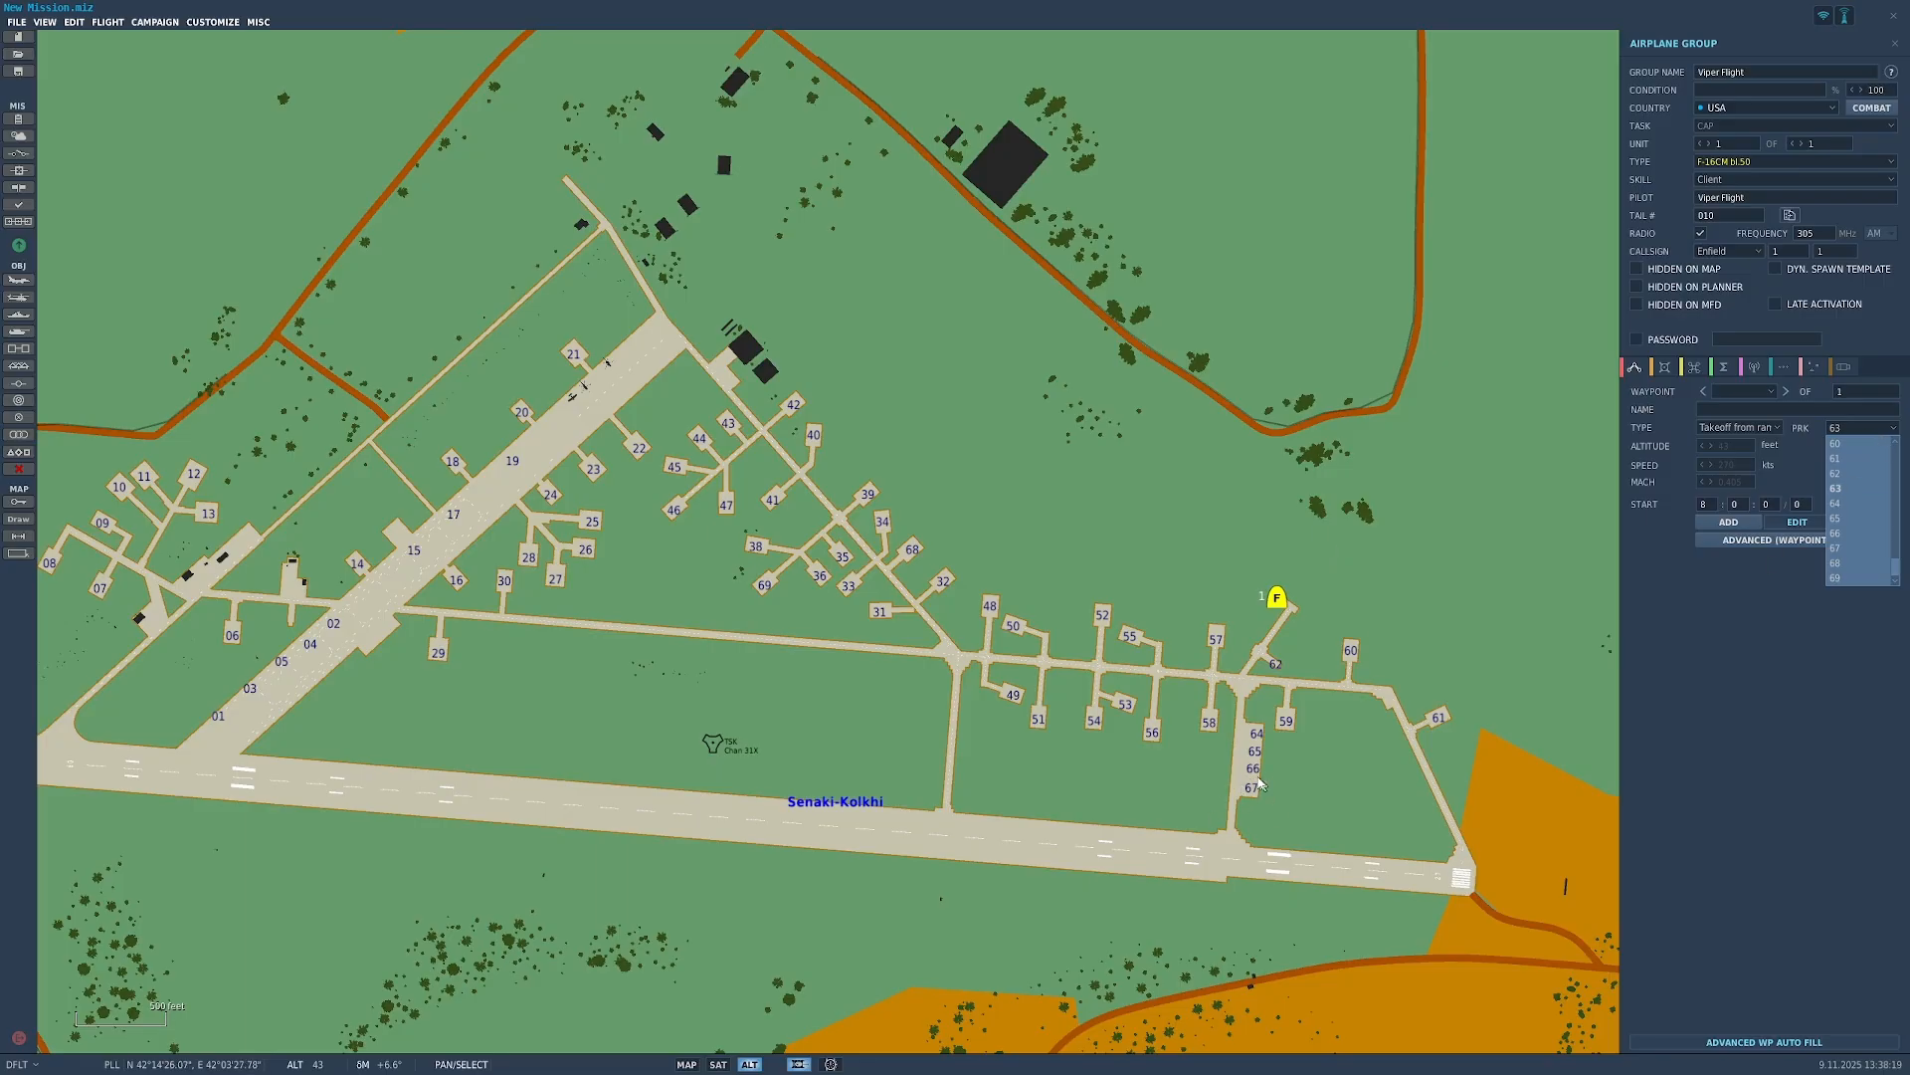
pyautogui.click(1856, 548)
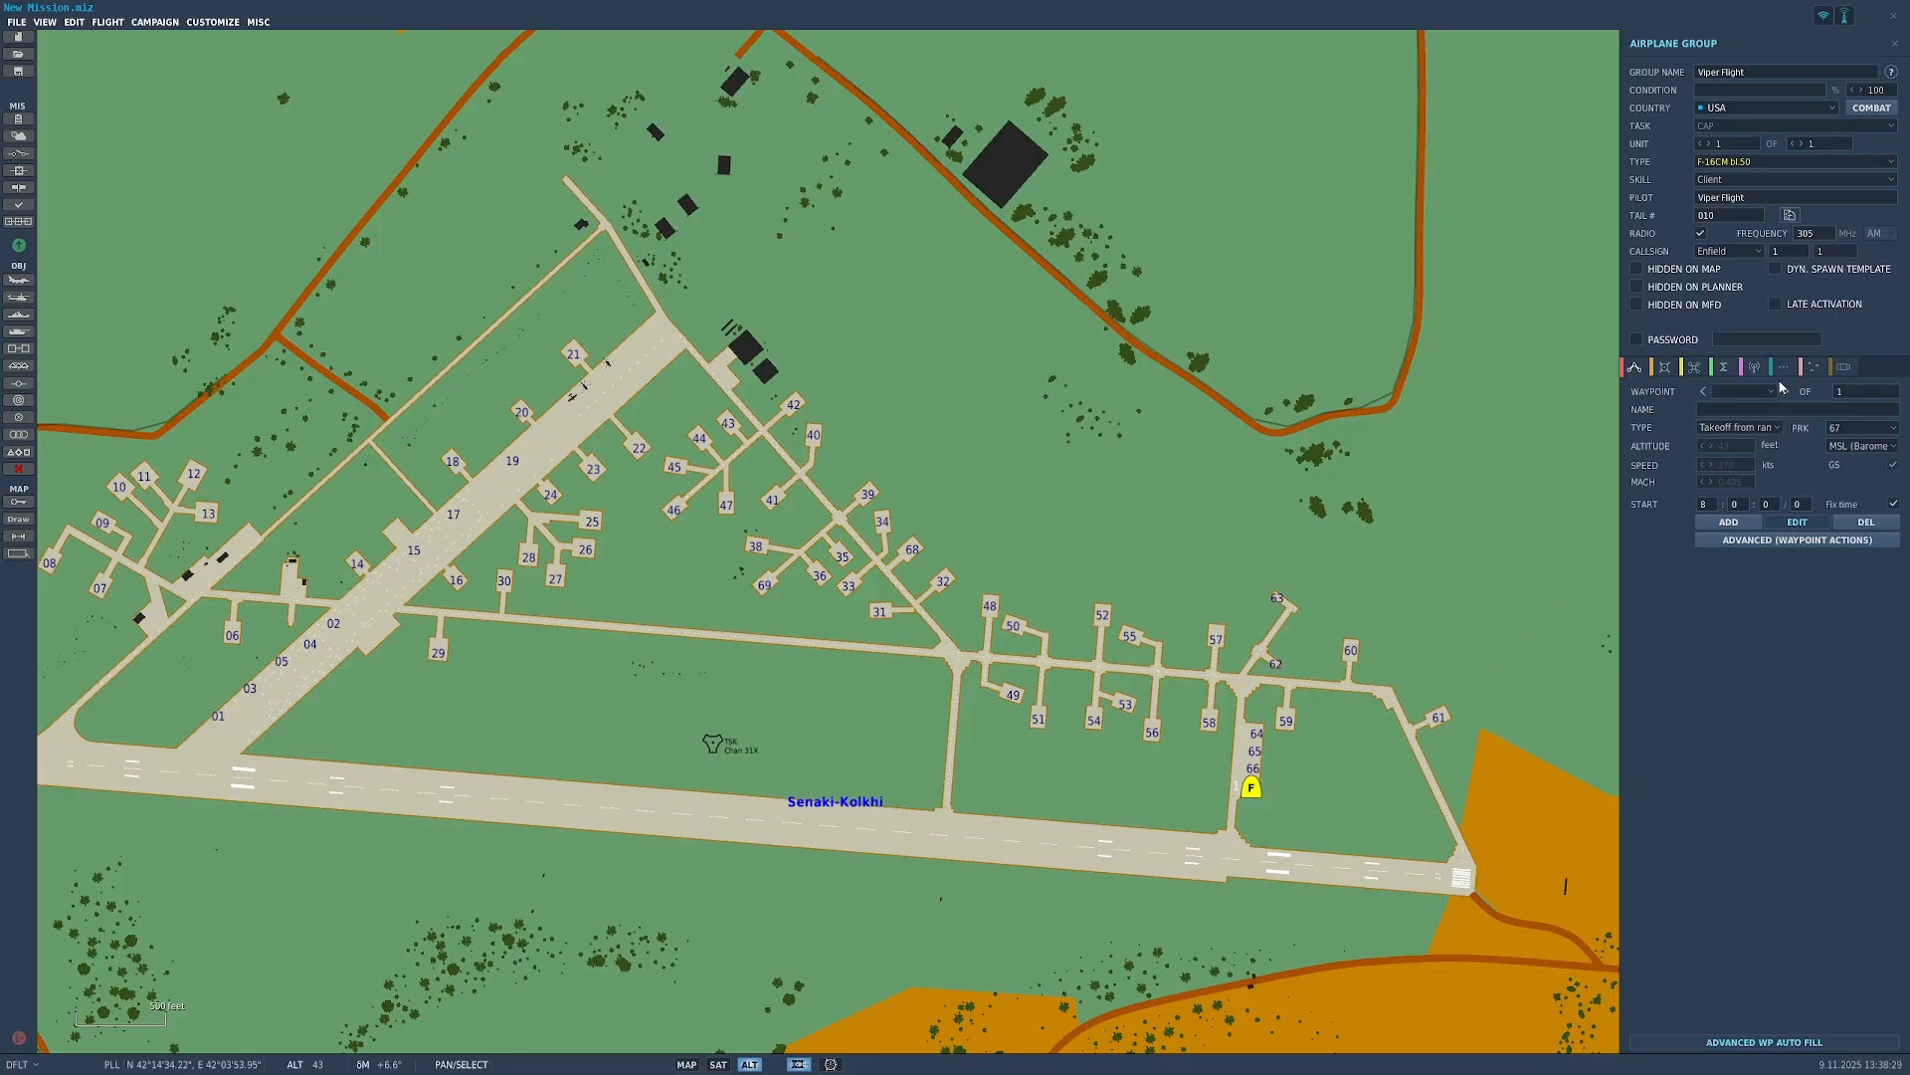
pyautogui.scroll(-3, 1199, 712)
pyautogui.scroll(2, 1204, 766)
pyautogui.scroll(-6, 915, 726)
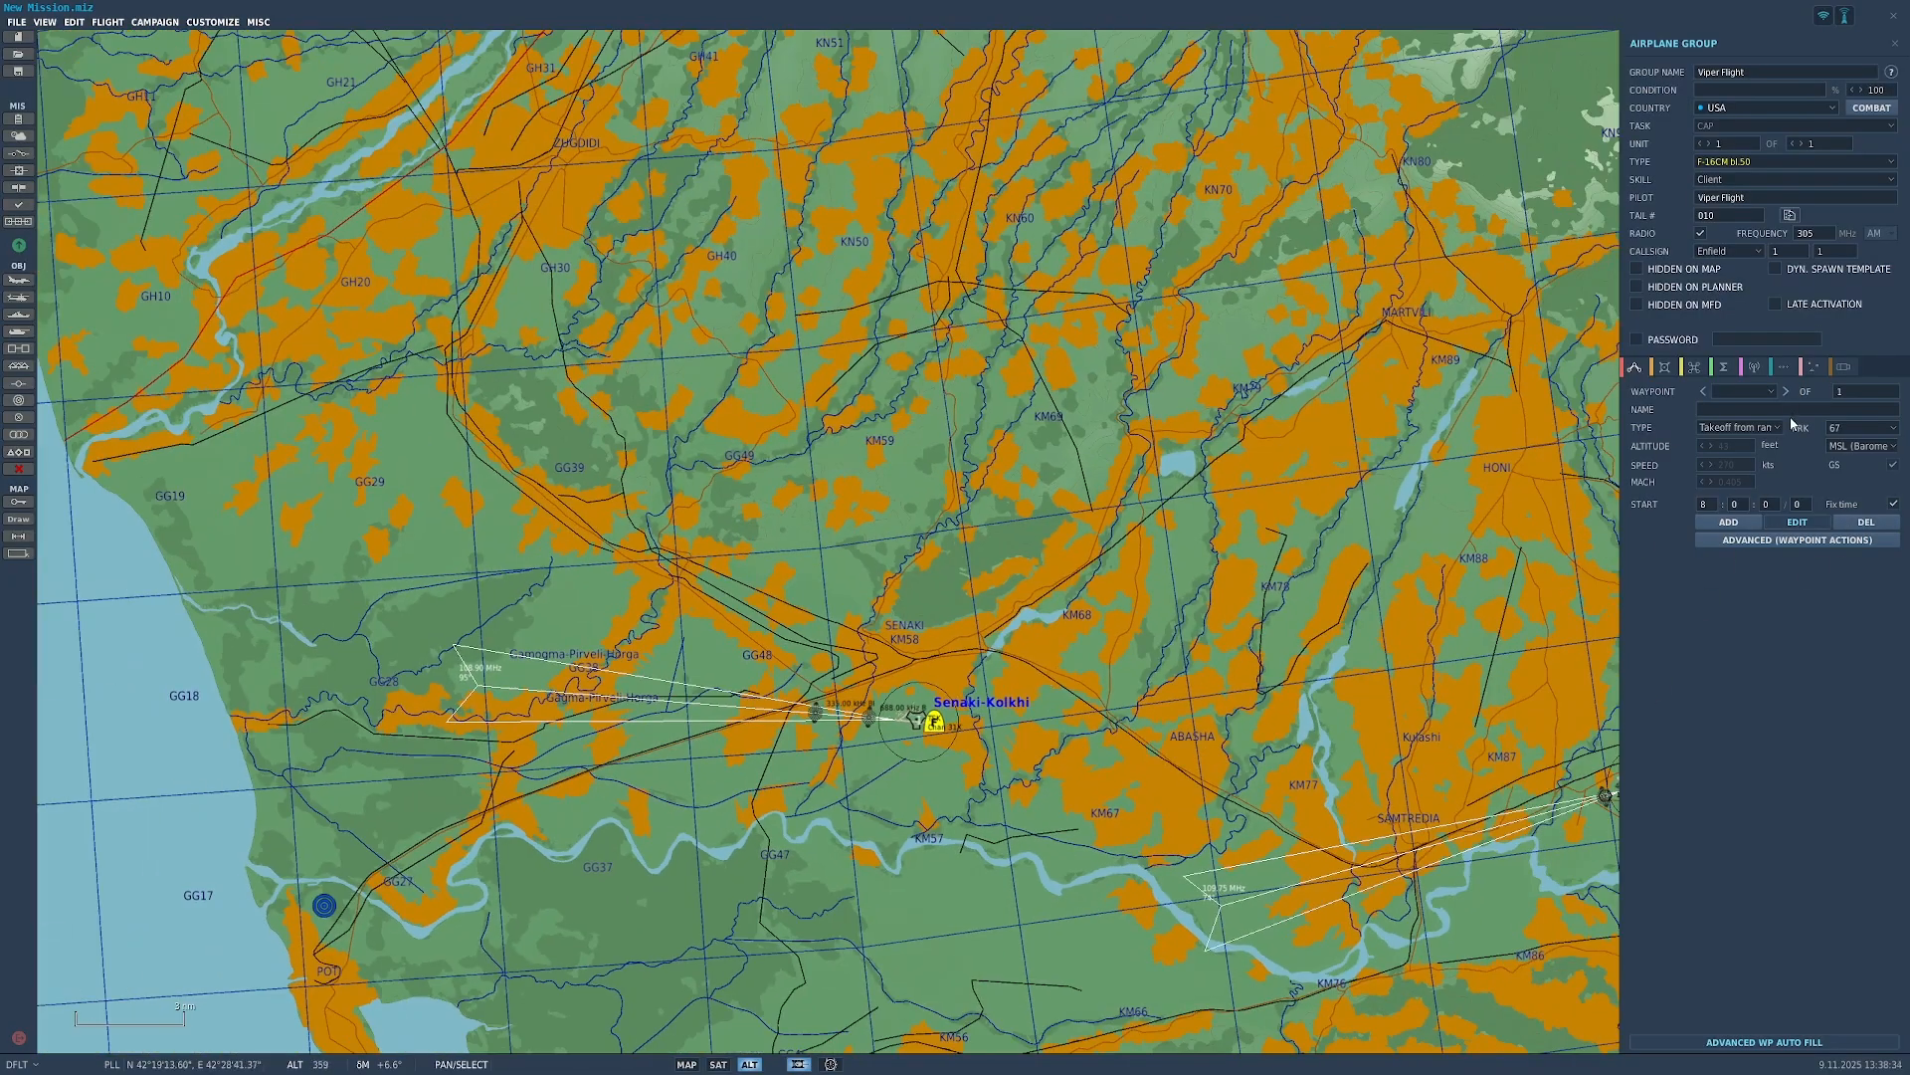
# Step: Switch Viper Flight's waypoint type to Takeoff from parking hot and back to Takeoff from ramp
pyautogui.click(1775, 427)
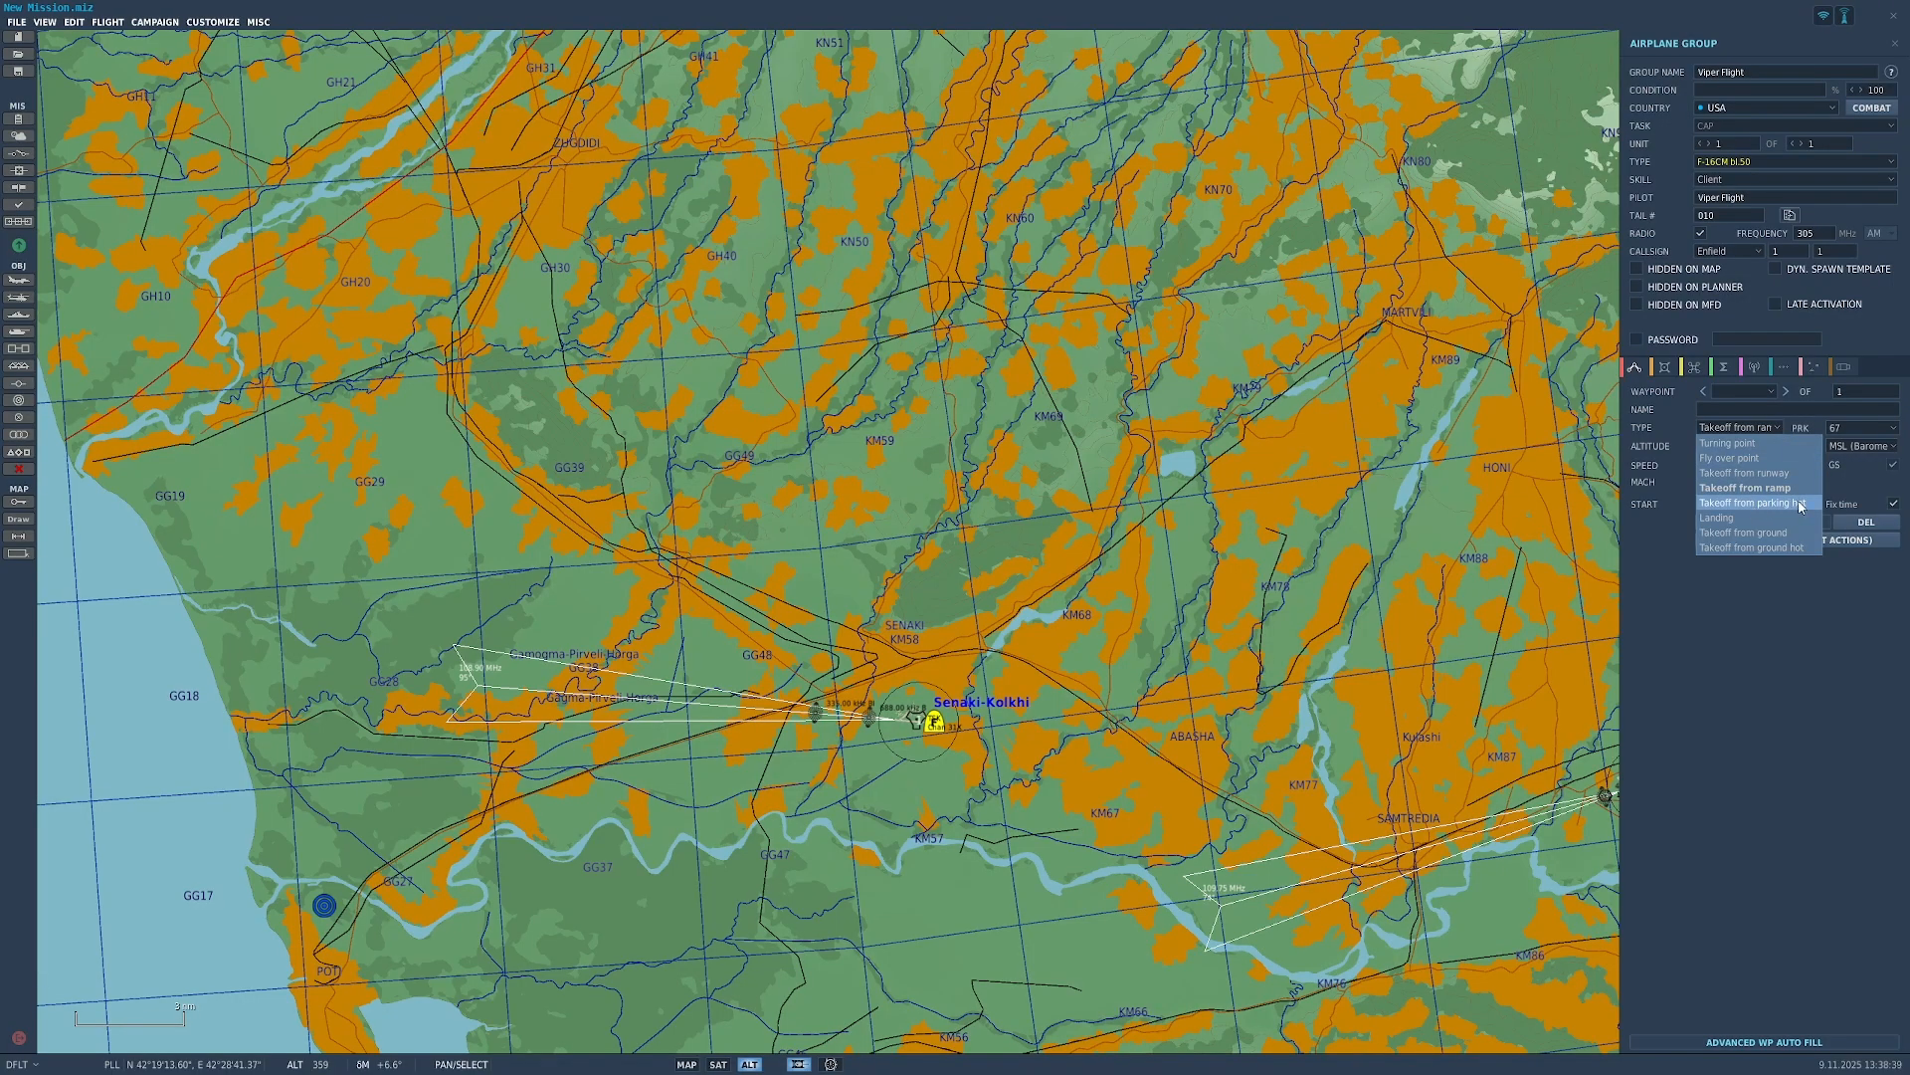
pyautogui.click(1801, 504)
pyautogui.scroll(6, 905, 736)
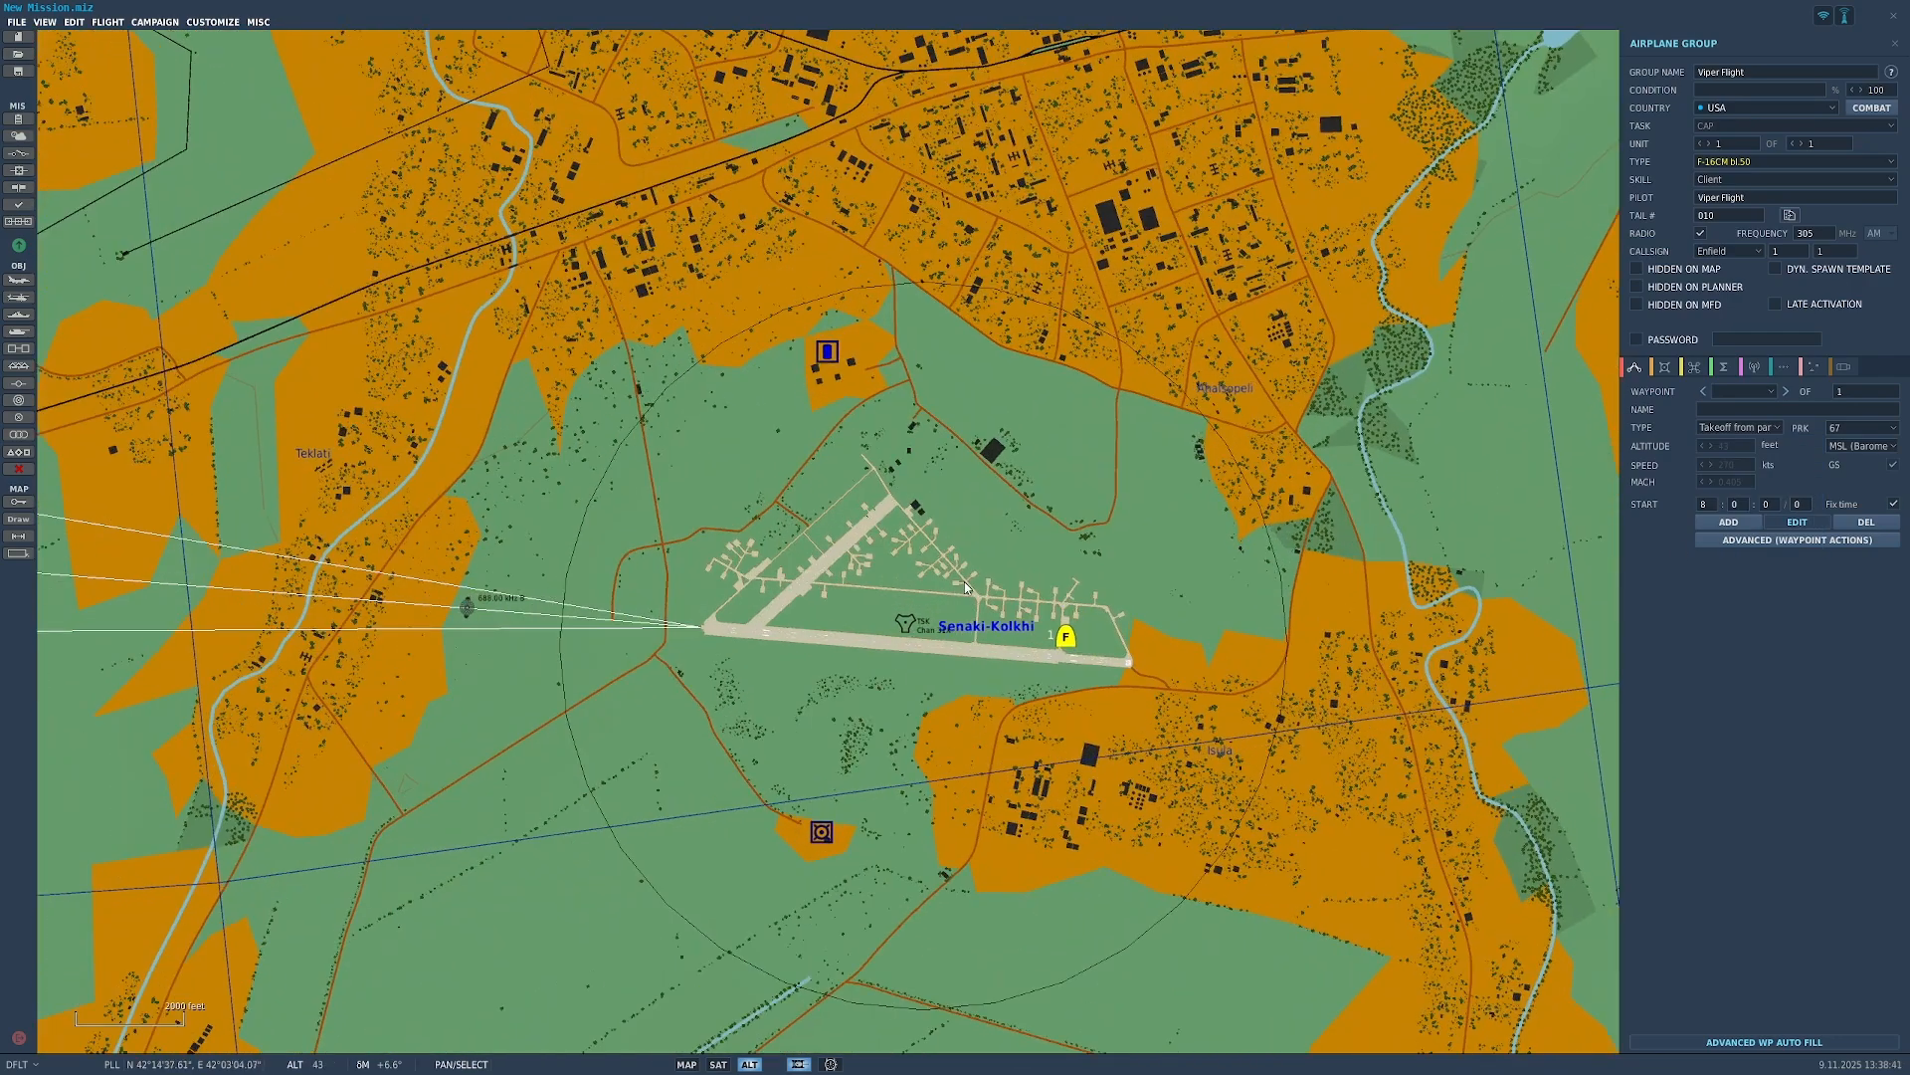
pyautogui.scroll(3, 1220, 719)
pyautogui.click(1773, 427)
pyautogui.click(1778, 486)
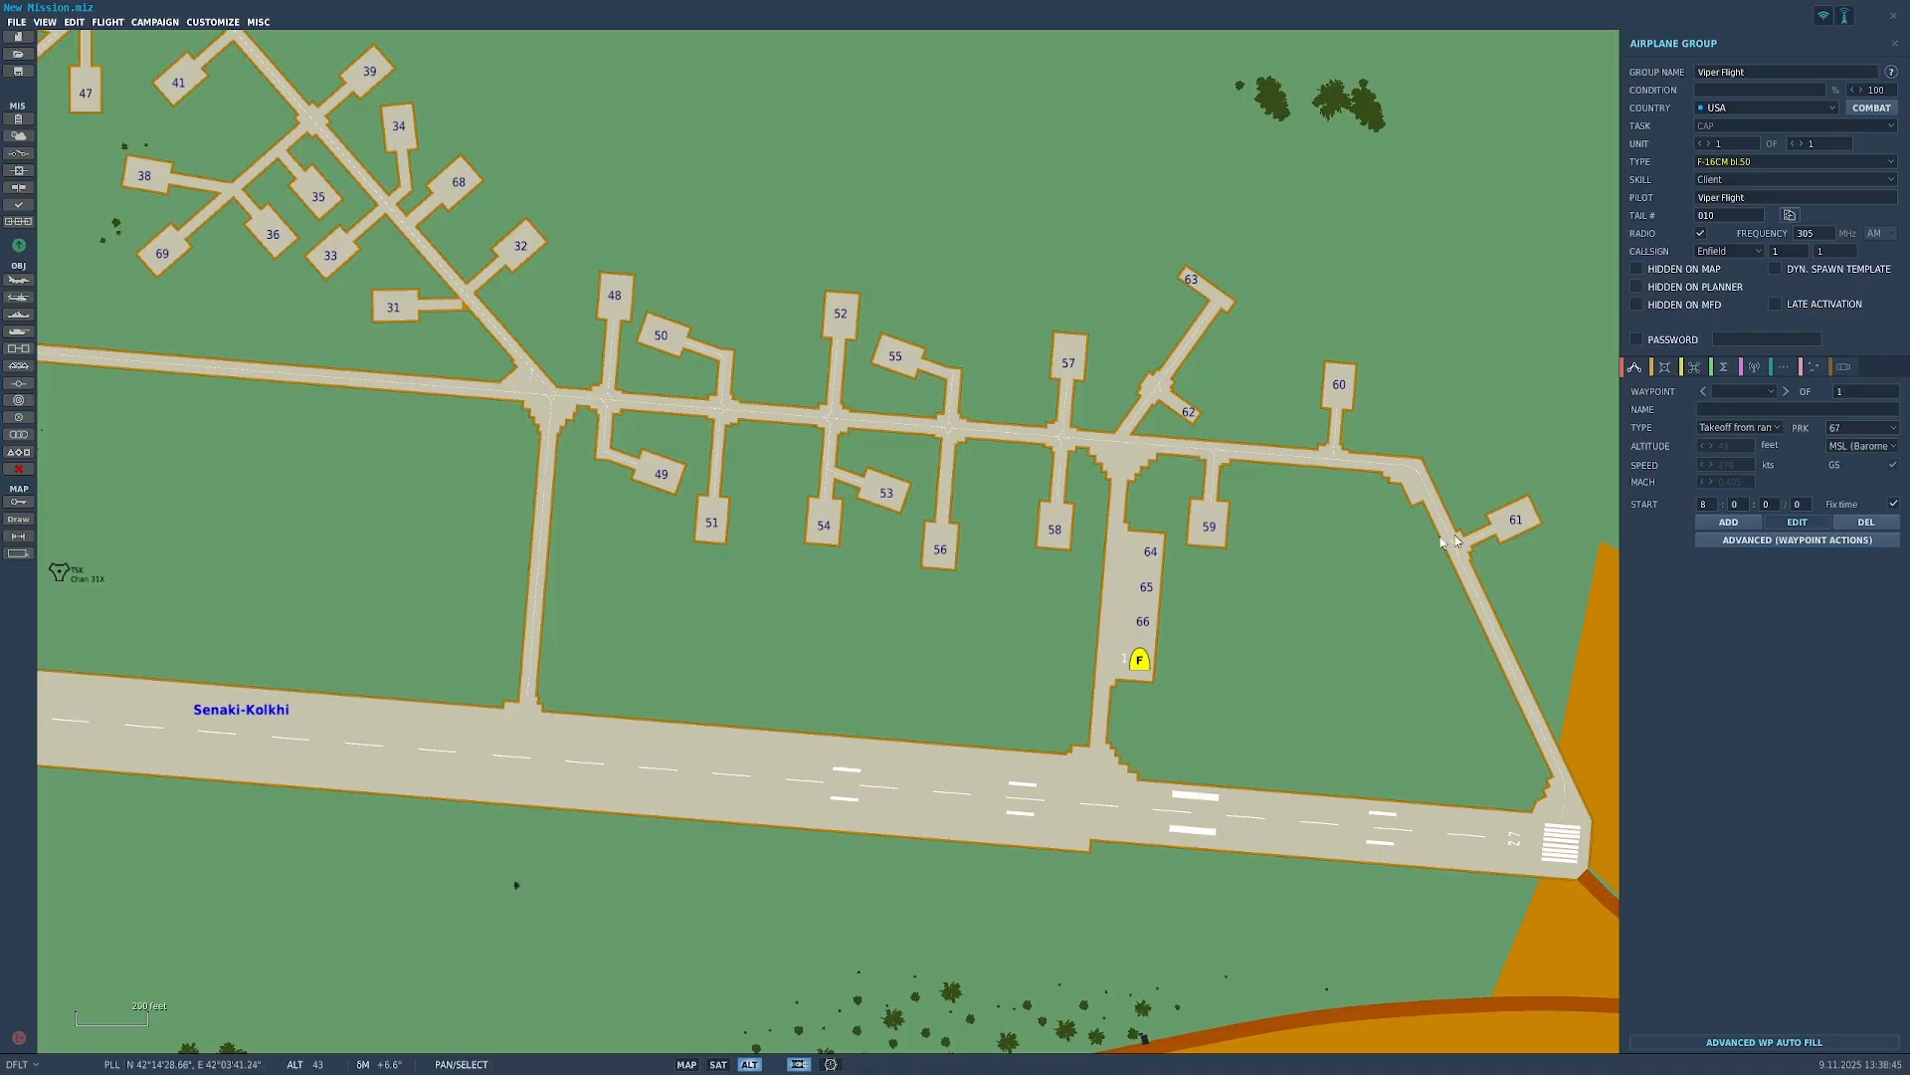
# Step: Try Takeoff from runway as Viper Flight's waypoint type, and change it to Takeoff from parking hot
pyautogui.click(1775, 427)
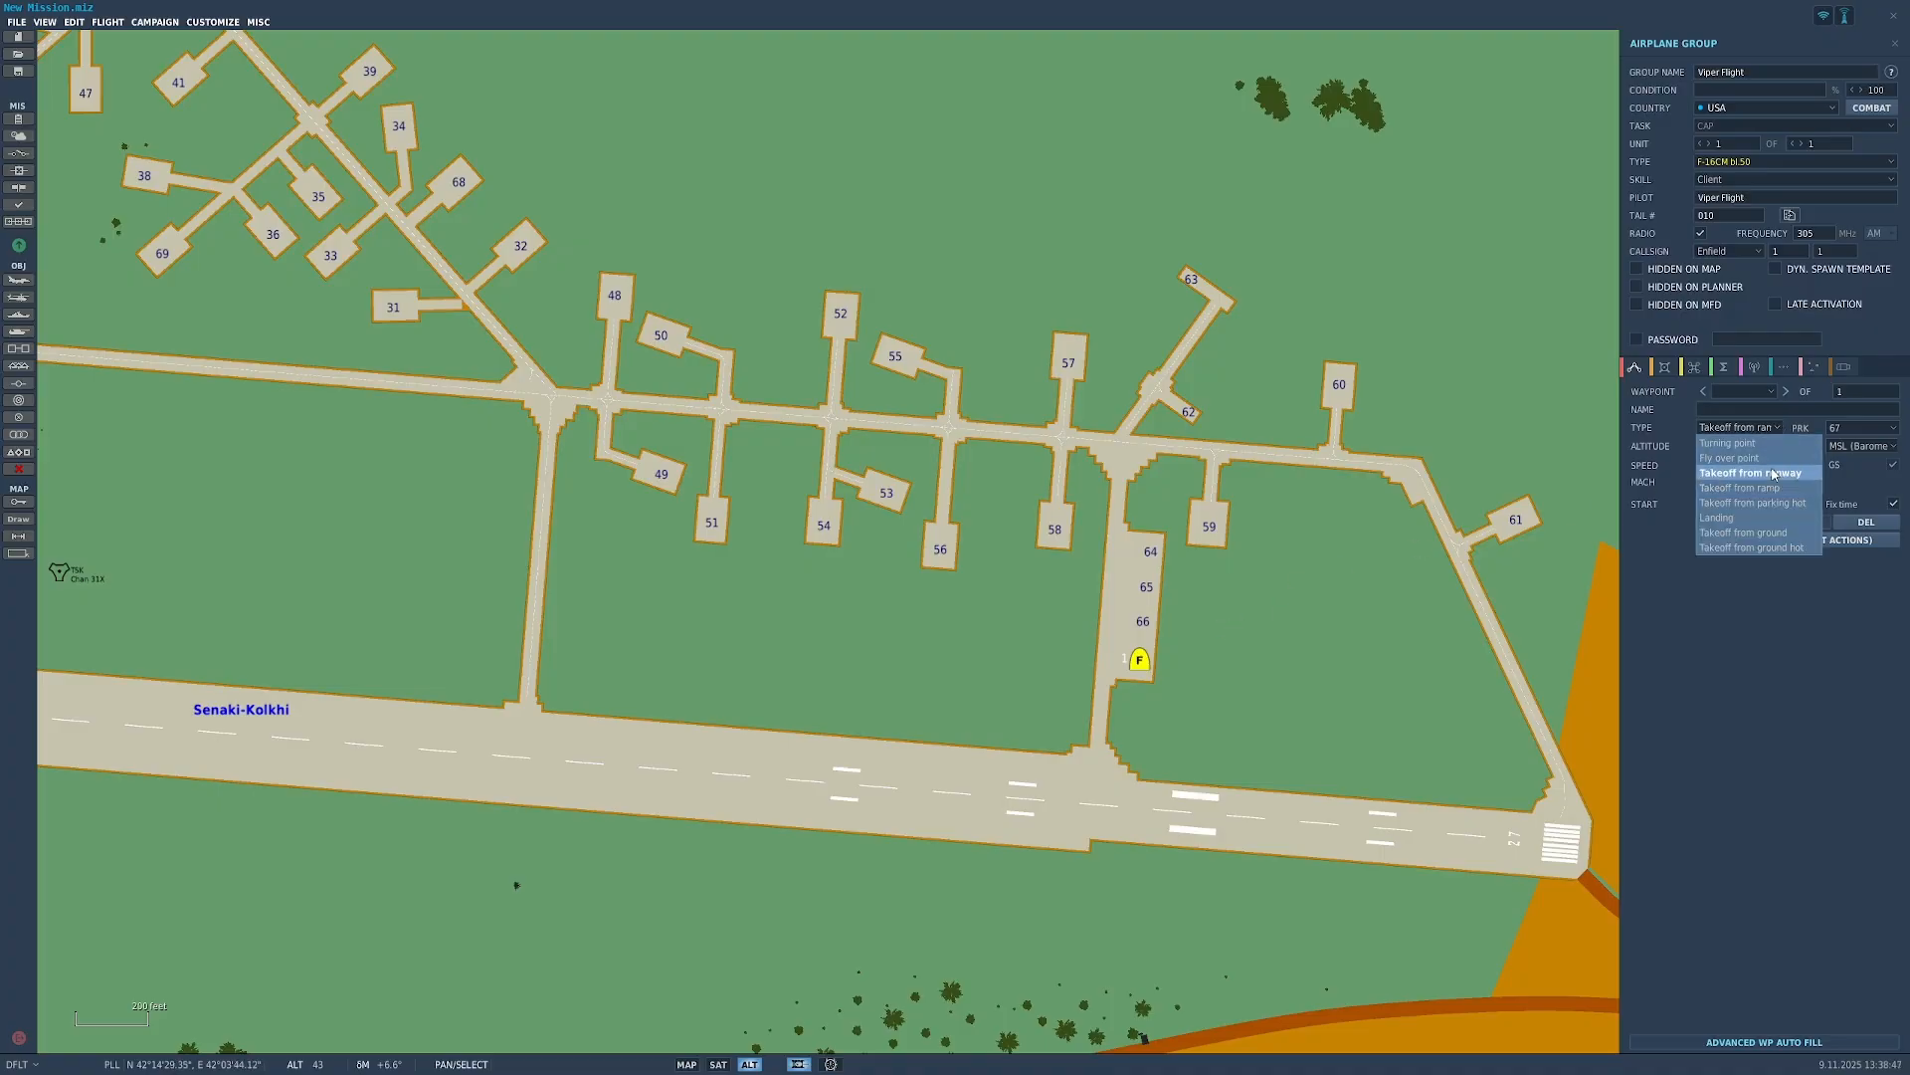
pyautogui.click(1774, 473)
pyautogui.scroll(-3, 1024, 675)
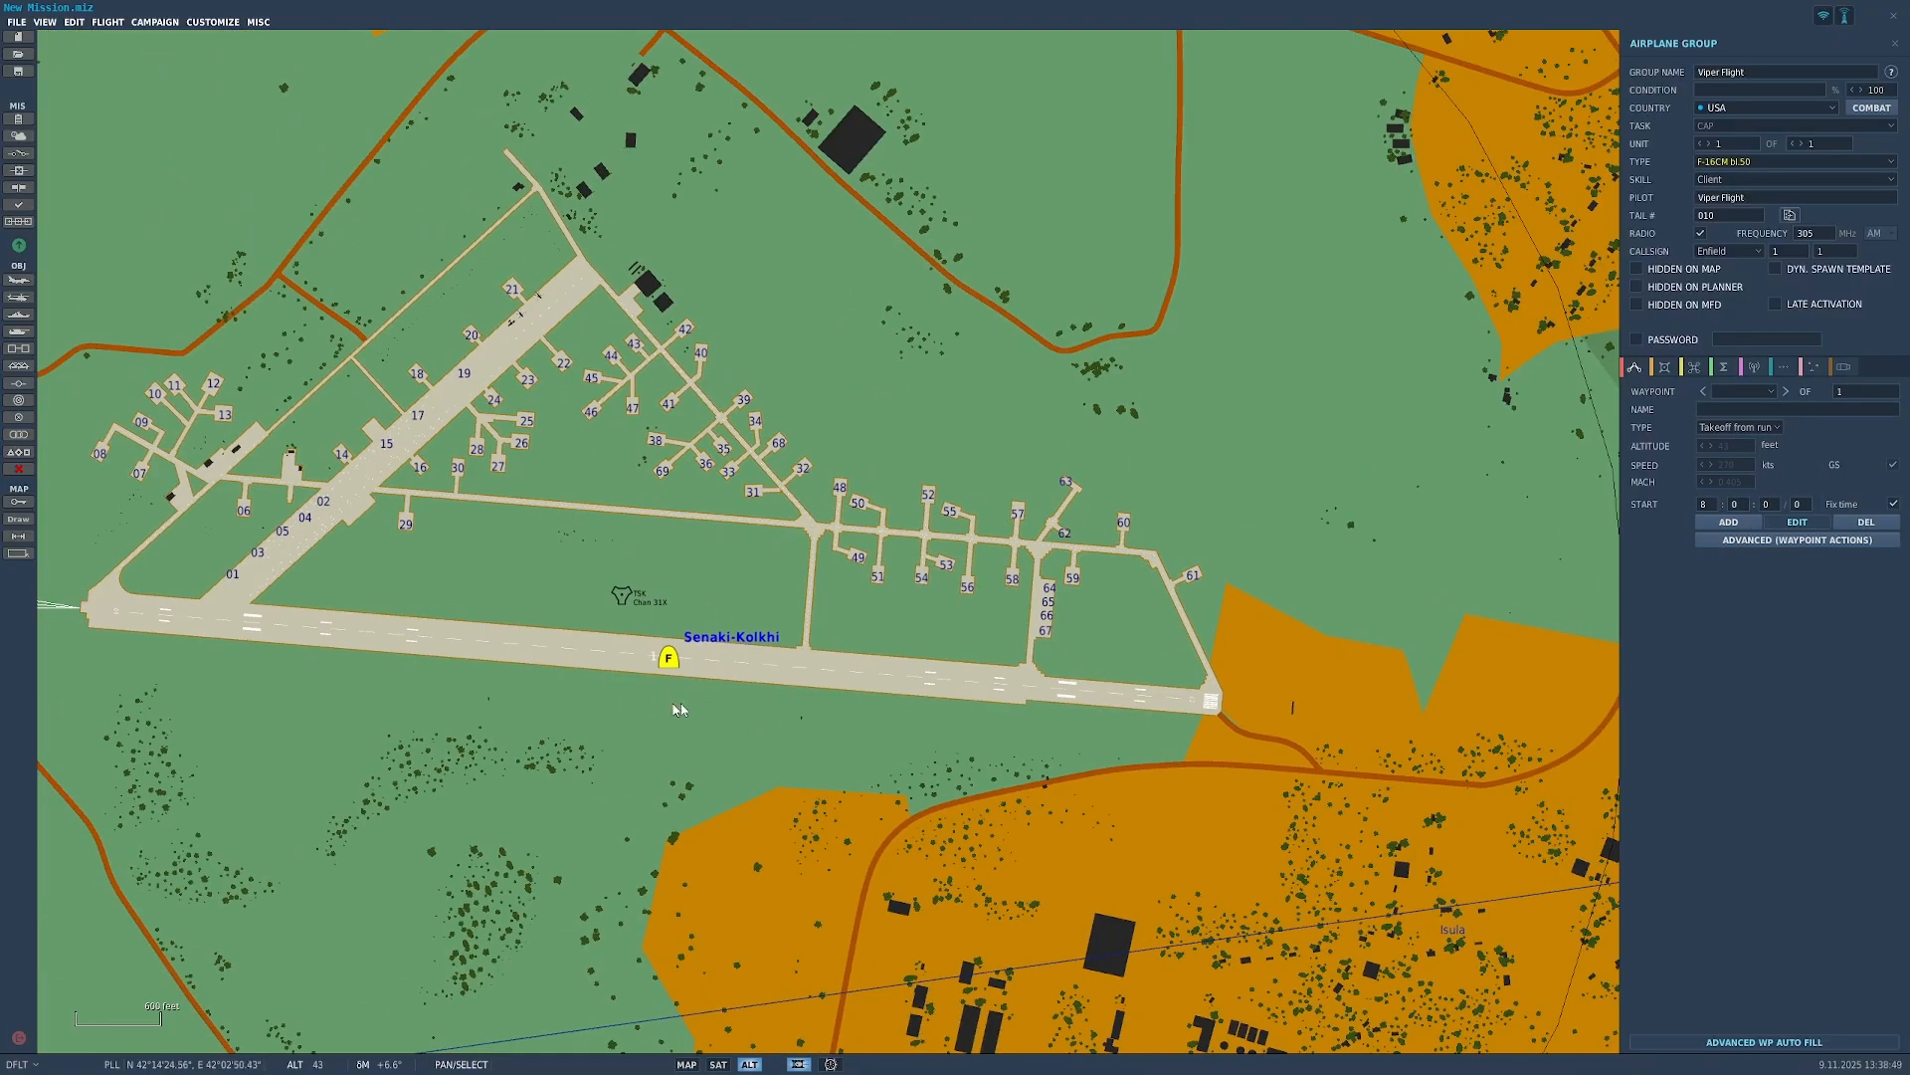
pyautogui.click(1740, 427)
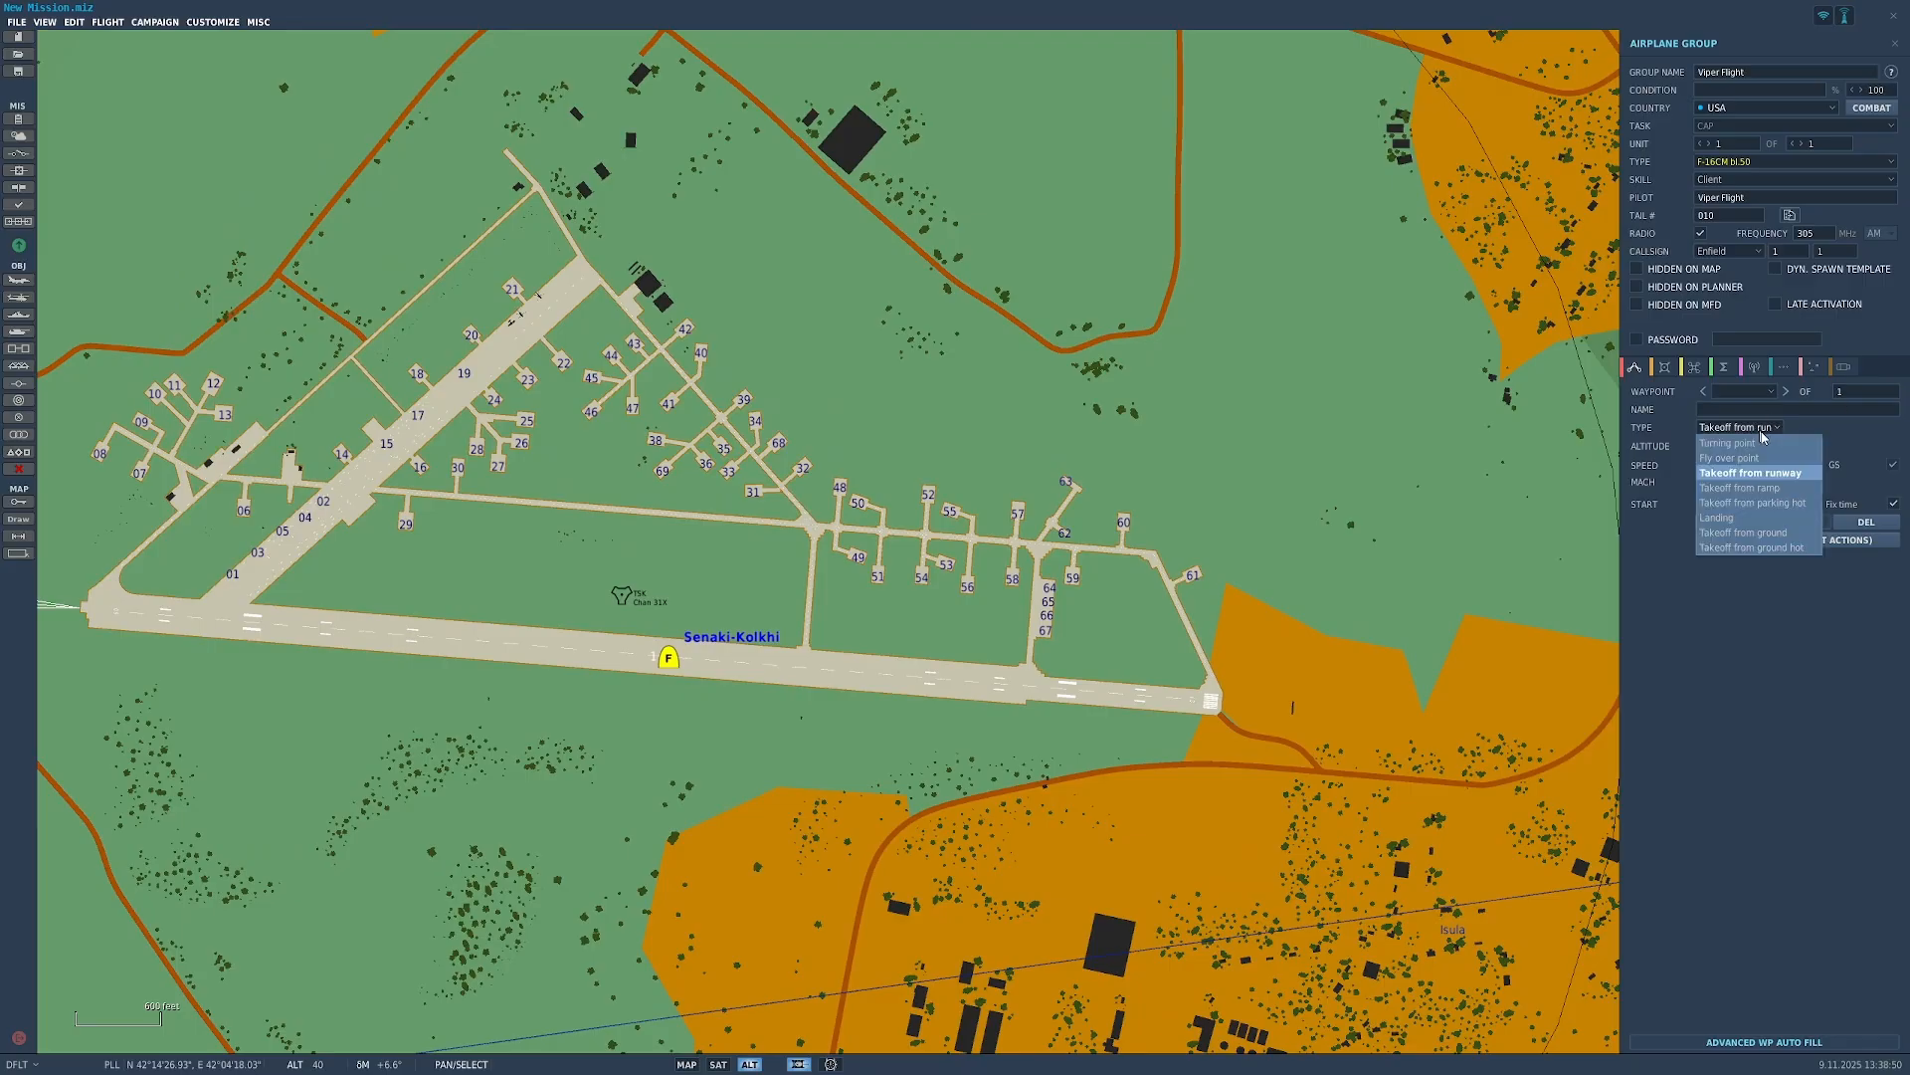
pyautogui.click(1768, 507)
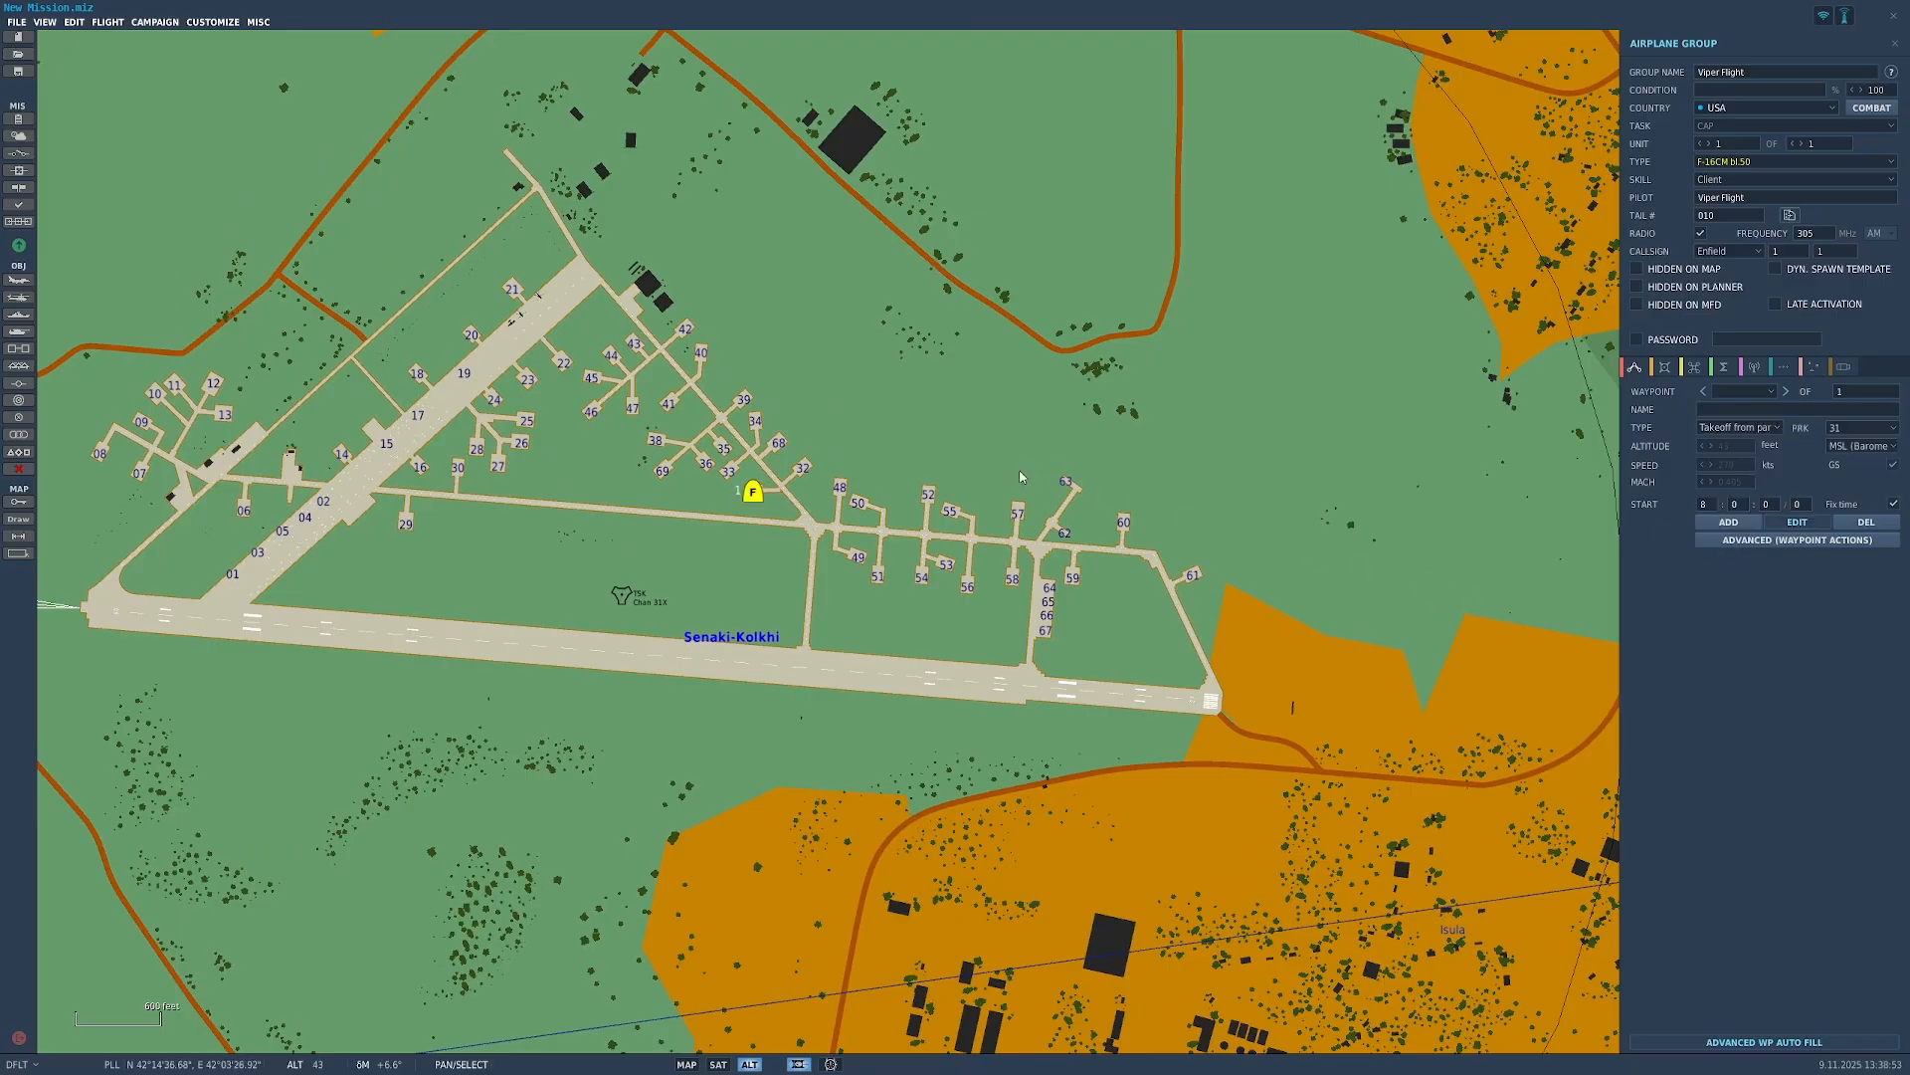
pyautogui.scroll(-6, 1030, 473)
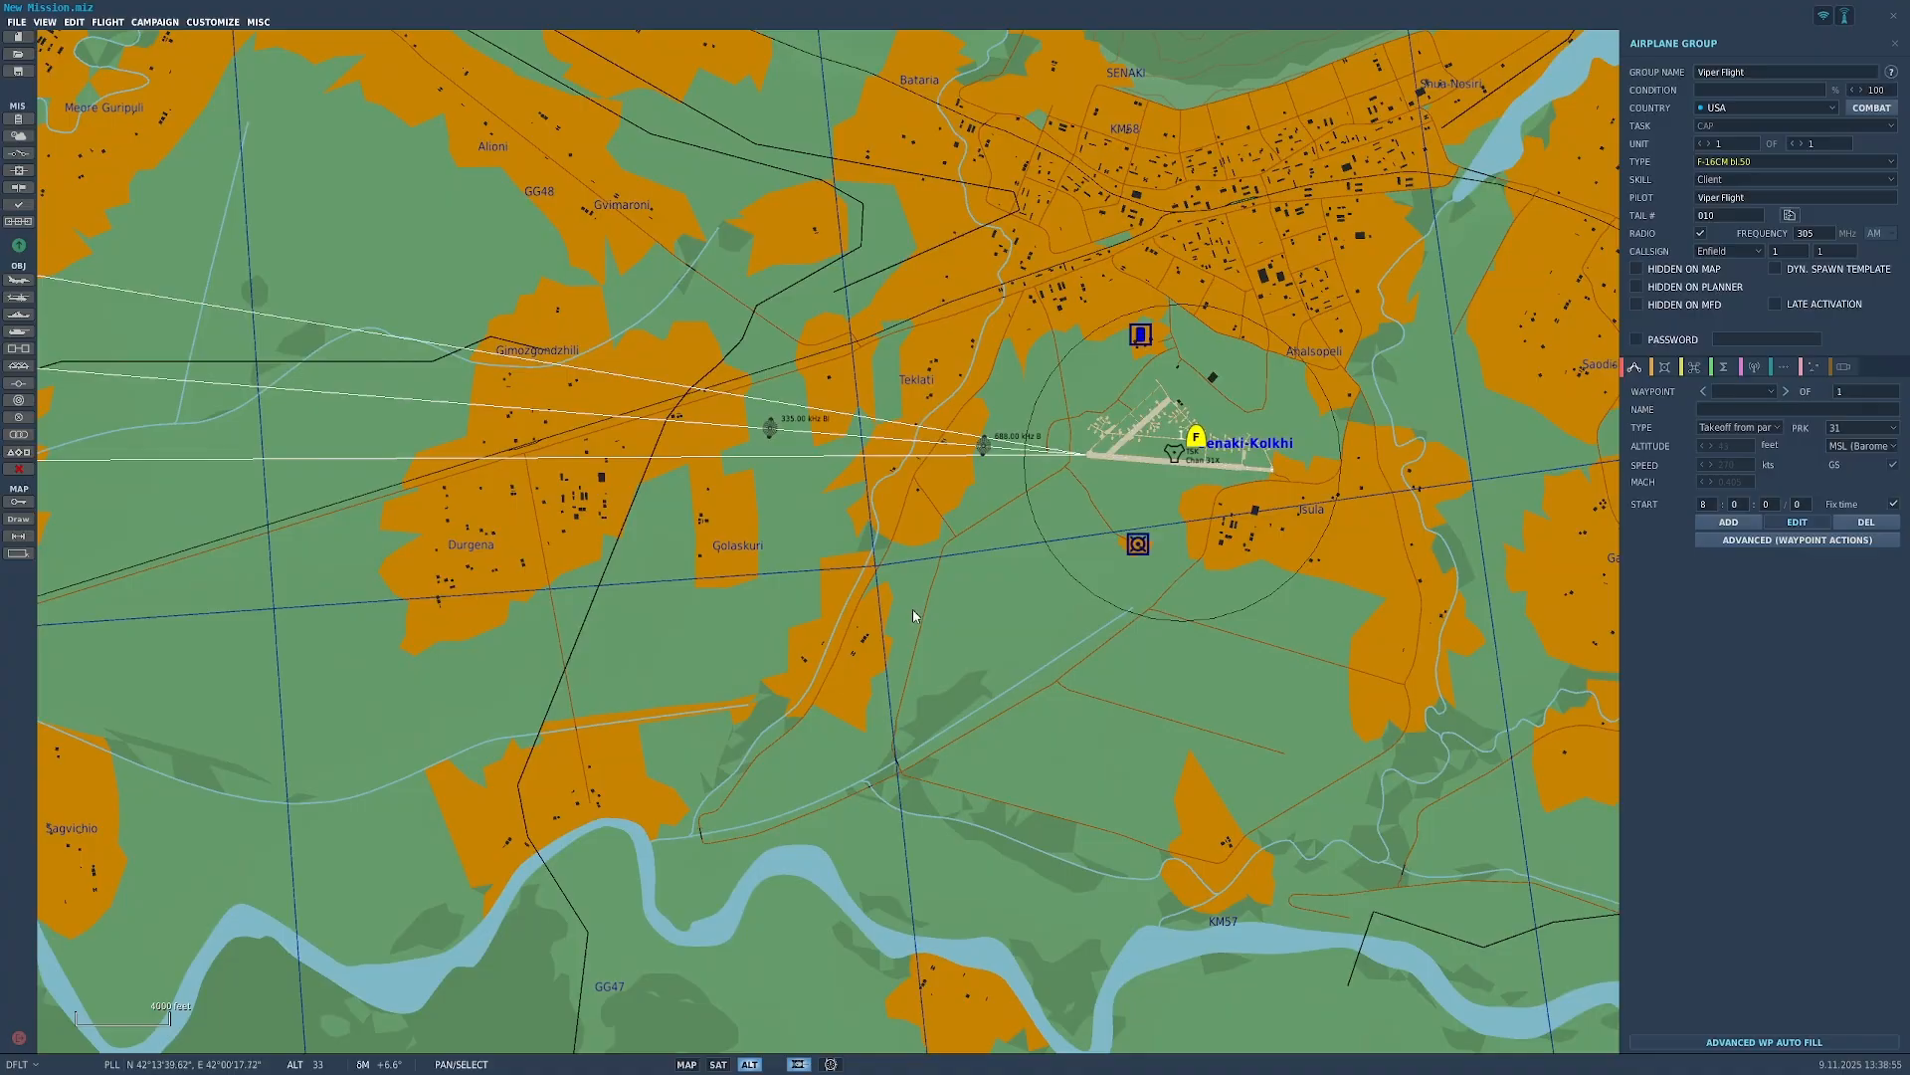
pyautogui.scroll(4, 913, 615)
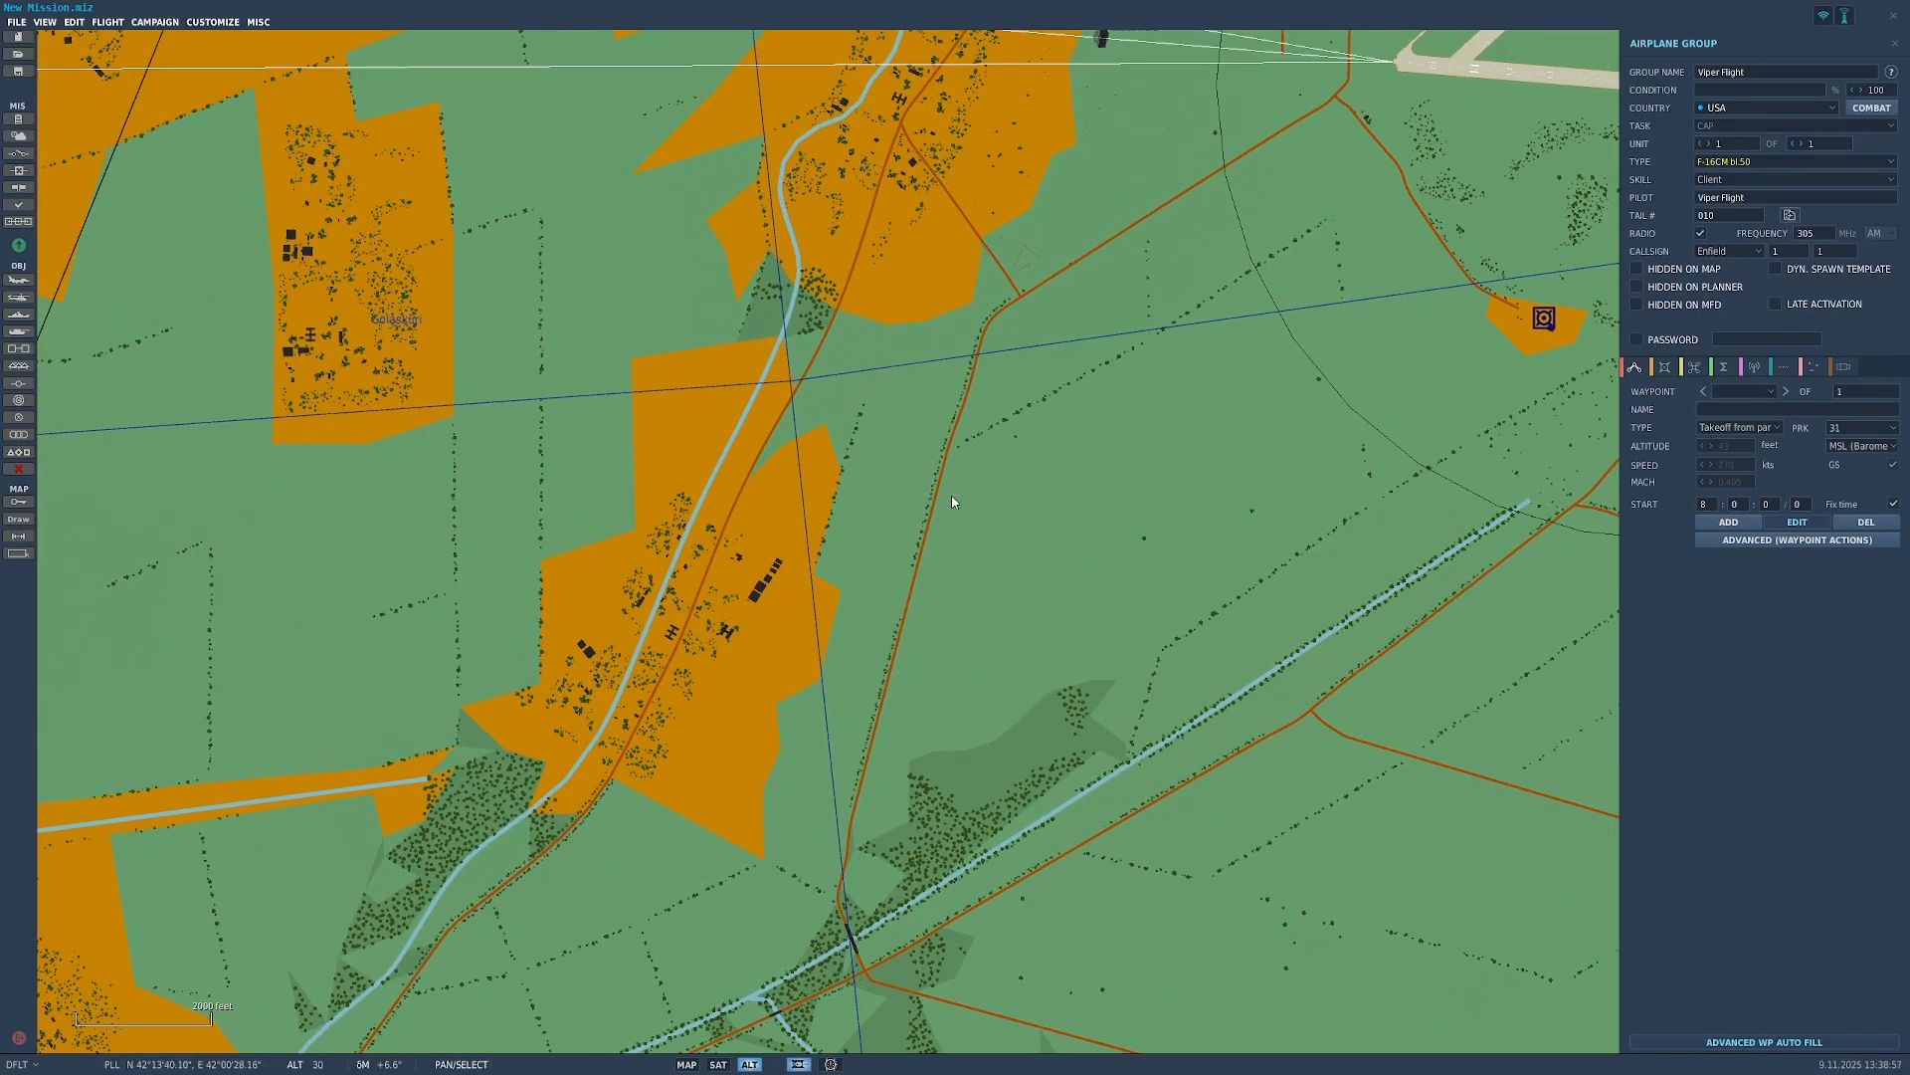
# Step: Set the waypoint type to Takeoff from ground and place Viper Flight beside the road southwest of Senaki-Kolkhi
pyautogui.click(1722, 428)
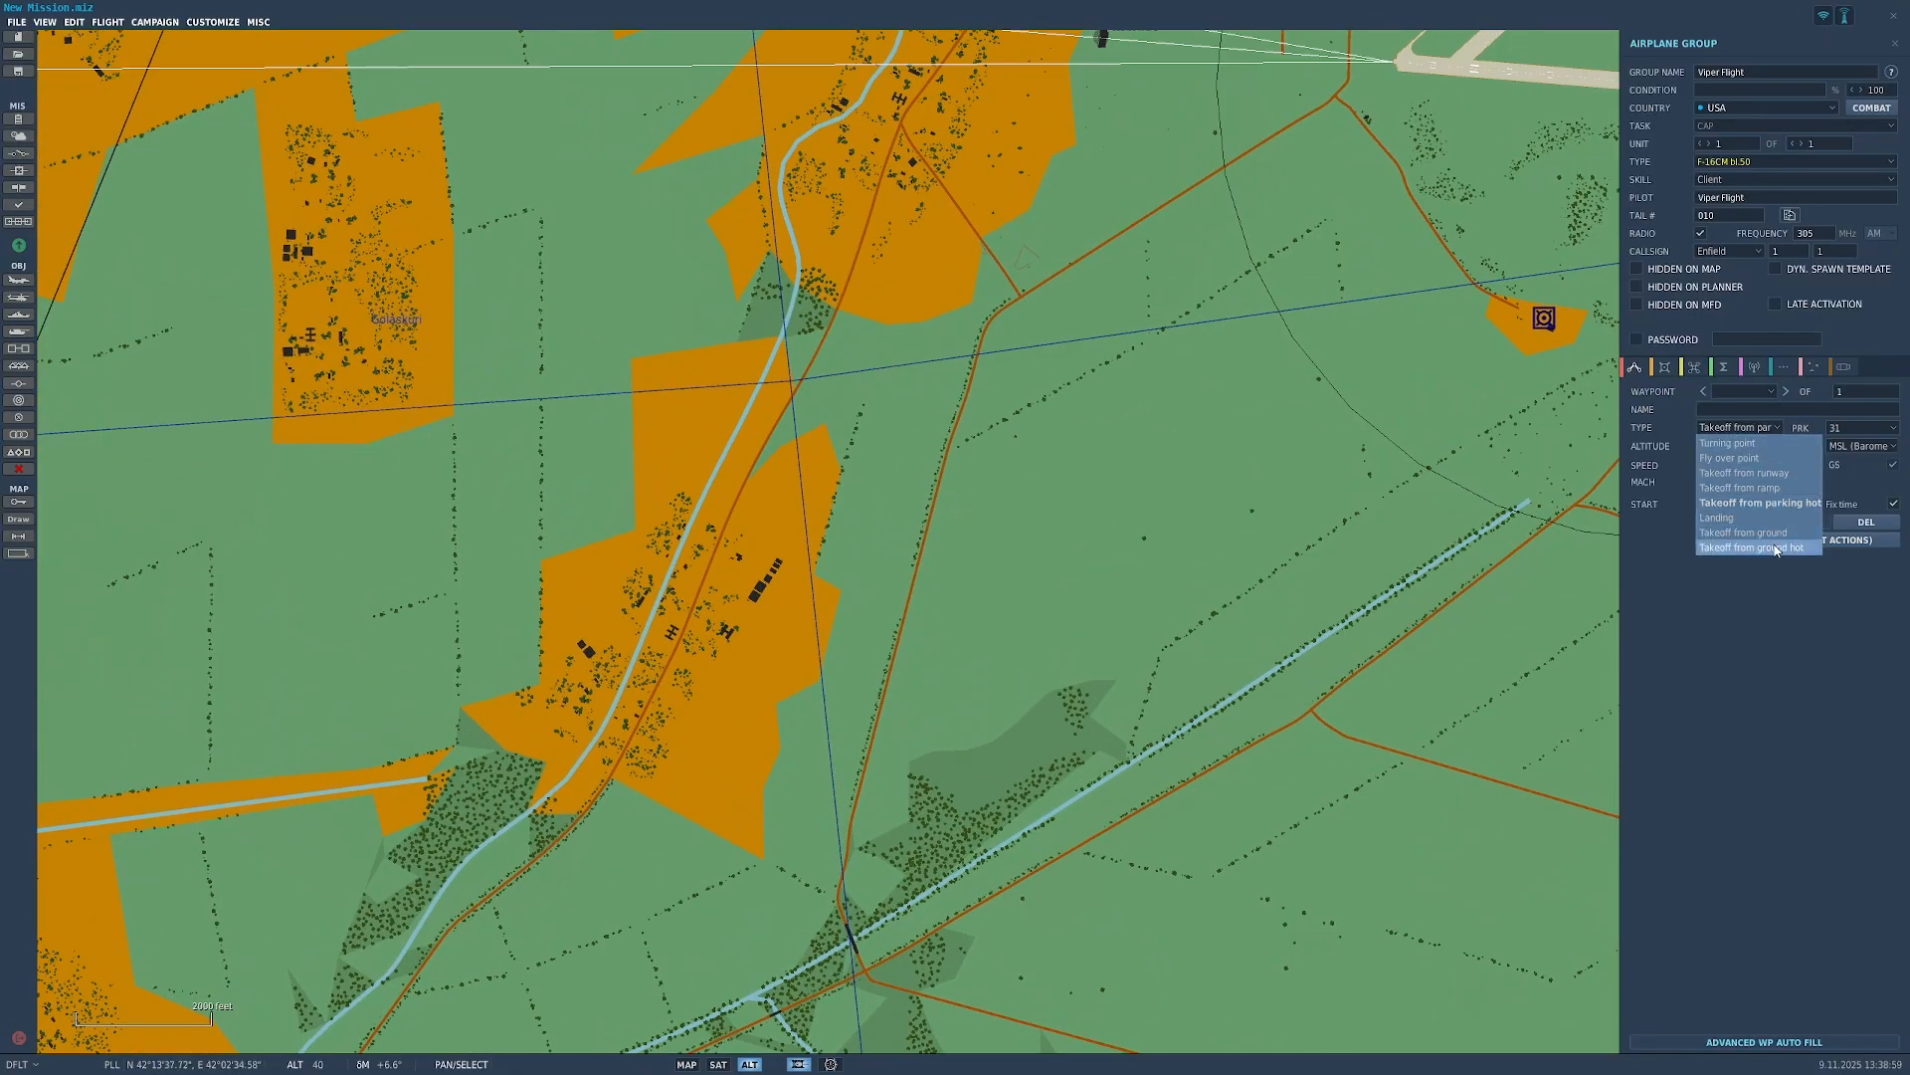
pyautogui.click(1775, 534)
pyautogui.scroll(-1, 1214, 441)
pyautogui.scroll(-2, 1213, 441)
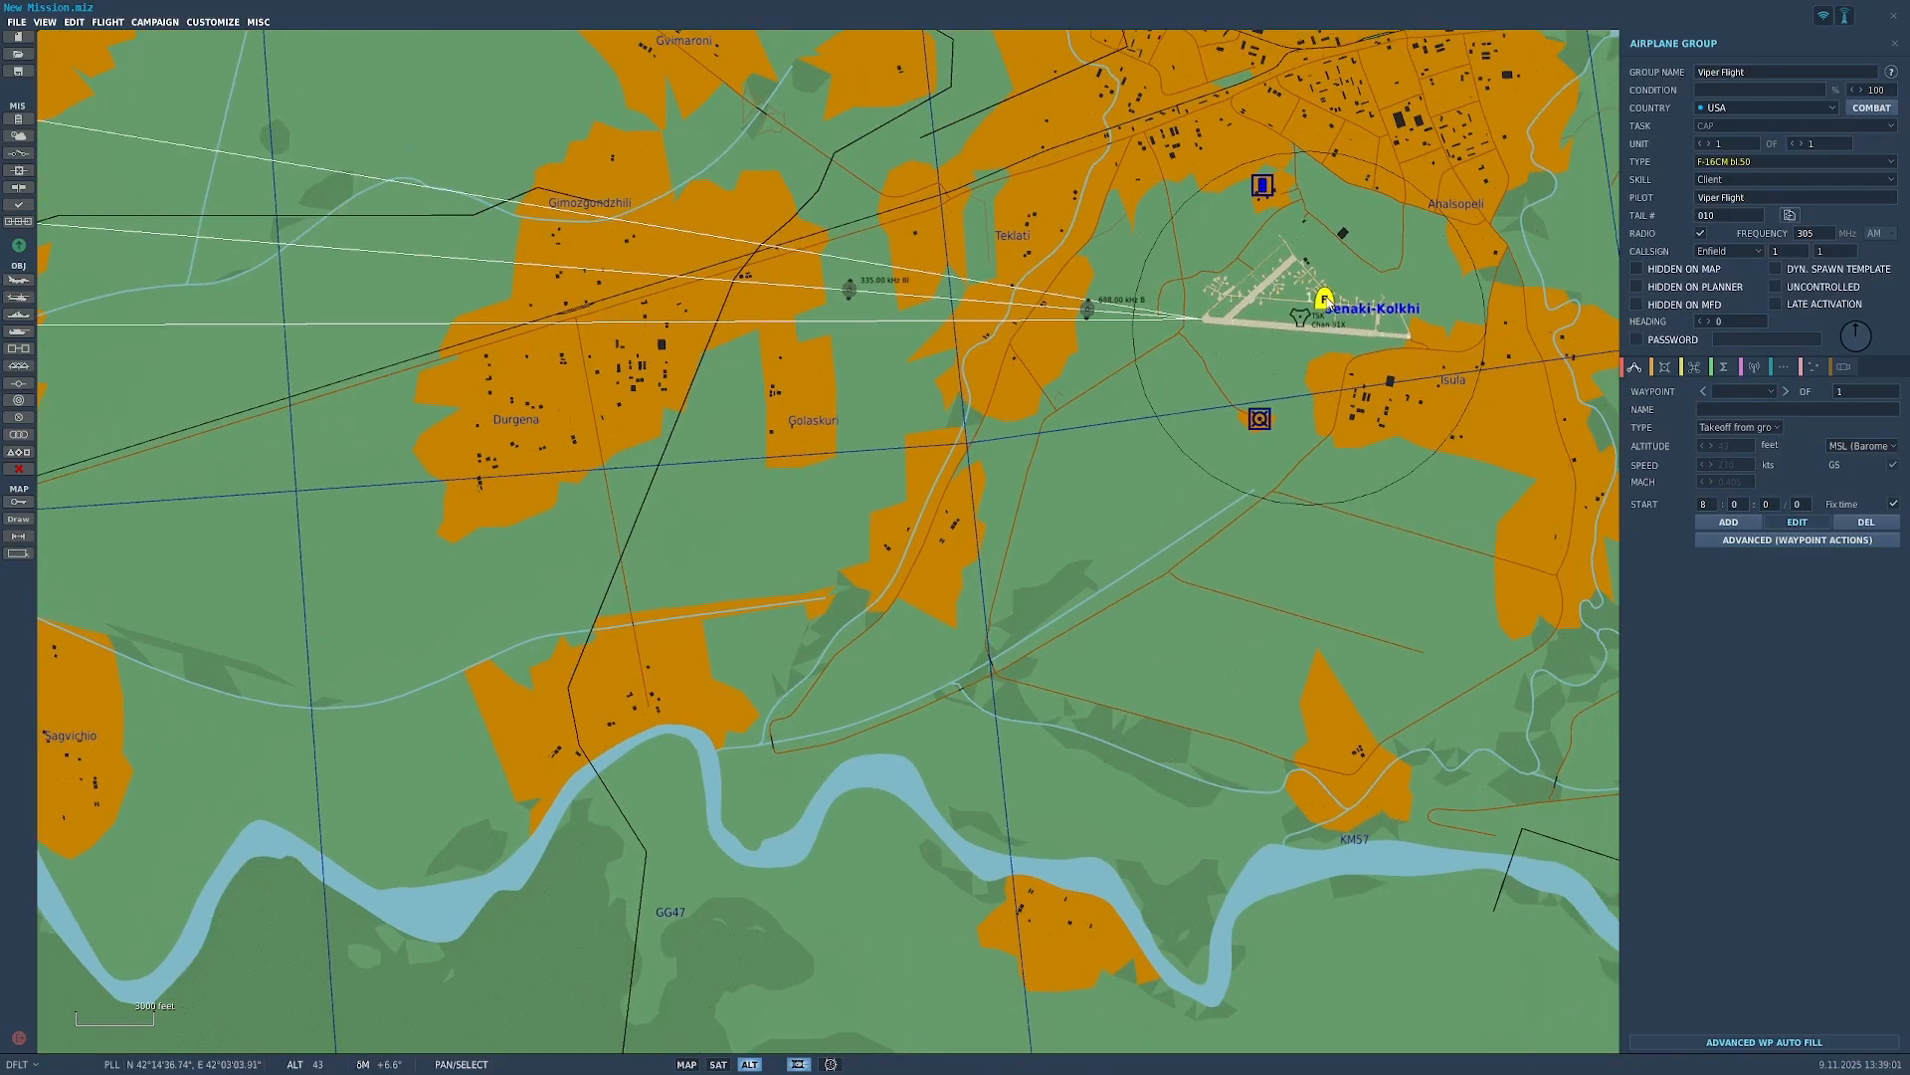
pyautogui.scroll(5, 887, 579)
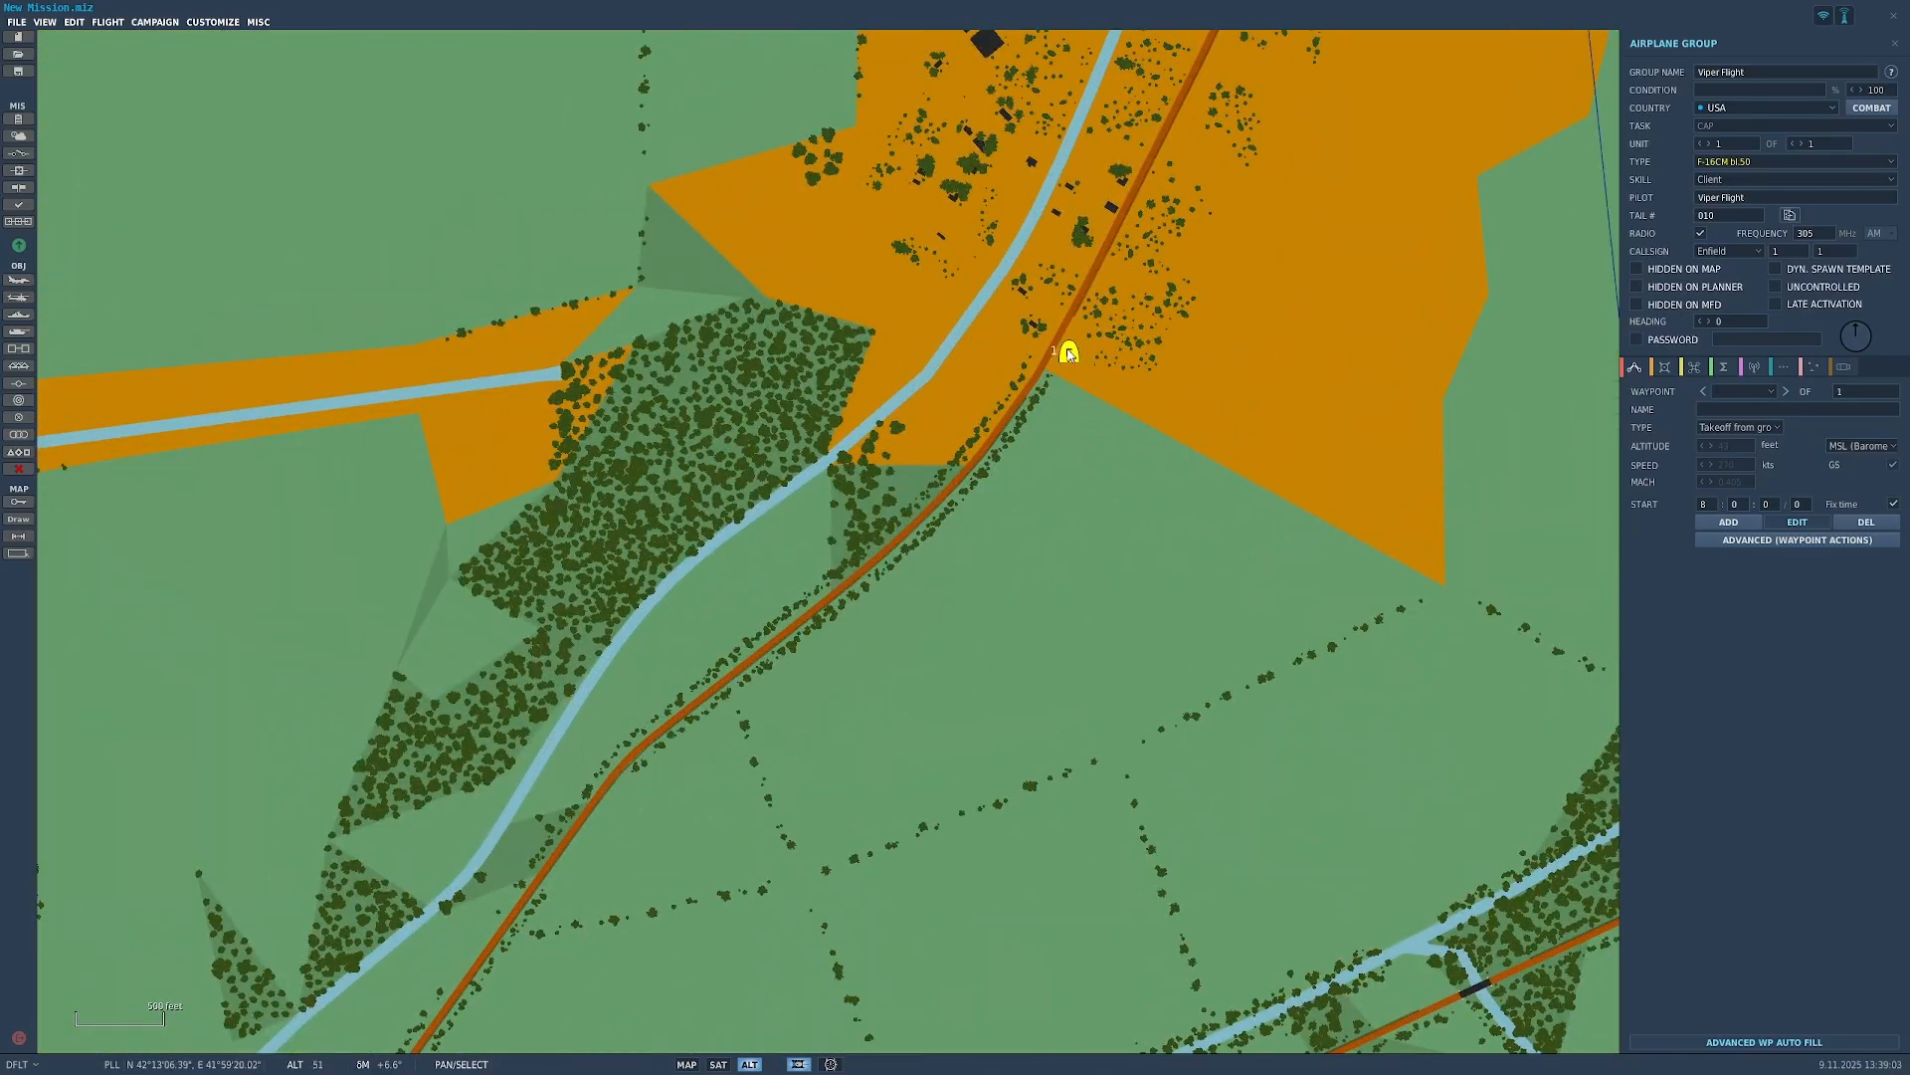
pyautogui.scroll(2, 1084, 392)
pyautogui.scroll(-5, 766, 587)
# Step: Set Viper Flight's waypoint type back to Takeoff from ramp so it parks at Senaki-Kolkhi, and deselect the group
pyautogui.click(1742, 428)
pyautogui.click(1743, 433)
pyautogui.scroll(-3, 1203, 465)
pyautogui.moveTo(1241, 448); pyautogui.dragTo(1197, 478)
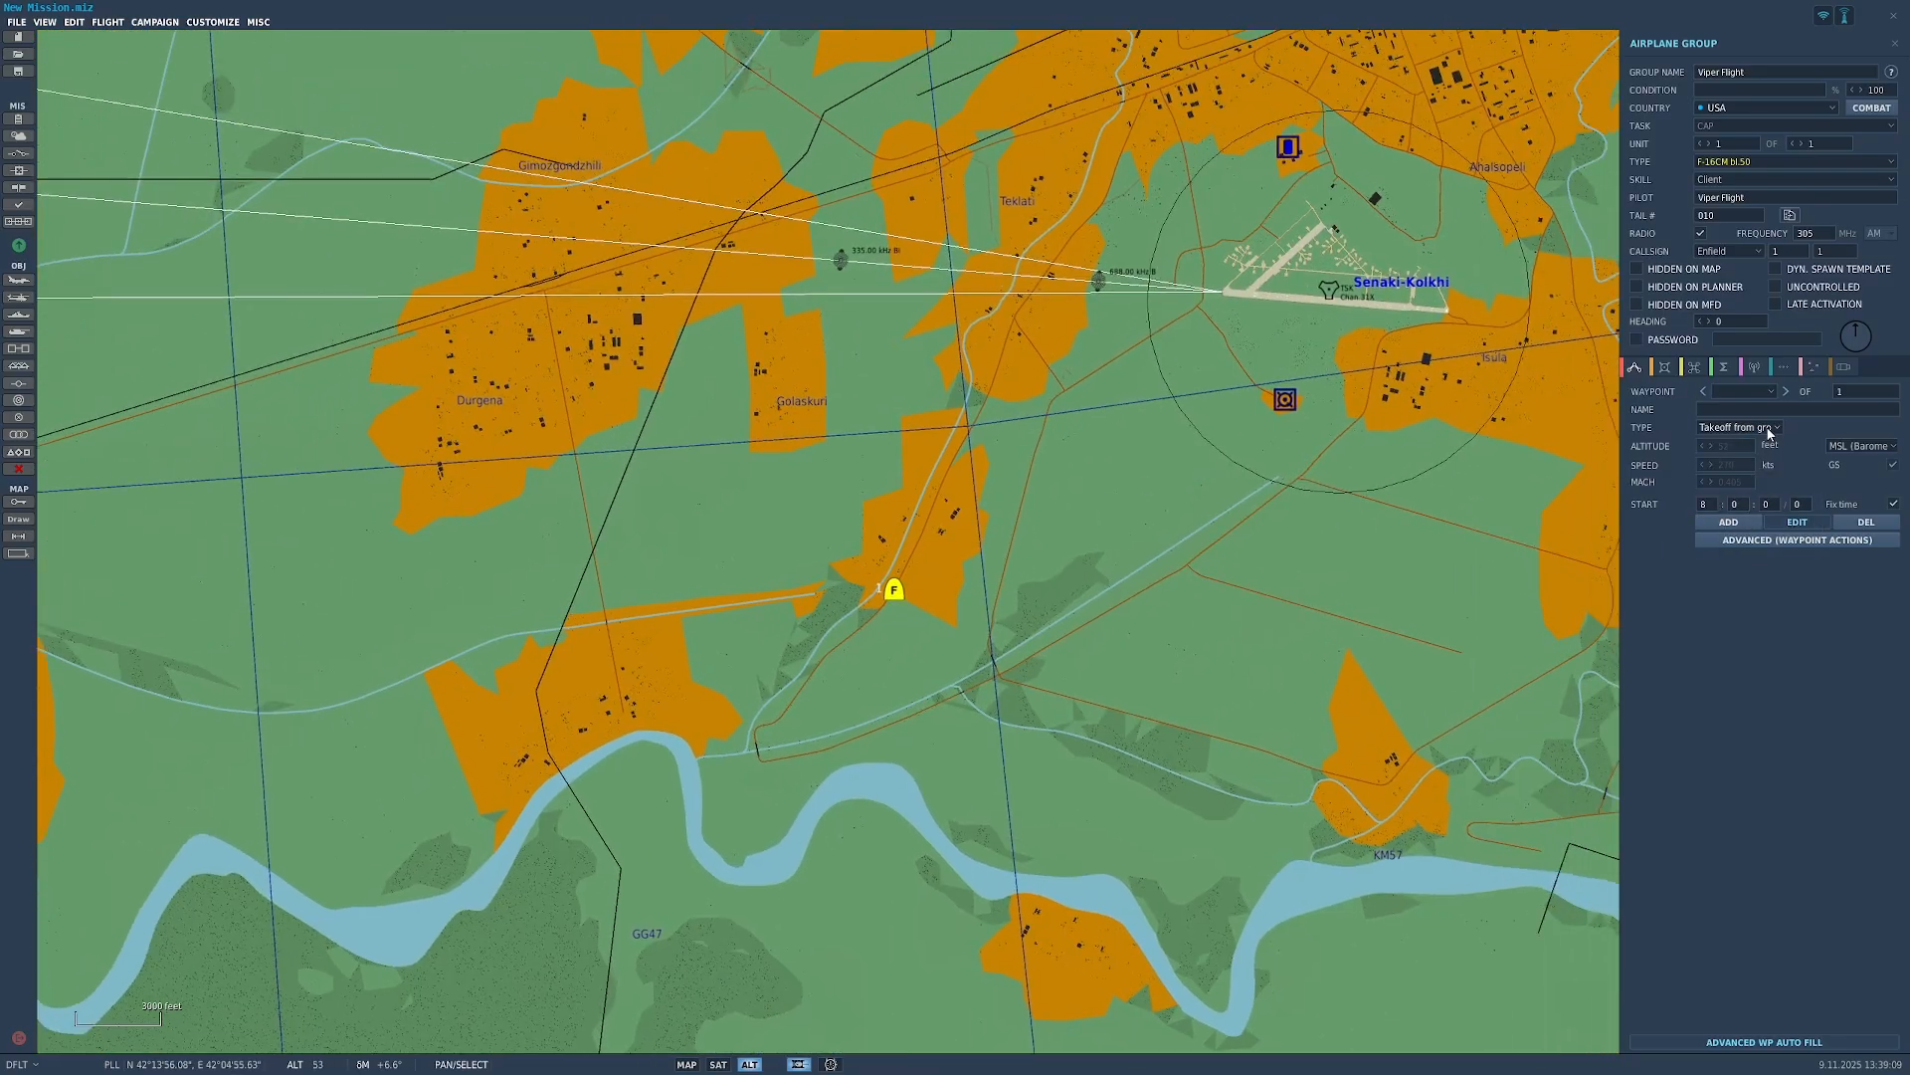
pyautogui.click(1769, 432)
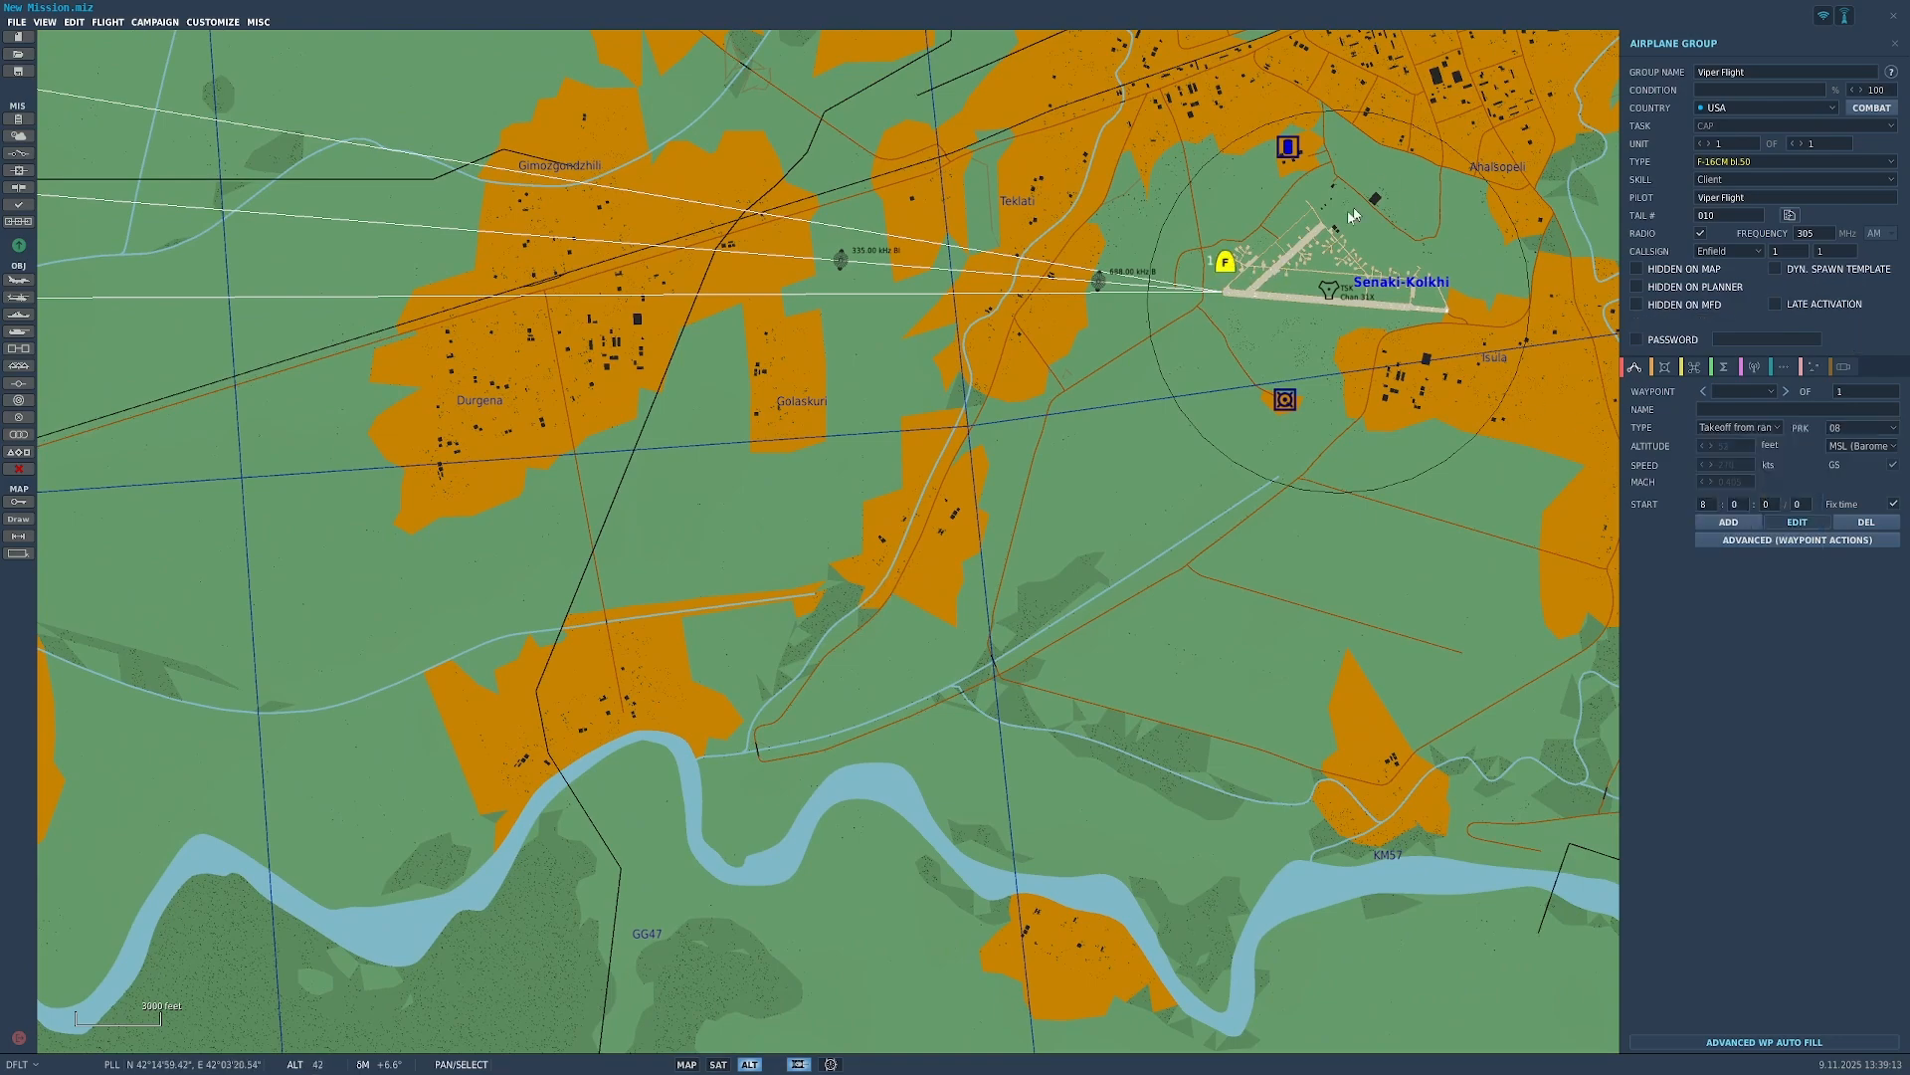
pyautogui.scroll(5, 1386, 207)
pyautogui.moveTo(839, 357); pyautogui.dragTo(555, 445)
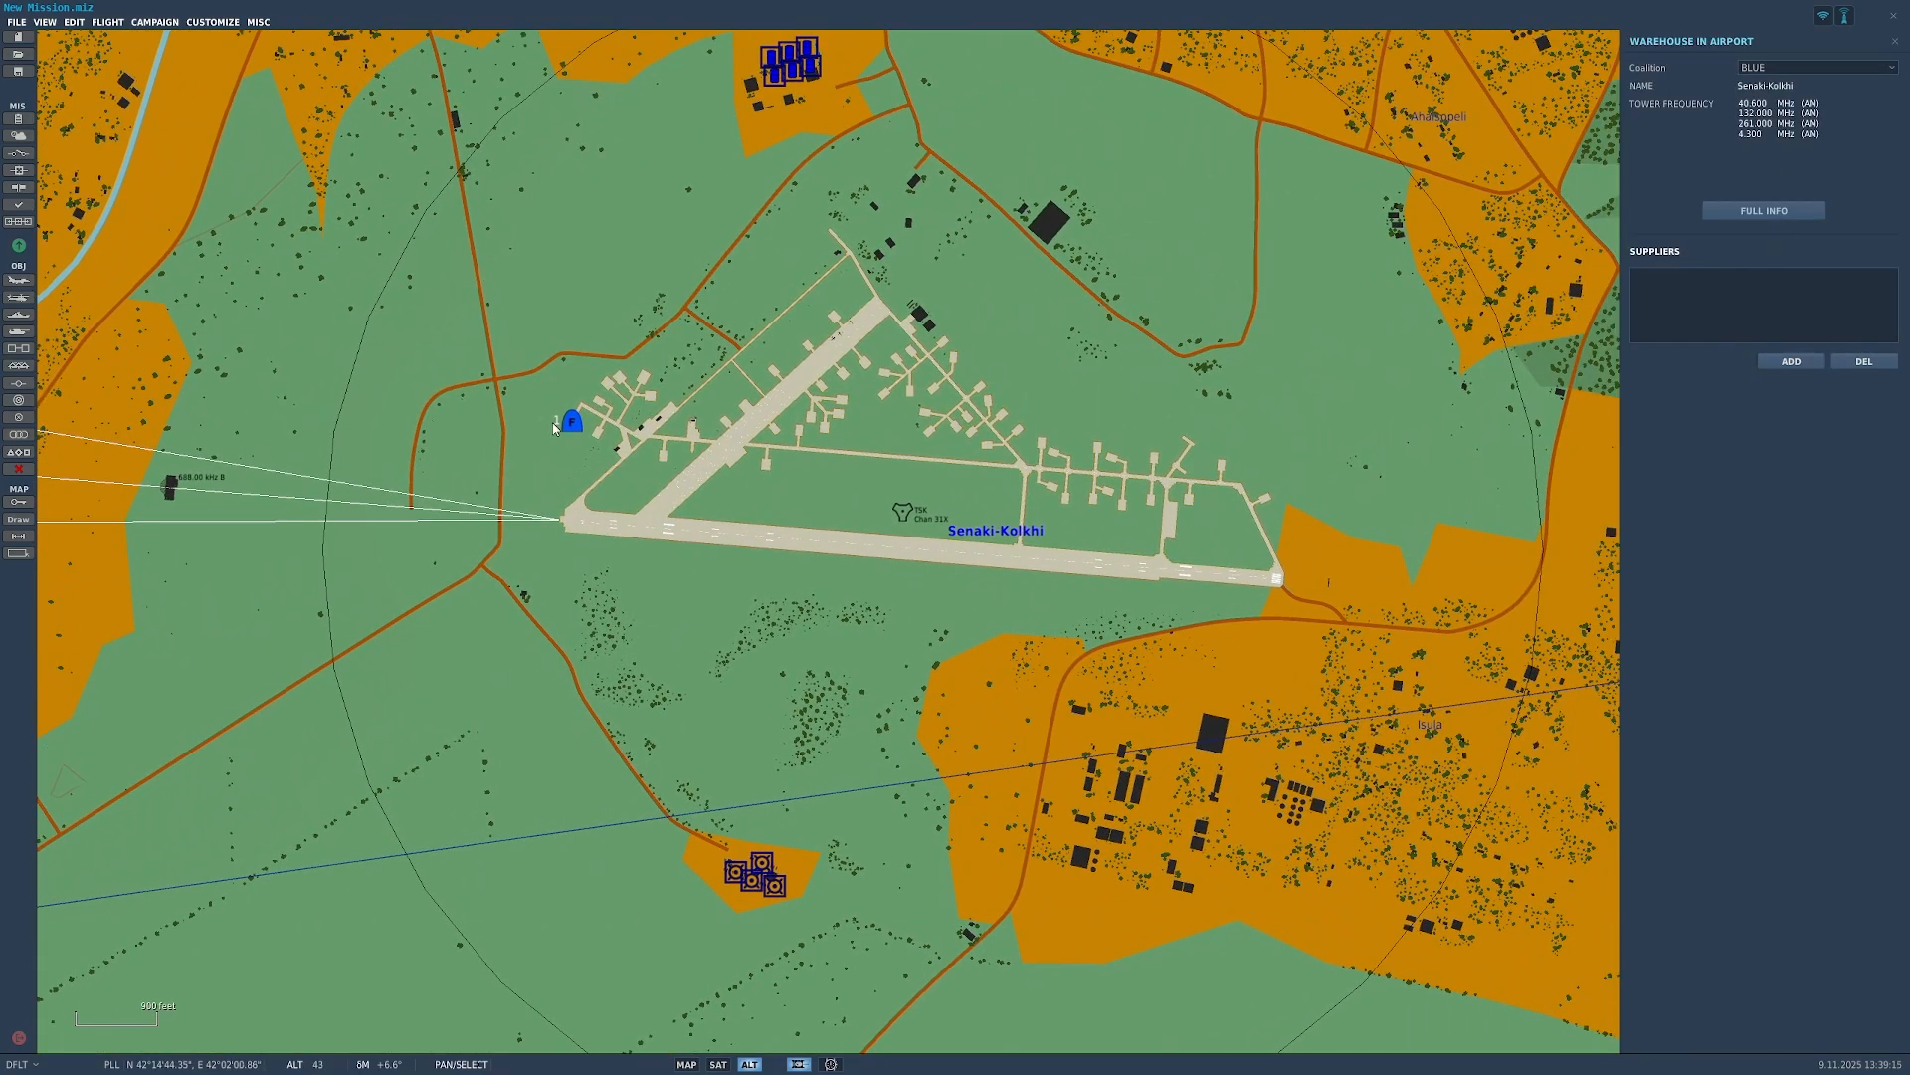
# Step: Select Viper Flight at Senaki-Kolkhi and start adding waypoints to its route
pyautogui.click(576, 422)
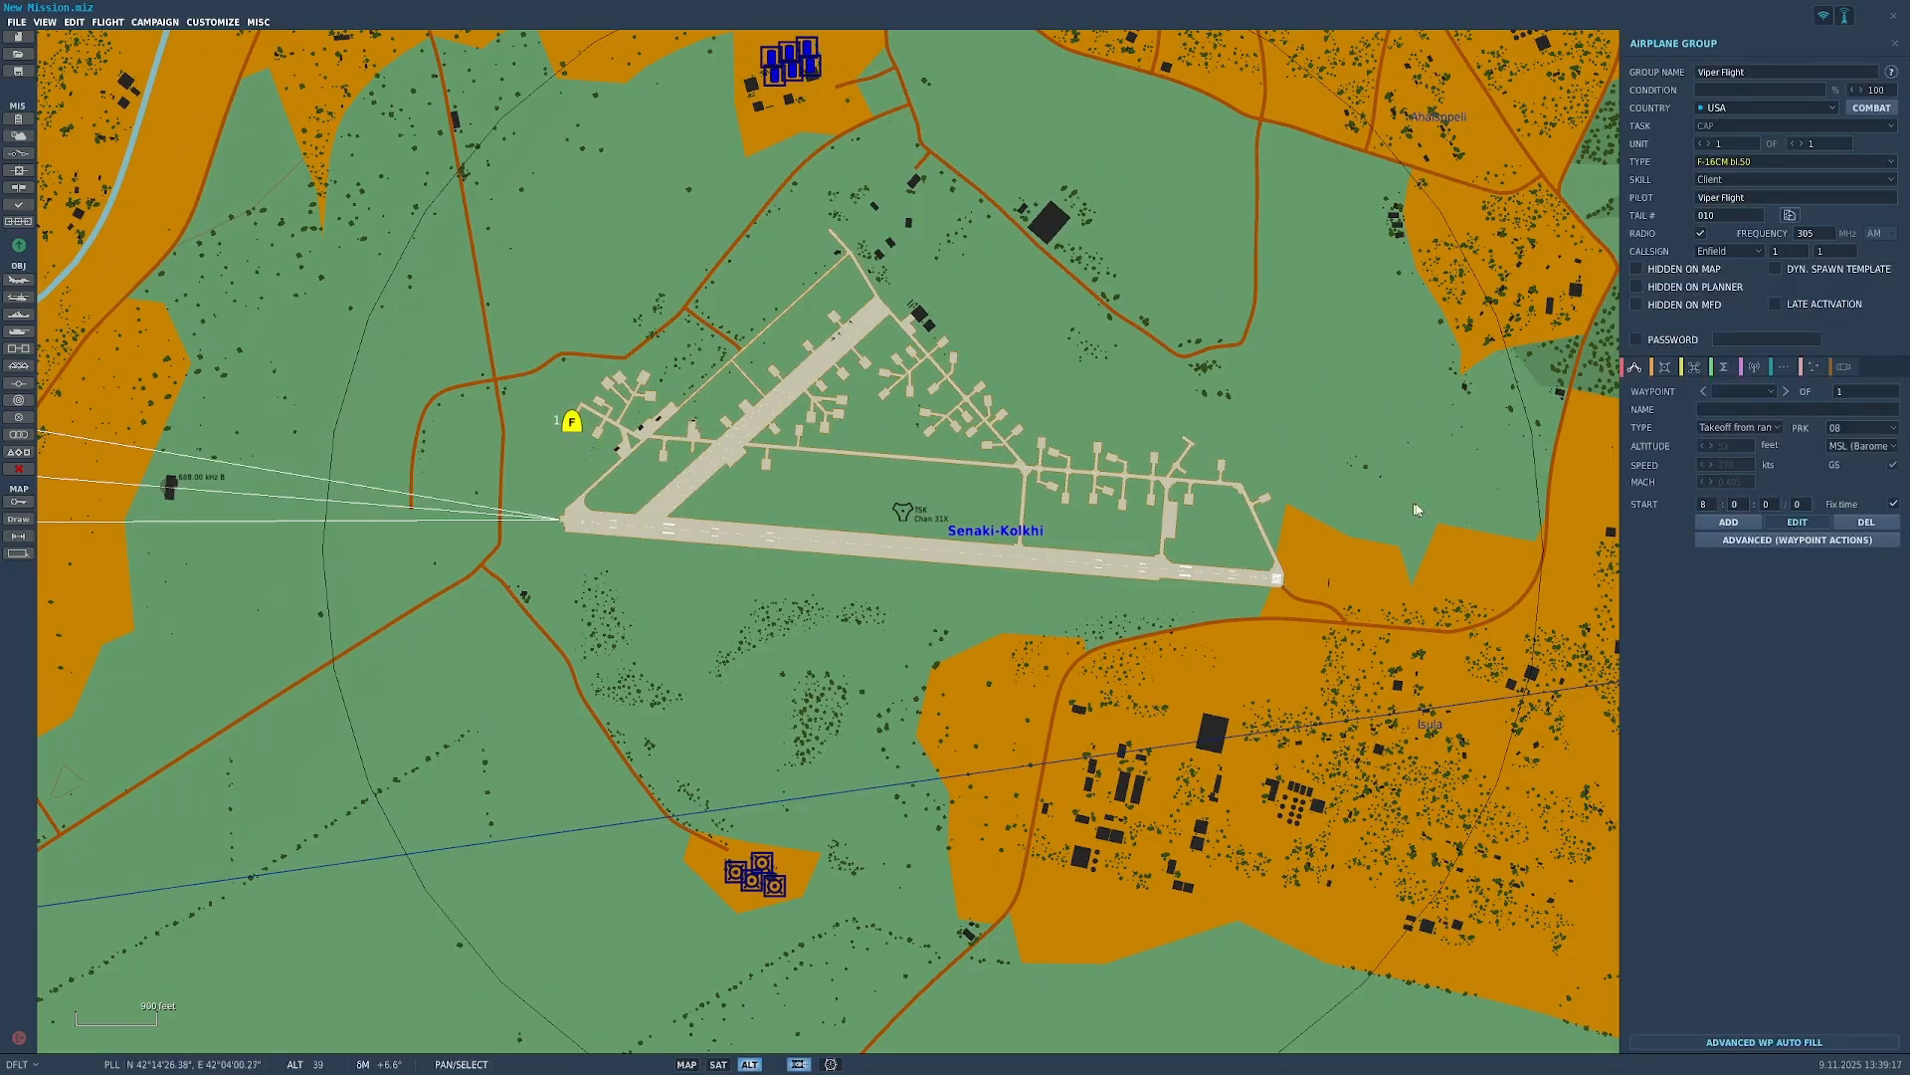
pyautogui.moveTo(1412, 512); pyautogui.dragTo(1304, 502)
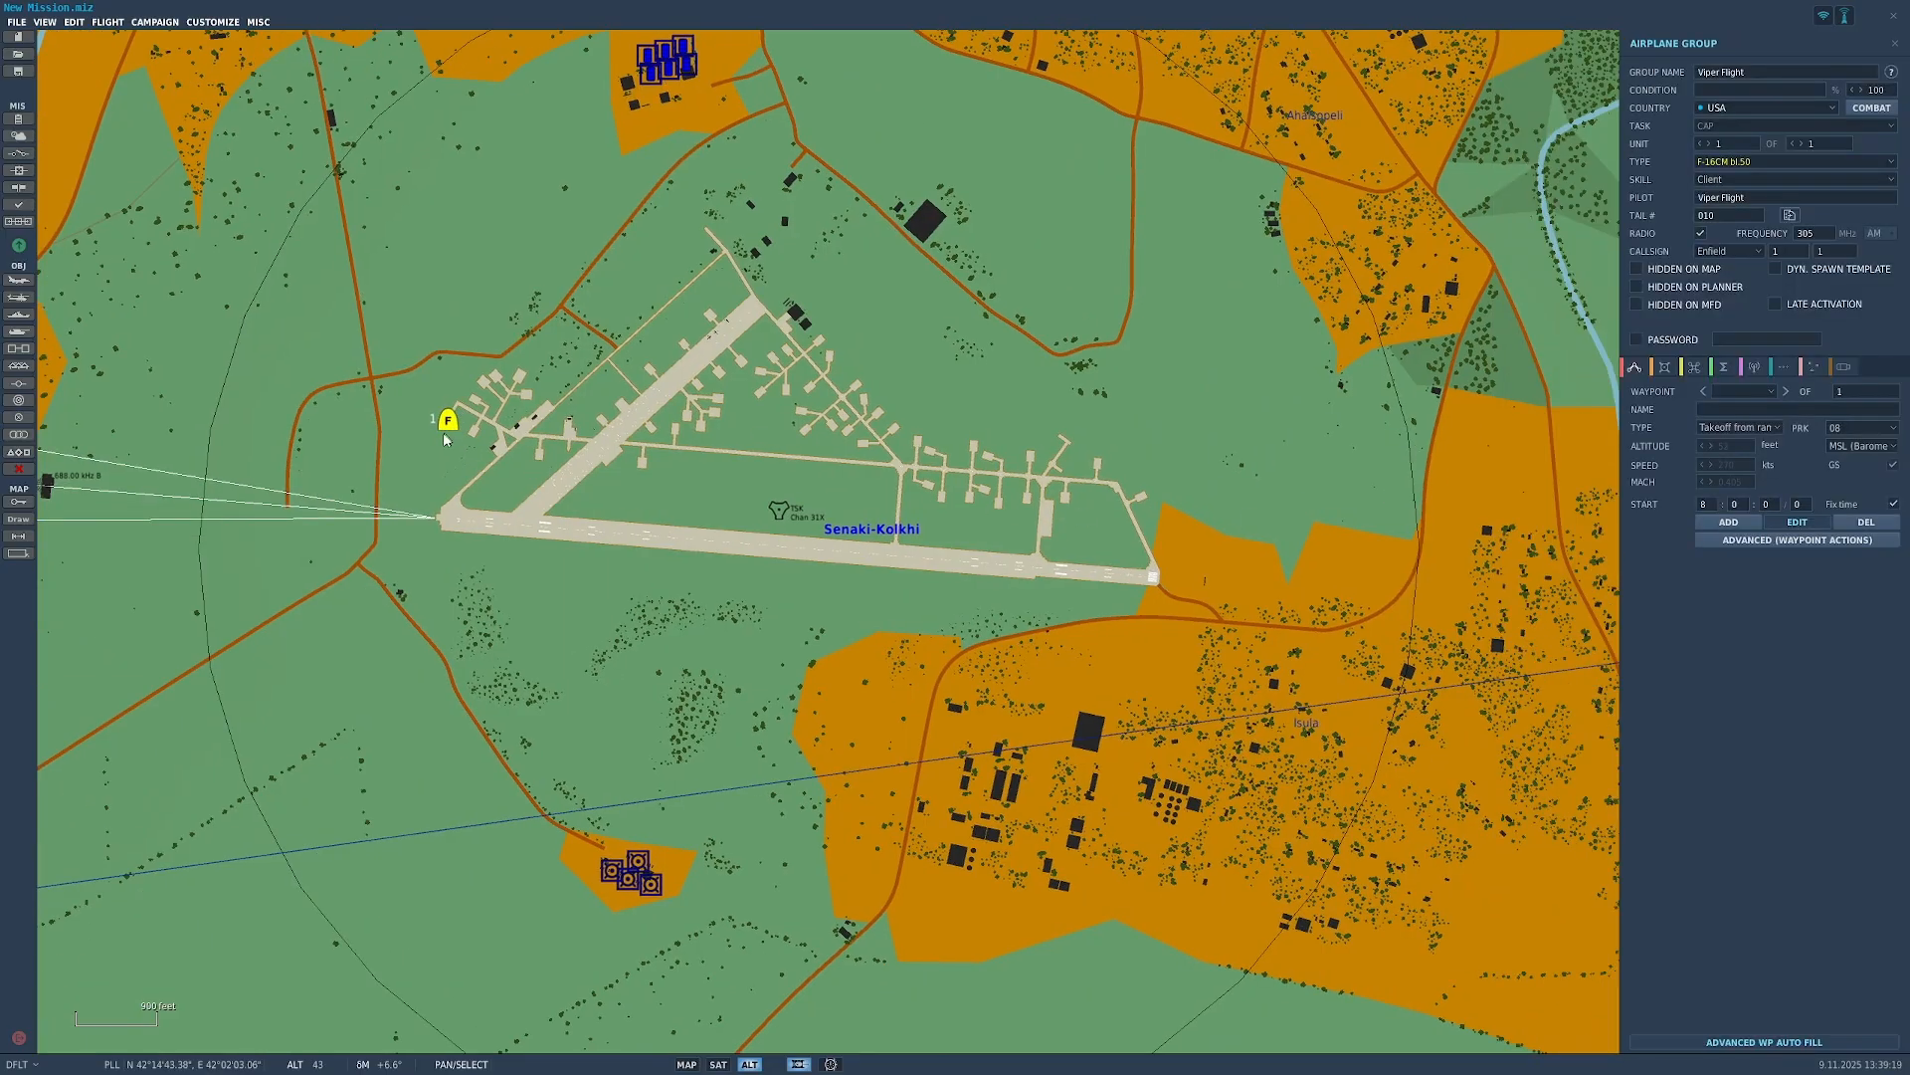
pyautogui.scroll(-2, 450, 467)
pyautogui.scroll(-3, 453, 469)
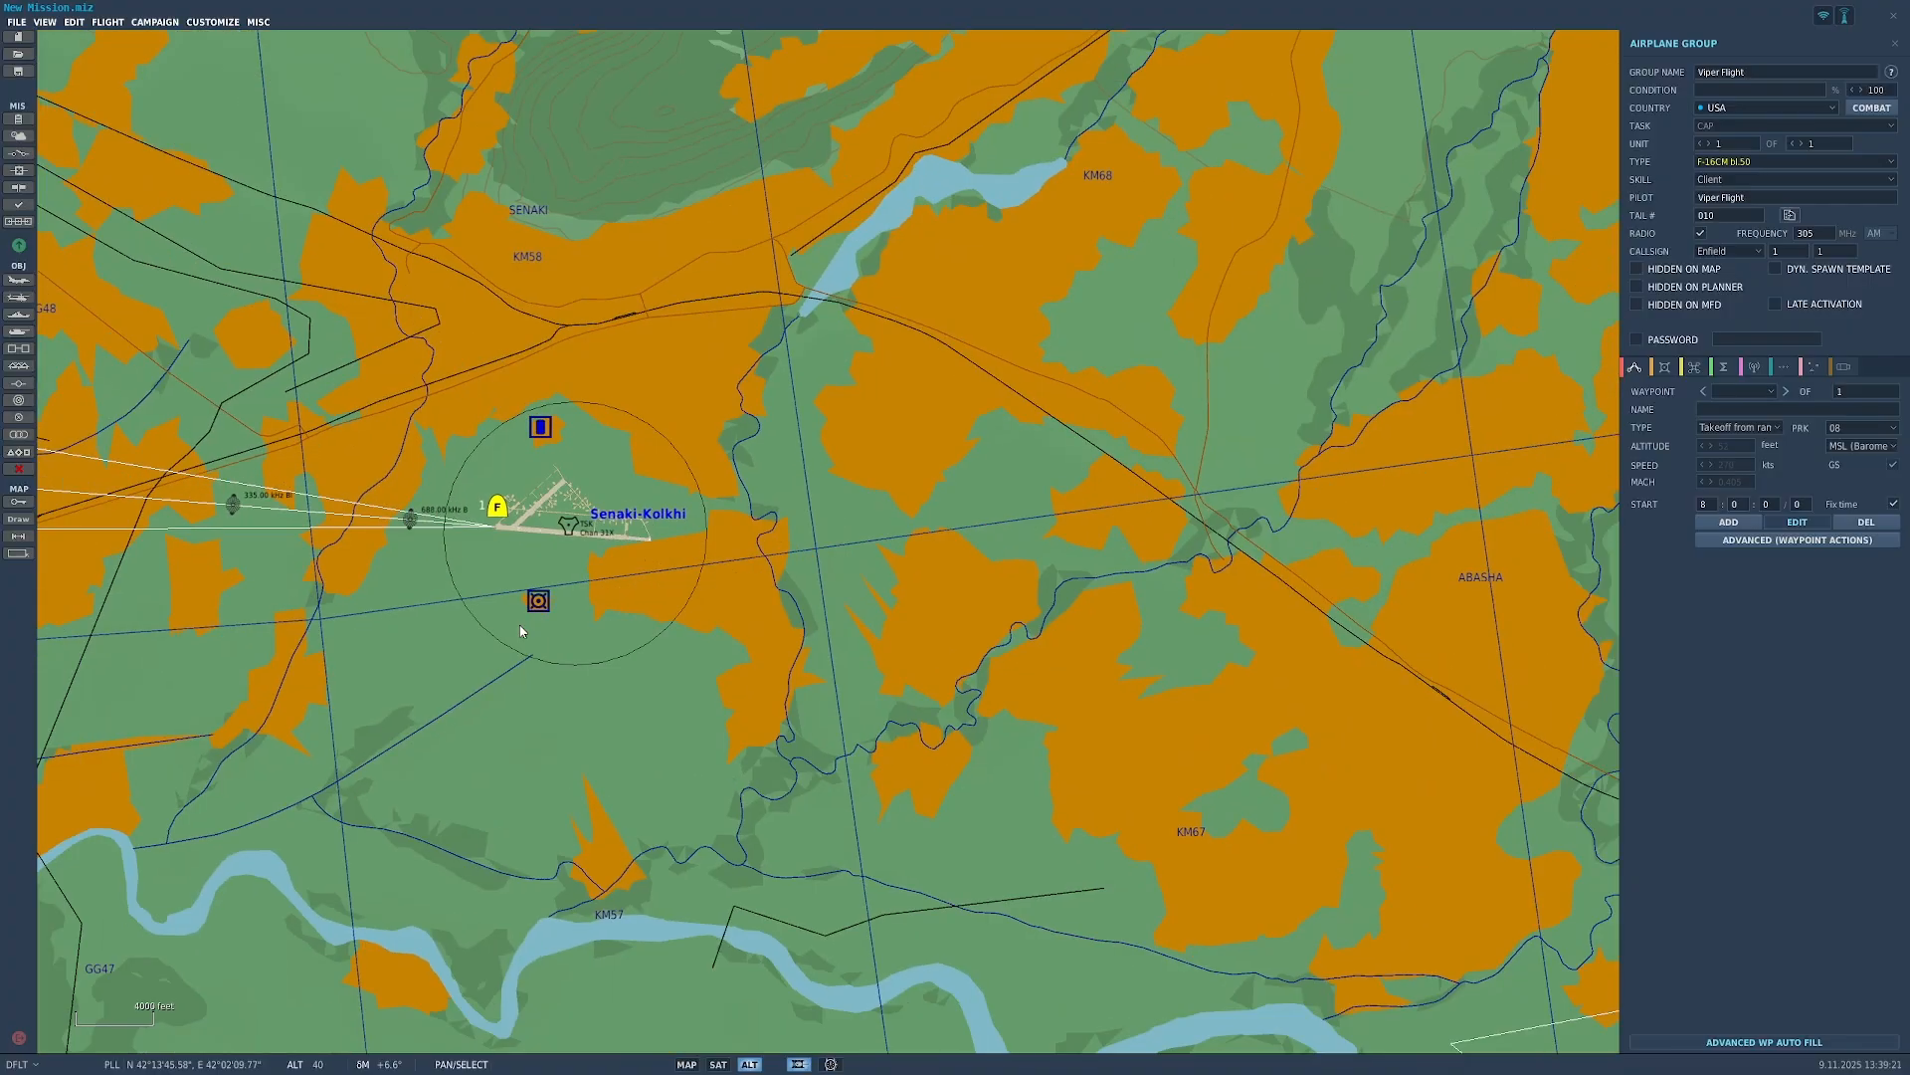
pyautogui.scroll(-1, 521, 622)
pyautogui.scroll(-2, 1160, 611)
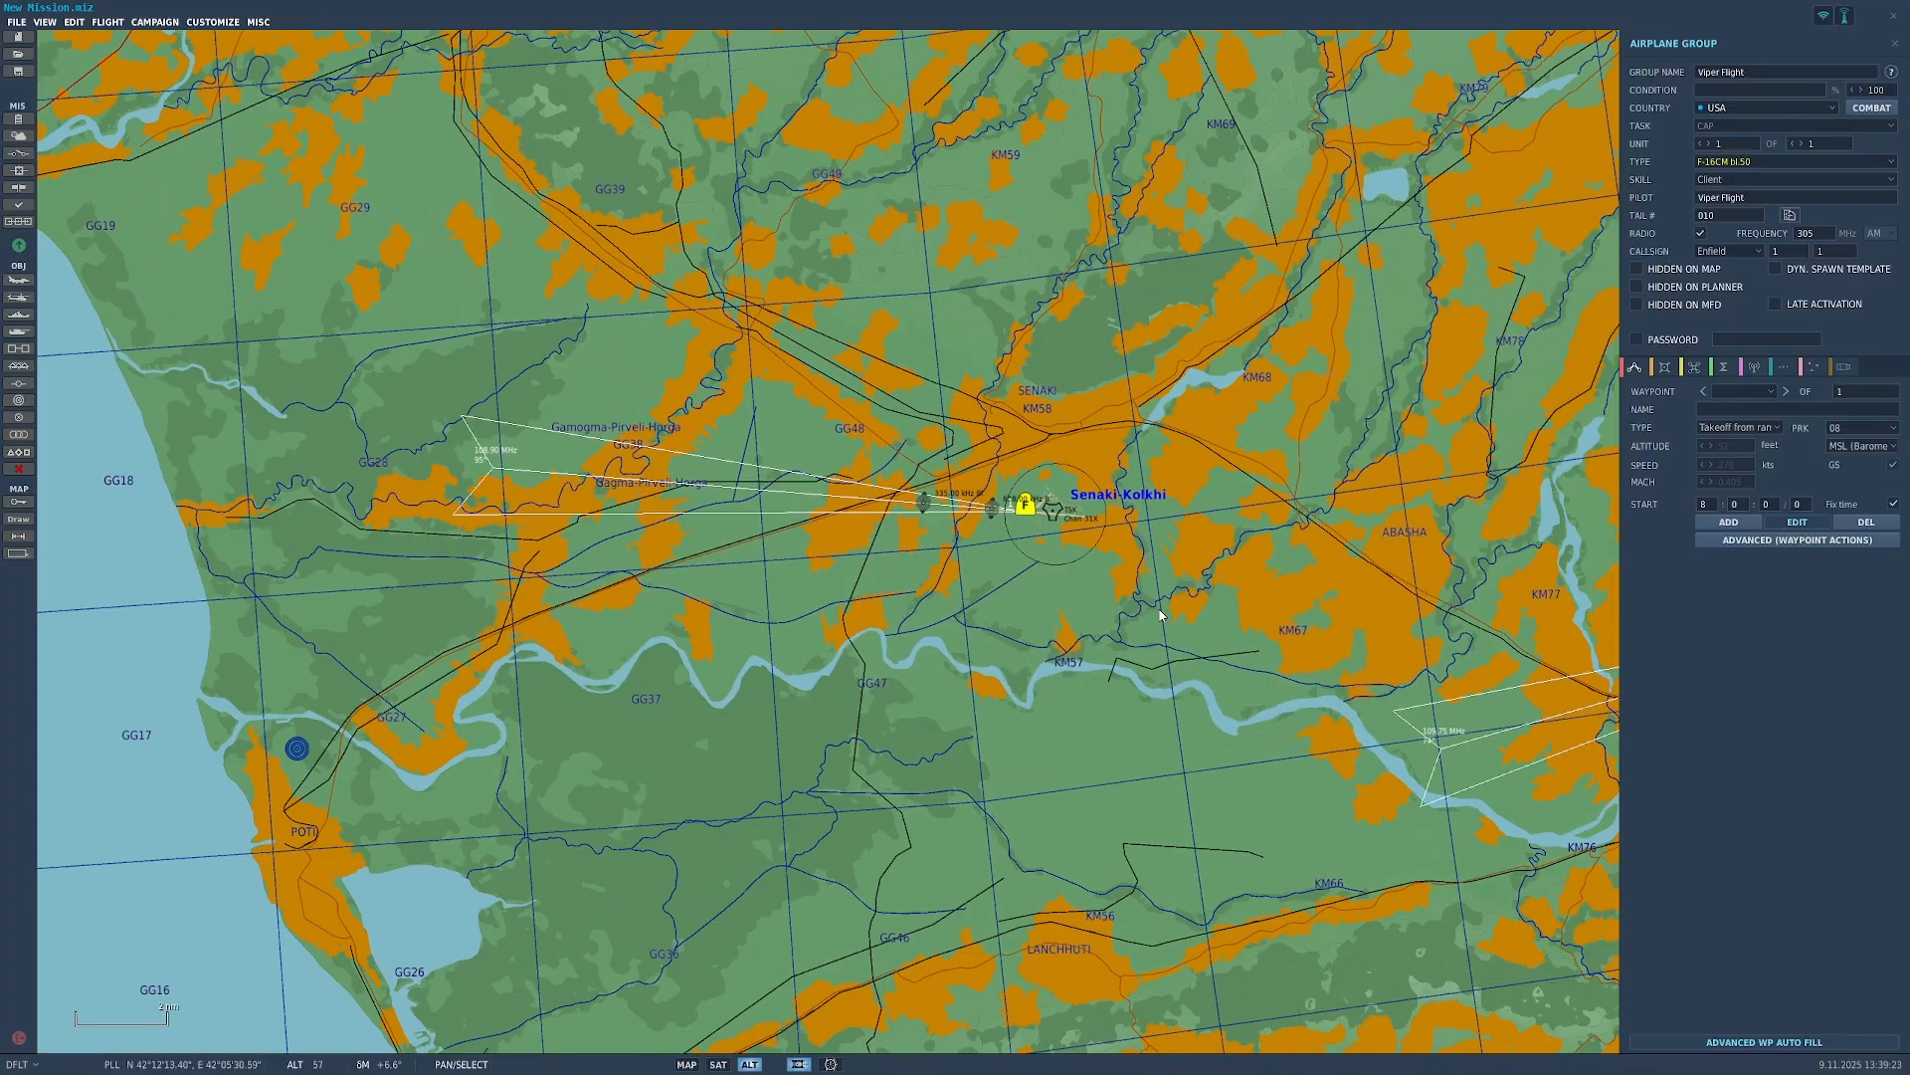
pyautogui.scroll(-1, 1226, 577)
pyautogui.scroll(-2, 1226, 577)
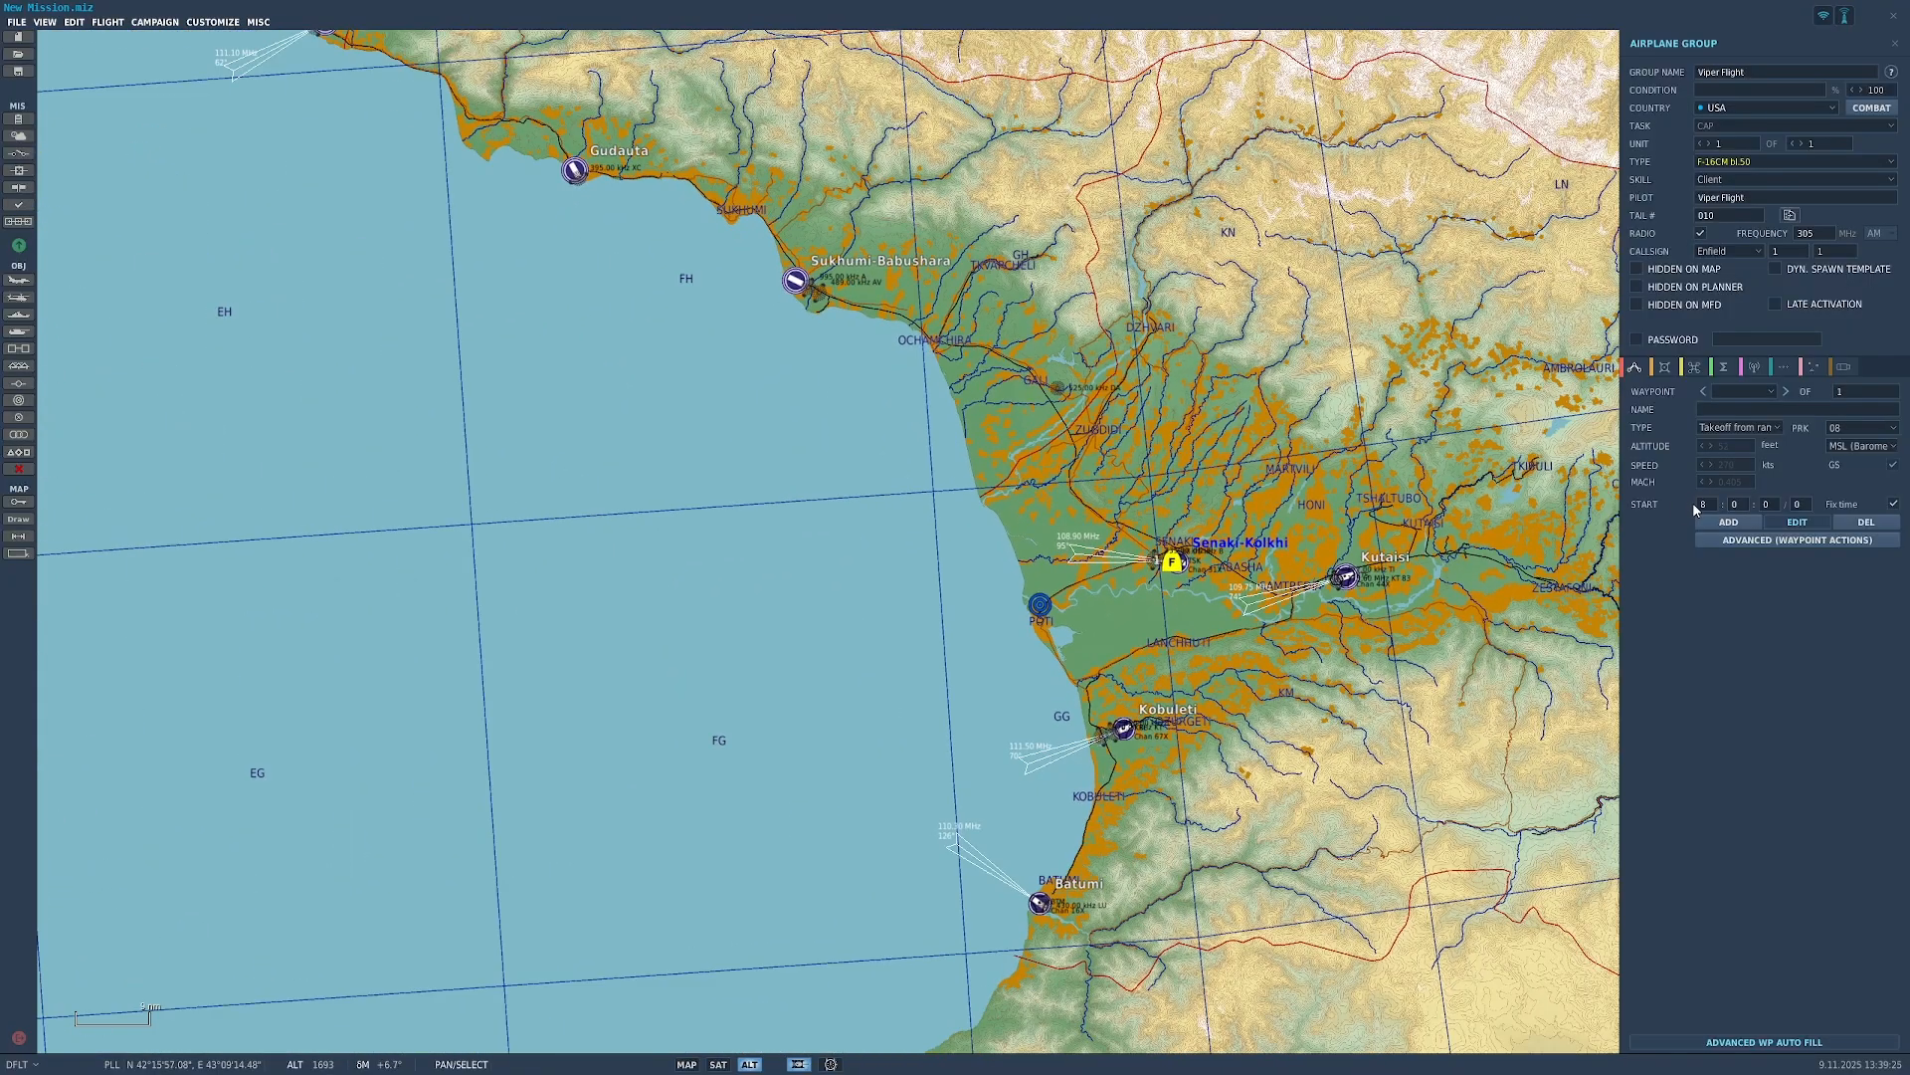
pyautogui.click(1738, 523)
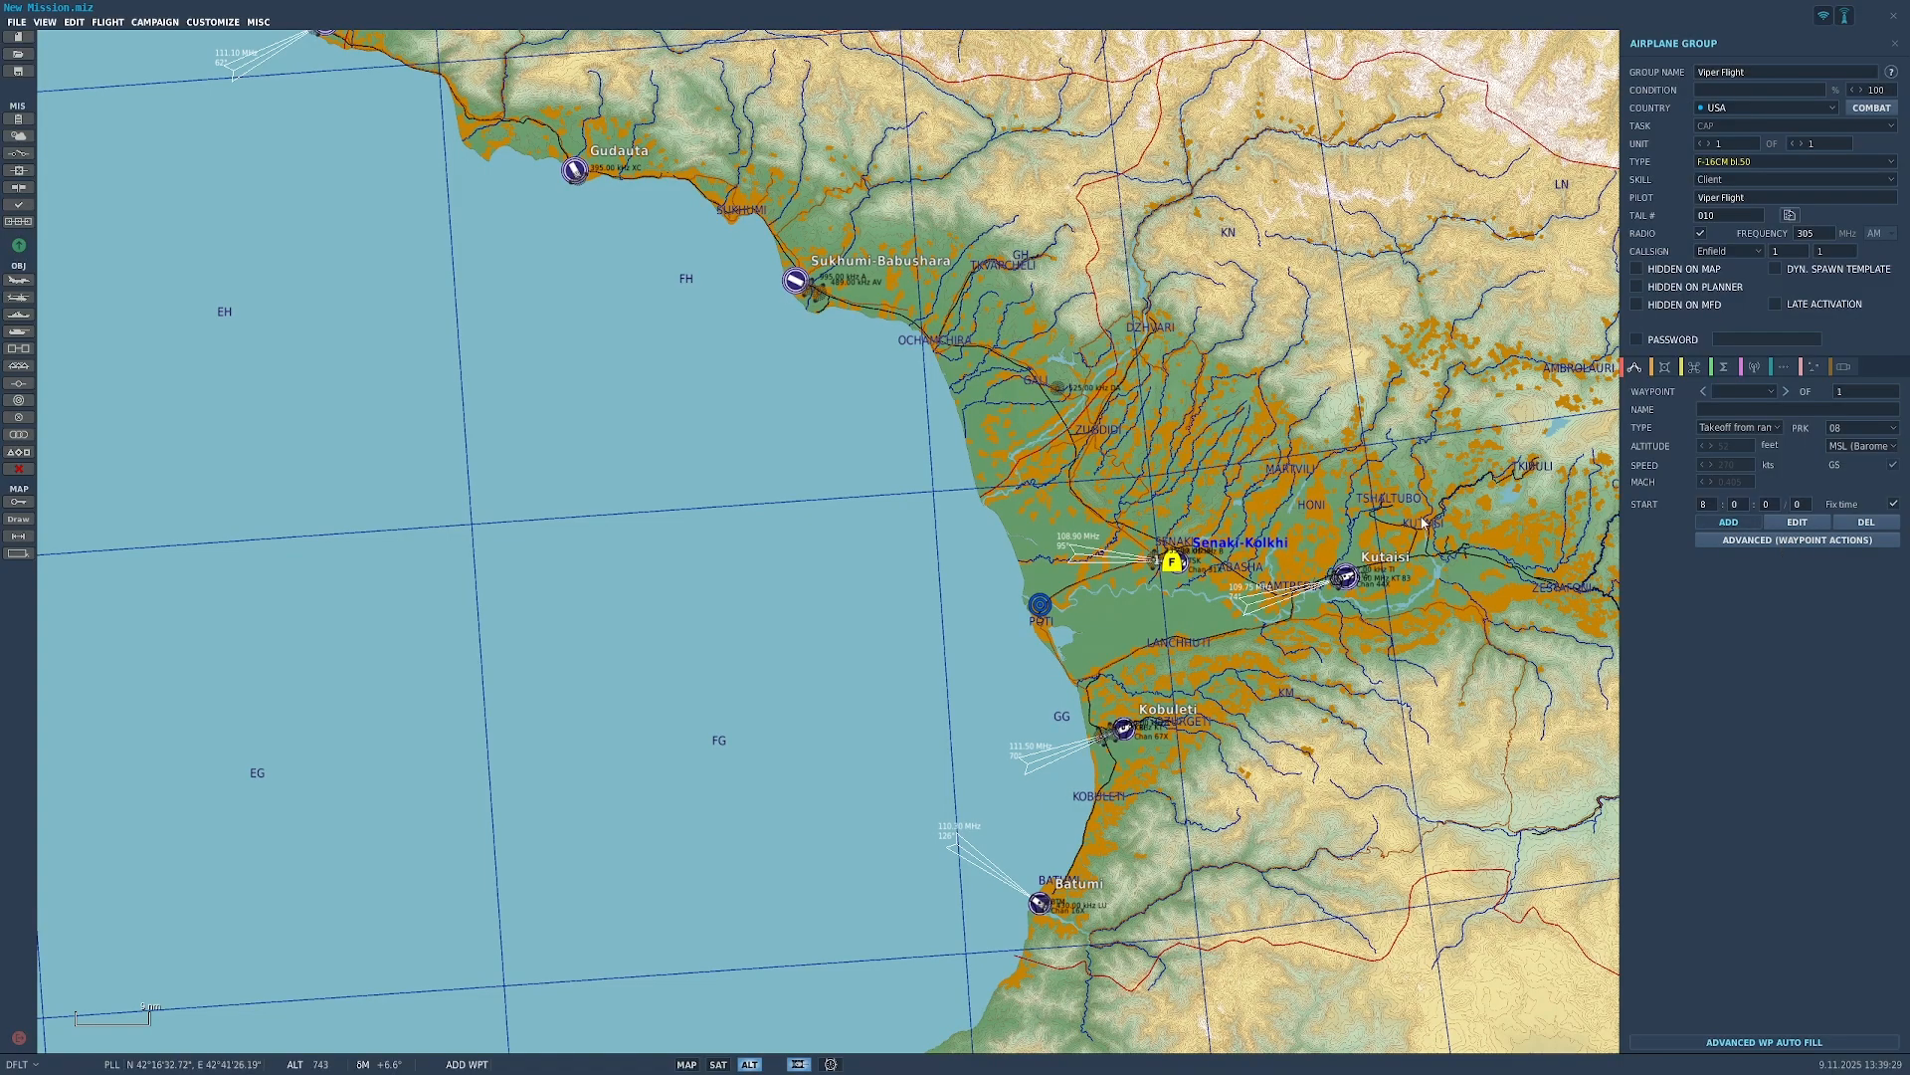
pyautogui.moveTo(1424, 522); pyautogui.dragTo(1274, 500, button='right')
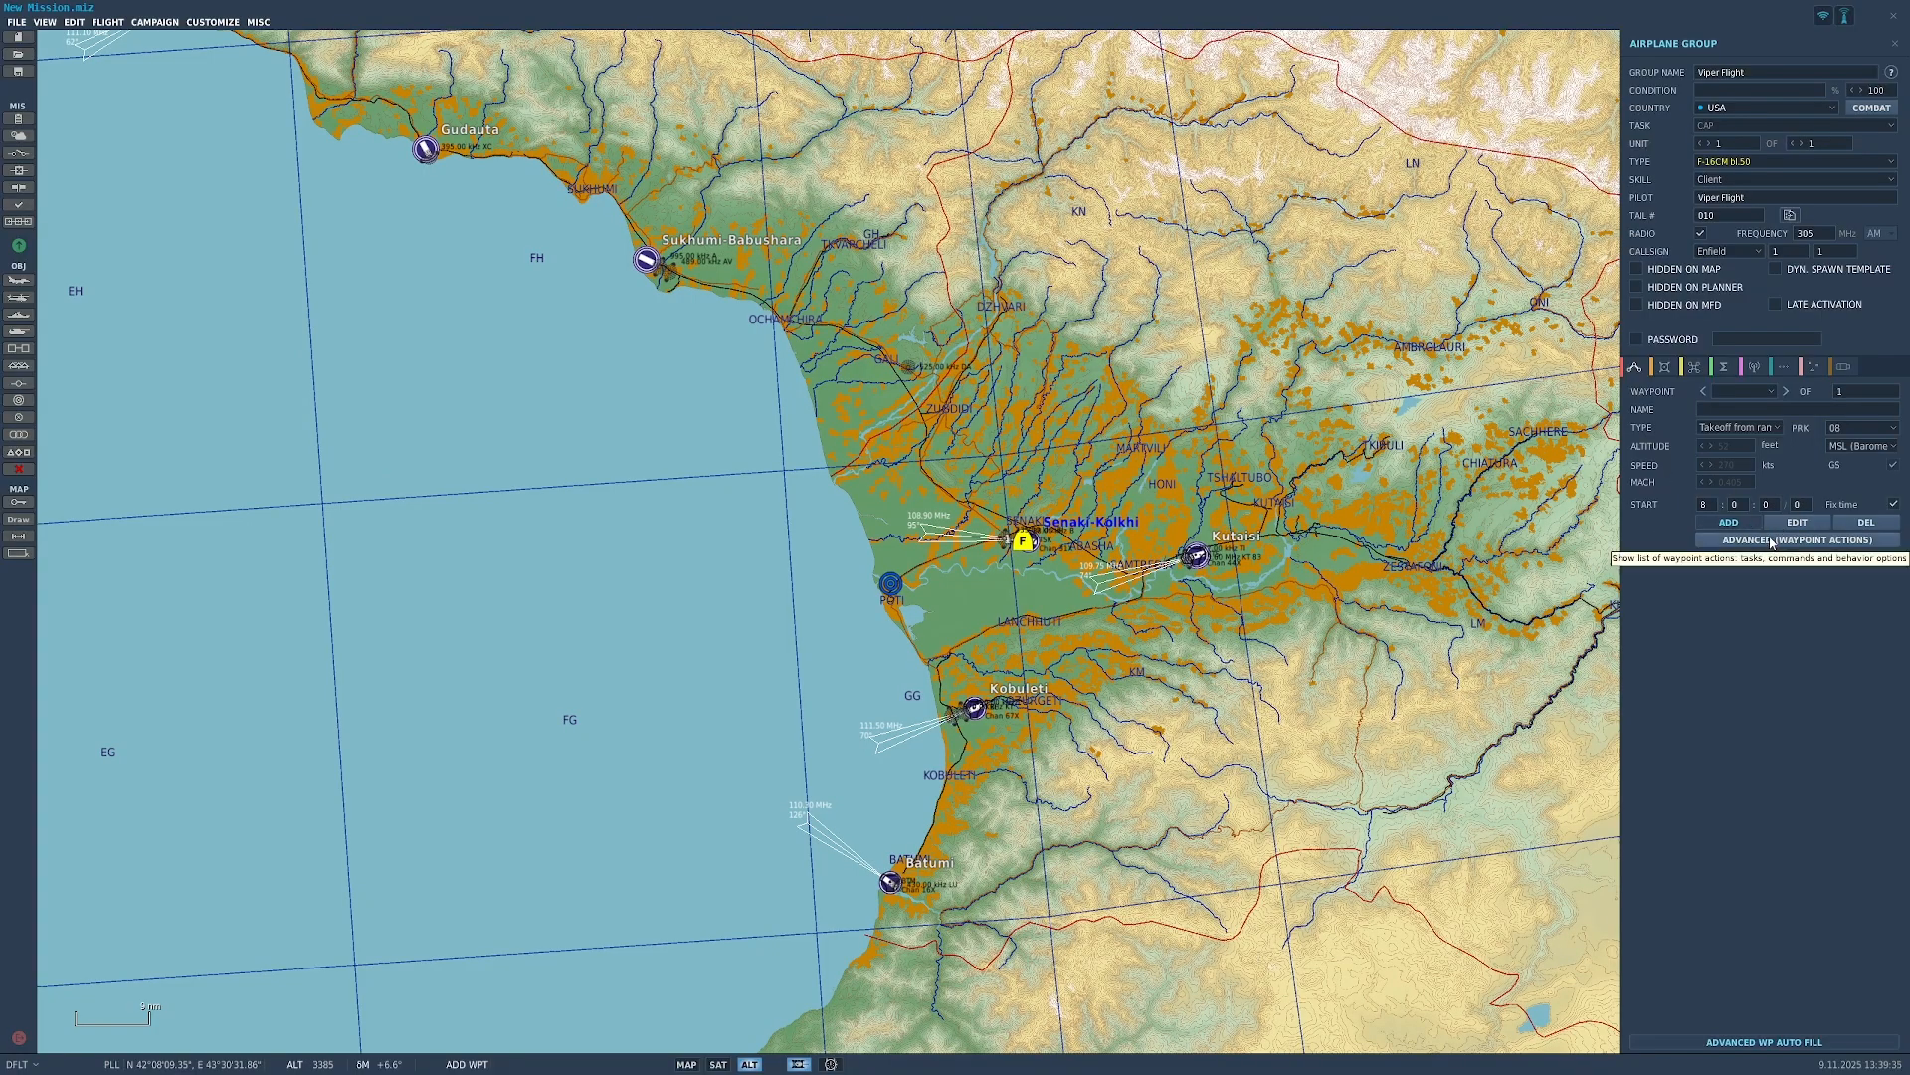
# Step: Place seven waypoints for Viper Flight in a crisscross route over the coast between Sukhumi, Kutaisi and Poti
pyautogui.click(941, 366)
pyautogui.click(667, 522)
pyautogui.click(658, 333)
pyautogui.click(1071, 310)
pyautogui.click(1142, 549)
pyautogui.click(842, 612)
pyautogui.click(826, 435)
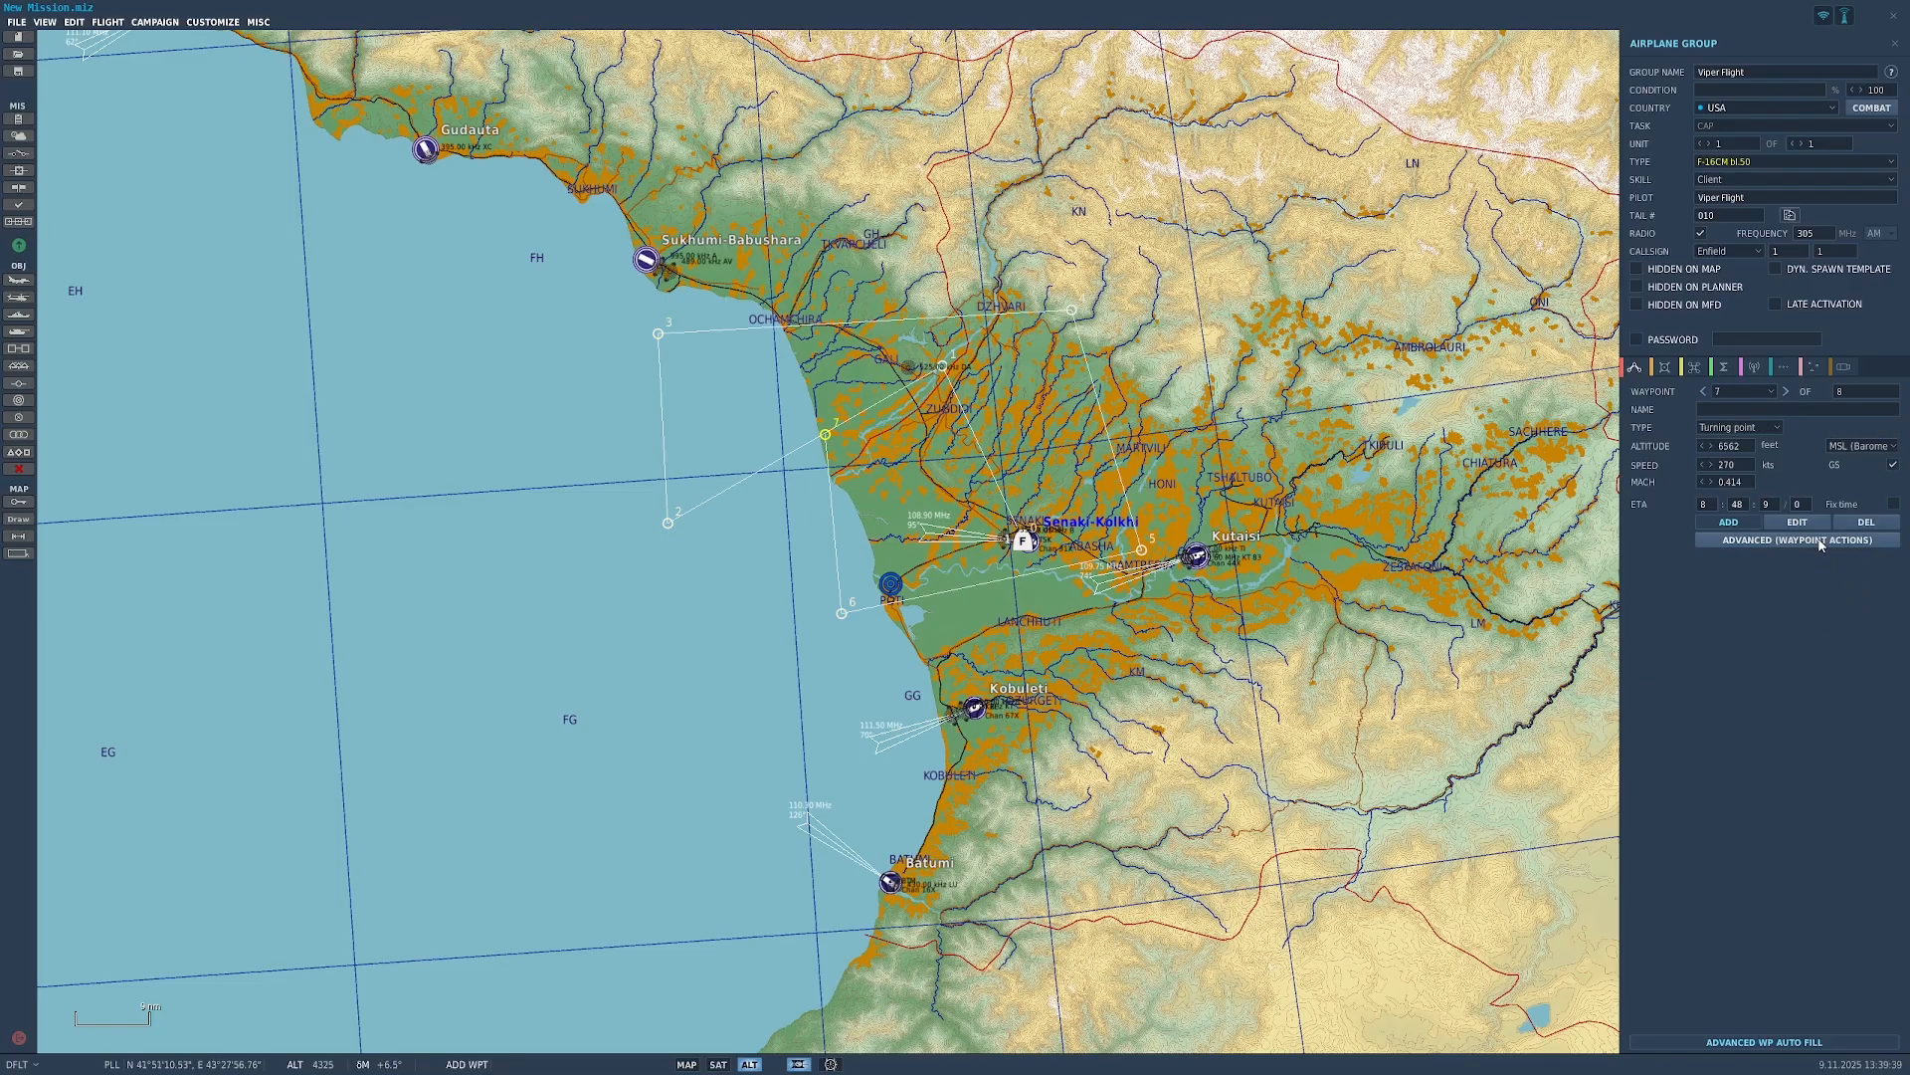
# Step: Delete all seven added waypoints so that only Viper Flight's takeoff point remains
pyautogui.click(1857, 522)
pyautogui.click(1856, 522)
pyautogui.click(1857, 523)
pyautogui.click(1856, 523)
pyautogui.click(1857, 523)
pyautogui.click(1857, 522)
pyautogui.click(1857, 522)
pyautogui.click(1787, 526)
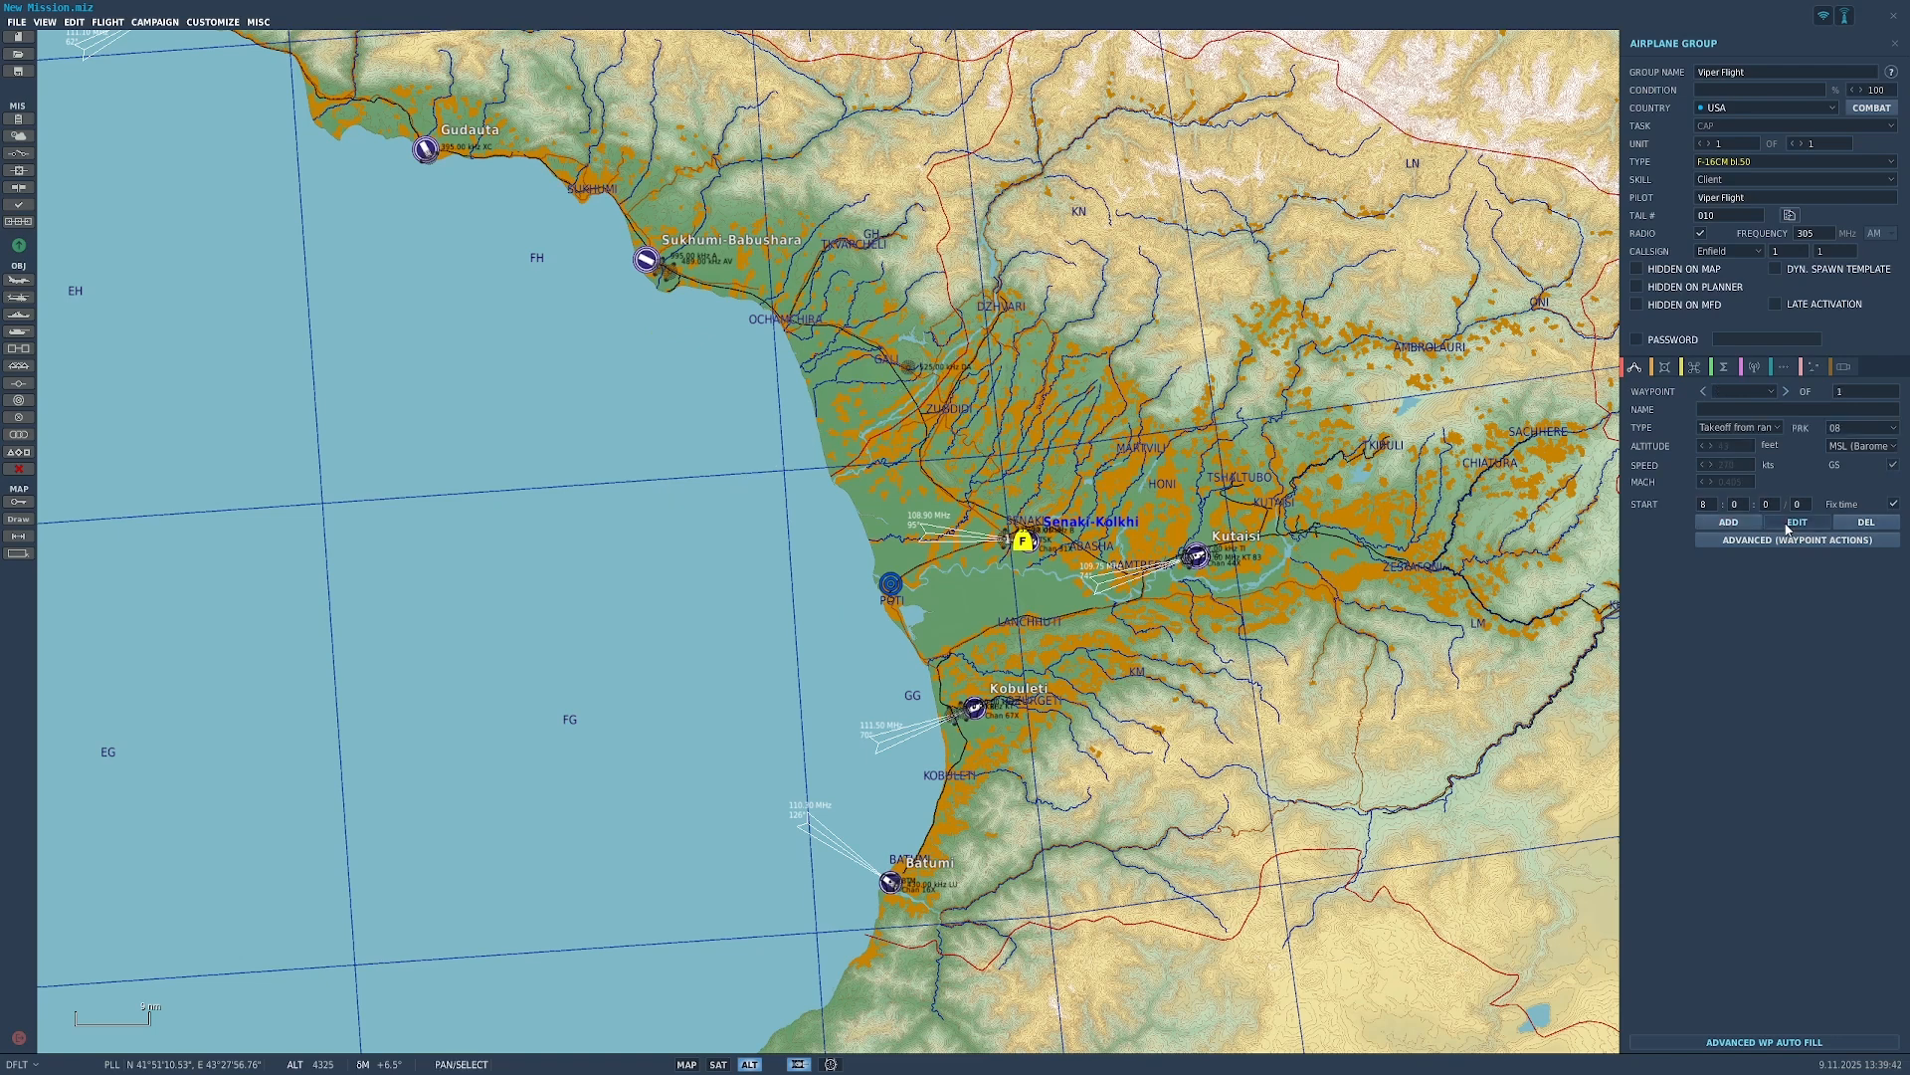
# Step: Place a single waypoint just off the coast northwest of Poti and delete it
pyautogui.click(1729, 522)
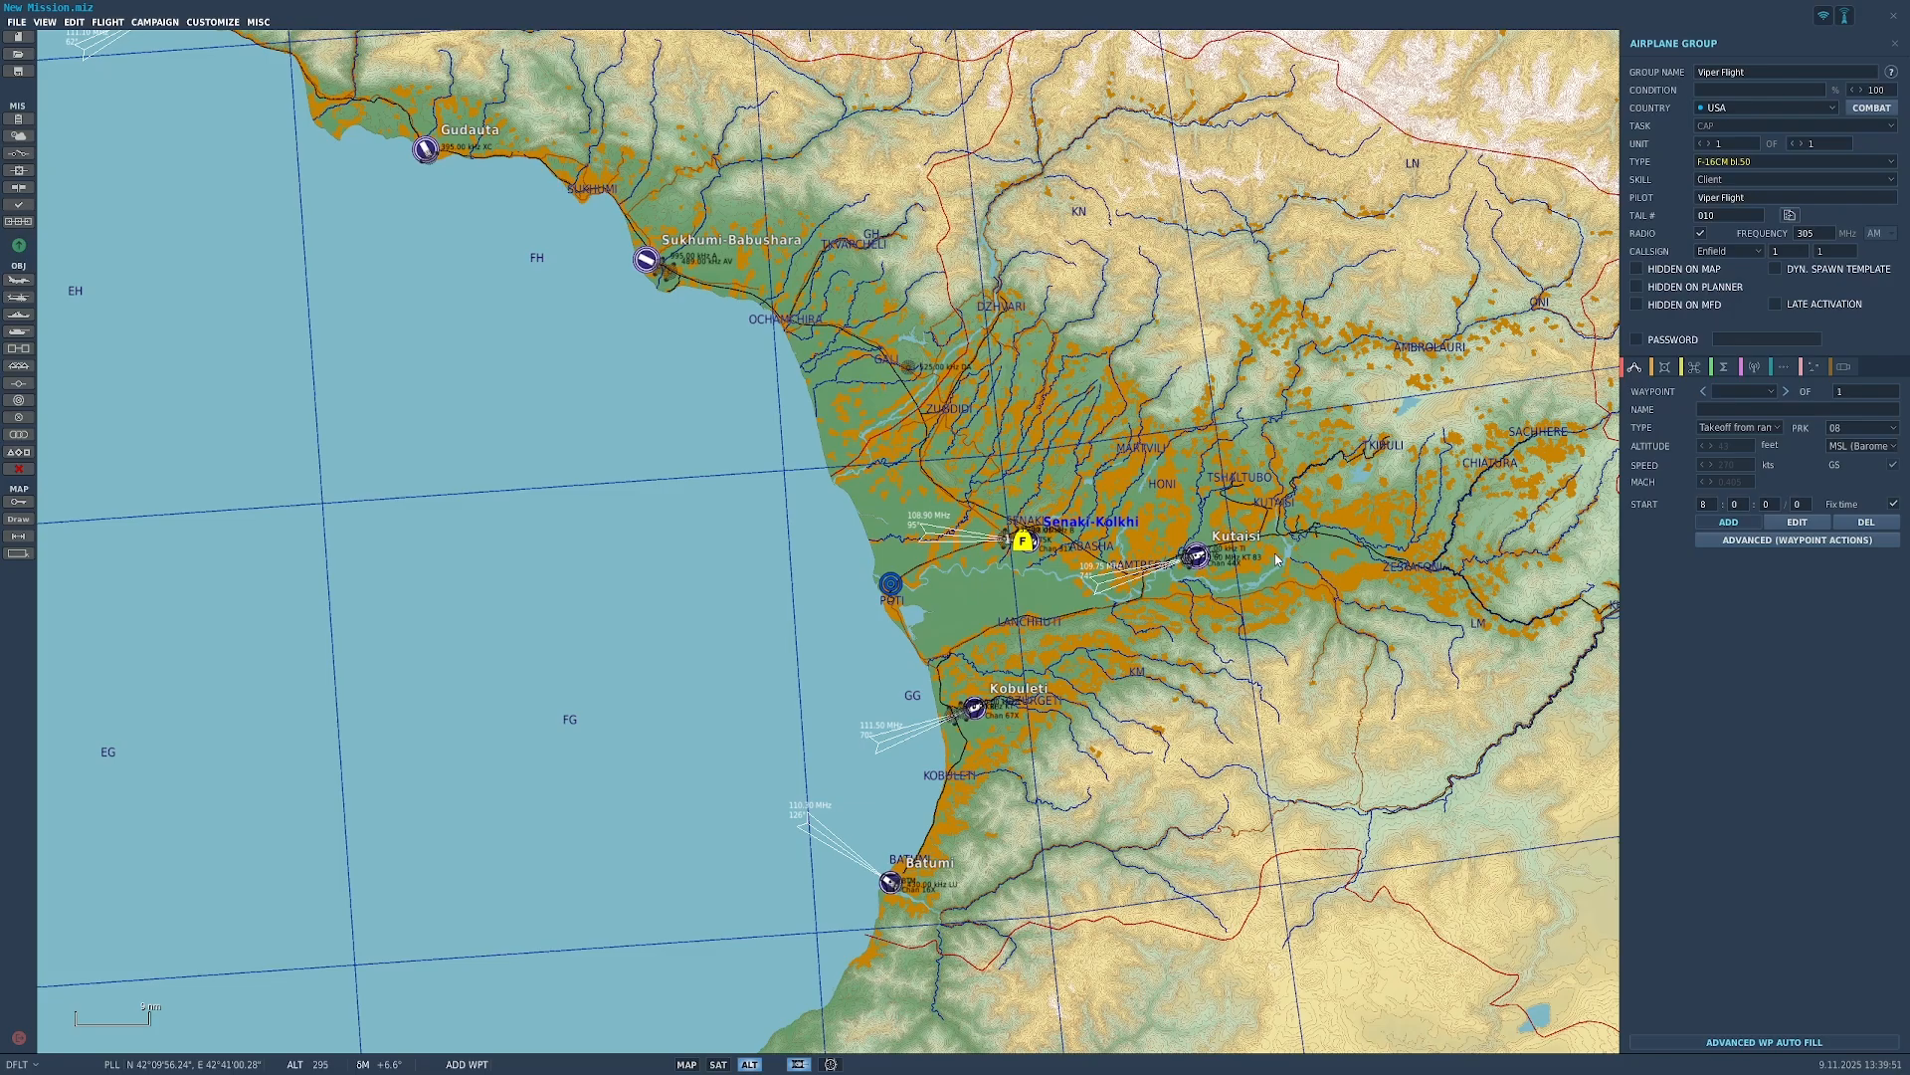
pyautogui.click(804, 513)
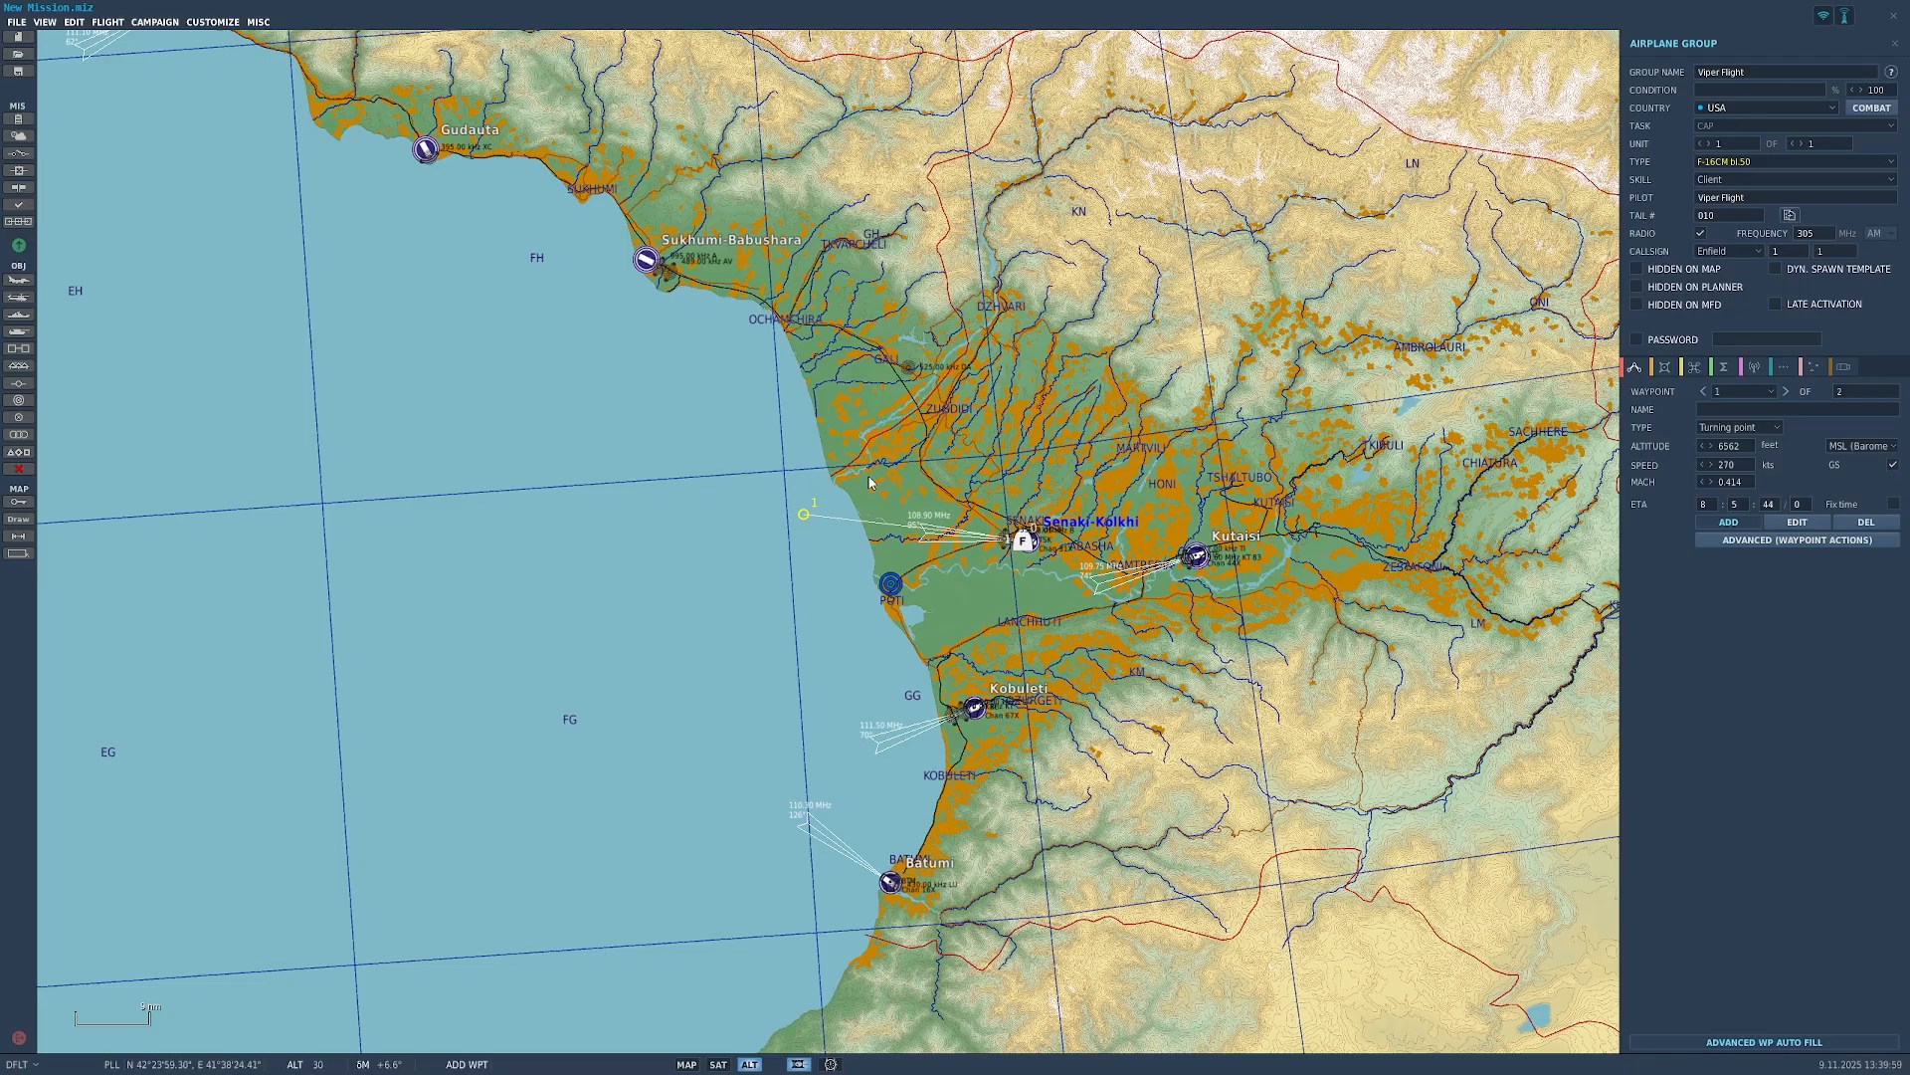
pyautogui.scroll(2, 865, 484)
pyautogui.click(1884, 524)
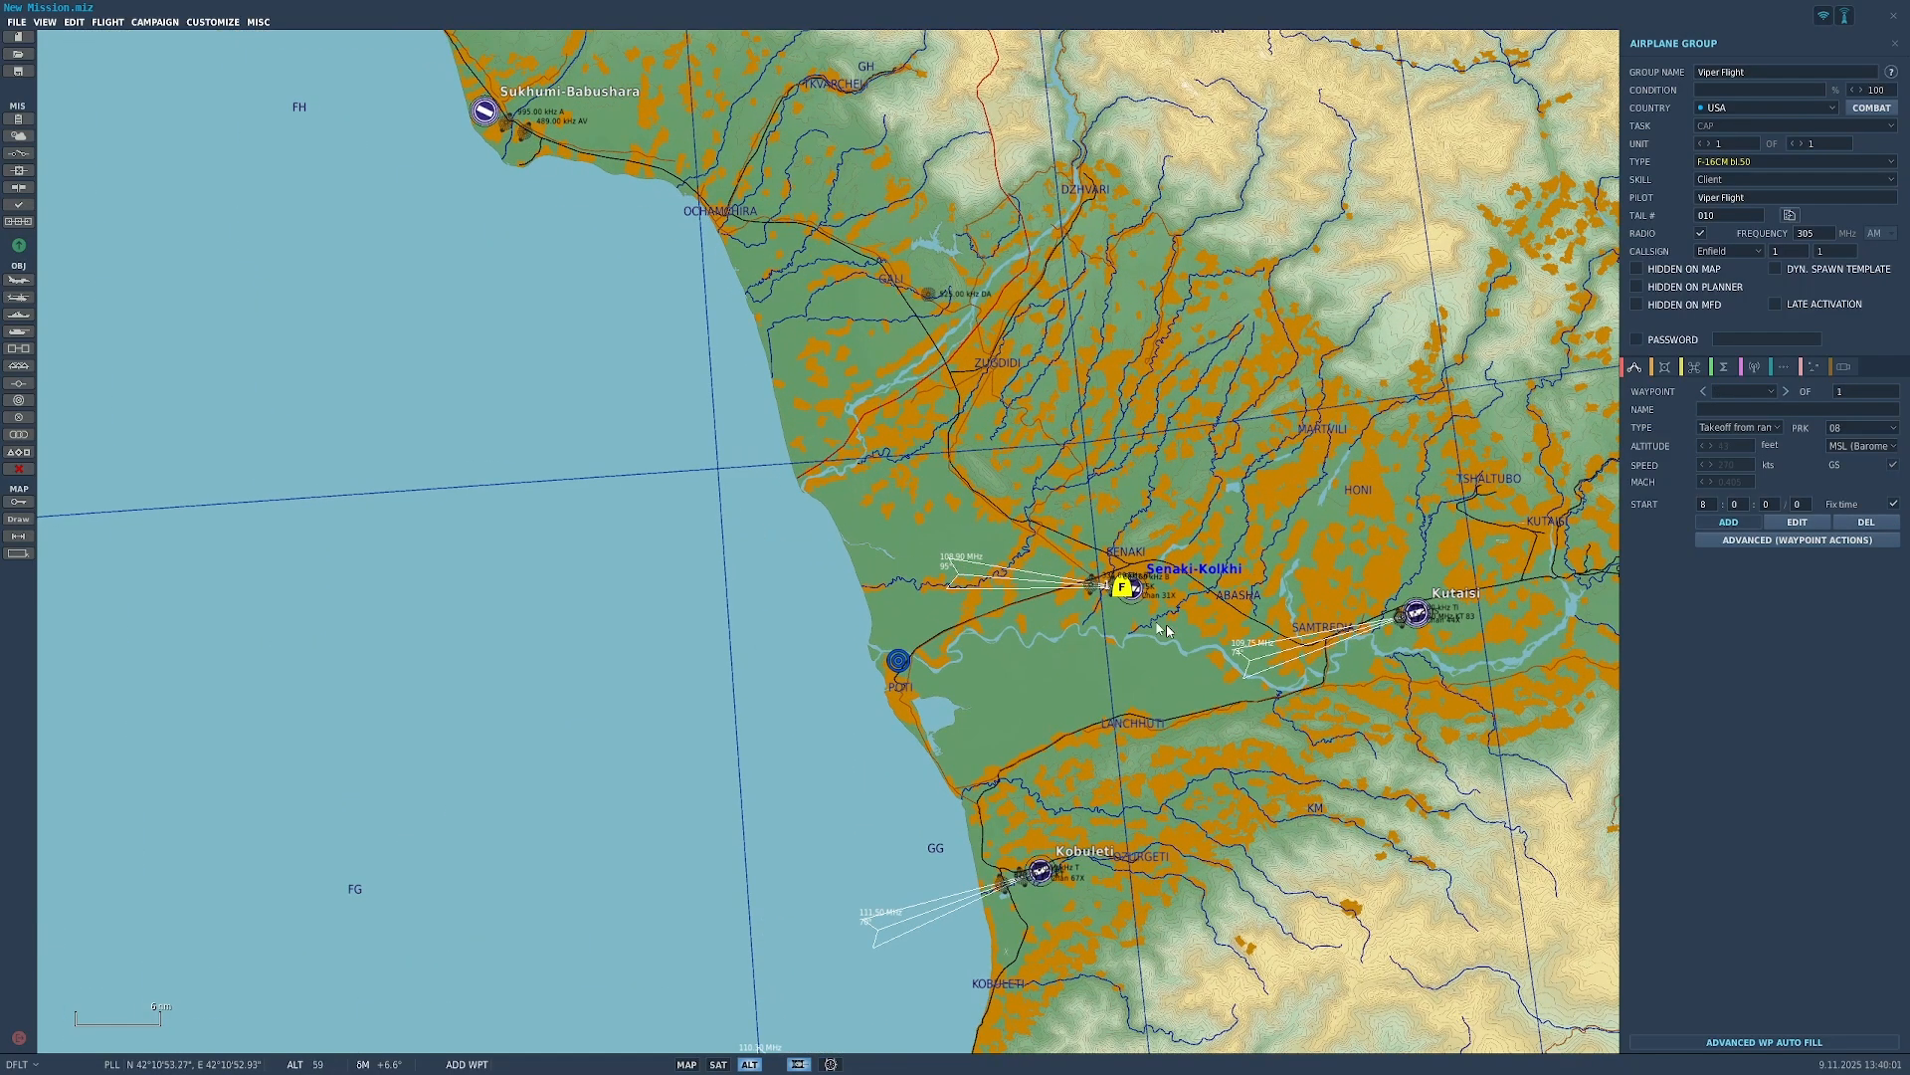
# Step: Place four waypoints around Senaki-Kolkhi: west of the airfield, northwest, northeast, and just east of it
pyautogui.scroll(2, 1164, 578)
pyautogui.click(849, 553)
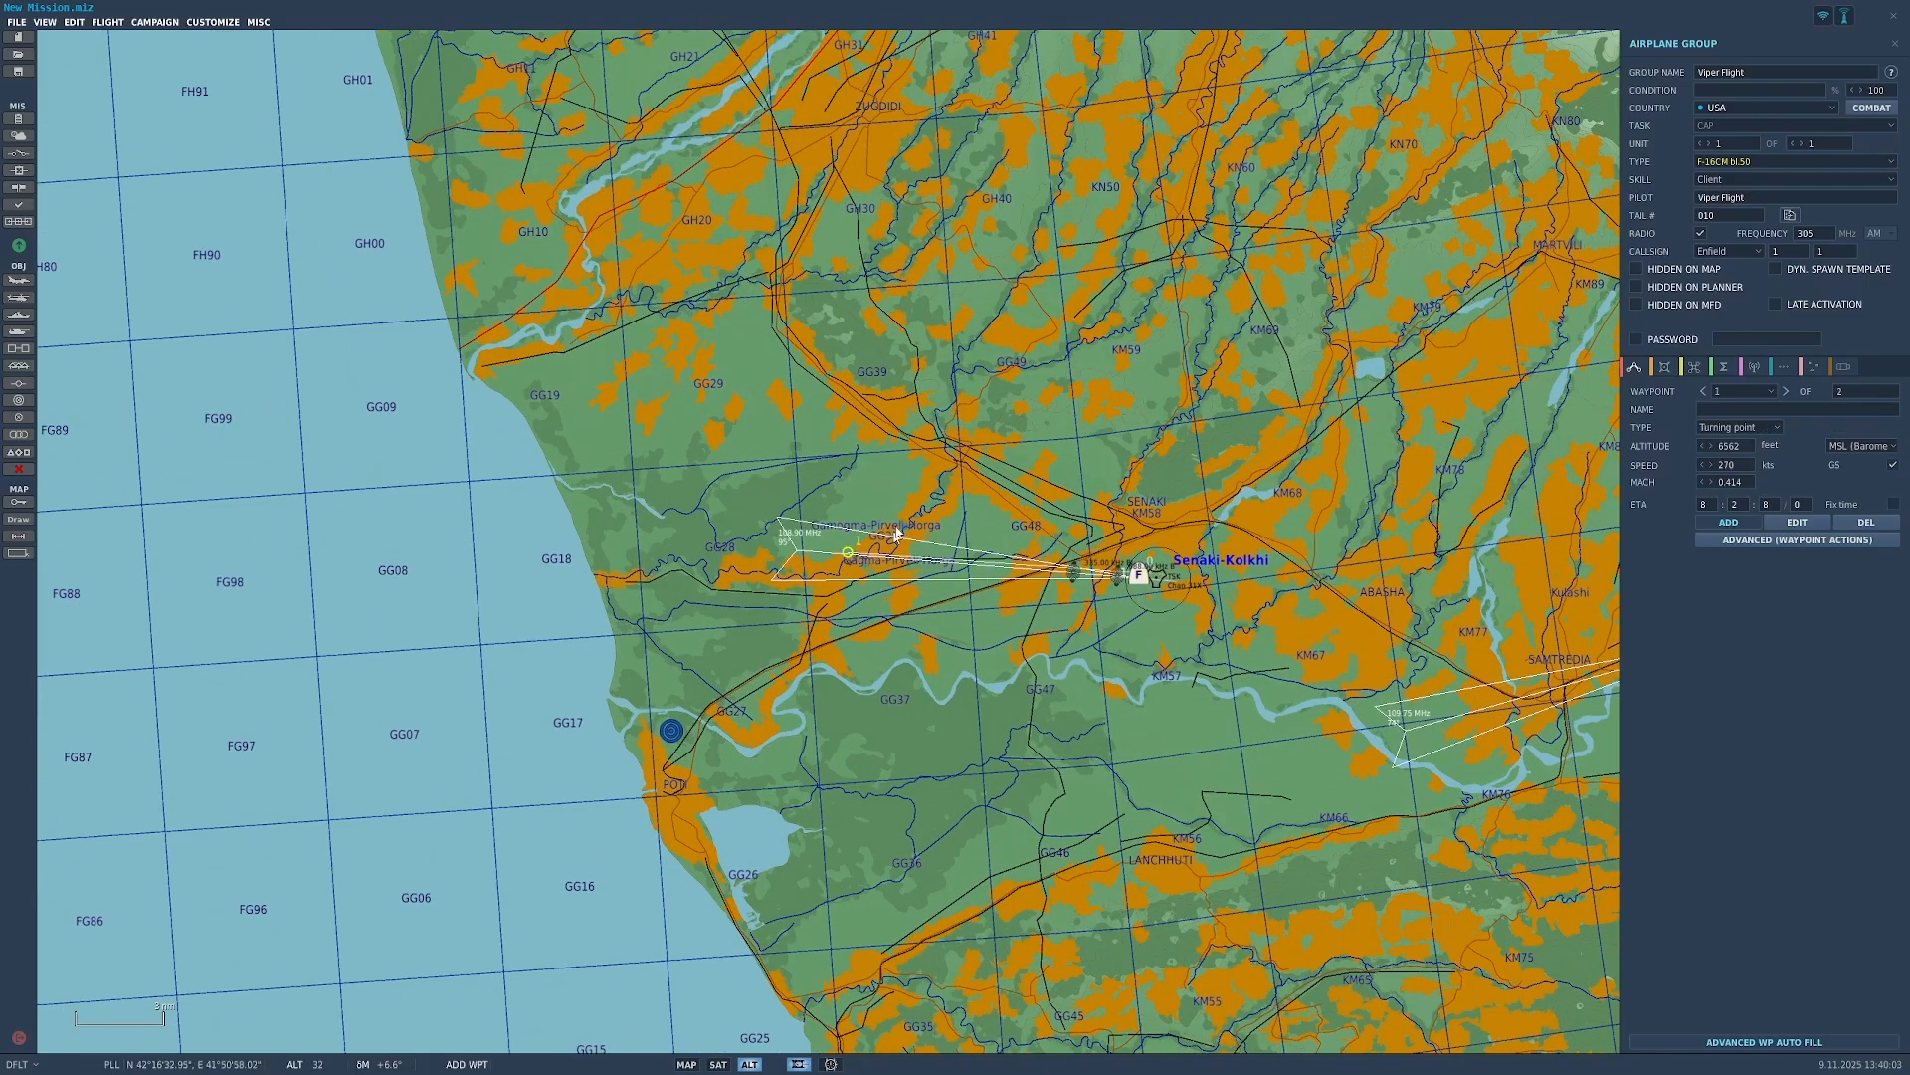
pyautogui.click(872, 345)
pyautogui.click(1285, 382)
pyautogui.click(1262, 588)
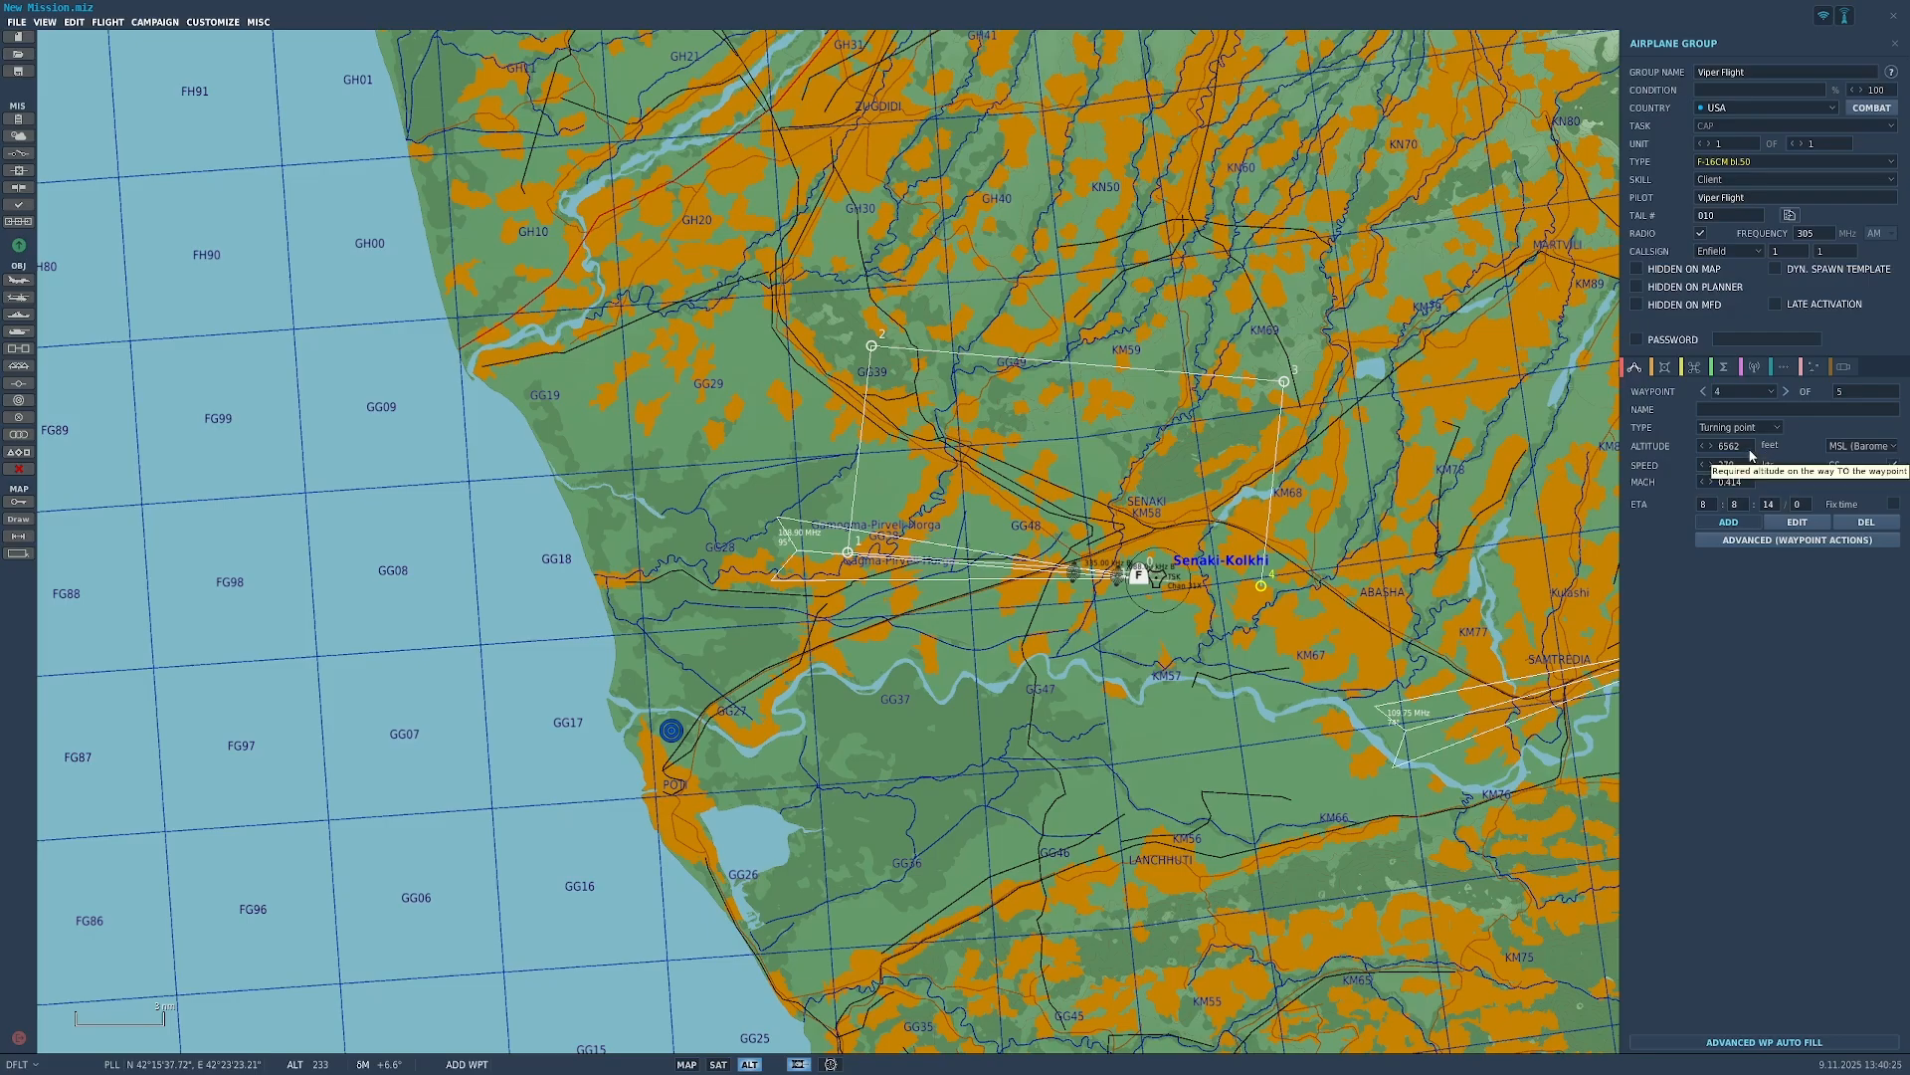
# Step: Switch to waypoint editing and set waypoint 1's altitude to 50000 feet and its speed to 450 knots
pyautogui.click(1704, 392)
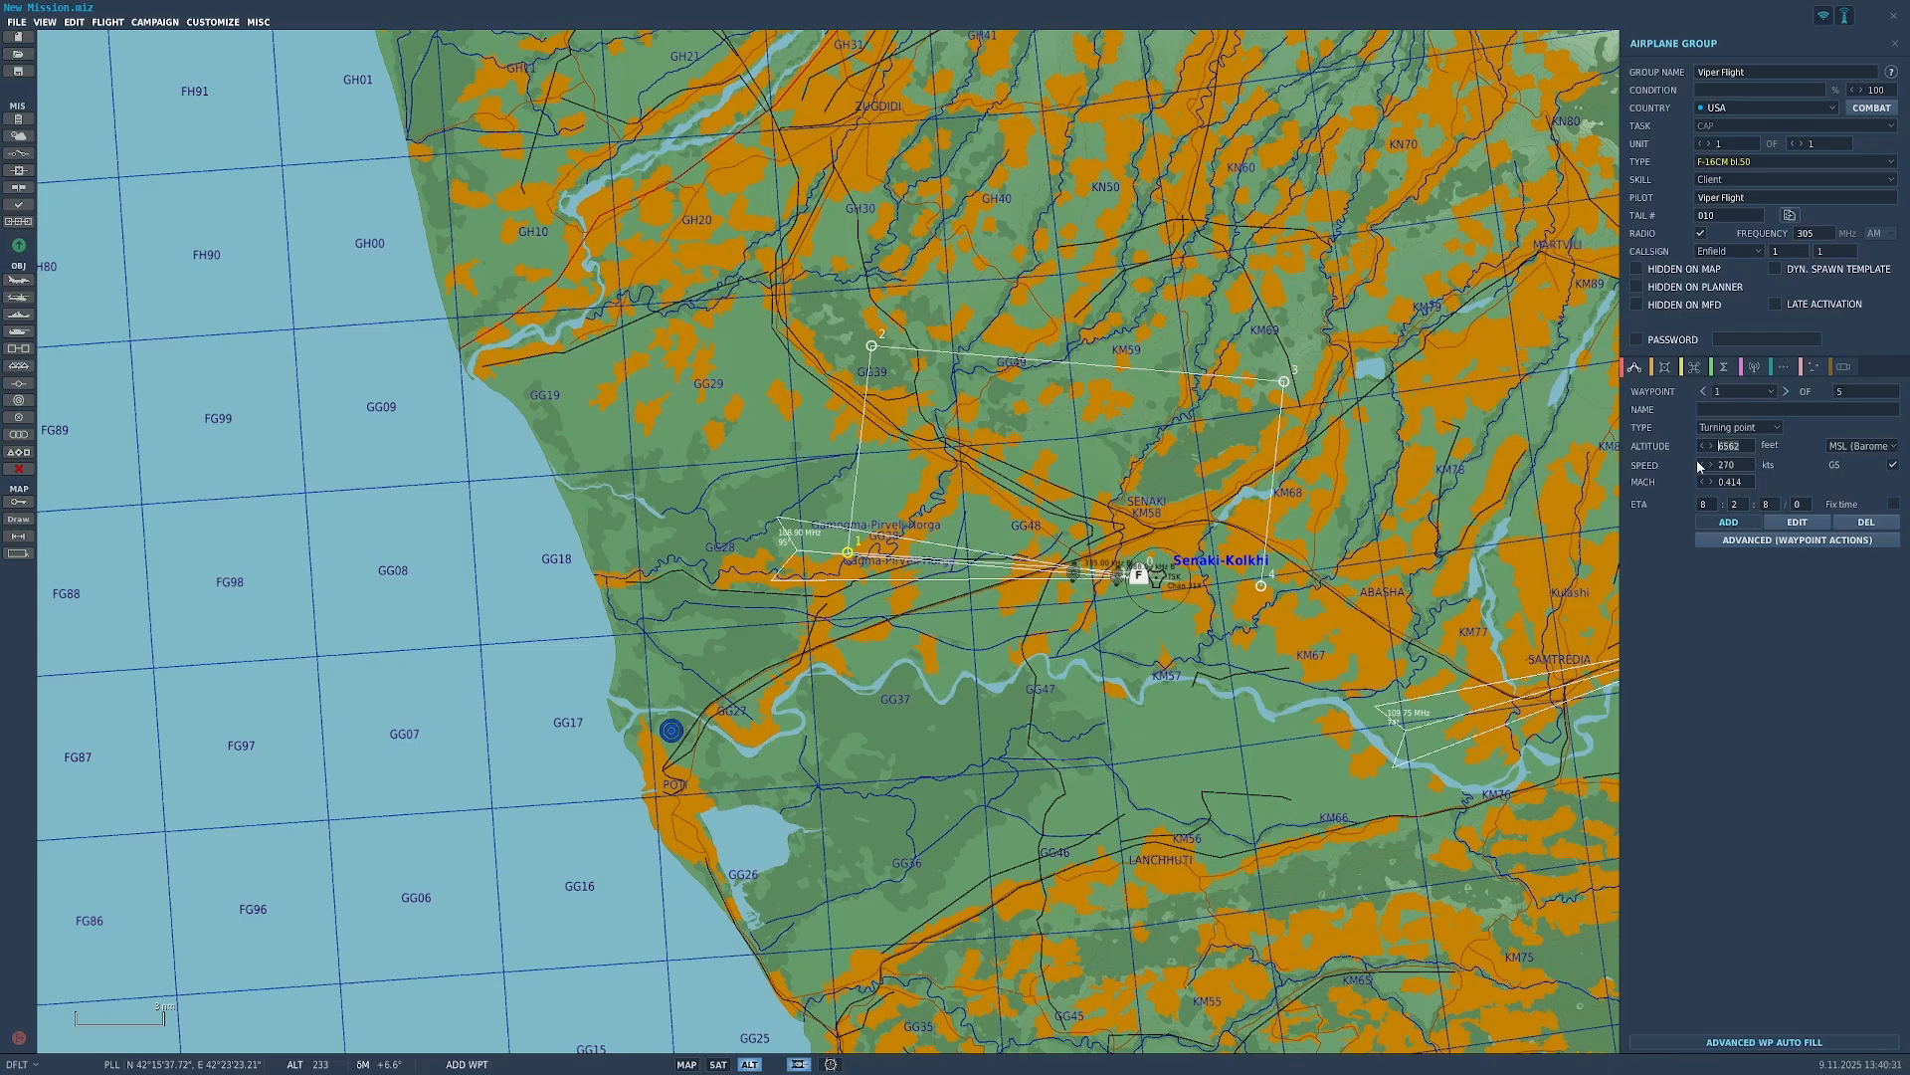
pyautogui.click(1797, 521)
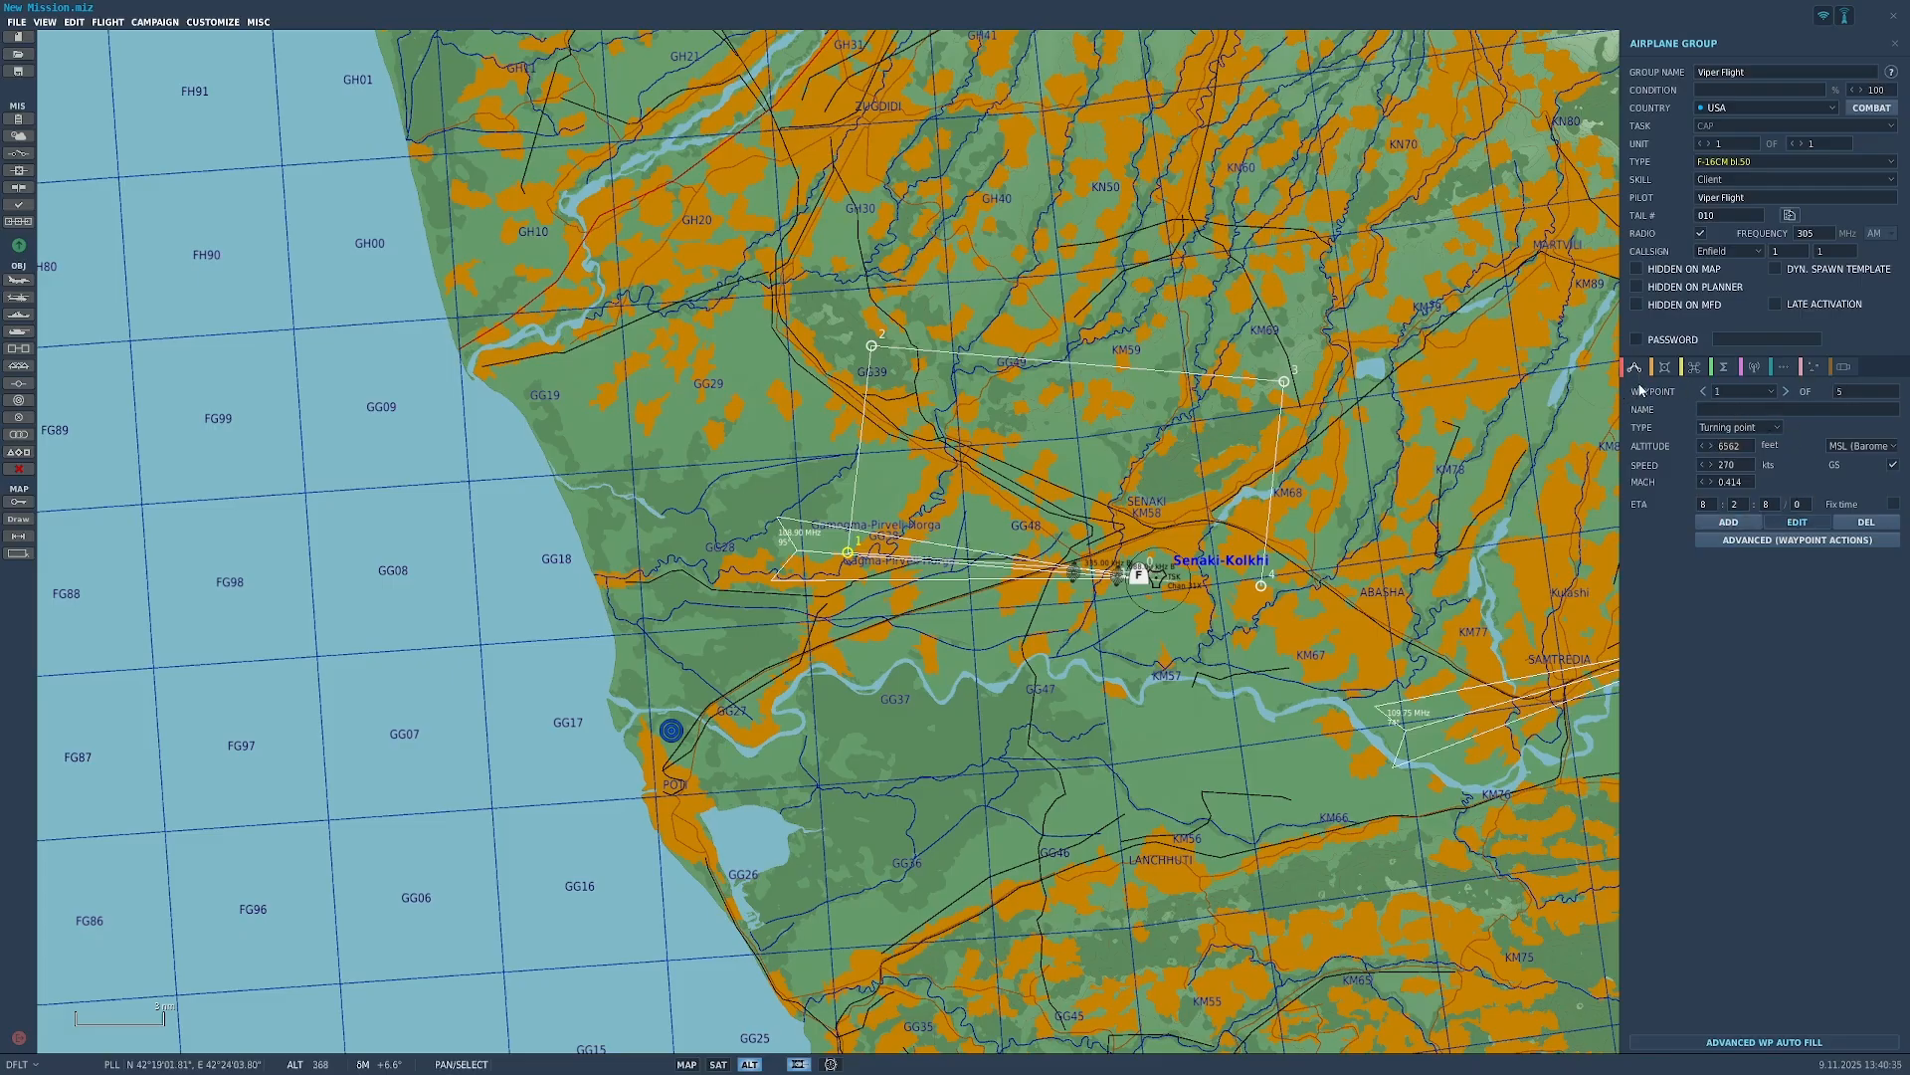
pyautogui.click(1703, 392)
pyautogui.click(1787, 392)
pyautogui.write('60000')
pyautogui.press('Return')
pyautogui.press('Tab')
pyautogui.write('450')
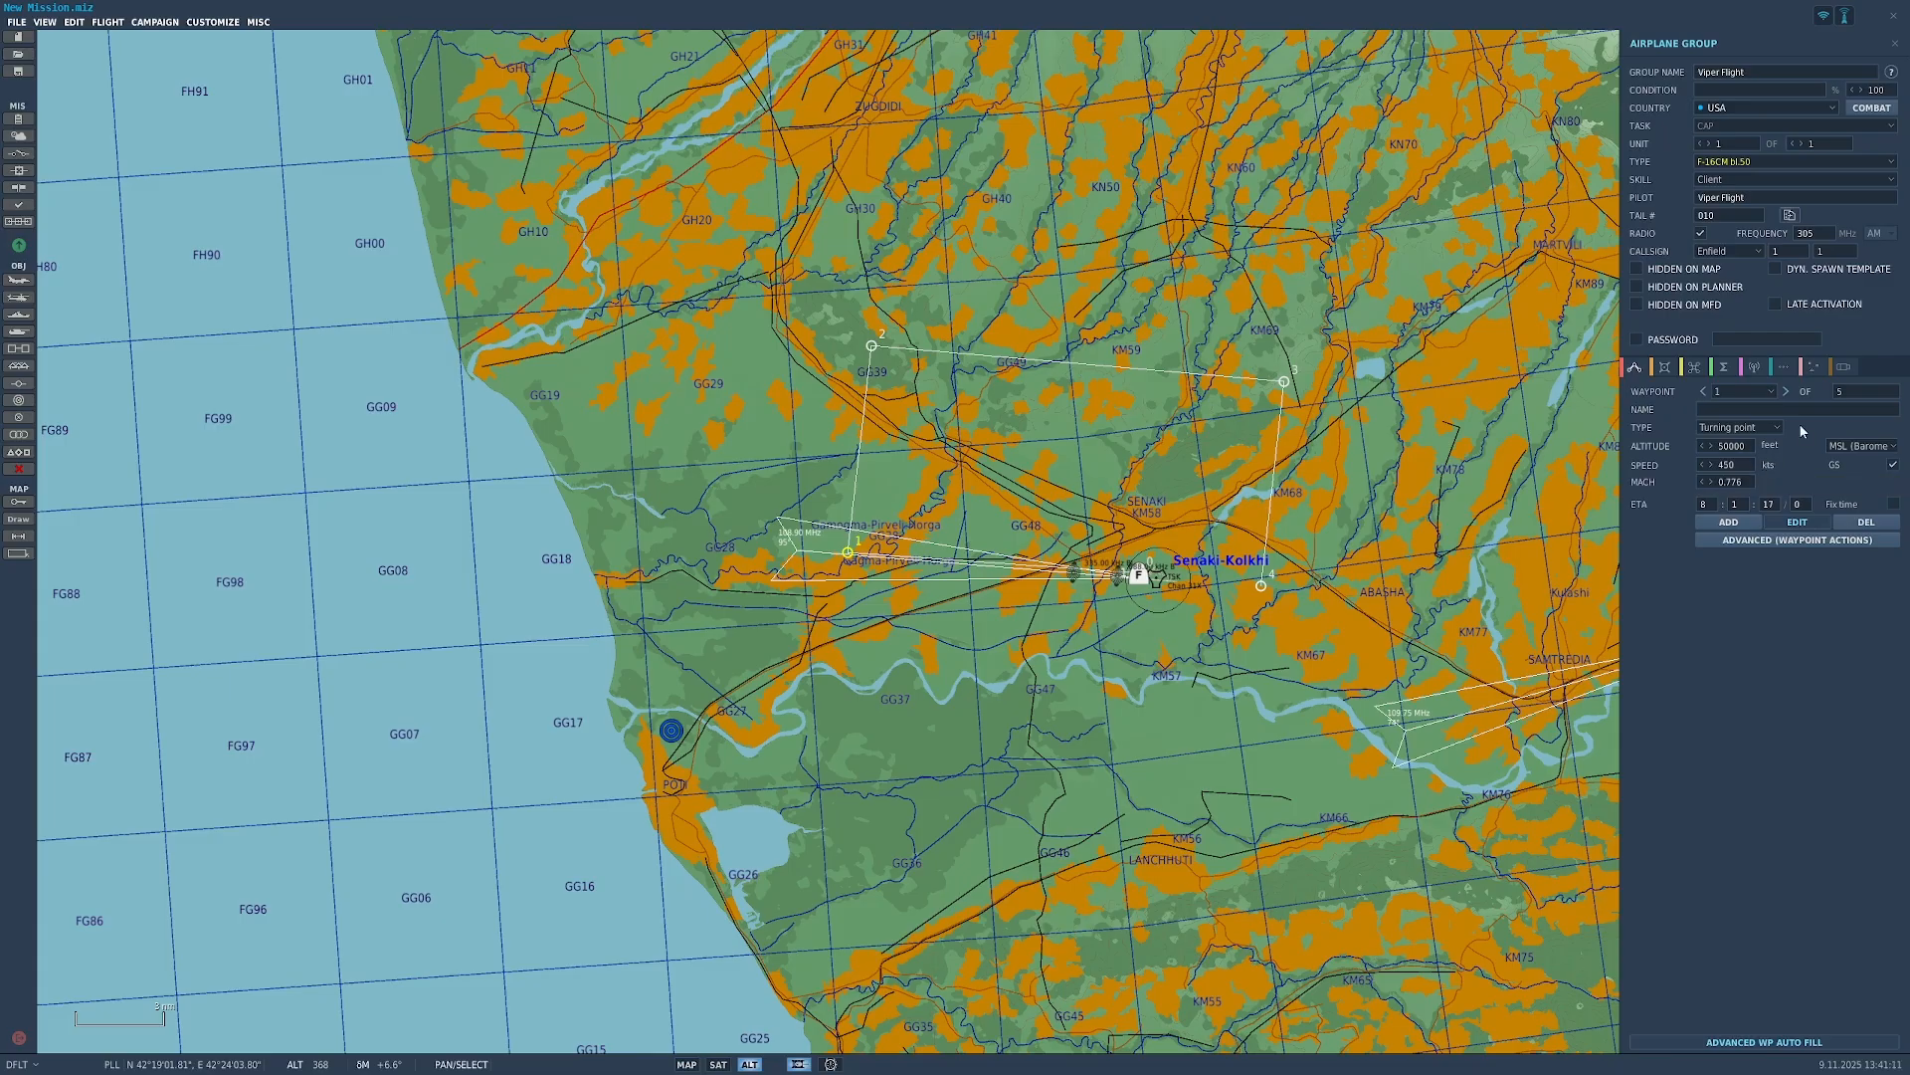
# Step: Set Viper Flight's skill to Player
pyautogui.click(1719, 178)
pyautogui.click(1736, 279)
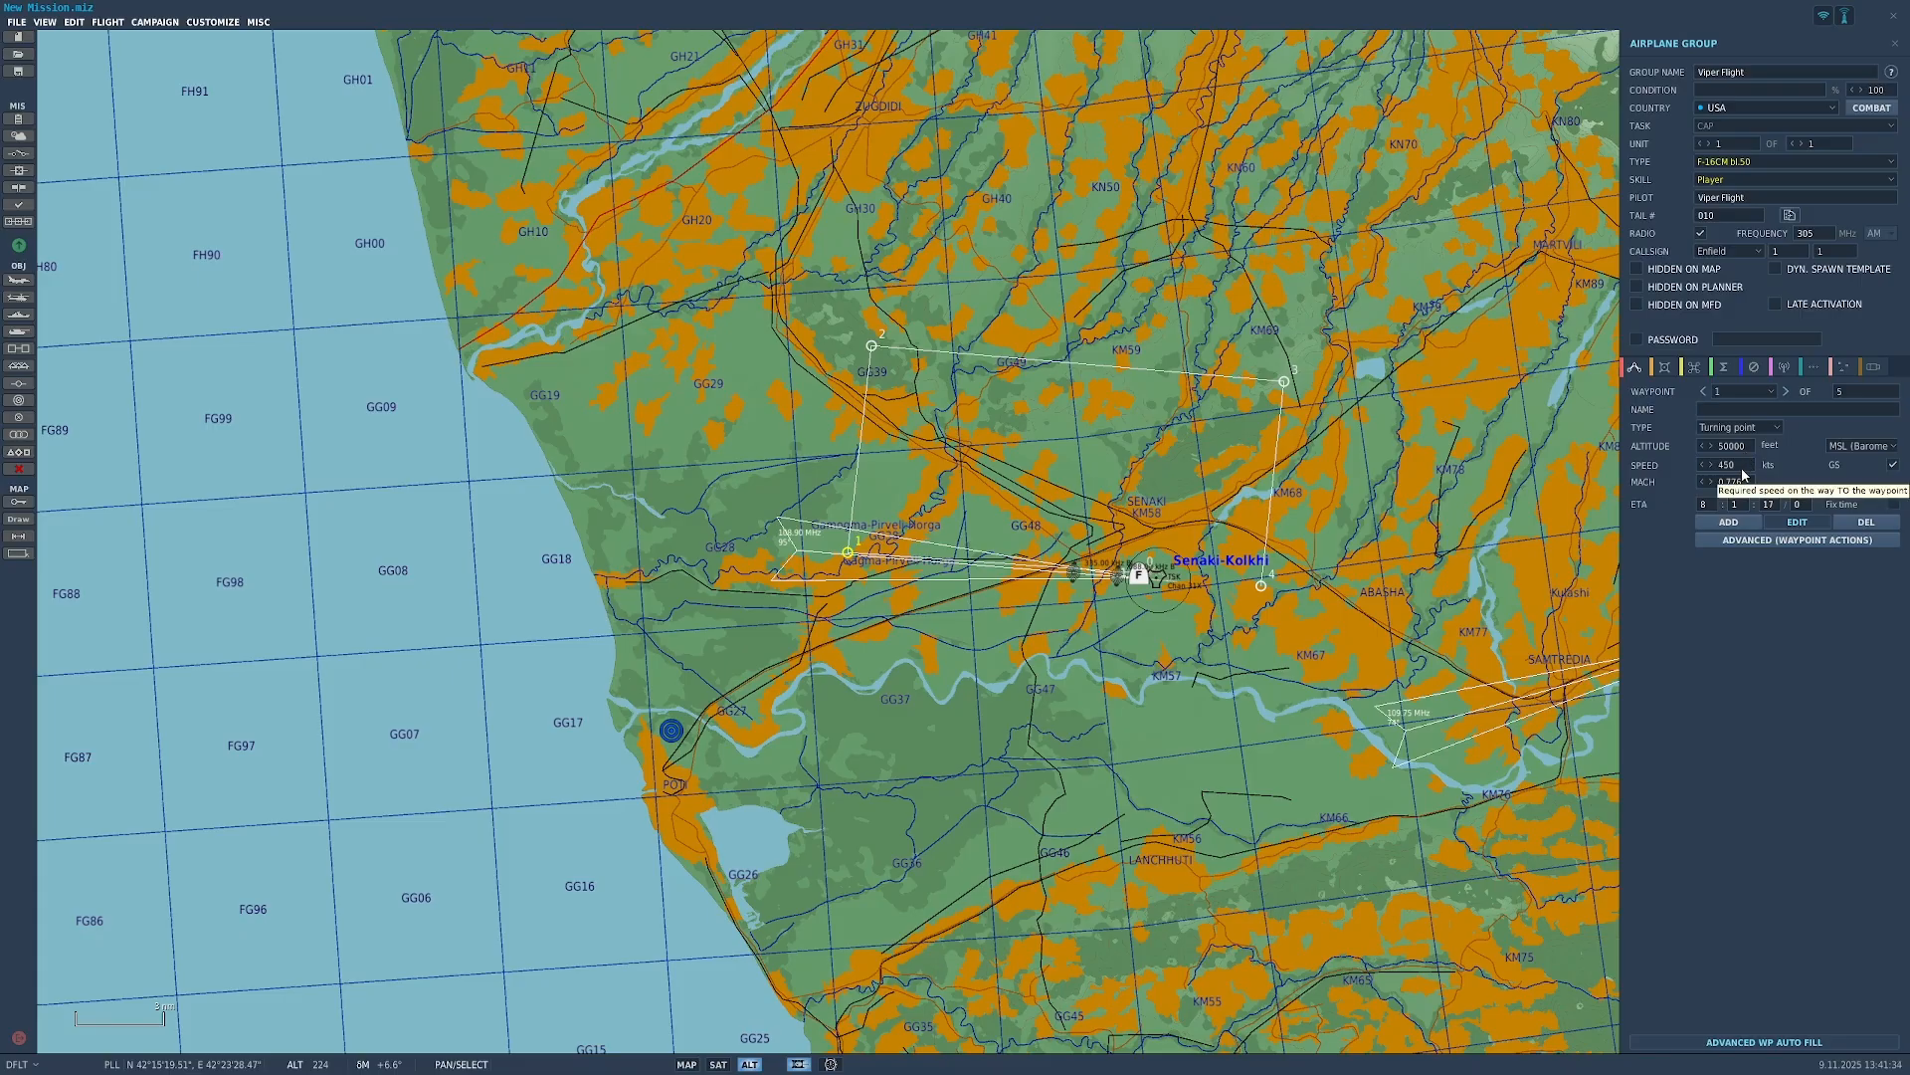
# Step: Set the altitude of waypoints 2, 3 and 4 to 50000 feet
pyautogui.click(1786, 391)
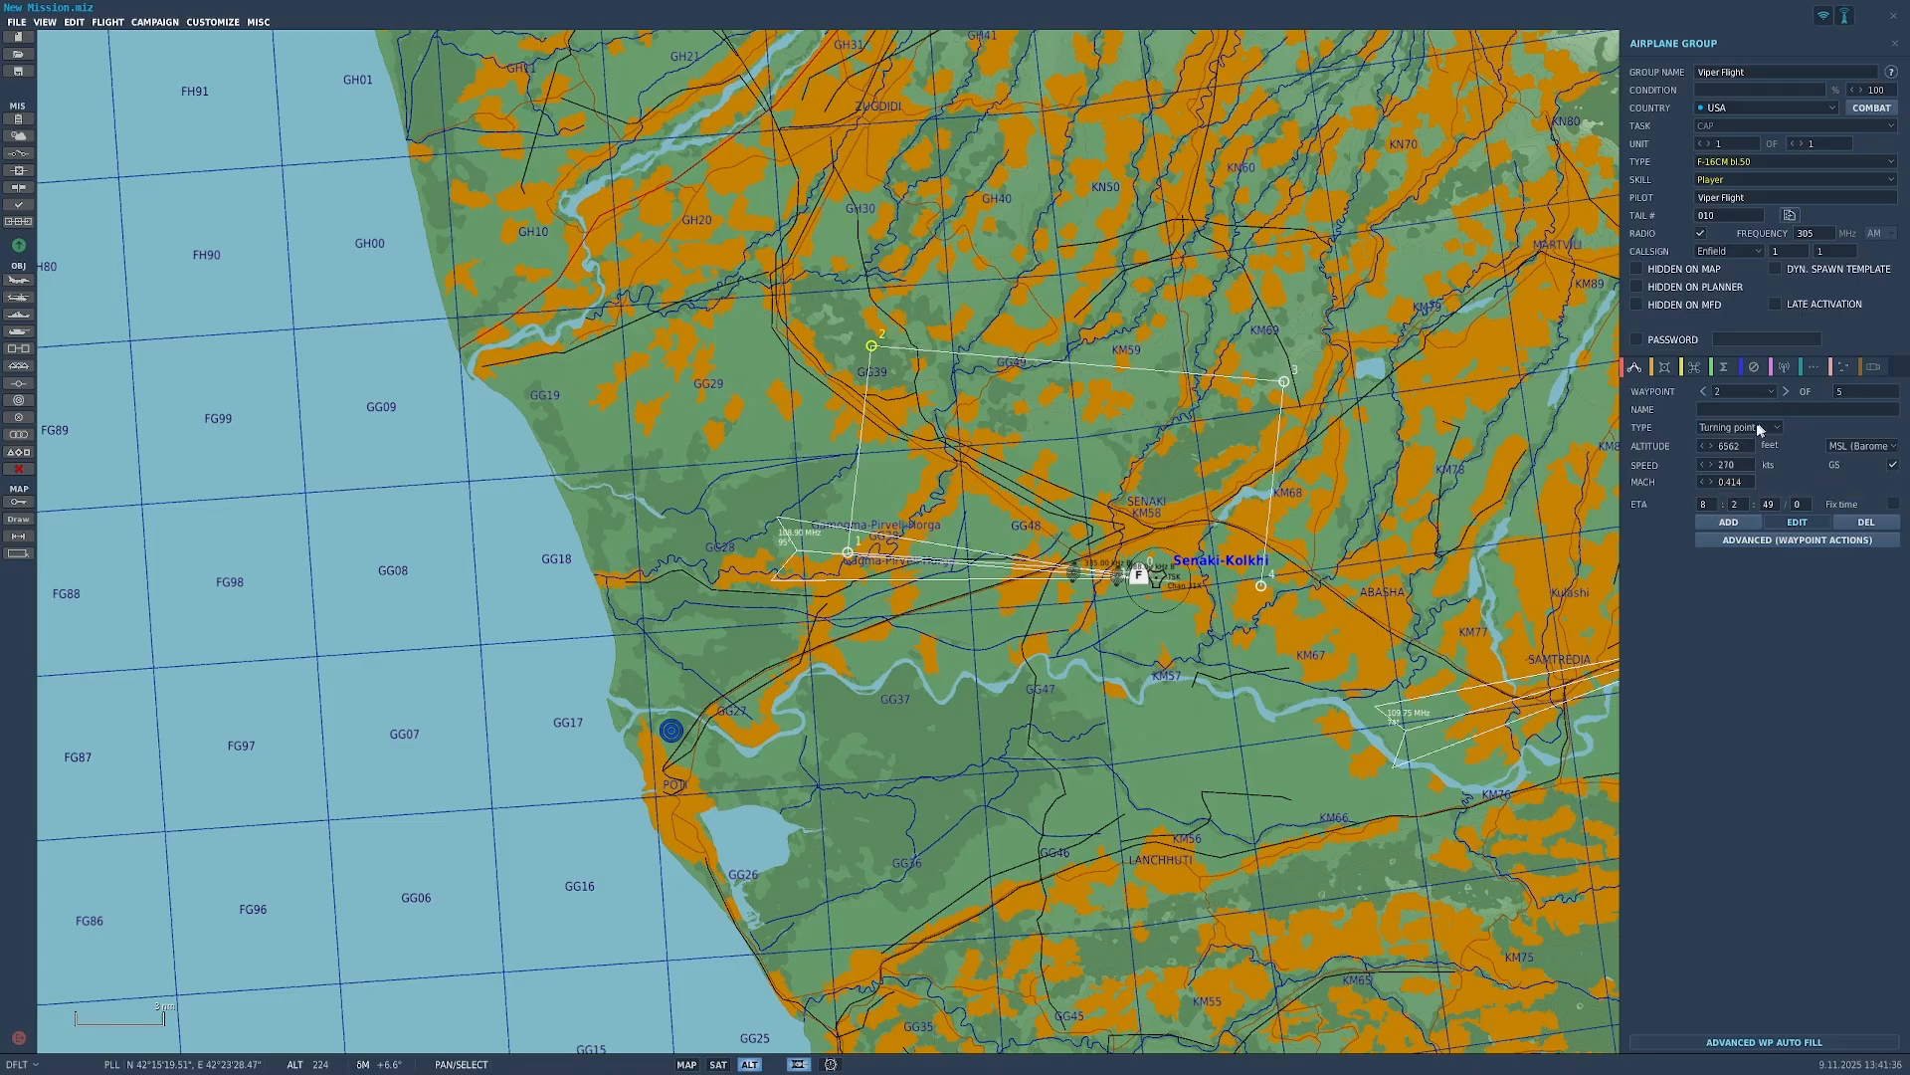
pyautogui.click(1739, 448)
pyautogui.write('50000')
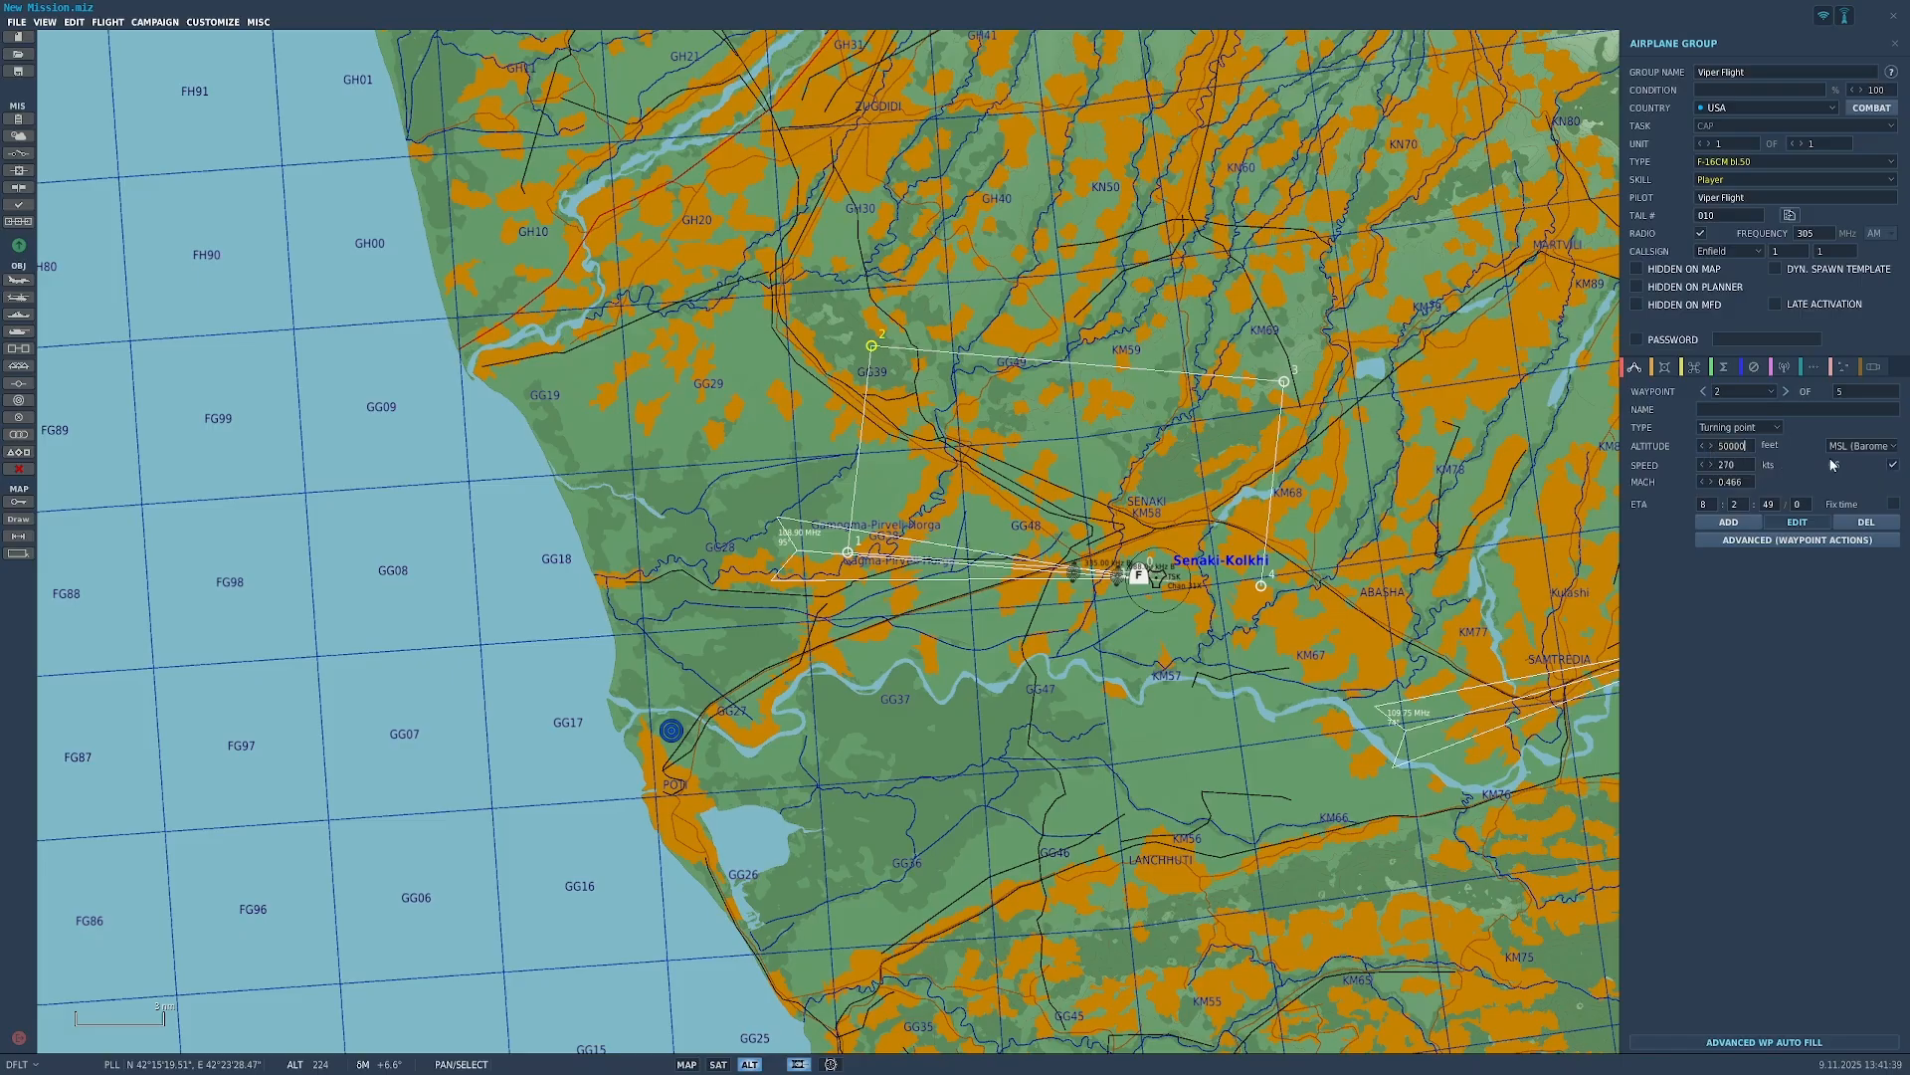
pyautogui.press('Tab')
pyautogui.click(1748, 445)
pyautogui.click(1785, 393)
pyautogui.write('50000')
pyautogui.click(1788, 393)
pyautogui.write('50000')
pyautogui.click(1773, 392)
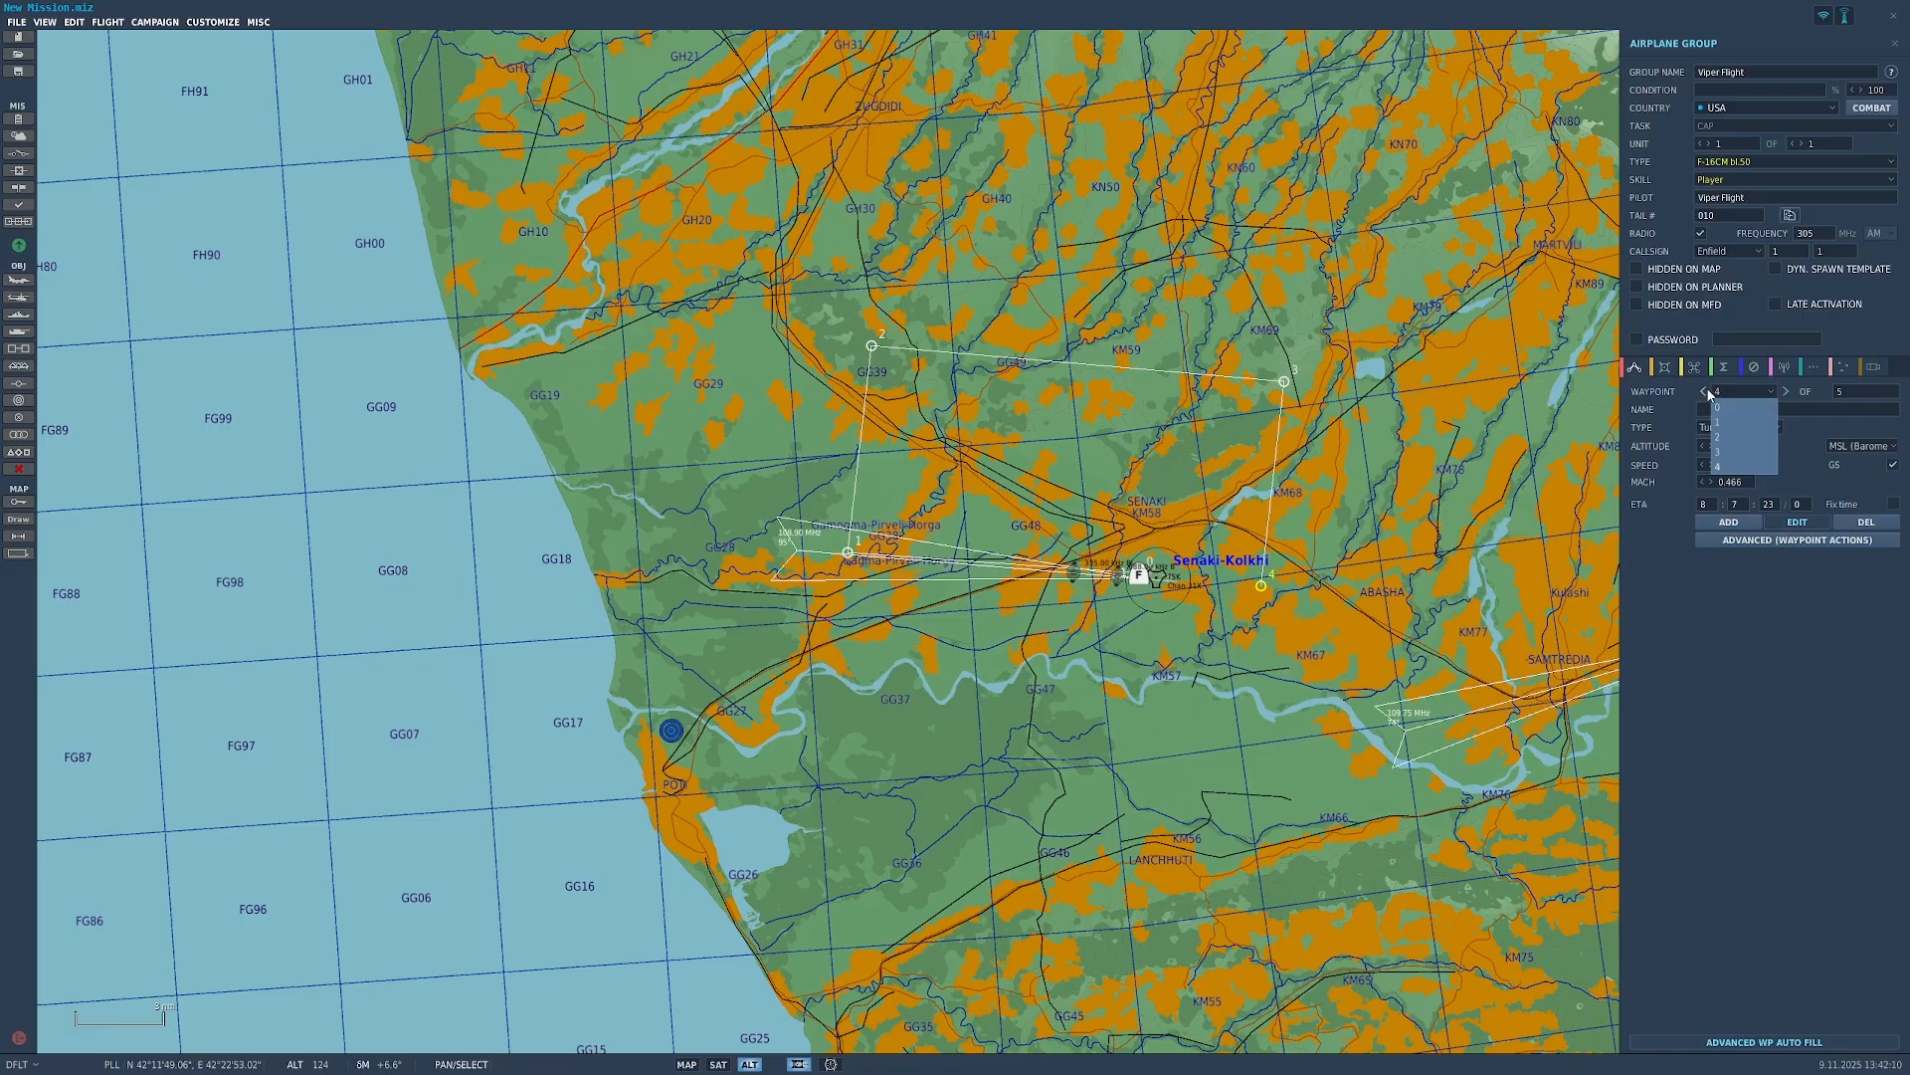
pyautogui.click(1814, 392)
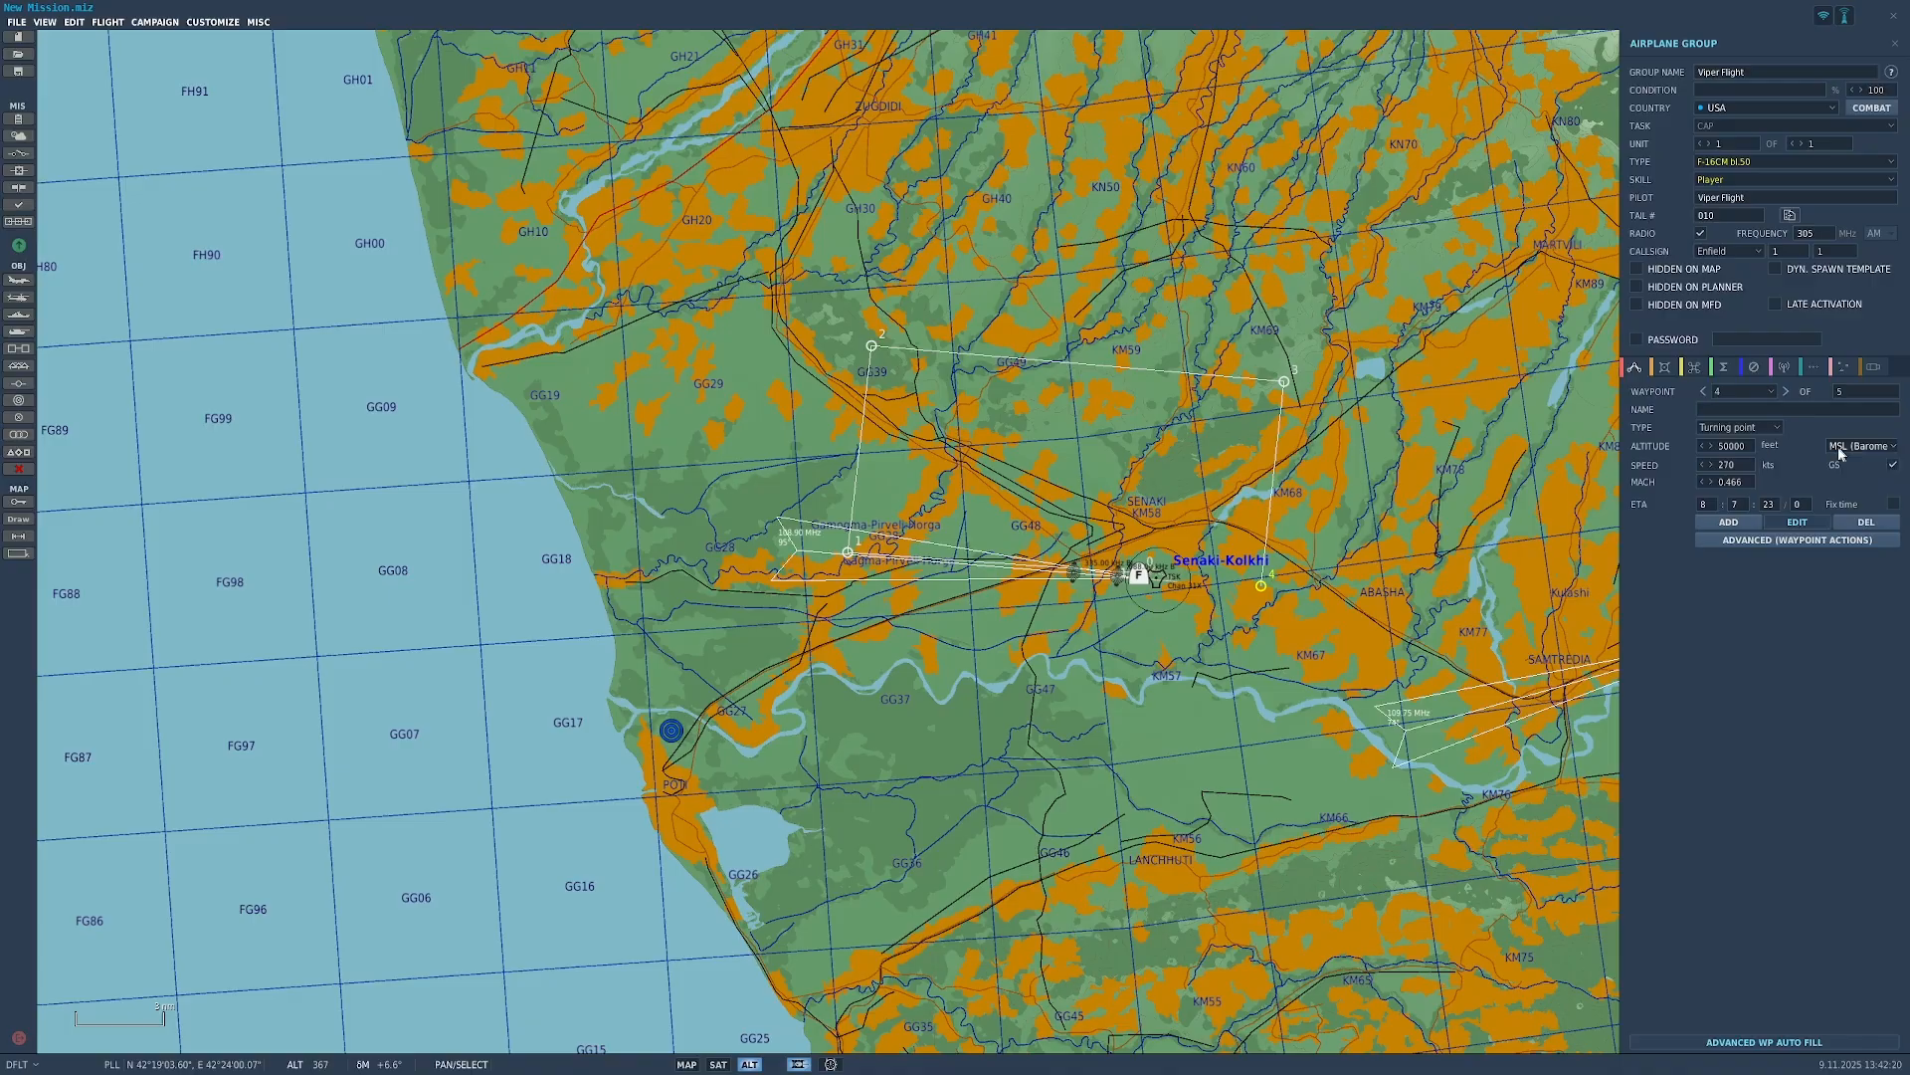
# Step: Review the takeoff, altitude, speed and time settings of waypoints 0, 1 and 2
pyautogui.click(1705, 392)
pyautogui.click(1704, 392)
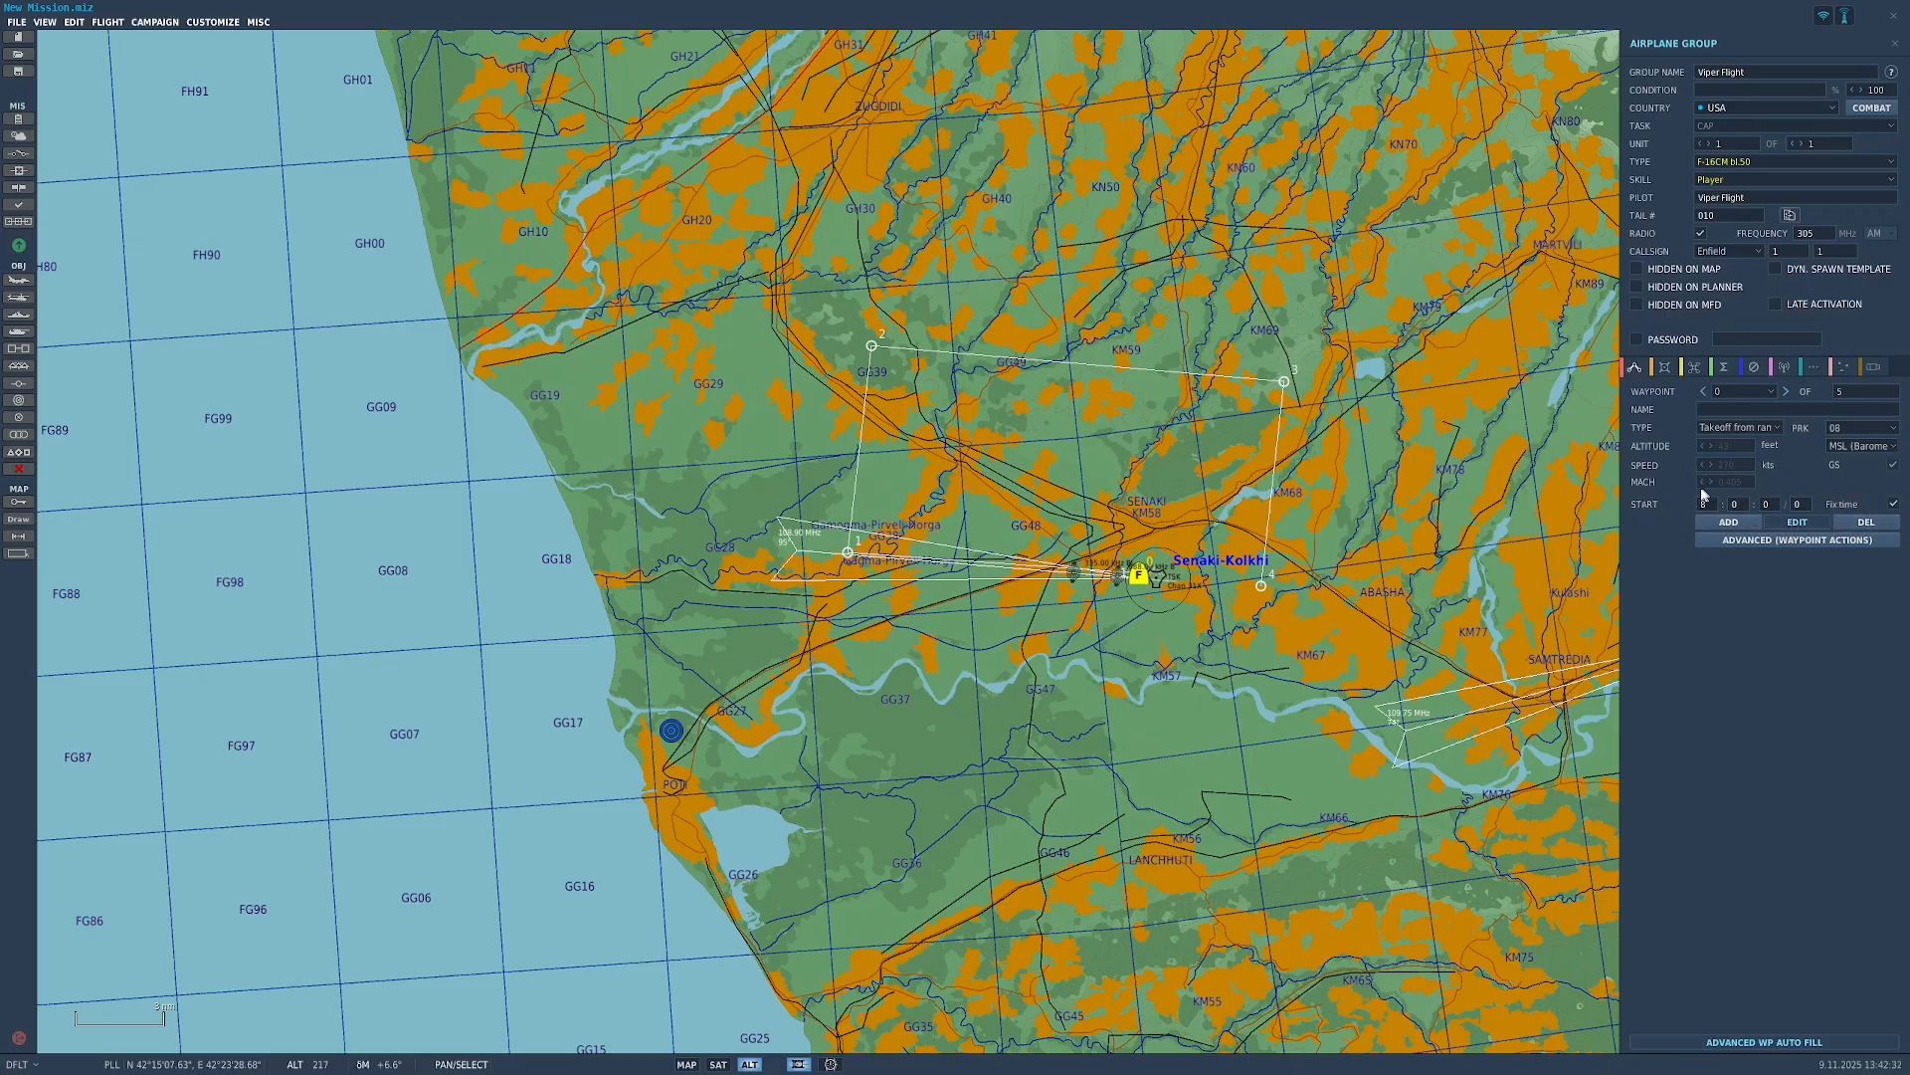
pyautogui.click(1787, 391)
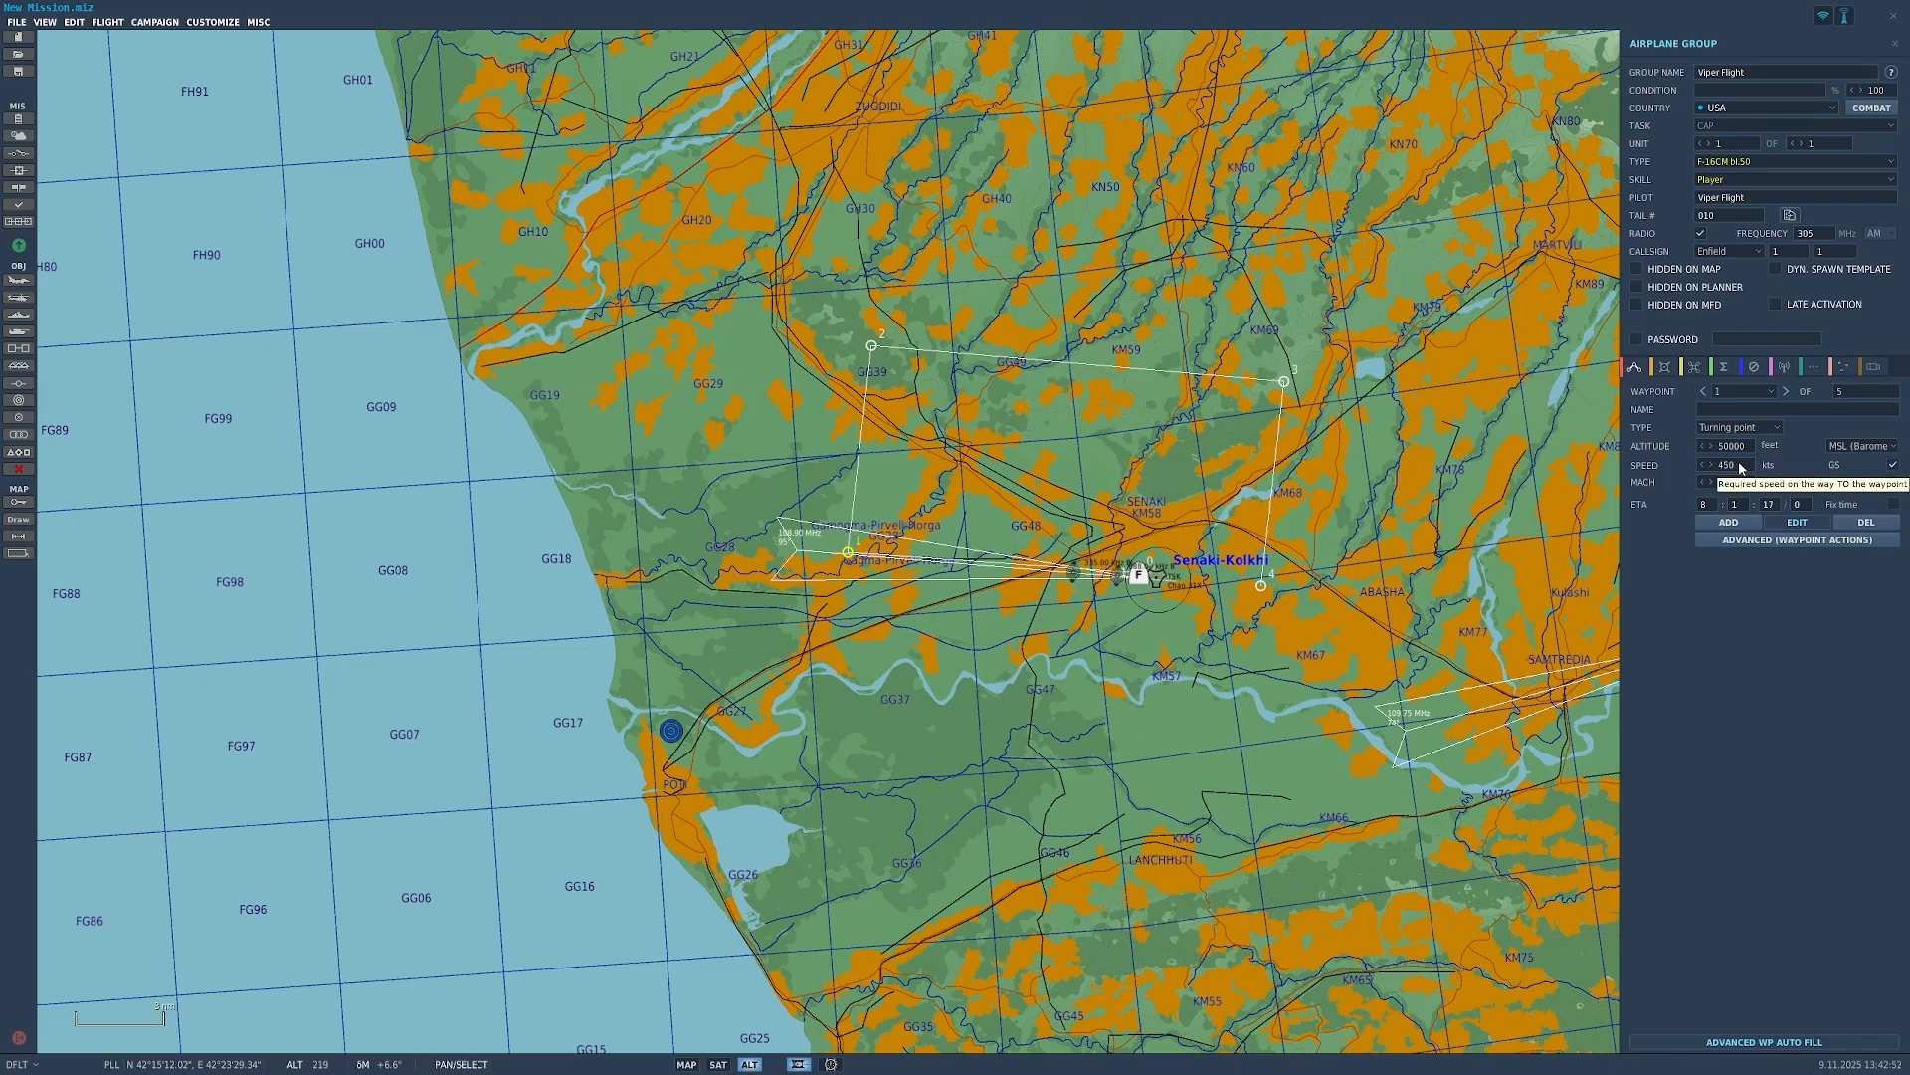
pyautogui.click(1781, 392)
pyautogui.click(1790, 393)
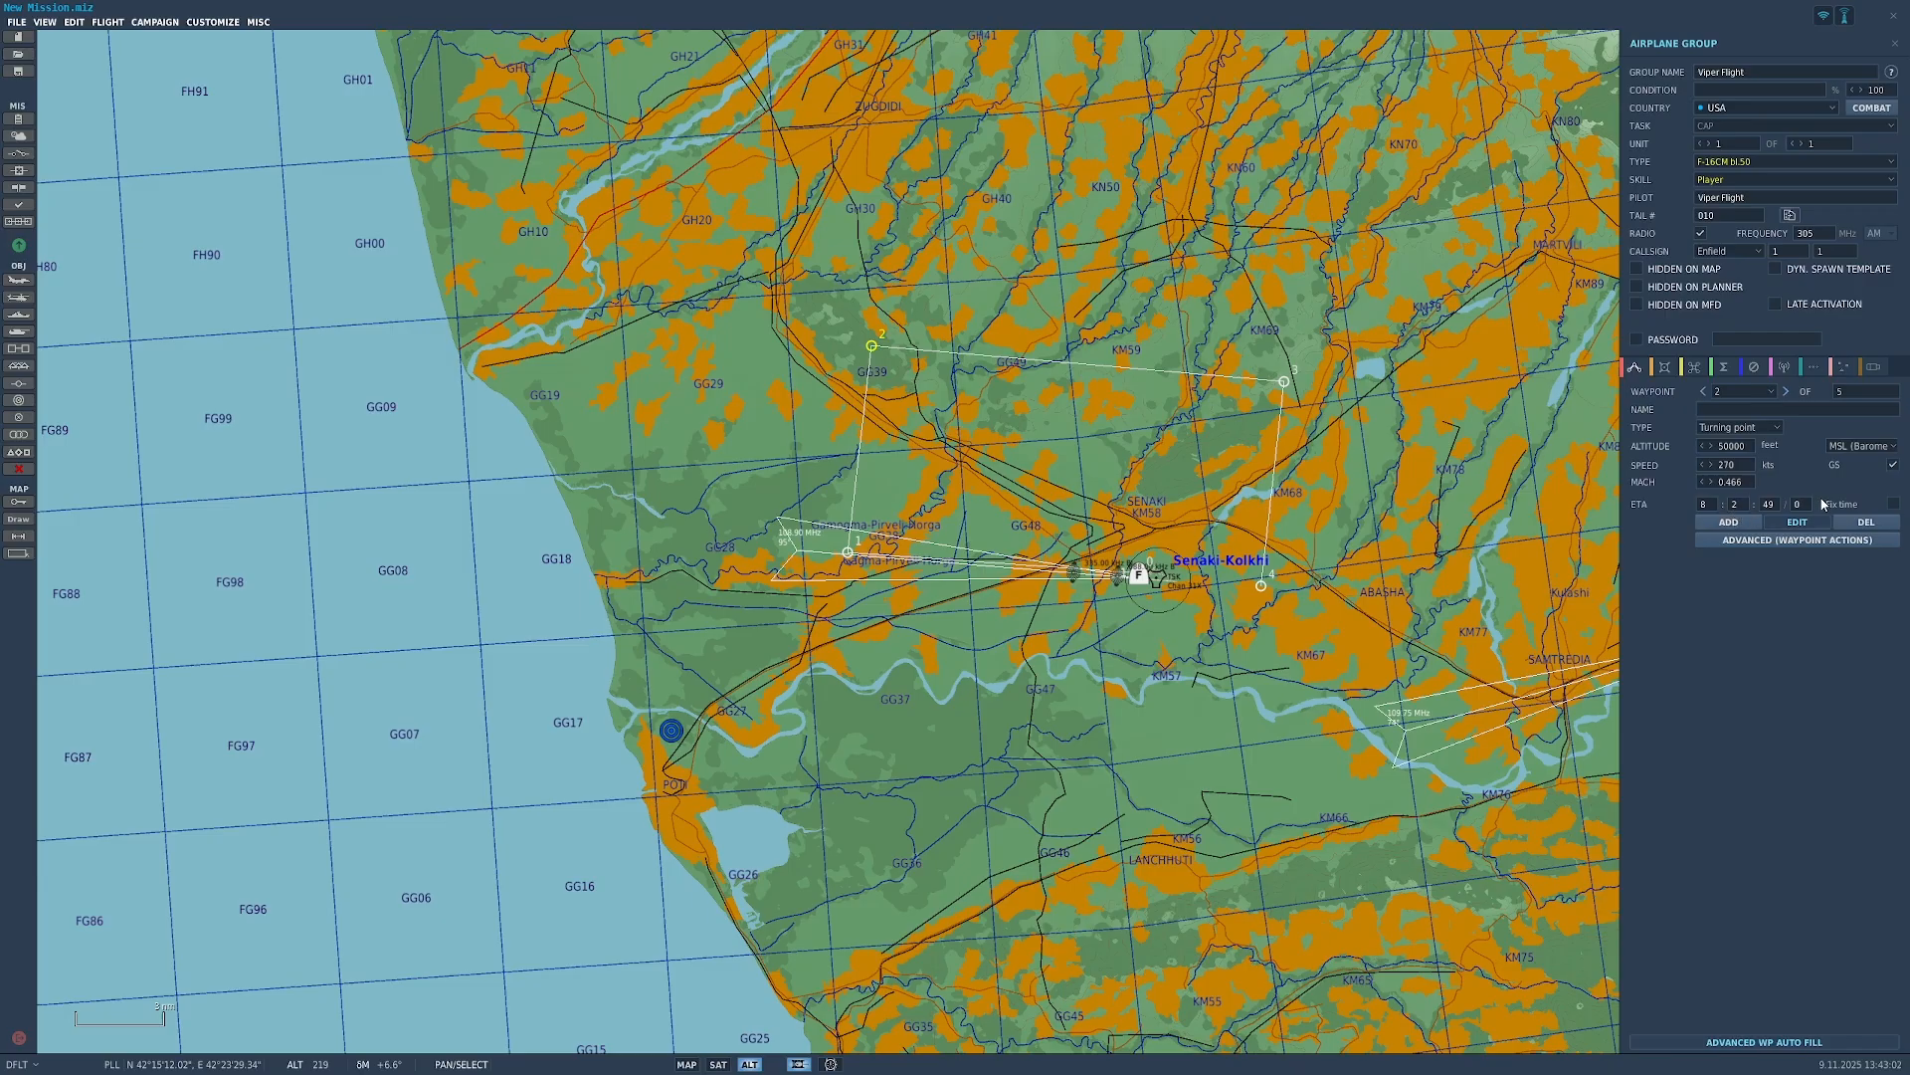
# Step: Go to waypoint 4 and set its speed to 450 knots
pyautogui.click(1787, 391)
pyautogui.click(1787, 391)
pyautogui.scroll(-3, 1154, 498)
pyautogui.scroll(-2, 1170, 540)
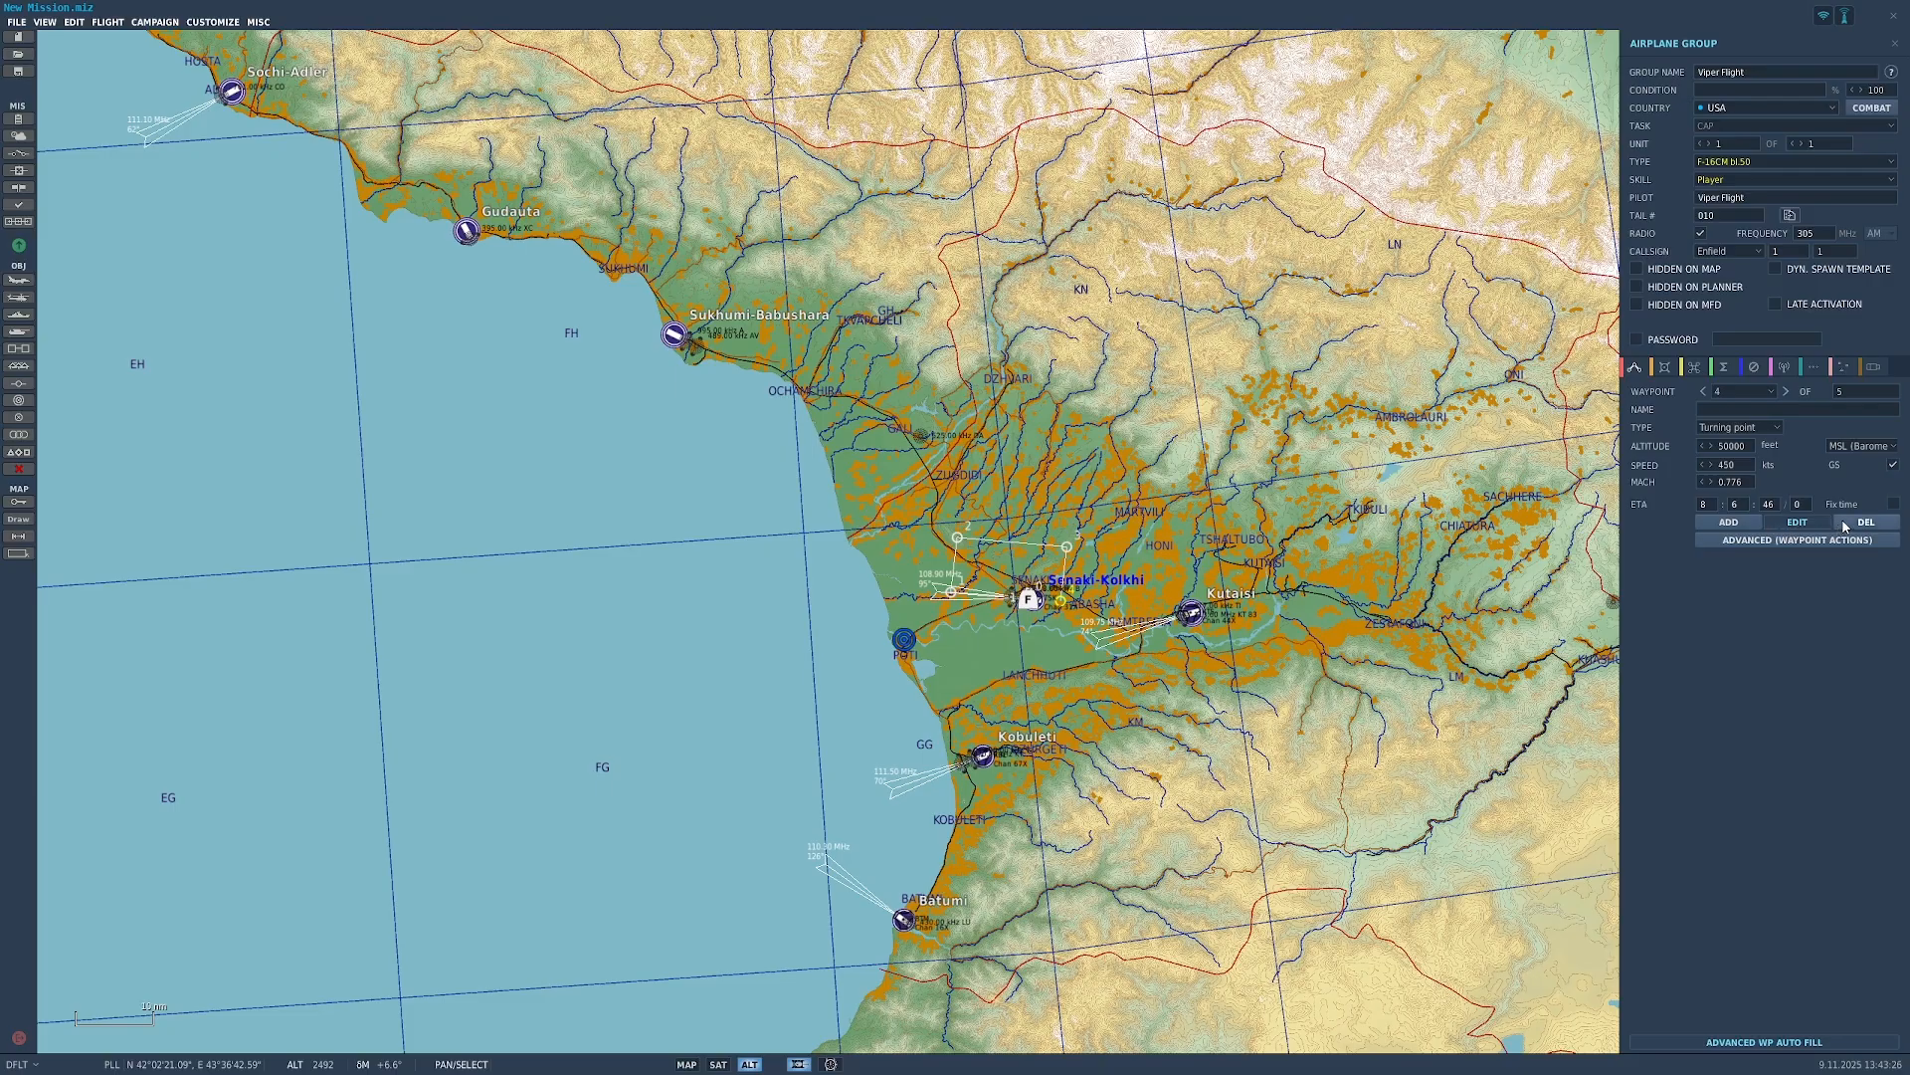
pyautogui.scroll(3, 1075, 632)
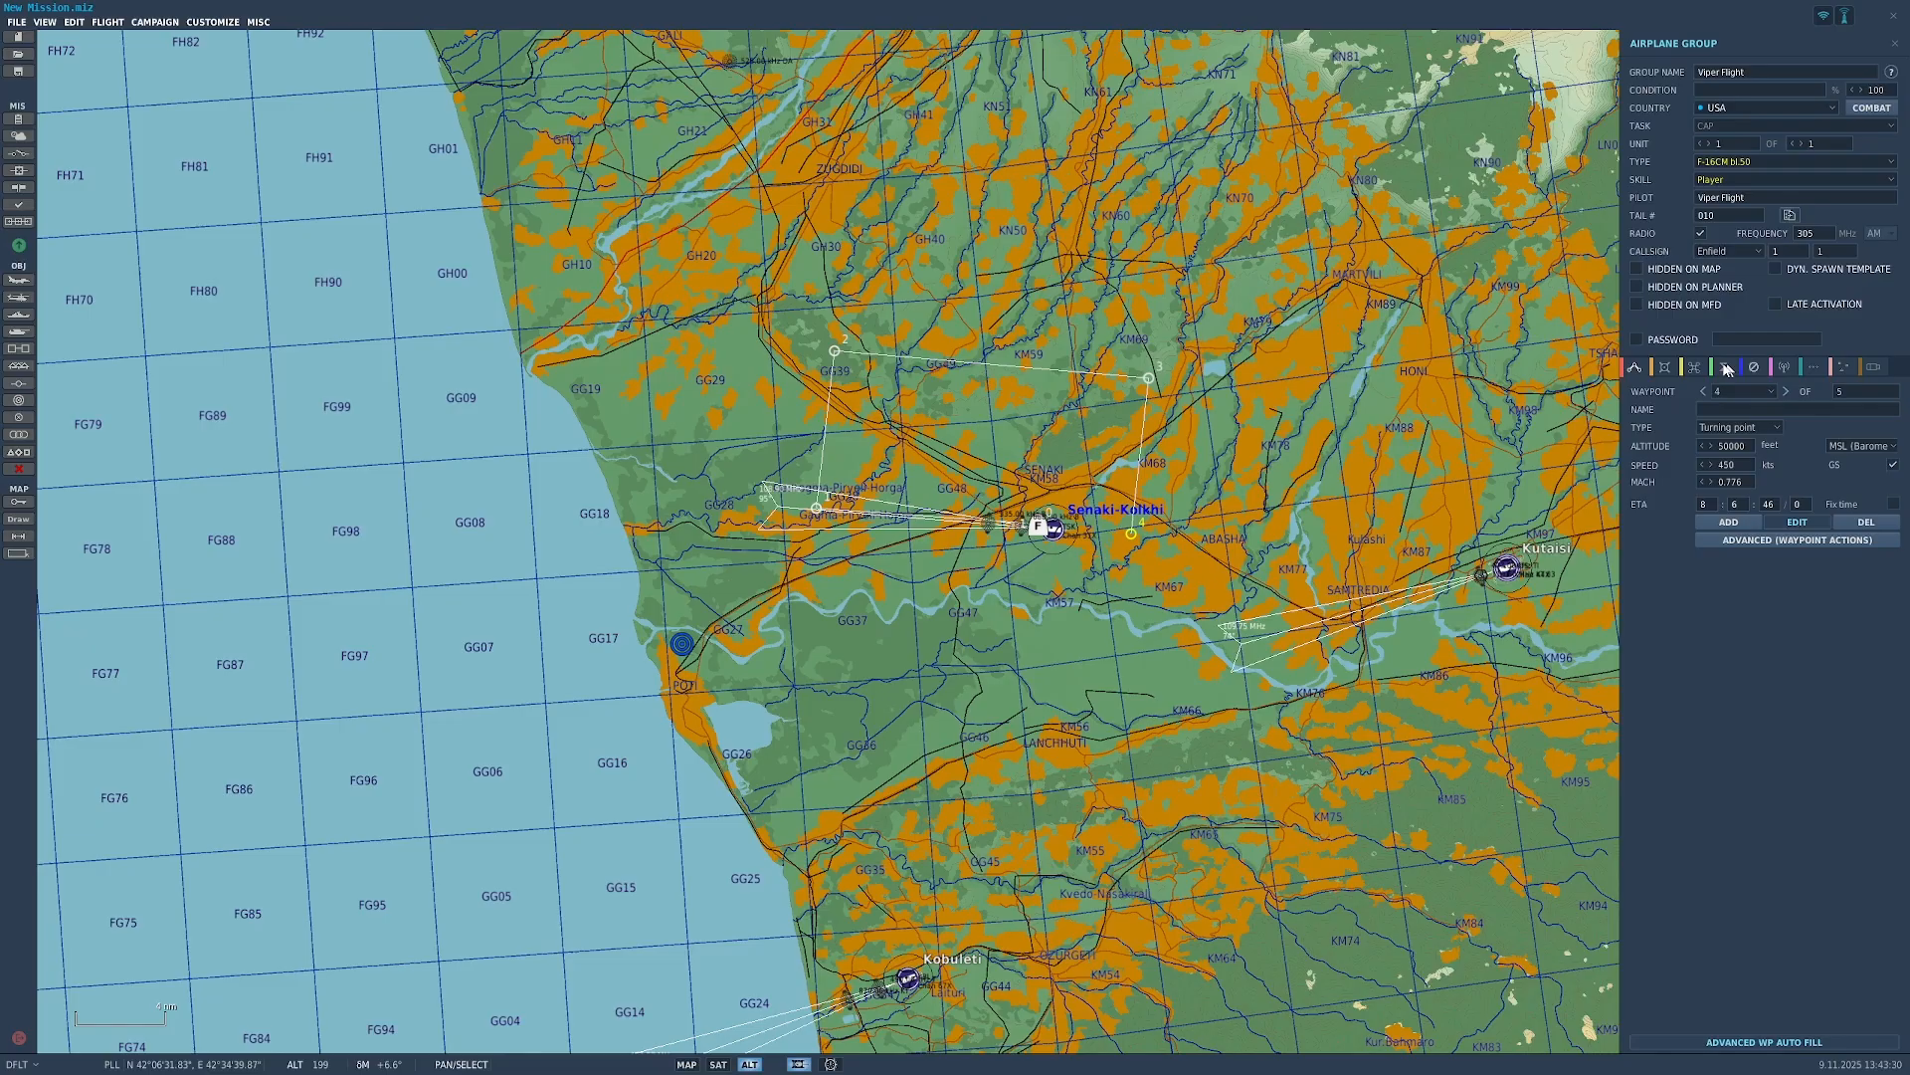
# Step: Open the advanced waypoint actions and examine the action list of each of Viper Flight's waypoints
pyautogui.click(1803, 541)
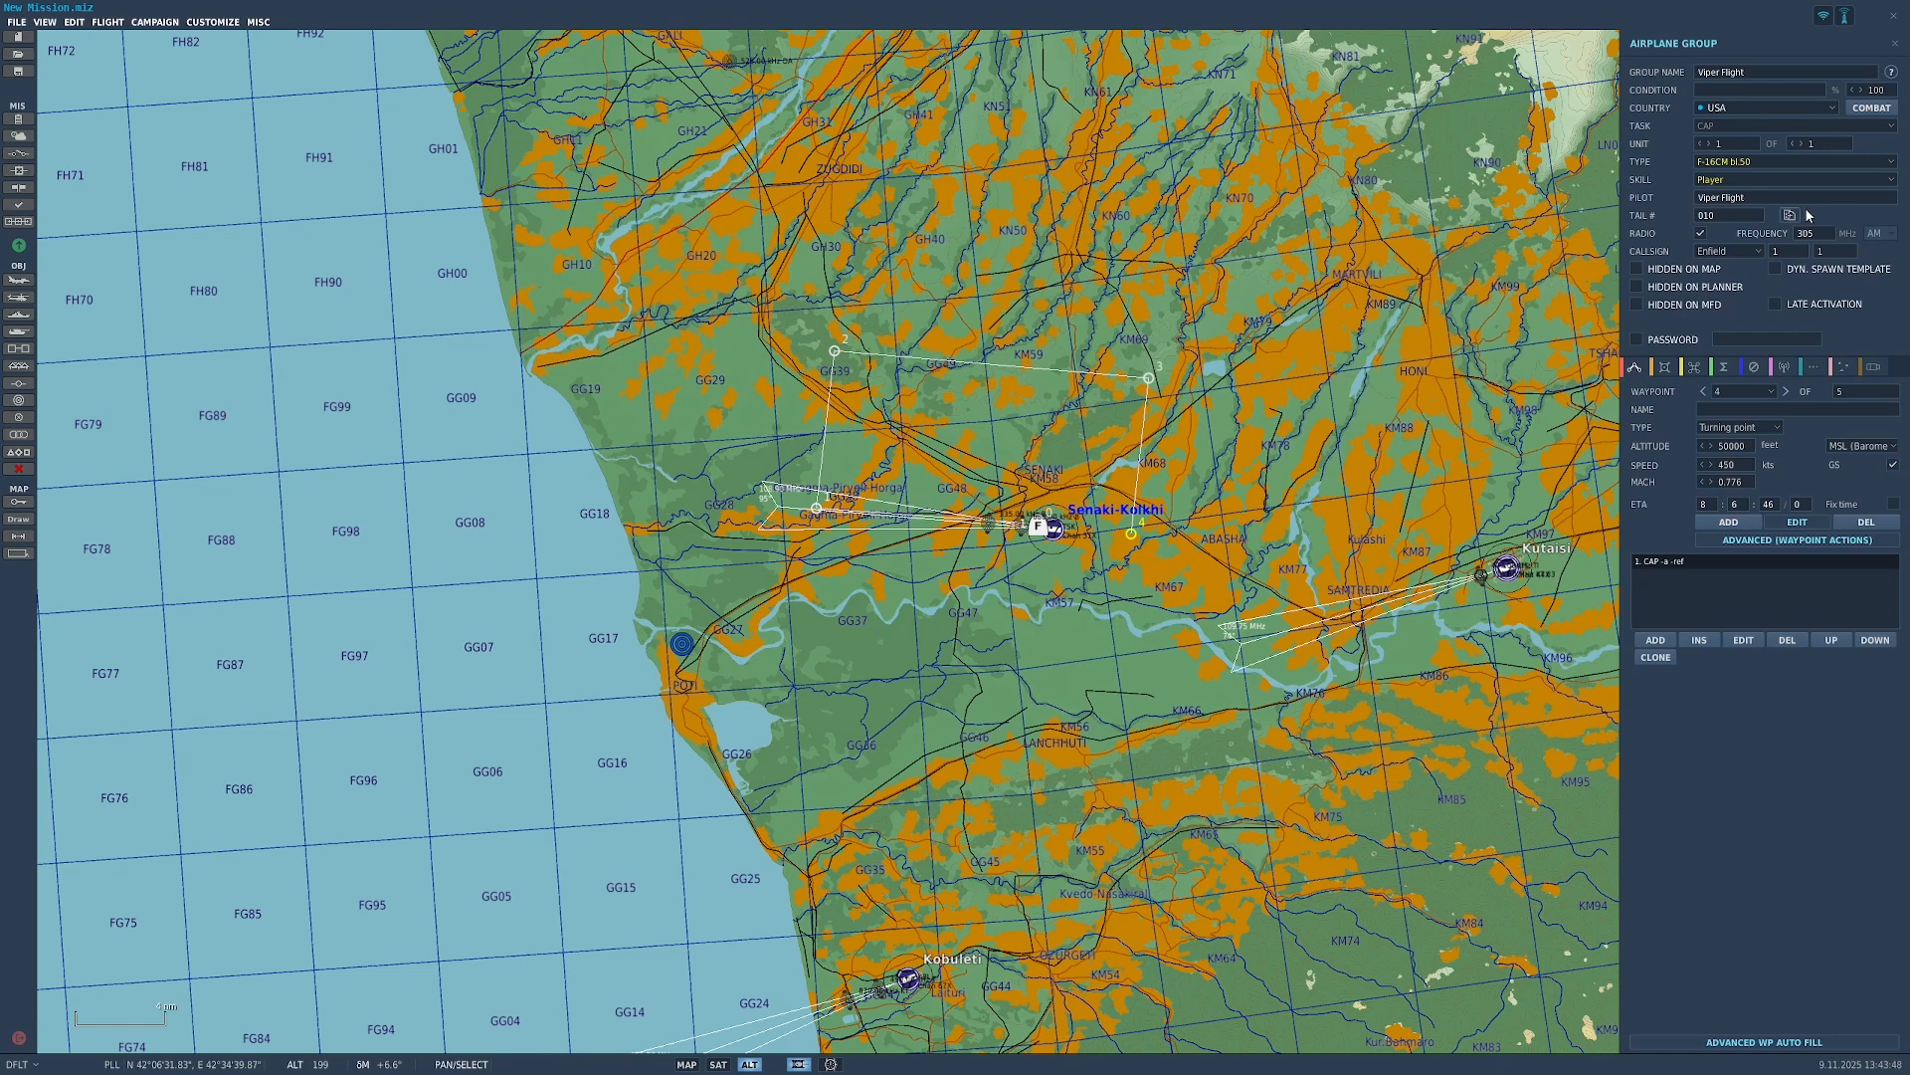
pyautogui.click(1704, 393)
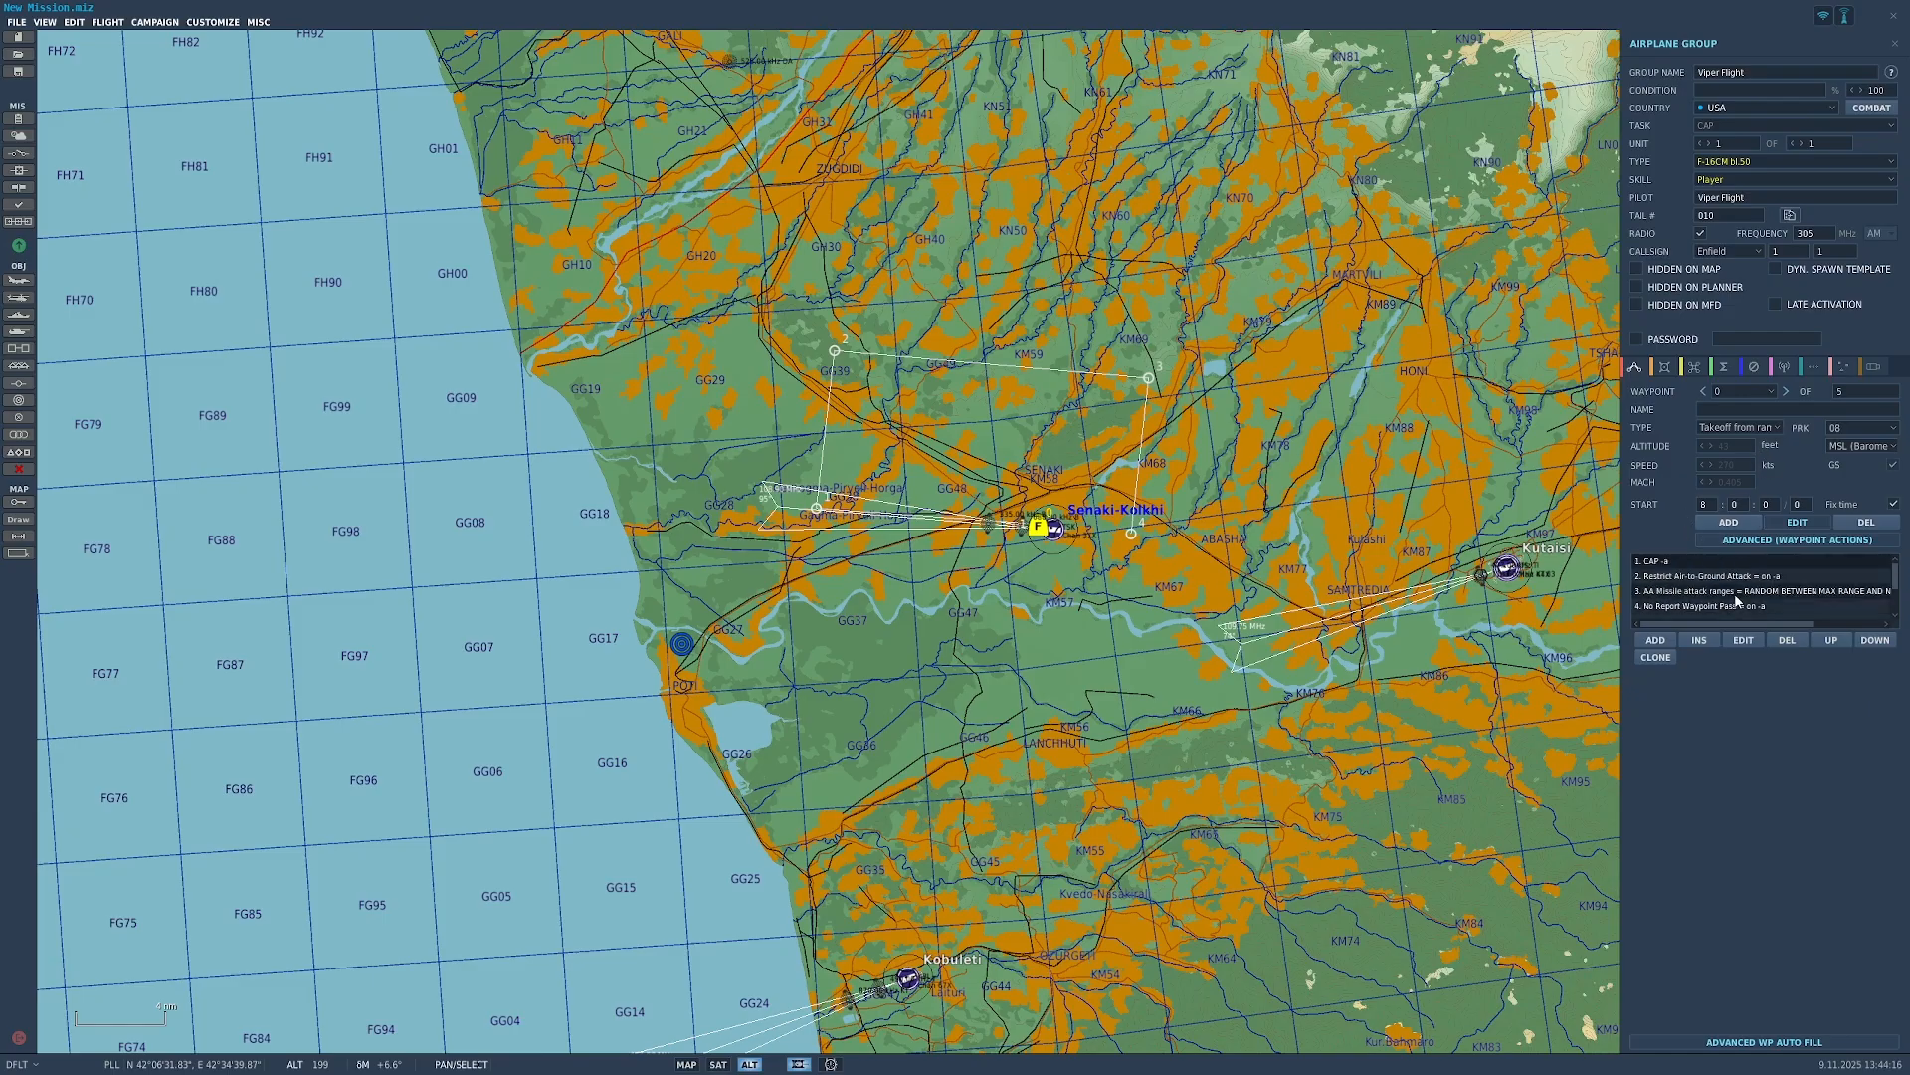
pyautogui.click(1786, 391)
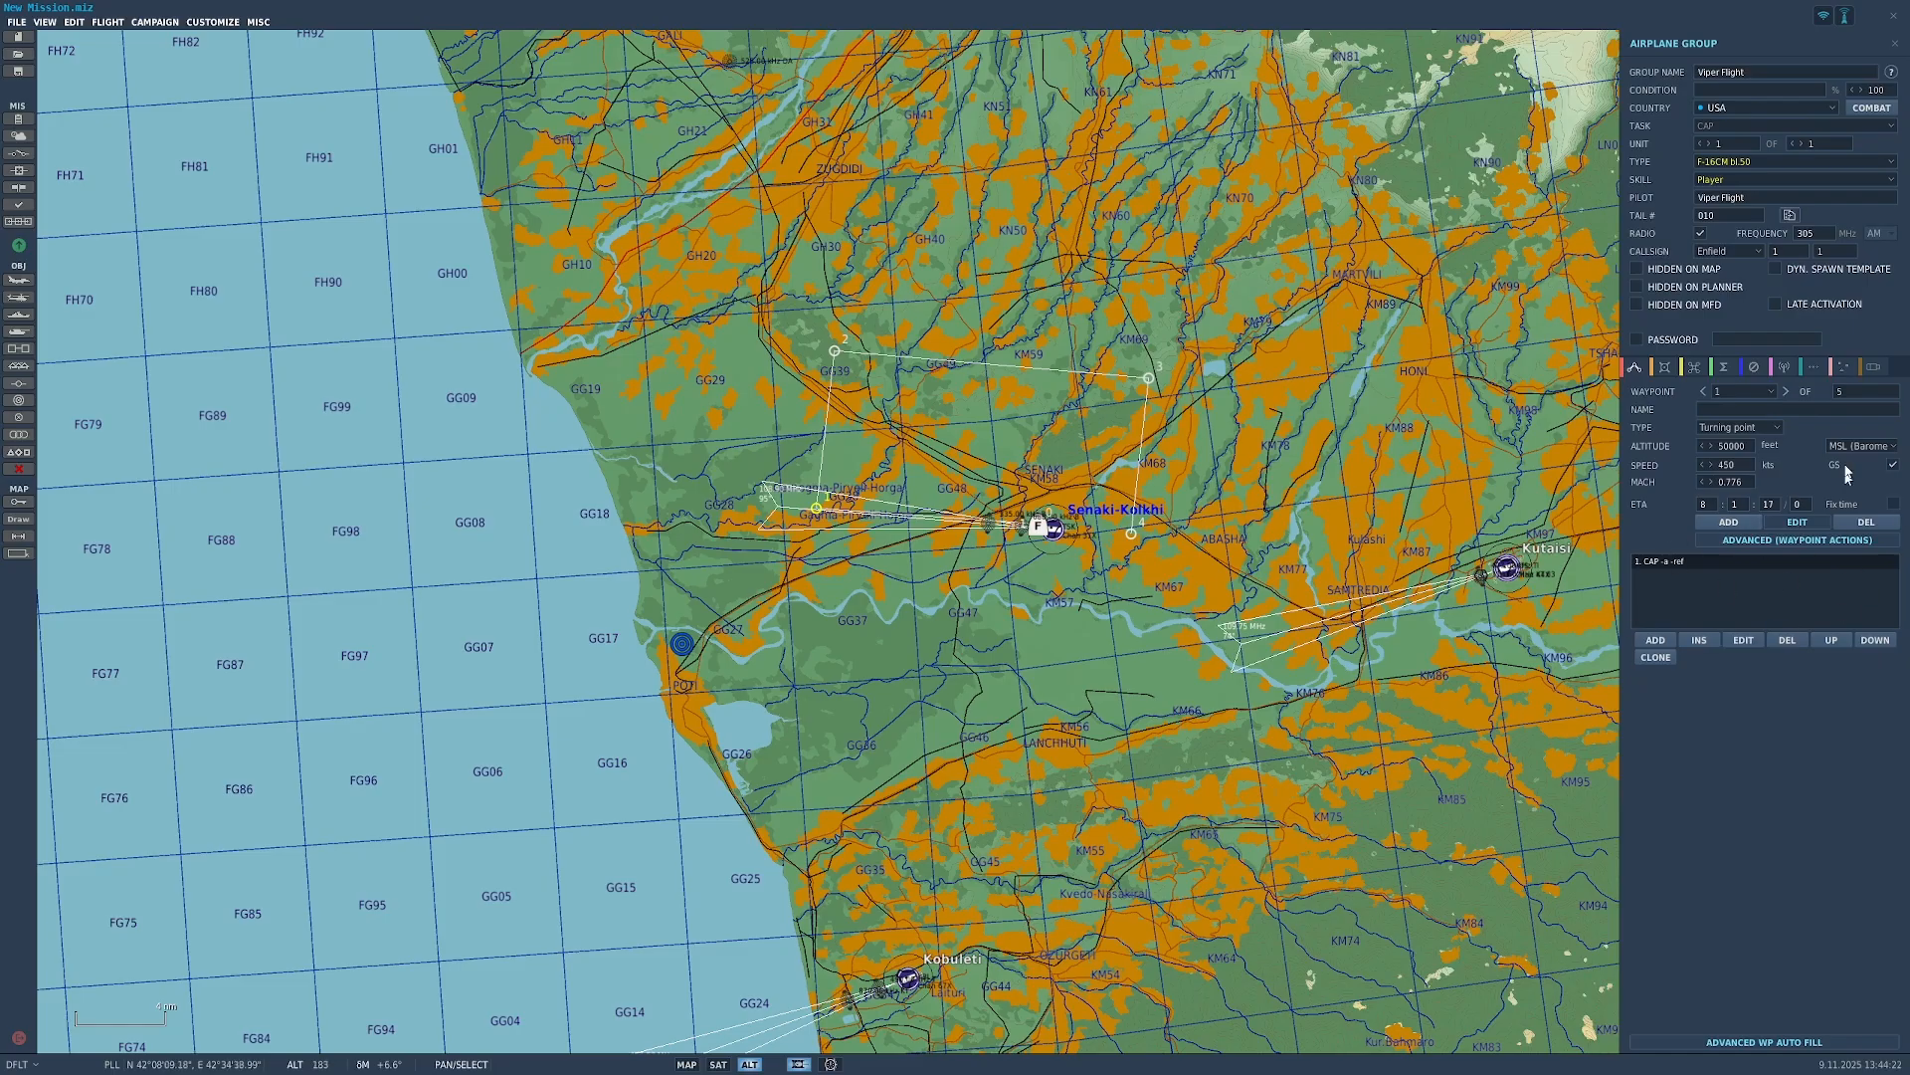
pyautogui.click(1786, 391)
pyautogui.click(1786, 391)
pyautogui.click(1784, 391)
pyautogui.click(1699, 392)
pyautogui.click(1700, 392)
pyautogui.click(1700, 392)
pyautogui.click(1786, 391)
pyautogui.click(1786, 391)
# Step: Add a new Perform Task action to Viper Flight's waypoint 3 and set it to Strafing
pyautogui.click(1655, 641)
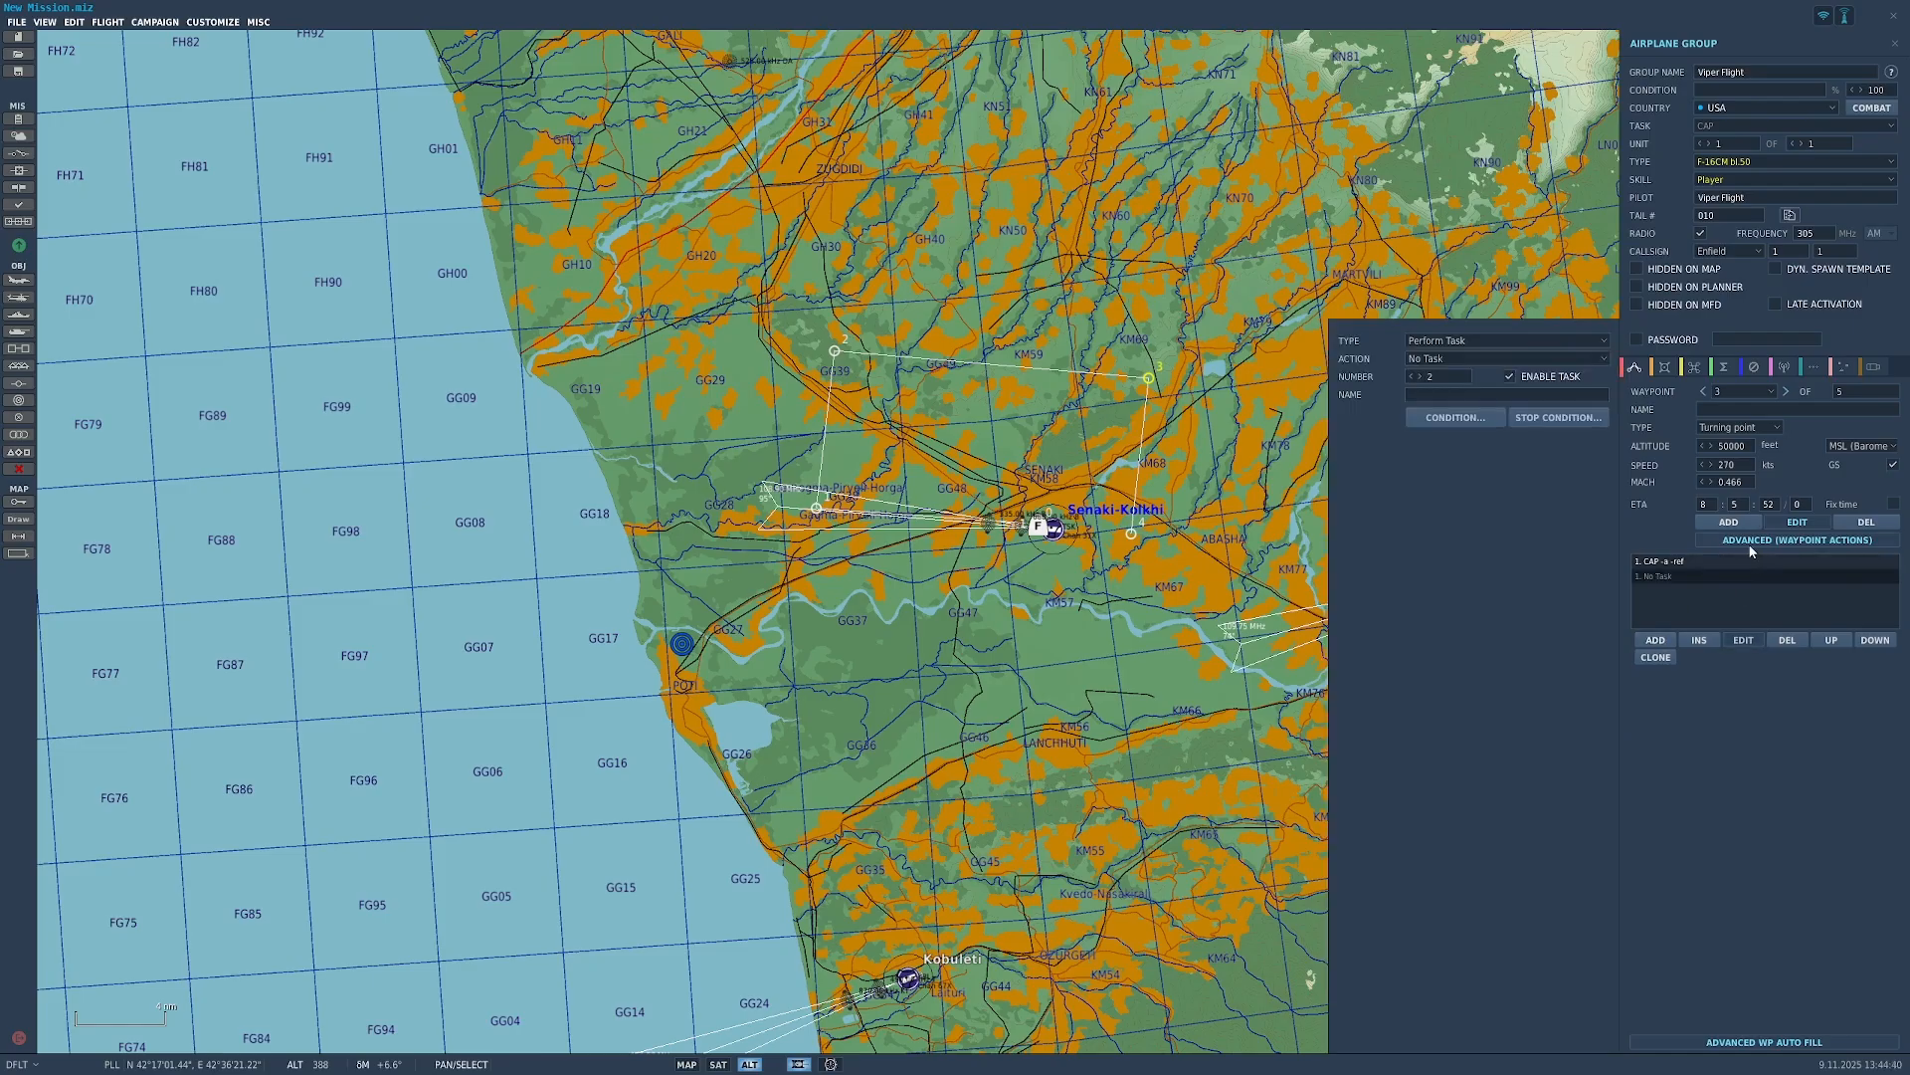
pyautogui.click(1590, 344)
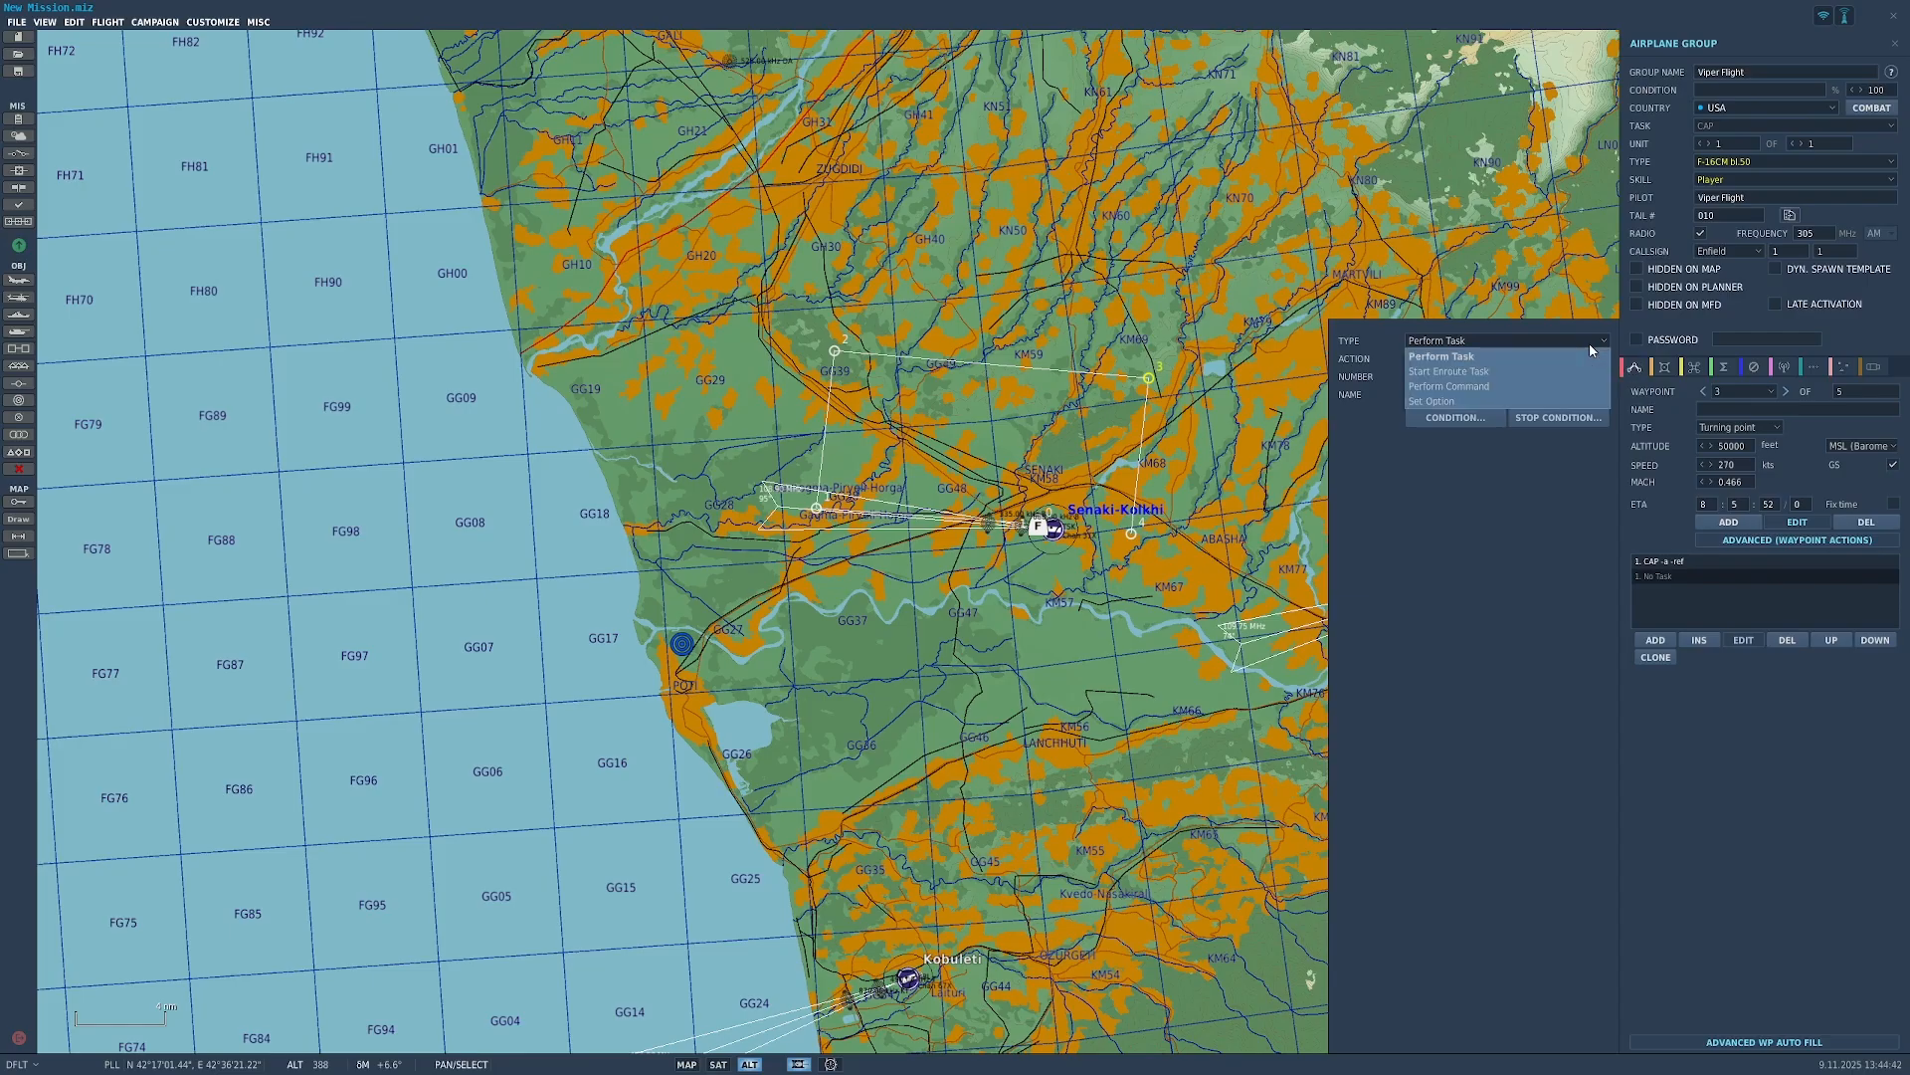
pyautogui.click(1544, 340)
pyautogui.click(1547, 339)
pyautogui.click(1555, 338)
pyautogui.click(1547, 356)
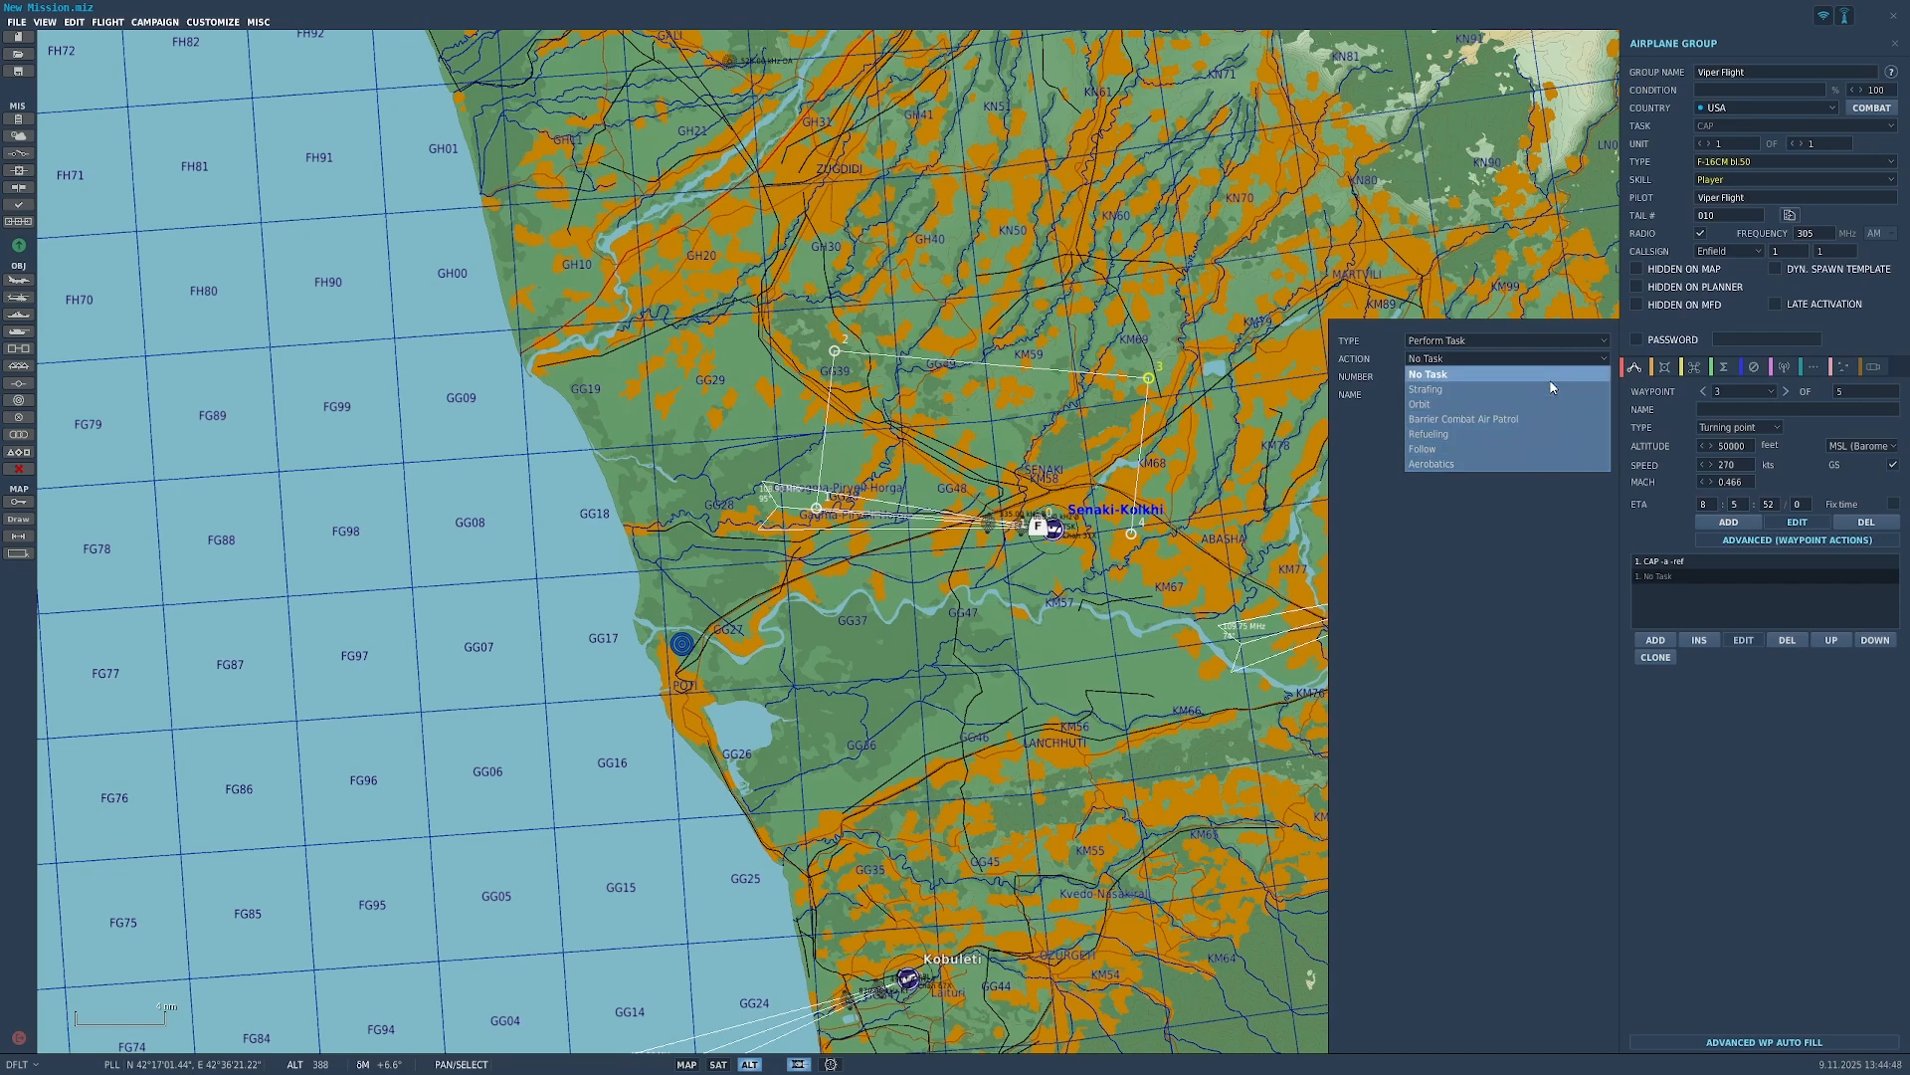
pyautogui.click(1550, 390)
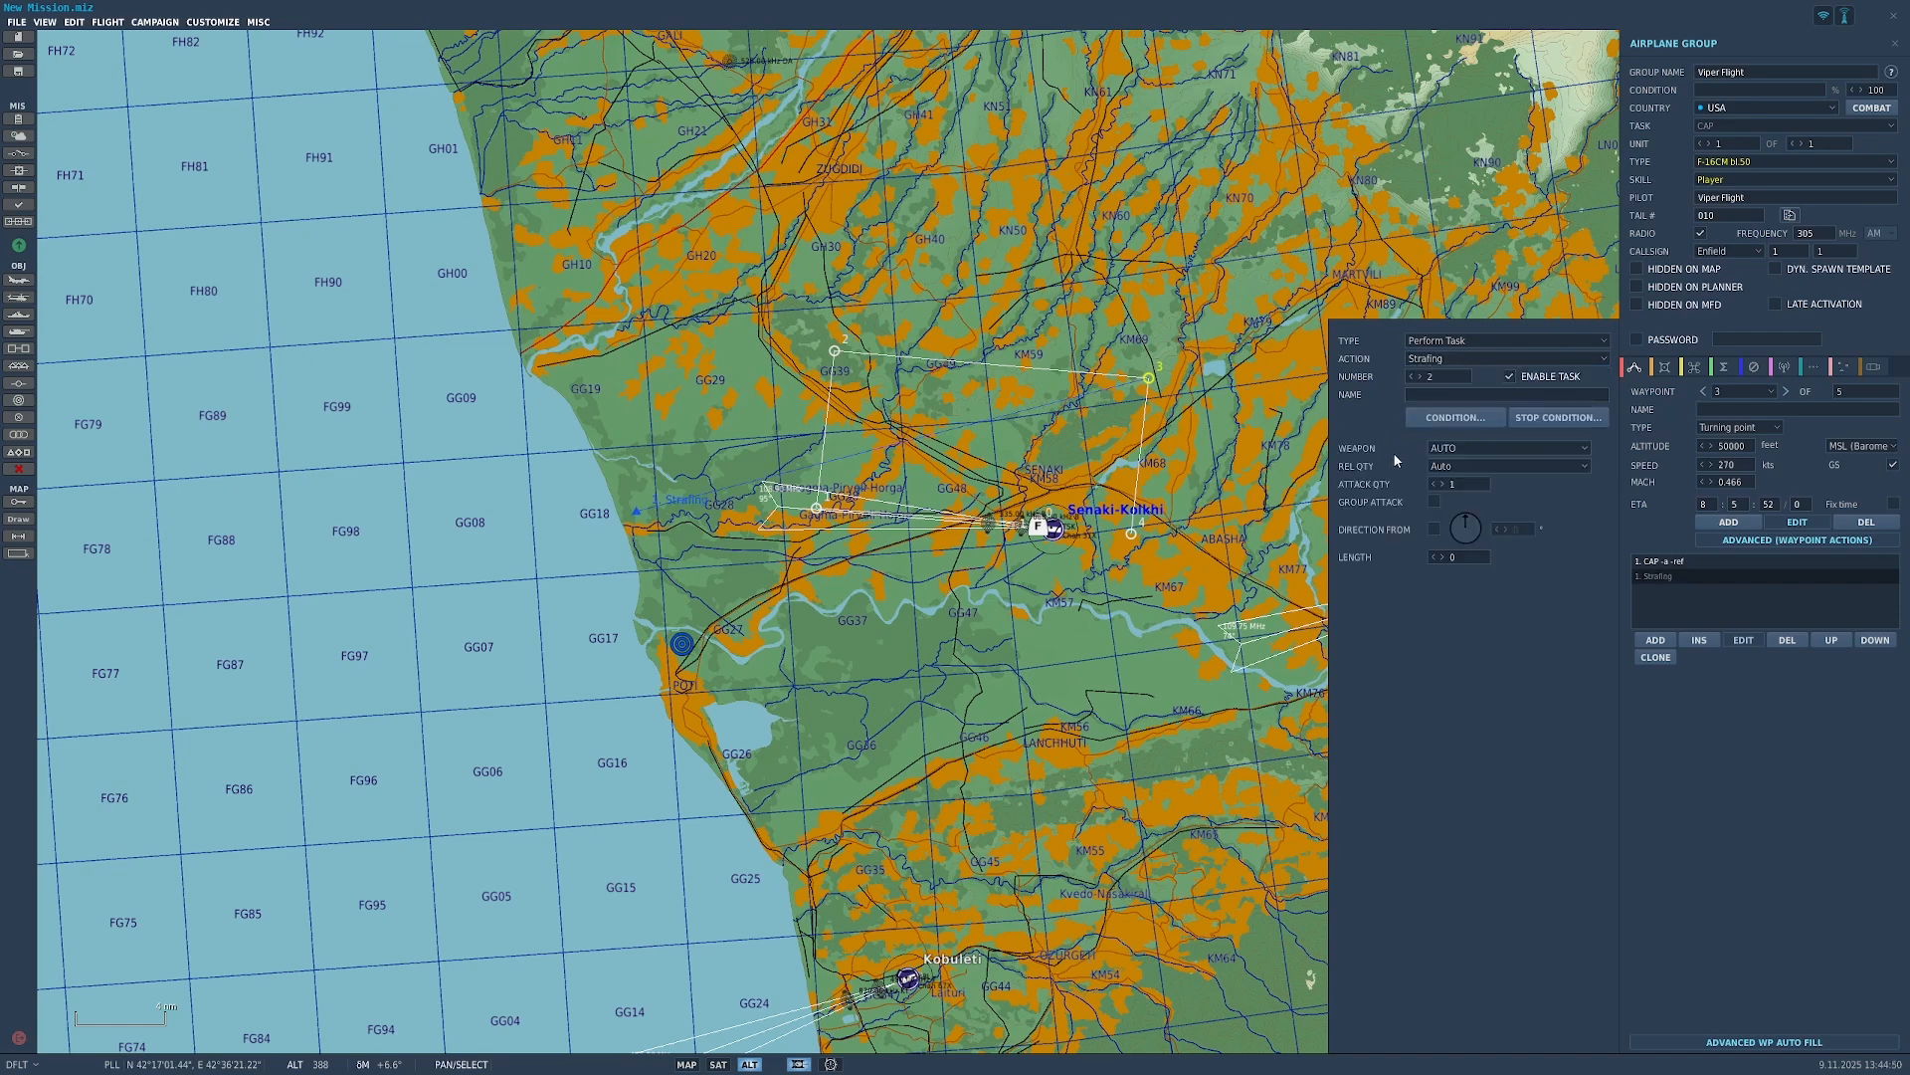
# Step: Examine the weapon and release quantity options of the Strafing task, keeping both on Auto
pyautogui.click(1445, 448)
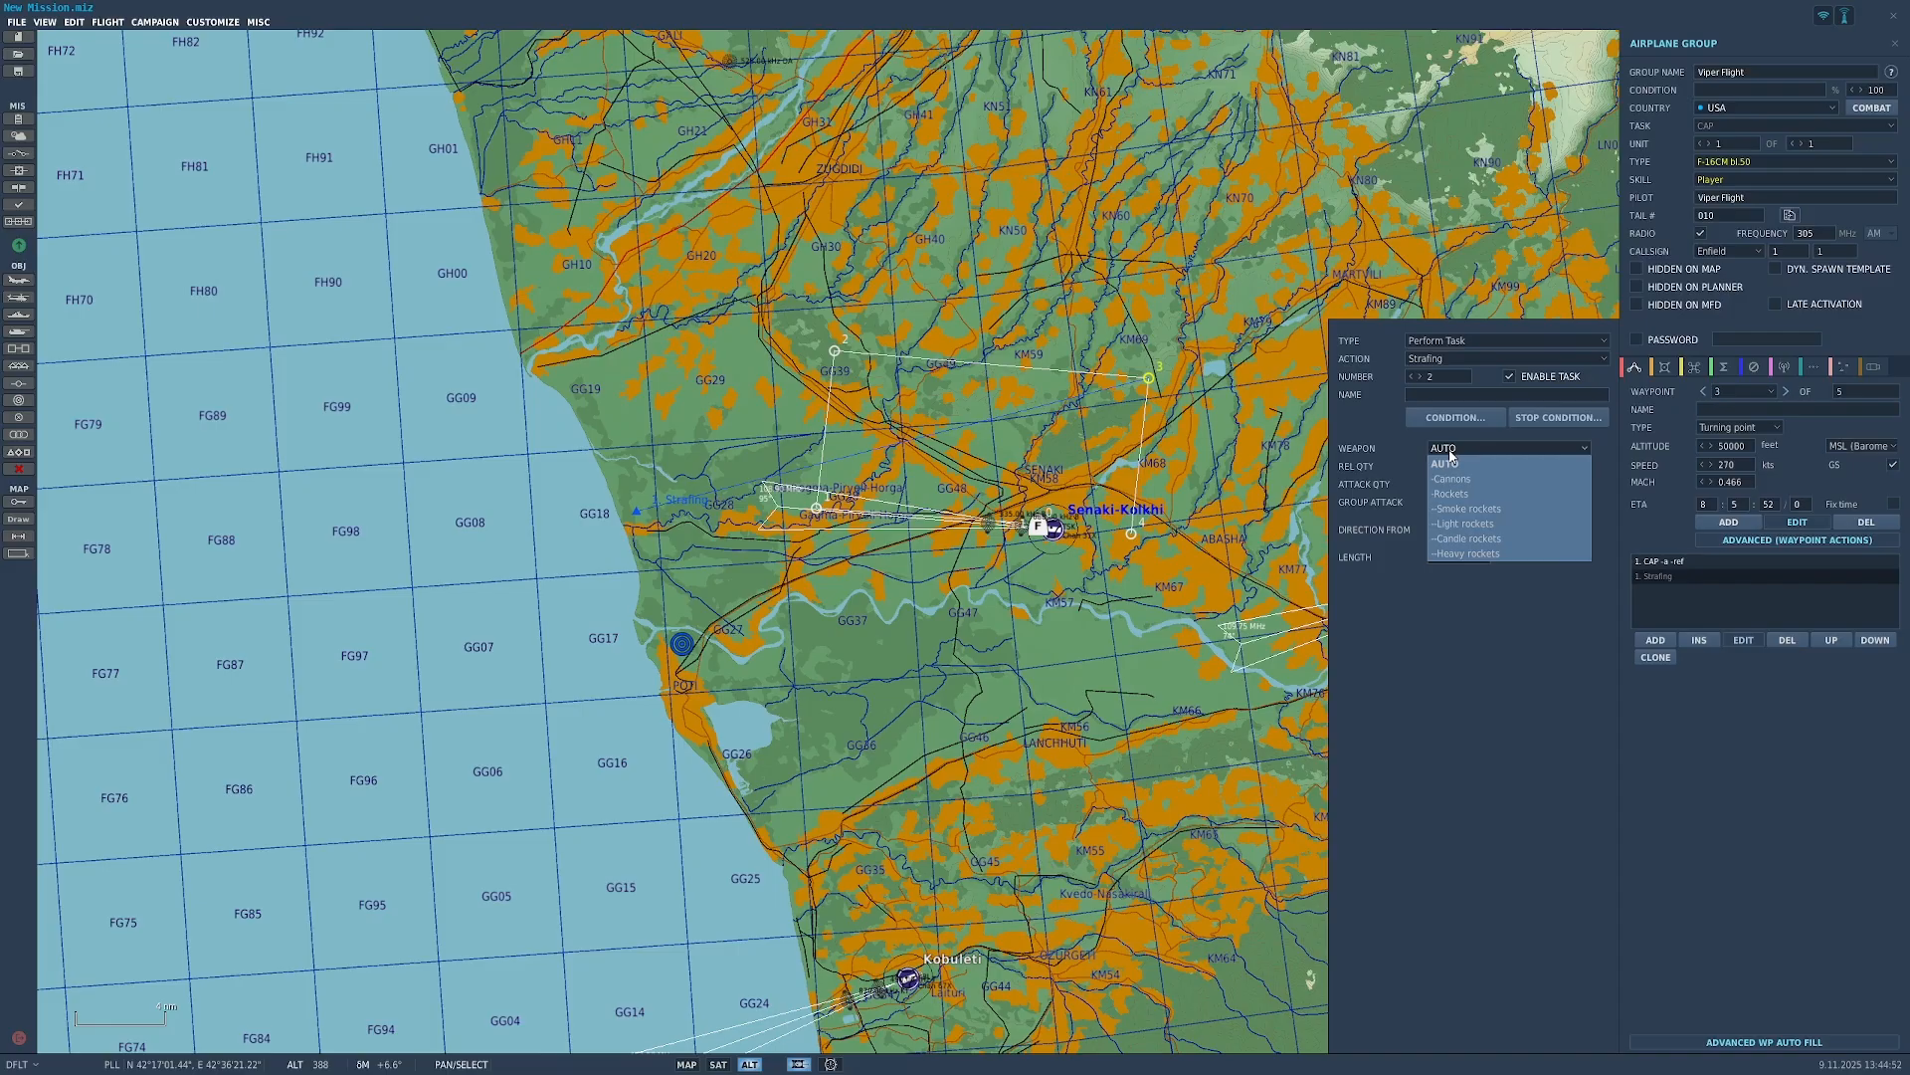
pyautogui.click(1528, 462)
pyautogui.click(1525, 470)
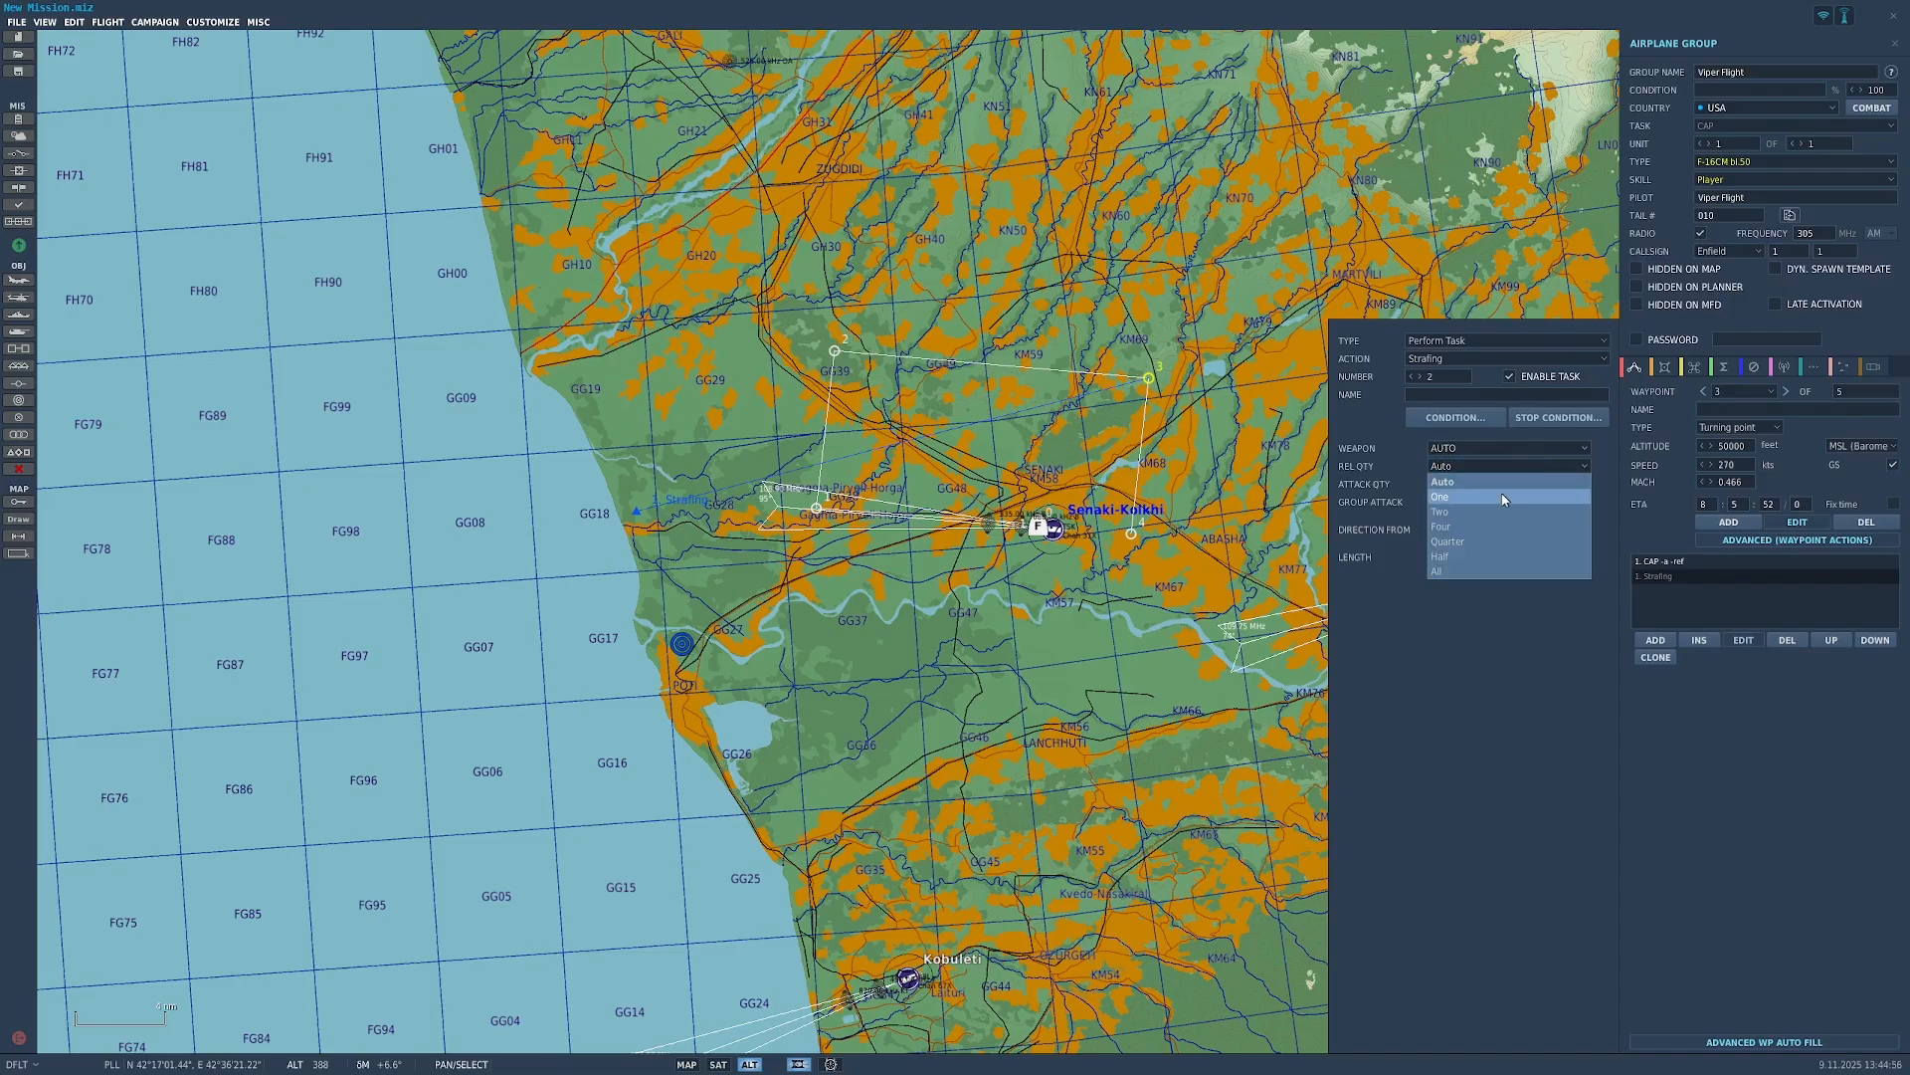
pyautogui.click(1440, 482)
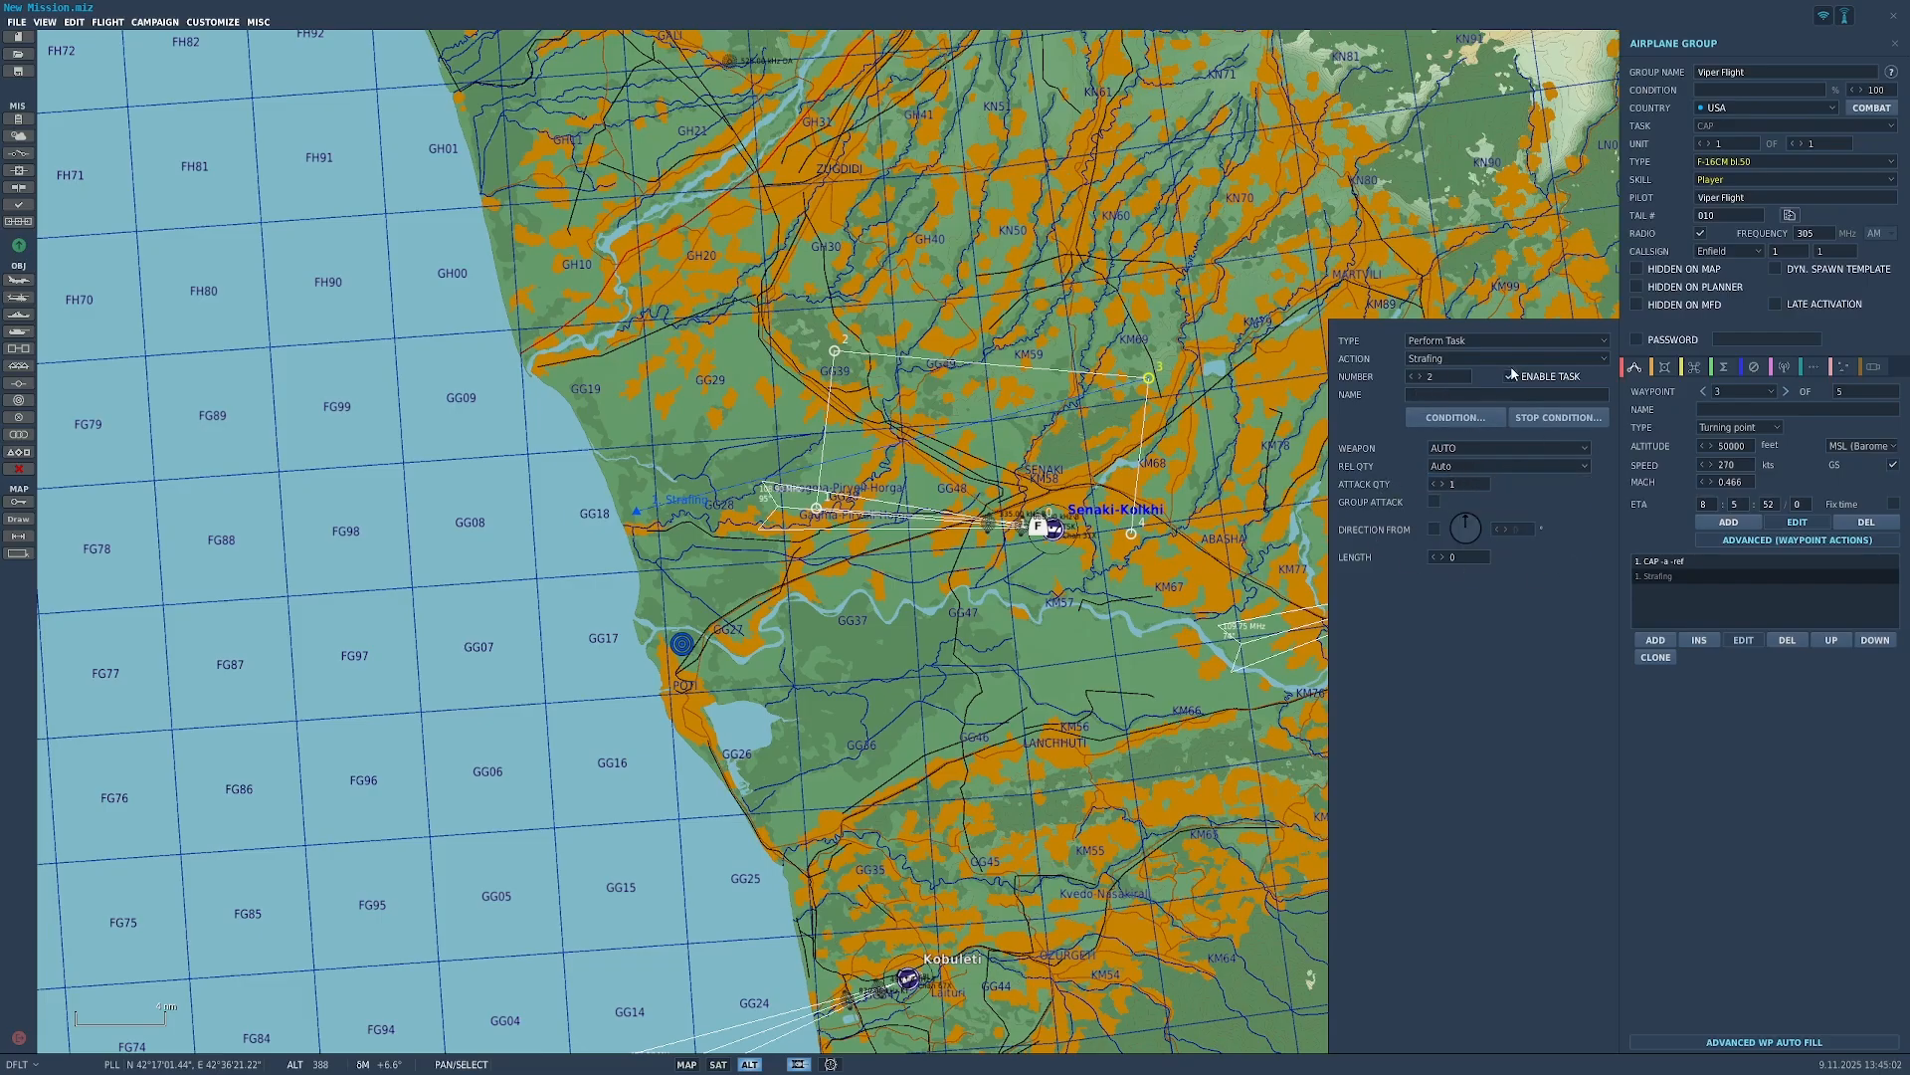
pyautogui.click(1478, 450)
pyautogui.click(1478, 470)
pyautogui.click(1479, 470)
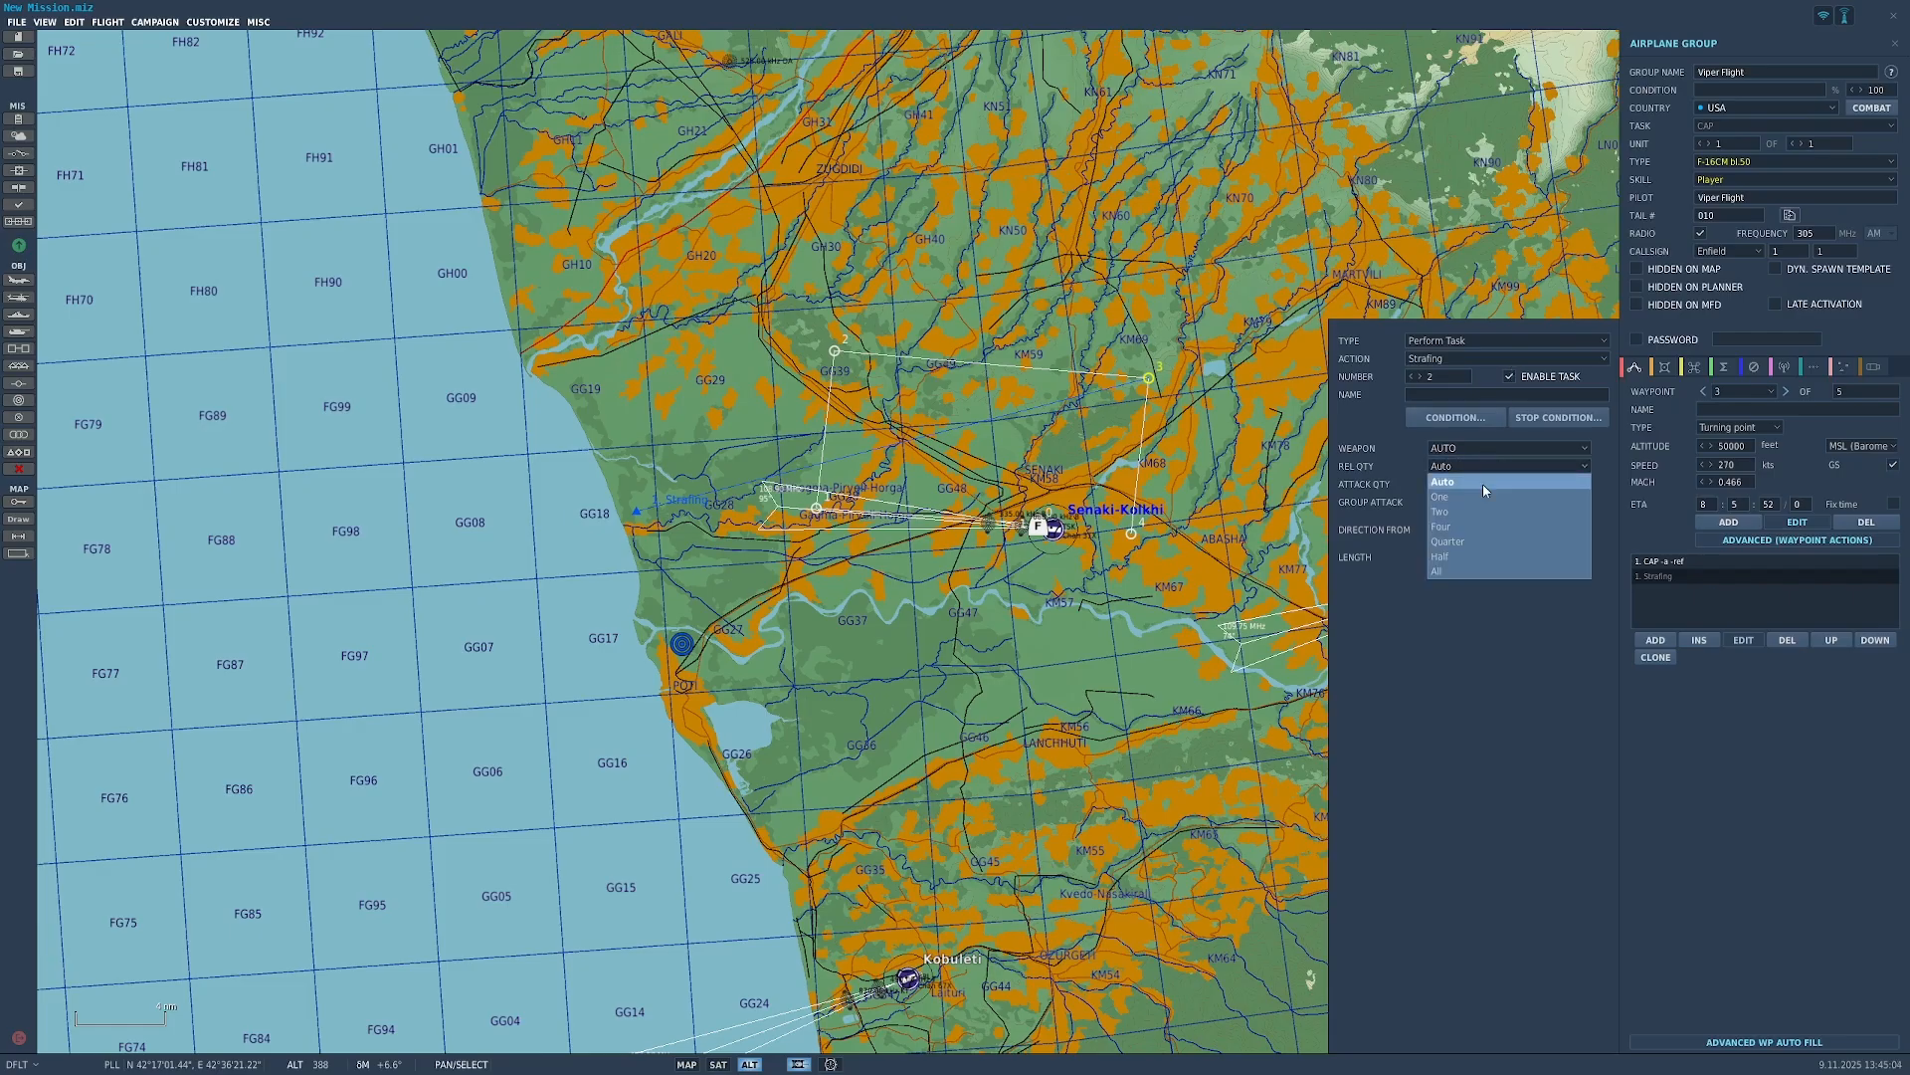
pyautogui.click(1488, 479)
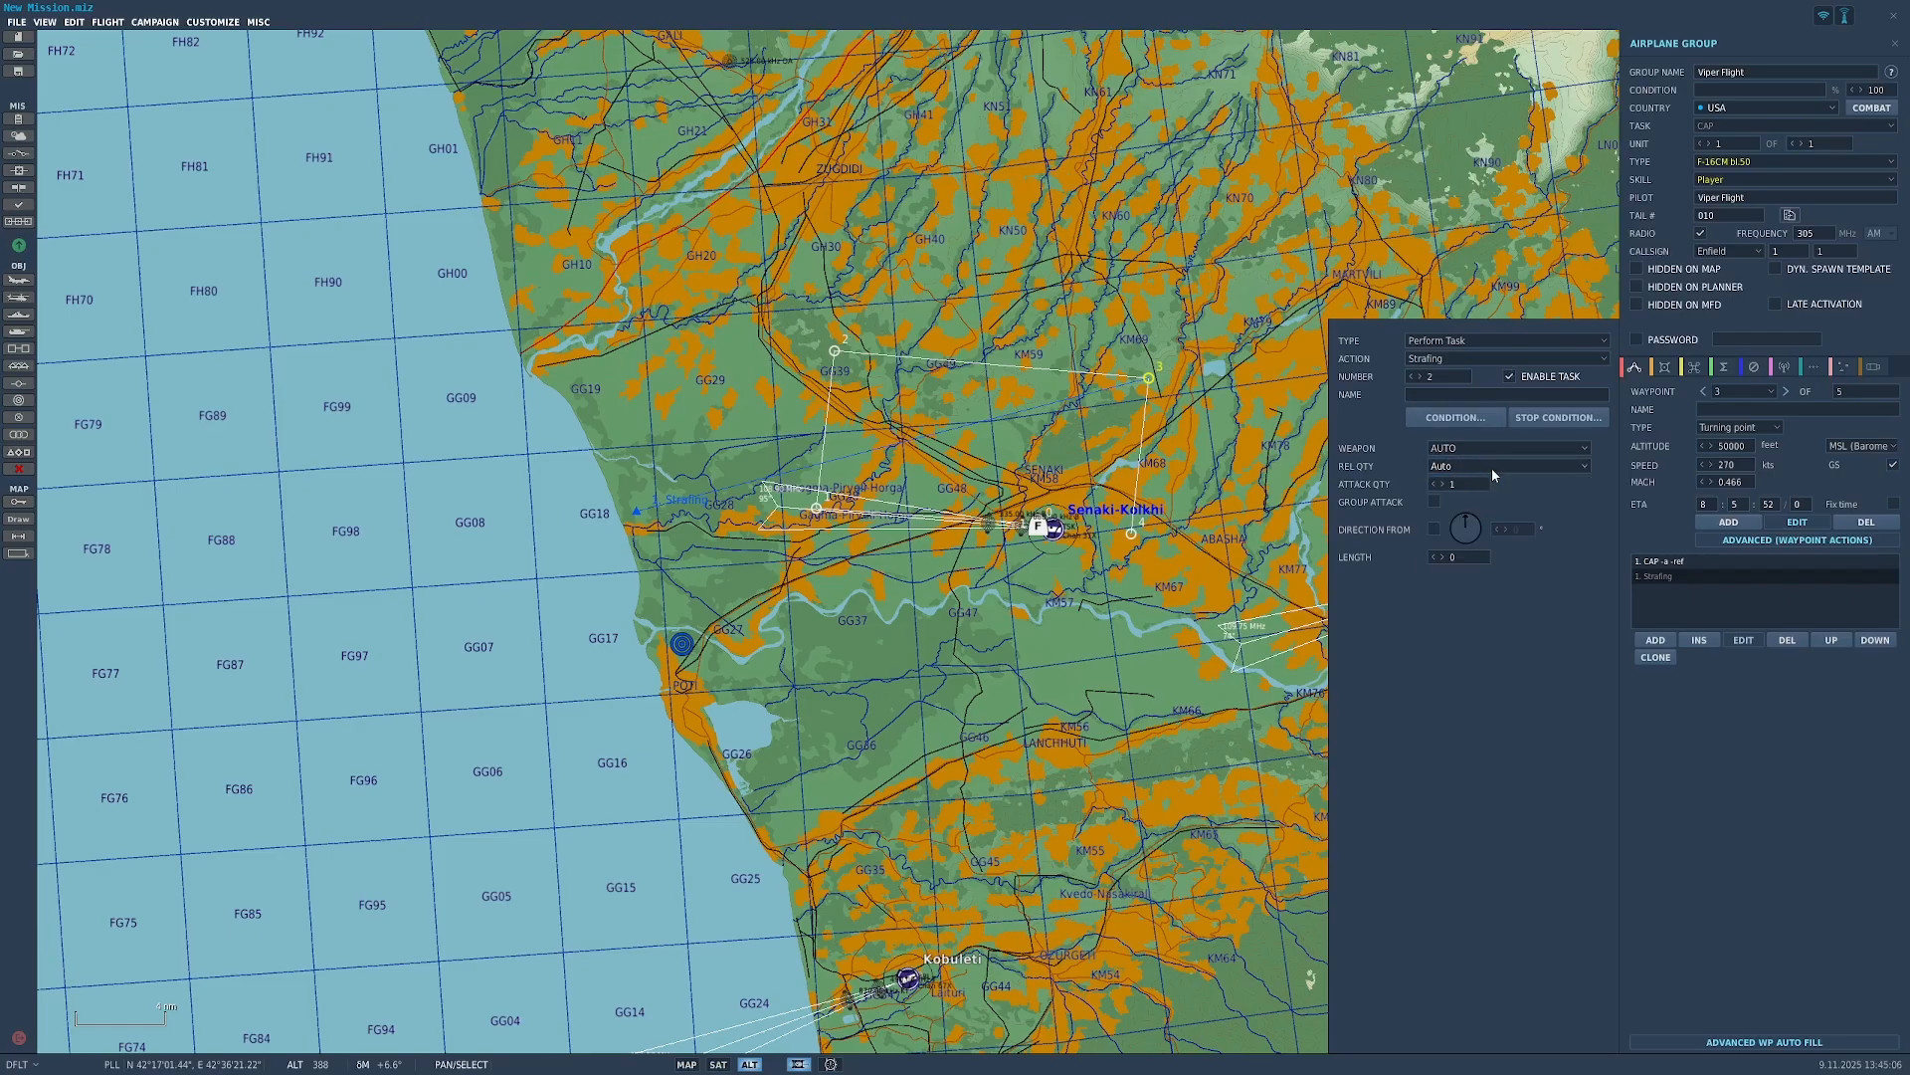
# Step: Change the waypoint action to Orbit and review its patterns, keeping Race-Track
pyautogui.click(1471, 358)
pyautogui.click(1512, 364)
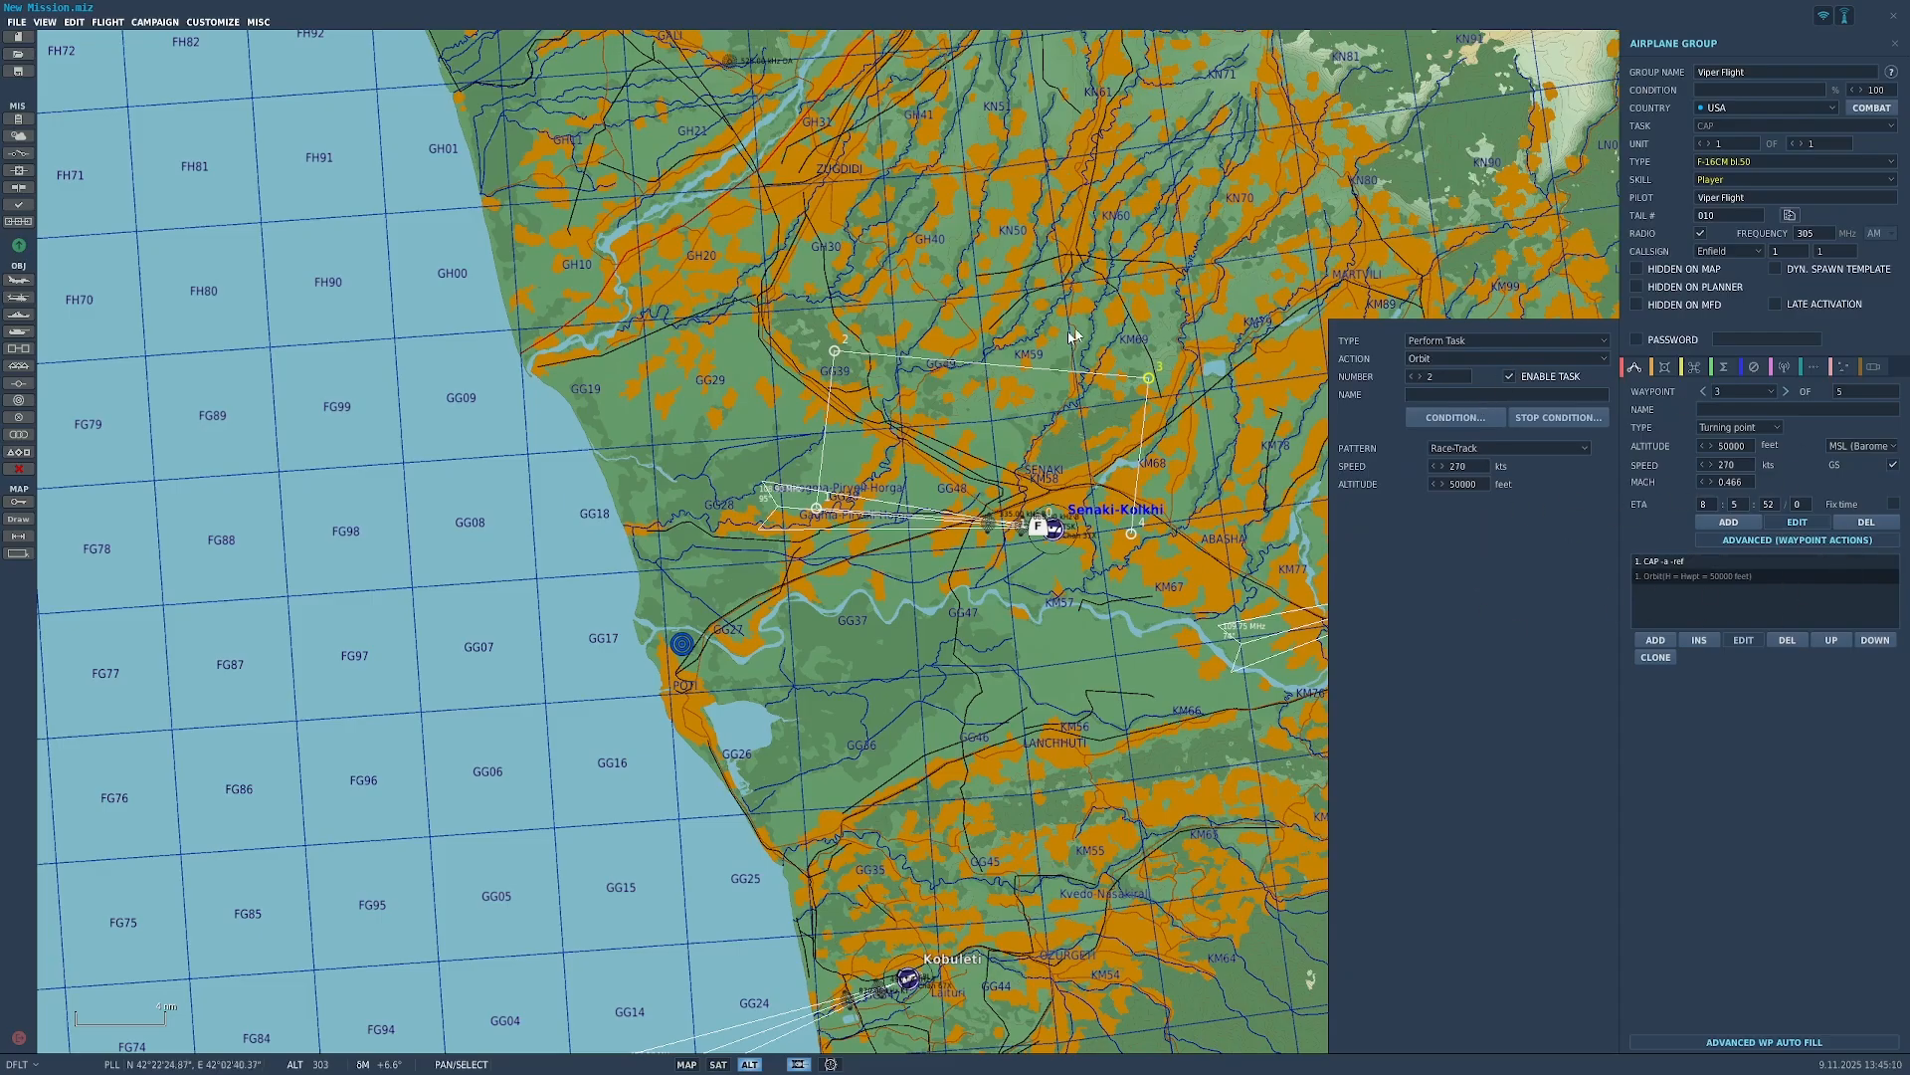
pyautogui.click(1474, 359)
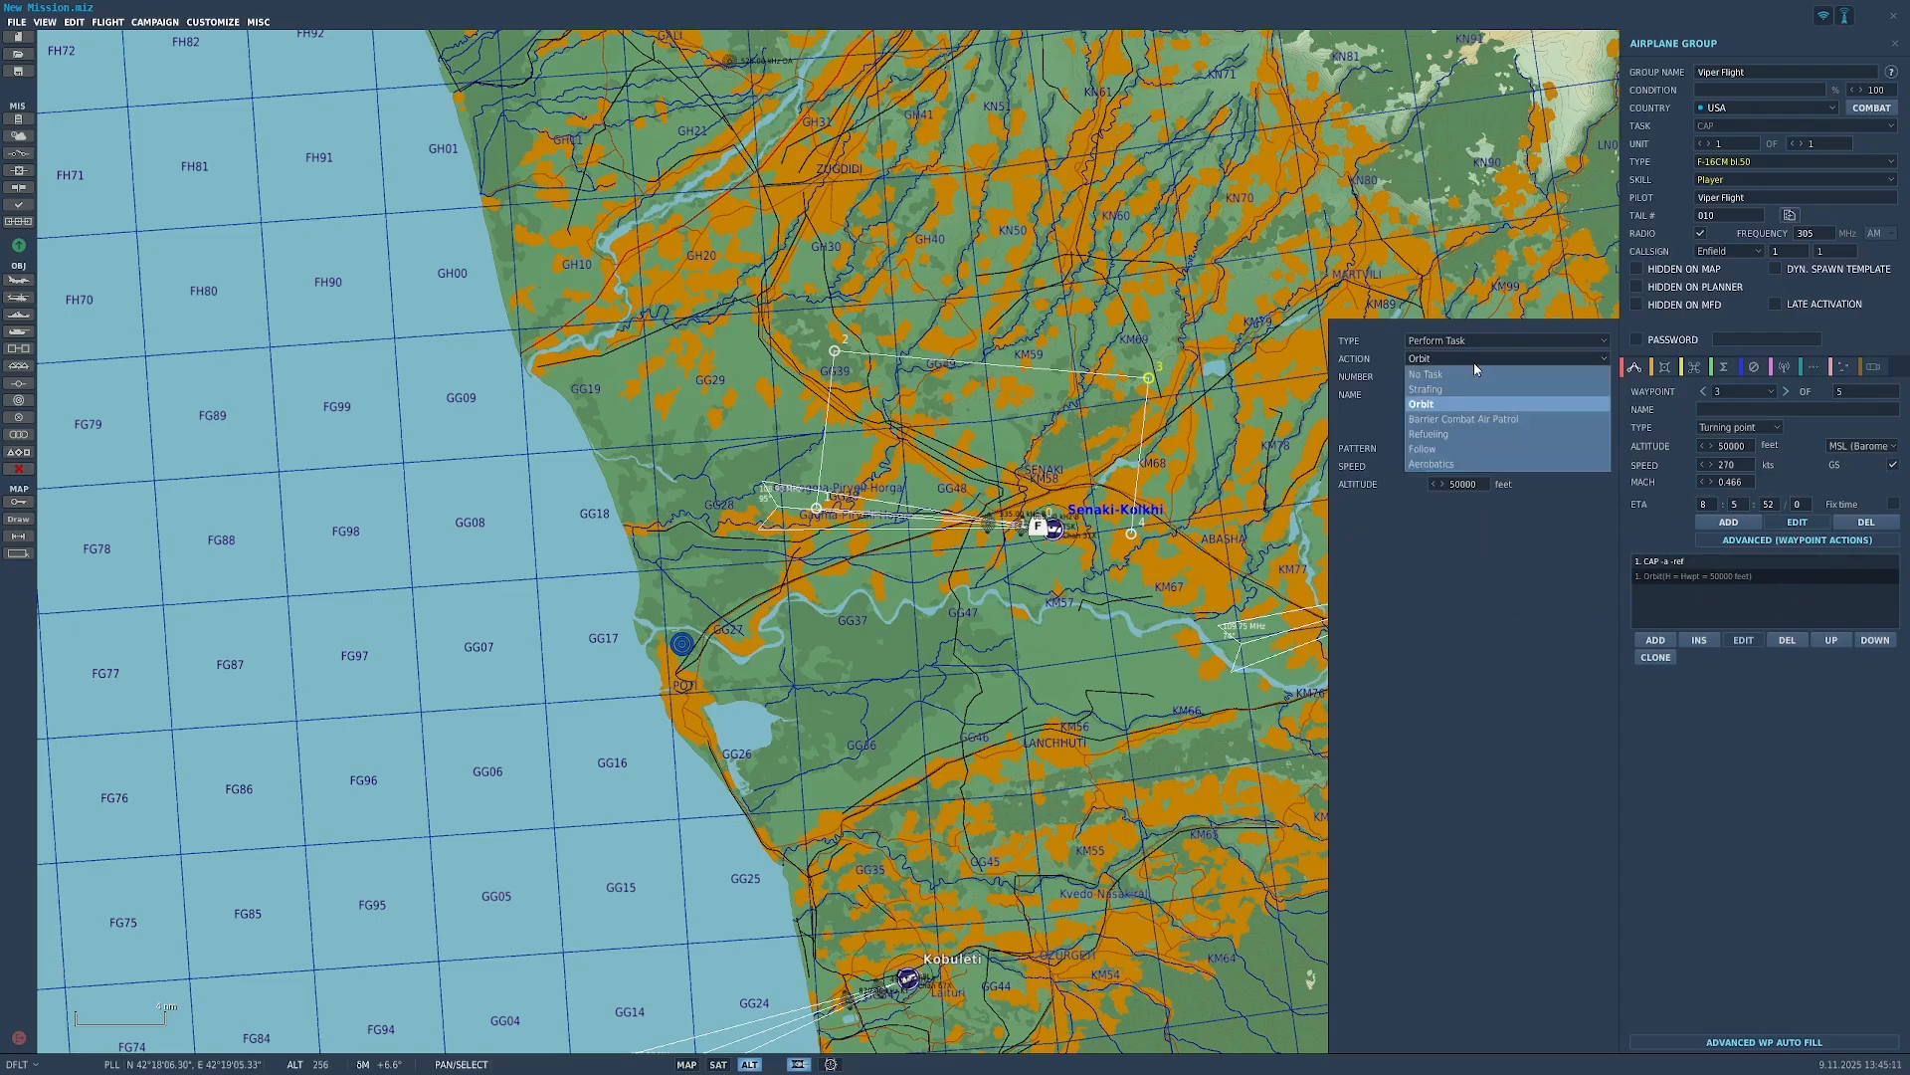
pyautogui.click(1370, 438)
pyautogui.click(1485, 446)
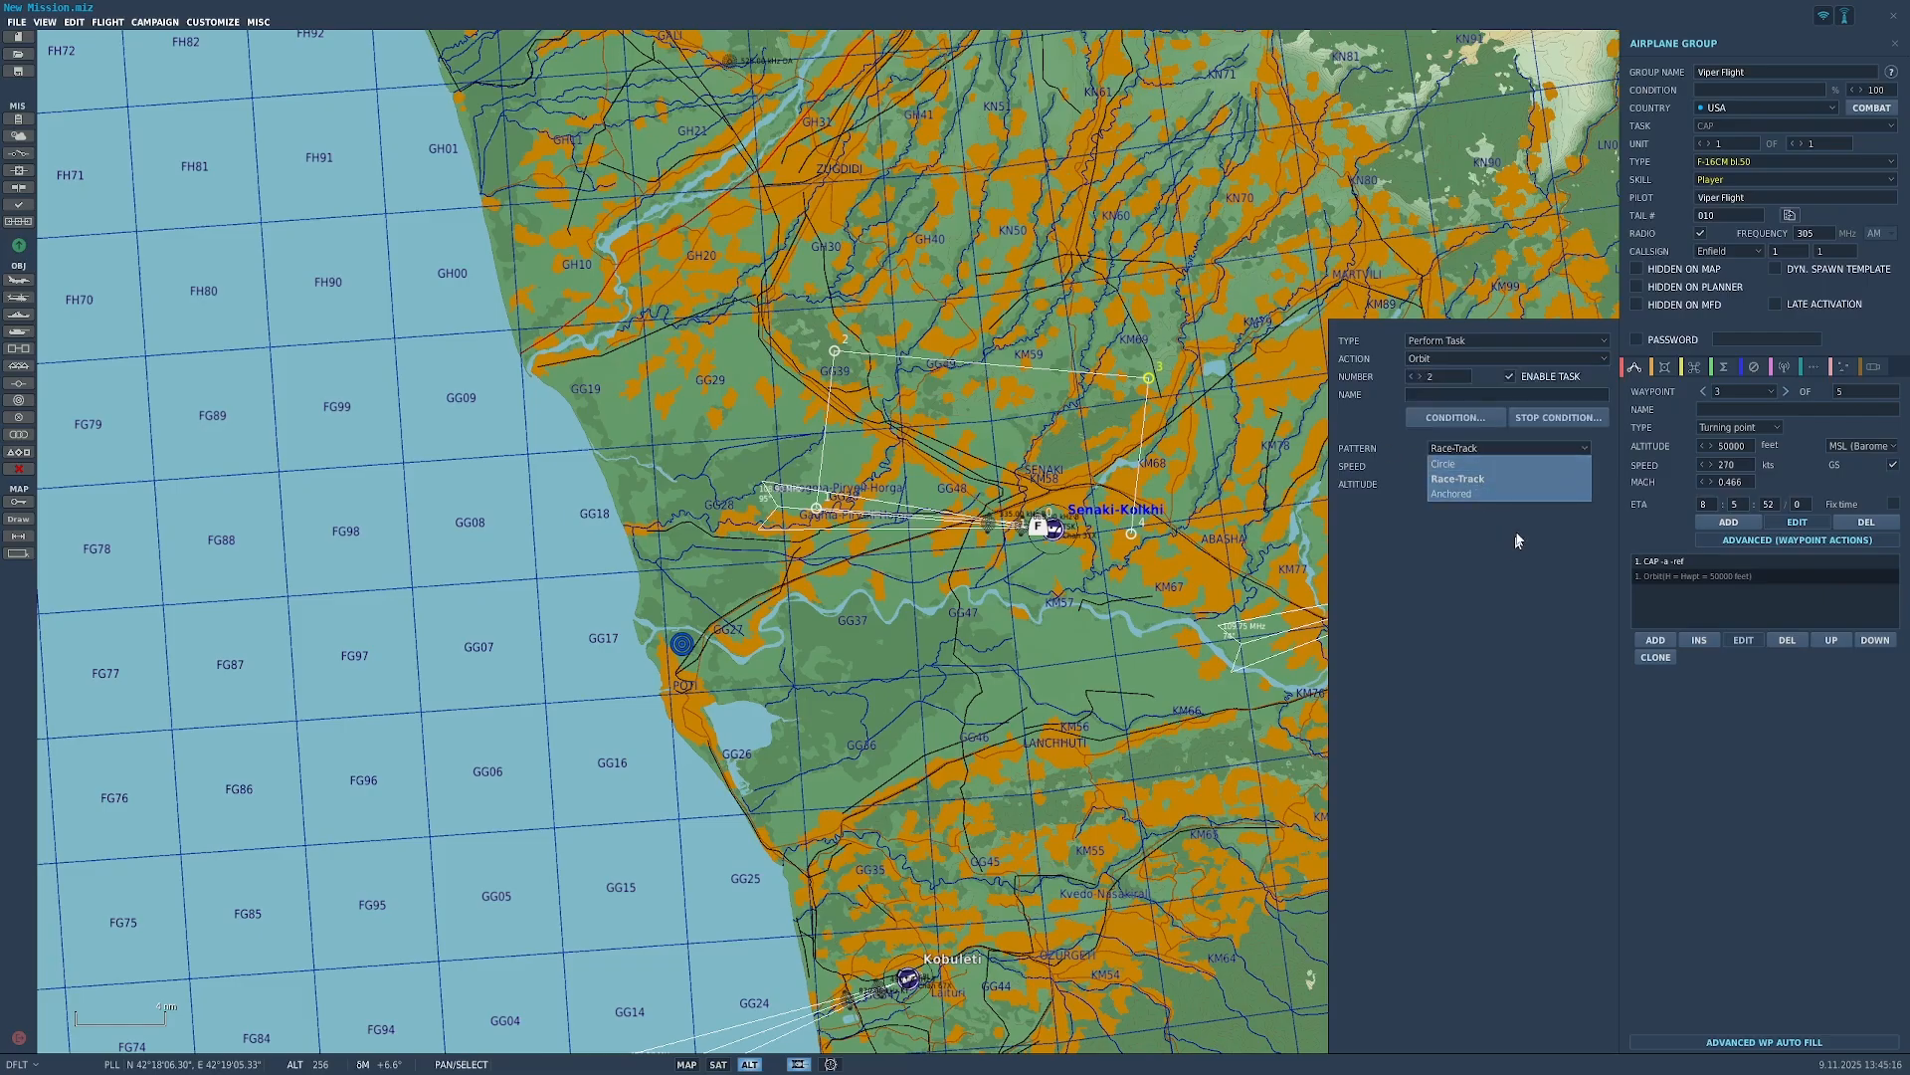
pyautogui.click(1461, 479)
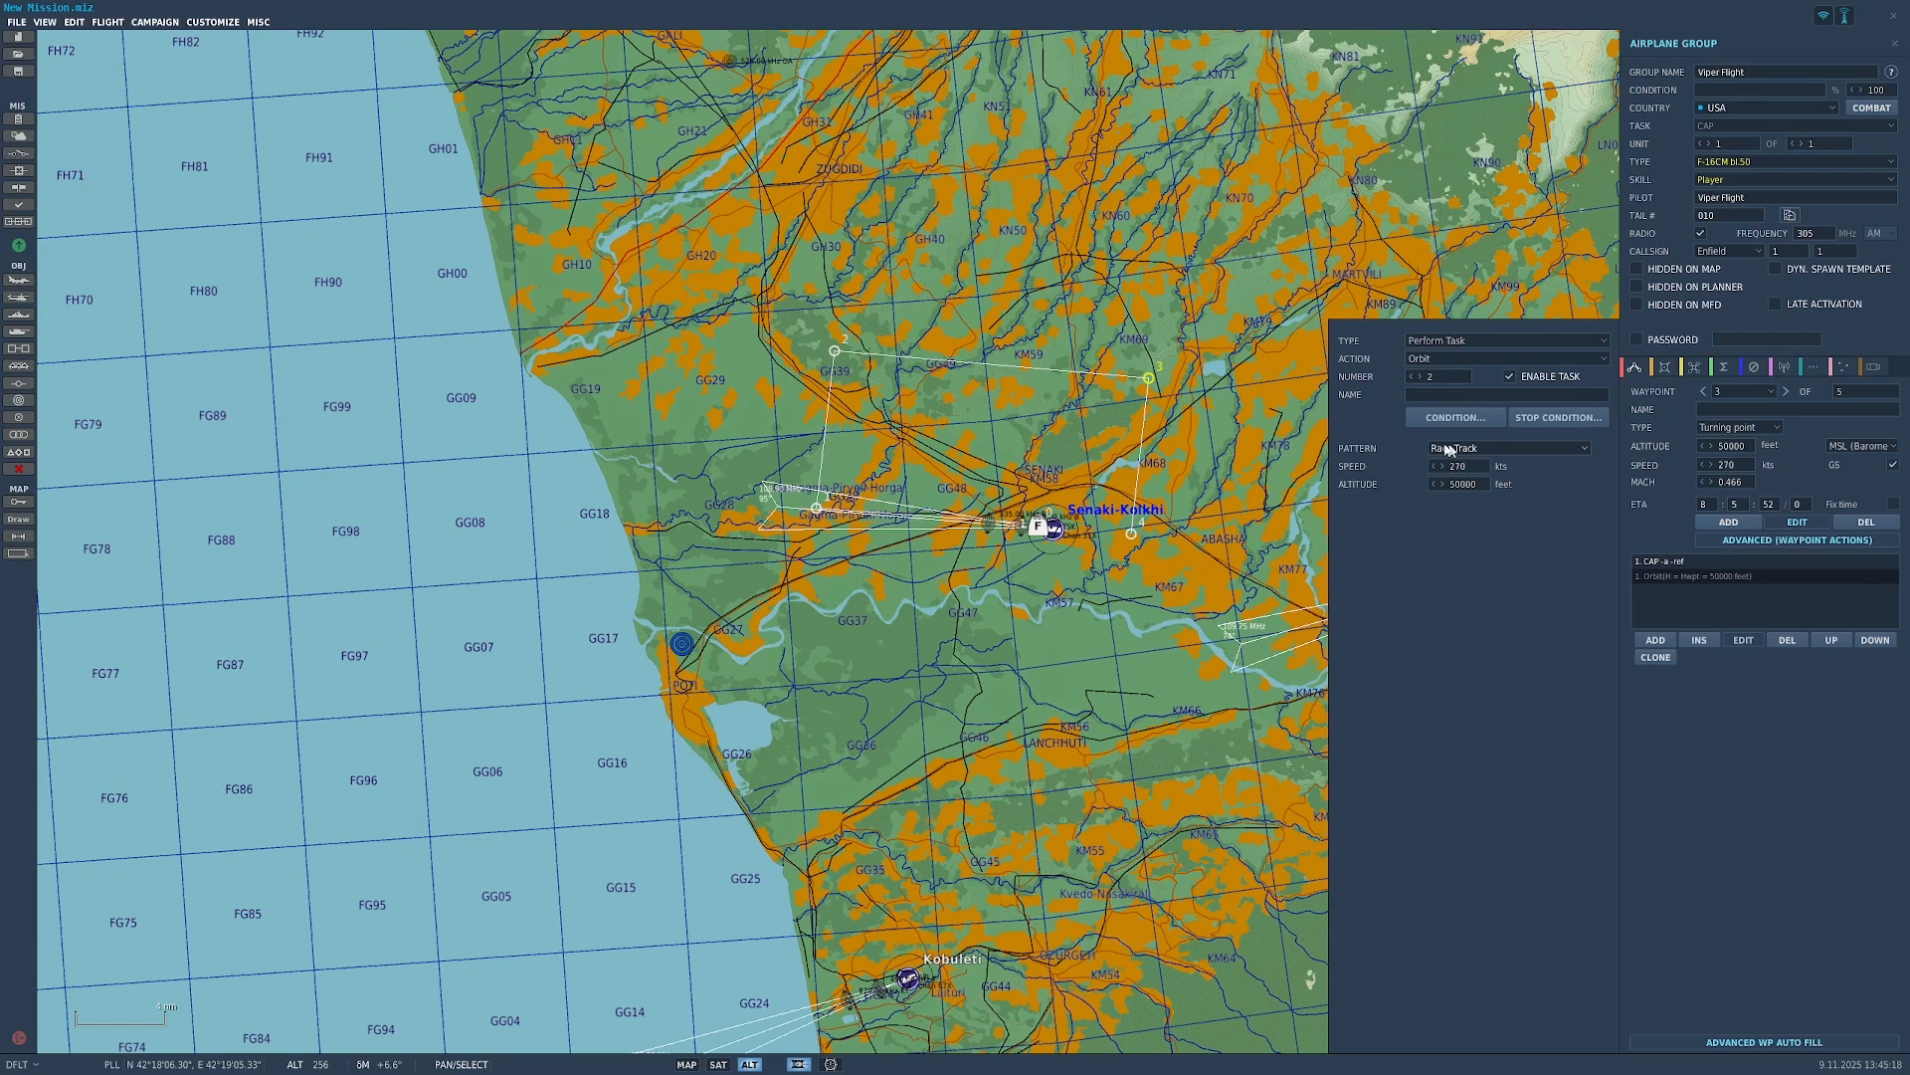
# Step: Change the waypoint action to Barrier Combat Air Patrol with the Circle pattern
pyautogui.click(1504, 358)
pyautogui.click(1483, 414)
pyautogui.click(1492, 447)
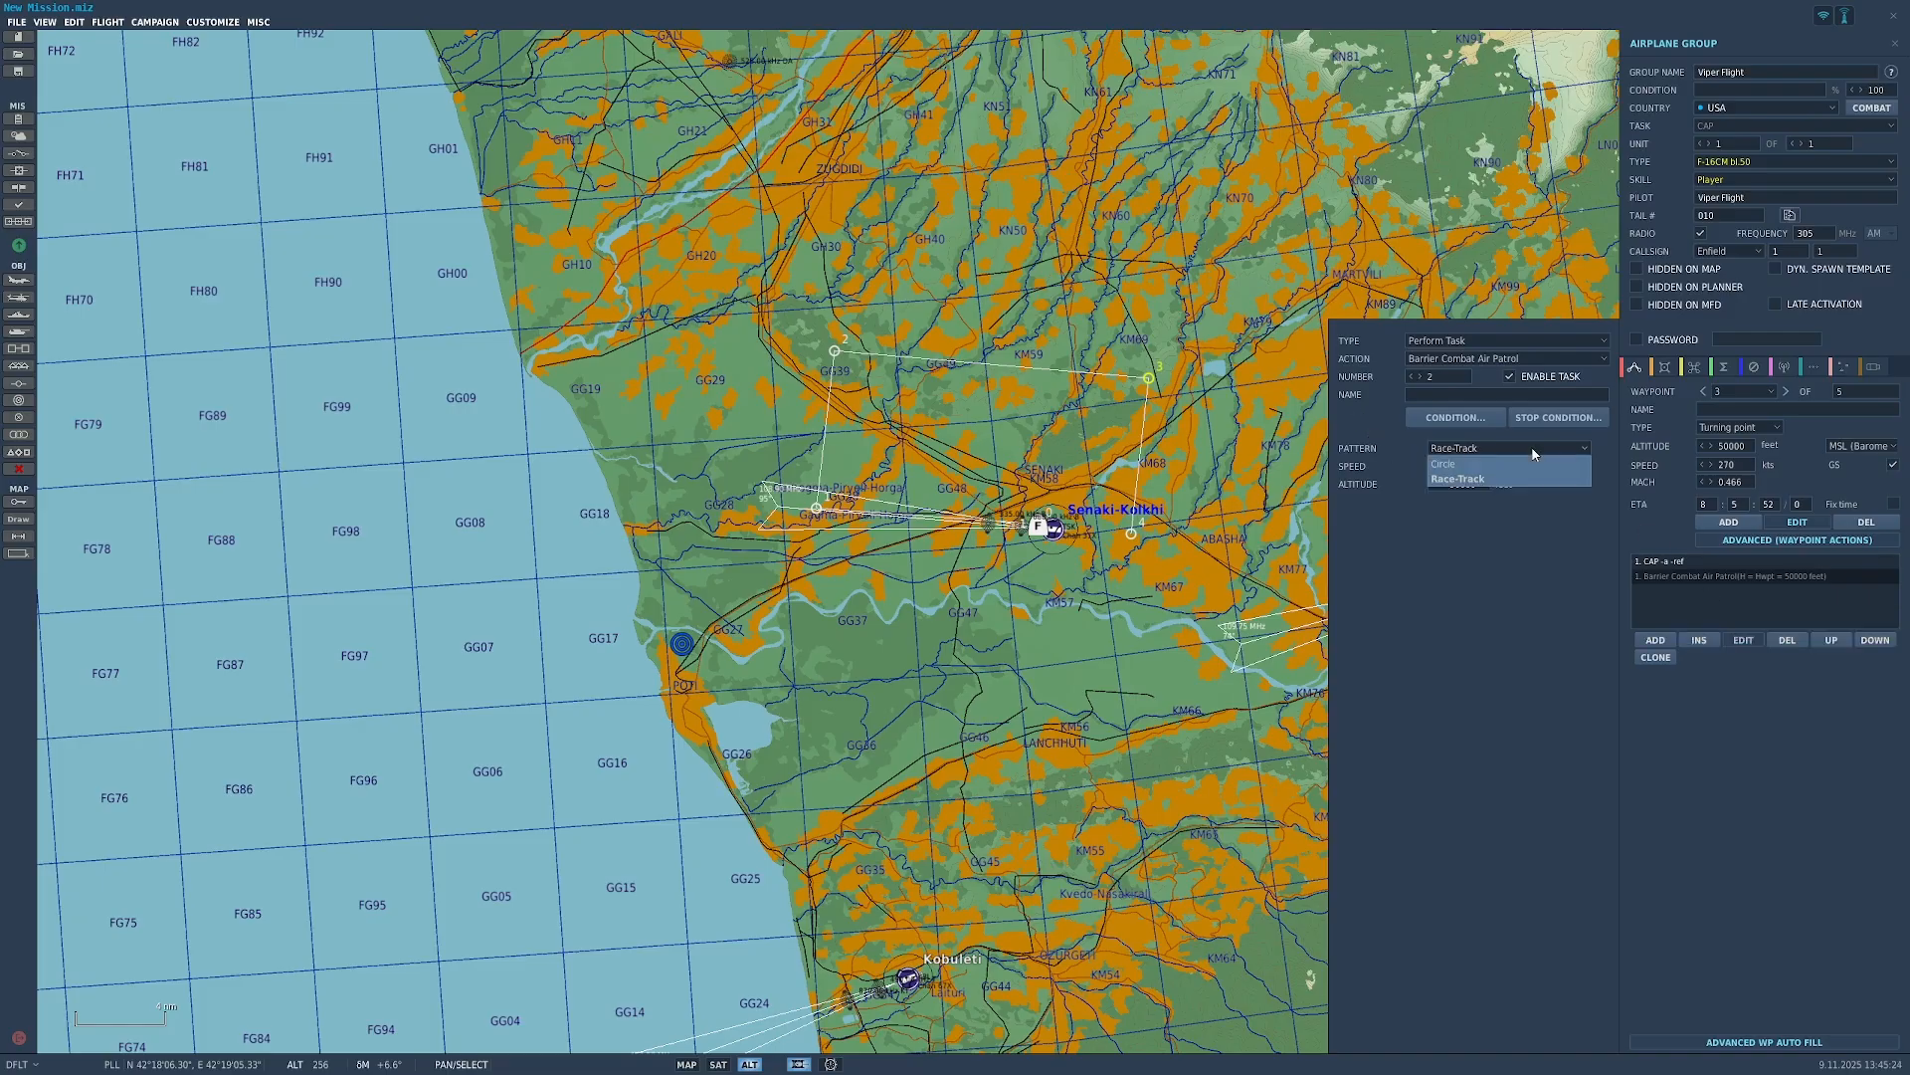
pyautogui.click(1524, 458)
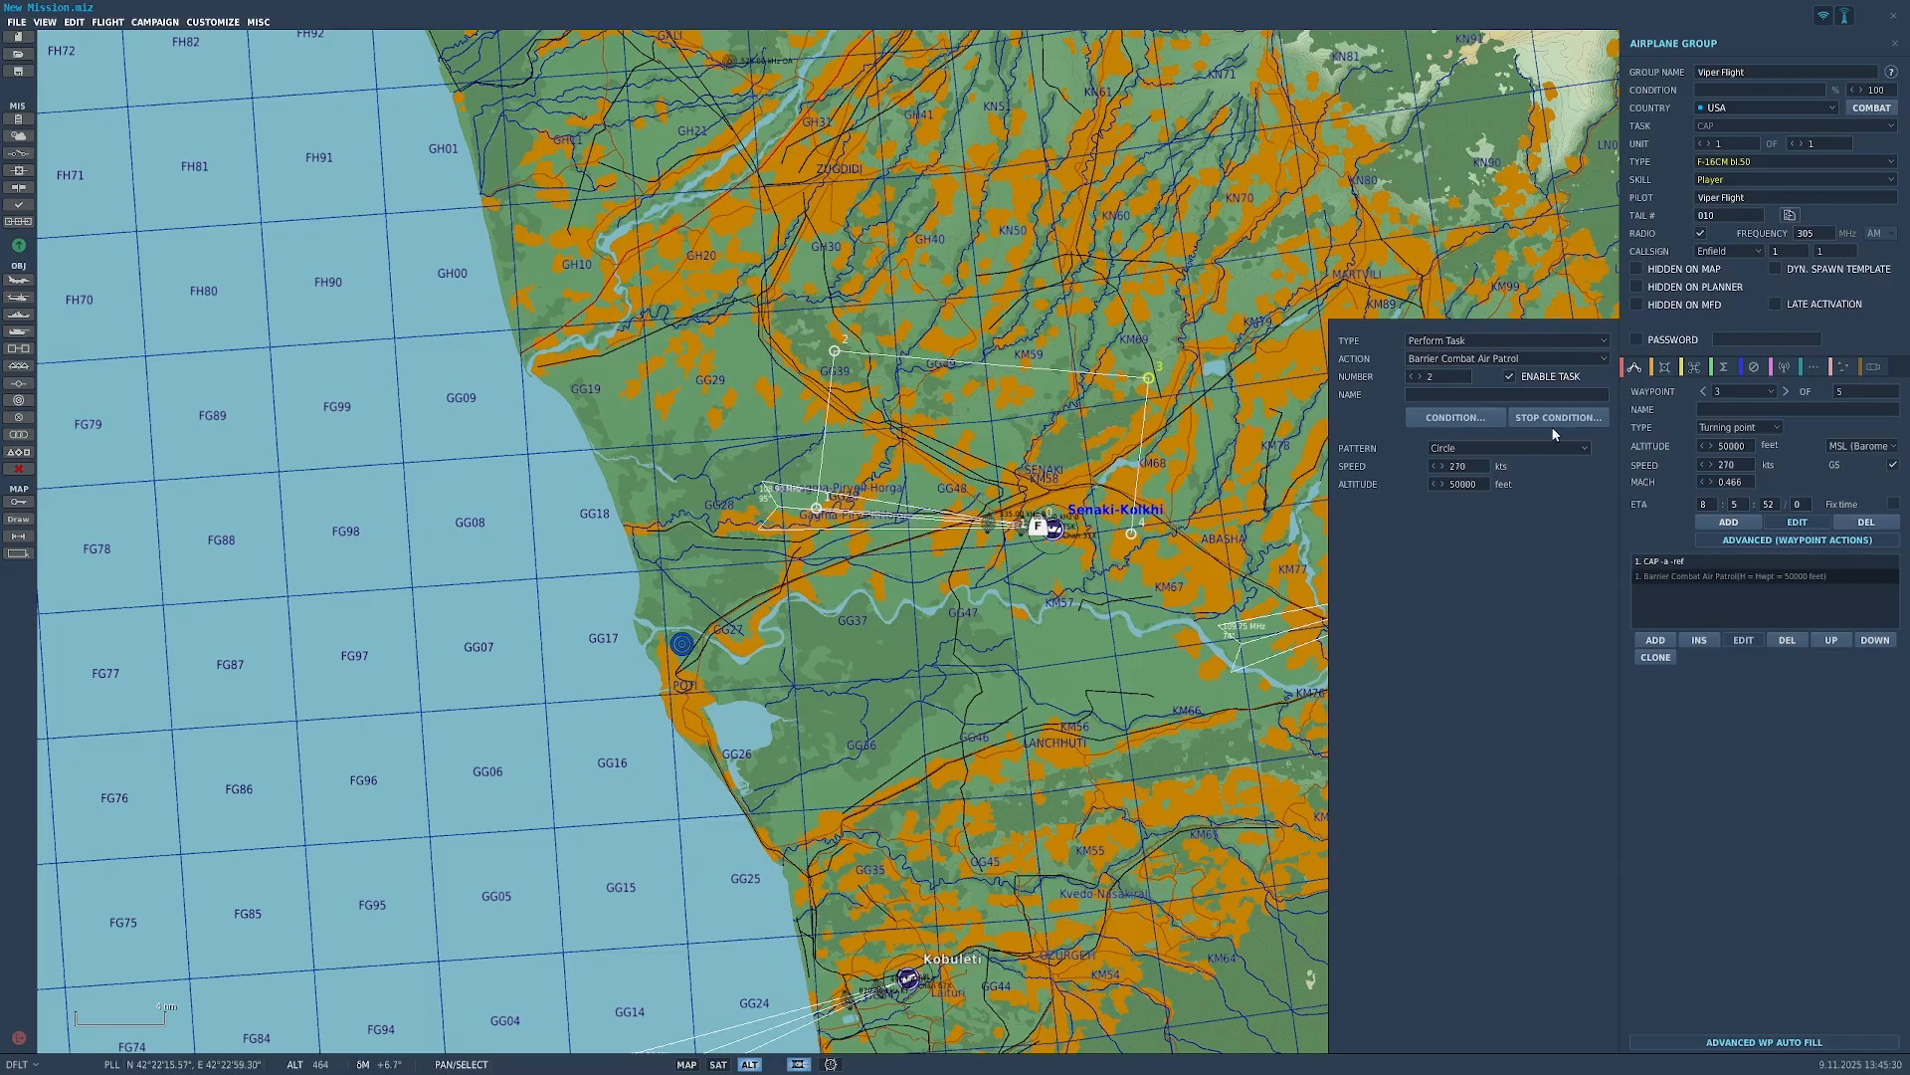
# Step: Review the action types and set the Perform Task action to Refueling
pyautogui.click(1526, 341)
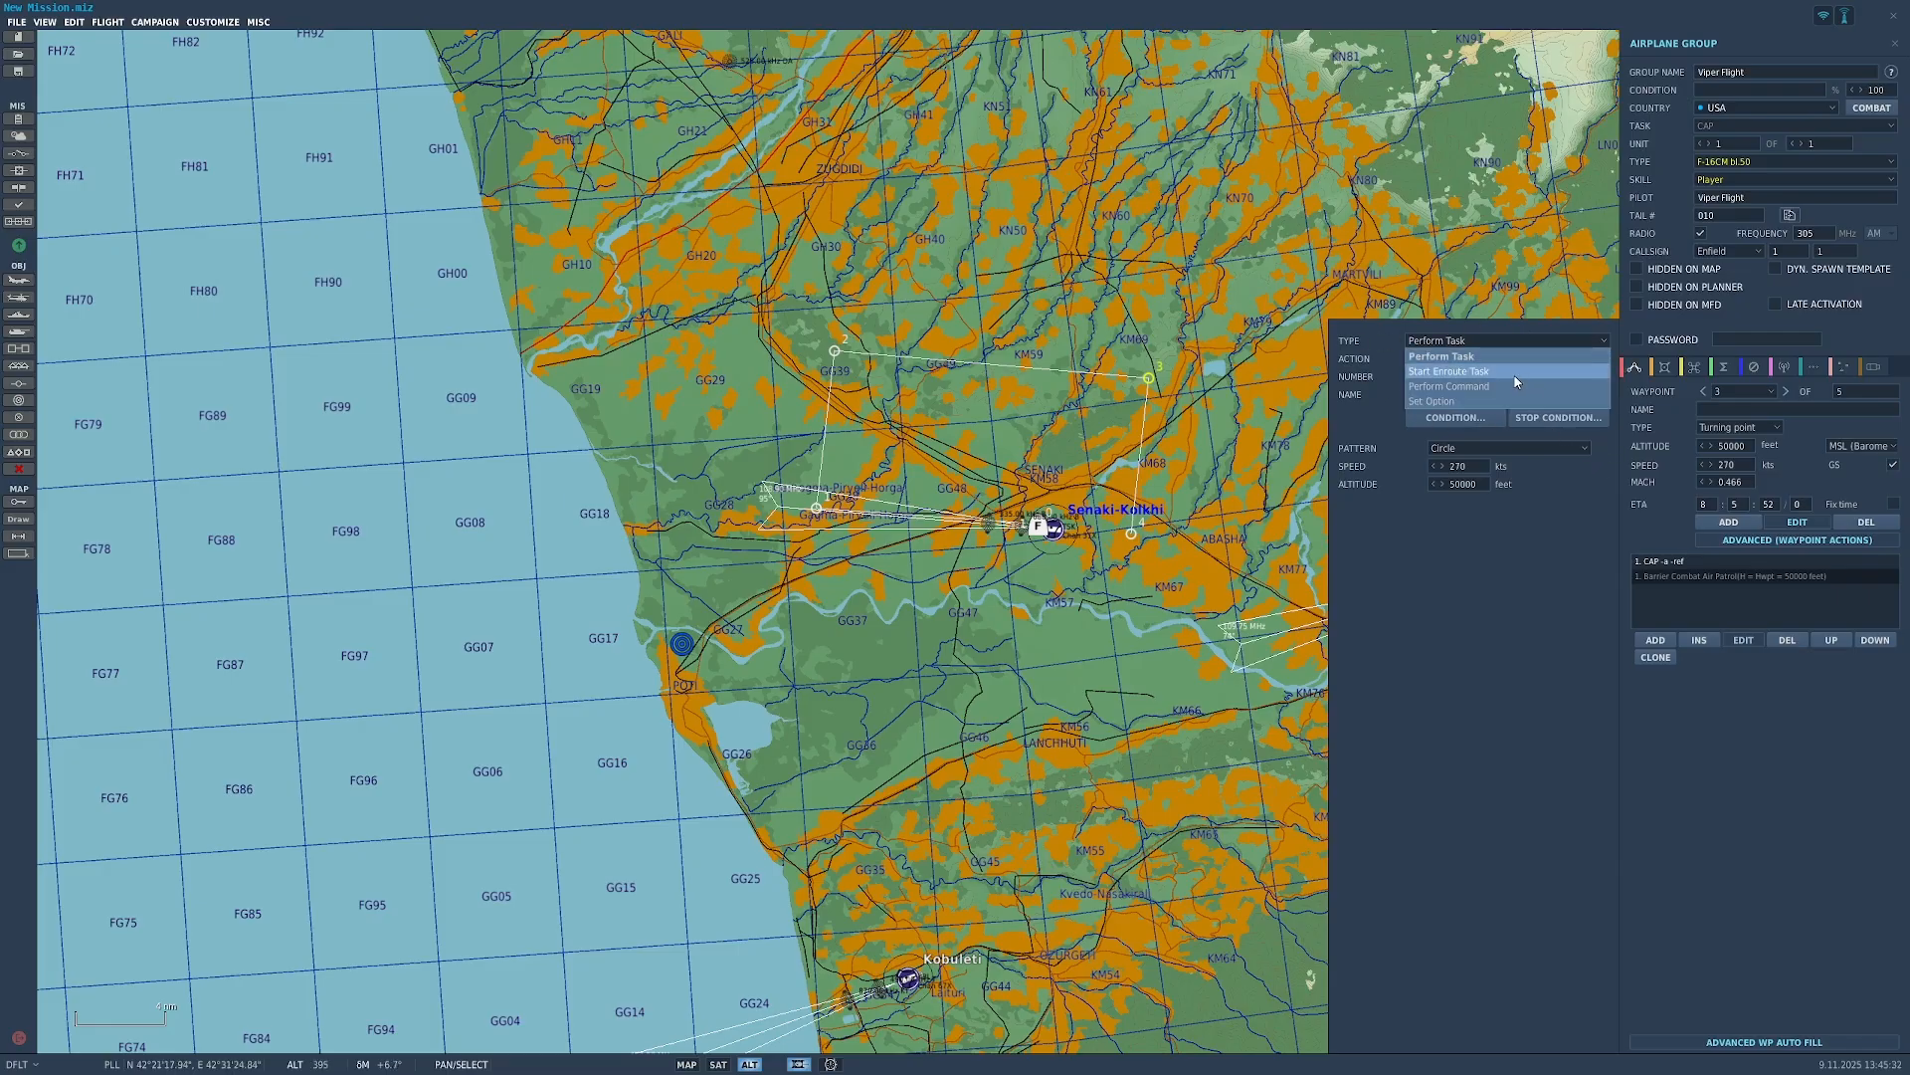
pyautogui.click(1532, 352)
pyautogui.click(1527, 343)
pyautogui.click(1521, 356)
pyautogui.click(1520, 361)
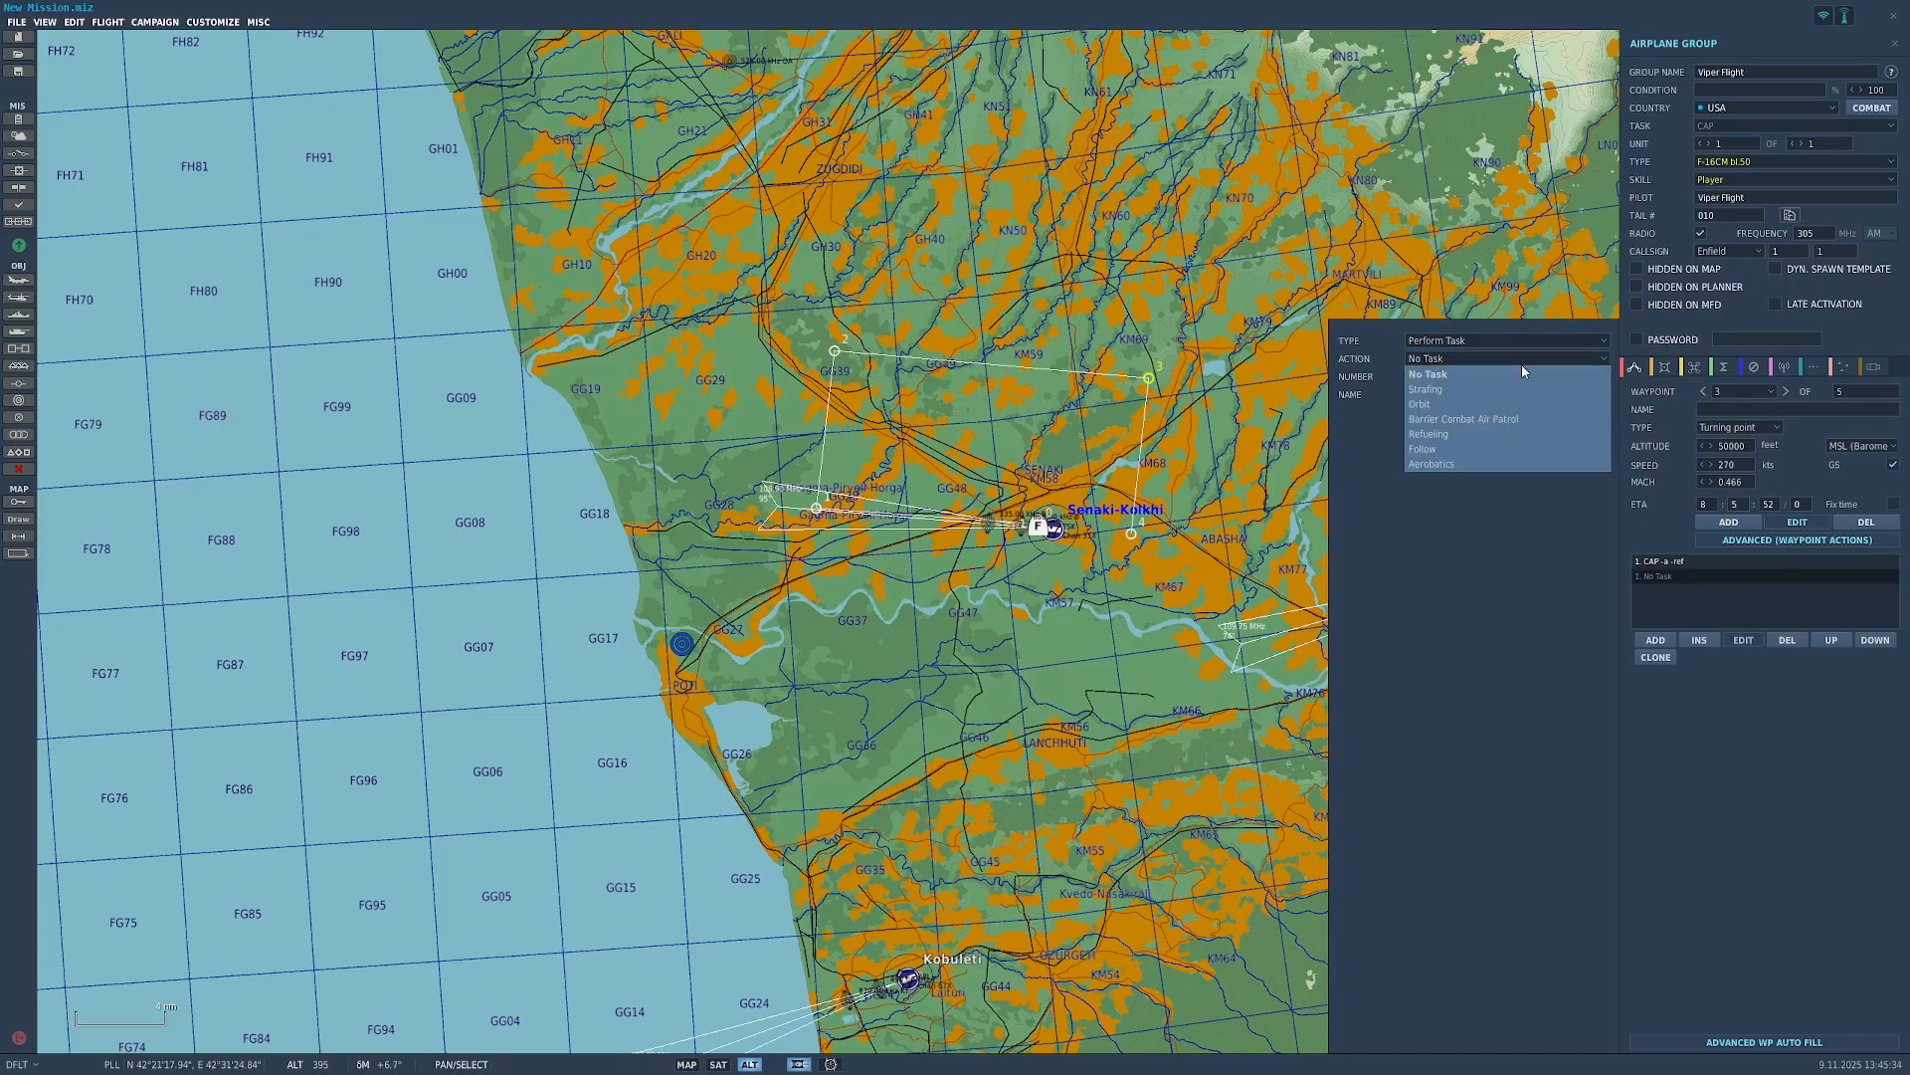
pyautogui.click(1506, 434)
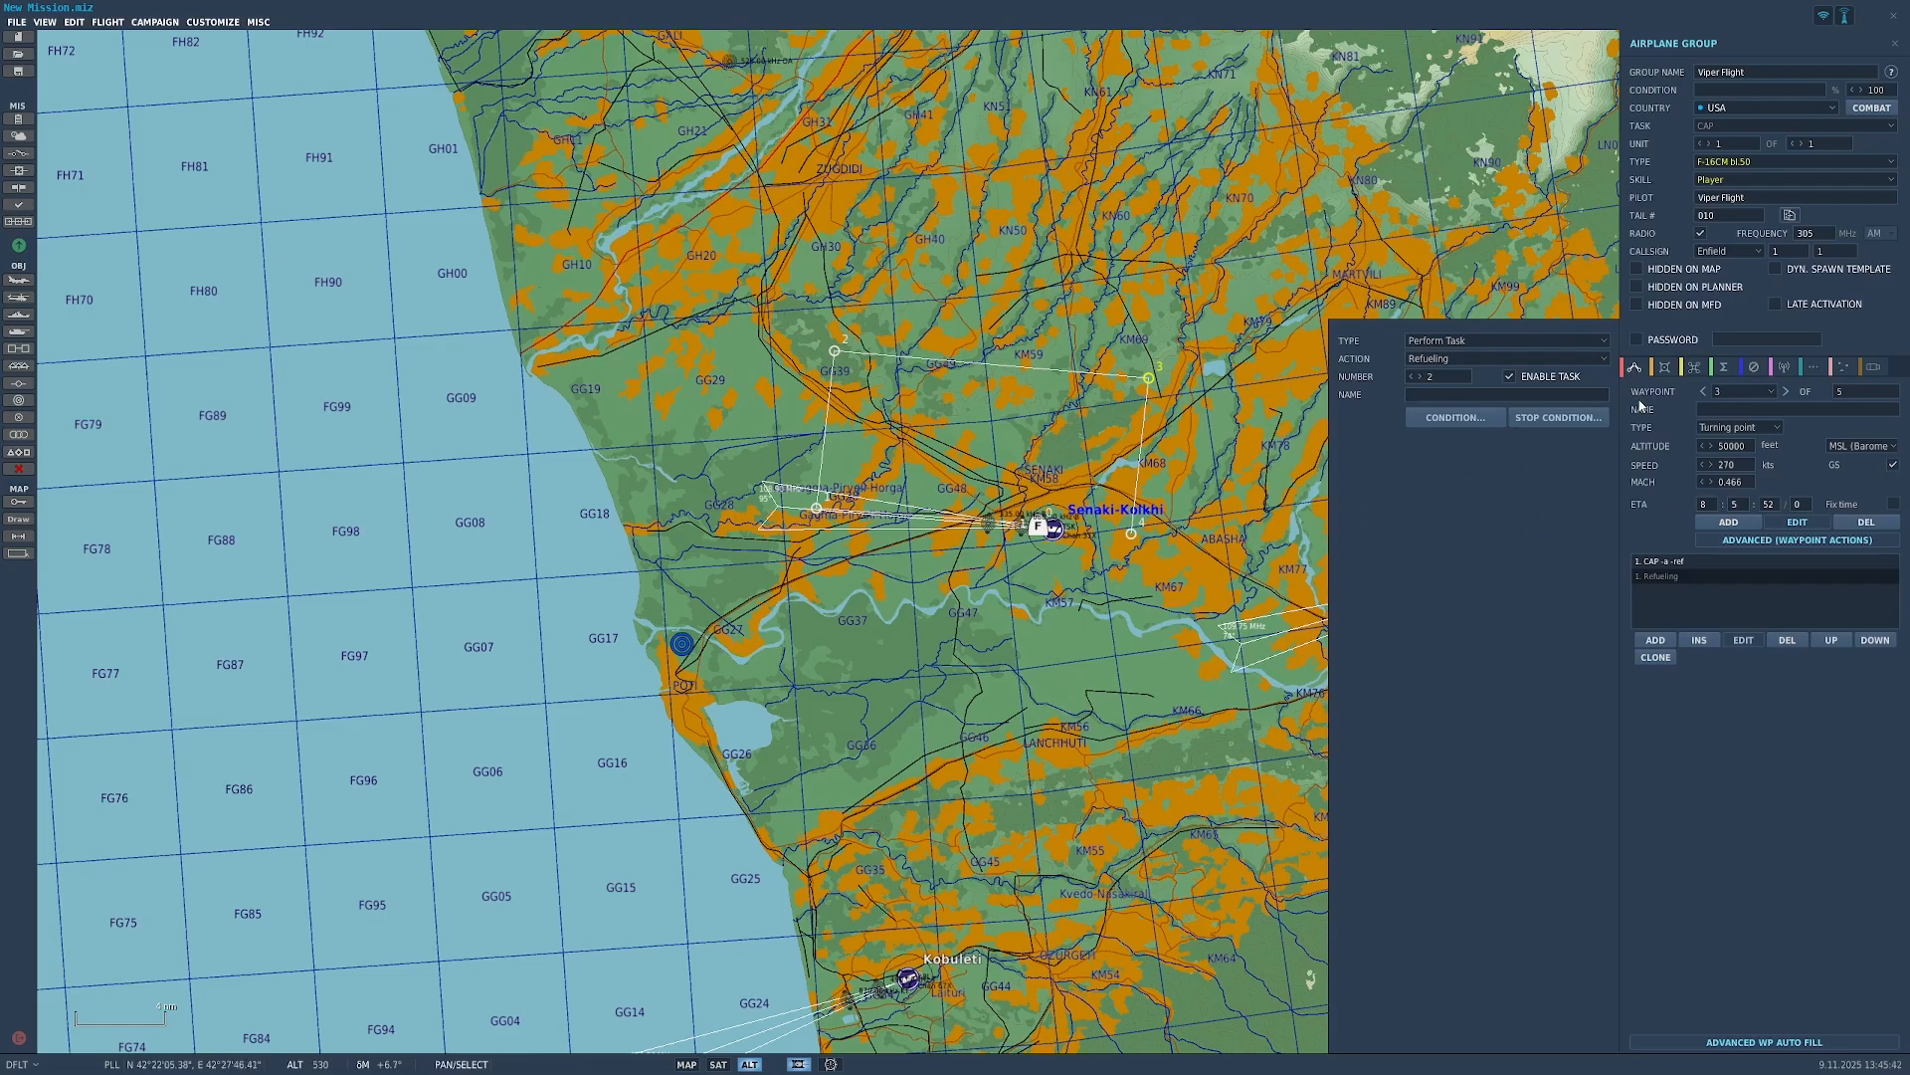
# Step: Change the waypoint action to Follow and check which groups can be followed
pyautogui.click(1560, 344)
pyautogui.click(1566, 353)
pyautogui.click(1566, 358)
pyautogui.click(1483, 448)
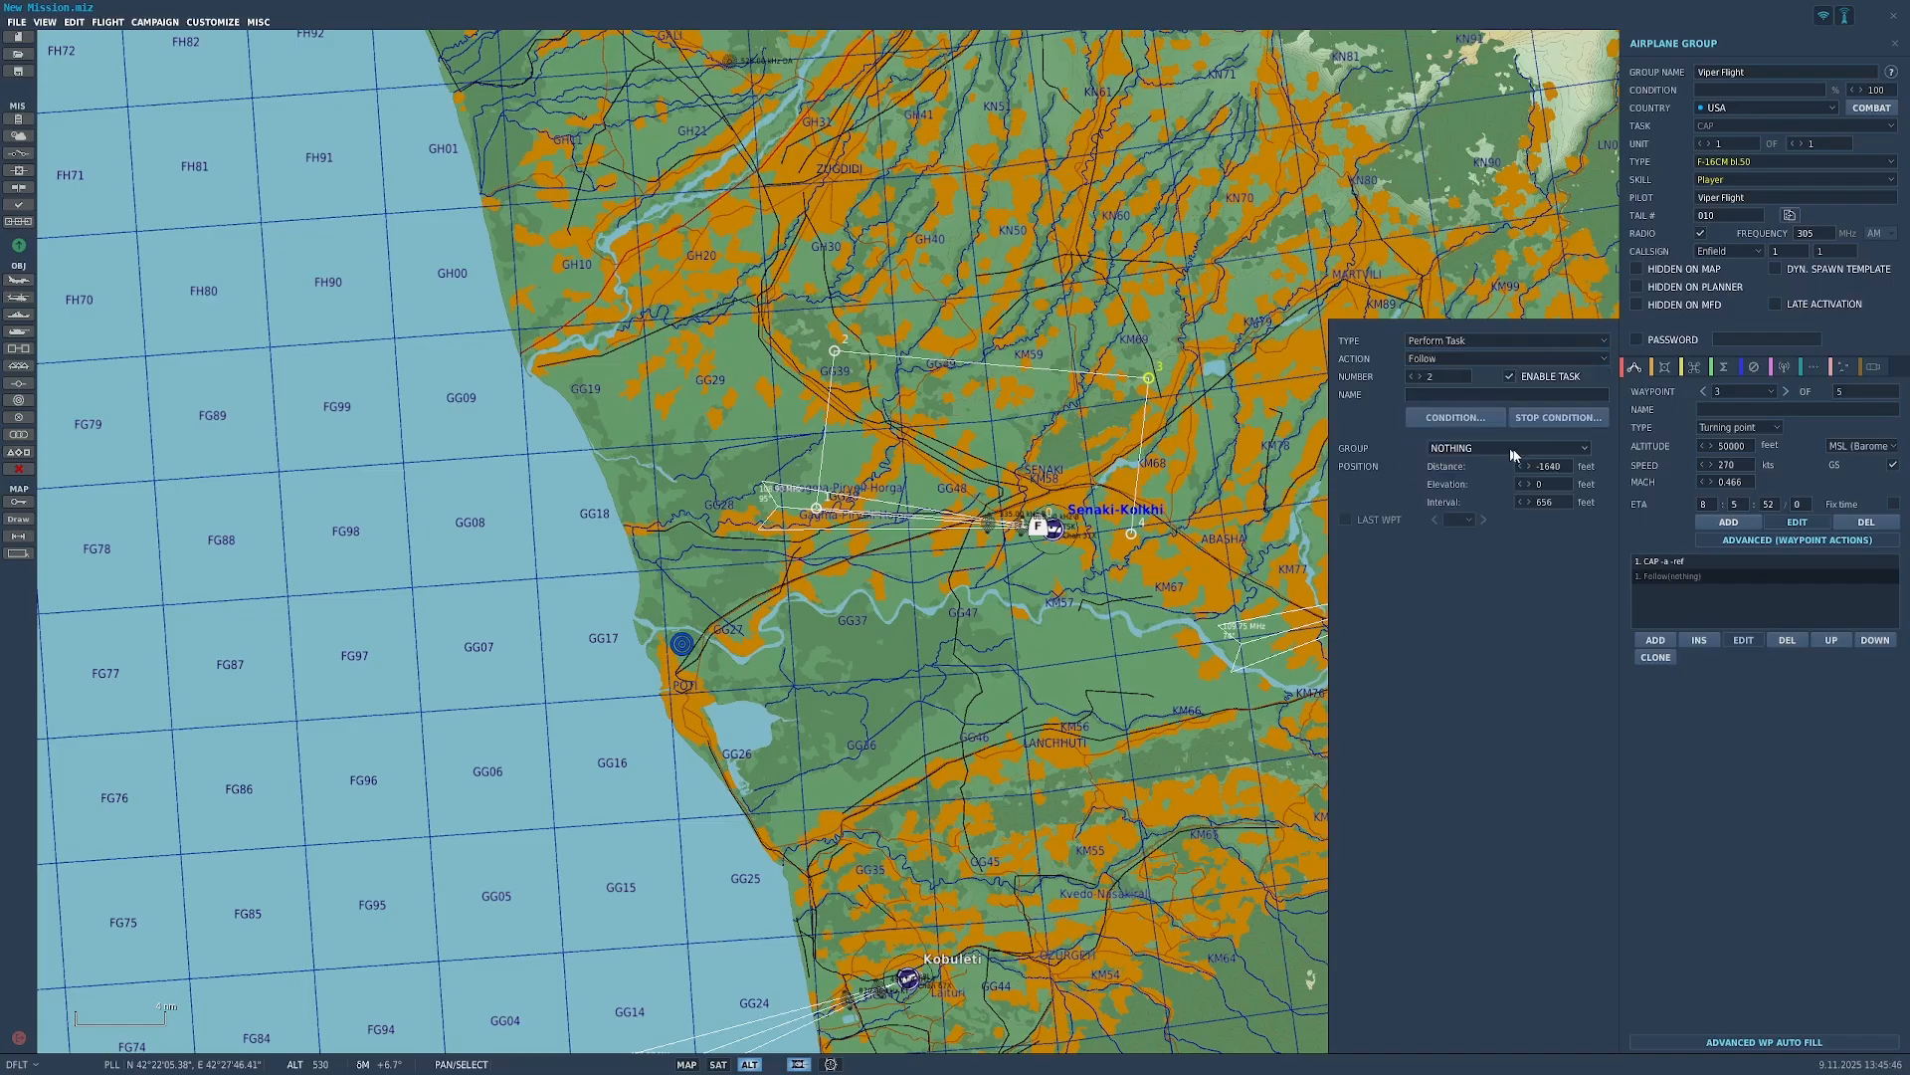
pyautogui.click(1452, 449)
pyautogui.click(1453, 462)
pyautogui.click(1490, 450)
pyautogui.click(1513, 463)
# Step: Change the waypoint action to Aerobatics and look through the list of available maneuvers
pyautogui.click(1507, 360)
pyautogui.click(1433, 463)
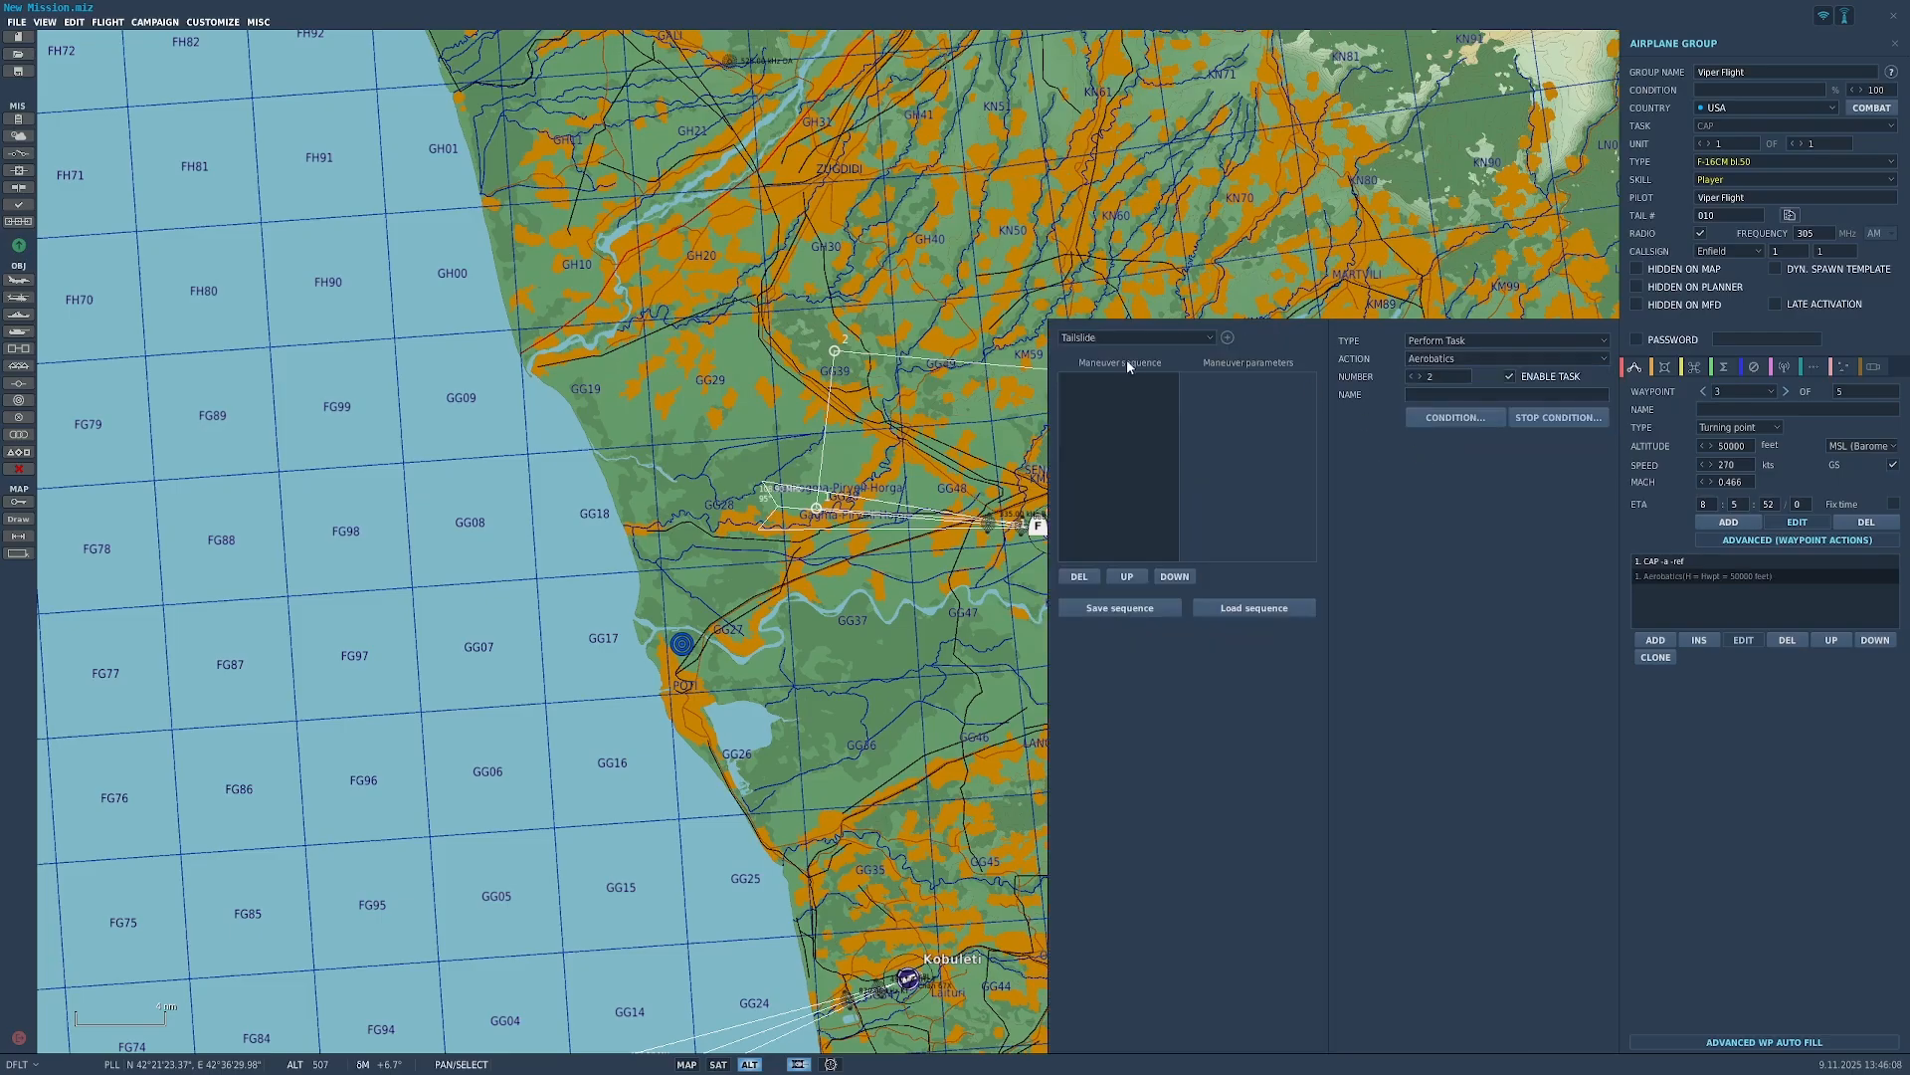
pyautogui.click(1203, 340)
pyautogui.scroll(3, 1114, 468)
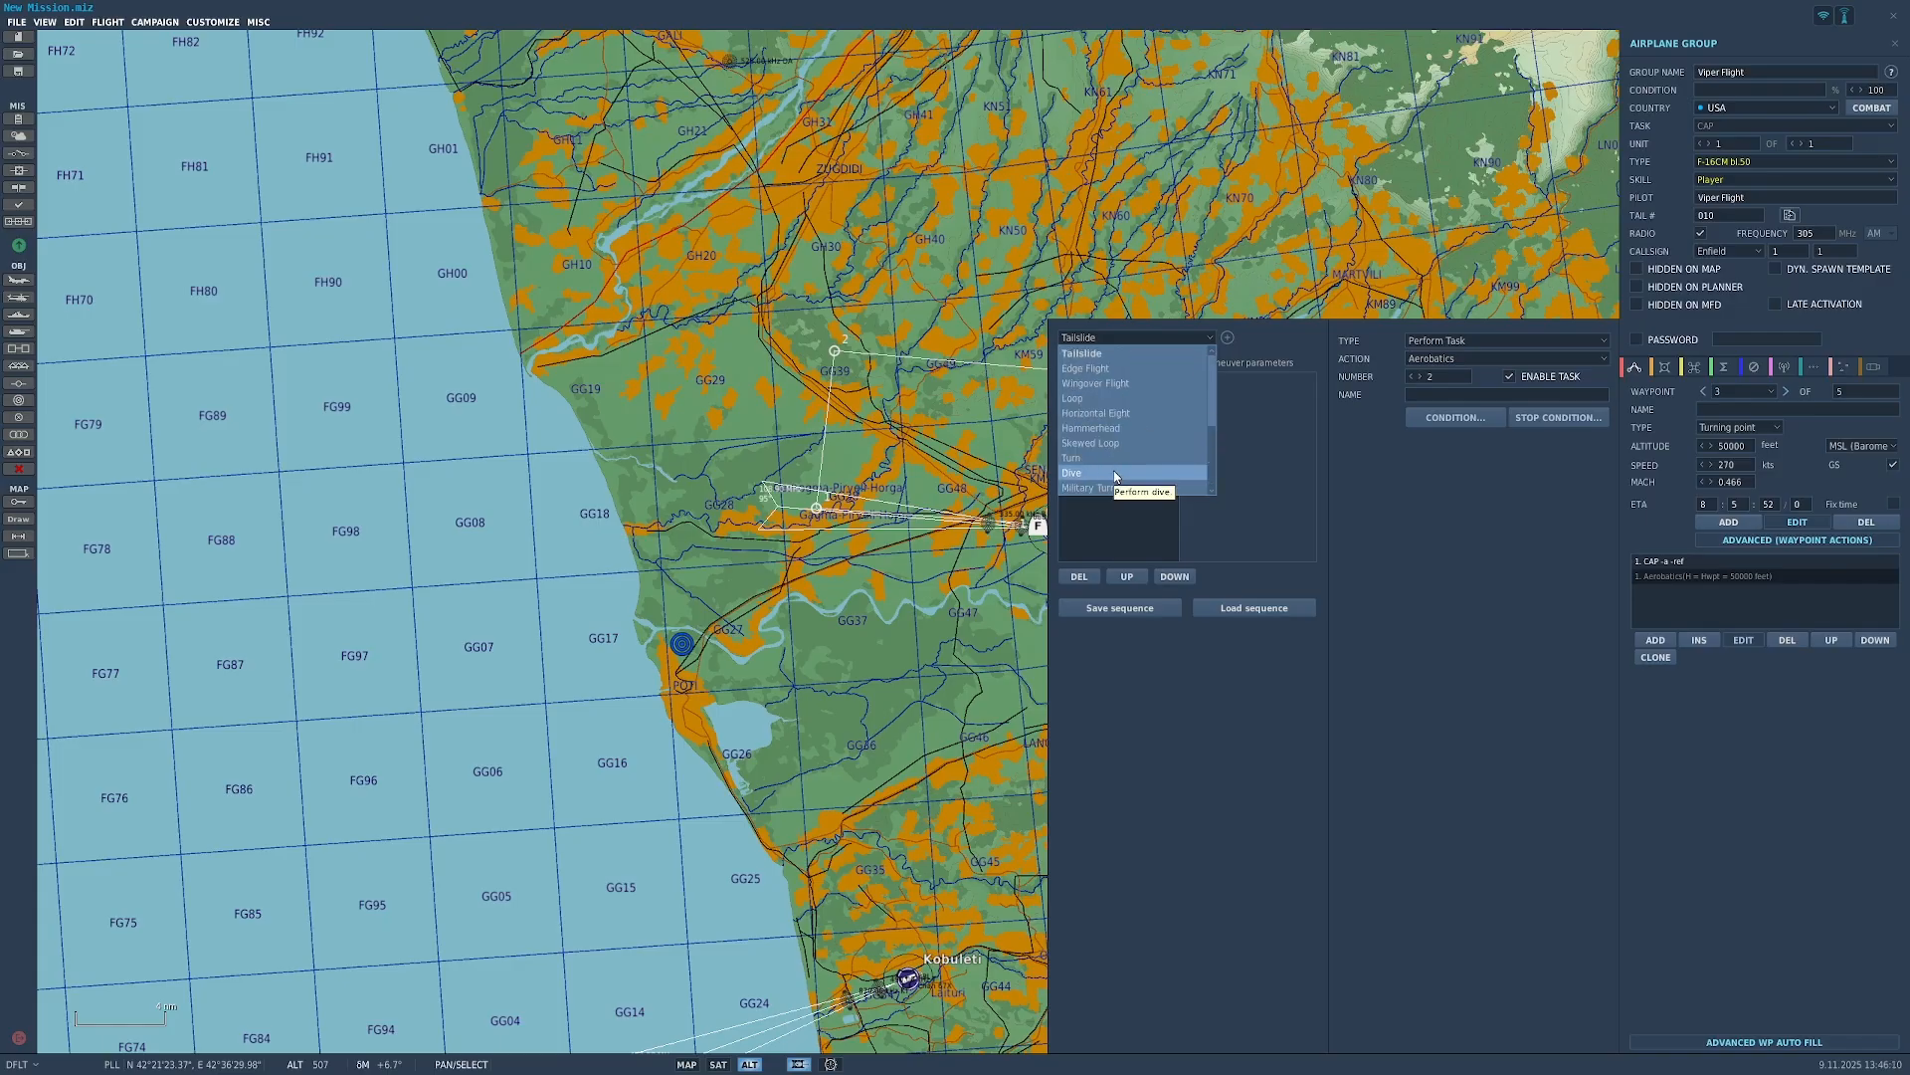
pyautogui.scroll(-3, 1115, 461)
pyautogui.scroll(3, 1109, 438)
pyautogui.click(1226, 340)
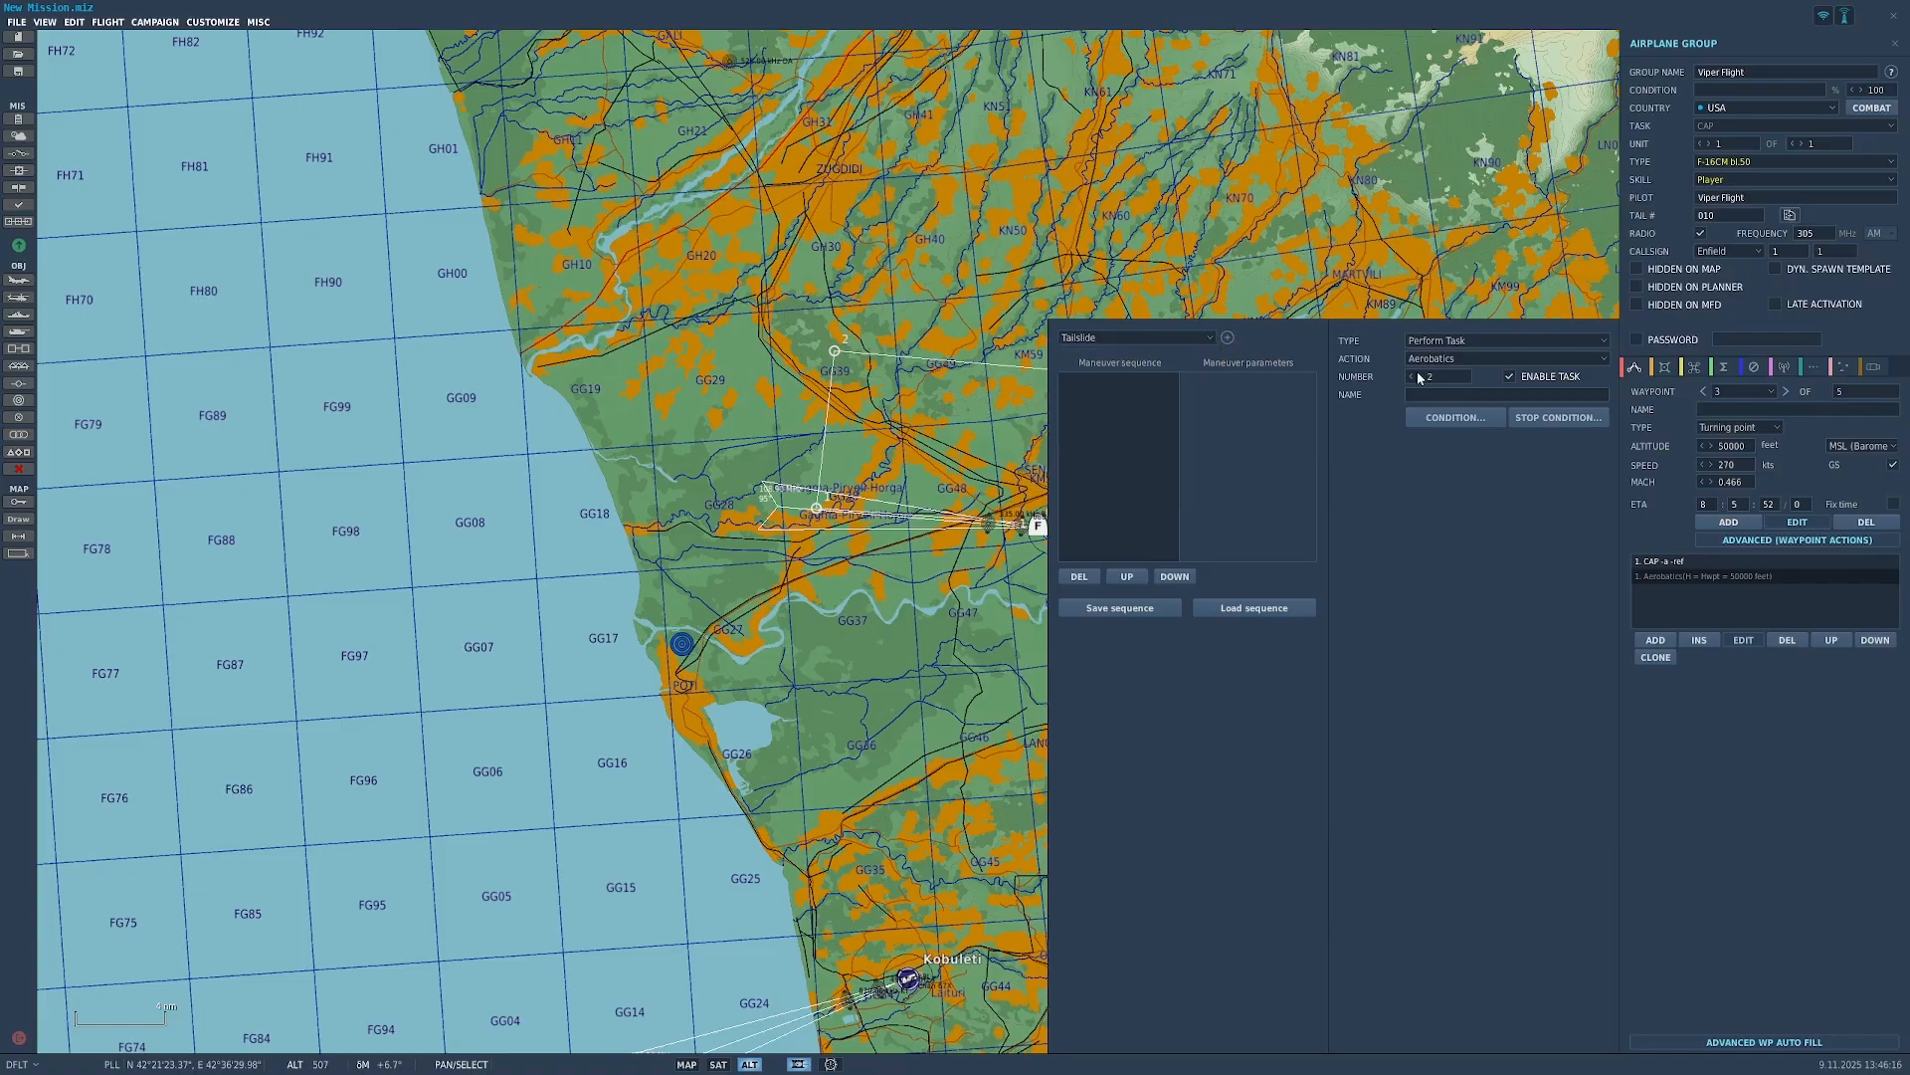
# Step: Change the action's type to Start Enroute Task and show the enroute actions on offer
pyautogui.click(1477, 344)
pyautogui.click(1465, 366)
pyautogui.click(1468, 358)
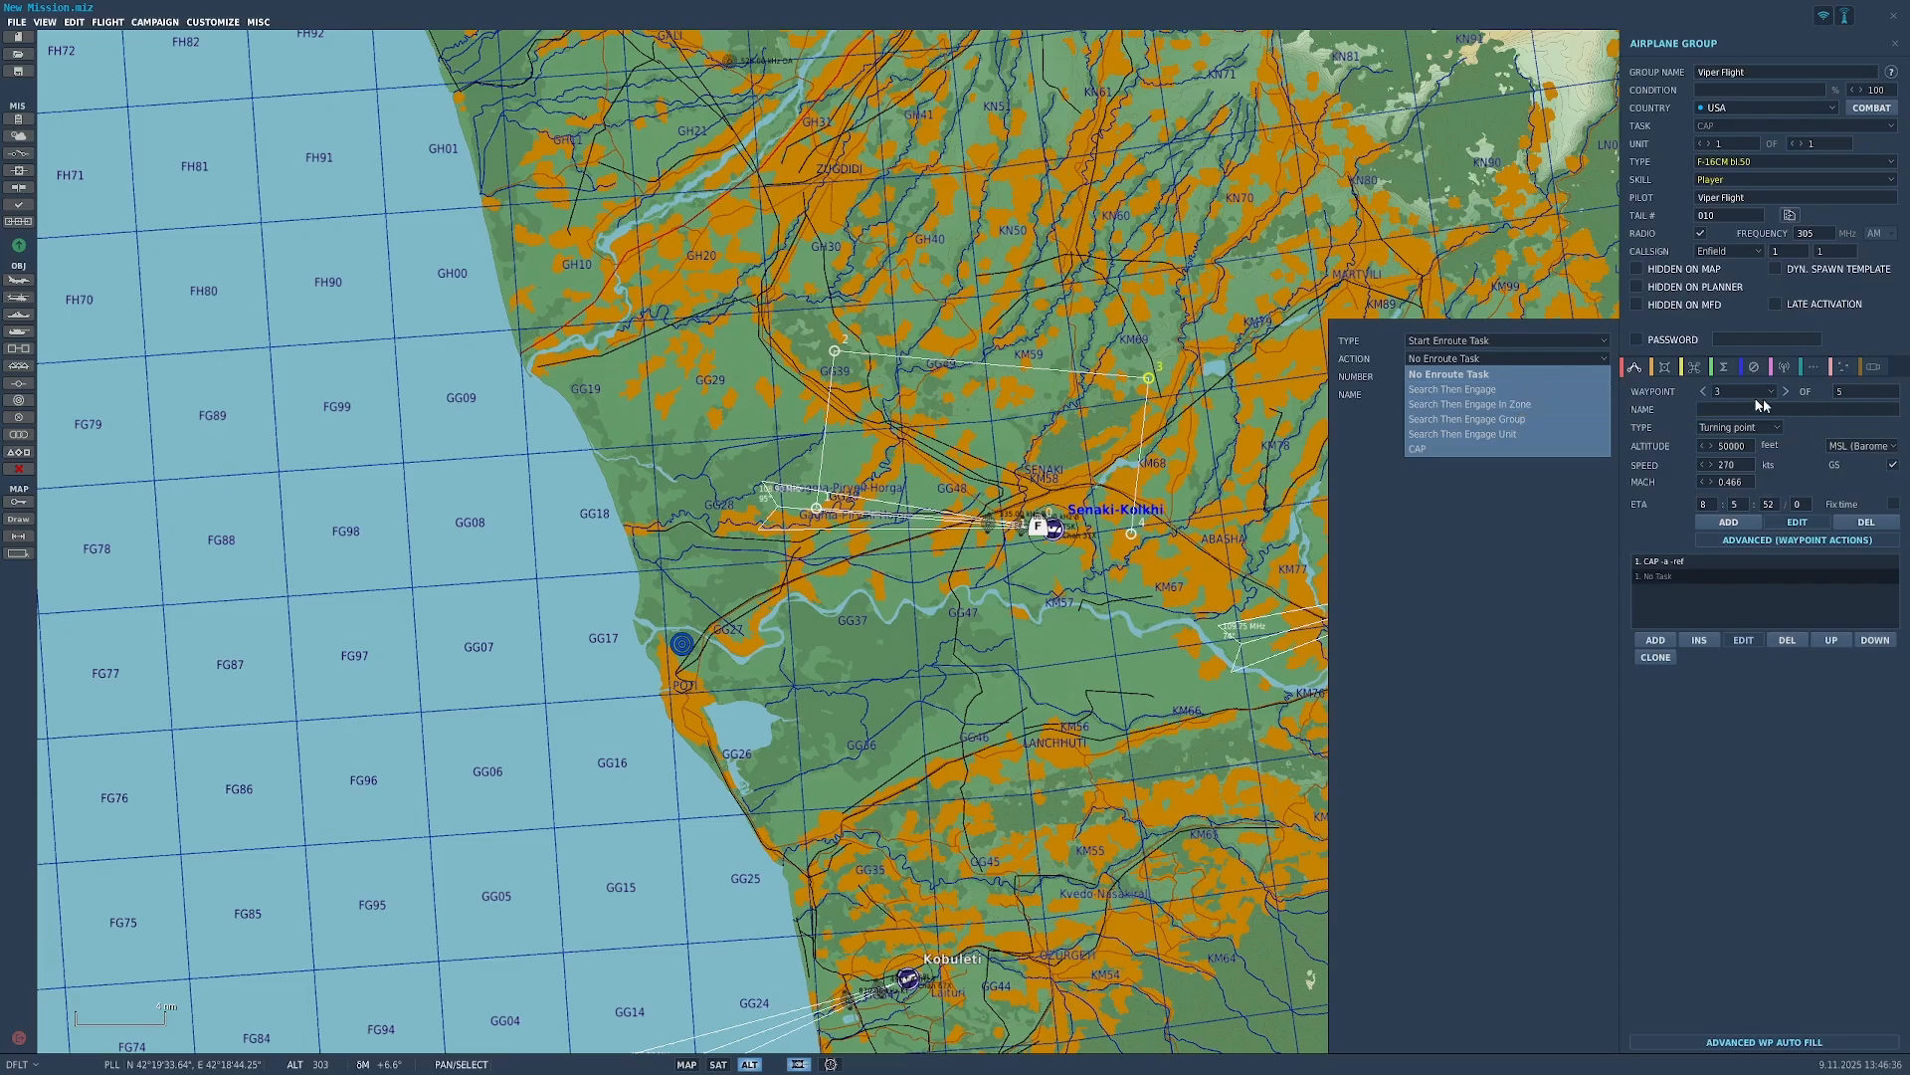
# Step: Choose the Search Then Engage action, look over its target categories and enable the engage distance
pyautogui.click(1477, 388)
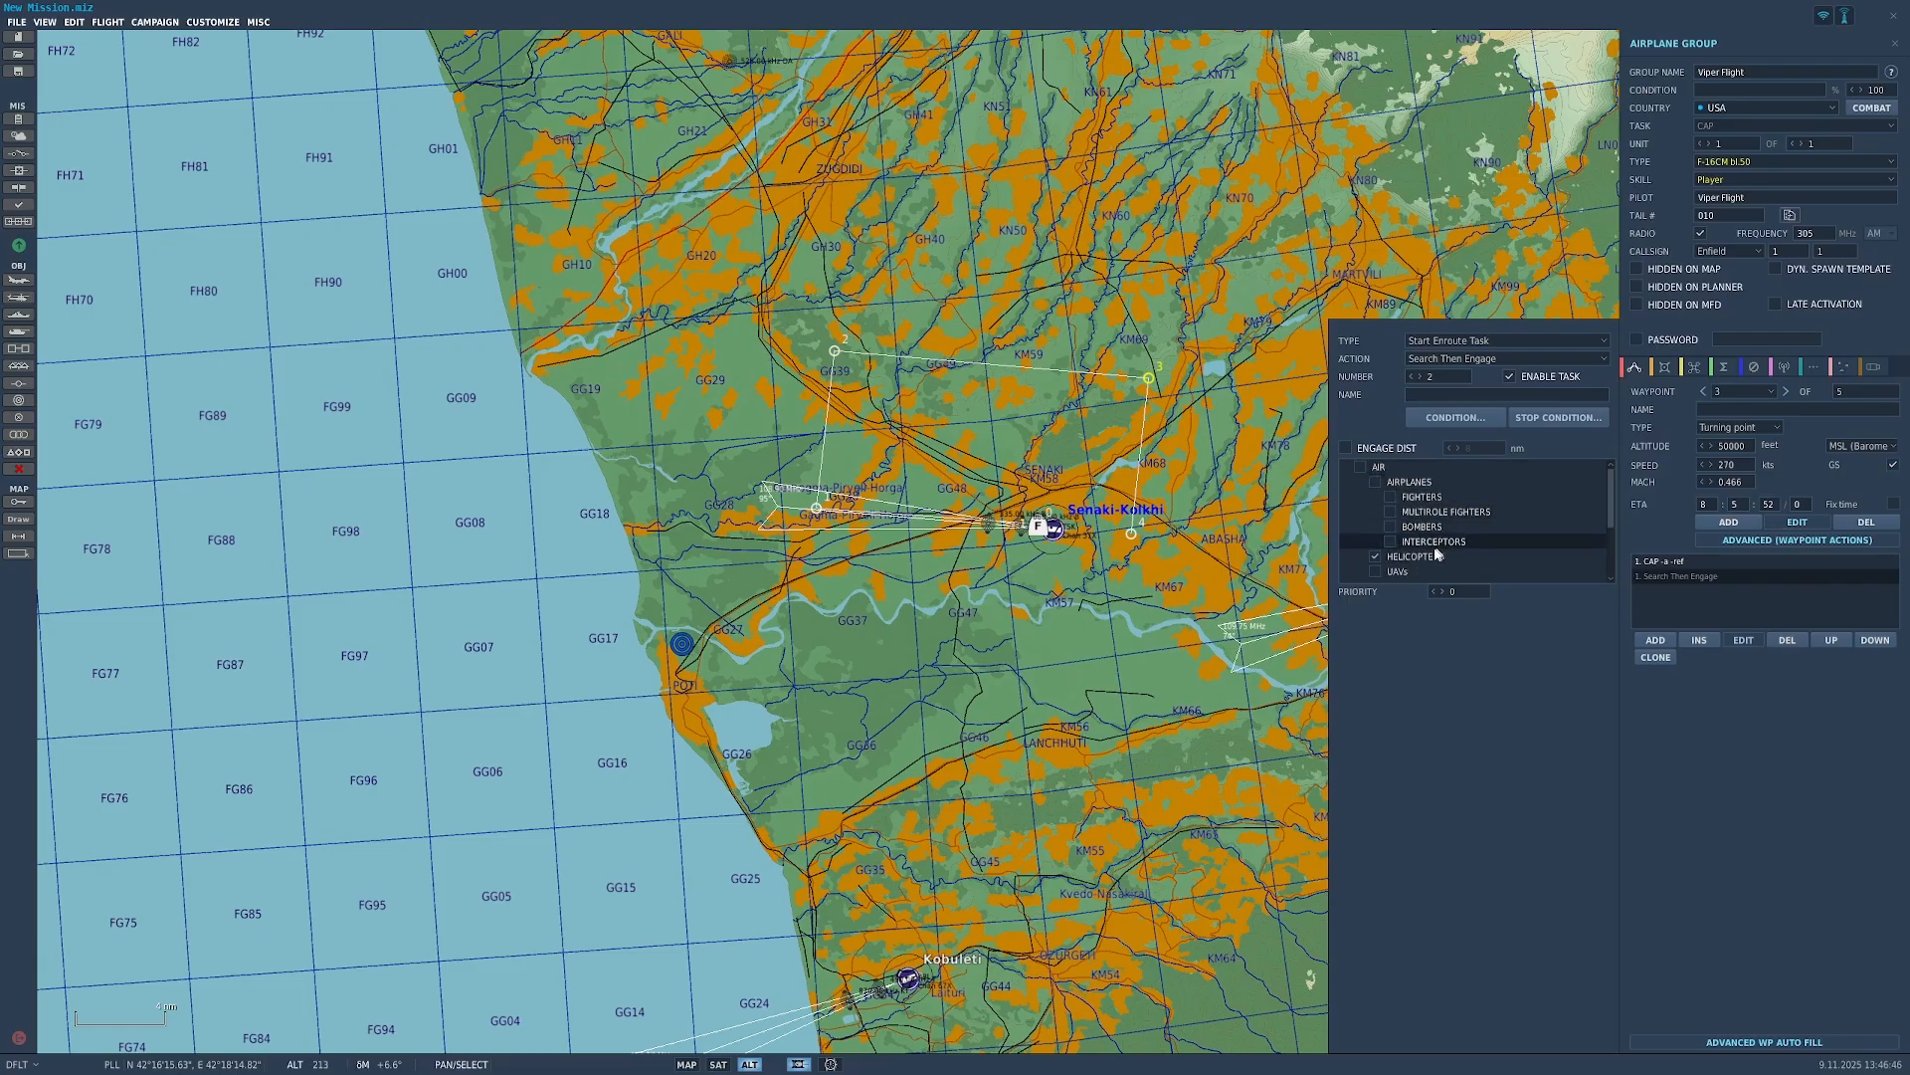
pyautogui.scroll(-2, 1414, 567)
pyautogui.scroll(2, 1403, 538)
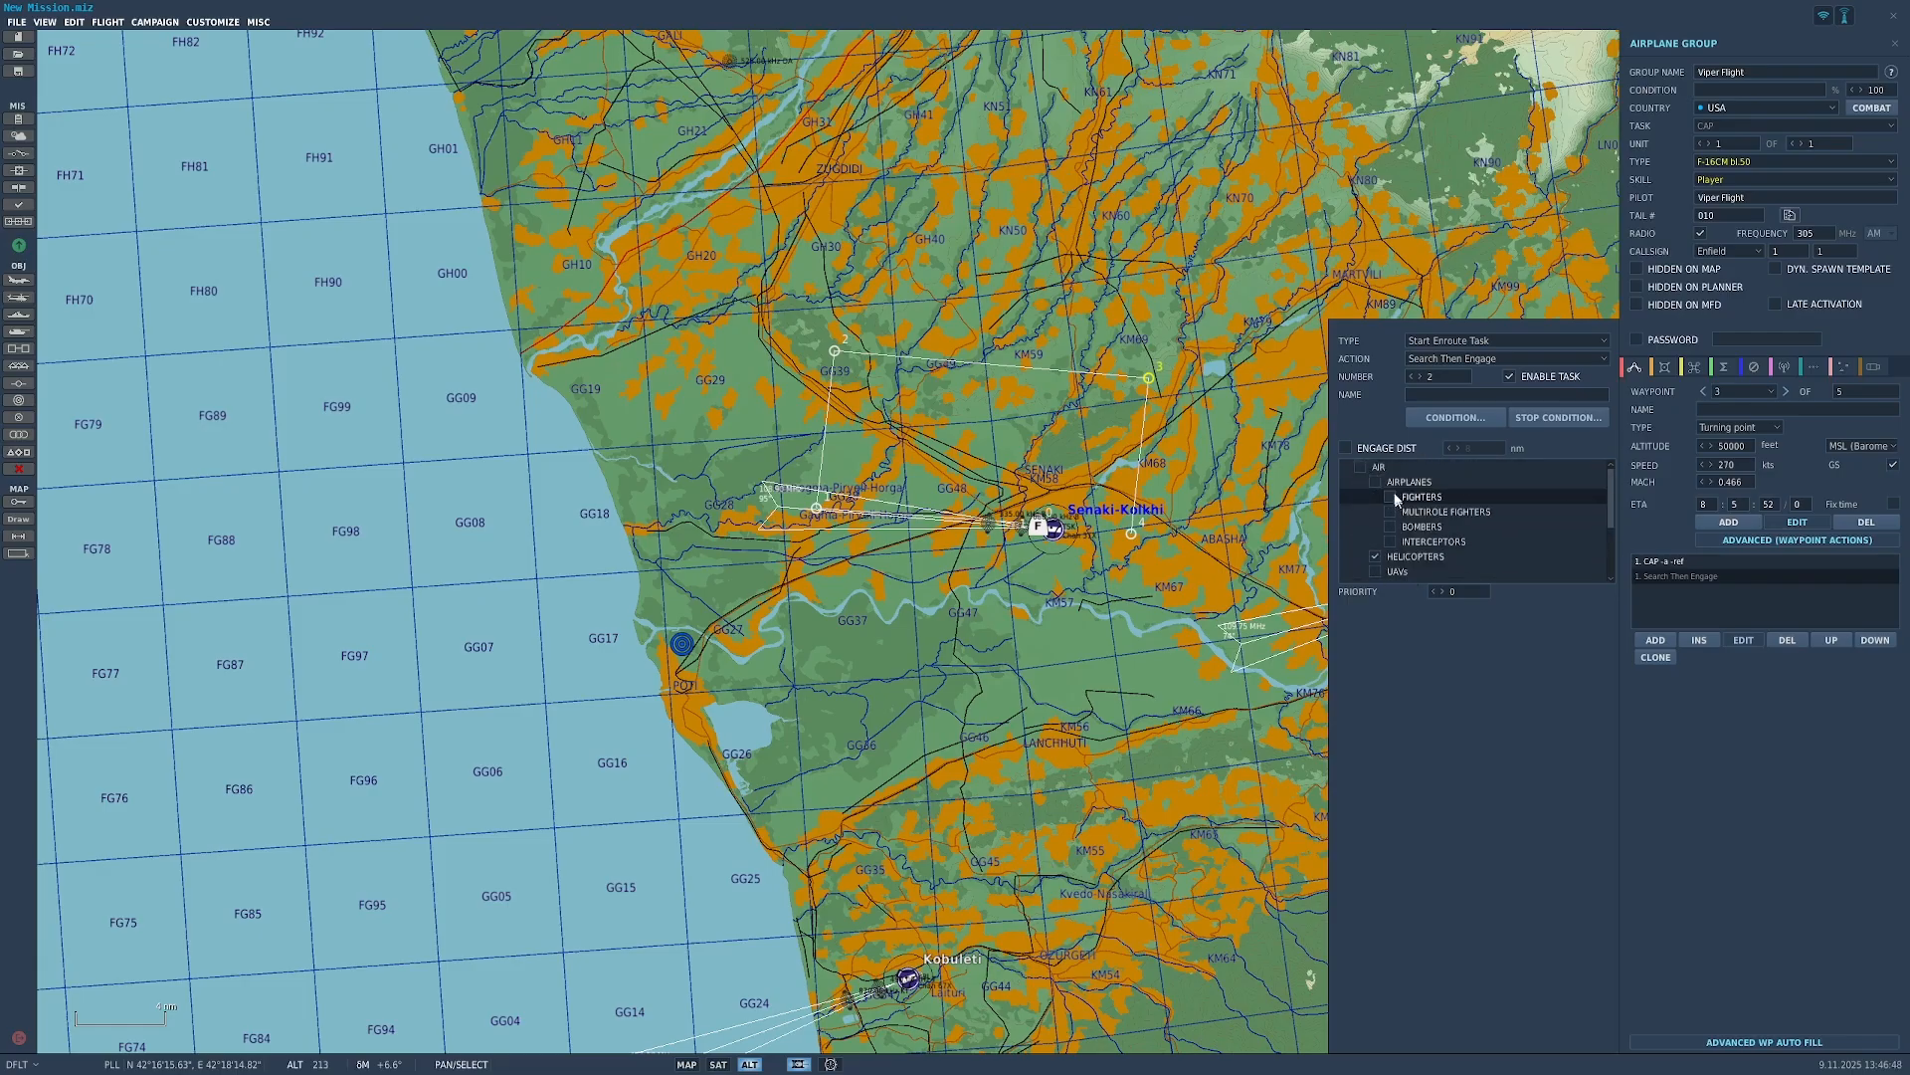
pyautogui.click(1378, 448)
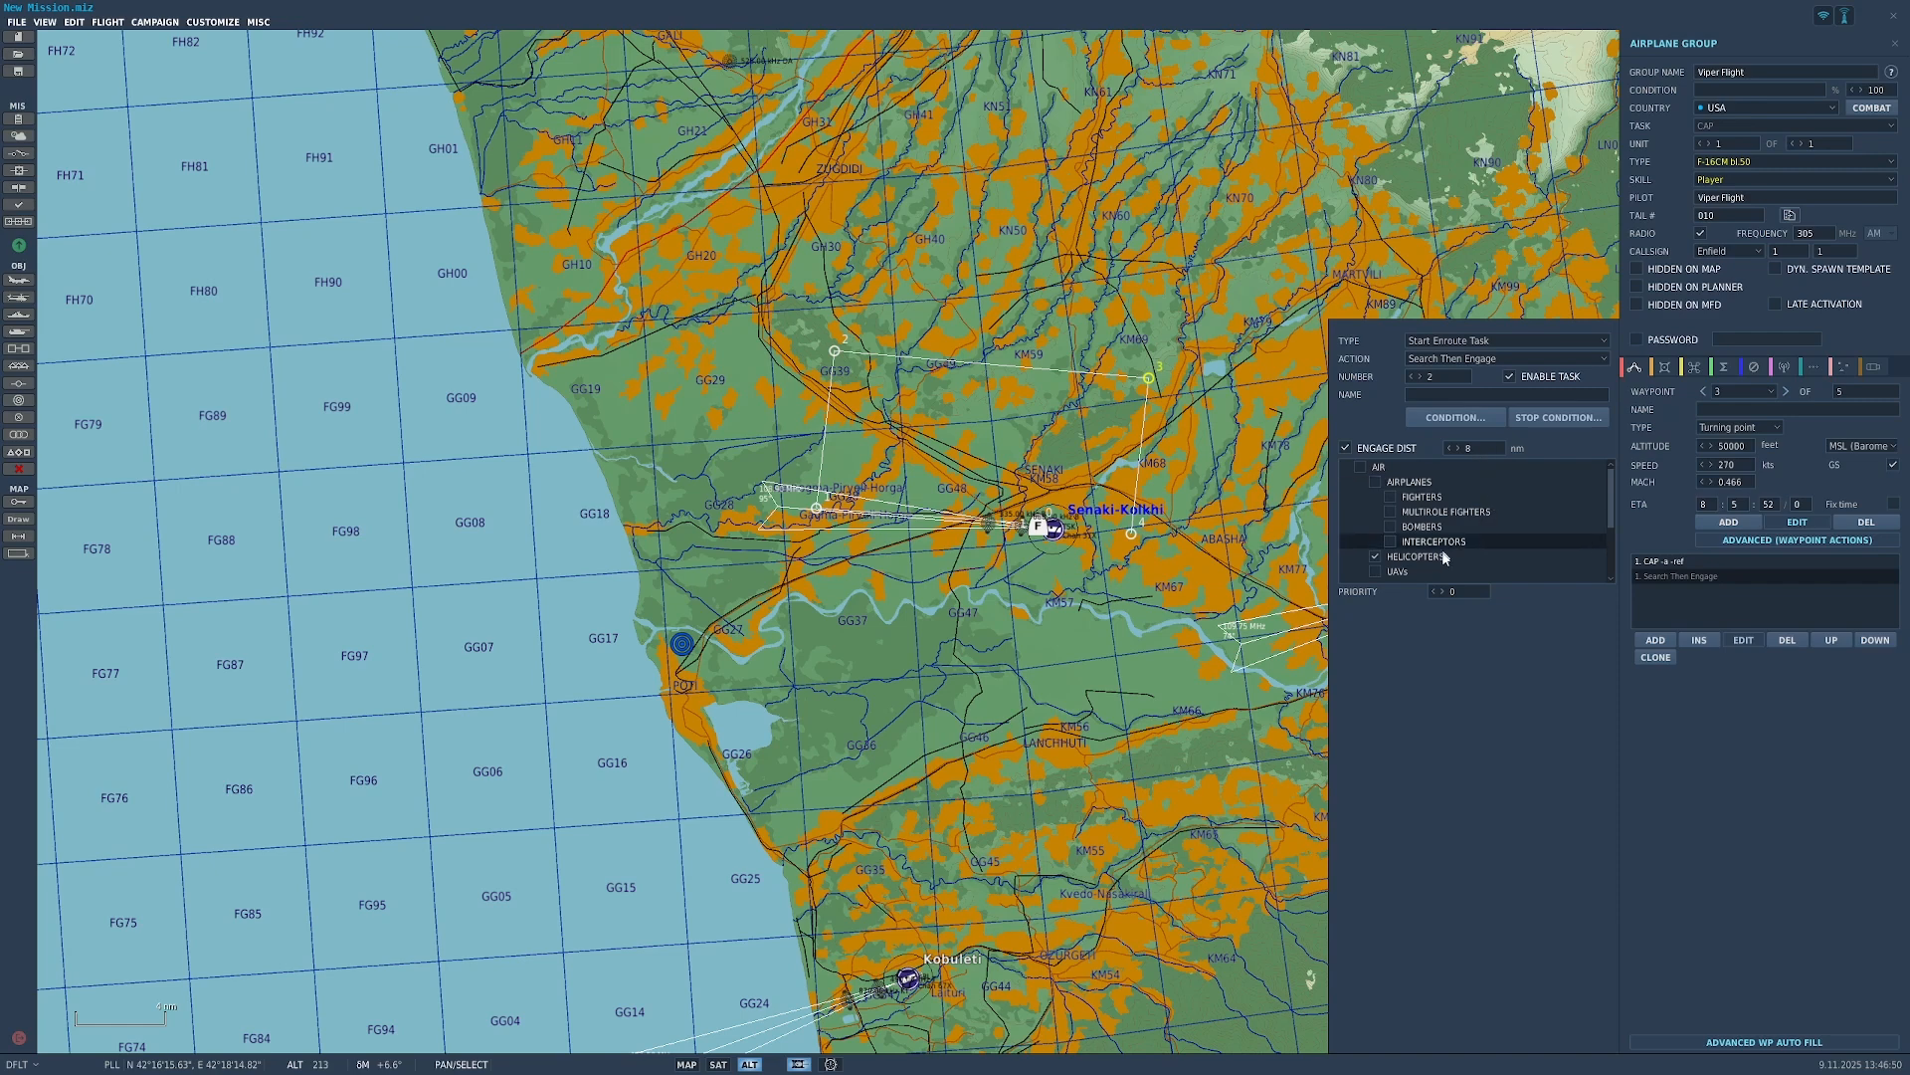
# Step: Switch the action to Search Then Engage In Zone and move its zone inland, just north of waypoint 3
pyautogui.click(1512, 358)
pyautogui.click(1500, 406)
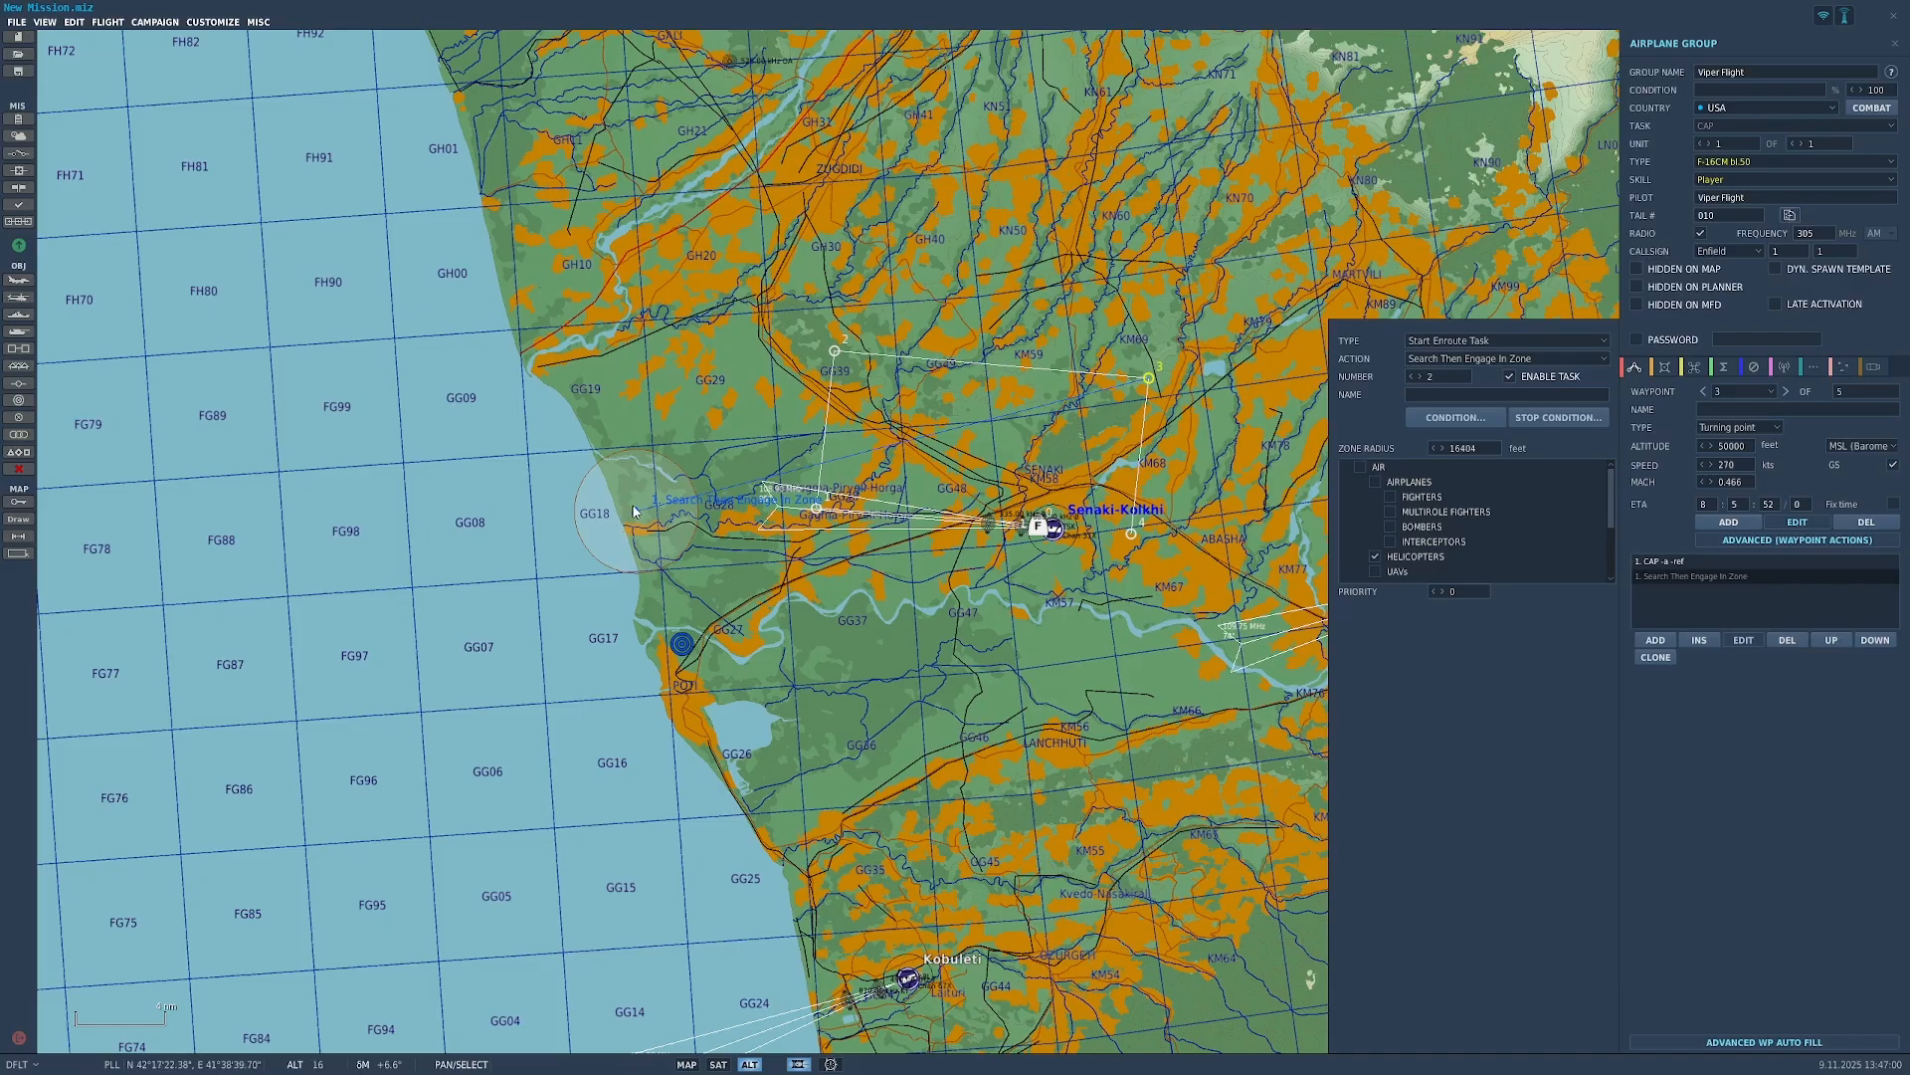
pyautogui.moveTo(638, 518); pyautogui.dragTo(1157, 284)
# Step: Set the search zone's radius to 4000 feet and look through the zone's target categories
pyautogui.click(1449, 449)
pyautogui.hotkey('ctrl', 'a')
pyautogui.write('400000')
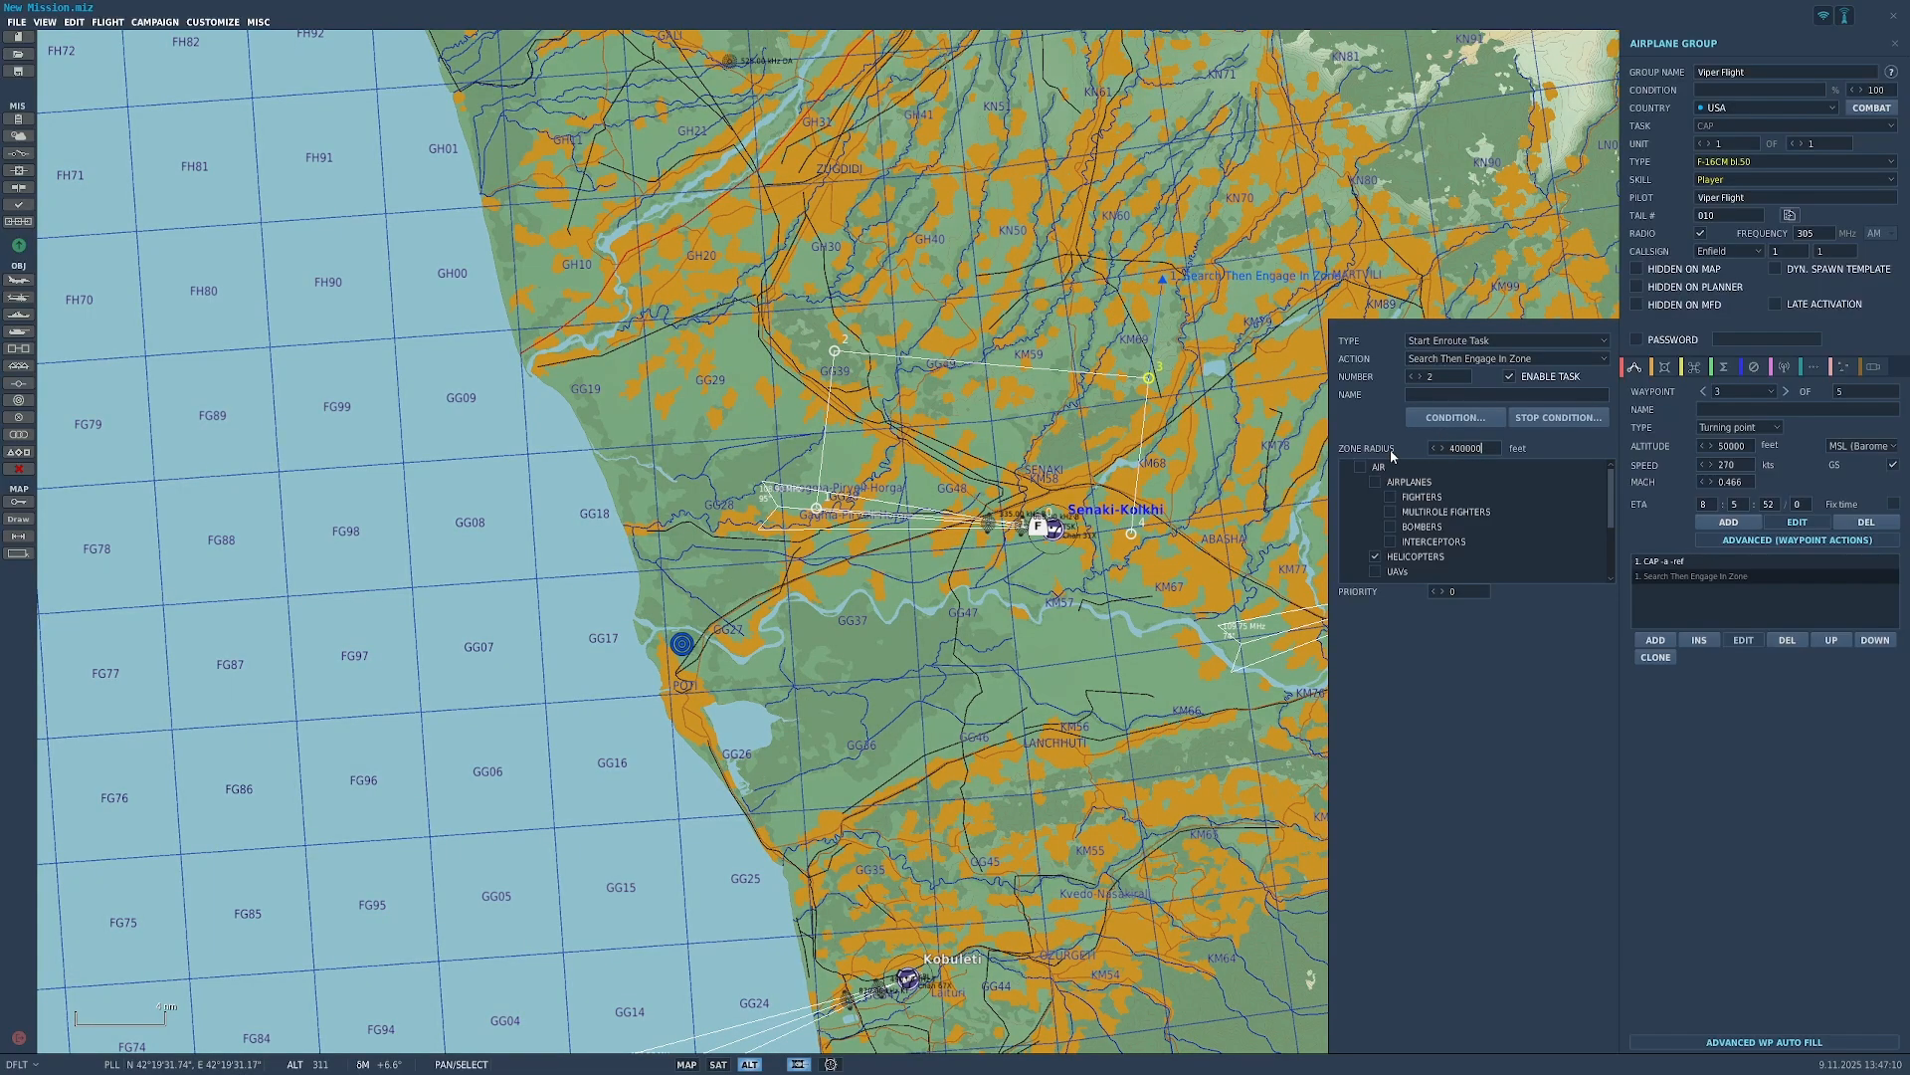
pyautogui.press('BackSpace')
pyautogui.press('BackSpace')
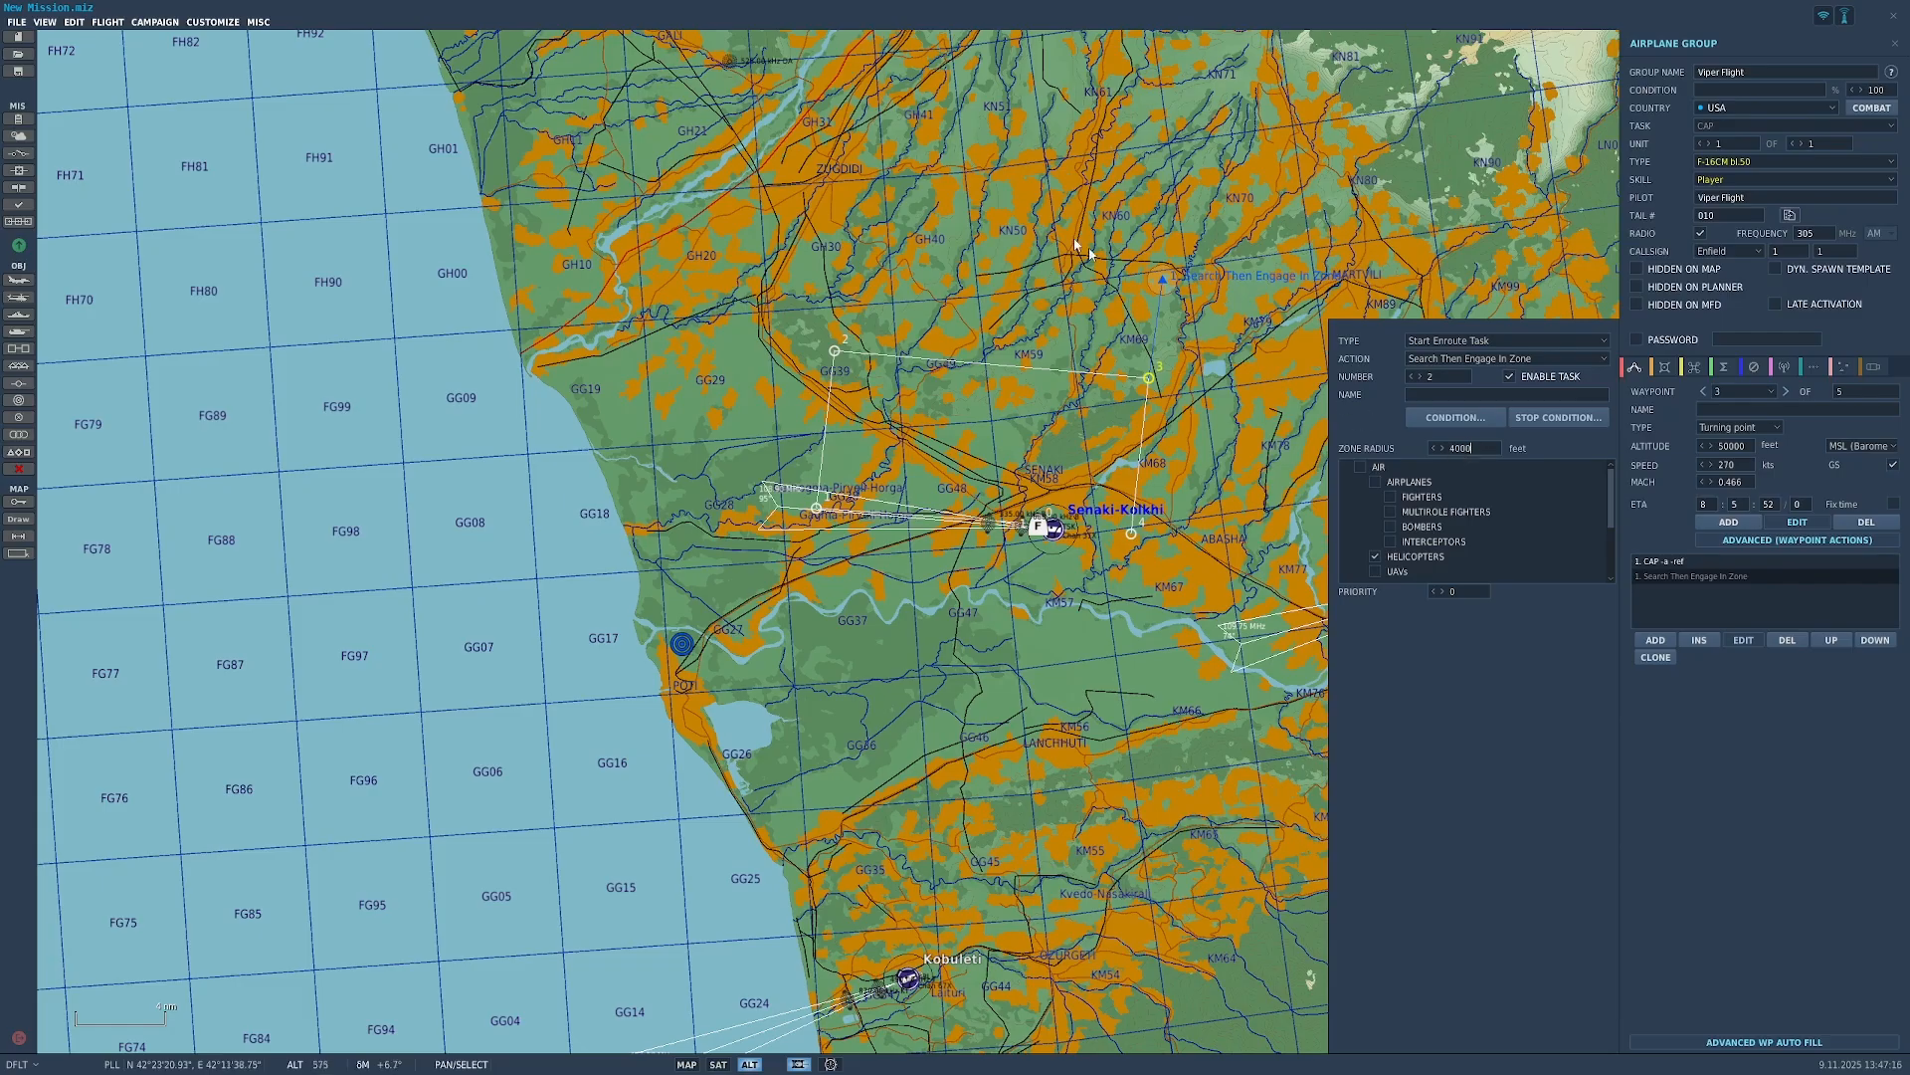
pyautogui.scroll(2, 1138, 265)
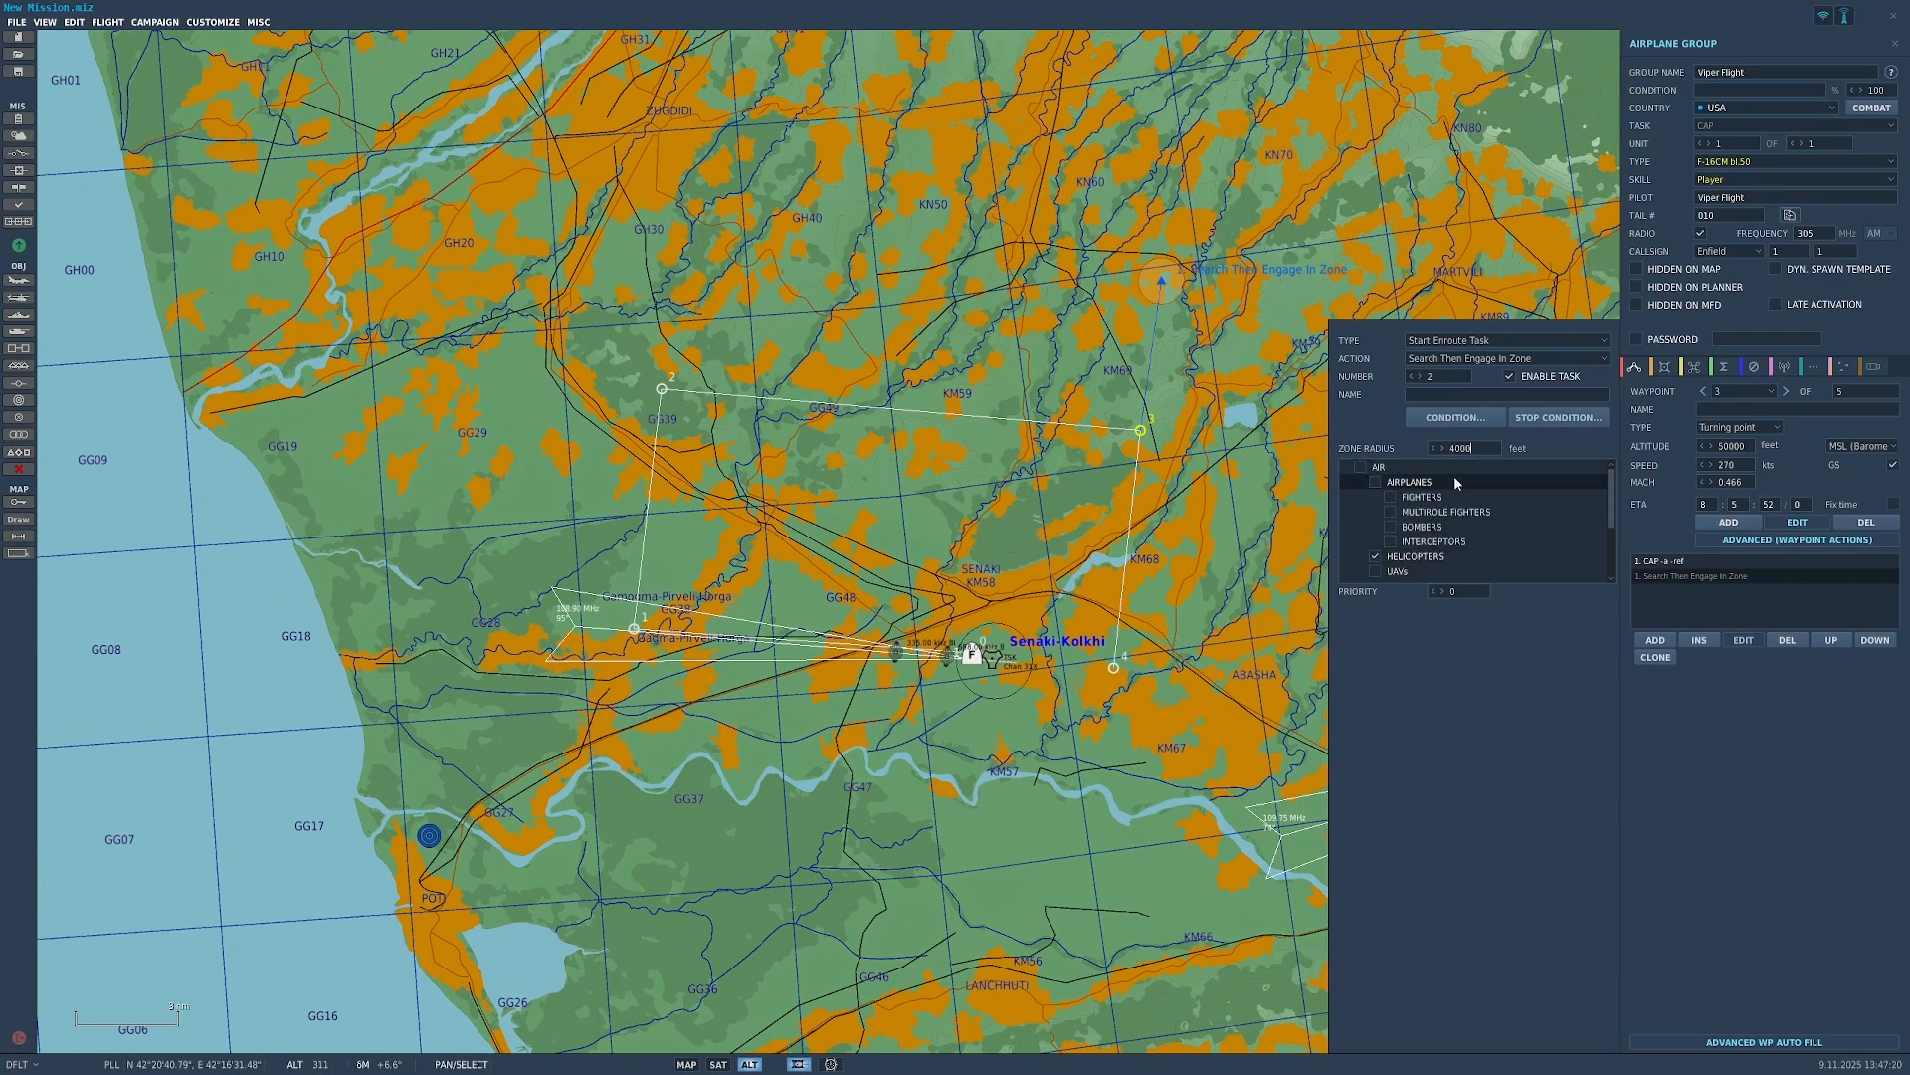
pyautogui.scroll(-4, 1412, 518)
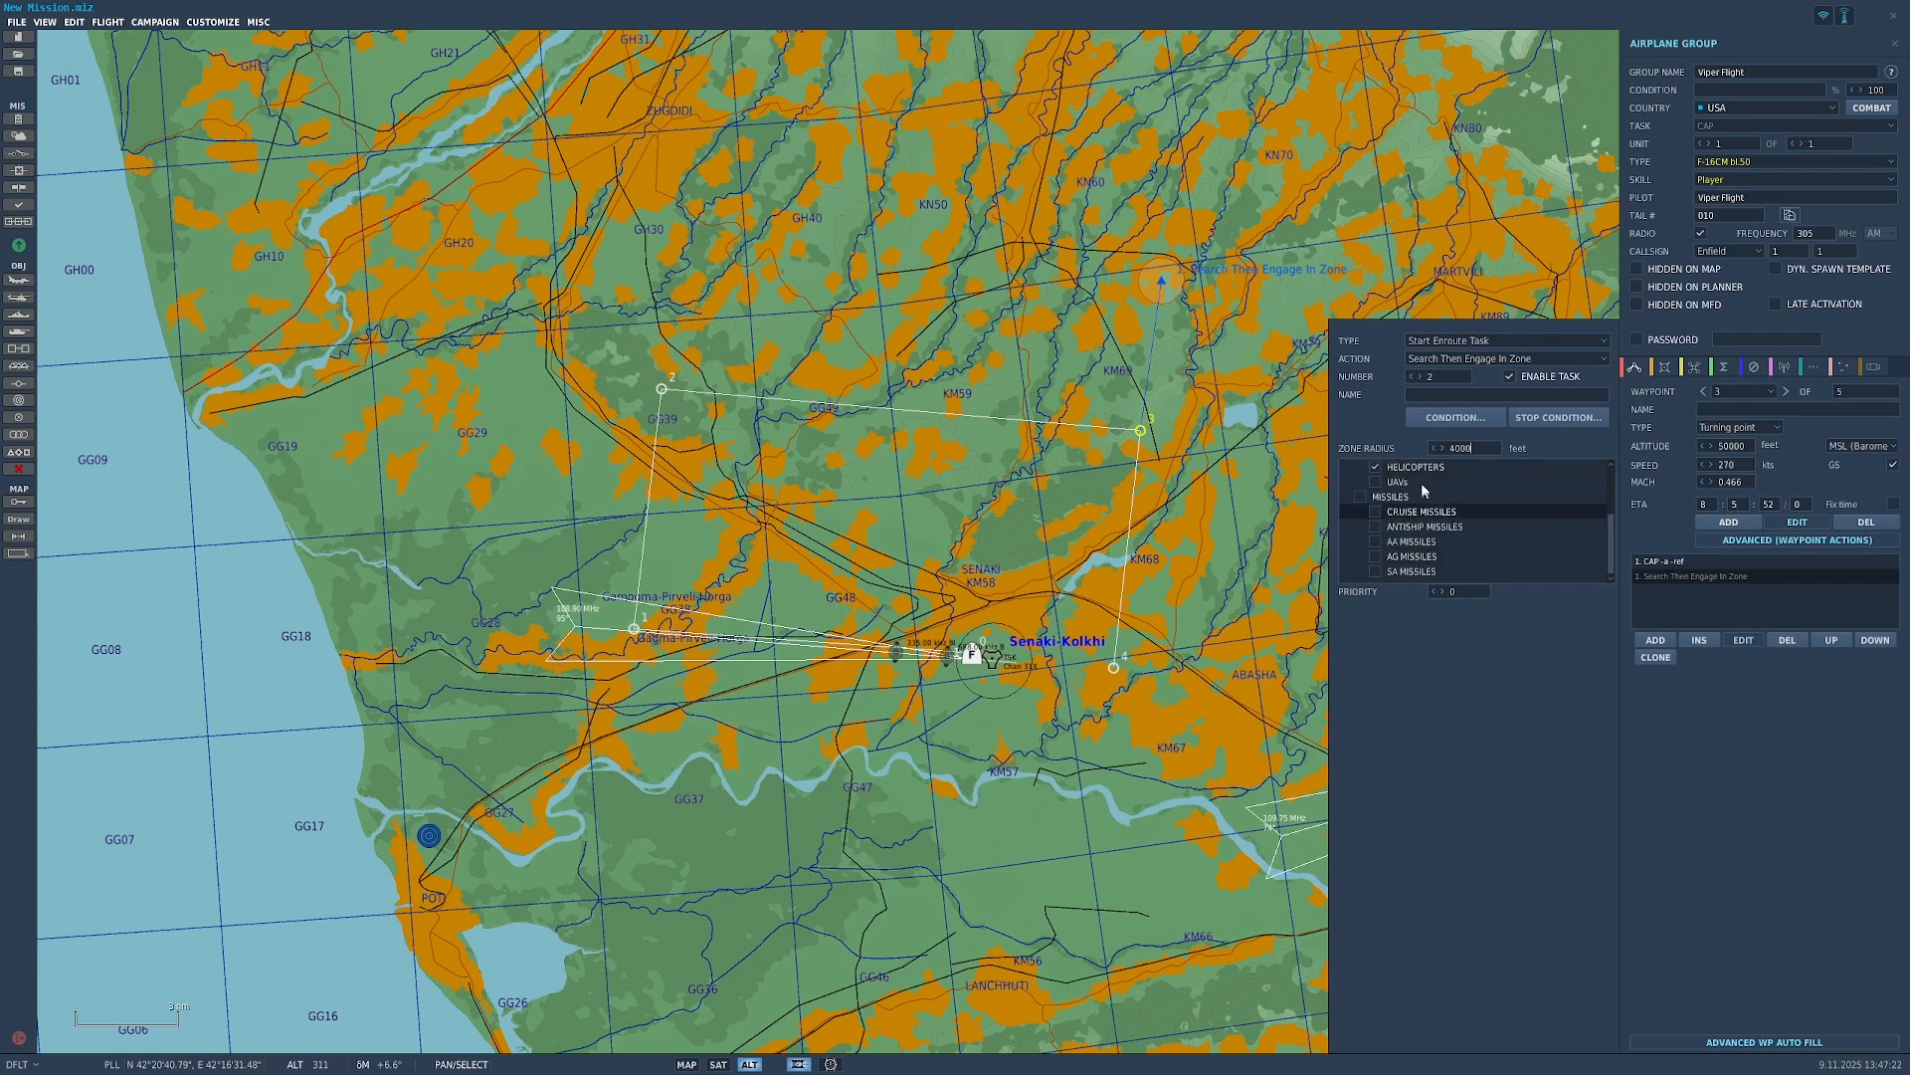
# Step: Switch the enroute action to Search Then Engage Group, followed by Search Then Engage Unit, to compare their settings
pyautogui.click(1483, 359)
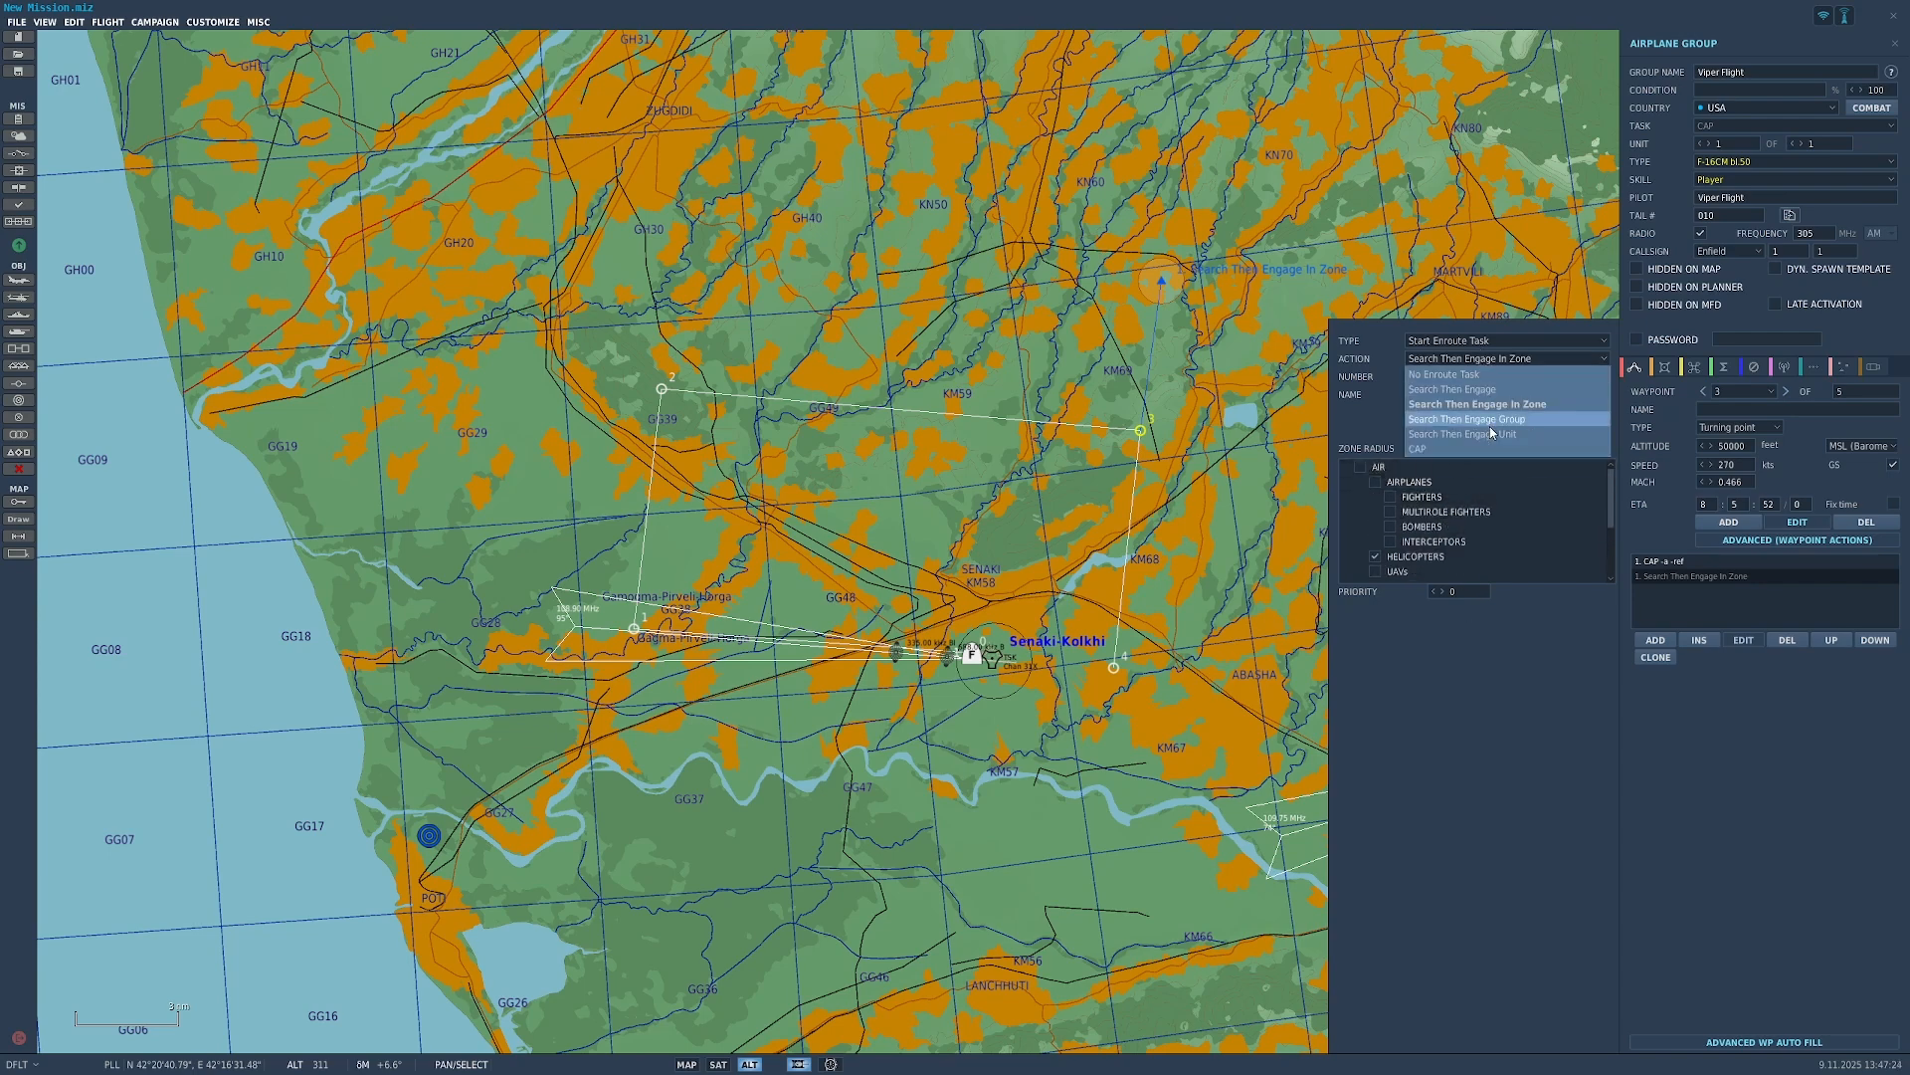
pyautogui.click(1498, 422)
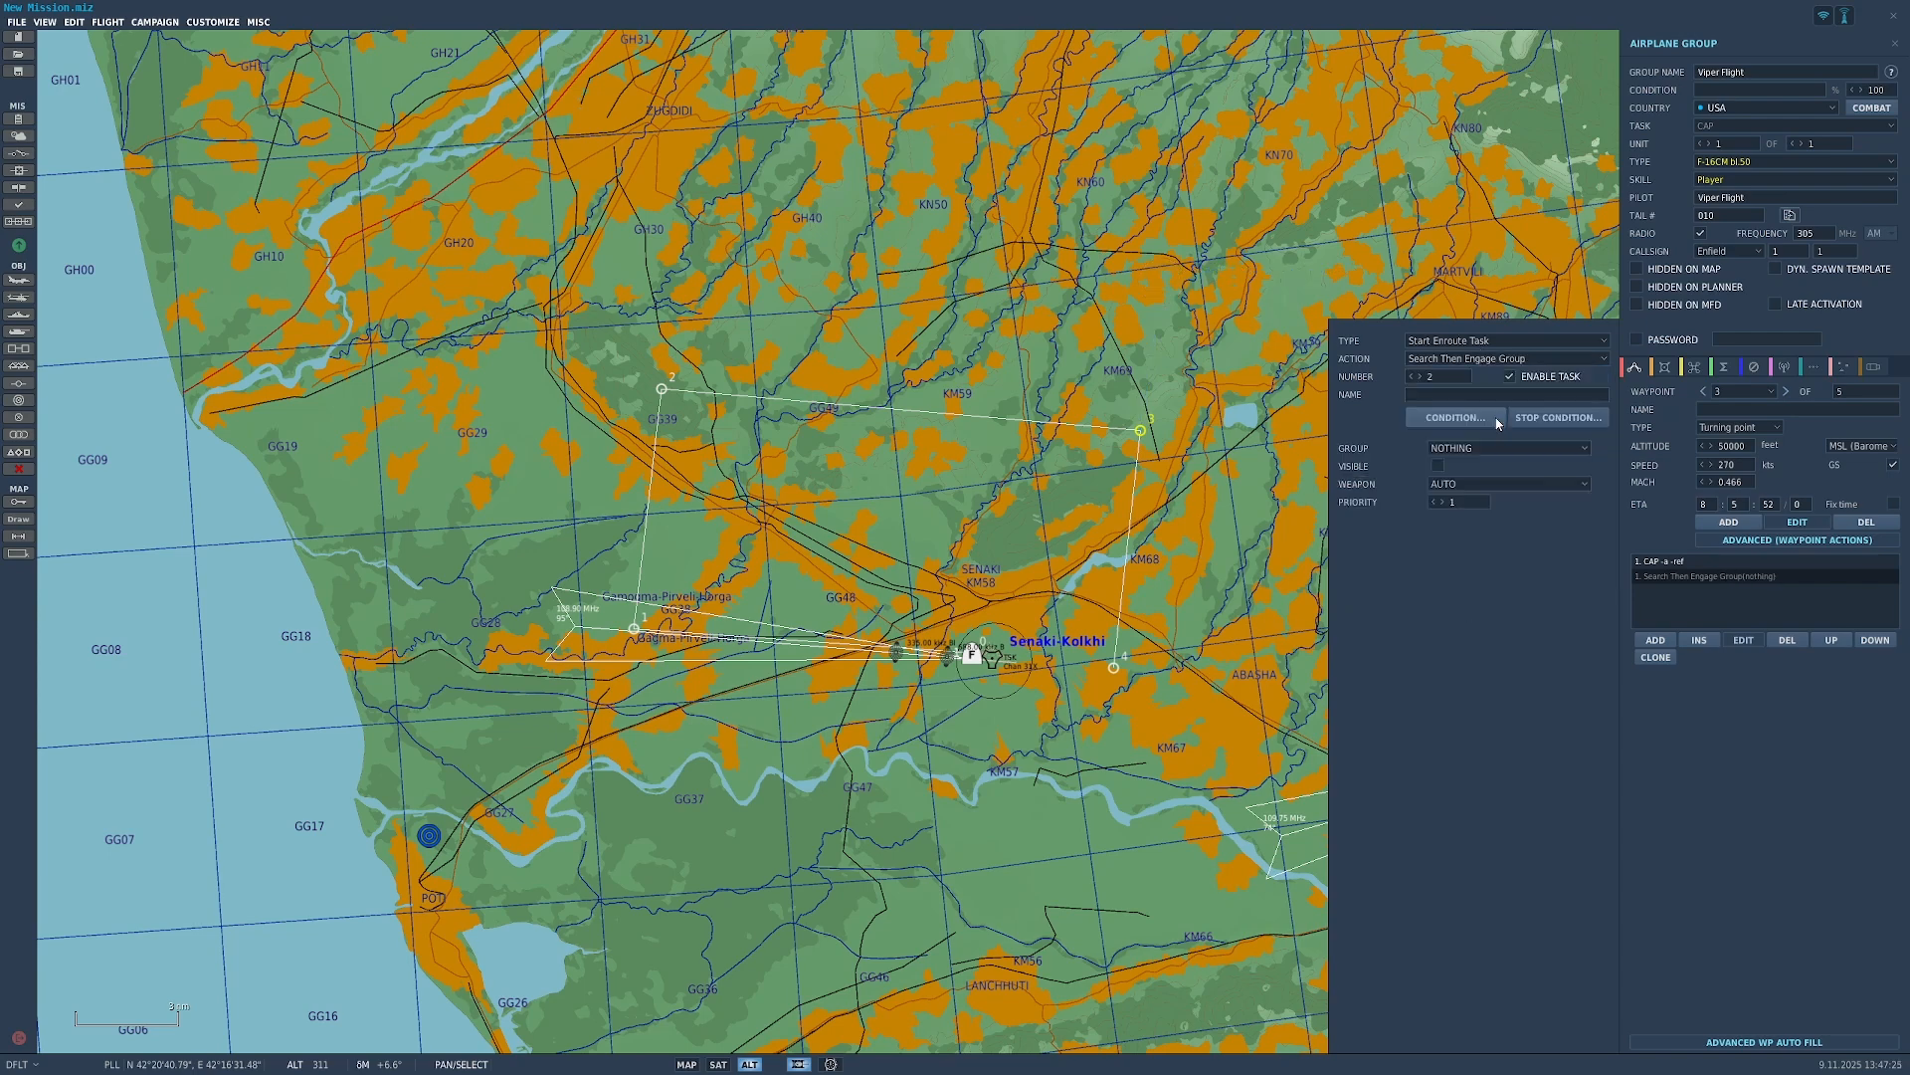
pyautogui.click(1536, 361)
pyautogui.click(1521, 434)
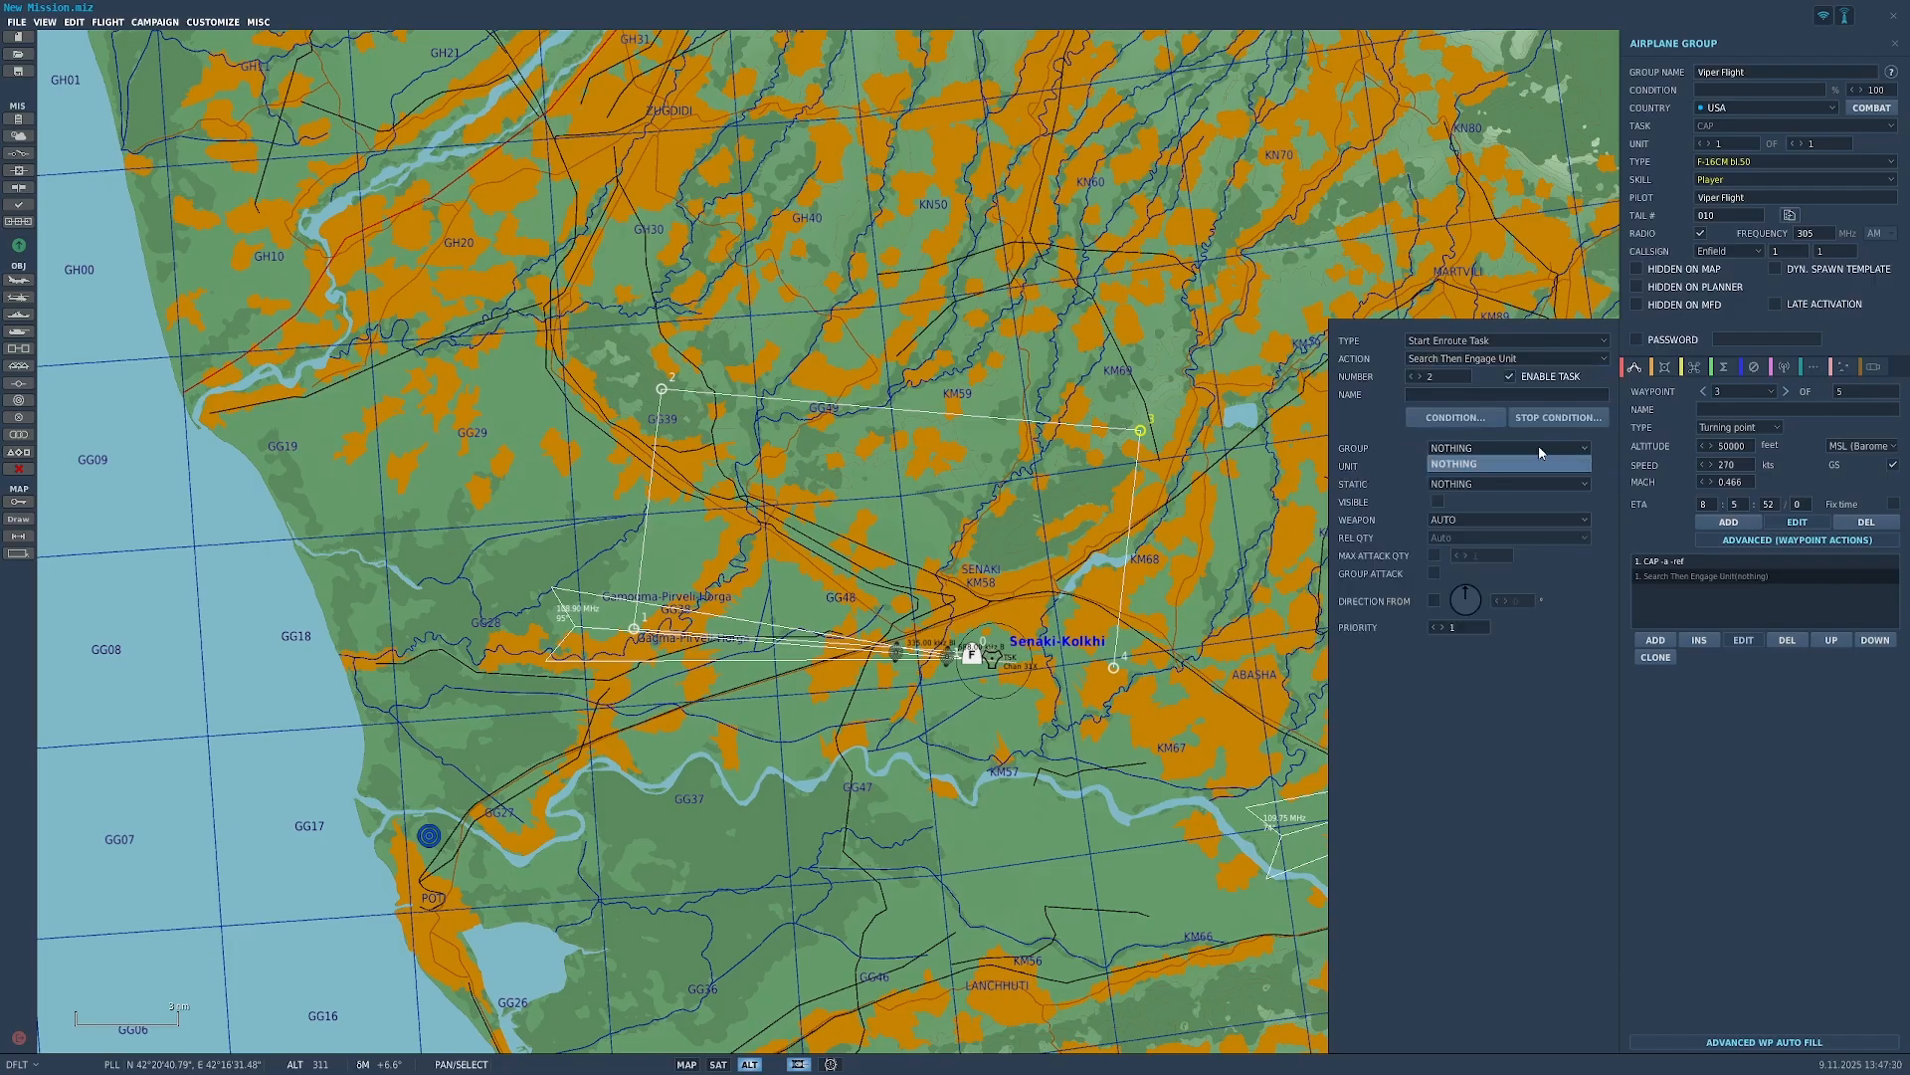
# Step: Set waypoint 3's enroute action to CAP
pyautogui.click(1505, 358)
pyautogui.click(1455, 457)
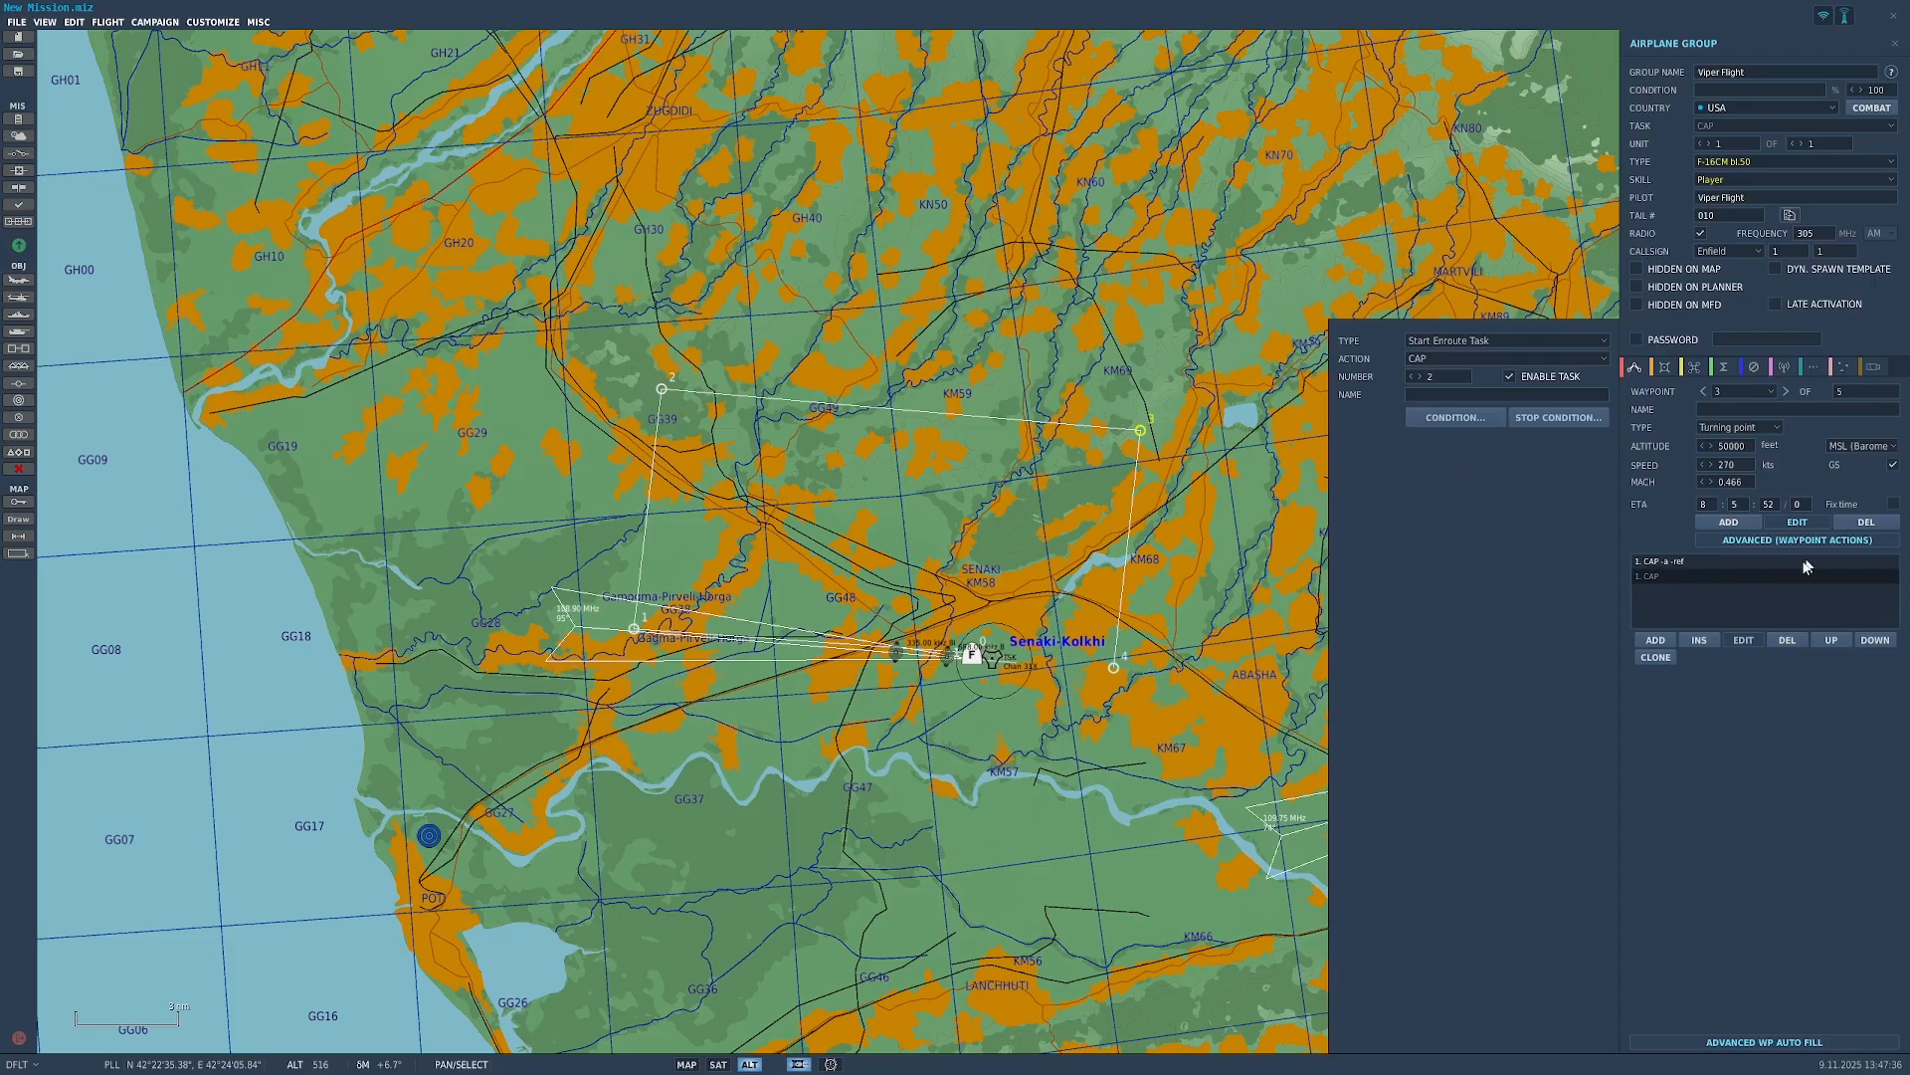
# Step: Delete the added second CAP action from waypoint 3, return to waypoint 0 and look through its default actions
pyautogui.scroll(-2, 1059, 428)
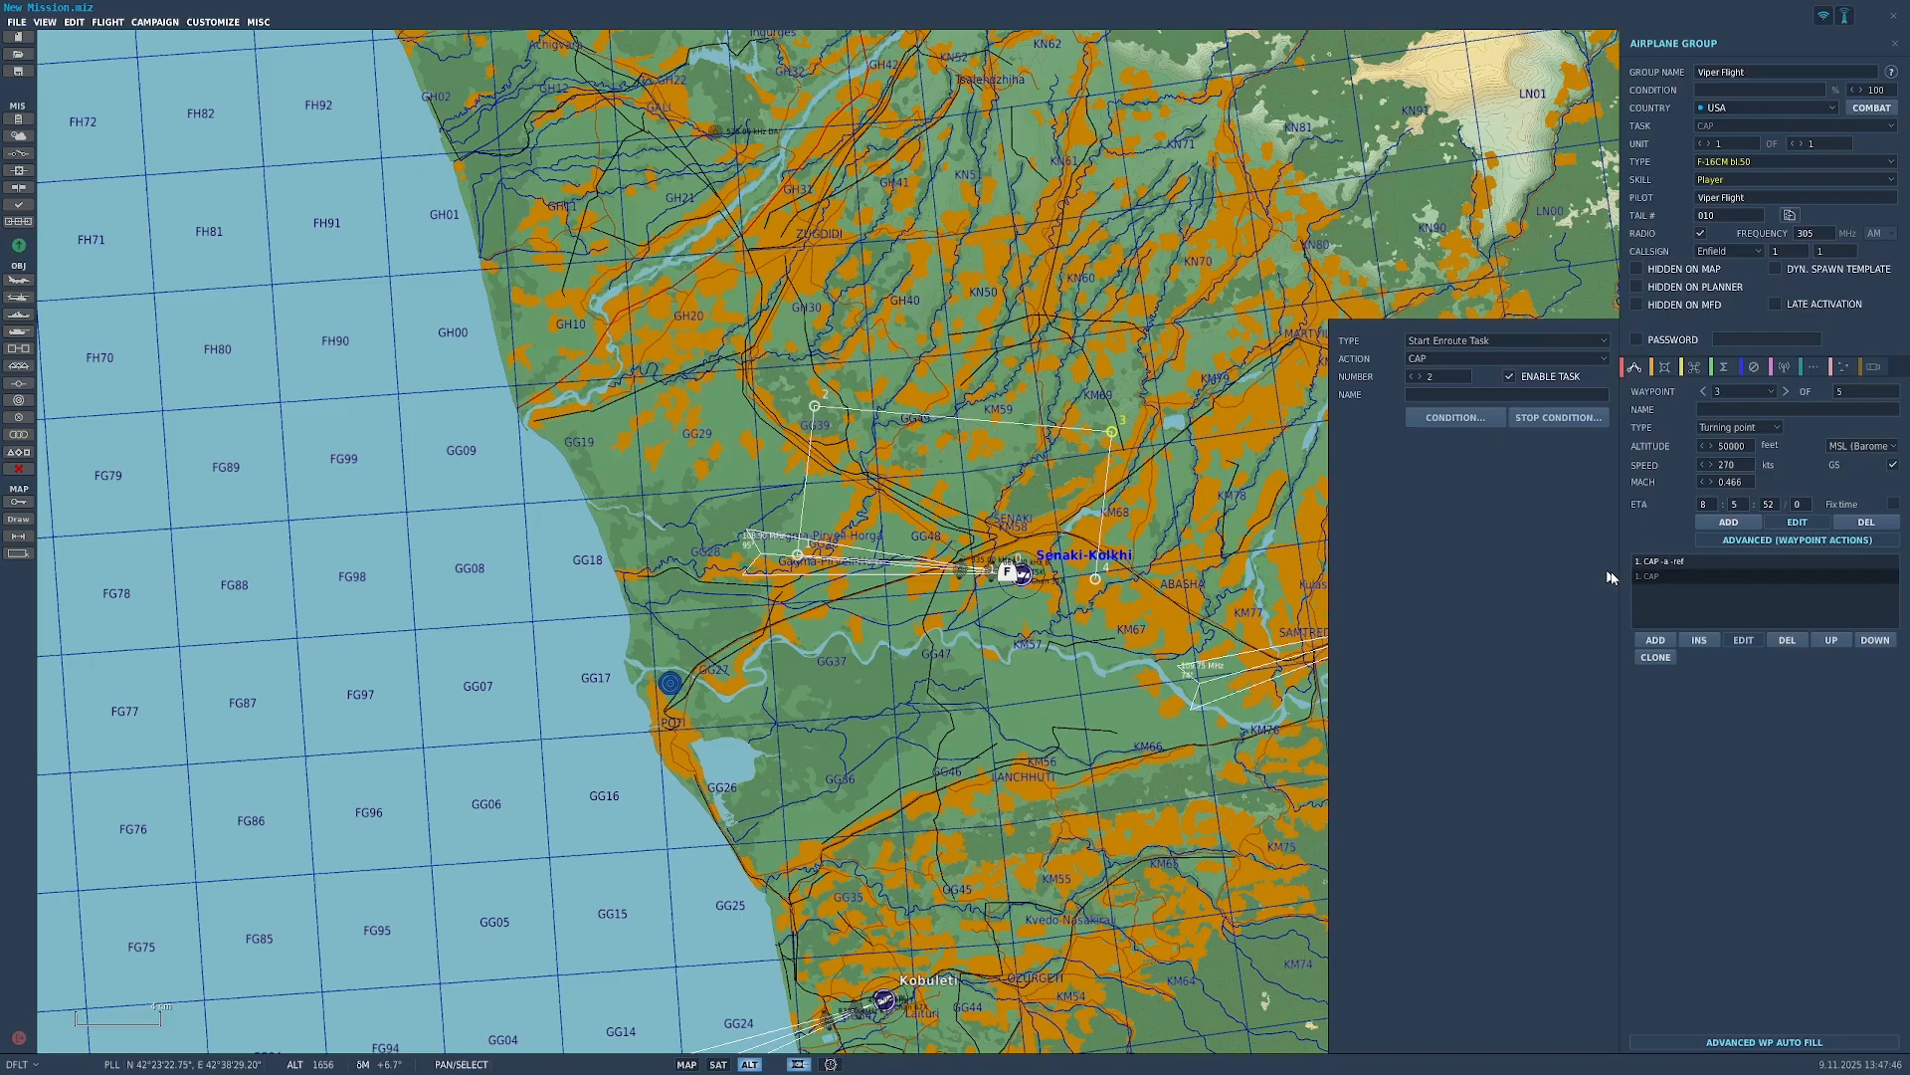
pyautogui.click(1803, 640)
pyautogui.click(1704, 392)
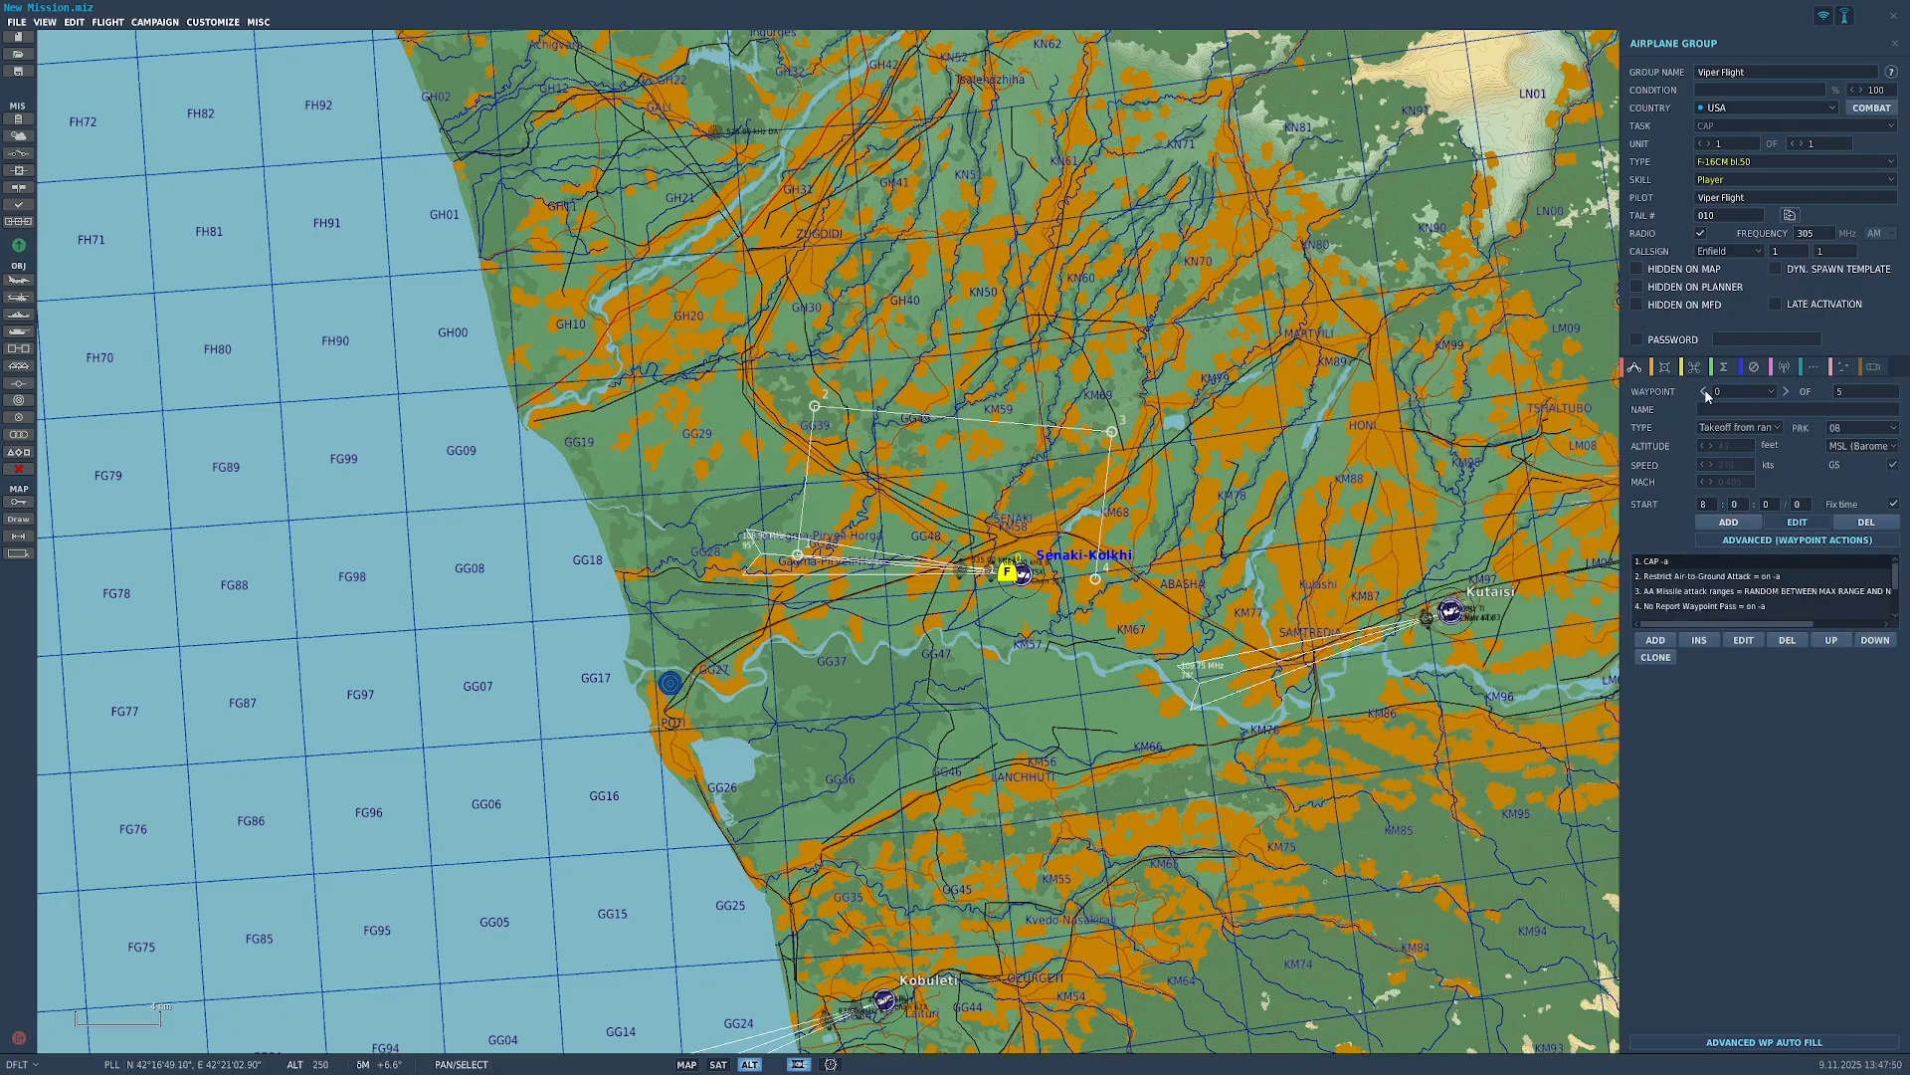
pyautogui.scroll(3, 1706, 591)
pyautogui.scroll(-3, 1711, 581)
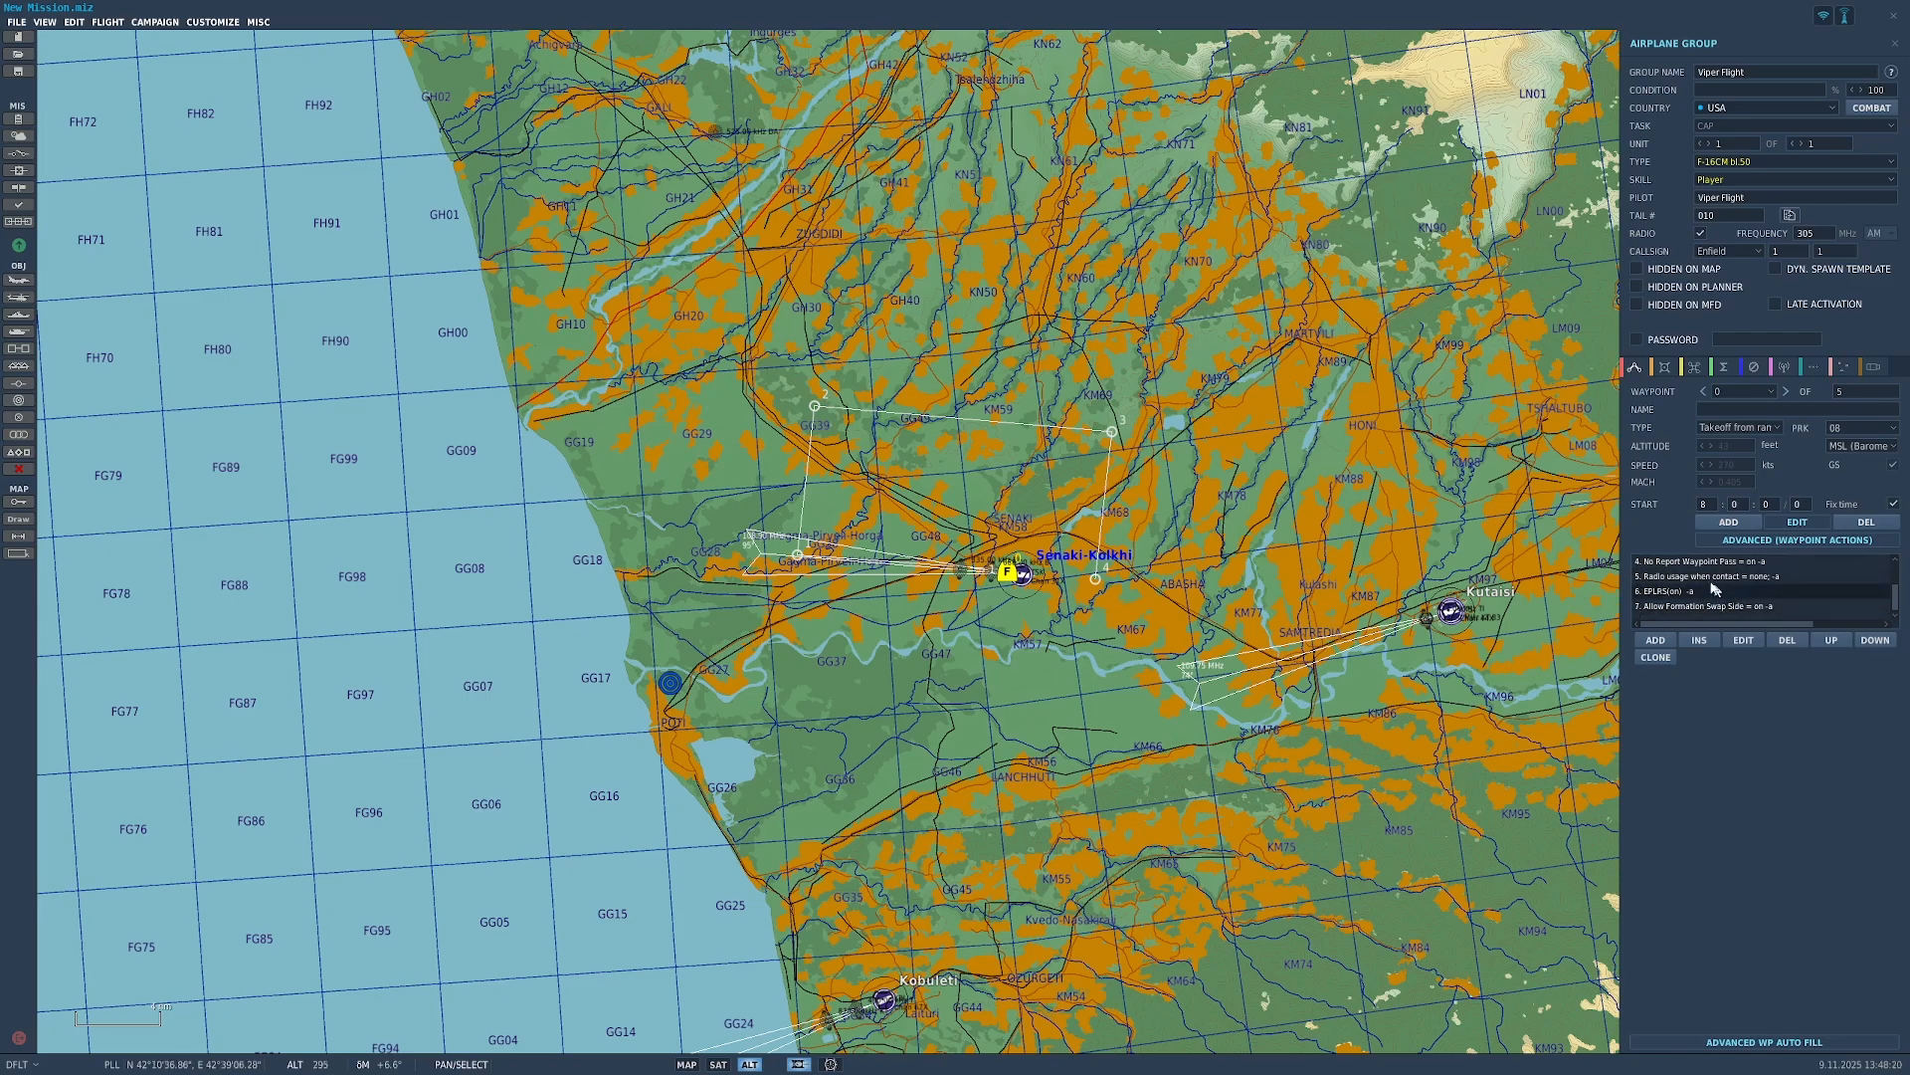
pyautogui.scroll(3, 1709, 601)
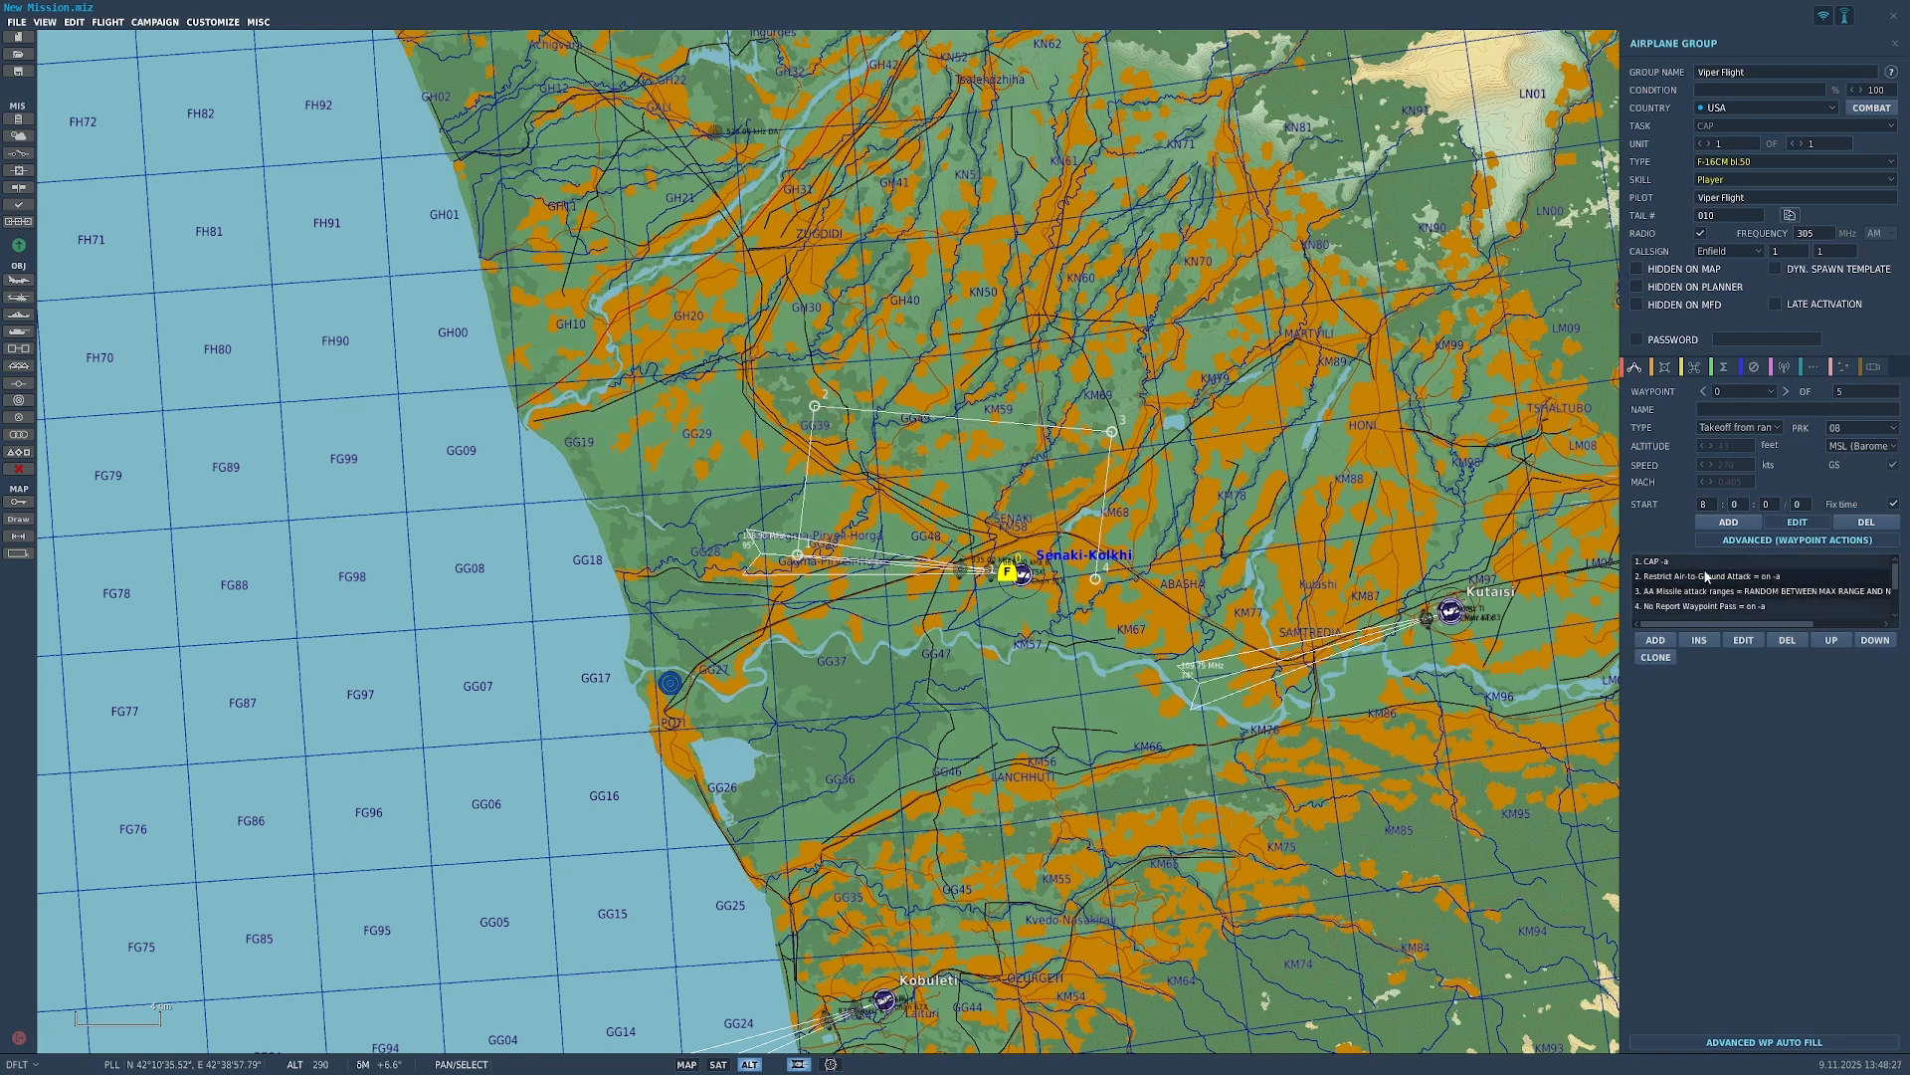
# Step: Switch the group's task to Ground Attack and look through waypoint 0's default actions for that task
pyautogui.click(1751, 125)
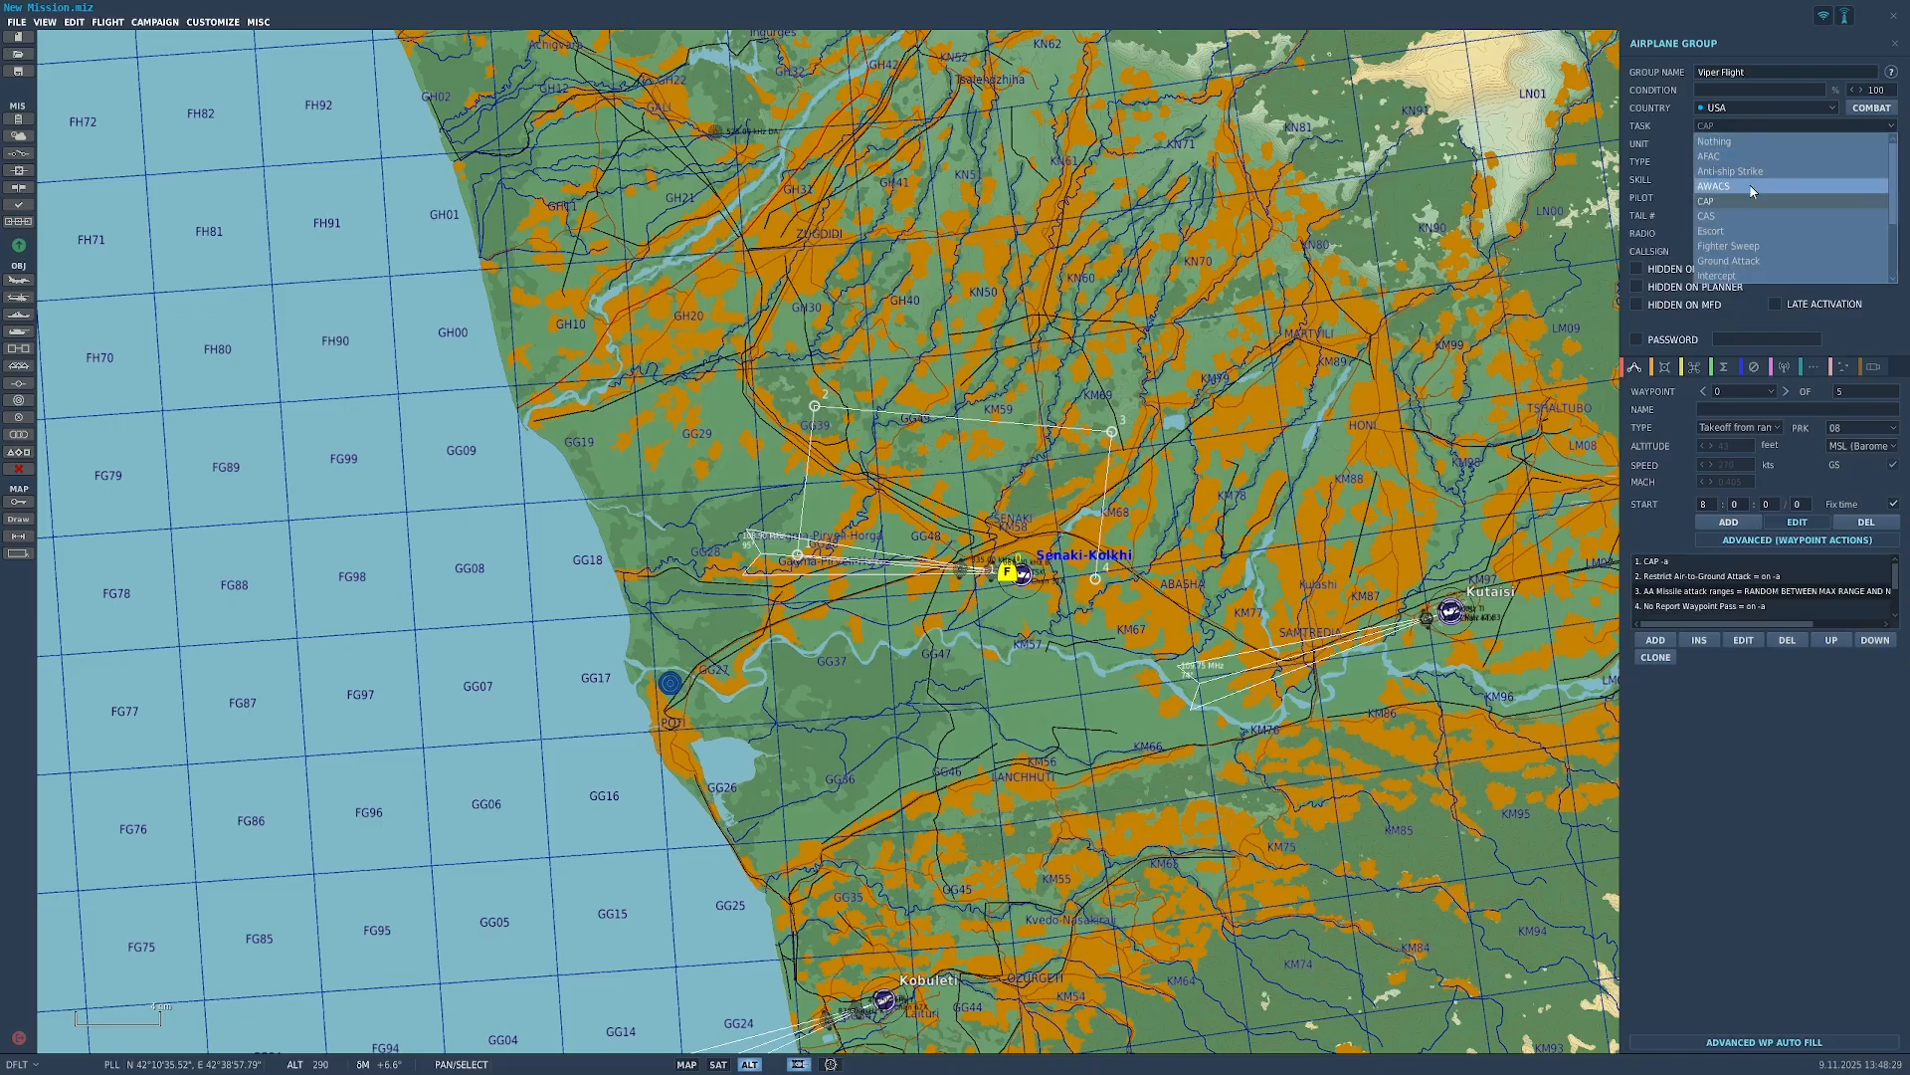
pyautogui.click(1770, 263)
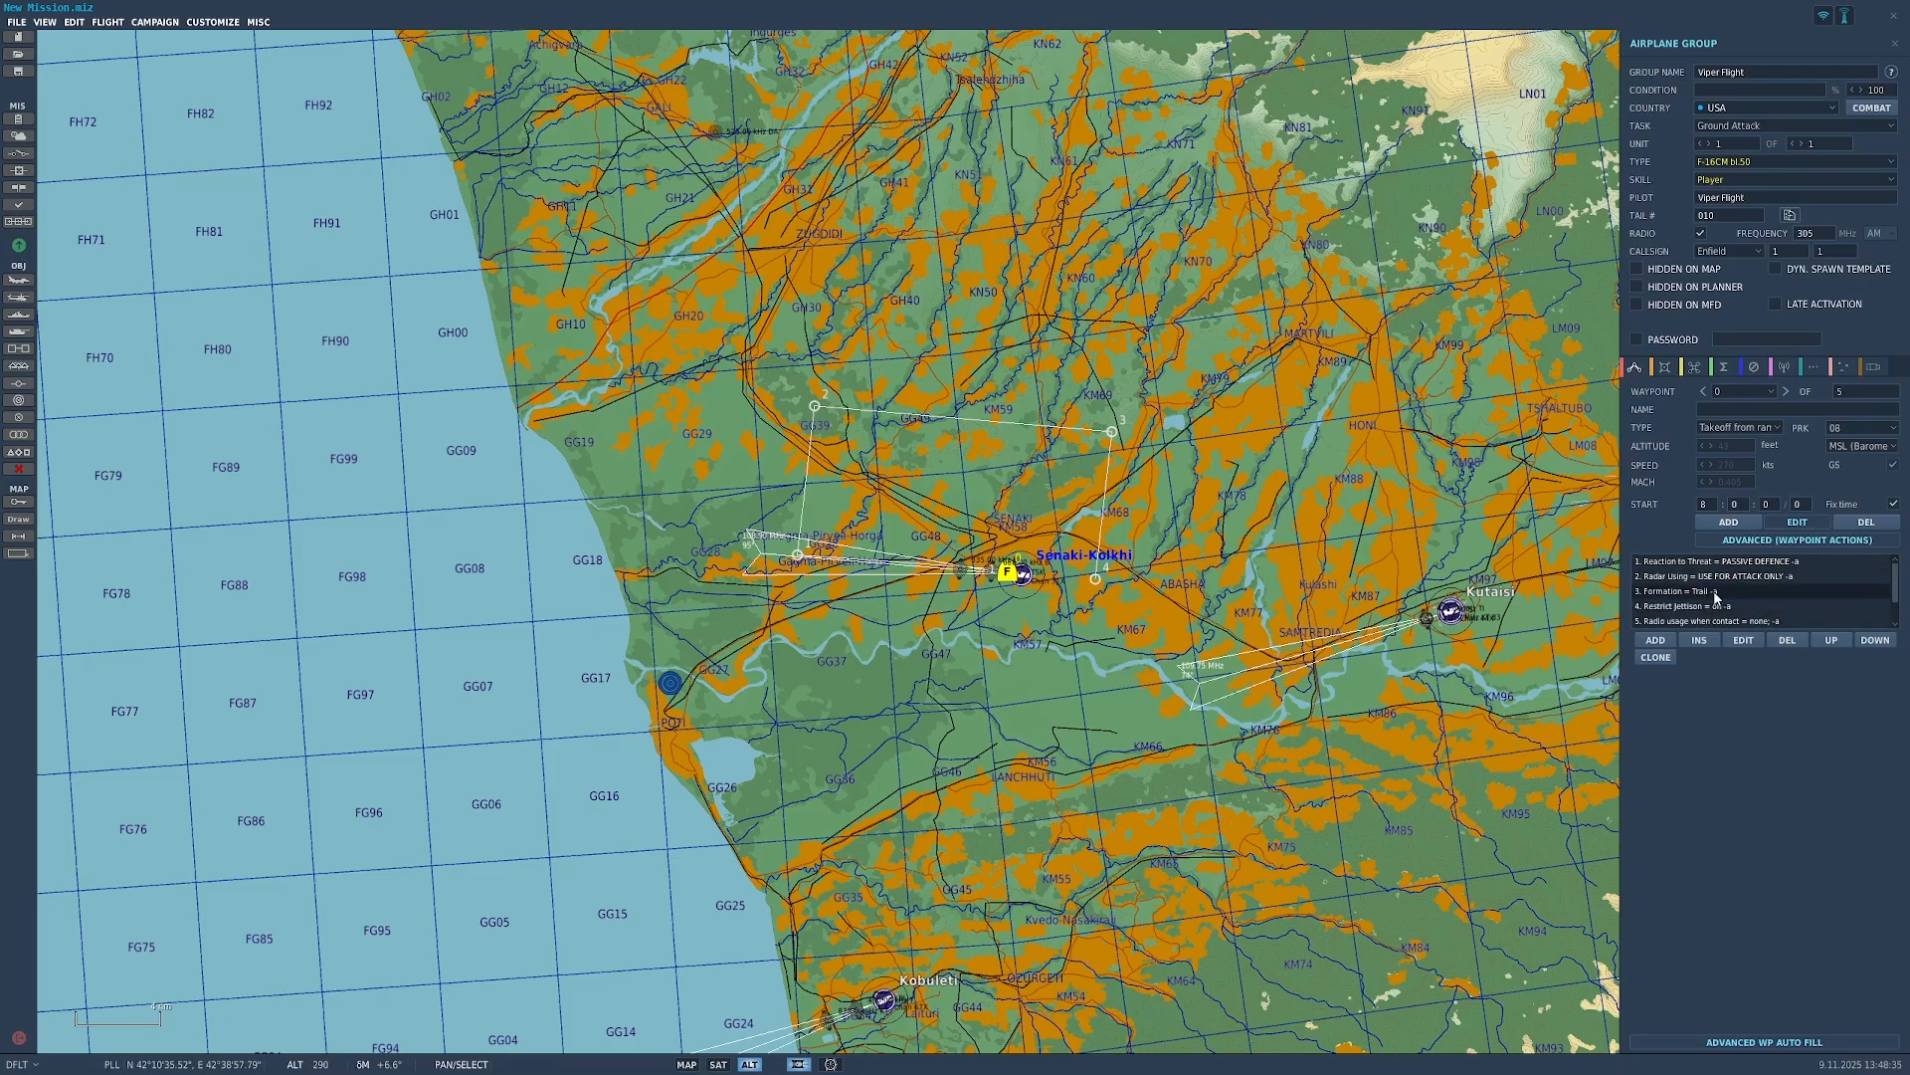
pyautogui.scroll(-2, 1711, 607)
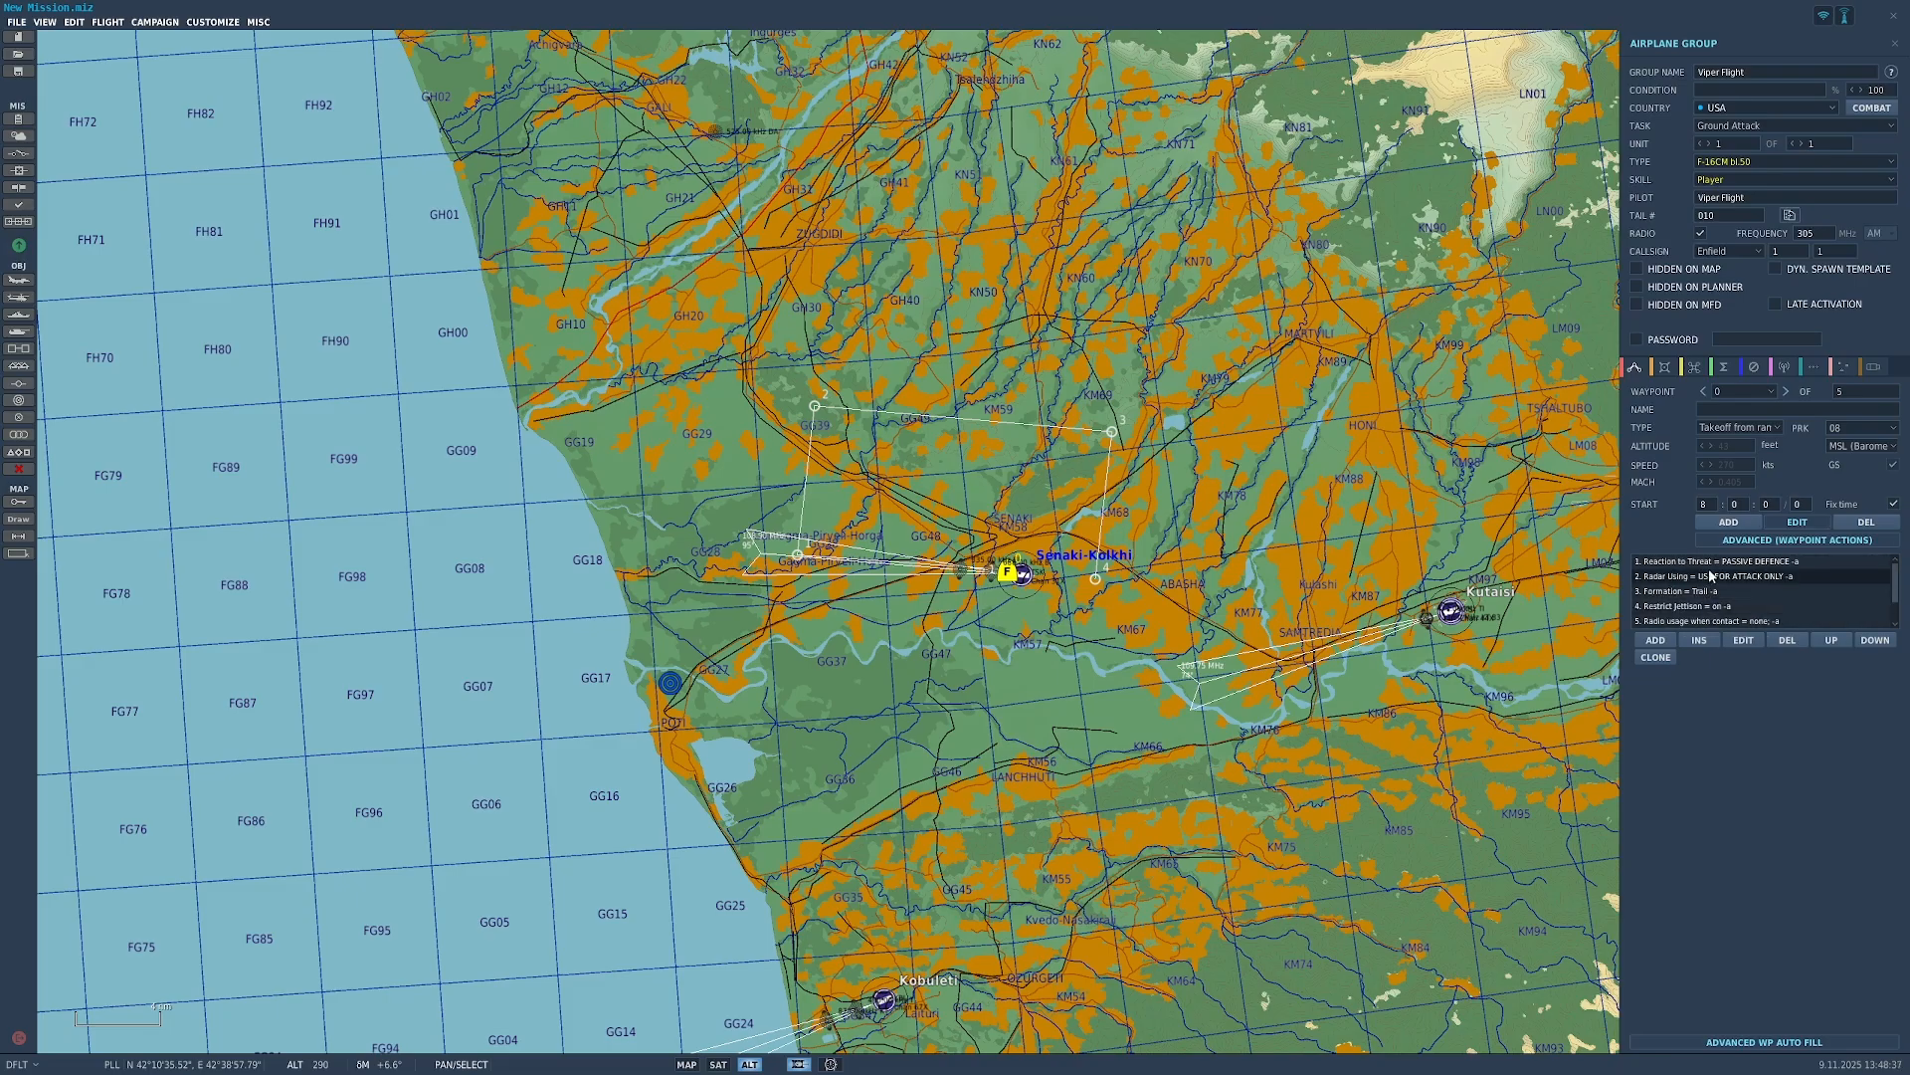
pyautogui.scroll(2, 1700, 614)
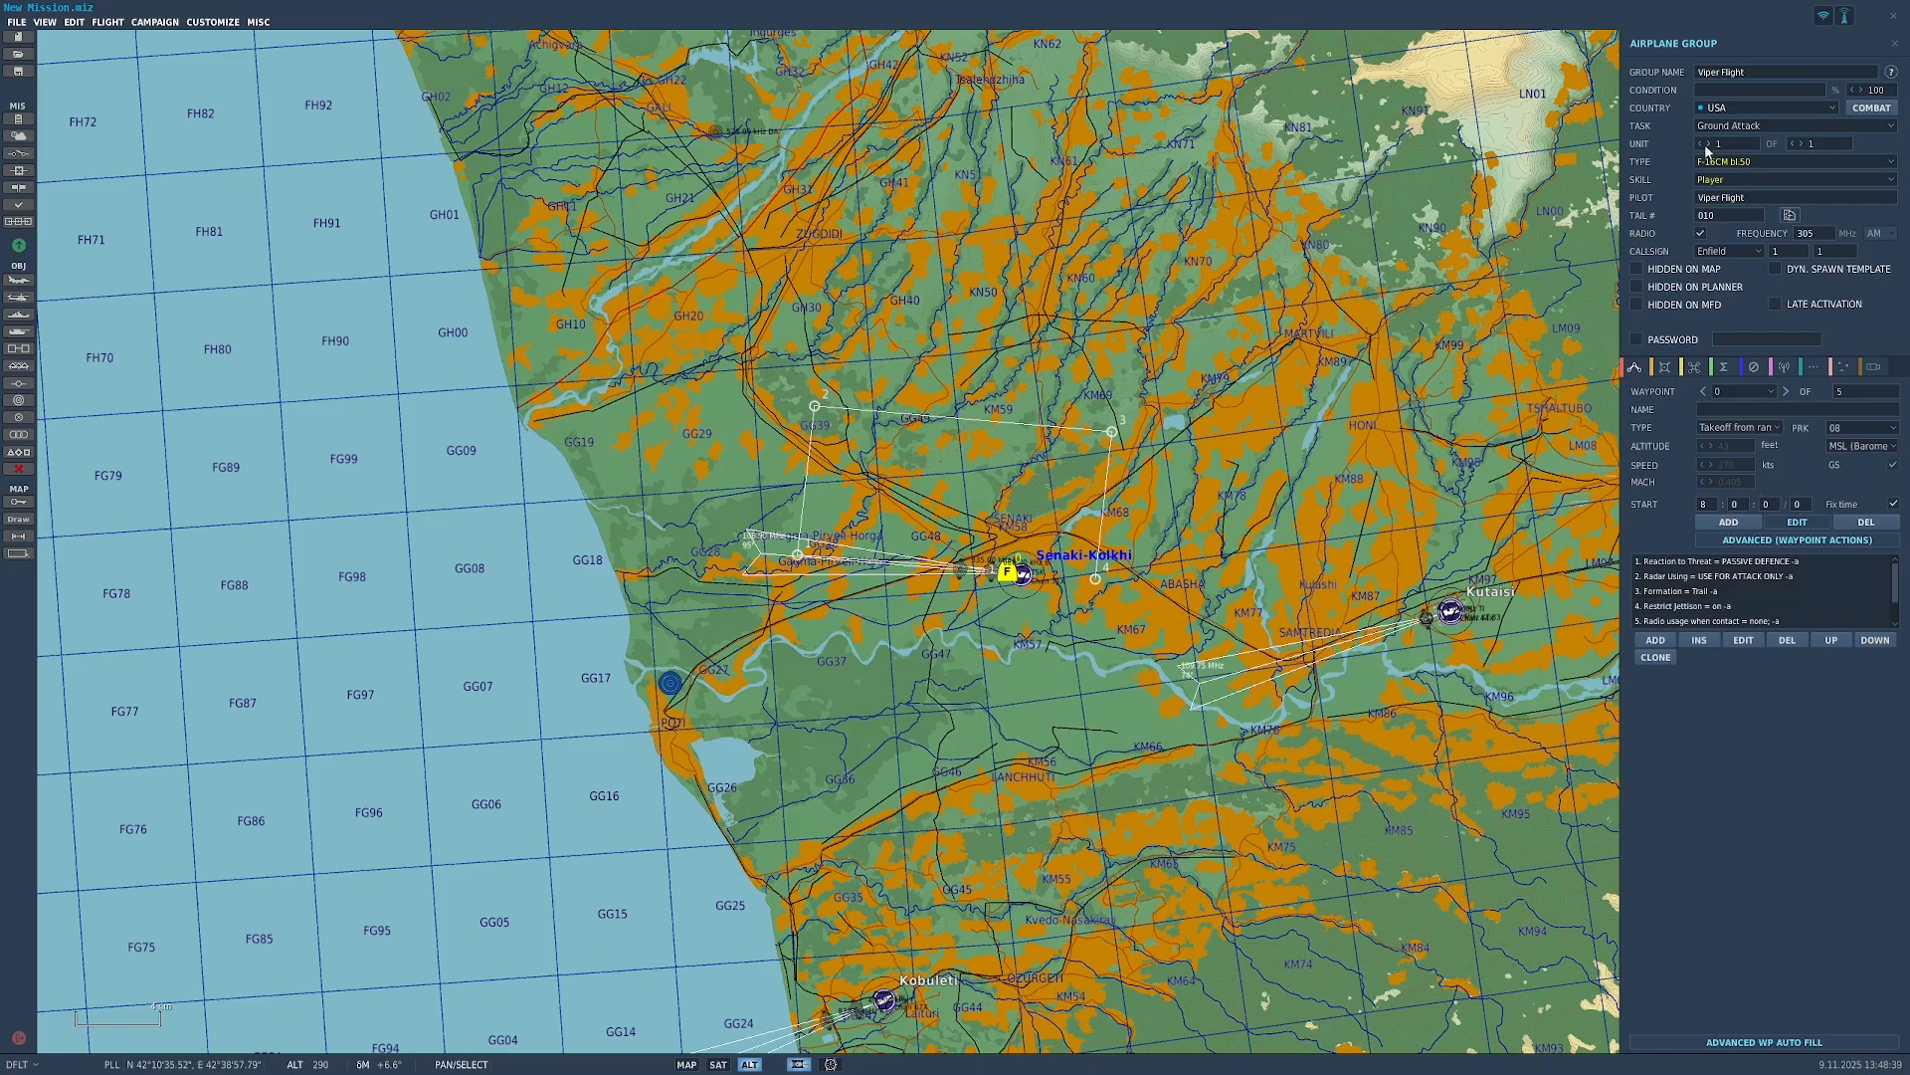
# Step: Set the group's task back to CAP and look through waypoint 0's default actions again
pyautogui.click(1791, 125)
pyautogui.click(1747, 197)
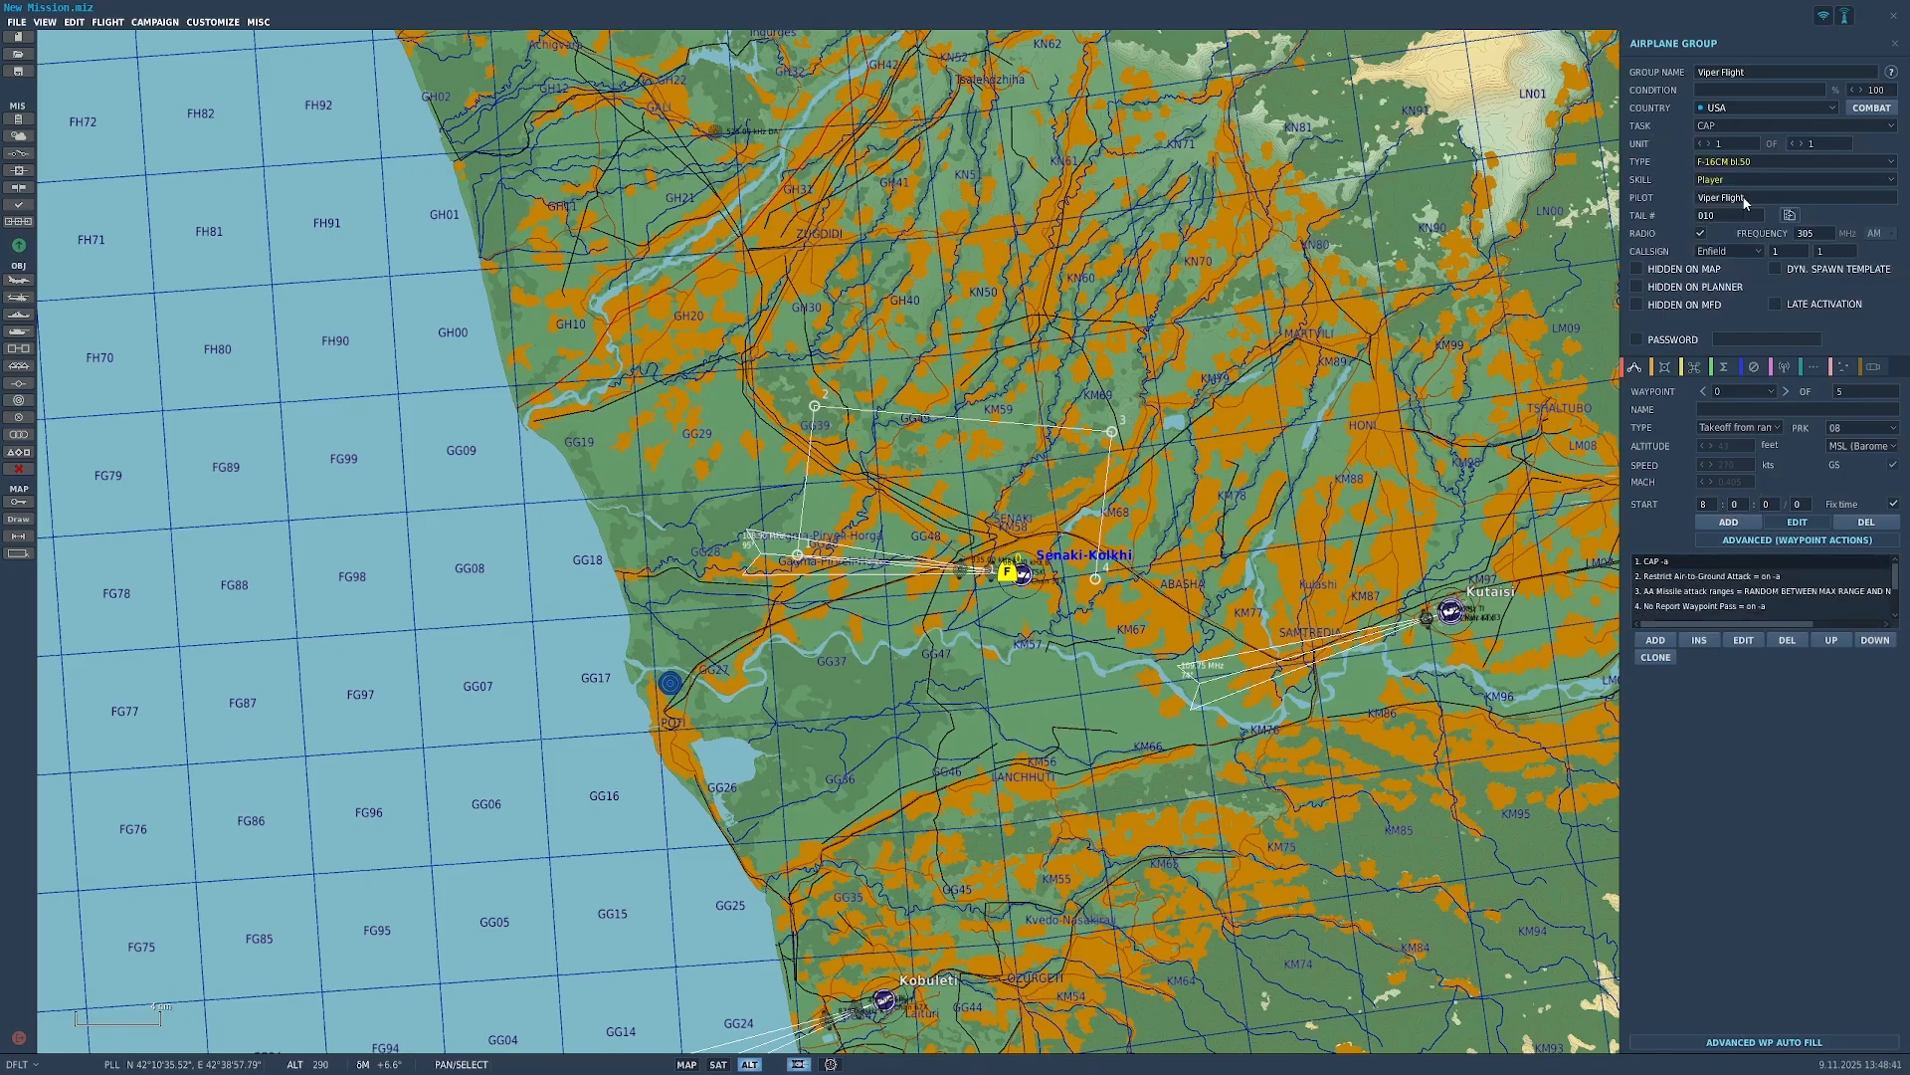
pyautogui.scroll(-2, 1705, 600)
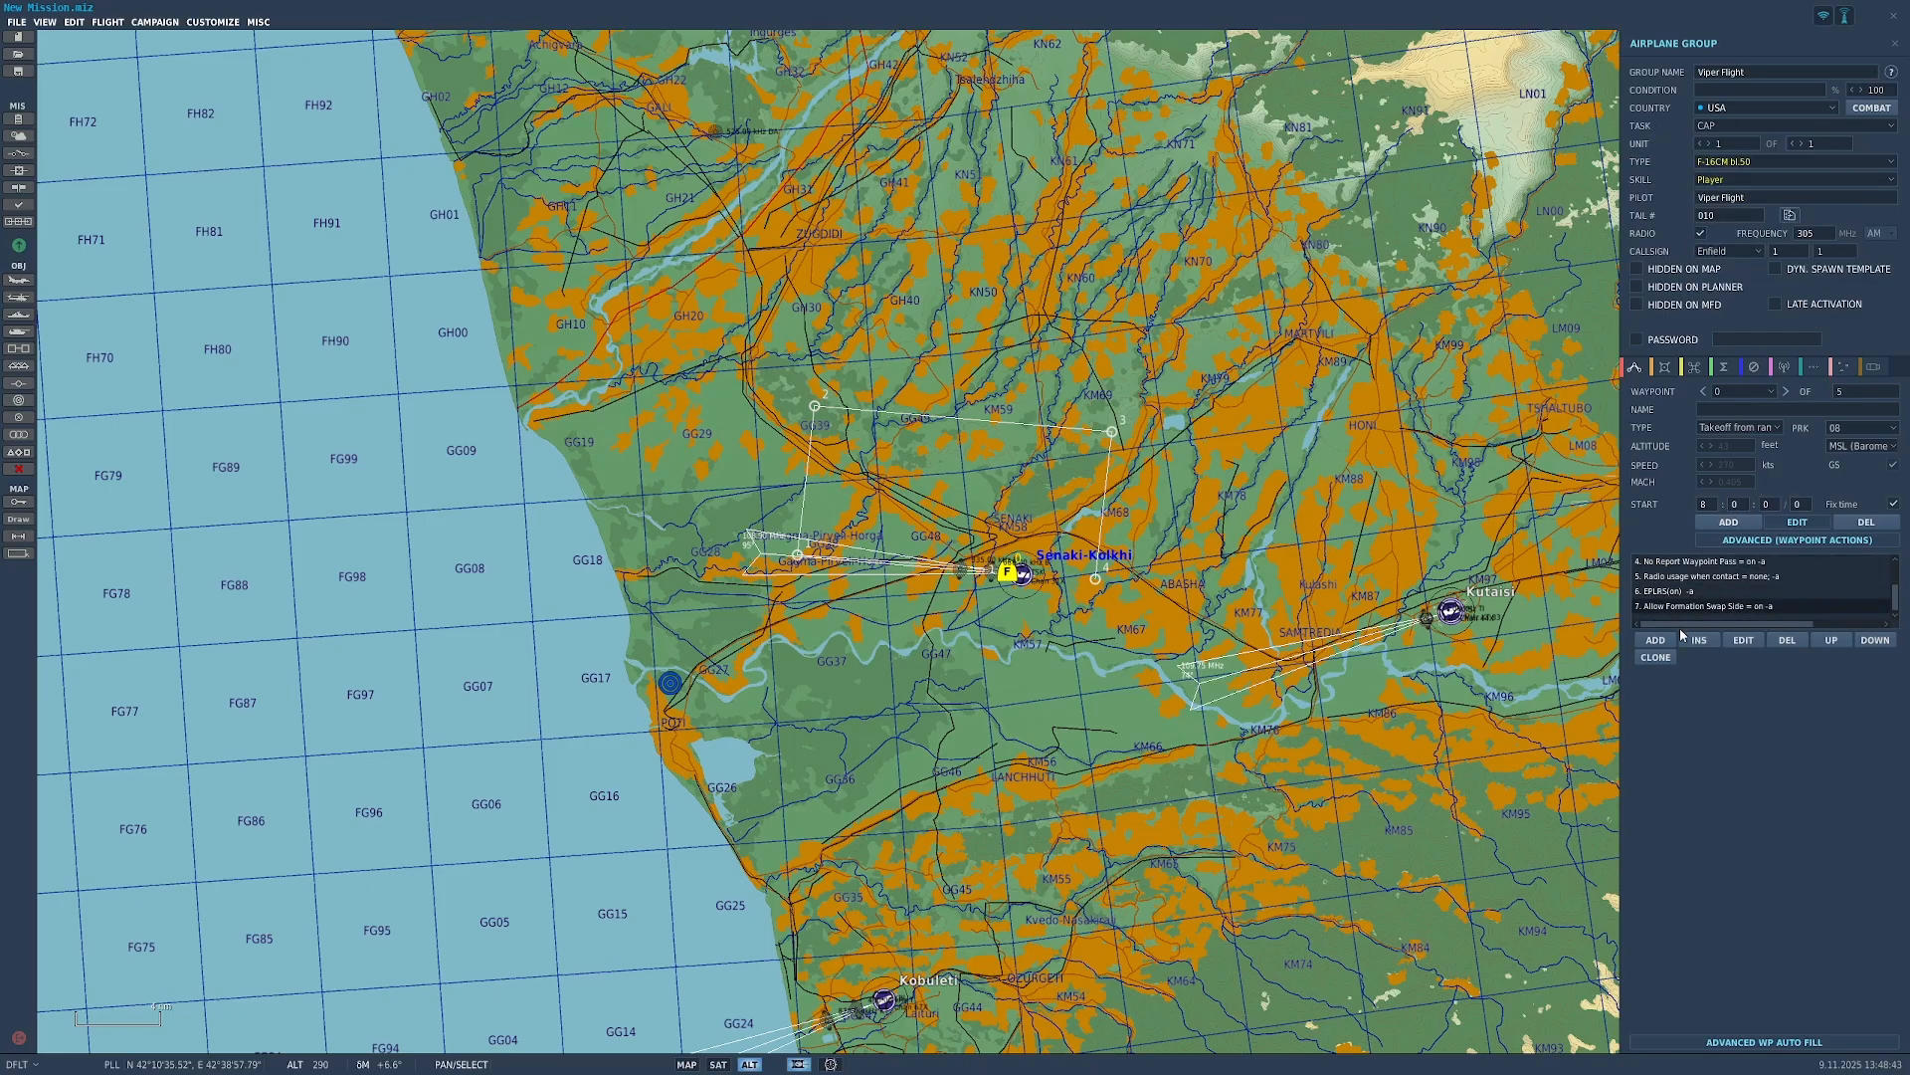
# Step: Add an action to waypoint 0 with the type Perform Command and look through the available commands
pyautogui.click(1659, 640)
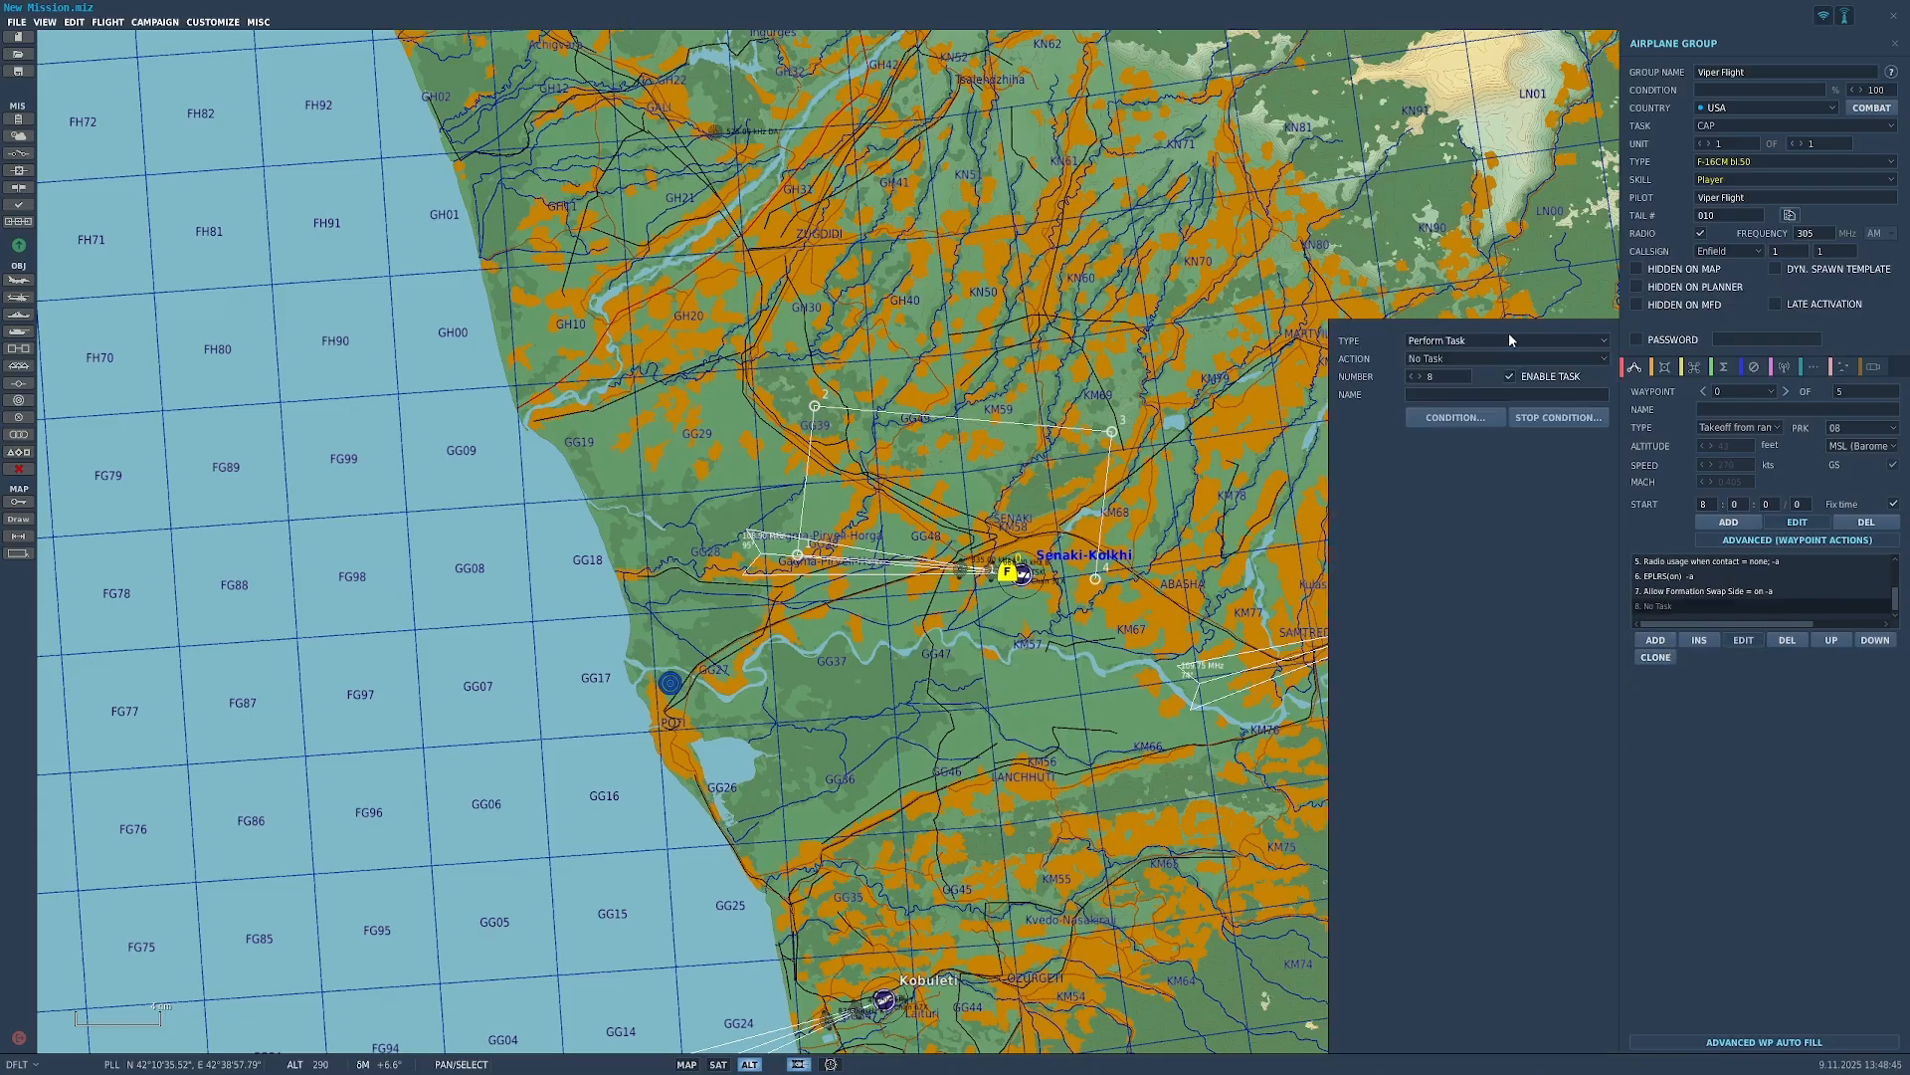
pyautogui.click(1503, 339)
pyautogui.click(1482, 386)
pyautogui.click(1501, 360)
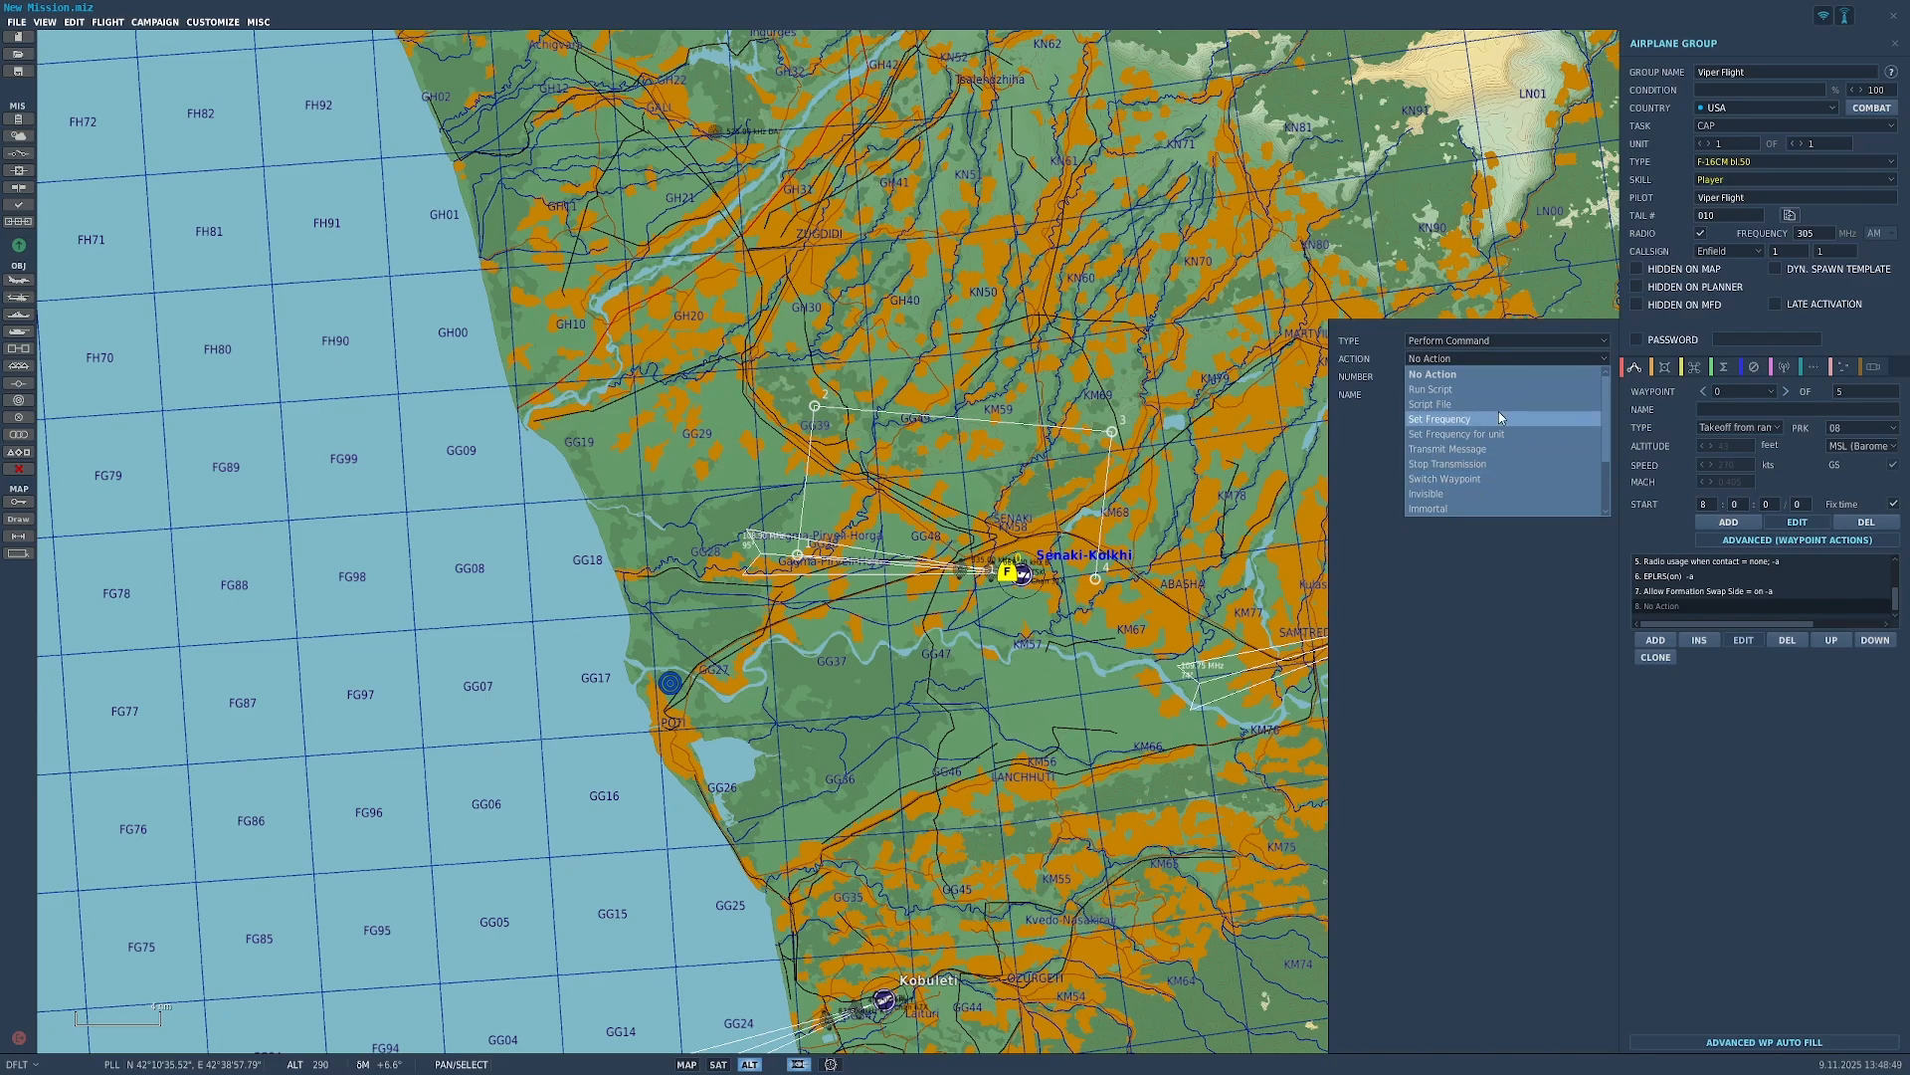
pyautogui.click(1574, 342)
pyautogui.click(1579, 338)
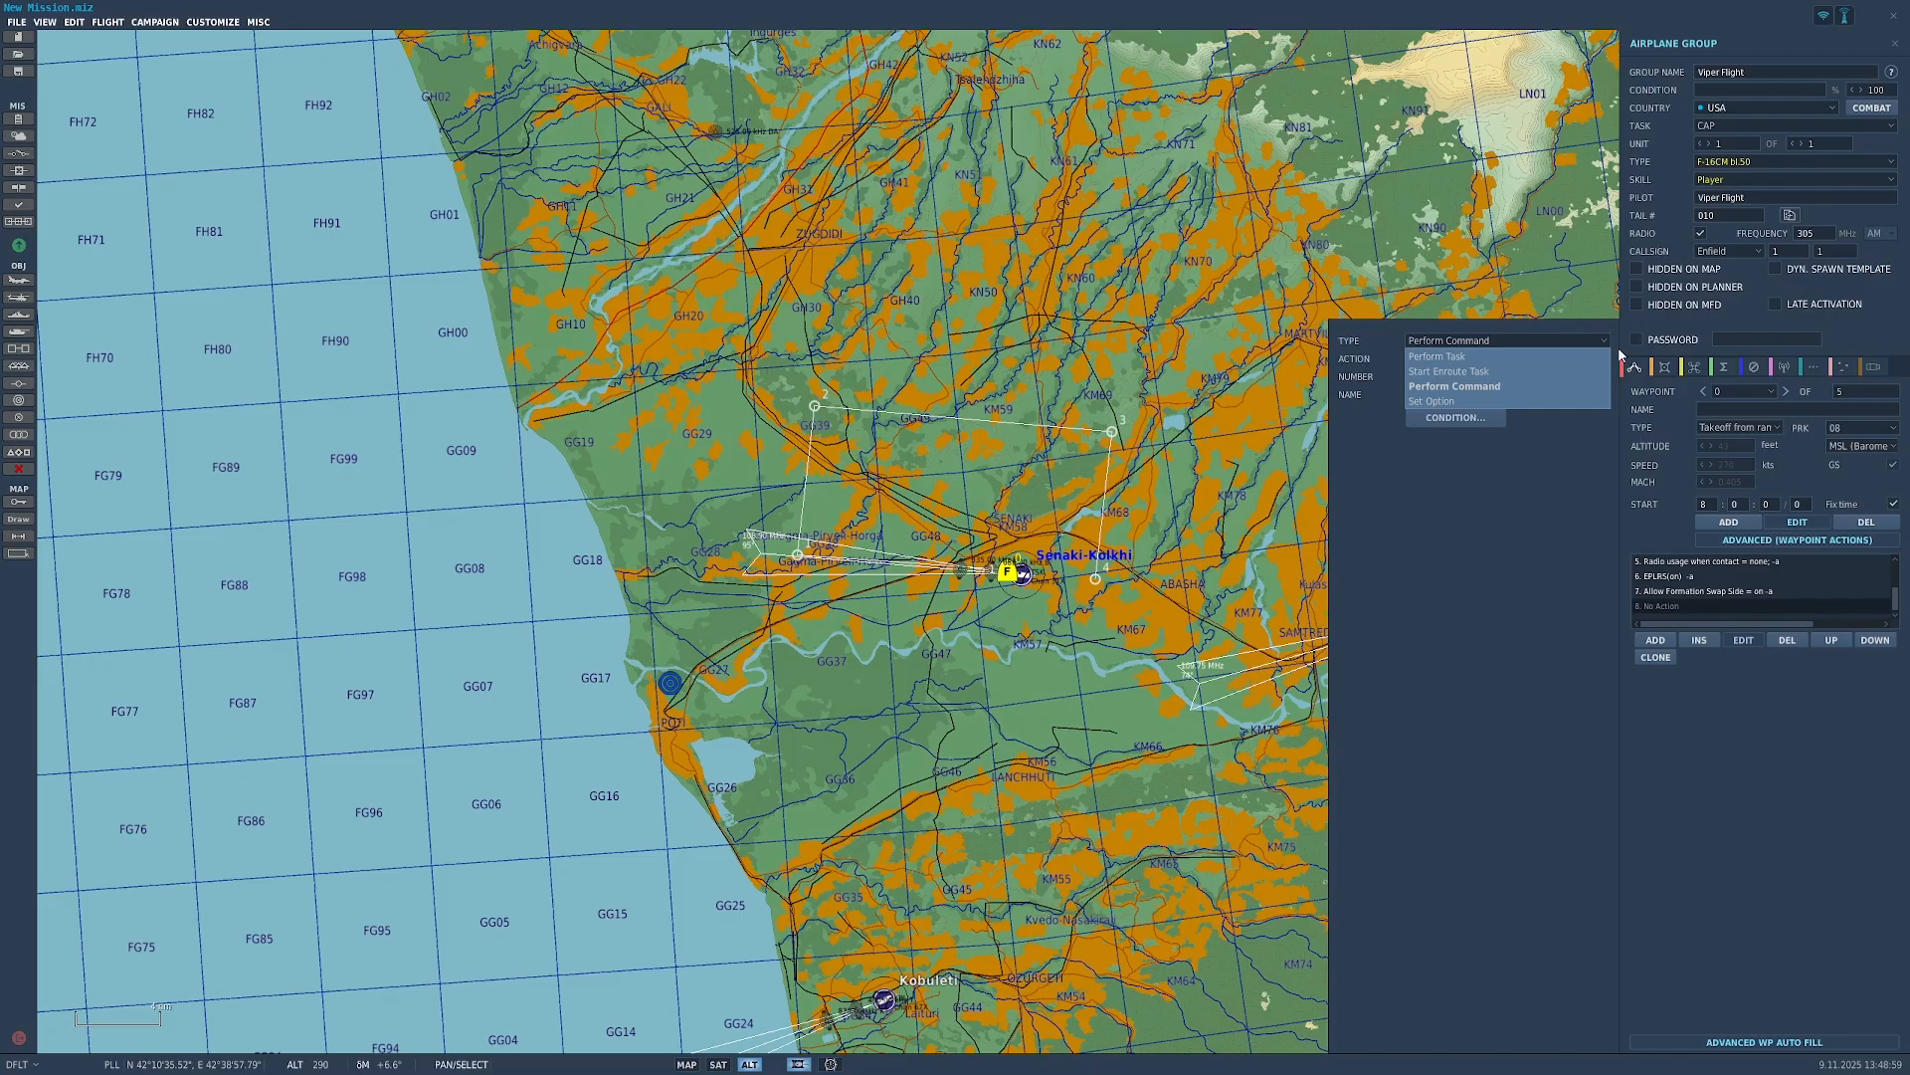
pyautogui.click(1491, 386)
pyautogui.click(1494, 344)
pyautogui.click(1496, 383)
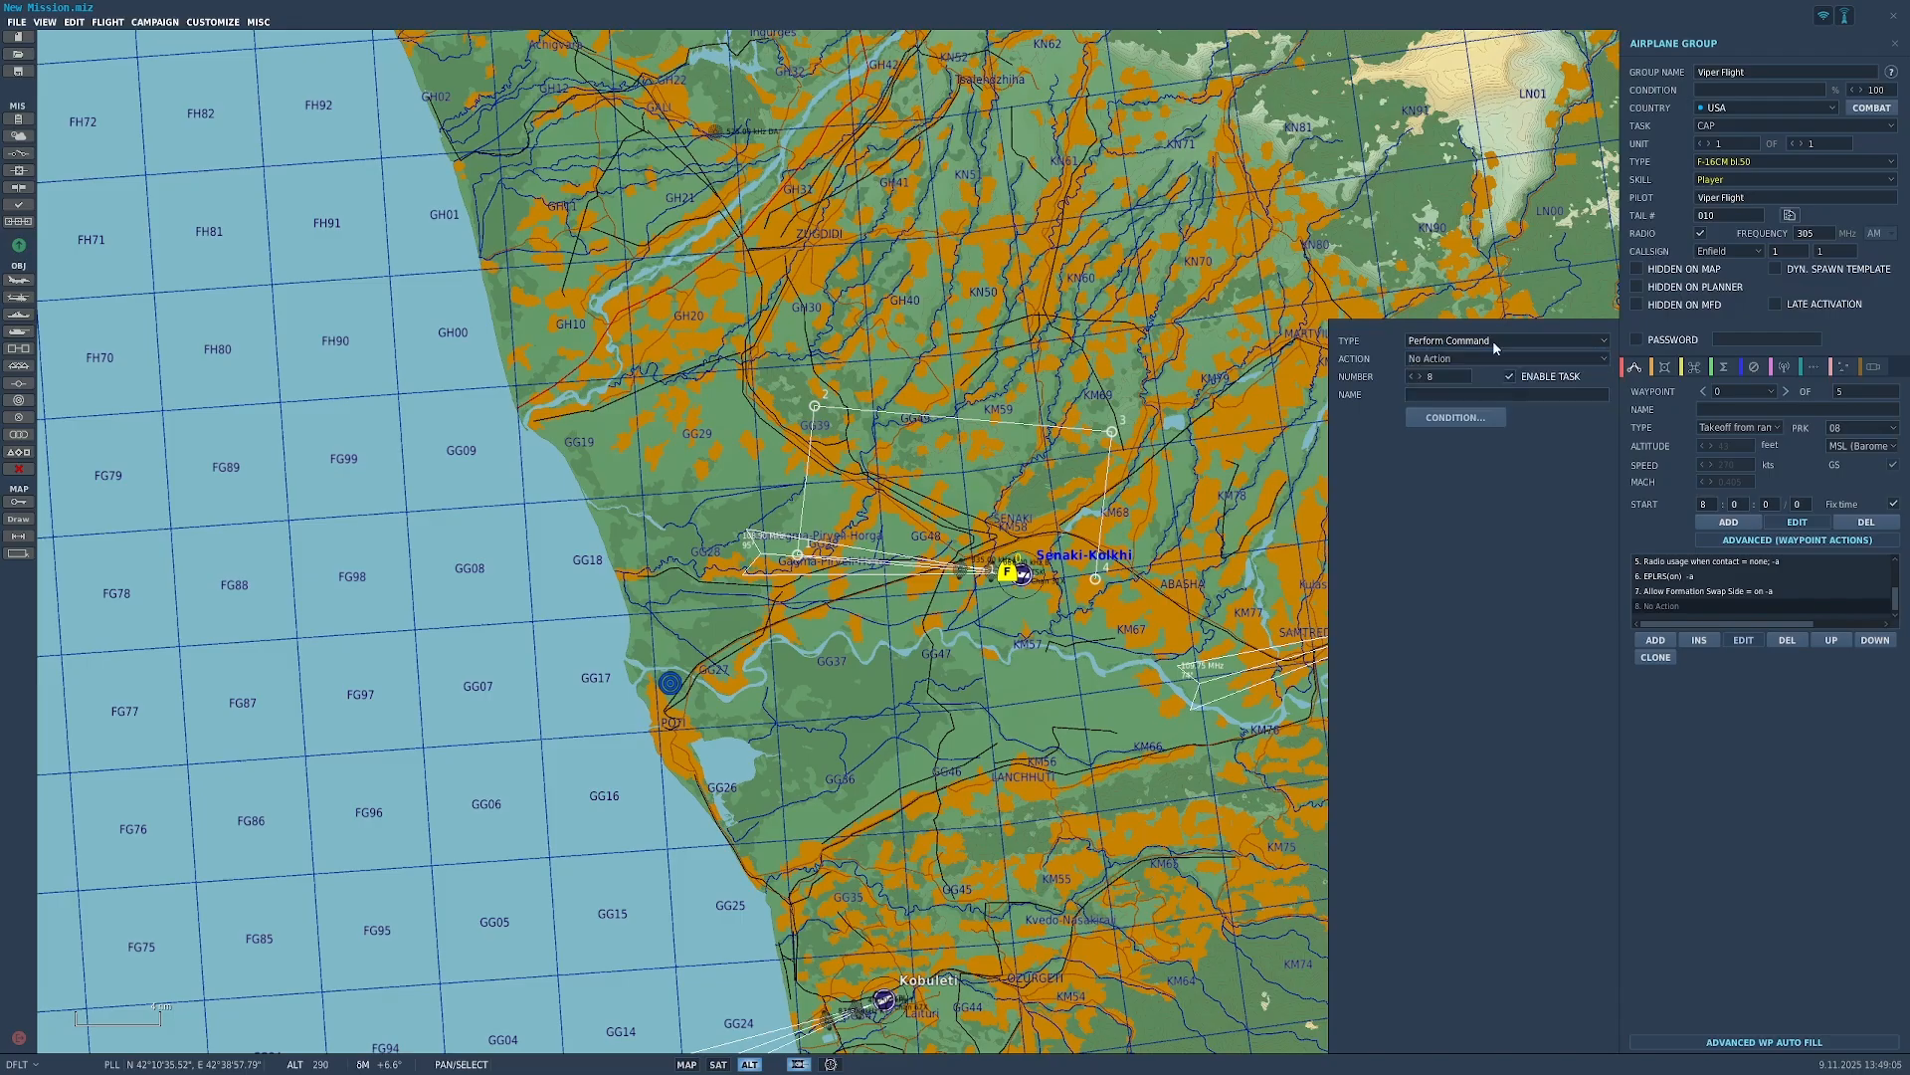
pyautogui.click(1494, 360)
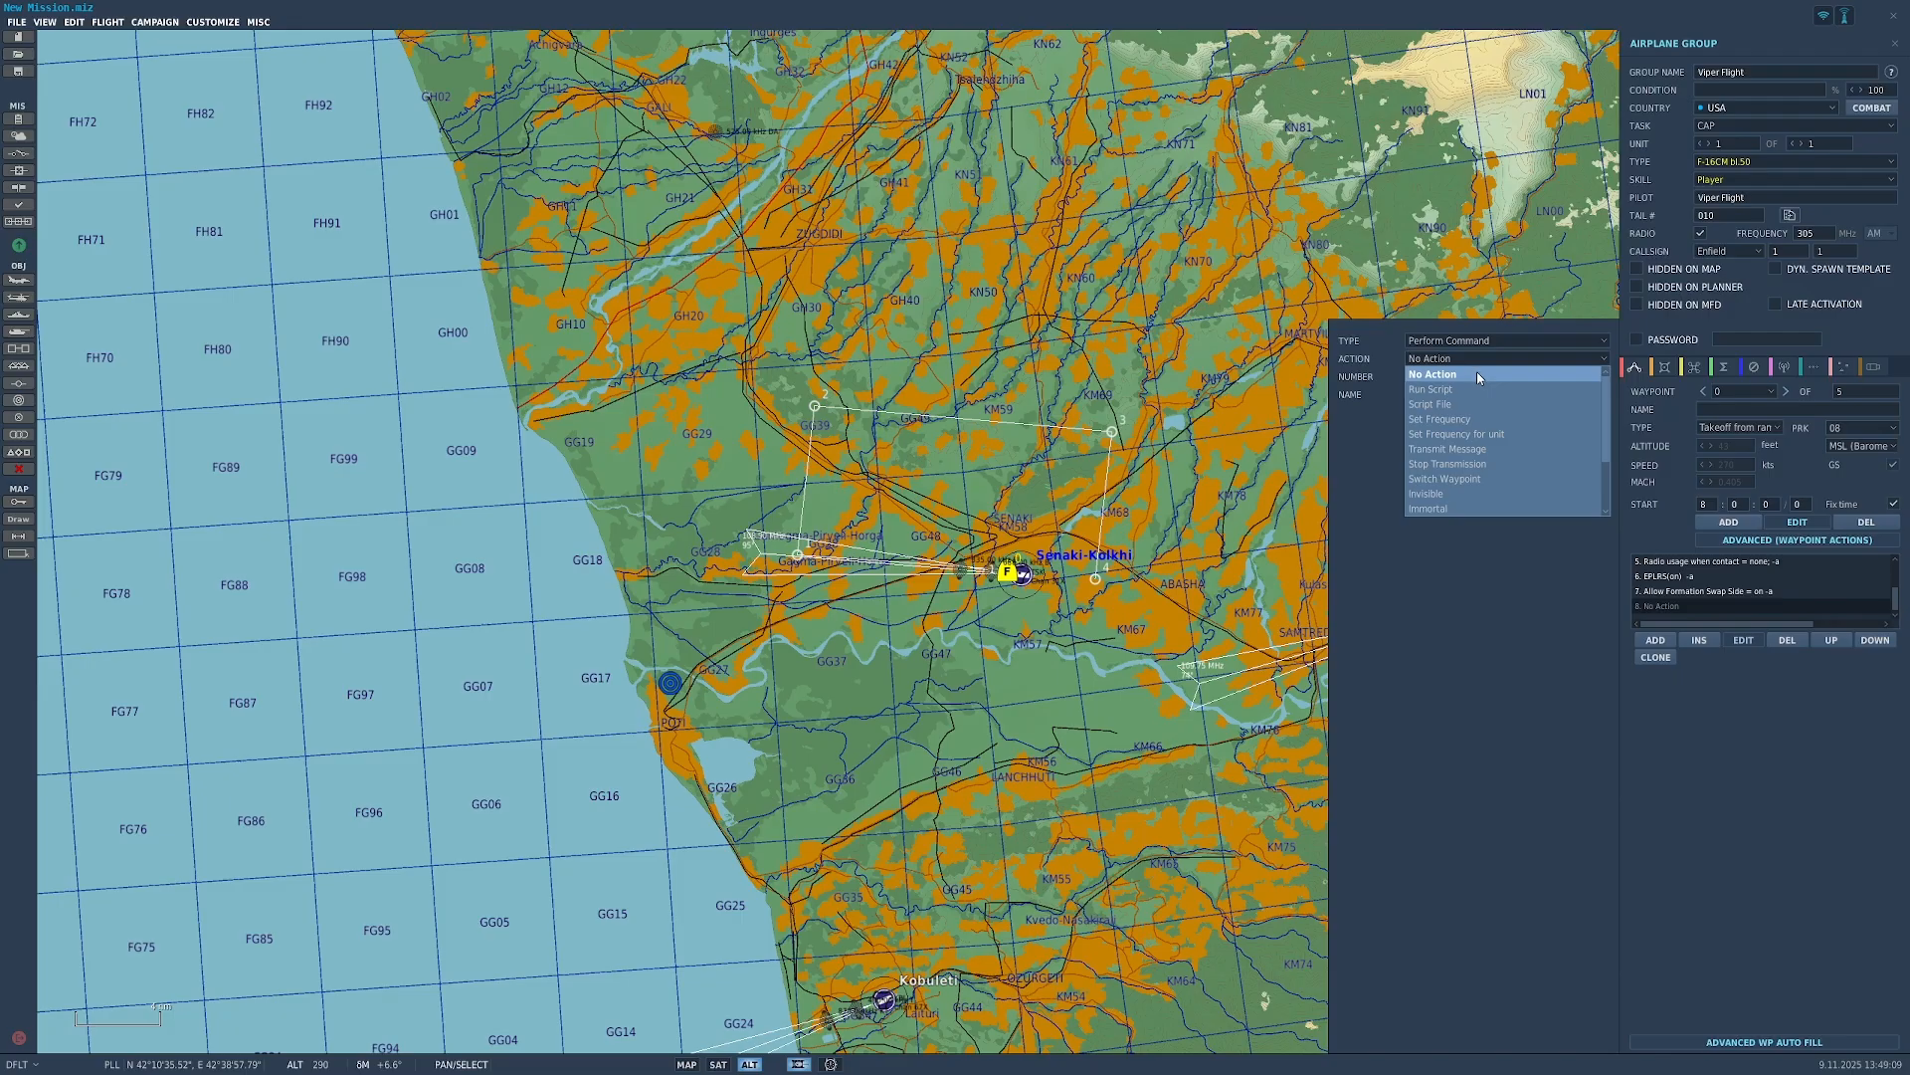
# Step: Switch the new action's type to Start Enroute Task and check the enroute tasks offered for CAP
pyautogui.click(1495, 342)
pyautogui.click(1501, 371)
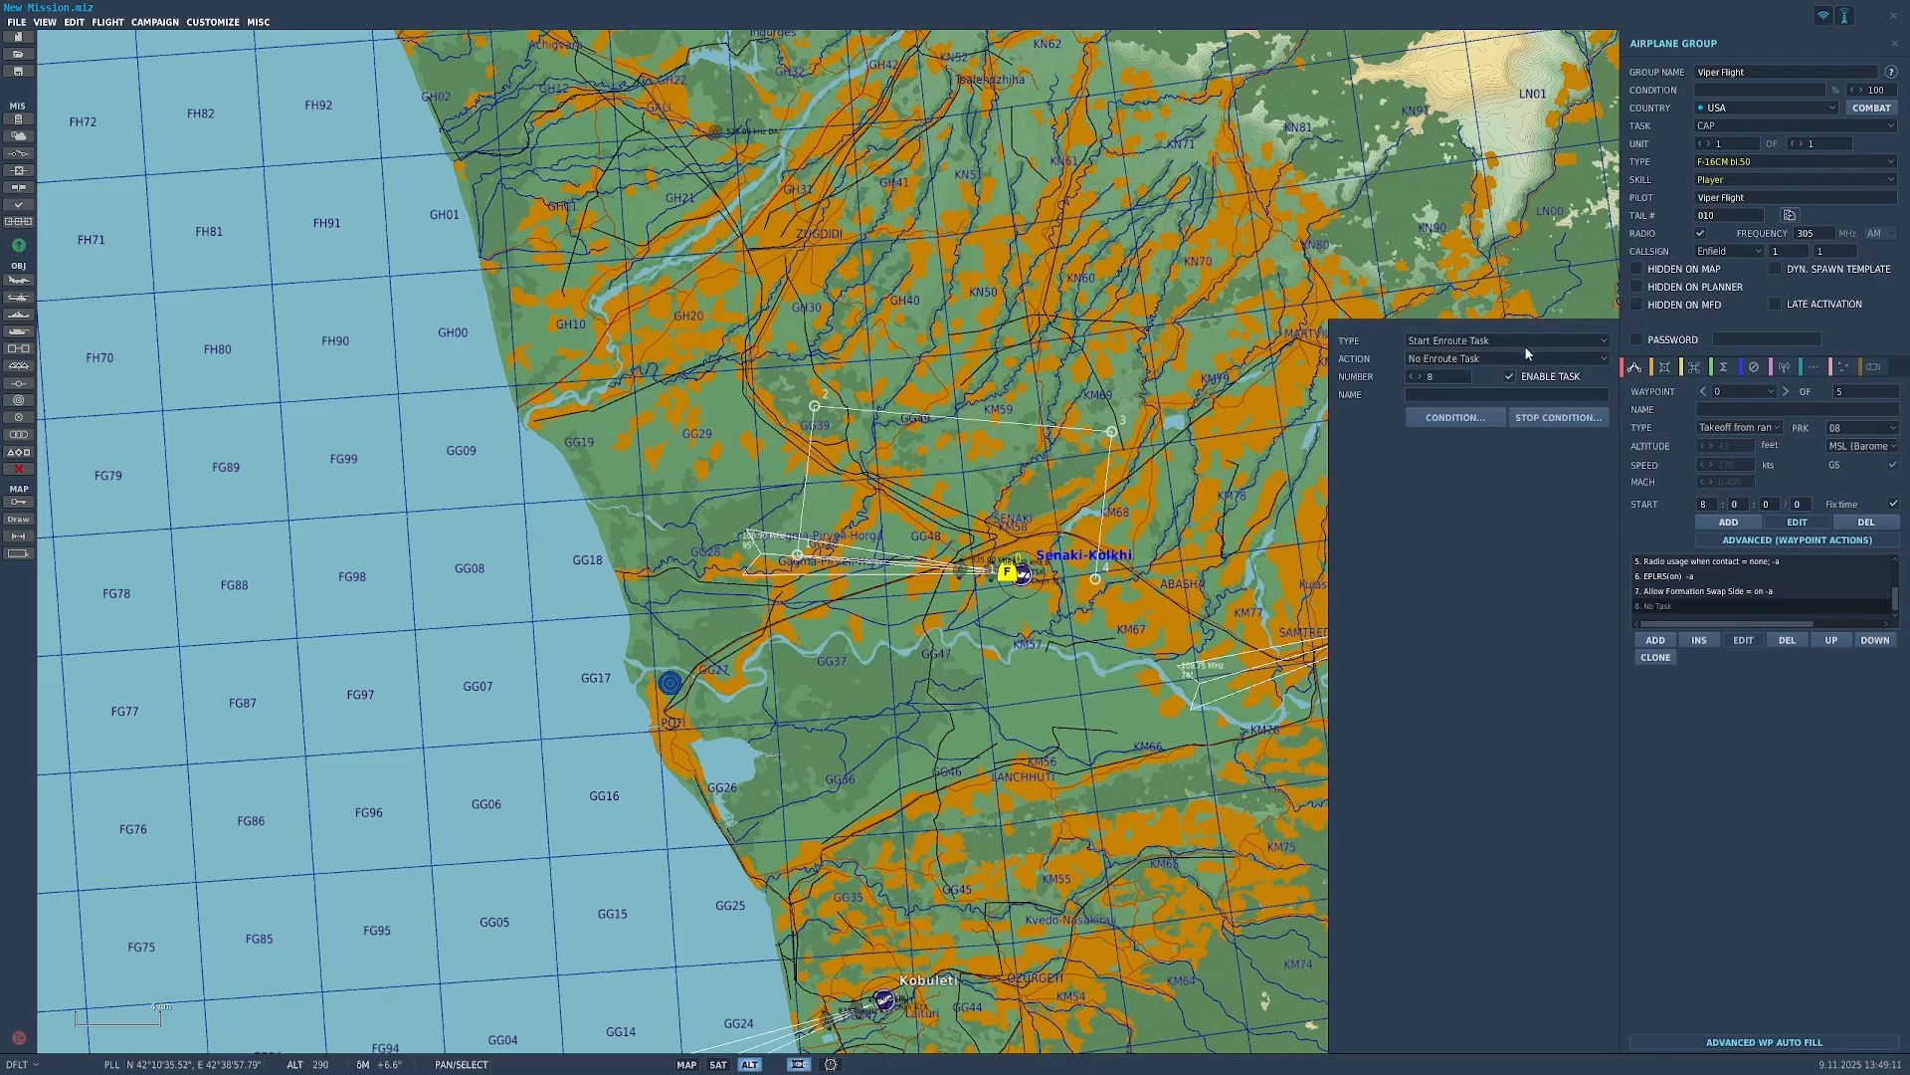
pyautogui.click(1518, 358)
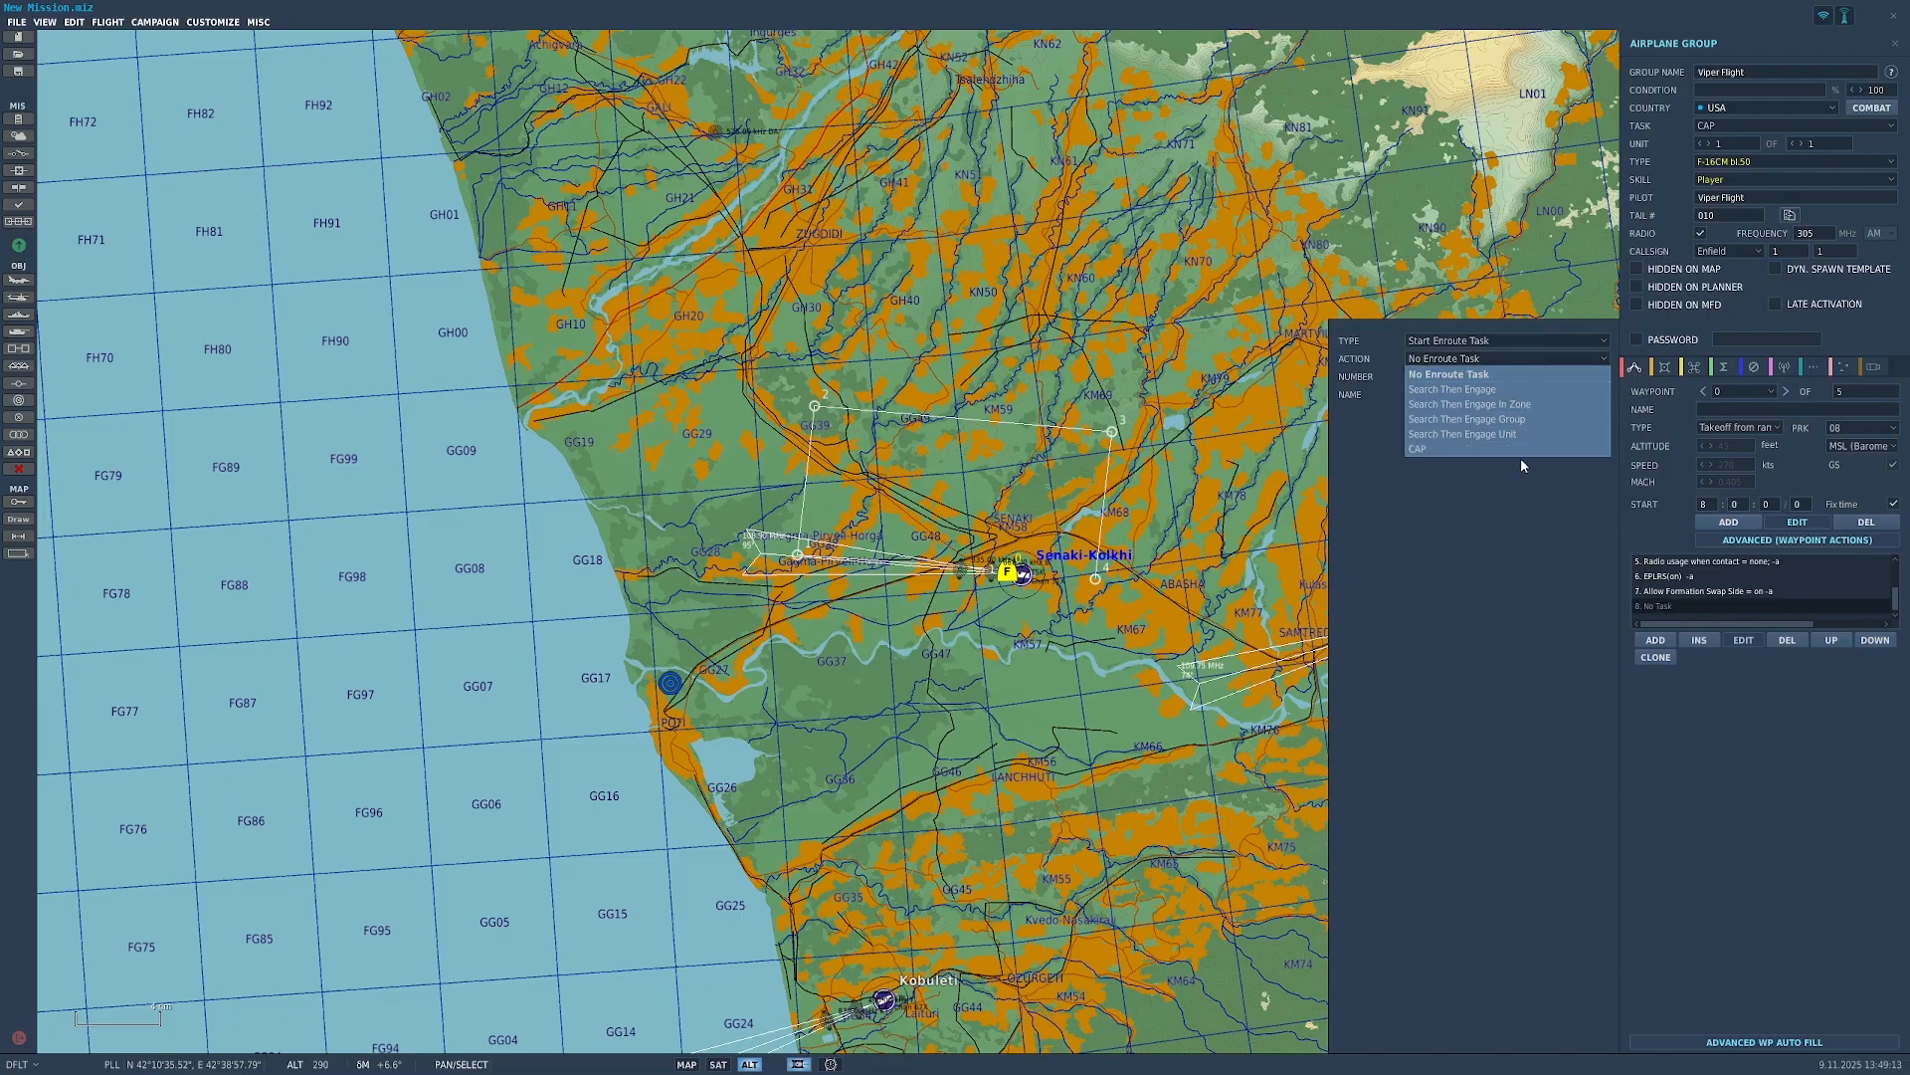
pyautogui.click(1510, 374)
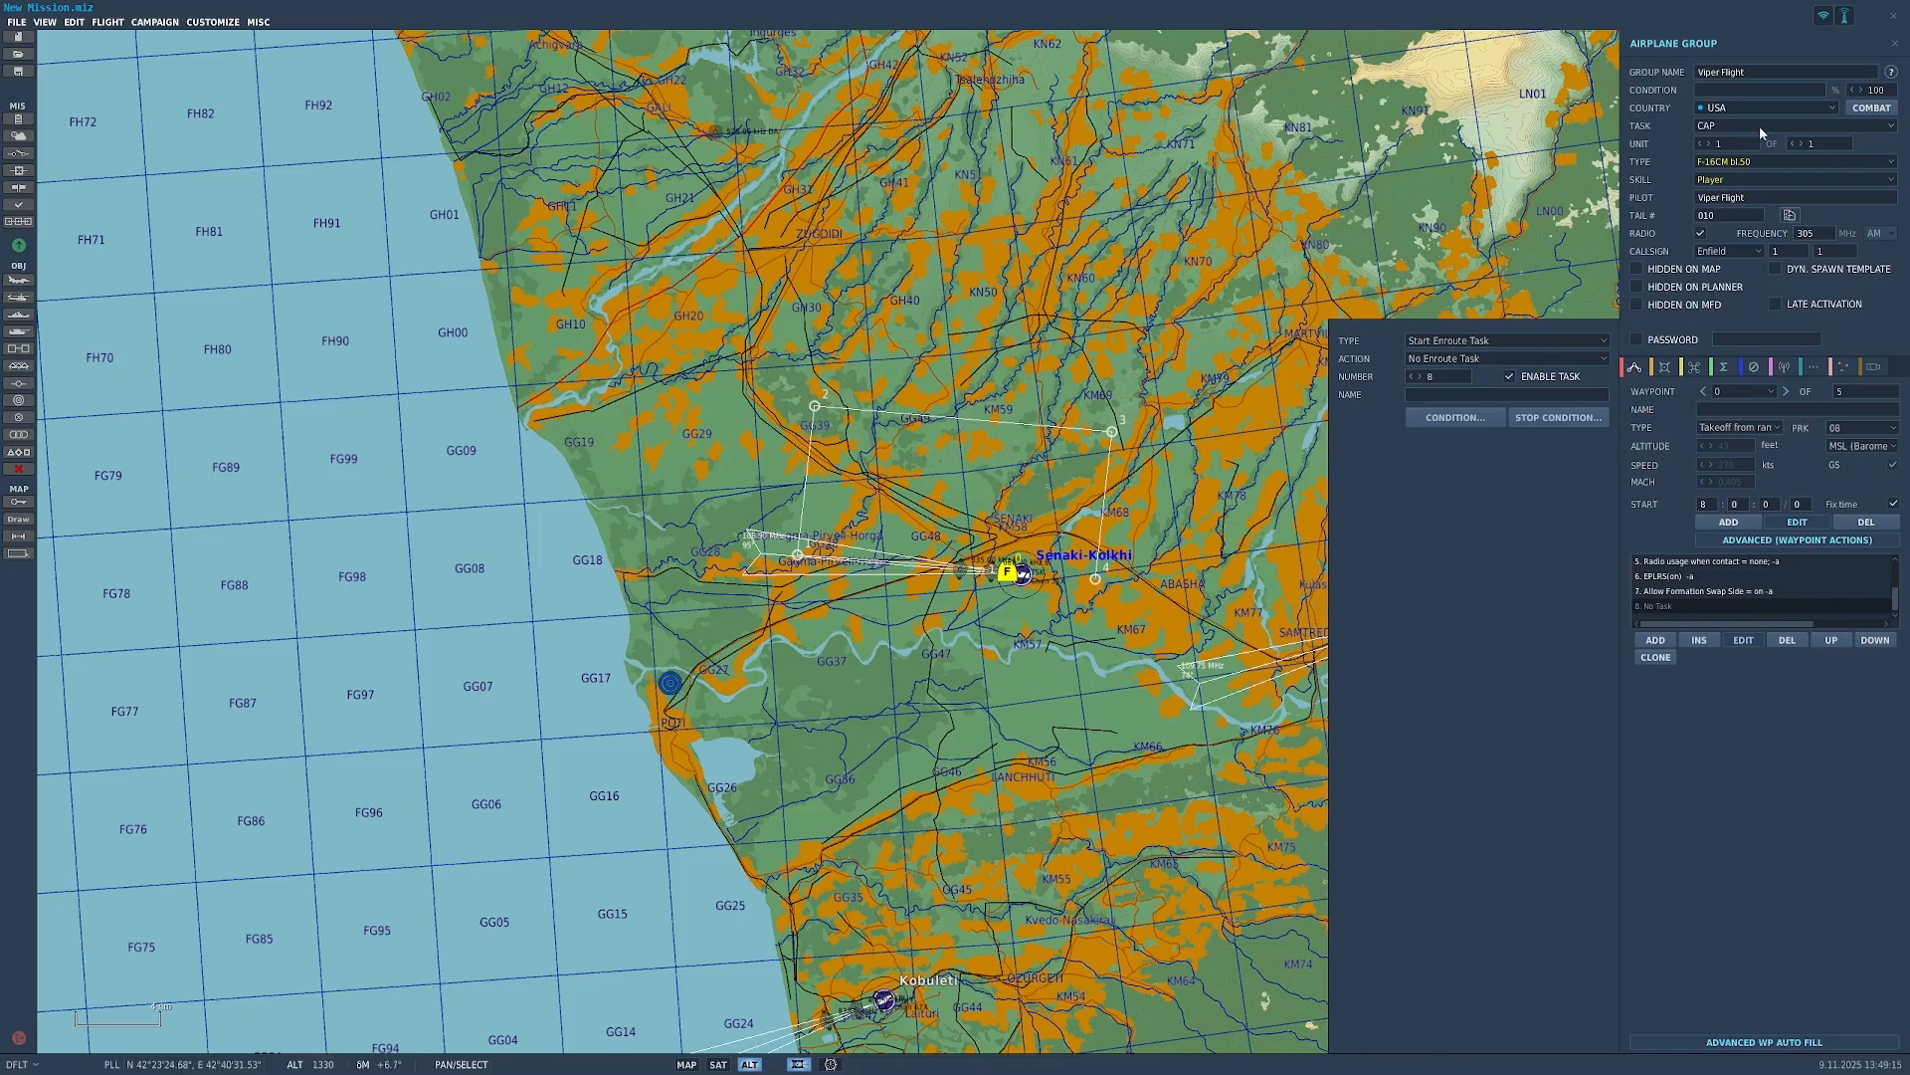
# Step: Set the group's task to Ground Attack and look through the actions offered under Perform Task
pyautogui.click(1758, 126)
pyautogui.click(1756, 262)
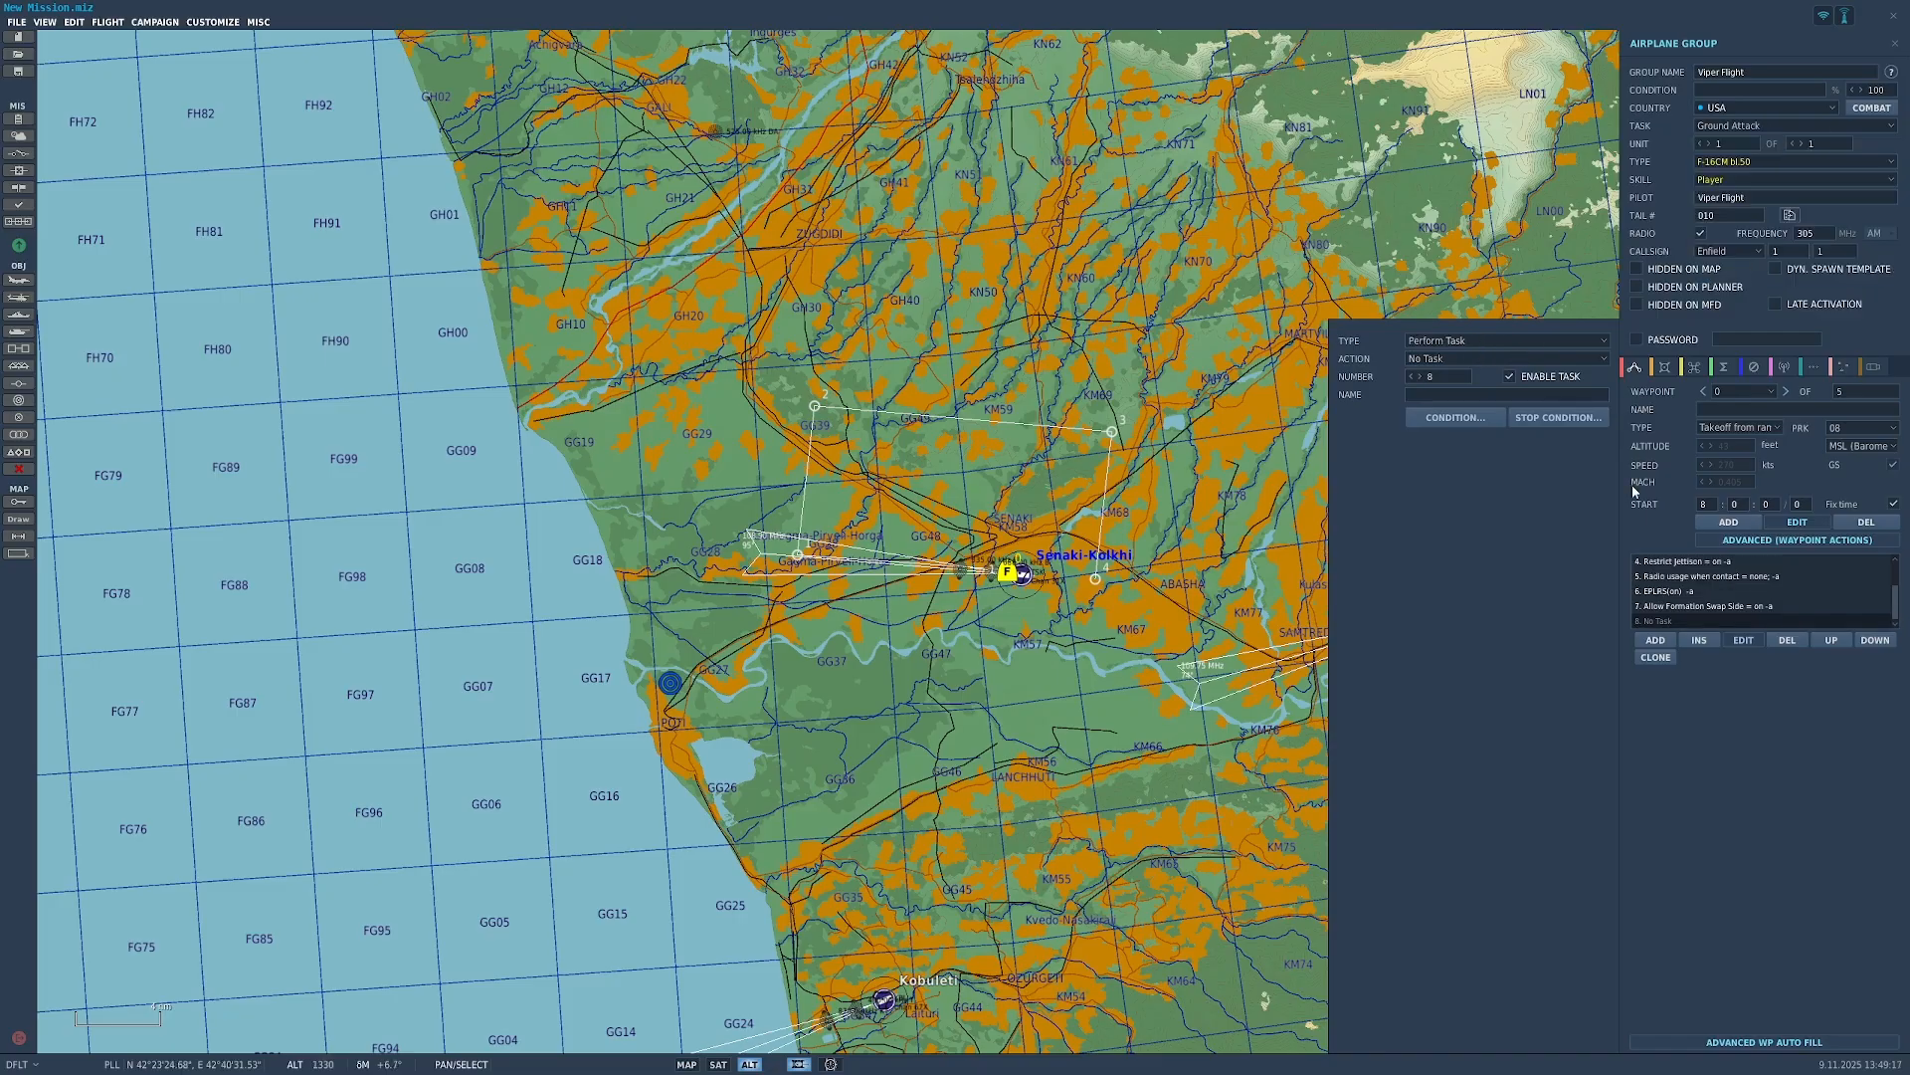
pyautogui.click(1573, 342)
pyautogui.click(1553, 355)
pyautogui.click(1548, 359)
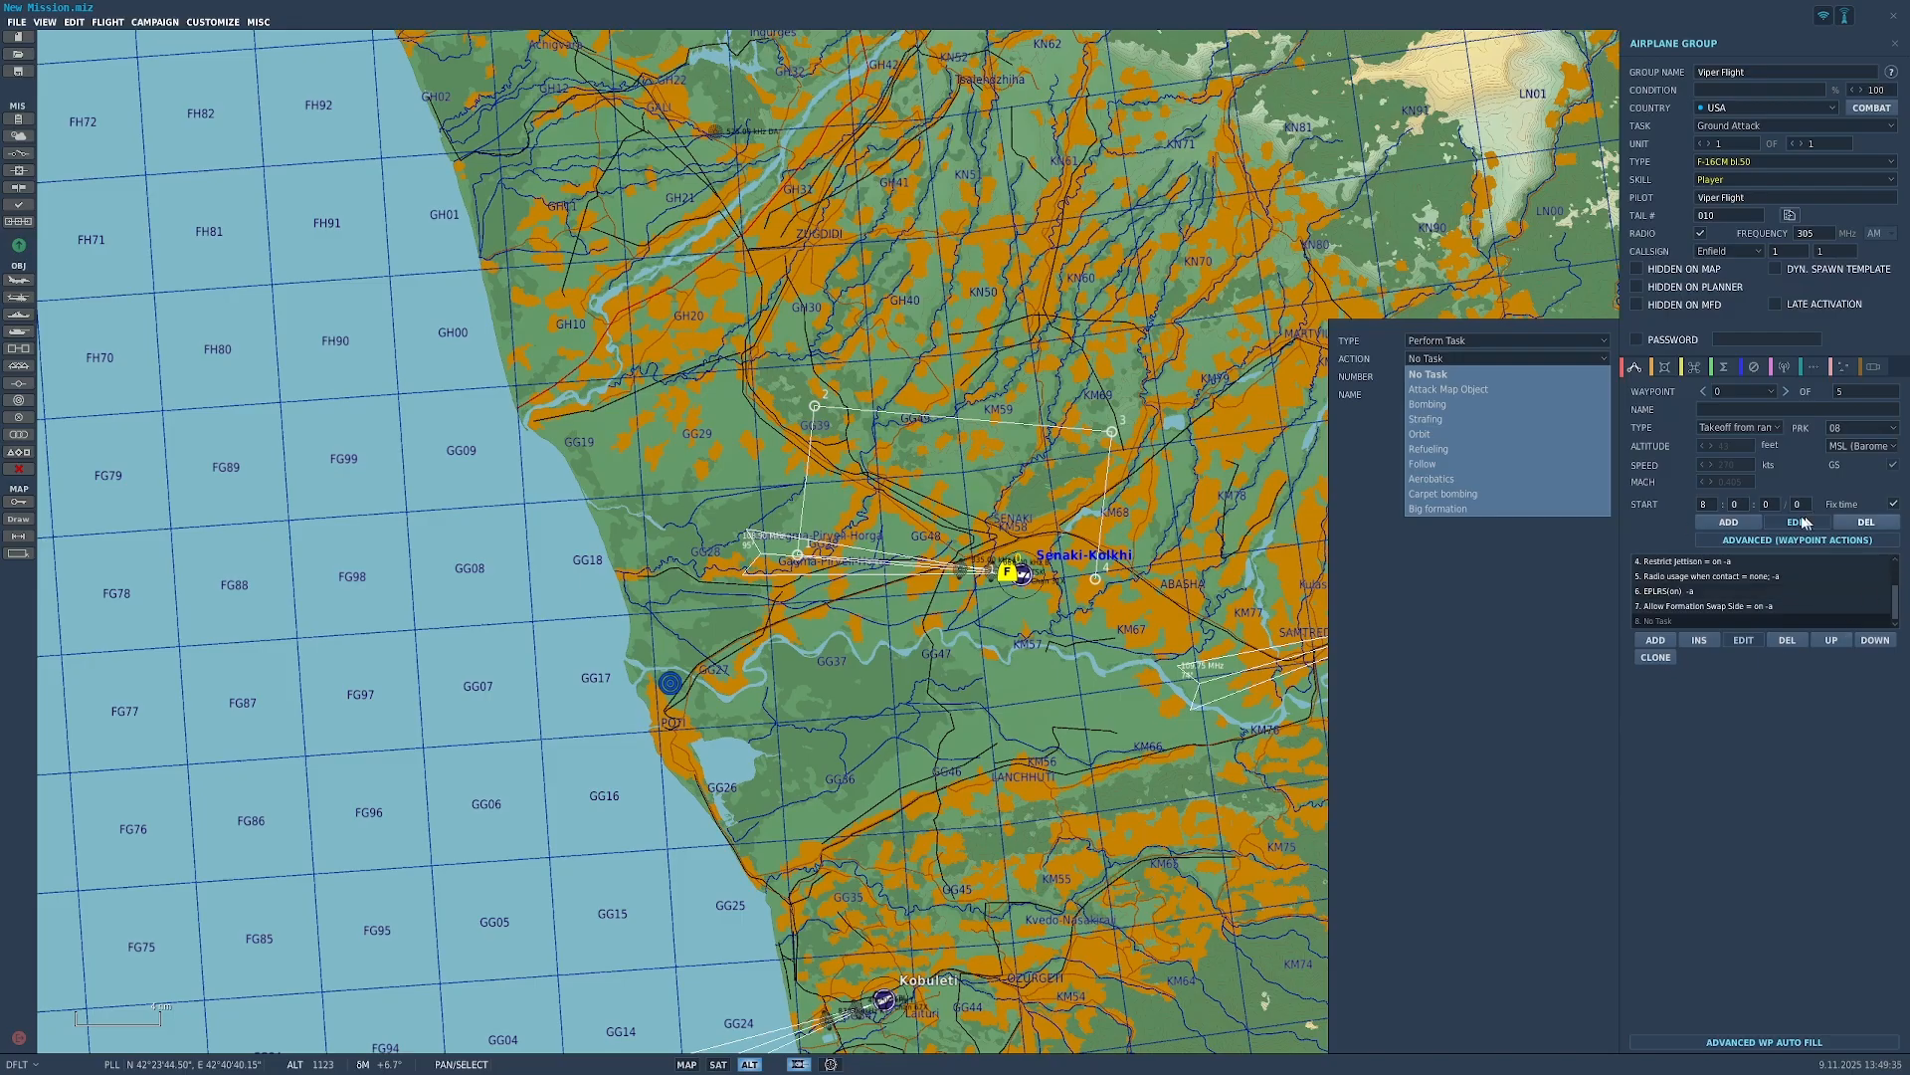
# Step: Delete the blank No Task action from waypoint 0 and review the remaining Ground Attack default actions
pyautogui.click(1642, 315)
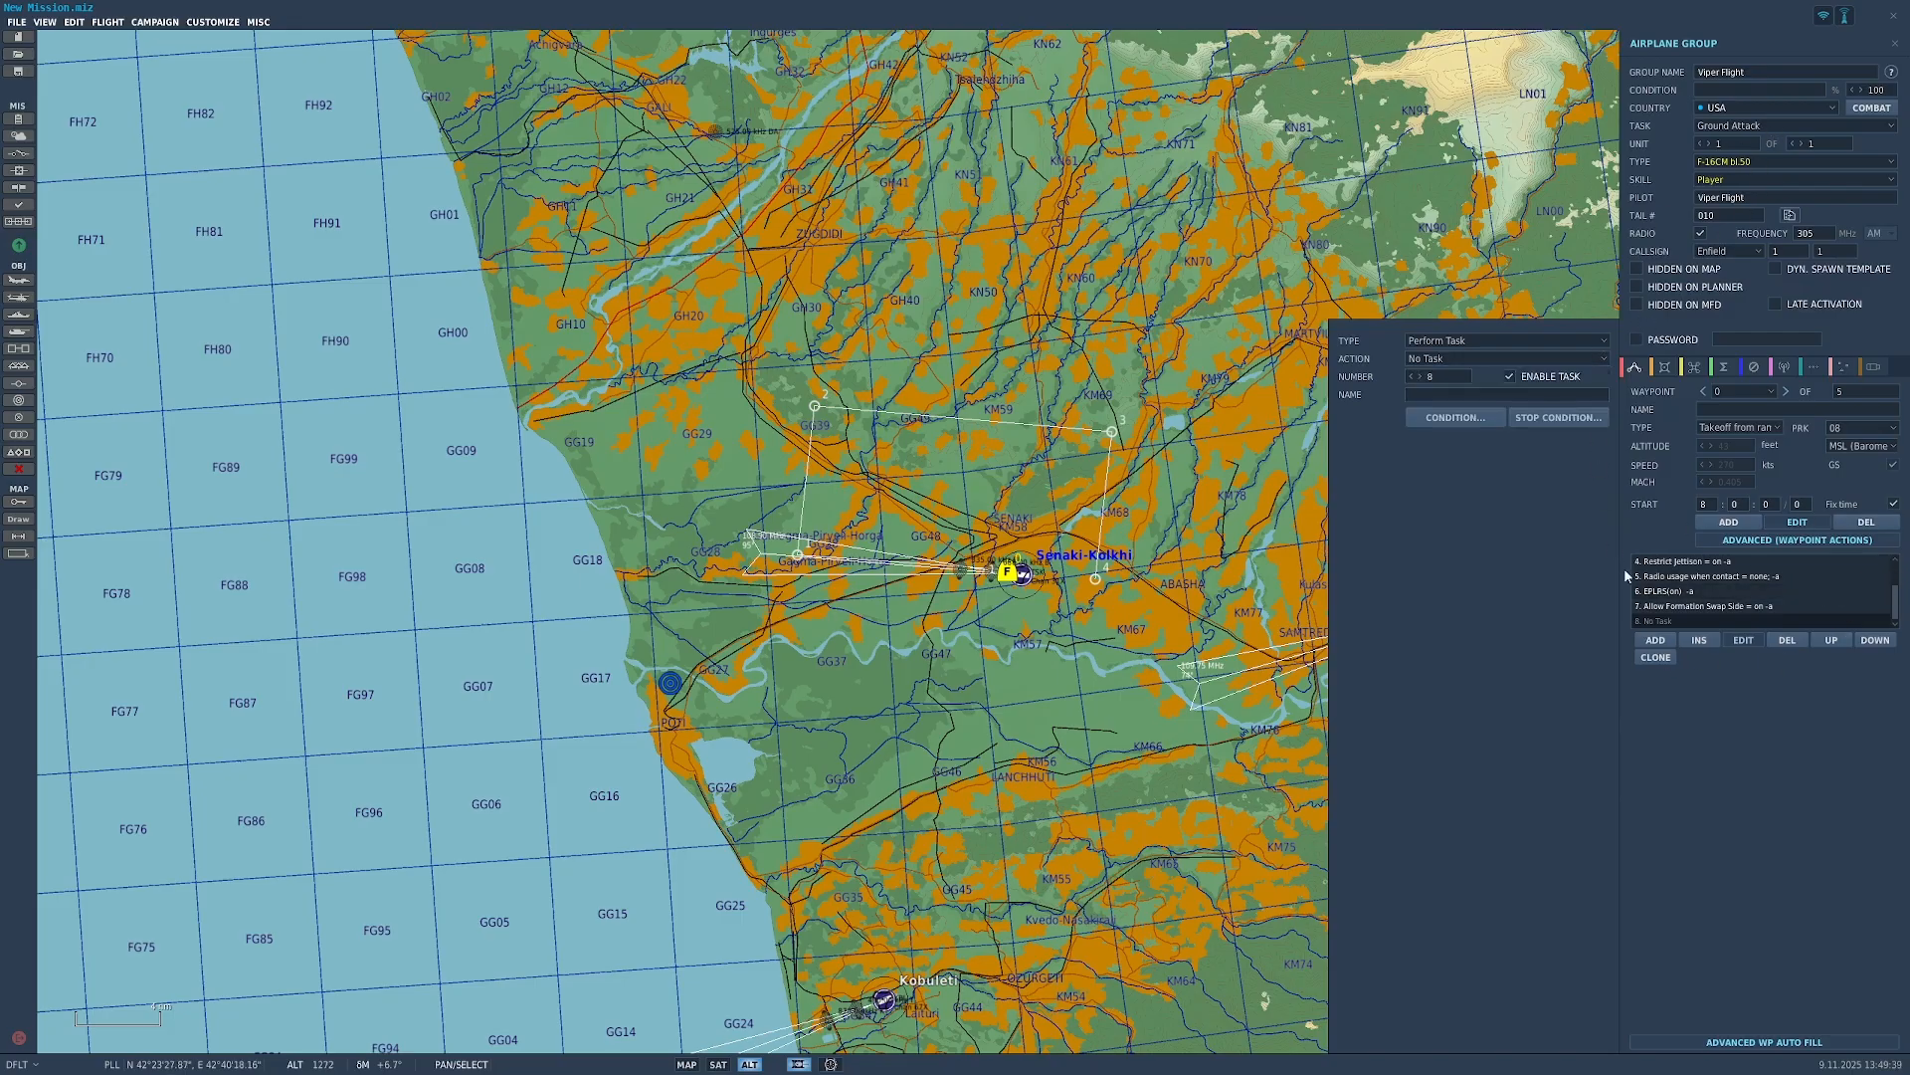
pyautogui.click(1788, 641)
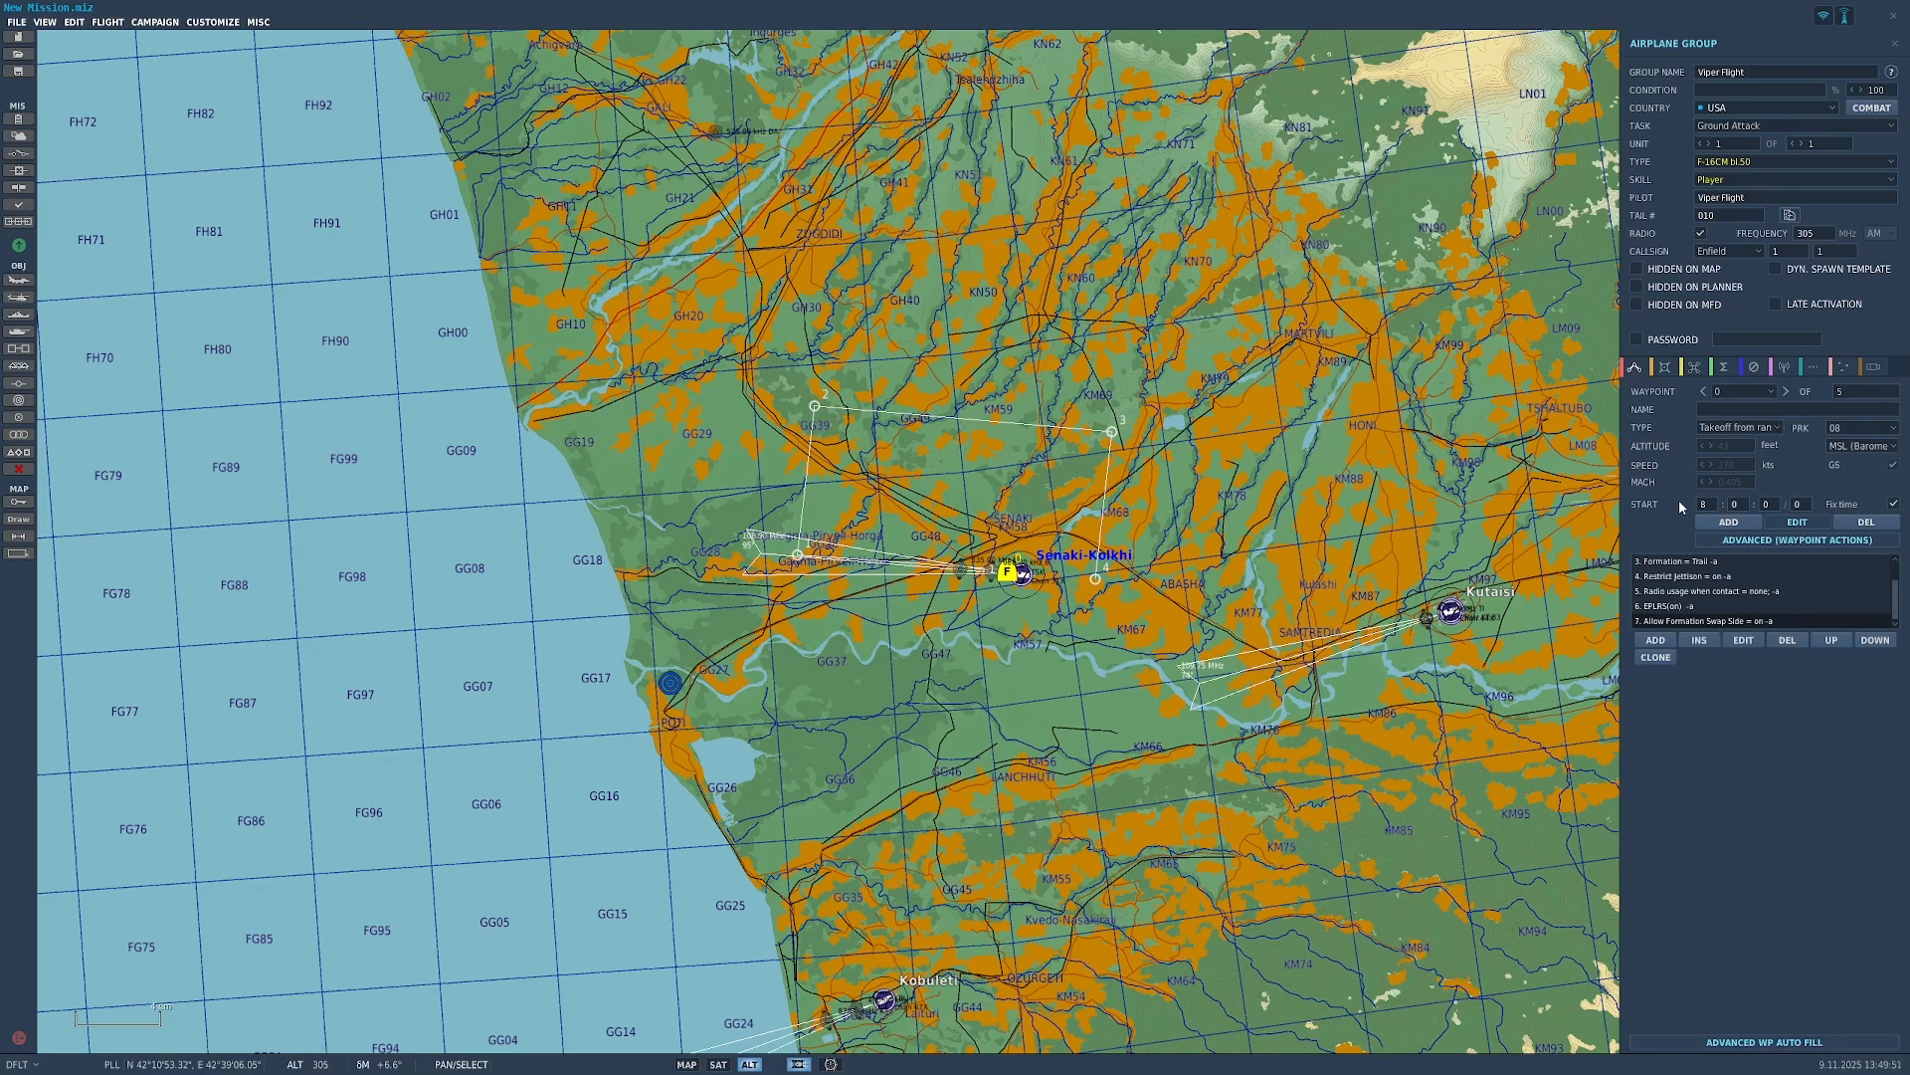
pyautogui.scroll(2, 1697, 593)
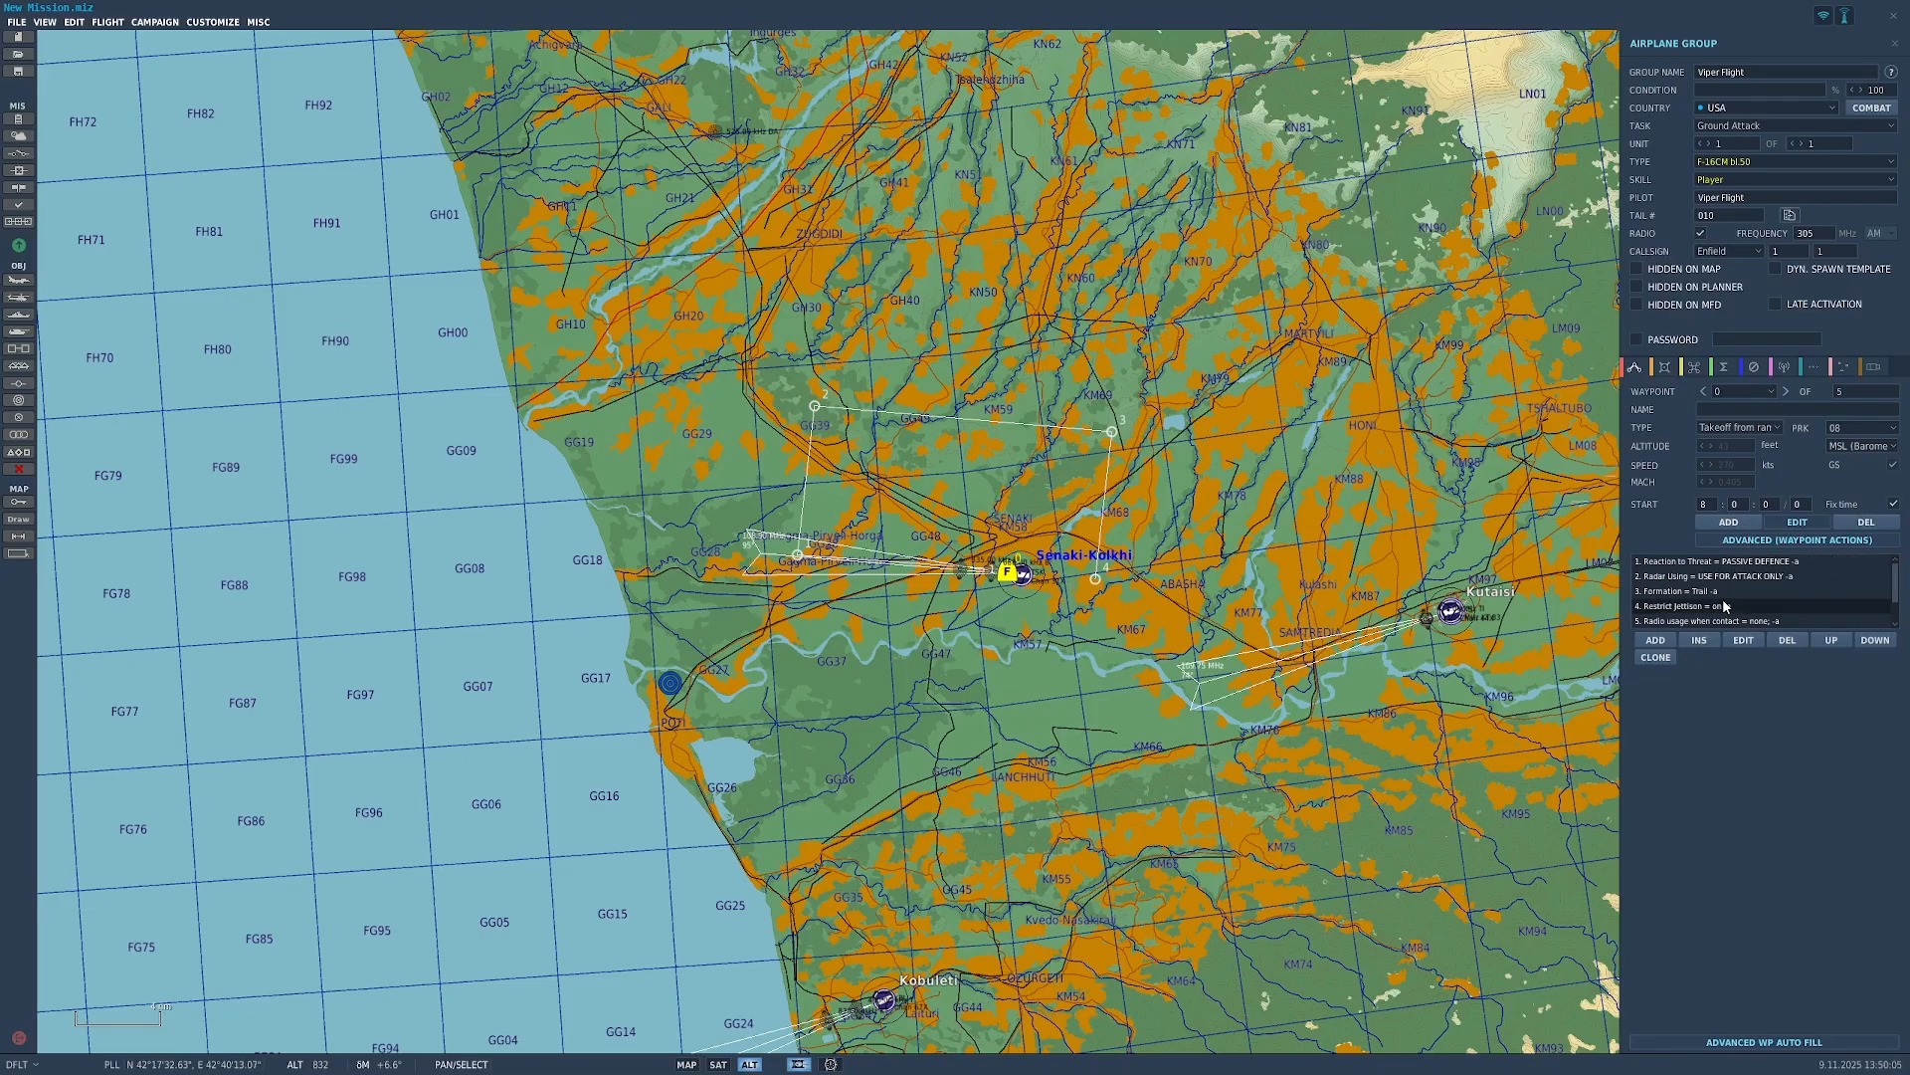
# Step: Equip the F-16 with the AIM-120B*6, FUEL*3 payload and rotate the preview to view the aircraft from the front
pyautogui.click(1664, 366)
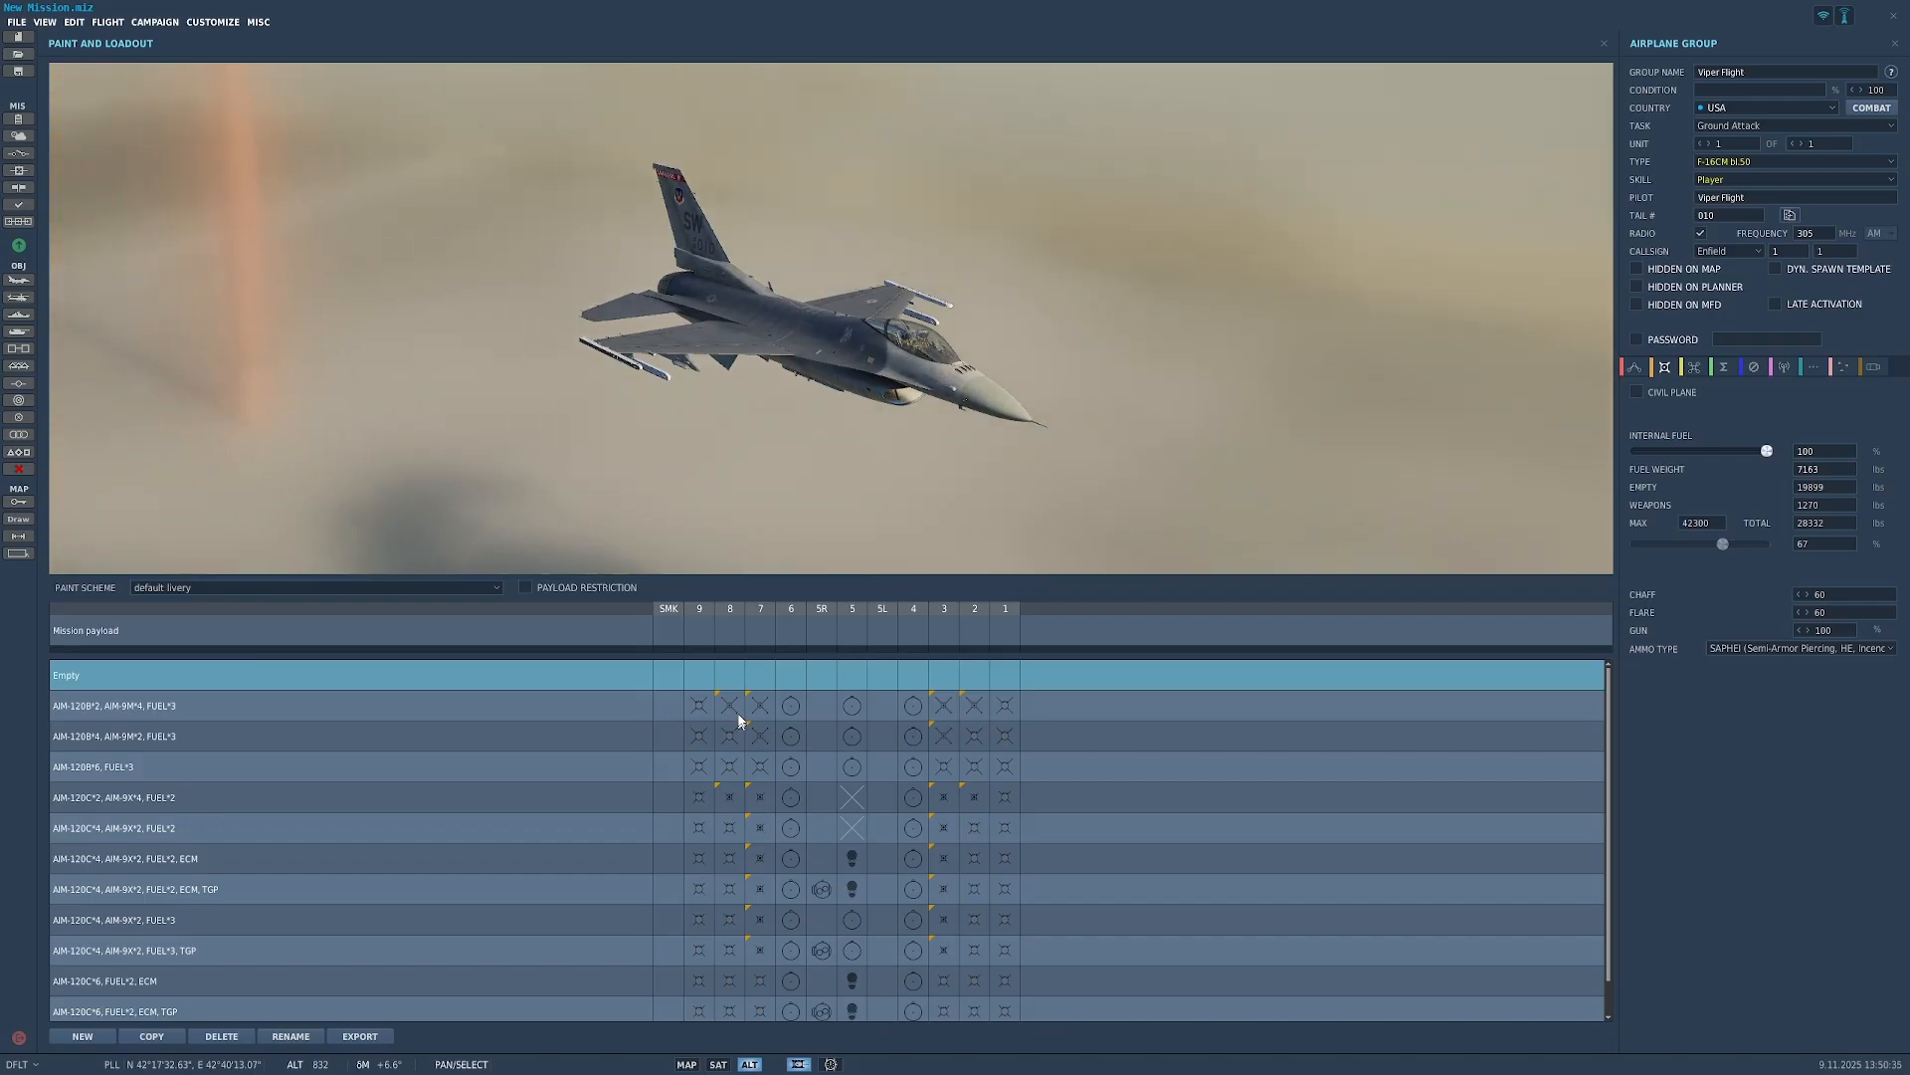
pyautogui.click(961, 772)
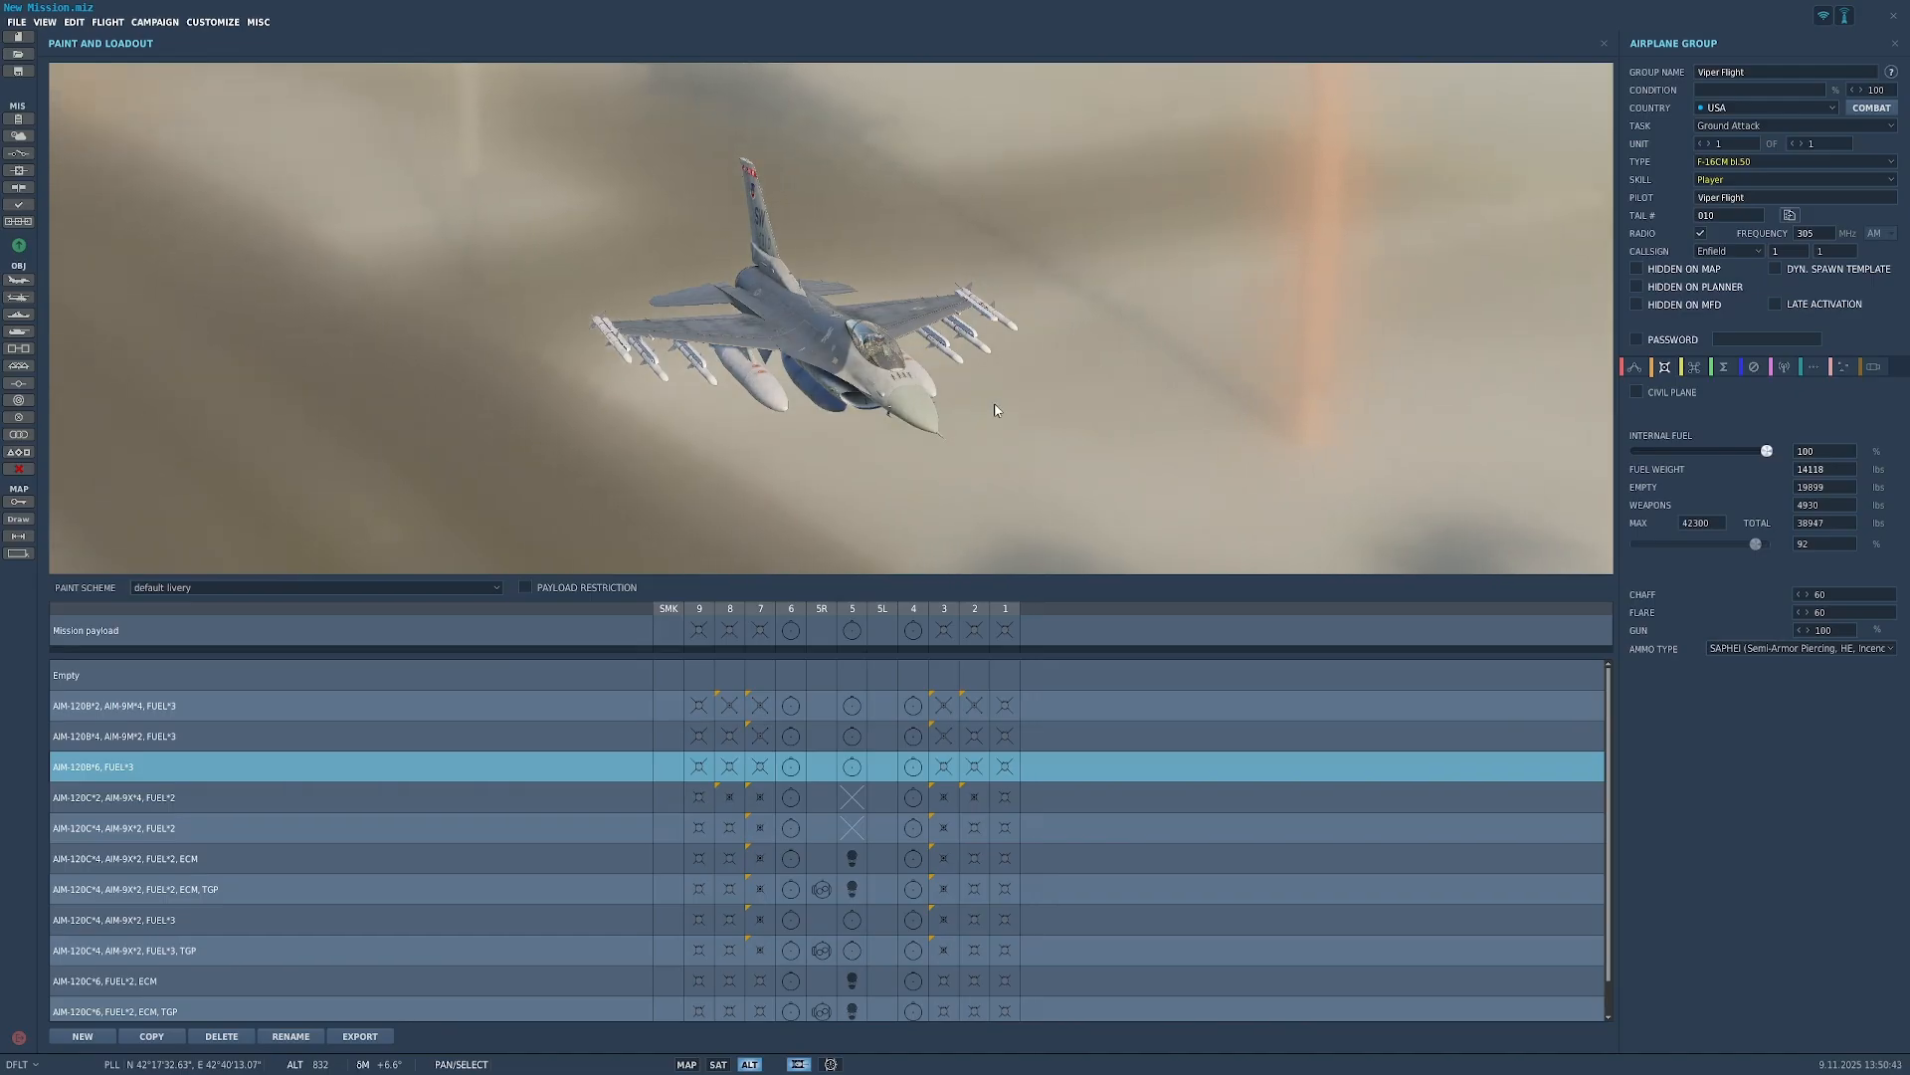
pyautogui.moveTo(979, 408); pyautogui.dragTo(930, 410)
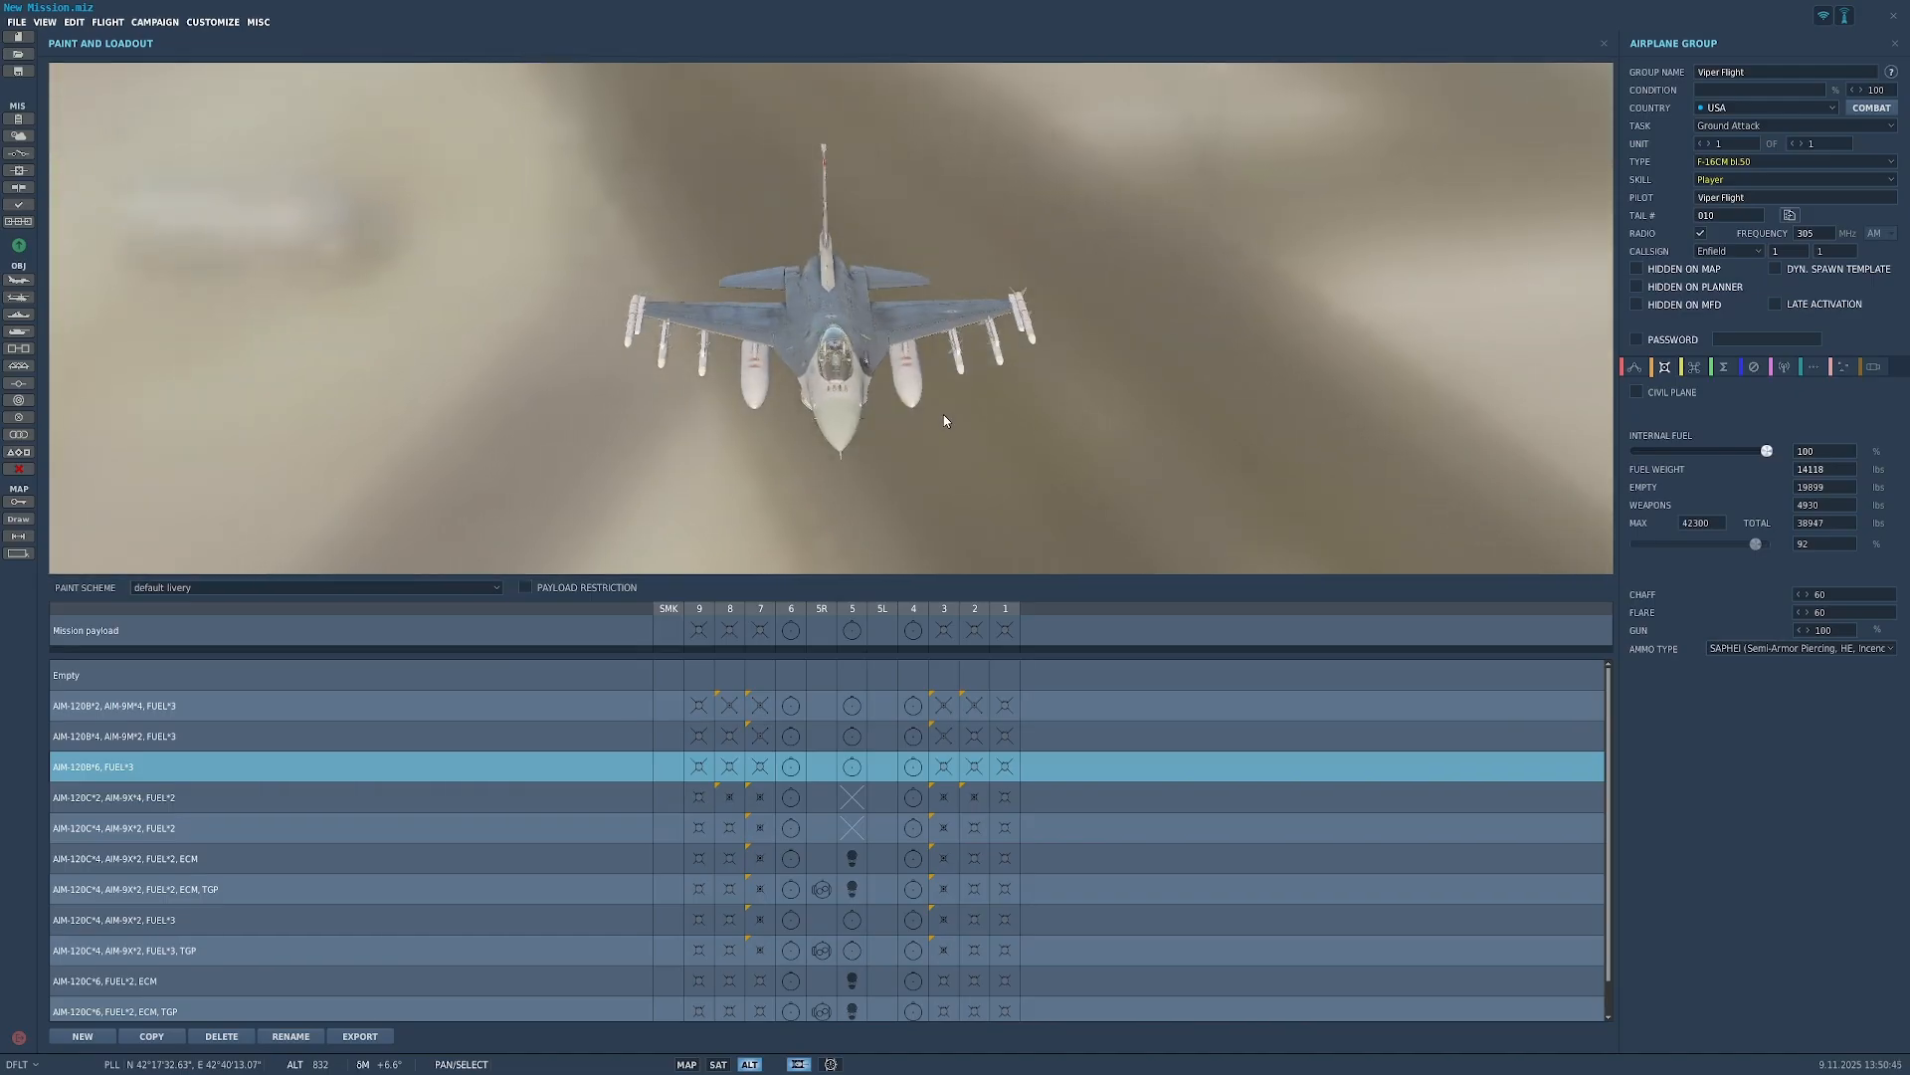
# Step: Look through the F-16's paint schemes, internal fuel setting and gun ammo types without changing them
pyautogui.click(397, 587)
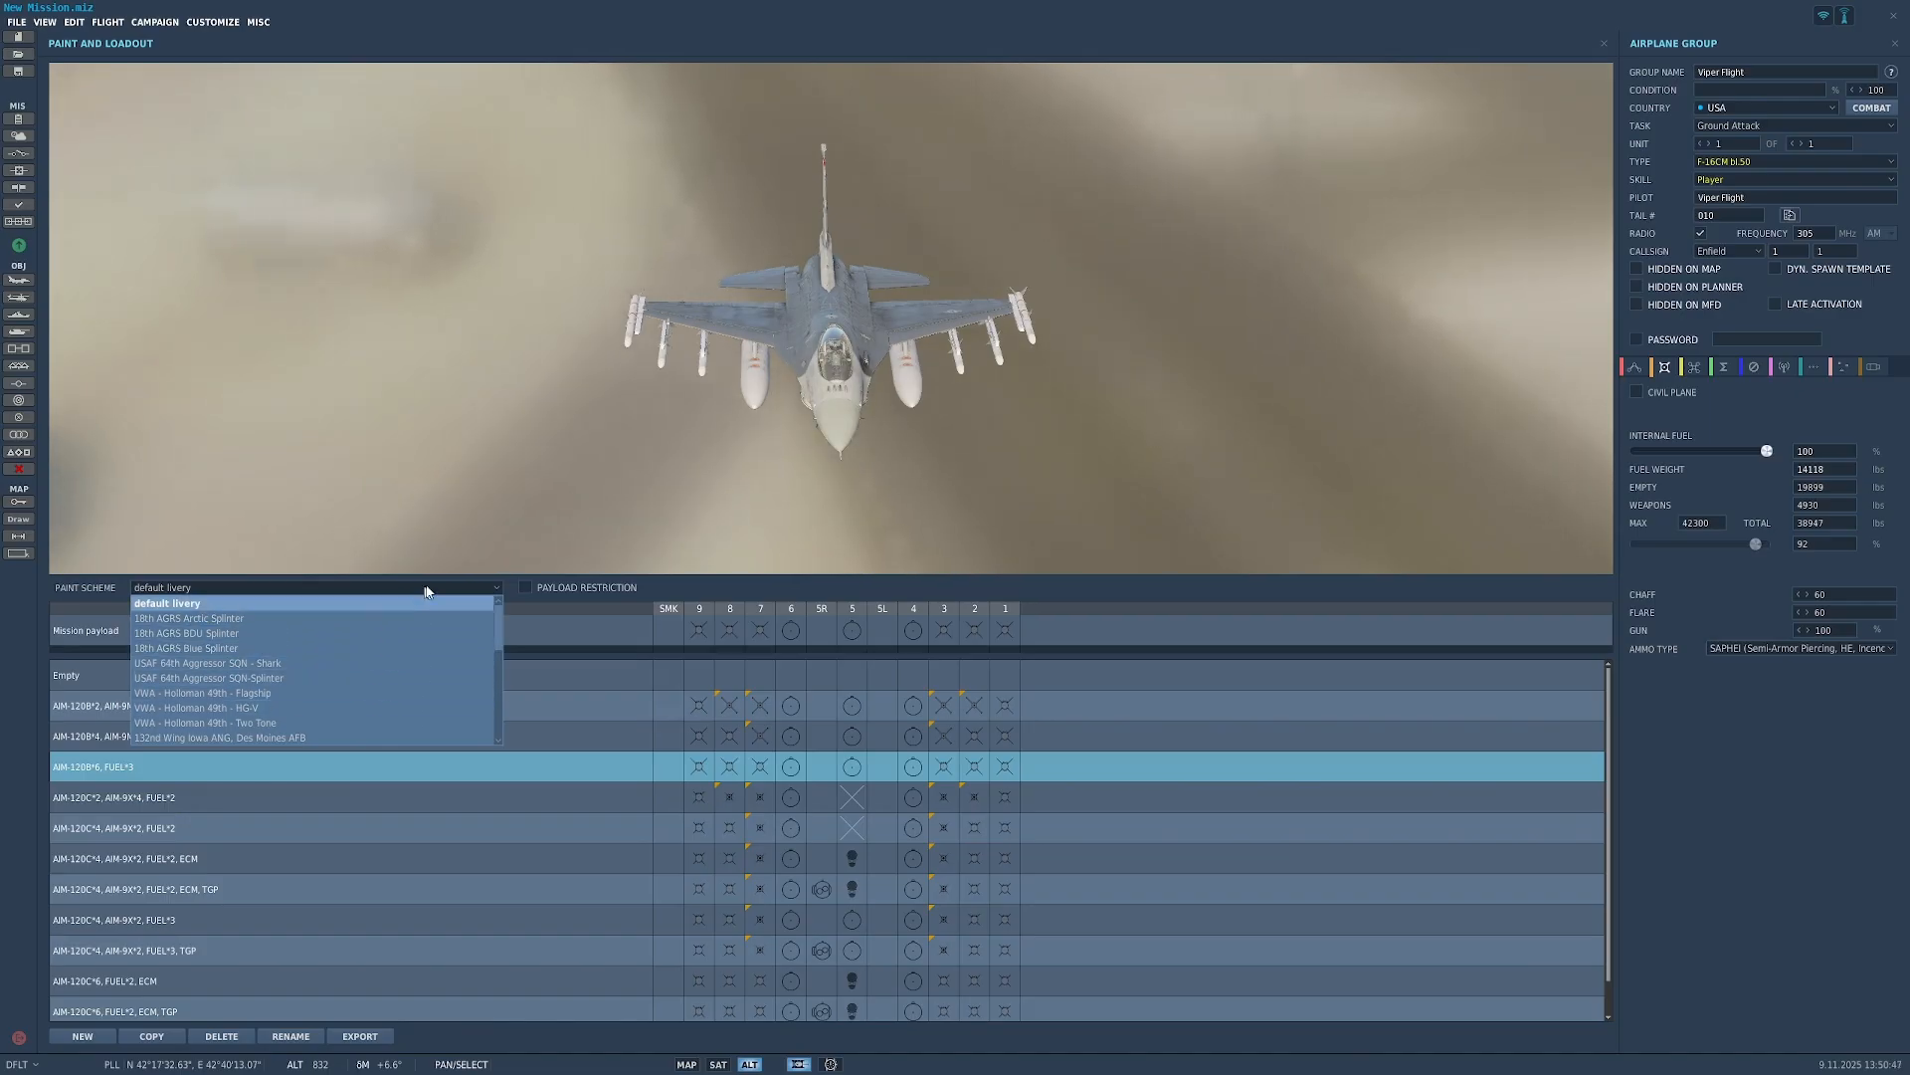
pyautogui.click(500, 588)
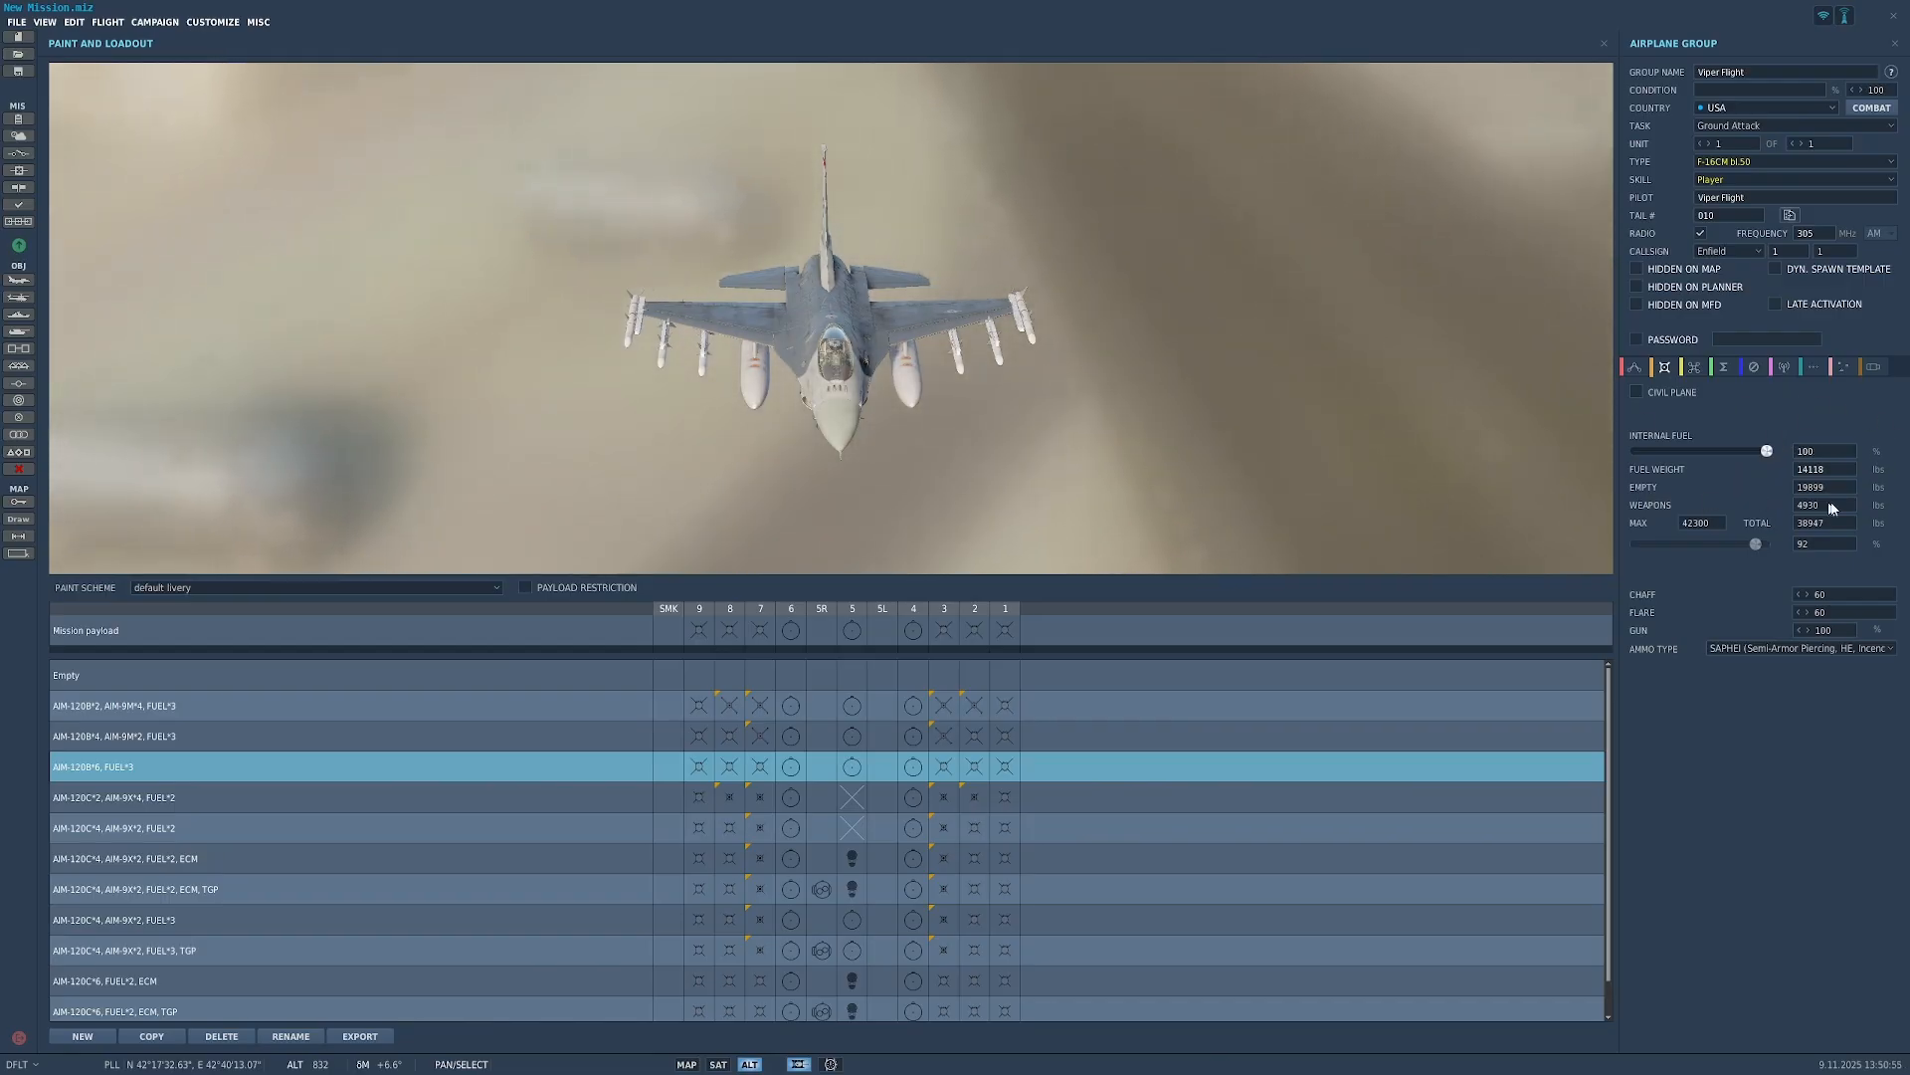
pyautogui.moveTo(1769, 451); pyautogui.dragTo(1821, 472)
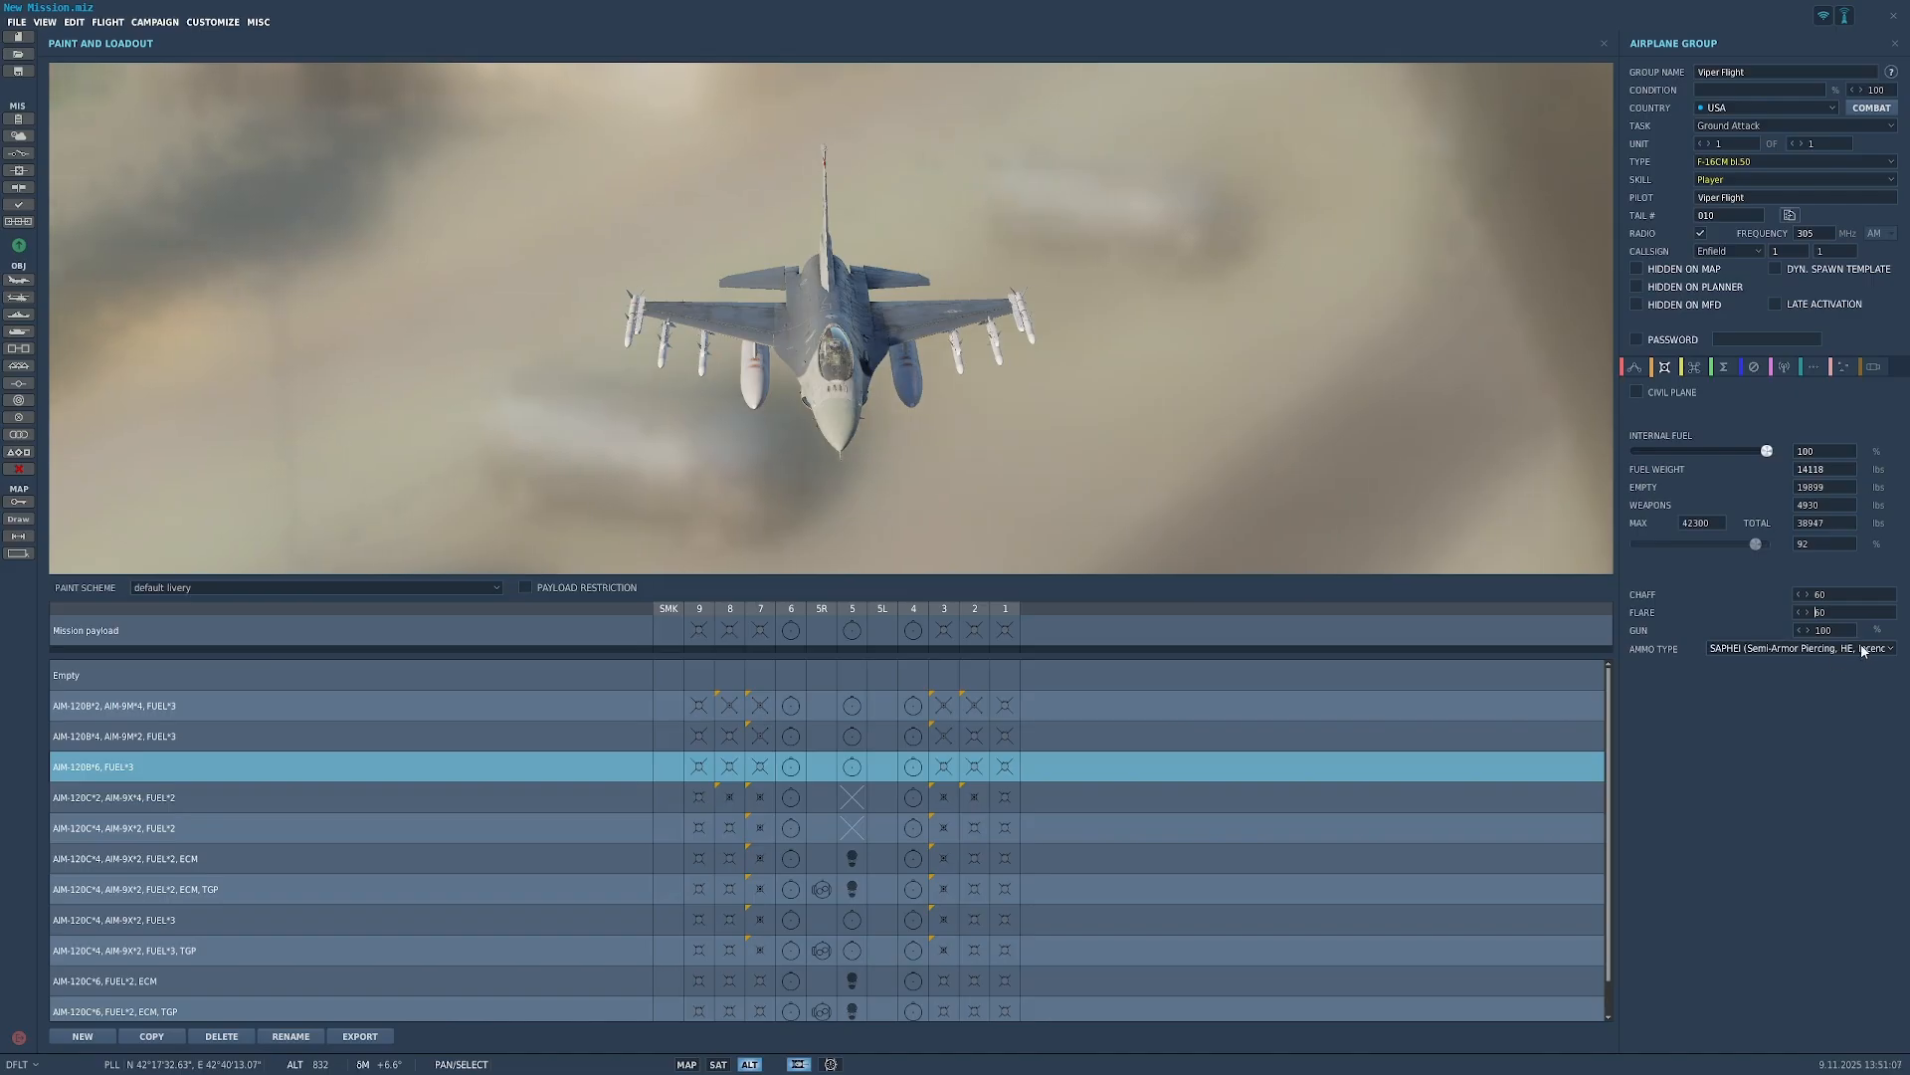
pyautogui.click(1796, 648)
pyautogui.click(1781, 422)
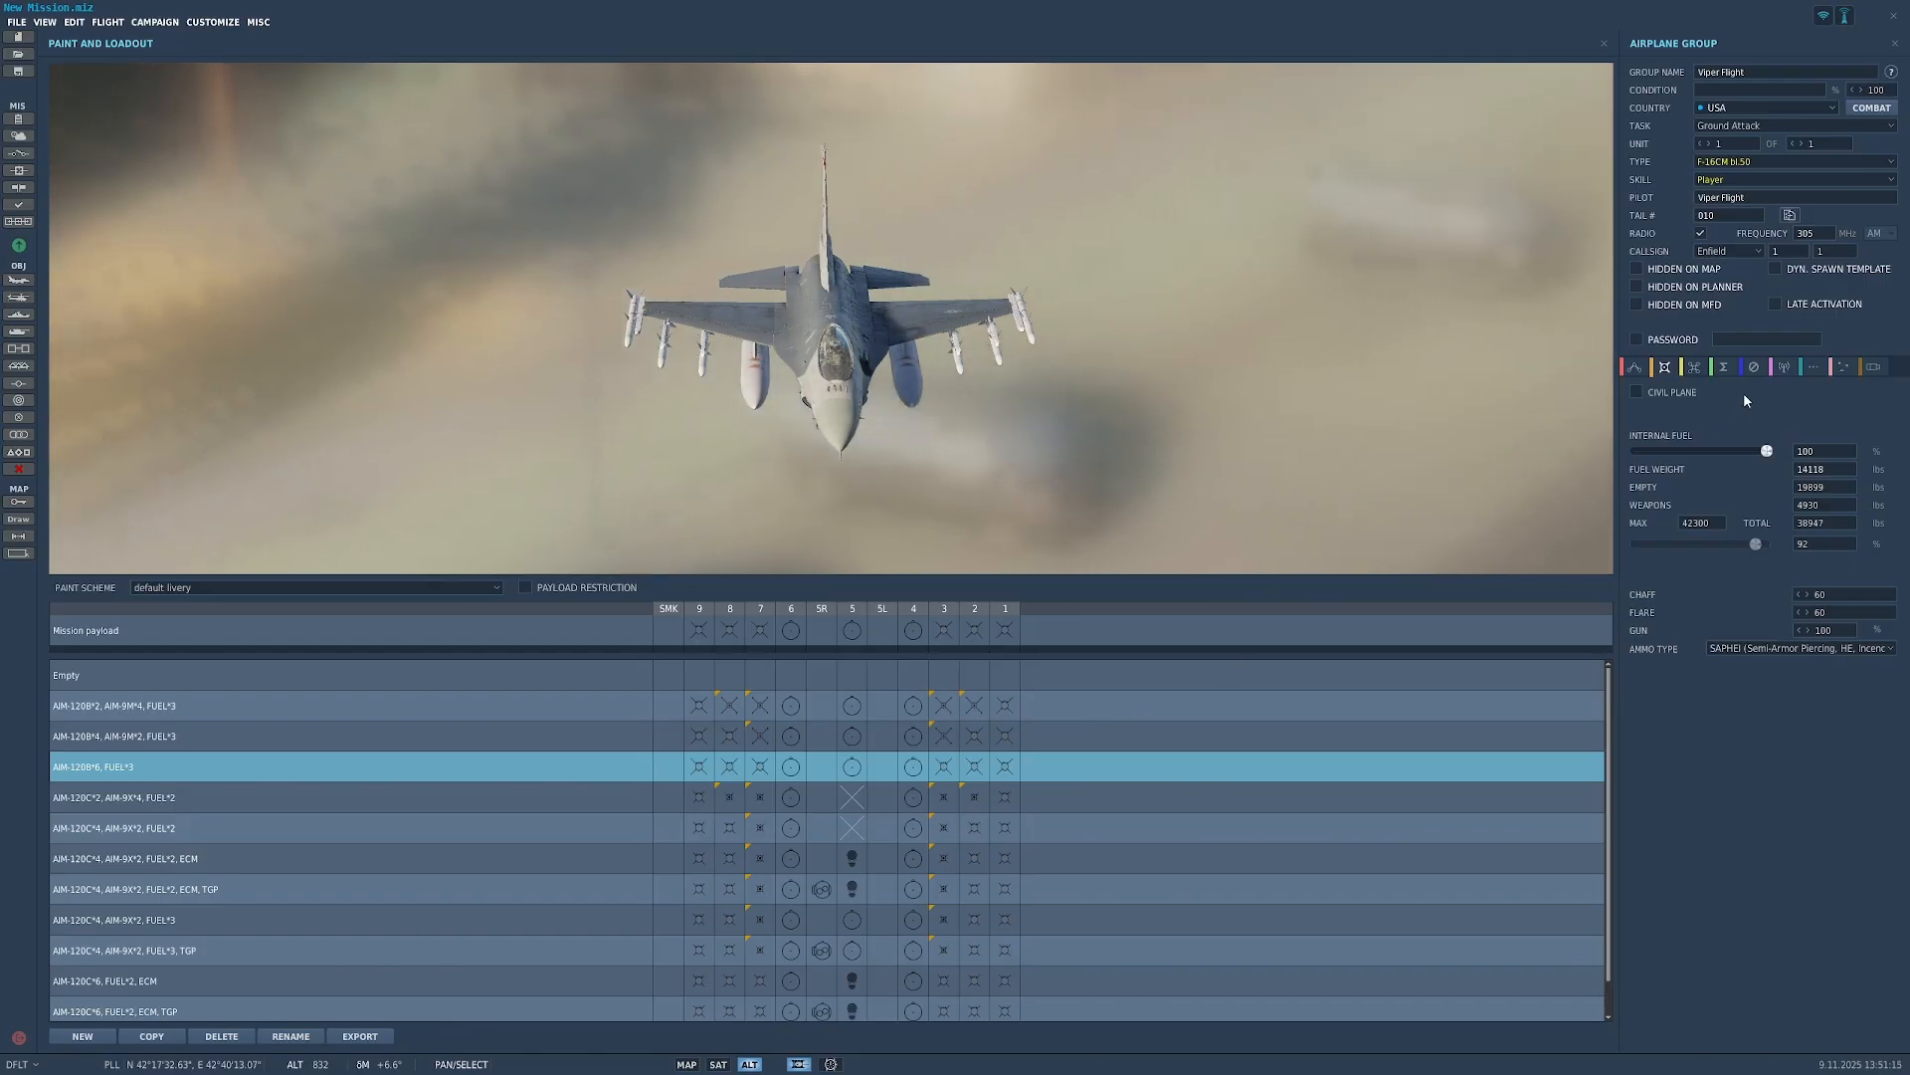
# Step: Add a triggered action to Viper Flight with type Perform Task and action Carpet bombing
pyautogui.click(1697, 367)
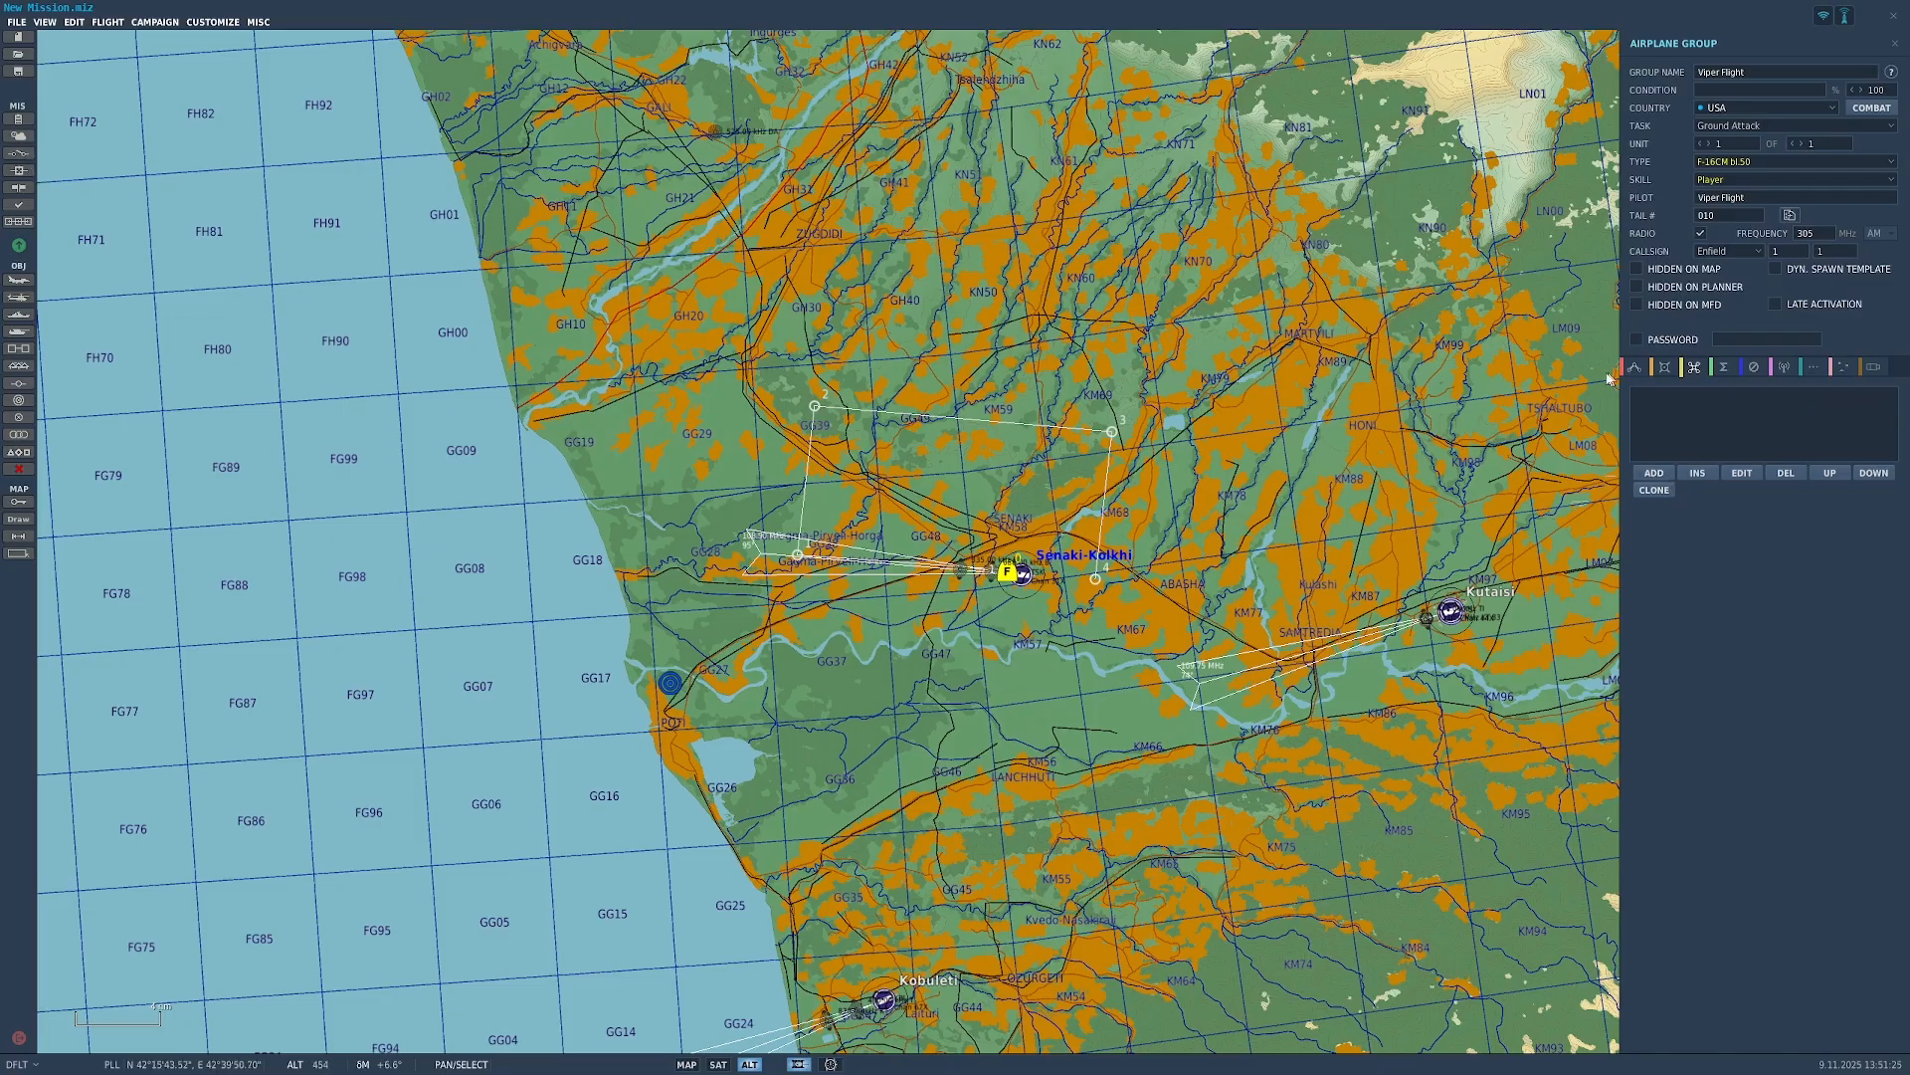
pyautogui.click(1668, 479)
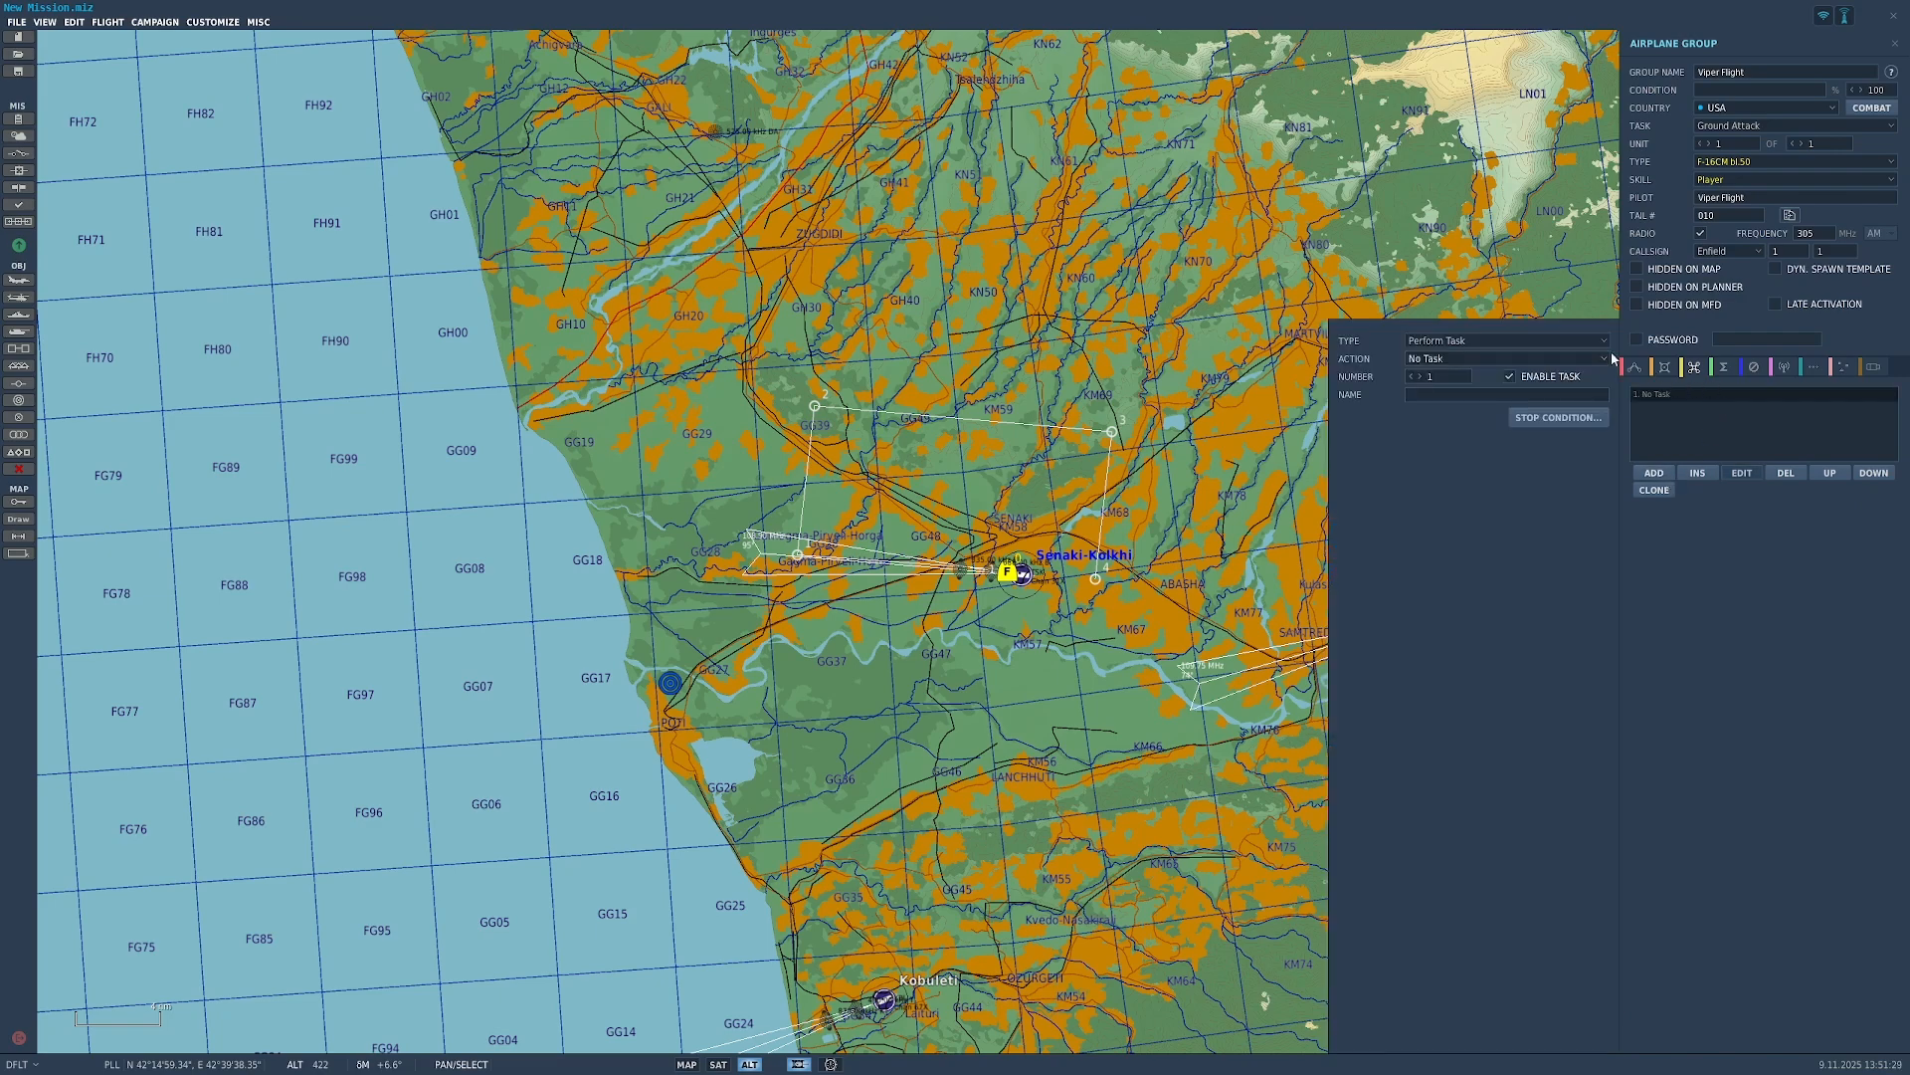
pyautogui.click(1008, 582)
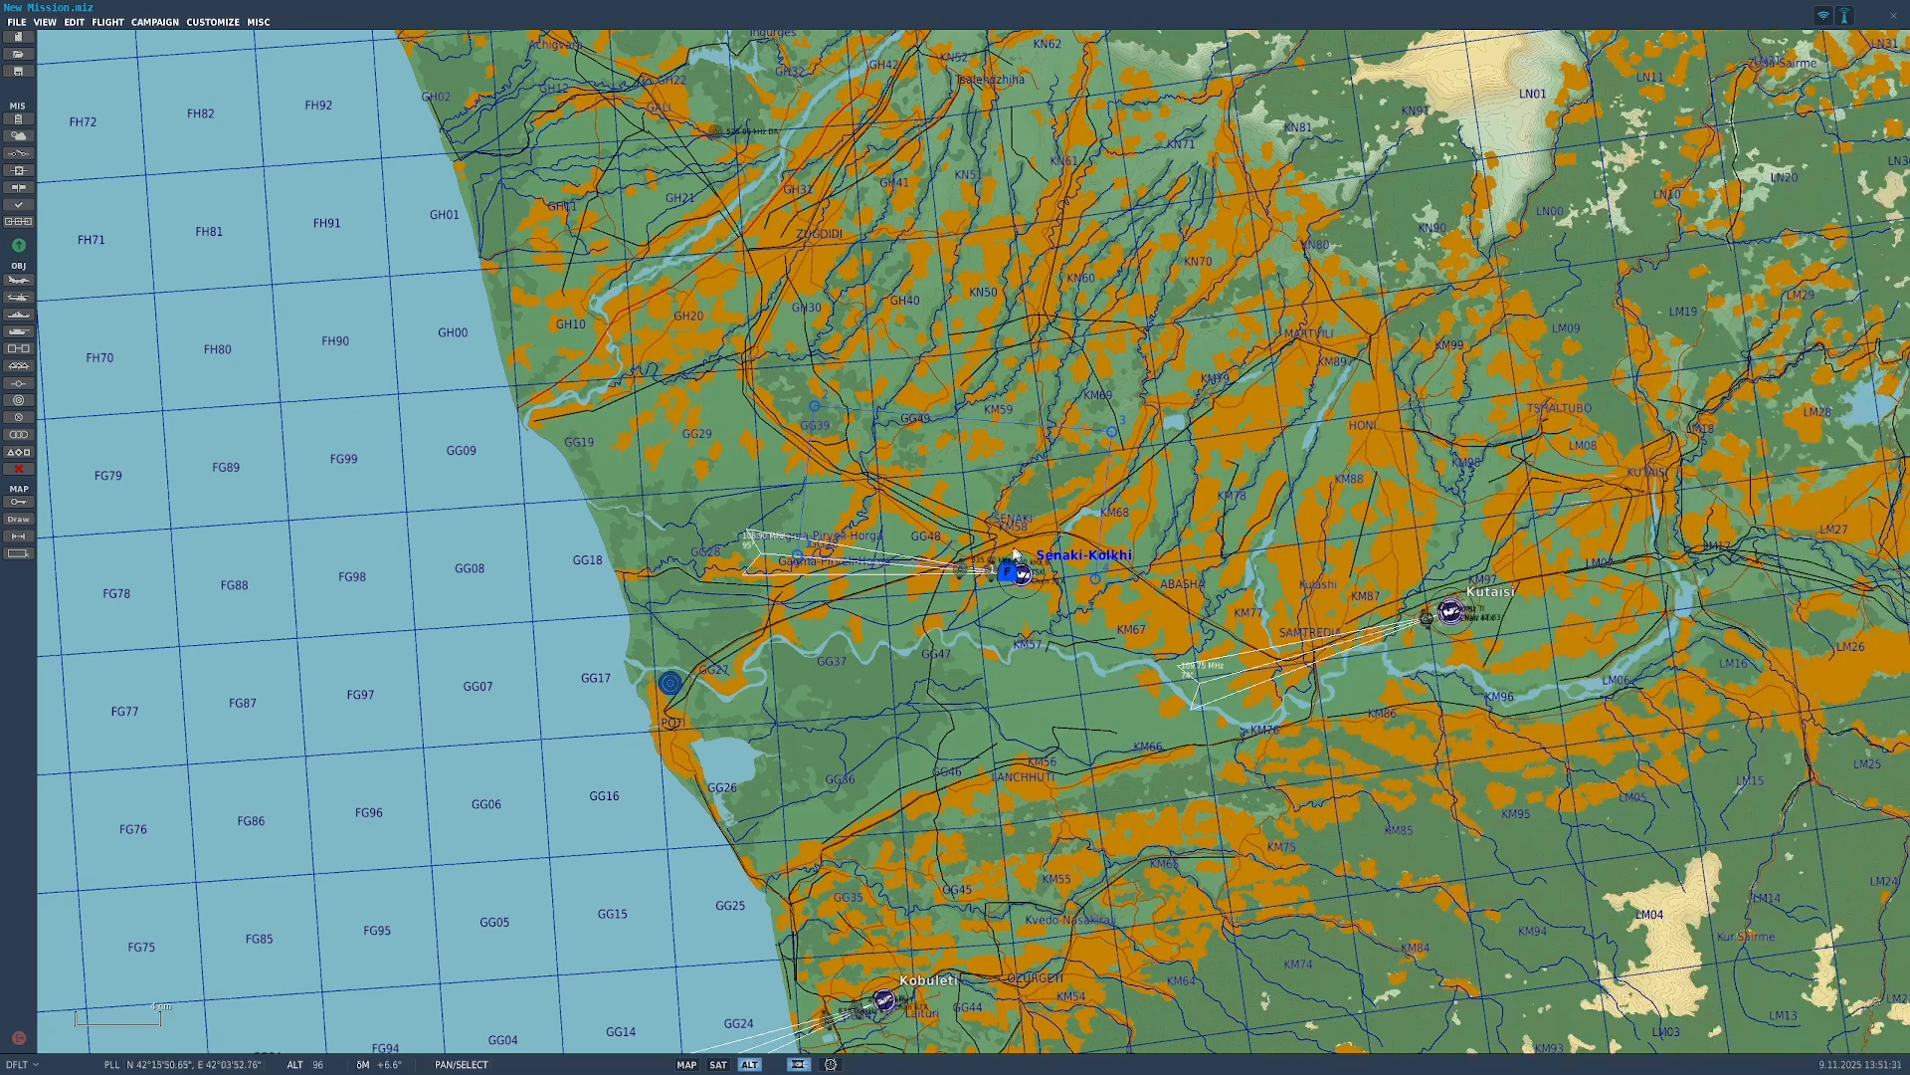
pyautogui.click(1008, 573)
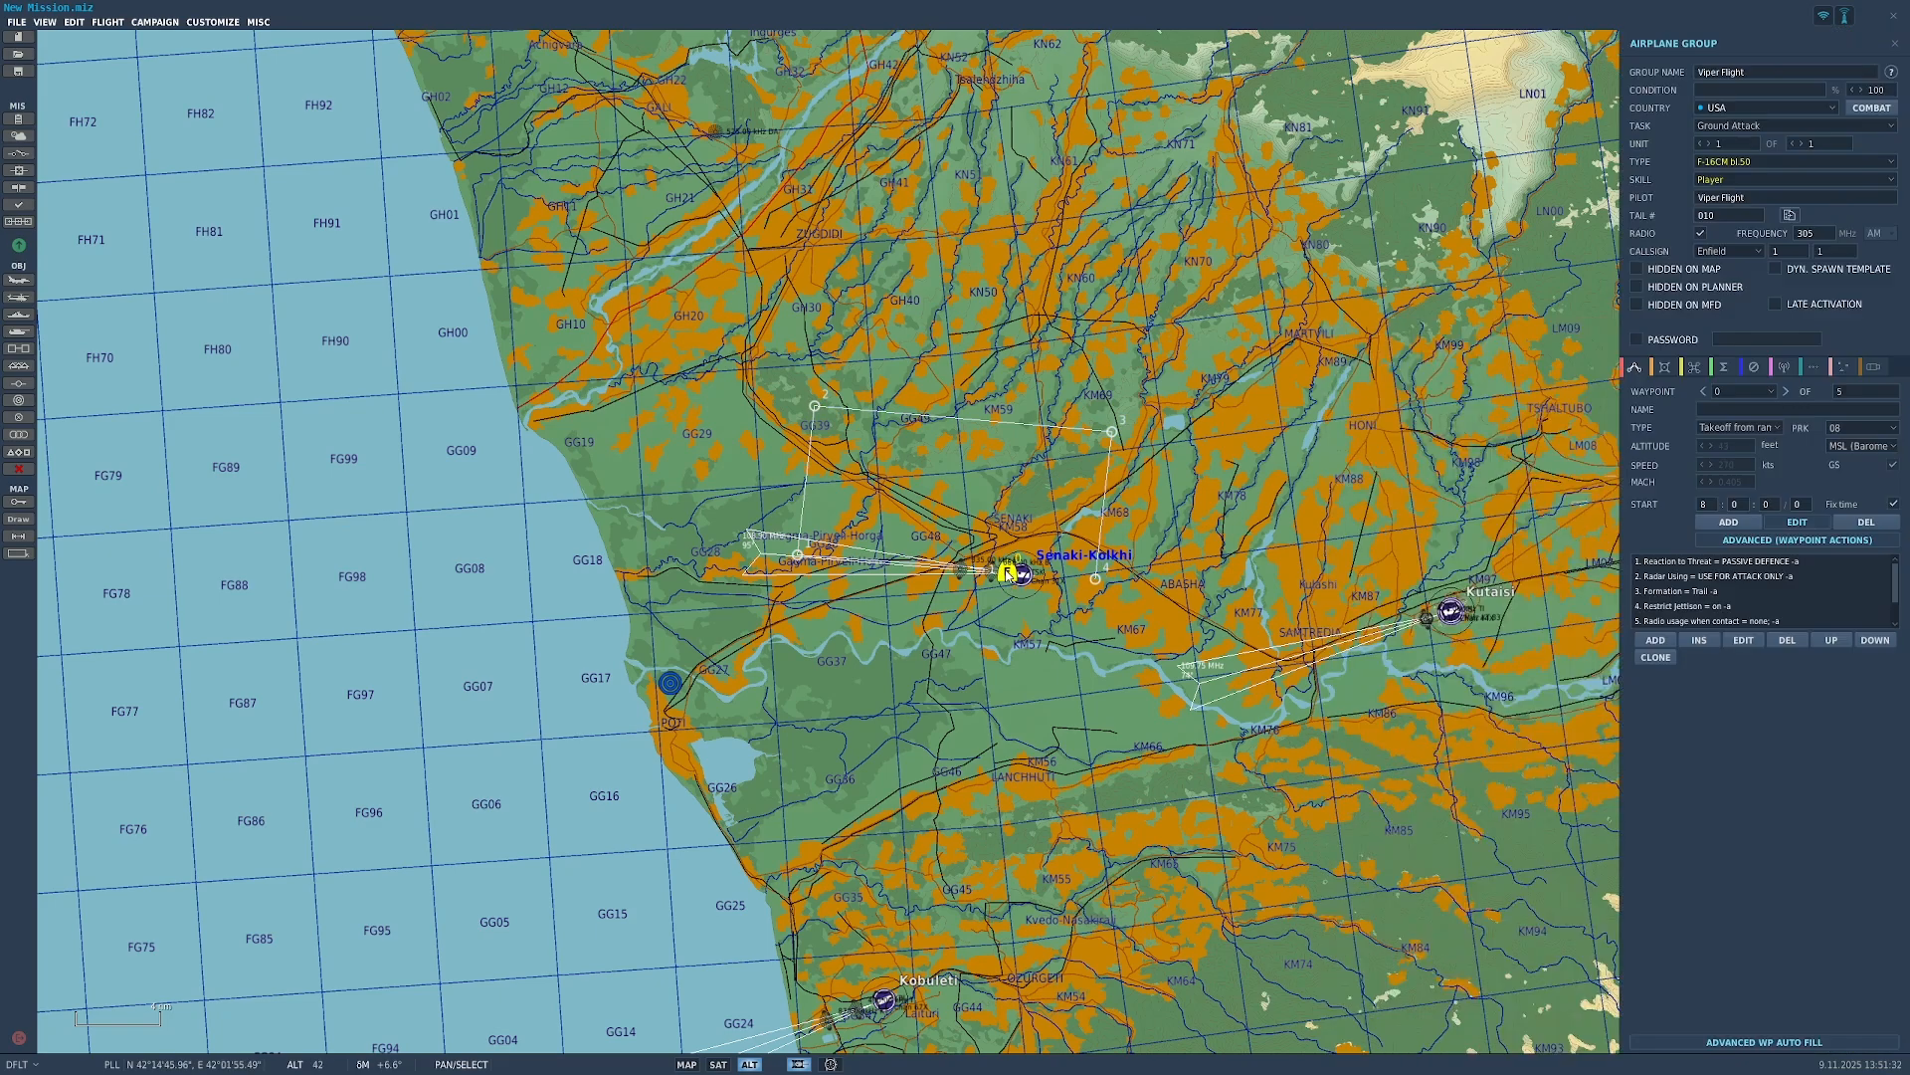
pyautogui.click(1695, 367)
pyautogui.click(1653, 473)
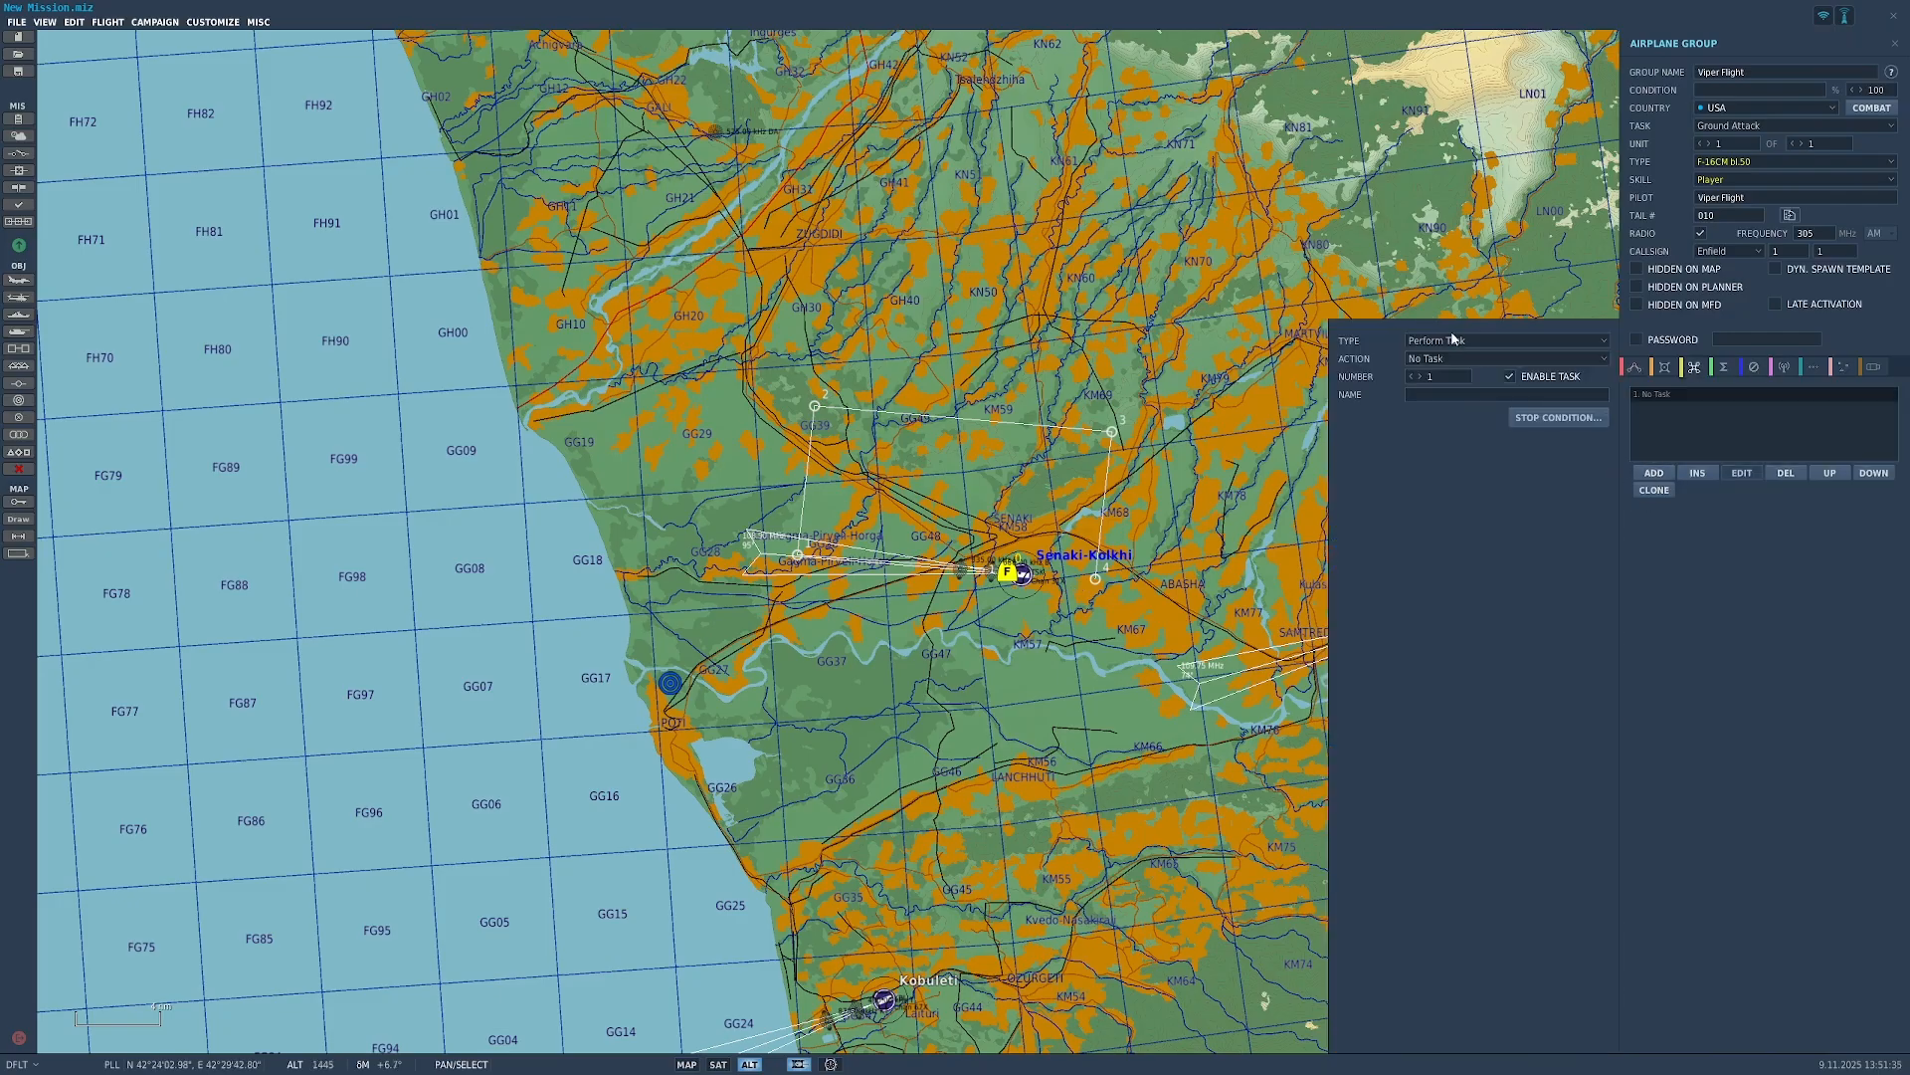
pyautogui.click(1450, 339)
pyautogui.click(1470, 354)
pyautogui.click(1471, 359)
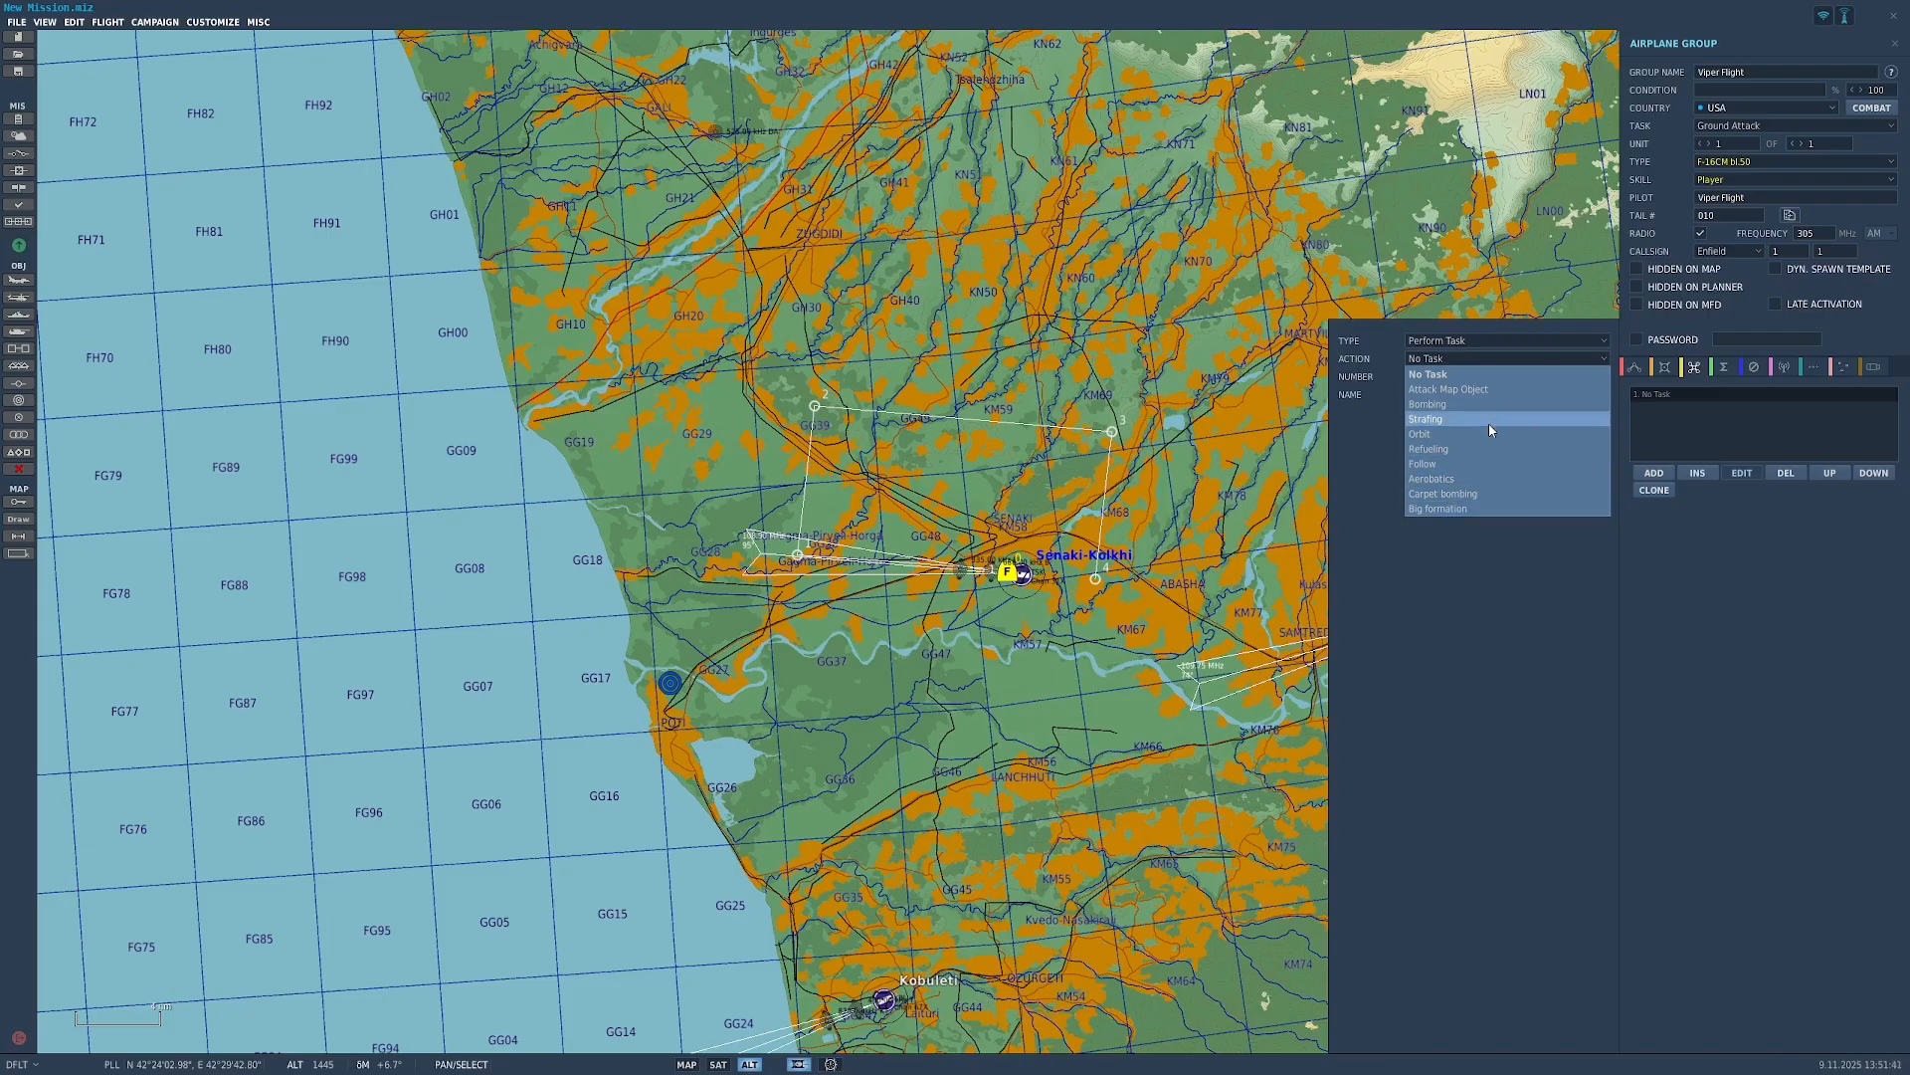
pyautogui.click(1483, 494)
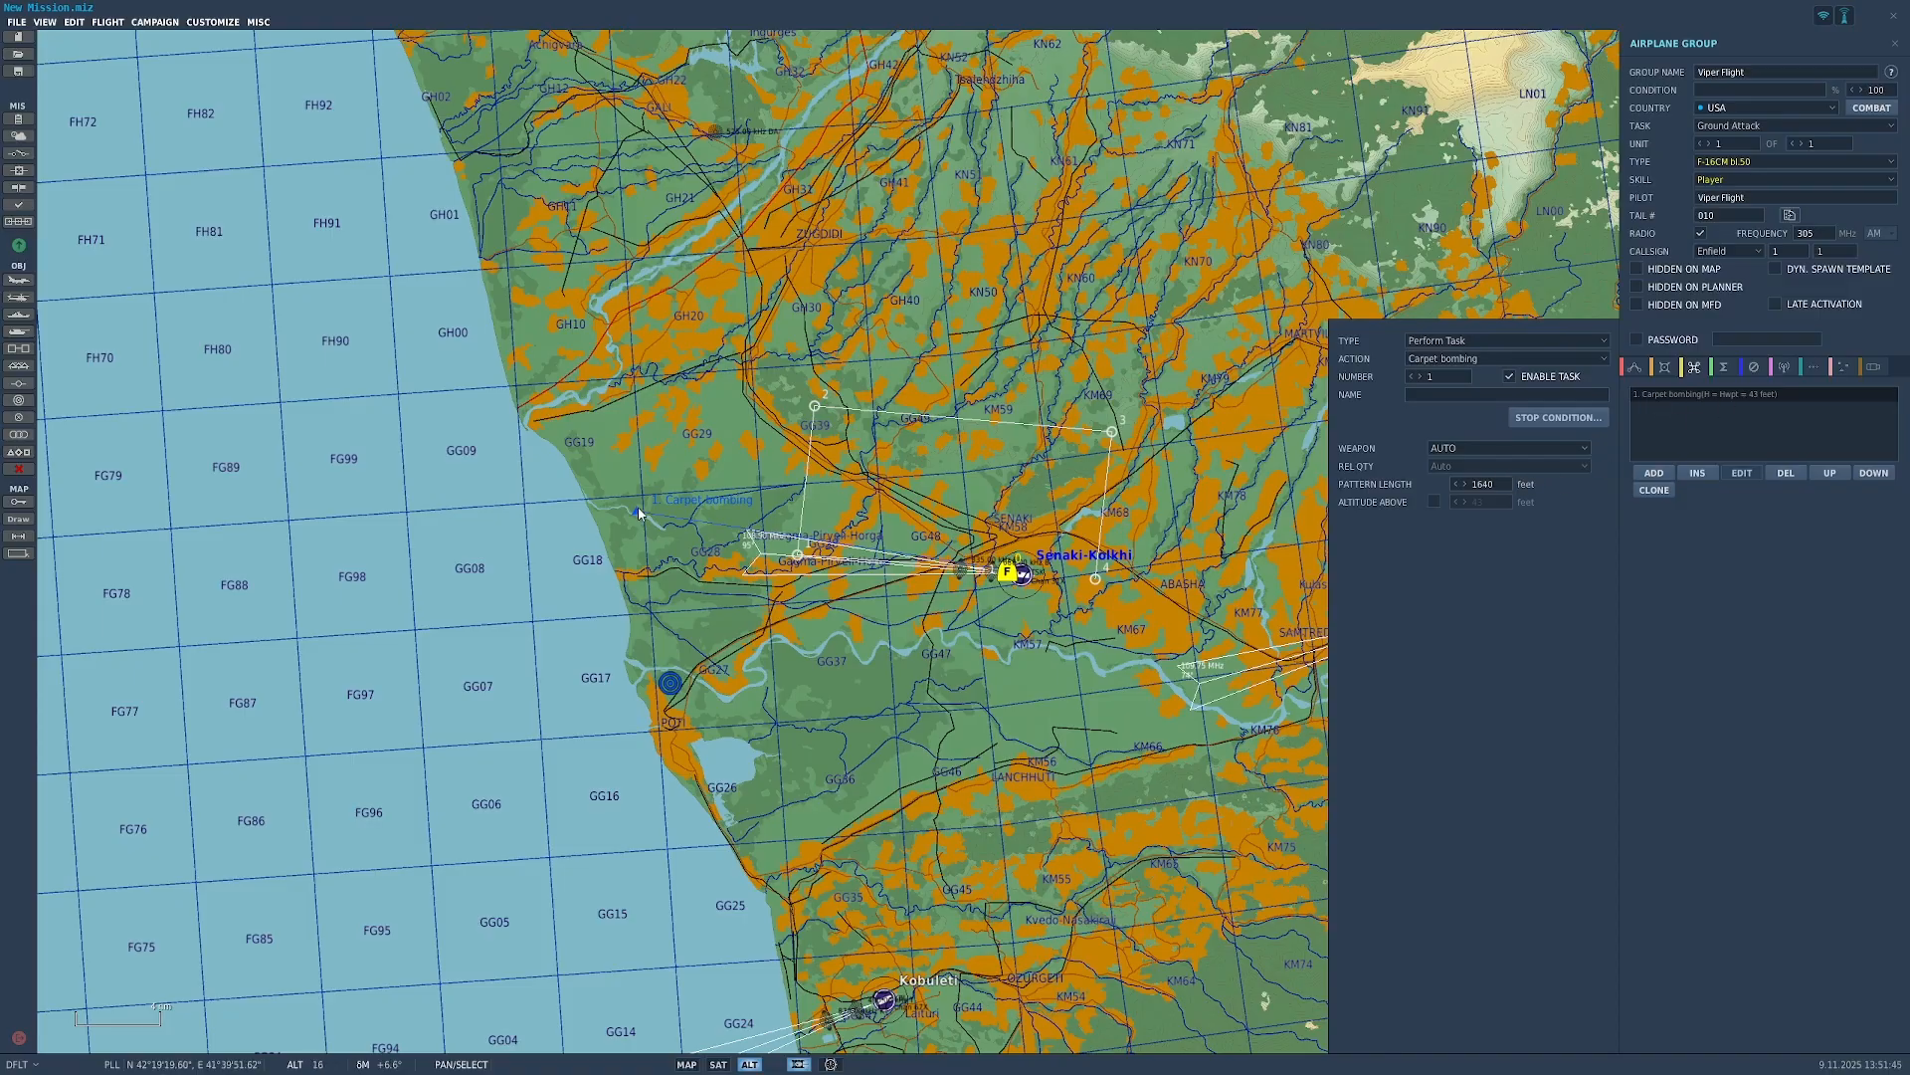
# Step: Move the Carpet bombing target point to the area just south of Senaki-Kolkhi and check the action's weapon options
pyautogui.moveTo(639, 514)
pyautogui.mouseDown()
pyautogui.moveTo(776, 517)
pyautogui.moveTo(875, 597)
pyautogui.moveTo(1104, 651)
pyautogui.moveTo(990, 679)
pyautogui.moveTo(906, 760)
pyautogui.moveTo(1035, 680)
pyautogui.mouseUp()
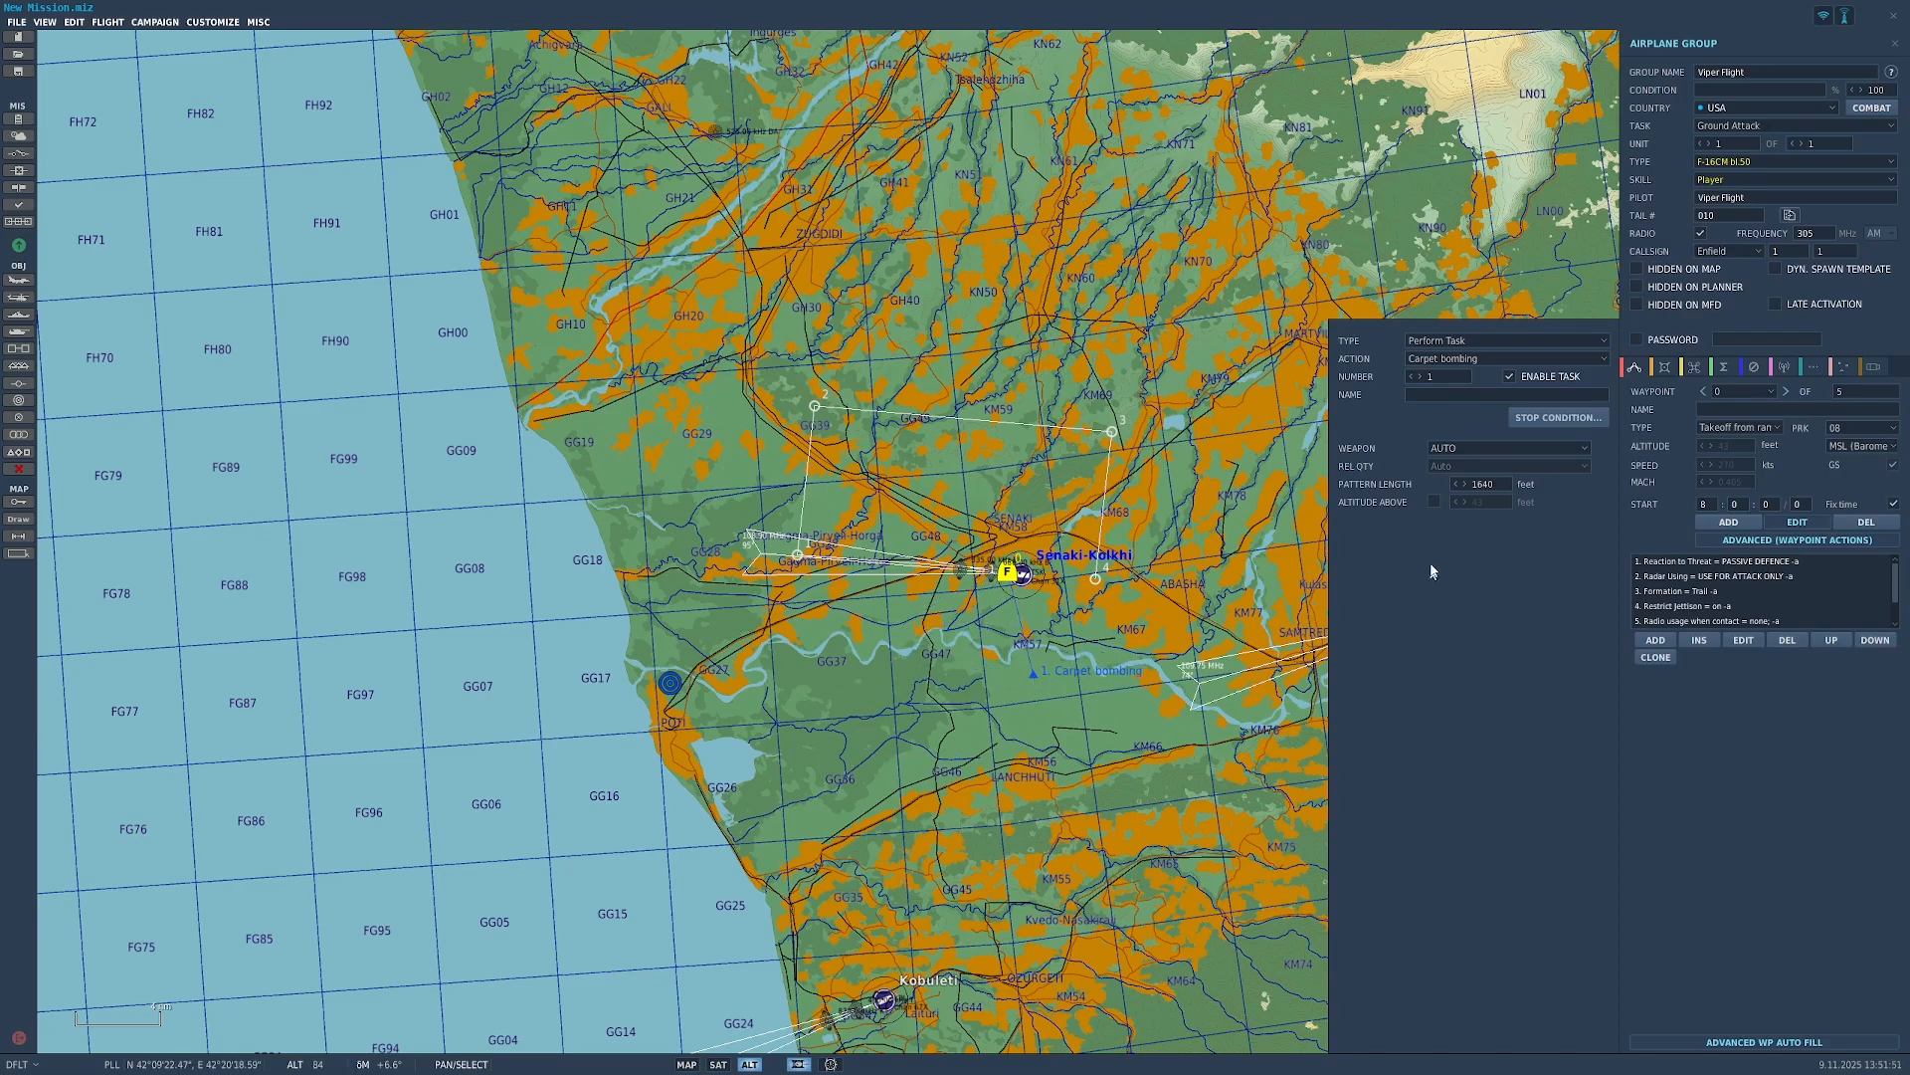
pyautogui.click(1472, 448)
pyautogui.click(1478, 449)
pyautogui.click(1695, 368)
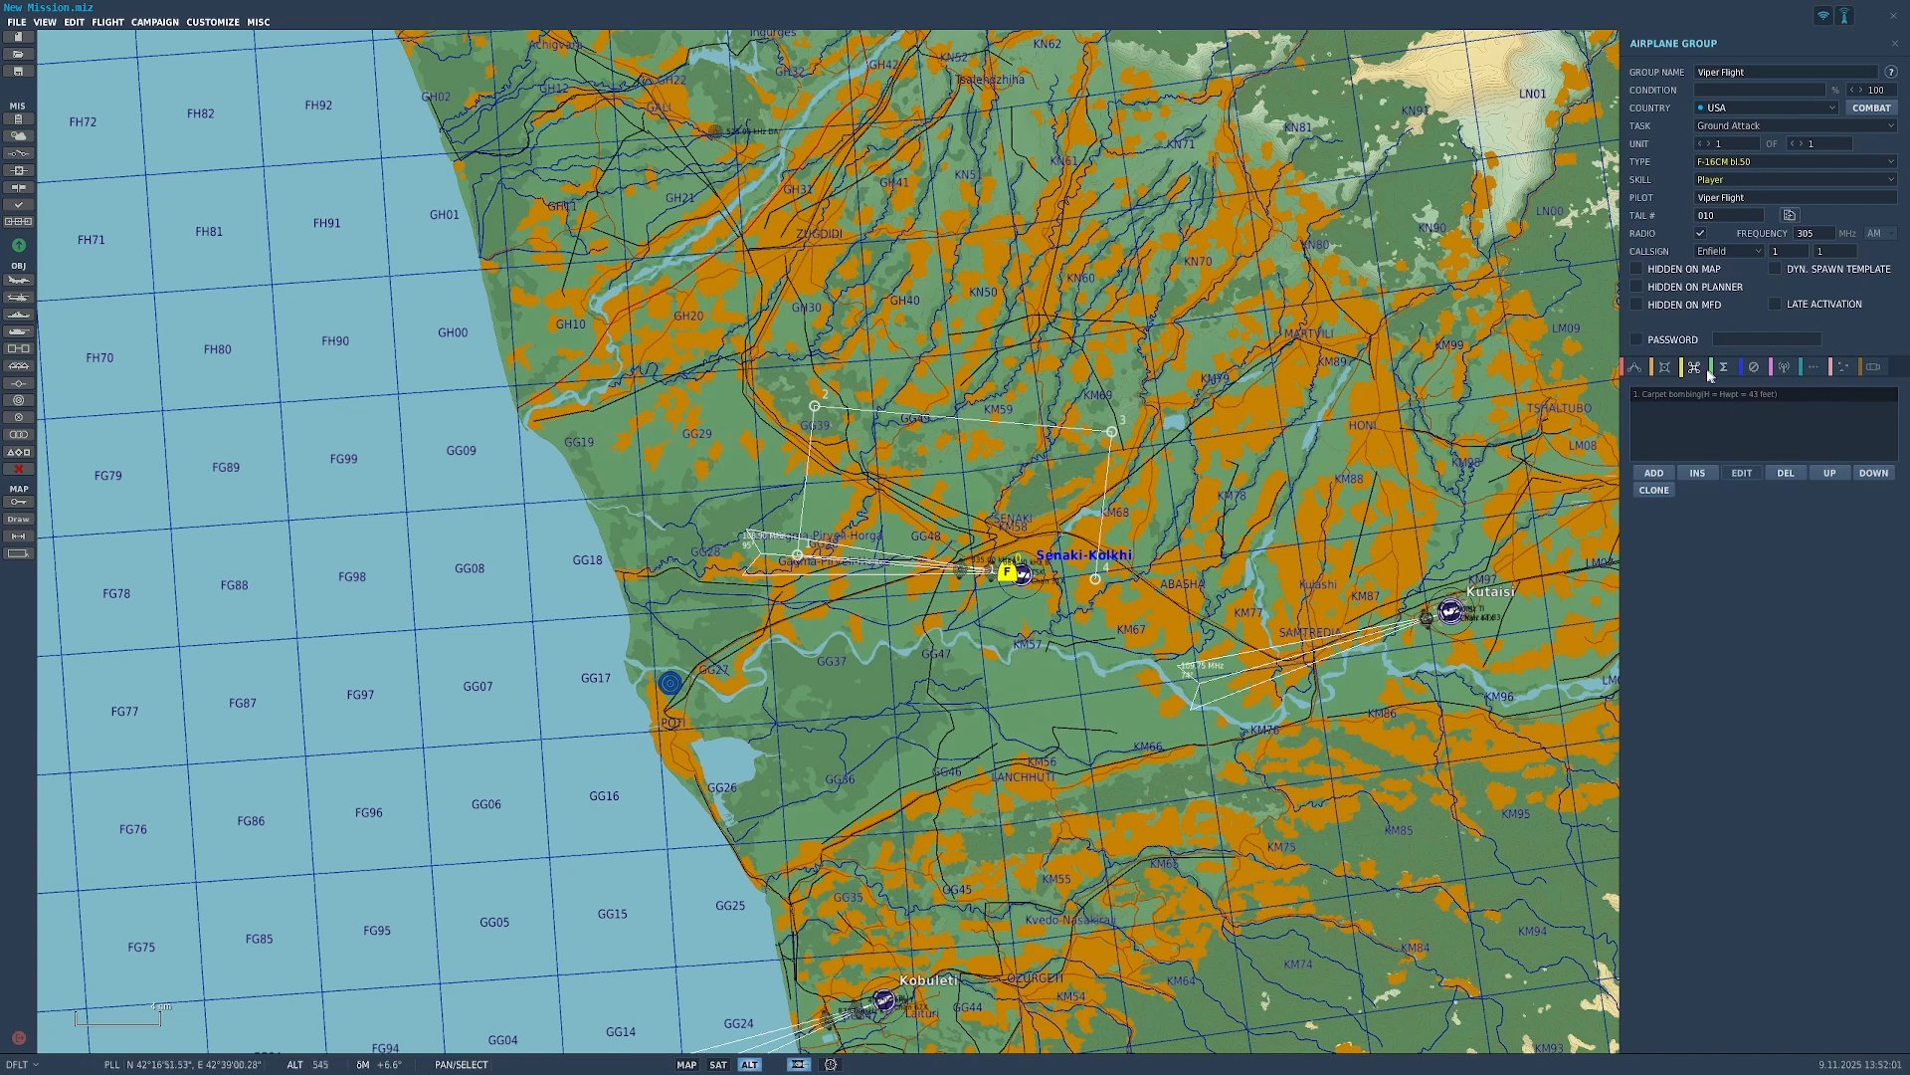
# Step: Look at the mission's Triggers window, close it and return to Viper Flight's triggered actions
pyautogui.click(18, 155)
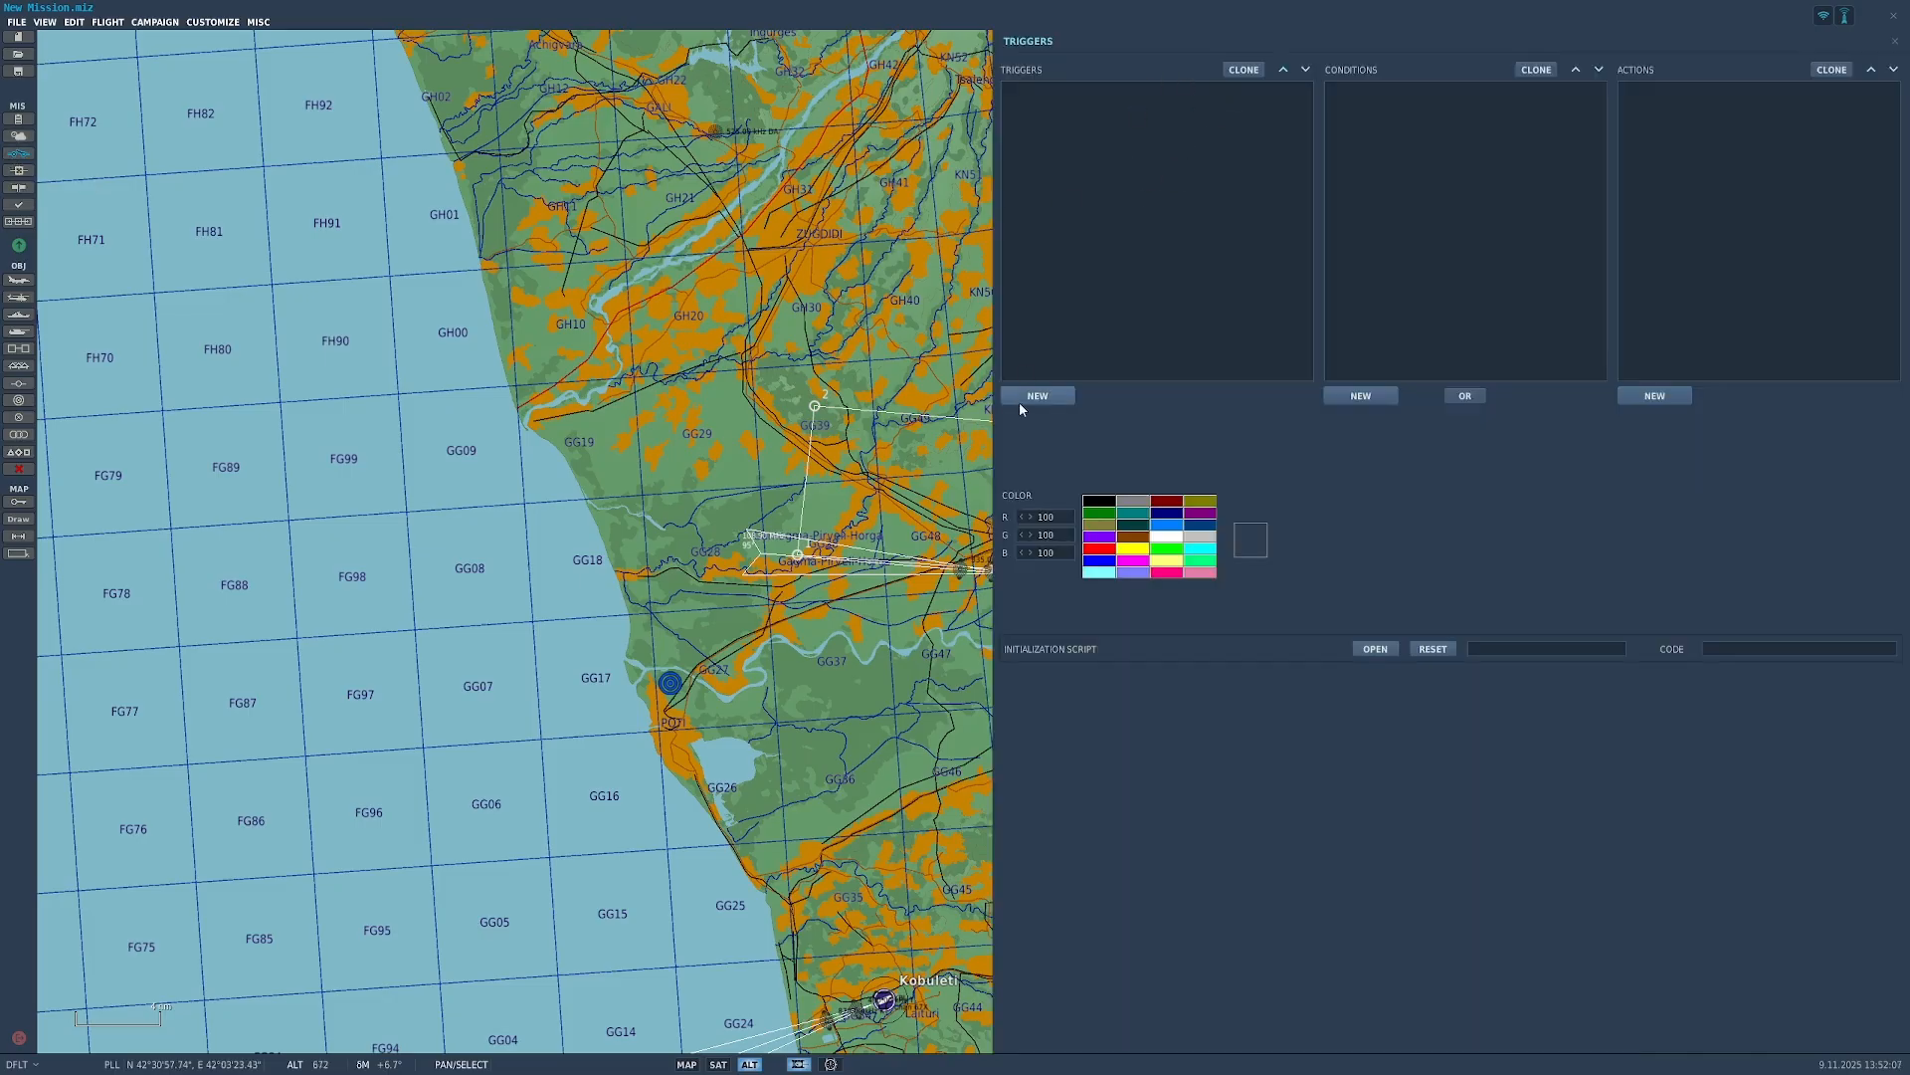
pyautogui.click(1898, 43)
pyautogui.click(1012, 579)
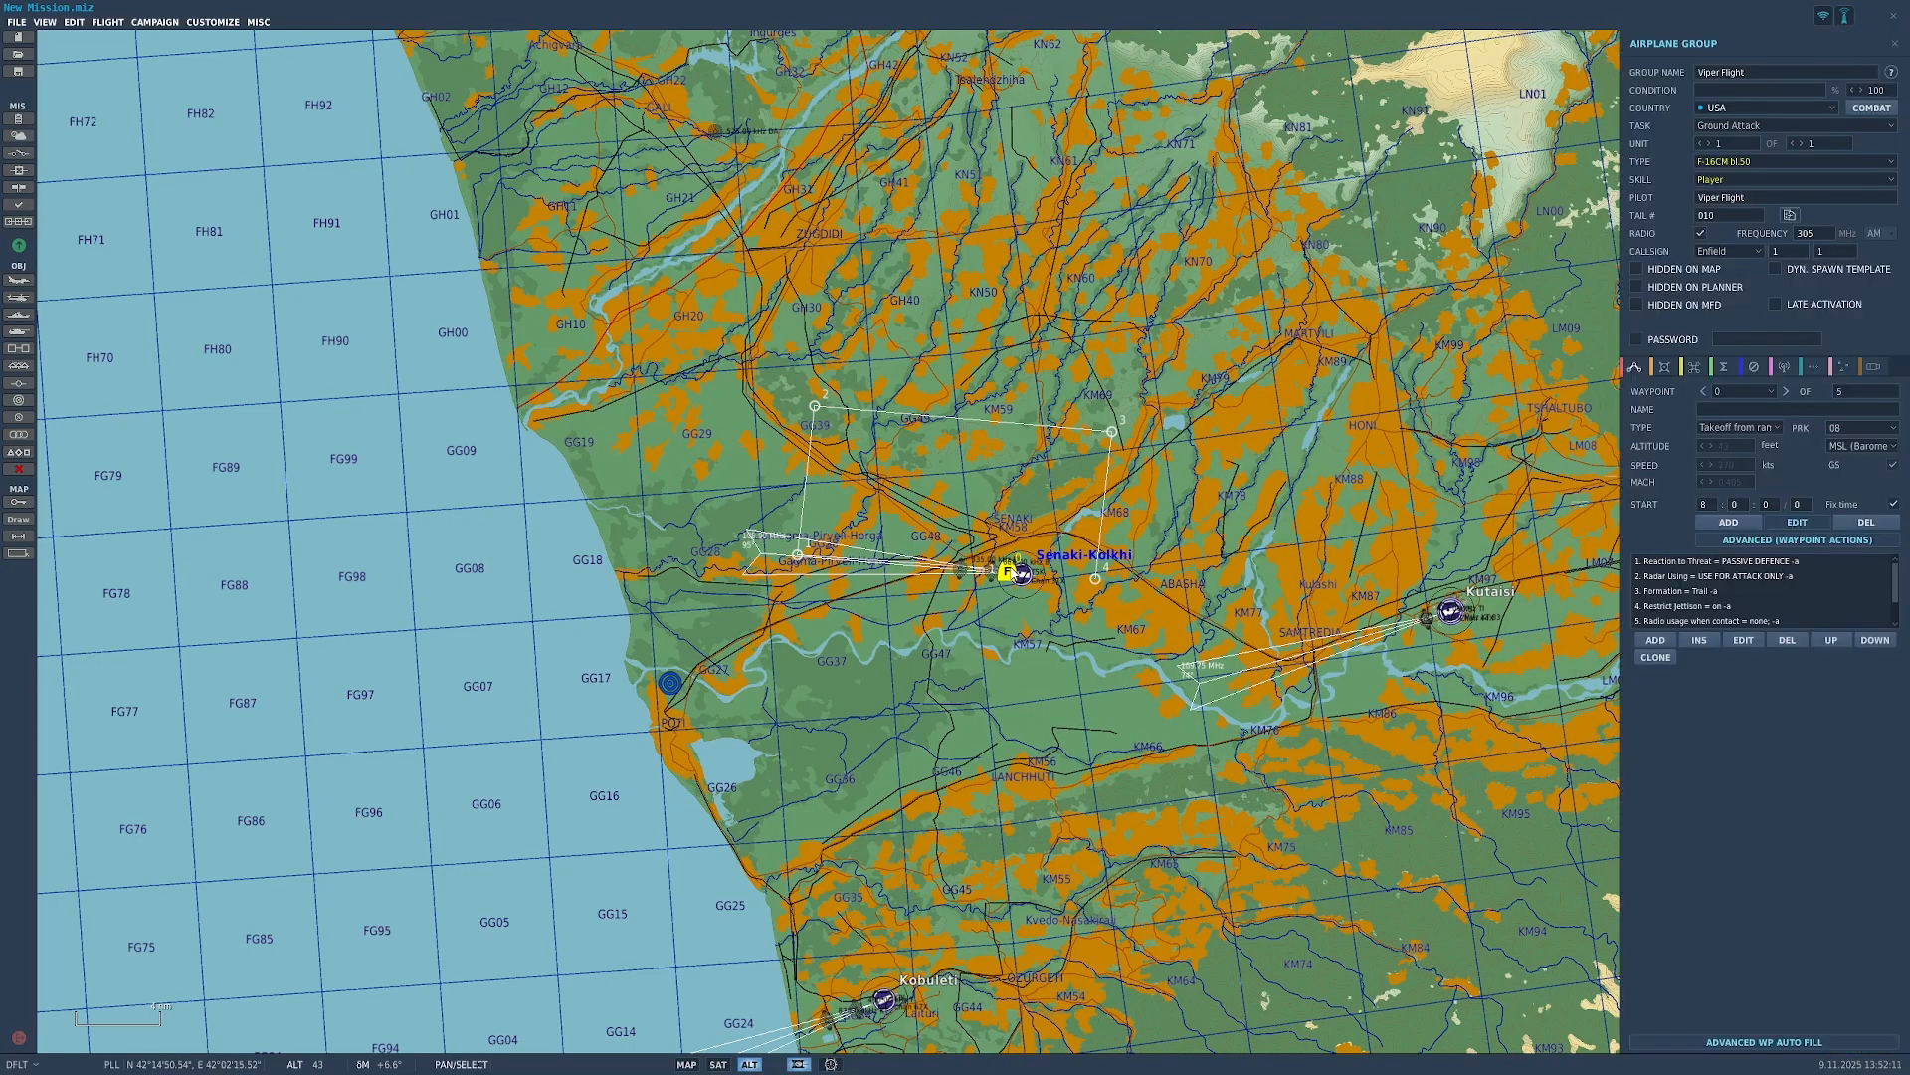
pyautogui.click(1694, 368)
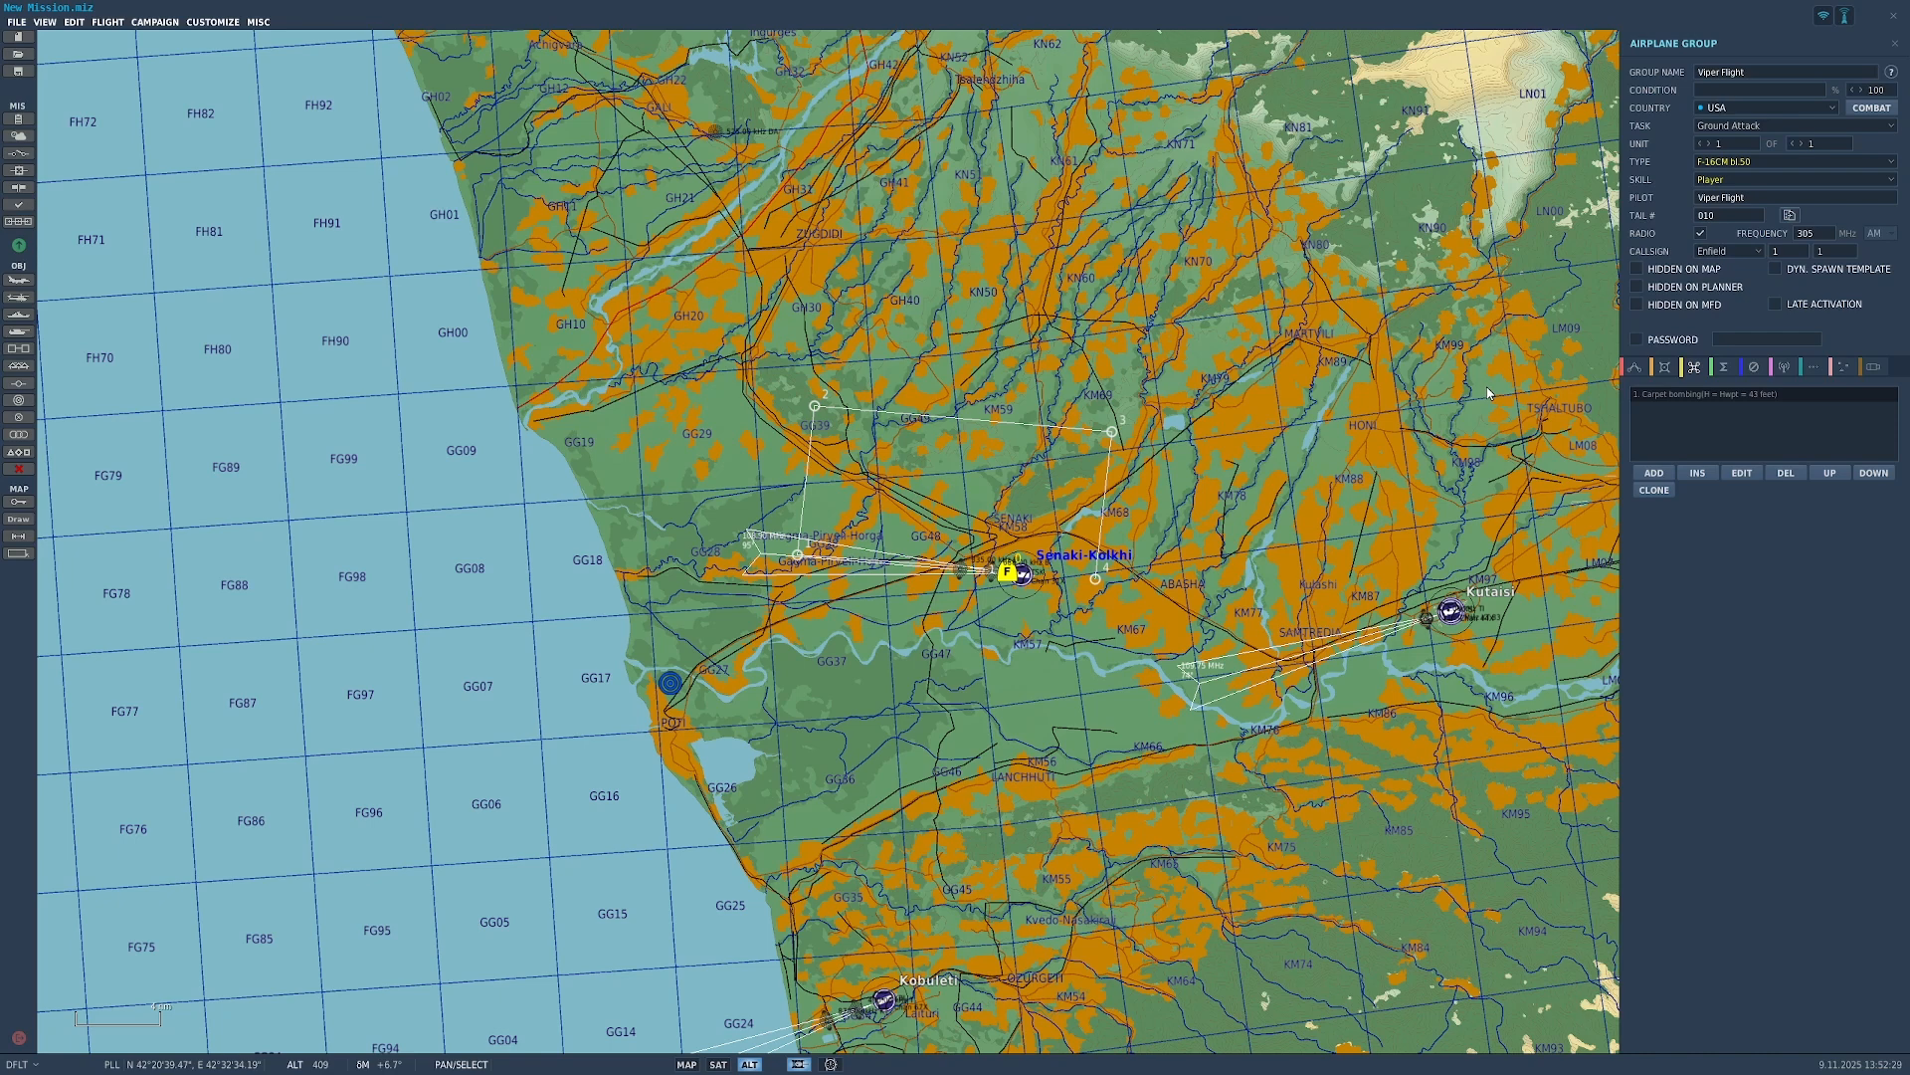
# Step: Review Viper Flight's route summary, device failure settings and radio channel presets
pyautogui.click(1726, 368)
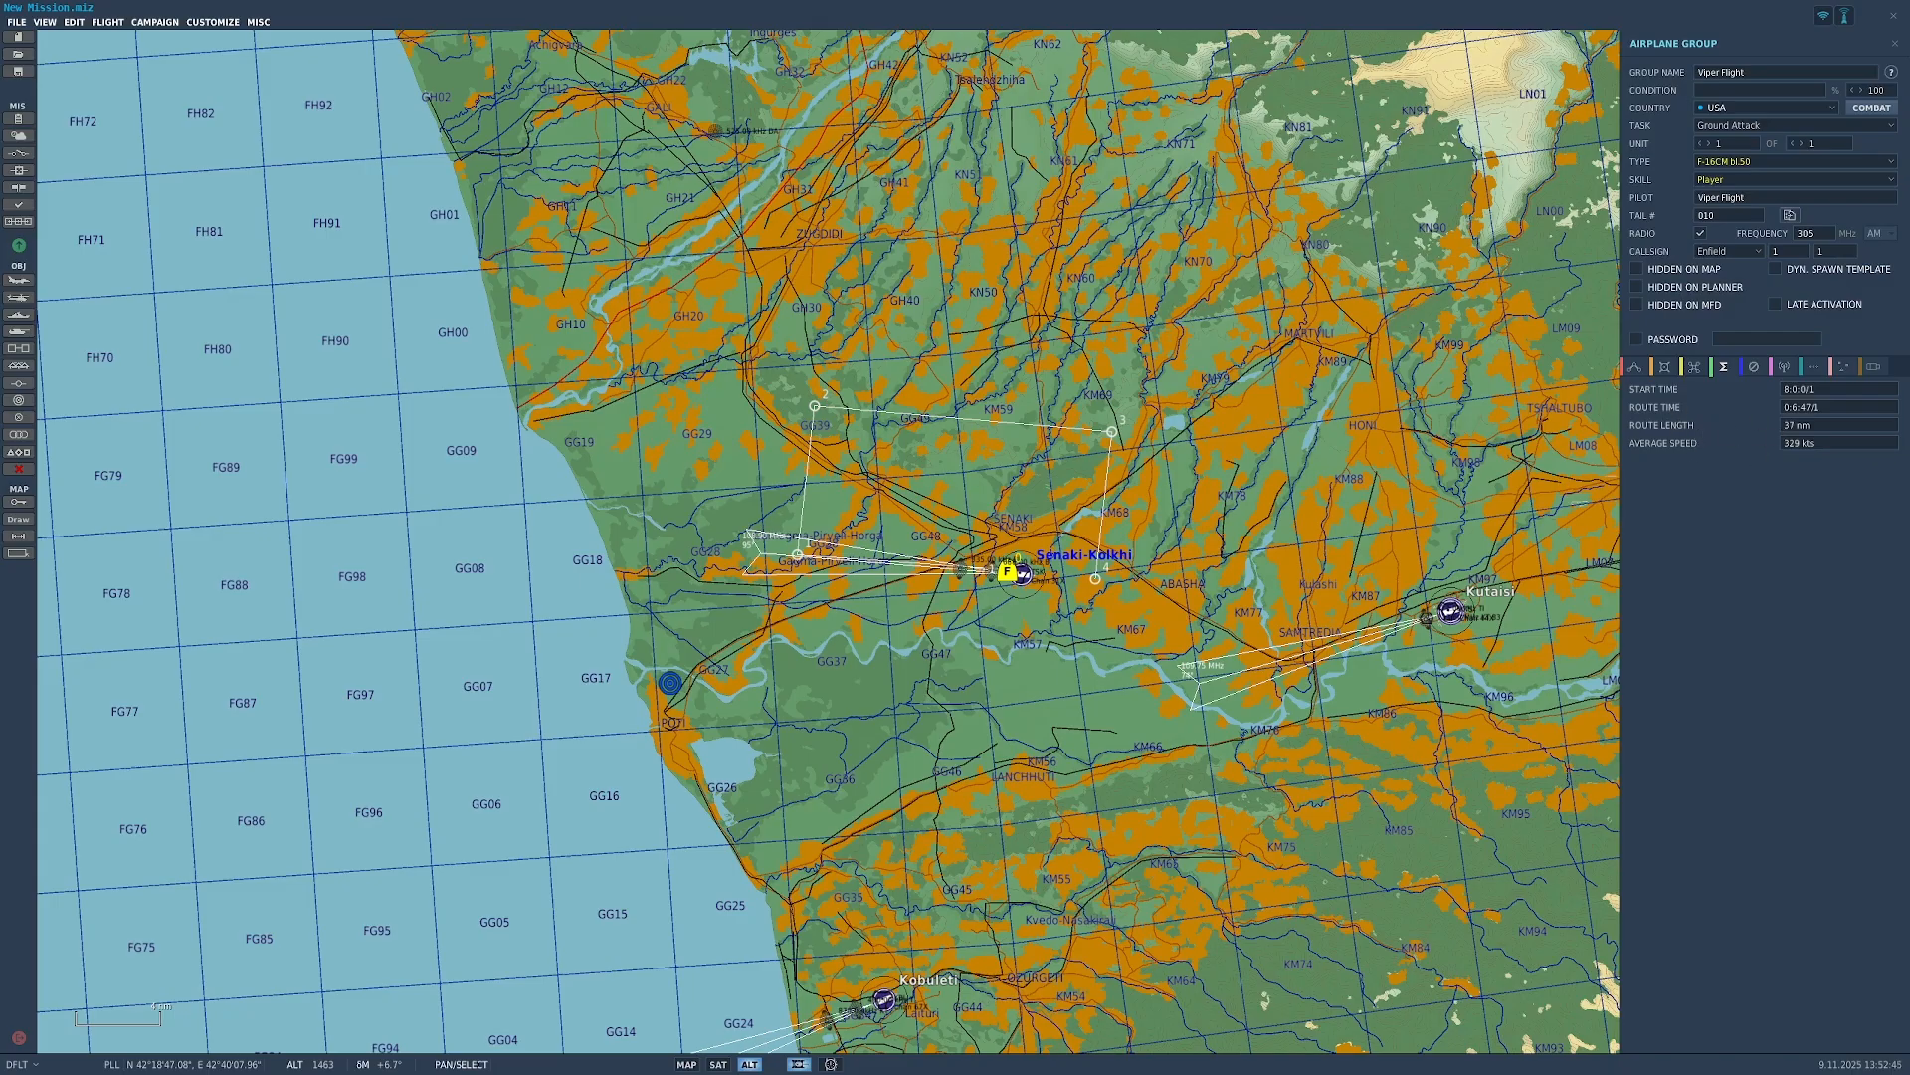
pyautogui.click(1754, 369)
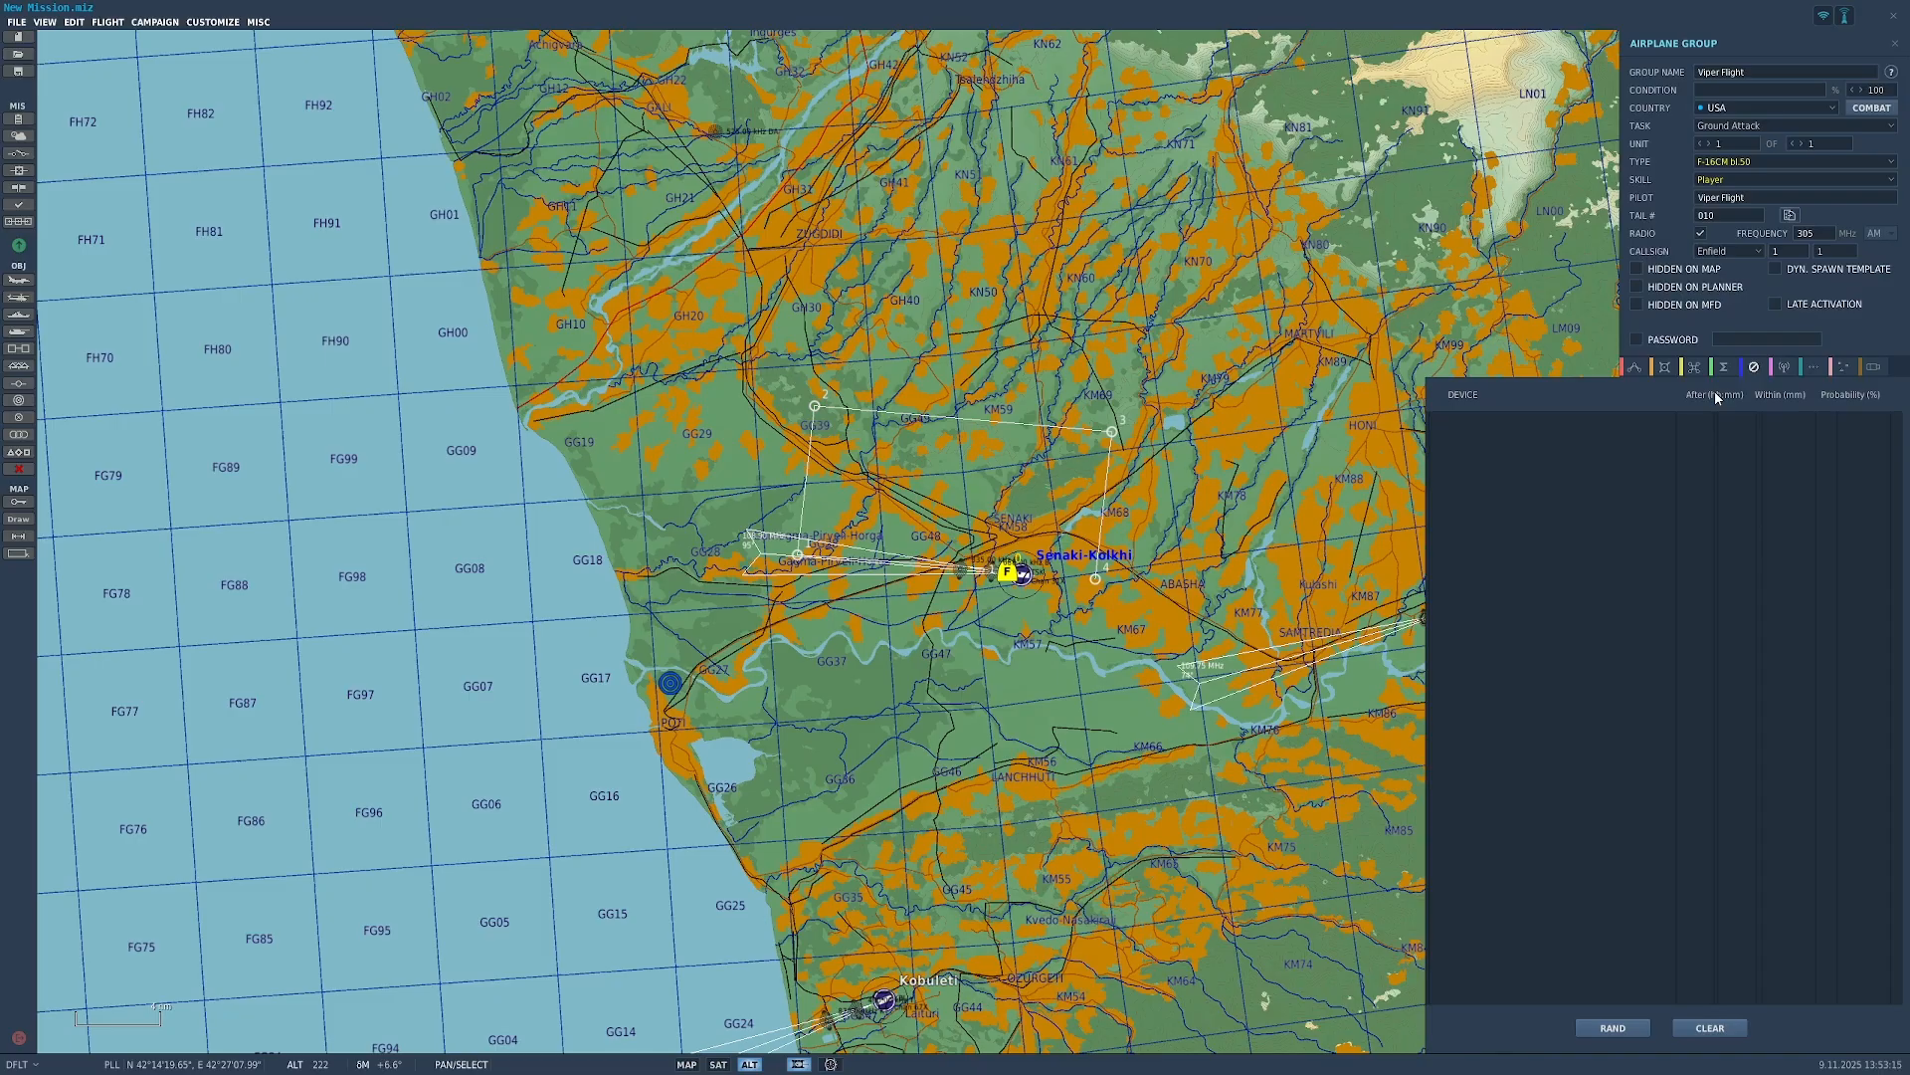
pyautogui.click(1785, 368)
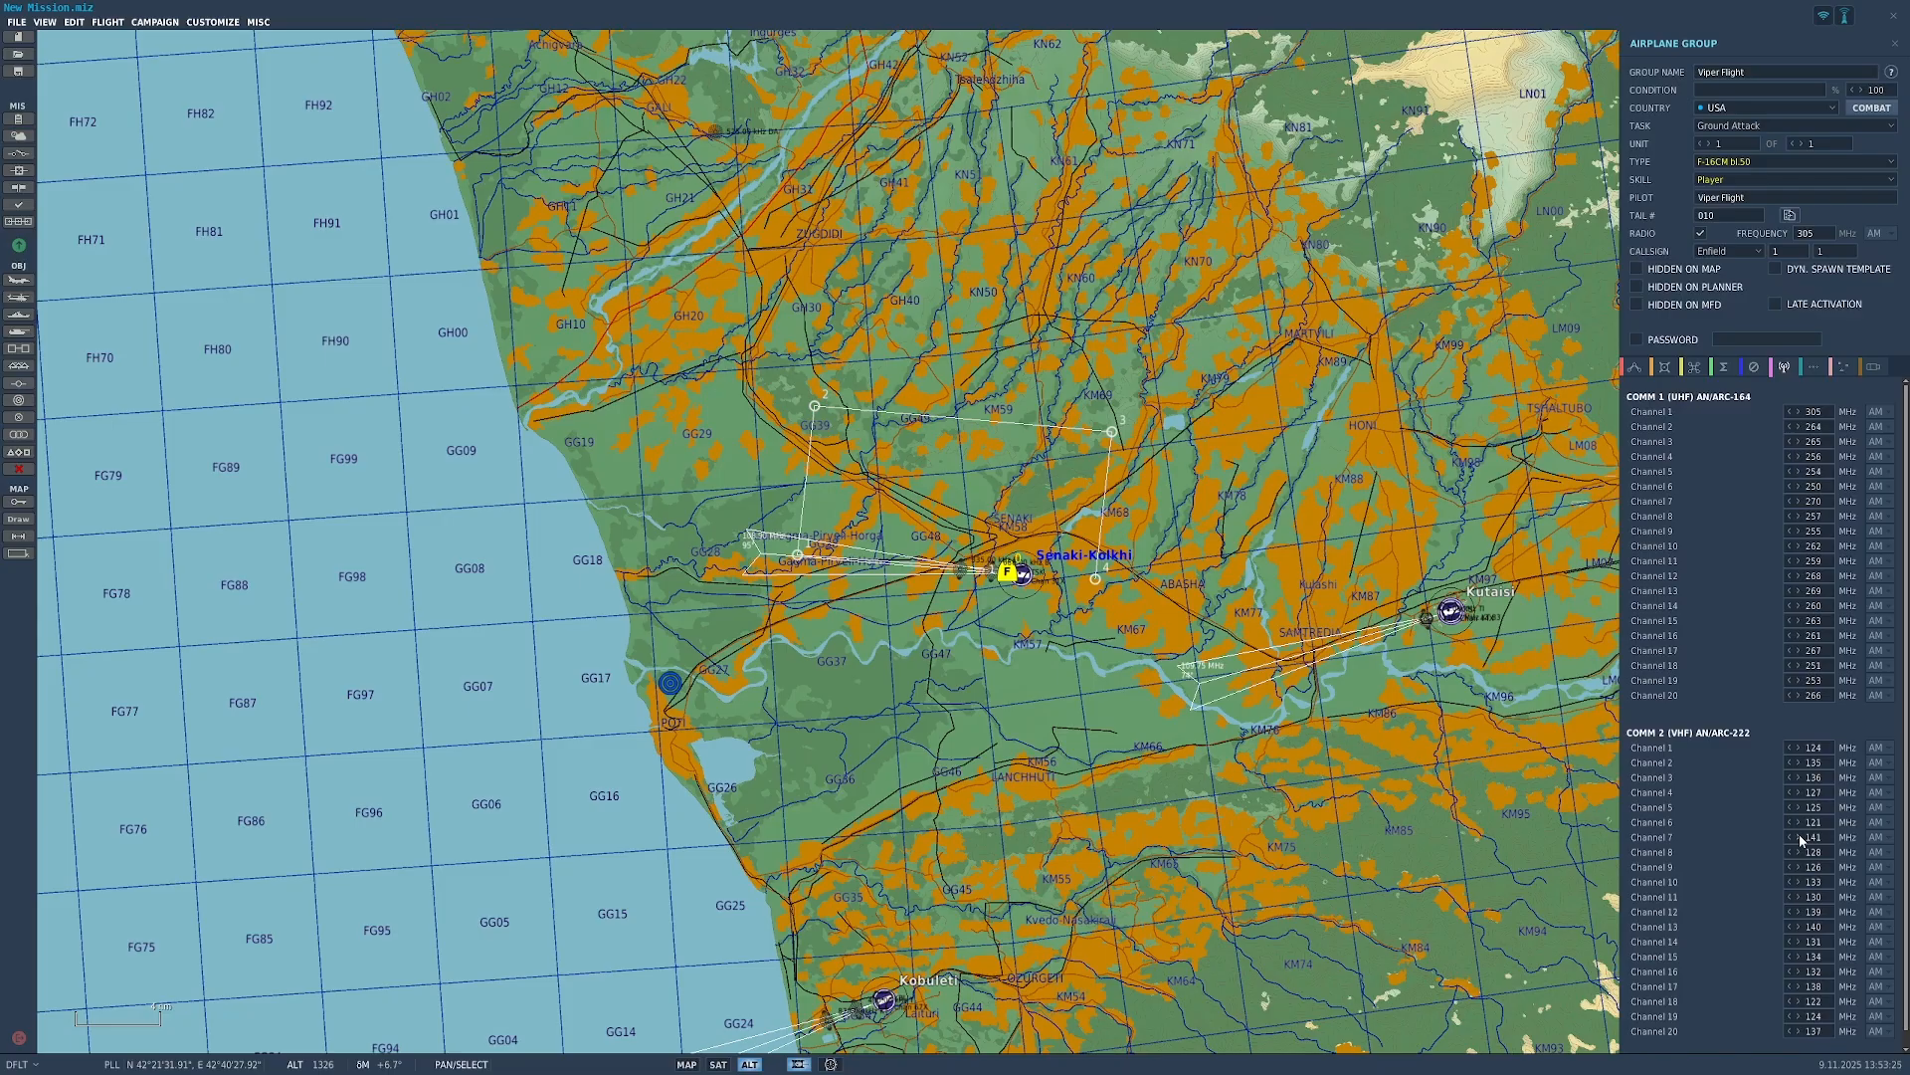
# Step: Try to set COMM 2 (VHF) AN/ARC-222 channel 1 to 254 MHz
pyautogui.scroll(-1, 1752, 579)
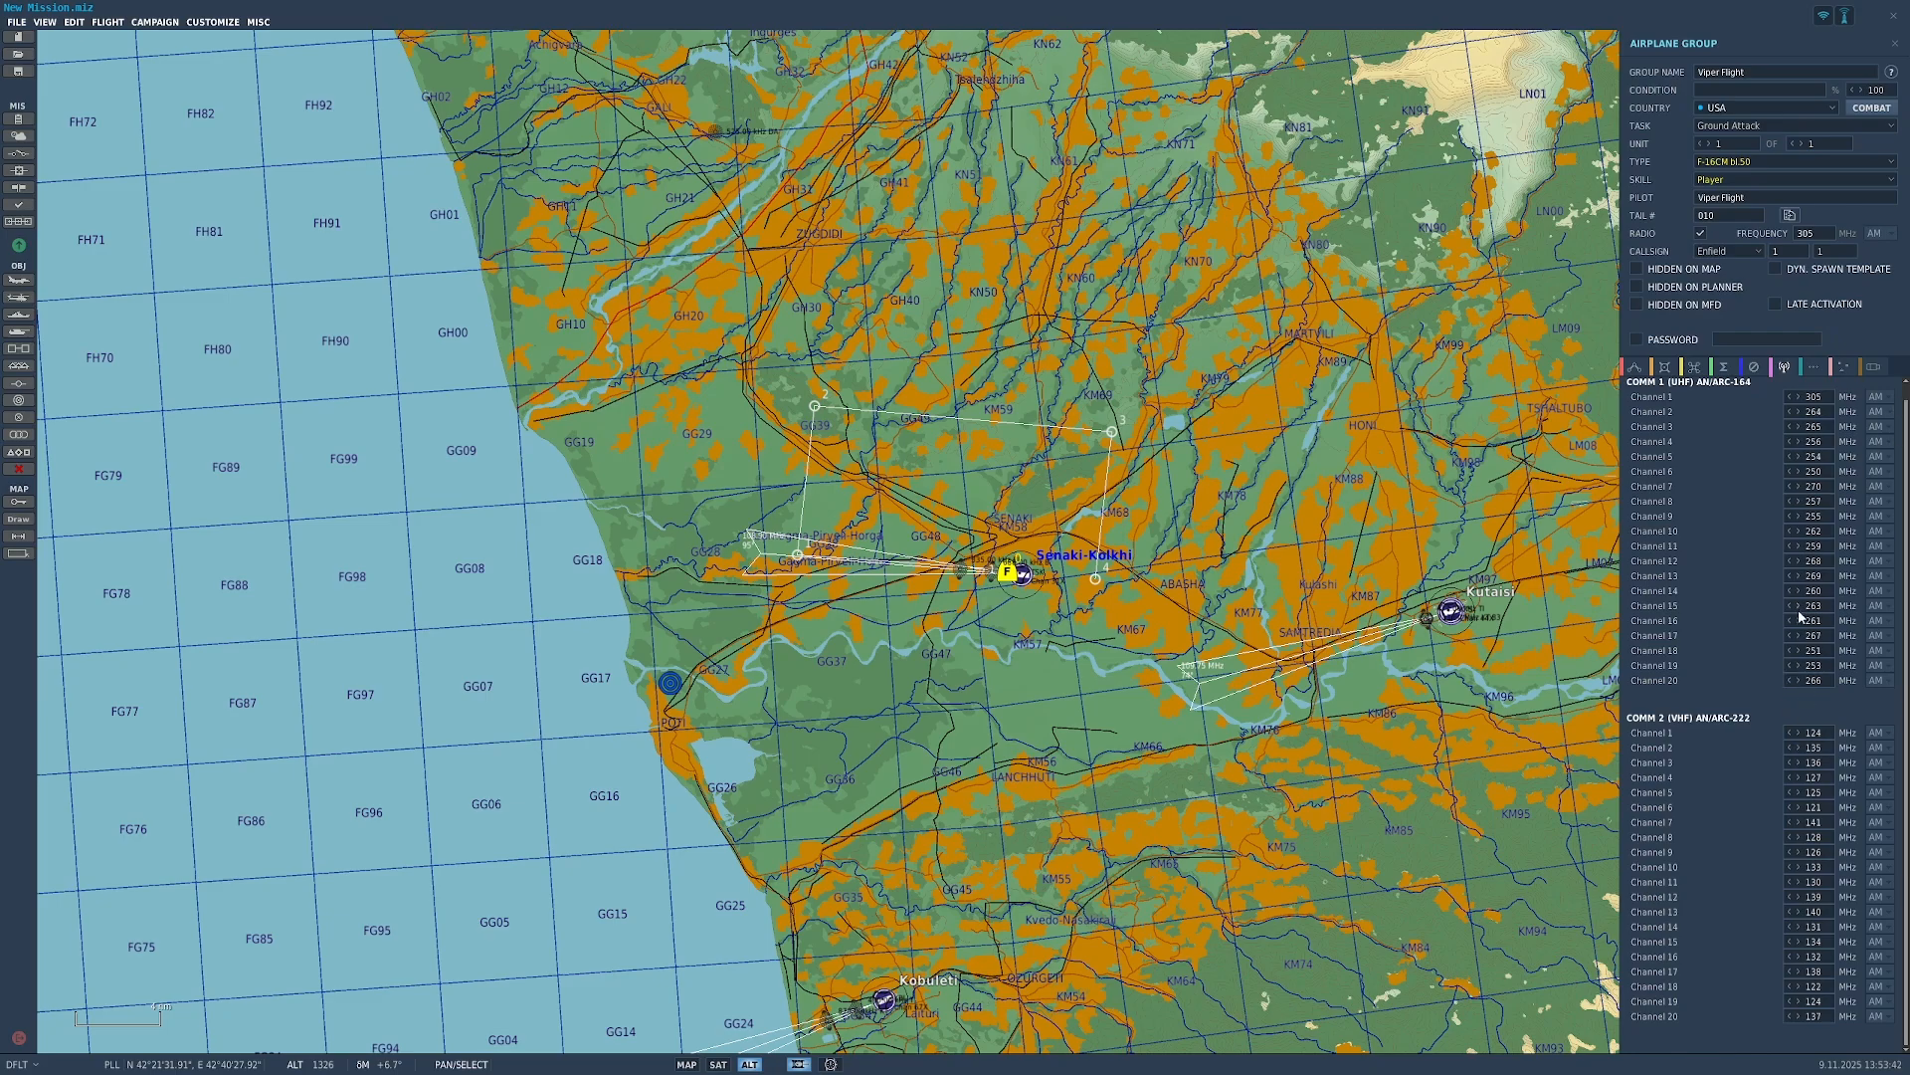
pyautogui.click(1824, 733)
pyautogui.scroll(1, 1720, 448)
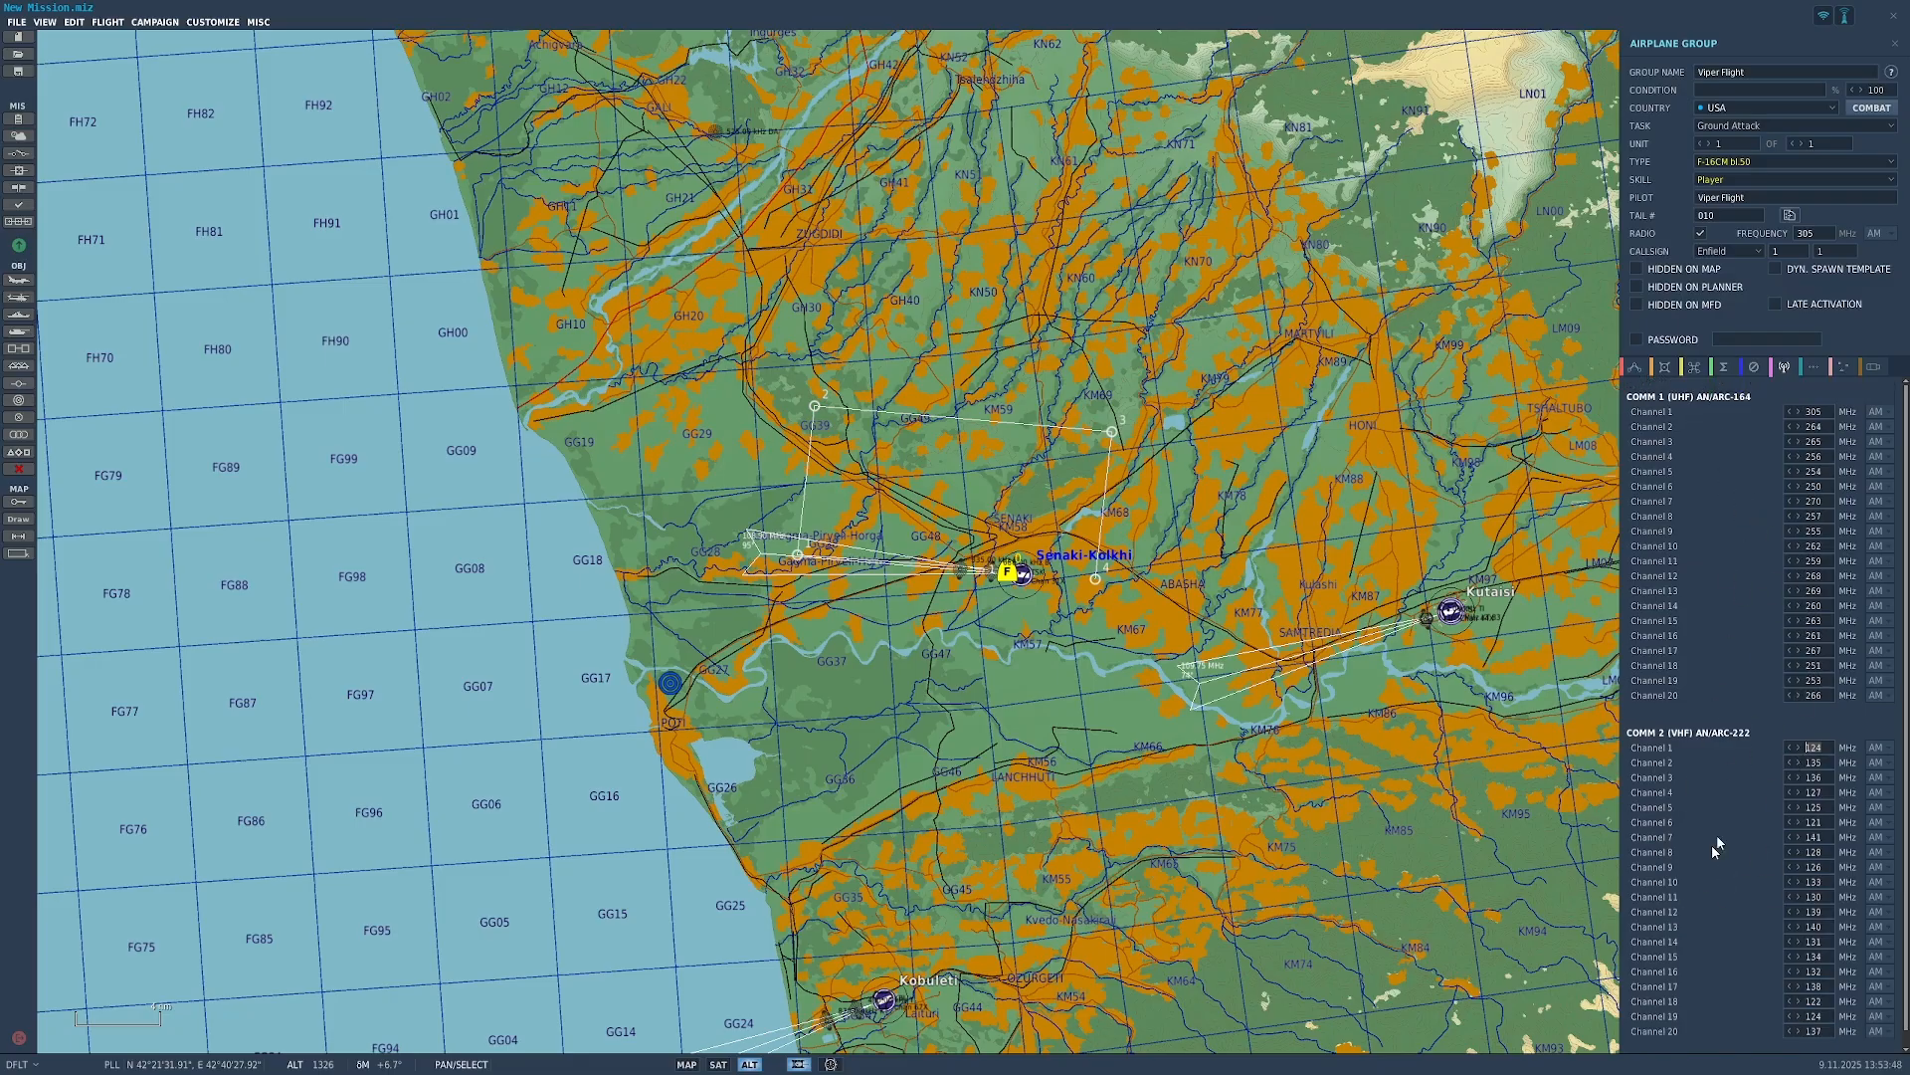
pyautogui.scroll(-1, 1728, 528)
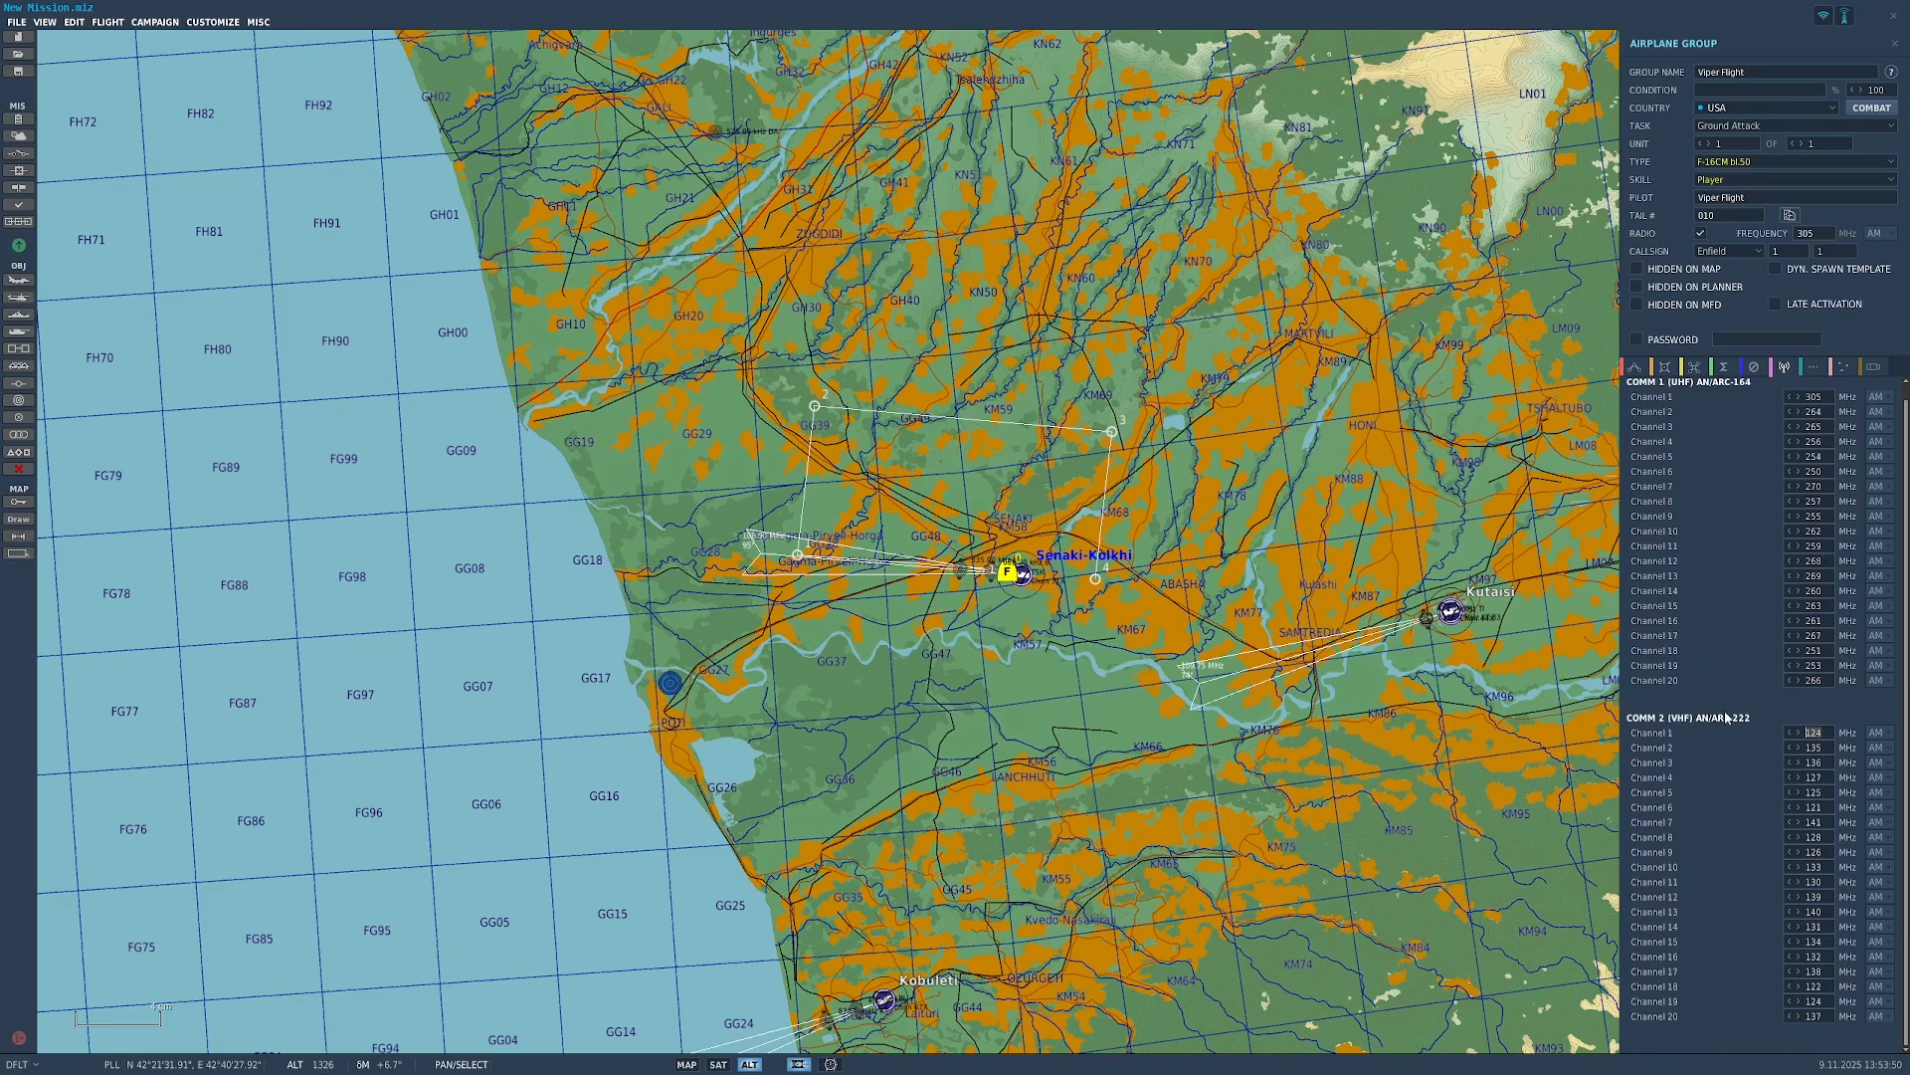
pyautogui.write('254')
# Step: Look through the F-16's LAU-3 Rate of Fire, Helmet Mounted Device and datalink callsign properties, keeping Single and JHMCS
pyautogui.click(1813, 368)
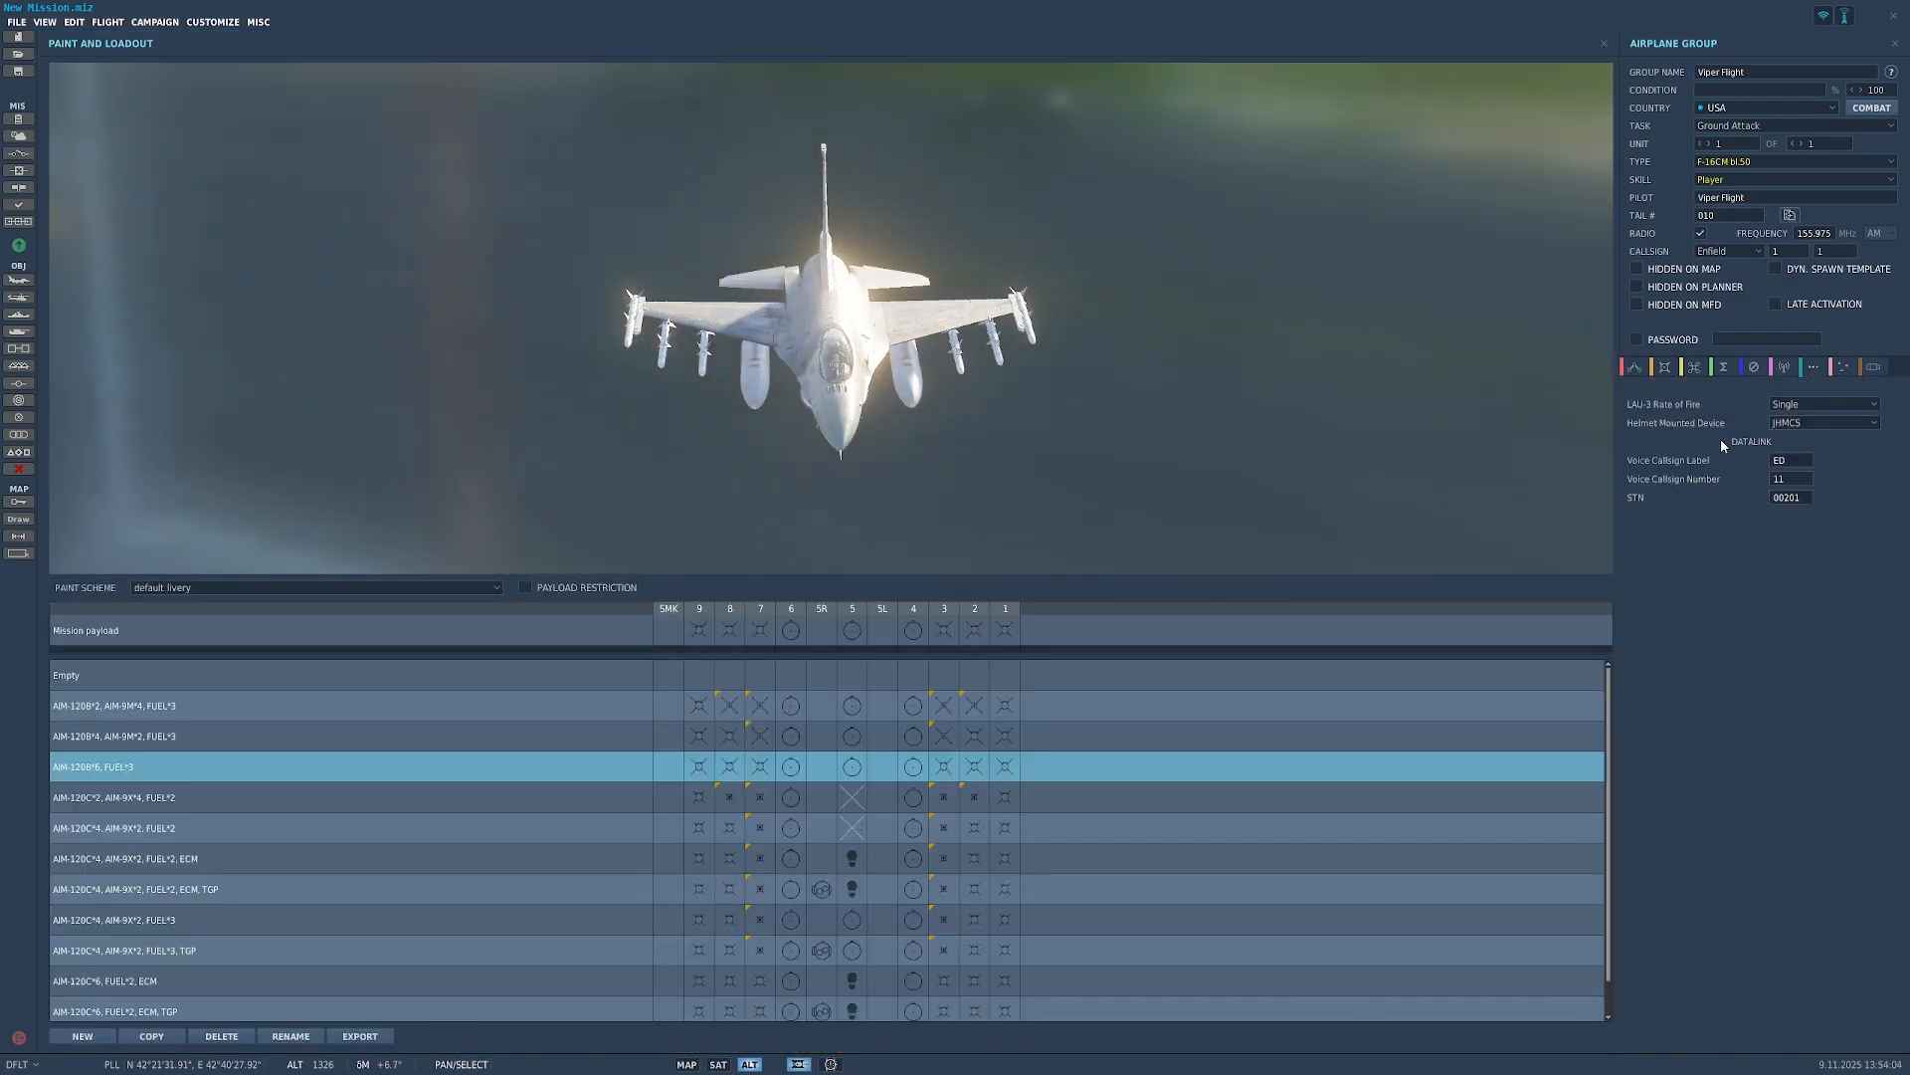
pyautogui.moveTo(1310, 460); pyautogui.dragTo(1144, 408)
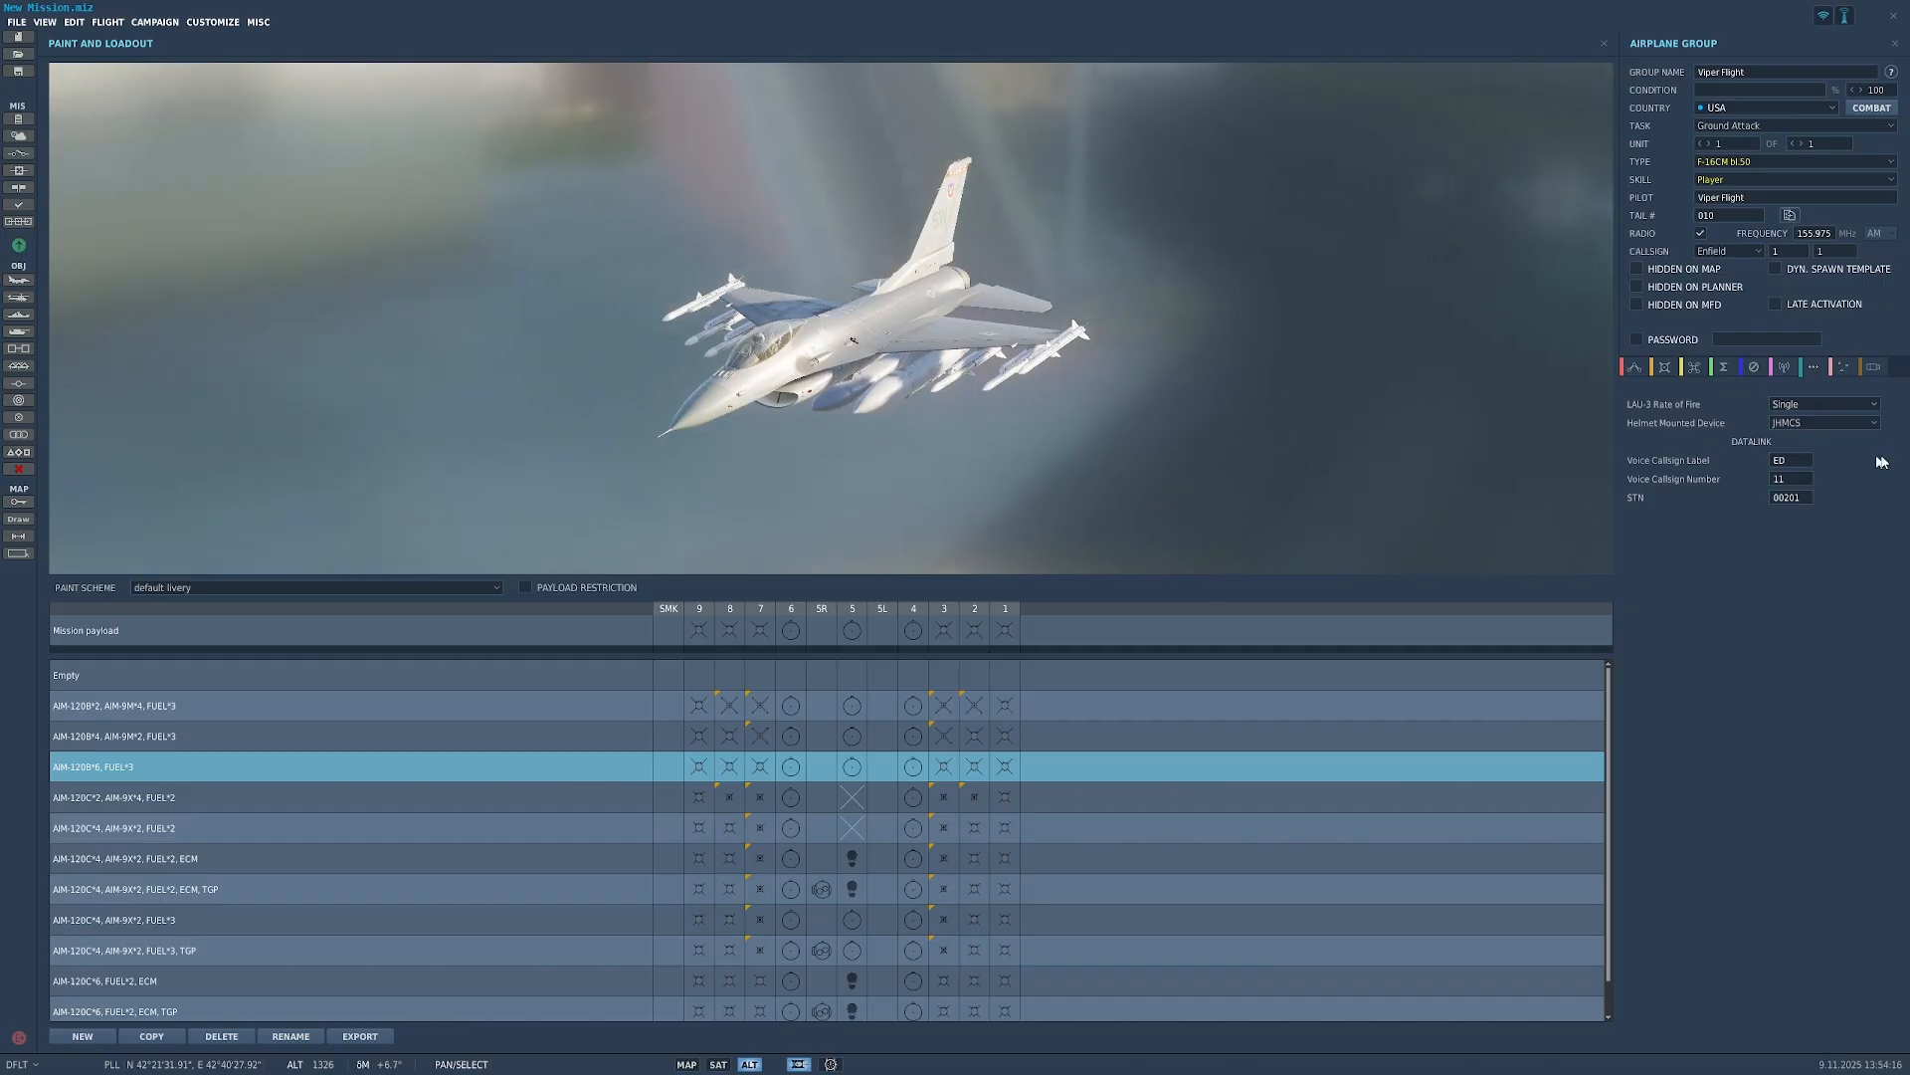
pyautogui.click(1843, 406)
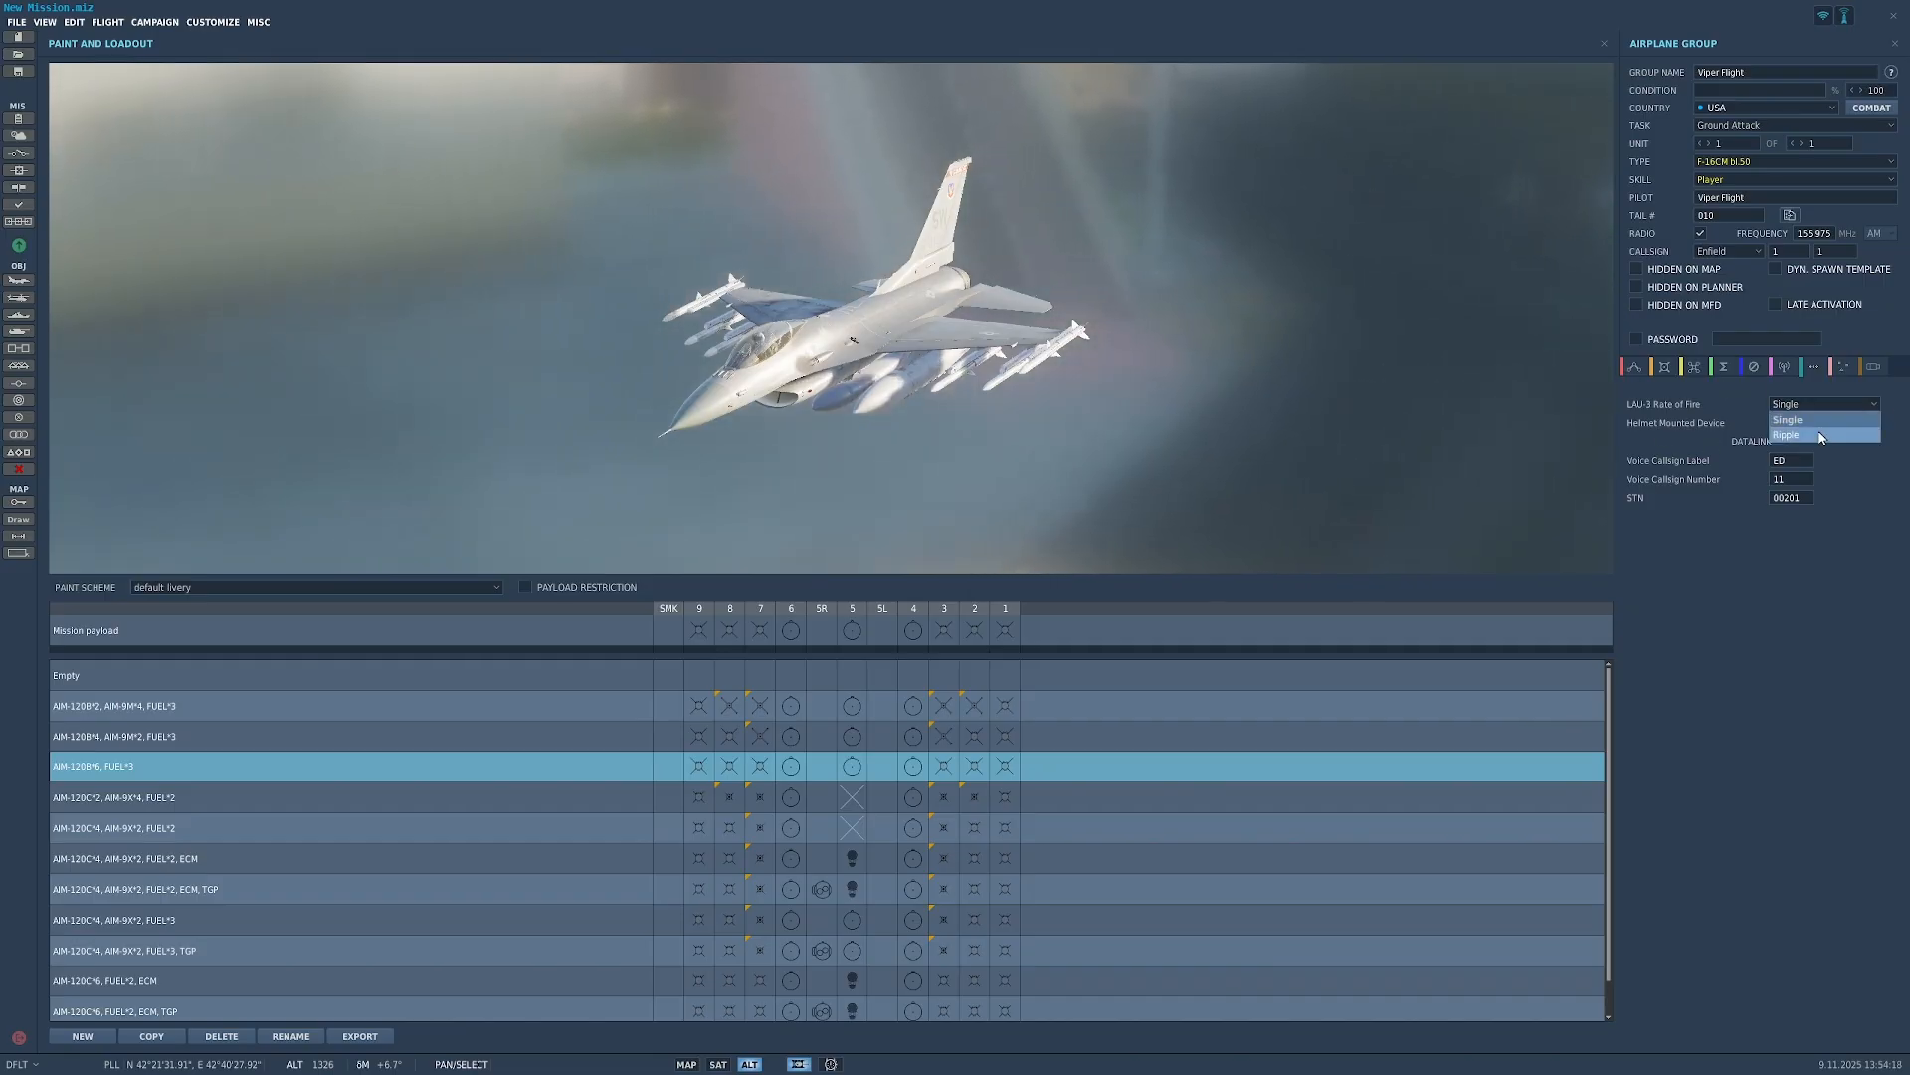
pyautogui.click(1796, 419)
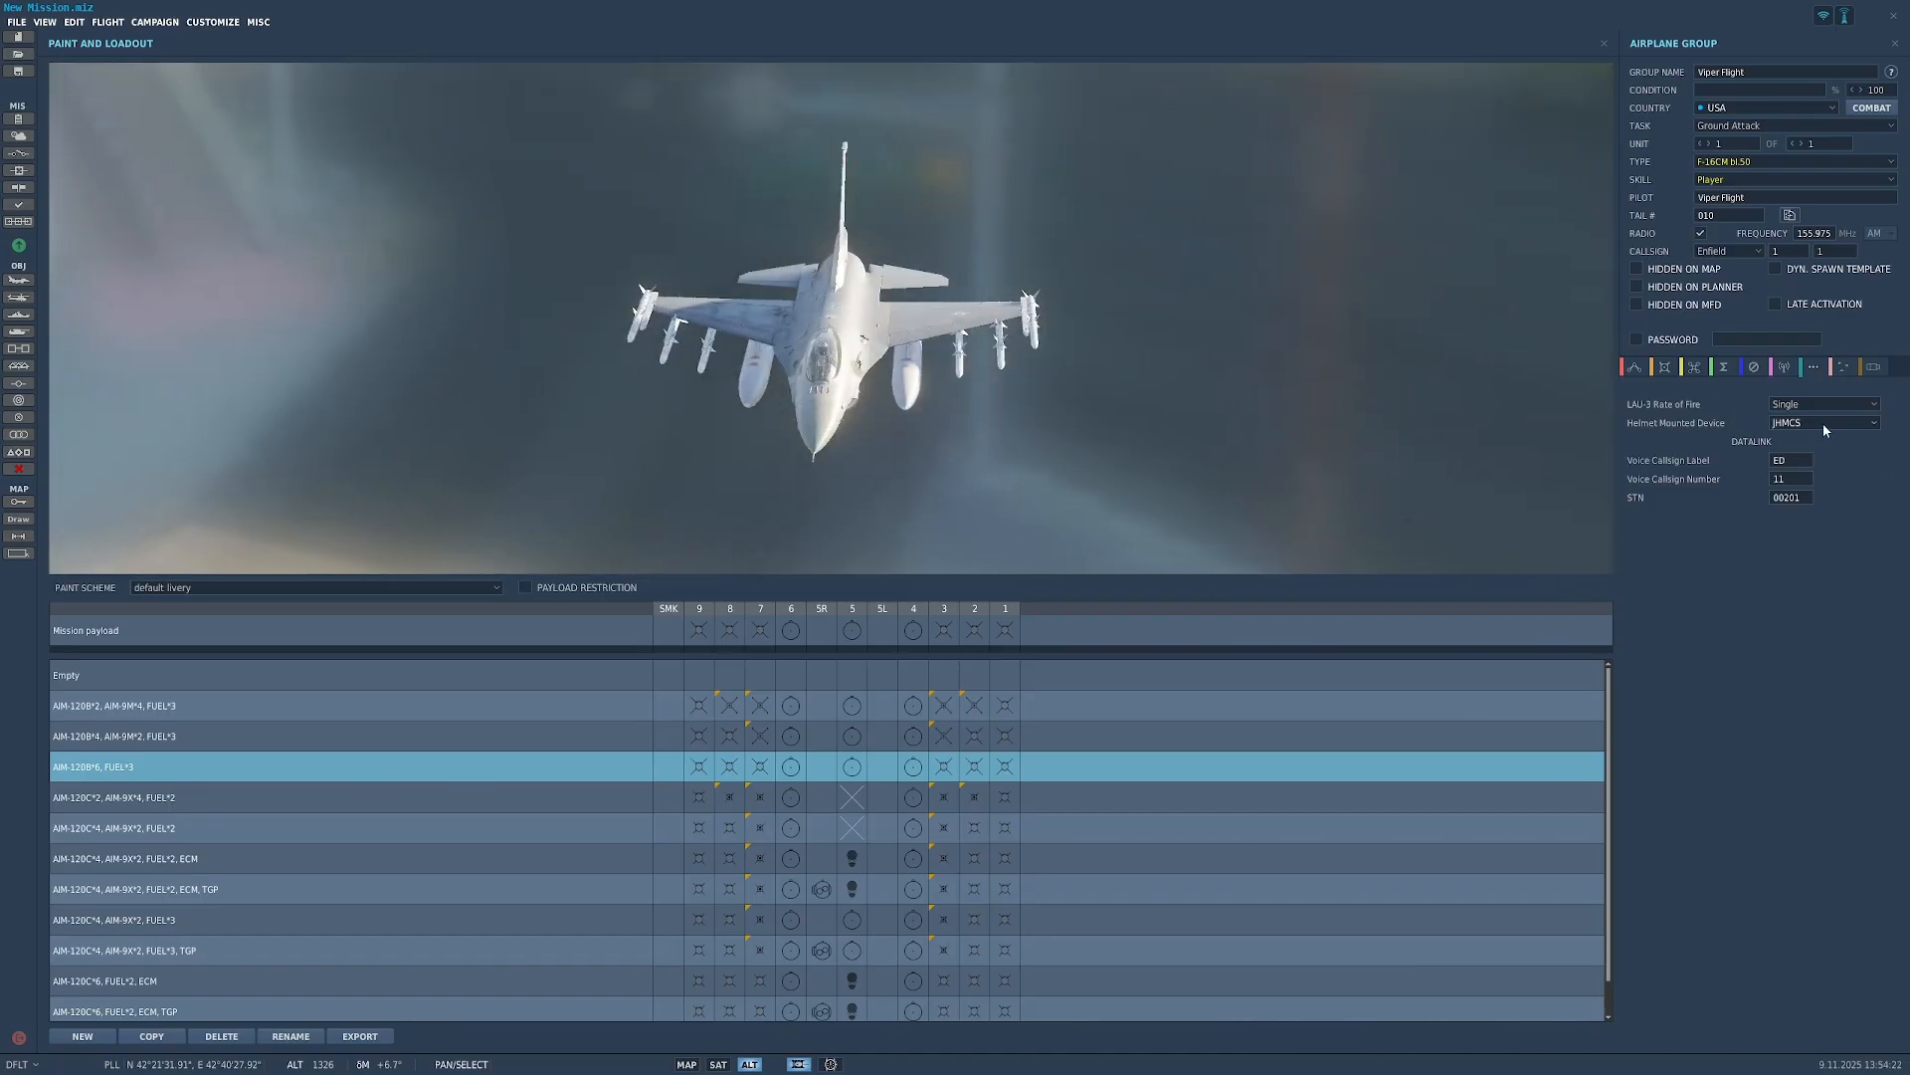
pyautogui.click(1817, 430)
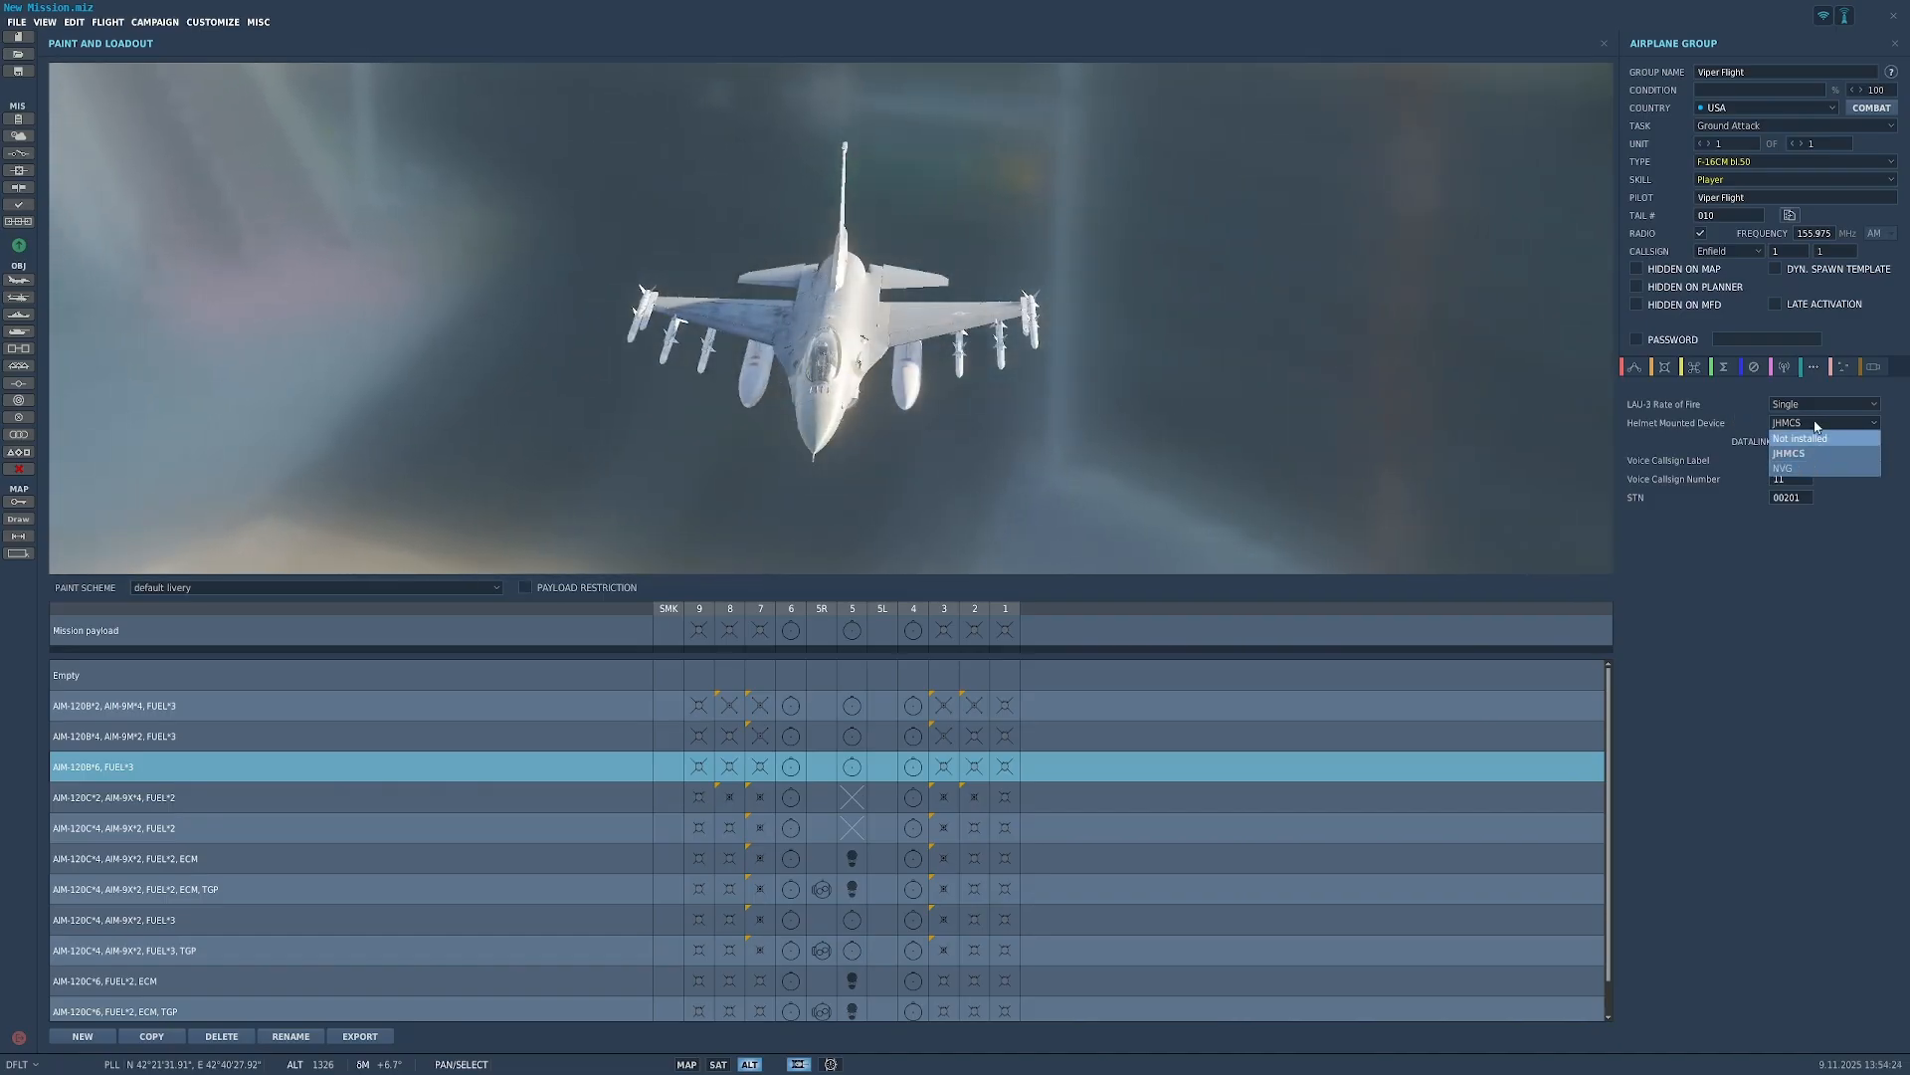
pyautogui.click(1800, 454)
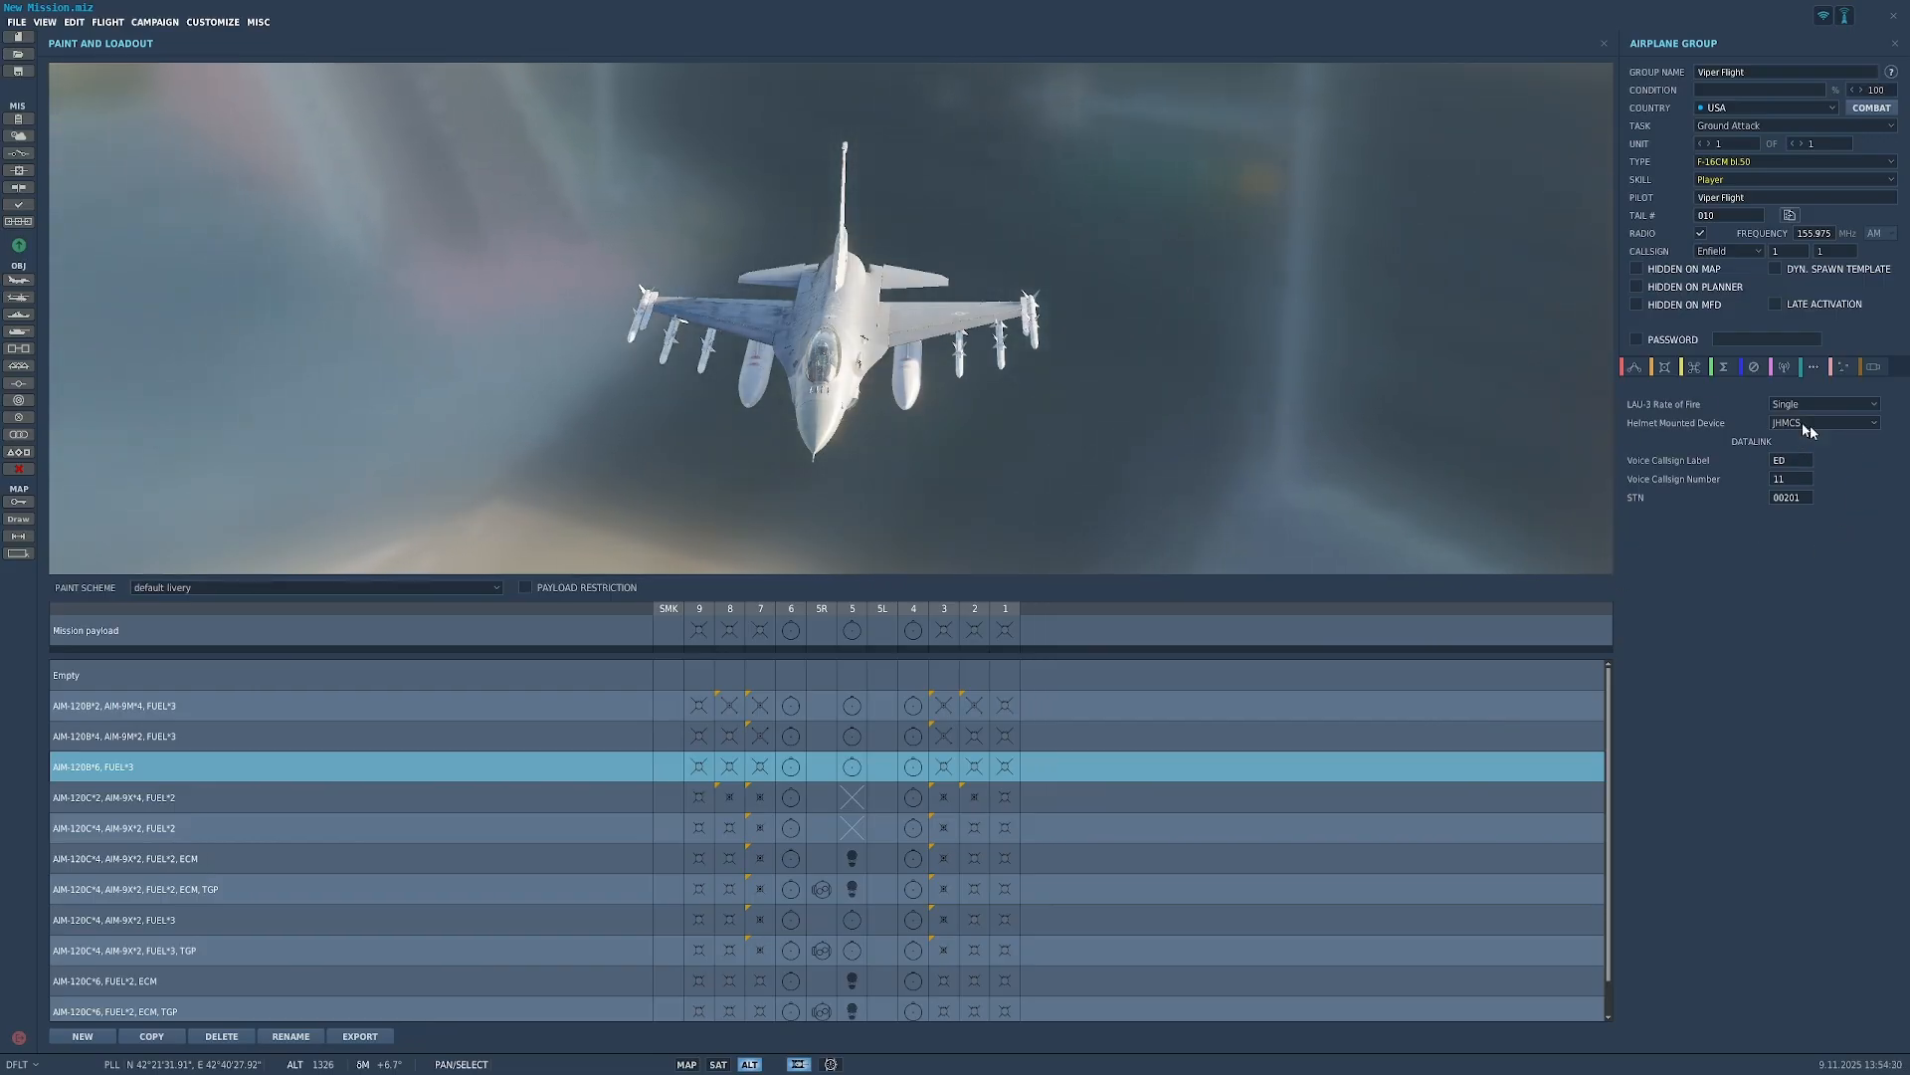
pyautogui.click(1796, 461)
pyautogui.click(1800, 482)
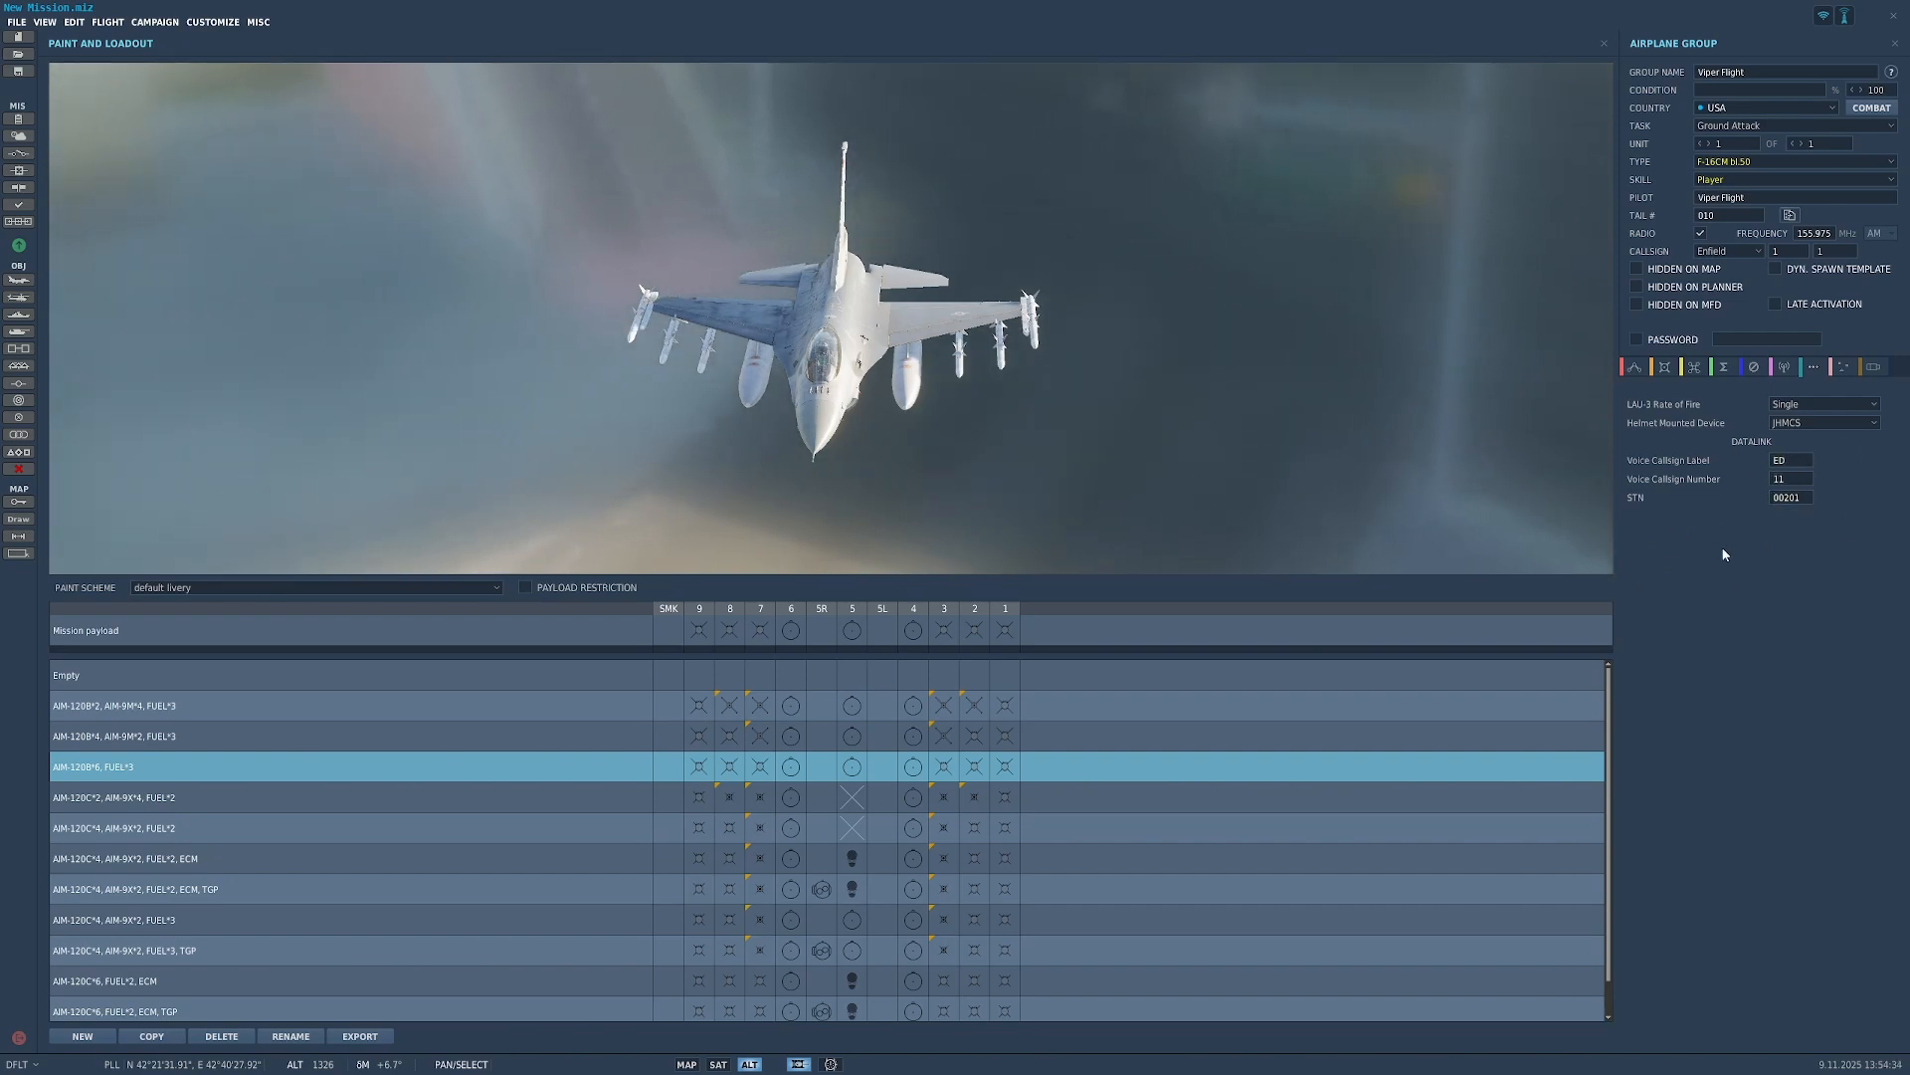
# Step: Show the TNDL network members with a second aircraft added to Viper Flight, and reduce the group back to one
pyautogui.click(1846, 368)
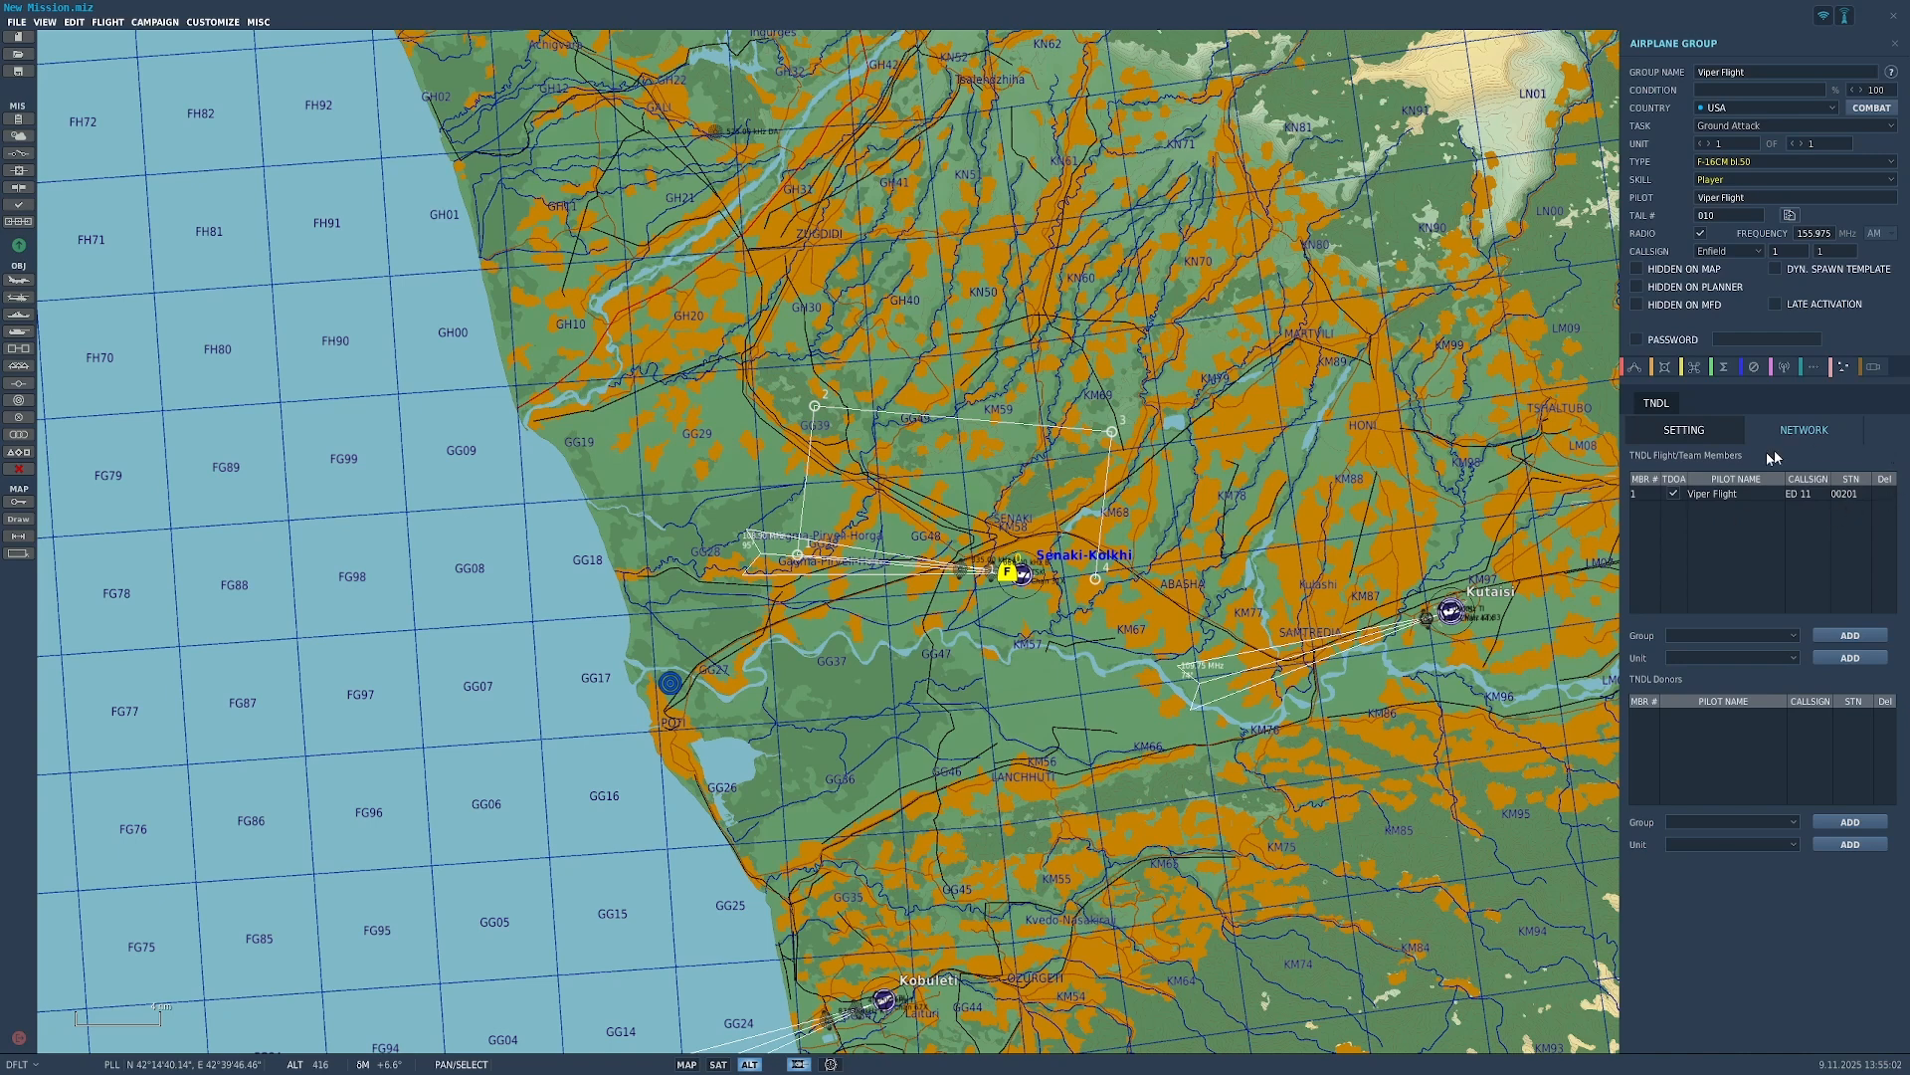
pyautogui.click(1801, 144)
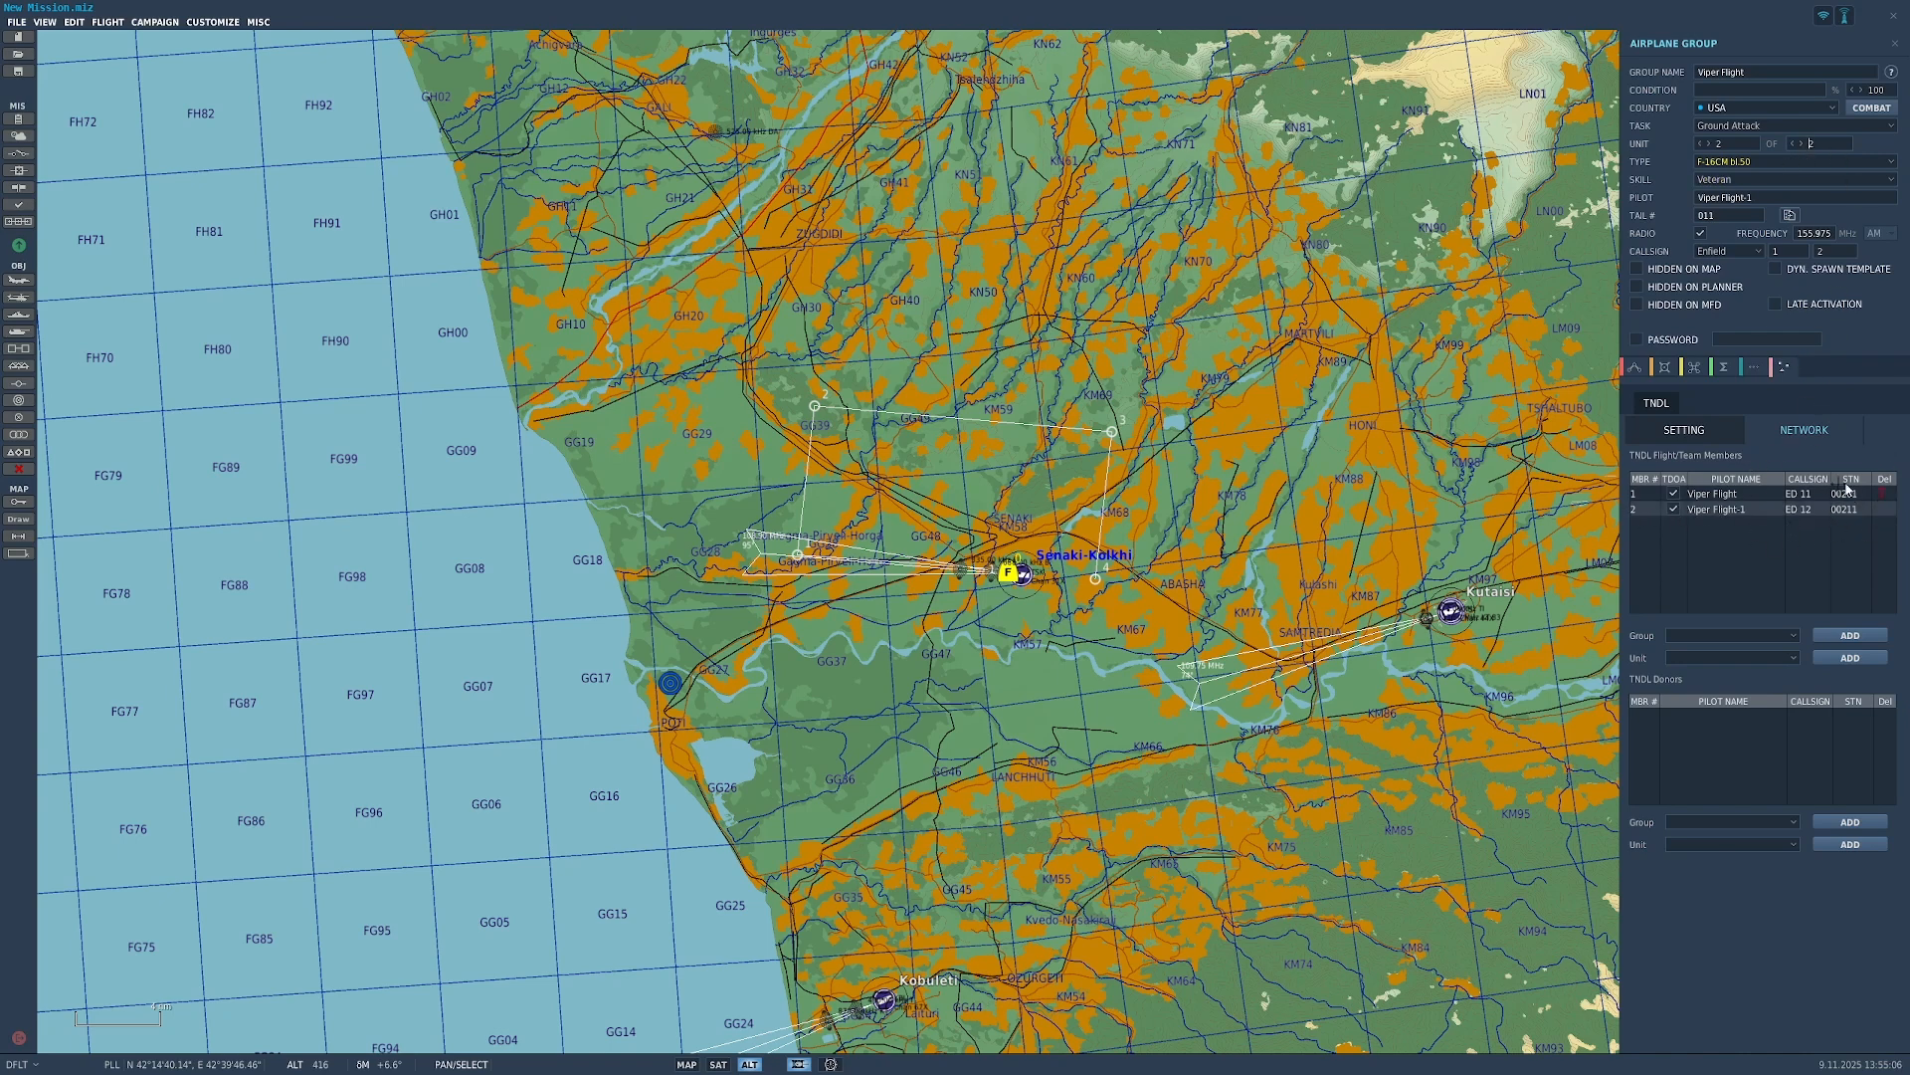
pyautogui.click(1793, 146)
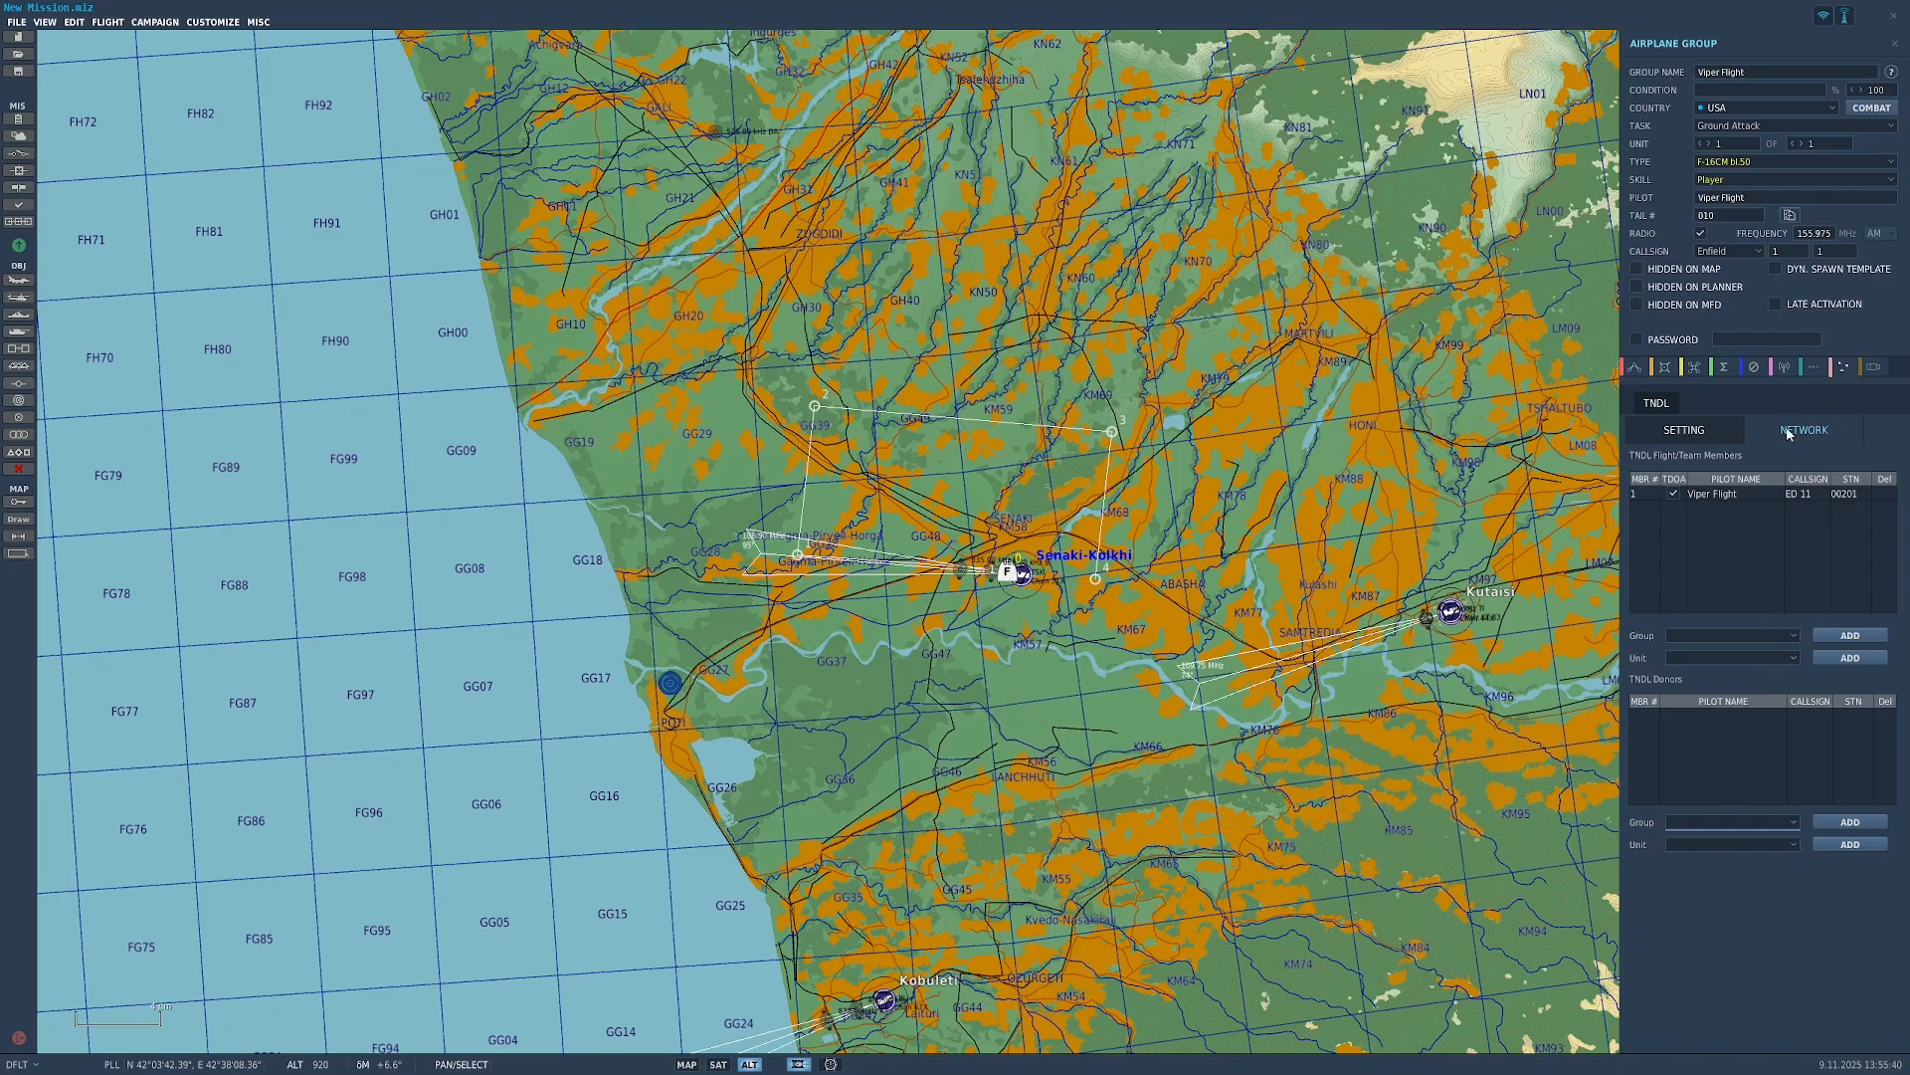
# Step: Check Viper Flight's data cartridge (DTC) list and go back to the waypoint 0 route settings
pyautogui.click(1873, 369)
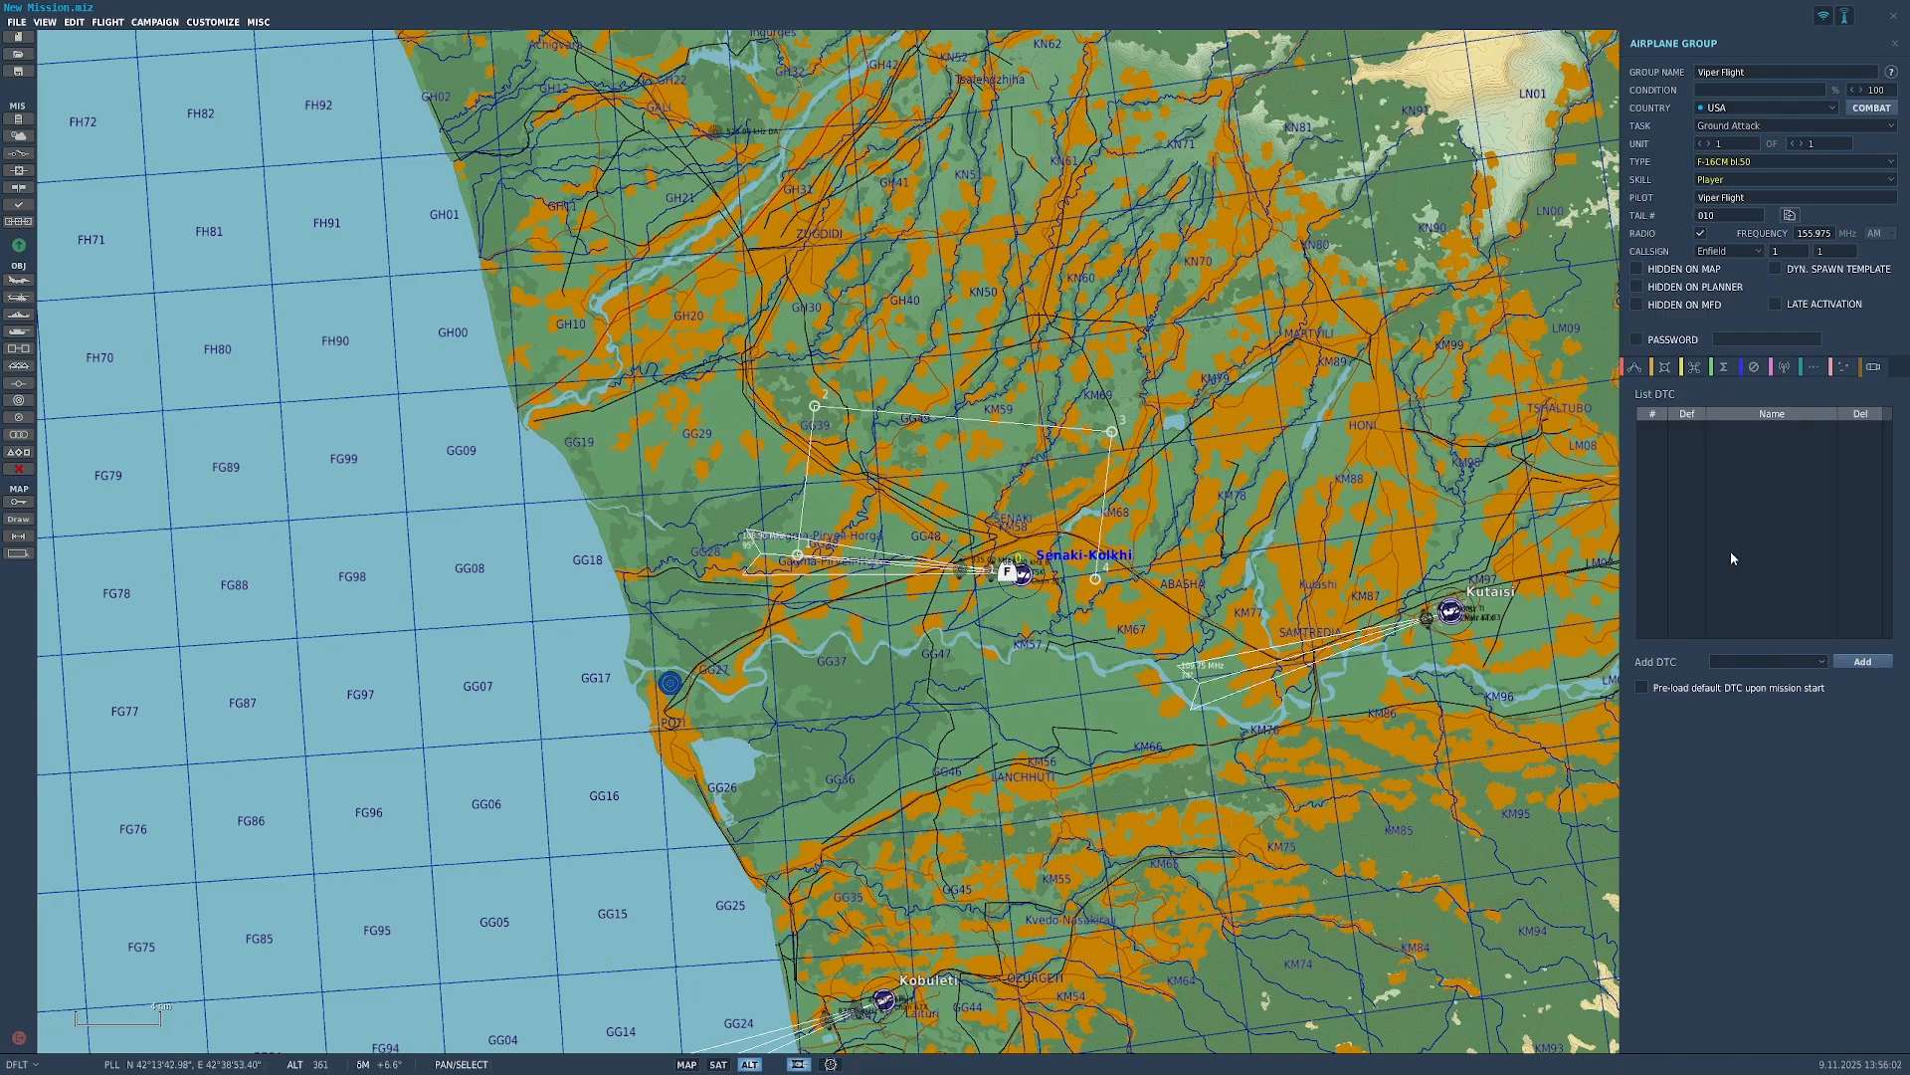
pyautogui.click(1647, 367)
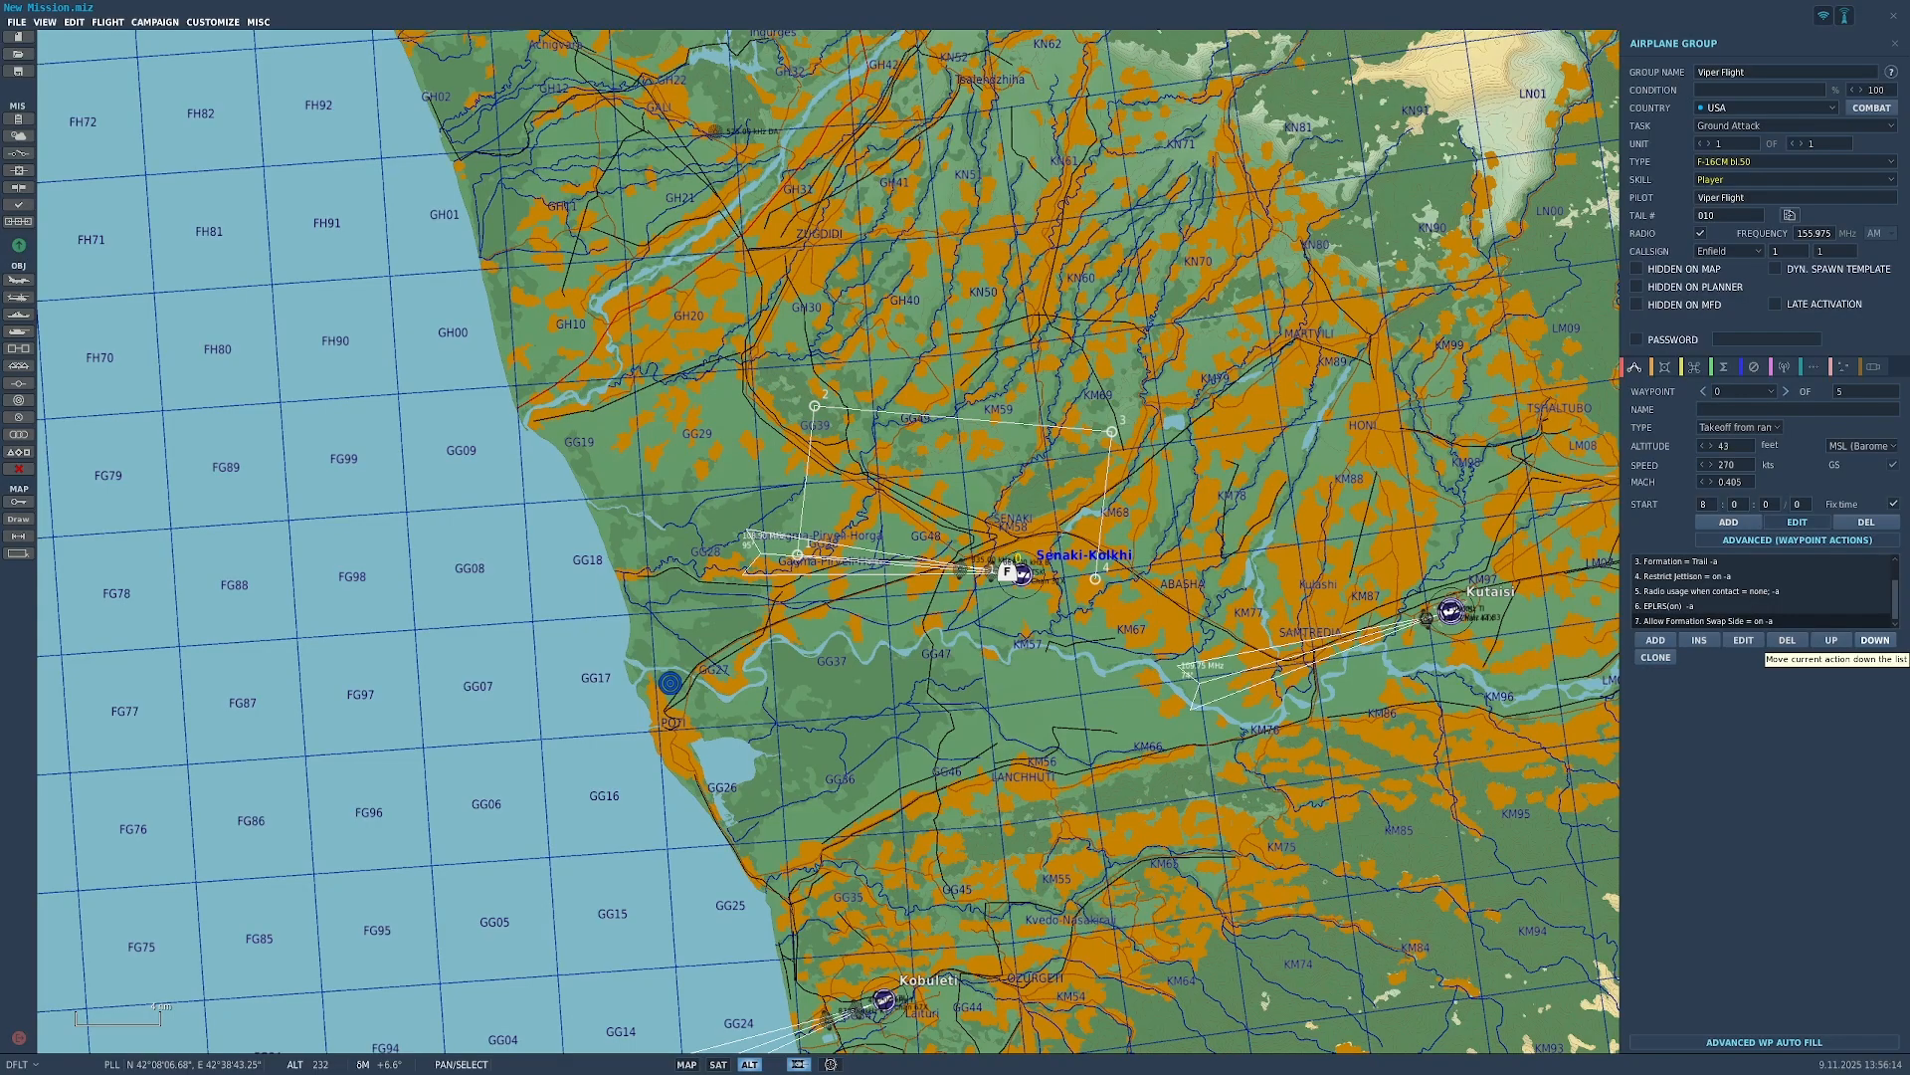
pyautogui.hotkey('alt', 'Tab')
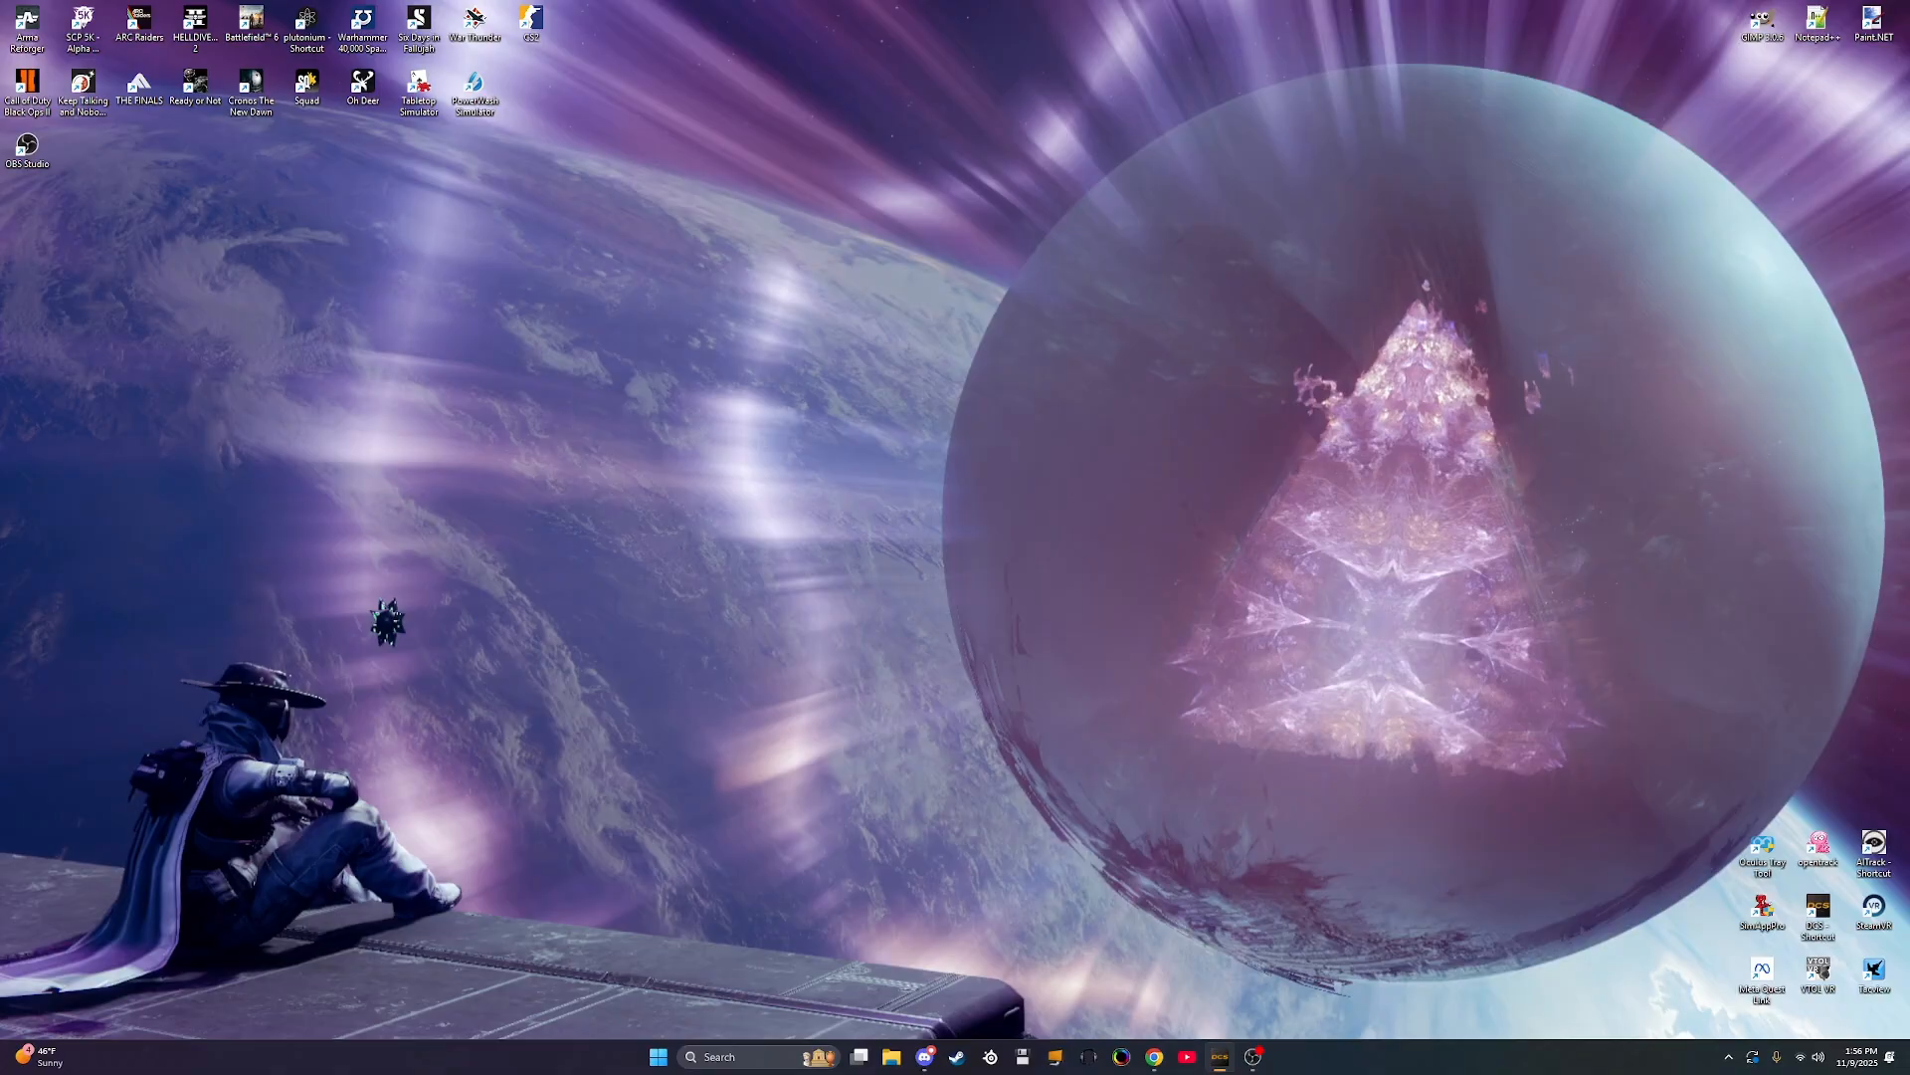
pyautogui.hotkey('alt', 'Tab')
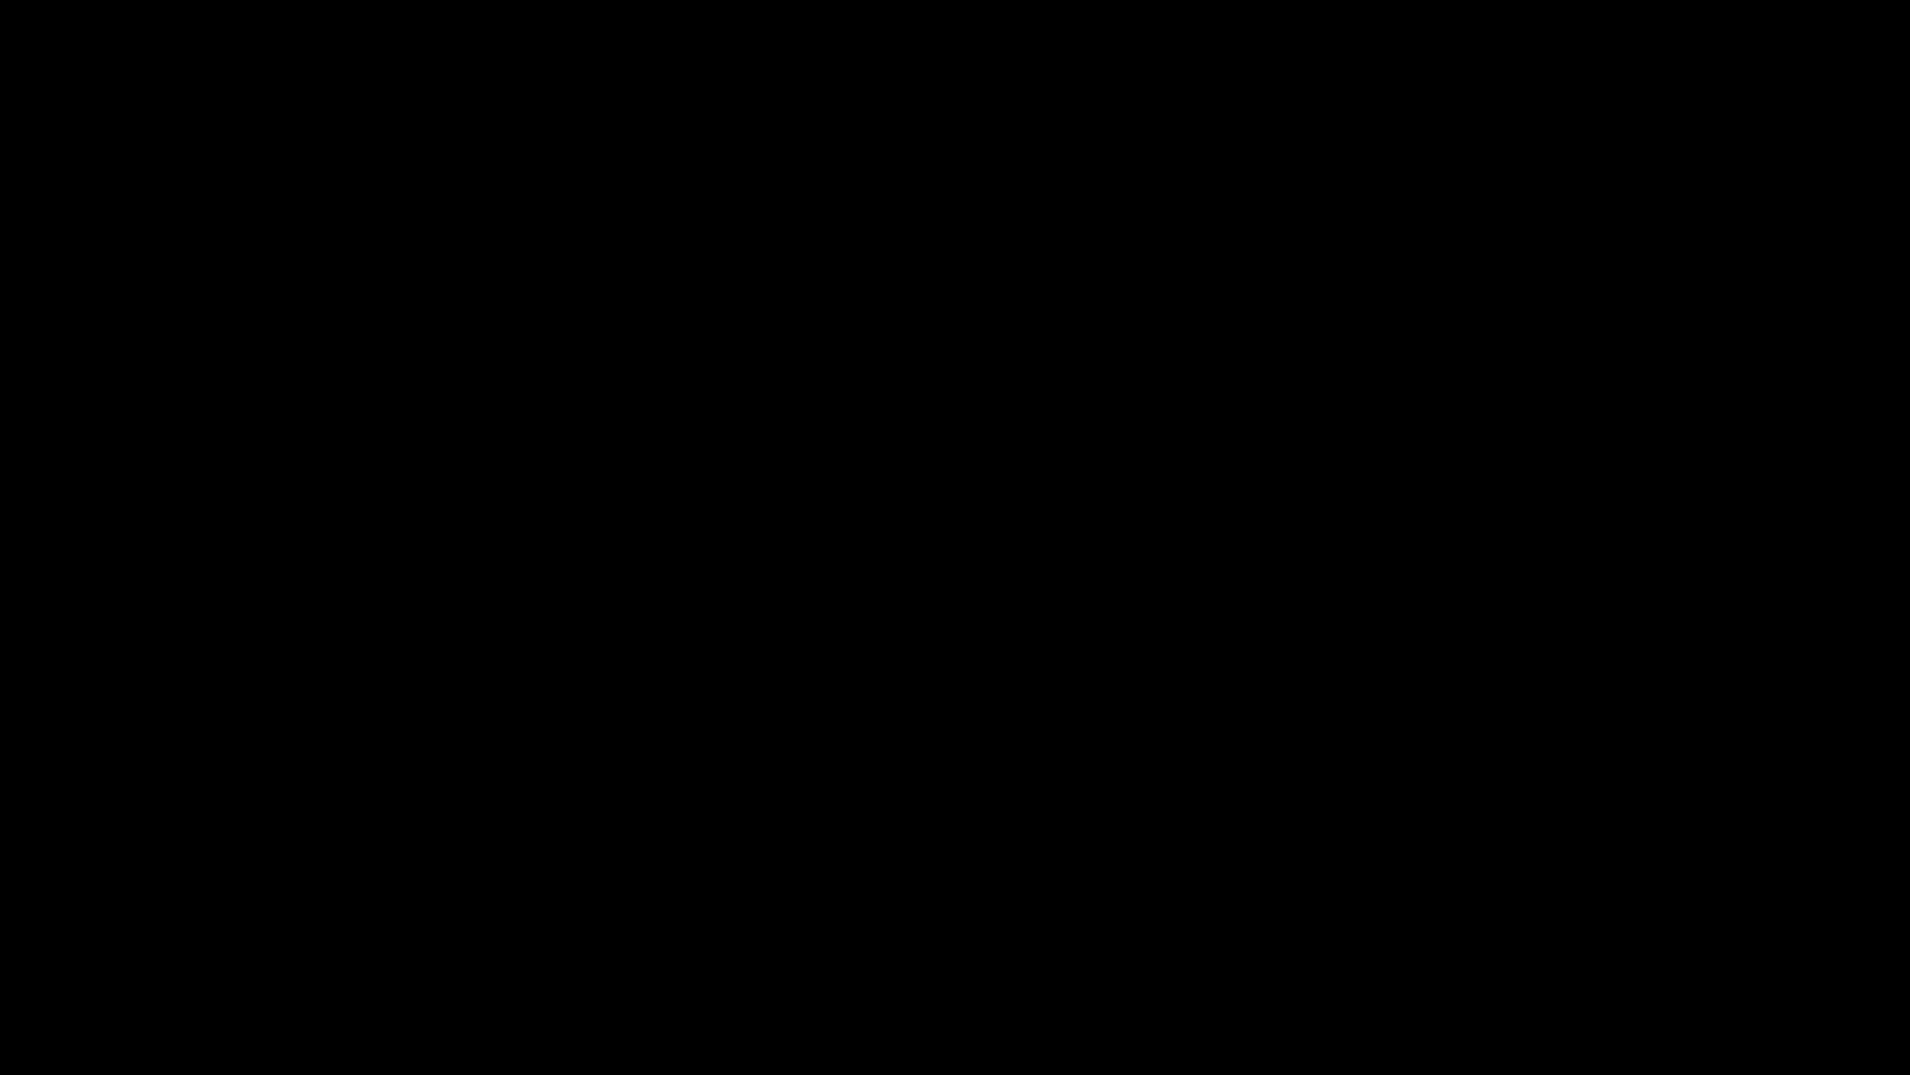
pyautogui.hotkey('alt', 'Tab')
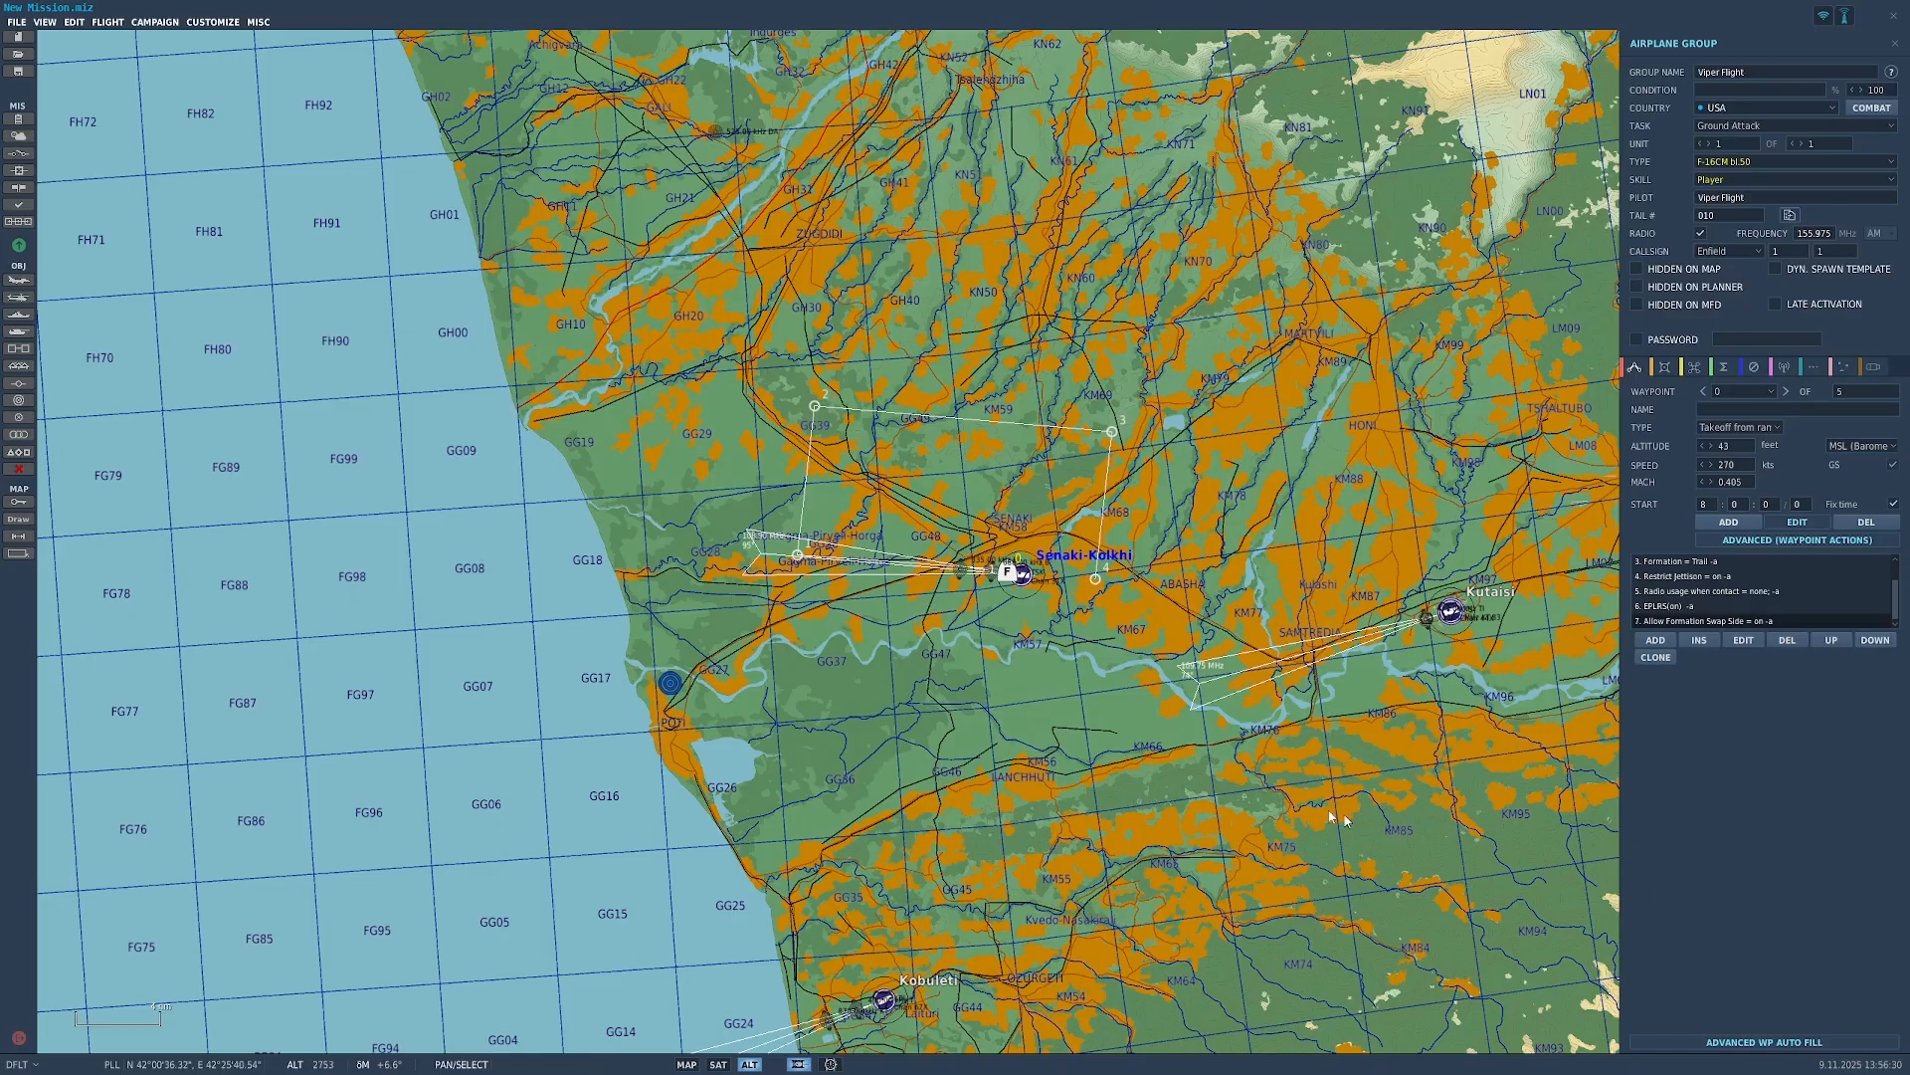
# Step: Deselect Viper Flight to close its group settings and return to the map around Senaki-Kolkhi
pyautogui.click(1279, 791)
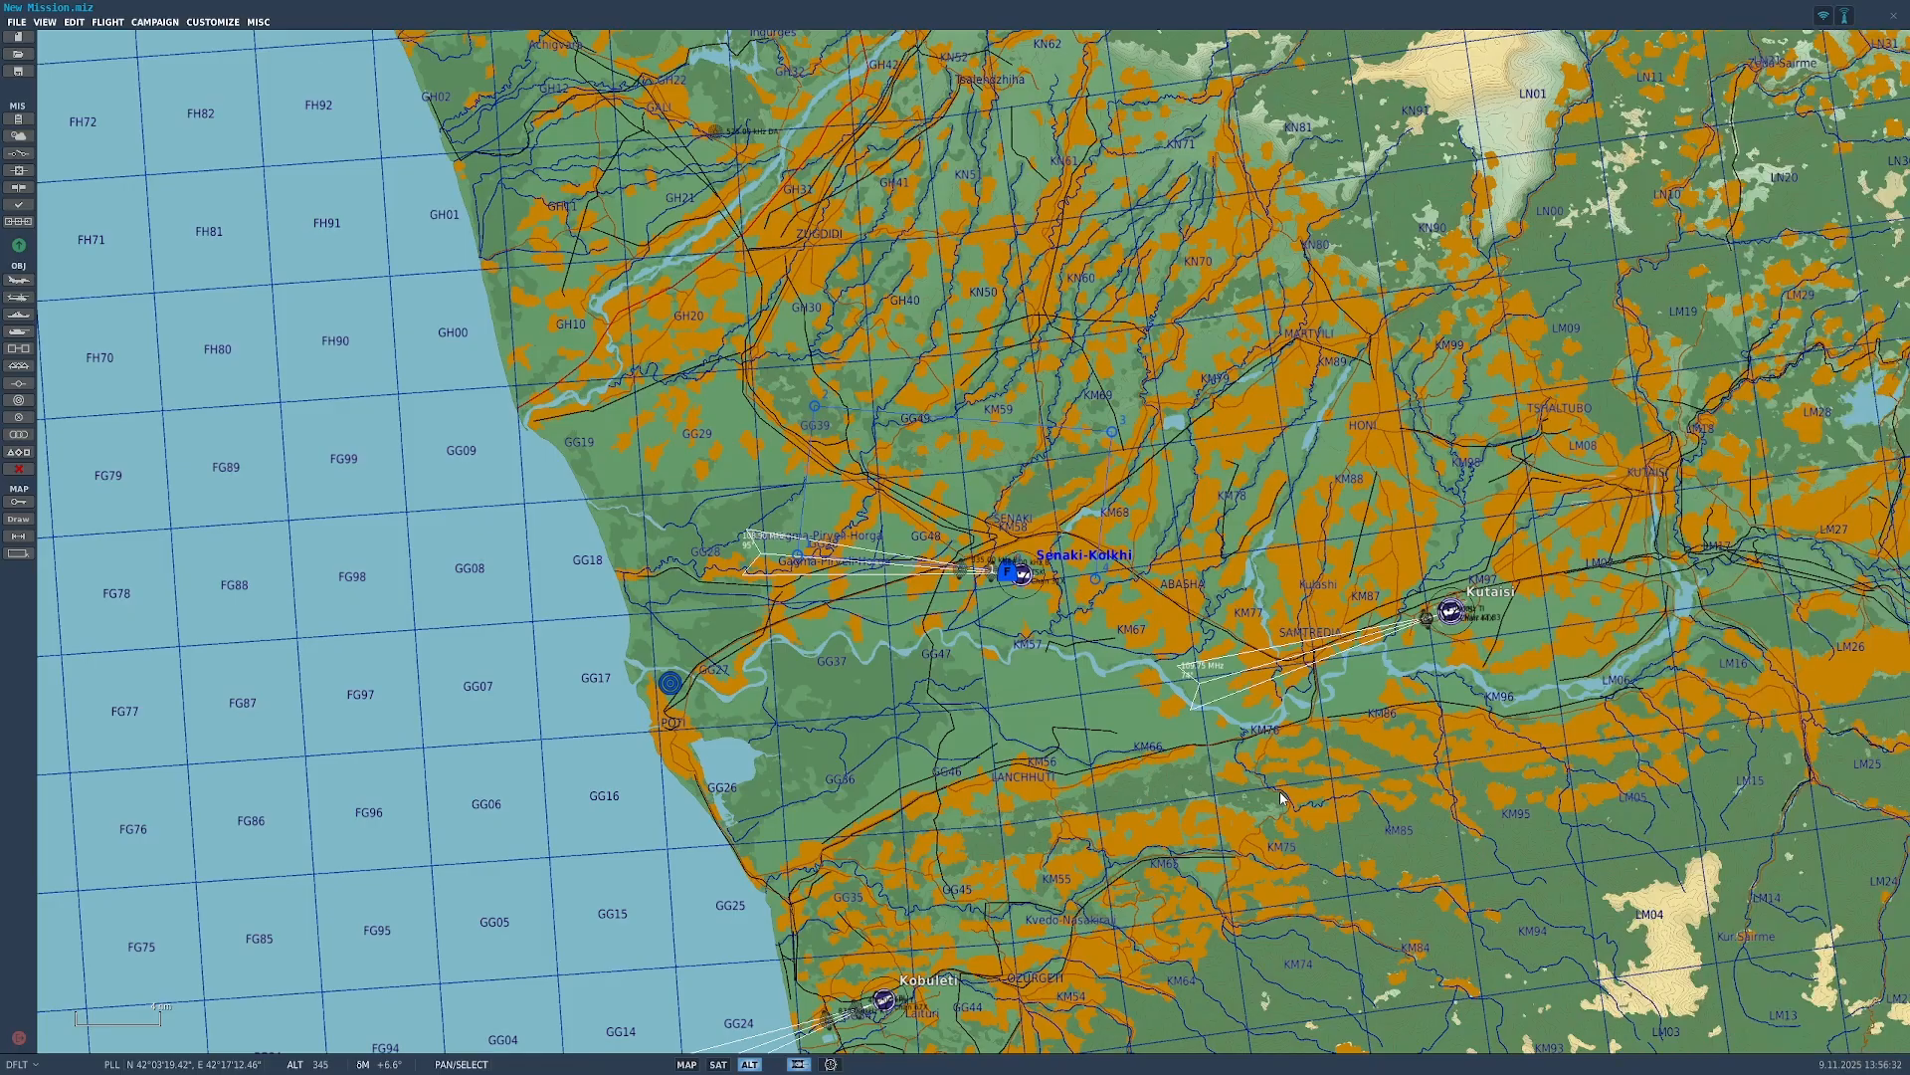
pyautogui.moveTo(1073, 633); pyautogui.dragTo(1041, 603)
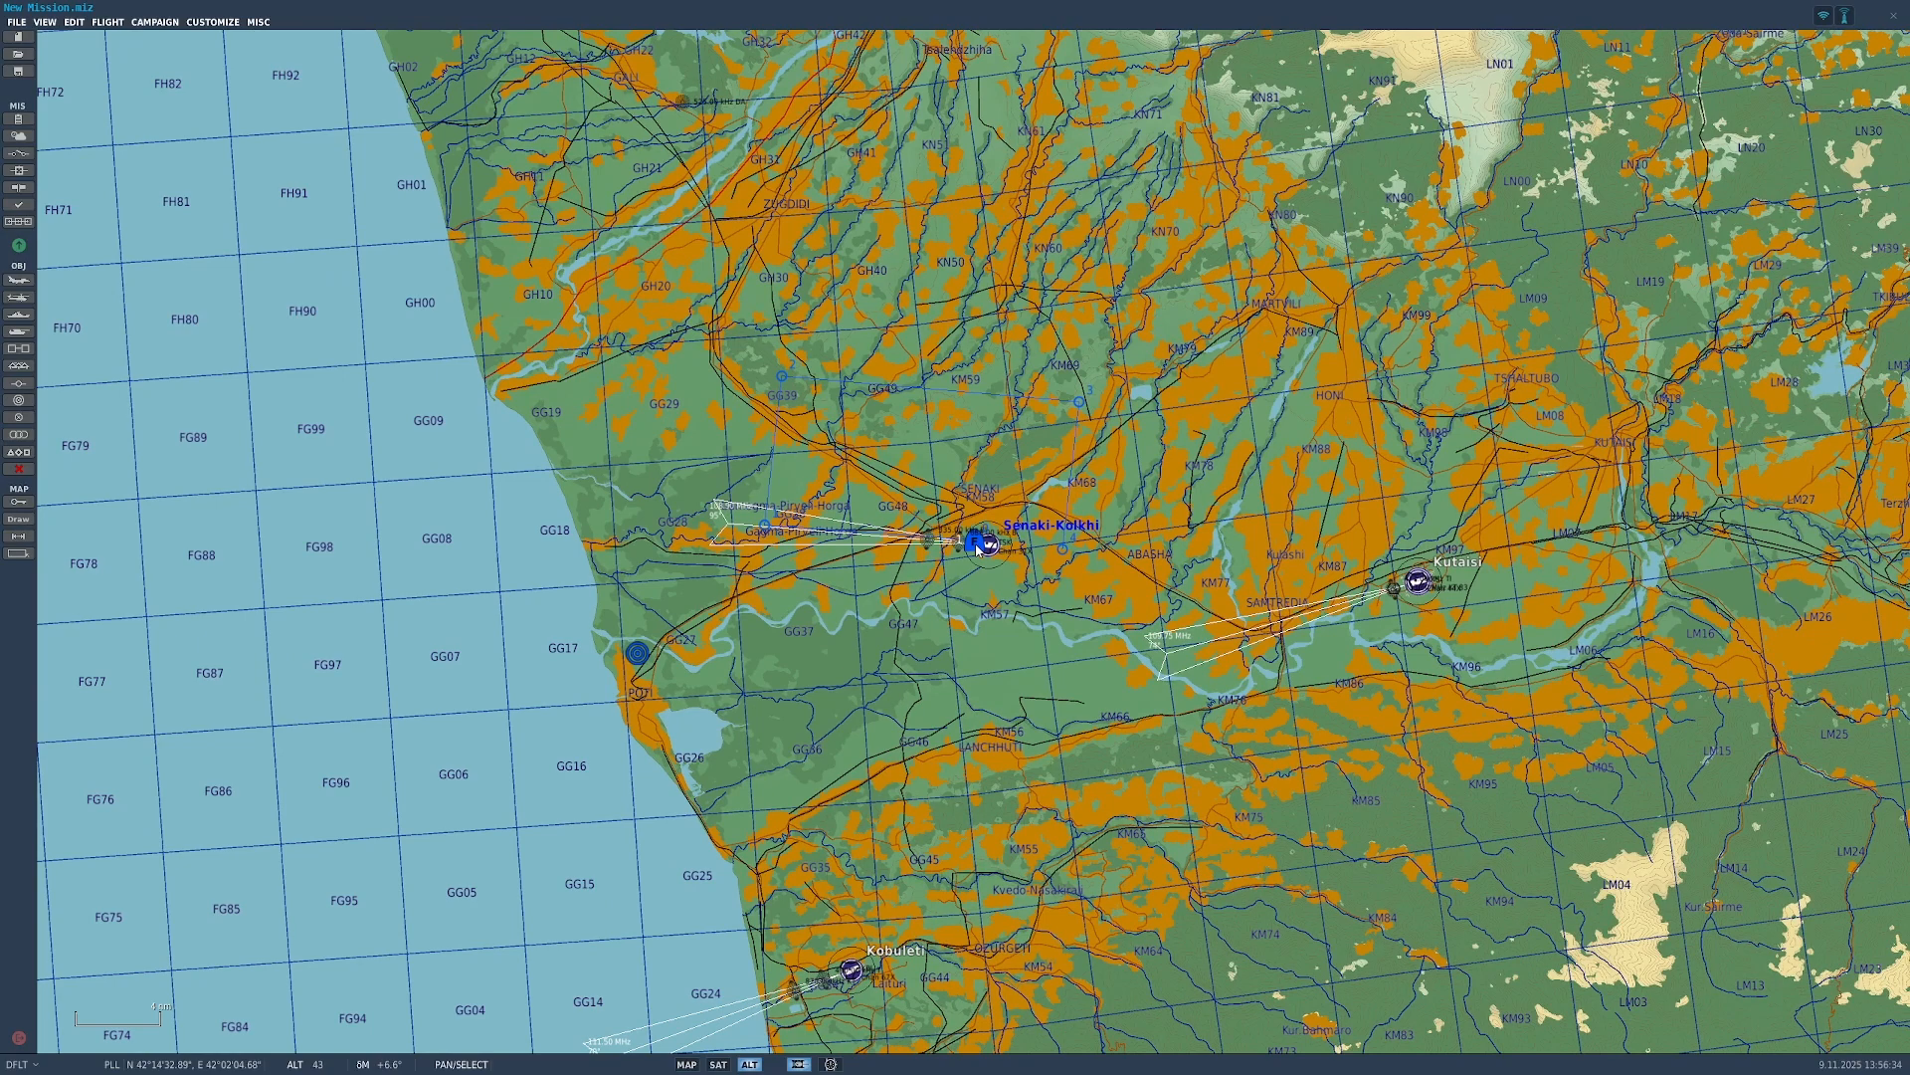
pyautogui.click(974, 542)
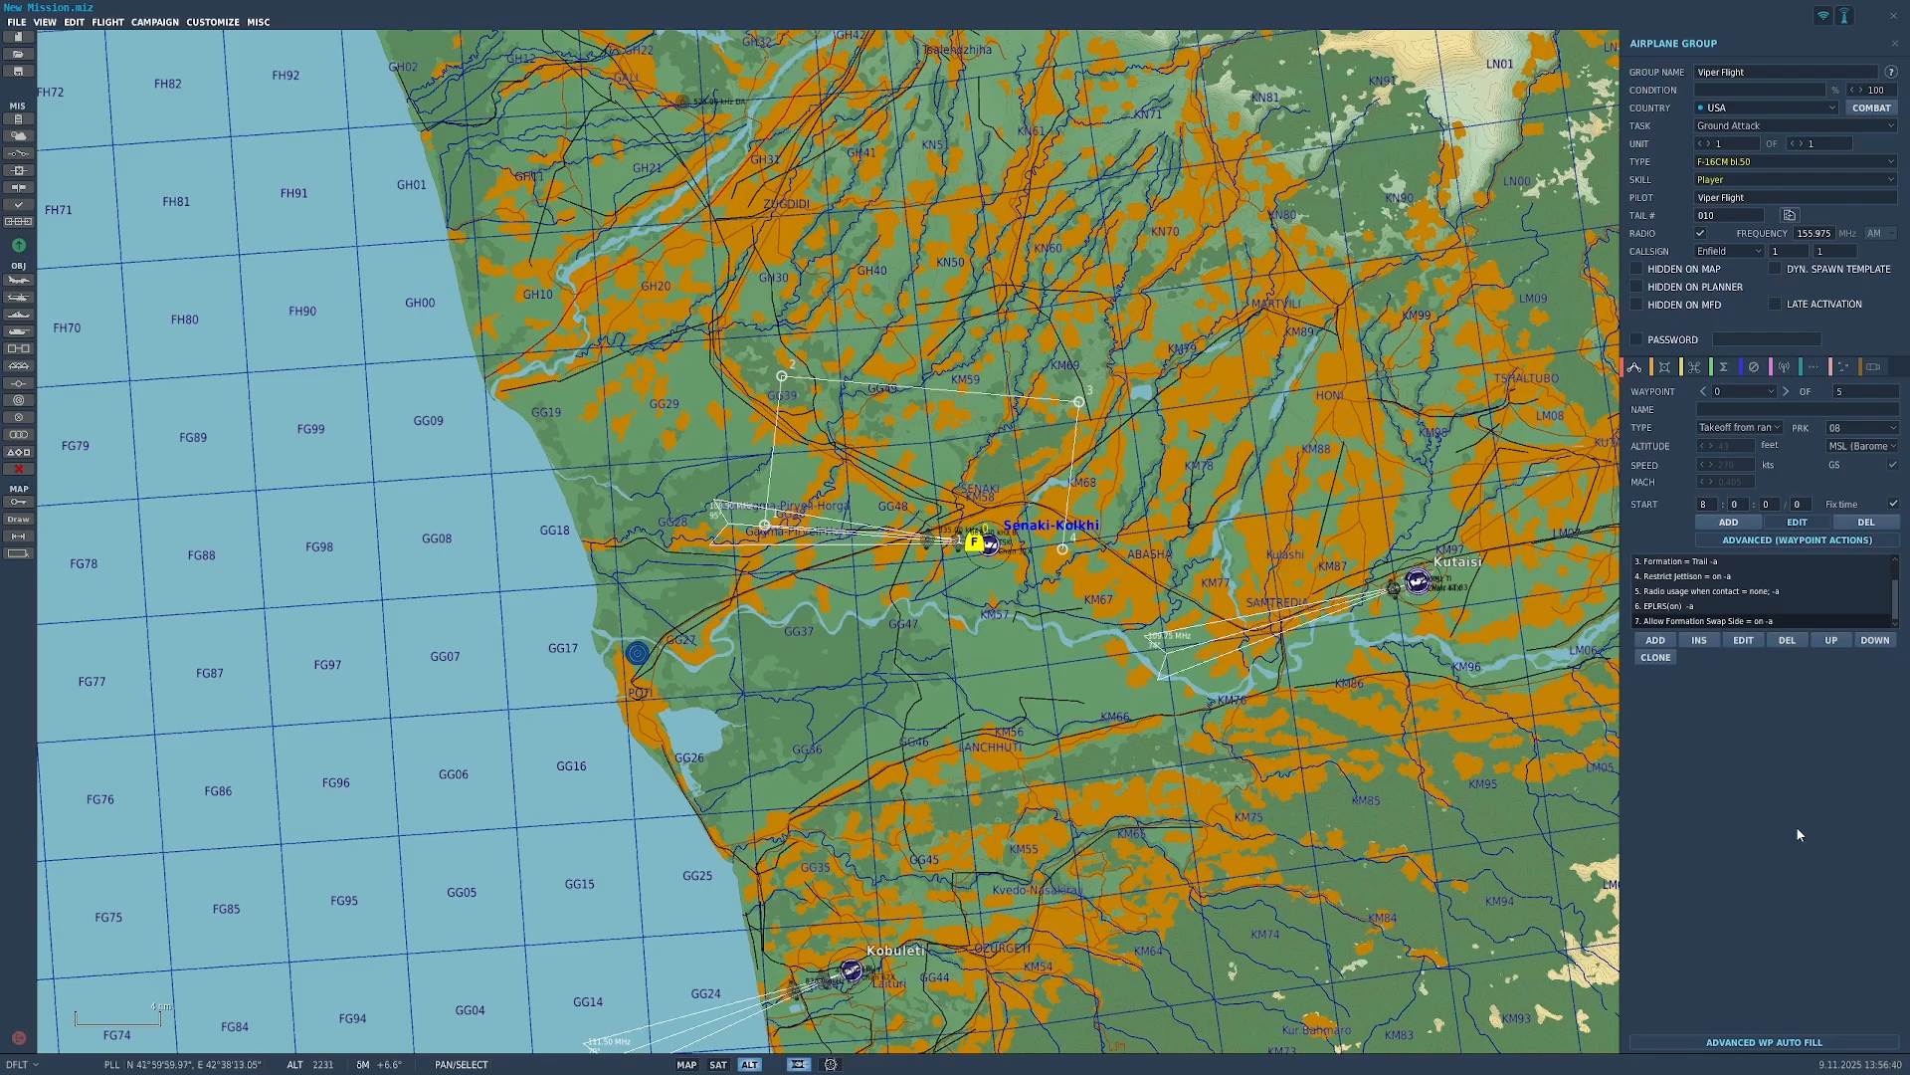
pyautogui.click(24, 298)
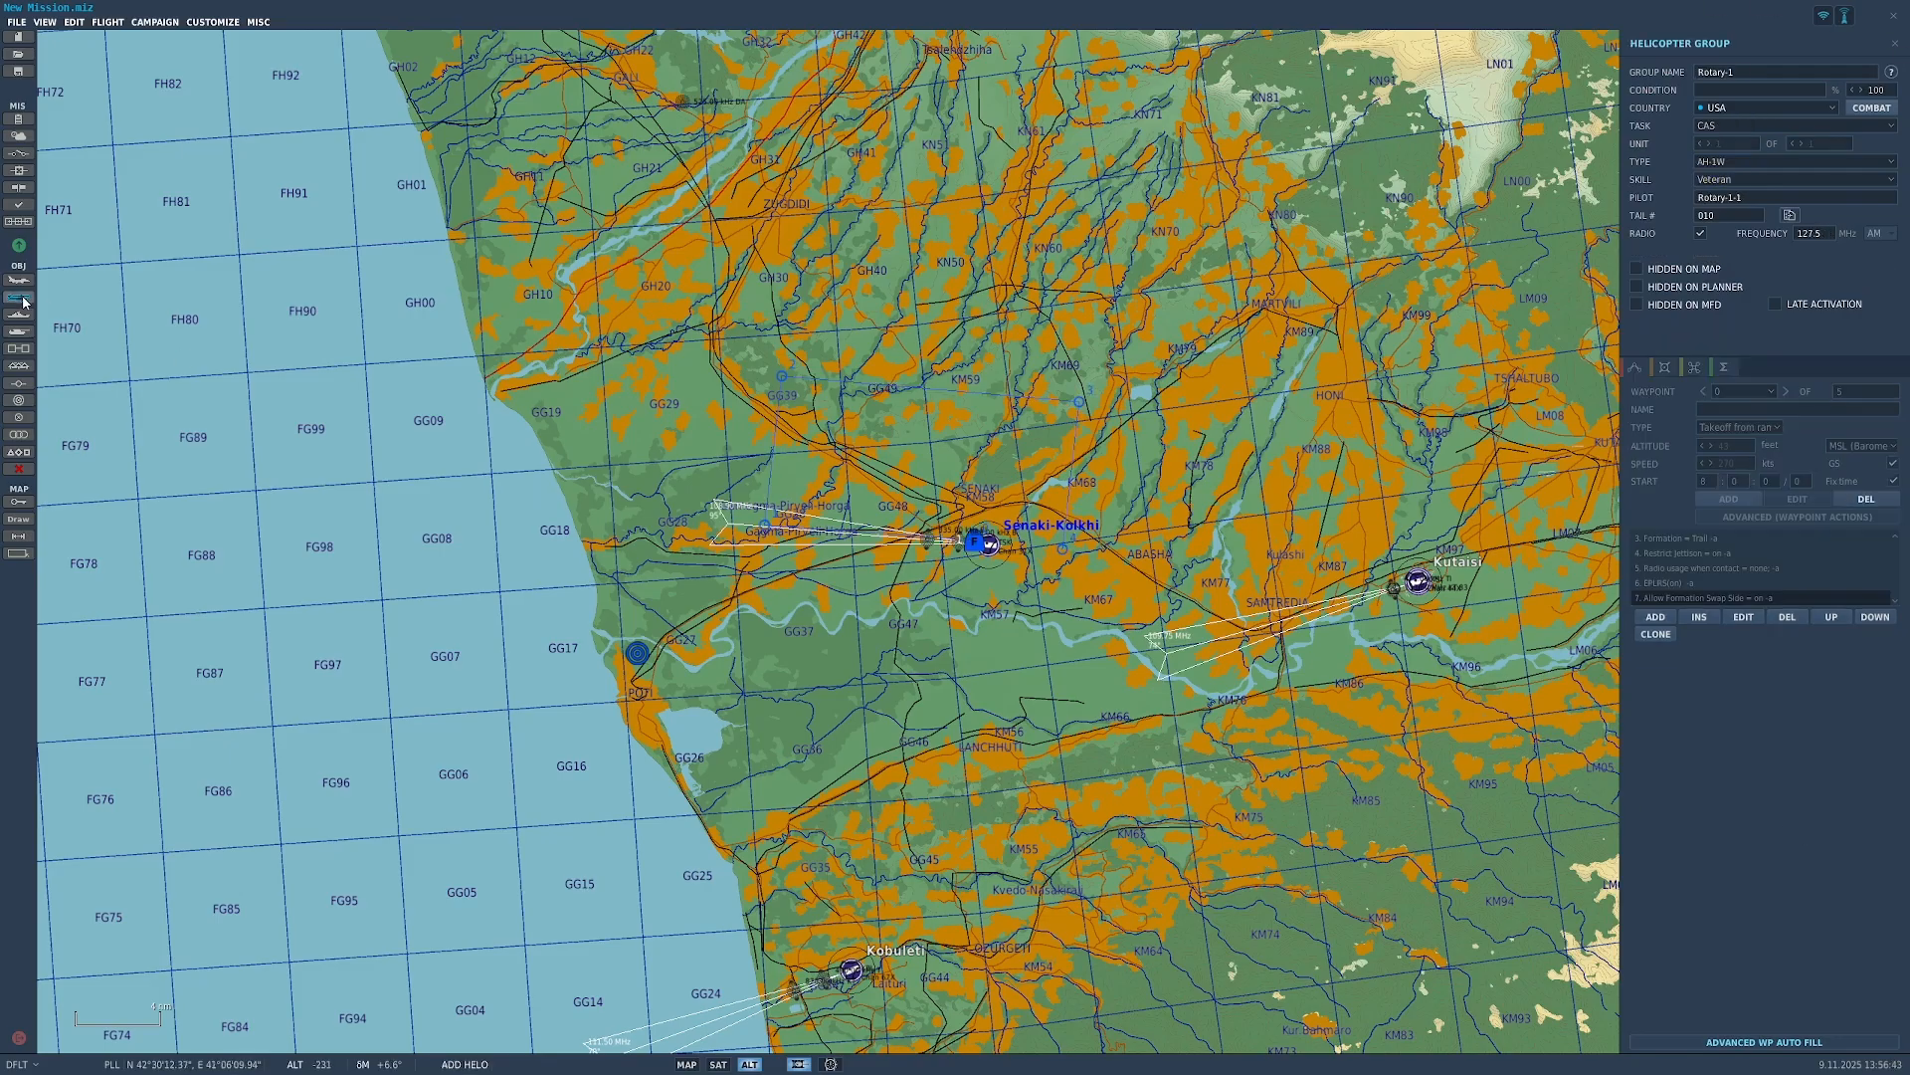
pyautogui.click(1895, 45)
# Step: Place a new airplane group north of the mountains between grid squares FJ and GJ, and assign it to Russia
pyautogui.click(22, 281)
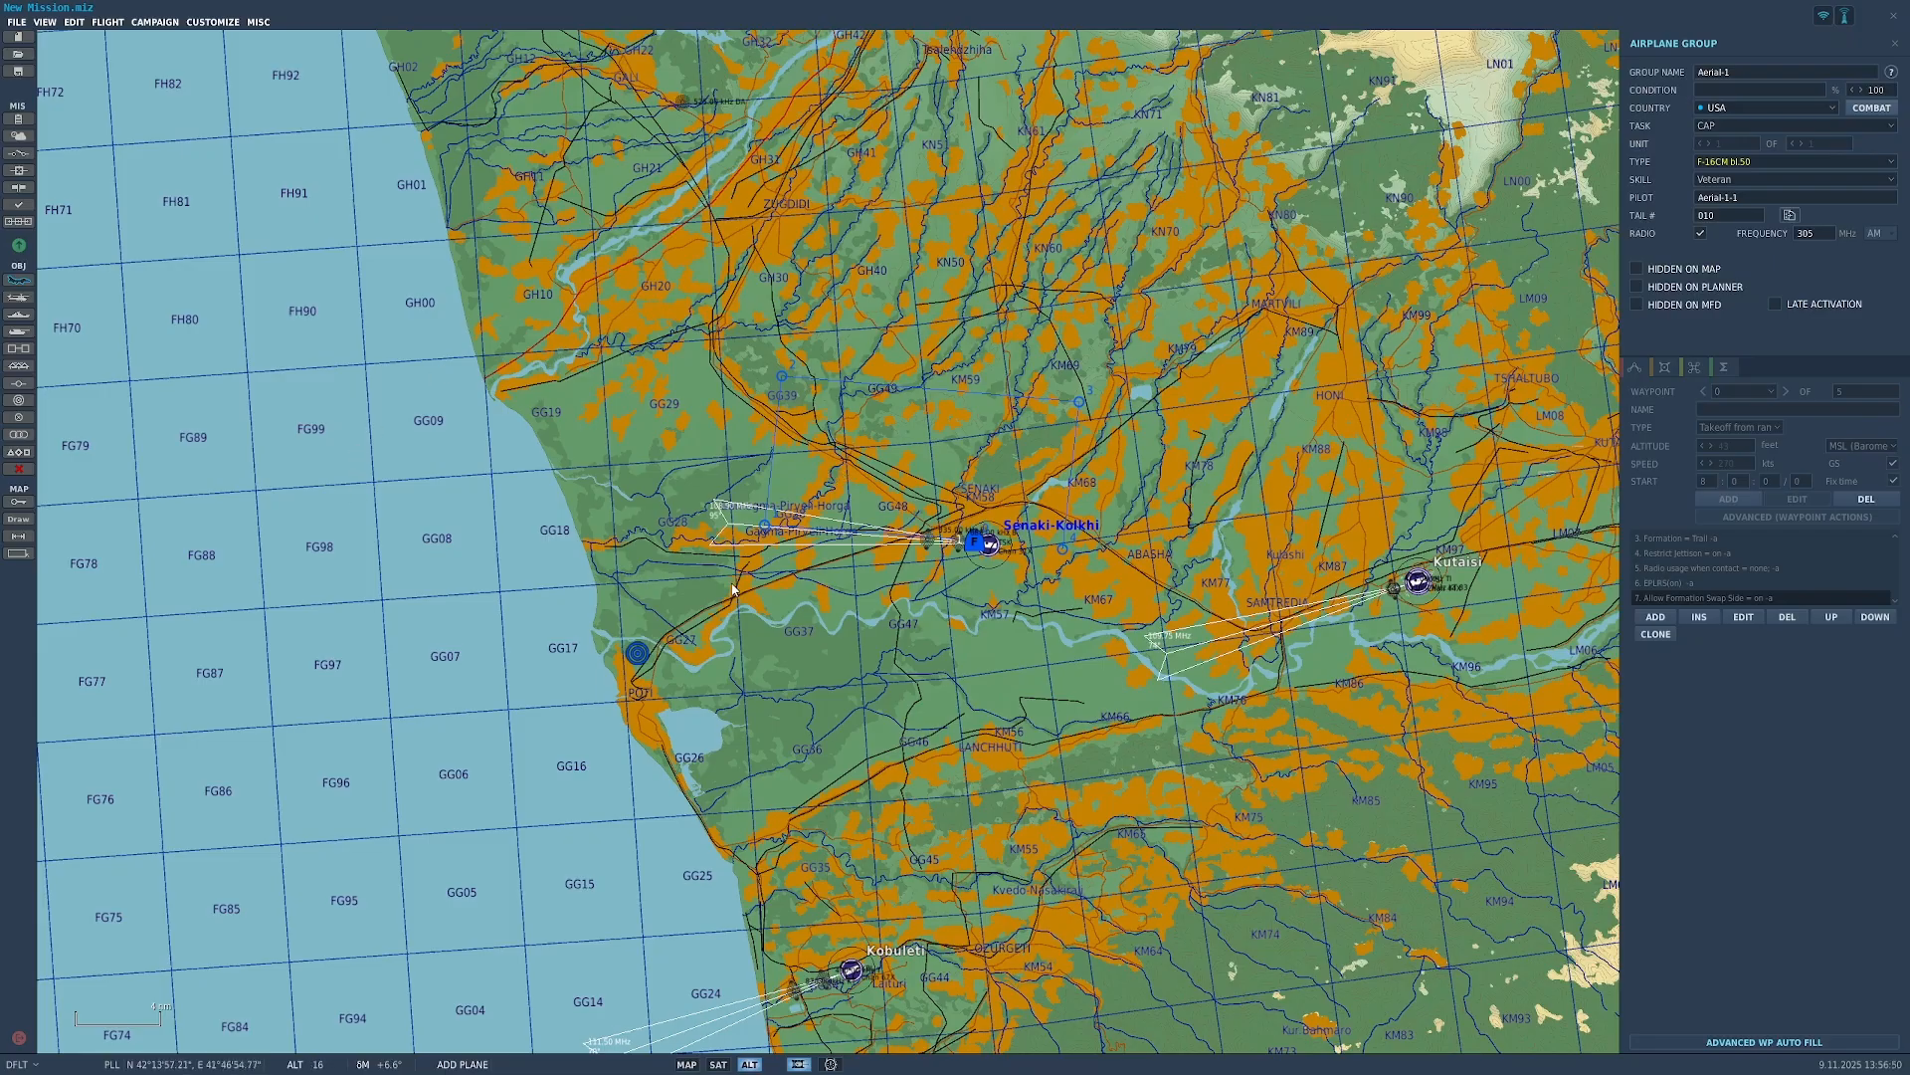
pyautogui.scroll(-4, 730, 589)
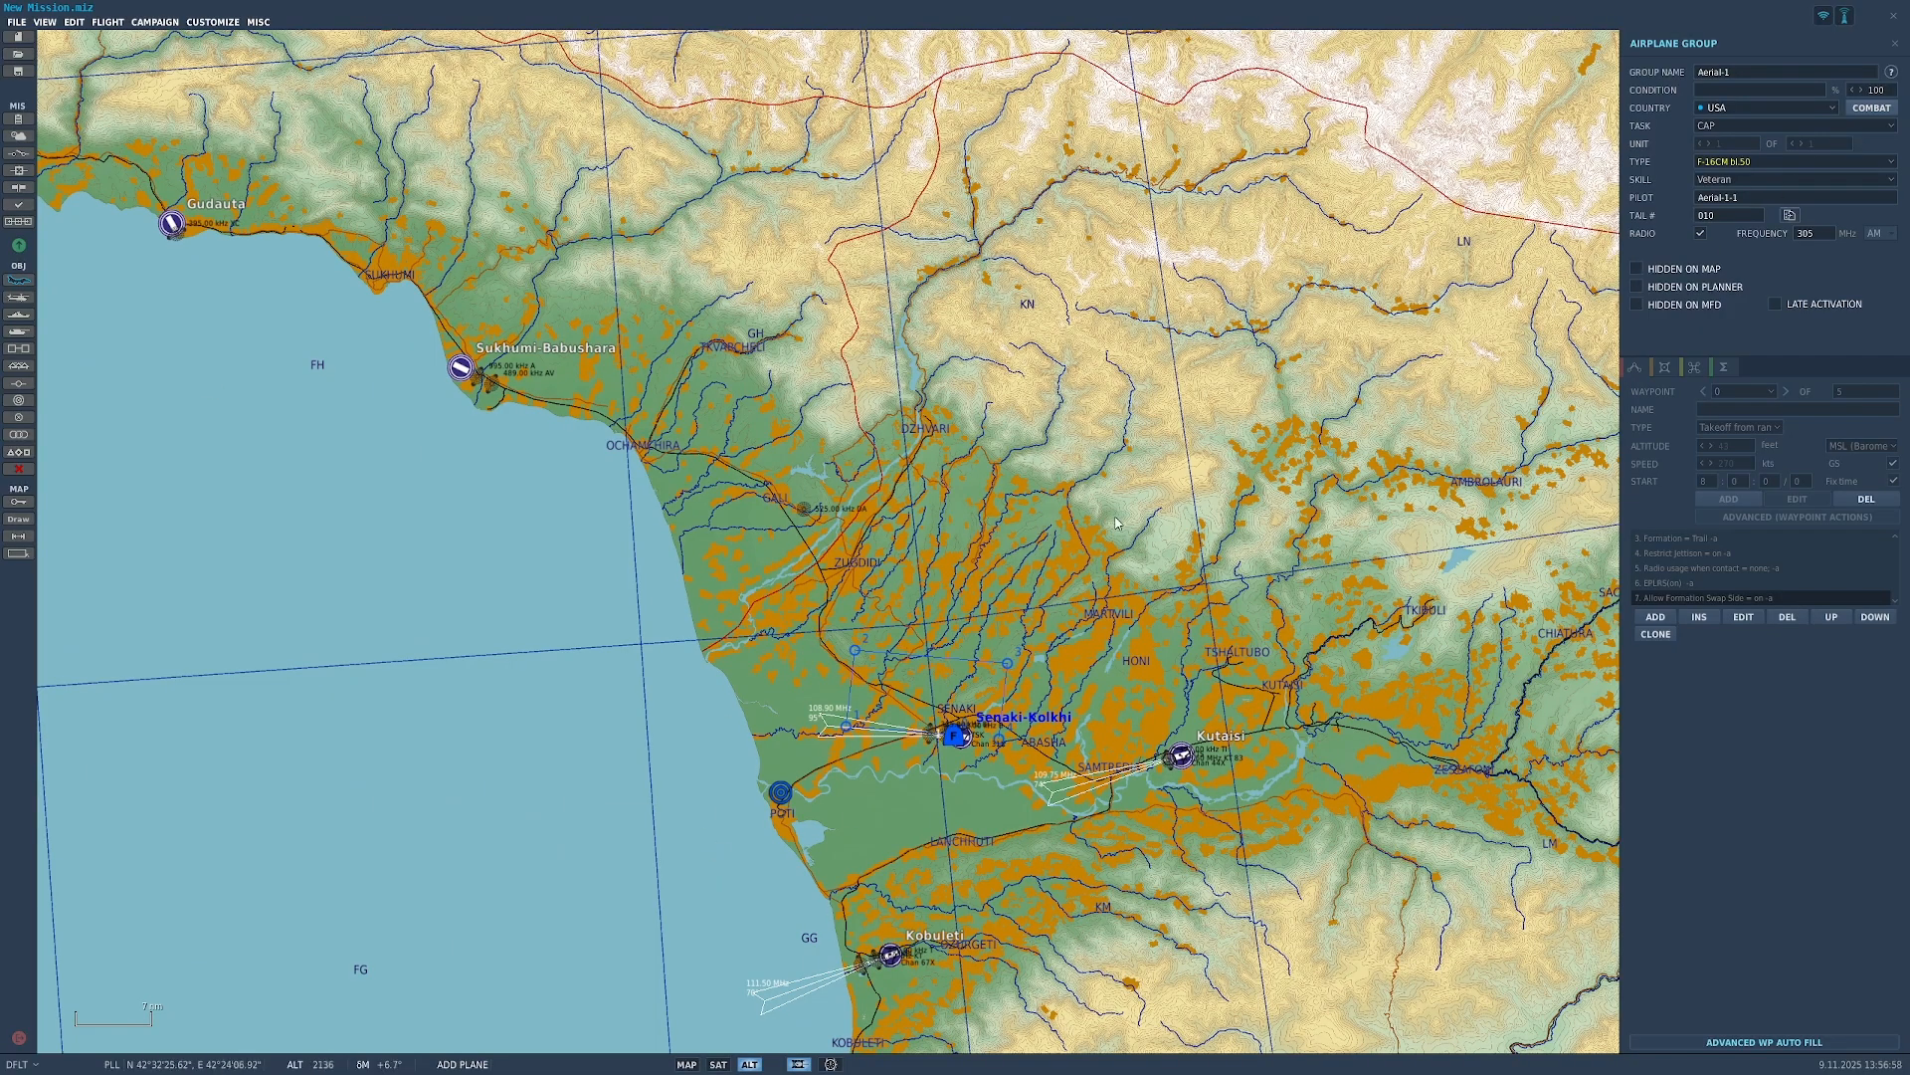
pyautogui.scroll(-3, 782, 730)
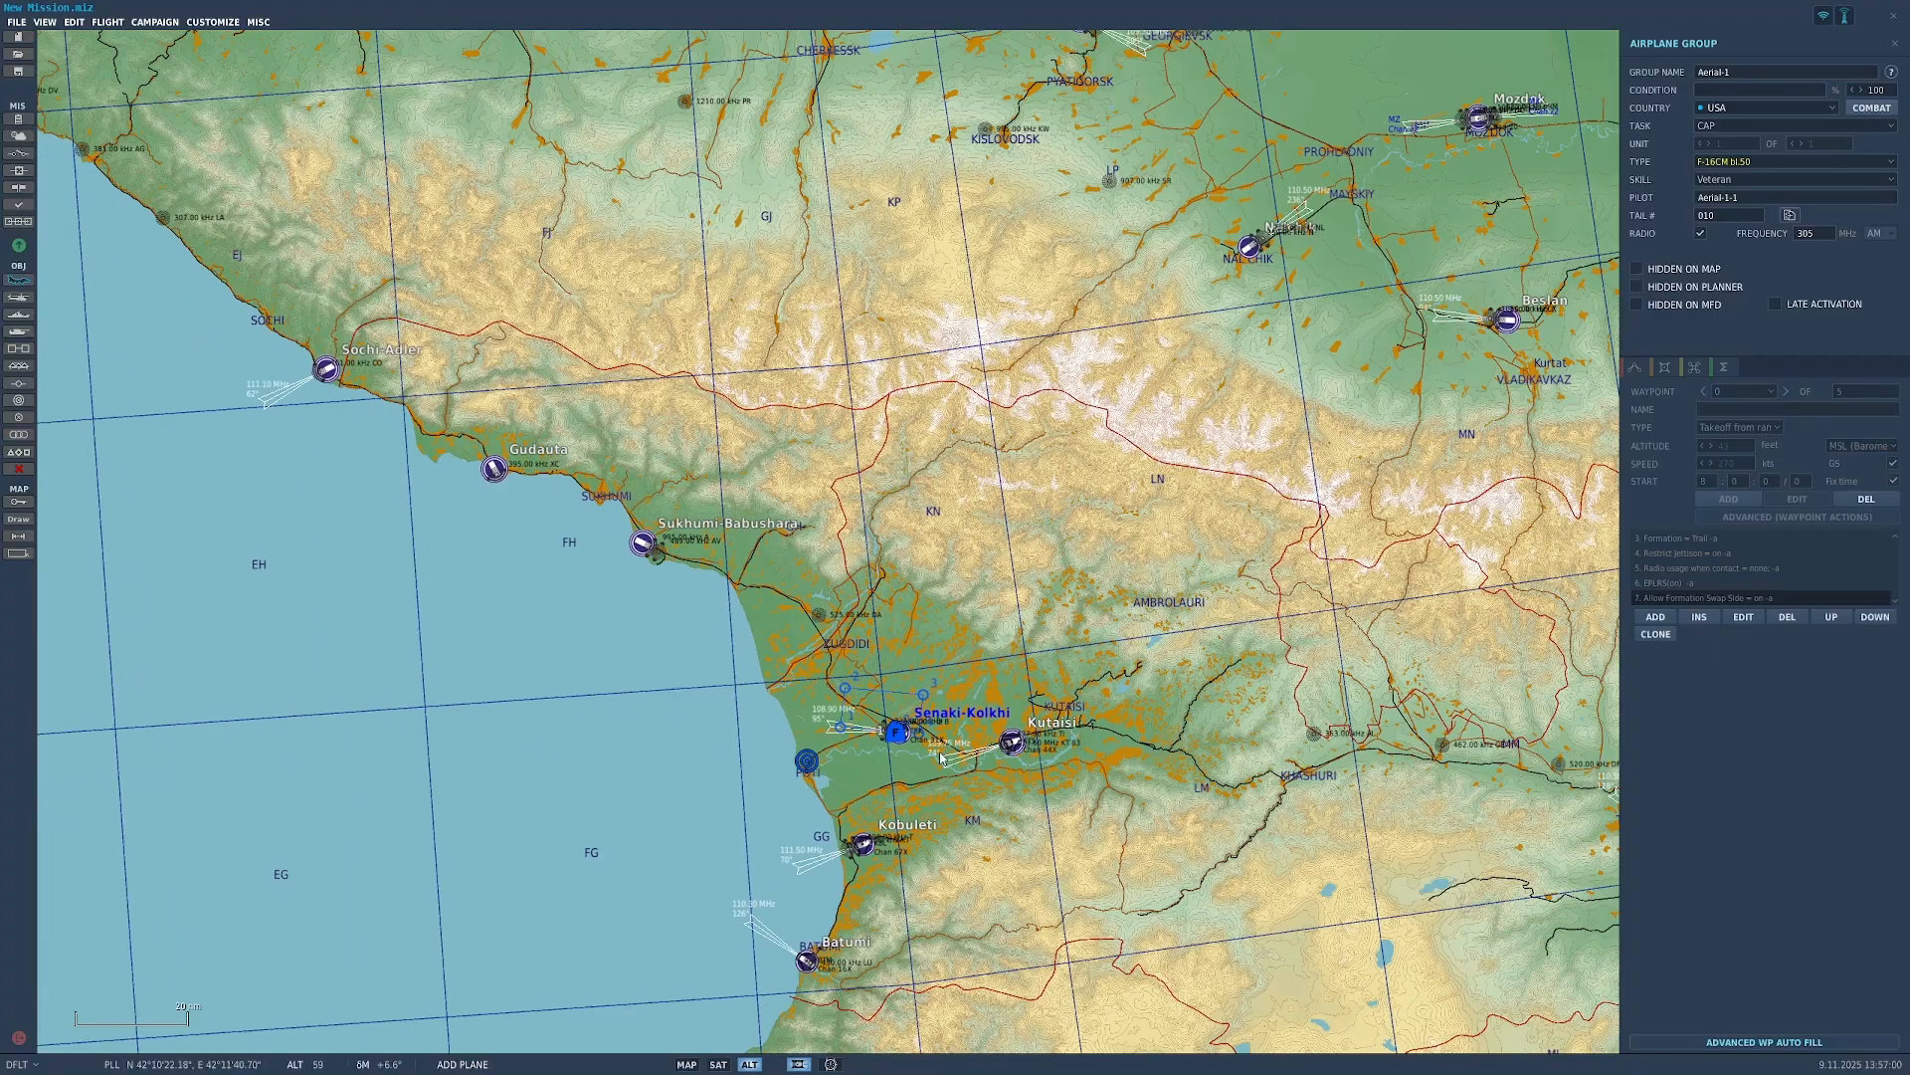
pyautogui.scroll(3, 888, 745)
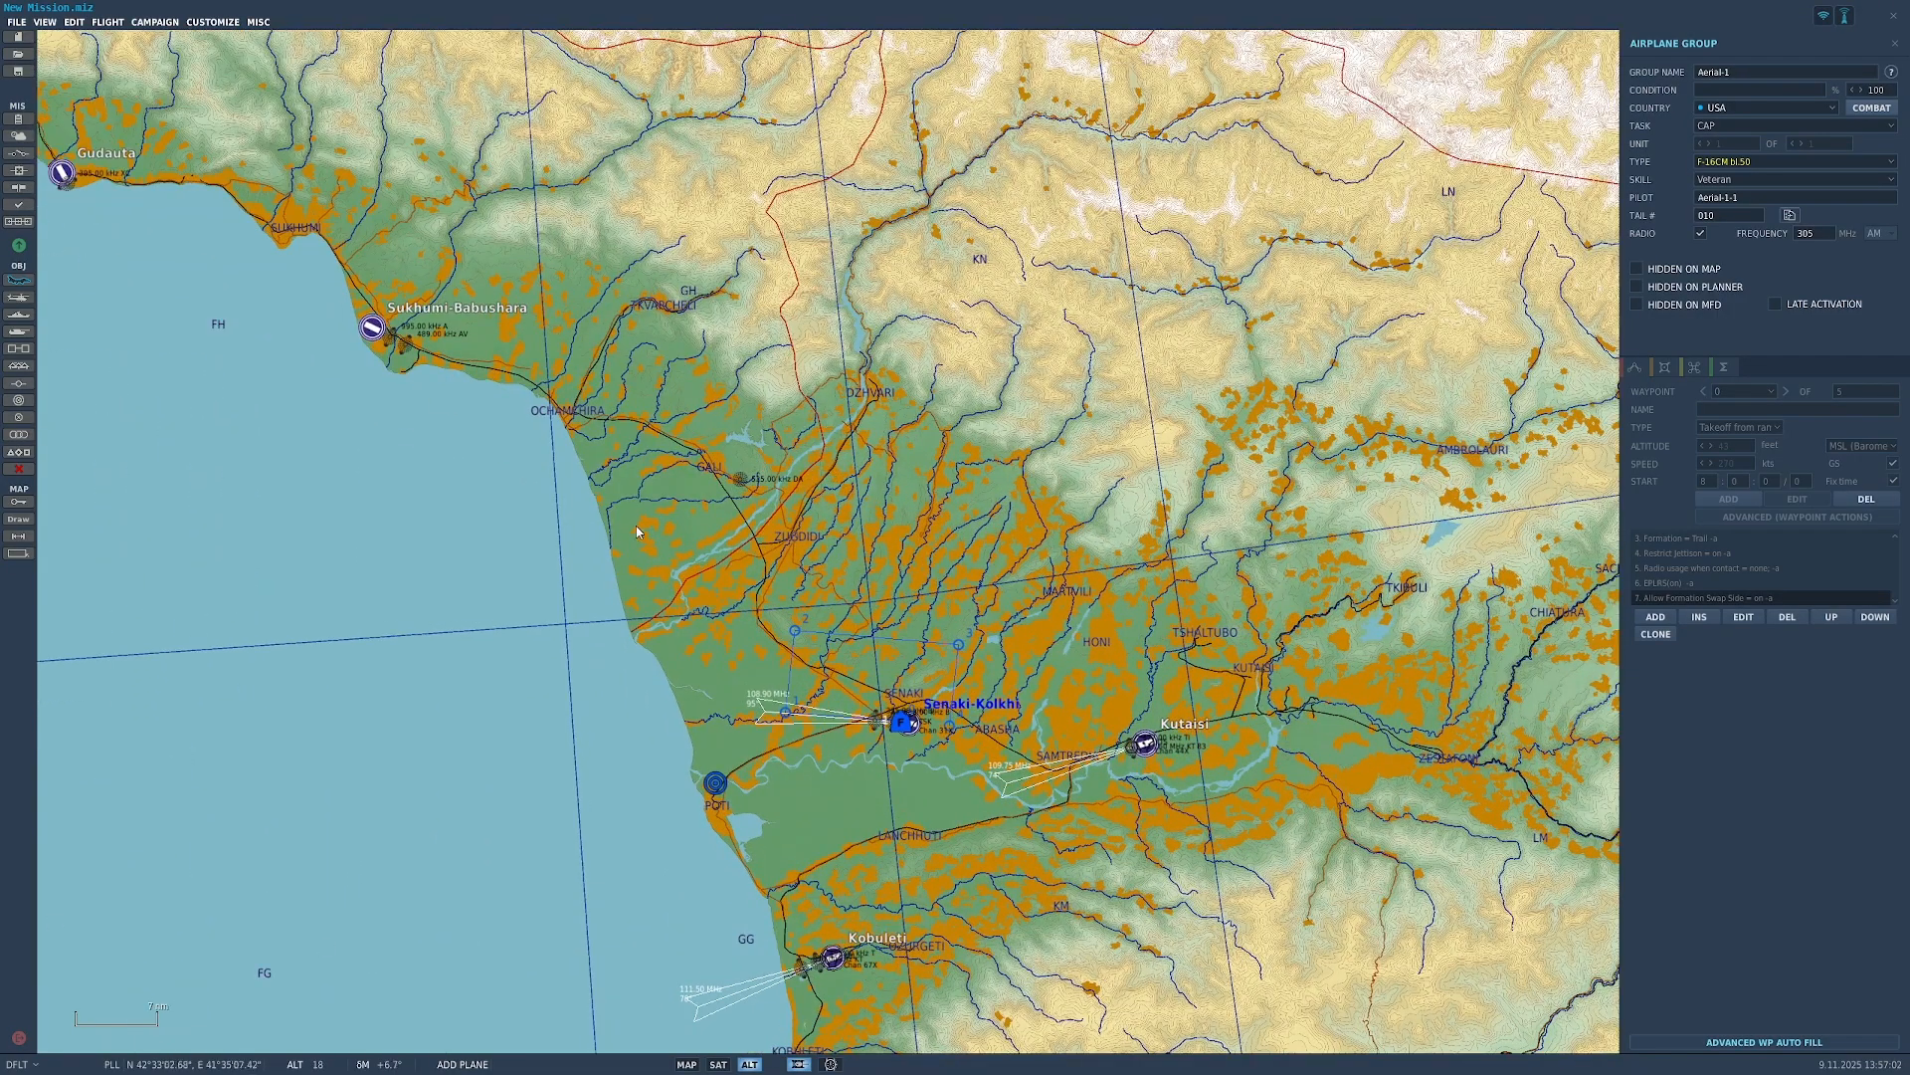
pyautogui.scroll(-3, 708, 570)
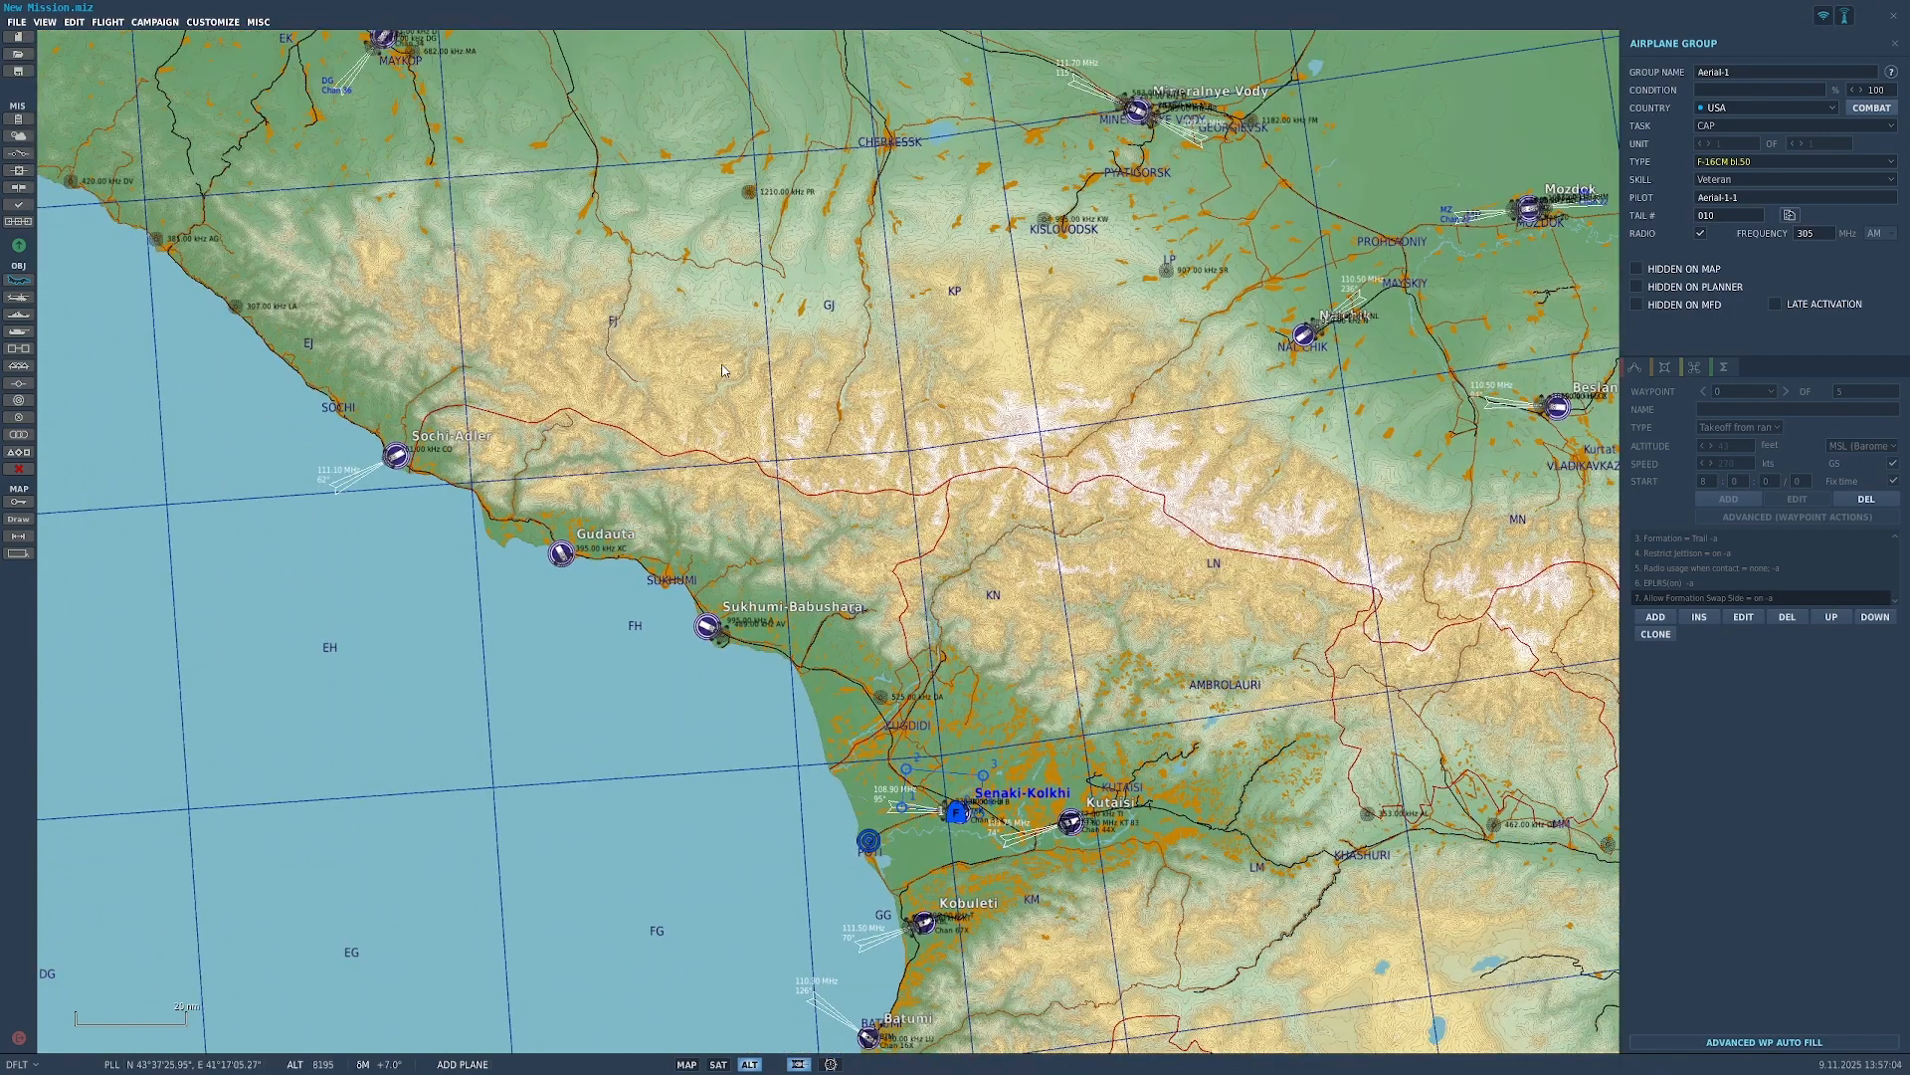
pyautogui.click(692, 313)
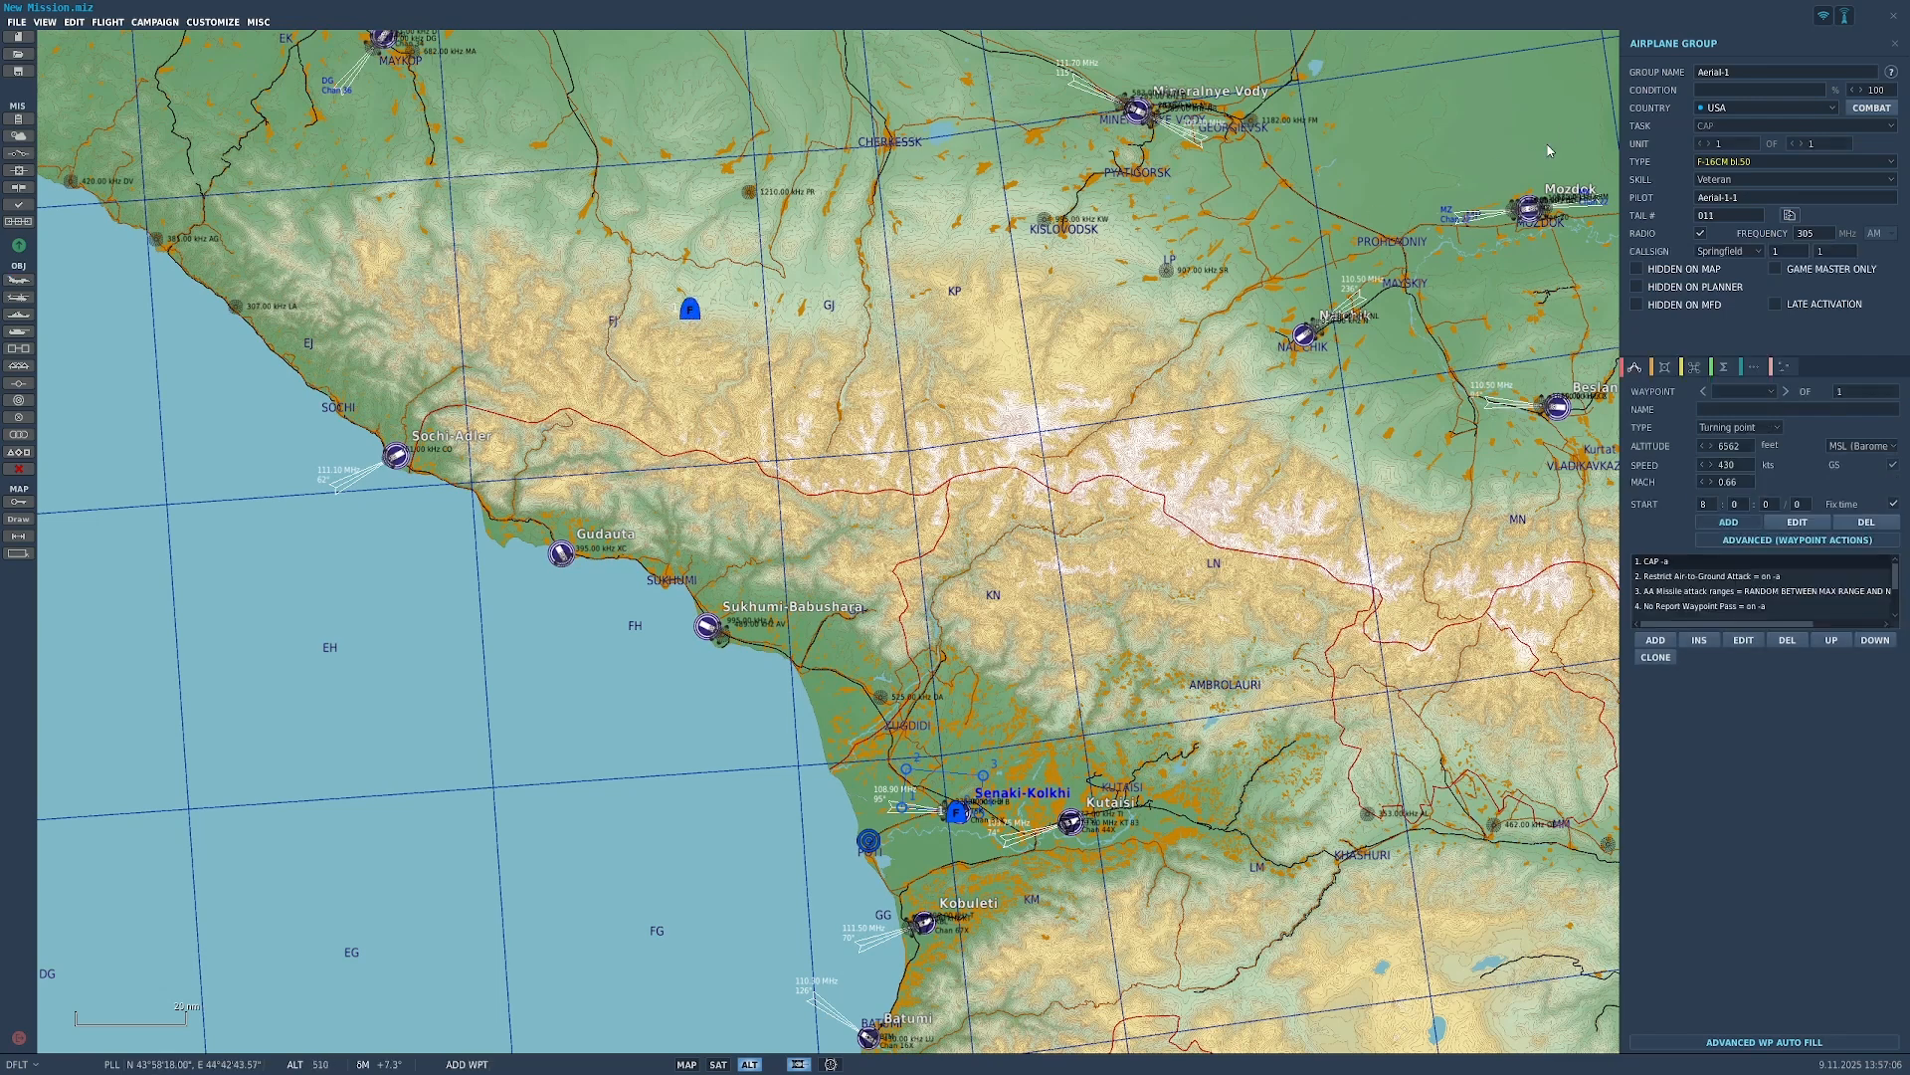
pyautogui.click(1753, 117)
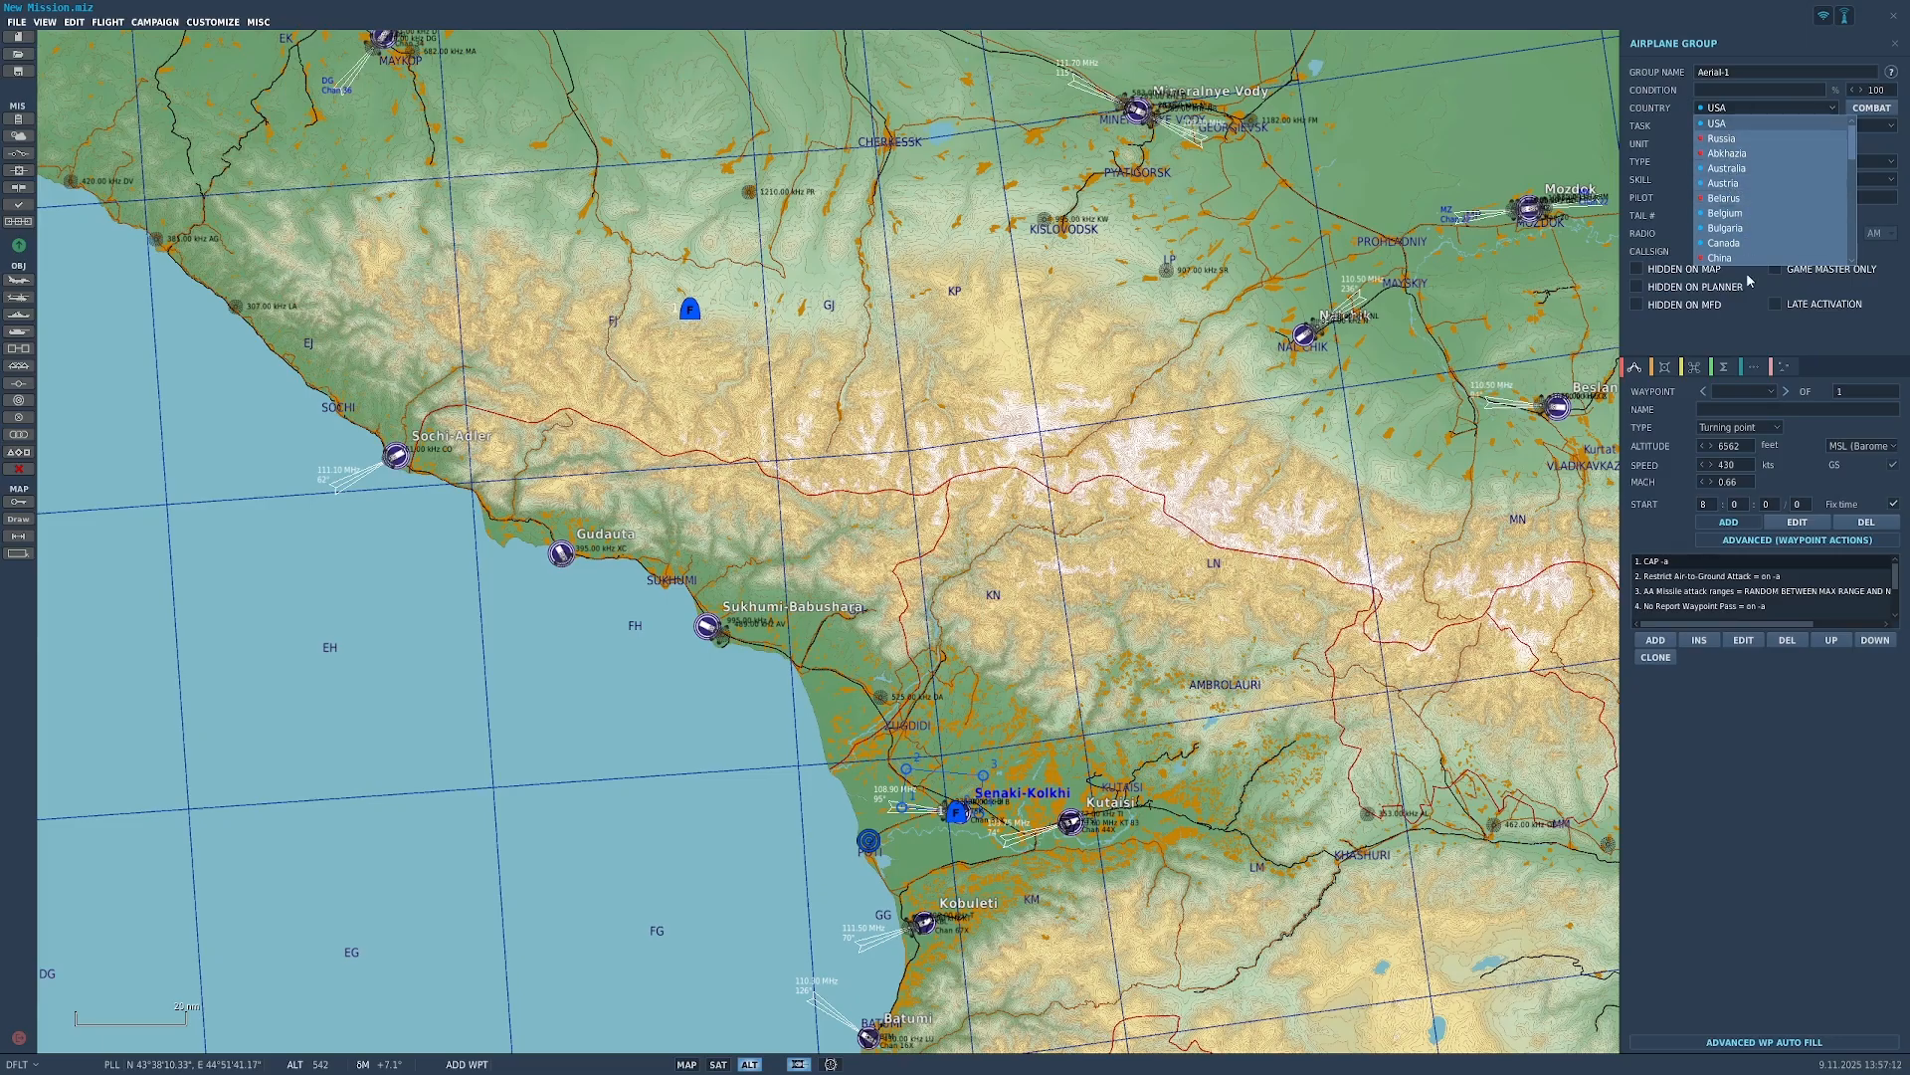
pyautogui.click(1807, 136)
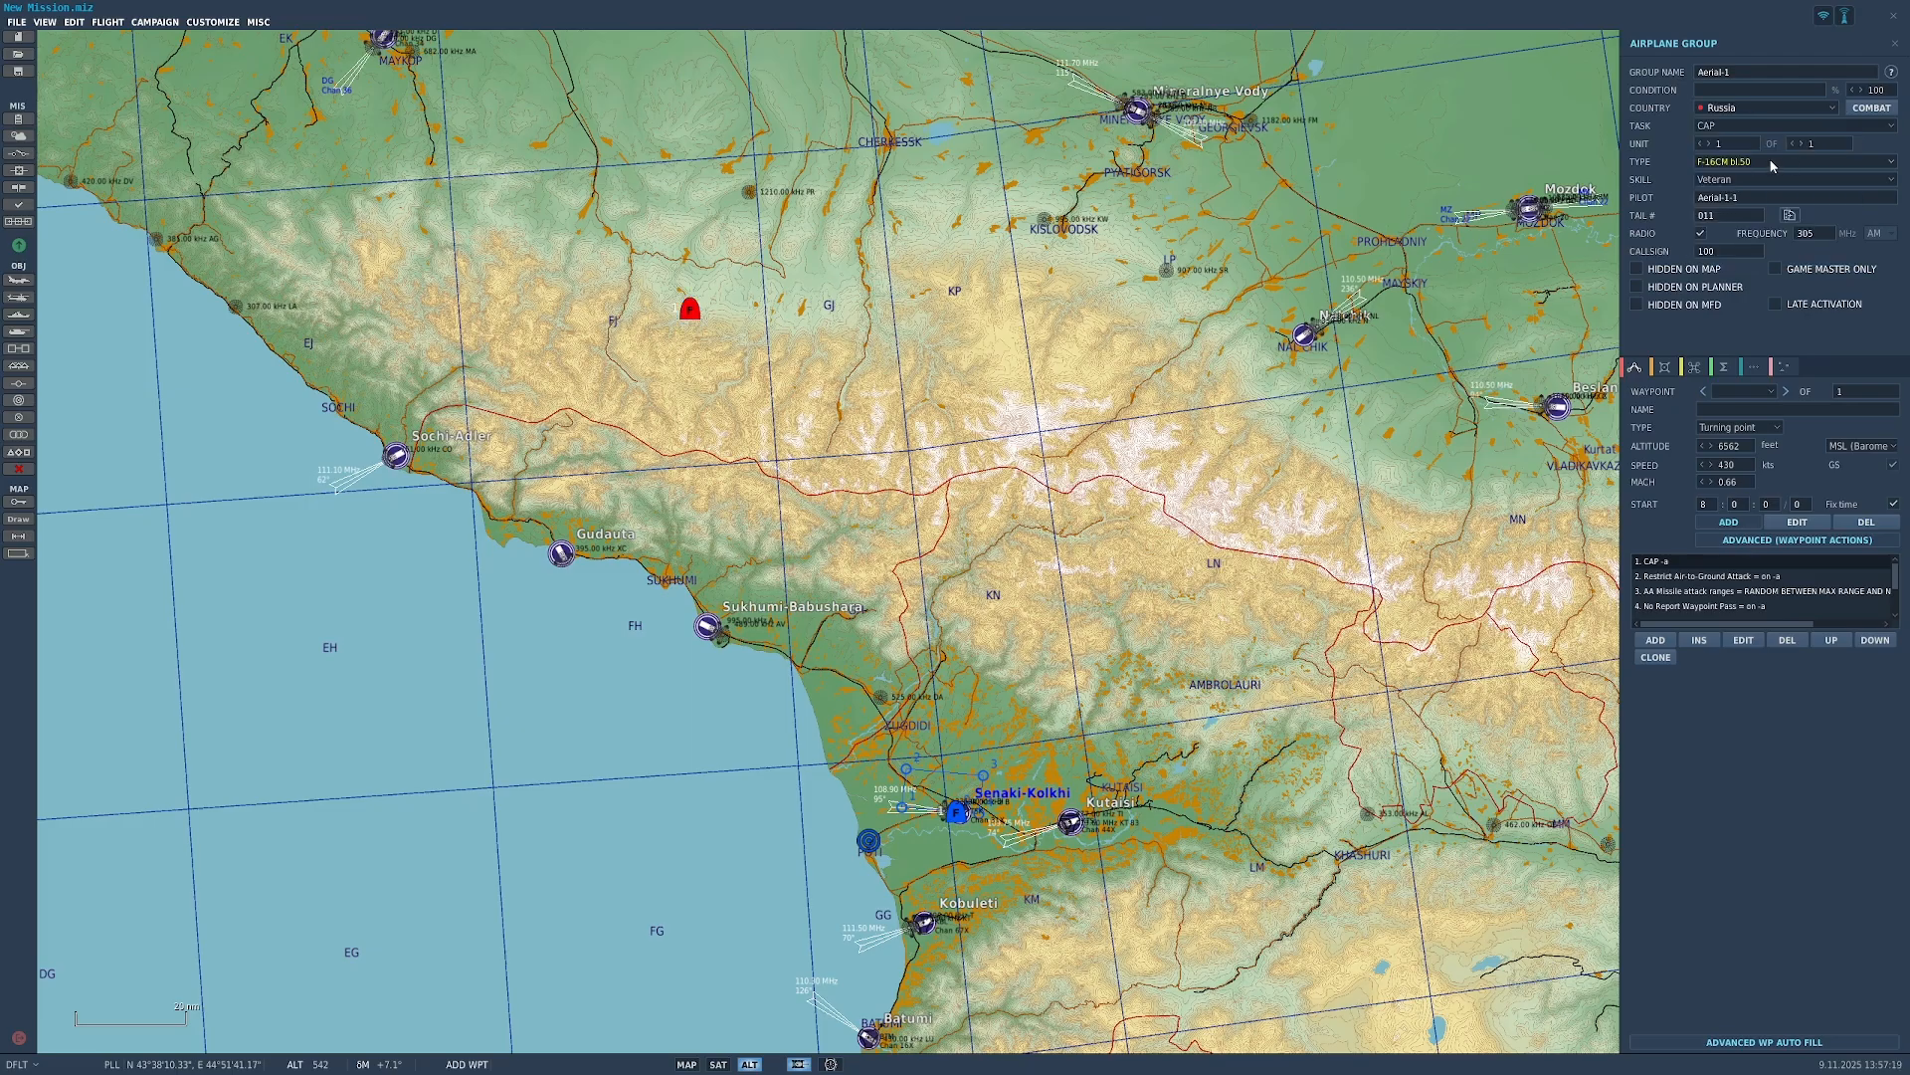
# Step: Set the new Russian group's aircraft type to MiG-29A
pyautogui.click(1772, 162)
pyautogui.scroll(-10, 1766, 239)
pyautogui.scroll(6, 1748, 235)
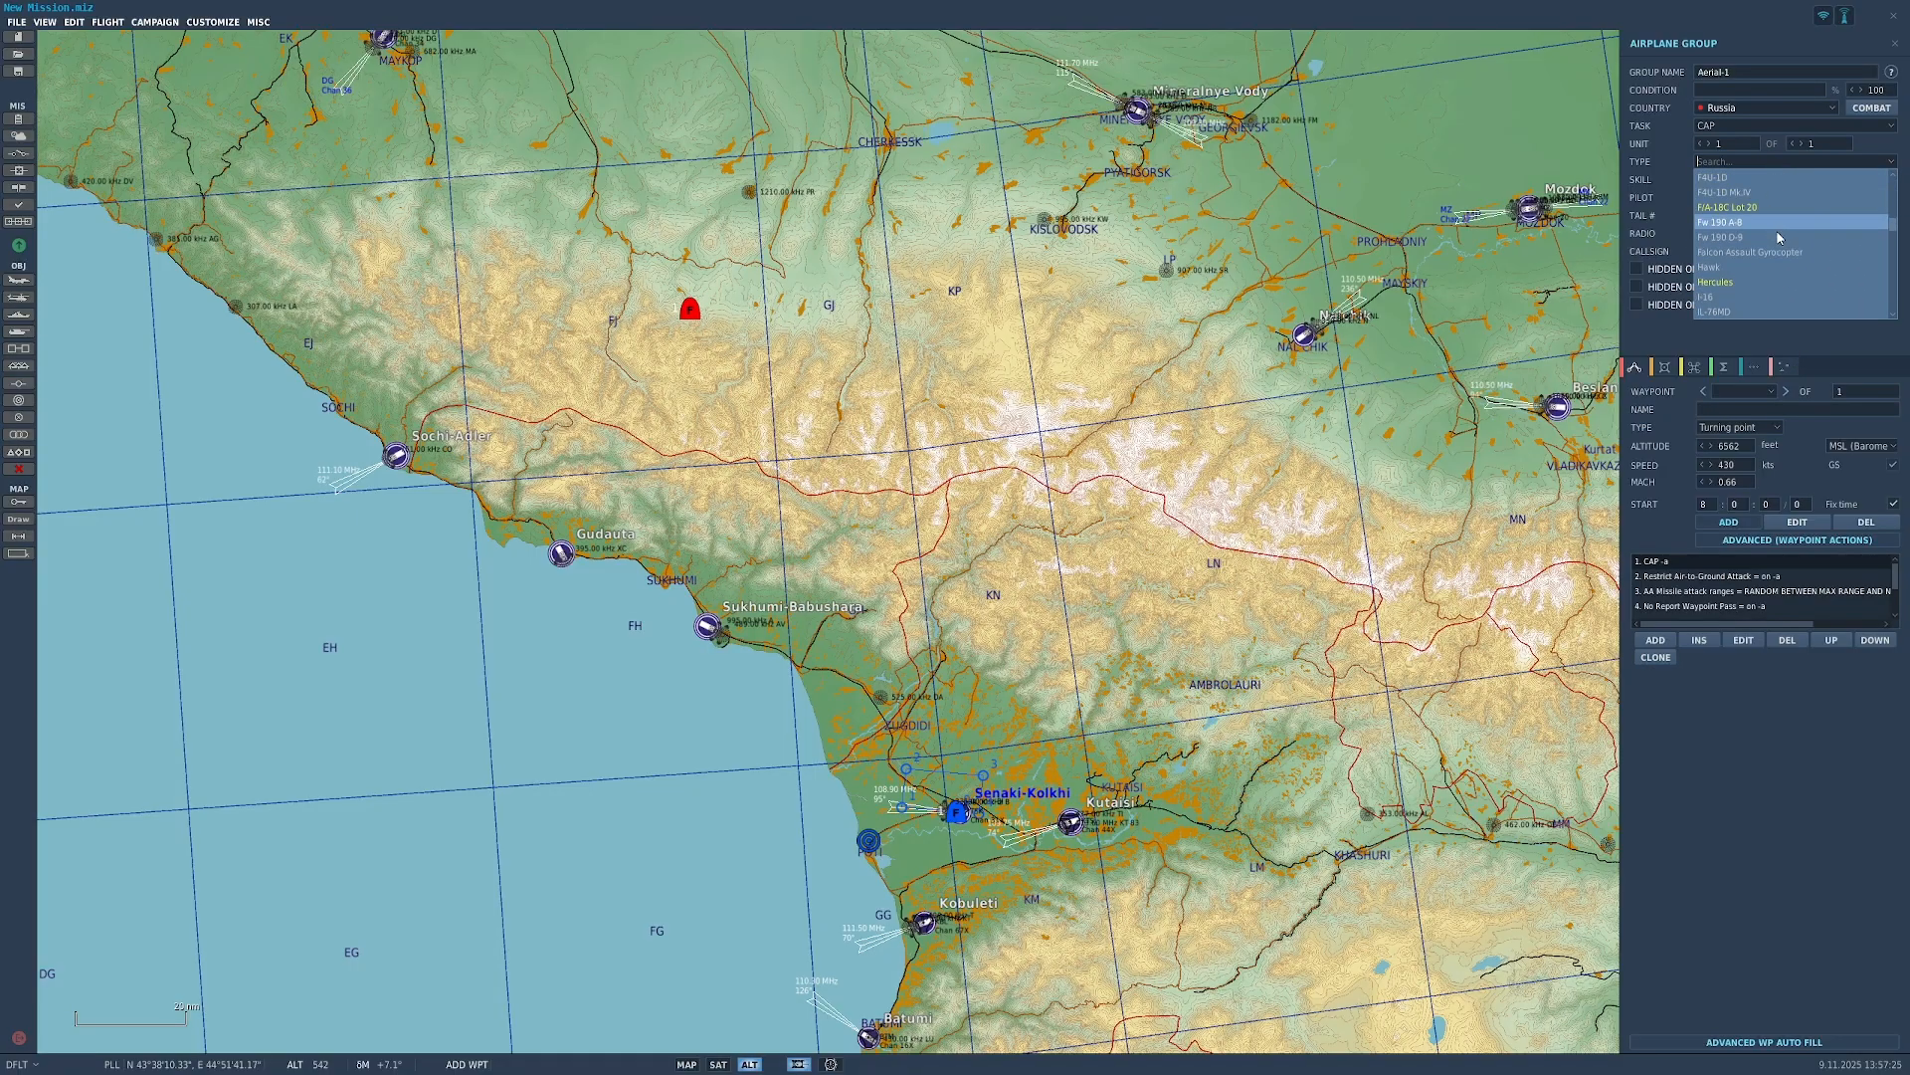
pyautogui.scroll(-12, 1779, 239)
pyautogui.scroll(20, 1791, 248)
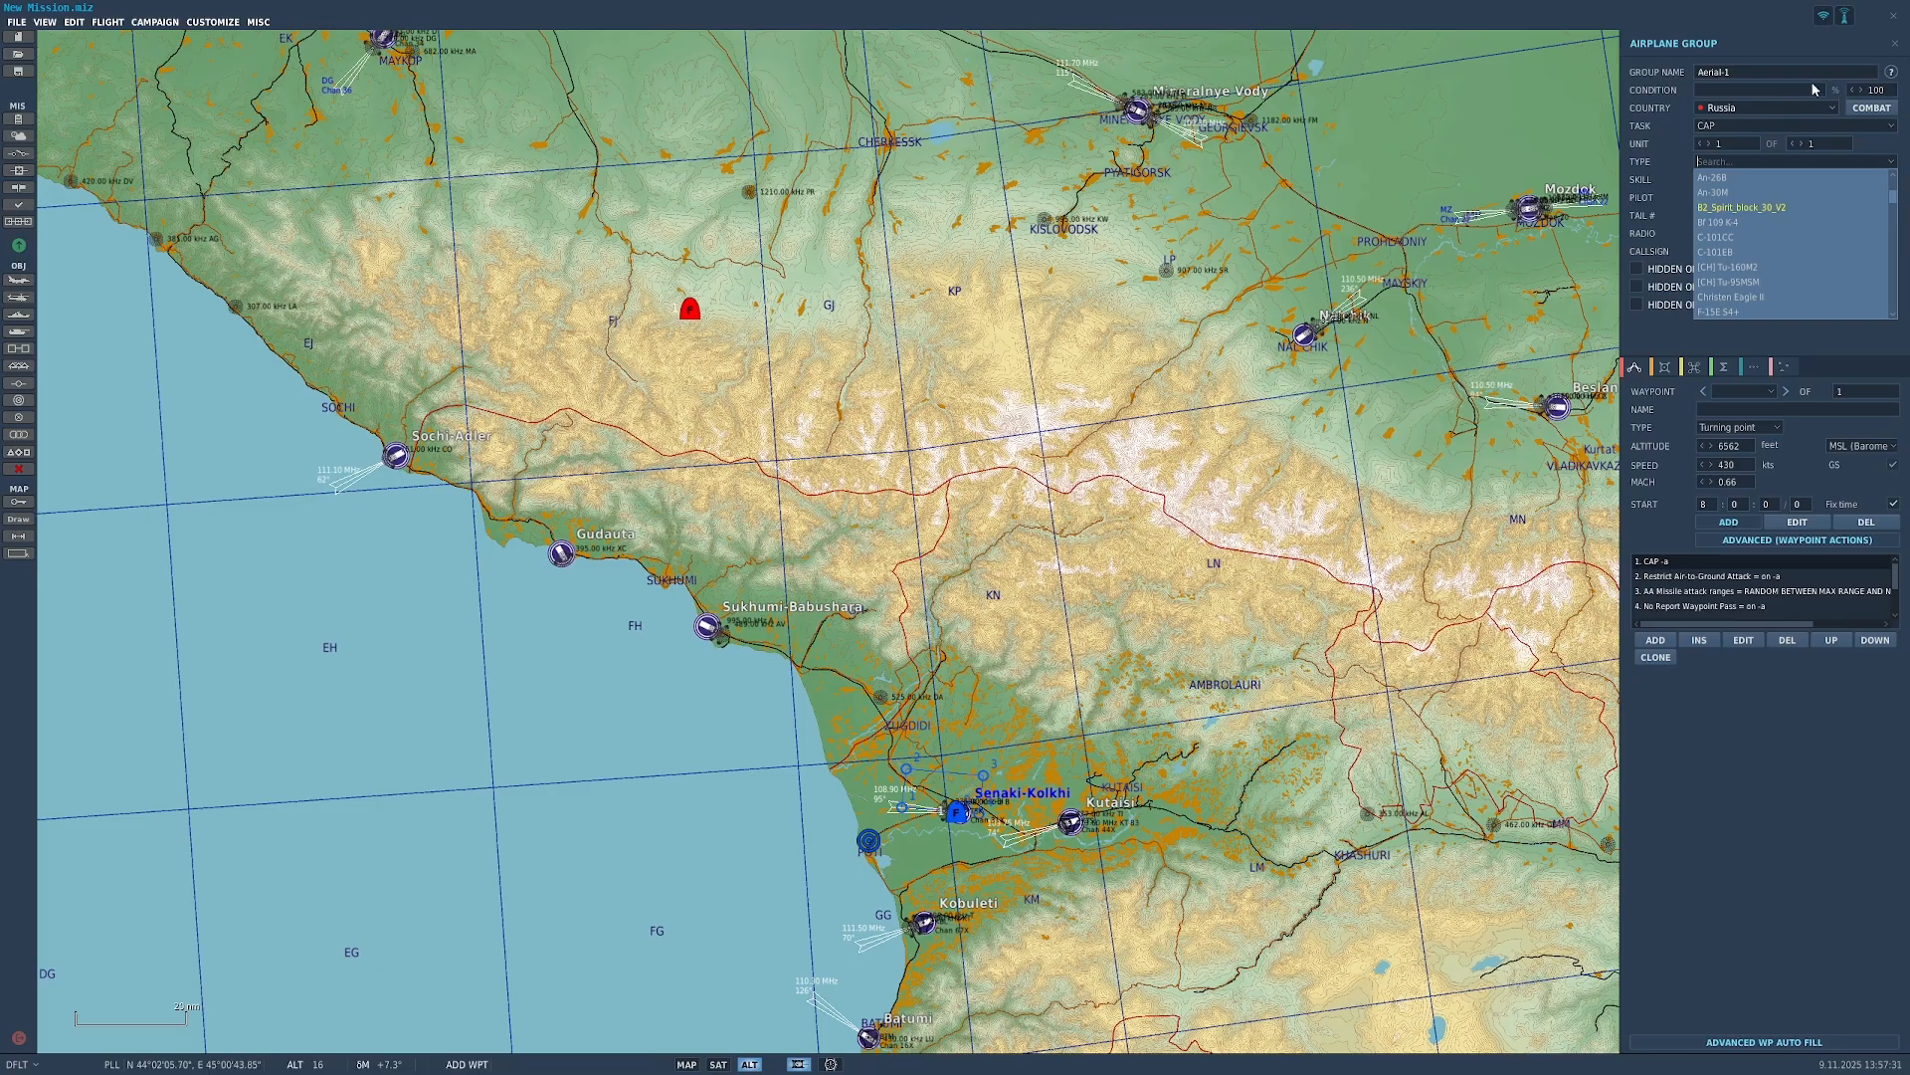
pyautogui.scroll(-4, 1779, 273)
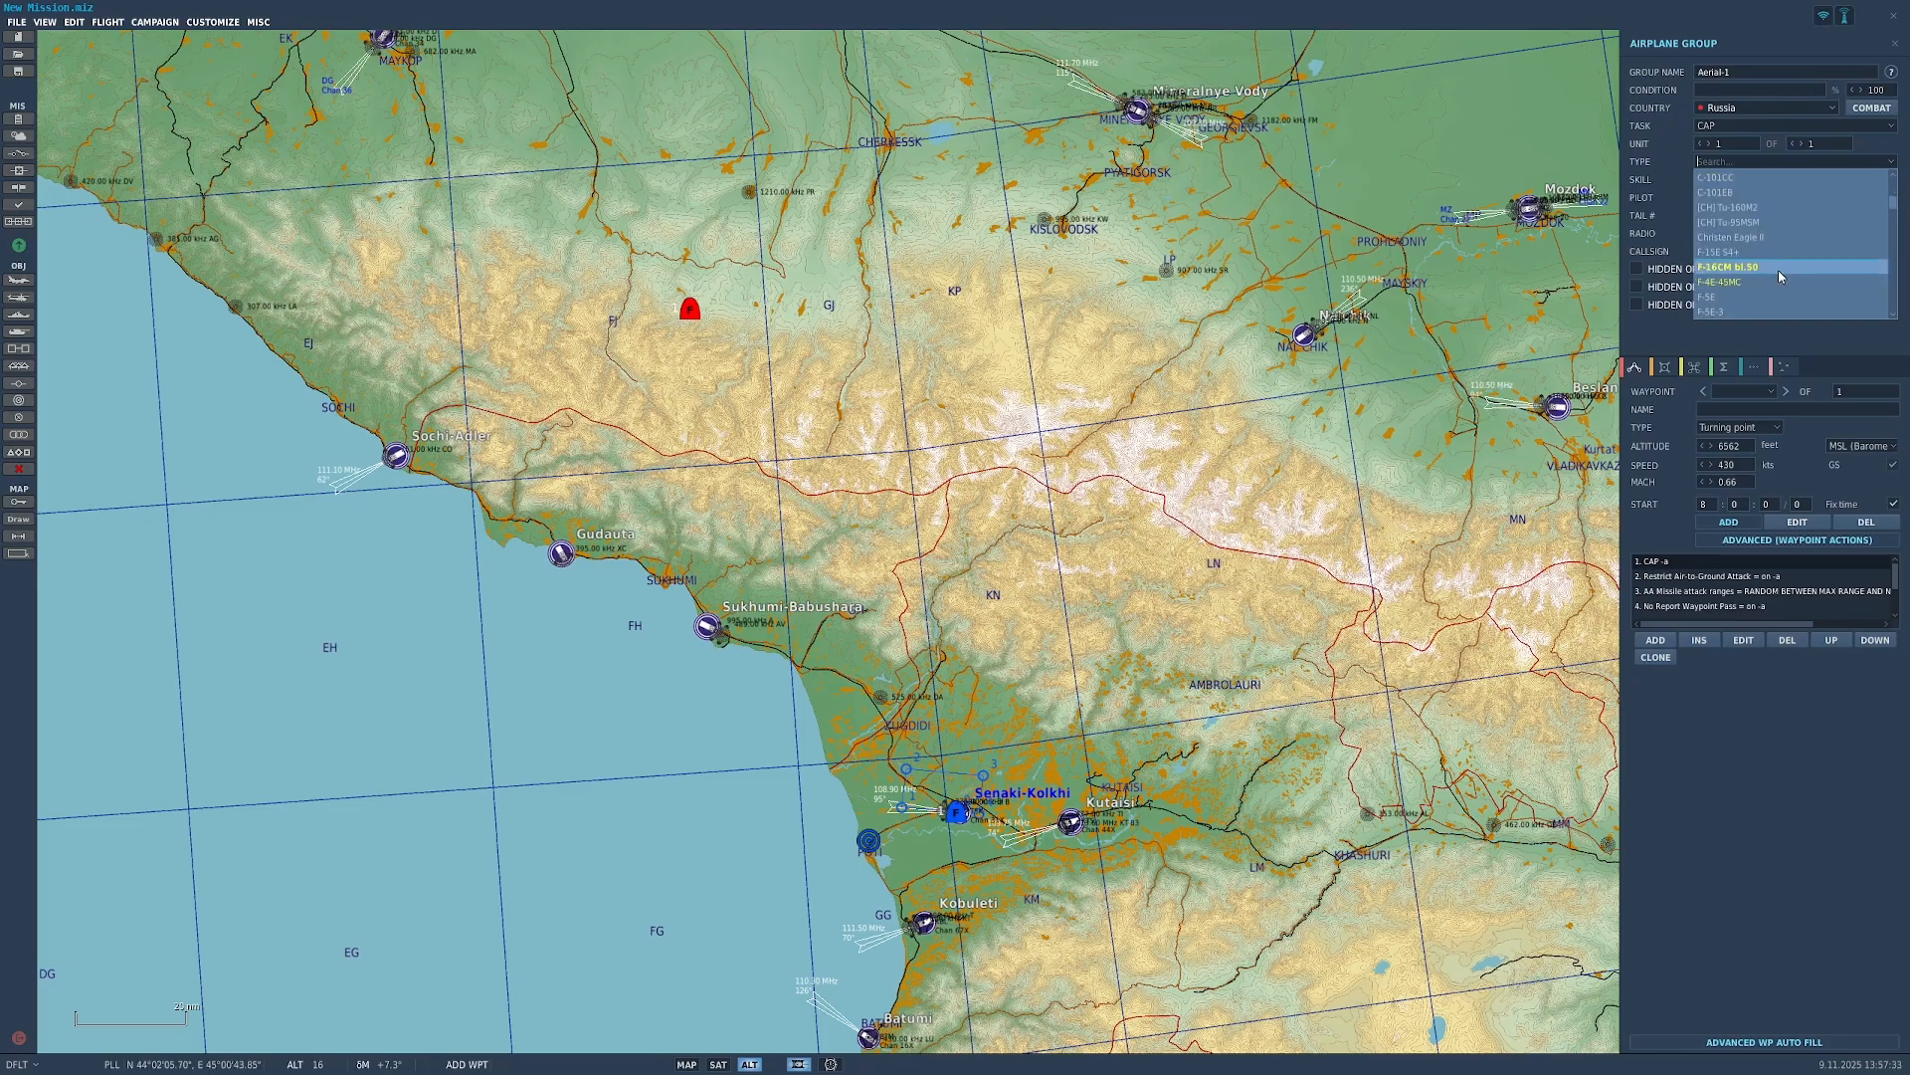
pyautogui.scroll(-20, 1791, 249)
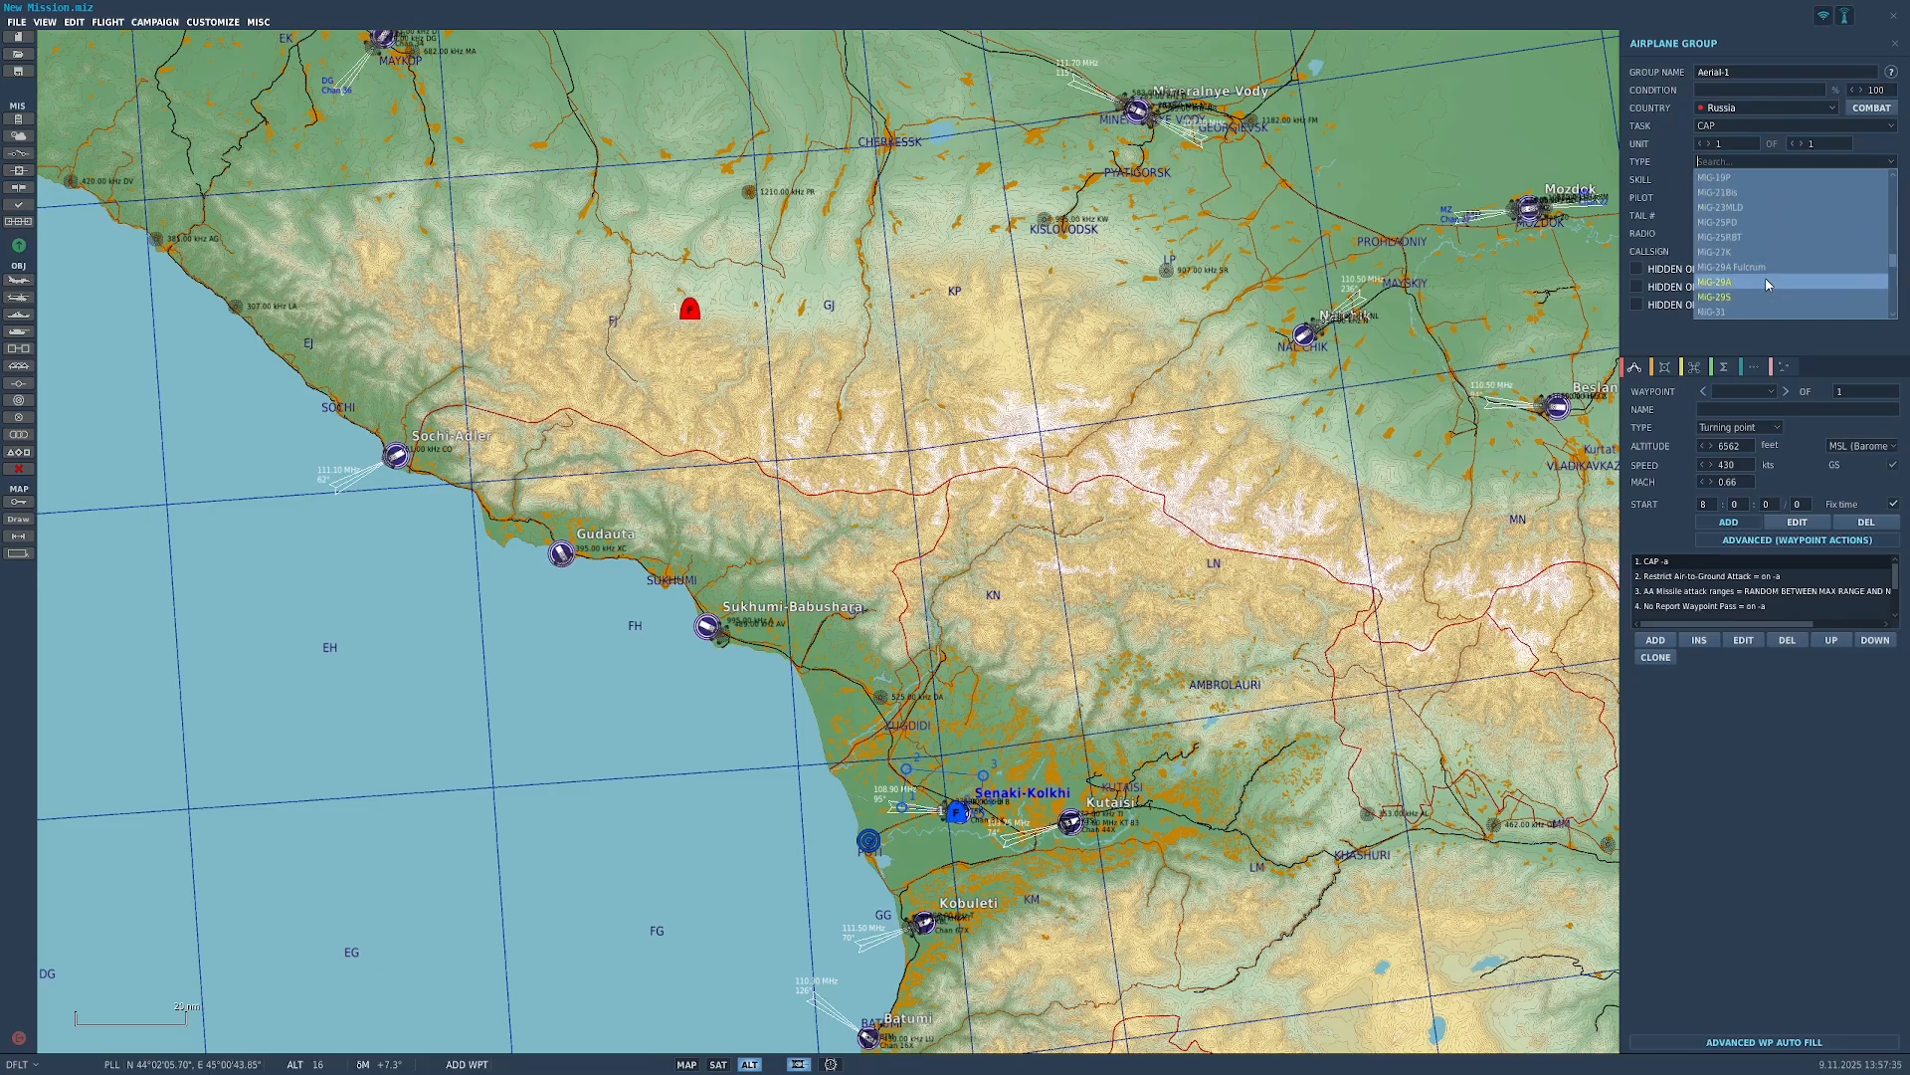
pyautogui.click(1767, 283)
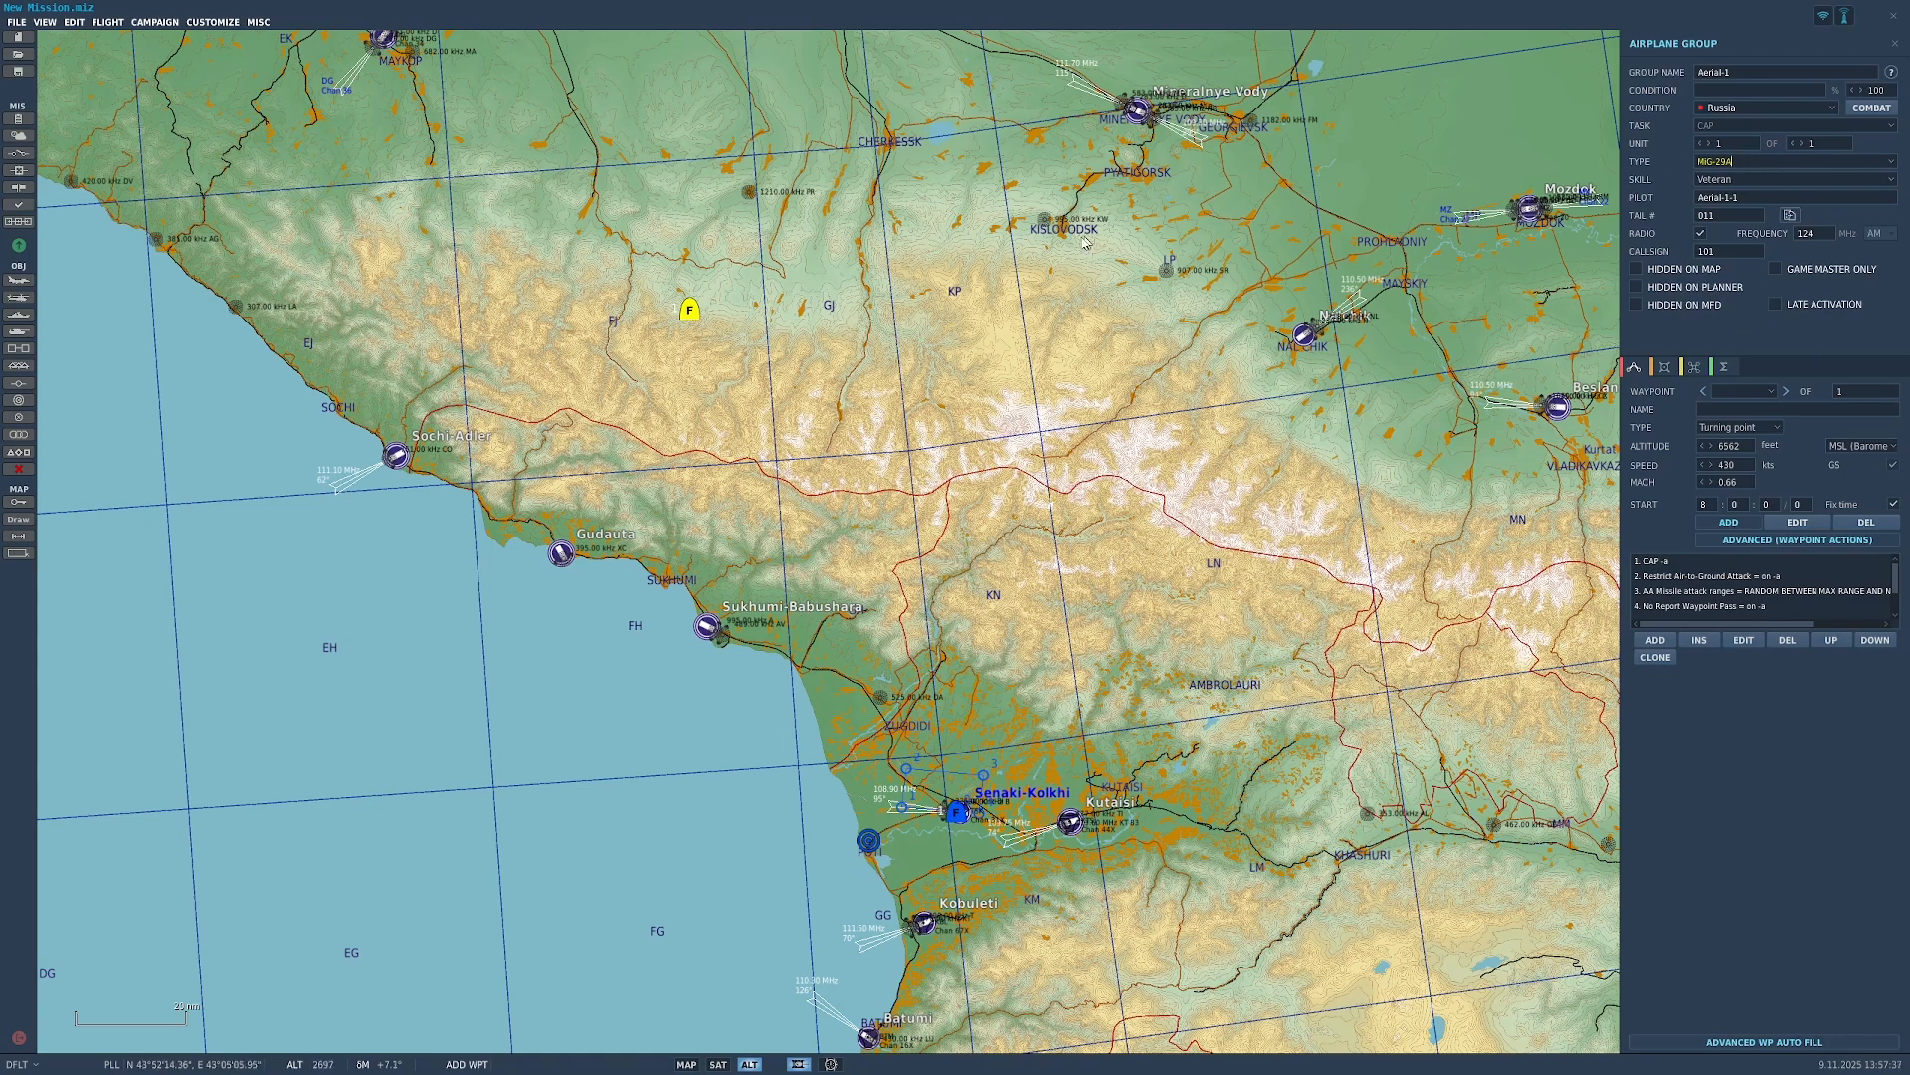
# Step: Look through the country choices and the full range of aircraft types for the Russian group, keeping Russia and MiG-29A
pyautogui.click(1771, 106)
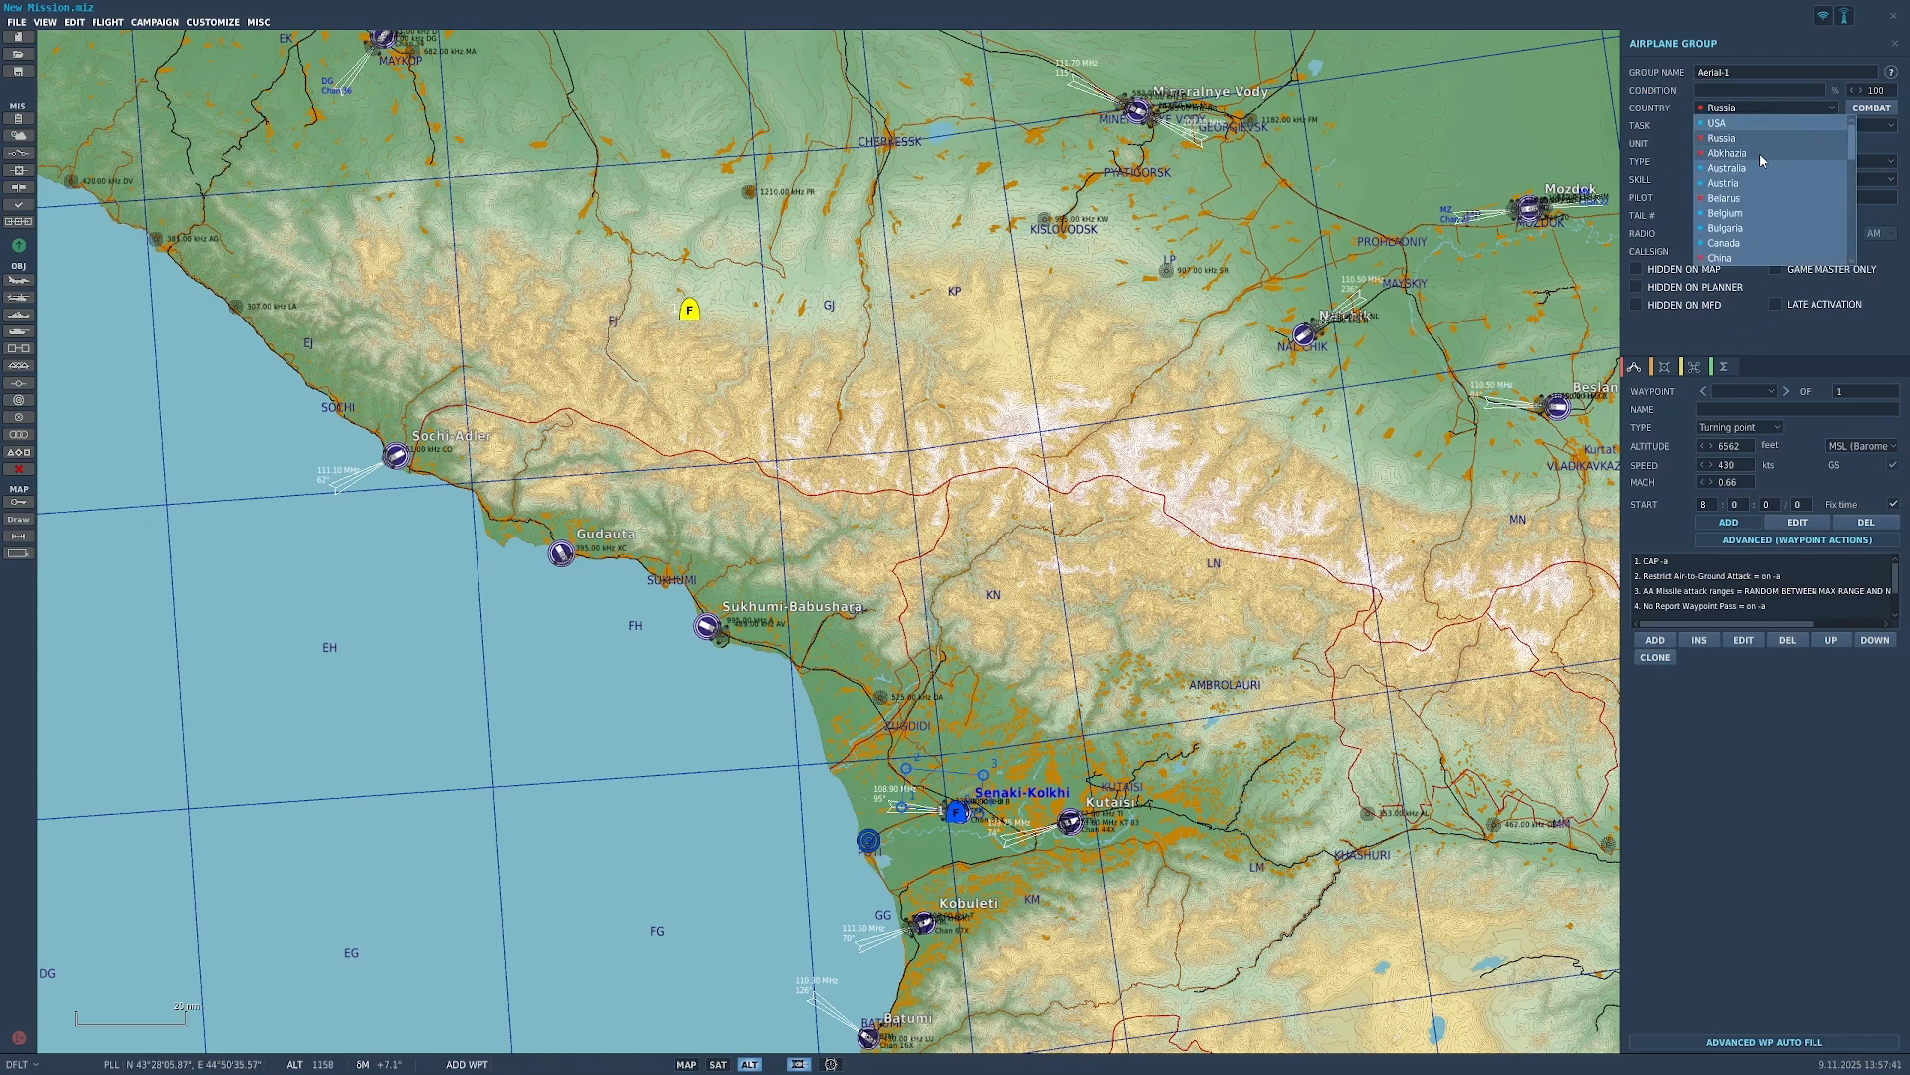
pyautogui.click(1786, 107)
pyautogui.click(1761, 161)
pyautogui.scroll(15, 1781, 239)
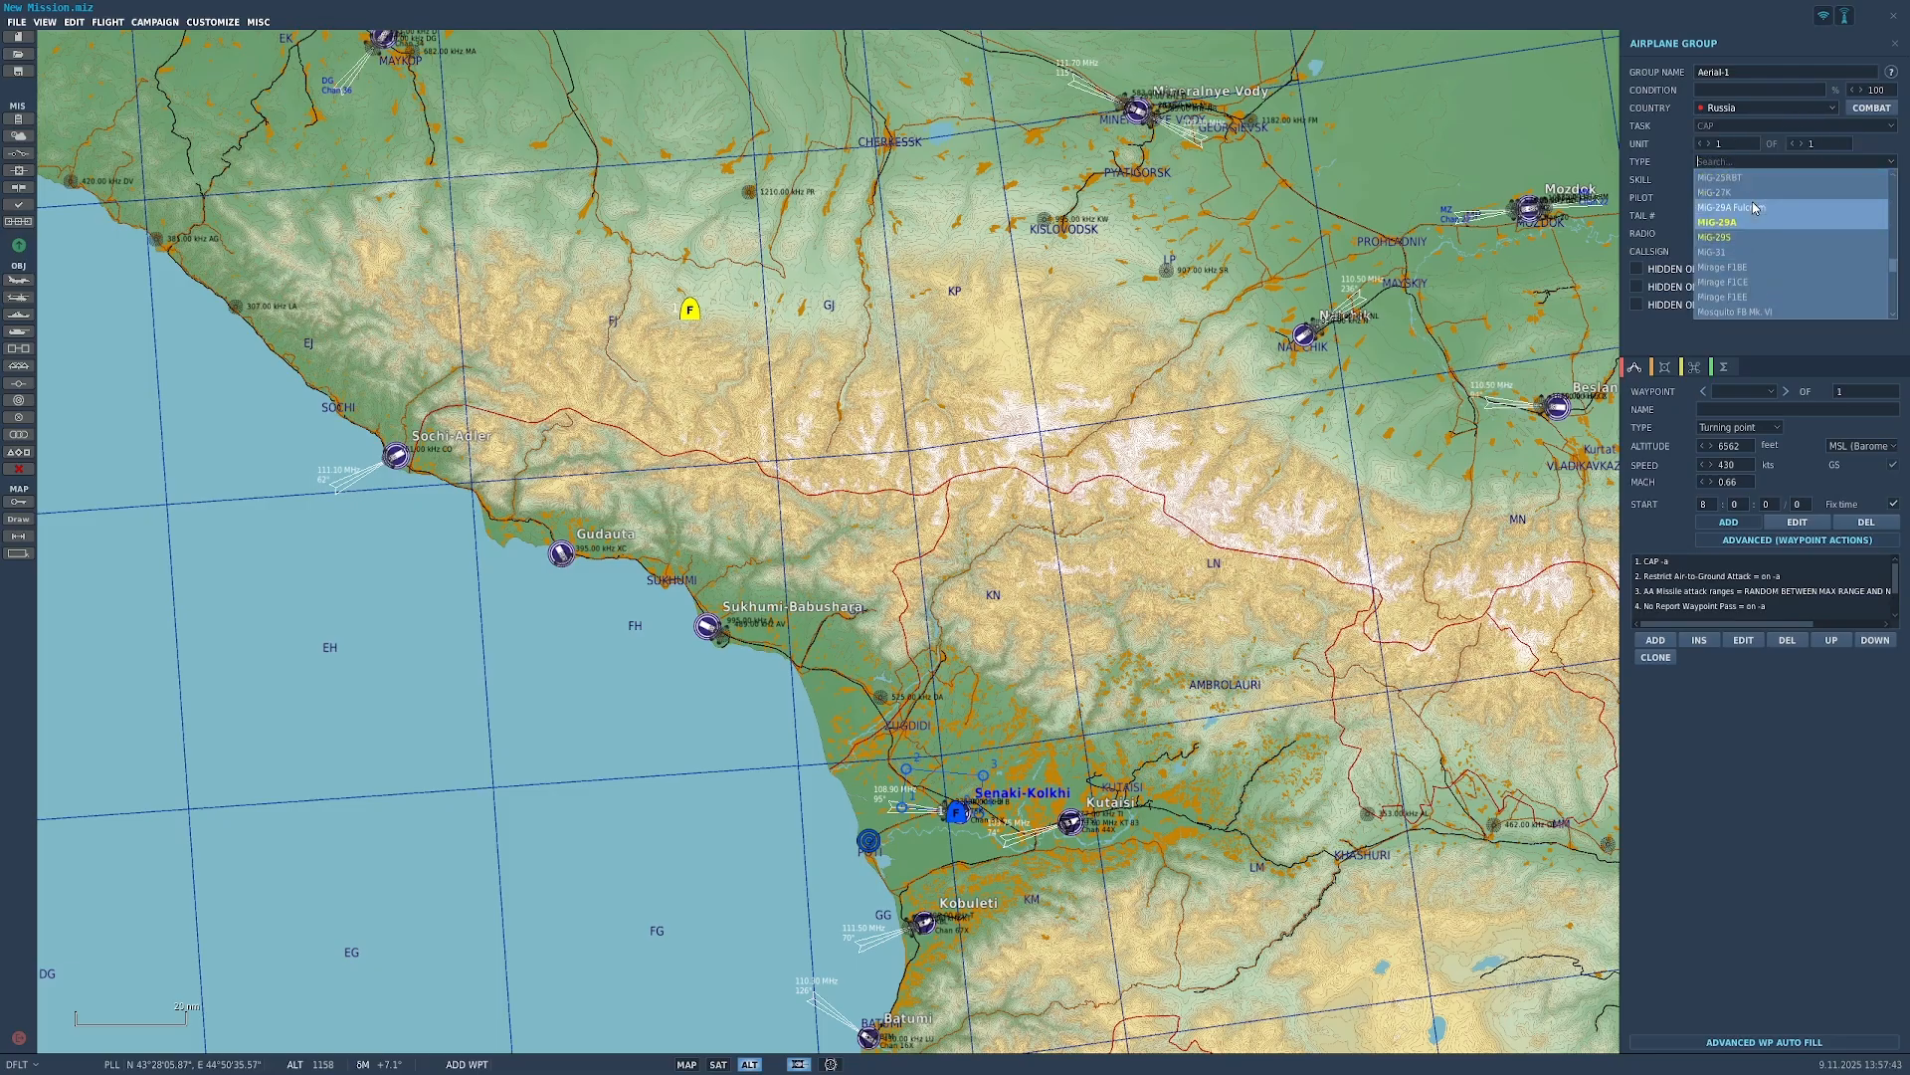
pyautogui.scroll(3, 1821, 274)
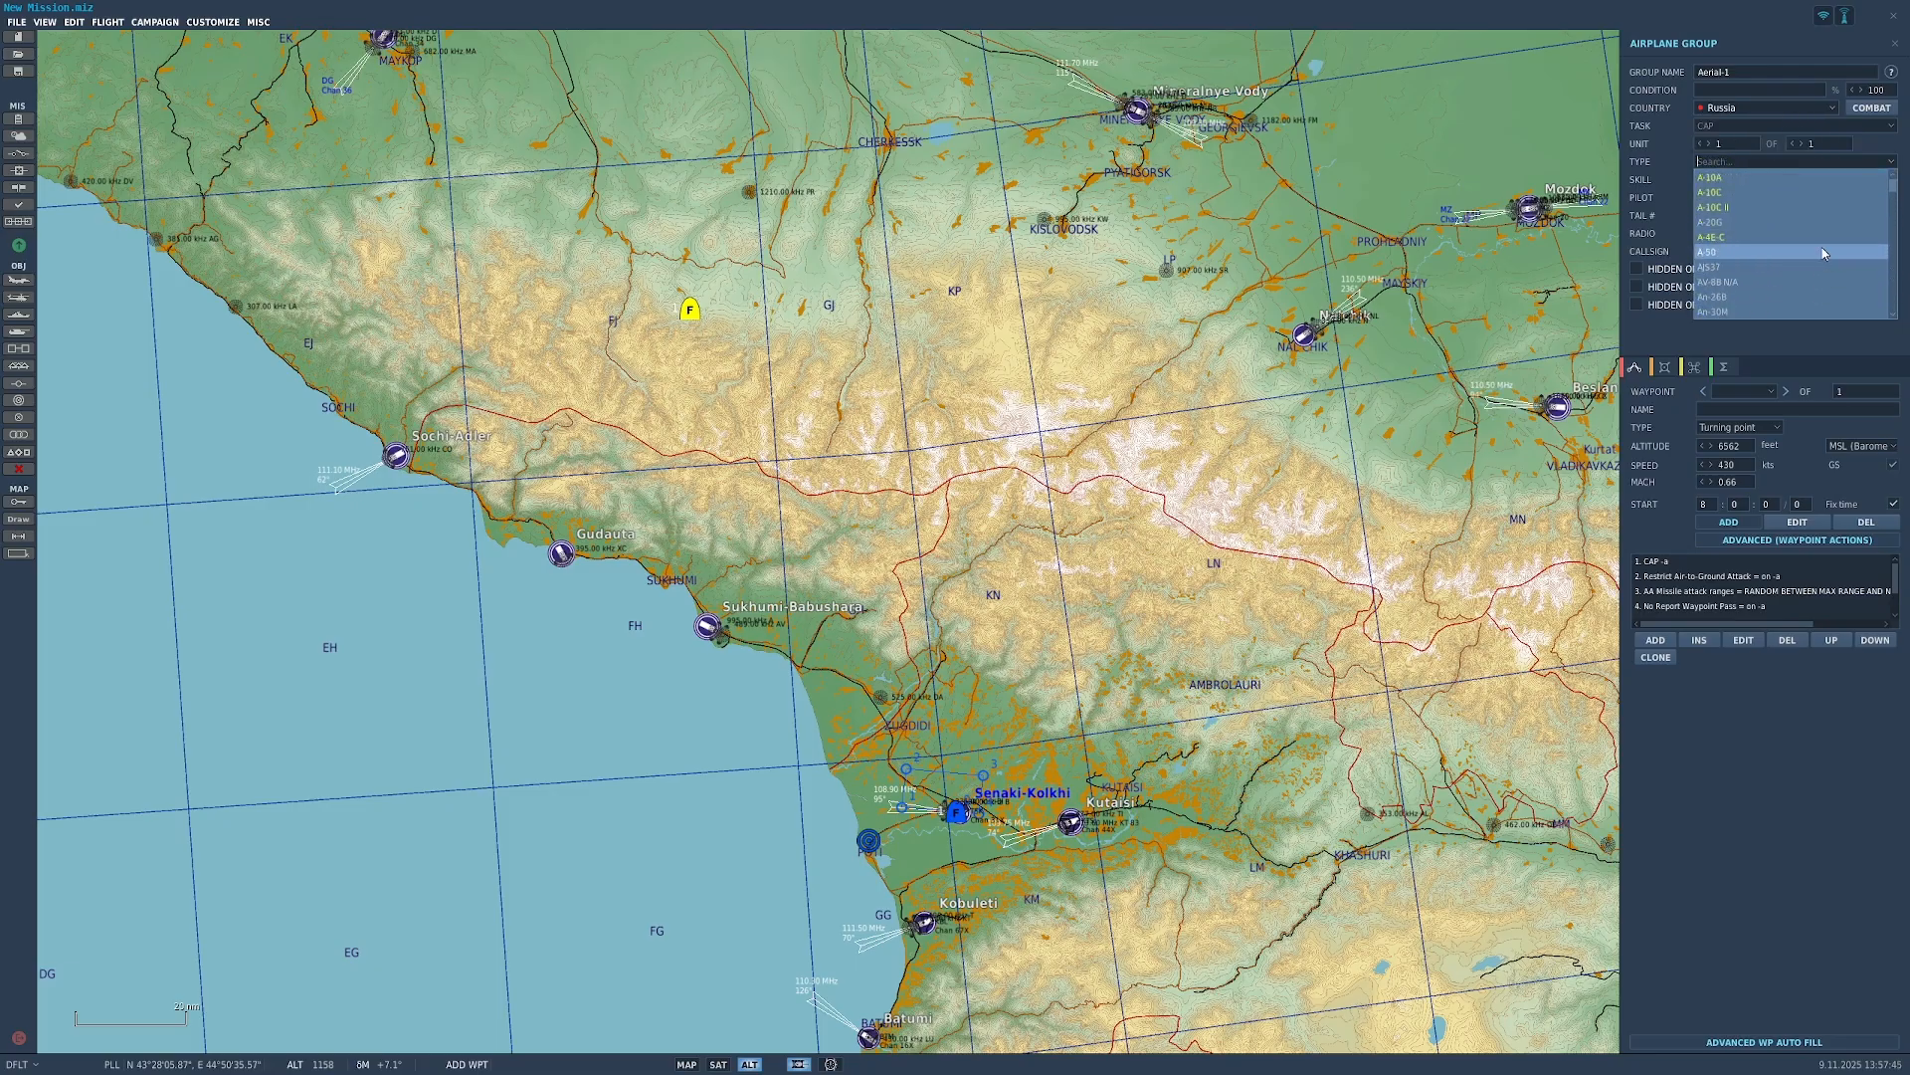
pyautogui.scroll(-20, 1826, 259)
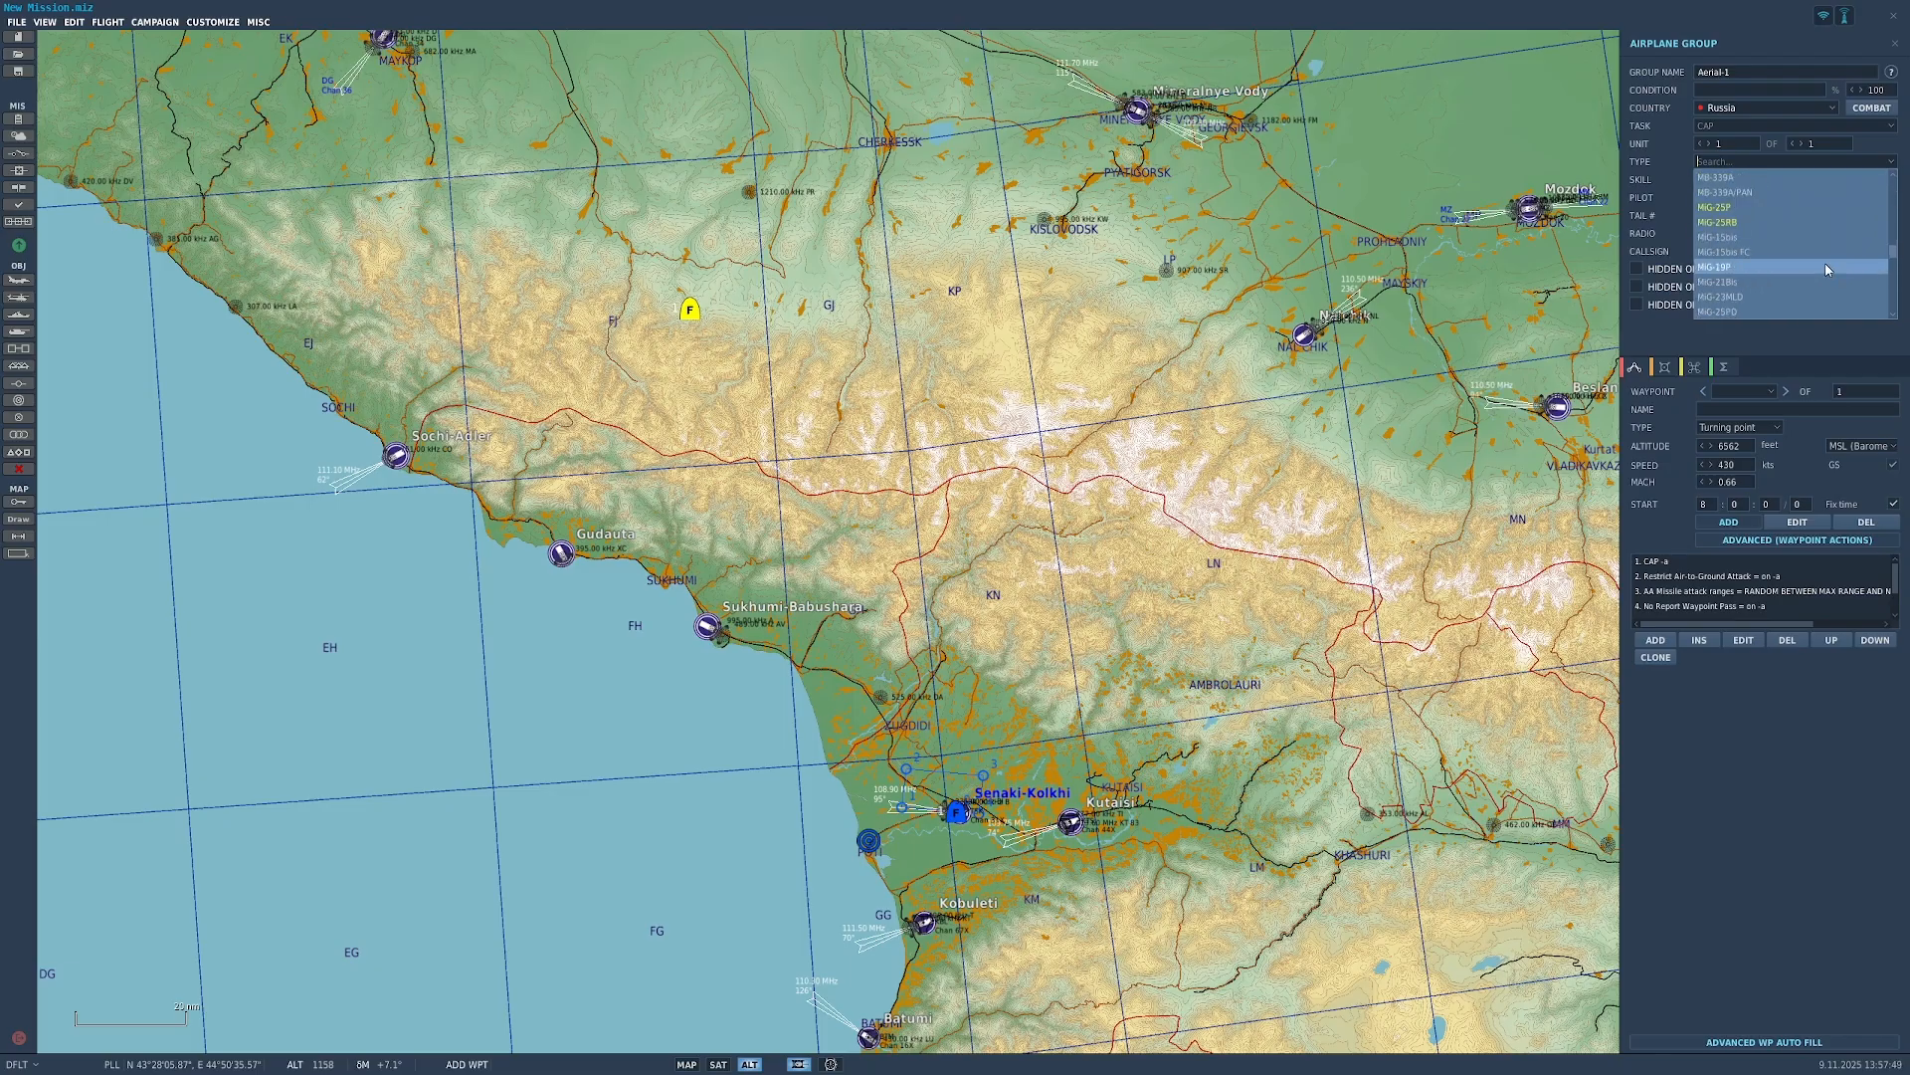
pyautogui.scroll(-3, 1831, 264)
pyautogui.scroll(18, 1829, 239)
pyautogui.scroll(3, 1801, 264)
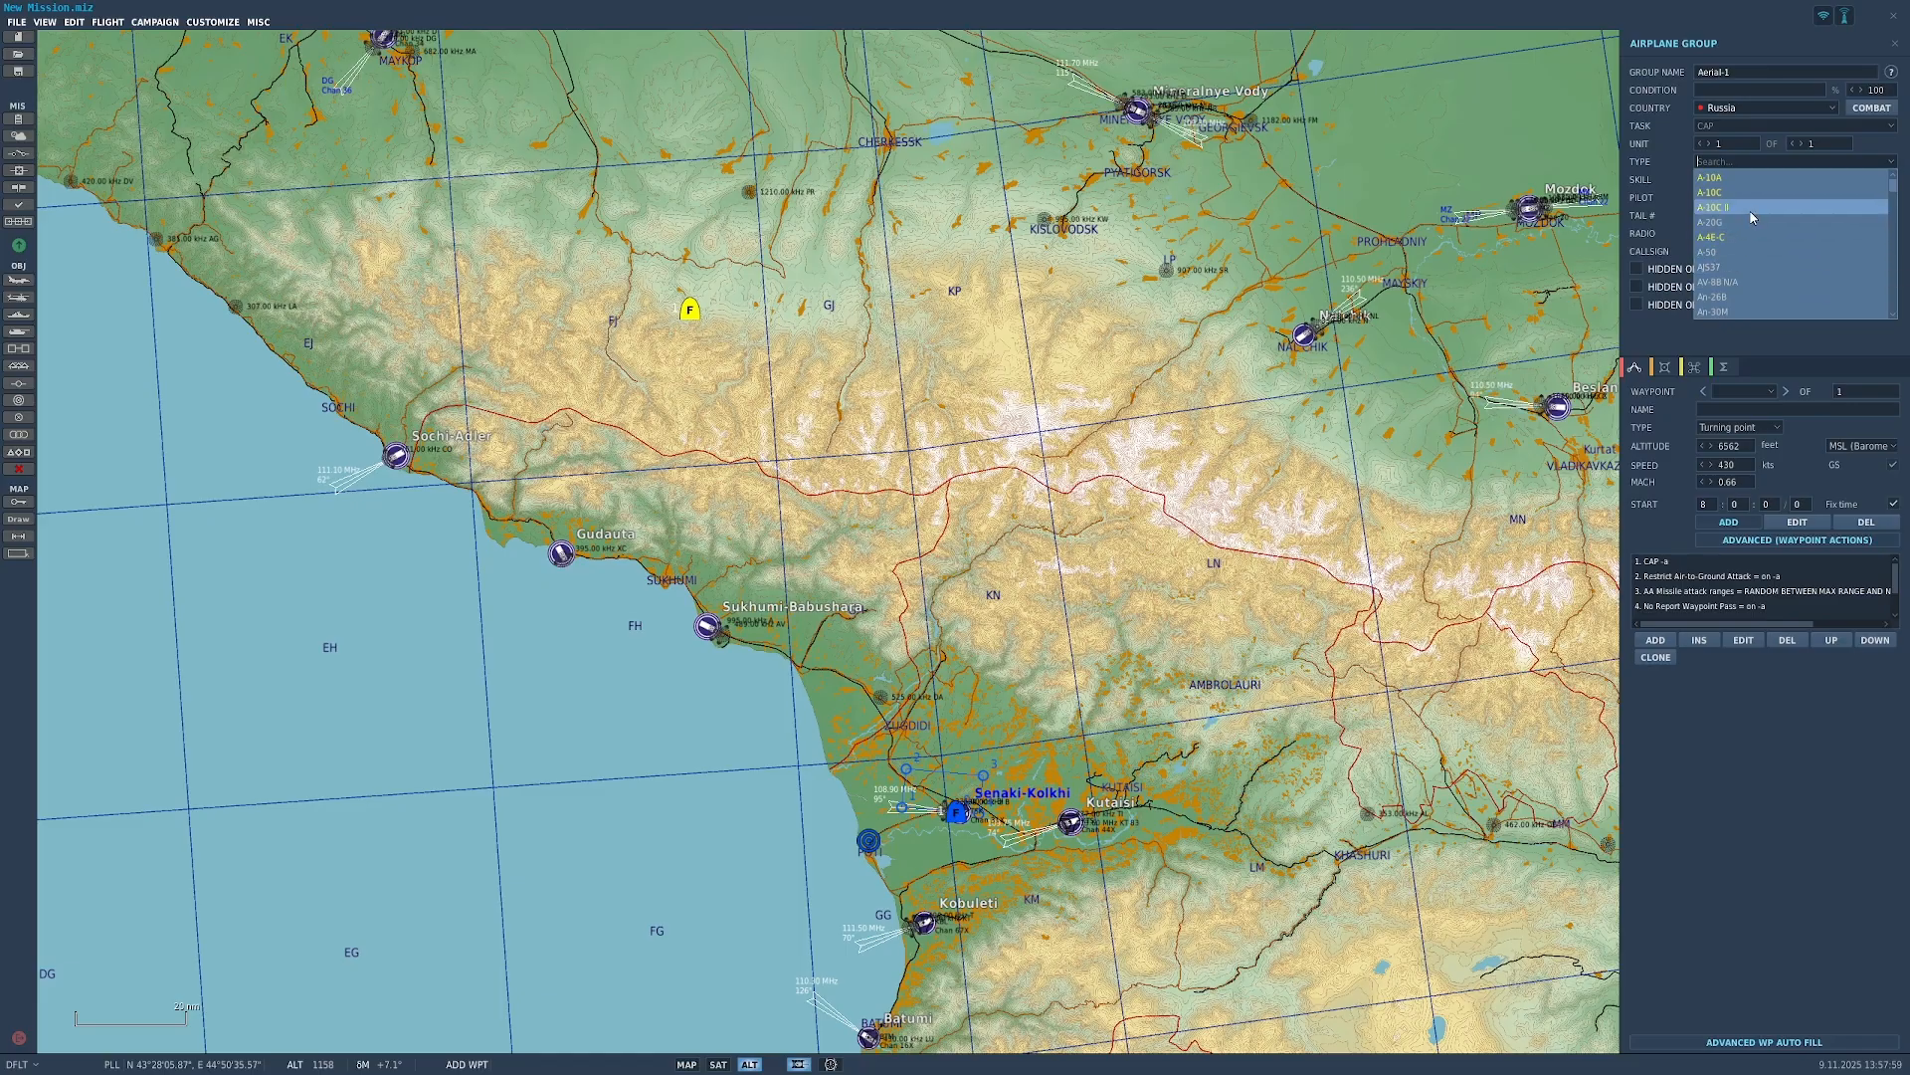
pyautogui.scroll(-10, 1796, 223)
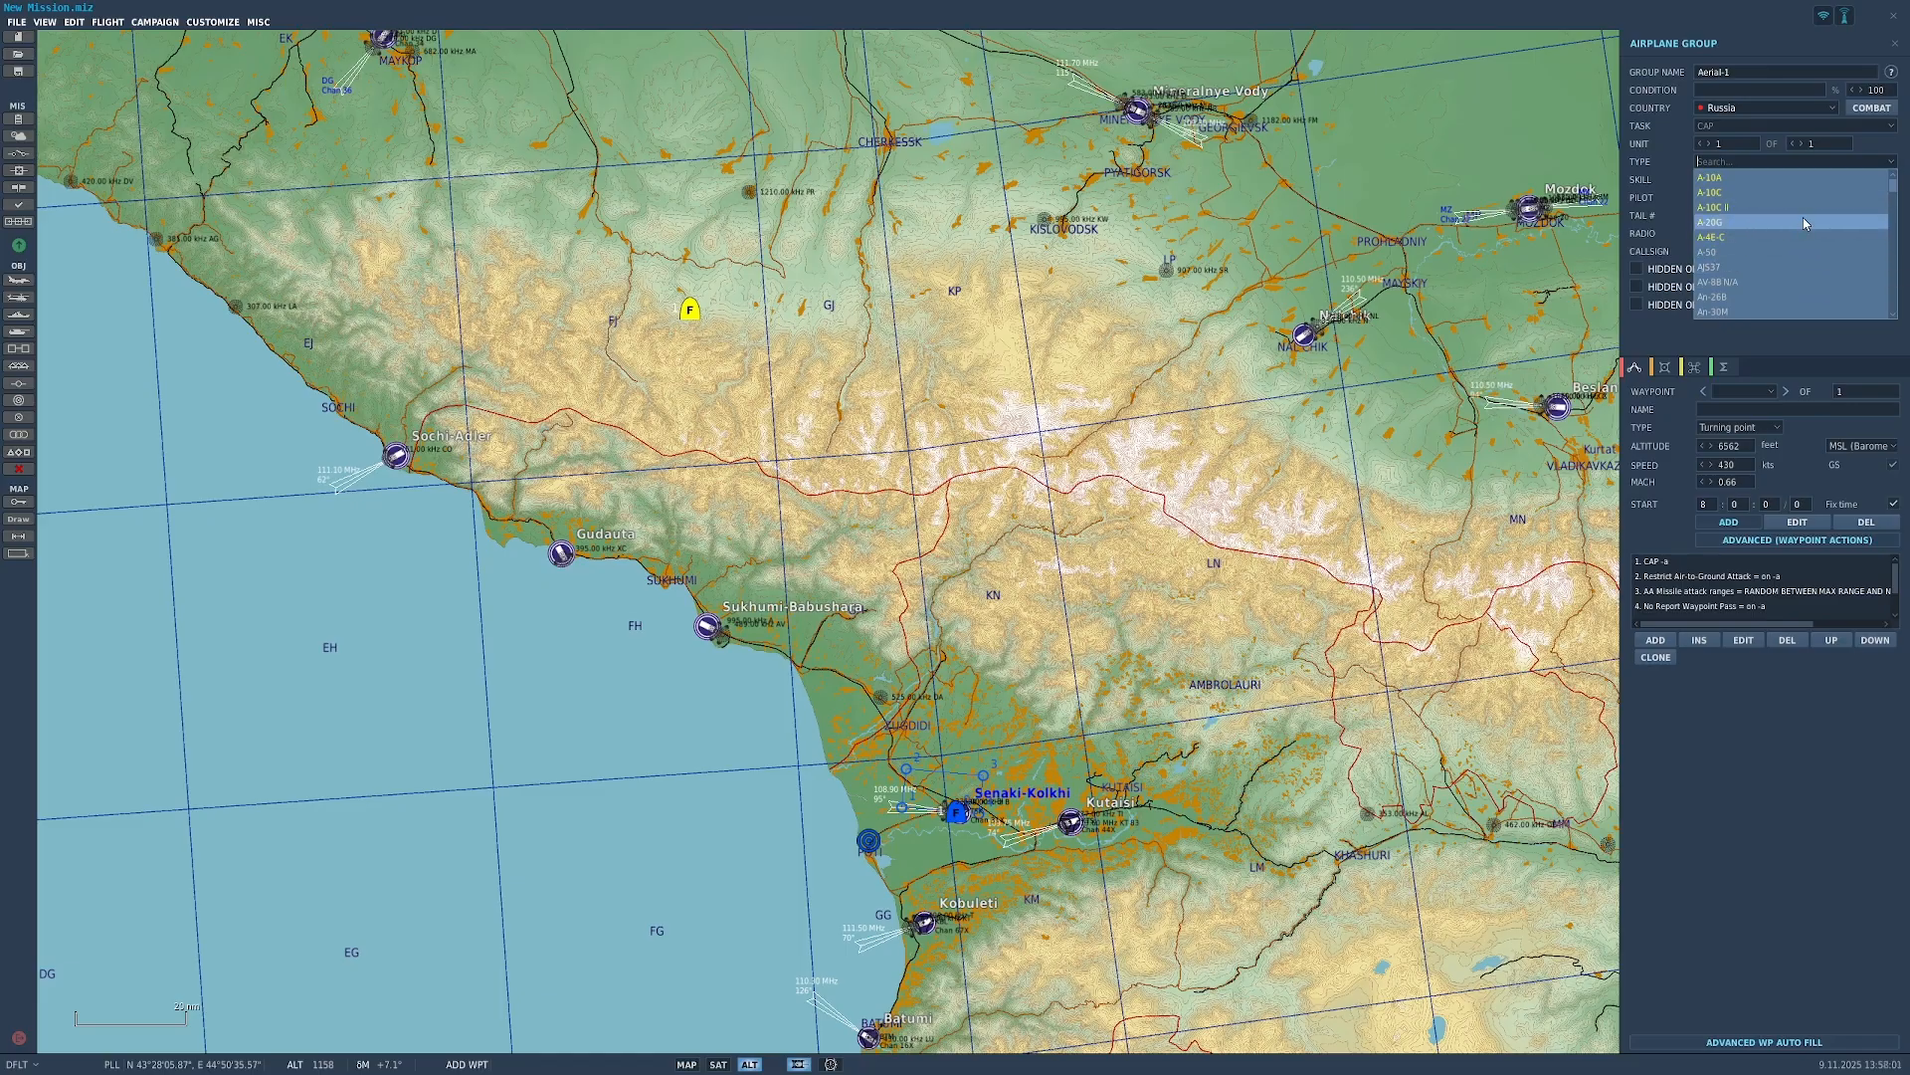
pyautogui.scroll(-10, 1795, 219)
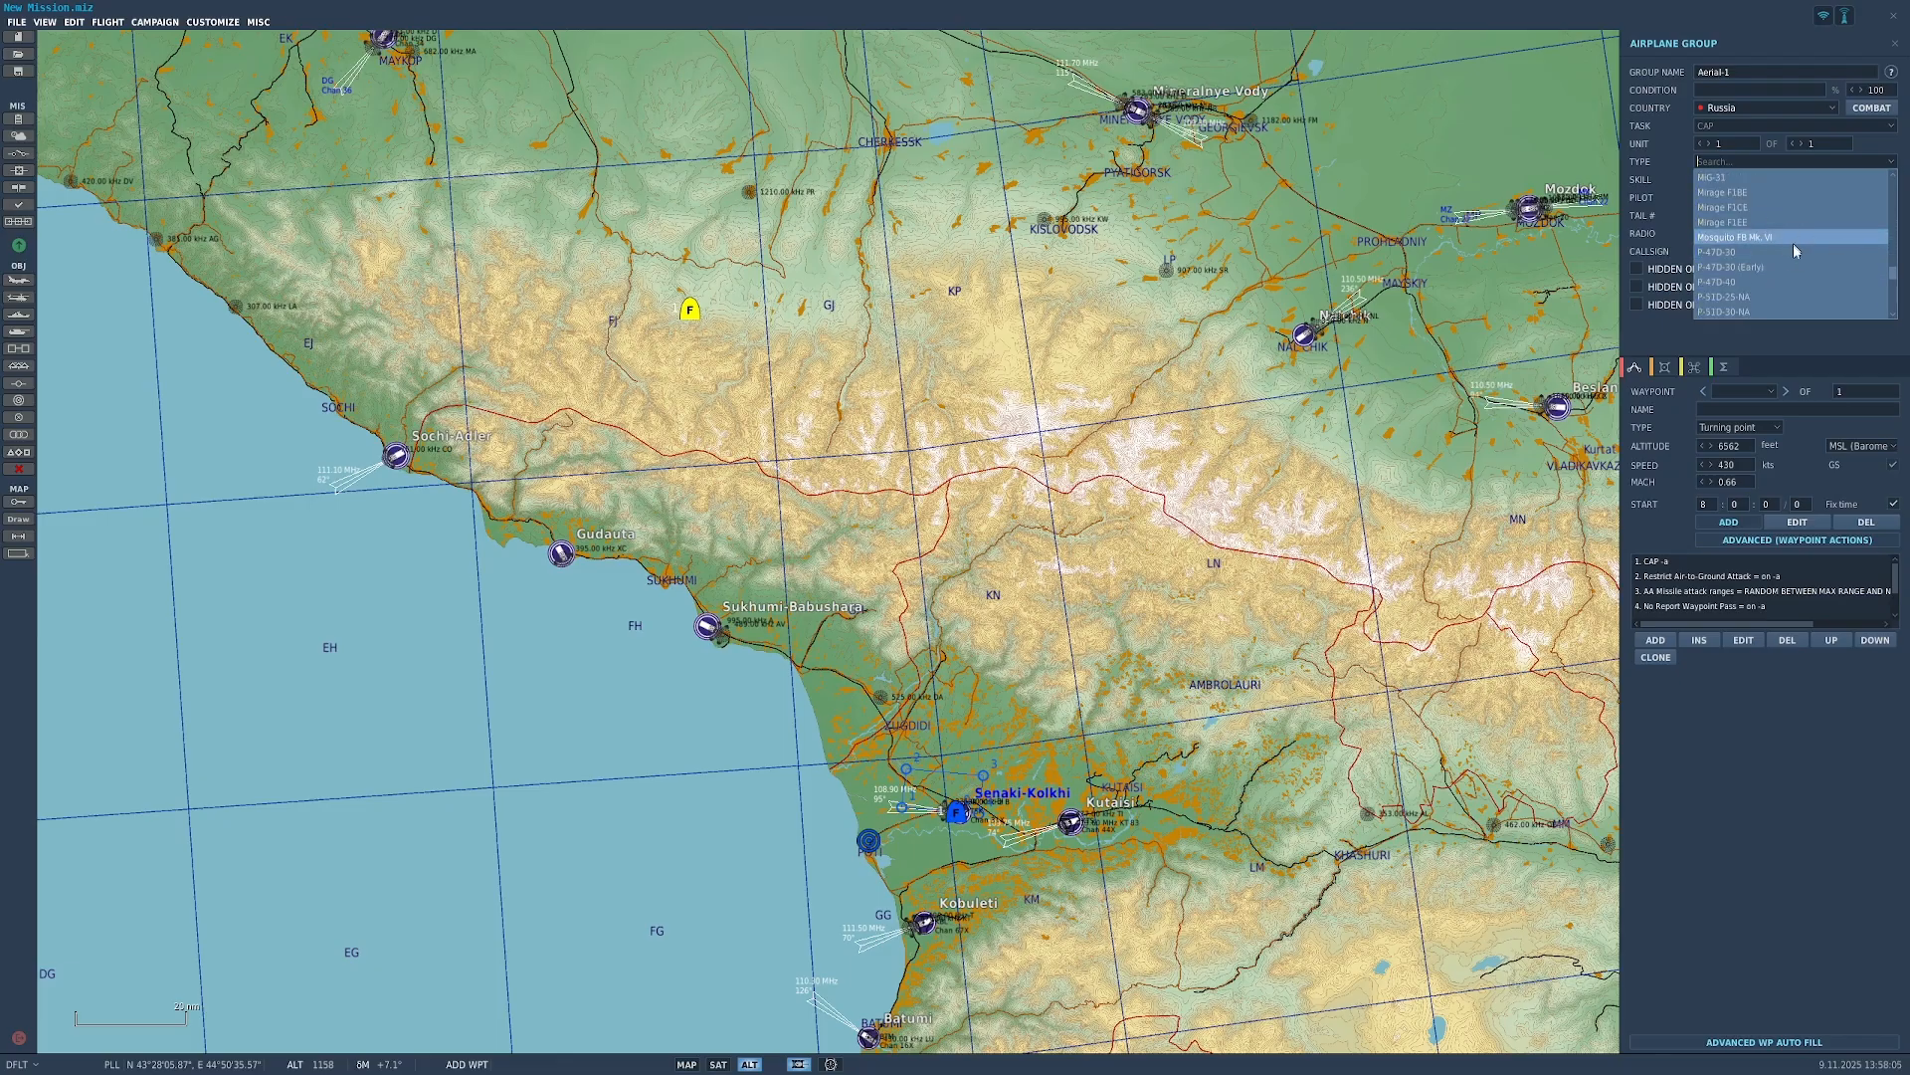
pyautogui.scroll(-10, 1794, 227)
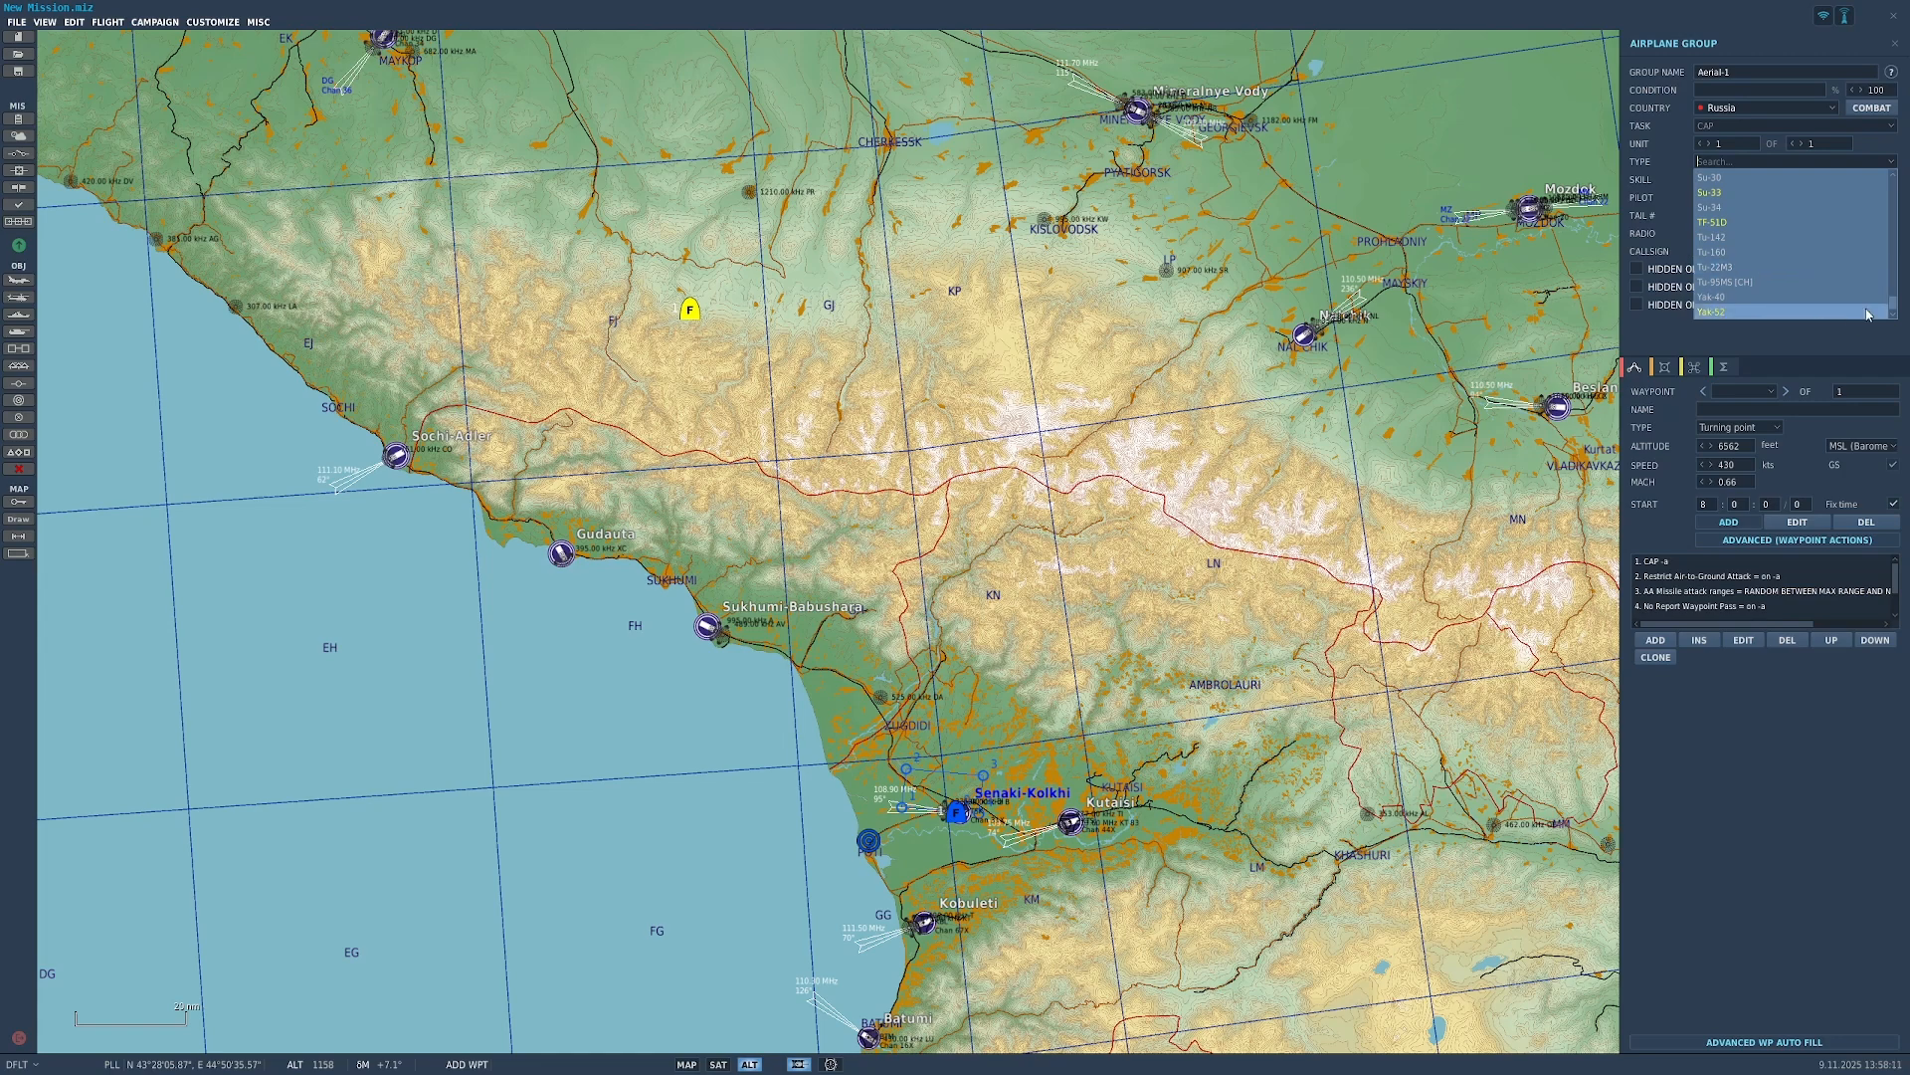
pyautogui.scroll(20, 1818, 265)
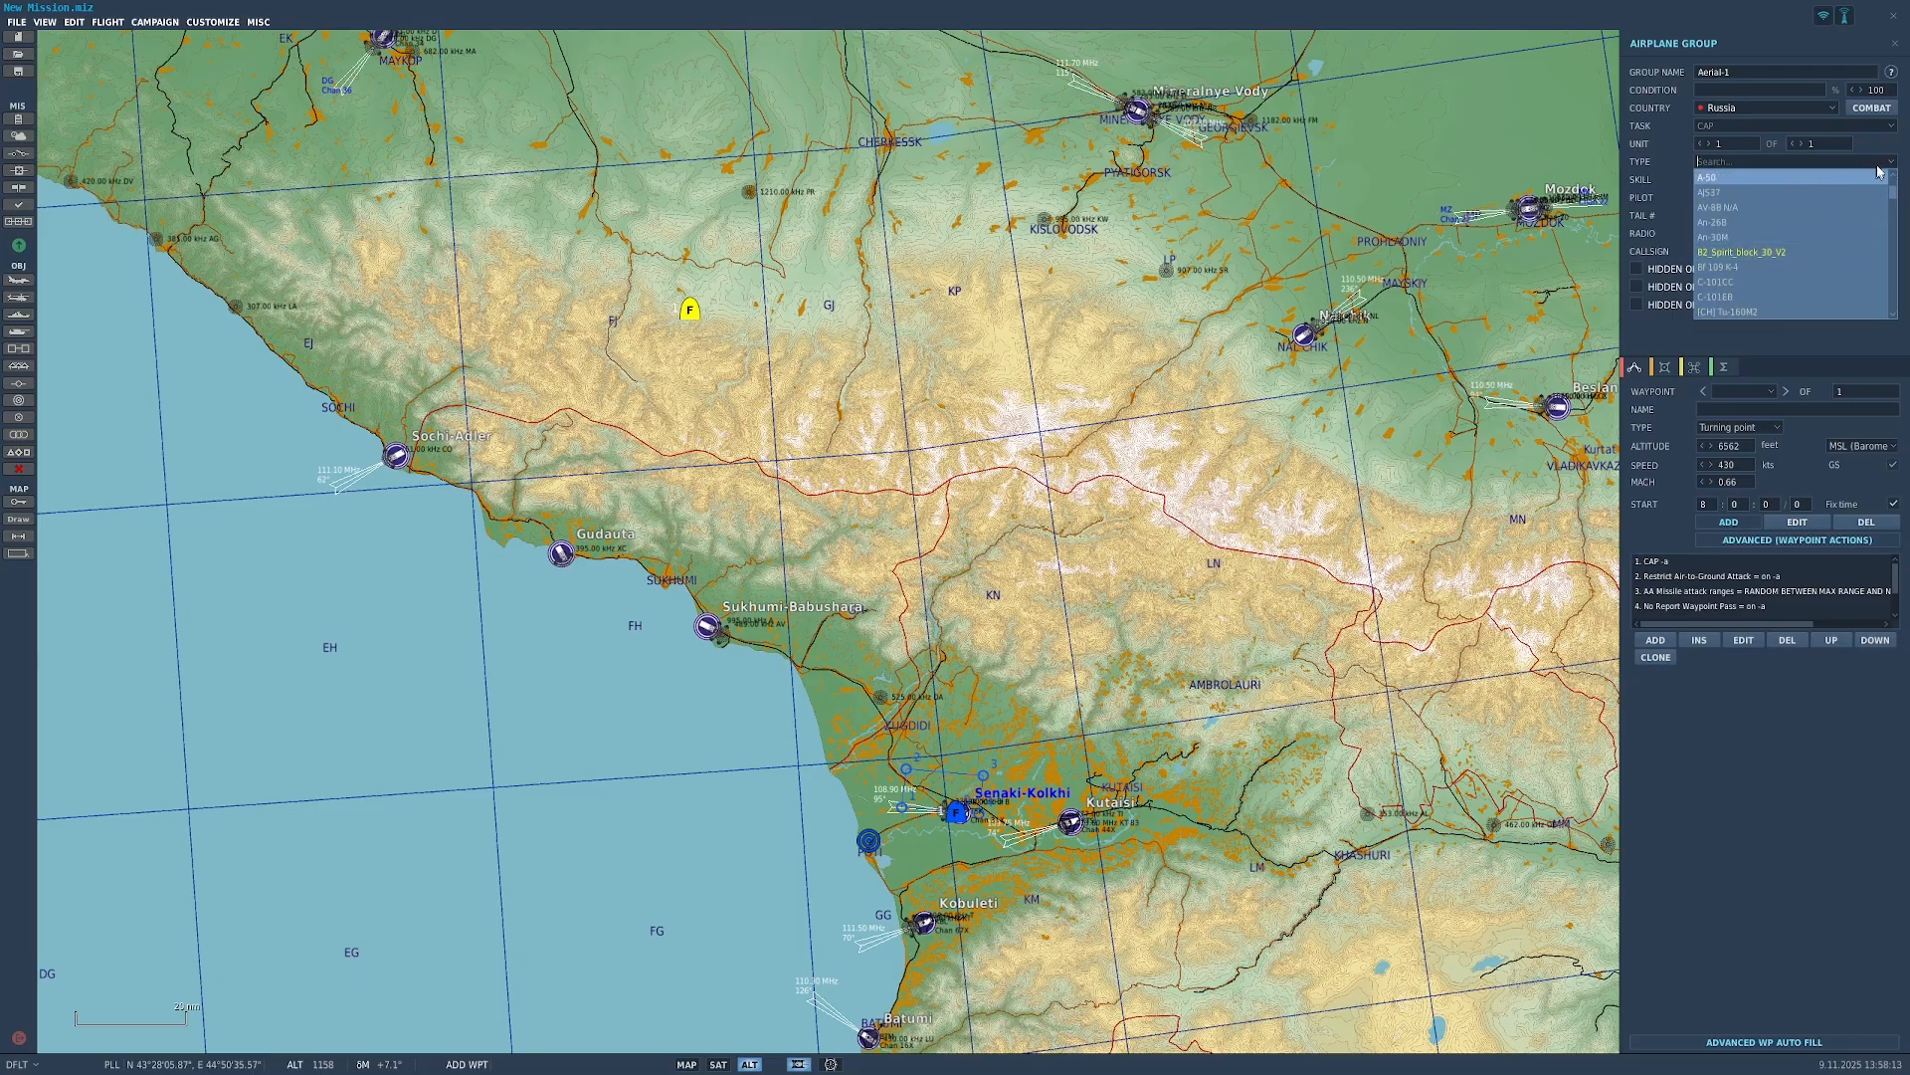
pyautogui.scroll(-13, 1755, 275)
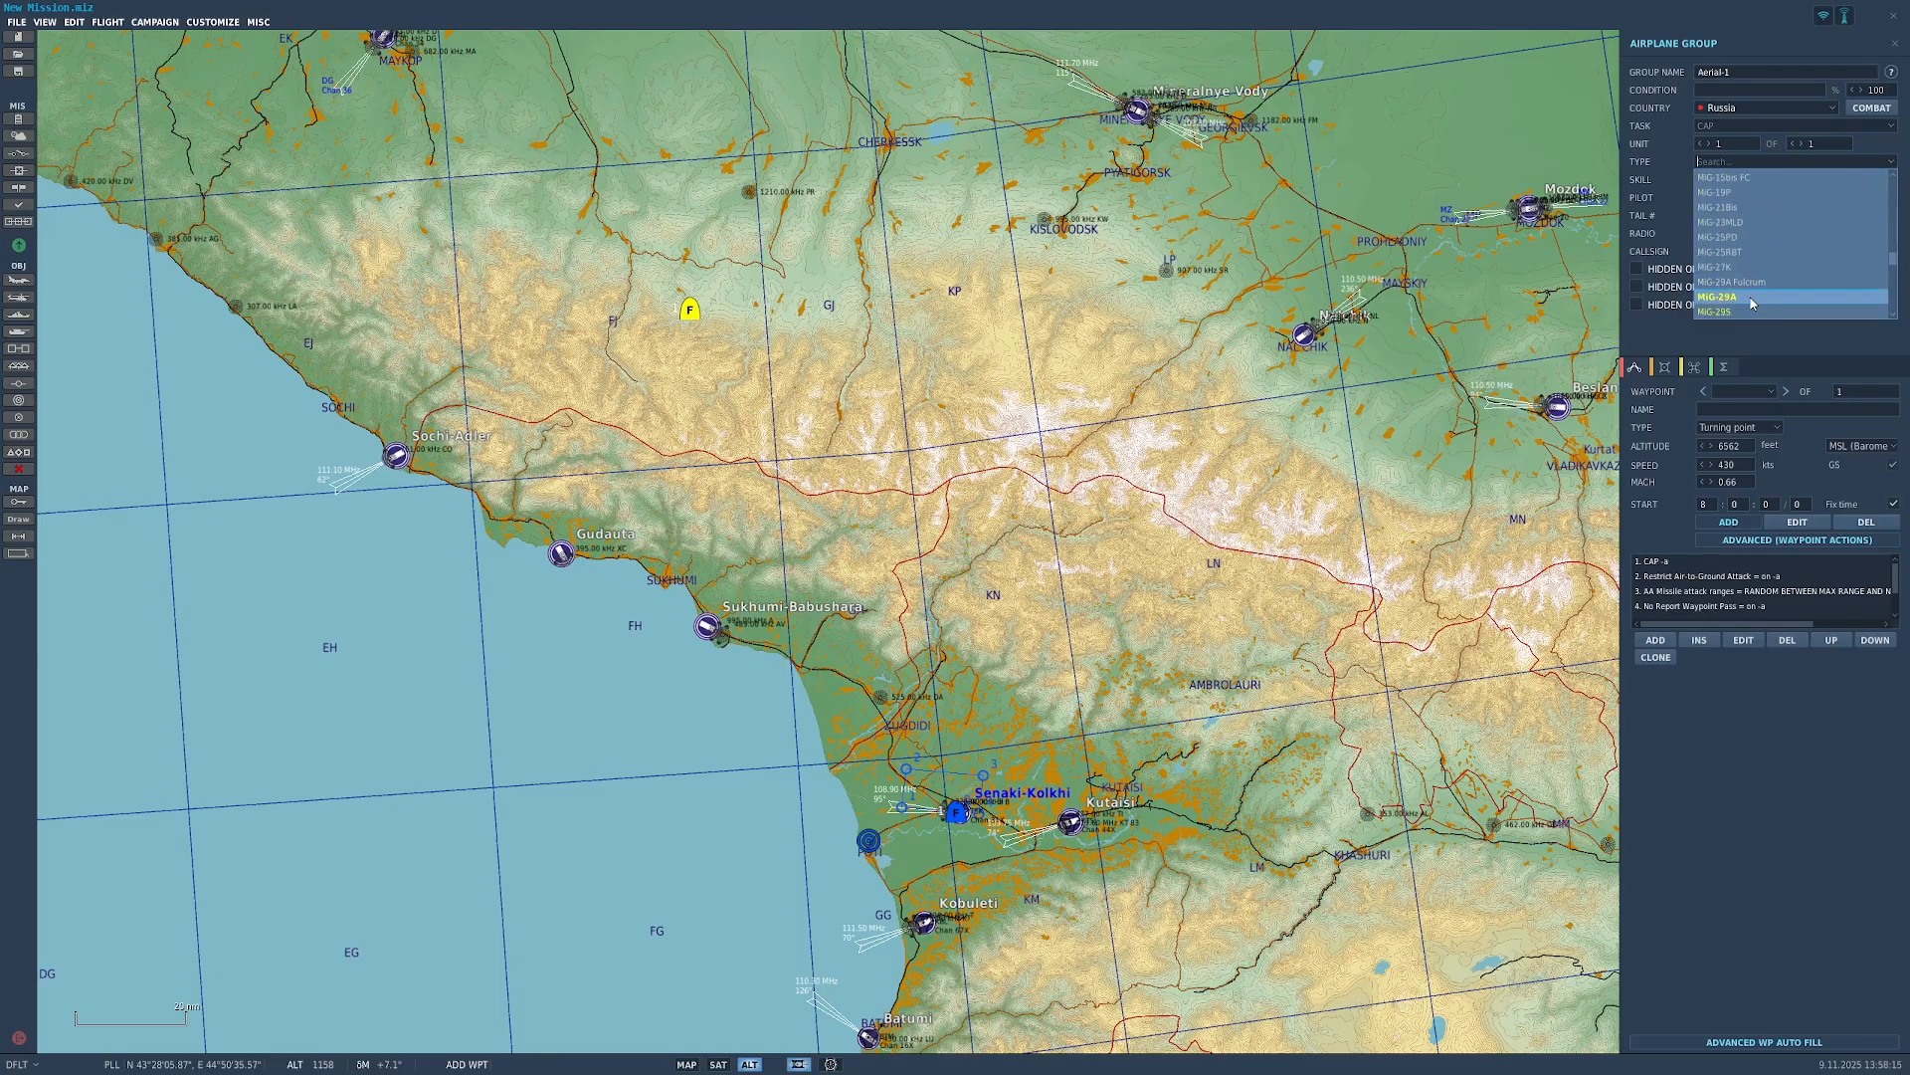
pyautogui.click(1751, 298)
# Step: Name the Russian group and its pilot "Mig 29" and set the skill to Ace
pyautogui.click(1778, 69)
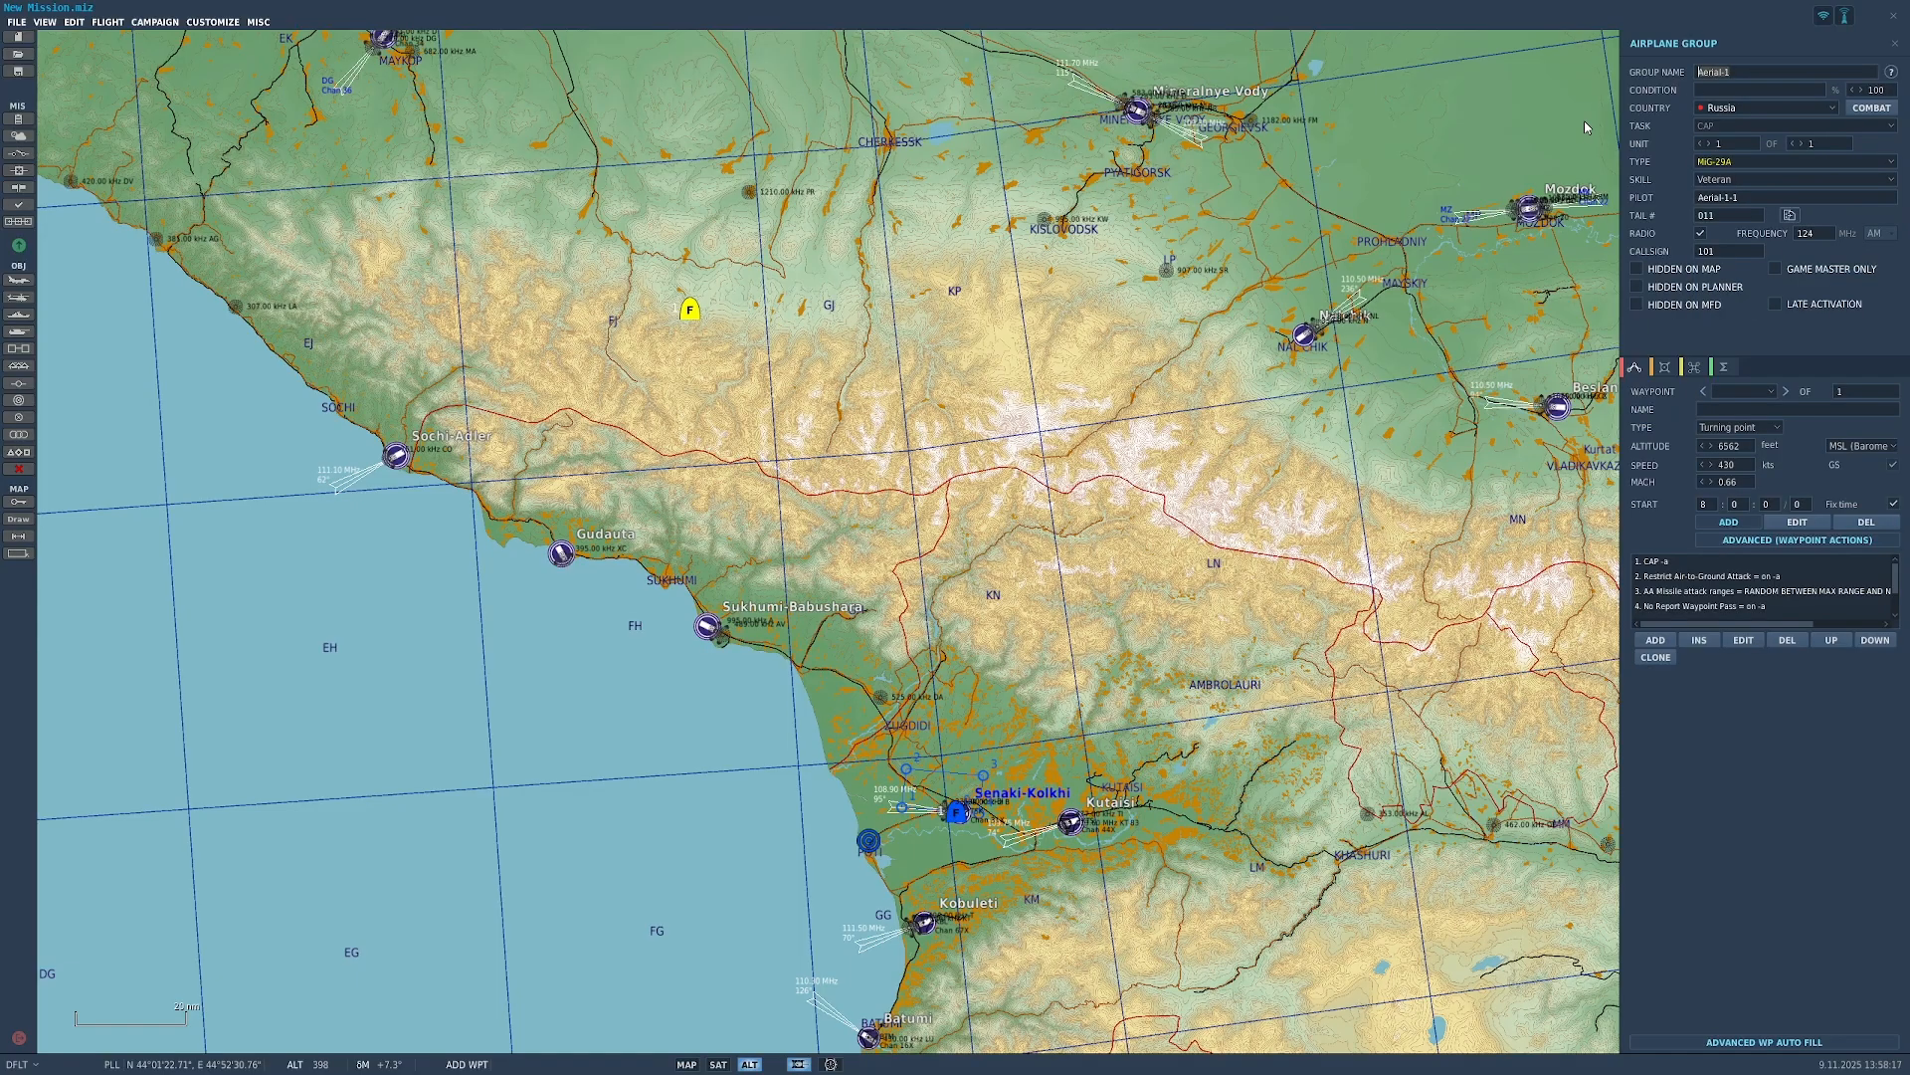
pyautogui.write('Mig 29Mig')
pyautogui.click(1751, 181)
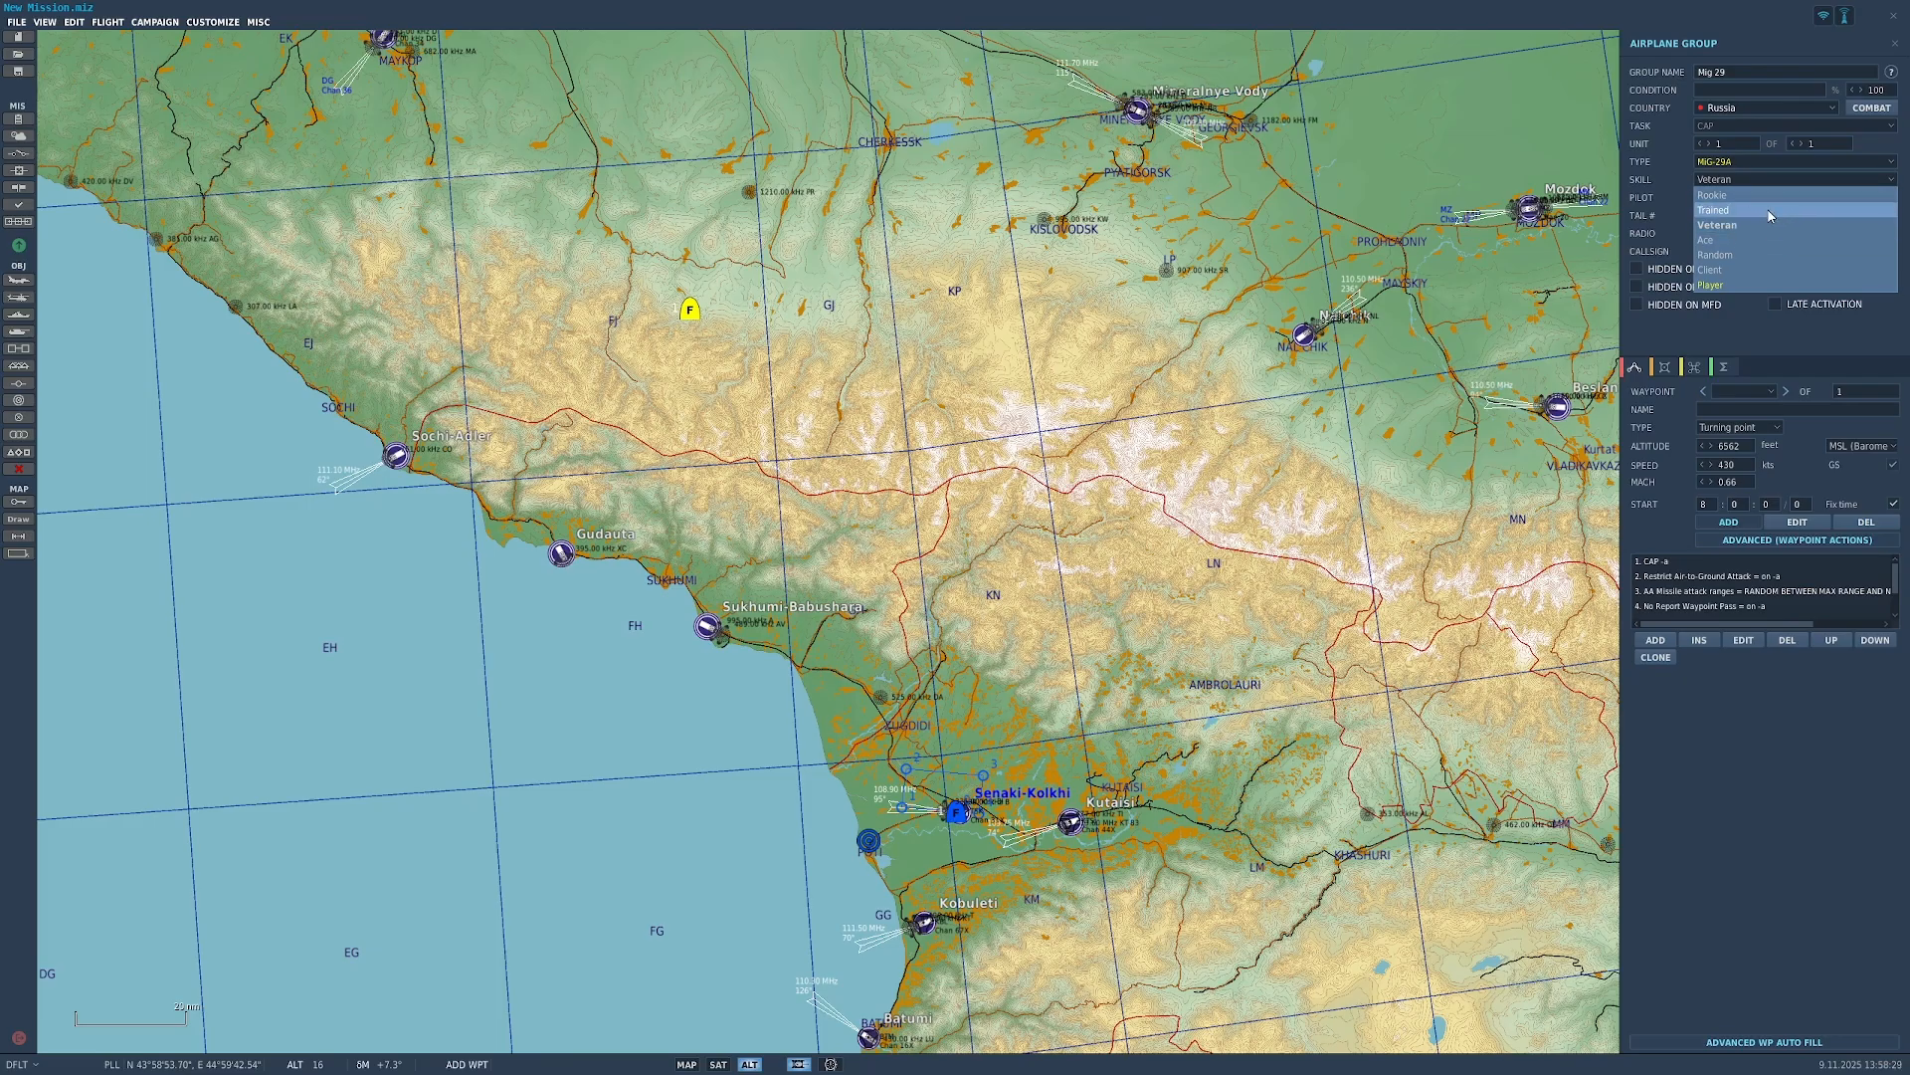
pyautogui.click(1728, 240)
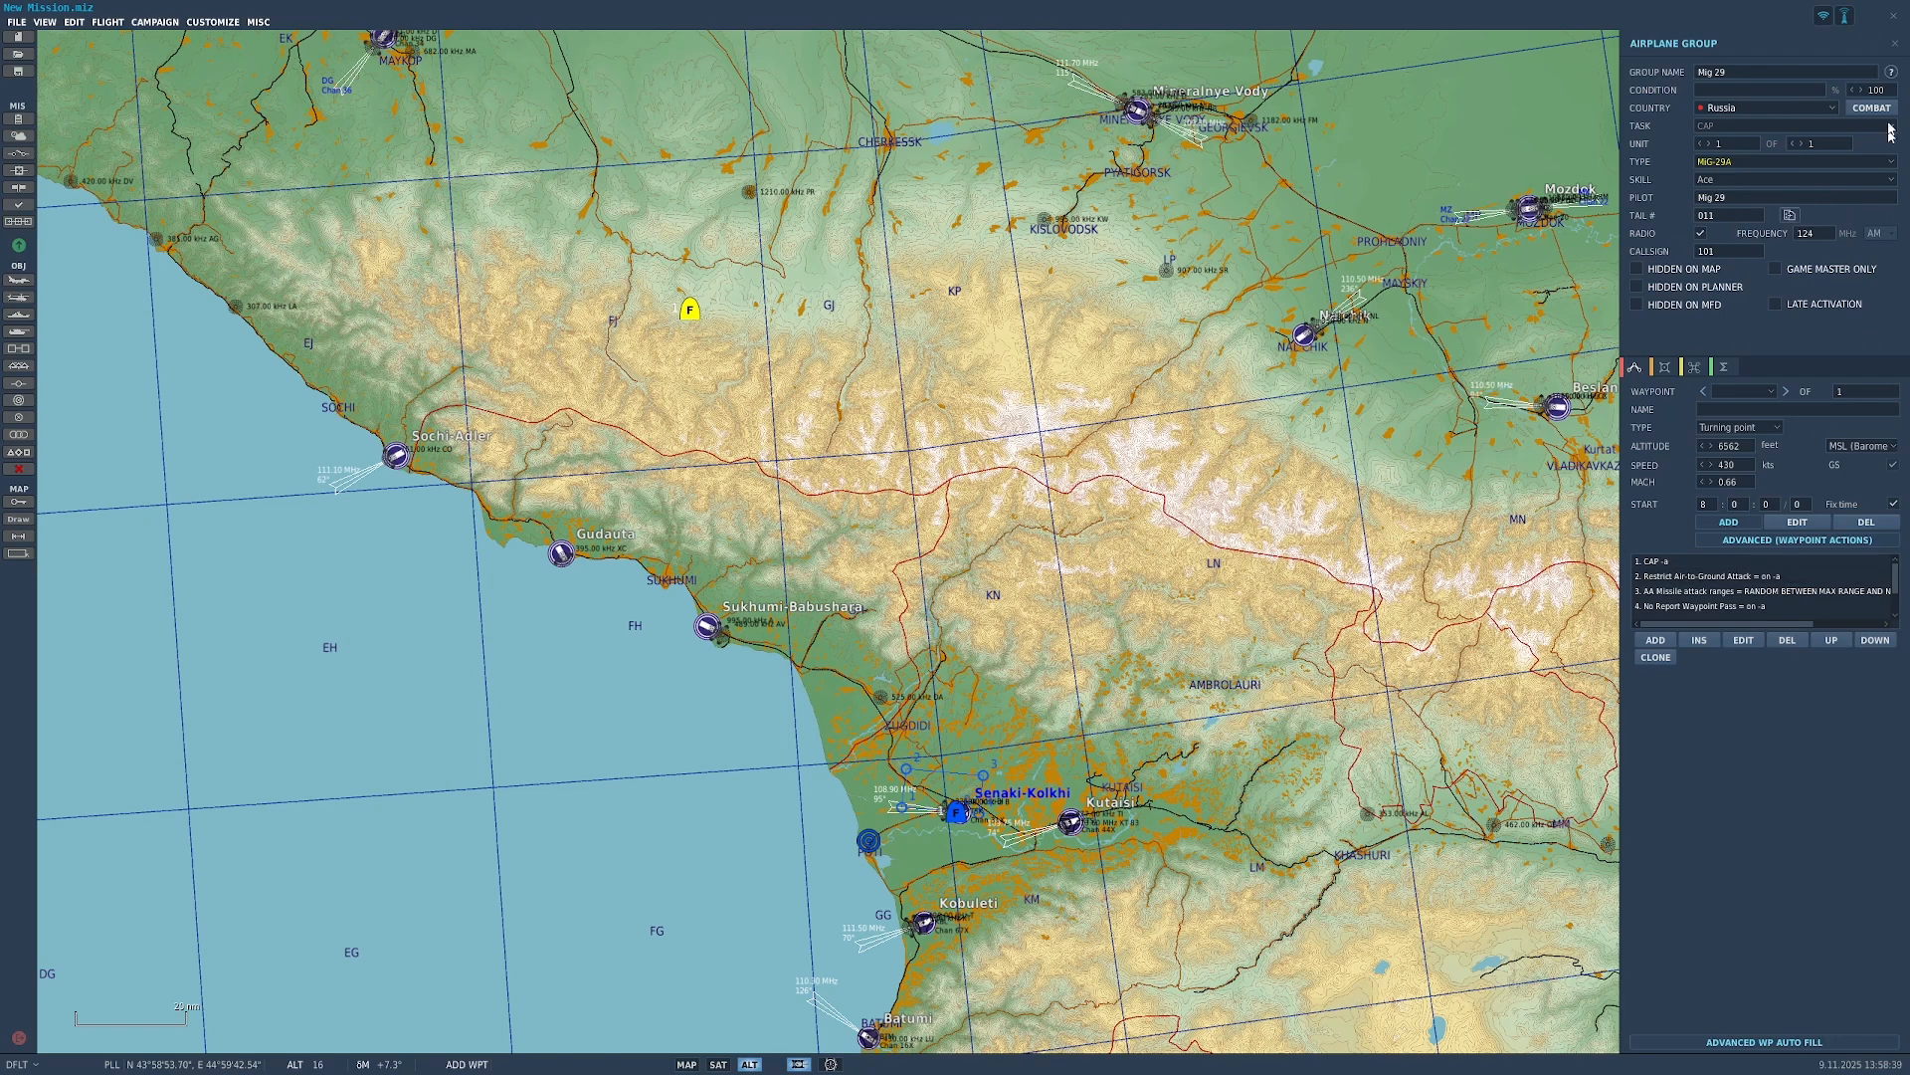
# Step: Set the Mig 29 group's starting altitude to 20000 feet and speed to 550 knots, and add waypoint 1 just southeast of Senaki-Kolkhi
pyautogui.scroll(-2, 1726, 577)
pyautogui.scroll(2, 1727, 577)
pyautogui.write('0000')
pyautogui.click(1728, 463)
pyautogui.write('550')
pyautogui.click(970, 840)
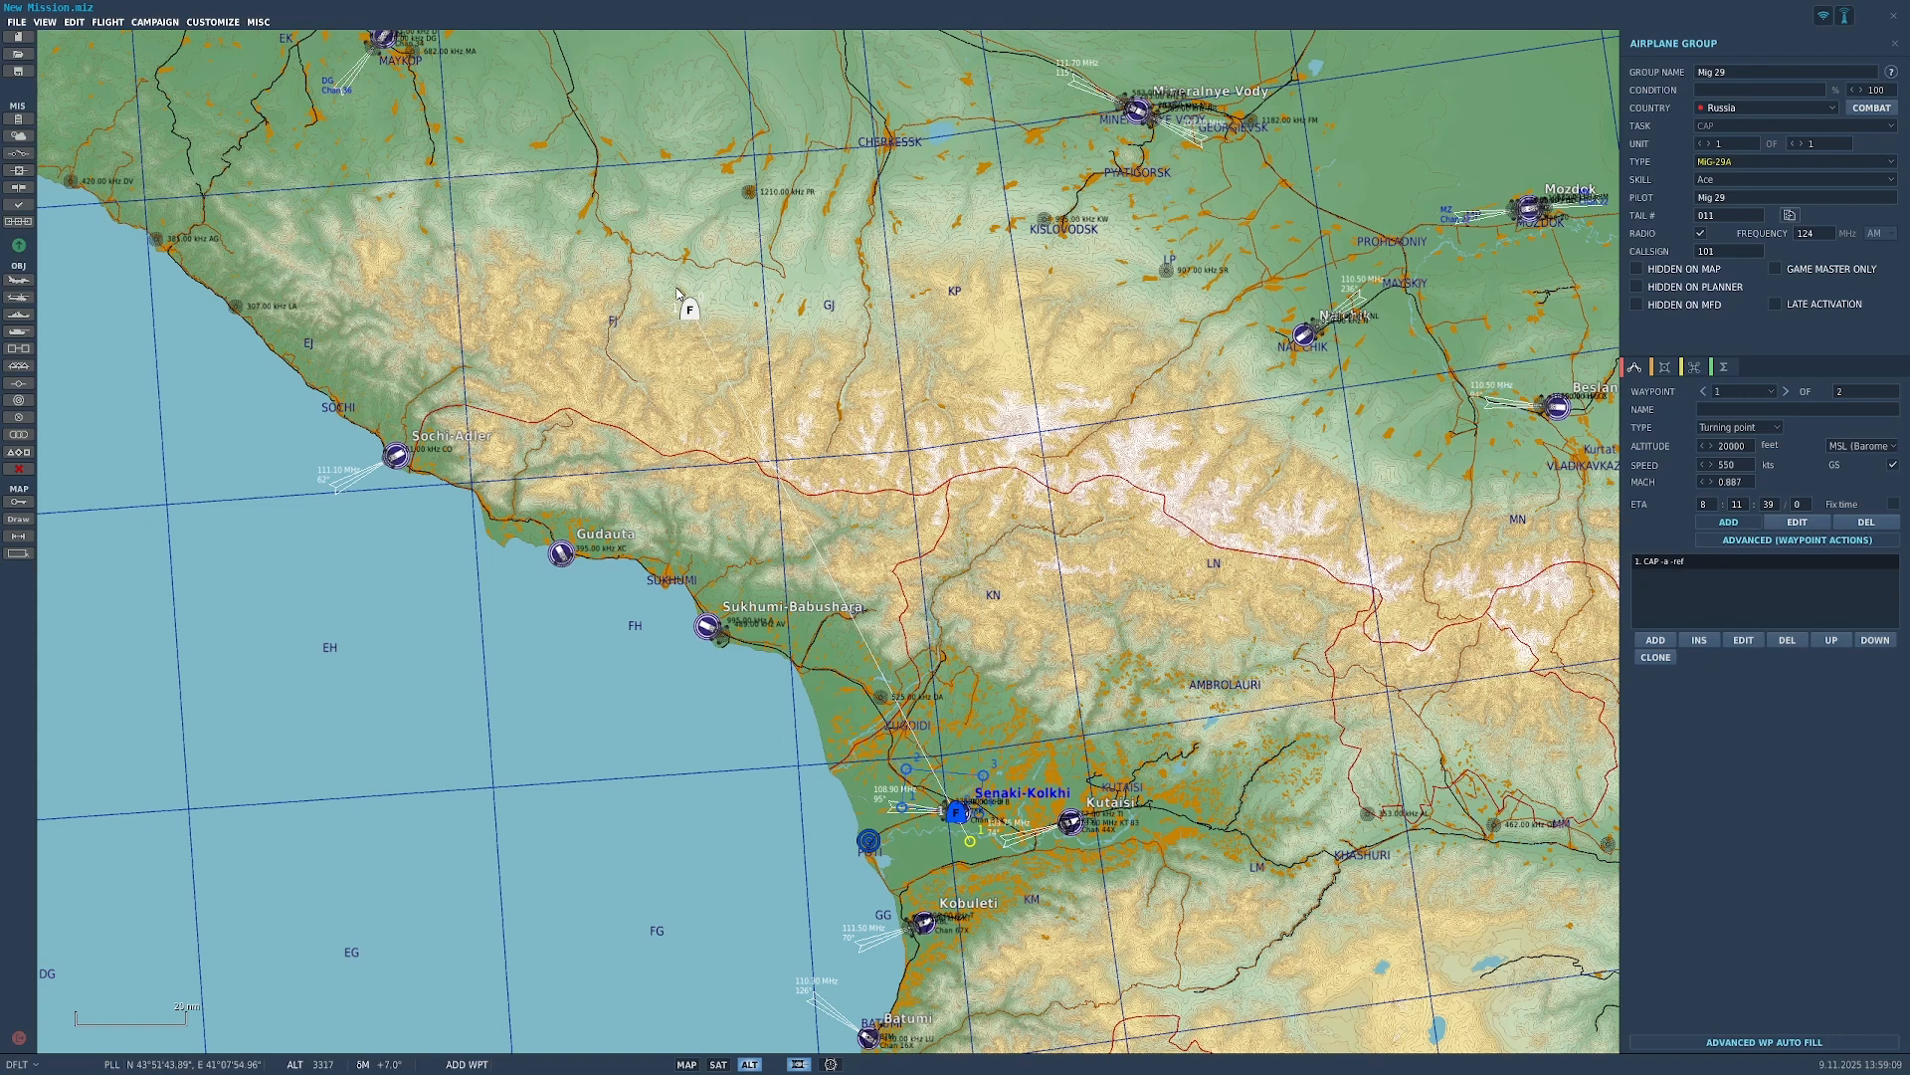
# Step: Compare the altitude, speed and waypoint actions of the Mig 29 group's waypoints 0 and 1
pyautogui.click(1702, 391)
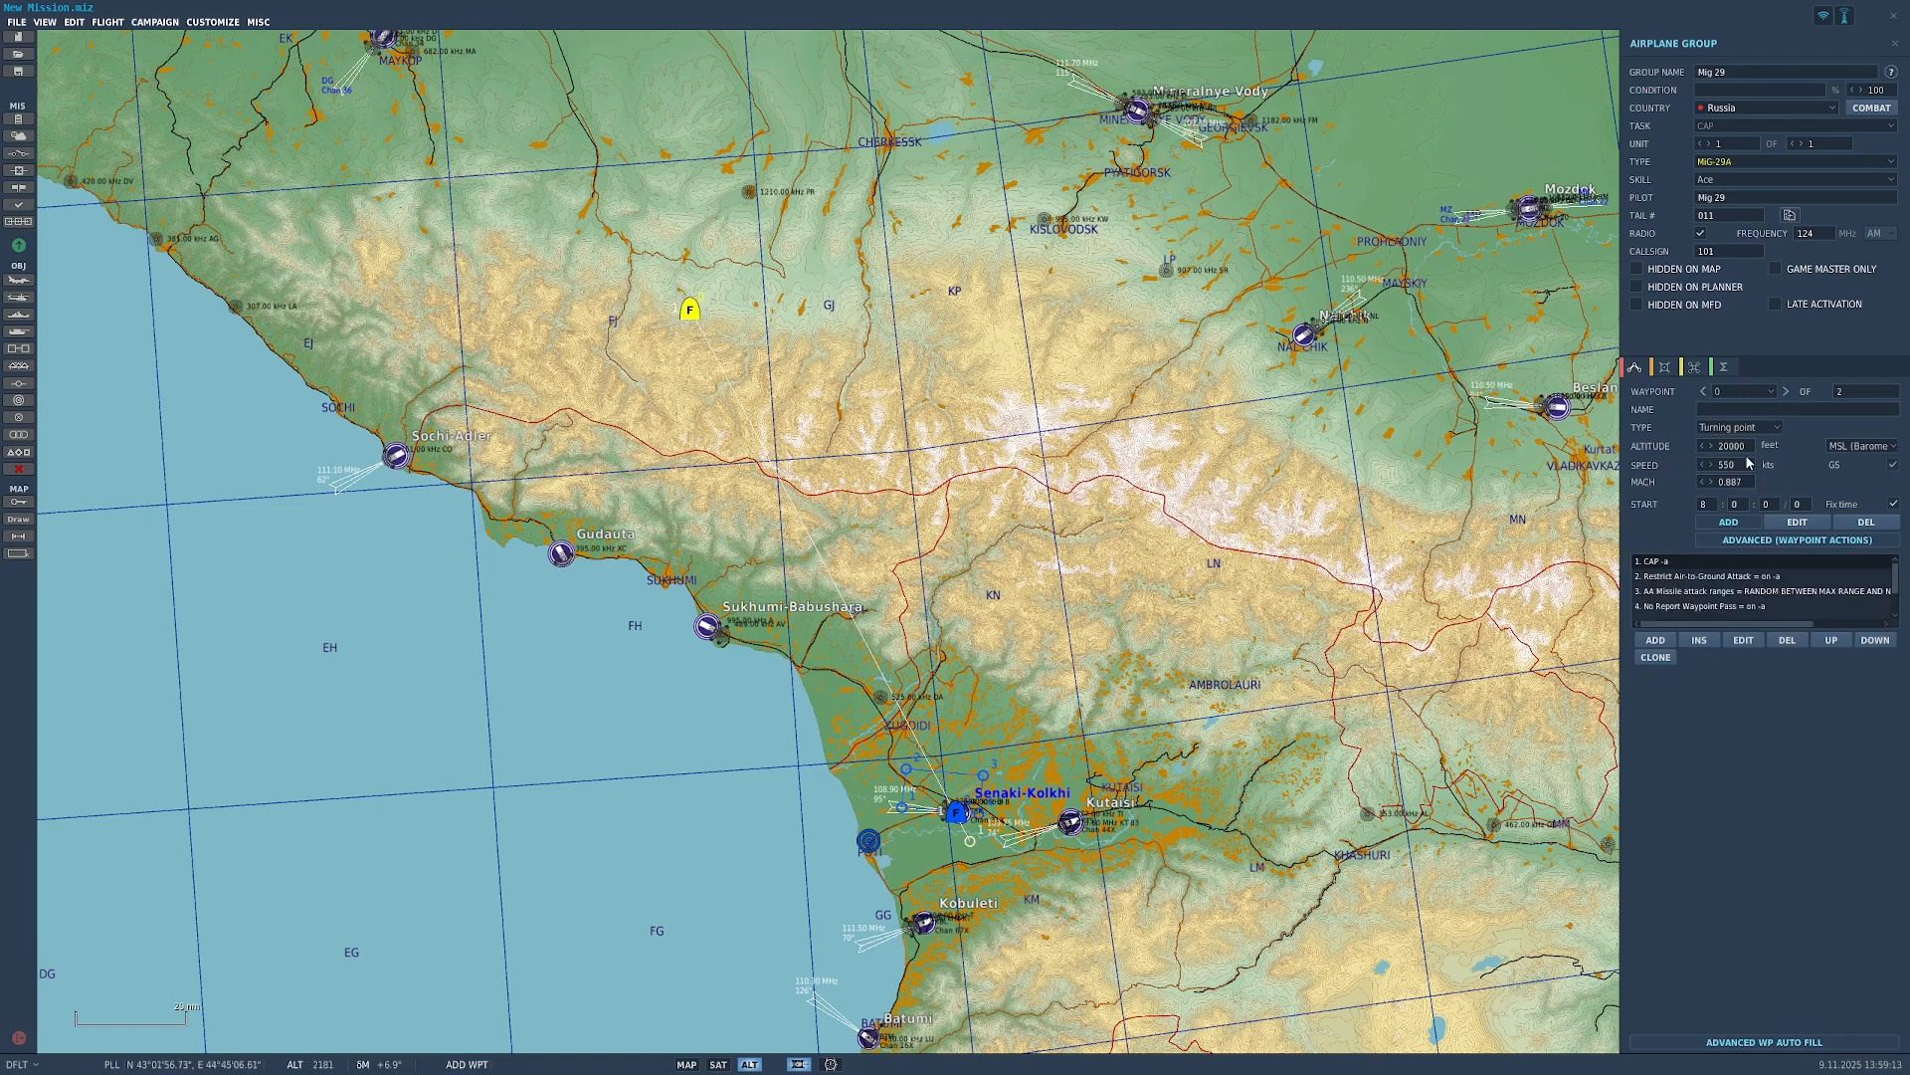
pyautogui.click(1788, 391)
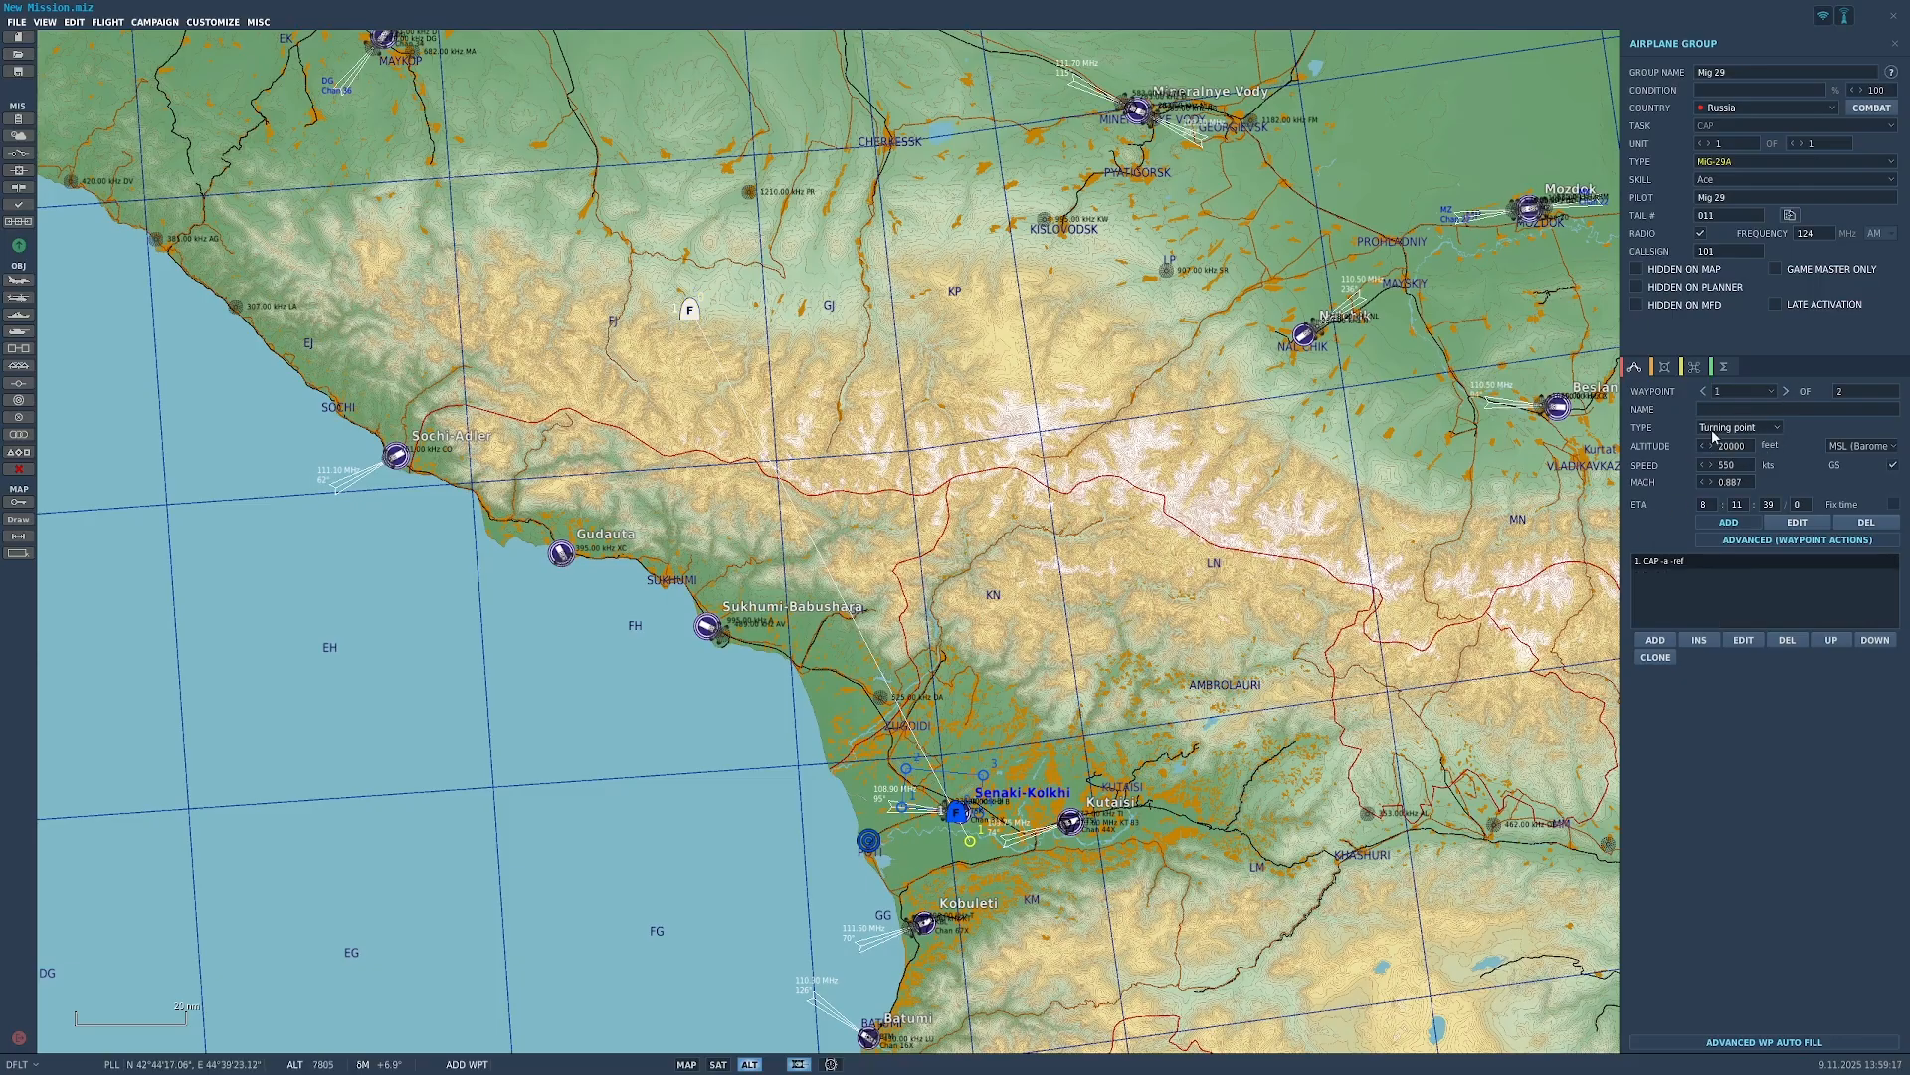
pyautogui.click(1701, 393)
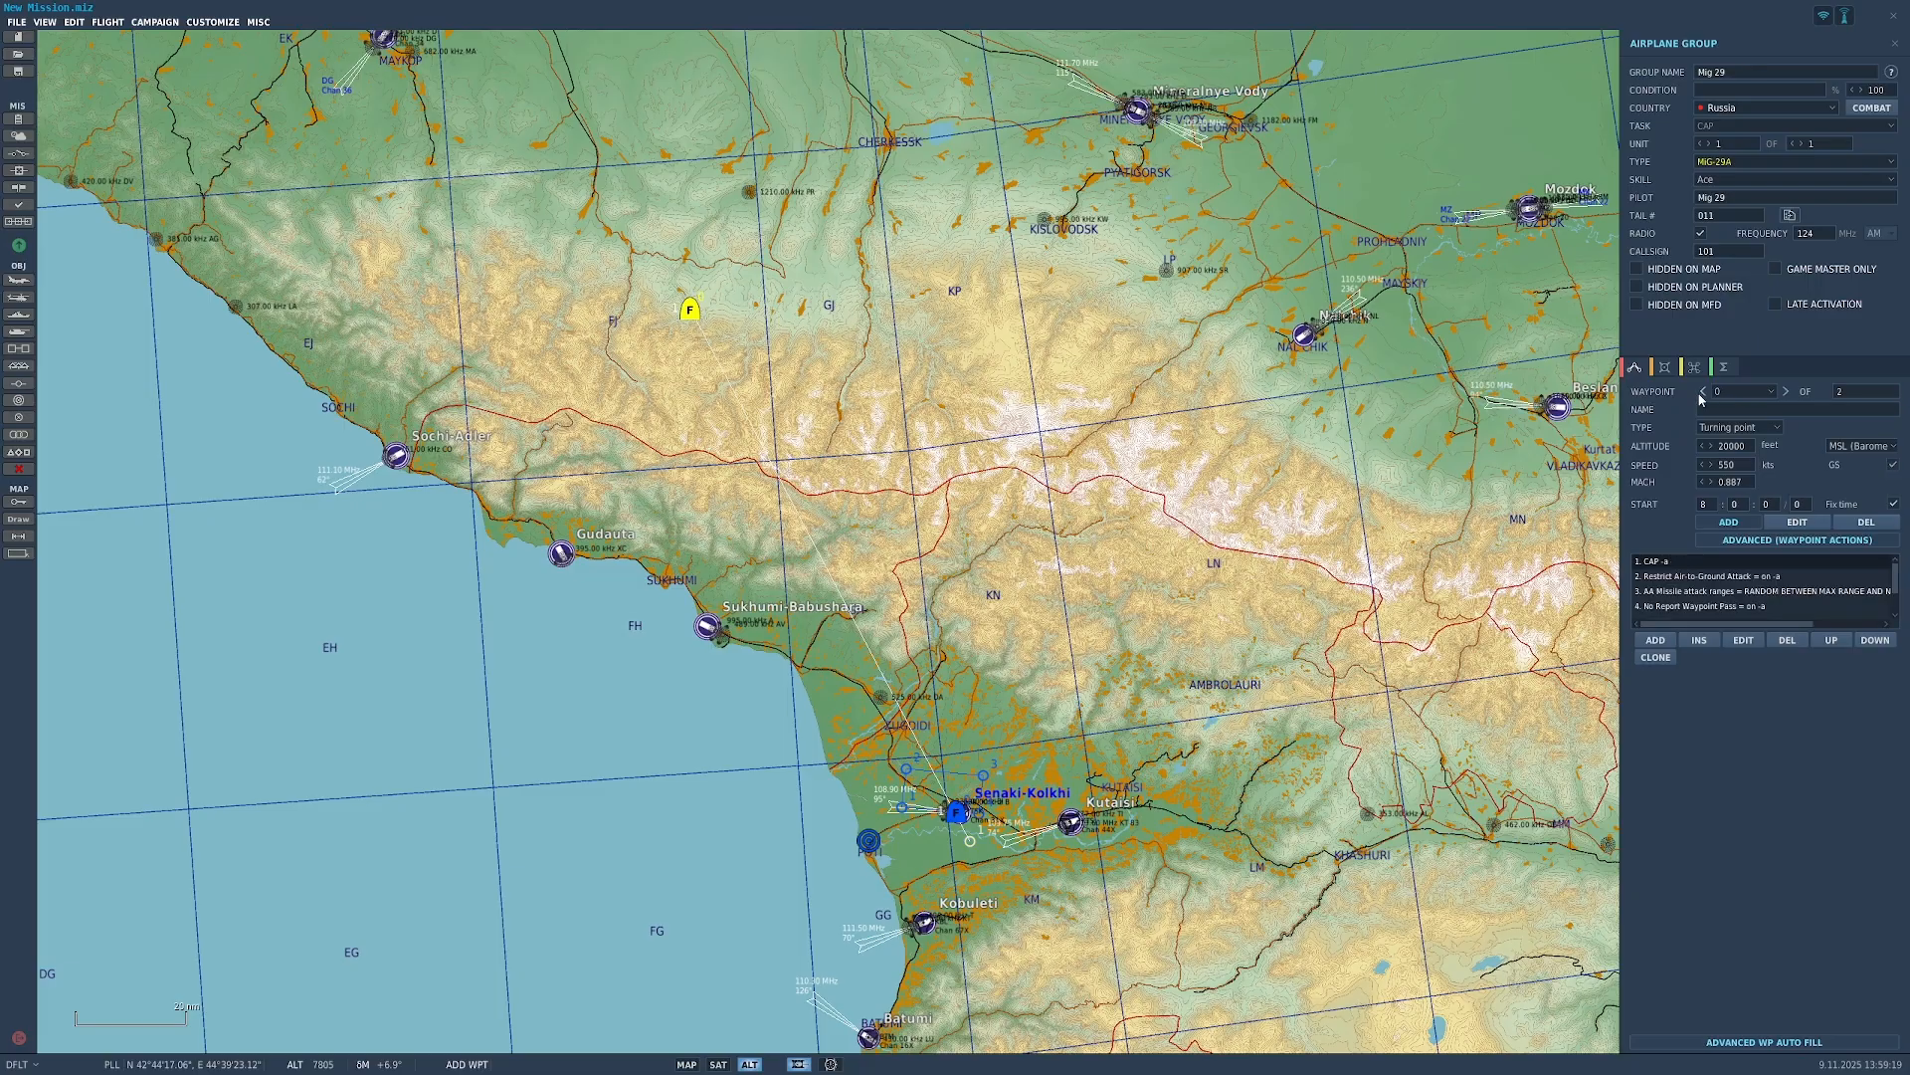
pyautogui.click(1787, 392)
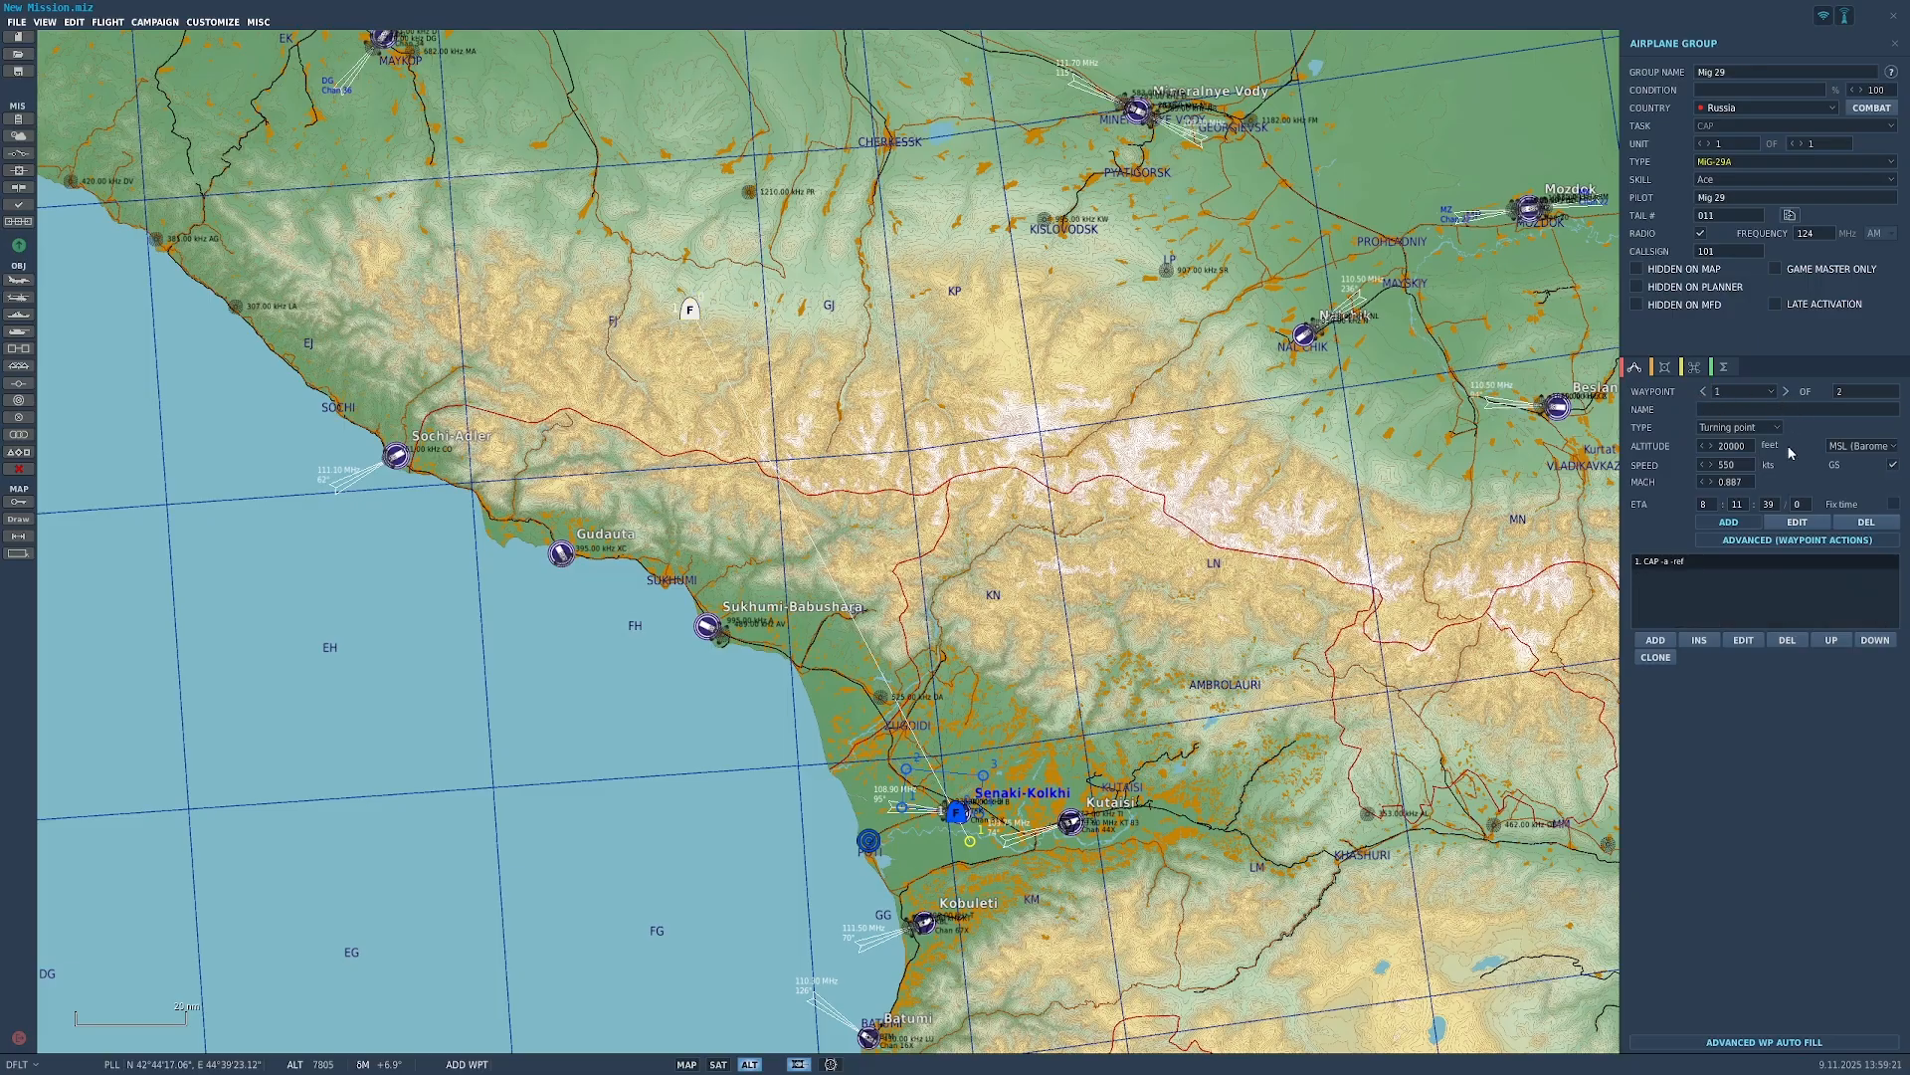
pyautogui.click(1702, 391)
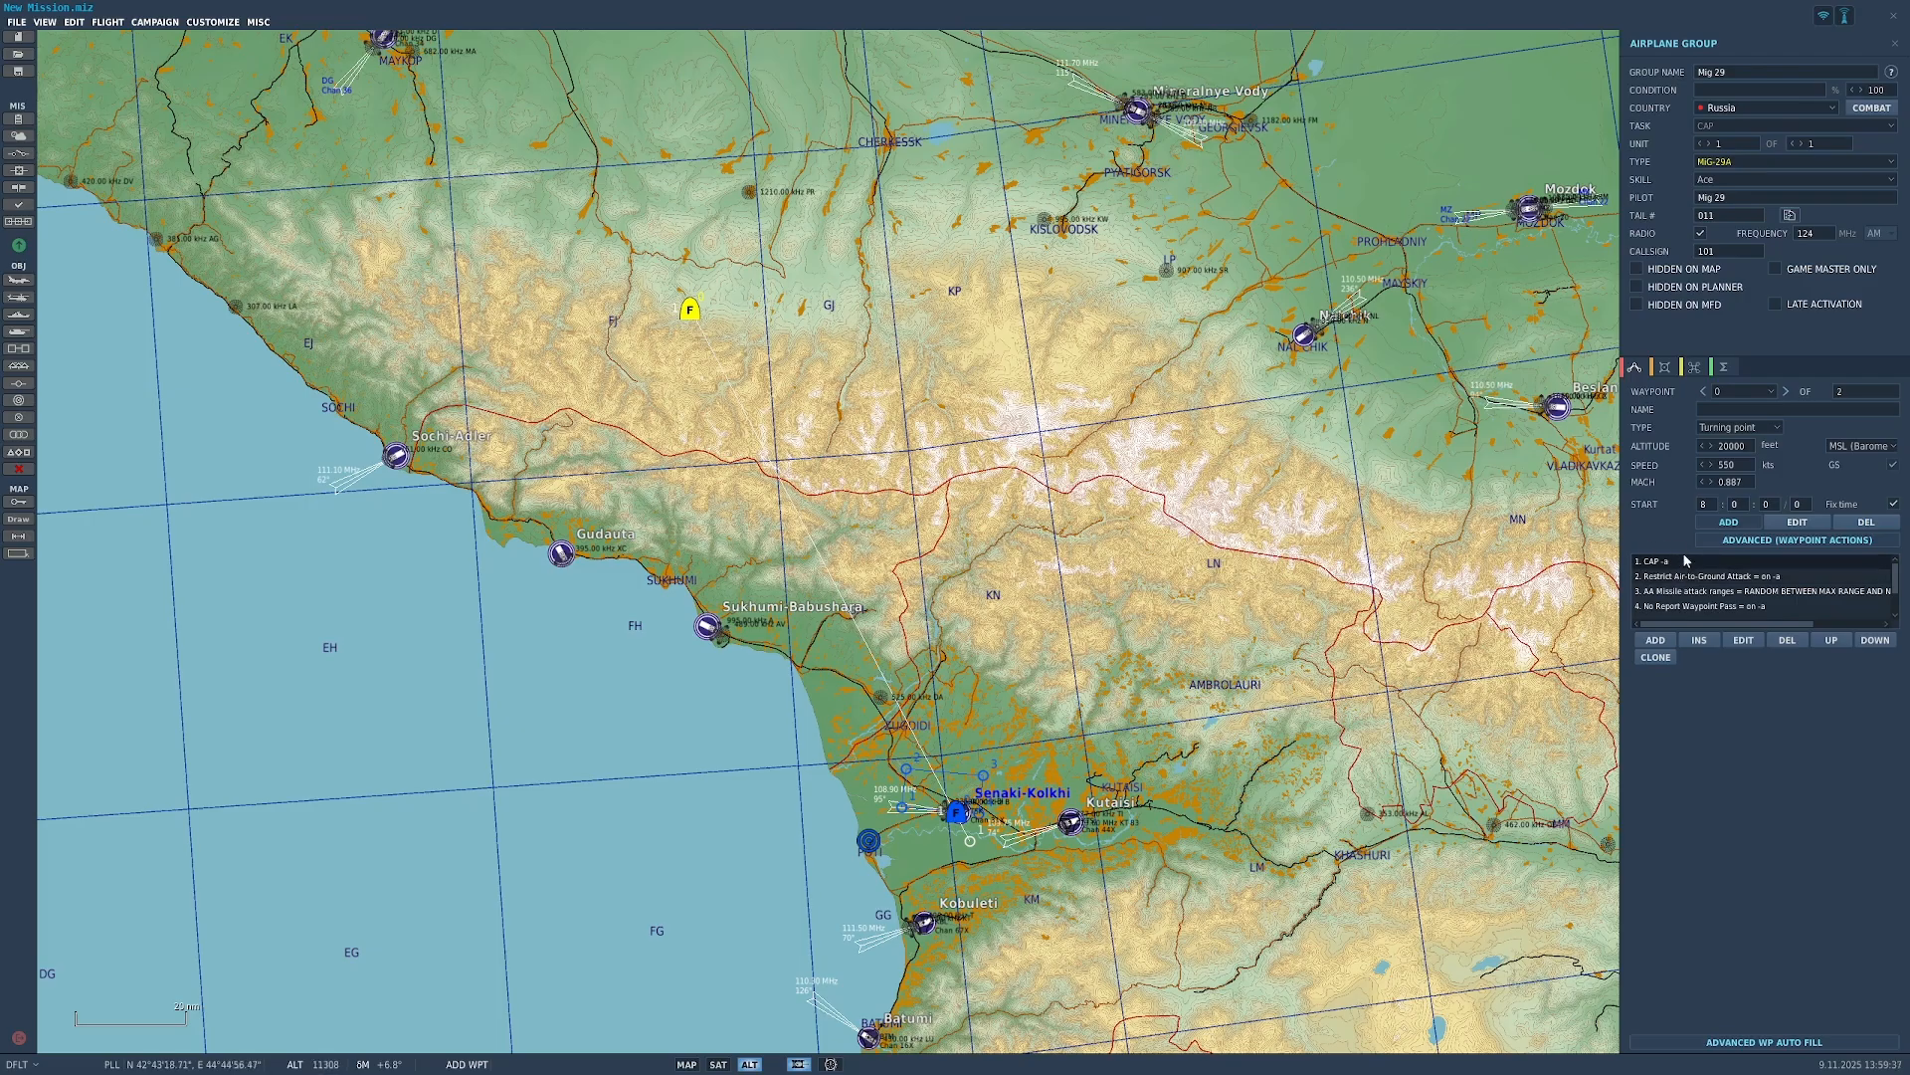
pyautogui.scroll(-2, 1706, 565)
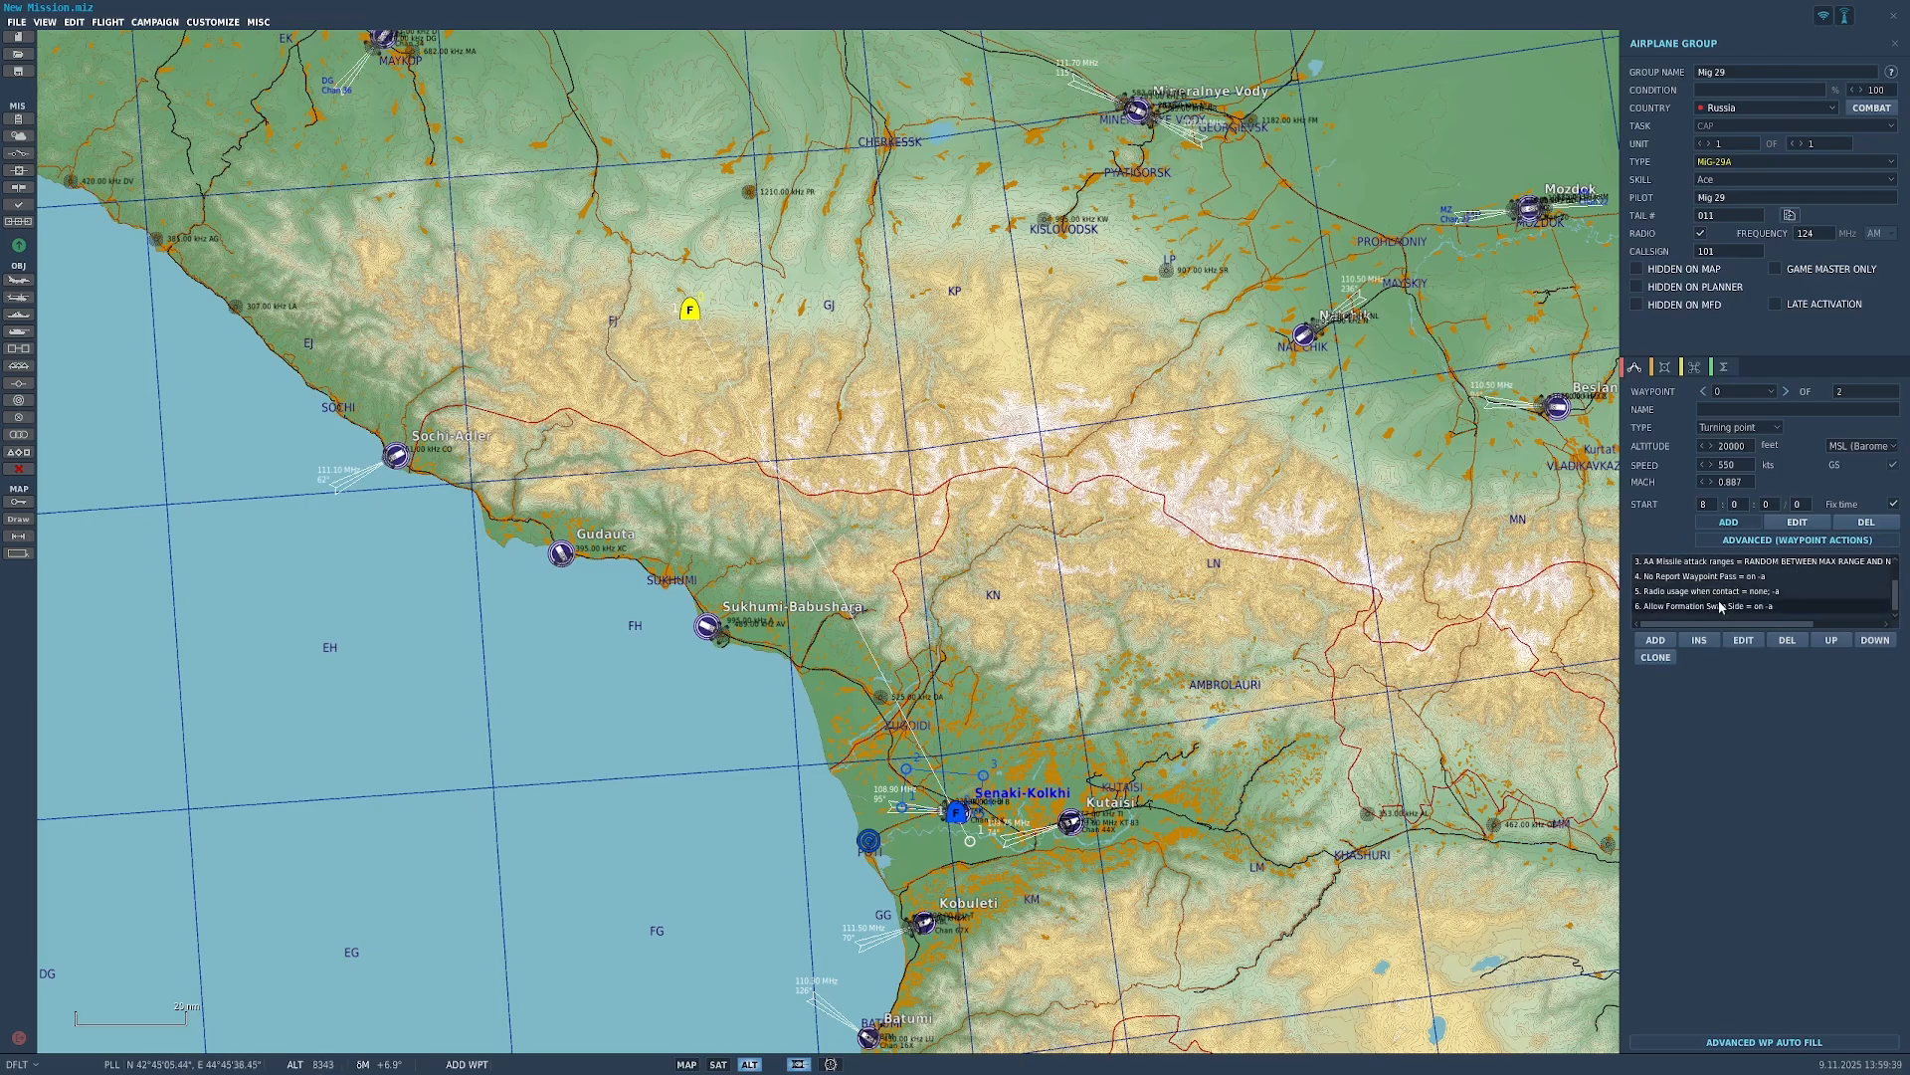
# Step: Add a Set Option action to the Mig 29 group's waypoint 0 and look through its ROE choices
pyautogui.click(1656, 641)
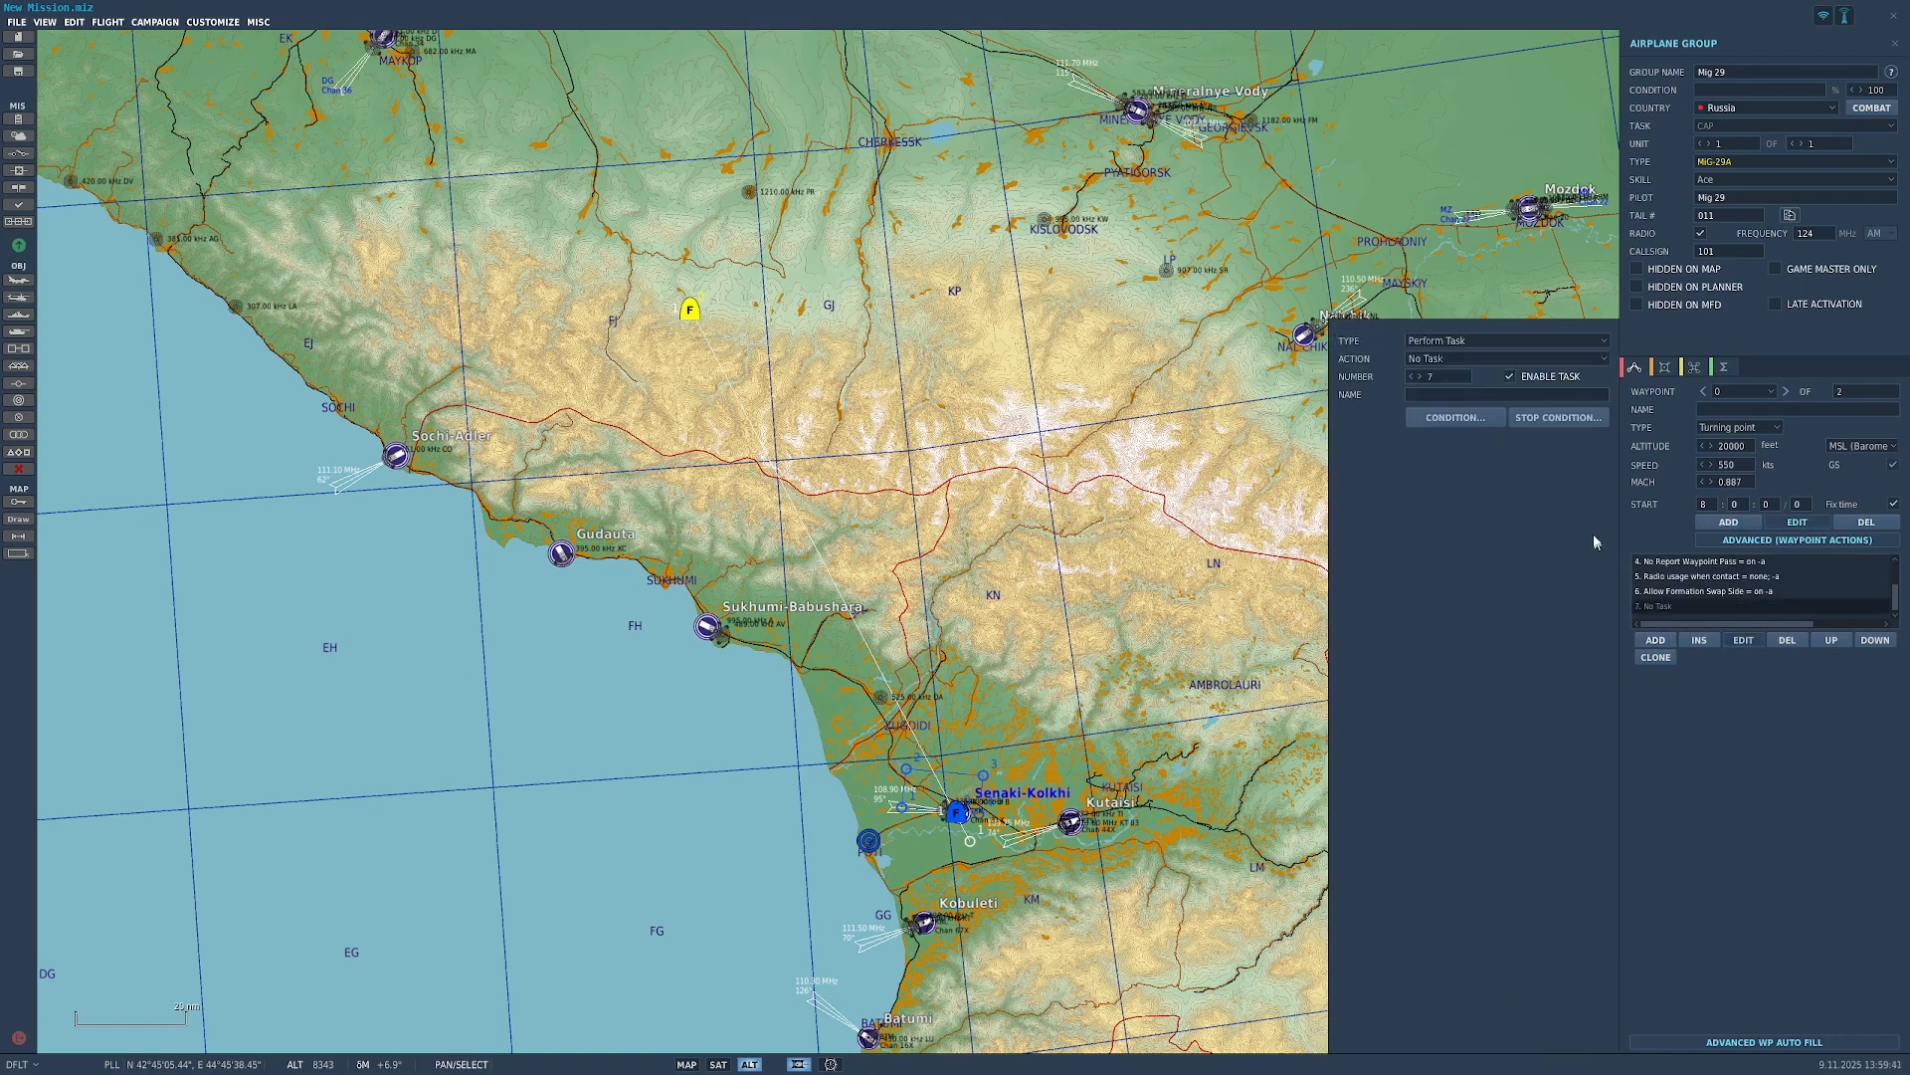
pyautogui.click(1443, 341)
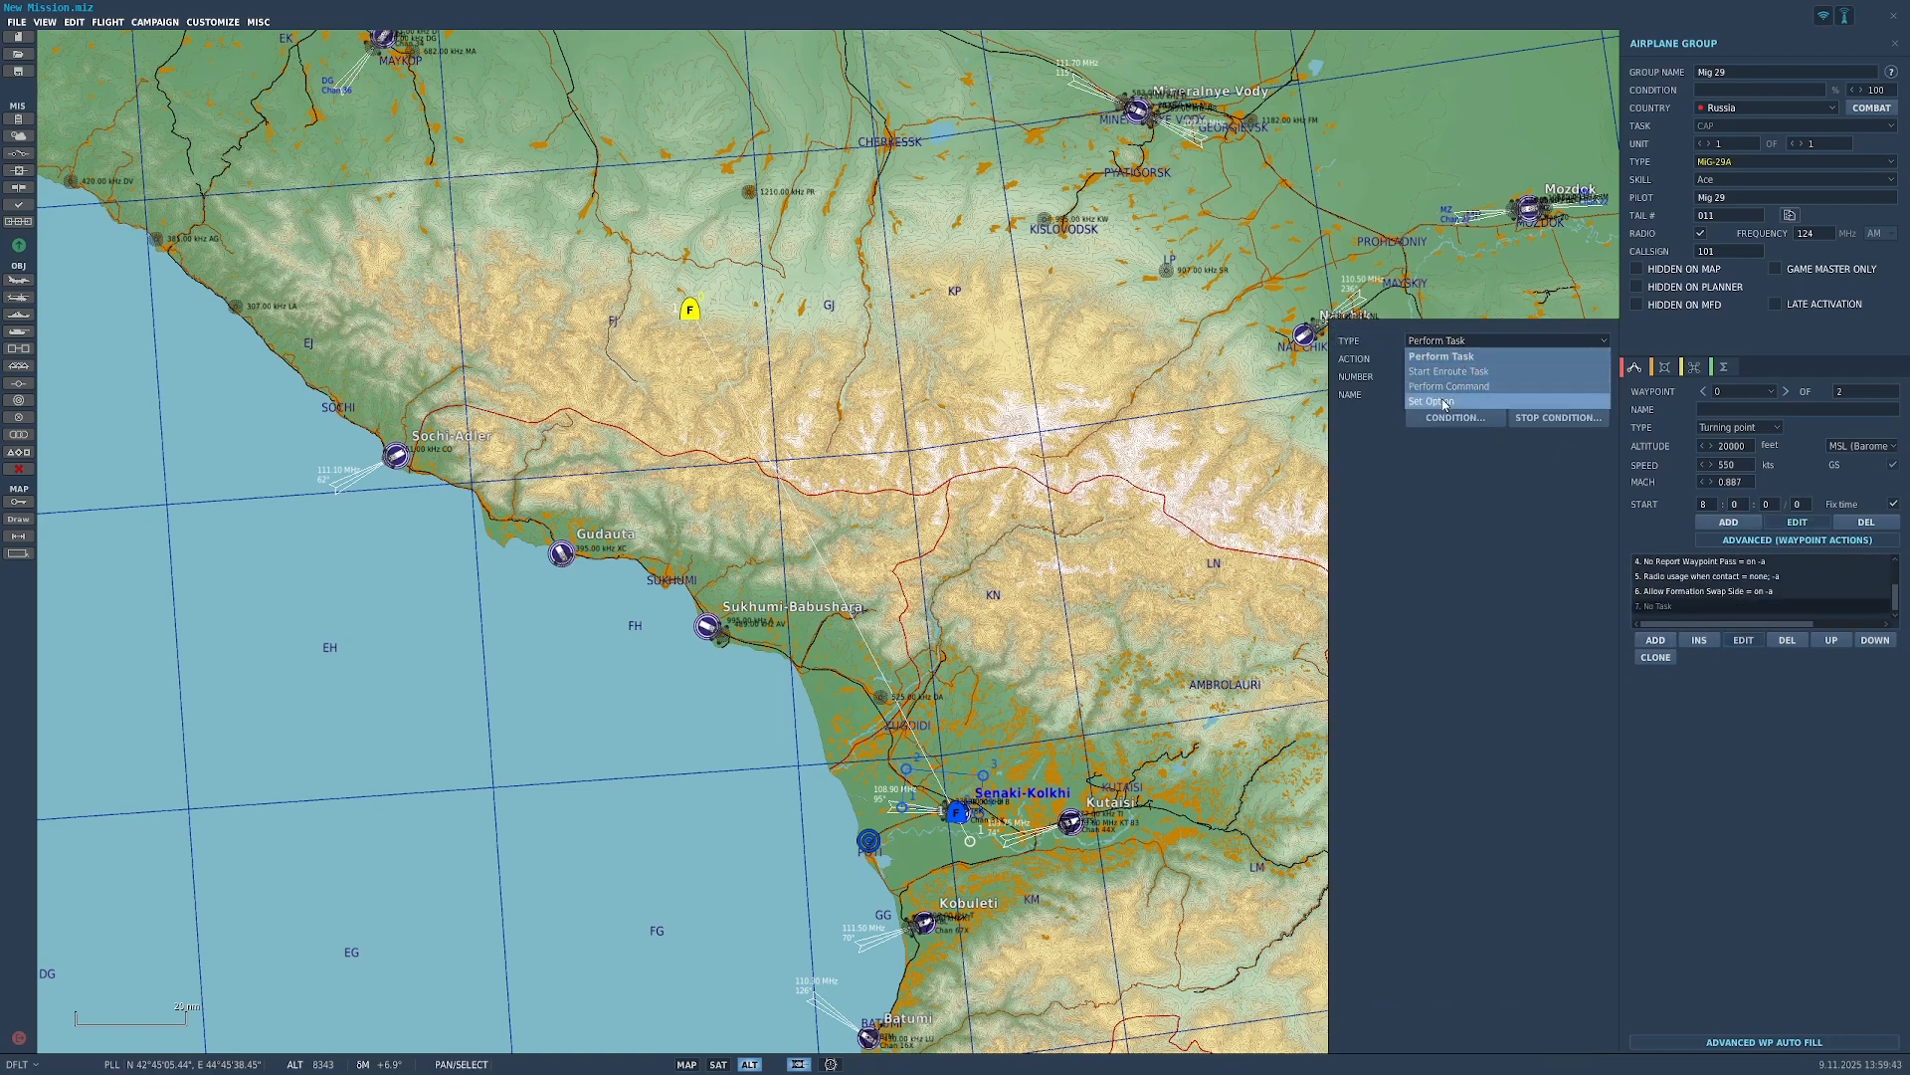
pyautogui.click(1445, 404)
pyautogui.click(1477, 356)
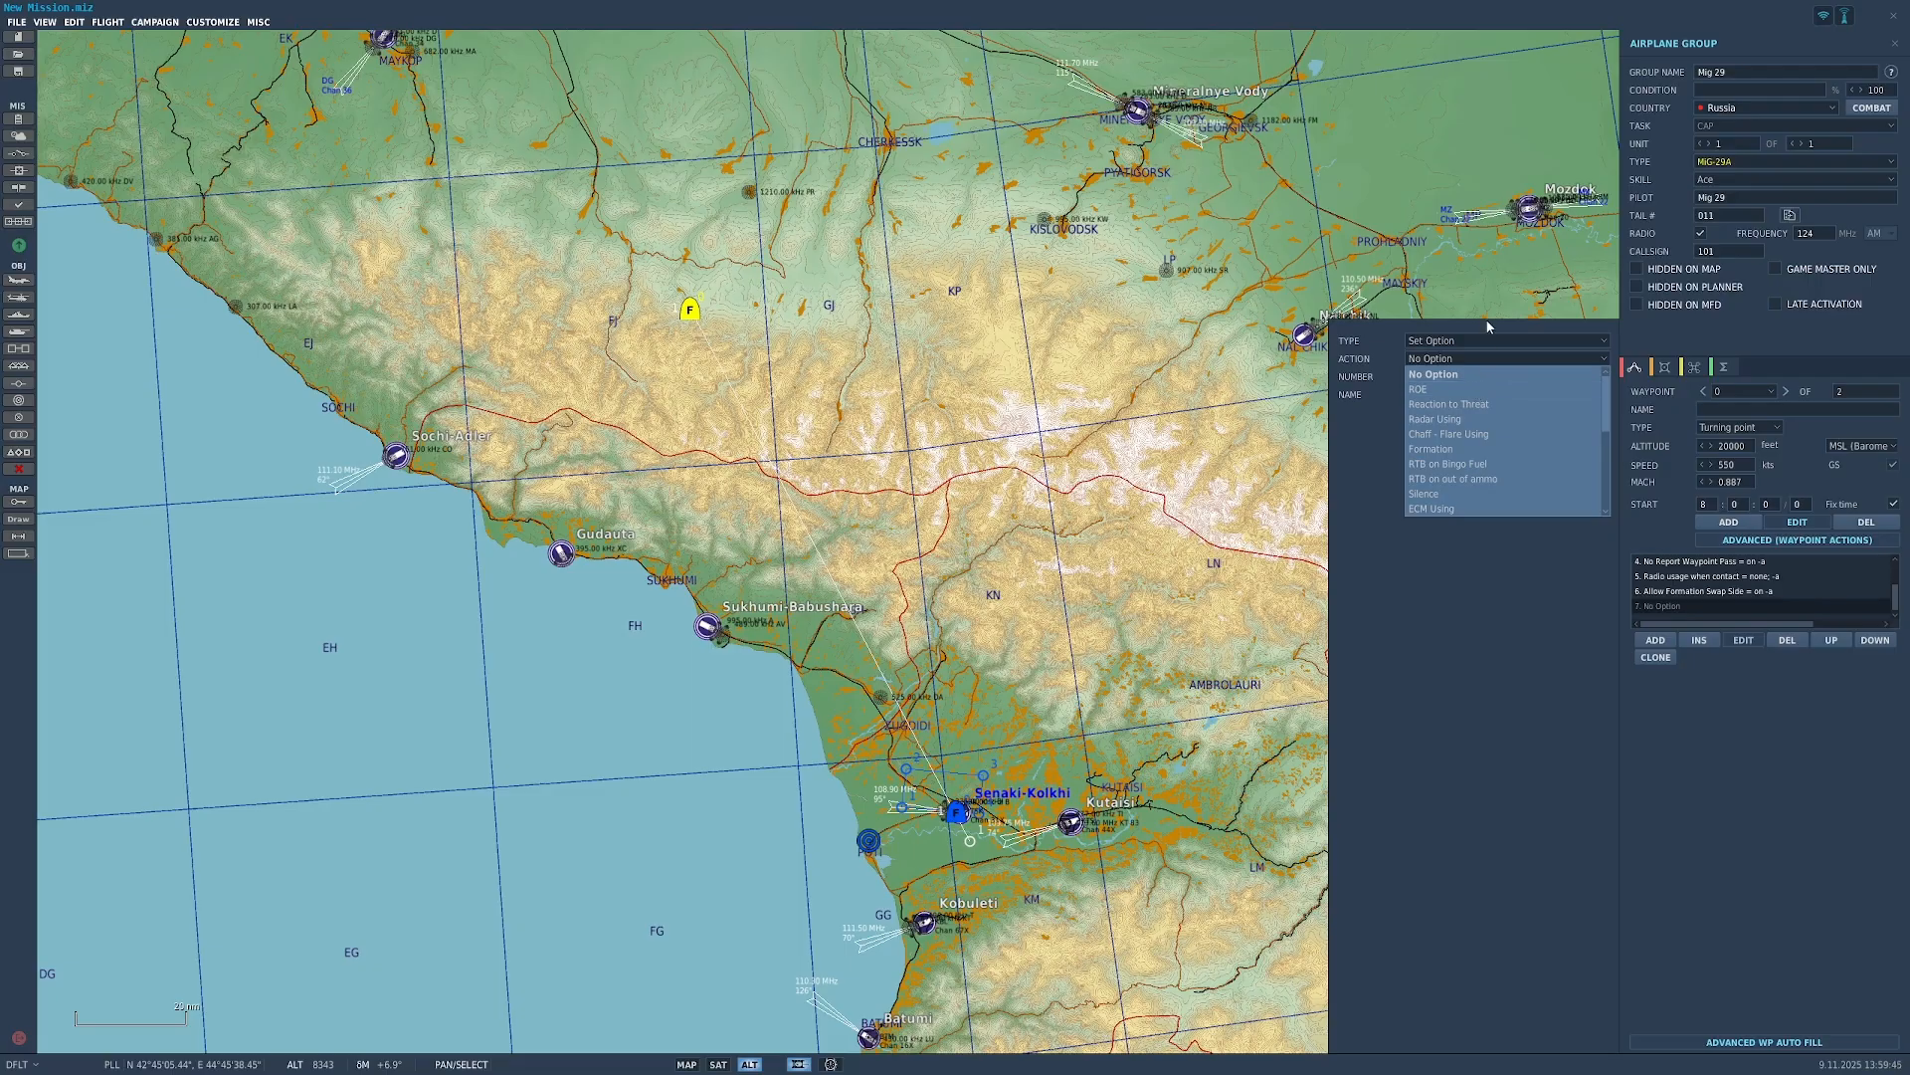
pyautogui.scroll(-2, 1458, 464)
pyautogui.scroll(2, 1460, 438)
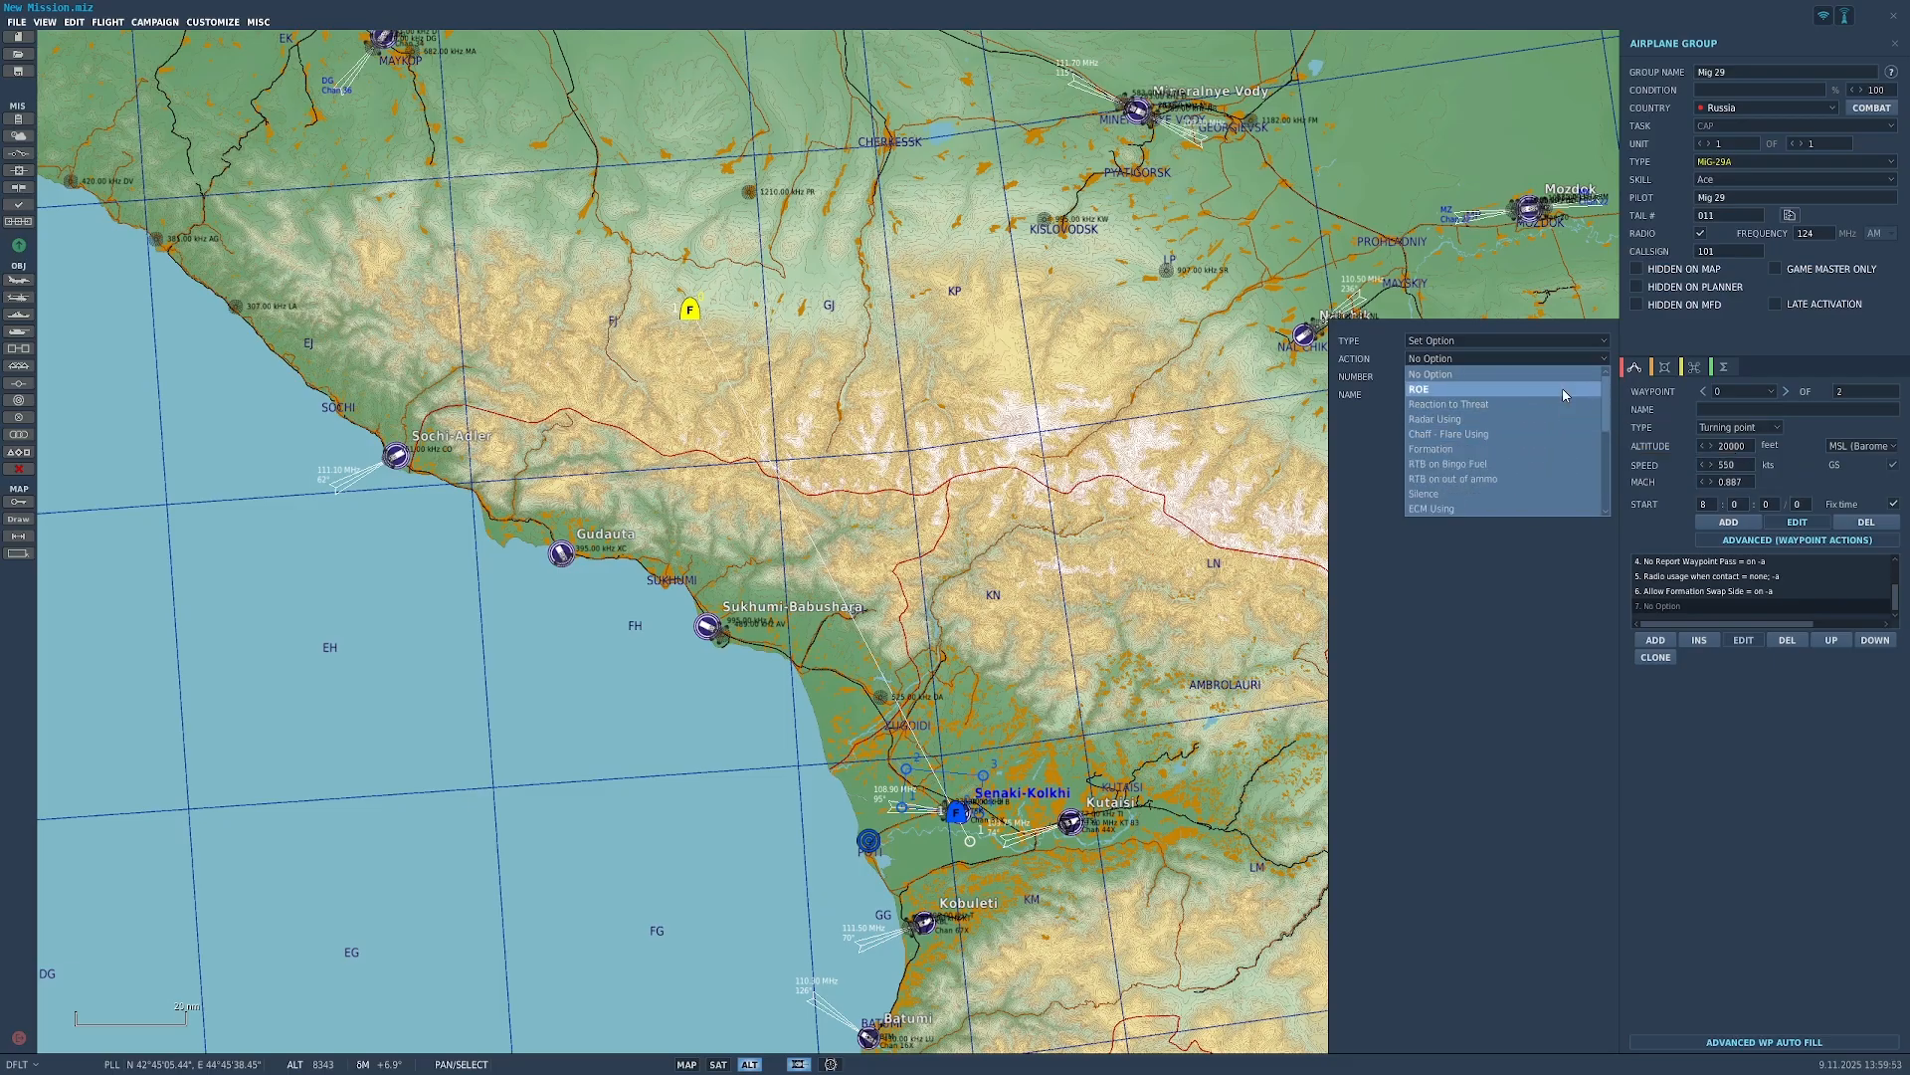
pyautogui.click(1564, 391)
pyautogui.click(1384, 448)
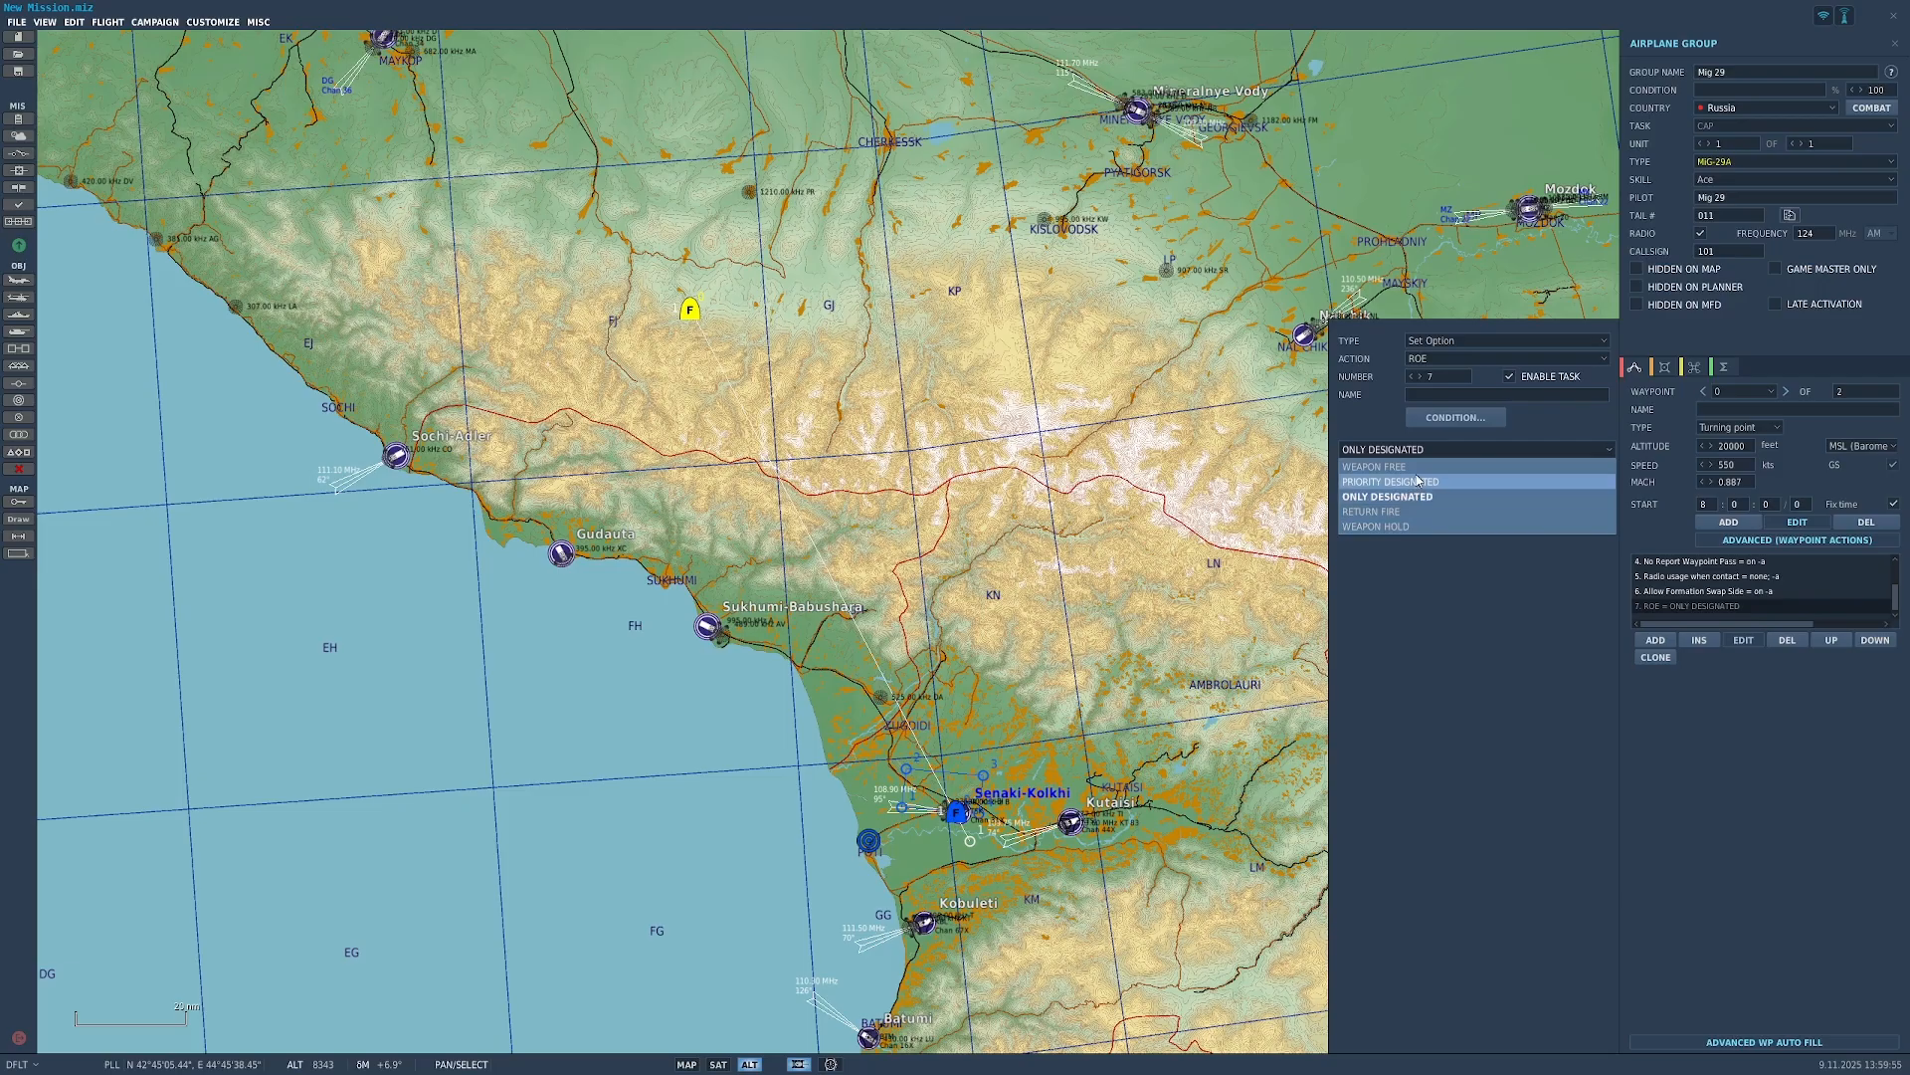
# Step: Examine the choices offered by the Reaction to Threat and Radar Using options for the new waypoint action
pyautogui.click(1519, 356)
pyautogui.click(1483, 408)
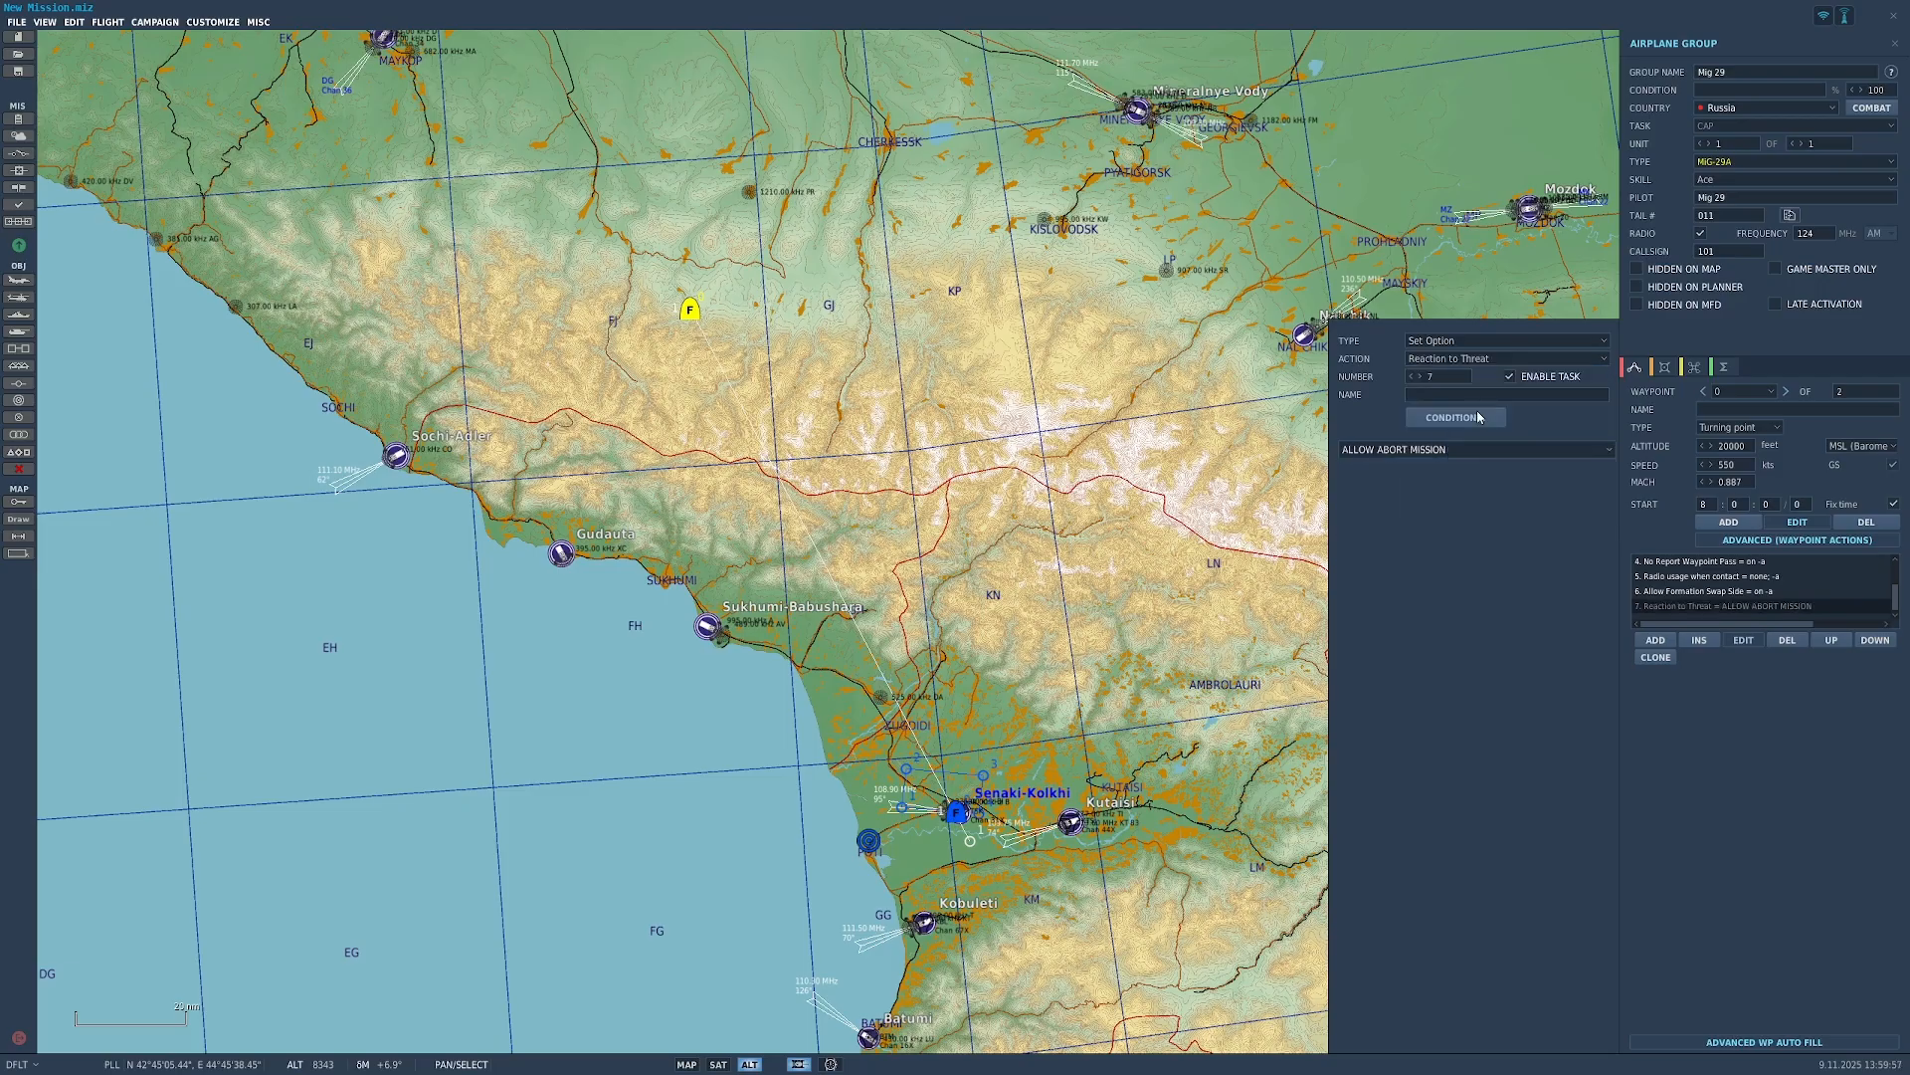
pyautogui.click(1463, 449)
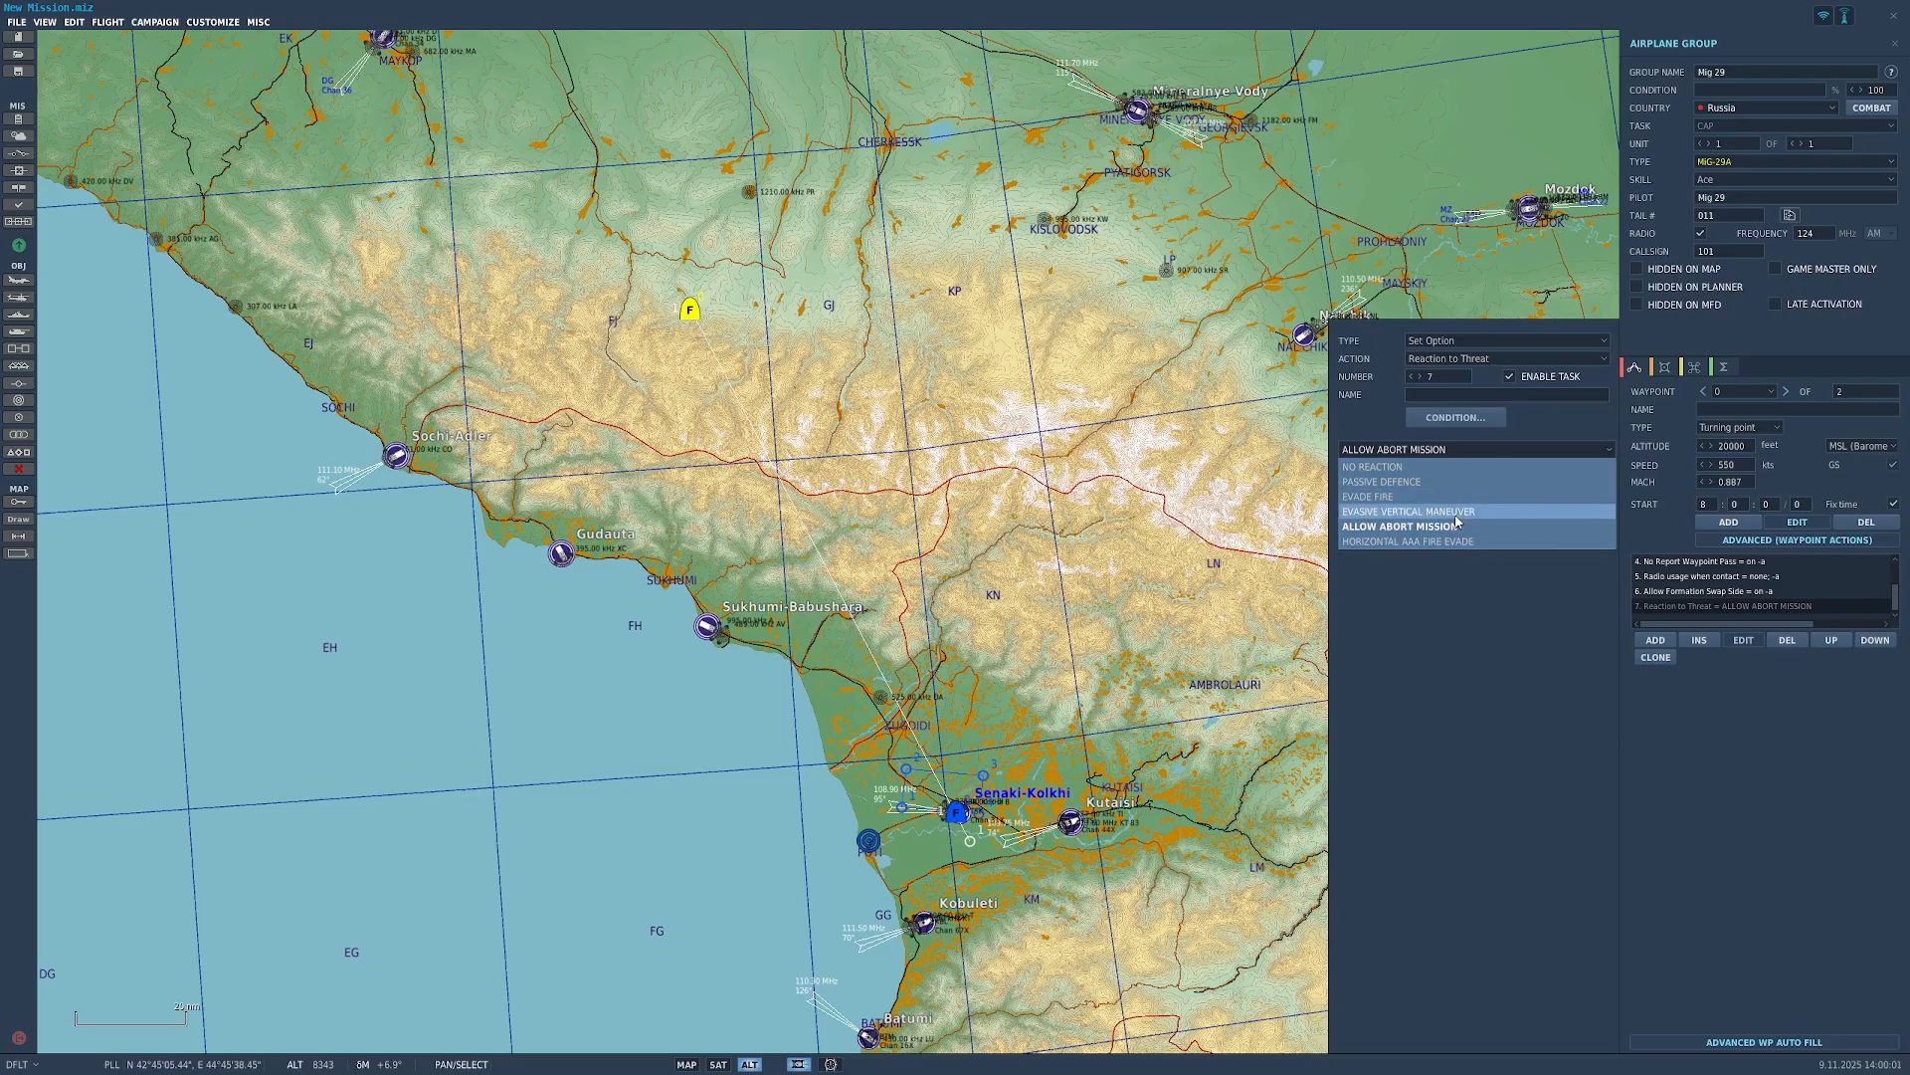
pyautogui.click(1477, 359)
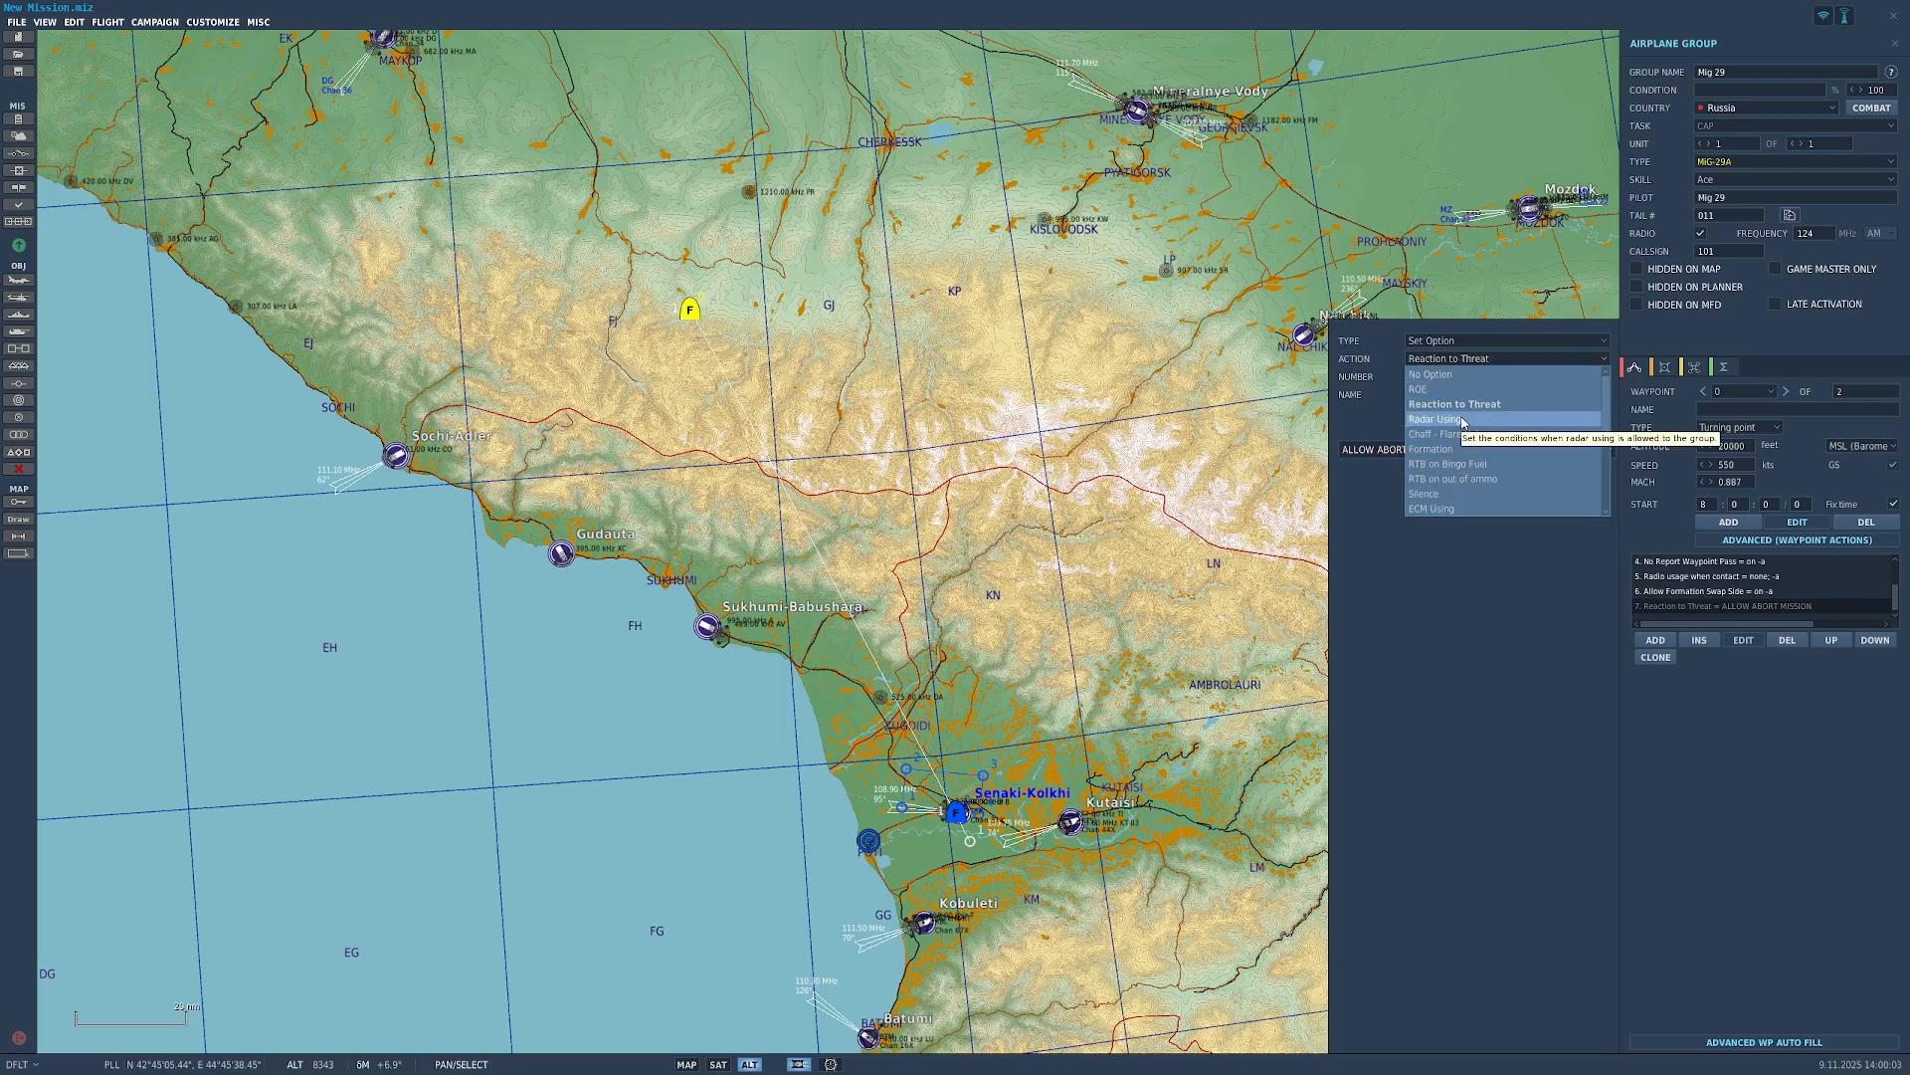
pyautogui.click(1461, 419)
pyautogui.click(1449, 450)
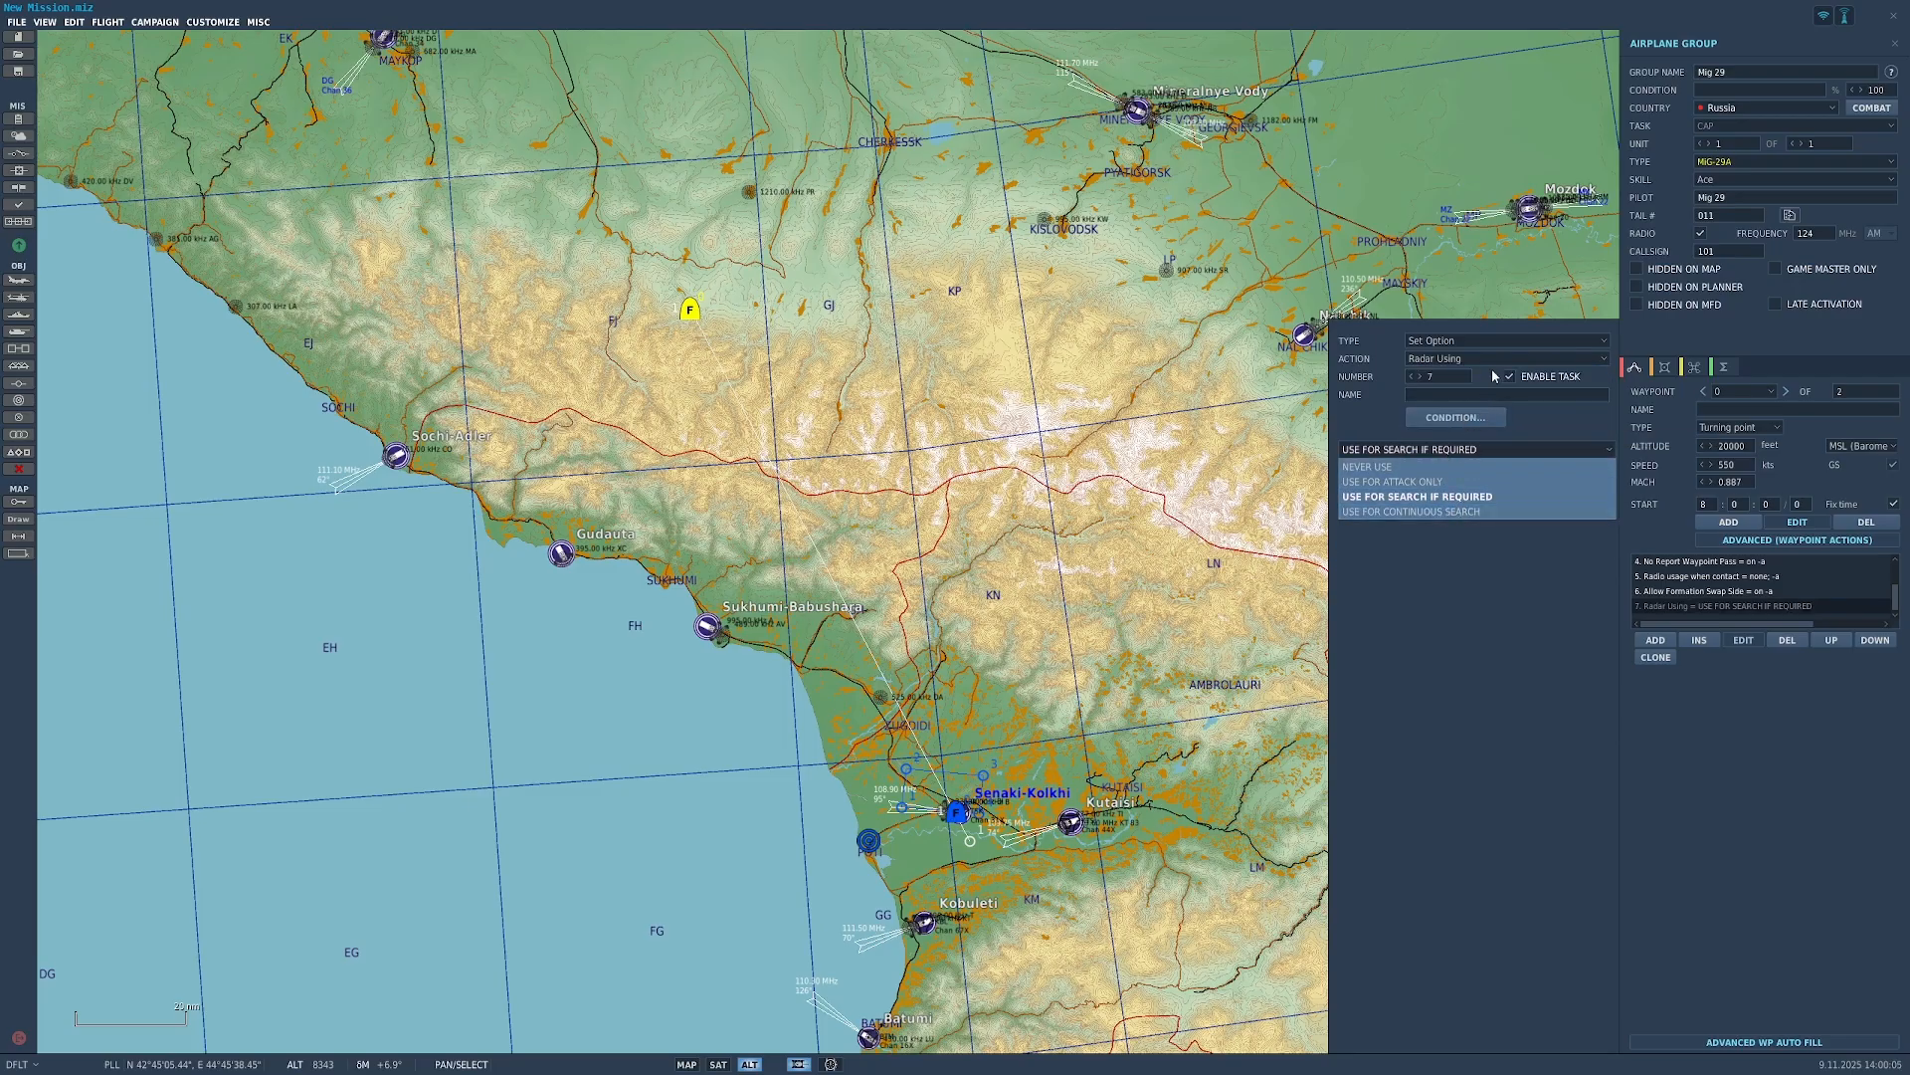
pyautogui.click(1497, 381)
# Step: Examine the settings of the Chaff - Flare Using and Formation options for the new waypoint action
pyautogui.click(1493, 359)
pyautogui.click(1448, 434)
pyautogui.click(1606, 450)
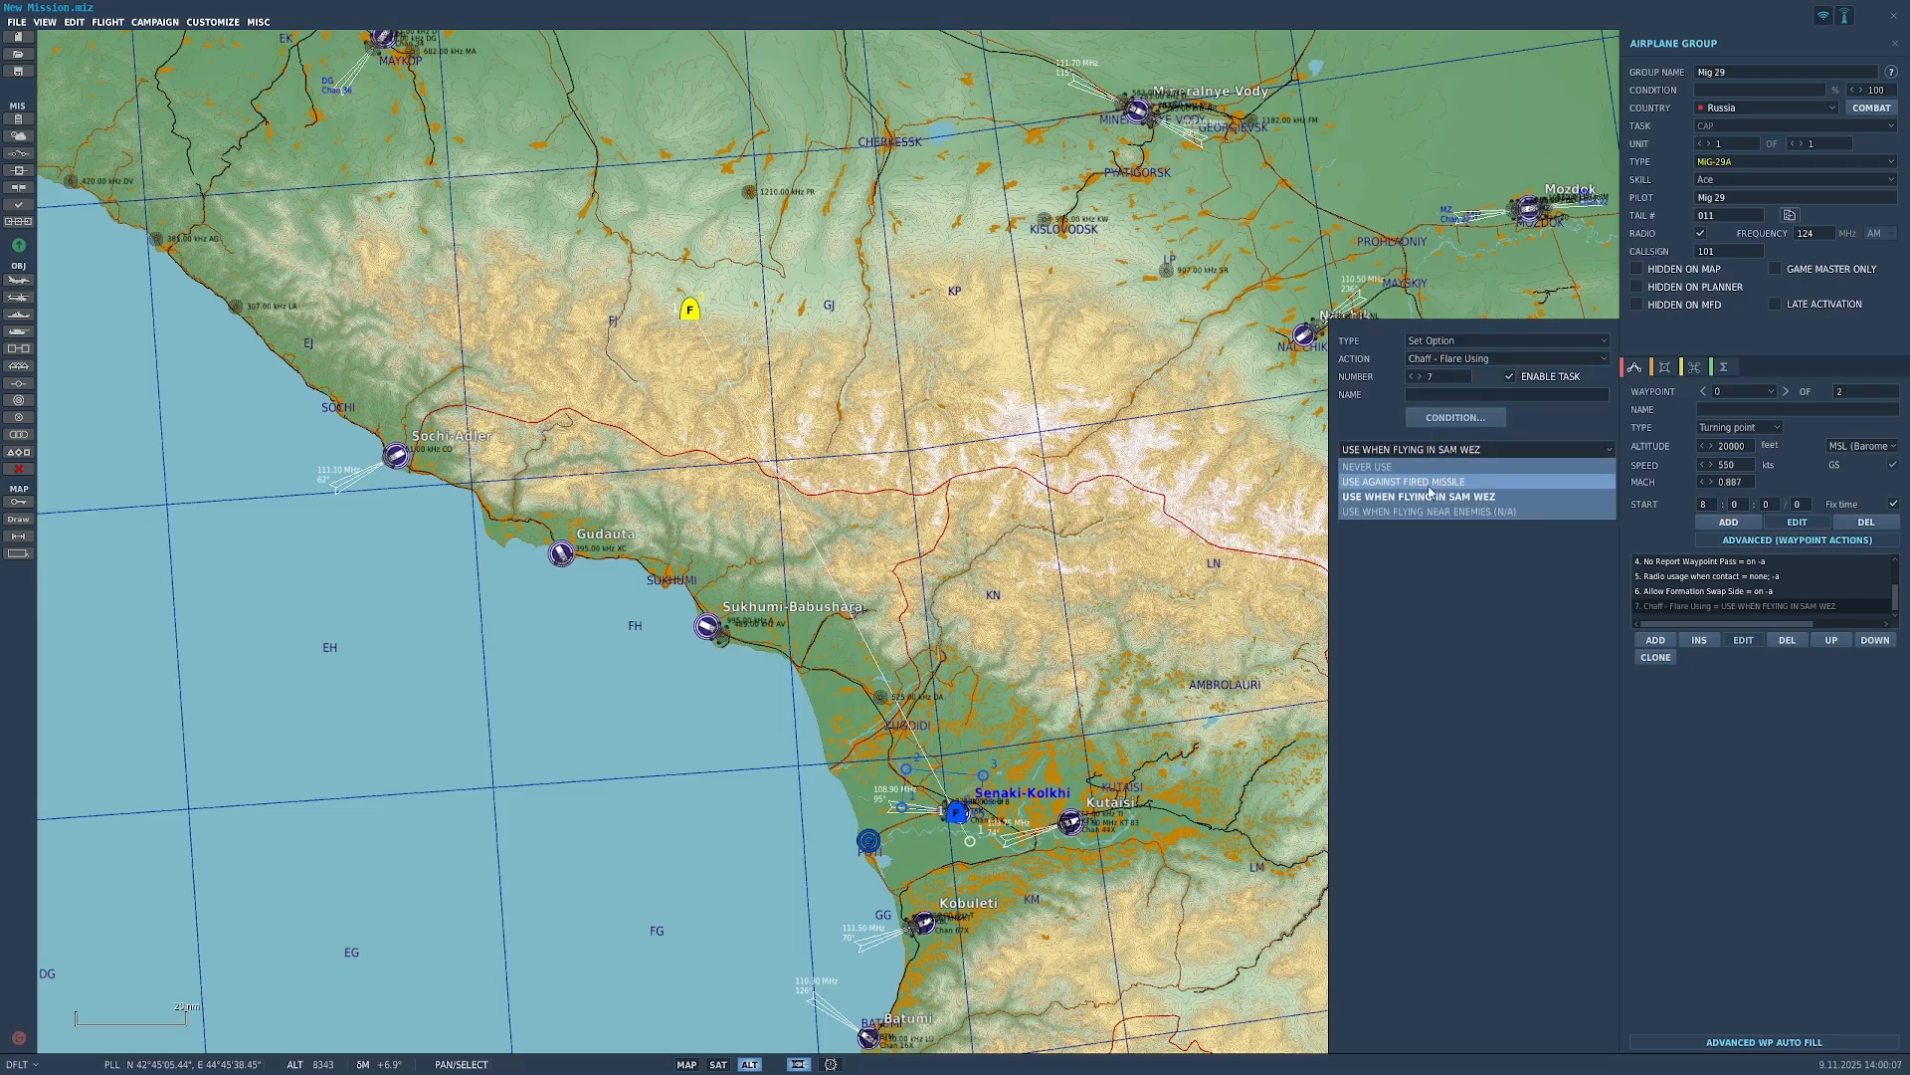
pyautogui.click(1478, 360)
pyautogui.click(1481, 449)
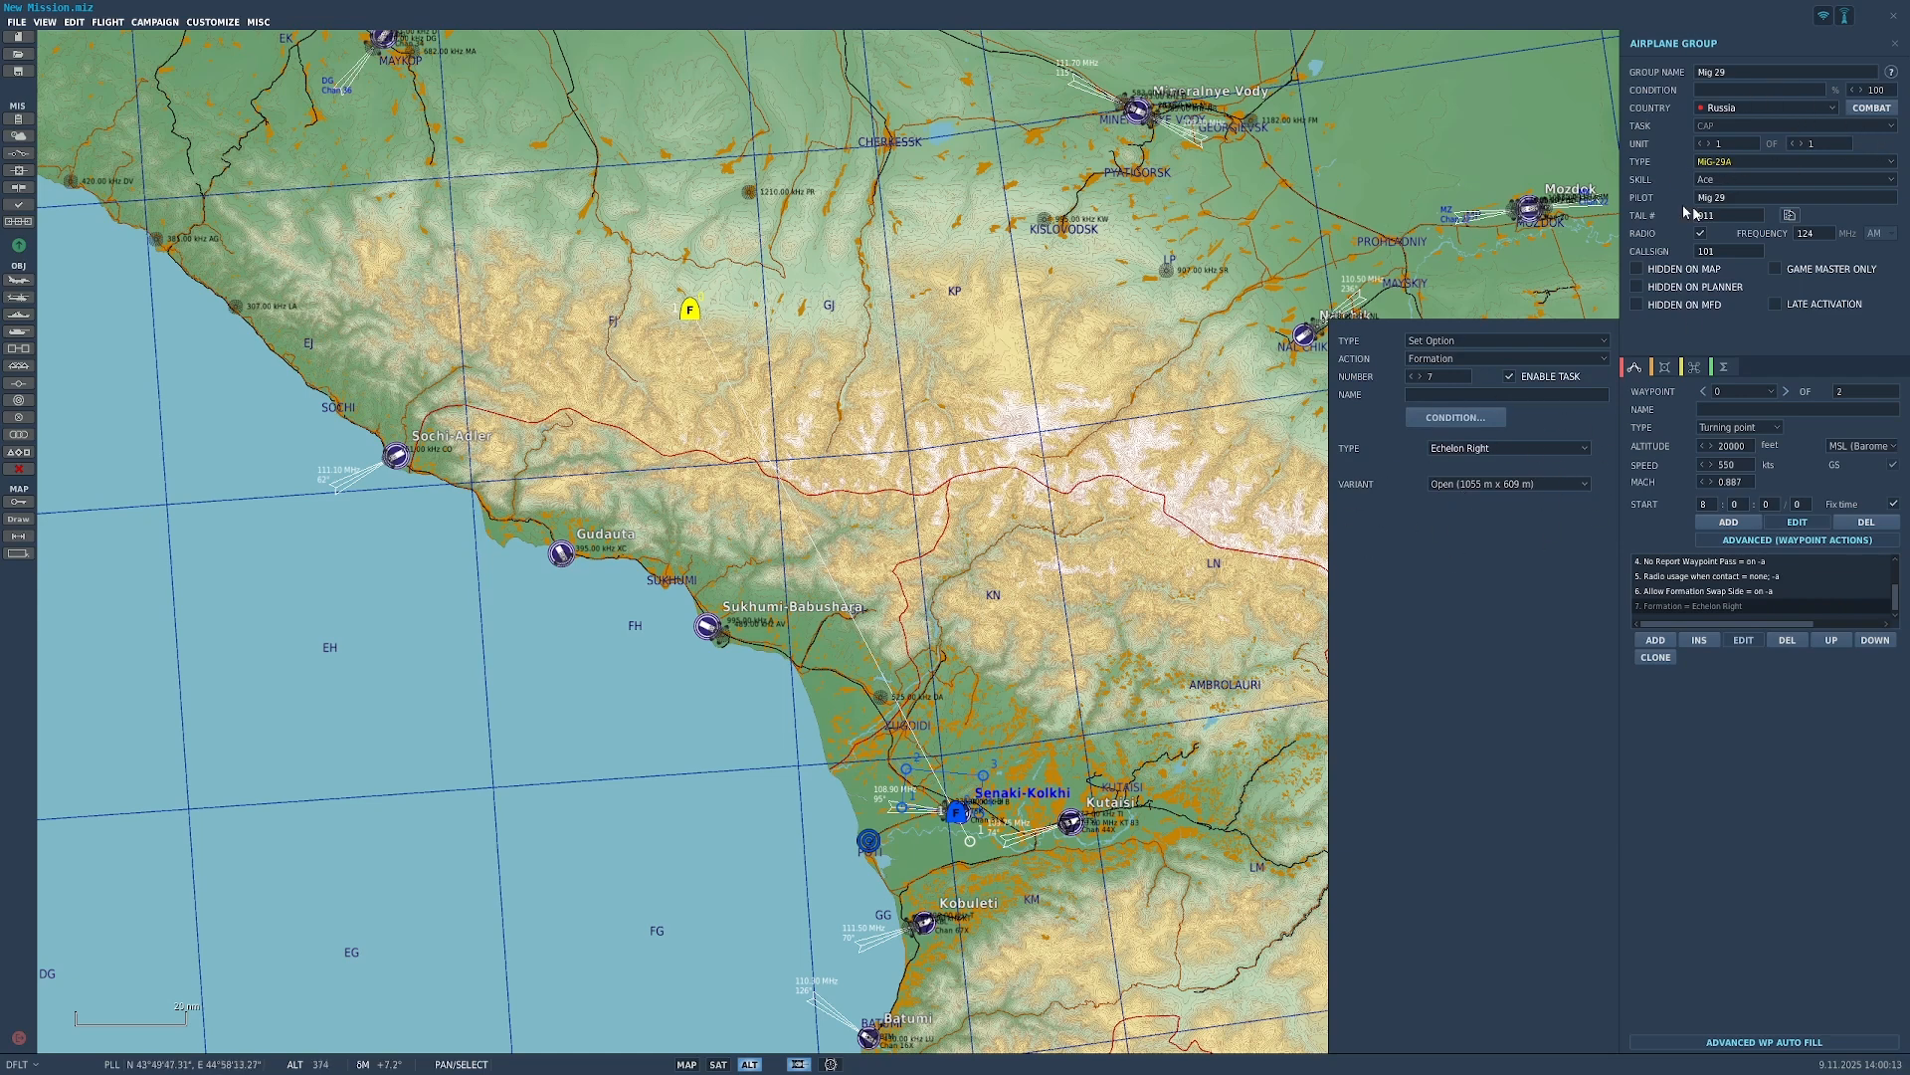
# Step: Examine the Silence, ECM Using and Restrict Air-to-Air Attack options for the new waypoint action
pyautogui.click(1568, 356)
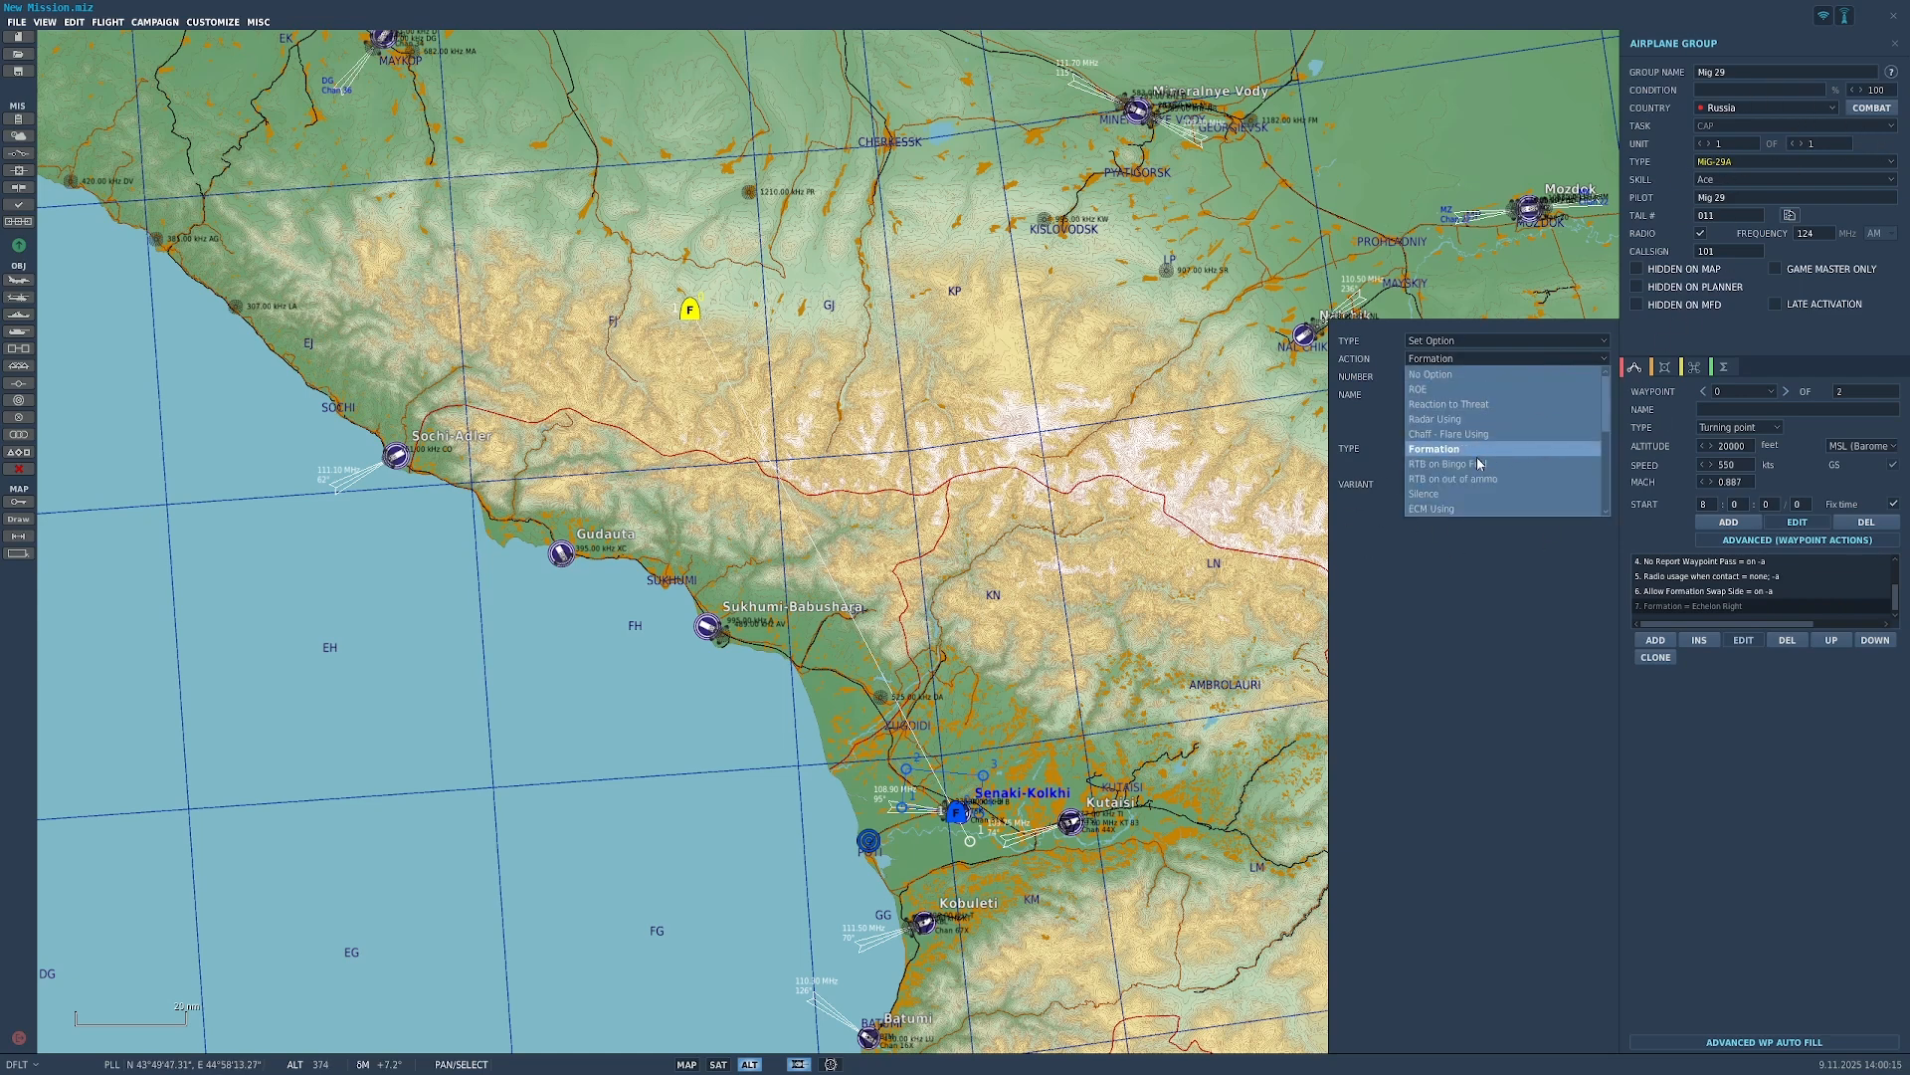
pyautogui.scroll(-1, 1505, 472)
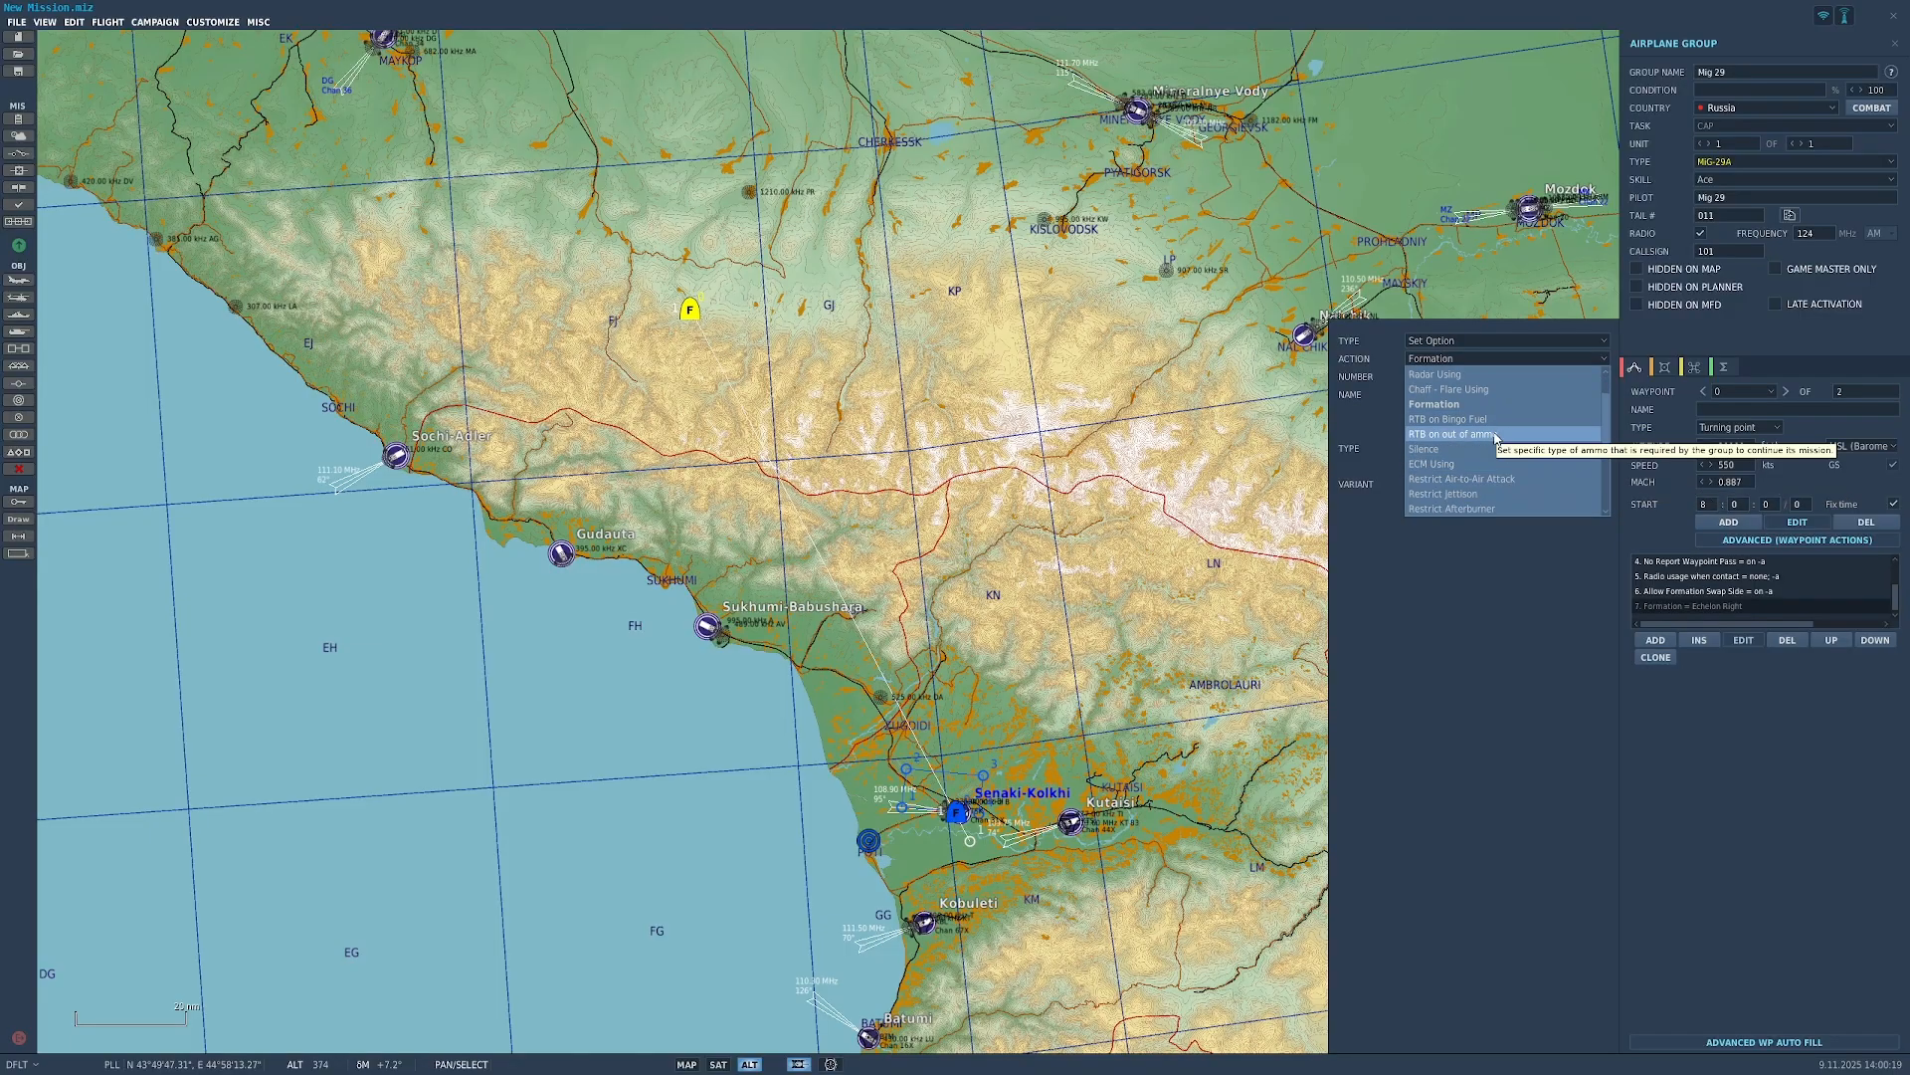
pyautogui.click(1491, 449)
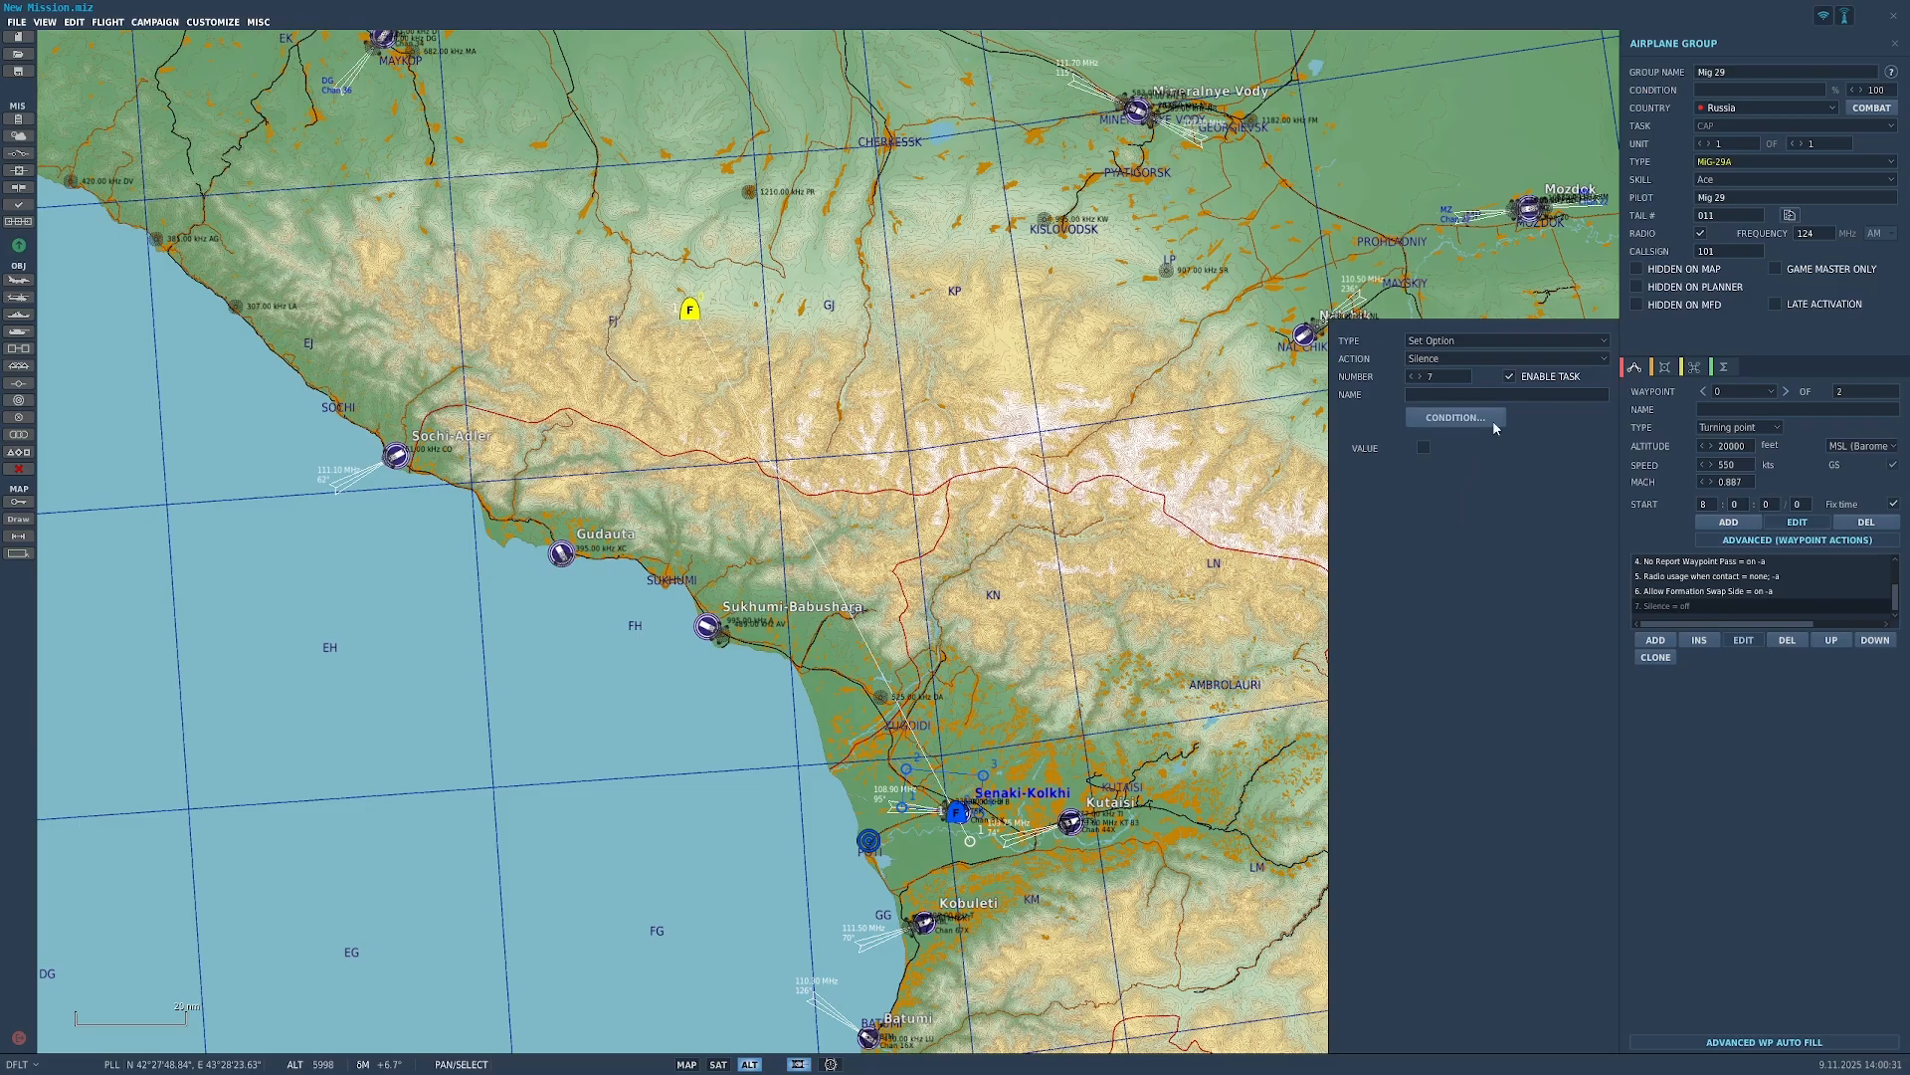
pyautogui.click(1464, 359)
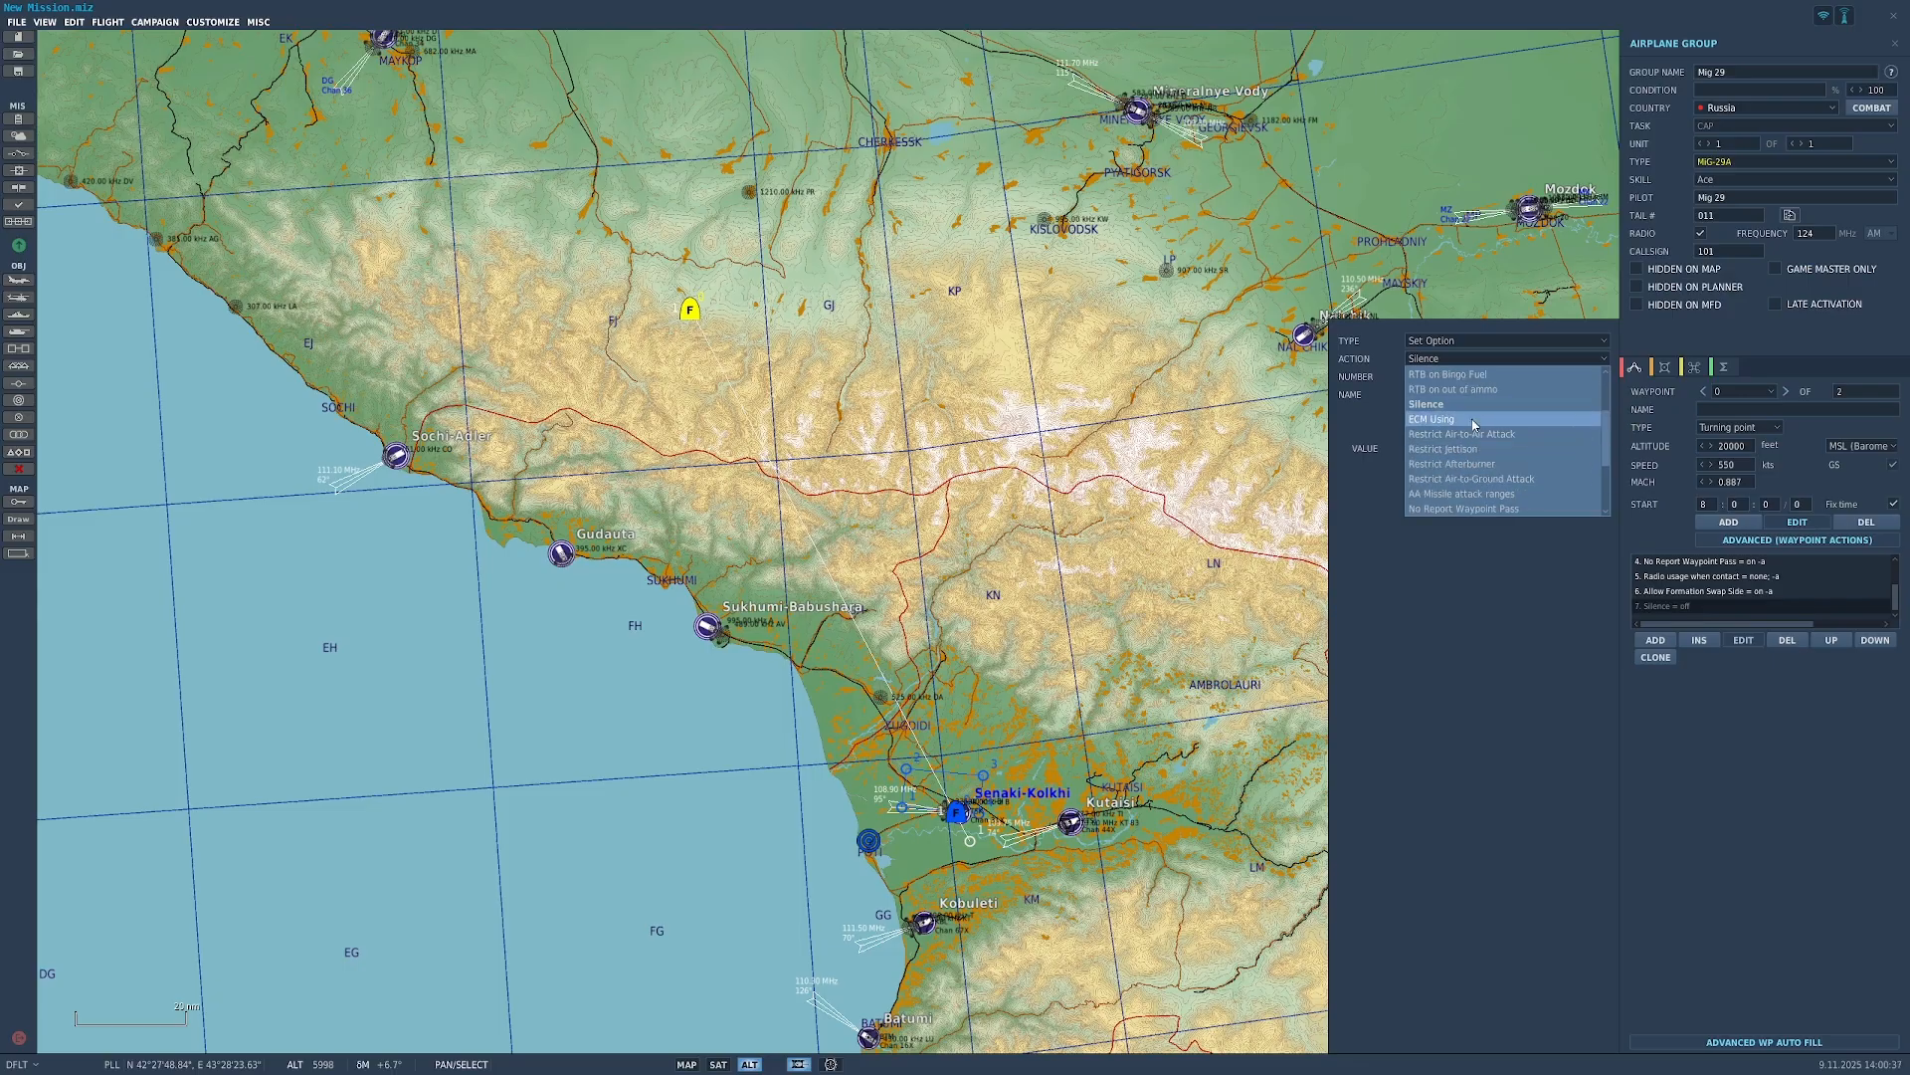
pyautogui.click(1483, 375)
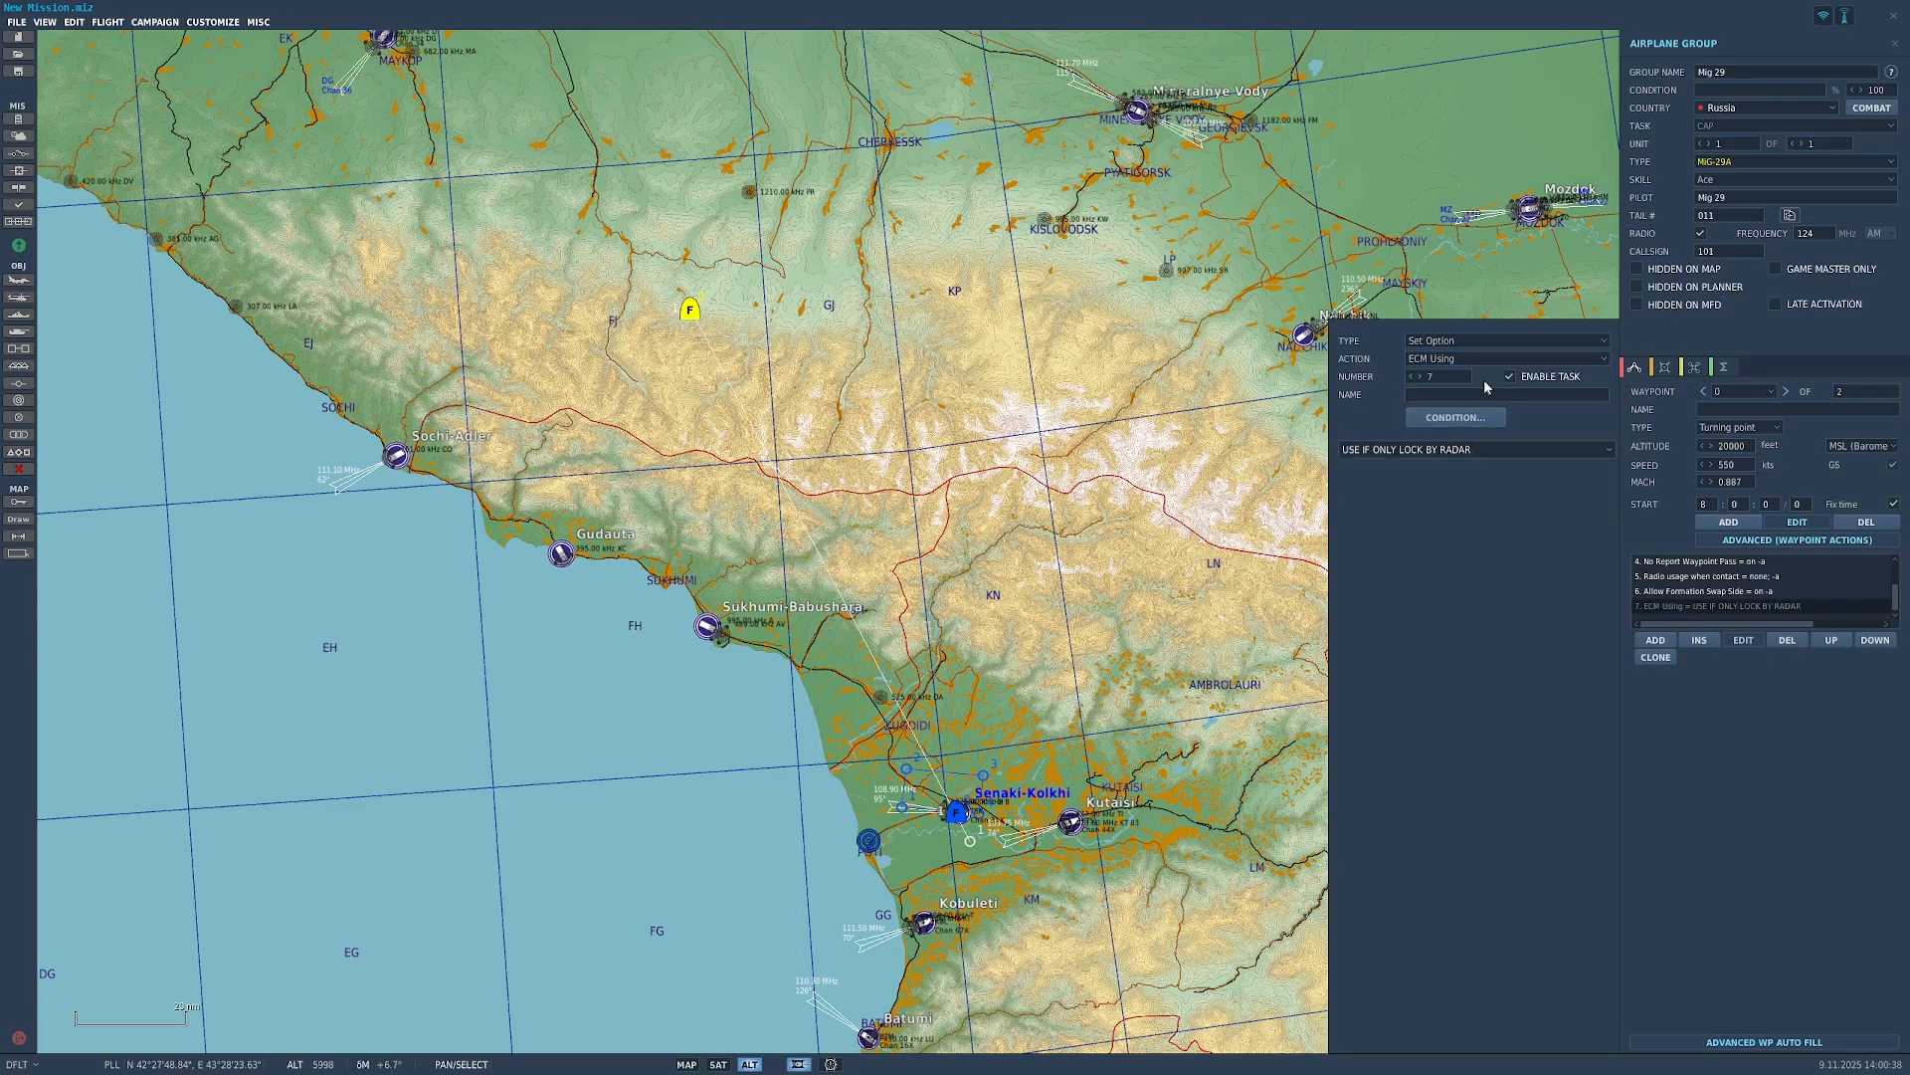
pyautogui.click(1557, 360)
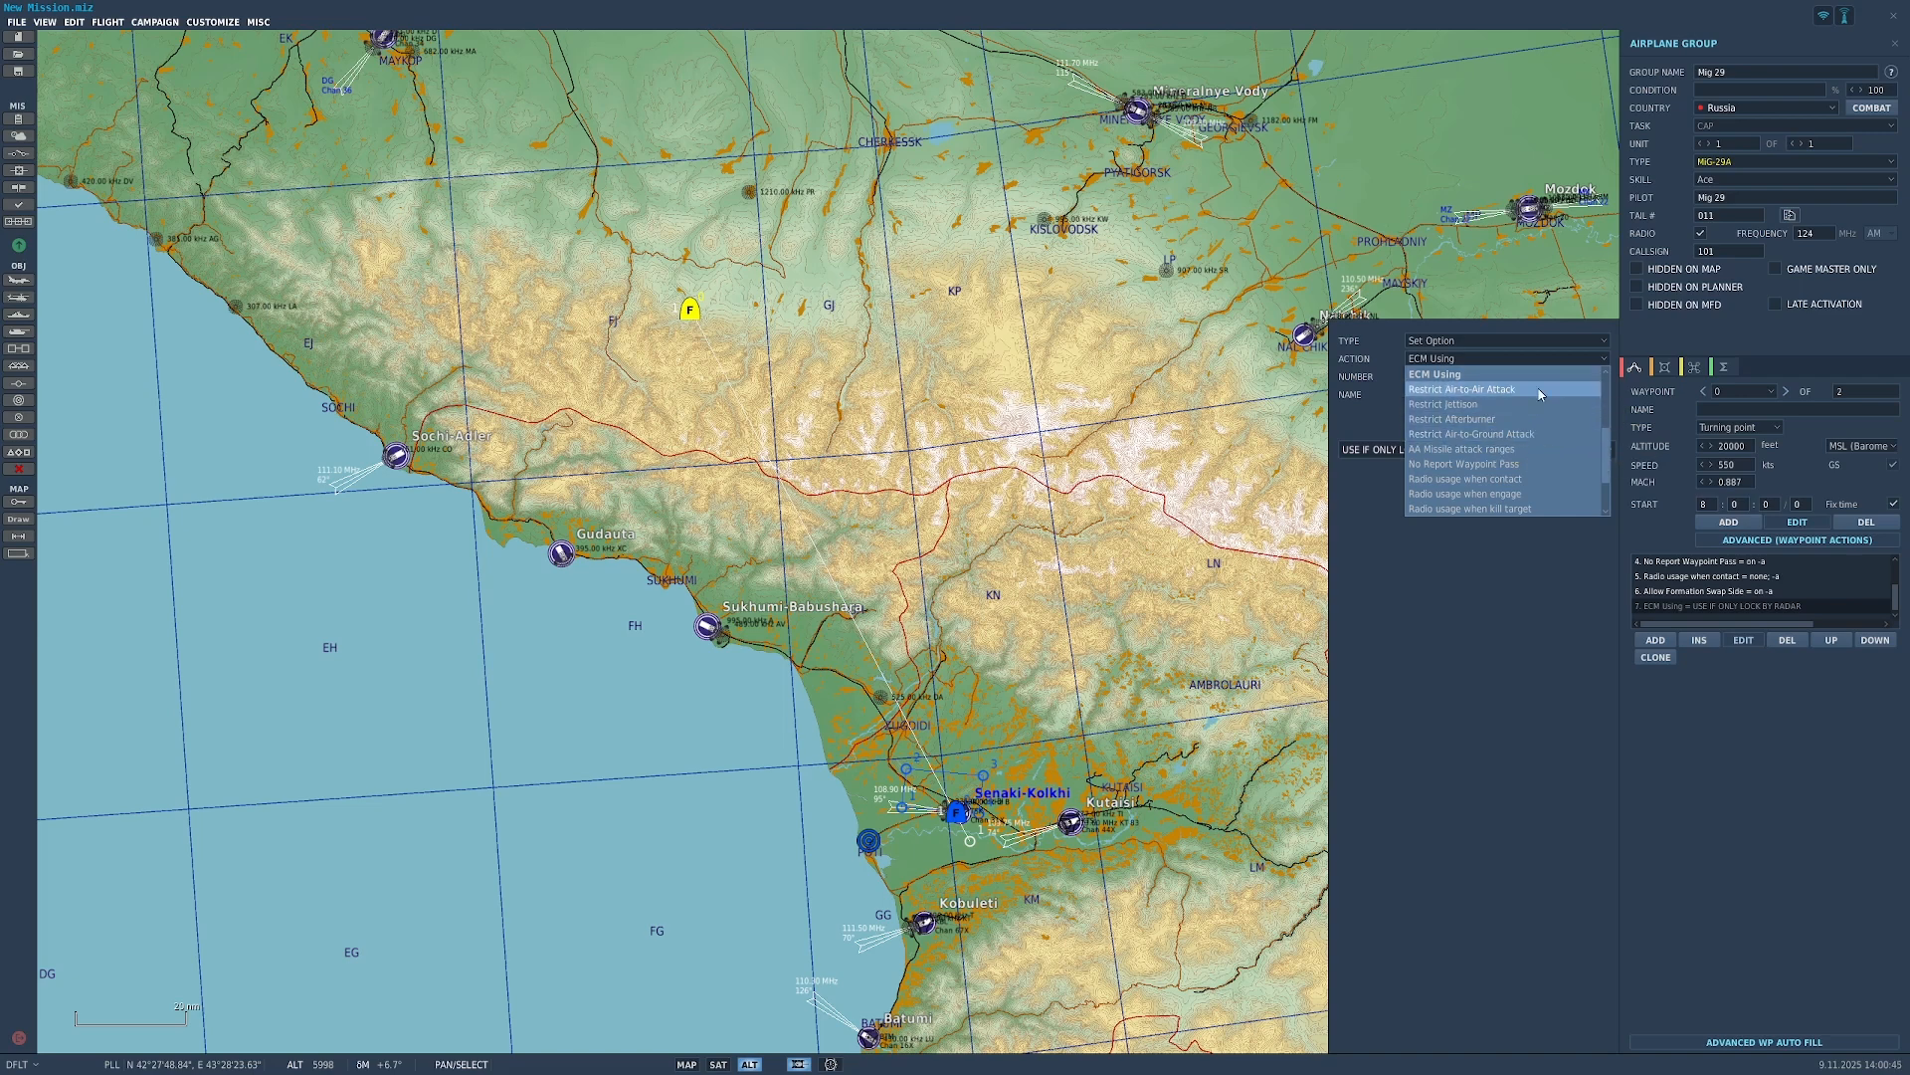
pyautogui.click(1538, 391)
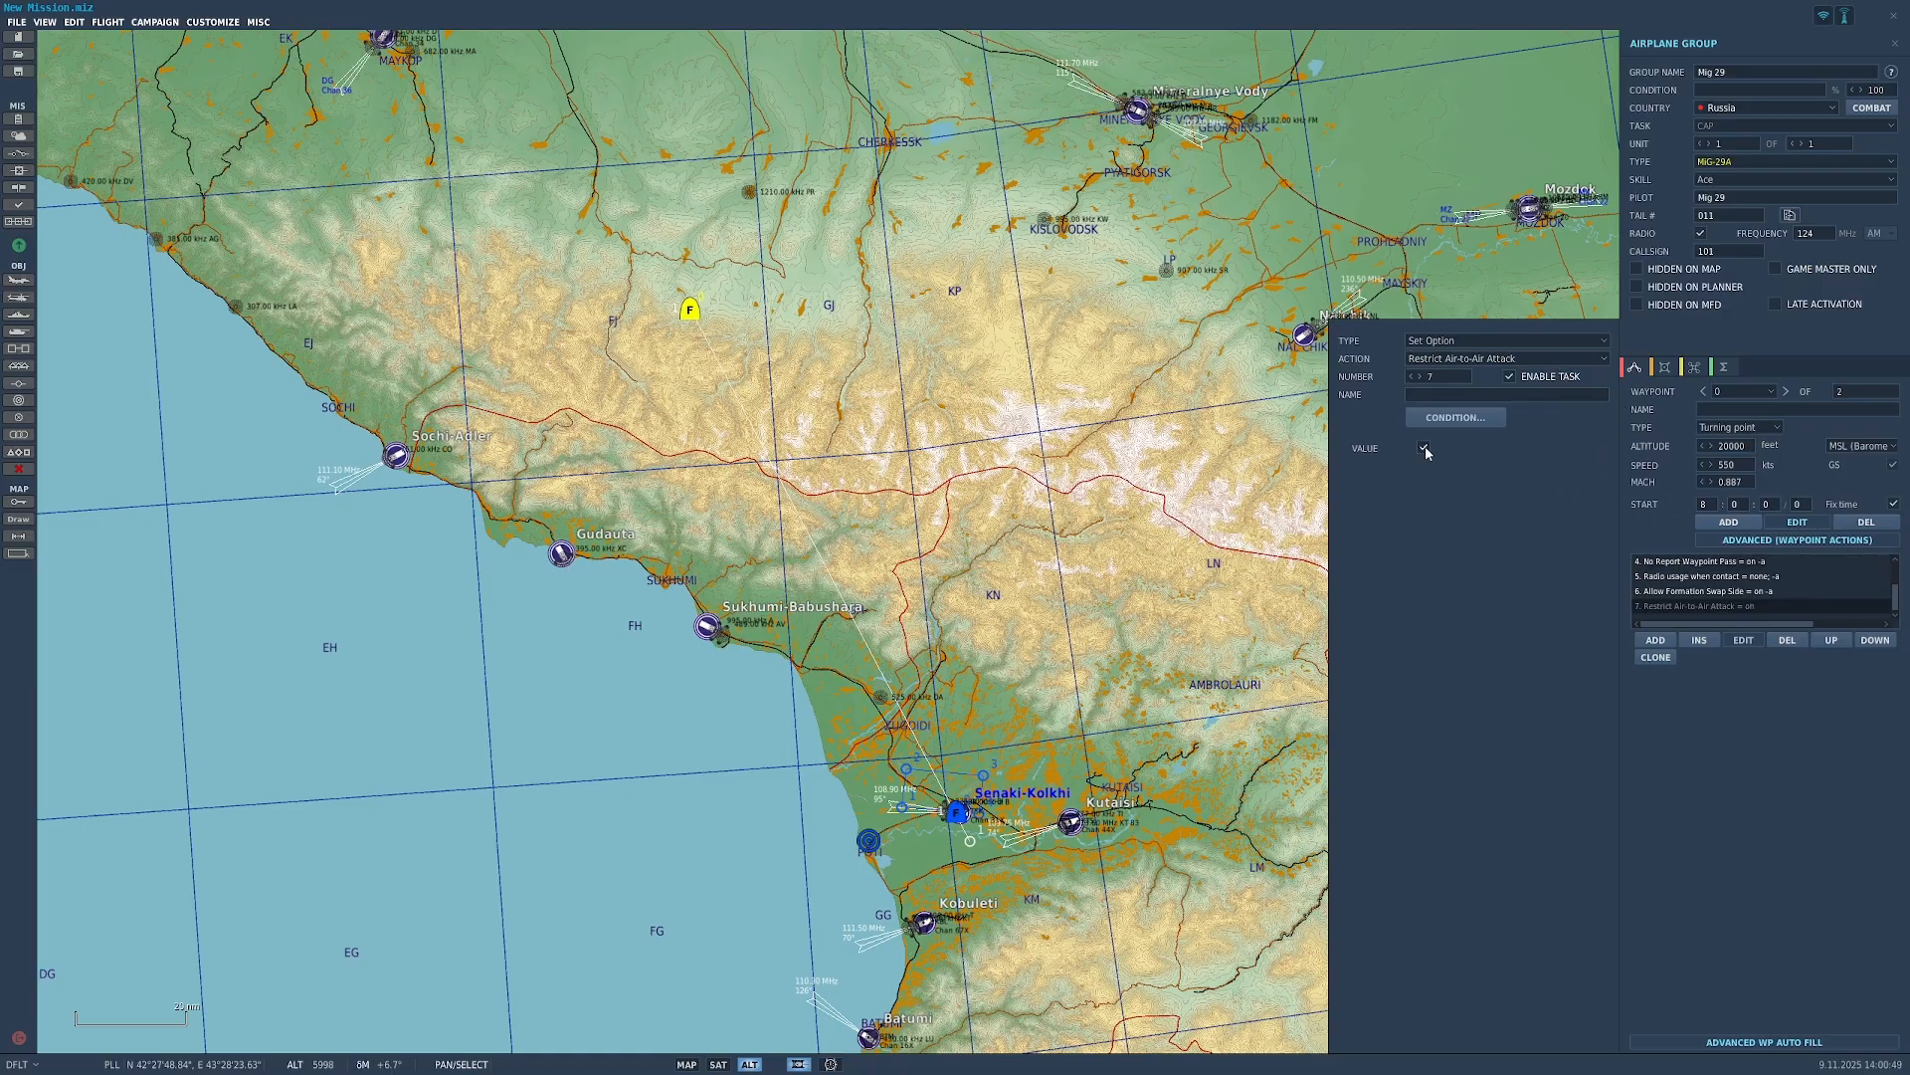
# Step: Examine the AA Missile attack ranges choices and the No Report Waypoint Pass option for the new waypoint action
pyautogui.click(1498, 358)
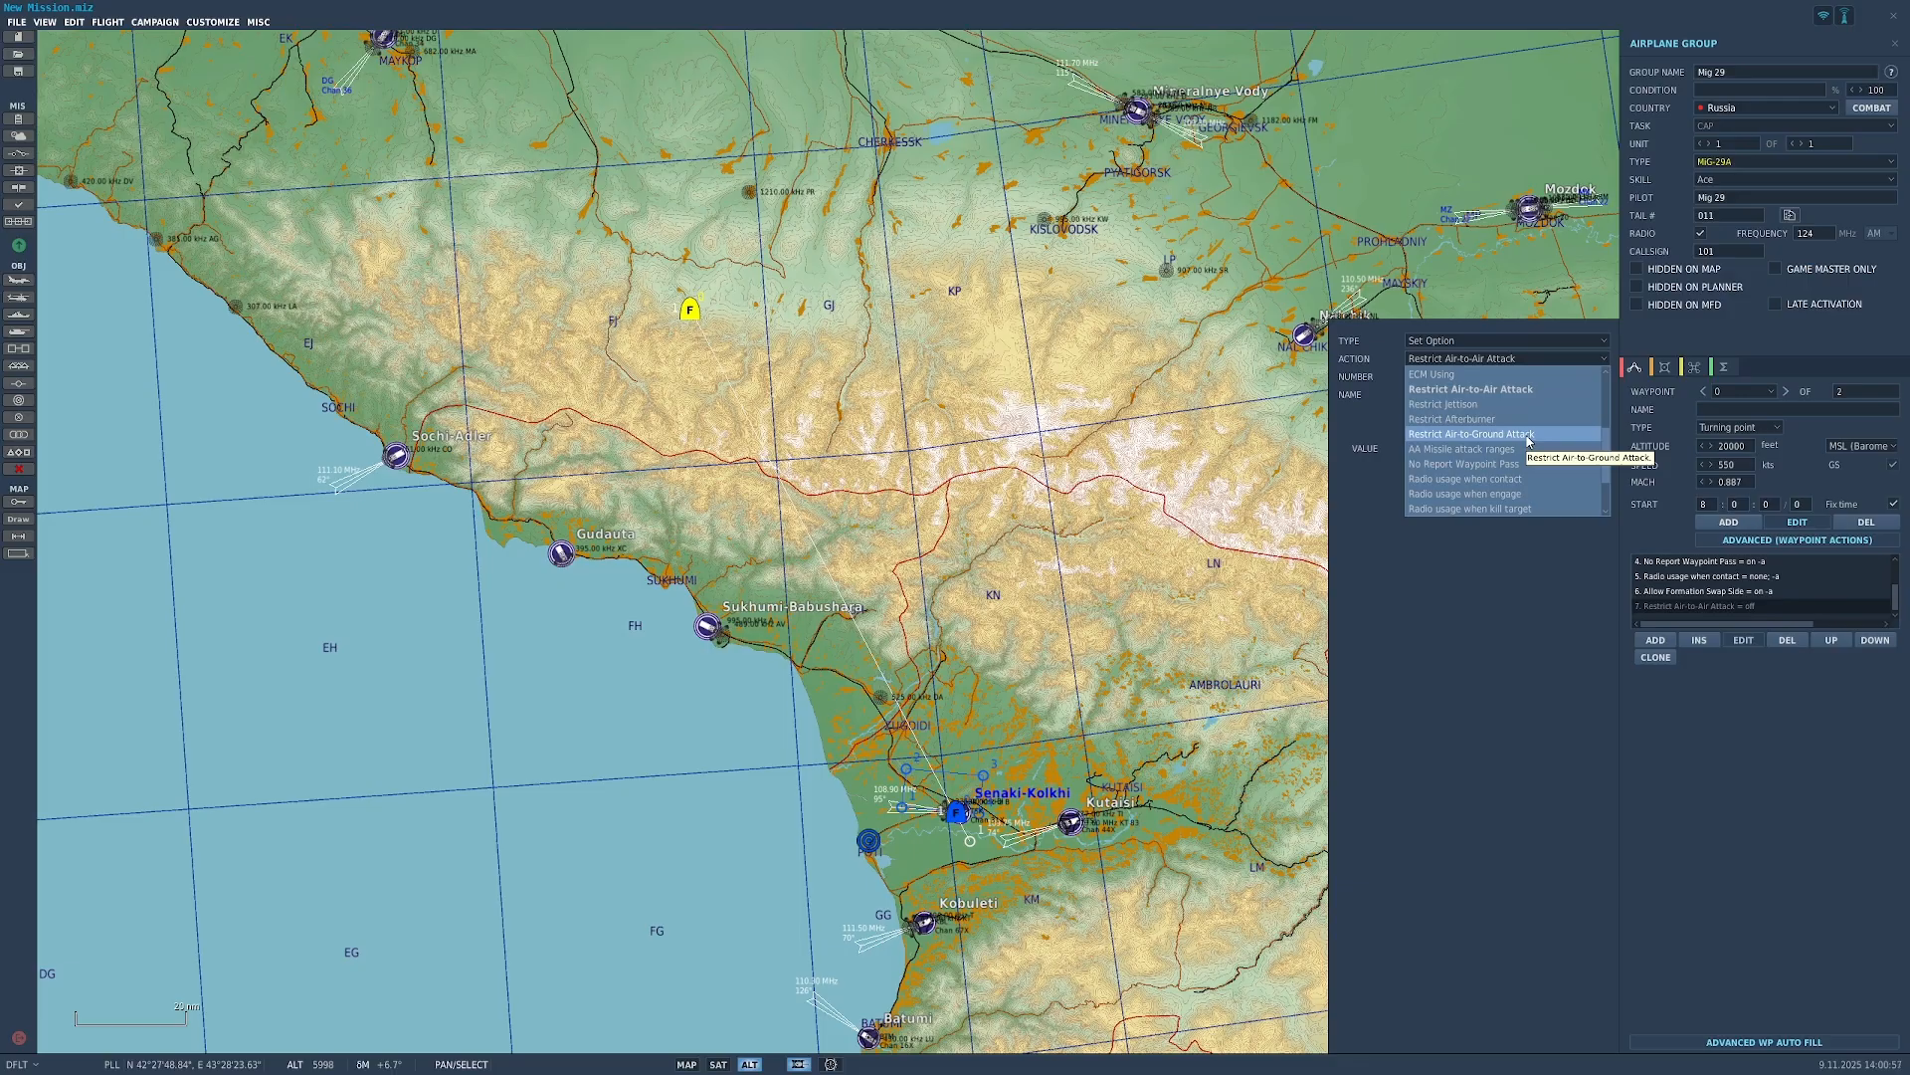
pyautogui.scroll(-3, 1512, 468)
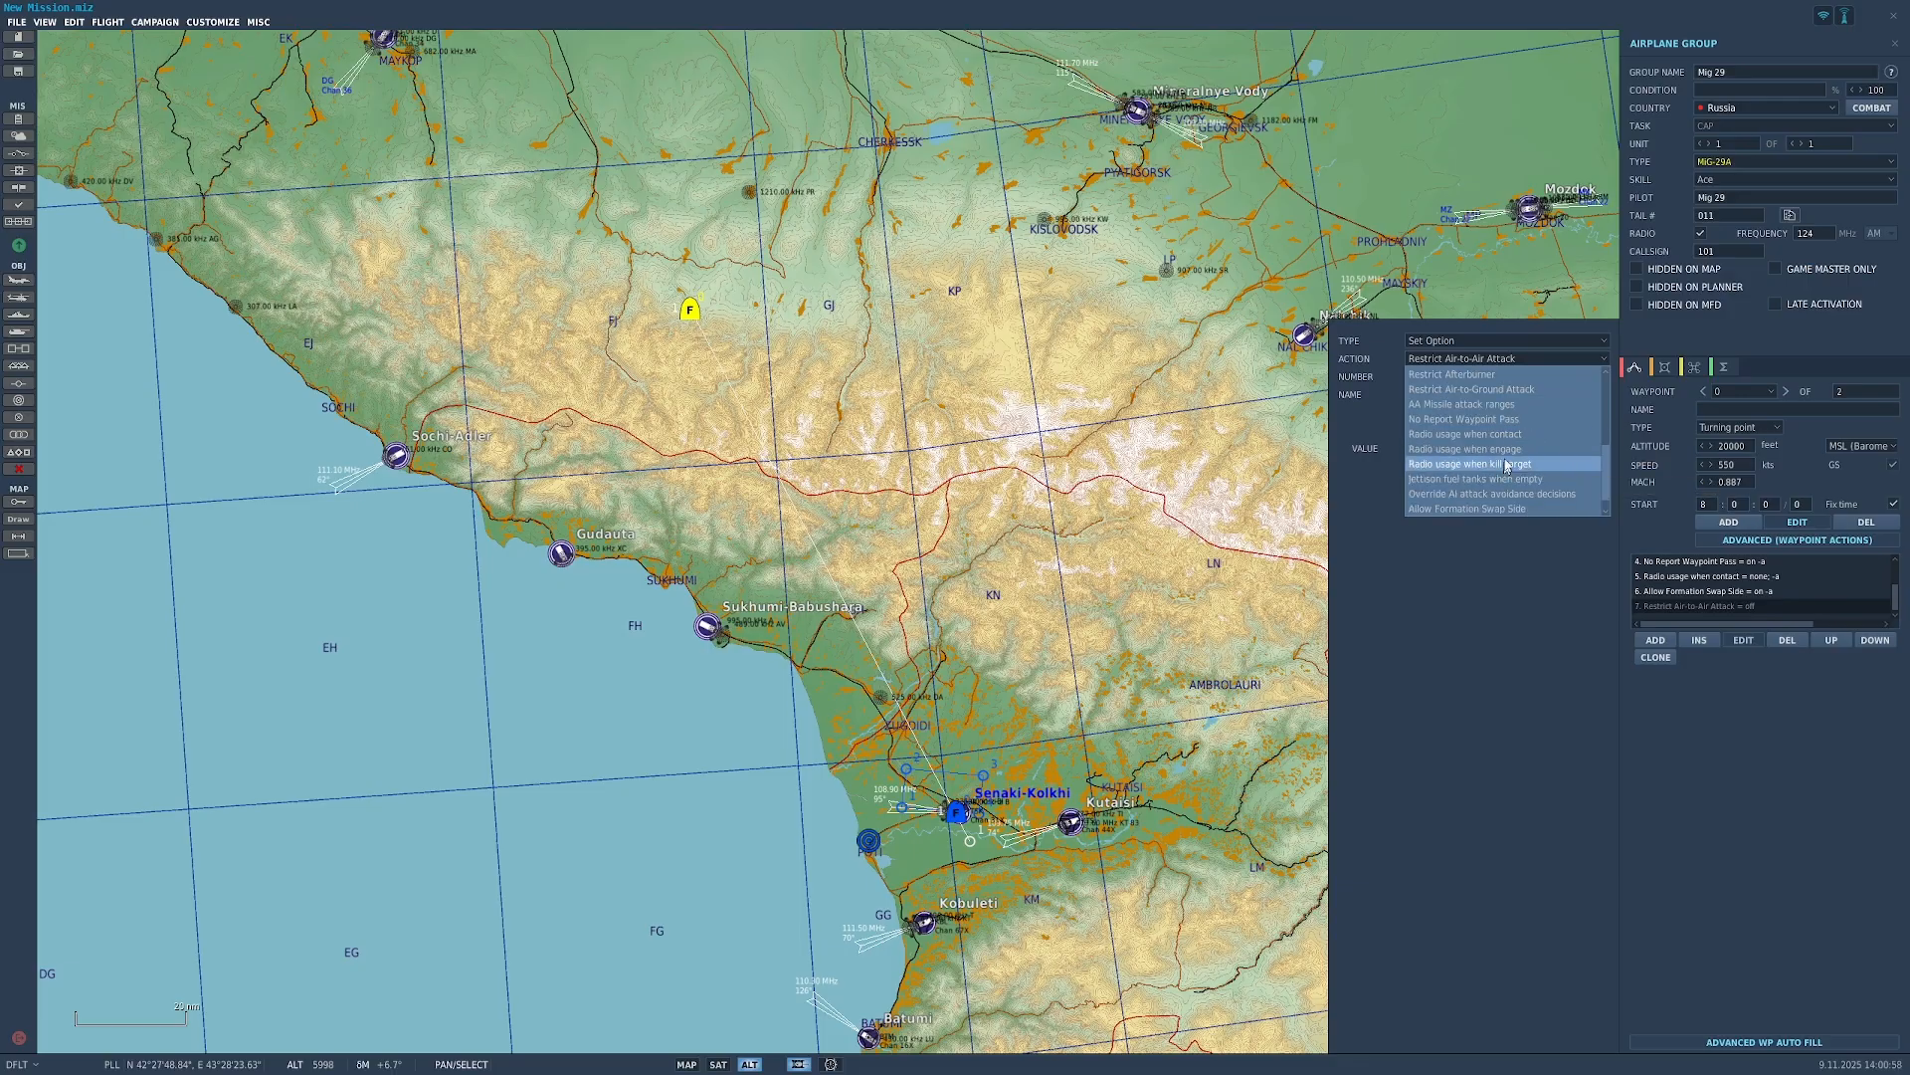
pyautogui.click(1508, 408)
pyautogui.click(1473, 449)
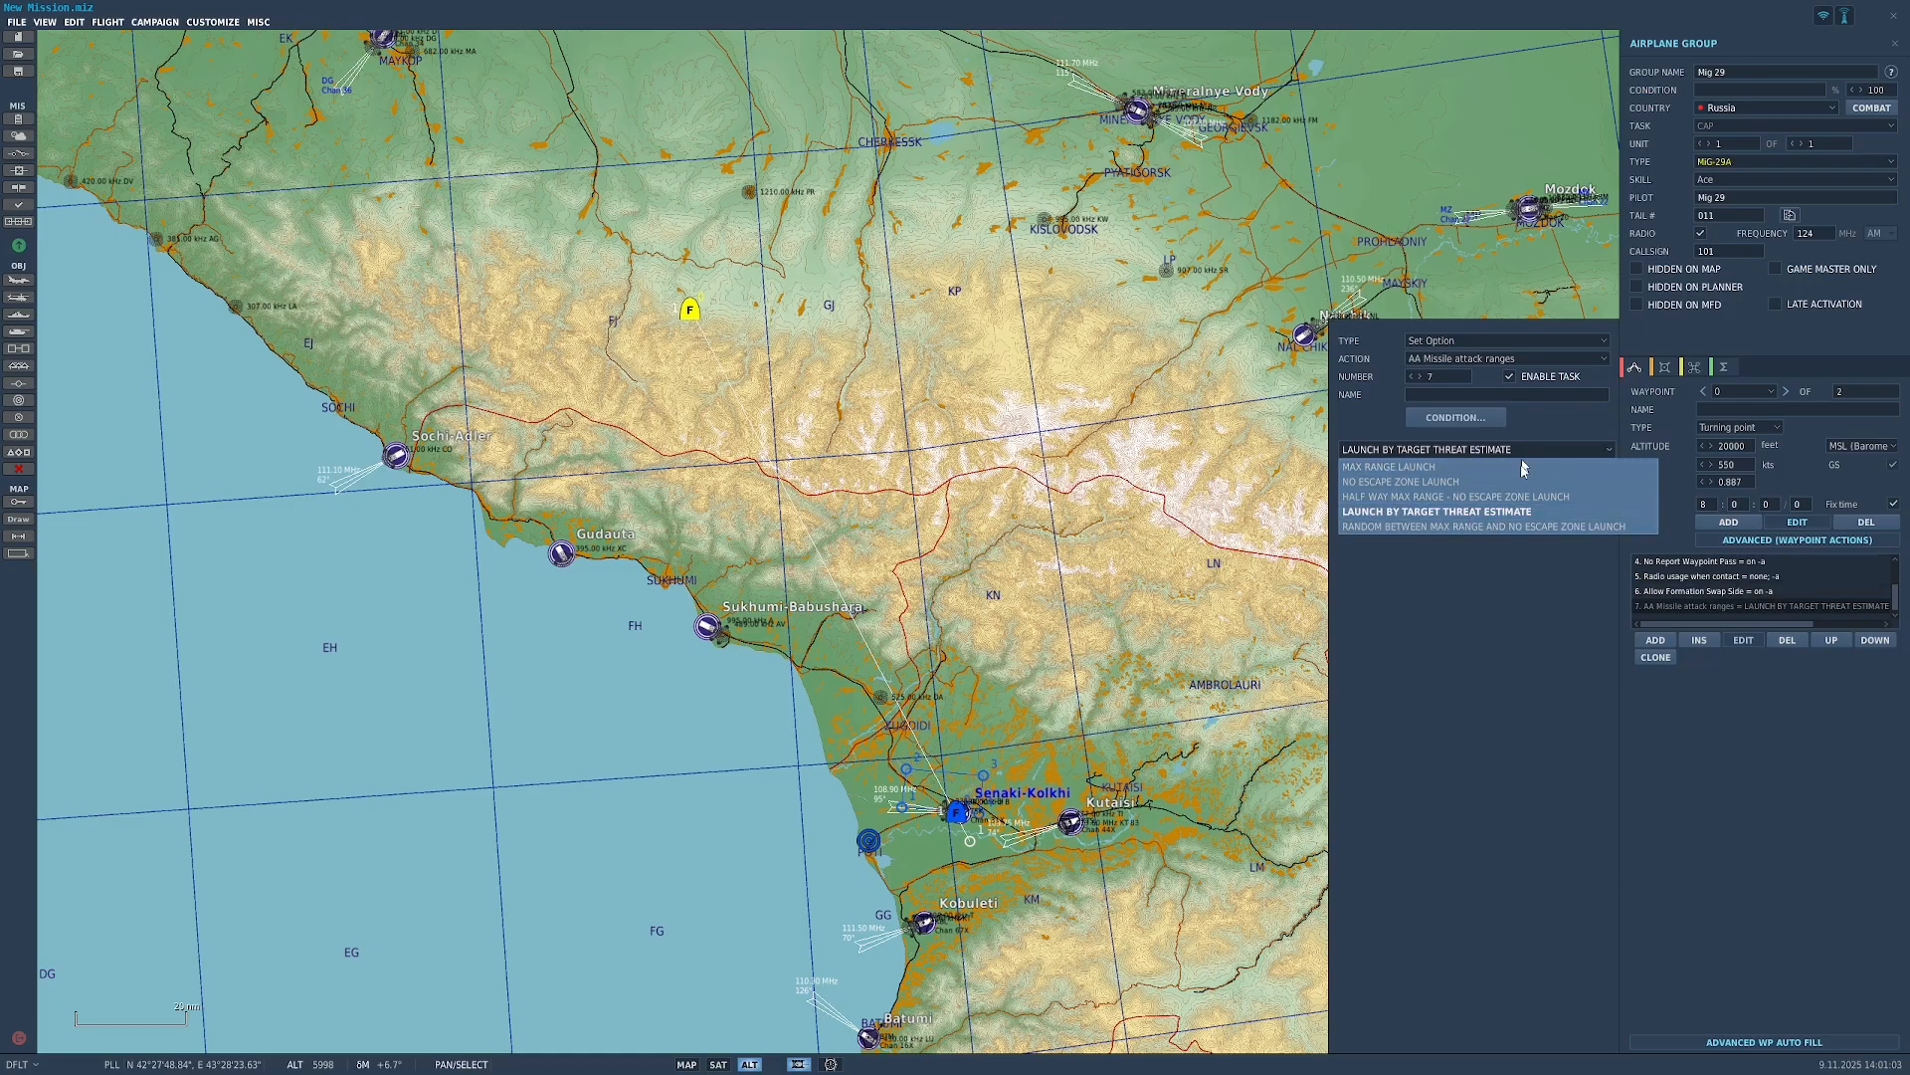
pyautogui.click(1543, 358)
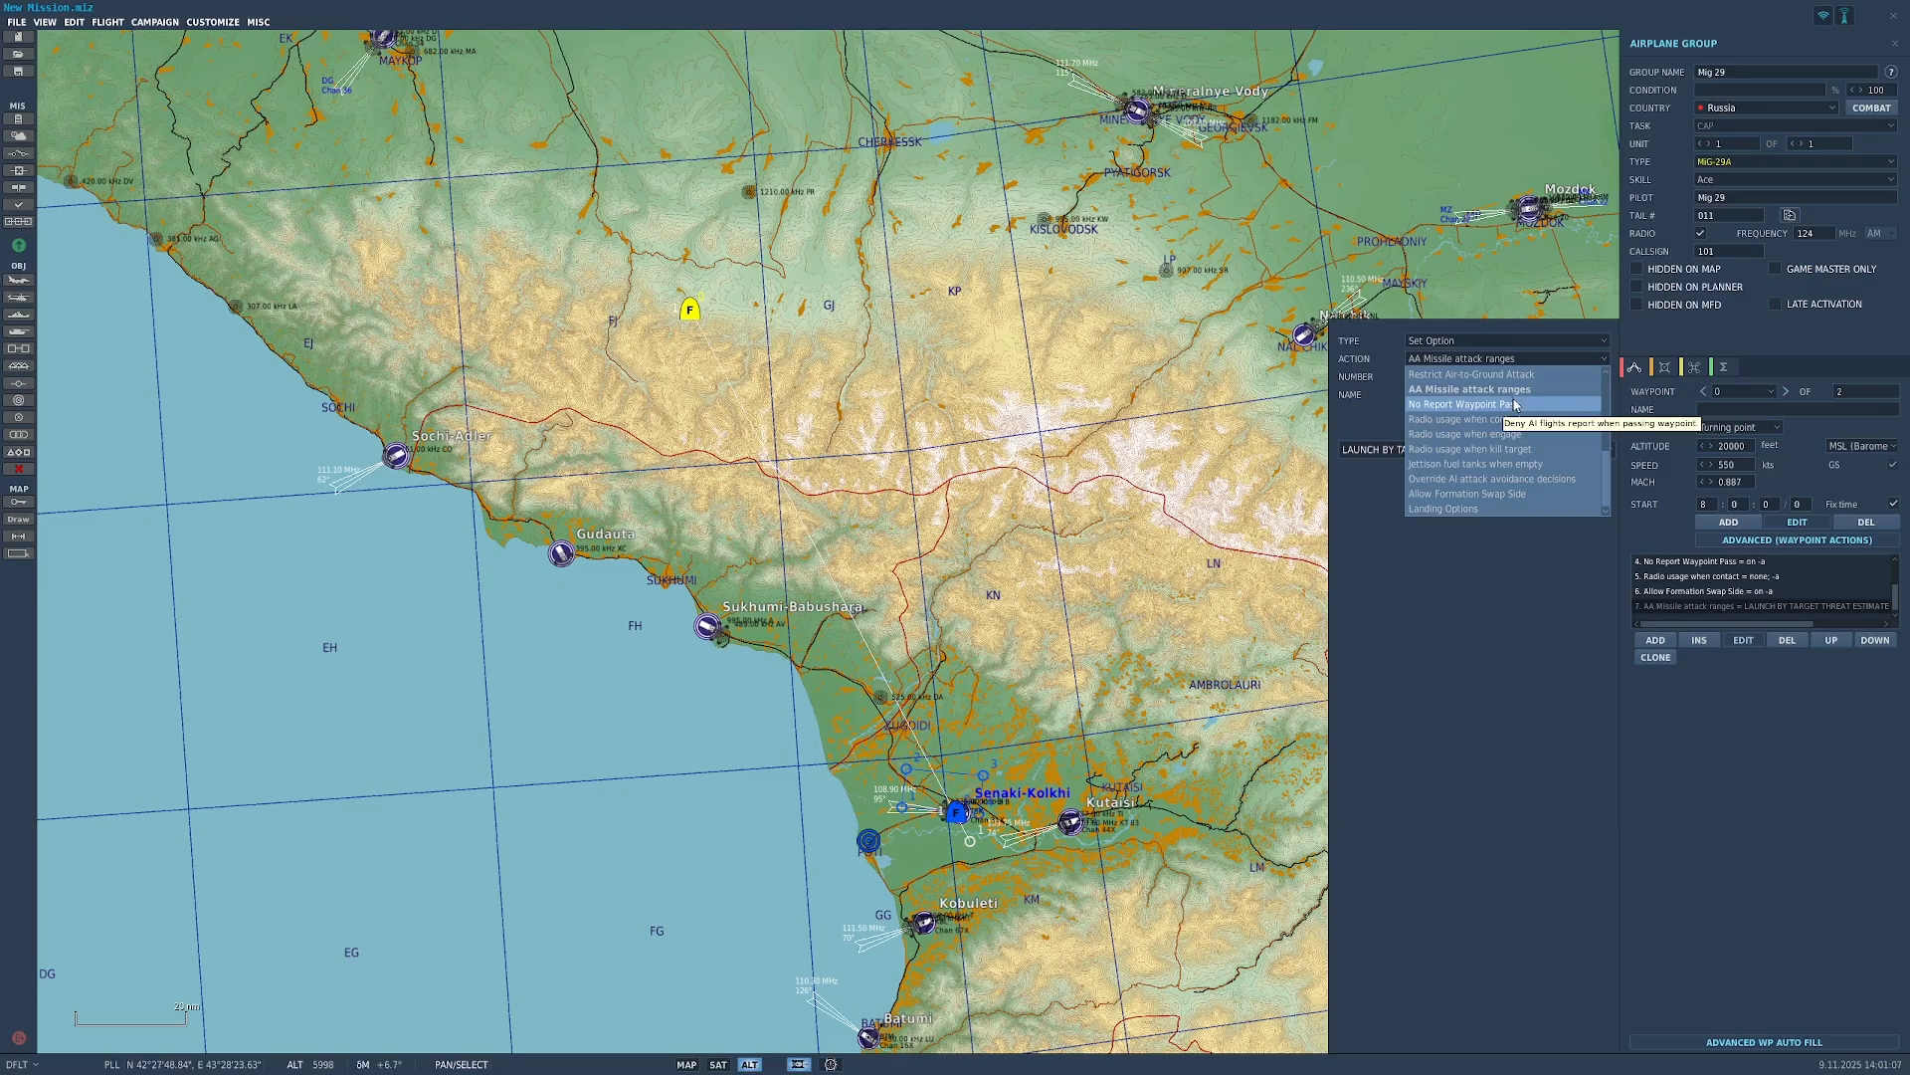
pyautogui.click(1515, 403)
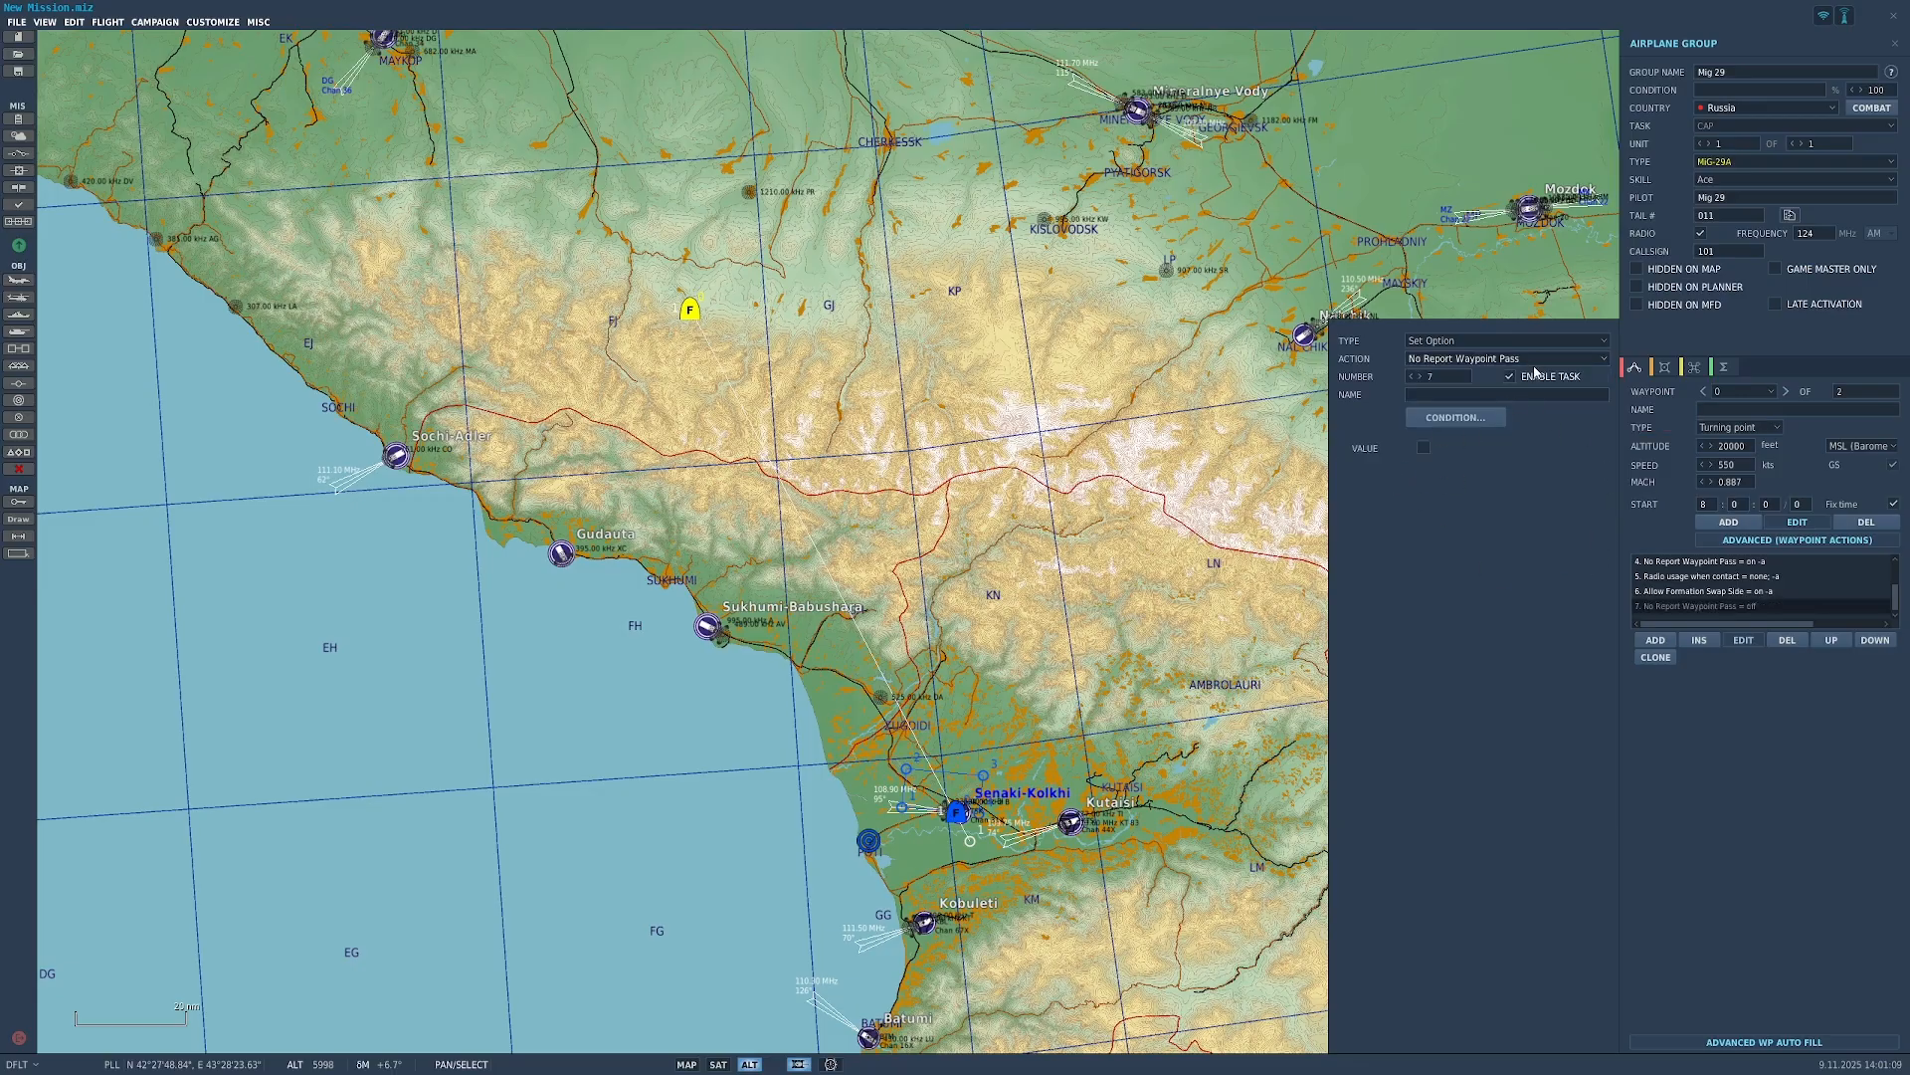
# Step: Examine the Override AI attack avoidance decisions option and the Landing Options choices for the new waypoint action
pyautogui.click(1537, 359)
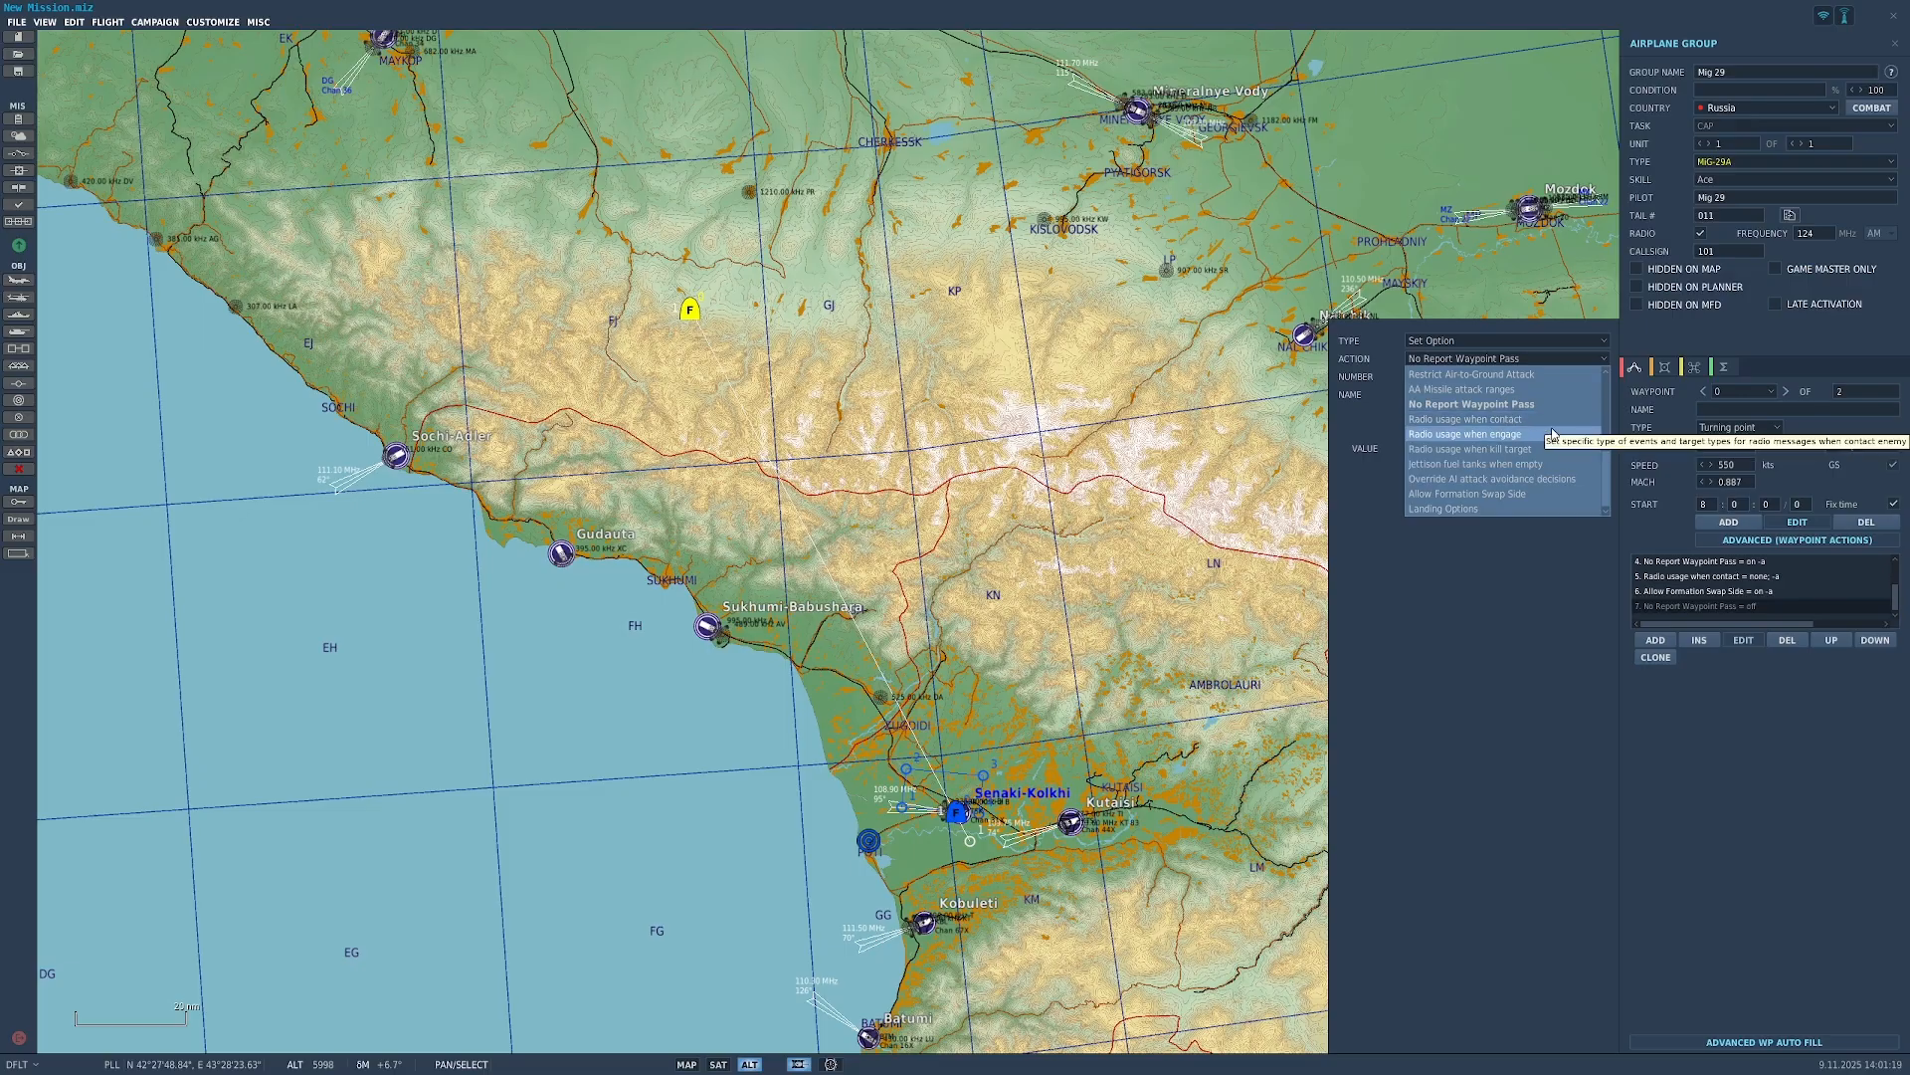
pyautogui.click(1564, 480)
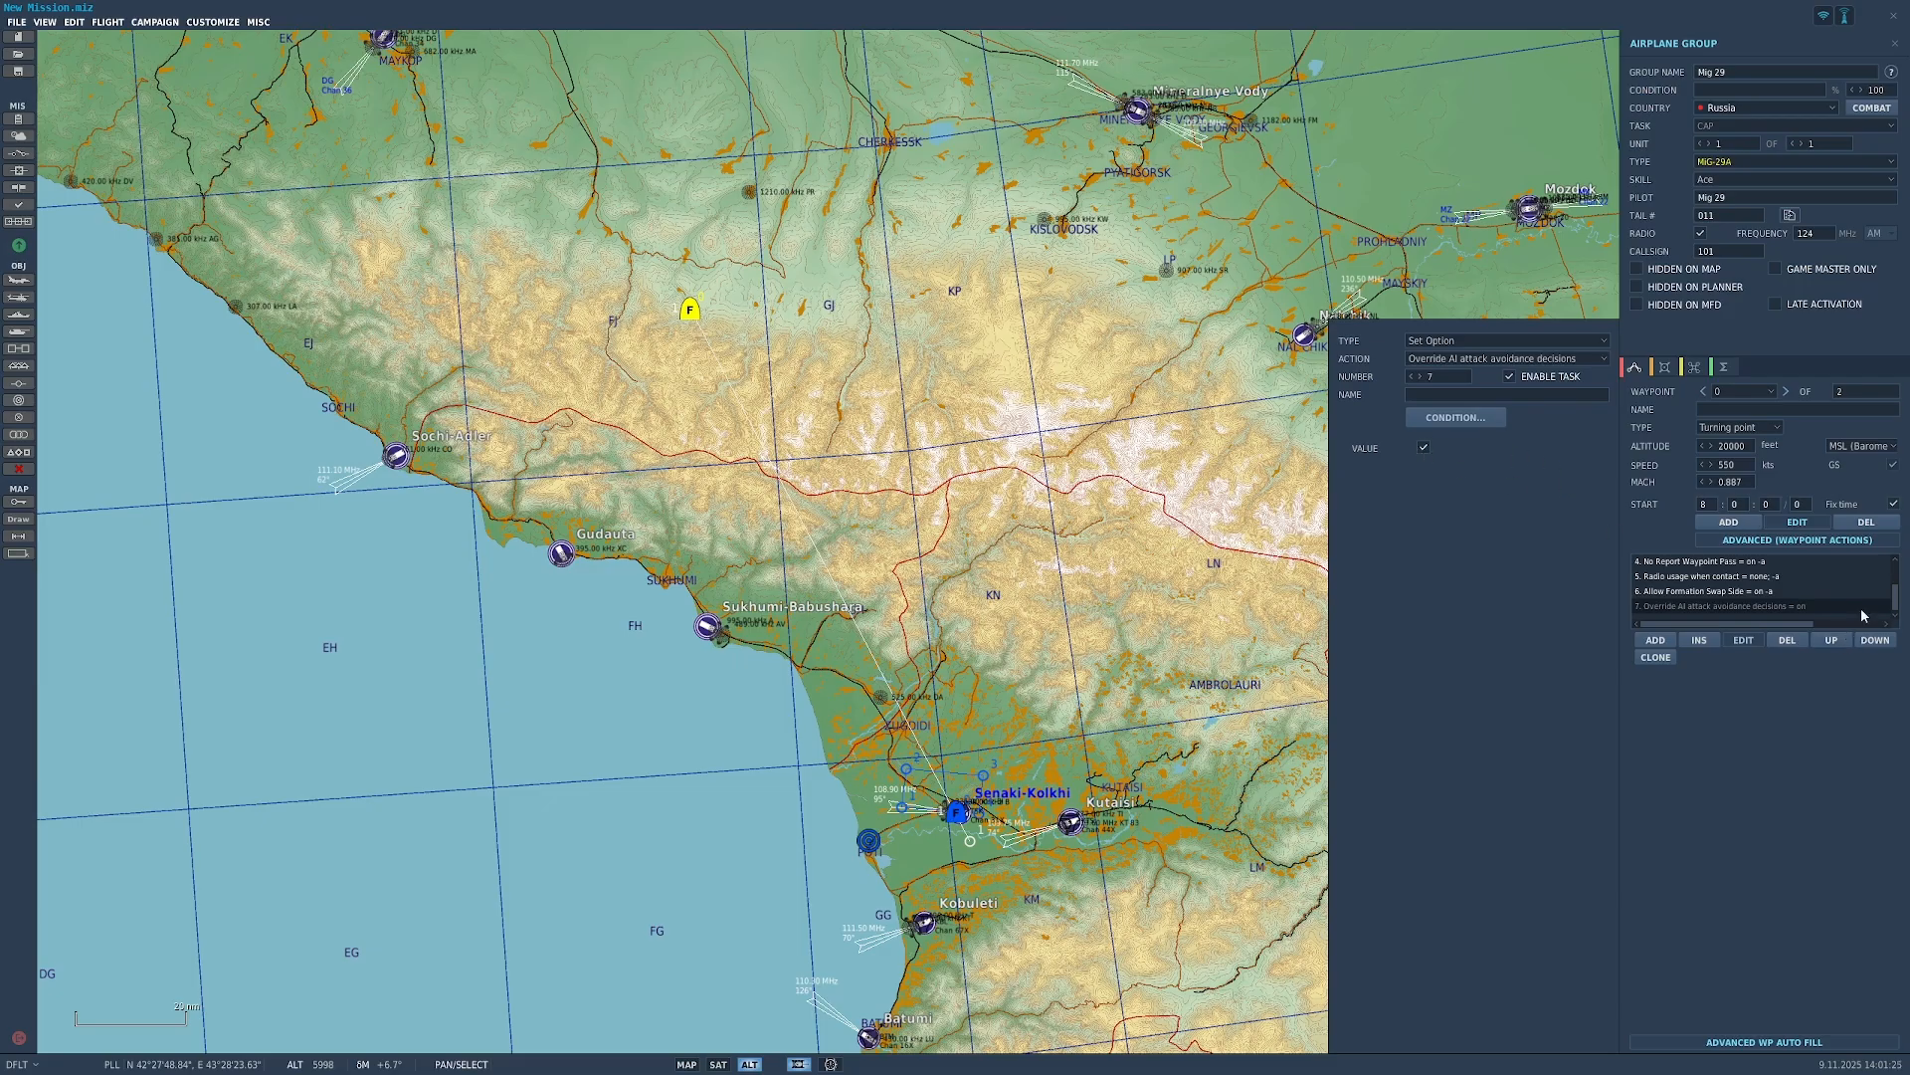
pyautogui.click(1473, 362)
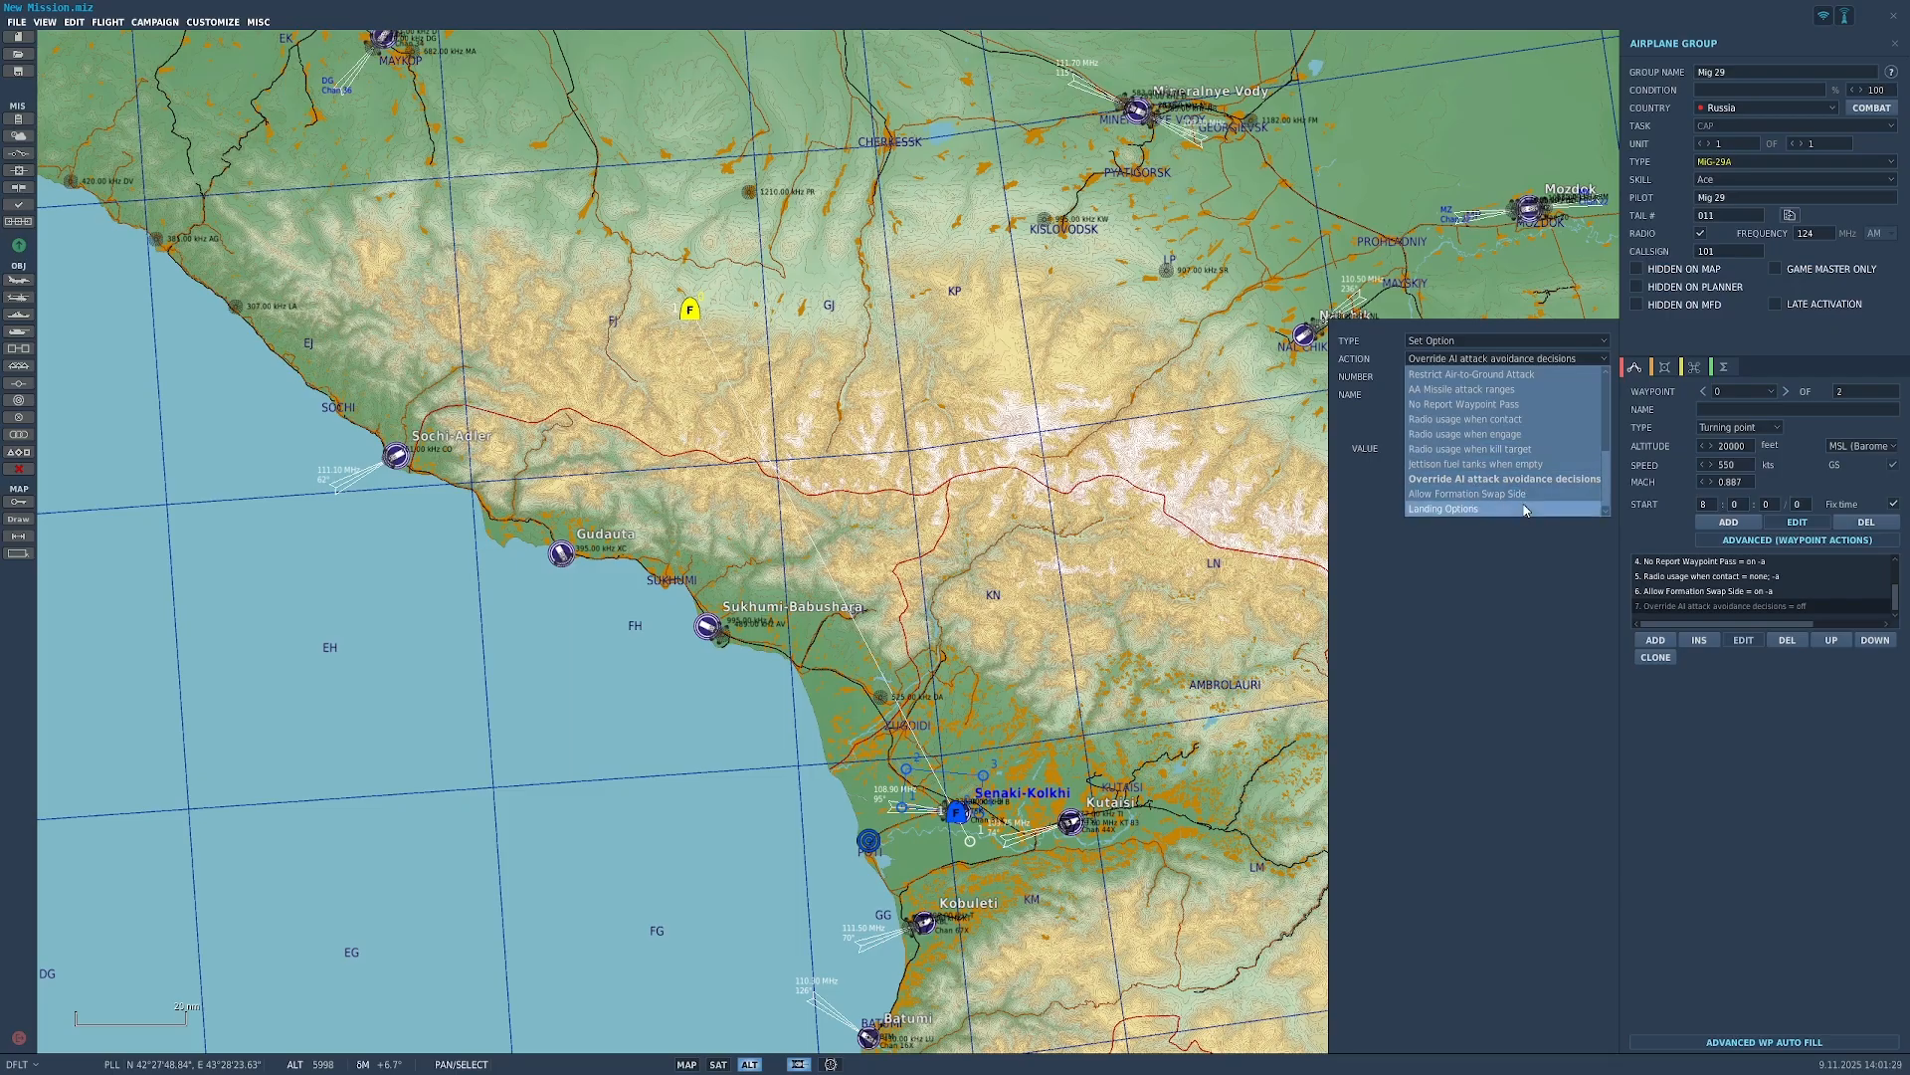
pyautogui.click(1524, 508)
pyautogui.click(1449, 448)
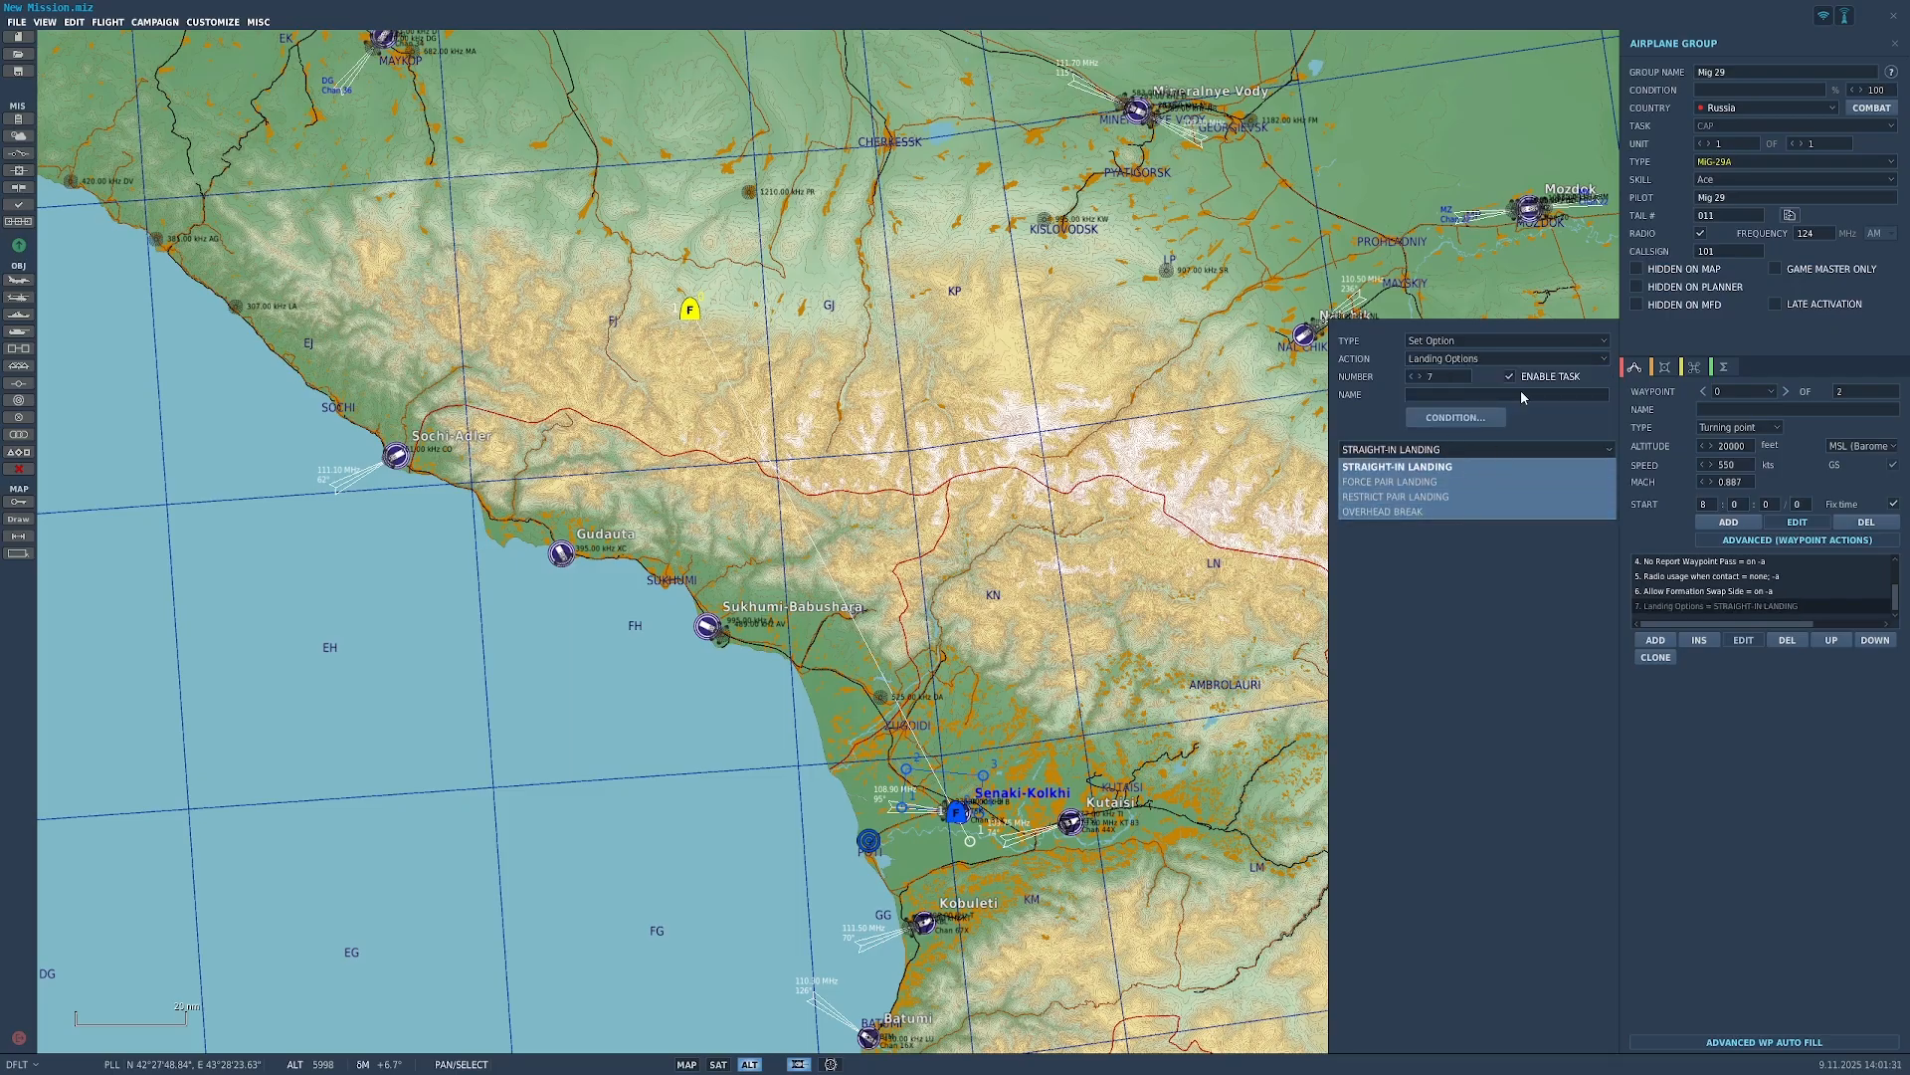
pyautogui.click(1536, 426)
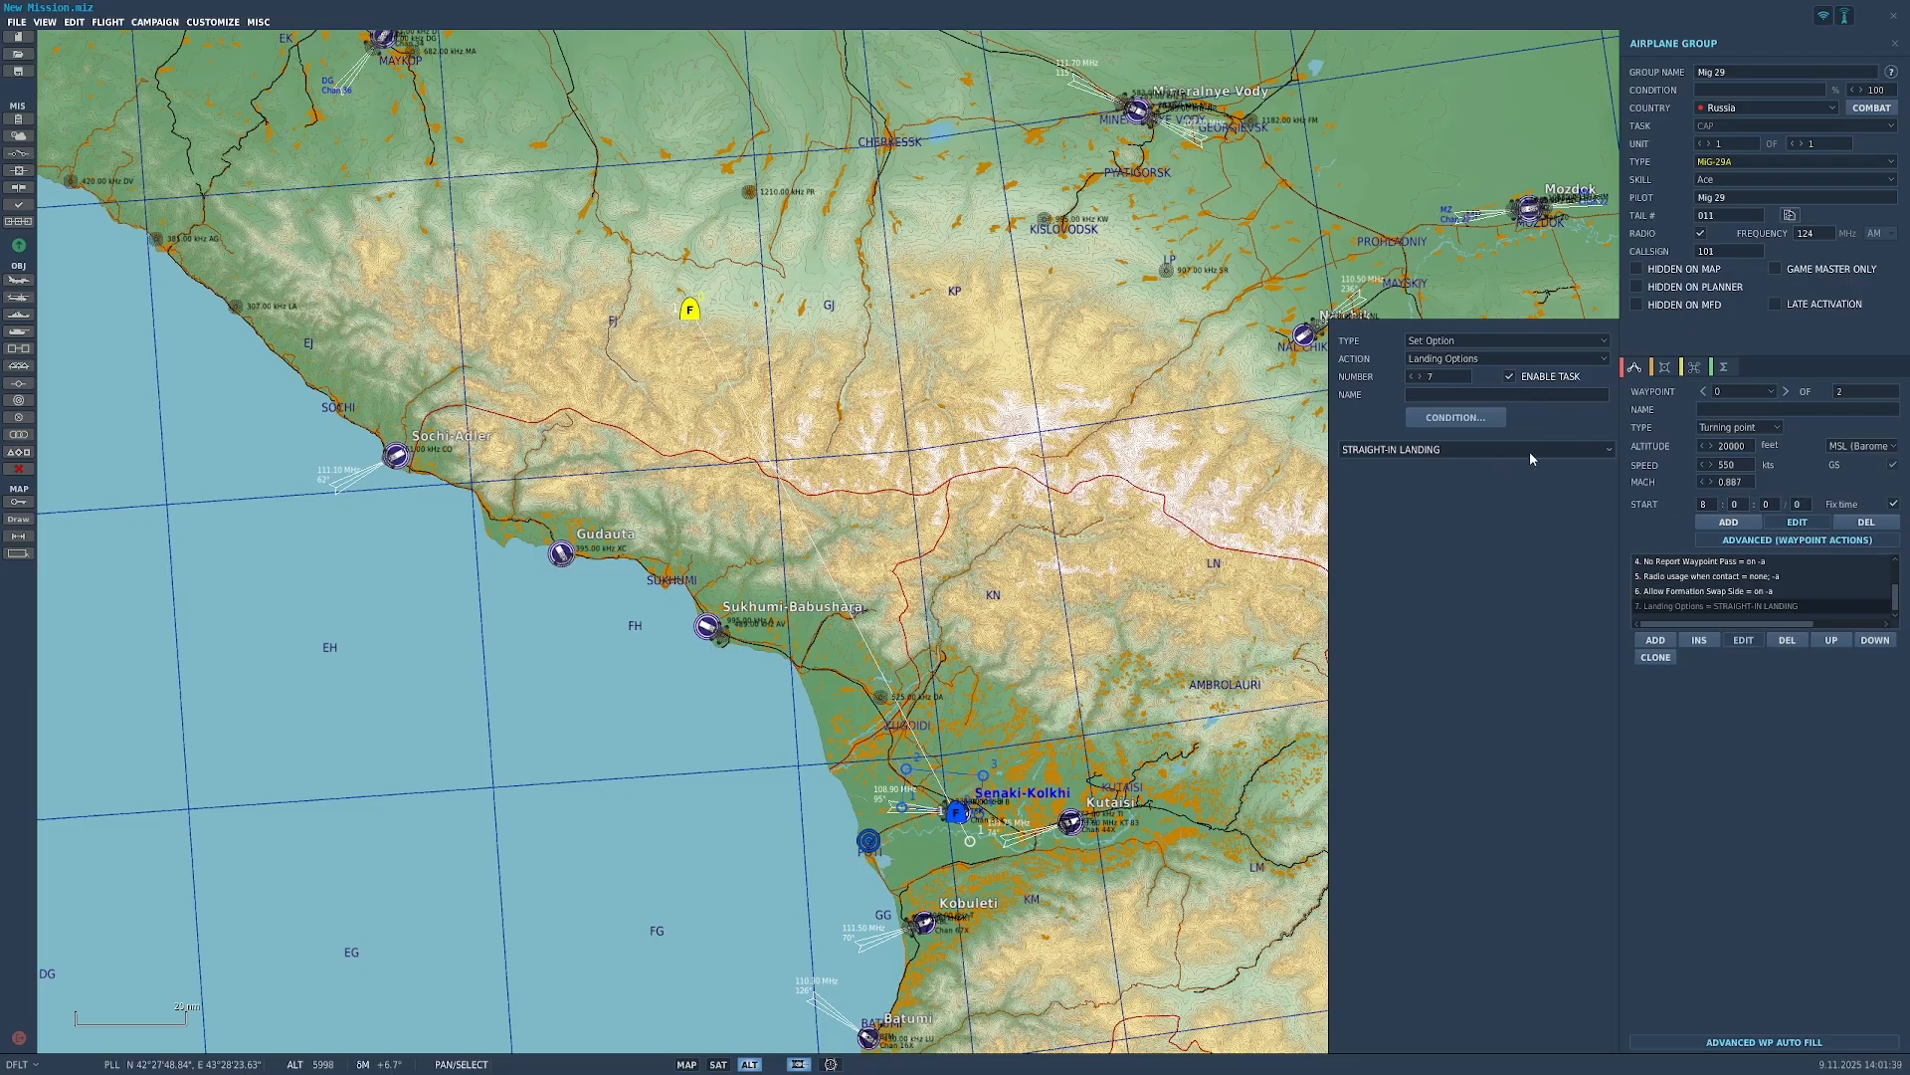
# Step: Switch the new waypoint action to the Perform Command type and look through its available commands
pyautogui.click(1493, 356)
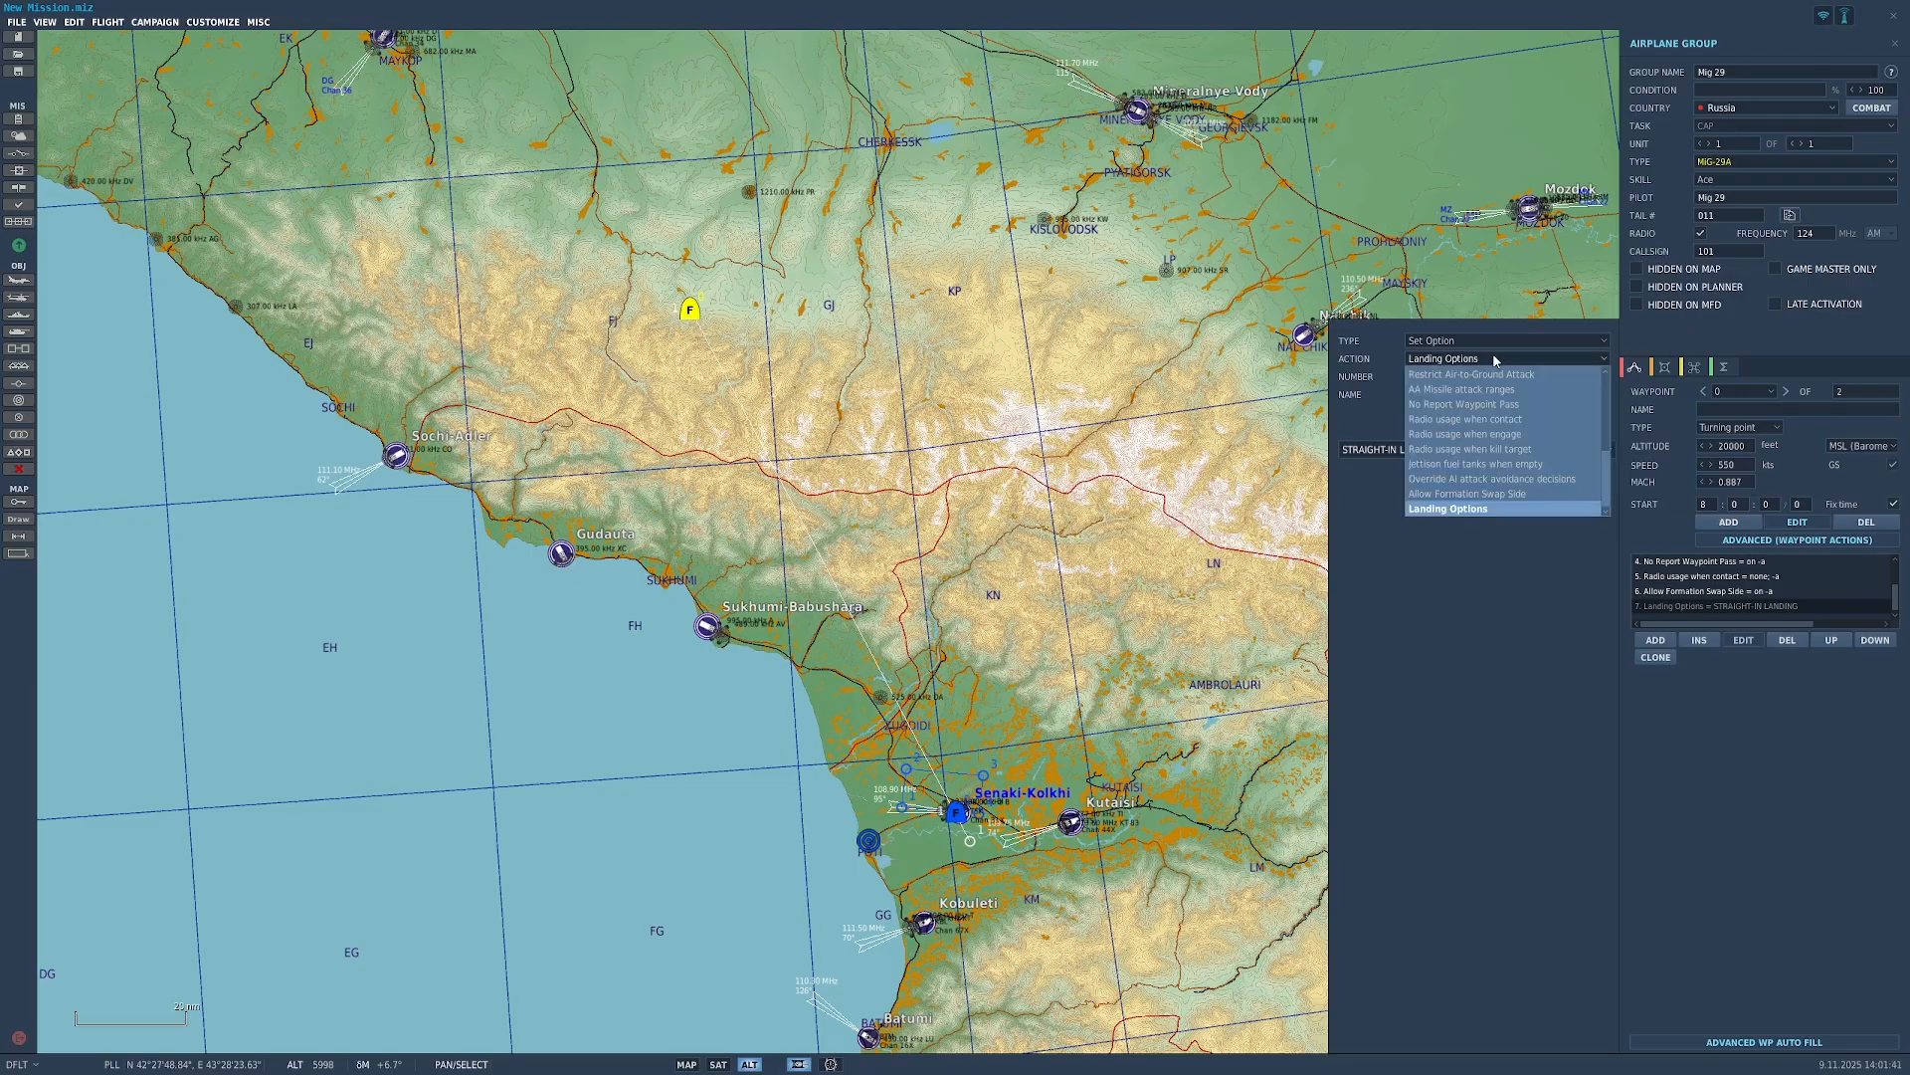
pyautogui.click(1507, 340)
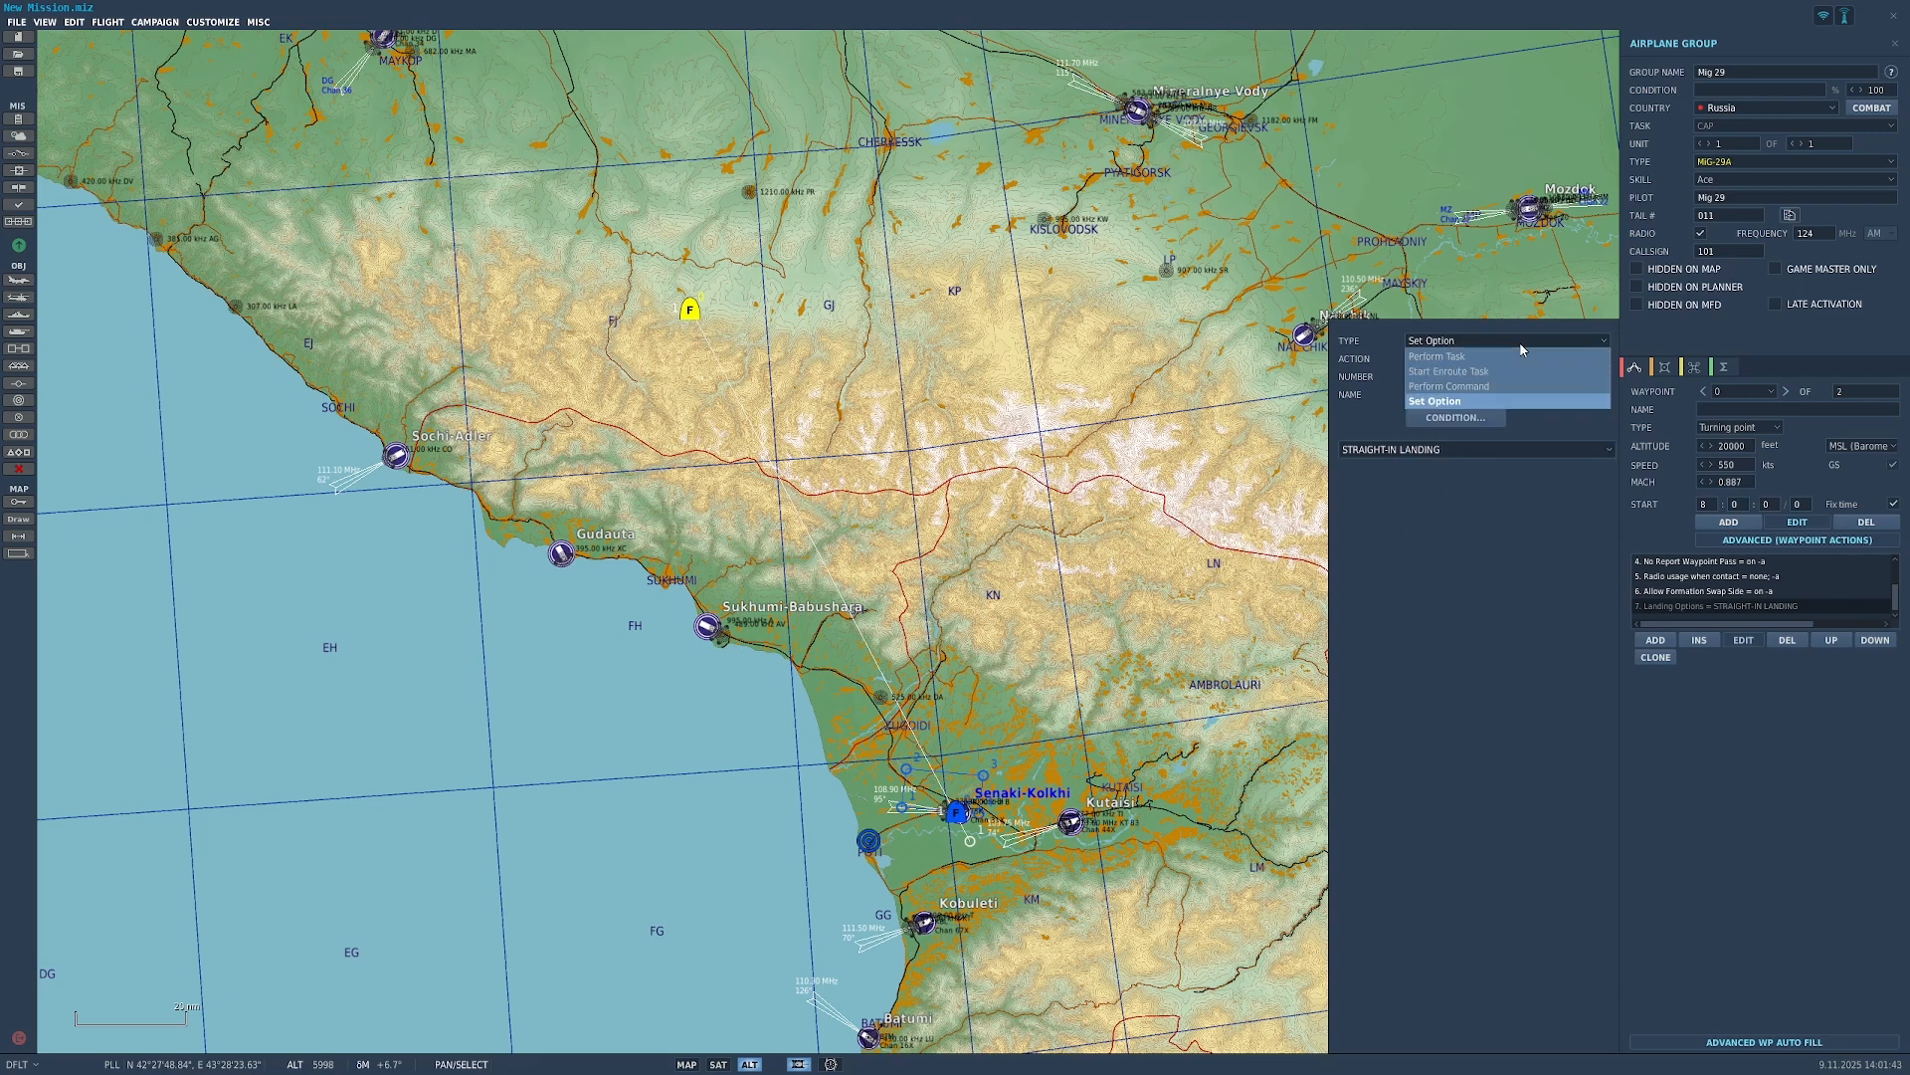
pyautogui.click(1503, 393)
pyautogui.click(1517, 361)
pyautogui.scroll(-3, 1532, 478)
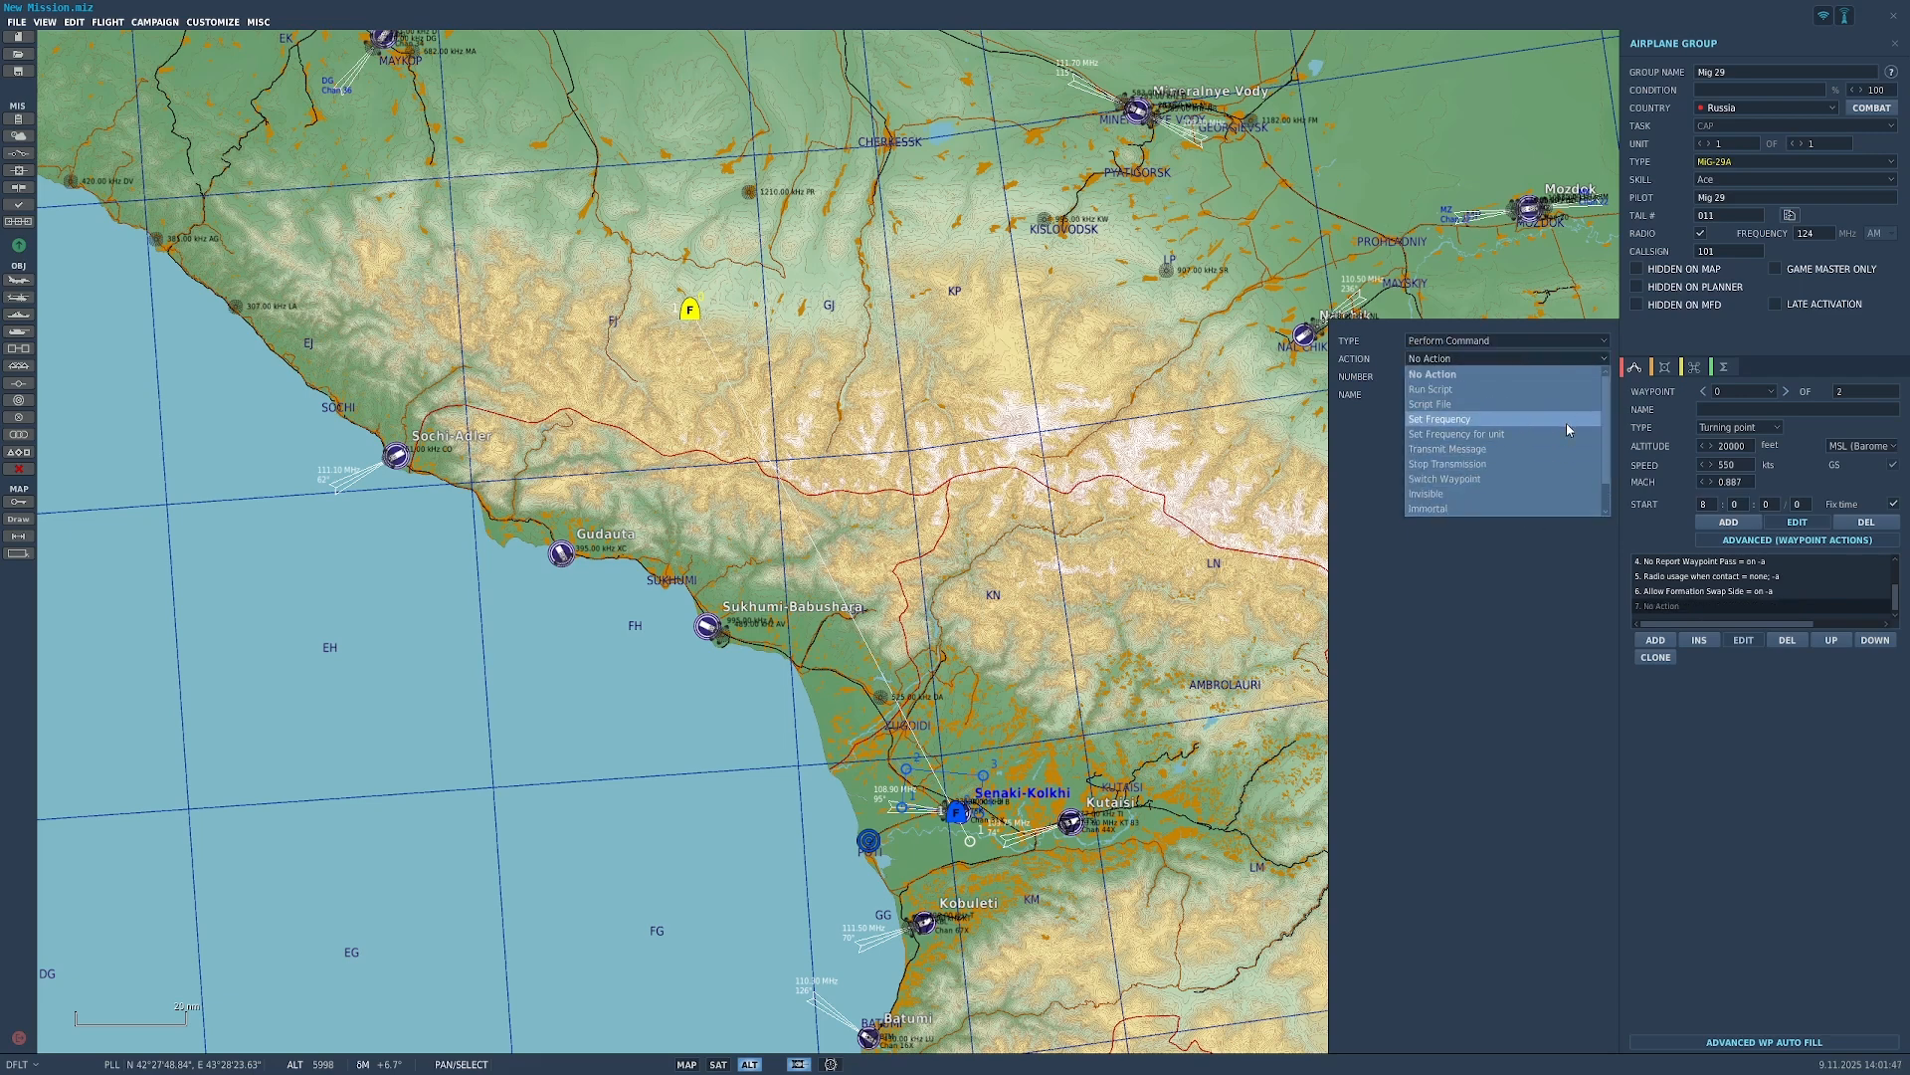
pyautogui.click(1538, 371)
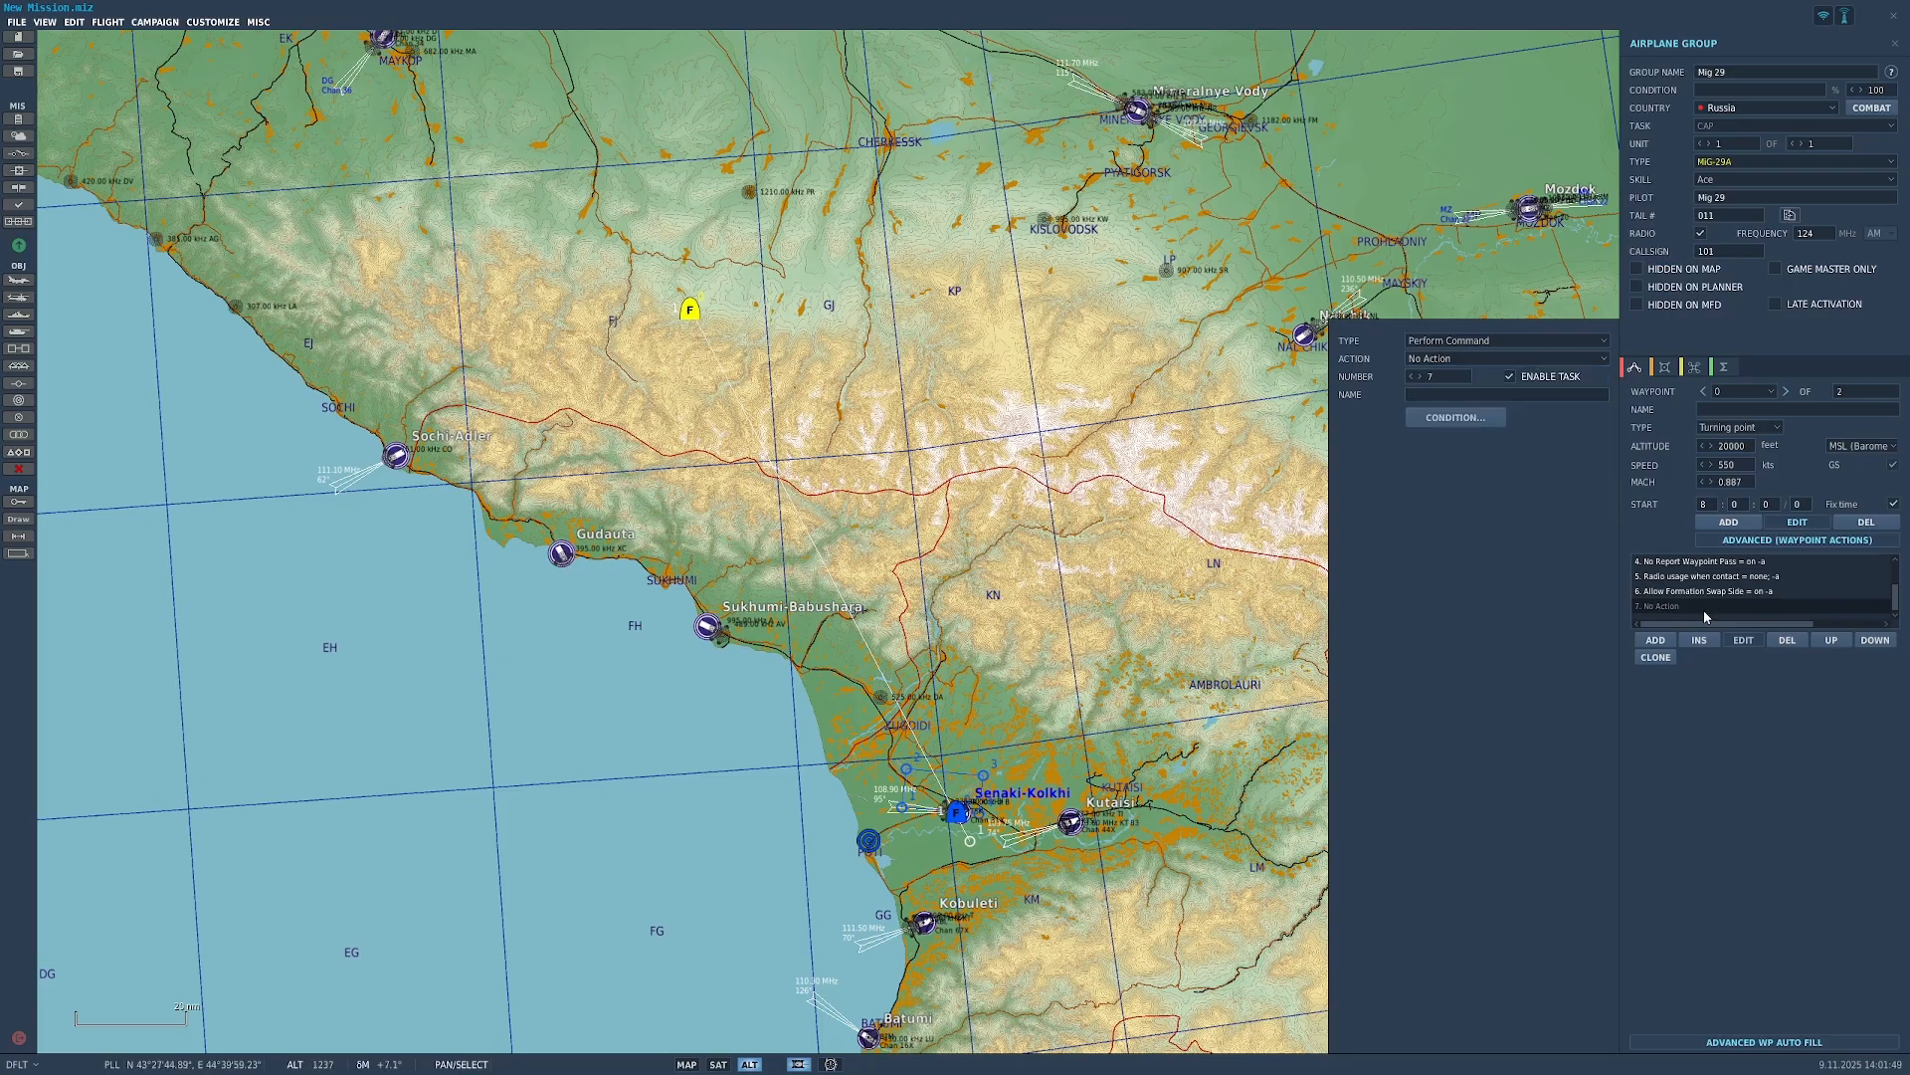
# Step: Make the new waypoint action a Set Option of ROE with the value WEAPON FREE
pyautogui.click(1558, 340)
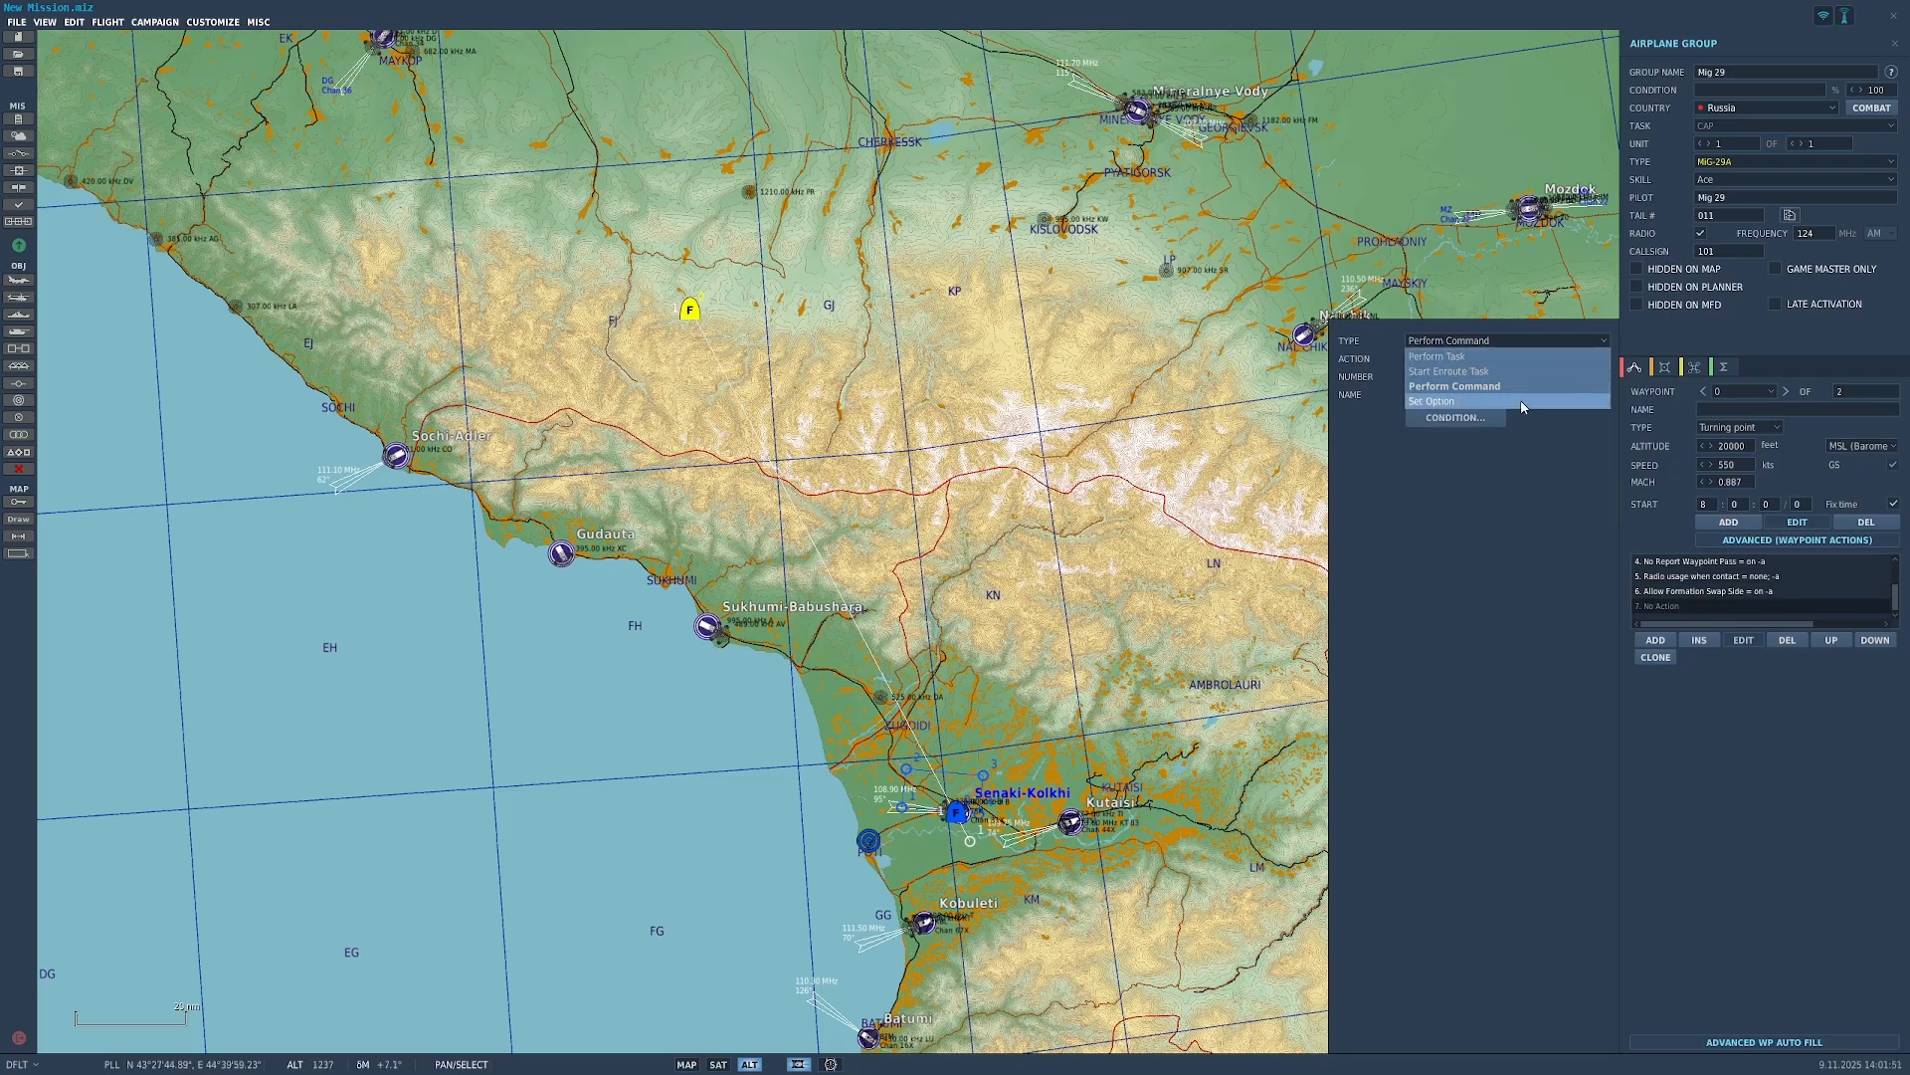
pyautogui.click(1522, 403)
pyautogui.click(1525, 356)
pyautogui.click(1459, 390)
pyautogui.click(1449, 453)
pyautogui.click(1446, 467)
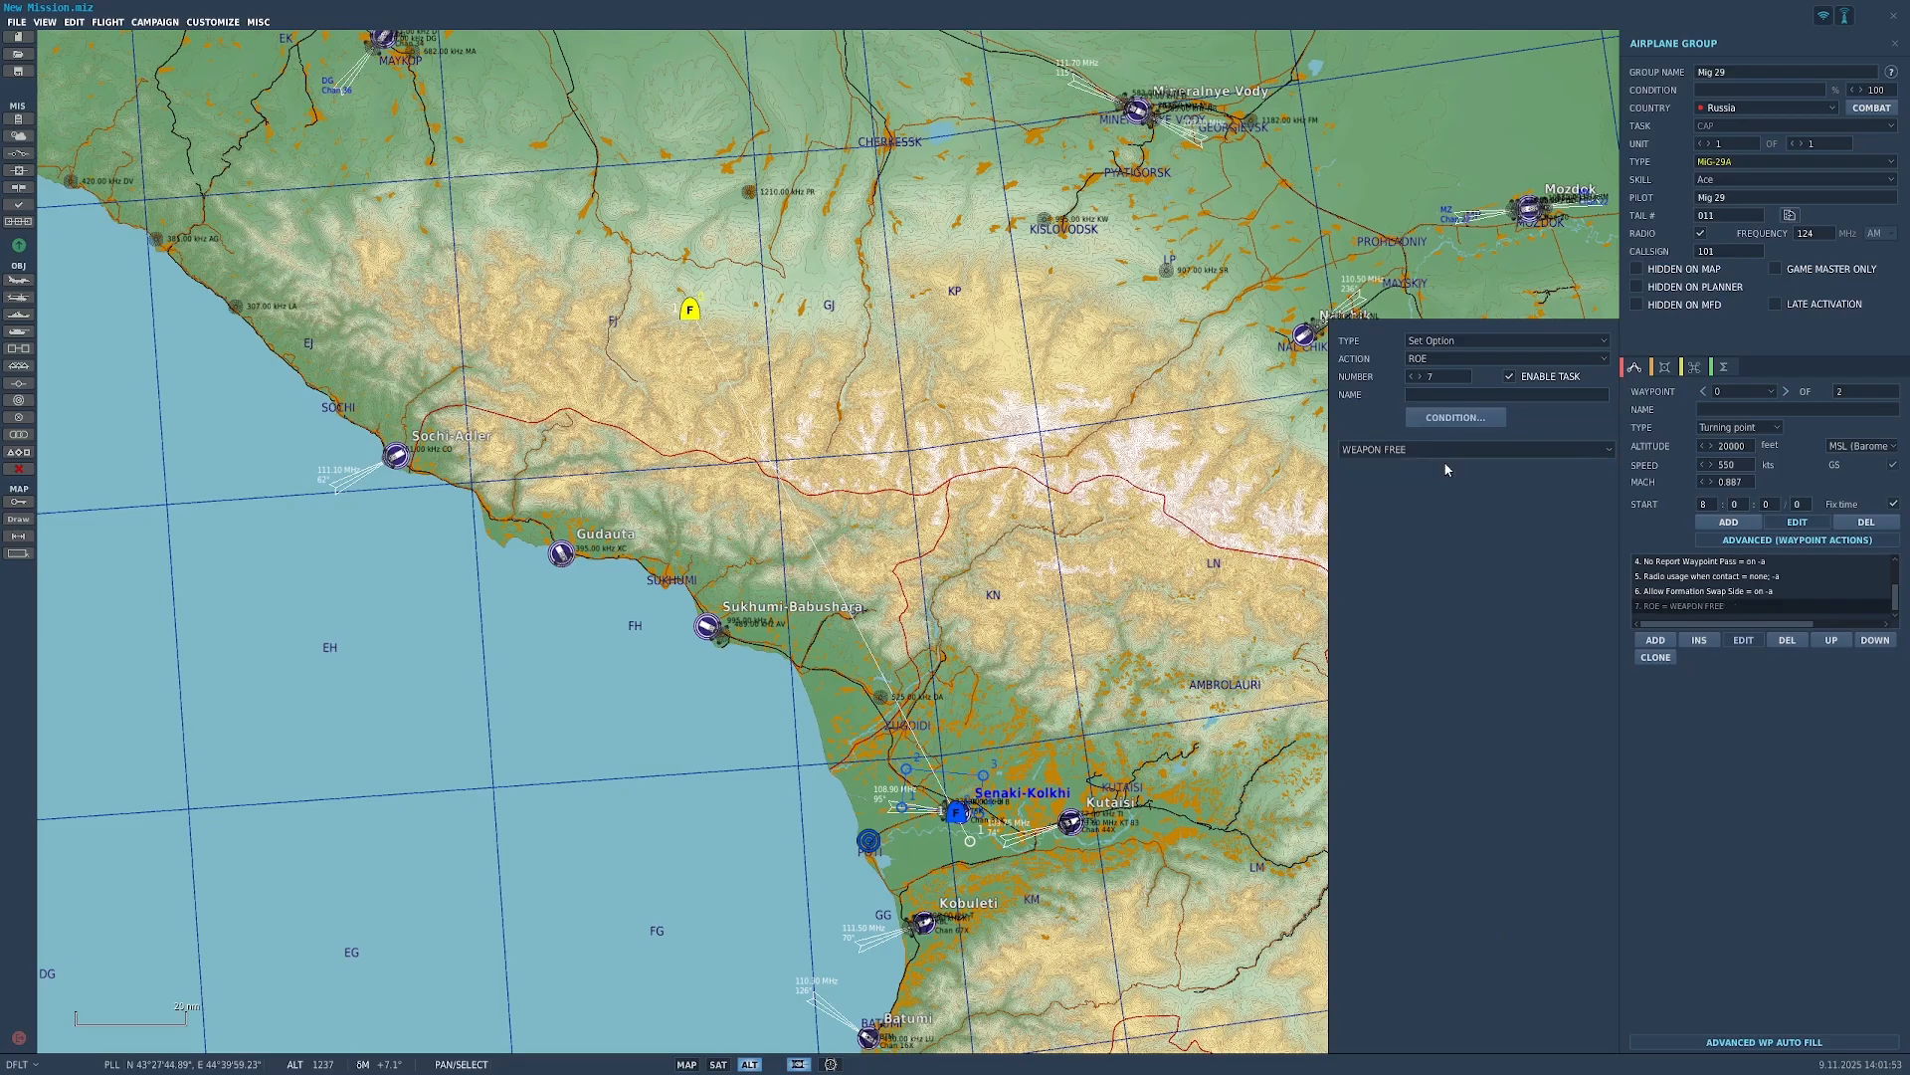
# Step: Add an eighth waypoint action of type Set Option and look through the available options, leaving it at No Option
pyautogui.click(1655, 640)
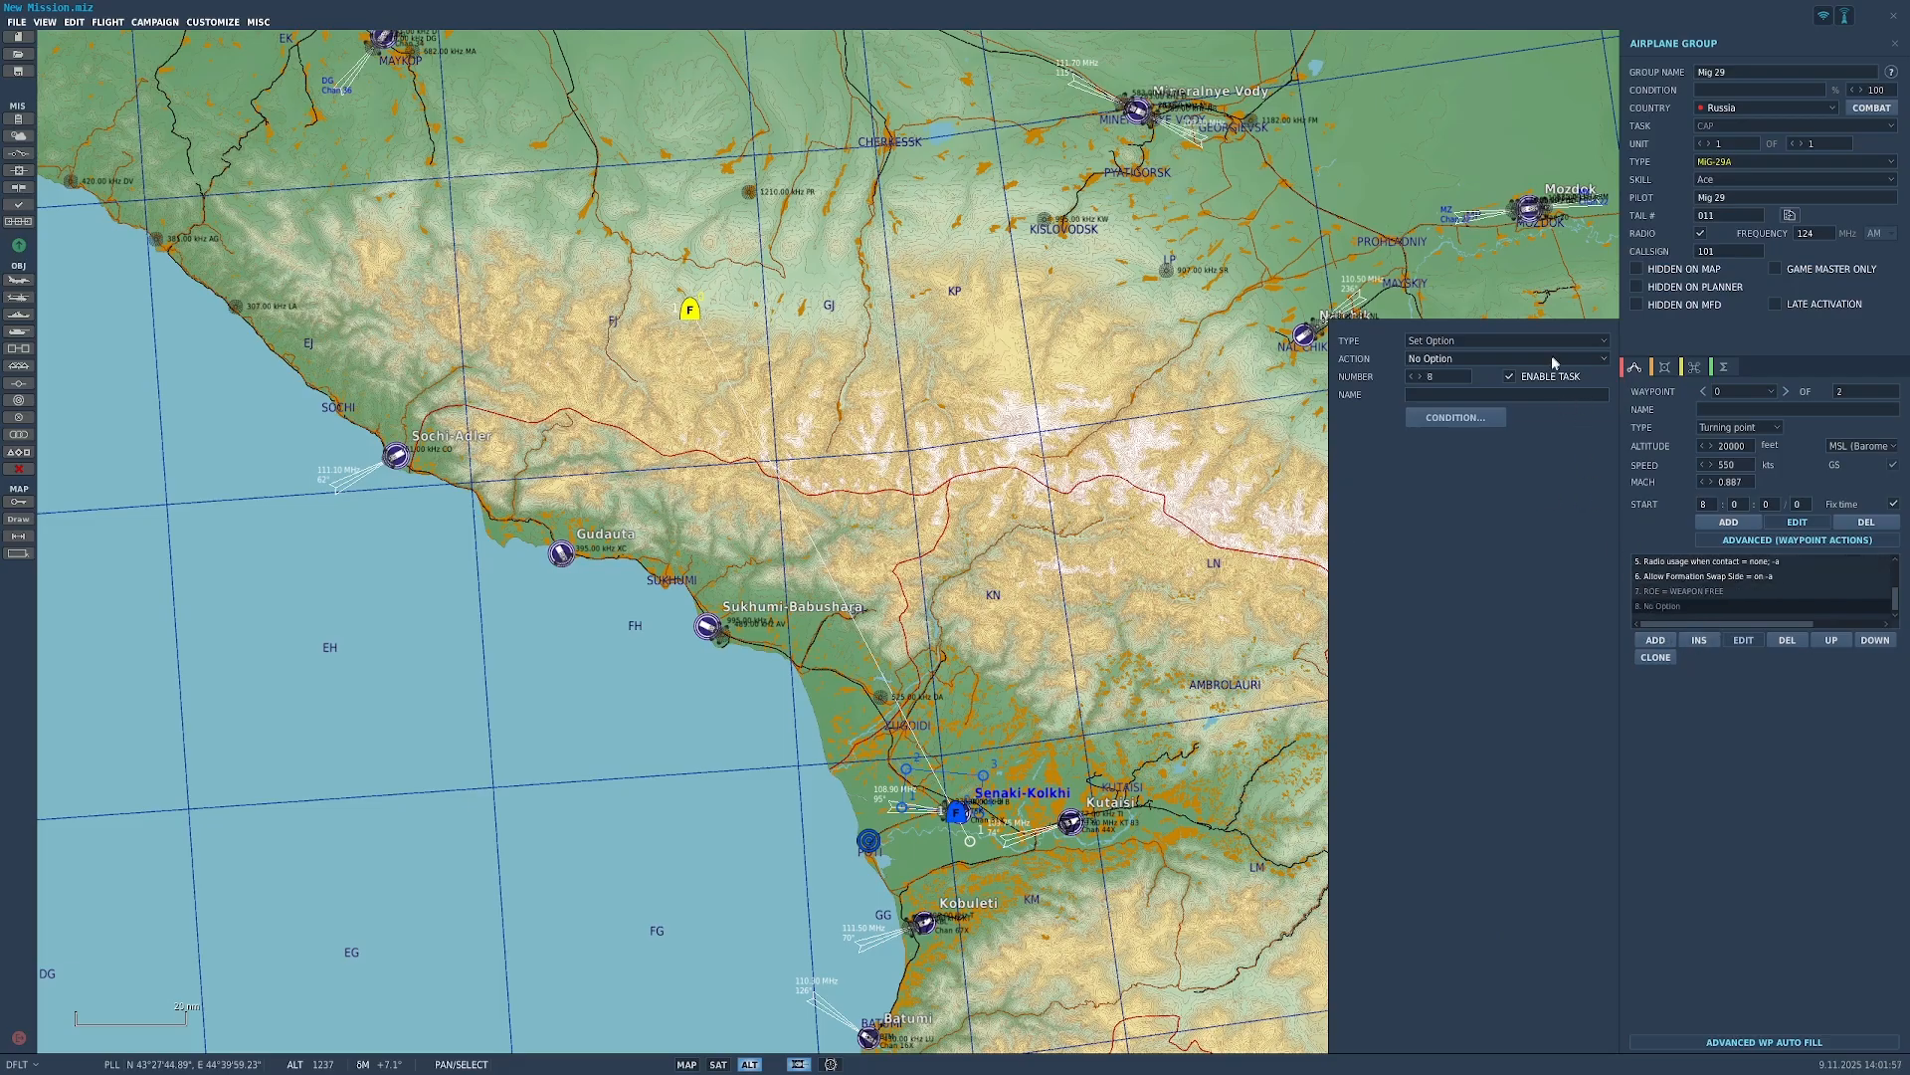
pyautogui.click(1552, 358)
pyautogui.scroll(-5, 1507, 438)
pyautogui.scroll(5, 1494, 454)
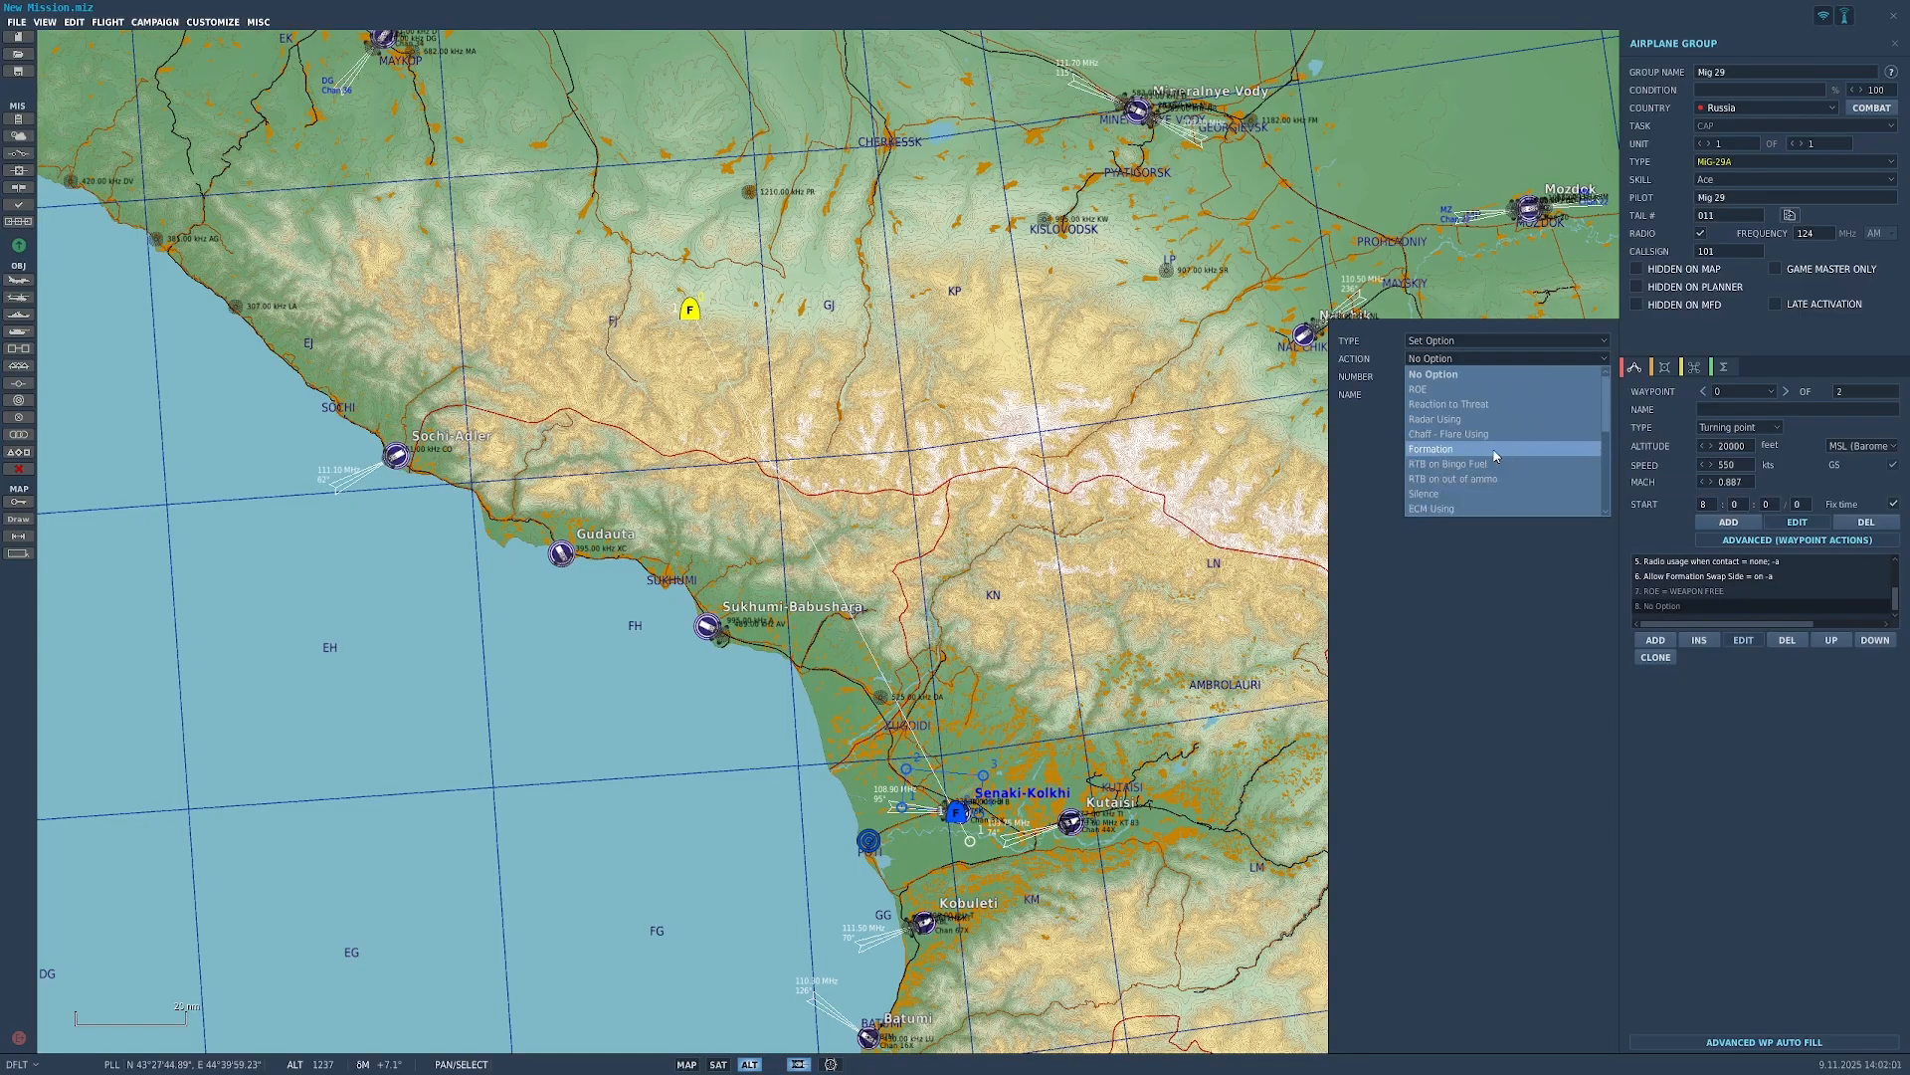
pyautogui.click(1594, 361)
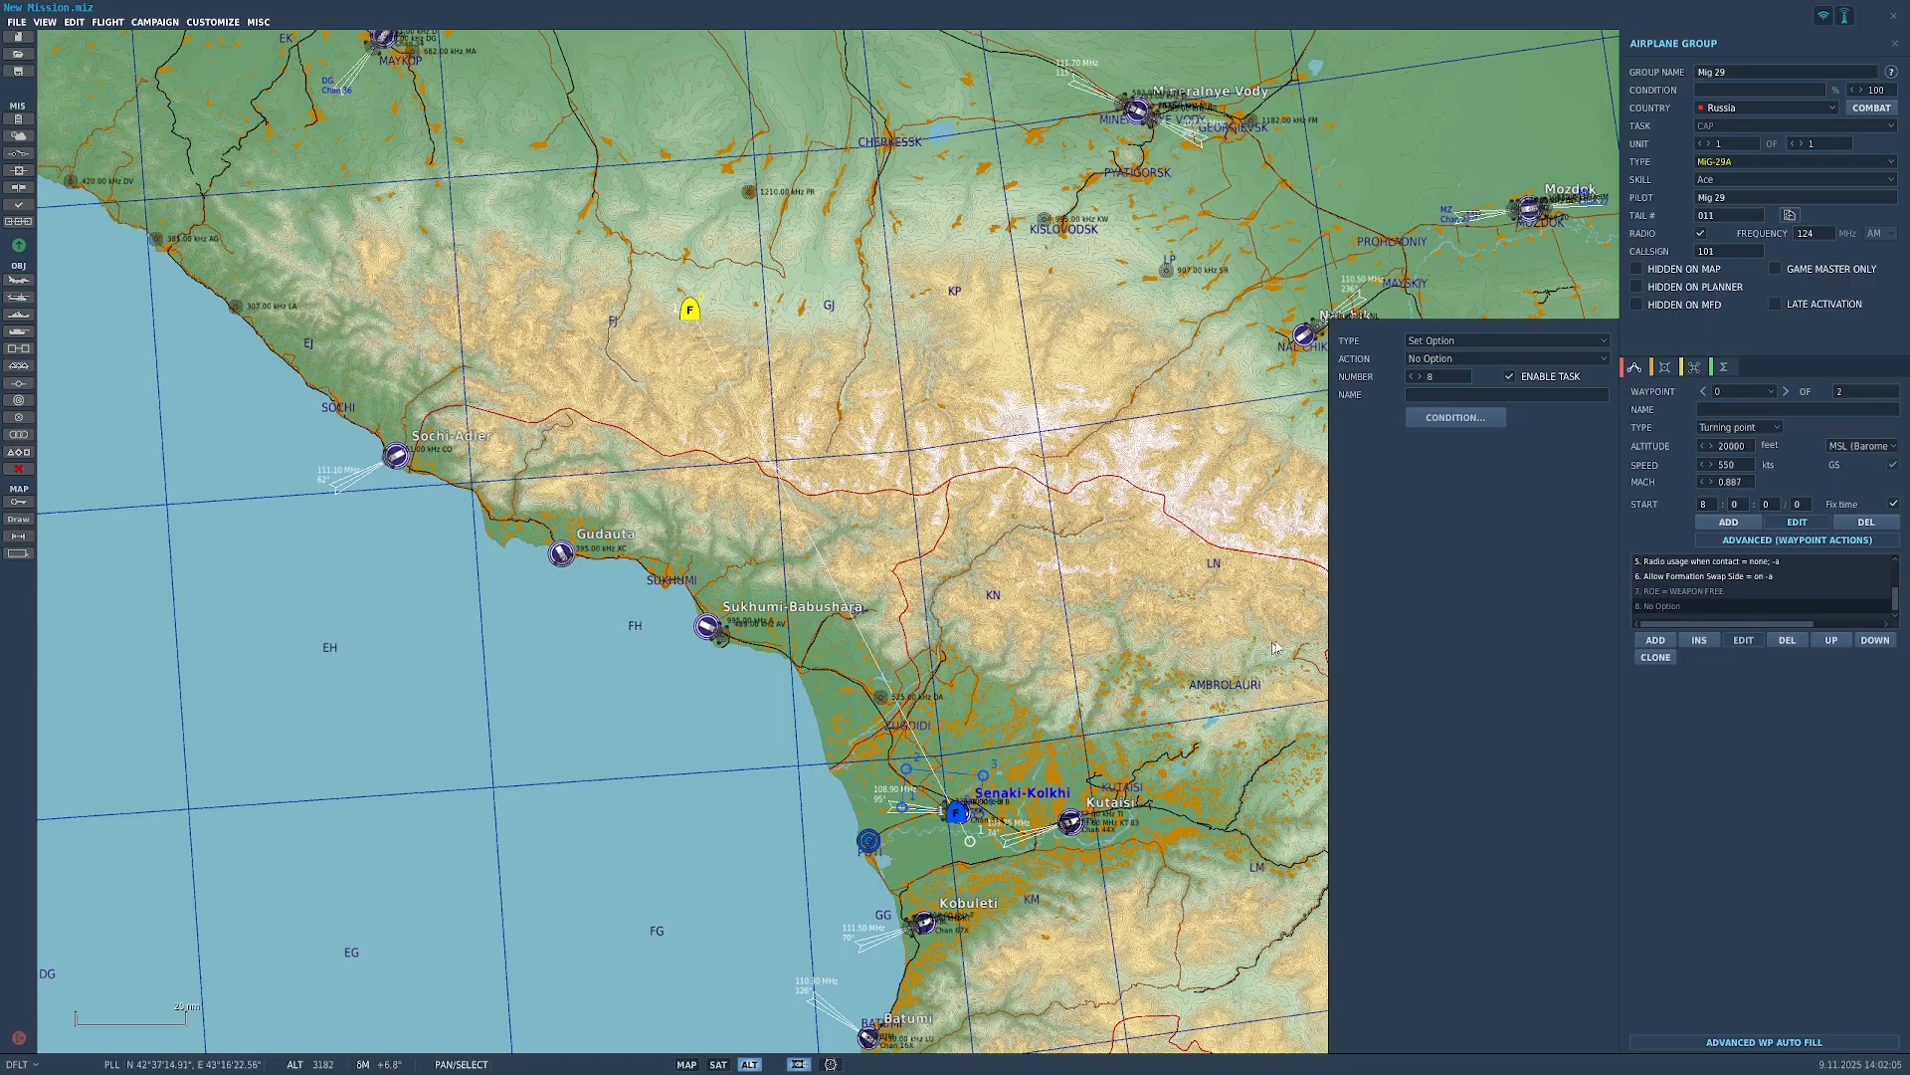
# Step: Add a triggered action of type Set Option to the Mig 29 group
pyautogui.click(1665, 368)
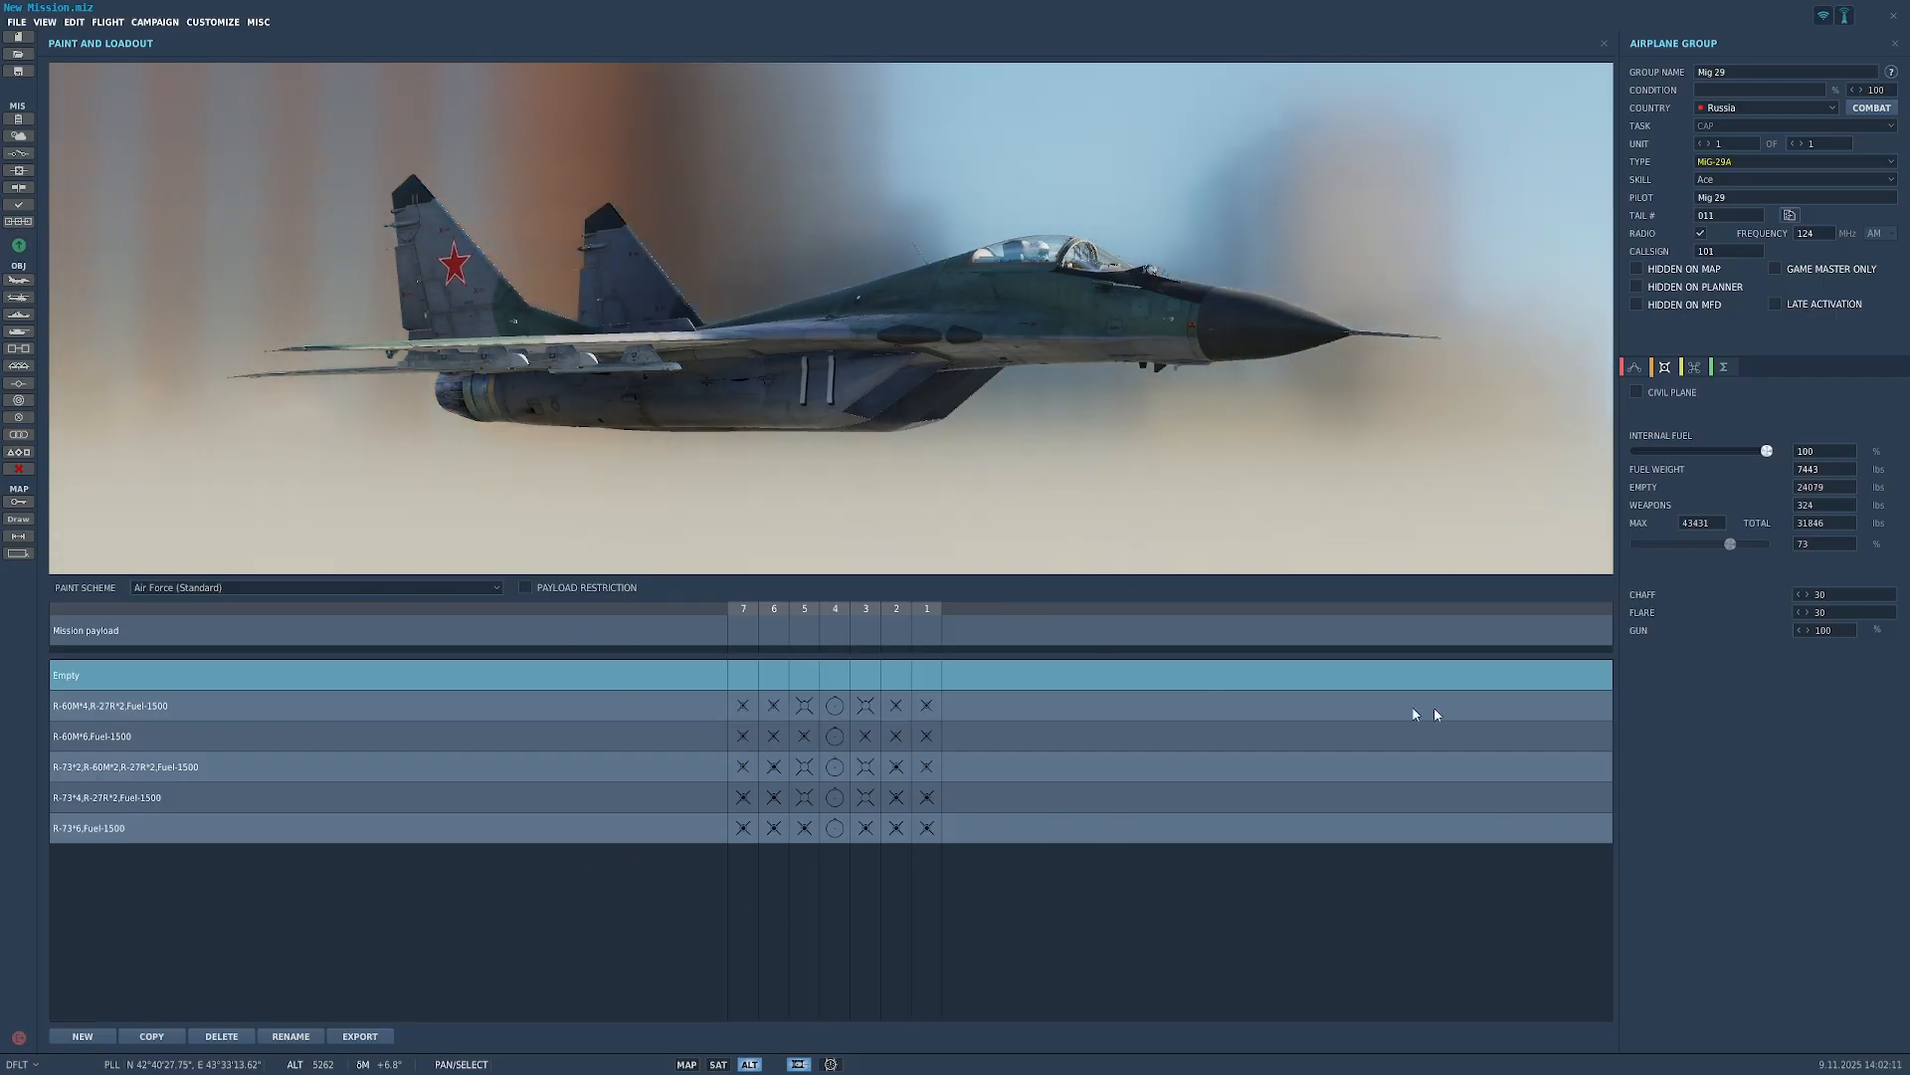
pyautogui.click(1705, 367)
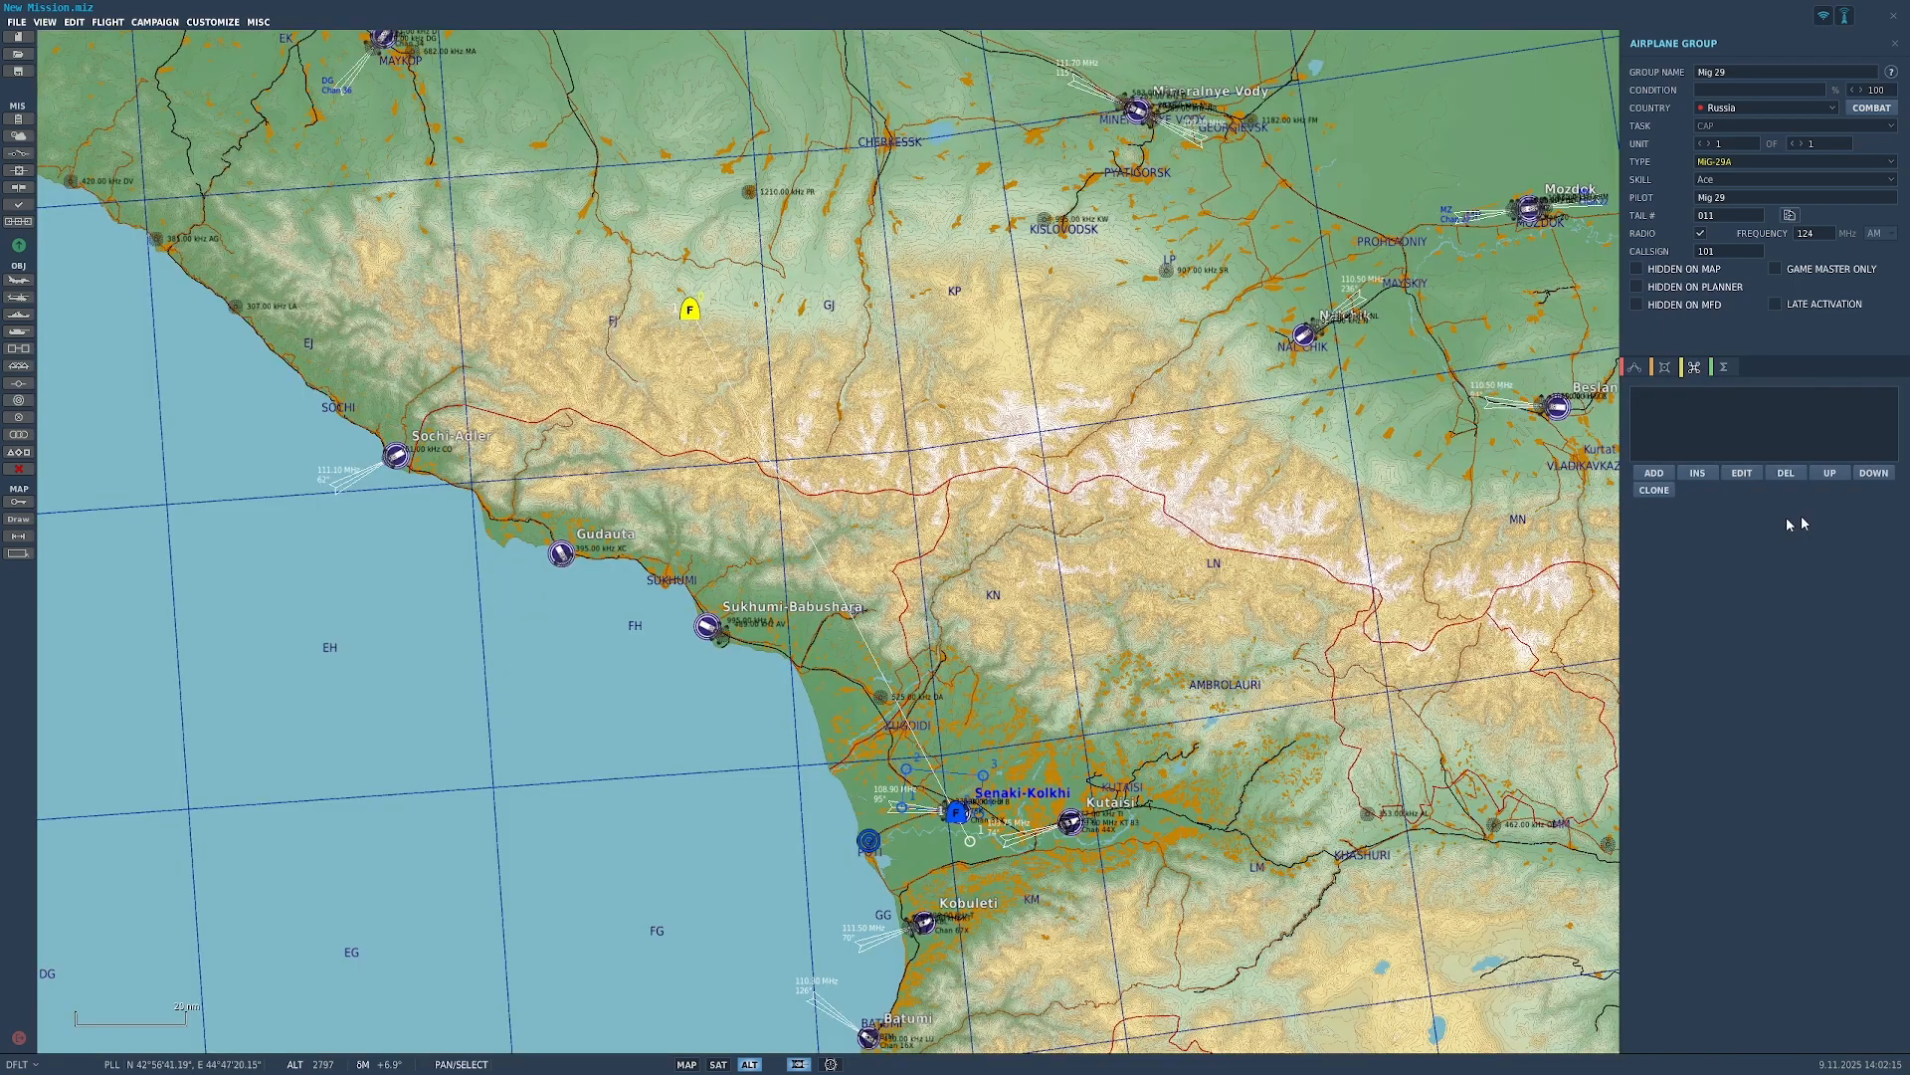
pyautogui.click(1660, 480)
pyautogui.click(1477, 339)
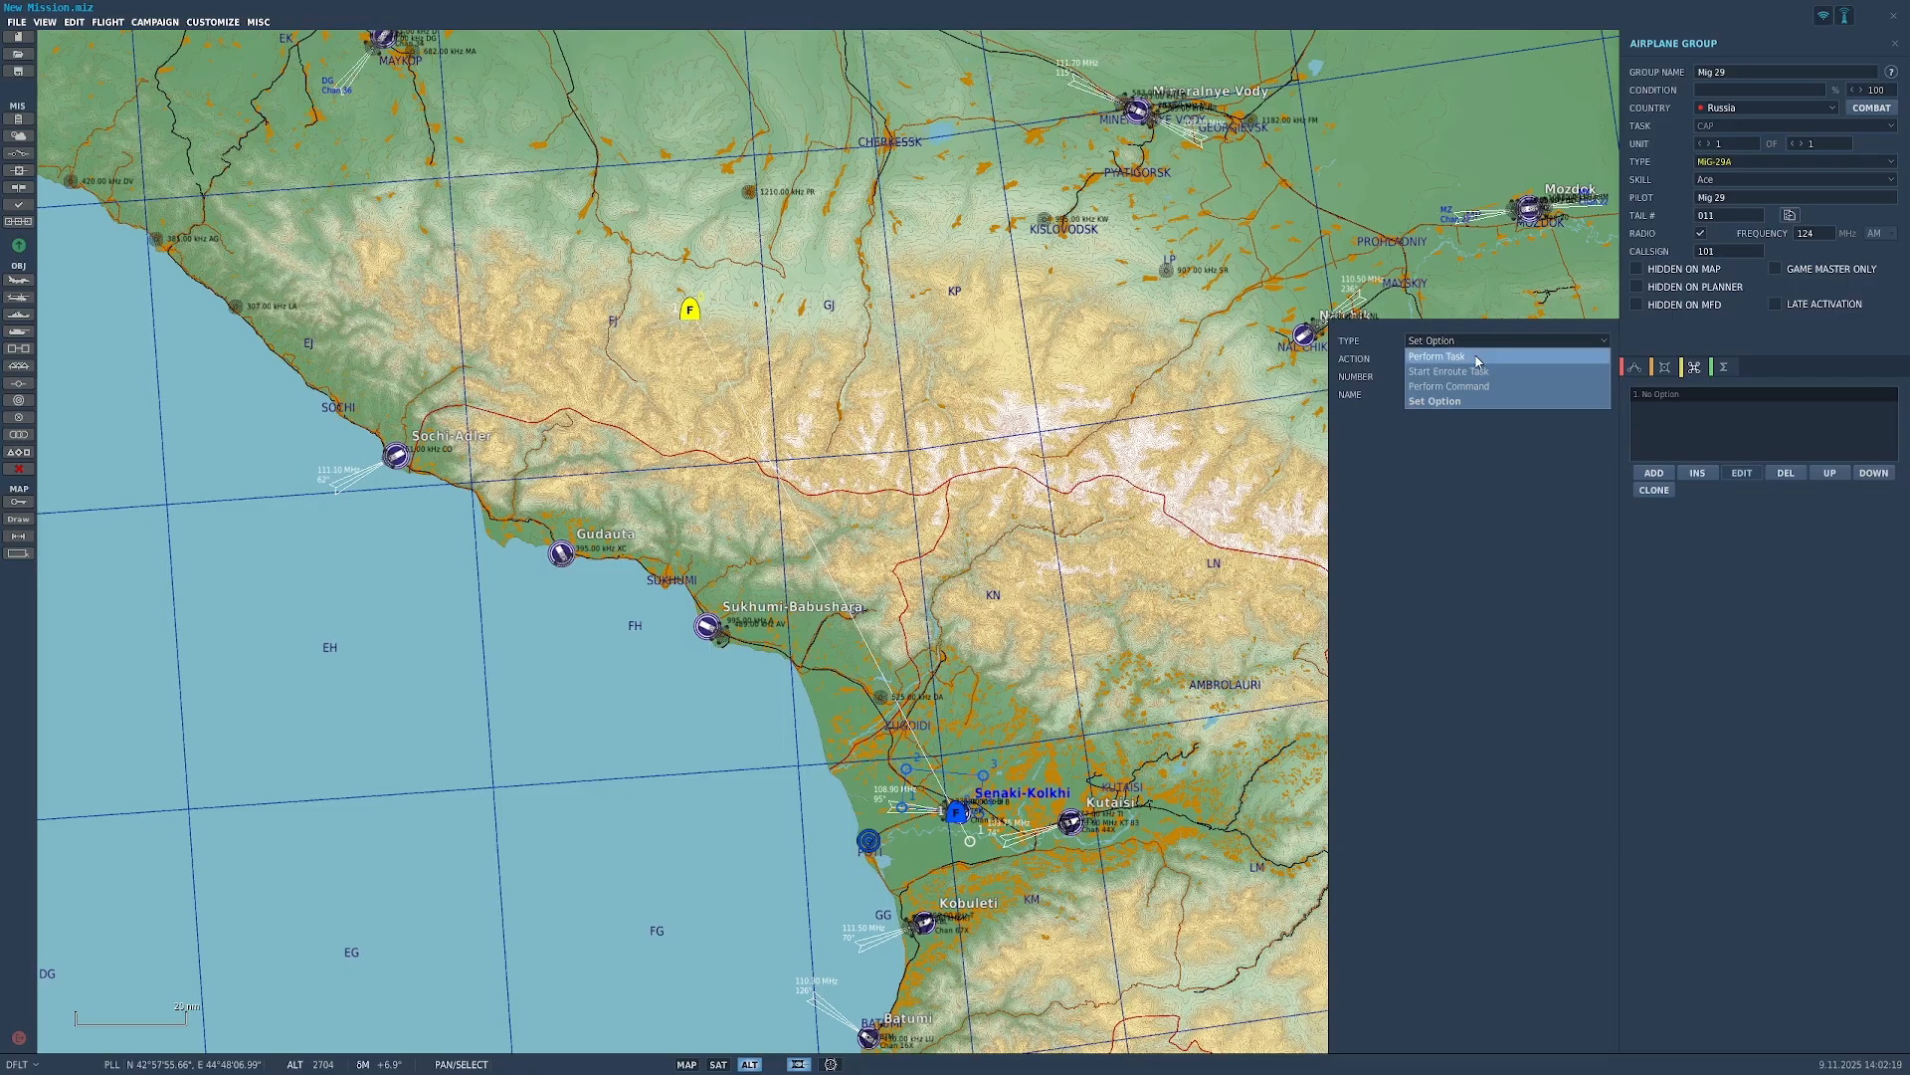
pyautogui.click(1461, 402)
# Step: Set the triggered action to Reaction to Threat with the EVASIVE VERTICAL MANEUVER response
pyautogui.click(1482, 359)
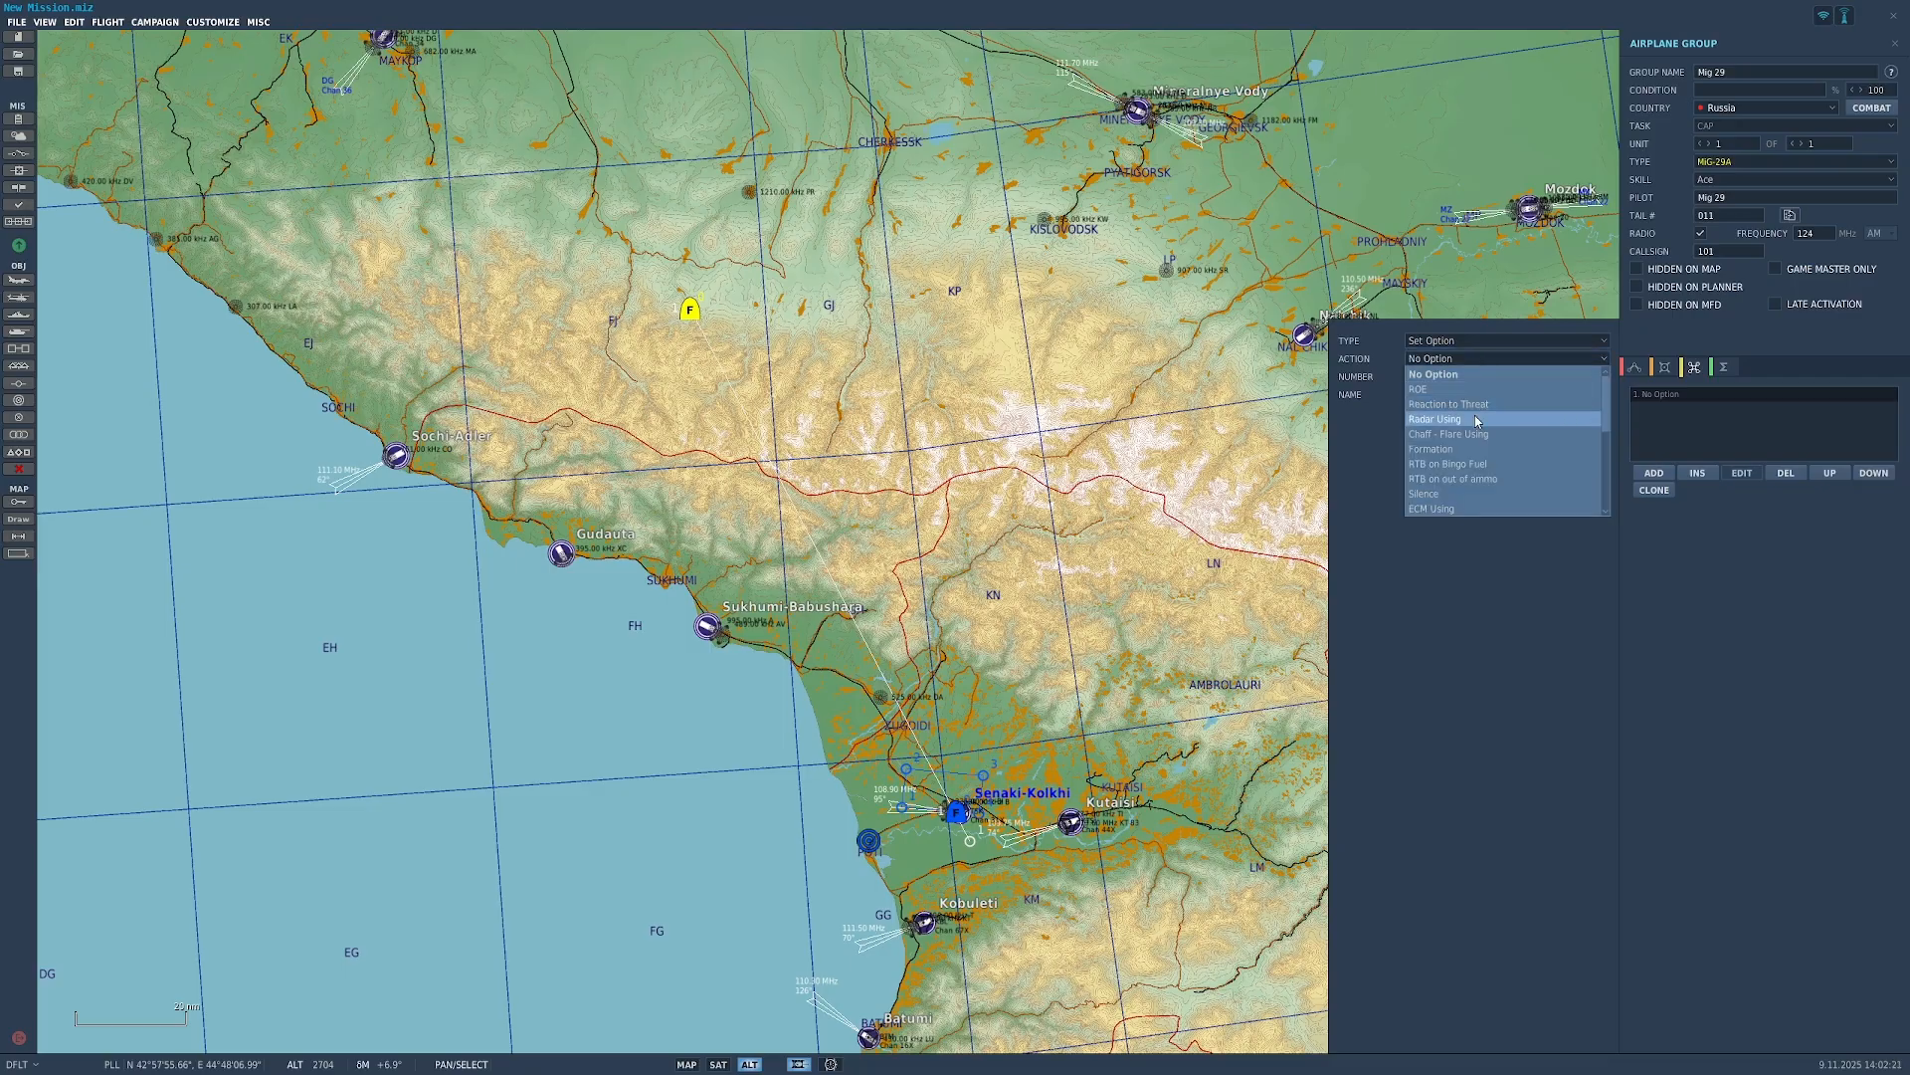
pyautogui.scroll(-5, 1479, 472)
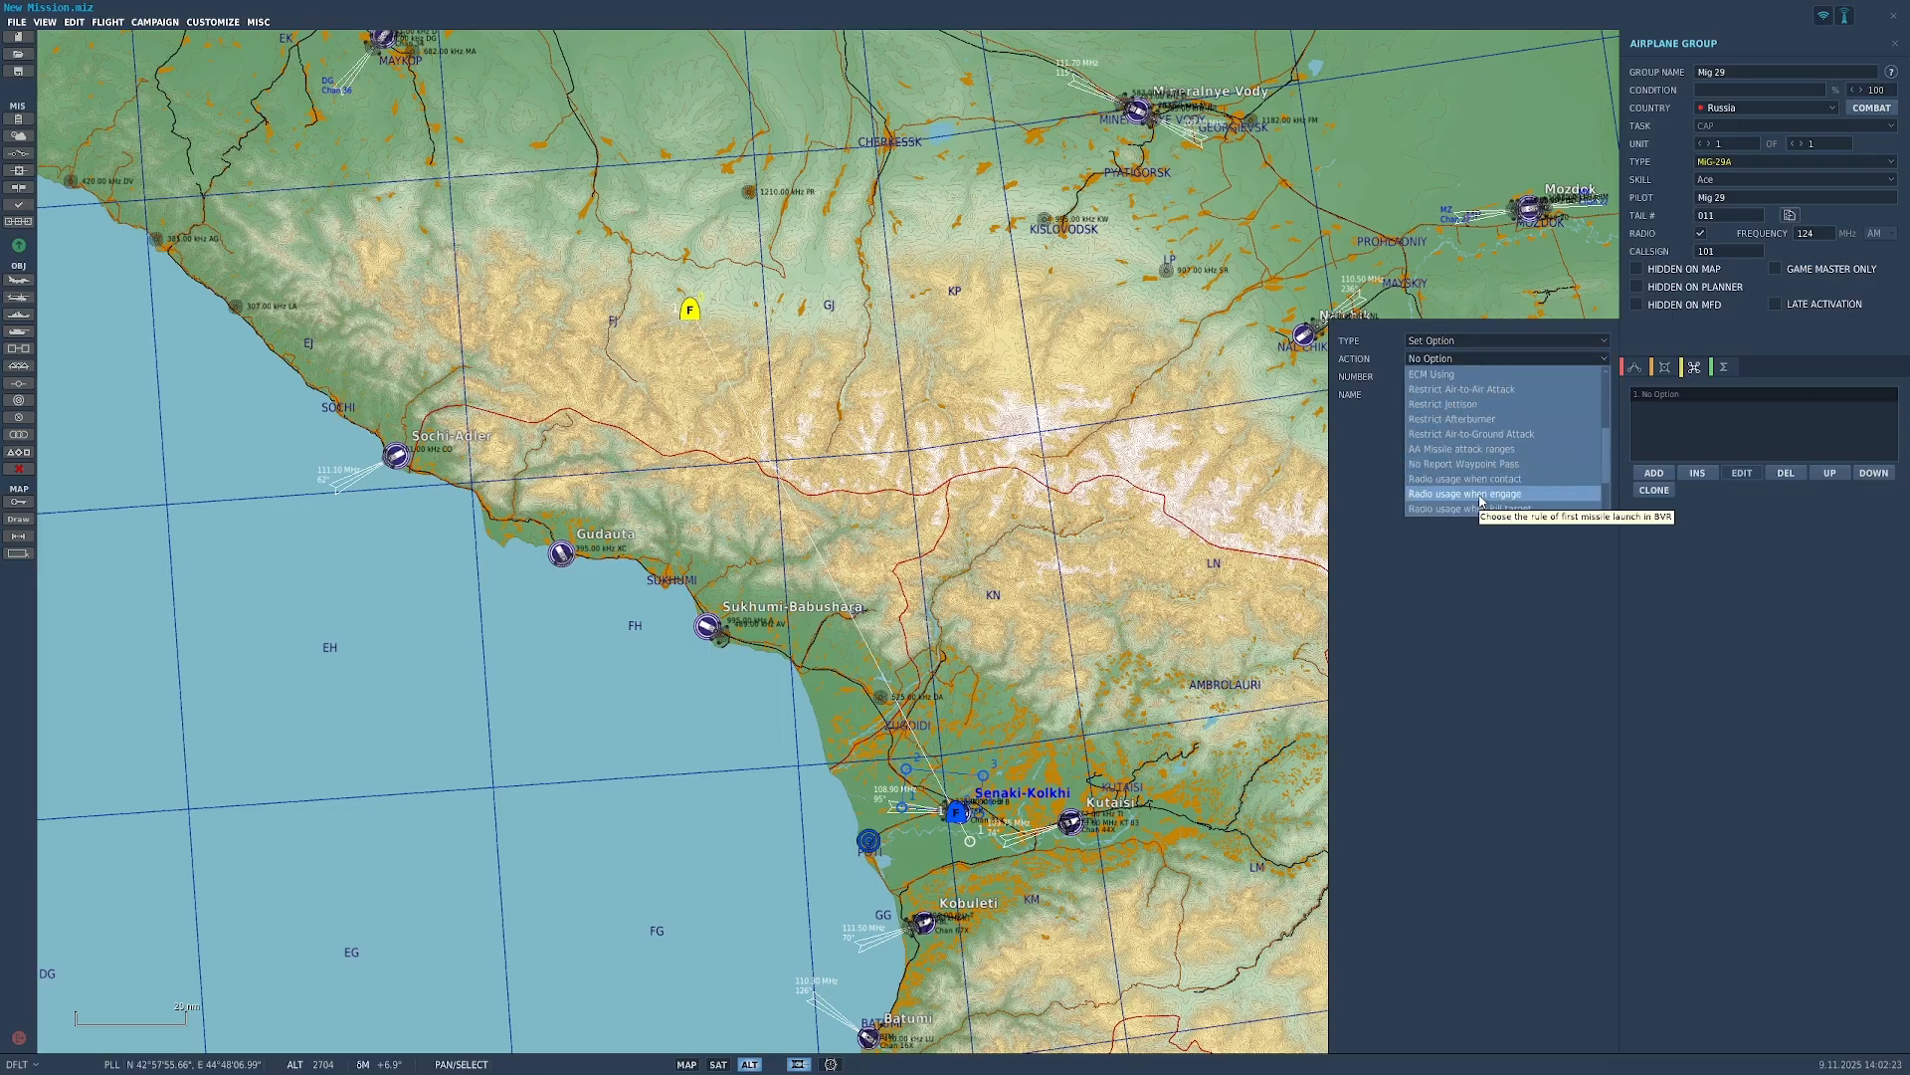
pyautogui.scroll(5, 1504, 418)
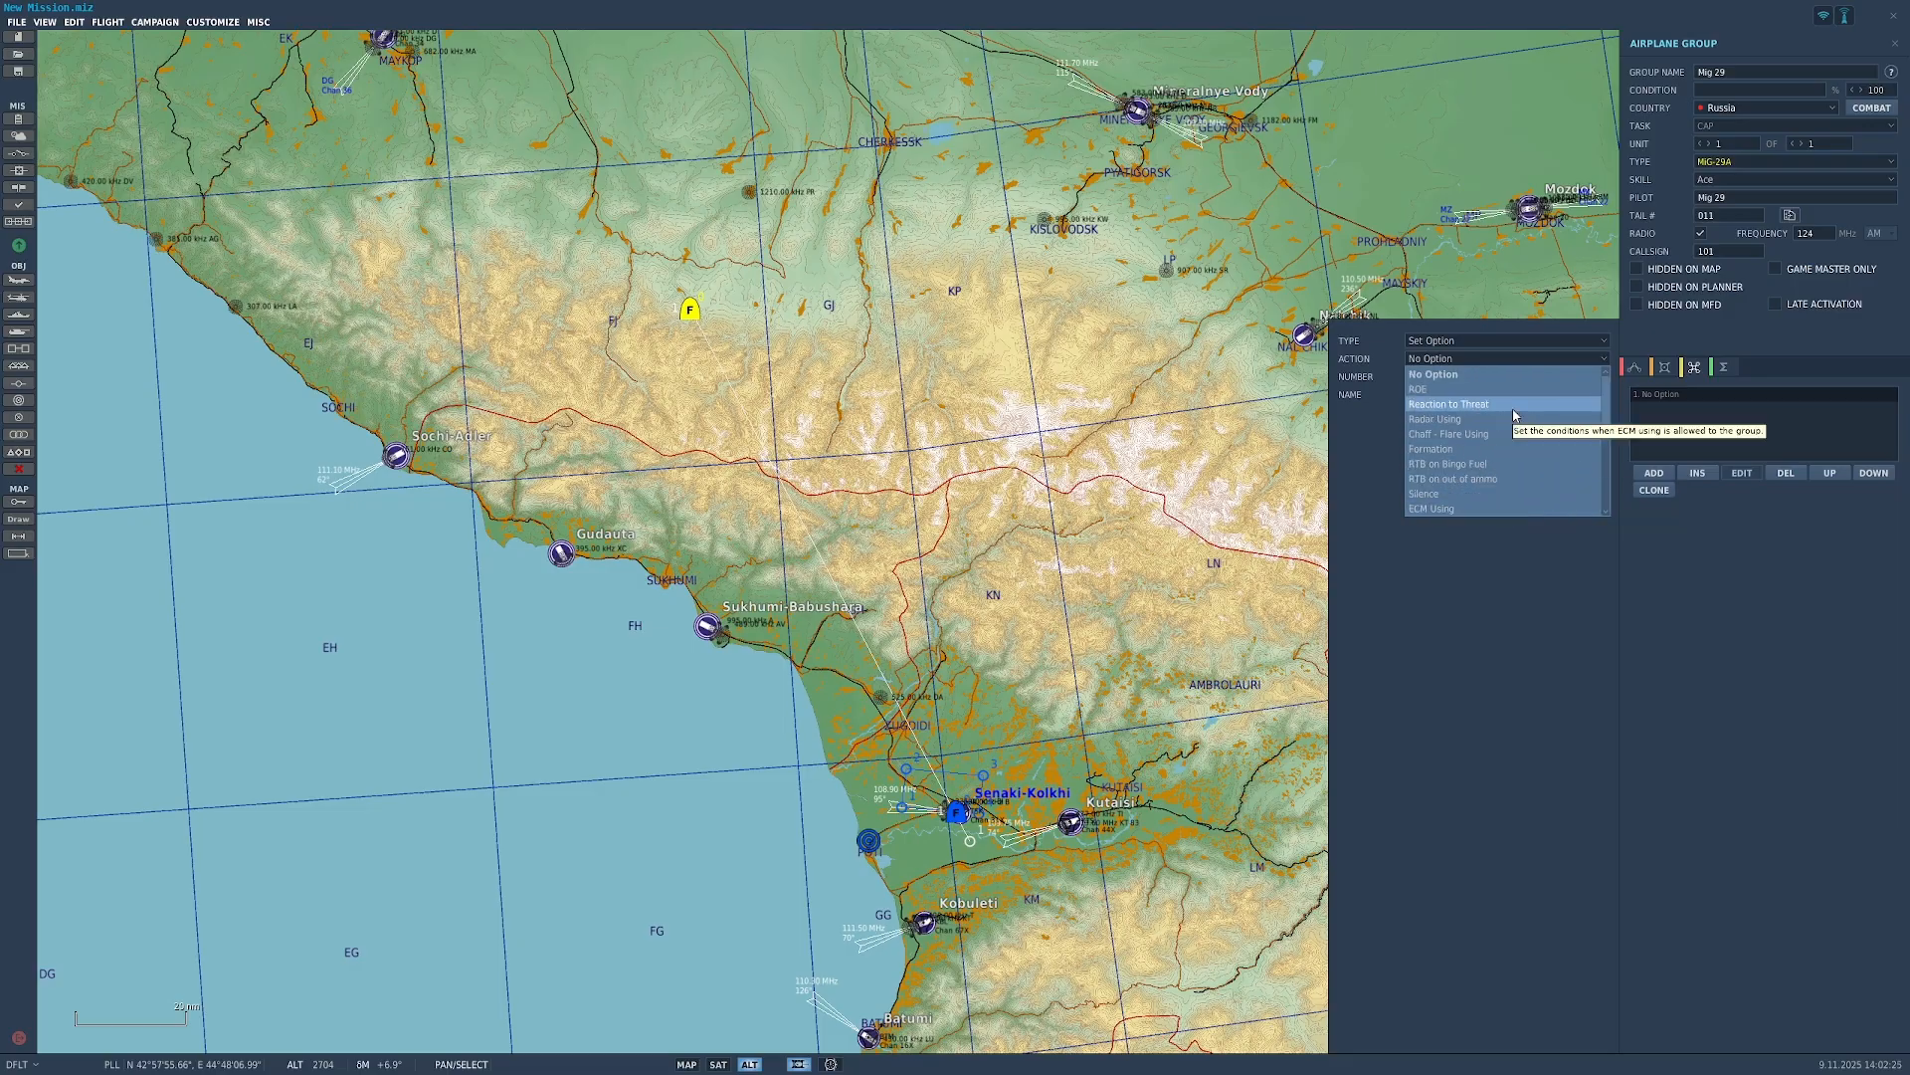
pyautogui.click(1501, 404)
pyautogui.click(1442, 449)
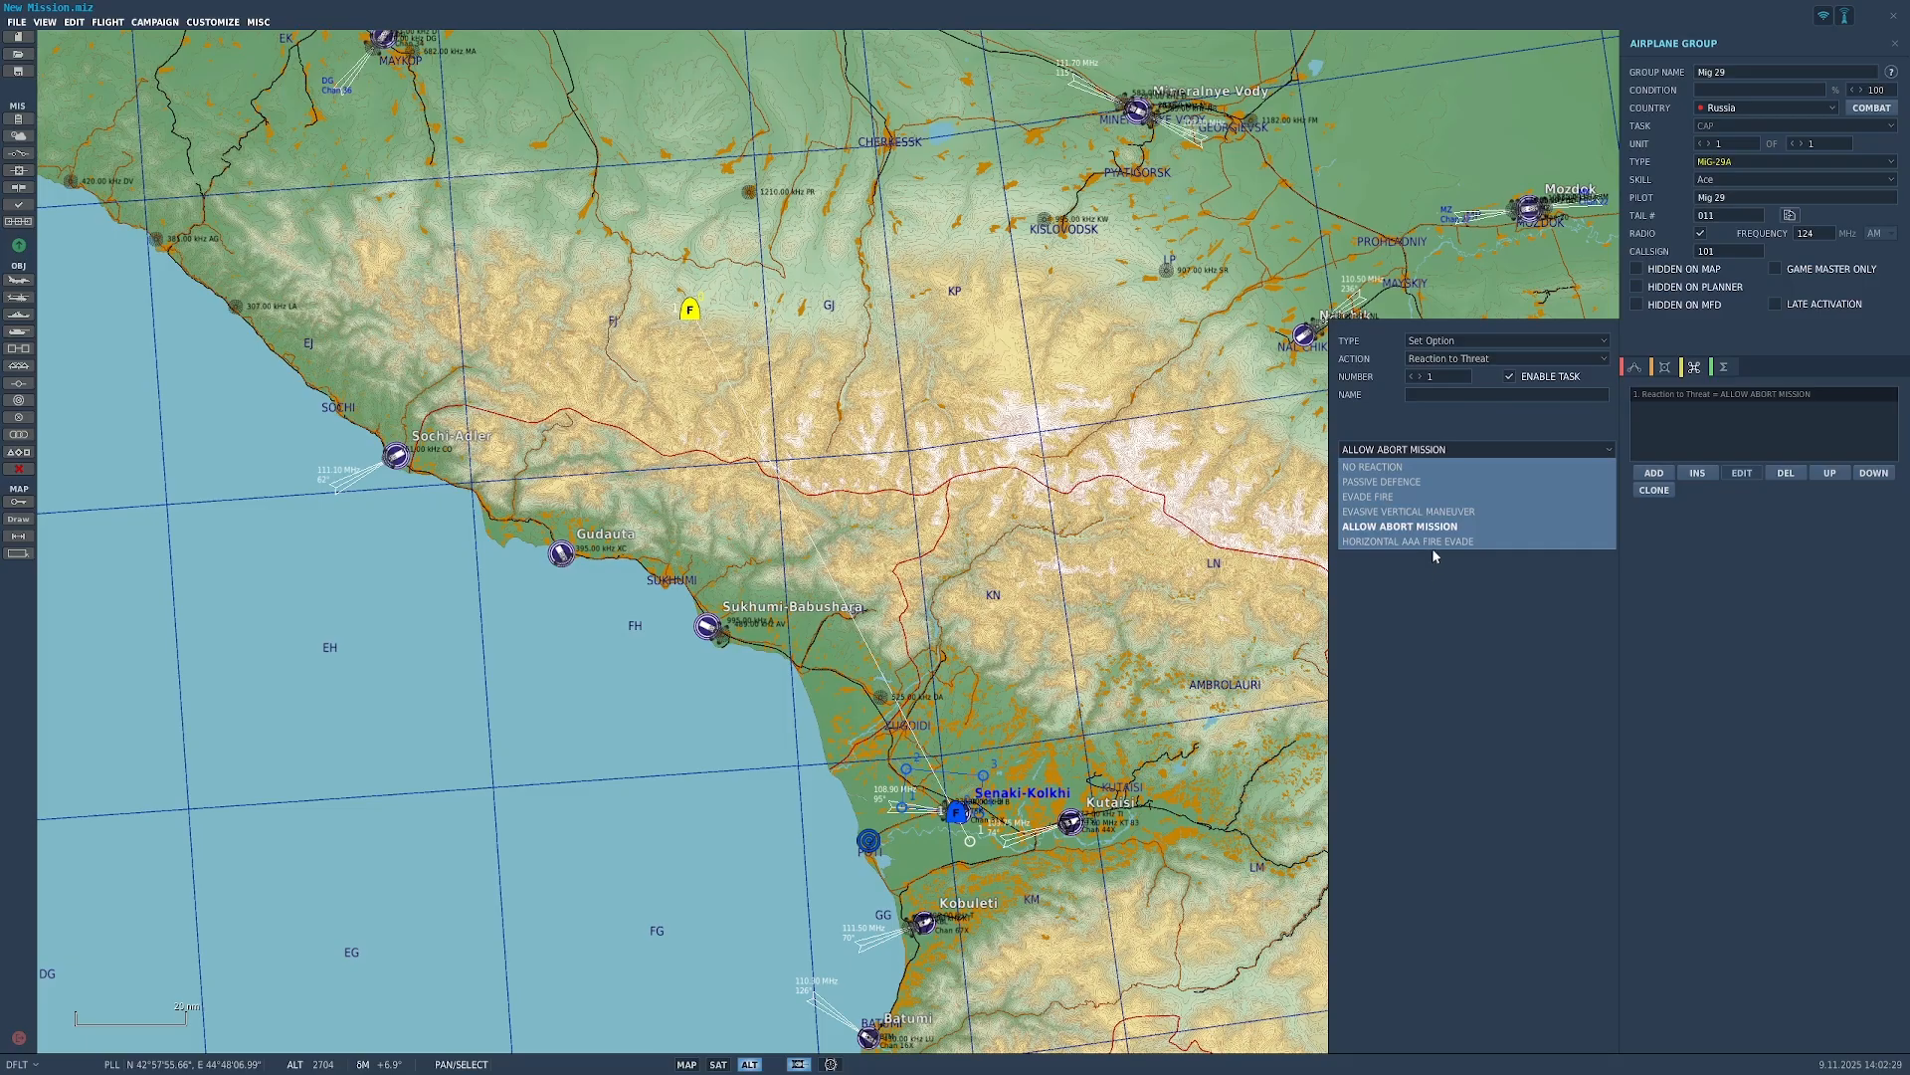
pyautogui.click(1448, 513)
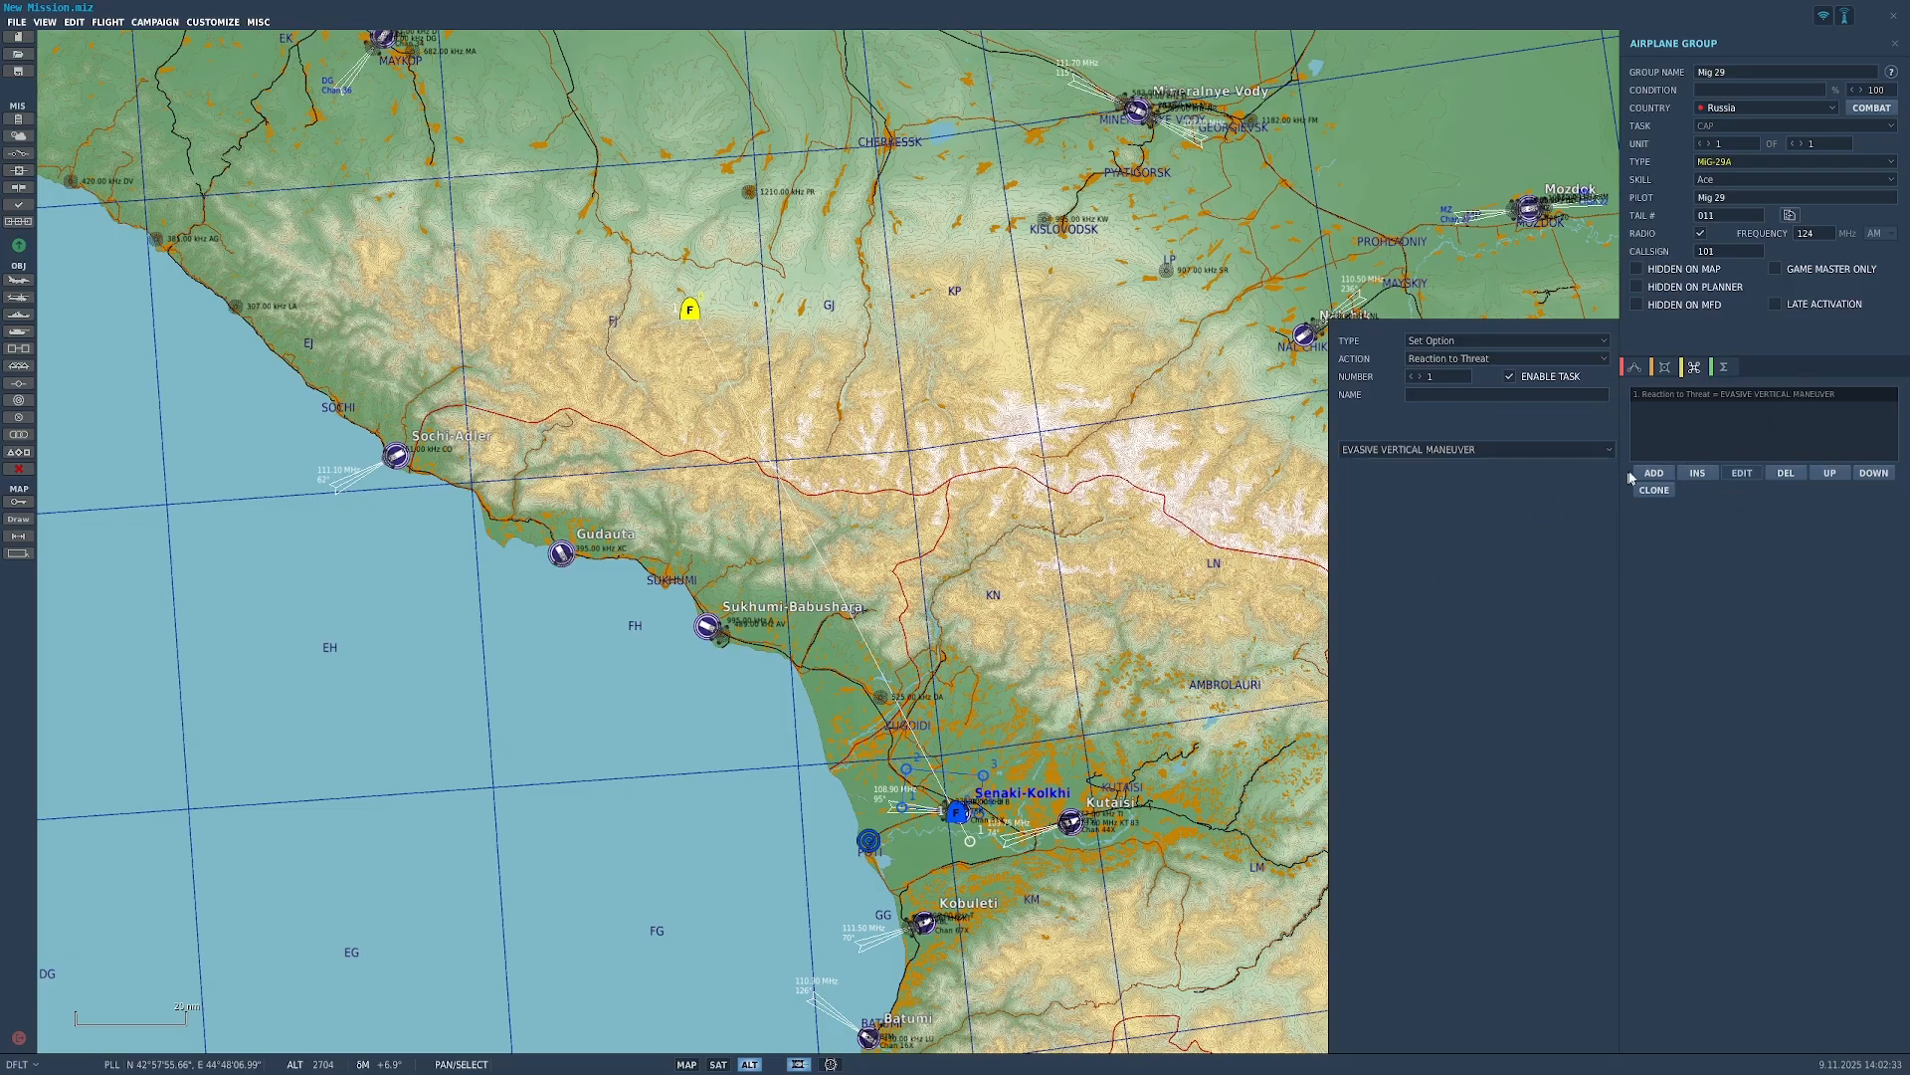
pyautogui.click(1730, 373)
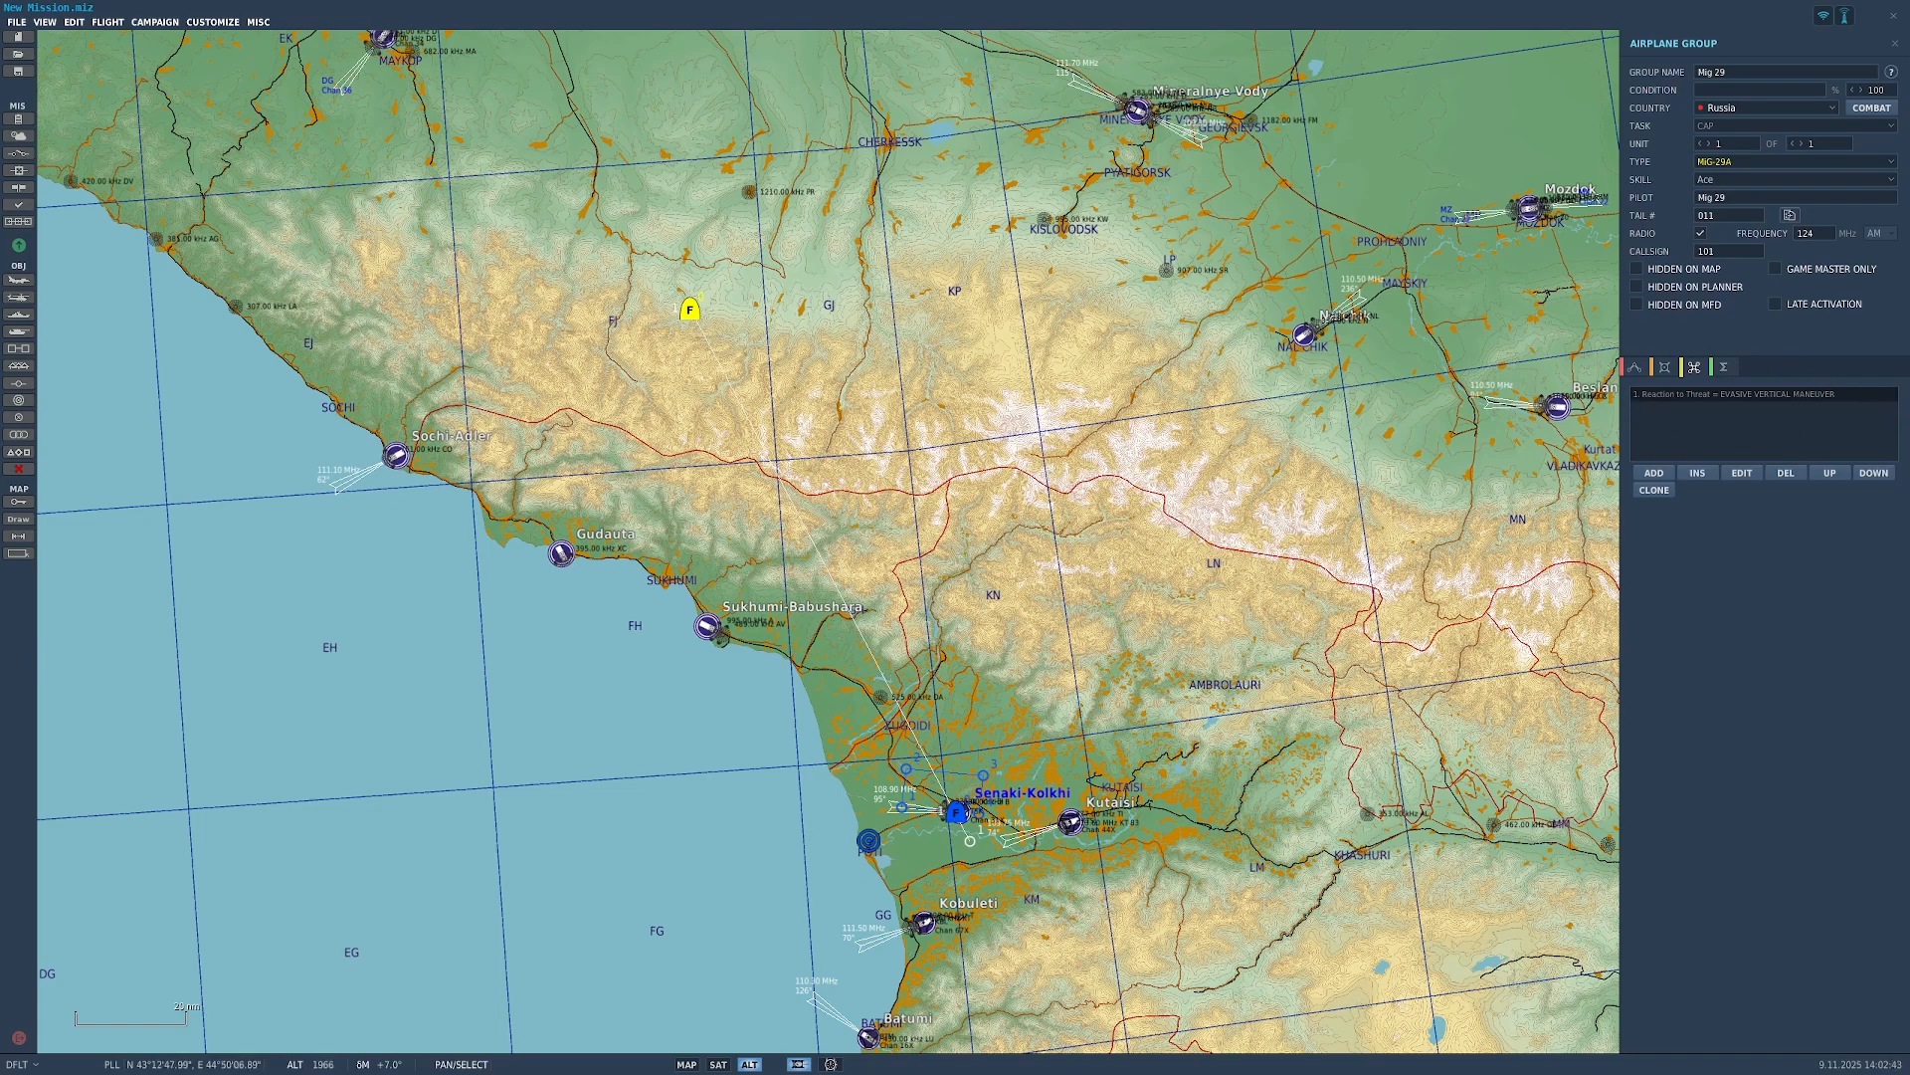
# Step: Examine the Mig 29 group's route summary and the action lists of waypoints 0 and 1
pyautogui.click(1635, 368)
pyautogui.scroll(-3, 1718, 597)
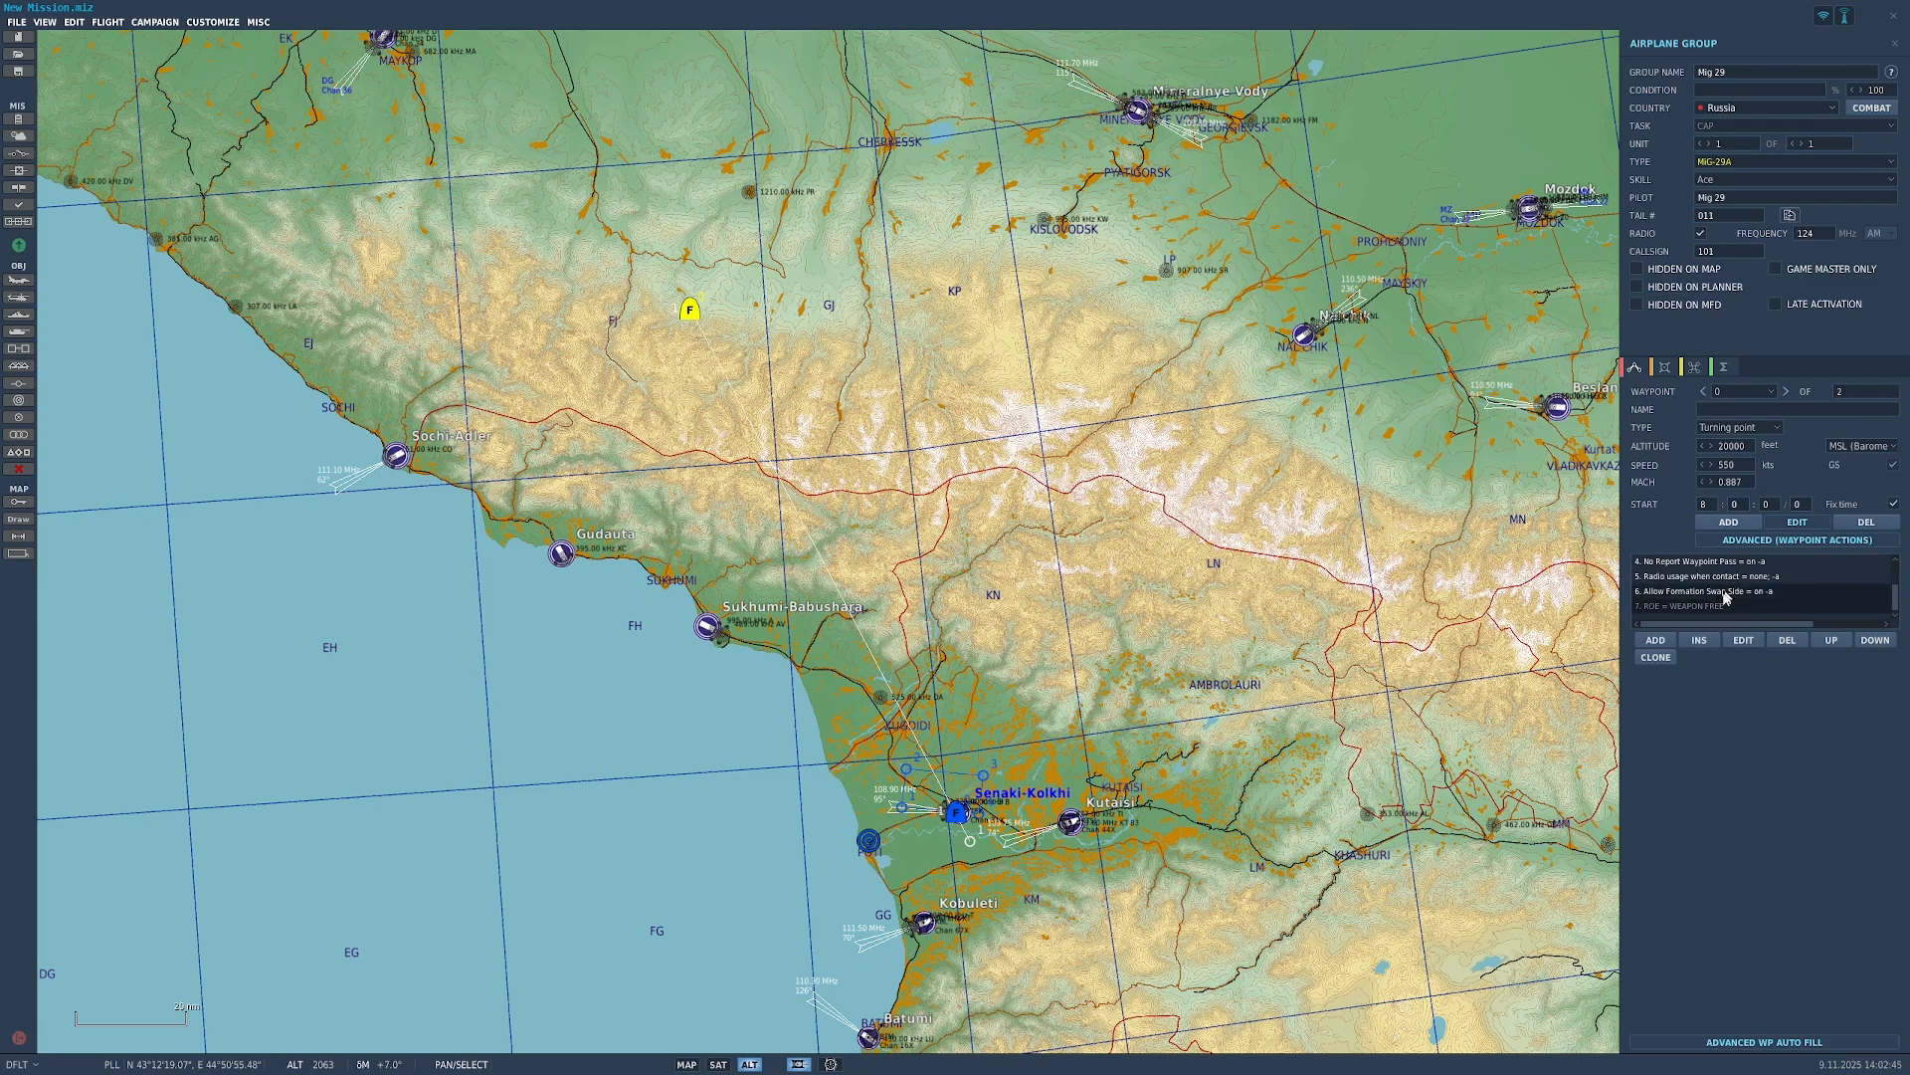
pyautogui.scroll(3, 1721, 597)
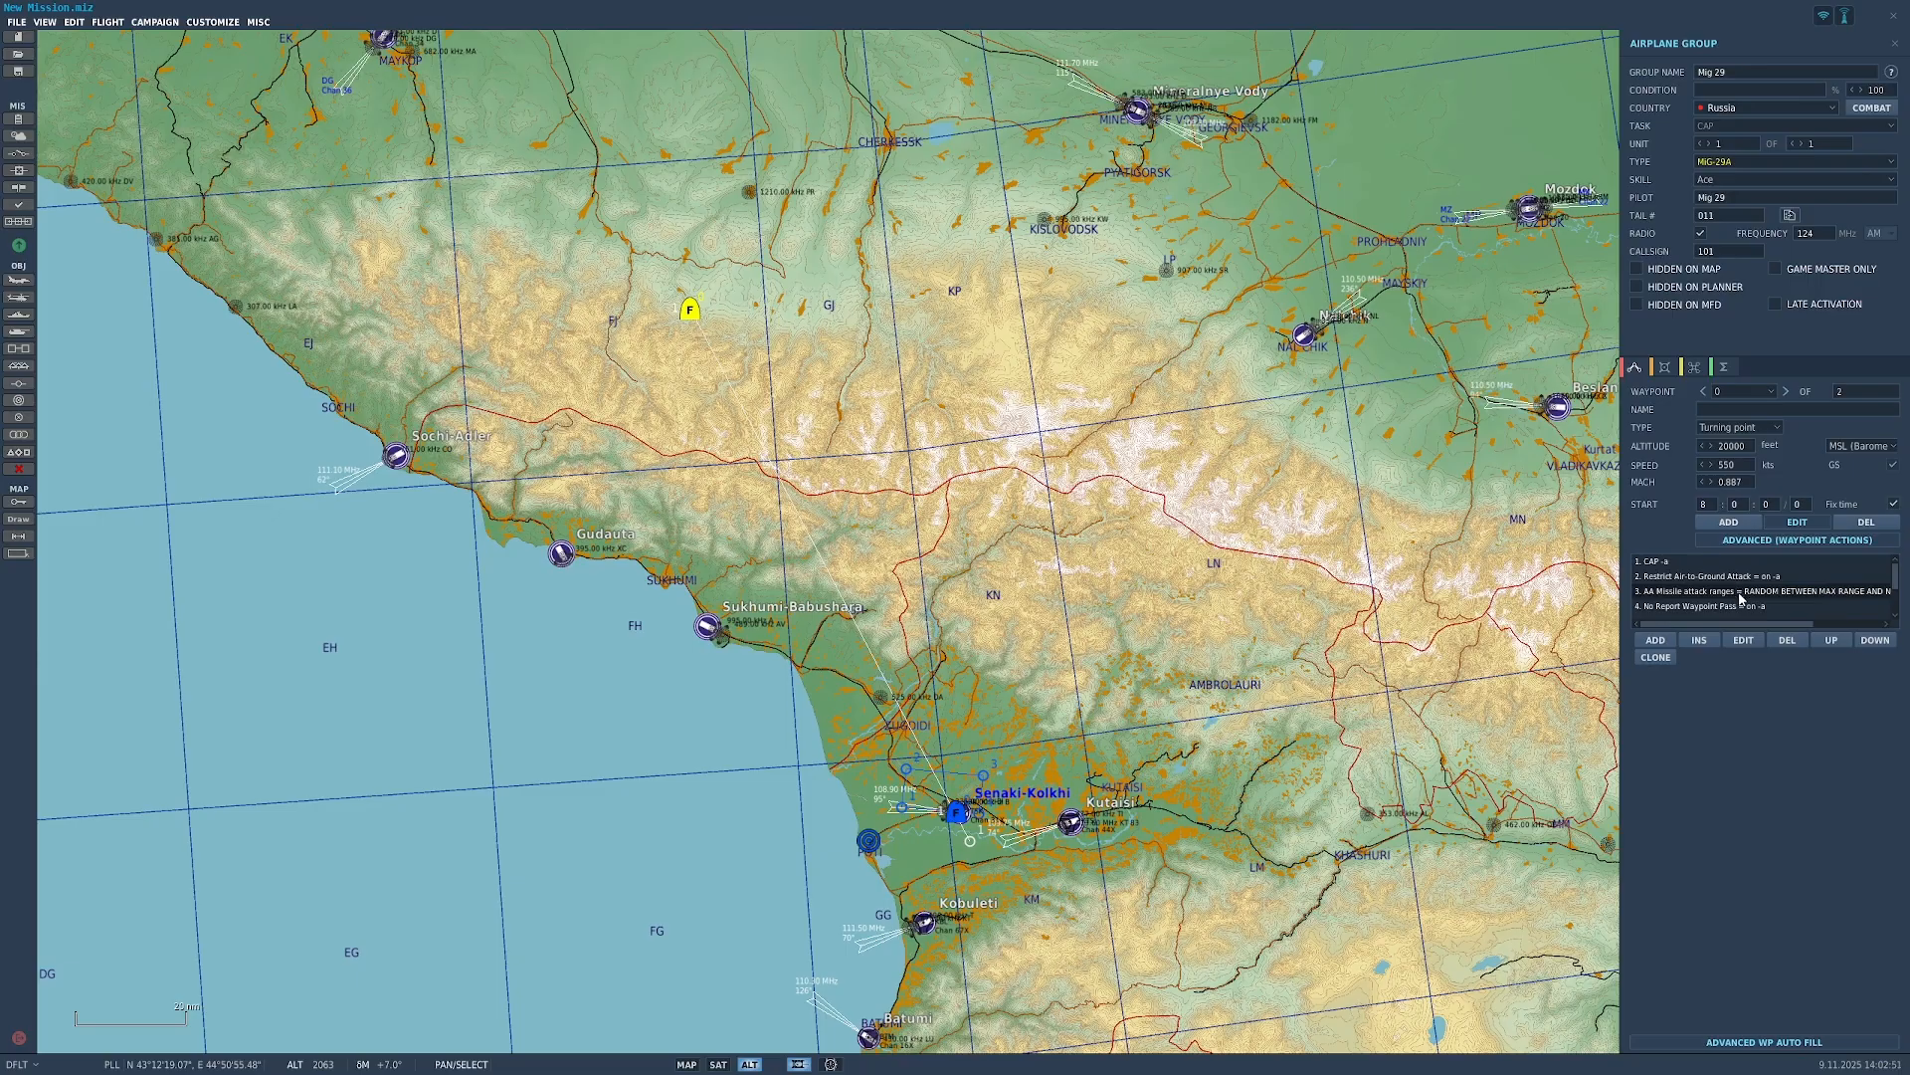
pyautogui.click(1724, 371)
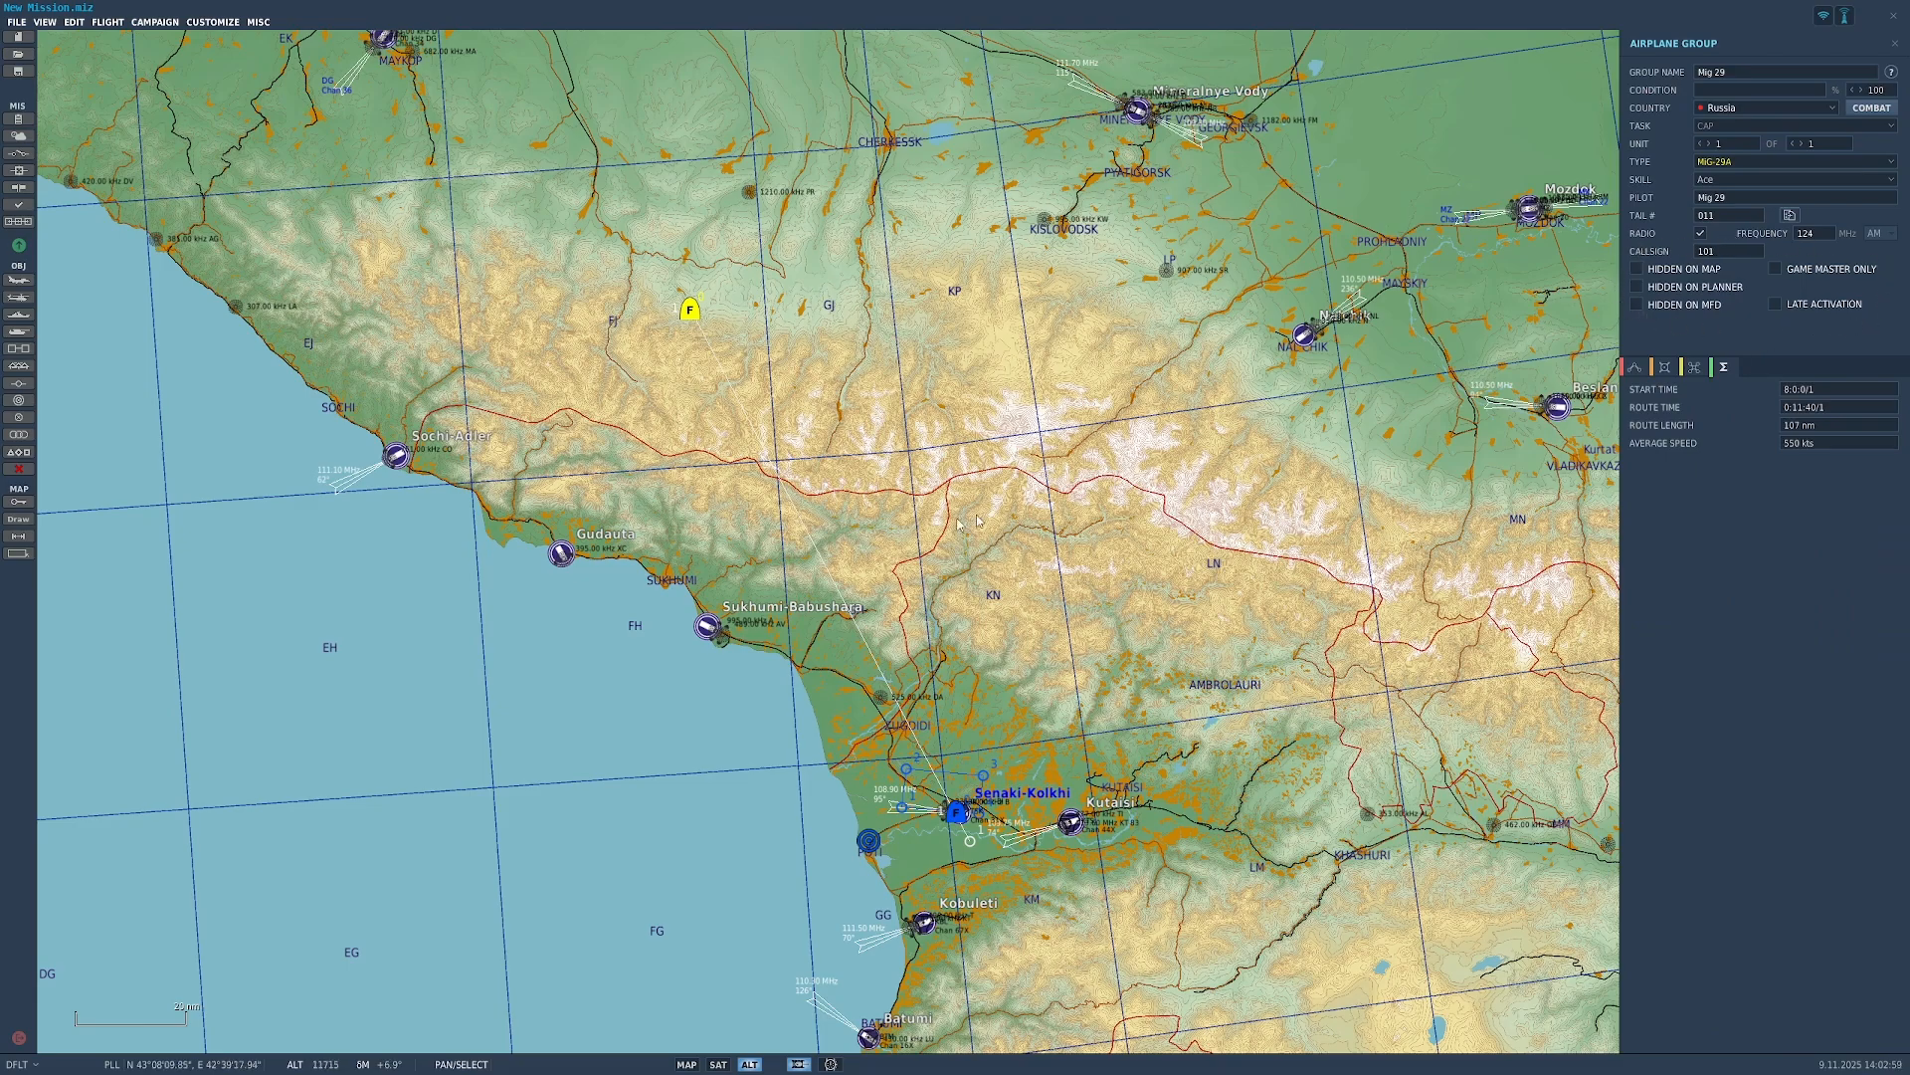
pyautogui.click(642, 562)
pyautogui.moveTo(642, 562); pyautogui.dragTo(757, 451)
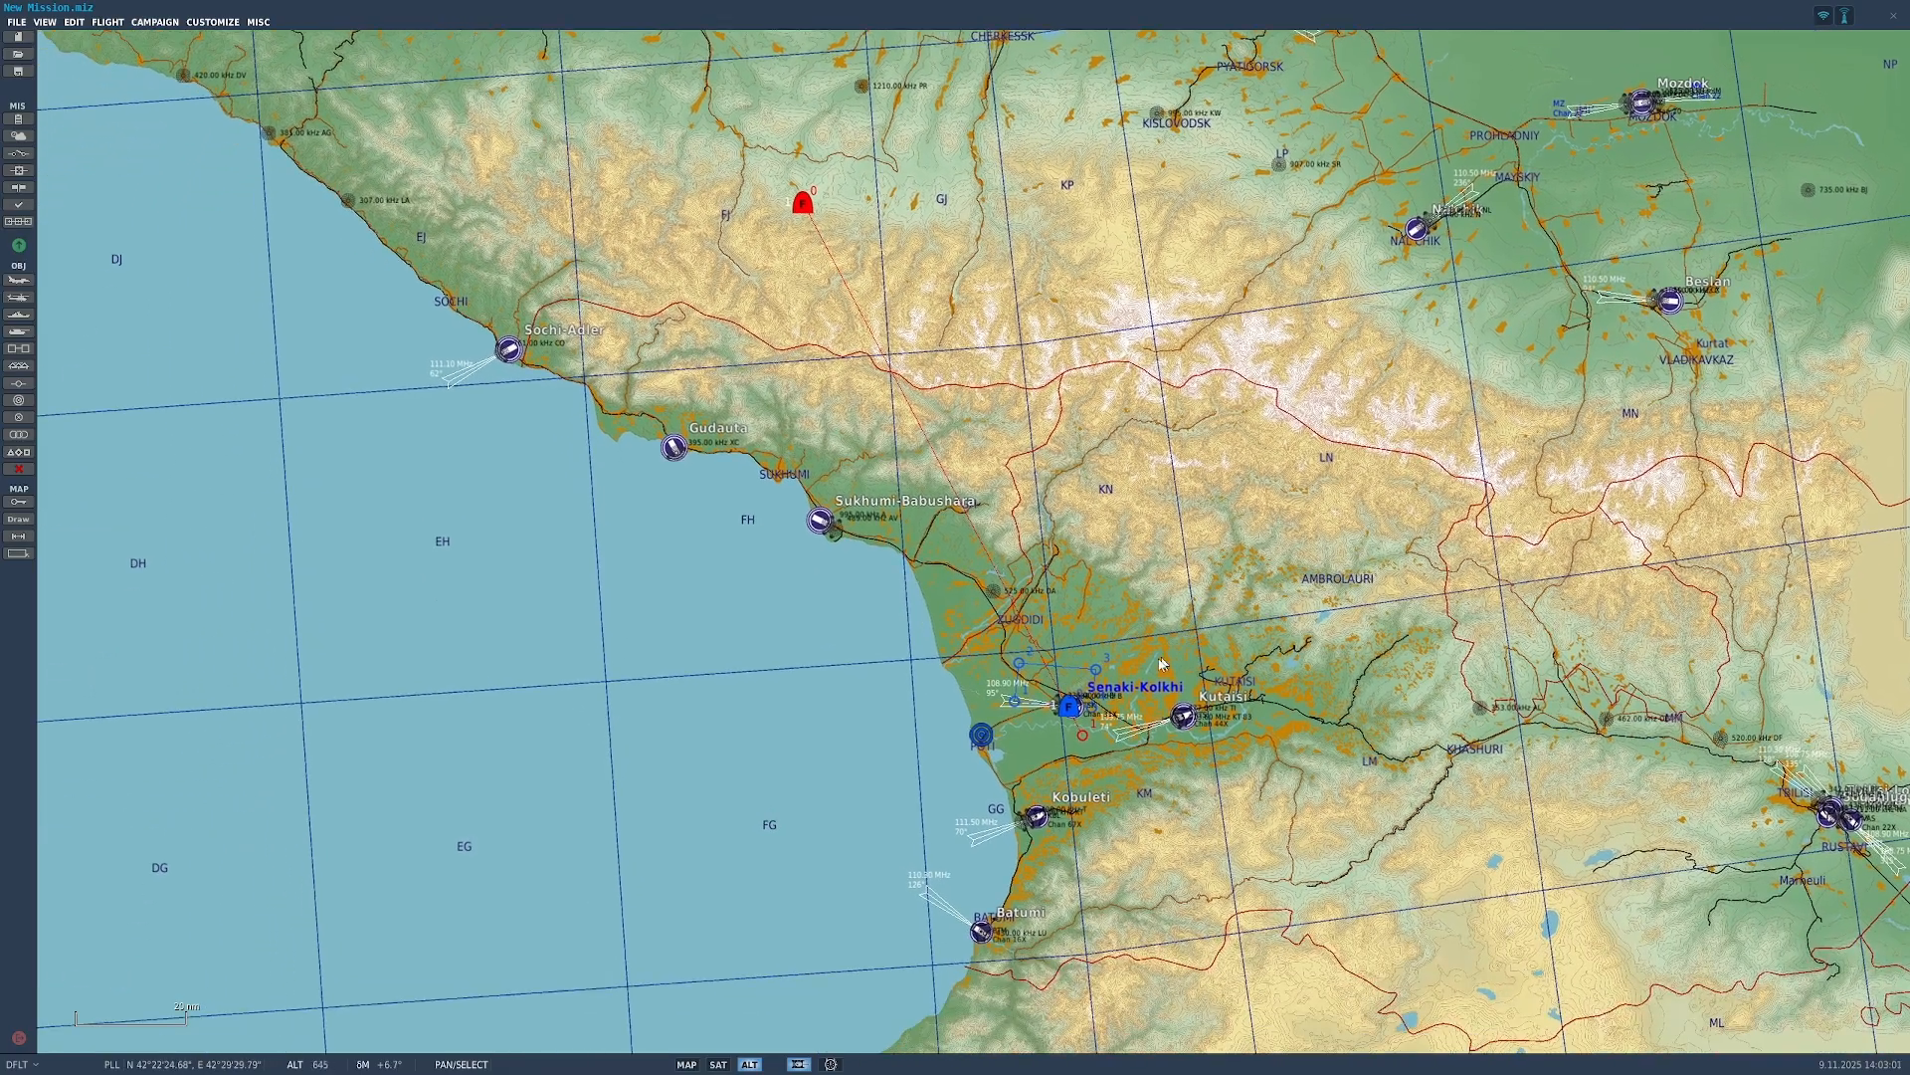
pyautogui.moveTo(995, 663); pyautogui.dragTo(1134, 834)
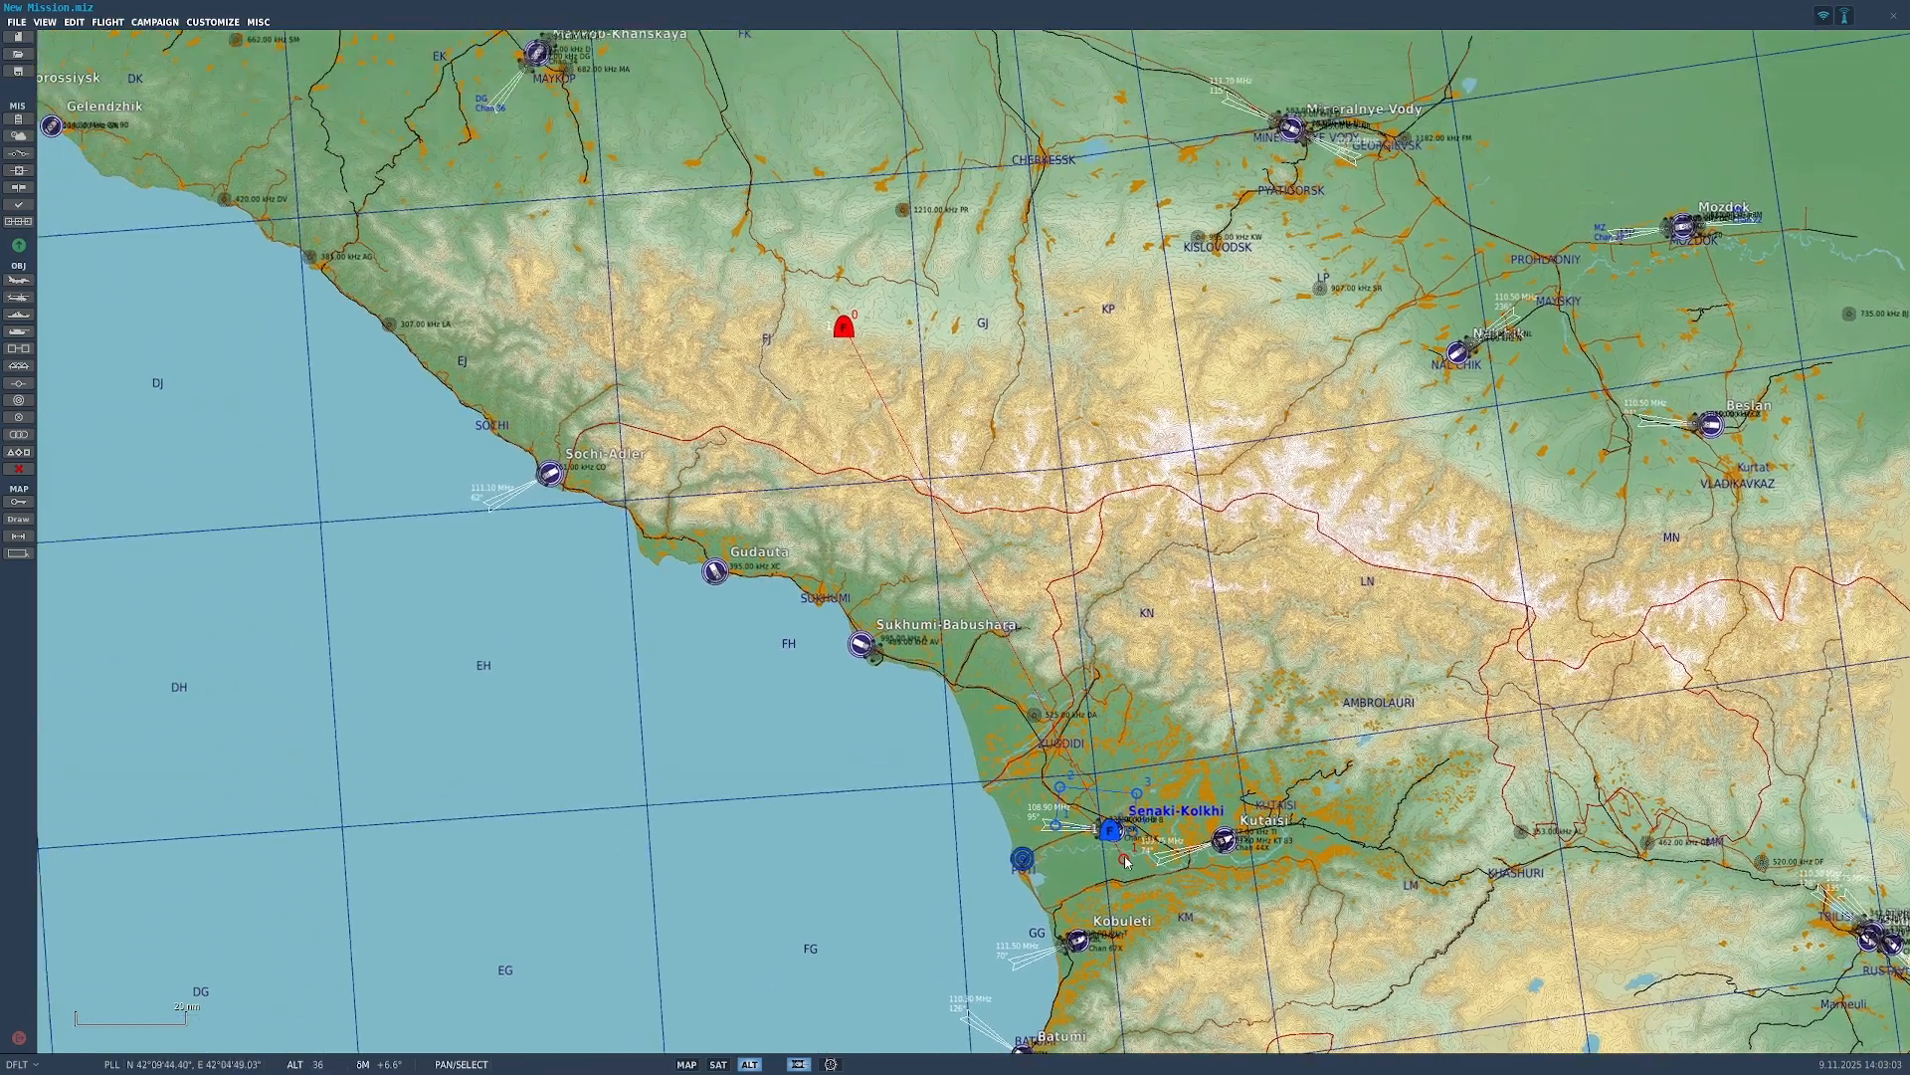
pyautogui.click(838, 325)
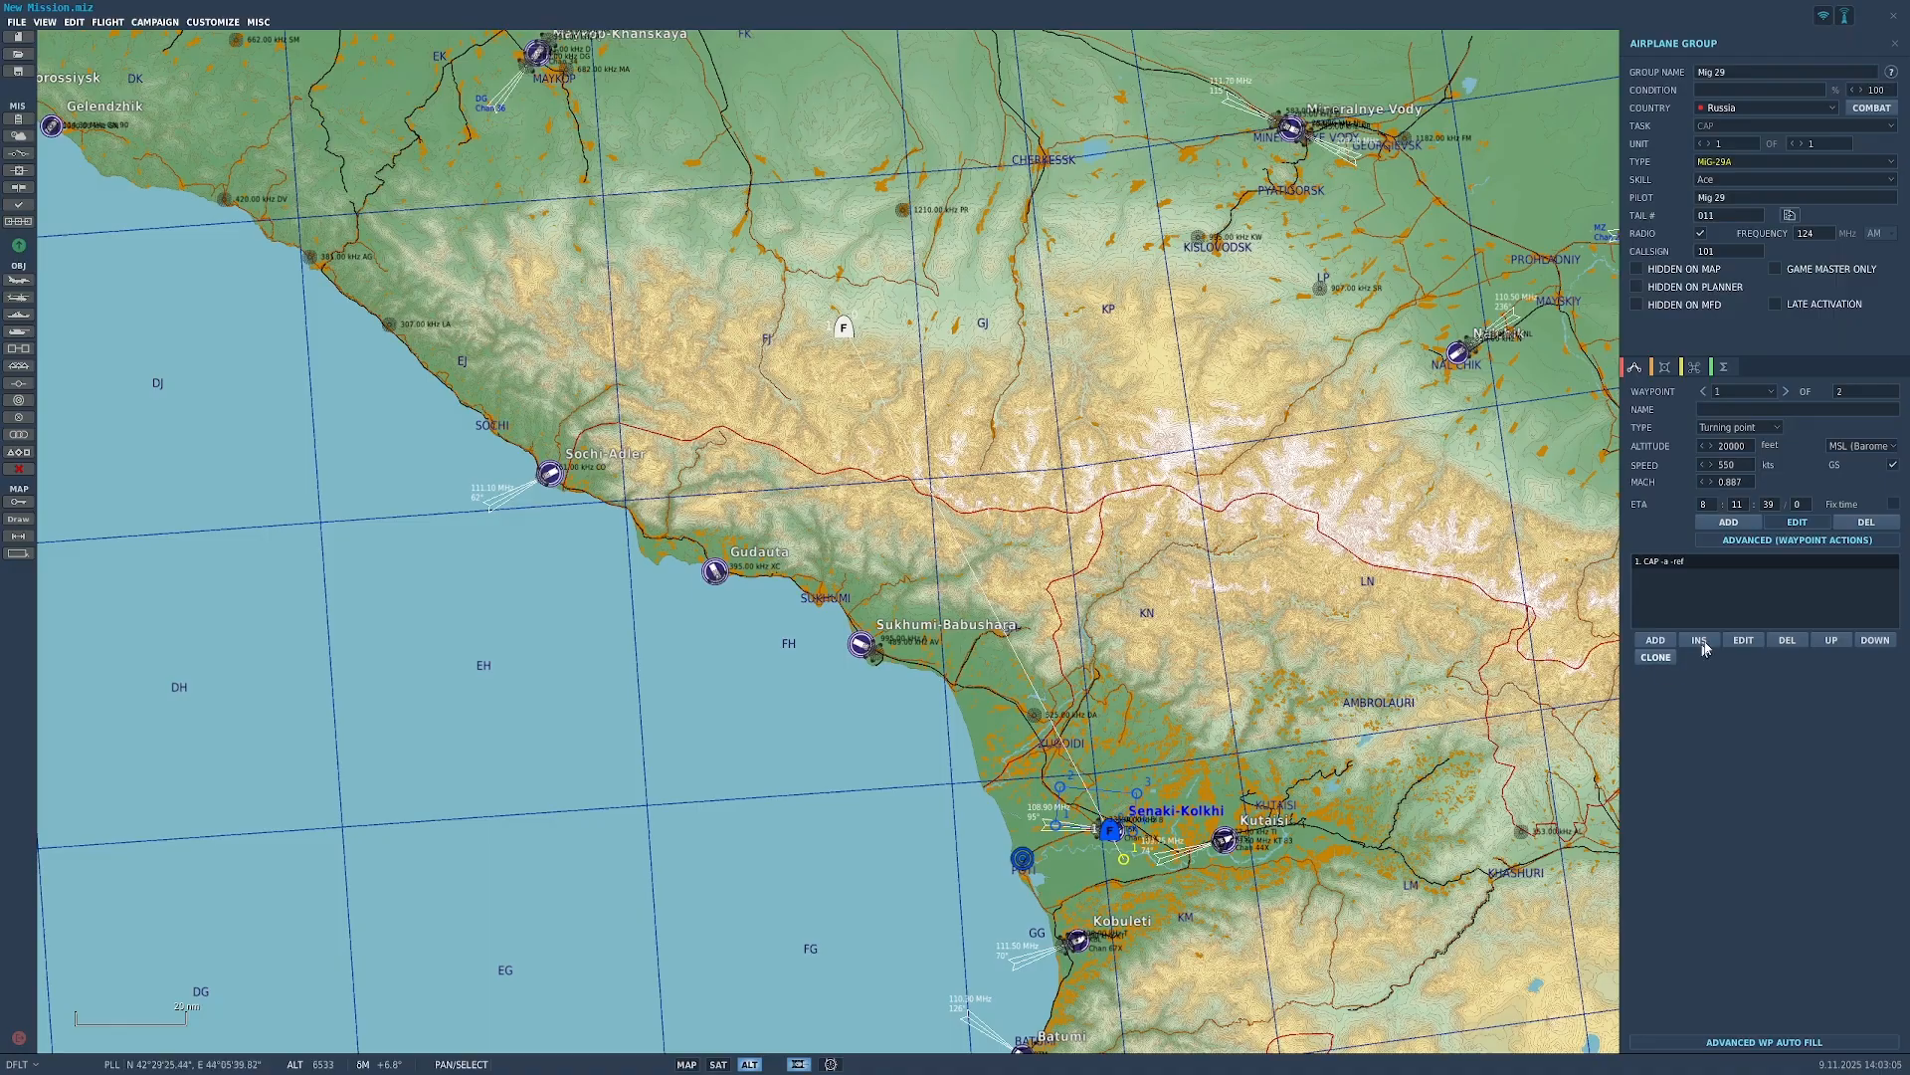
pyautogui.click(841, 327)
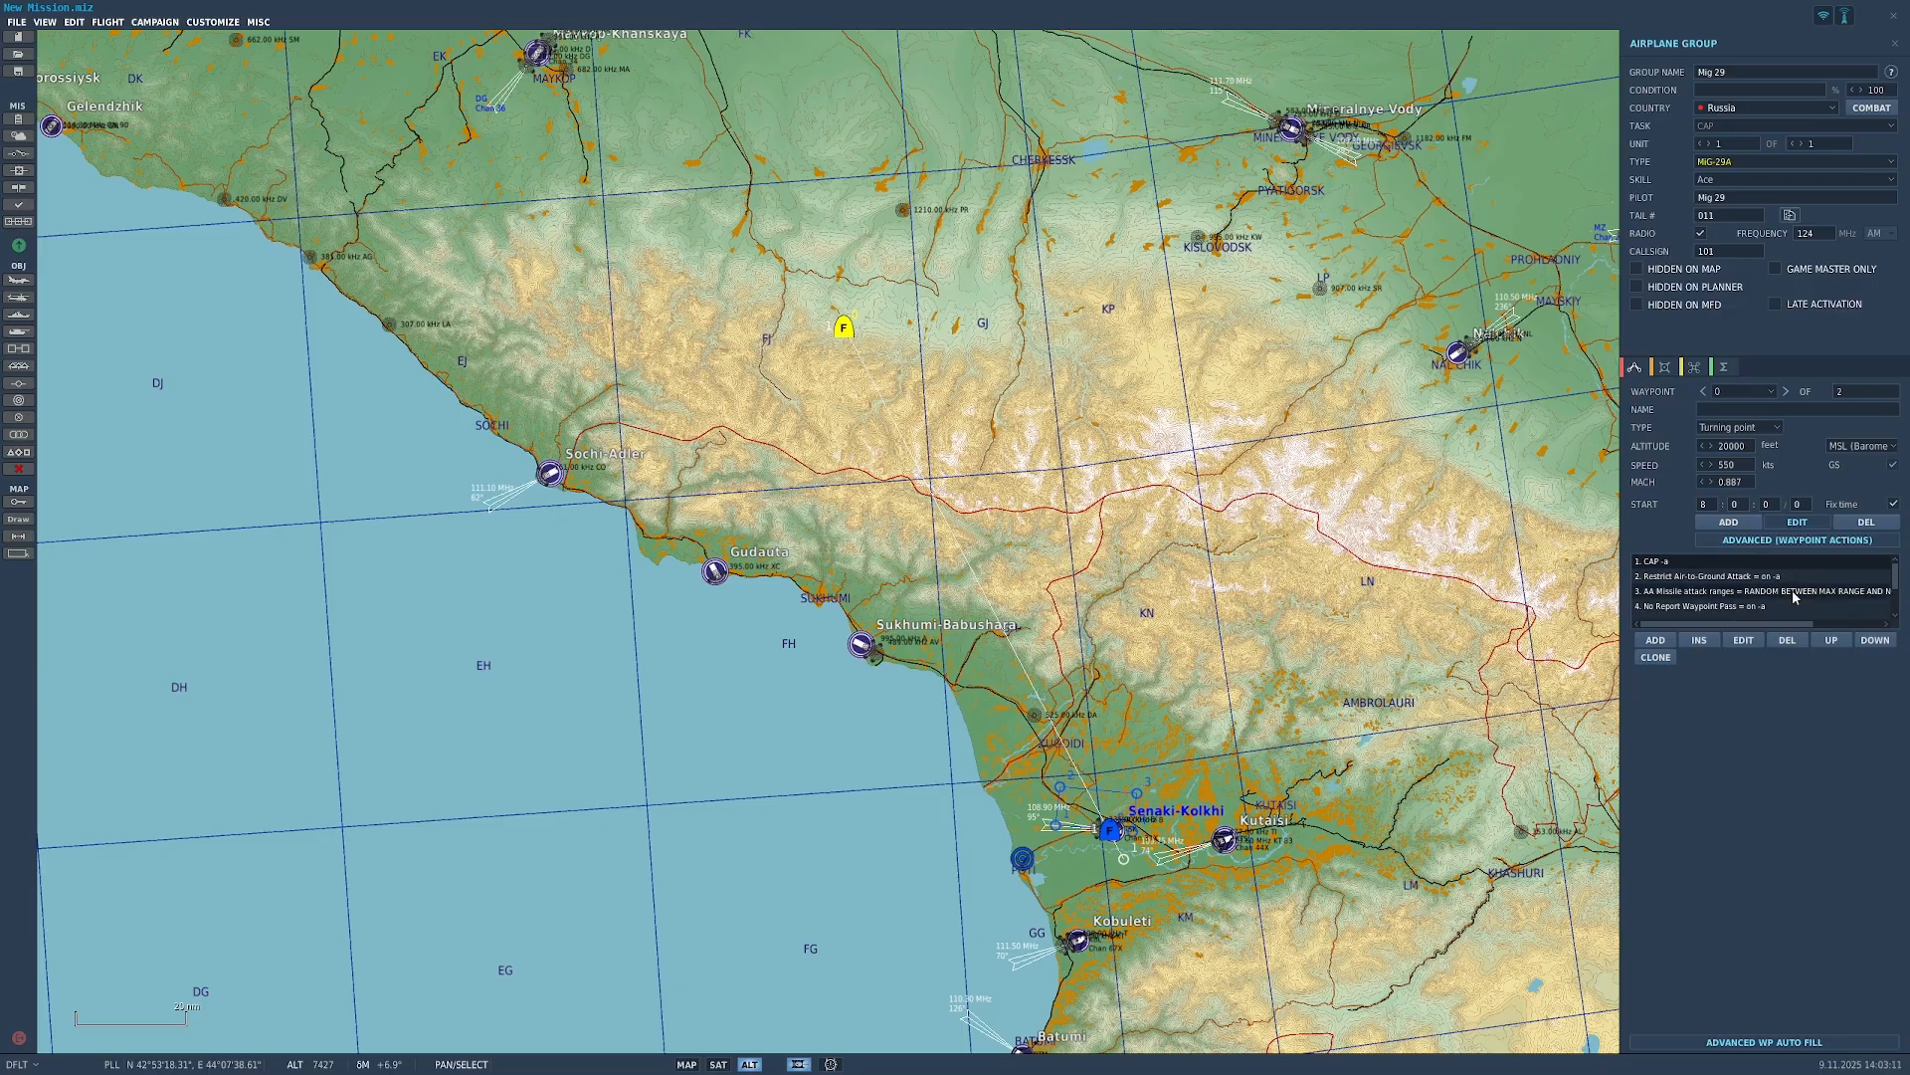
pyautogui.scroll(-3, 1766, 607)
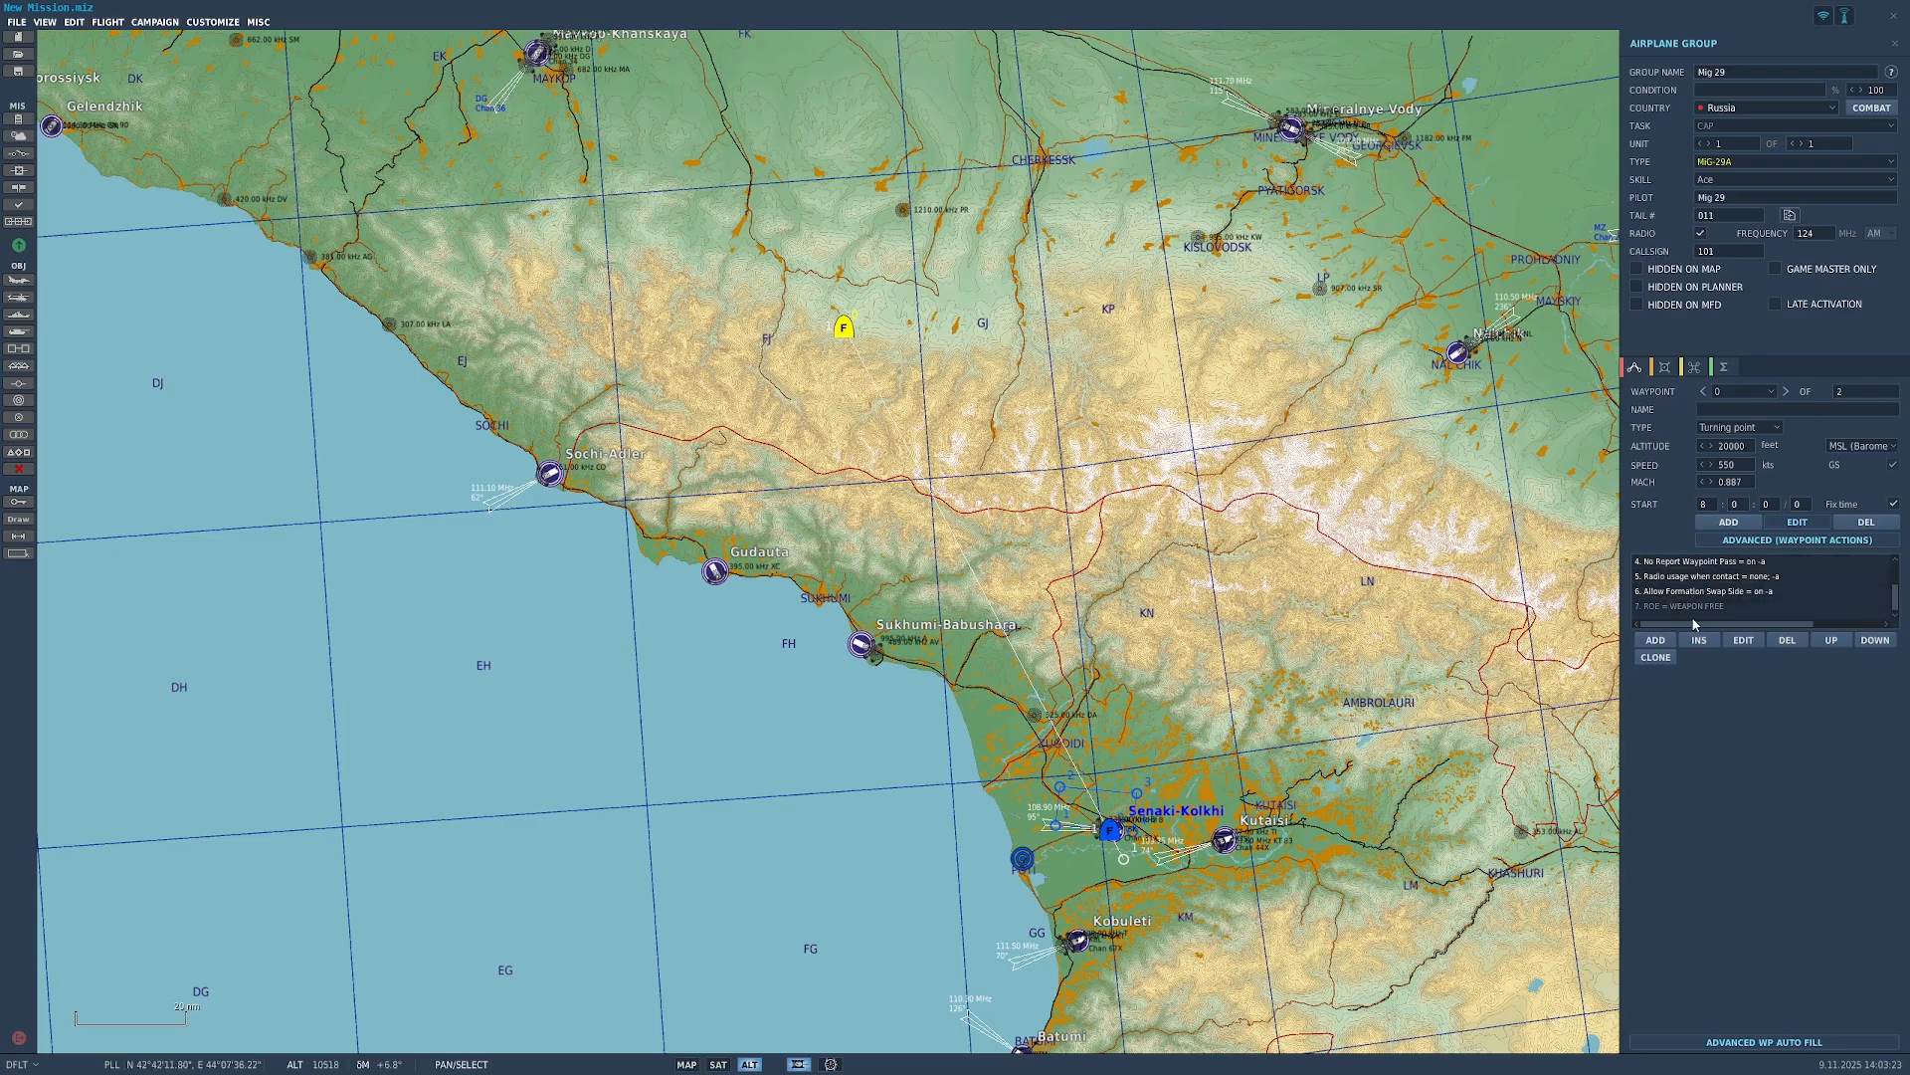
# Step: Add a Set Option action to the Mig 29 group's waypoint 1 with ROE set to WEAPON HOLD
pyautogui.click(1787, 391)
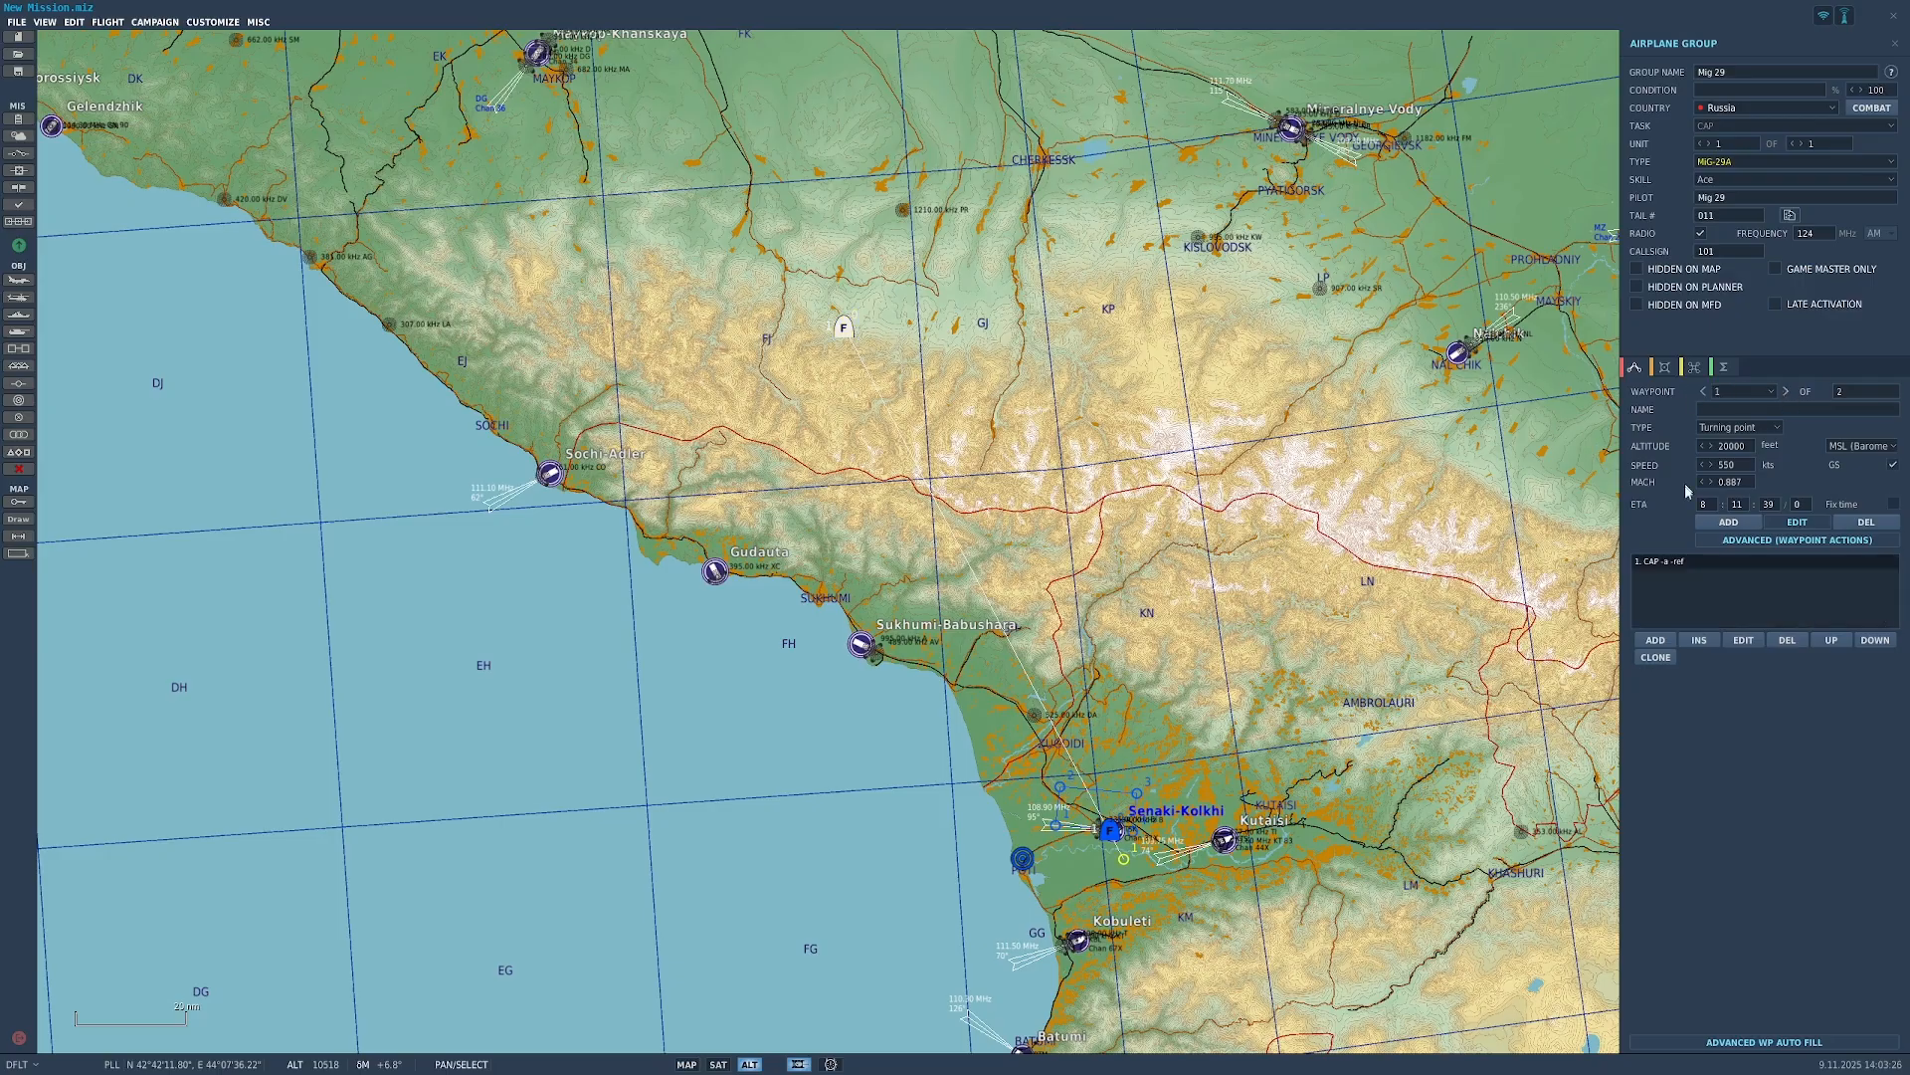
pyautogui.click(1655, 640)
pyautogui.click(1532, 358)
pyautogui.click(1514, 389)
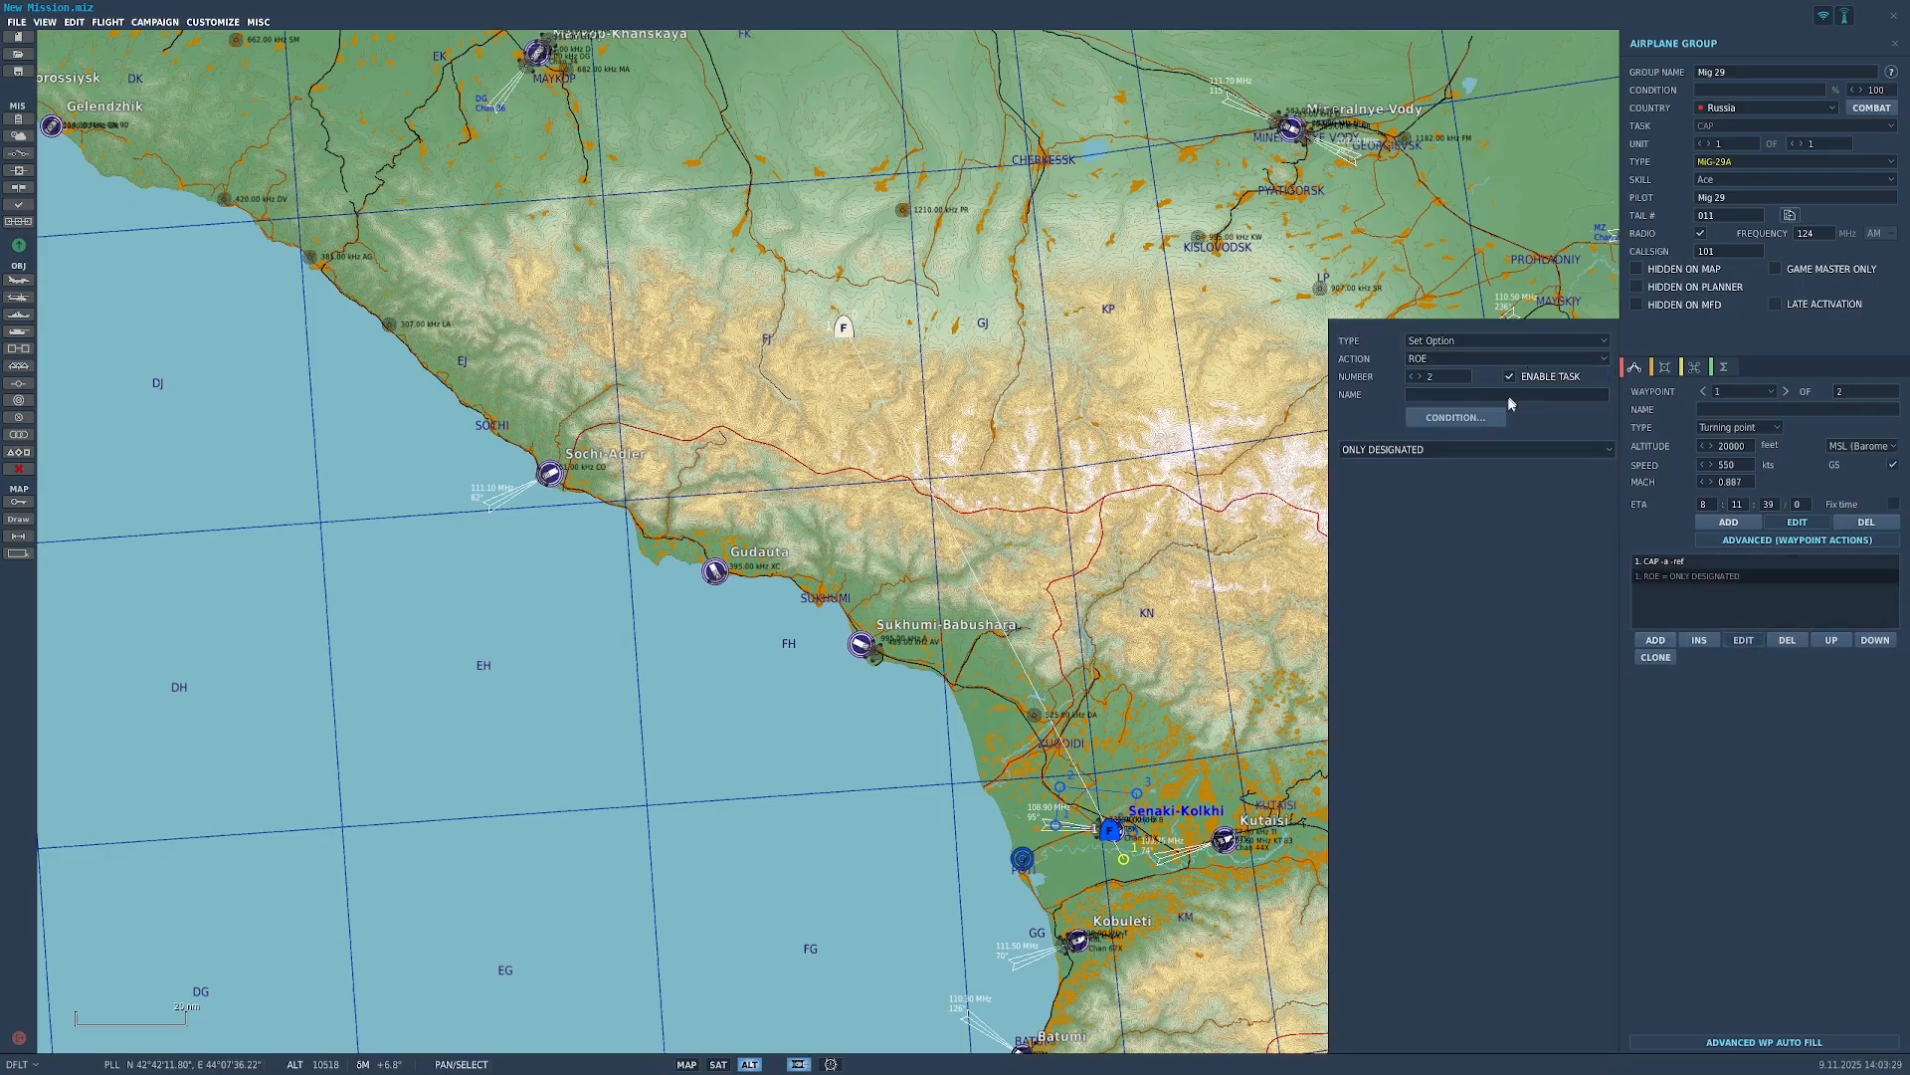
pyautogui.click(1482, 450)
pyautogui.click(1452, 528)
# Step: Compare the ROE actions assigned to waypoints 0 and 1 of the Mig 29 group
pyautogui.click(1704, 392)
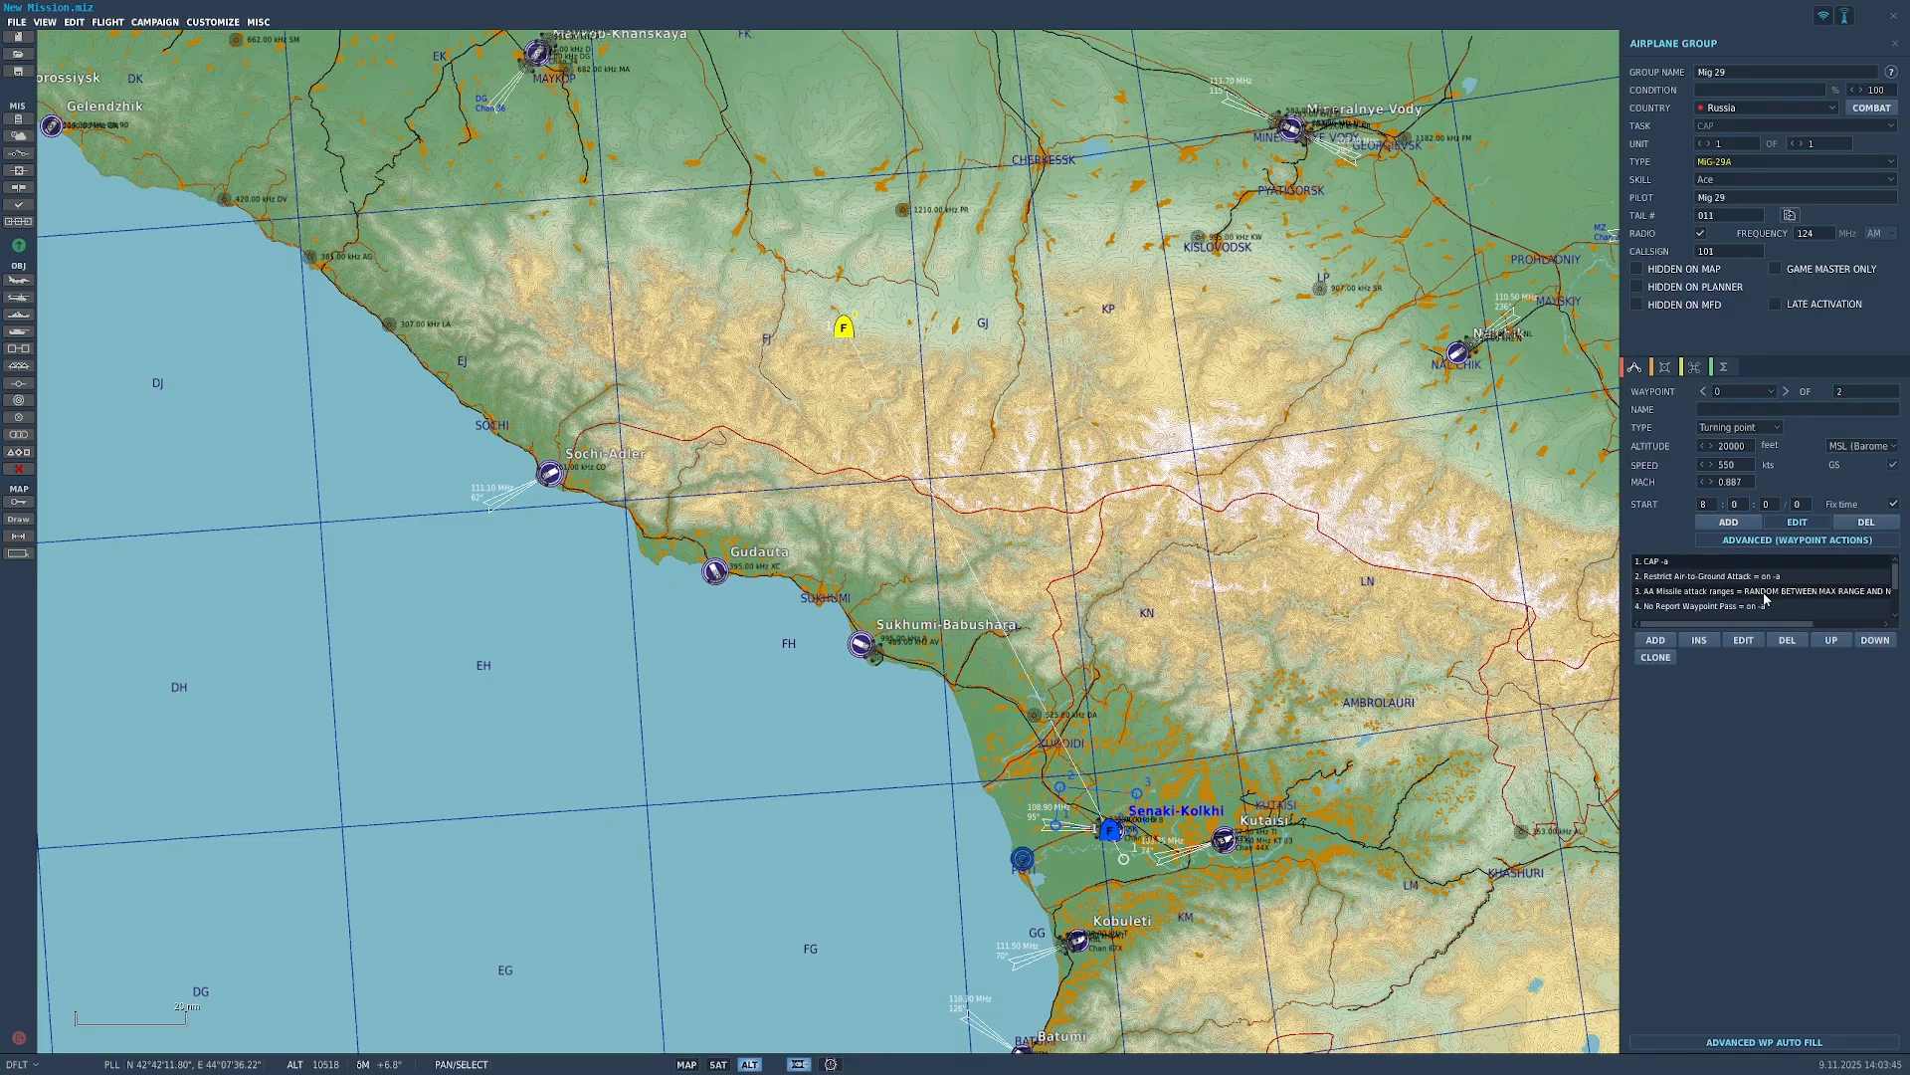
pyautogui.click(1787, 393)
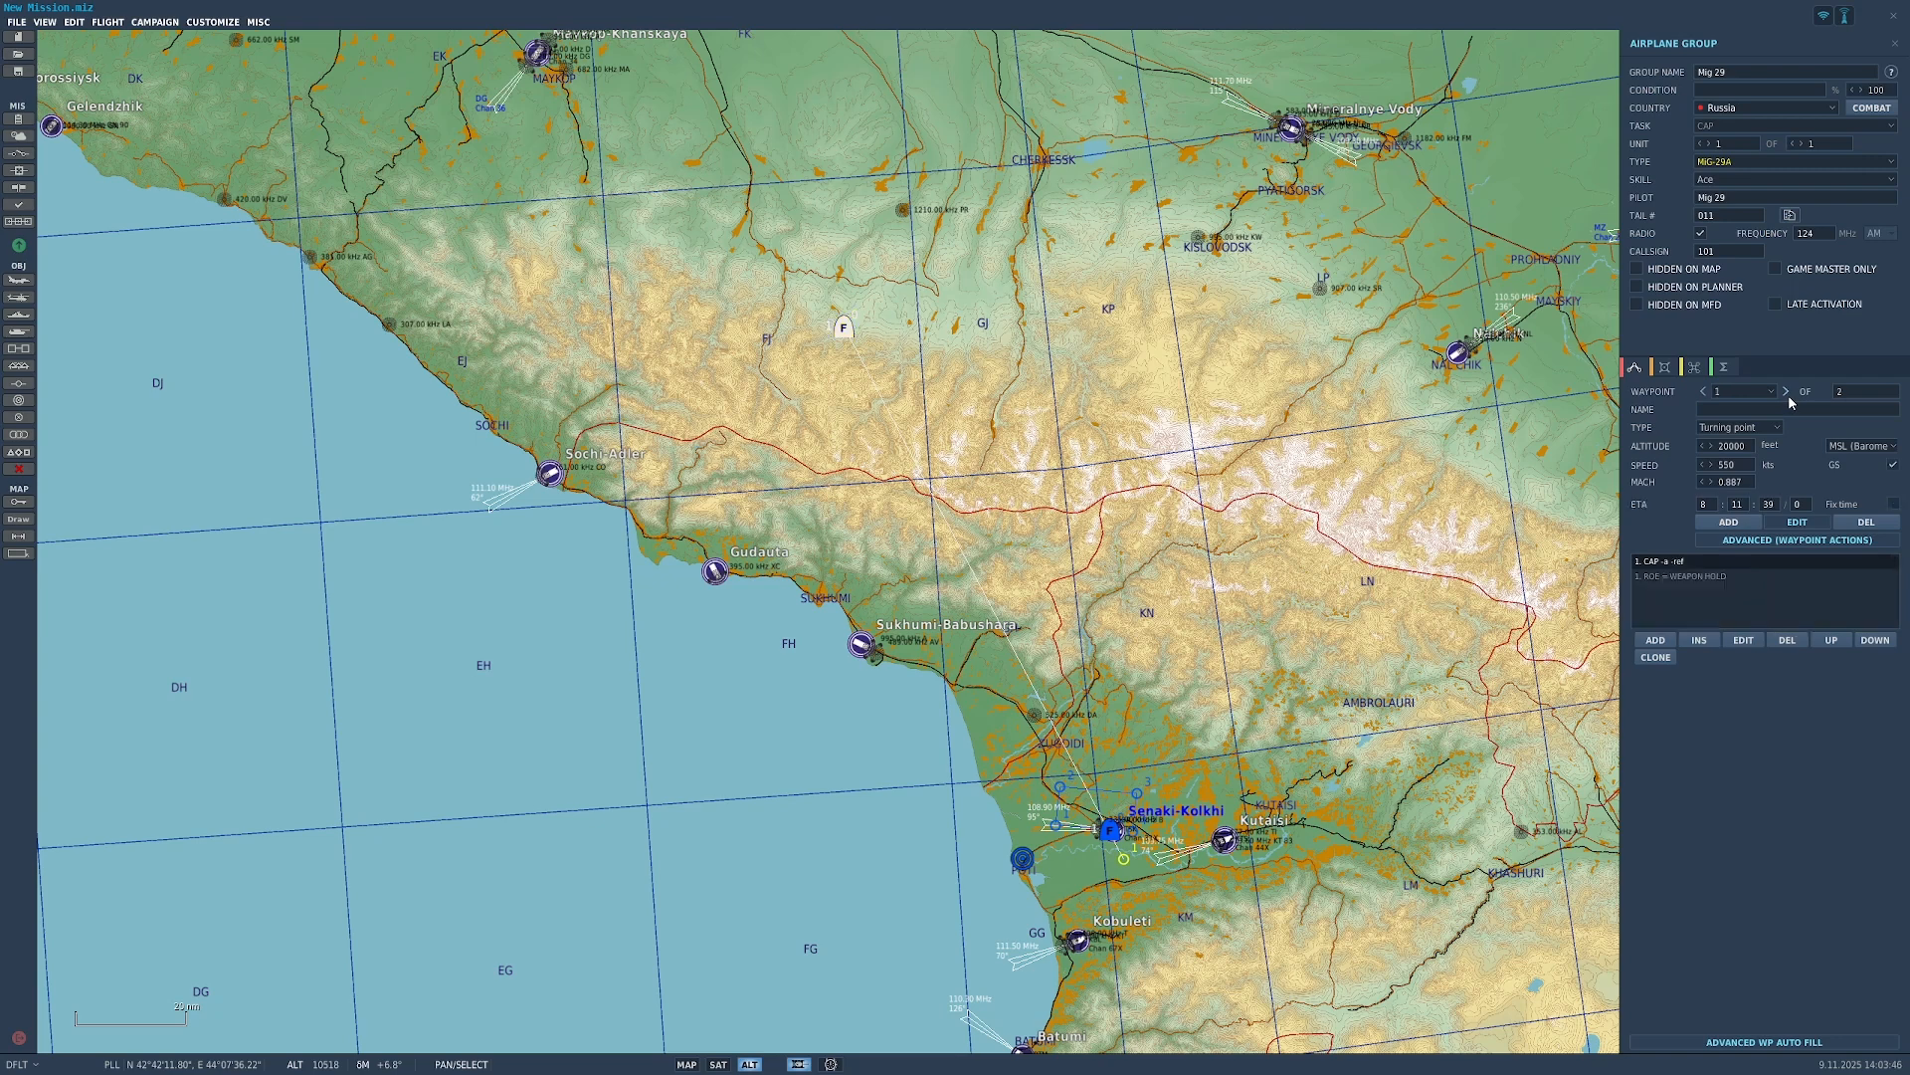
pyautogui.click(1704, 393)
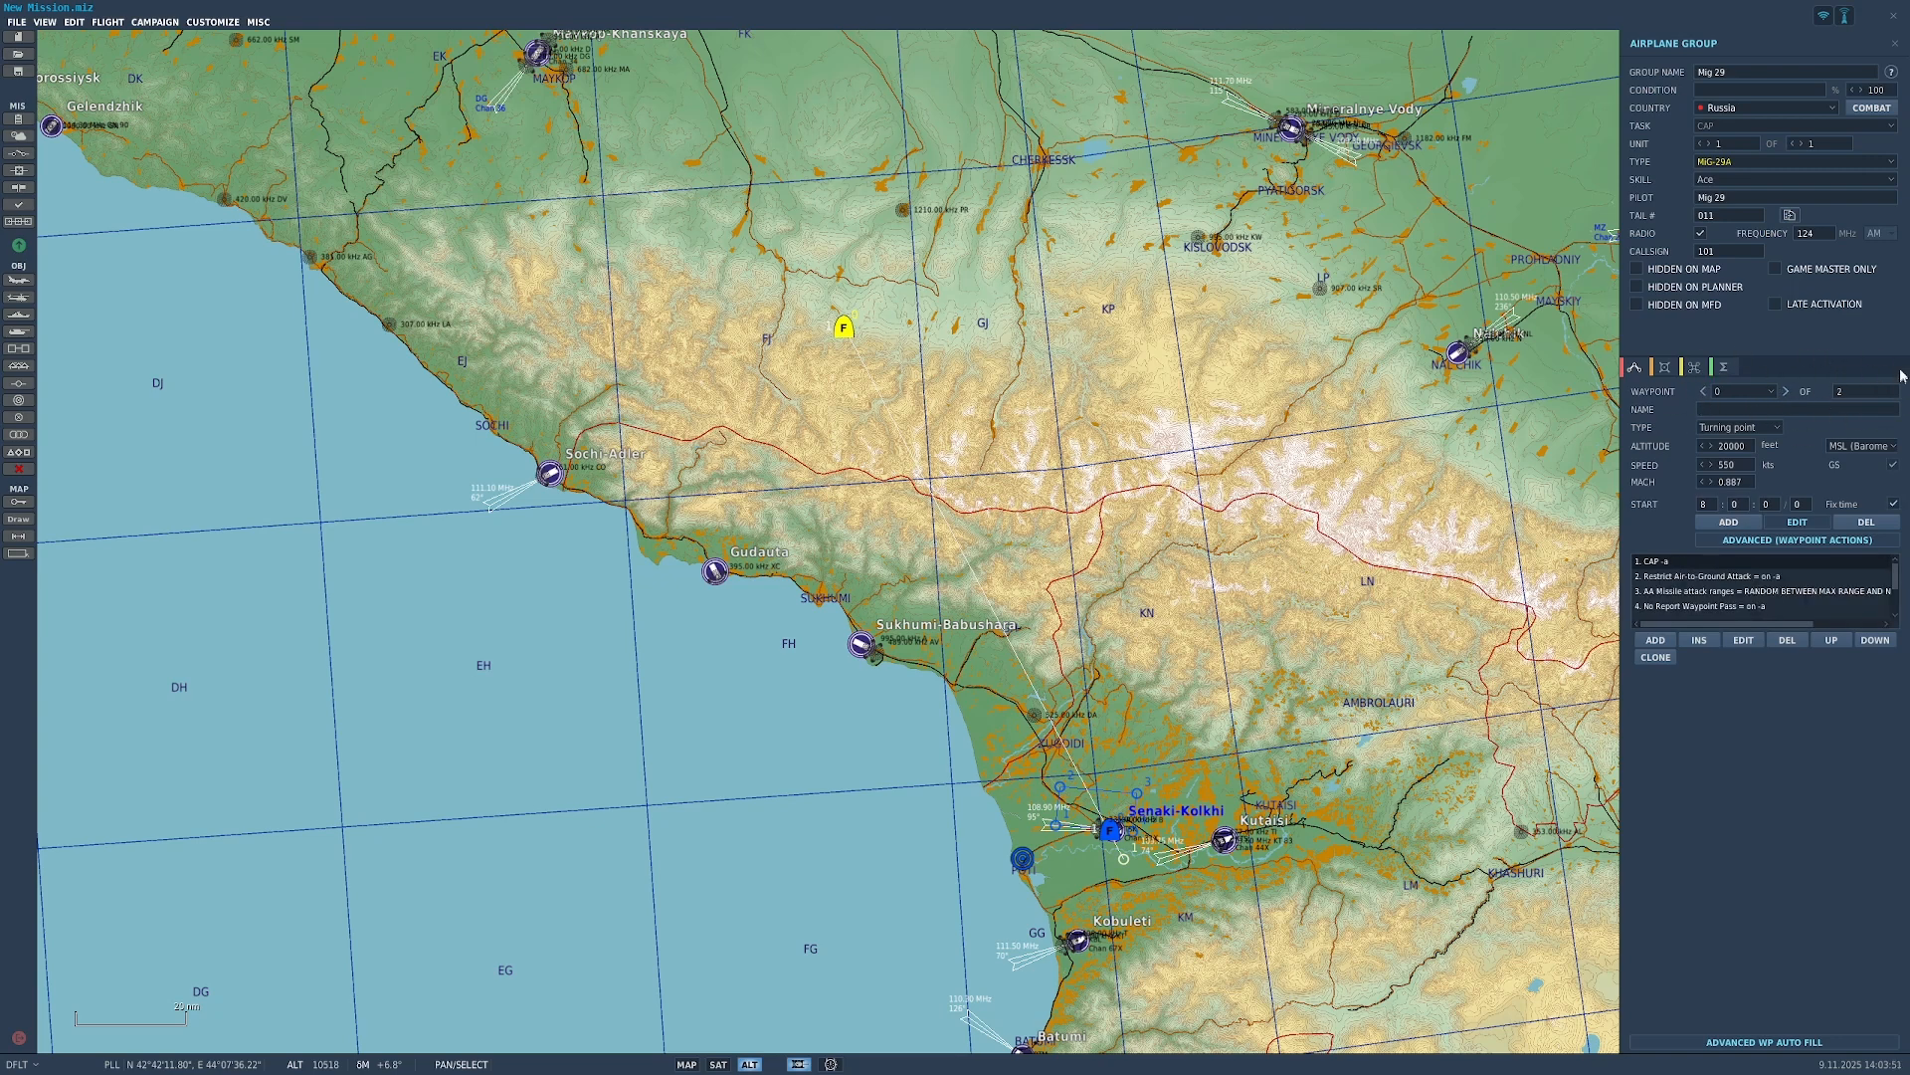
pyautogui.click(1785, 392)
pyautogui.click(1704, 392)
pyautogui.scroll(-3, 1731, 587)
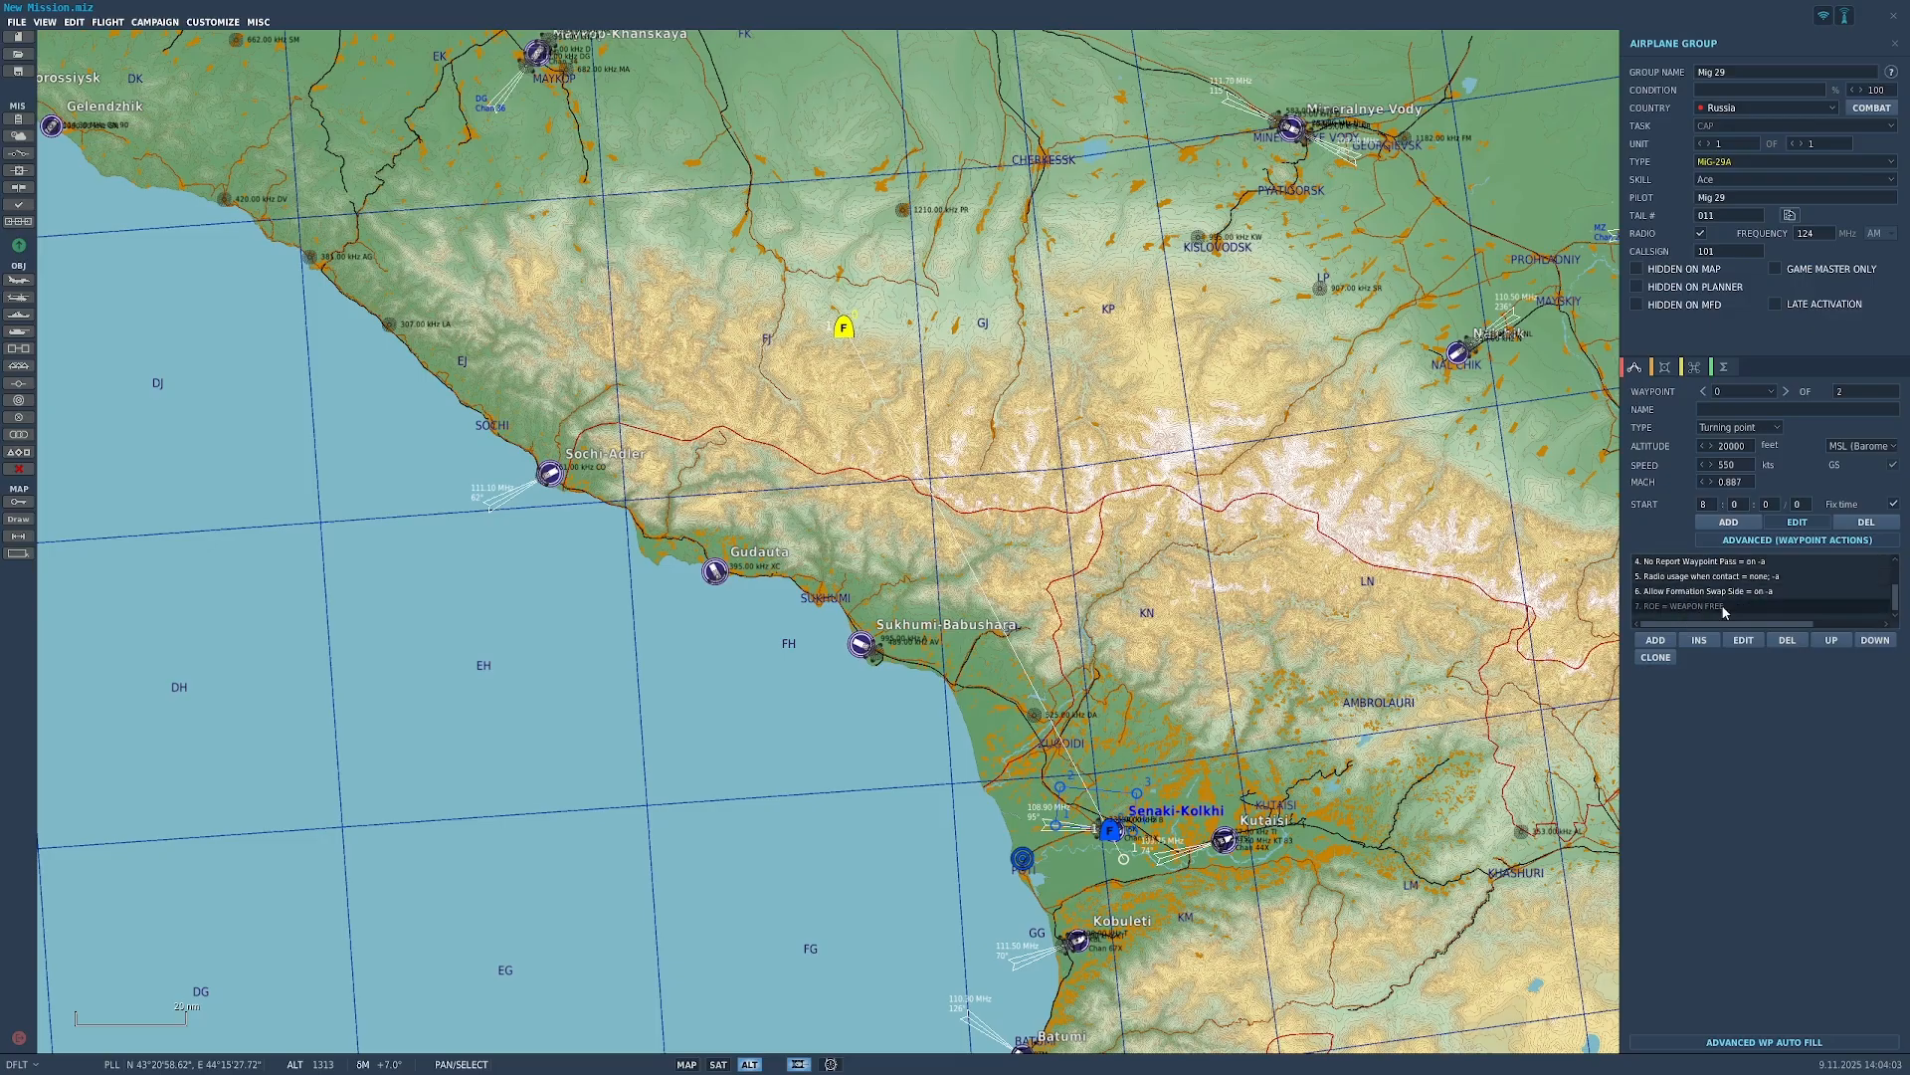
pyautogui.click(1786, 392)
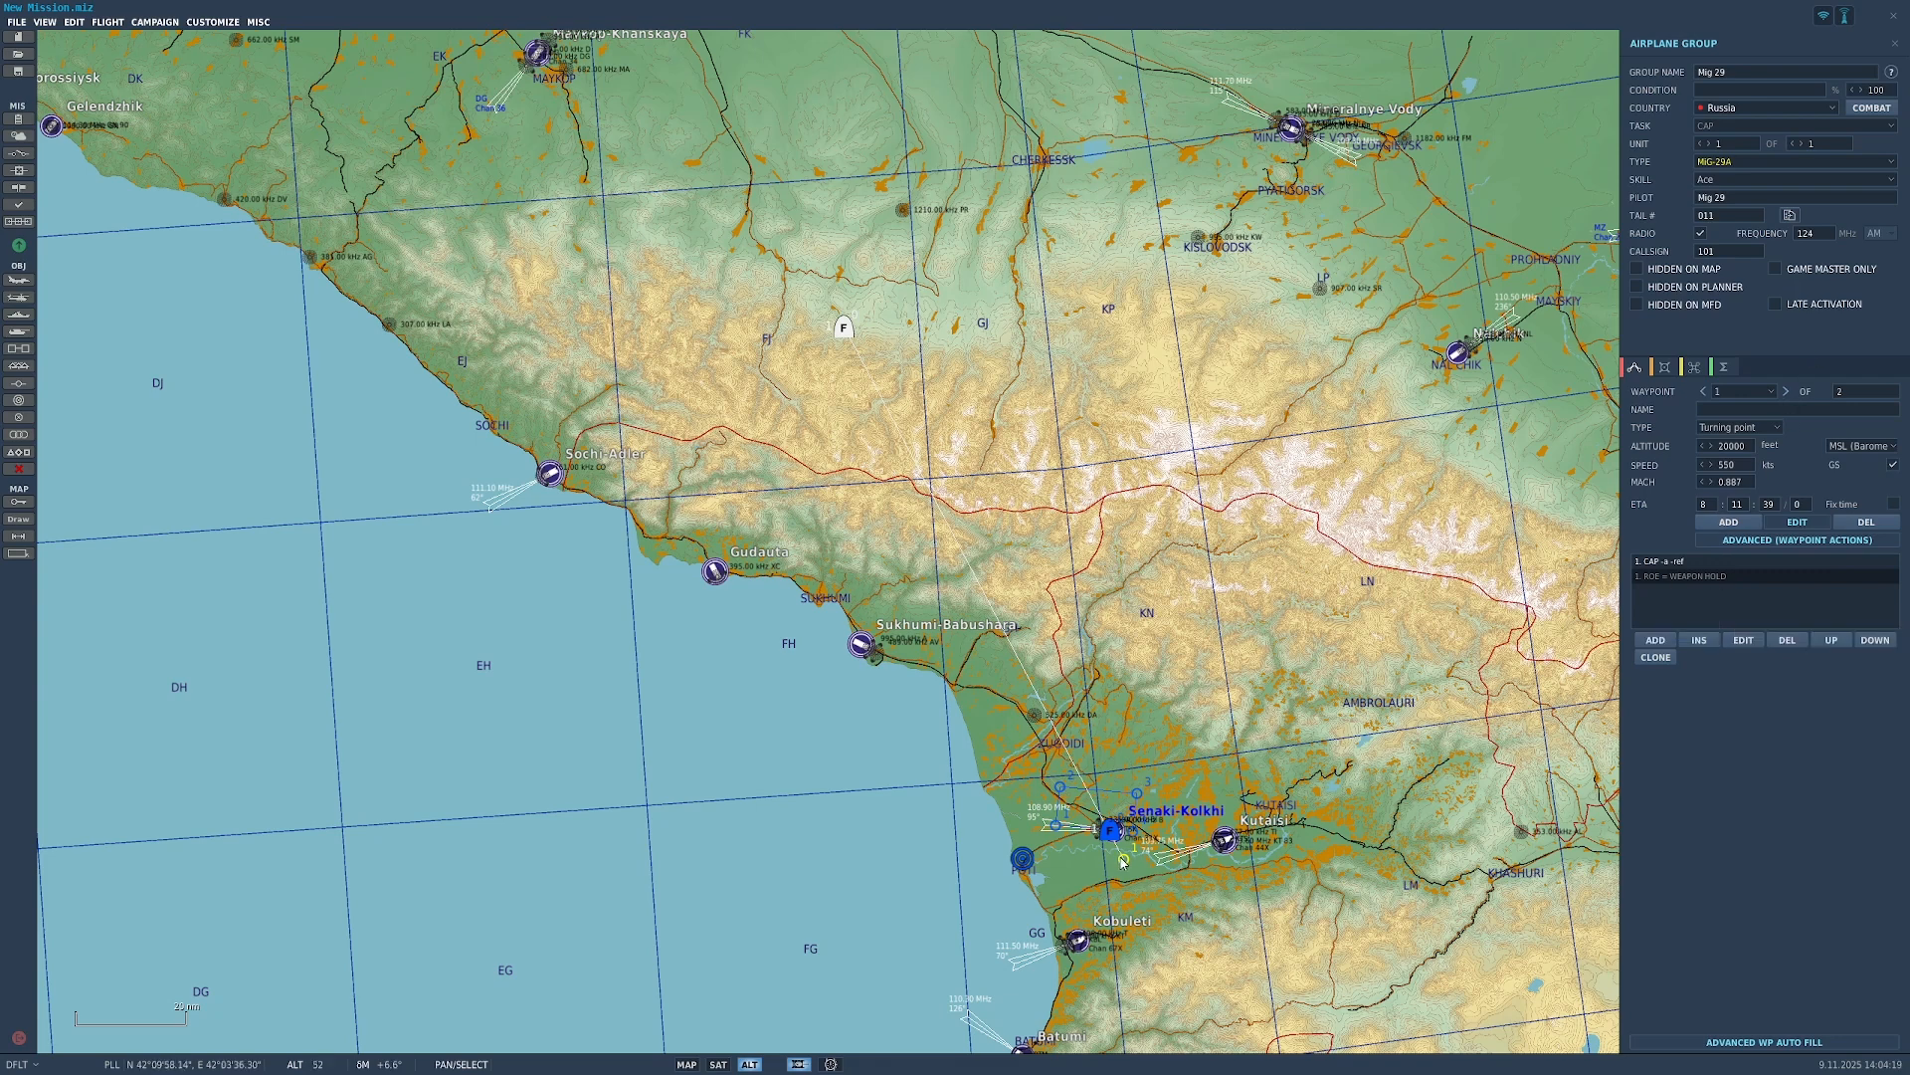
# Step: Add another waypoint northeast of Kutaisi after waypoint 1 and compare the action lists of both waypoints
pyautogui.click(1729, 522)
pyautogui.click(1324, 741)
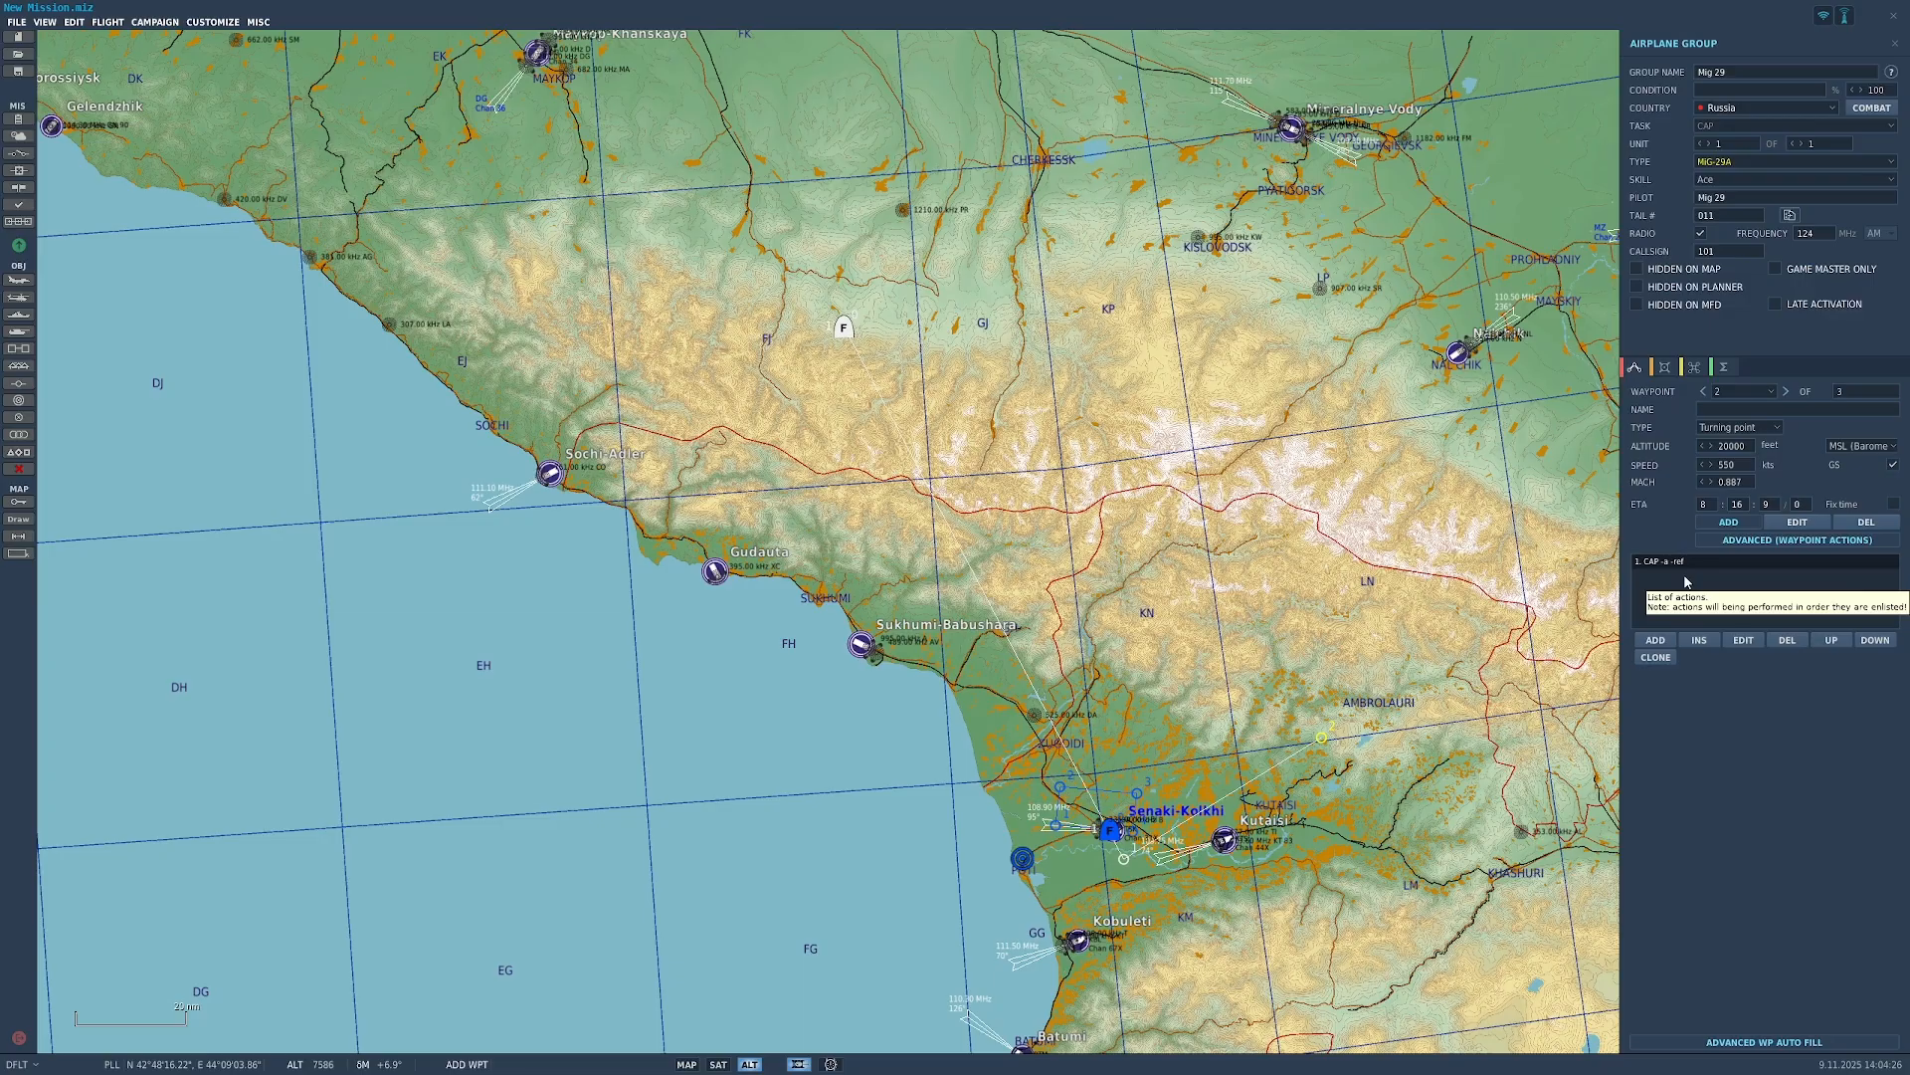
pyautogui.click(1705, 391)
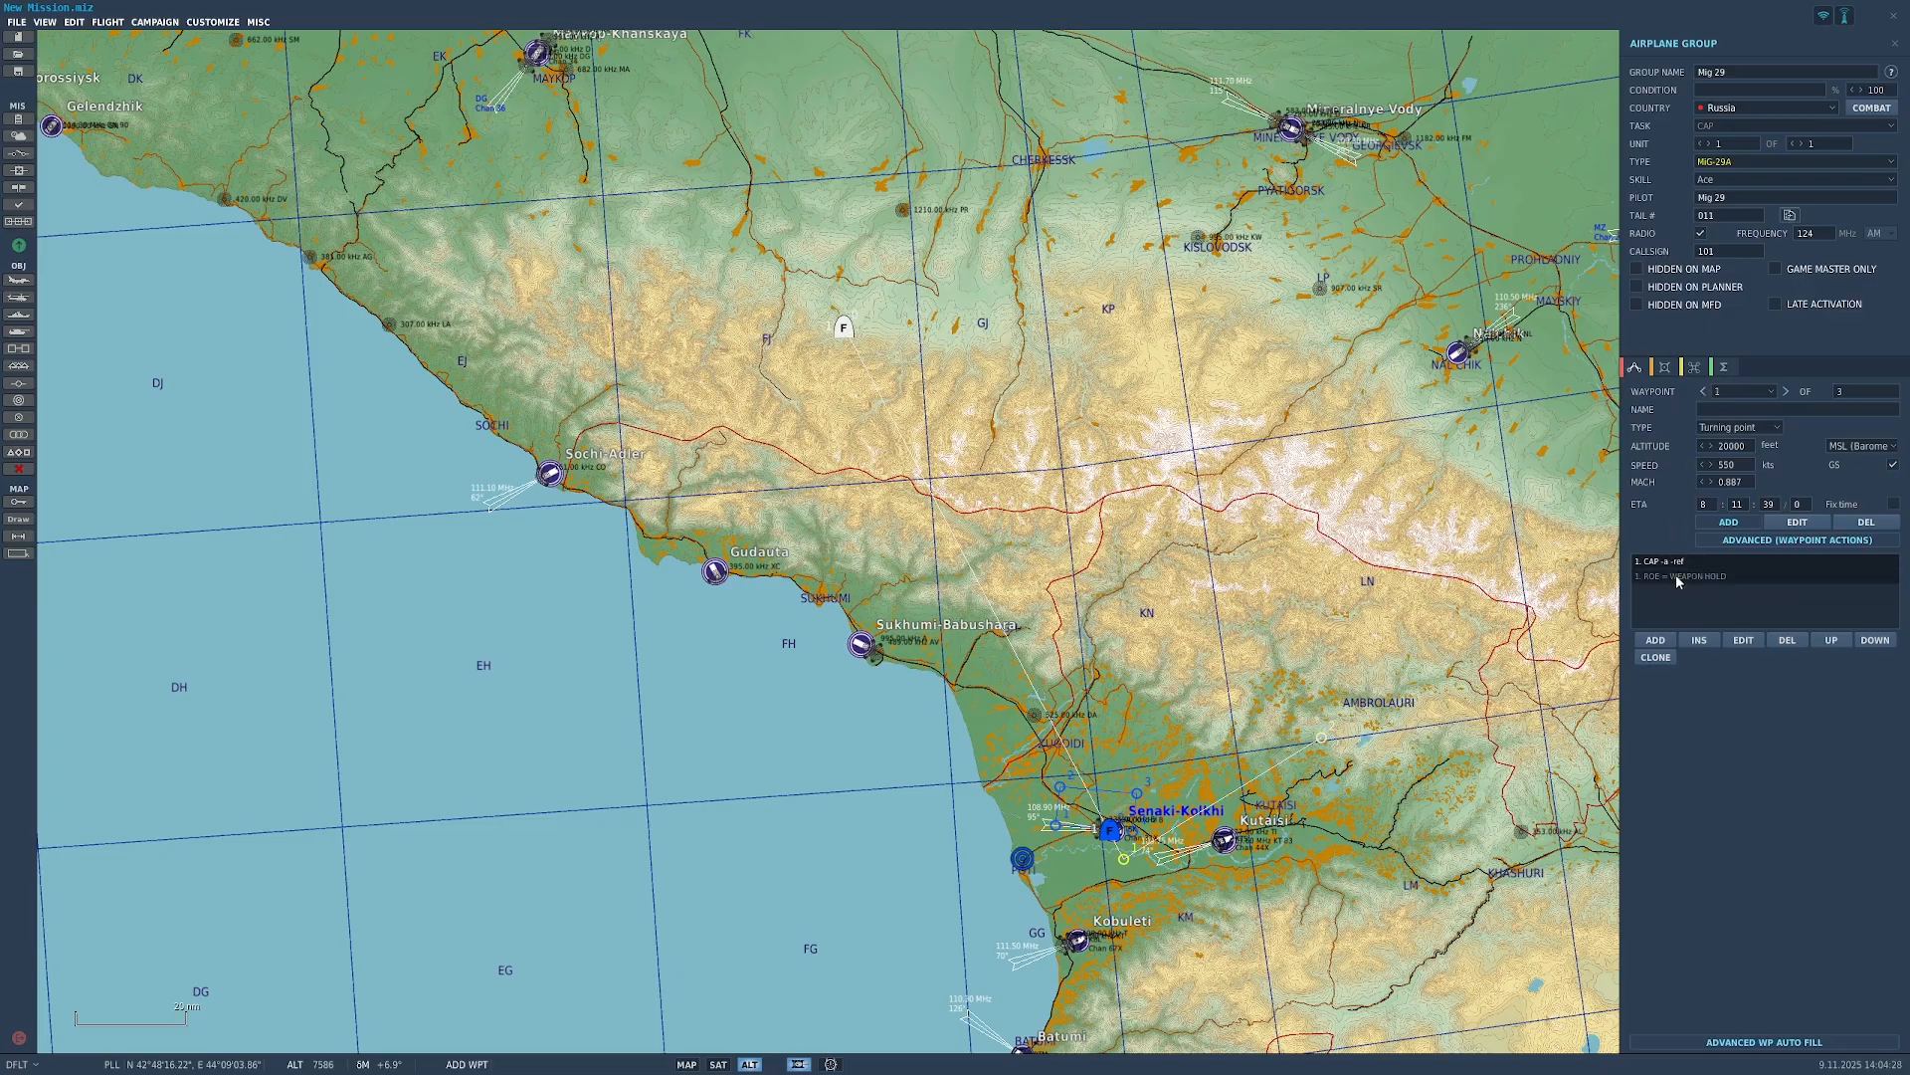
pyautogui.click(1786, 392)
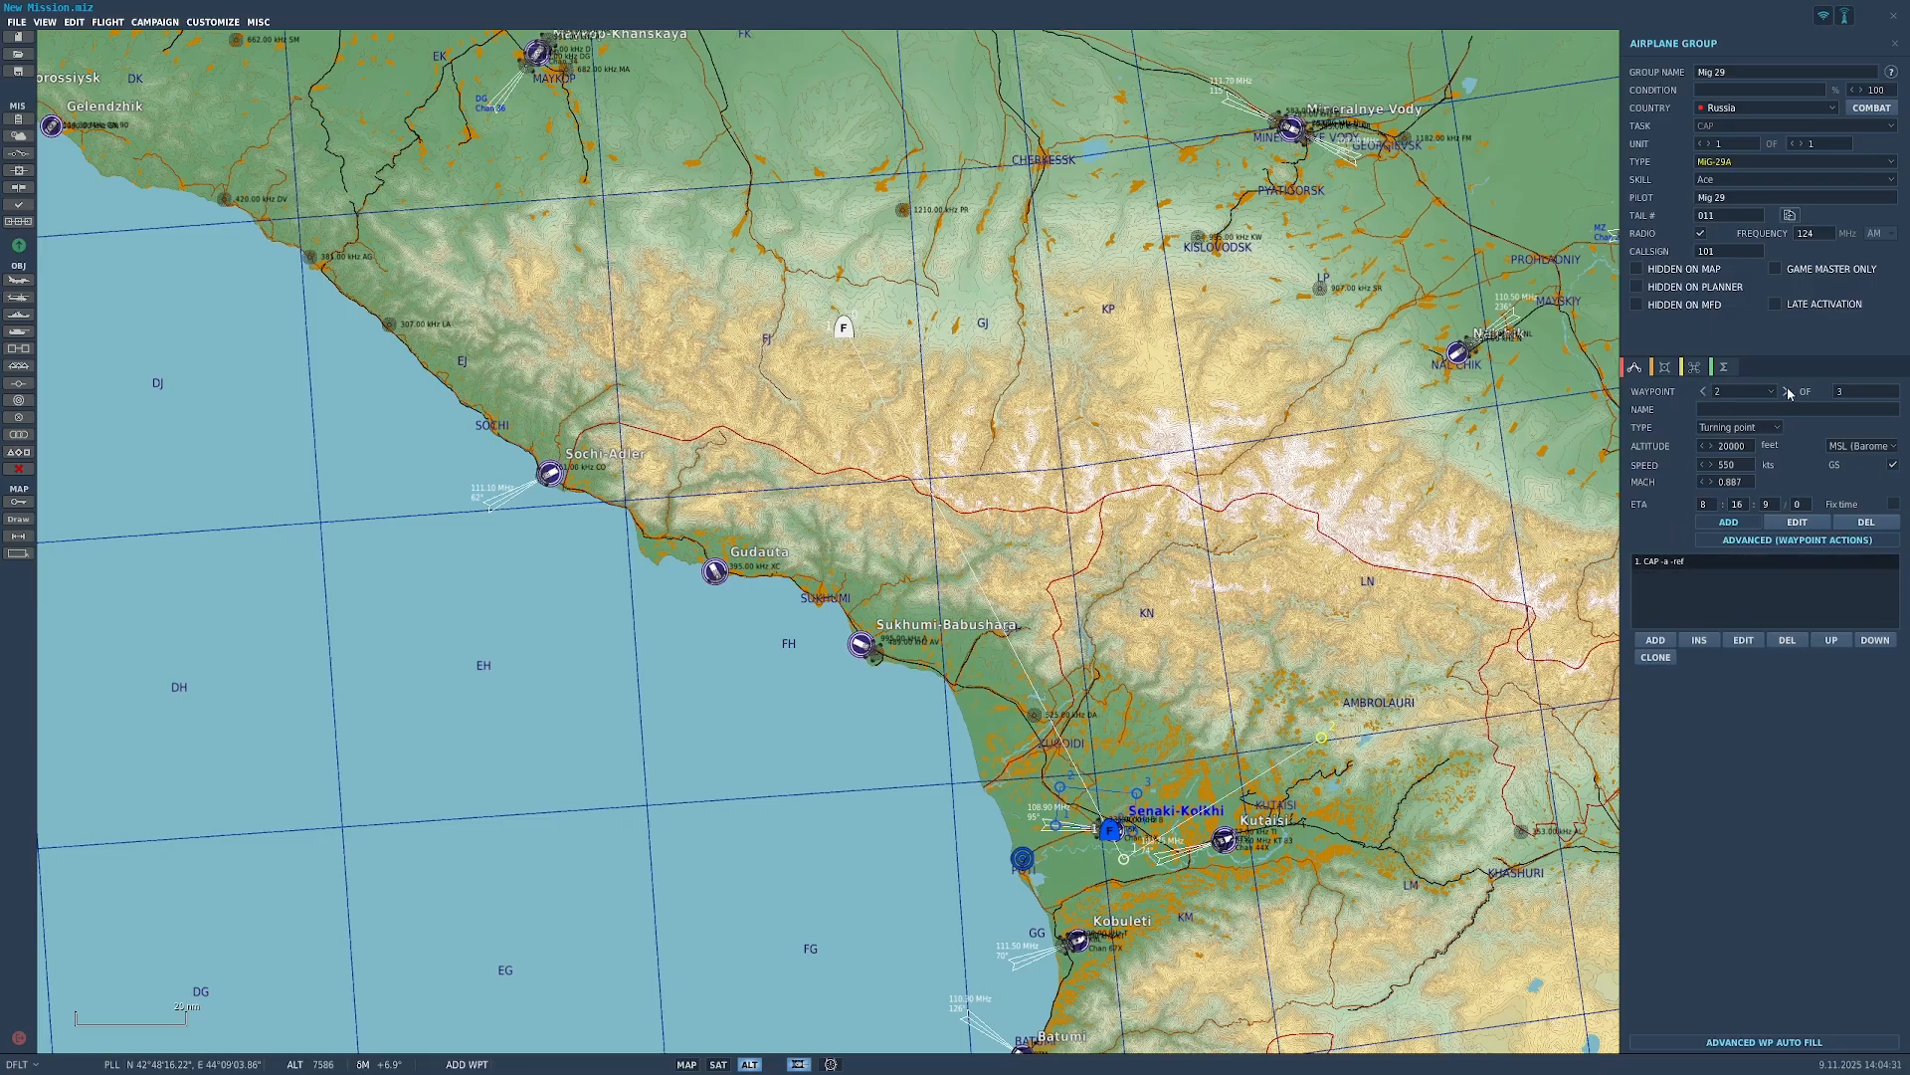
# Step: Delete the WEAPON HOLD action from waypoint 1 and remove the extra waypoint northeast of Kutaisi from the Mig 29 route
pyautogui.click(1704, 392)
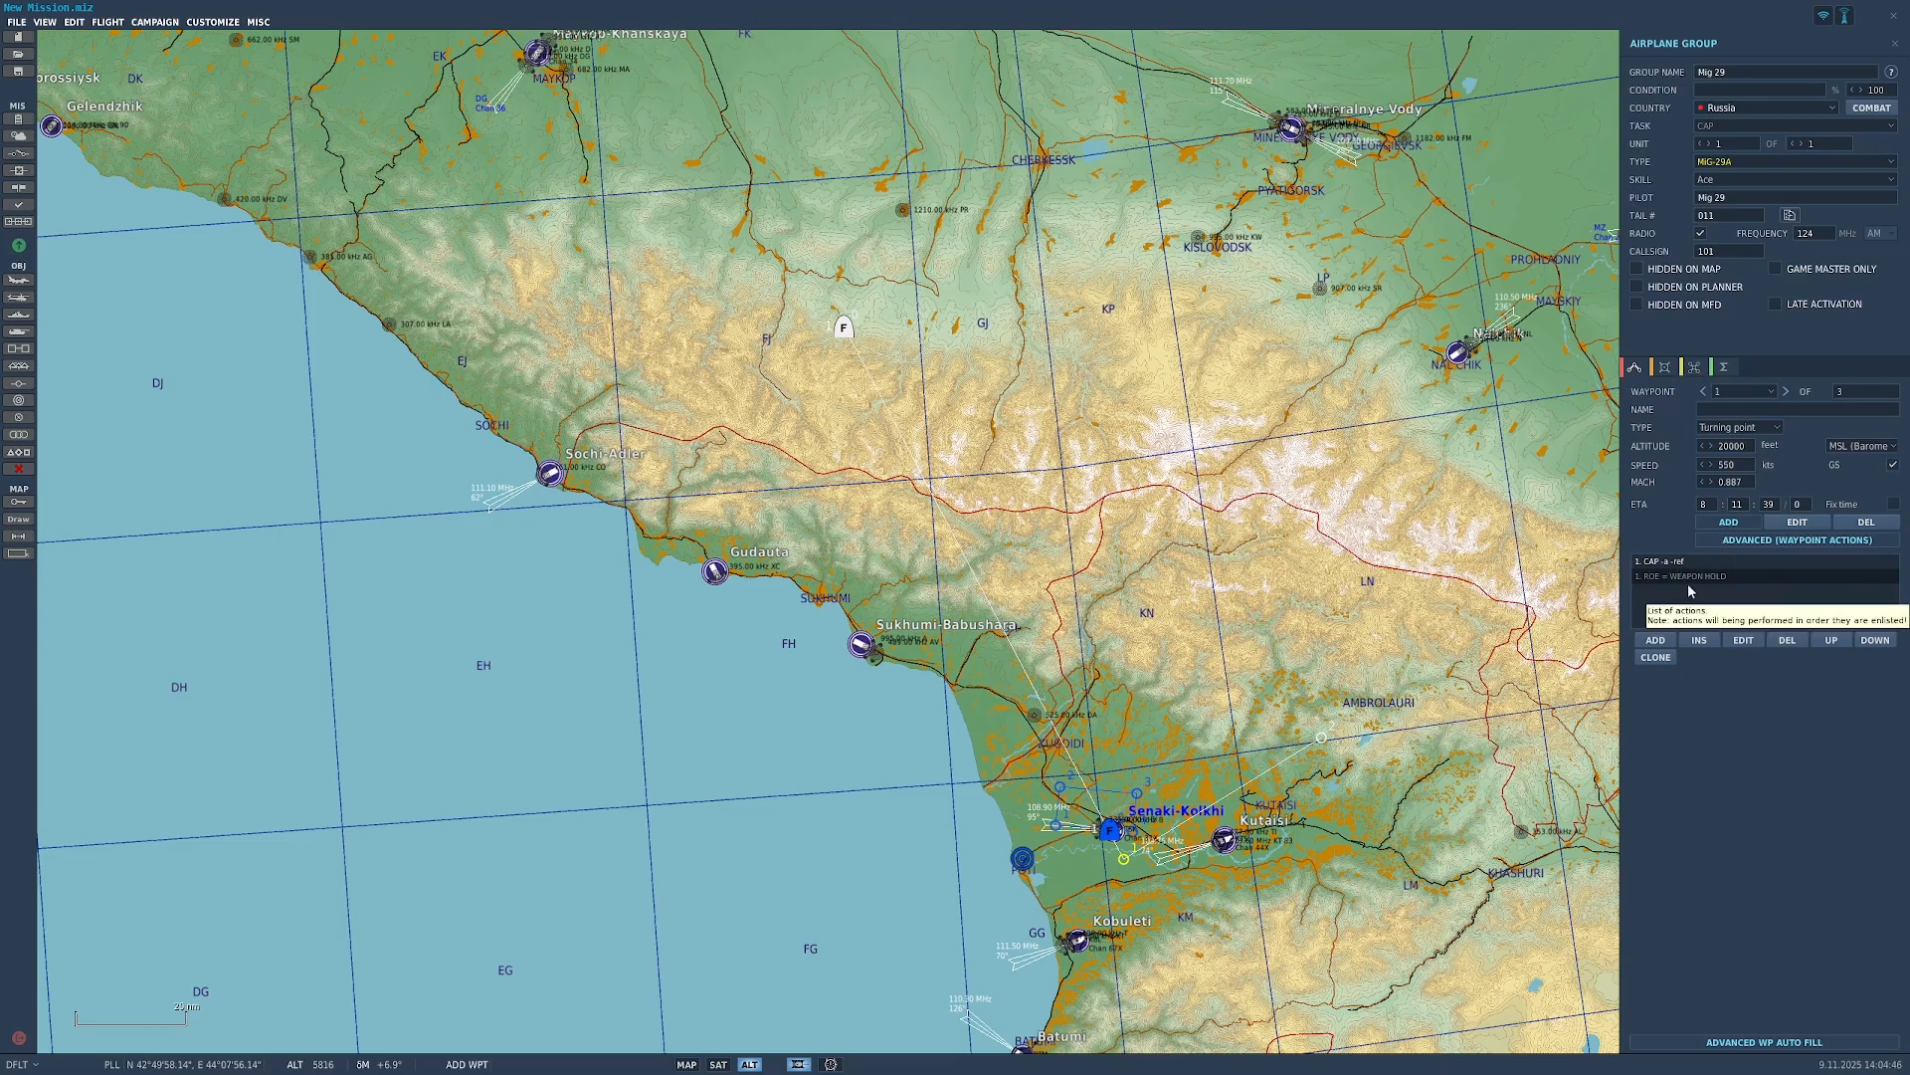
pyautogui.click(1695, 368)
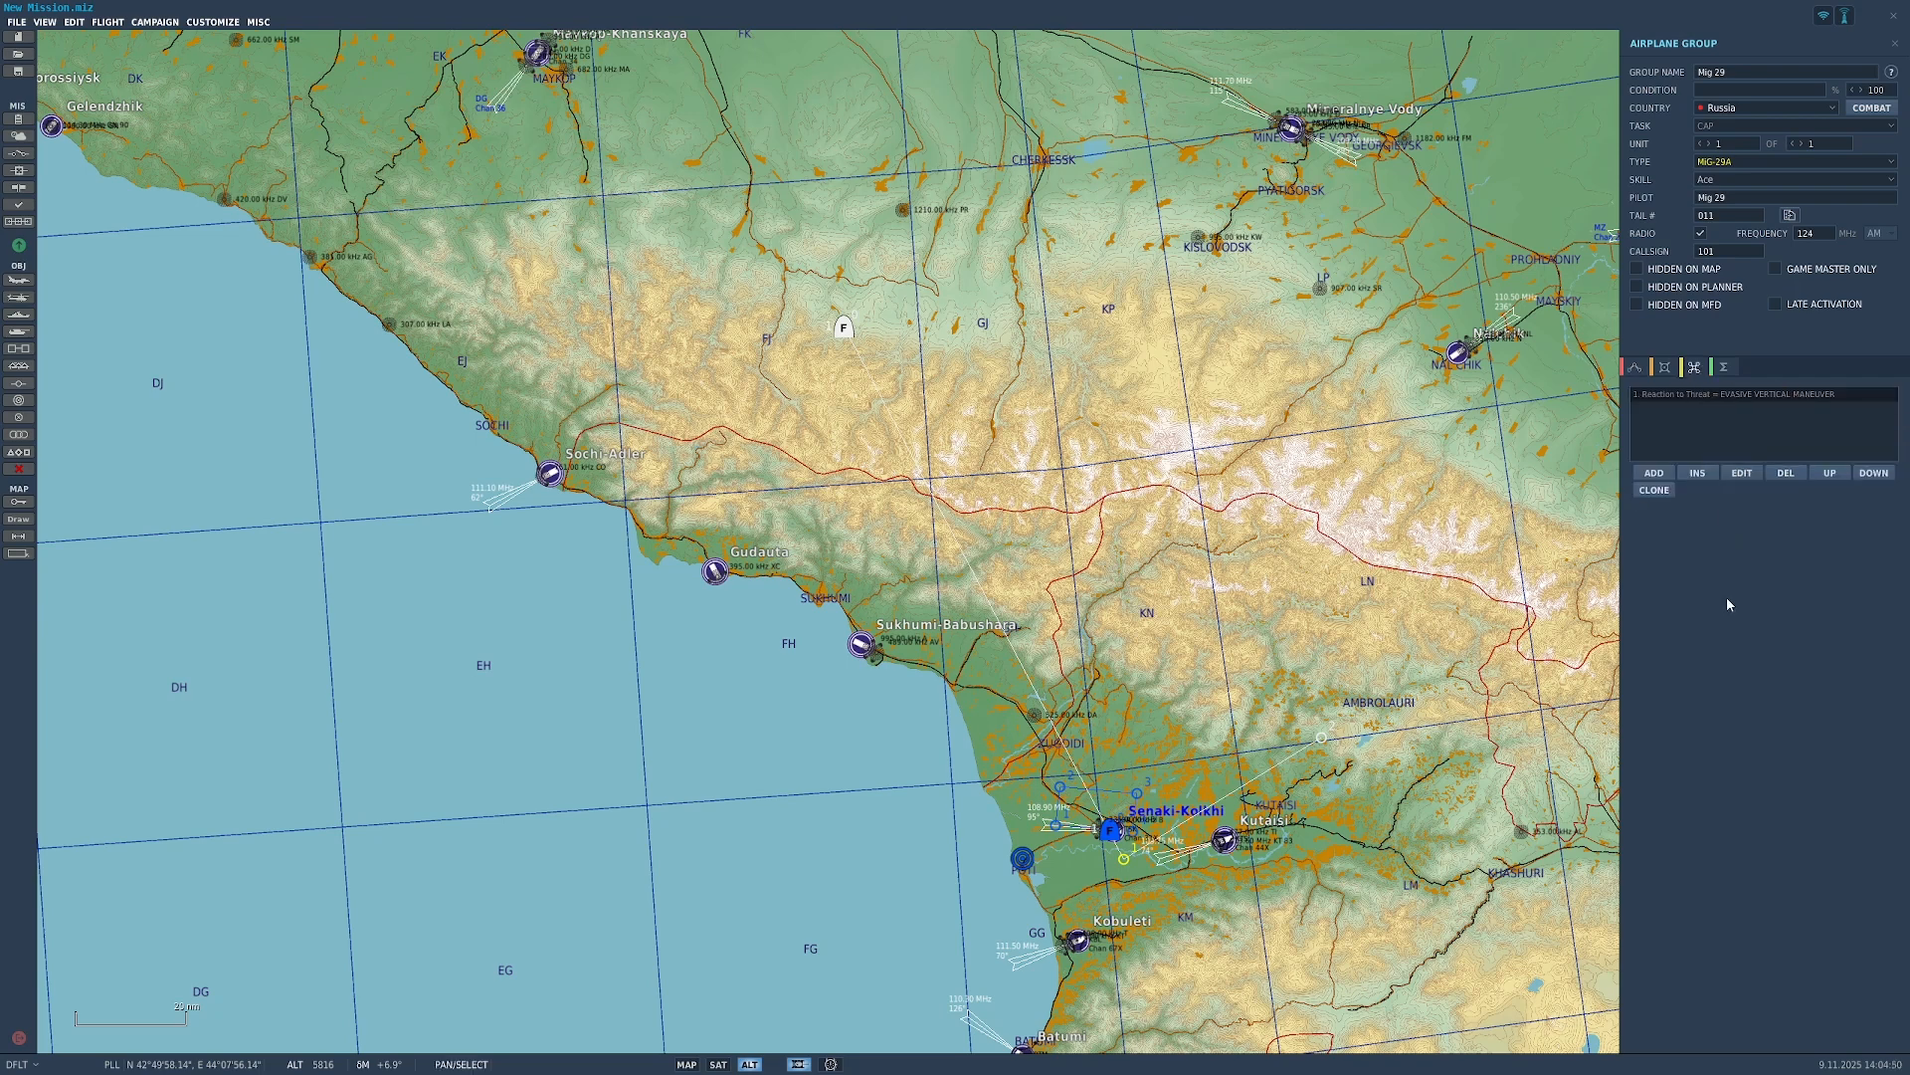
pyautogui.click(1635, 367)
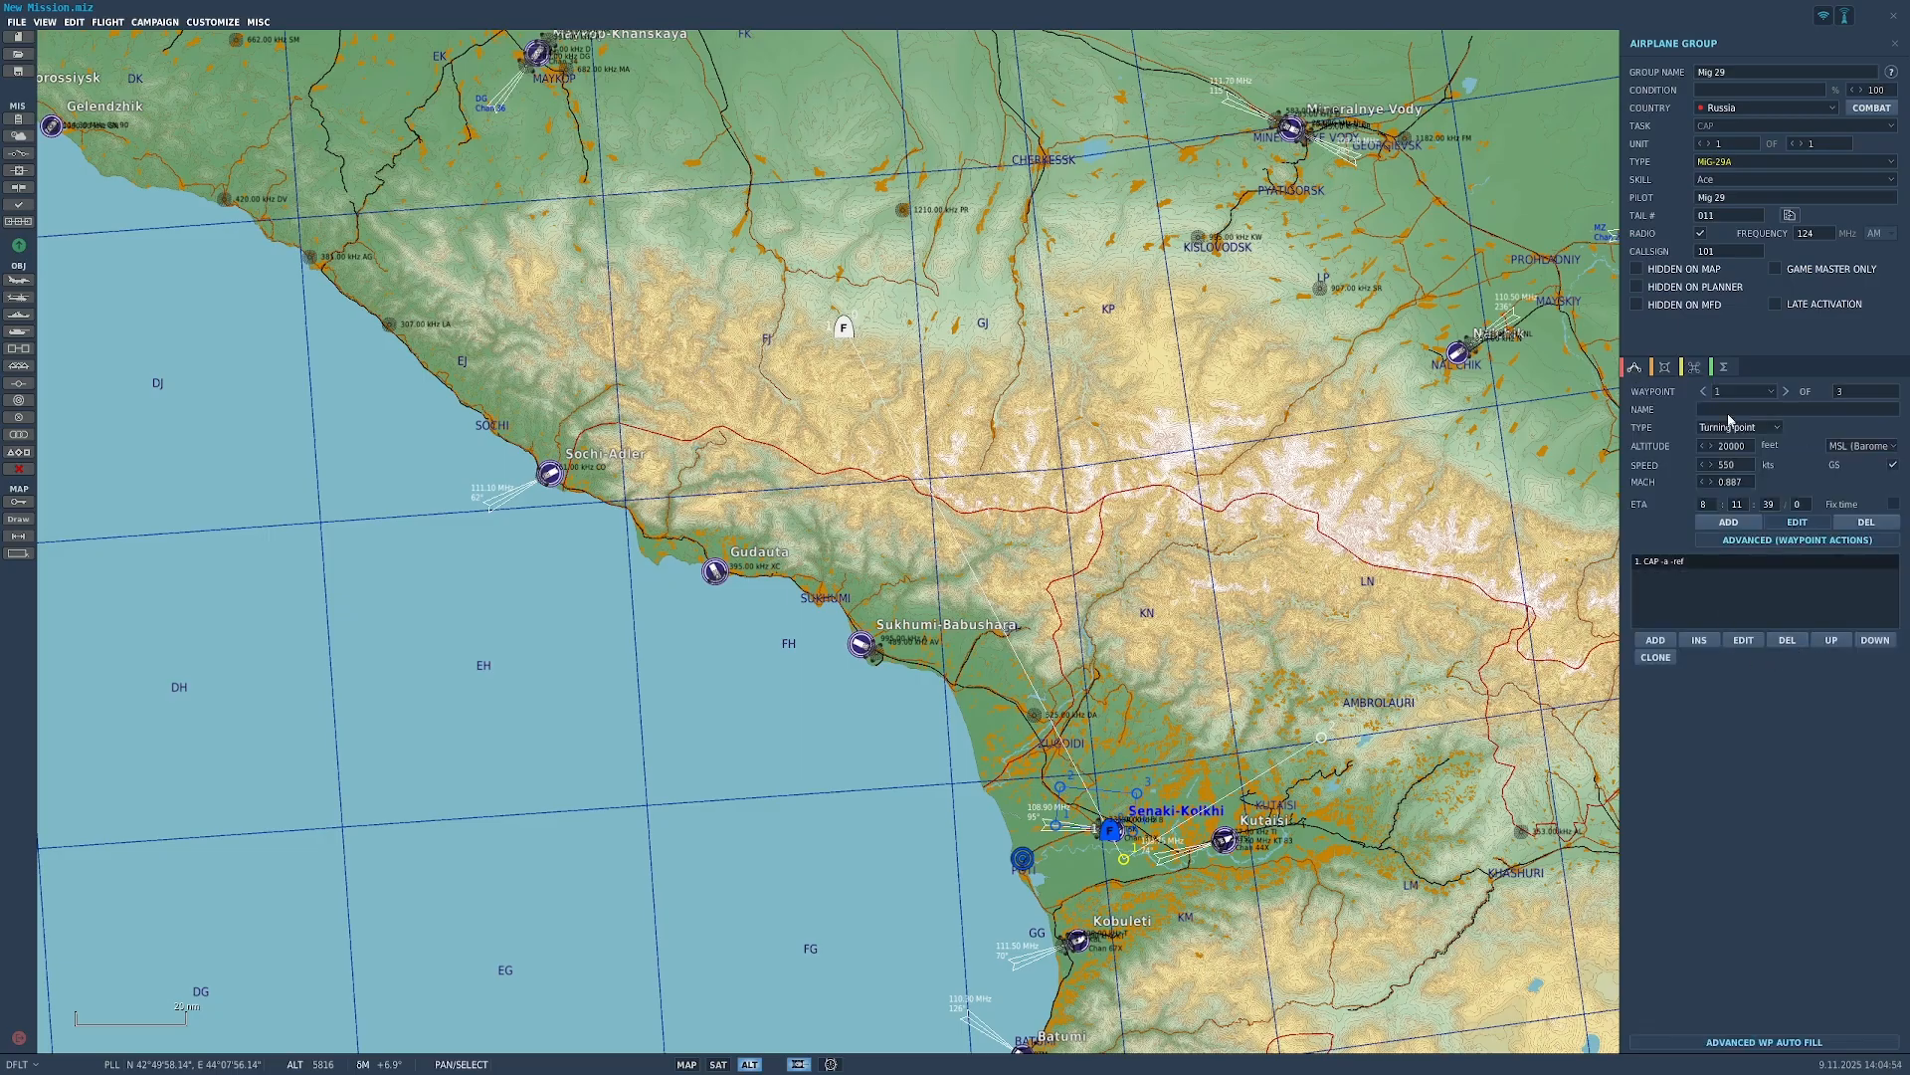
pyautogui.click(1704, 392)
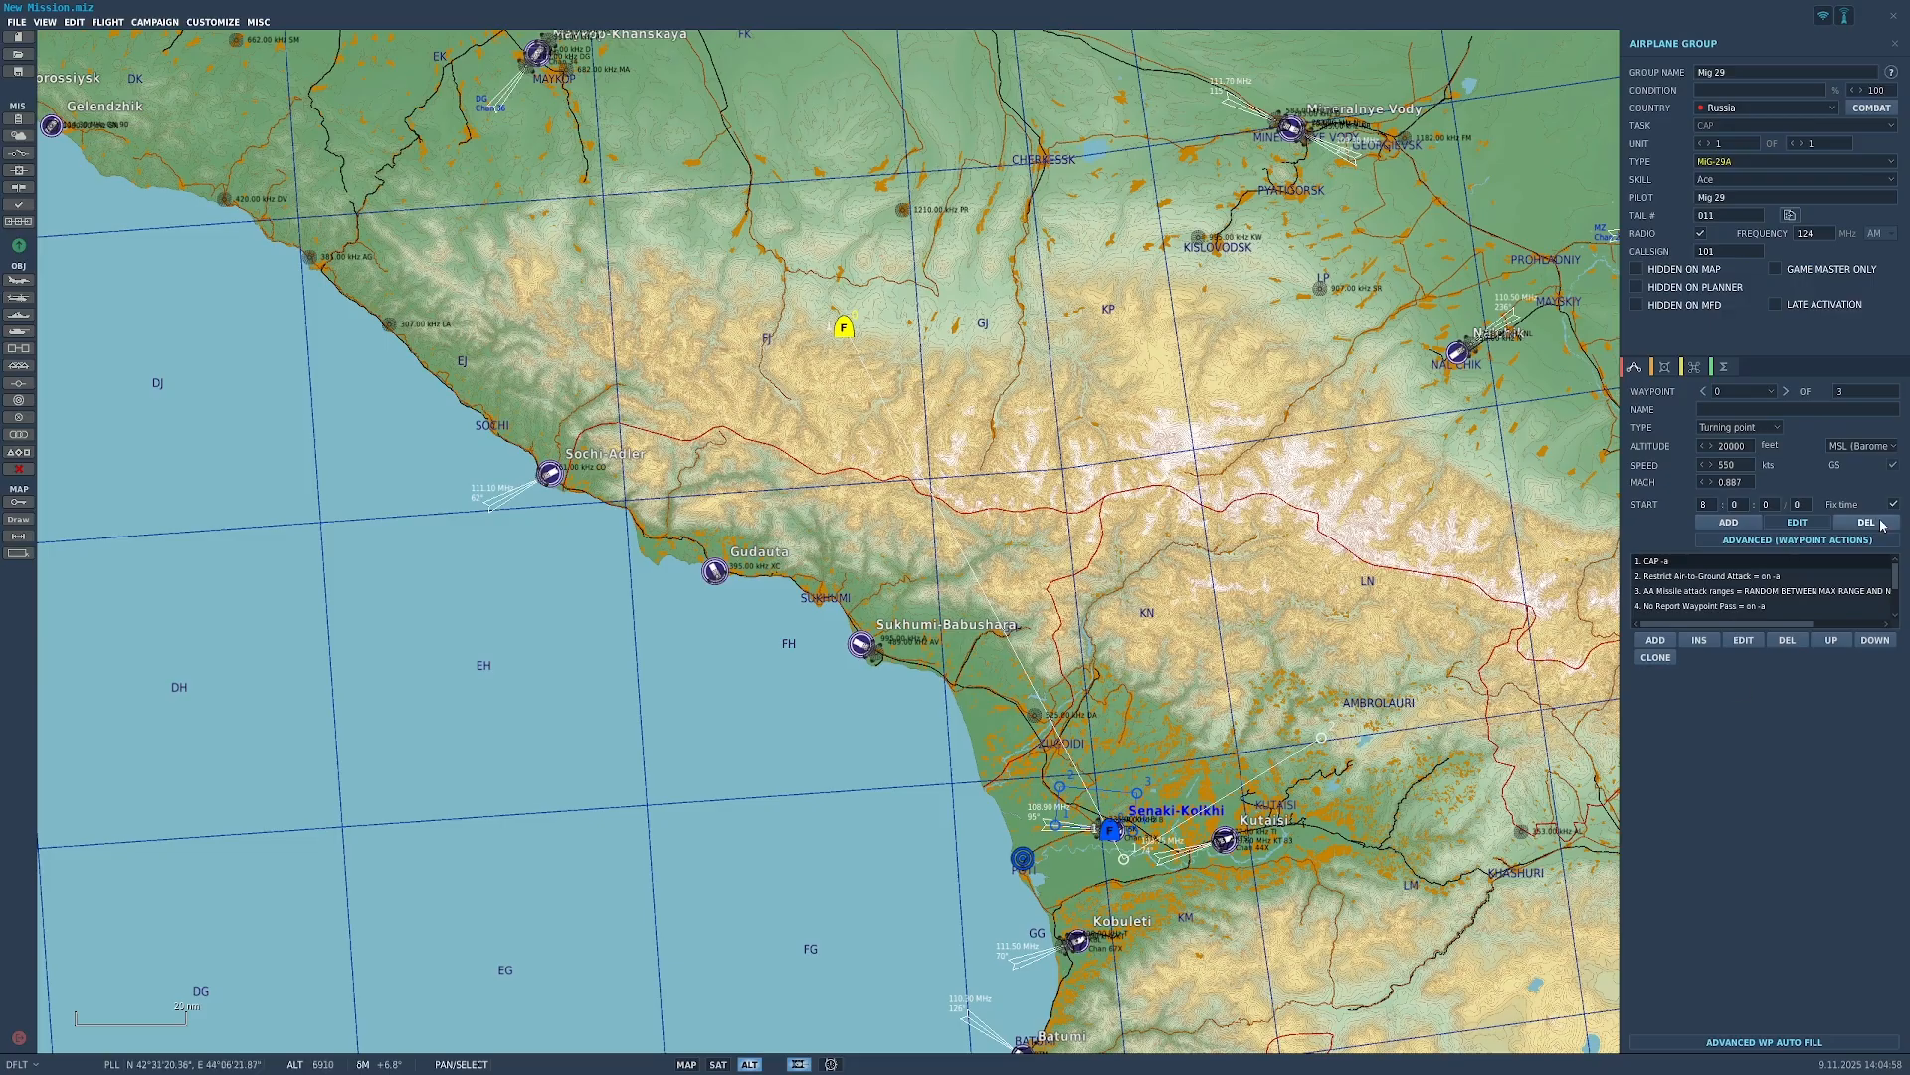
pyautogui.click(1321, 739)
pyautogui.click(1865, 522)
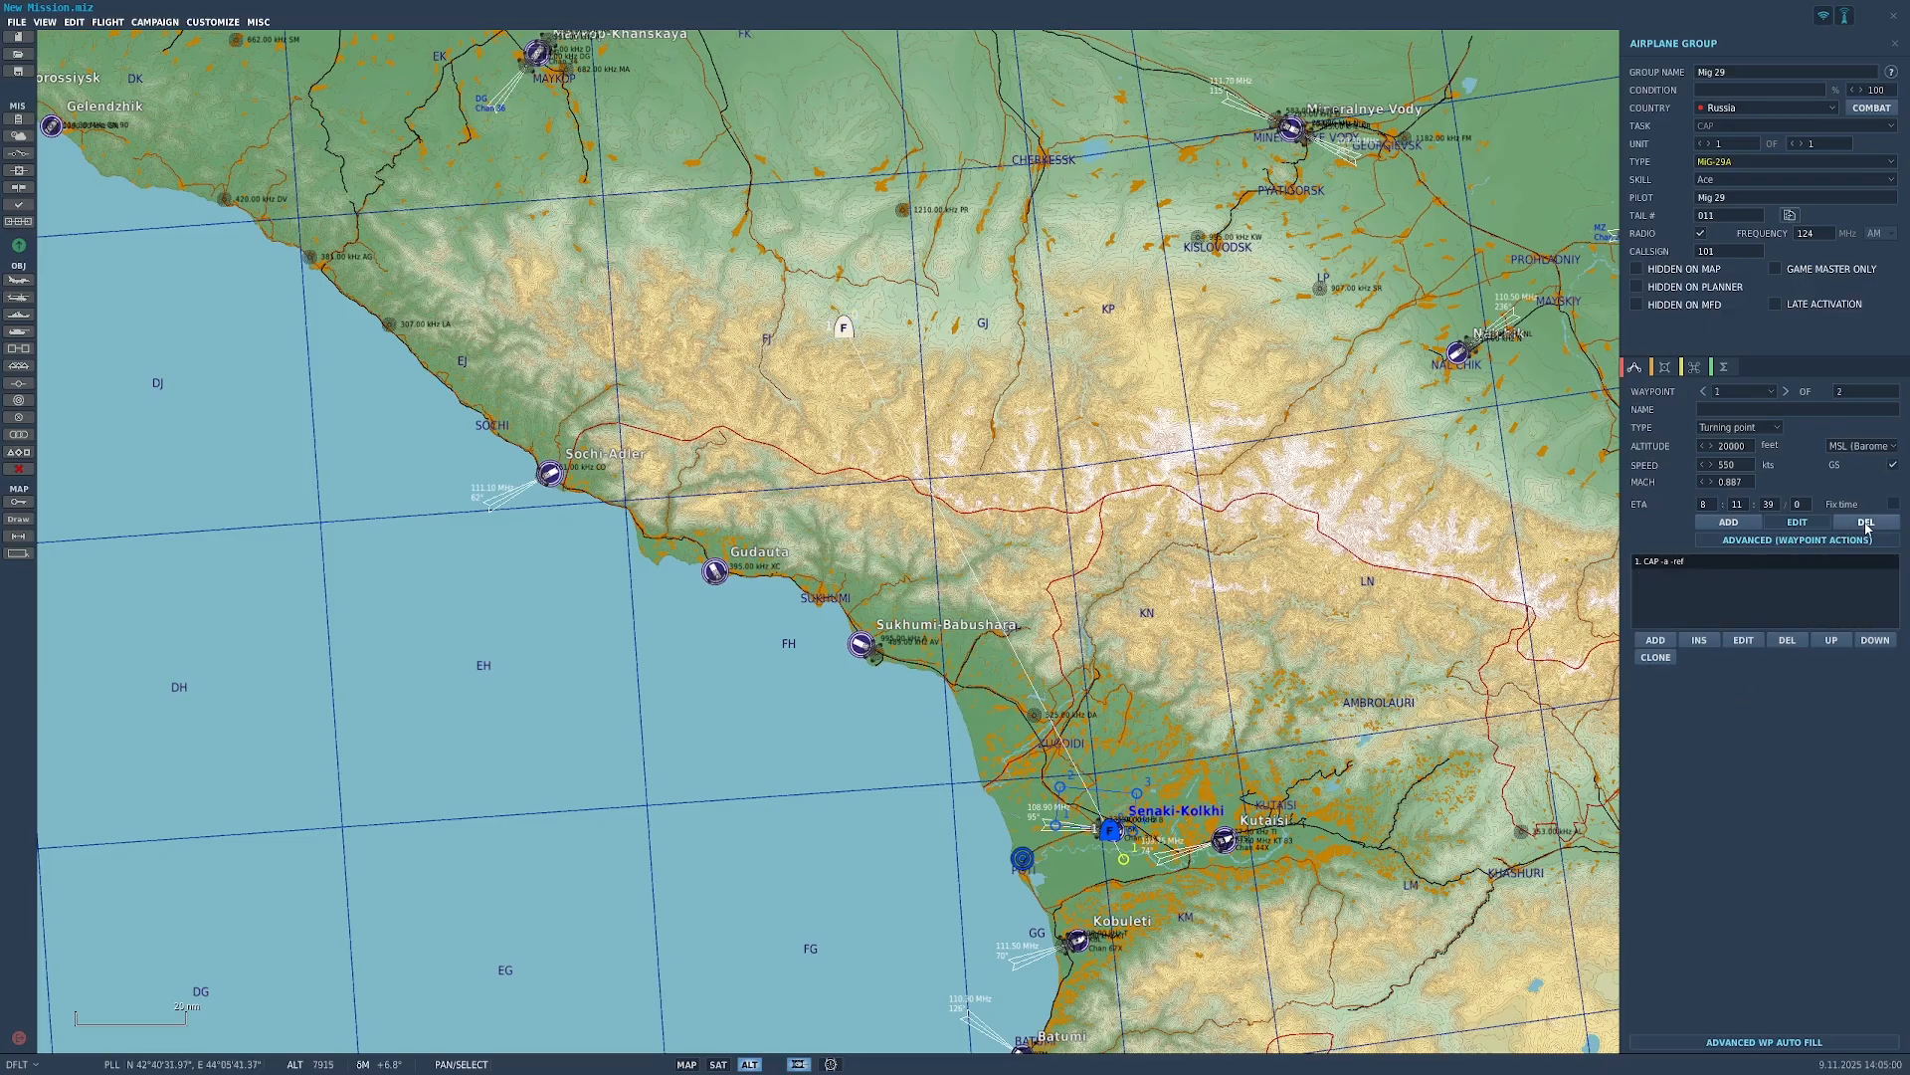
pyautogui.click(843, 327)
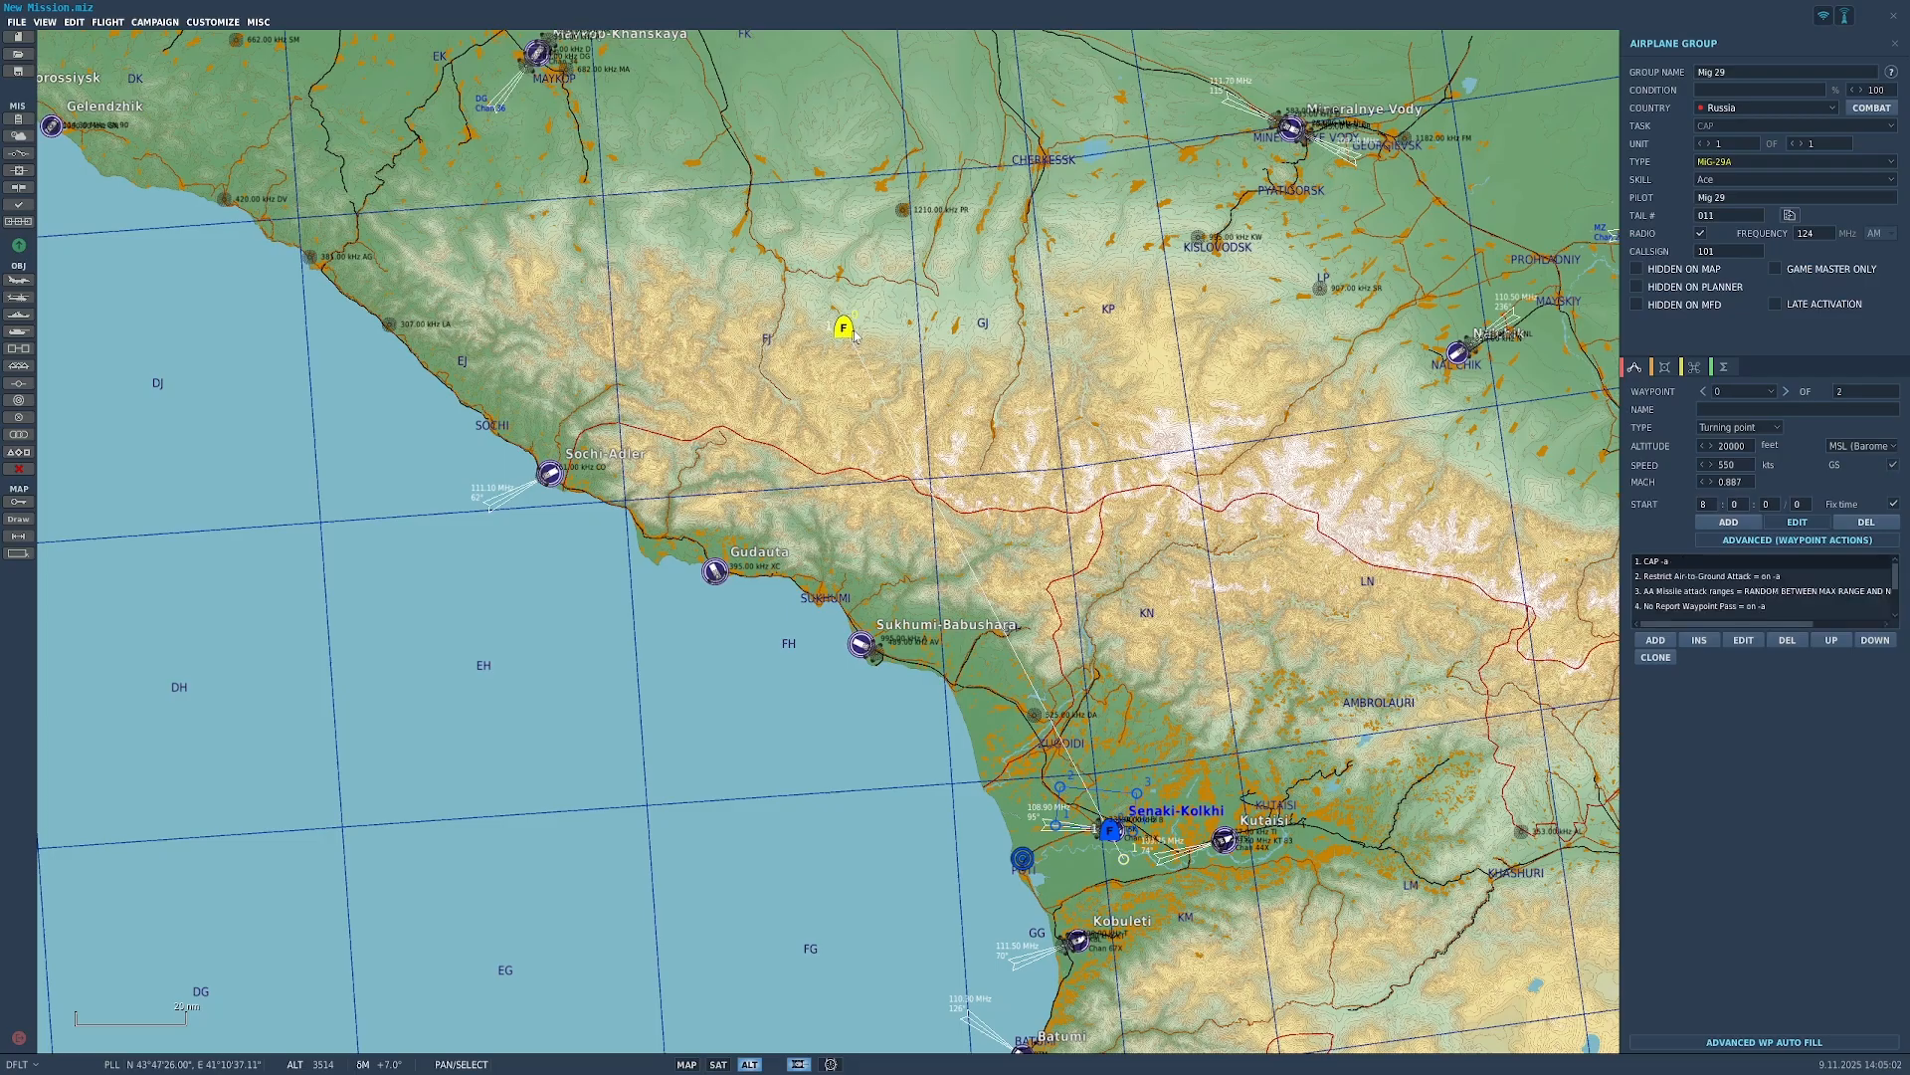
pyautogui.scroll(-3, 1686, 597)
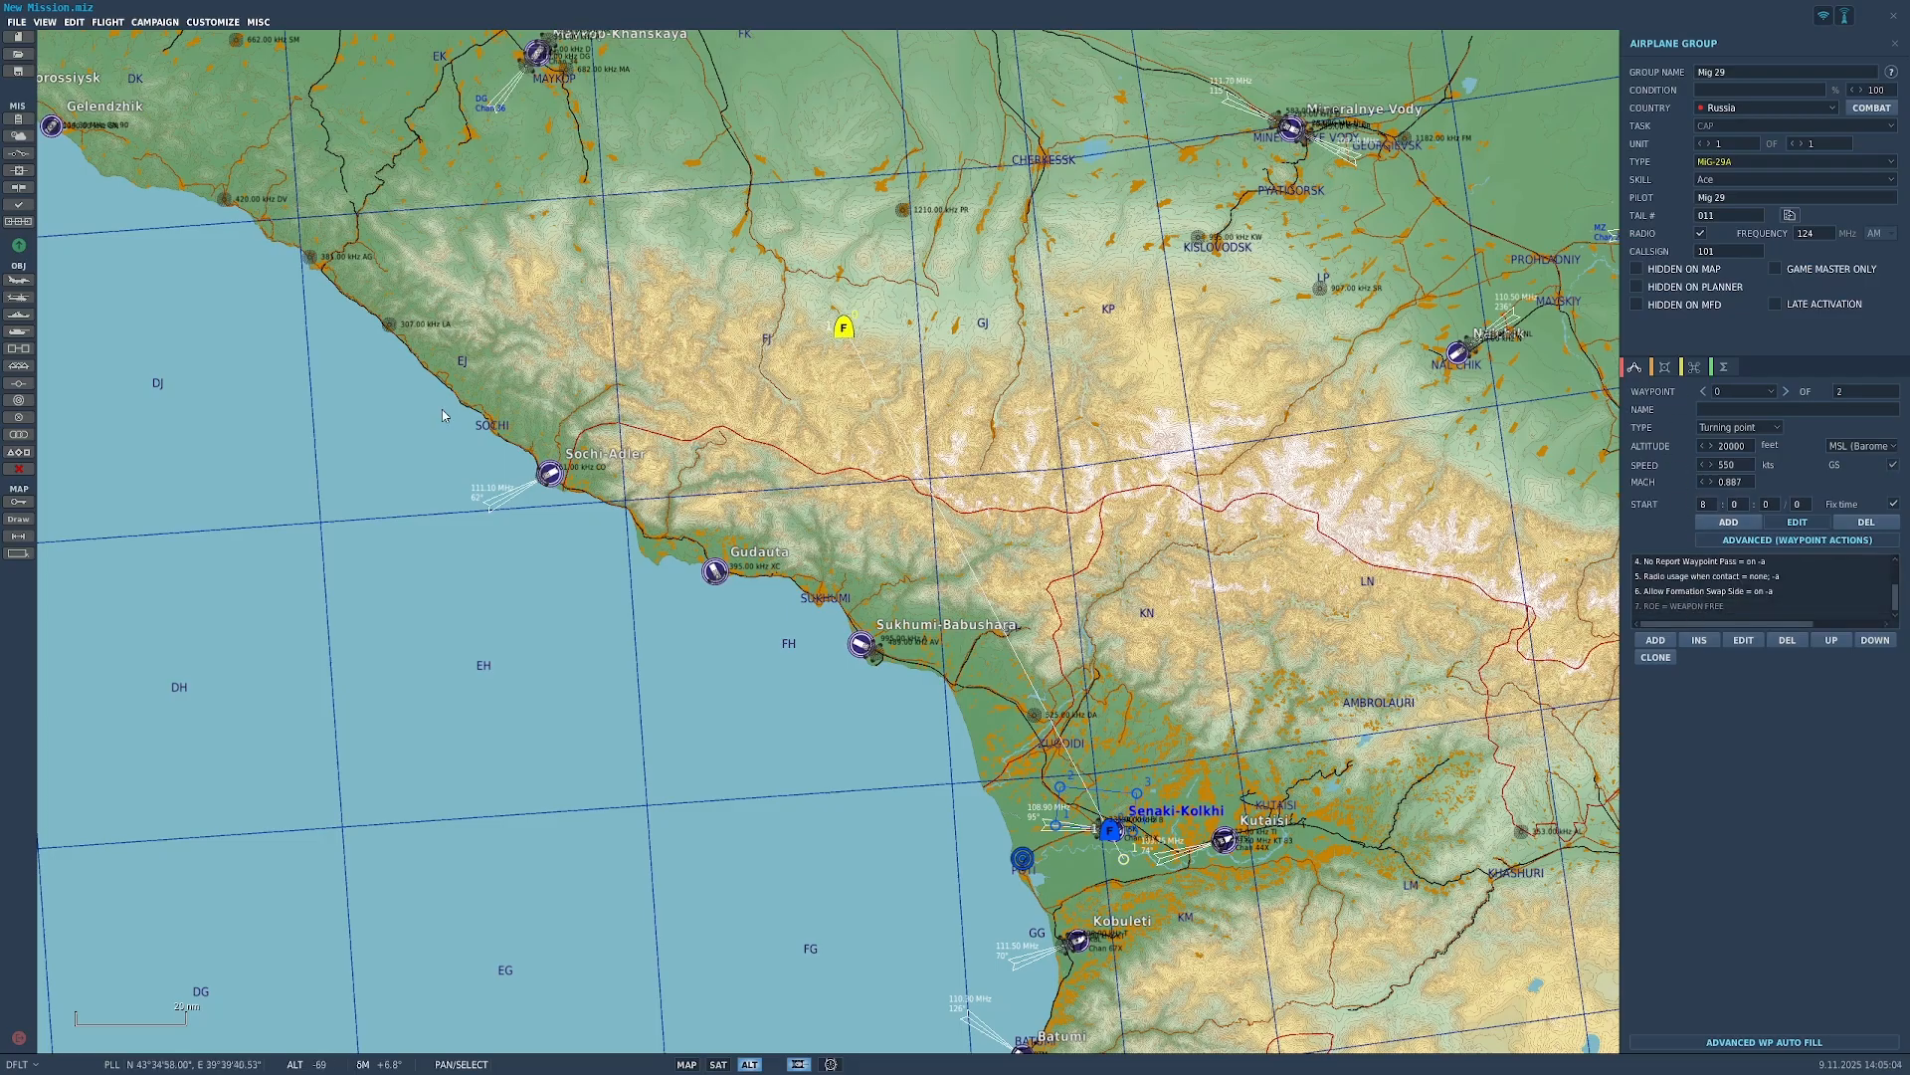
# Step: Compare the settings offered for new helicopter, naval and vehicle groups
pyautogui.click(26, 311)
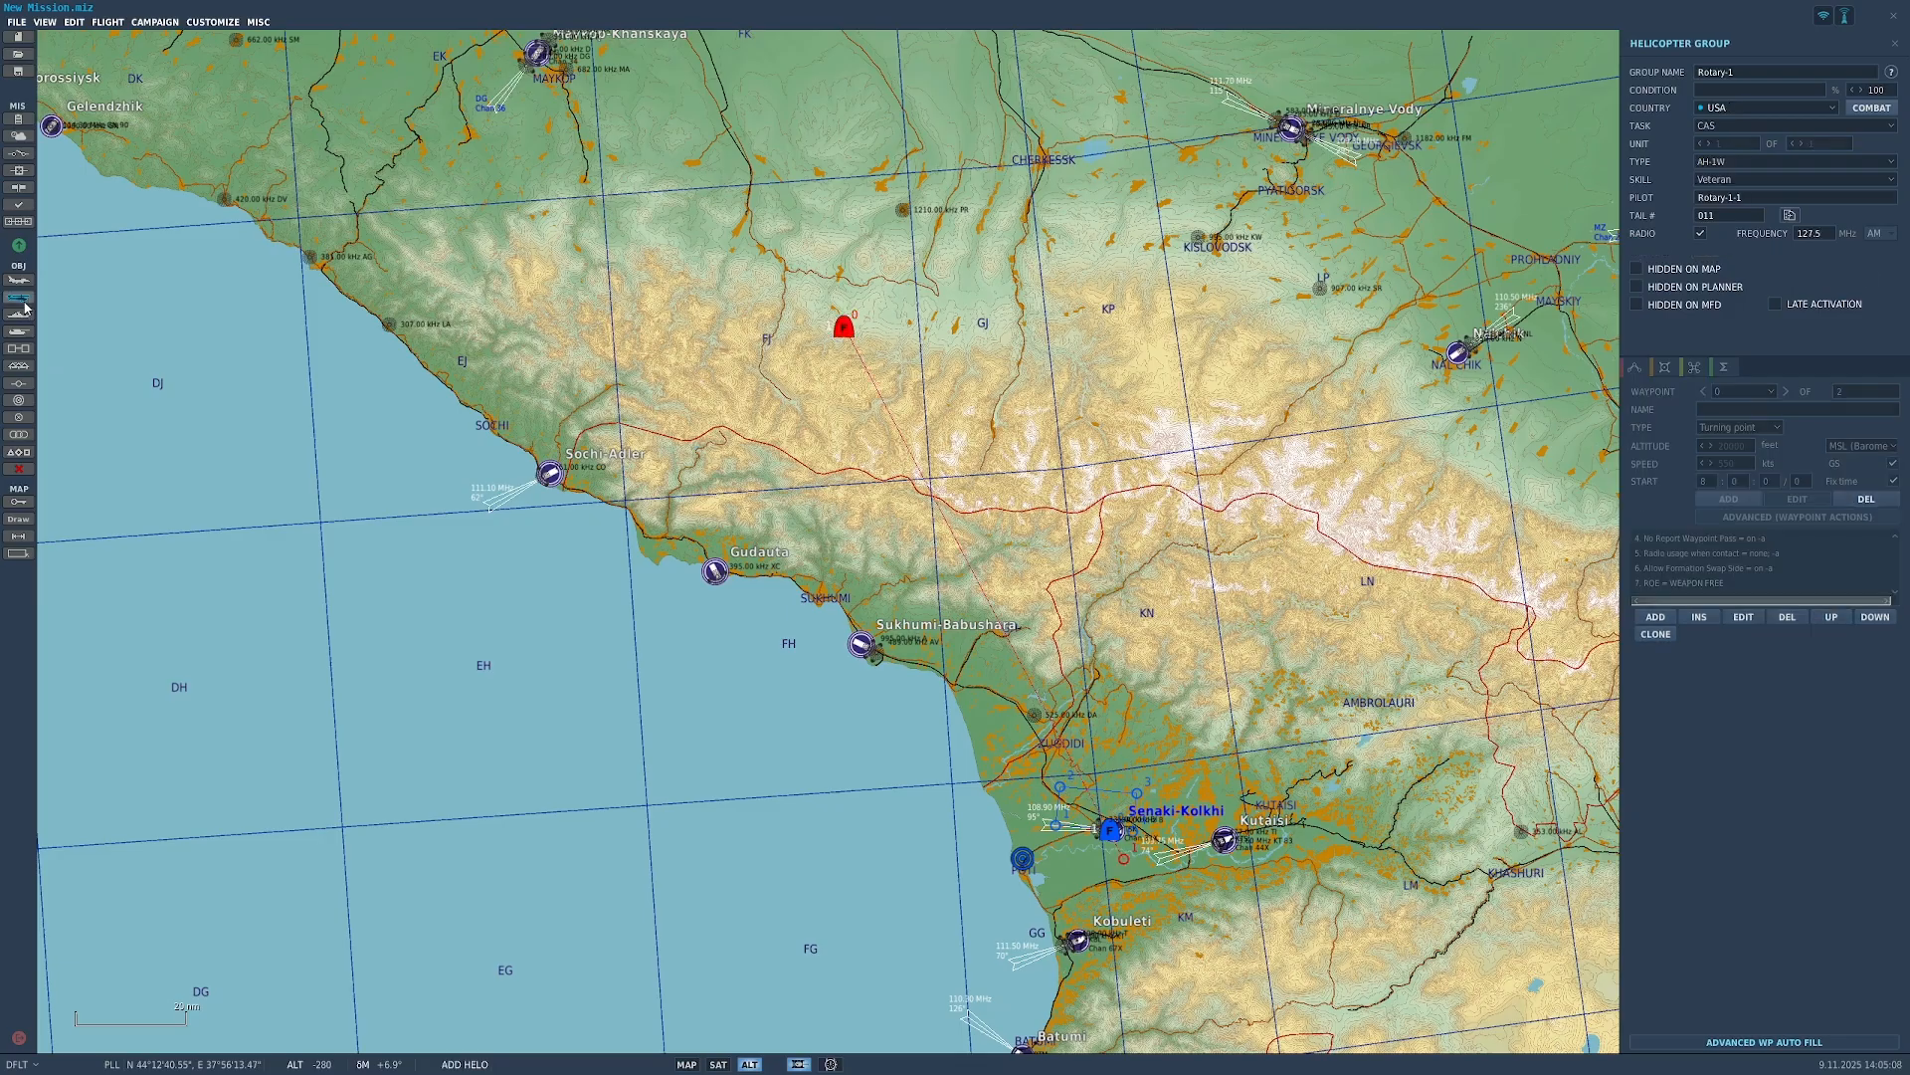
pyautogui.click(19, 297)
pyautogui.click(20, 332)
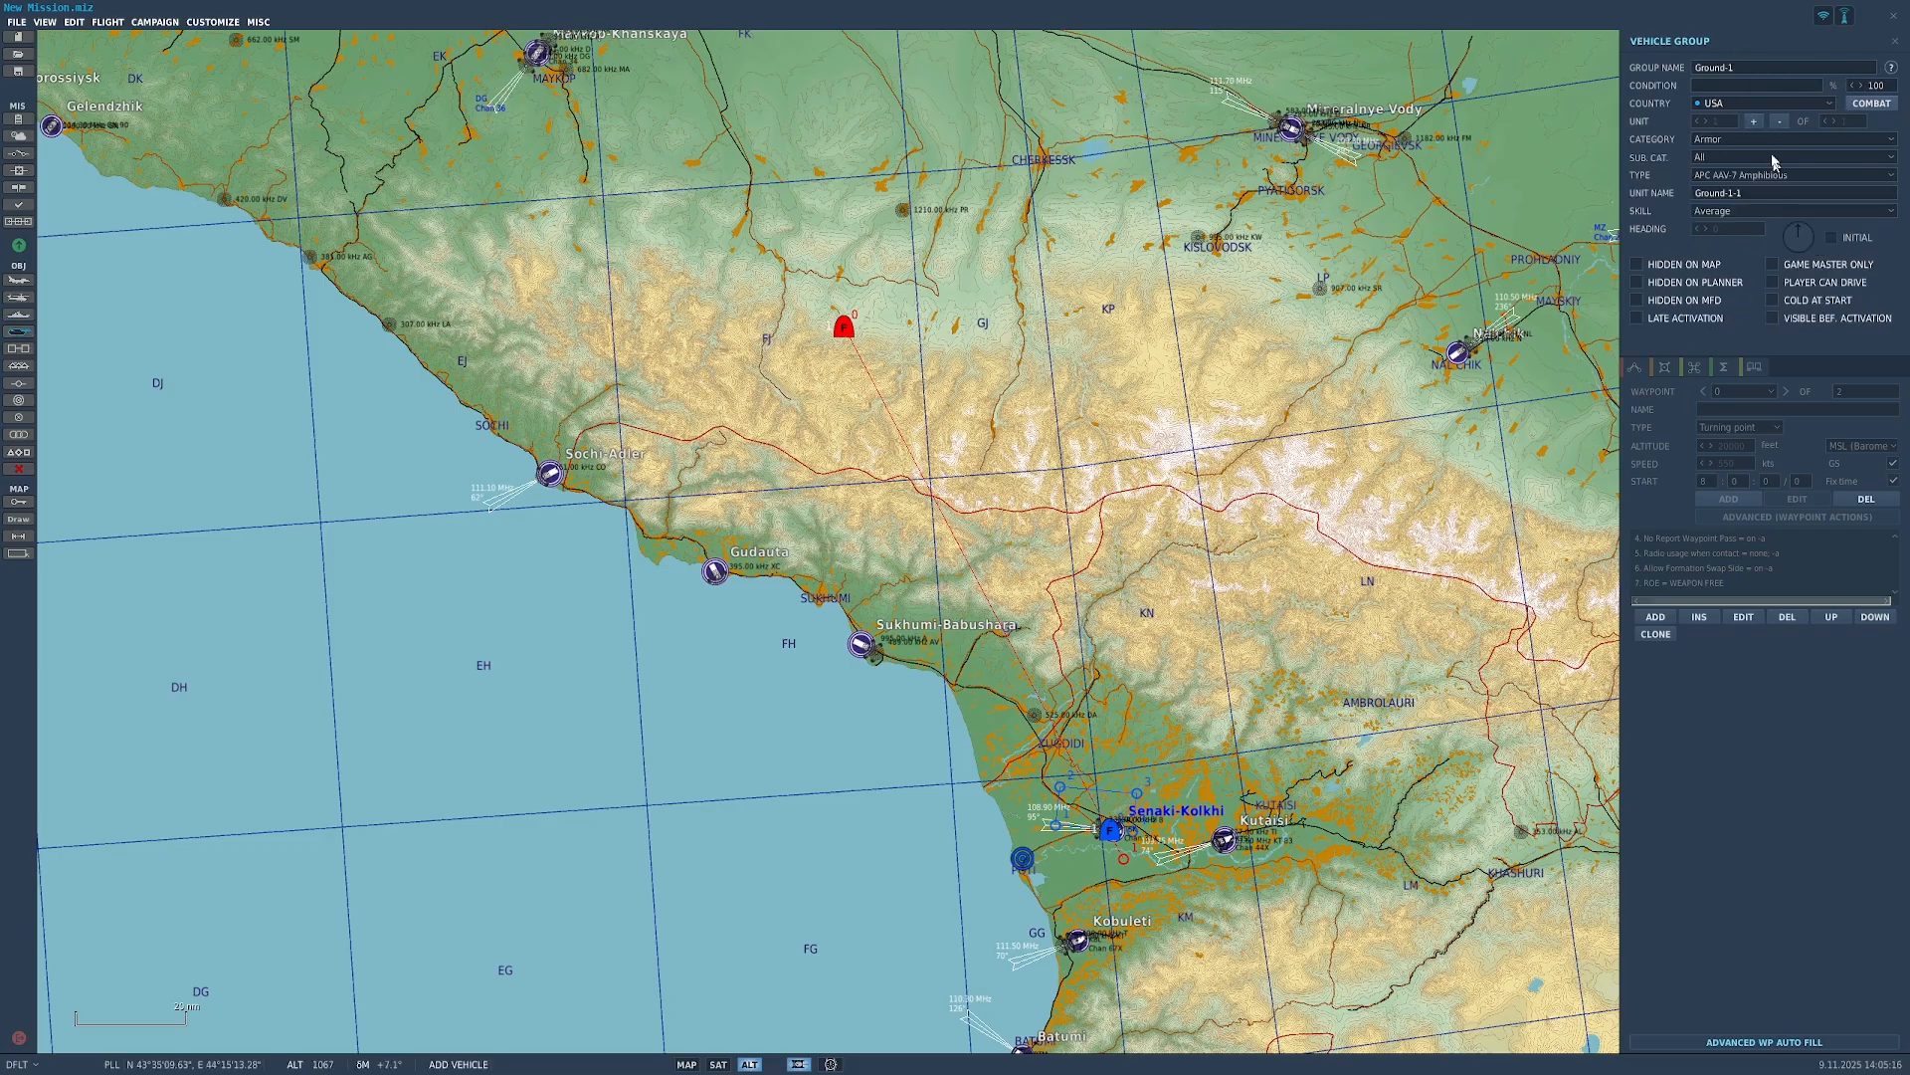
pyautogui.click(21, 314)
pyautogui.click(20, 299)
pyautogui.click(23, 315)
pyautogui.click(23, 331)
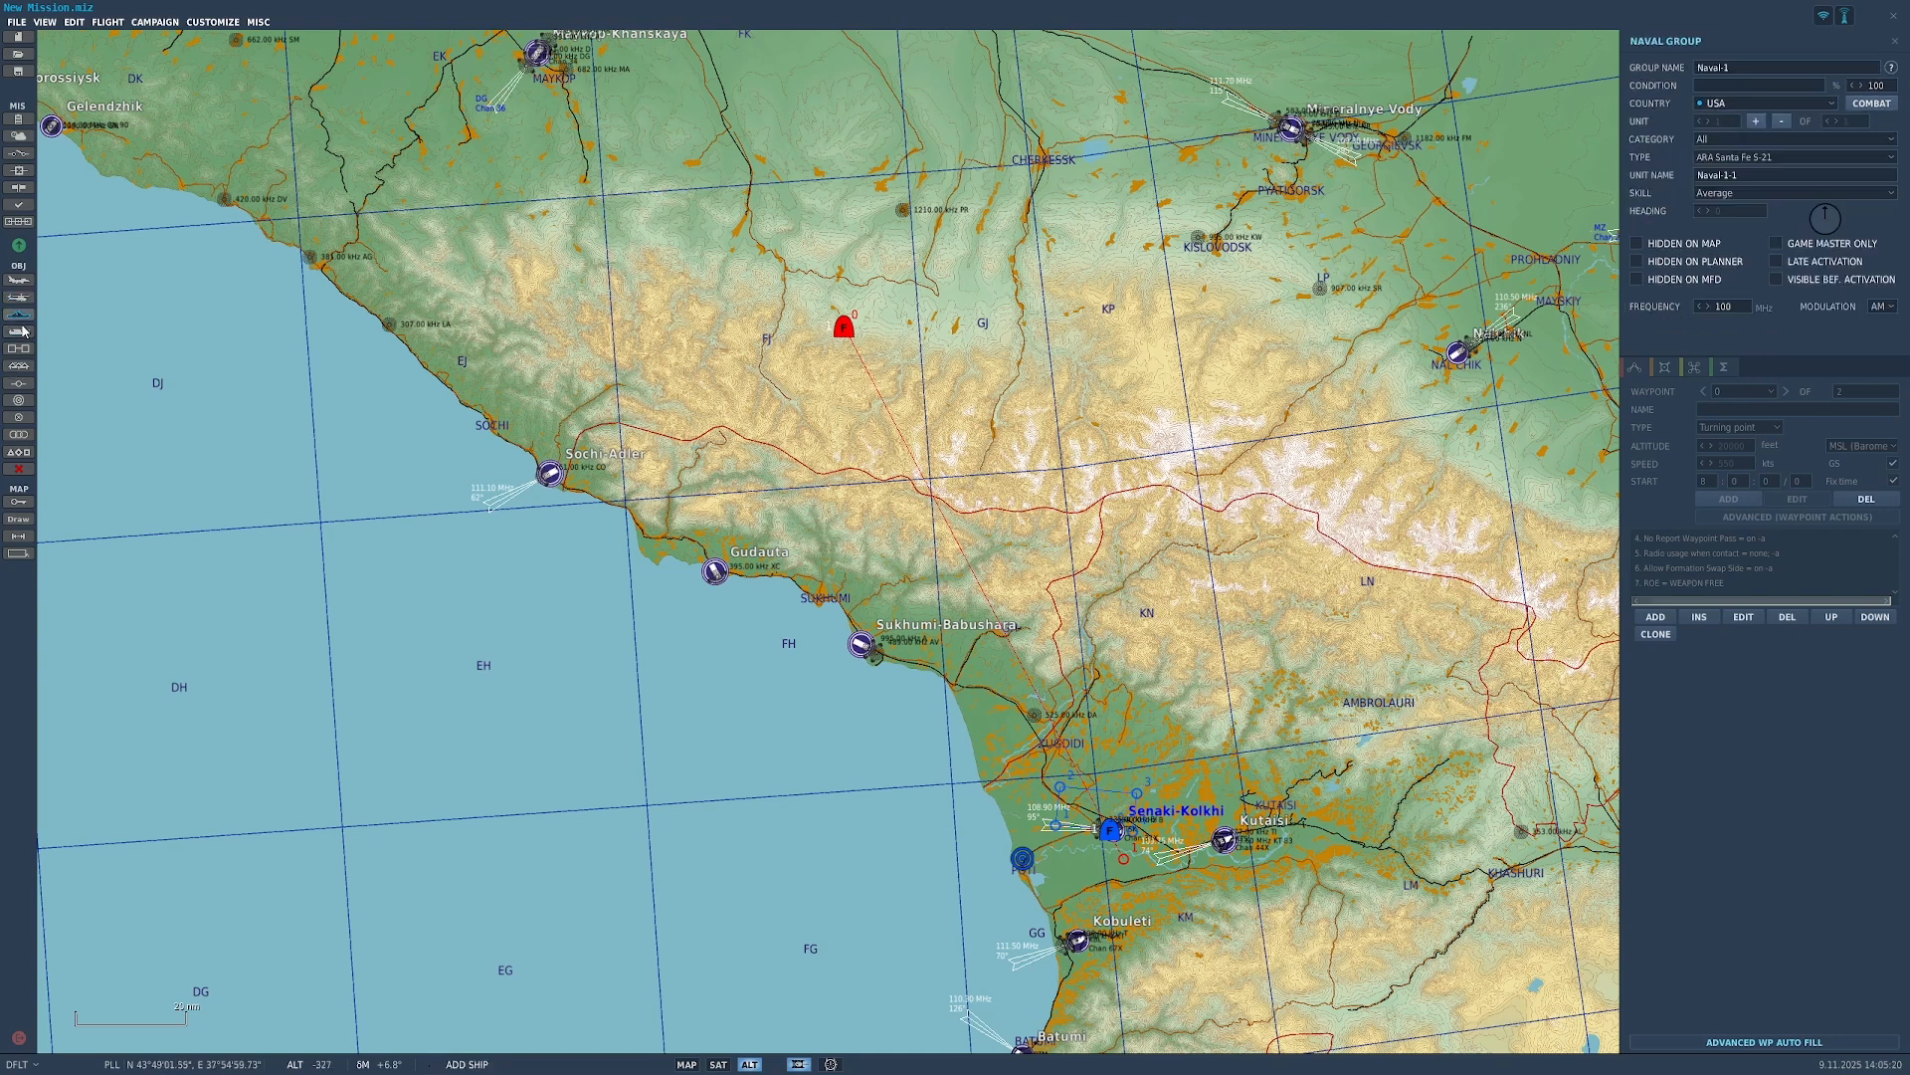
pyautogui.click(23, 315)
pyautogui.click(23, 299)
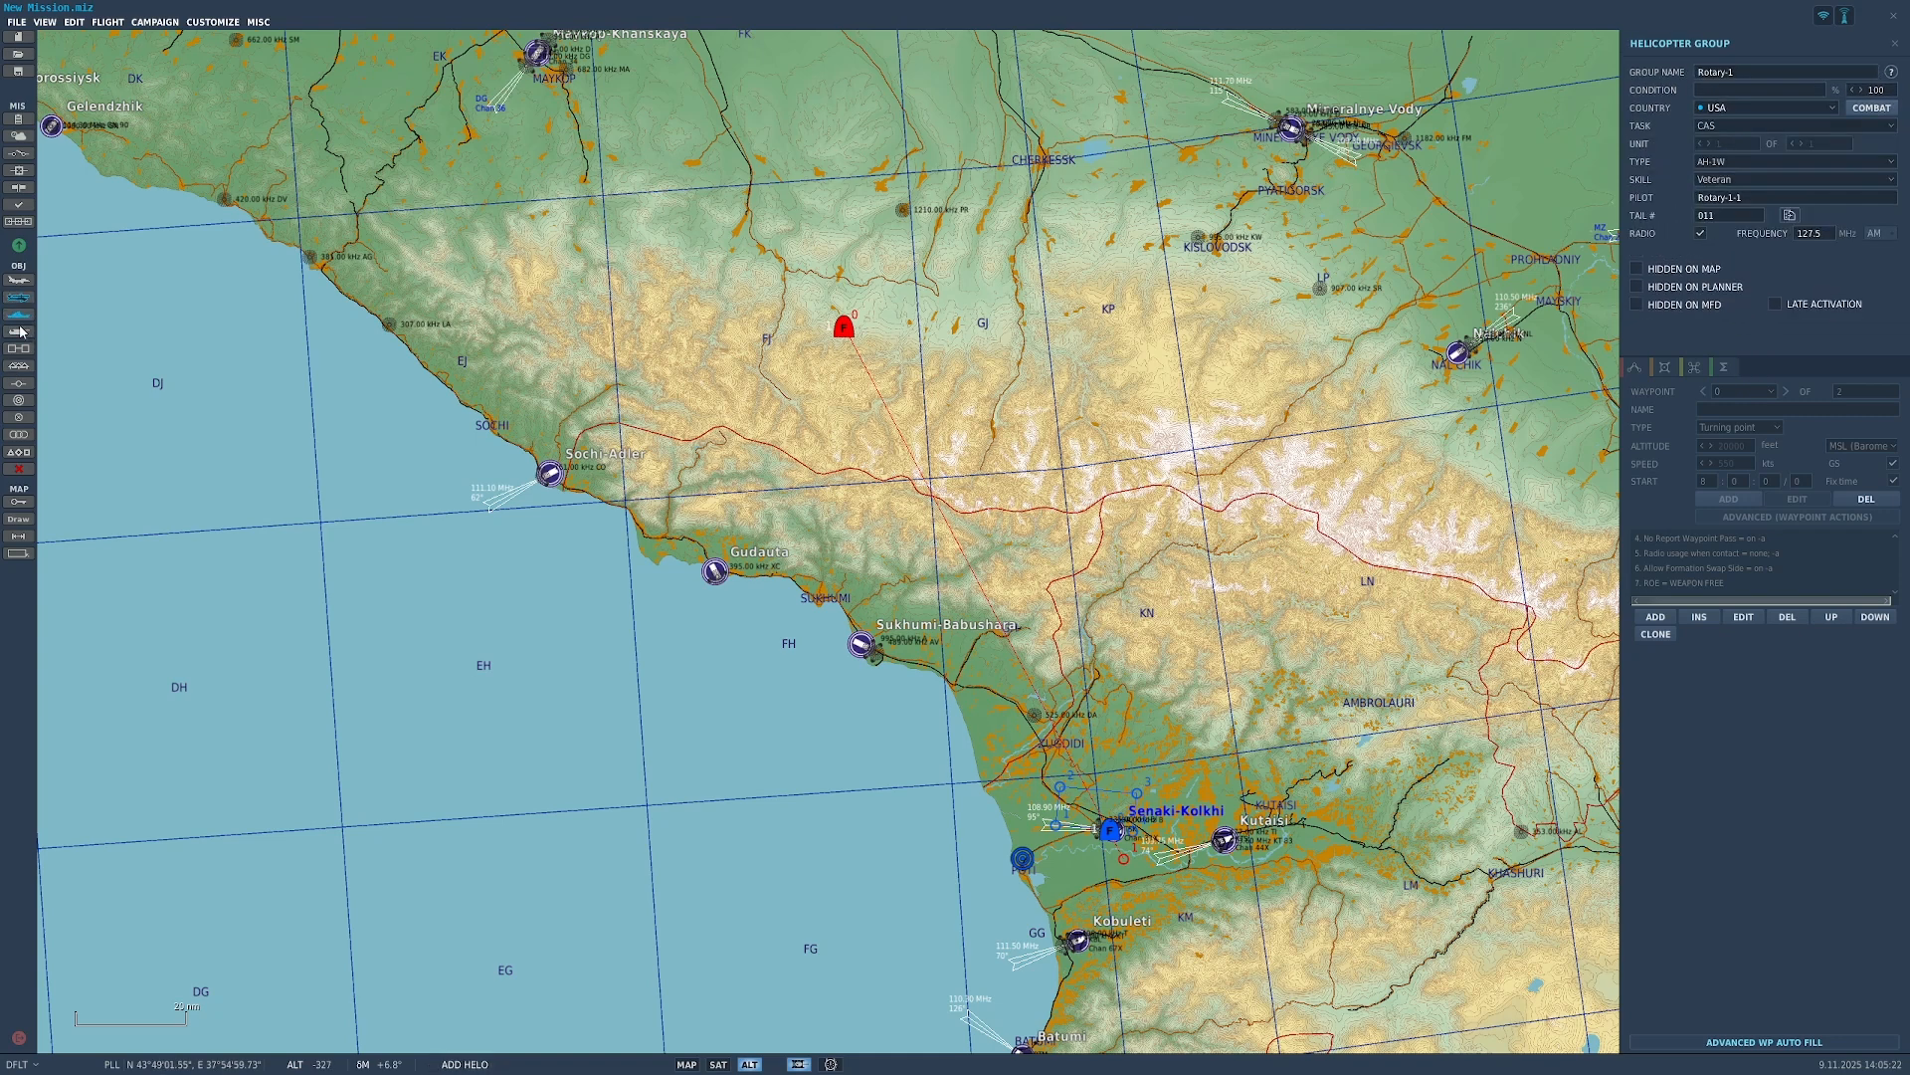
pyautogui.click(23, 316)
pyautogui.click(23, 331)
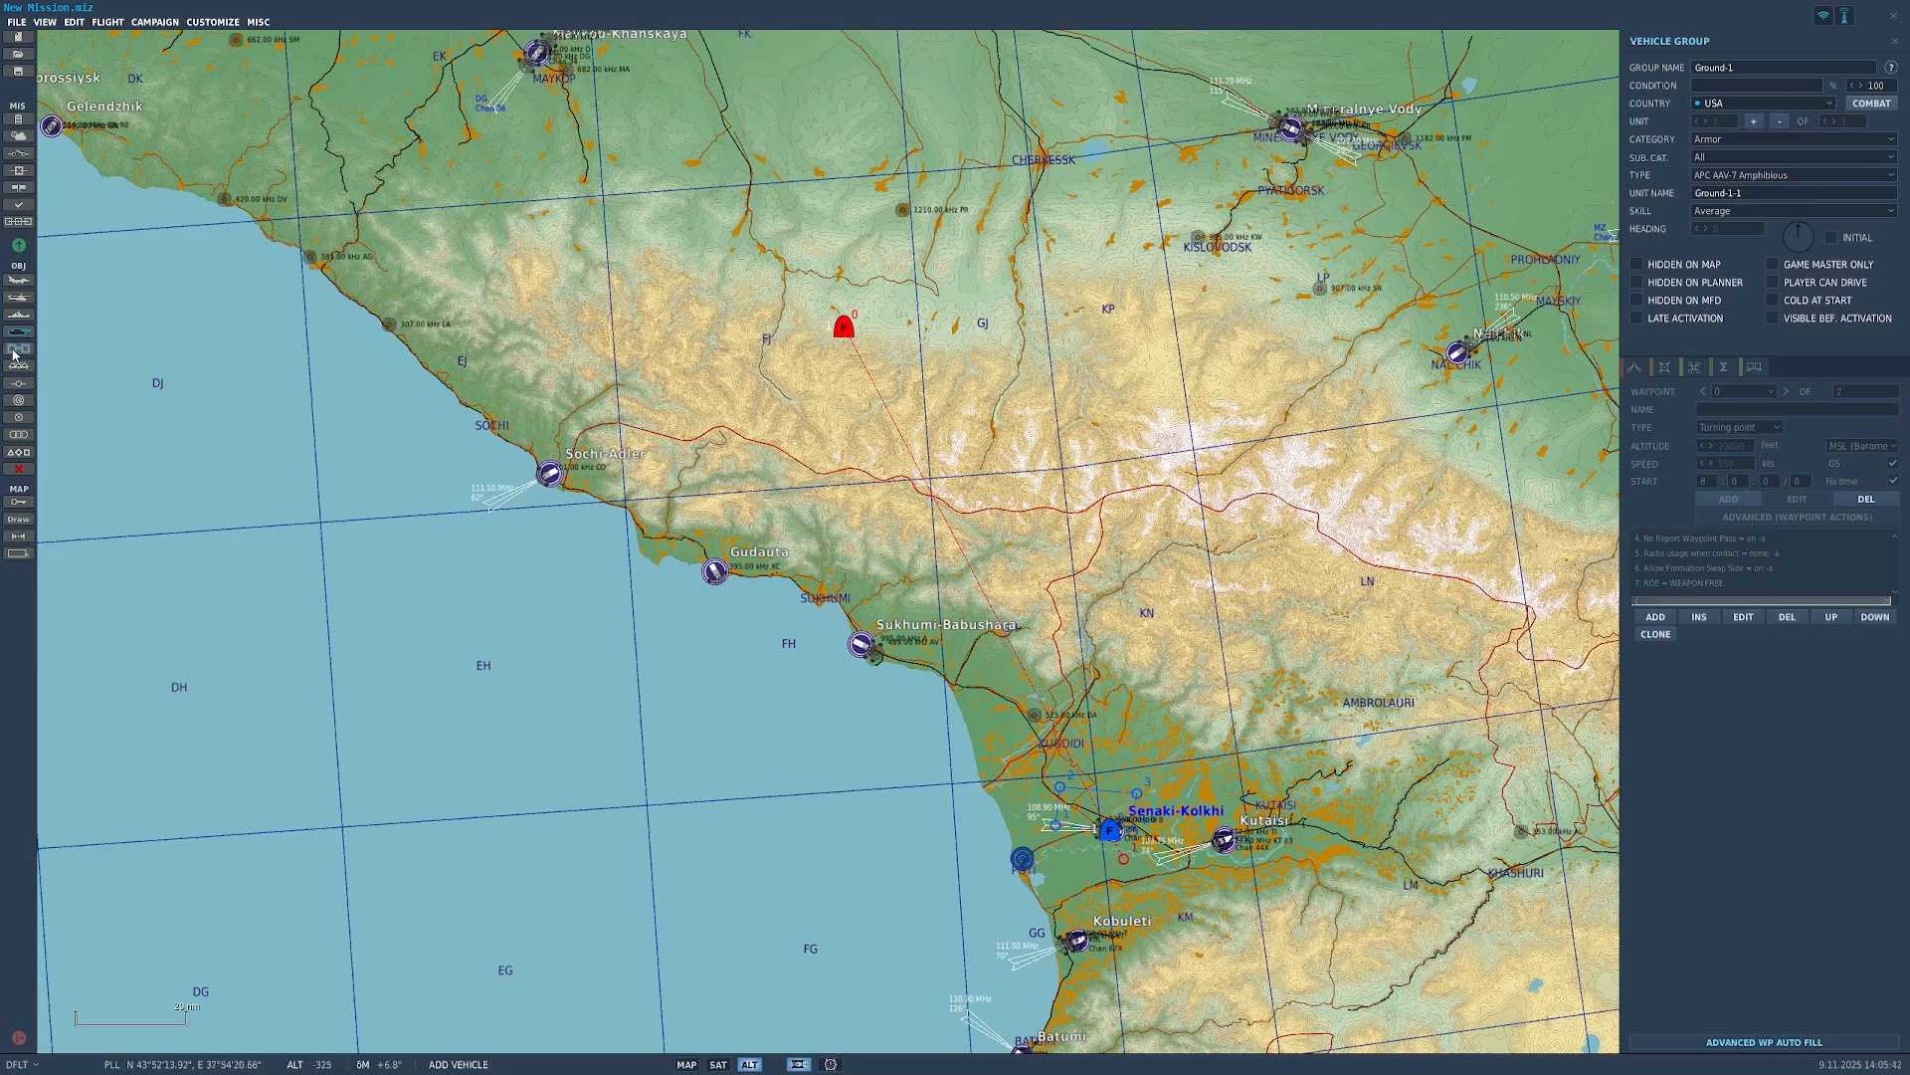
# Step: Place a Russian SA-10 SAM Battery from the group templates on the plain east of Maykop-Khanskaya
pyautogui.click(17, 349)
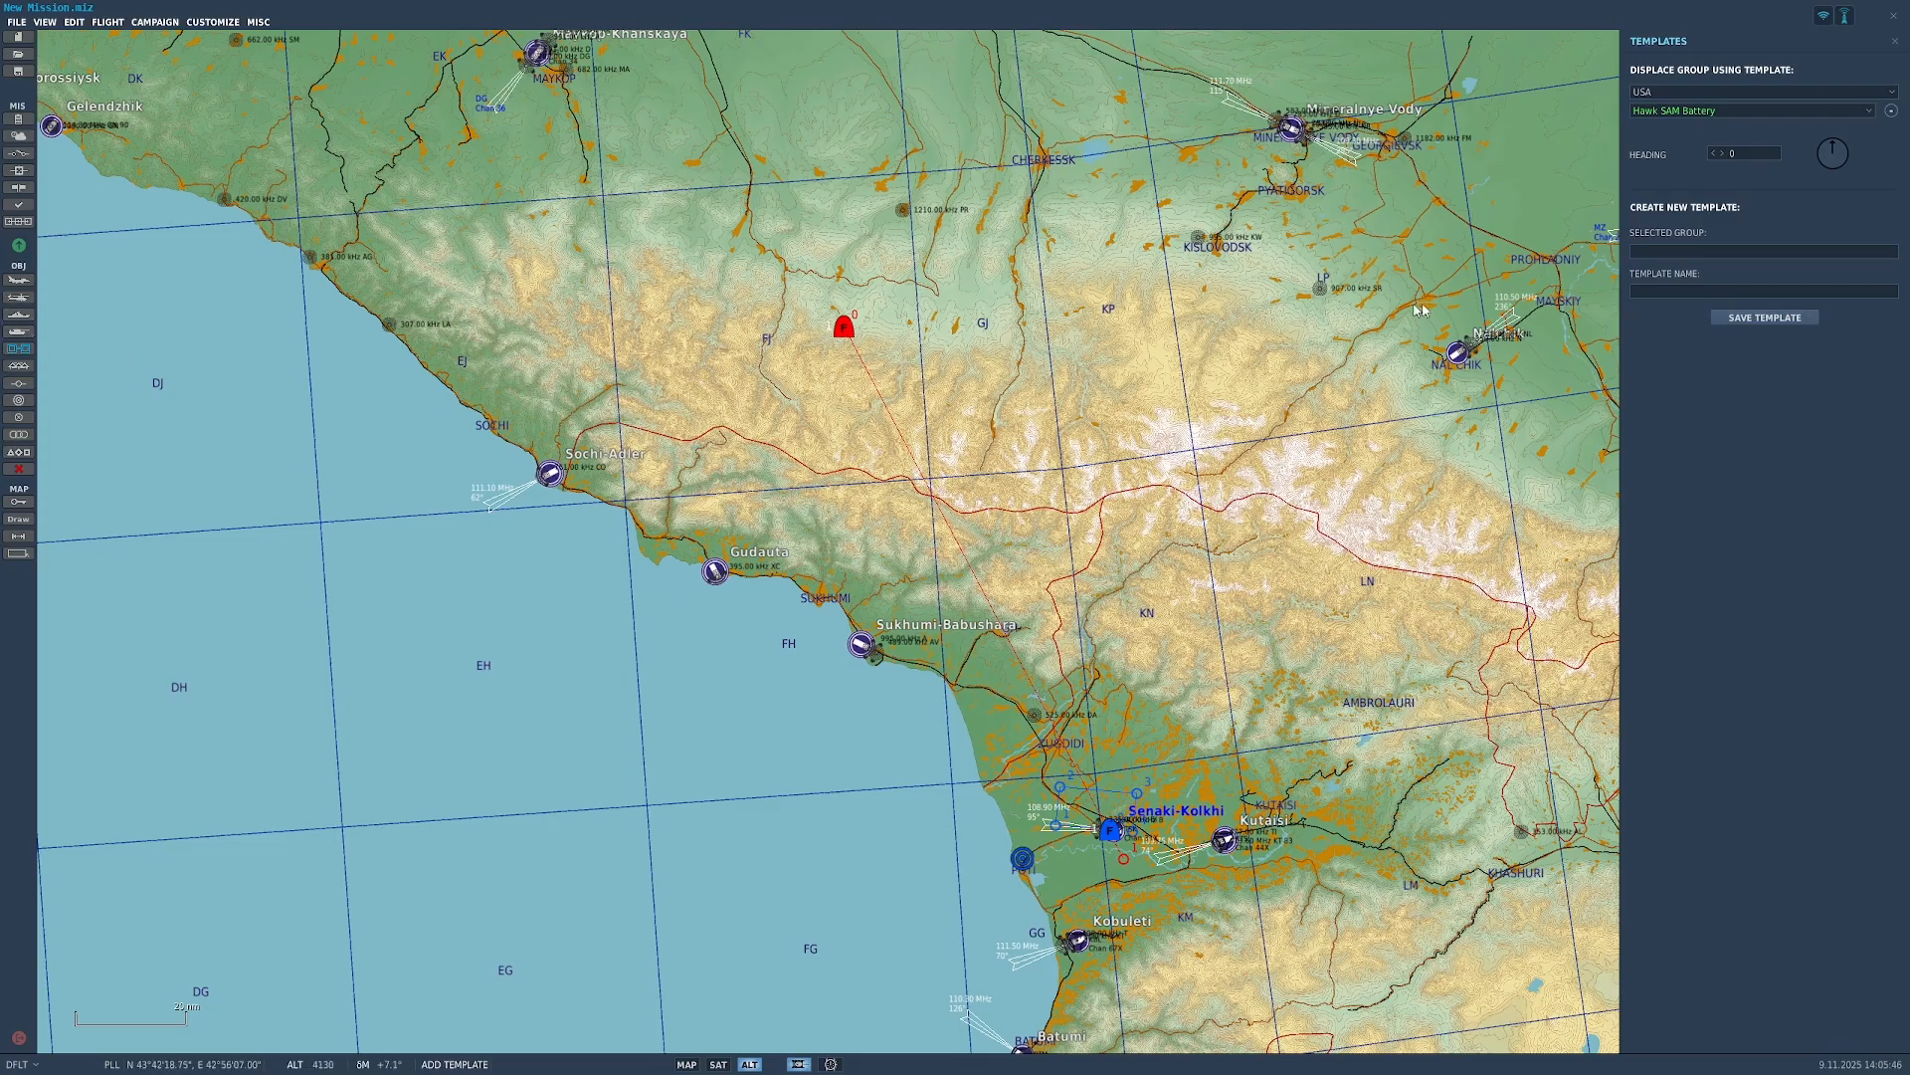
pyautogui.click(1793, 110)
pyautogui.click(1803, 92)
pyautogui.click(1805, 88)
pyautogui.click(1825, 91)
pyautogui.click(1742, 122)
pyautogui.click(1751, 111)
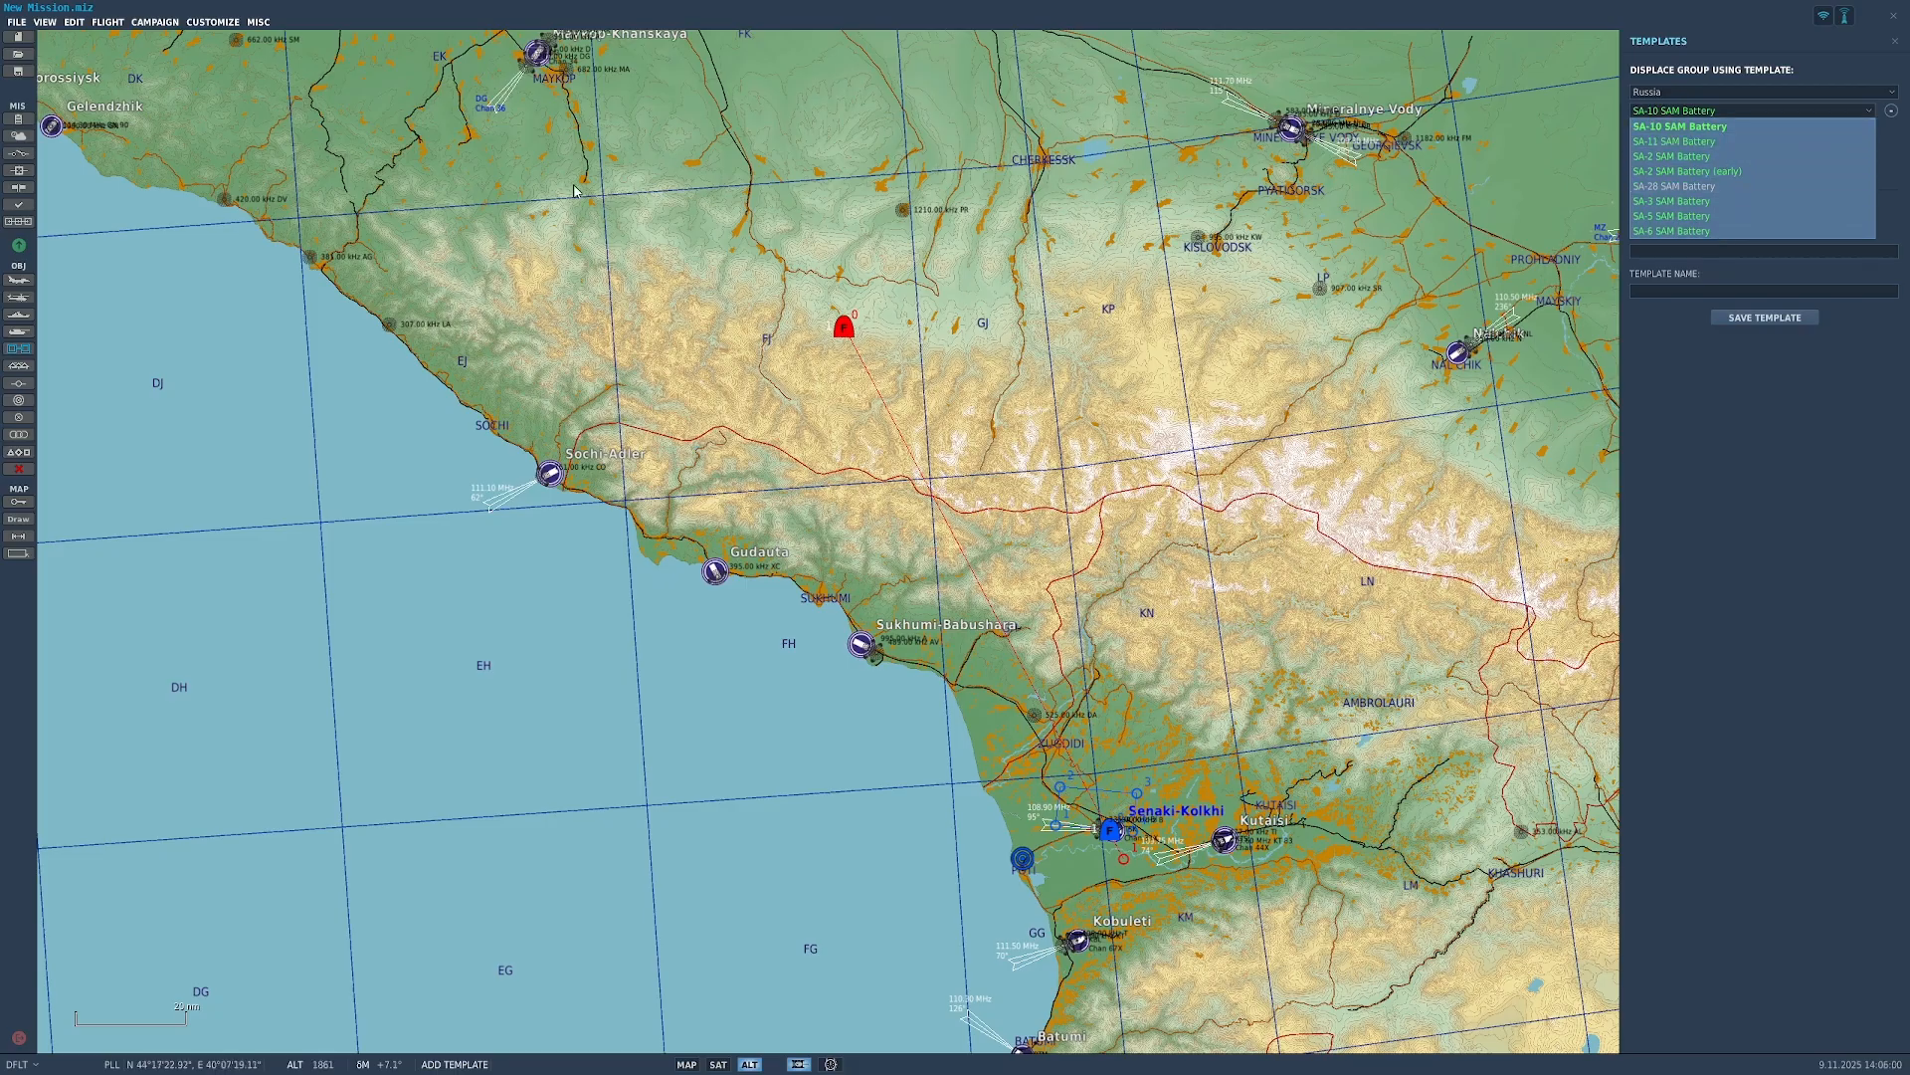
pyautogui.click(1725, 127)
pyautogui.scroll(5, 869, 310)
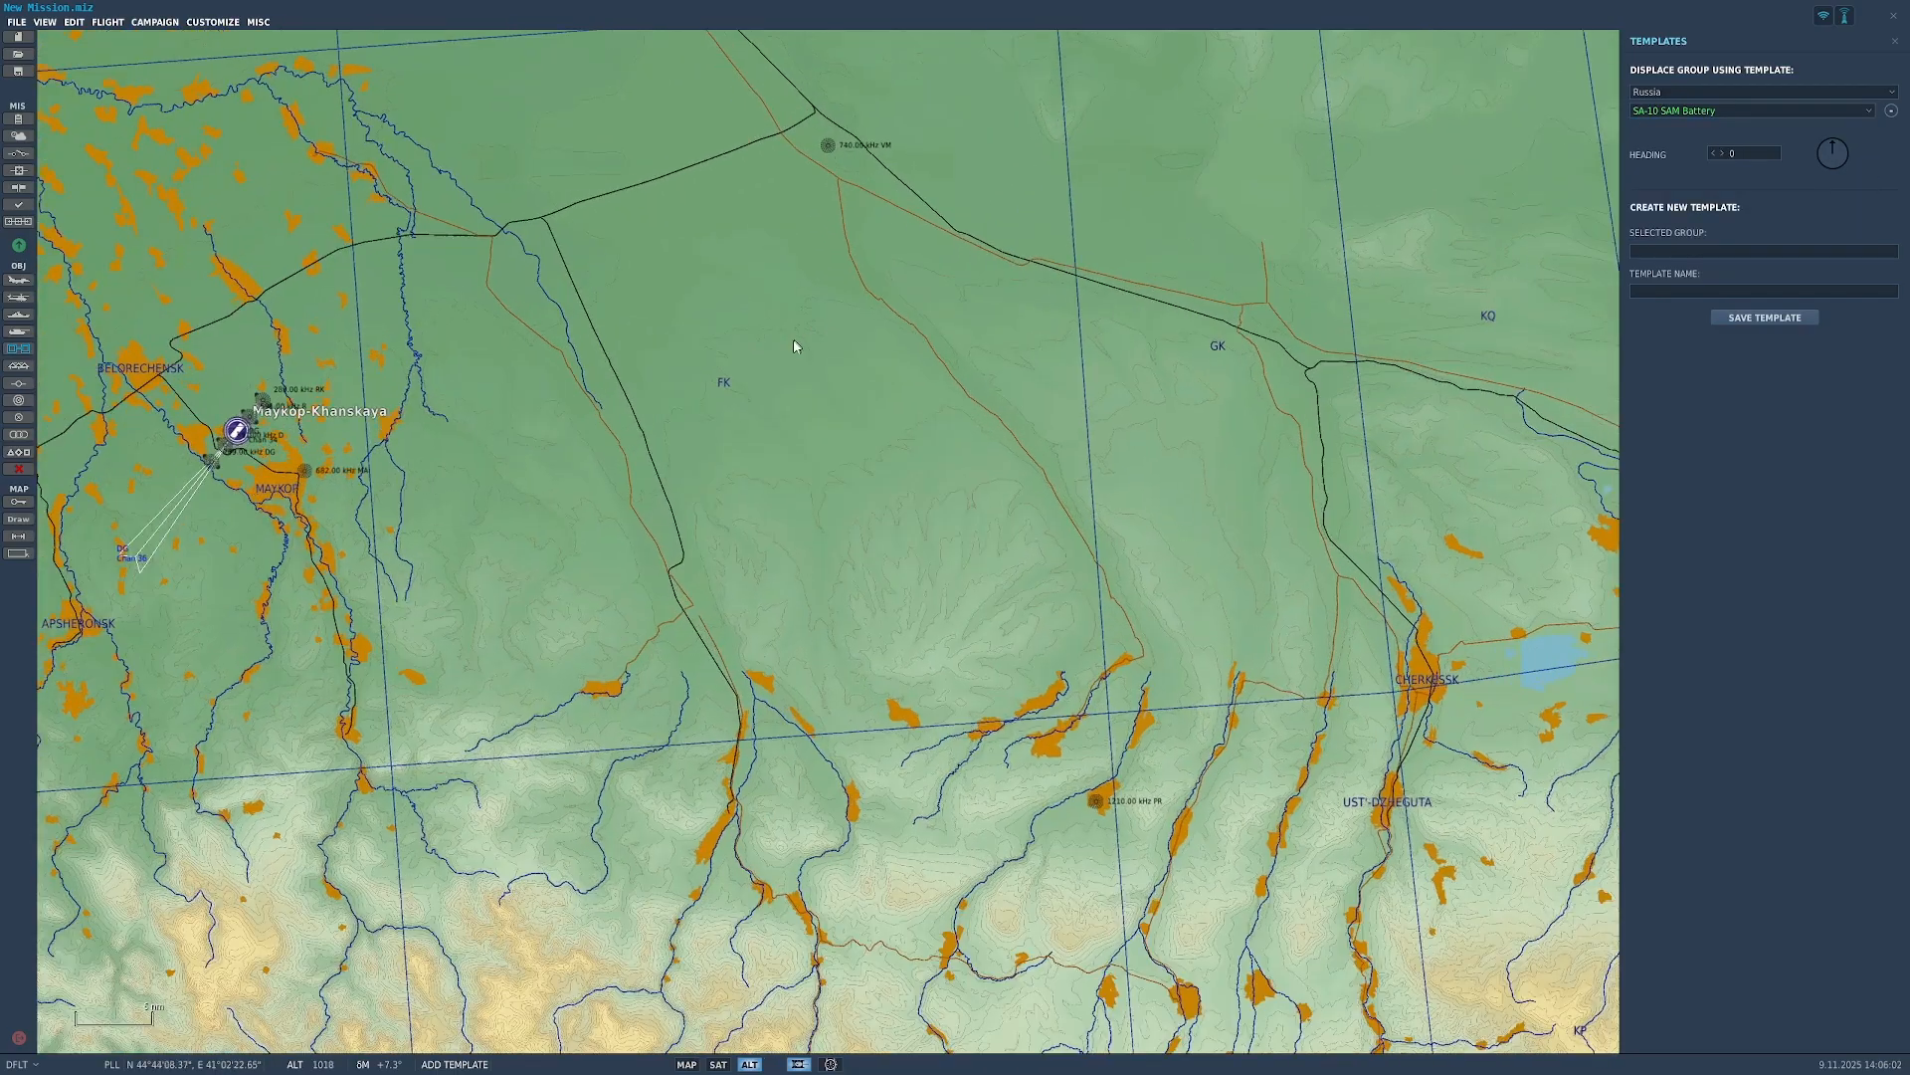
pyautogui.click(760, 338)
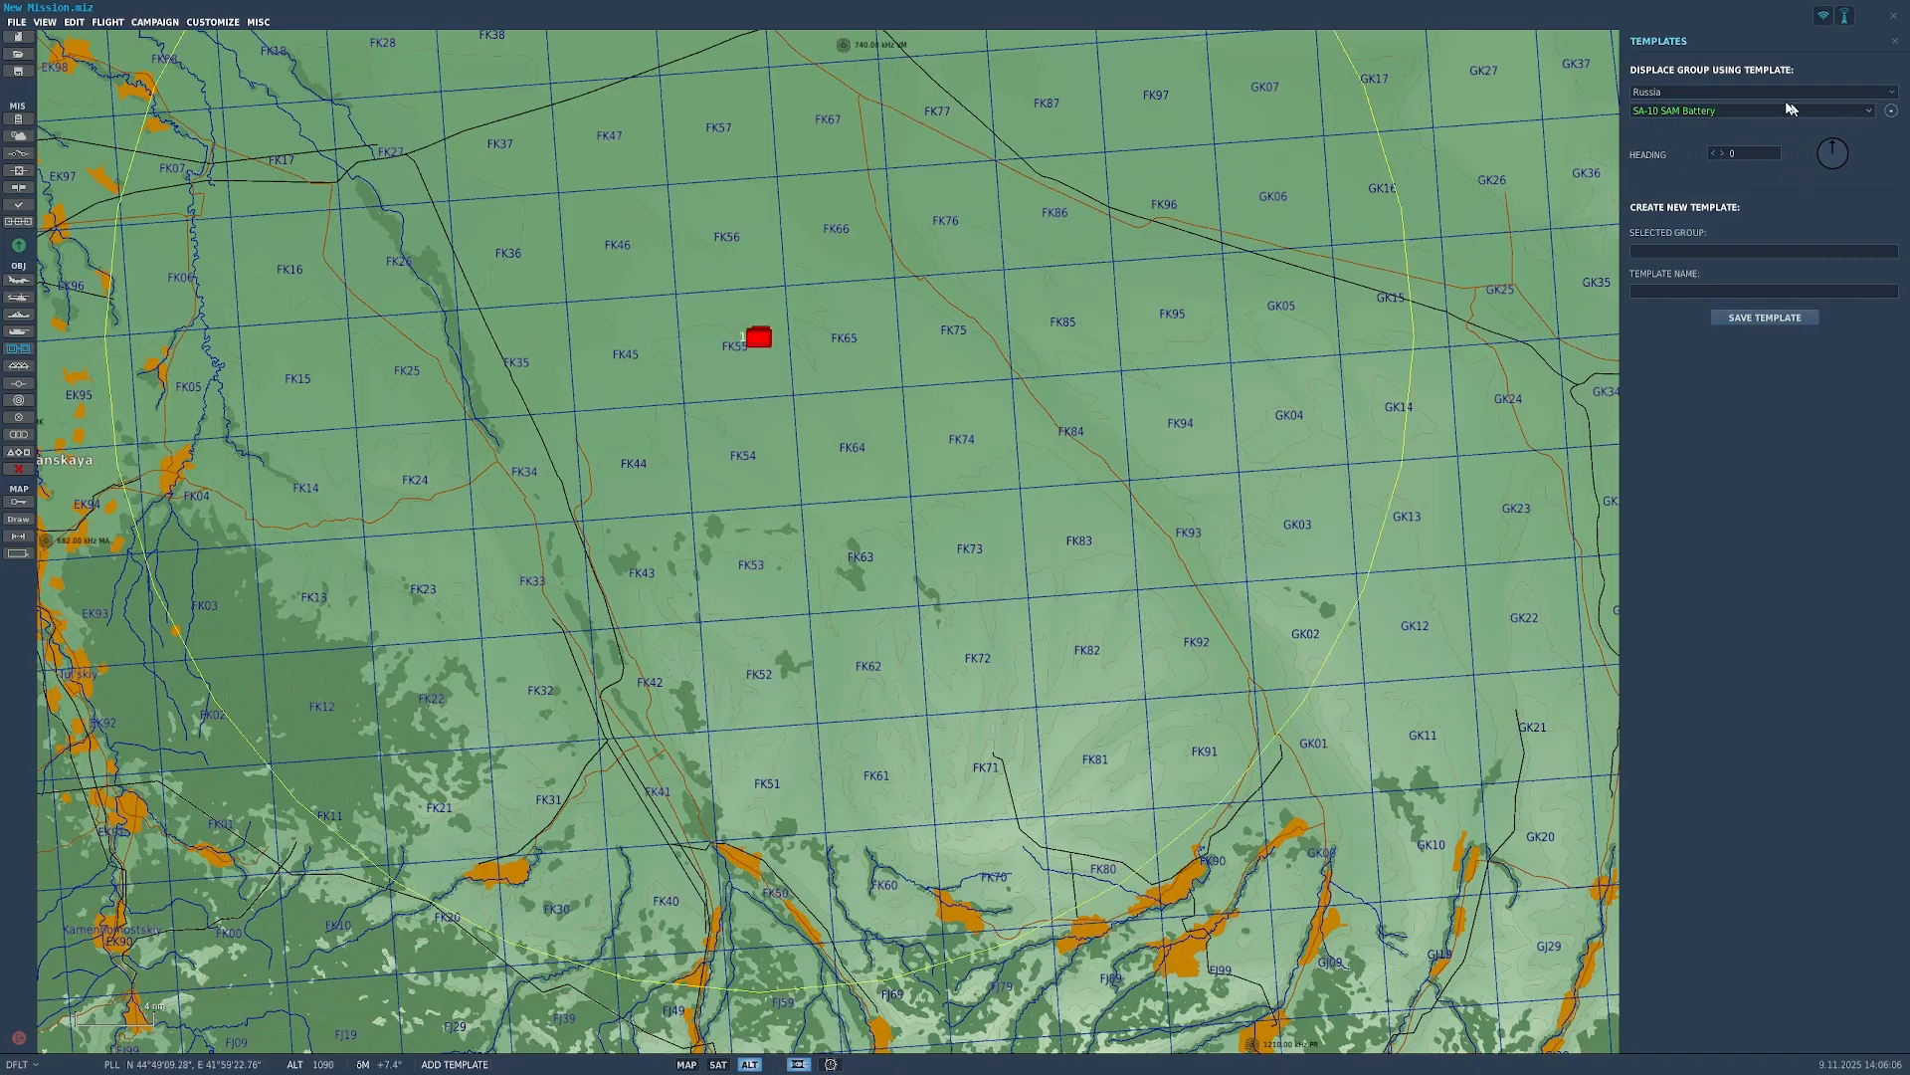
# Step: Place four Russian SA-11 SAM Battery templates around the SA-10 battery
pyautogui.scroll(4, 746, 341)
pyautogui.scroll(5, 761, 383)
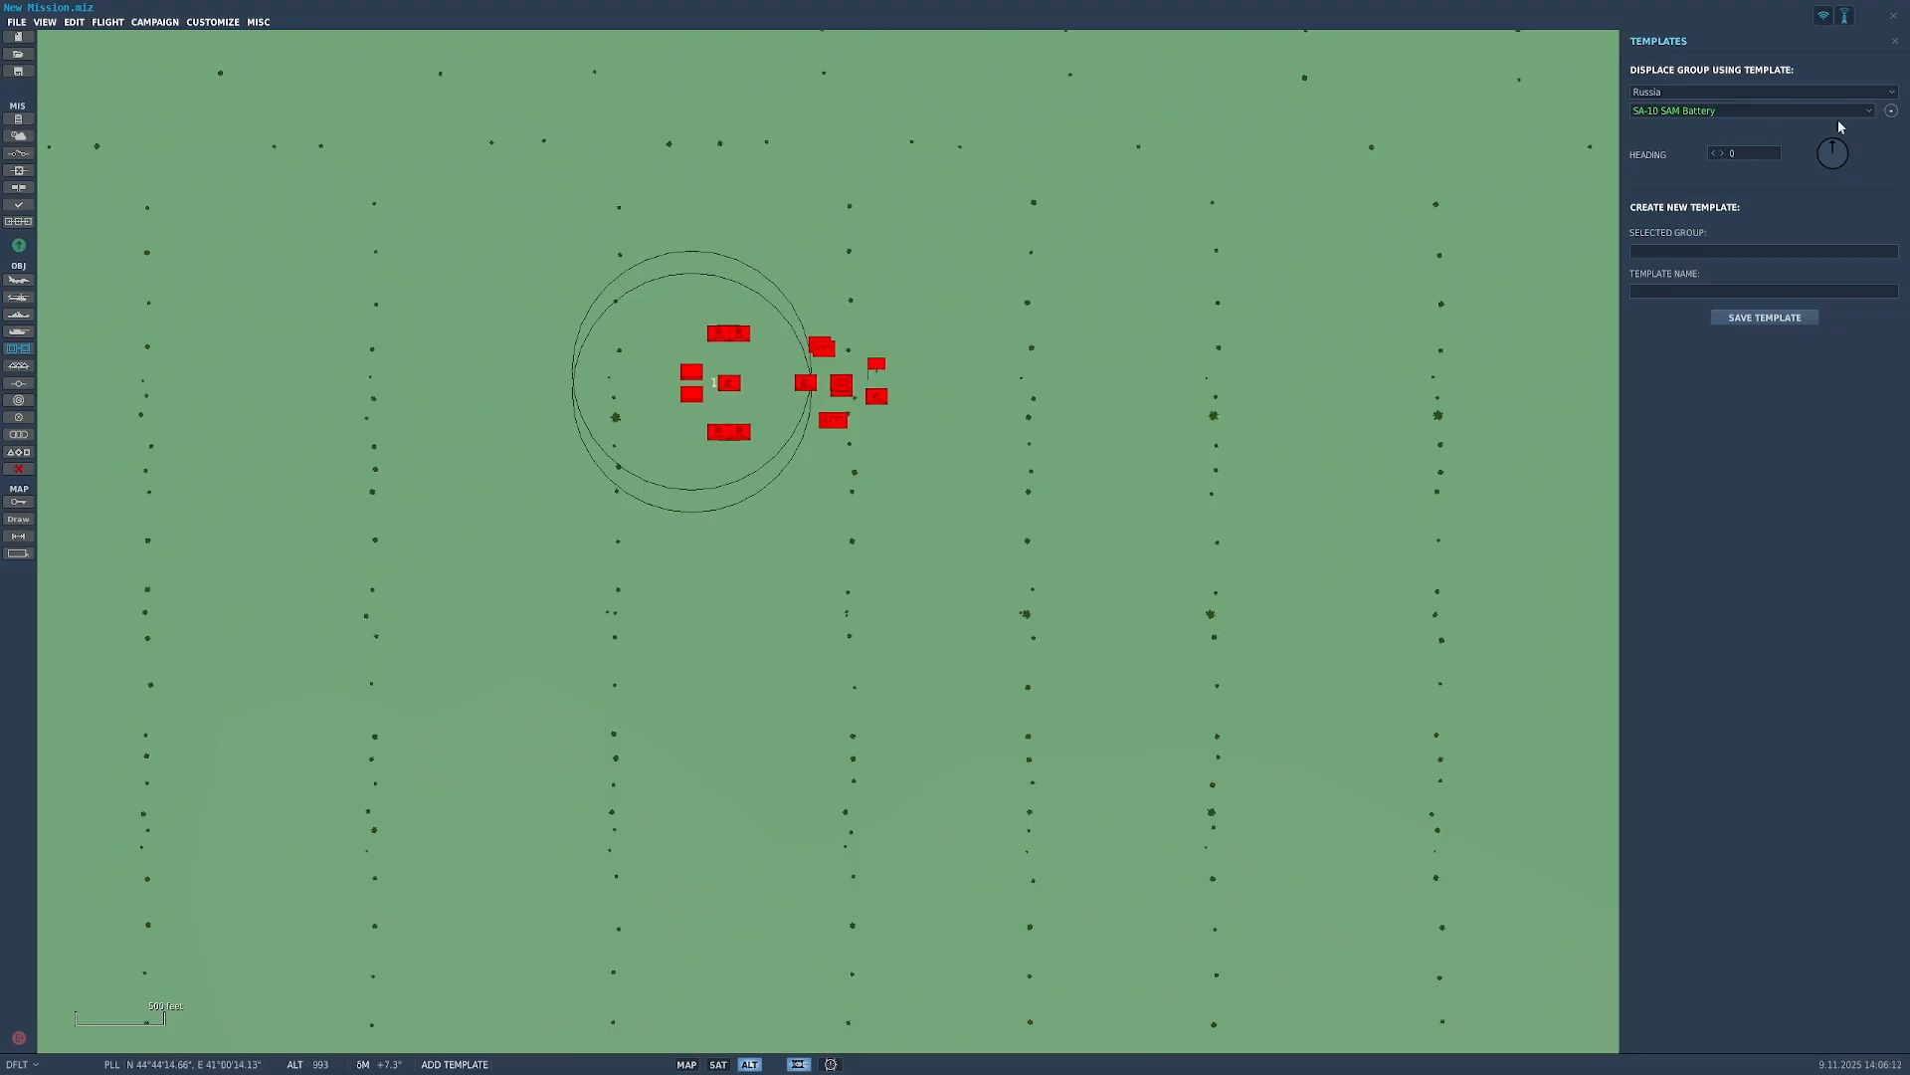
pyautogui.click(1868, 113)
pyautogui.click(1681, 143)
pyautogui.click(1205, 337)
pyautogui.click(1165, 384)
pyautogui.click(986, 229)
pyautogui.click(751, 464)
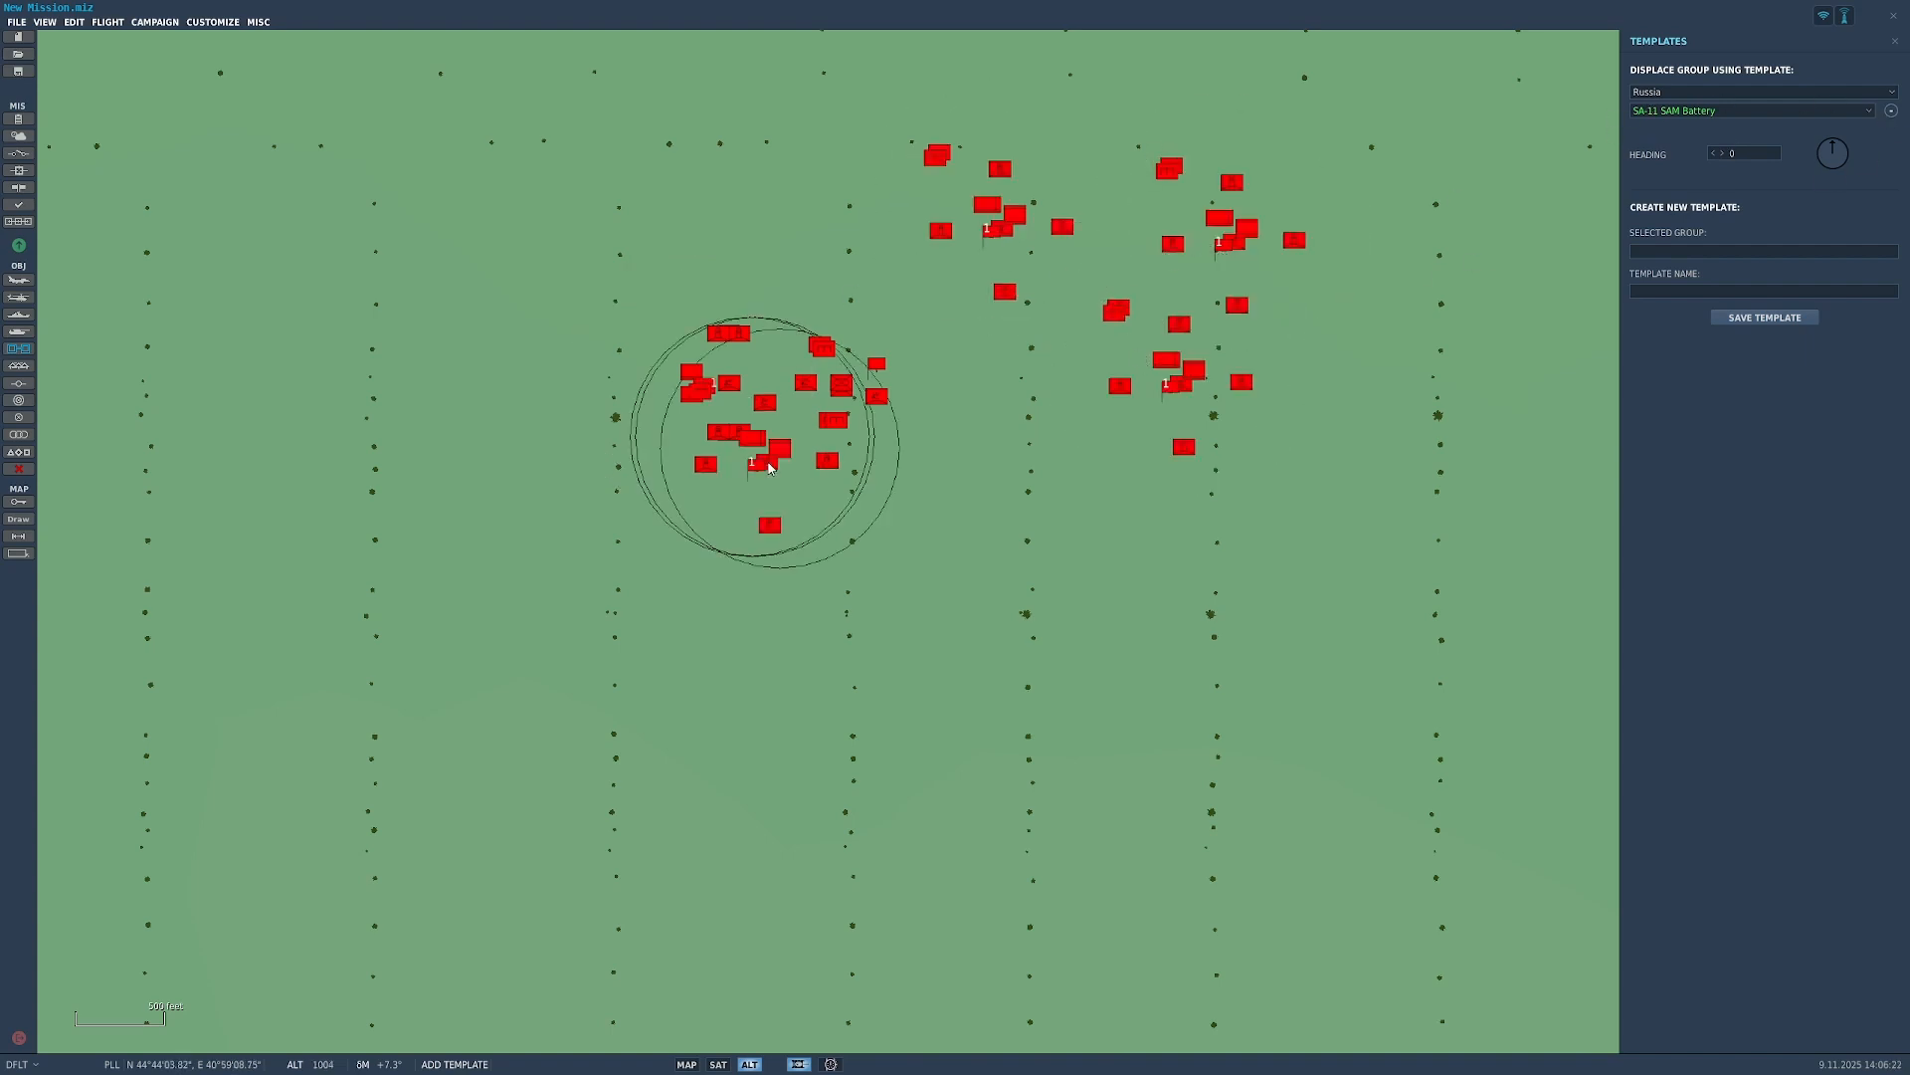
# Step: Close the templates and delete the SA-11 batteries northeast and east of the SA-10 battery
pyautogui.click(1896, 34)
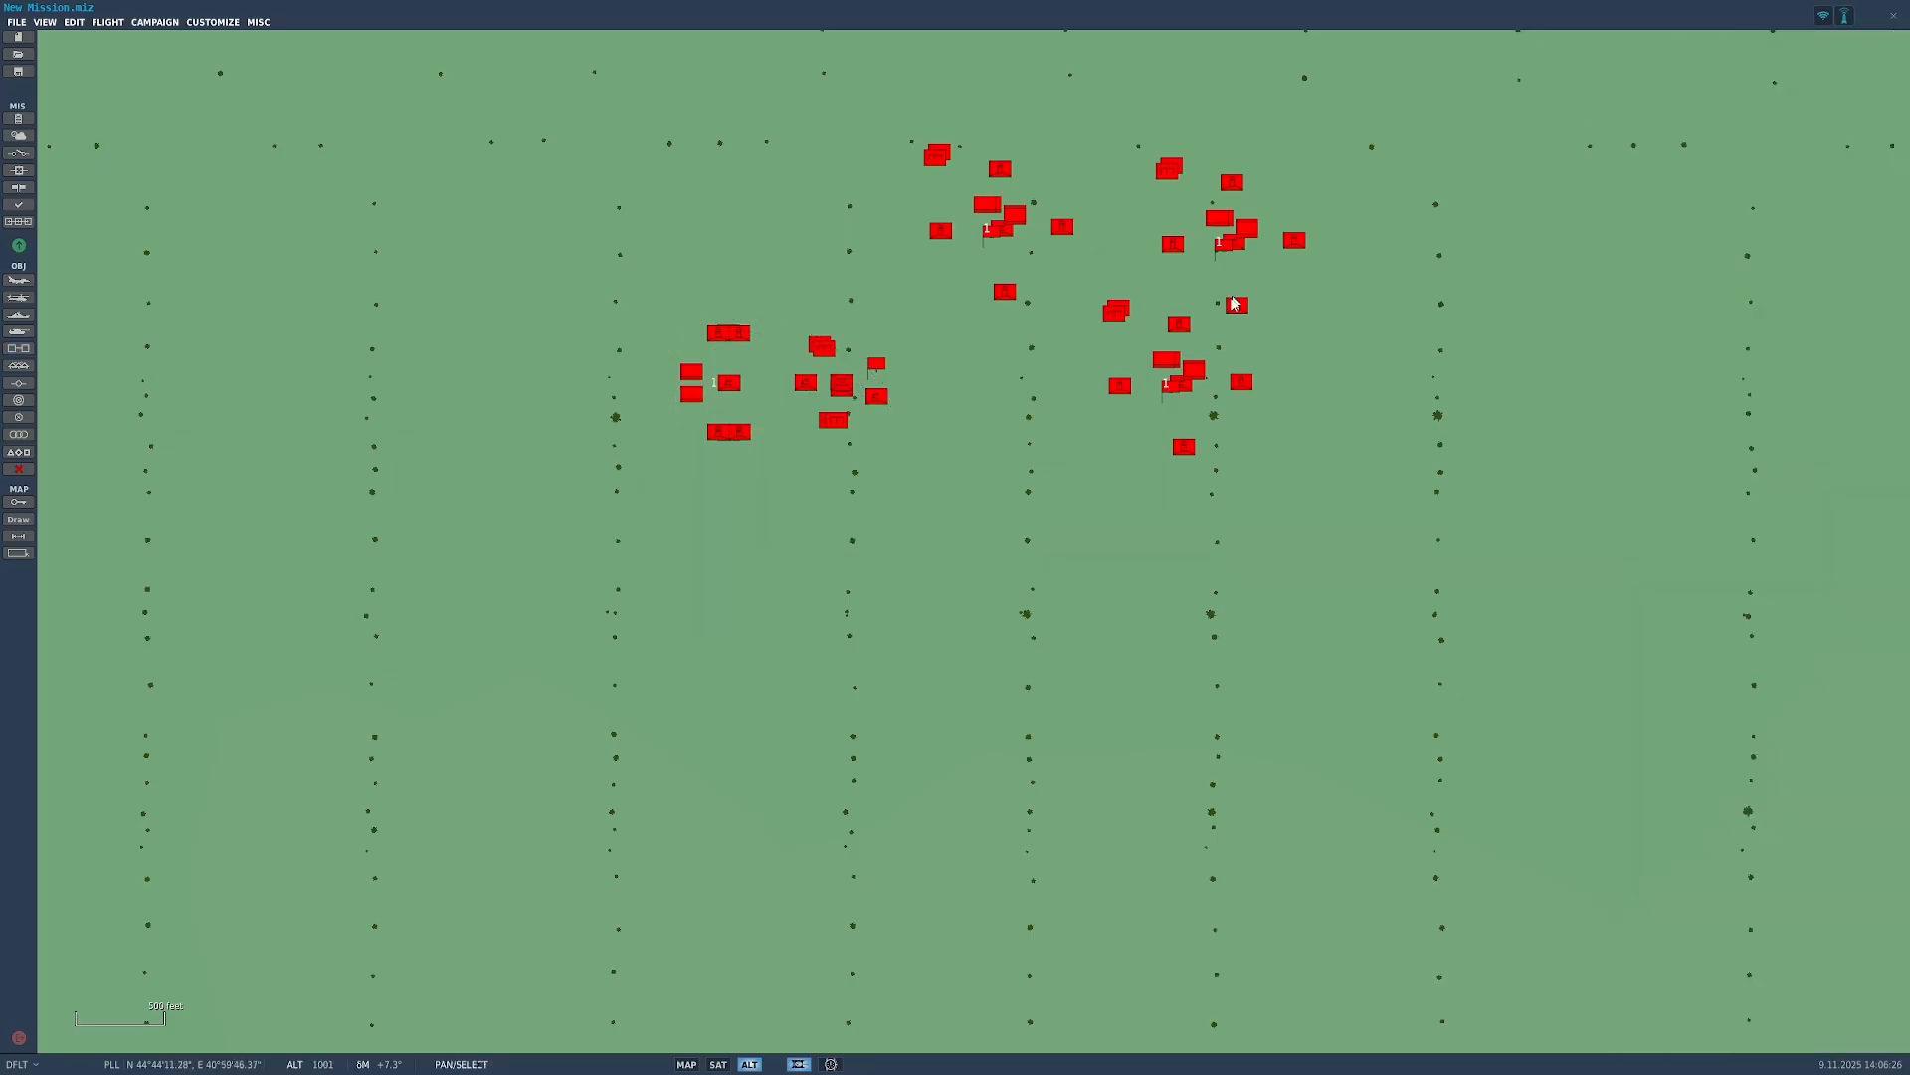
pyautogui.click(1180, 386)
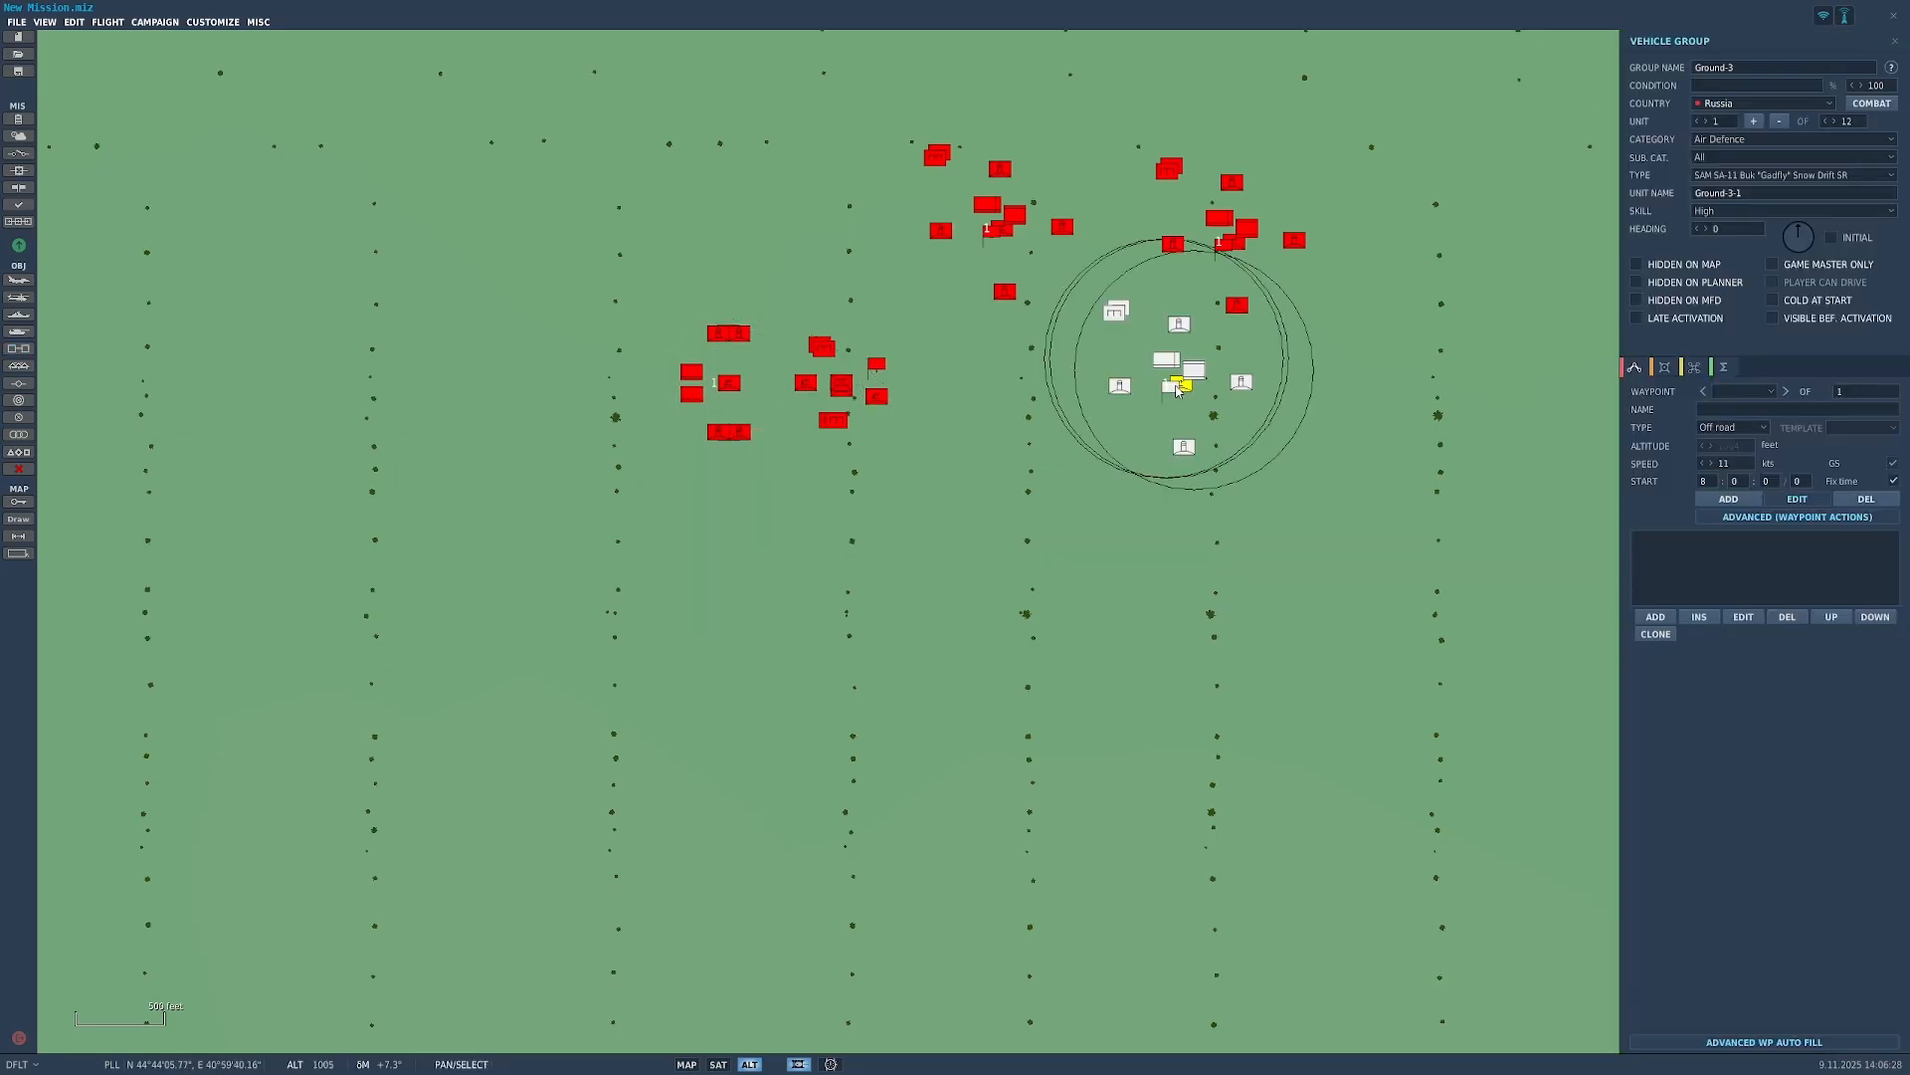
pyautogui.press('Delete')
pyautogui.click(1234, 247)
pyautogui.press('Delete')
pyautogui.click(1003, 234)
pyautogui.press('Delete')
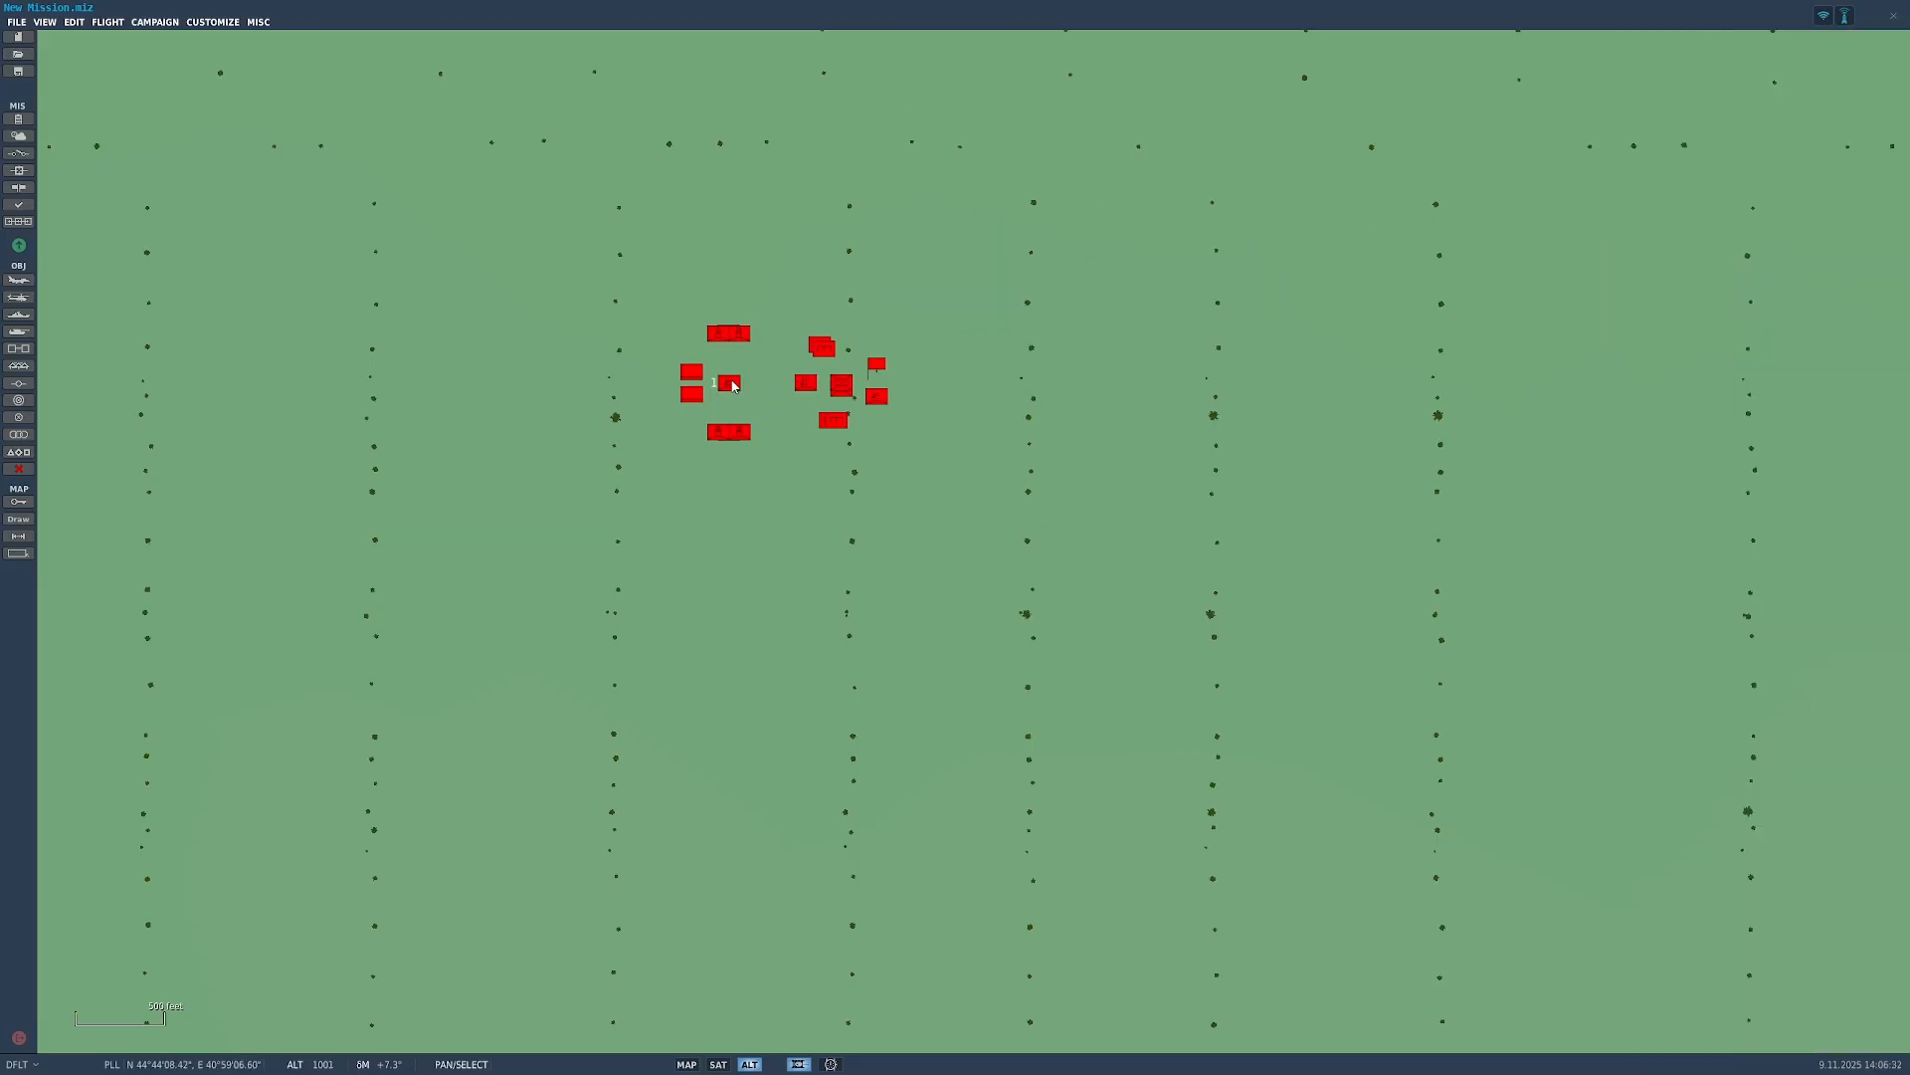
# Step: Examine the unit layout and group settings of the SA-10 battery
pyautogui.click(731, 386)
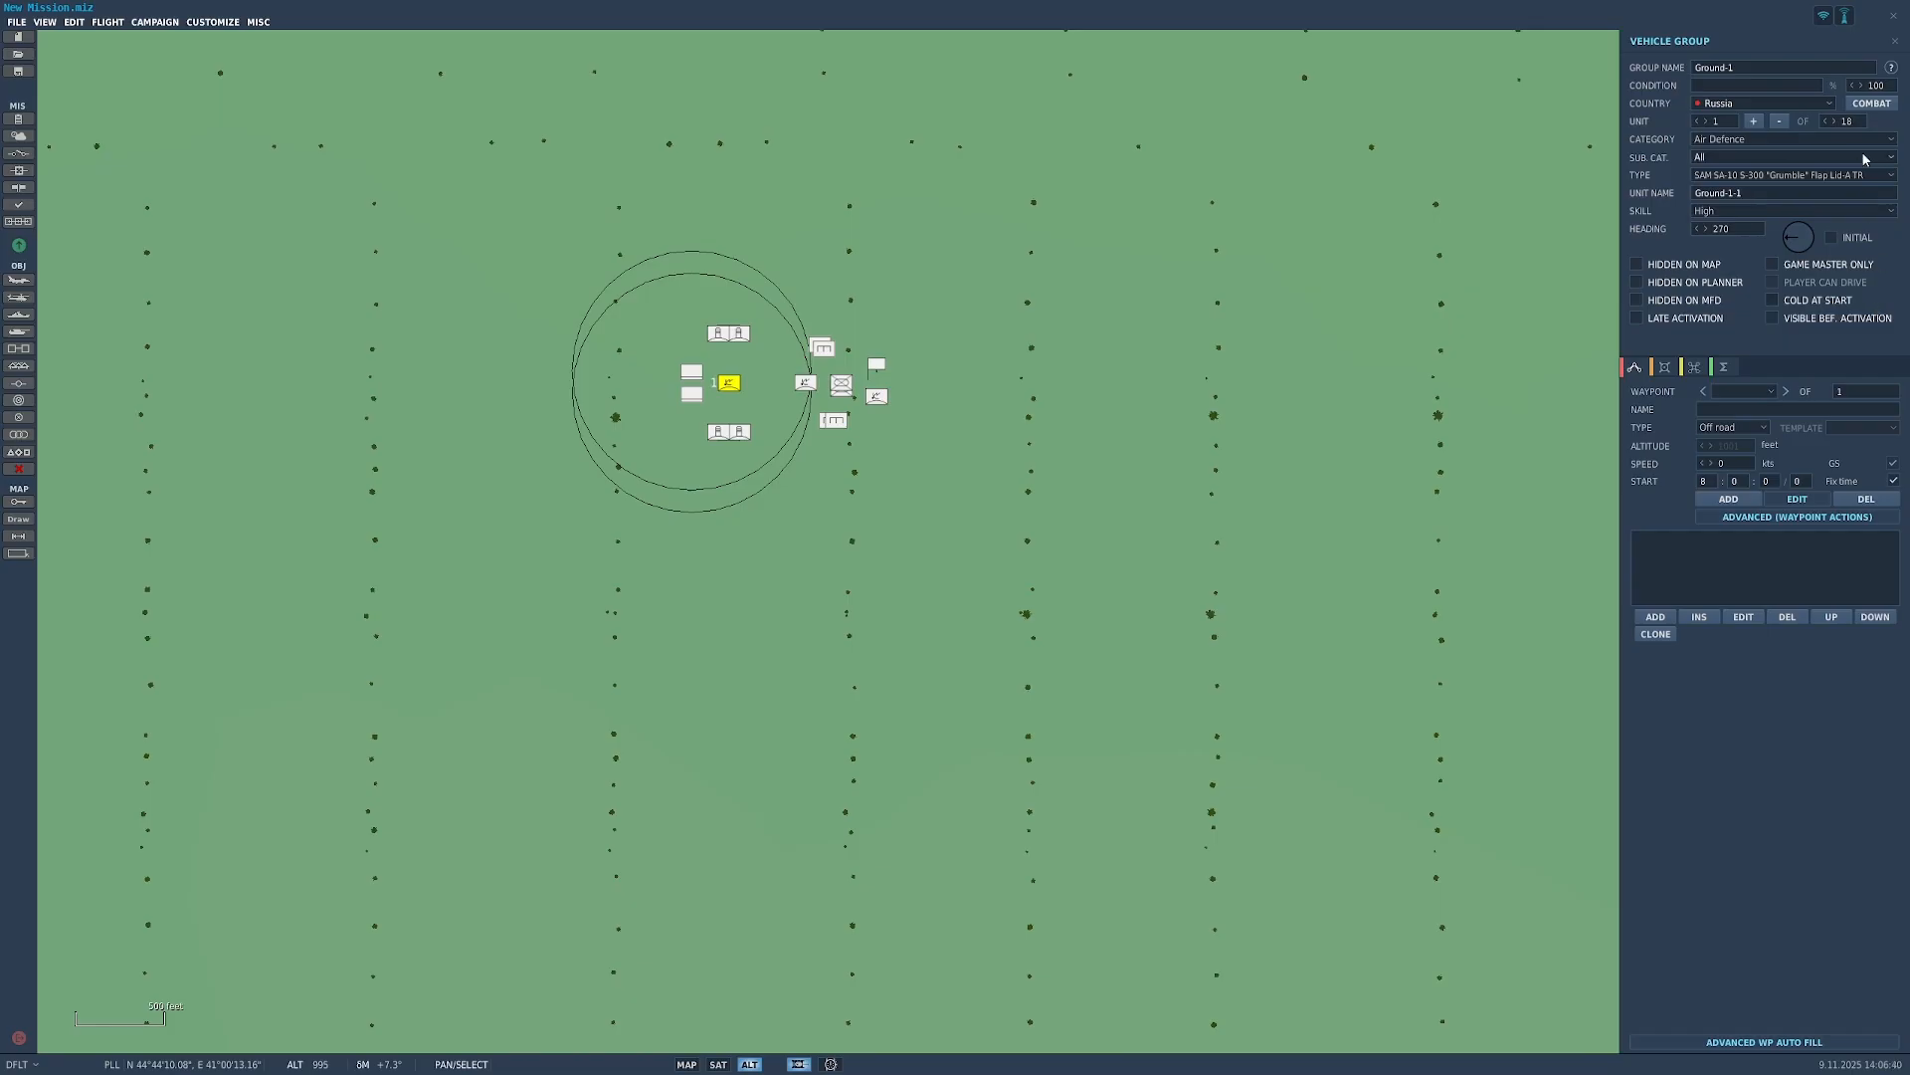
pyautogui.scroll(-4, 741, 487)
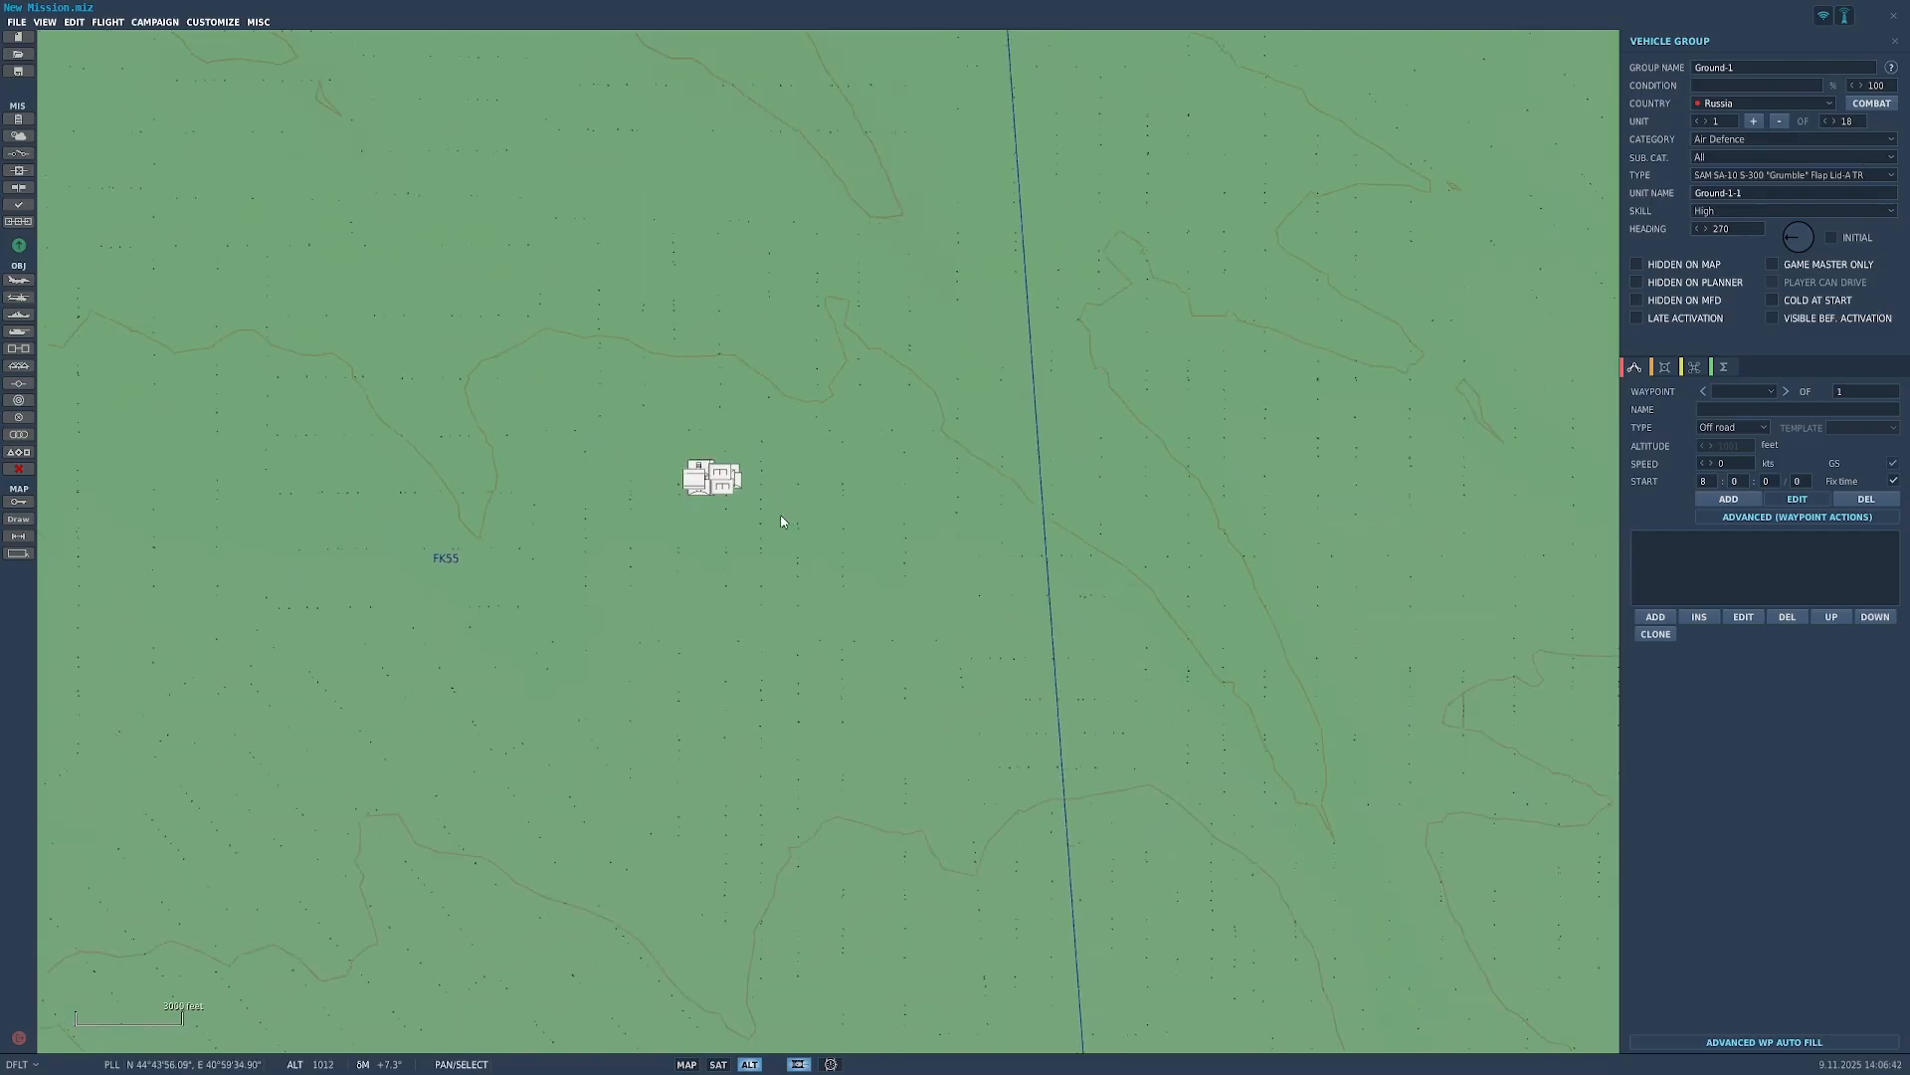
pyautogui.scroll(3, 756, 521)
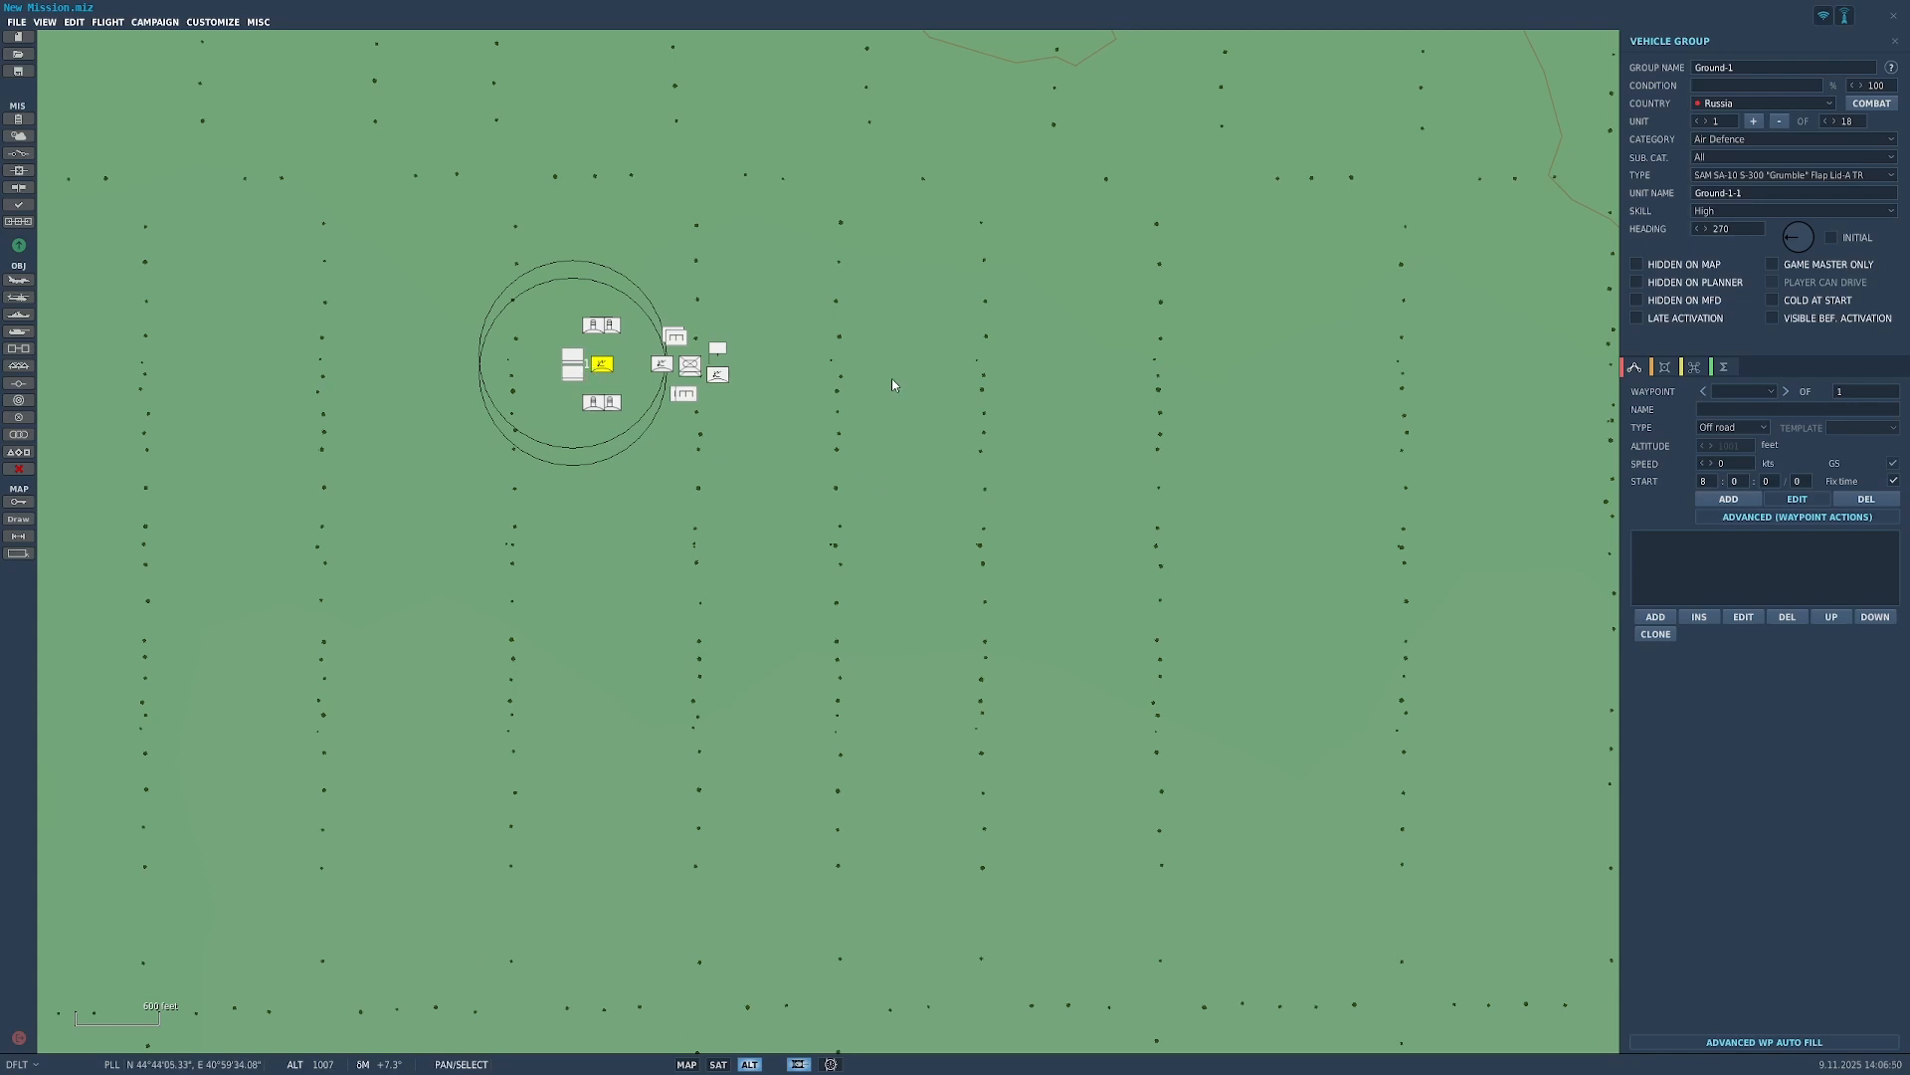
pyautogui.click(802, 384)
pyautogui.click(674, 372)
pyautogui.click(591, 488)
pyautogui.click(609, 368)
pyautogui.scroll(2, 657, 396)
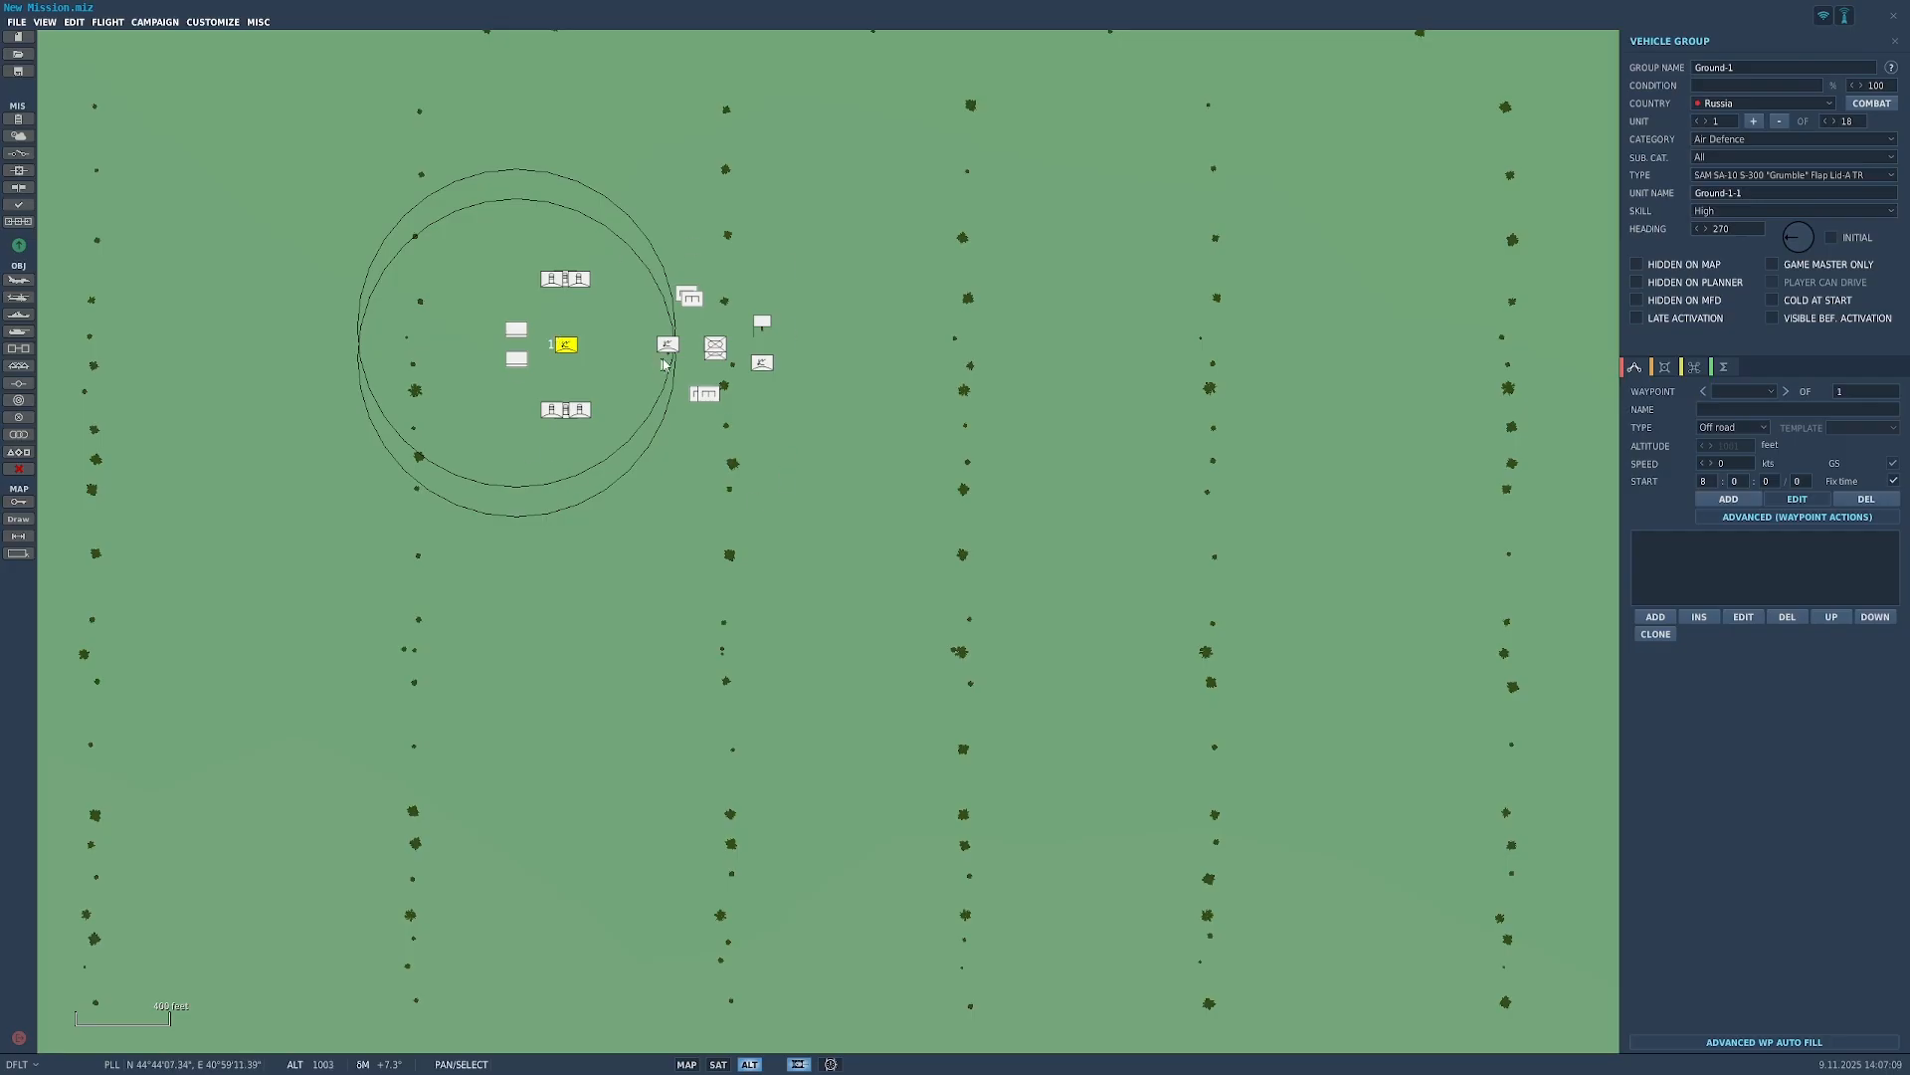
# Step: Delete the entire SA-10 battery group from the map
pyautogui.scroll(-3, 669, 363)
pyautogui.scroll(3, 682, 363)
pyautogui.click(760, 365)
pyautogui.press('Delete')
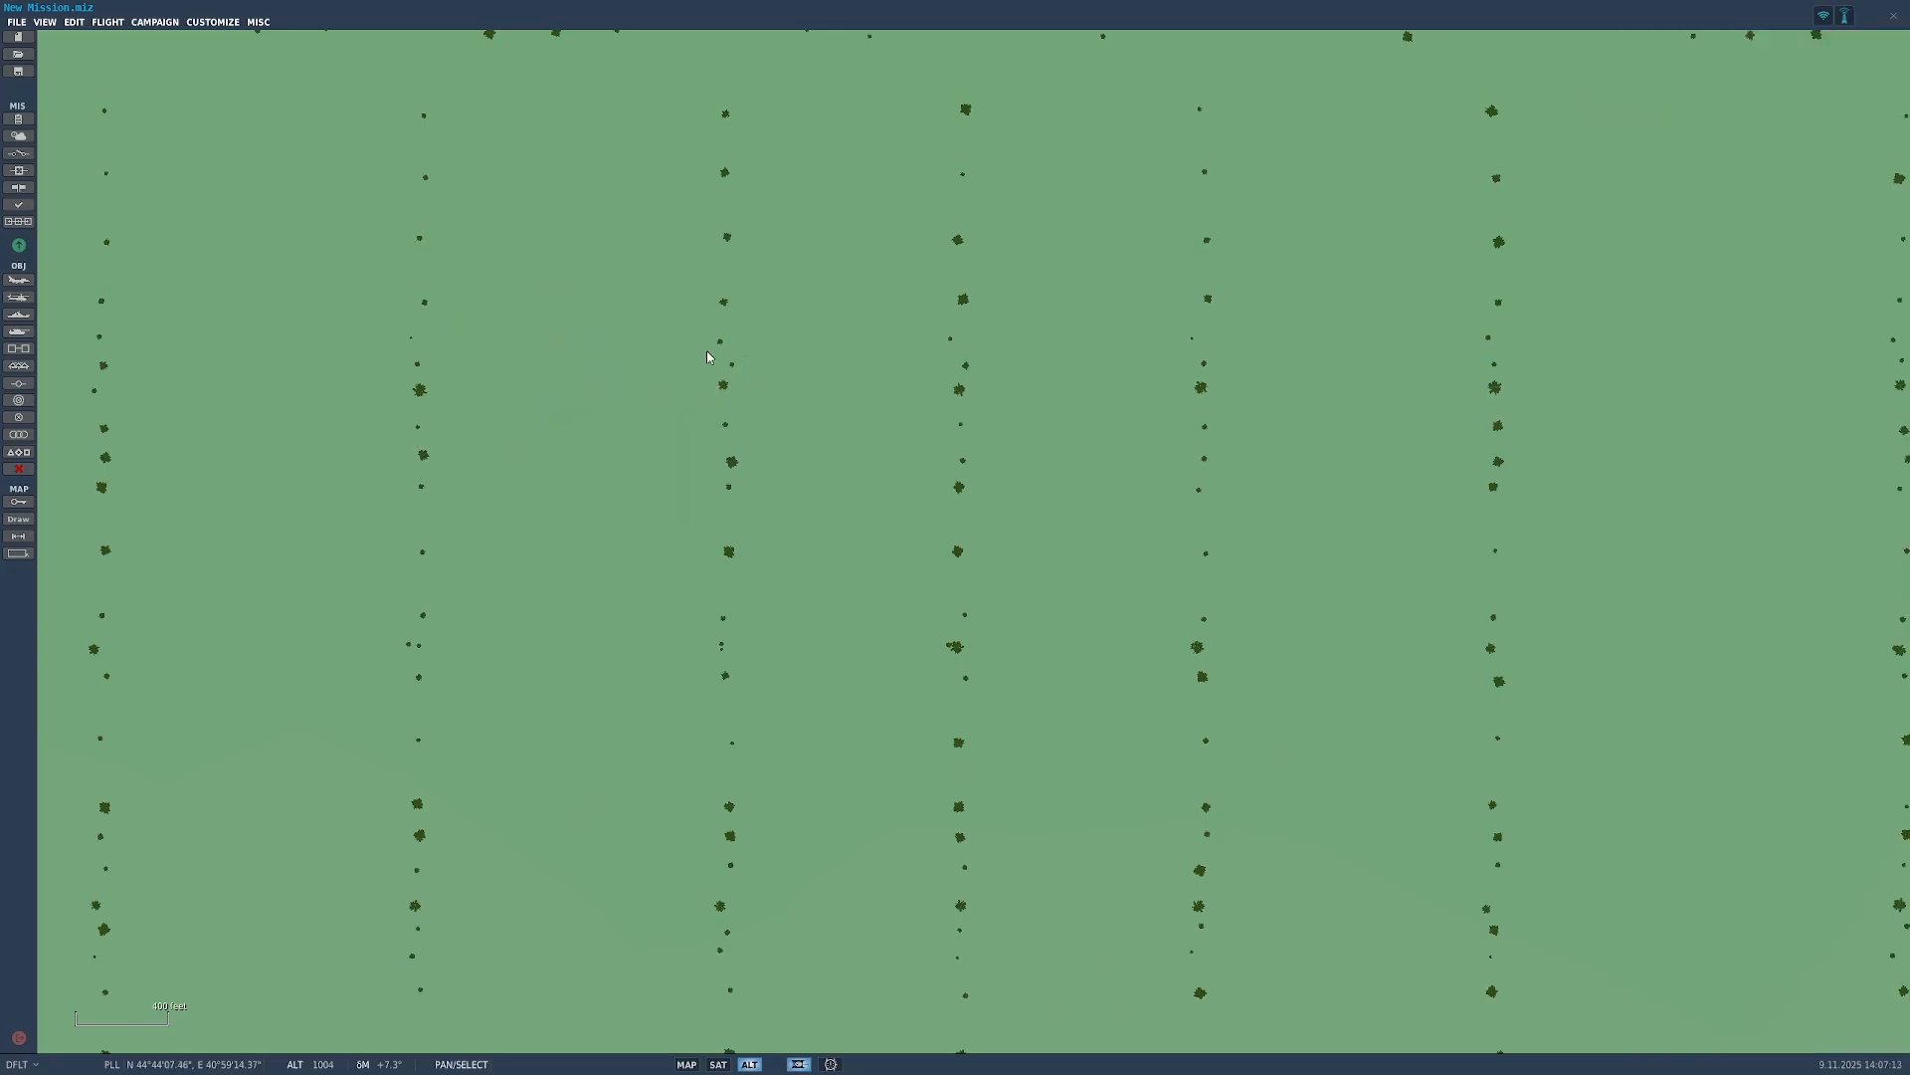
# Step: Reopen the group templates and set the country to USA to review its SAM battery templates
pyautogui.scroll(-8, 708, 351)
pyautogui.scroll(-1, 719, 355)
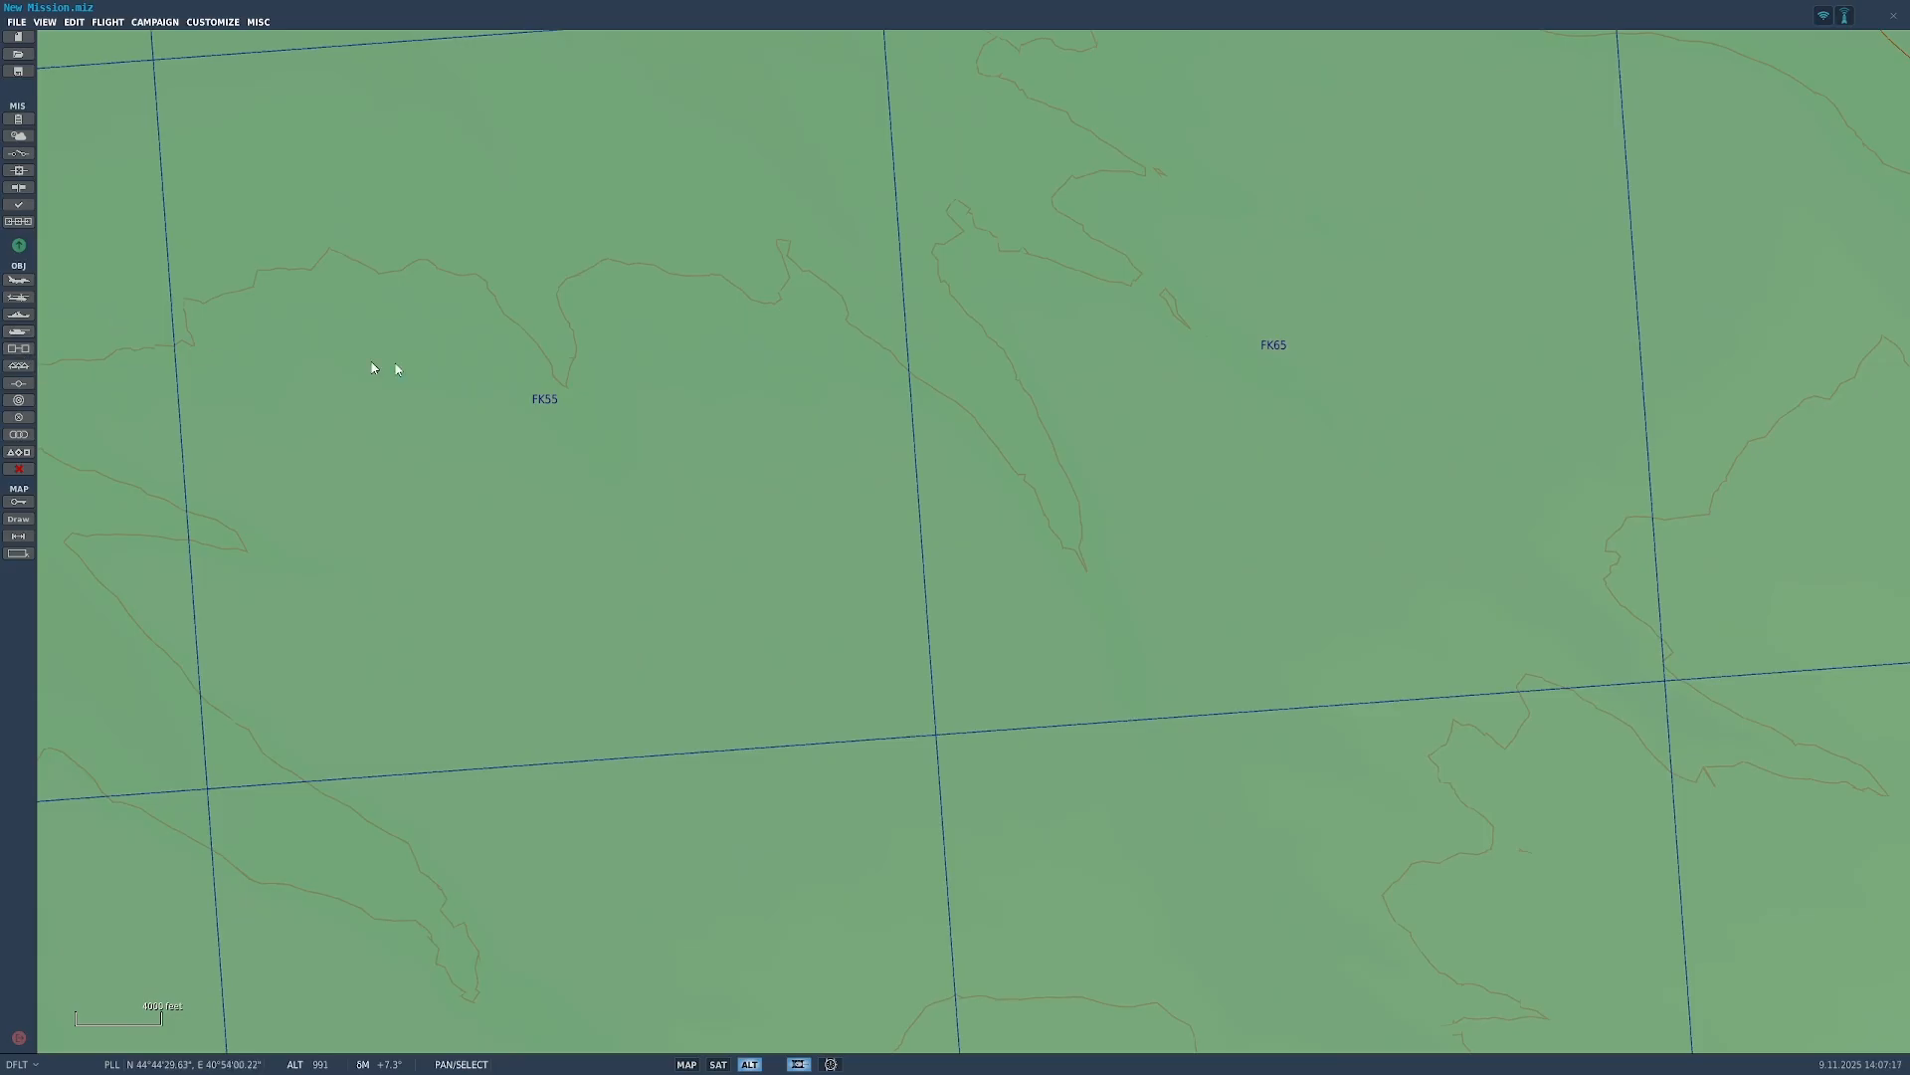
pyautogui.scroll(-12, 797, 410)
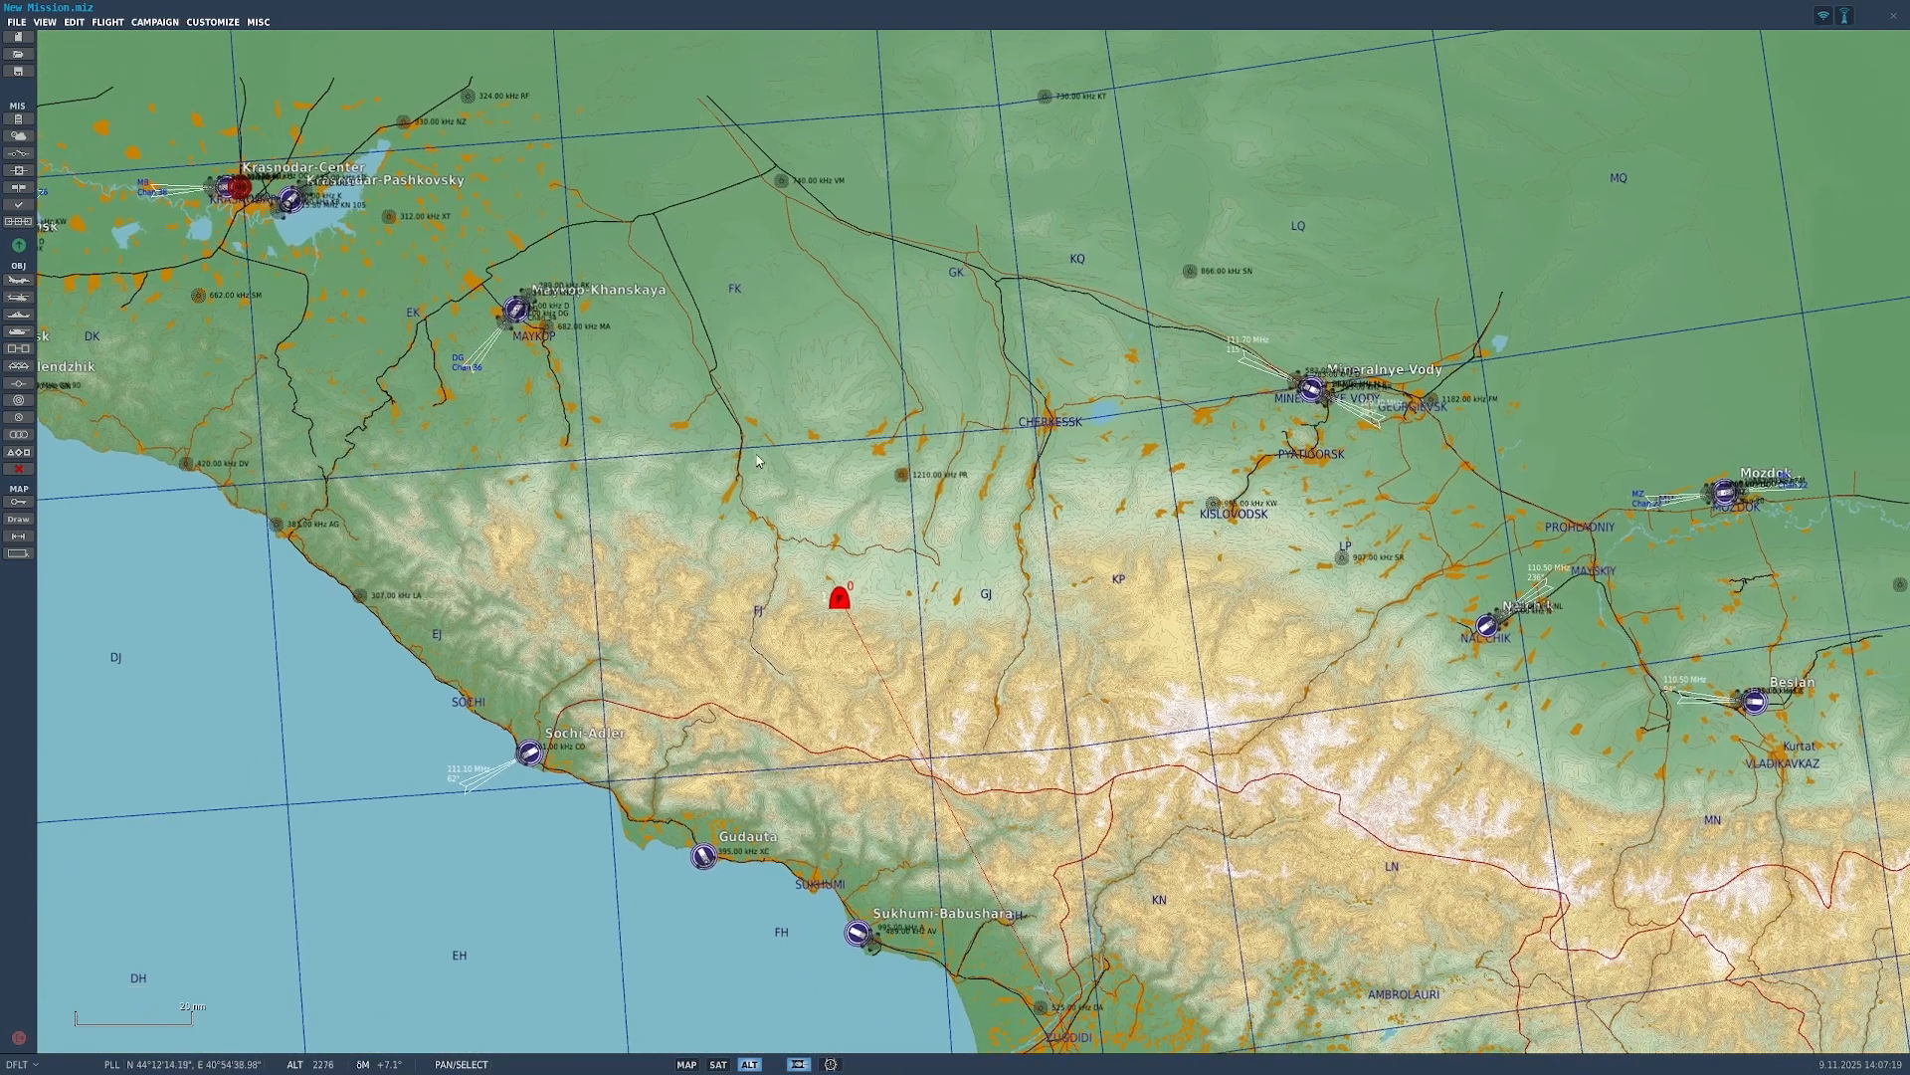
pyautogui.moveTo(757, 460); pyautogui.dragTo(688, 336)
pyautogui.click(18, 349)
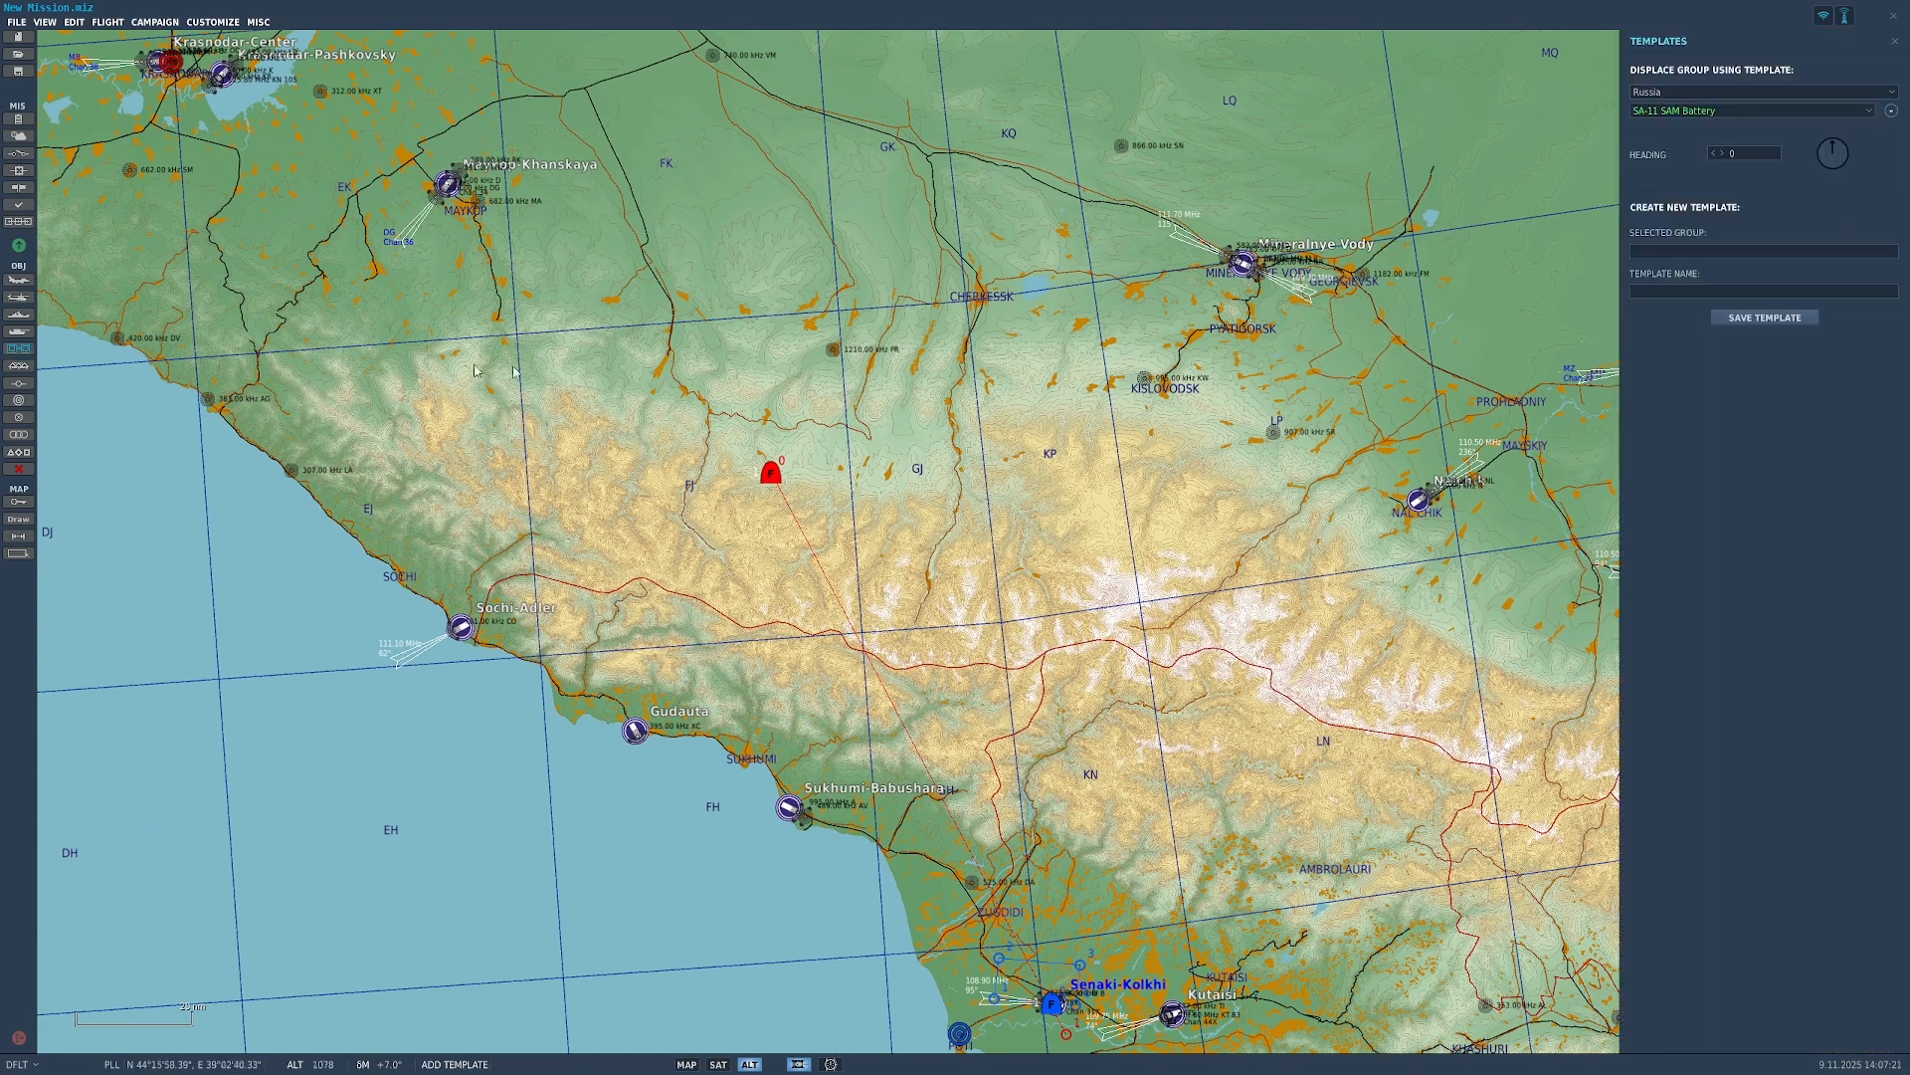
pyautogui.click(1762, 111)
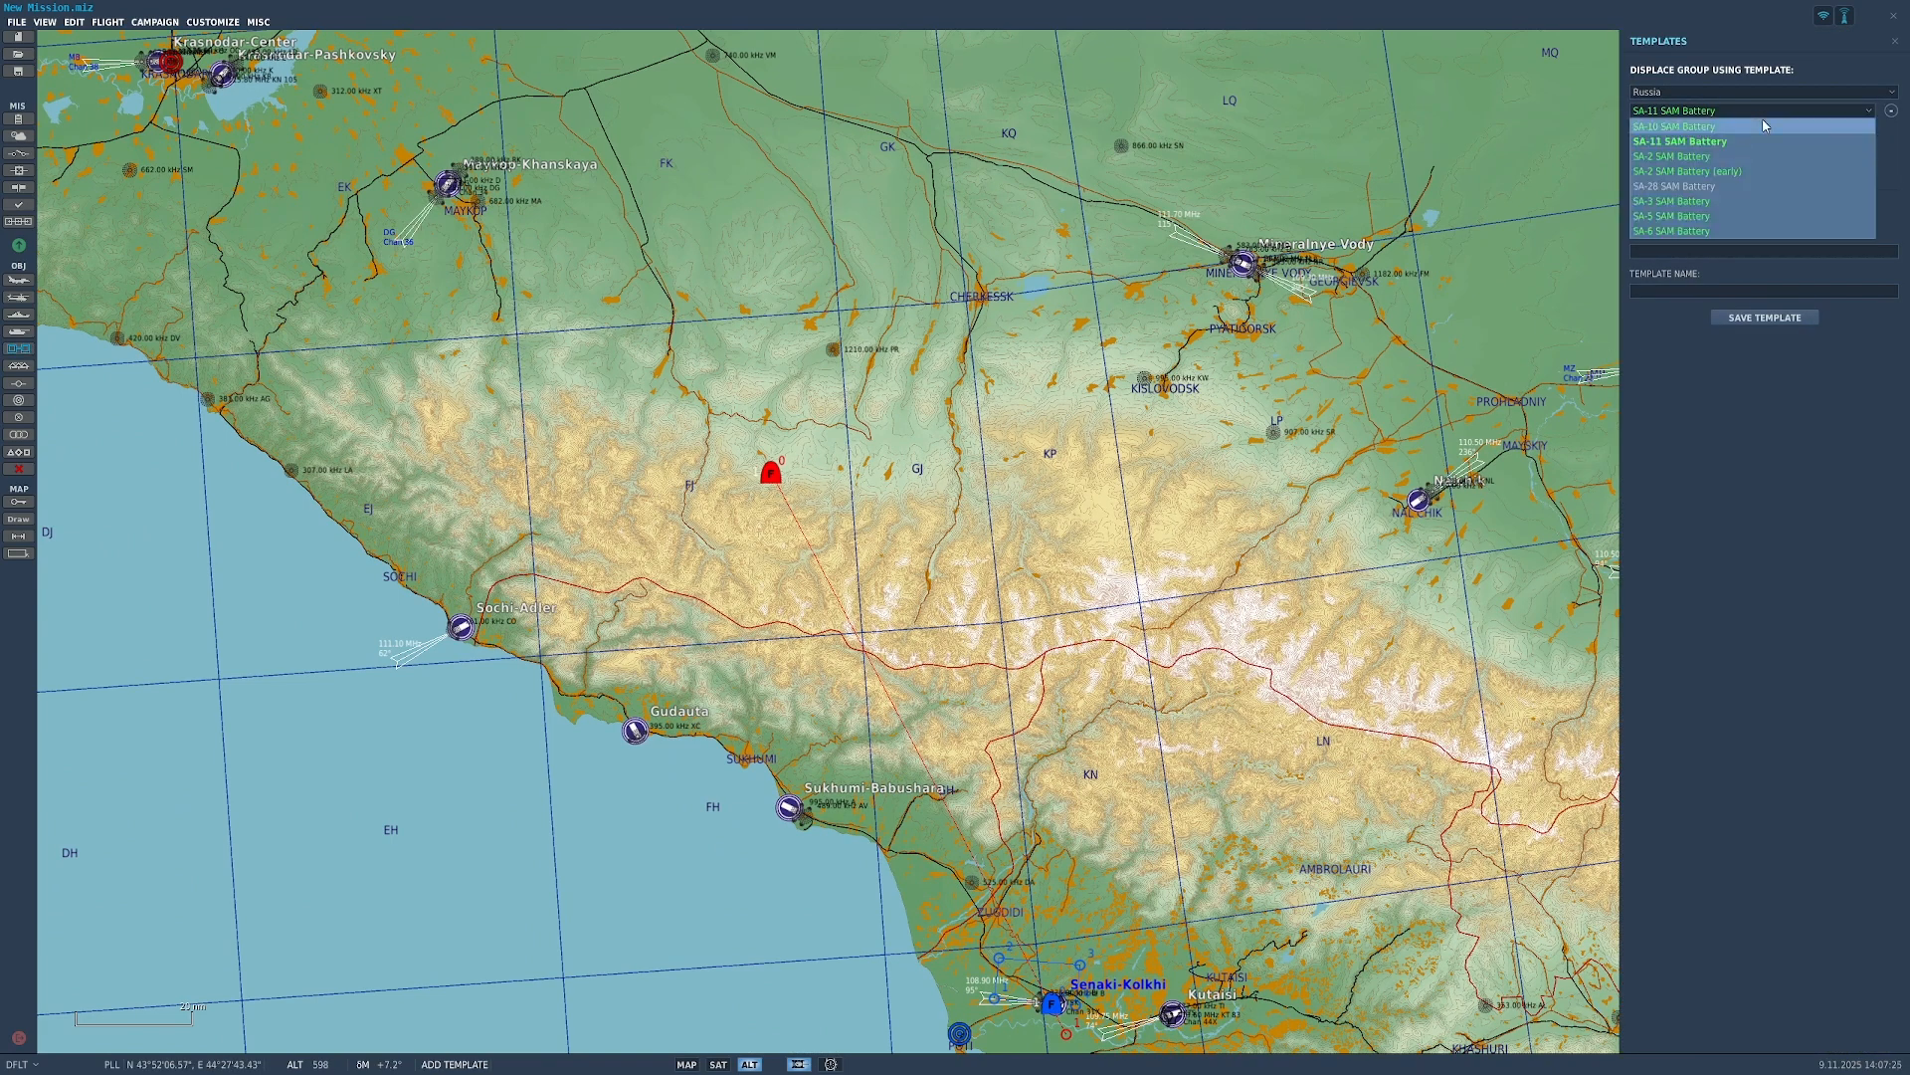
pyautogui.click(1763, 120)
pyautogui.click(1793, 92)
pyautogui.click(1780, 109)
pyautogui.click(1763, 115)
pyautogui.click(1772, 116)
# Step: Remove the Hawk SAM Battery and Hawk SAM Battery reinforced templates from the USA template list
pyautogui.click(1891, 111)
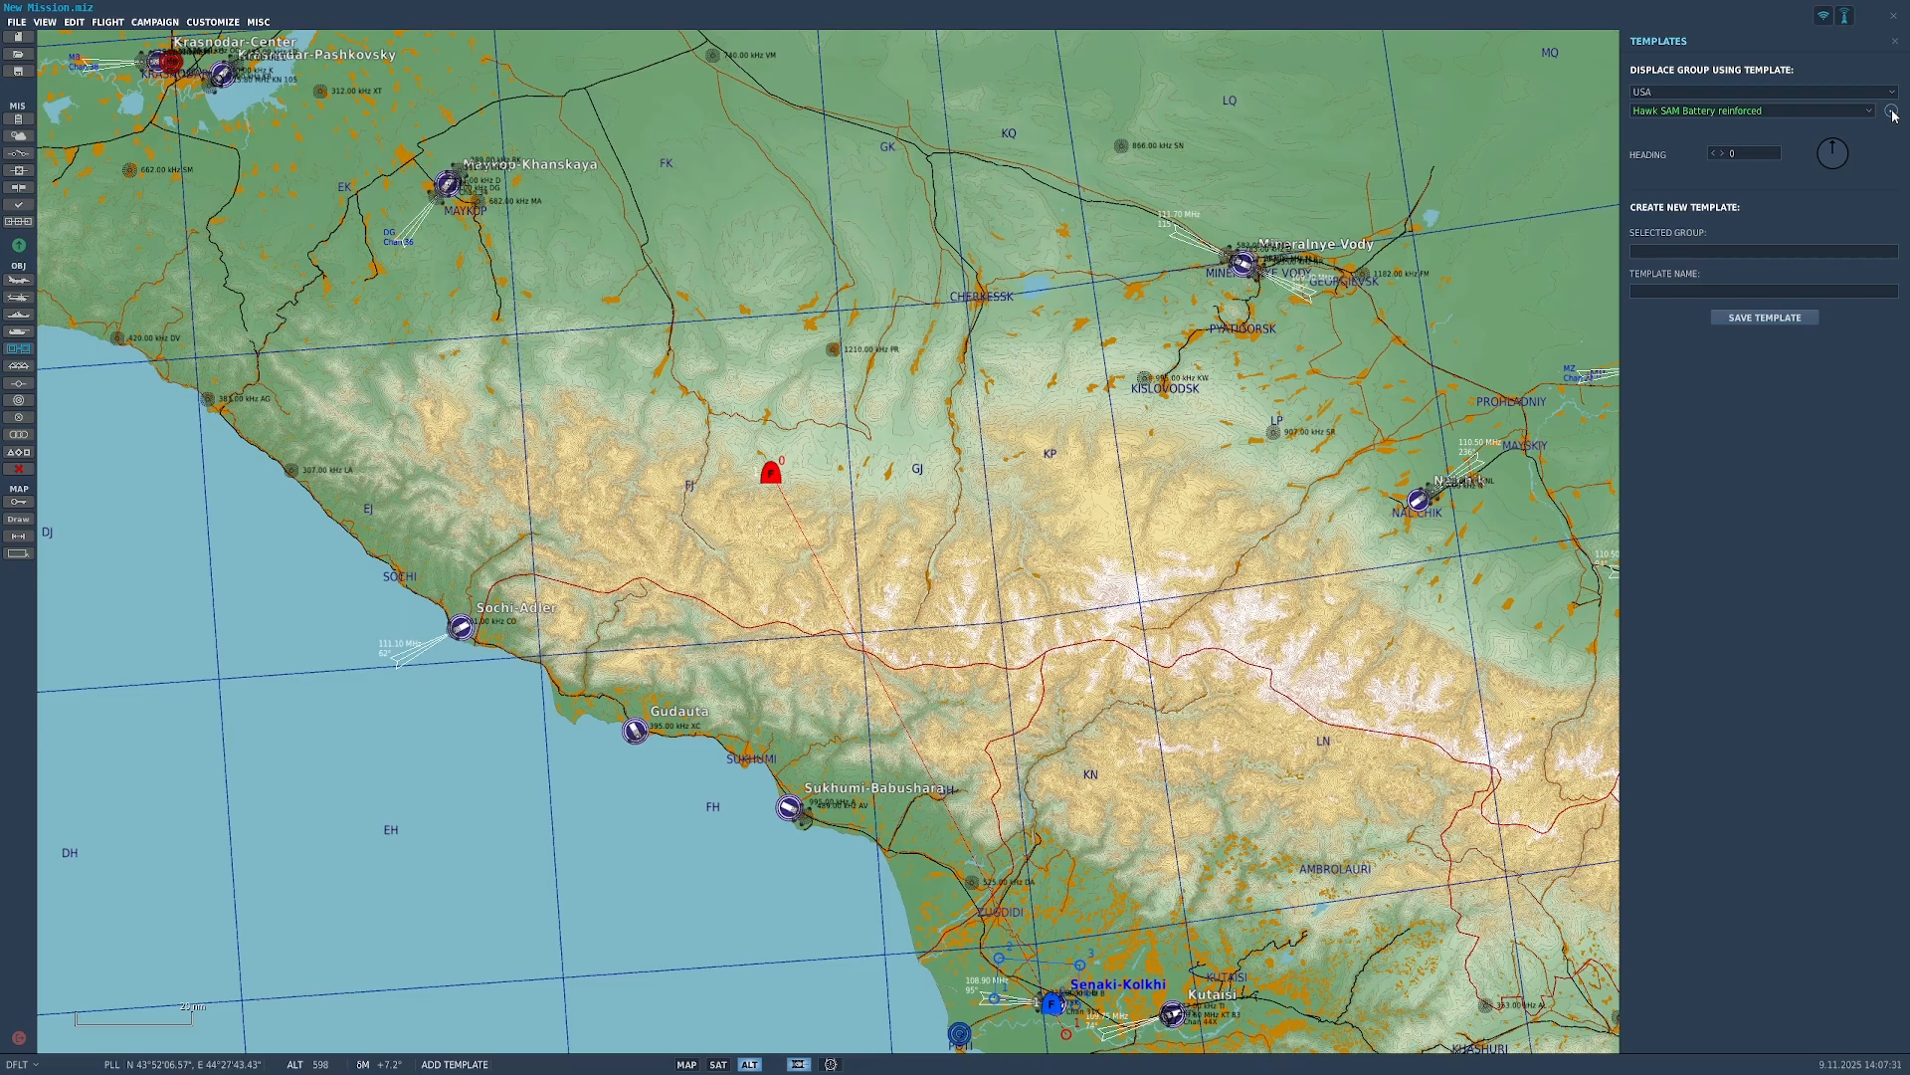
pyautogui.click(1852, 118)
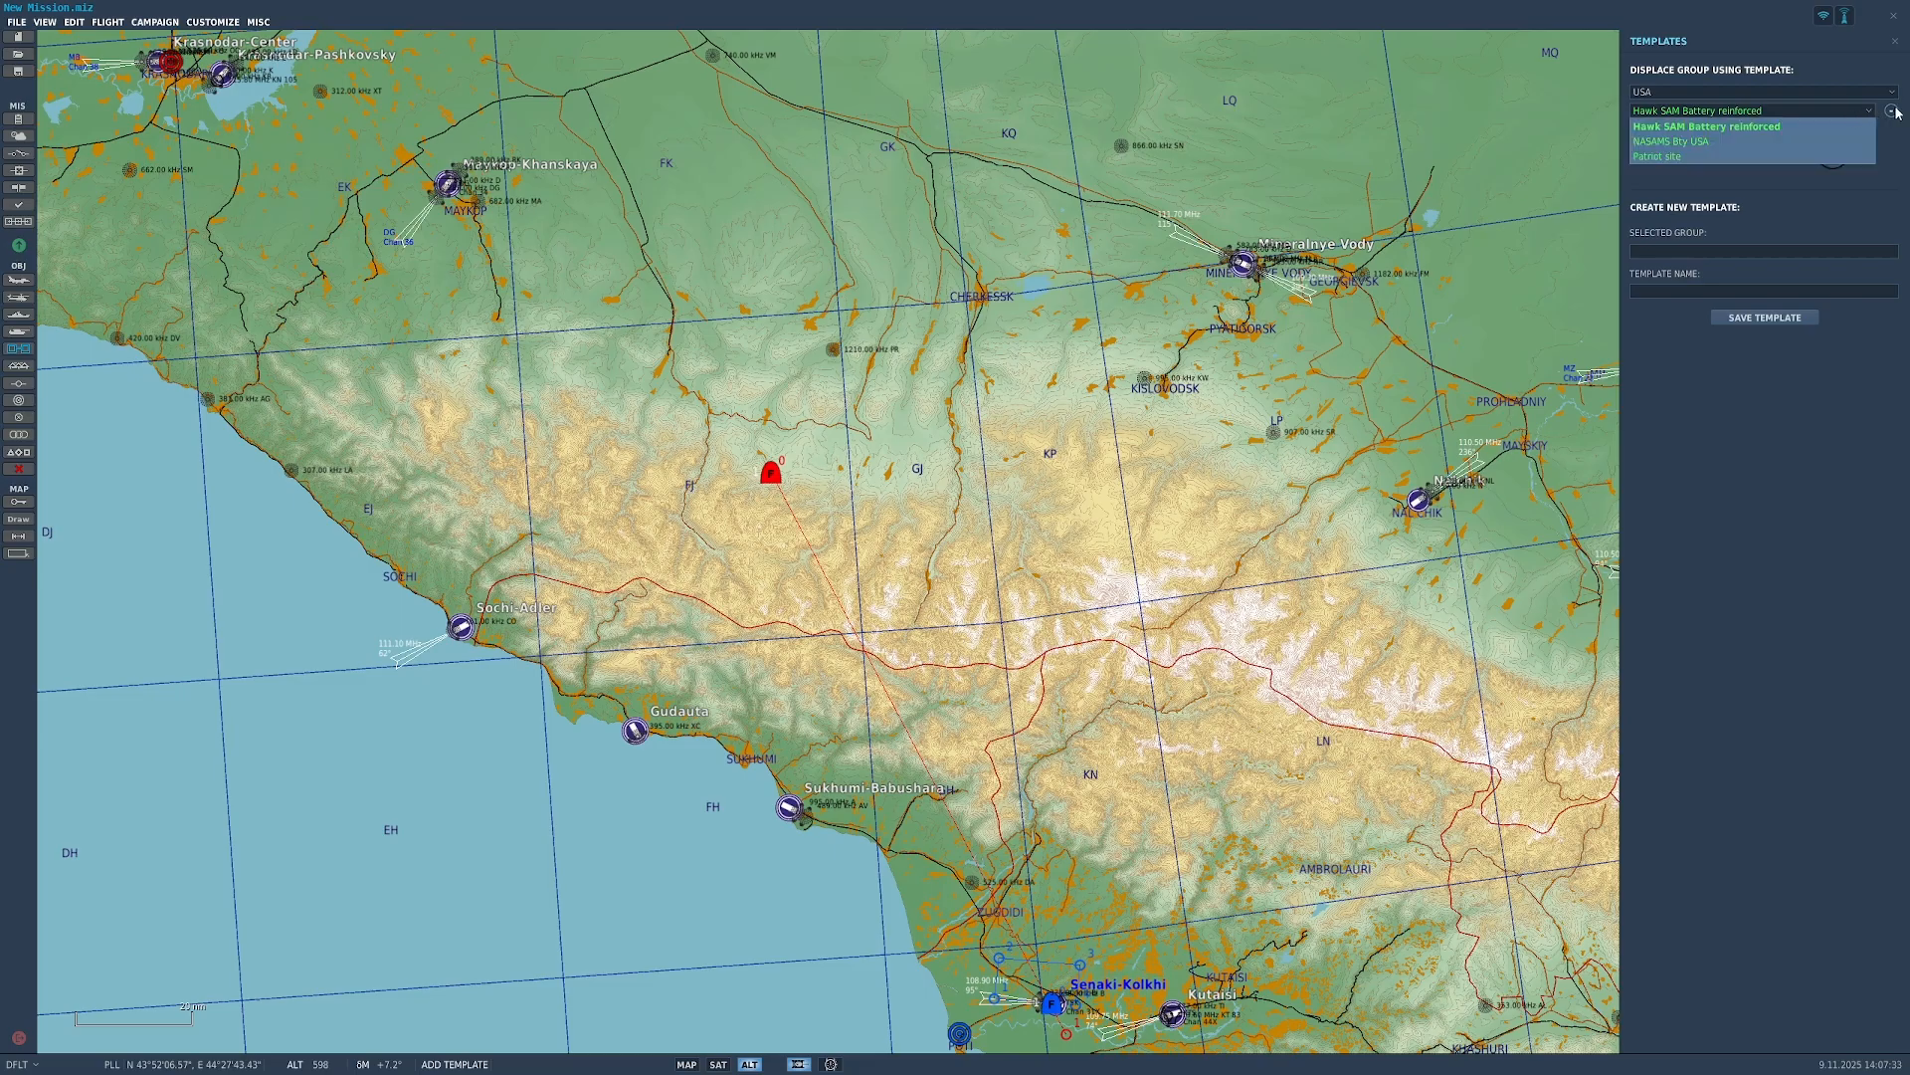
pyautogui.click(1892, 112)
pyautogui.click(1868, 119)
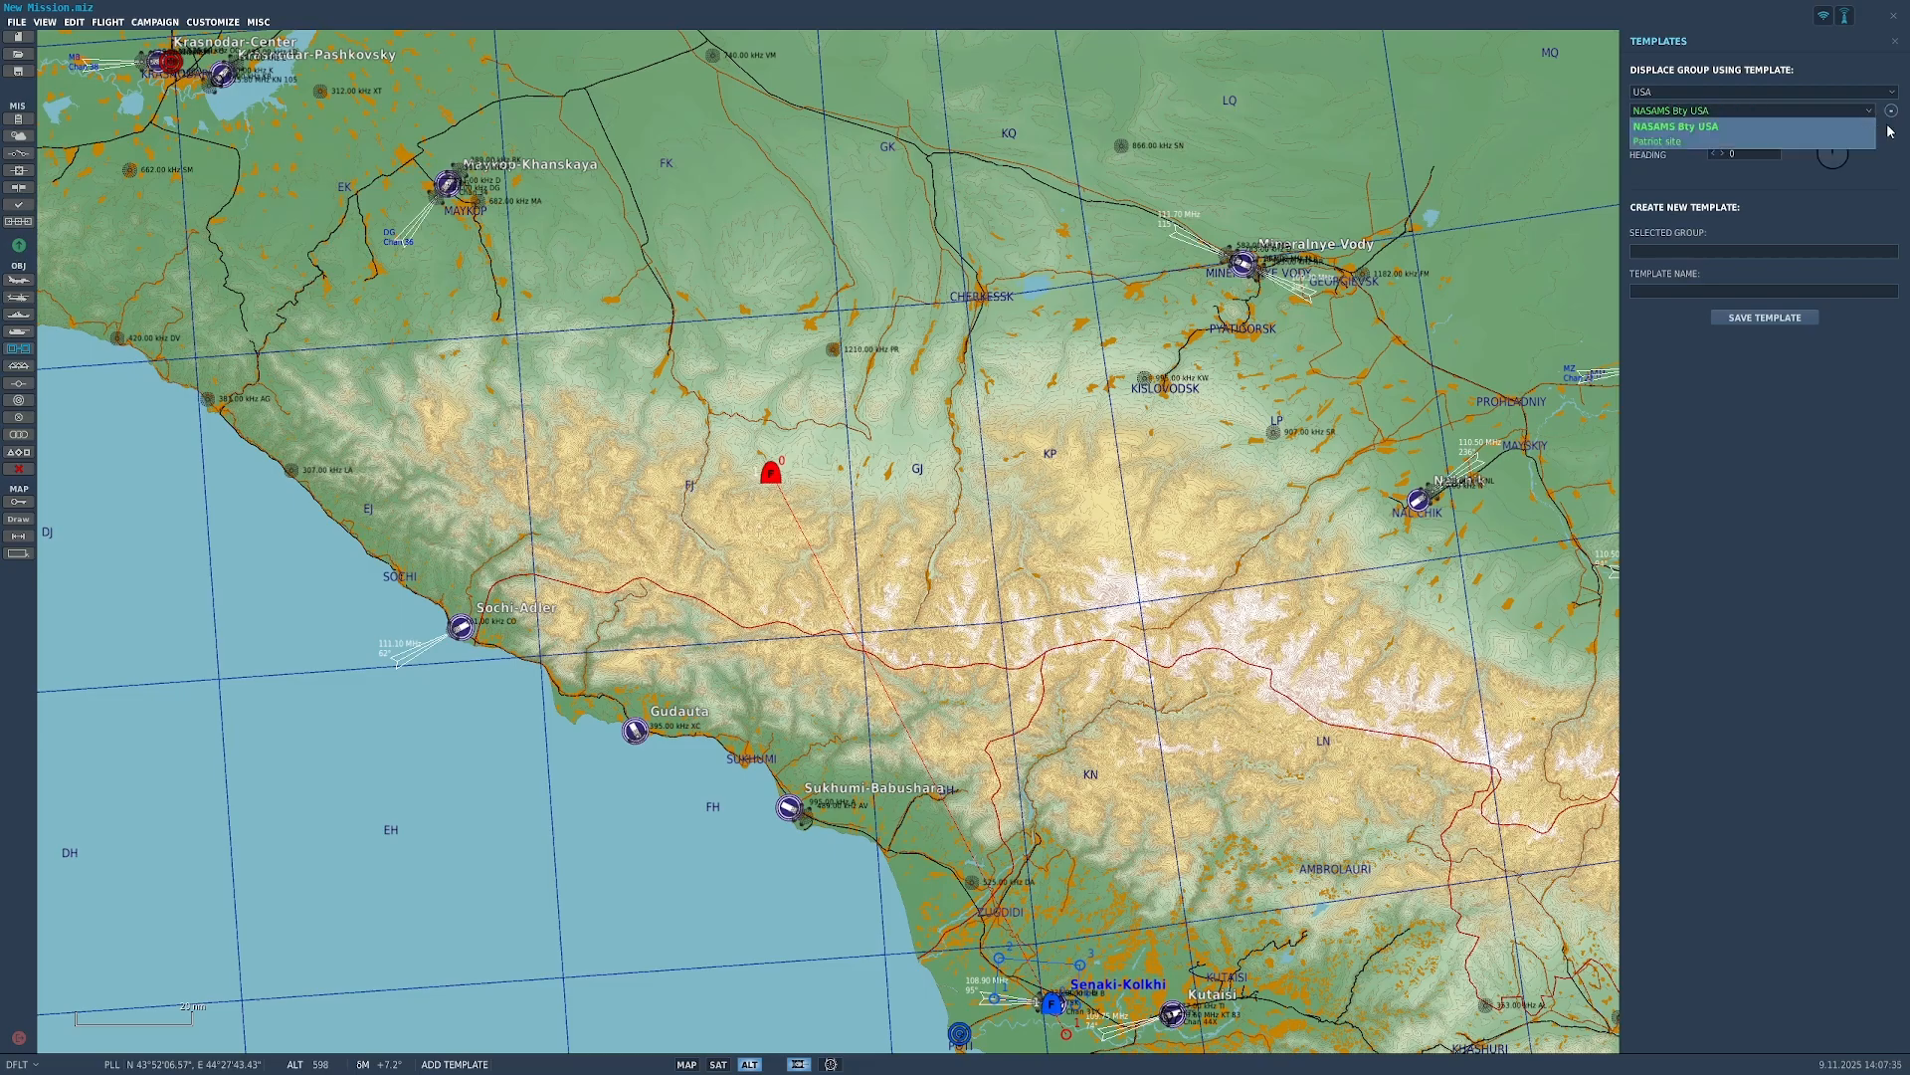
pyautogui.click(1803, 114)
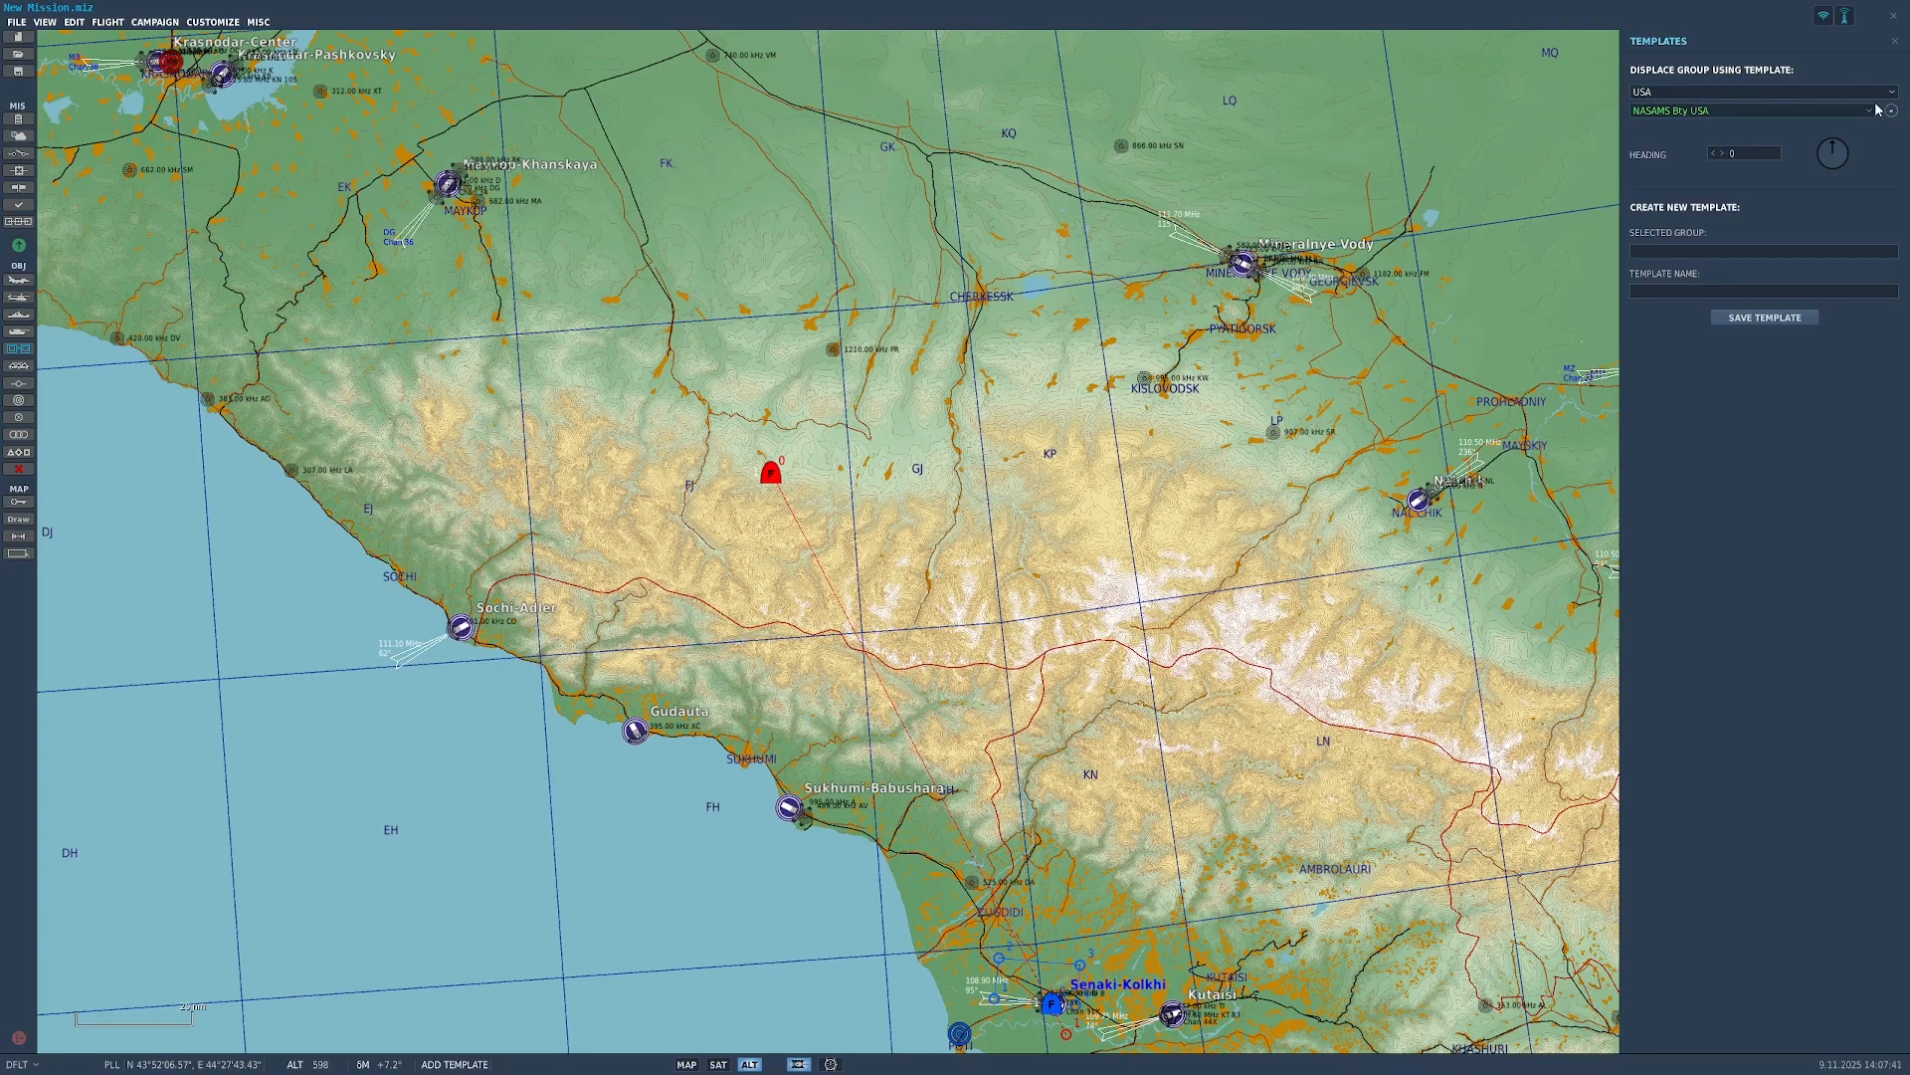
# Step: Browse the selectable template countries and check the remaining USA templates
pyautogui.click(1843, 93)
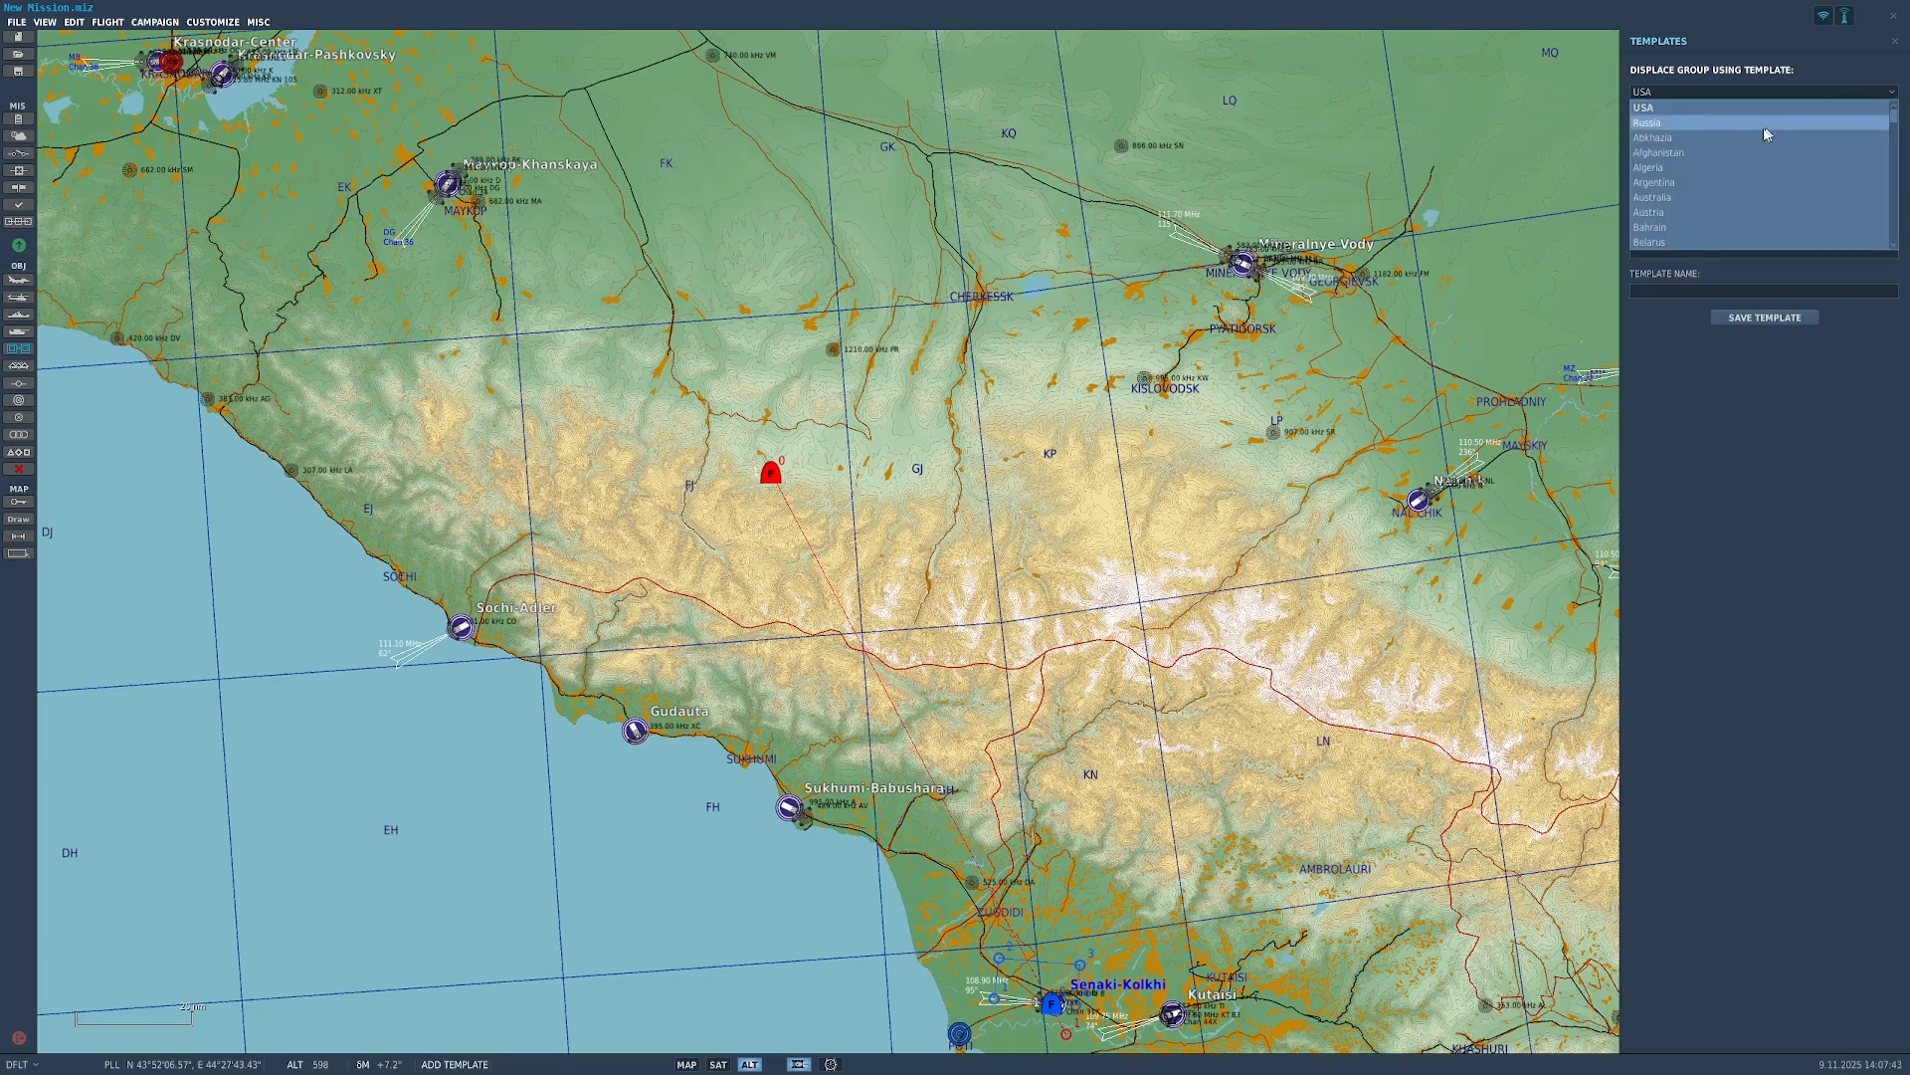
pyautogui.click(1692, 198)
pyautogui.click(1735, 114)
pyautogui.click(1729, 120)
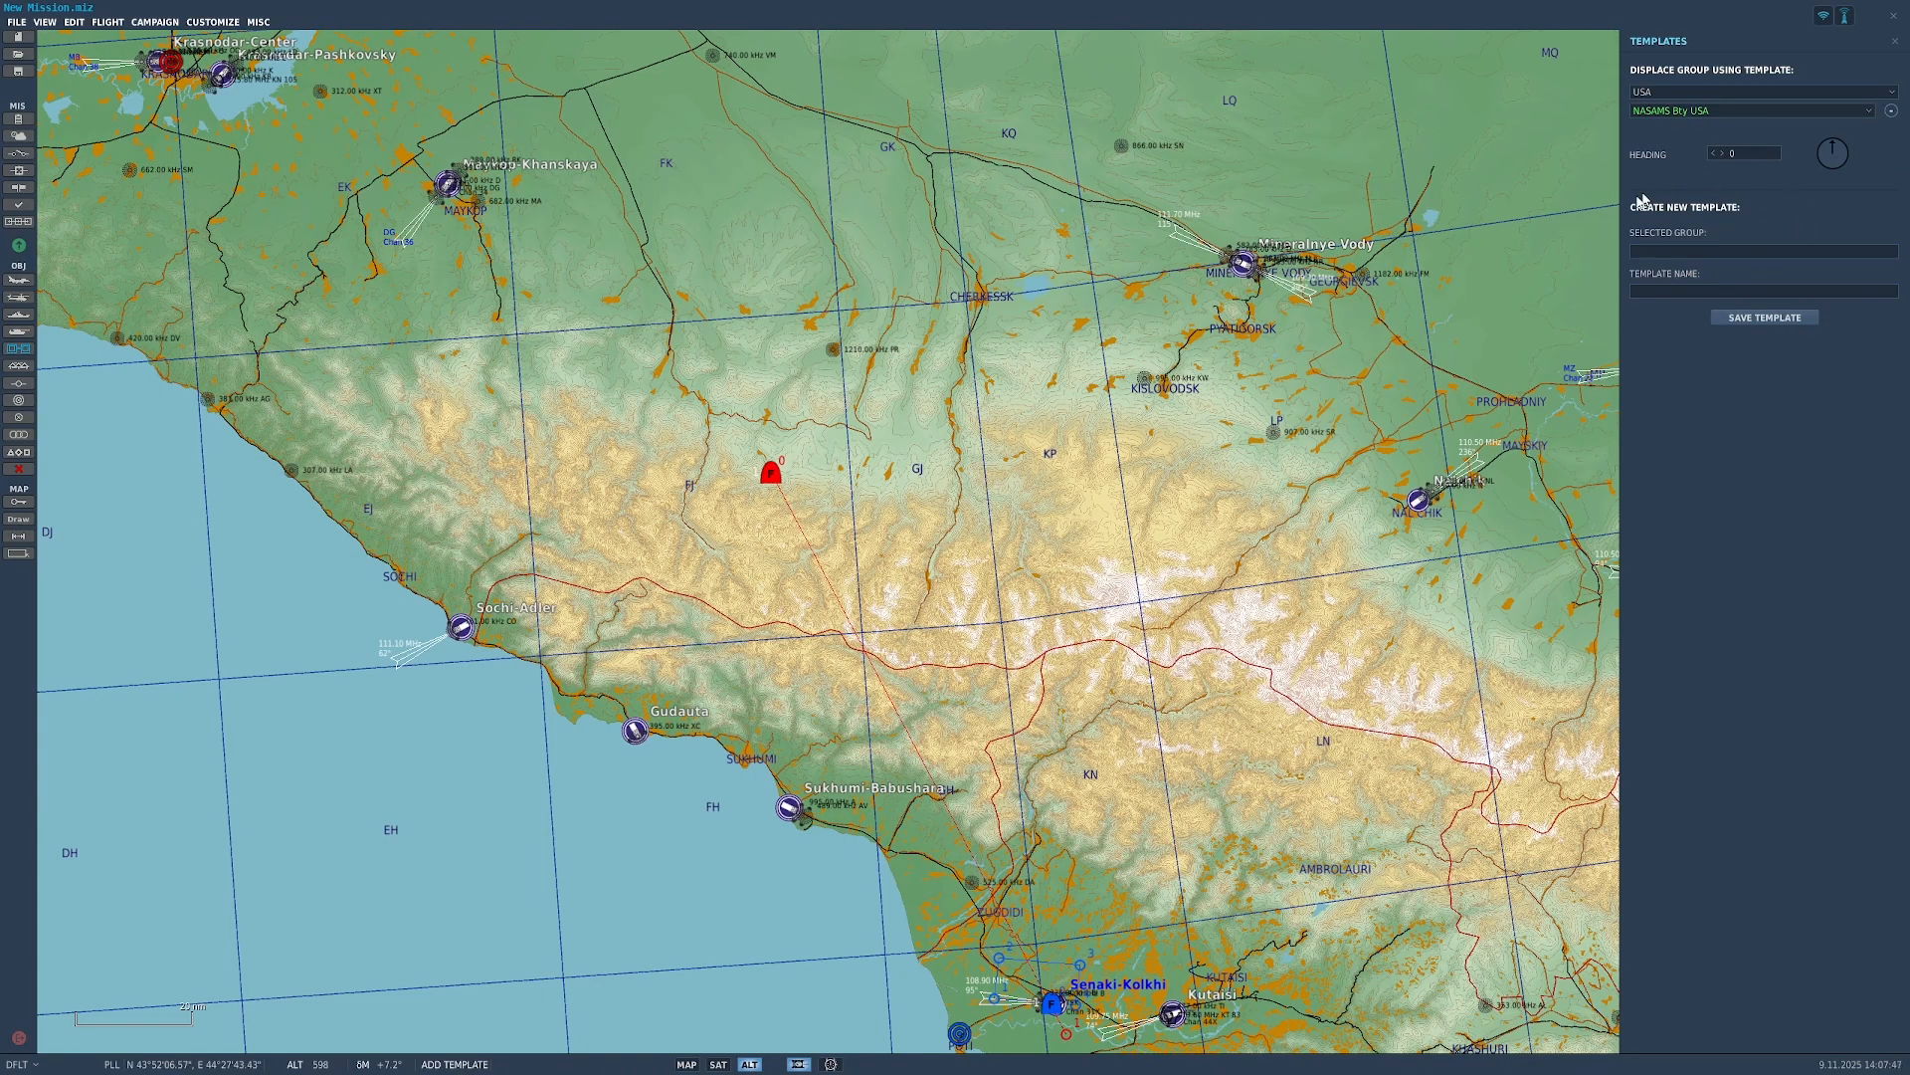
# Step: Place a Russian AAA Fire Can SON-9 vehicle group near the FK87/FK97 grid boundary with three waypoints close beside it
pyautogui.moveTo(1078, 112); pyautogui.dragTo(1043, 329, button='right')
pyautogui.scroll(5, 678, 277)
pyautogui.click(19, 332)
pyautogui.click(920, 277)
pyautogui.click(934, 285)
pyautogui.click(917, 295)
pyautogui.click(895, 286)
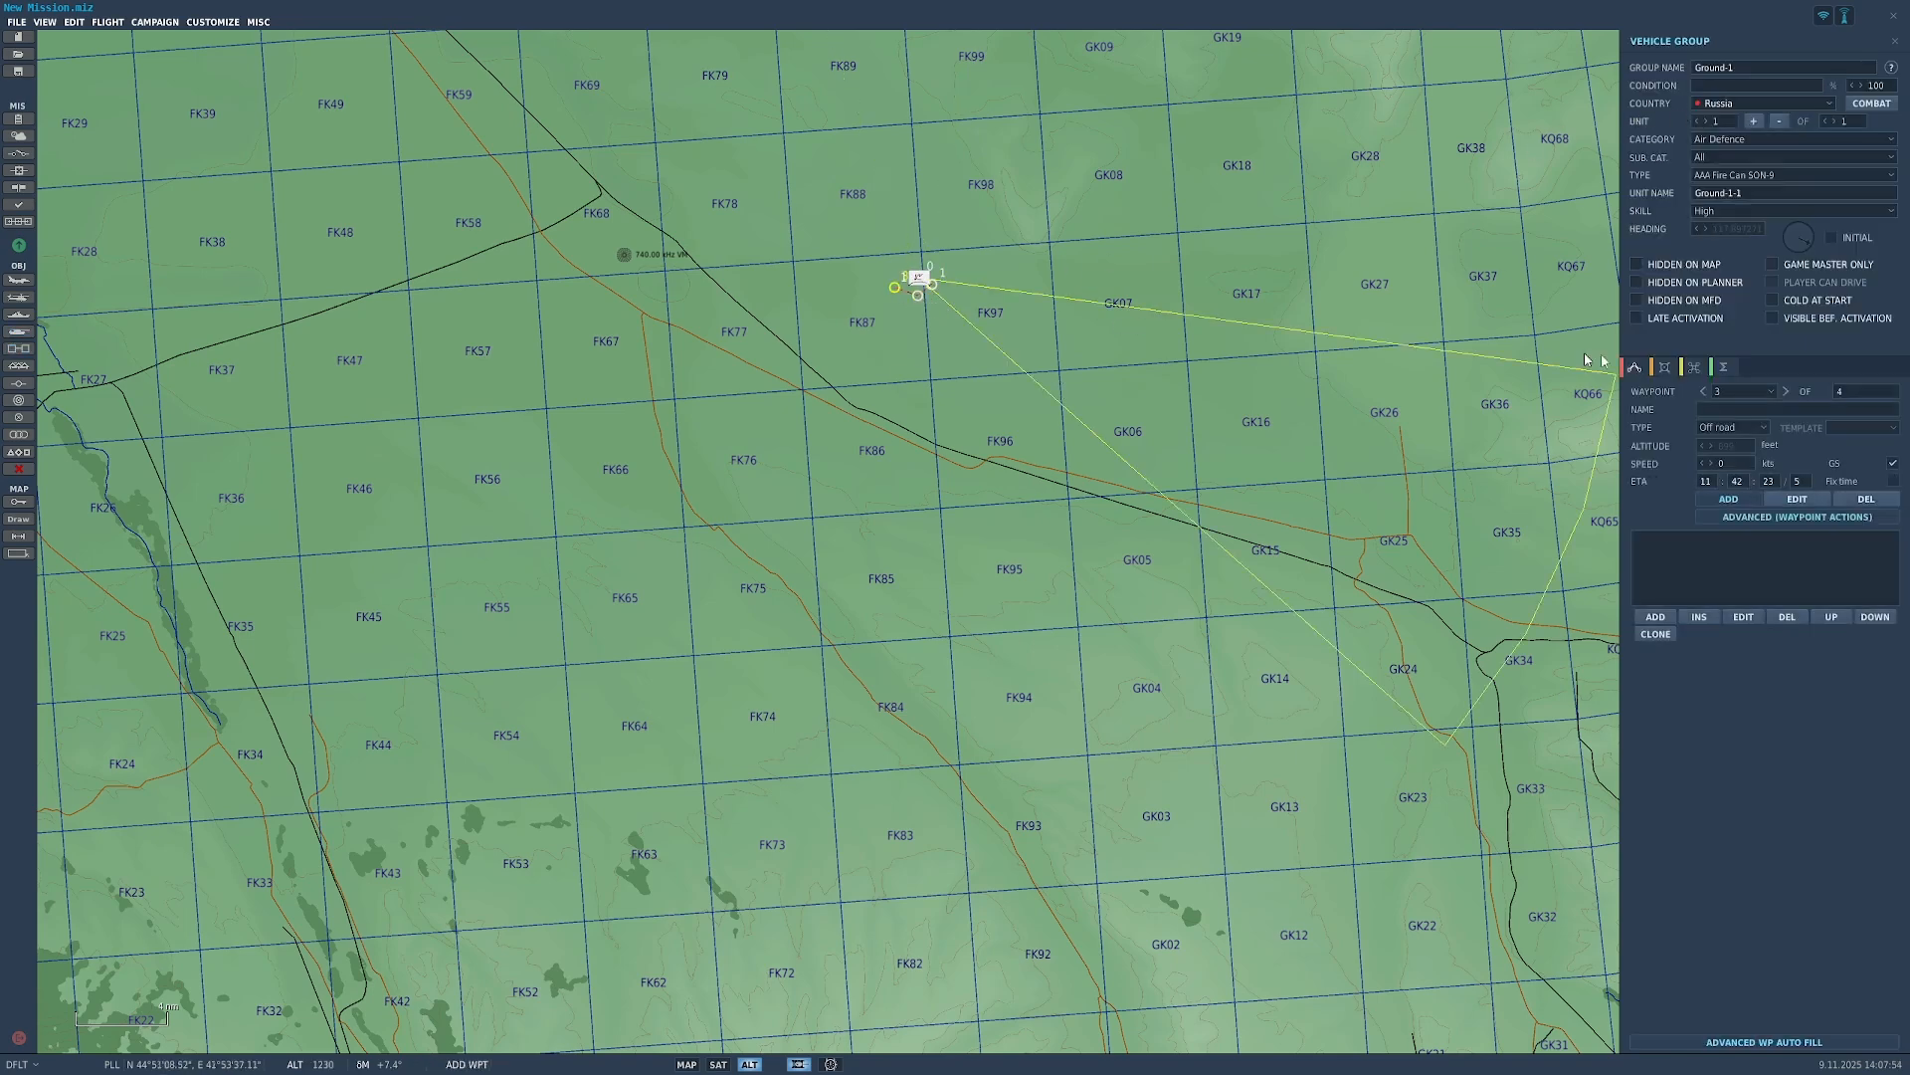
# Step: Delete the three extra waypoints from the Fire Can SON-9 group's route, leaving only its starting point
pyautogui.click(1865, 498)
pyautogui.click(1865, 498)
pyautogui.click(1866, 498)
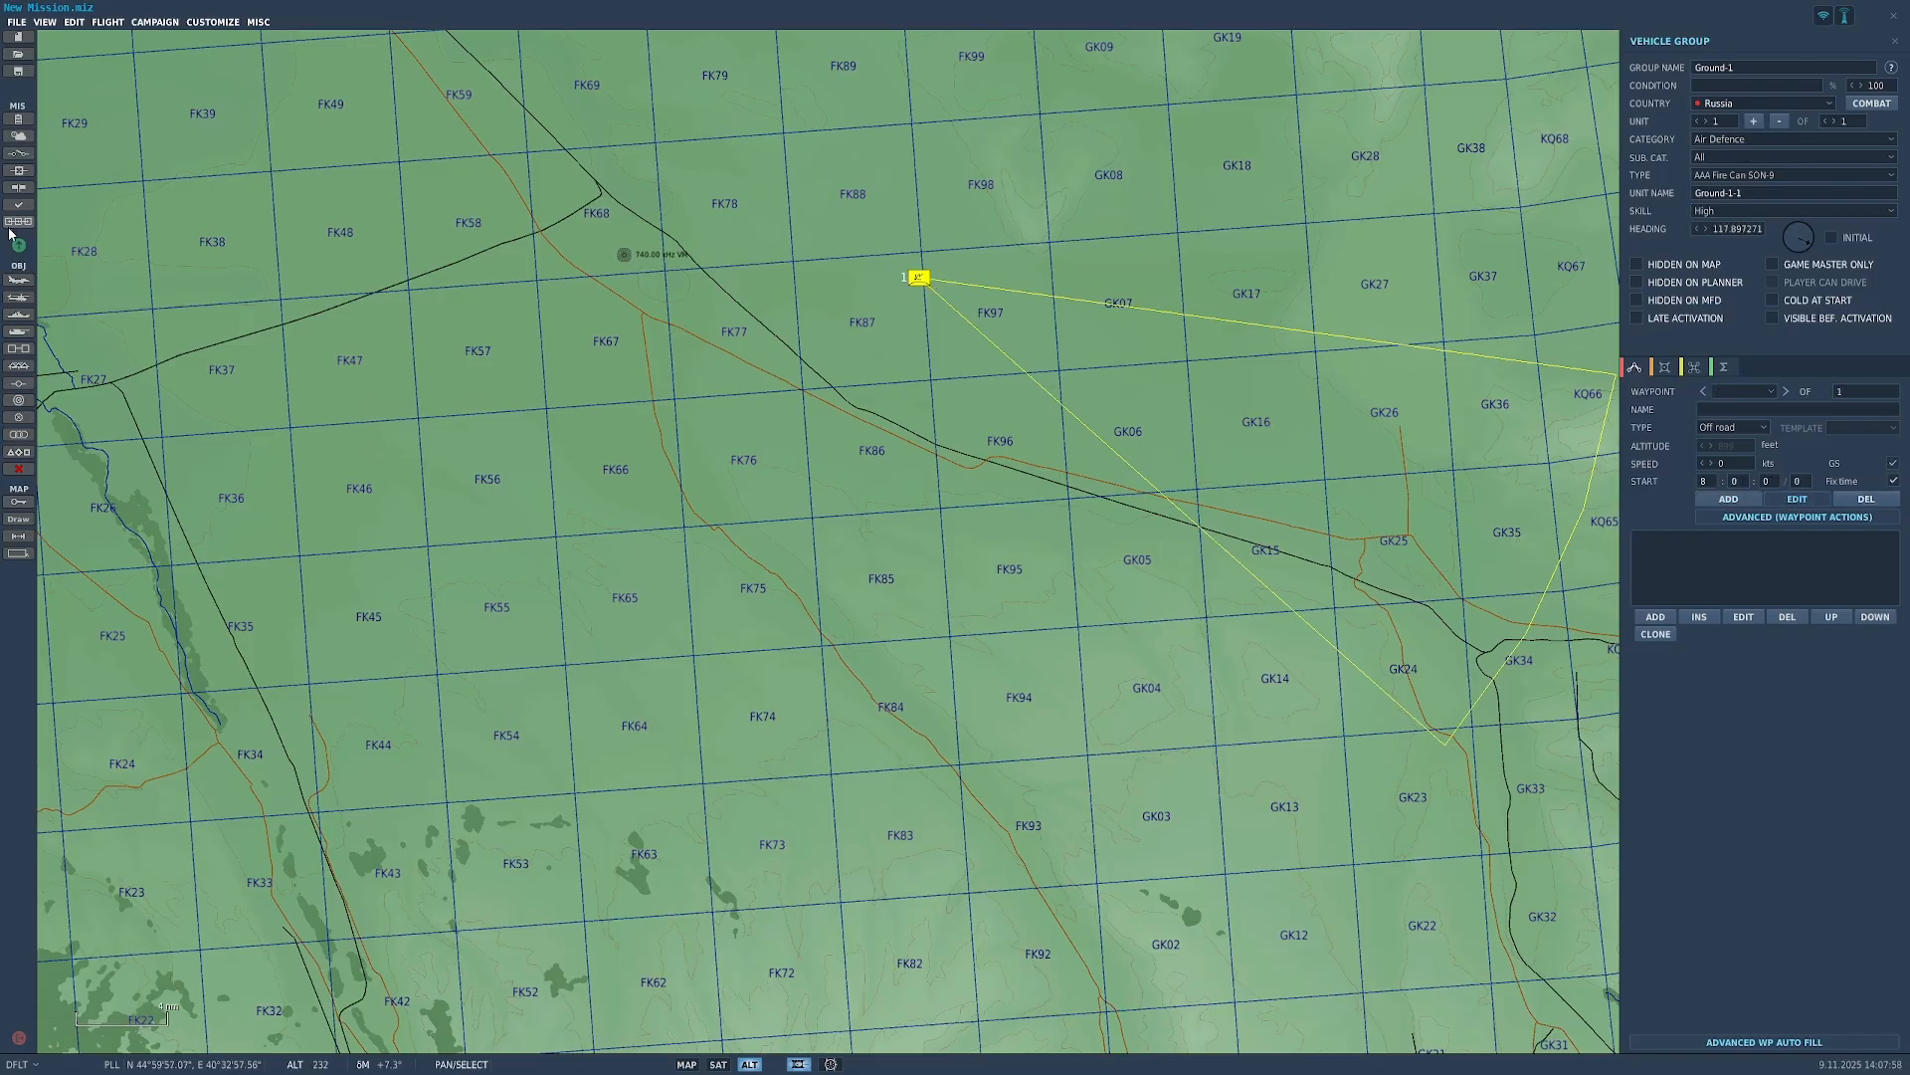
# Step: Place a second Russian AAA Fire Can SON-9 group just southwest of the first one
pyautogui.click(17, 332)
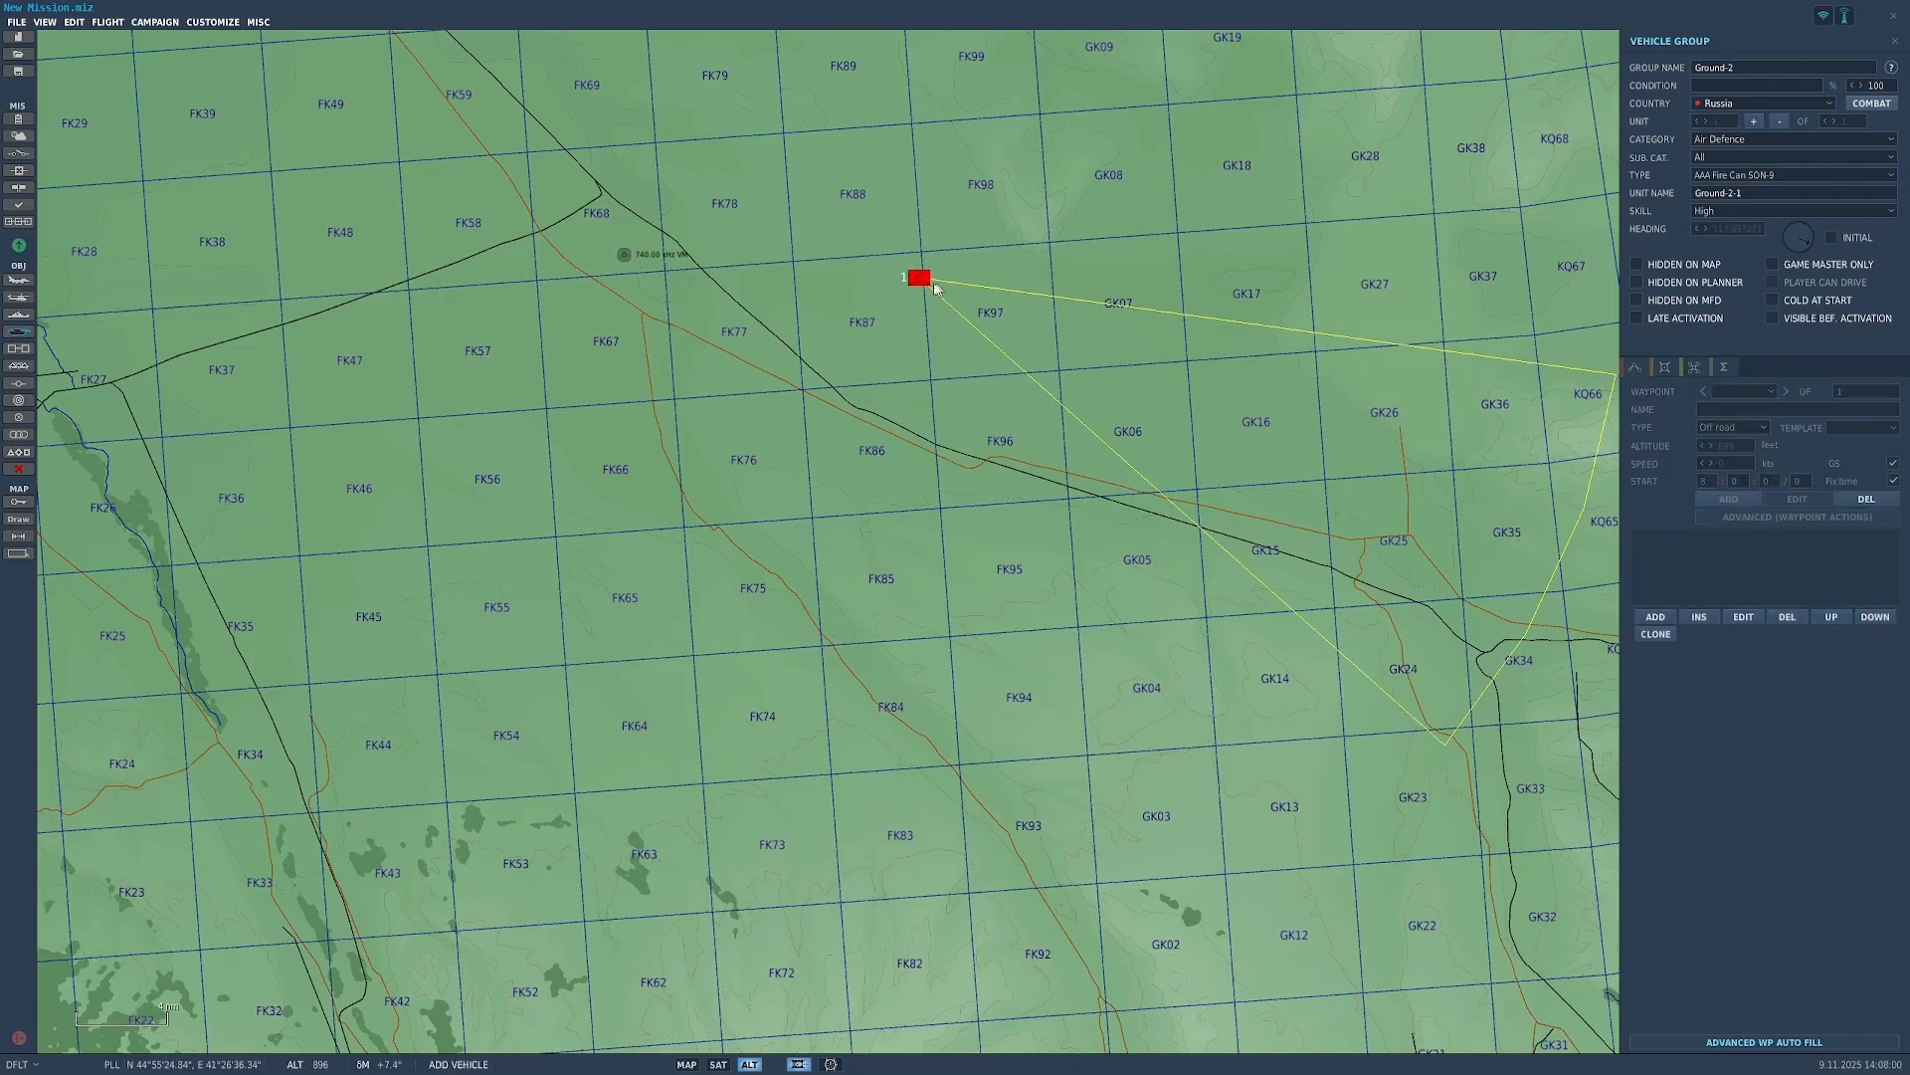
pyautogui.scroll(3, 911, 284)
pyautogui.click(904, 287)
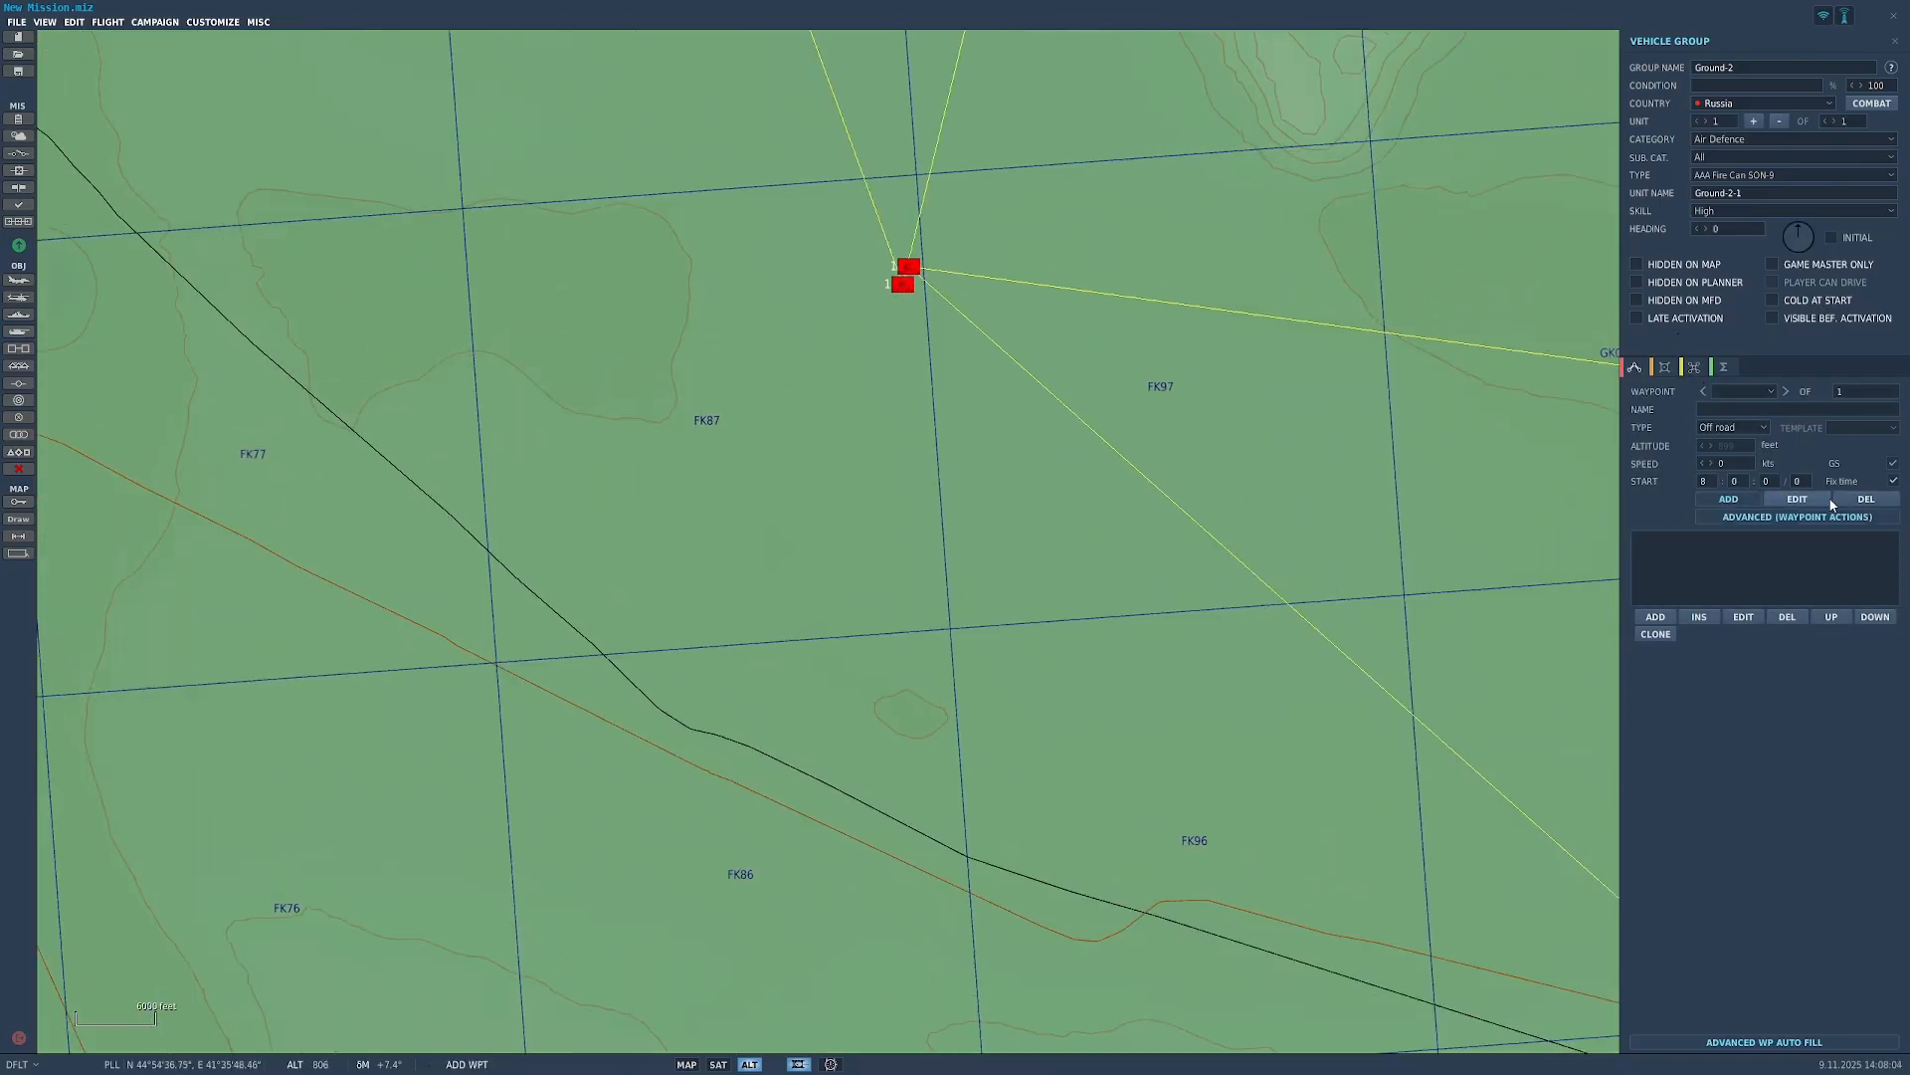
# Step: Duplicate the second Fire Can SON-9 group eleven times, scattering the copies around the area to its south
pyautogui.click(902, 288)
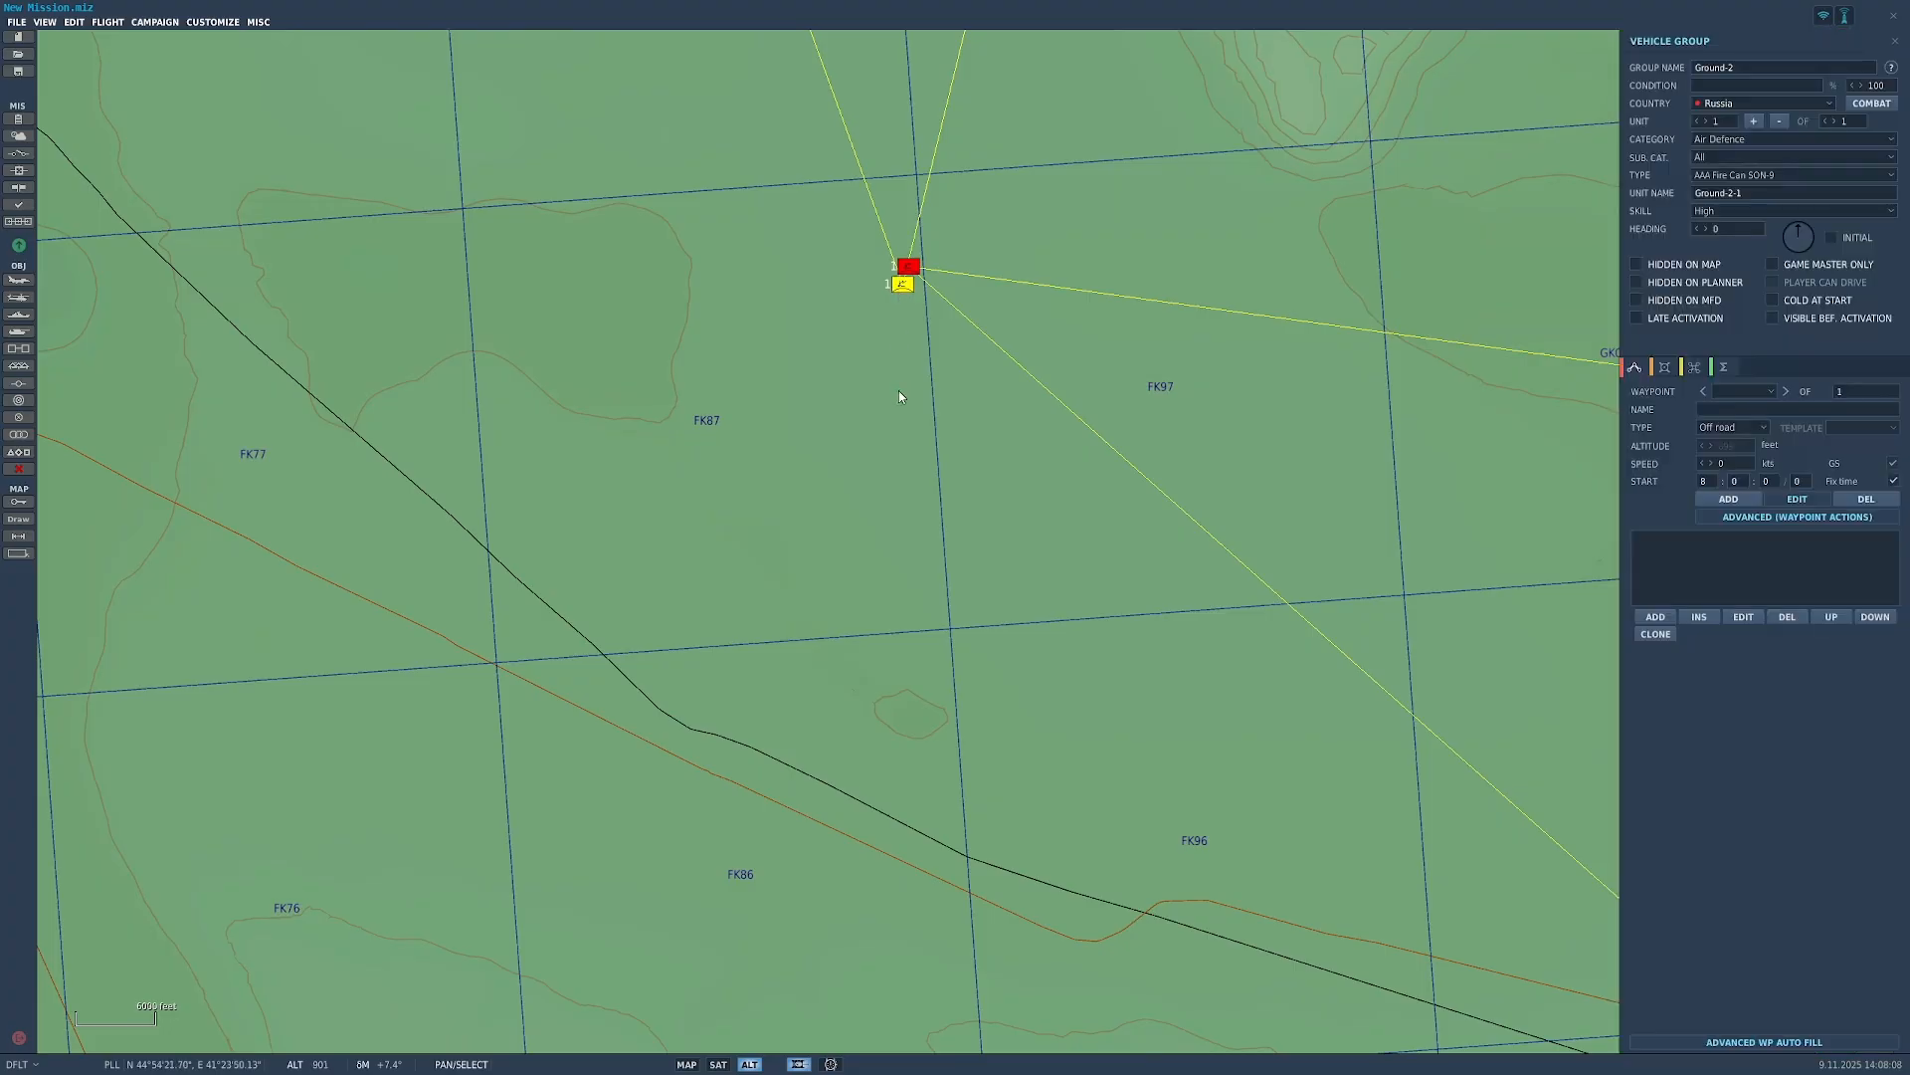
pyautogui.hotkey('ctrl', 'v')
pyautogui.hotkey('ctrl', 'v')
pyautogui.hotkey('ctrl', 'v')
pyautogui.hotkey('ctrl', 'v')
pyautogui.hotkey('ctrl', 'v')
pyautogui.hotkey('ctrl', 'v')
pyautogui.hotkey('ctrl', 'v')
pyautogui.hotkey('ctrl', 'v')
pyautogui.hotkey('ctrl', 'v')
pyautogui.hotkey('ctrl', 'v')
pyautogui.hotkey('ctrl', 'v')
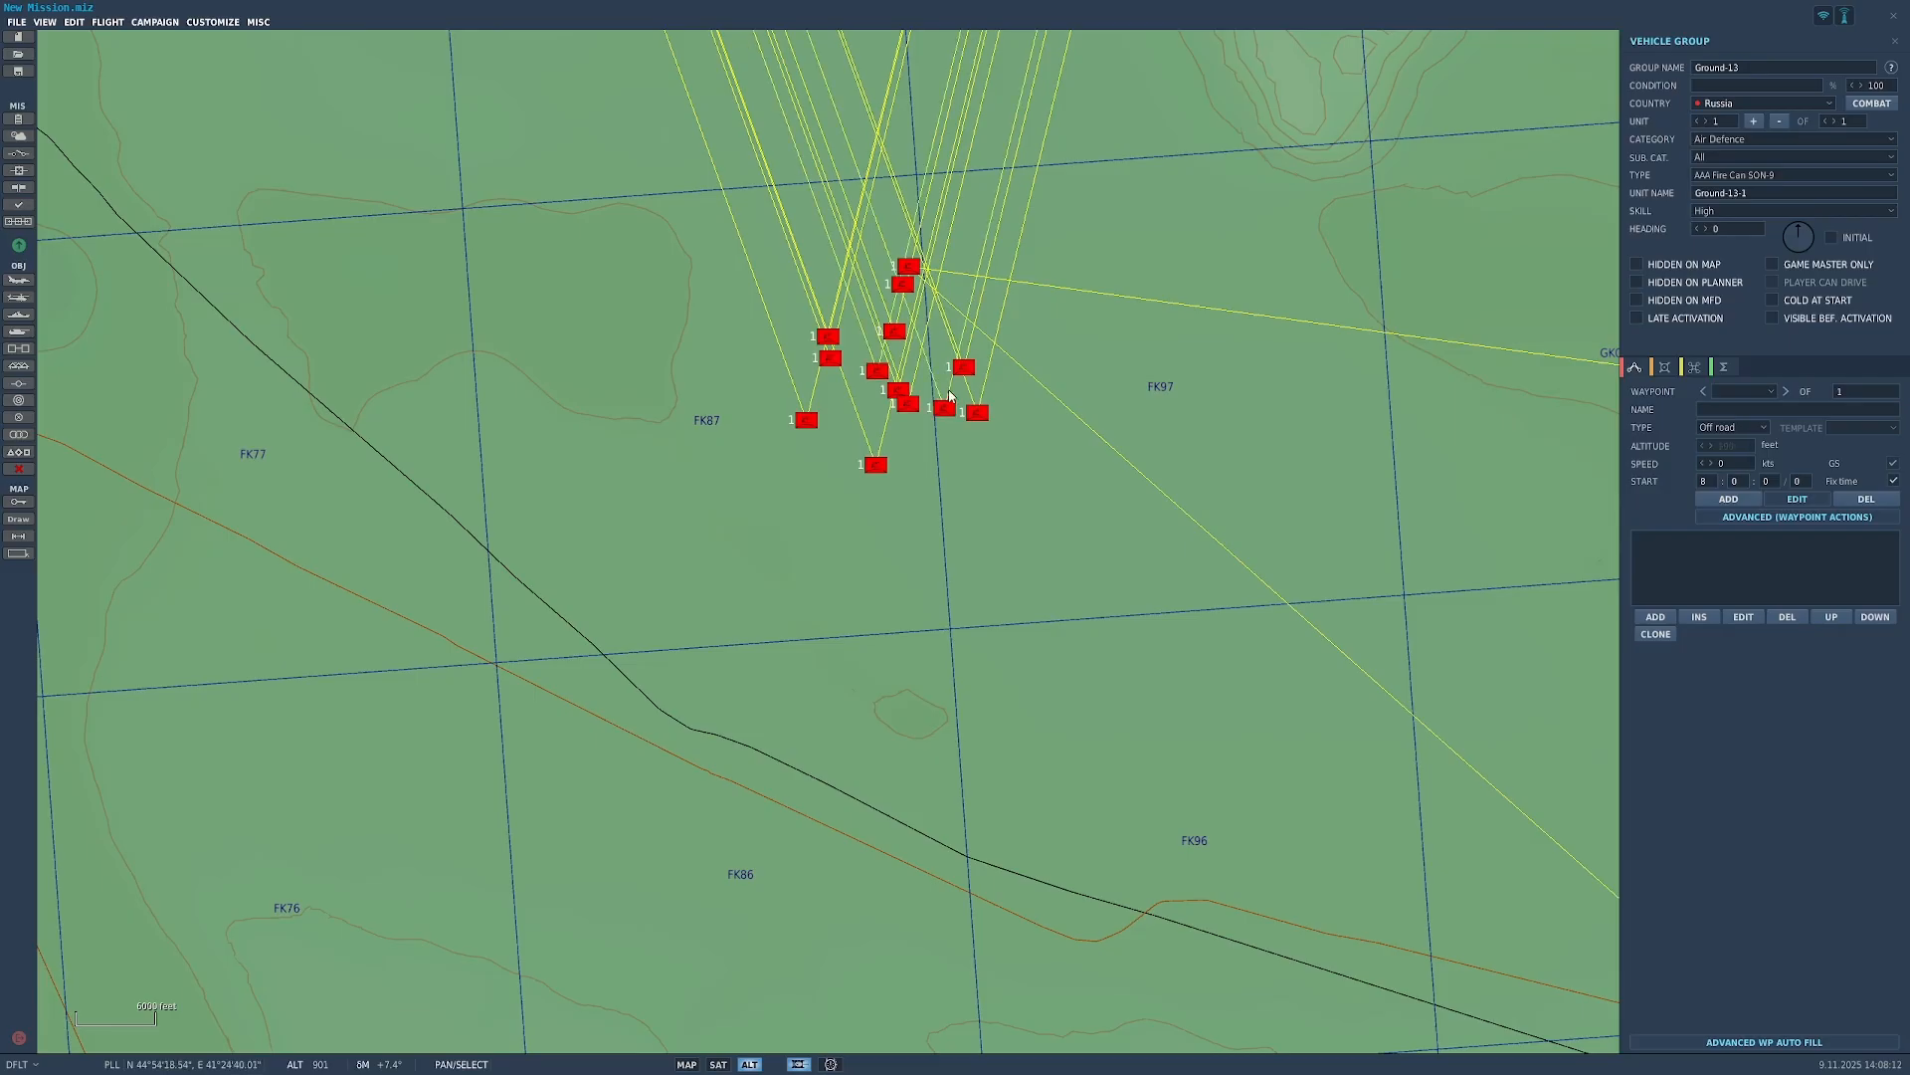
# Step: Delete seven of the scattered Fire Can SON-9 groups, clearing the southern and eastern part of the cluster
pyautogui.click(964, 369)
pyautogui.press('Delete')
pyautogui.click(977, 413)
pyautogui.press('Delete')
pyautogui.click(909, 404)
pyautogui.press('Delete')
pyautogui.click(898, 389)
pyautogui.press('Delete')
pyautogui.click(946, 409)
pyautogui.press('Delete')
pyautogui.click(881, 374)
pyautogui.press('Delete')
pyautogui.click(878, 466)
pyautogui.press('Delete')
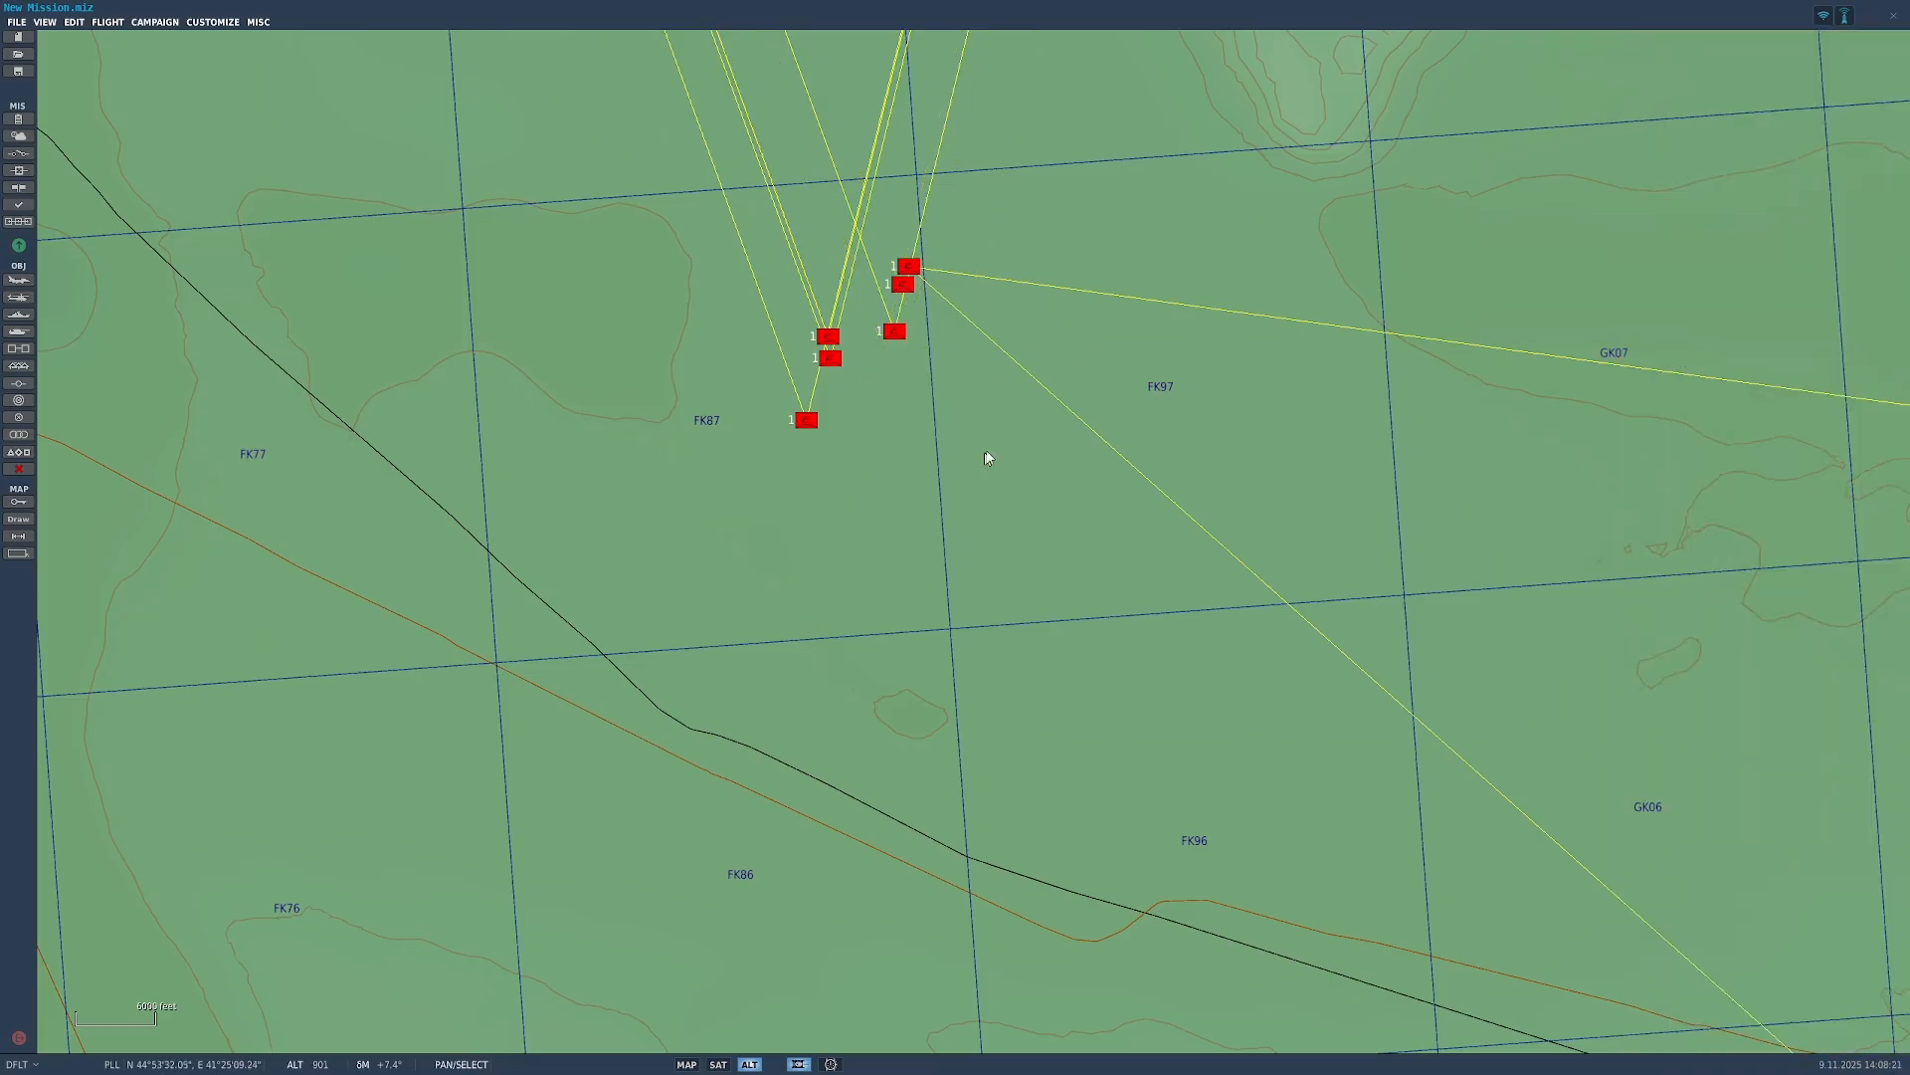
# Step: Place a Russian armor vehicle group of type APC BTR-80 at the eastern edge of grid square GK19
pyautogui.scroll(-8, 985, 459)
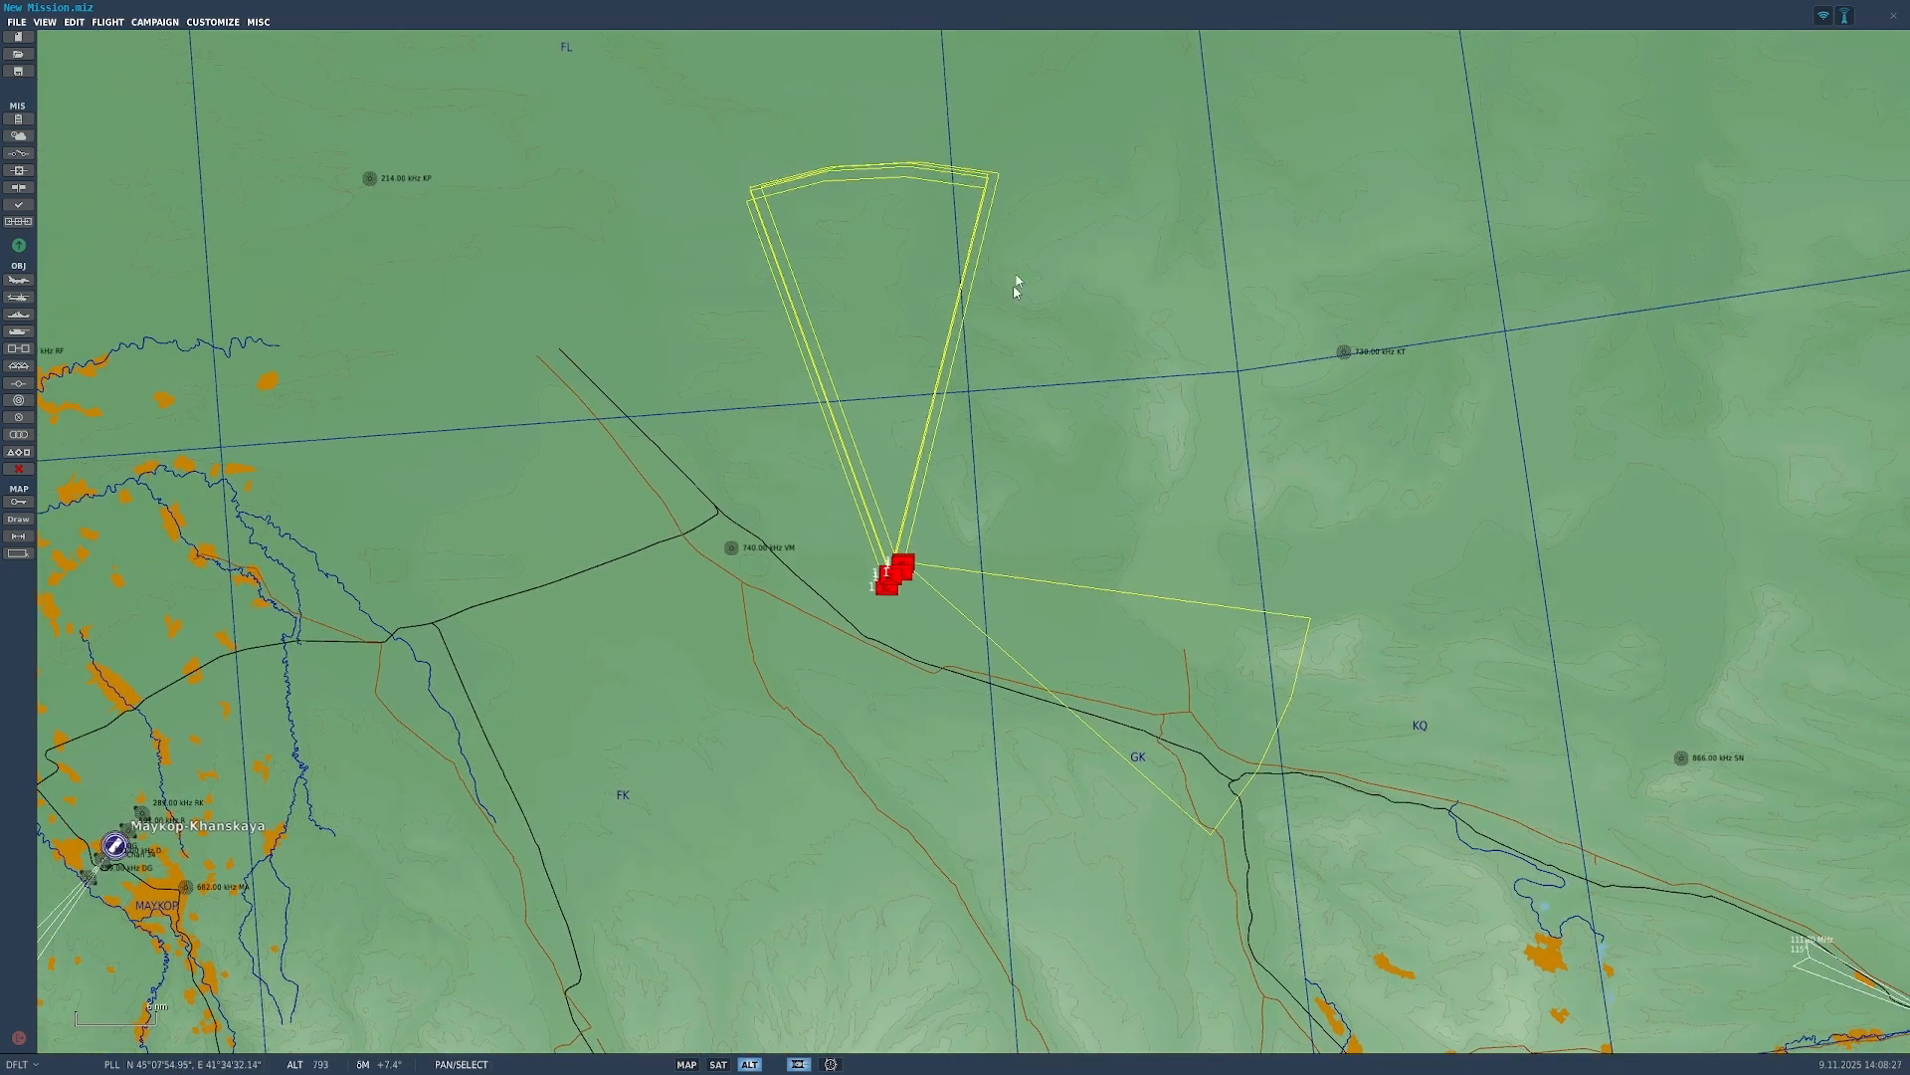
pyautogui.click(18, 331)
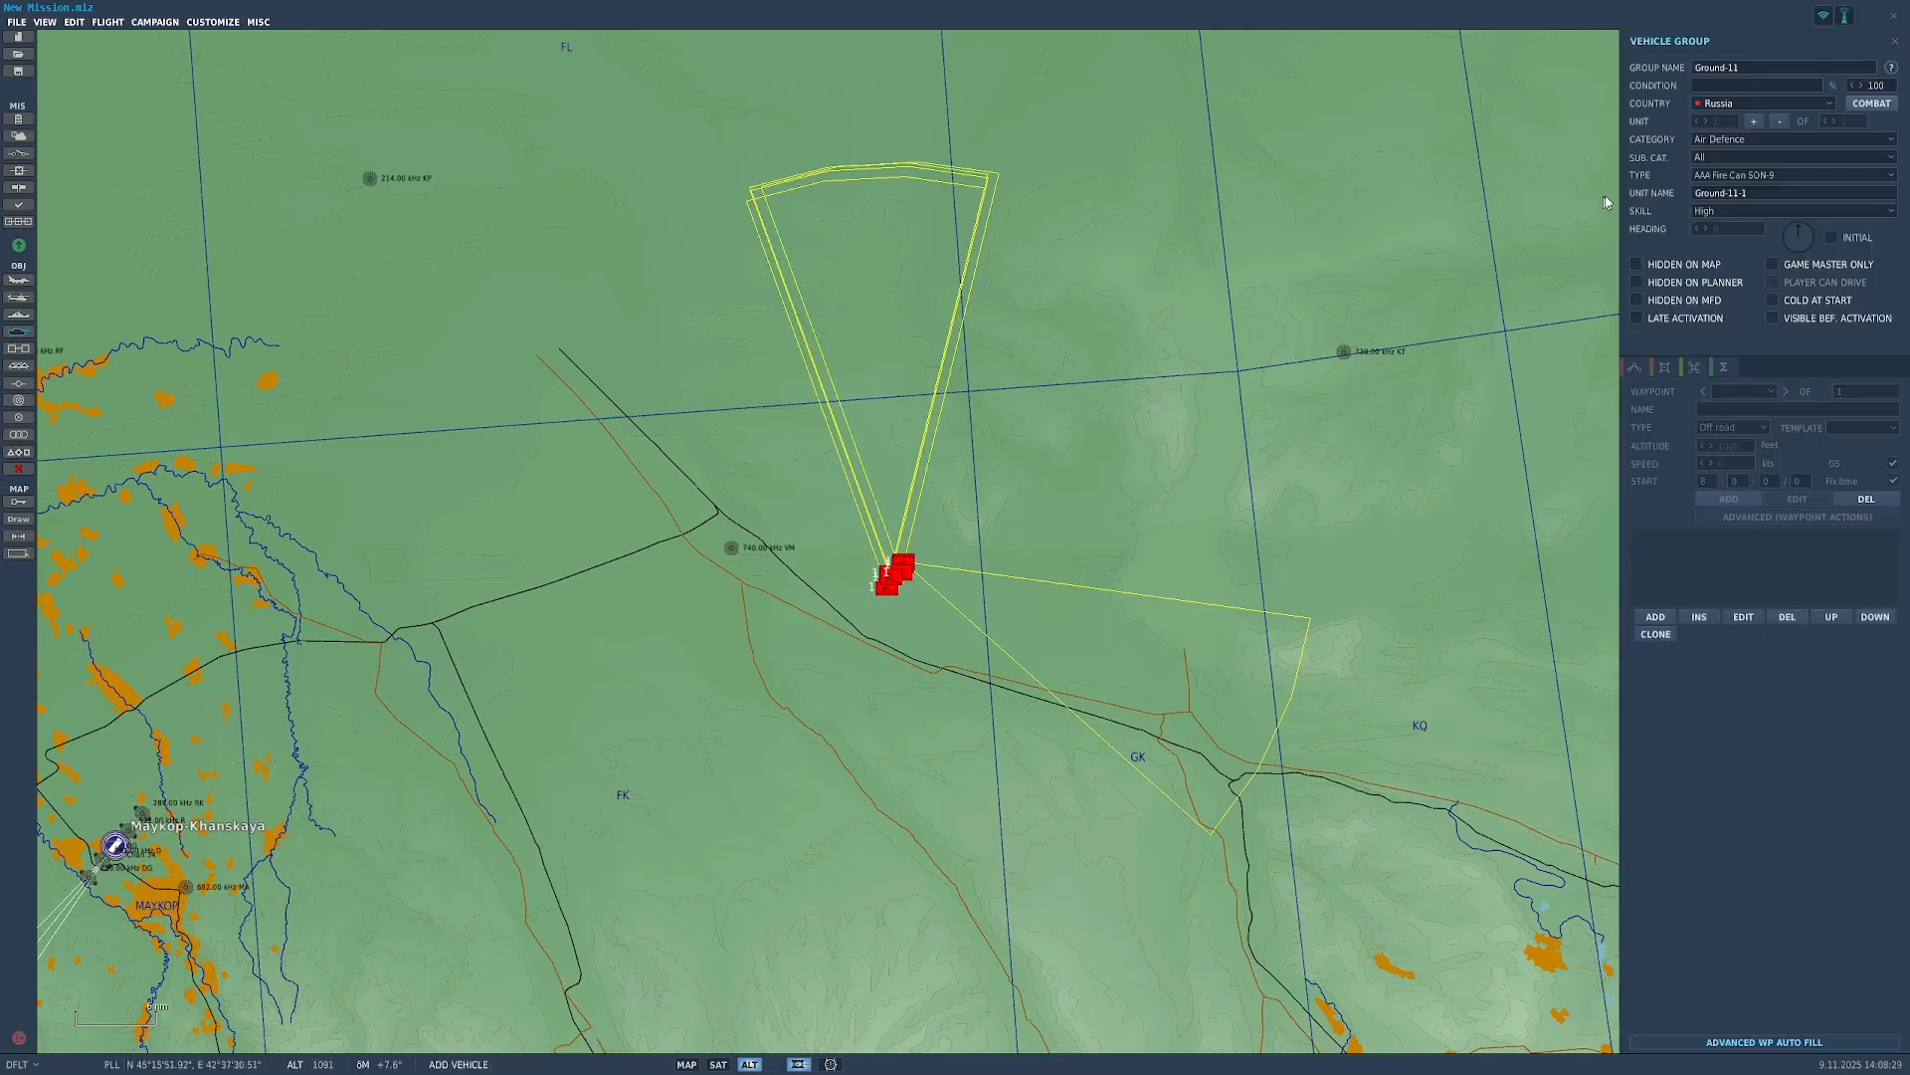
pyautogui.click(1736, 139)
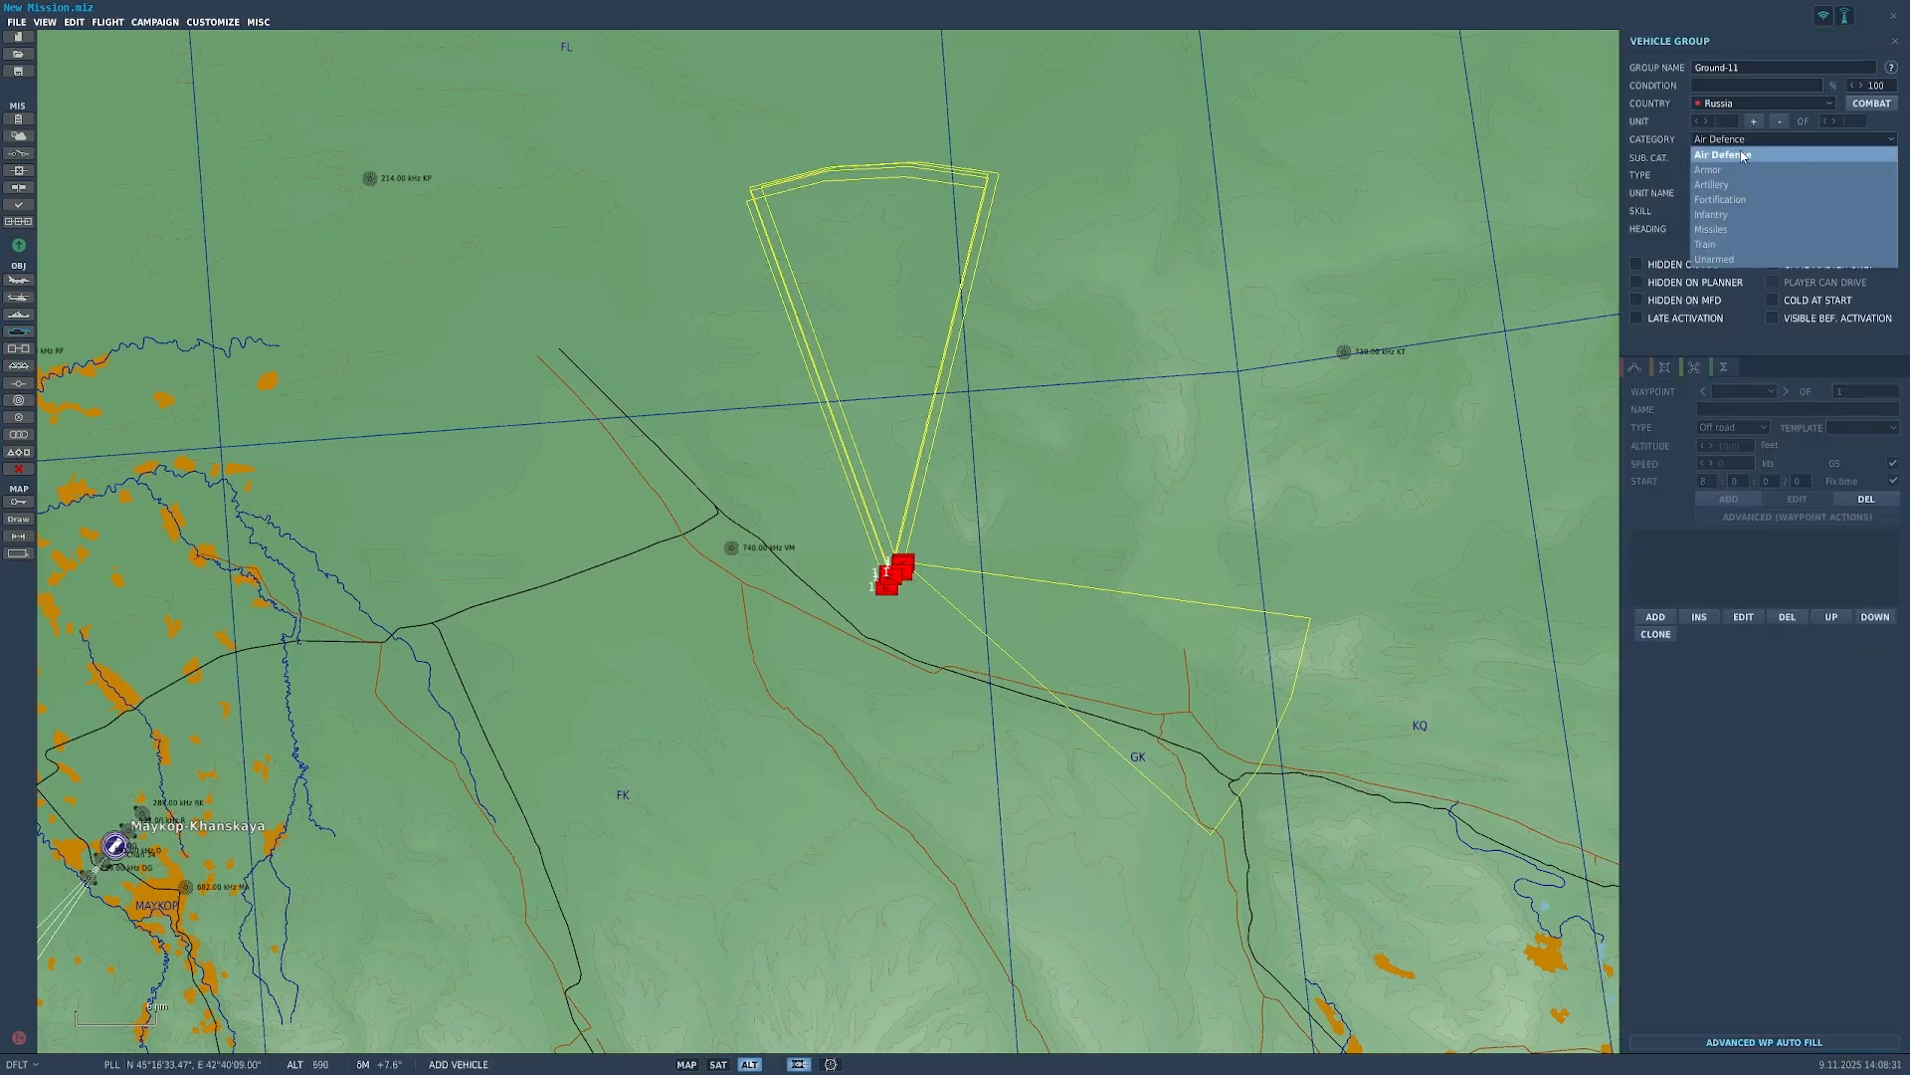
pyautogui.click(1731, 170)
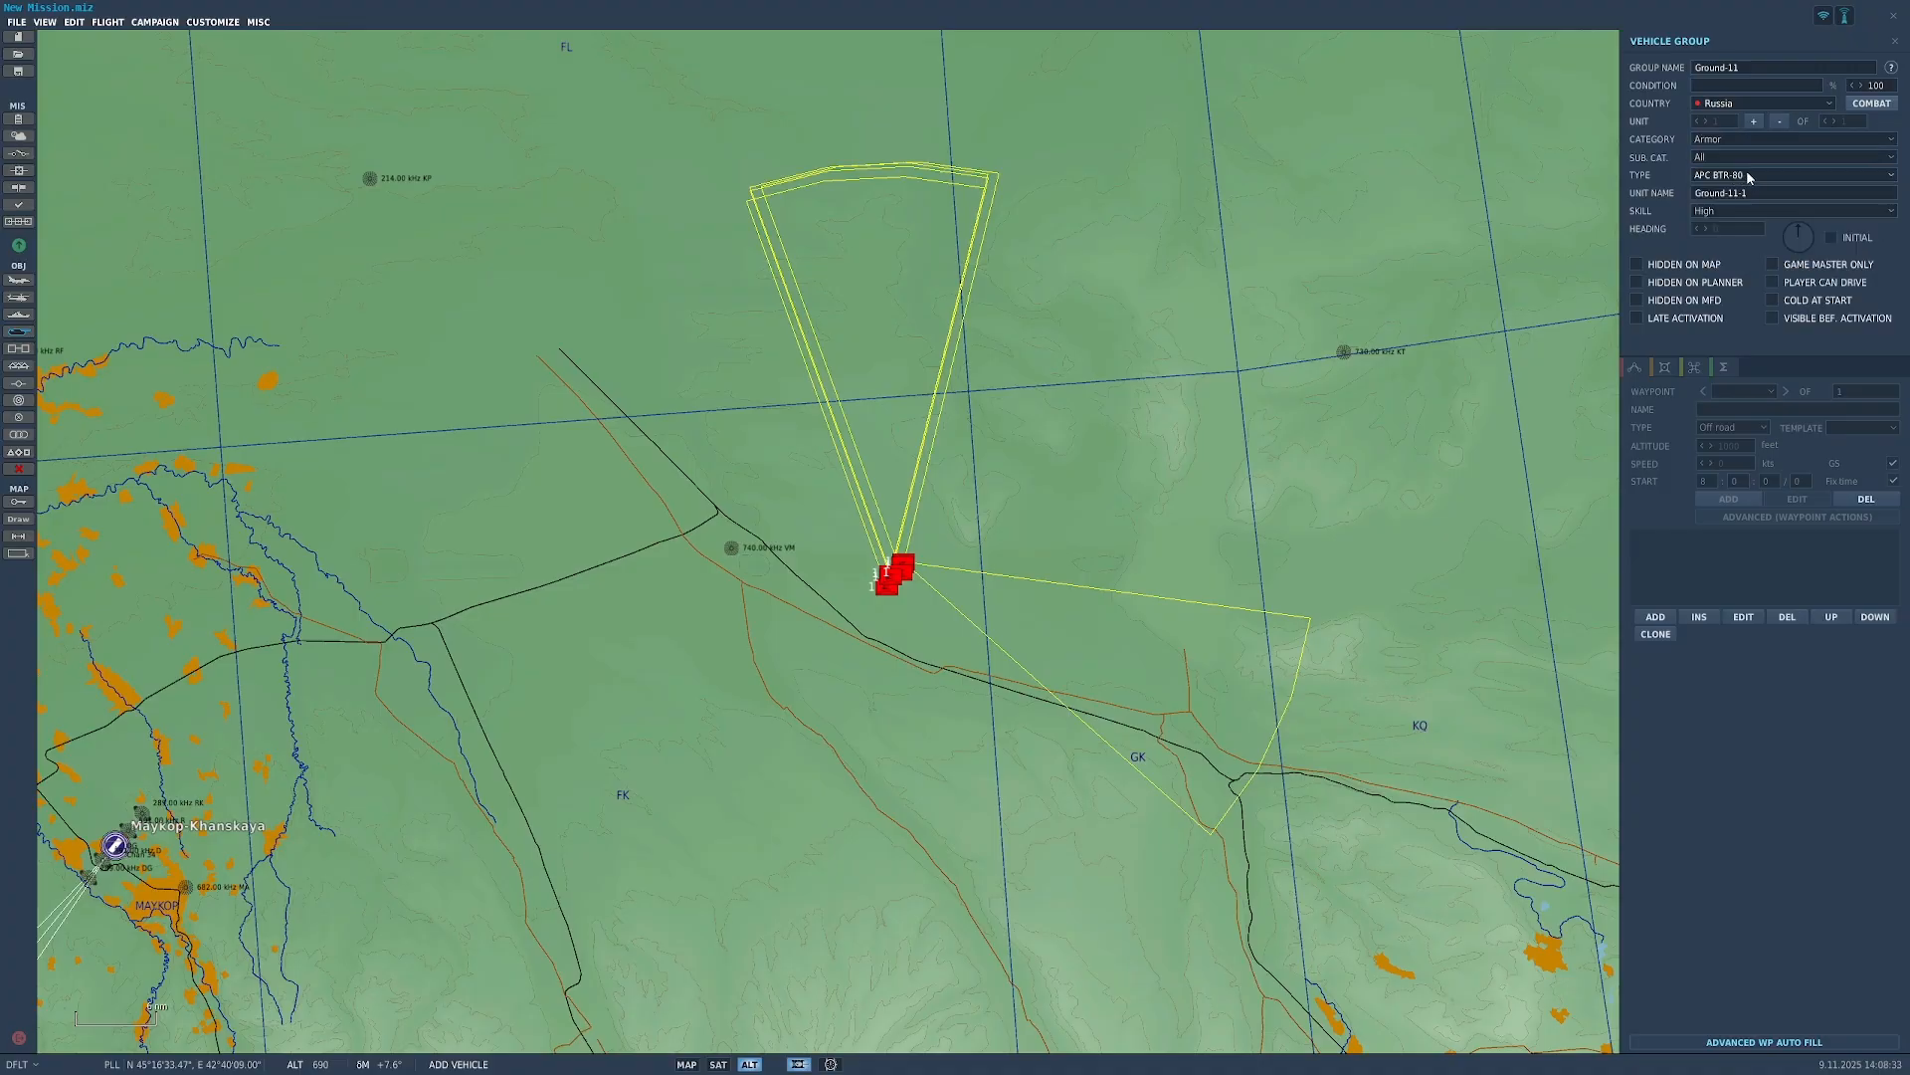
pyautogui.click(1121, 445)
pyautogui.scroll(3, 1125, 452)
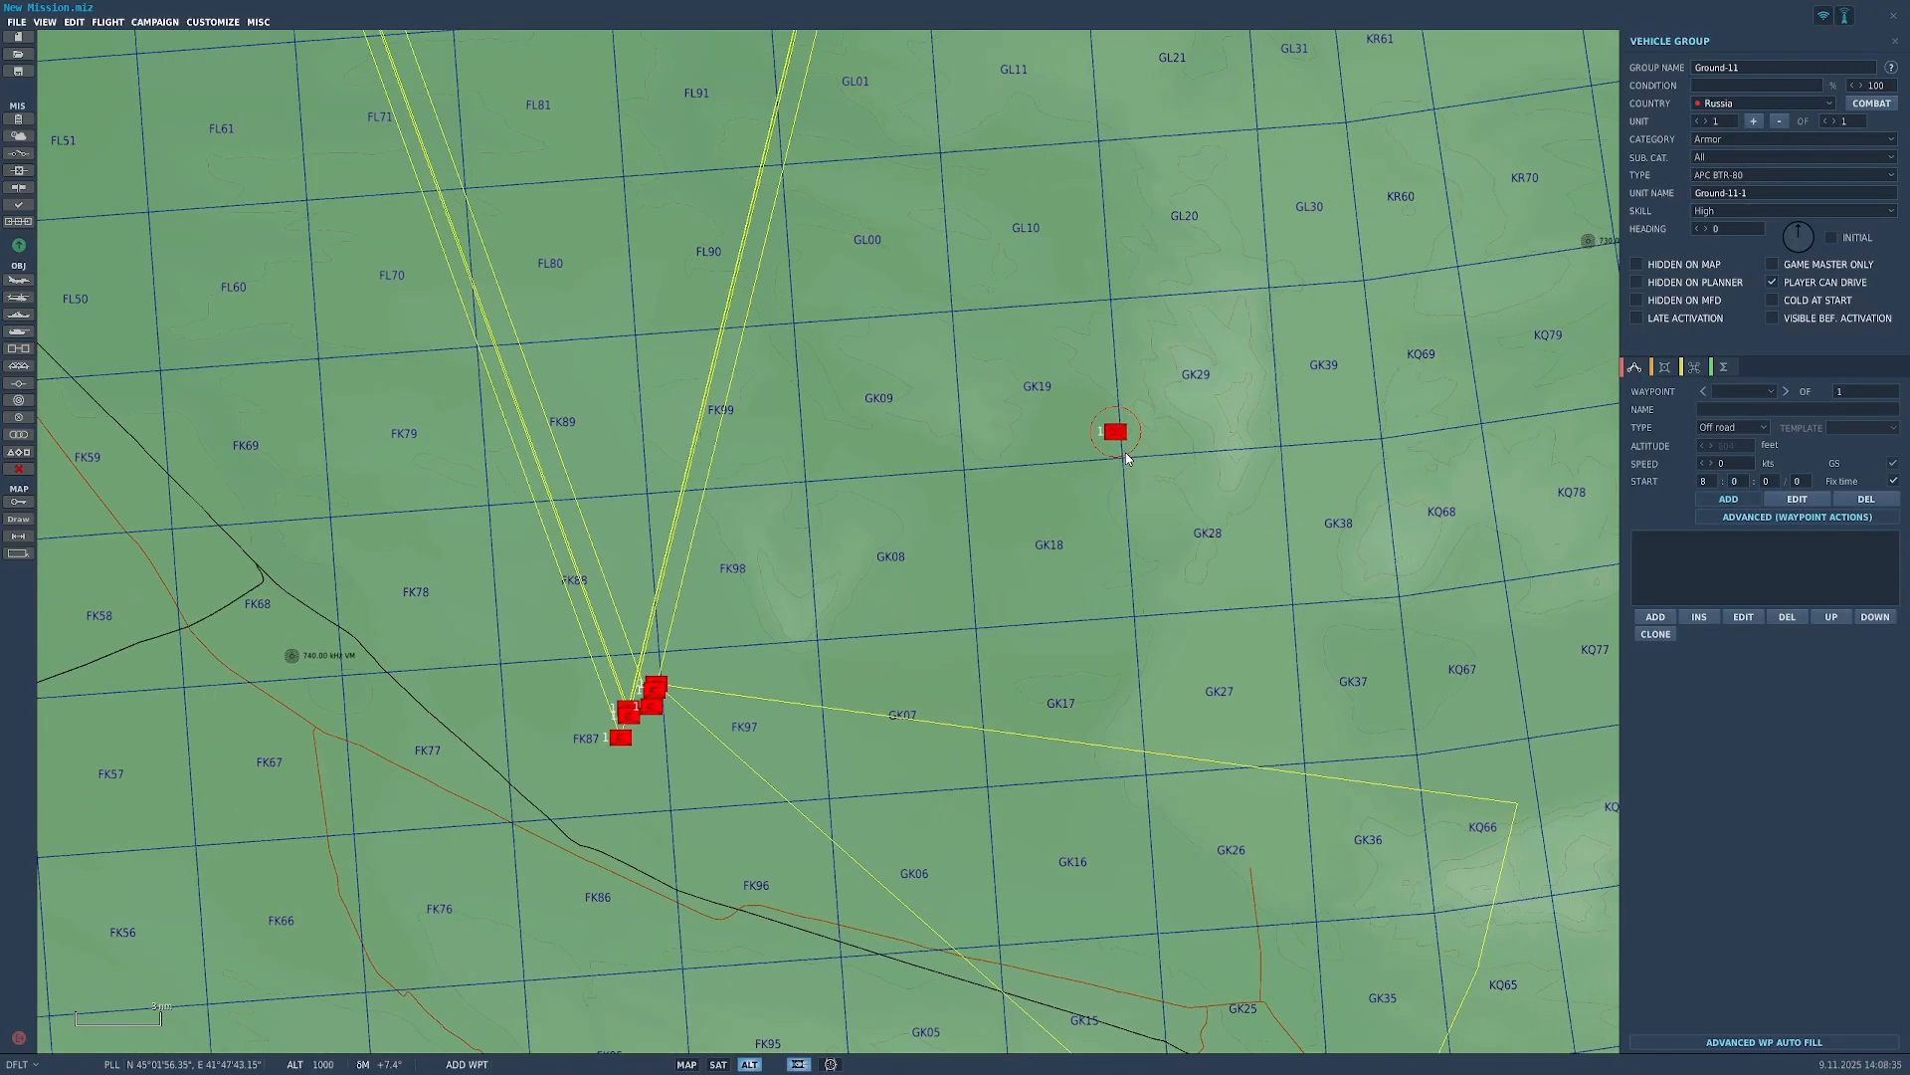
pyautogui.scroll(3, 1125, 452)
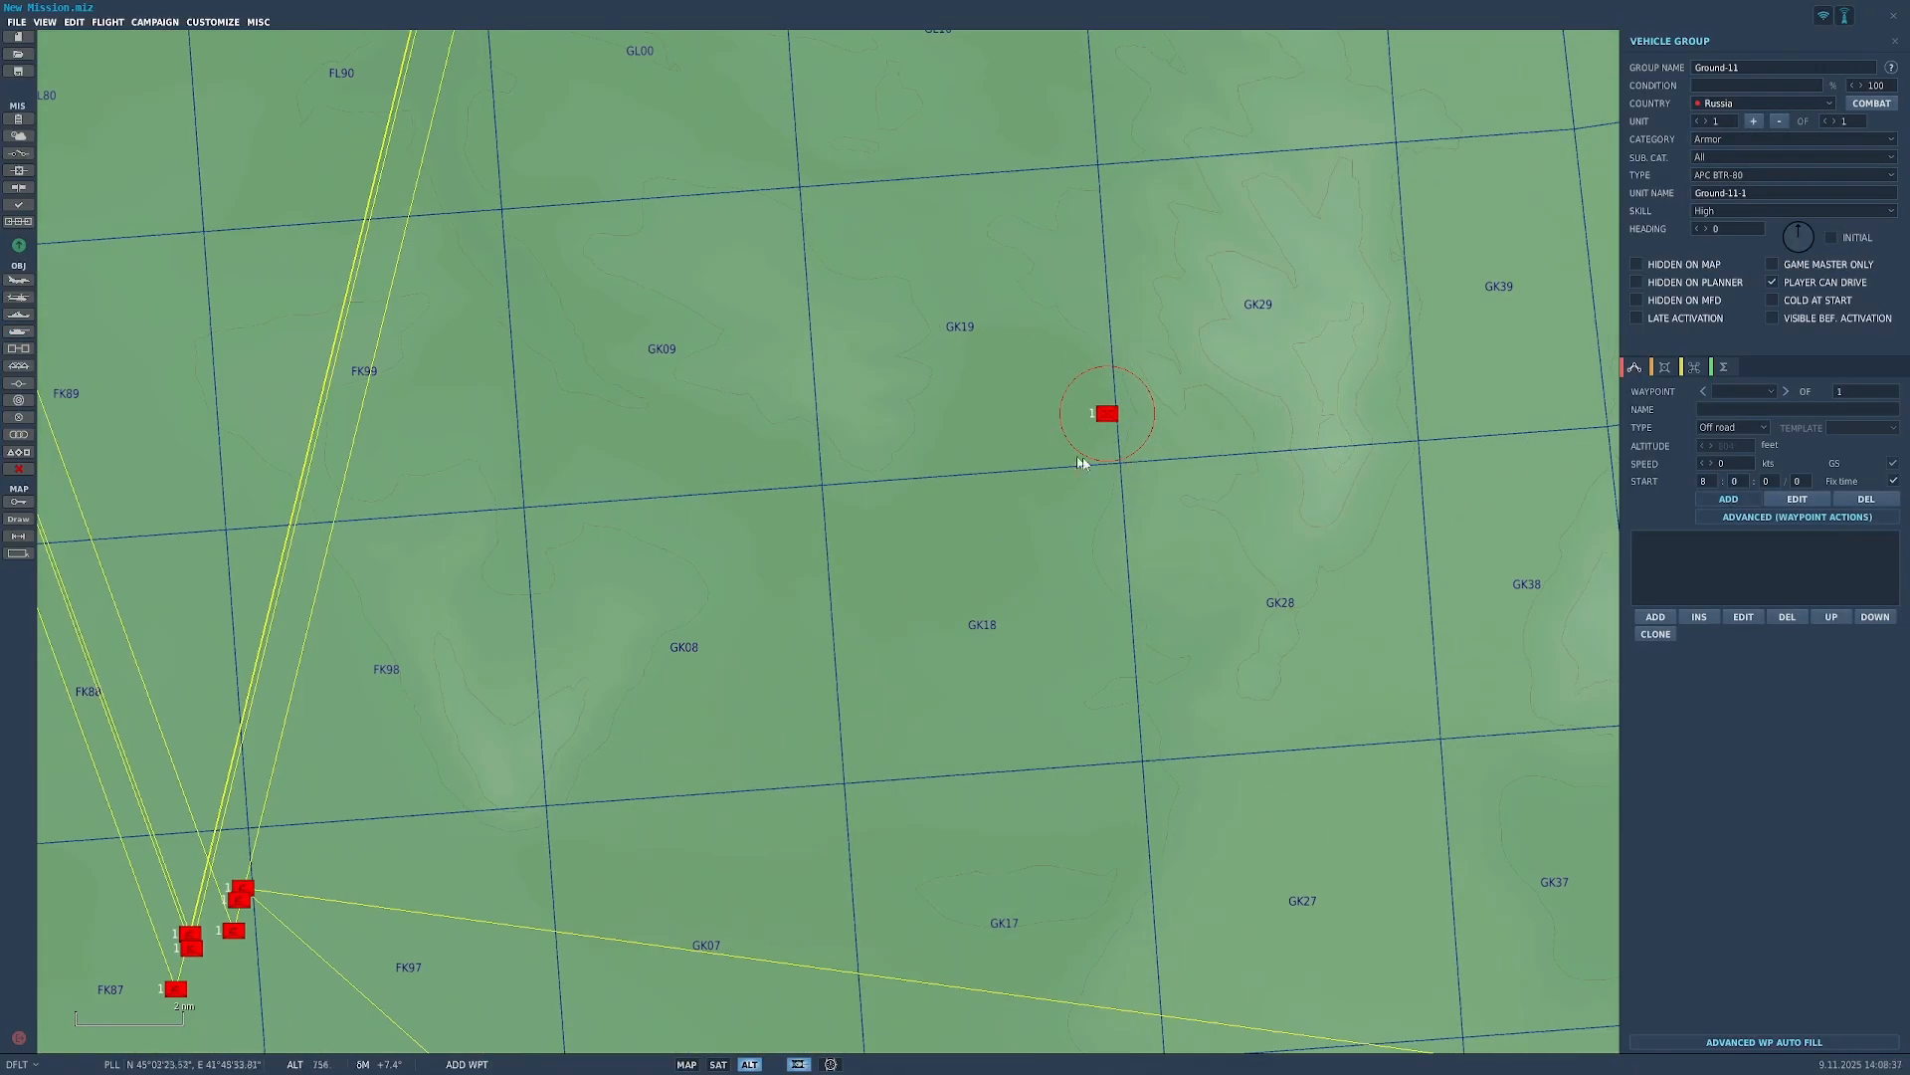
pyautogui.scroll(-3, 1111, 398)
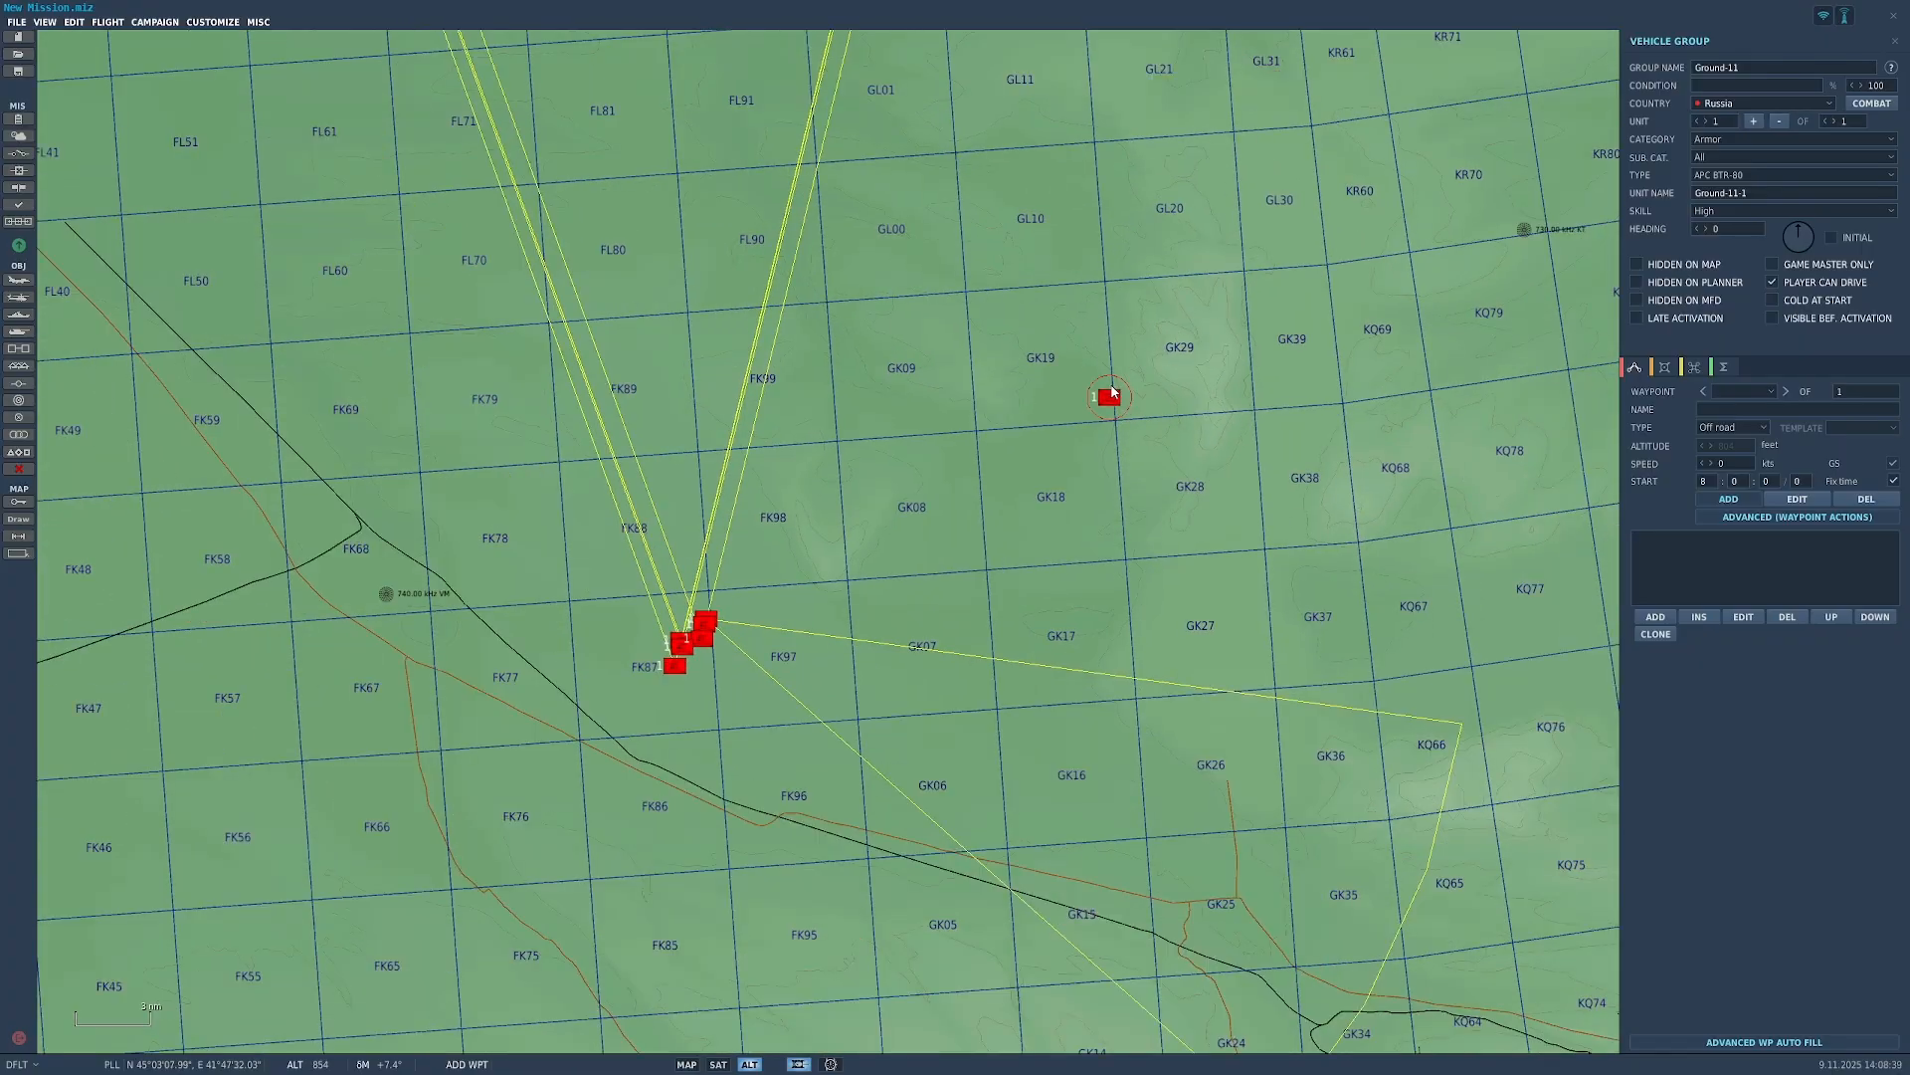
pyautogui.scroll(-3, 957, 582)
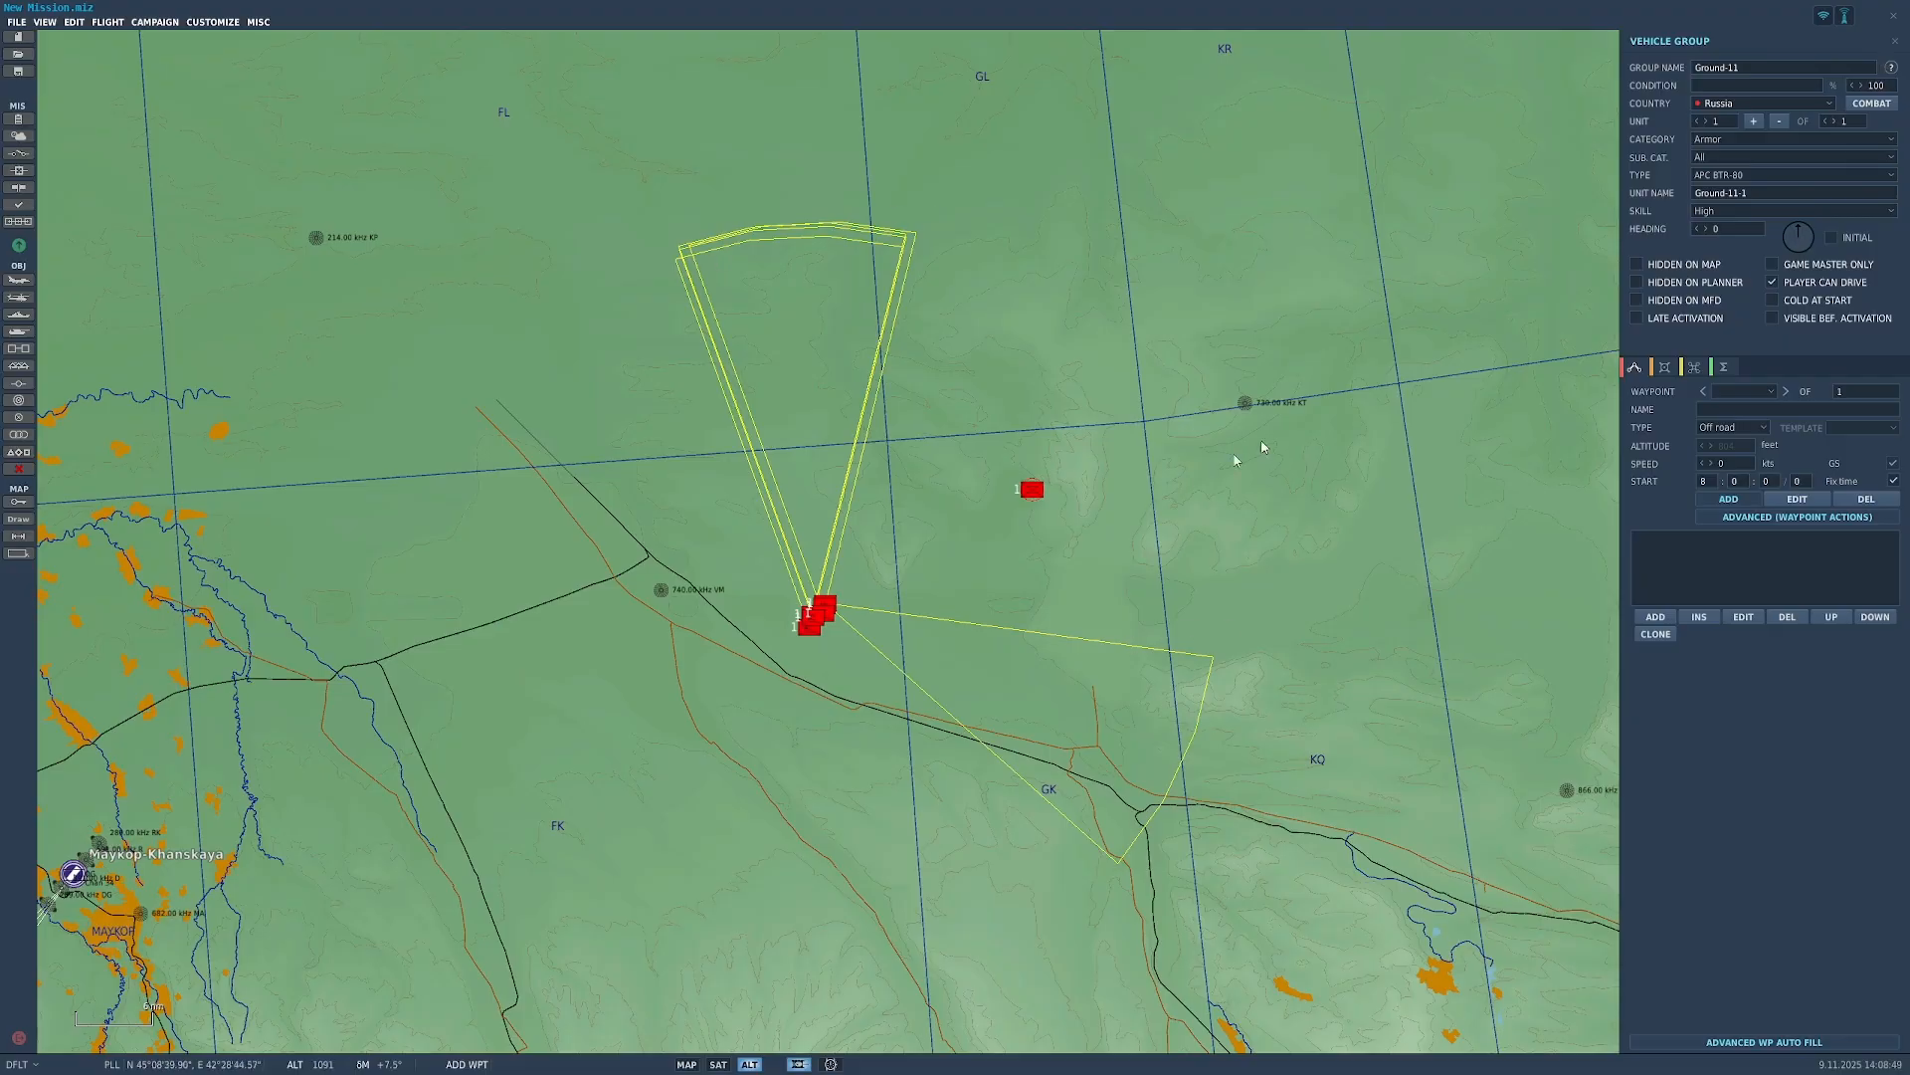
pyautogui.scroll(3, 811, 629)
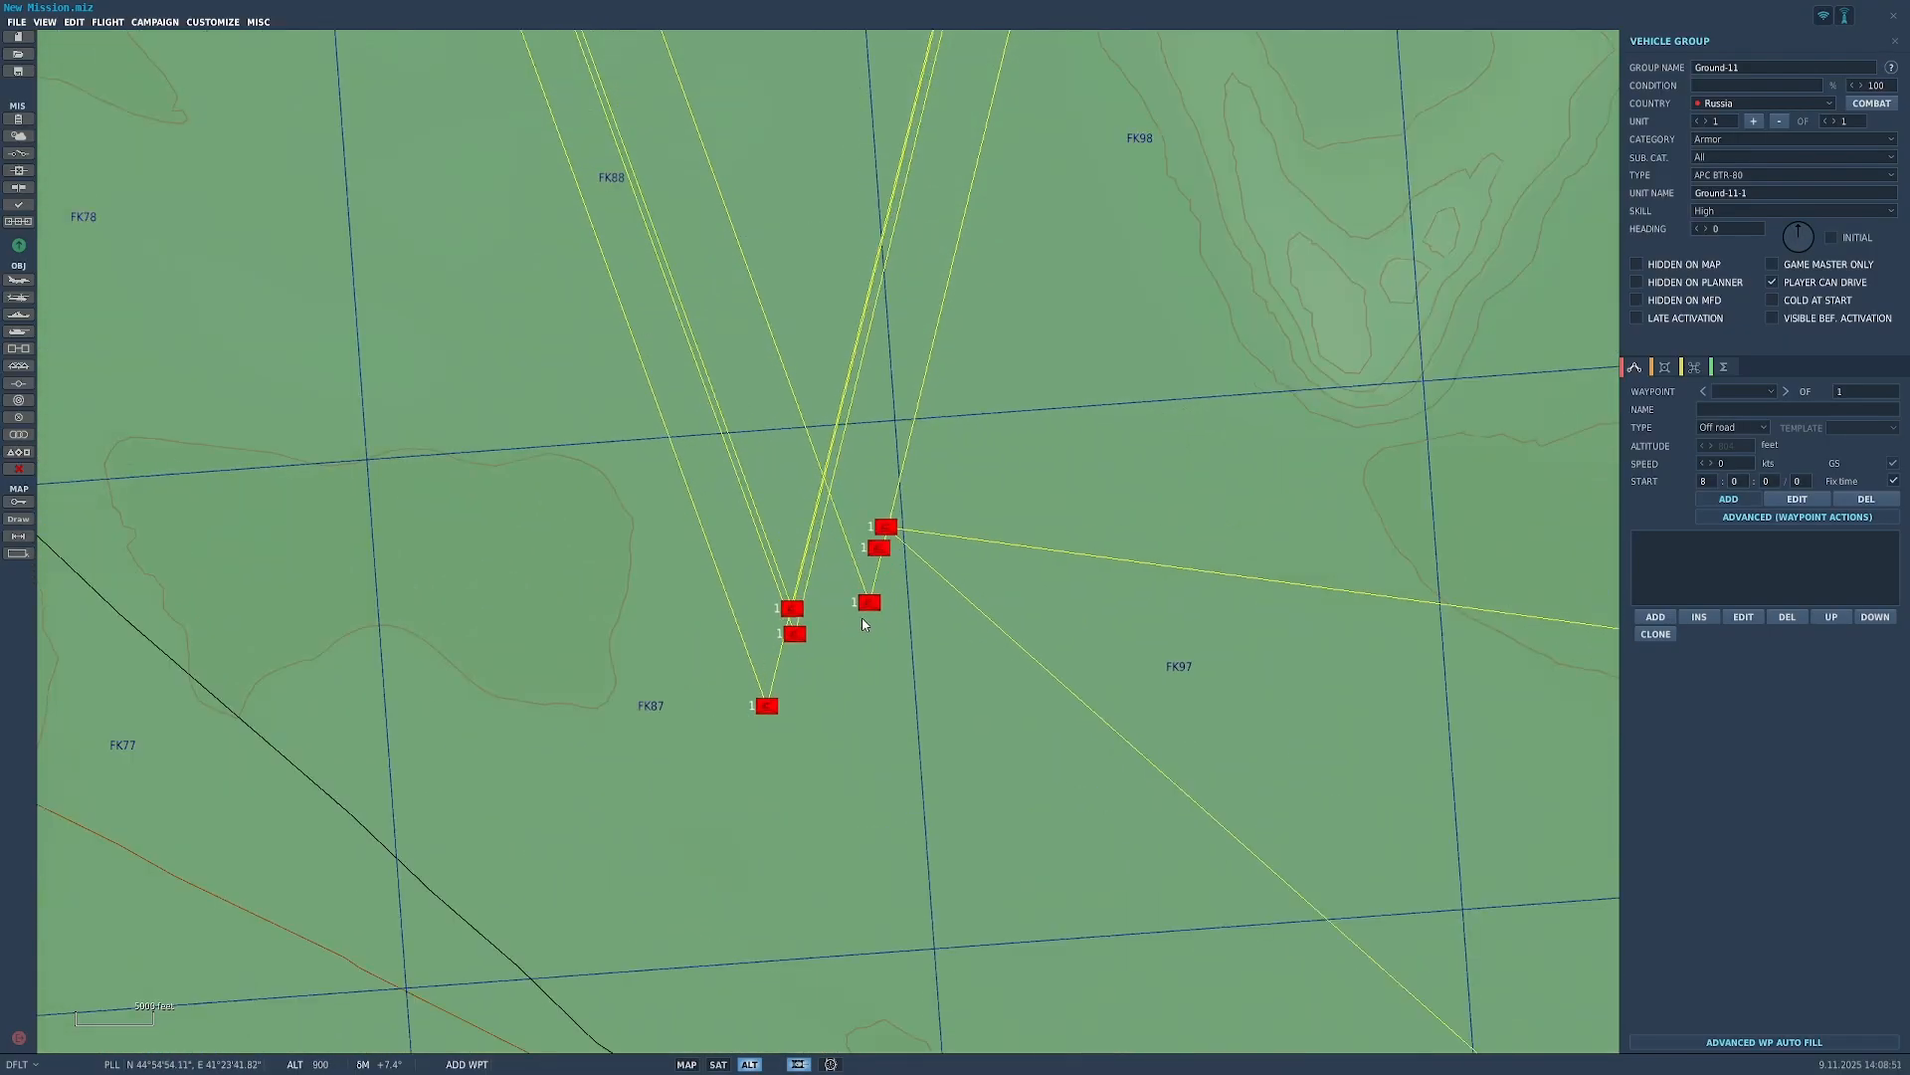
pyautogui.scroll(-5, 871, 625)
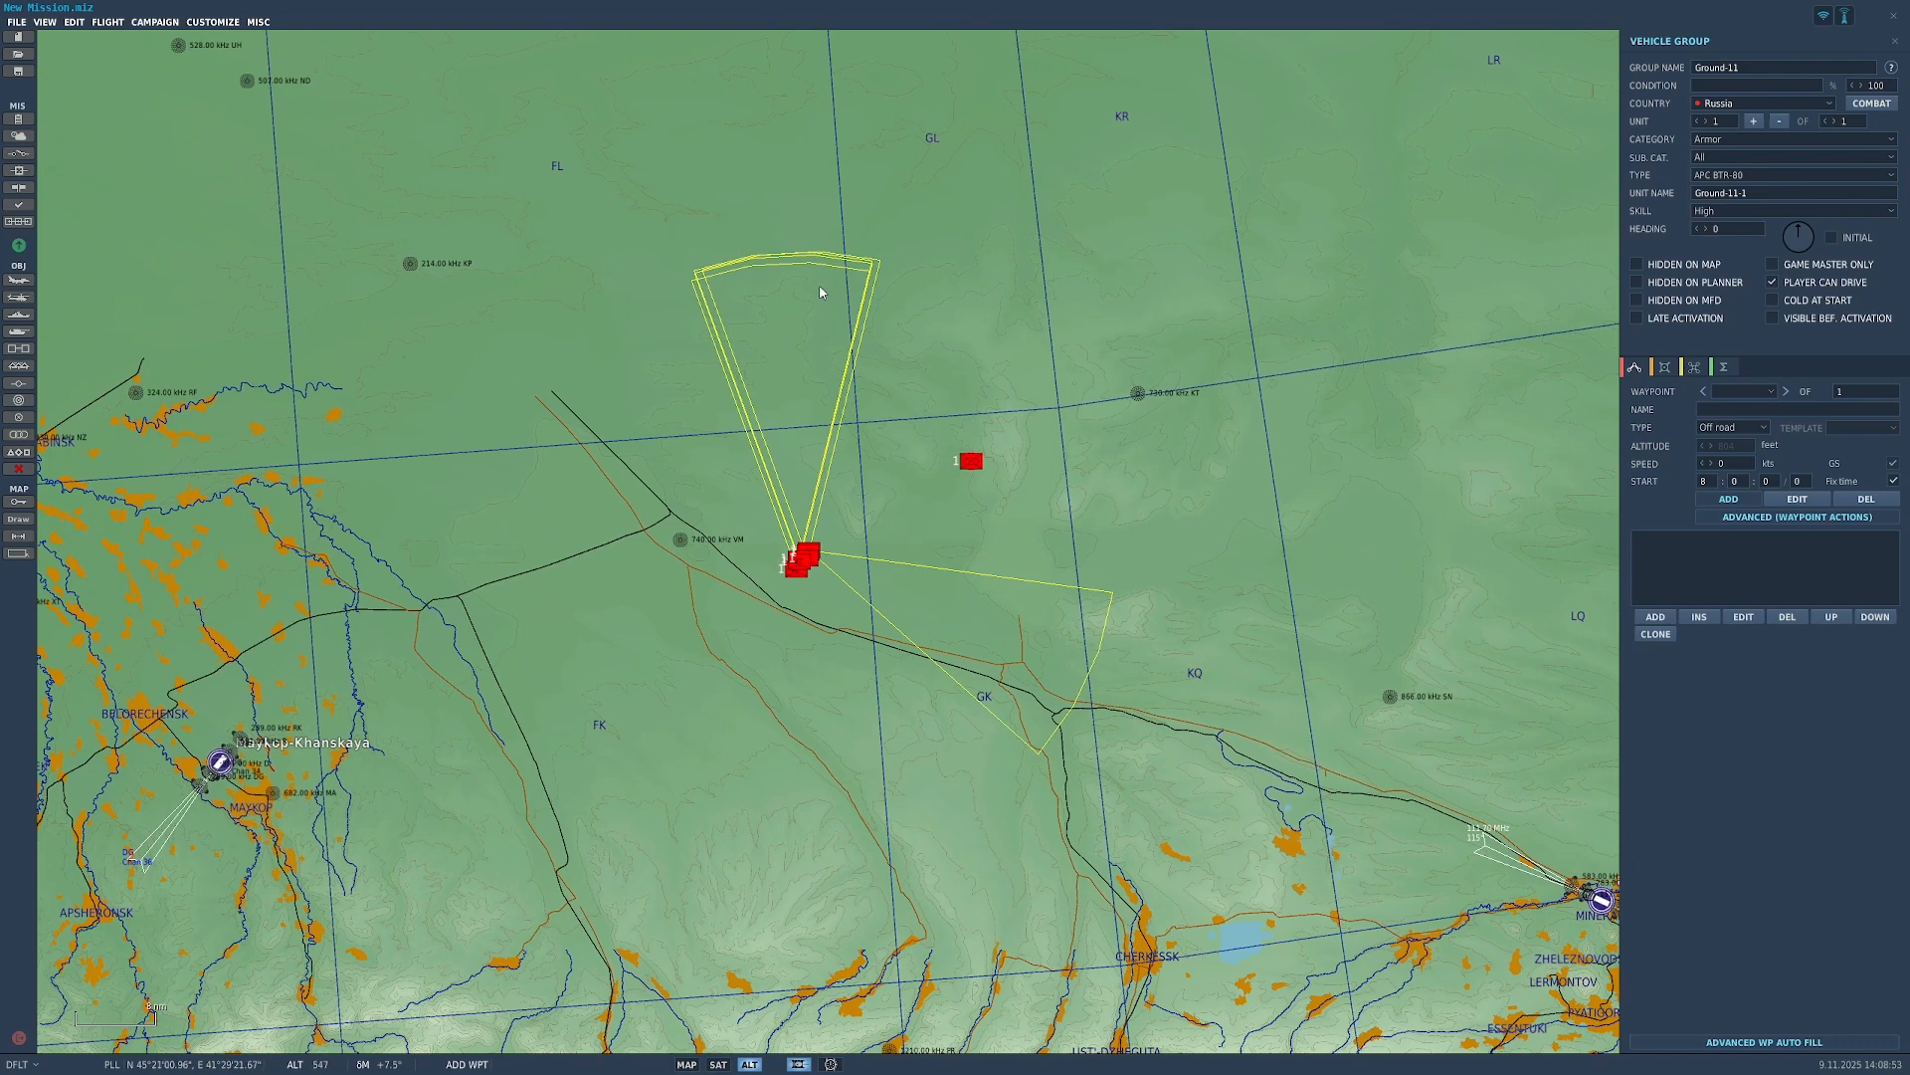
pyautogui.click(1896, 42)
# Step: Add an advanced waypoint action to the Ground-2 Fire Can group and review the actions offered under Perform Task and Perform Command
pyautogui.click(808, 553)
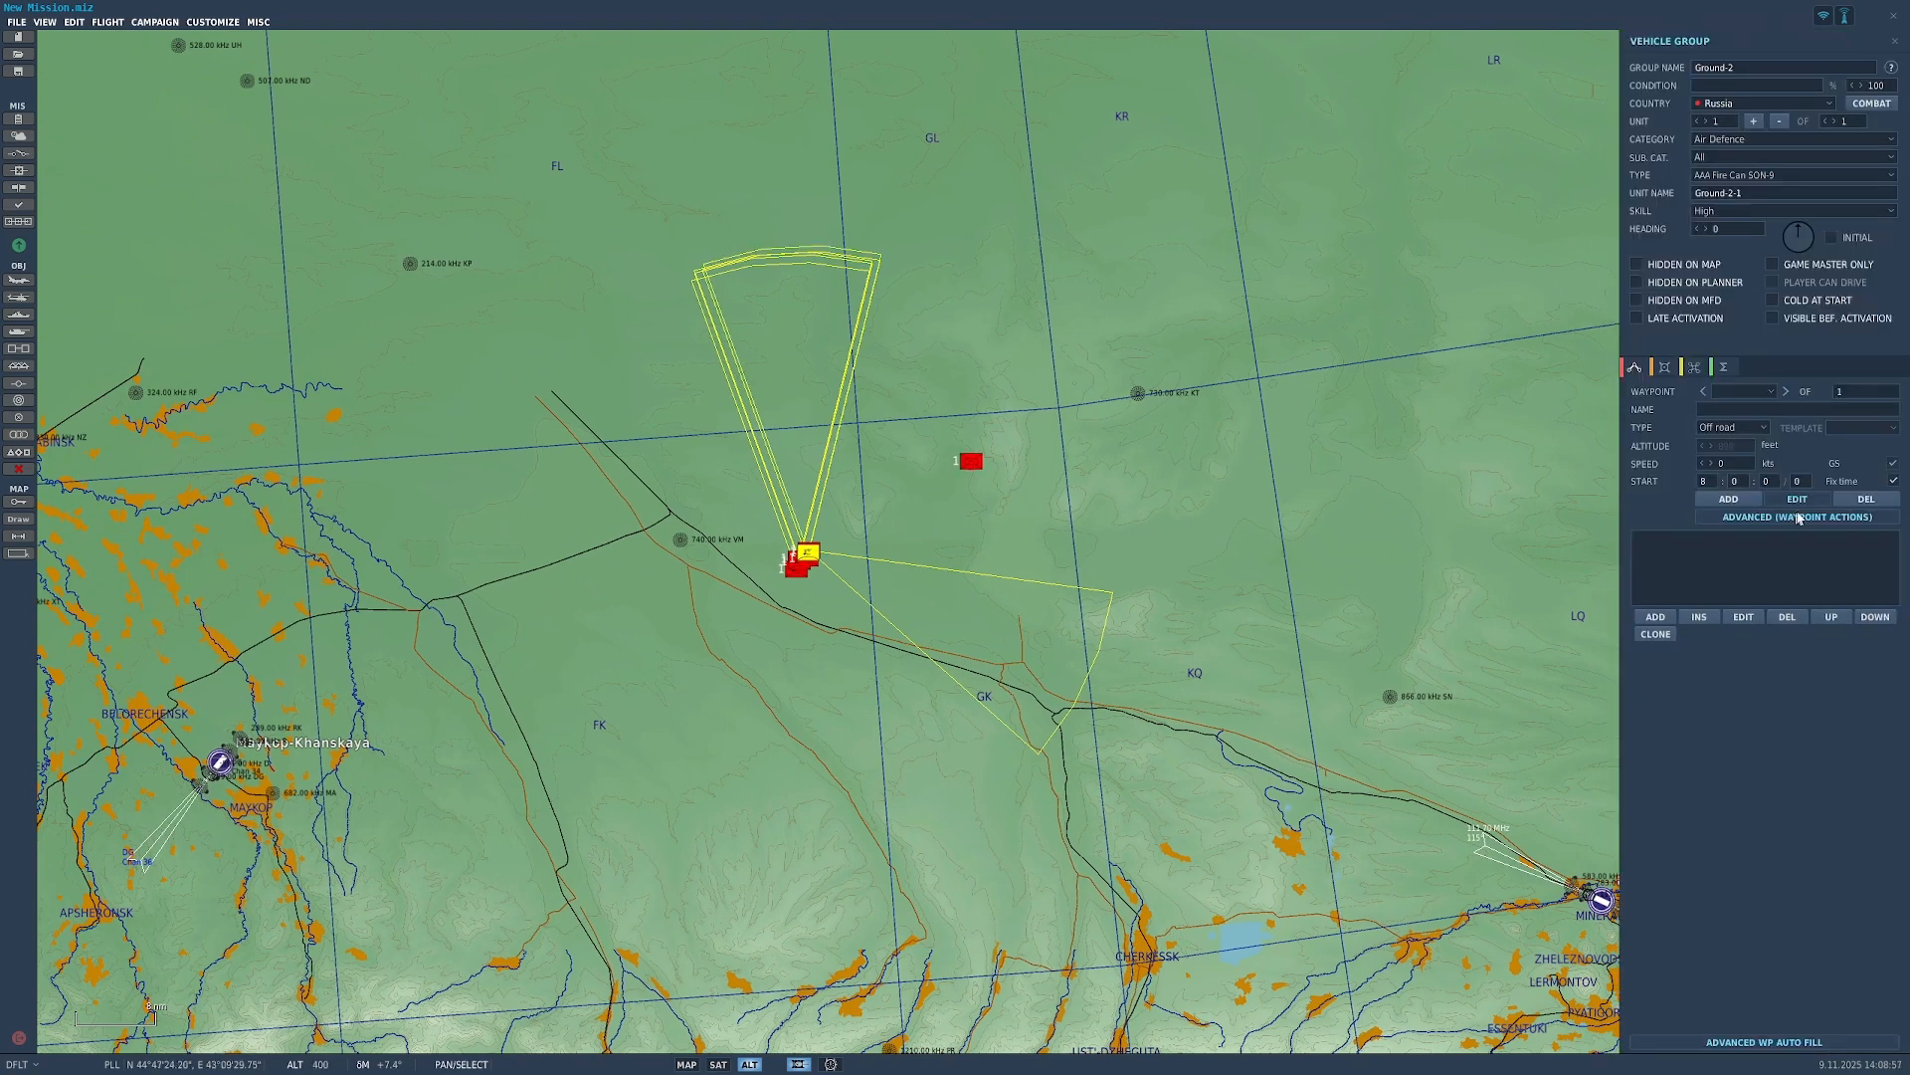
pyautogui.click(1656, 617)
pyautogui.click(1458, 340)
pyautogui.click(1463, 372)
pyautogui.click(1480, 340)
pyautogui.click(1480, 356)
pyautogui.click(1480, 358)
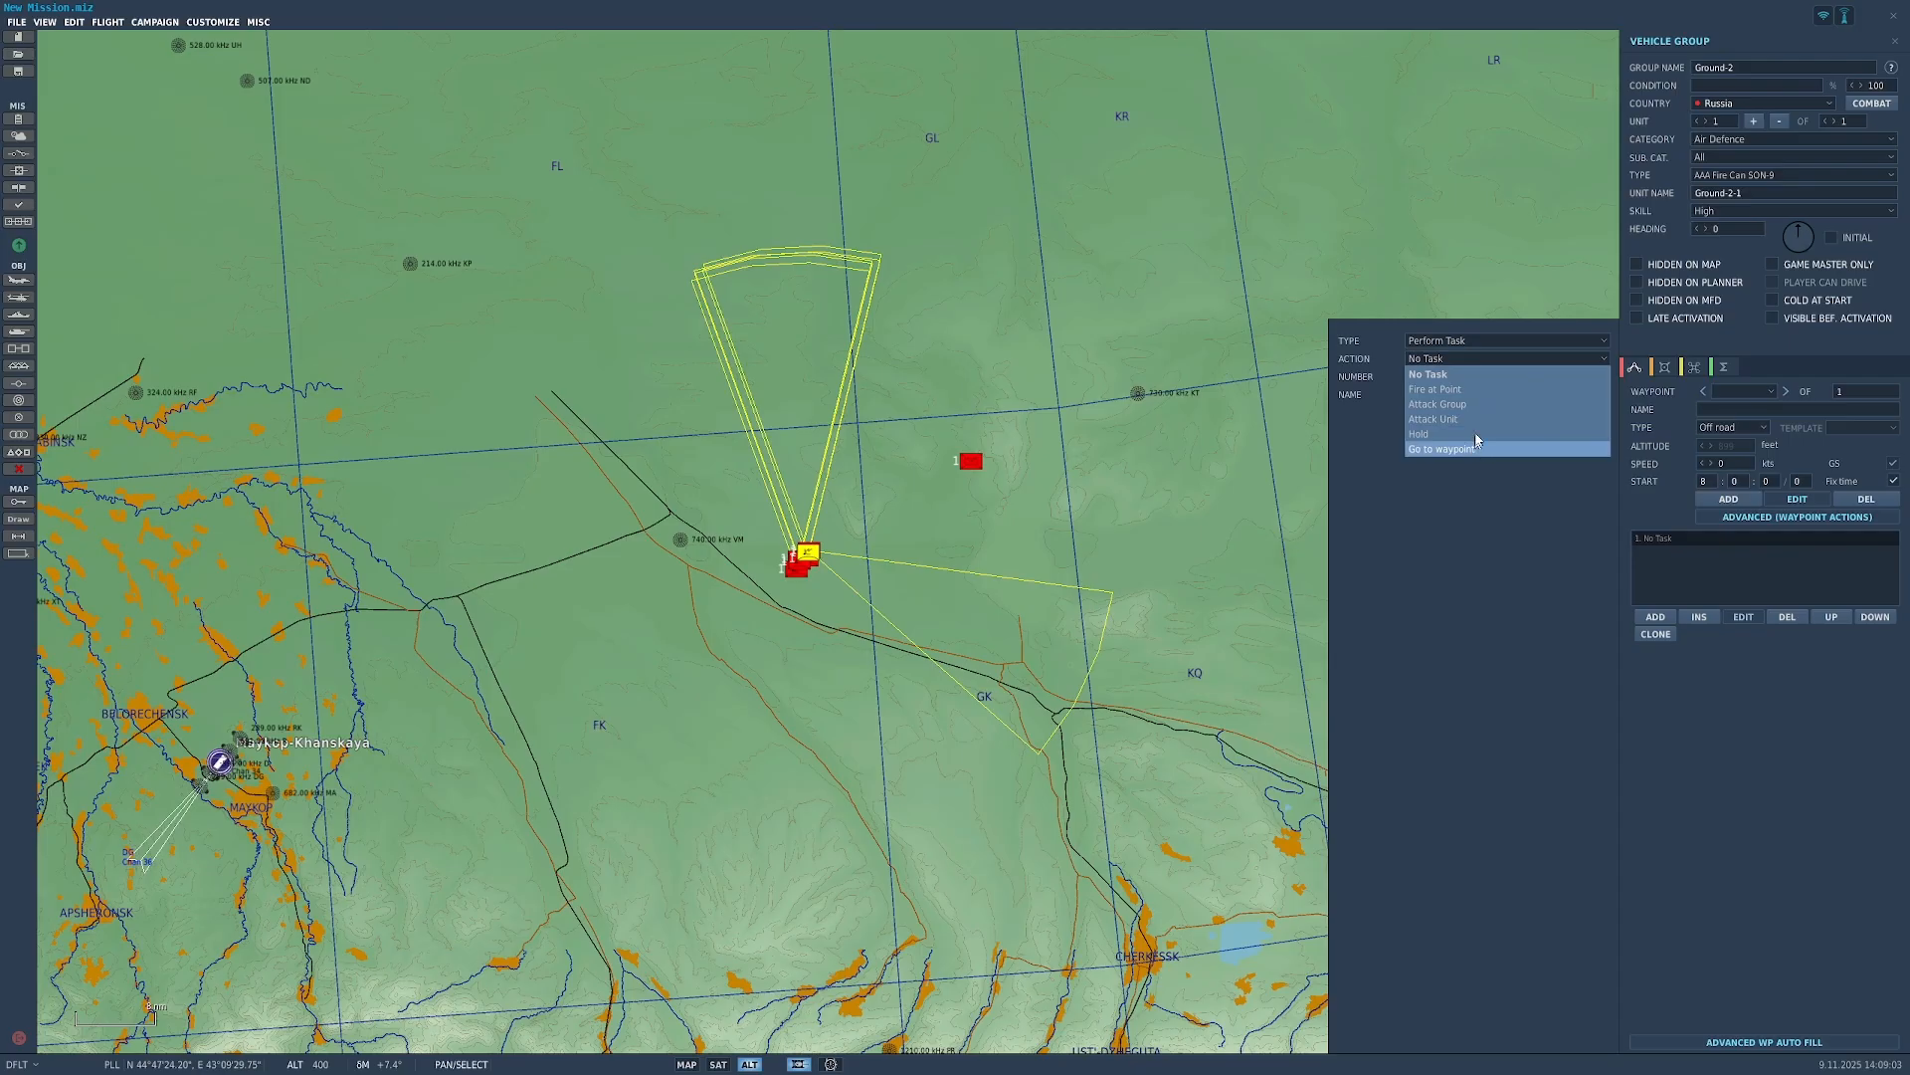
pyautogui.click(1476, 355)
pyautogui.click(1476, 343)
pyautogui.click(1469, 385)
pyautogui.click(1468, 358)
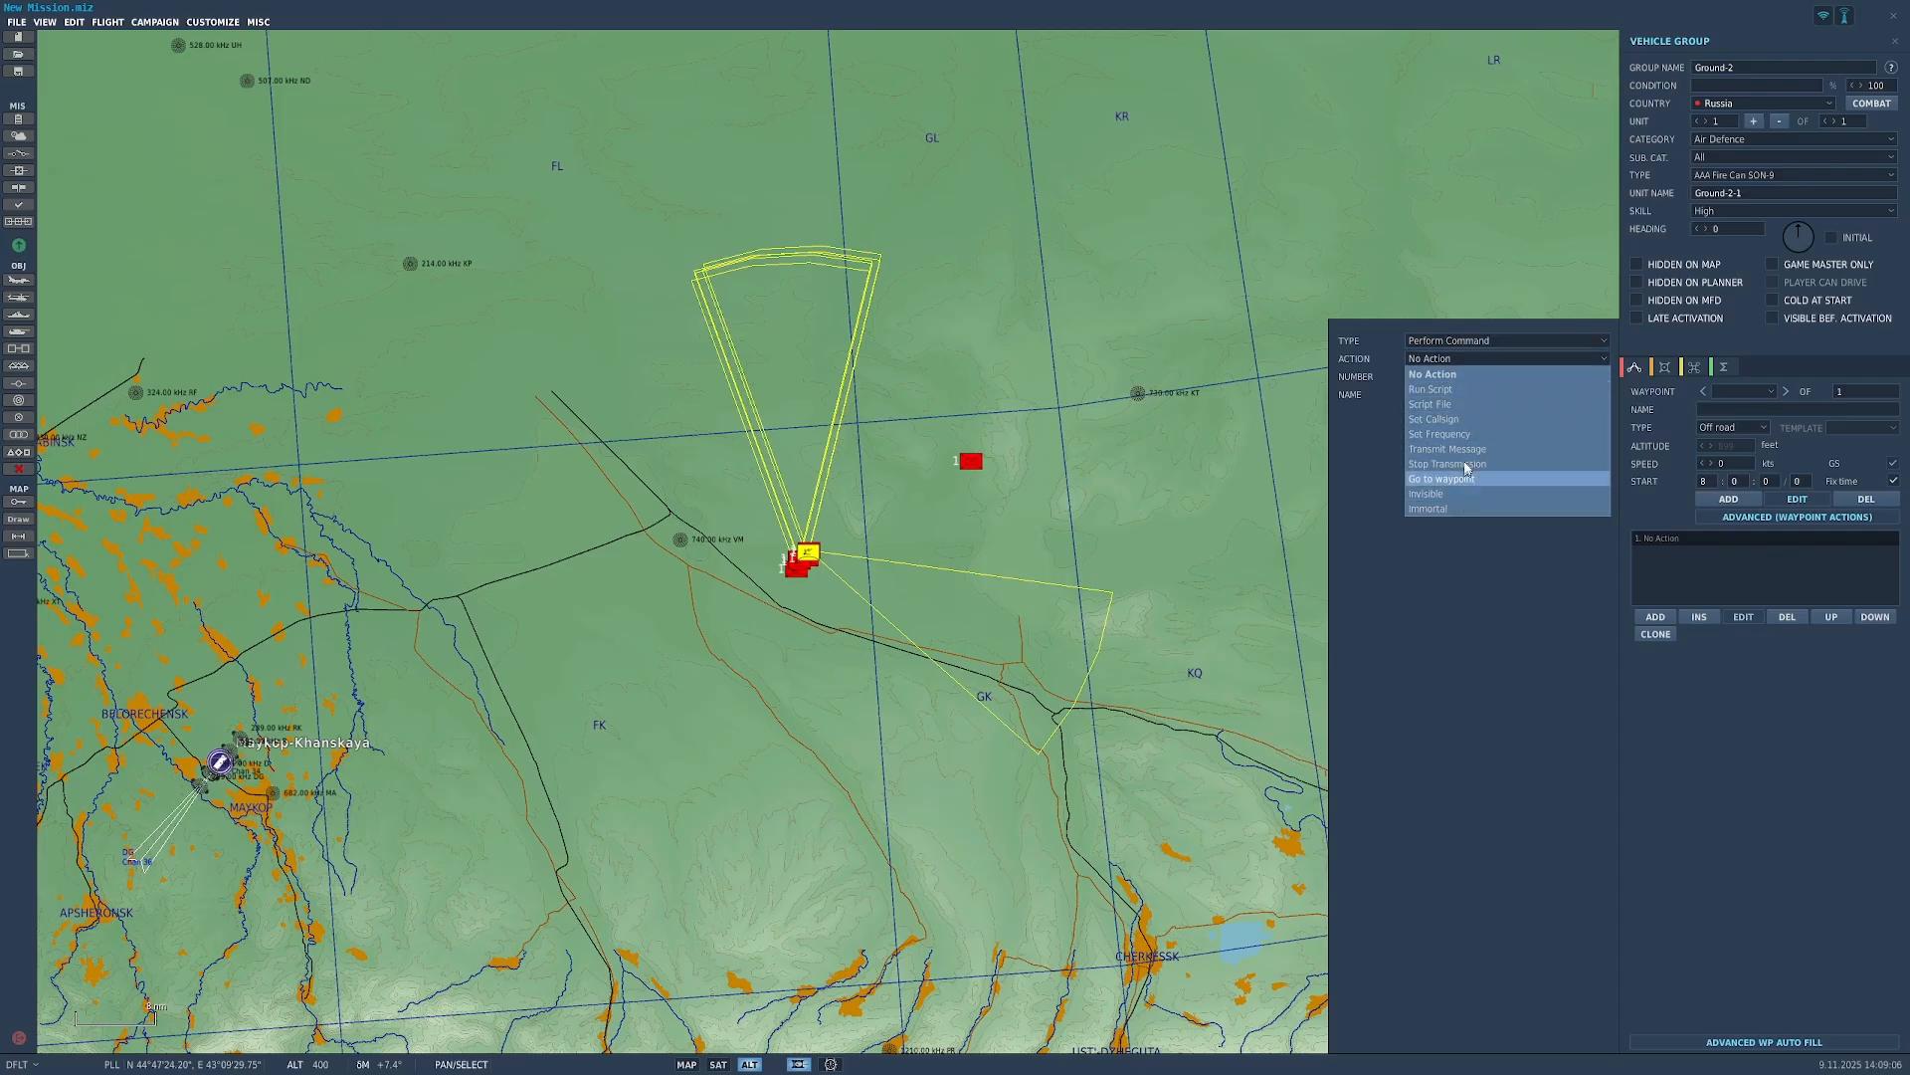
# Step: Change the Ground-2 waypoint action to the Set Option type with Interception range as its action
pyautogui.click(1481, 370)
pyautogui.click(1480, 341)
pyautogui.click(1483, 400)
pyautogui.click(1492, 358)
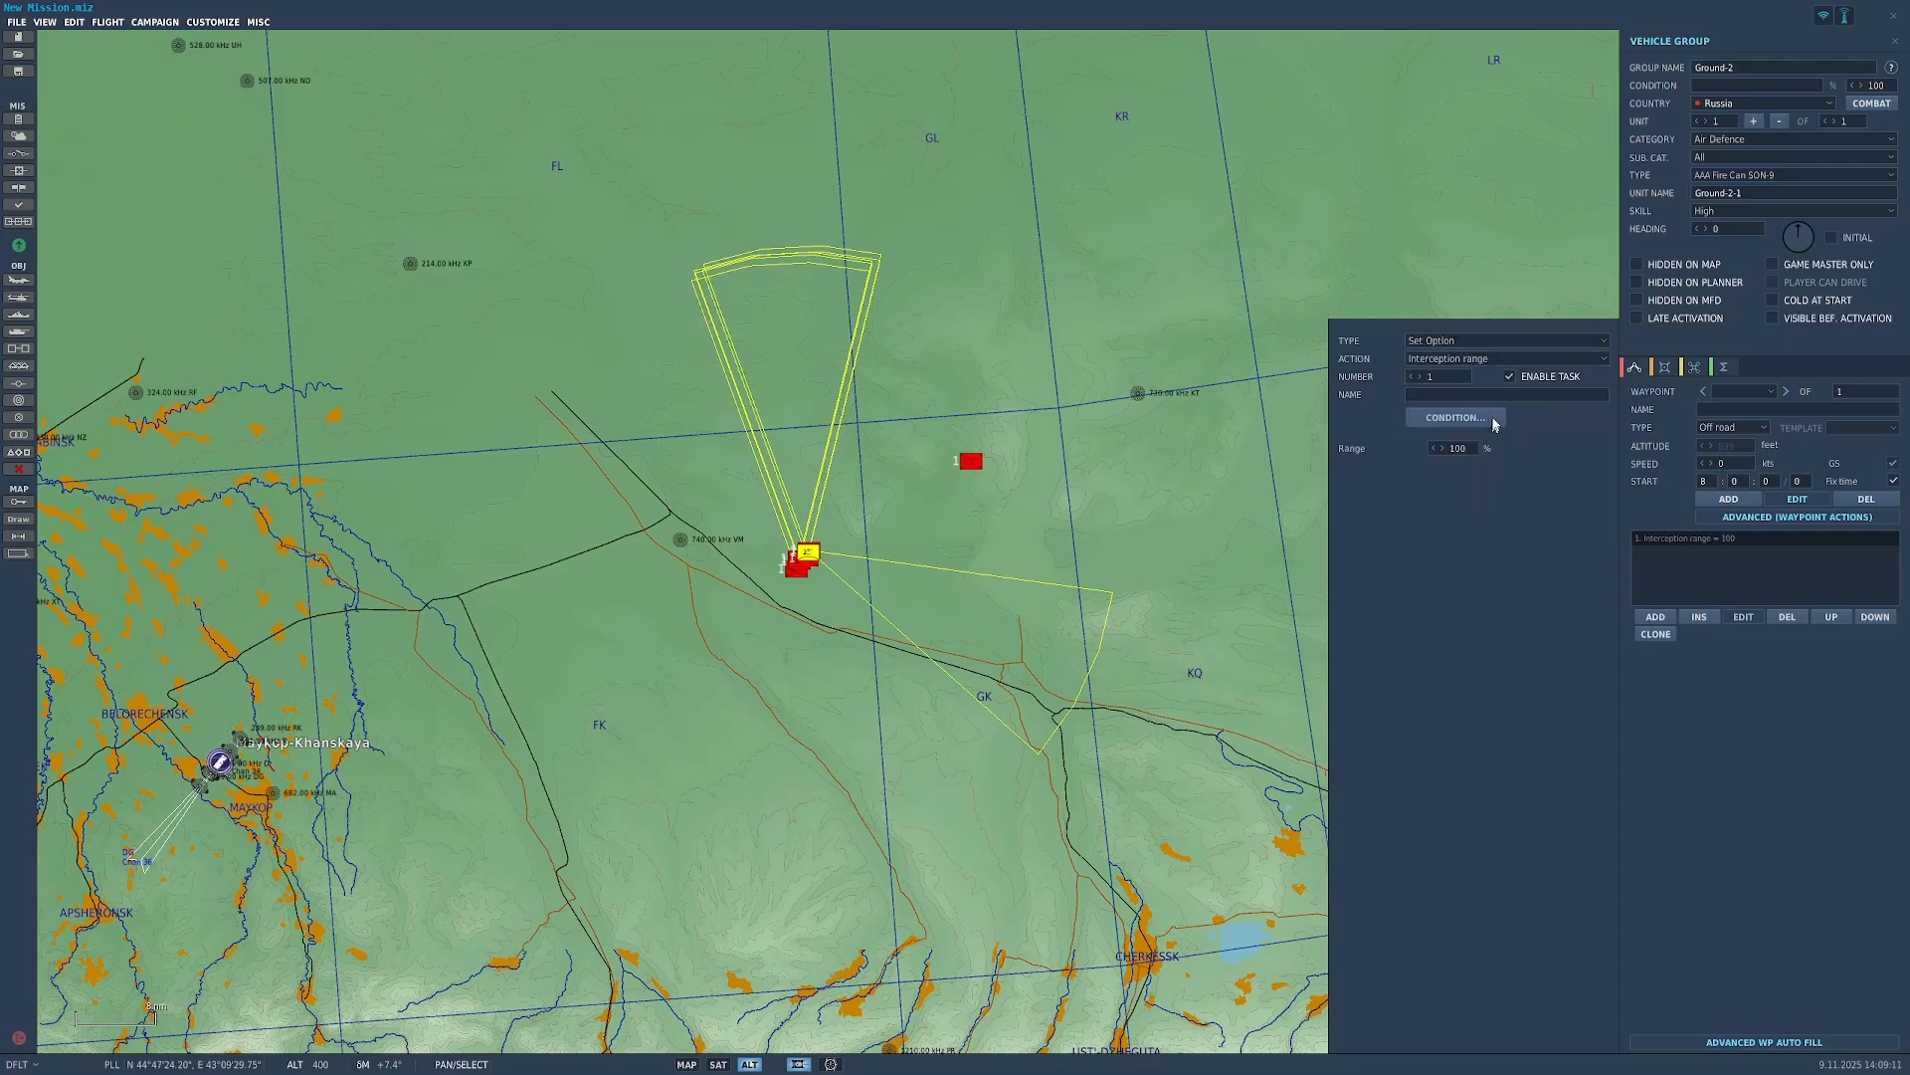
pyautogui.click(1445, 454)
pyautogui.click(1454, 260)
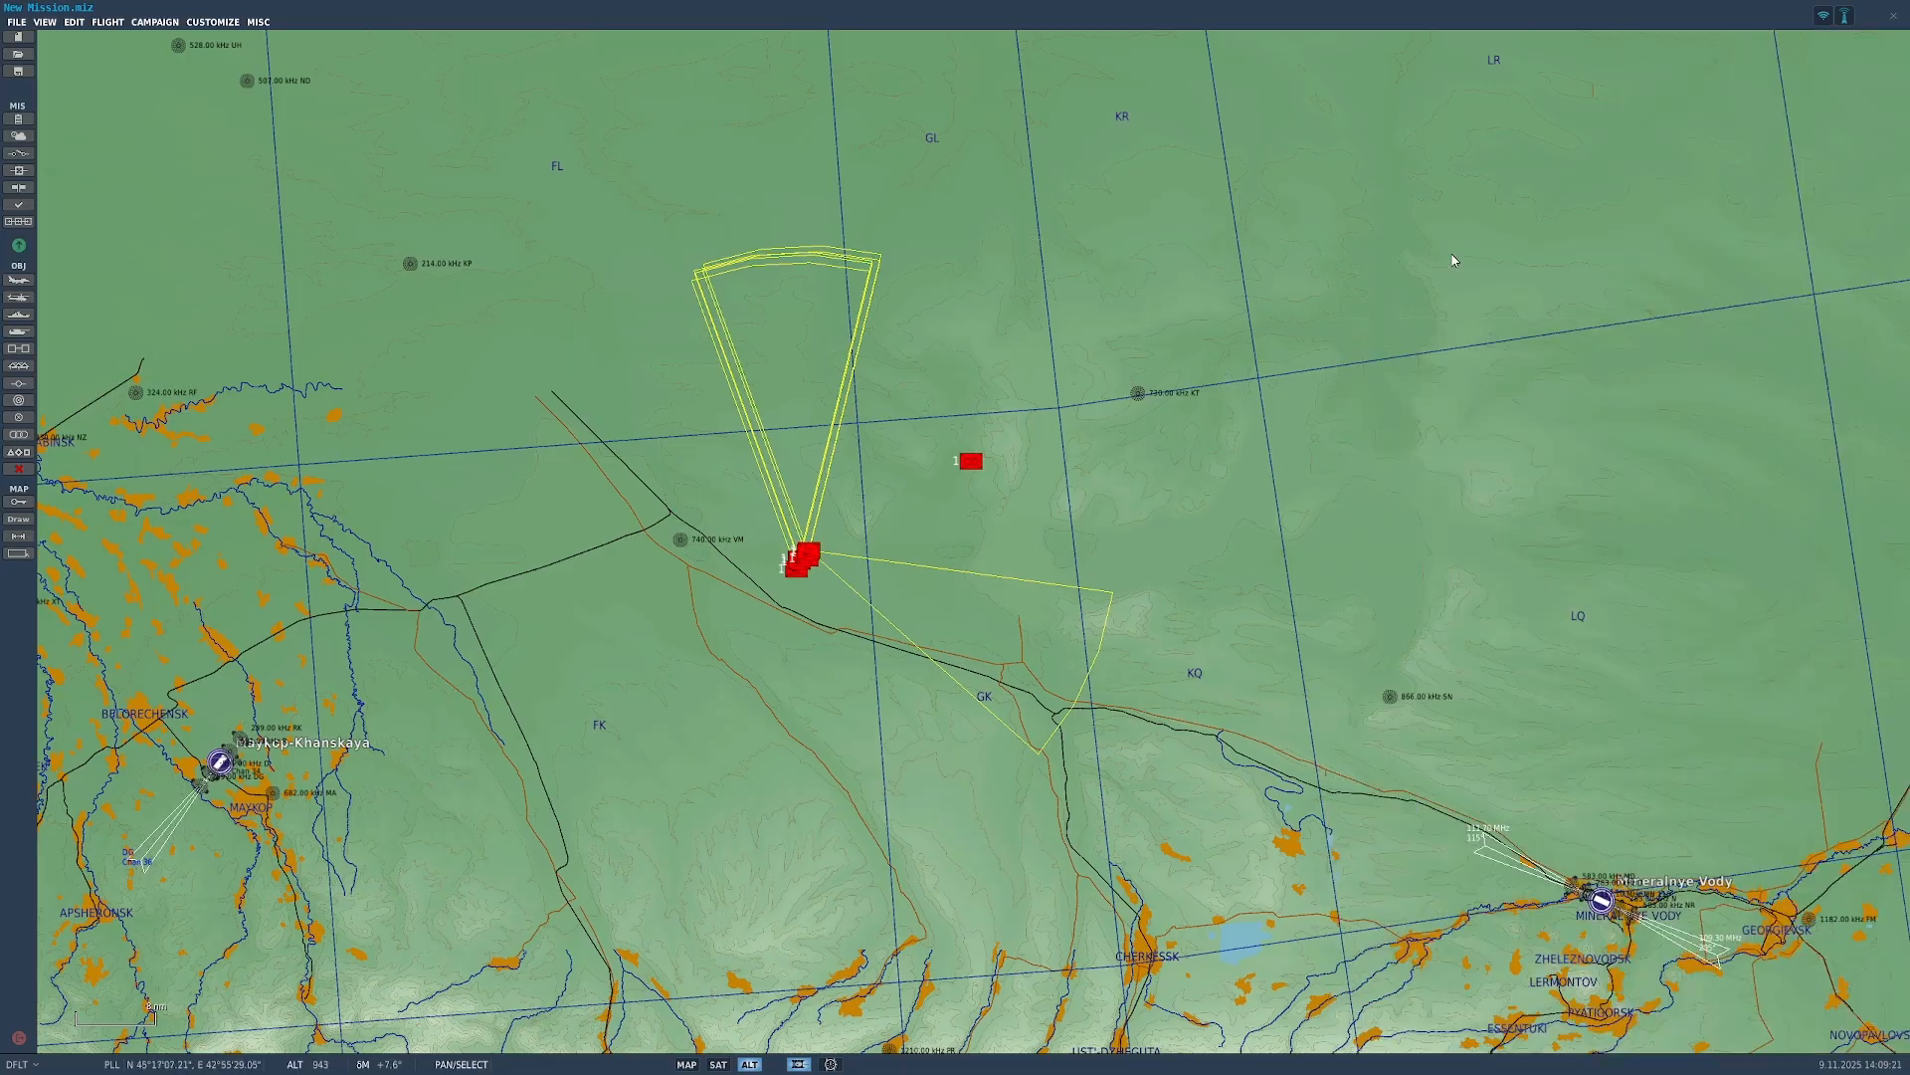
# Step: Move the four outlying Fire Can groups closer in, so that all six form a tight cluster of three pairs
pyautogui.scroll(3, 831, 578)
pyautogui.scroll(3, 830, 582)
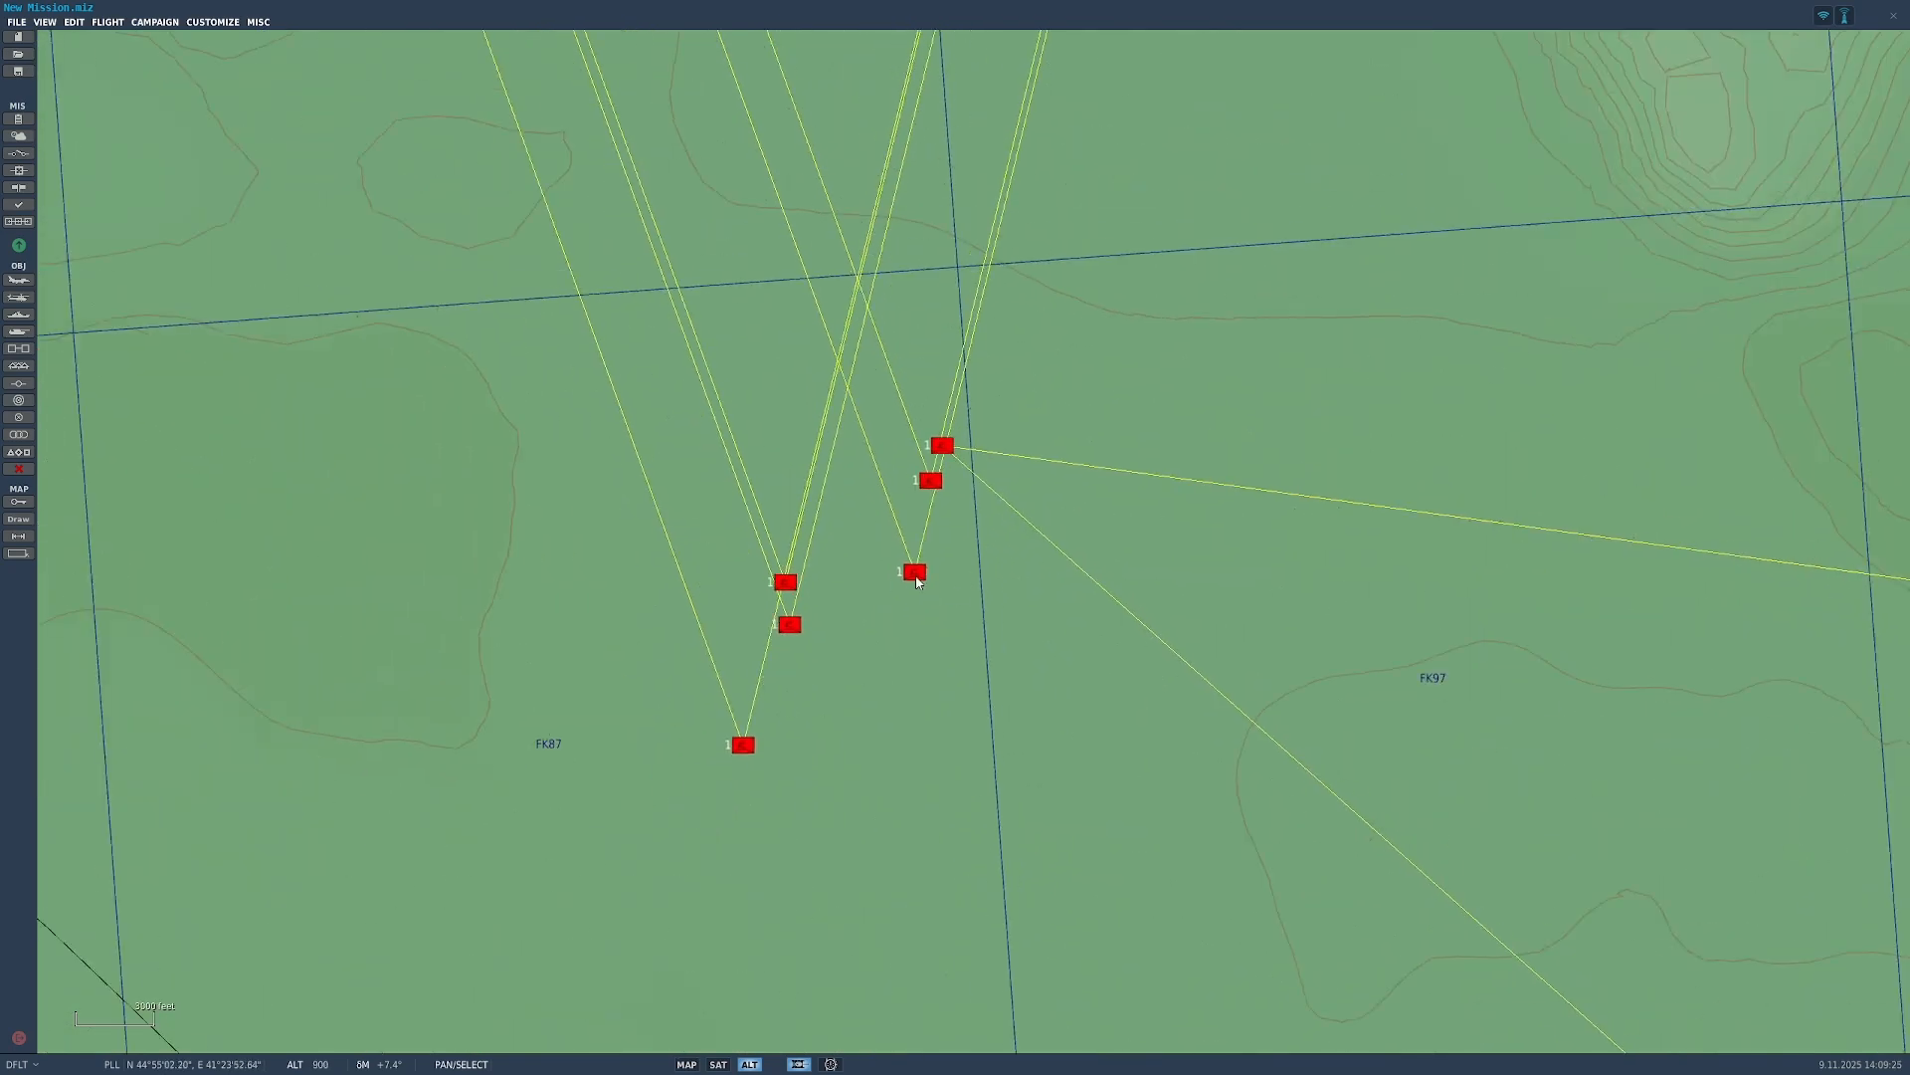
pyautogui.moveTo(918, 581); pyautogui.dragTo(881, 606)
pyautogui.moveTo(931, 484); pyautogui.dragTo(882, 562)
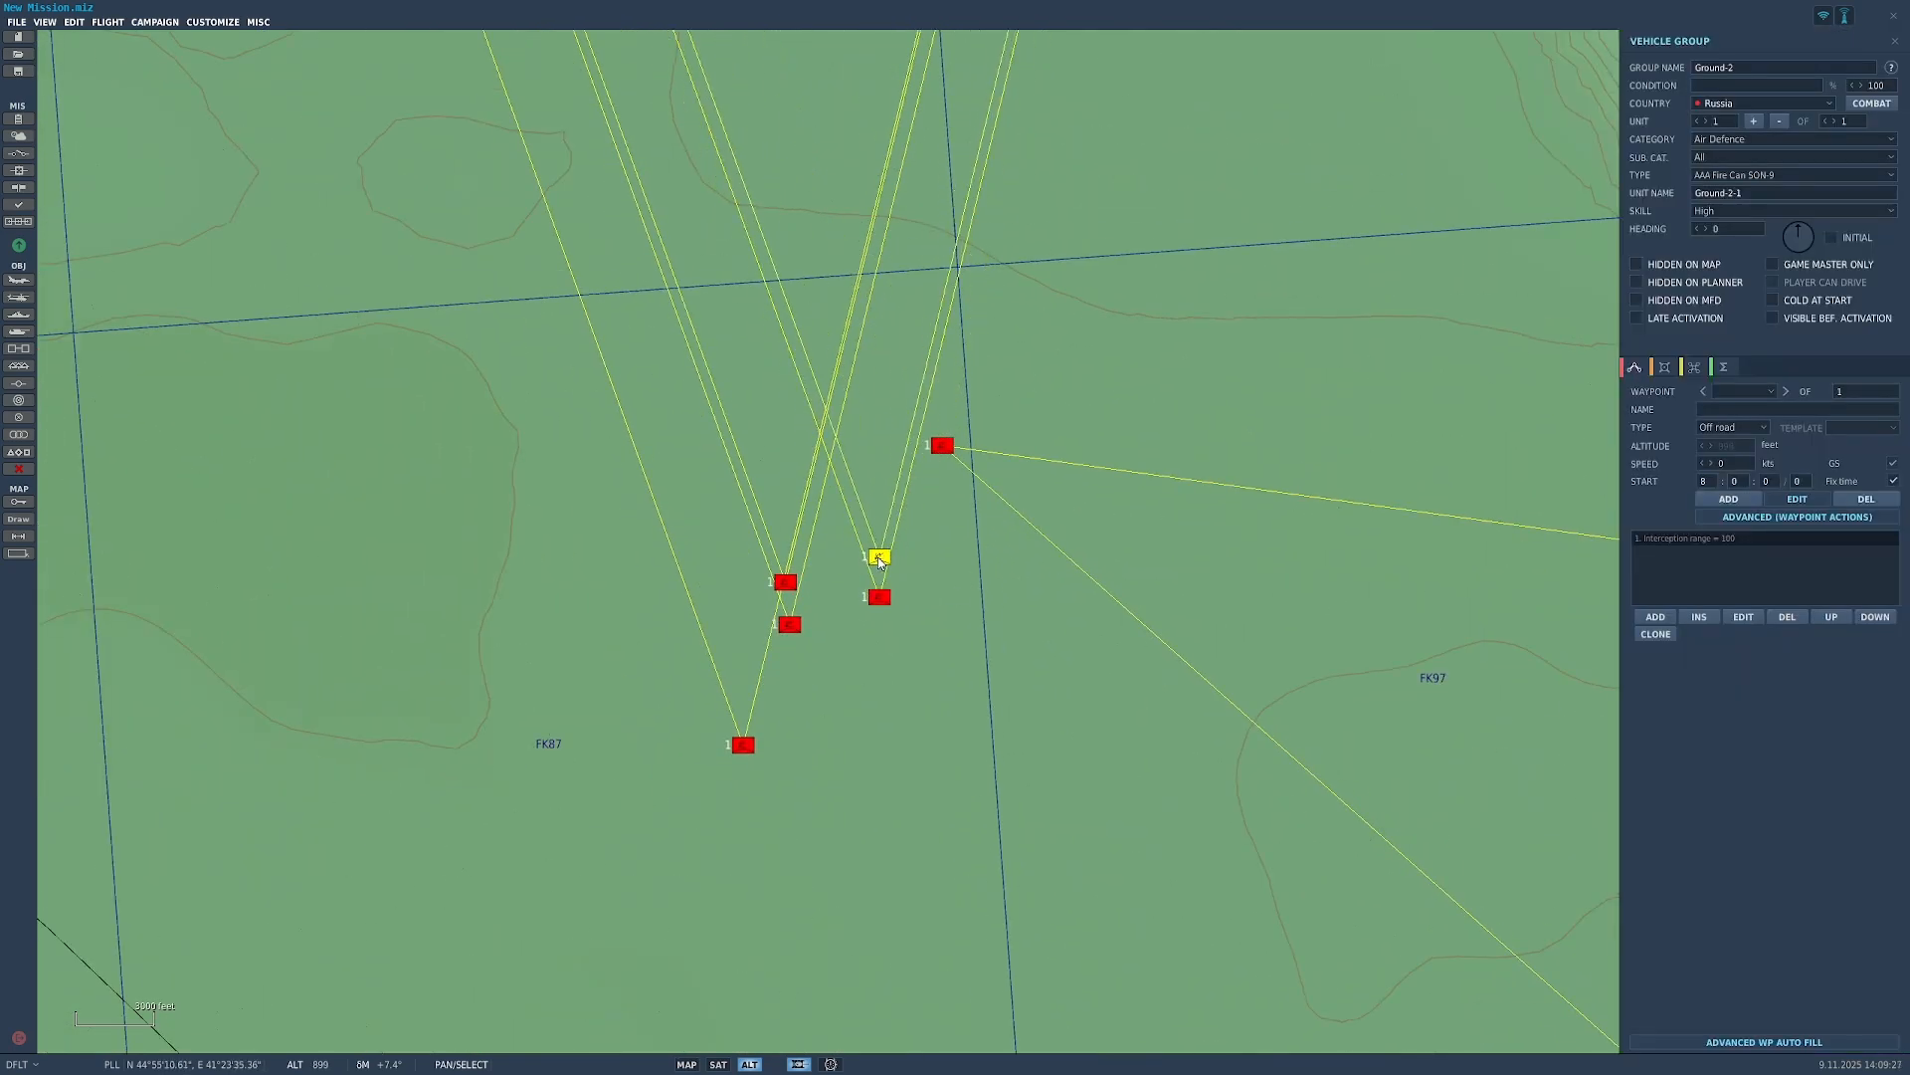
pyautogui.moveTo(942, 447); pyautogui.dragTo(941, 629)
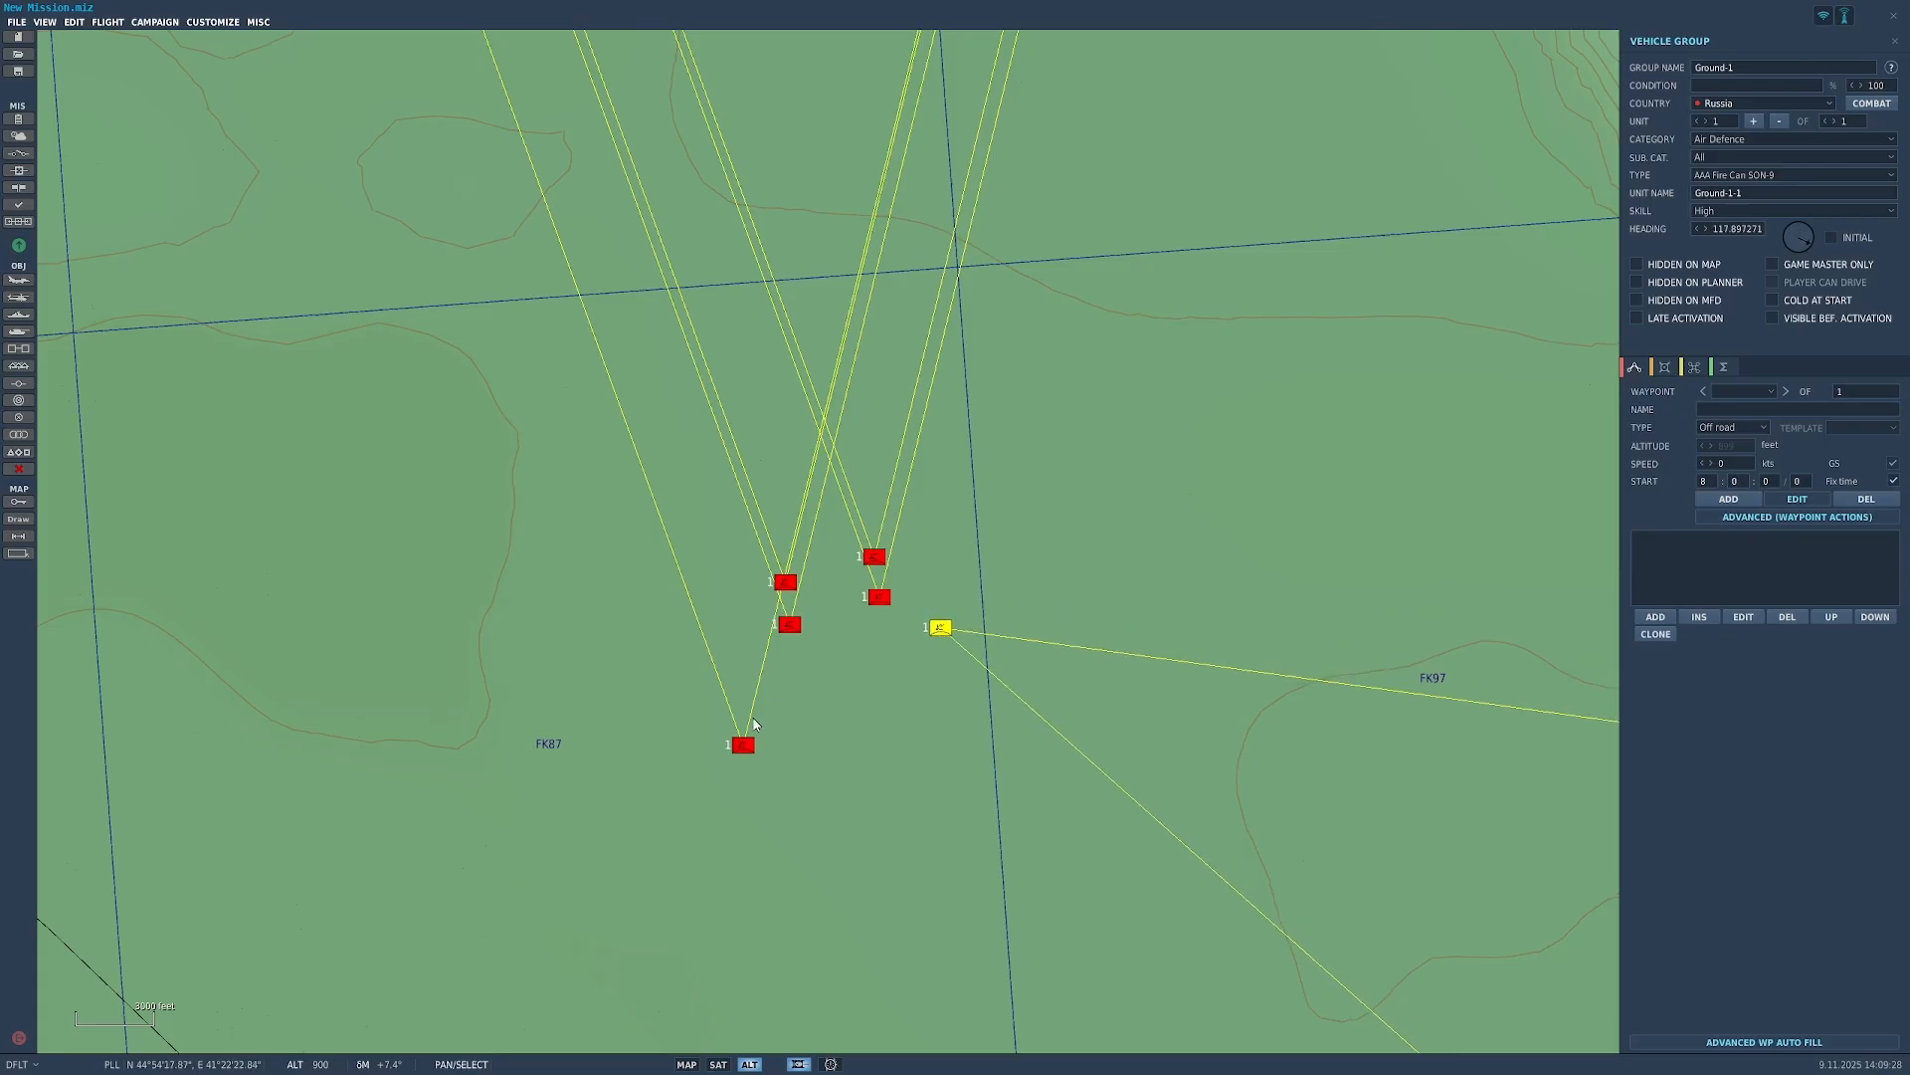
pyautogui.click(758, 724)
pyautogui.moveTo(743, 744); pyautogui.dragTo(939, 630)
pyautogui.click(935, 572)
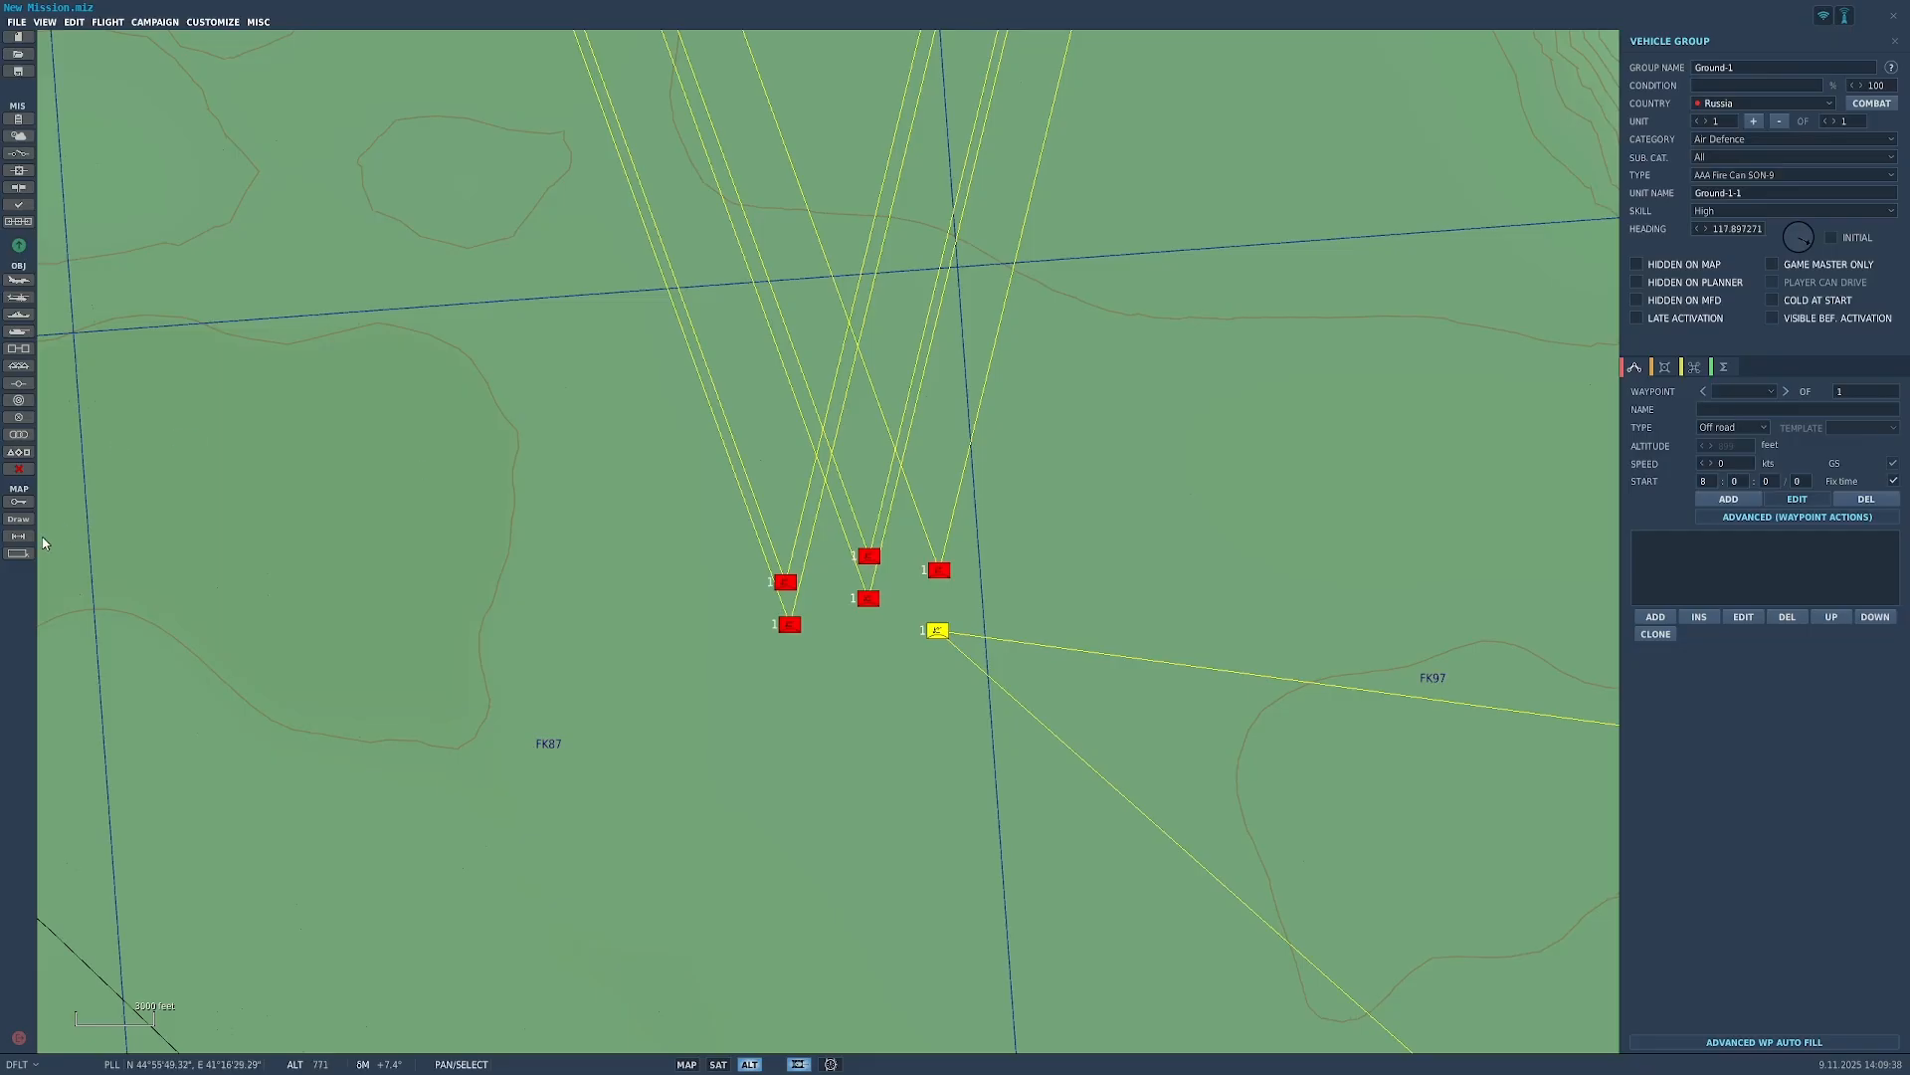
# Step: Multi-select the six Fire Can groups and place a USA NASAMS Bty template on the southeastern one
pyautogui.click(18, 554)
pyautogui.moveTo(704, 471); pyautogui.dragTo(1027, 728)
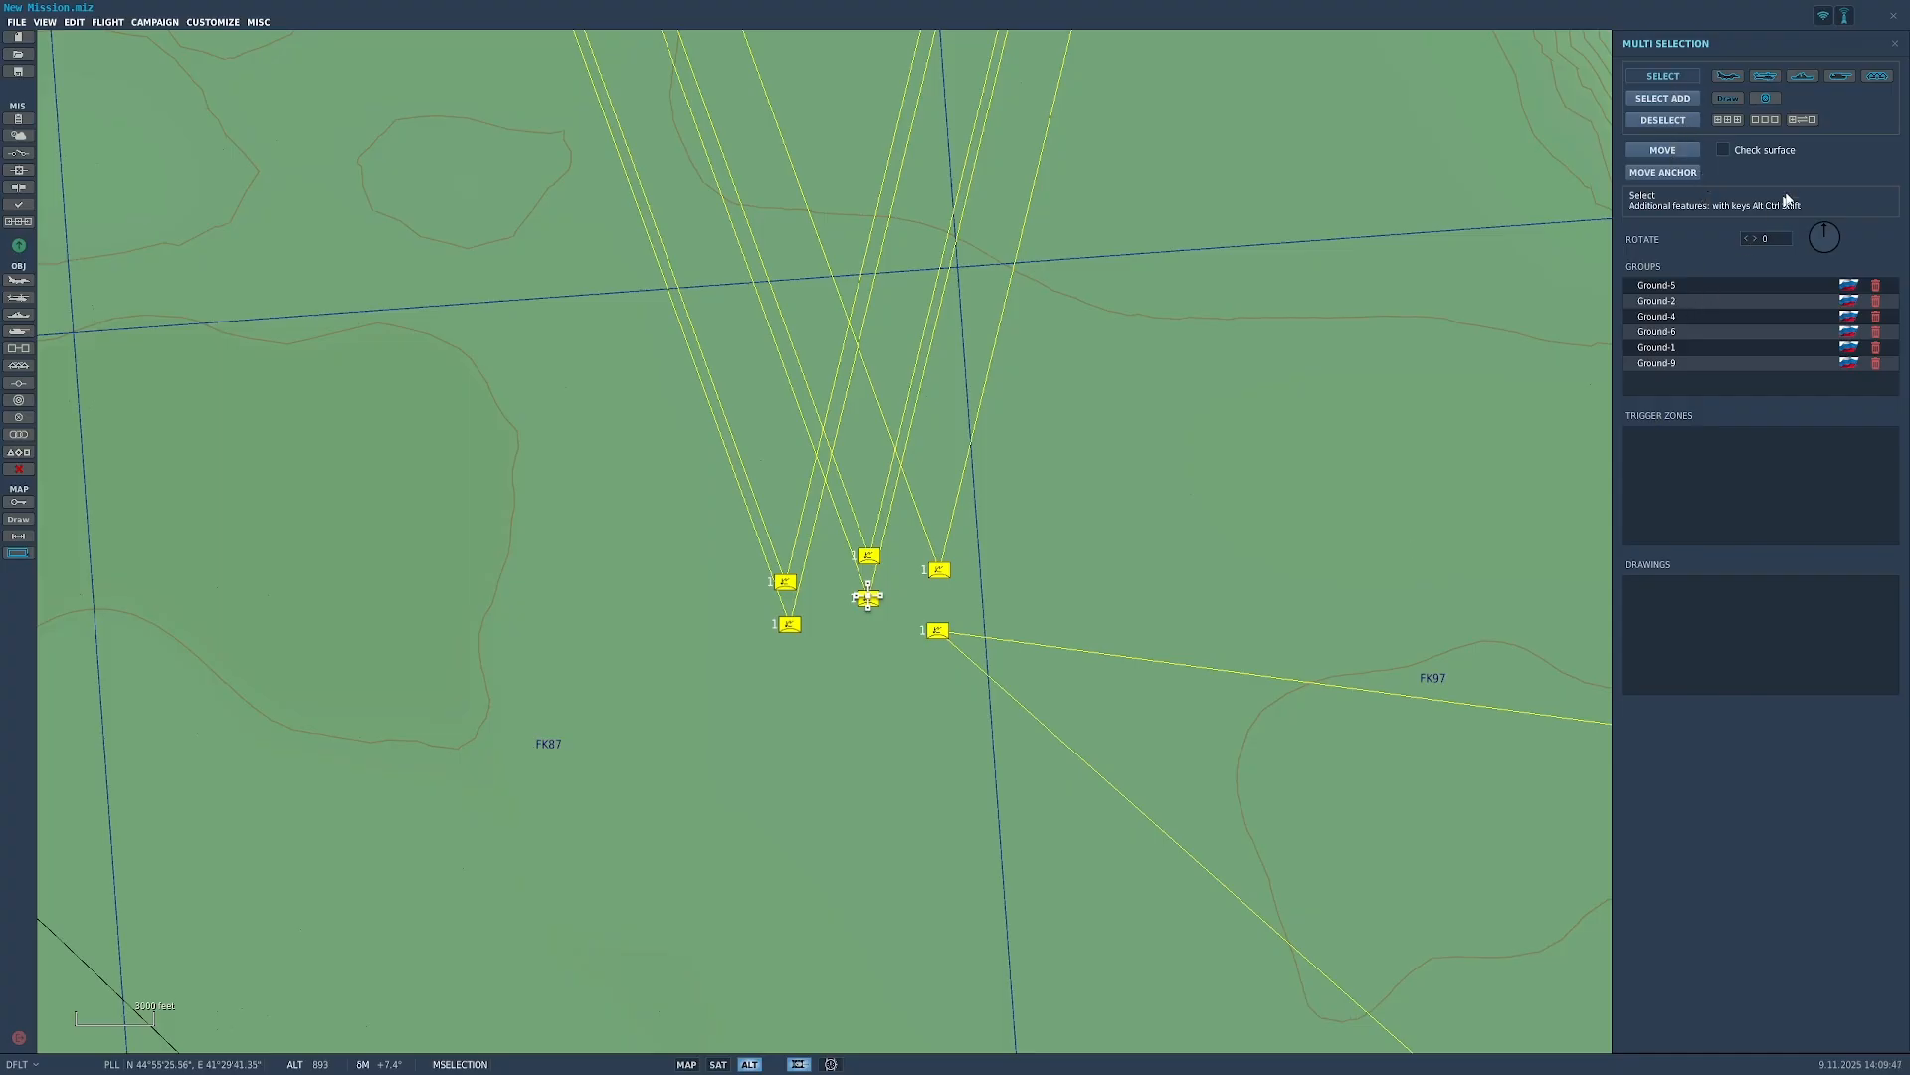
pyautogui.click(28, 354)
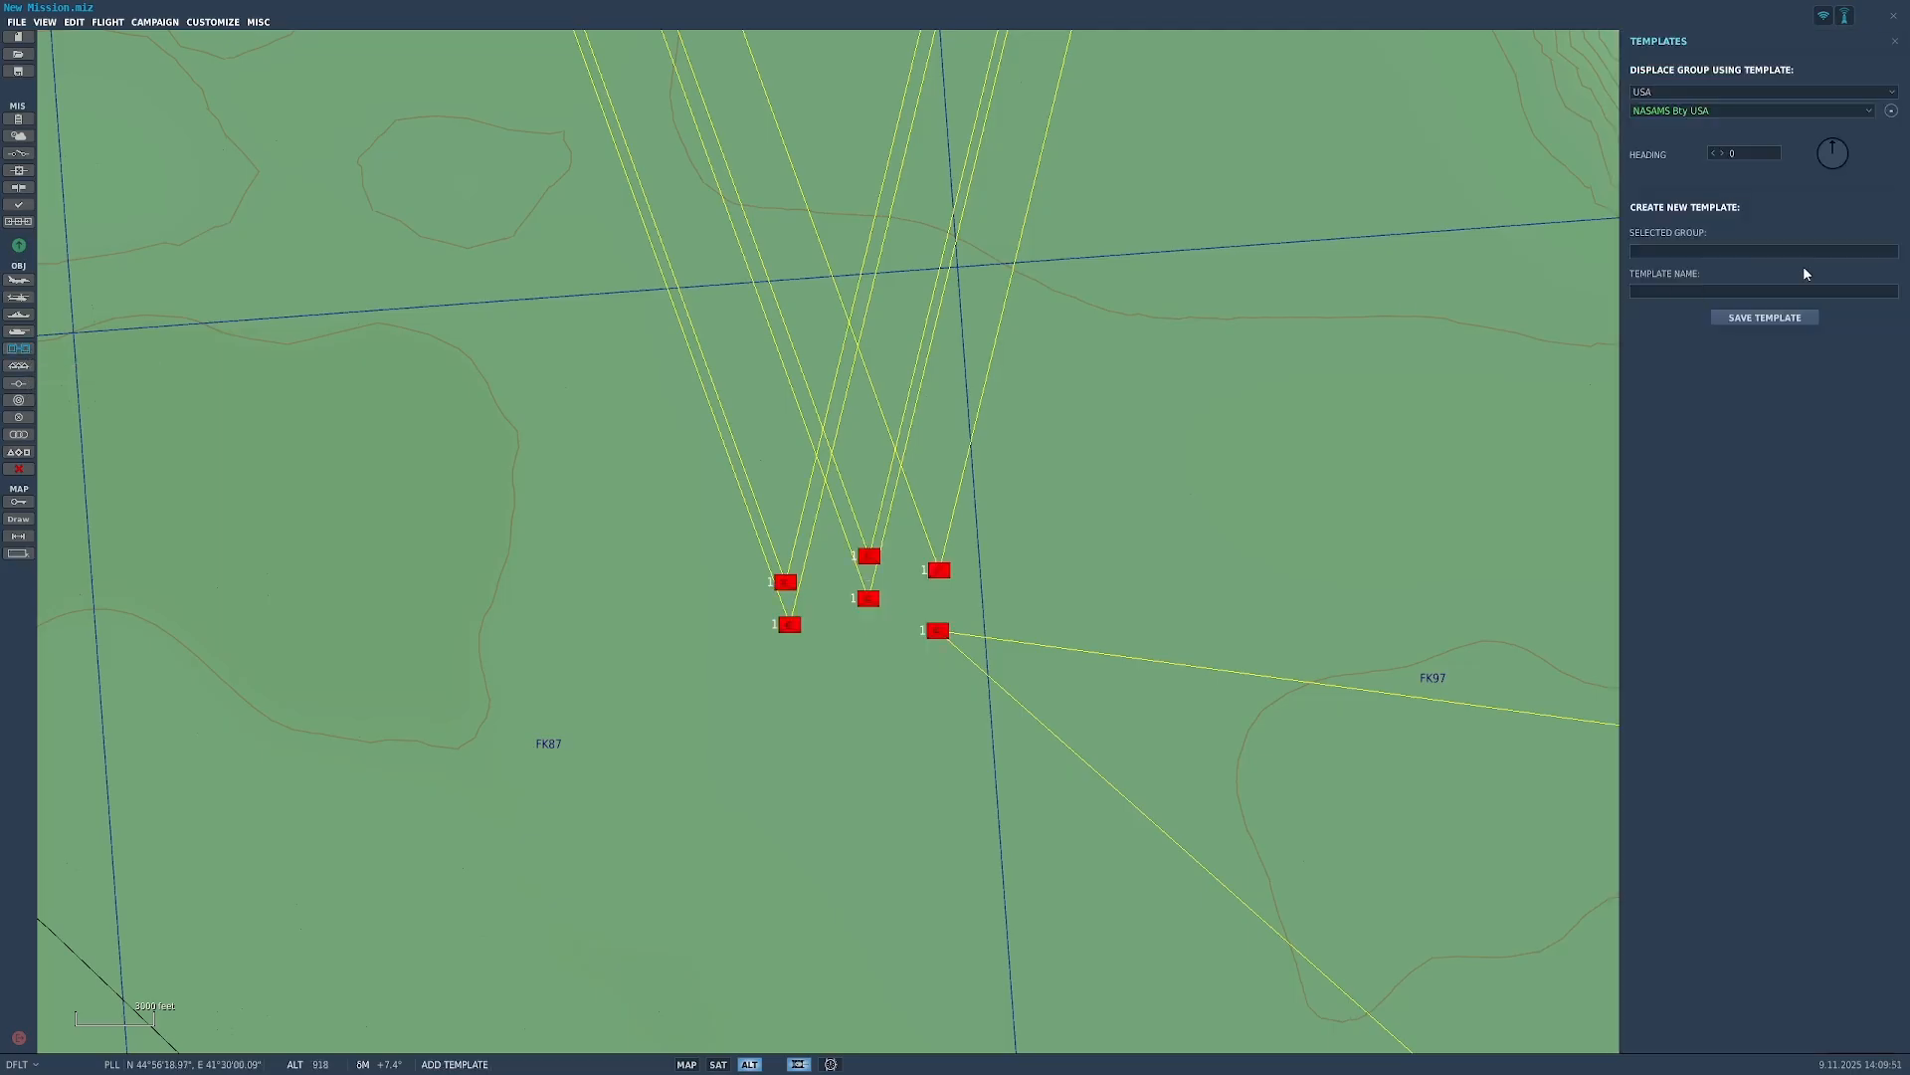
pyautogui.click(1679, 255)
pyautogui.click(941, 634)
pyautogui.click(1895, 39)
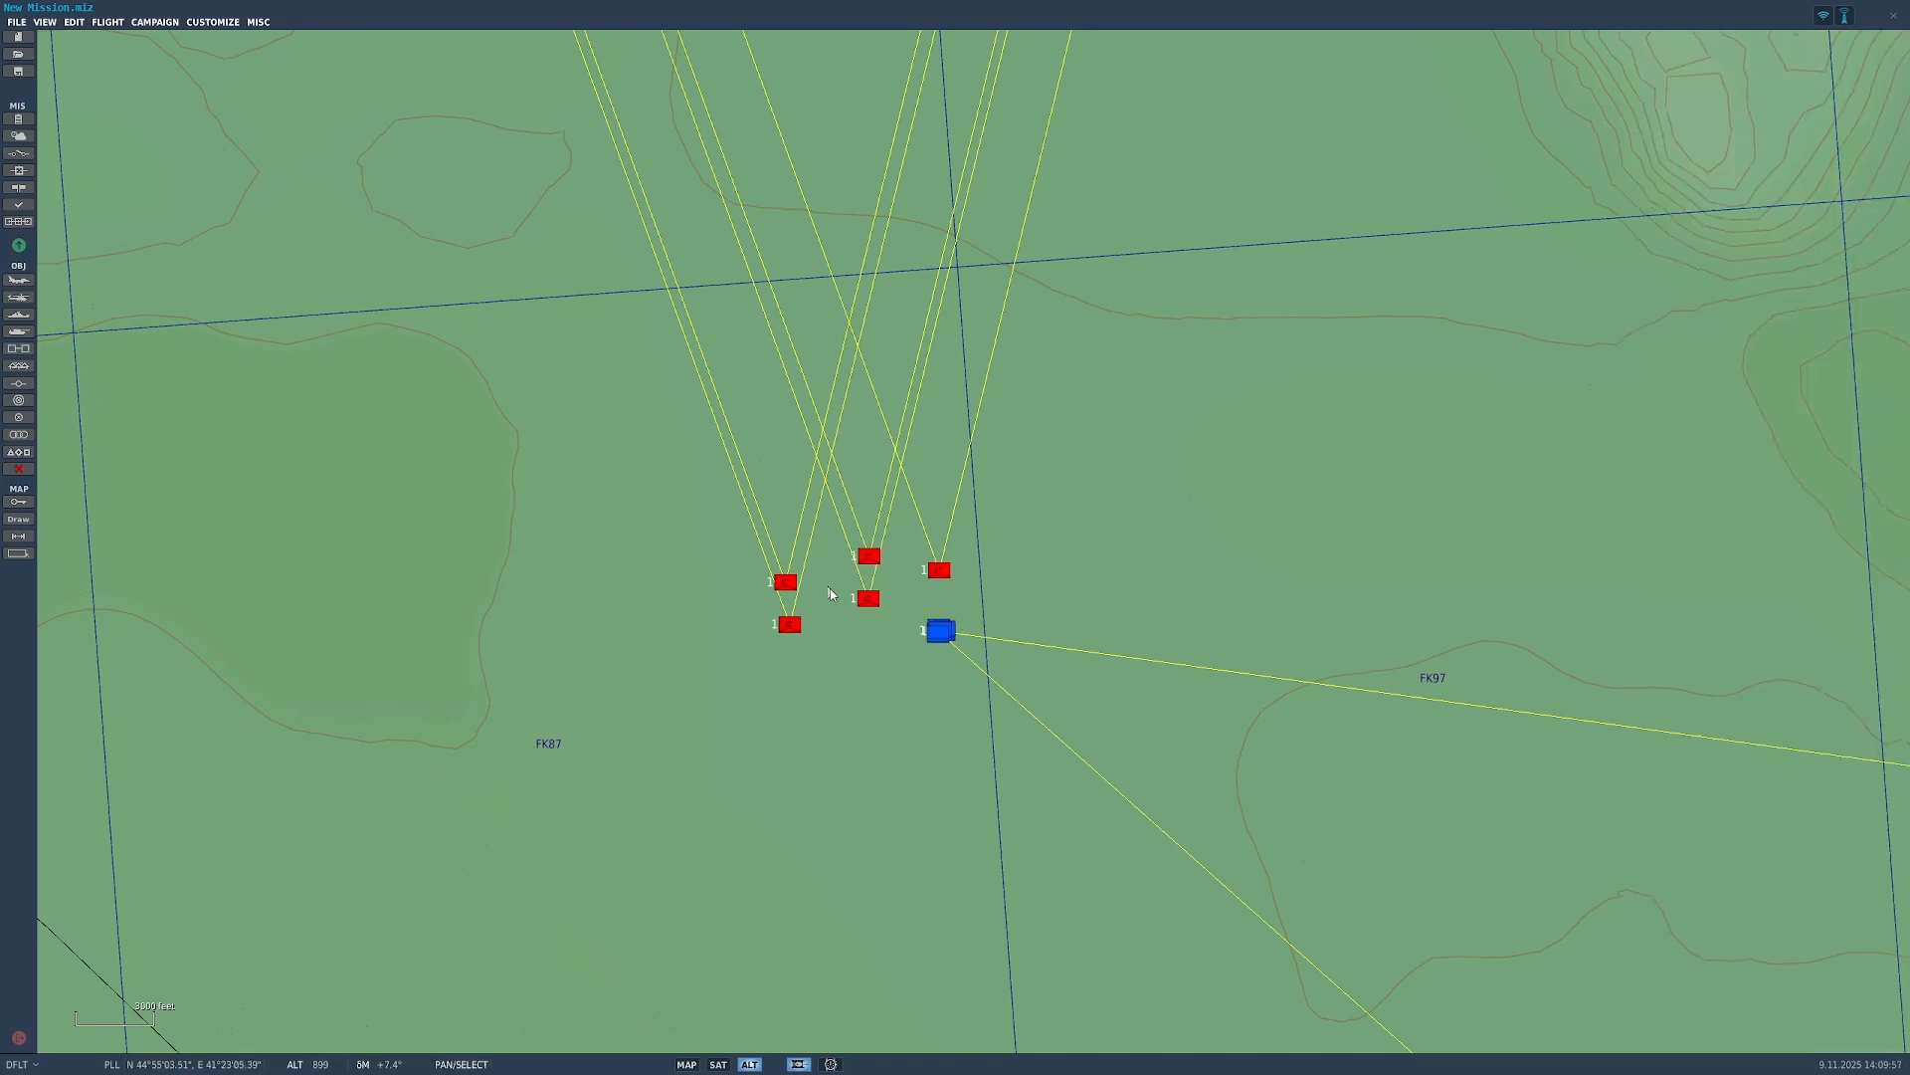
# Step: Delete the NASAMS group and the Fire Can group beside it
pyautogui.scroll(8, 888, 622)
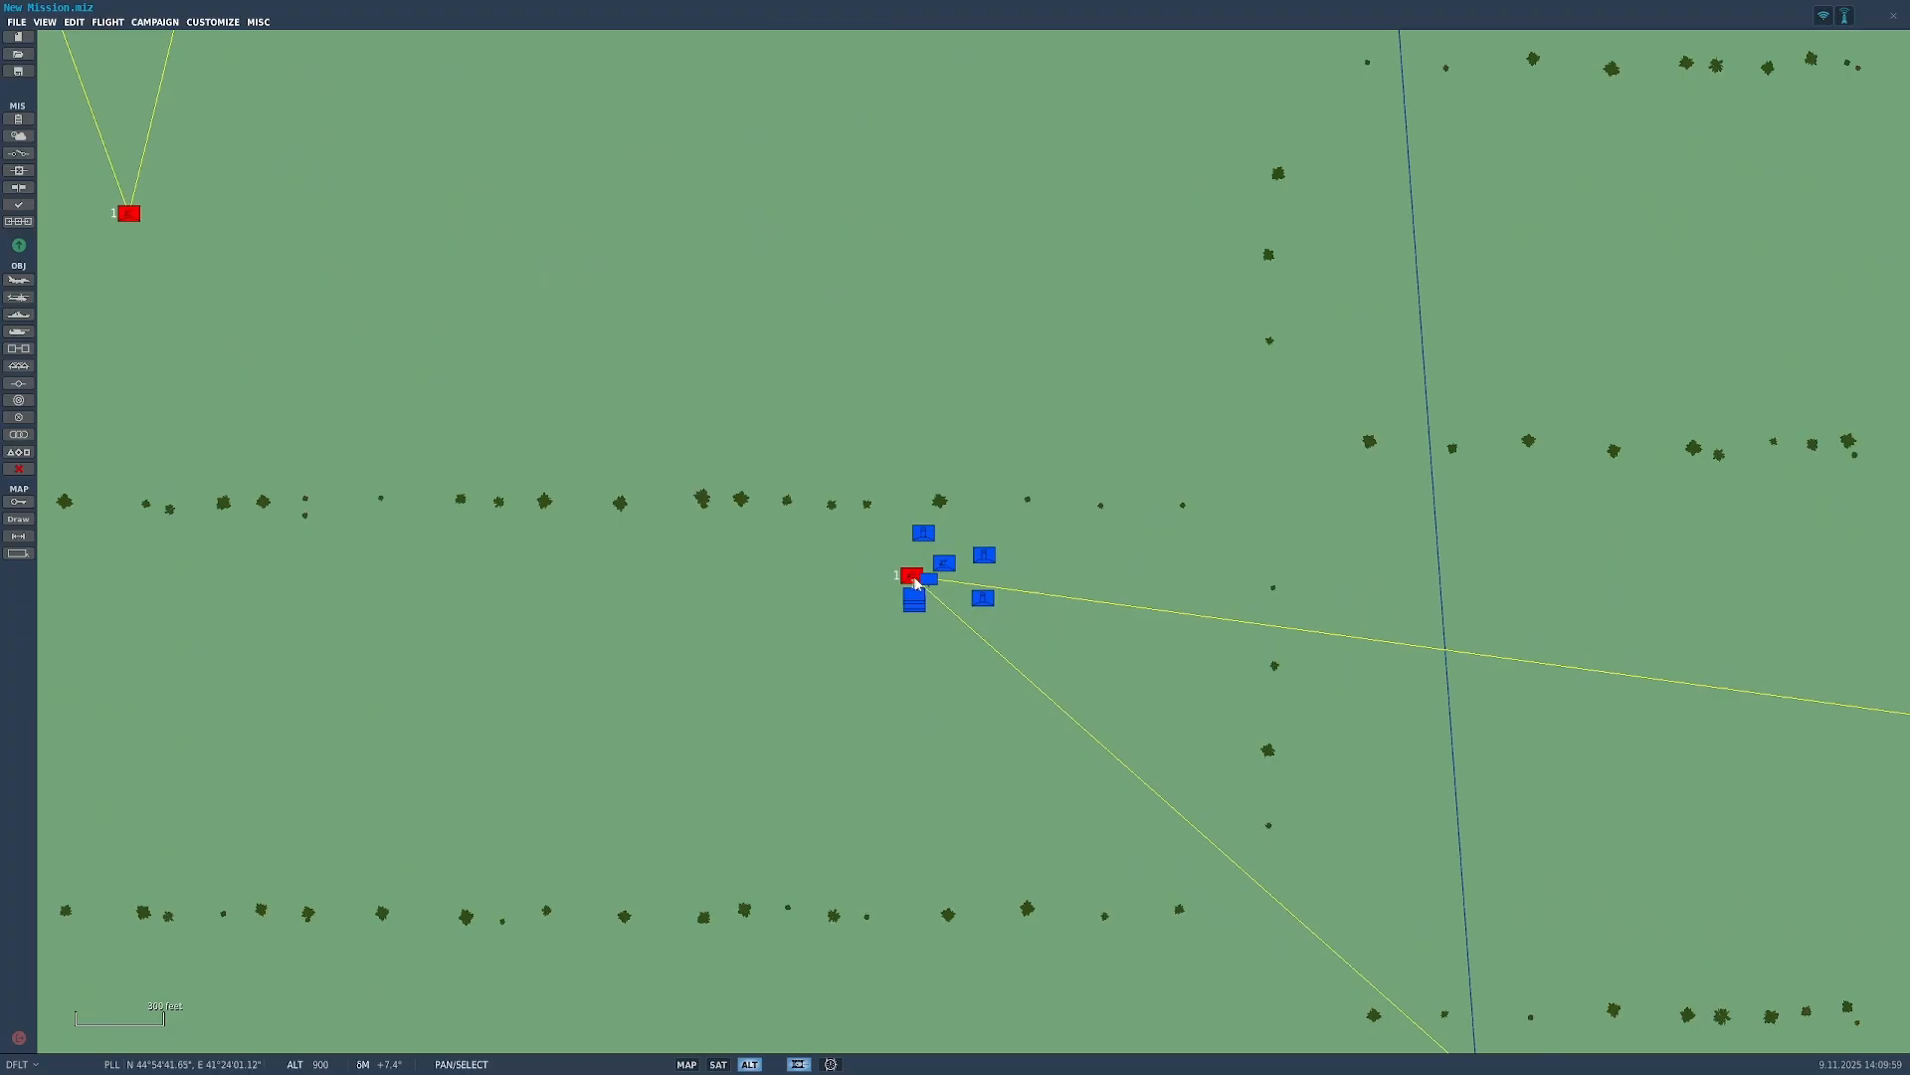
pyautogui.scroll(2, 920, 592)
pyautogui.click(937, 583)
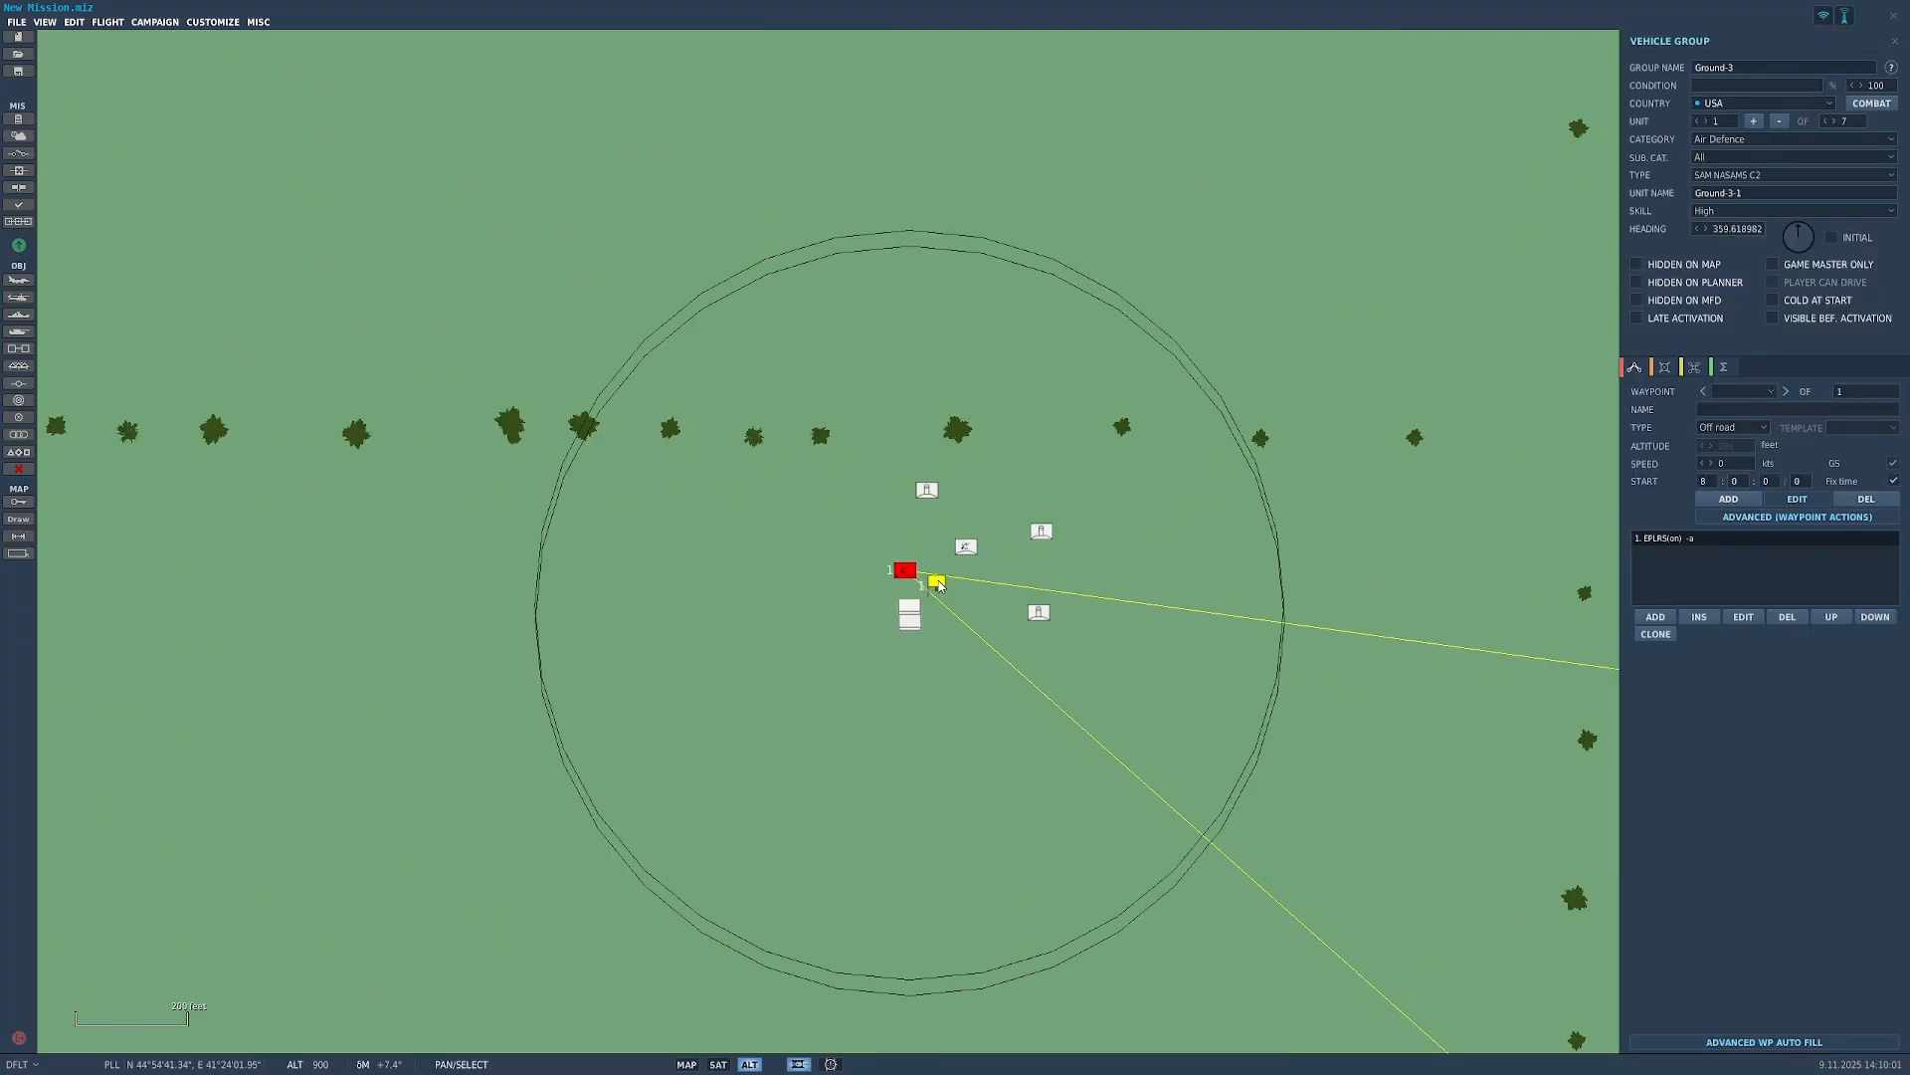
pyautogui.press('Delete')
pyautogui.click(903, 572)
pyautogui.press('Delete')
# Step: Delete four of the five remaining Fire Can groups and move the last one east toward the FK87/FK97 grid boundary
pyautogui.scroll(-8, 746, 544)
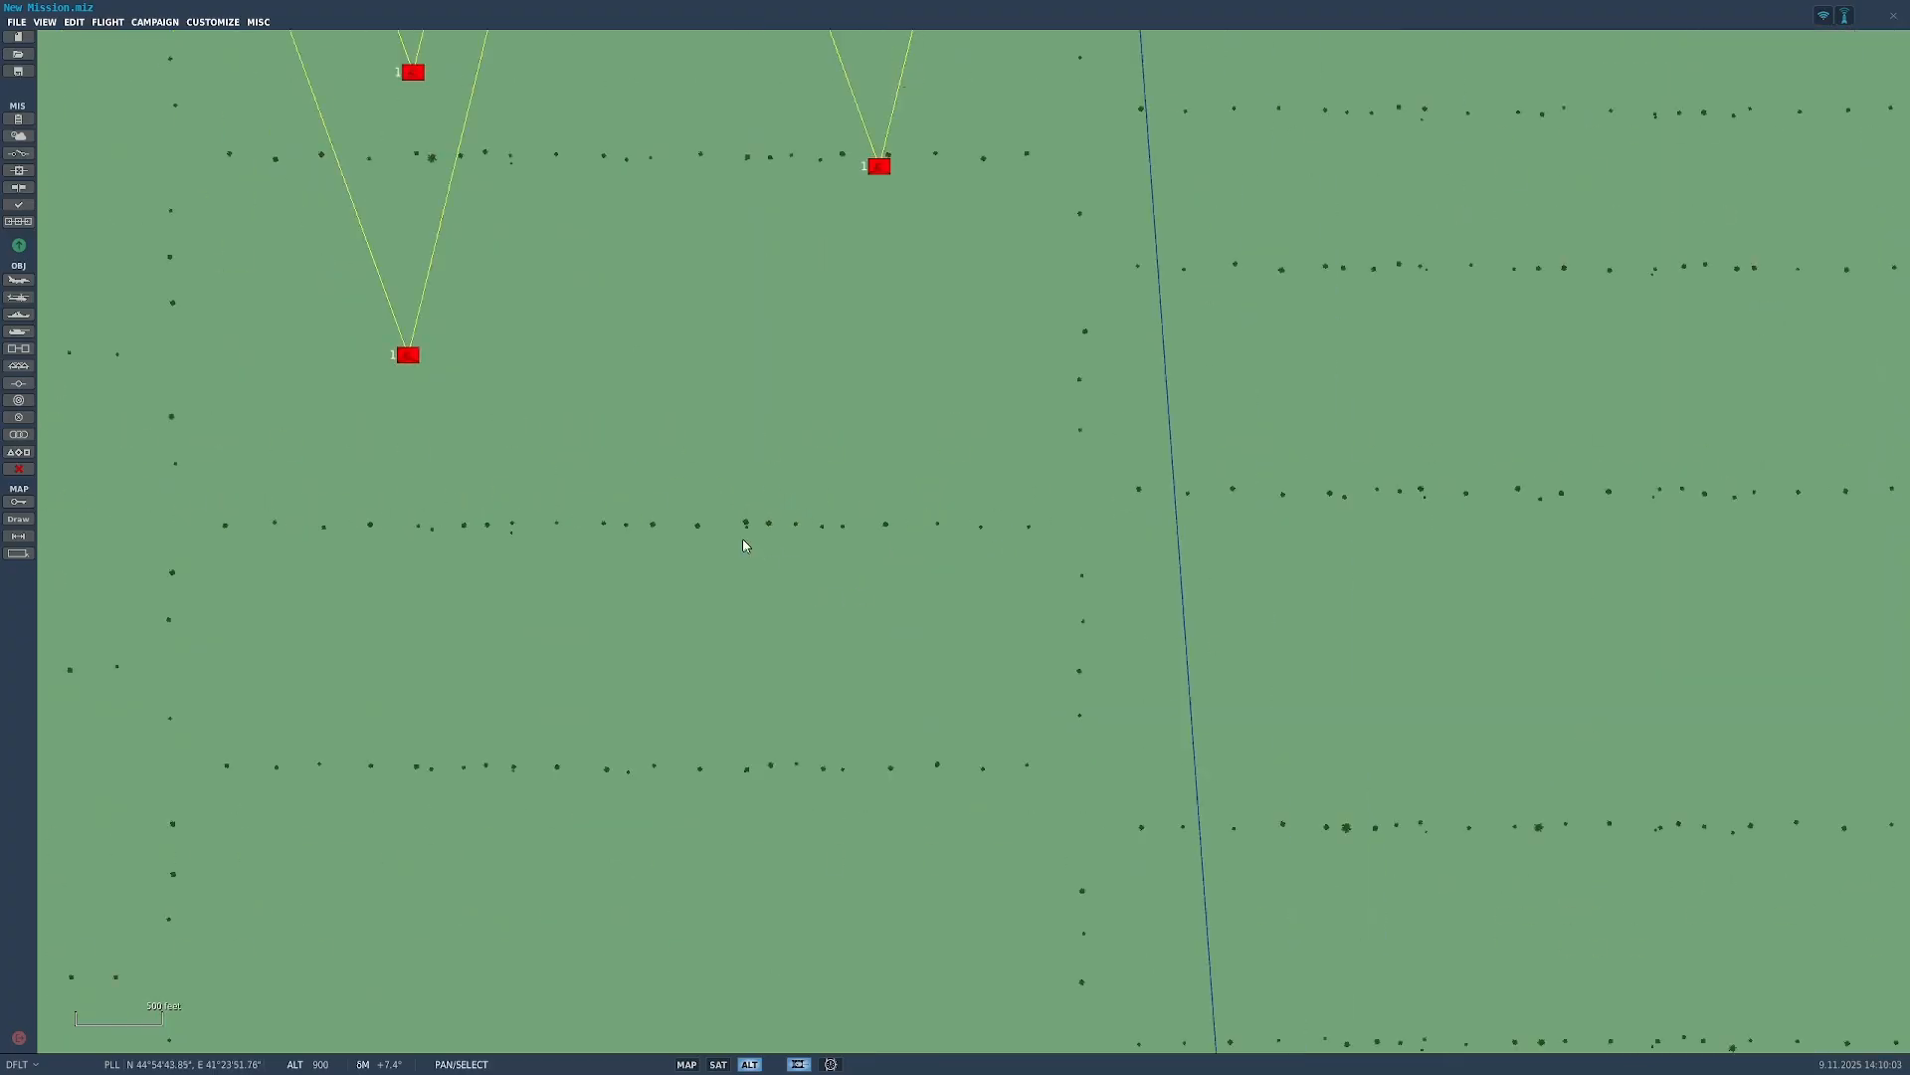
pyautogui.click(644, 490)
pyautogui.press('Delete')
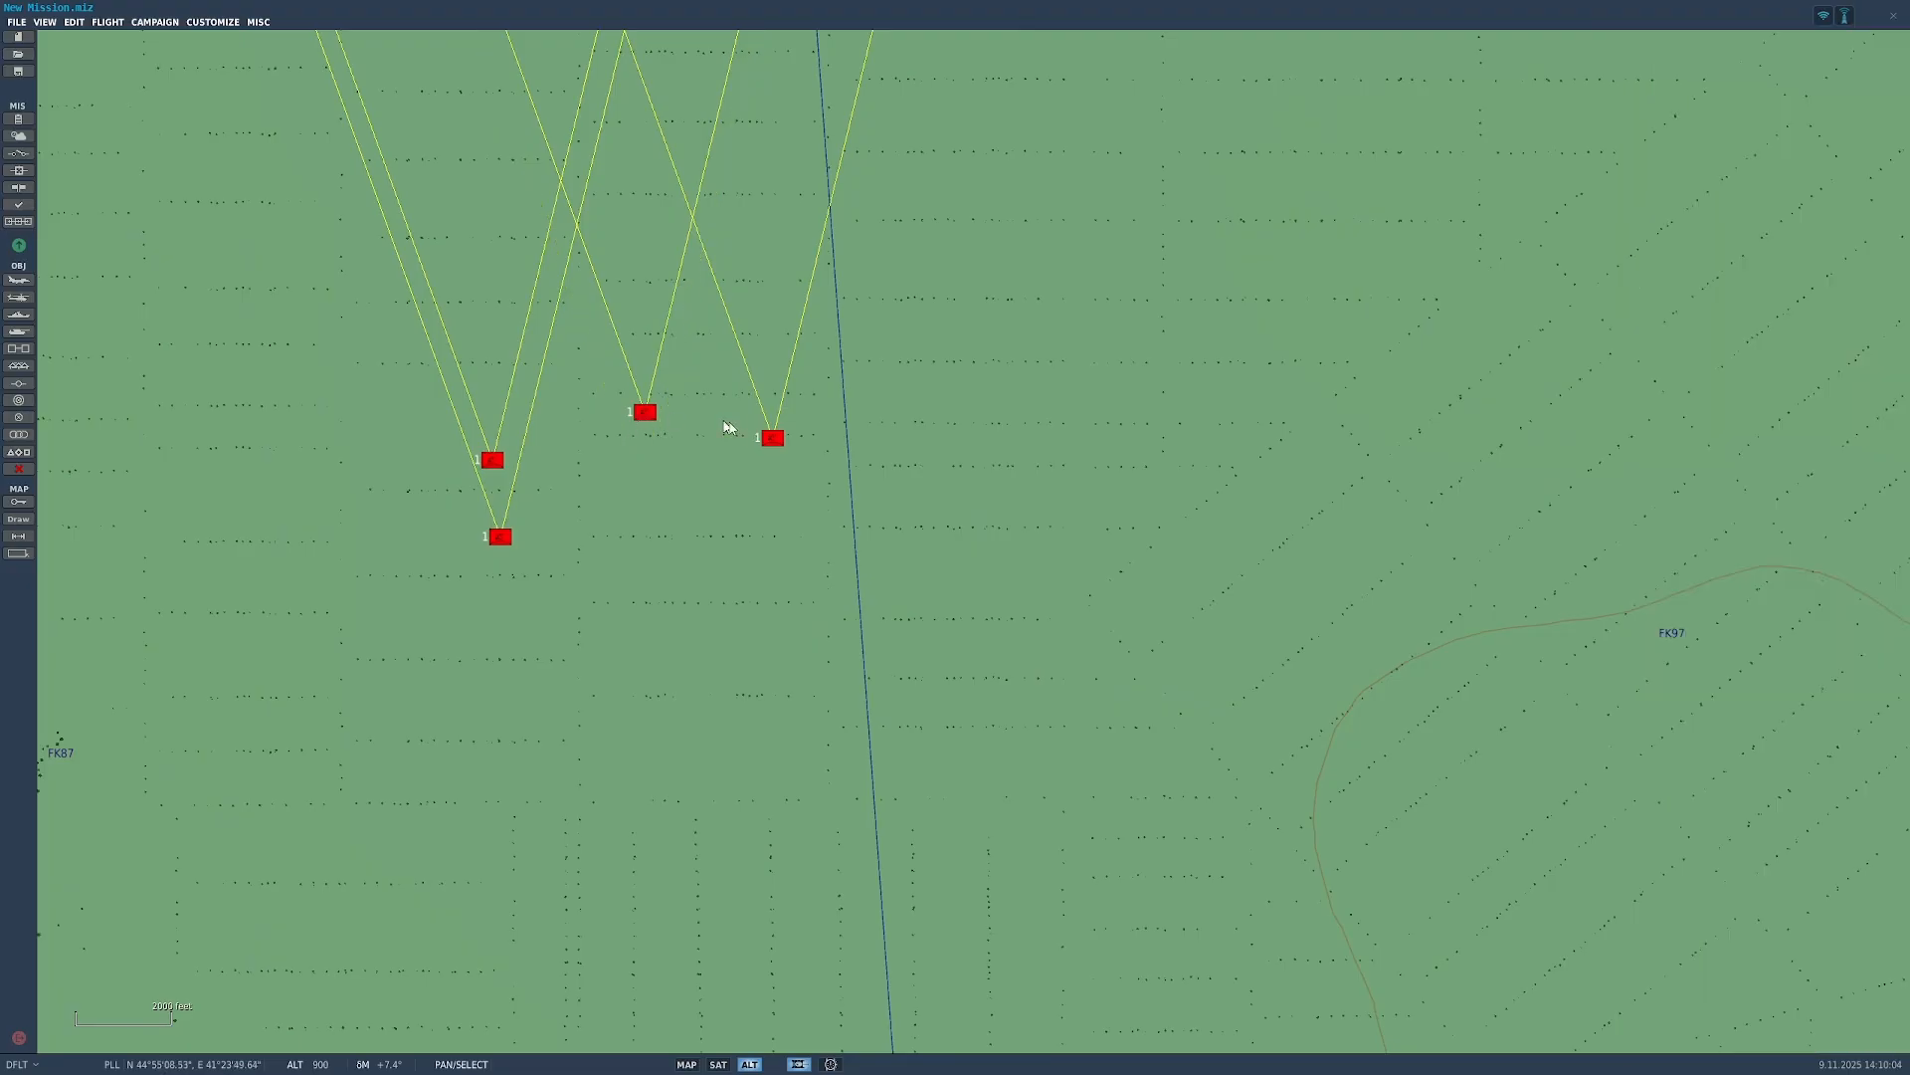
pyautogui.click(773, 438)
pyautogui.press('Delete')
pyautogui.click(645, 411)
pyautogui.press('Delete')
pyautogui.click(499, 536)
pyautogui.press('Delete')
pyautogui.moveTo(484, 459); pyautogui.dragTo(724, 508)
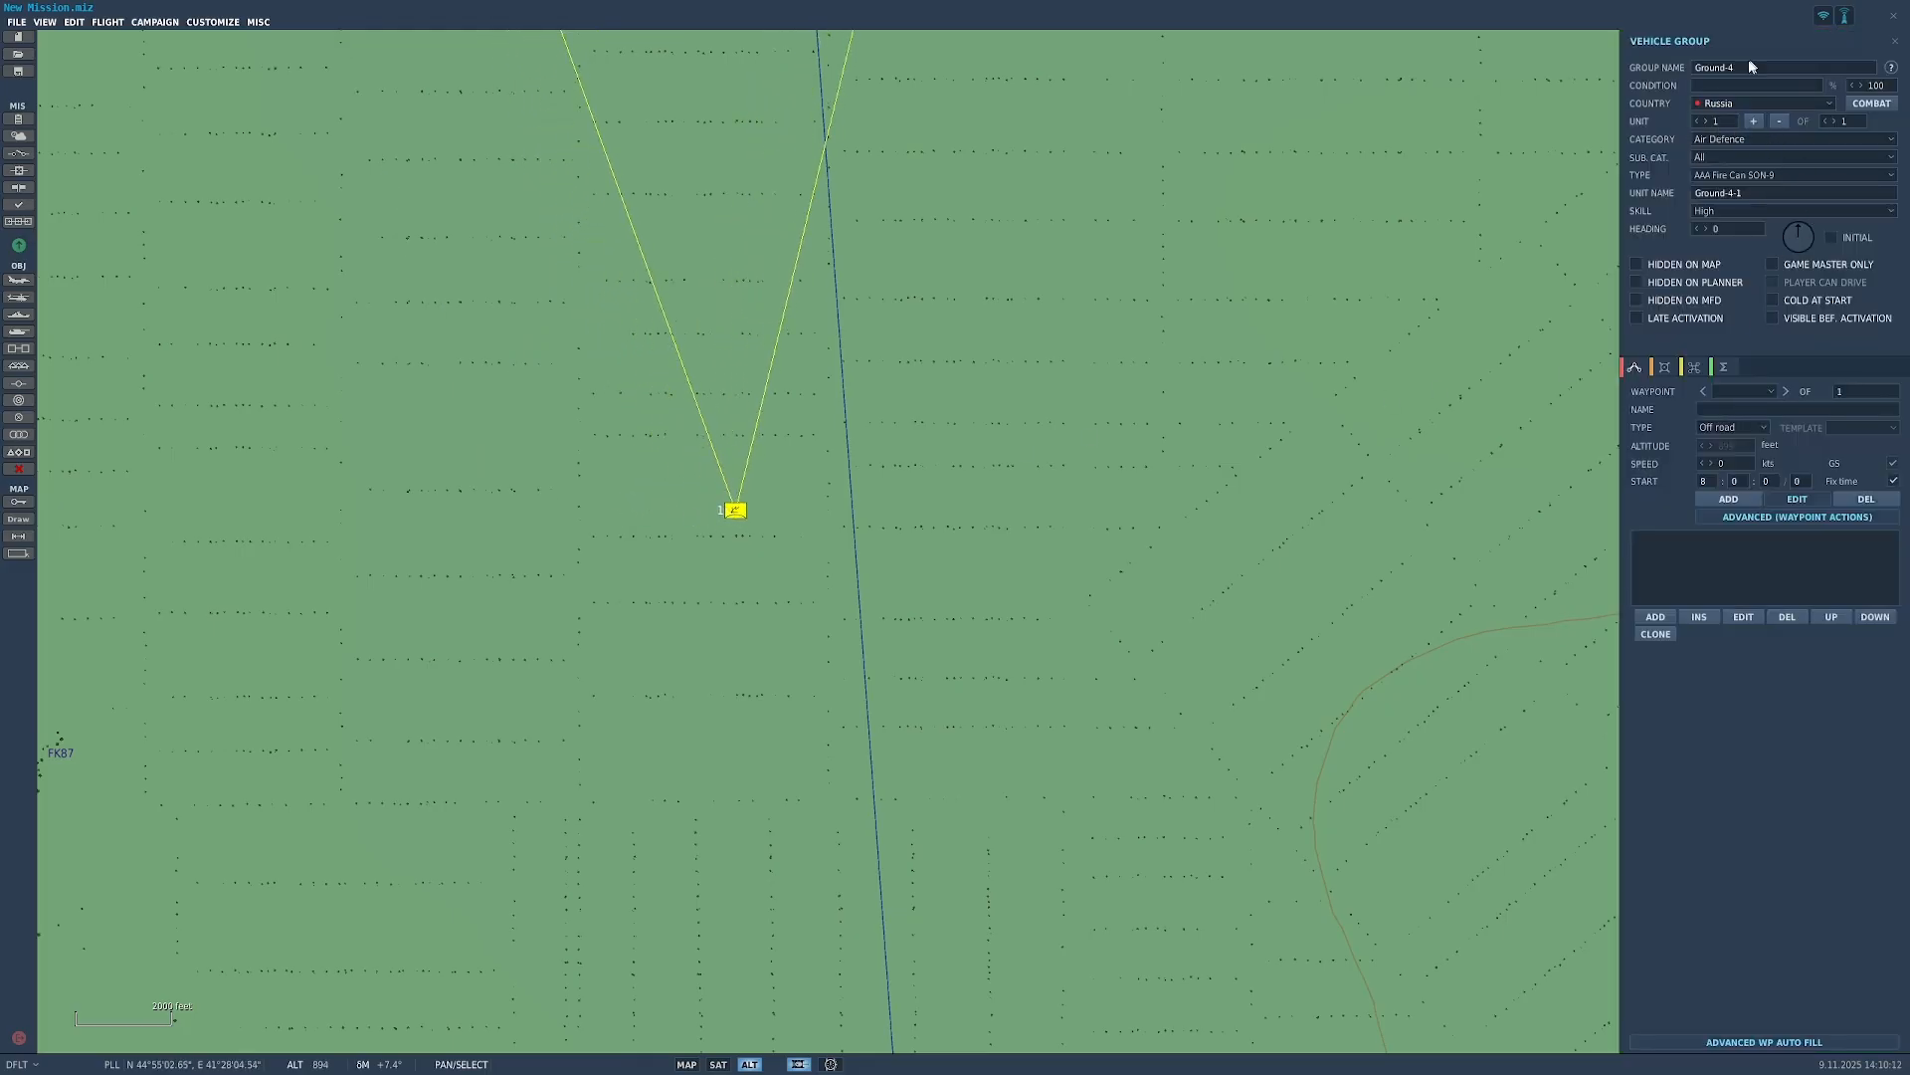
# Step: Rename the remaining Fire Can group as "random template"
pyautogui.moveTo(1732, 74); pyautogui.dragTo(1647, 84)
pyautogui.write('radar 1')
pyautogui.press('BackSpace')
pyautogui.press('BackSpace')
pyautogui.press('BackSpace')
pyautogui.press('BackSpace')
pyautogui.press('BackSpace')
pyautogui.press('BackSpace')
pyautogui.write('andom template')
# Step: Increase the random template group to seven units
pyautogui.click(1833, 119)
pyautogui.click(1834, 120)
pyautogui.click(1834, 120)
pyautogui.click(1834, 119)
pyautogui.click(1833, 119)
pyautogui.click(1834, 119)
pyautogui.scroll(3, 778, 561)
pyautogui.scroll(4, 666, 487)
# Step: Change the group's second unit to Diesel Power Station 5I57A and the third to MANPADS SA-18 Igla "Grouse"
pyautogui.click(742, 426)
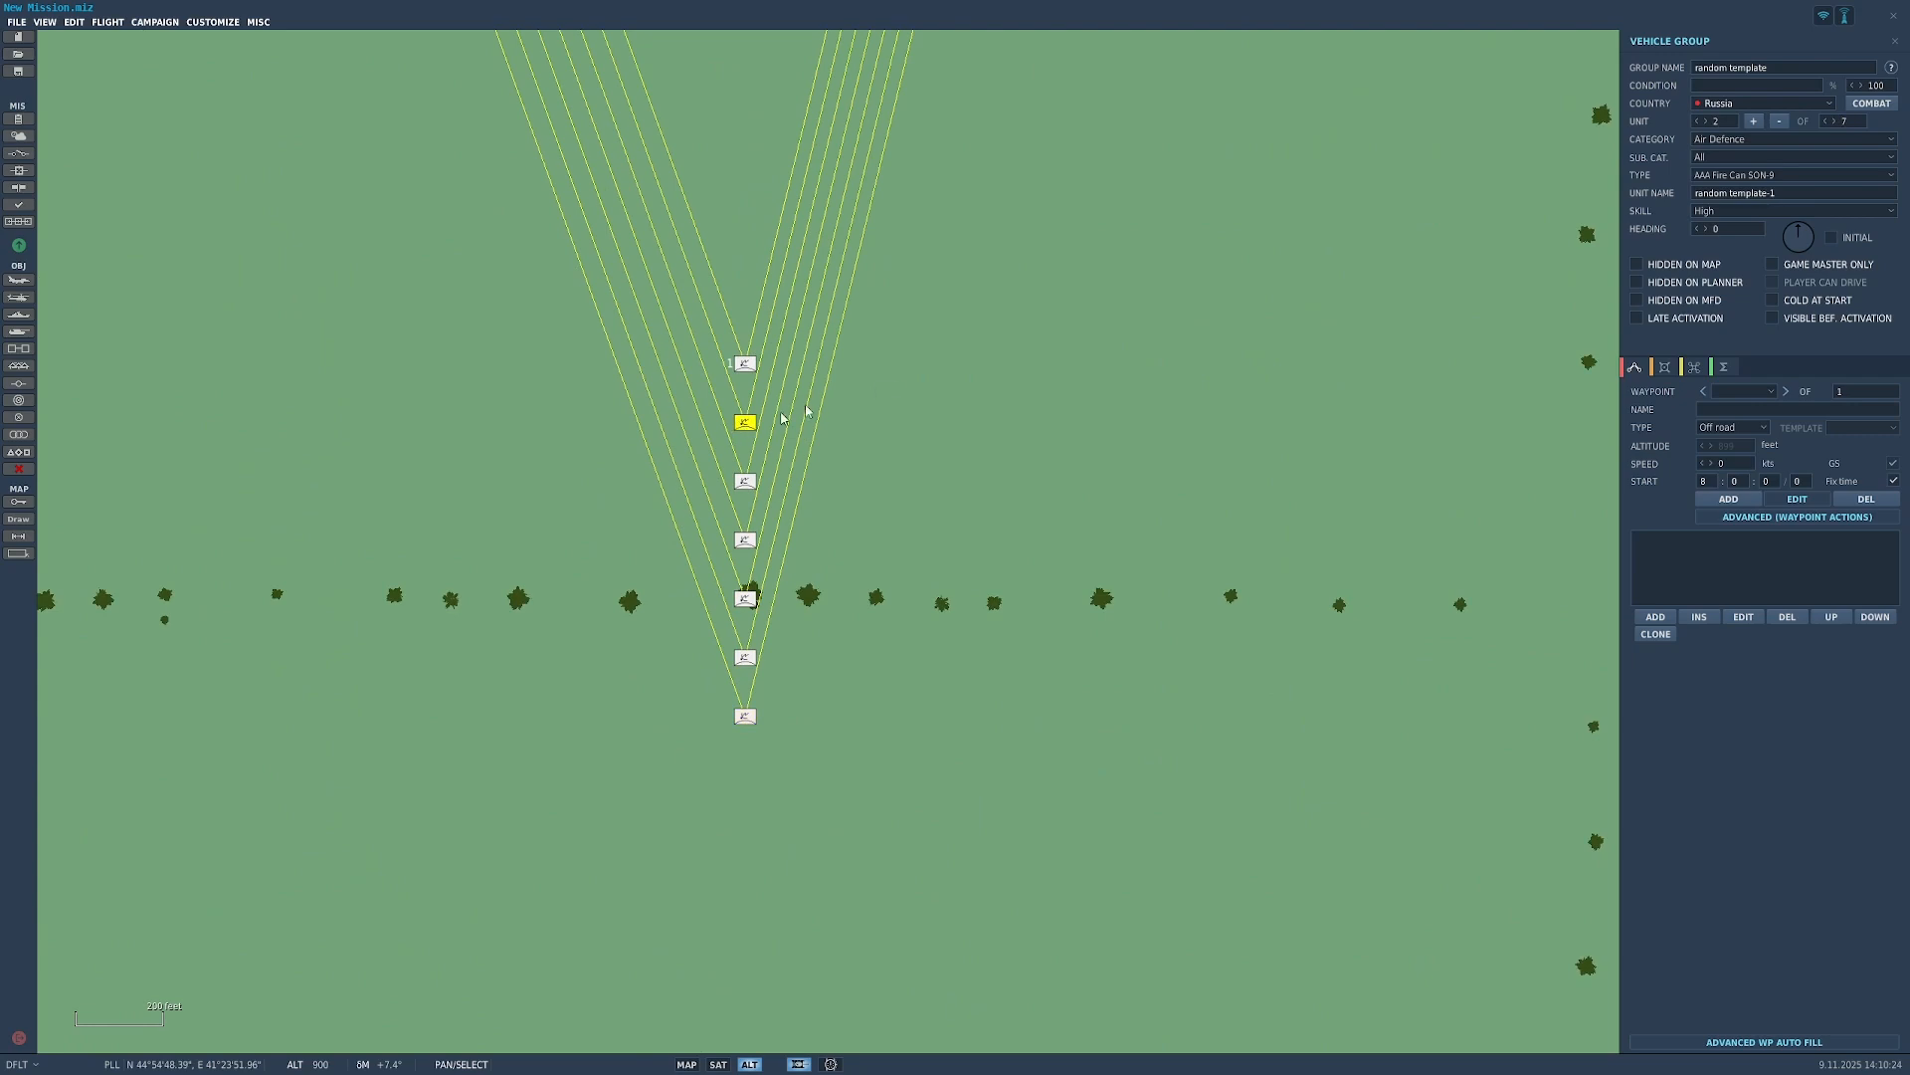
pyautogui.click(1767, 176)
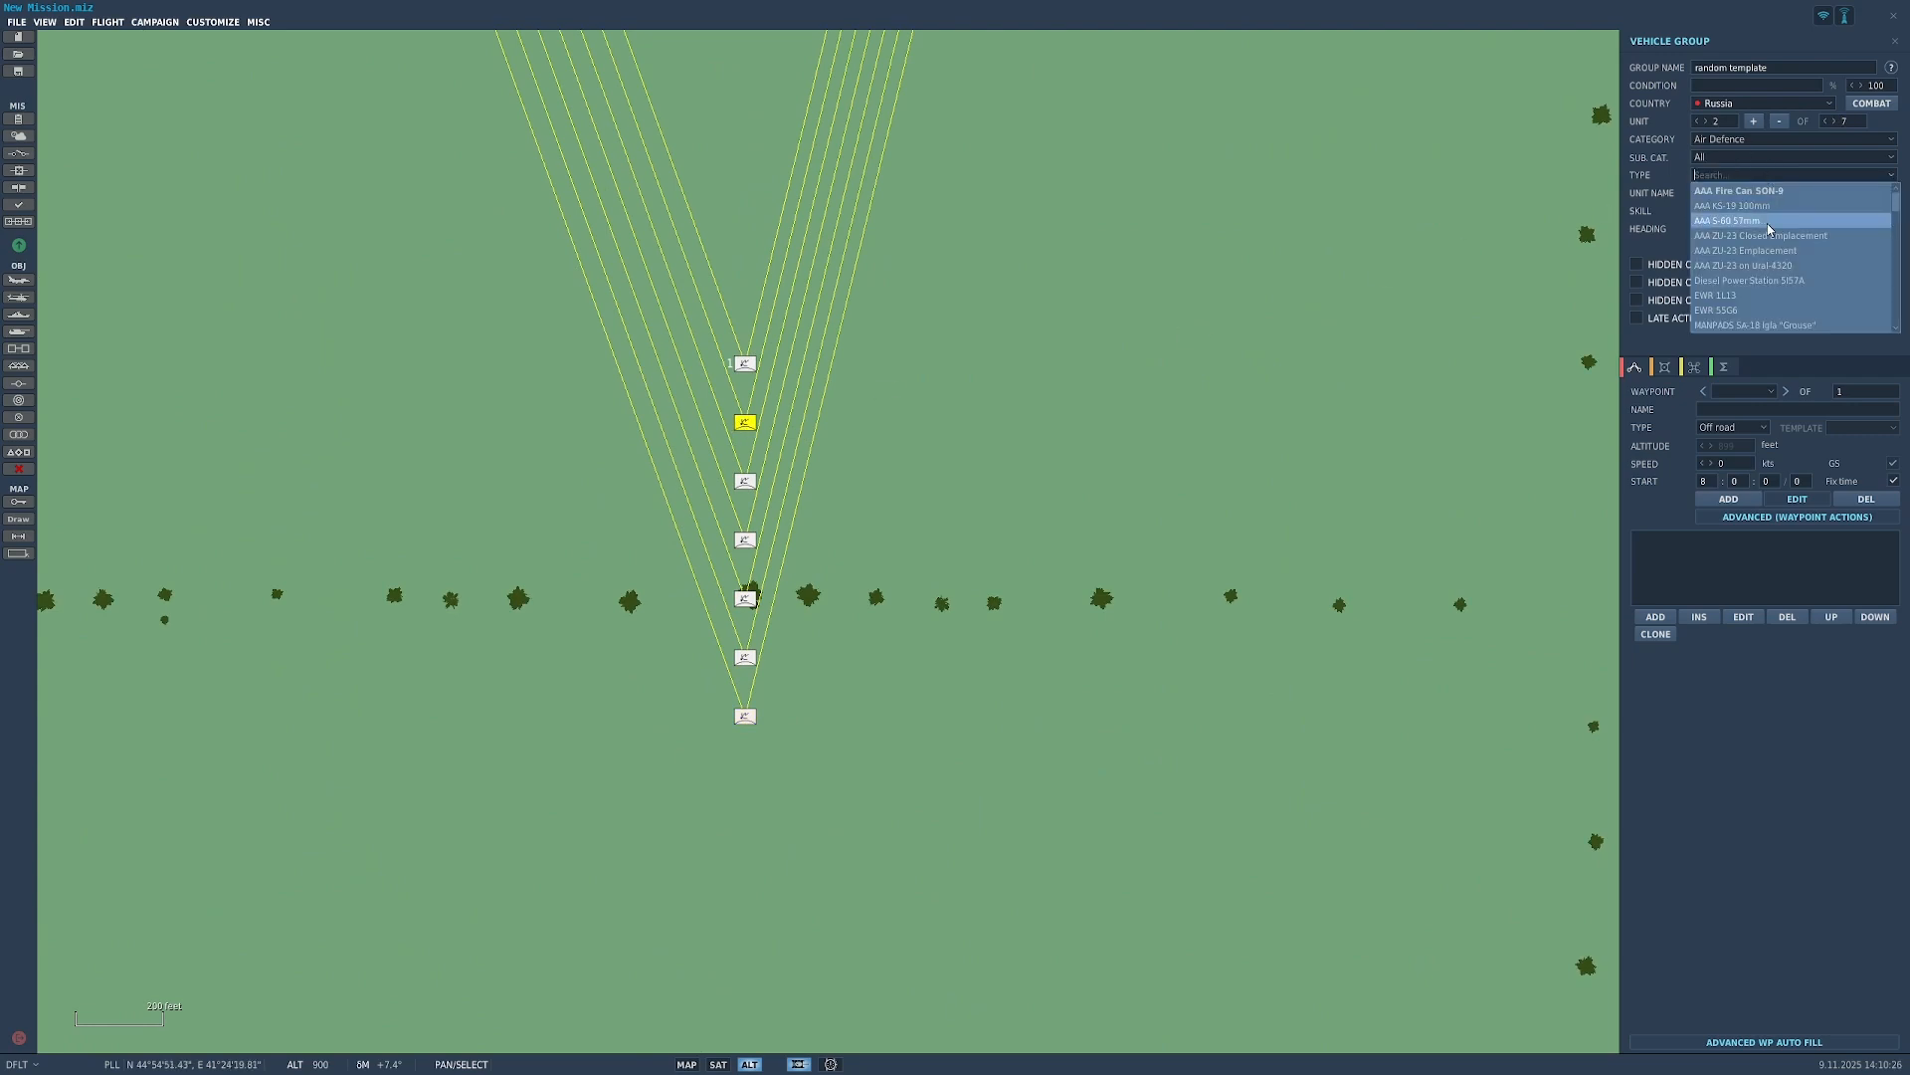
pyautogui.click(1781, 275)
pyautogui.click(762, 488)
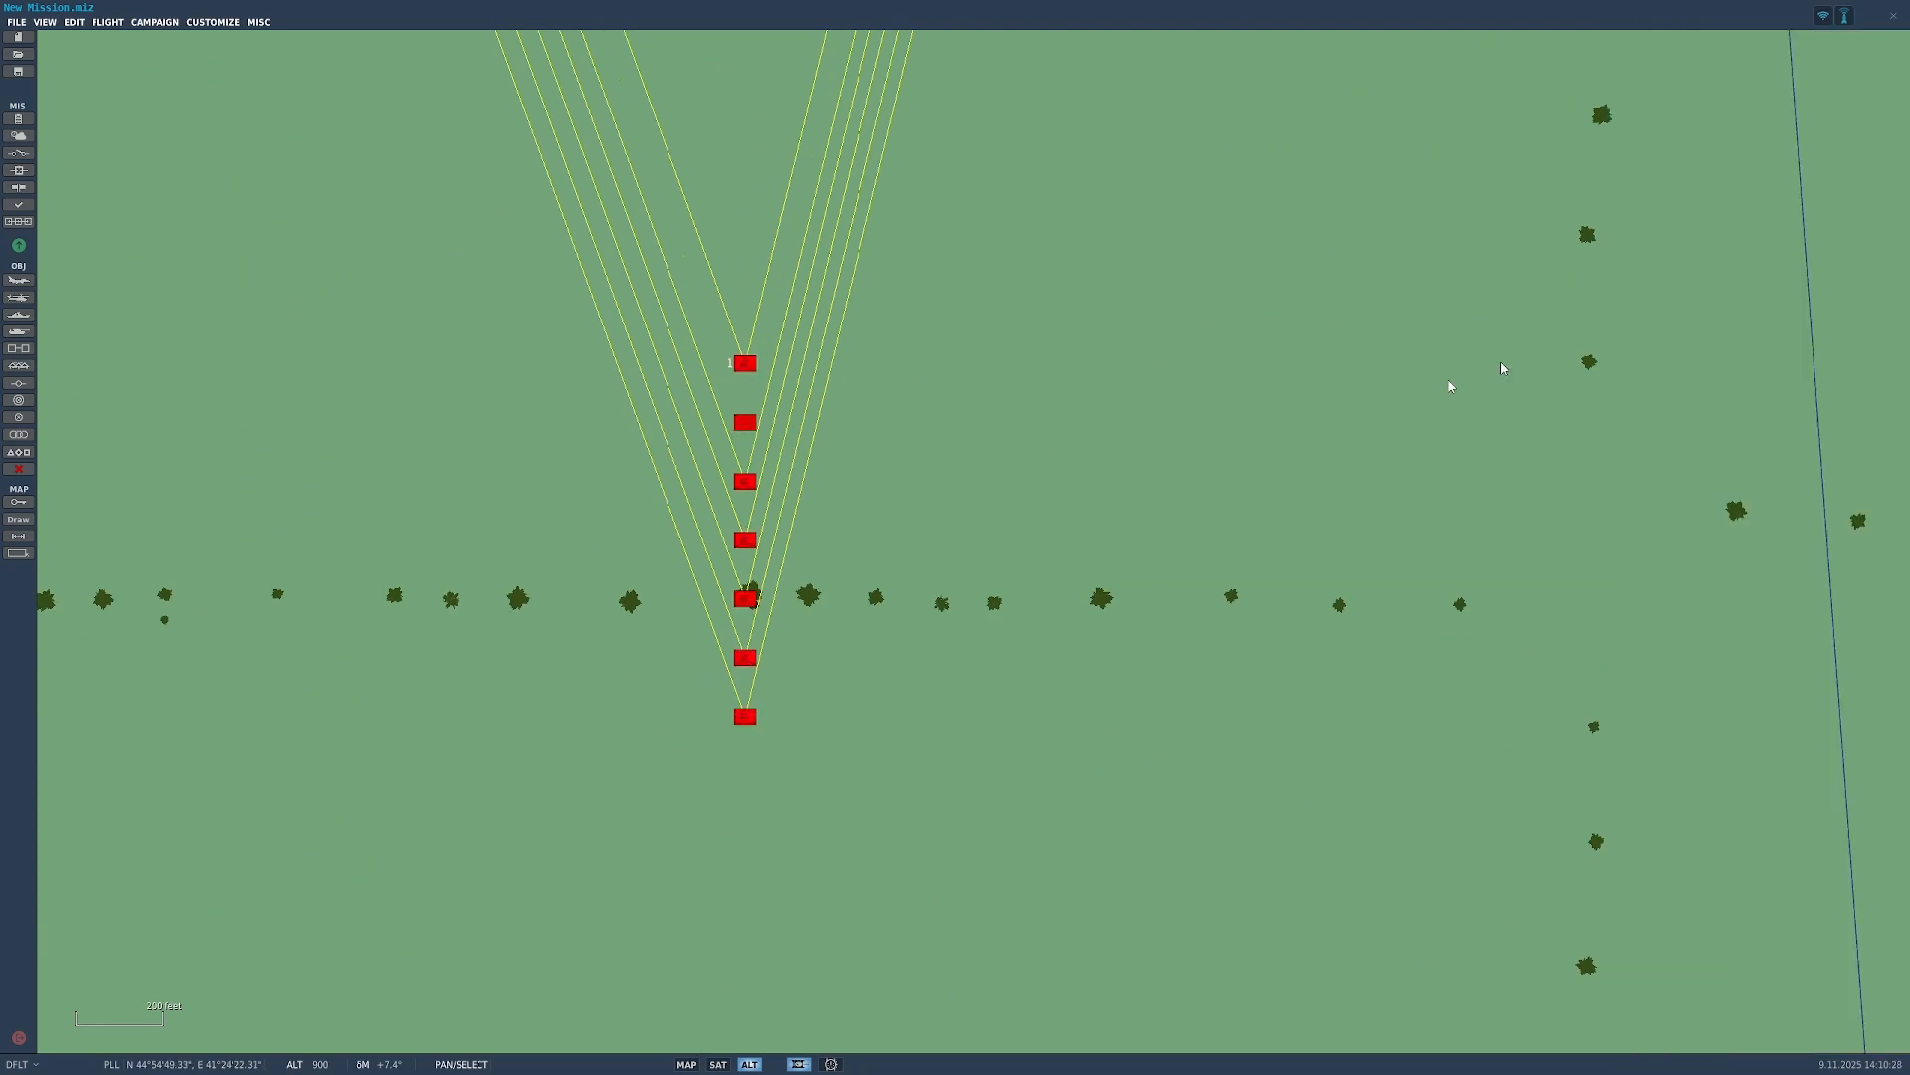
pyautogui.click(745, 482)
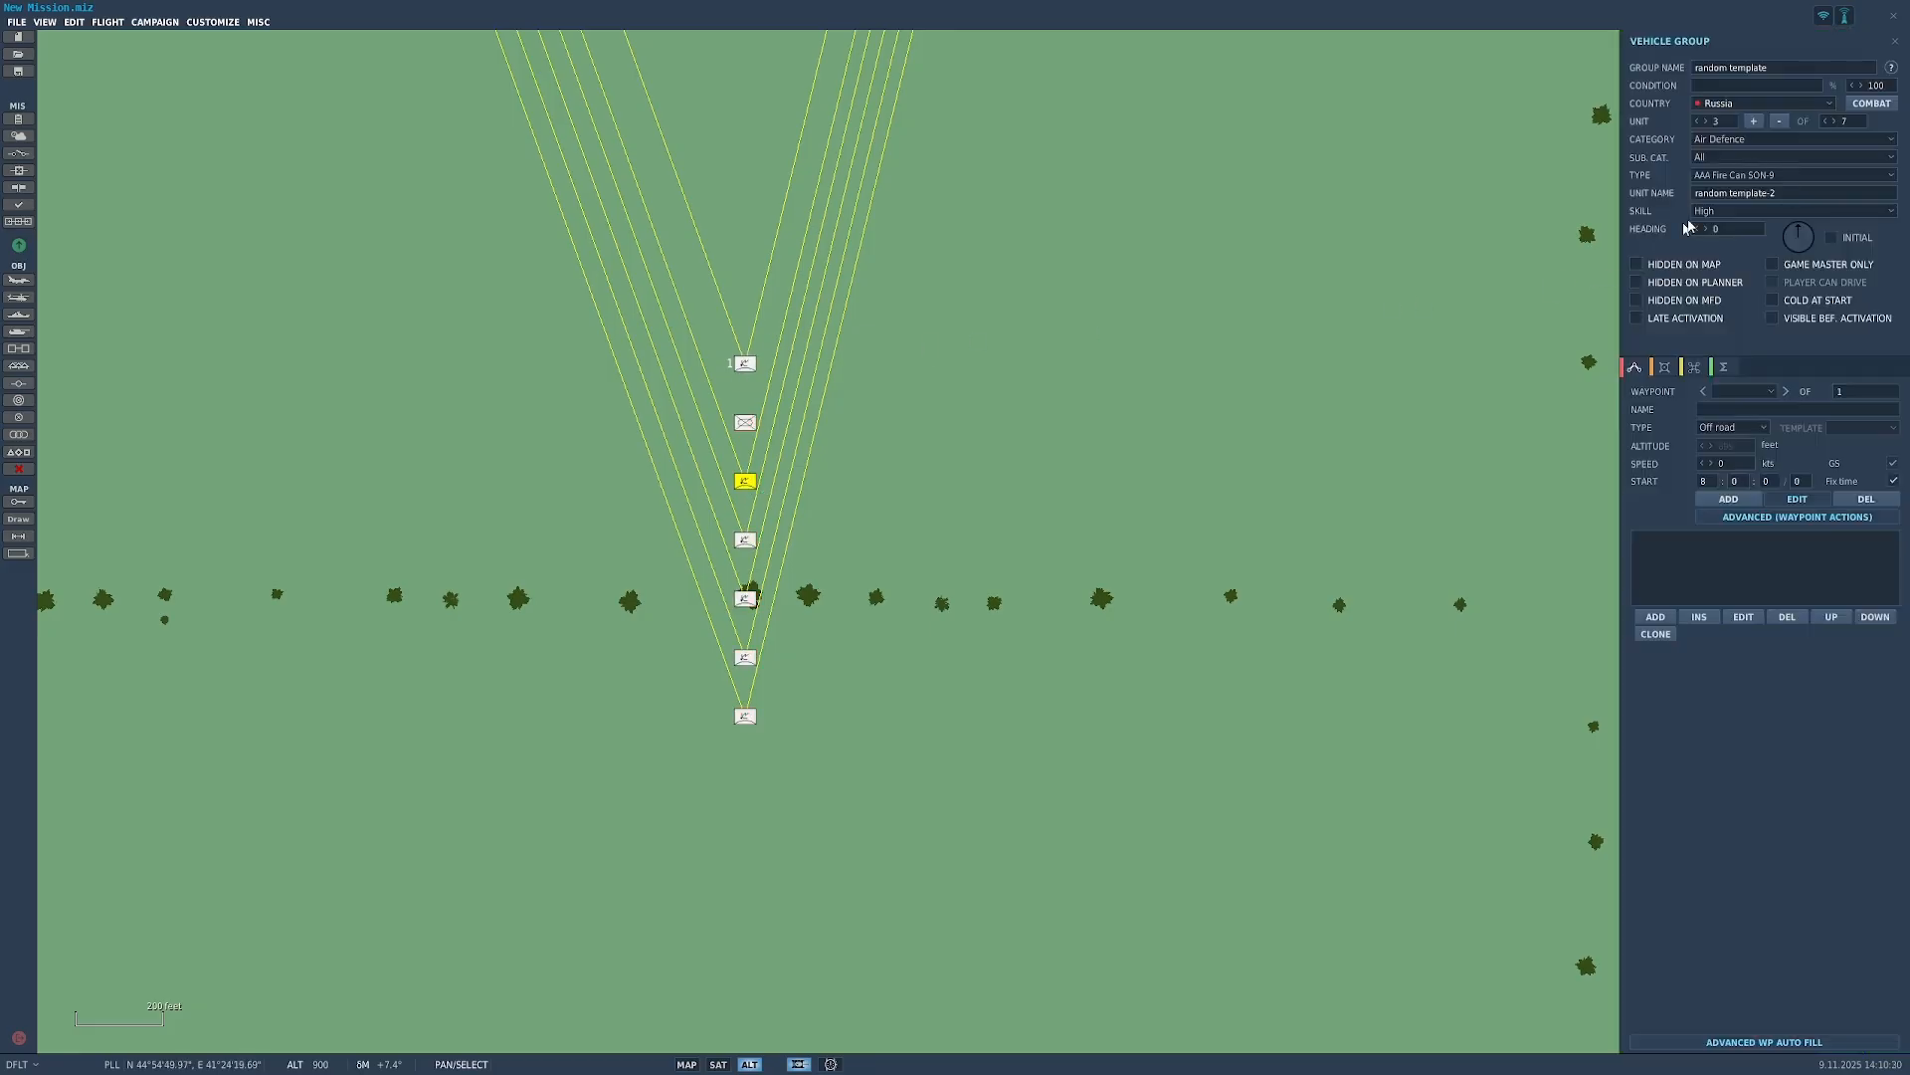
pyautogui.click(1776, 176)
pyautogui.click(1781, 325)
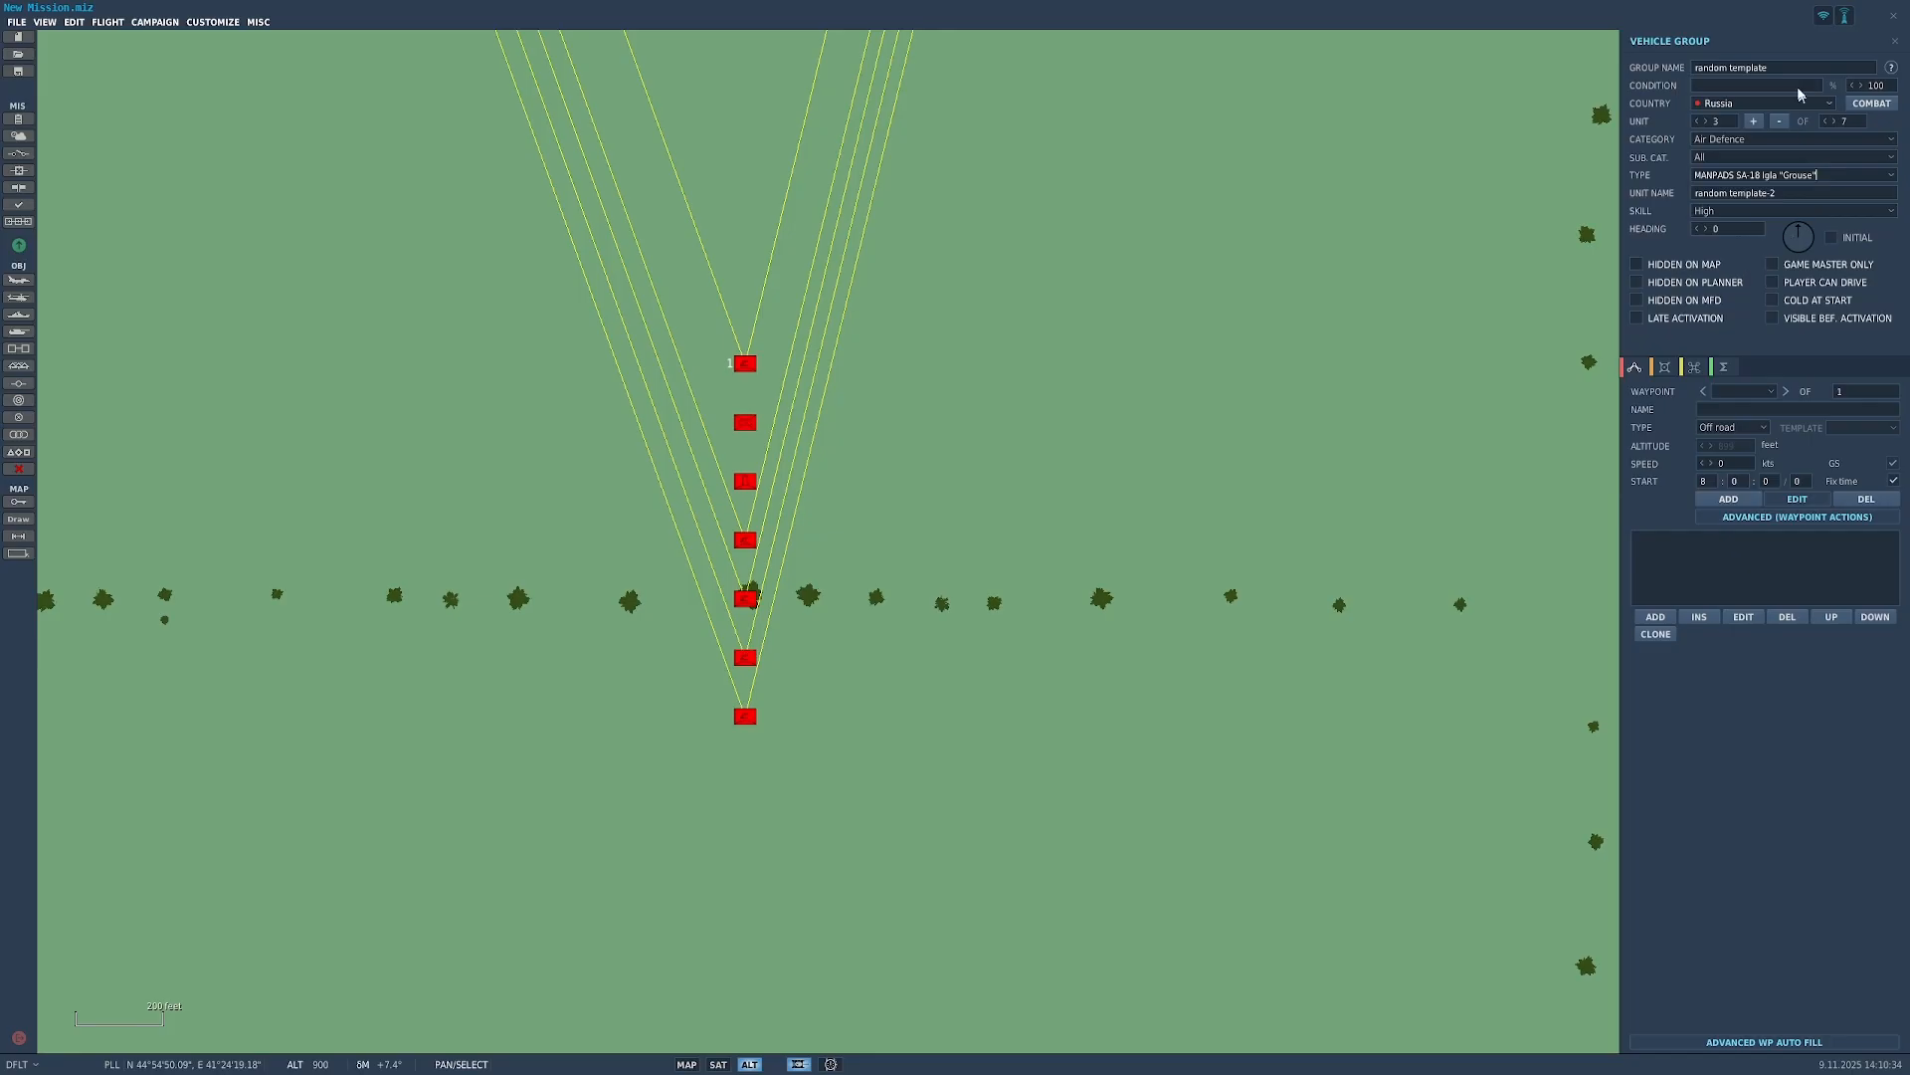
# Step: Place the Russian SA-10 SAM Battery template, heading 0, beside the random template group
pyautogui.click(19, 350)
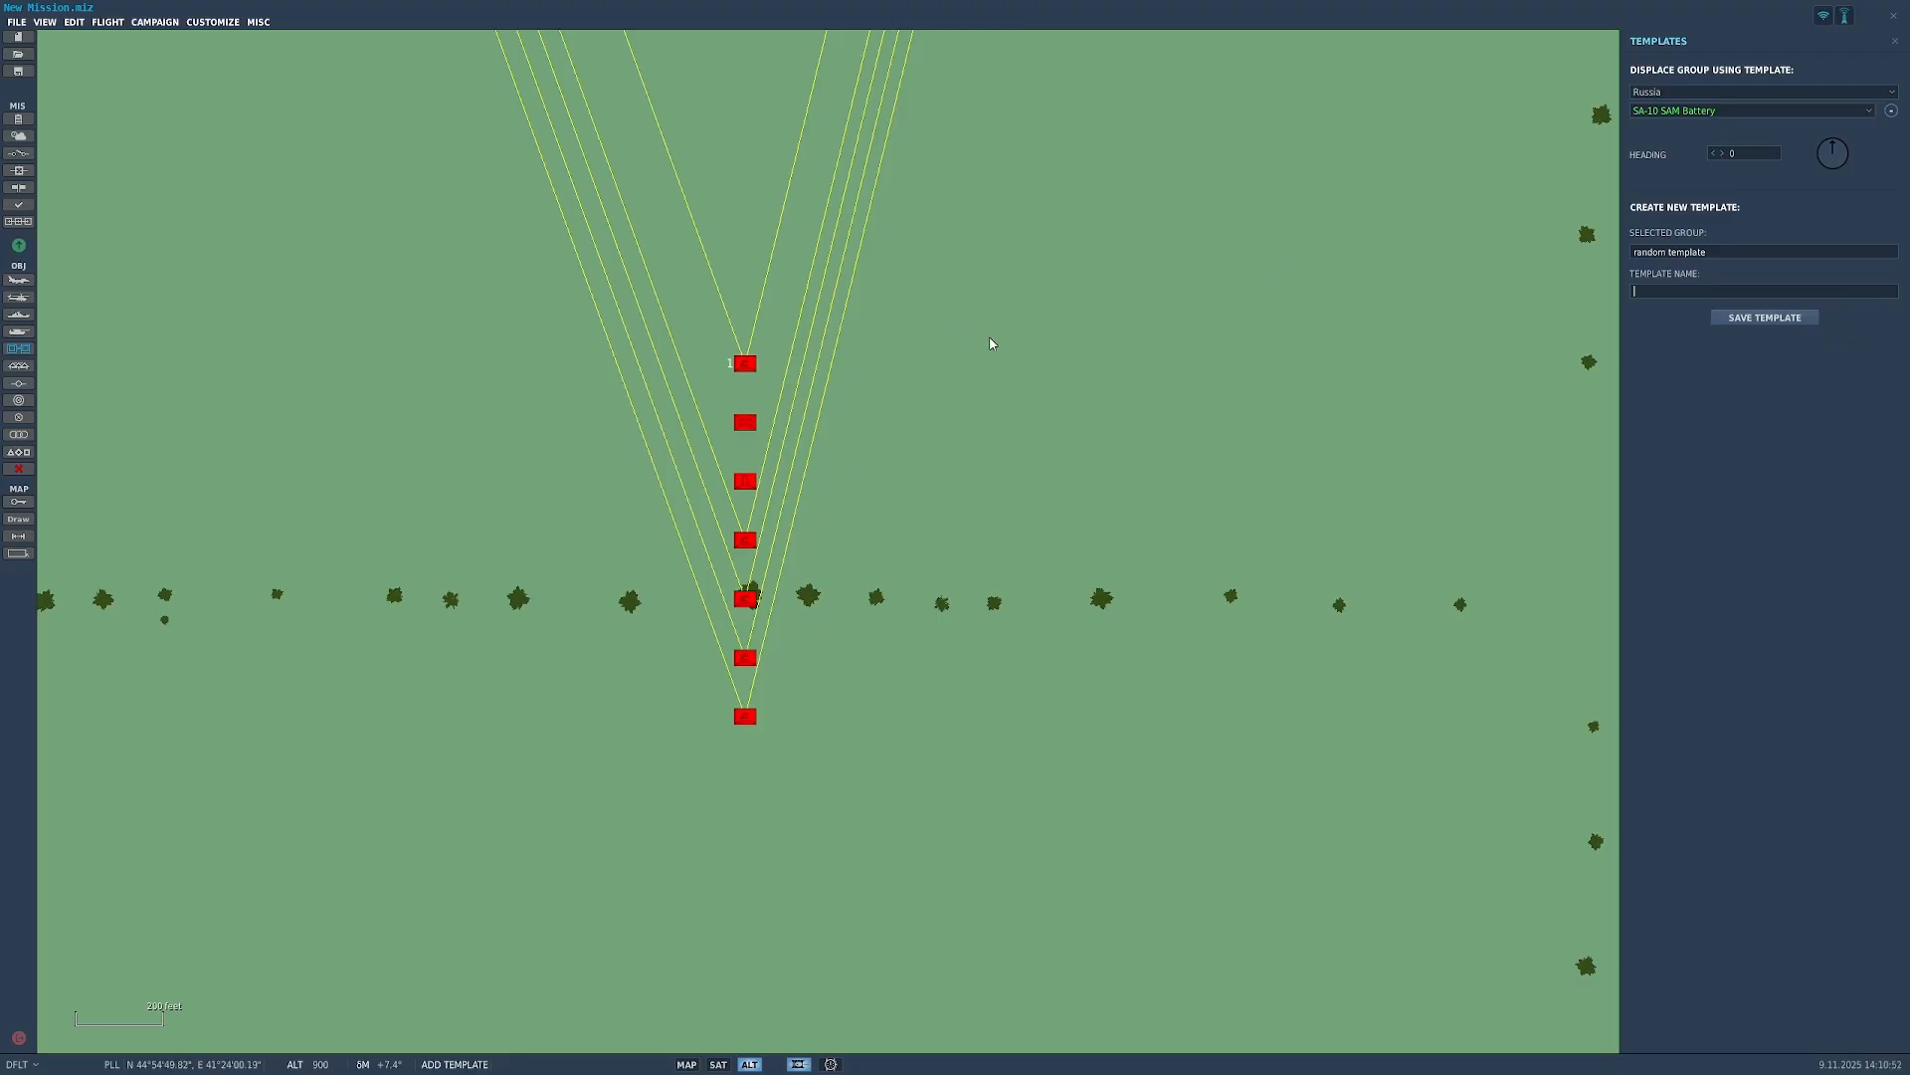
pyautogui.scroll(-5, 1285, 517)
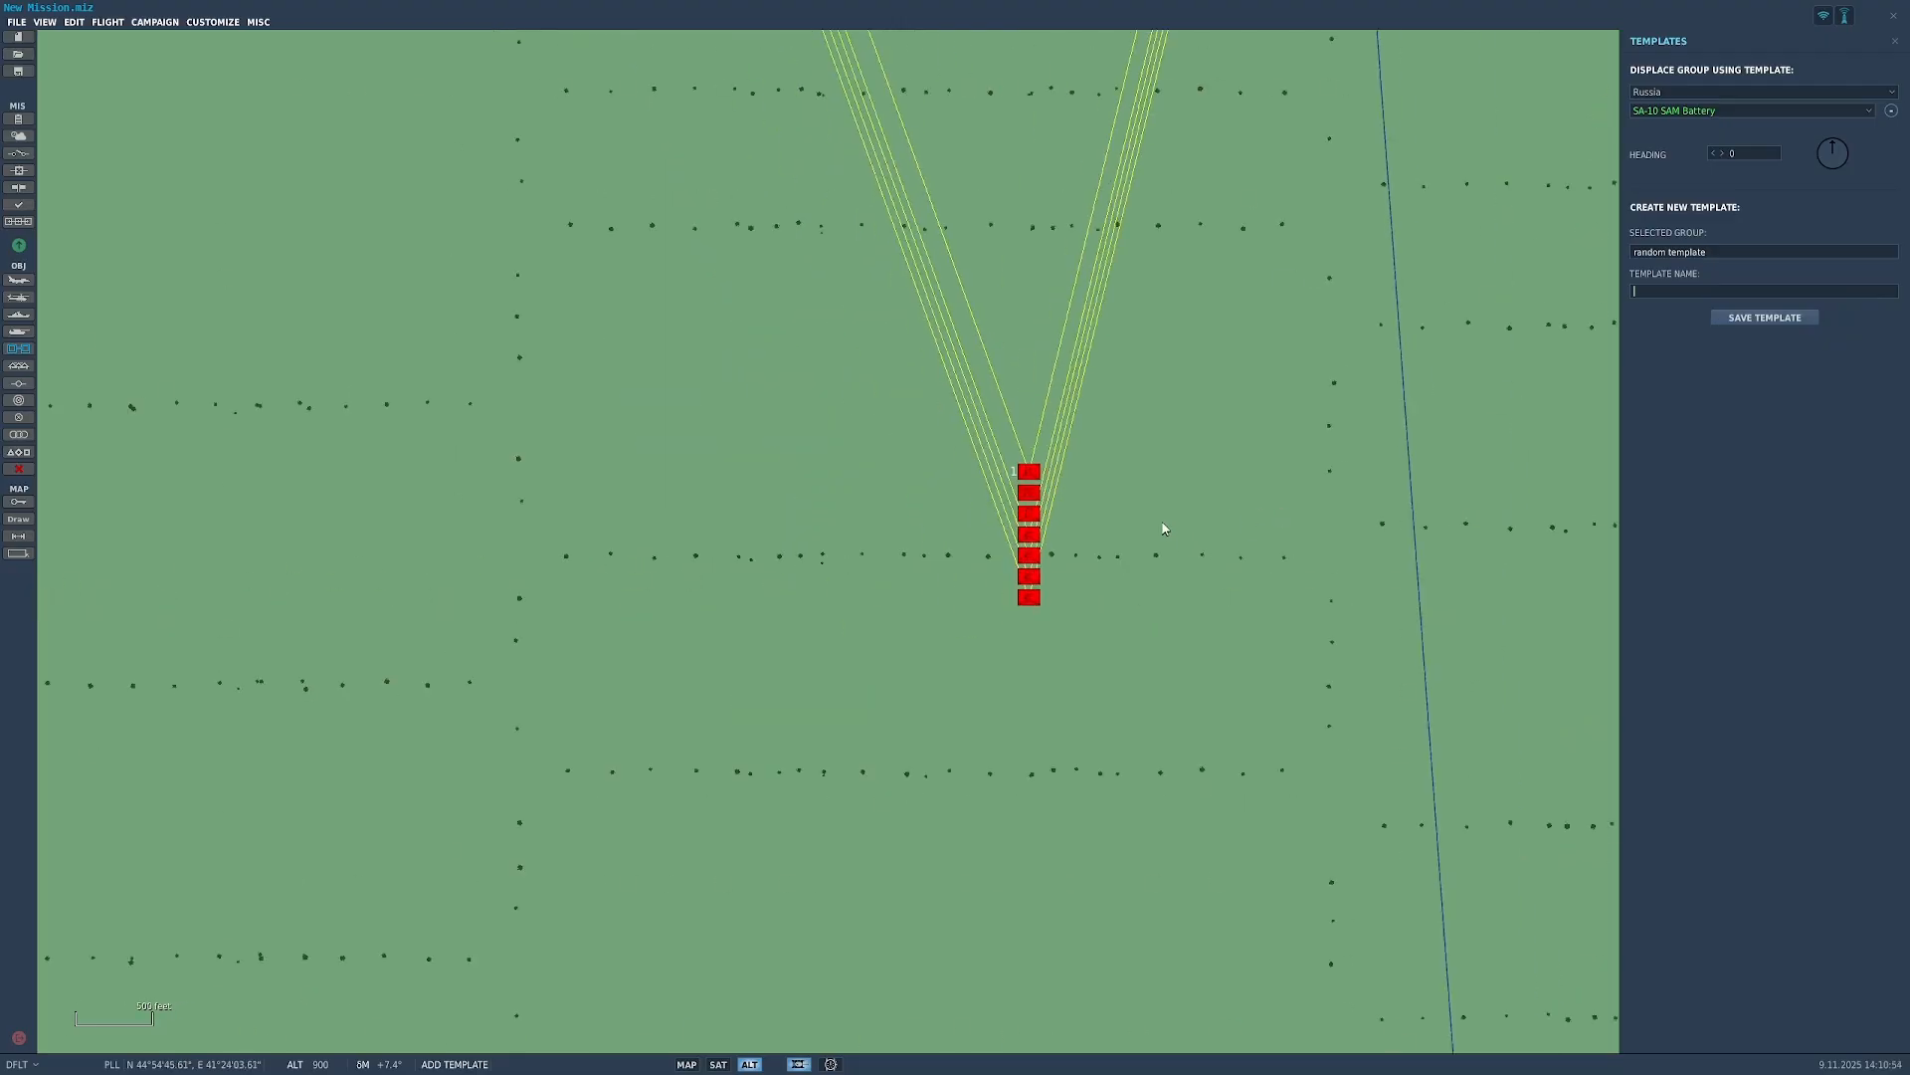
pyautogui.scroll(-2, 965, 756)
pyautogui.moveTo(1273, 784); pyautogui.dragTo(859, 614, button='right')
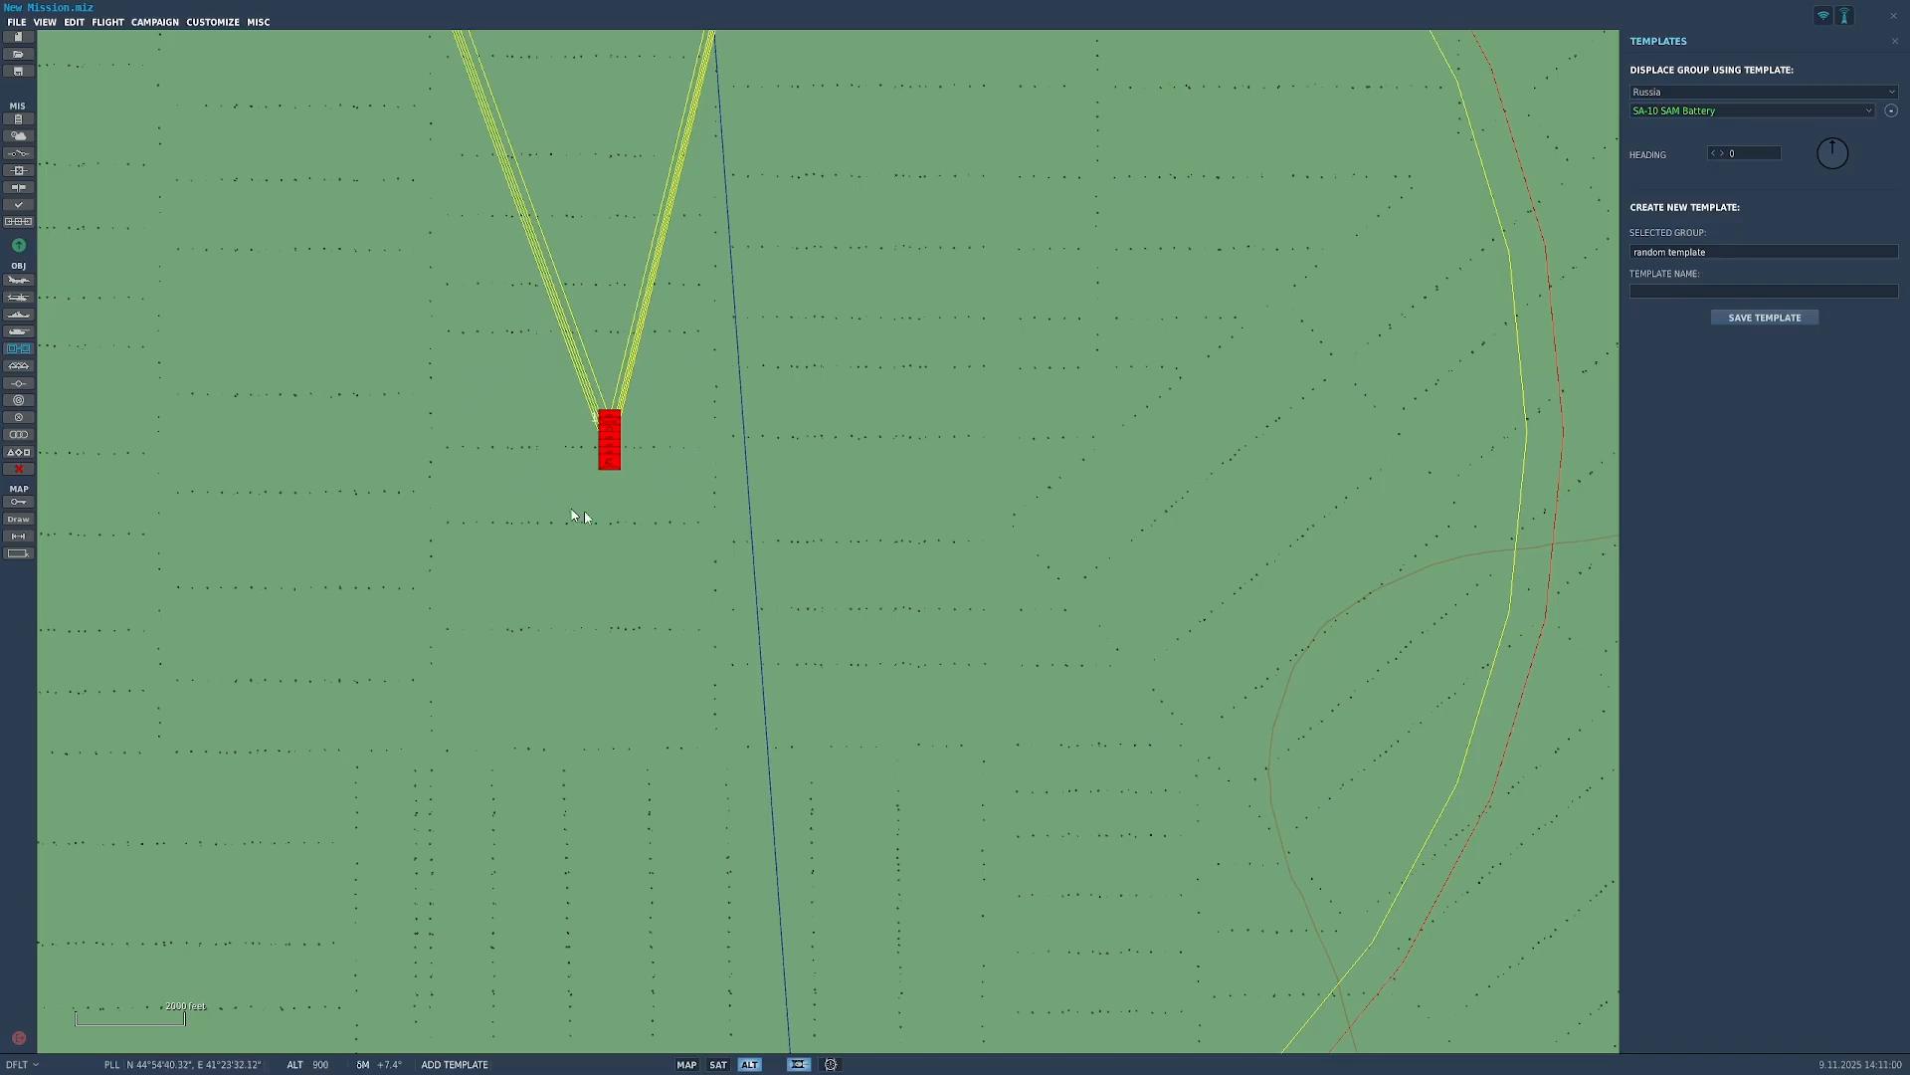
pyautogui.click(614, 410)
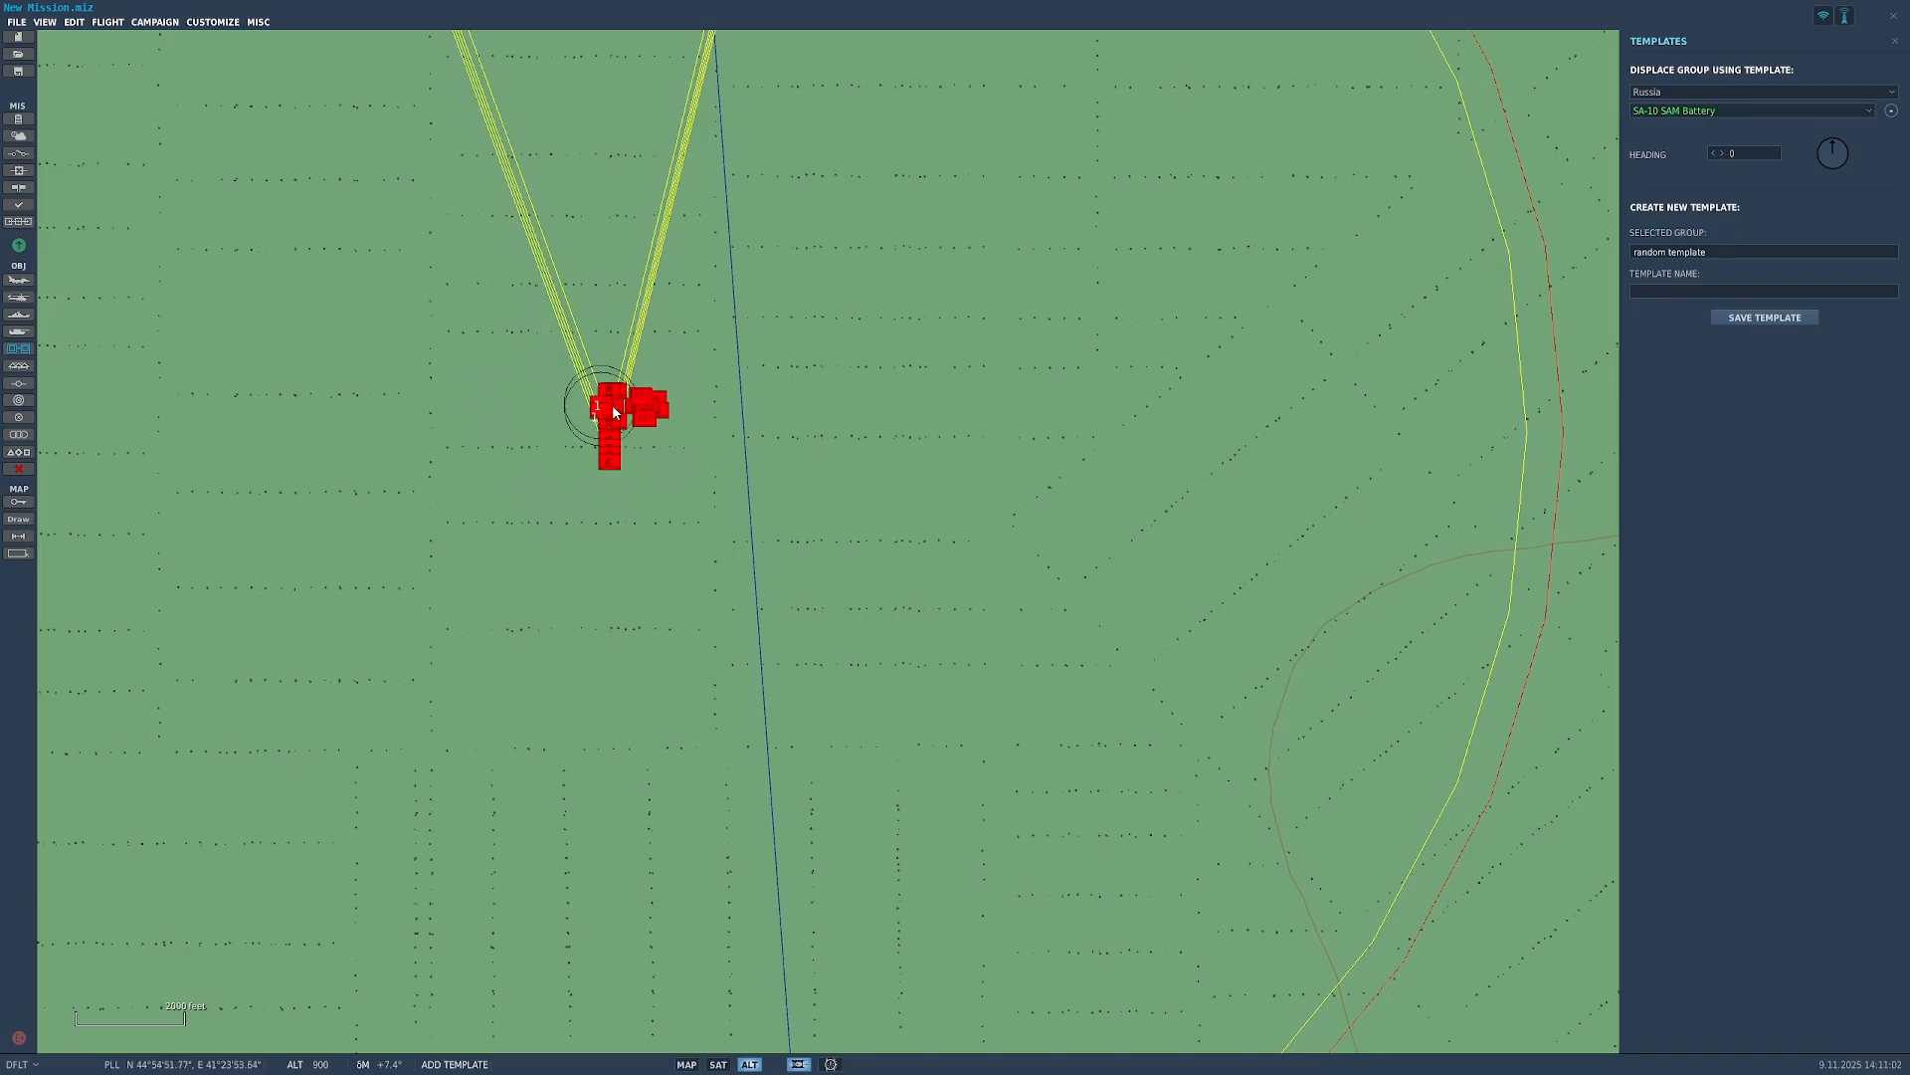
# Step: Delete the SA-10 SAM battery overlapping the random template group
pyautogui.click(1896, 40)
pyautogui.scroll(5, 559, 324)
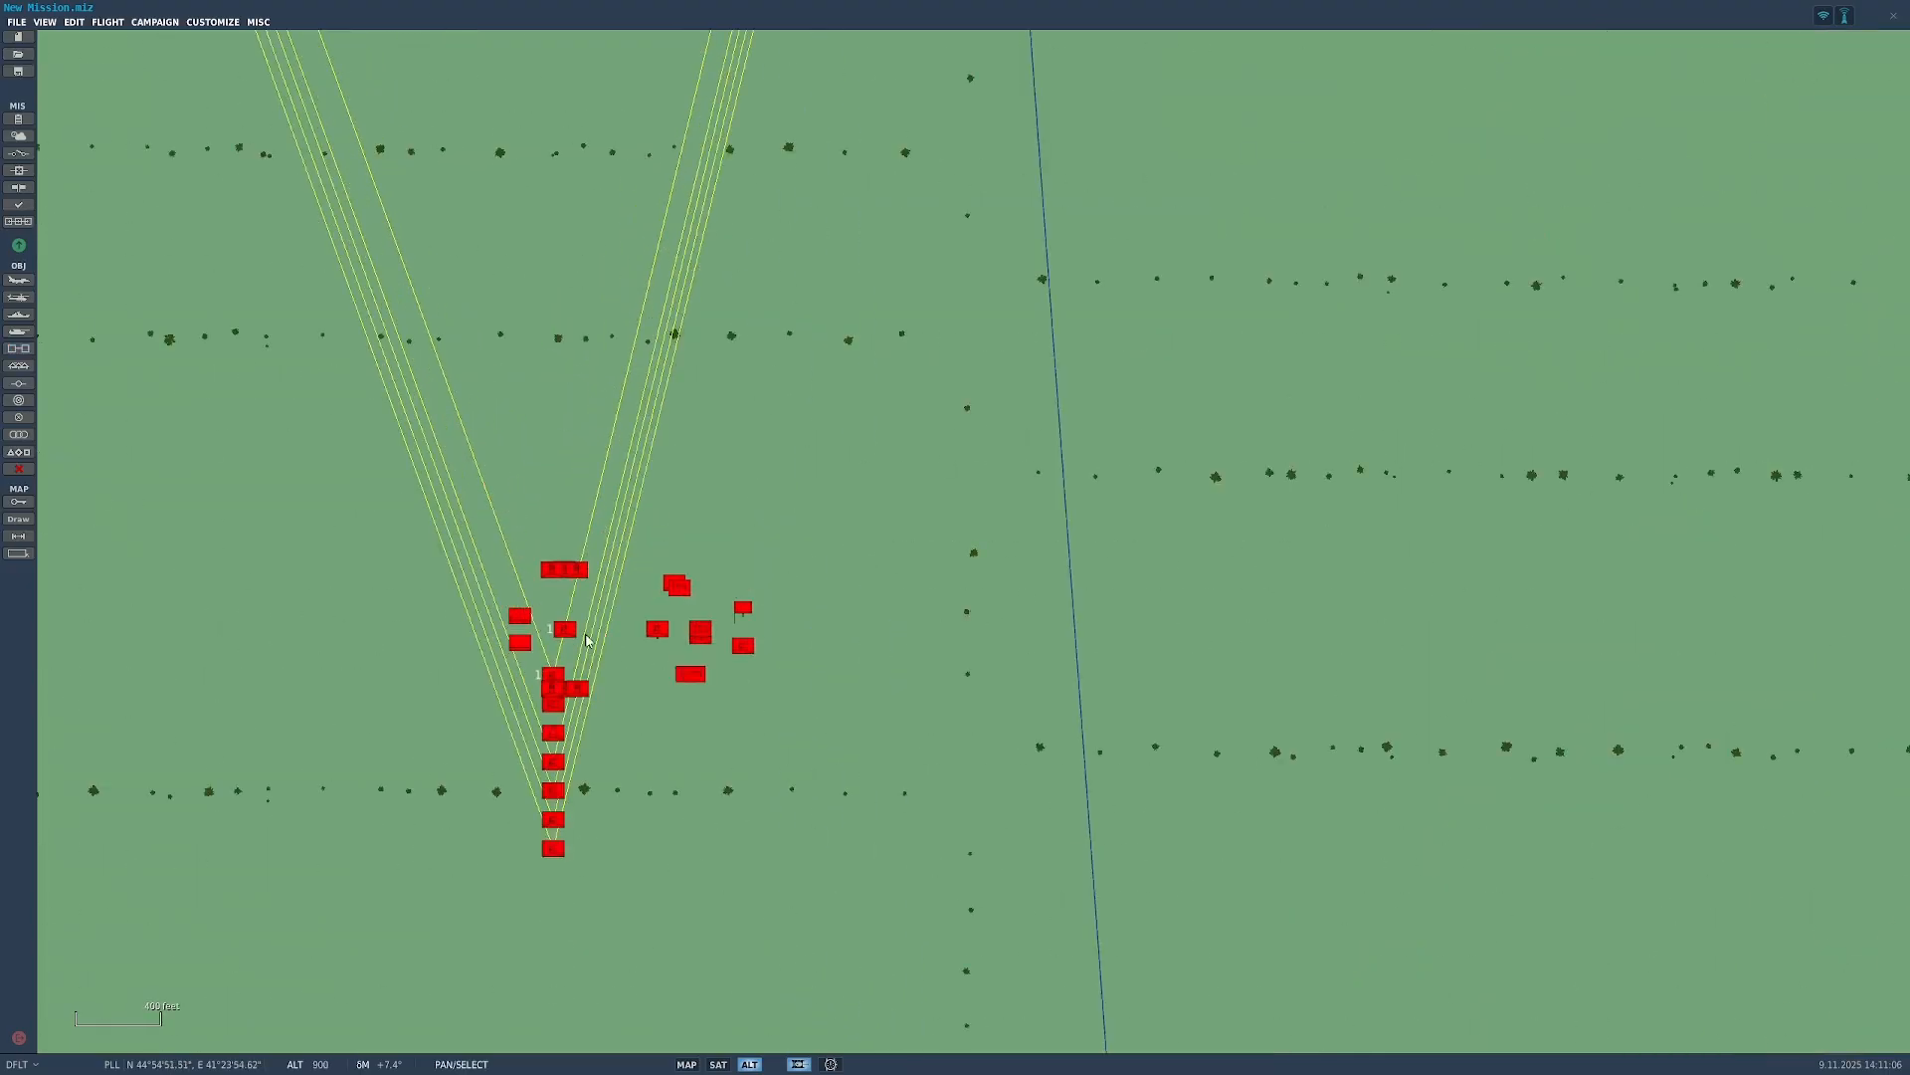
pyautogui.click(564, 629)
pyautogui.press('Delete')
pyautogui.scroll(-2, 576, 710)
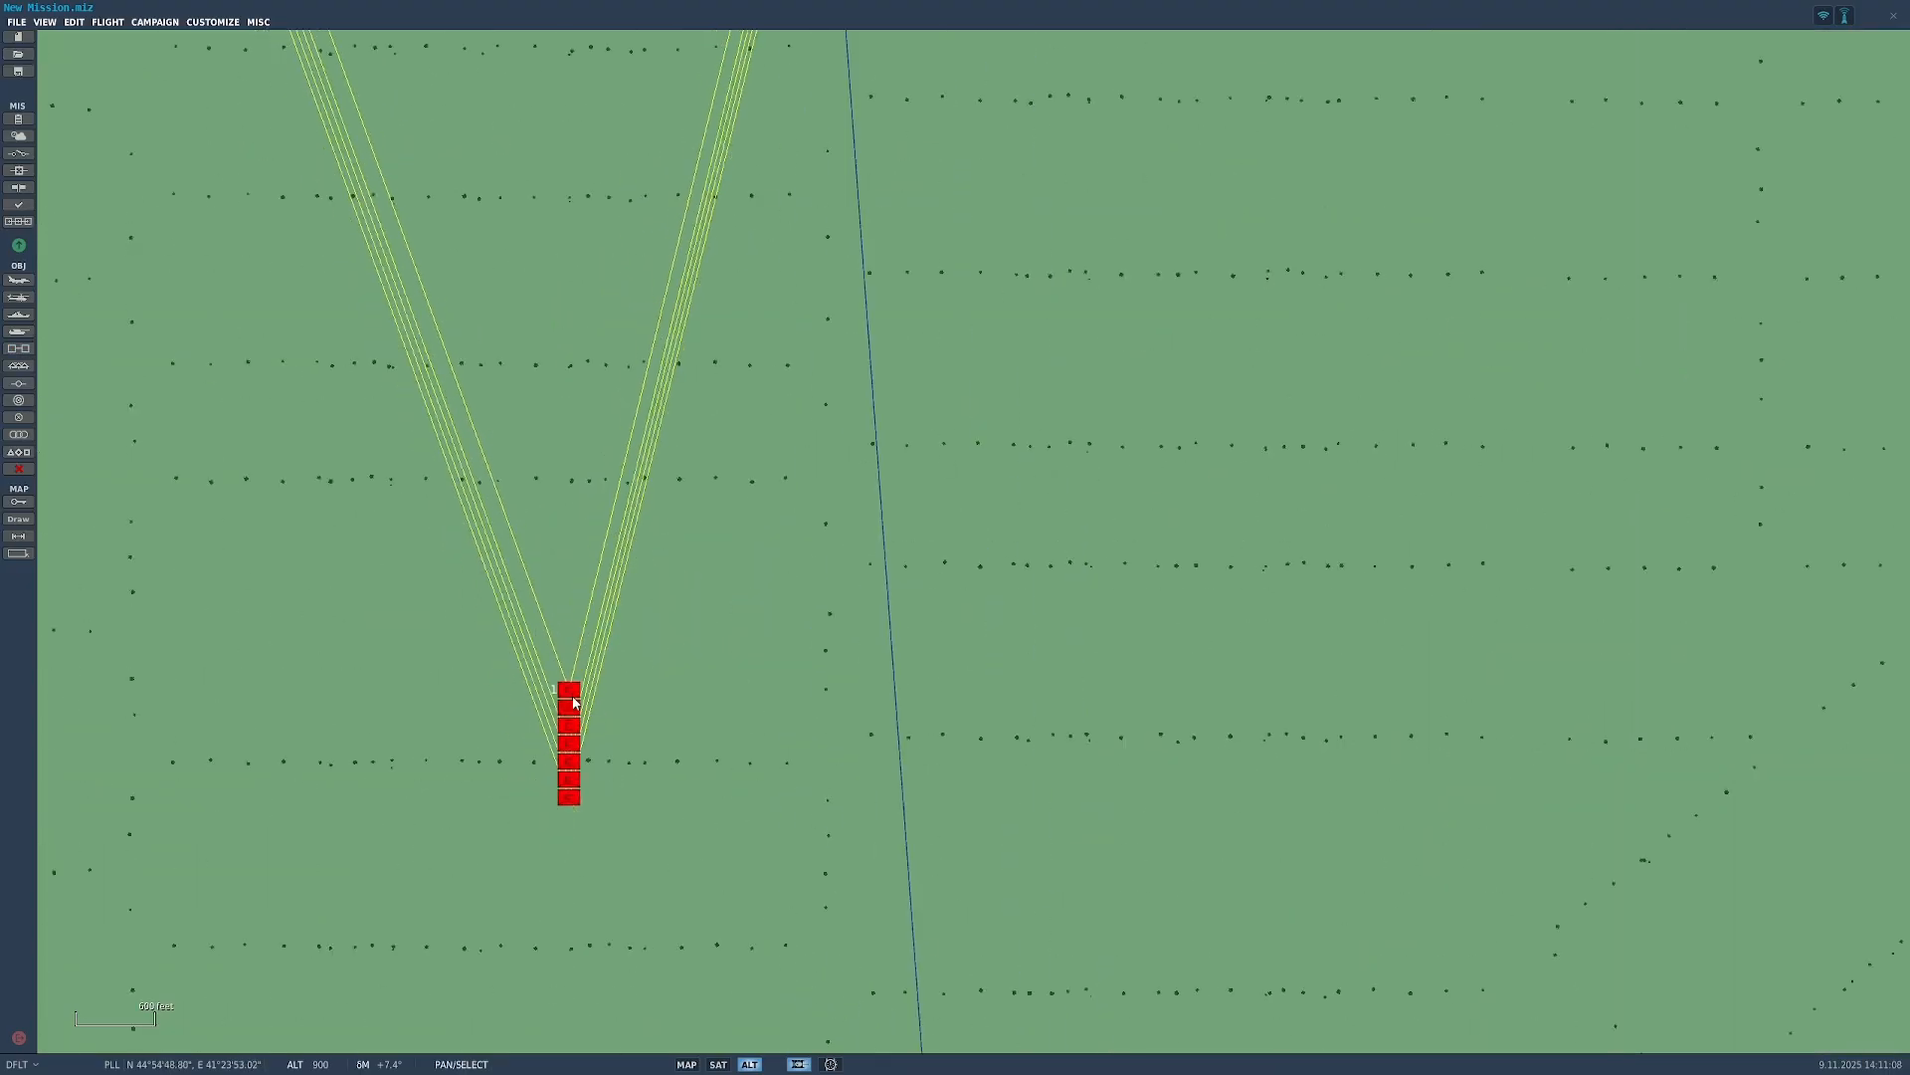
# Step: Delete the random template vehicle group
pyautogui.click(576, 709)
pyautogui.moveTo(939, 772); pyautogui.dragTo(1000, 505)
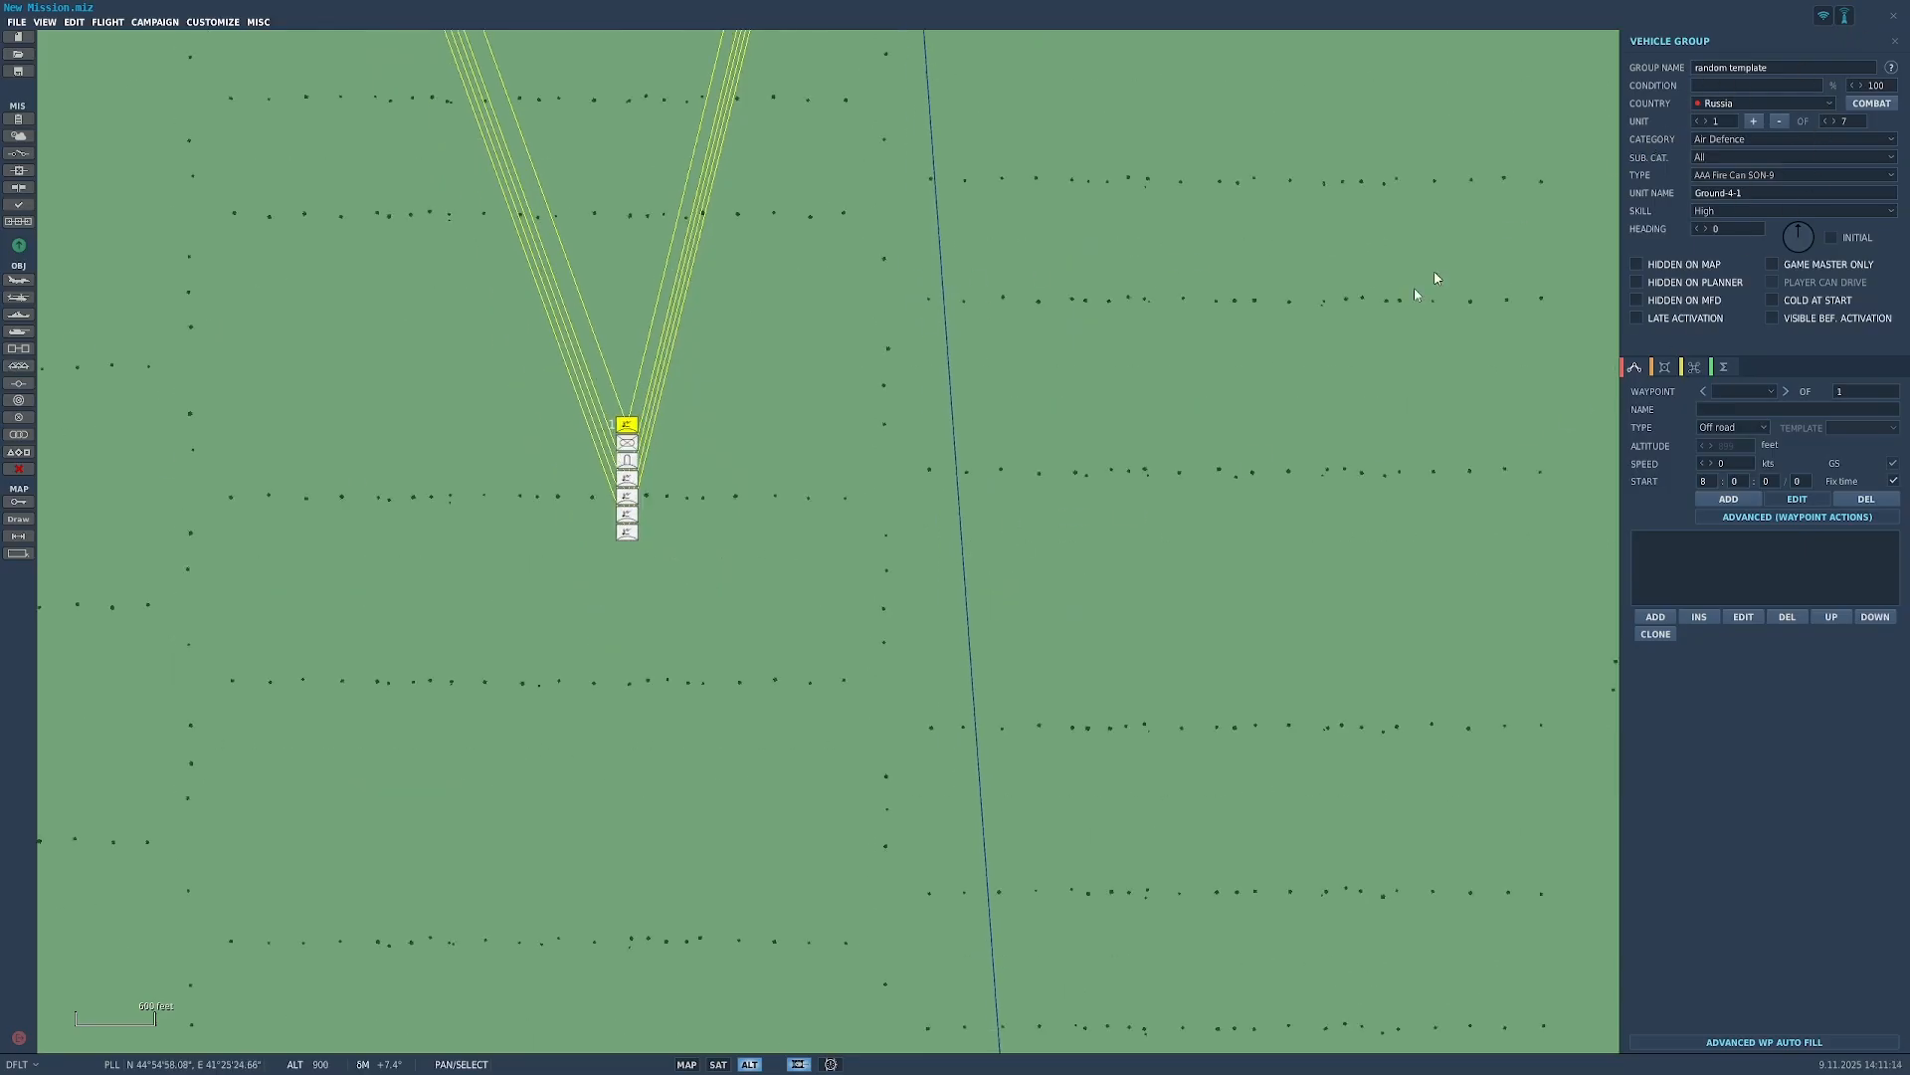
pyautogui.press('Delete')
pyautogui.scroll(-5, 793, 604)
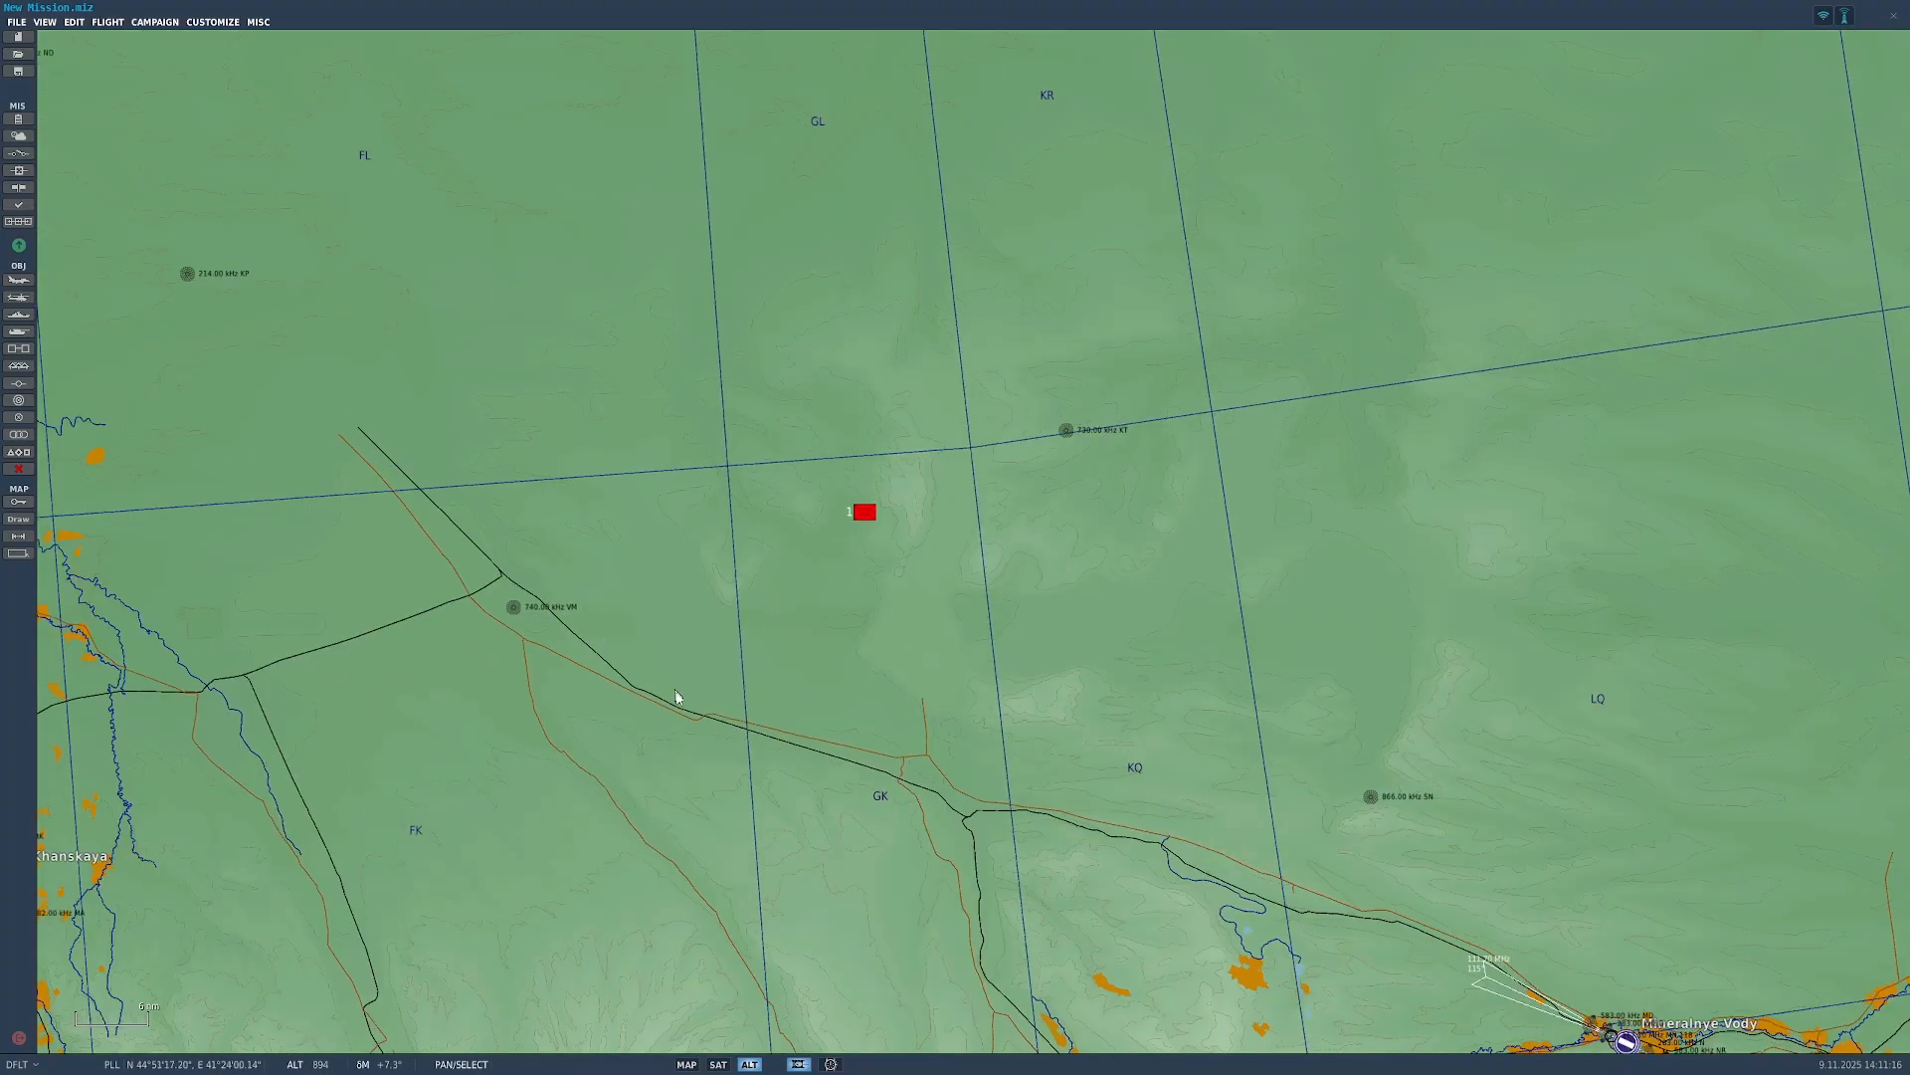
# Step: Place the Russian SA-10 SAM Battery template in grid square GK19, just southwest of the APC BTR-80 group
pyautogui.click(865, 512)
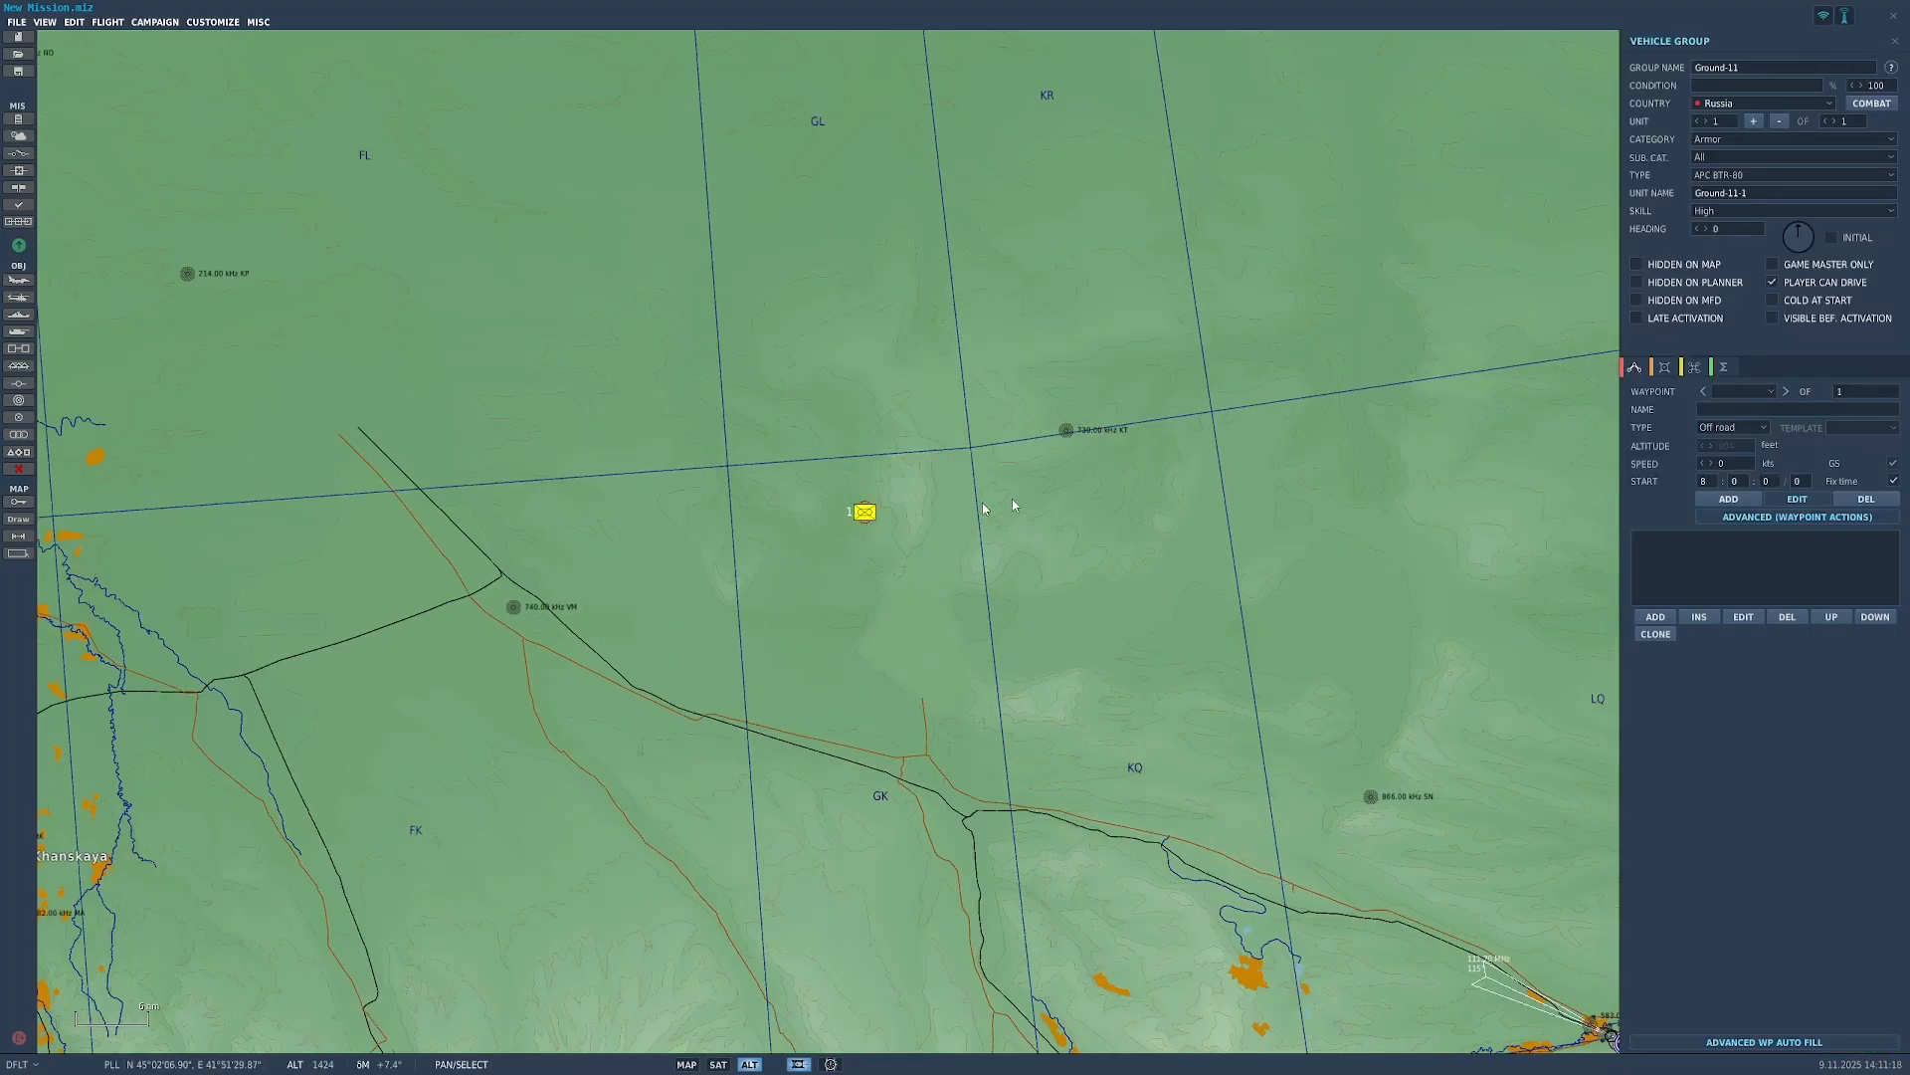
pyautogui.scroll(2, 874, 517)
pyautogui.scroll(3, 851, 518)
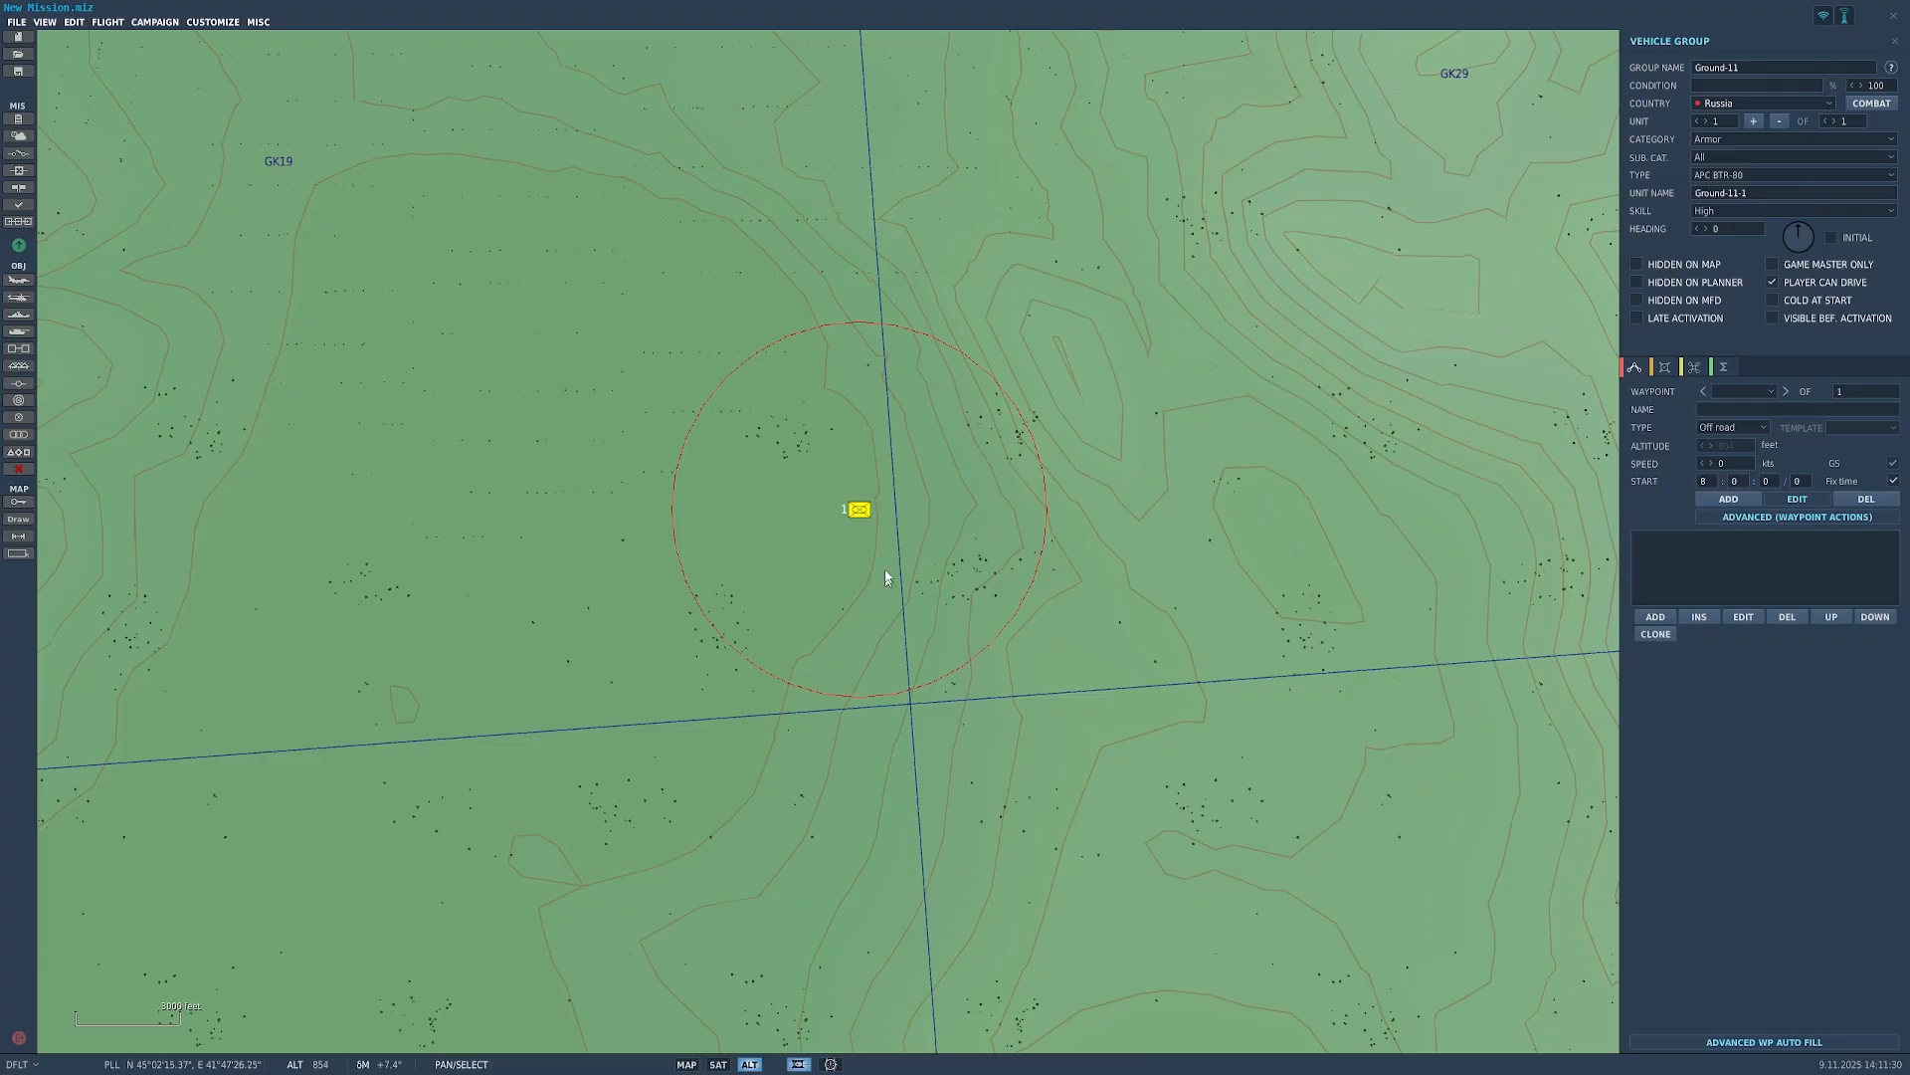
pyautogui.click(866, 522)
pyautogui.click(862, 515)
pyautogui.click(18, 348)
pyautogui.scroll(-3, 498, 358)
pyautogui.click(492, 448)
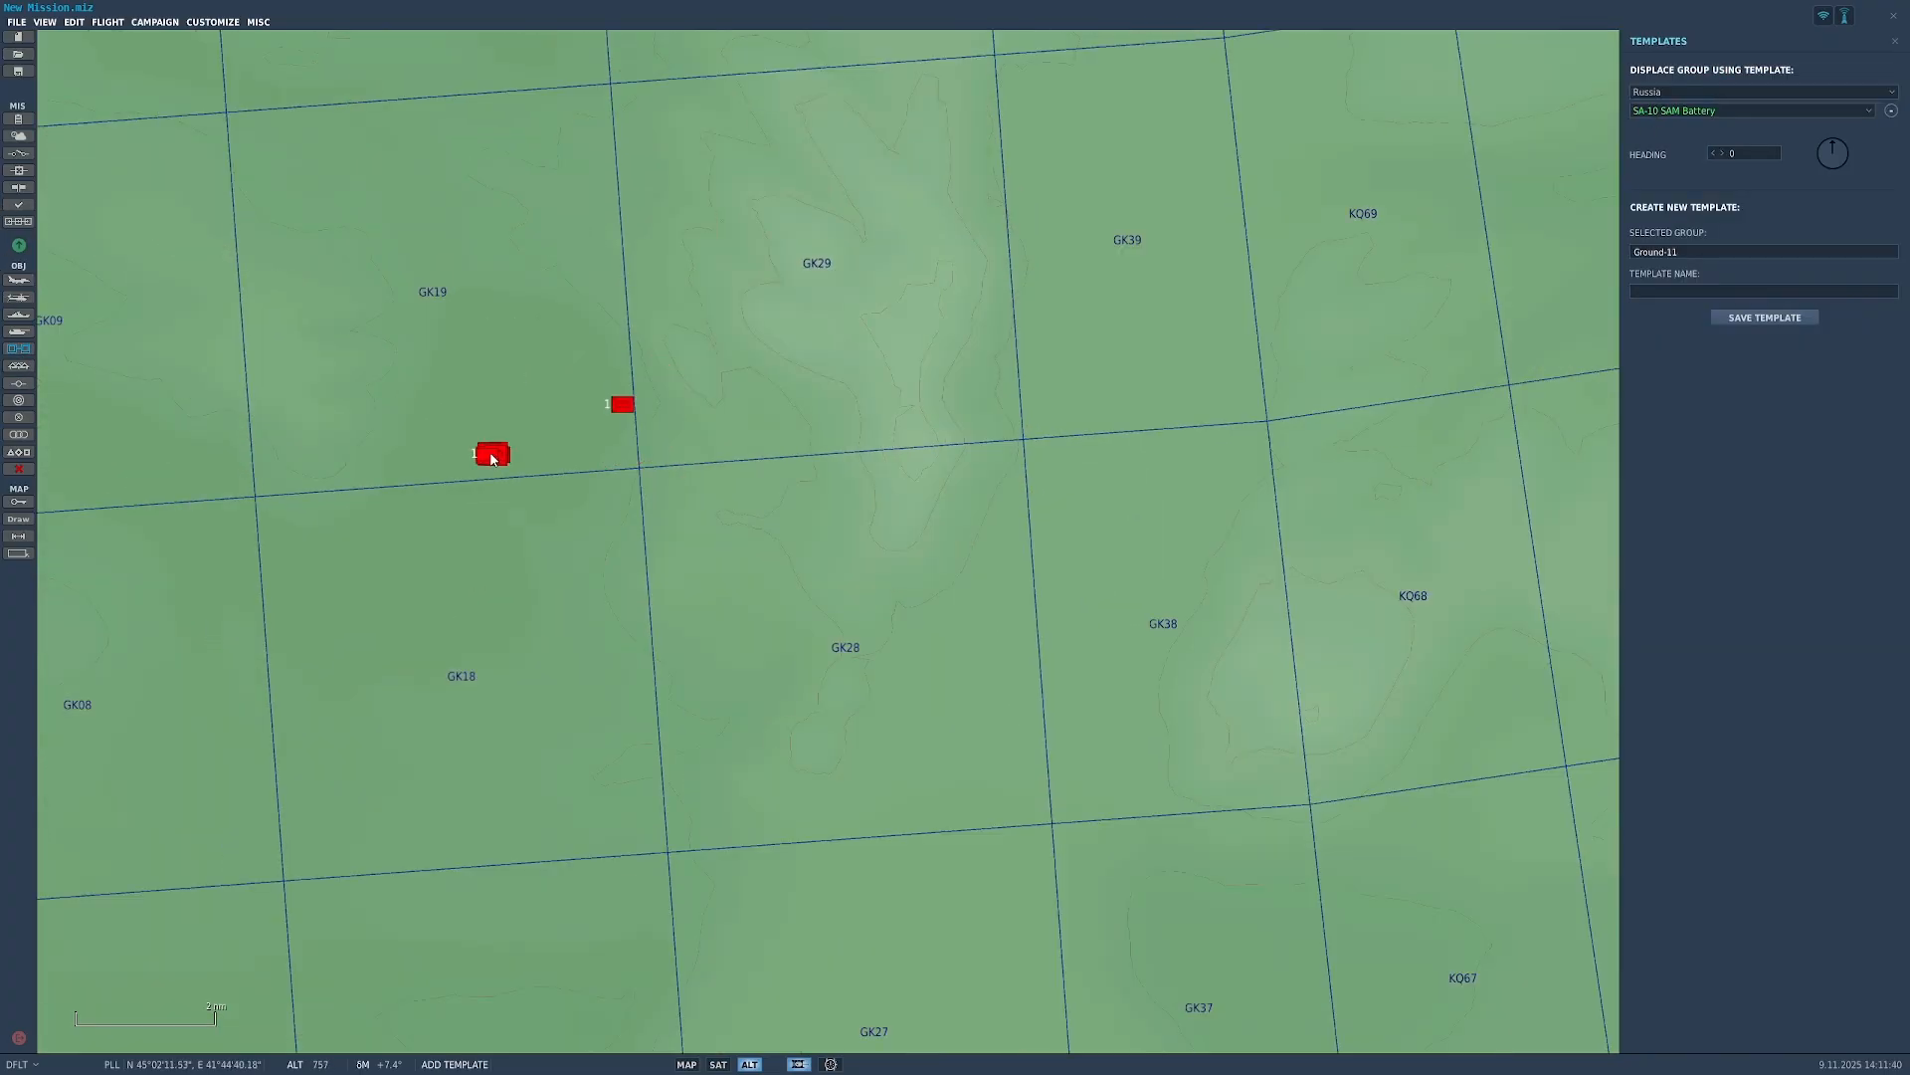
# Step: Examine how far the SA-10 battery's range rings reach across the surrounding region, and its unit layout
pyautogui.scroll(-8, 491, 473)
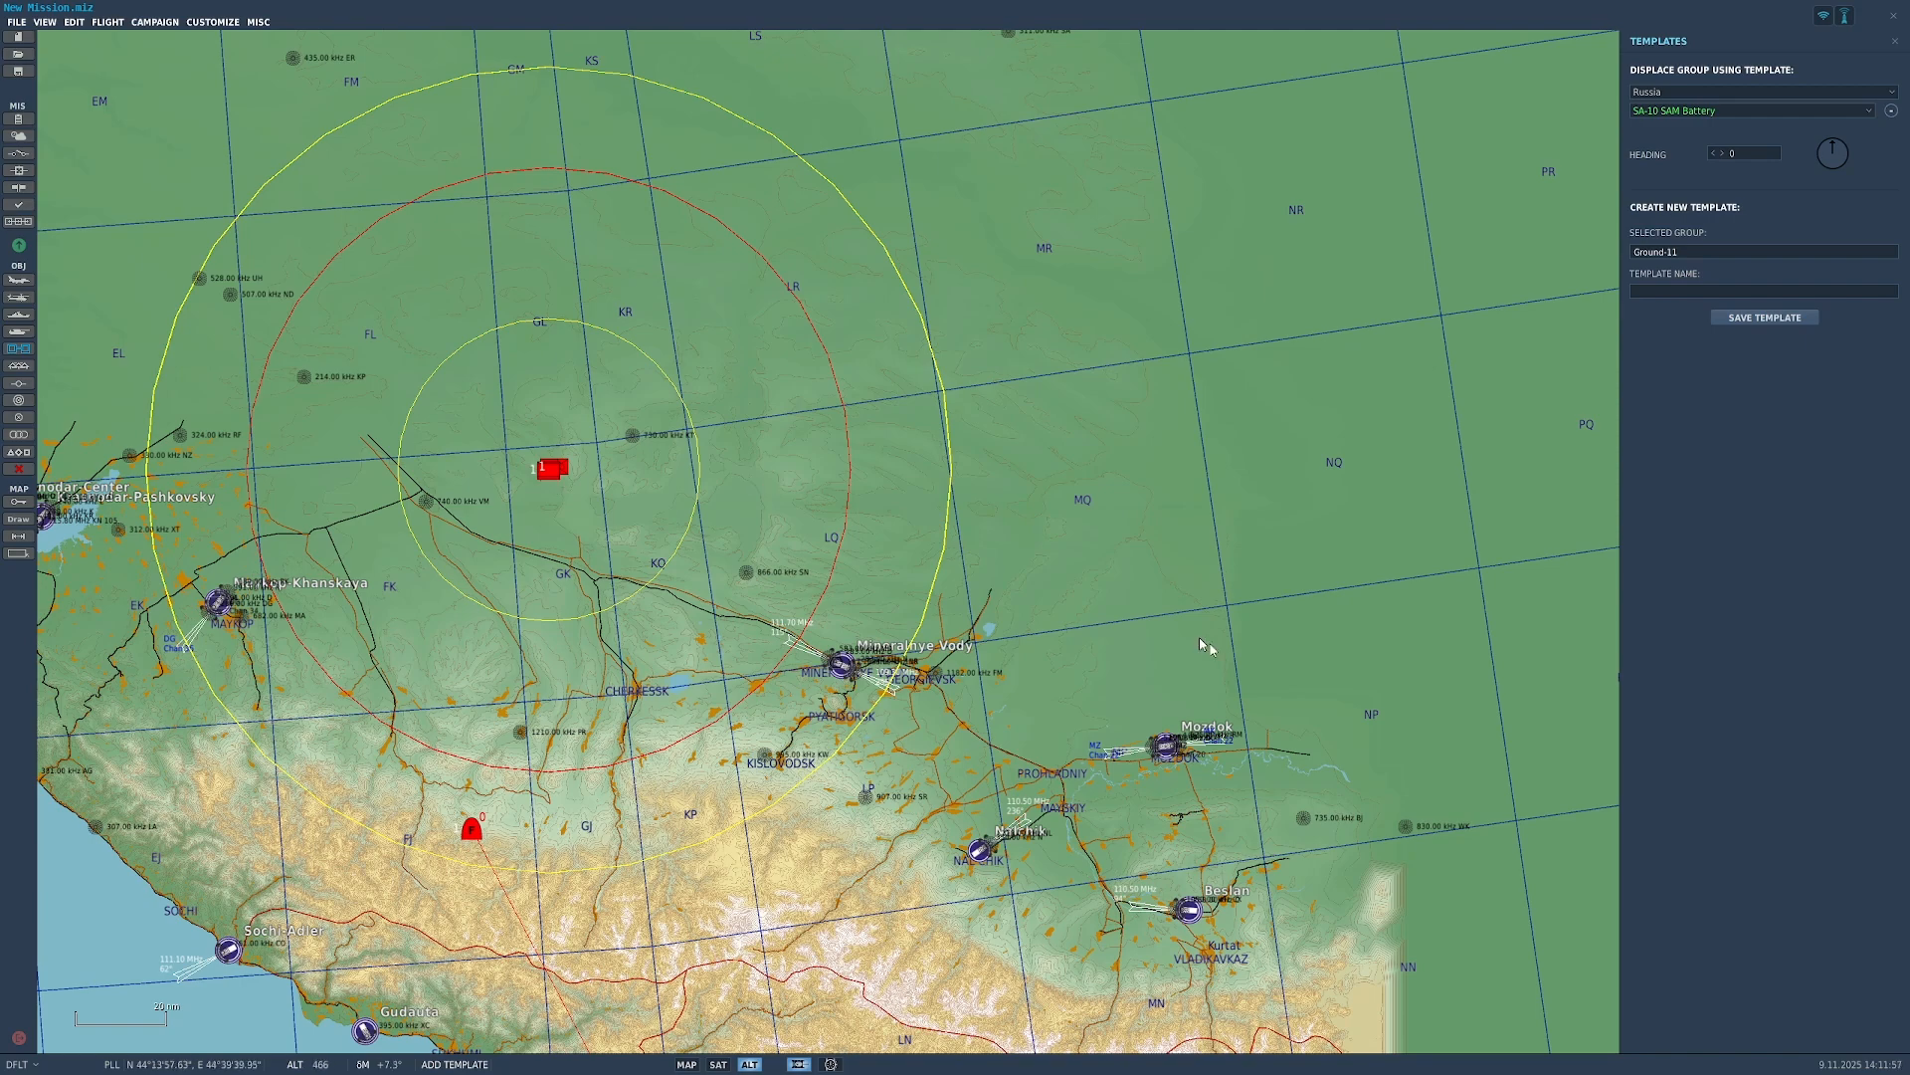
pyautogui.scroll(4, 577, 568)
pyautogui.scroll(-4, 530, 566)
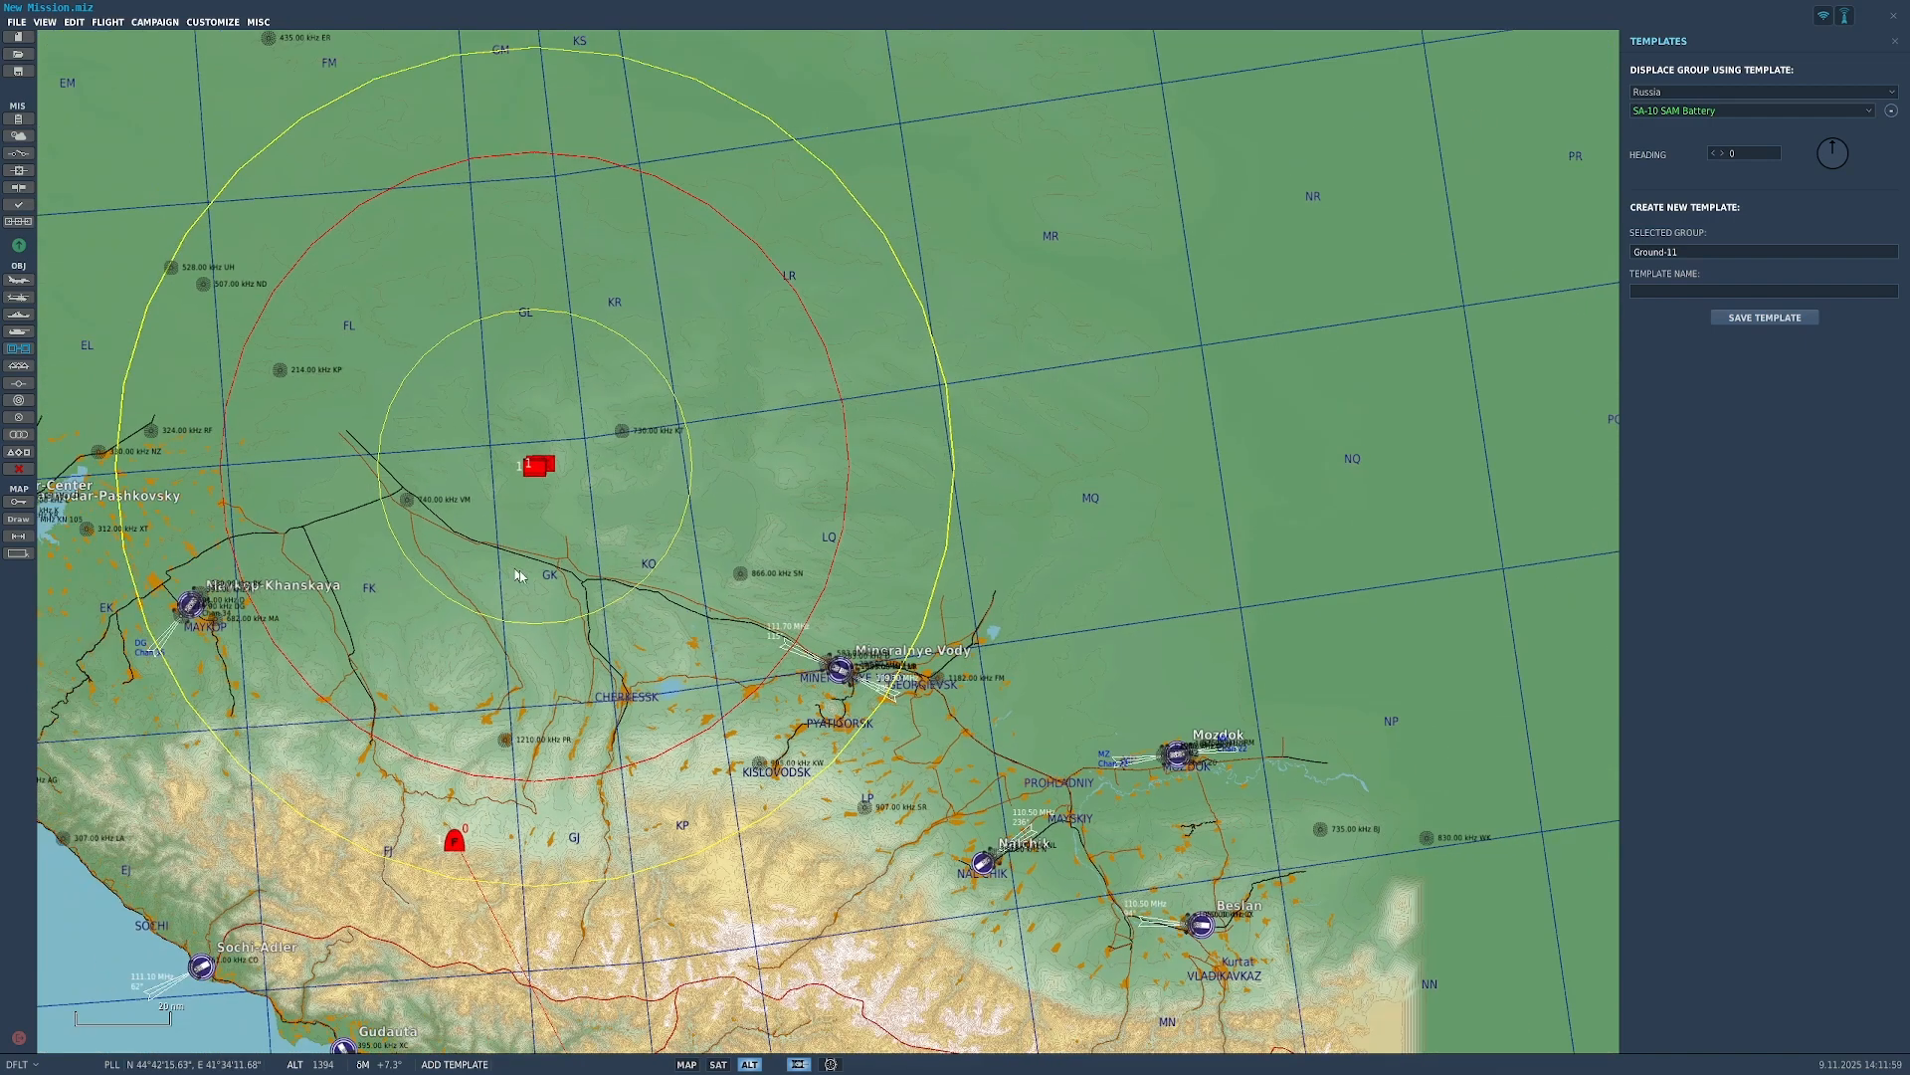
pyautogui.moveTo(508, 564); pyautogui.dragTo(636, 608, button='right')
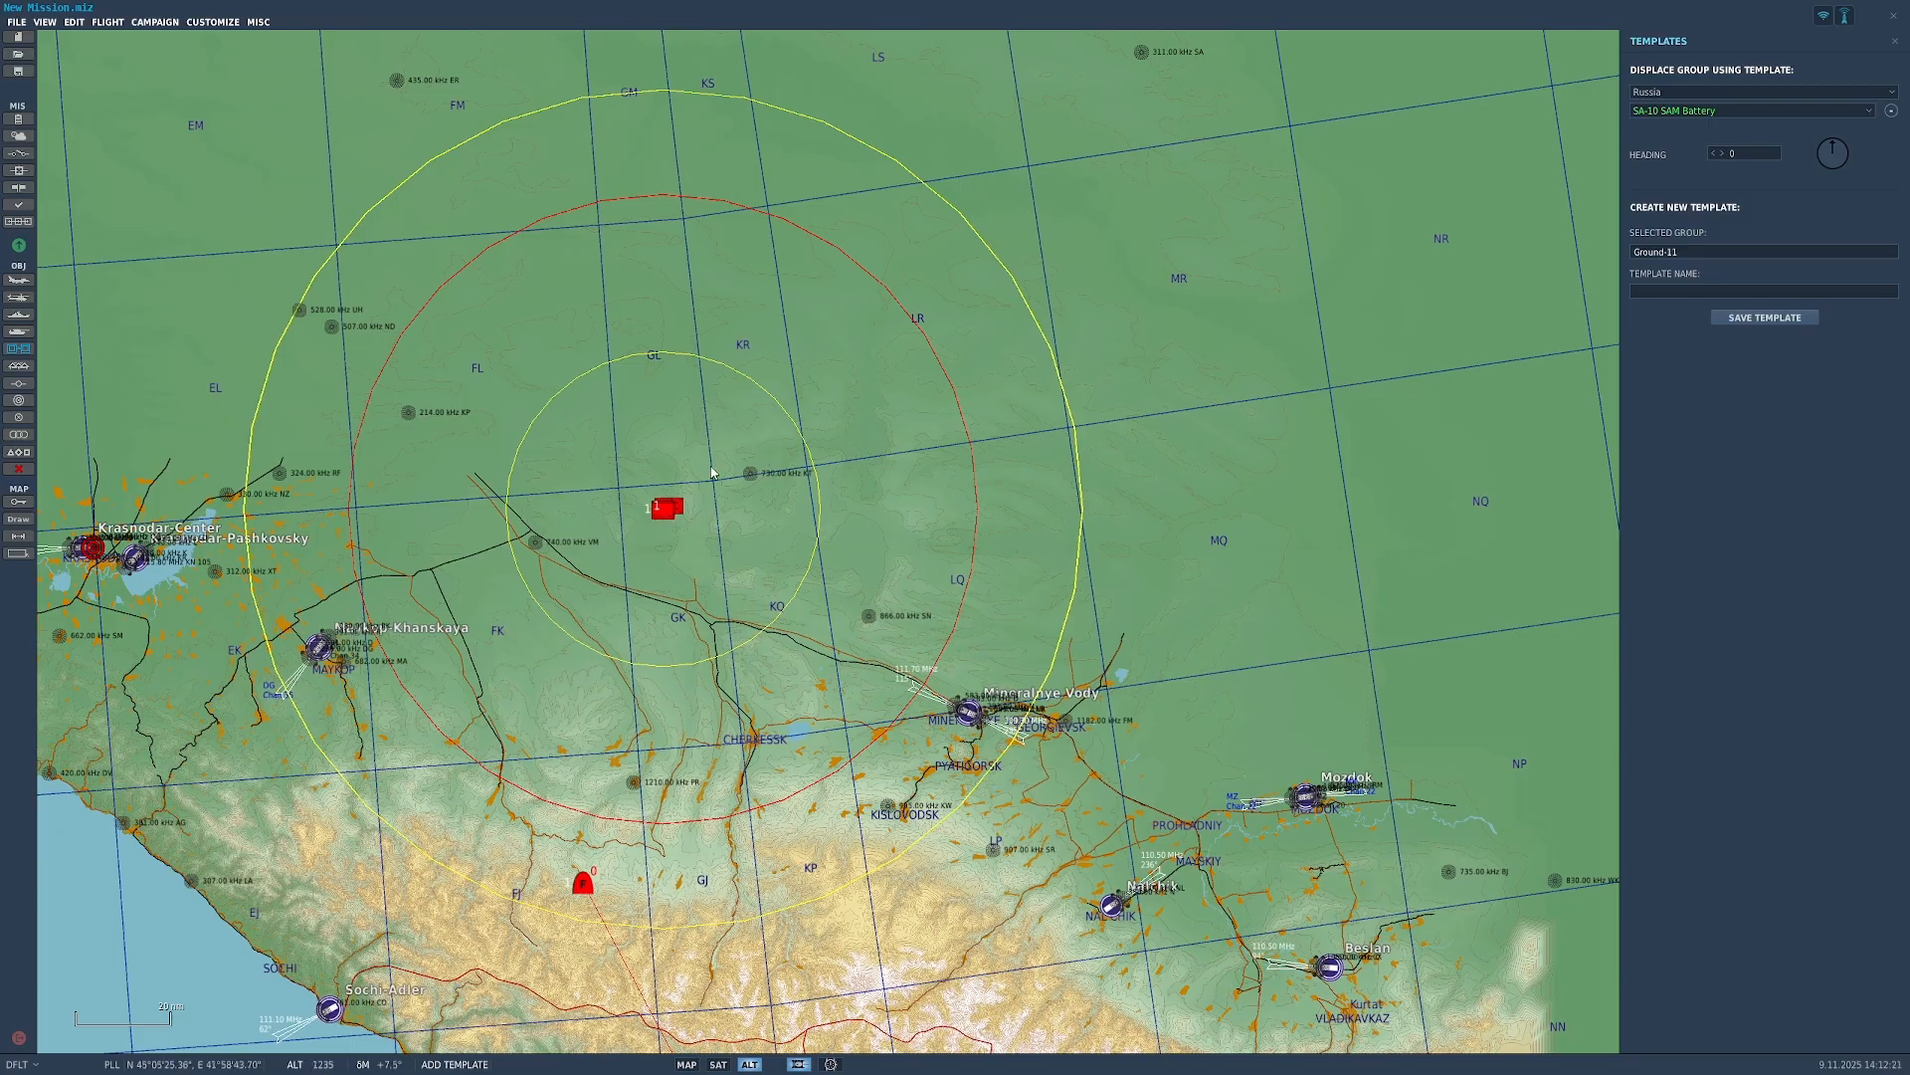
pyautogui.scroll(5, 673, 534)
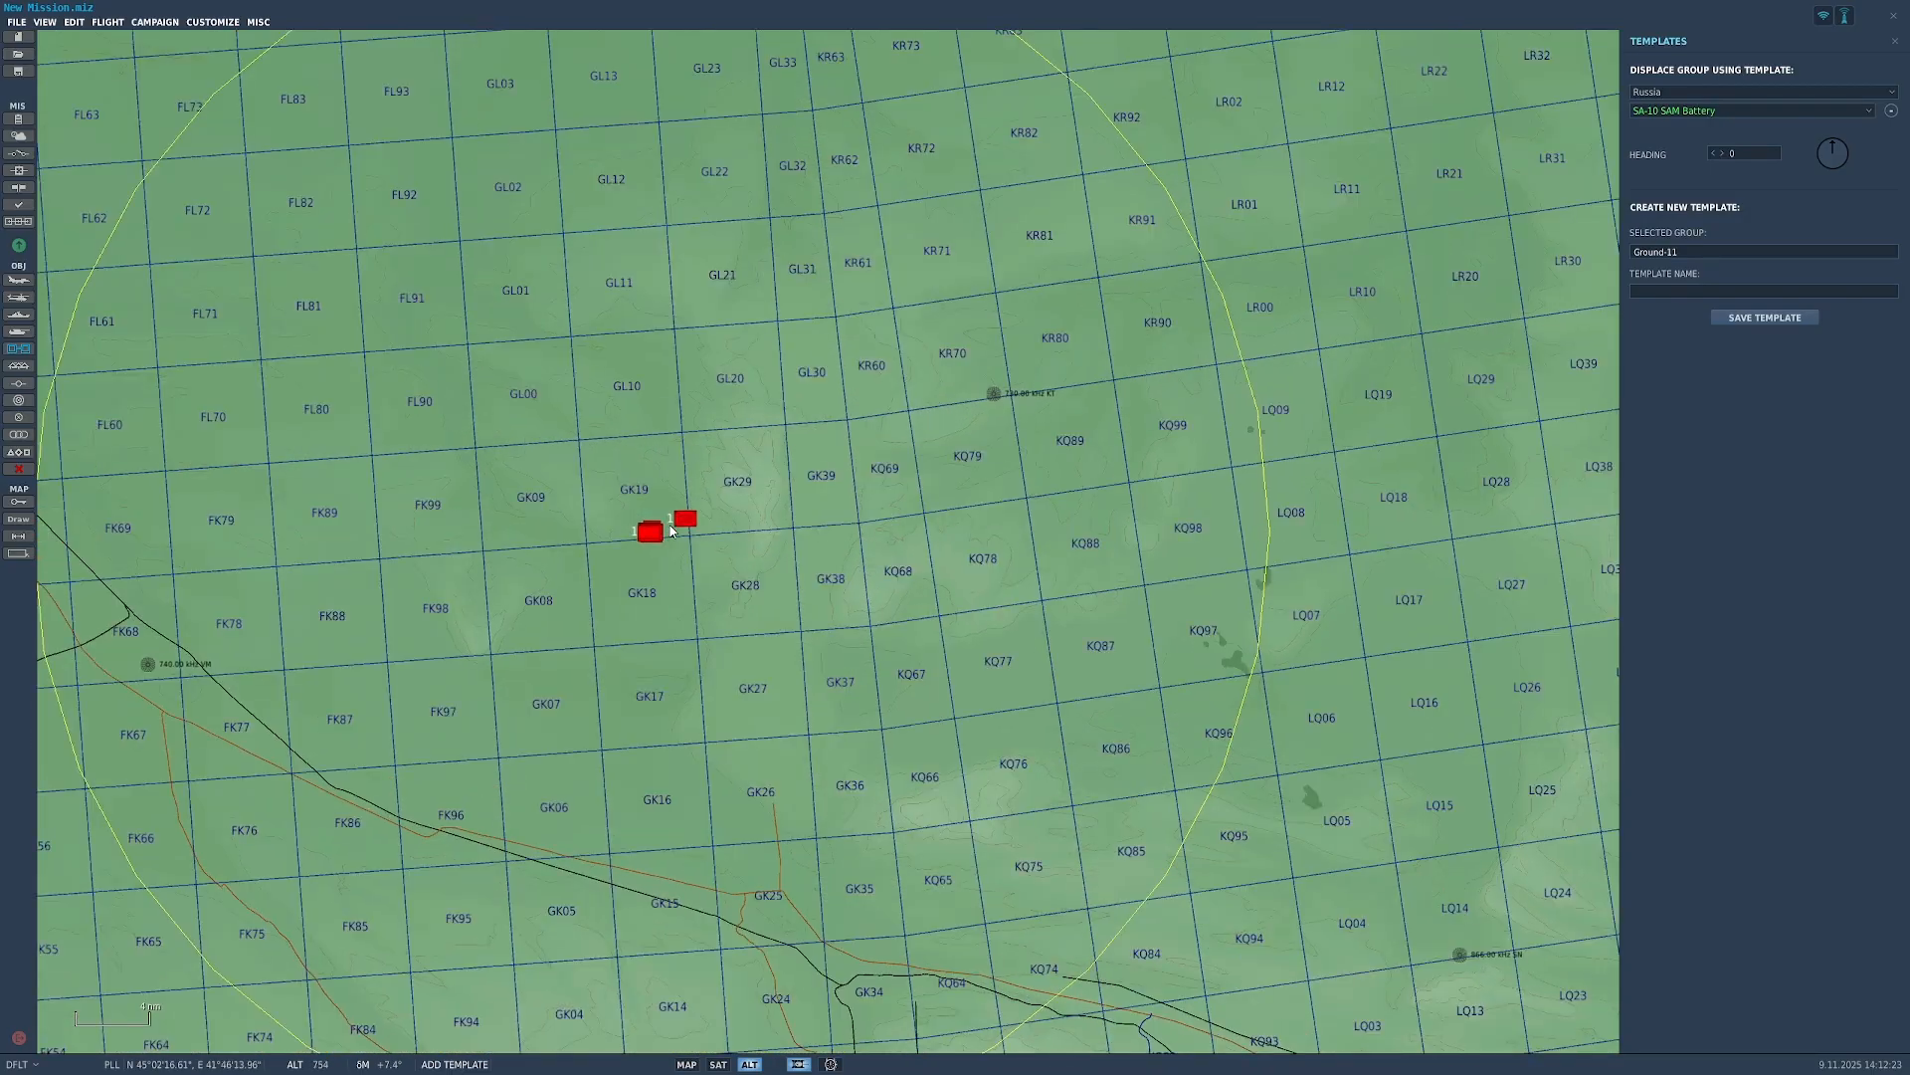
pyautogui.scroll(8, 674, 534)
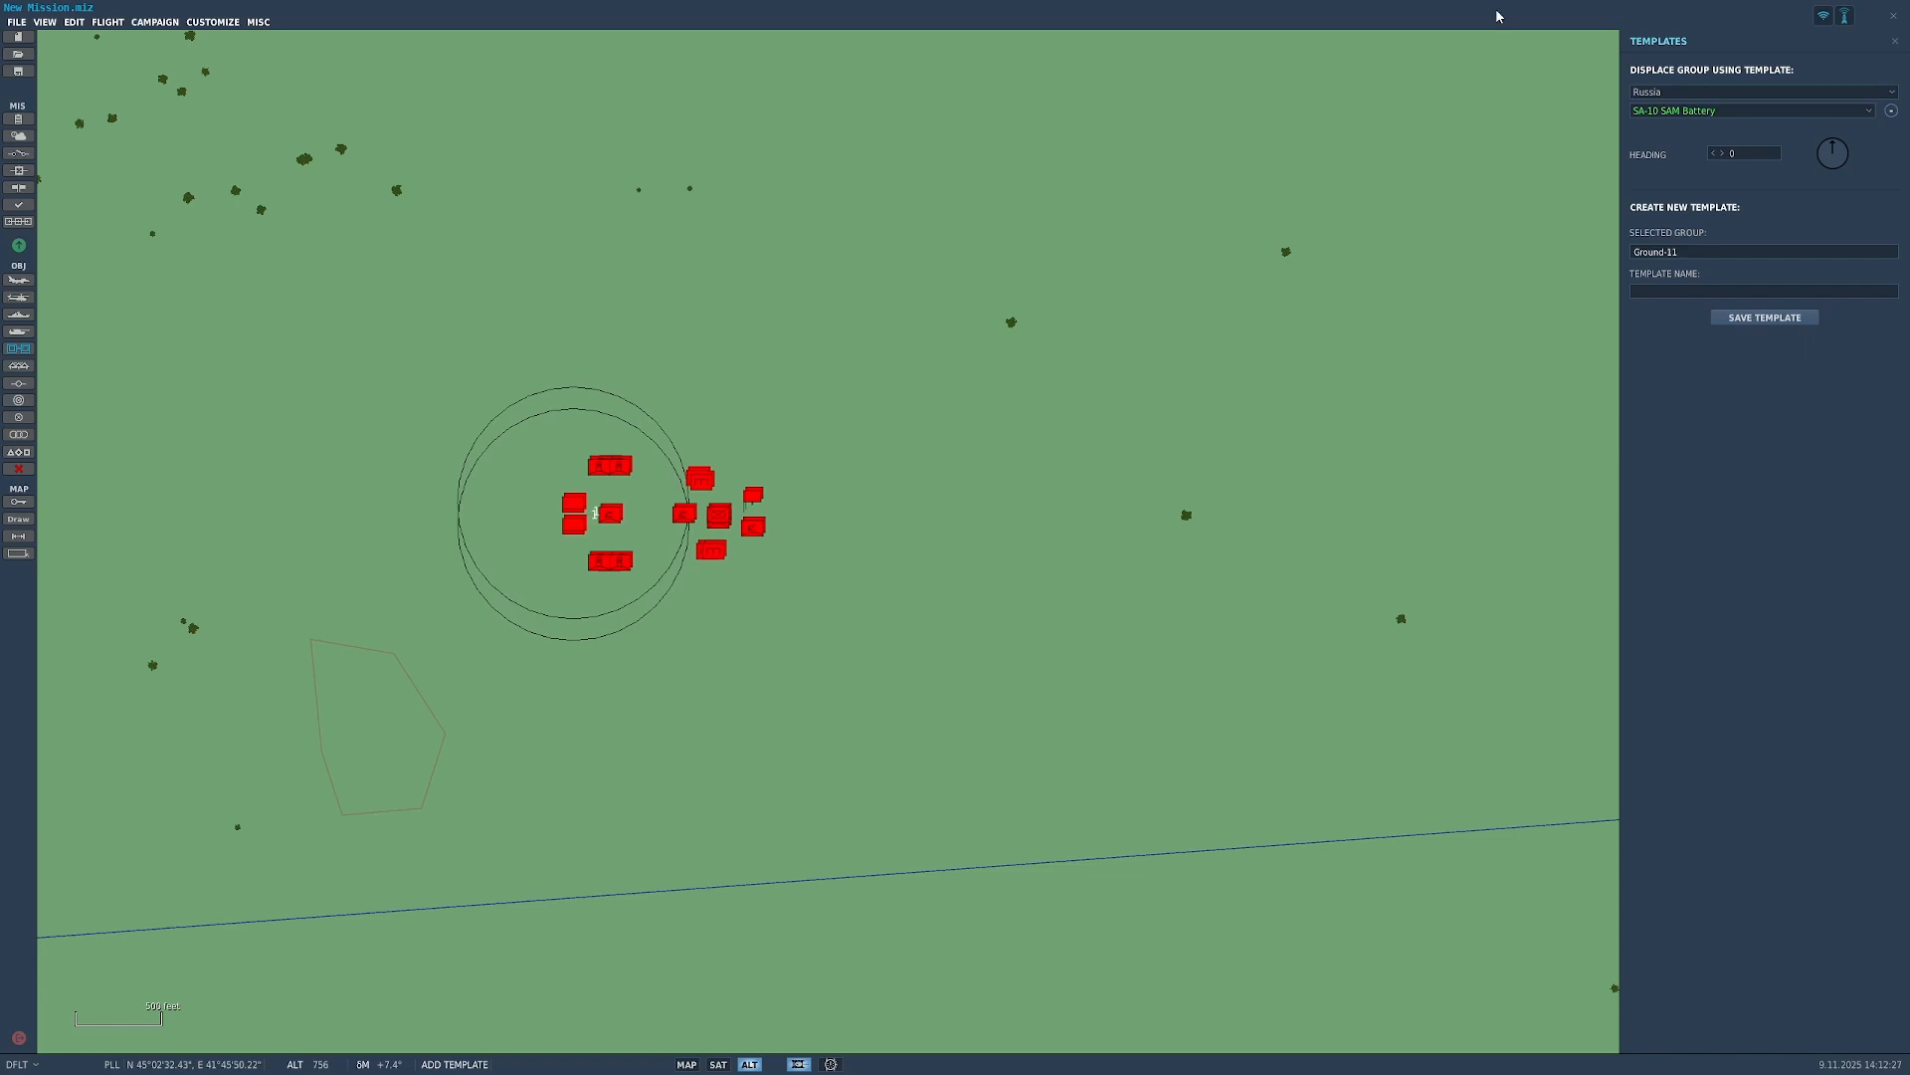
# Step: Delete the SA-10 SAM battery southwest of the APC BTR-80 group
pyautogui.click(1895, 42)
pyautogui.click(611, 514)
pyautogui.press('Delete')
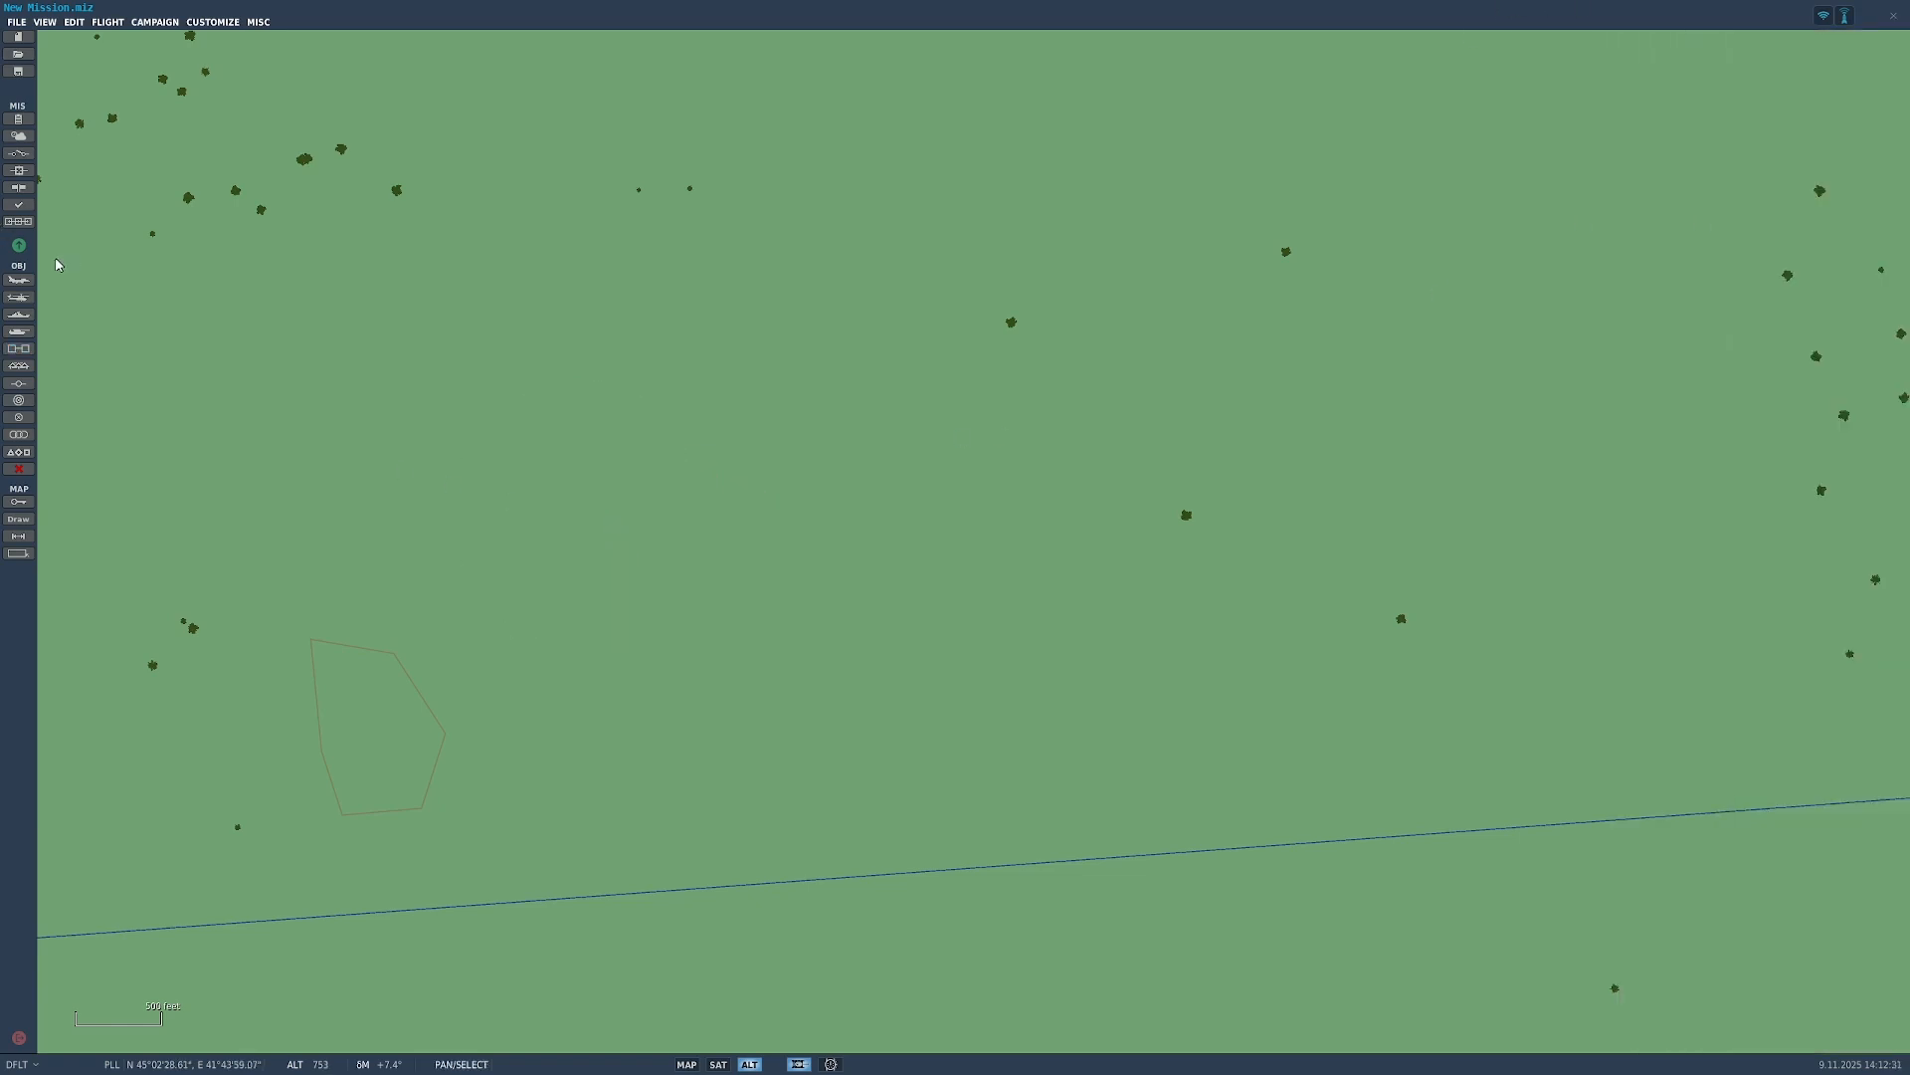
pyautogui.click(18, 332)
pyautogui.scroll(-3, 1035, 525)
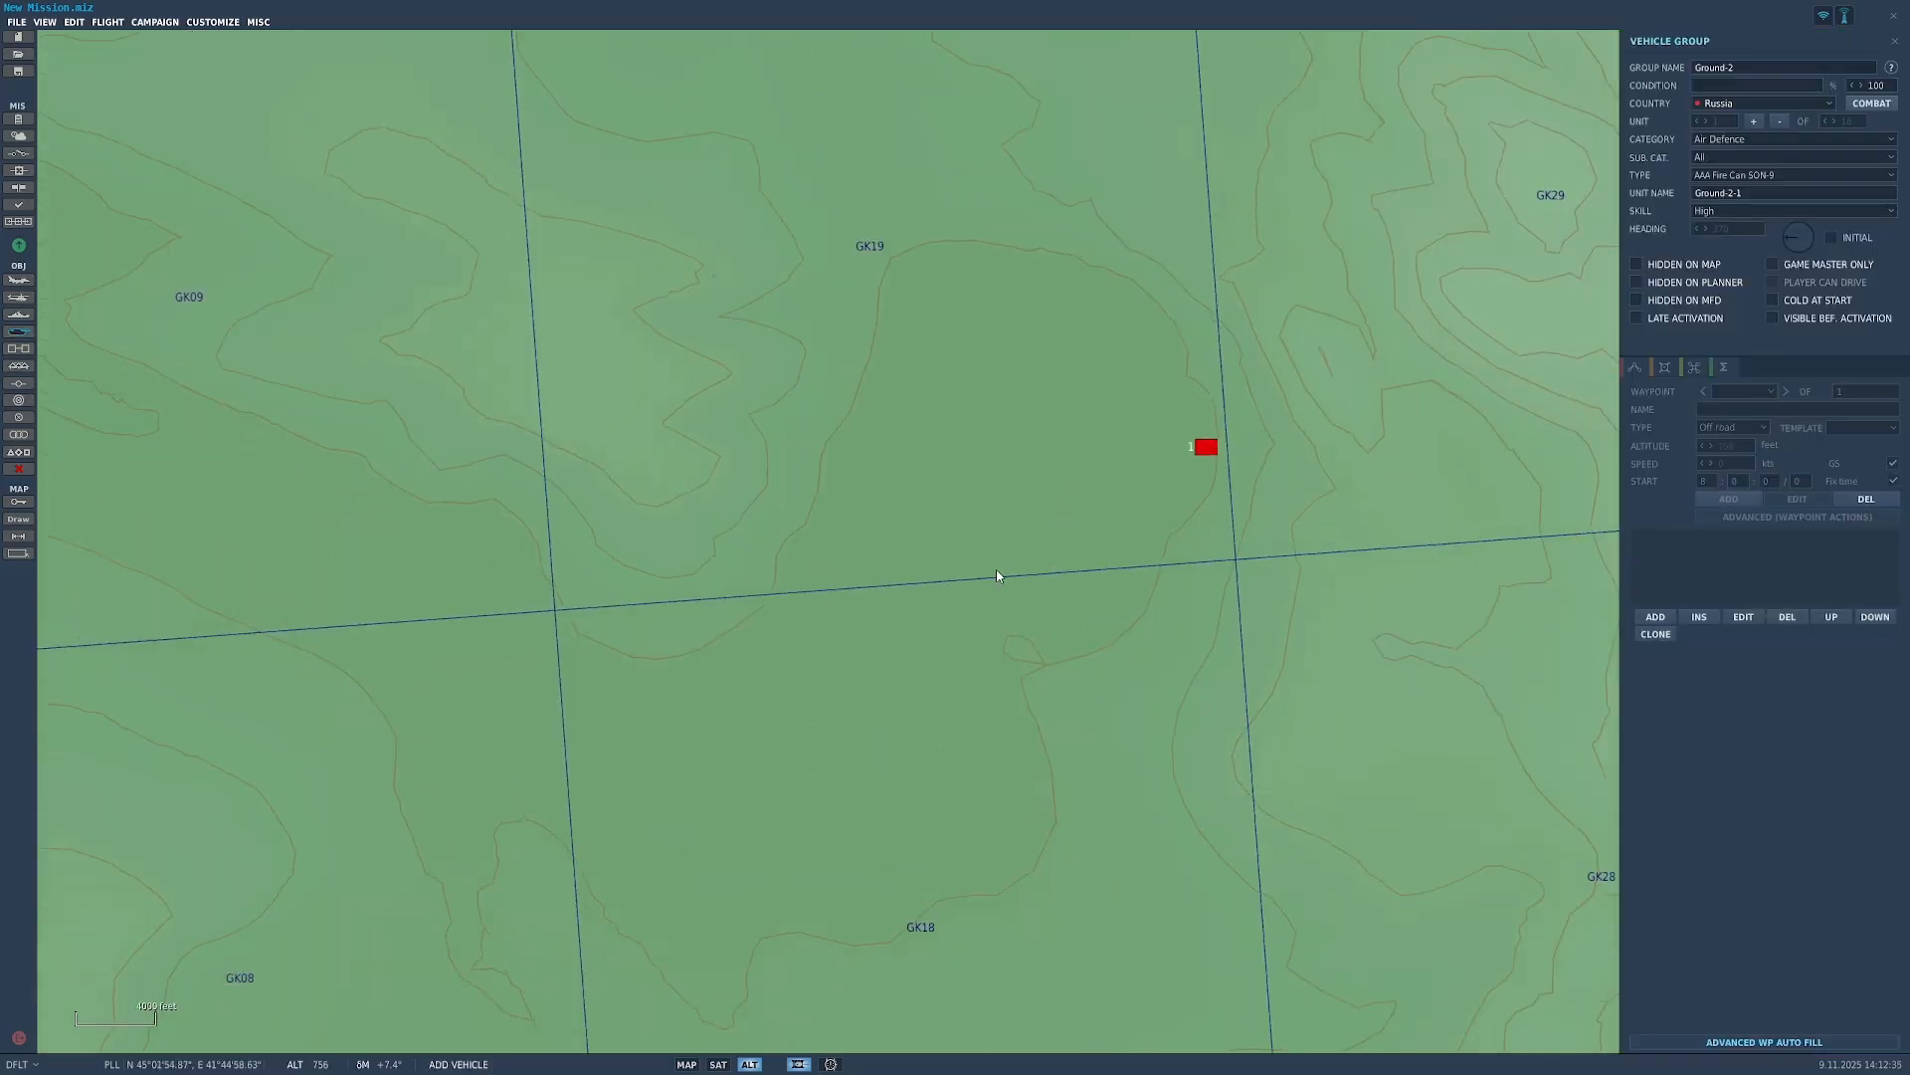
pyautogui.scroll(-3, 995, 576)
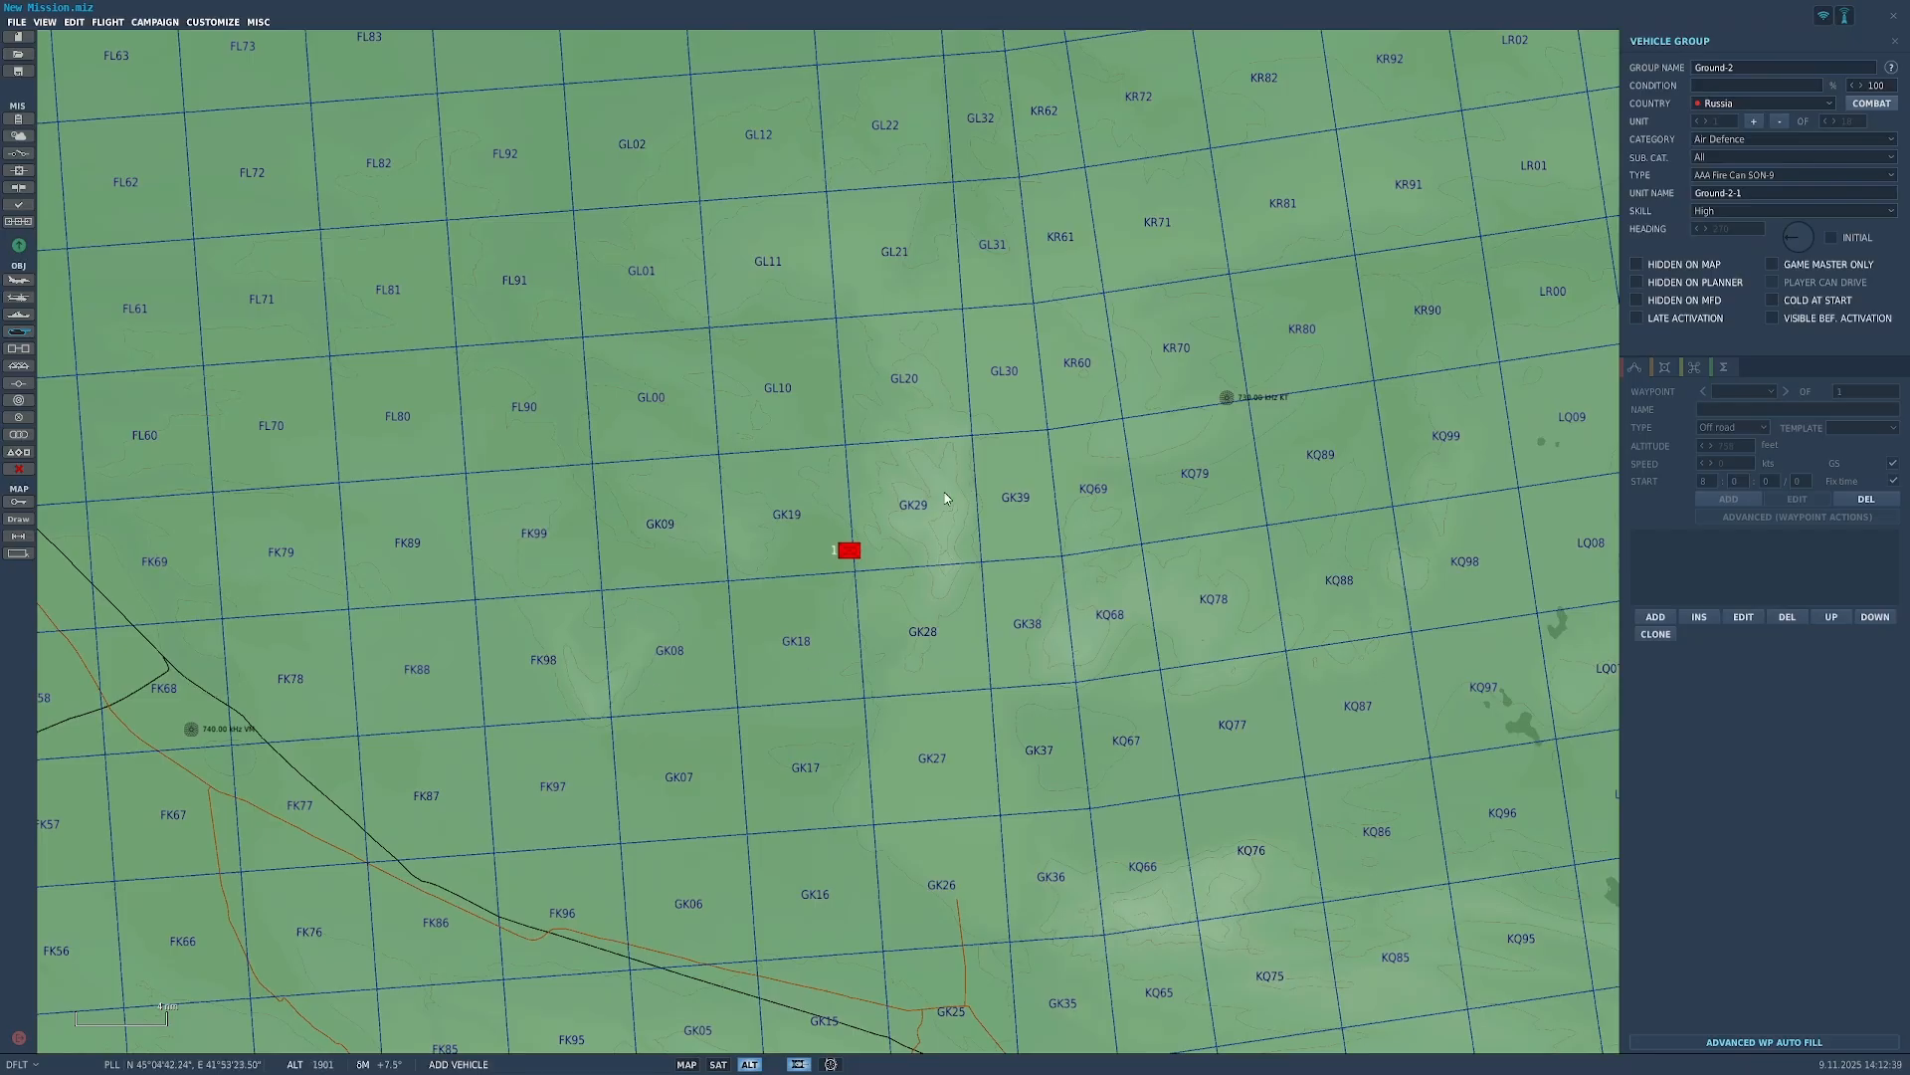
pyautogui.click(1896, 43)
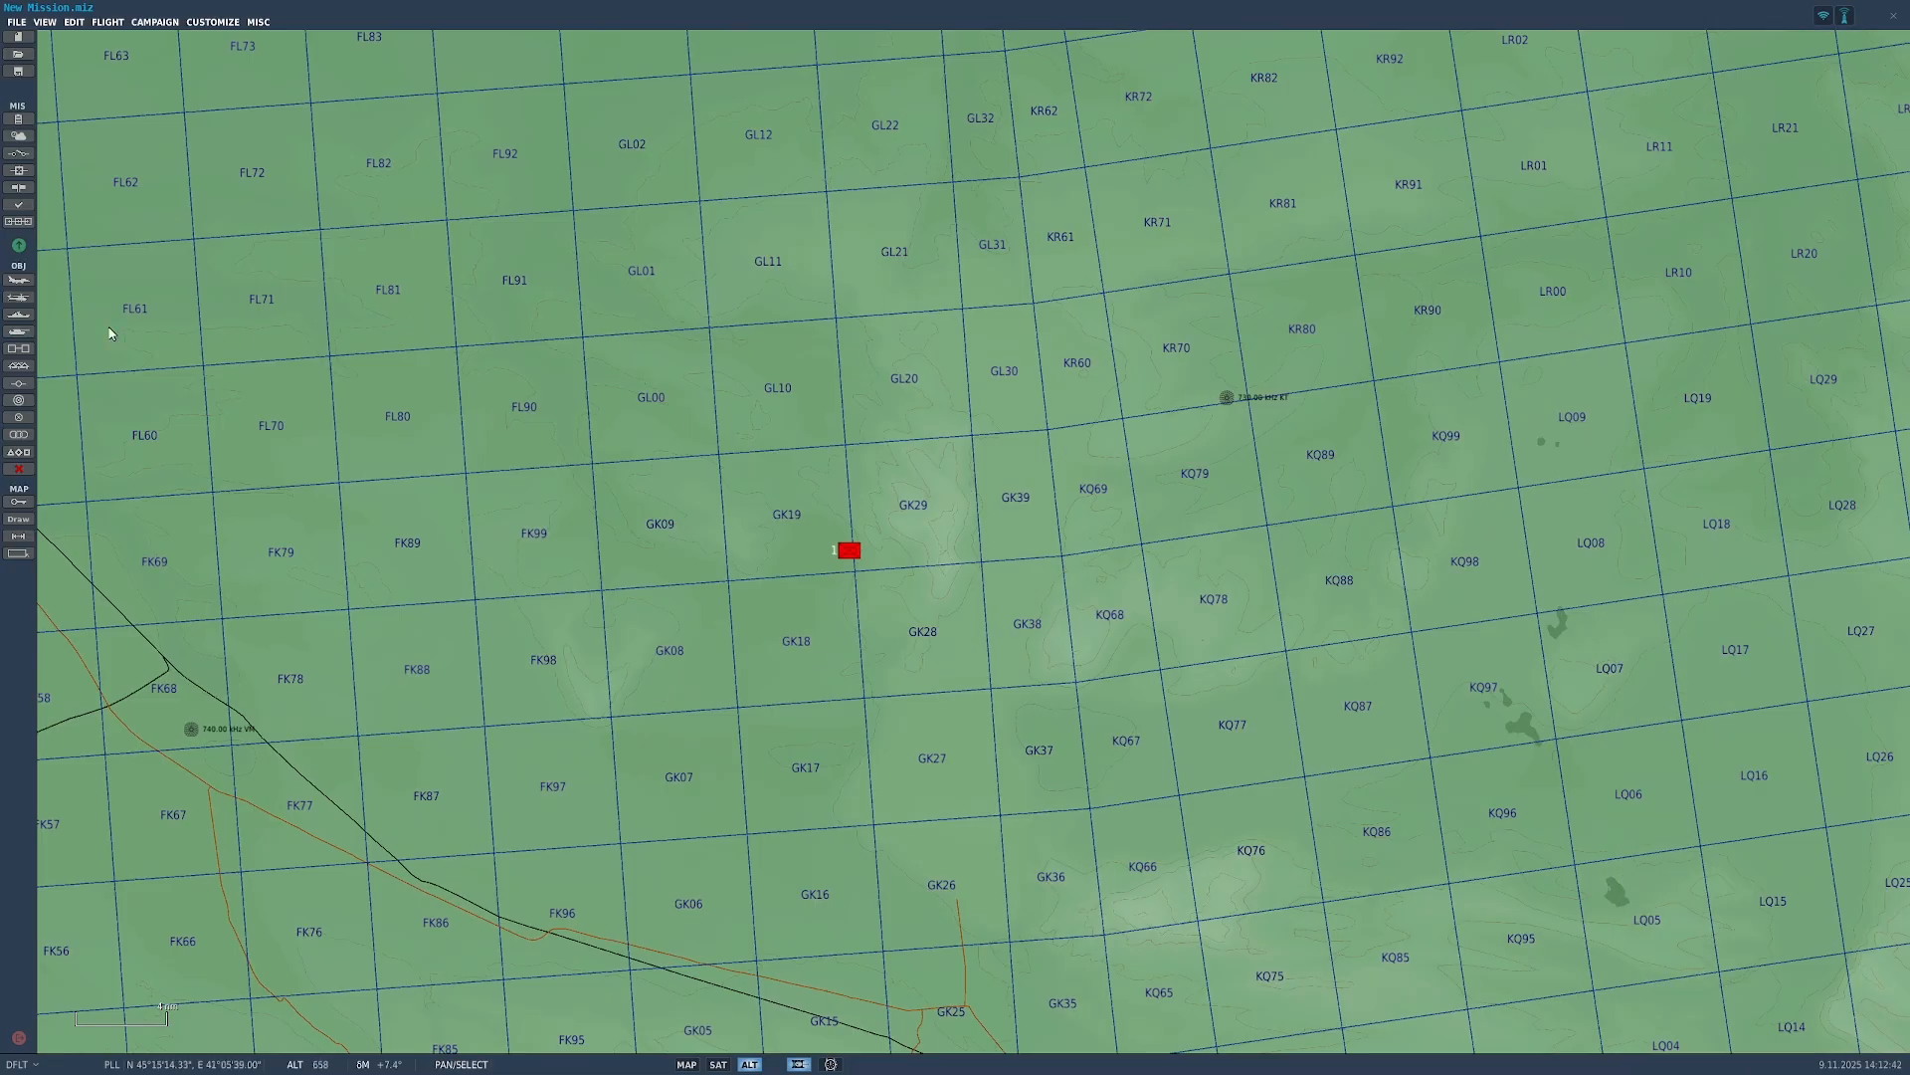
# Step: Place the USA Patriot site template in grid square FK99, west of the BTR-80 group, with heading 0
pyautogui.click(18, 348)
pyautogui.click(1690, 92)
pyautogui.click(1692, 119)
pyautogui.click(1689, 110)
pyautogui.click(1686, 141)
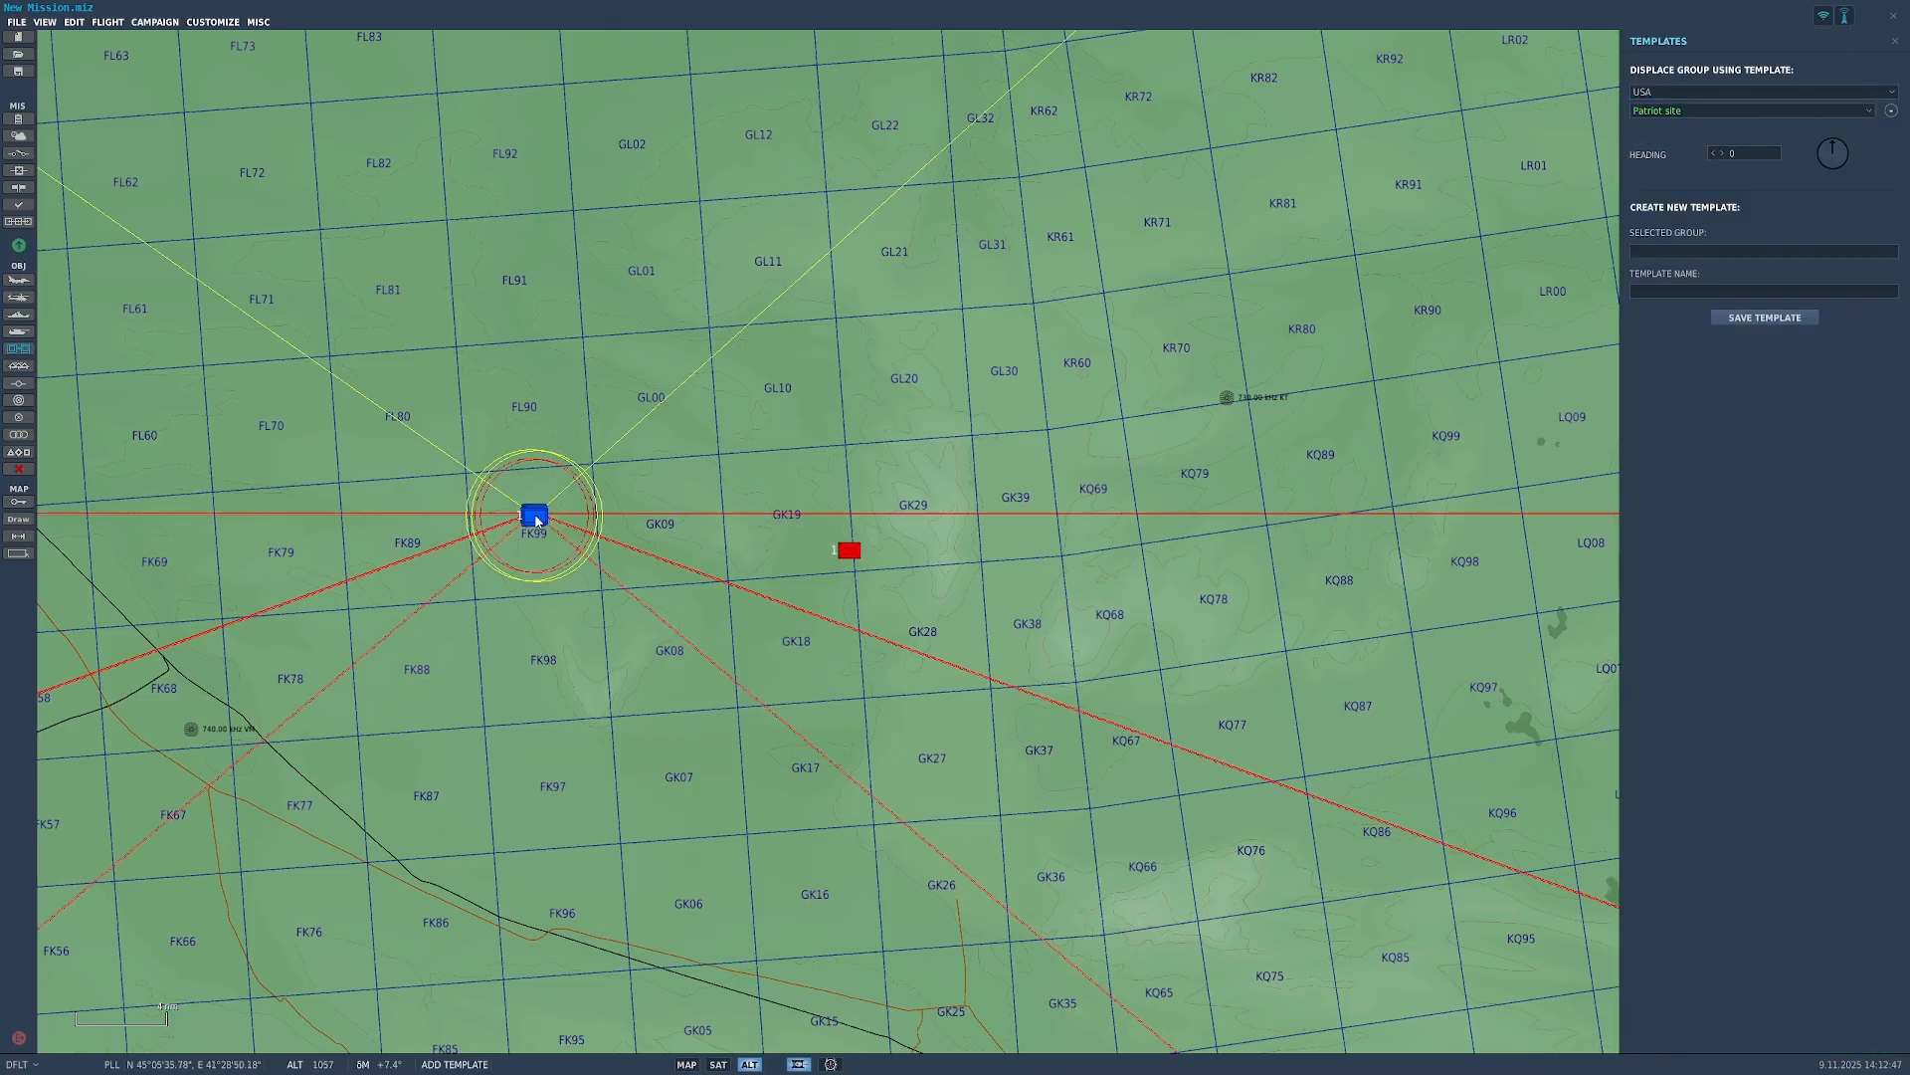
pyautogui.click(553, 503)
pyautogui.scroll(-5, 553, 505)
pyautogui.scroll(5, 1293, 419)
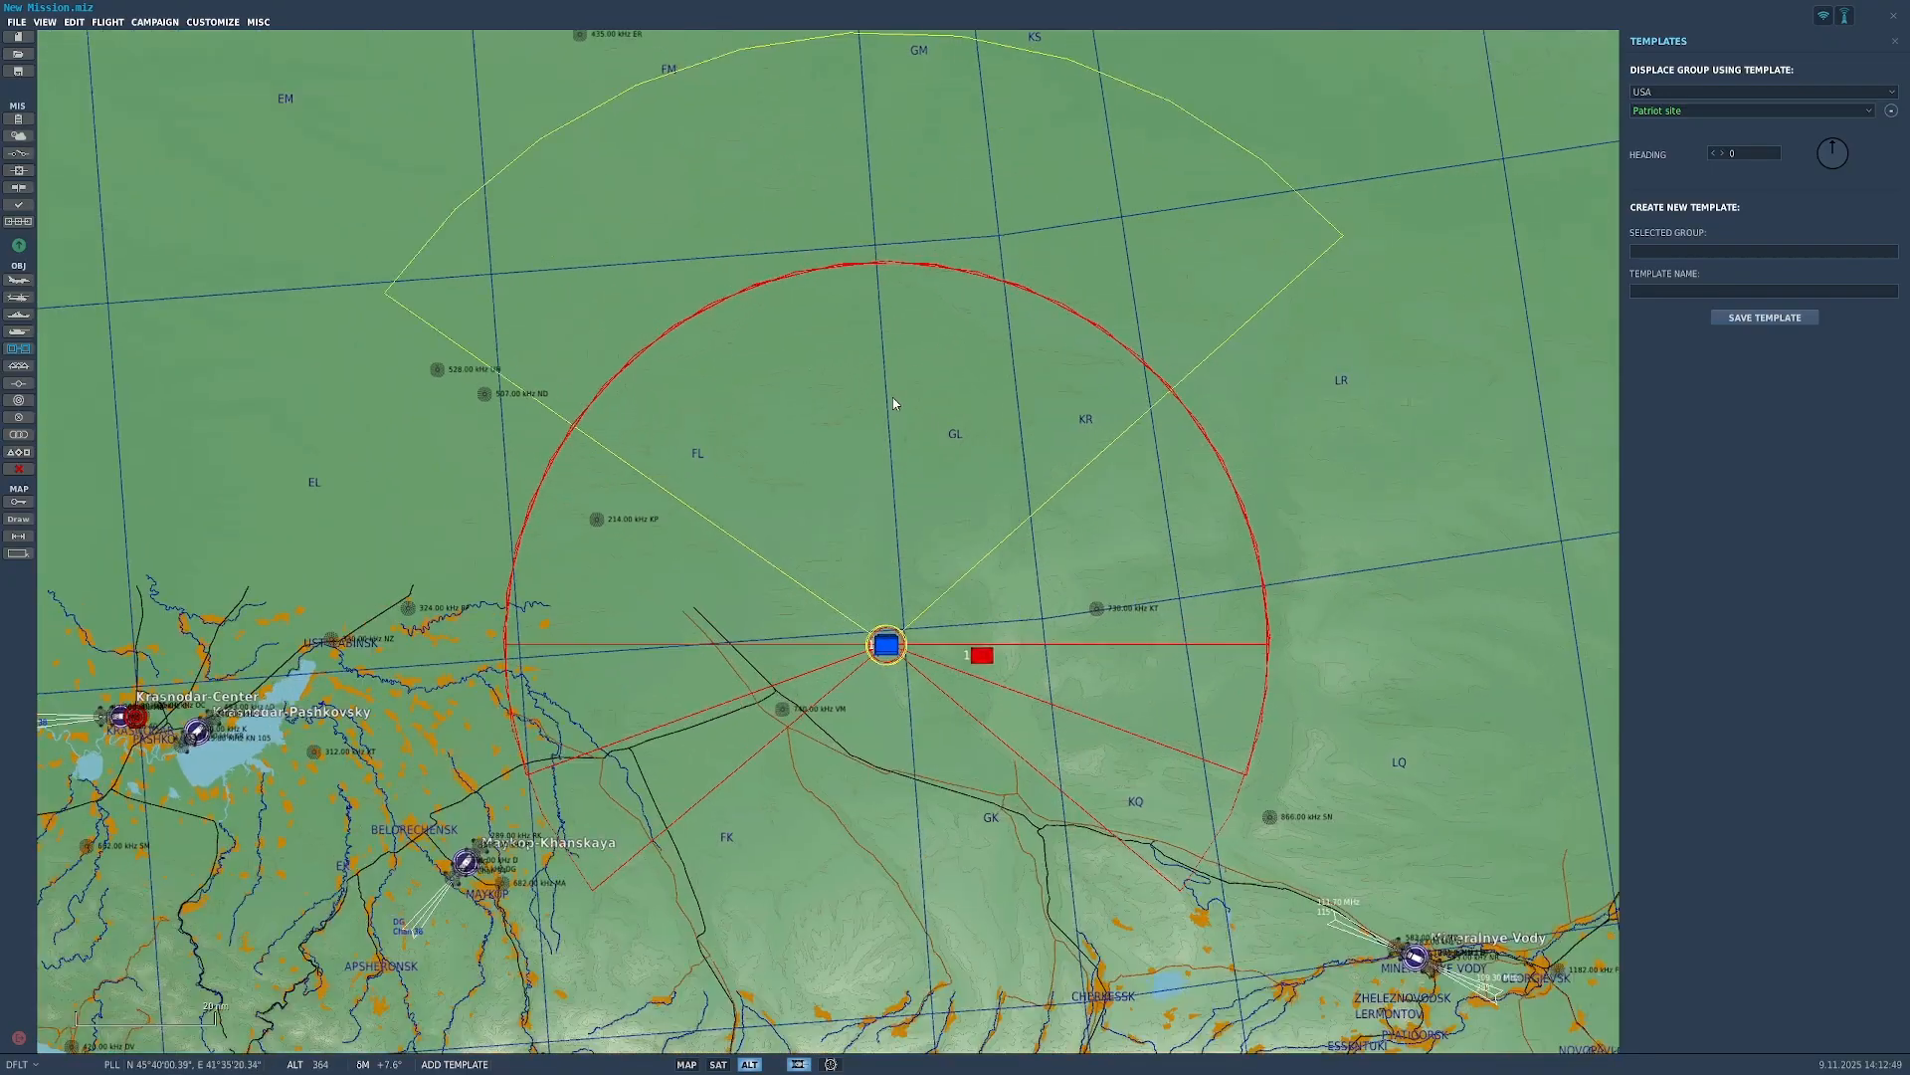
pyautogui.click(1896, 43)
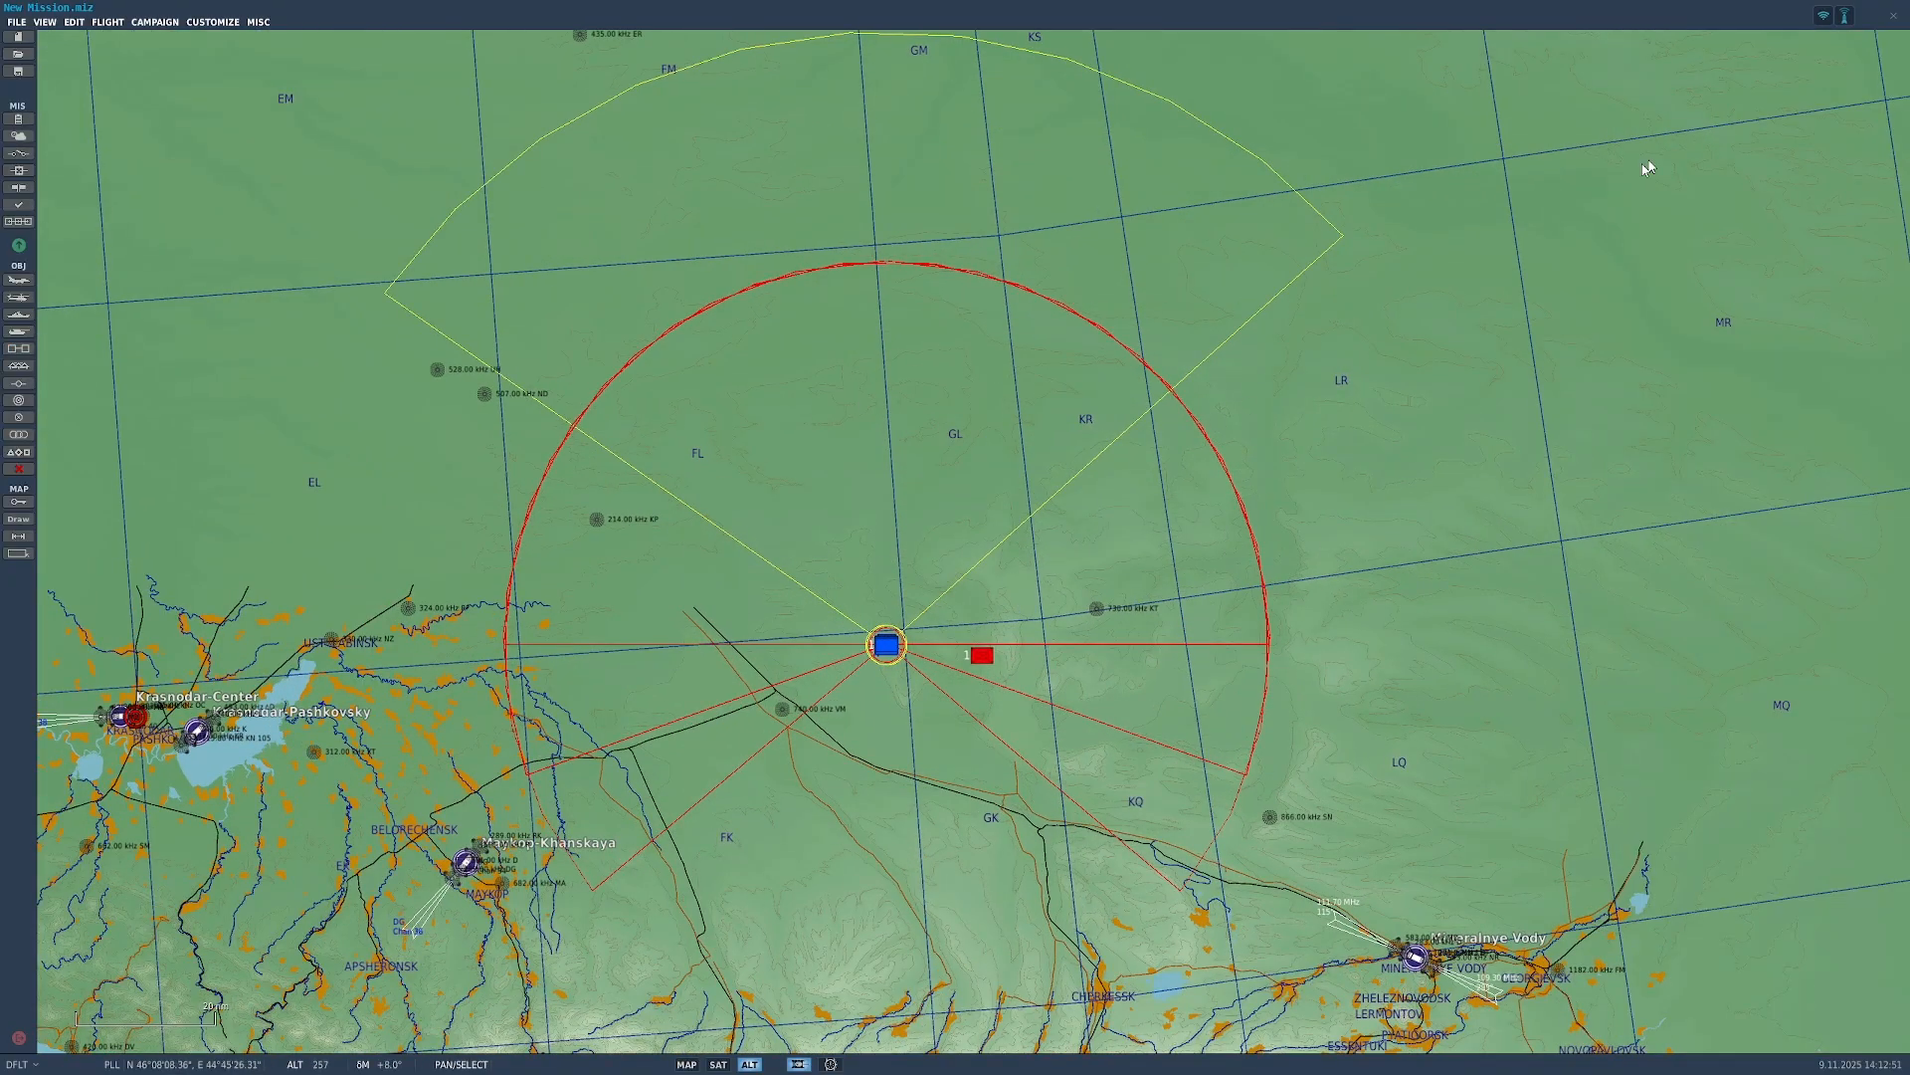
# Step: Select the Patriot site's STR radar unit and examine the site's layout and coverage sectors
pyautogui.scroll(8, 876, 677)
pyautogui.scroll(10, 872, 692)
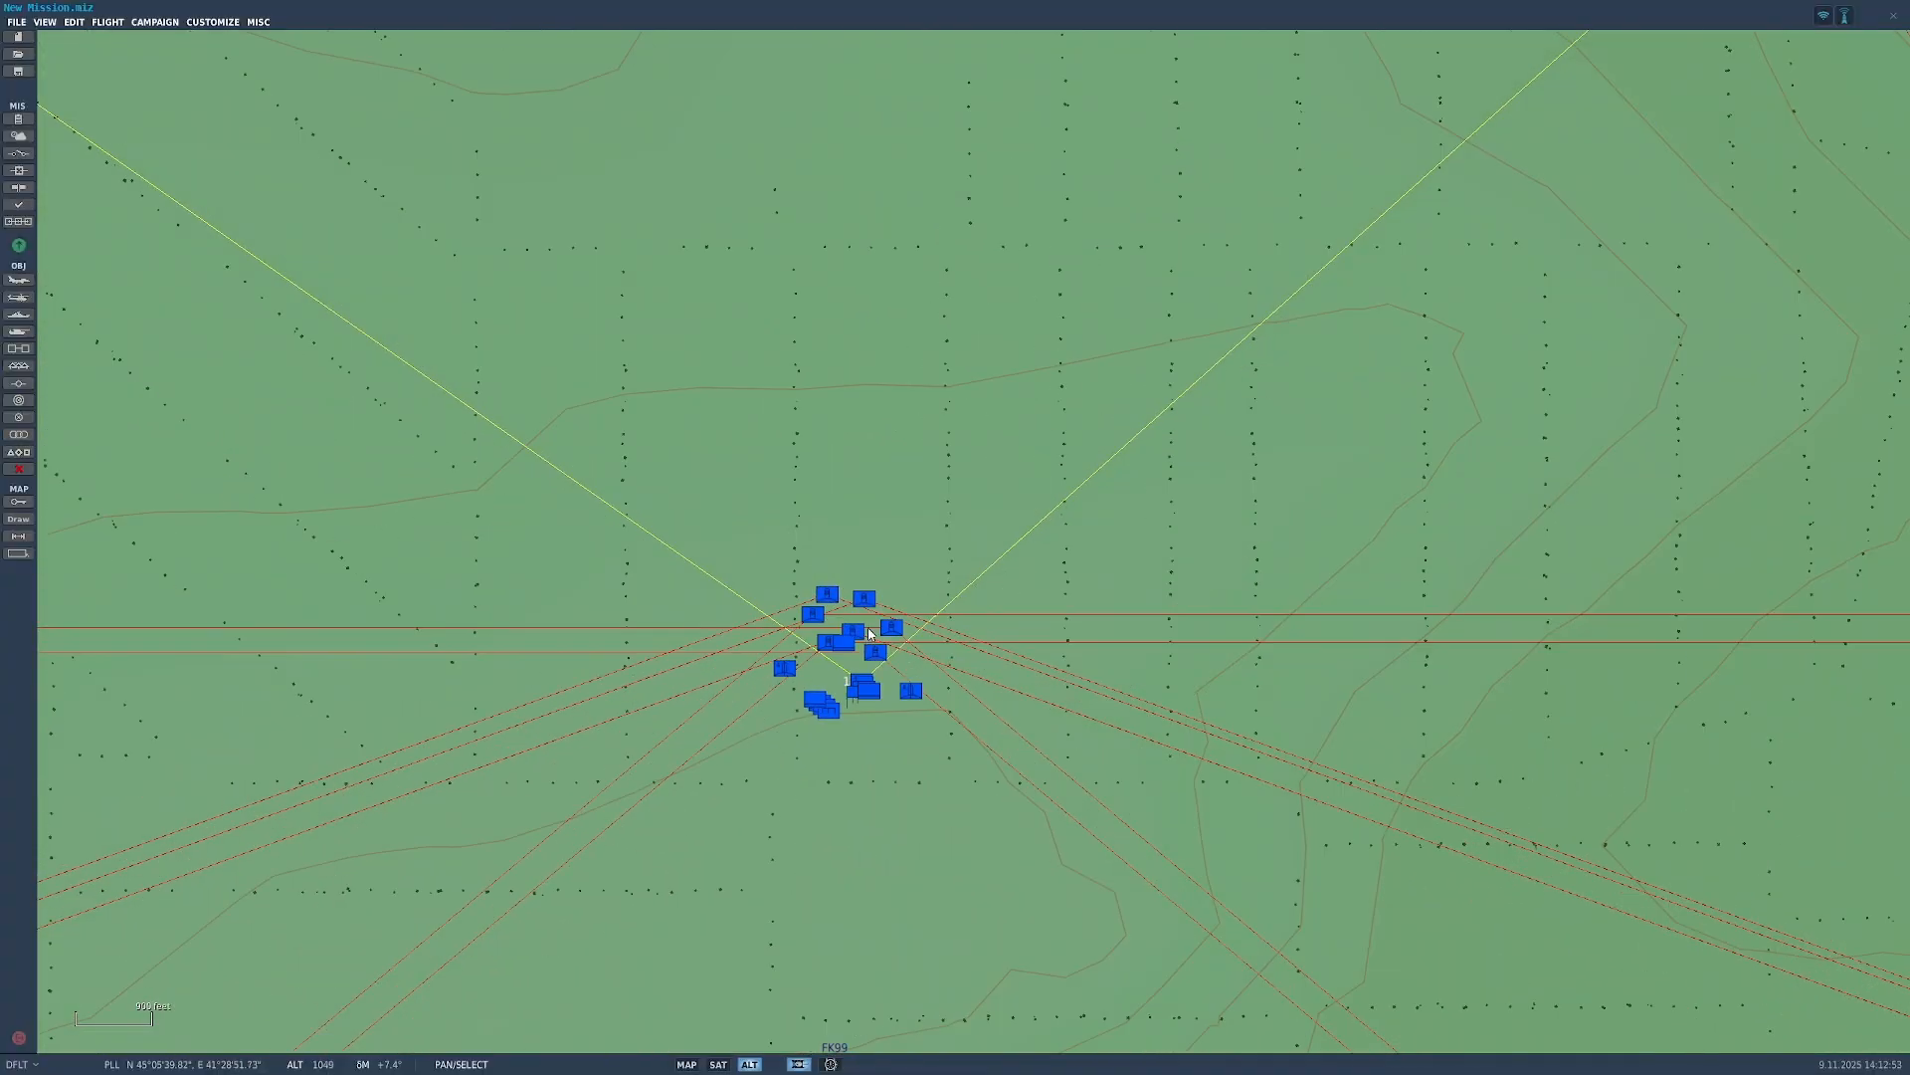
pyautogui.click(852, 686)
pyautogui.scroll(-12, 851, 686)
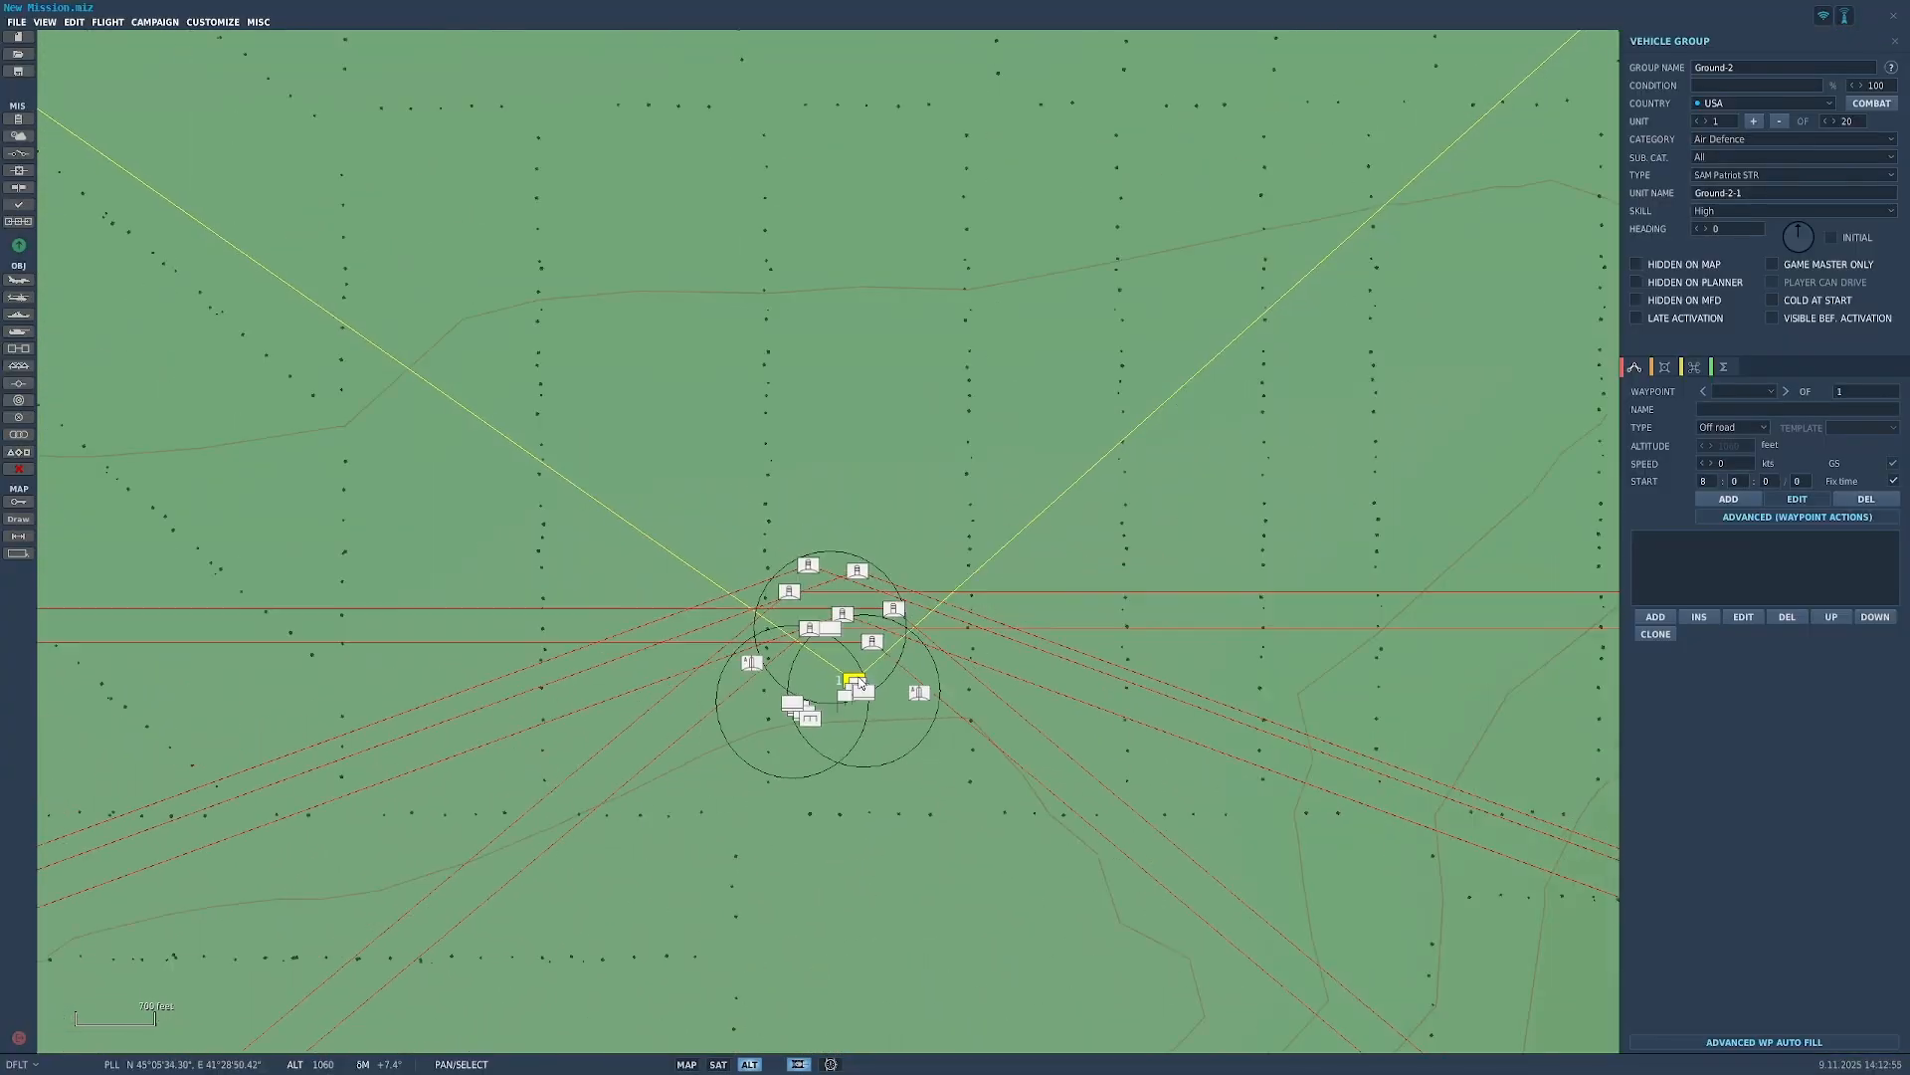
pyautogui.scroll(4, 852, 686)
pyautogui.scroll(-10, 1233, 583)
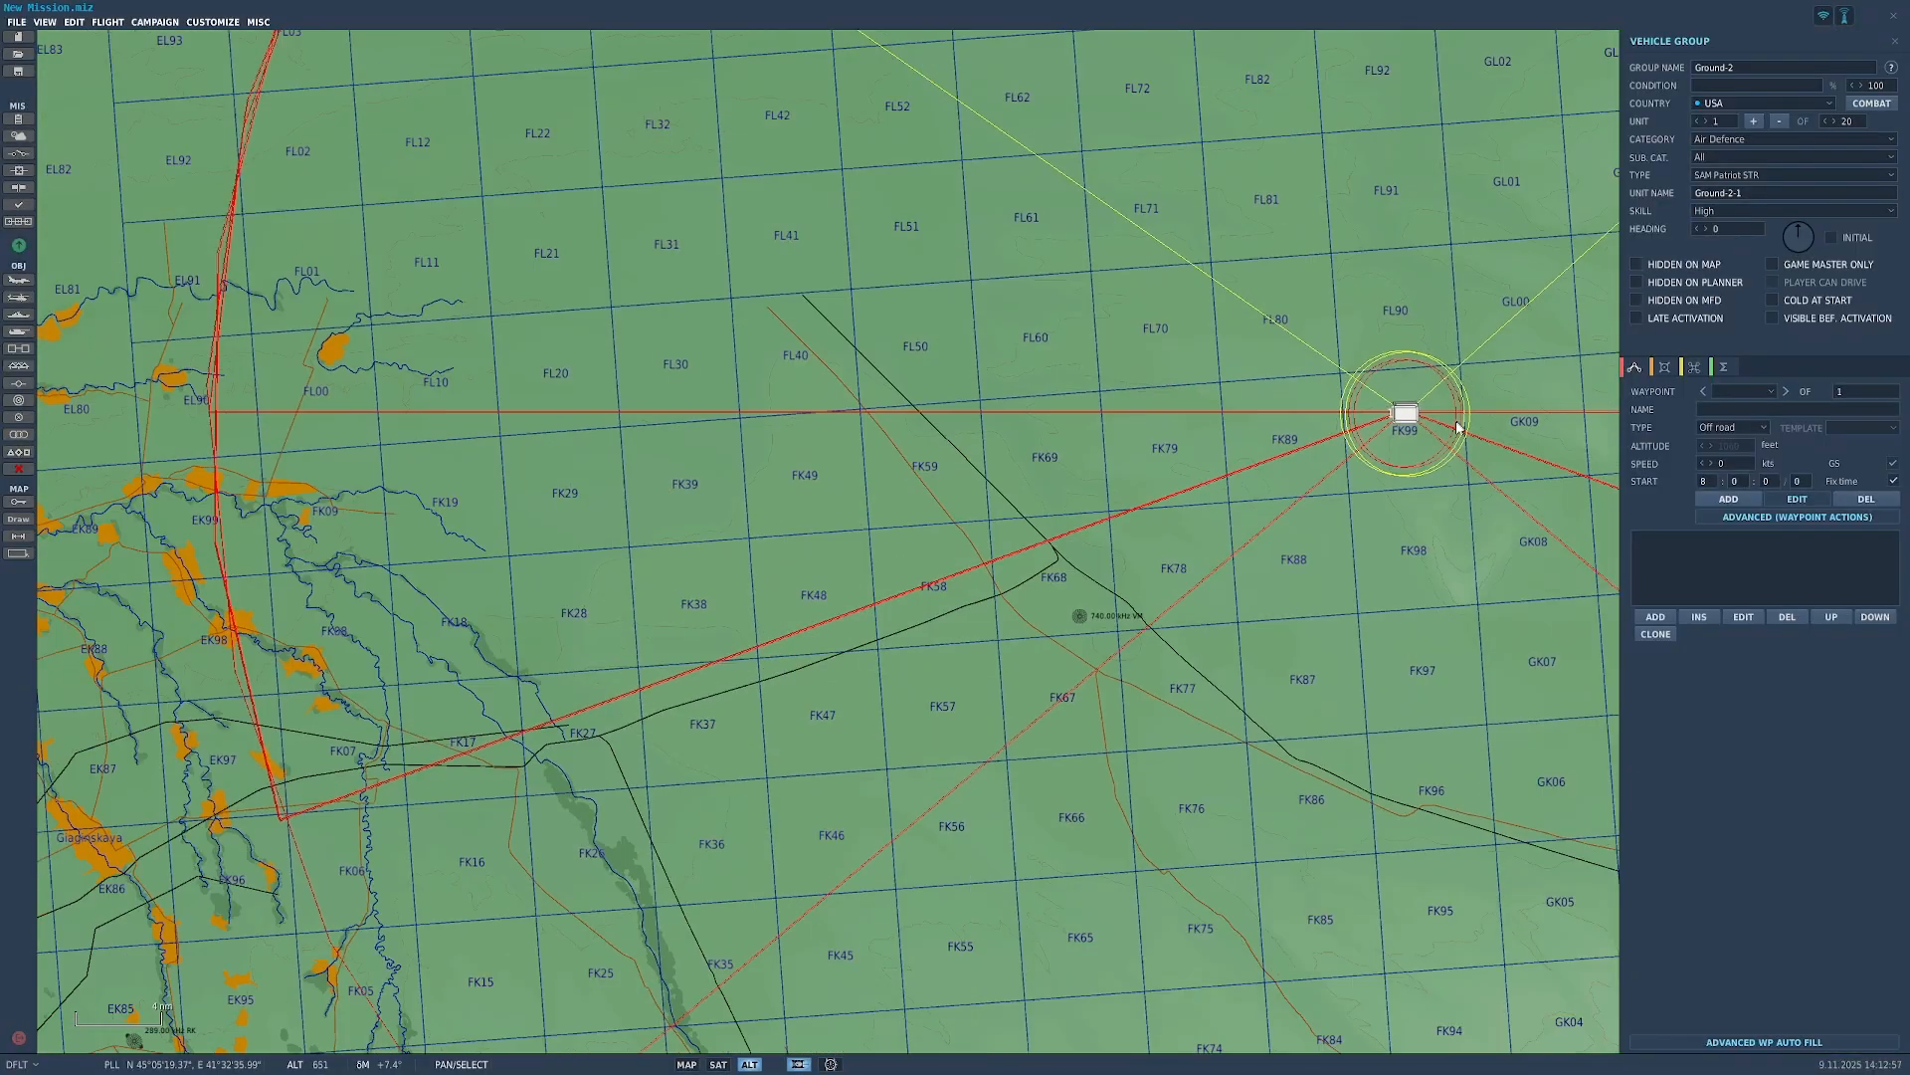
pyautogui.scroll(-2, 1233, 583)
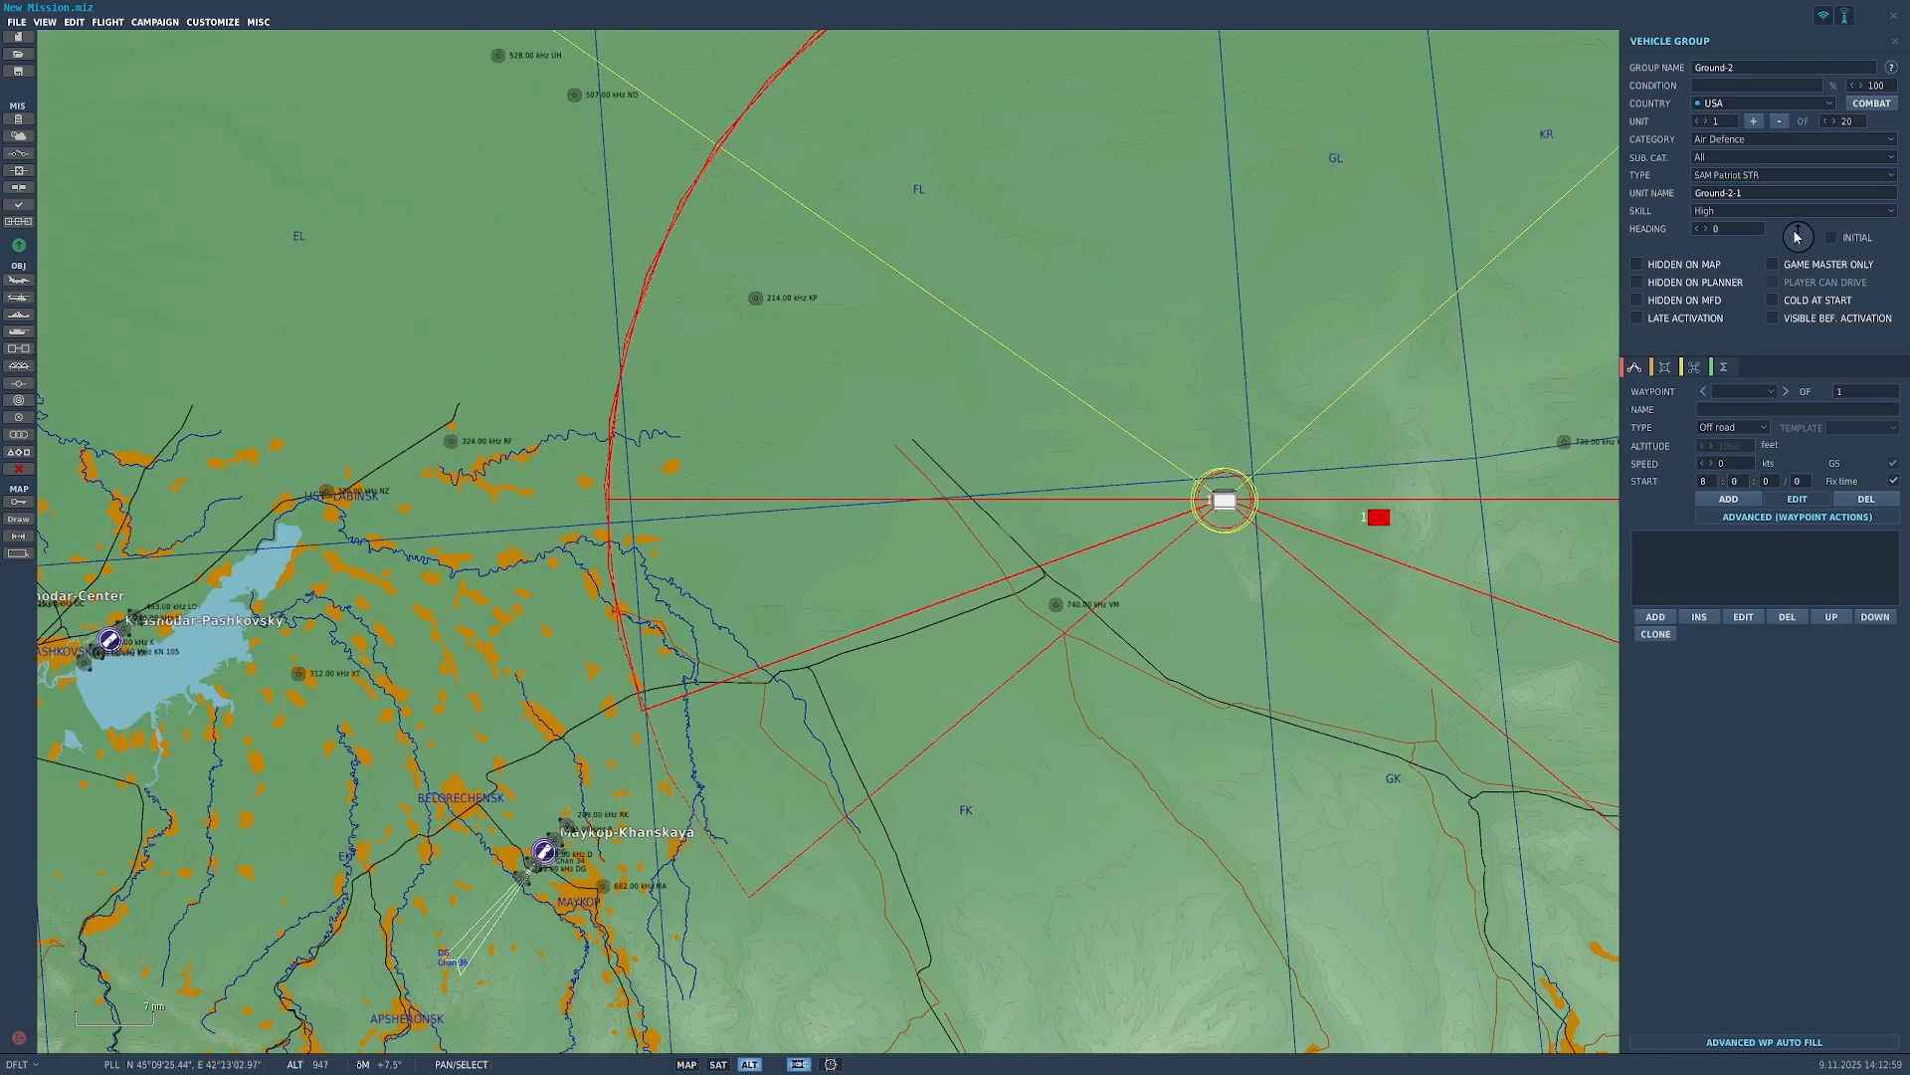
pyautogui.moveTo(1543, 378); pyautogui.dragTo(1268, 458, button='right')
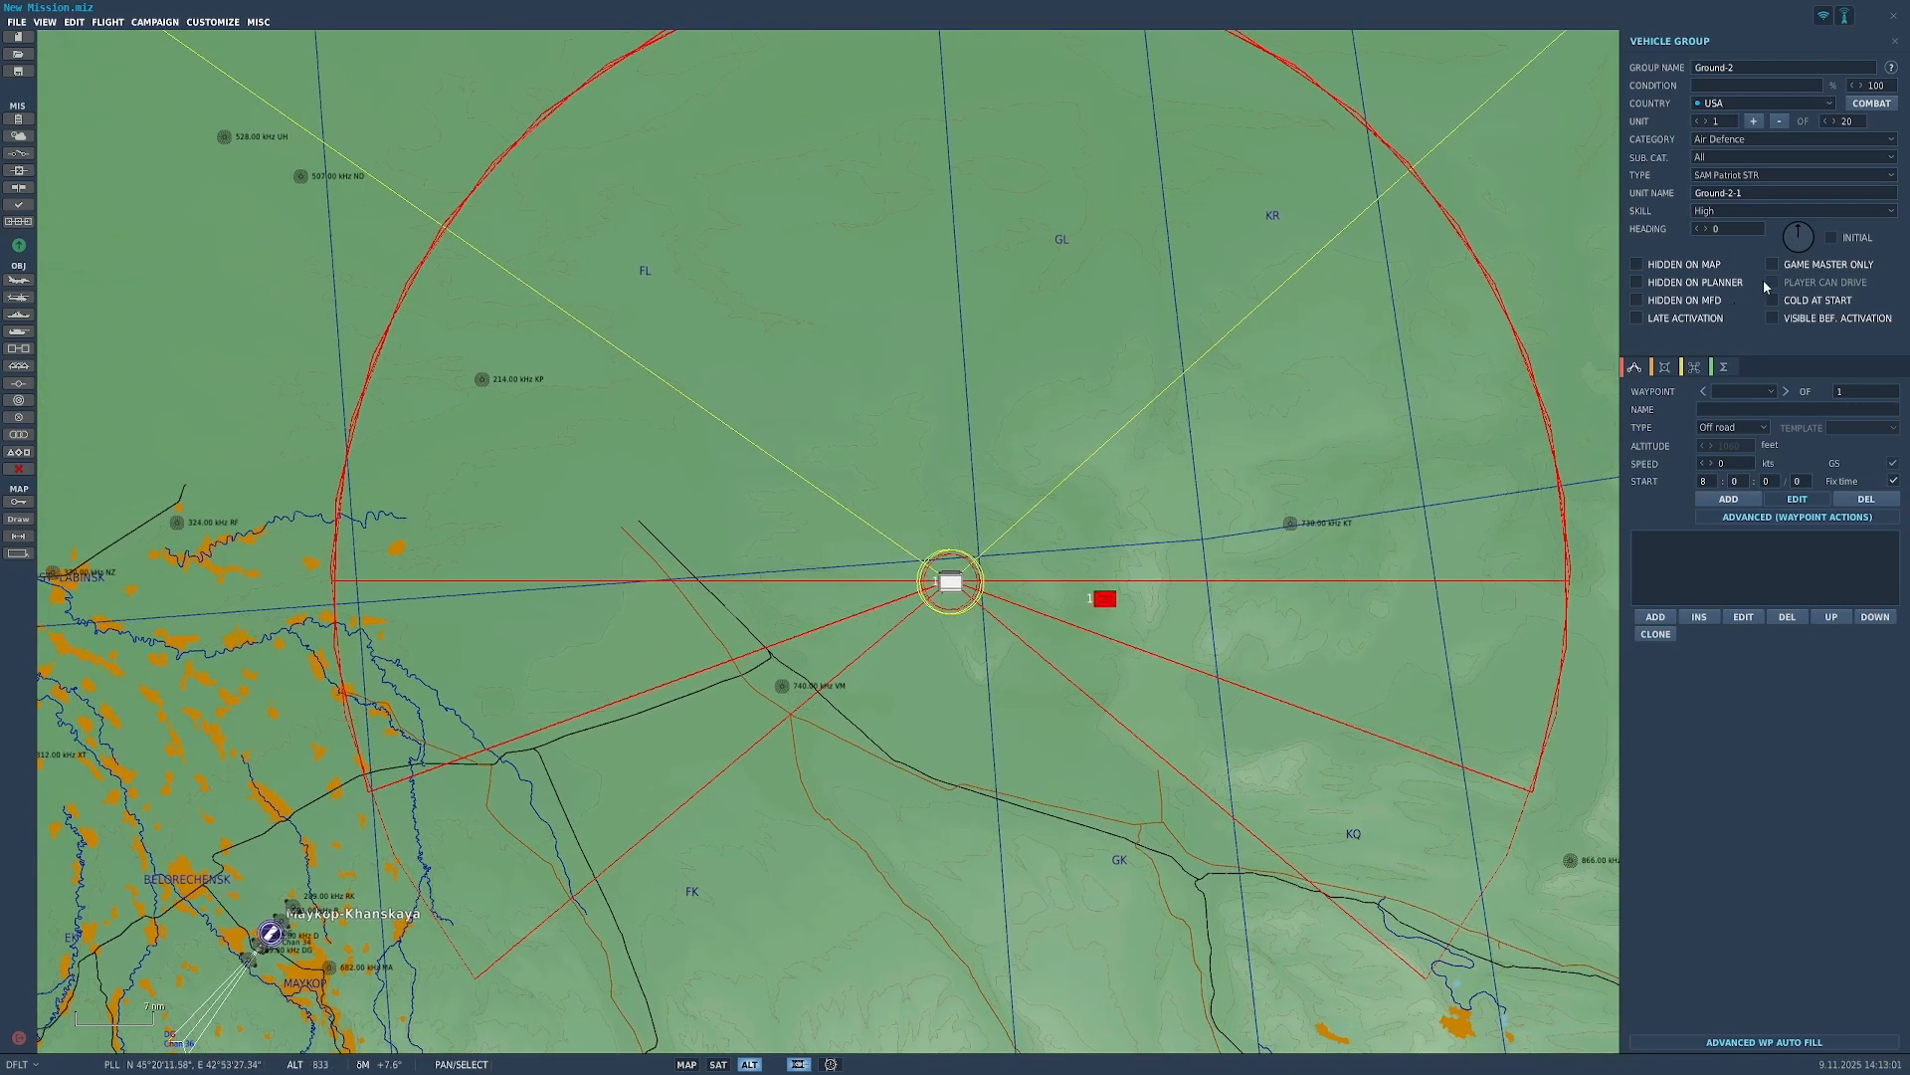
# Step: Try rotating the Patriot STR unit's heading, and set it back to 0
pyautogui.moveTo(1798, 236); pyautogui.dragTo(1698, 230)
pyautogui.write('0')
pyautogui.scroll(-2, 822, 658)
pyautogui.scroll(2, 820, 653)
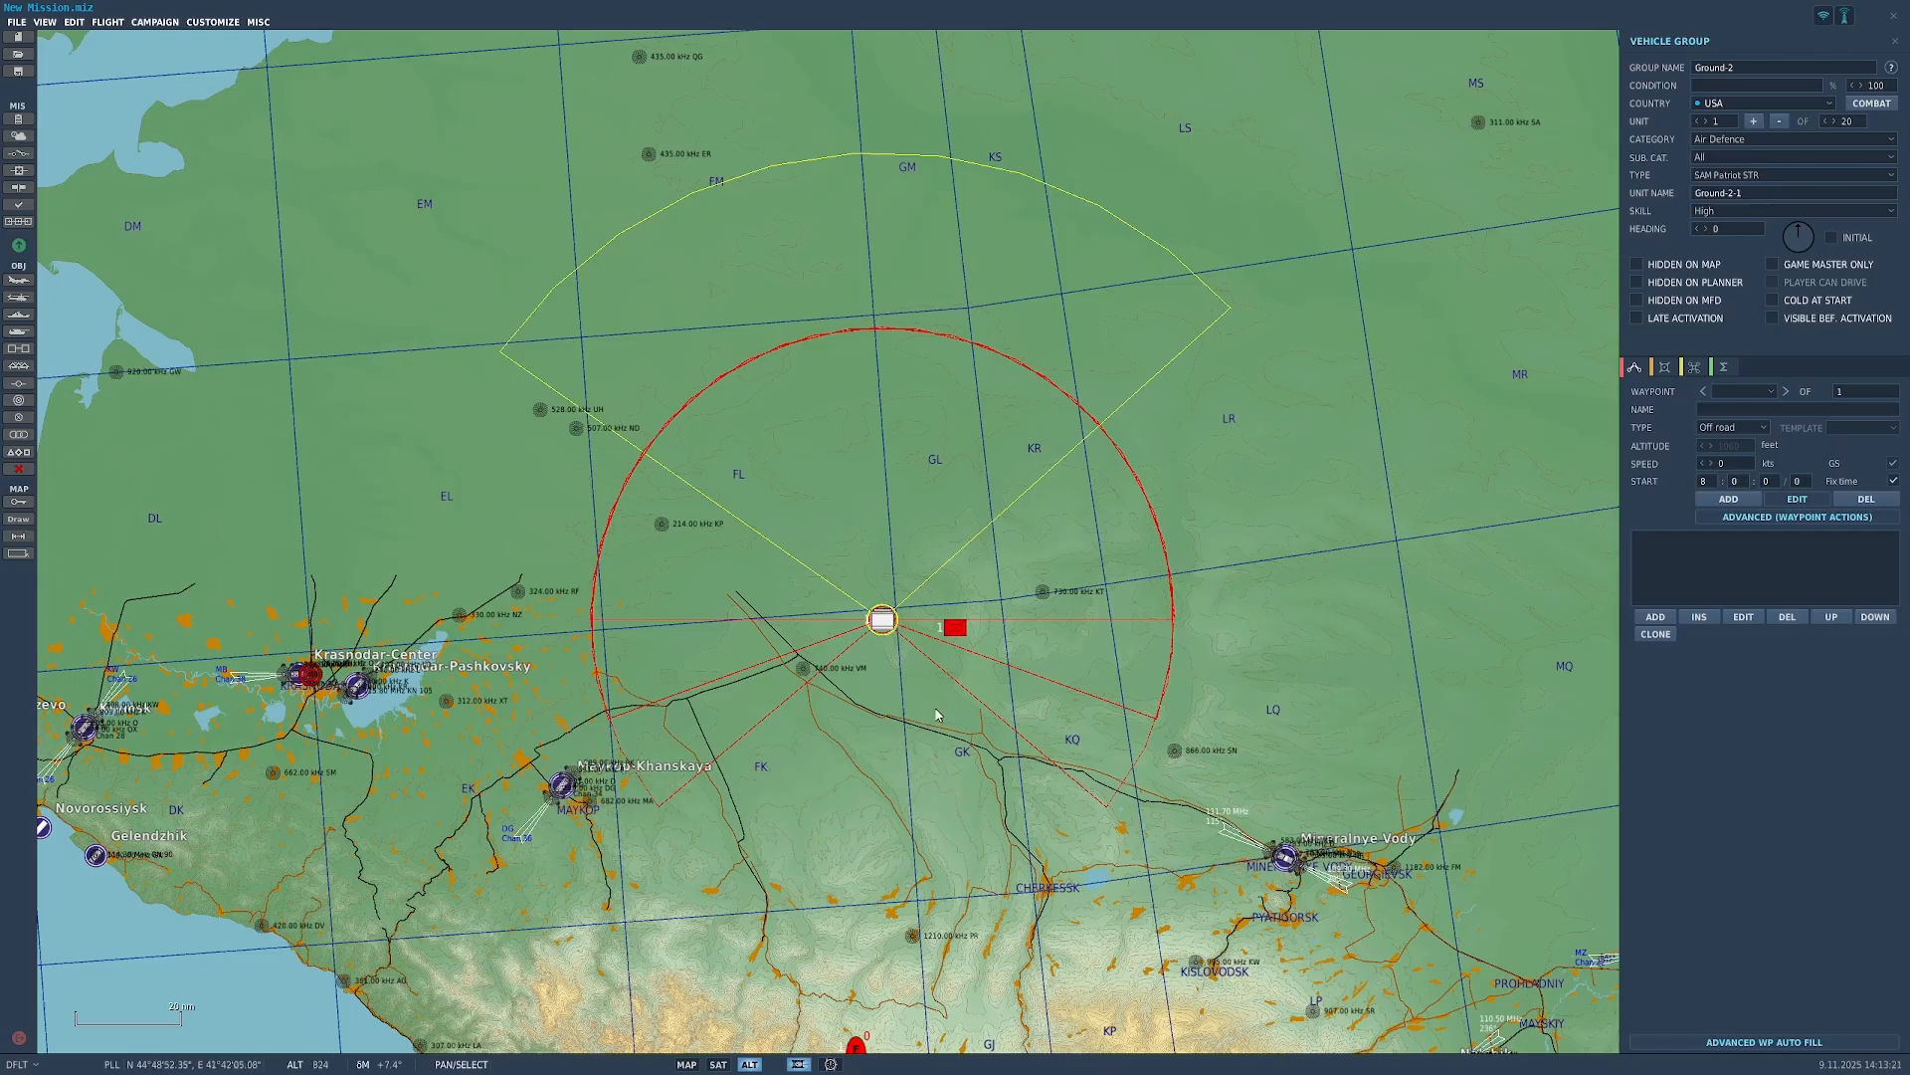
# Step: Select the Russian APC BTR-80 group in grid square GK19 to inspect its settings and range
pyautogui.scroll(4, 946, 709)
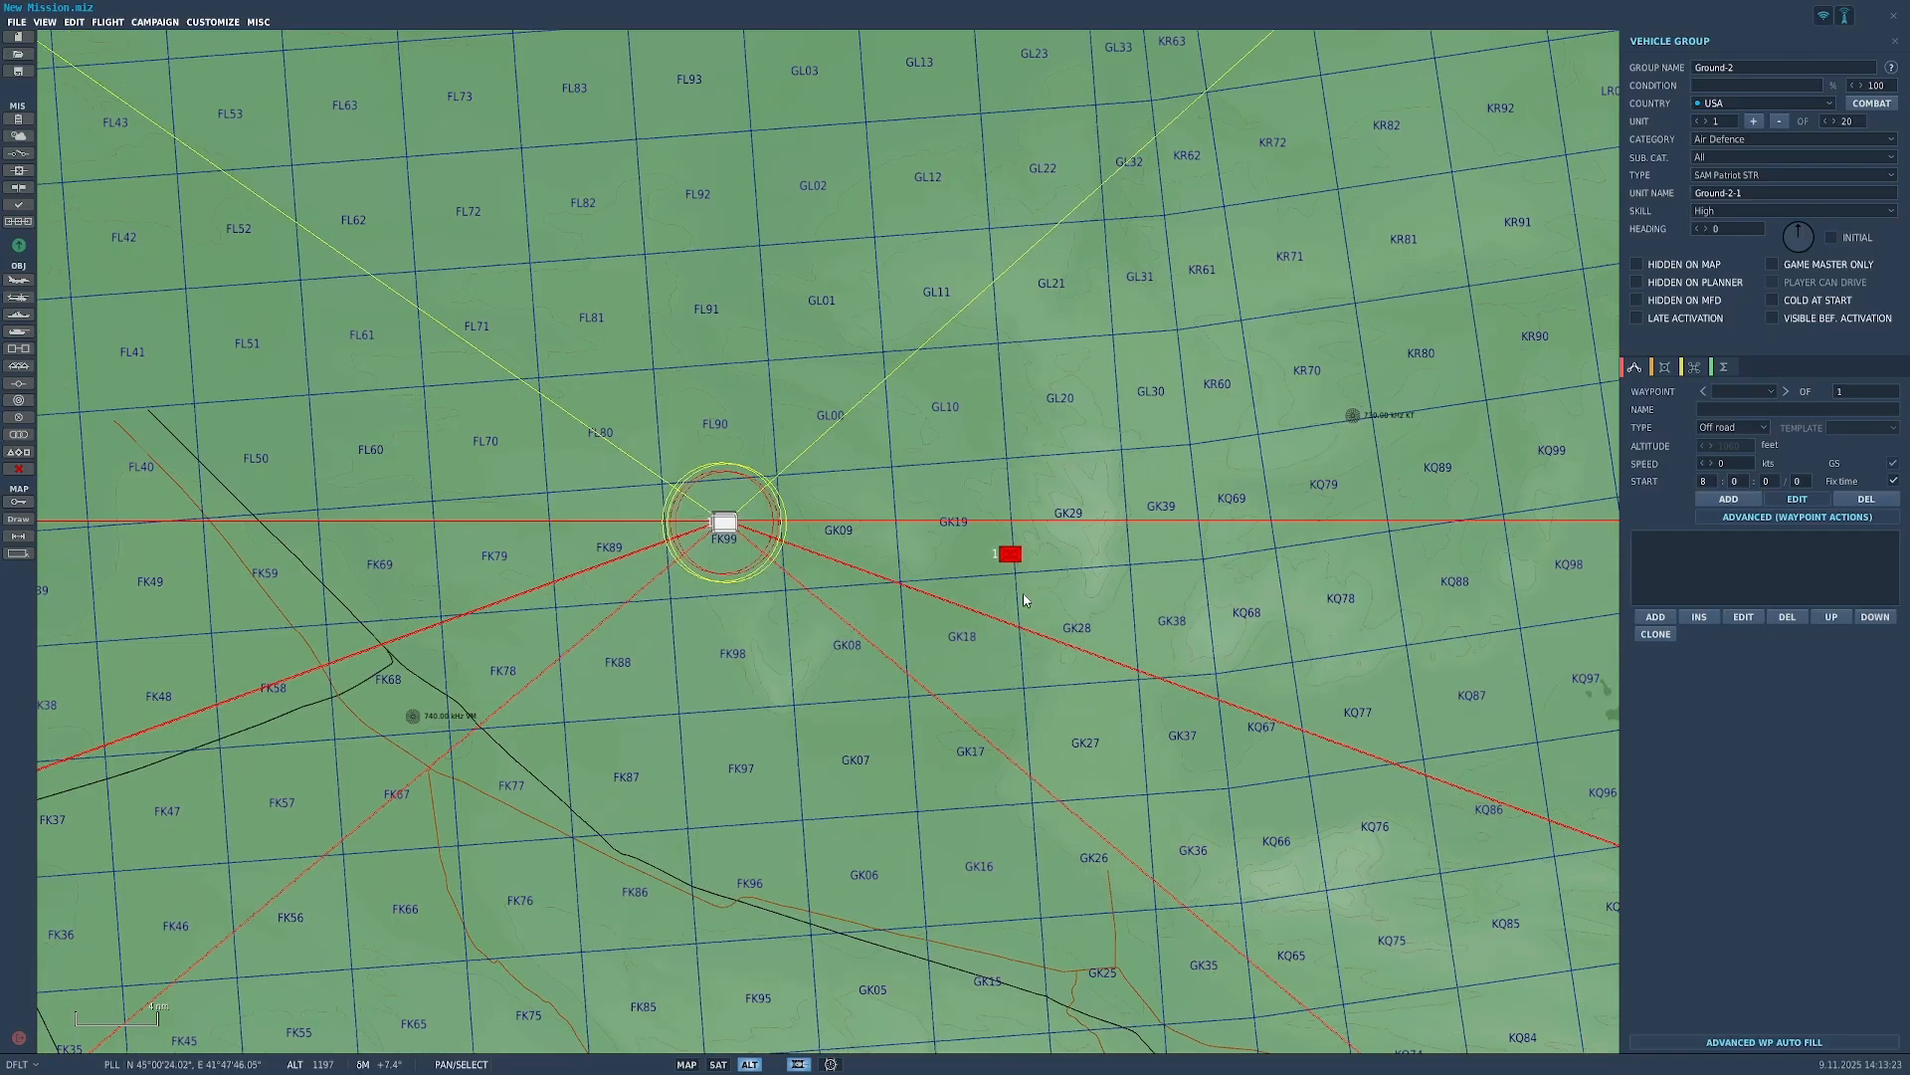
pyautogui.scroll(8, 1021, 605)
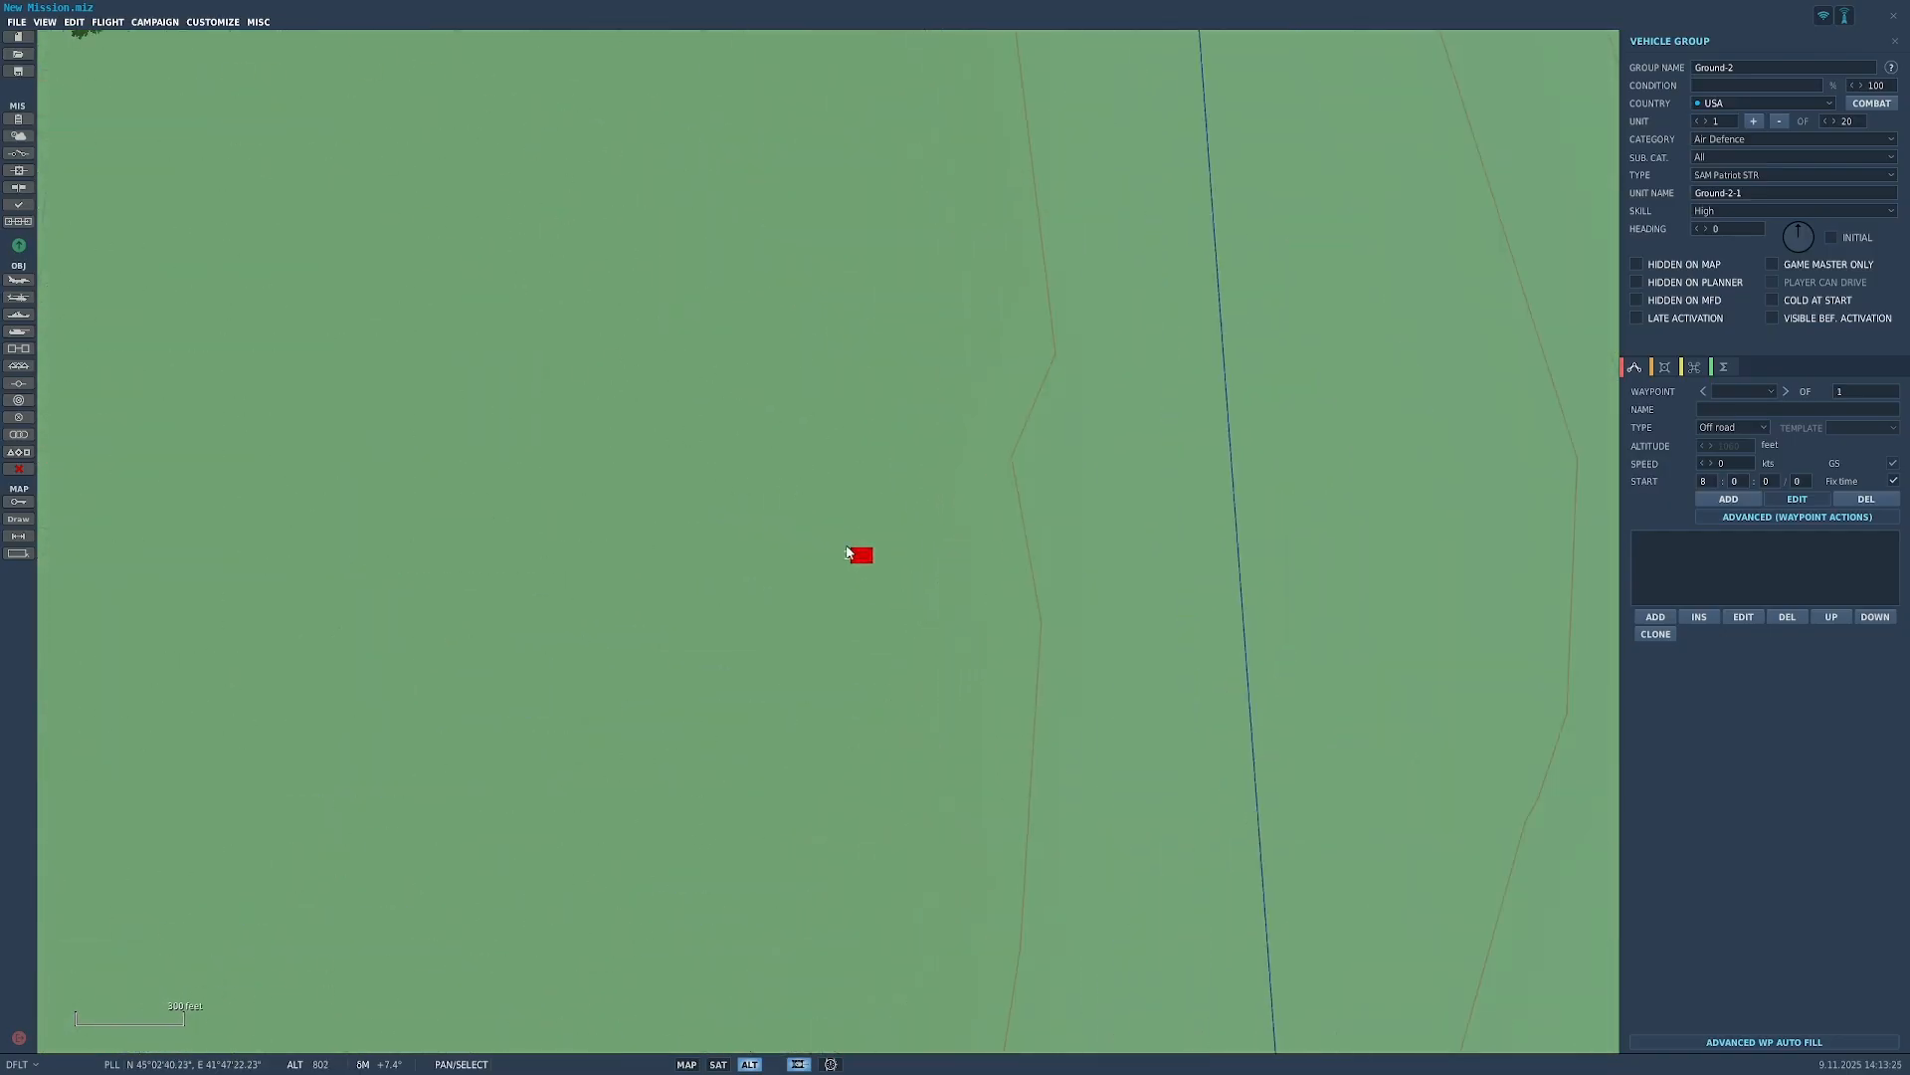
pyautogui.click(862, 559)
pyautogui.scroll(-7, 846, 557)
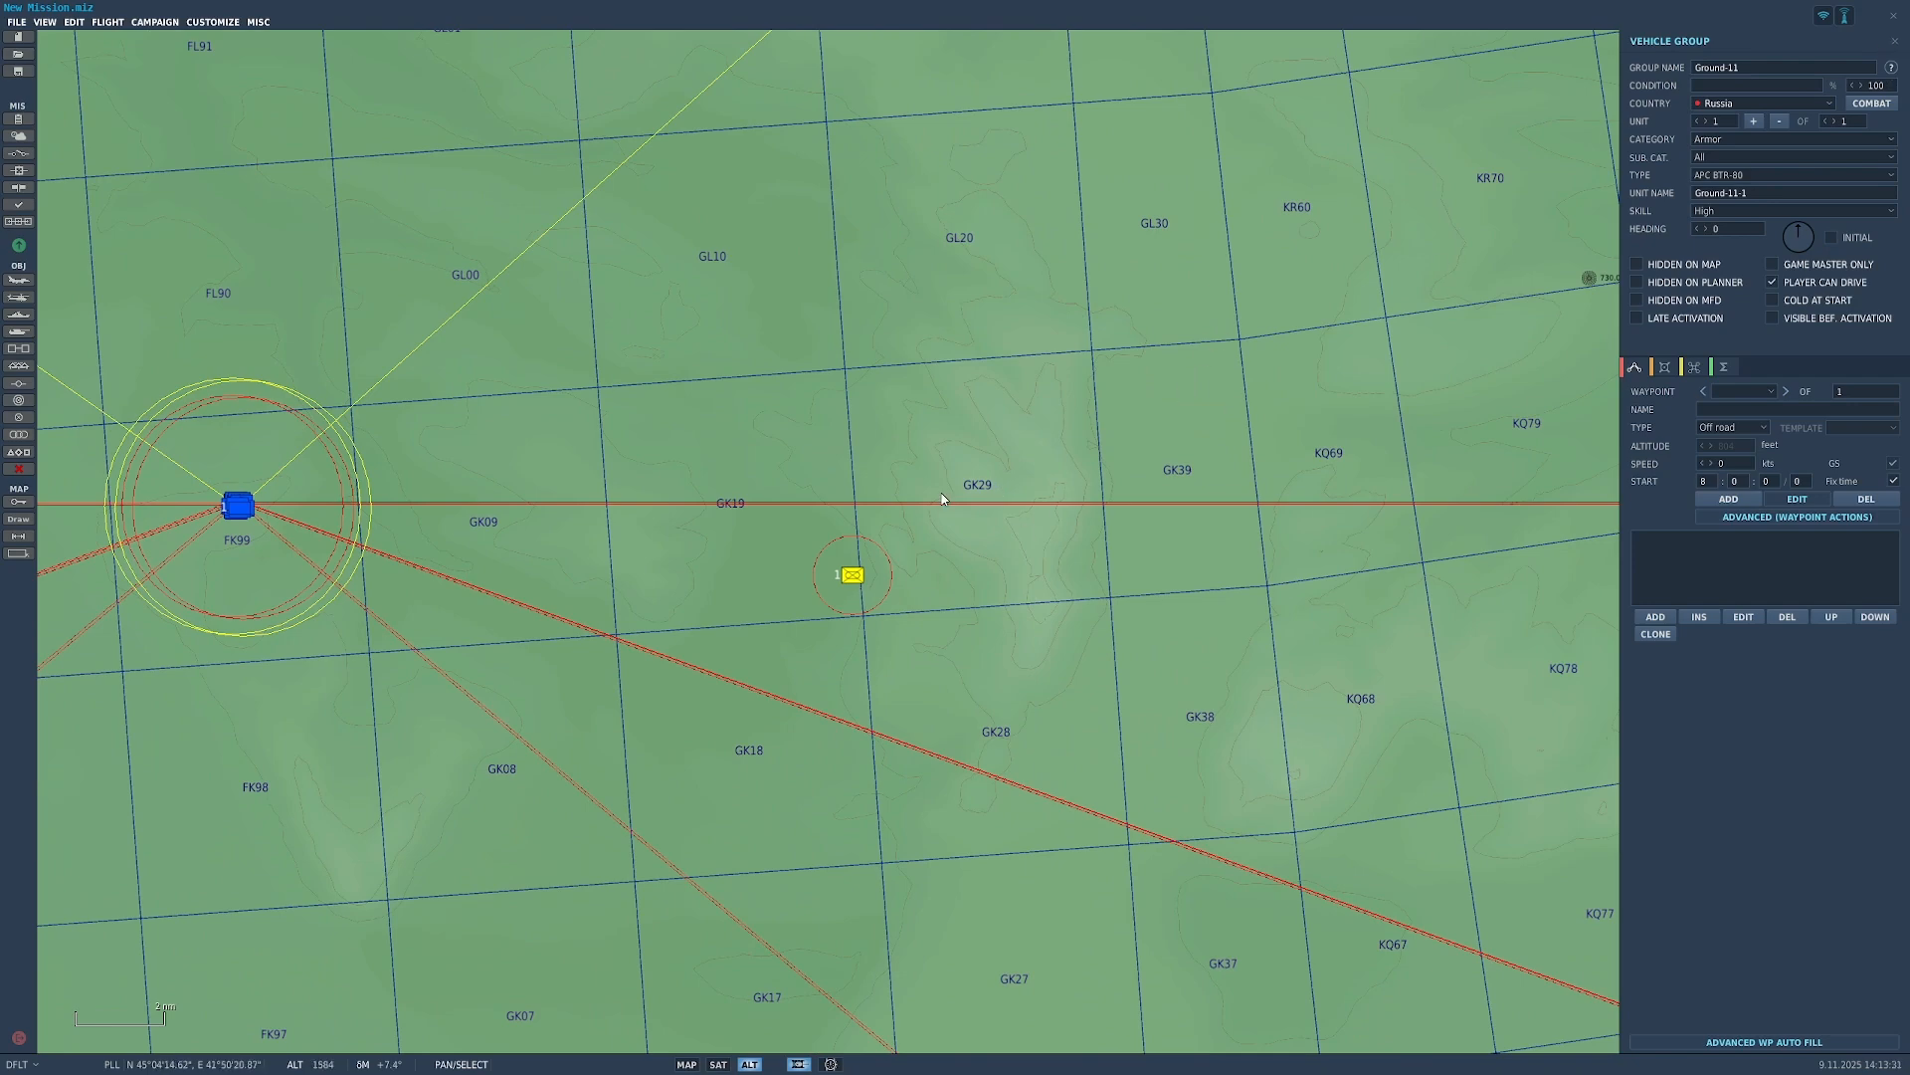
# Step: Change the country of the Patriot site in grid square FK99 to Combined Joint Task Forces Red
pyautogui.click(164, 542)
pyautogui.scroll(7, 164, 542)
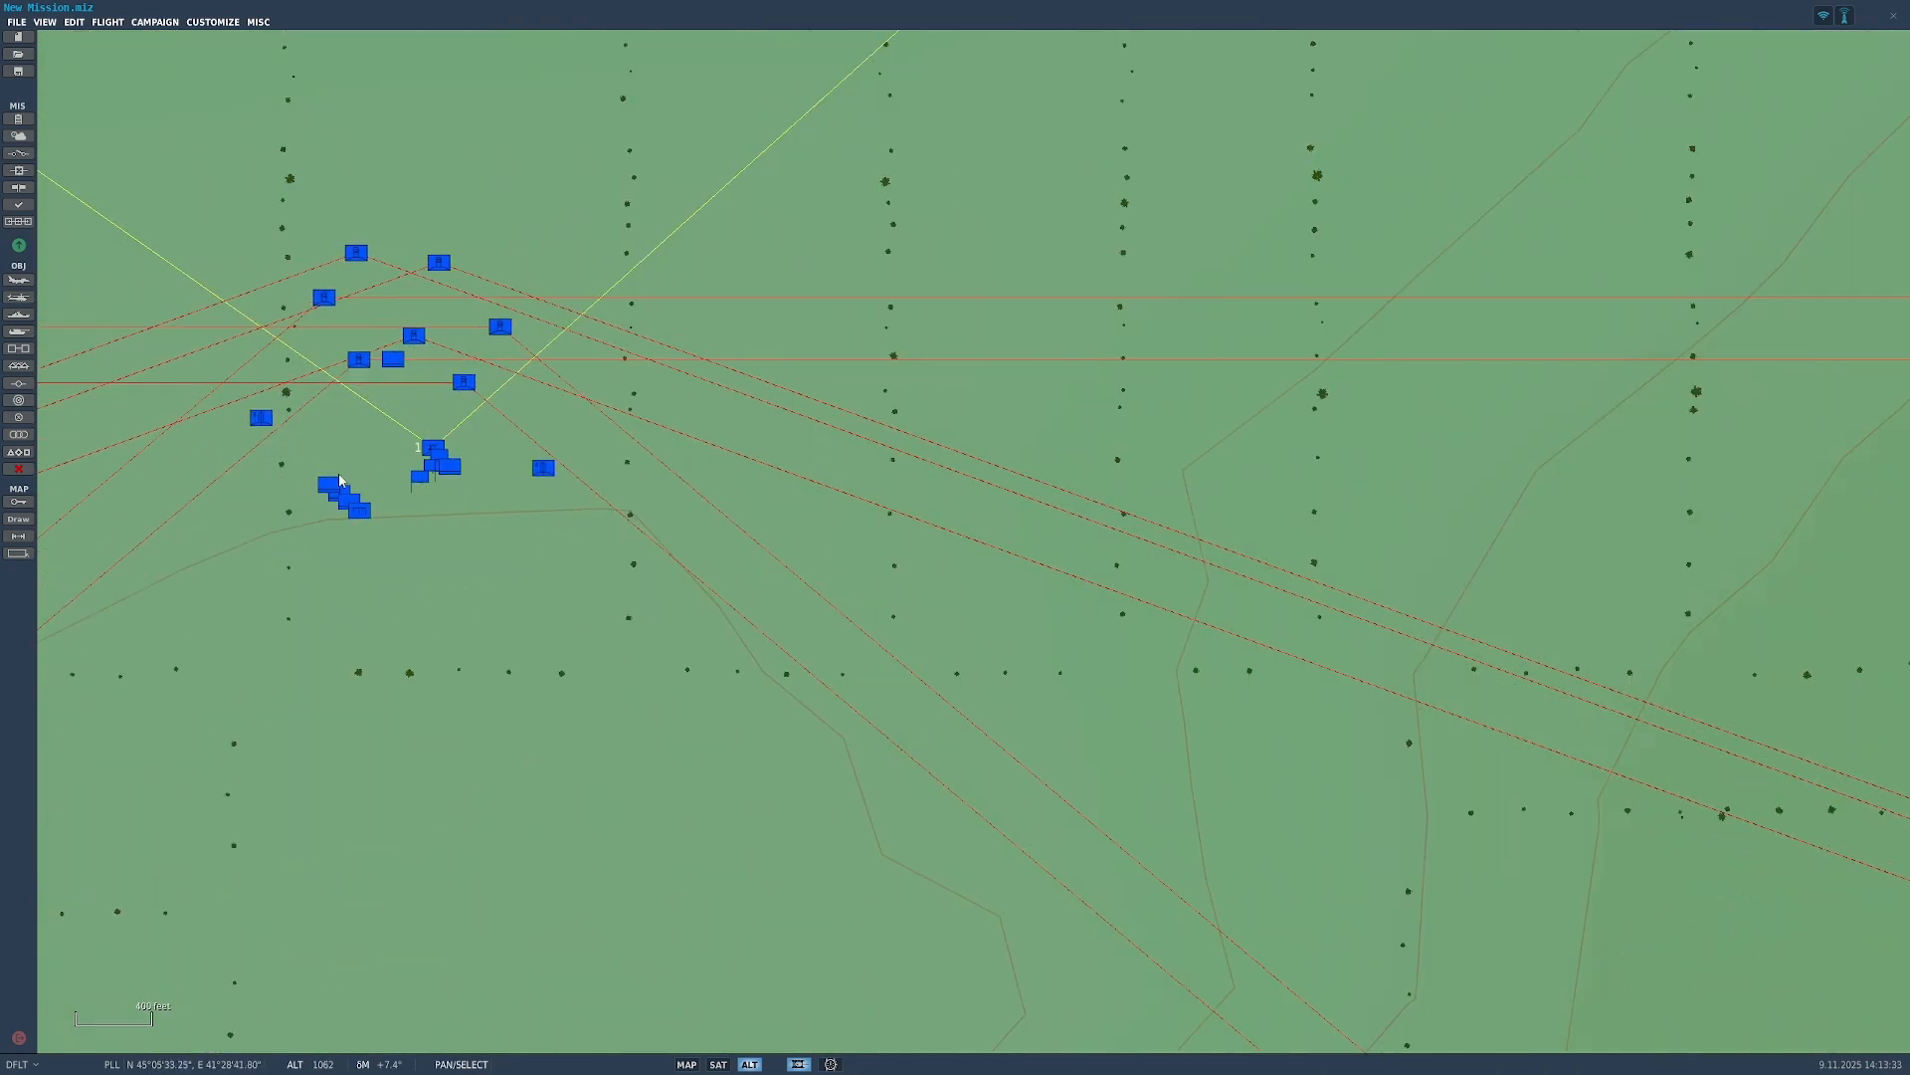
pyautogui.click(434, 449)
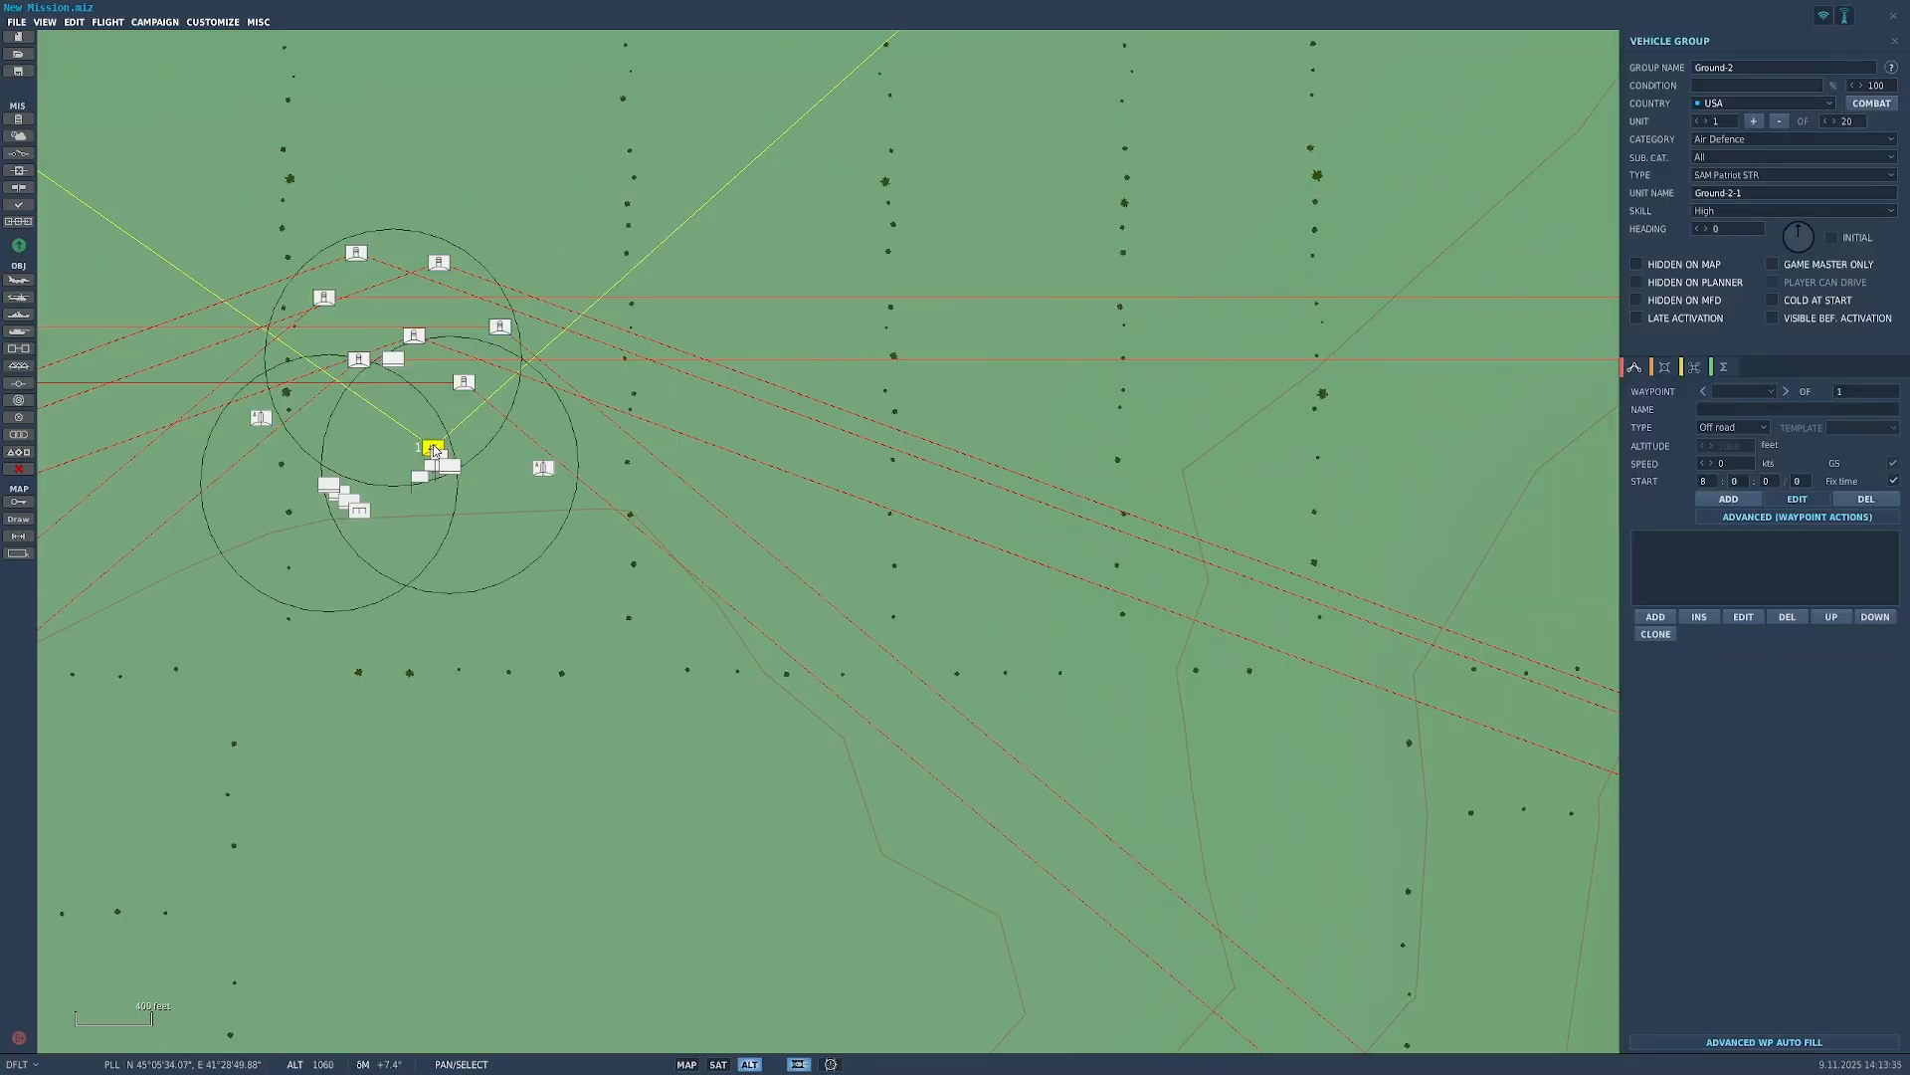
pyautogui.click(1757, 103)
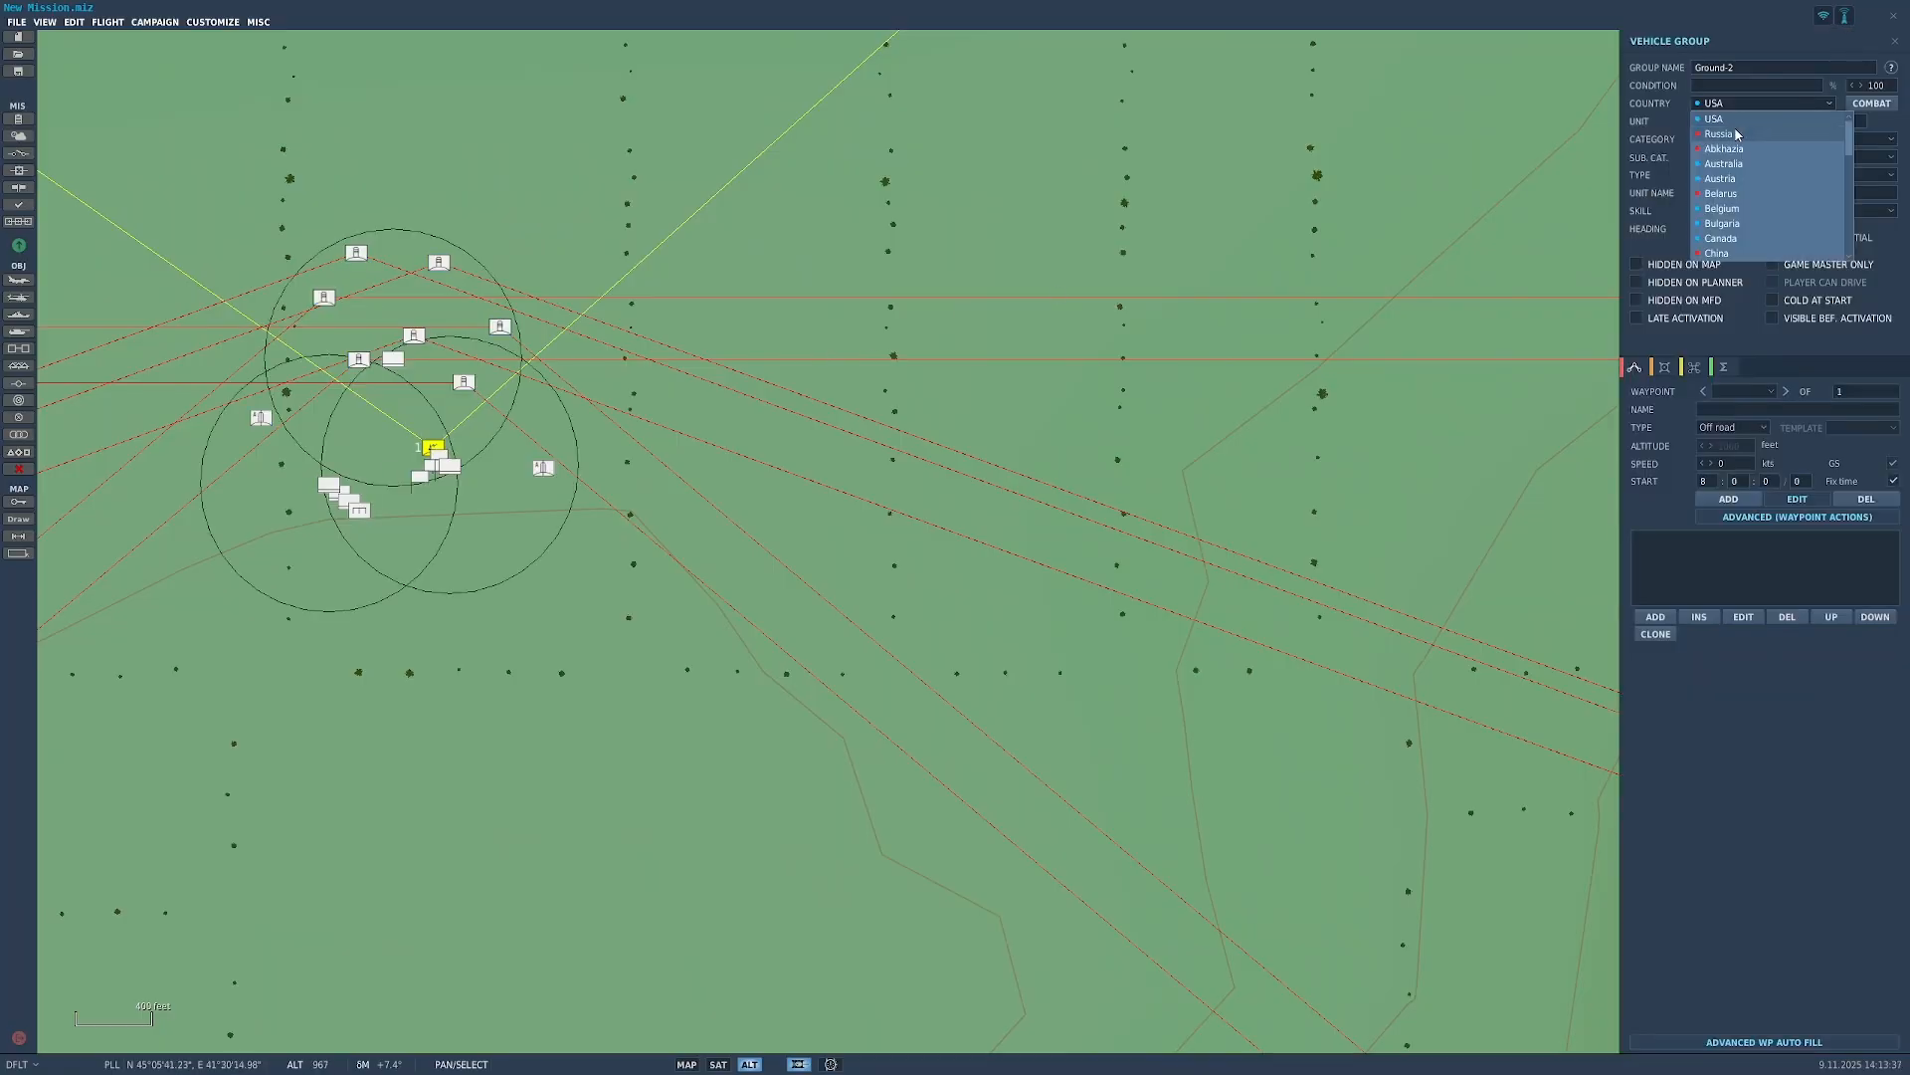
pyautogui.scroll(-2, 1740, 213)
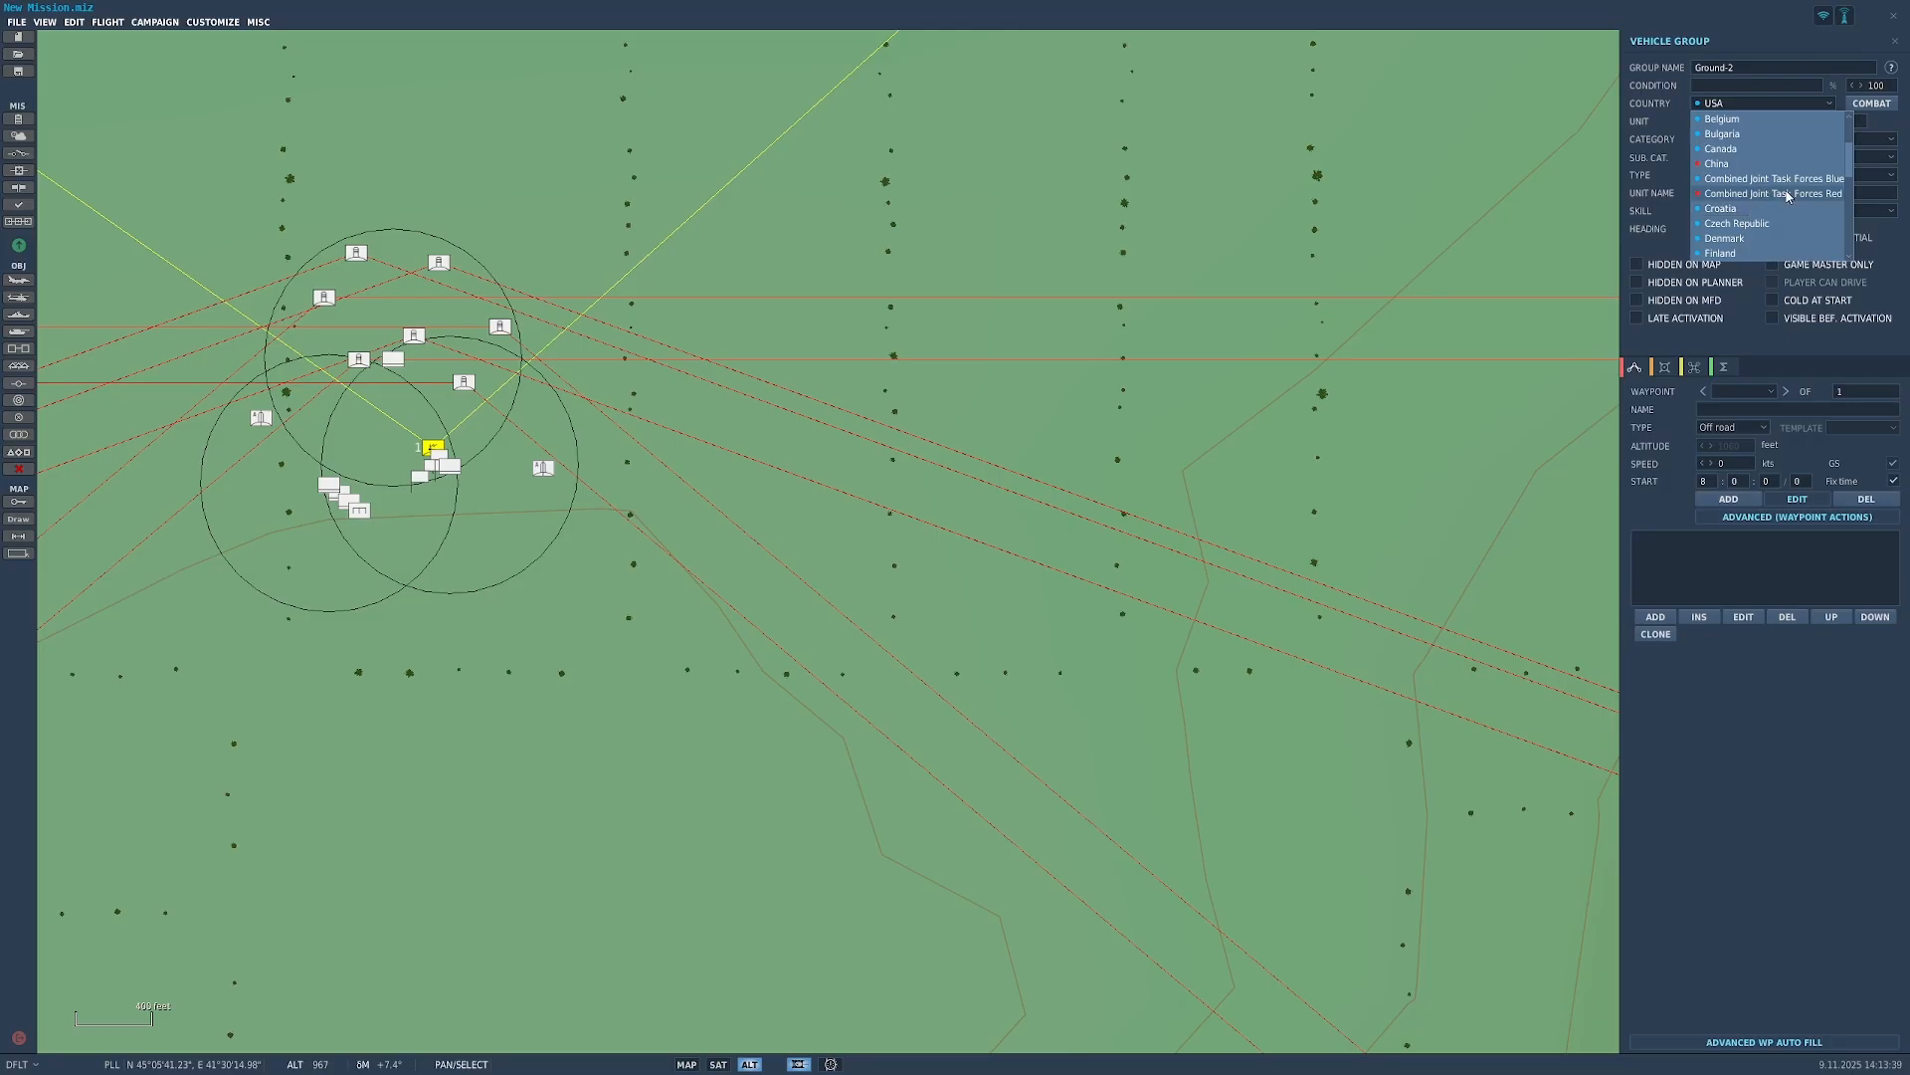
pyautogui.click(1788, 196)
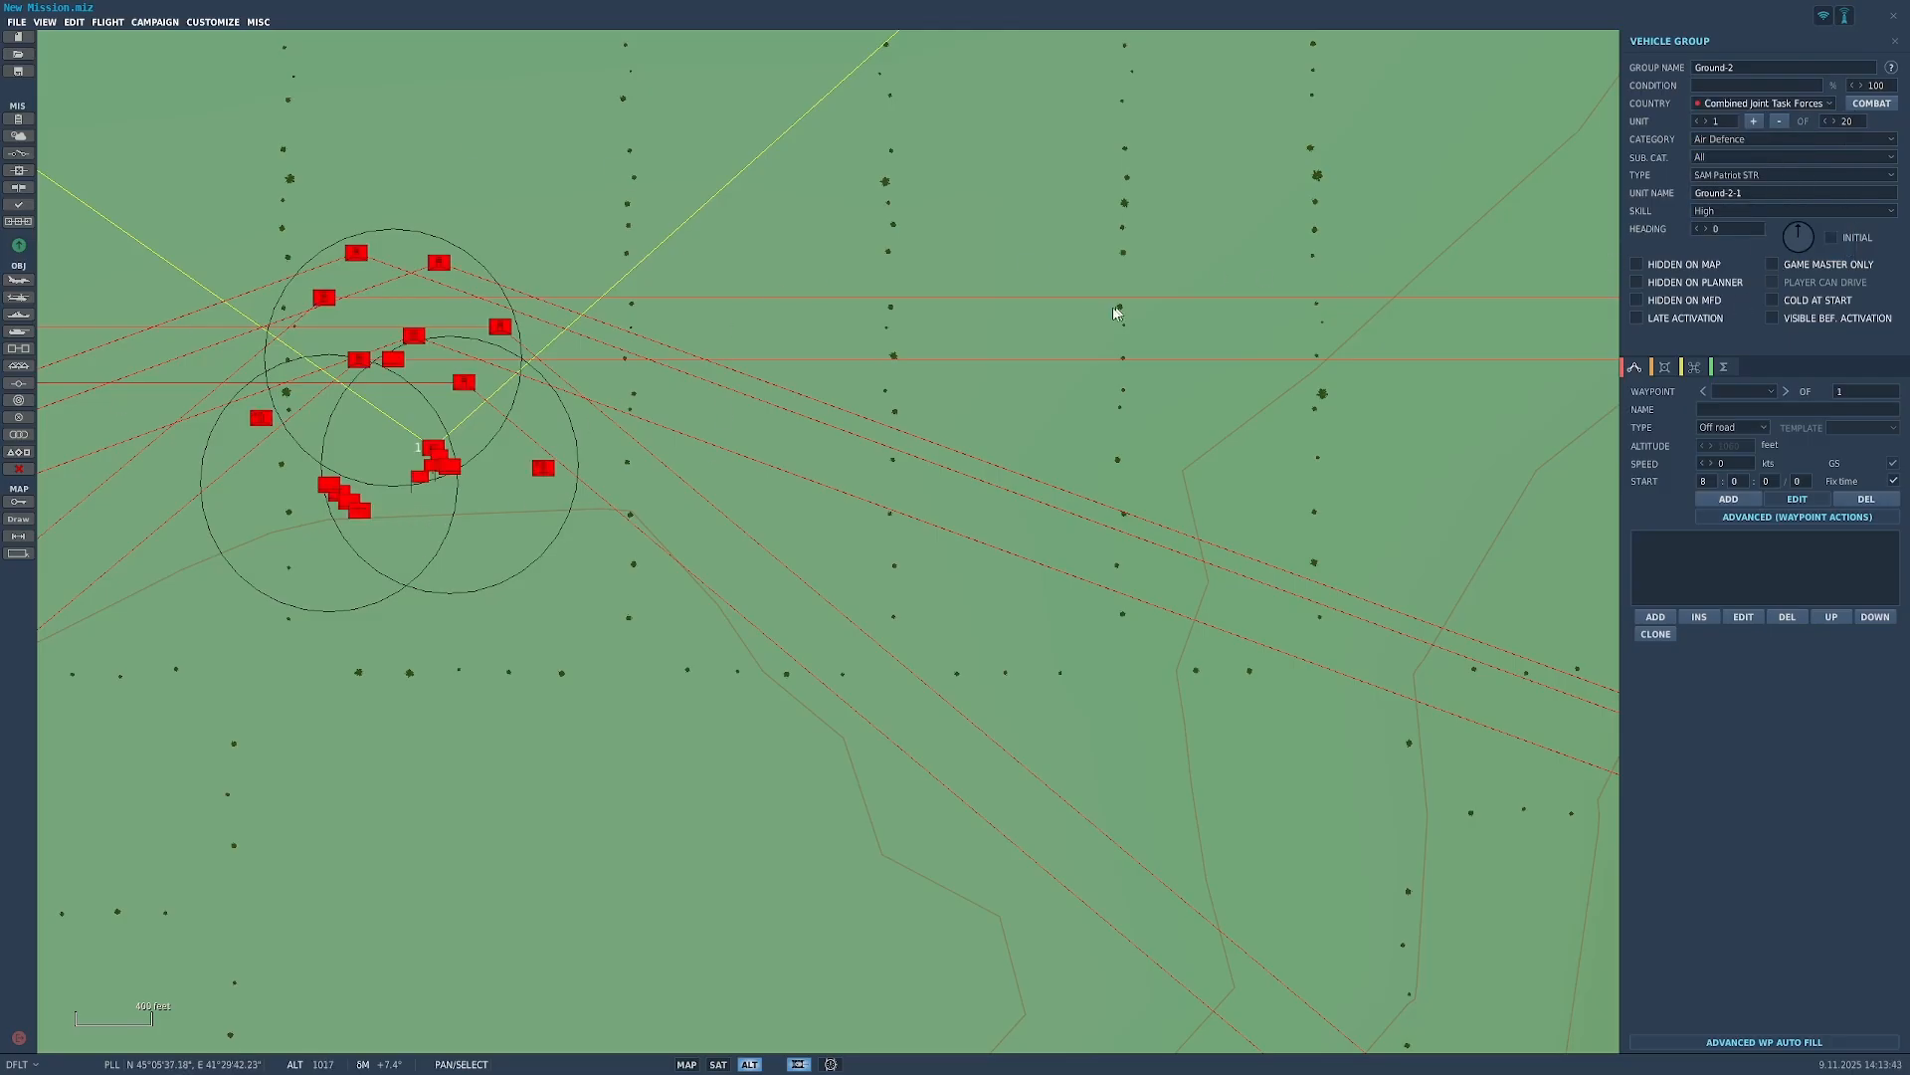
# Step: Examine the Patriot site's layout and coverage rings, check its country choices again, and close the group settings
pyautogui.moveTo(1170, 303); pyautogui.dragTo(1357, 456, button='right')
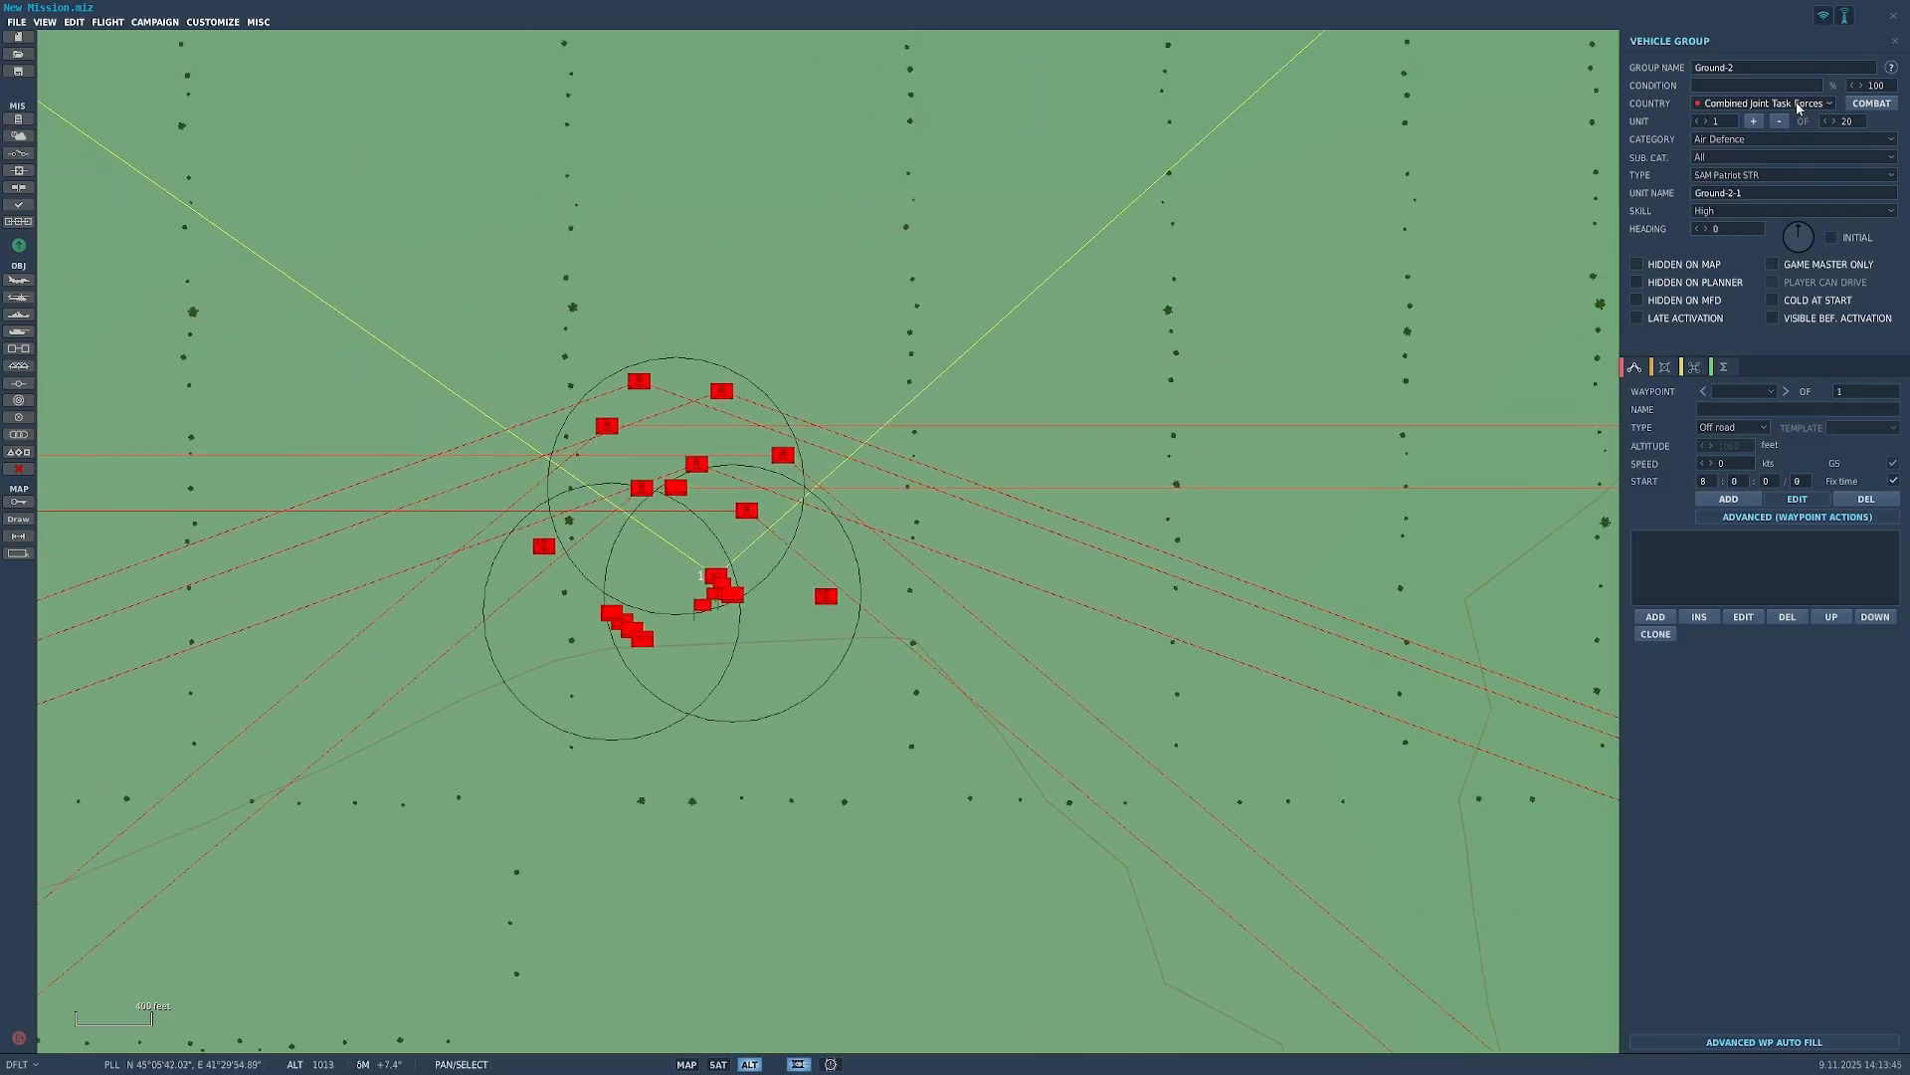
pyautogui.scroll(-3, 1219, 541)
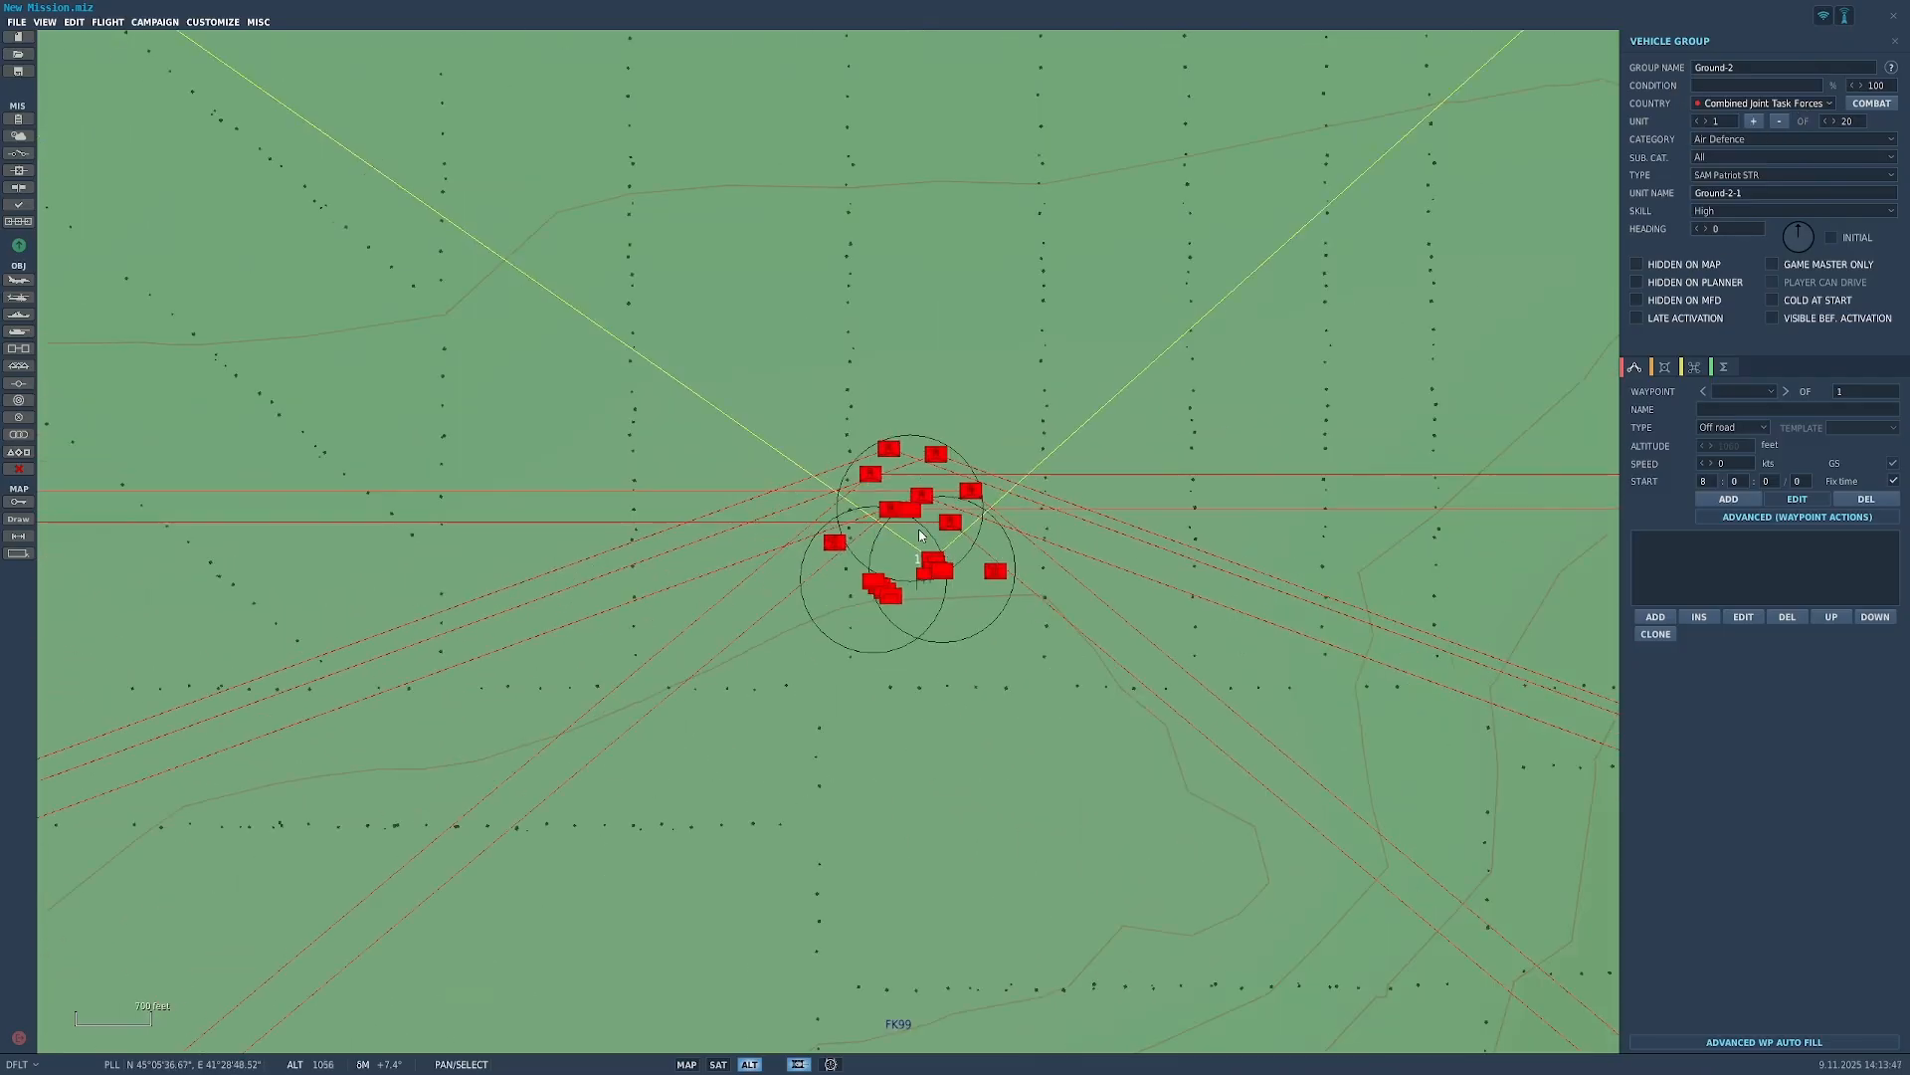
pyautogui.scroll(2, 919, 534)
pyautogui.scroll(-5, 935, 538)
pyautogui.scroll(-2, 945, 540)
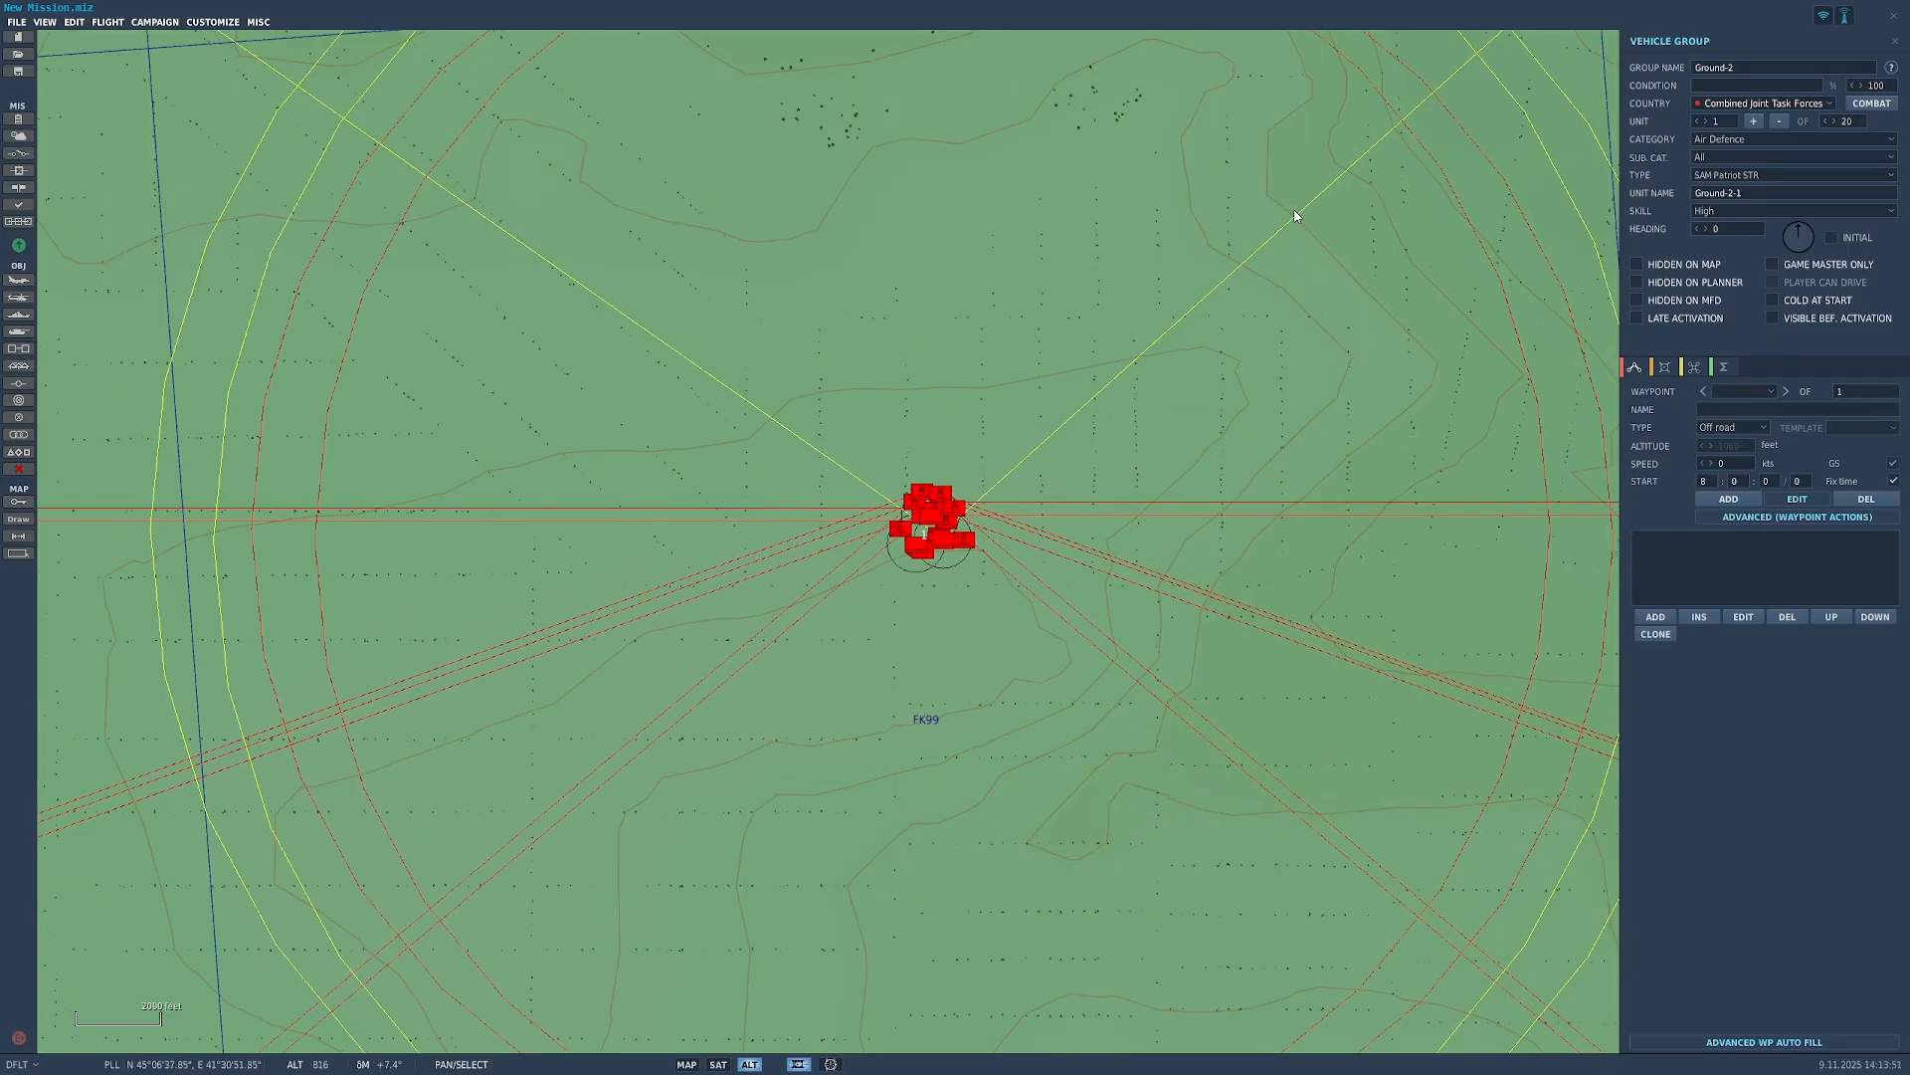
pyautogui.click(1831, 103)
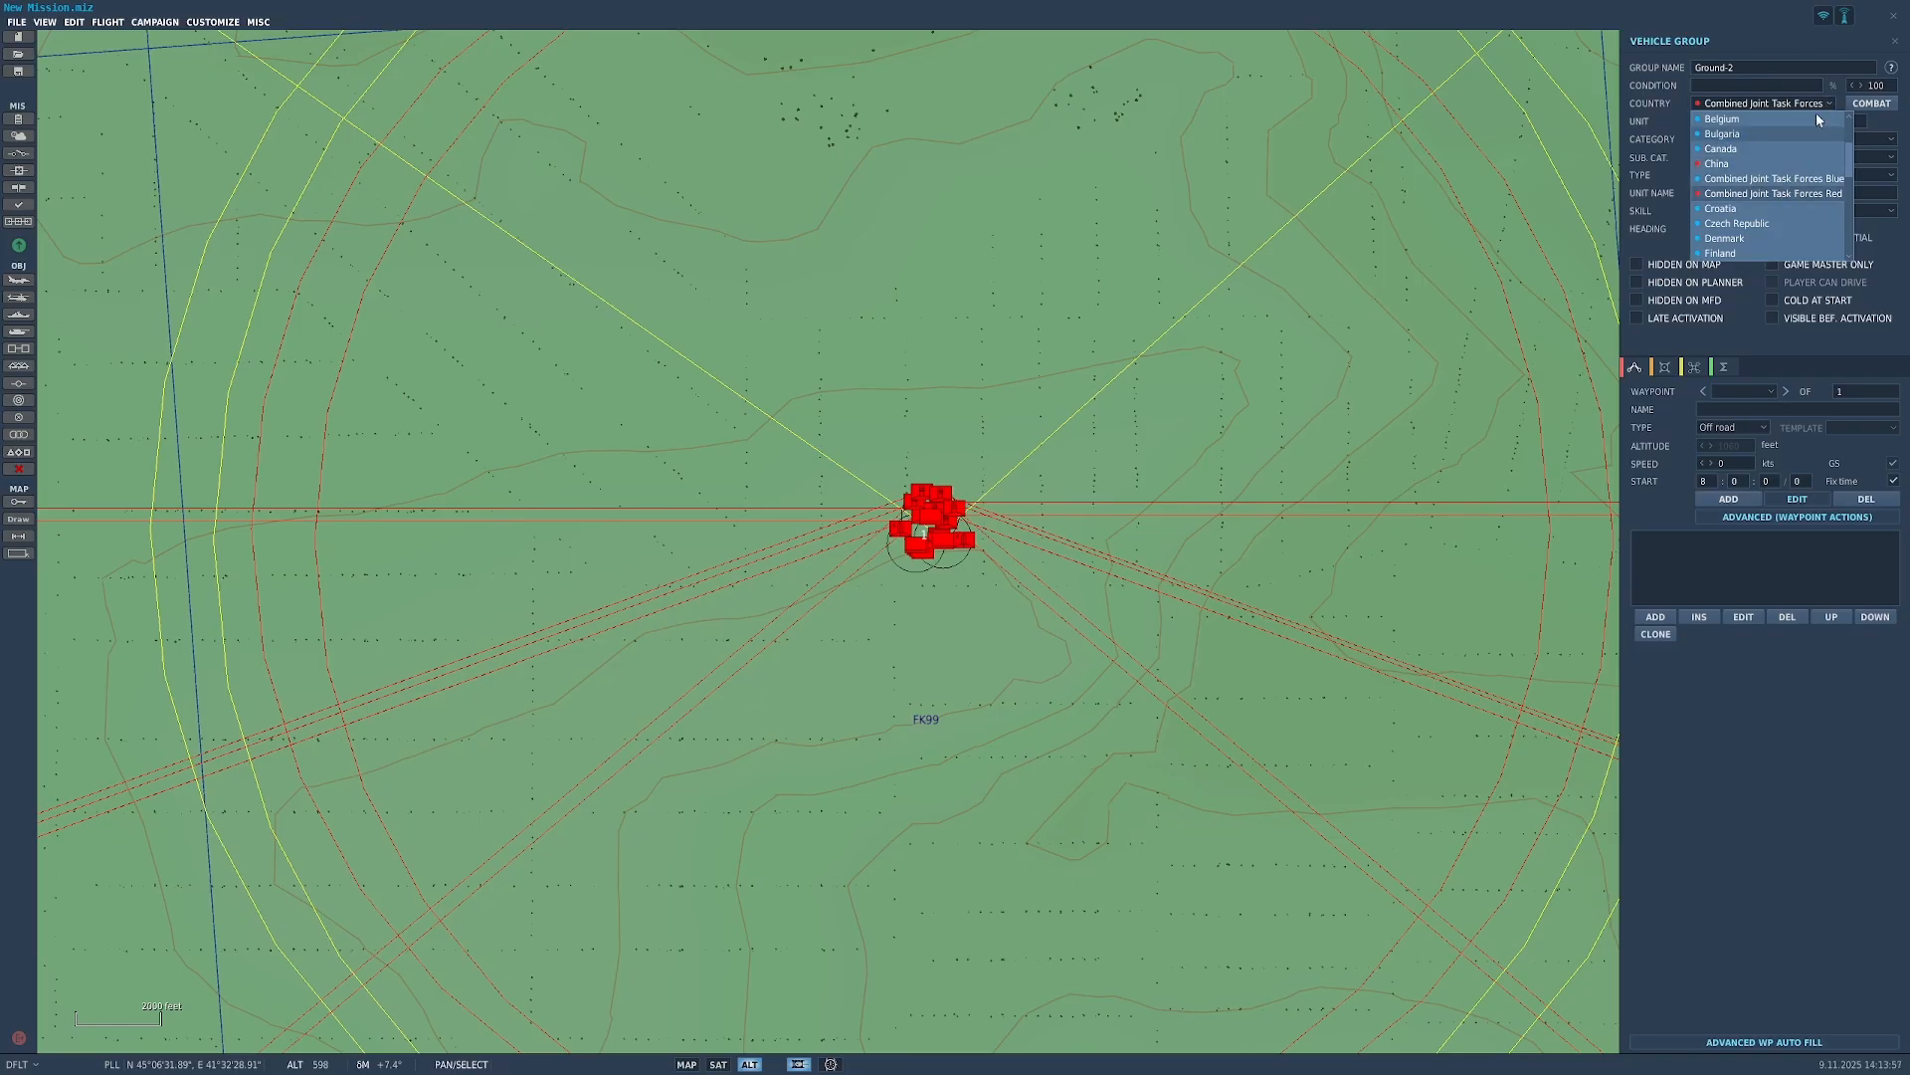
pyautogui.click(1895, 43)
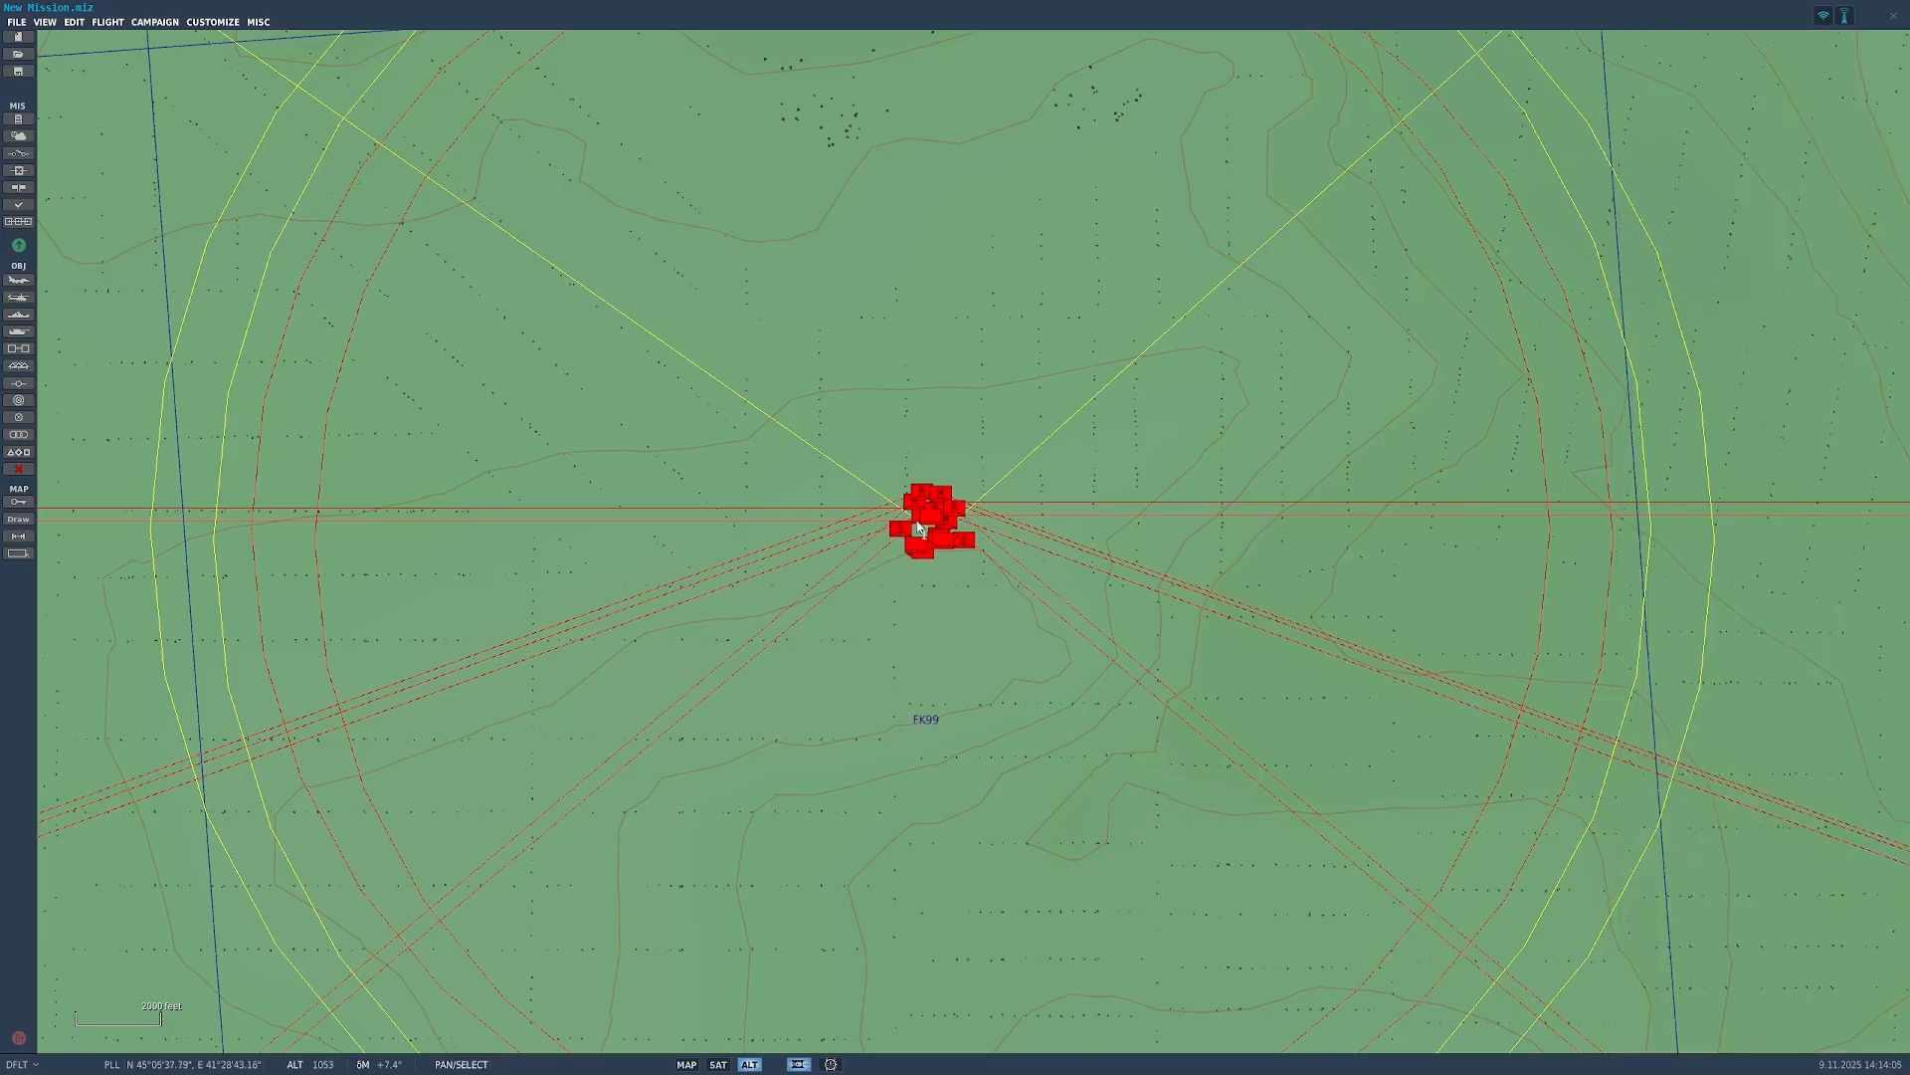
# Step: Delete the Patriot site group from grid square FK99
pyautogui.scroll(4, 923, 528)
pyautogui.click(965, 562)
pyautogui.press('Delete')
# Step: Compare the satellite and altitude map views over the river and villages around grid squares GH10 and GH20
pyautogui.scroll(-5, 923, 626)
pyautogui.scroll(-5, 923, 626)
pyautogui.scroll(3, 1140, 741)
pyautogui.moveTo(1140, 741); pyautogui.dragTo(1089, 676, button='right')
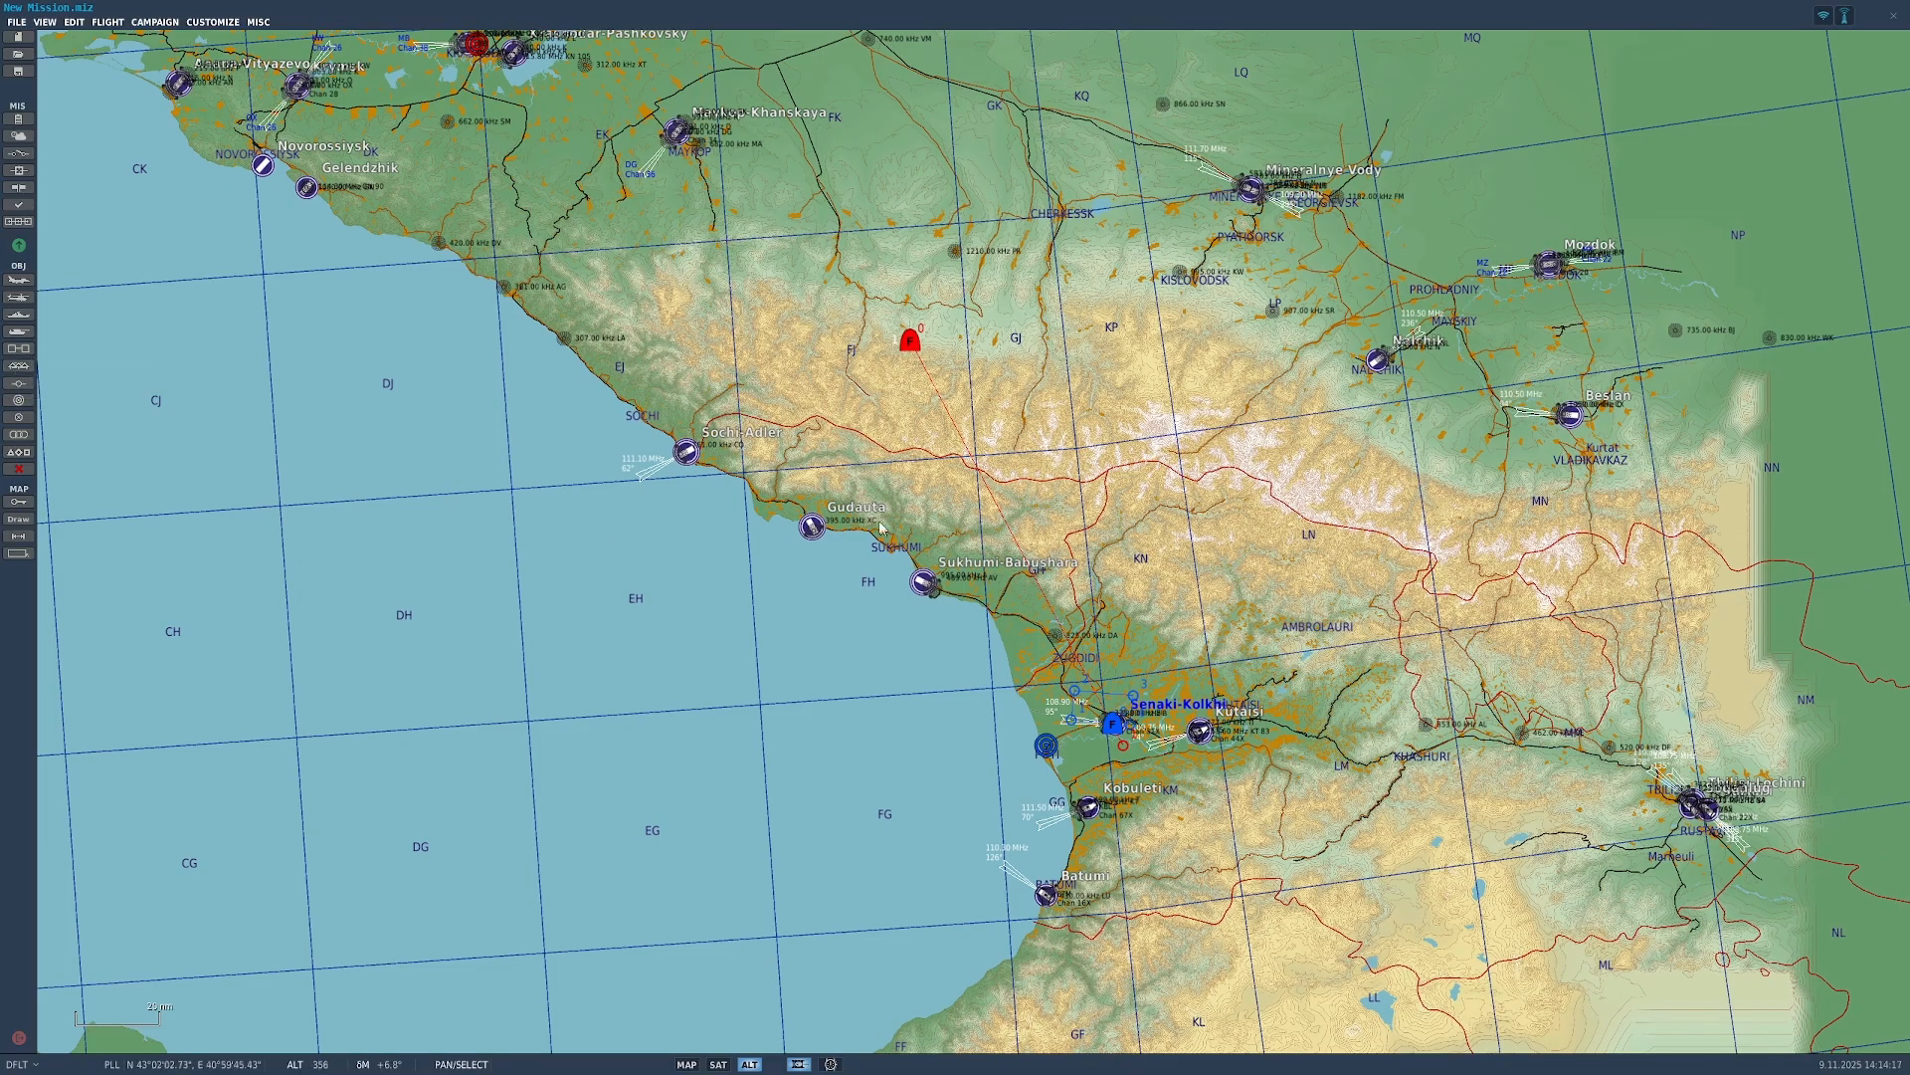
pyautogui.scroll(4, 982, 601)
pyautogui.scroll(8, 995, 743)
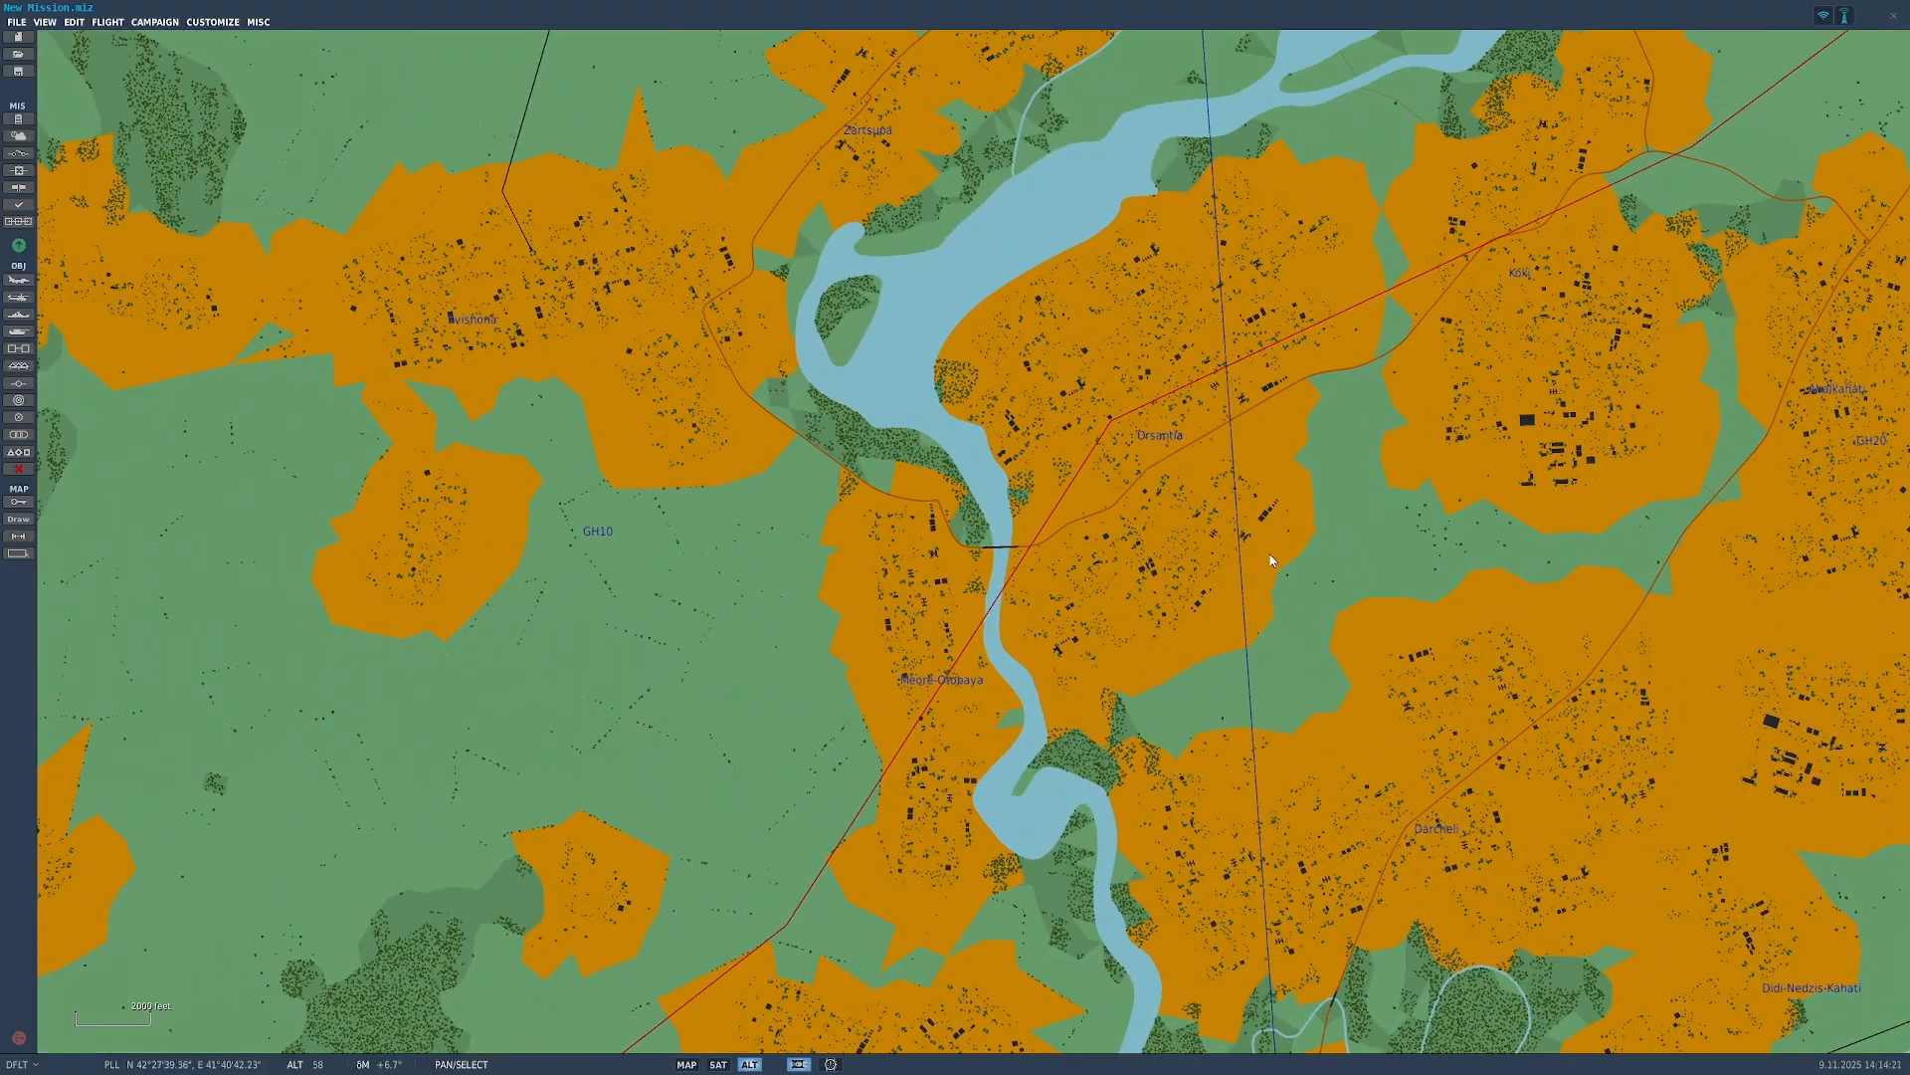
pyautogui.scroll(2, 1294, 538)
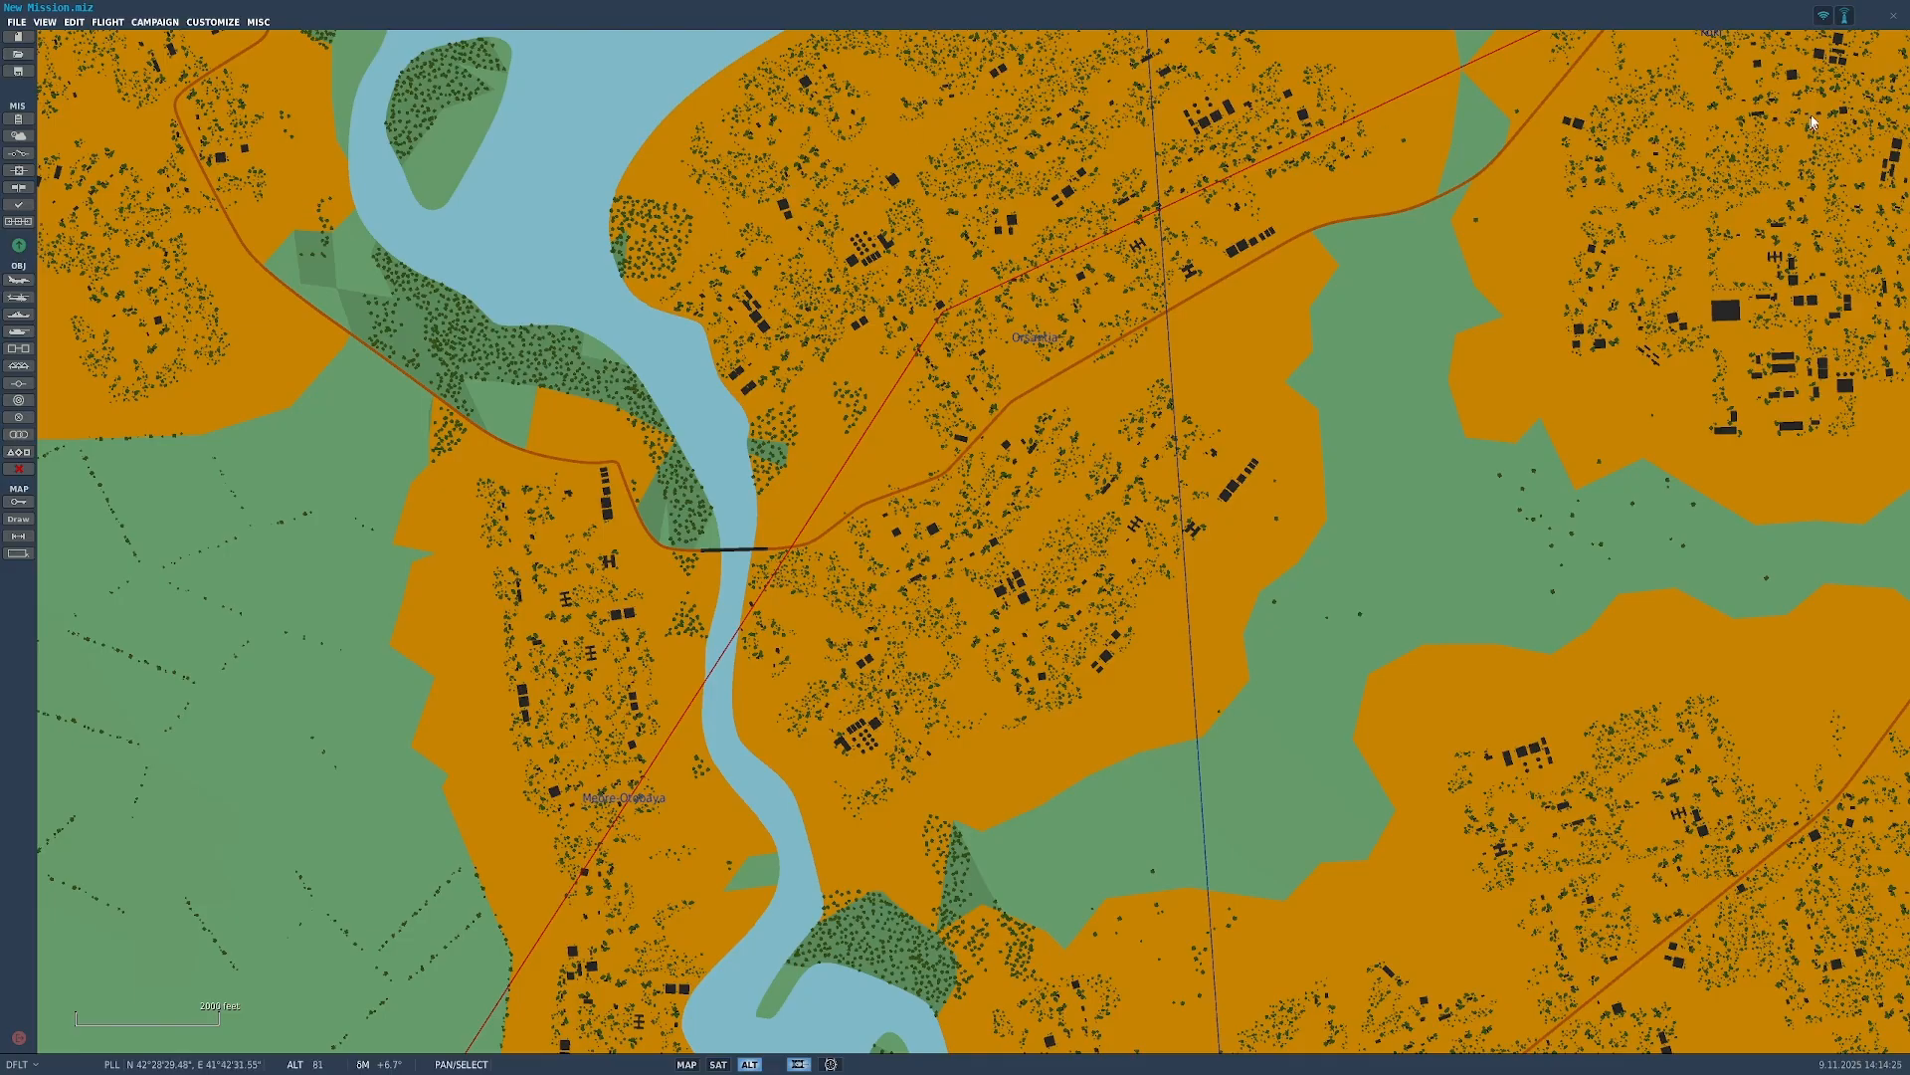
pyautogui.click(717, 1064)
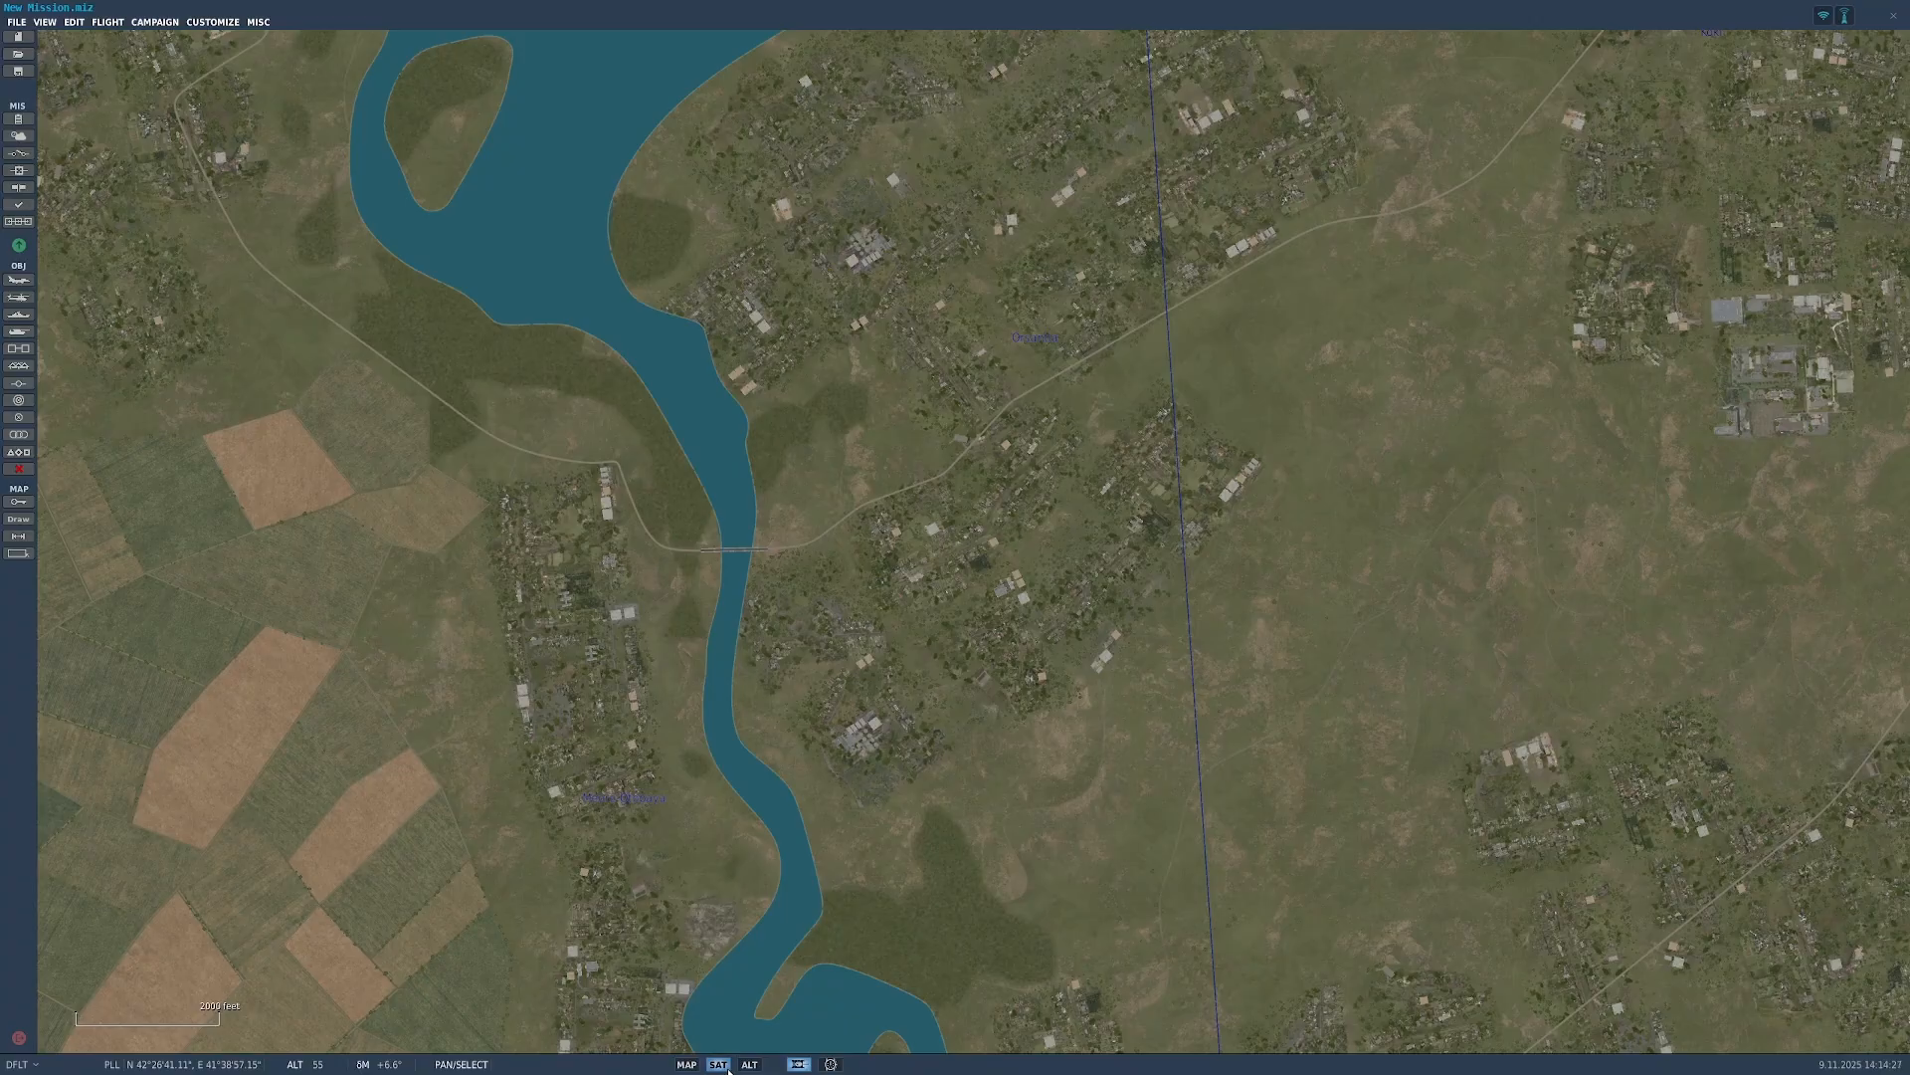
pyautogui.moveTo(1548, 554); pyautogui.dragTo(1167, 634)
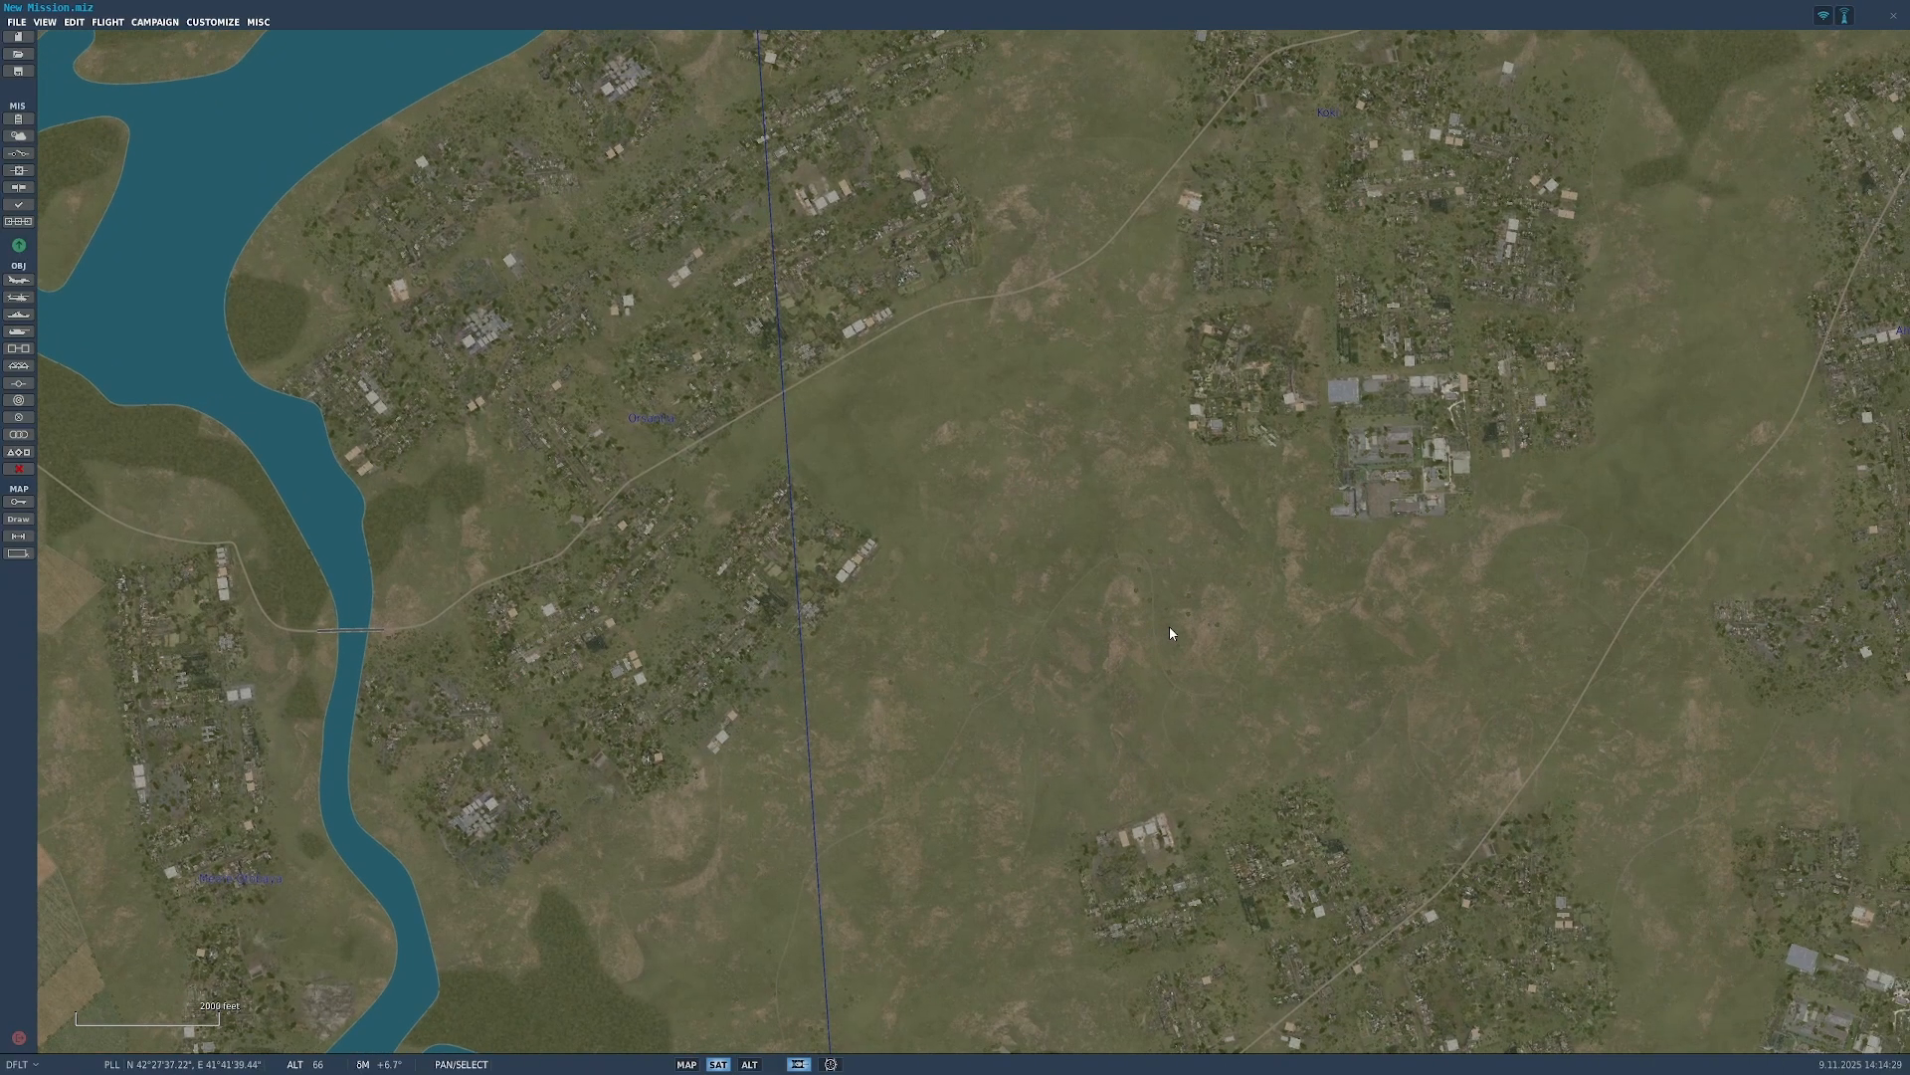
pyautogui.click(749, 1064)
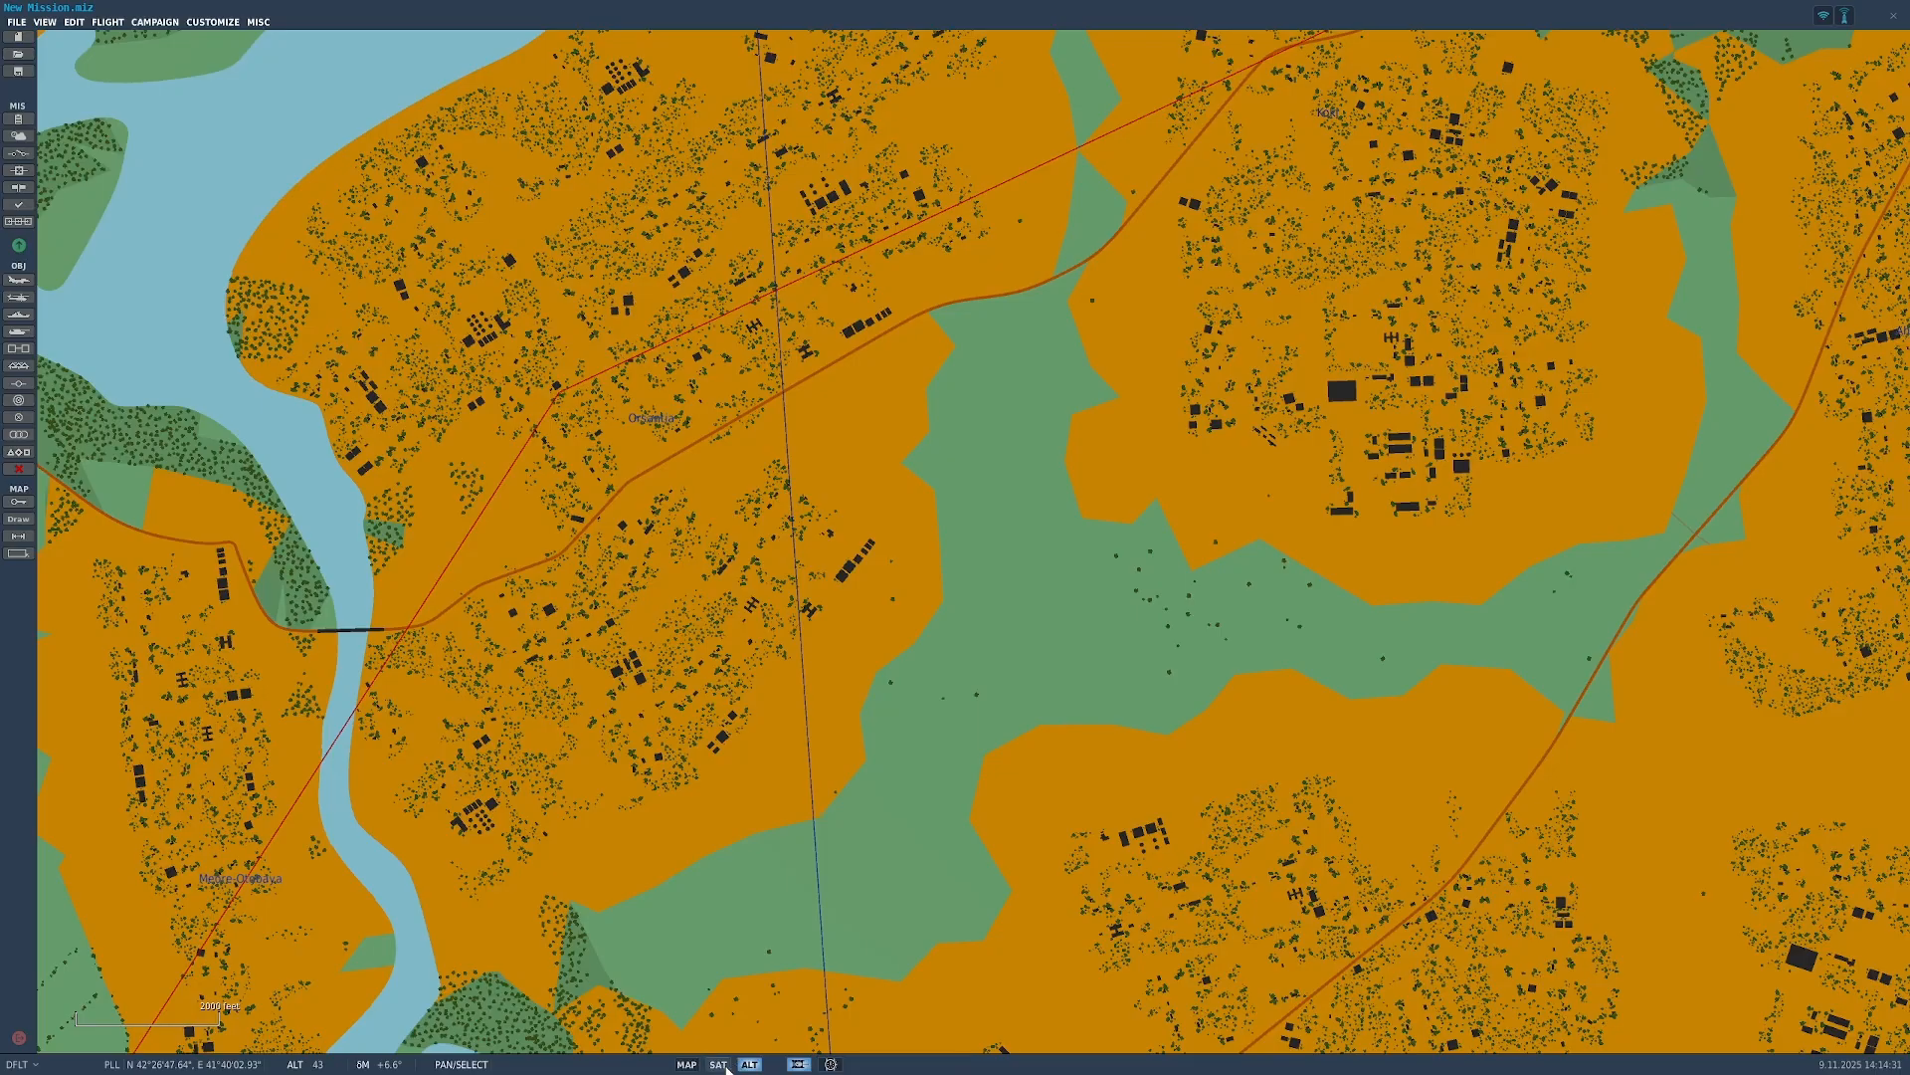
pyautogui.click(720, 1064)
pyautogui.click(747, 1063)
pyautogui.scroll(-5, 943, 583)
pyautogui.scroll(6, 983, 598)
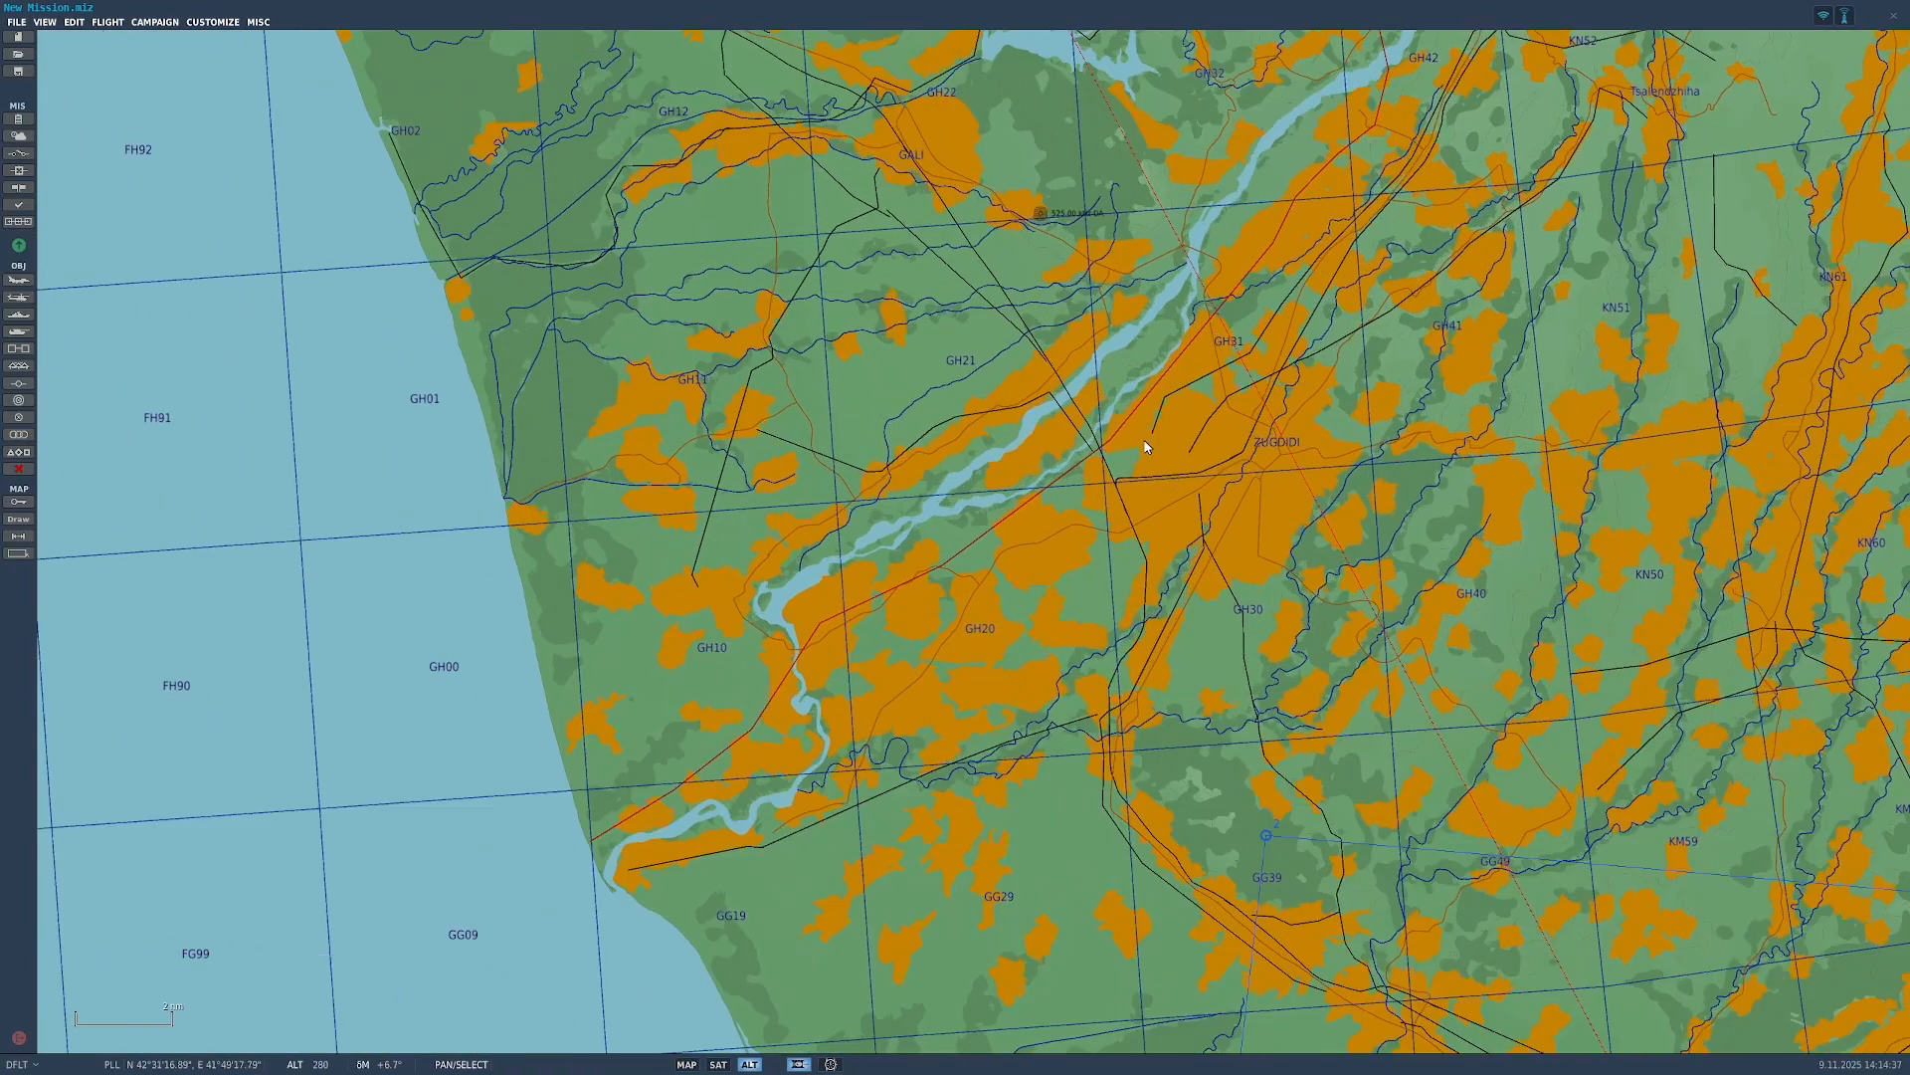
# Step: Show the satellite map and assign the southeastern of the paired square-roofed buildings in a GH20 village as a trigger zone
pyautogui.click(719, 1064)
pyautogui.scroll(3, 988, 612)
pyautogui.rightClick(1012, 629)
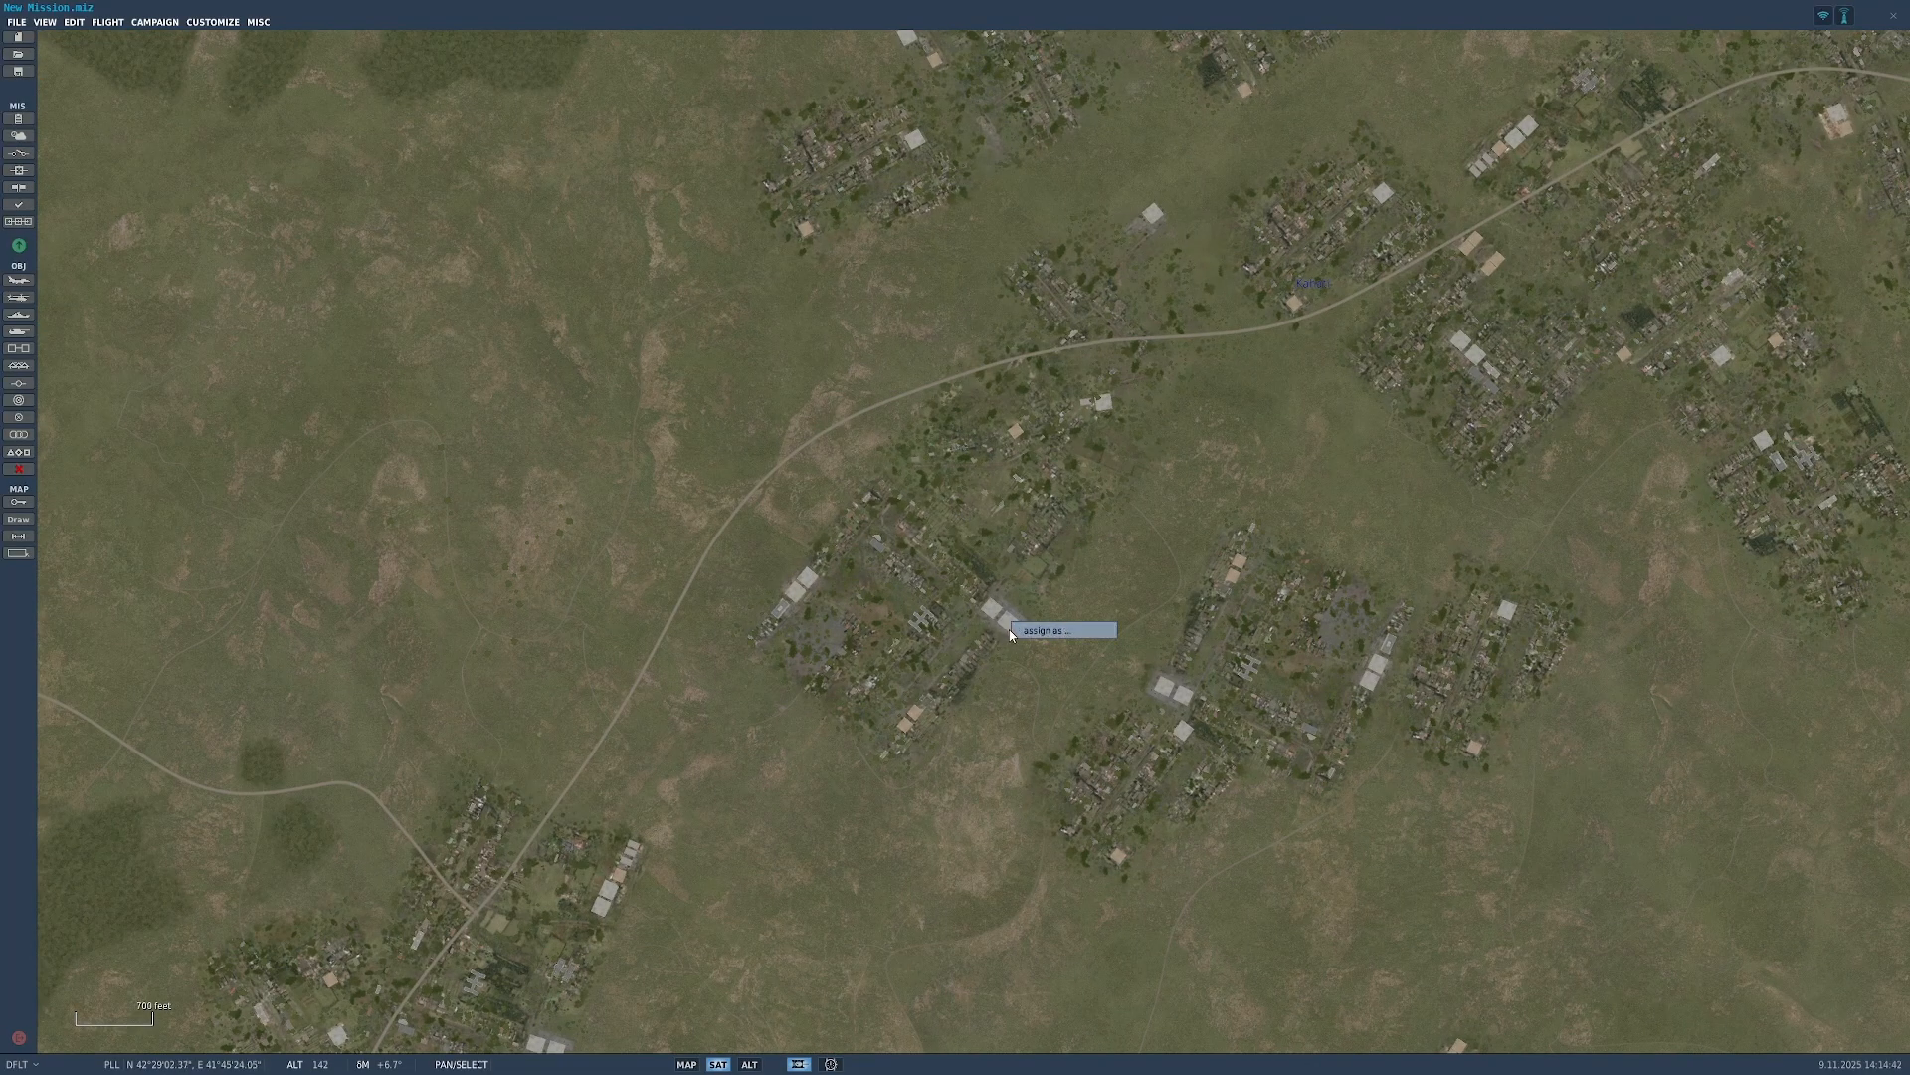
pyautogui.click(1080, 633)
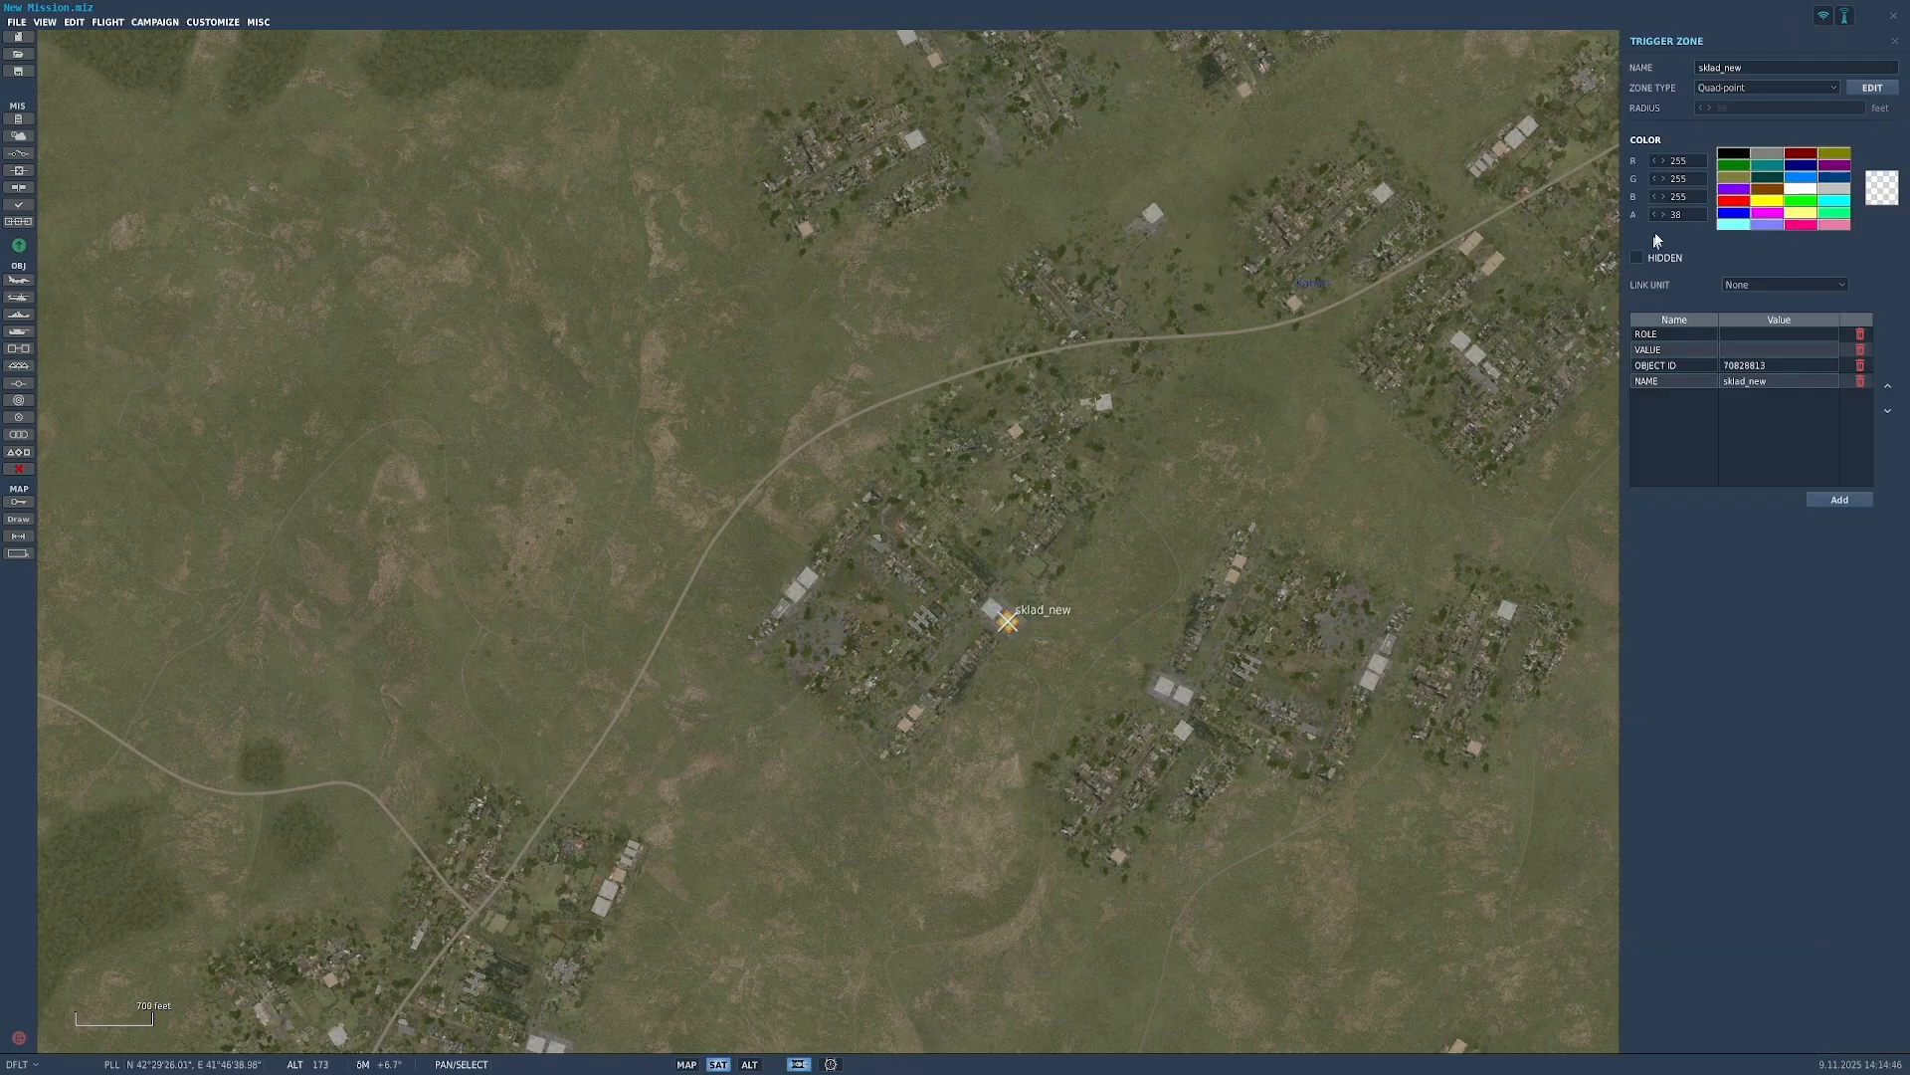
# Step: Rename the building's trigger zone as "Random buildig"
pyautogui.scroll(6, 1023, 617)
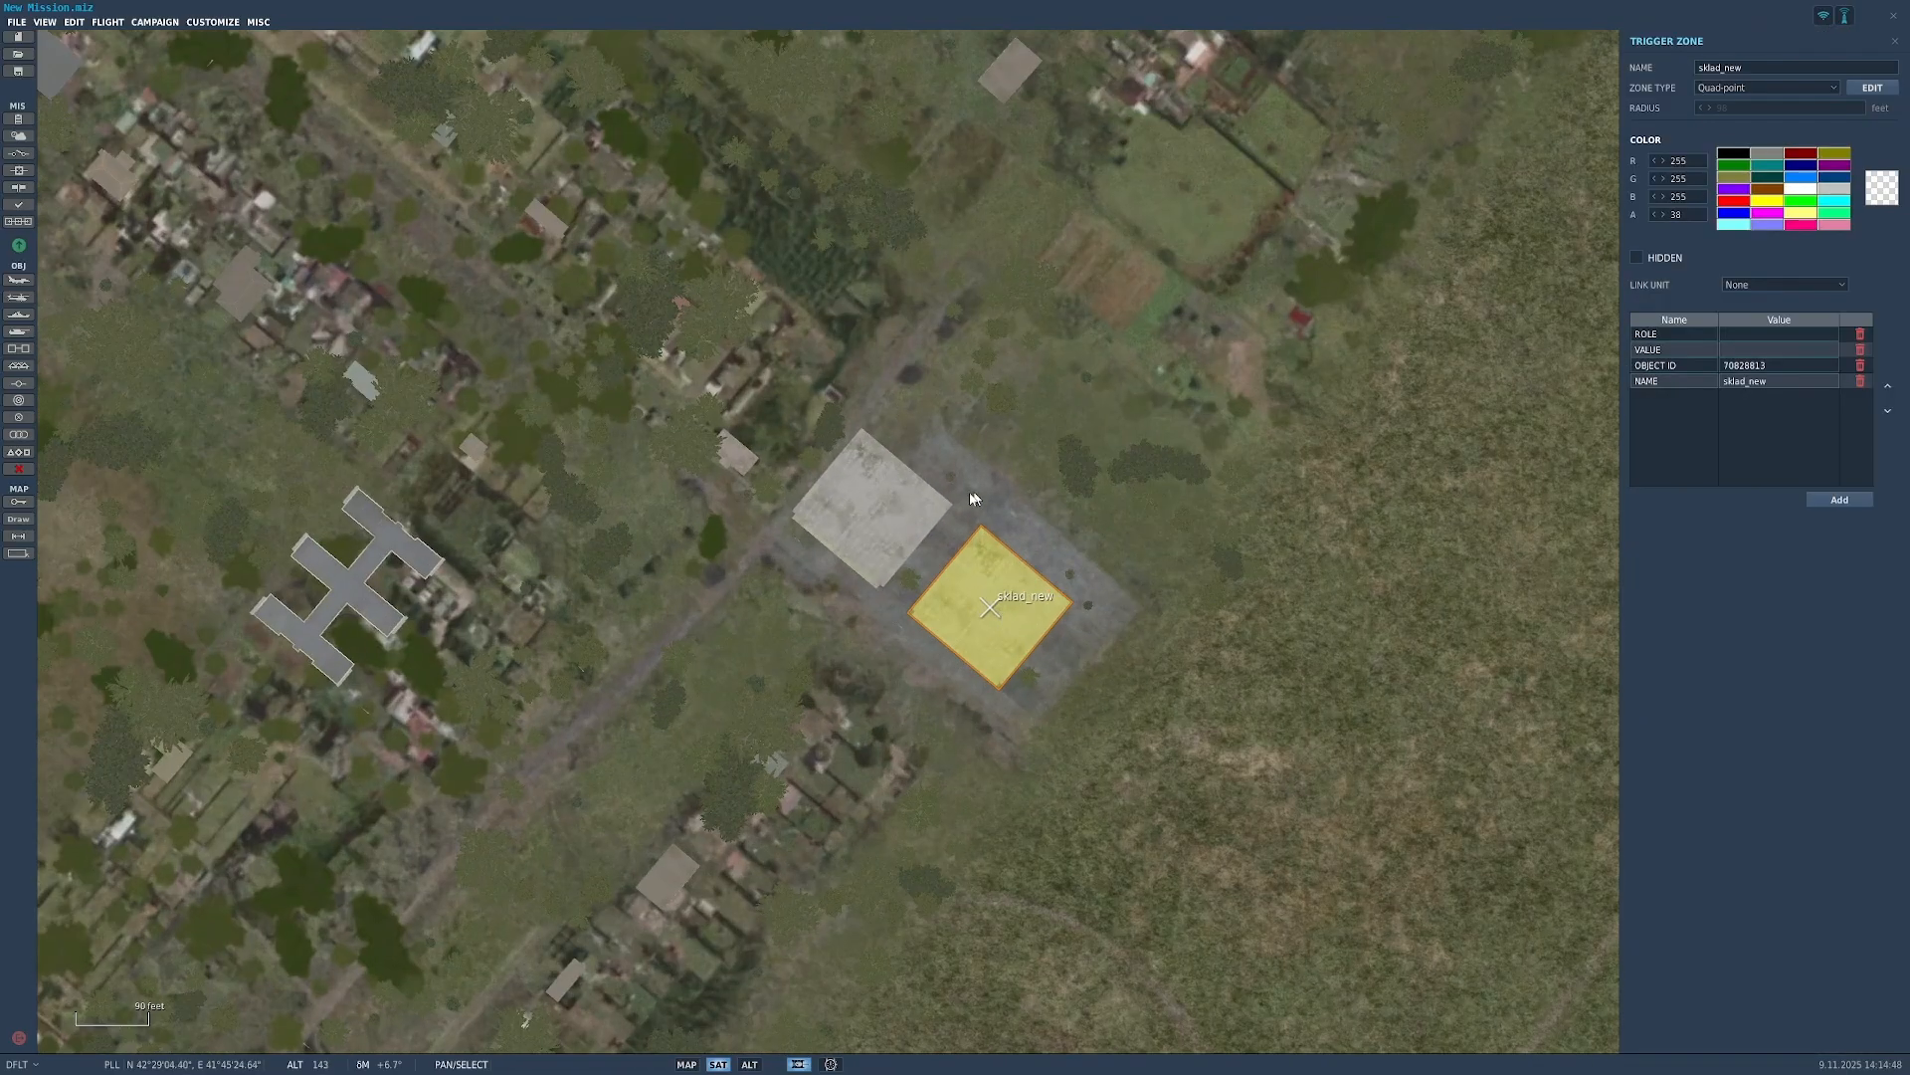
pyautogui.scroll(2, 961, 575)
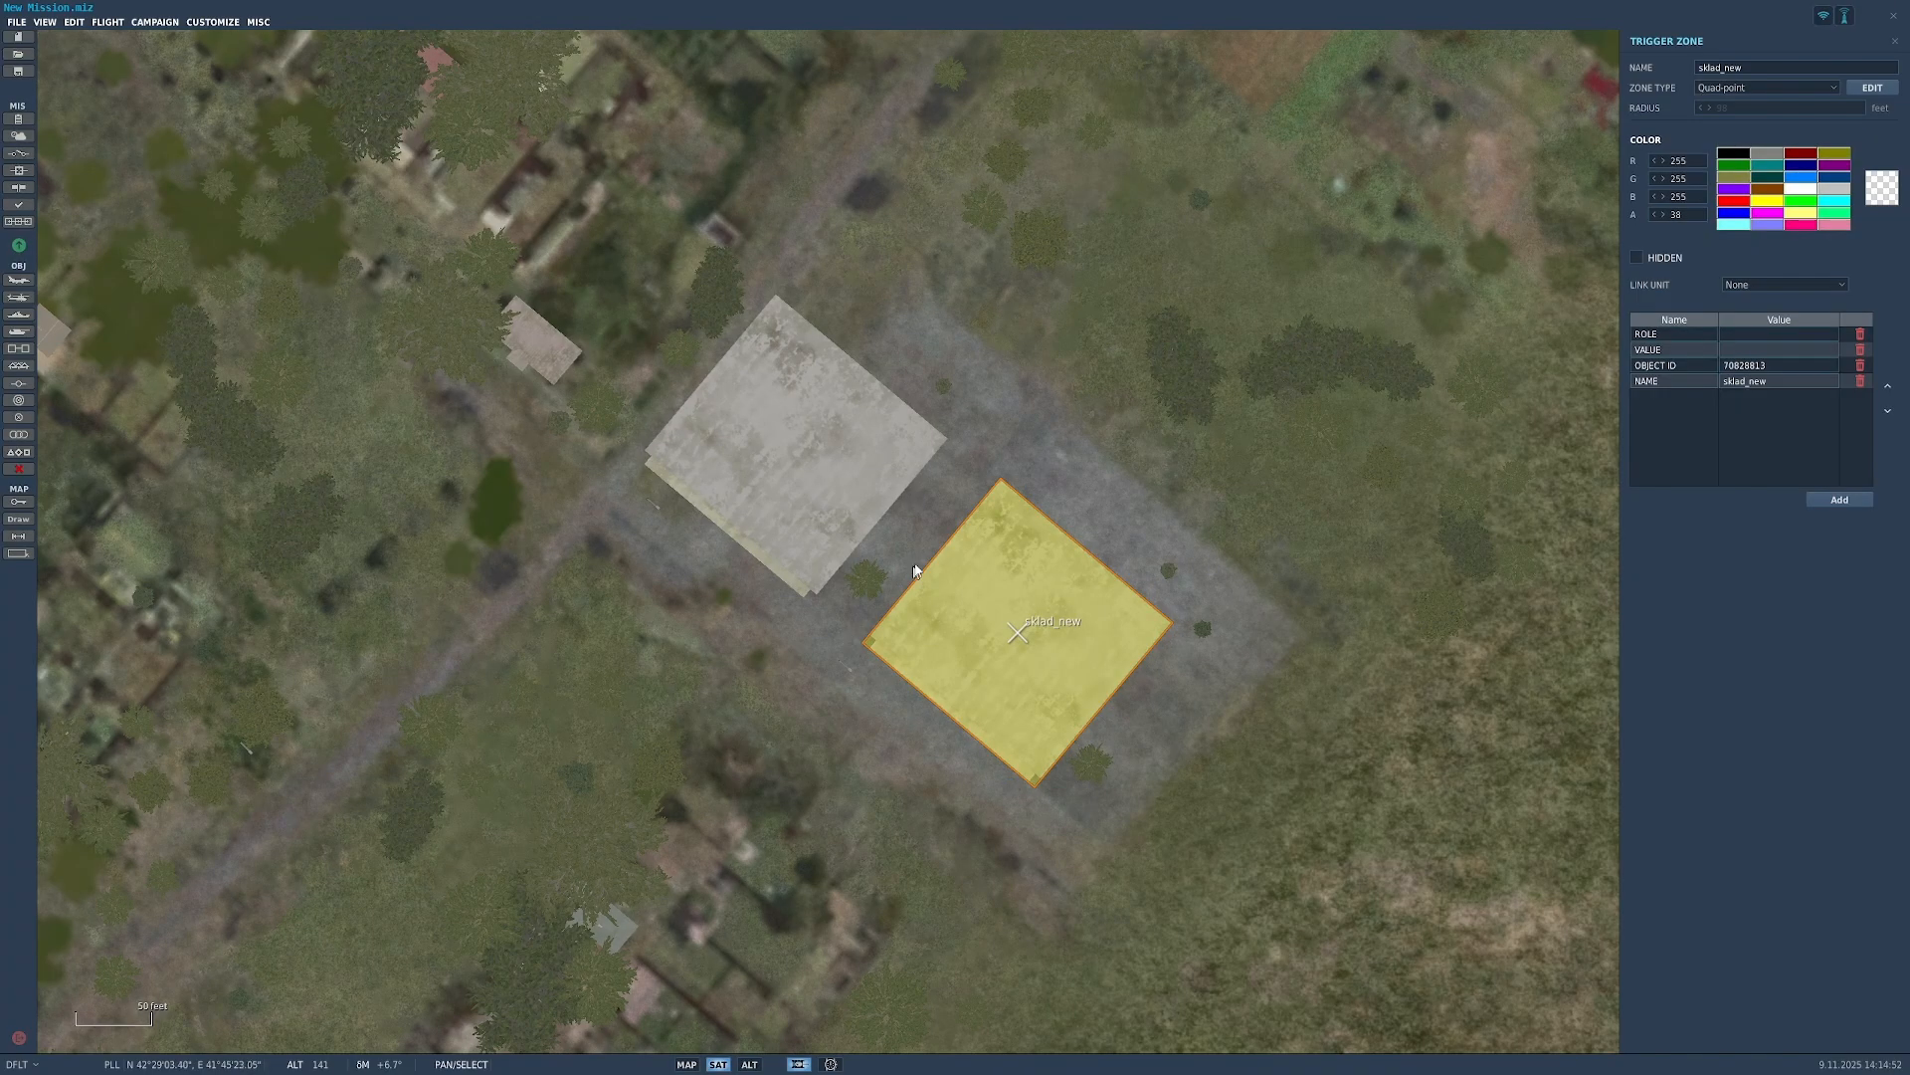
pyautogui.doubleClick(1793, 68)
pyautogui.press('BackSpace')
pyautogui.write('Rnadom NB')
pyautogui.press('BackSpace')
pyautogui.press('BackSpace')
pyautogui.press('BackSpace')
pyautogui.press('BackSpace')
pyautogui.press('BackSpace')
pyautogui.press('BackSpace')
pyautogui.press('BackSpace')
pyautogui.press('BackSpace')
pyautogui.write('andom buildig')
# Step: Keep the trigger zone's type as Quad-point and enable editing of its corner points, trying the eastern corner
pyautogui.click(1800, 91)
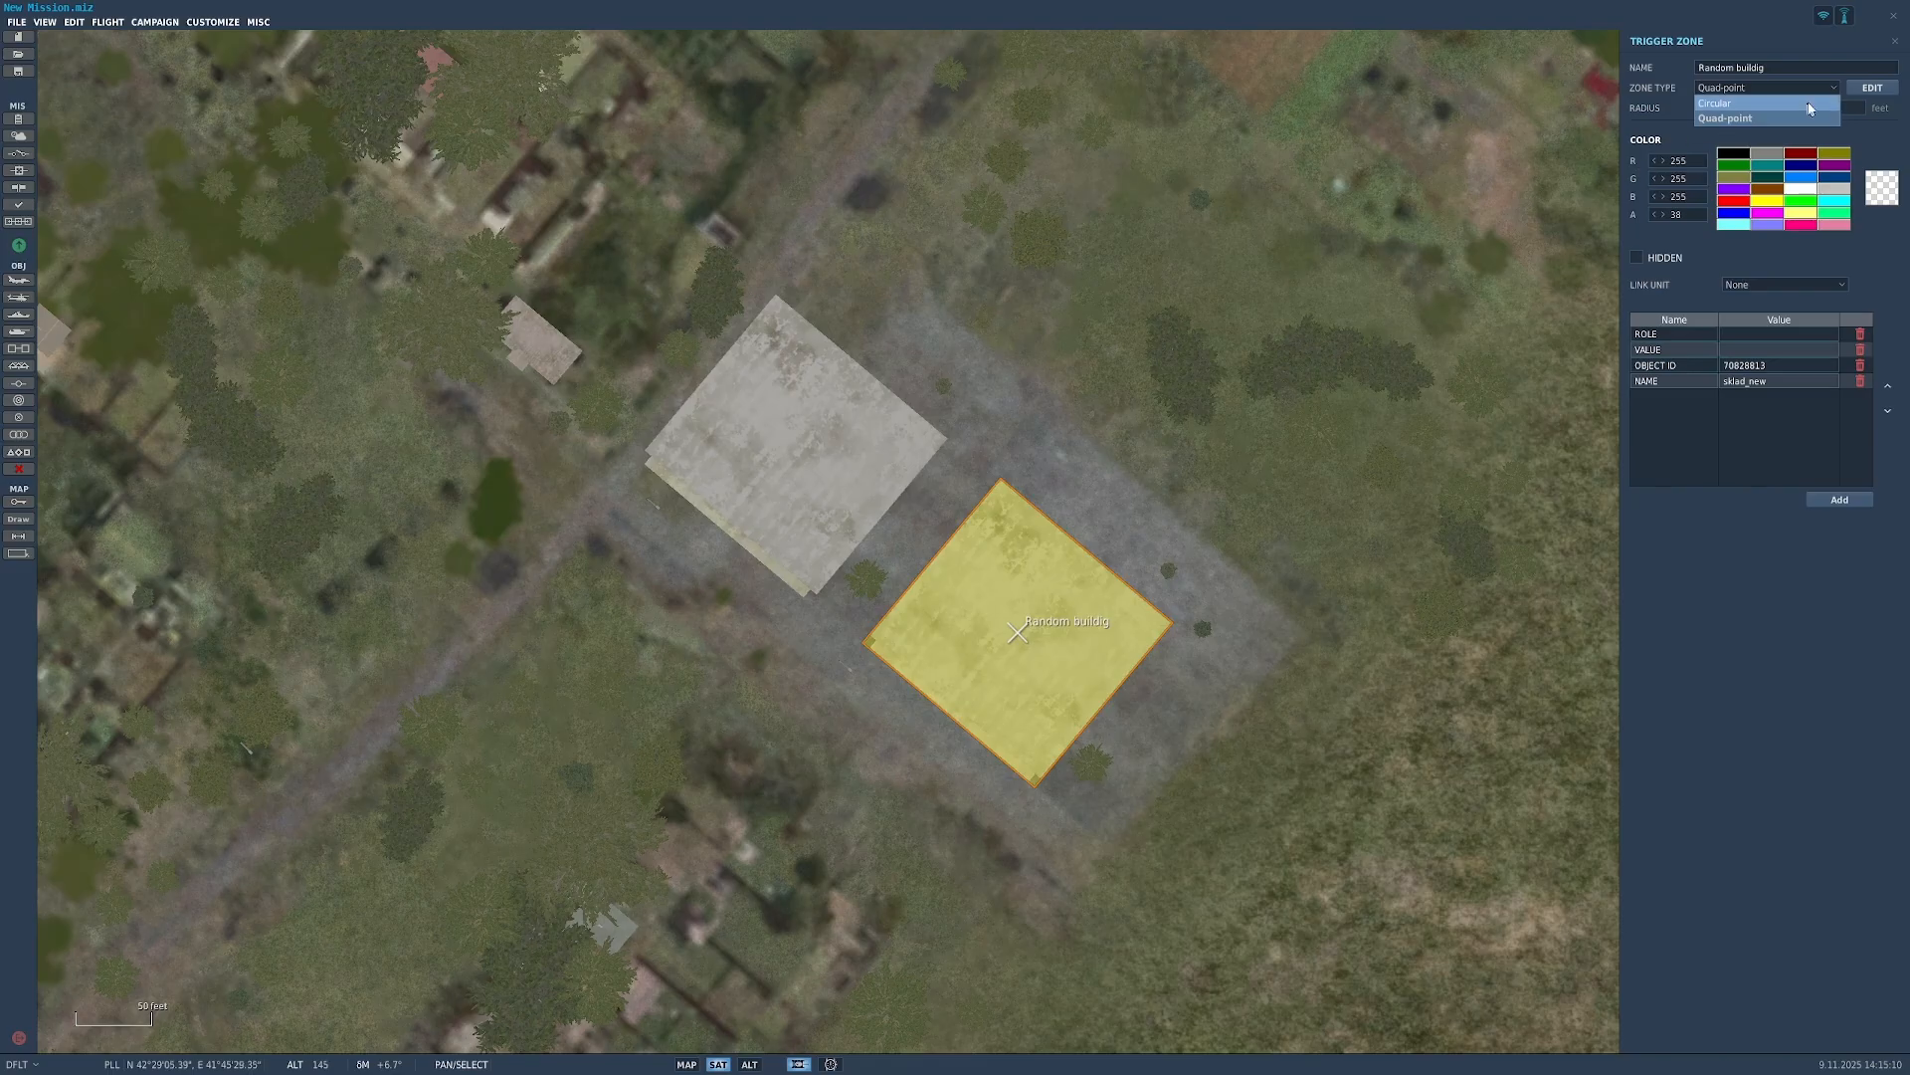
pyautogui.click(1836, 92)
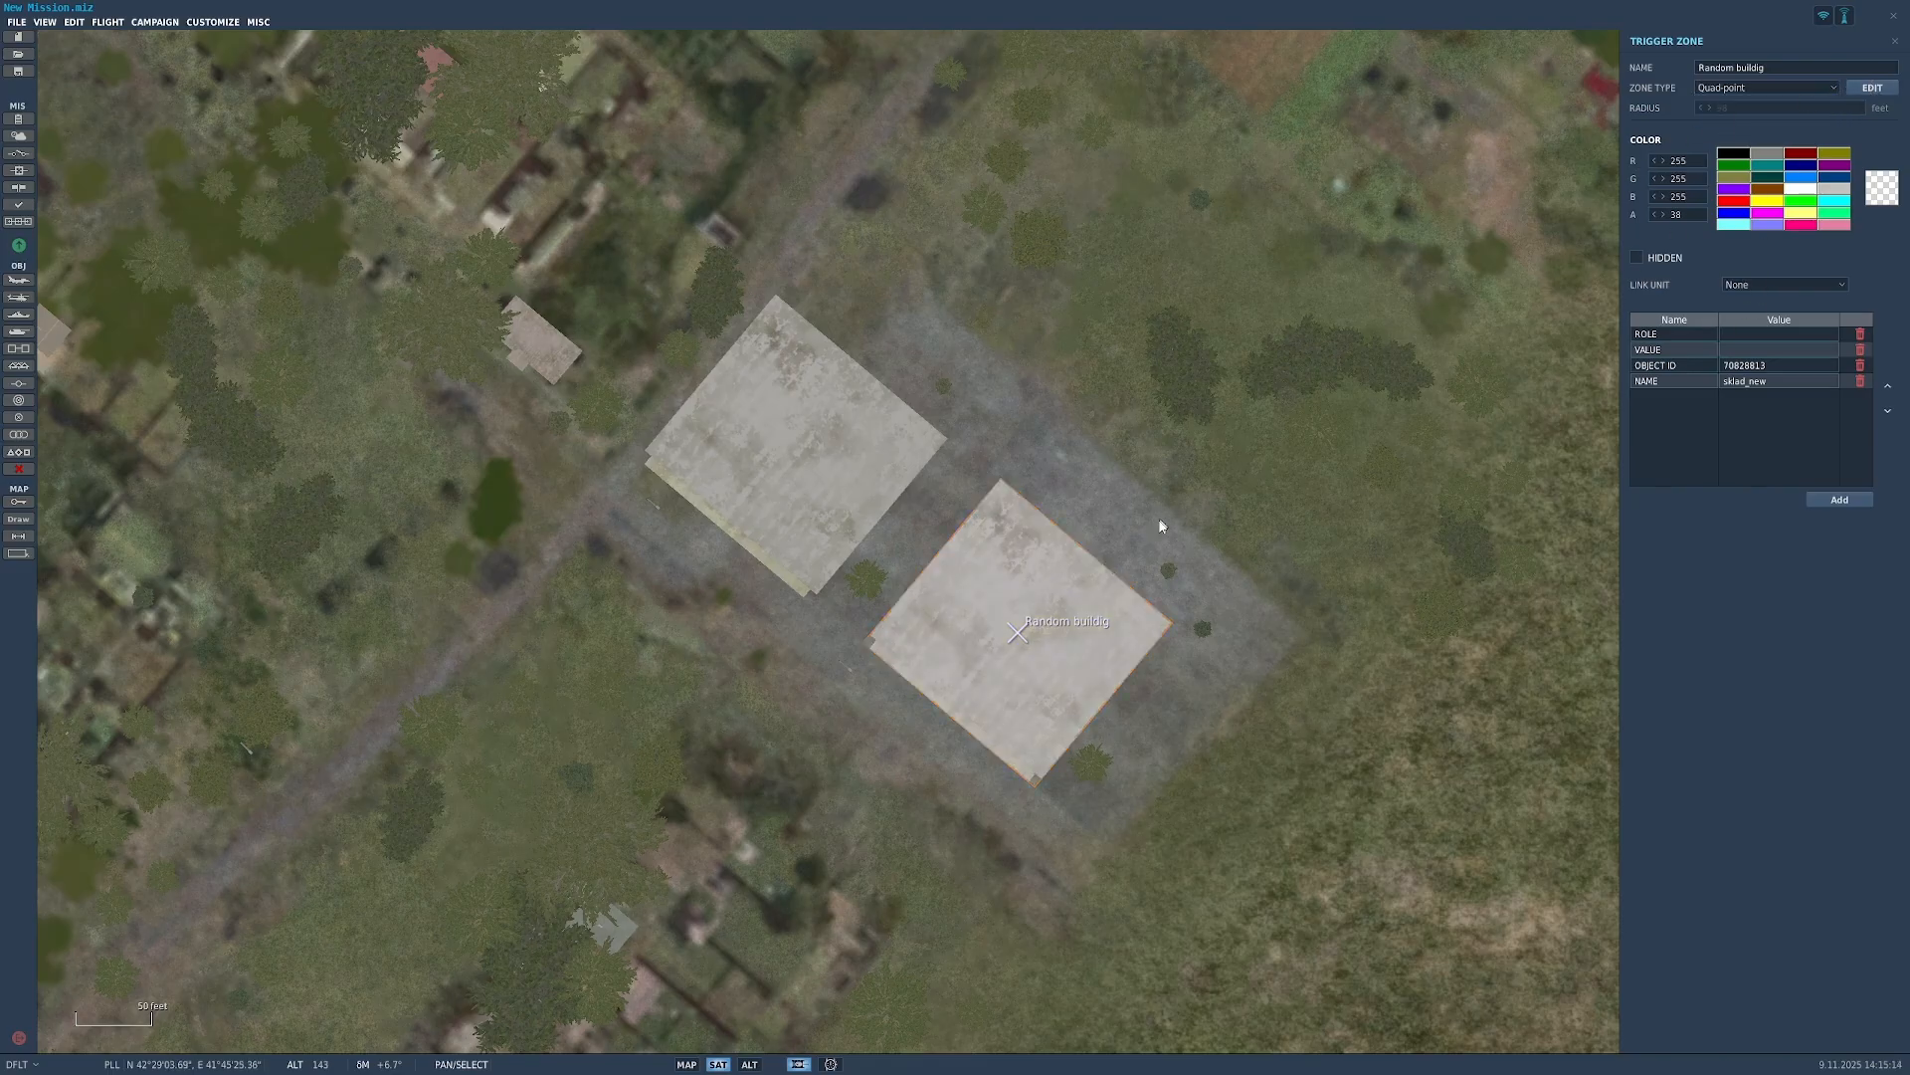
pyautogui.click(1877, 90)
pyautogui.moveTo(1172, 622)
pyautogui.mouseDown()
pyautogui.moveTo(1611, 443)
pyautogui.moveTo(1175, 621)
pyautogui.mouseUp()
# Step: Set the trigger zone's color to yellow (255, 255, 0) and keep its linked unit as None
pyautogui.click(1734, 154)
pyautogui.click(1733, 166)
pyautogui.click(1801, 177)
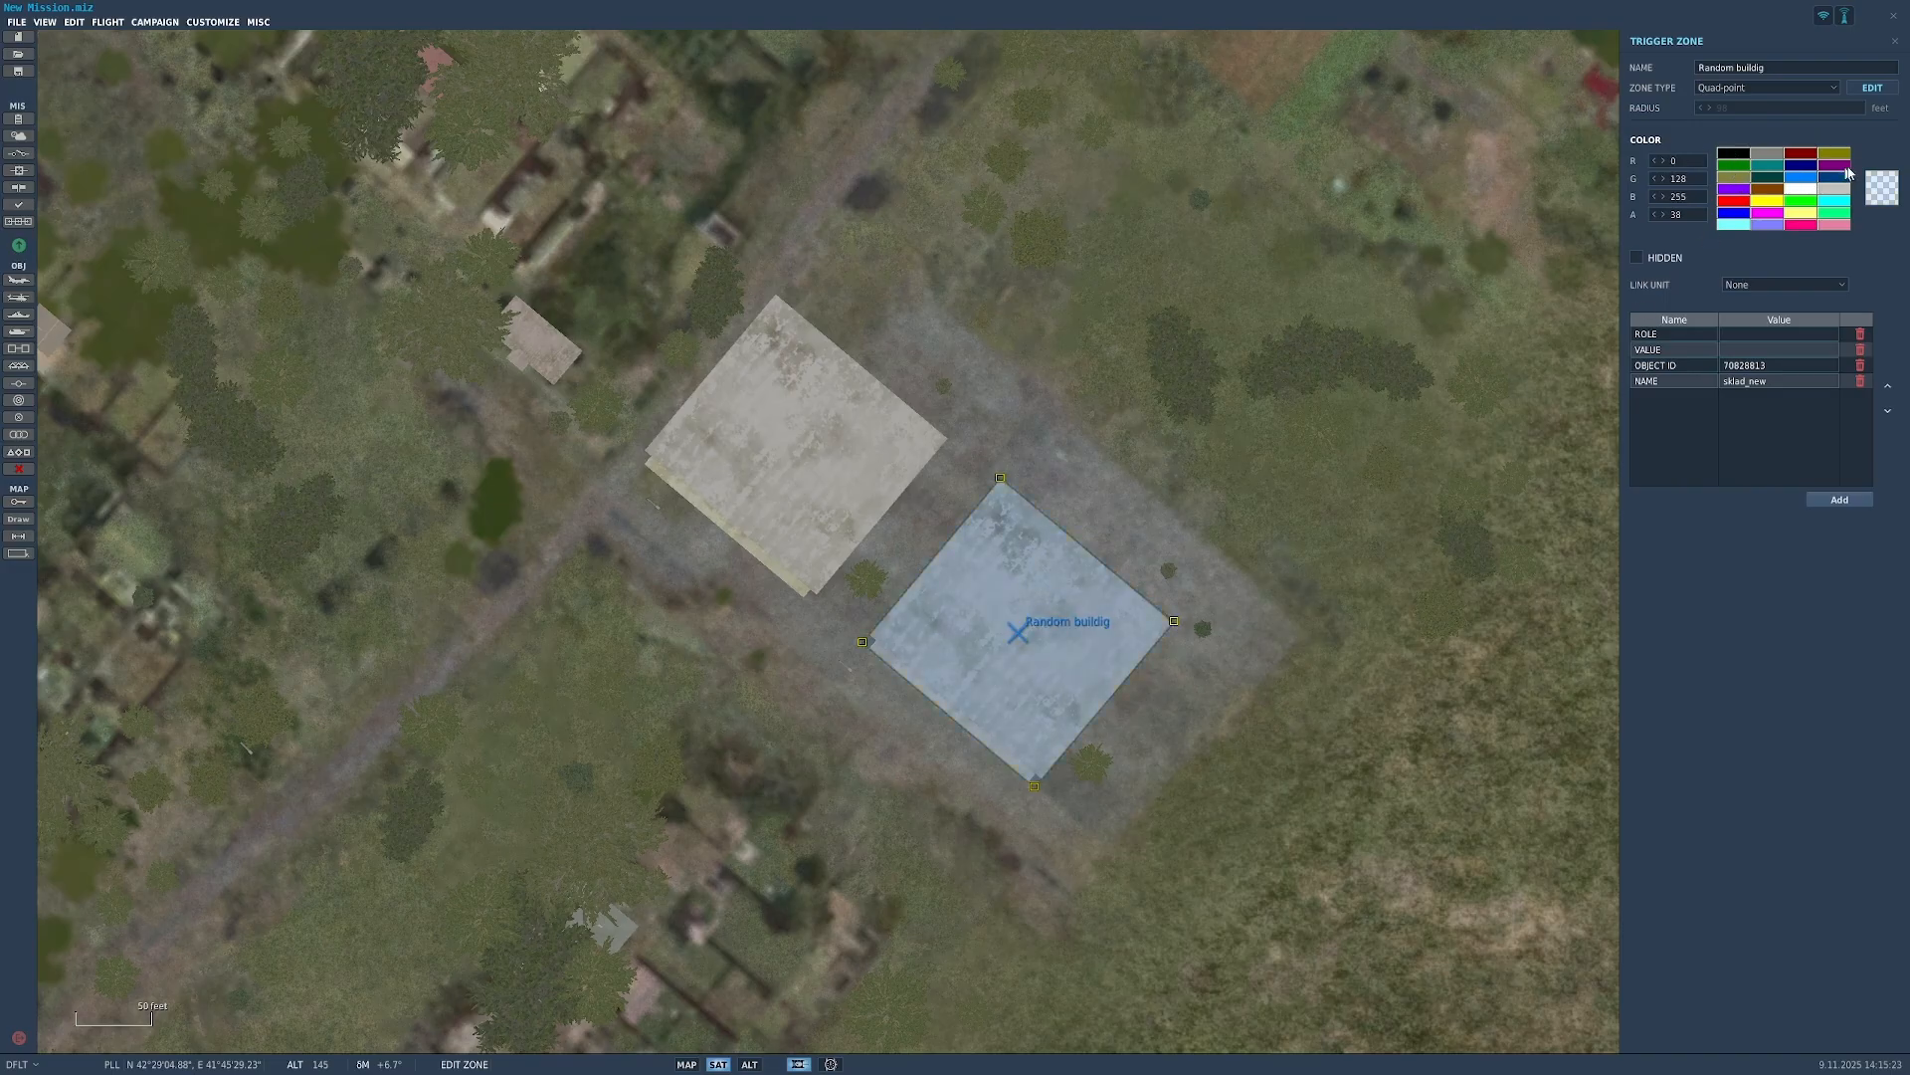
pyautogui.click(1765, 203)
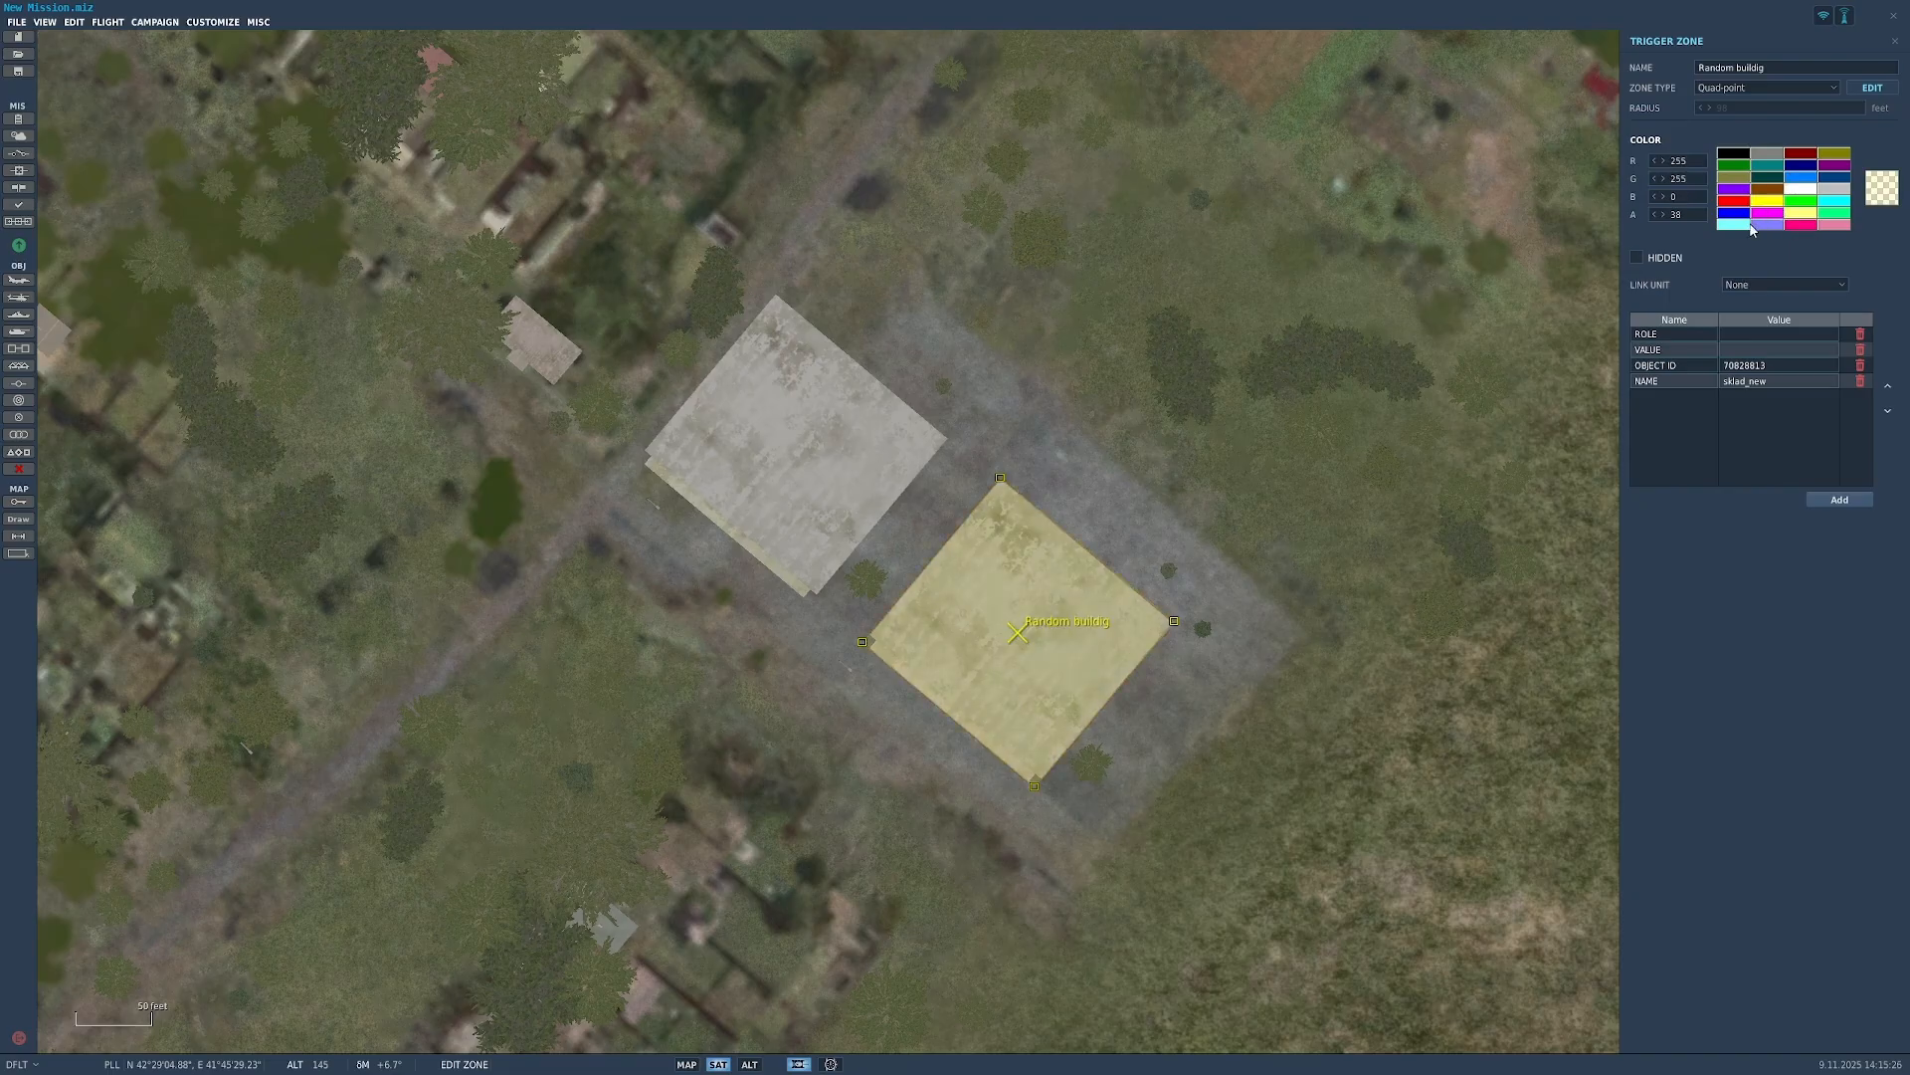
pyautogui.click(1753, 285)
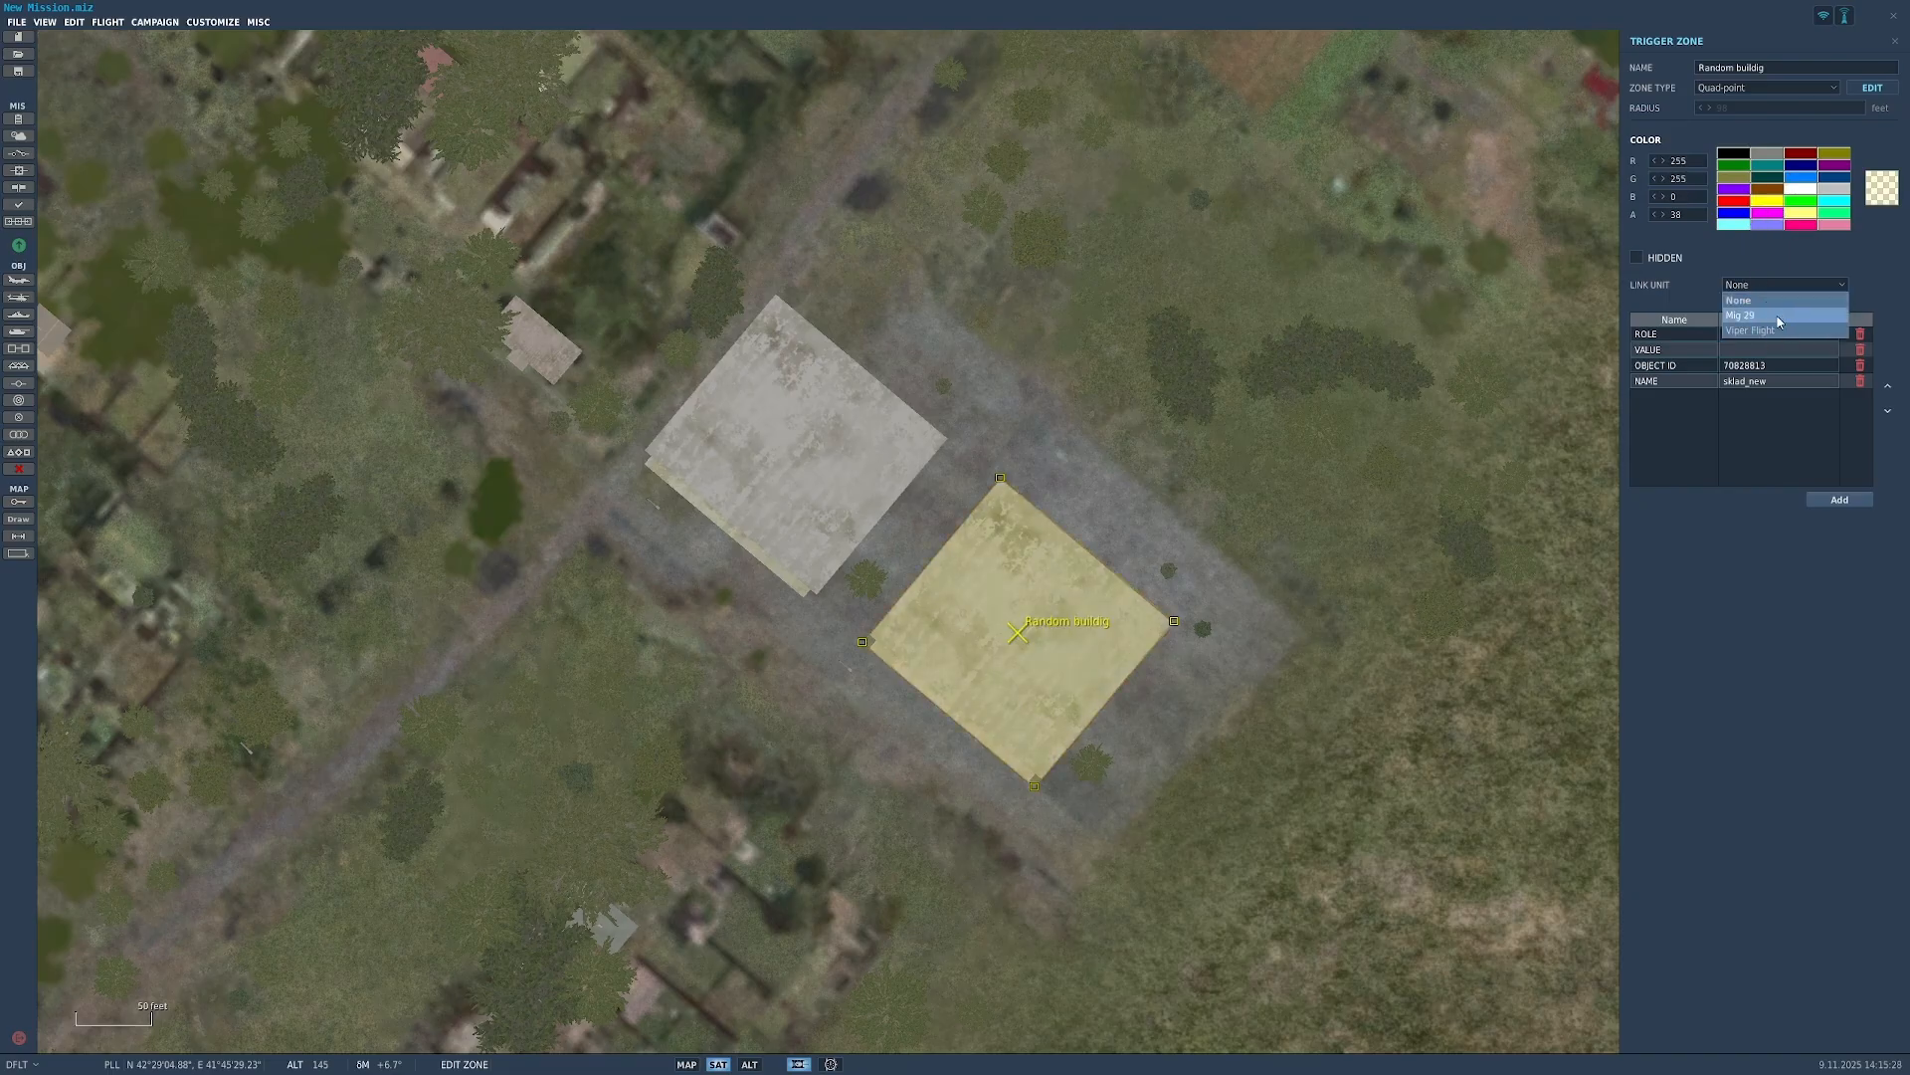
pyautogui.click(1751, 300)
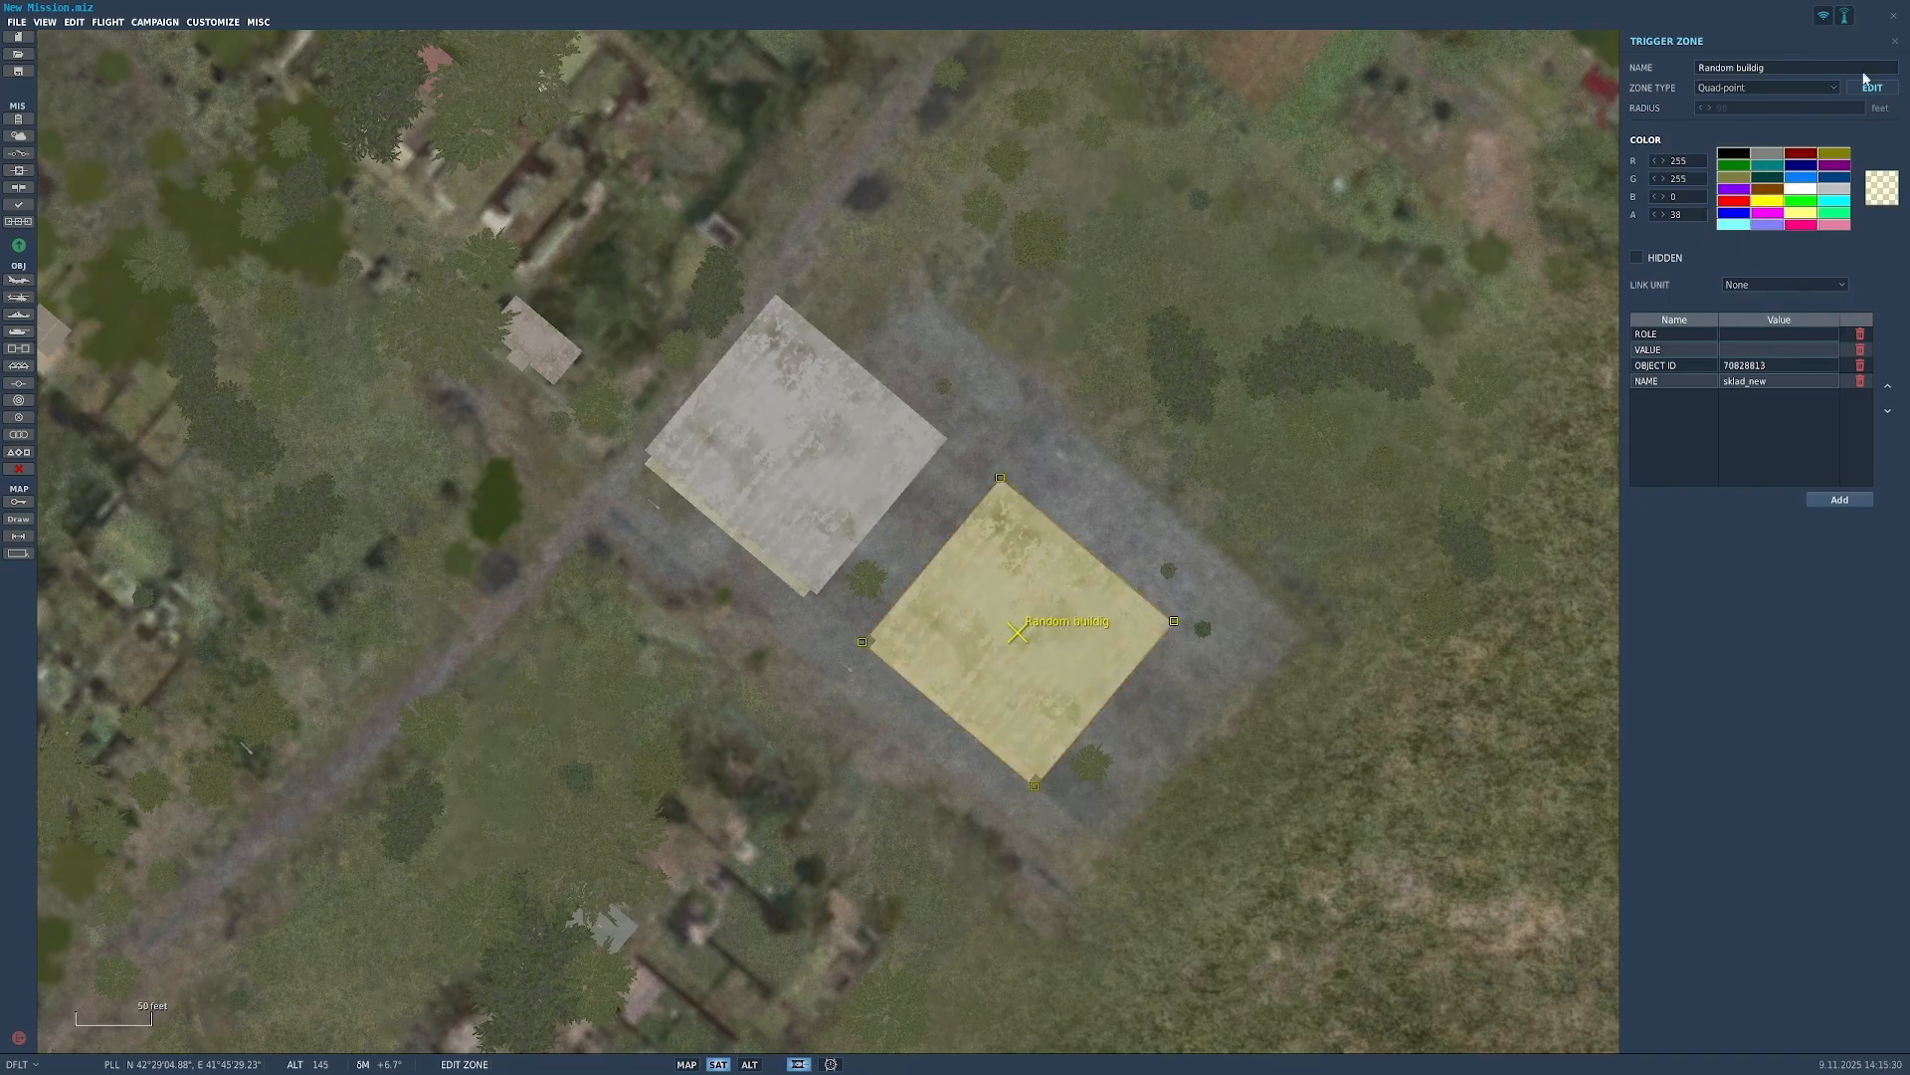
# Step: Examine the Random buildig zone at different scales, reopen its settings after ending the edit, and review the whole mission area
pyautogui.scroll(-8, 1078, 654)
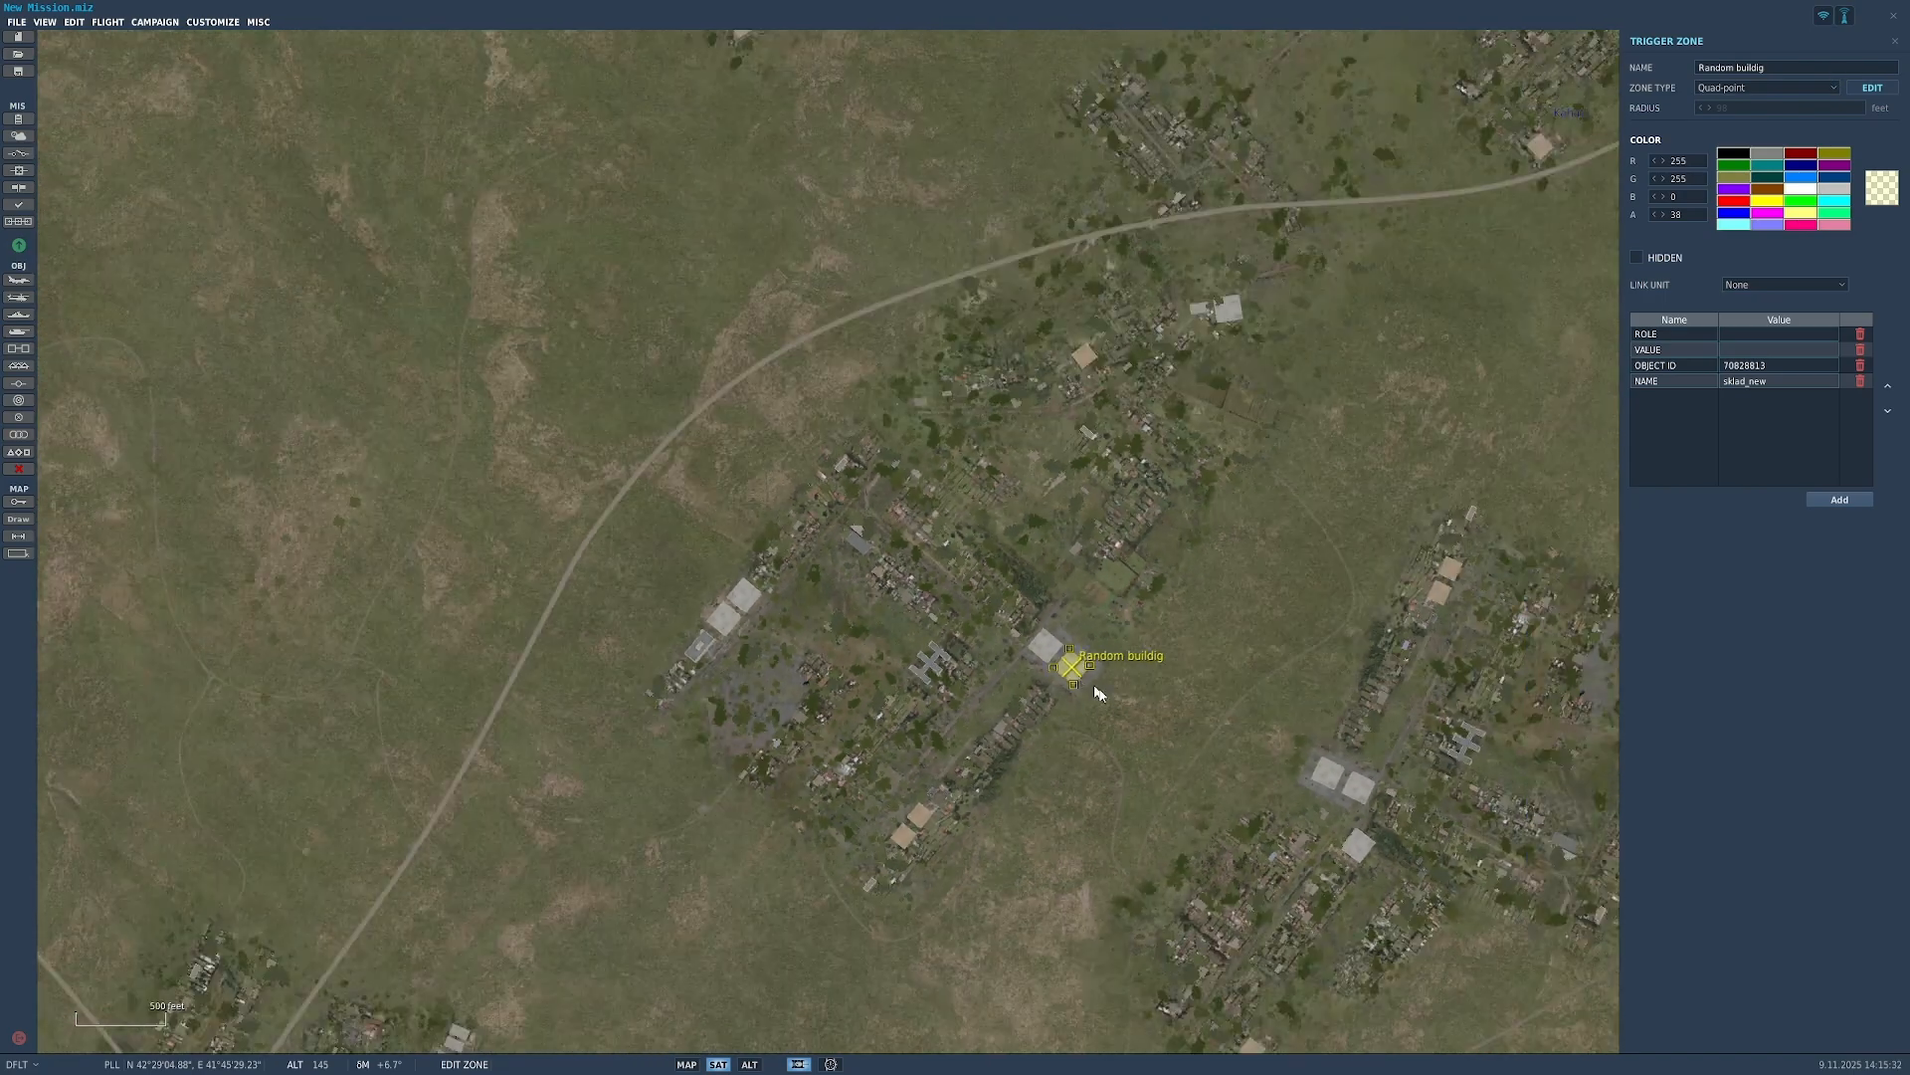
pyautogui.scroll(-5, 1155, 756)
pyautogui.scroll(5, 1142, 791)
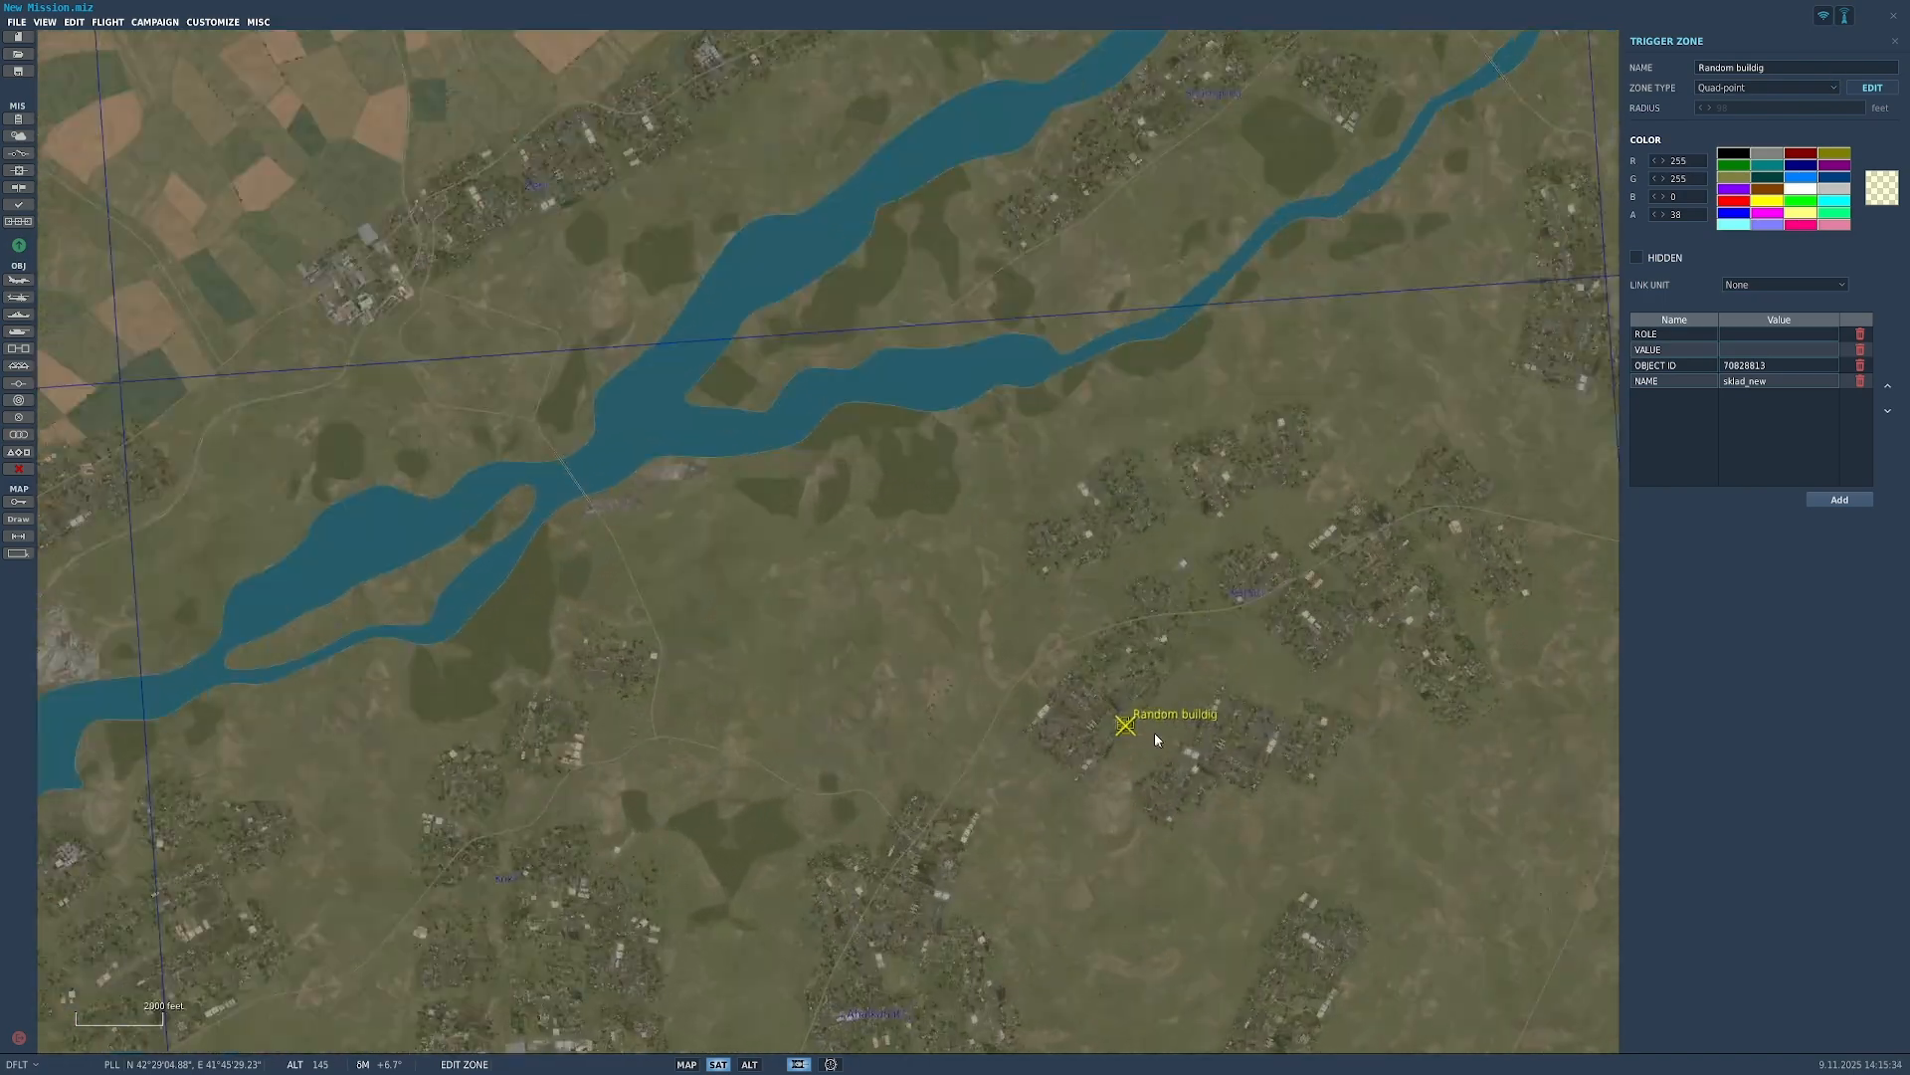
pyautogui.scroll(7, 1119, 723)
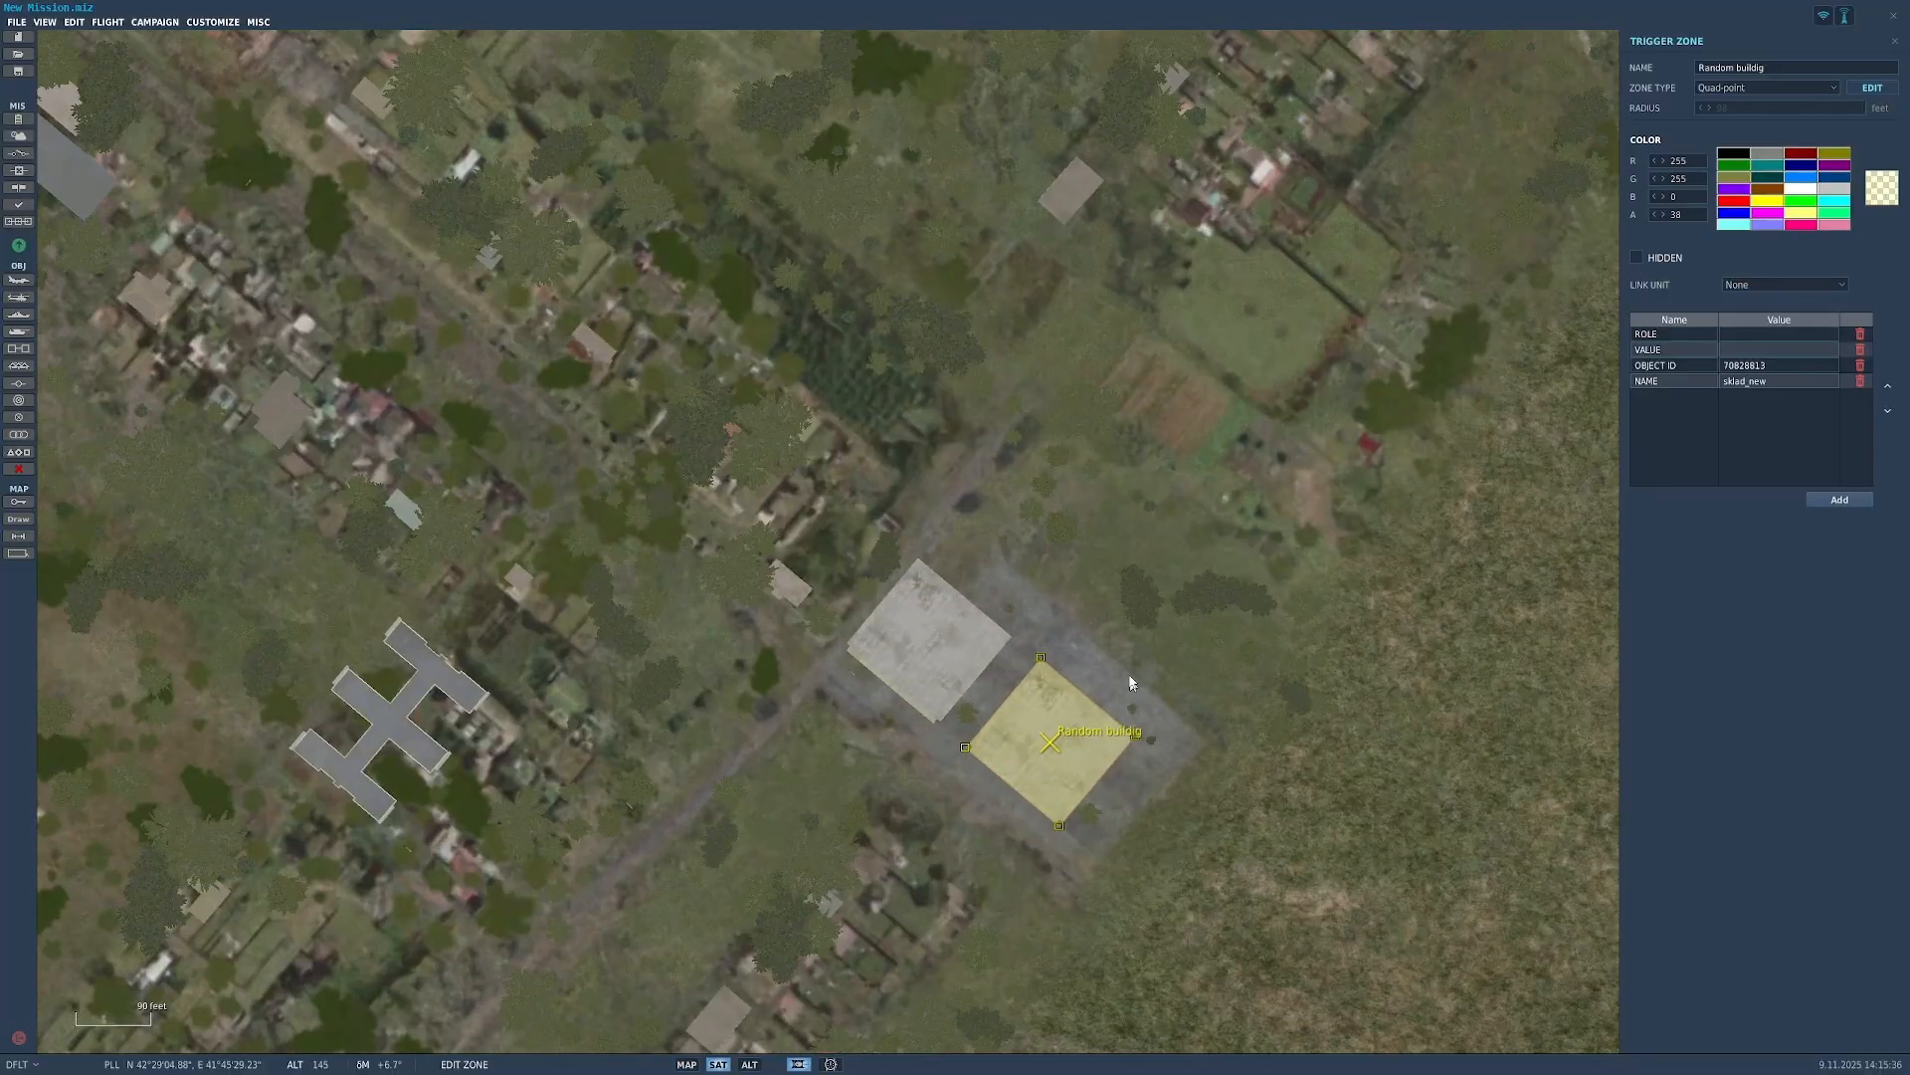
pyautogui.moveTo(1215, 647); pyautogui.dragTo(969, 432, button='right')
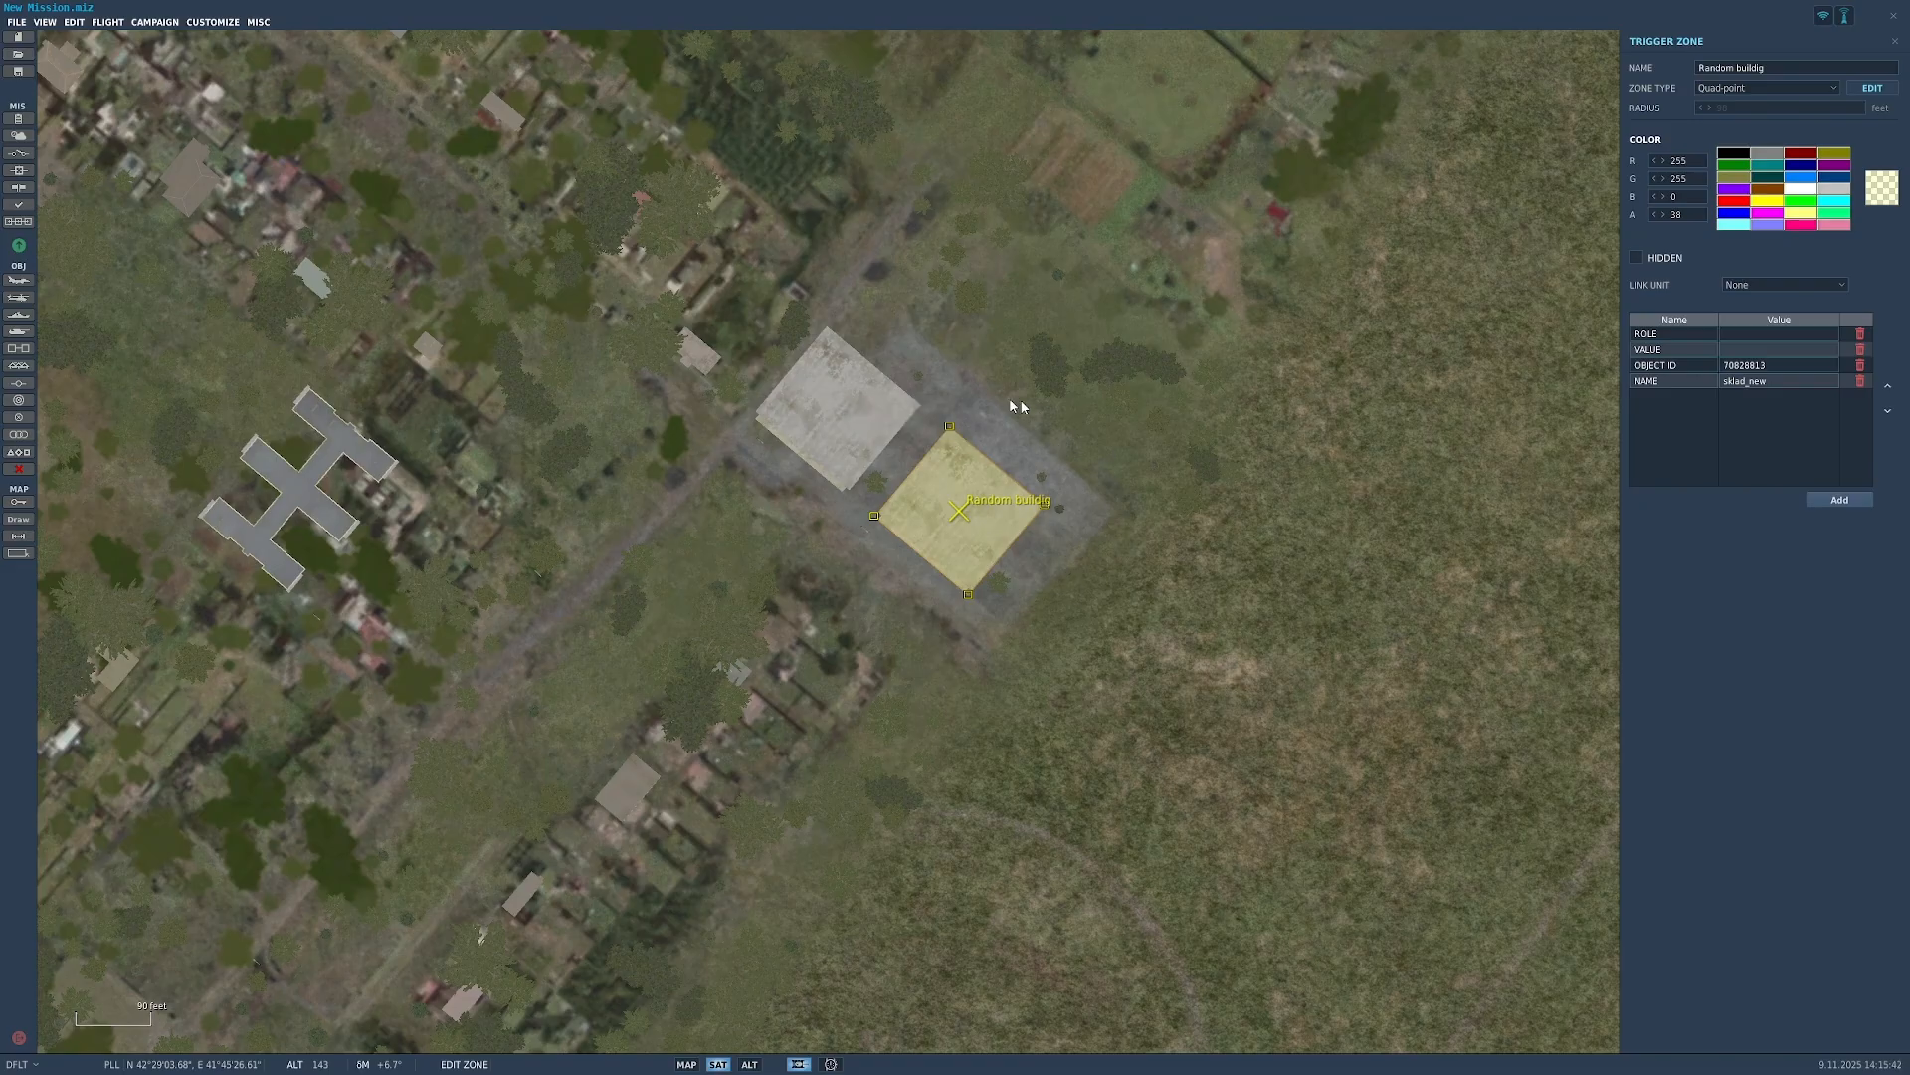
pyautogui.click(1895, 43)
pyautogui.click(961, 538)
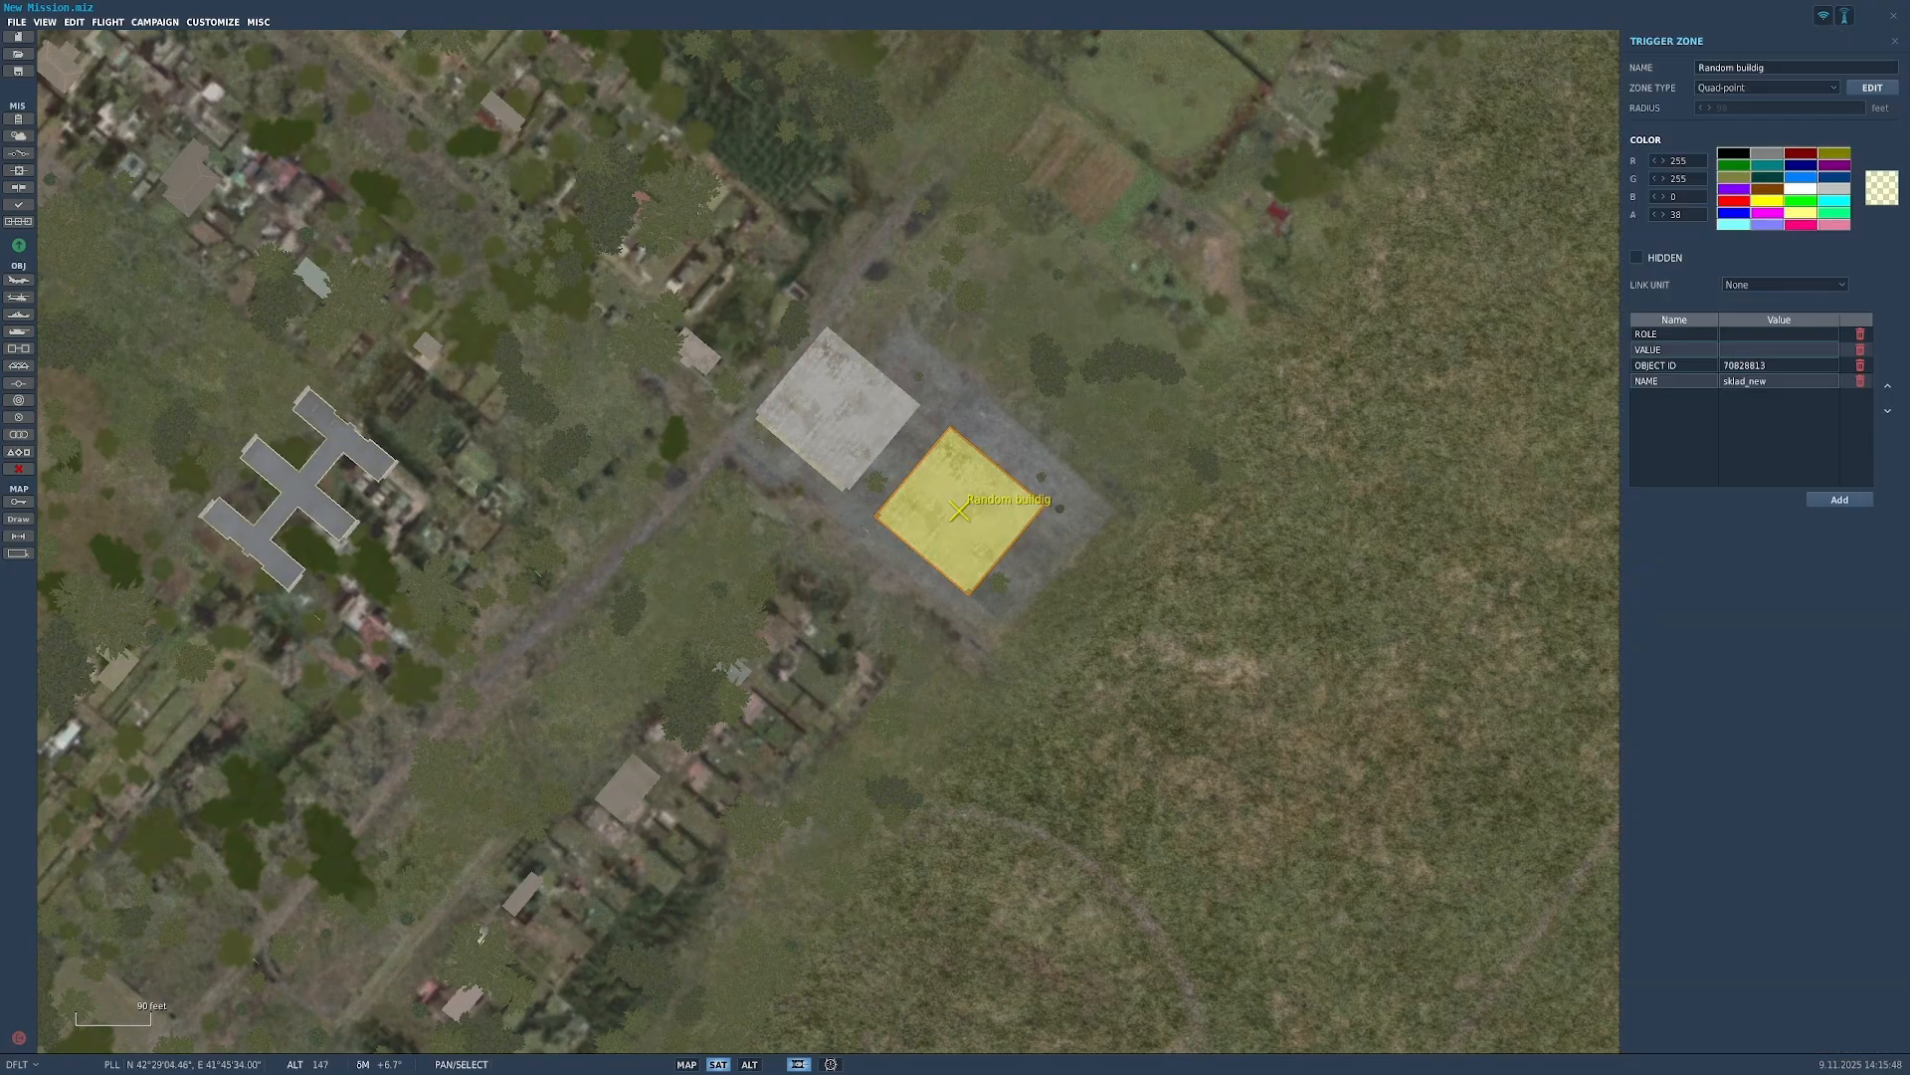
pyautogui.scroll(-10, 1294, 484)
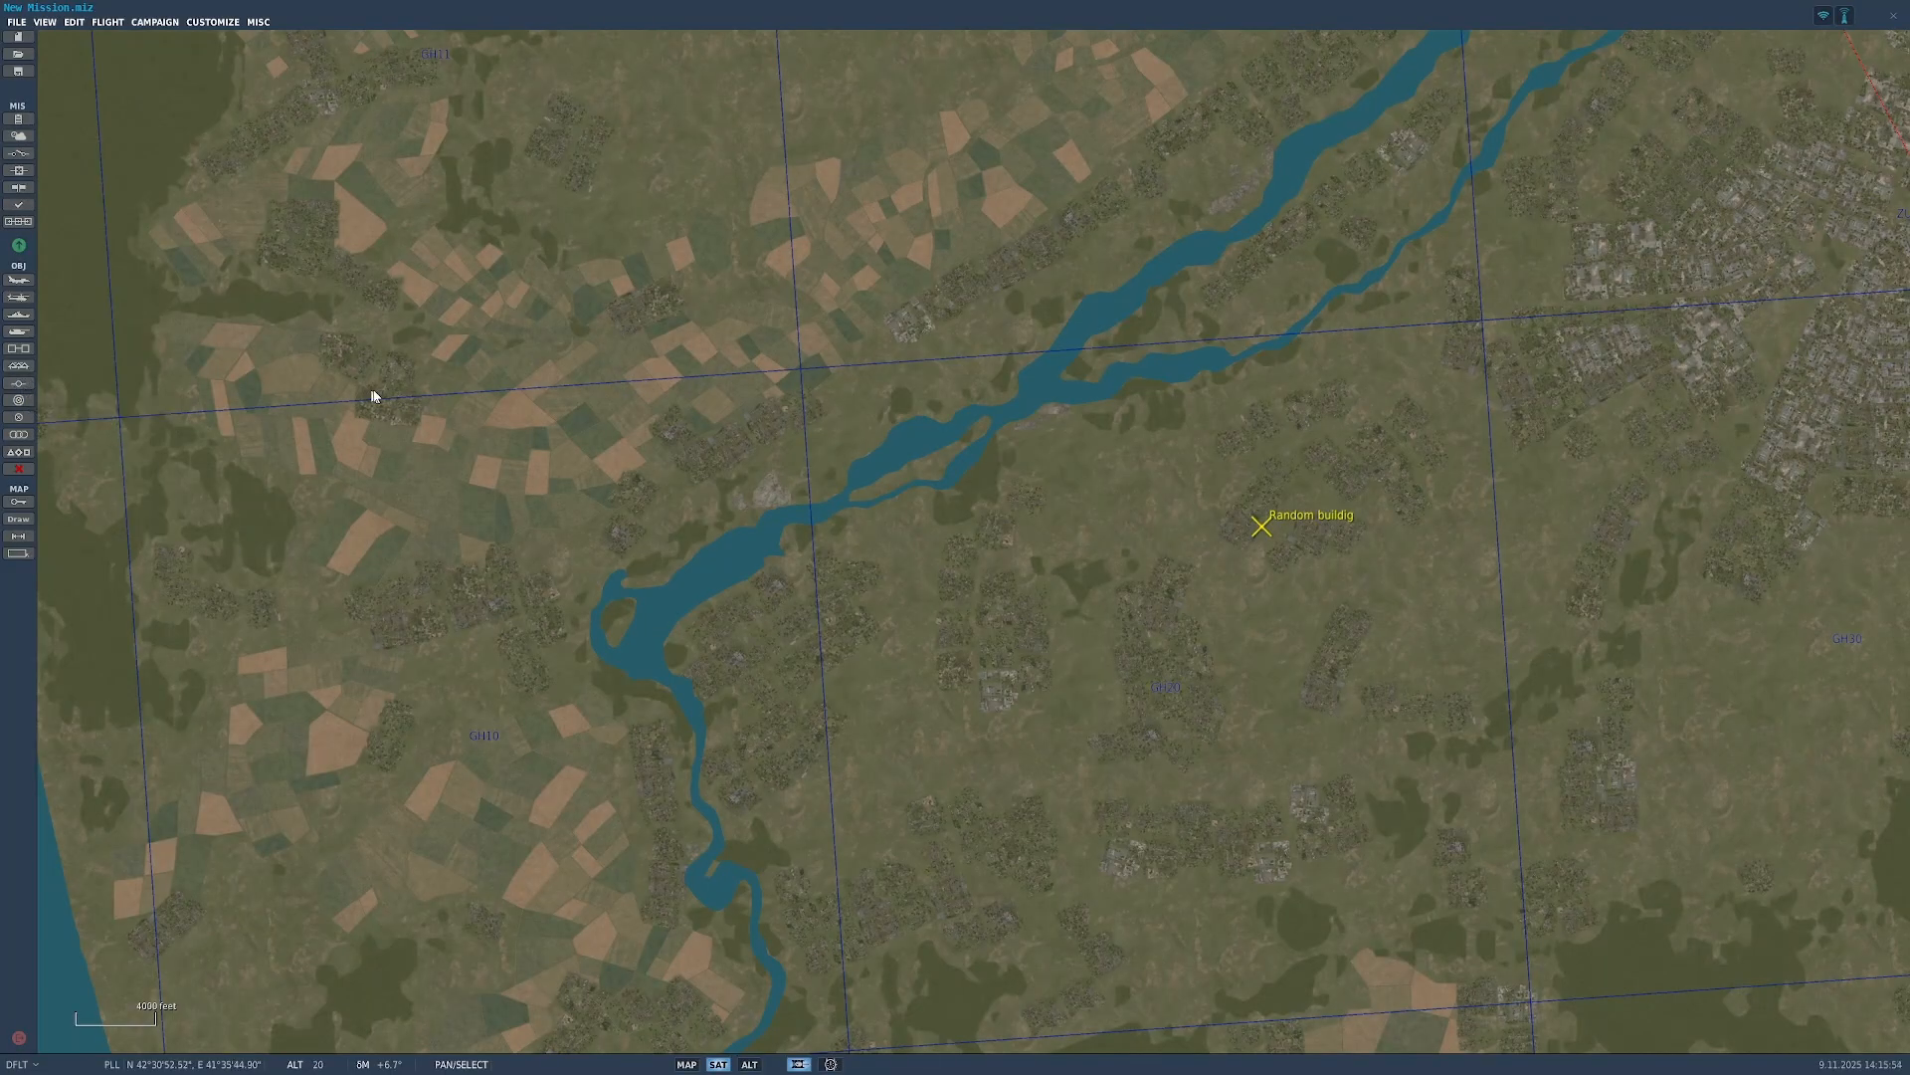
pyautogui.scroll(-8, 796, 473)
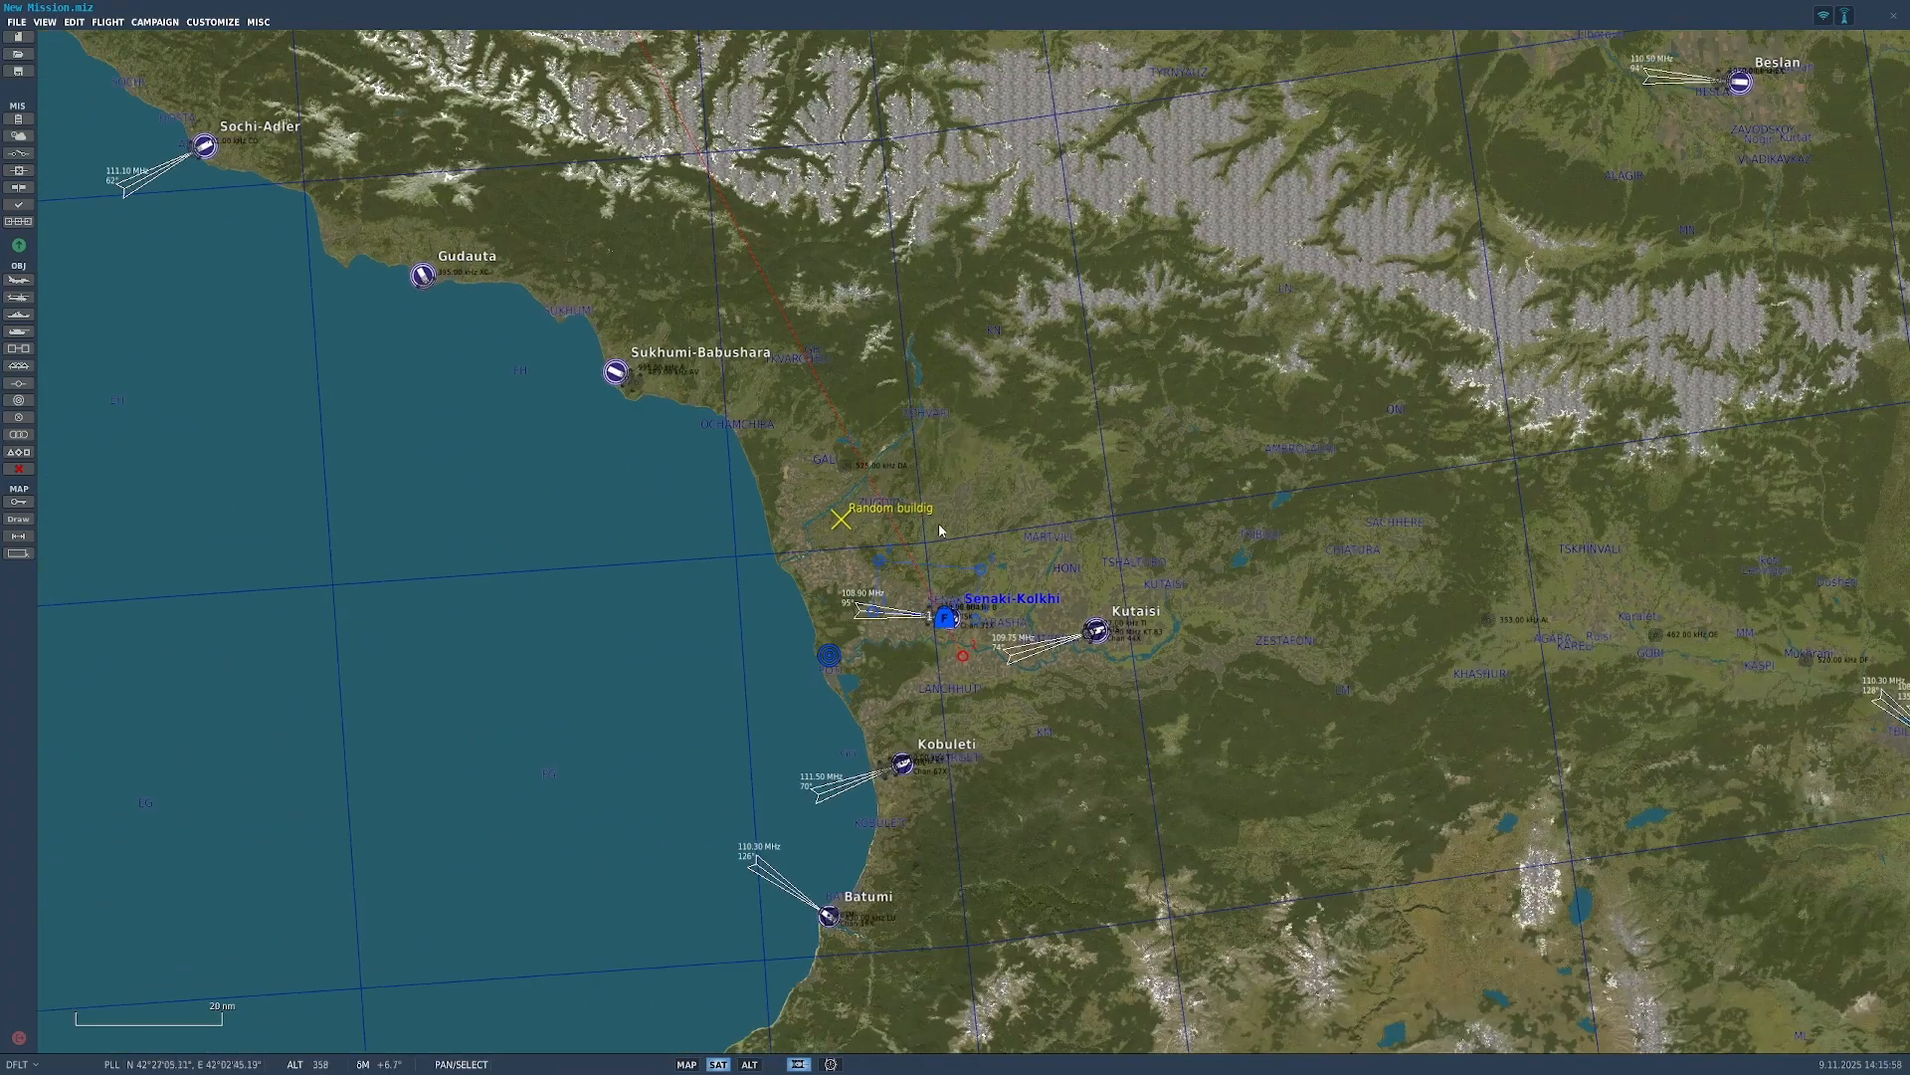
pyautogui.scroll(-3, 939, 527)
pyautogui.moveTo(942, 412); pyautogui.dragTo(1118, 525)
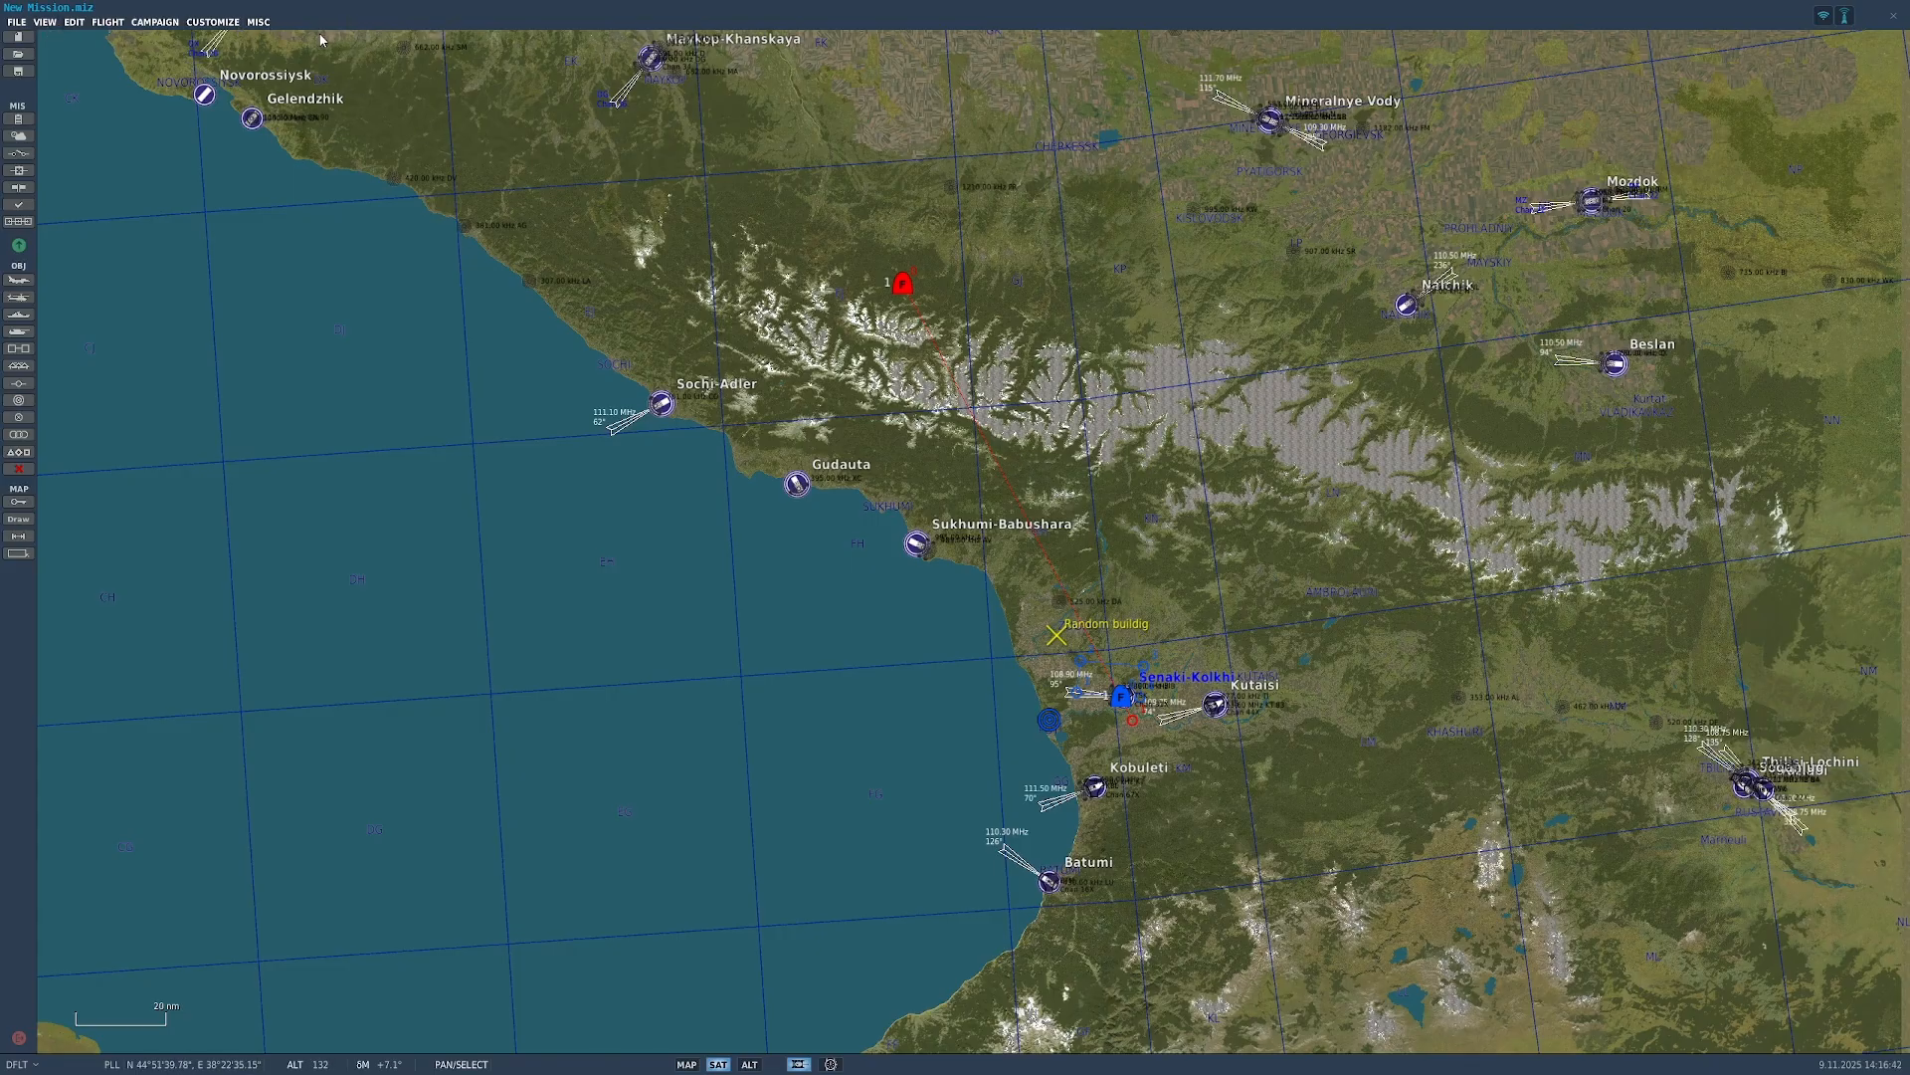
# Step: Open the mission backup list, try loading from it, and close it again
pyautogui.scroll(-1, 553, 348)
pyautogui.scroll(2, 752, 463)
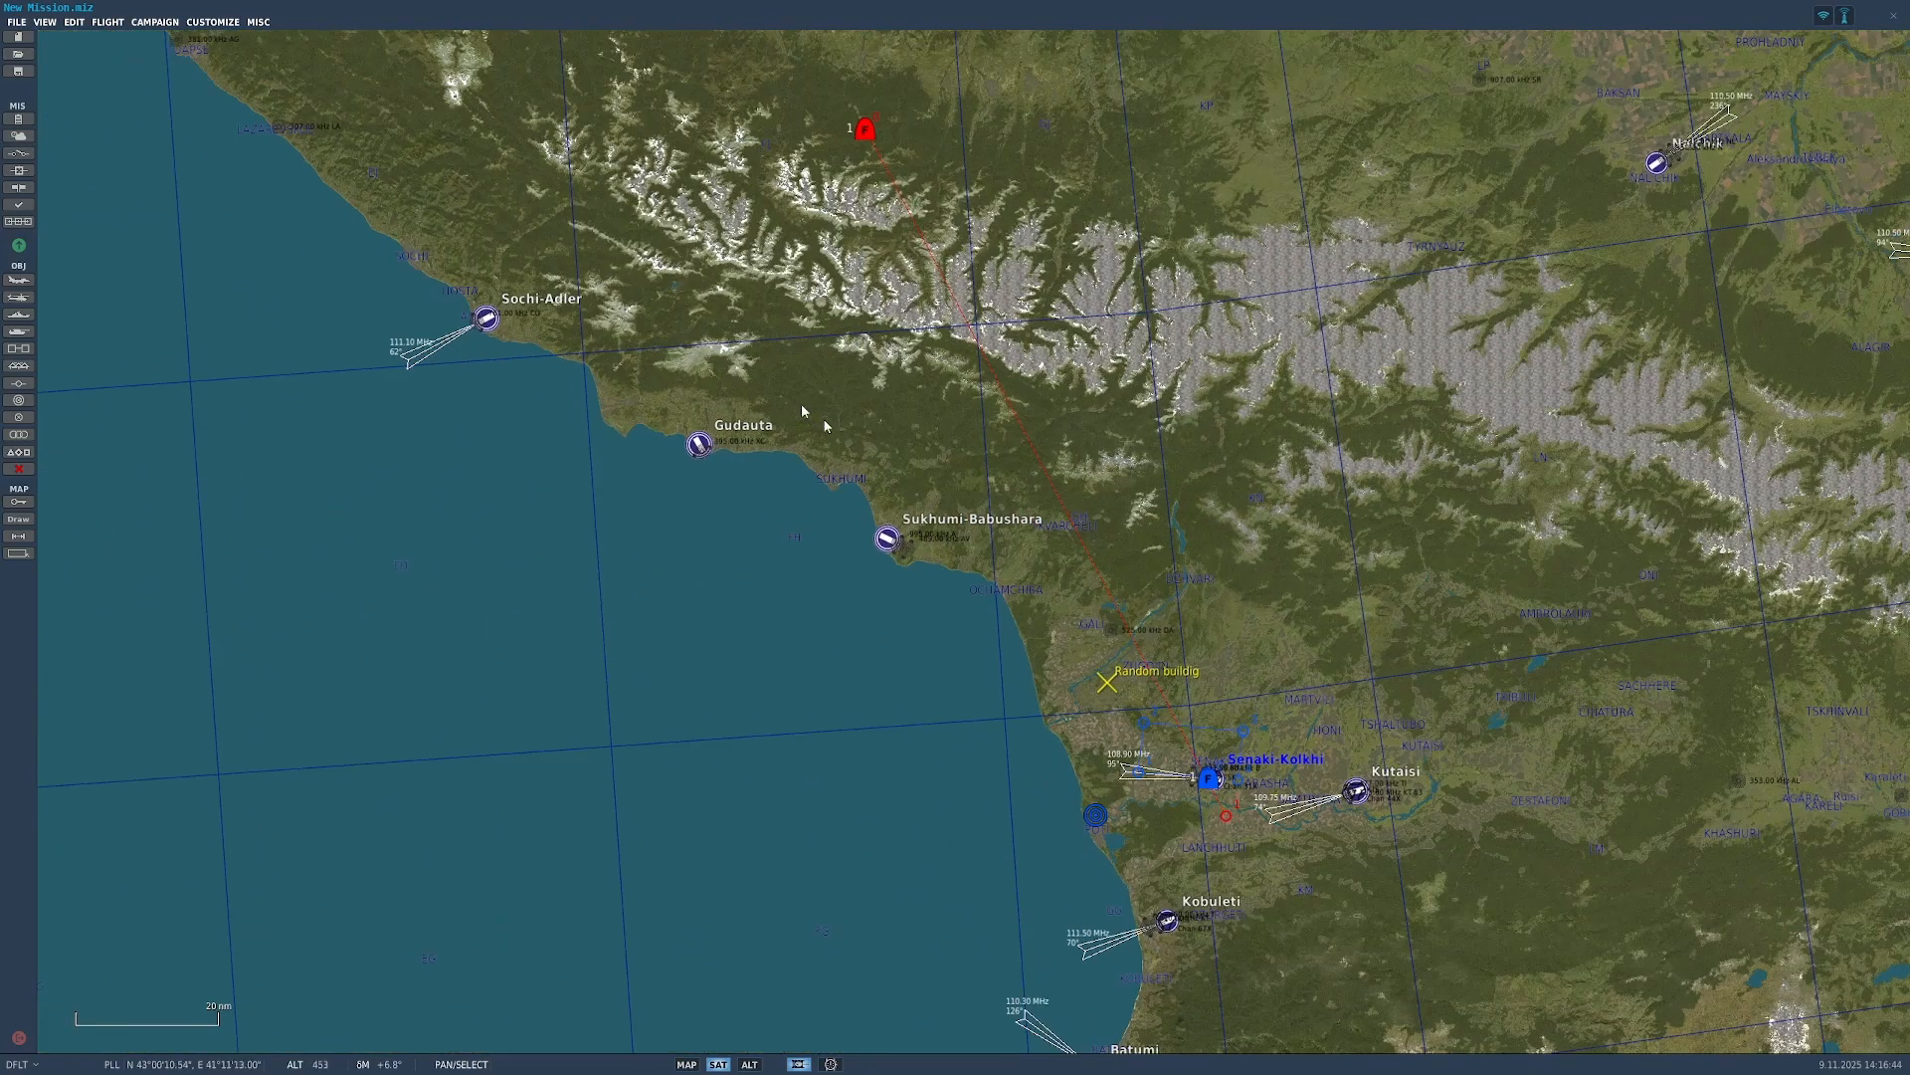
pyautogui.click(18, 22)
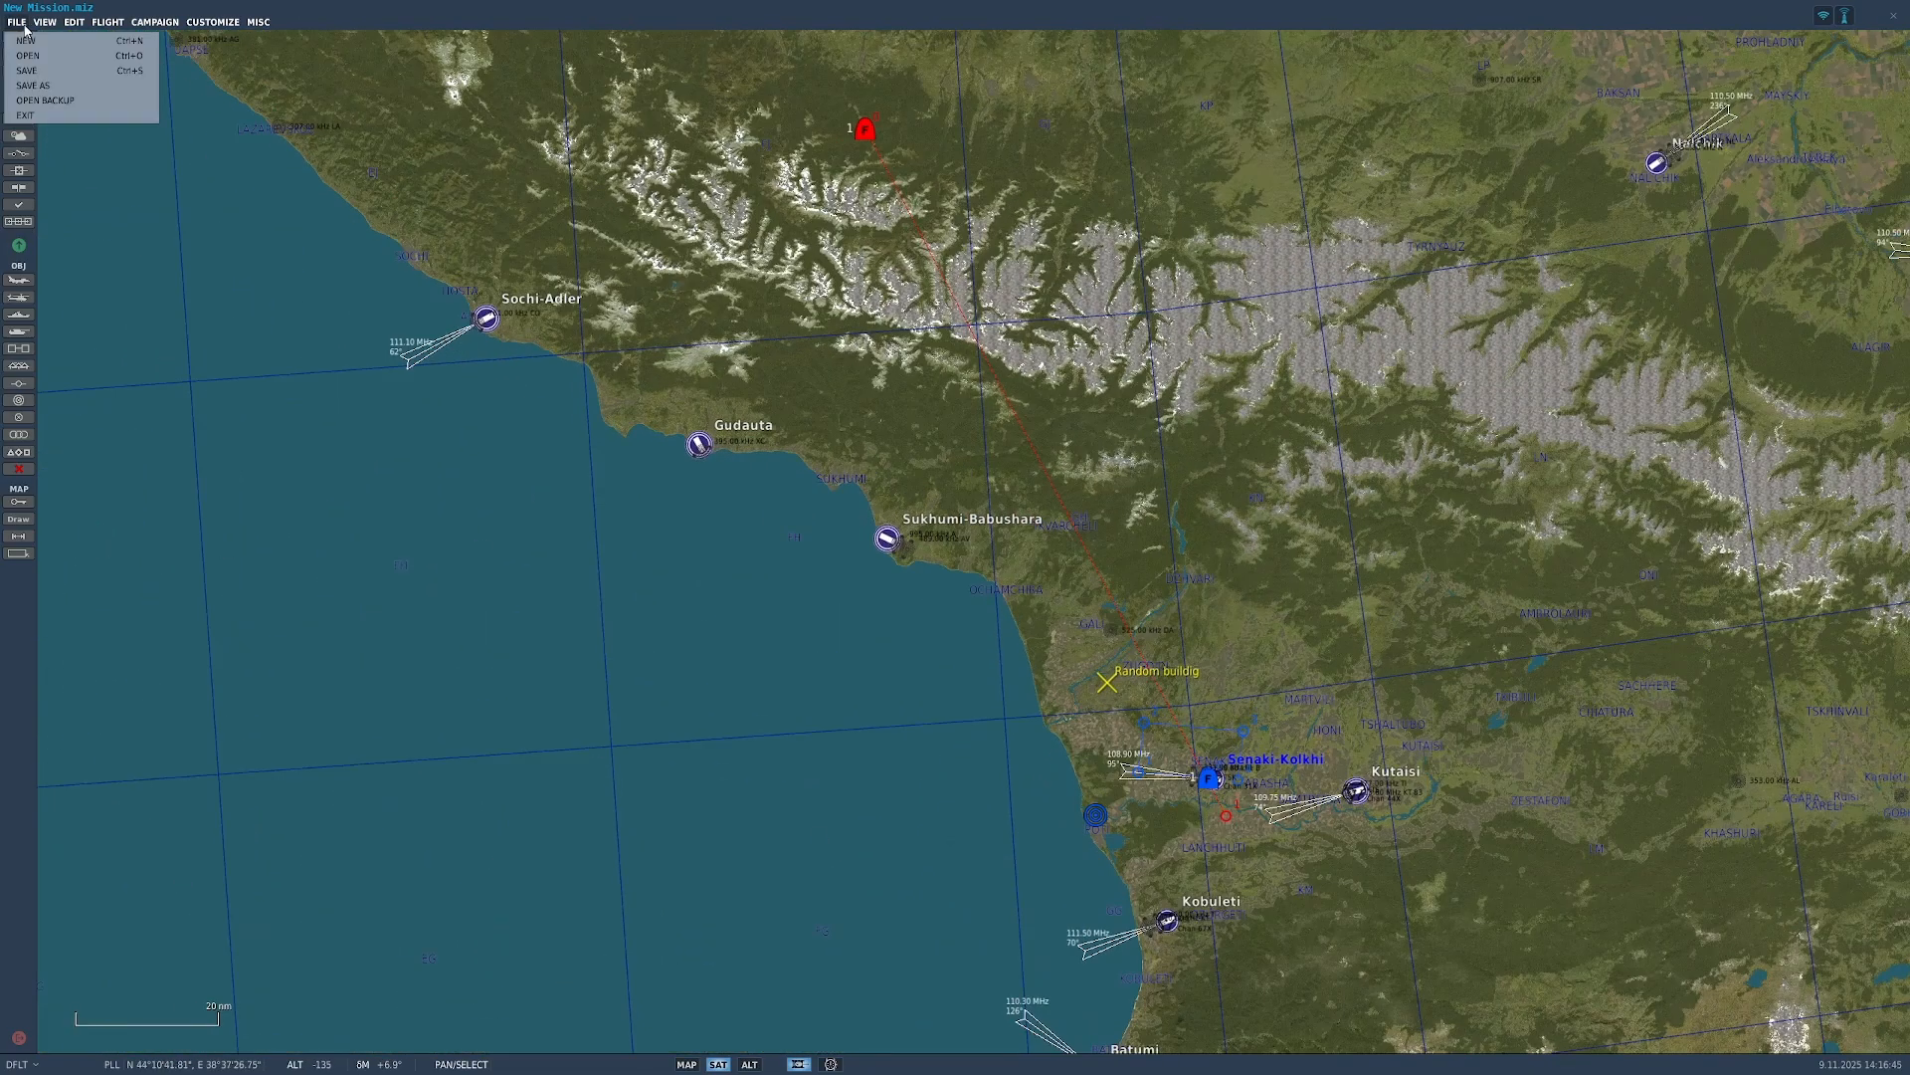
pyautogui.click(78, 100)
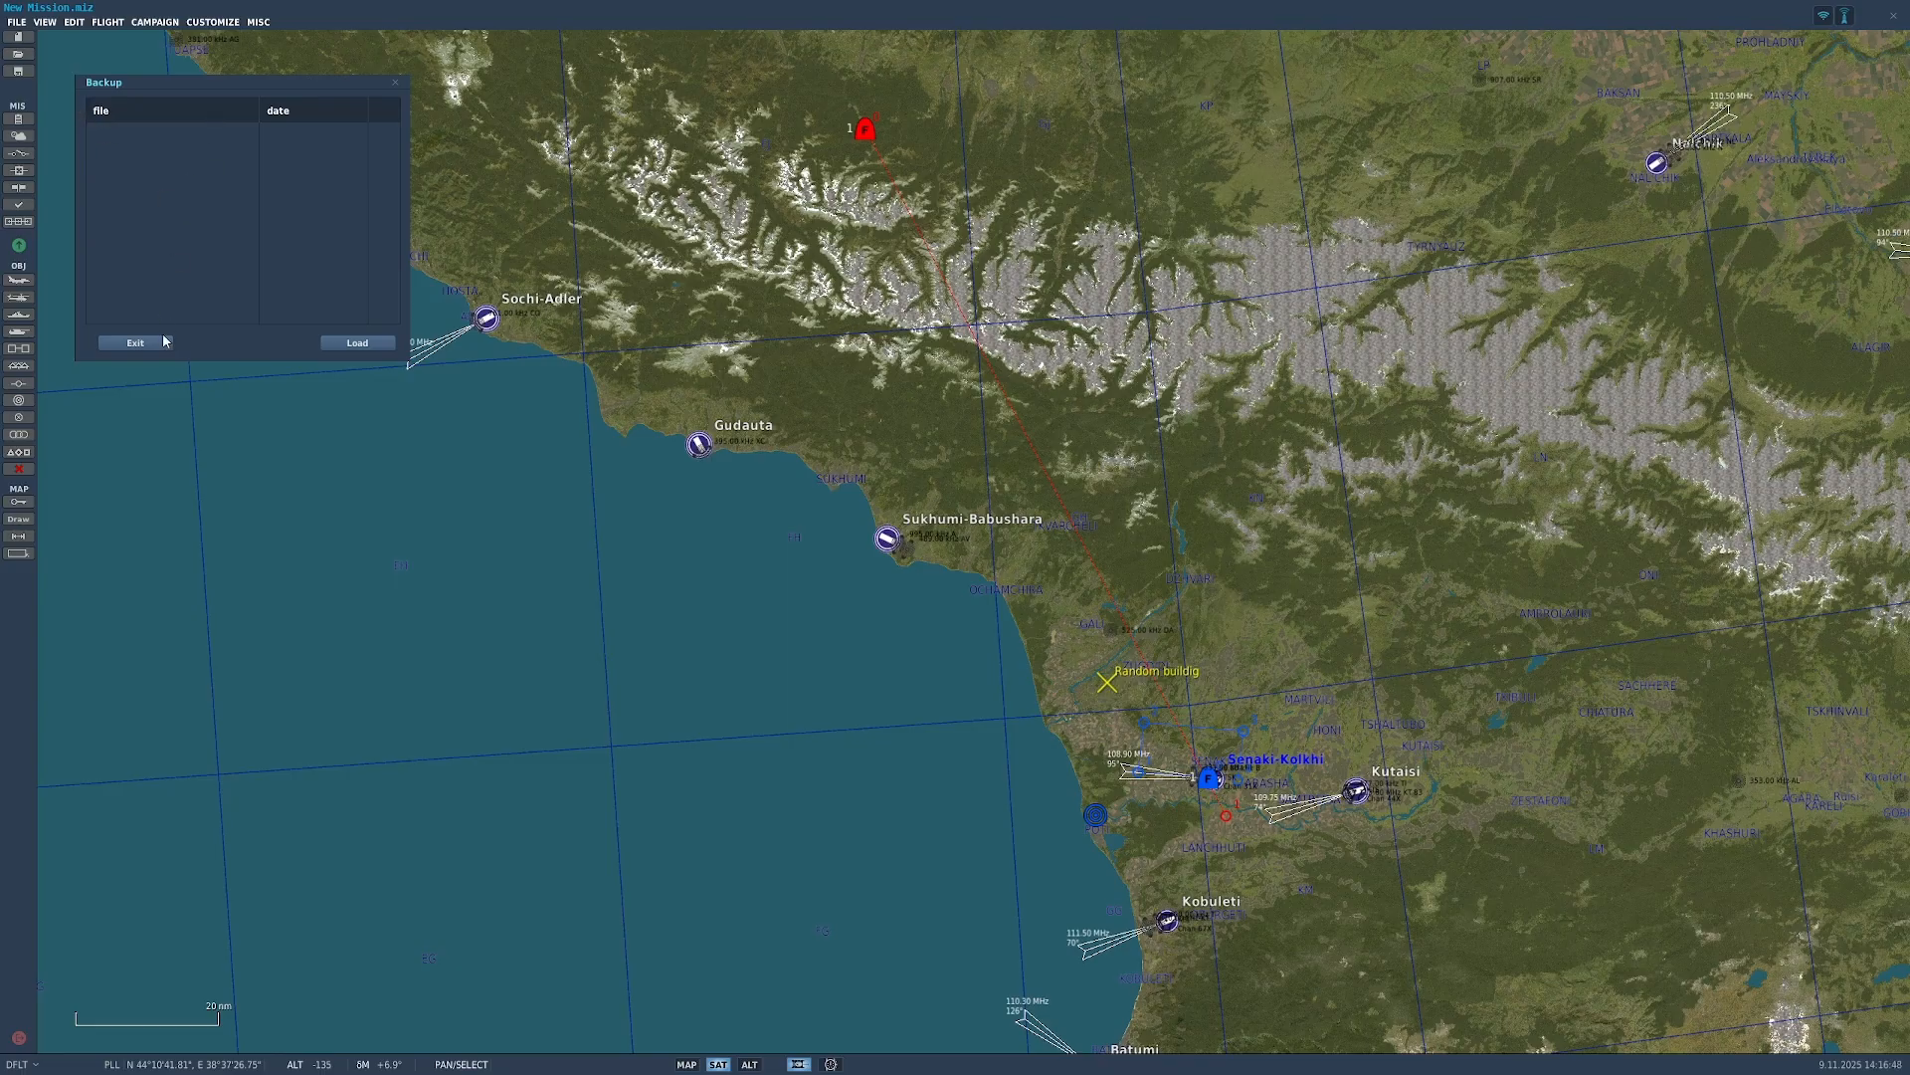
pyautogui.click(352, 342)
pyautogui.moveTo(261, 90); pyautogui.dragTo(317, 109)
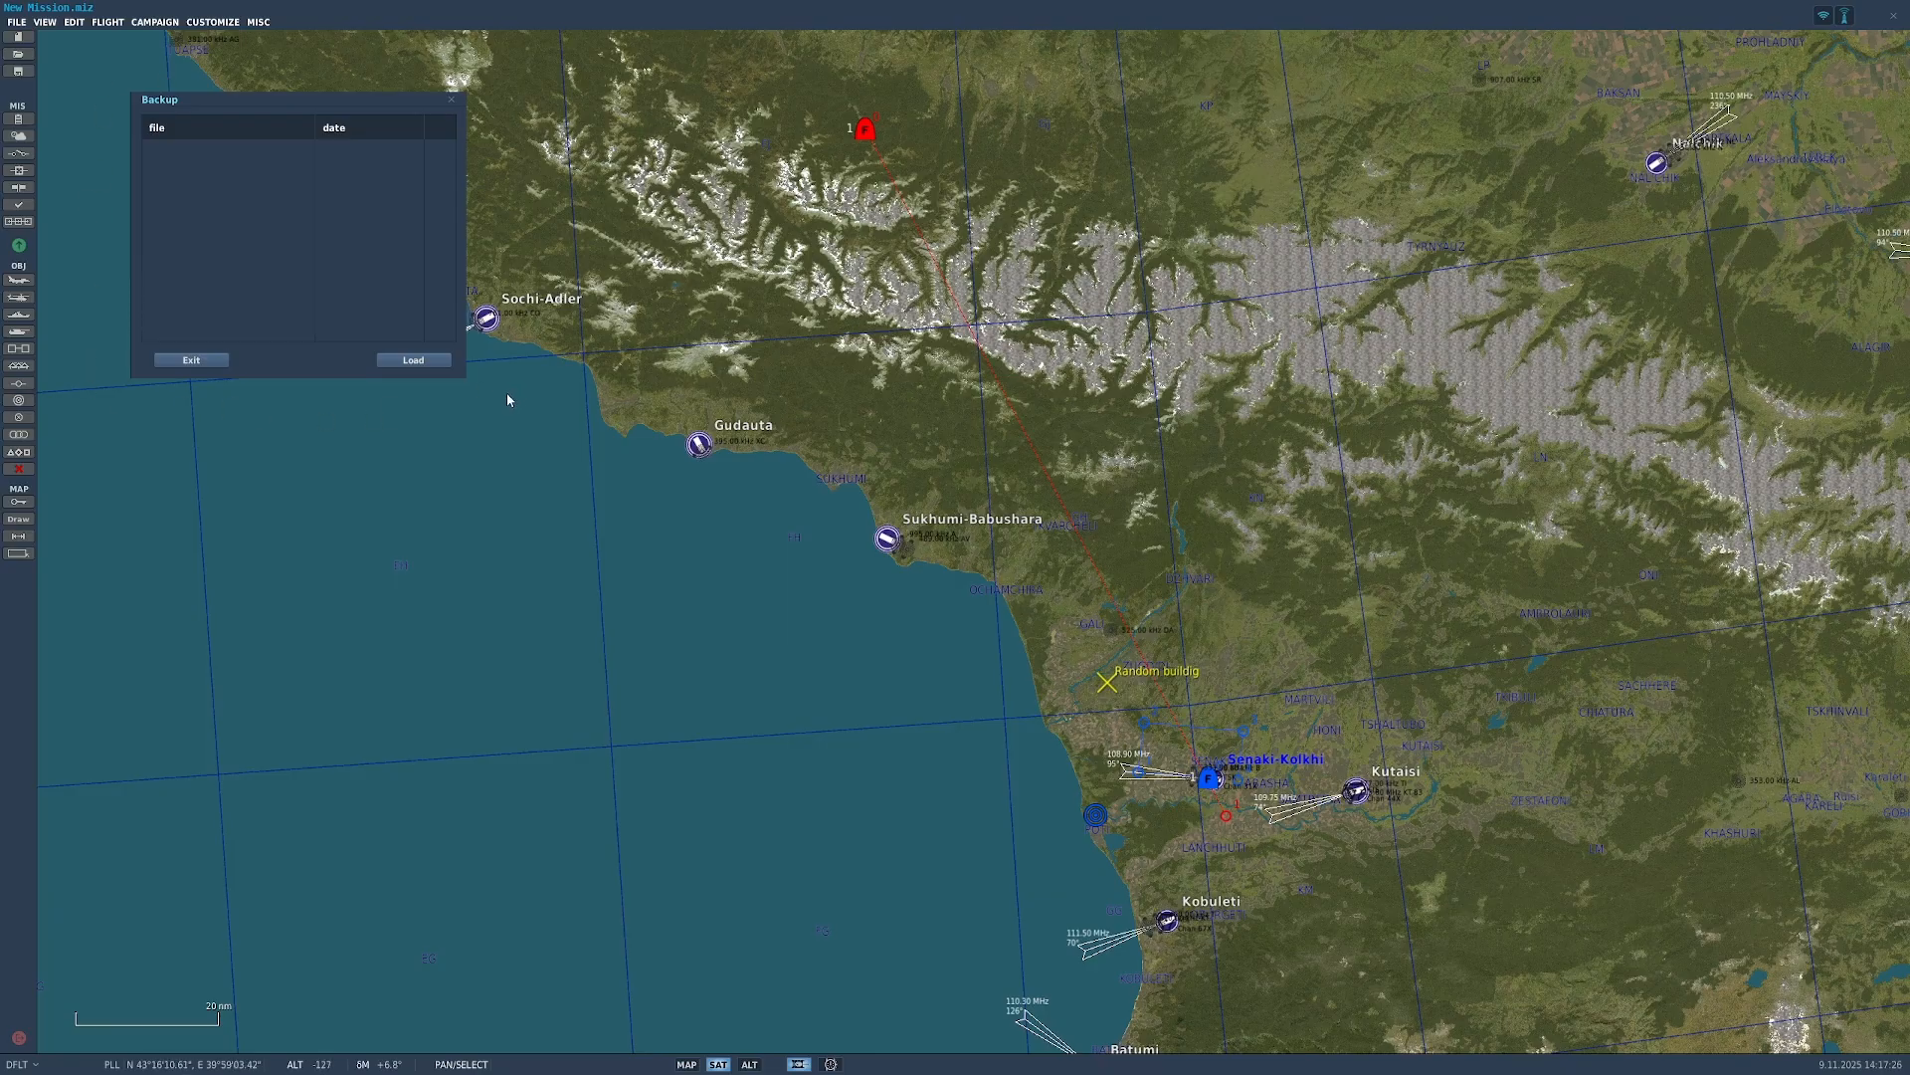
pyautogui.click(453, 104)
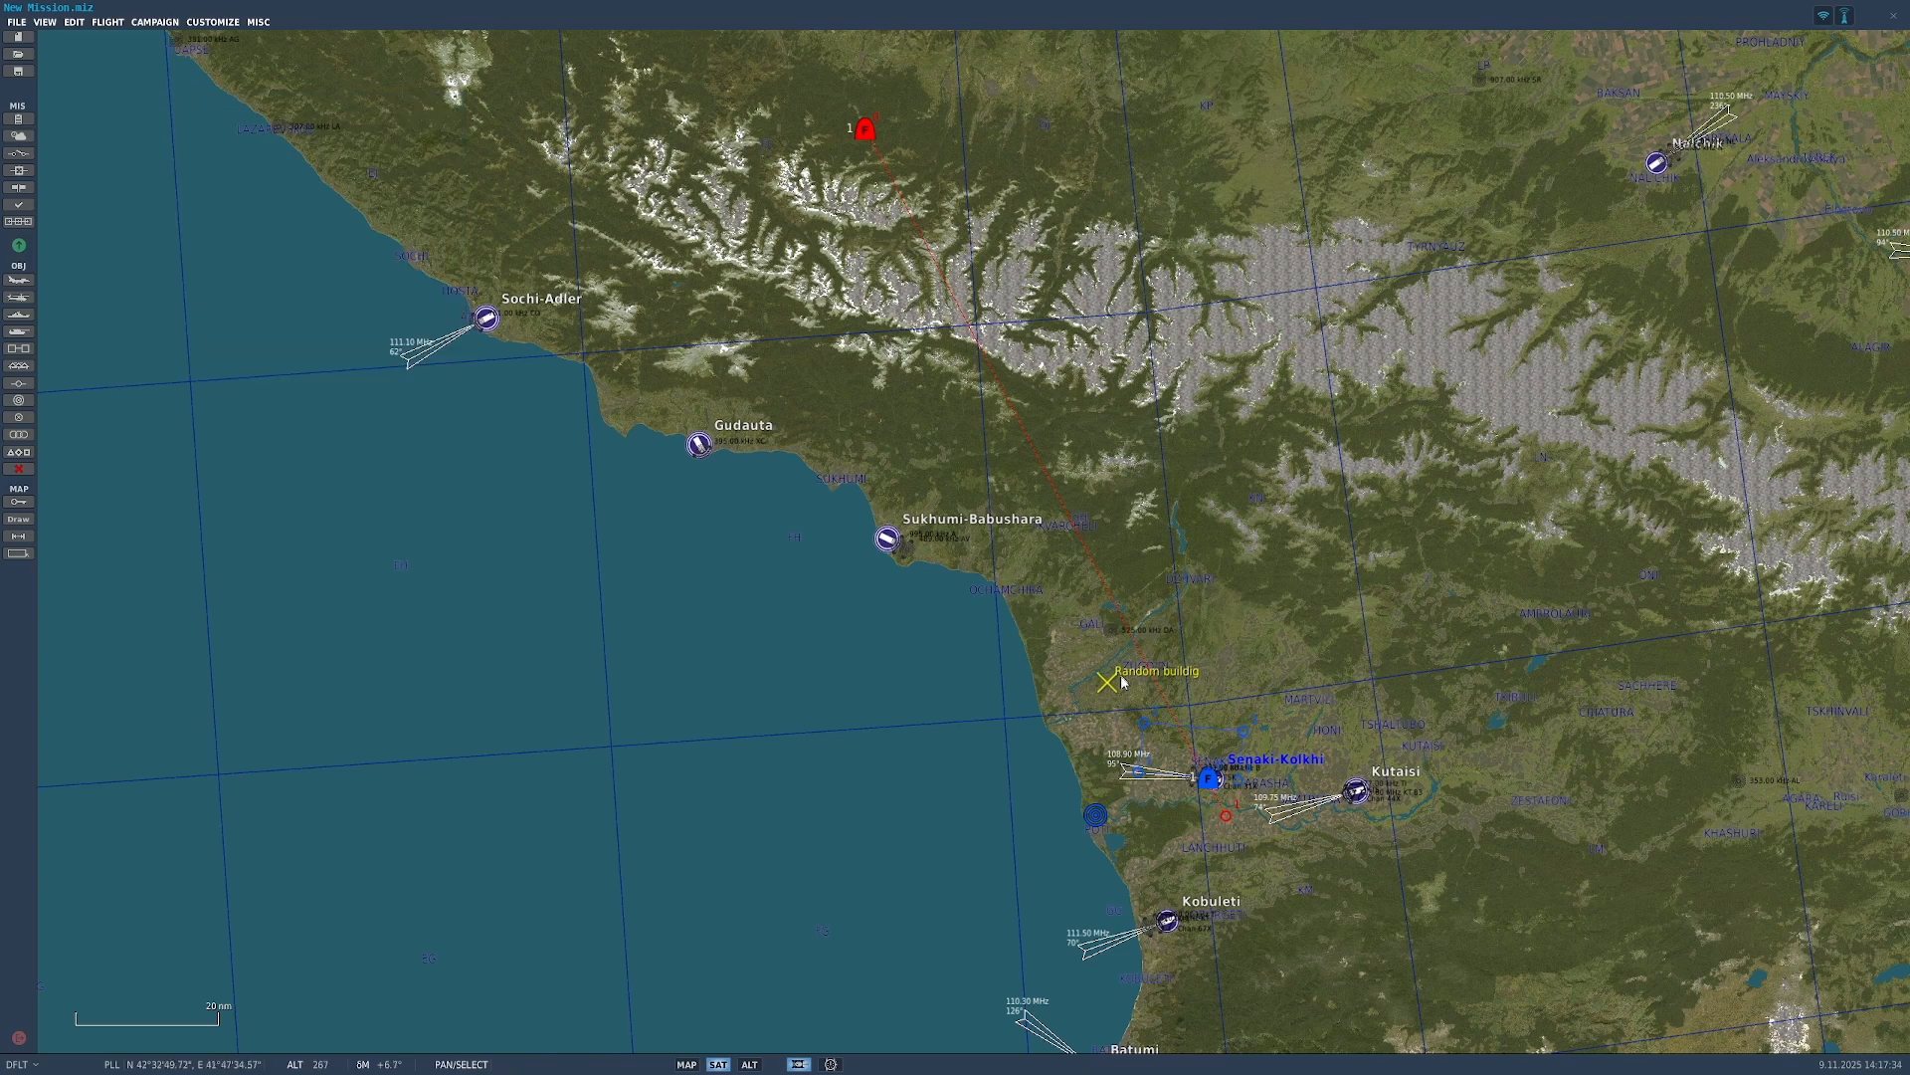
# Step: Open the initial nav point settings for the A-10C CDU unit, look through them, and close them
pyautogui.scroll(2, 1003, 714)
pyautogui.scroll(-2, 1003, 713)
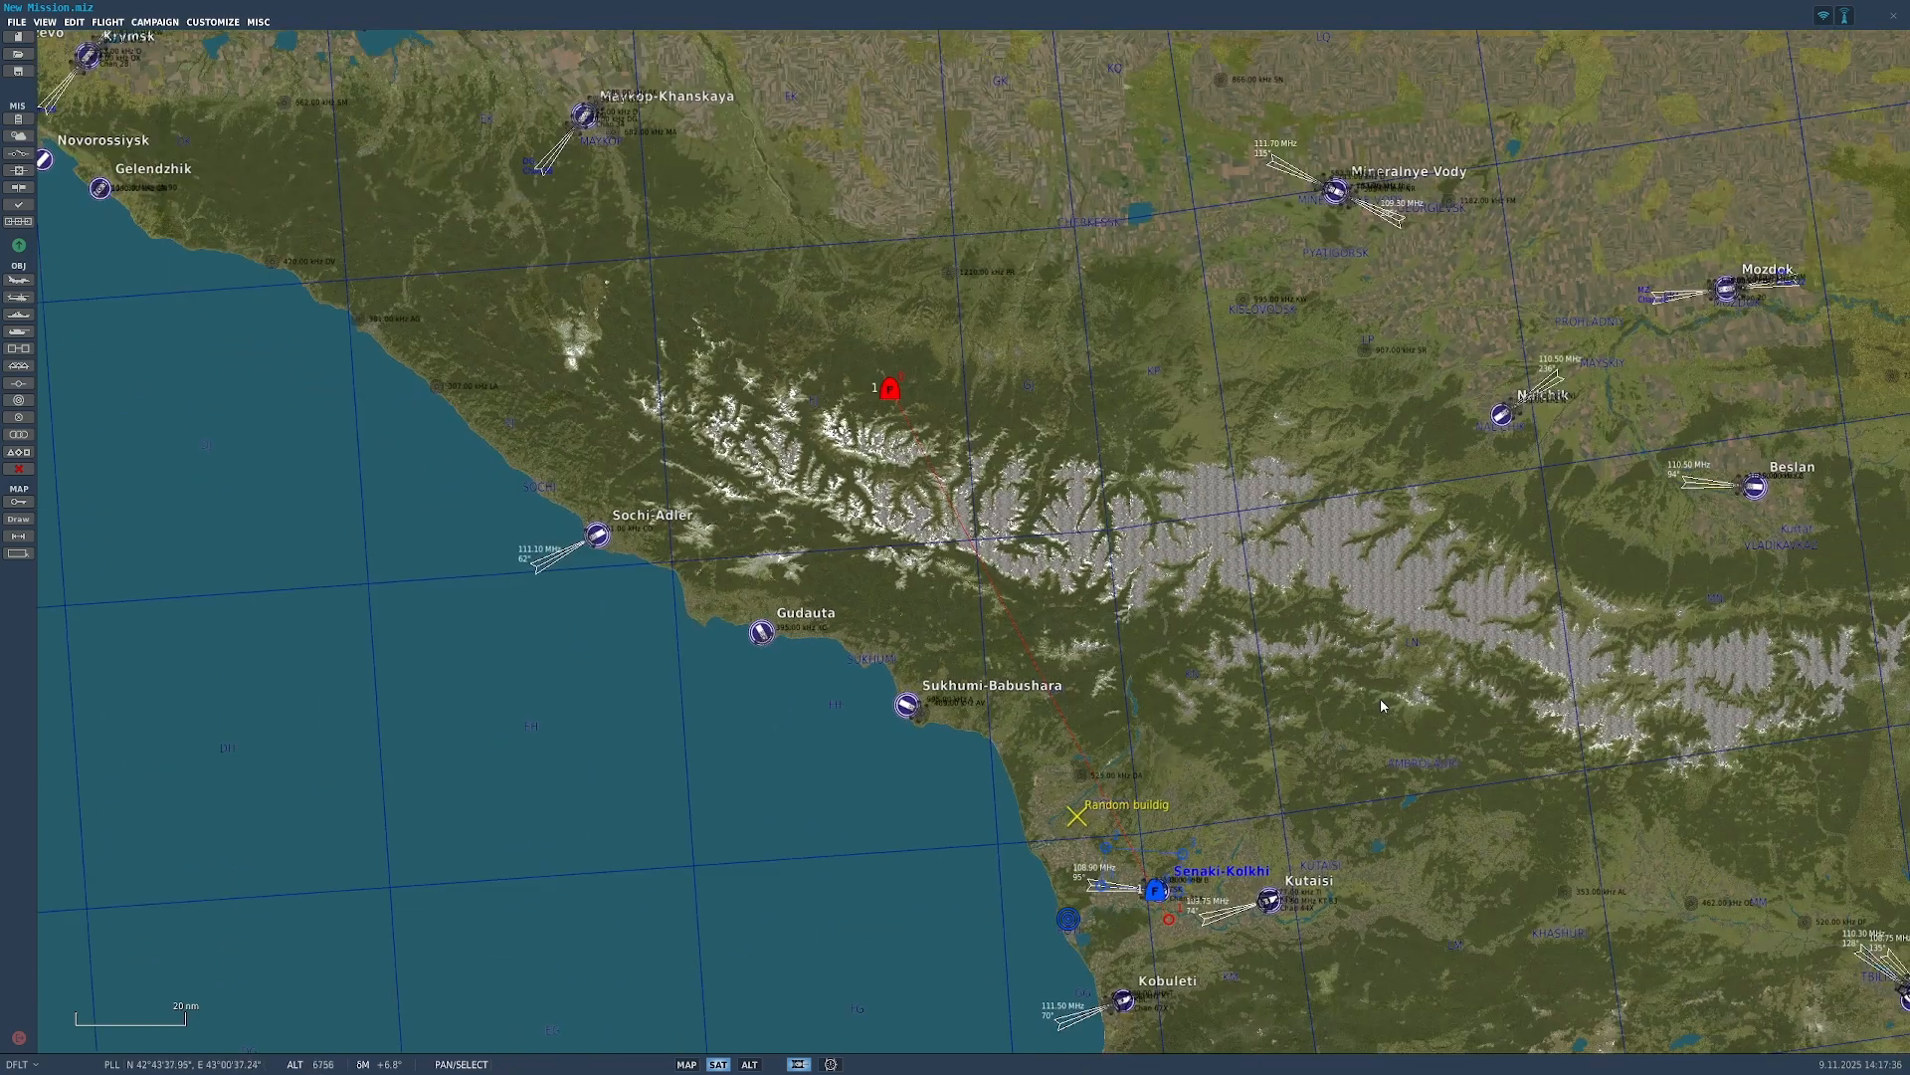
pyautogui.moveTo(1340, 612); pyautogui.dragTo(1316, 517, button='right')
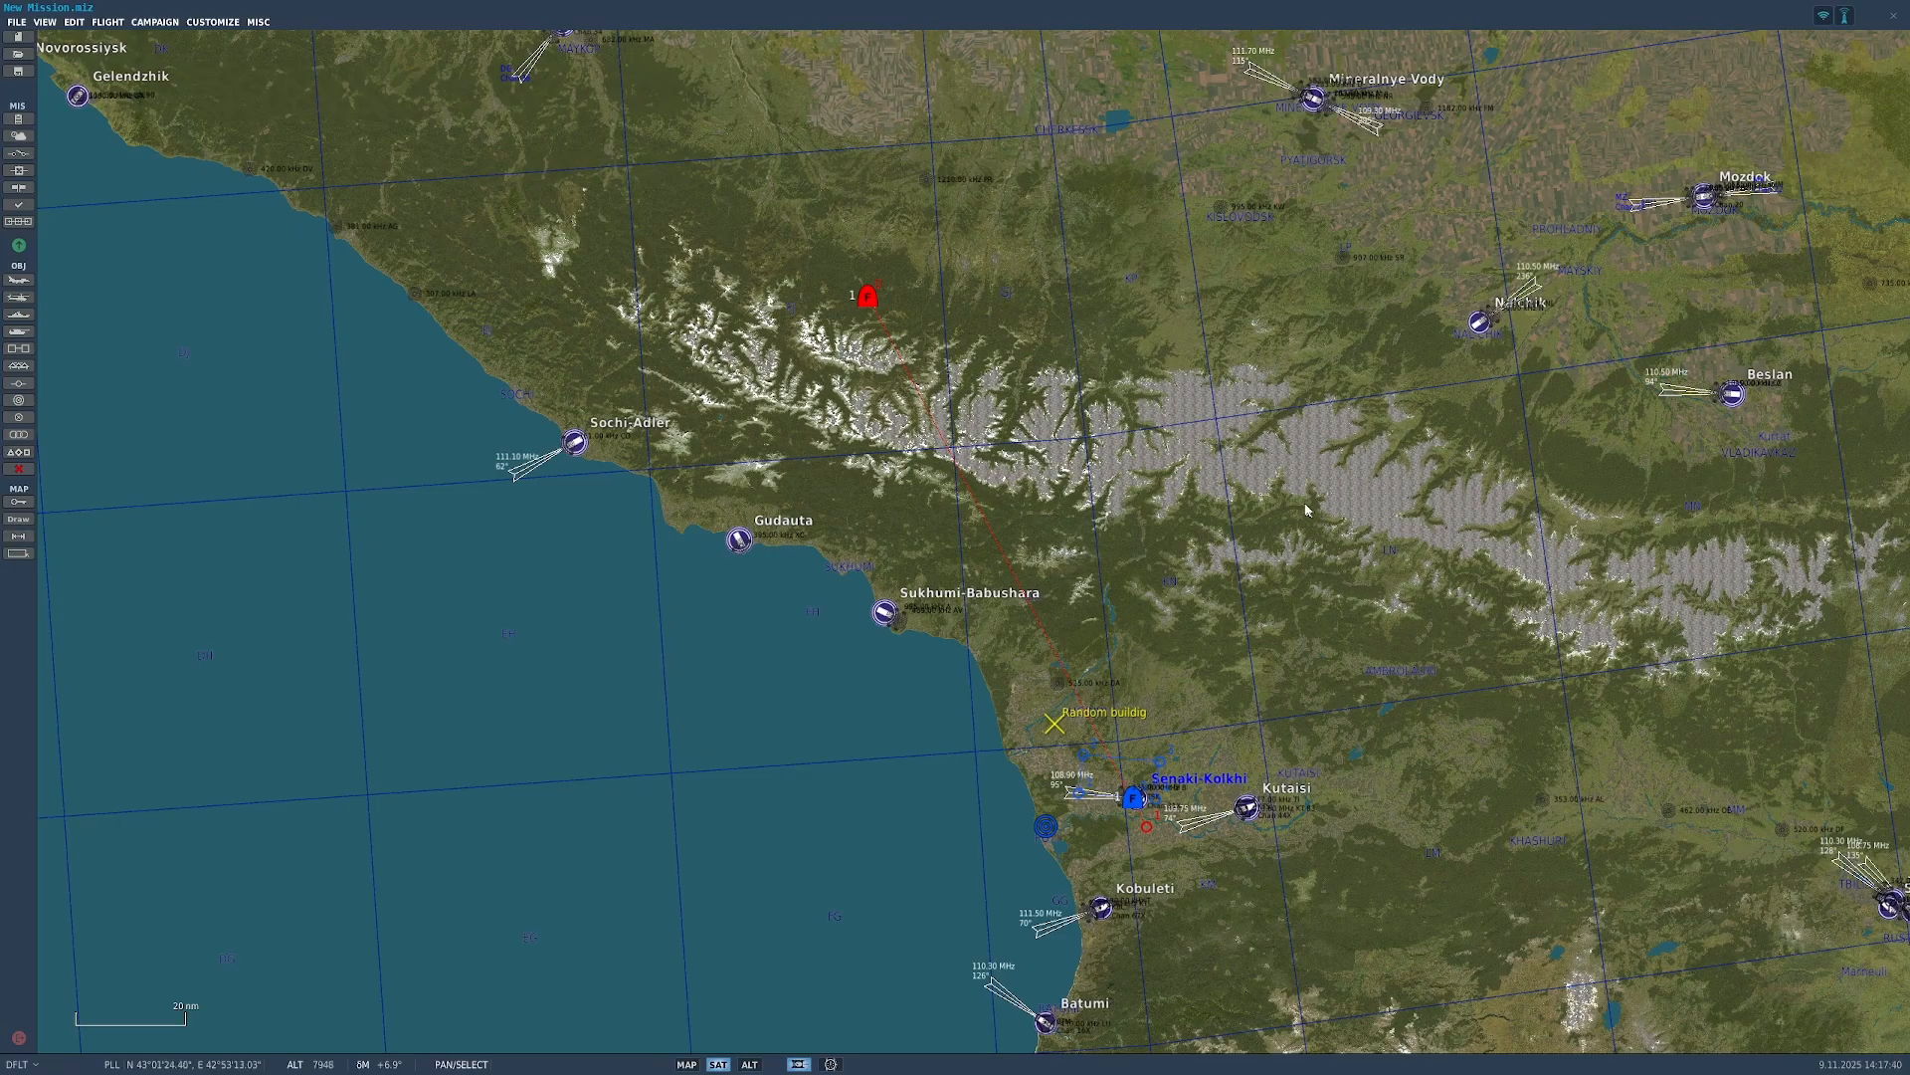
pyautogui.scroll(2, 1157, 617)
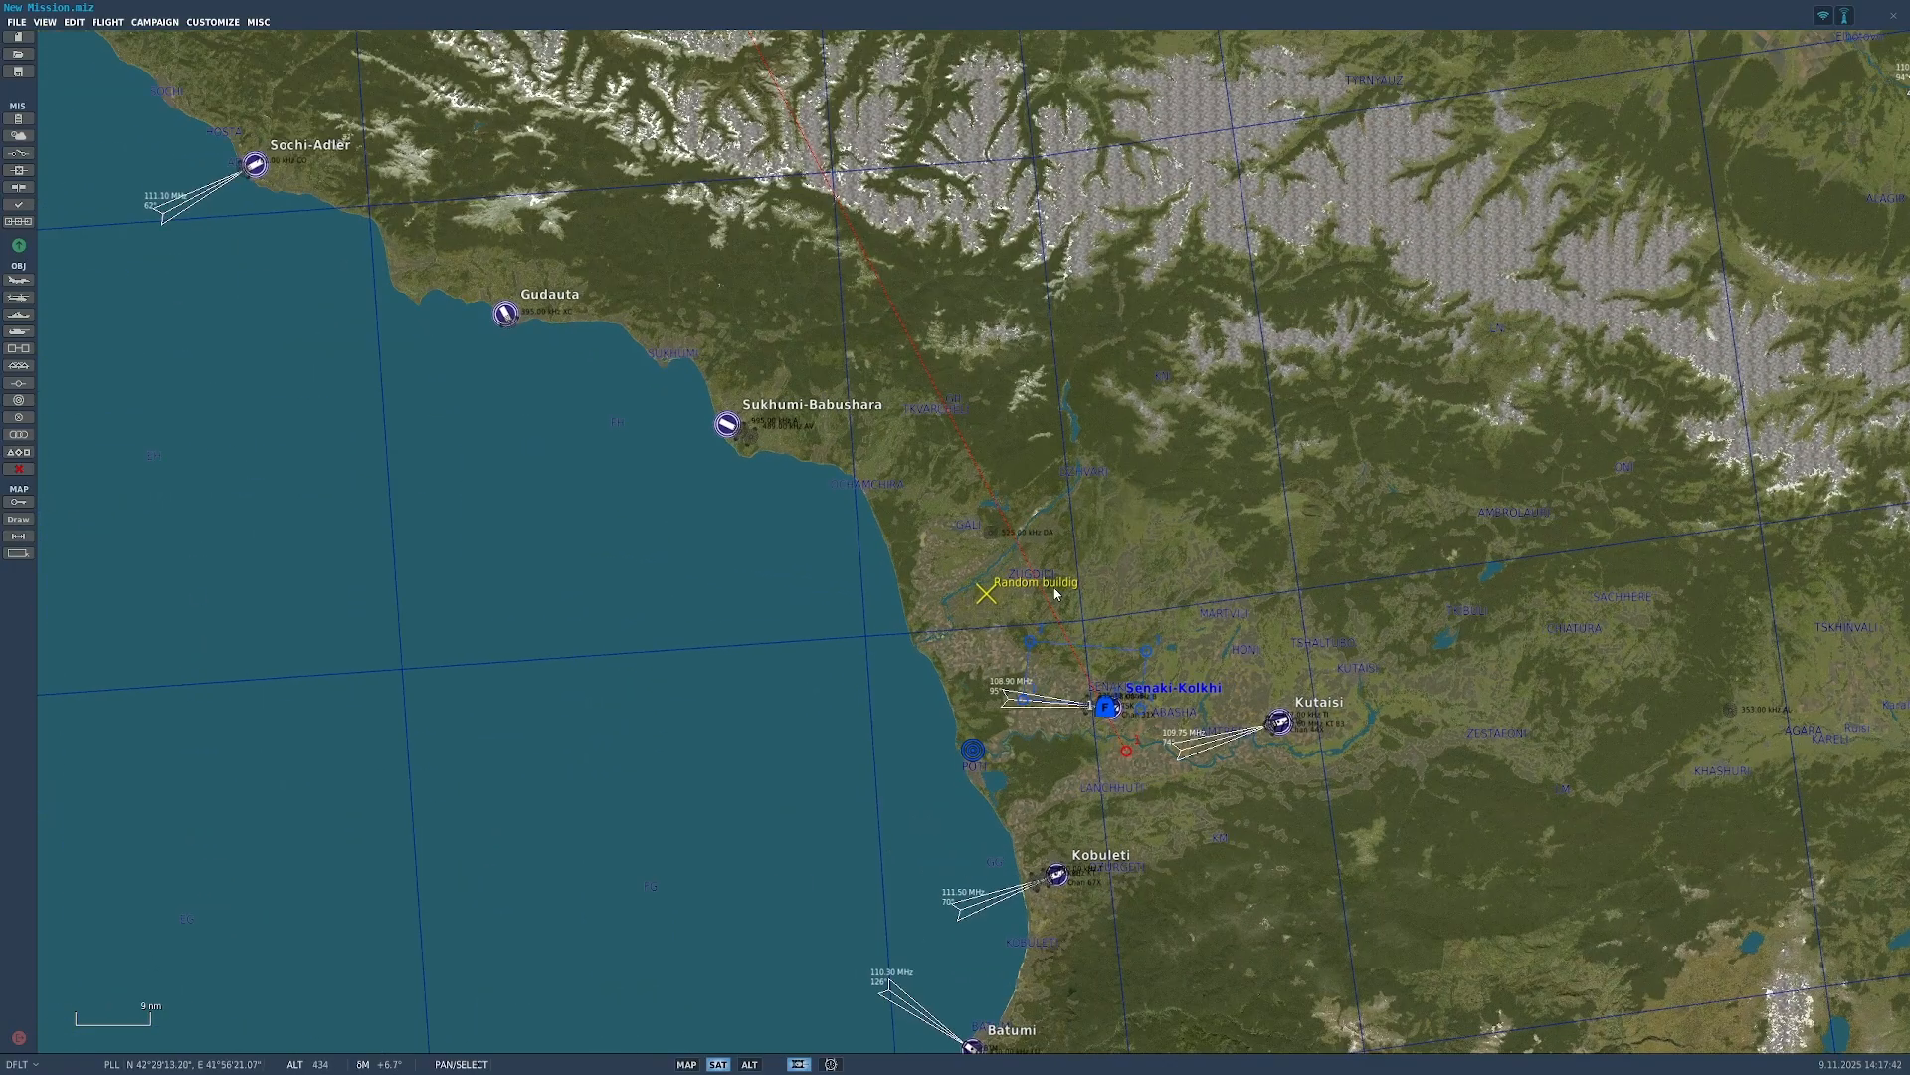
pyautogui.scroll(-1, 1055, 583)
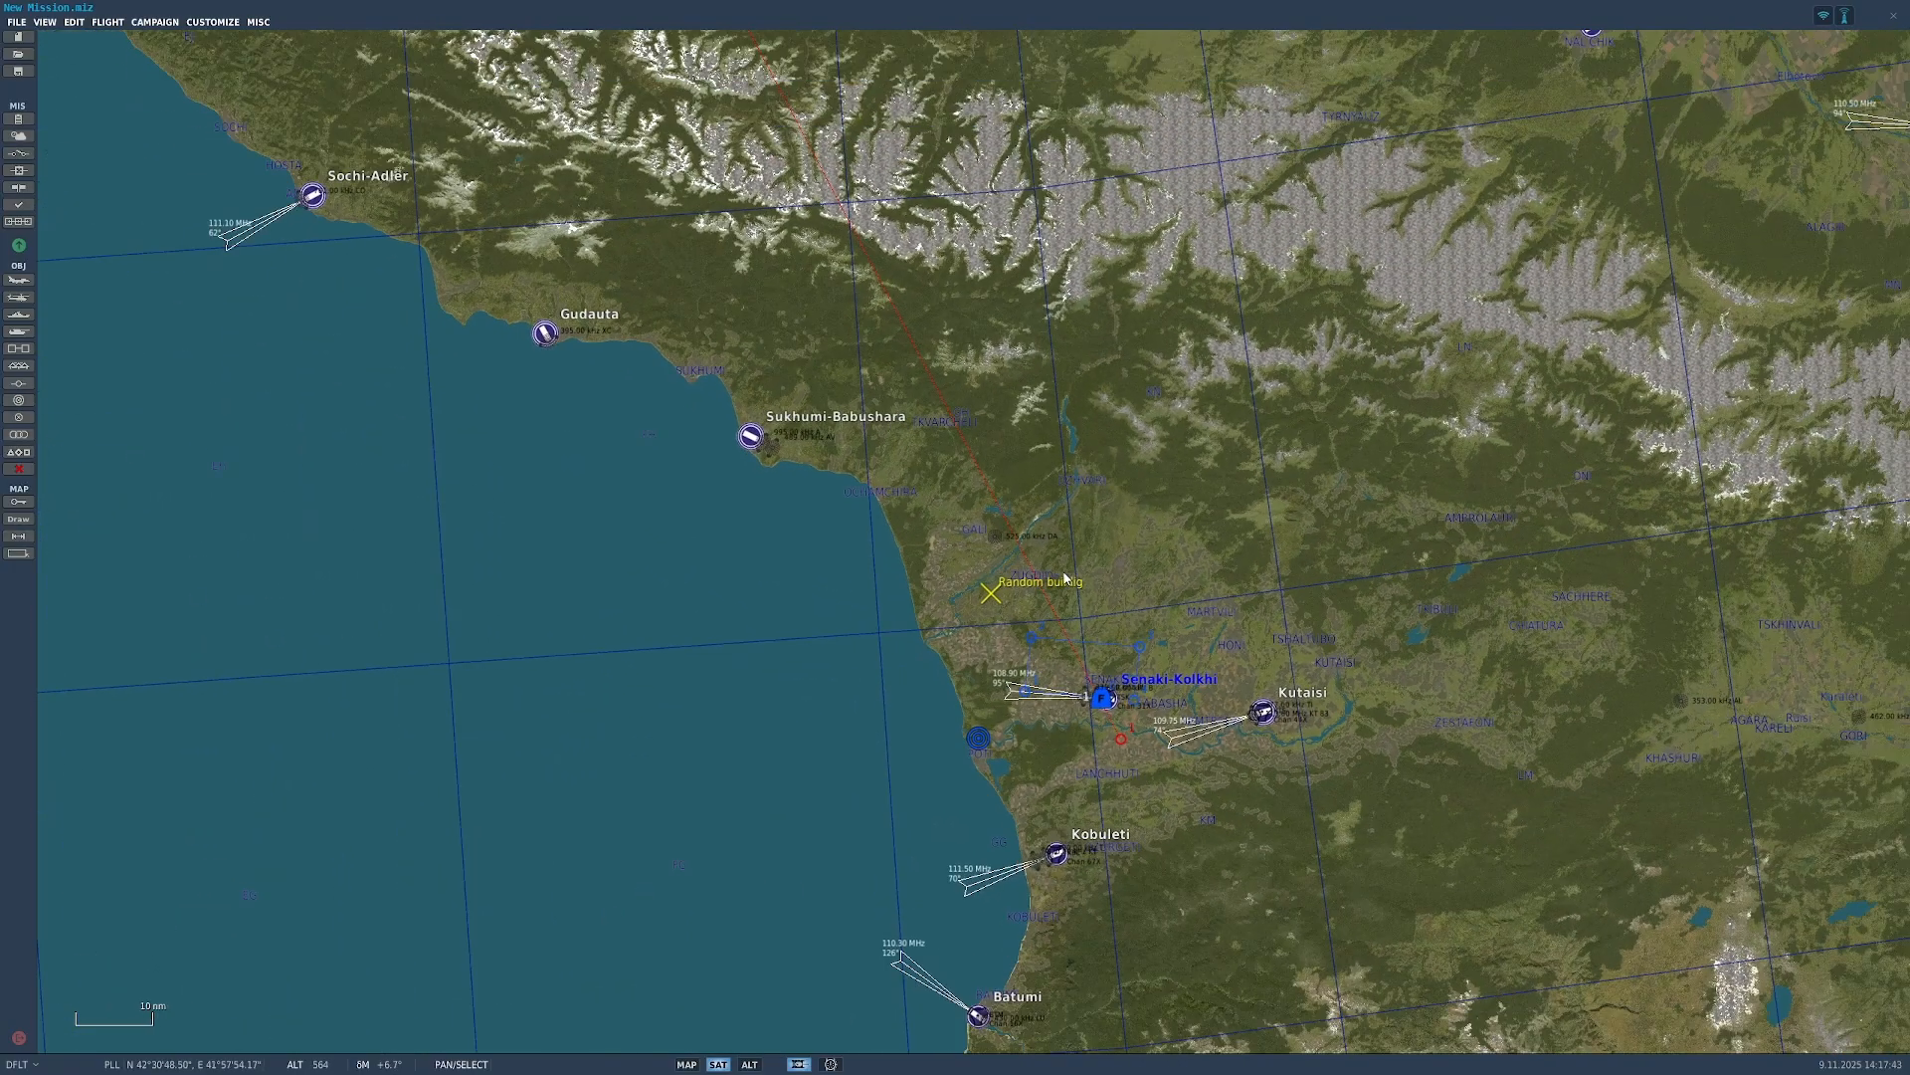
pyautogui.click(30, 385)
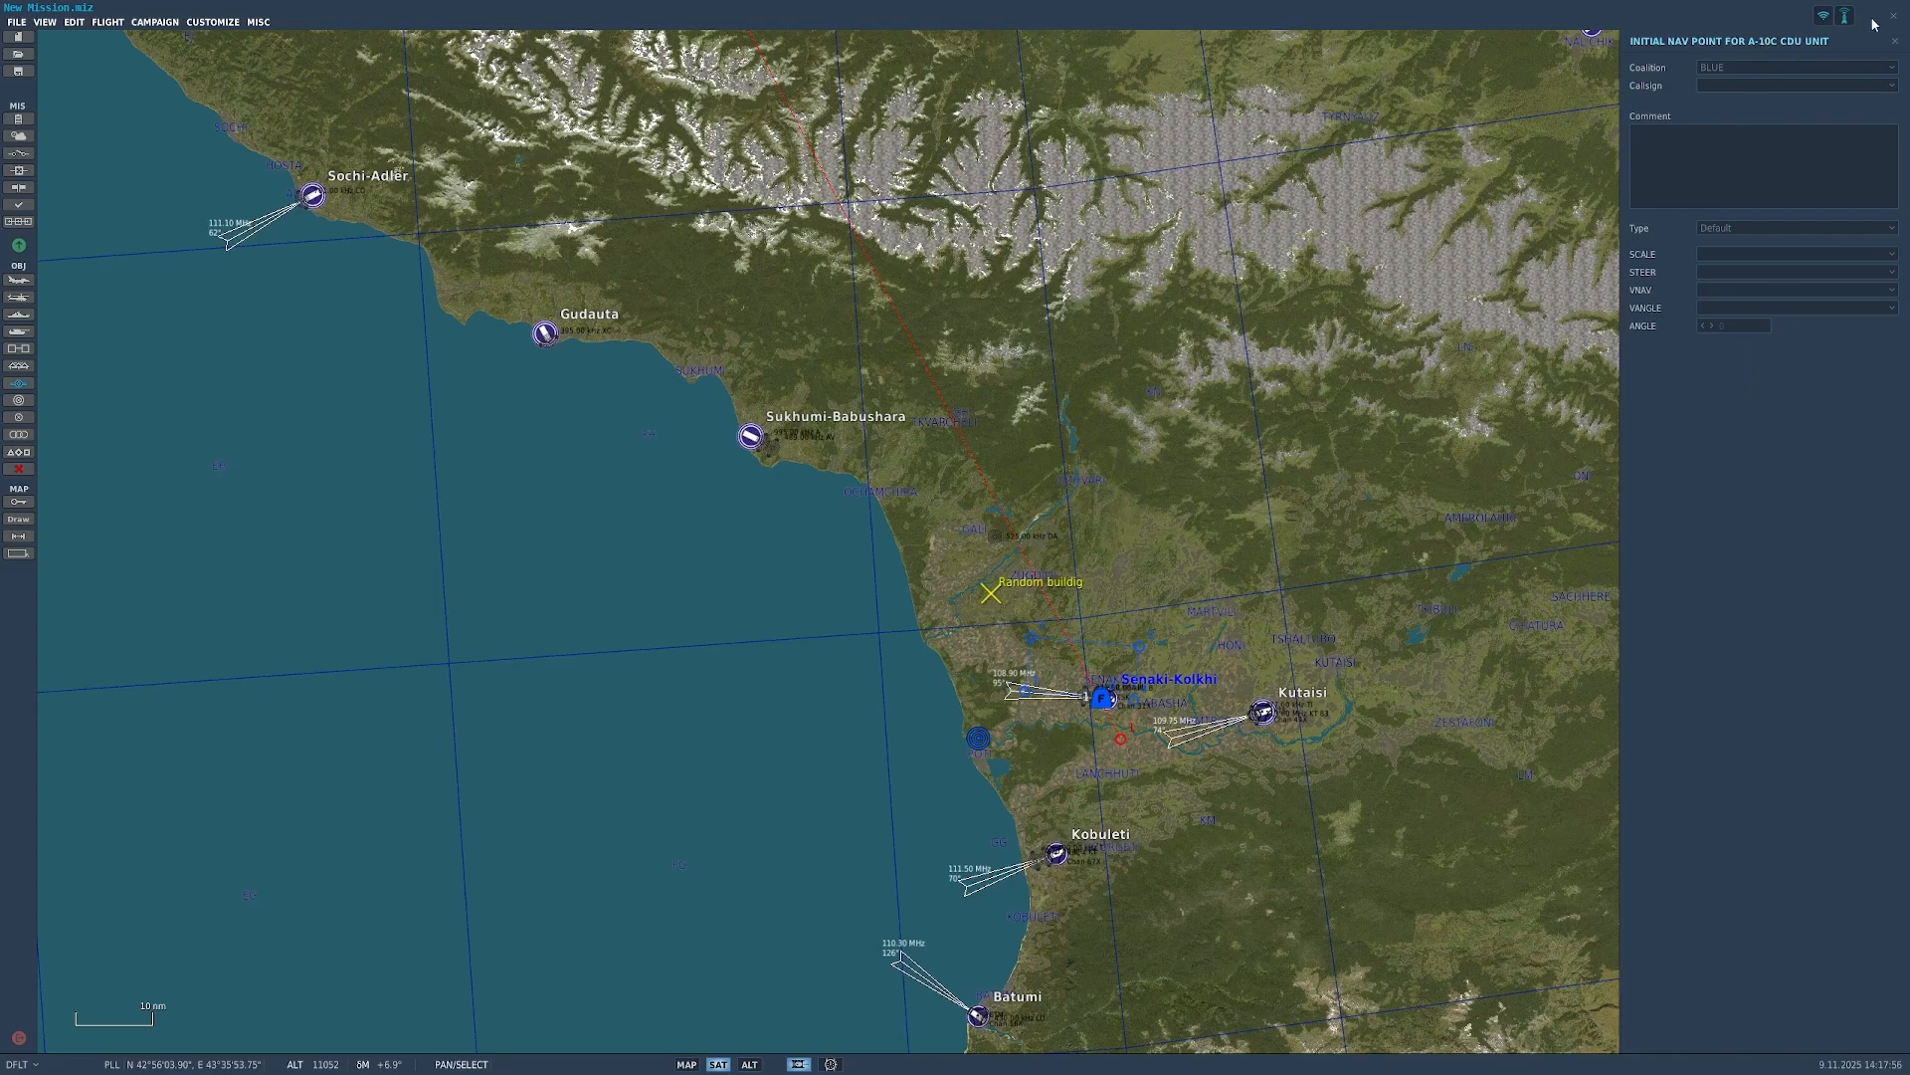
pyautogui.click(1896, 43)
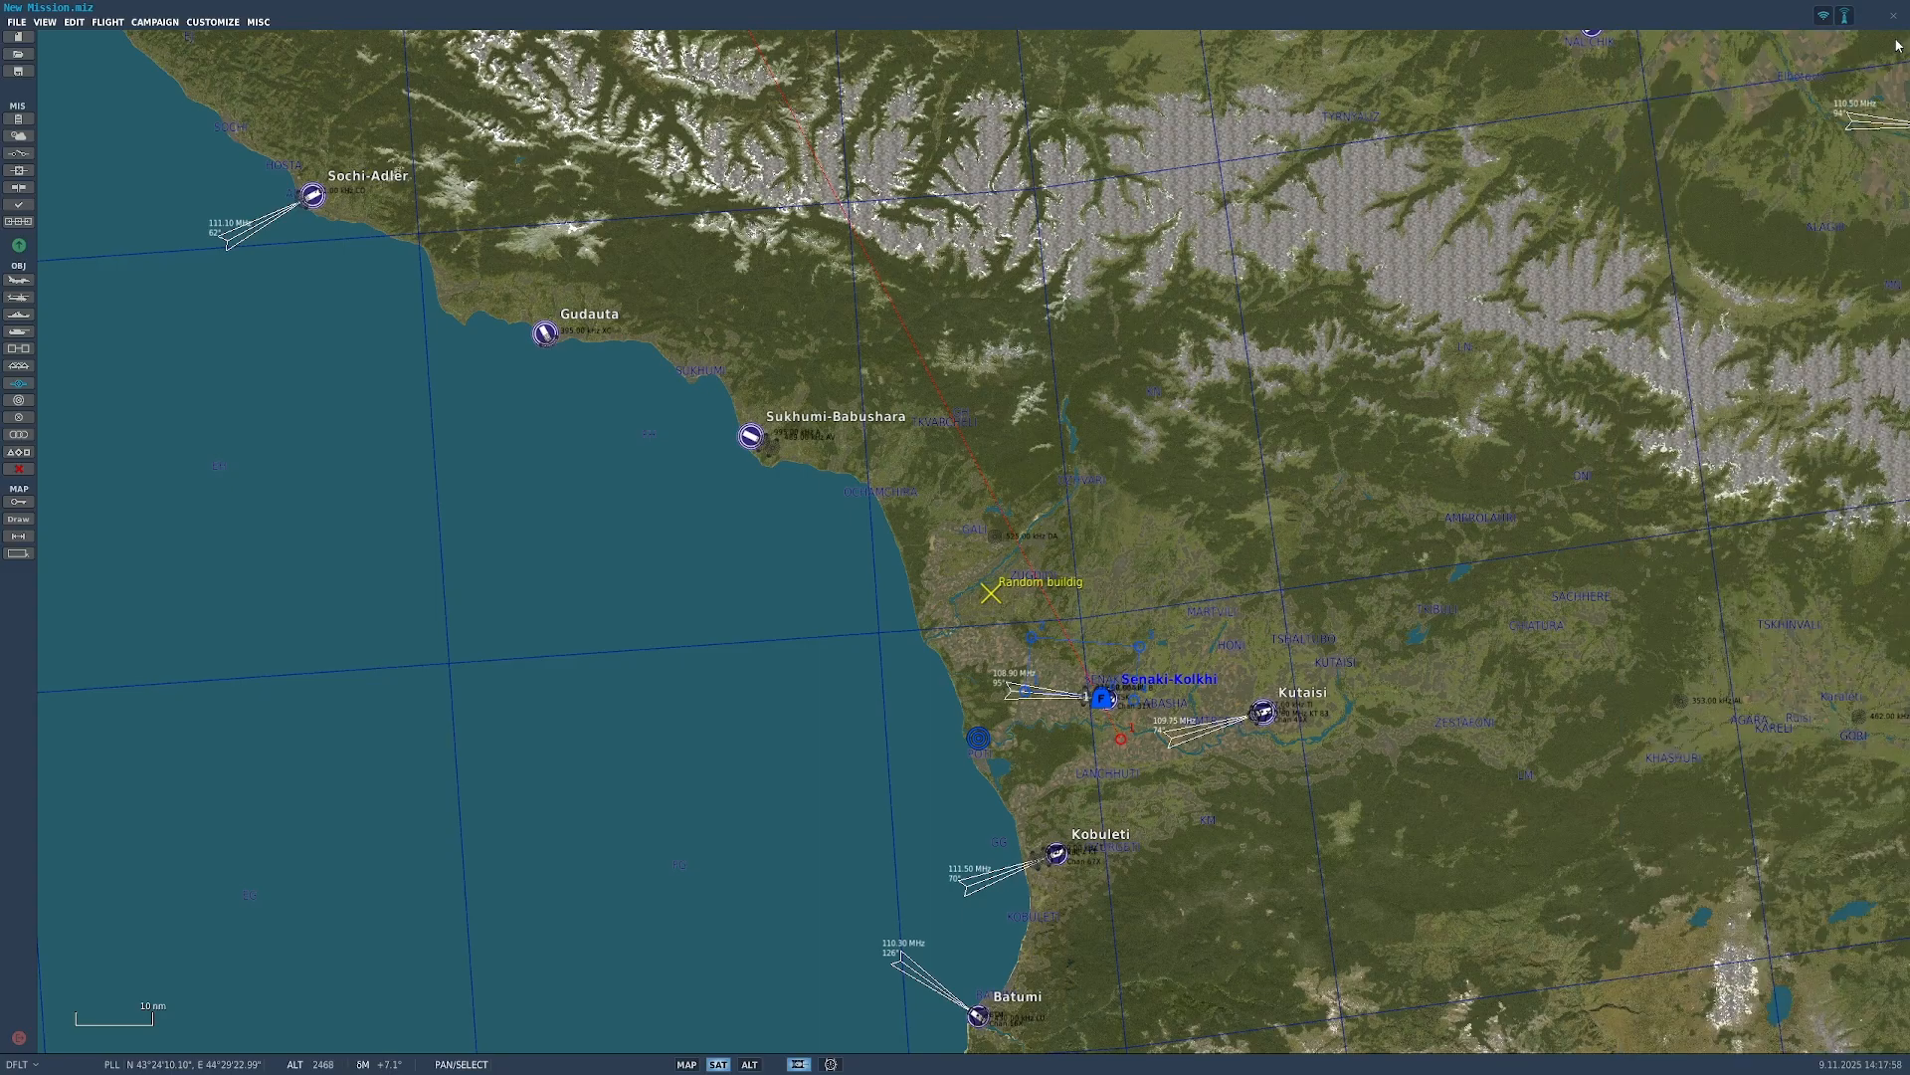
# Step: Move the blue bullseye slightly southeast toward Kobuleti, and the red and neutral bullseyes slightly north
pyautogui.click(17, 401)
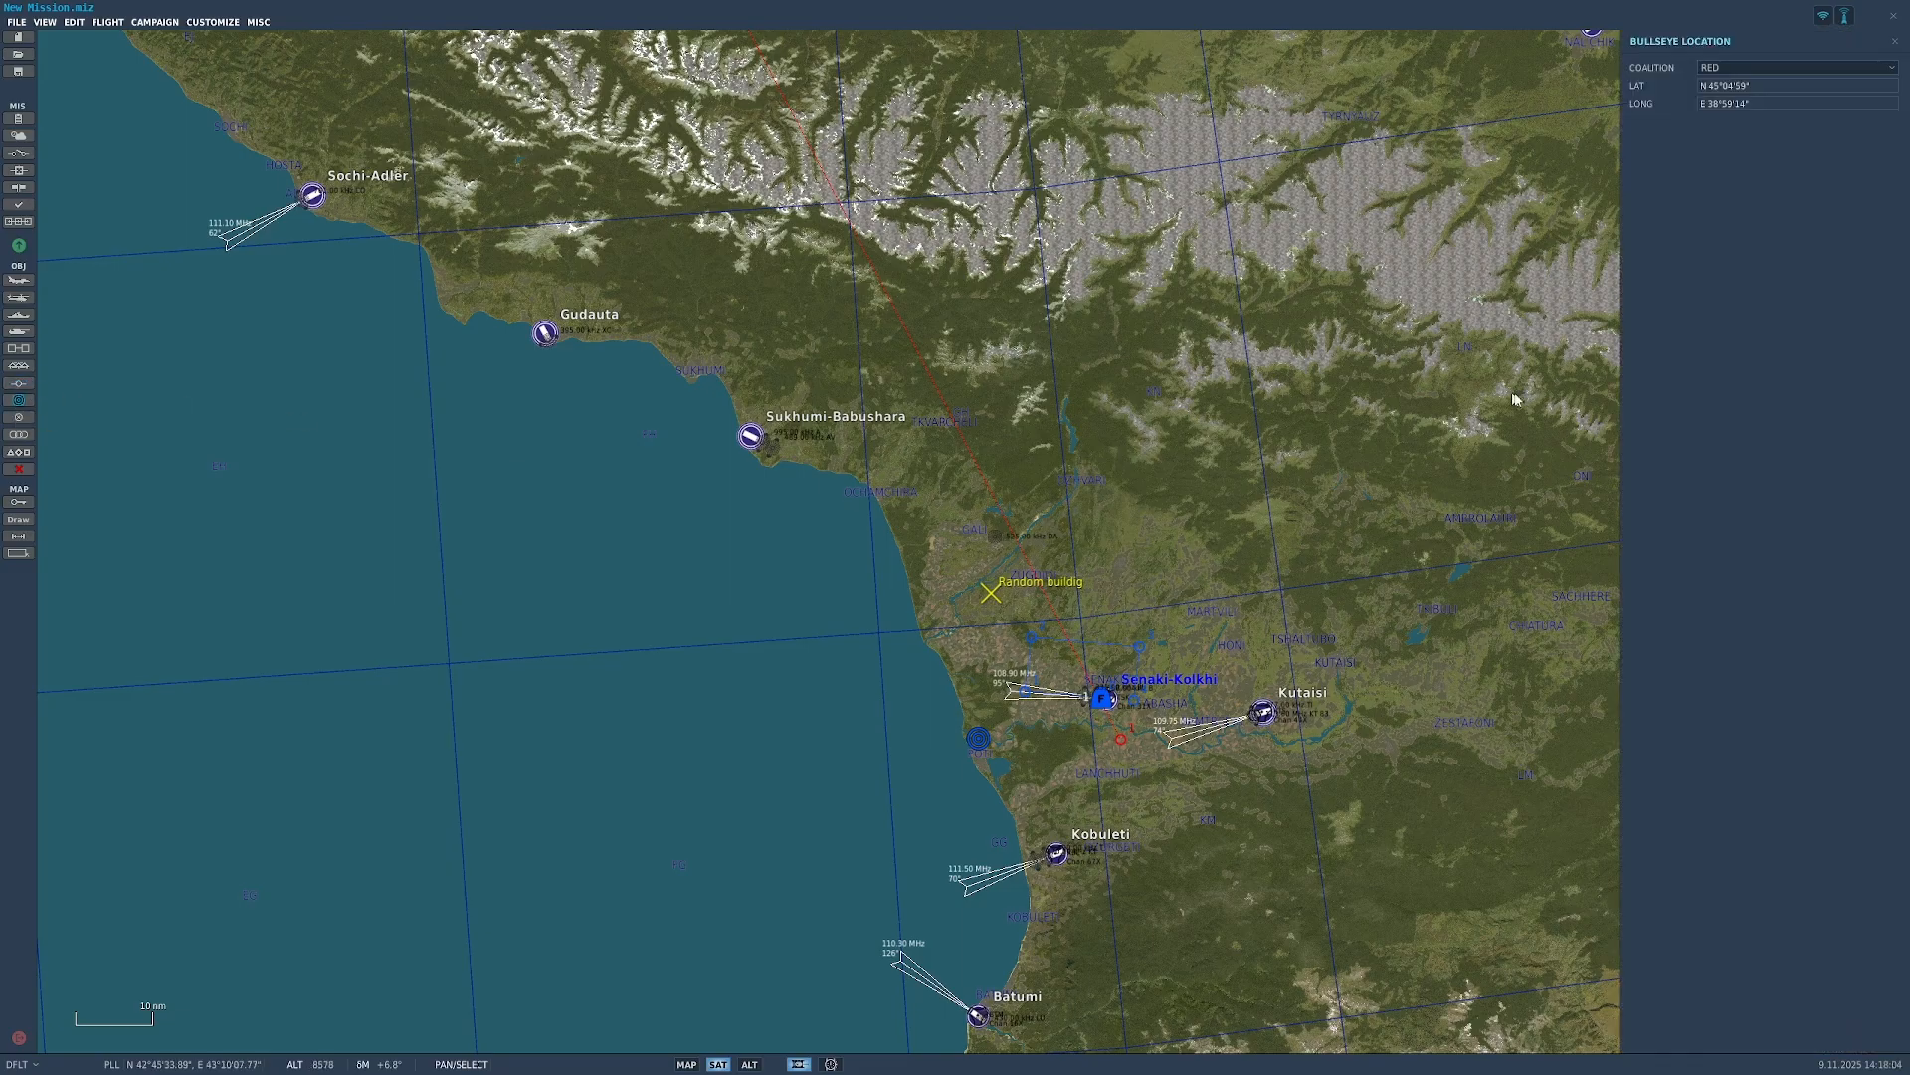
pyautogui.scroll(-3, 1254, 313)
pyautogui.scroll(-2, 1256, 319)
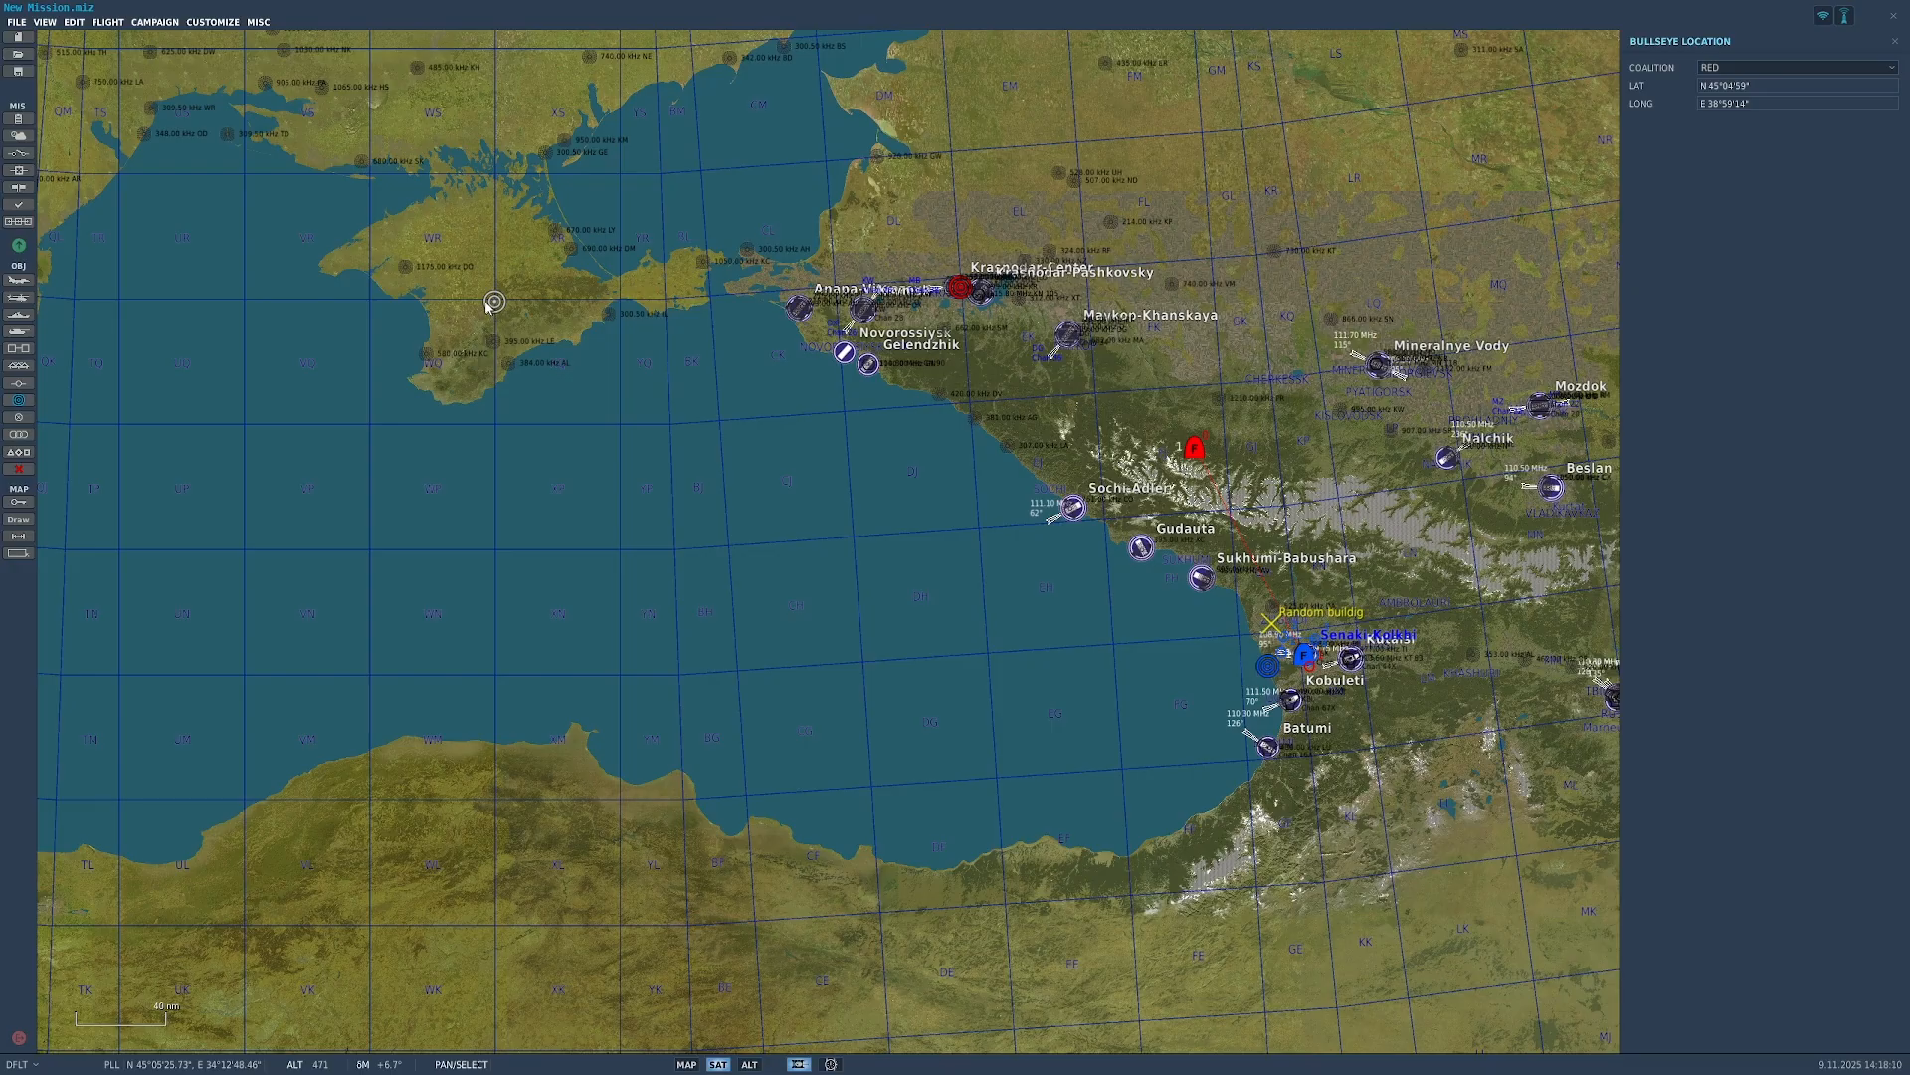
pyautogui.click(1757, 68)
pyautogui.click(1762, 97)
pyautogui.click(1895, 42)
pyautogui.moveTo(1267, 665)
pyautogui.mouseDown()
pyautogui.moveTo(1036, 669)
pyautogui.moveTo(983, 373)
pyautogui.moveTo(1467, 436)
pyautogui.moveTo(1285, 676)
pyautogui.mouseUp()
pyautogui.moveTo(958, 290)
pyautogui.mouseDown()
pyautogui.moveTo(948, 234)
pyautogui.moveTo(901, 231)
pyautogui.moveTo(959, 270)
pyautogui.mouseUp()
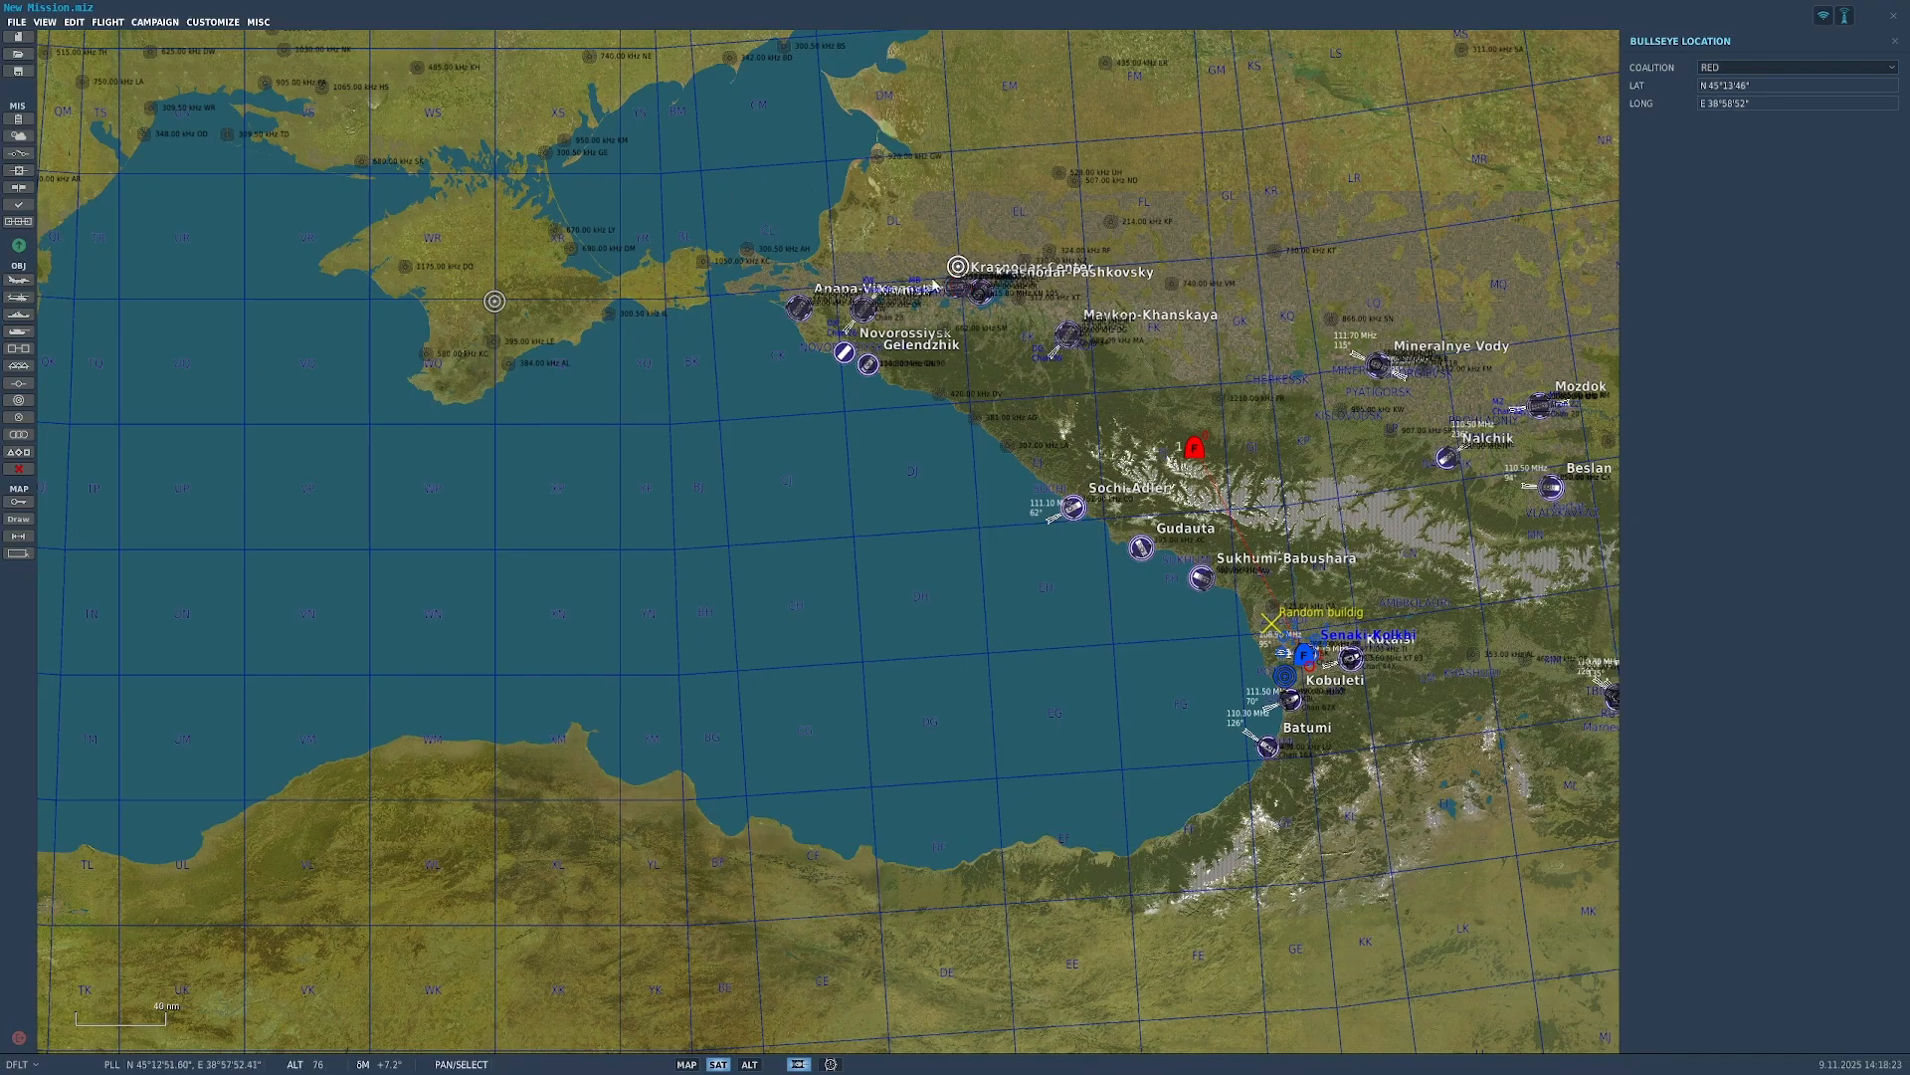
pyautogui.click(494, 301)
pyautogui.moveTo(496, 303)
pyautogui.mouseDown()
pyautogui.moveTo(553, 353)
pyautogui.moveTo(484, 193)
pyautogui.moveTo(495, 299)
pyautogui.mouseUp()
pyautogui.click(1896, 42)
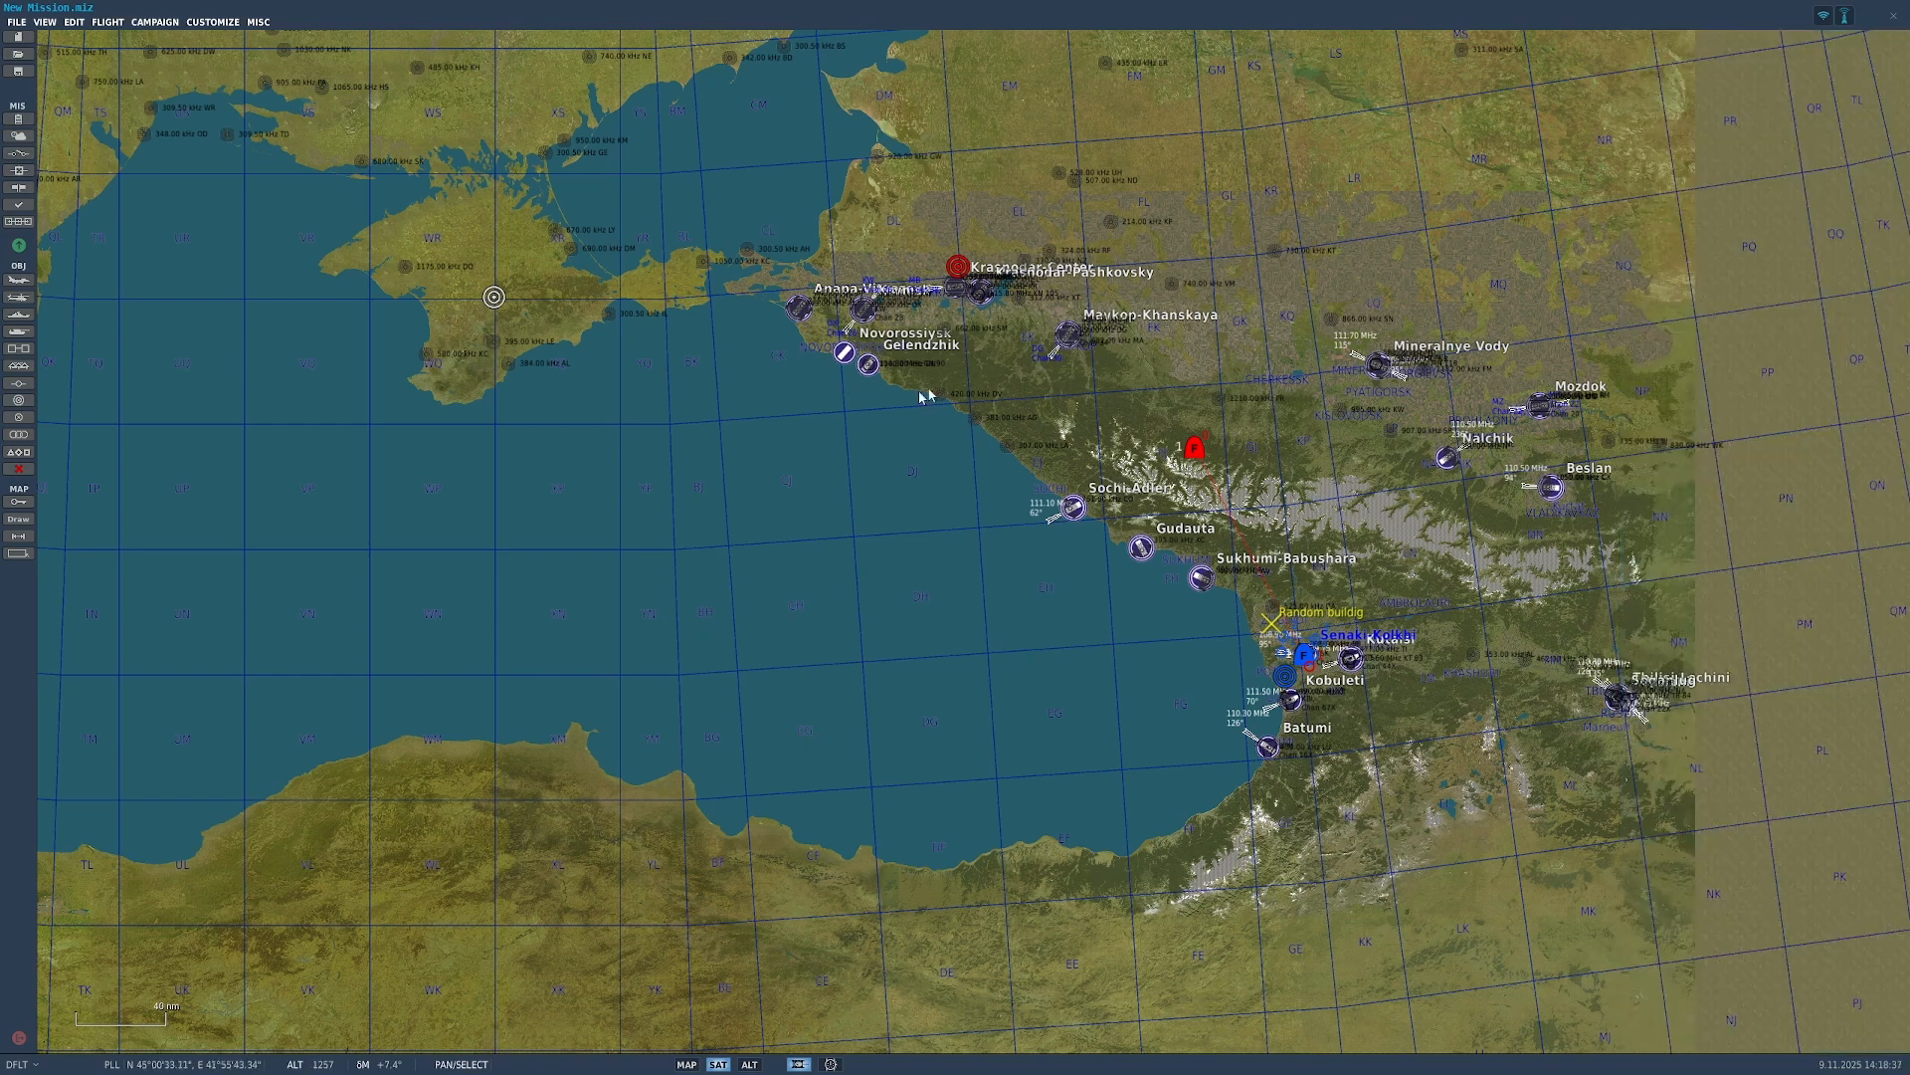
# Step: Place a new trigger zone inland, northeast of the Random buildig zone, and name it "Fly through zone message"
pyautogui.click(21, 422)
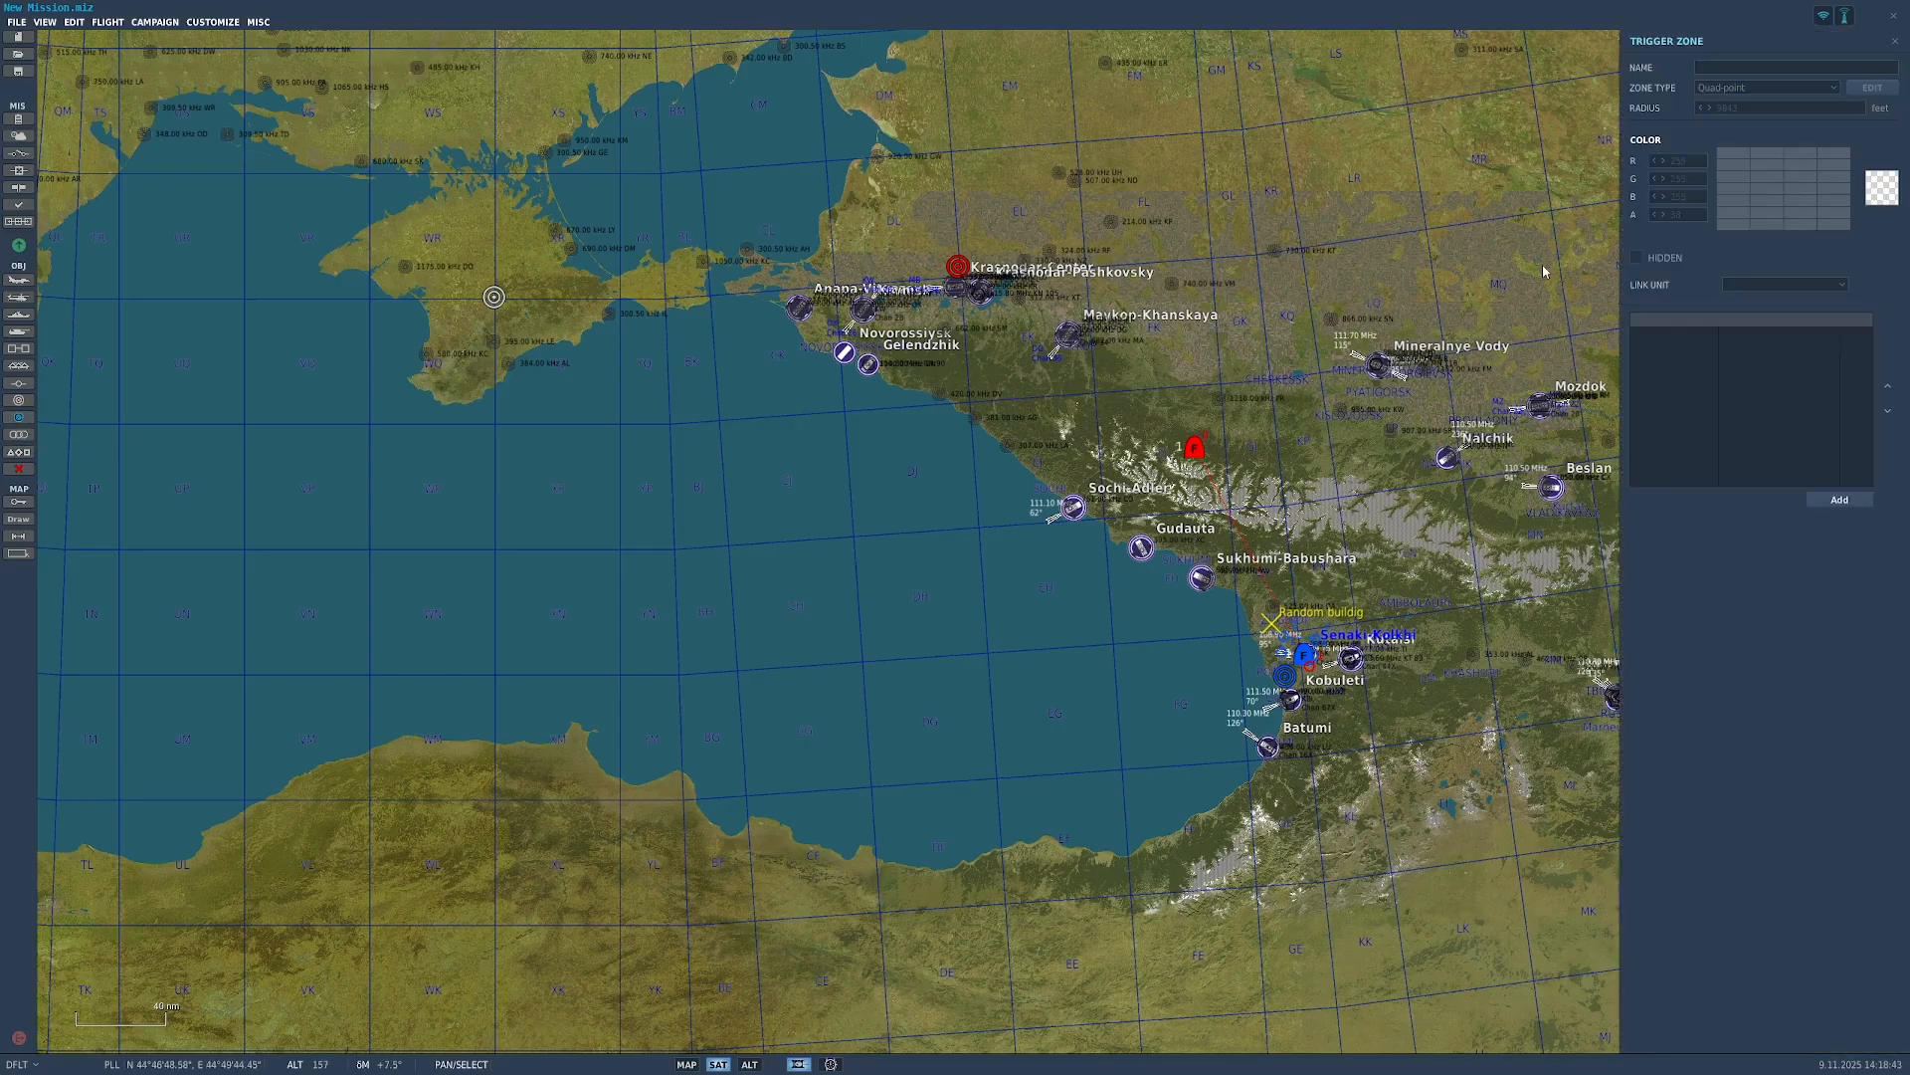
pyautogui.scroll(8, 1240, 614)
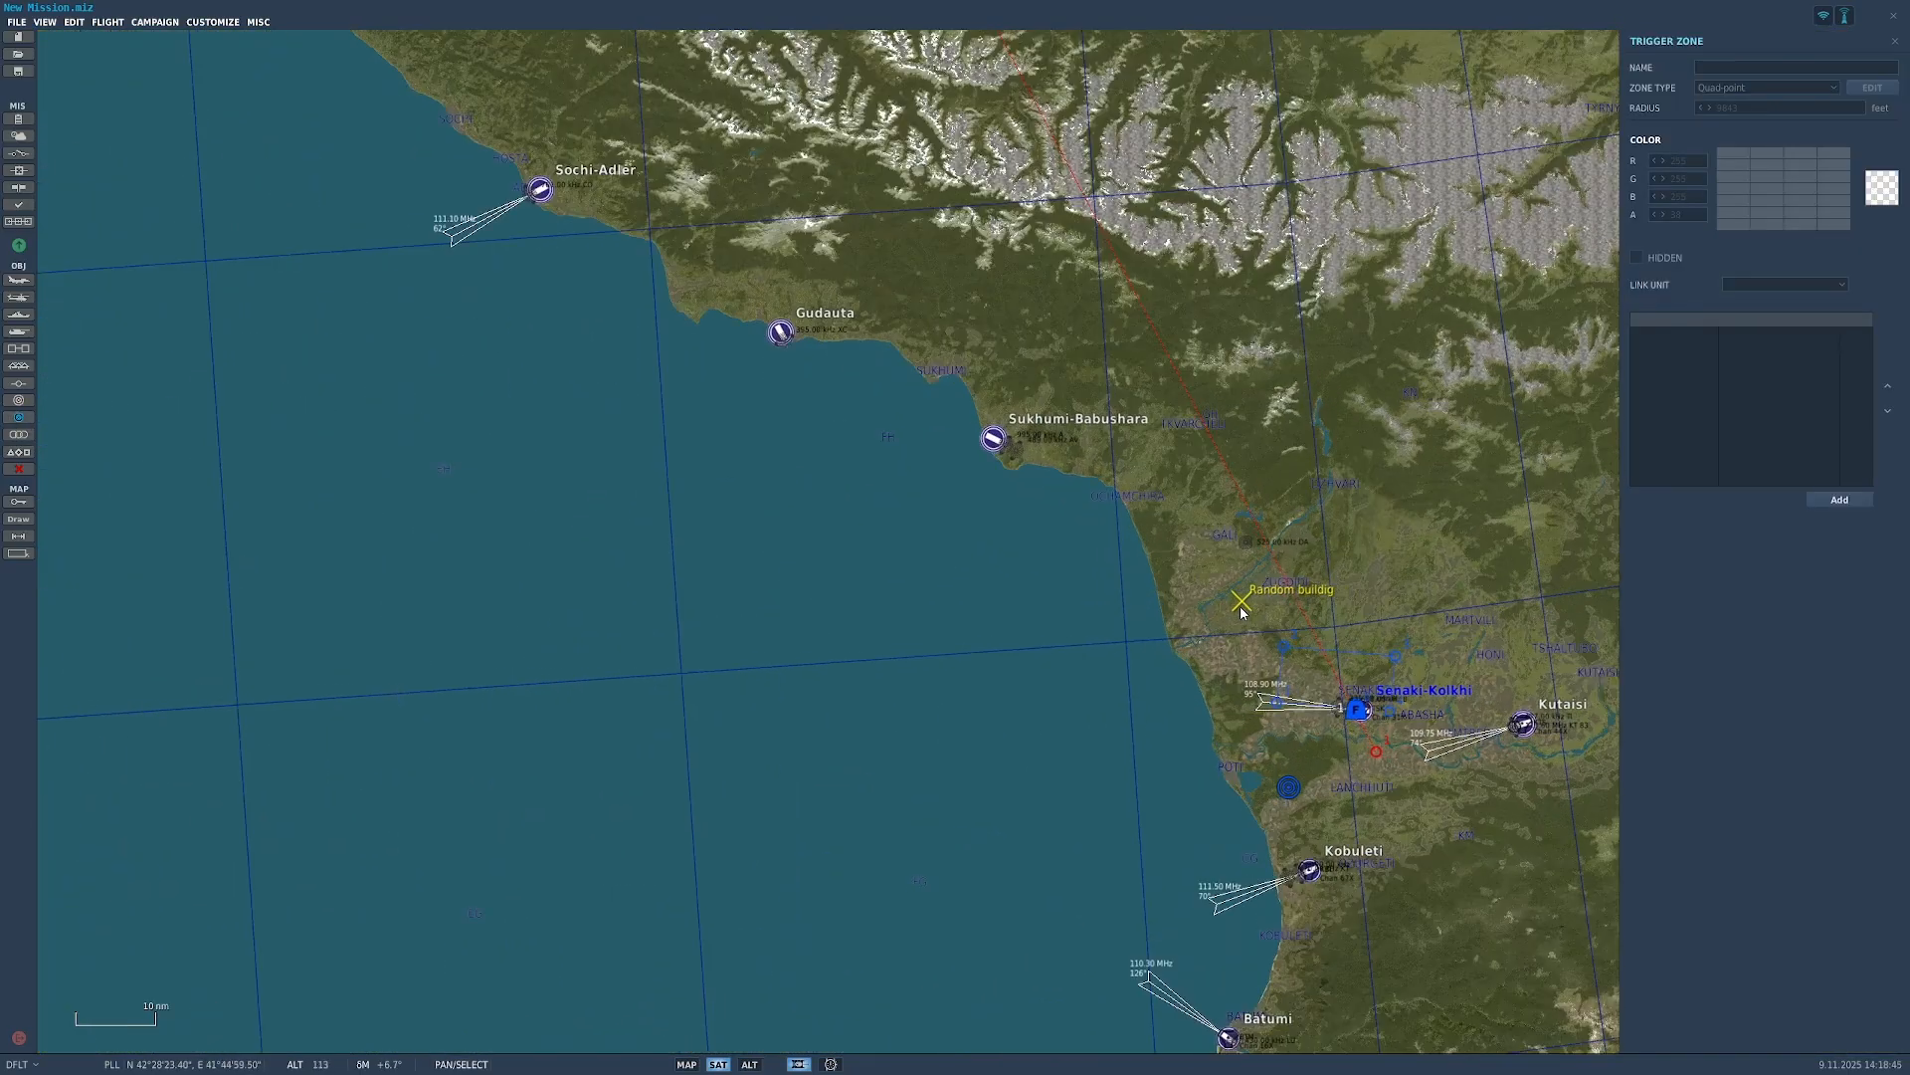
pyautogui.scroll(-5, 1241, 614)
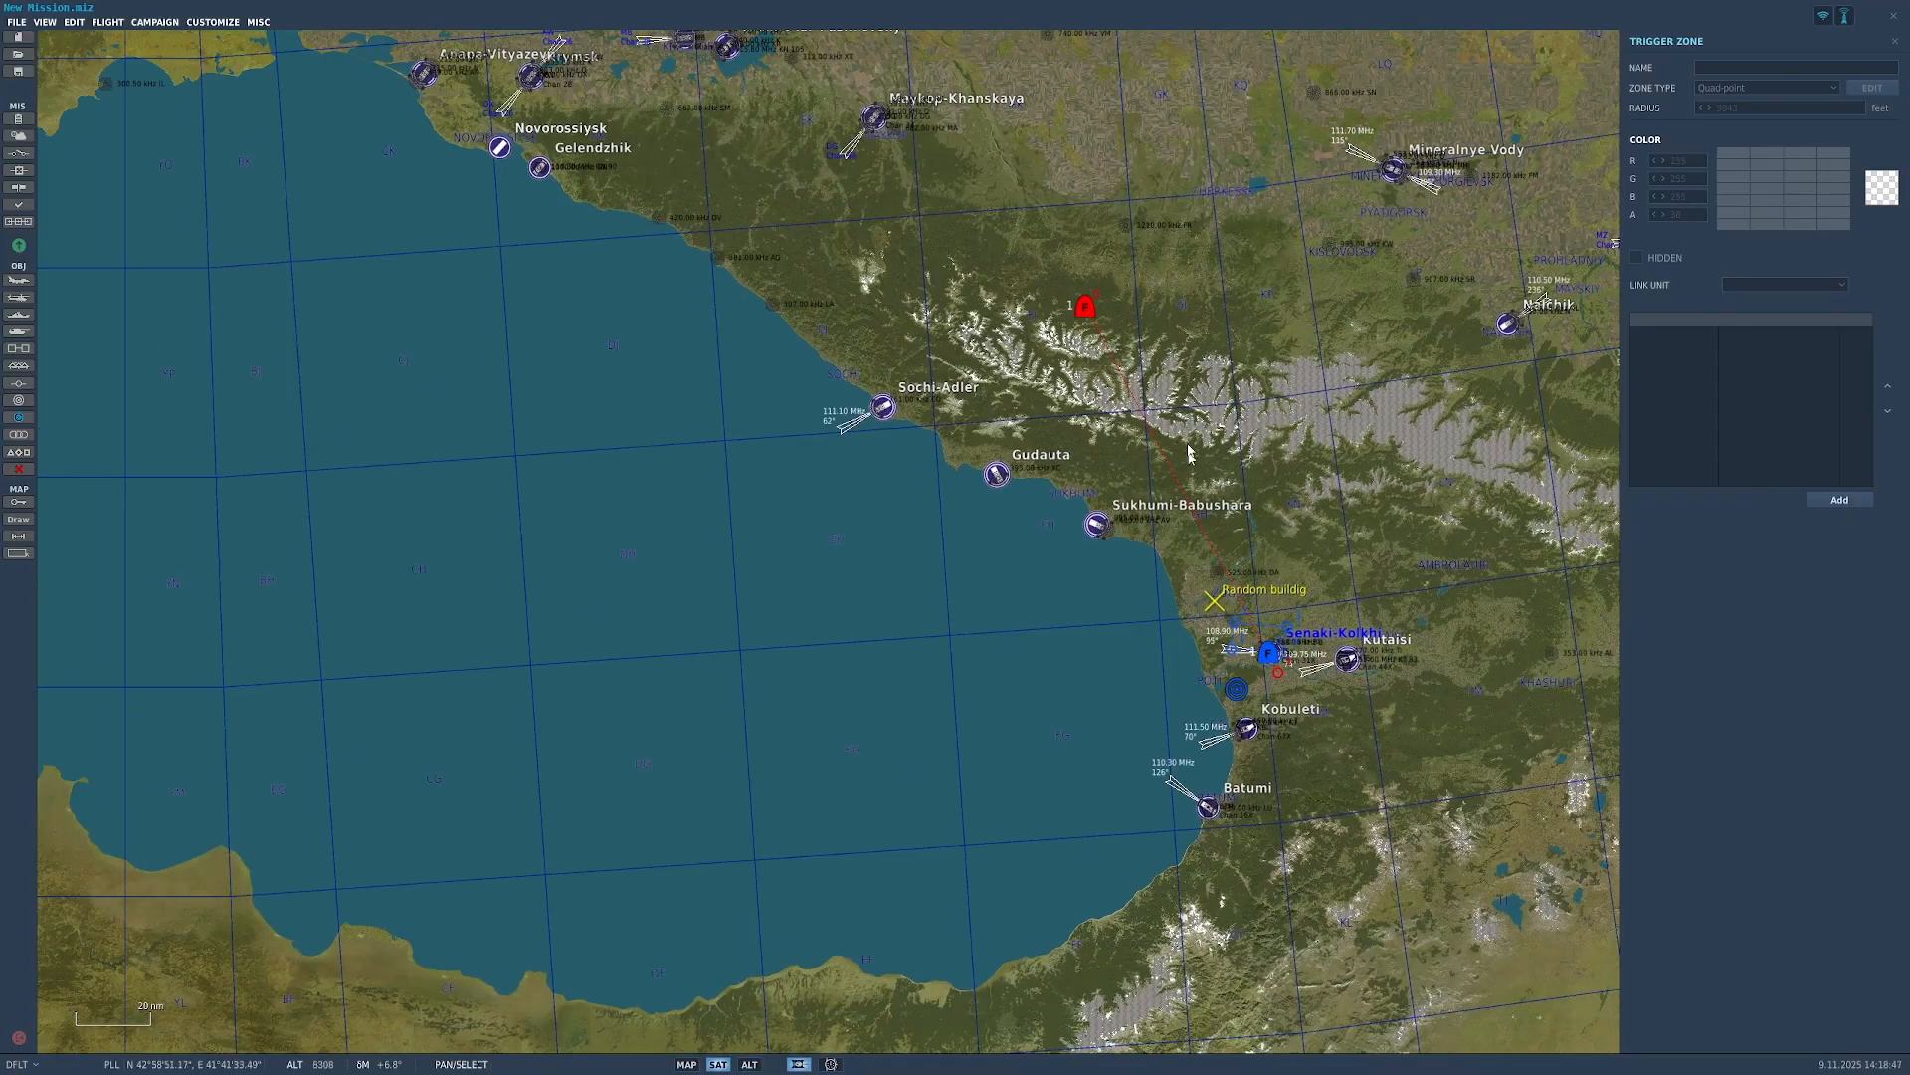
pyautogui.moveTo(1270, 249); pyautogui.dragTo(1104, 422)
pyautogui.scroll(-2, 1103, 423)
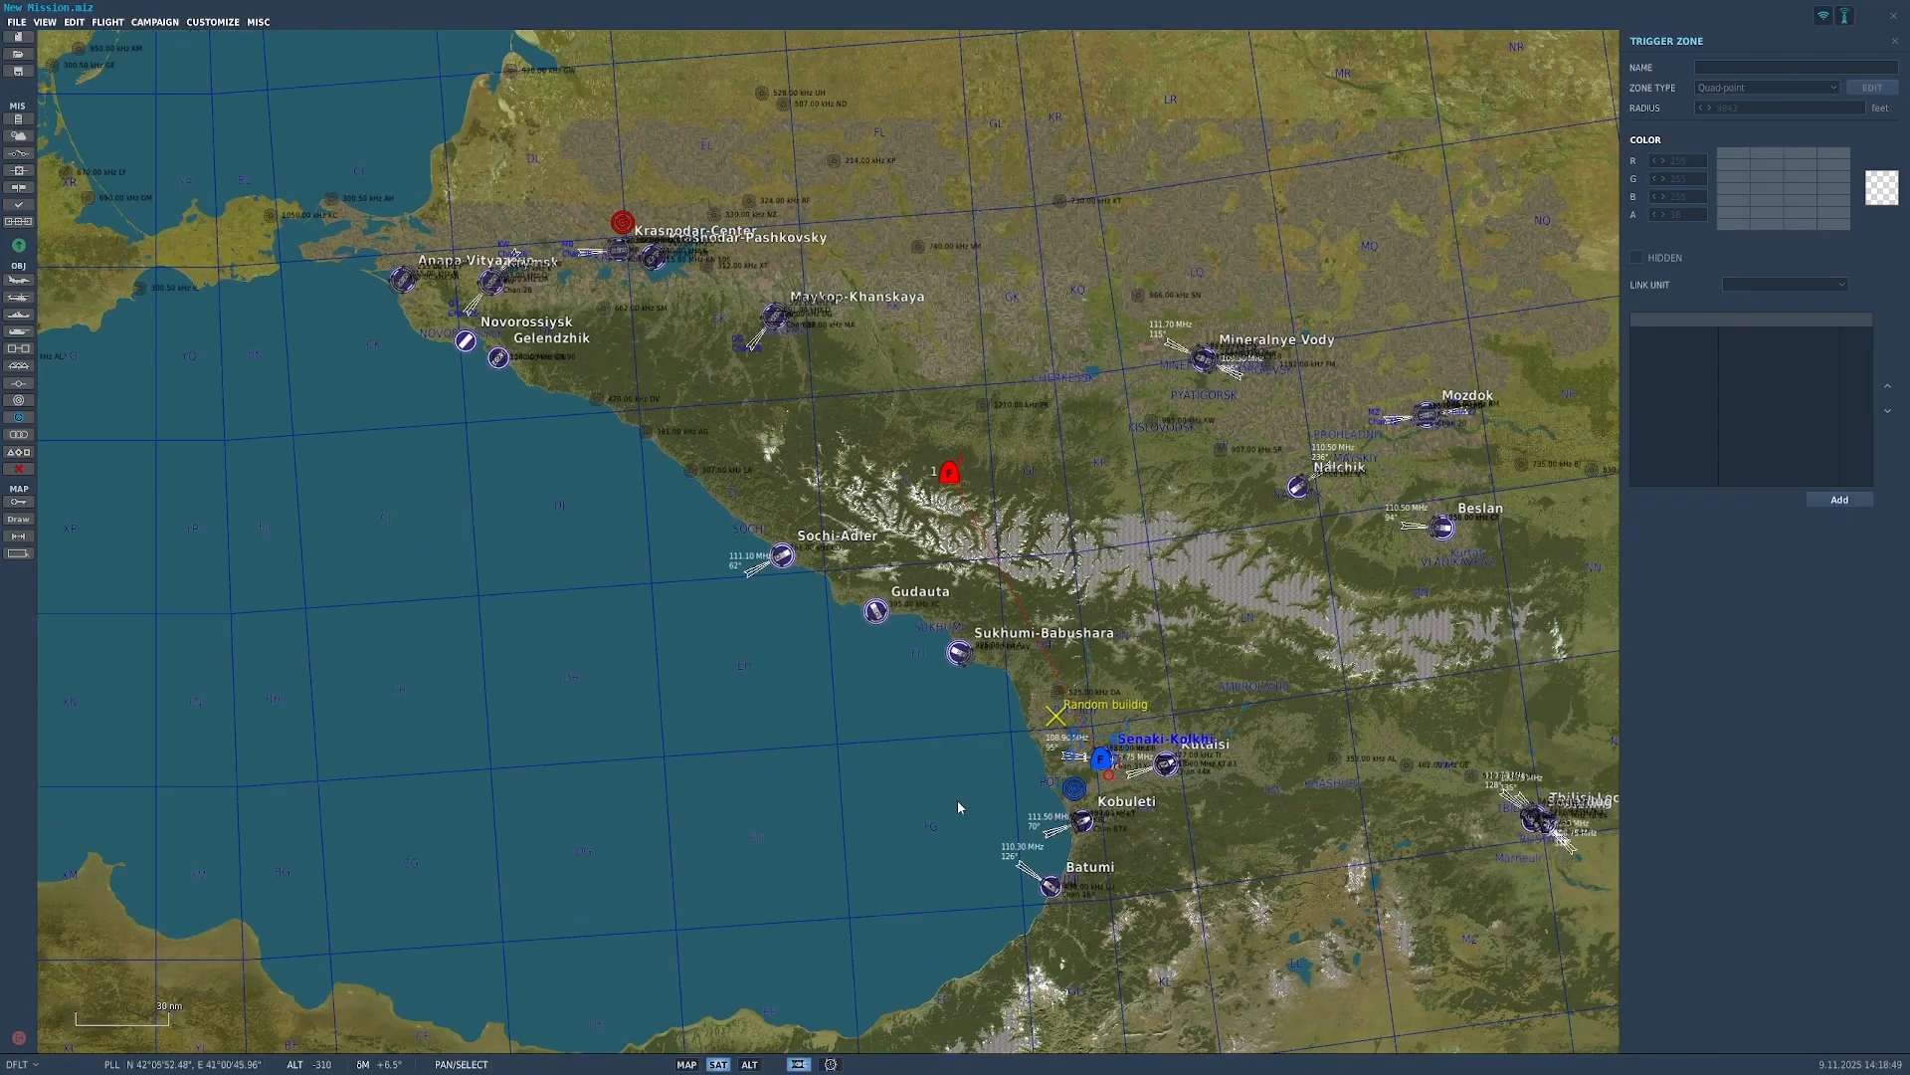
pyautogui.moveTo(1032, 756); pyautogui.dragTo(1053, 655)
pyautogui.scroll(4, 1053, 653)
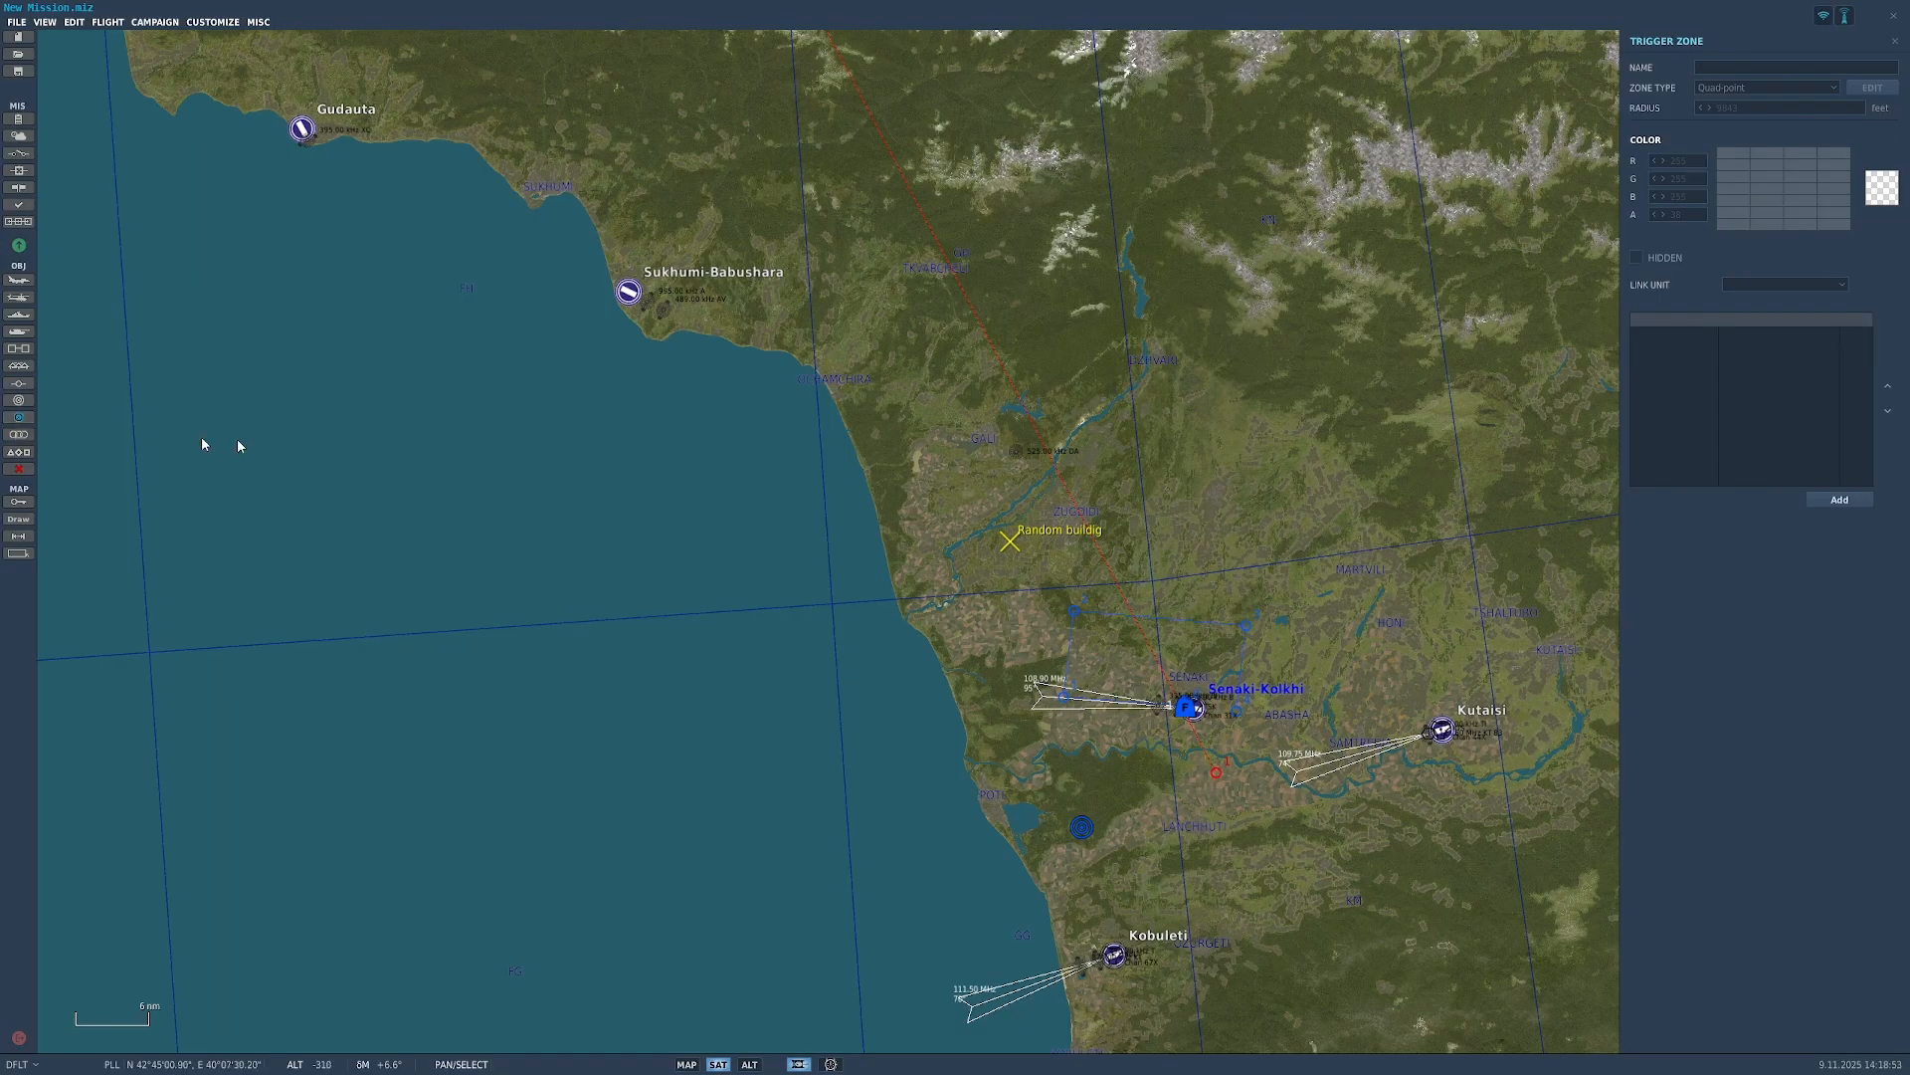
pyautogui.click(1226, 514)
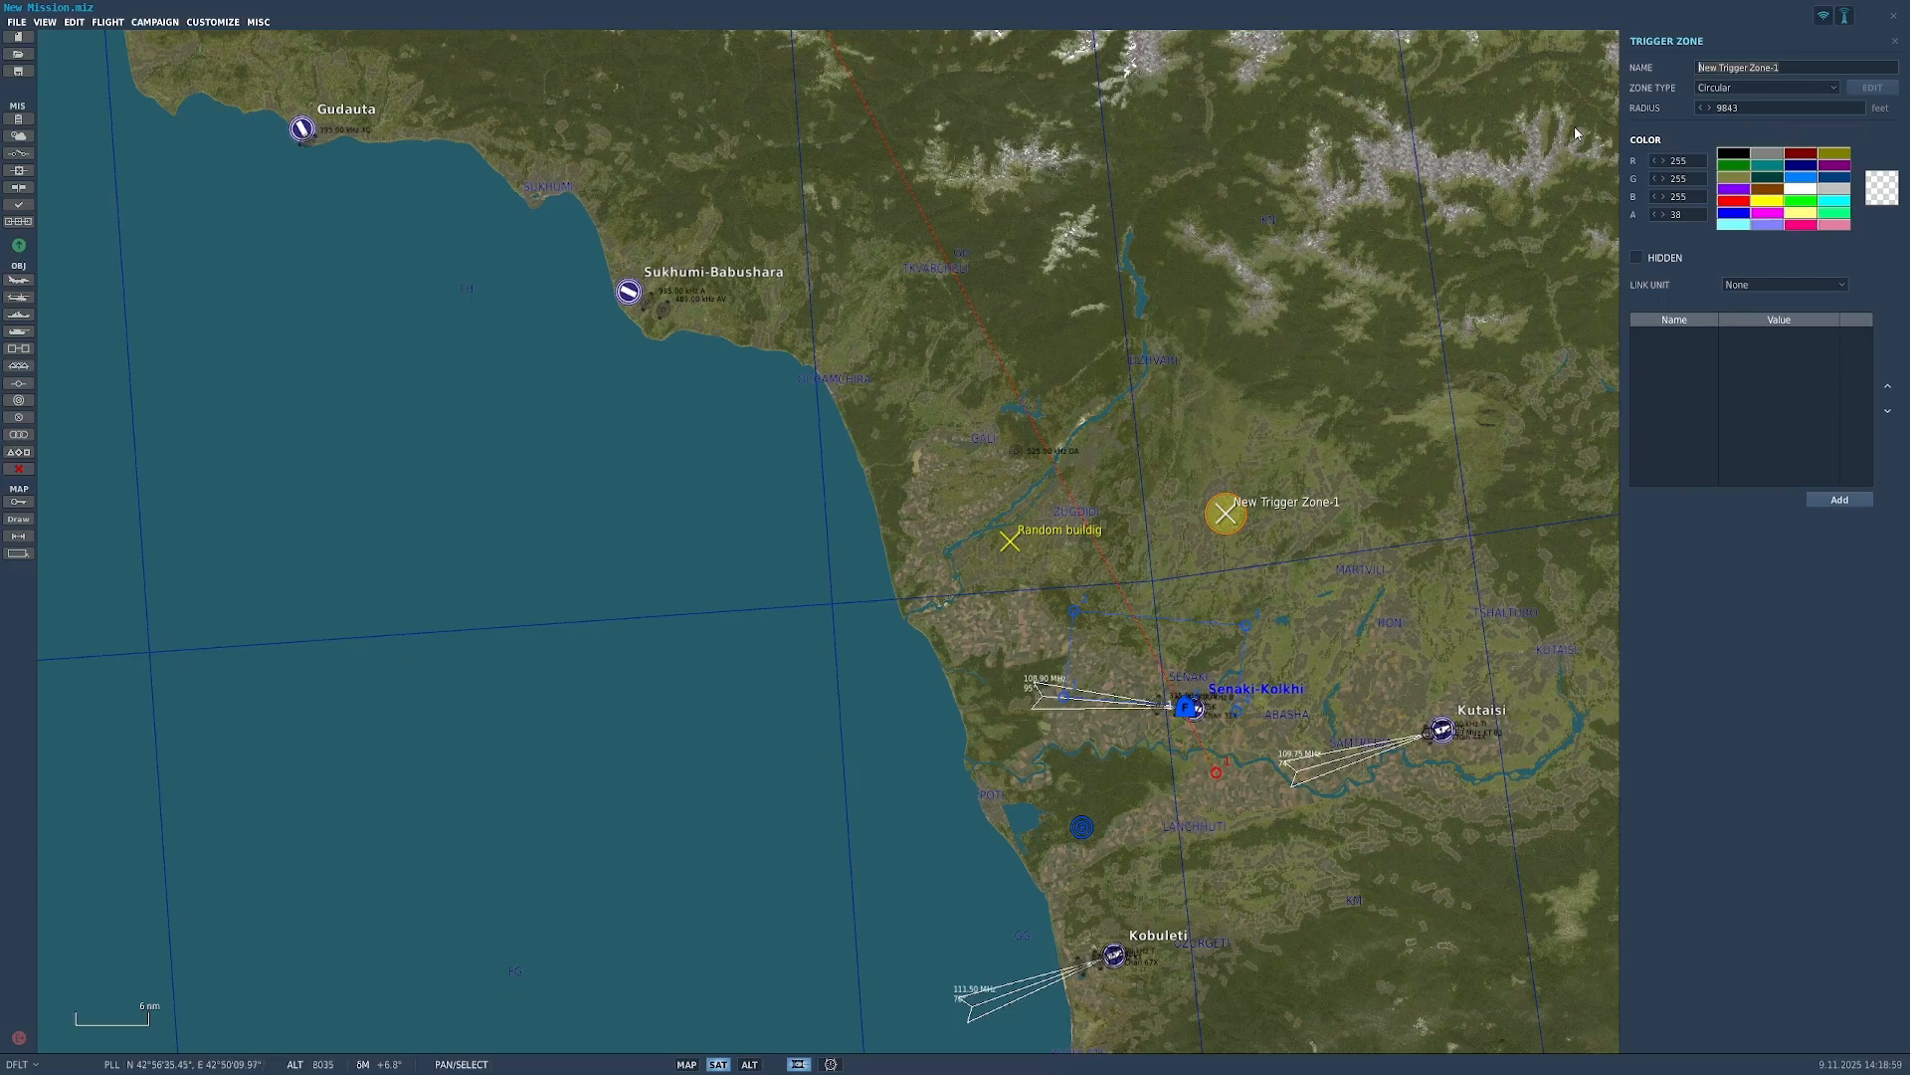
pyautogui.write('Fly through zone message')
# Step: Try out the Quad-point and Circular zone types on the new trigger zone to compare their shapes
pyautogui.click(1741, 90)
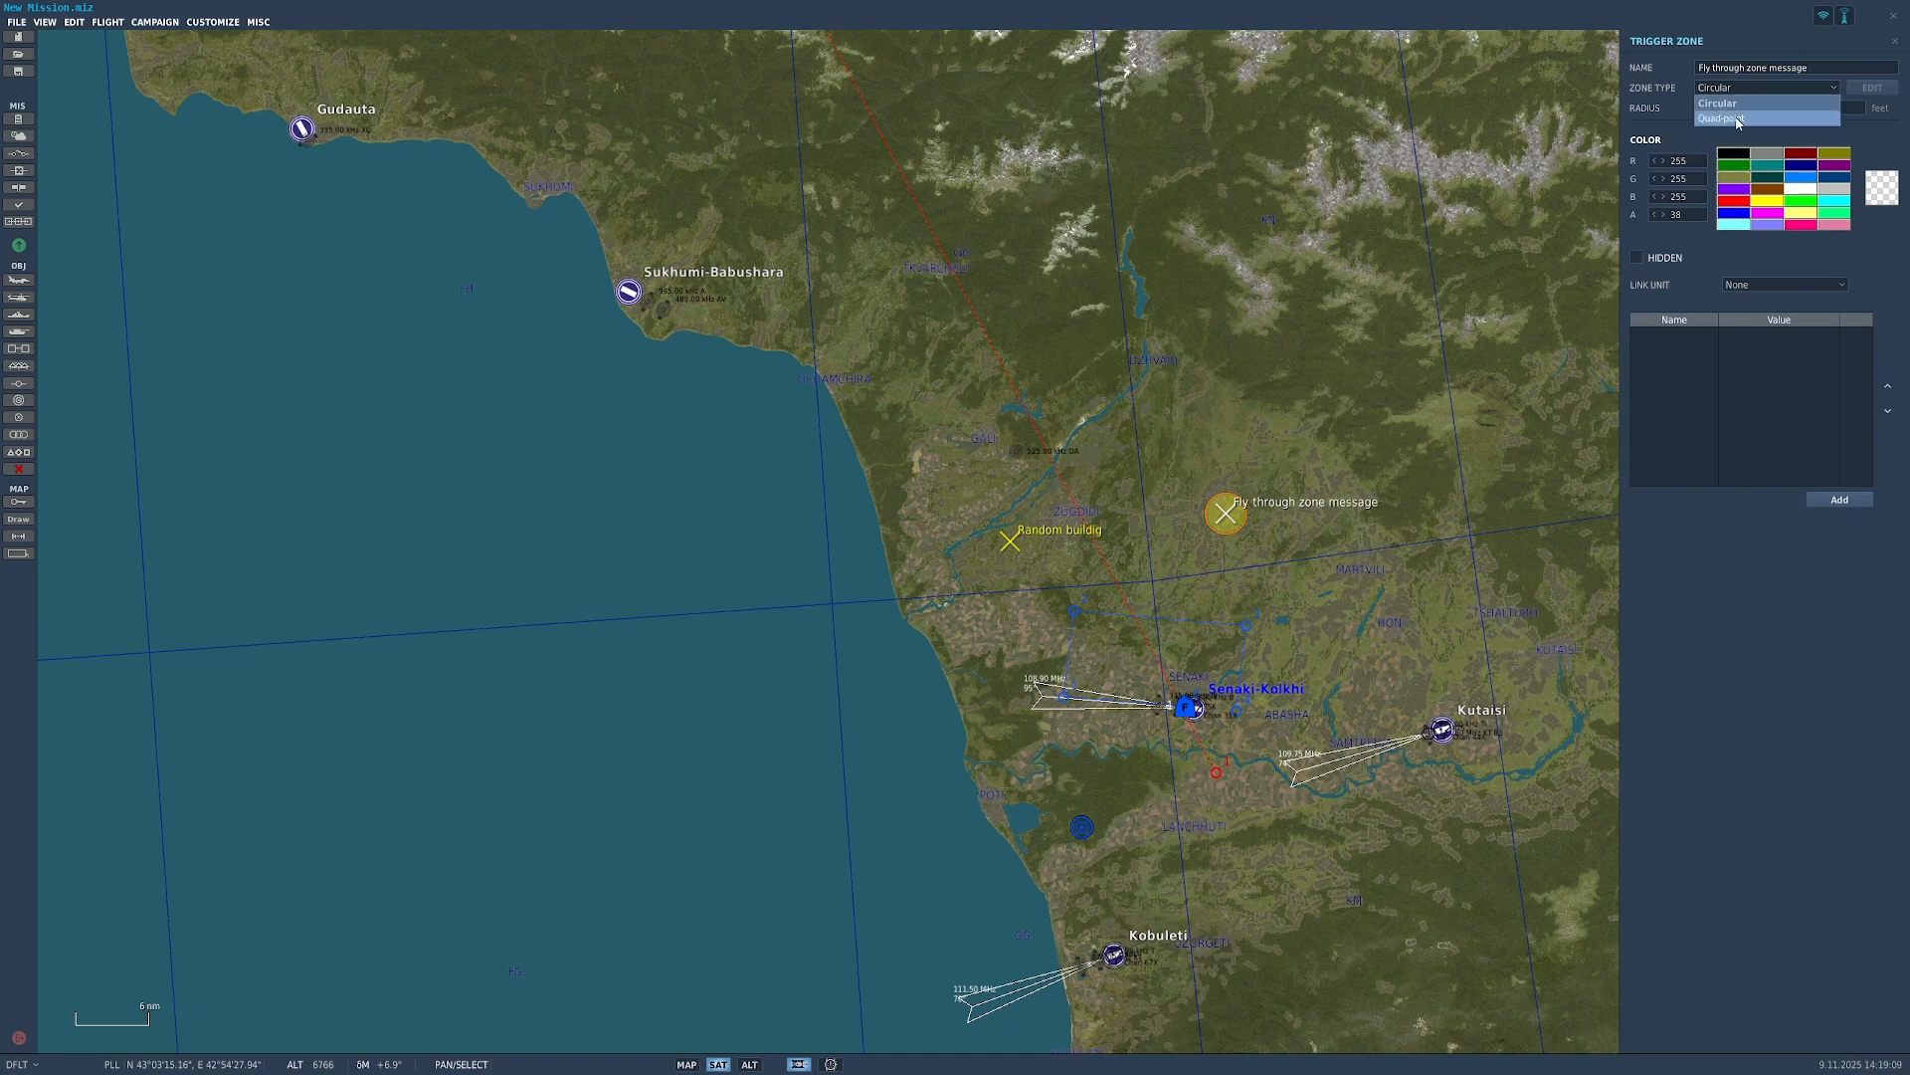
pyautogui.click(1731, 138)
pyautogui.click(1736, 88)
pyautogui.click(1736, 119)
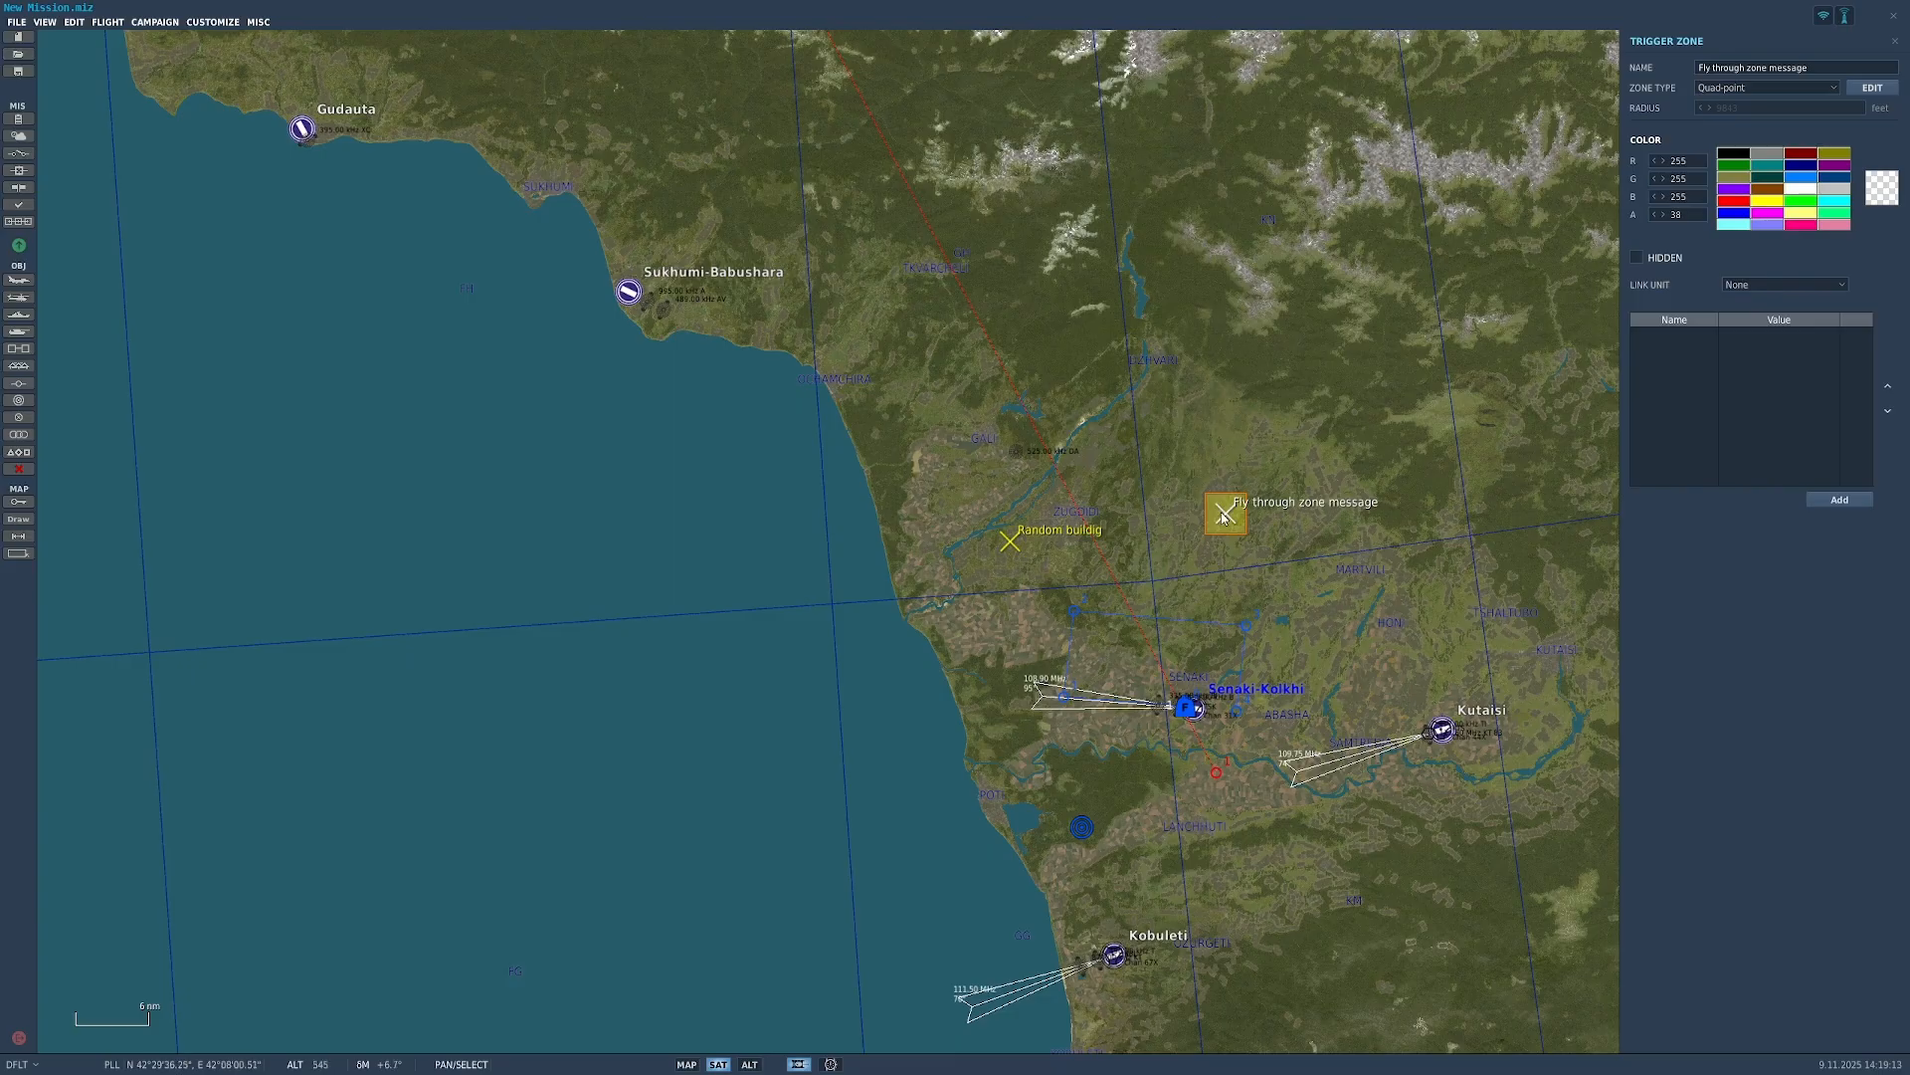
pyautogui.click(1756, 89)
pyautogui.click(1754, 104)
pyautogui.click(1792, 89)
pyautogui.click(1779, 119)
# Step: Set the Fly through zone message zone's type to Circular and its radius to 10000 feet
pyautogui.click(1771, 89)
pyautogui.doubleClick(1771, 99)
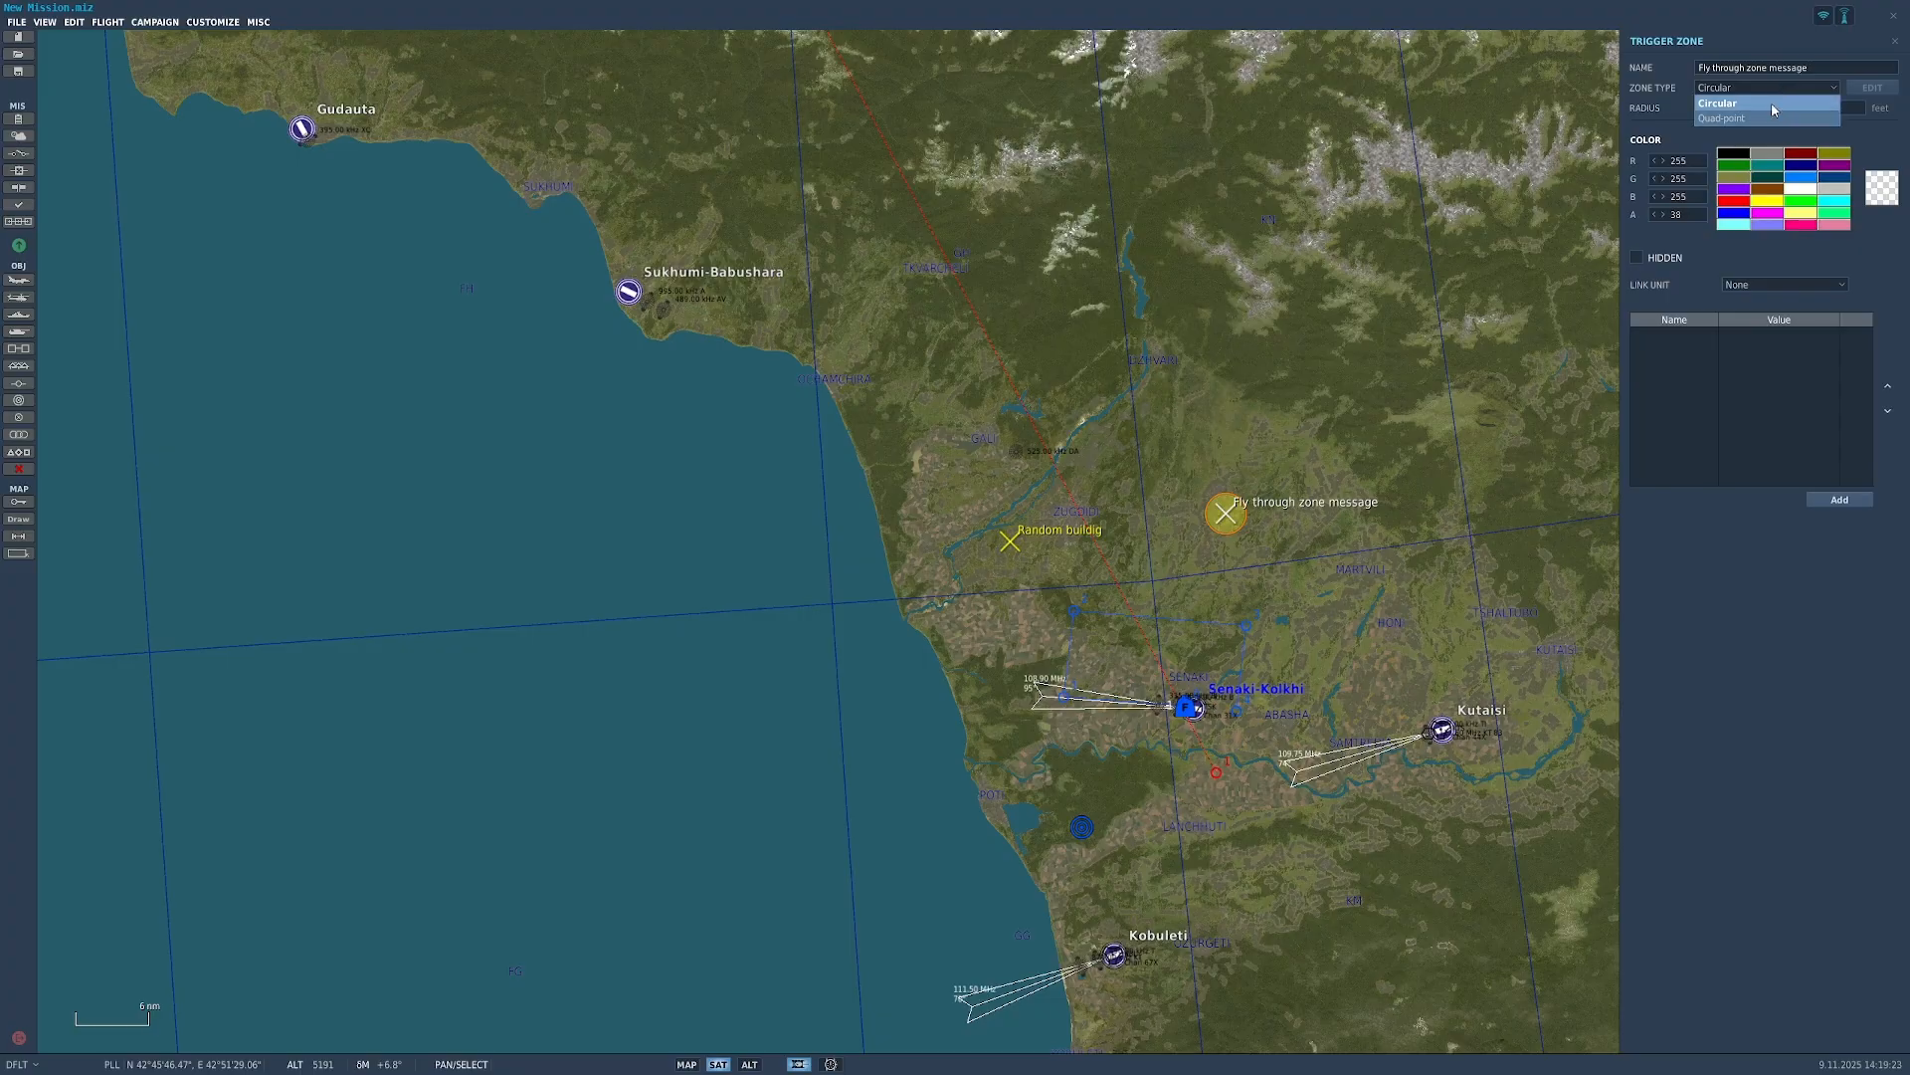
pyautogui.click(1771, 103)
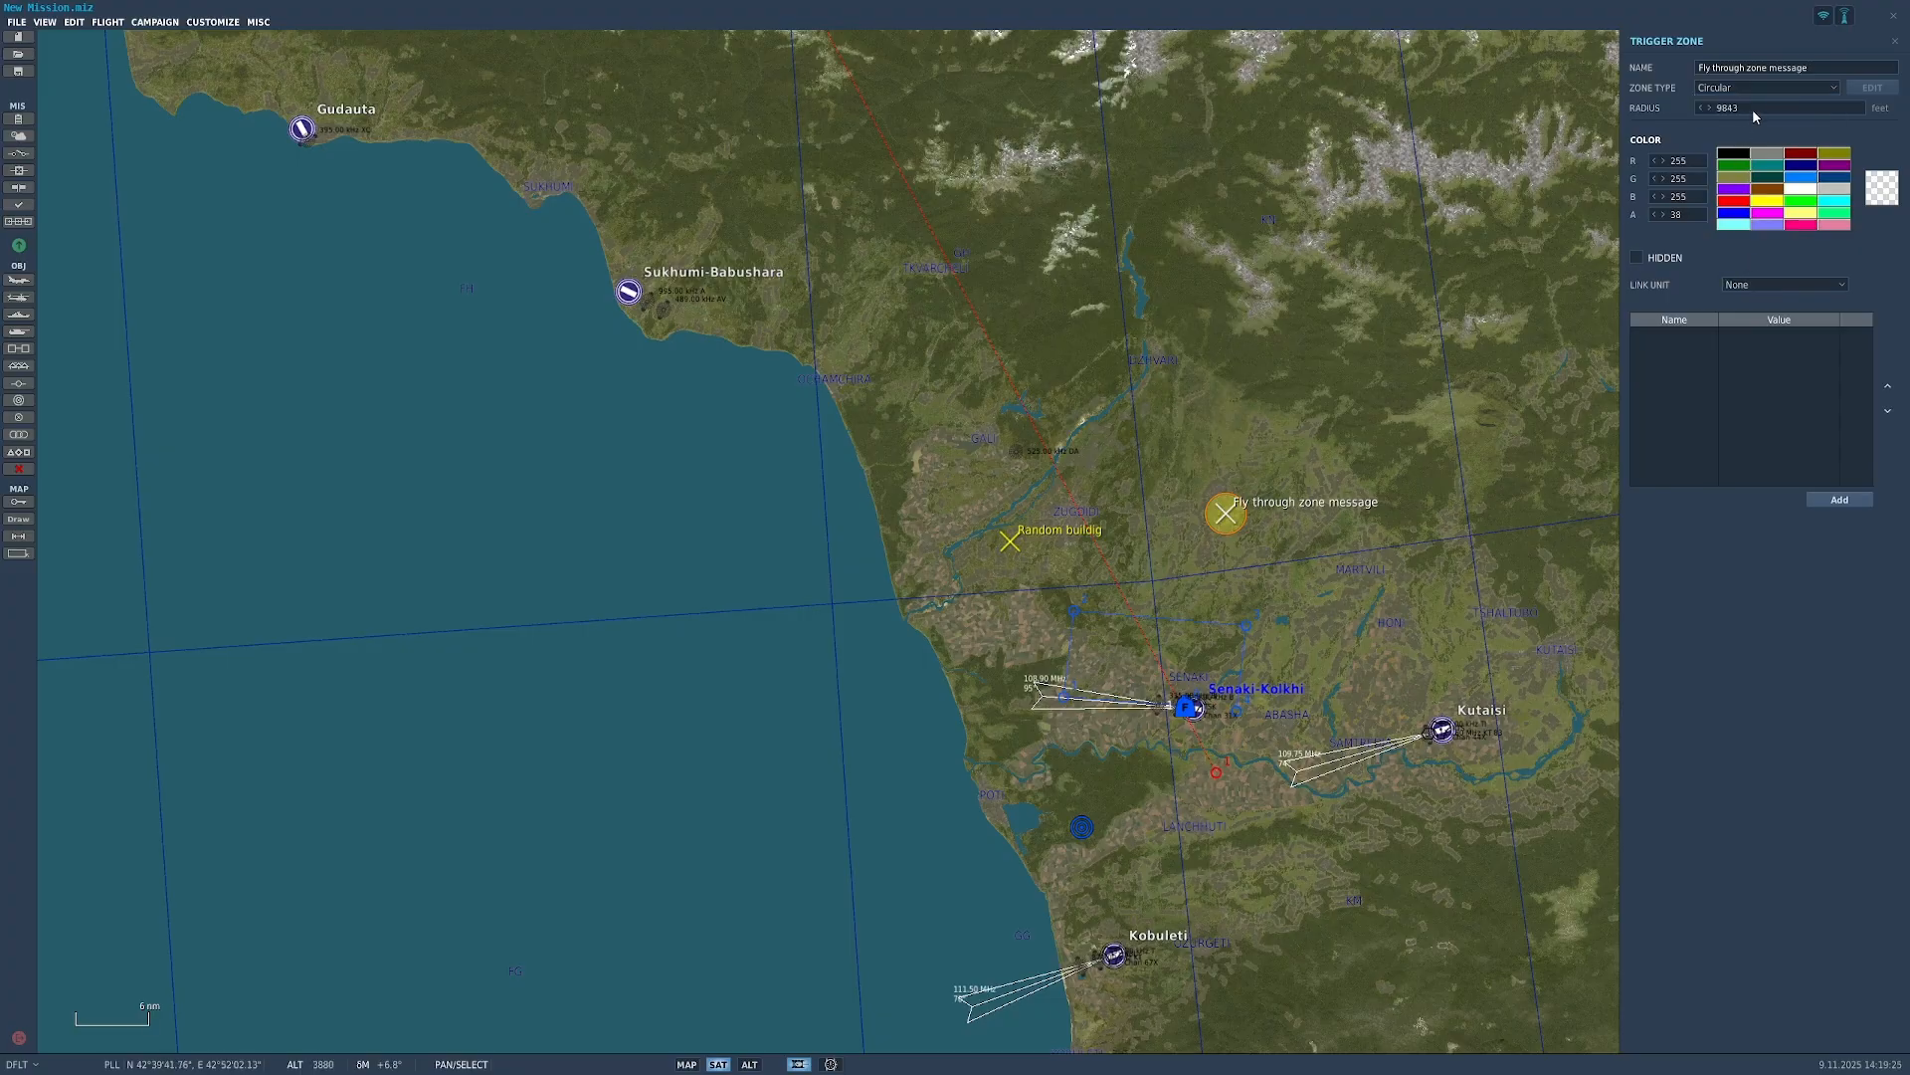
pyautogui.write('100000')
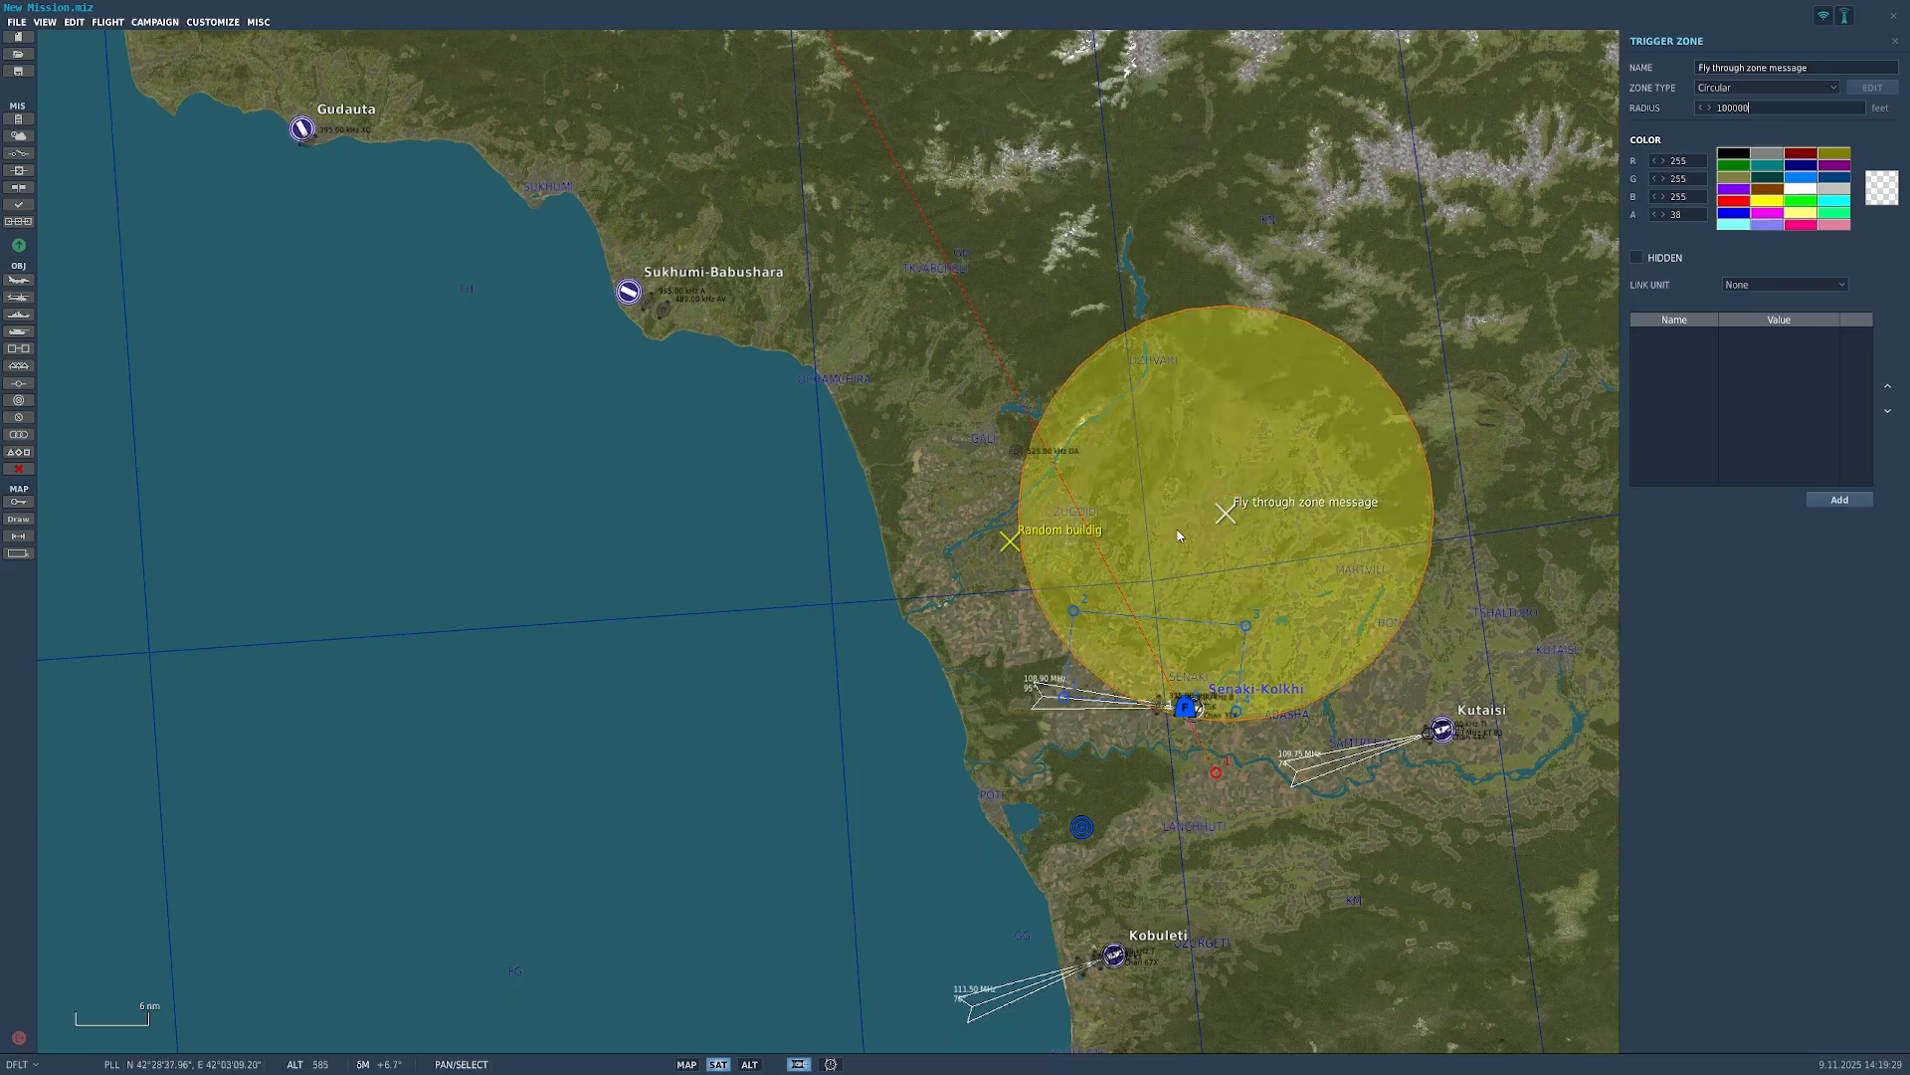
pyautogui.press('BackSpace')
# Step: Try reshaping the zone as a Quad-point by moving its corner points into an irregular four-sided outline
pyautogui.click(1757, 88)
pyautogui.click(1732, 119)
pyautogui.click(1871, 88)
pyautogui.scroll(2, 1202, 483)
pyautogui.scroll(1, 1202, 482)
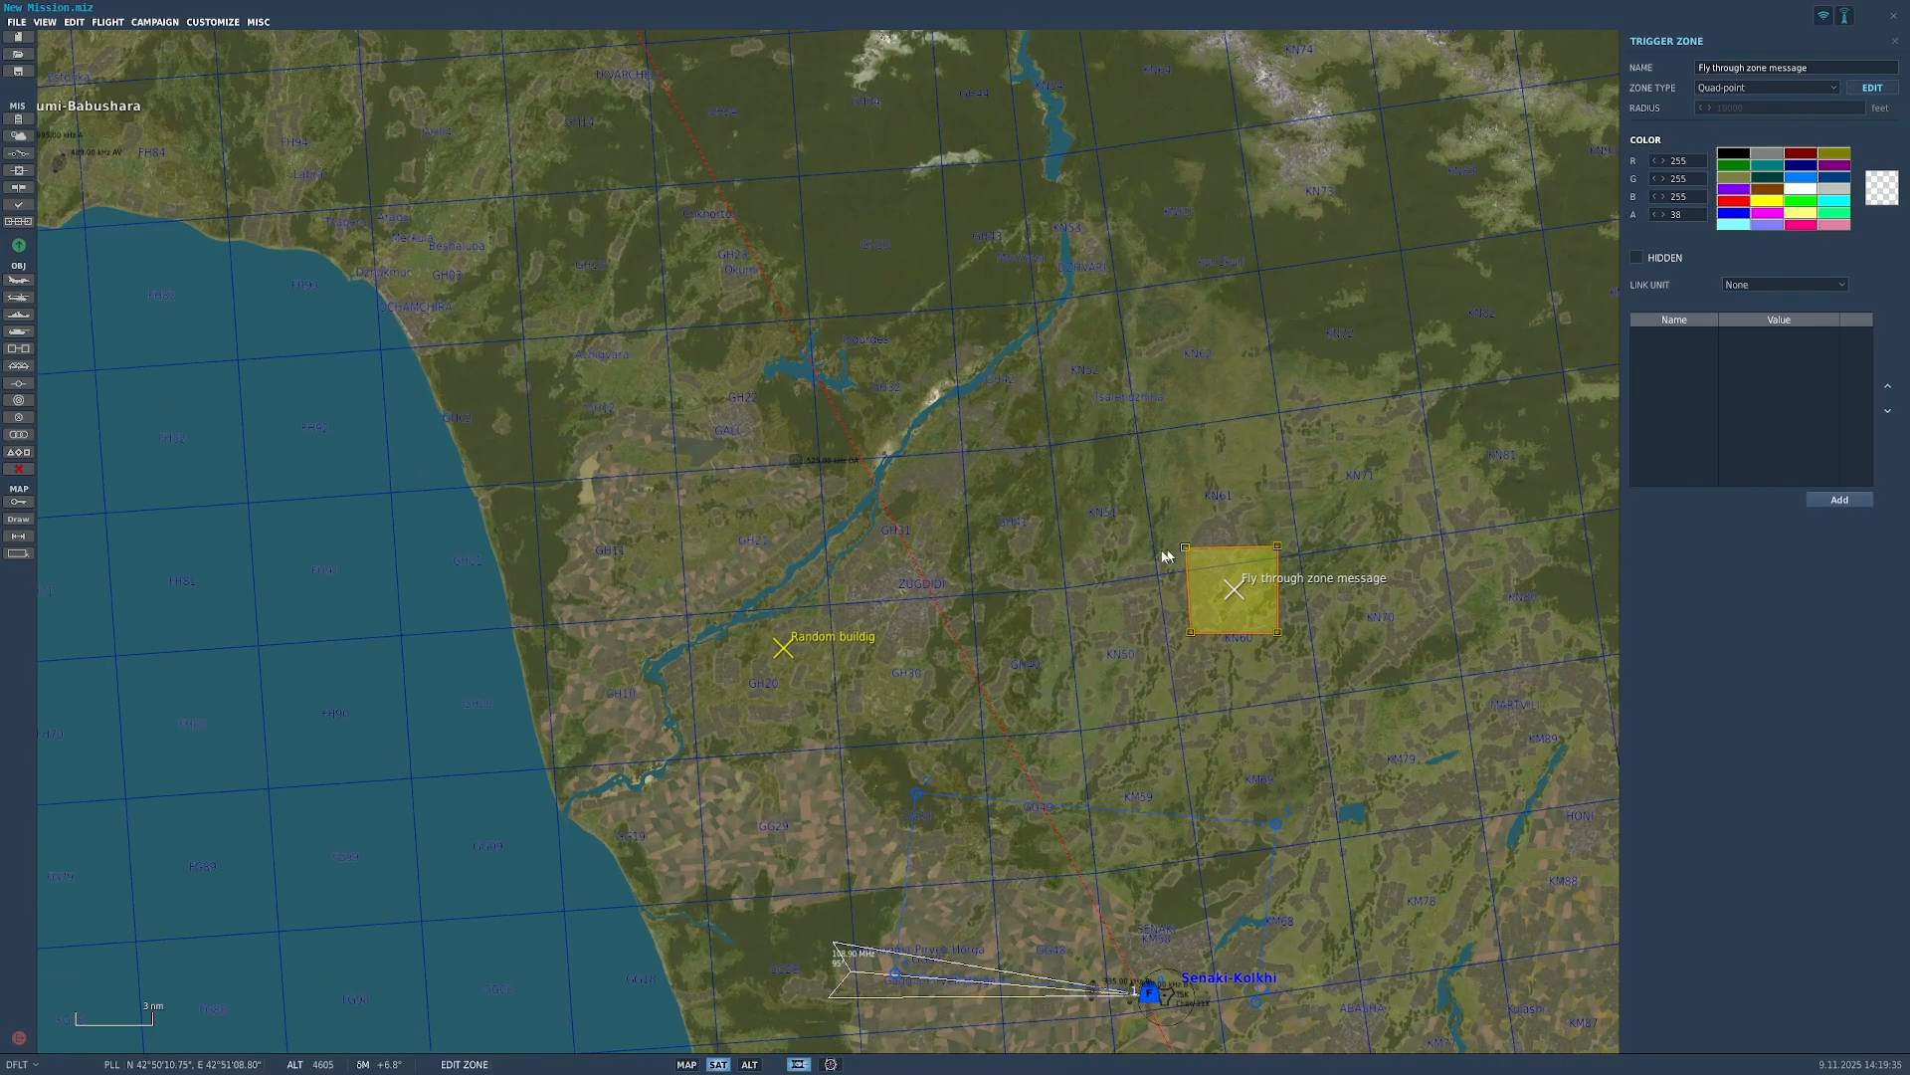
pyautogui.moveTo(1191, 546); pyautogui.dragTo(1005, 518)
pyautogui.moveTo(1191, 636); pyautogui.dragTo(1011, 789)
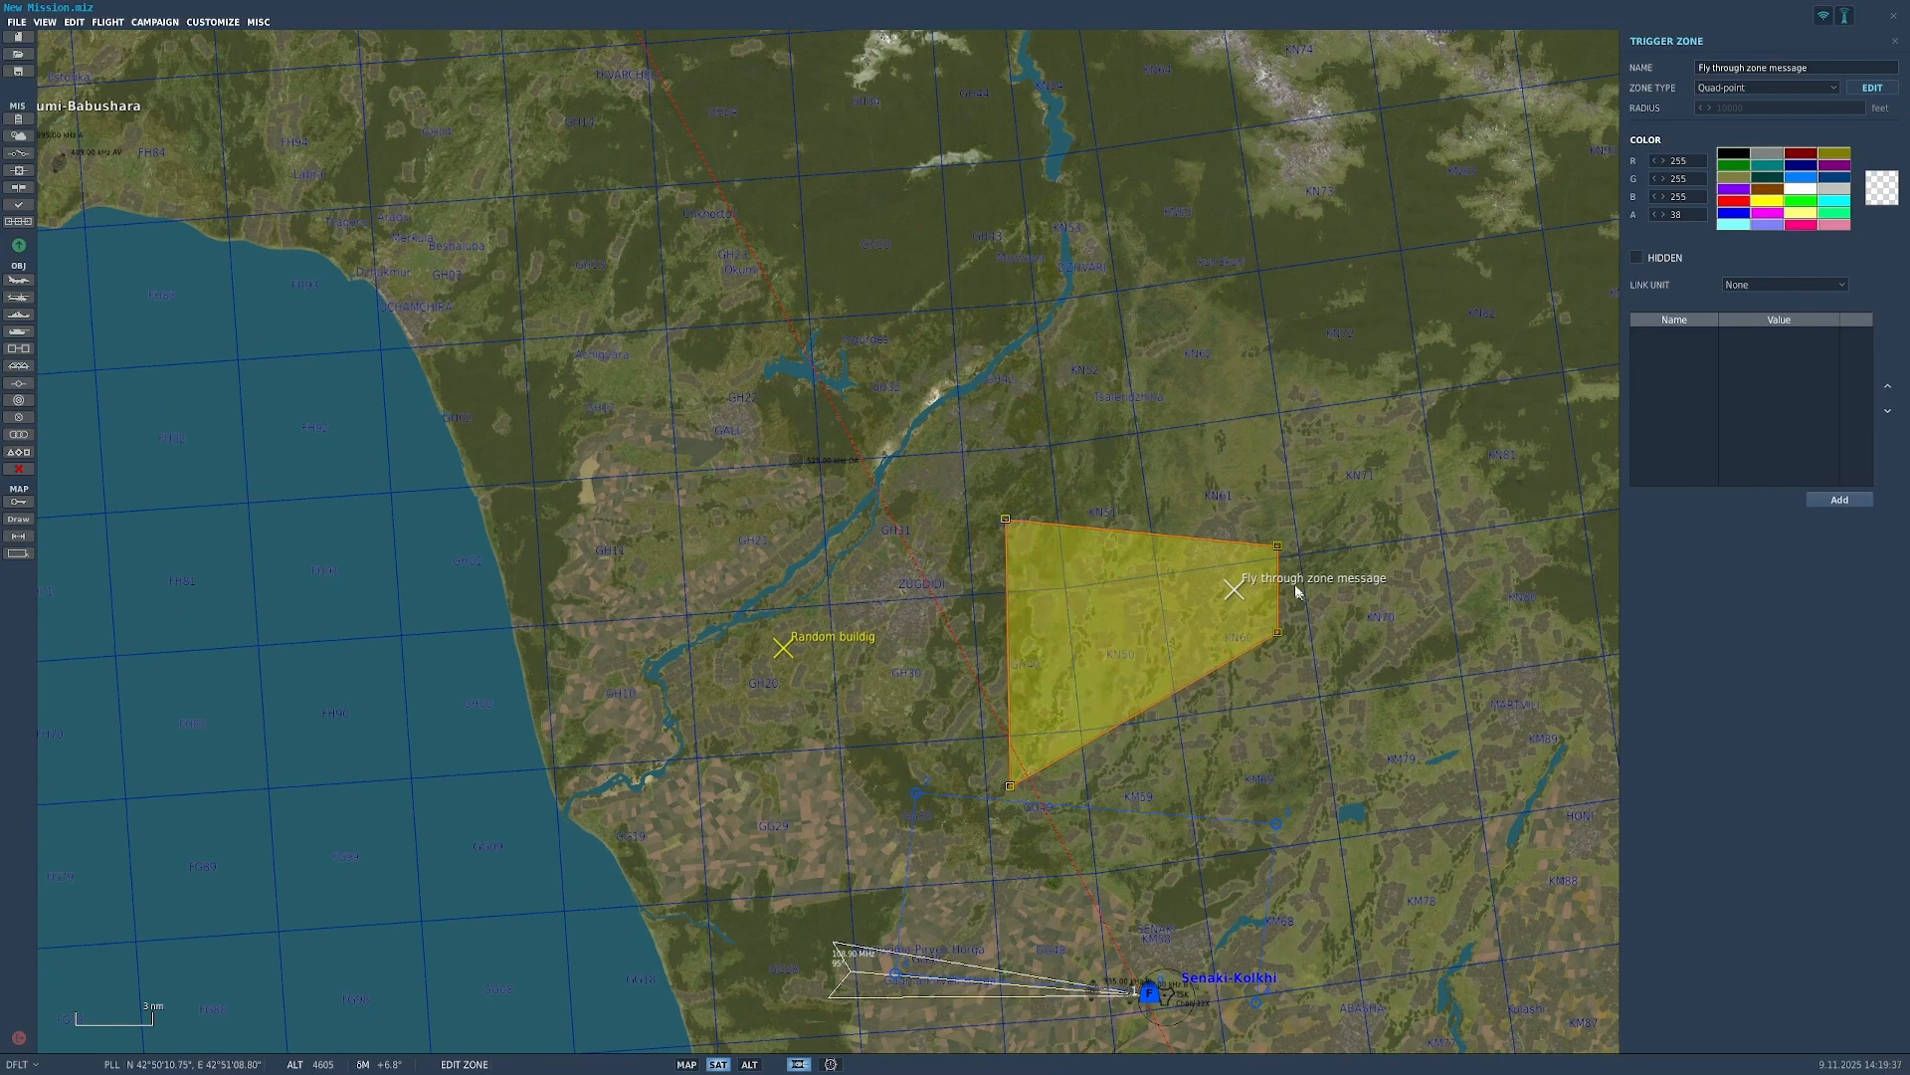
pyautogui.moveTo(1280, 549); pyautogui.dragTo(1071, 651)
pyautogui.moveTo(1276, 637); pyautogui.dragTo(1062, 665)
pyautogui.moveTo(1071, 636); pyautogui.dragTo(1202, 506)
# Step: Set the zone's type back to Circular, color it red (255, 0, 0), and close its settings
pyautogui.click(1781, 89)
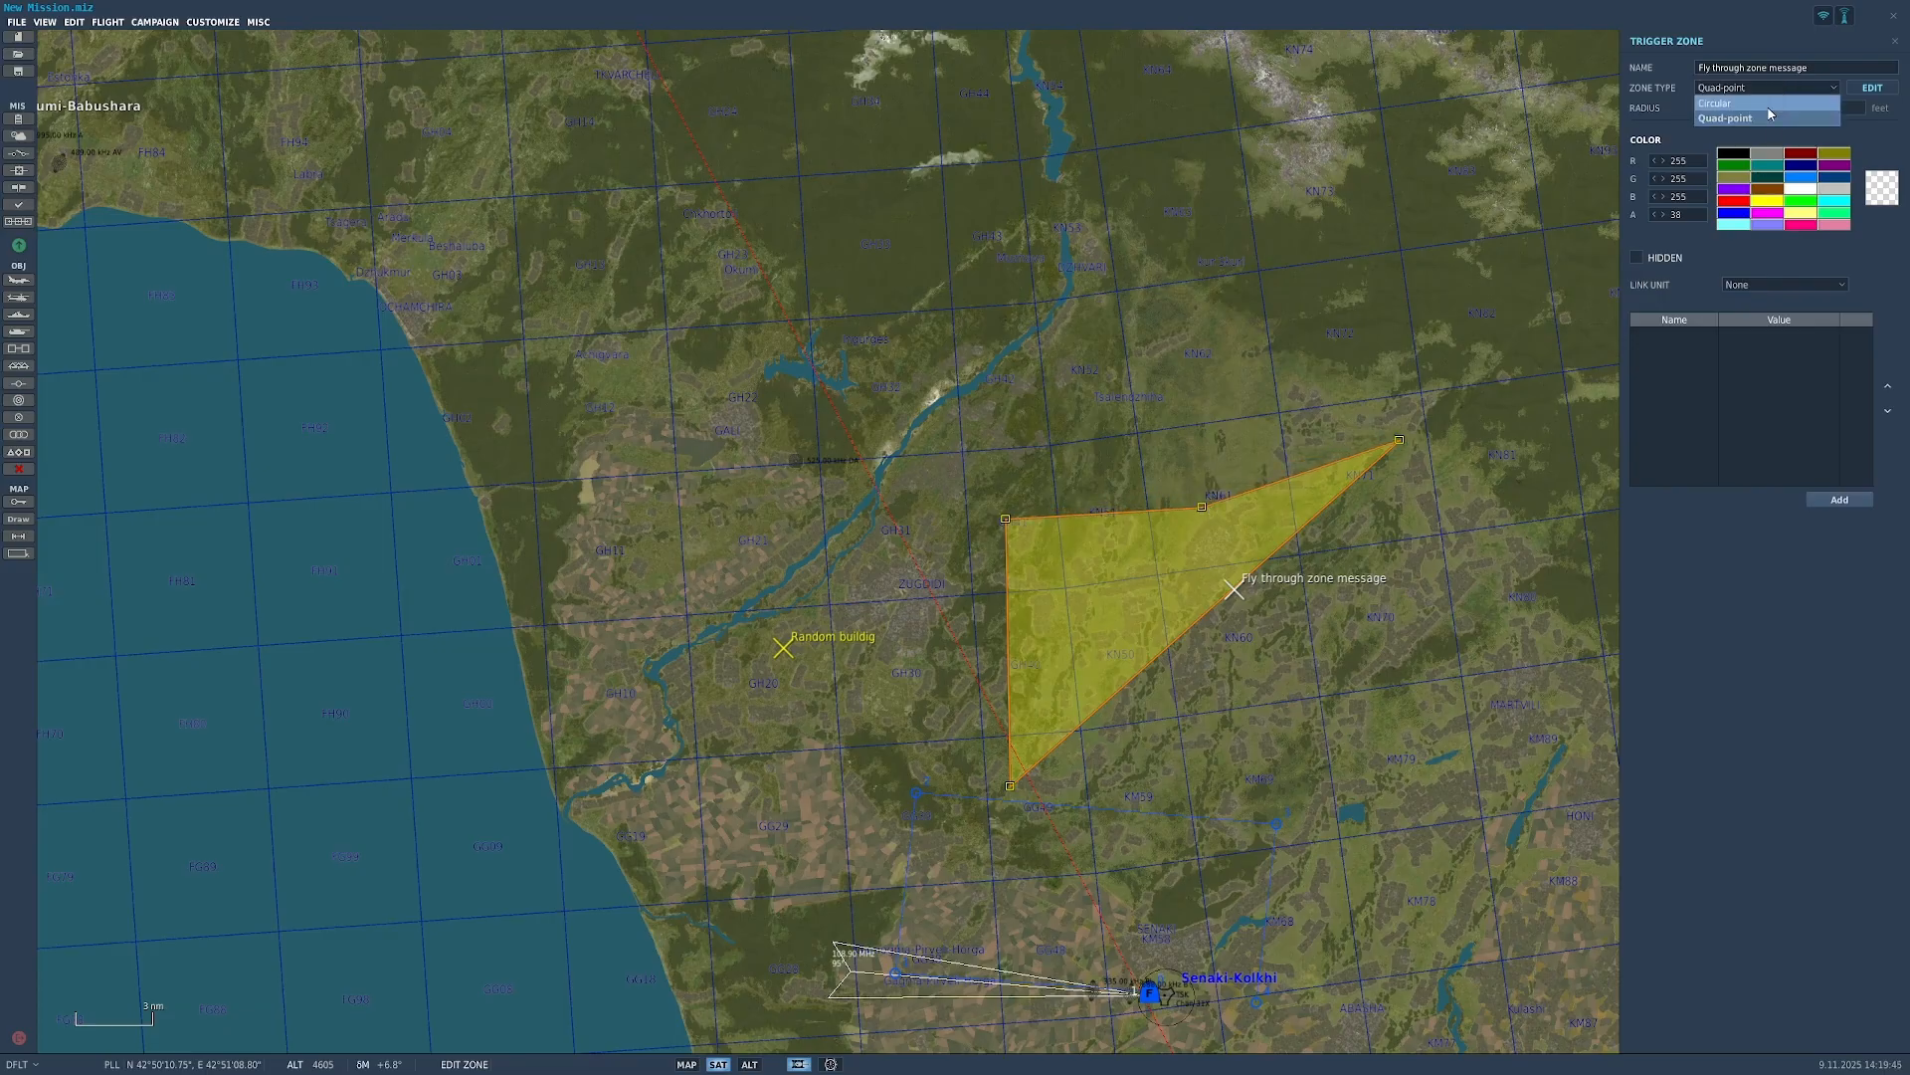
pyautogui.click(1756, 104)
pyautogui.click(1768, 202)
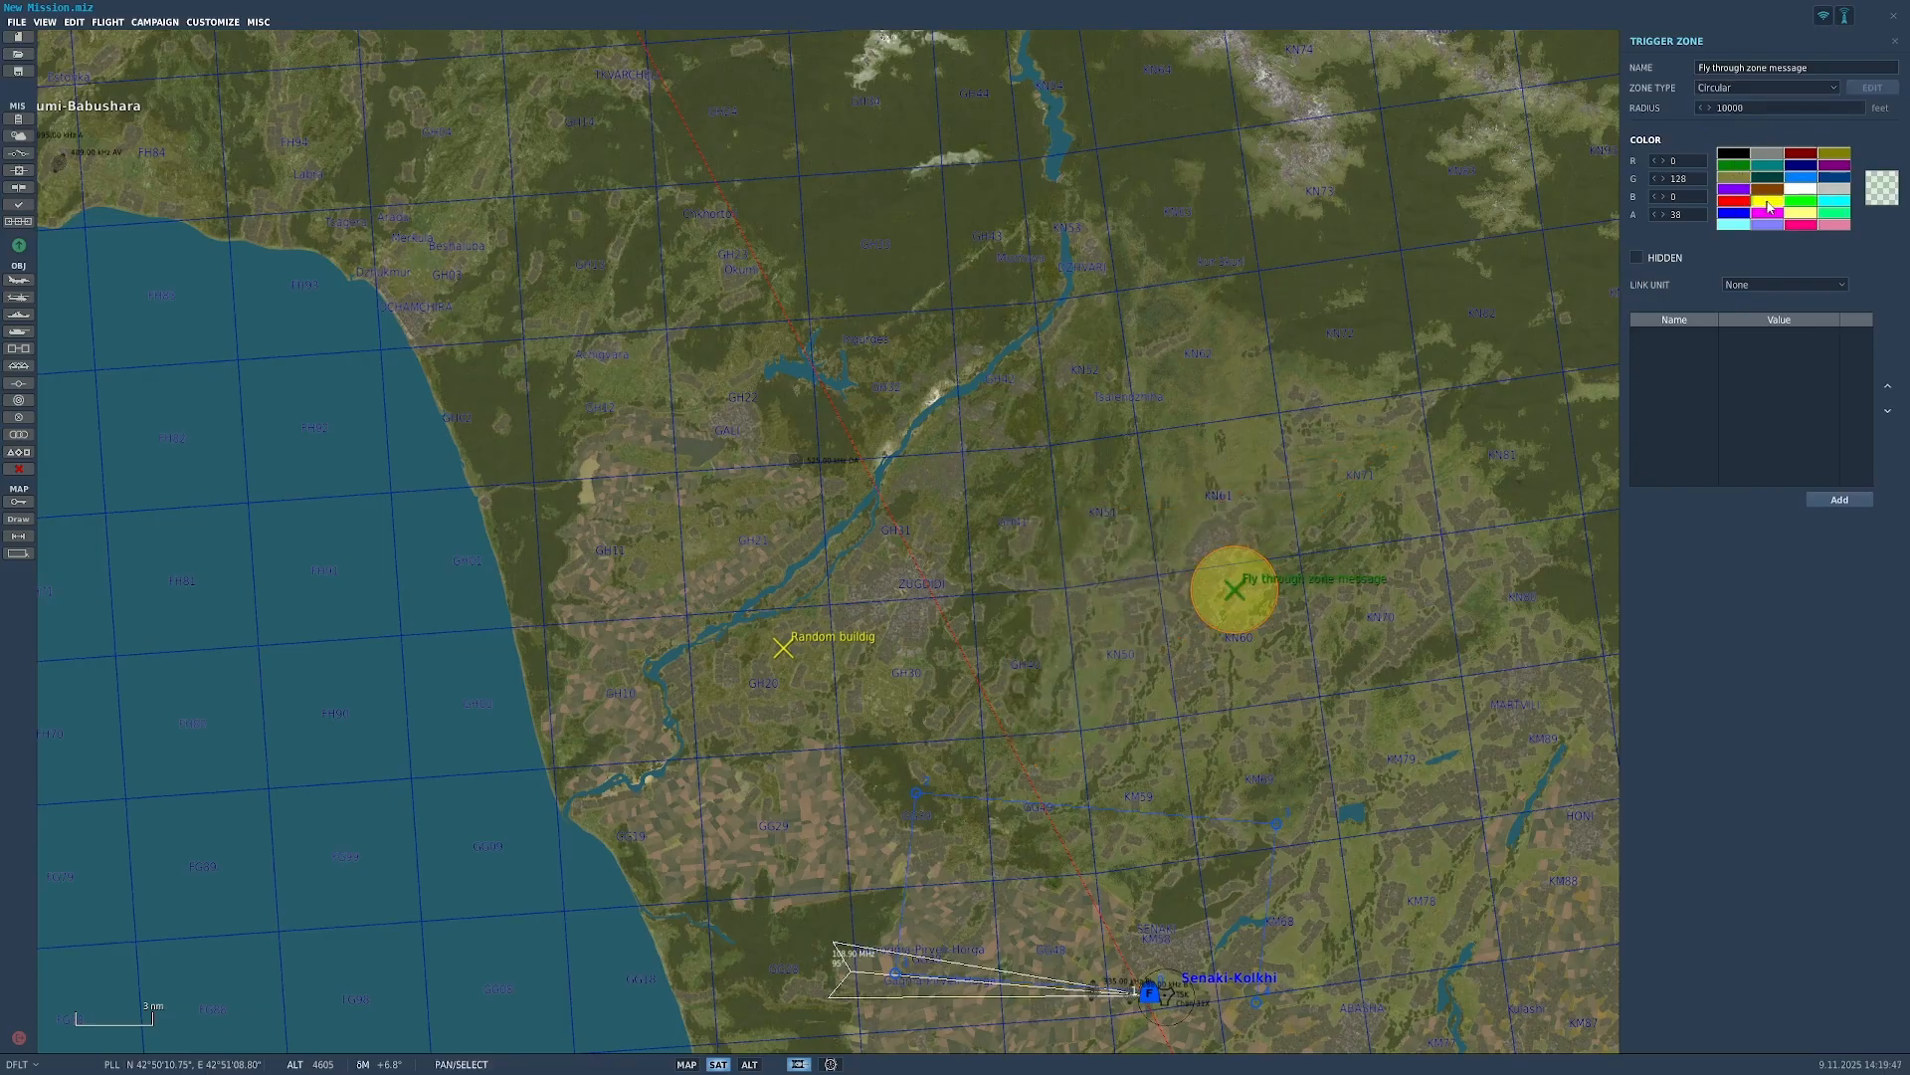
pyautogui.click(1801, 201)
pyautogui.click(1733, 200)
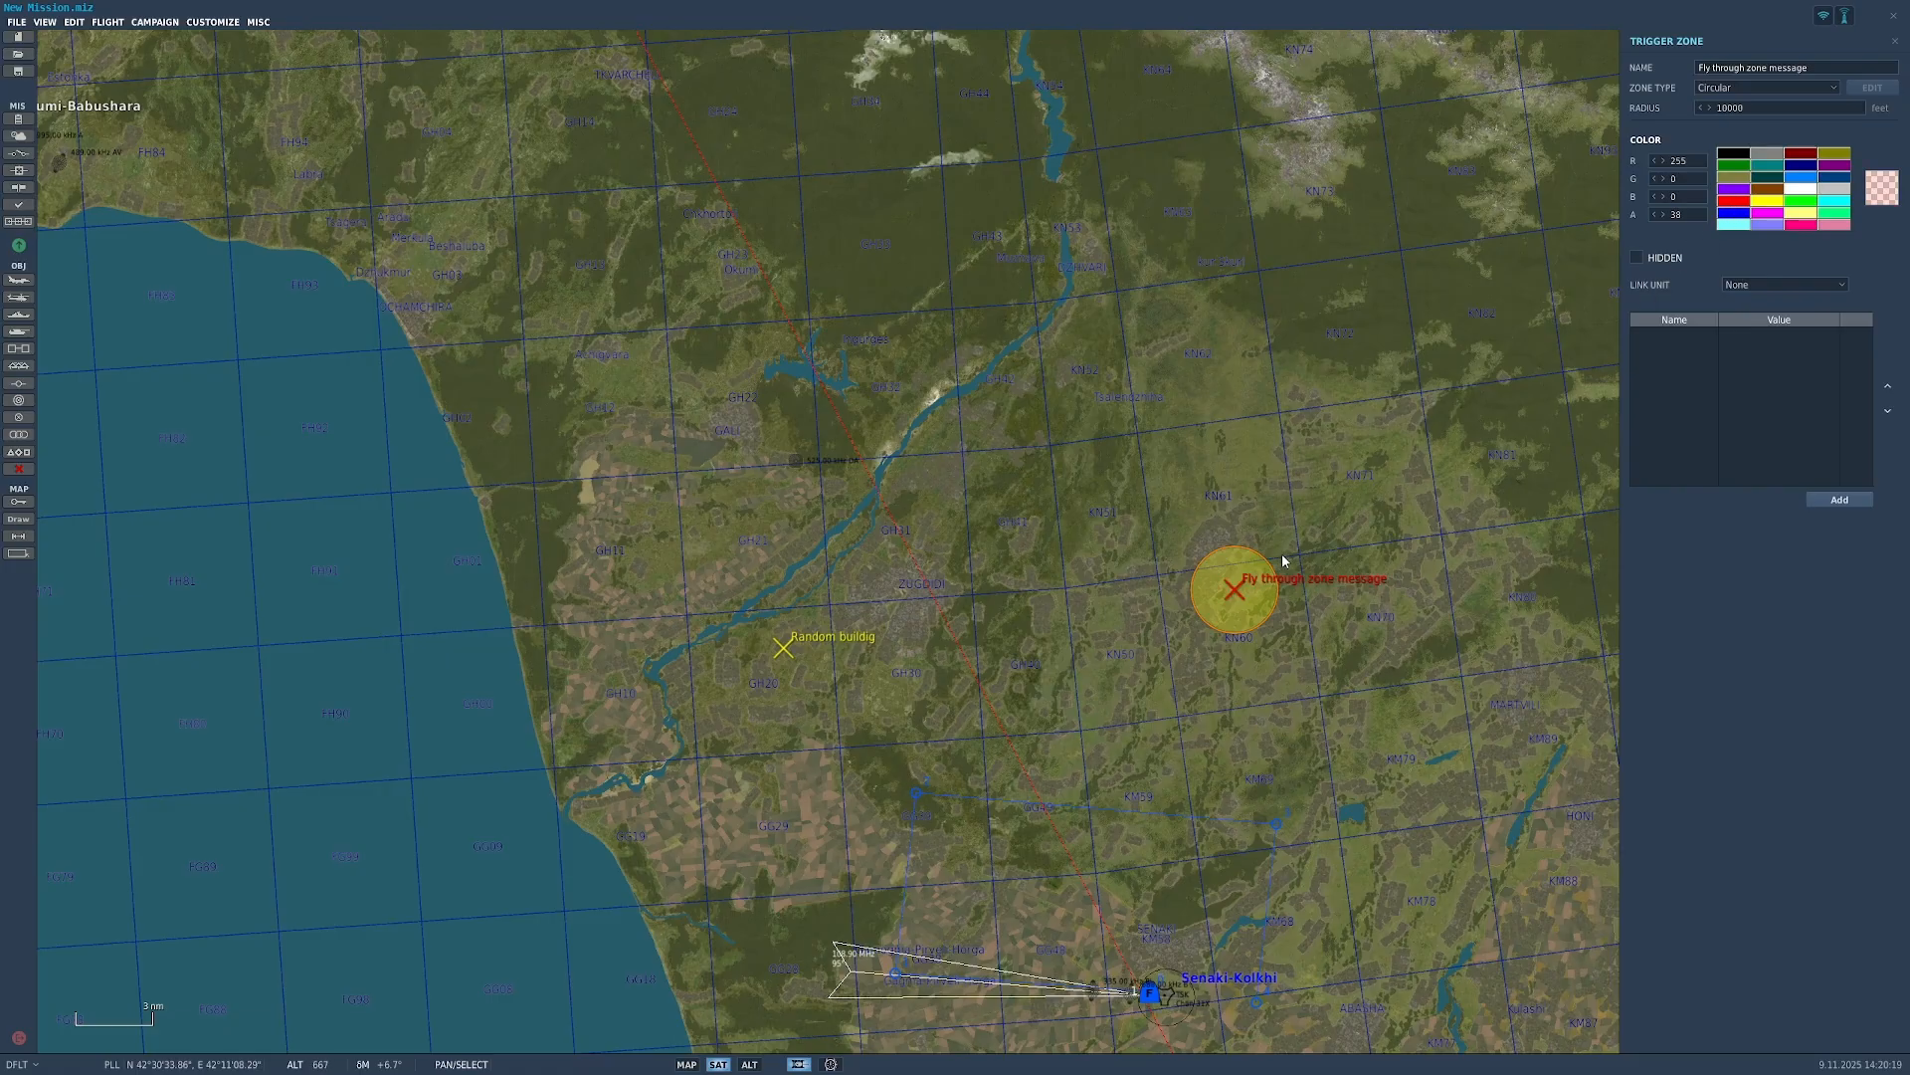
pyautogui.scroll(-2, 1282, 561)
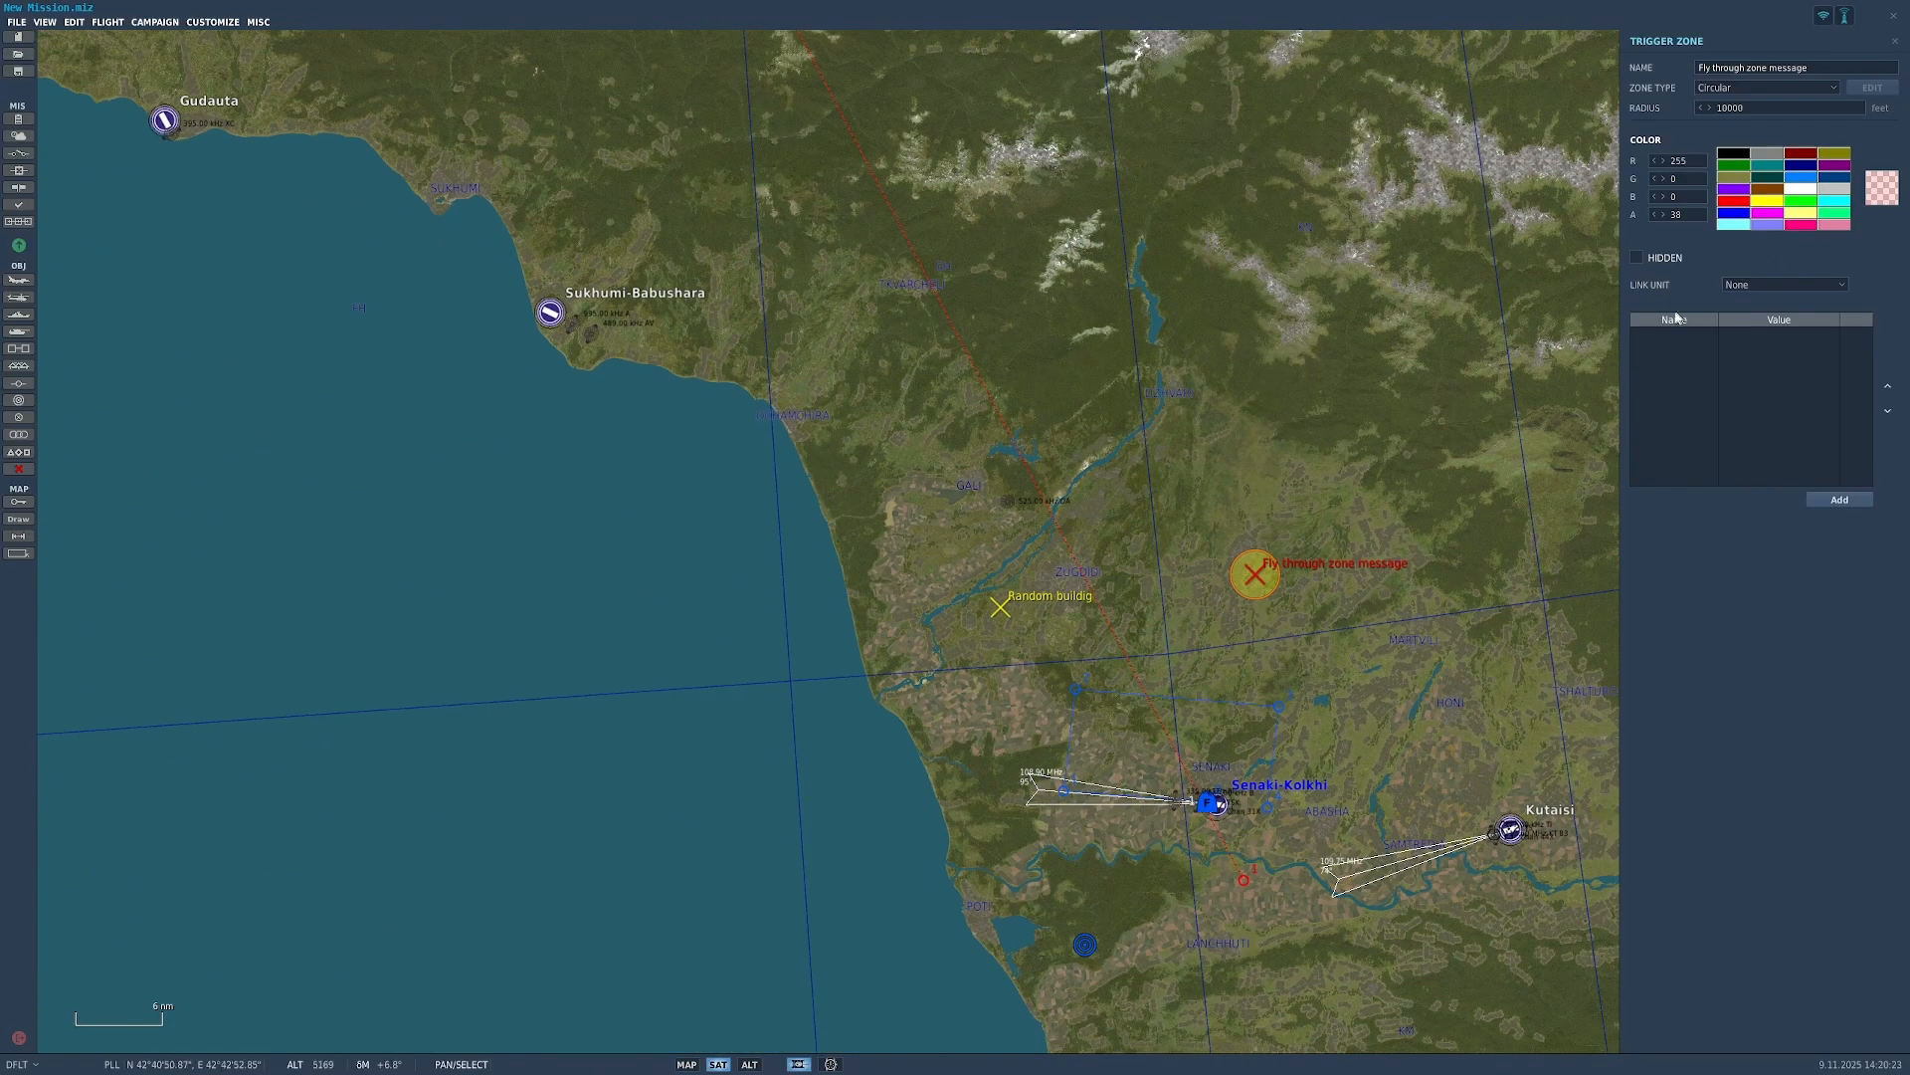
pyautogui.scroll(4, 1271, 577)
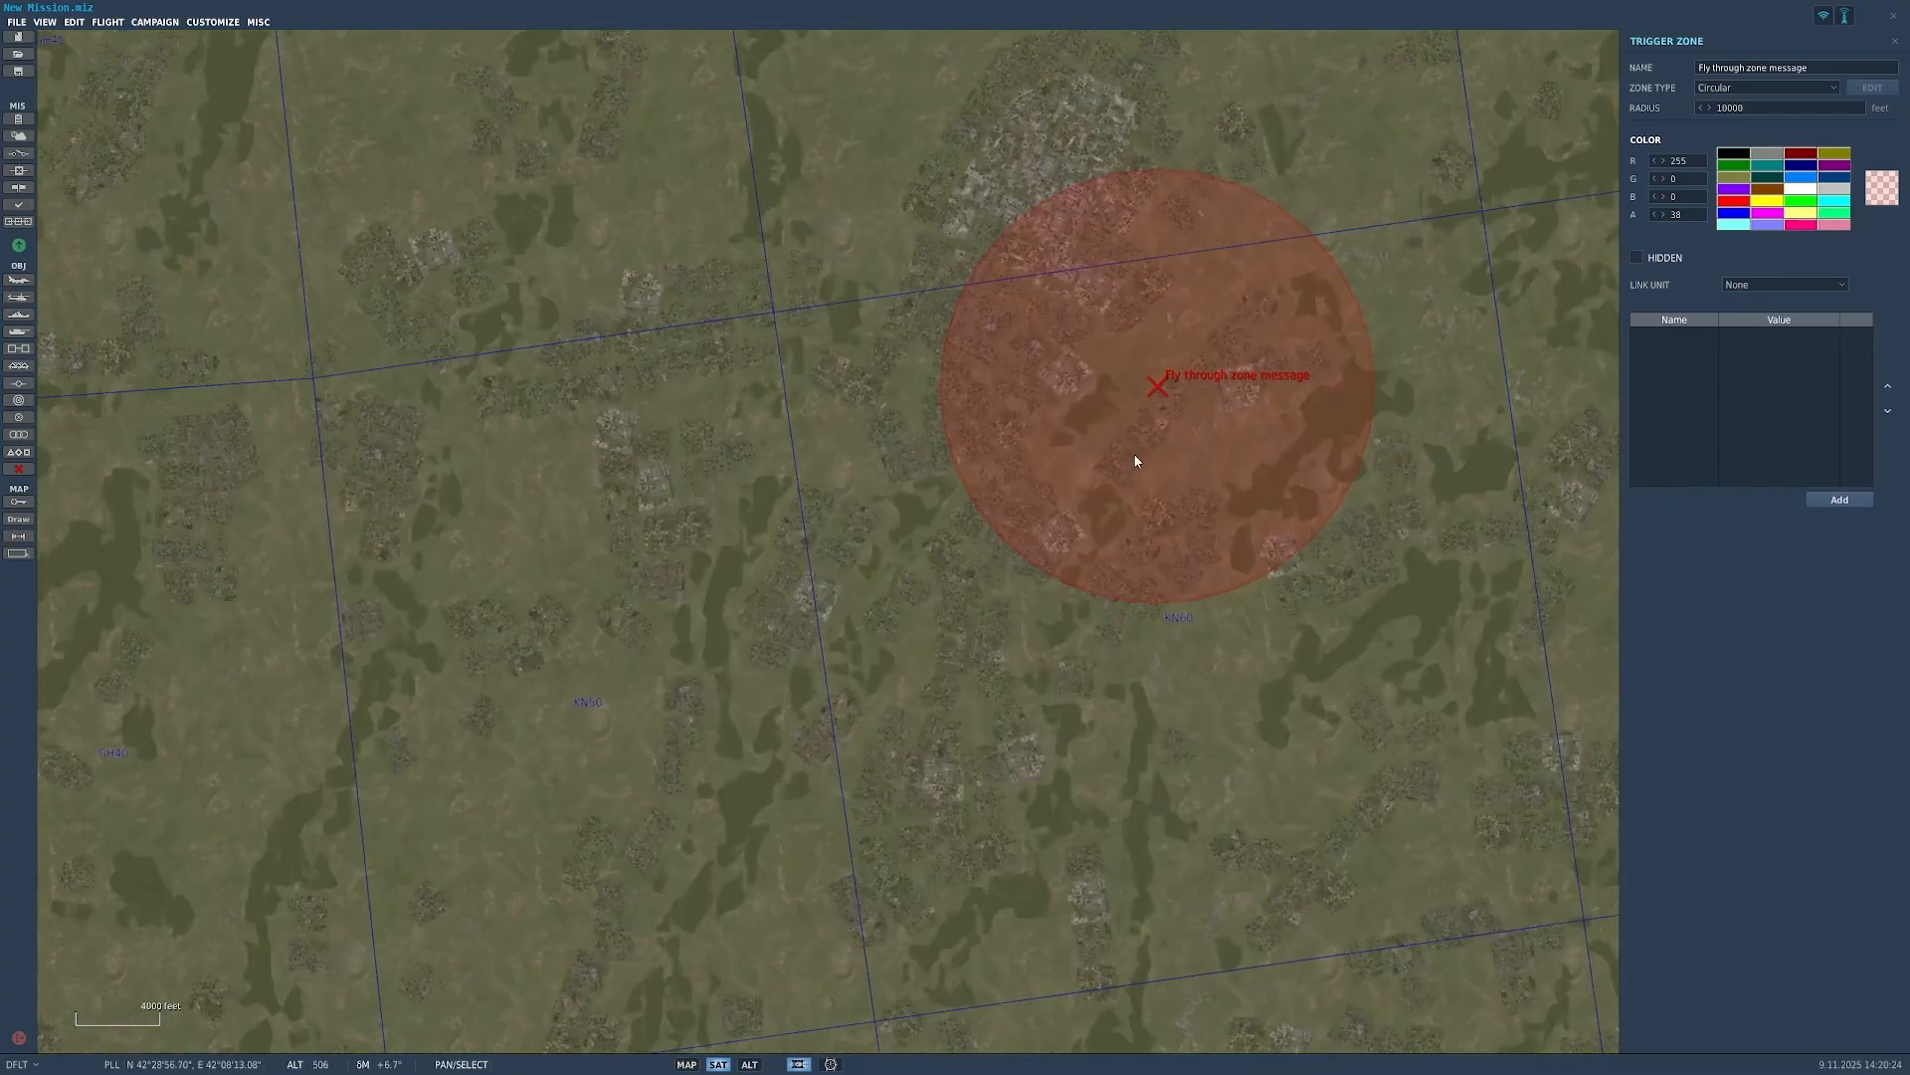
pyautogui.click(897, 653)
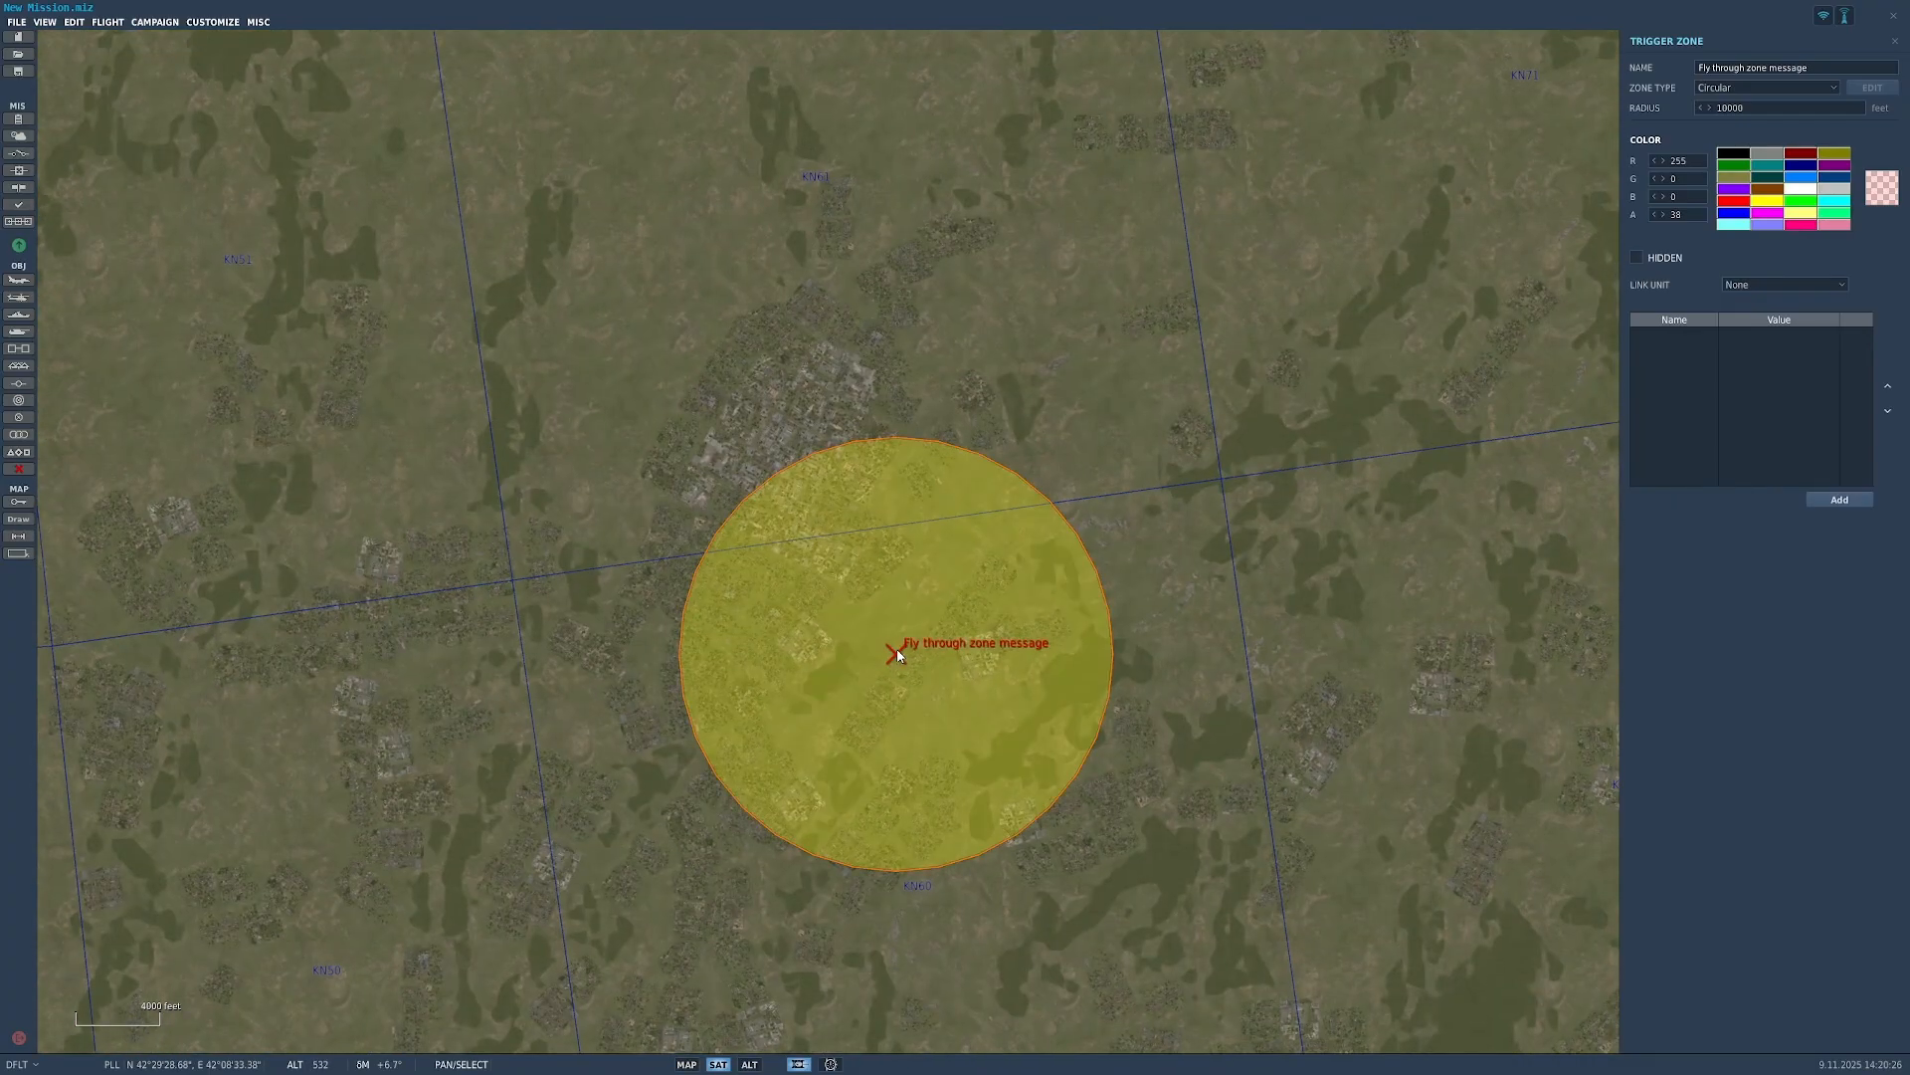
pyautogui.click(1896, 43)
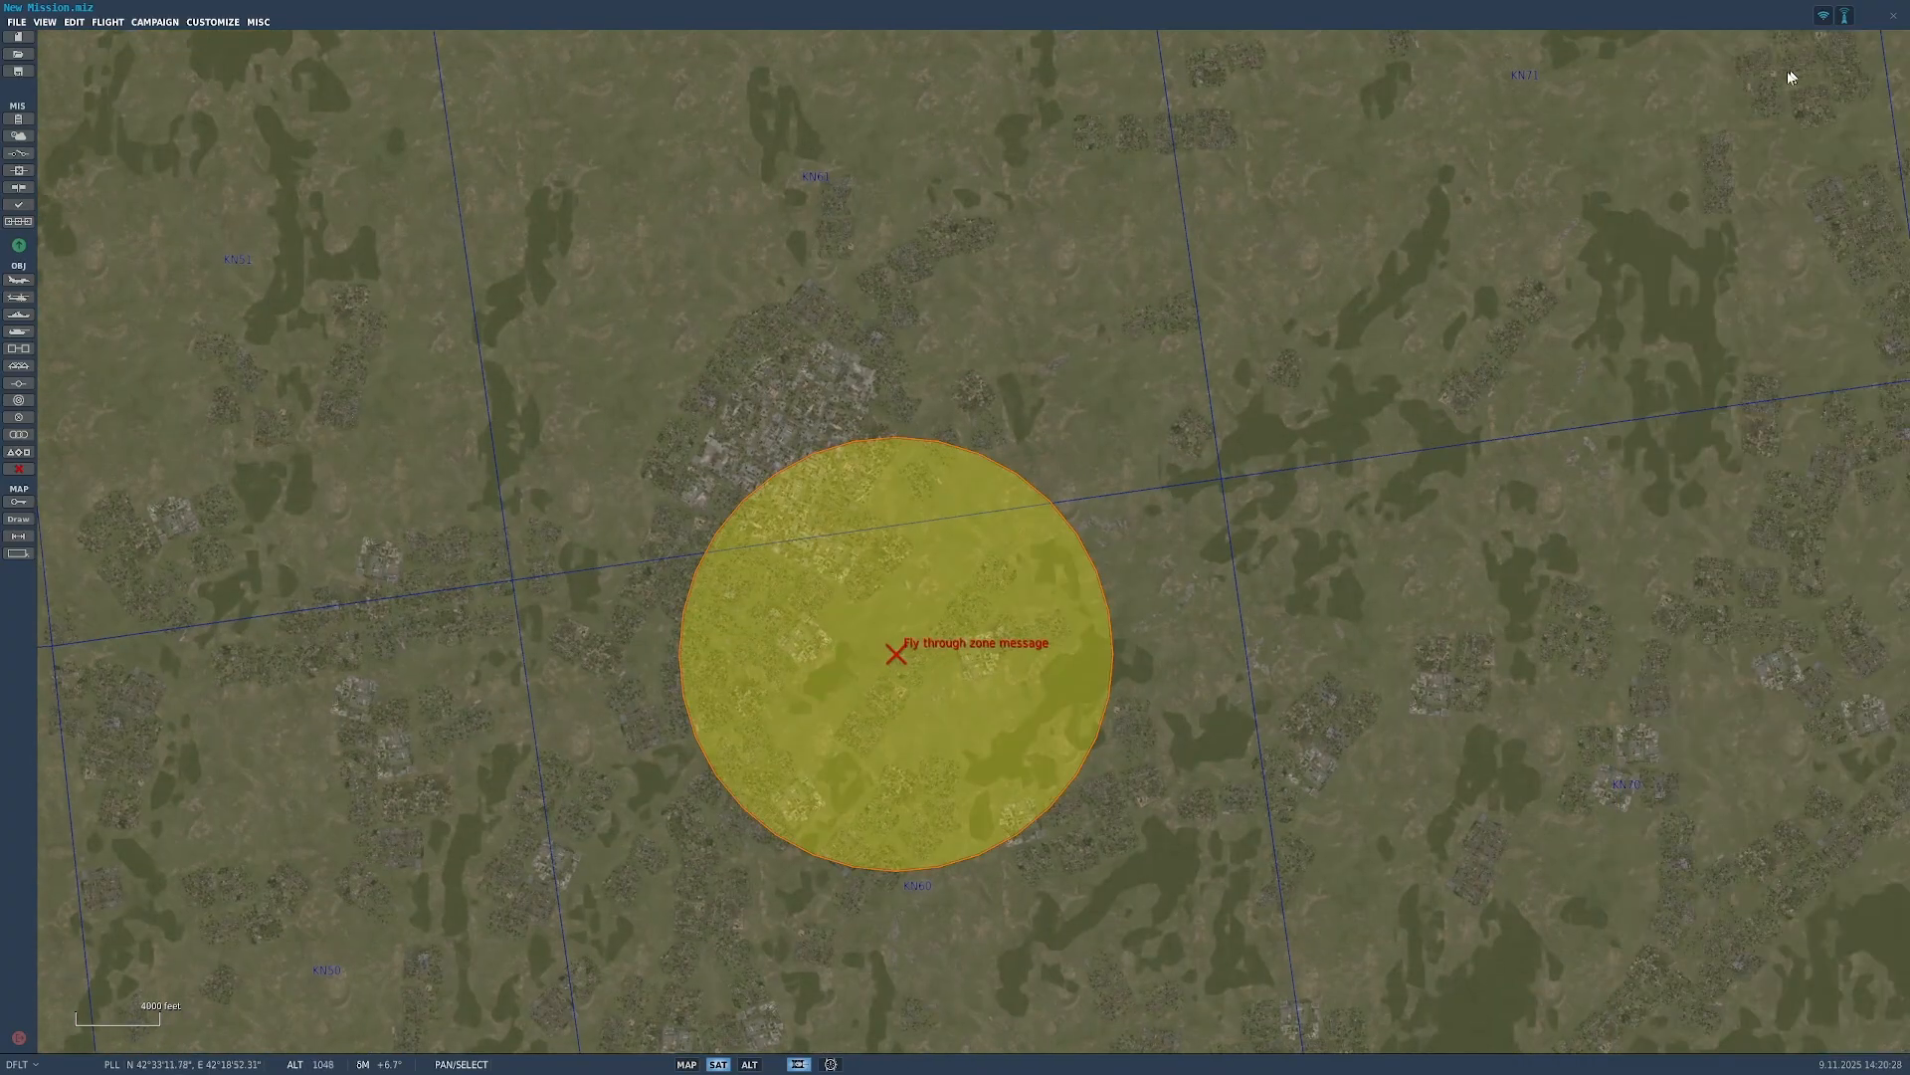
# Step: Select the Fly through zone message zone and move it onto the Random buildig zone, checking the overlap up close
pyautogui.click(1244, 534)
pyautogui.click(901, 661)
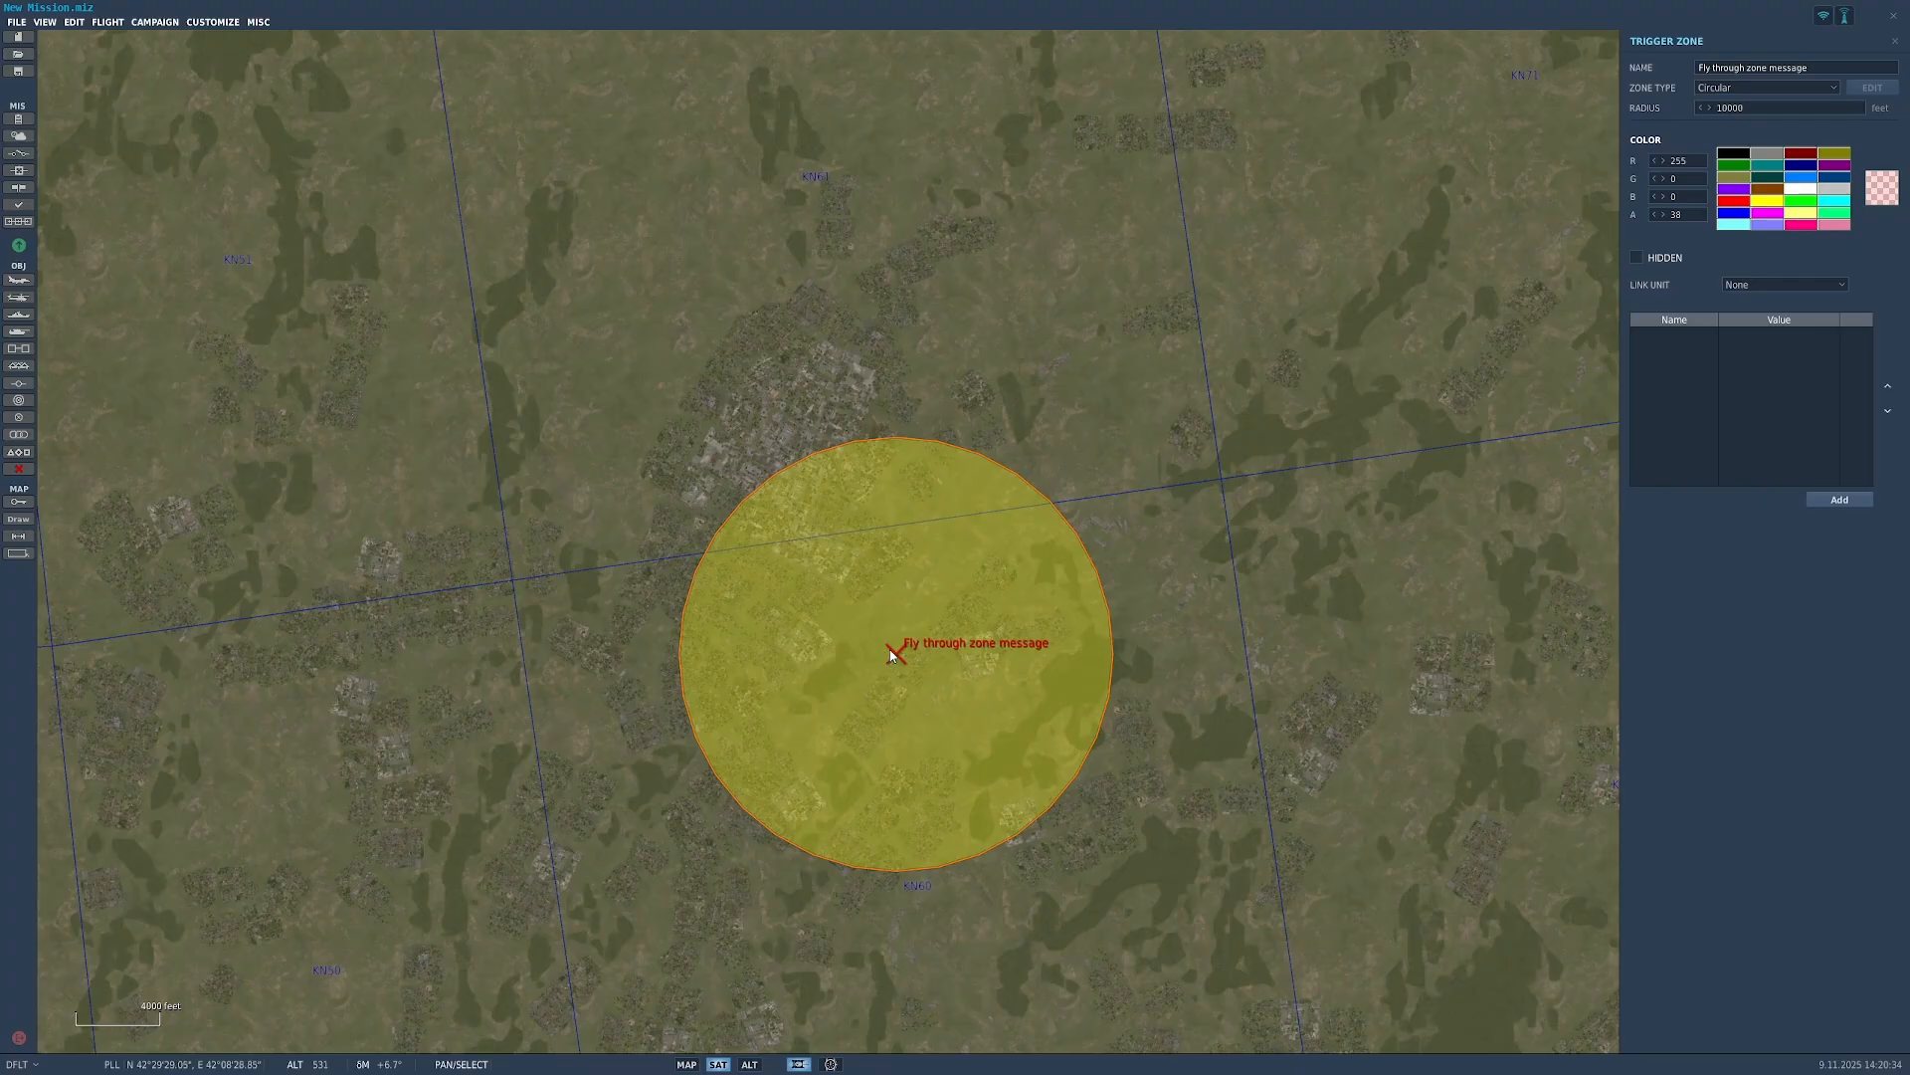
pyautogui.scroll(-3, 1060, 648)
pyautogui.scroll(-3, 1060, 648)
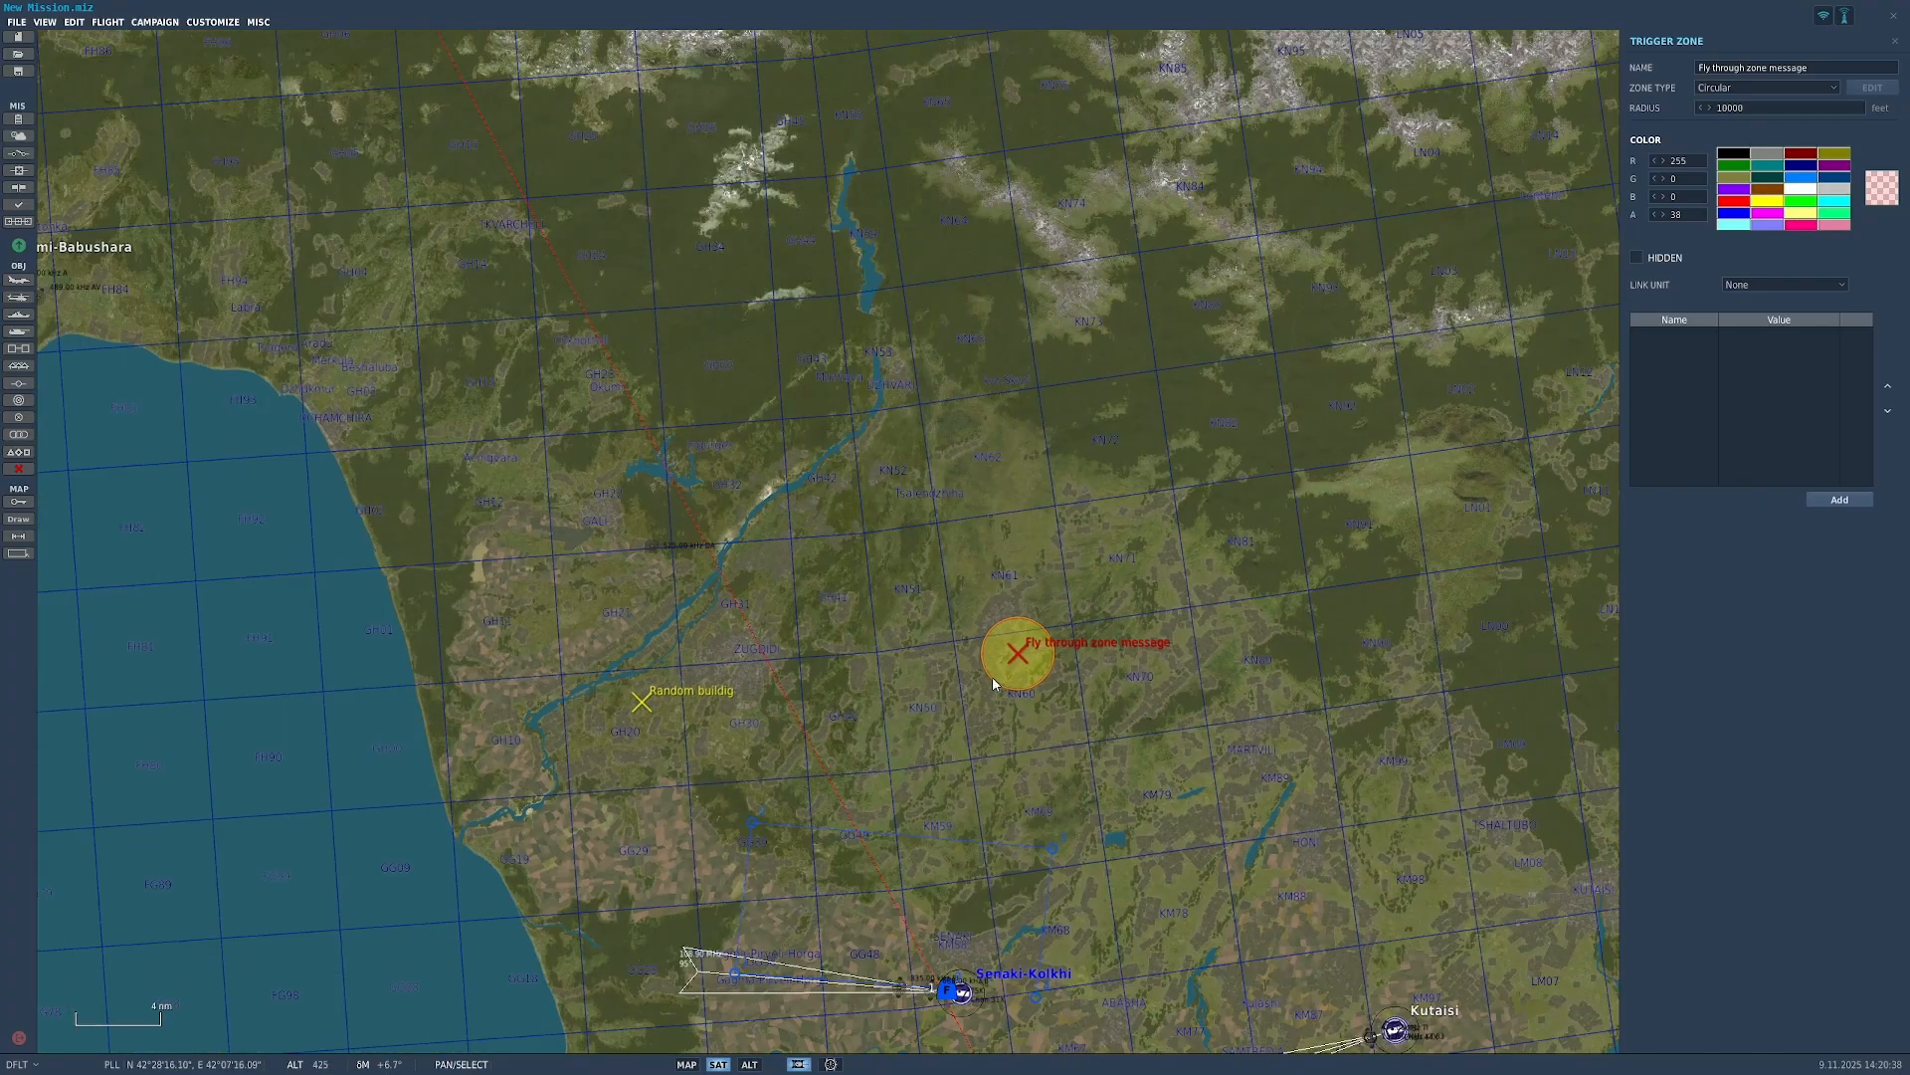
pyautogui.moveTo(1025, 659); pyautogui.dragTo(645, 704)
pyautogui.scroll(6, 645, 703)
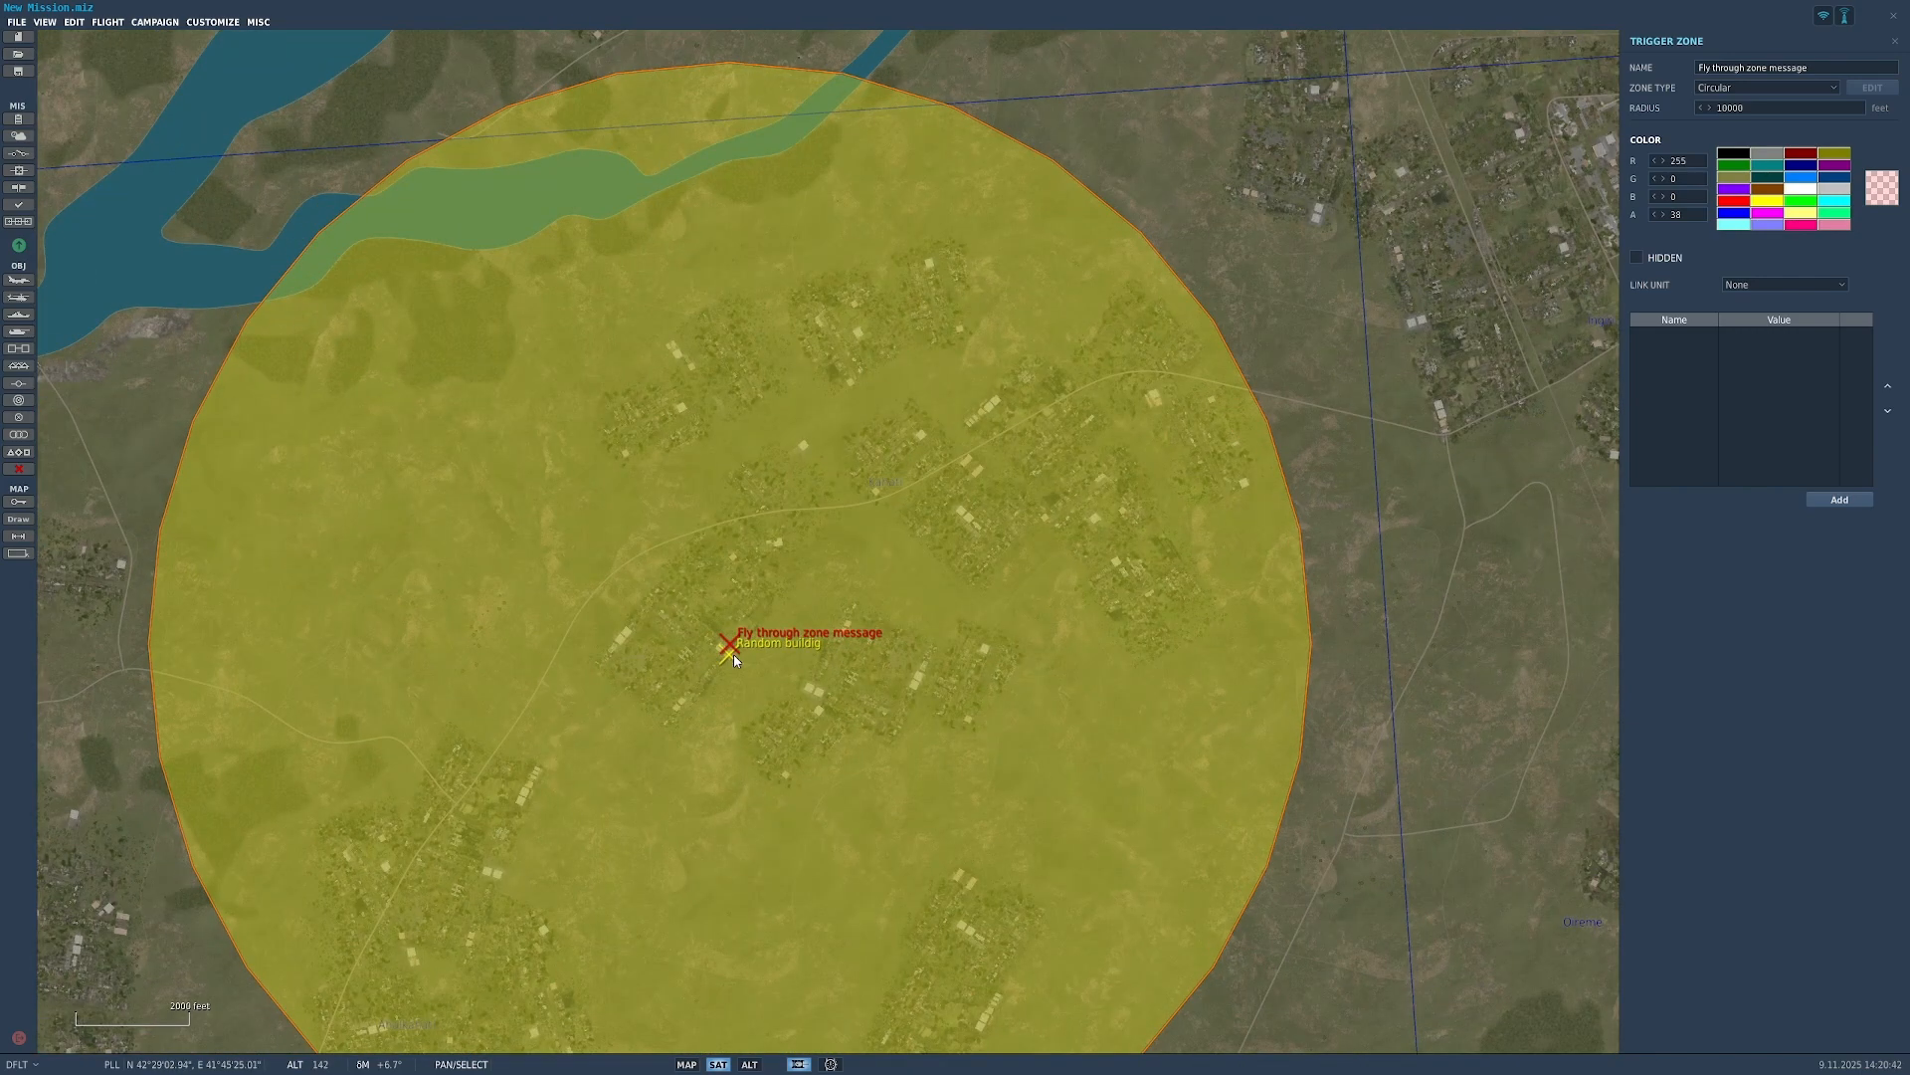
pyautogui.click(732, 654)
pyautogui.click(736, 651)
pyautogui.click(734, 652)
pyautogui.click(734, 653)
pyautogui.click(735, 653)
pyautogui.click(737, 652)
# Step: Move the Fly through zone message zone onto the approach path just west of Senaki-Kolkhi airfield
pyautogui.moveTo(727, 647); pyautogui.dragTo(1258, 597)
pyautogui.scroll(-8, 1258, 597)
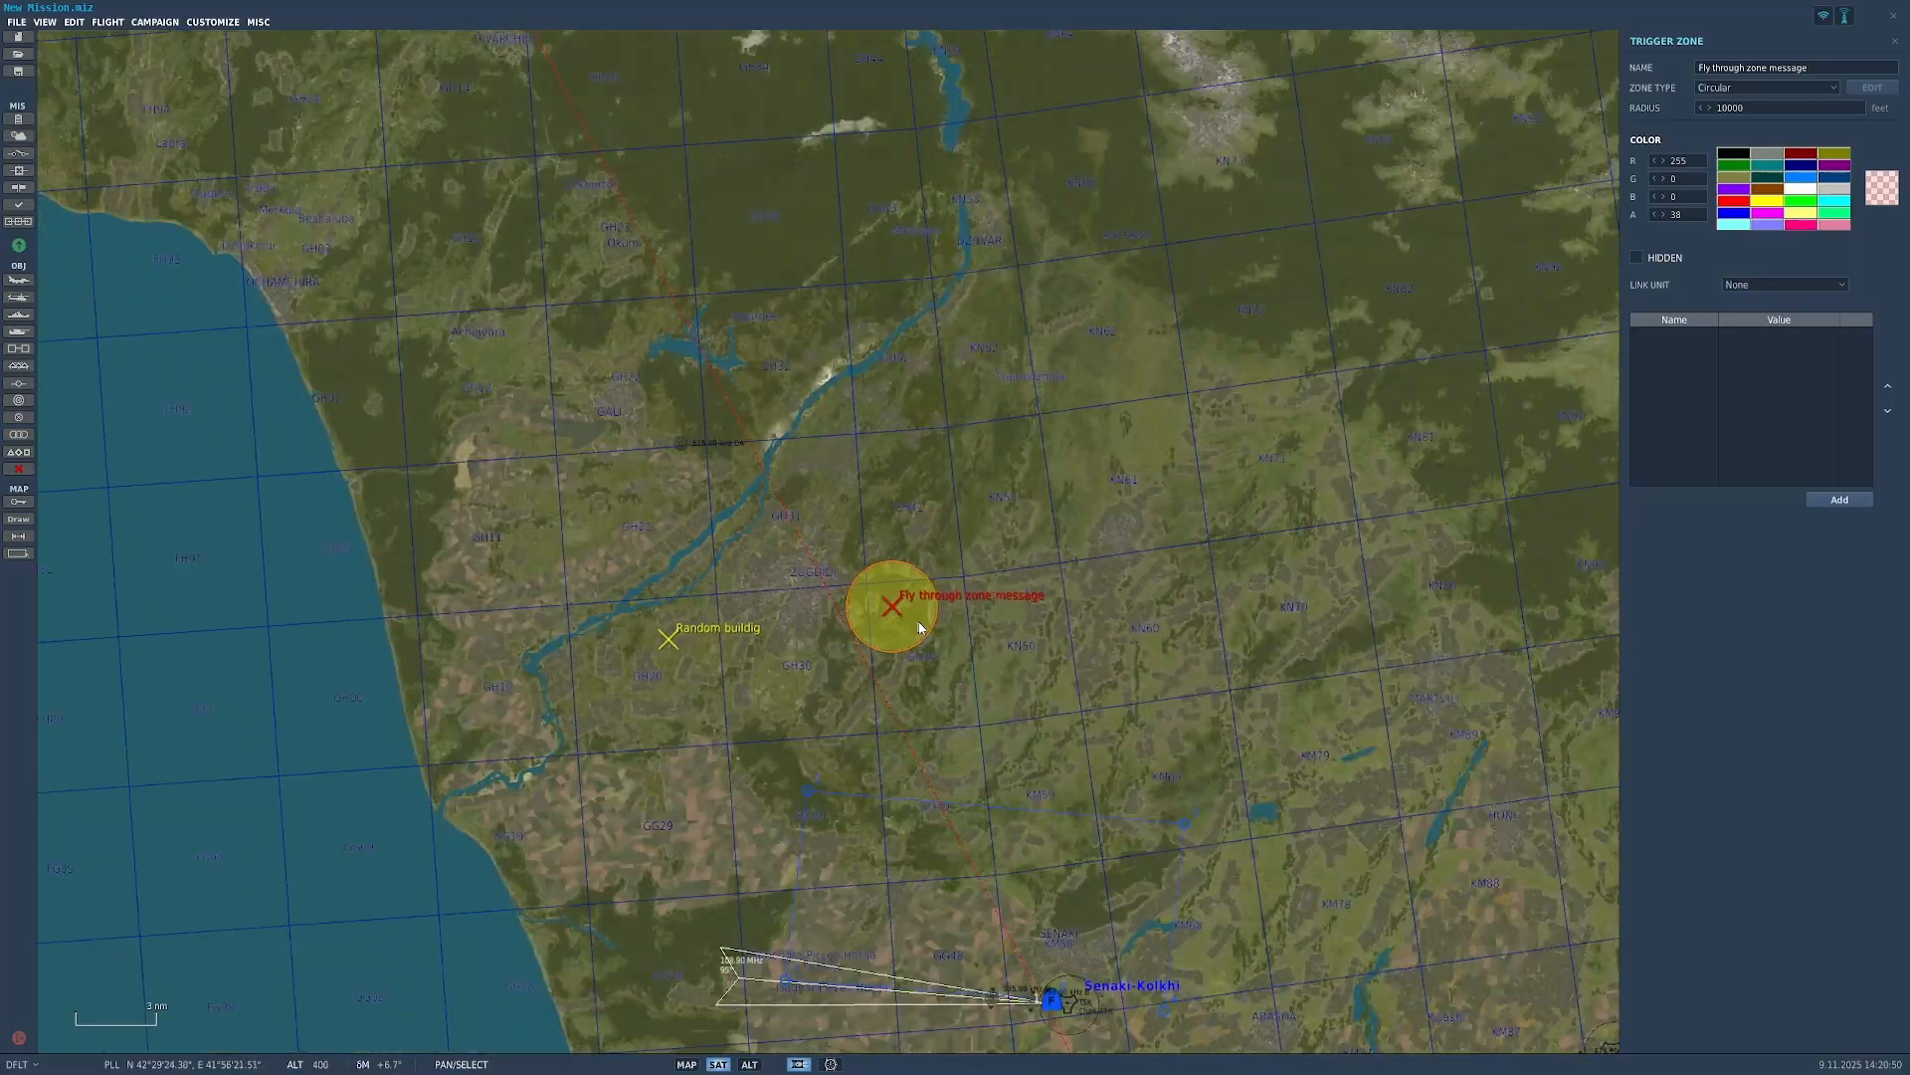
pyautogui.moveTo(920, 628); pyautogui.dragTo(764, 808)
pyautogui.scroll(8, 796, 811)
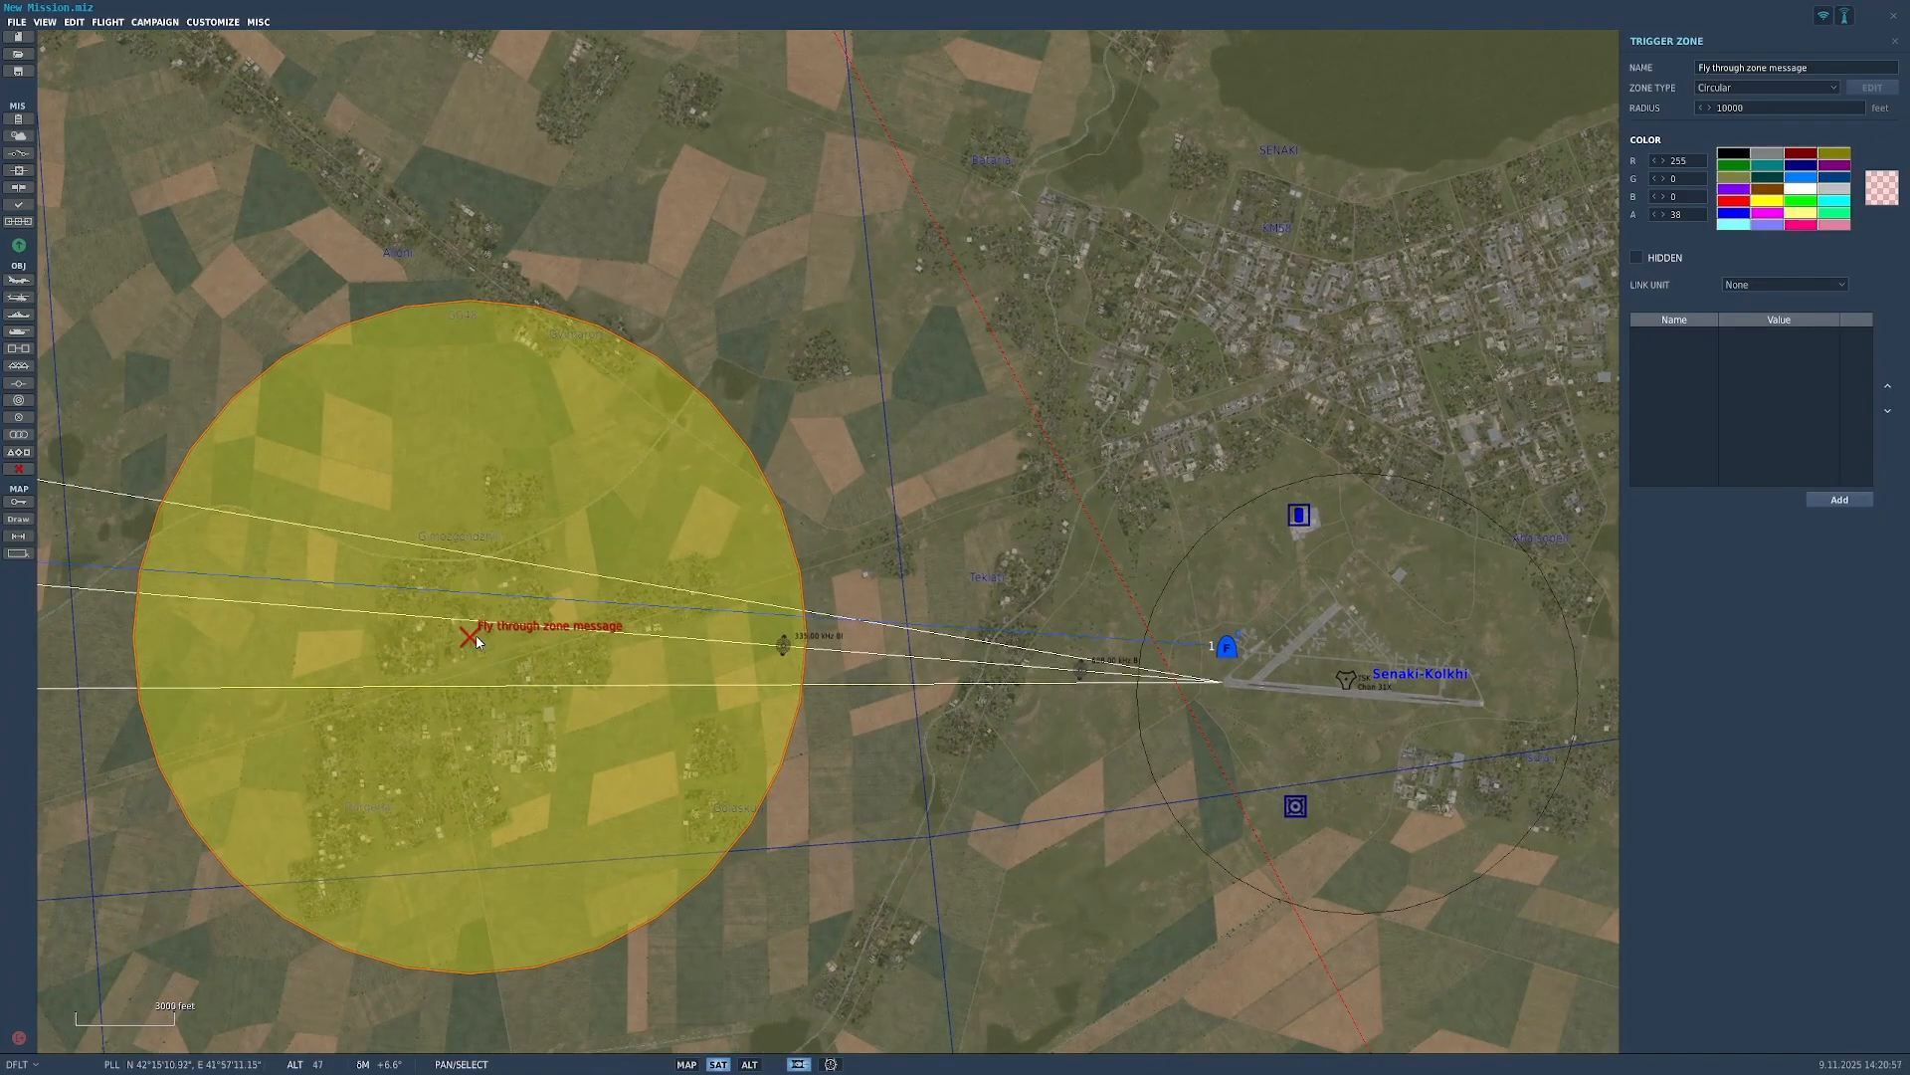
pyautogui.moveTo(478, 642); pyautogui.dragTo(709, 636)
pyautogui.scroll(-3, 1178, 701)
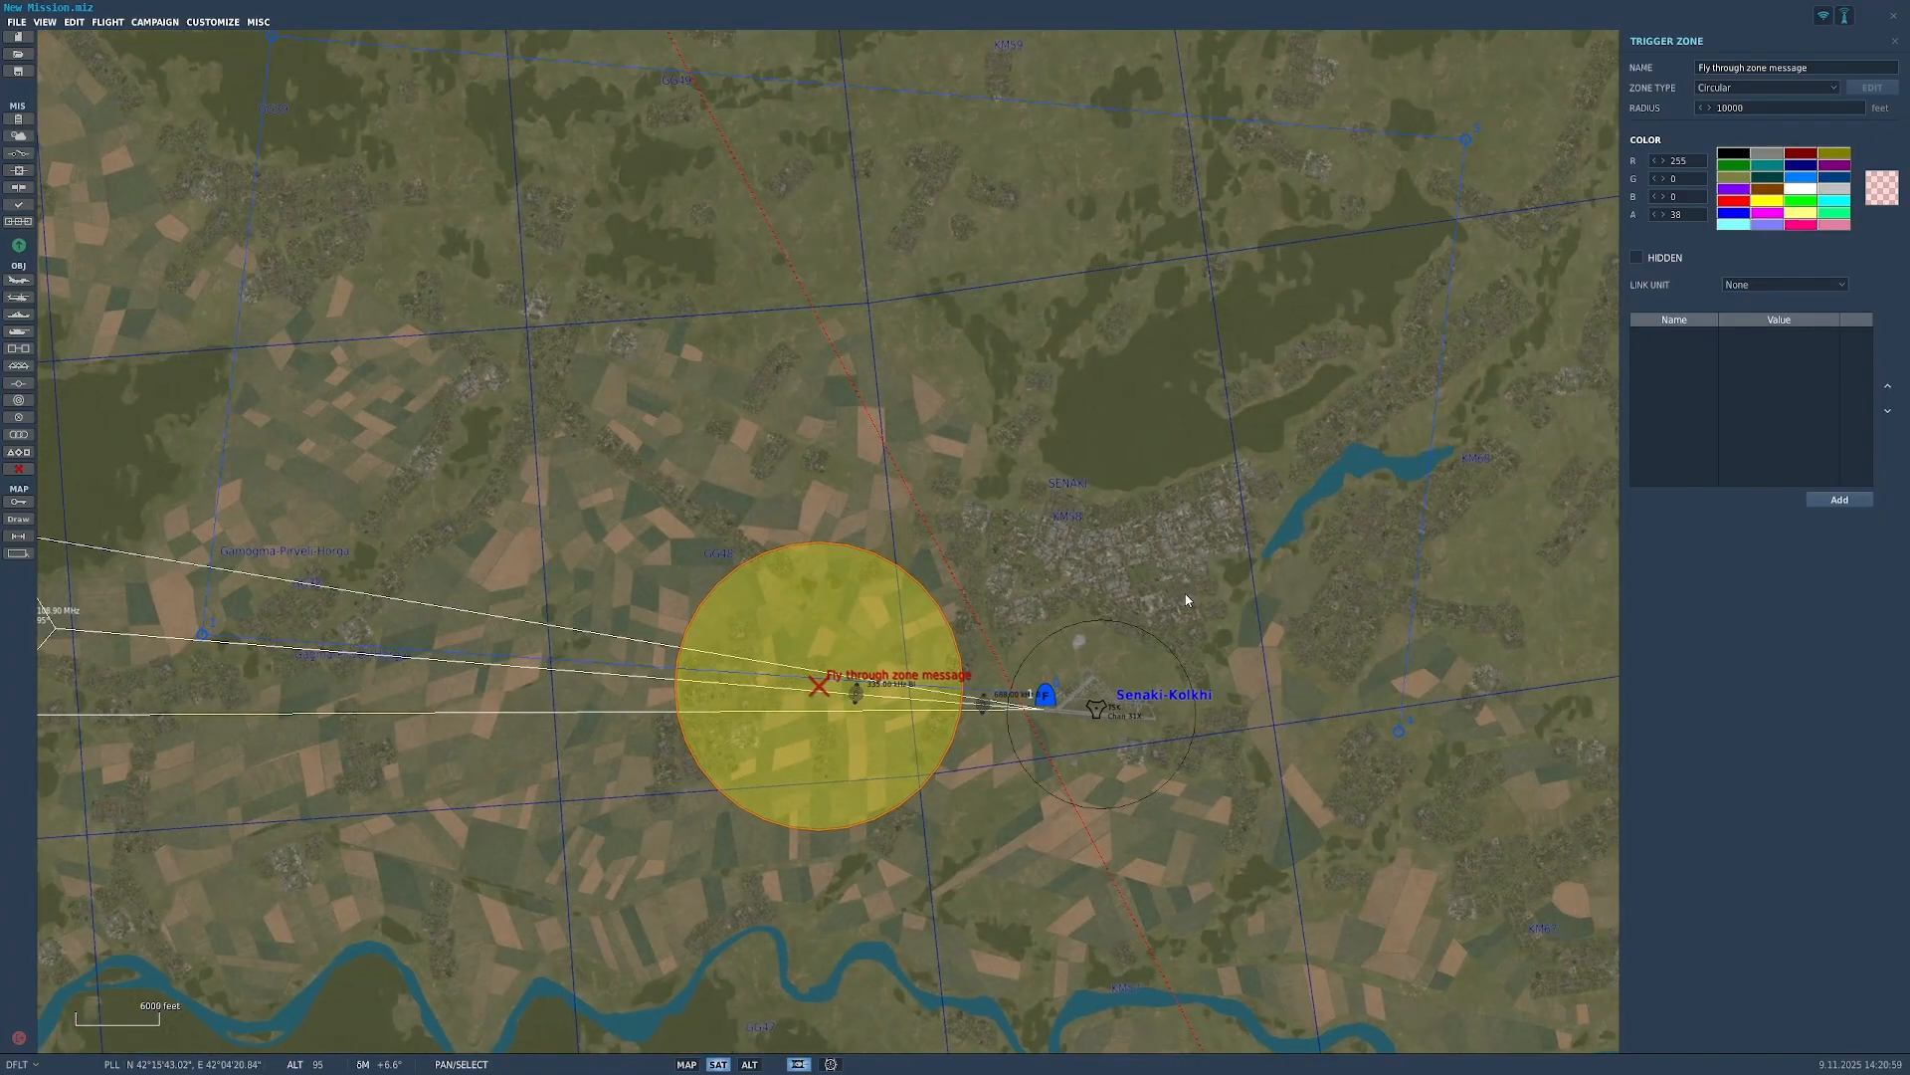
pyautogui.scroll(-3, 1186, 600)
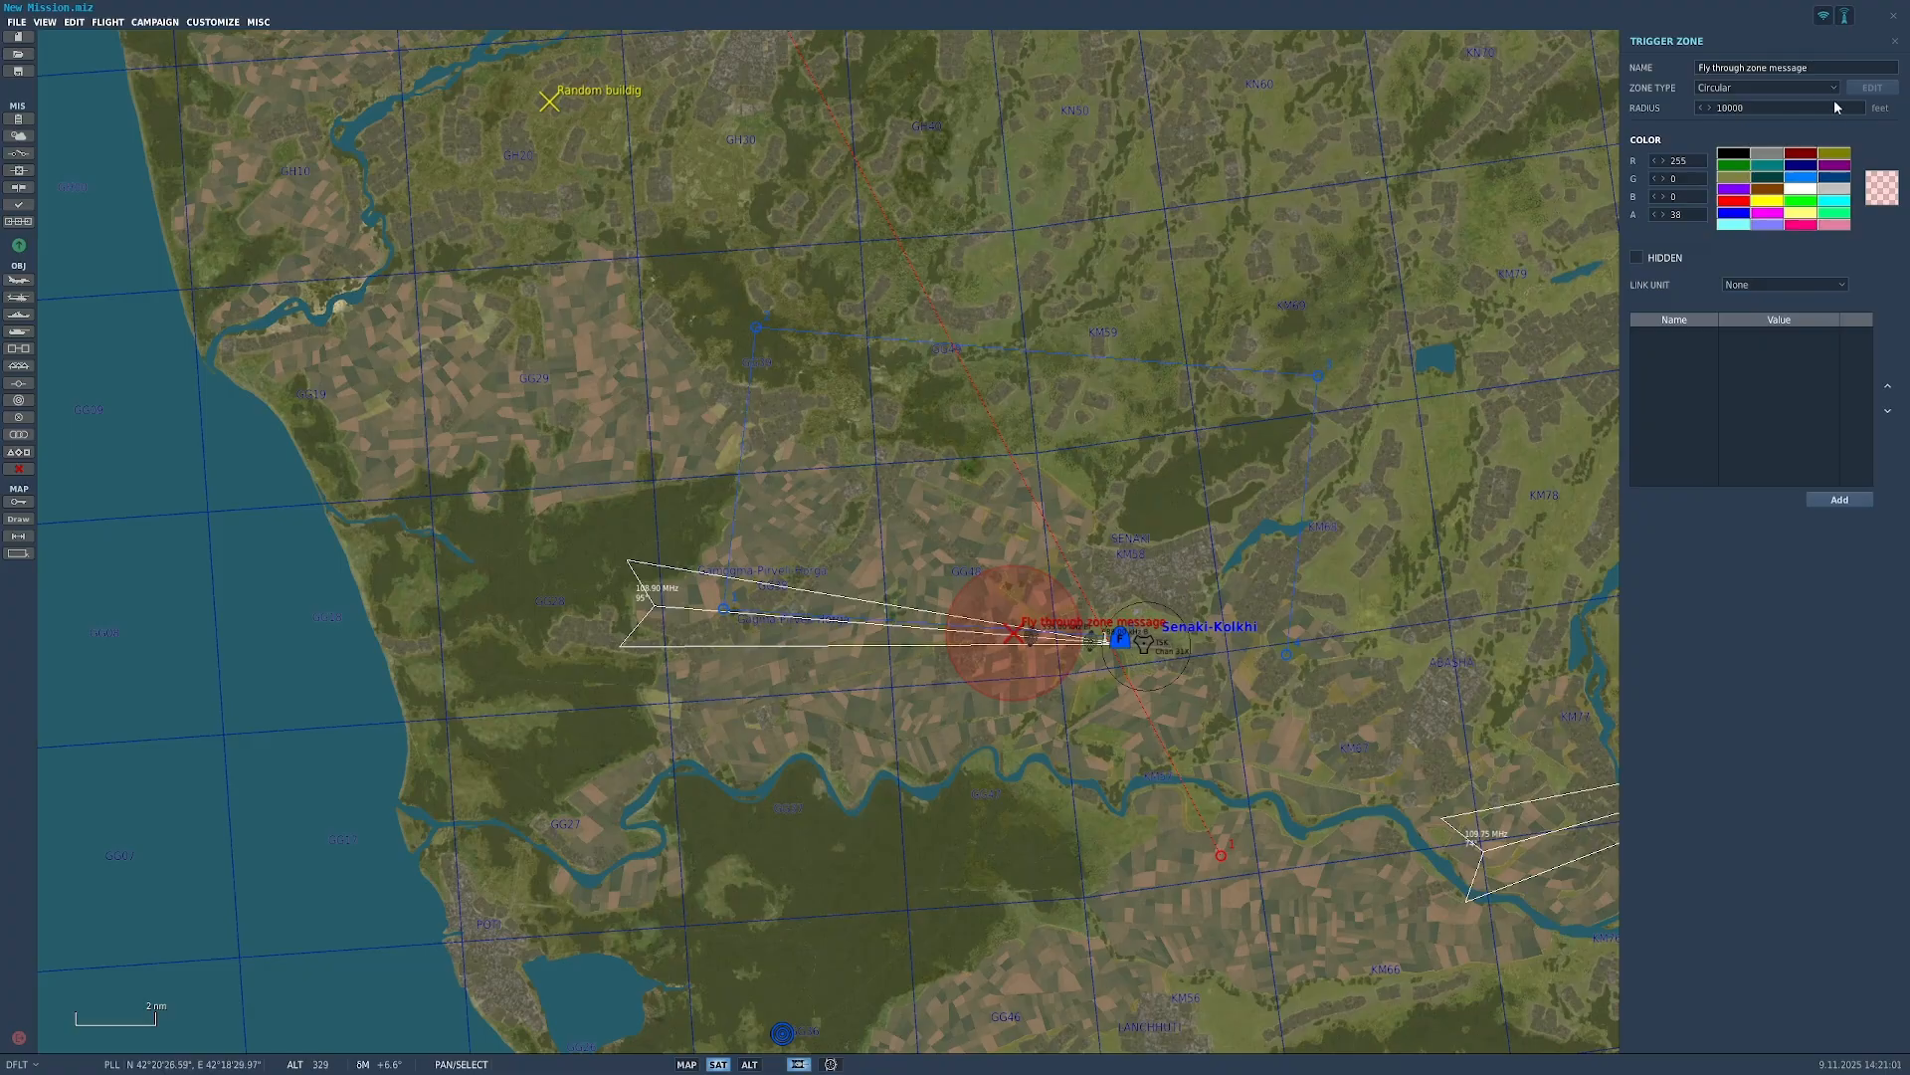
# Step: Check the unit-linking options of the Fly through zone message zone without linking a unit
pyautogui.click(1017, 633)
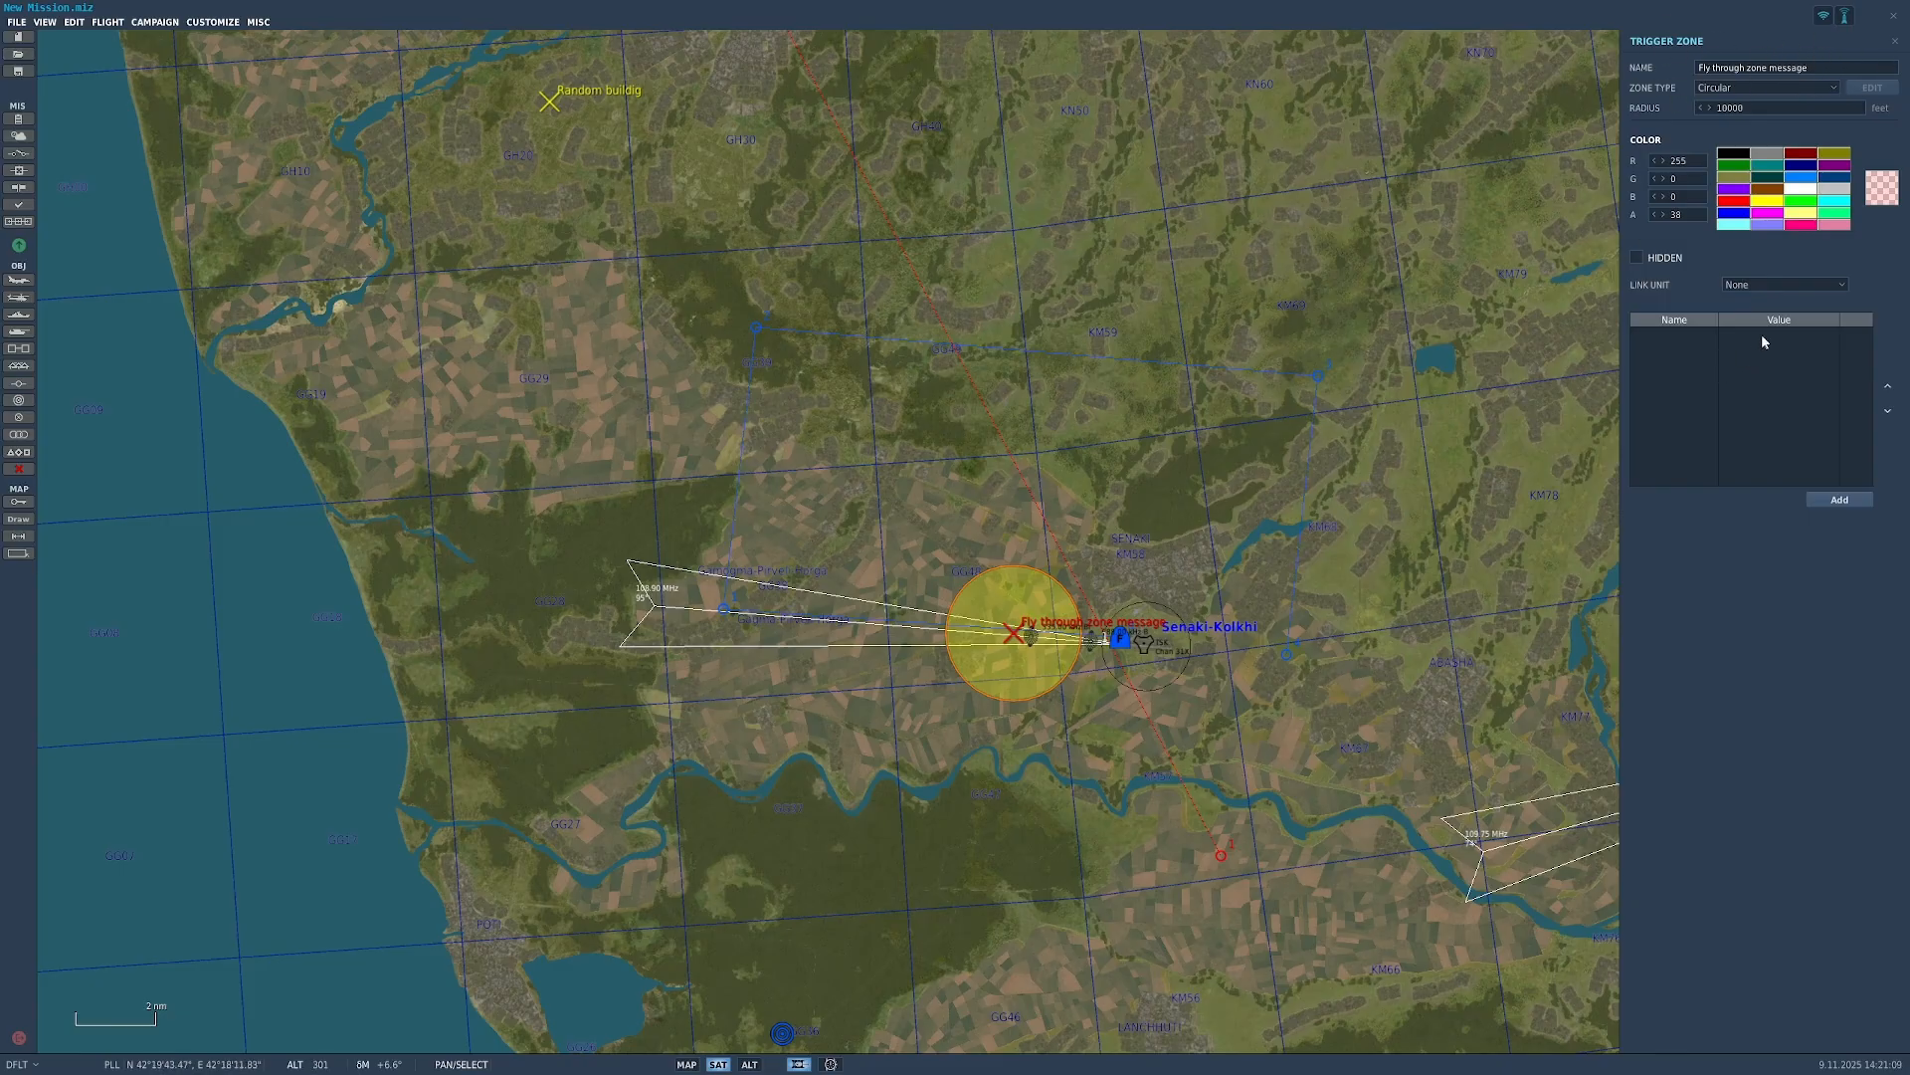
pyautogui.click(1807, 286)
pyautogui.click(1806, 284)
# Step: Open the trigger zones list and try hiding and showing the Random buildig and Fly through zone message zones
pyautogui.click(18, 434)
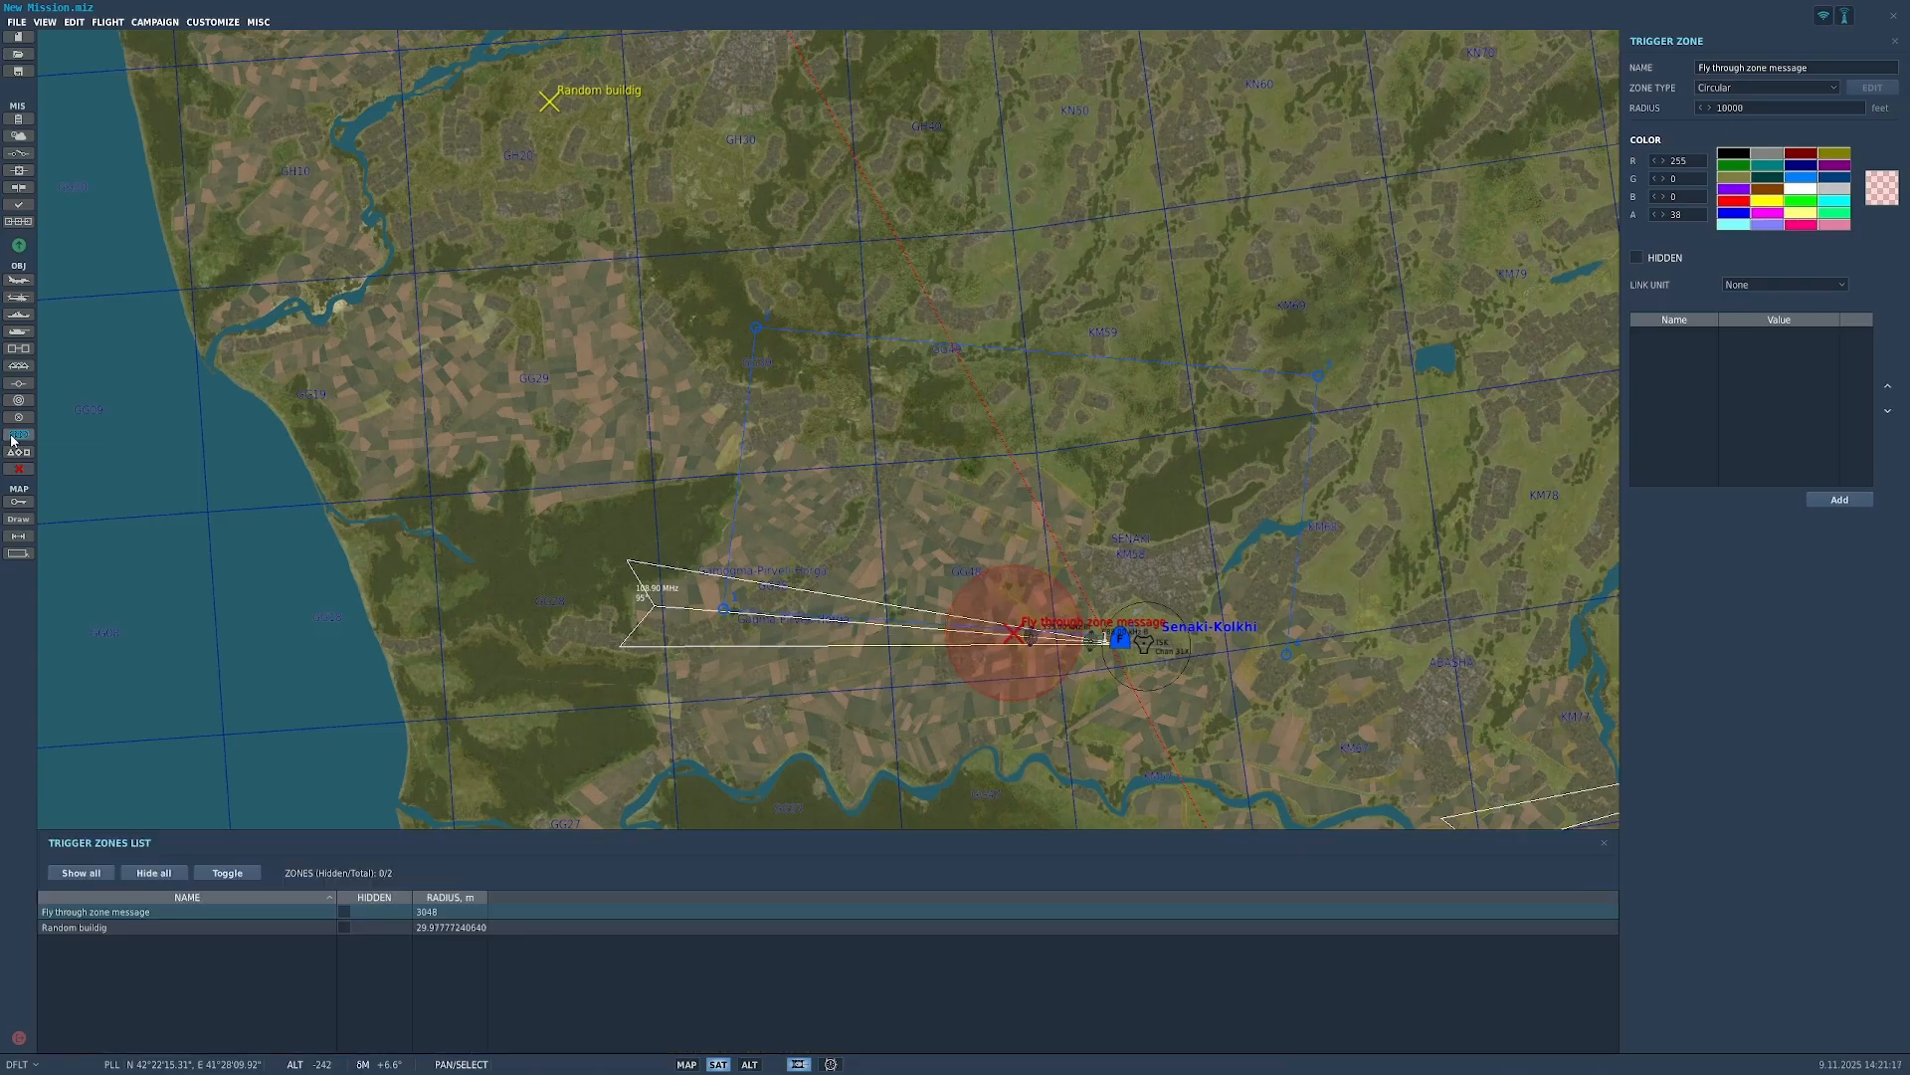
pyautogui.scroll(-3, 851, 759)
pyautogui.scroll(-2, 851, 760)
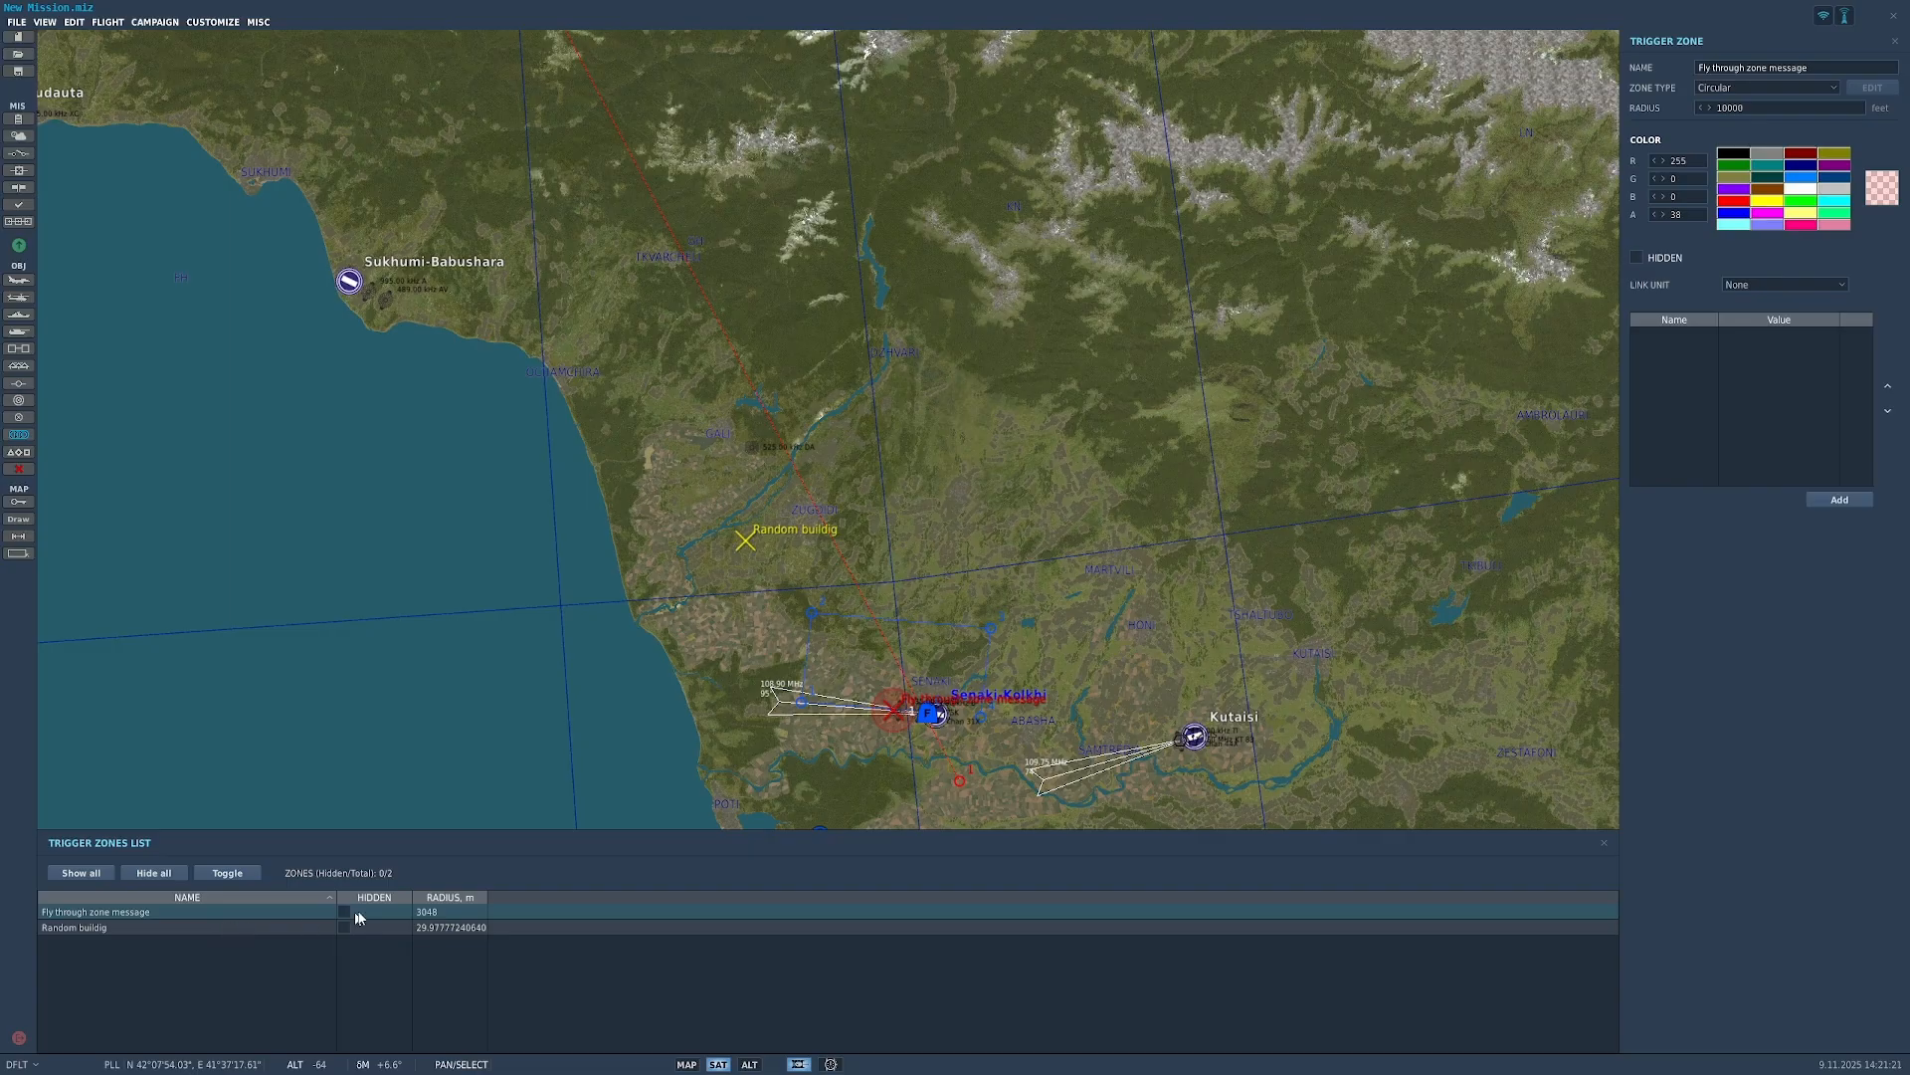
pyautogui.click(344, 928)
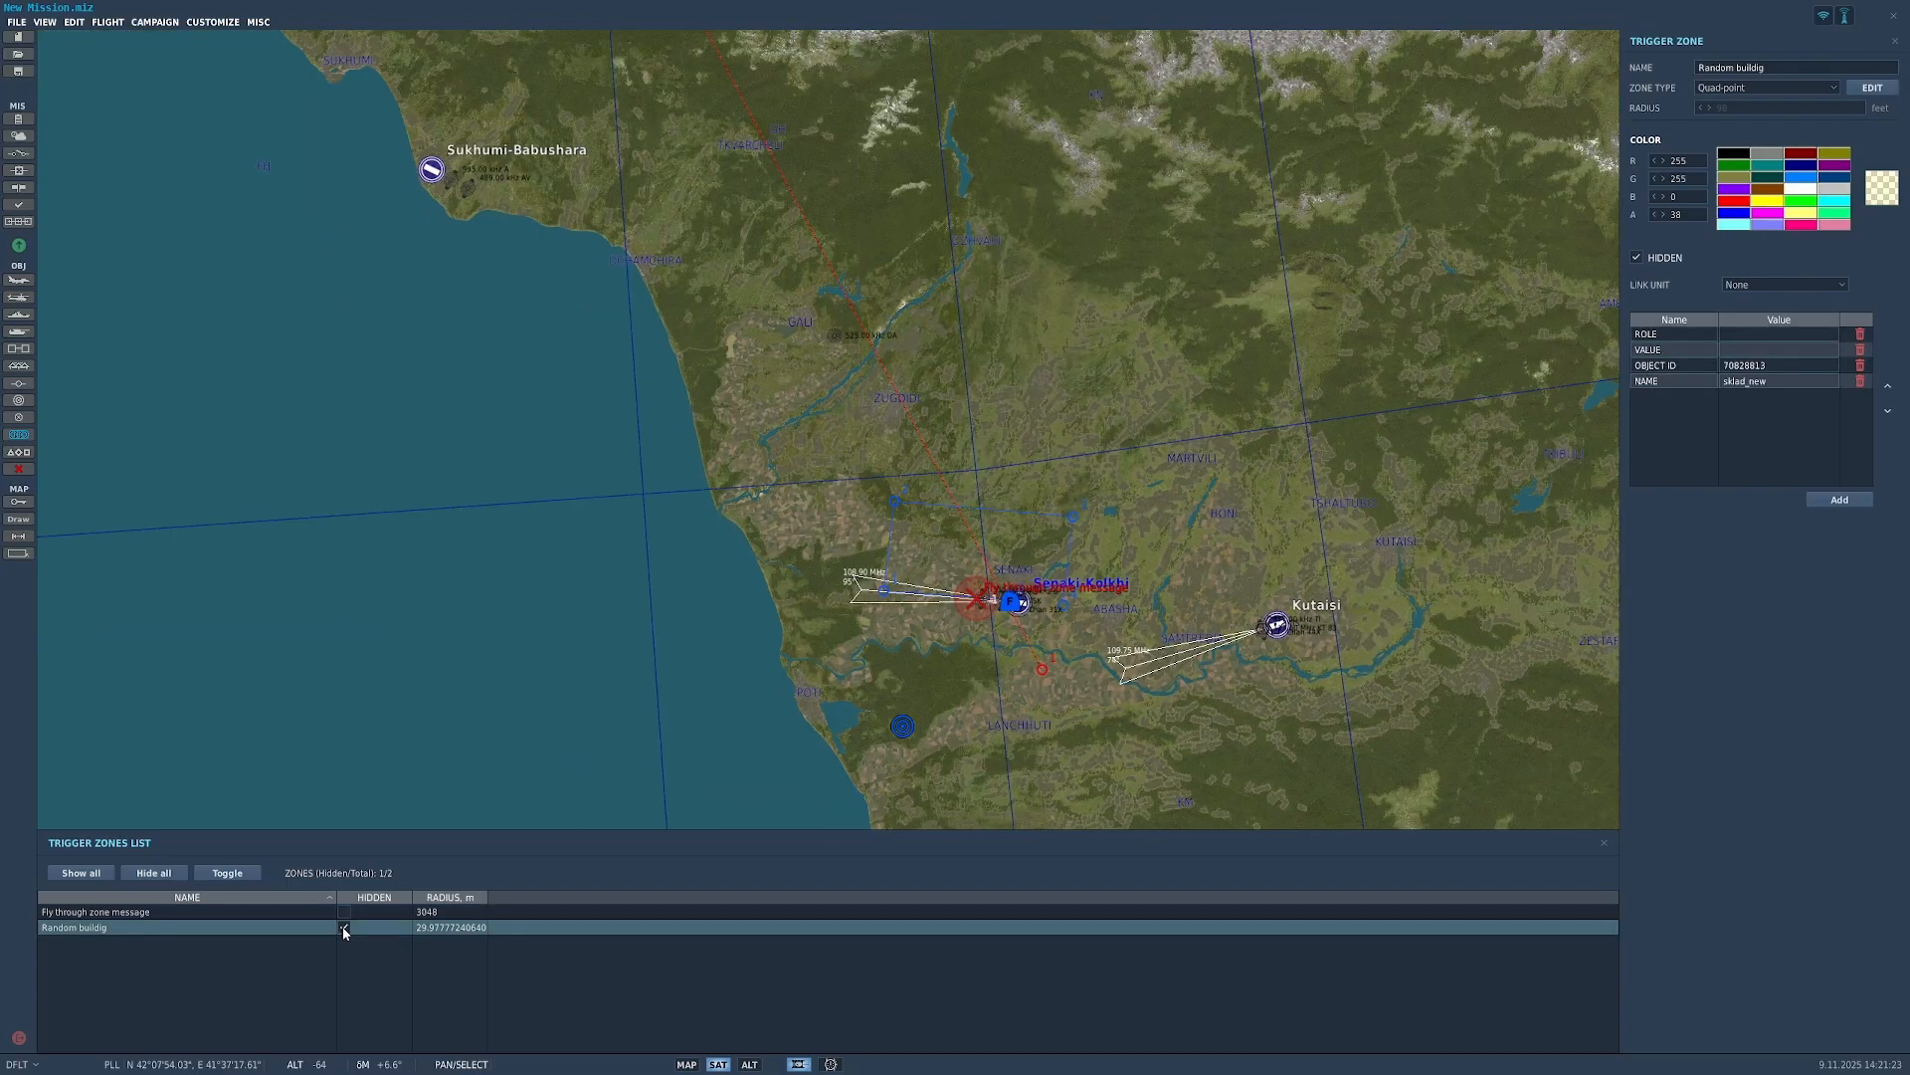
pyautogui.click(342, 911)
pyautogui.click(345, 913)
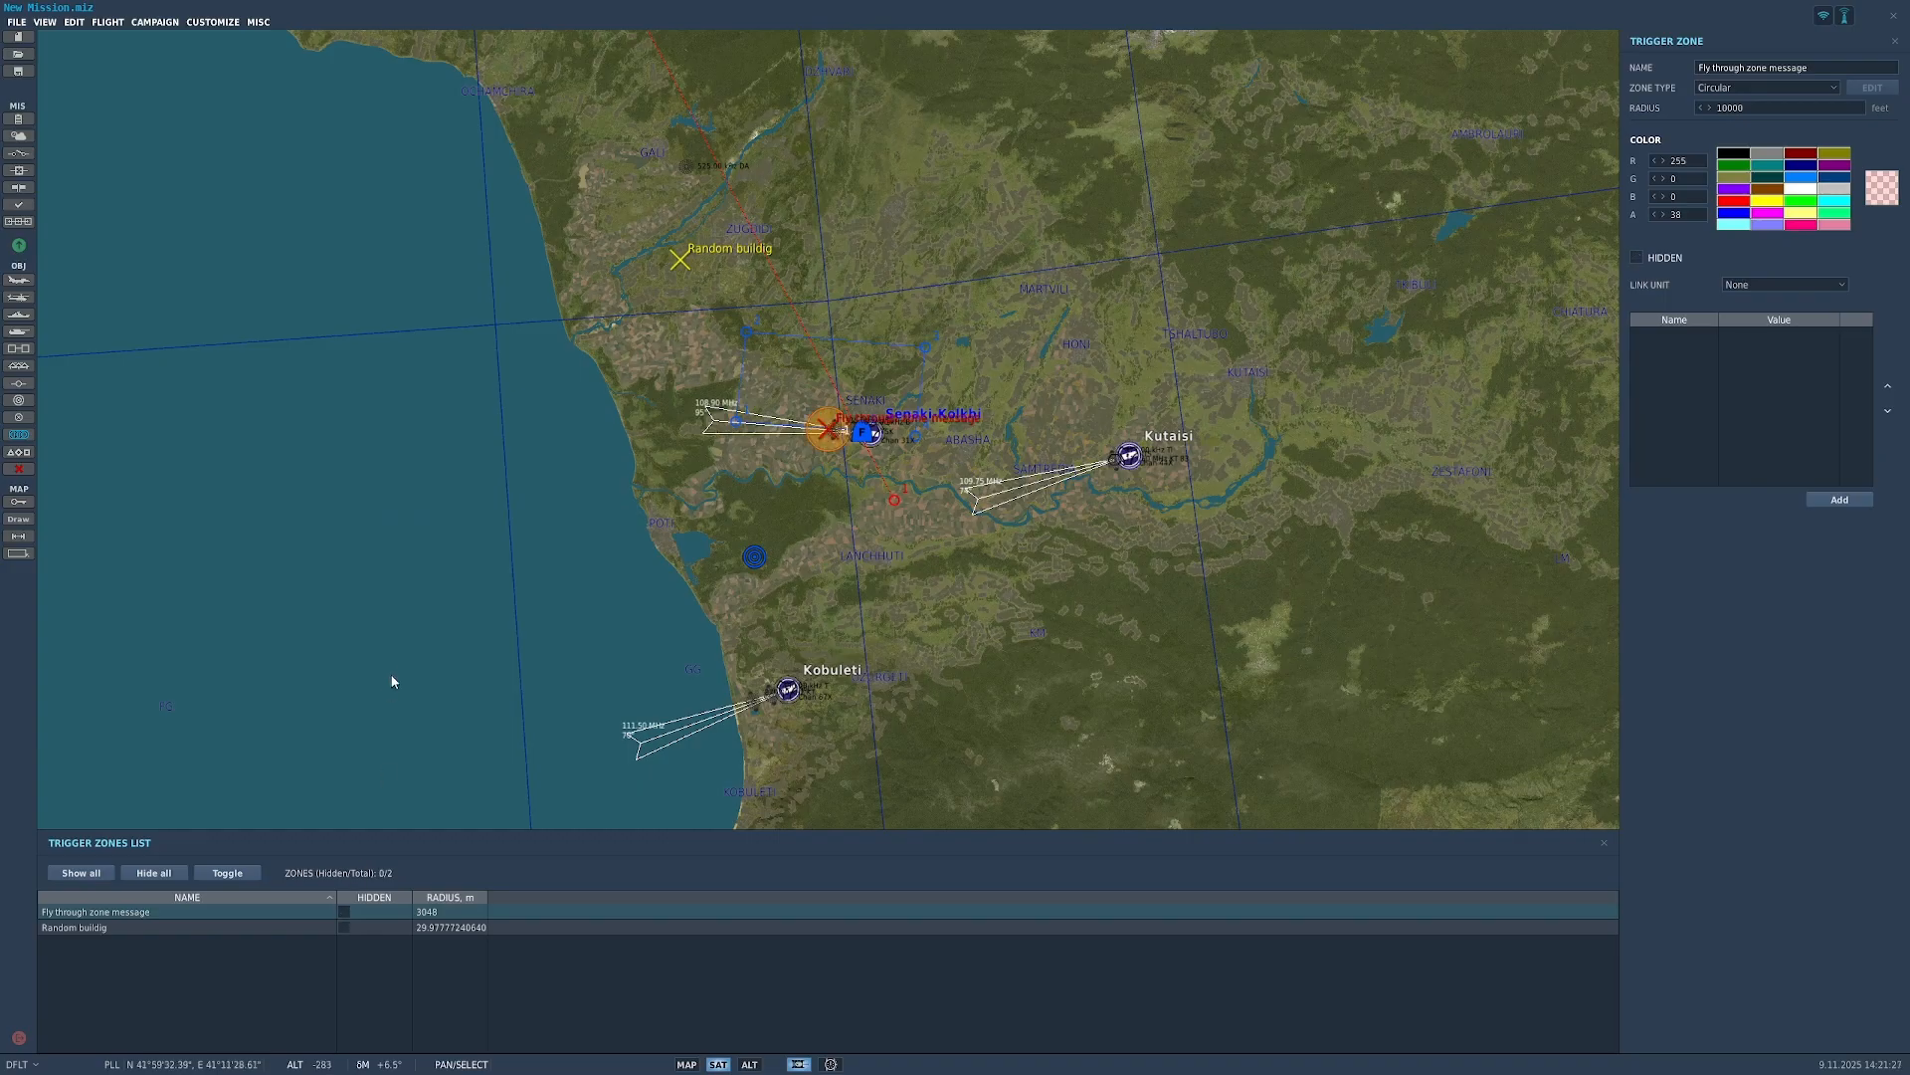
pyautogui.scroll(-2, 393, 678)
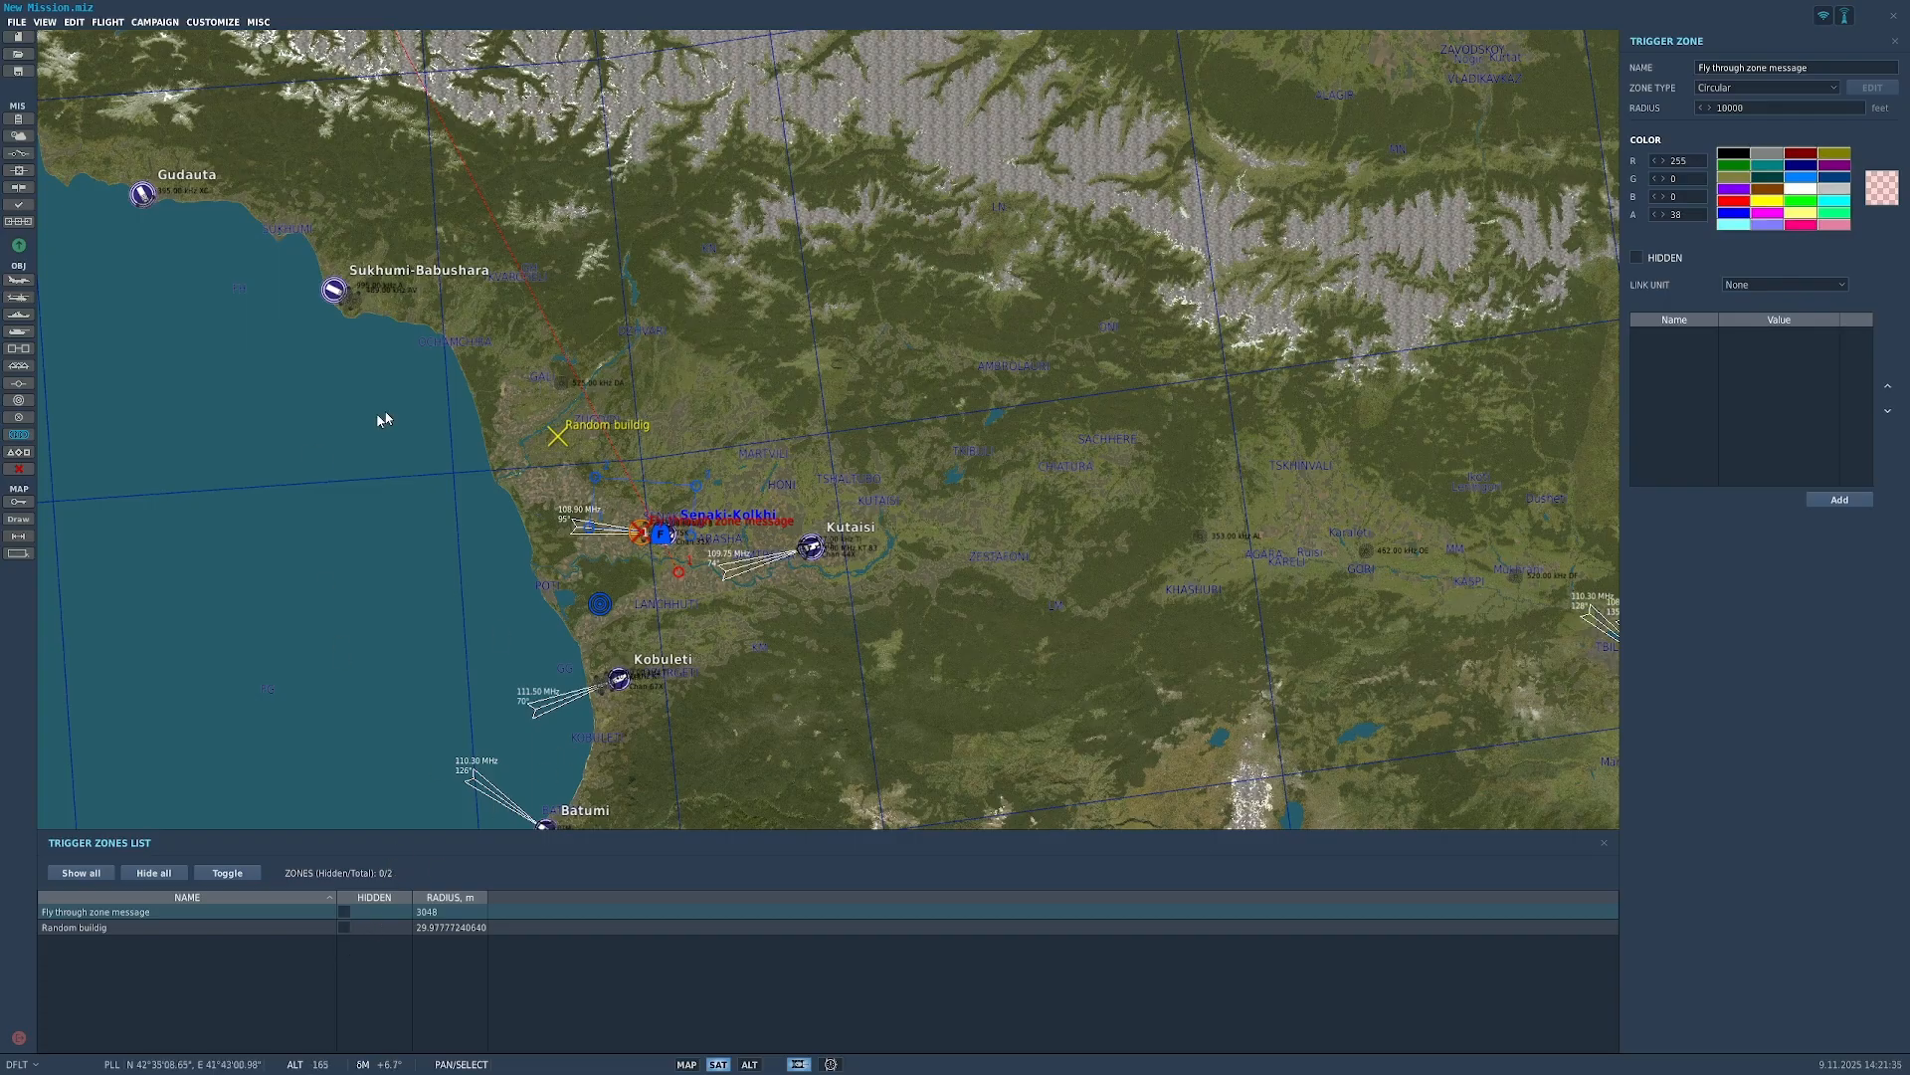
pyautogui.click(340, 928)
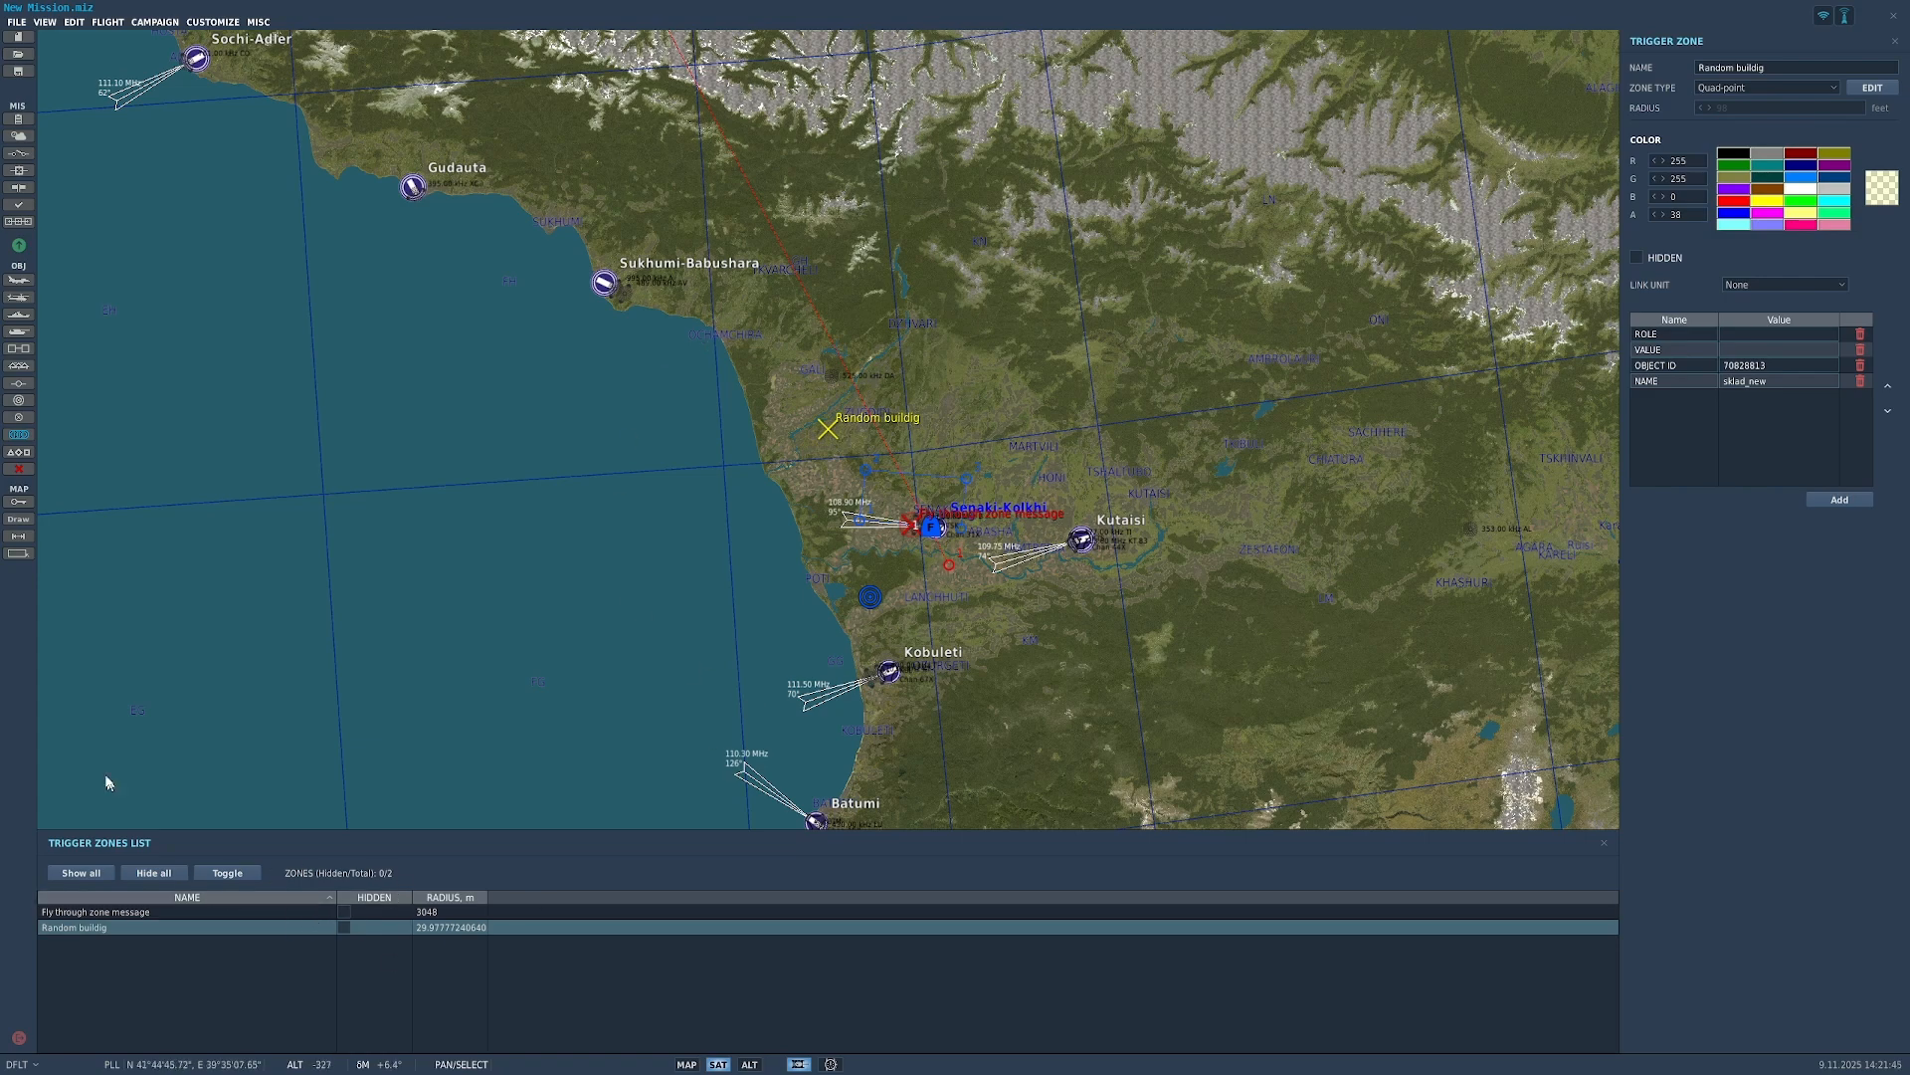
# Step: Open the unit list and examine the listed groups and their positions across the map
pyautogui.click(26, 453)
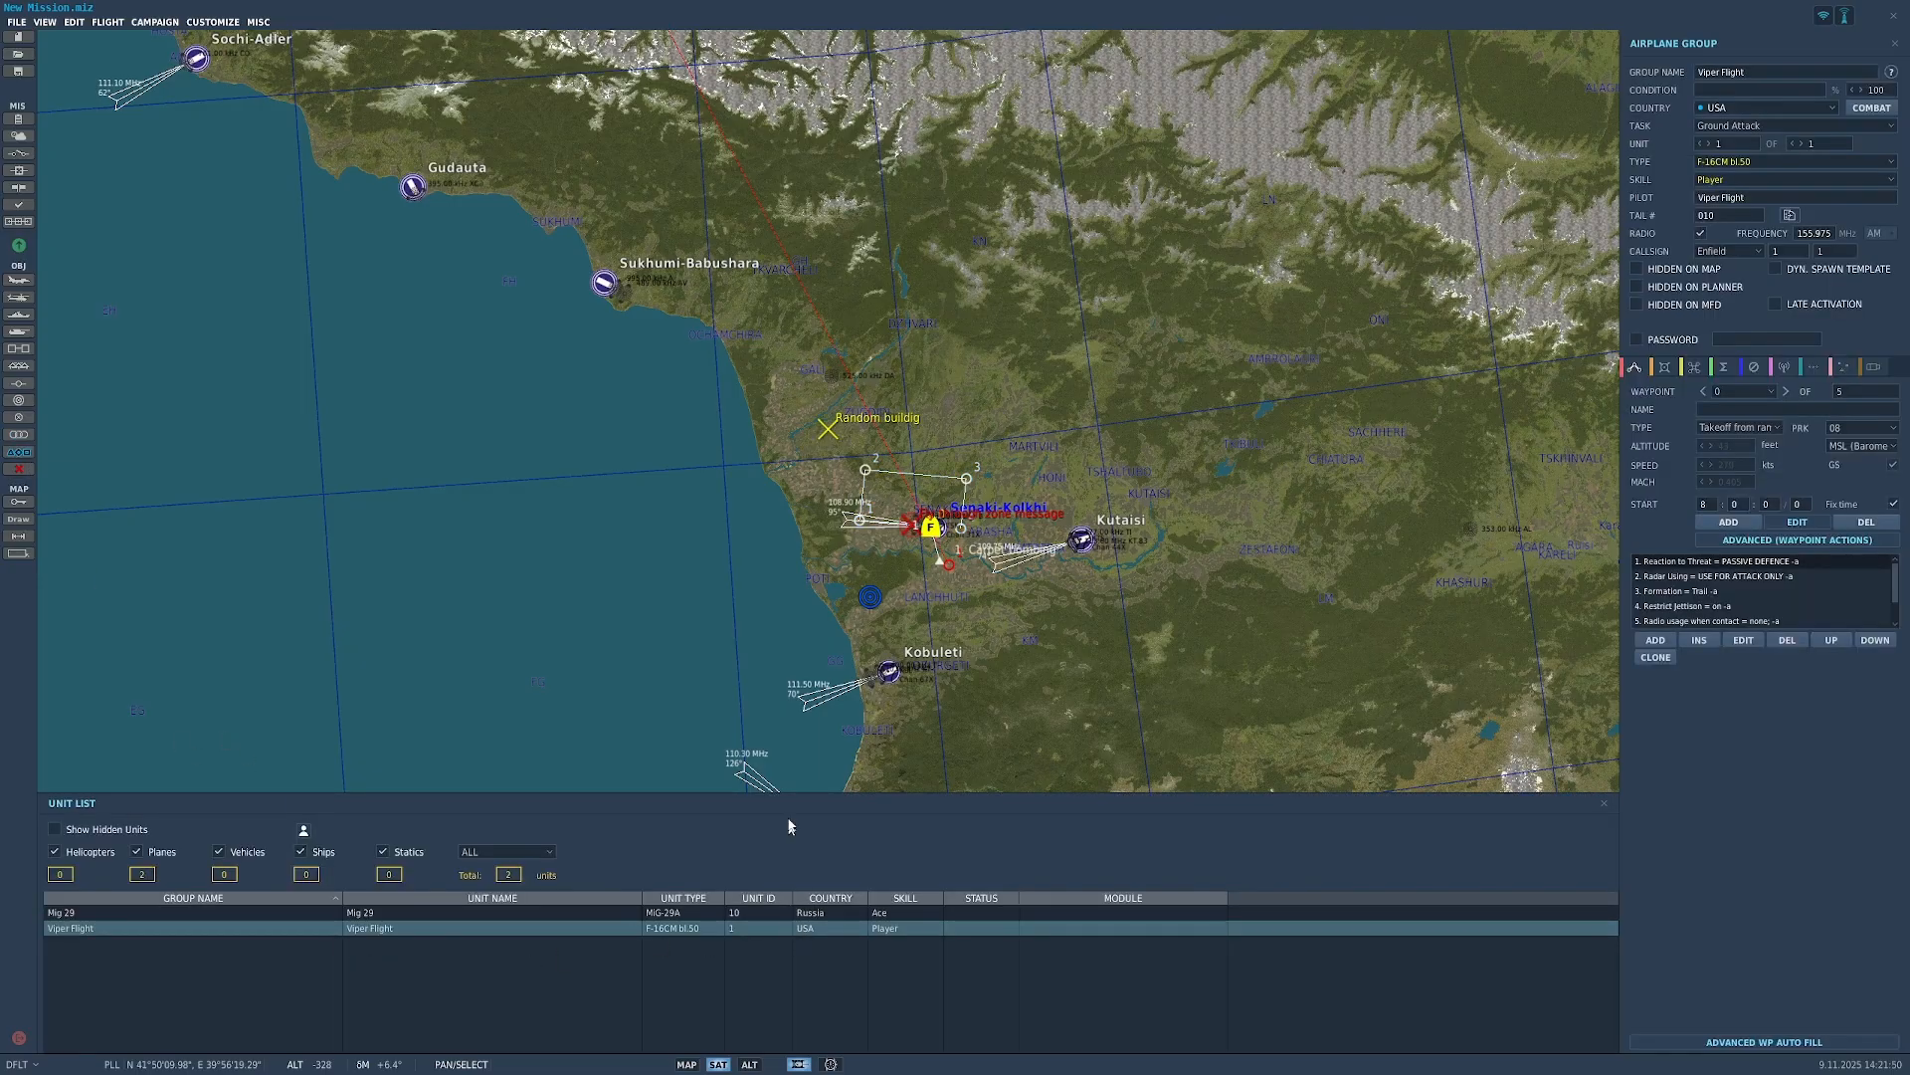
pyautogui.scroll(-2, 688, 645)
pyautogui.moveTo(595, 575); pyautogui.dragTo(583, 714)
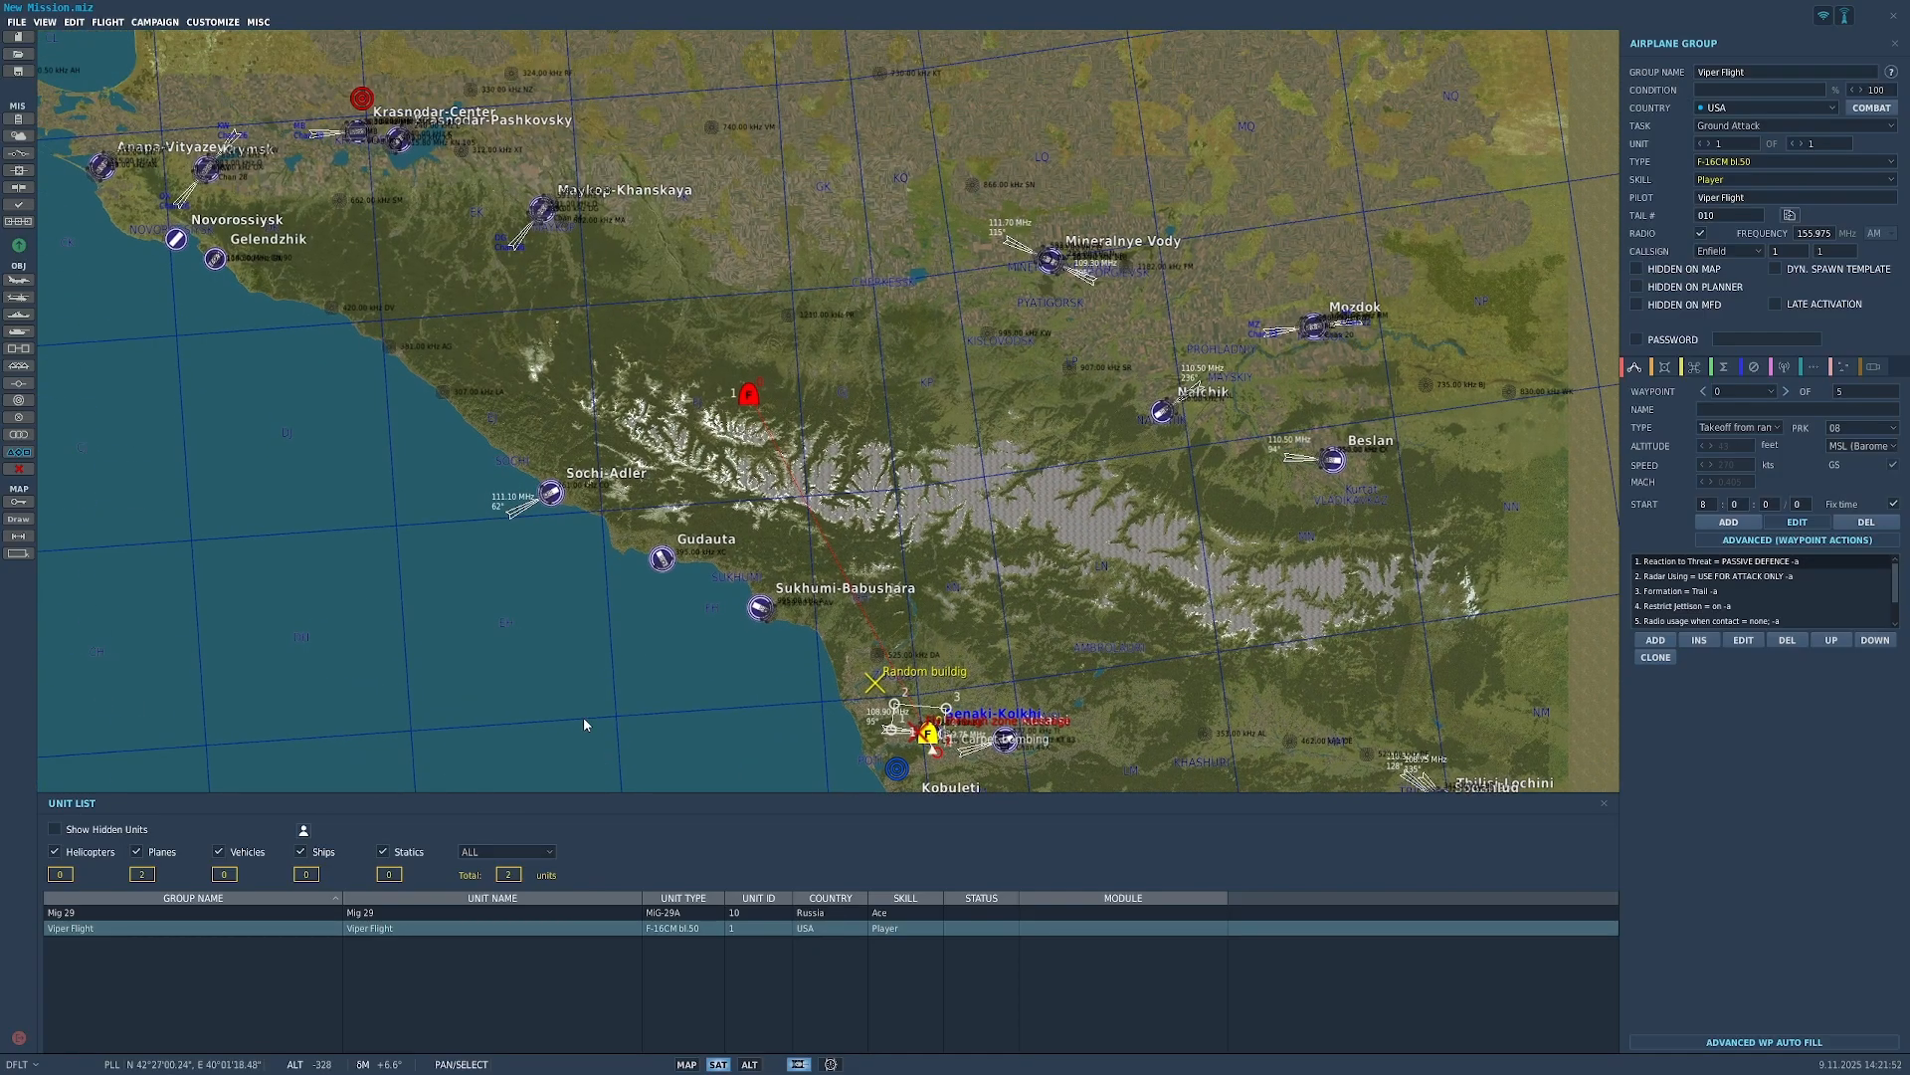
pyautogui.scroll(-2, 583, 714)
pyautogui.scroll(2, 696, 622)
pyautogui.moveTo(814, 610); pyautogui.dragTo(491, 557)
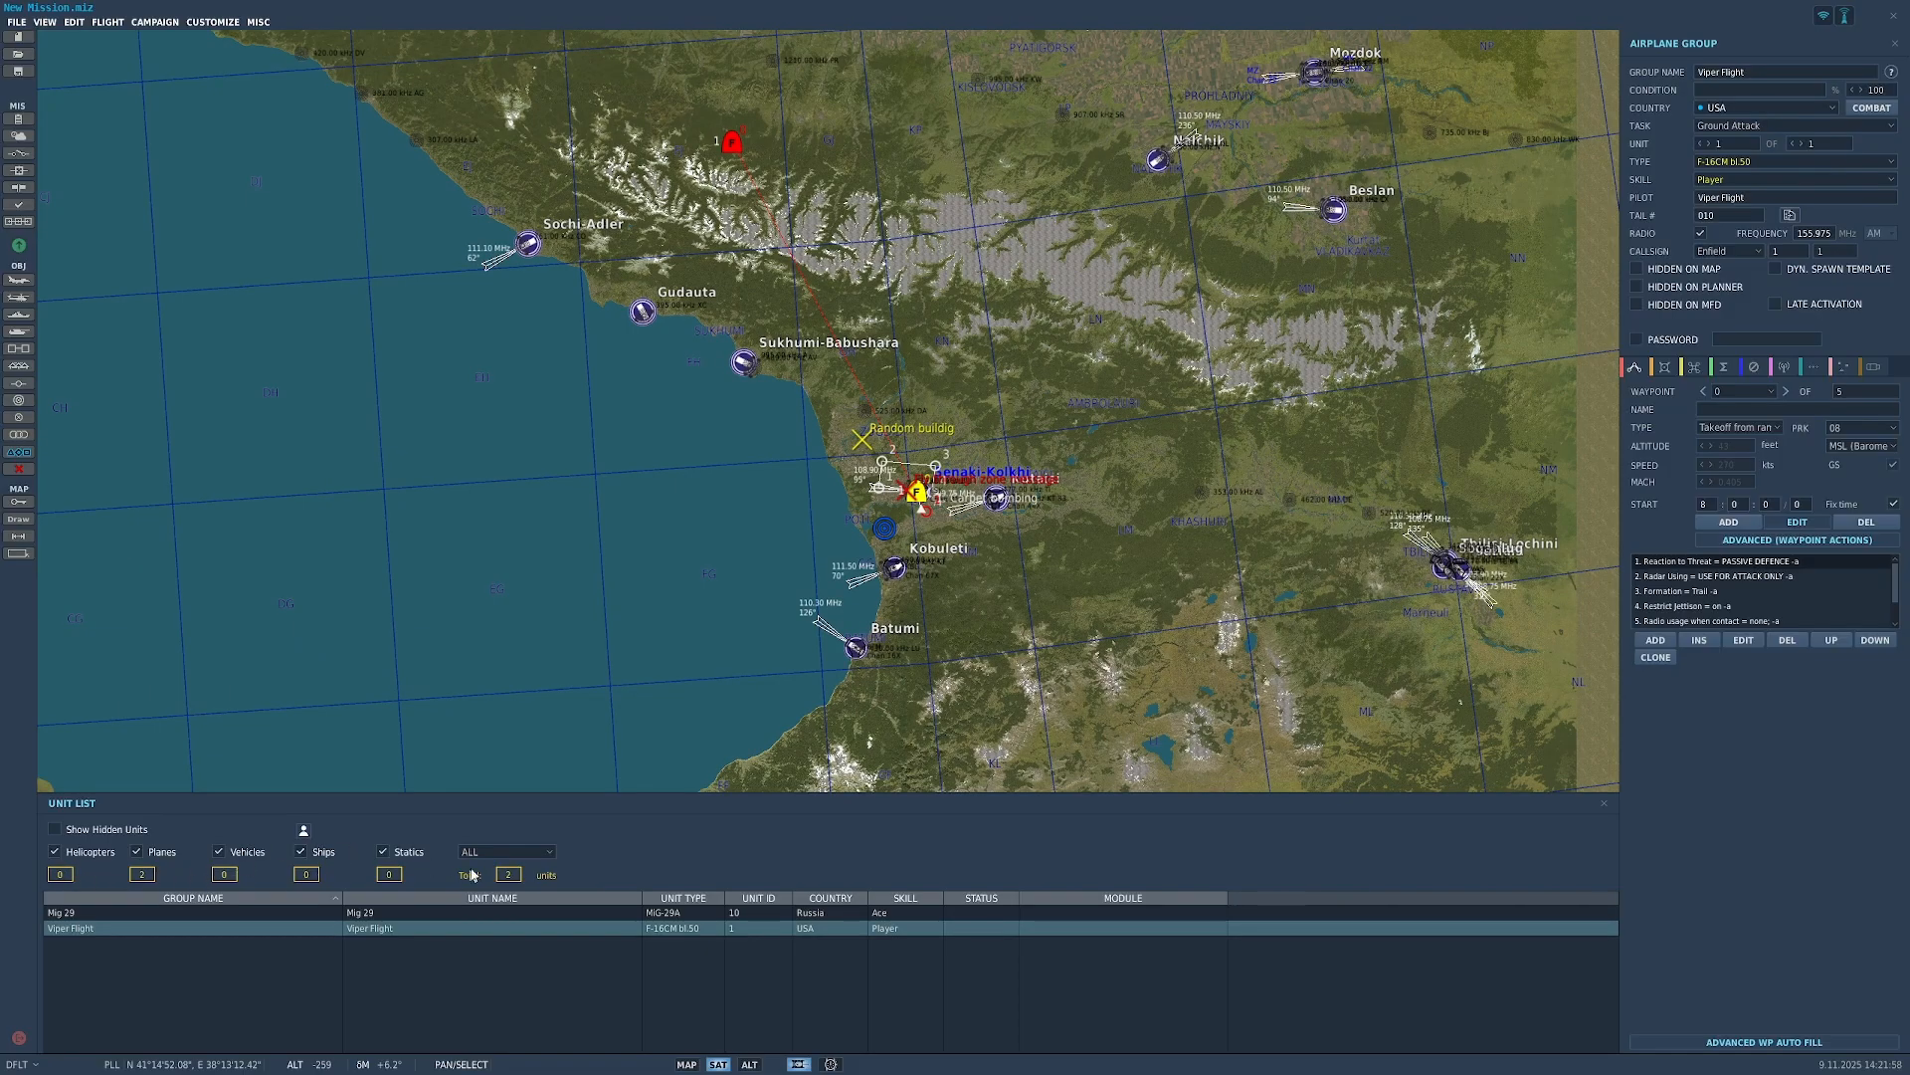
# Step: Try filtering the unit list by different countries, including USA, set the filter back to ALL, and close the list
pyautogui.click(537, 851)
pyautogui.click(532, 882)
pyautogui.click(528, 854)
pyautogui.click(497, 897)
pyautogui.click(527, 852)
pyautogui.click(510, 928)
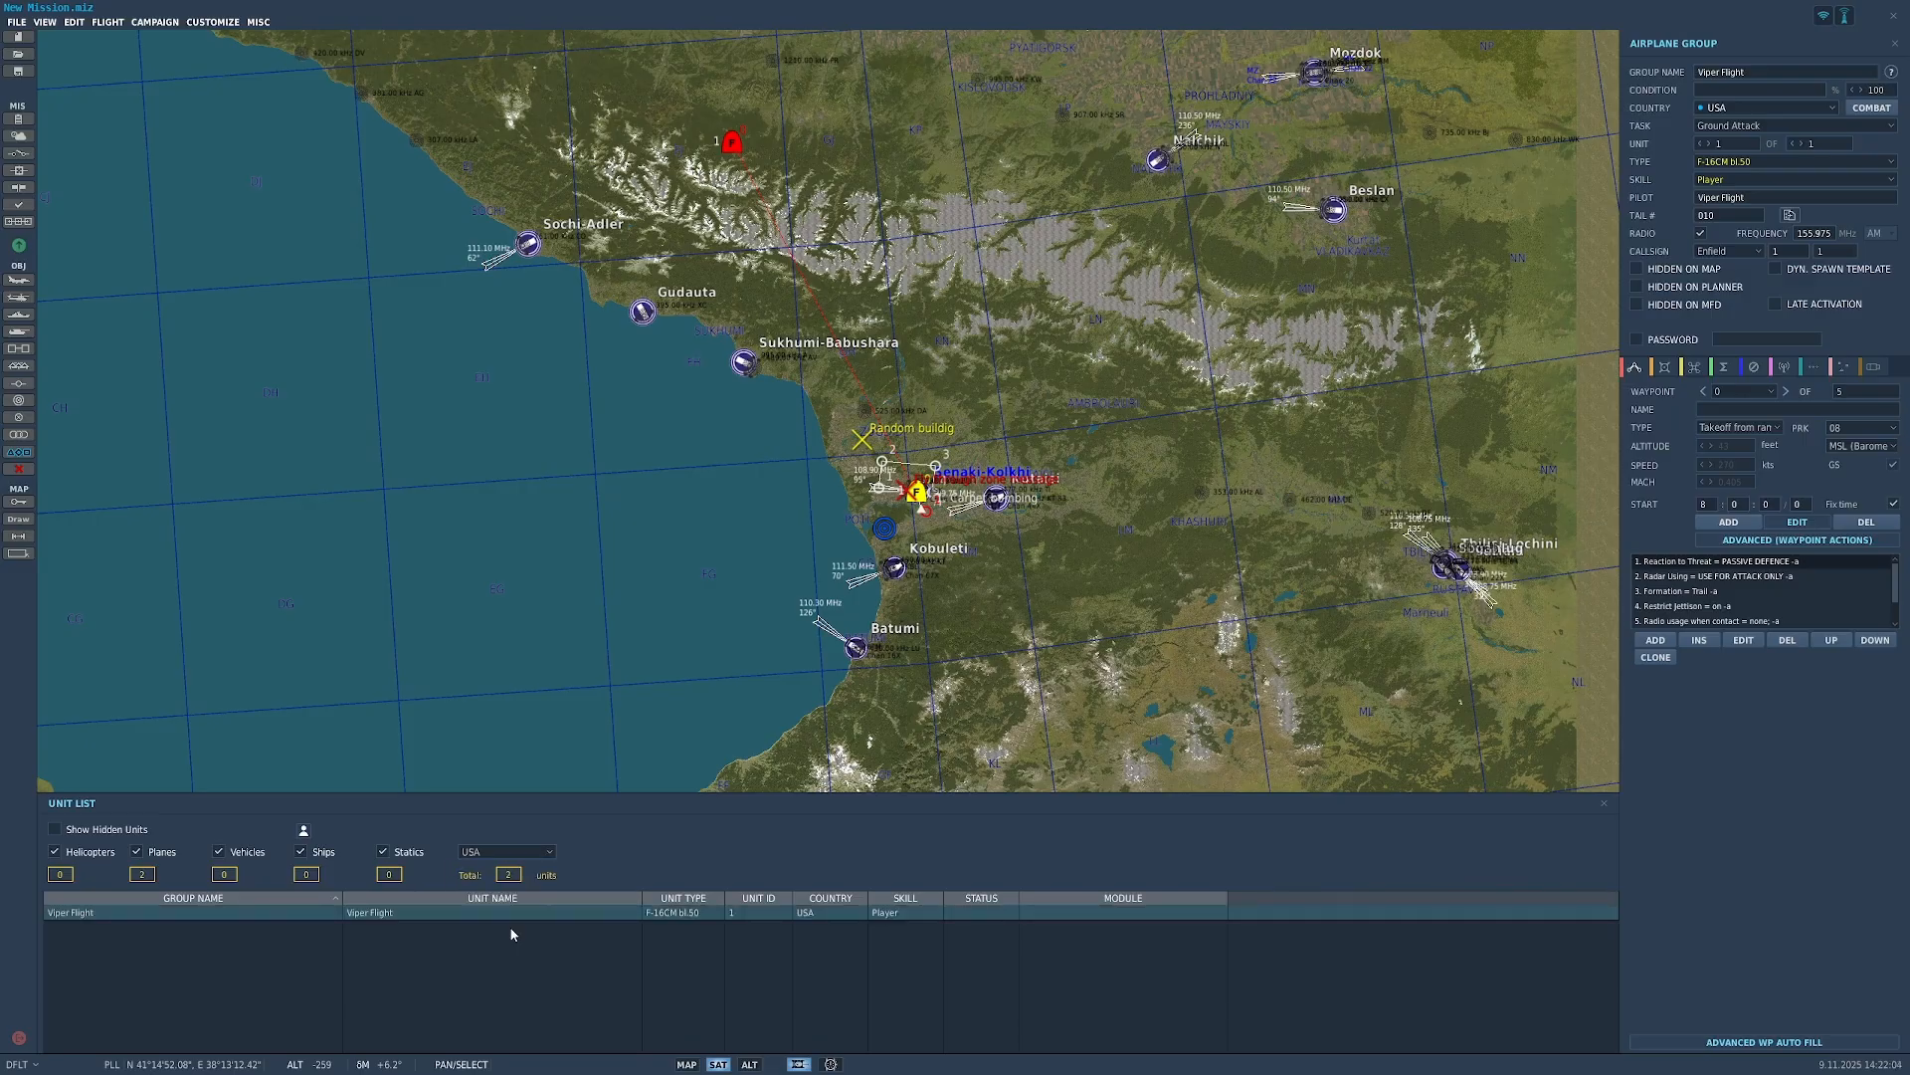
pyautogui.click(534, 851)
pyautogui.click(528, 867)
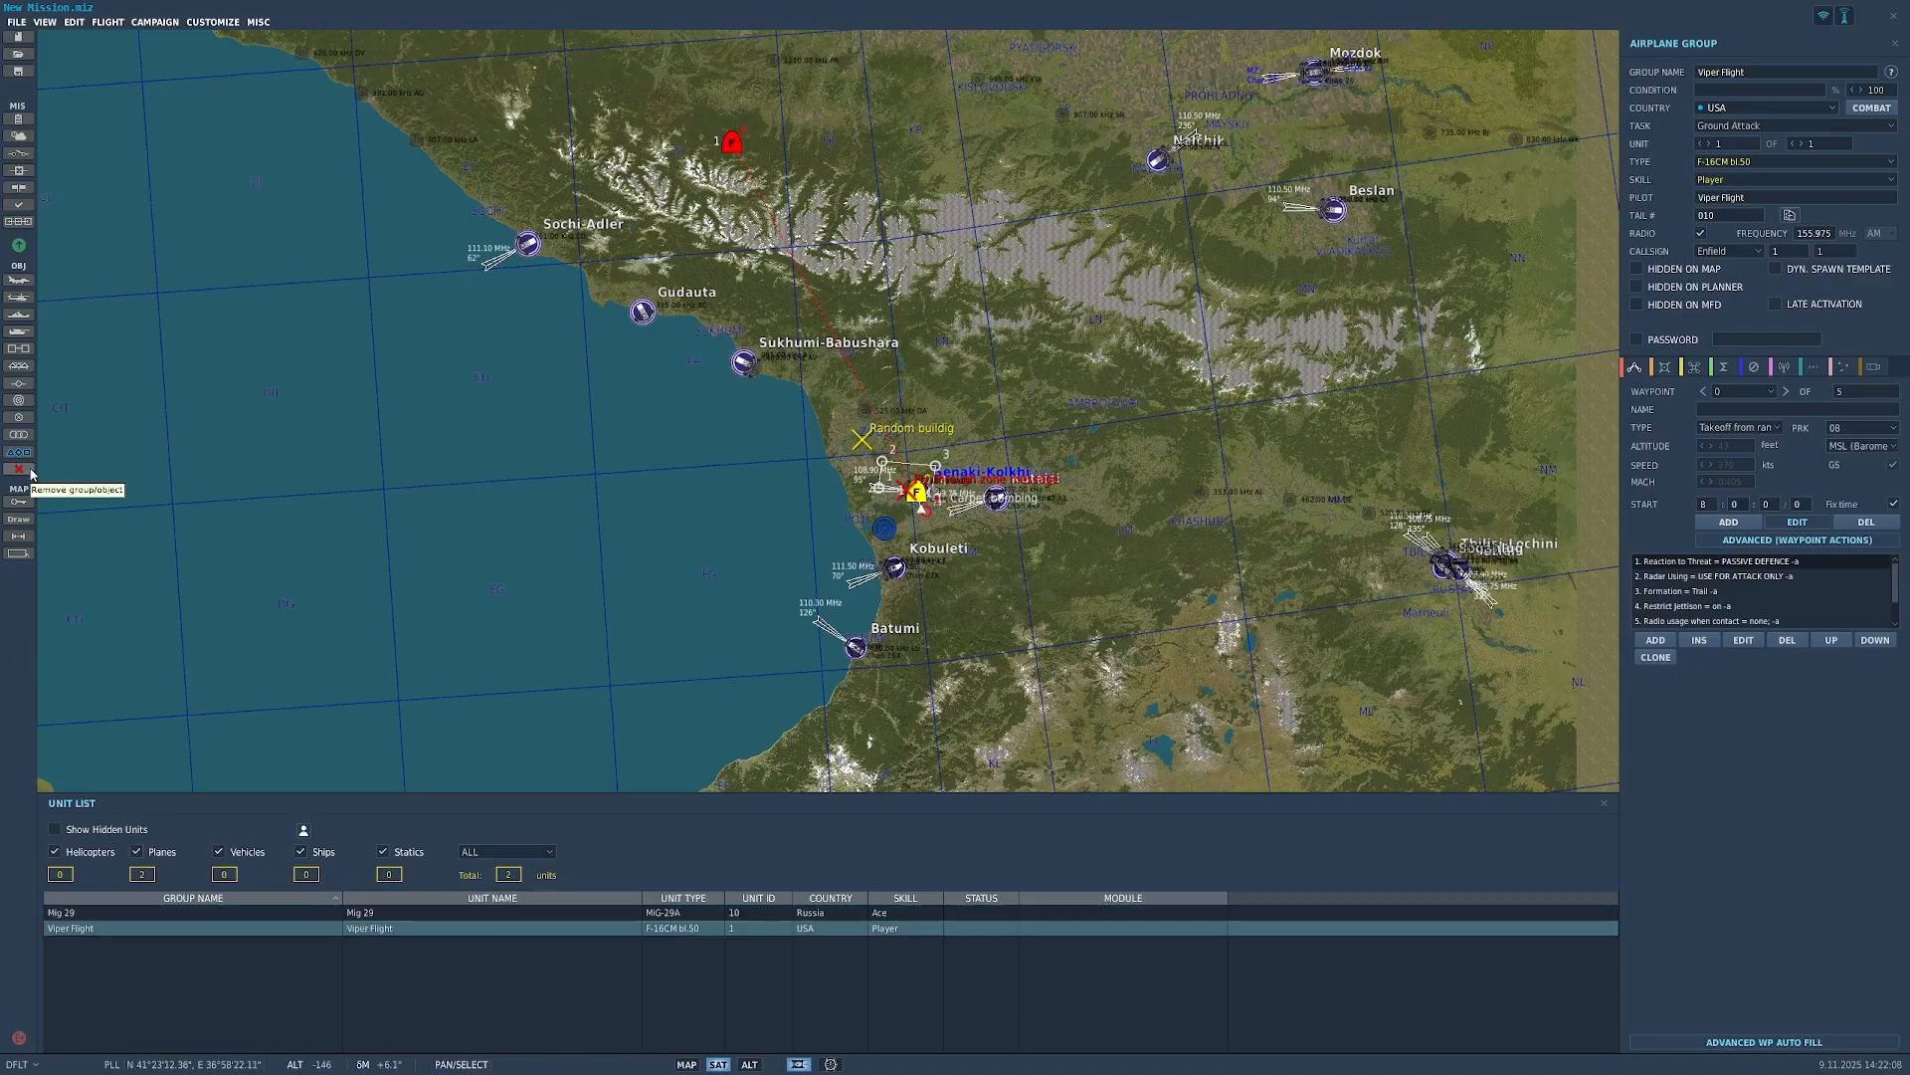
pyautogui.moveTo(289, 489); pyautogui.dragTo(419, 520)
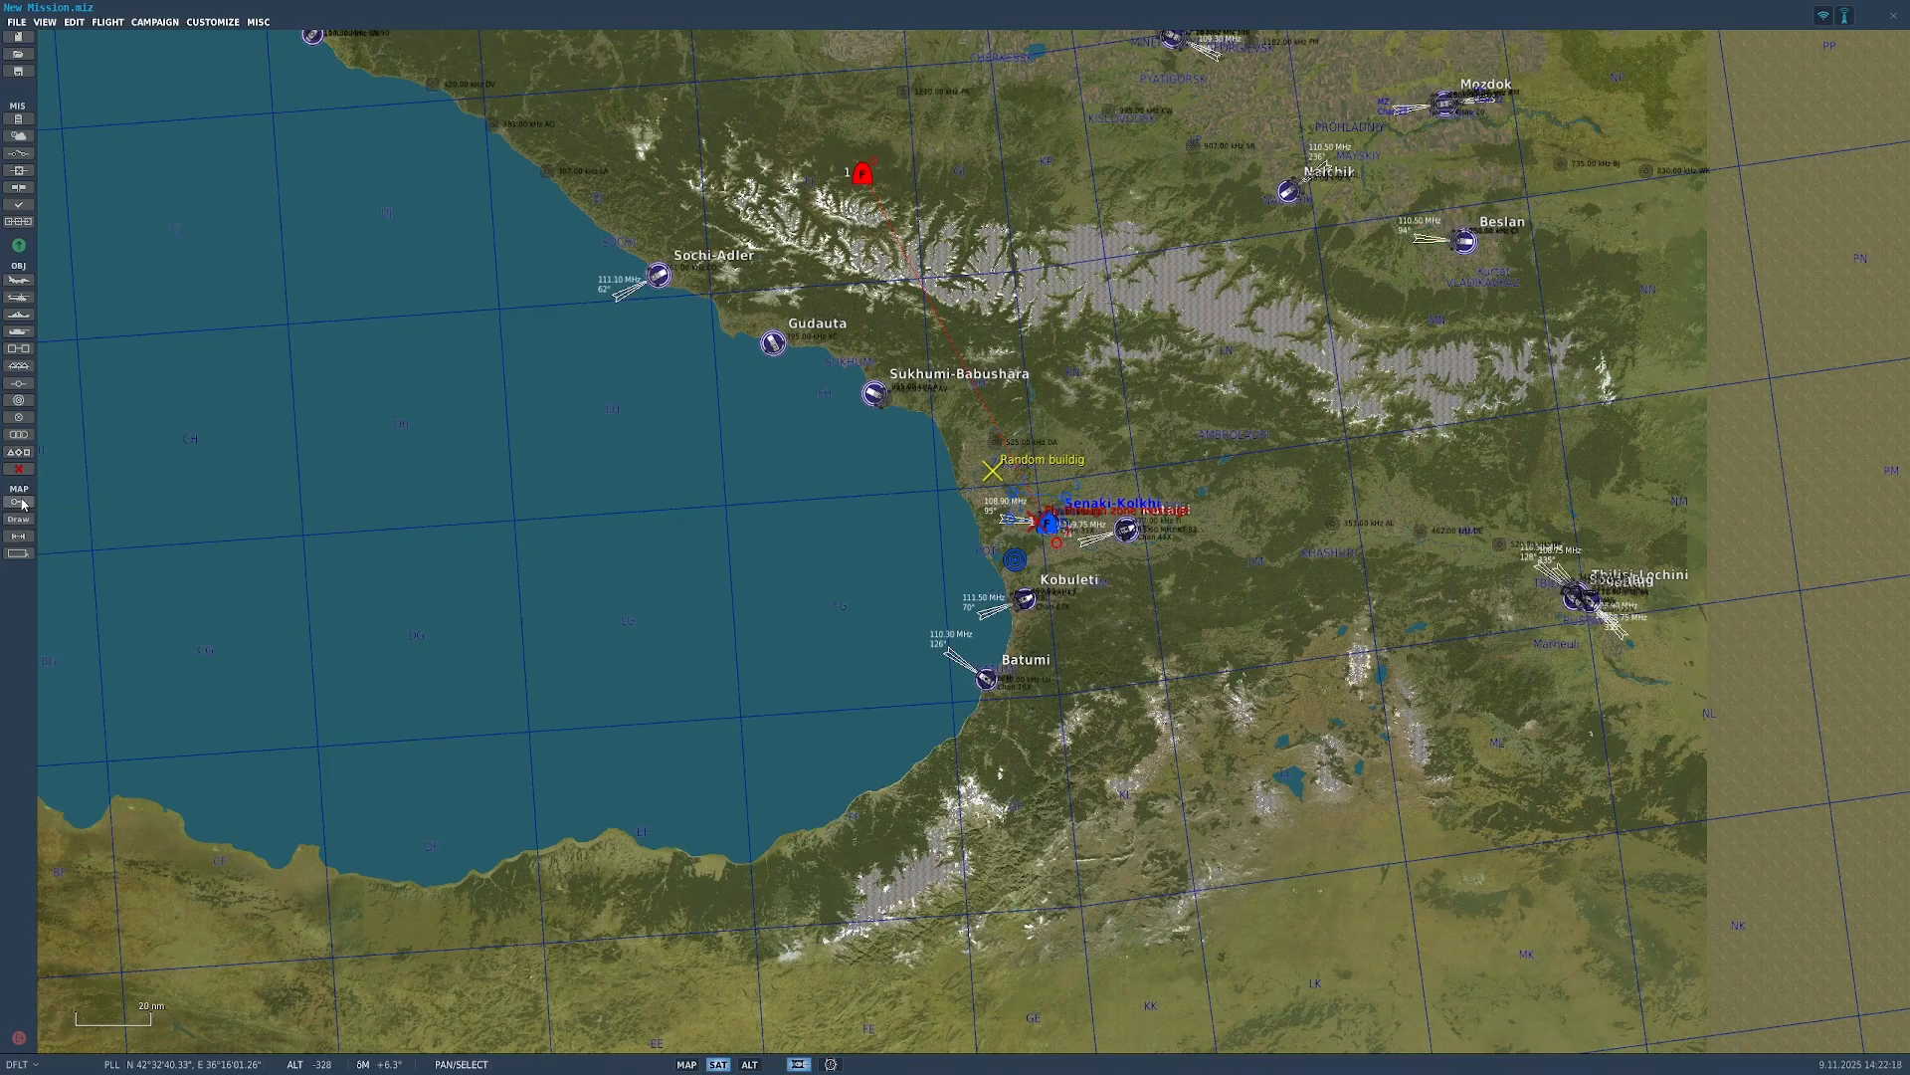
# Step: Open the map options and try switching the Airfields layer off and back on
pyautogui.click(18, 501)
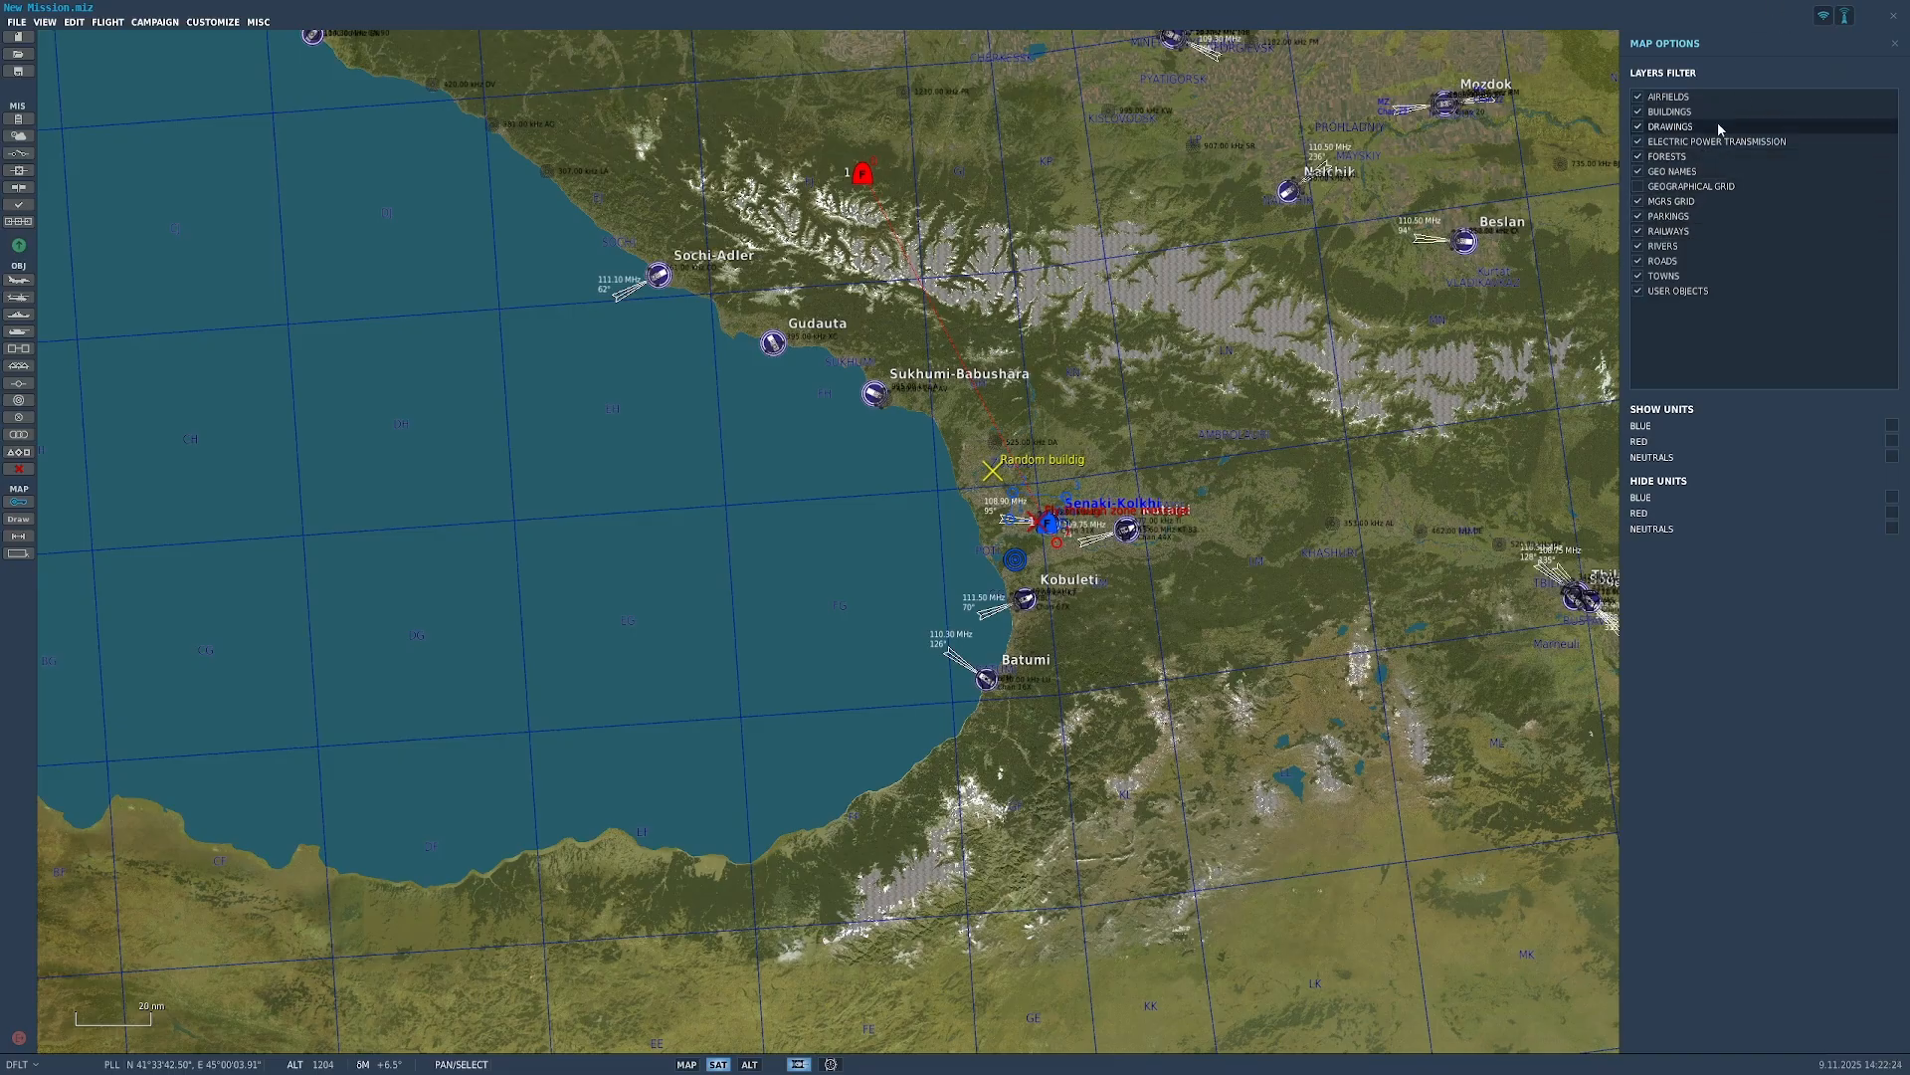
pyautogui.click(1638, 97)
pyautogui.click(1638, 96)
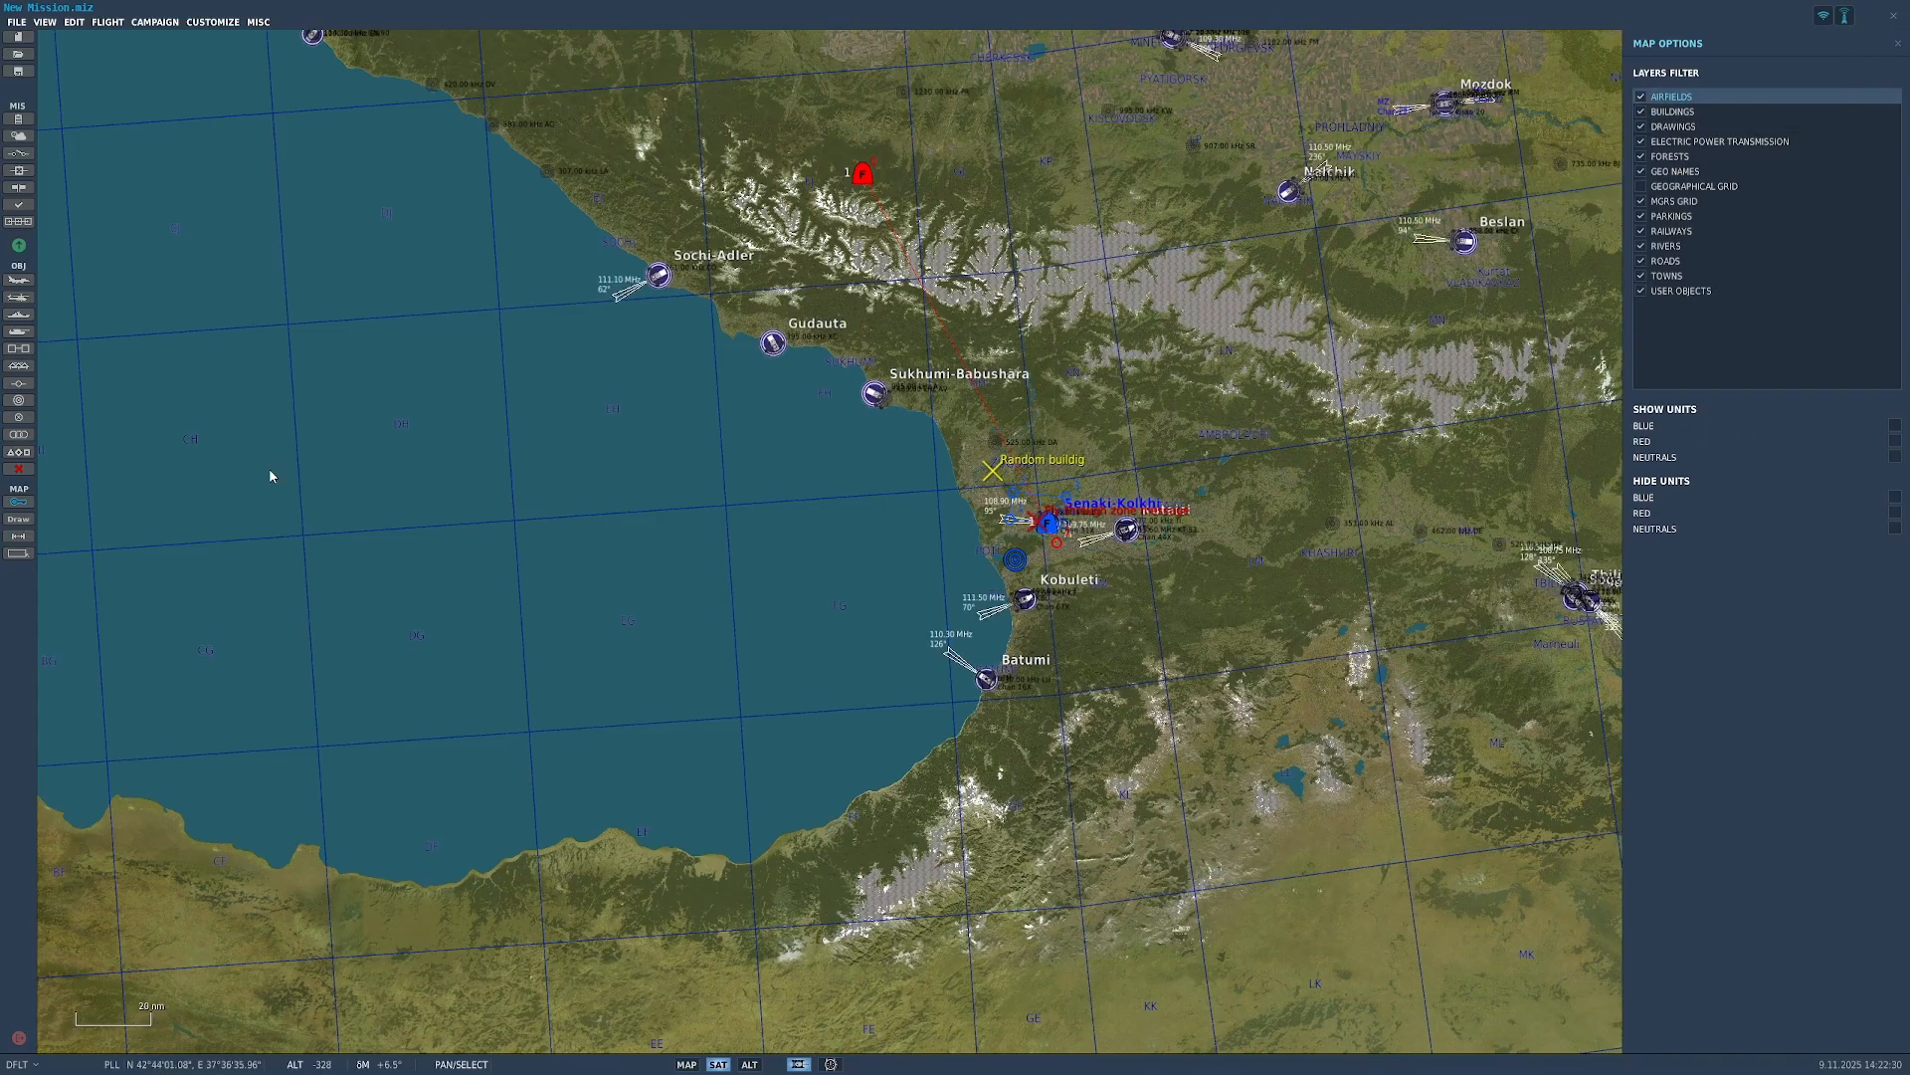
# Step: Draw a solid red segmented line outlining a four-sided area in the mountains southwest of Beslan, and return to selection mode
pyautogui.click(19, 518)
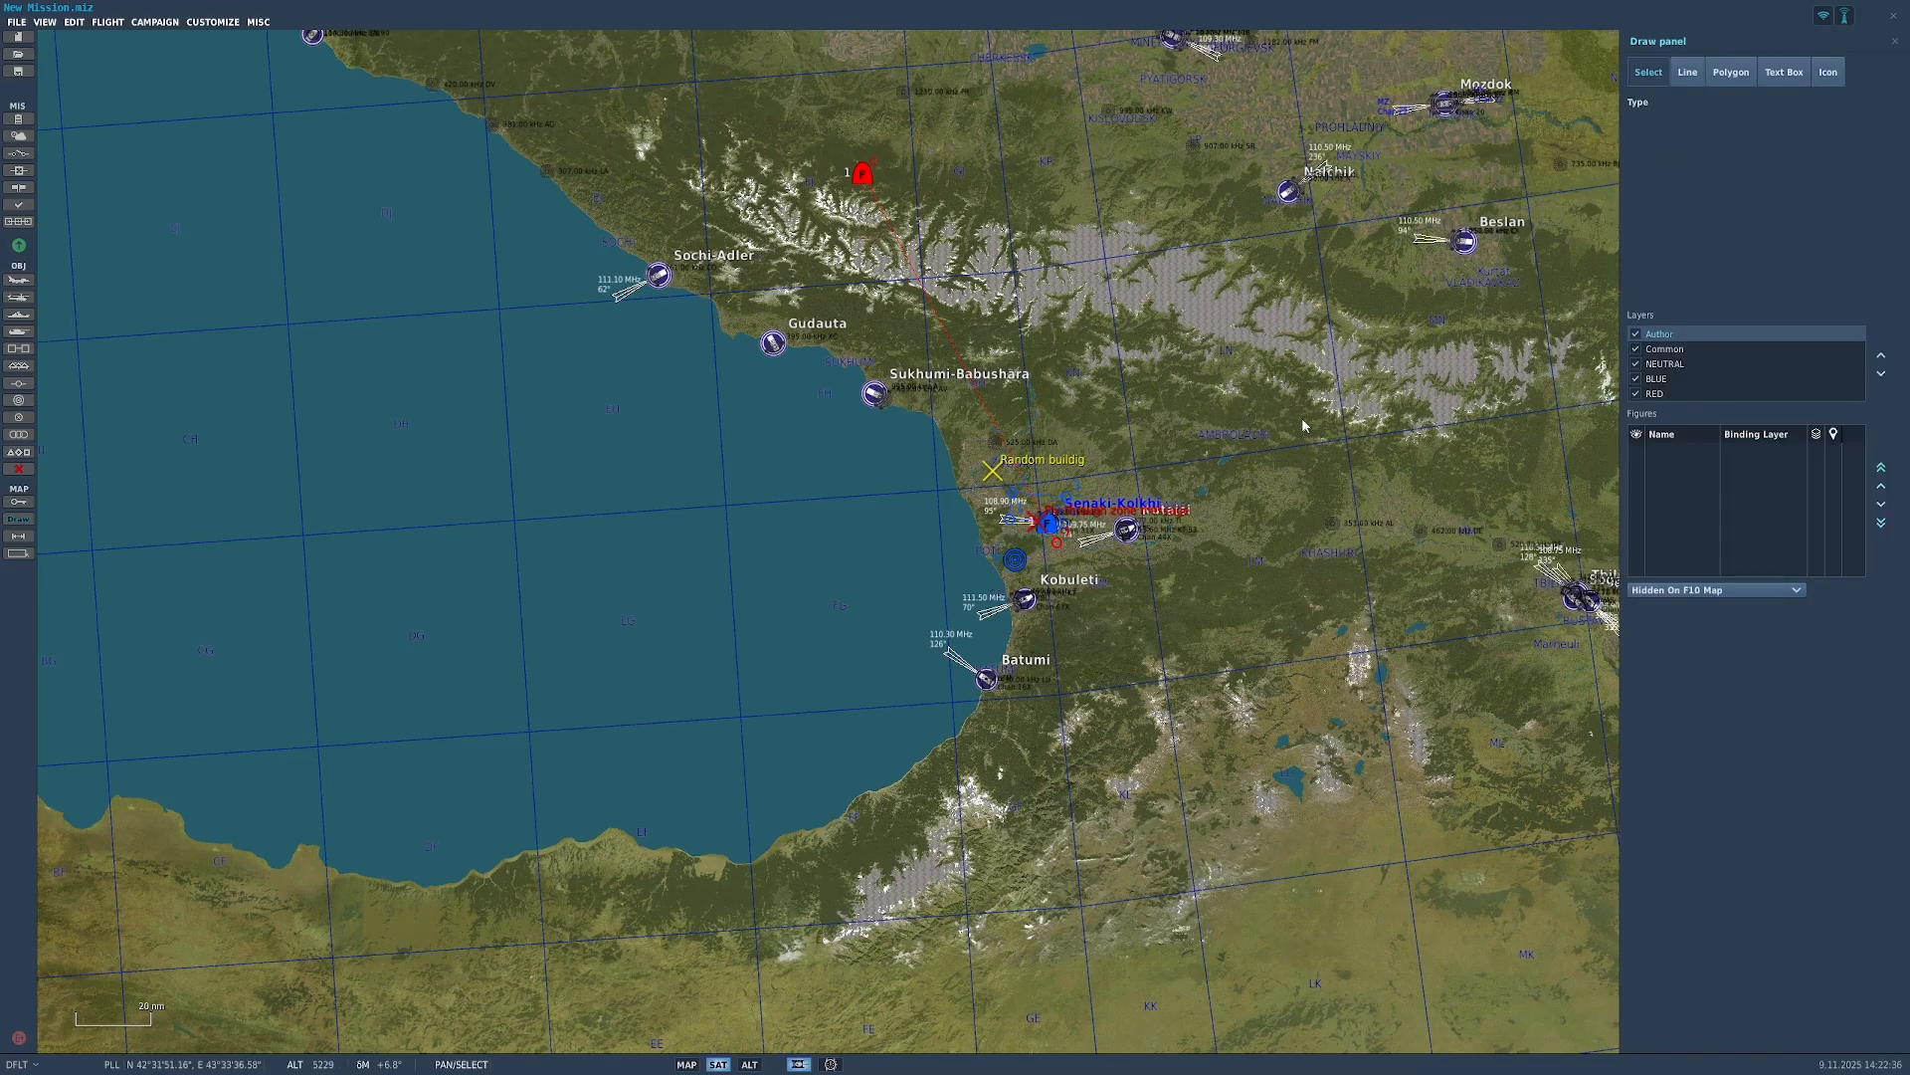
pyautogui.click(1689, 73)
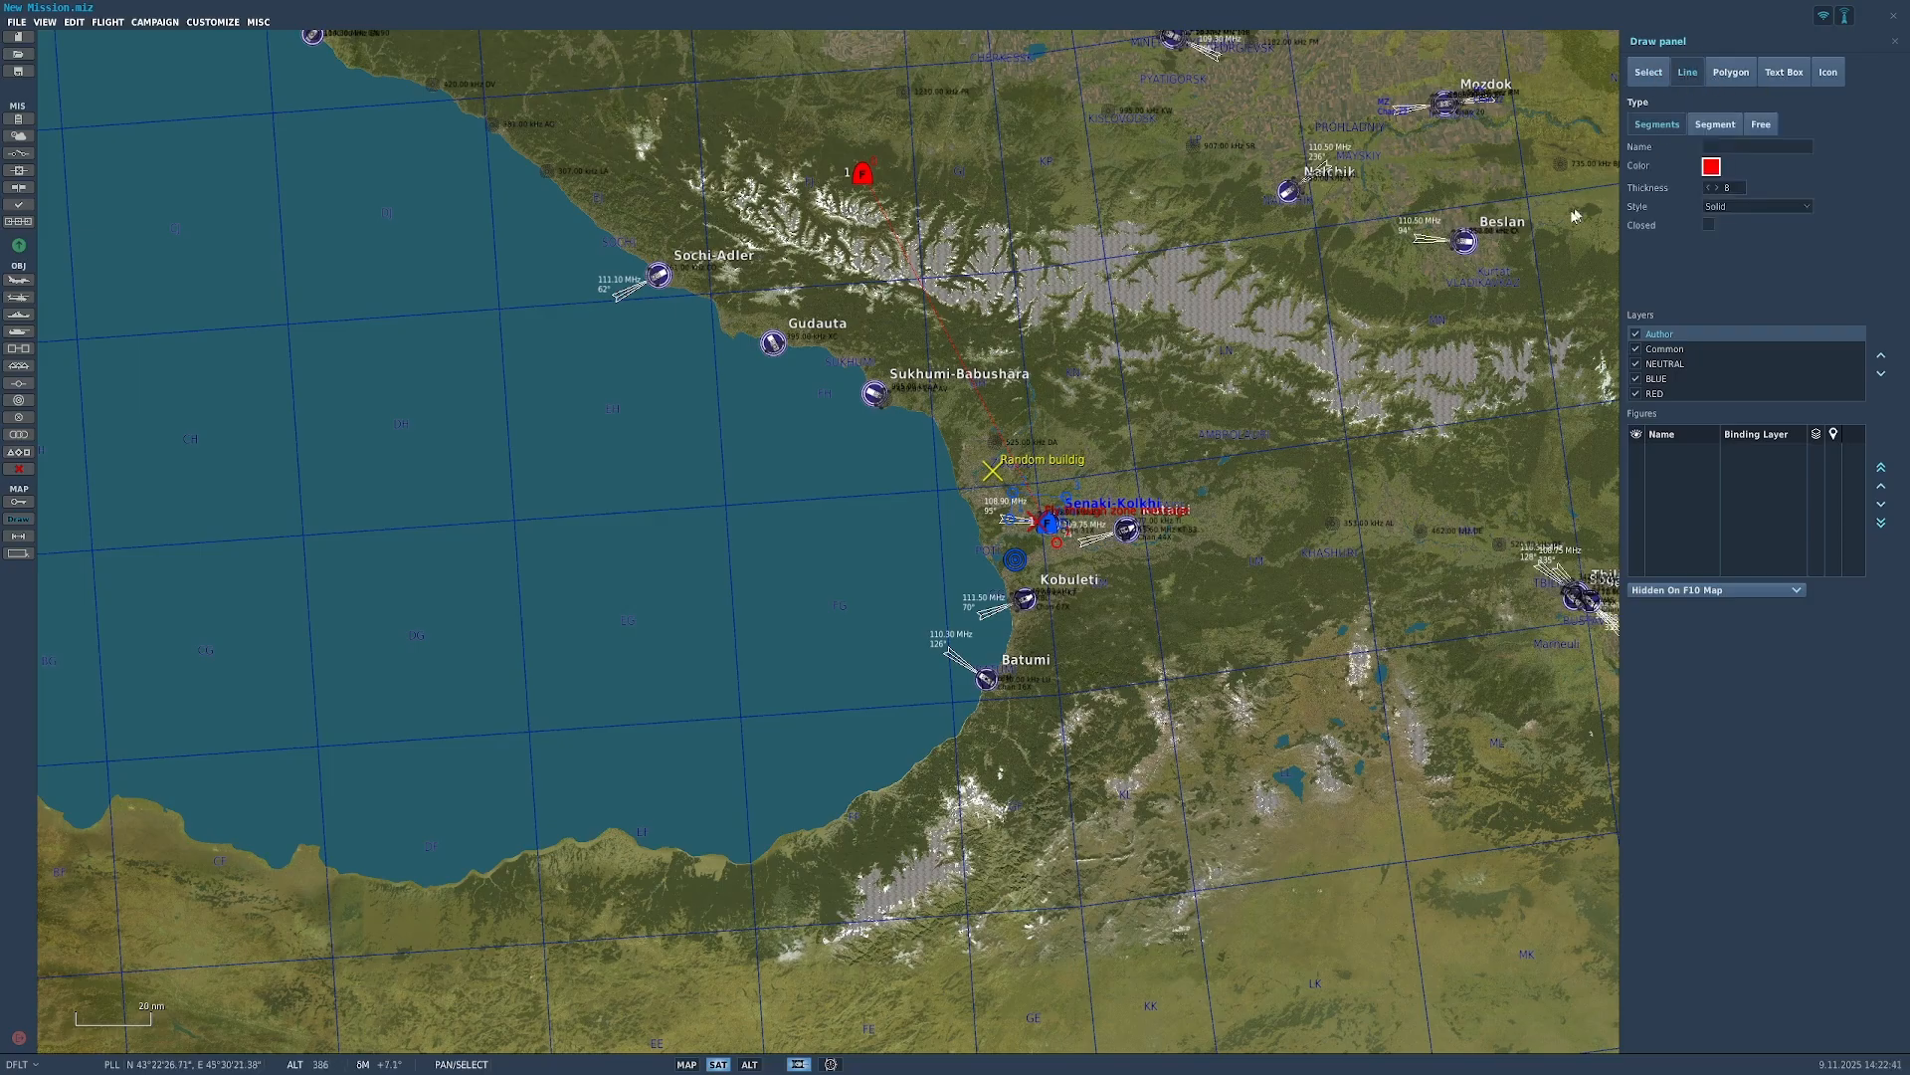
pyautogui.click(1305, 316)
pyautogui.click(1236, 430)
pyautogui.click(1365, 463)
pyautogui.click(1391, 353)
pyautogui.click(1304, 315)
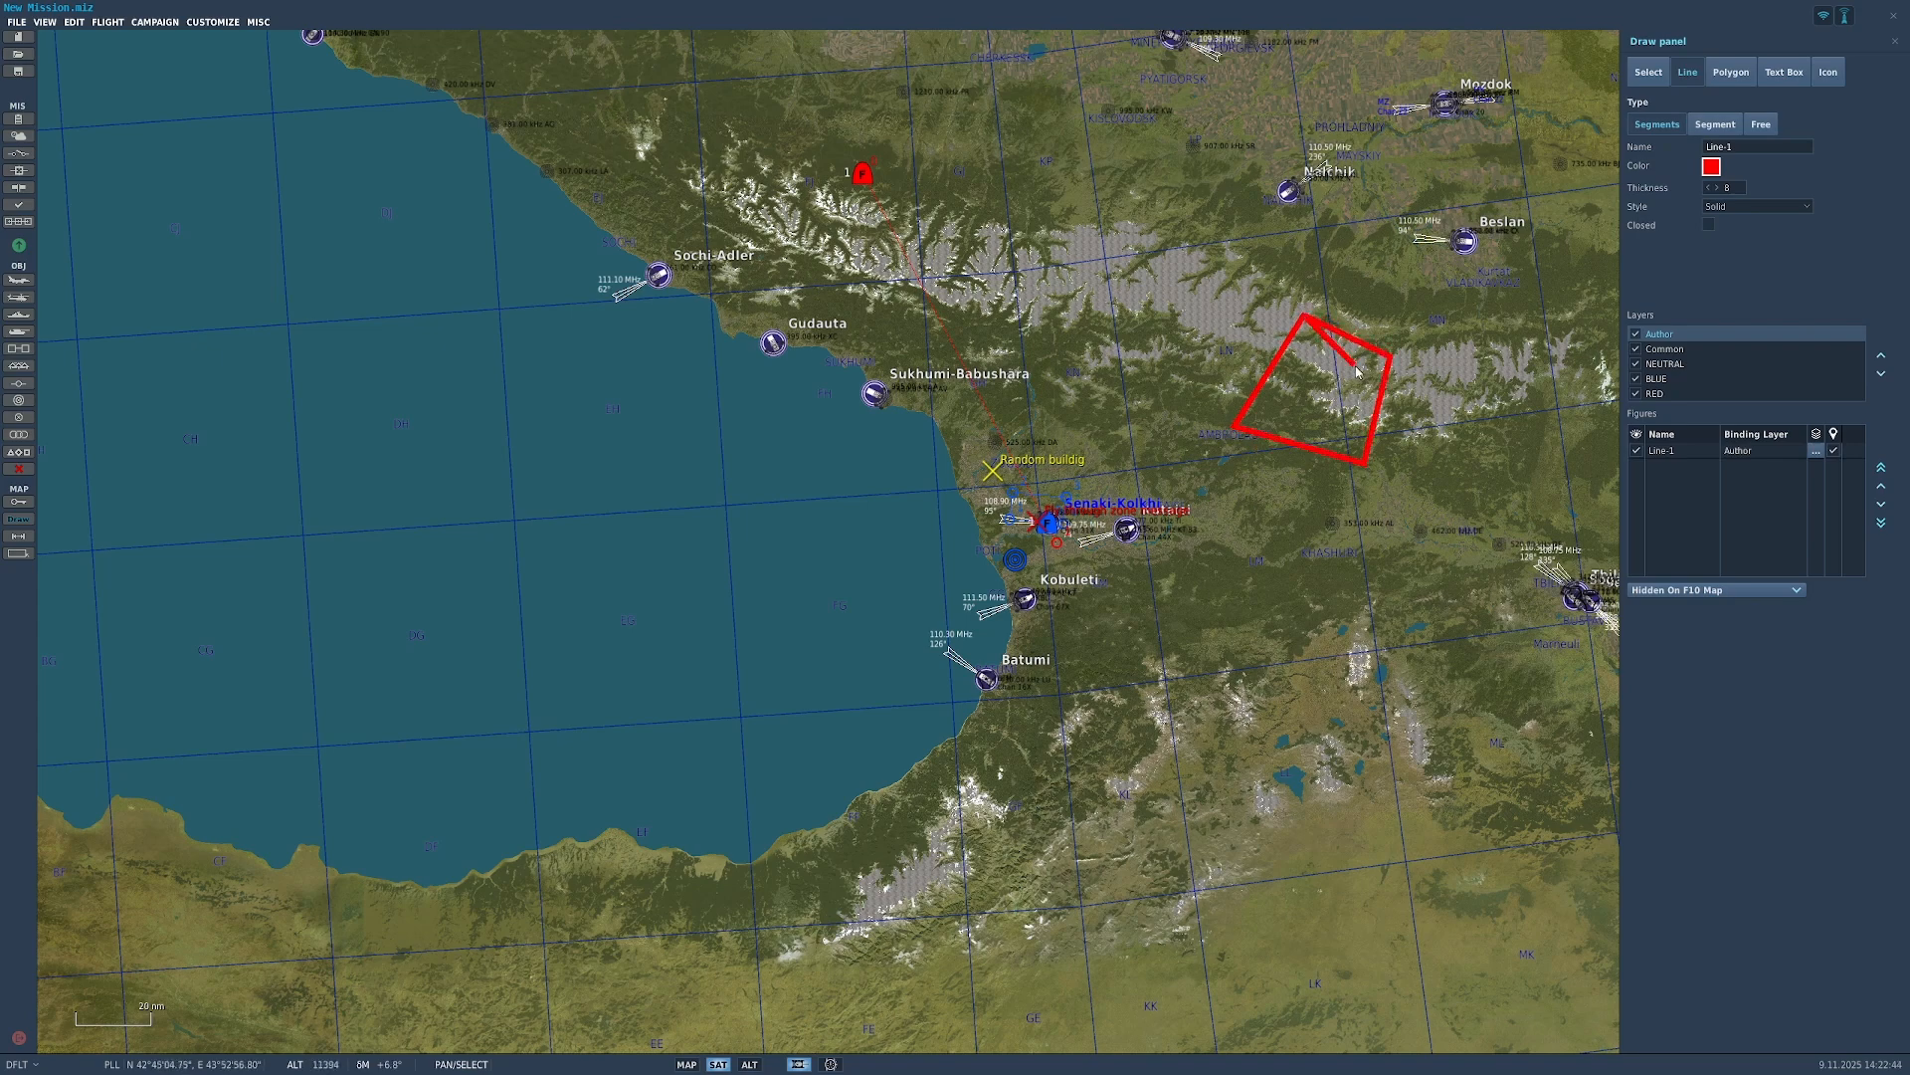
pyautogui.click(1660, 77)
pyautogui.moveTo(1409, 325); pyautogui.dragTo(1250, 349, button='right')
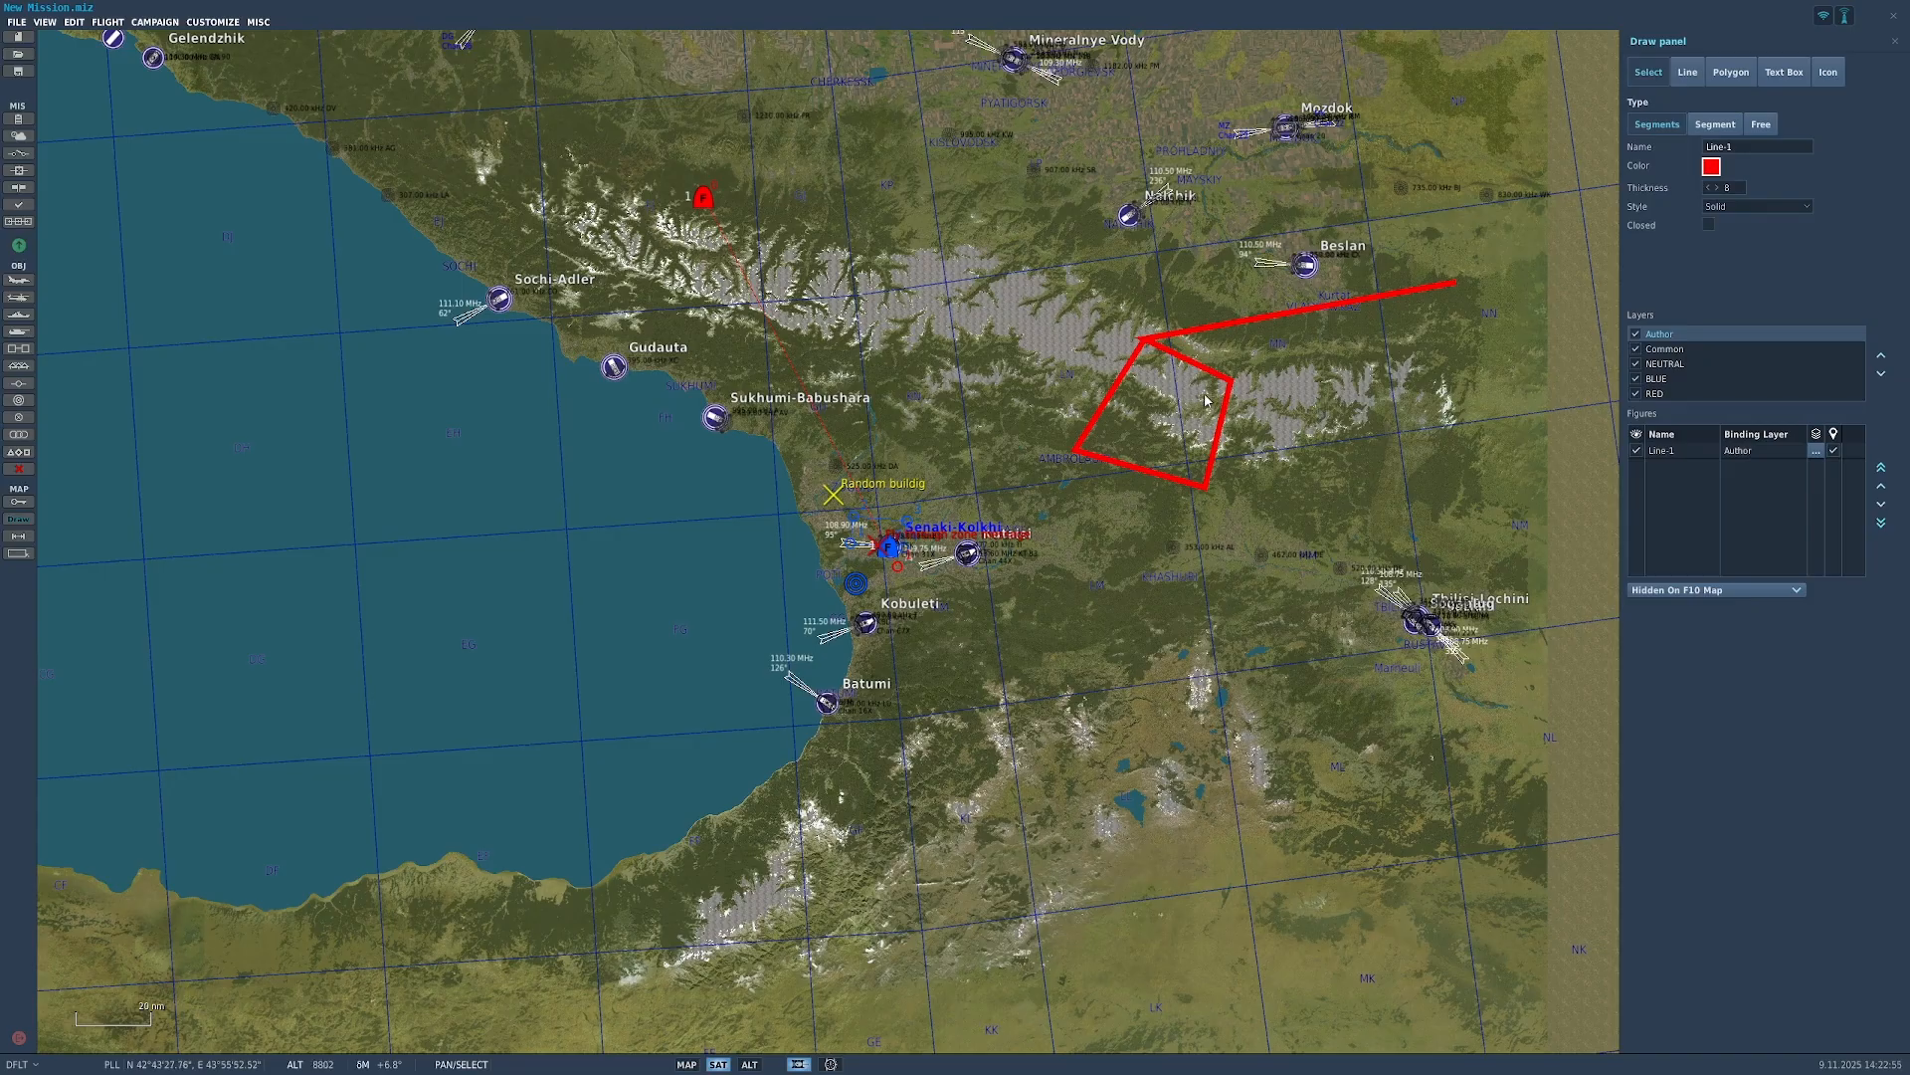
pyautogui.moveTo(924, 278); pyautogui.dragTo(926, 512, button='right')
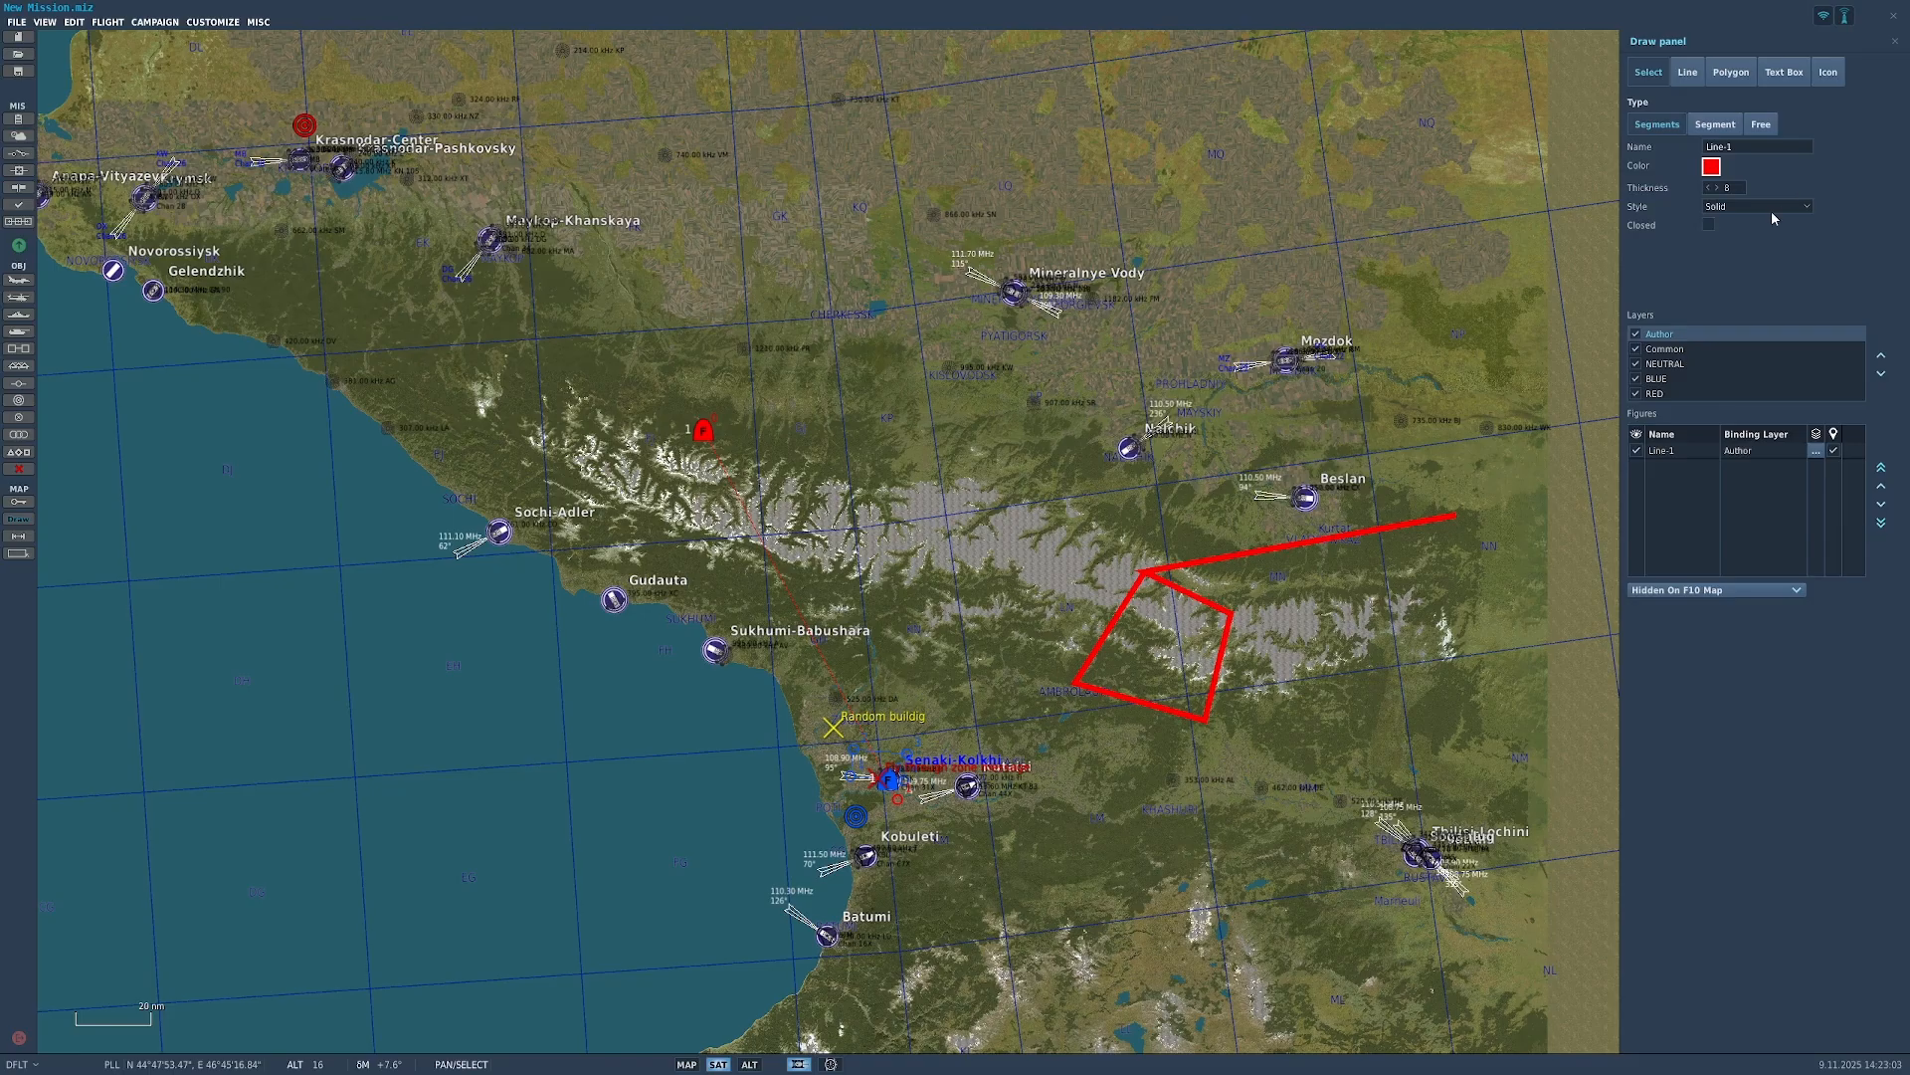
# Step: Bind the red line drawing to the BLUE layer and close the drawing settings
pyautogui.click(1784, 455)
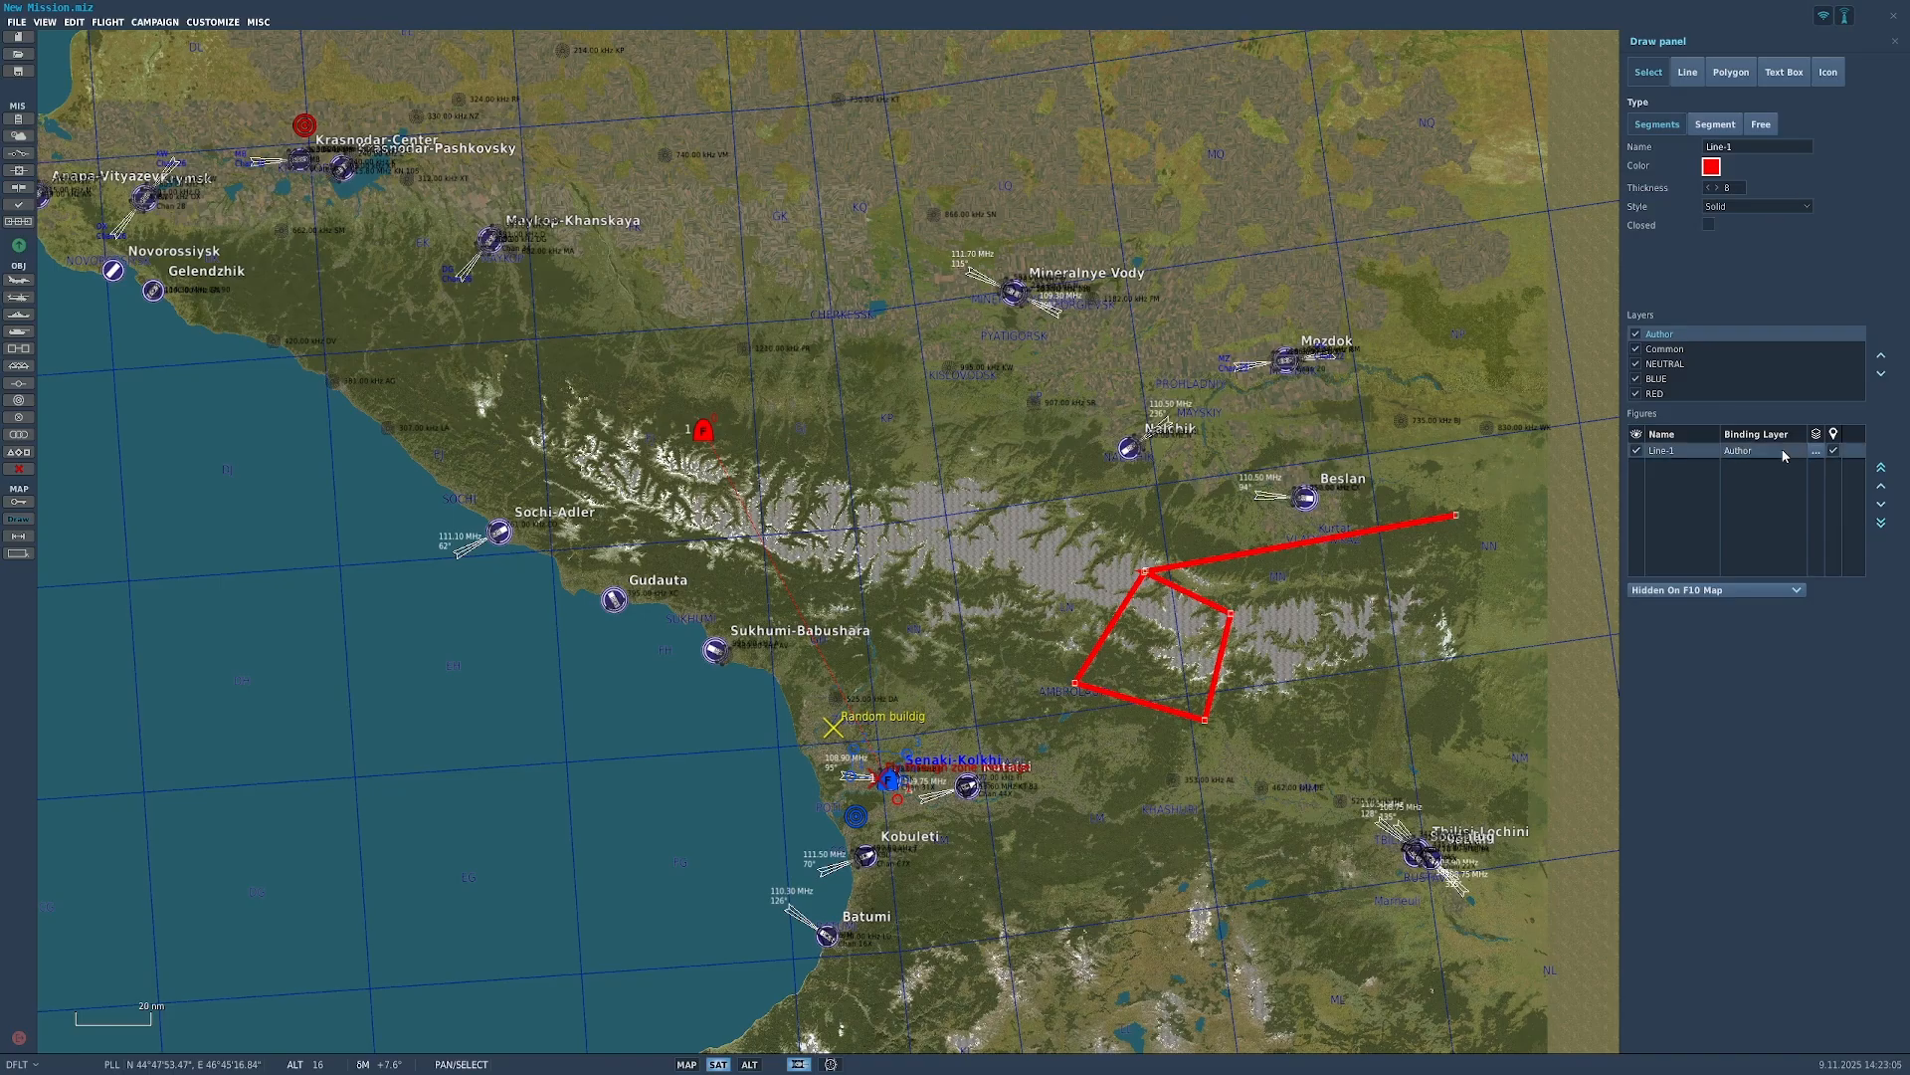
pyautogui.click(1820, 454)
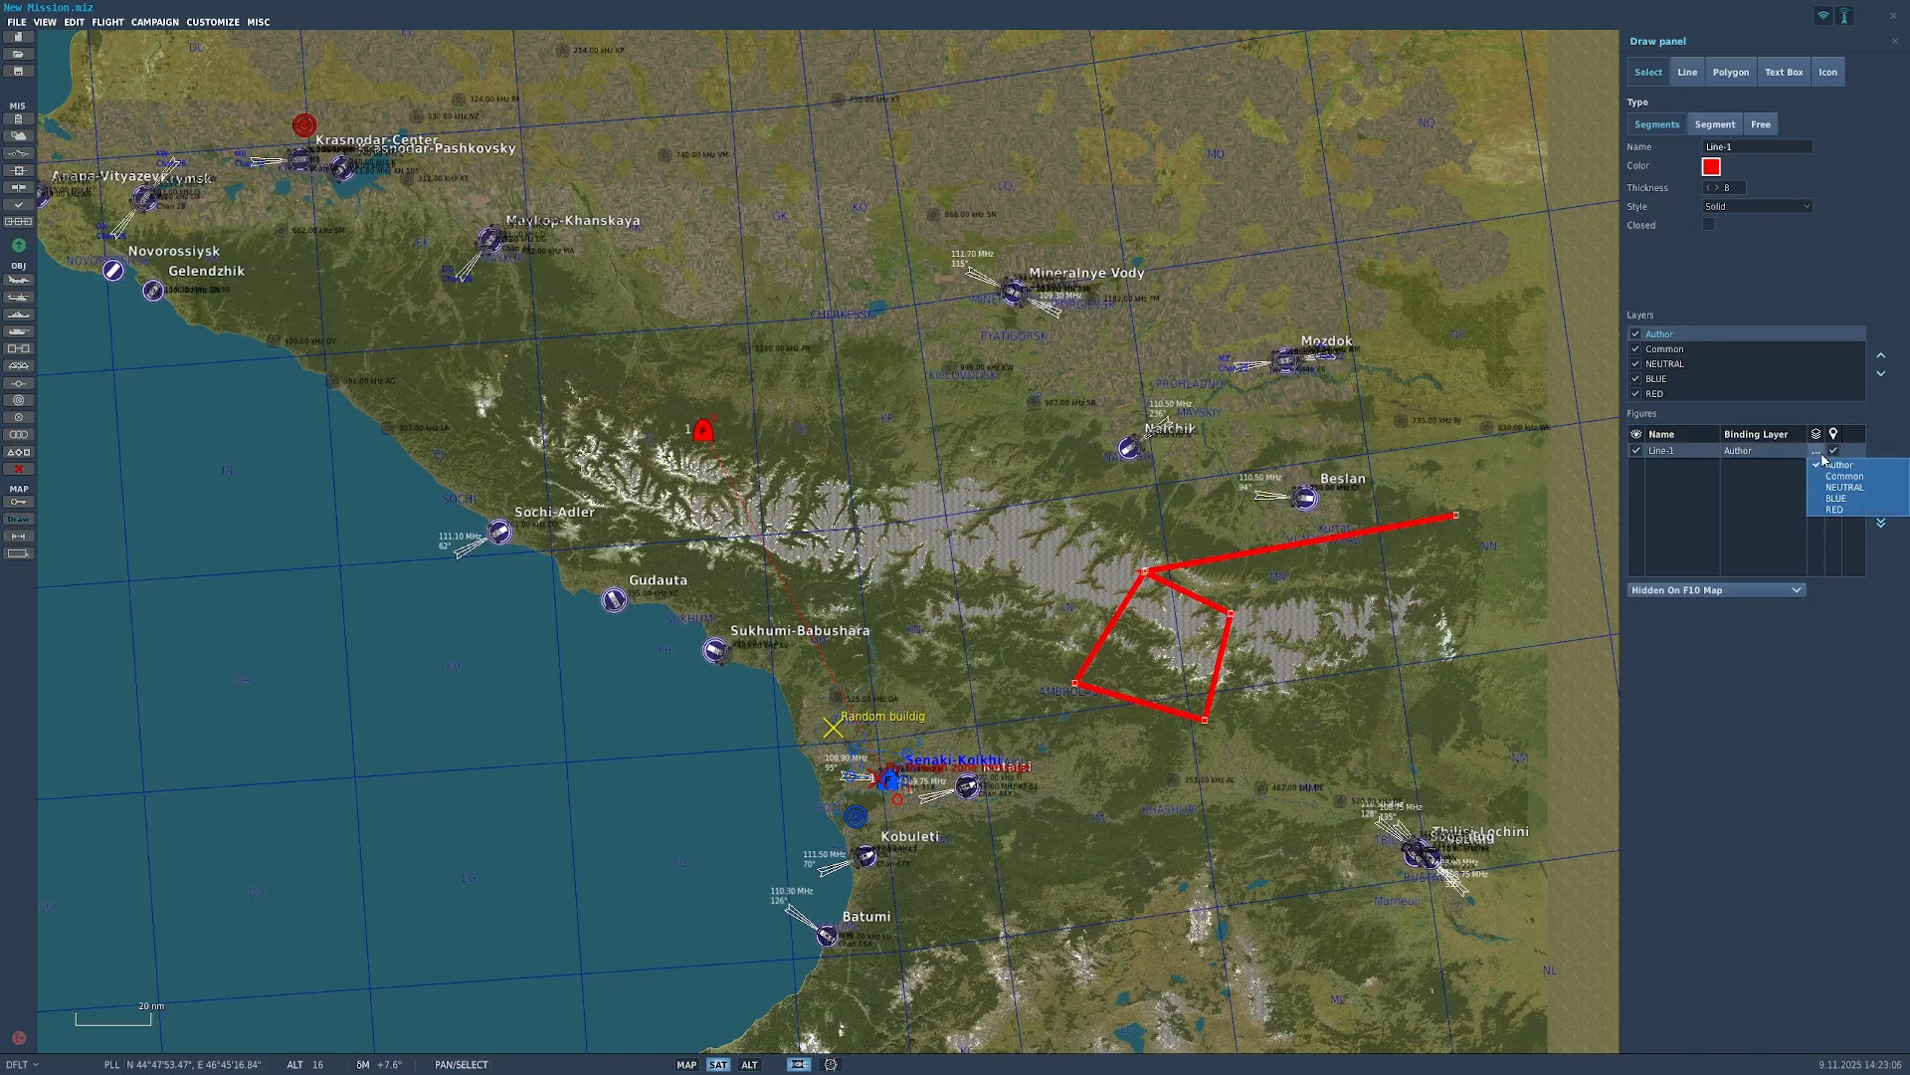
pyautogui.click(1837, 498)
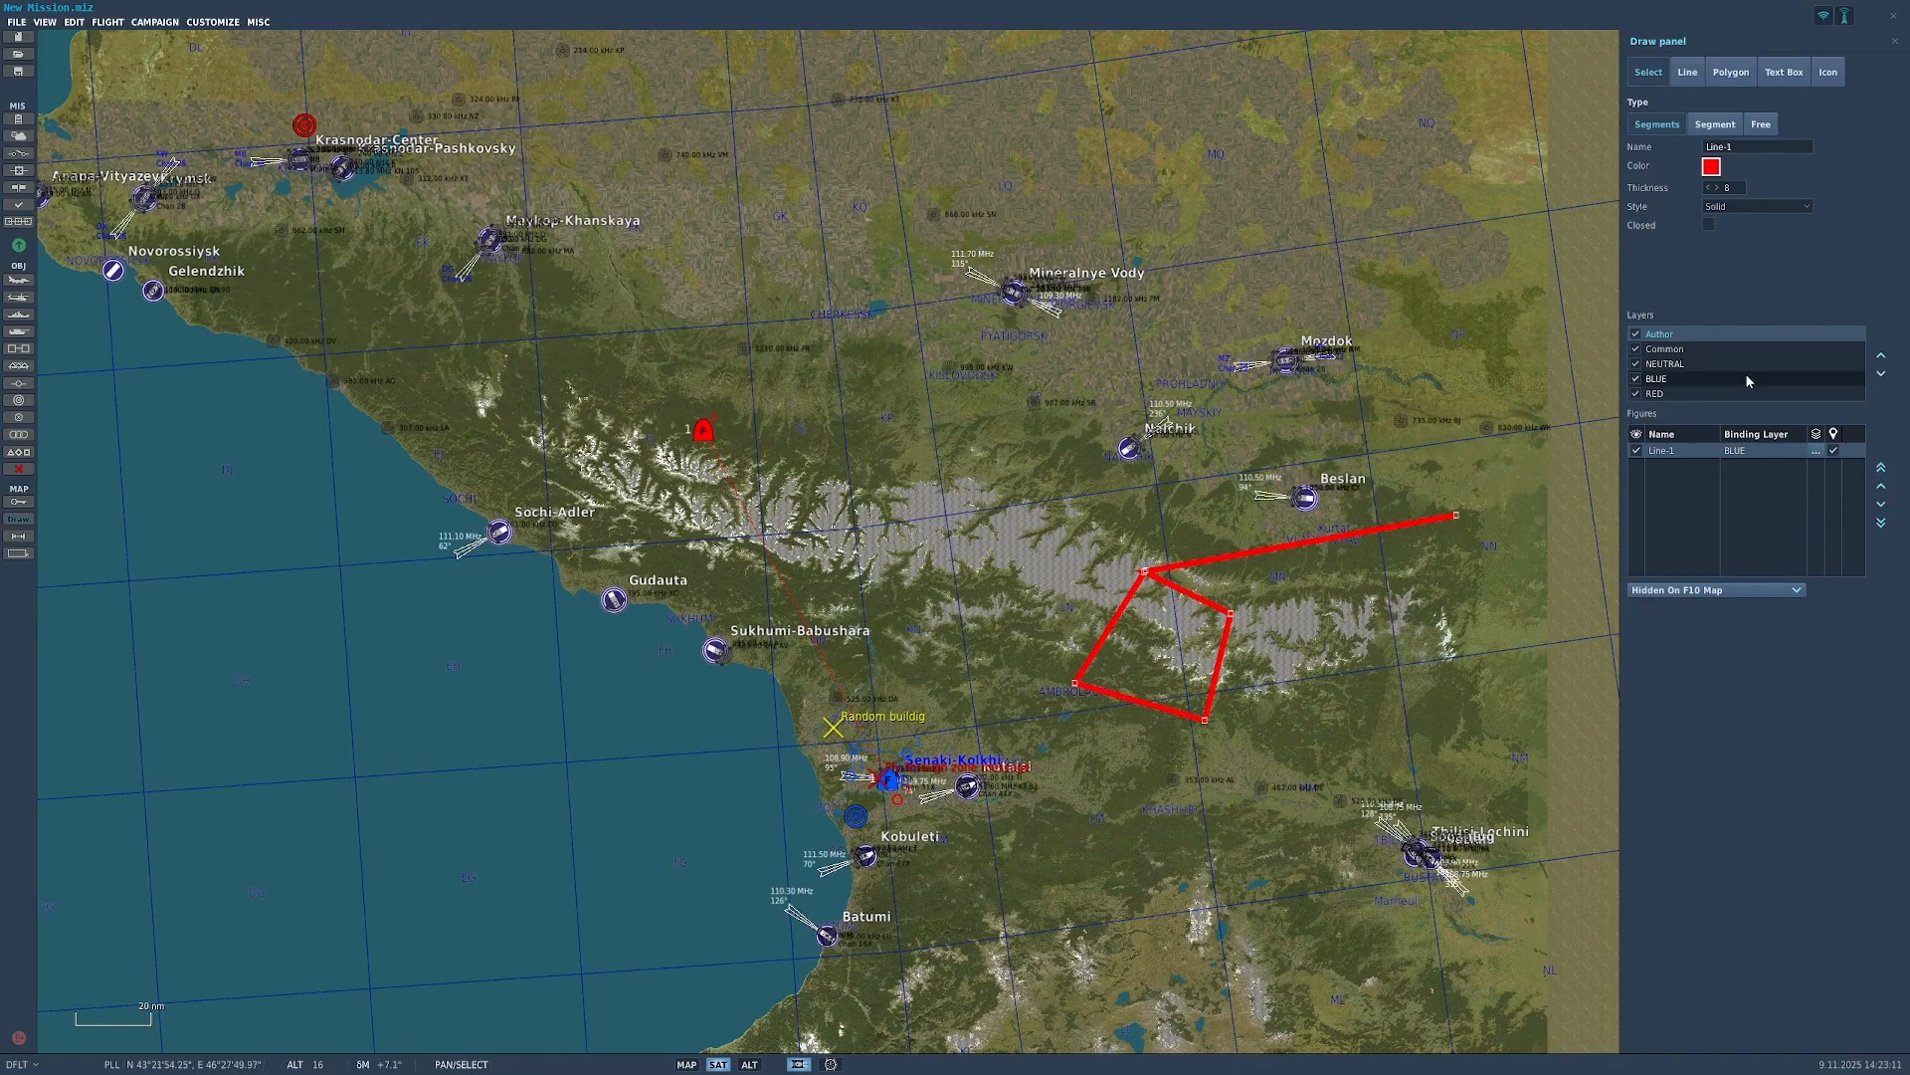
pyautogui.click(1895, 44)
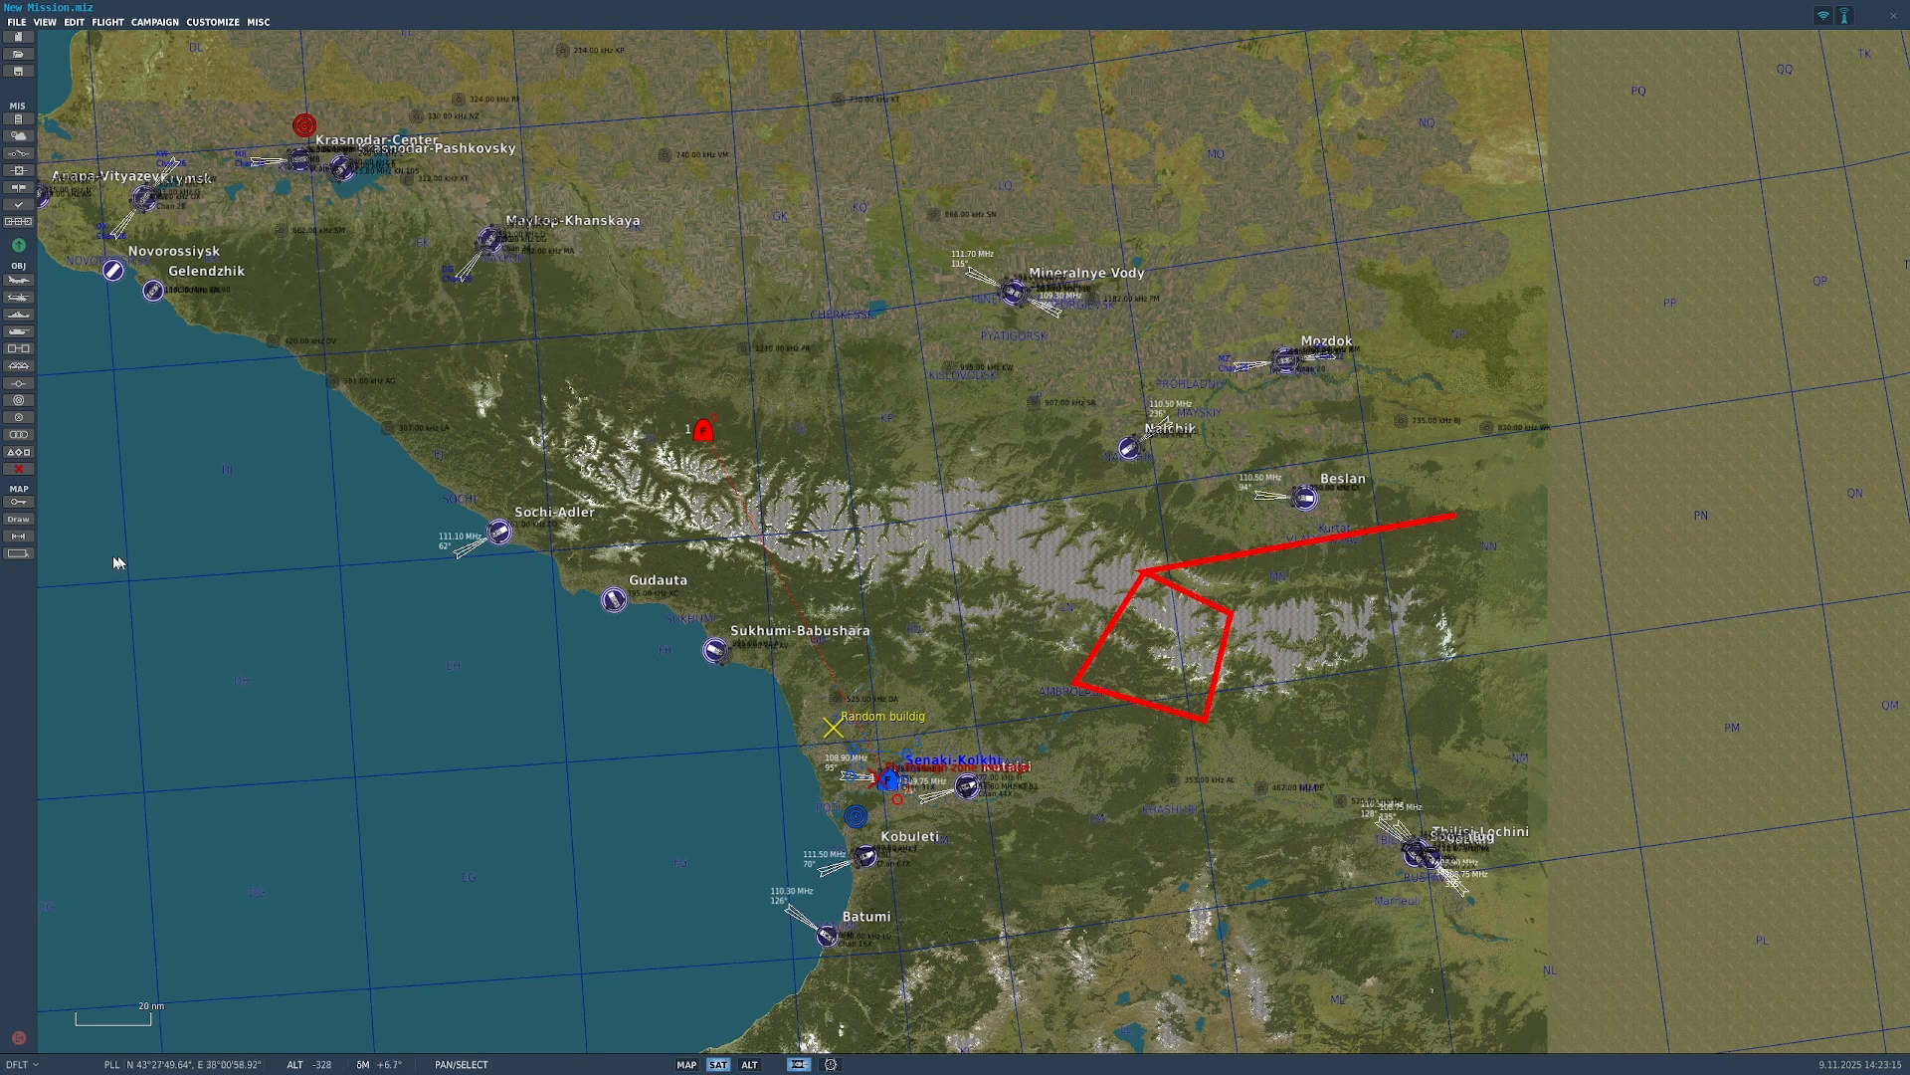
# Step: Reopen the drawing tools, select the red line on the map, and delete it
pyautogui.click(18, 518)
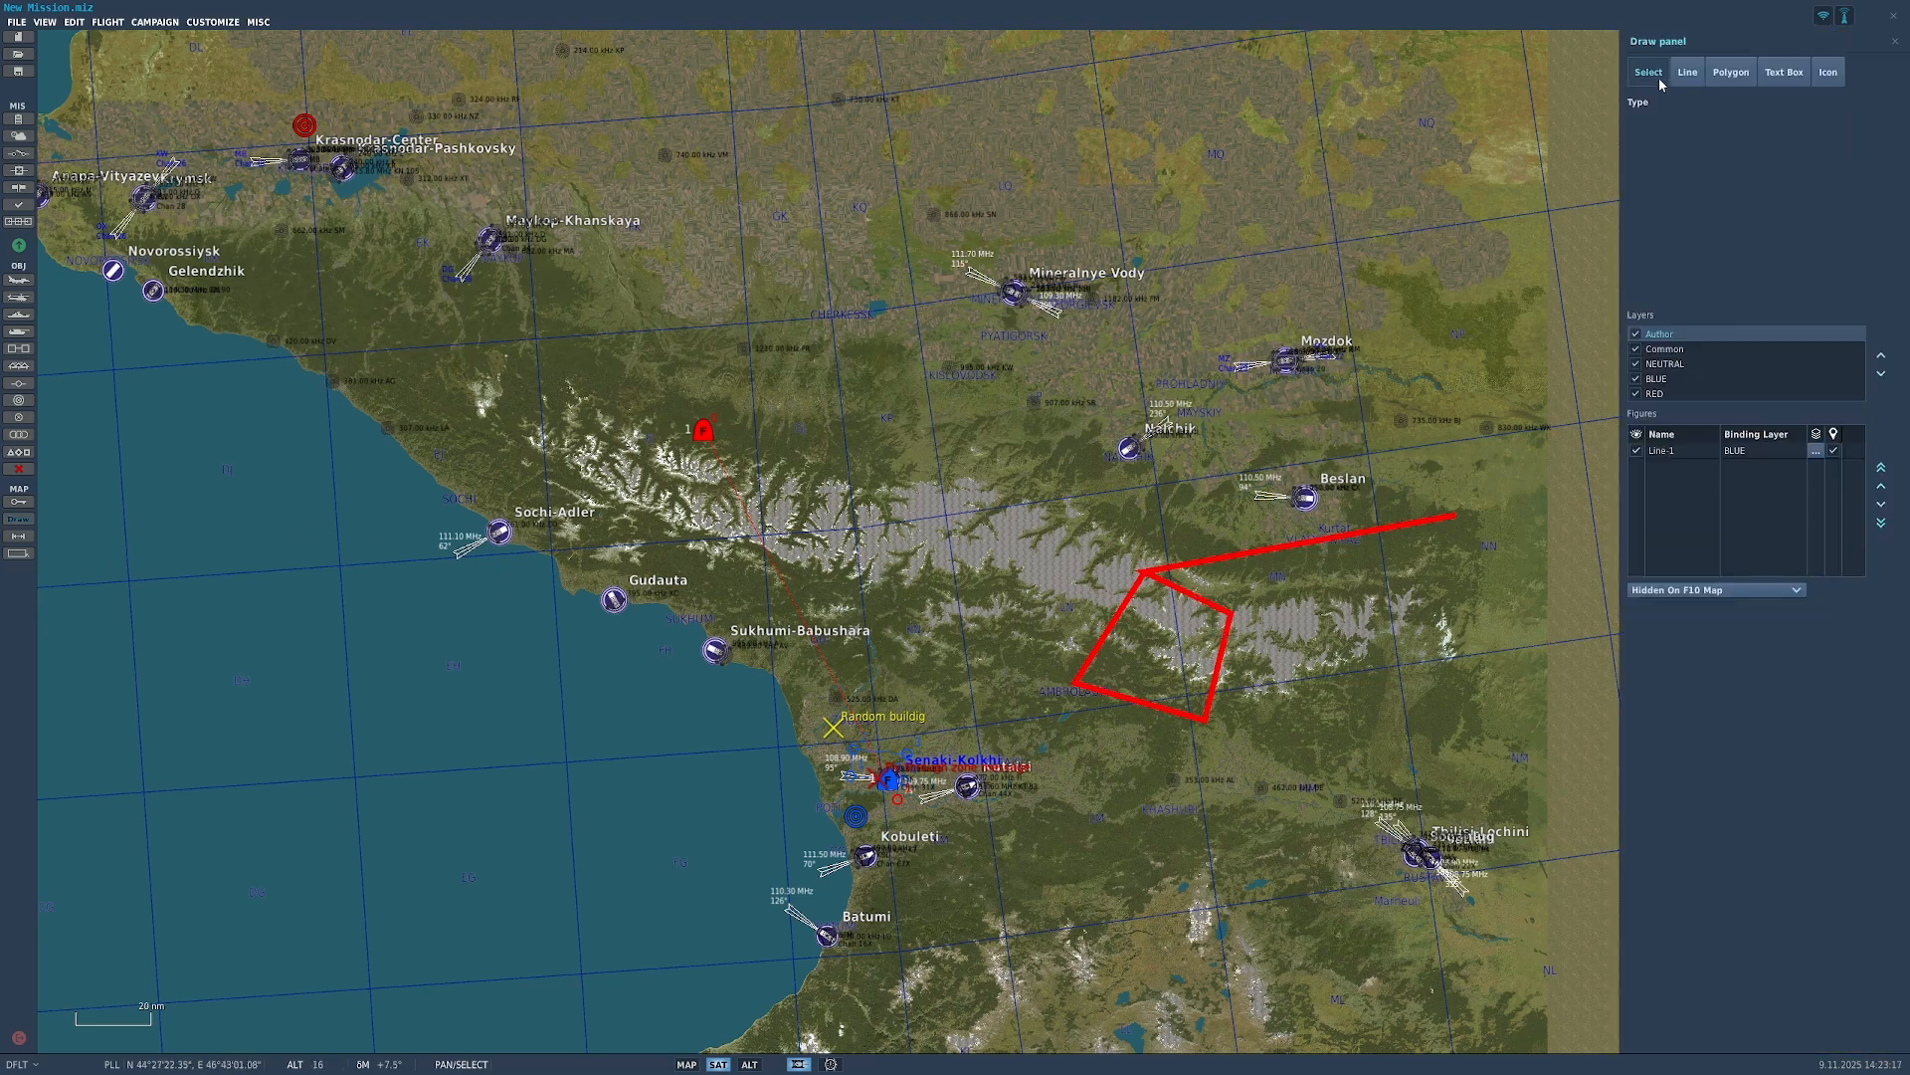
pyautogui.click(1189, 594)
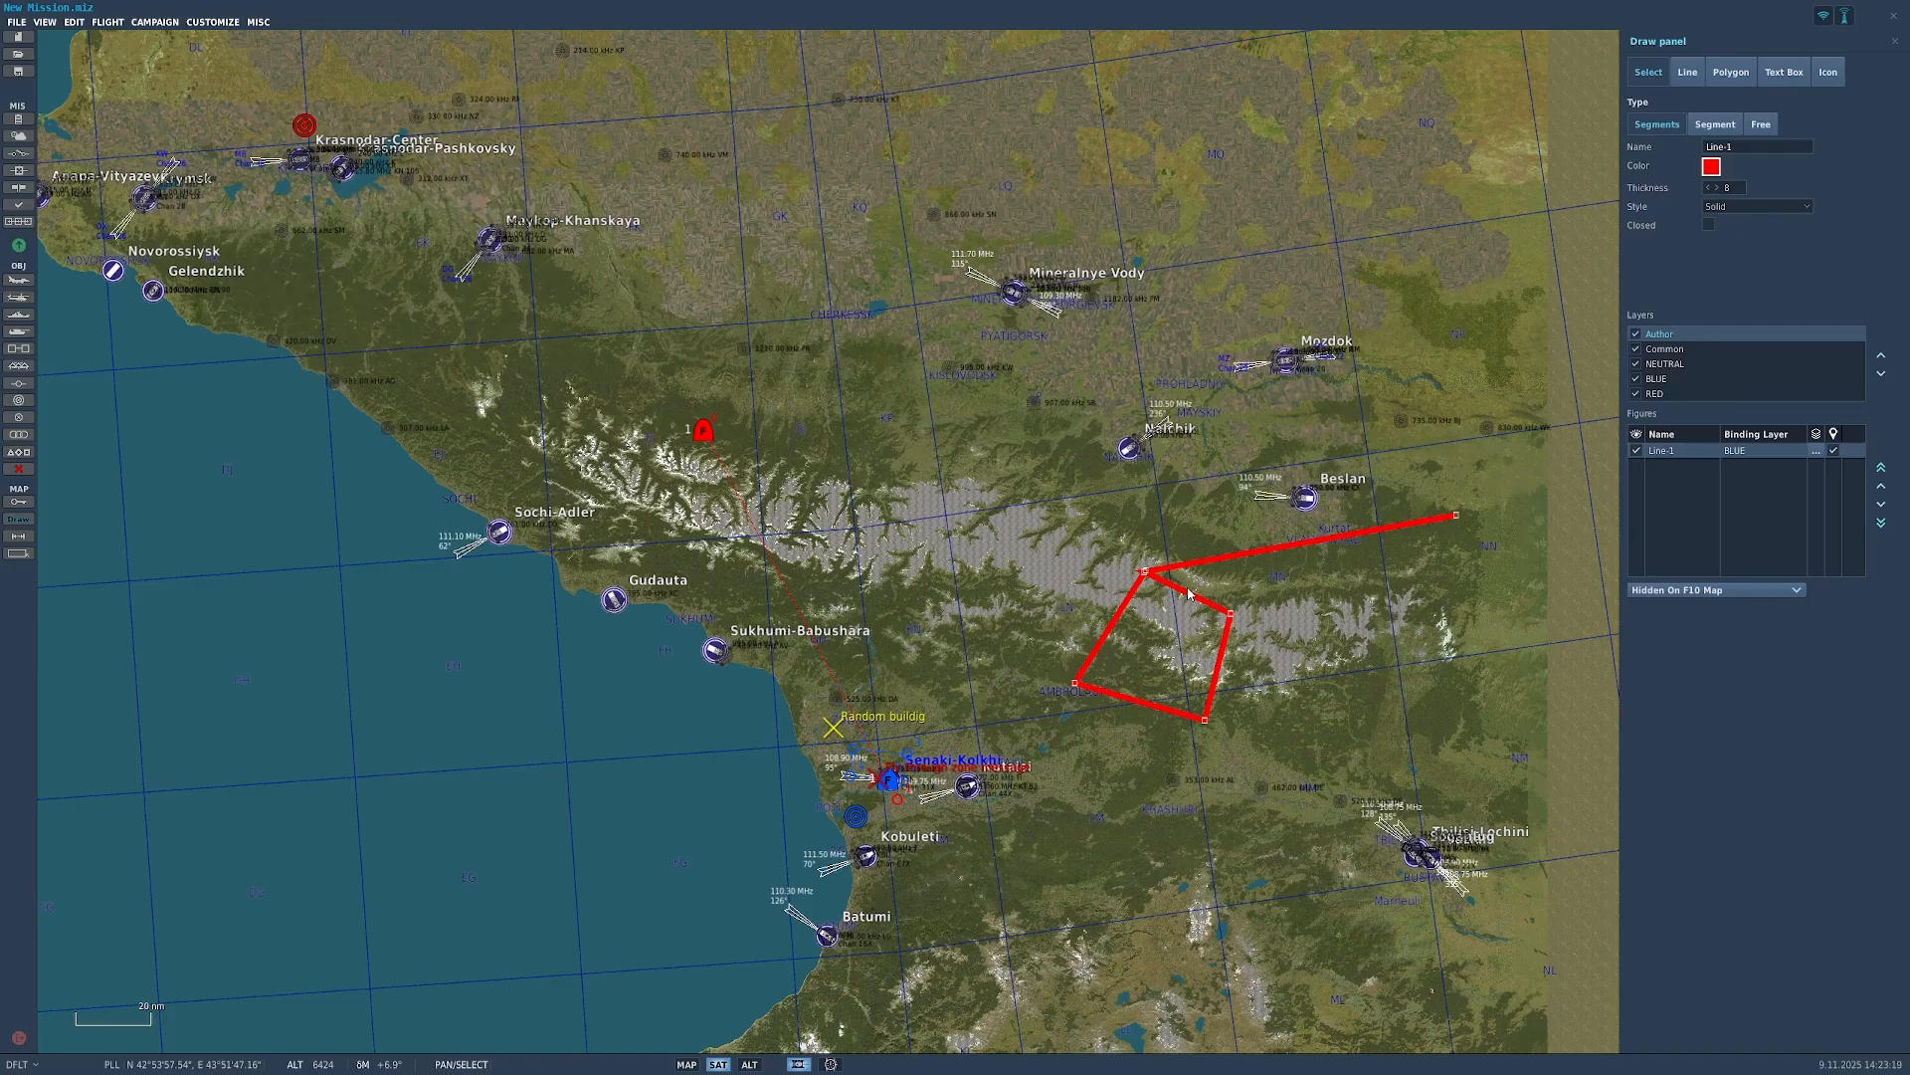
pyautogui.press('Delete')
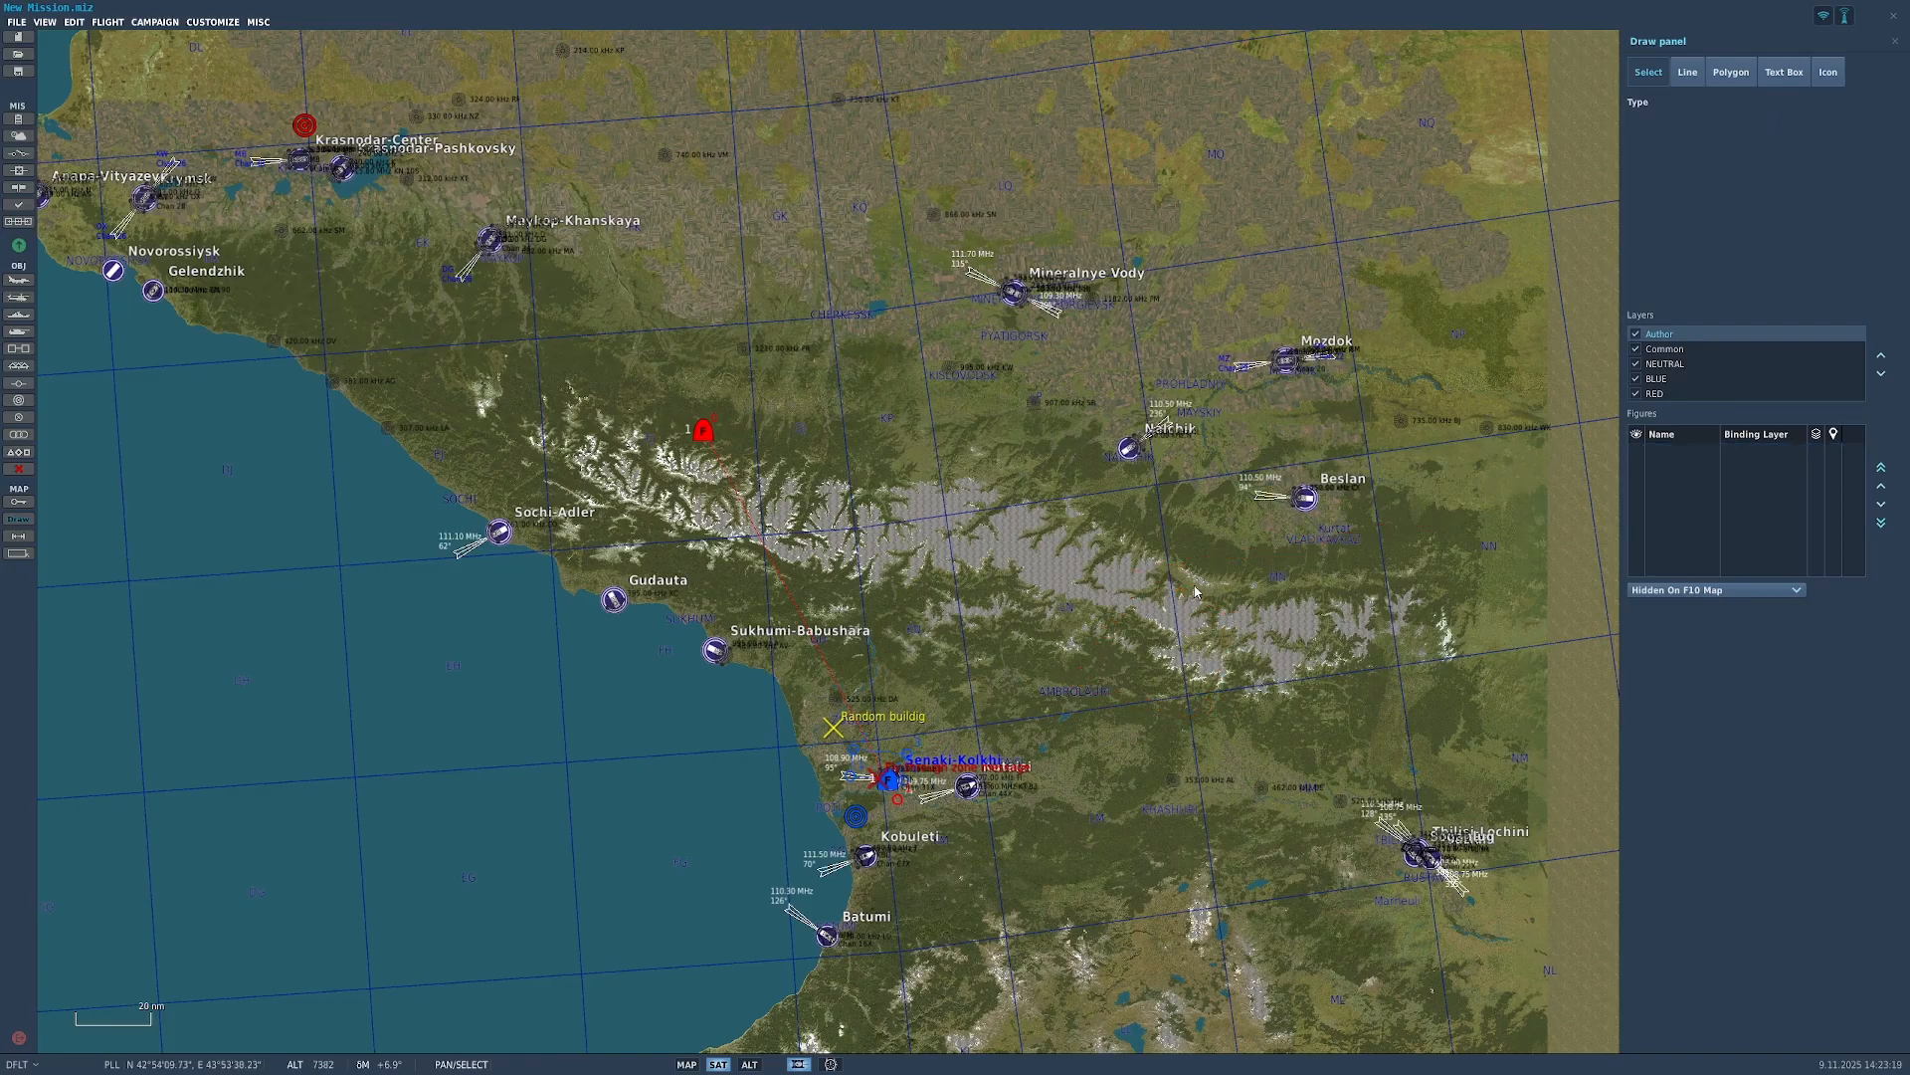
# Step: Place a default text box north of the mountains and an icon west-southwest of Beslan, and close the drawing tools
pyautogui.click(1737, 75)
pyautogui.click(1784, 72)
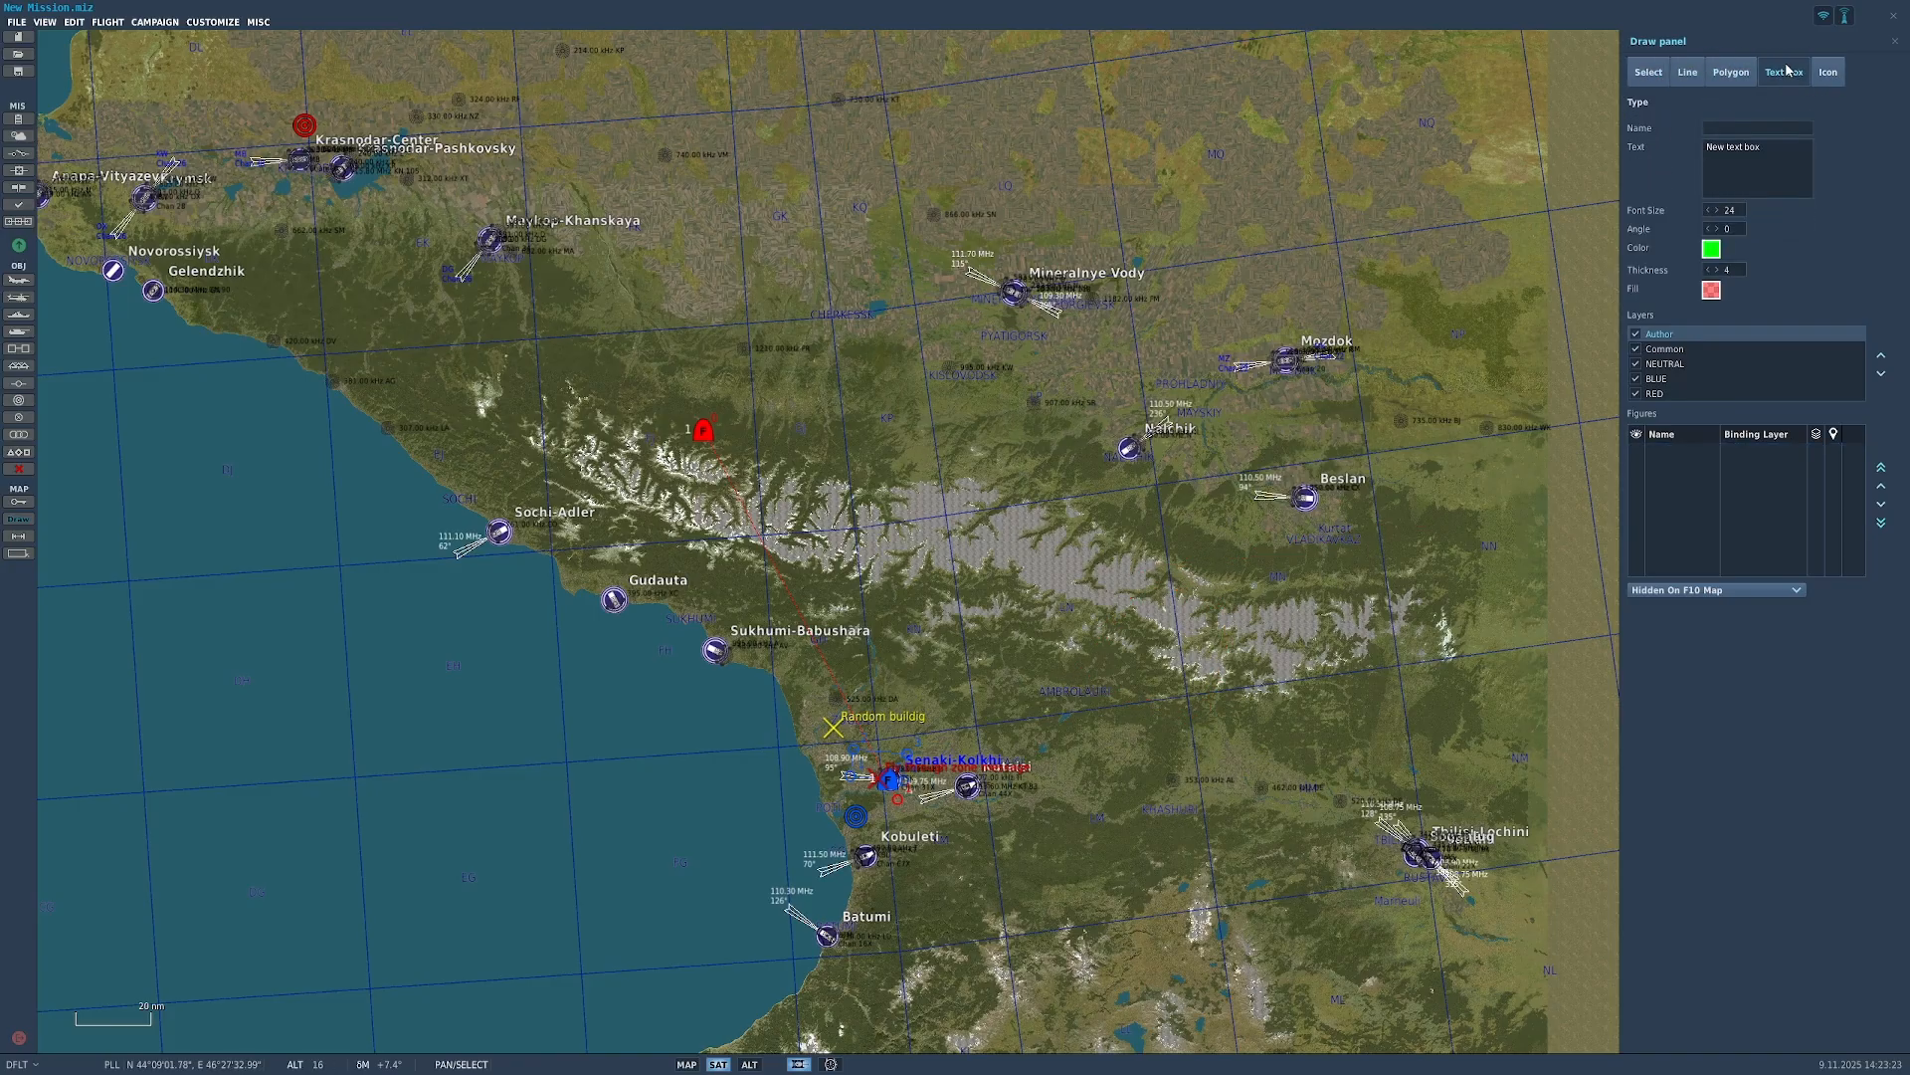
pyautogui.click(952, 429)
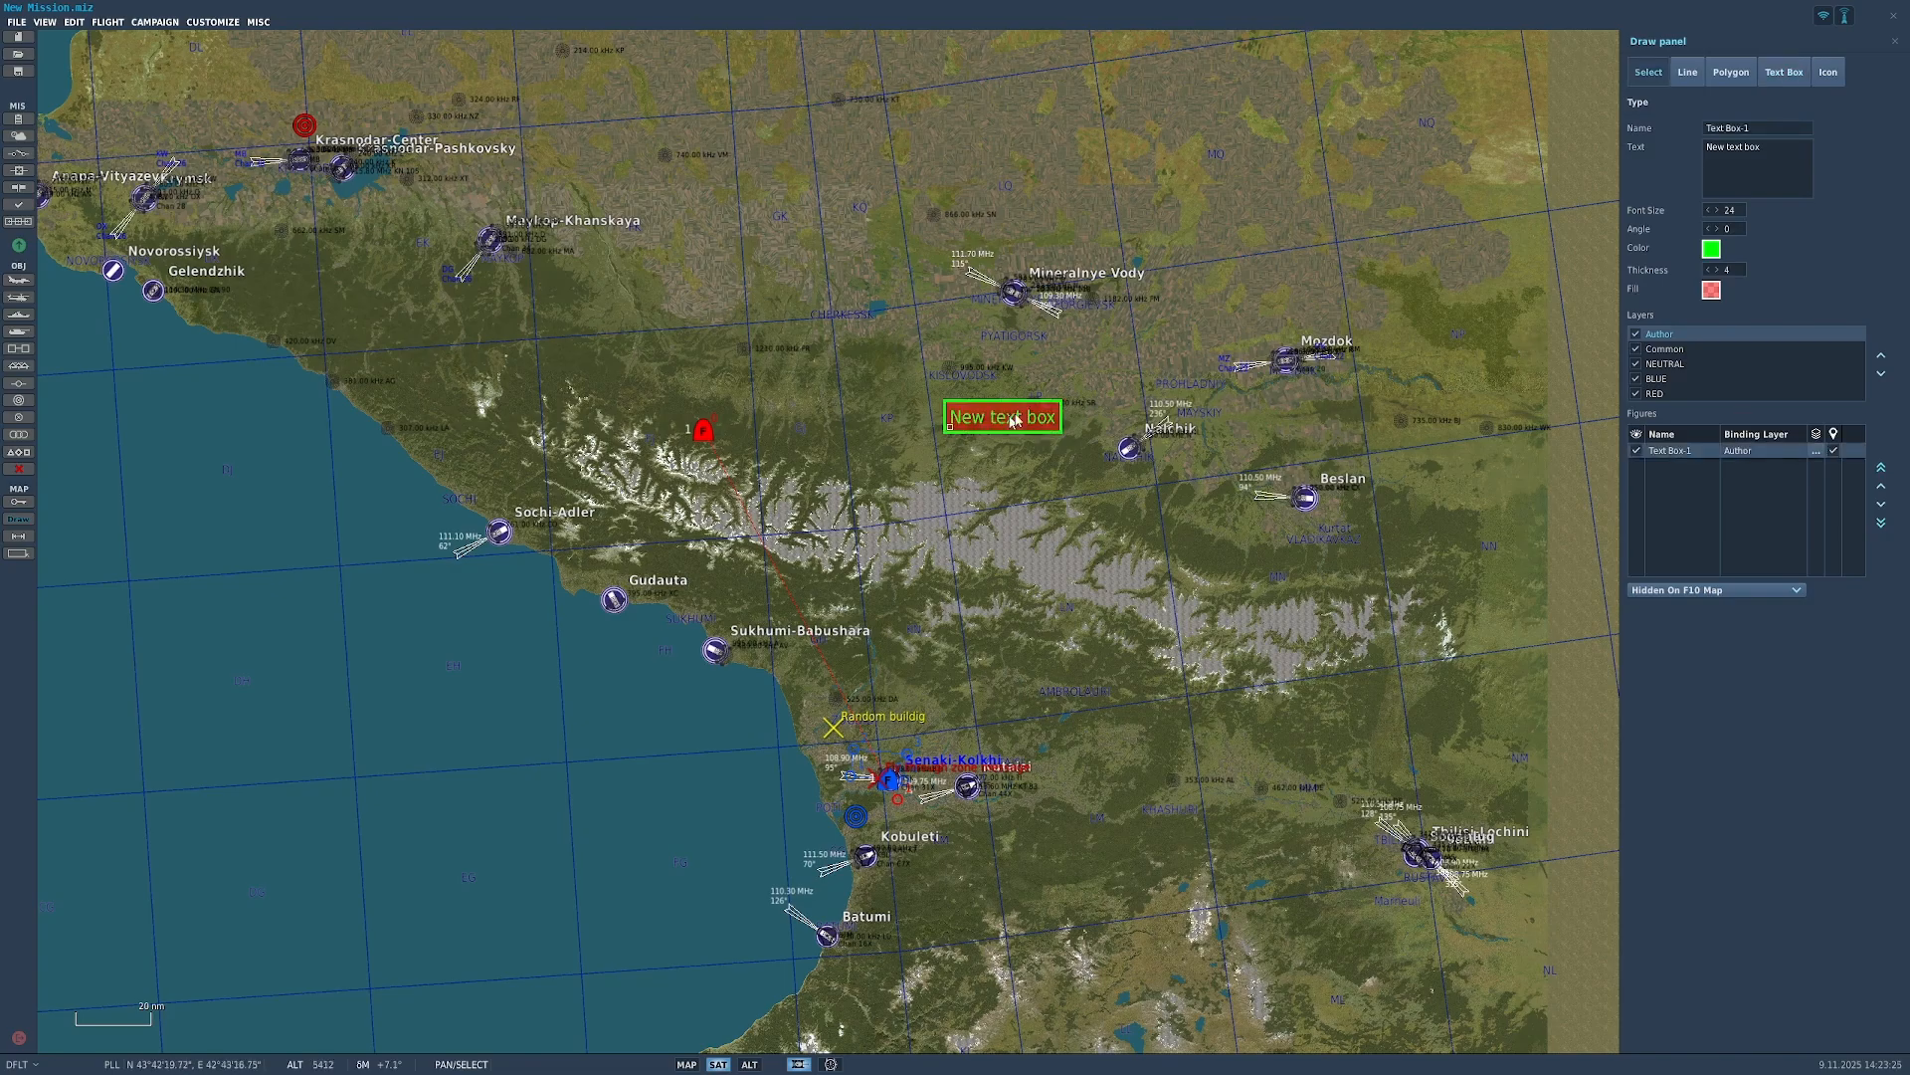
pyautogui.click(1821, 77)
pyautogui.click(1122, 554)
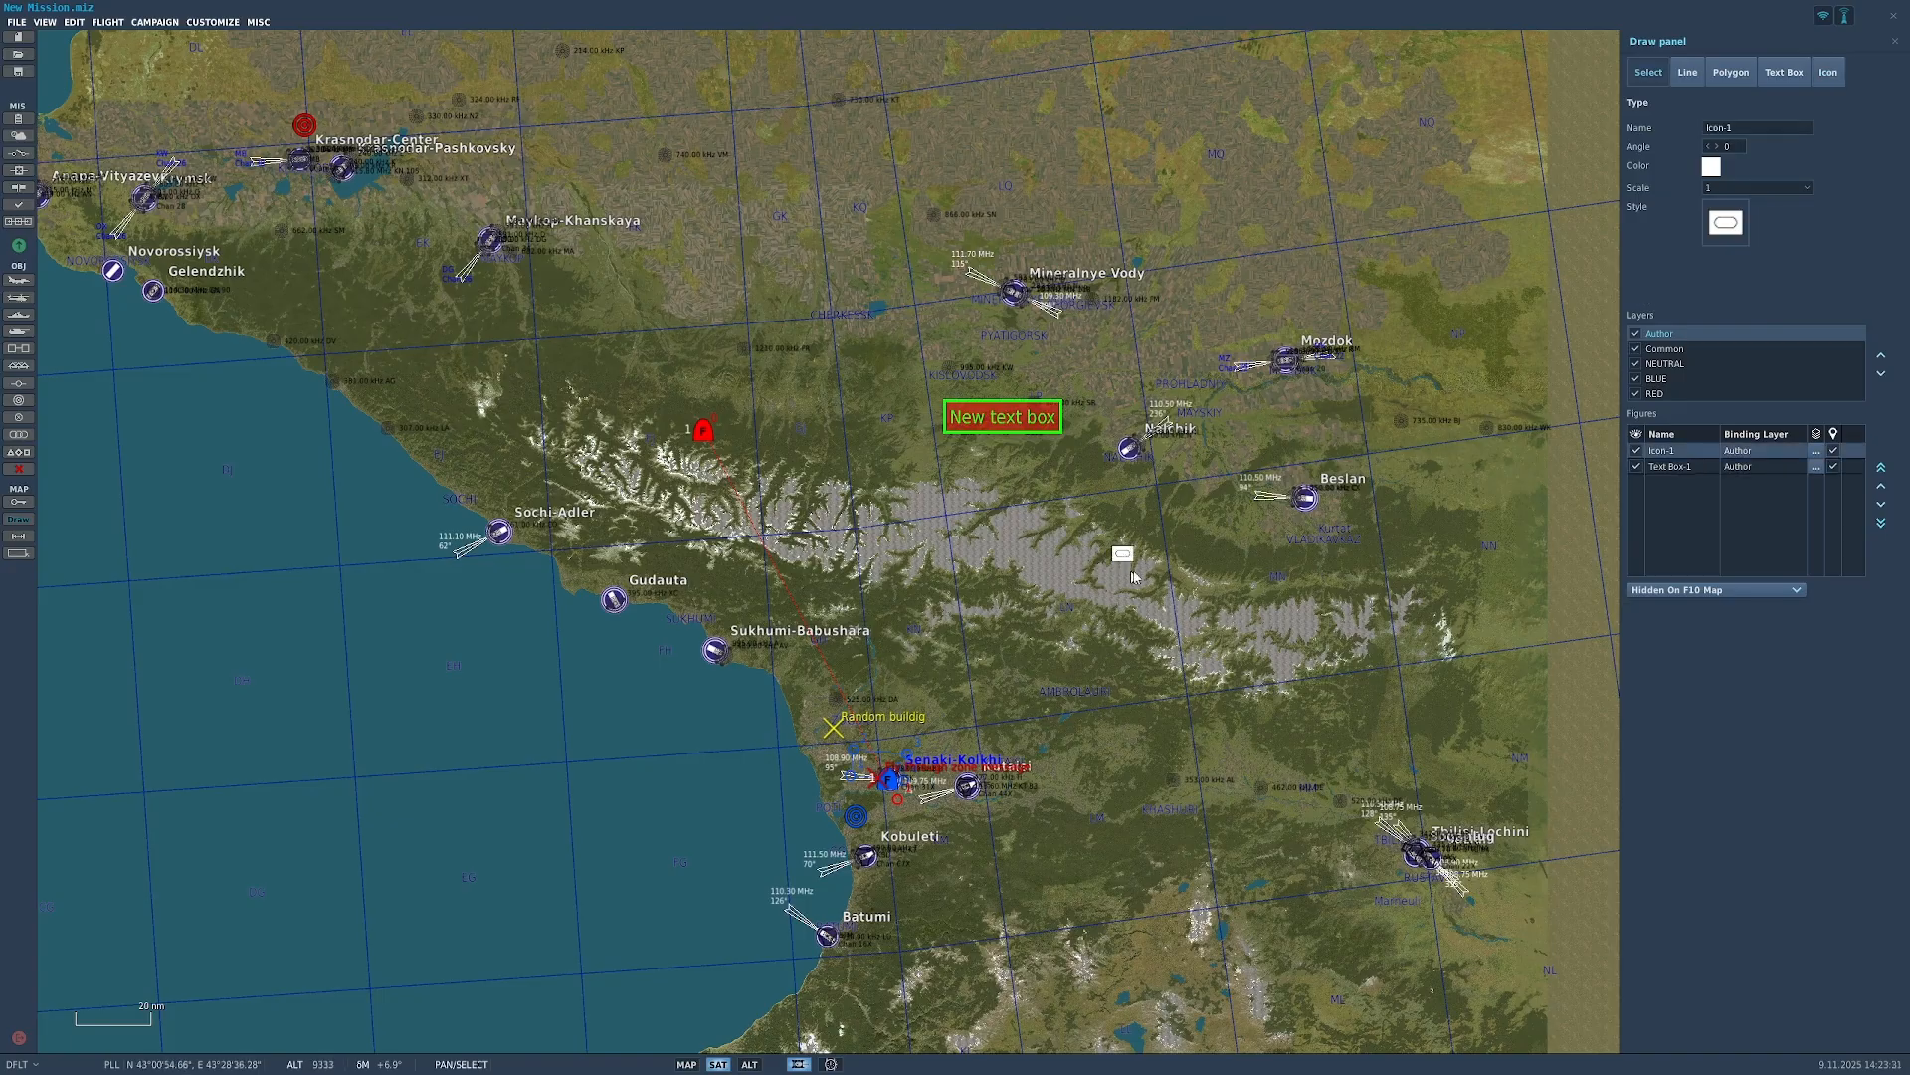
pyautogui.click(1895, 41)
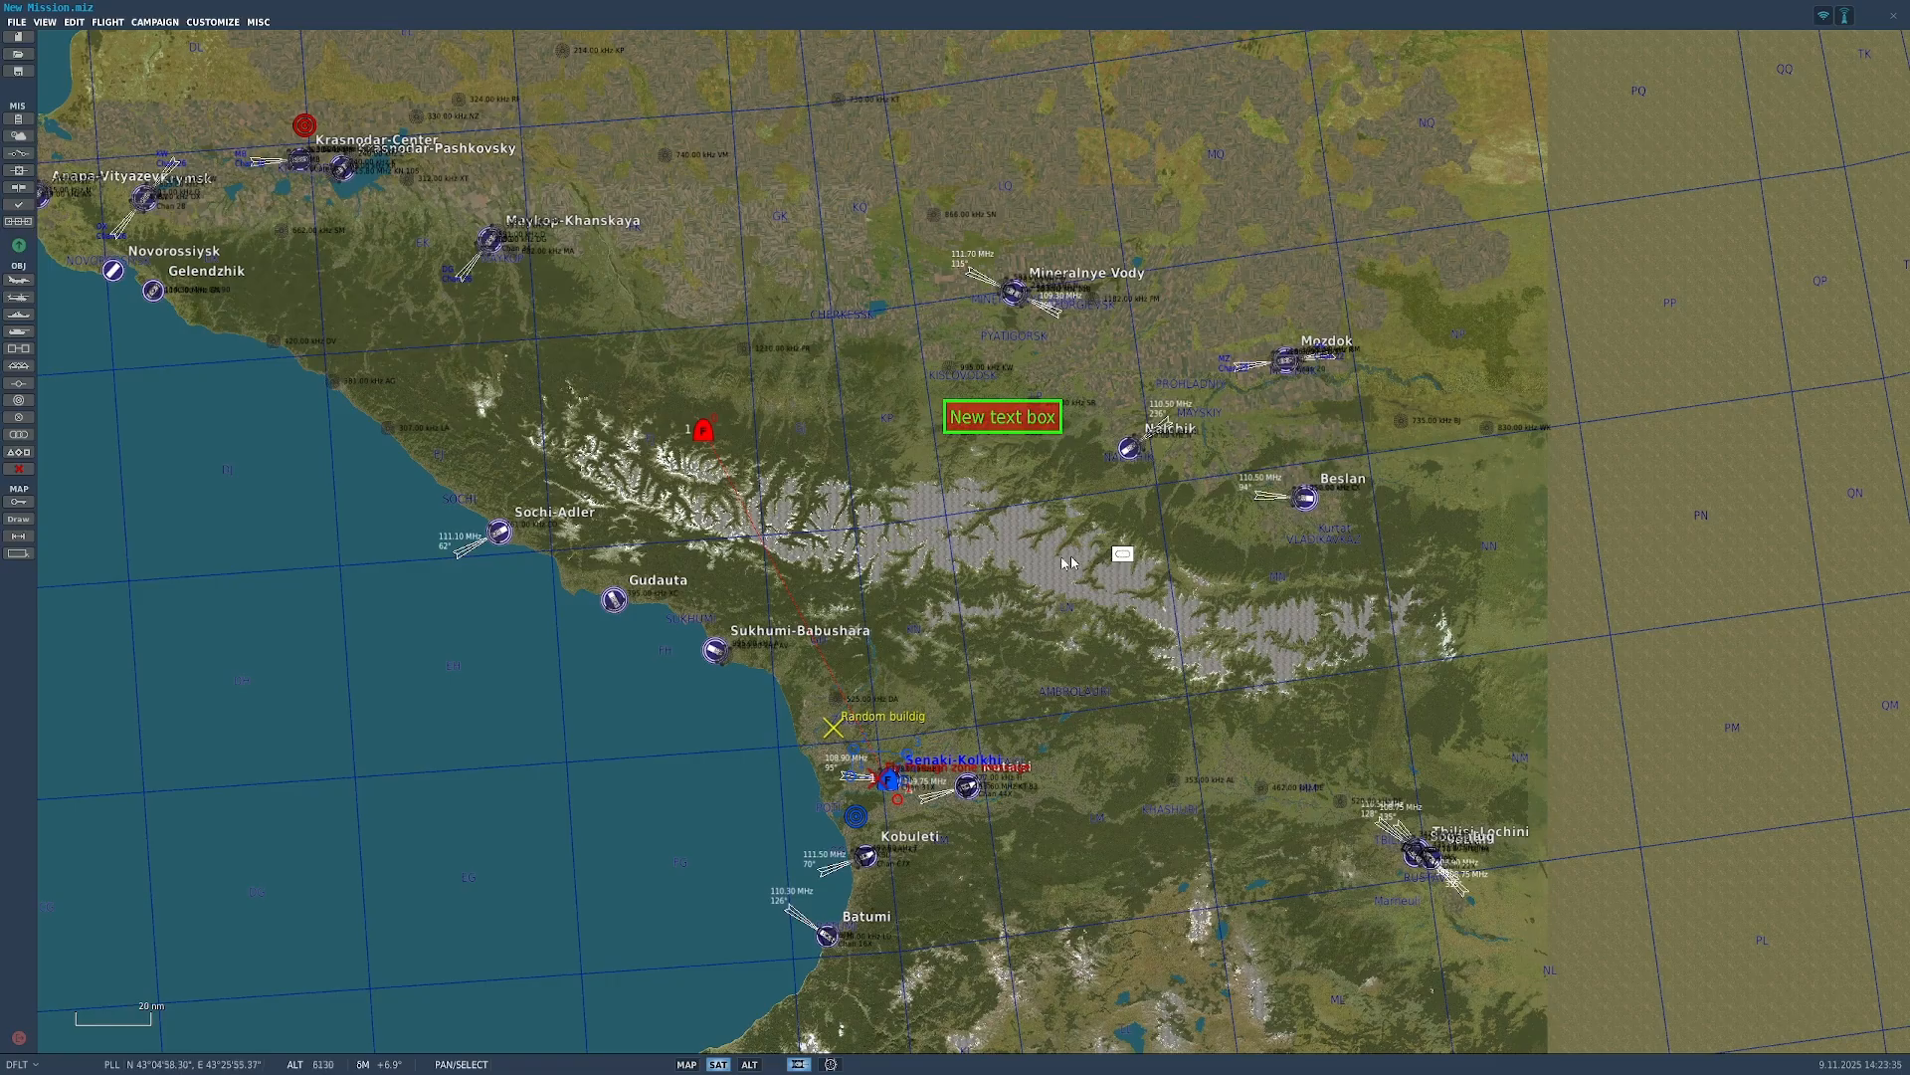
# Step: Reopen the drawing tools, delete the icon and the text box from the map, and close the tools
pyautogui.click(18, 518)
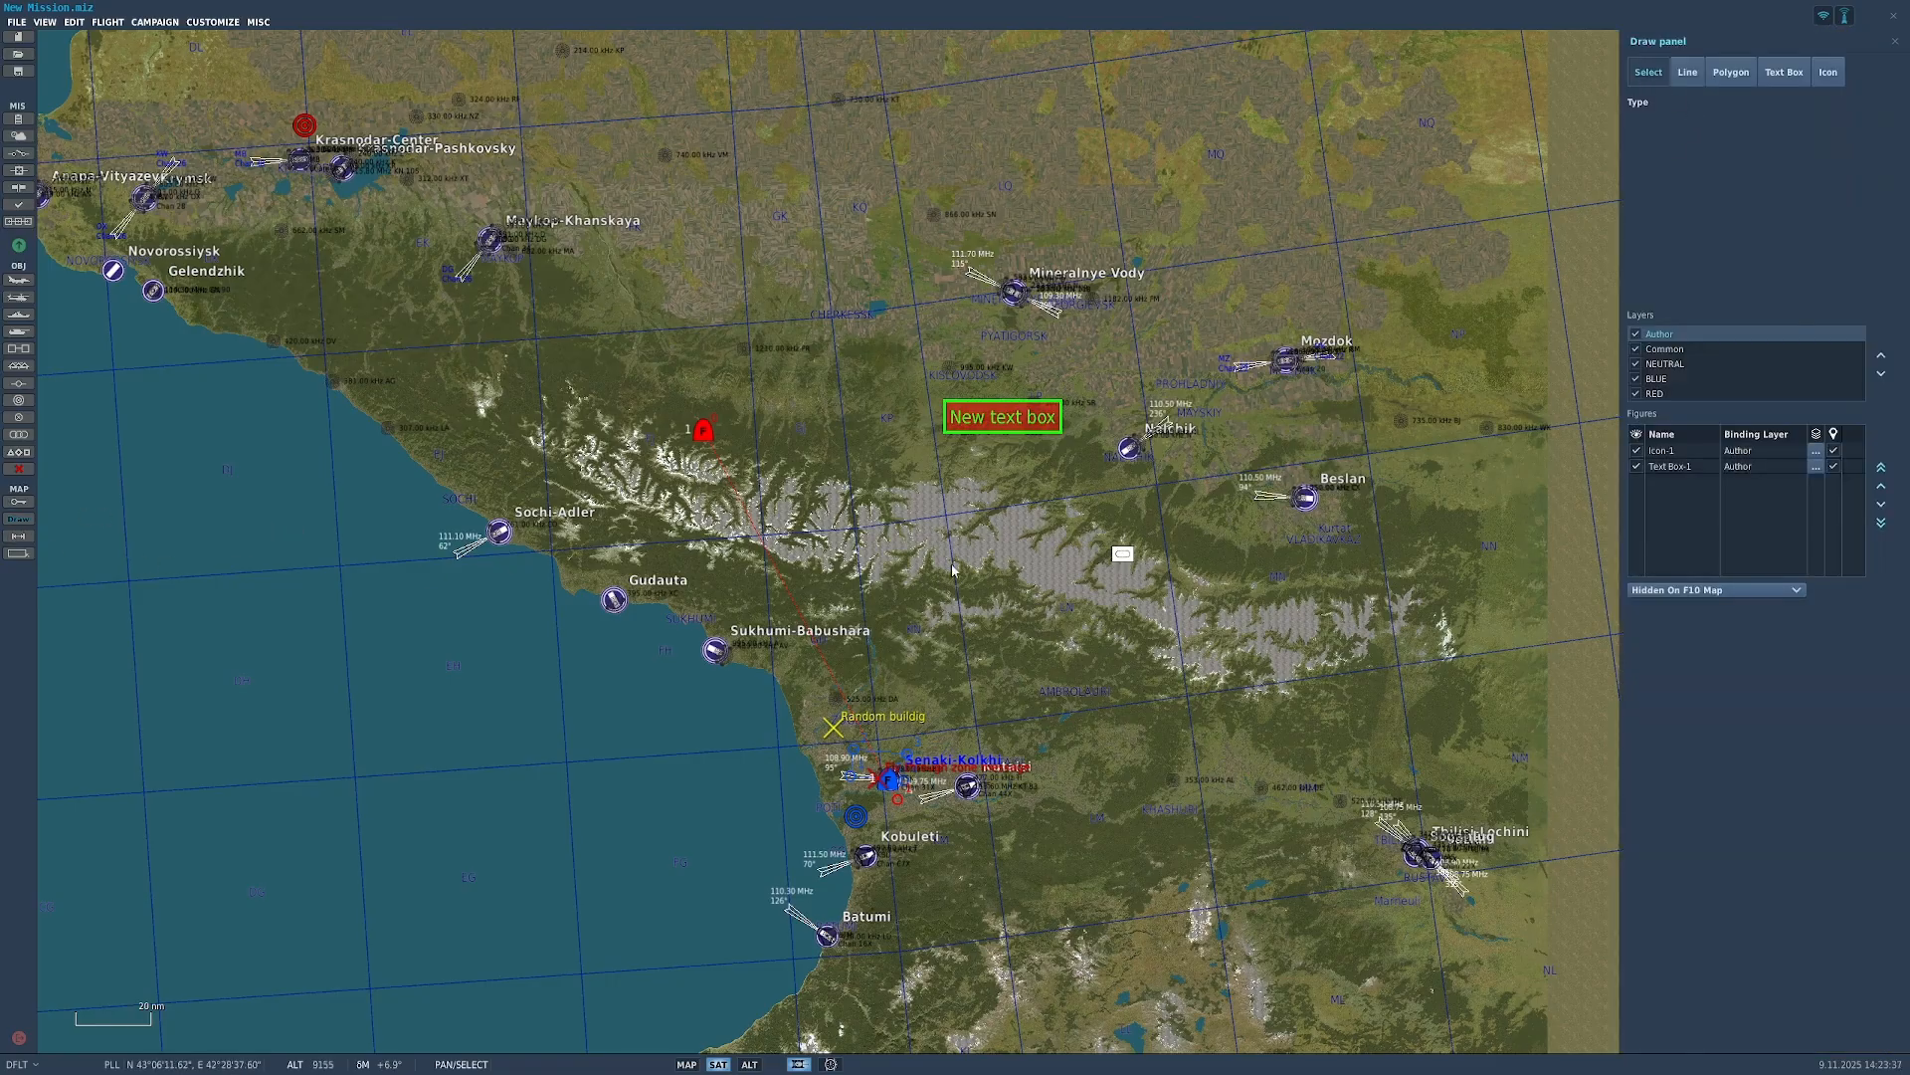
pyautogui.click(1122, 553)
pyautogui.press('Delete')
pyautogui.click(1038, 422)
pyautogui.press('Delete')
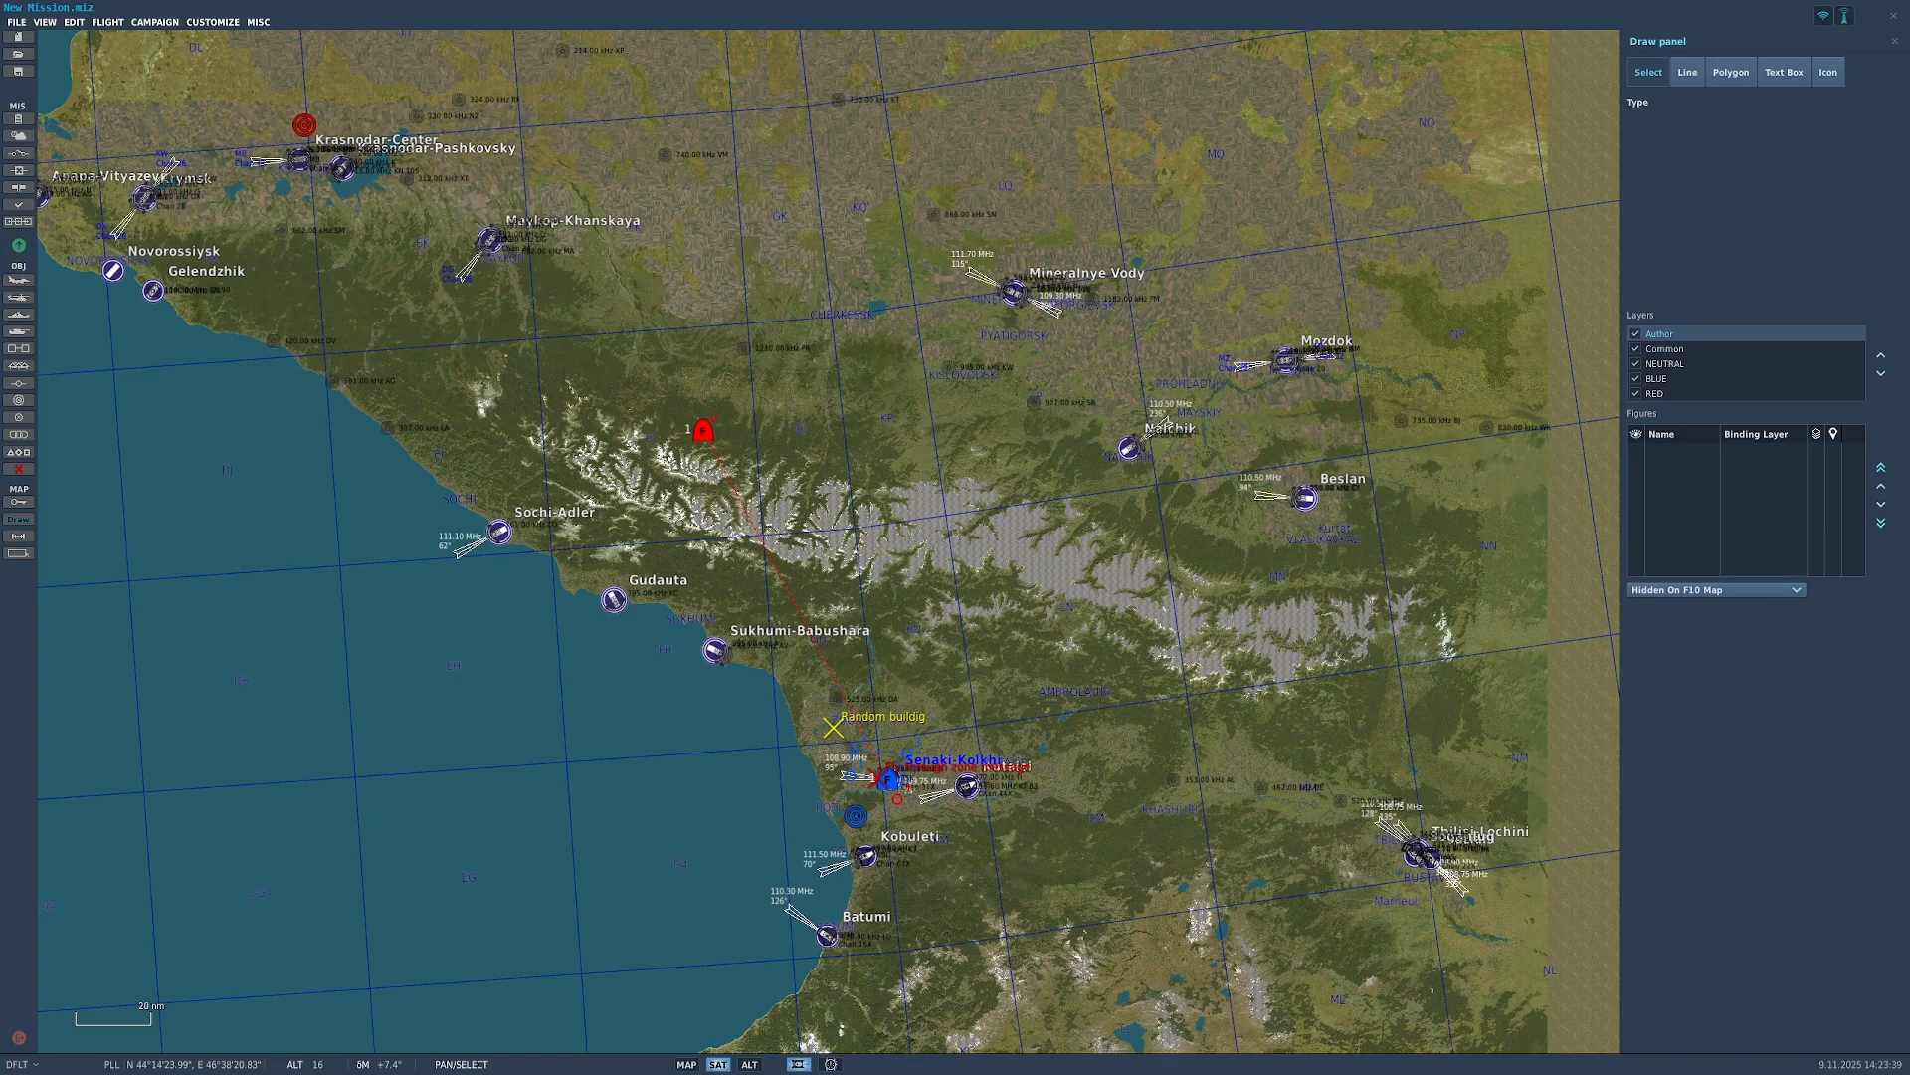
pyautogui.click(1896, 41)
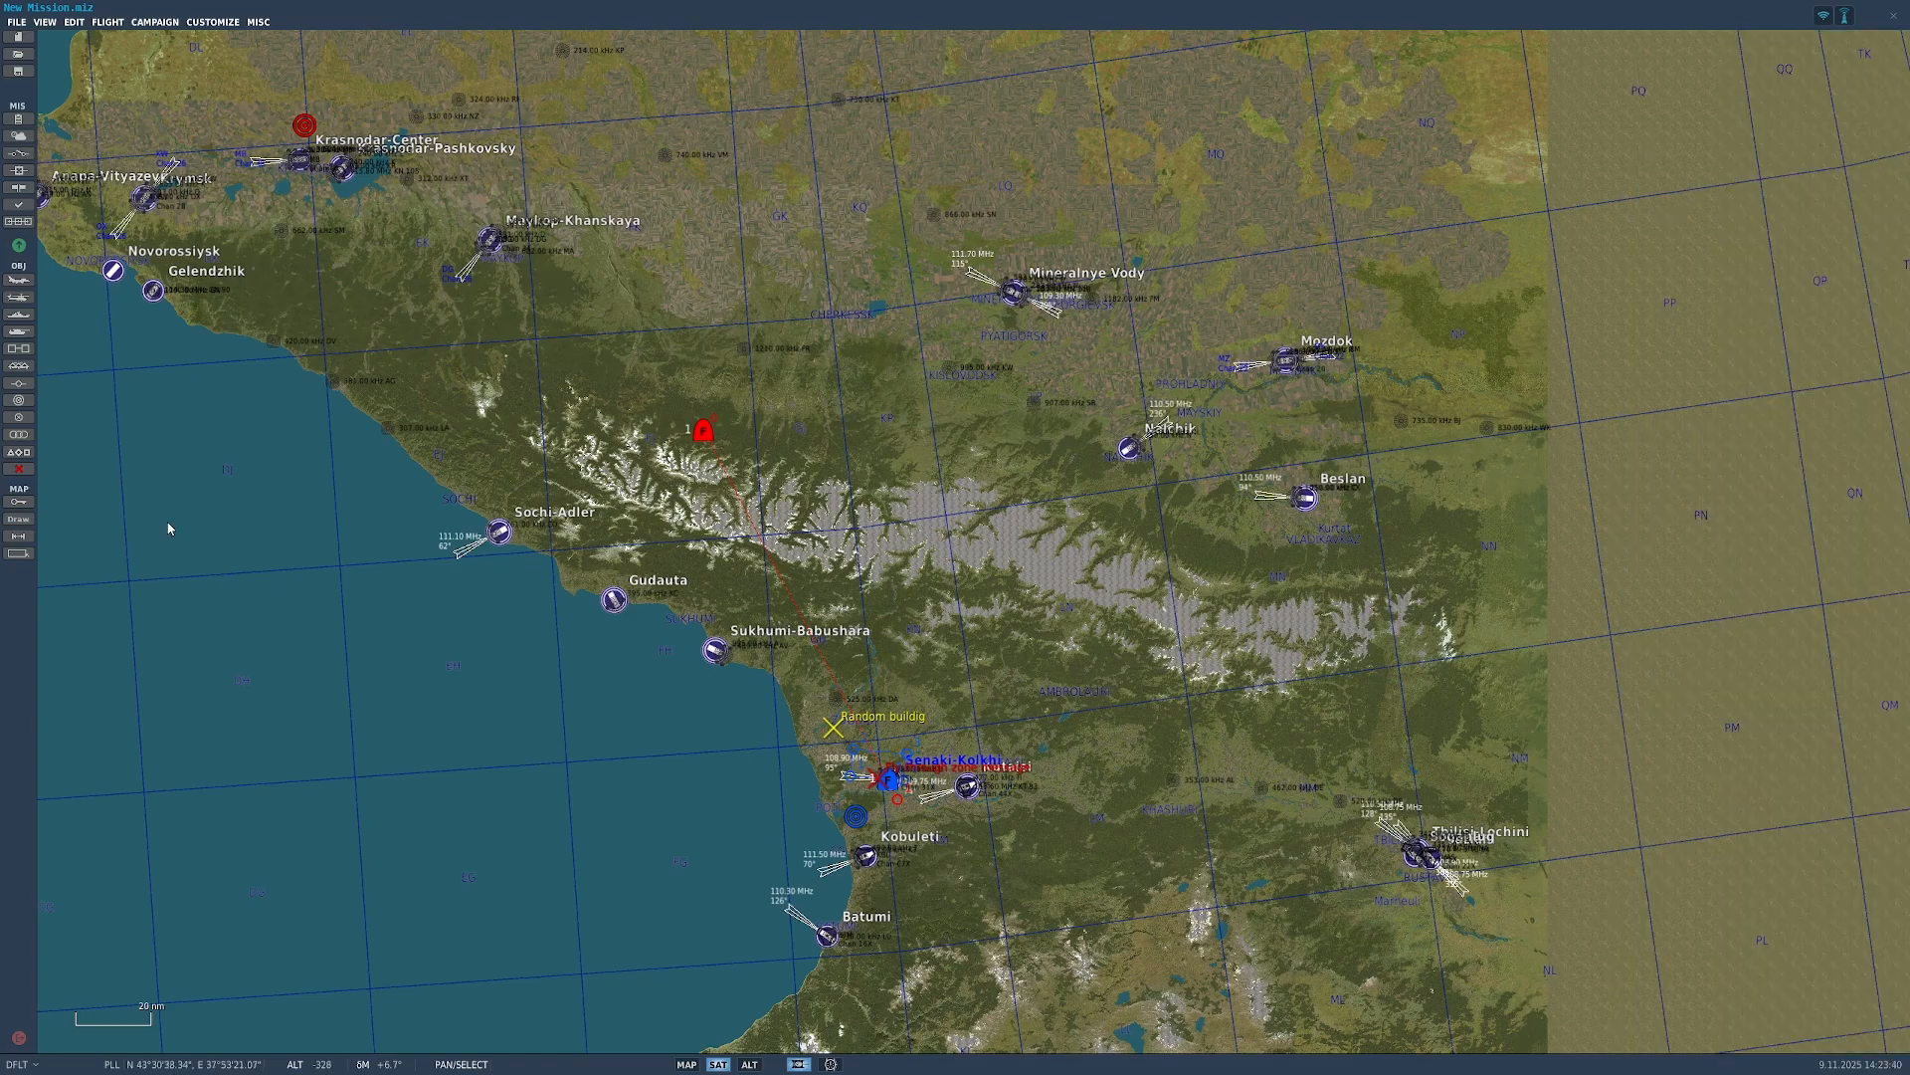
# Step: Try the tape tool by measuring several distances and bearings across the sea southwest of Sochi-Adler
pyautogui.click(19, 536)
pyautogui.moveTo(248, 548); pyautogui.dragTo(508, 514)
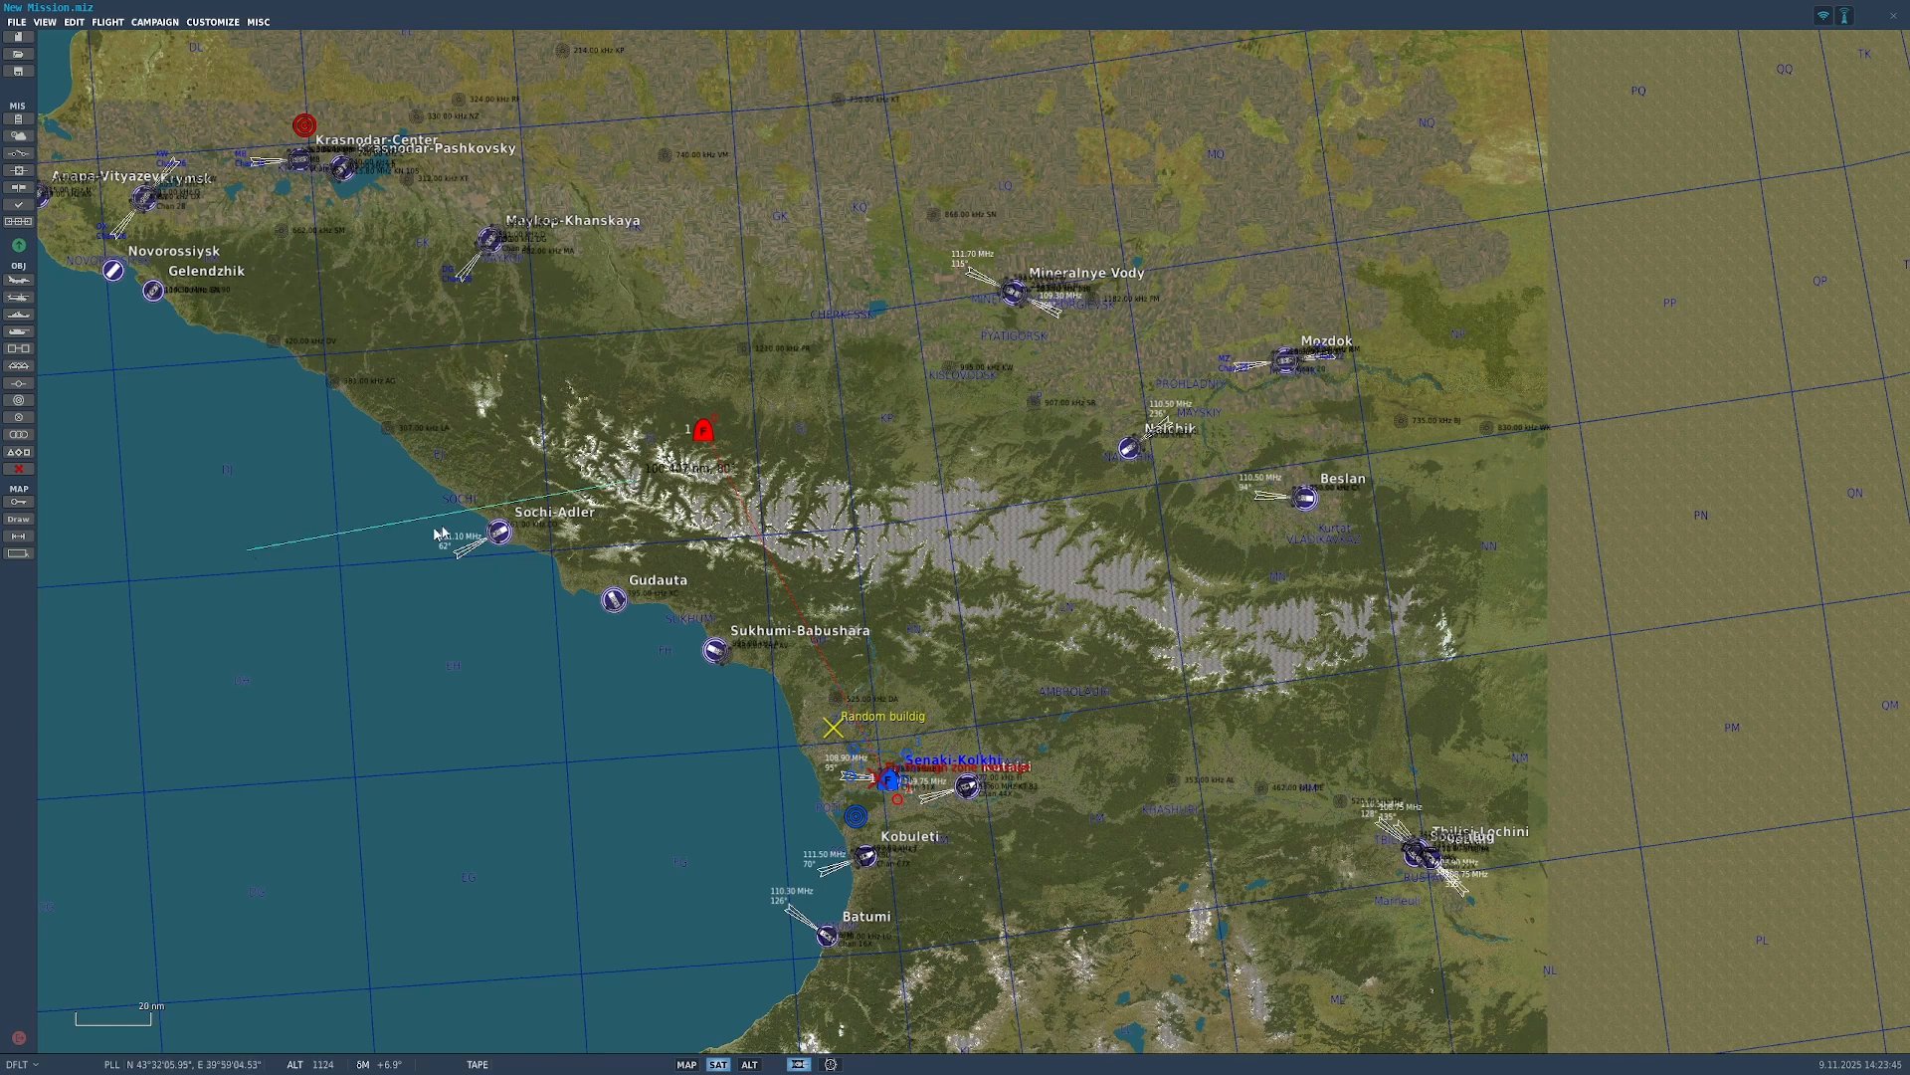
pyautogui.moveTo(271, 611); pyautogui.dragTo(404, 716)
pyautogui.moveTo(355, 589)
pyautogui.mouseDown()
pyautogui.moveTo(194, 495)
pyautogui.moveTo(285, 717)
pyautogui.mouseUp()
pyautogui.moveTo(339, 721); pyautogui.dragTo(503, 679)
pyautogui.moveTo(349, 594)
pyautogui.mouseDown()
pyautogui.moveTo(213, 491)
pyautogui.moveTo(256, 669)
pyautogui.moveTo(348, 734)
pyautogui.mouseUp()
# Step: Use multi-selection around Senaki-Kolkhi to select Viper Flight and the Fly through zone message trigger zone together
pyautogui.click(17, 554)
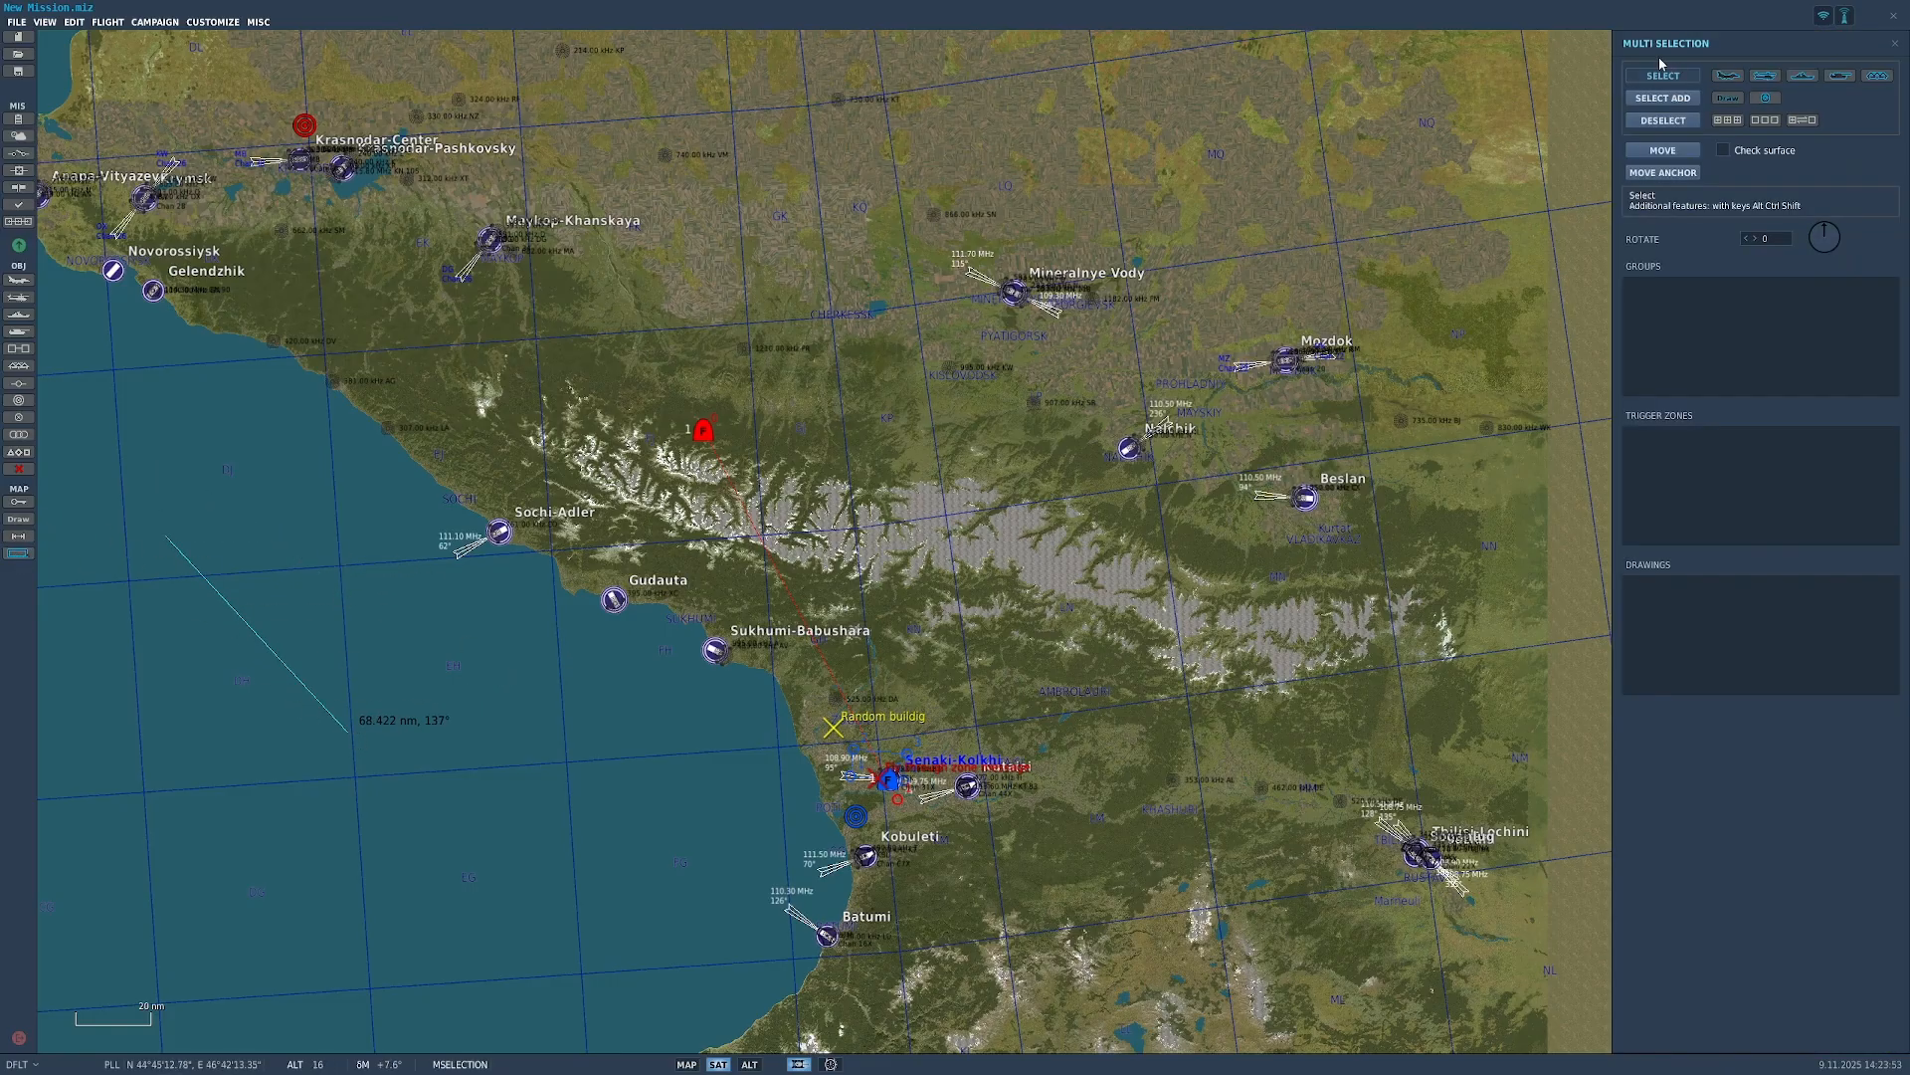
pyautogui.scroll(6, 891, 779)
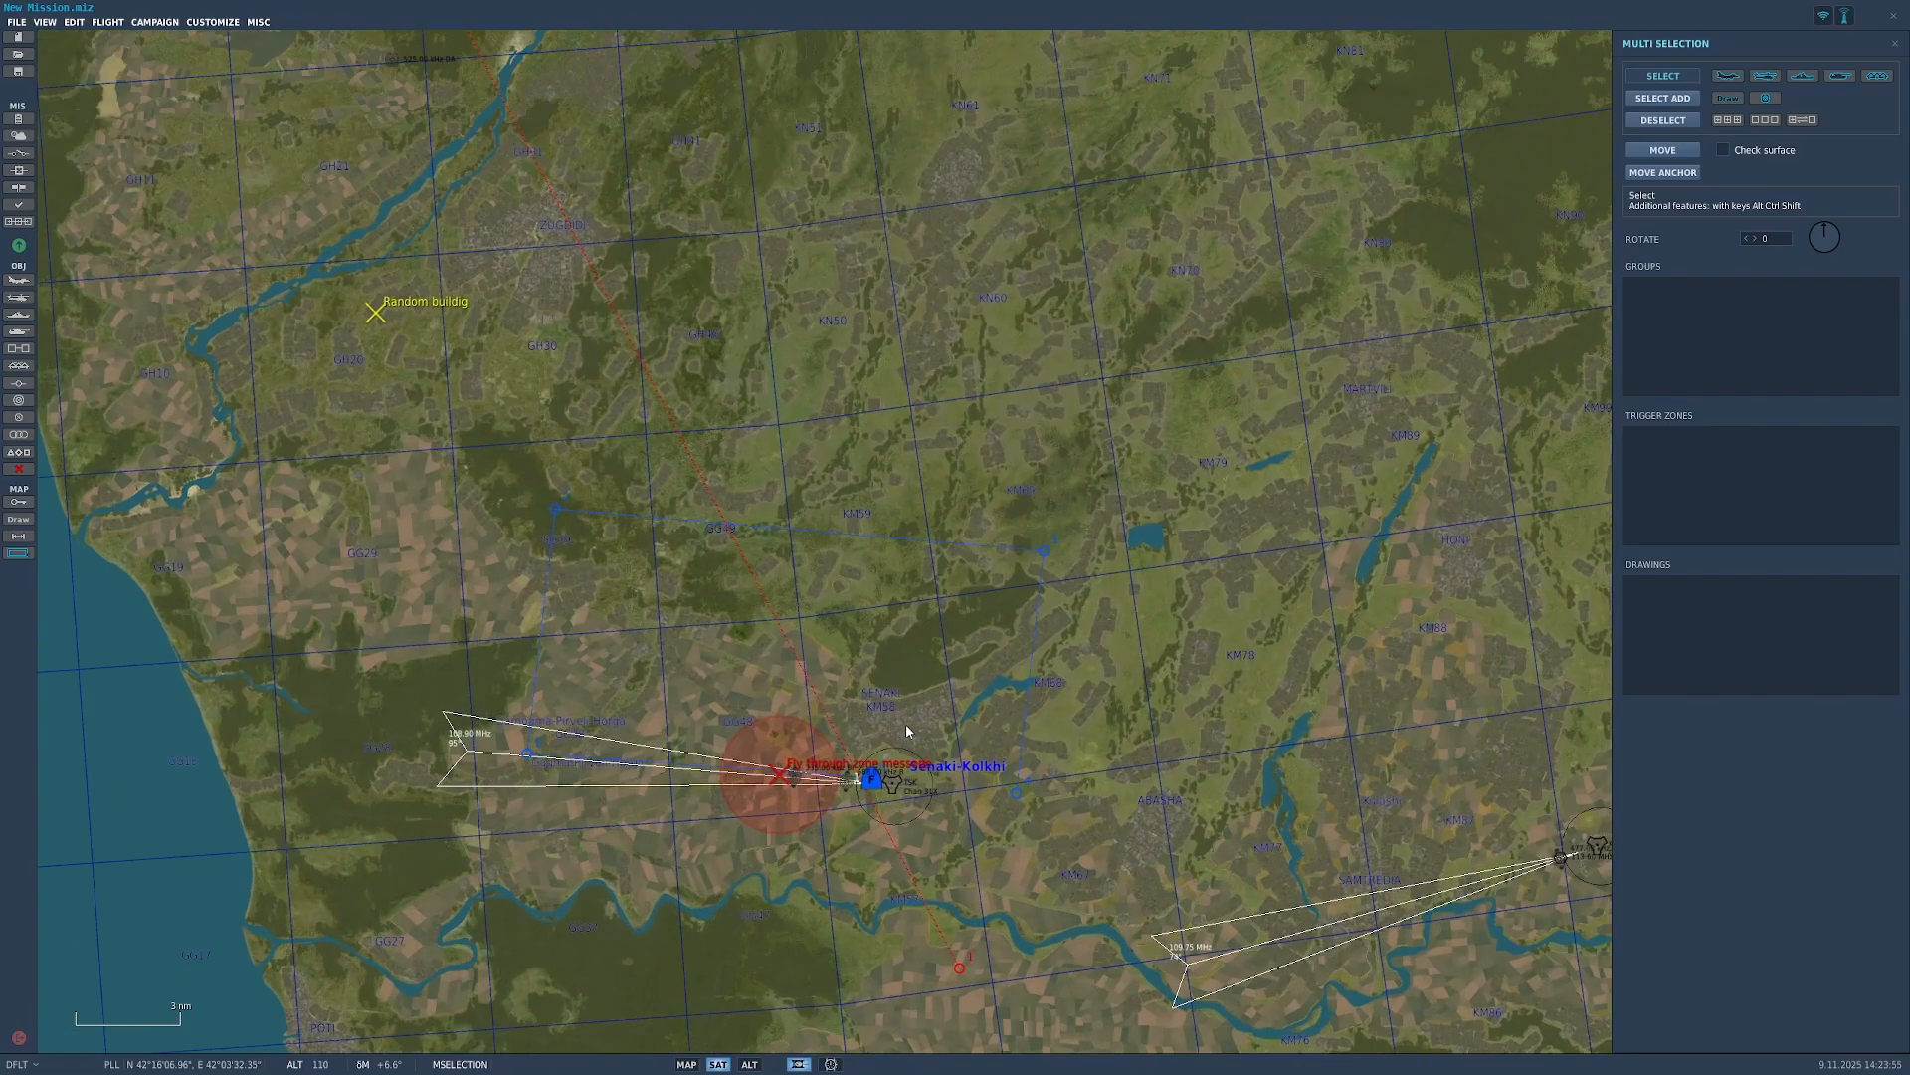
pyautogui.scroll(-2, 658, 845)
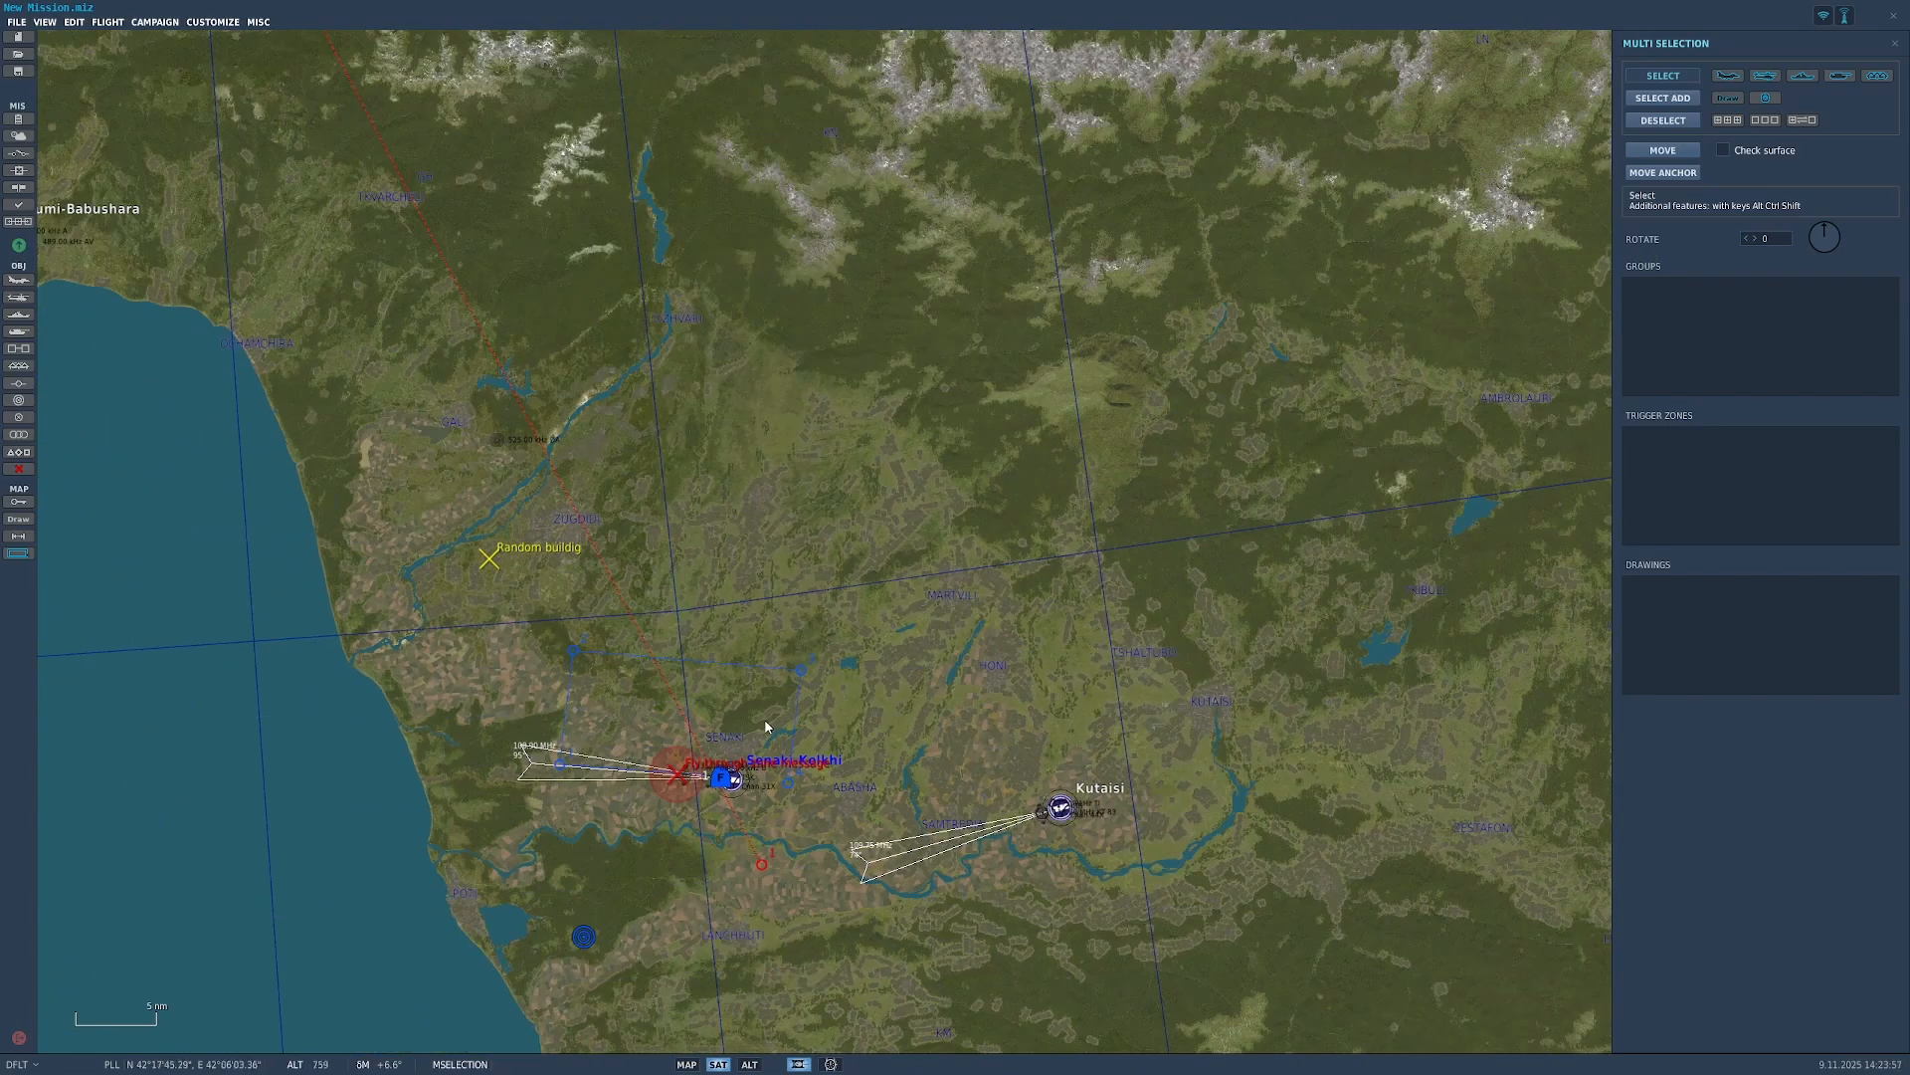
pyautogui.scroll(-2, 766, 726)
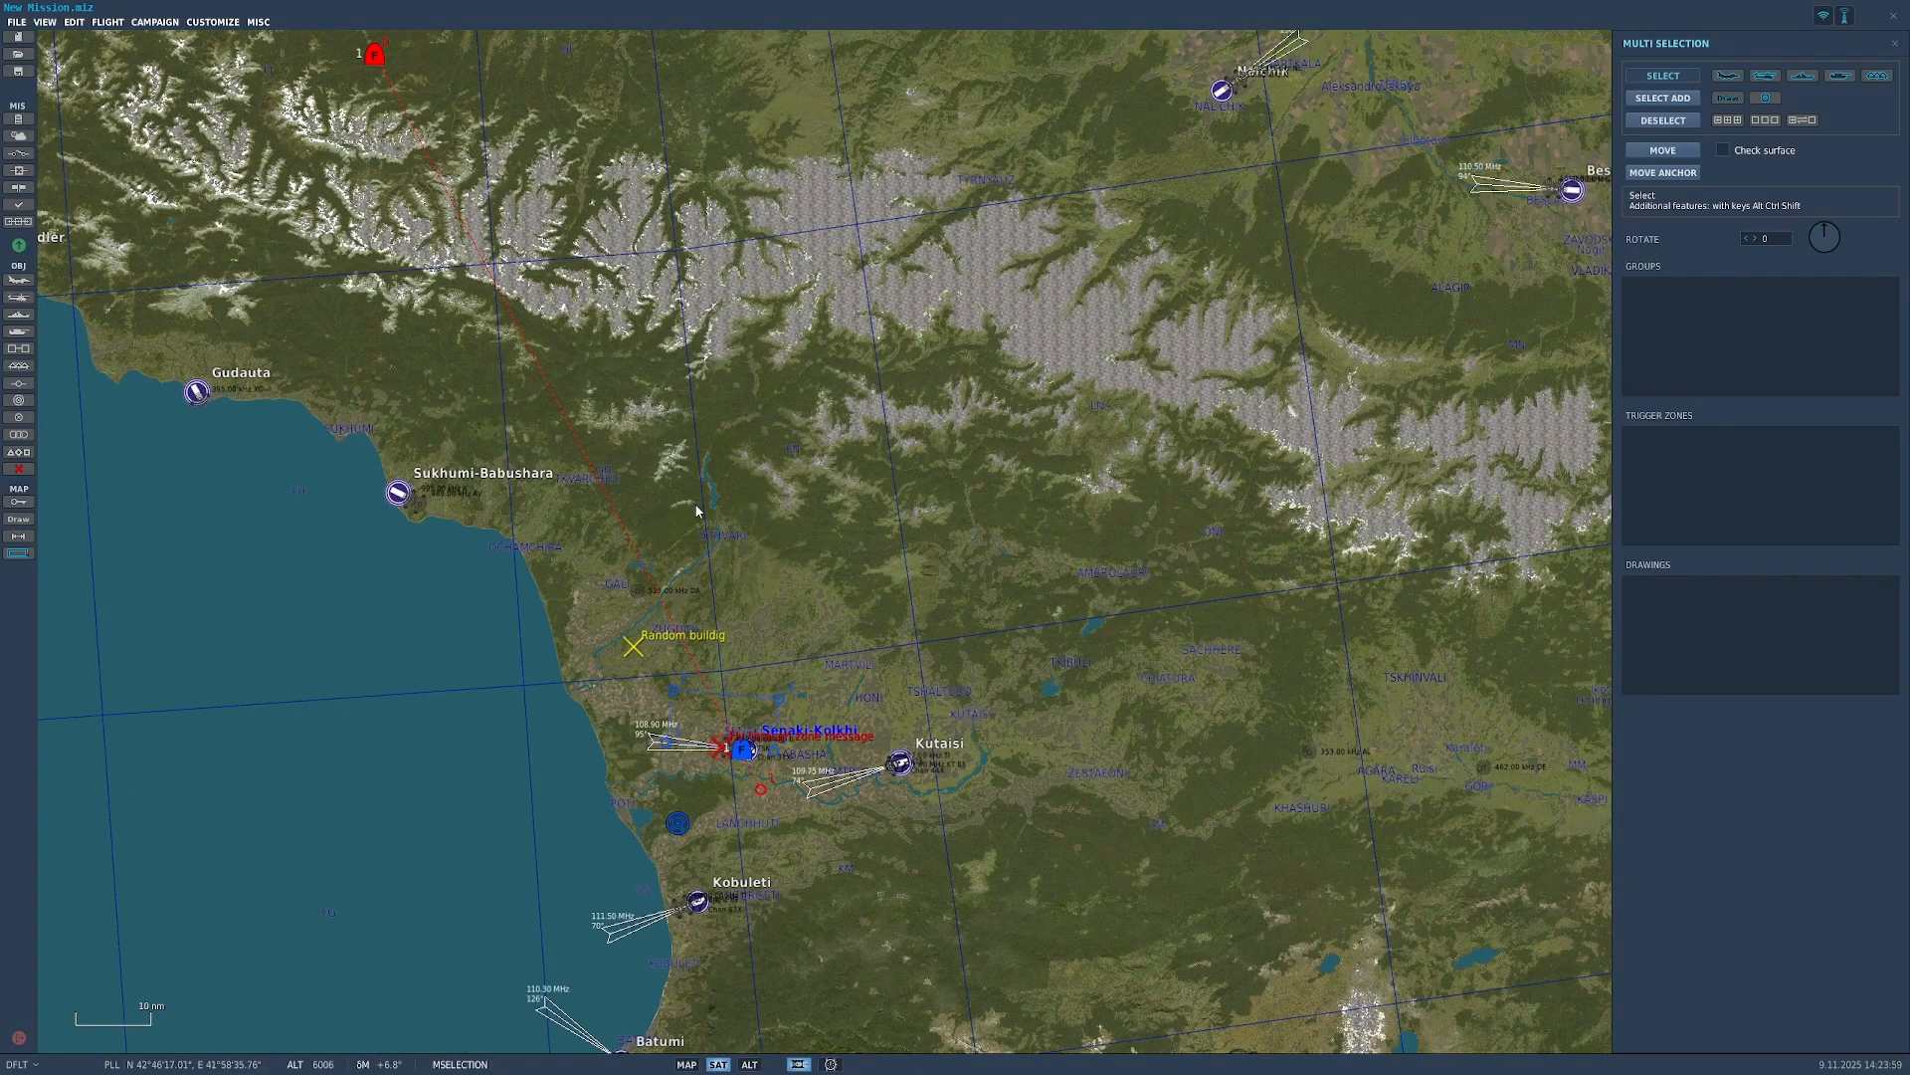
pyautogui.scroll(5, 766, 766)
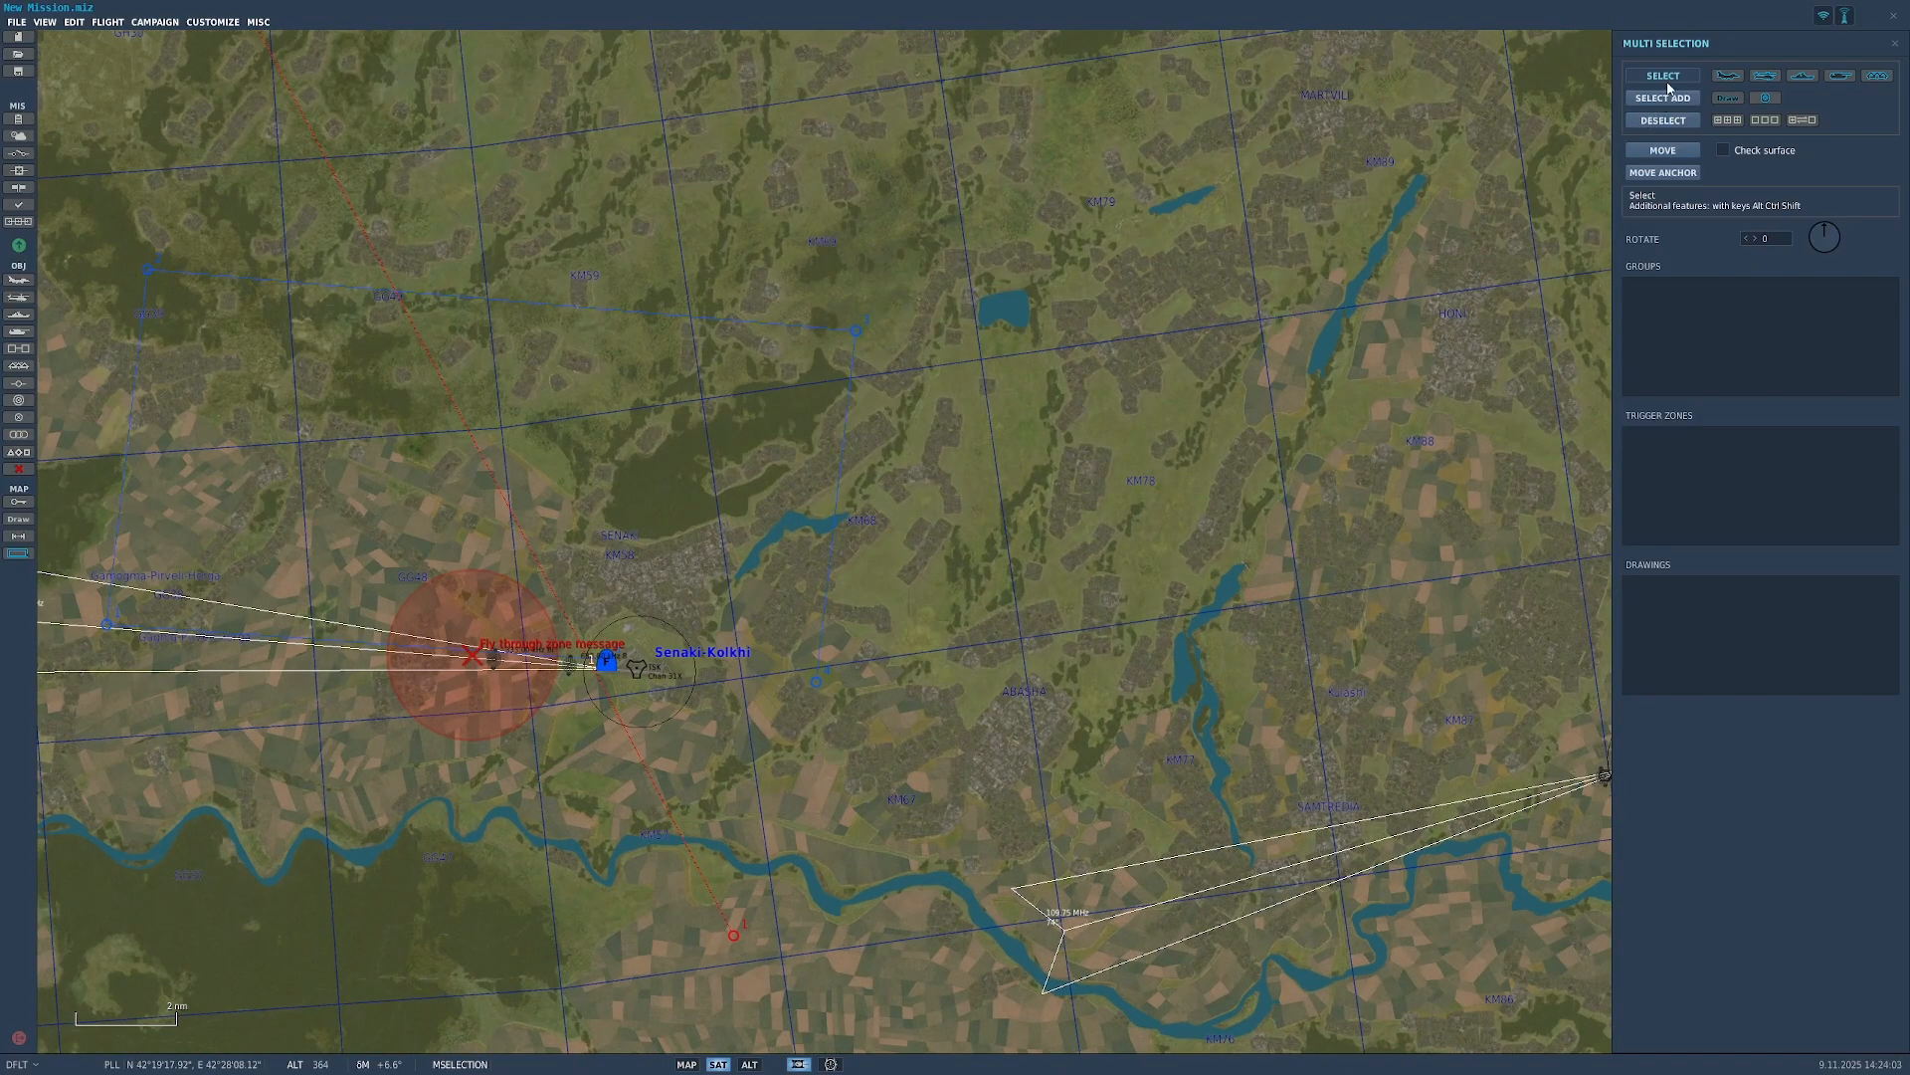
pyautogui.moveTo(350, 408); pyautogui.dragTo(898, 916)
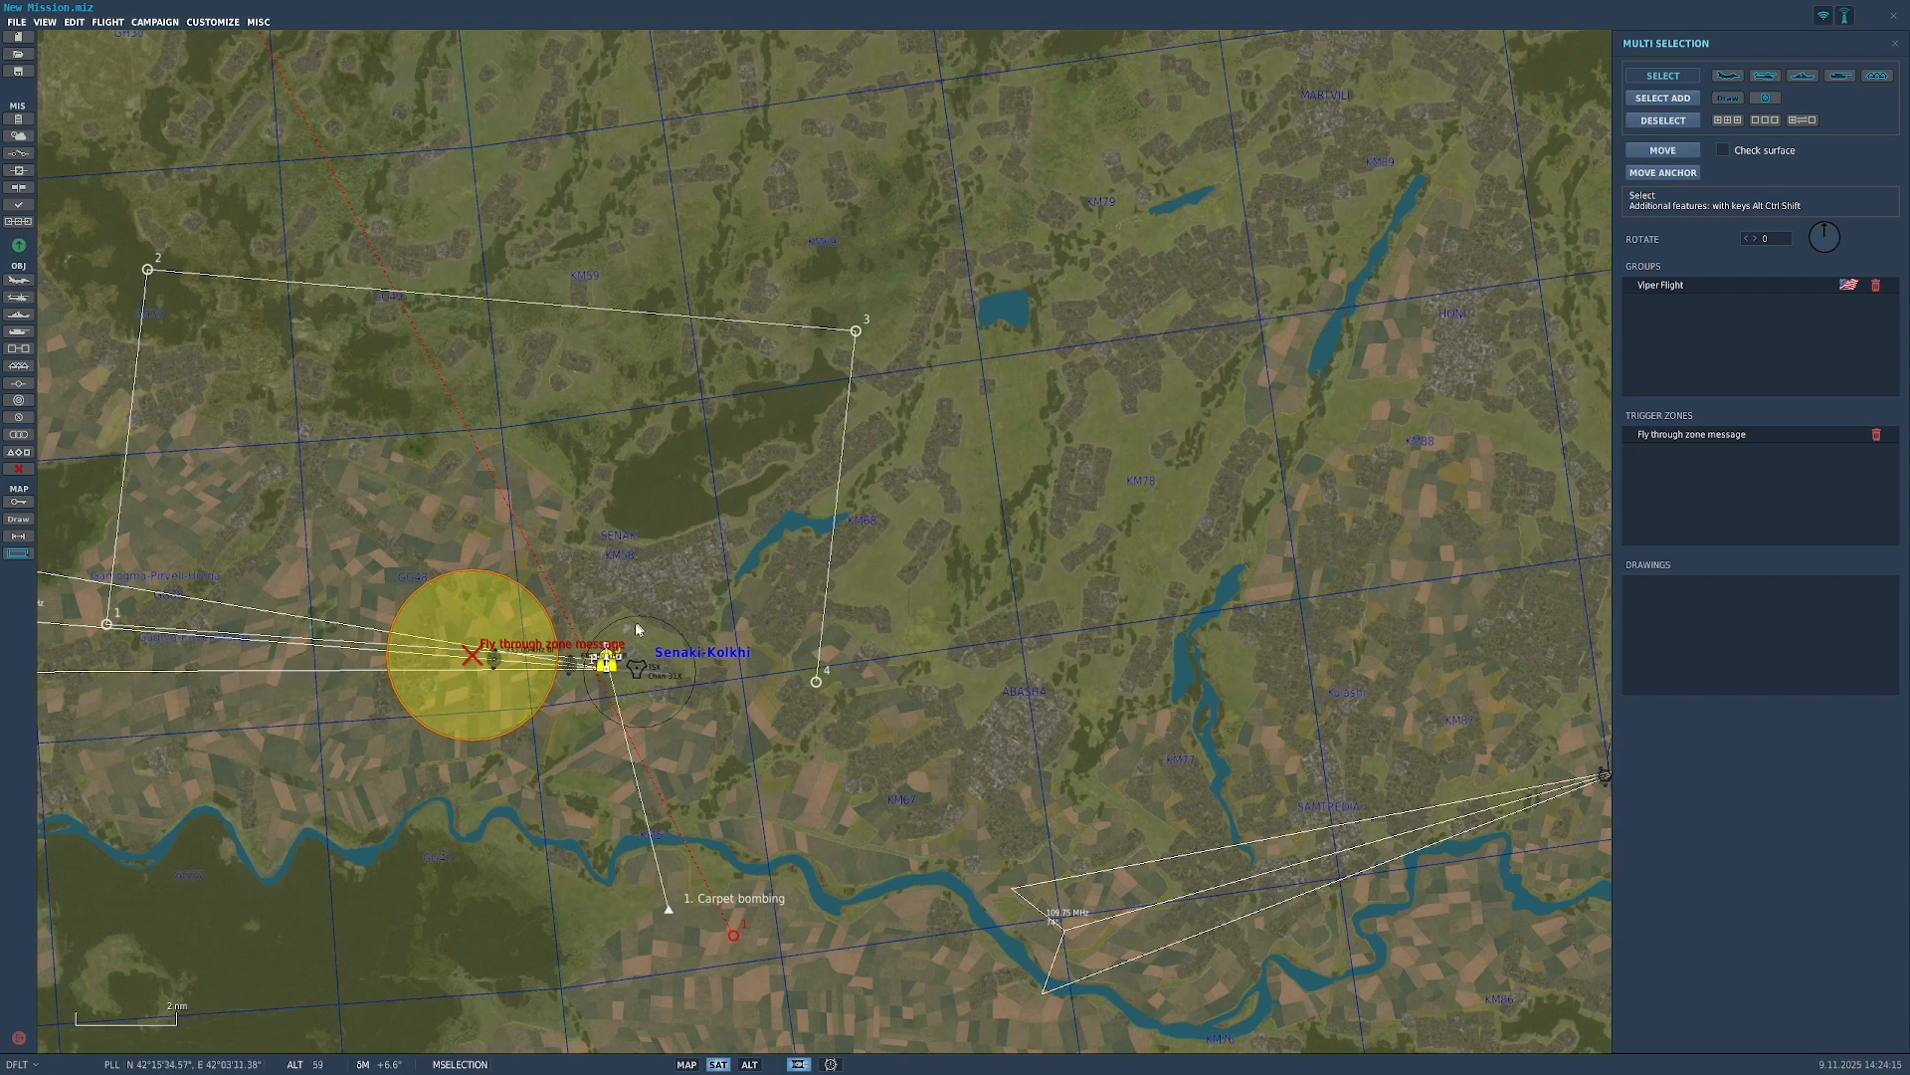
# Step: Move the selected flight and trigger zone northeast together, bring them back to Senaki-Kolkhi, and close multi-selection
pyautogui.click(1654, 153)
pyautogui.moveTo(609, 664); pyautogui.dragTo(1119, 416)
pyautogui.moveTo(980, 361); pyautogui.dragTo(625, 670)
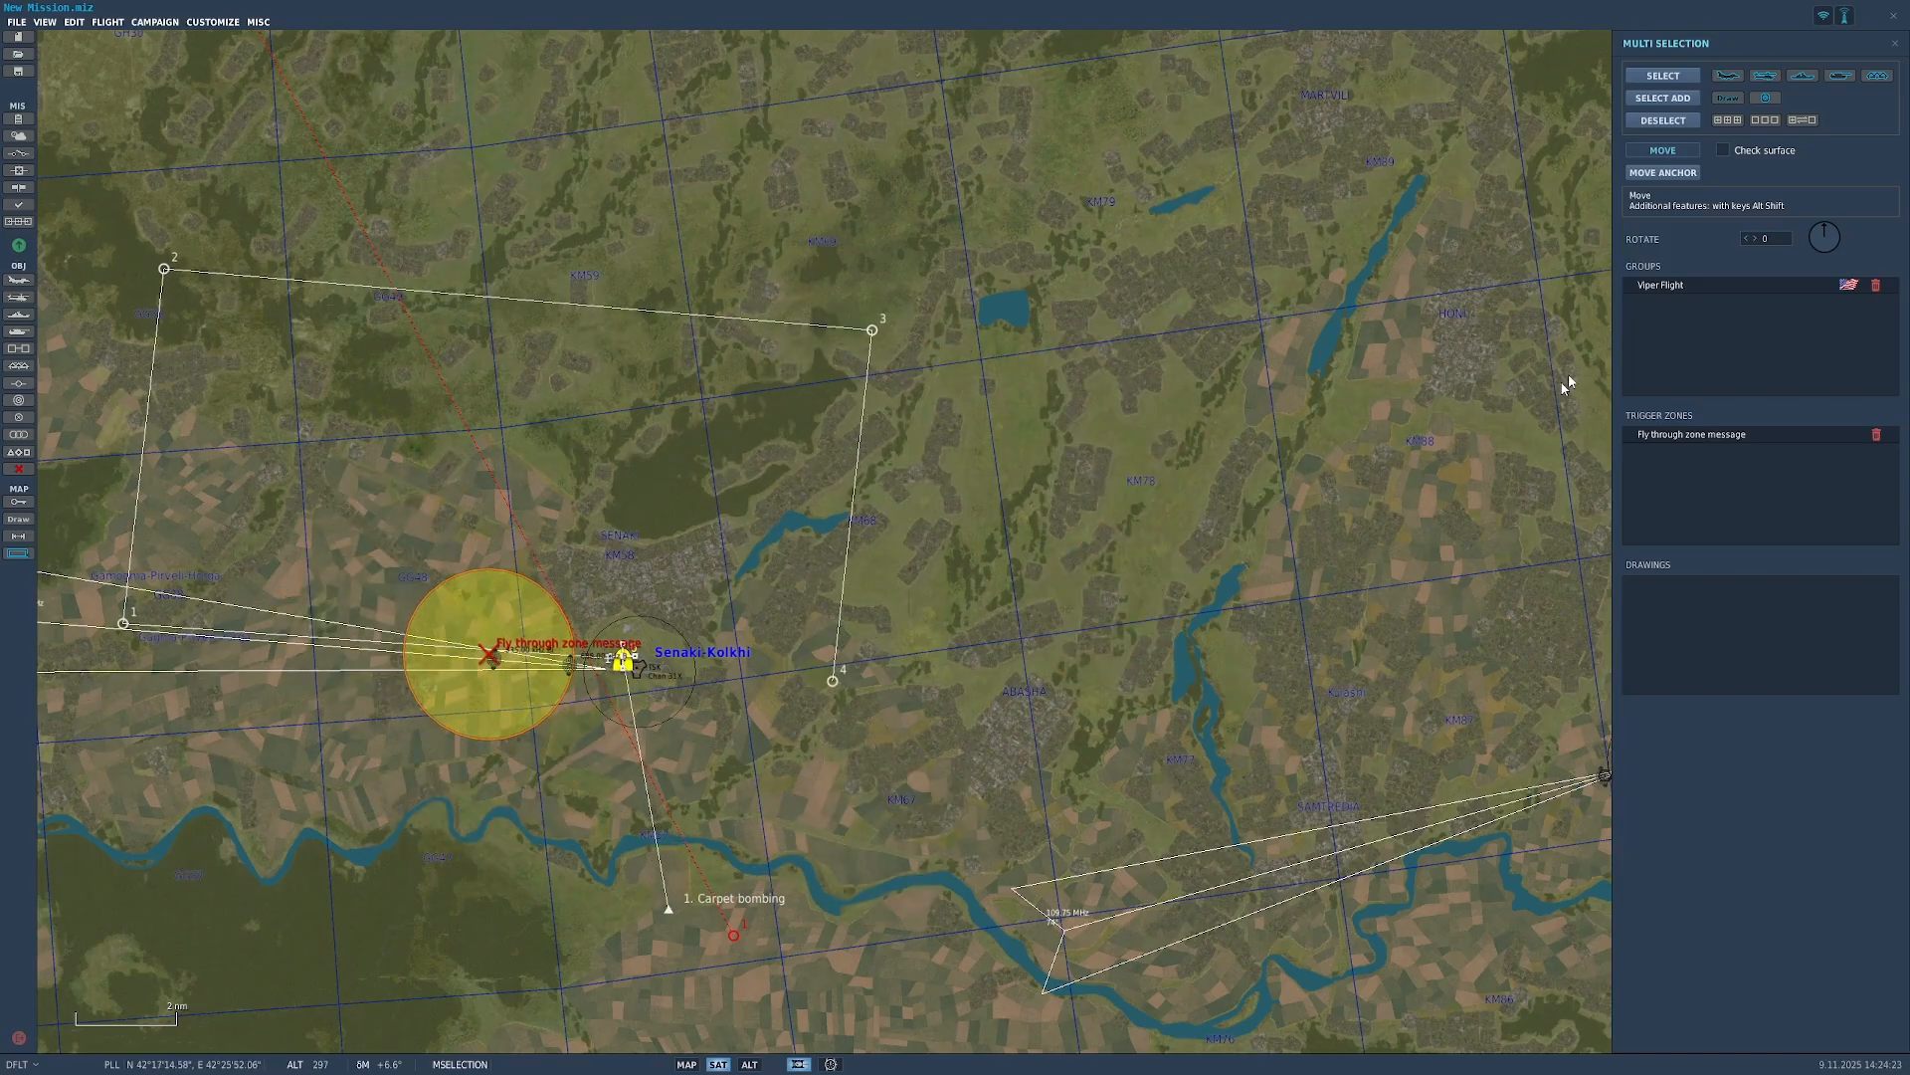
pyautogui.click(1896, 44)
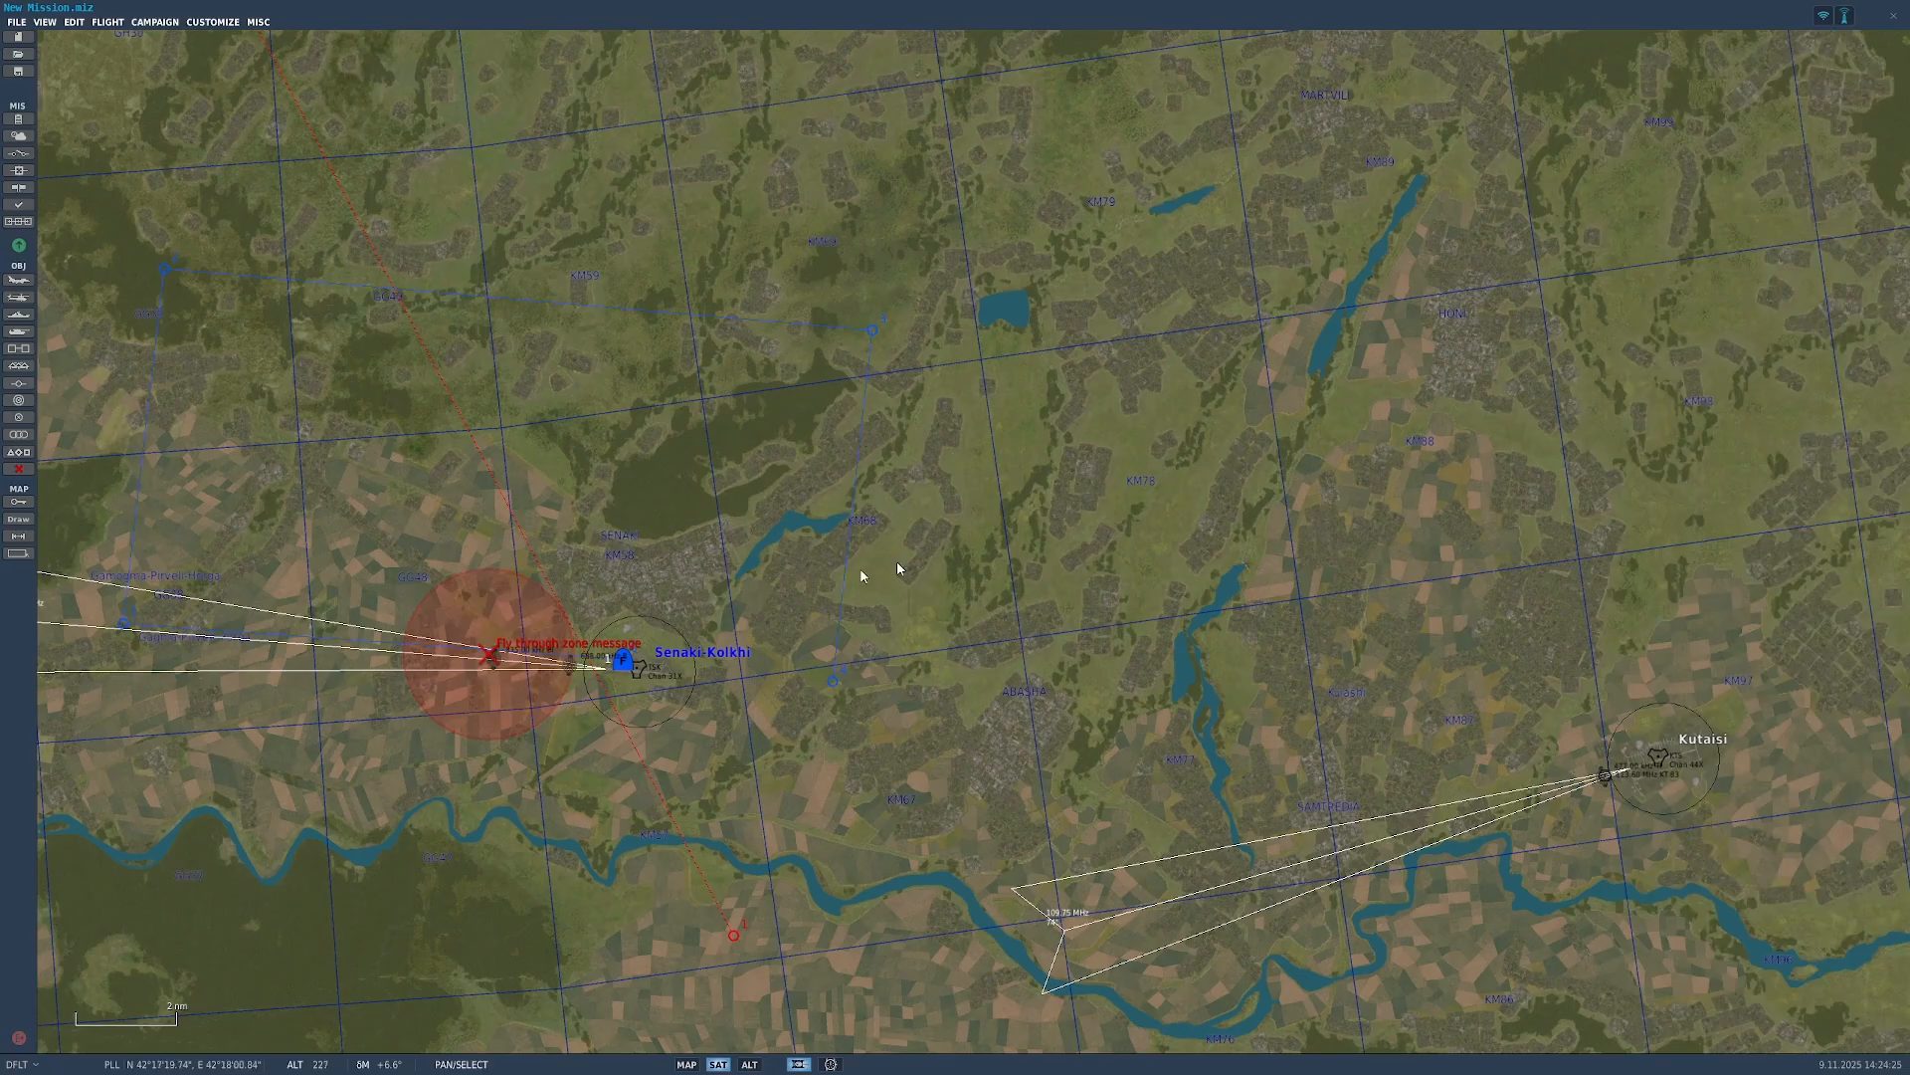
# Step: Reposition Viper Flight to parking spot 08 at the western end of Senaki-Kolkhi airfield
pyautogui.scroll(4, 577, 683)
pyautogui.scroll(10, 577, 682)
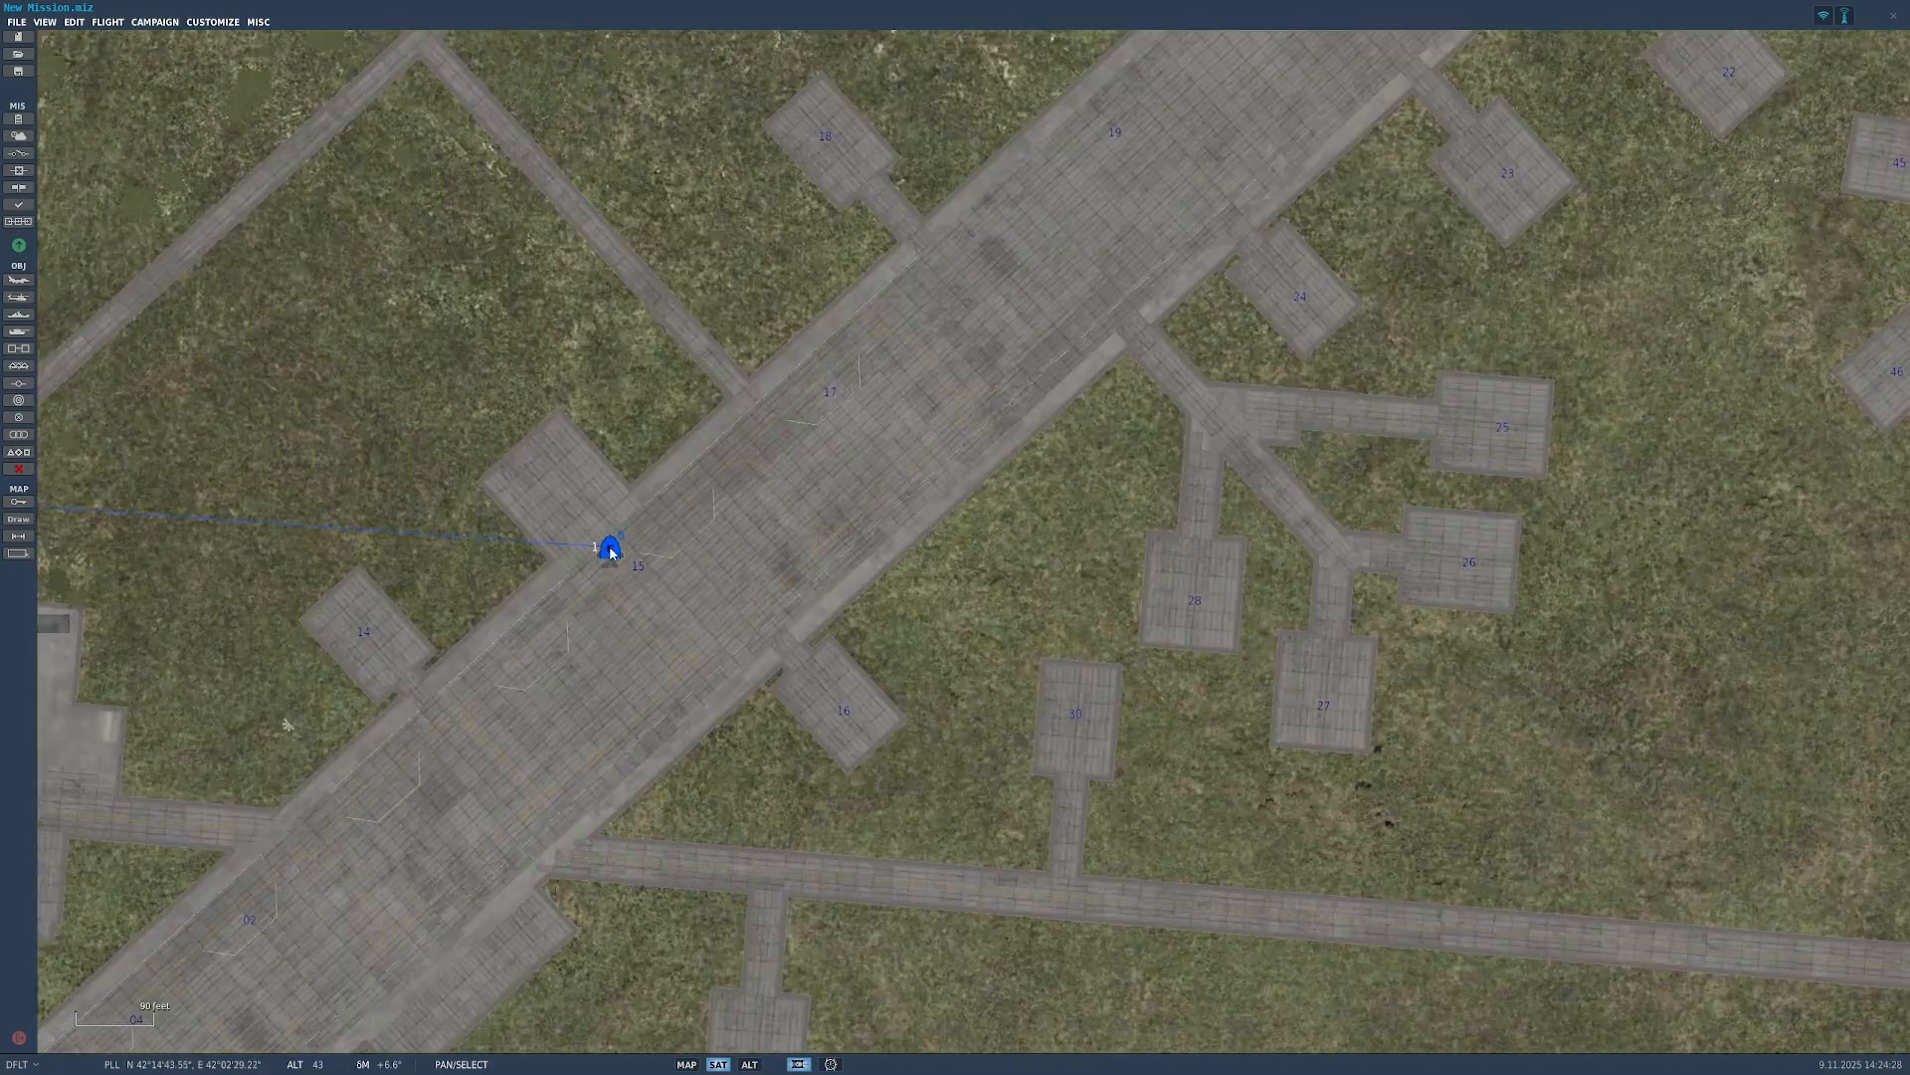
pyautogui.click(611, 550)
pyautogui.scroll(-3, 611, 550)
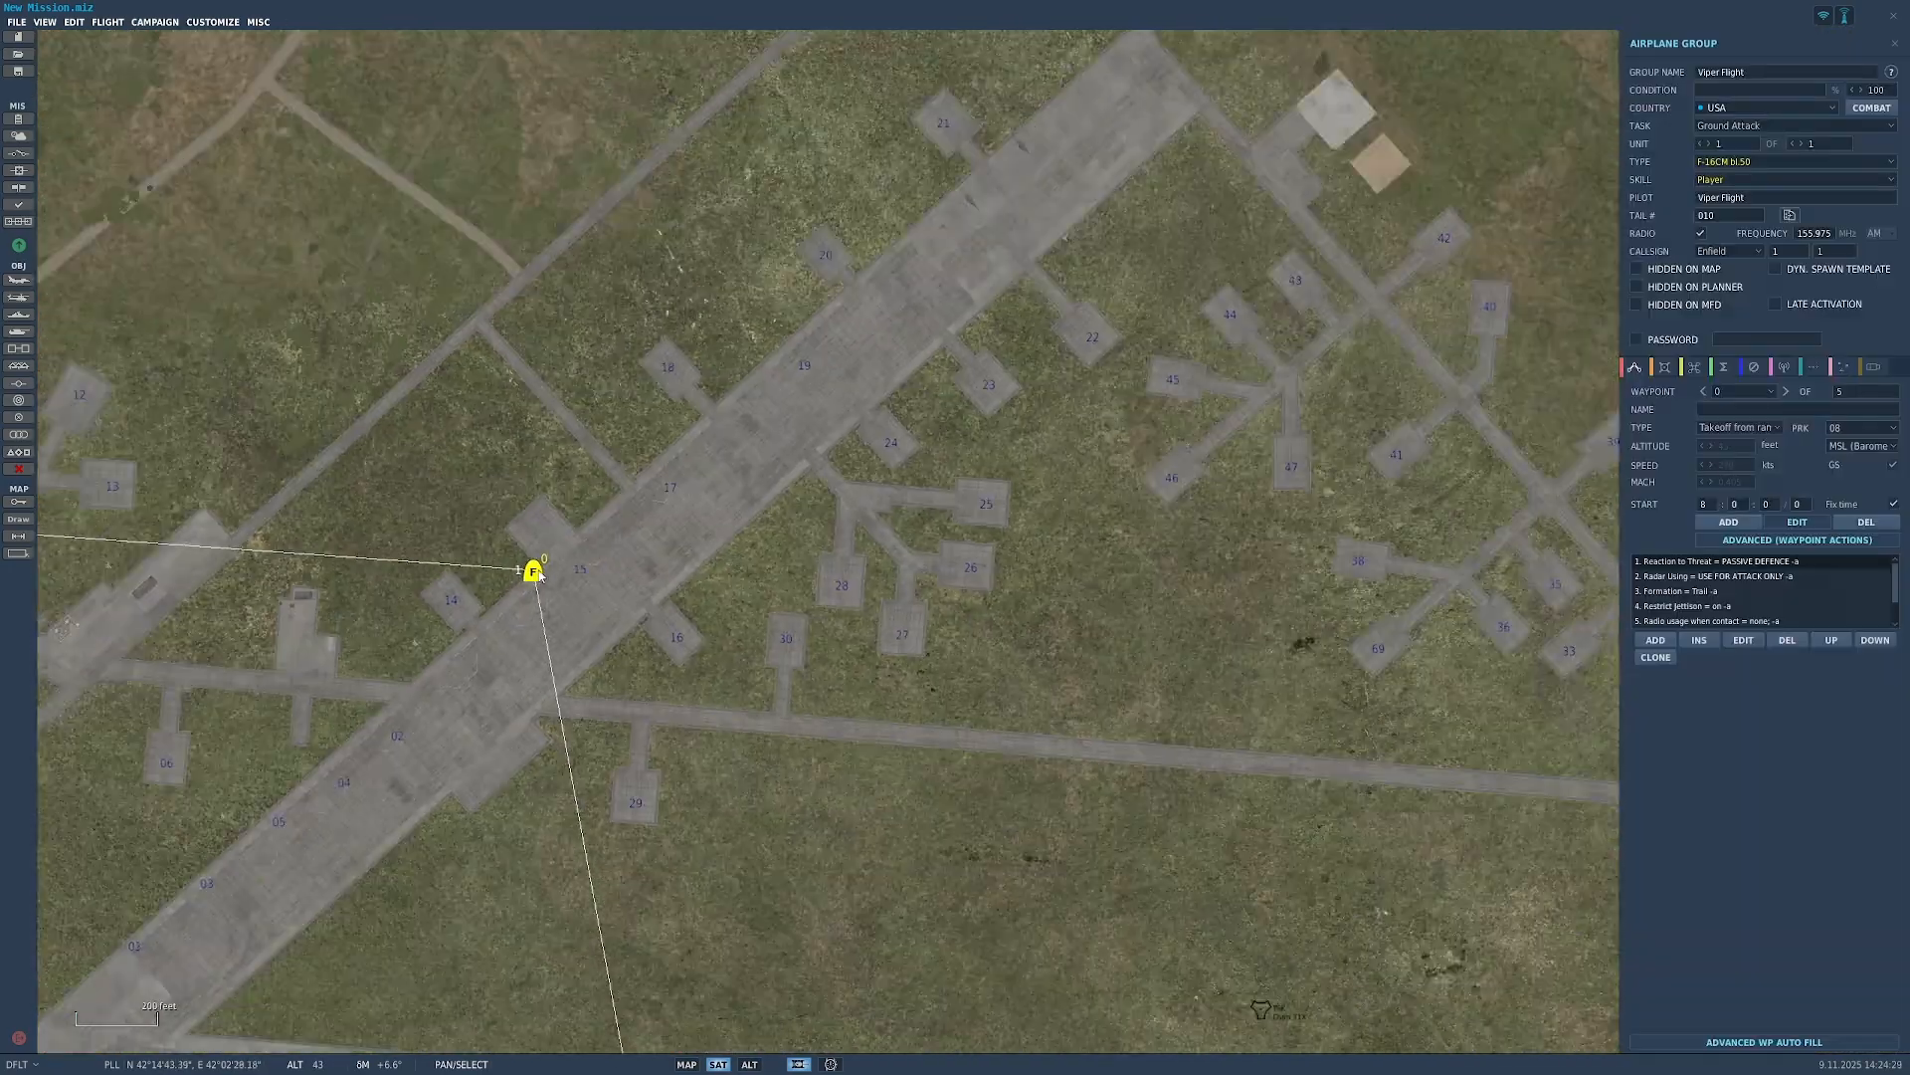
pyautogui.moveTo(656, 517); pyautogui.dragTo(403, 557)
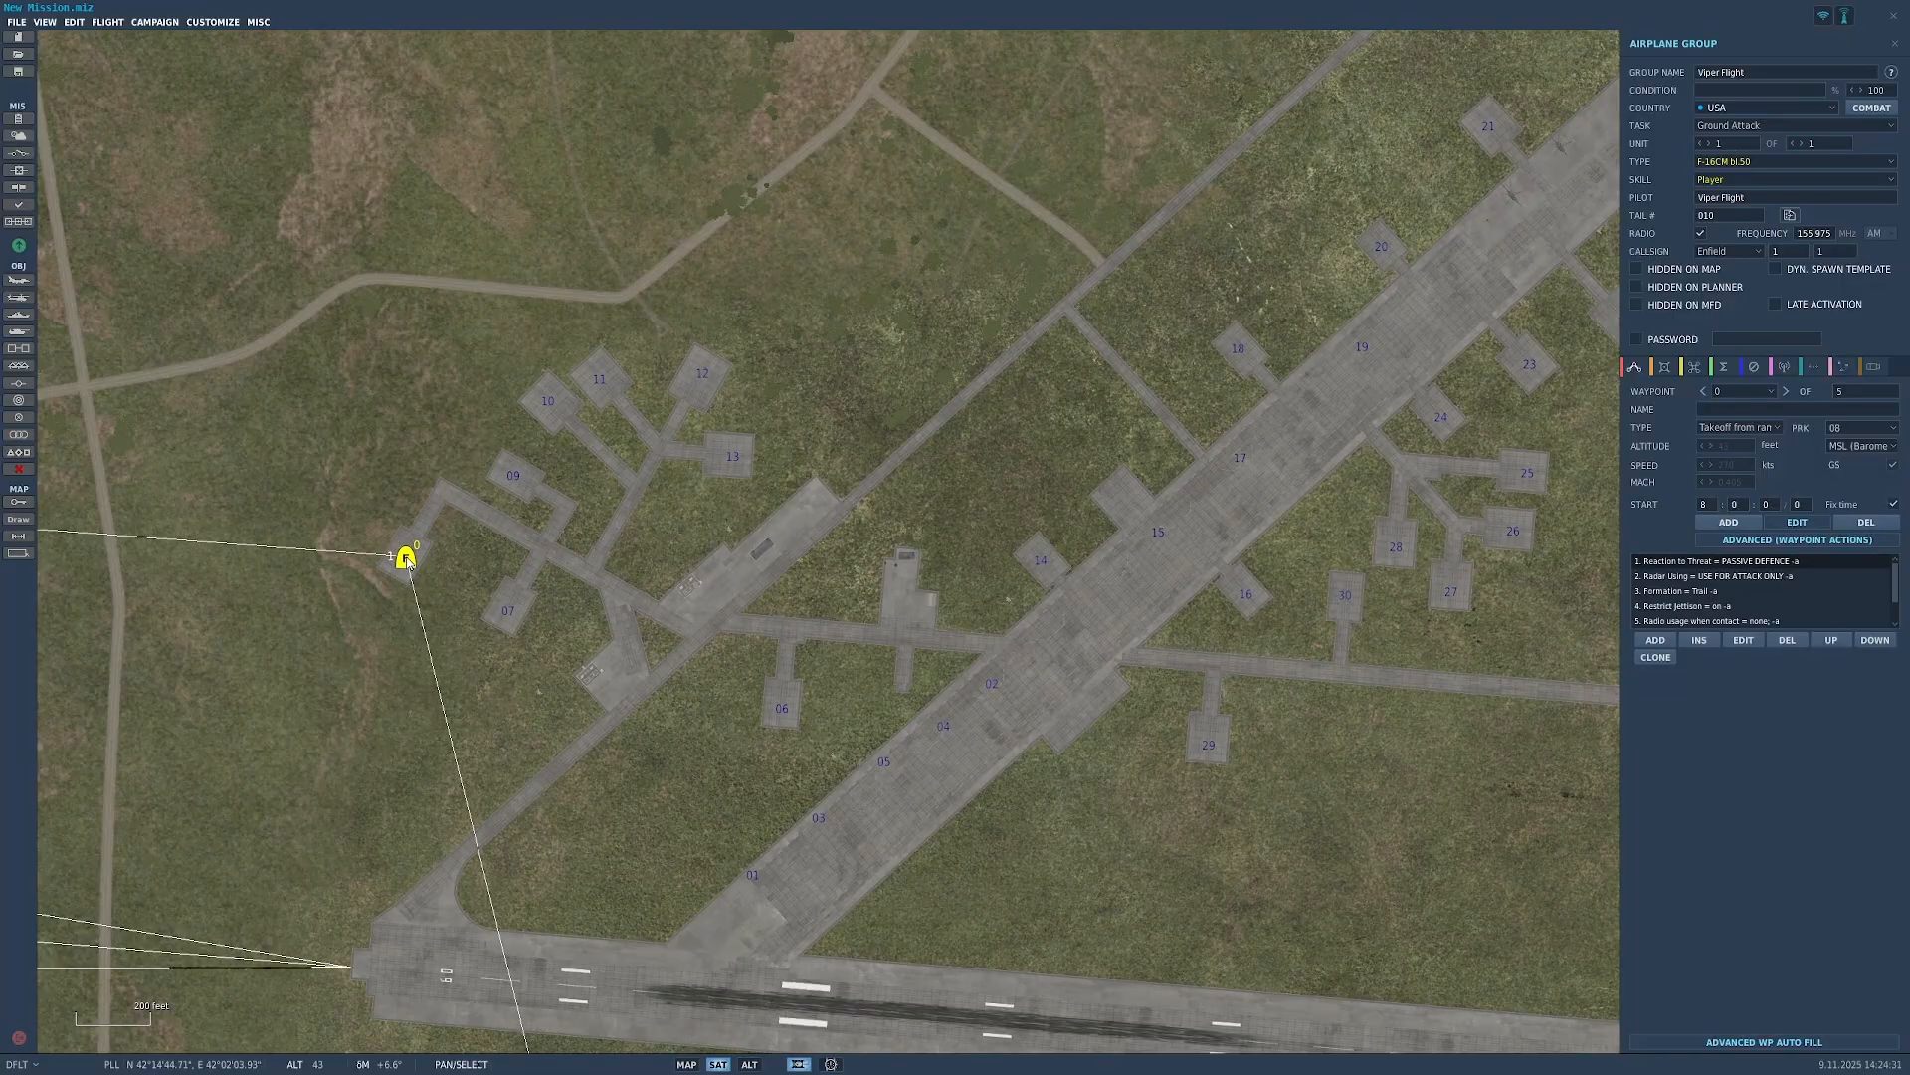
pyautogui.scroll(-10, 990, 605)
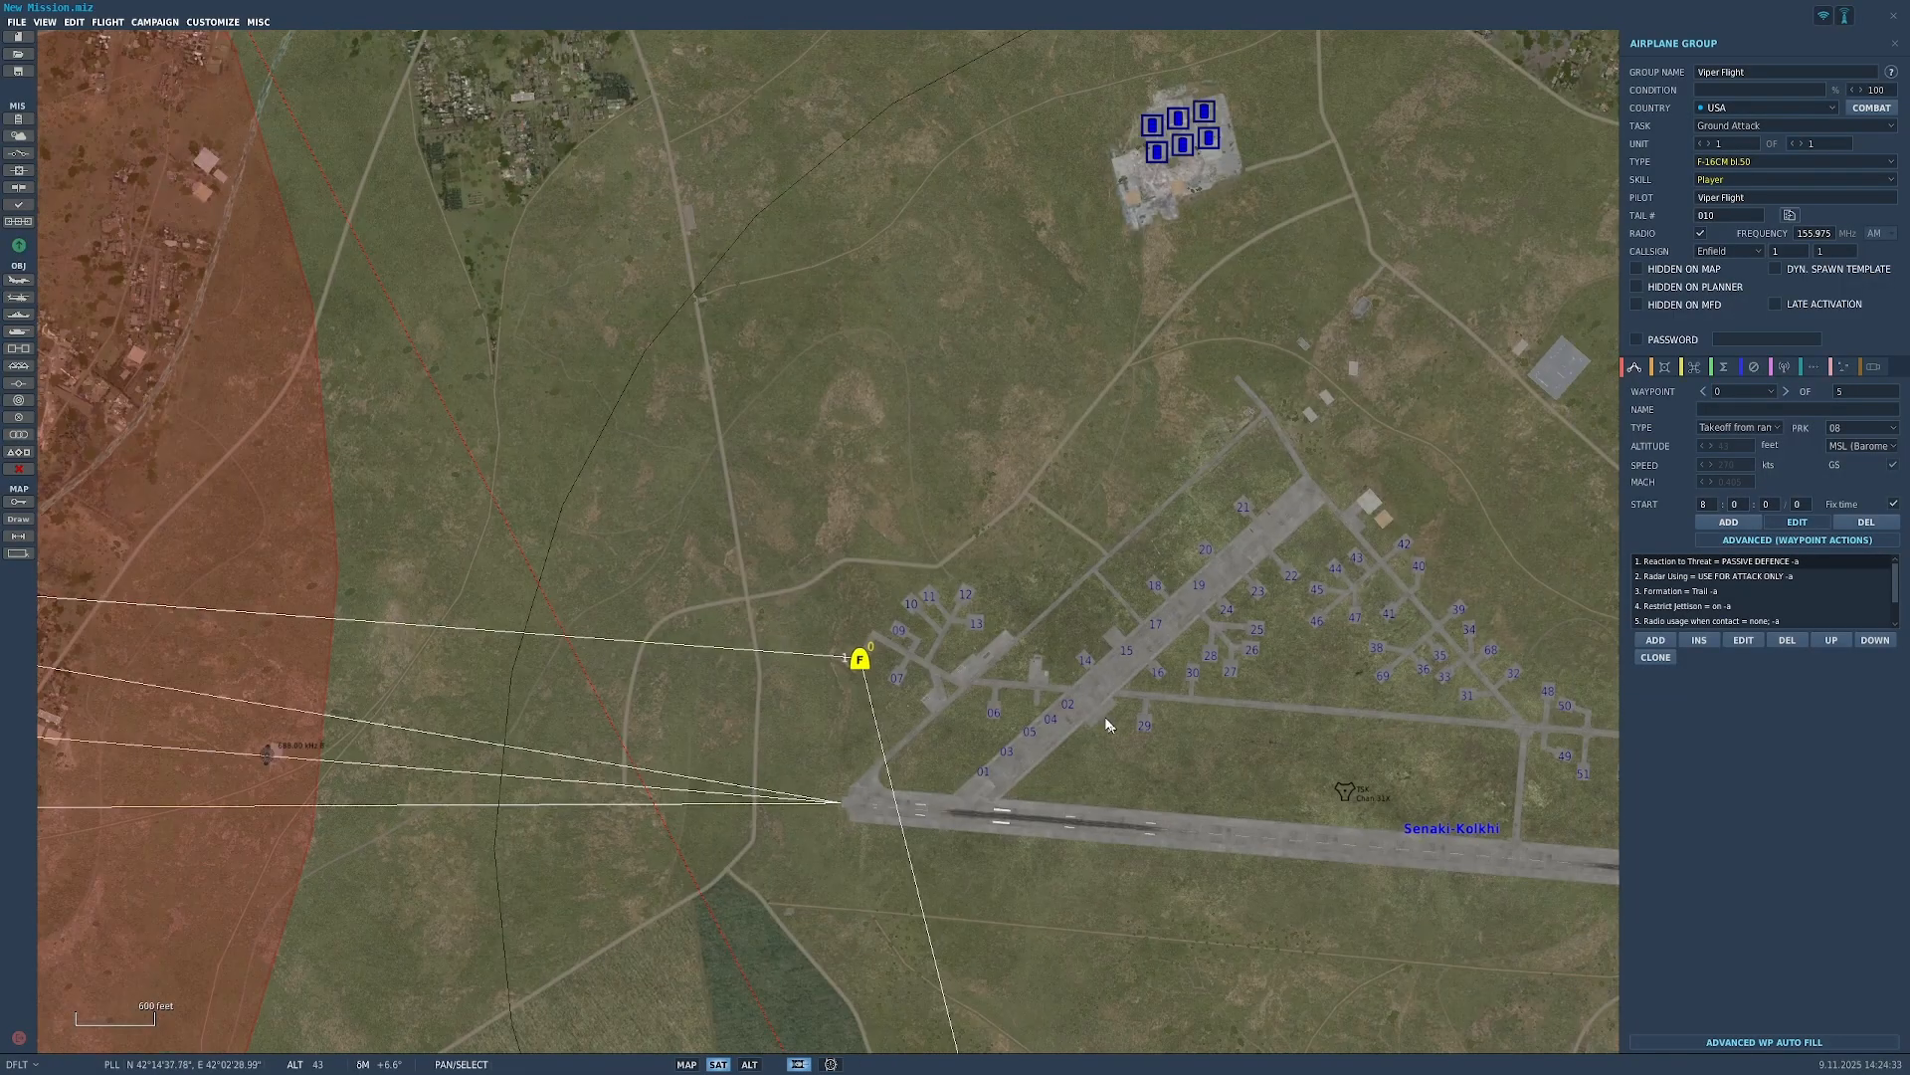
pyautogui.scroll(-7, 1216, 653)
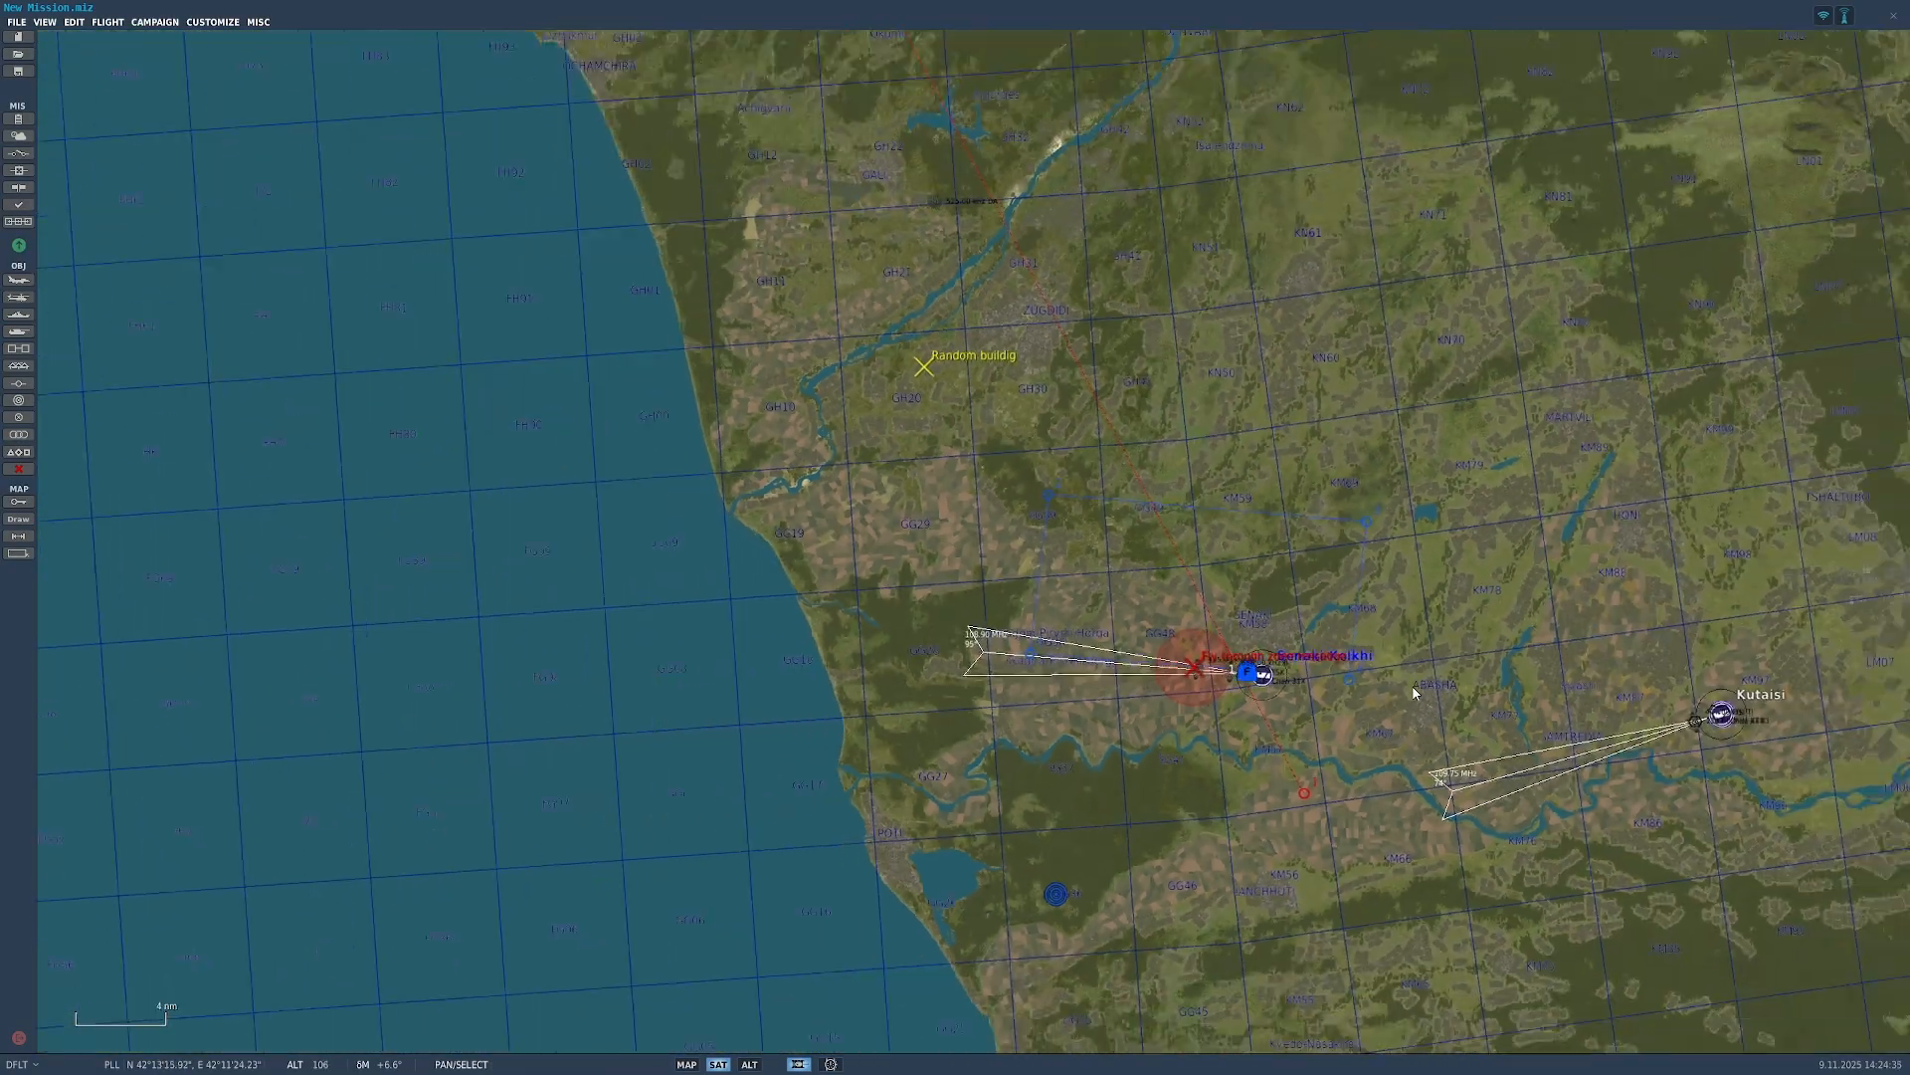
pyautogui.scroll(-3, 1419, 571)
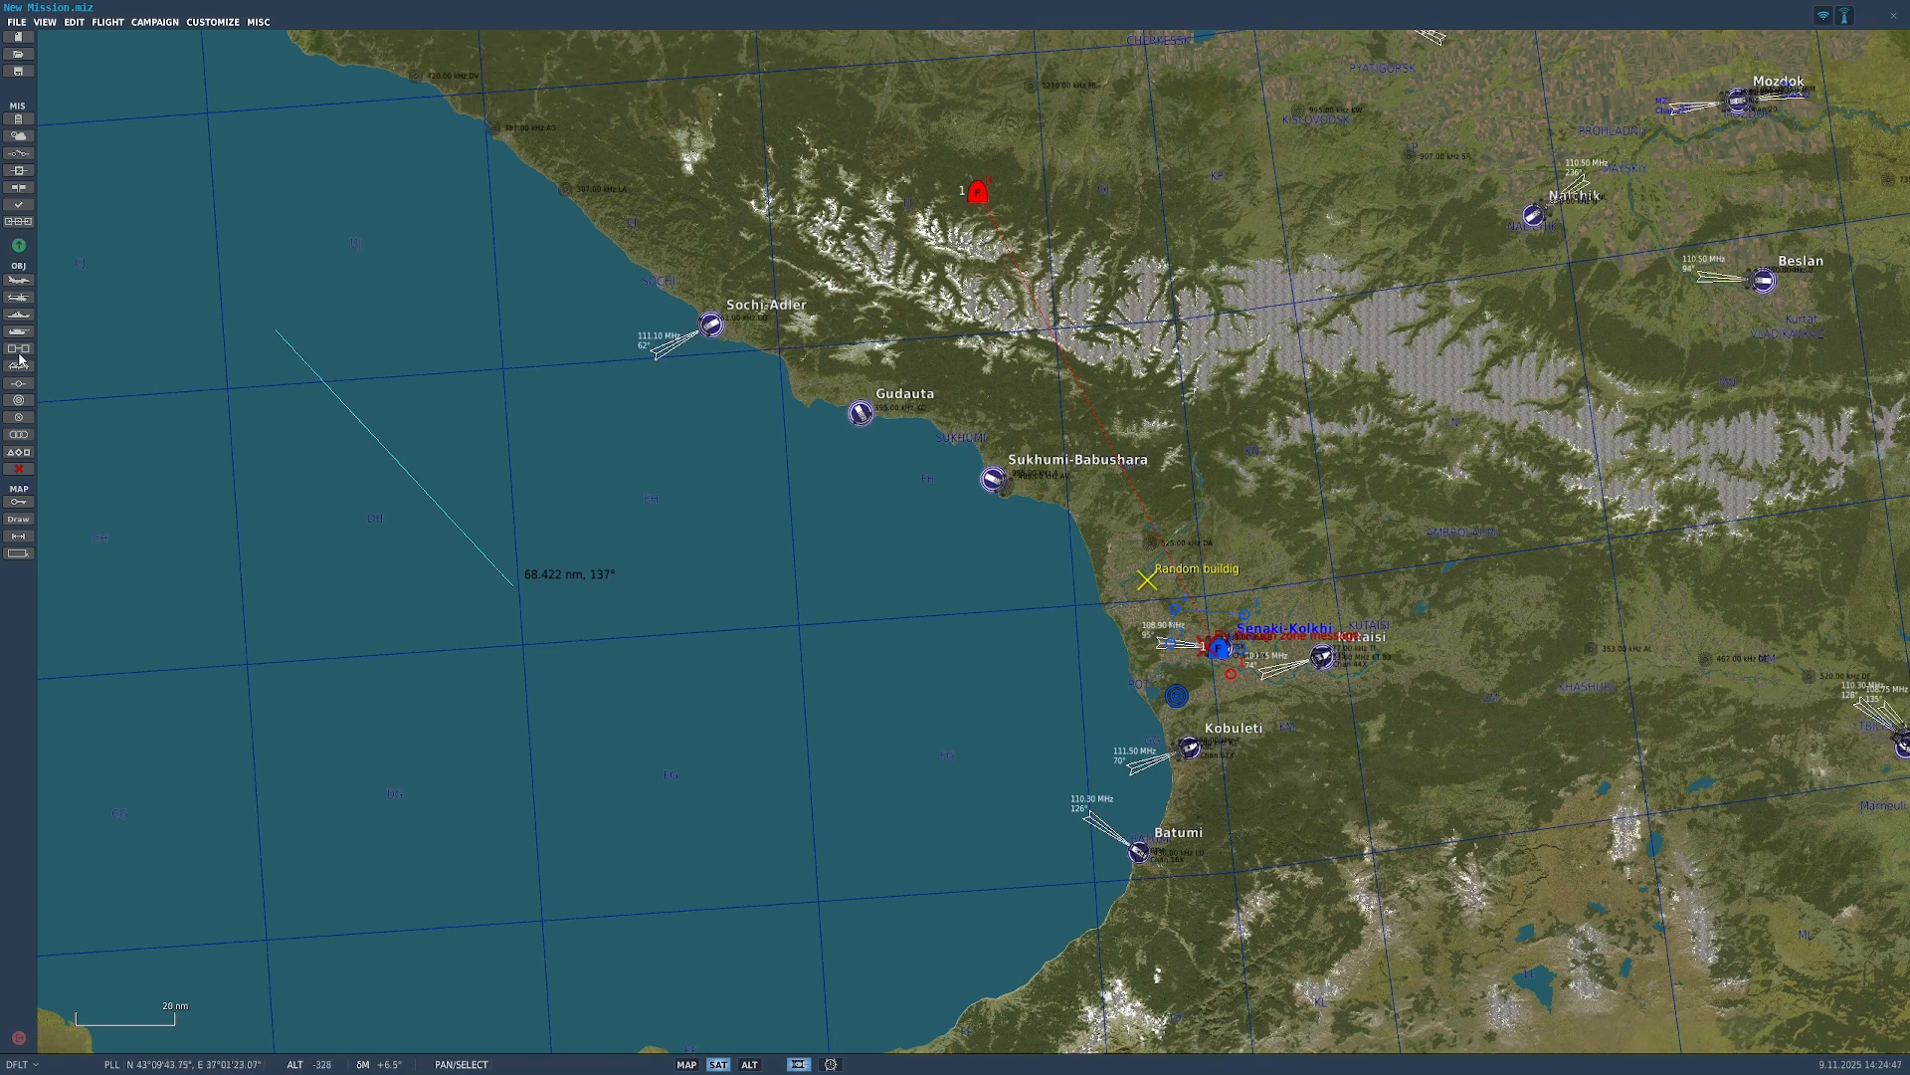
# Step: Open the mission triggers and create a new trigger with one default condition and one default action
pyautogui.click(18, 154)
pyautogui.moveTo(738, 507); pyautogui.dragTo(94, 529)
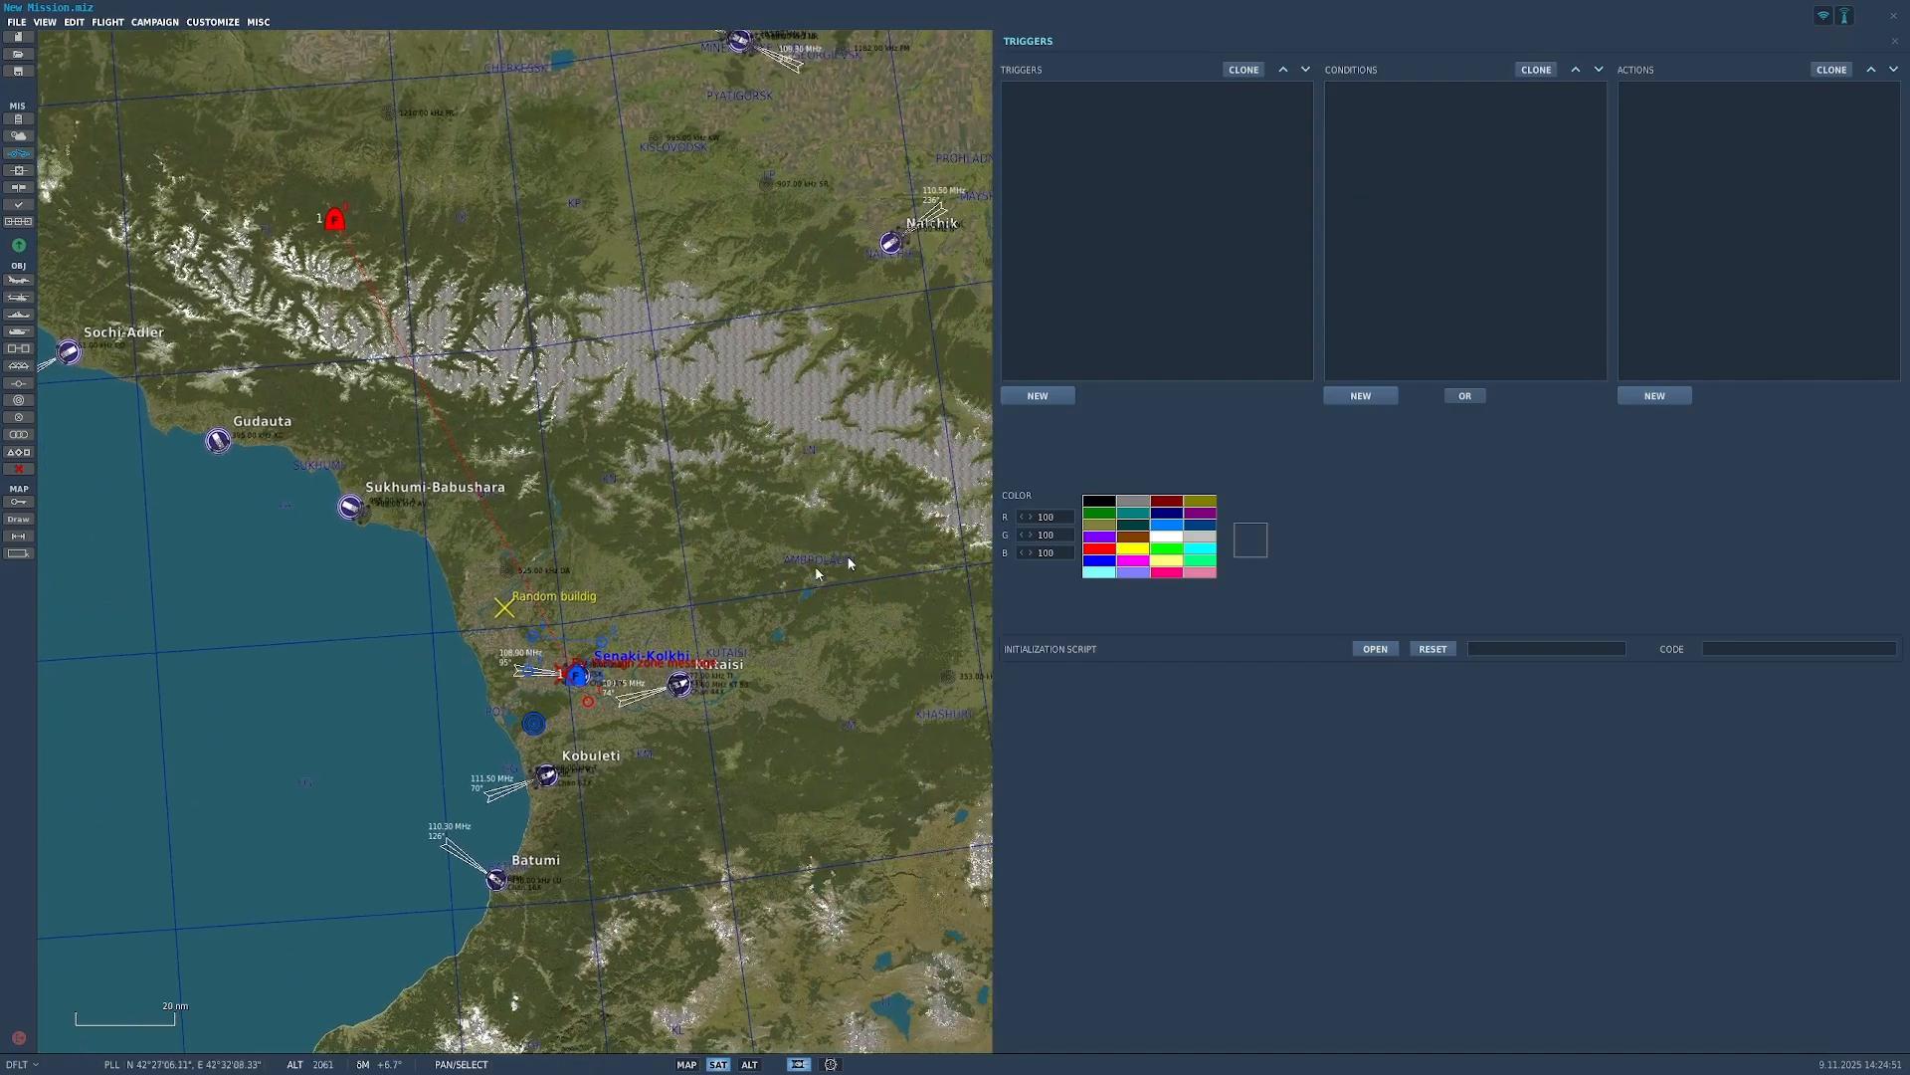
pyautogui.click(1035, 395)
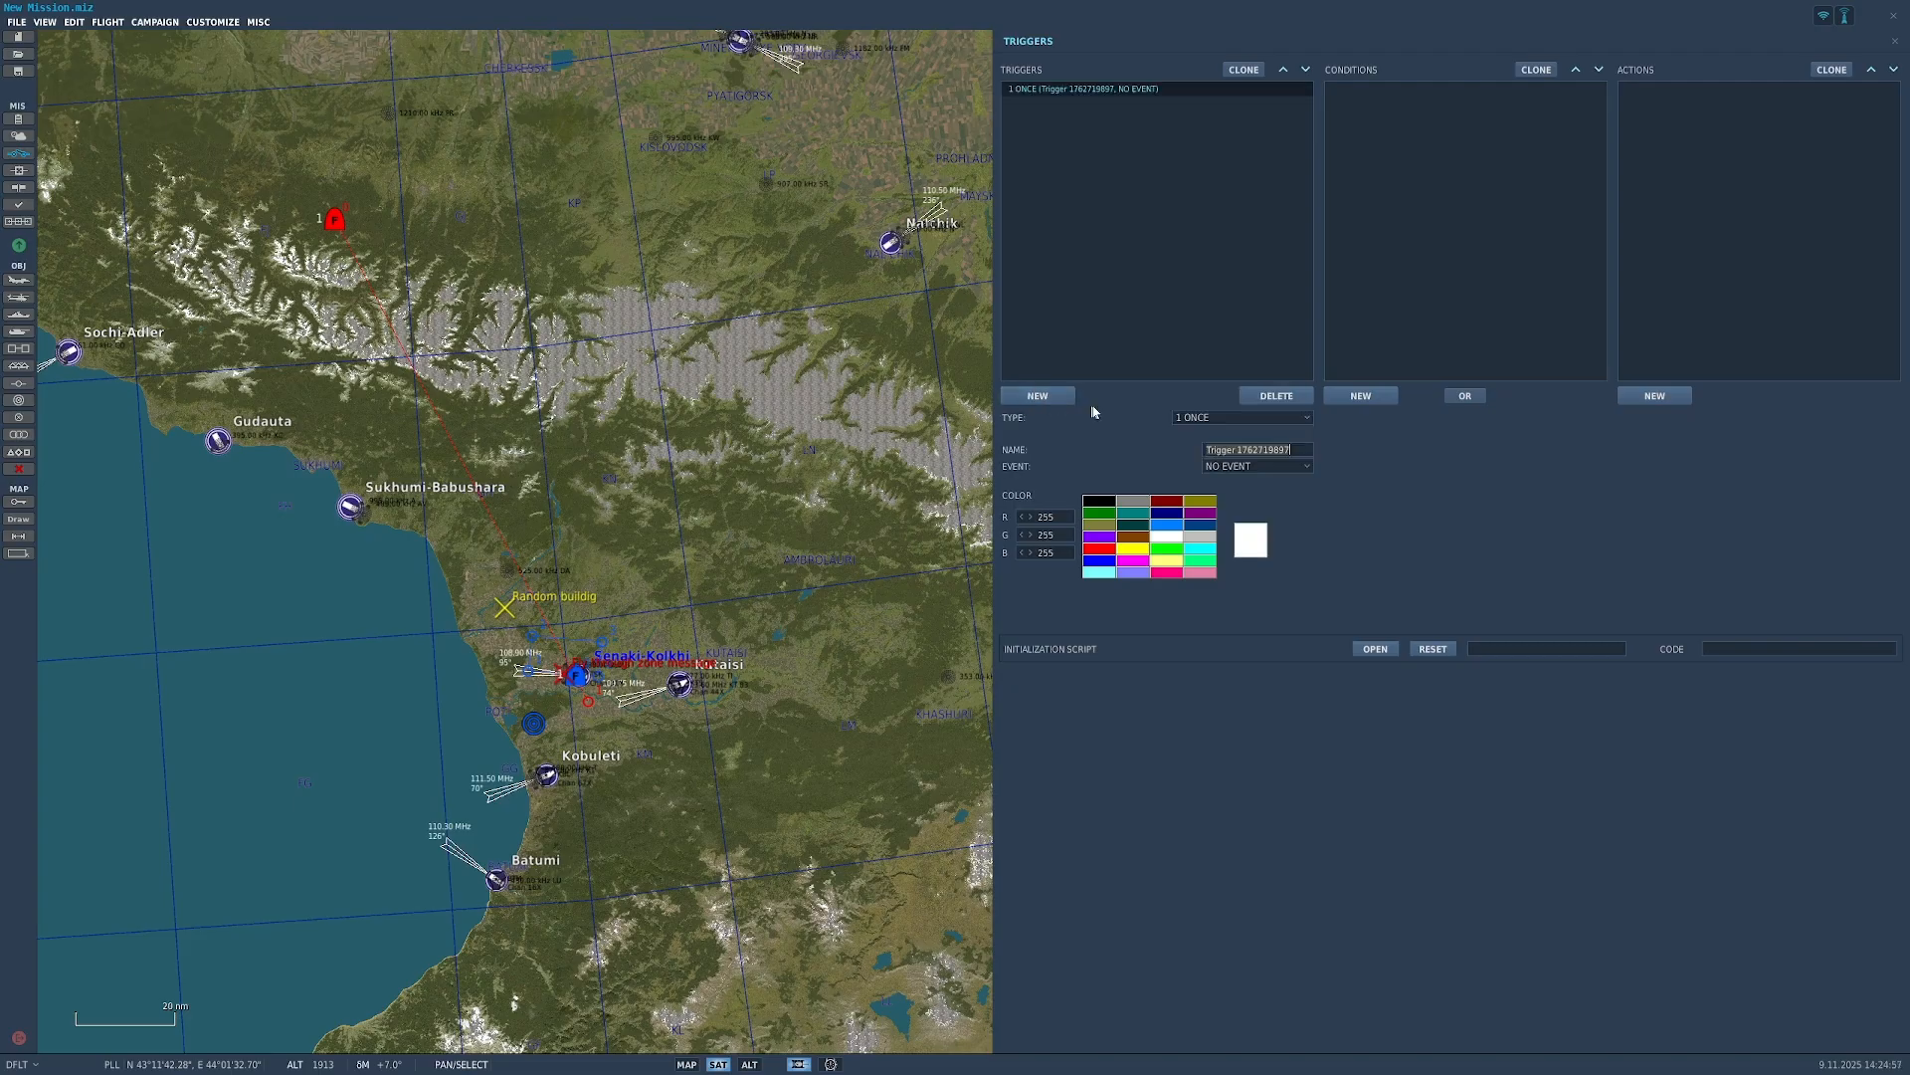
pyautogui.click(1249, 94)
pyautogui.click(1376, 397)
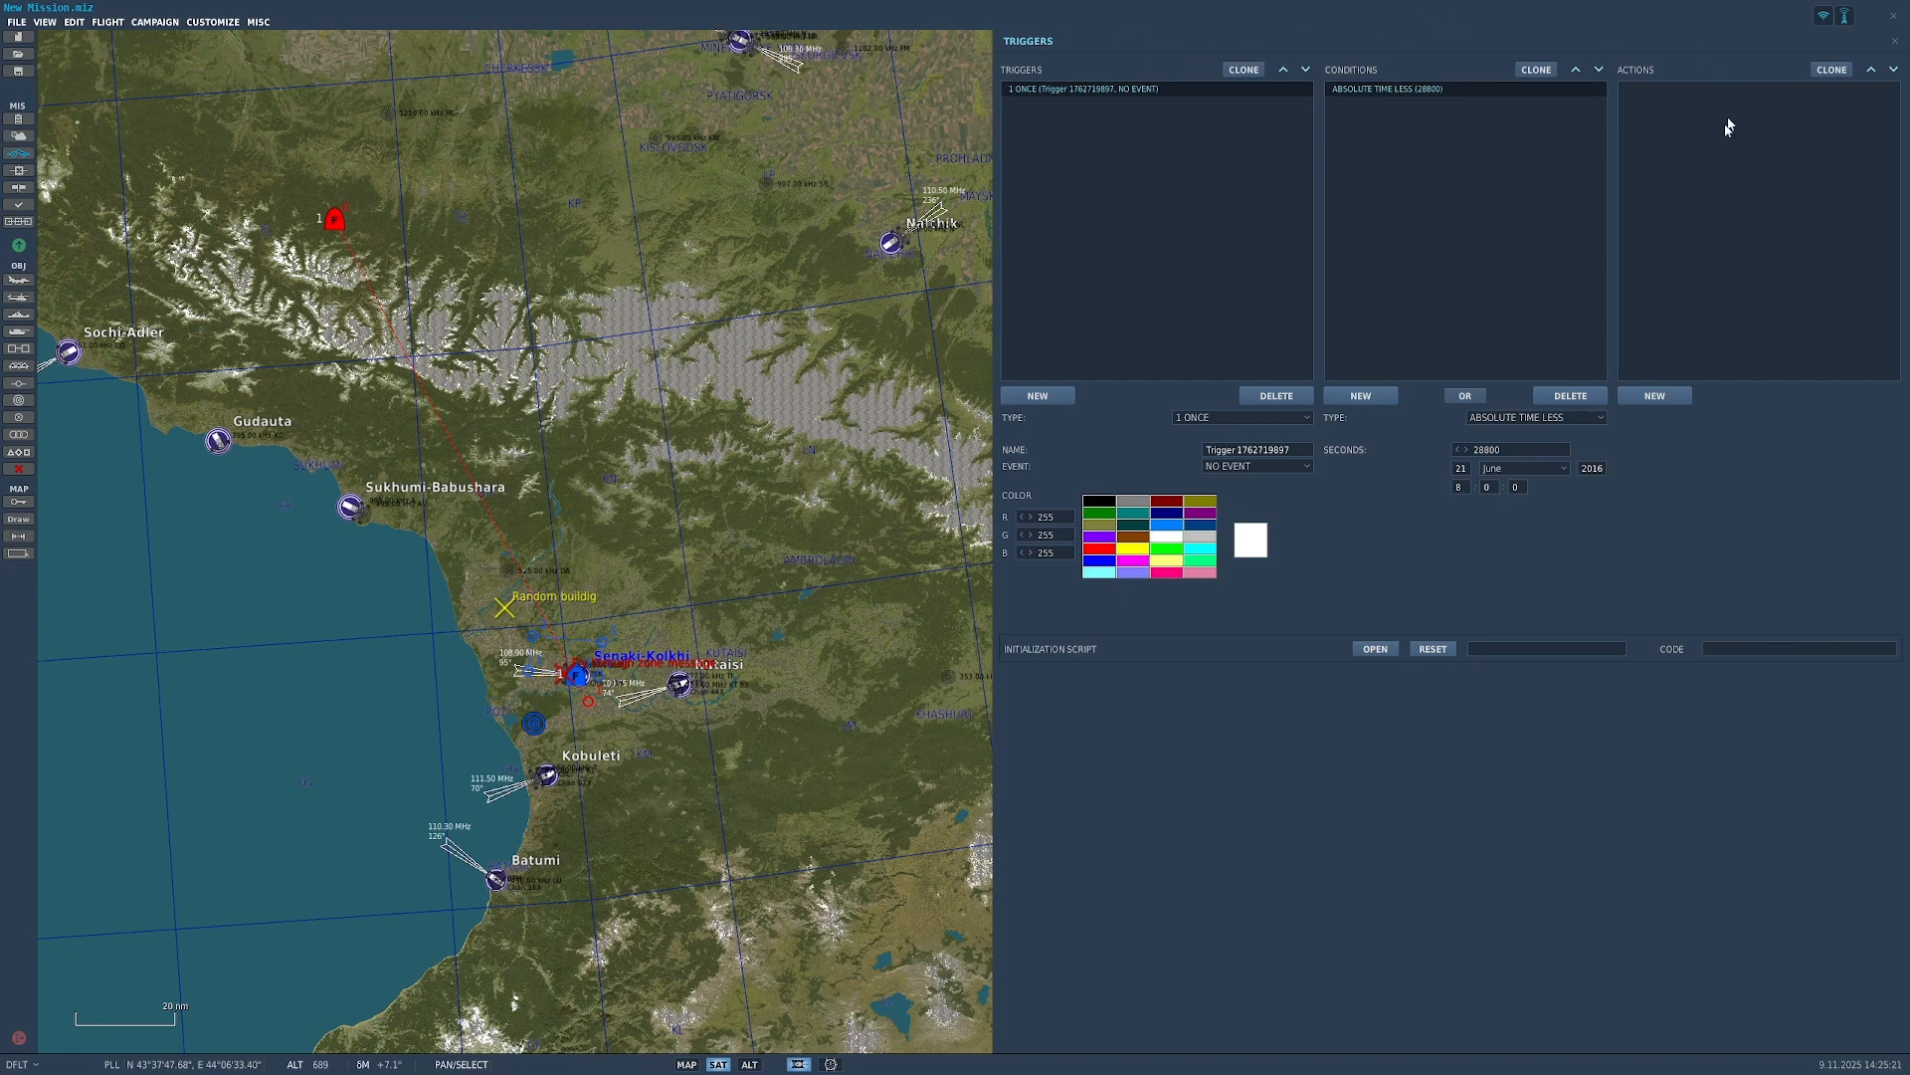
pyautogui.click(1676, 399)
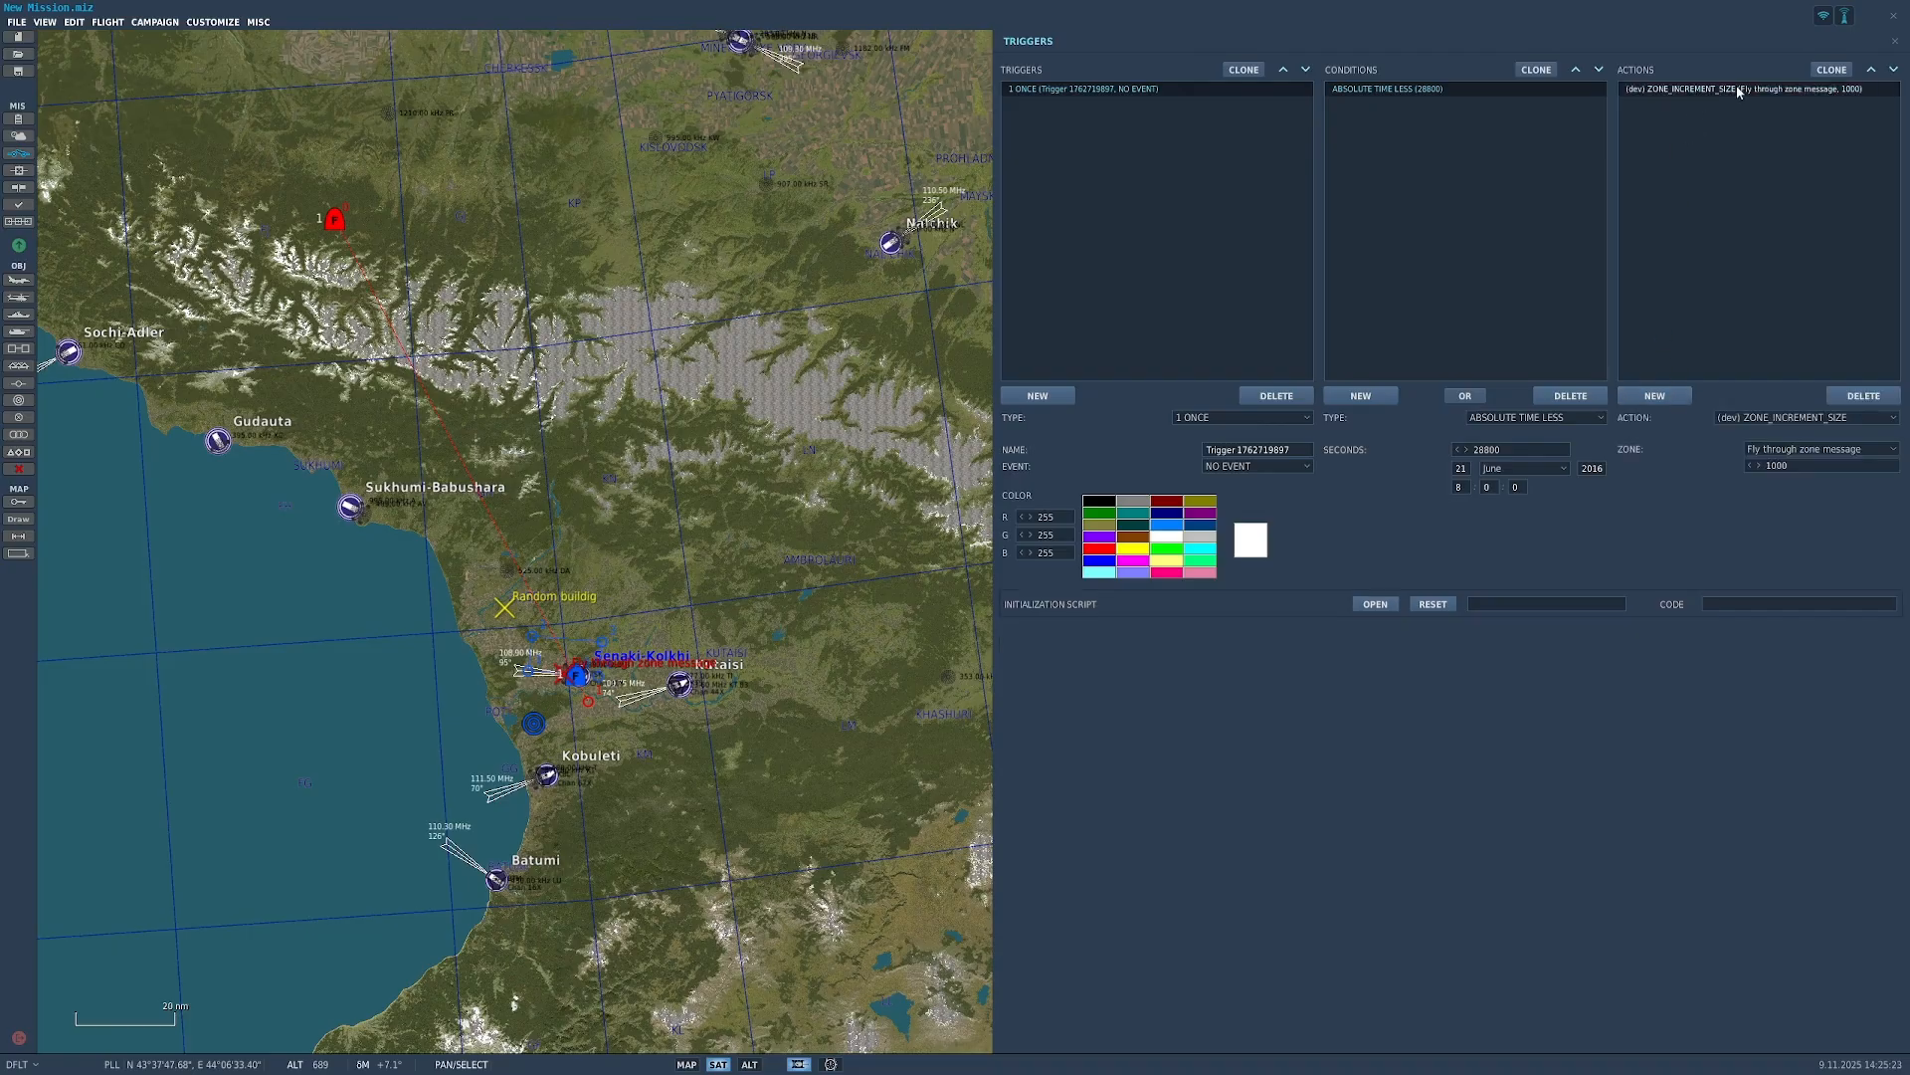
# Step: Try the REPETITIVE ACTION and SWITCHED CONDITION types on the new trigger, and set it back to ONCE
pyautogui.click(1137, 91)
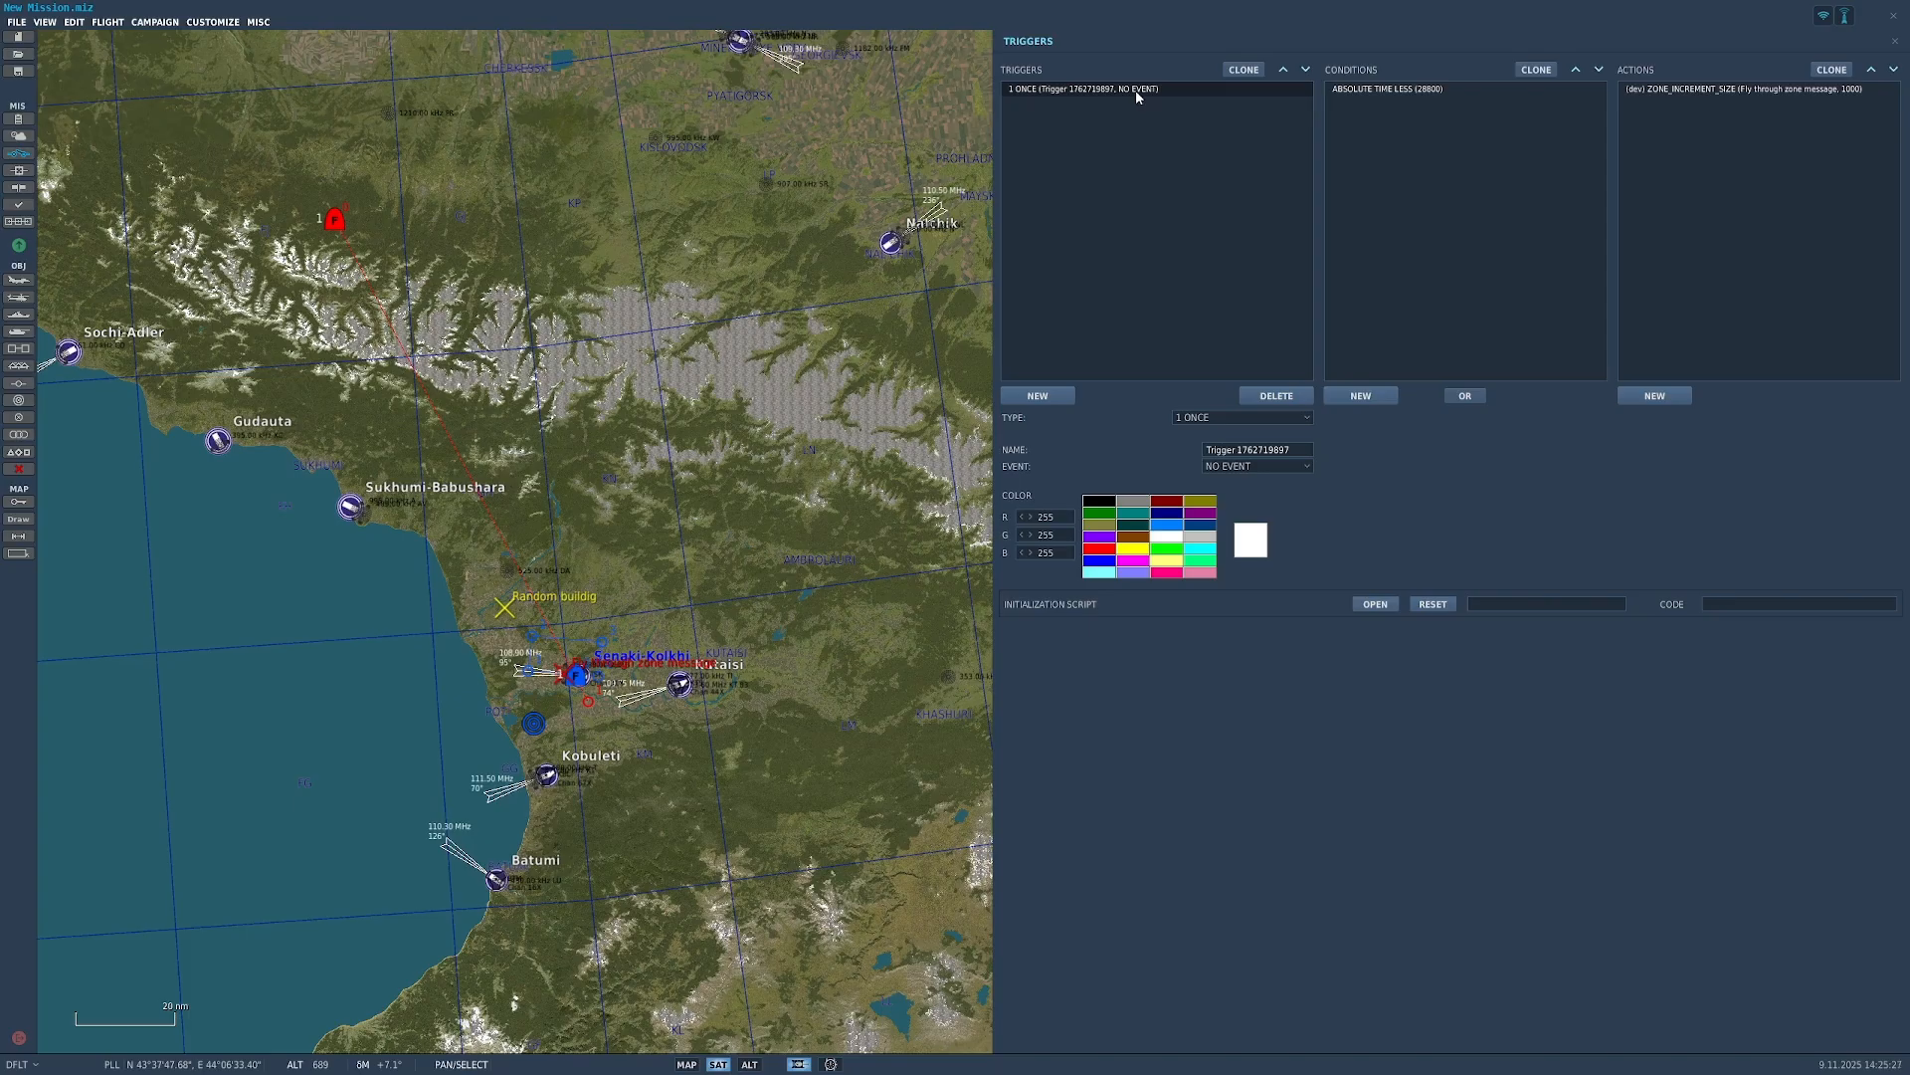
pyautogui.click(1207, 416)
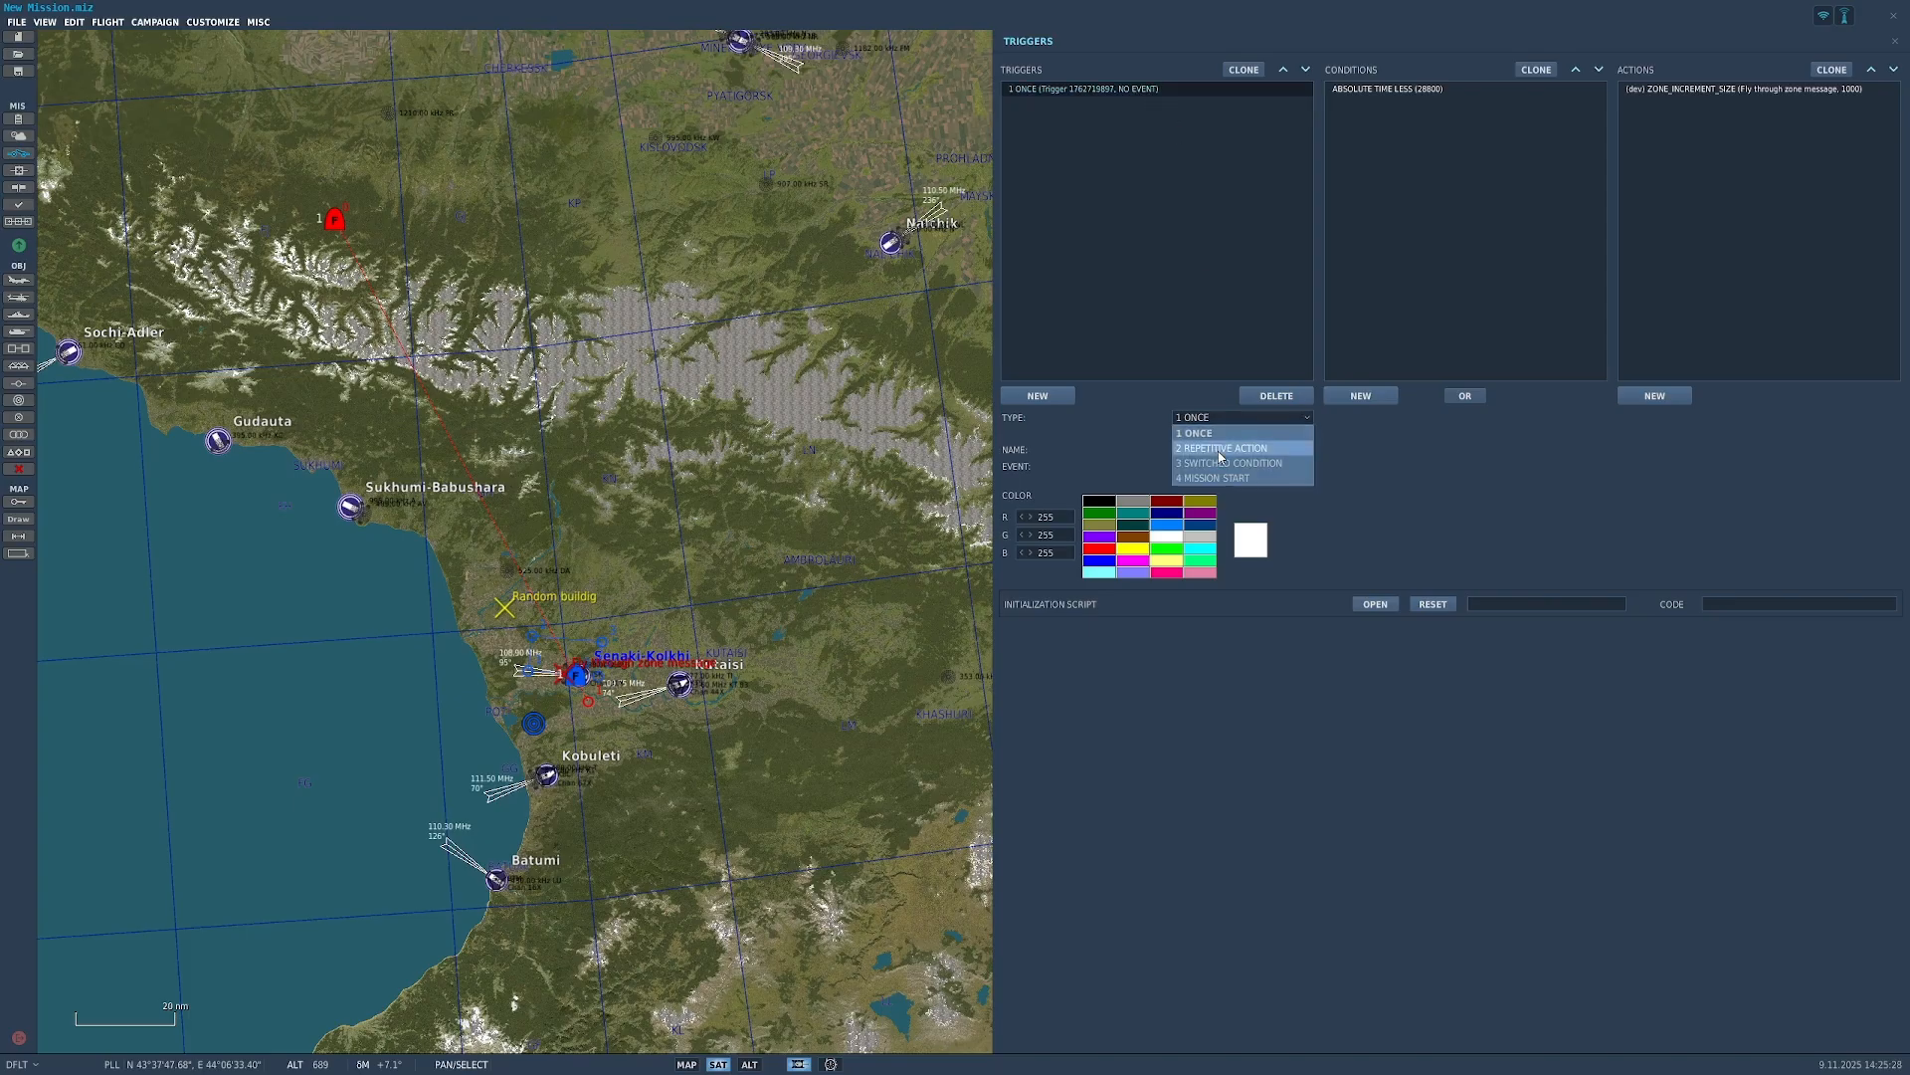
pyautogui.click(1281, 450)
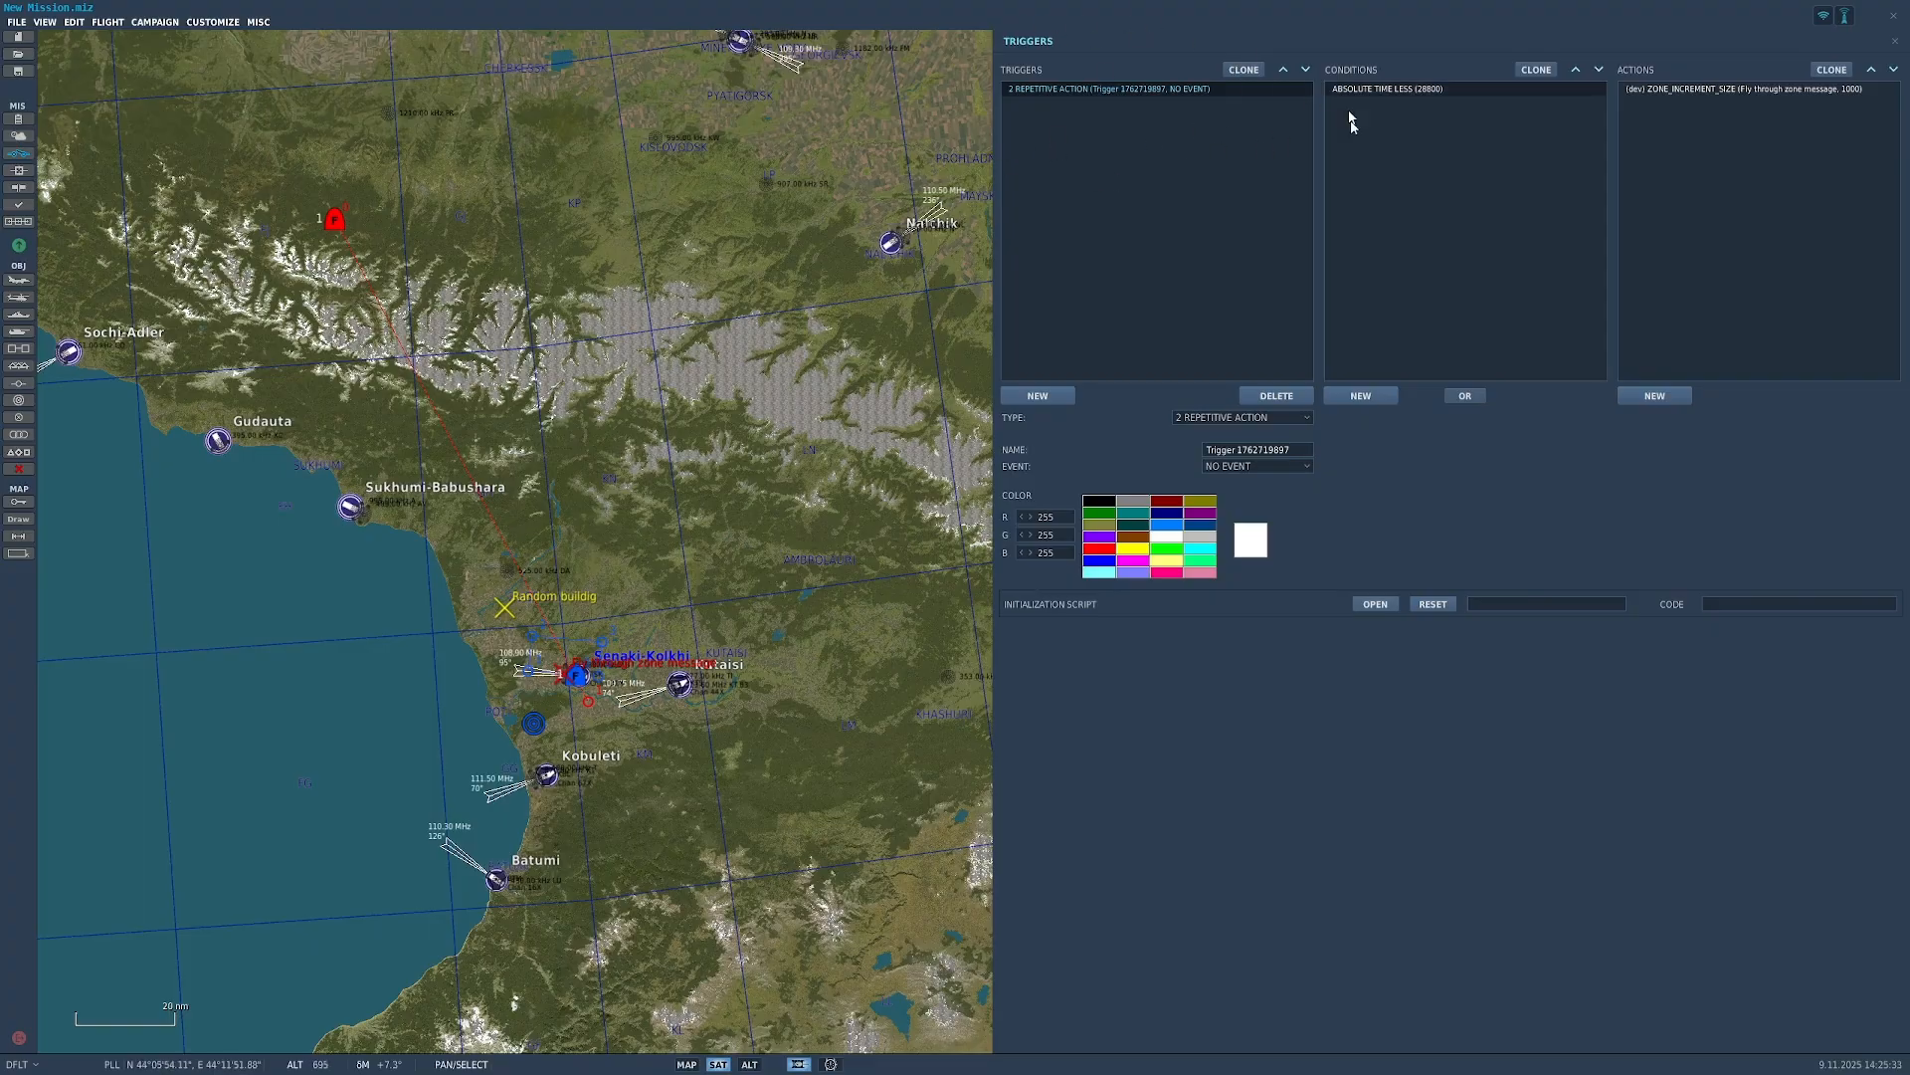
pyautogui.click(1283, 422)
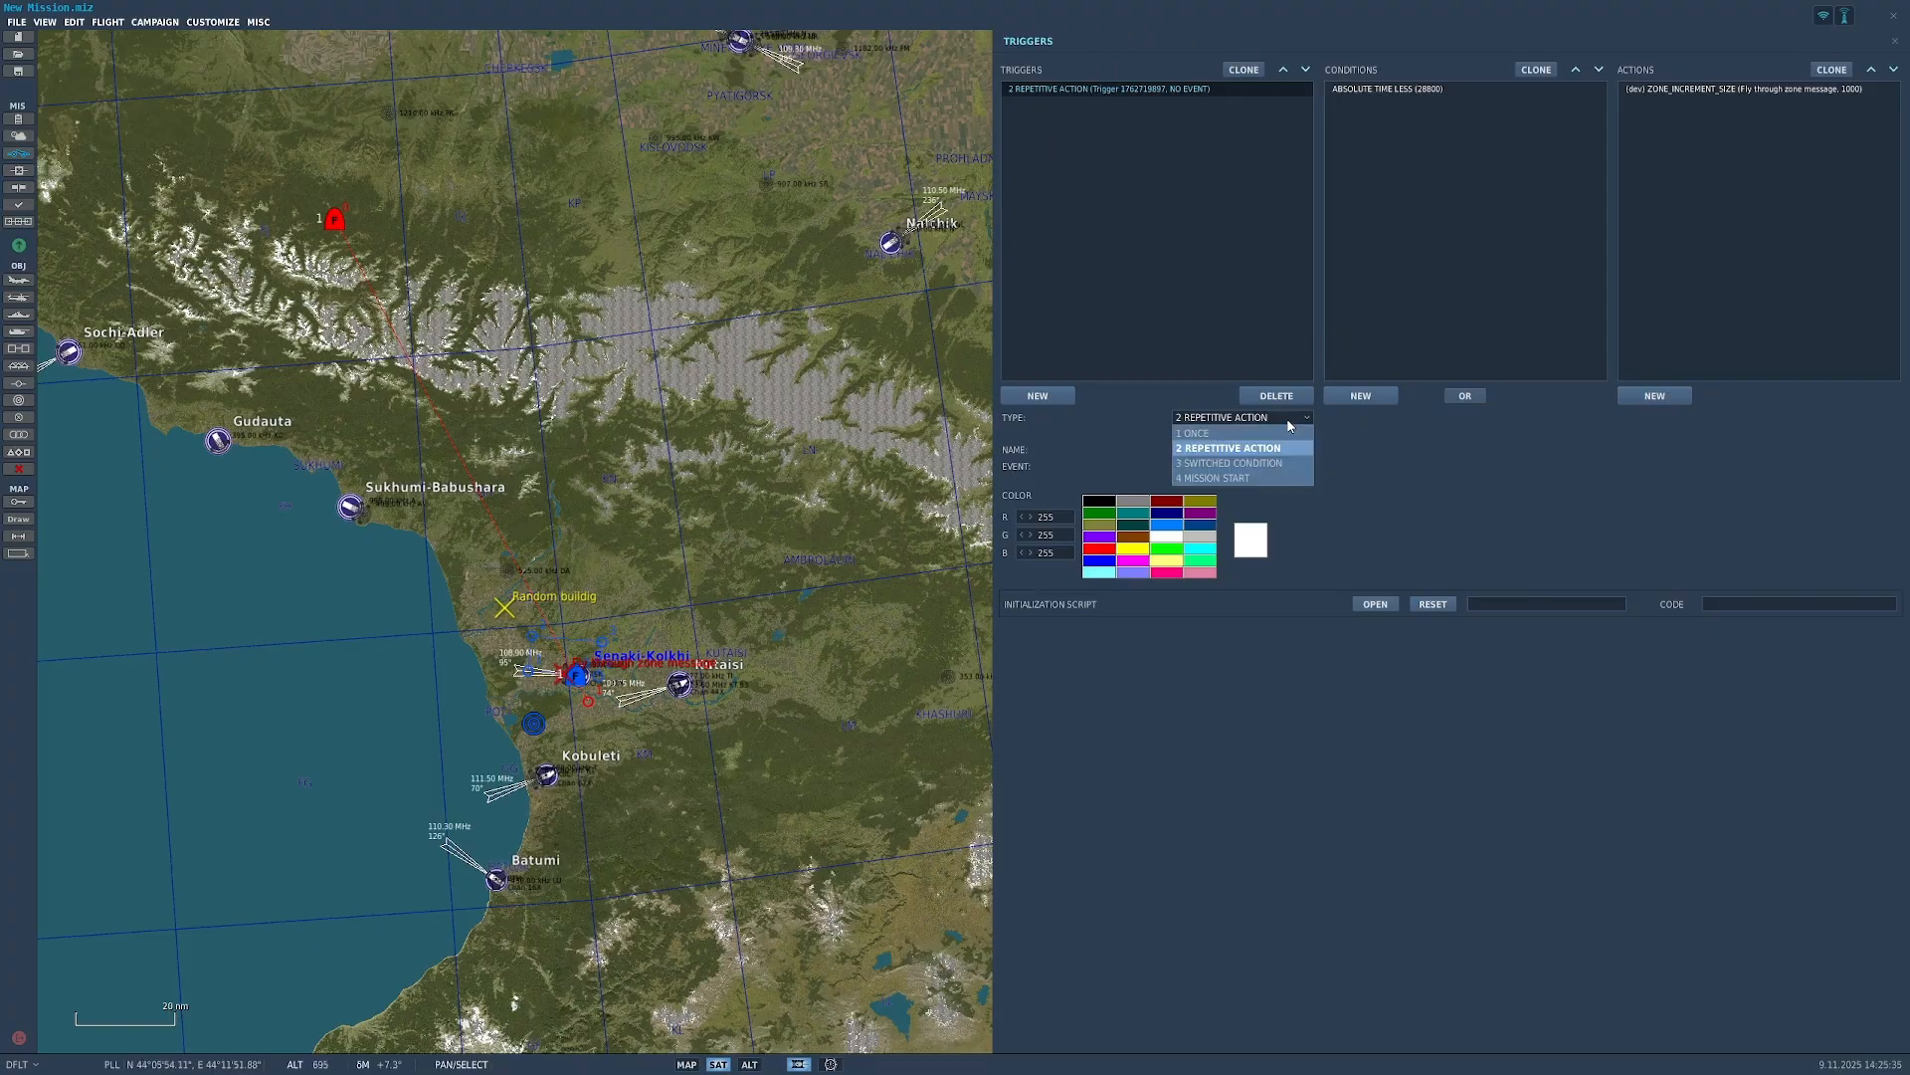
pyautogui.click(1234, 463)
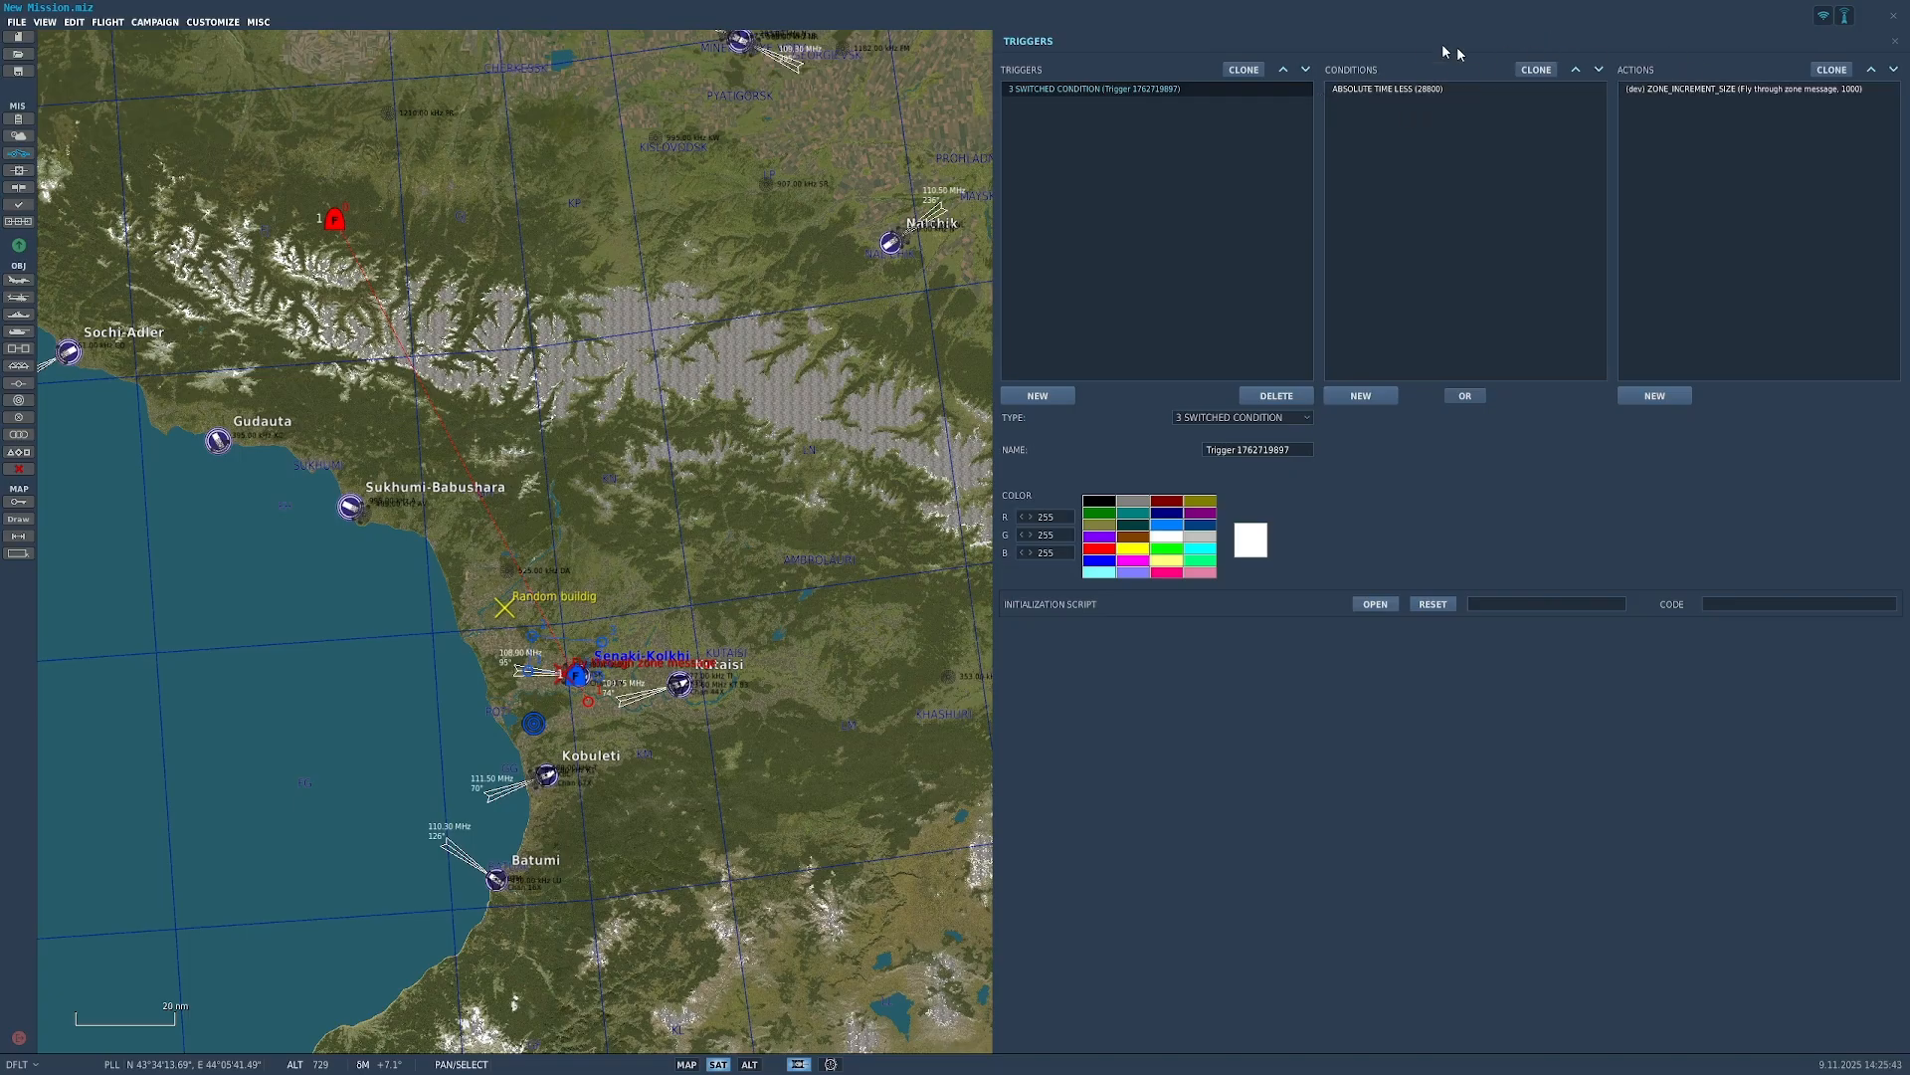
pyautogui.click(1244, 418)
pyautogui.click(1244, 433)
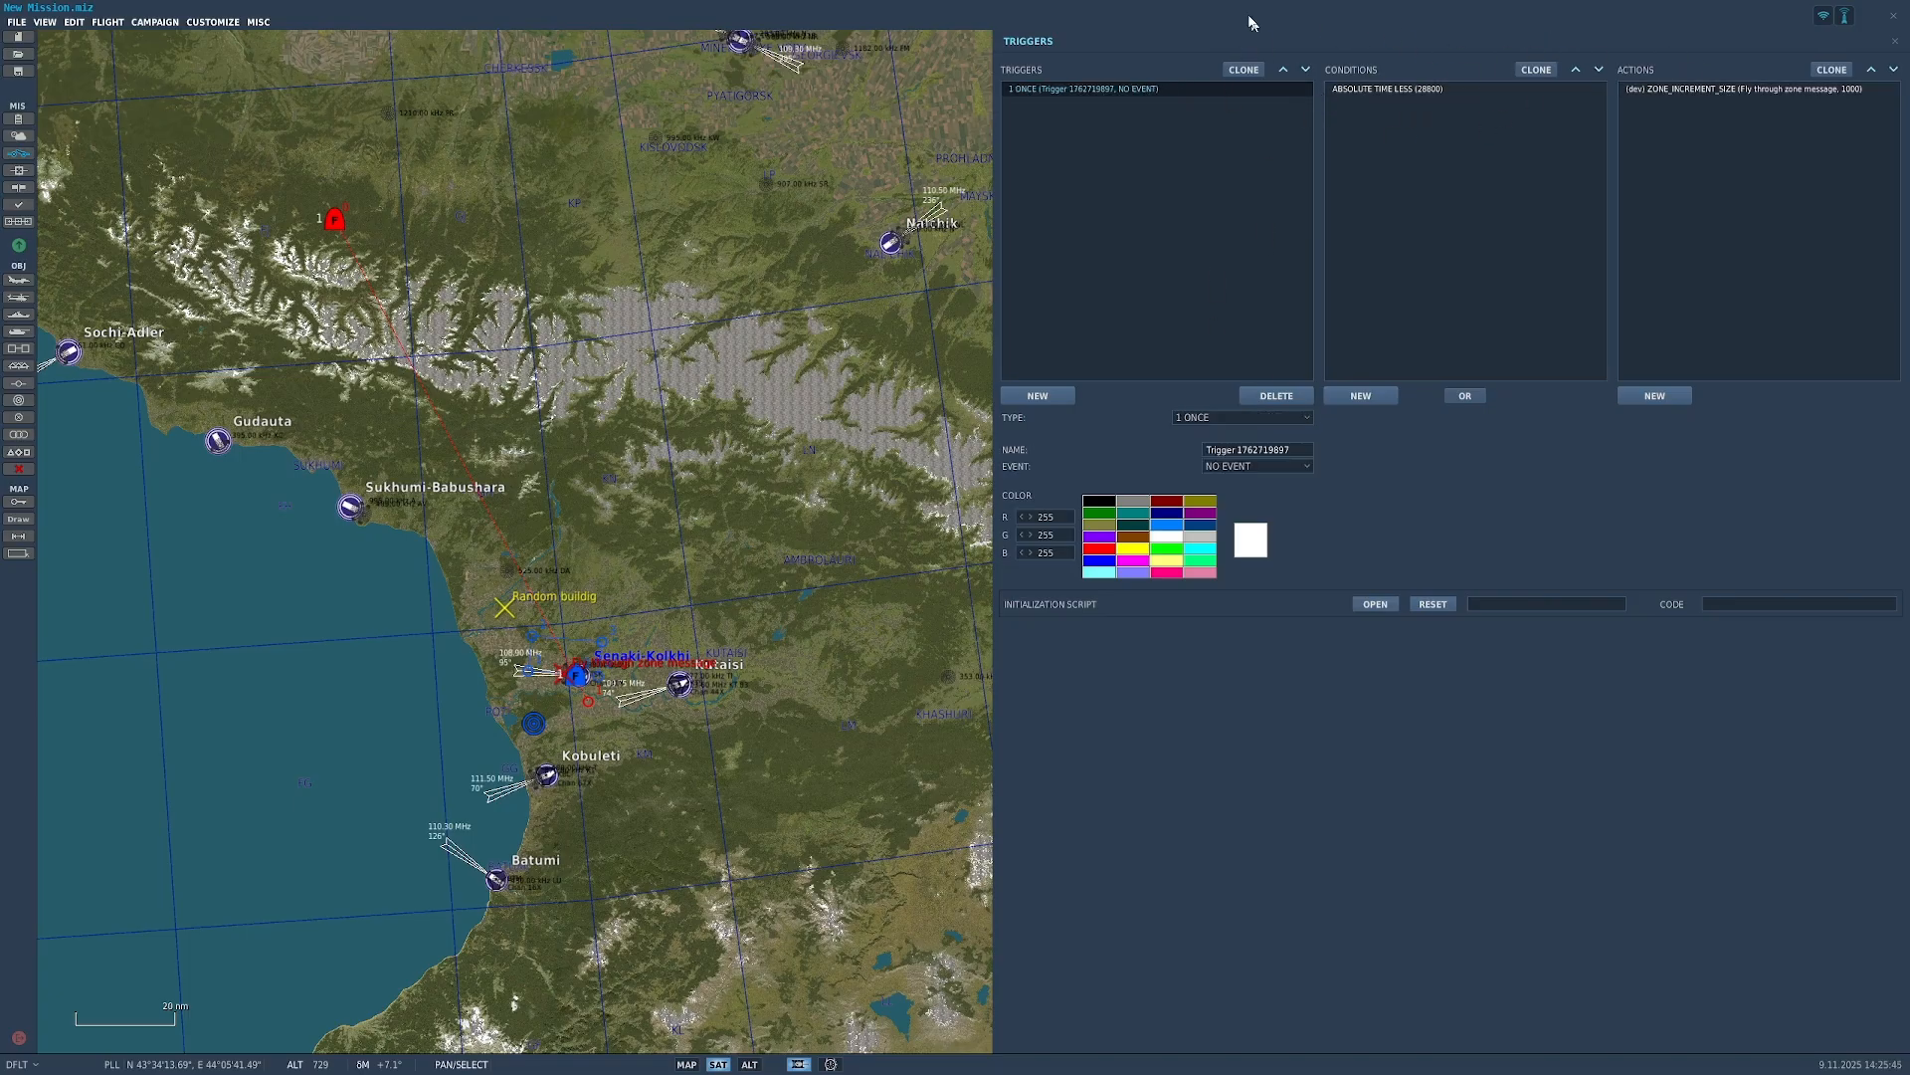
# Step: Set the new trigger's type to MISSION START
pyautogui.click(1226, 422)
pyautogui.click(1232, 478)
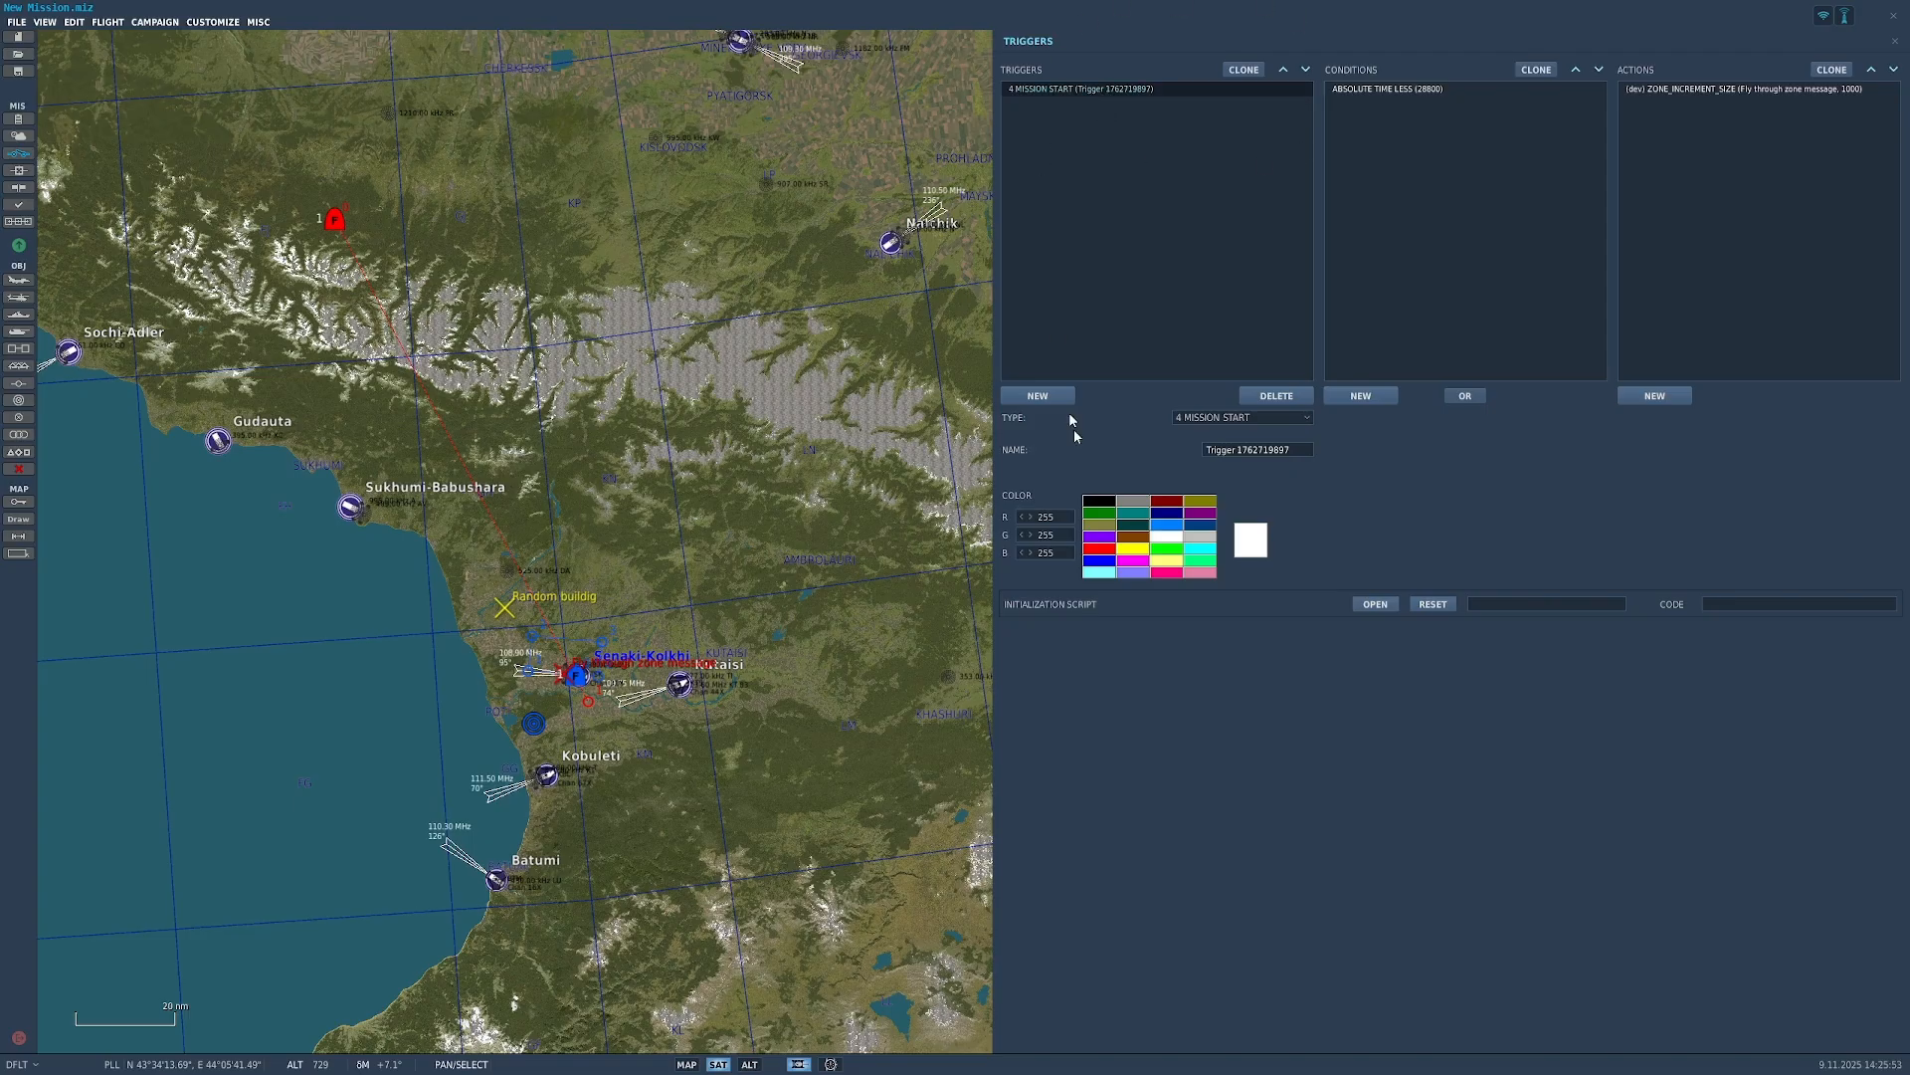
pyautogui.click(1285, 417)
pyautogui.click(1307, 476)
# Step: Rename the trigger to "Mission Start Message" and give it the dark green color
pyautogui.click(1283, 450)
pyautogui.press('BackSpace')
pyautogui.write('Missino')
pyautogui.press('BackSpace')
pyautogui.press('BackSpace')
pyautogui.press('BackSpace')
pyautogui.write('on')
pyautogui.press('BackSpace')
pyautogui.write('ion Start Mesa')
pyautogui.press('BackSpace')
pyautogui.write('sage')
pyautogui.click(1114, 515)
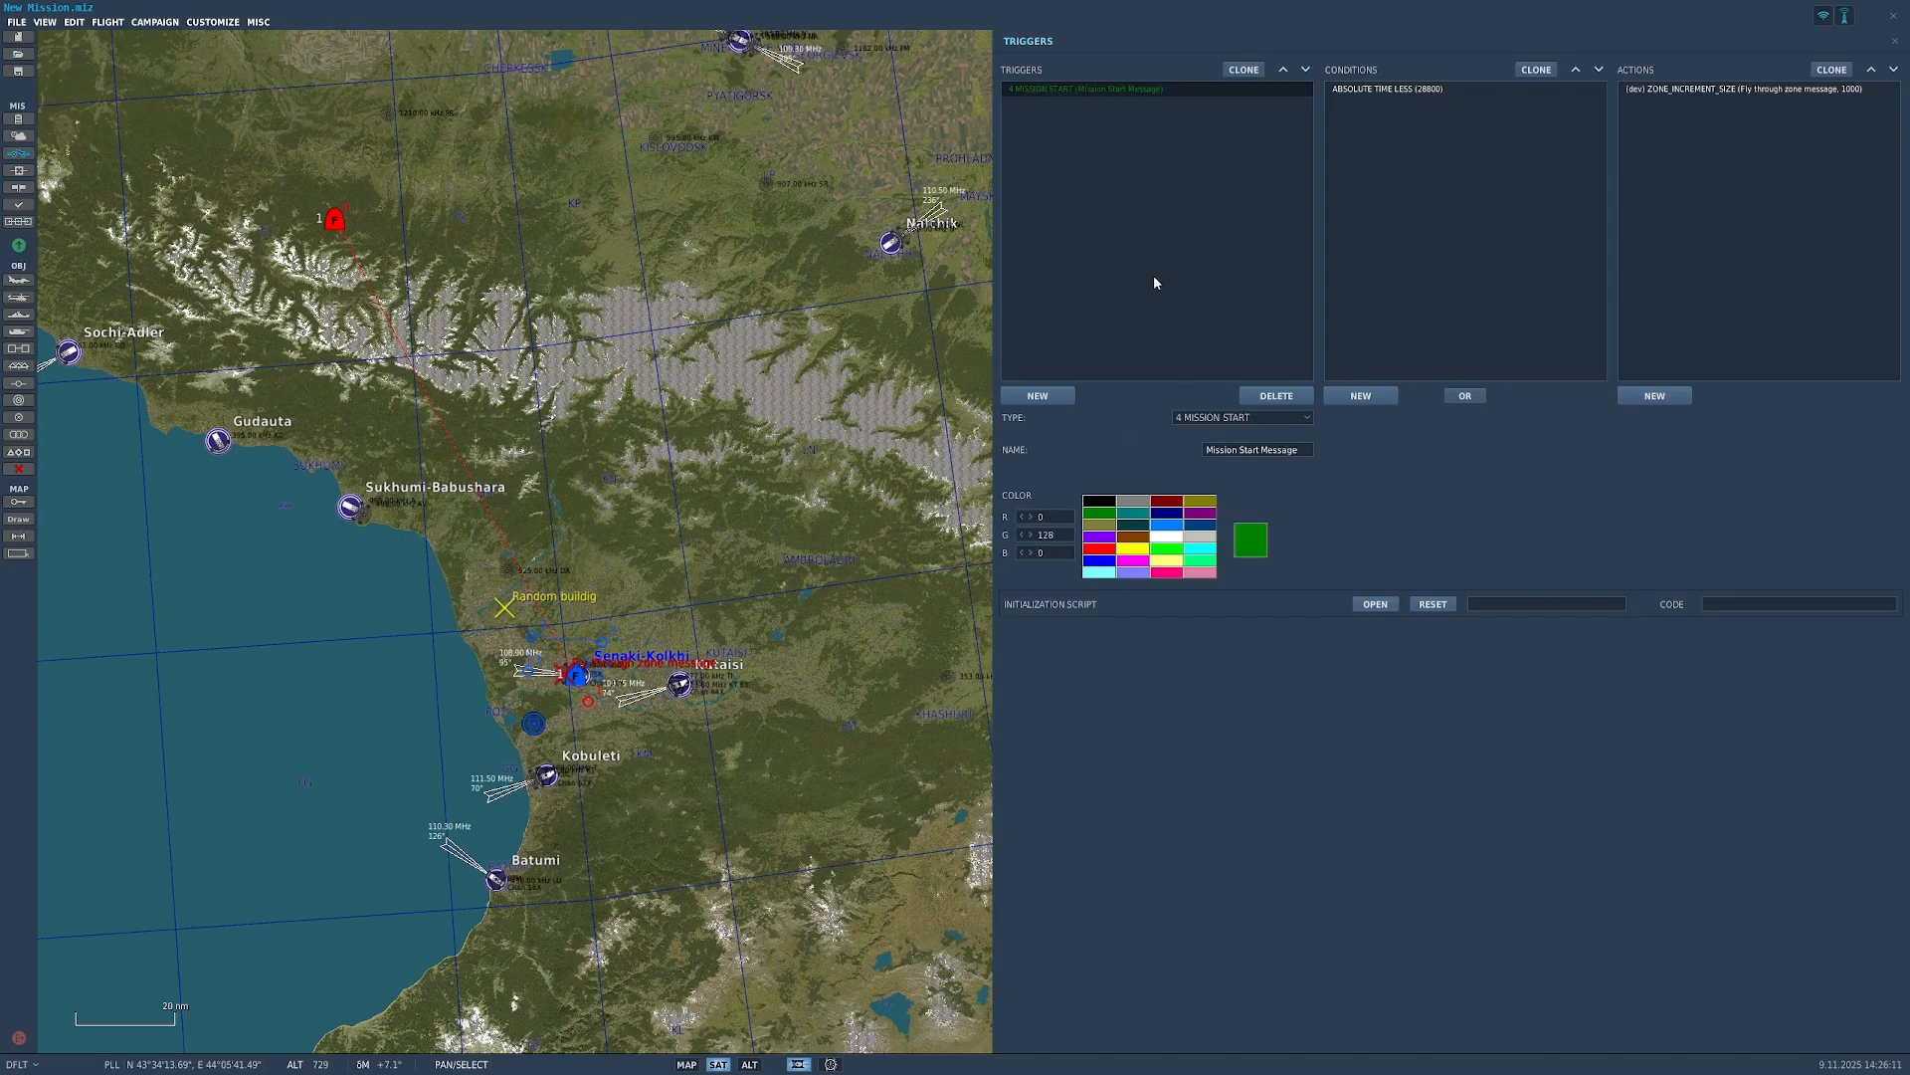
# Step: Set the condition of the Mission Start Message trigger to ABSOLUTE TIME MORE
pyautogui.click(1381, 91)
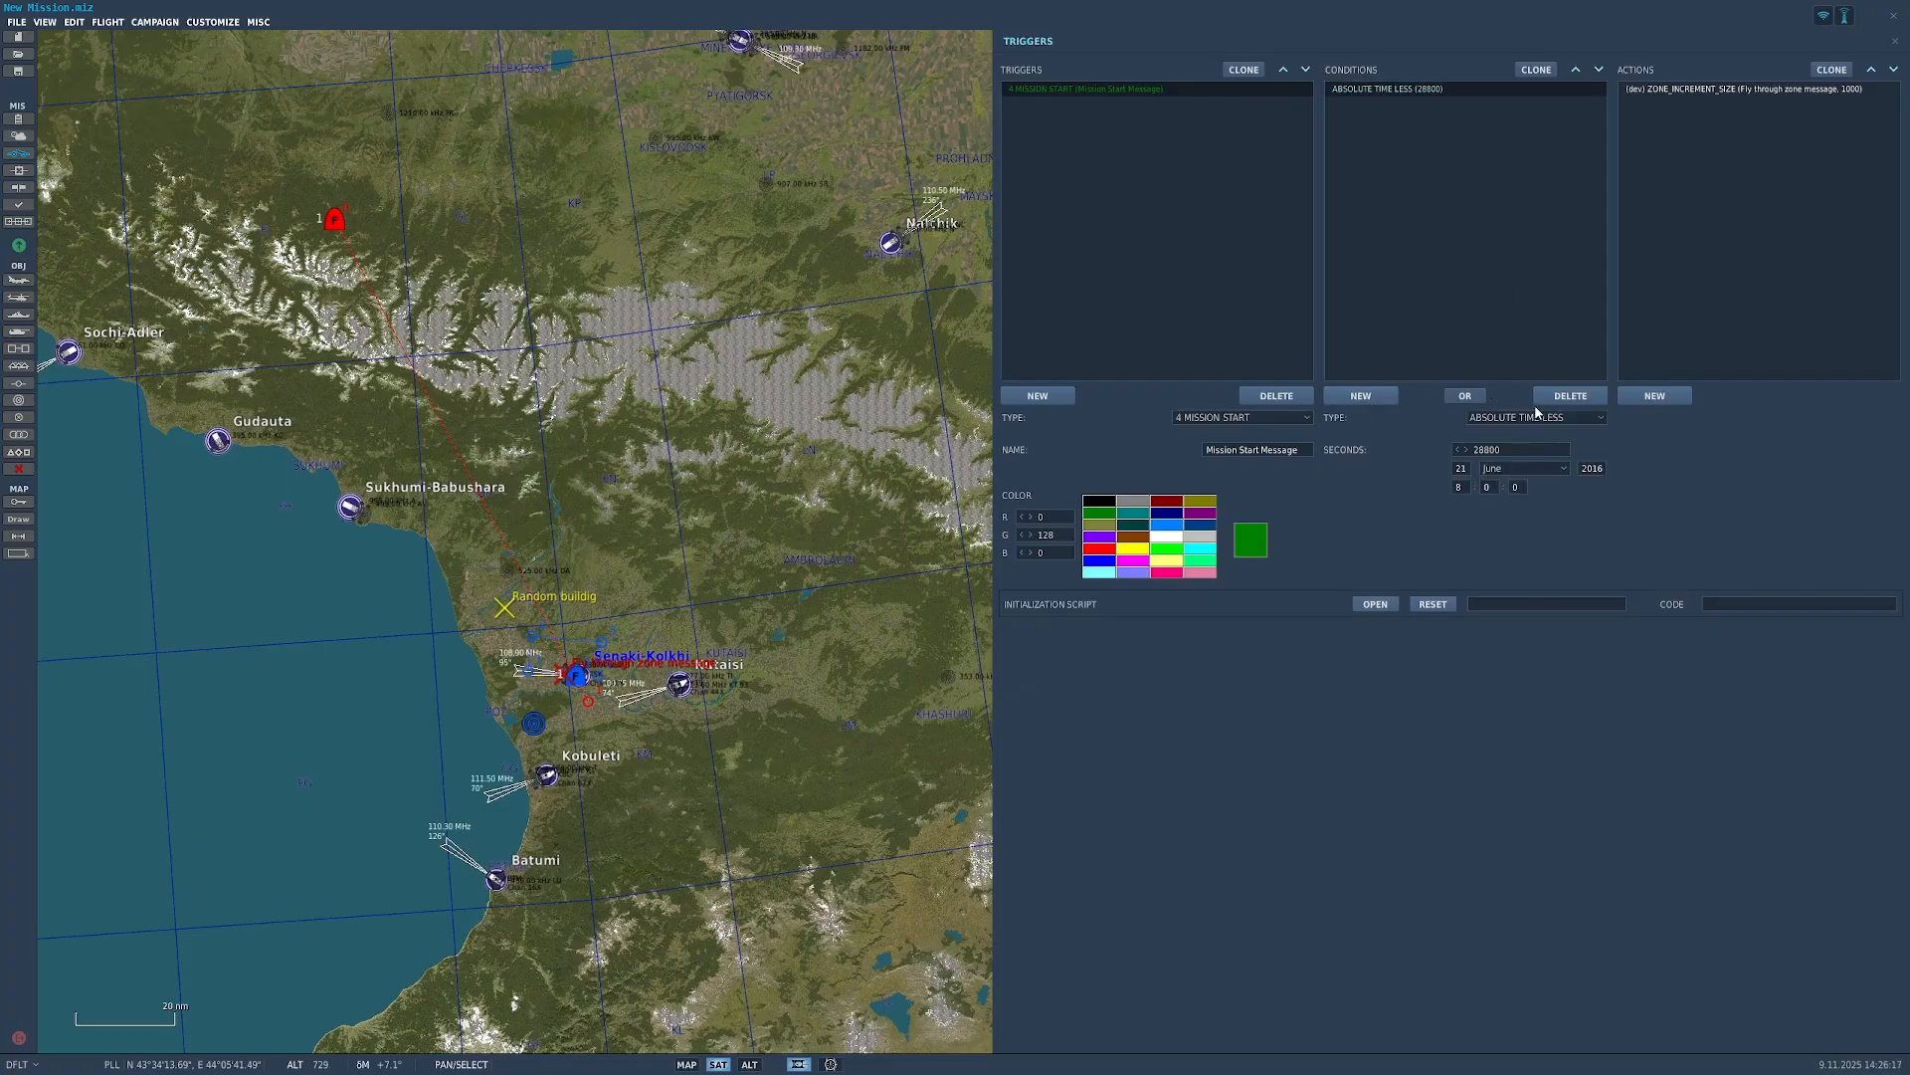
pyautogui.click(1536, 415)
pyautogui.scroll(-3, 1663, 470)
pyautogui.moveTo(1685, 466); pyautogui.dragTo(1691, 428)
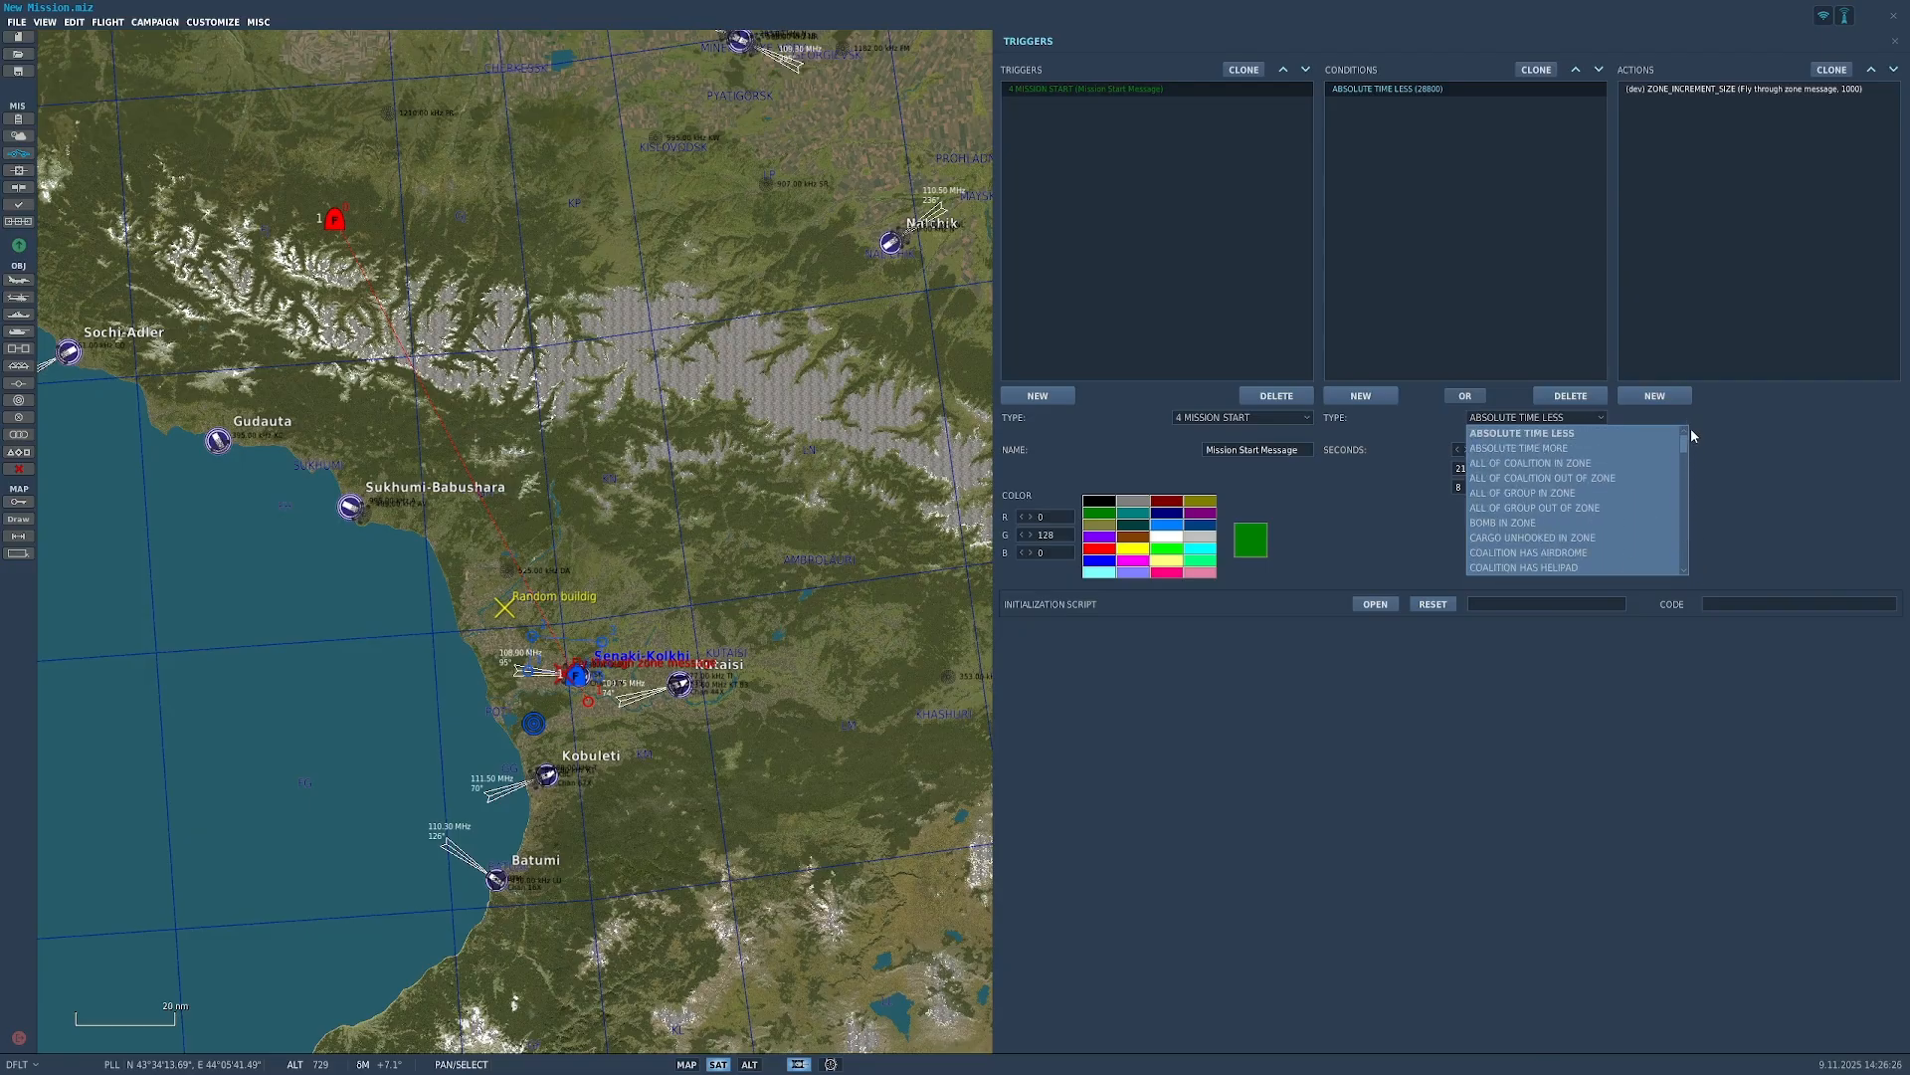
pyautogui.click(1570, 449)
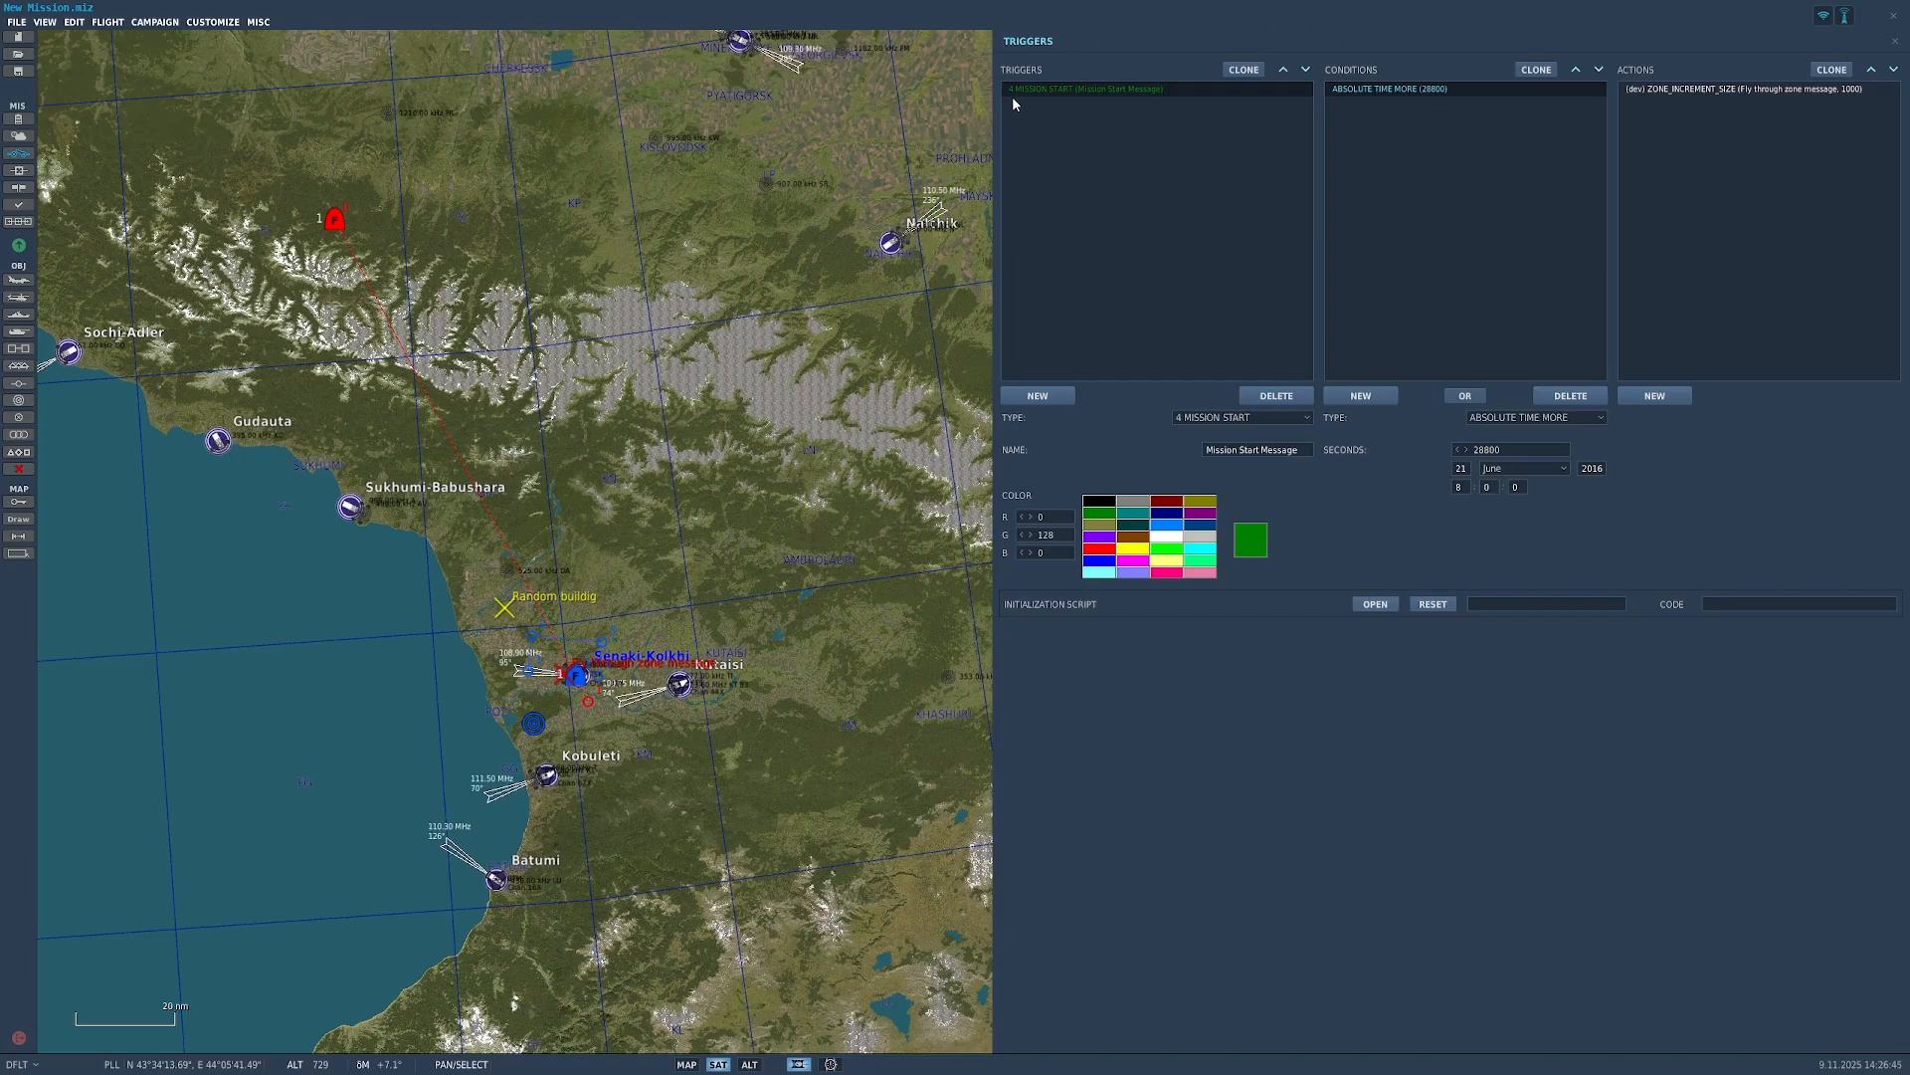
# Step: Set the mission start trigger's action to MESSAGE TO ALL
pyautogui.click(1758, 91)
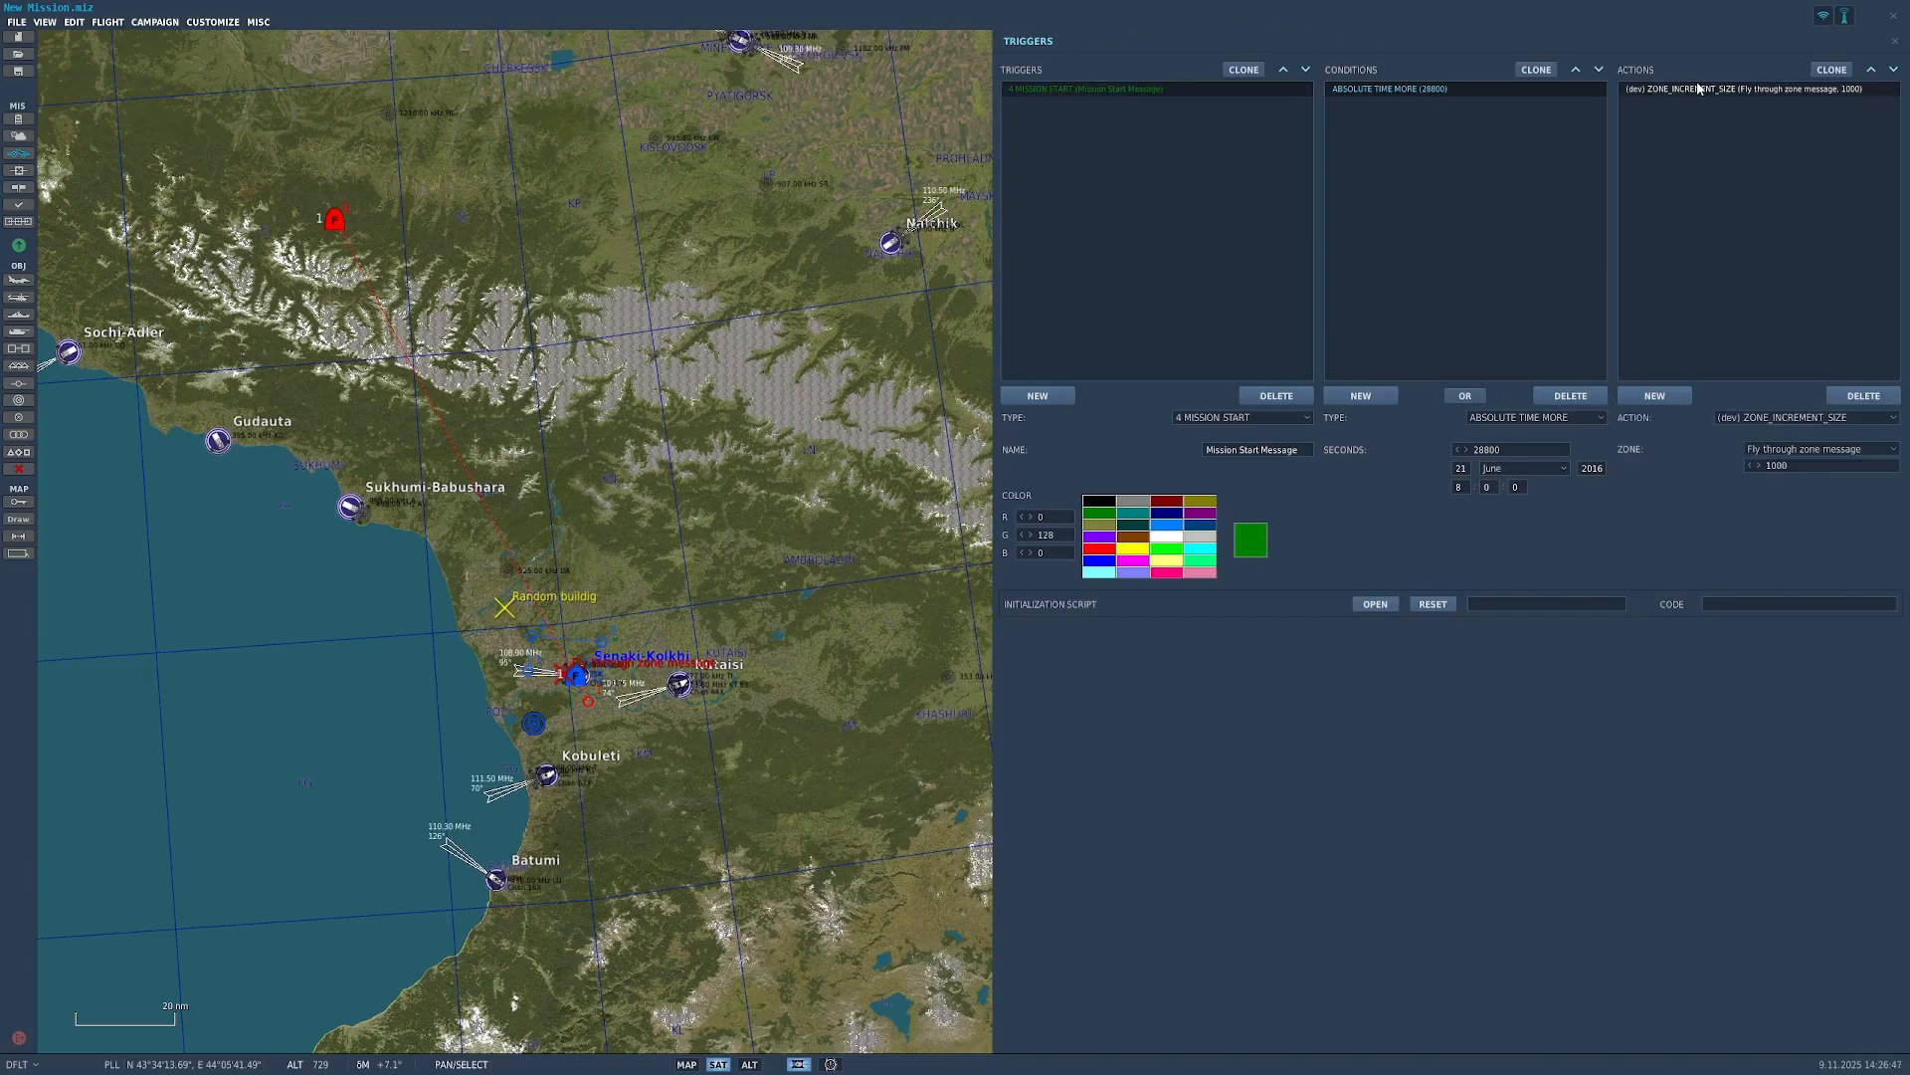
pyautogui.click(1796, 418)
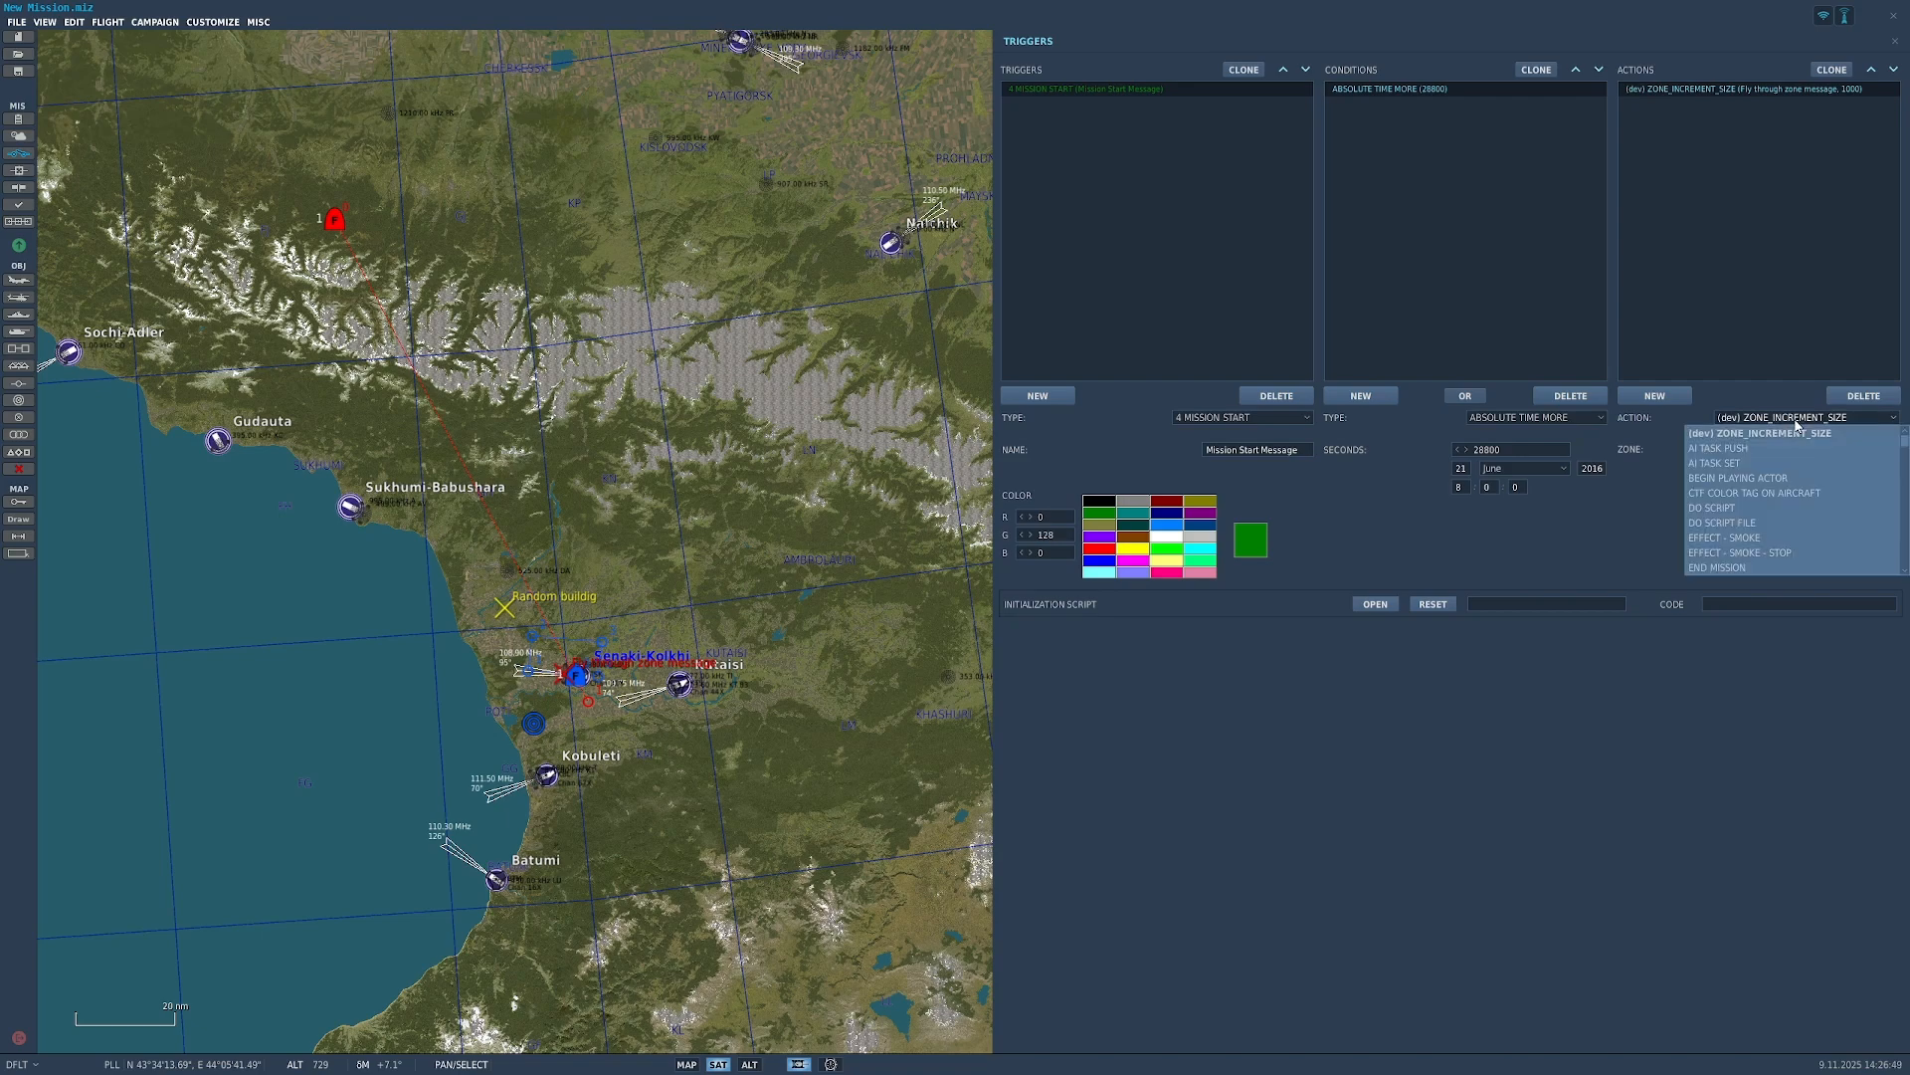
pyautogui.scroll(-1, 1801, 510)
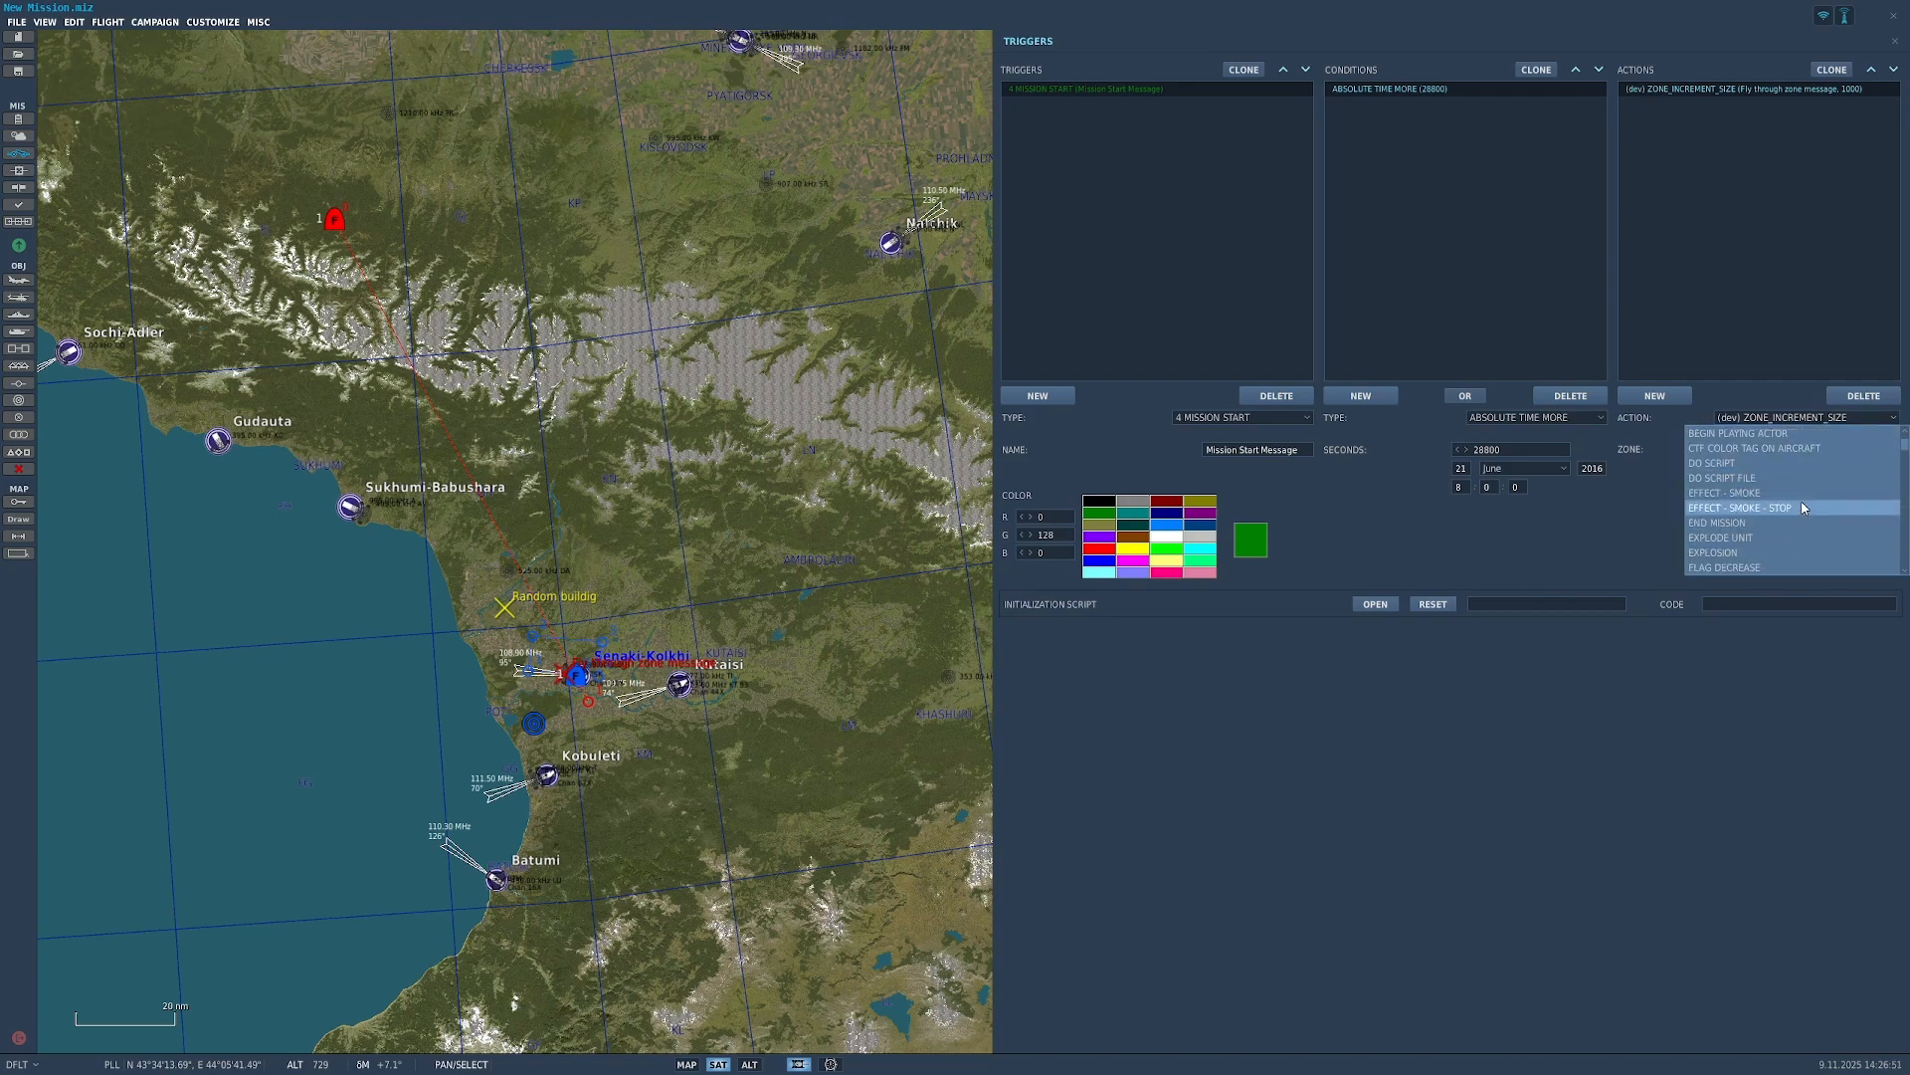
pyautogui.moveTo(1905, 443); pyautogui.dragTo(1907, 571)
pyautogui.scroll(15, 1770, 504)
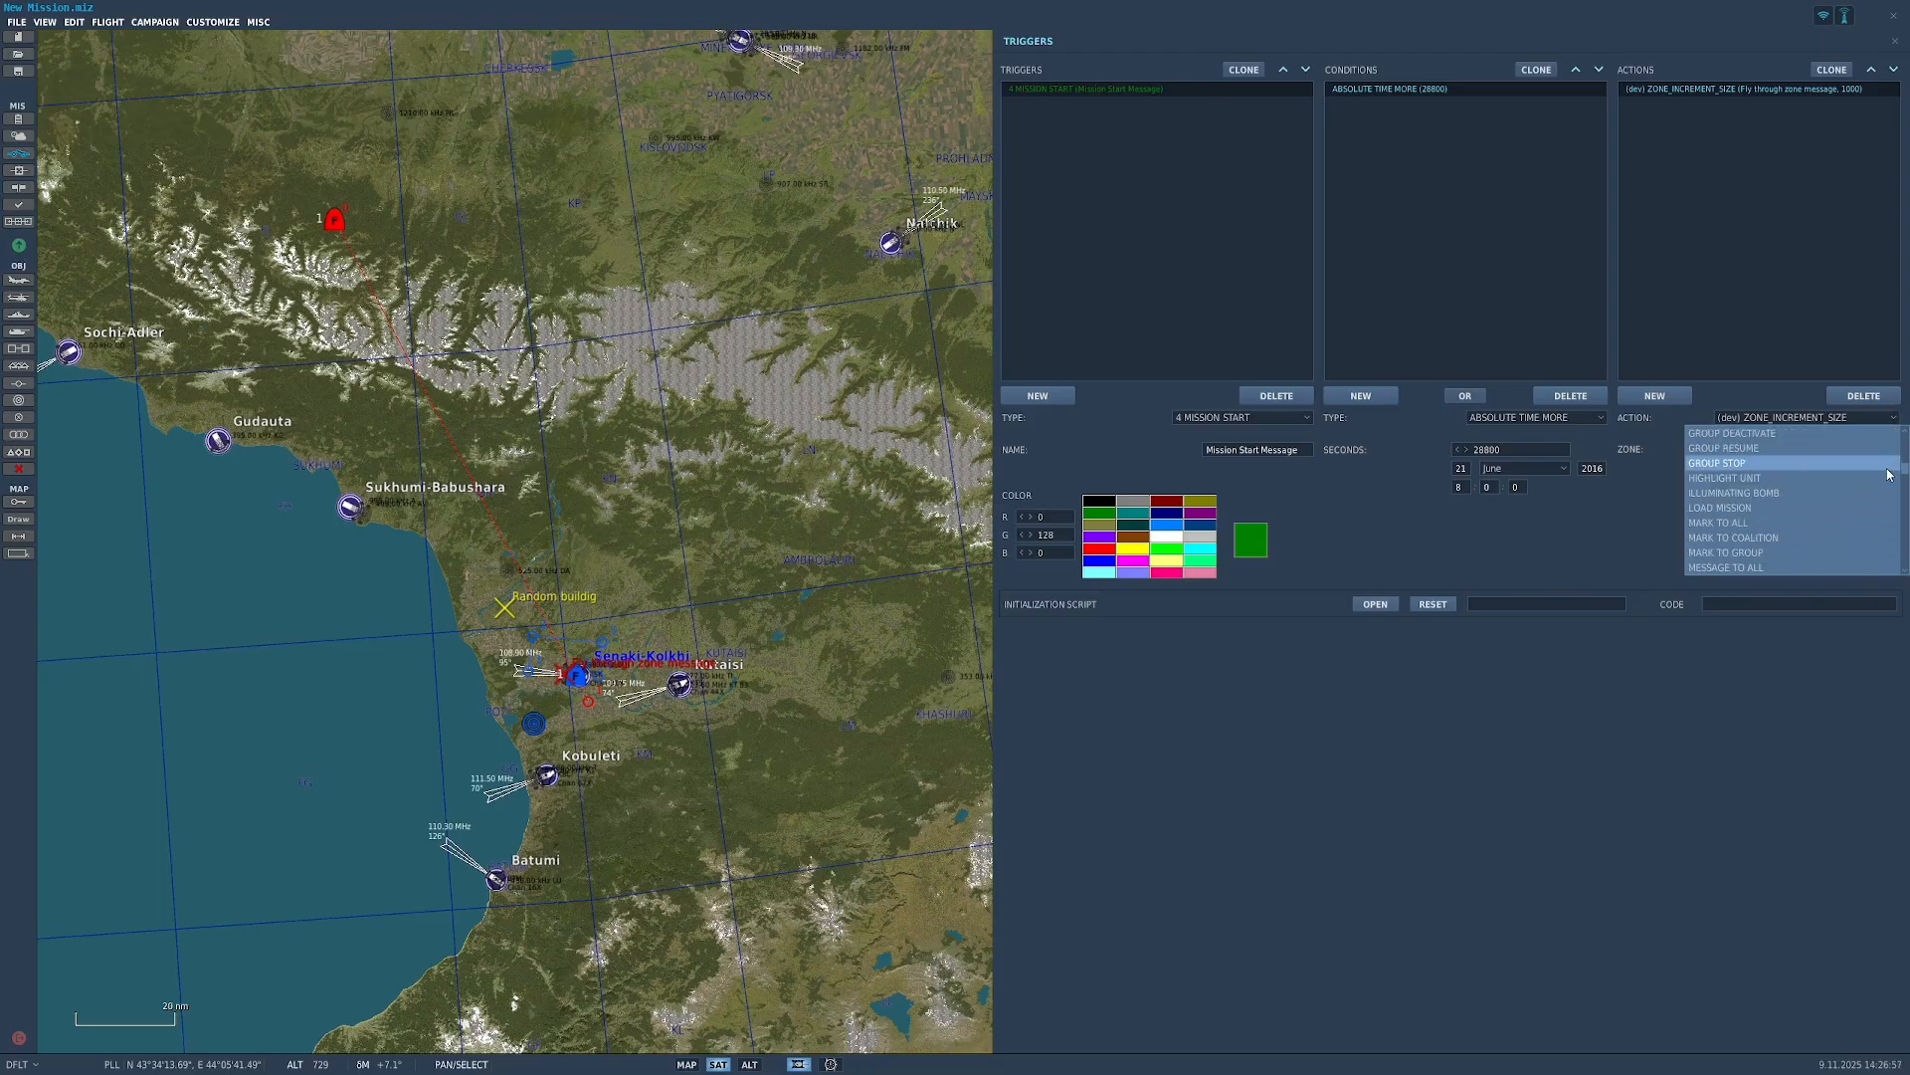
pyautogui.scroll(-4, 1779, 499)
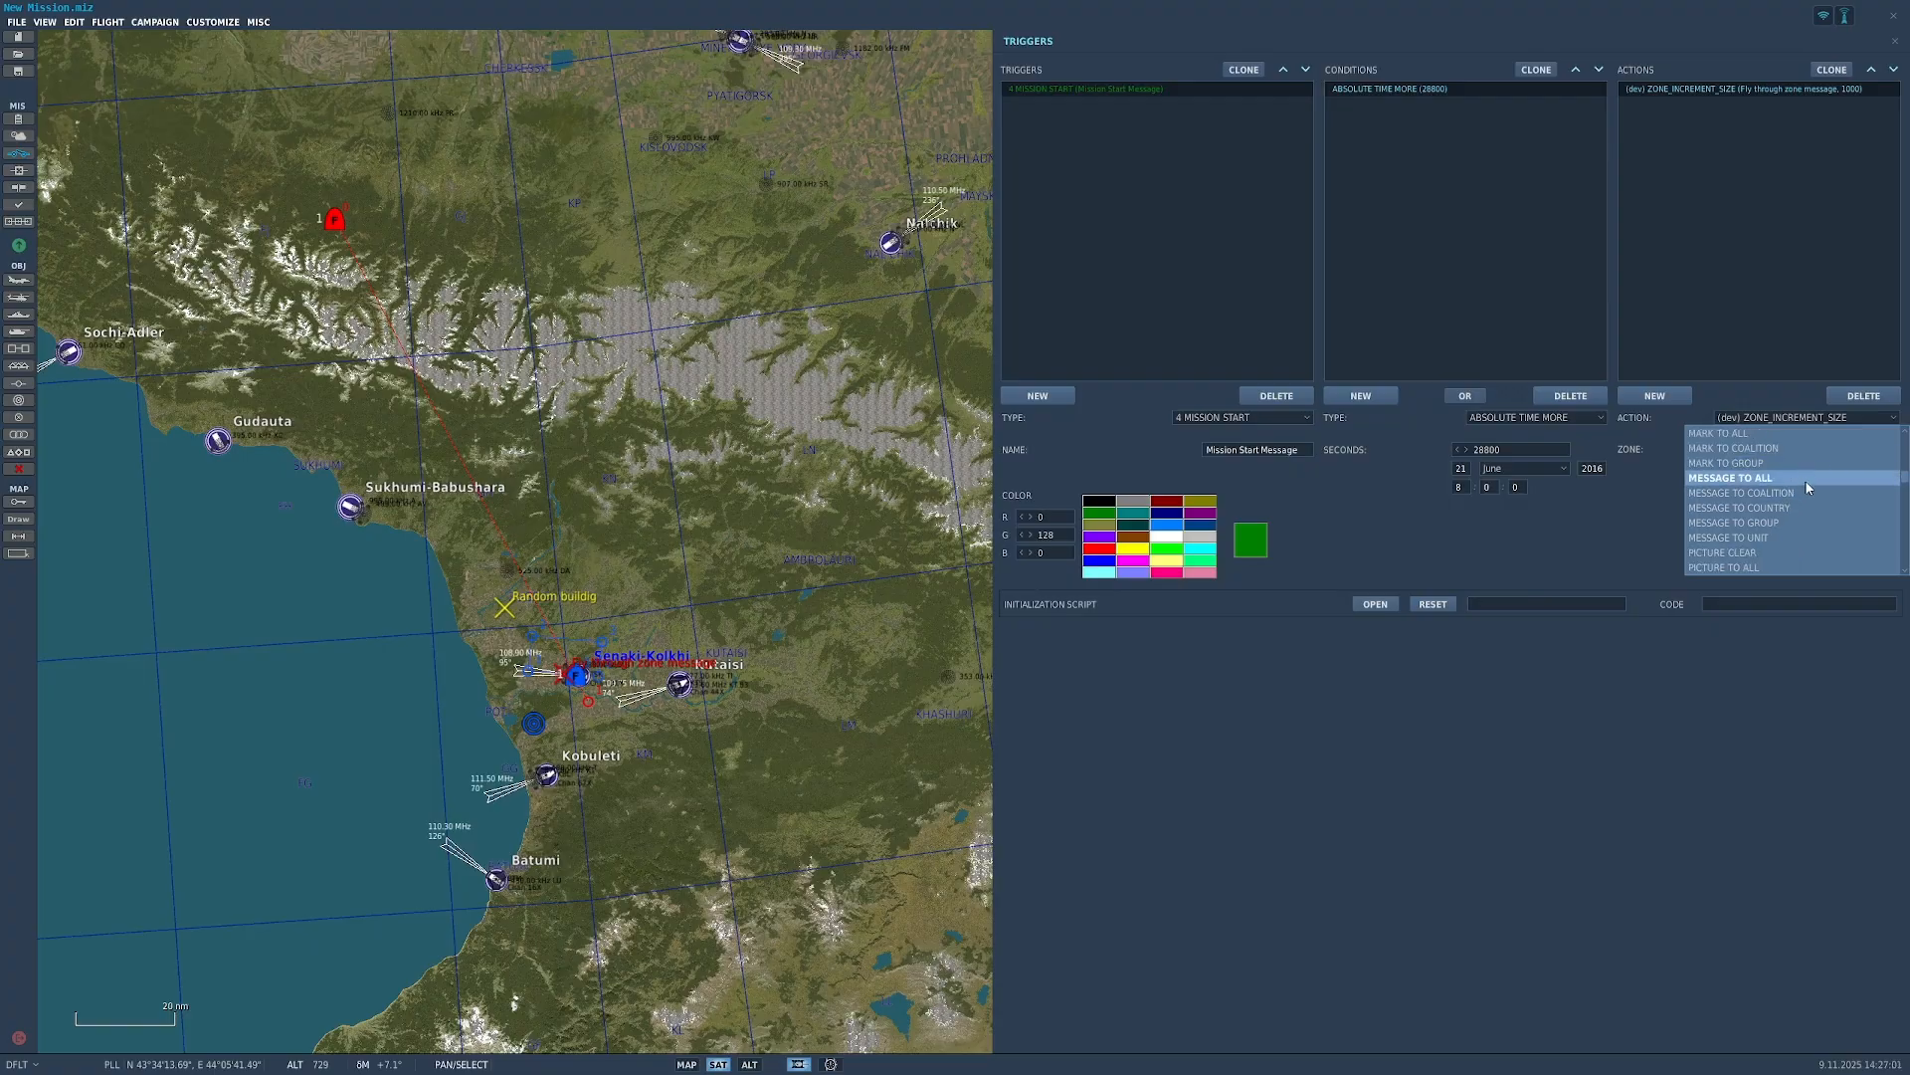
pyautogui.click(1802, 479)
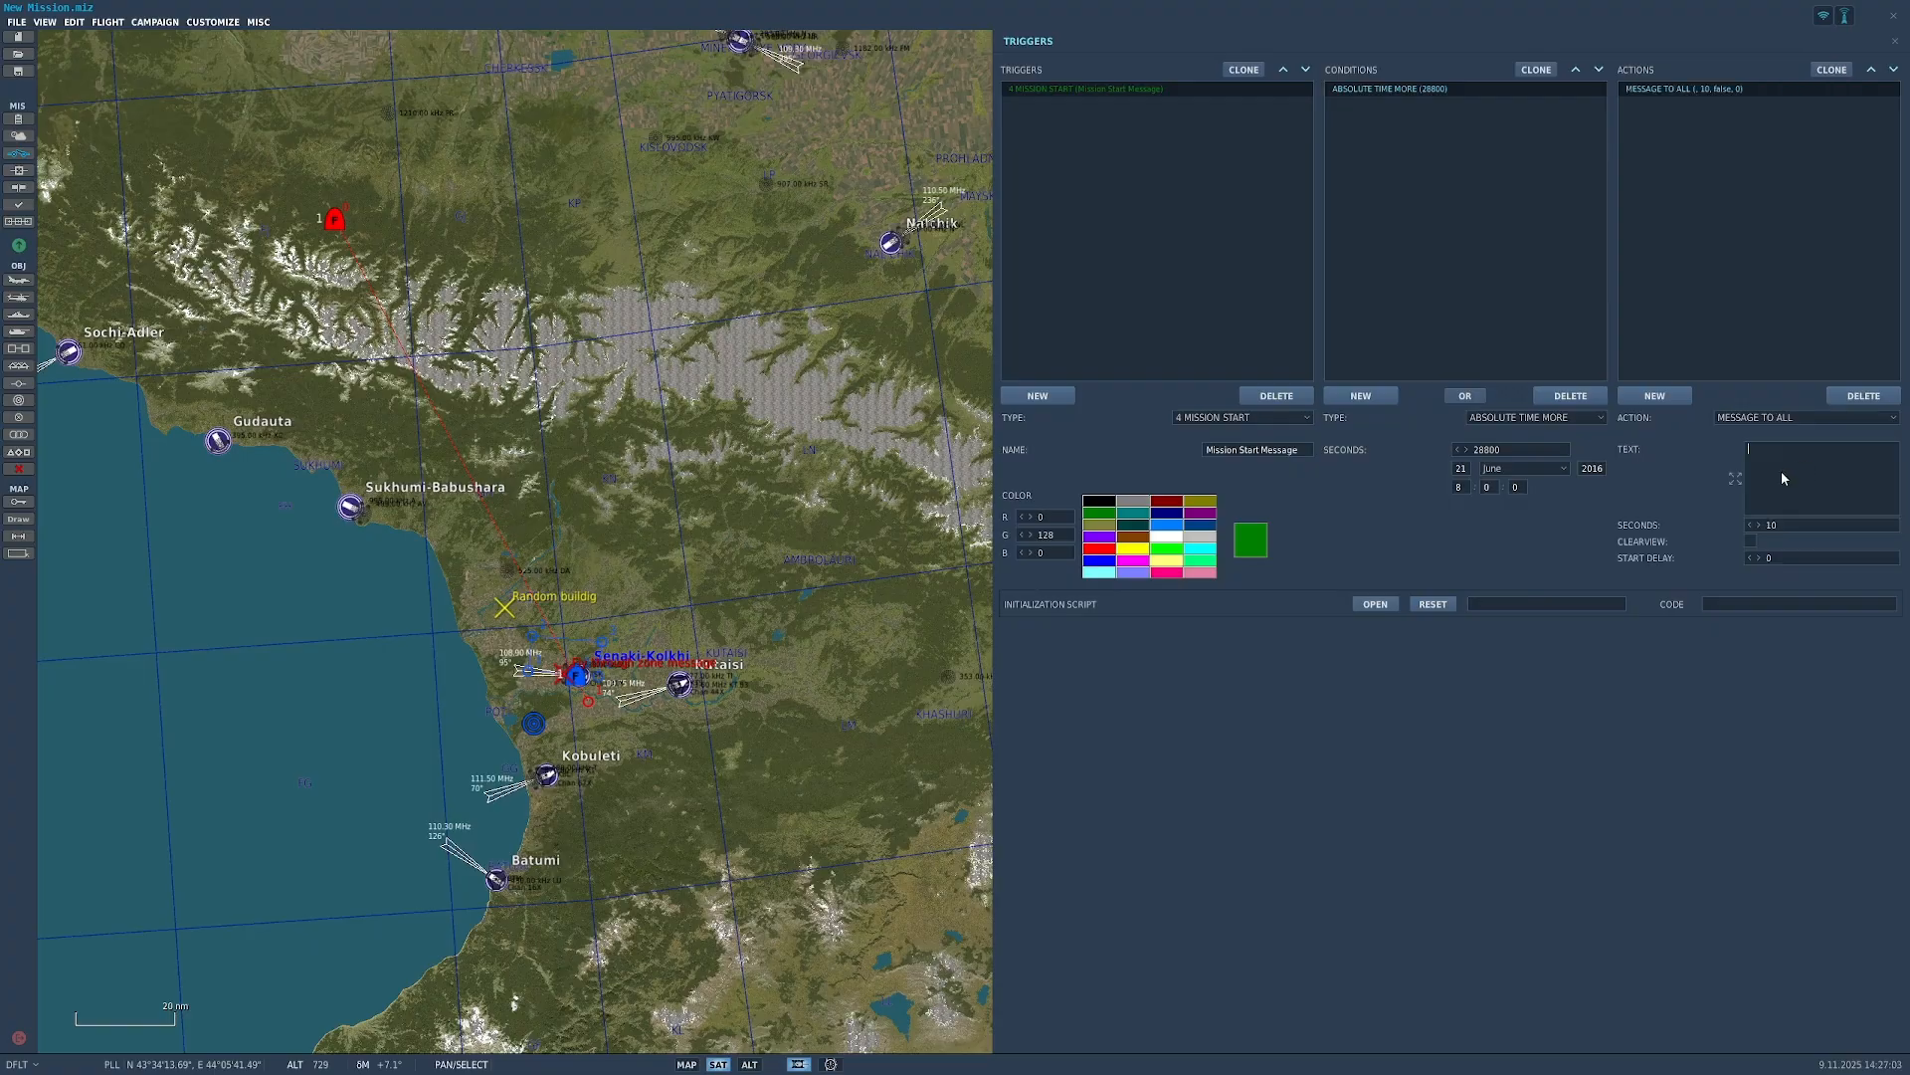
# Step: Enter "Hello world" as the message text, with a duration of 10 seconds and clearview off
pyautogui.write('Hello world')
pyautogui.click(1768, 527)
pyautogui.click(1751, 541)
pyautogui.write('0')
# Step: Create a second trigger of type ONCE and name it "Fly through zone message"
pyautogui.scroll(2, 572, 673)
pyautogui.scroll(5, 572, 672)
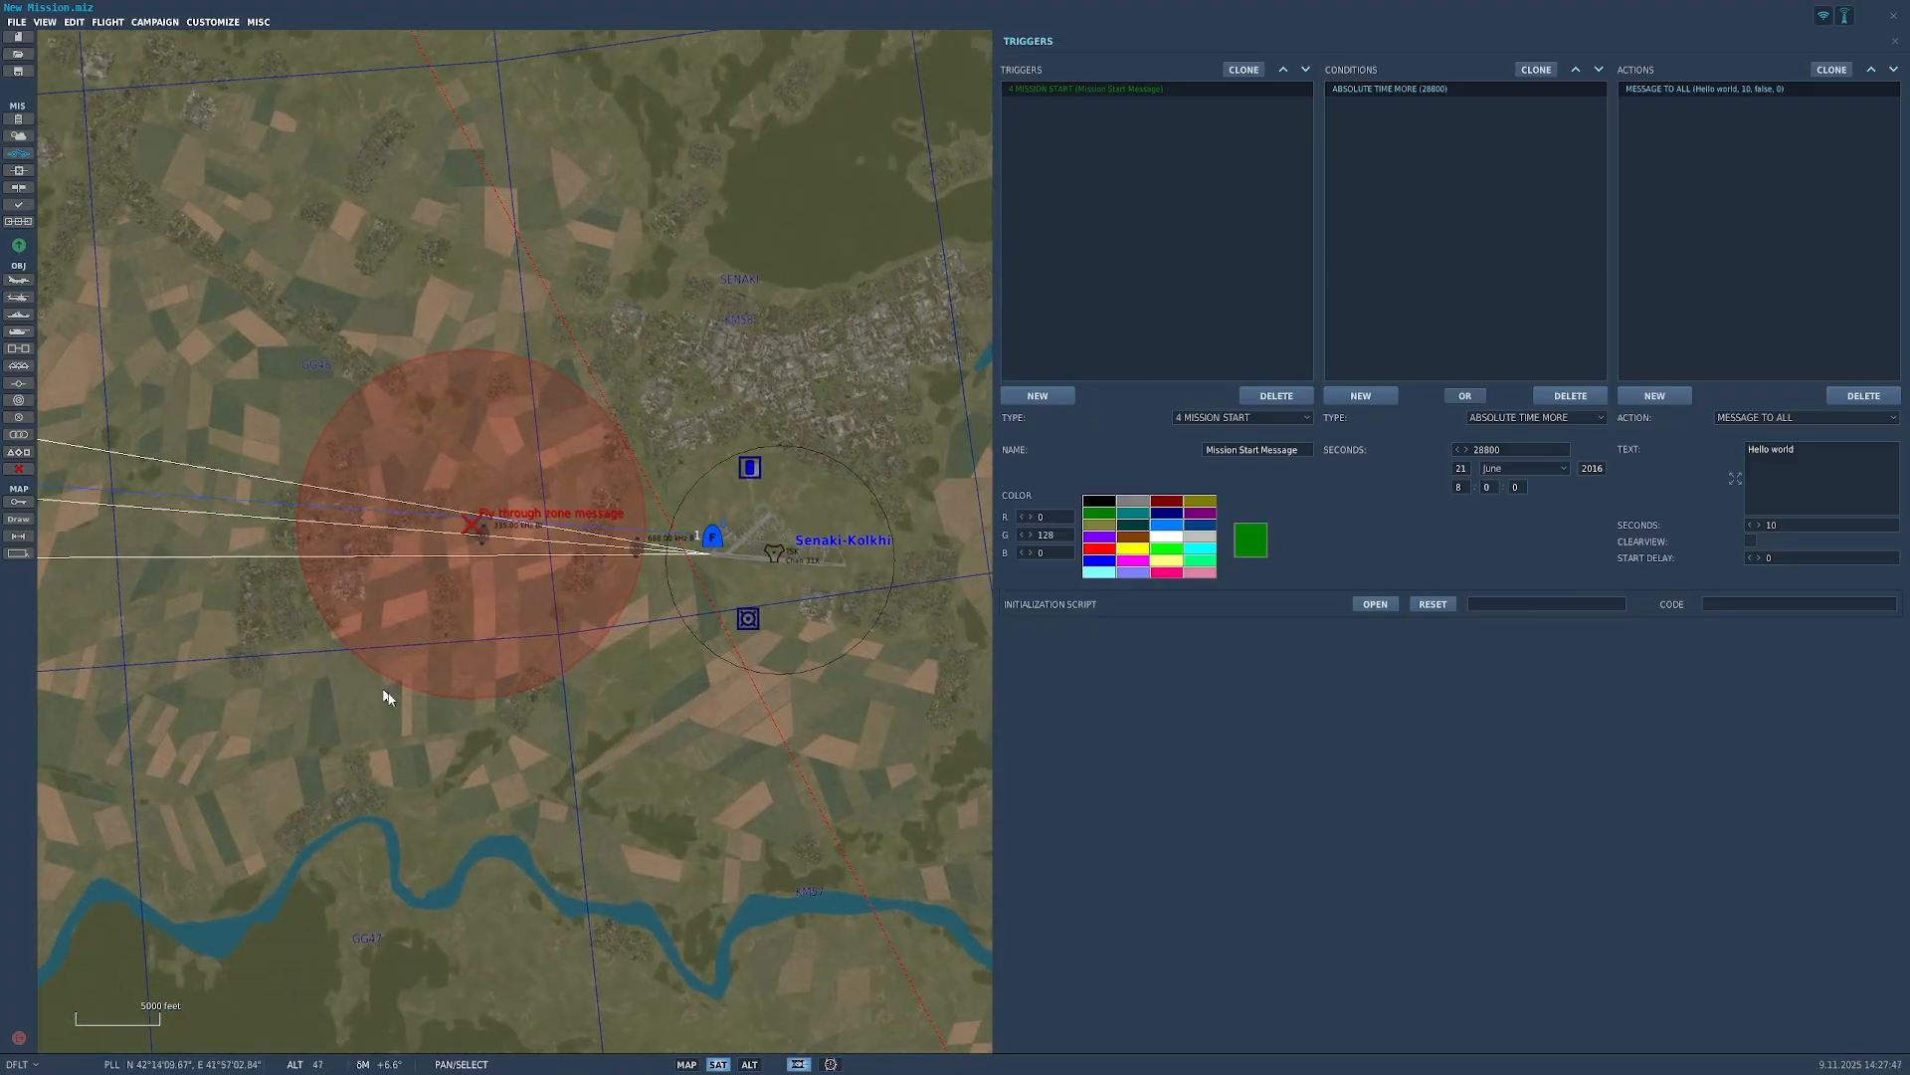
pyautogui.scroll(-2, 461, 512)
pyautogui.scroll(-3, 460, 512)
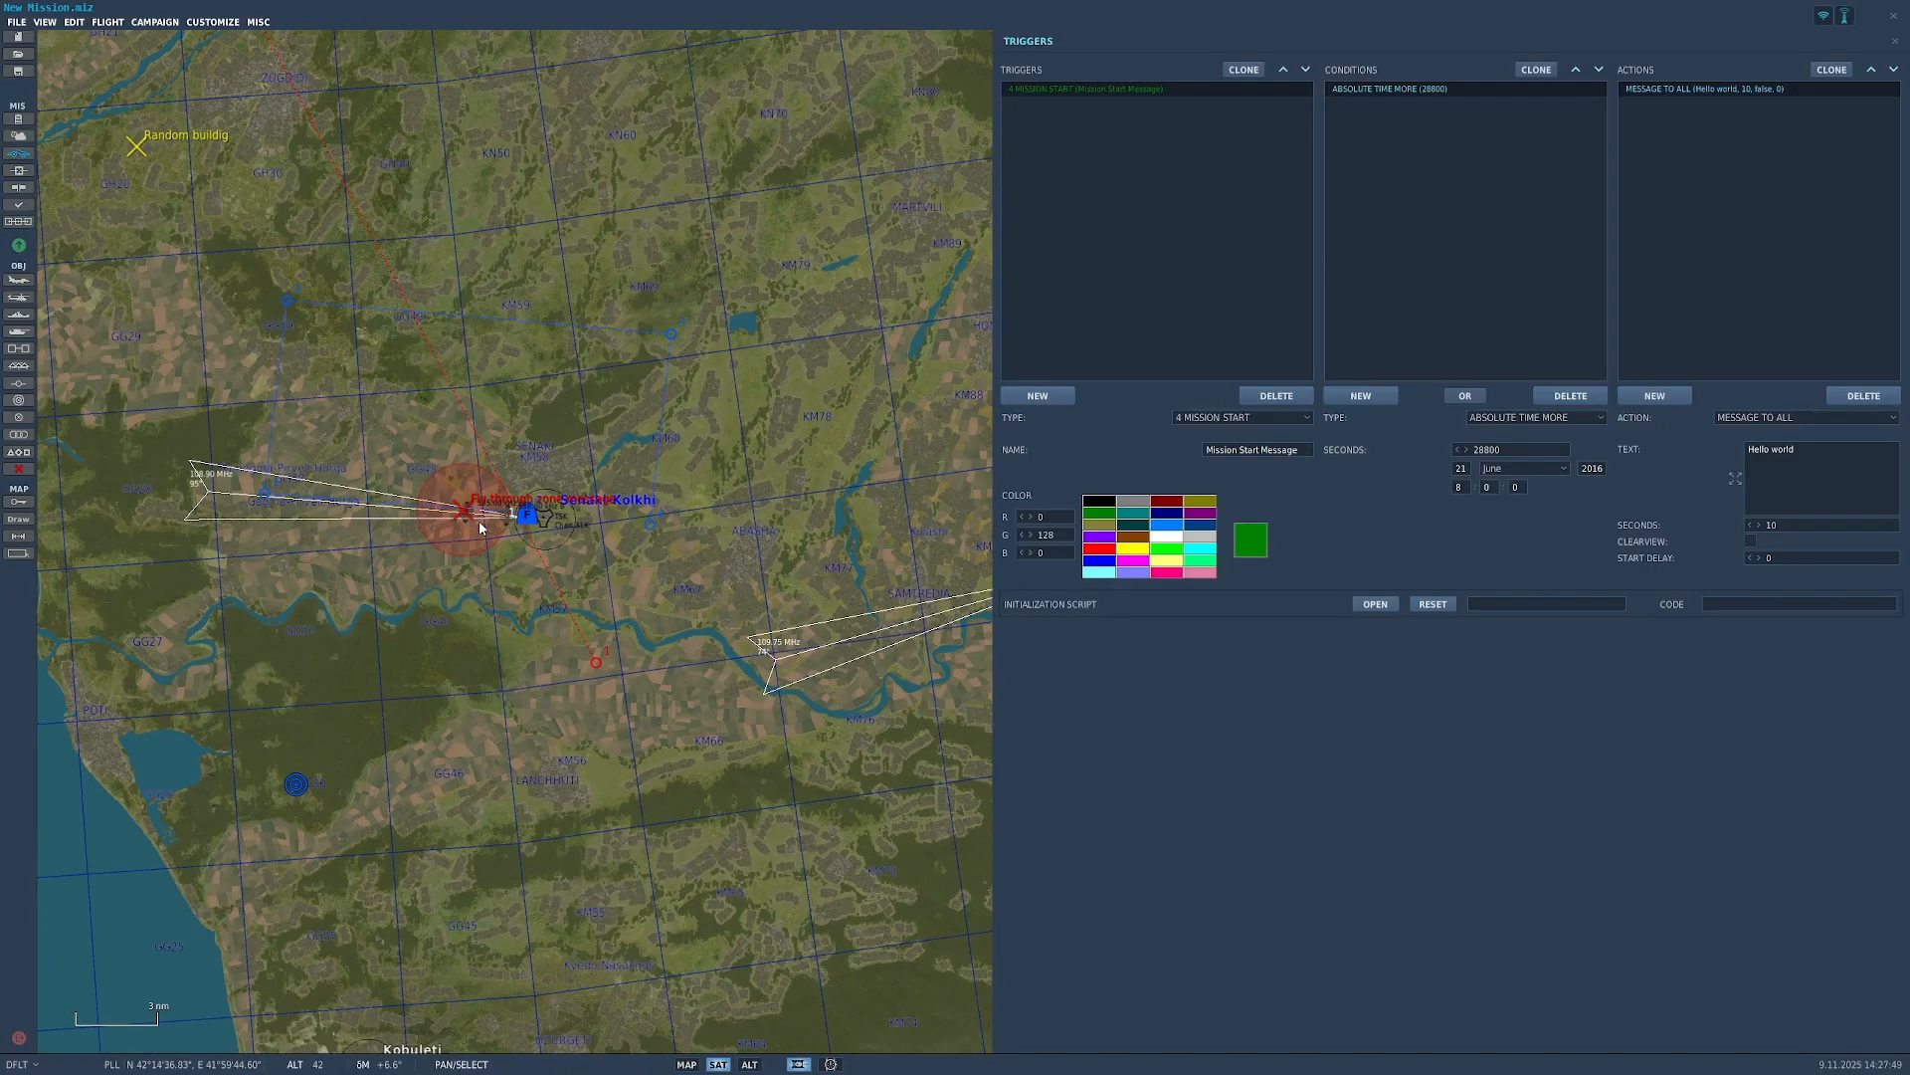
pyautogui.scroll(4, 481, 525)
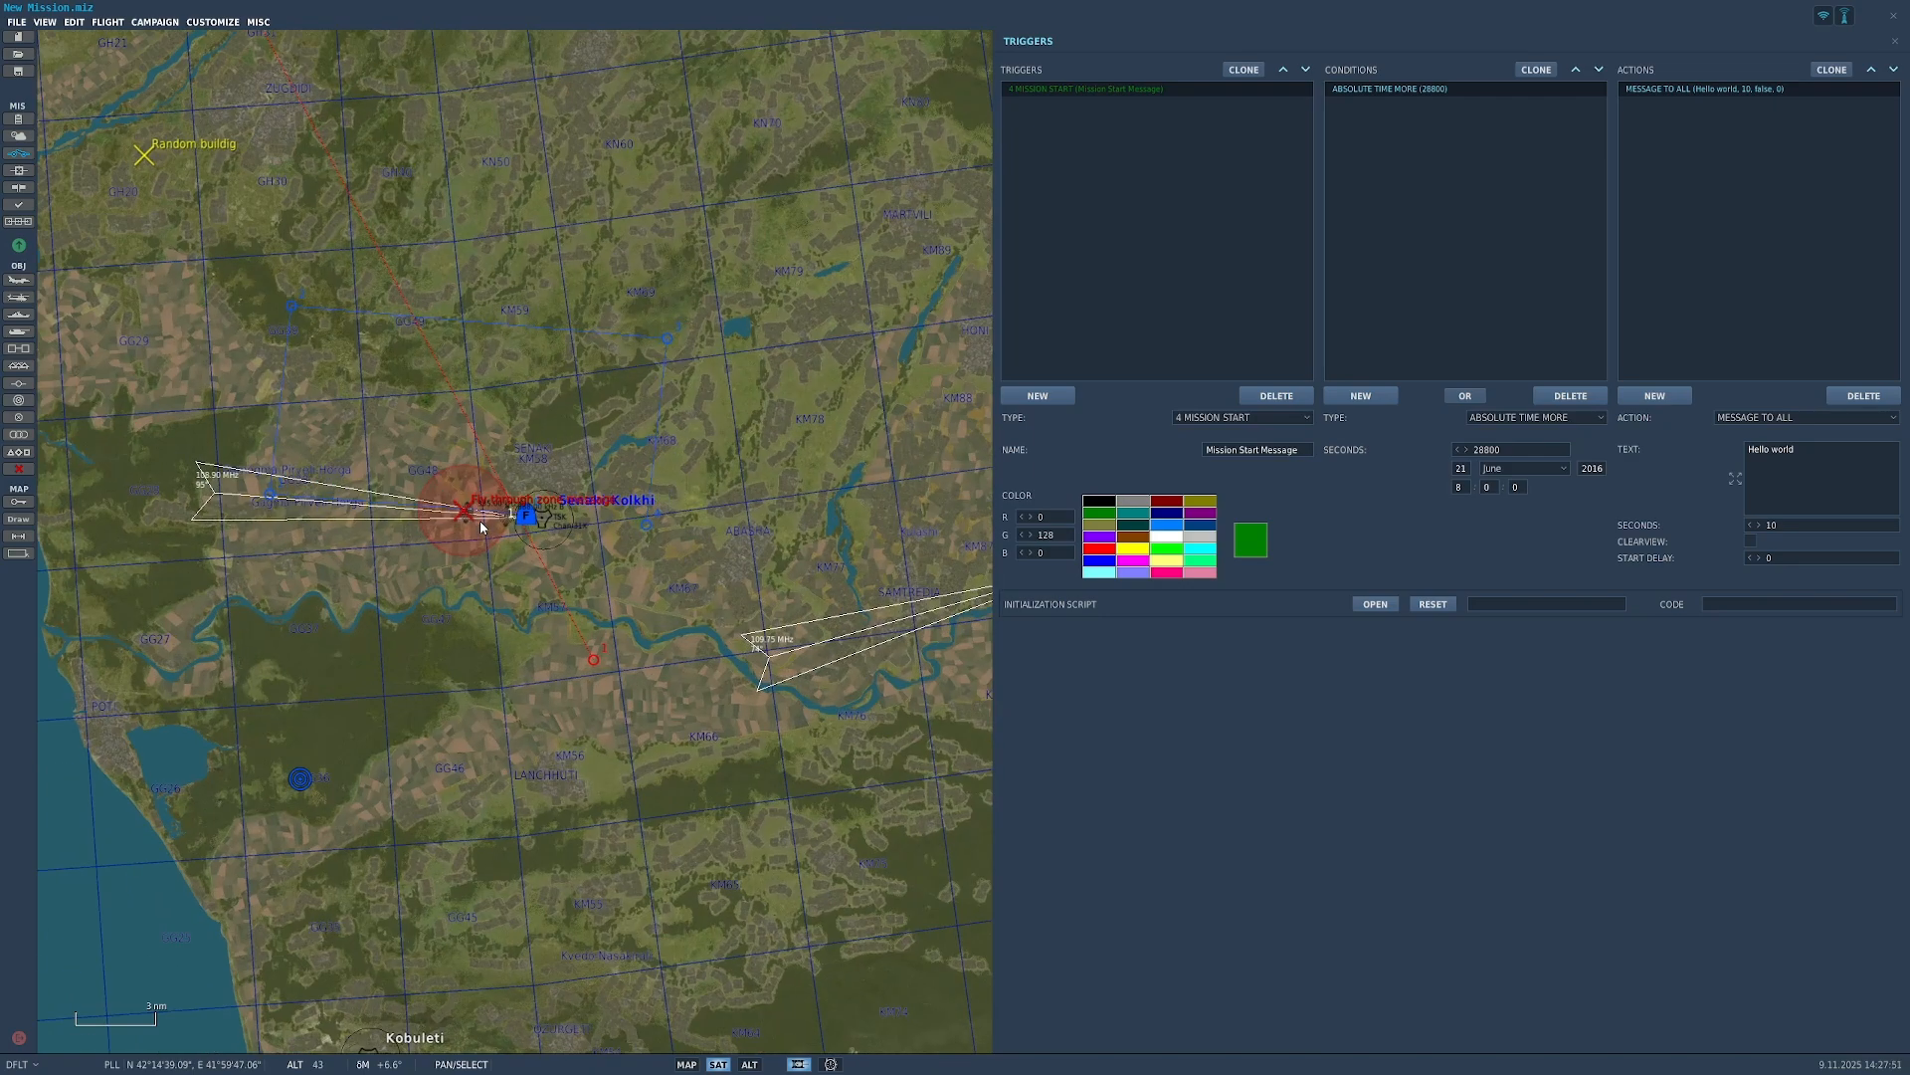
pyautogui.click(1038, 395)
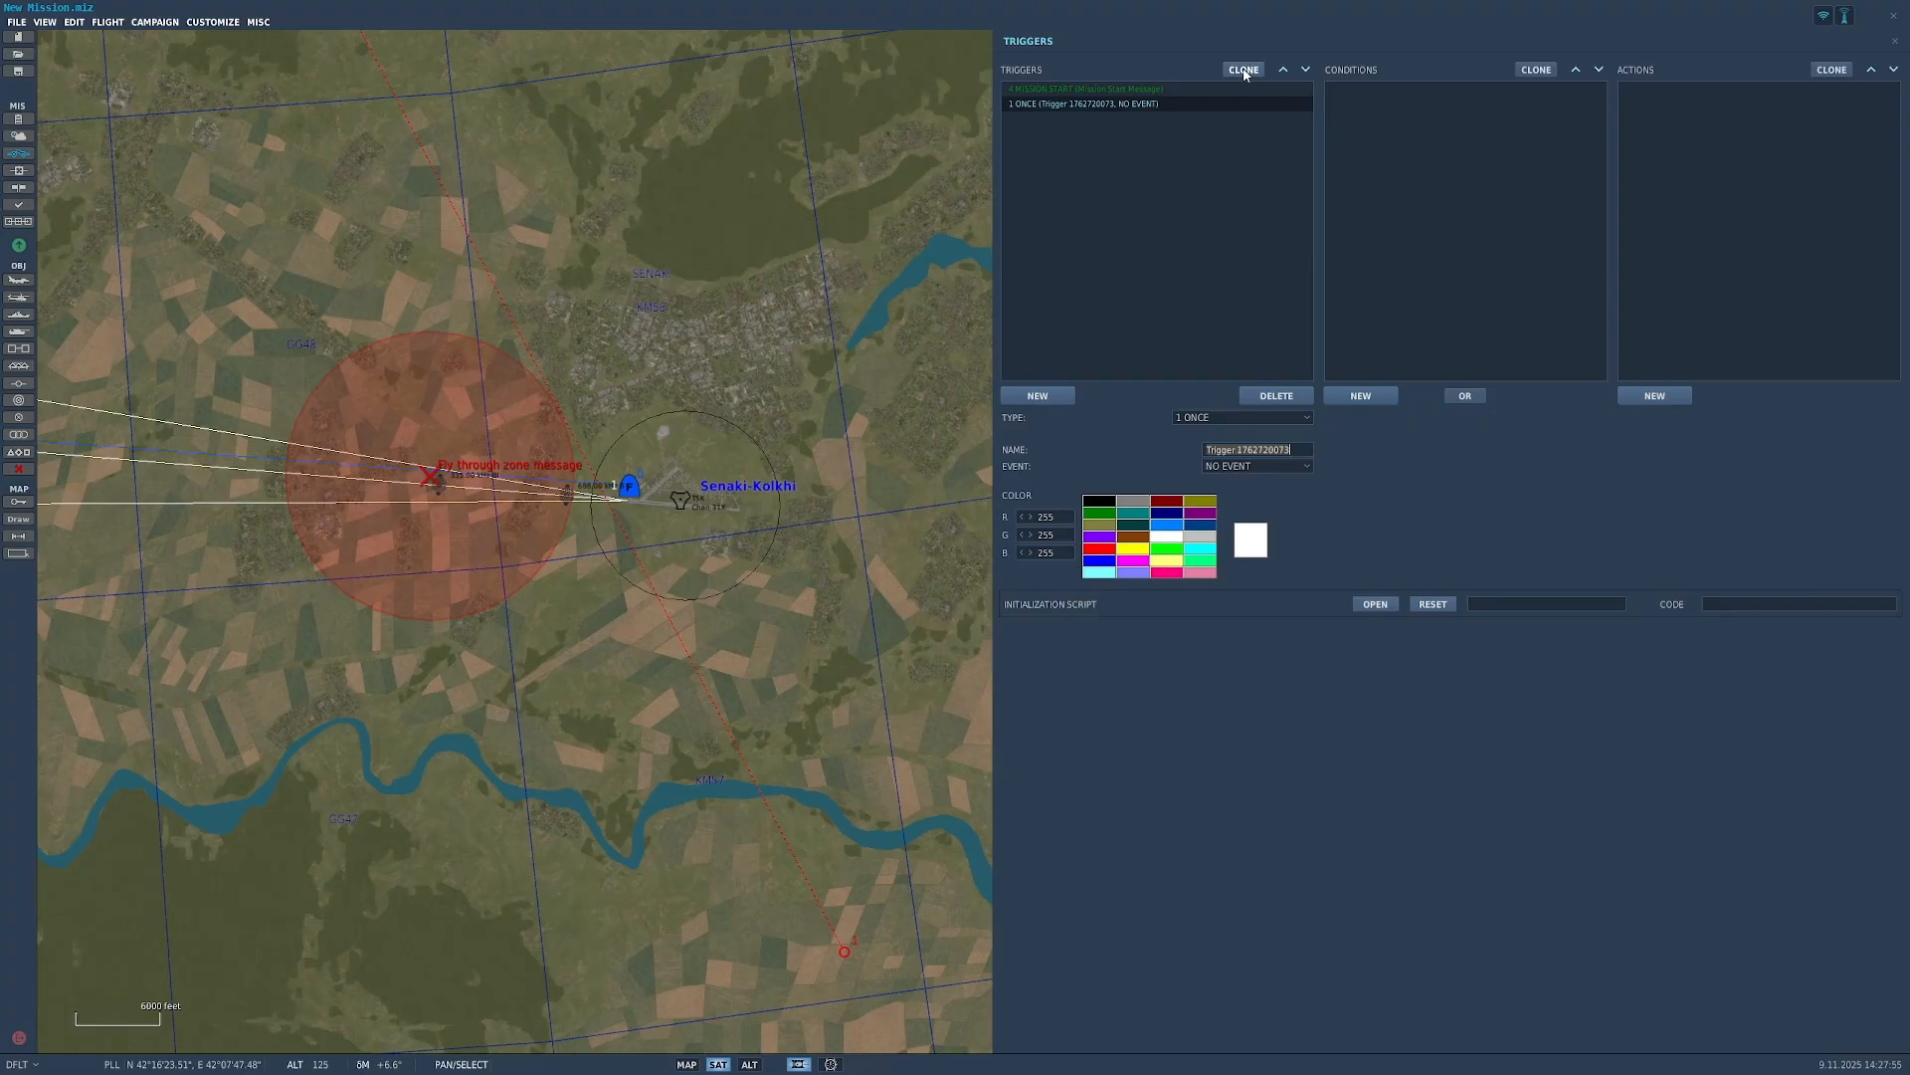
pyautogui.click(1289, 414)
pyautogui.click(1290, 429)
pyautogui.click(1295, 453)
pyautogui.write('Fly through zone message')
# Step: Add a PART OF COALITION IN ZONE condition to the "Fly through zone message" trigger
pyautogui.click(1353, 395)
pyautogui.click(1517, 416)
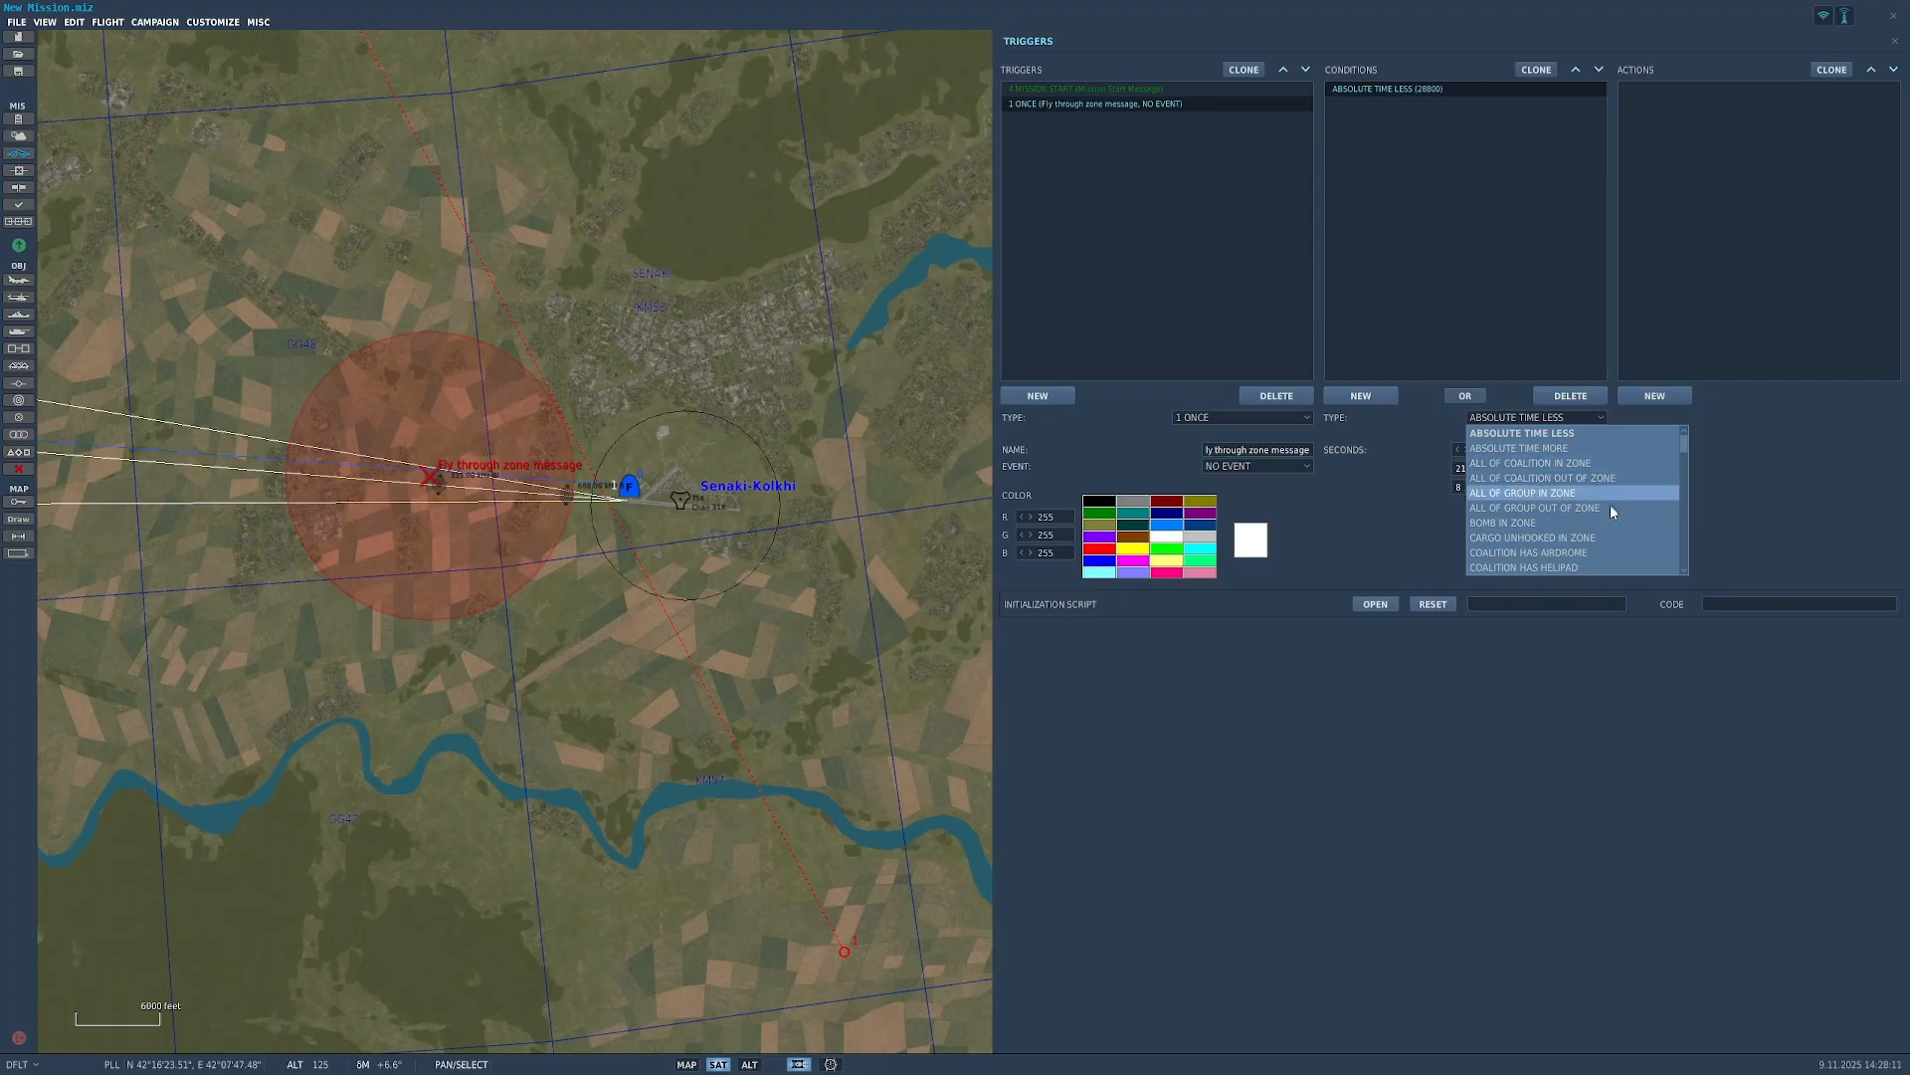
pyautogui.scroll(-10, 1608, 524)
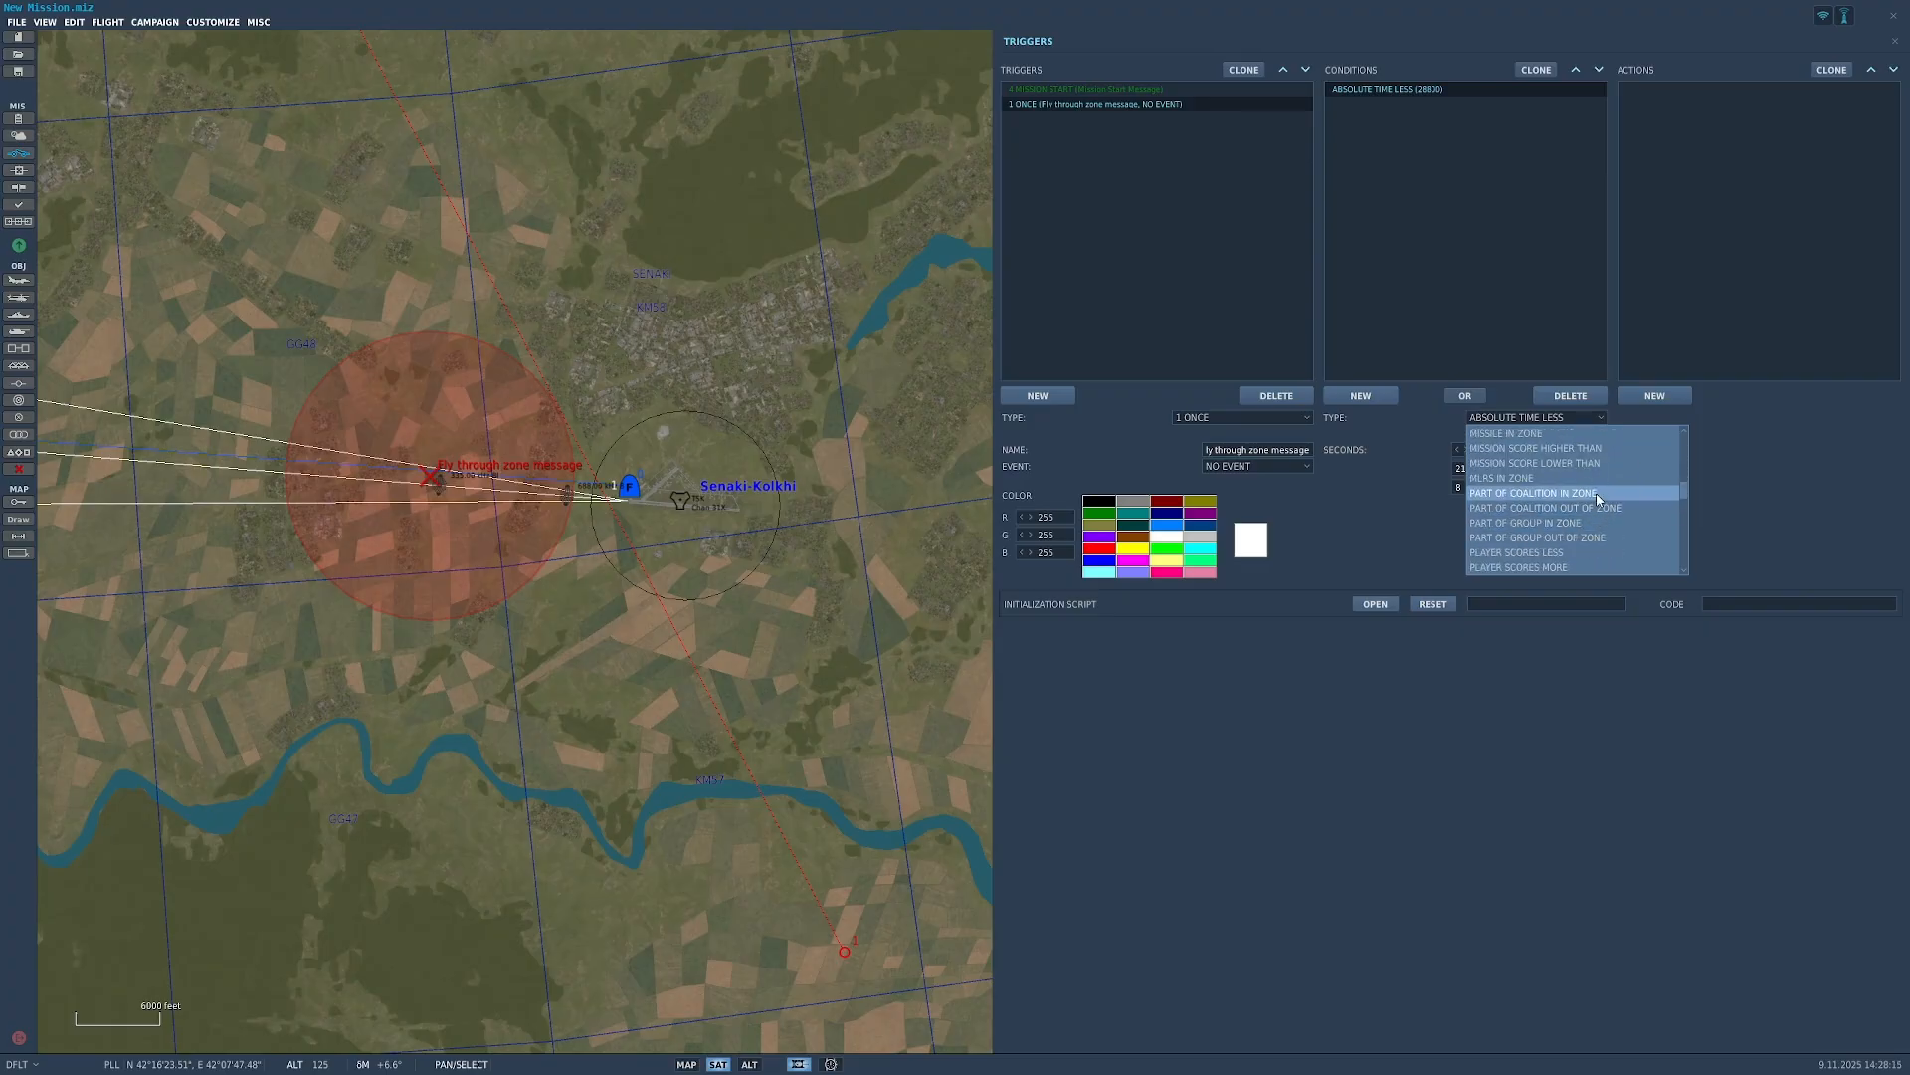
pyautogui.click(1594, 493)
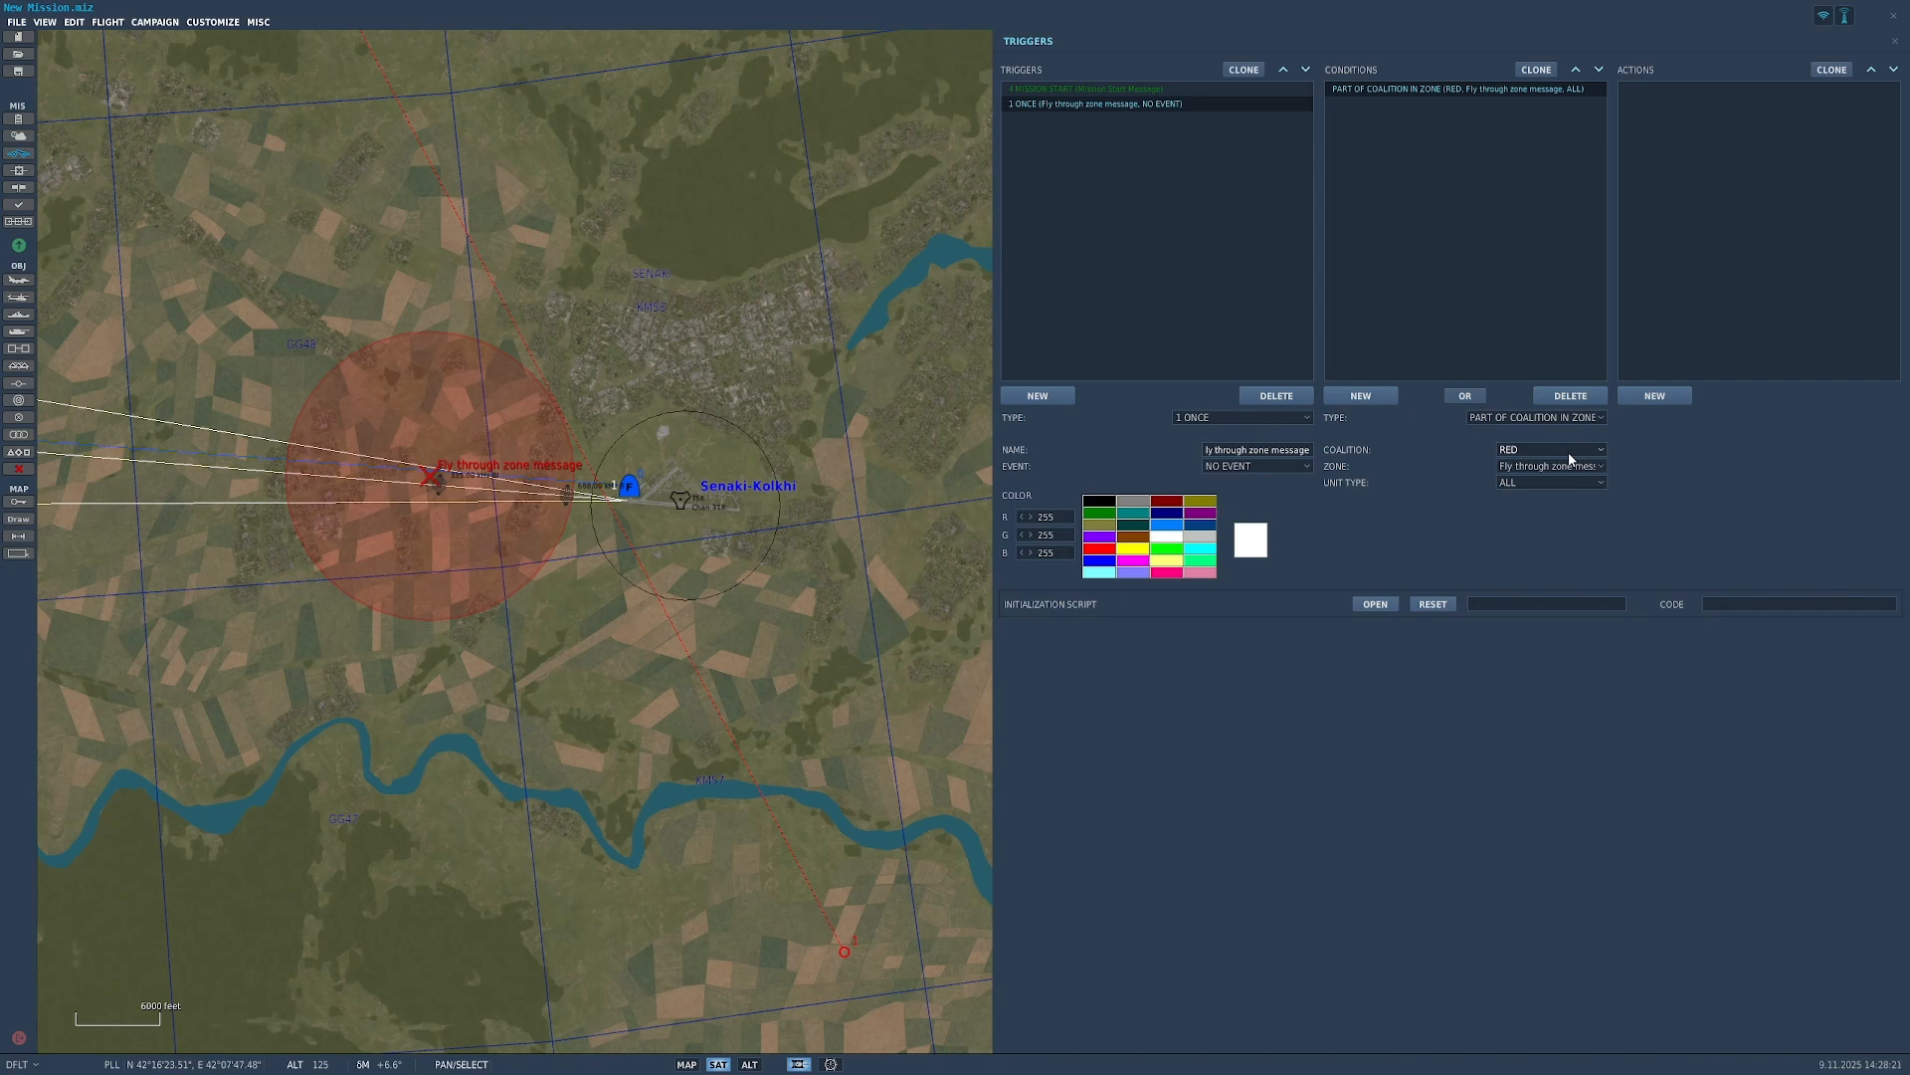
# Step: Set the condition's coalition to BLUE, with the "Fly through zone message" zone and unit type ALL
pyautogui.click(1568, 450)
pyautogui.click(1528, 482)
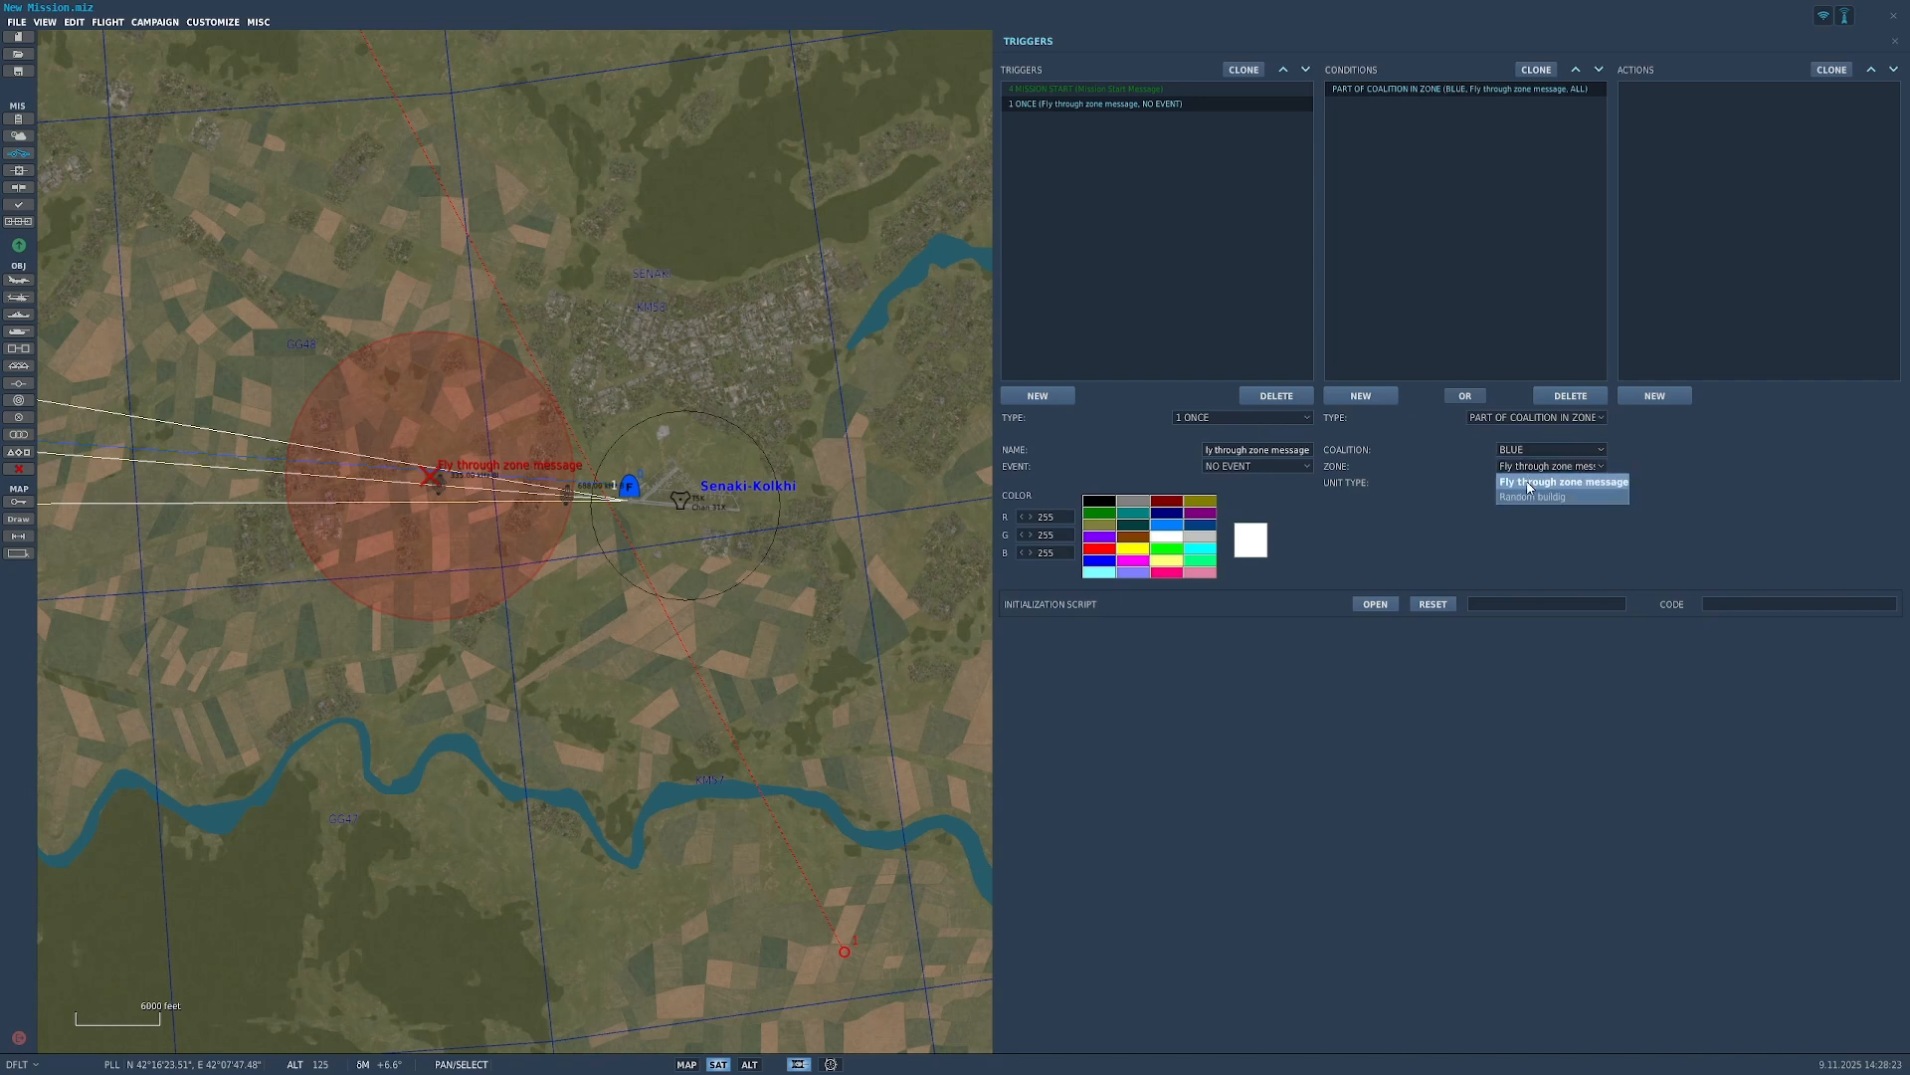
pyautogui.click(1590, 483)
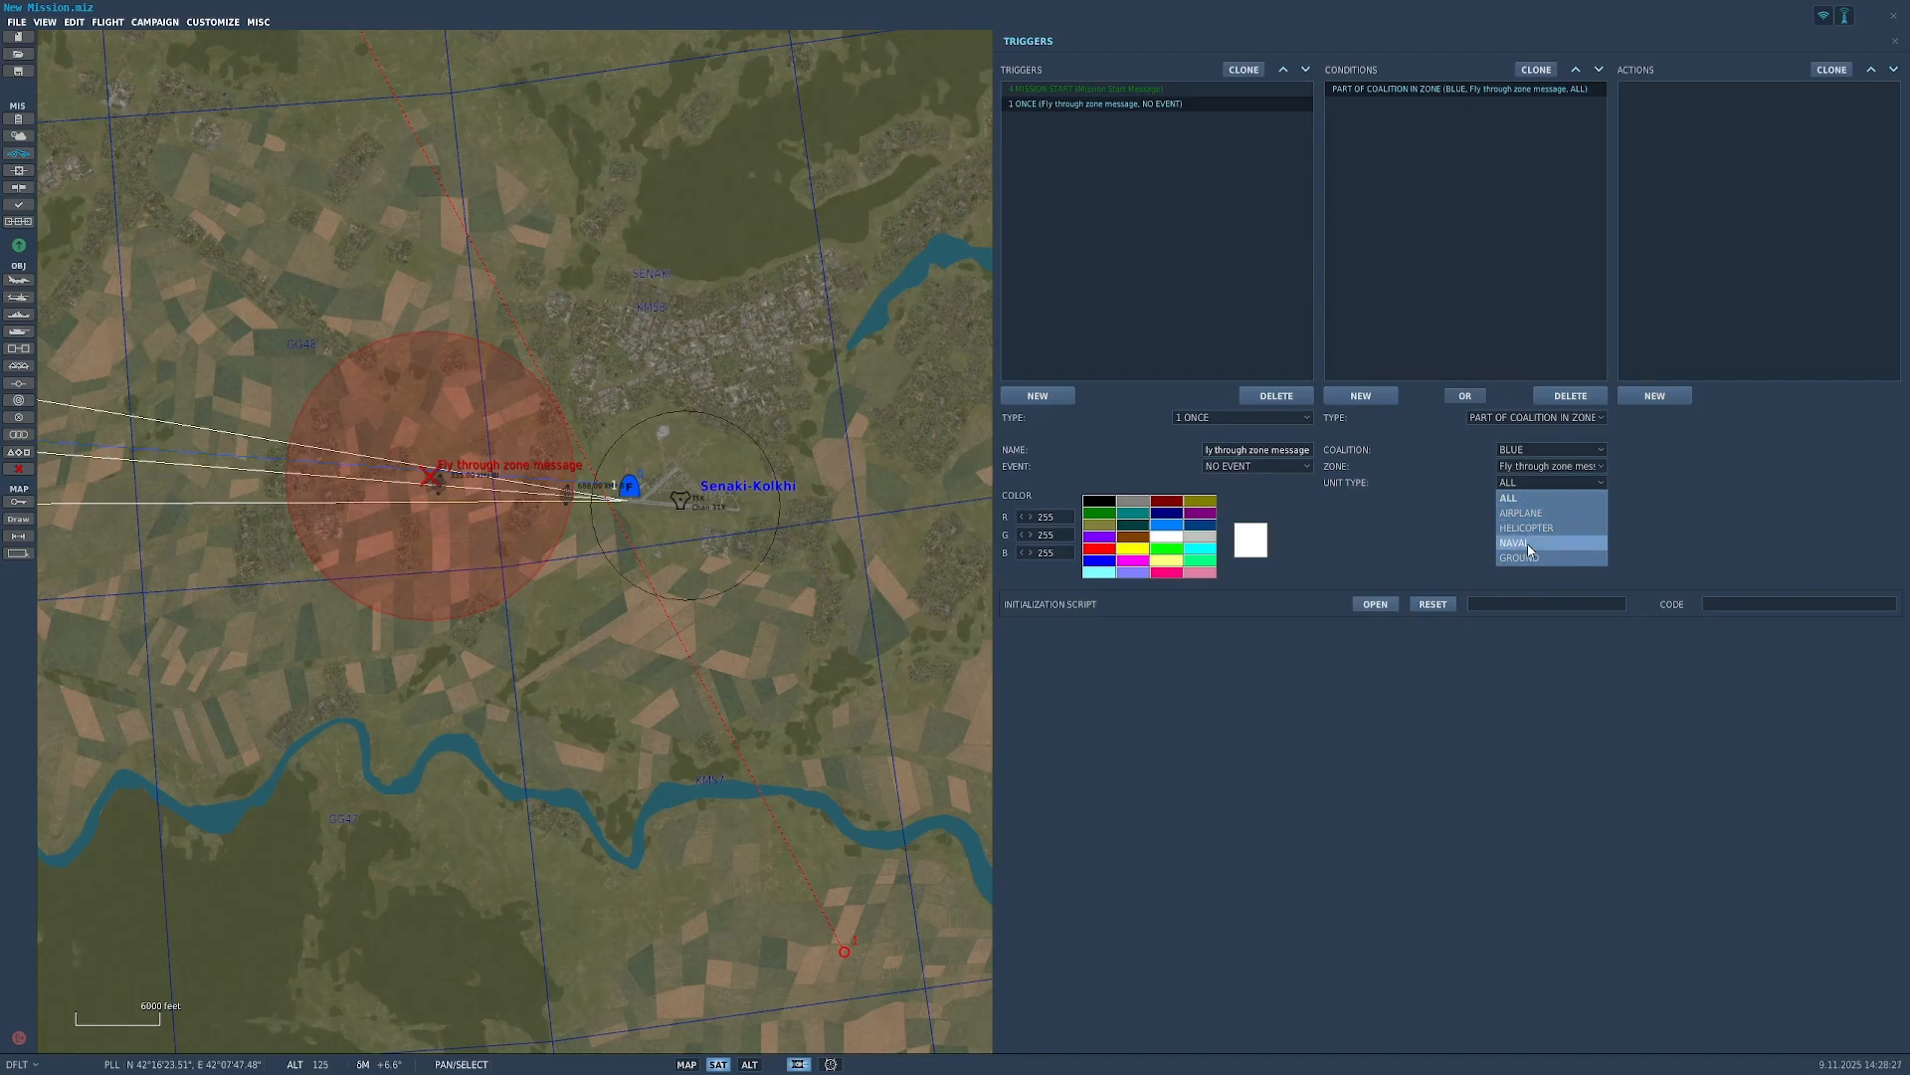
pyautogui.click(1537, 487)
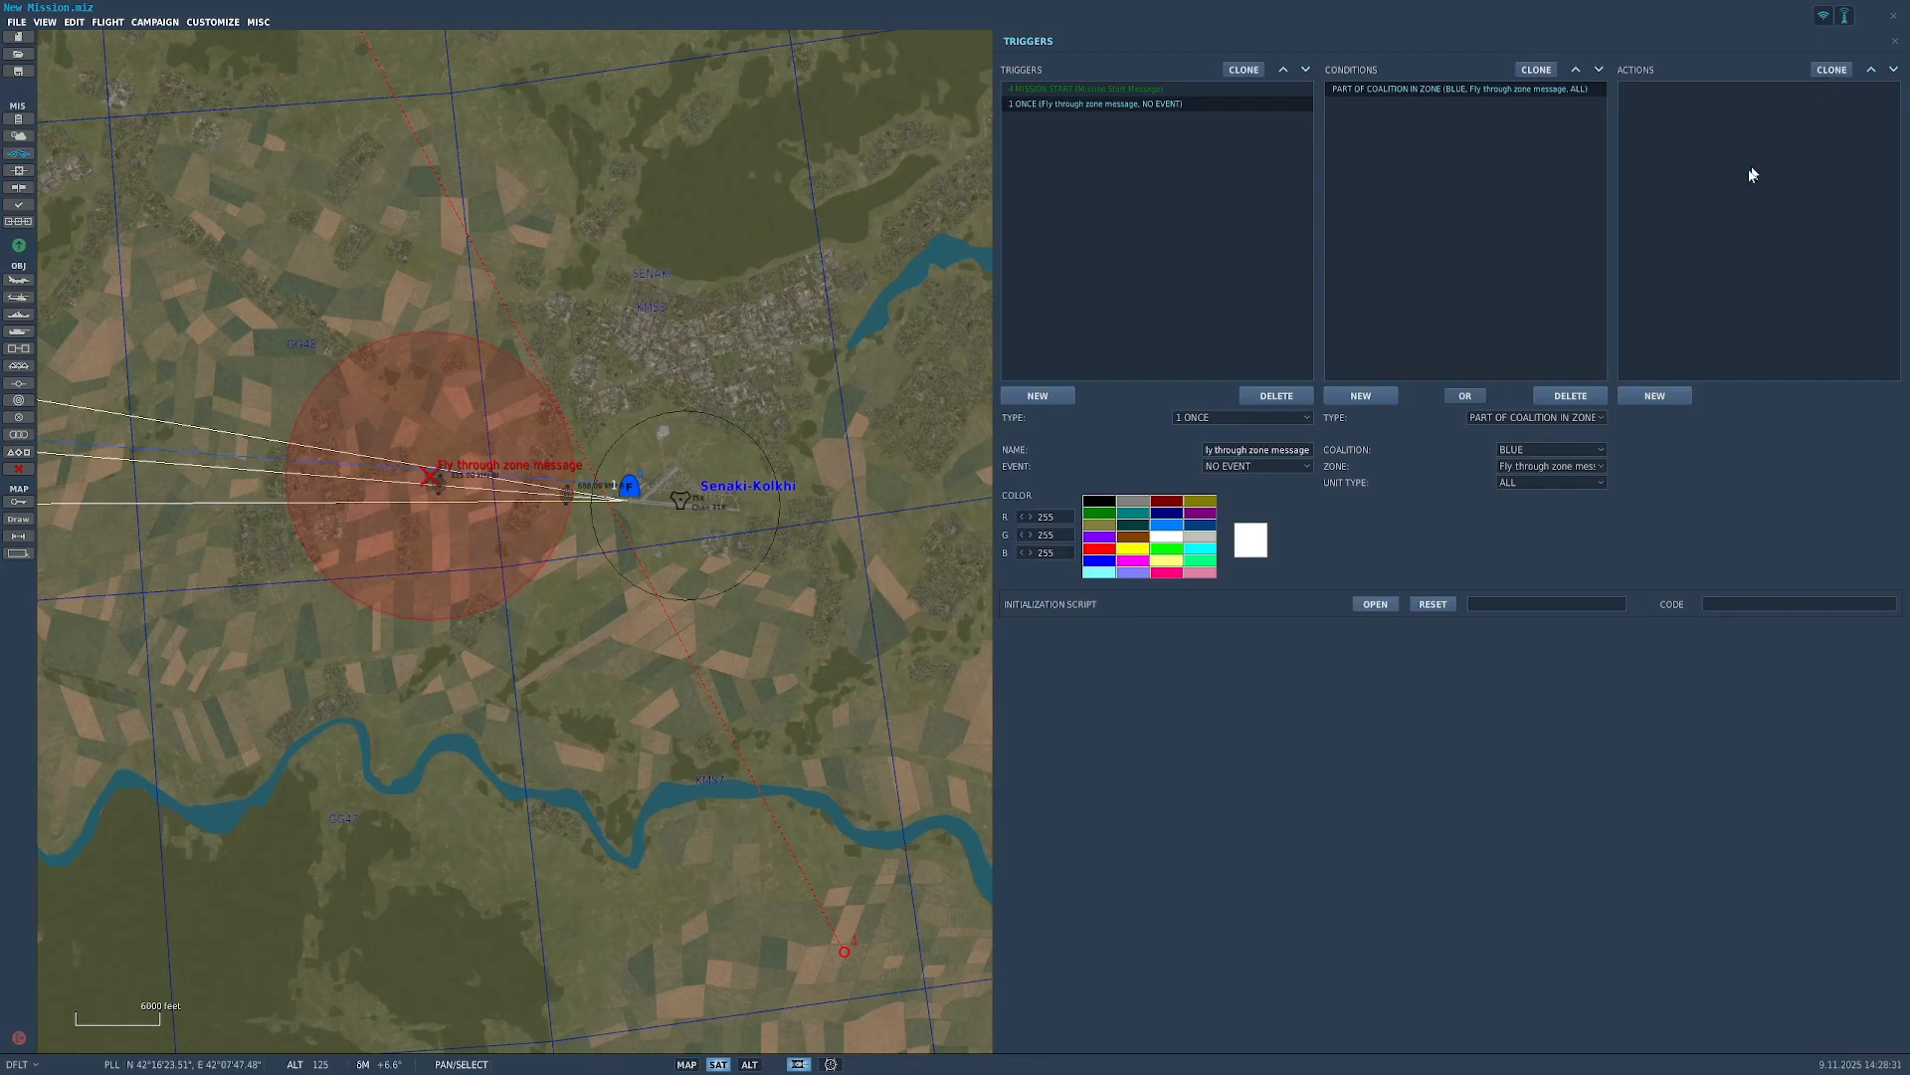
# Step: Add a MESSAGE TO ALL action with the text "Blue has joined the fight"
pyautogui.click(1660, 395)
pyautogui.click(1791, 417)
pyautogui.scroll(-3, 1781, 527)
pyautogui.scroll(-3, 1783, 532)
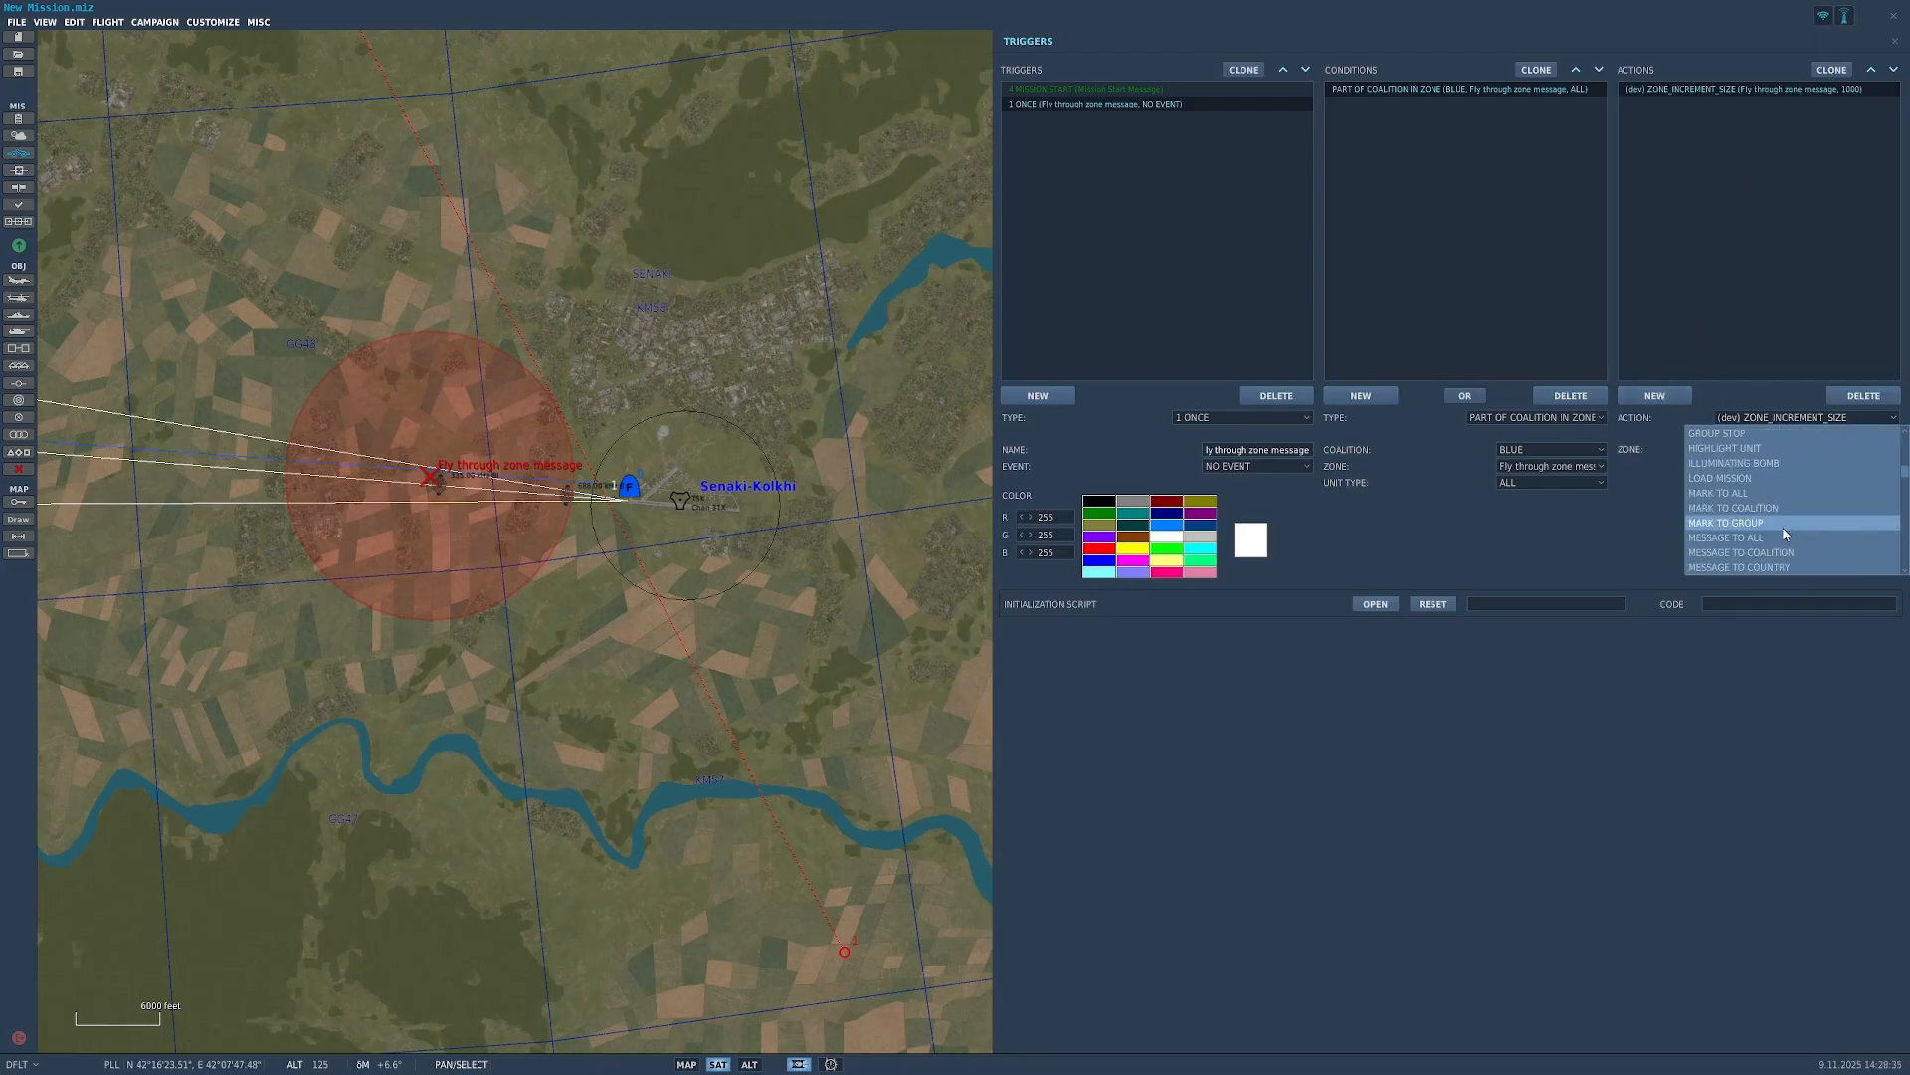
pyautogui.click(1791, 493)
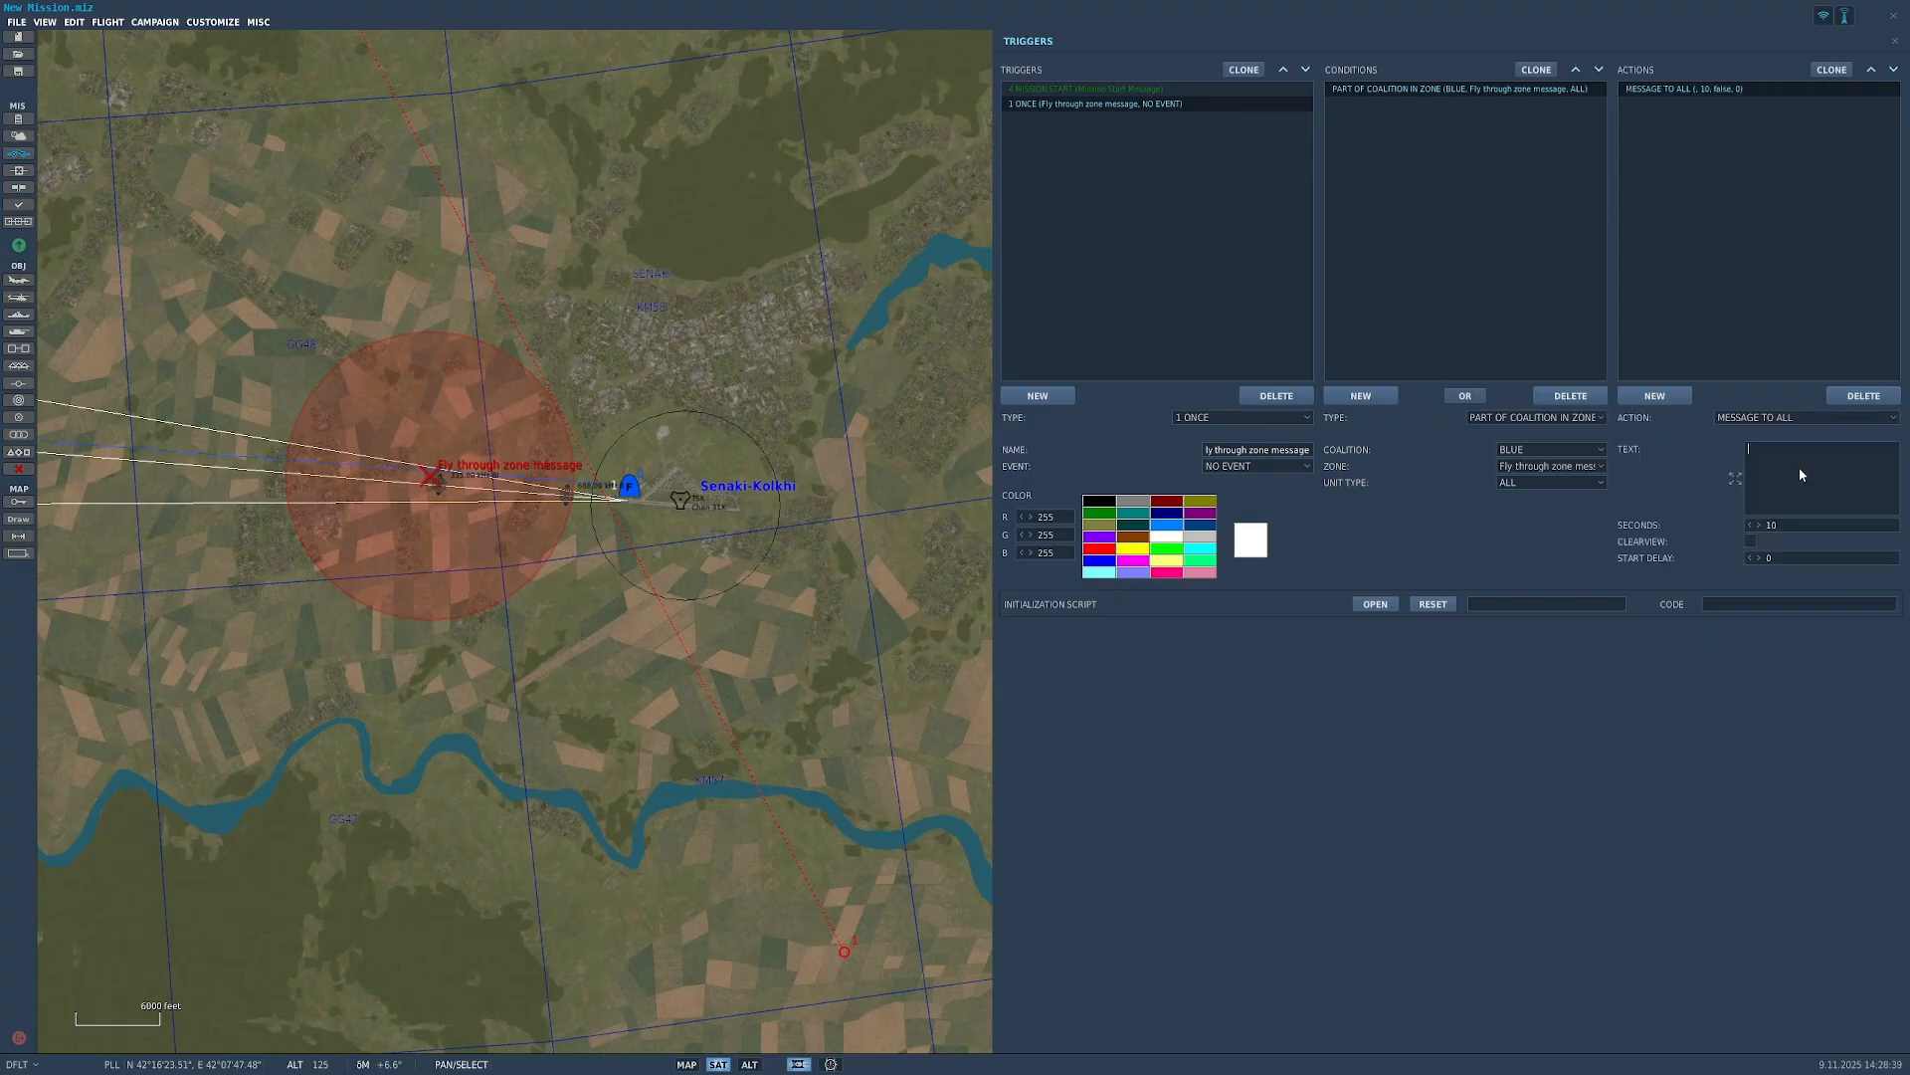
pyautogui.write('Blue has joined the fight')
# Step: Add an AI TASK PUSH action that uses the Mig 29 task Reaction to Threat = EVASIVE VERTICAL MANEUVER
pyautogui.click(1654, 396)
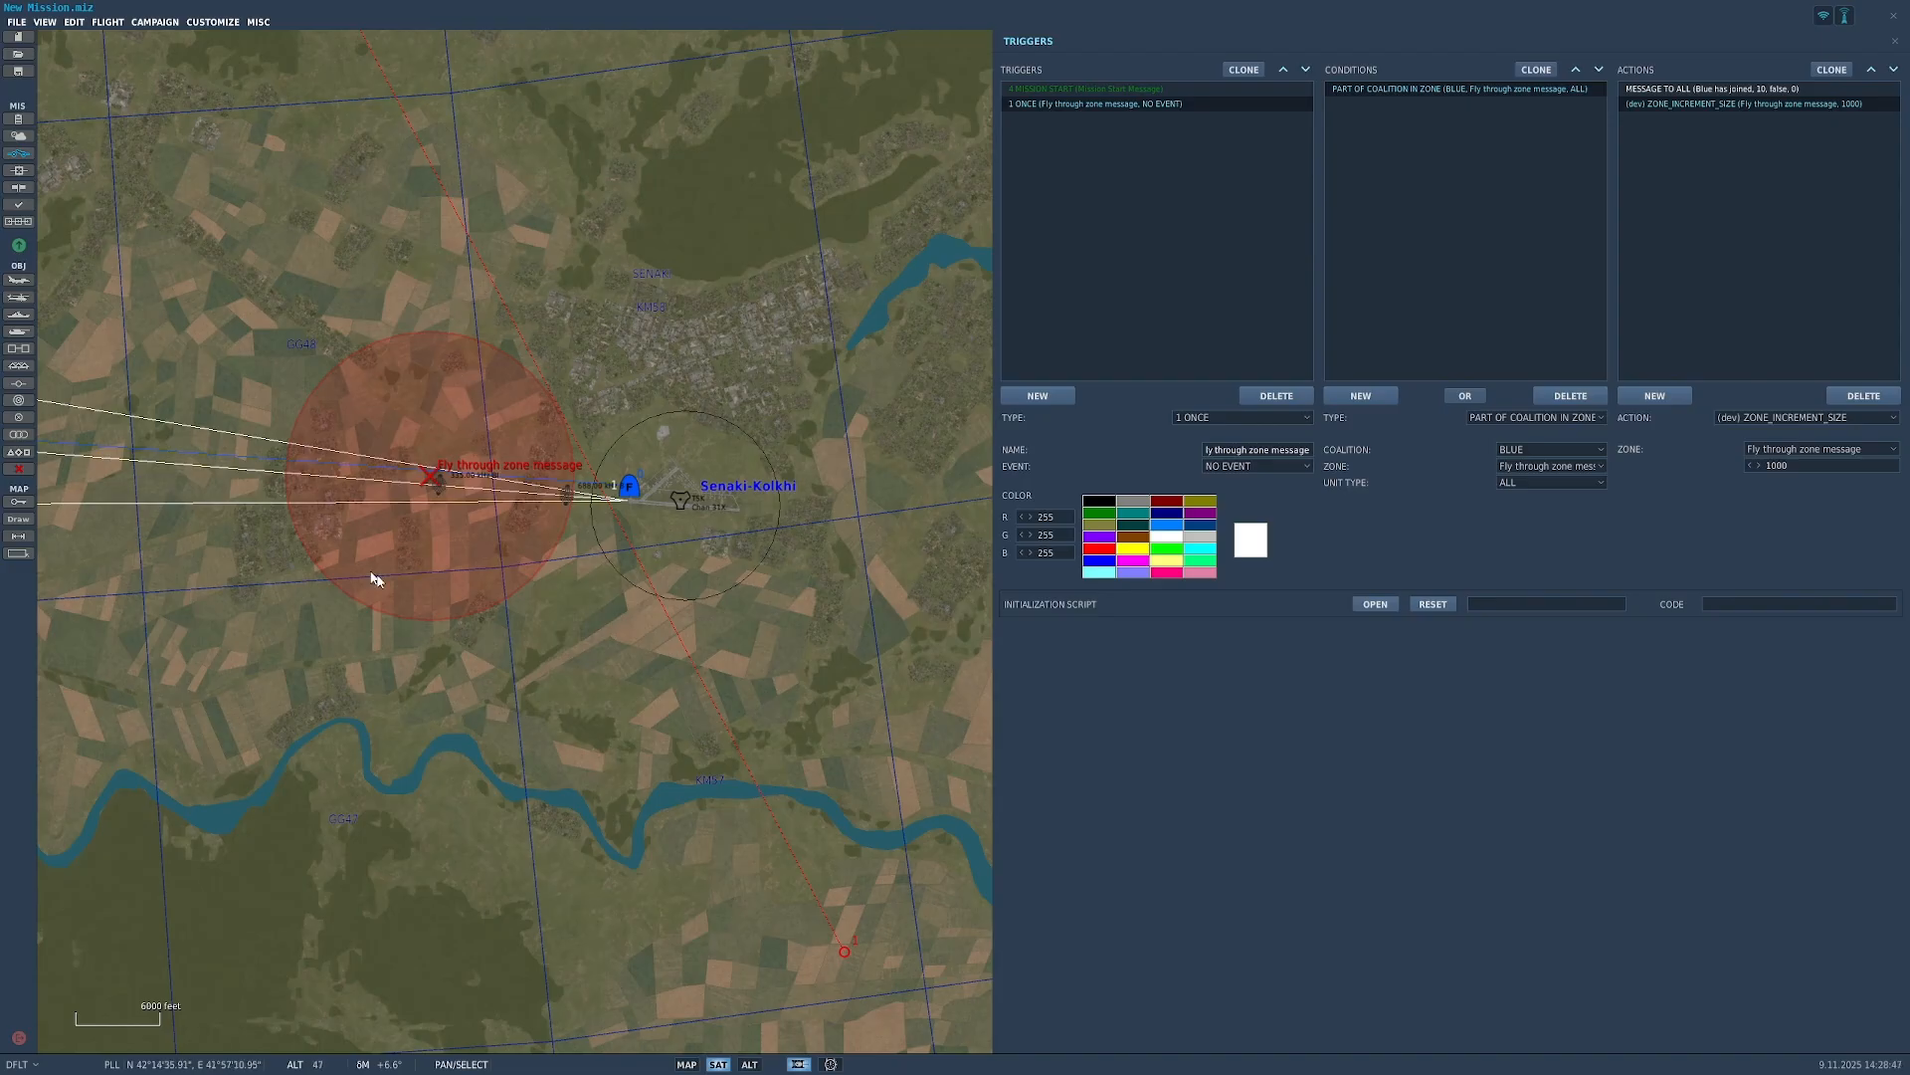
pyautogui.click(1770, 419)
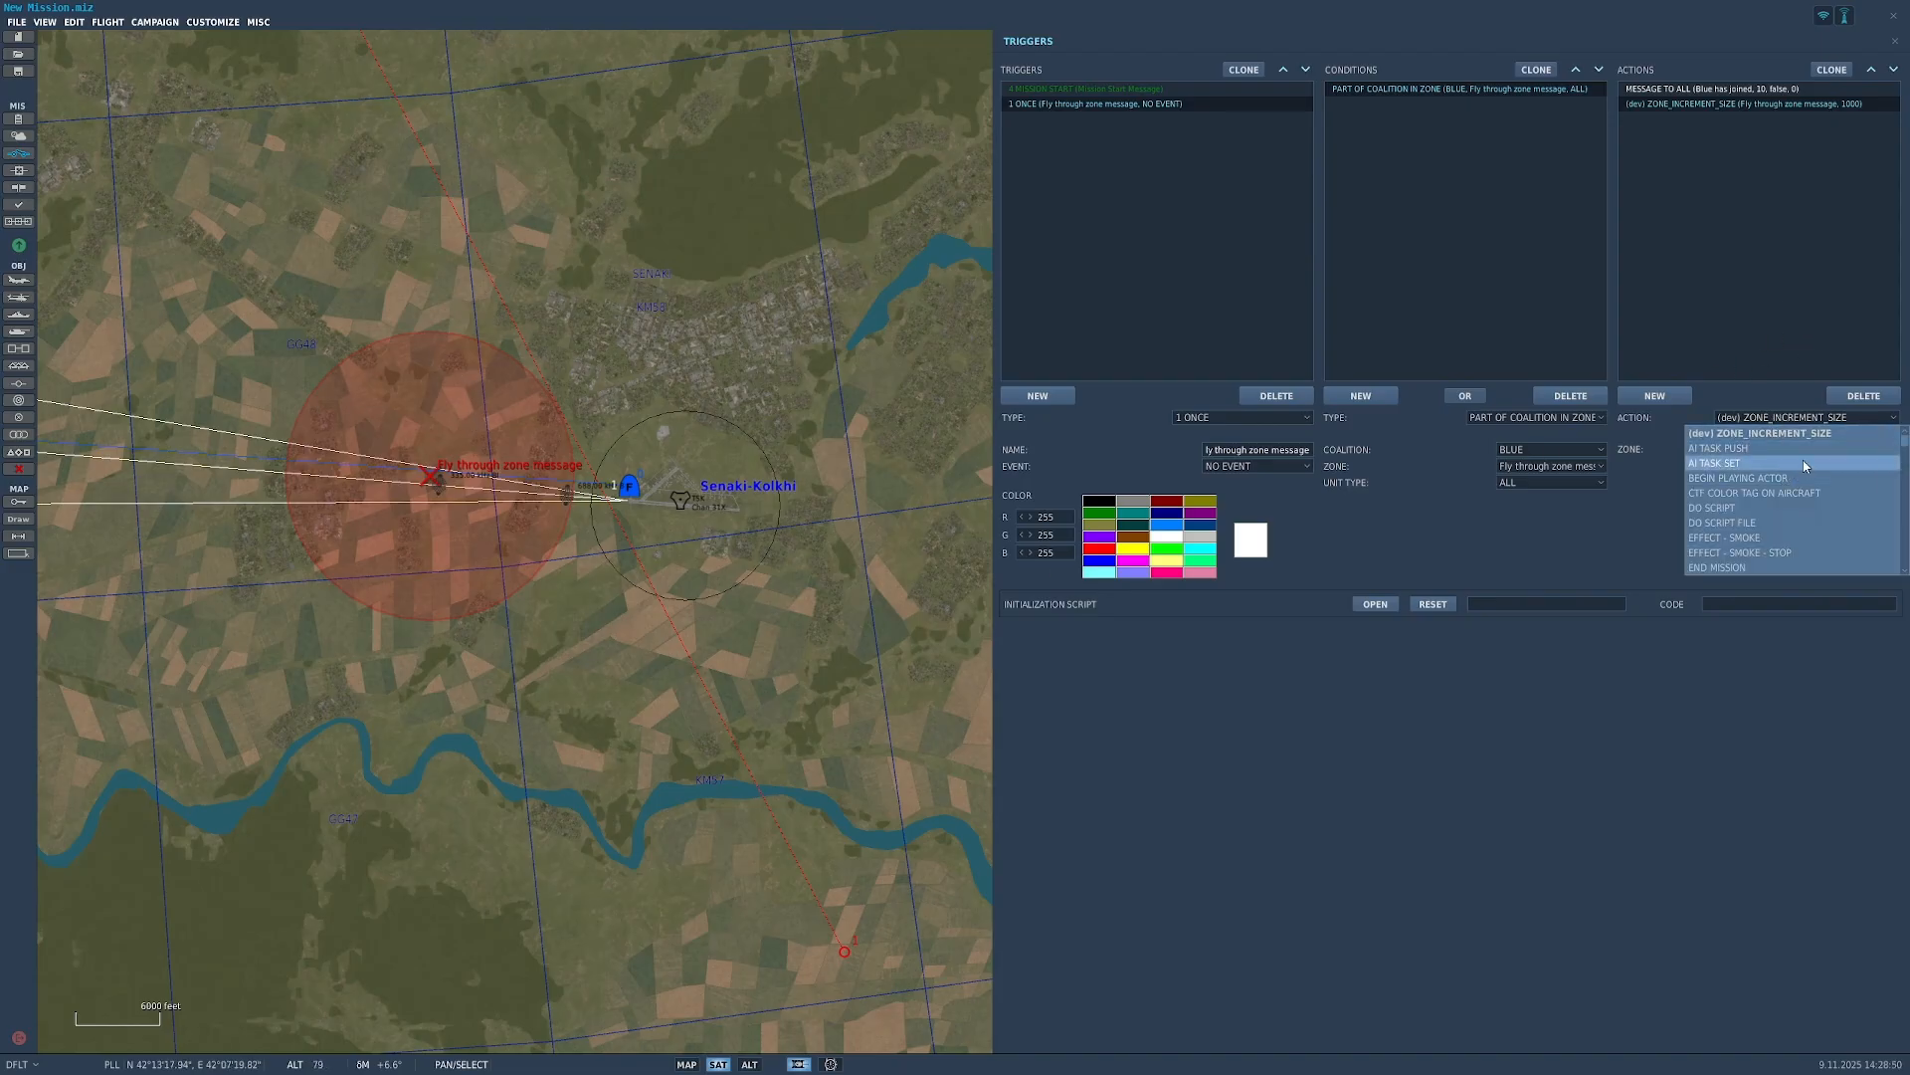
pyautogui.click(1793, 447)
pyautogui.click(1796, 451)
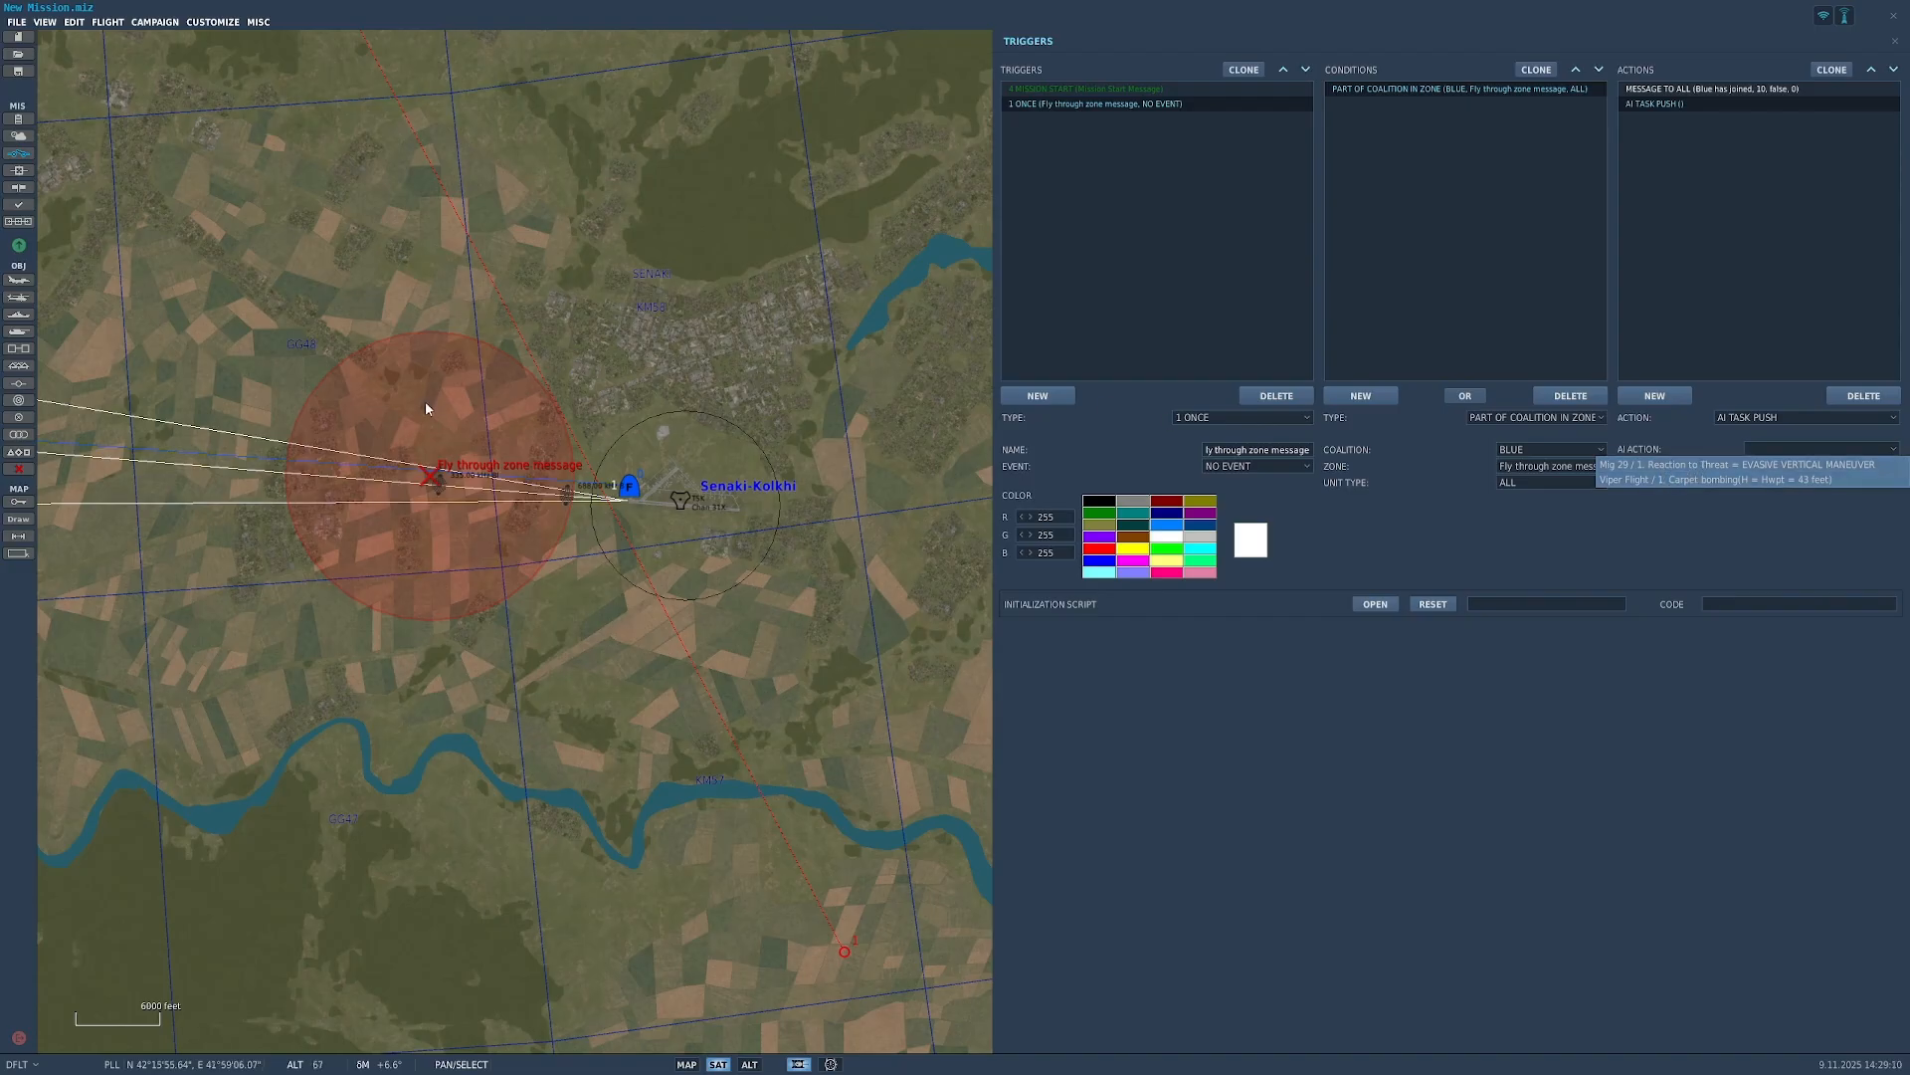
pyautogui.click(1682, 464)
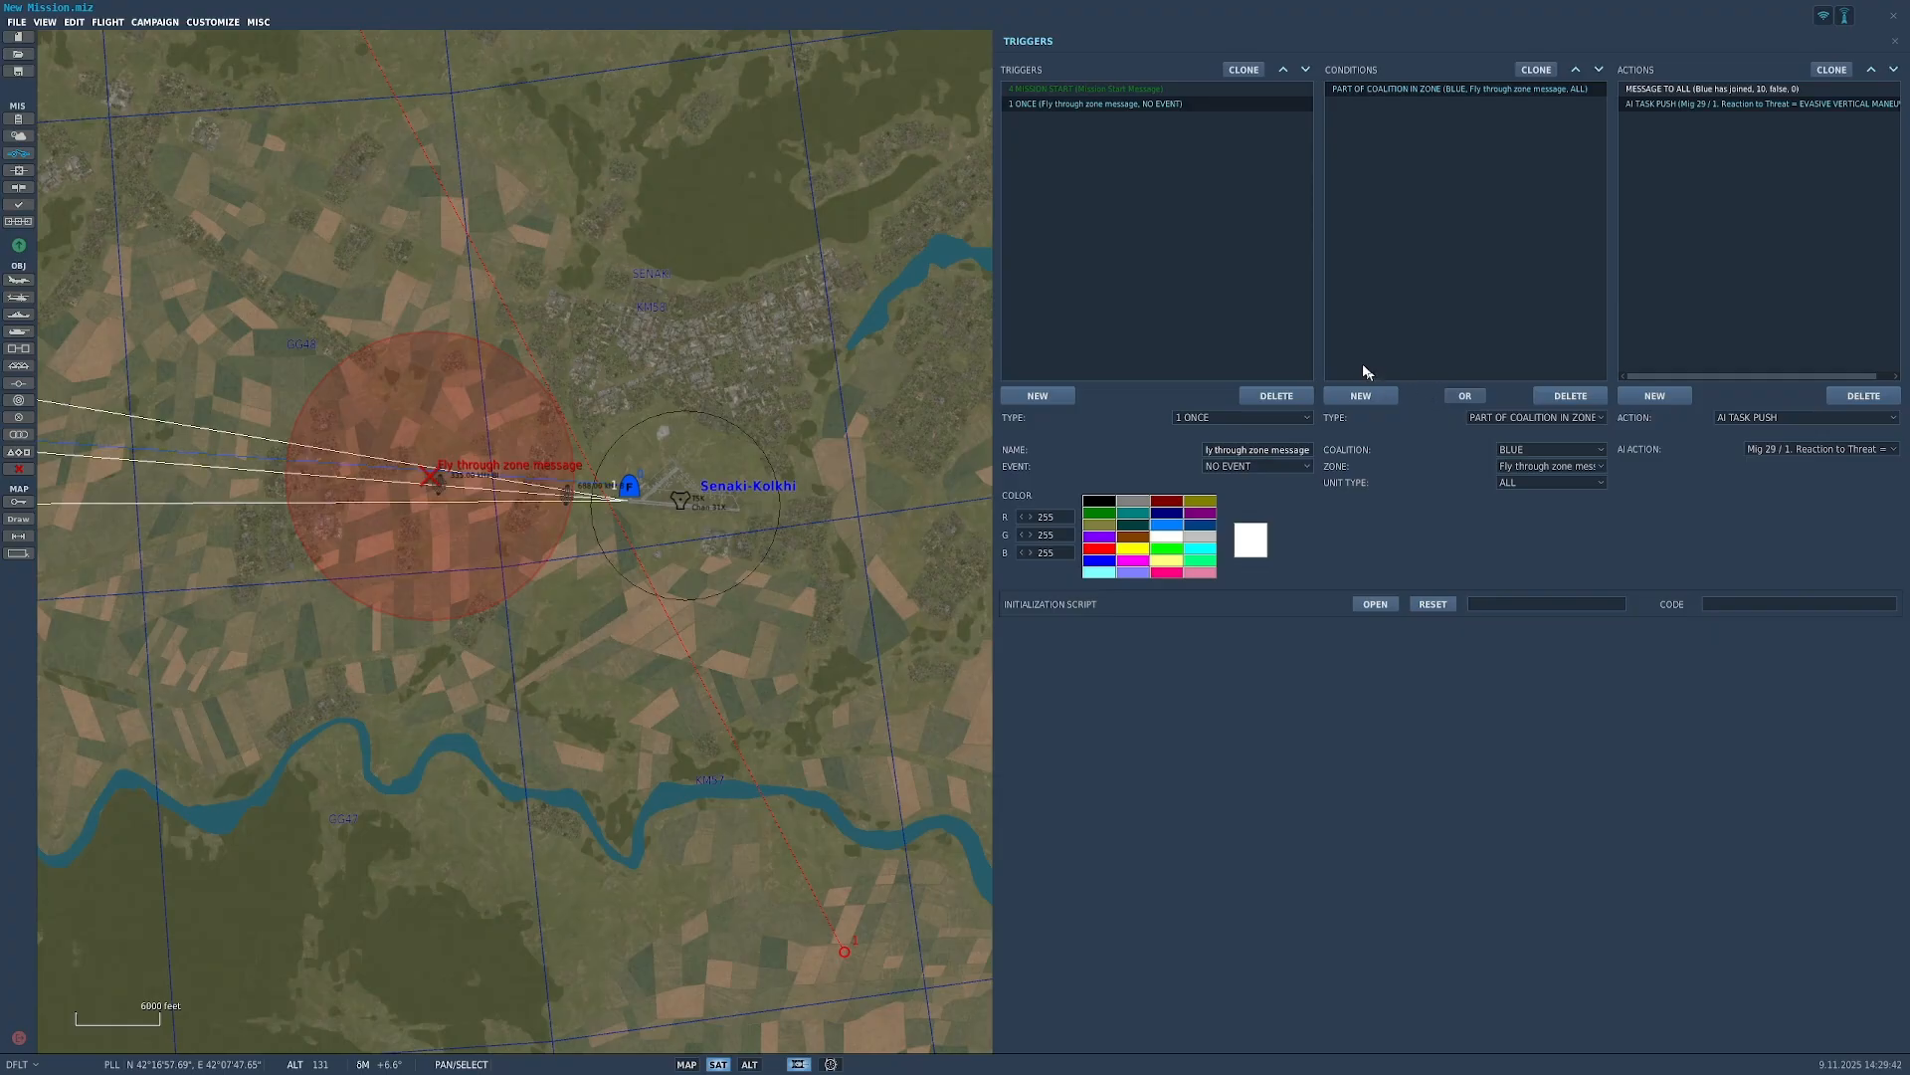
# Step: Look through the available condition types for the zone trigger without choosing a different one
pyautogui.click(1586, 418)
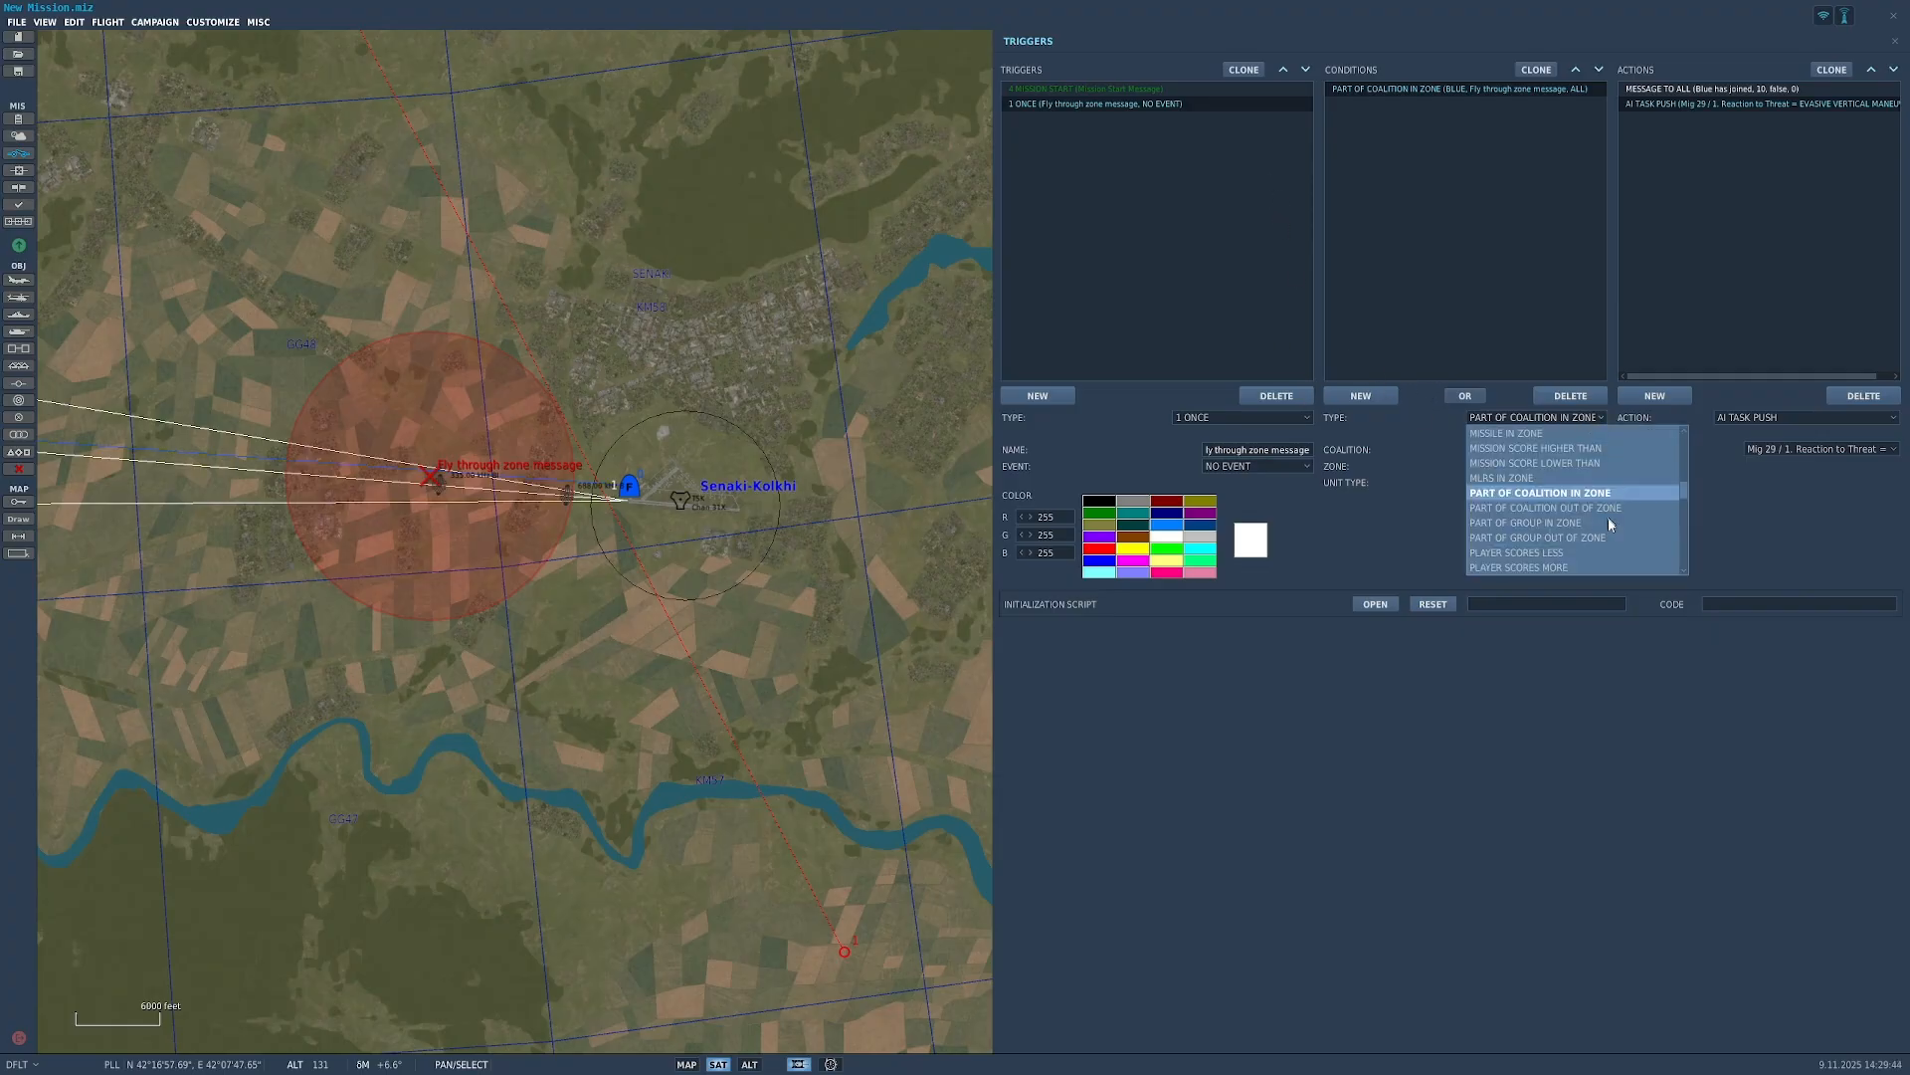
pyautogui.scroll(3, 1614, 528)
pyautogui.scroll(-10, 1629, 492)
pyautogui.scroll(20, 1603, 487)
pyautogui.scroll(-12, 1590, 475)
pyautogui.scroll(5, 1592, 498)
pyautogui.scroll(10, 1596, 498)
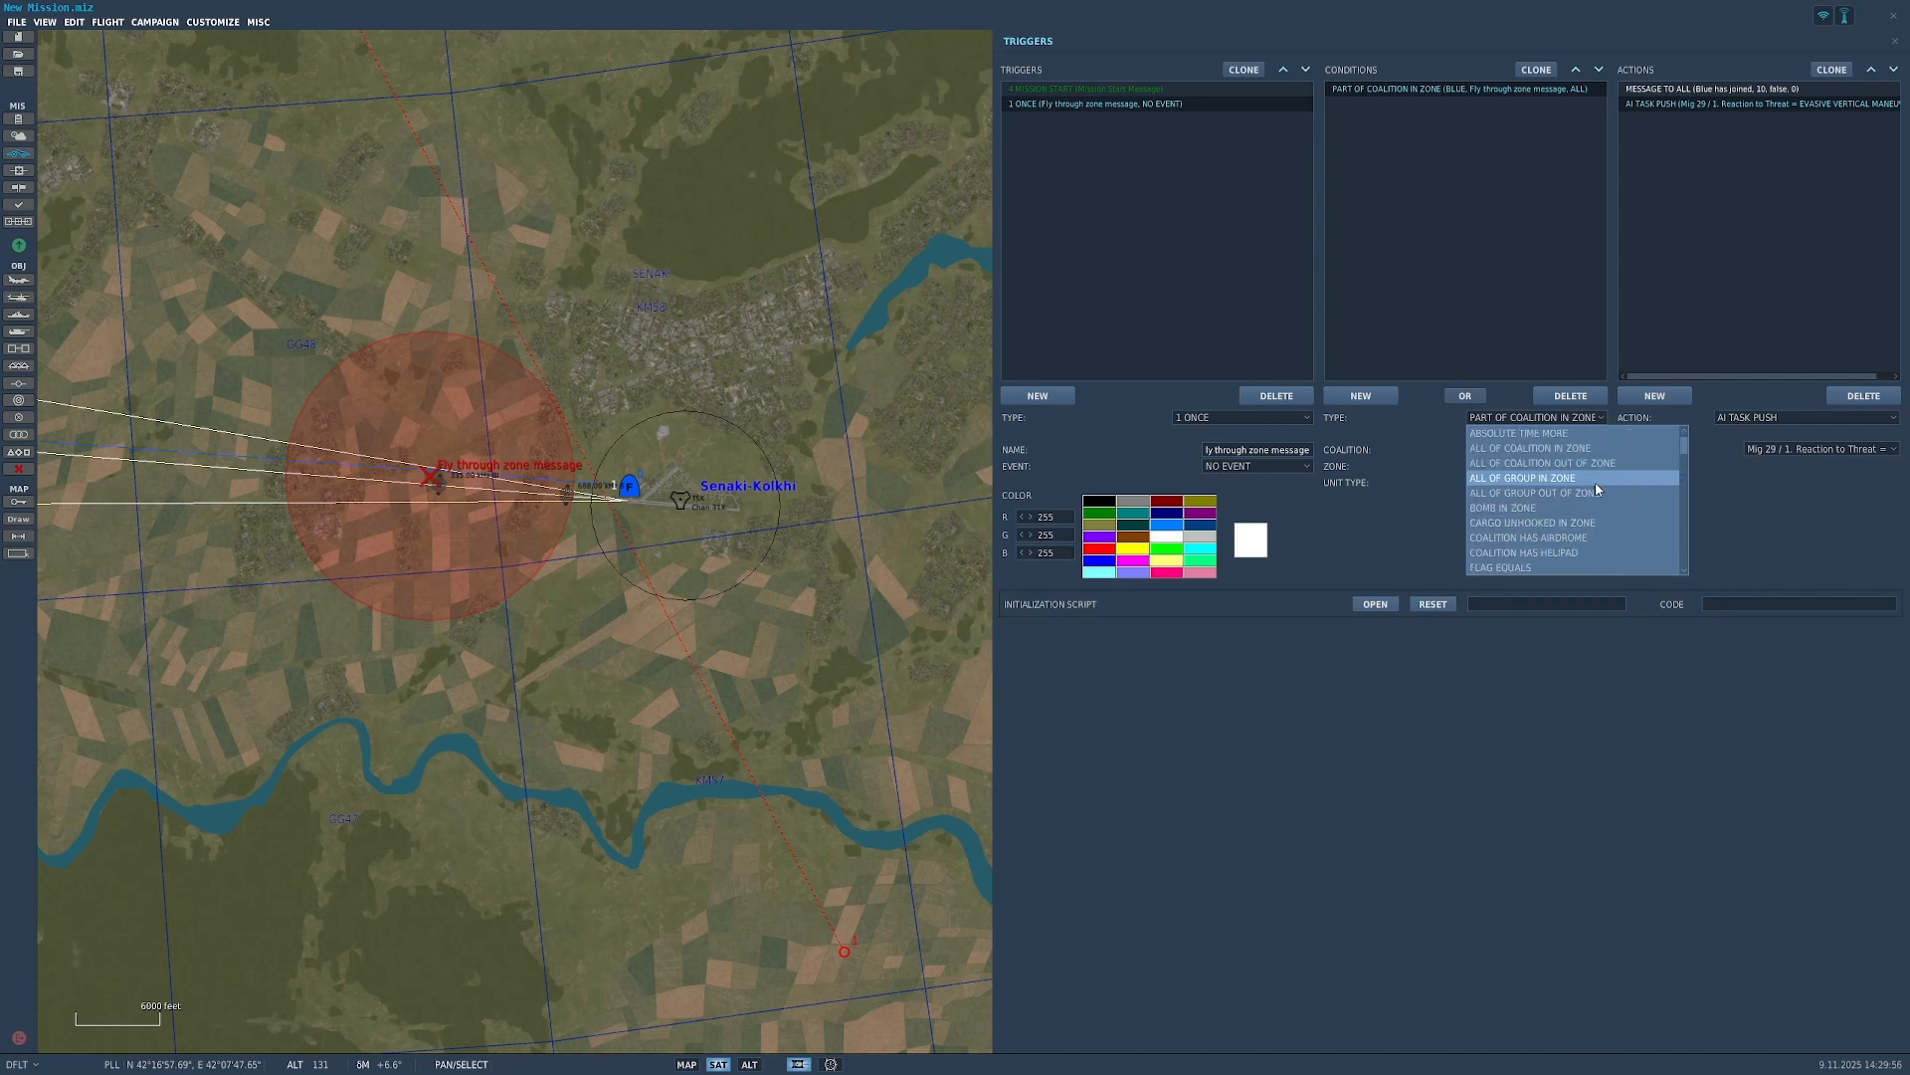
pyautogui.scroll(-8, 1597, 493)
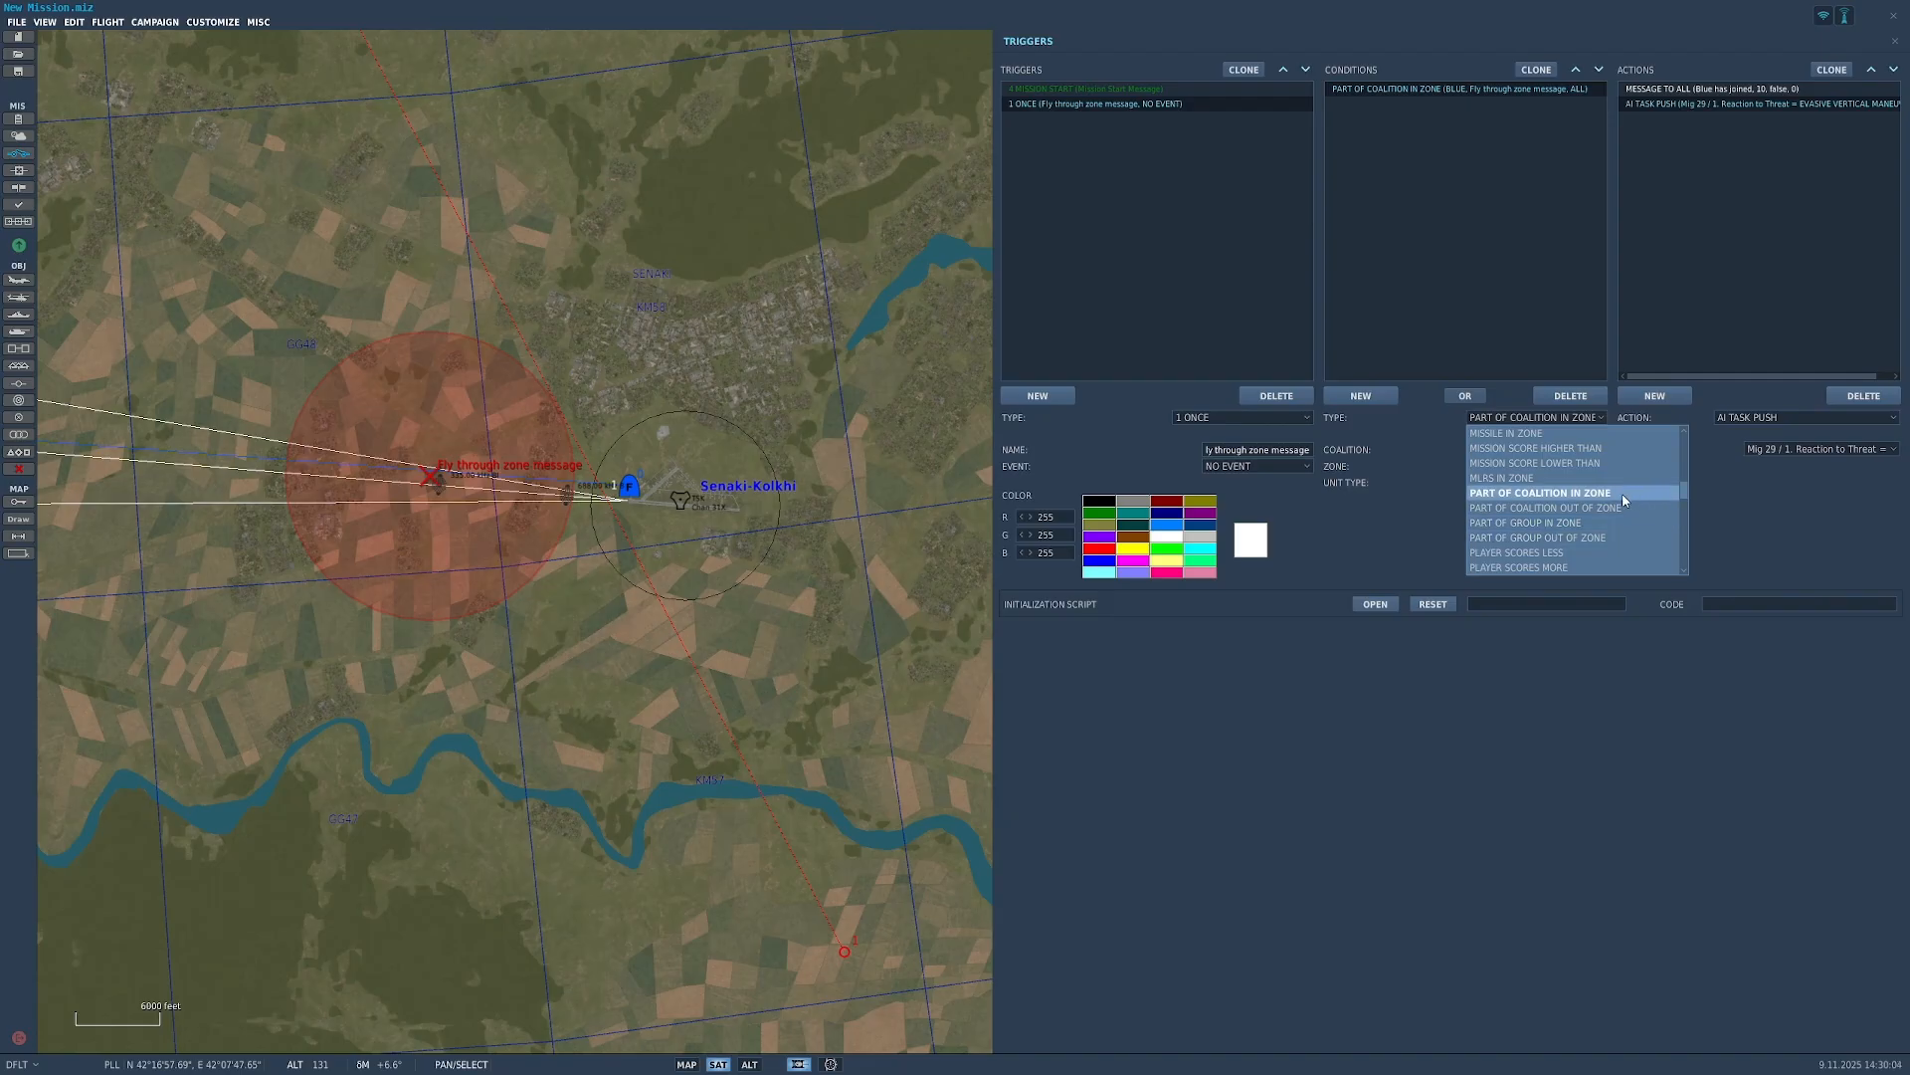
pyautogui.scroll(-1, 1685, 495)
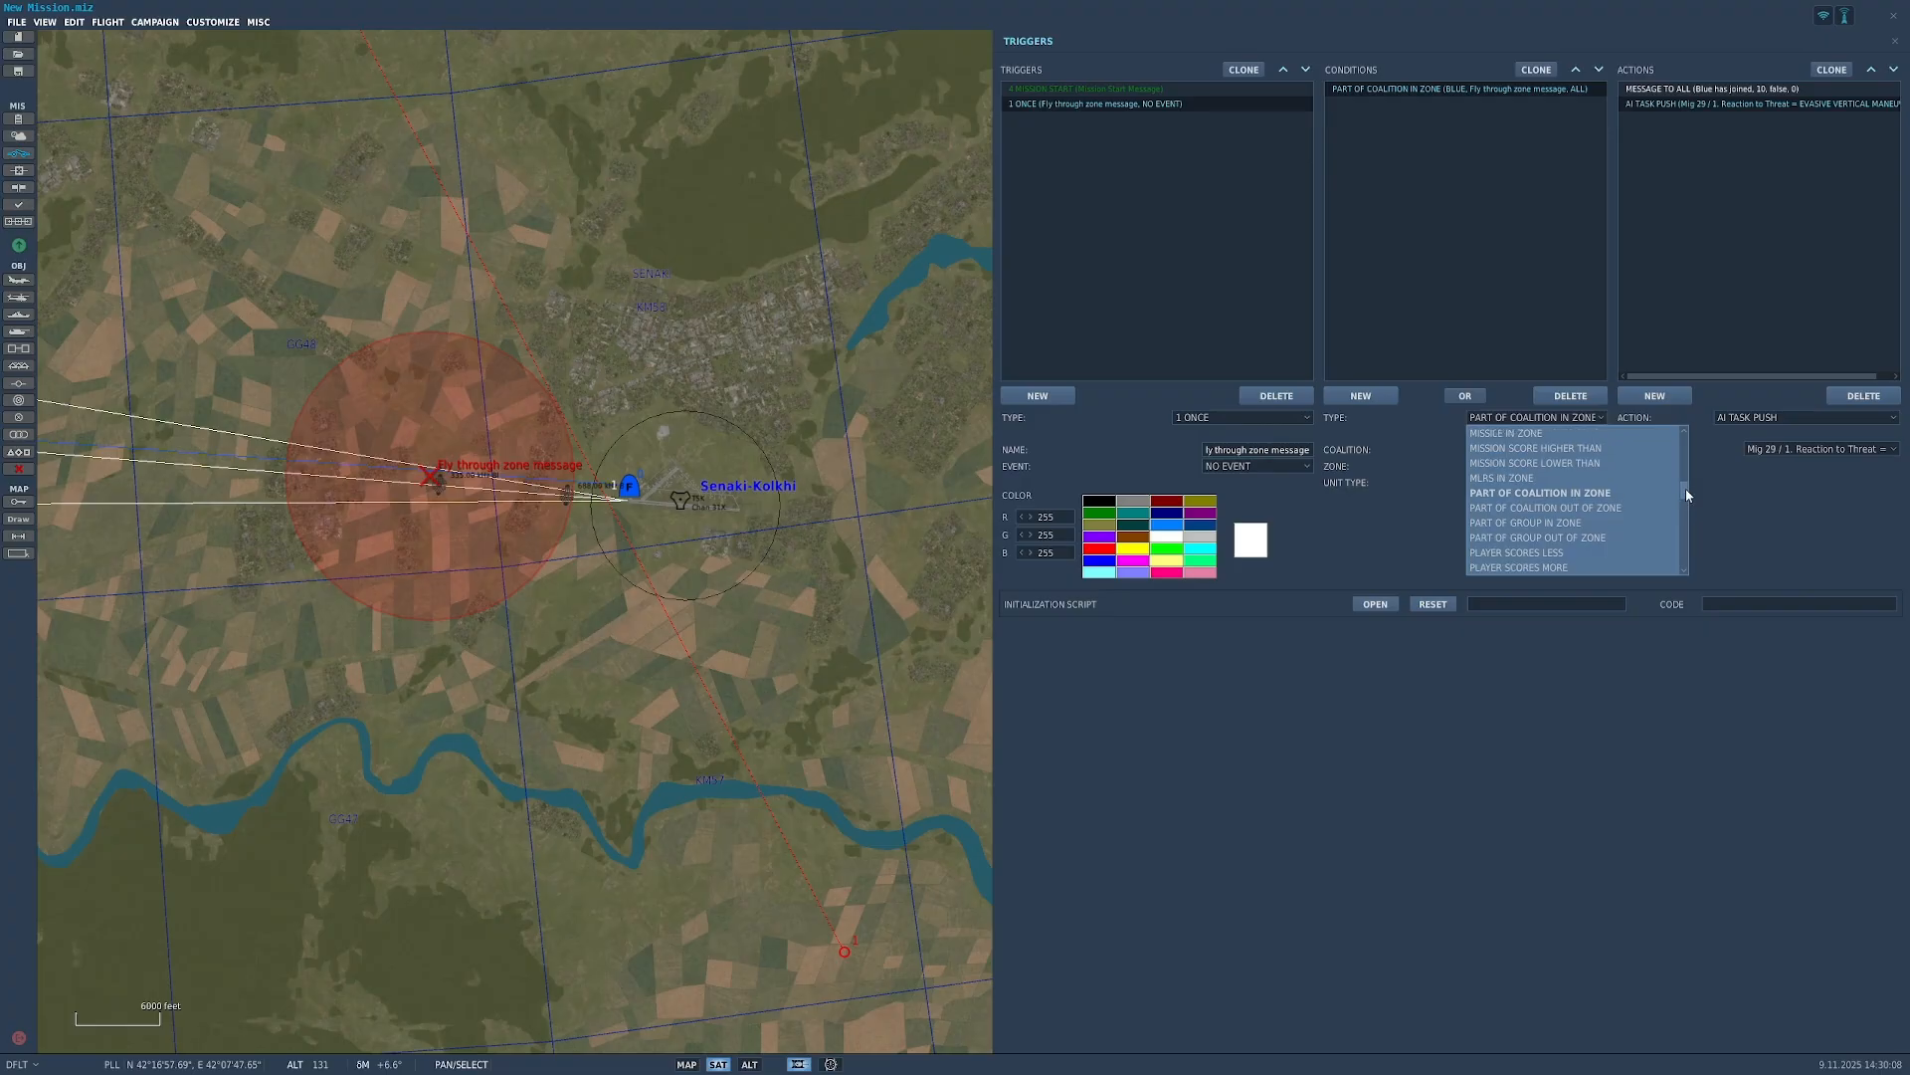
pyautogui.scroll(1, 1592, 497)
pyautogui.click(1750, 492)
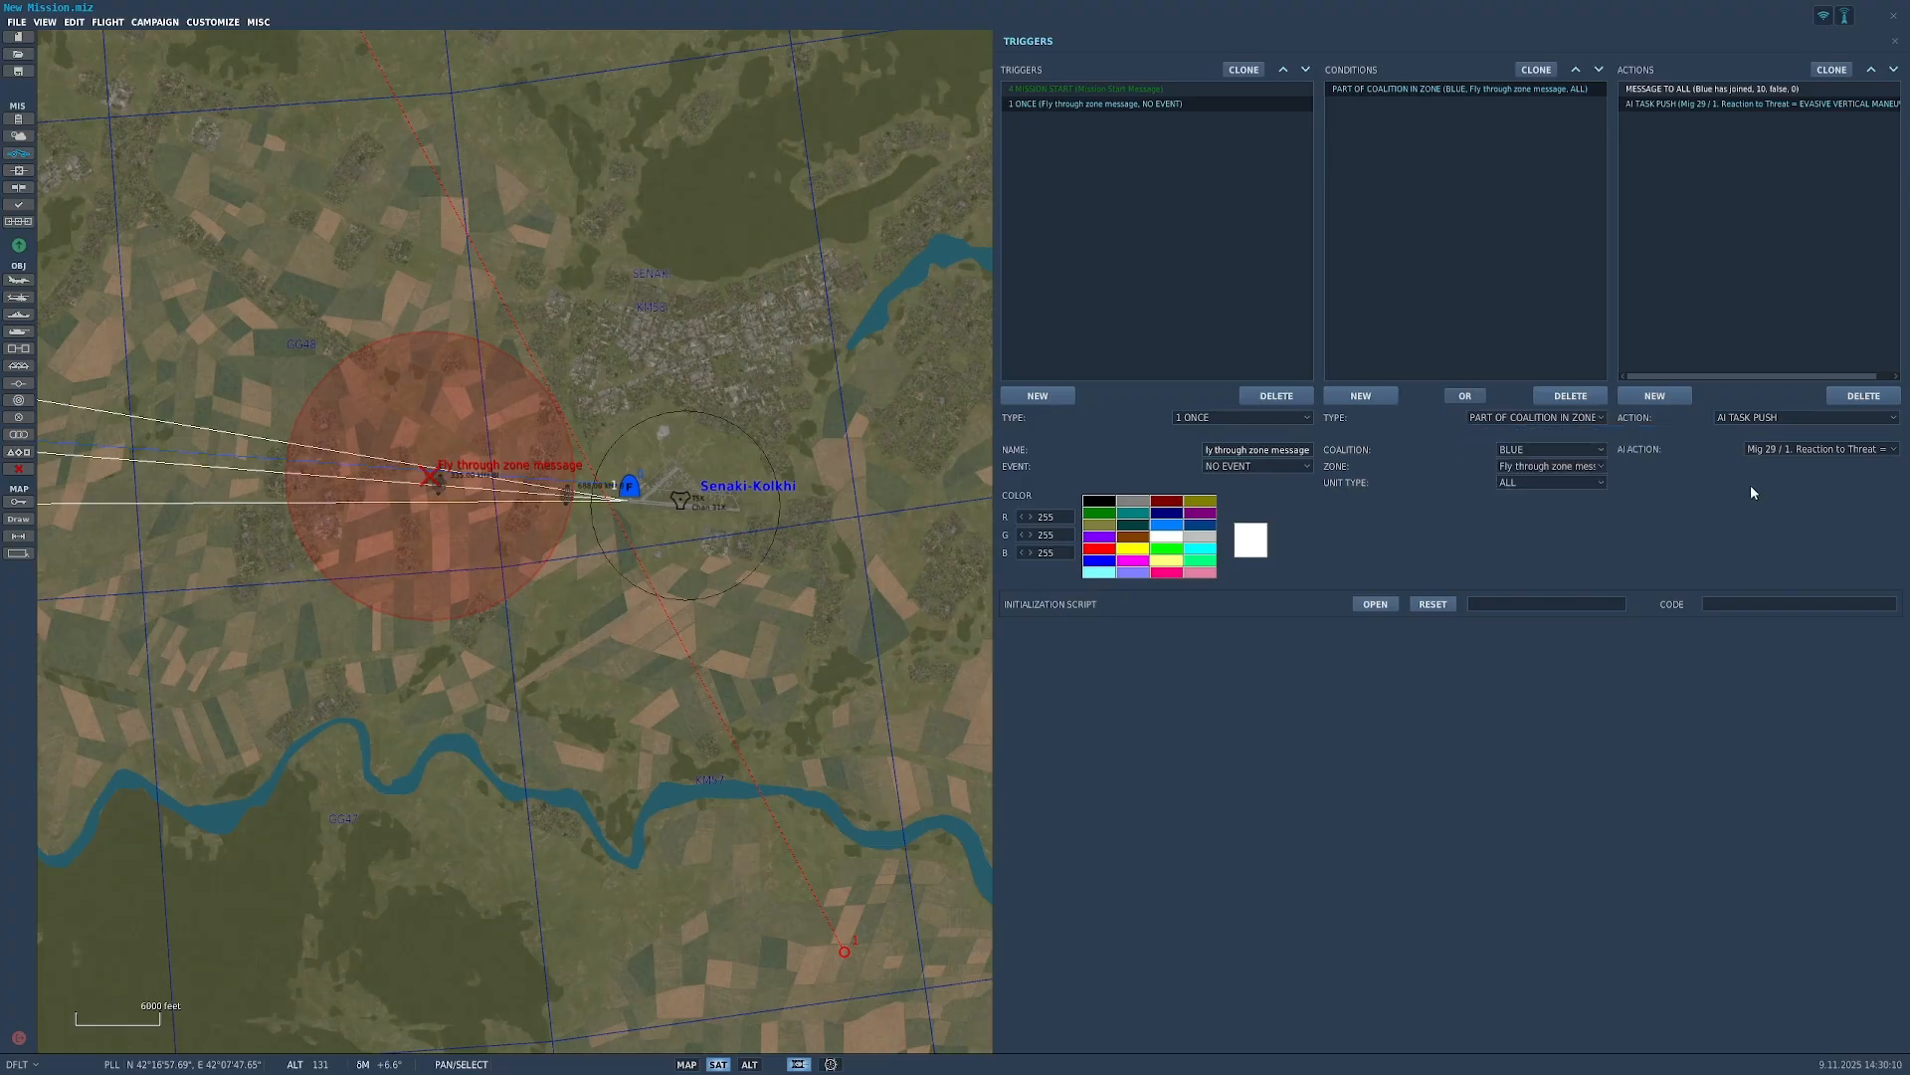
# Step: Look through the available action types for the zone trigger's second action without choosing a different one
pyautogui.click(1764, 417)
pyautogui.scroll(-11, 1771, 526)
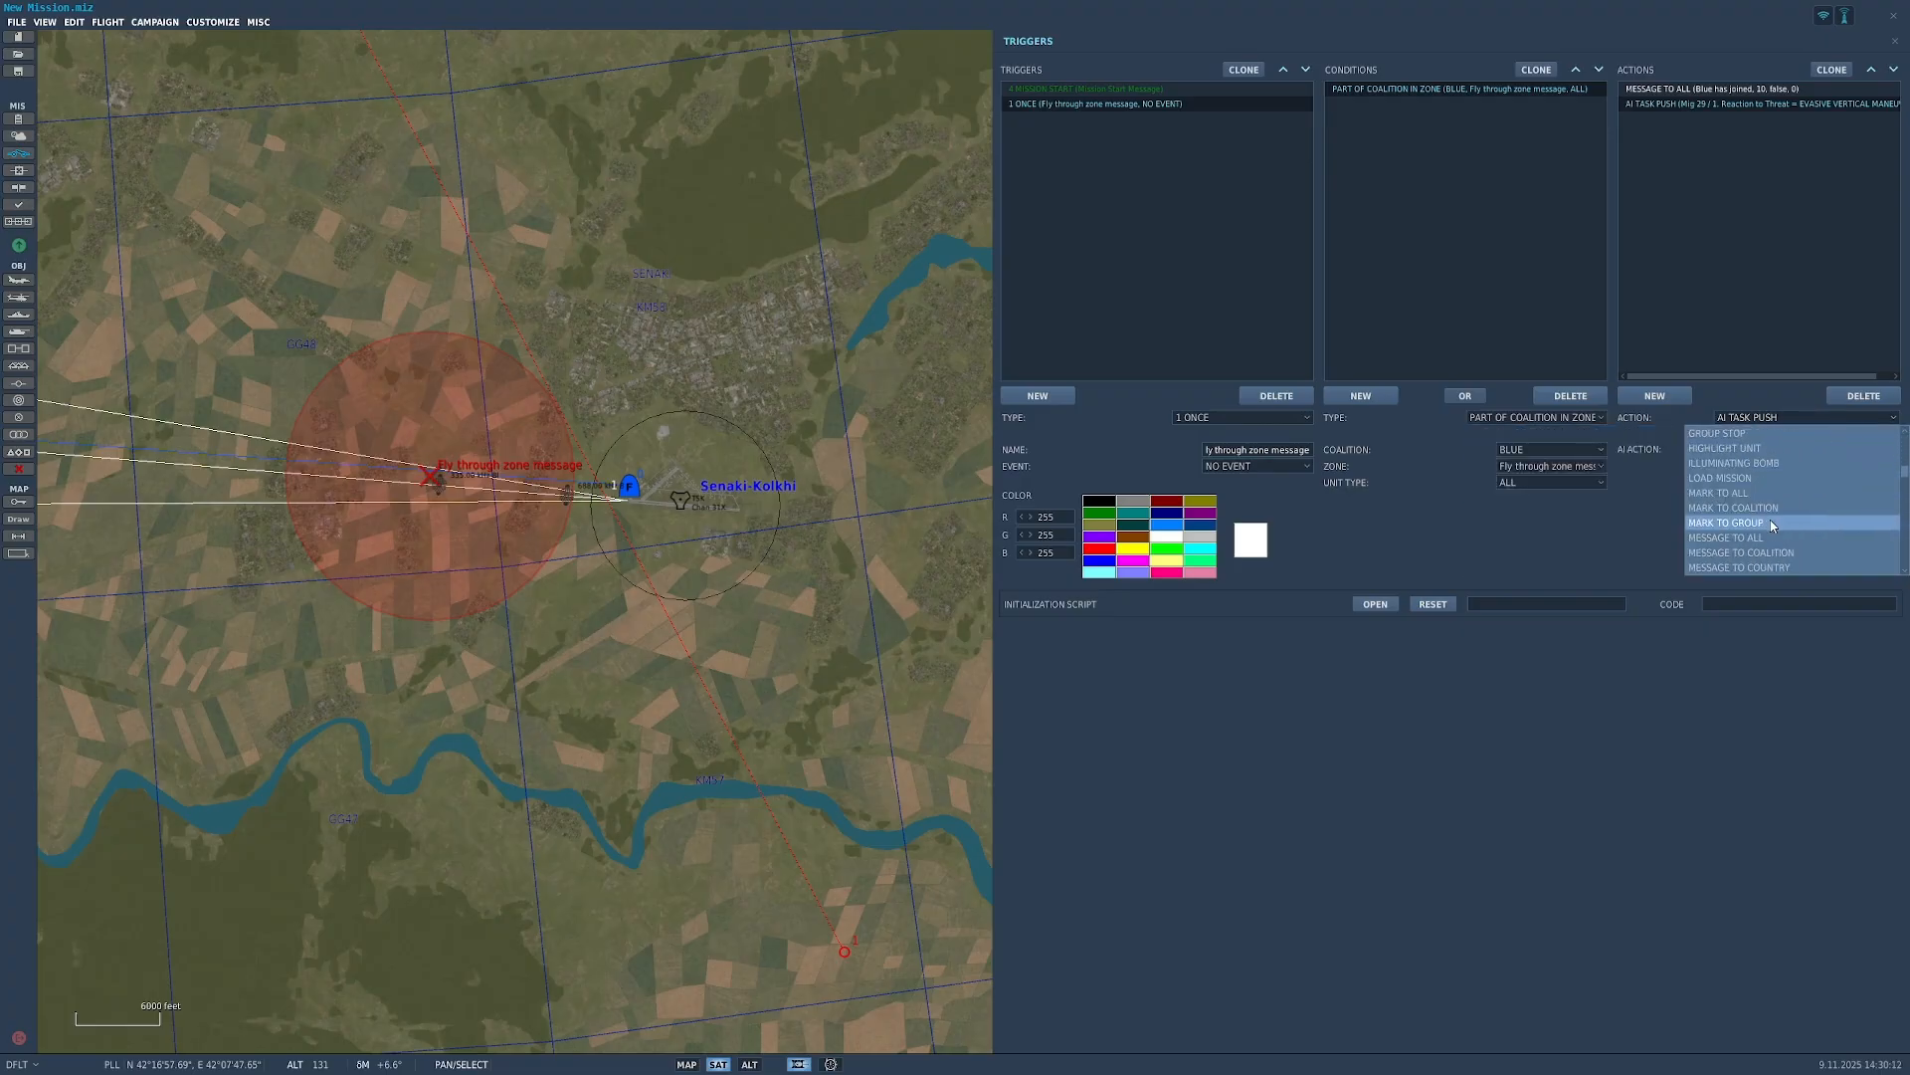
pyautogui.scroll(-20, 1773, 537)
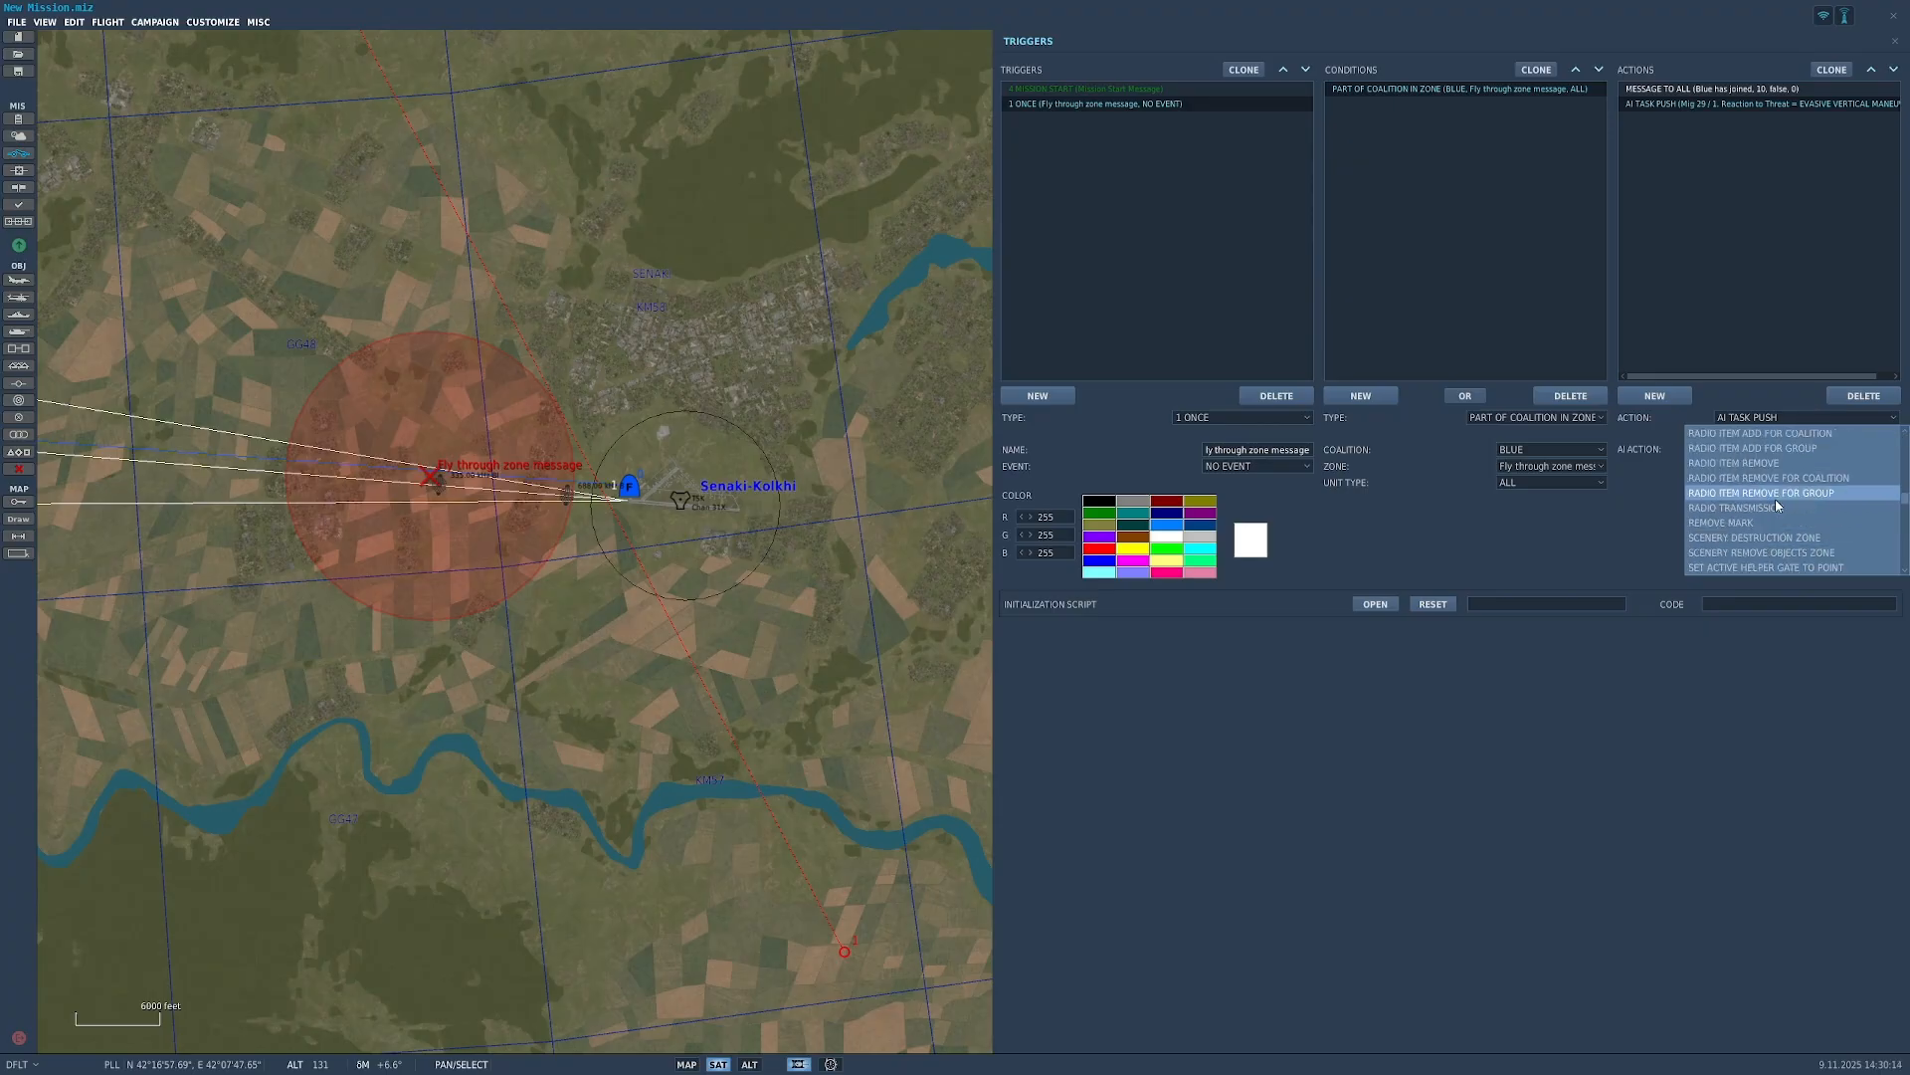
pyautogui.scroll(20, 1757, 543)
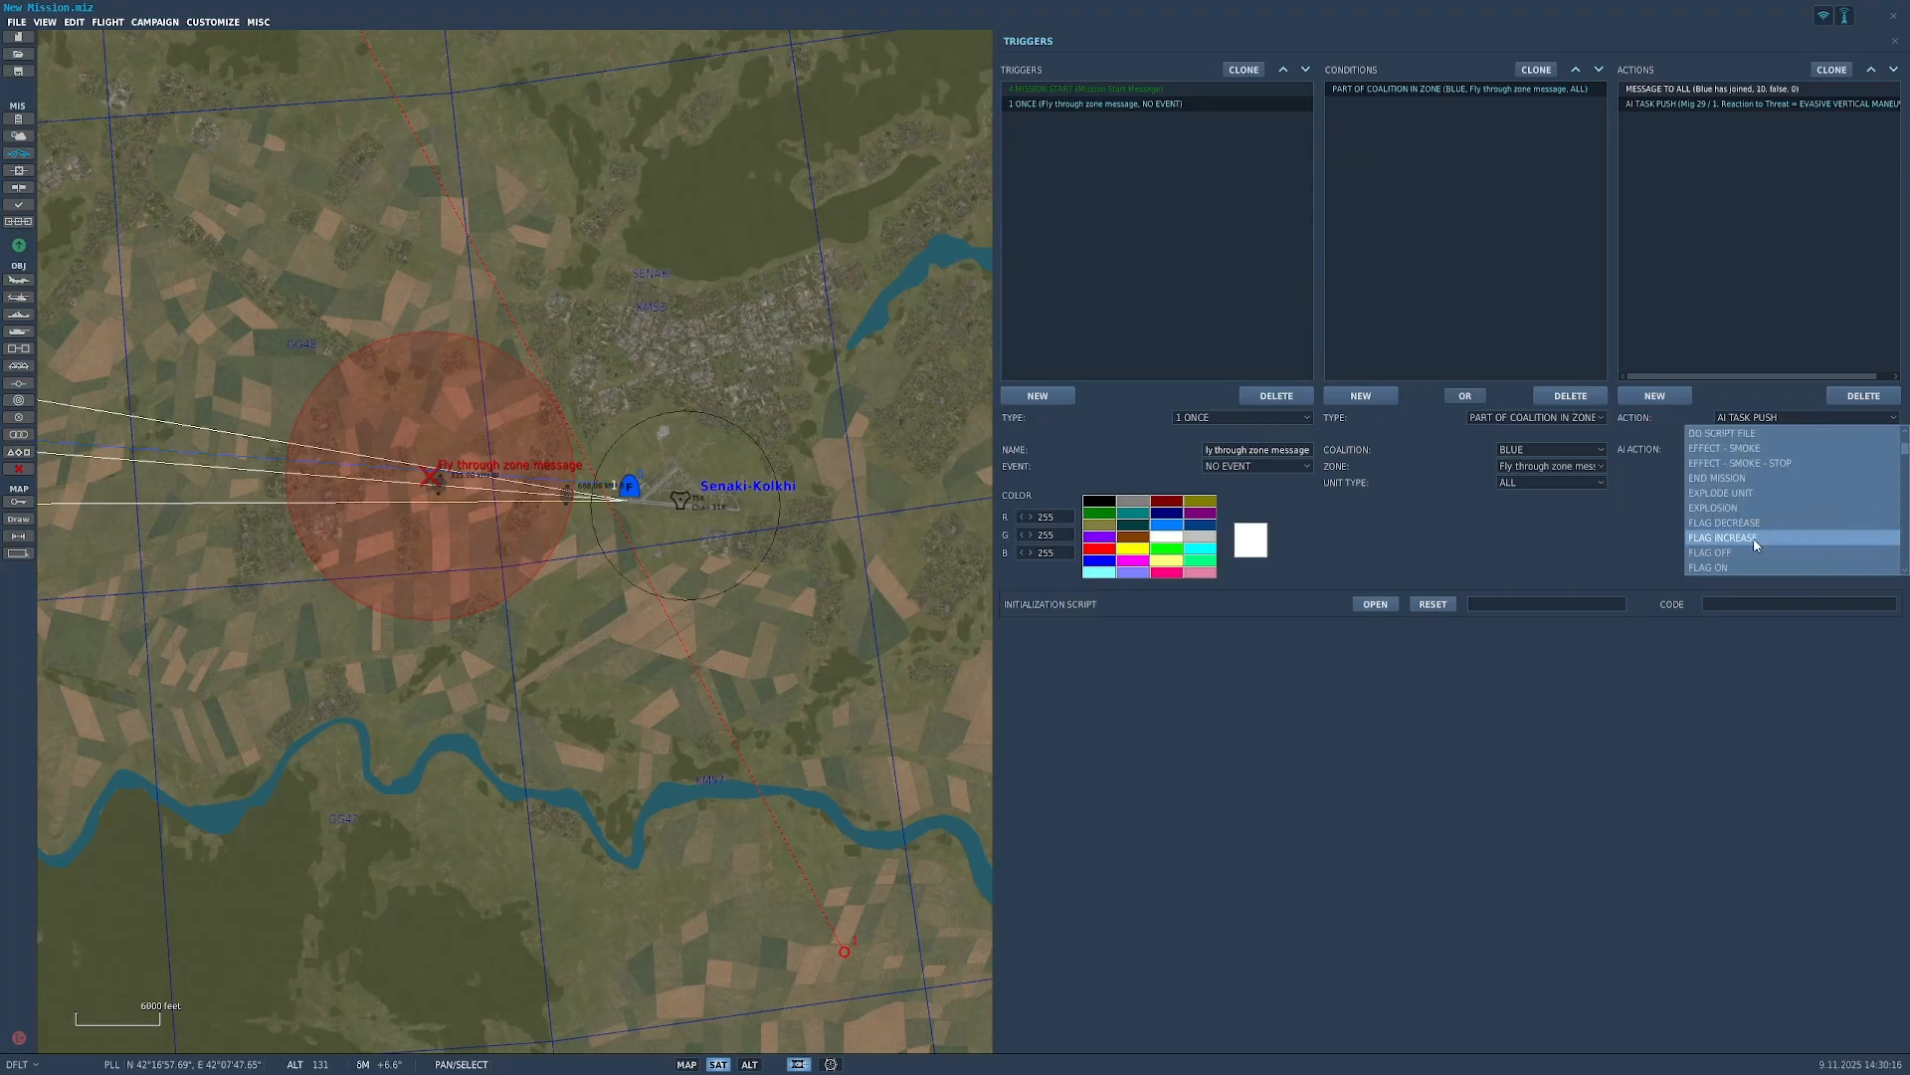
pyautogui.click(1597, 533)
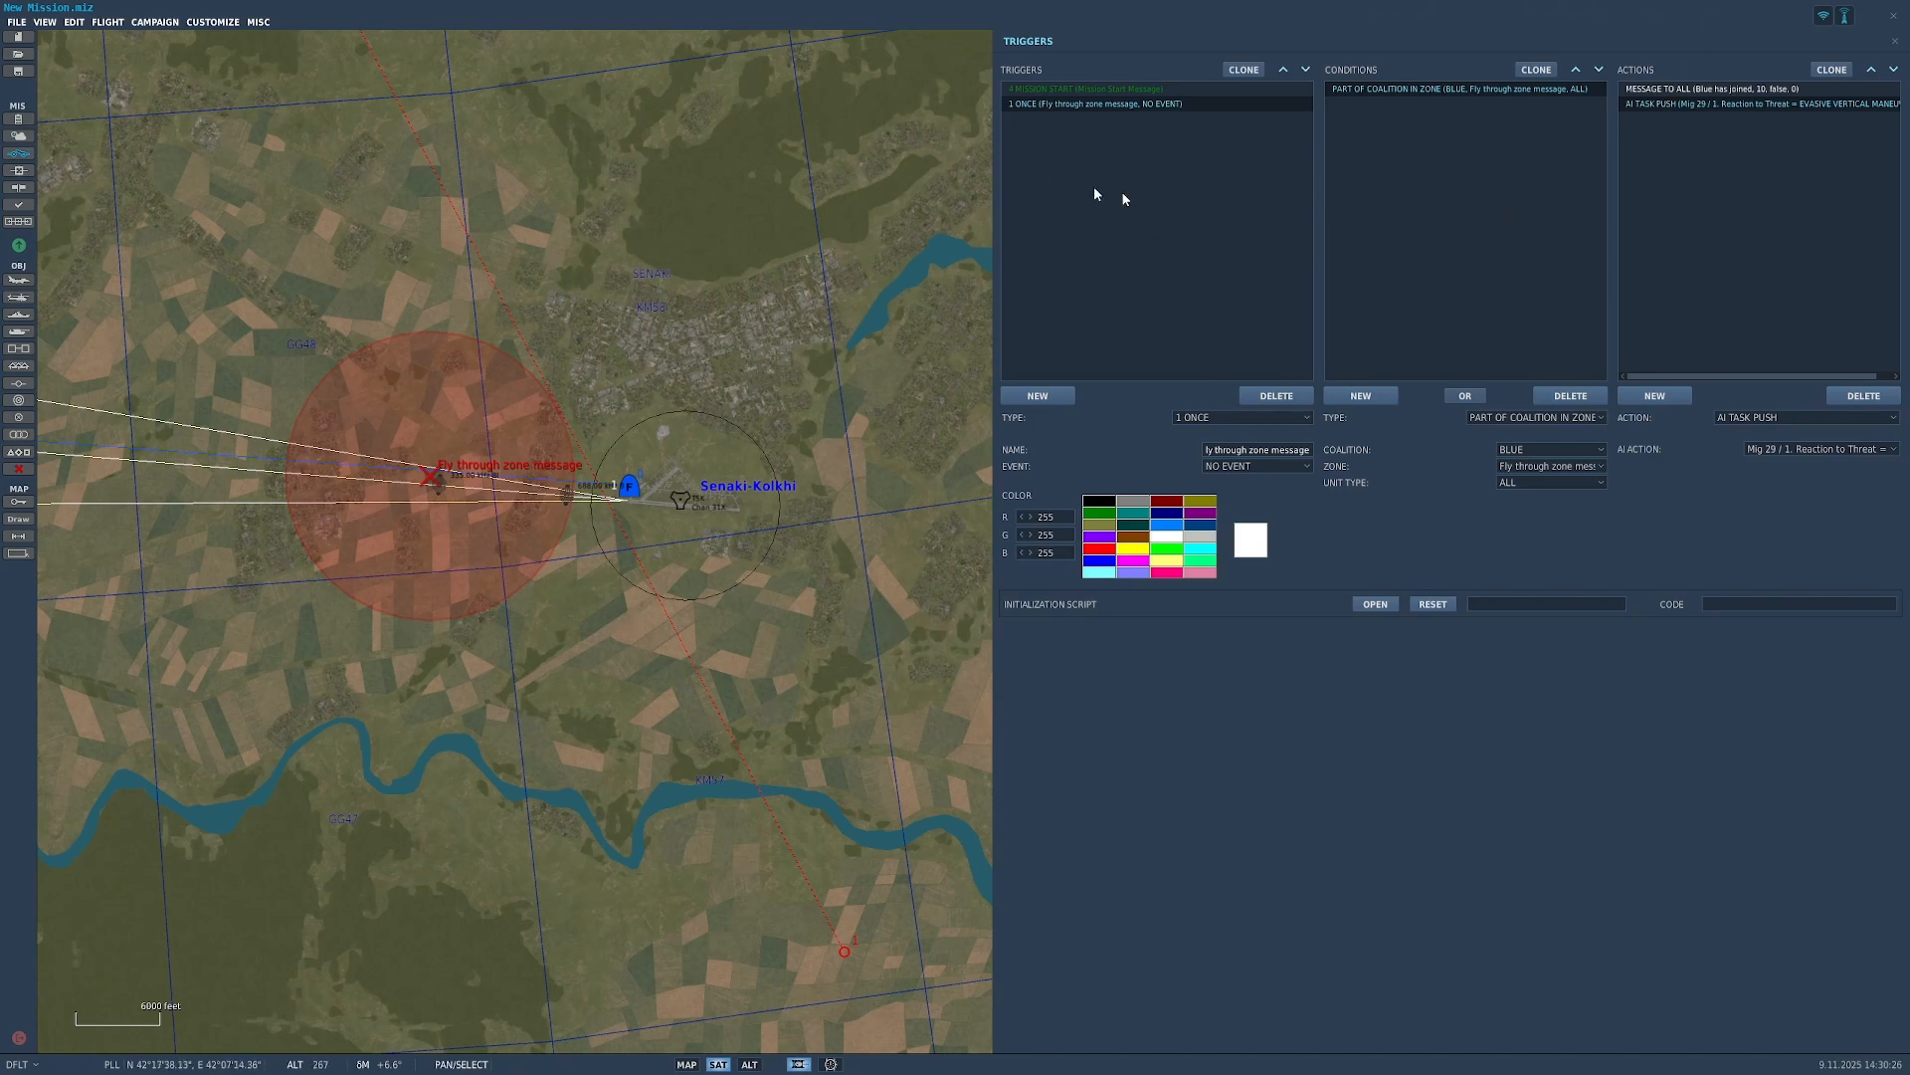
pyautogui.scroll(-6, 446, 710)
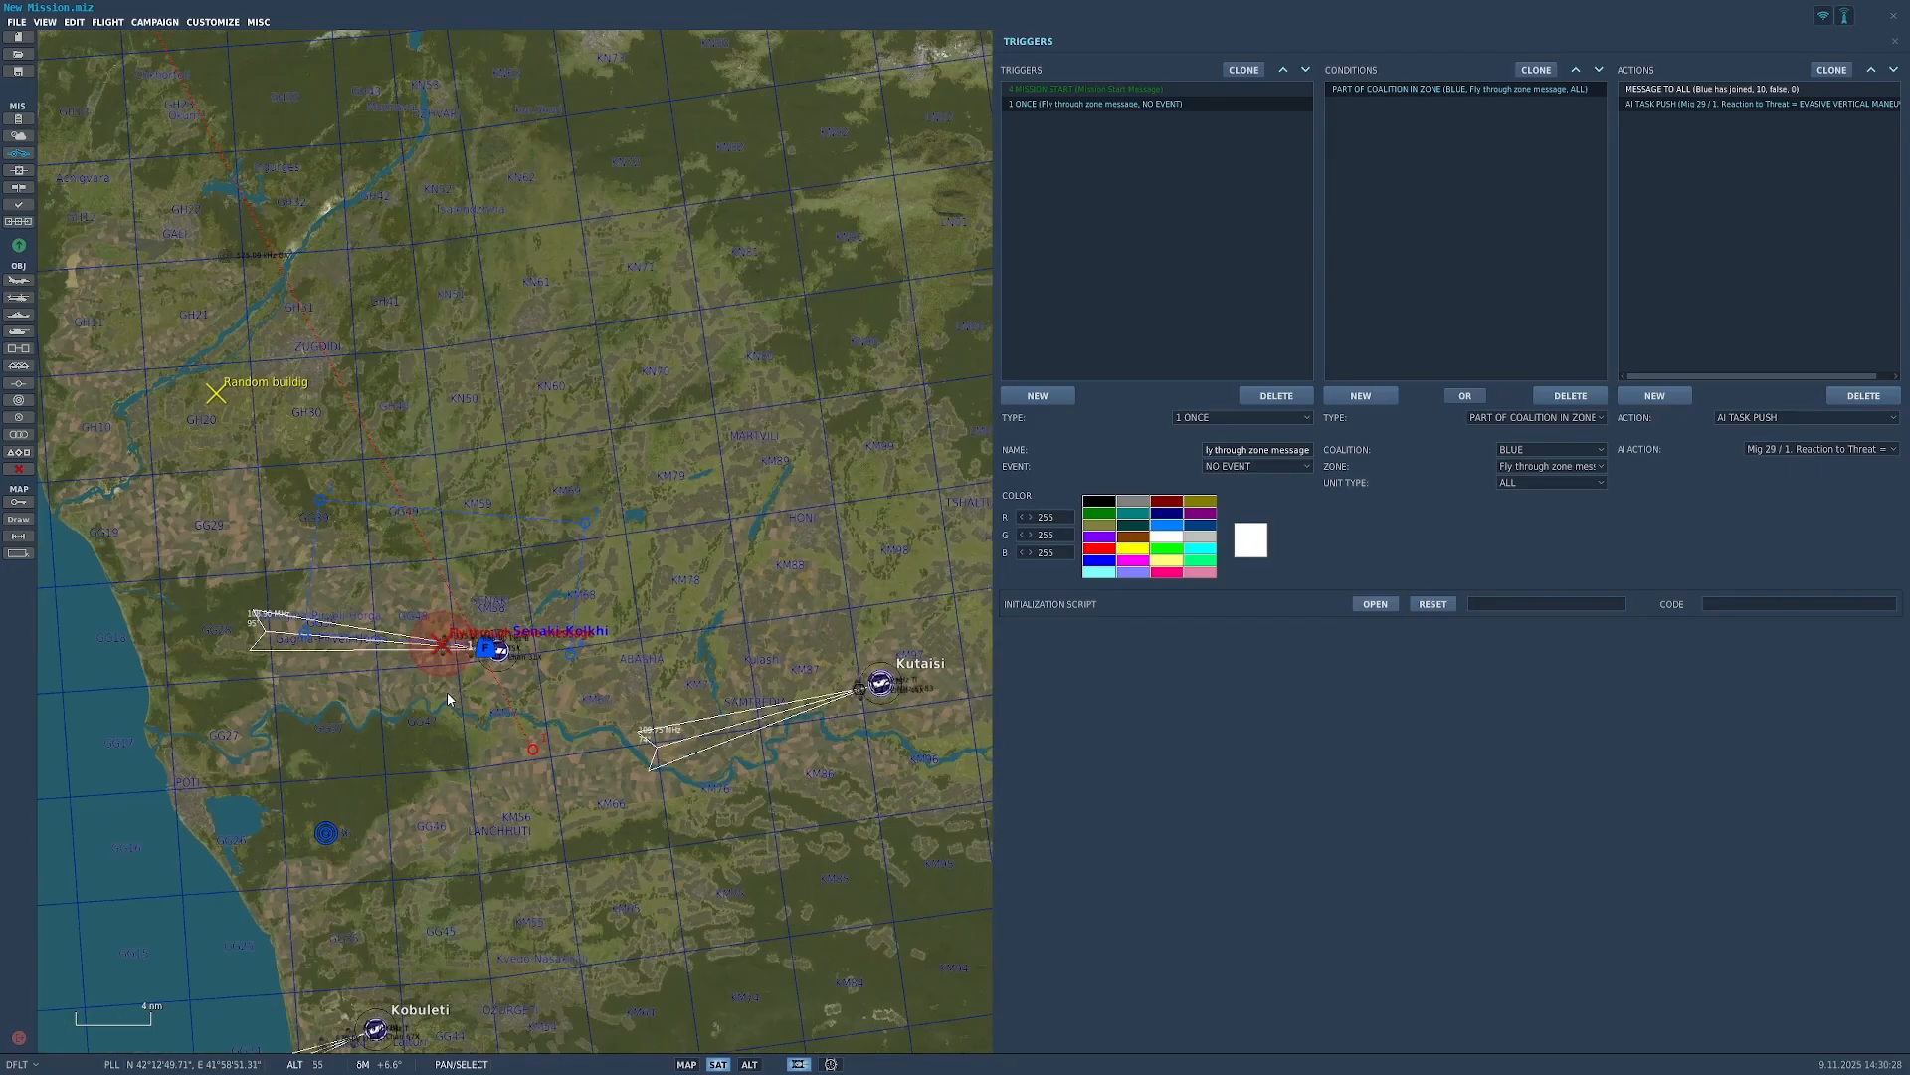
# Step: Close the trigger editor and start a new airplane group with Russia as its country
pyautogui.moveTo(742, 494); pyautogui.dragTo(944, 581)
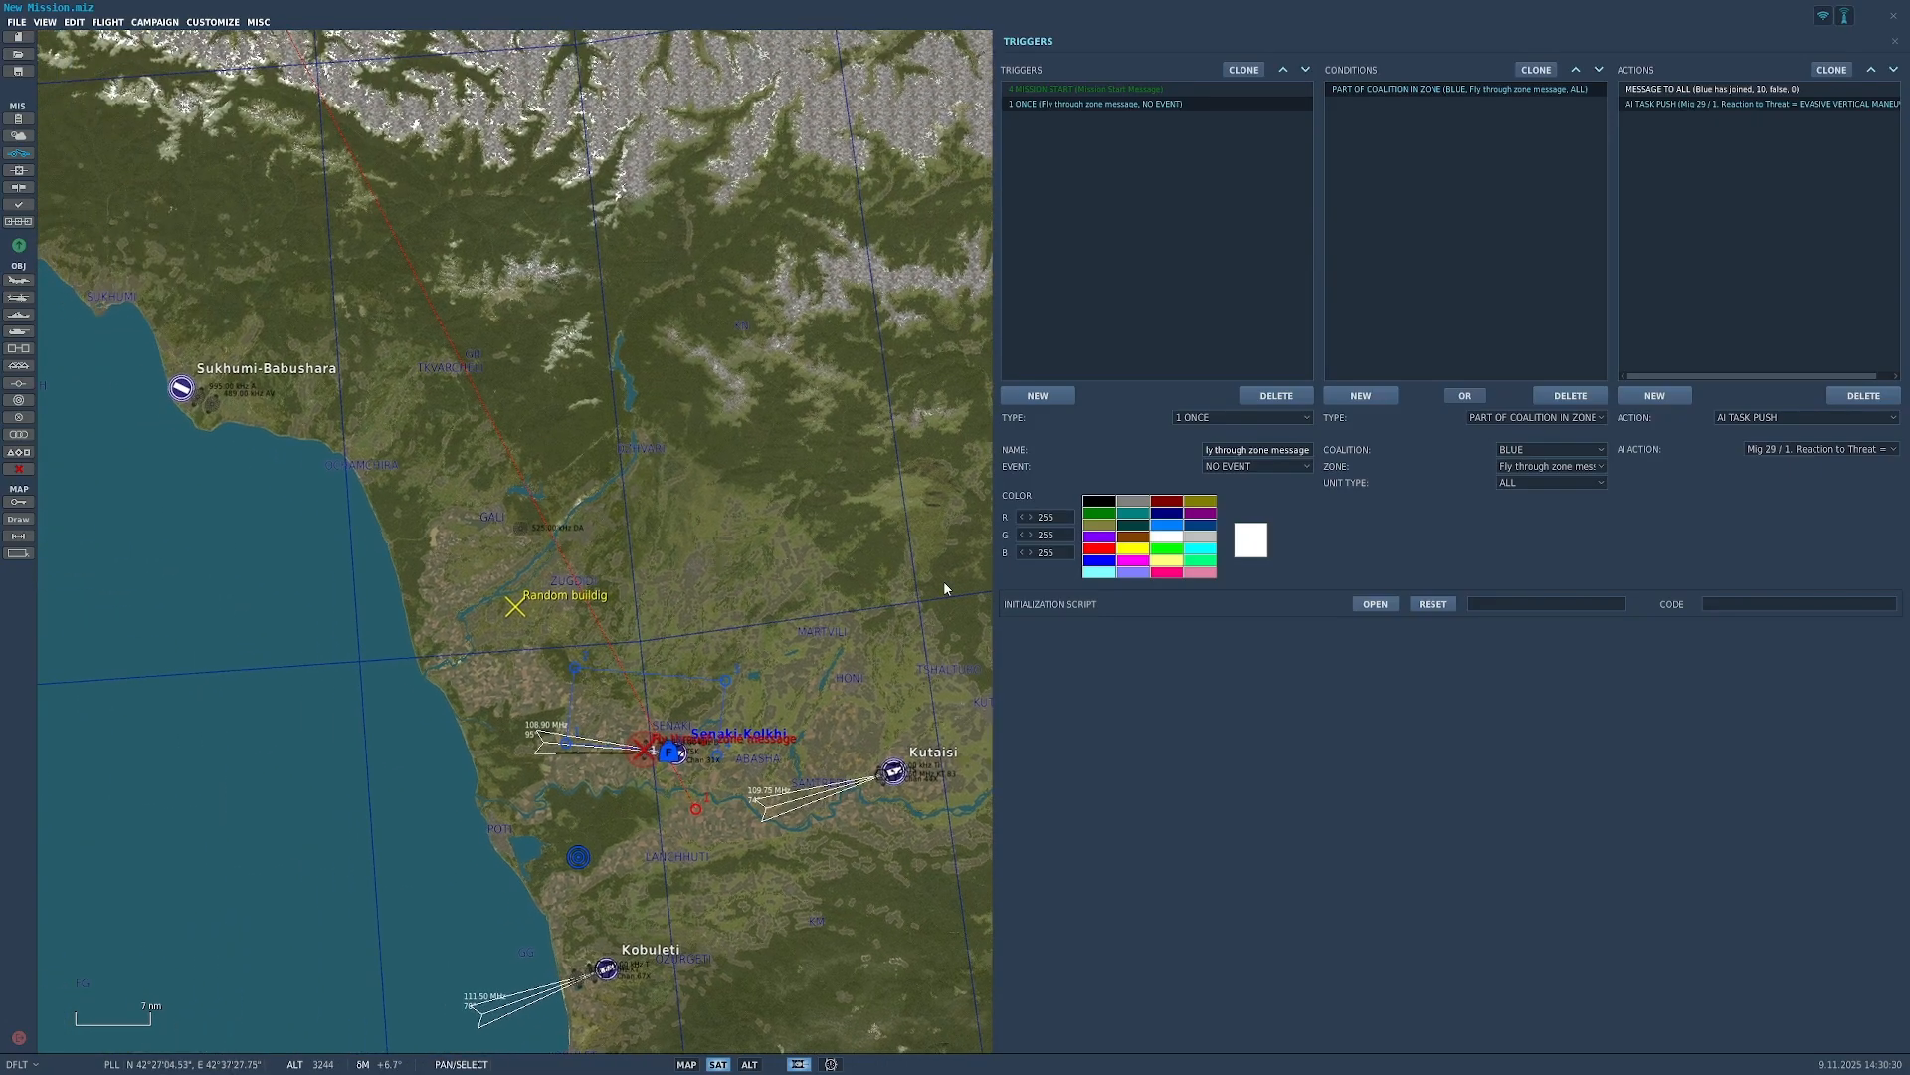
pyautogui.scroll(-2, 844, 524)
pyautogui.moveTo(844, 526); pyautogui.dragTo(627, 640)
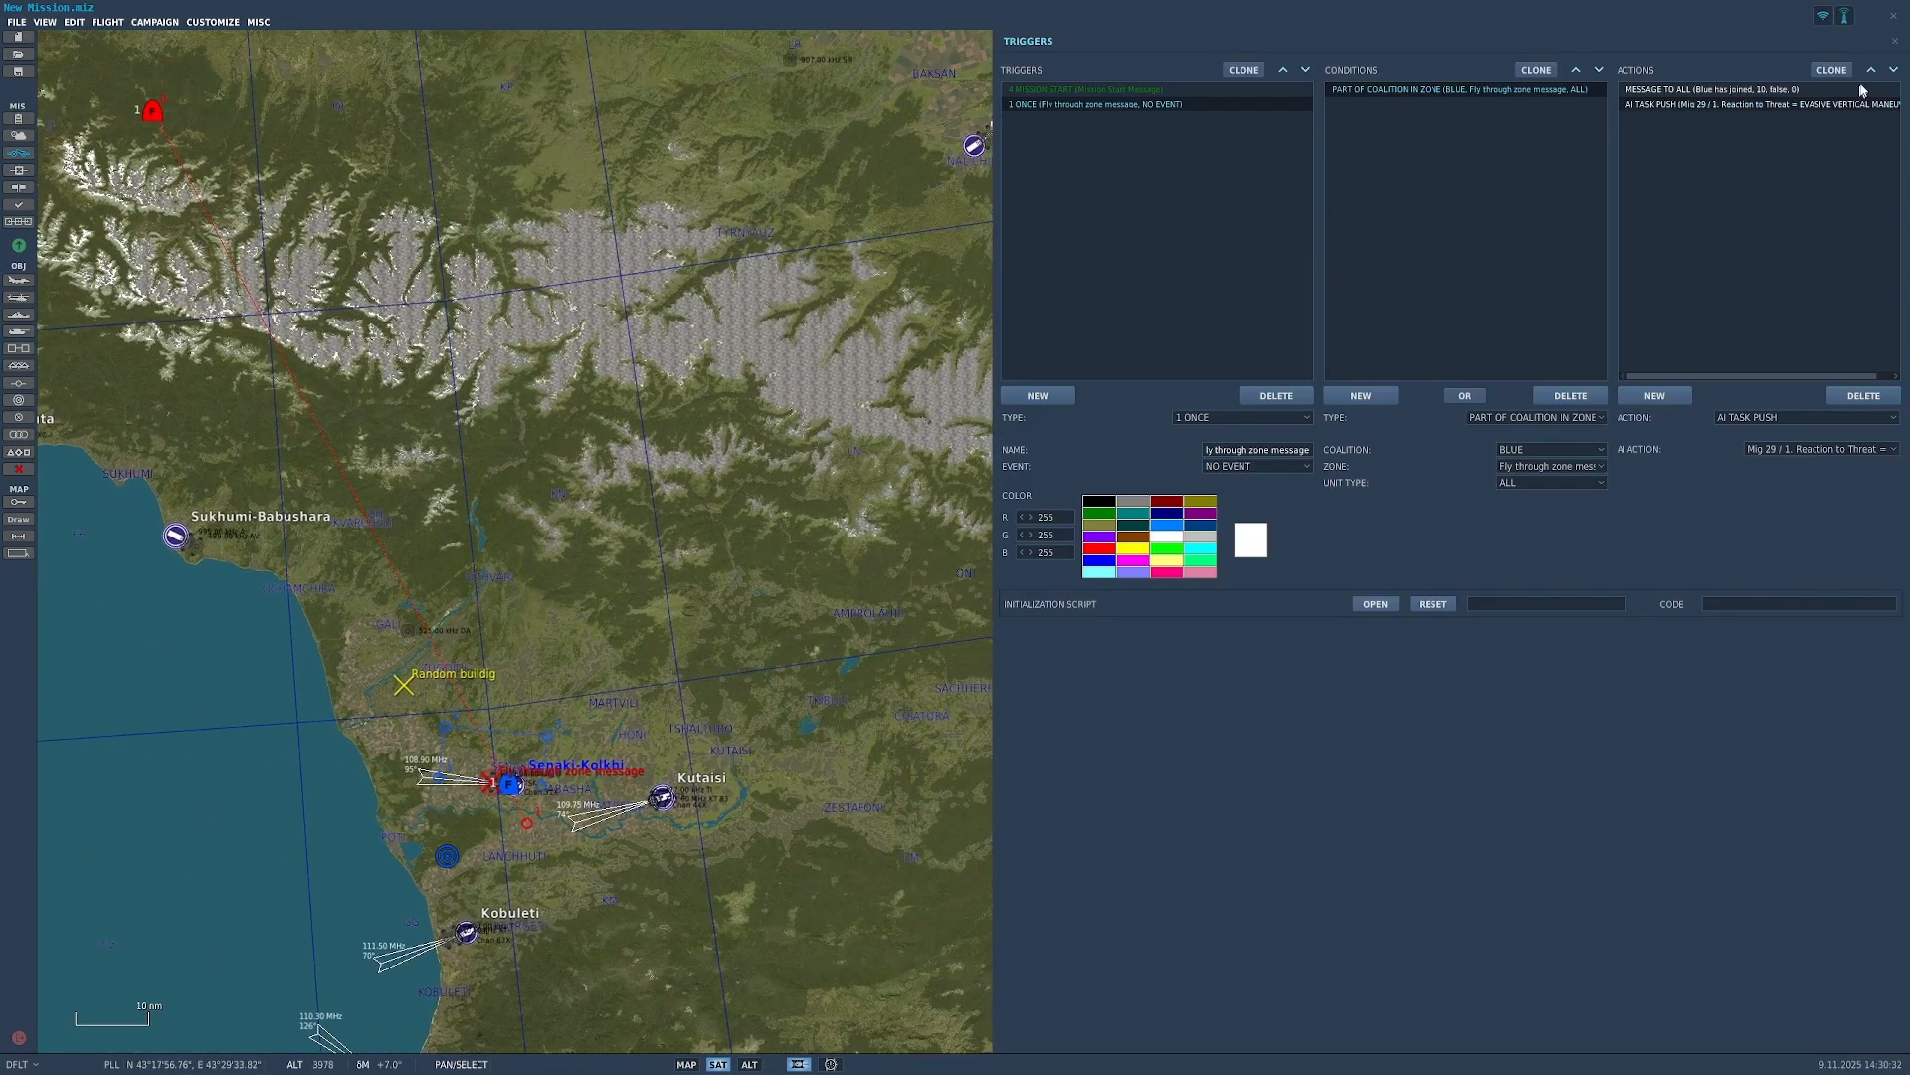
pyautogui.click(1894, 41)
pyautogui.moveTo(546, 351); pyautogui.dragTo(560, 368)
pyautogui.scroll(-3, 560, 368)
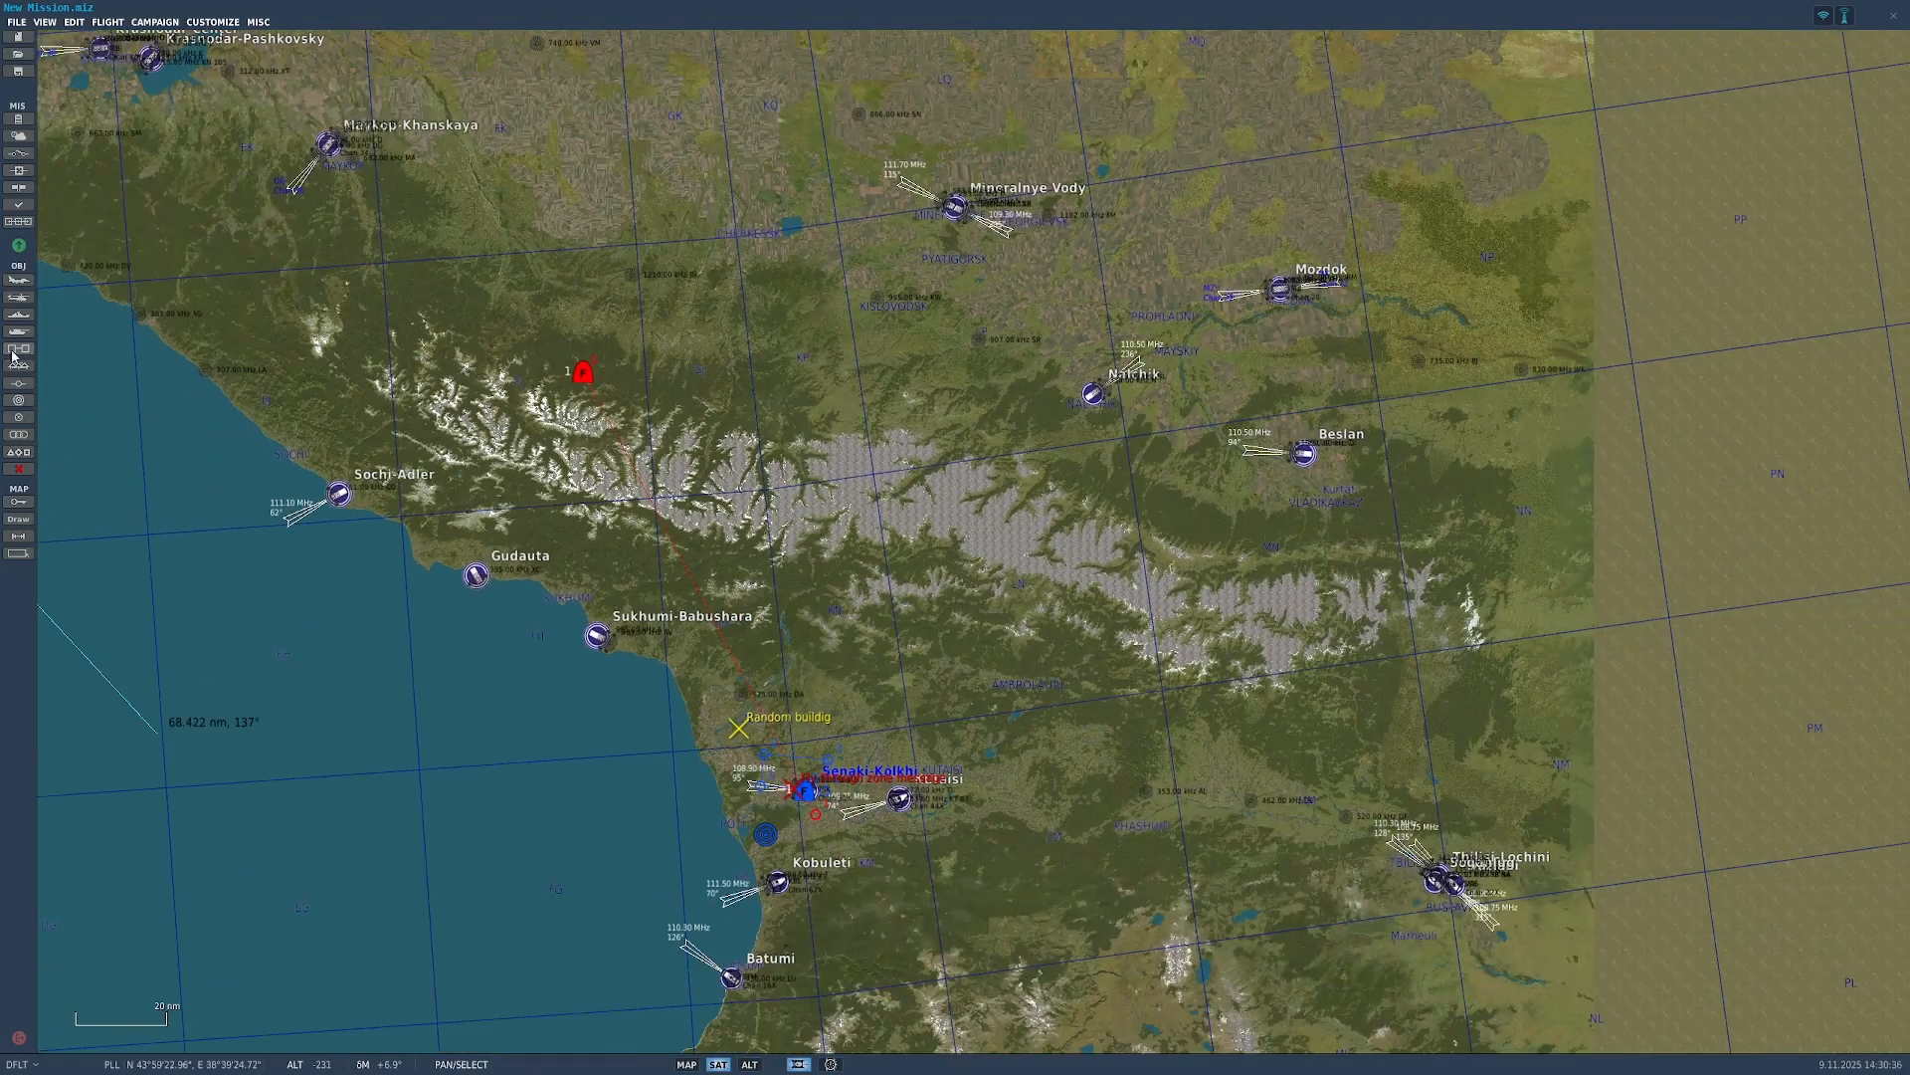
pyautogui.click(18, 281)
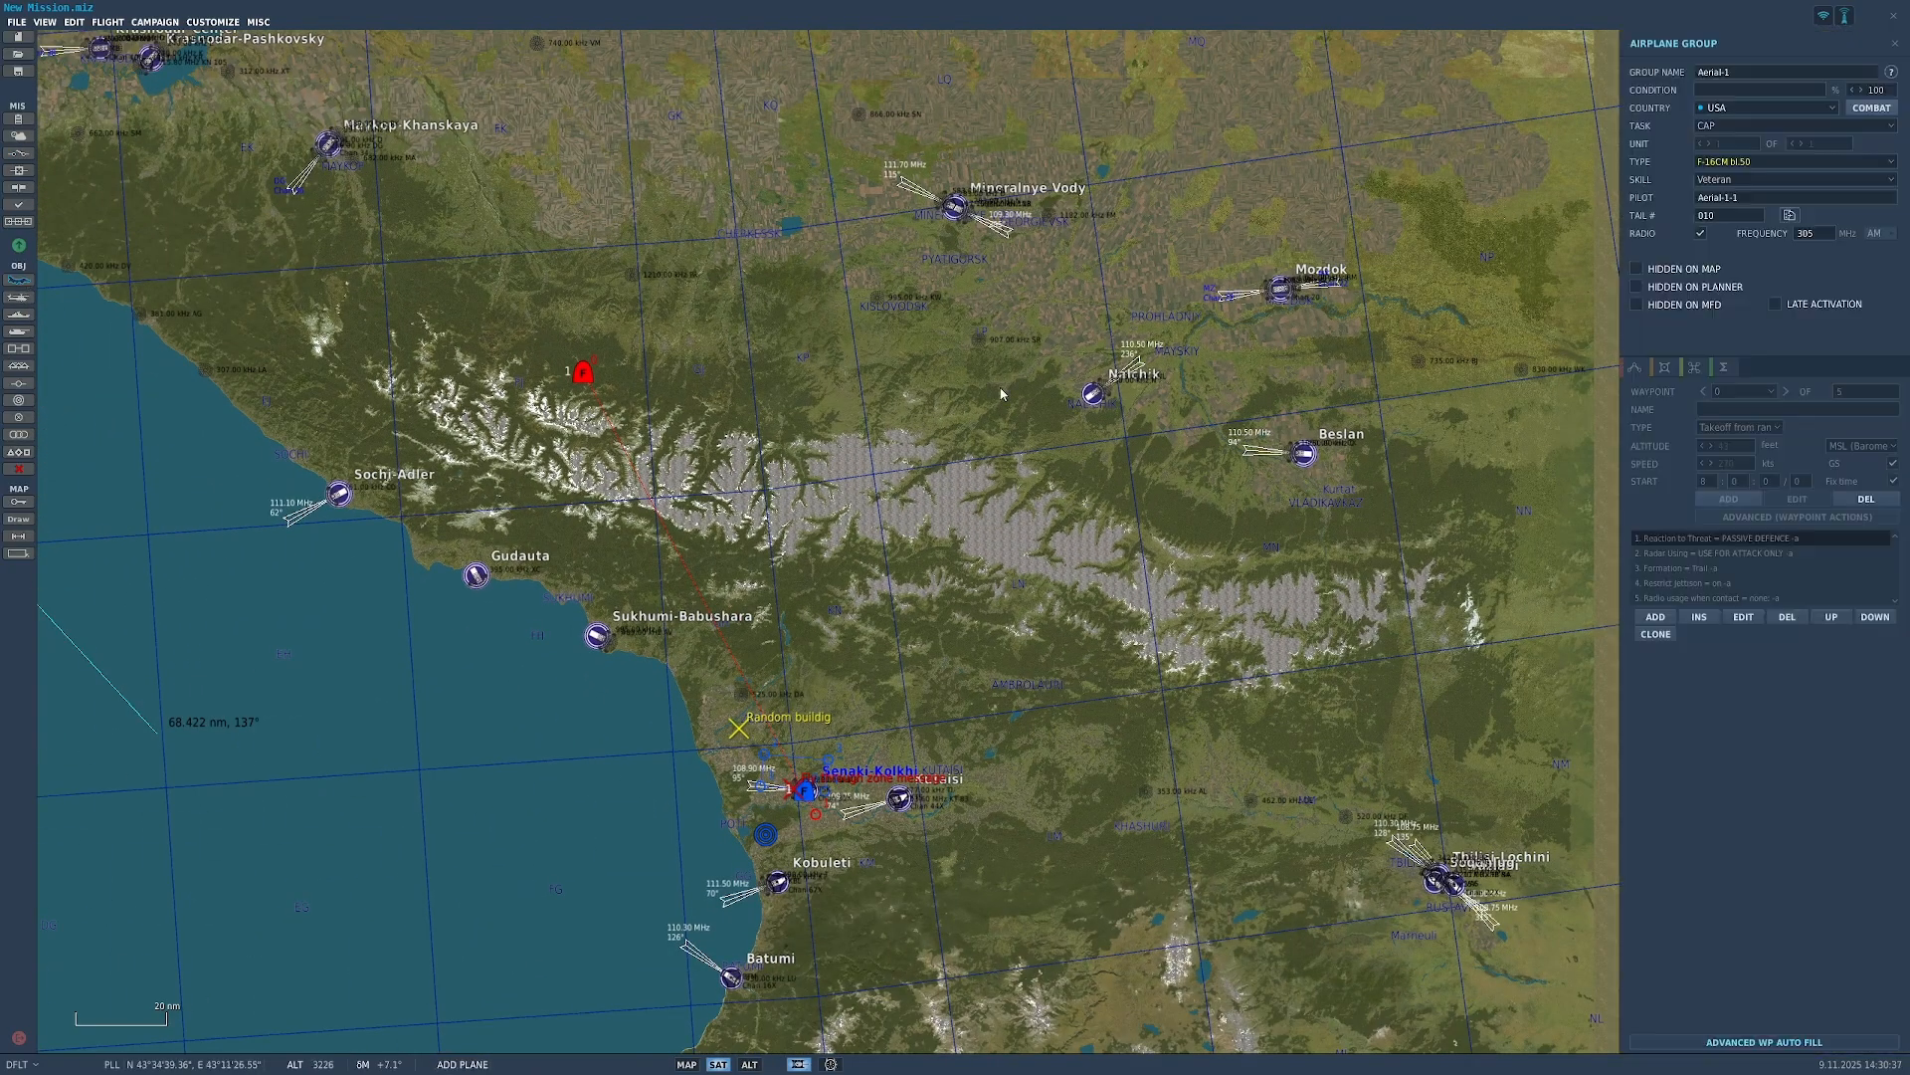
pyautogui.click(1738, 109)
pyautogui.click(1738, 136)
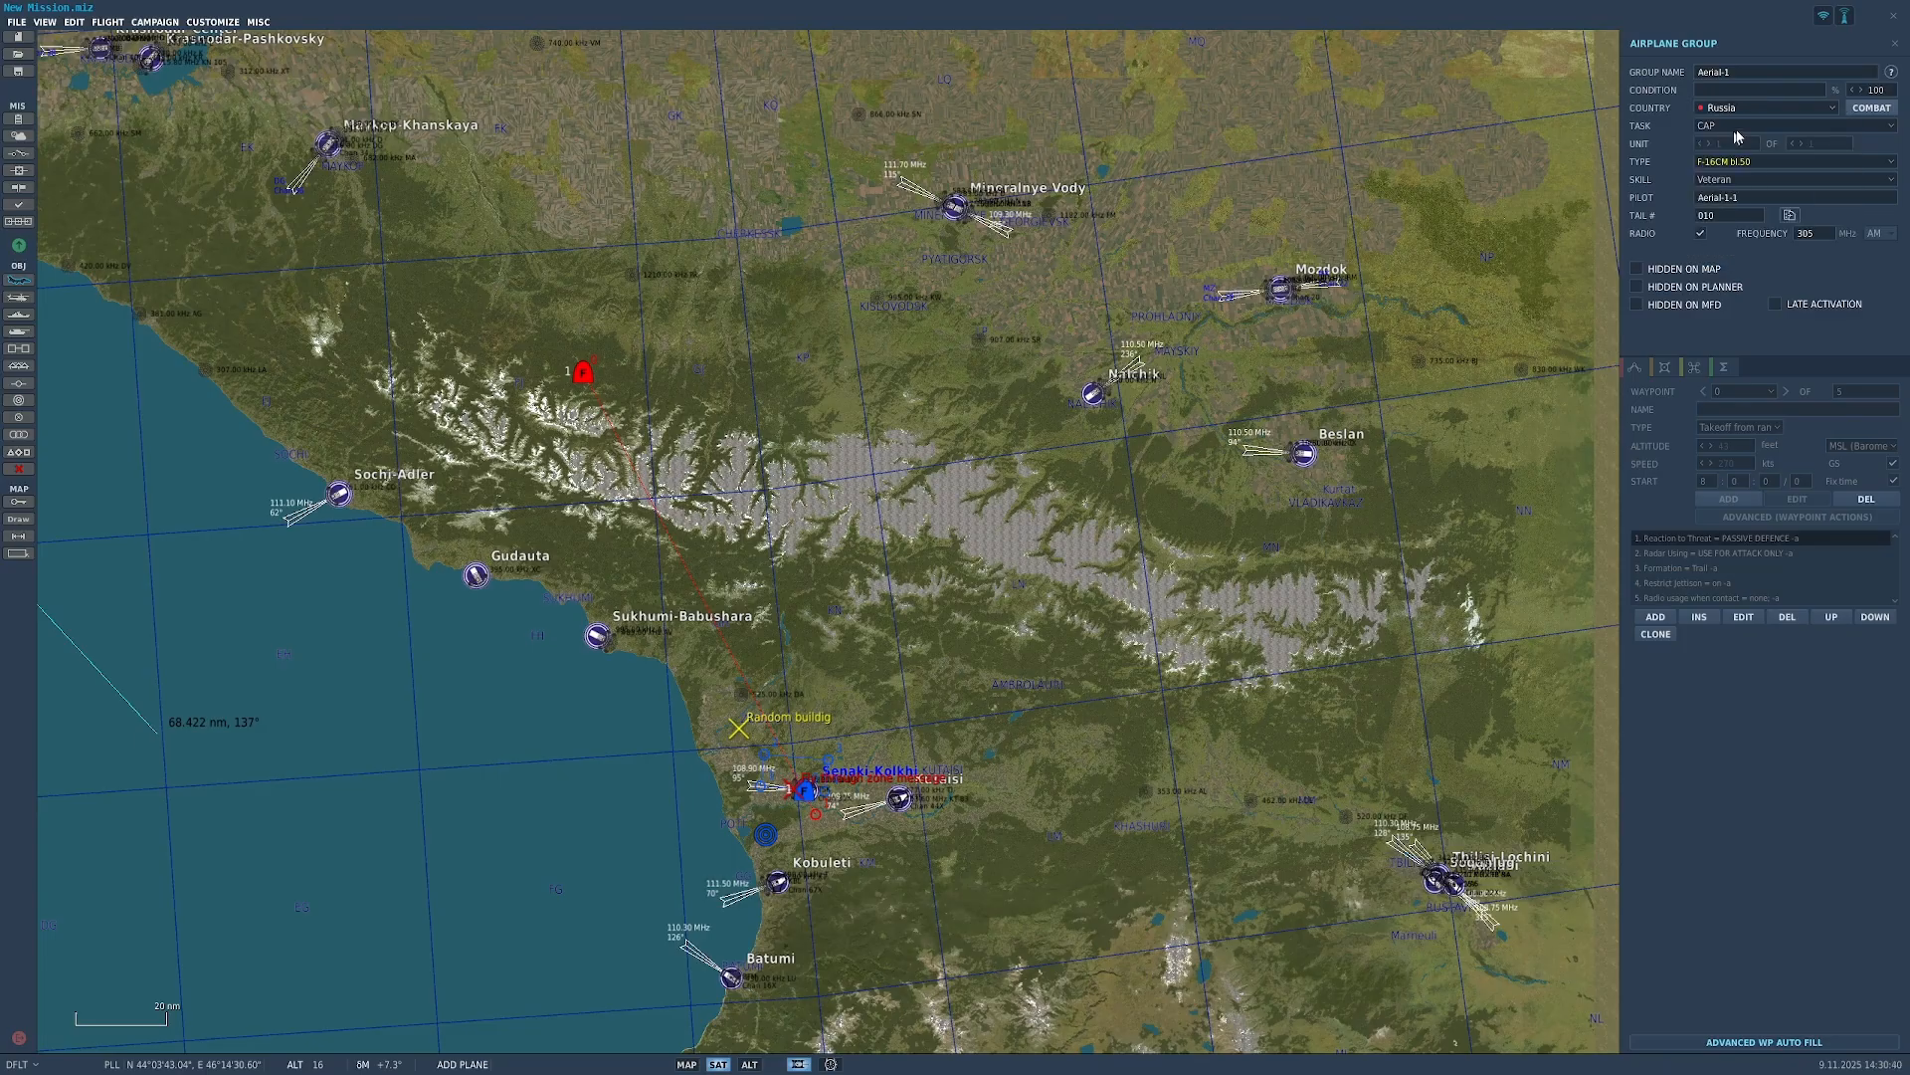
# Step: Name the group Random Spawn 1, set its aircraft type to MiG-29S, and place it northwest of Mozdok
pyautogui.click(1765, 72)
pyautogui.write('Ran')
pyautogui.click(1725, 162)
pyautogui.scroll(-5, 1769, 261)
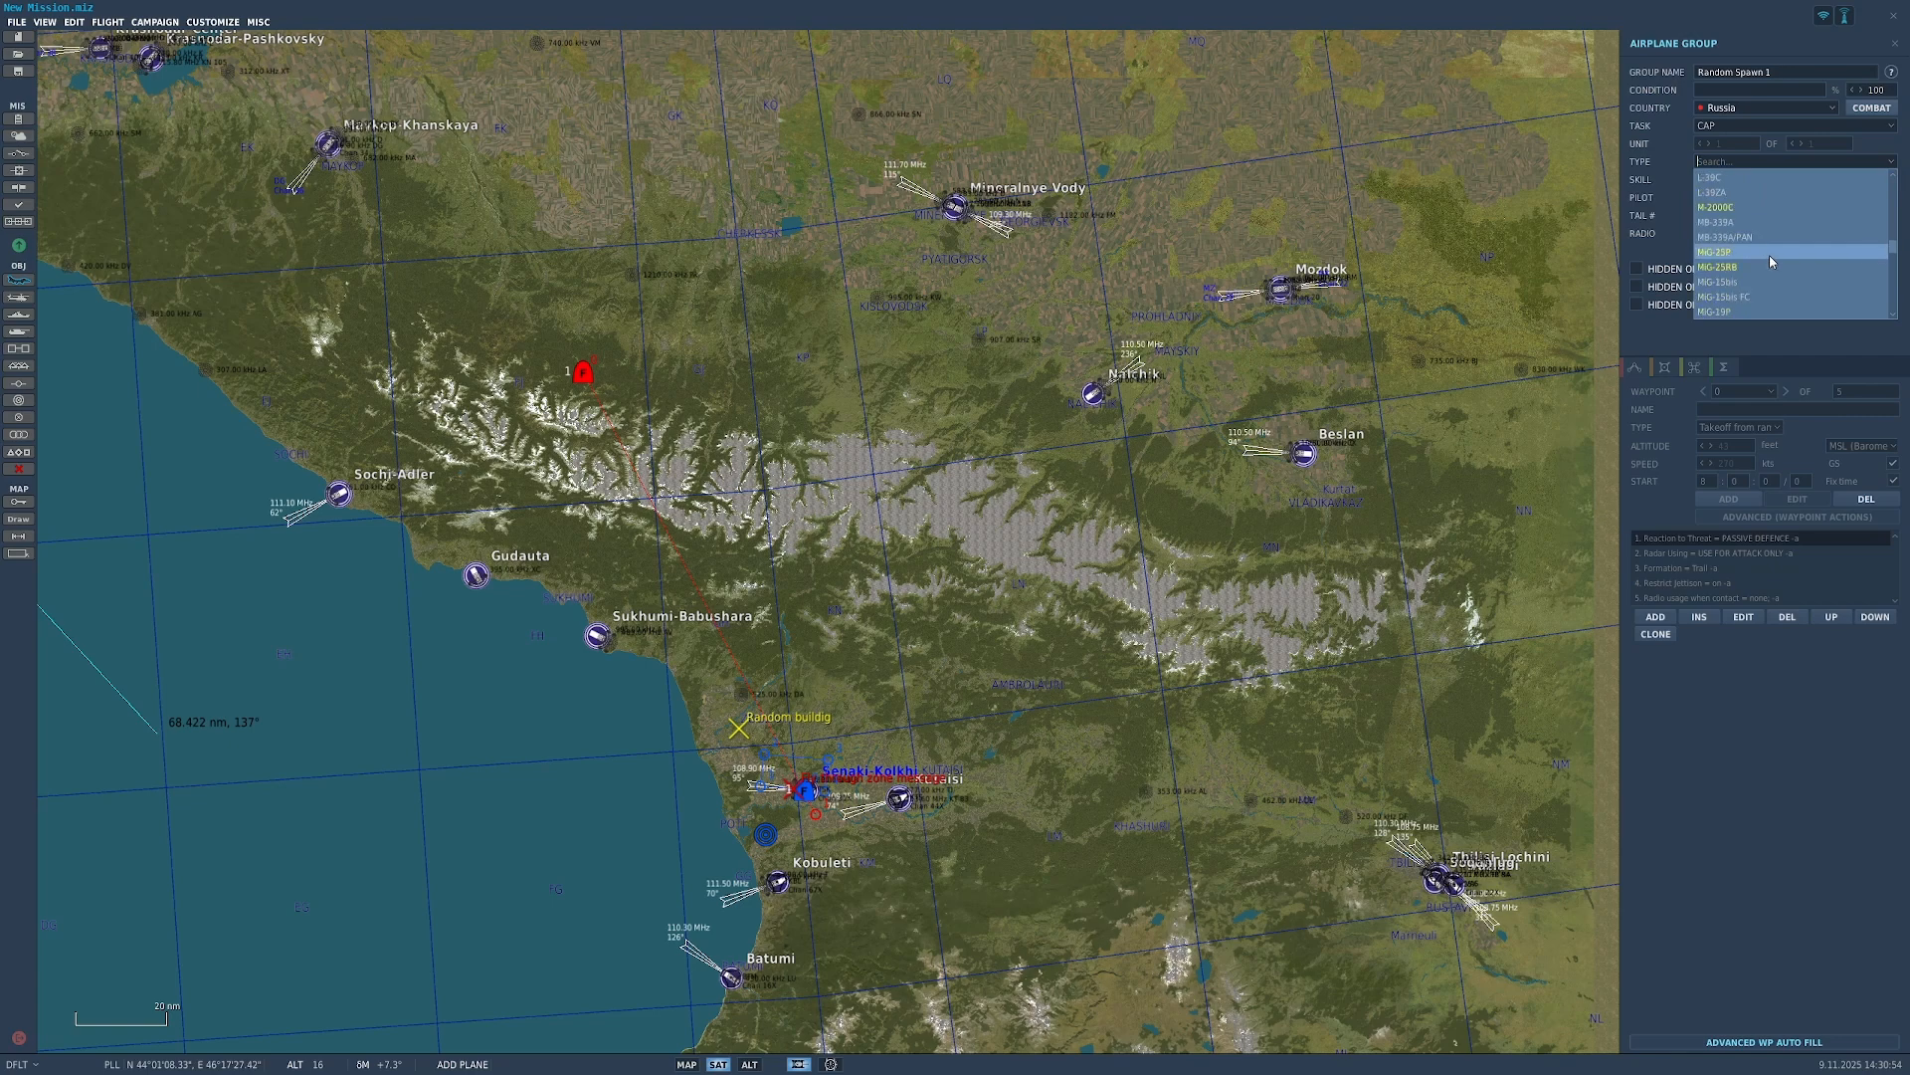
pyautogui.scroll(-2, 1763, 272)
pyautogui.click(1761, 217)
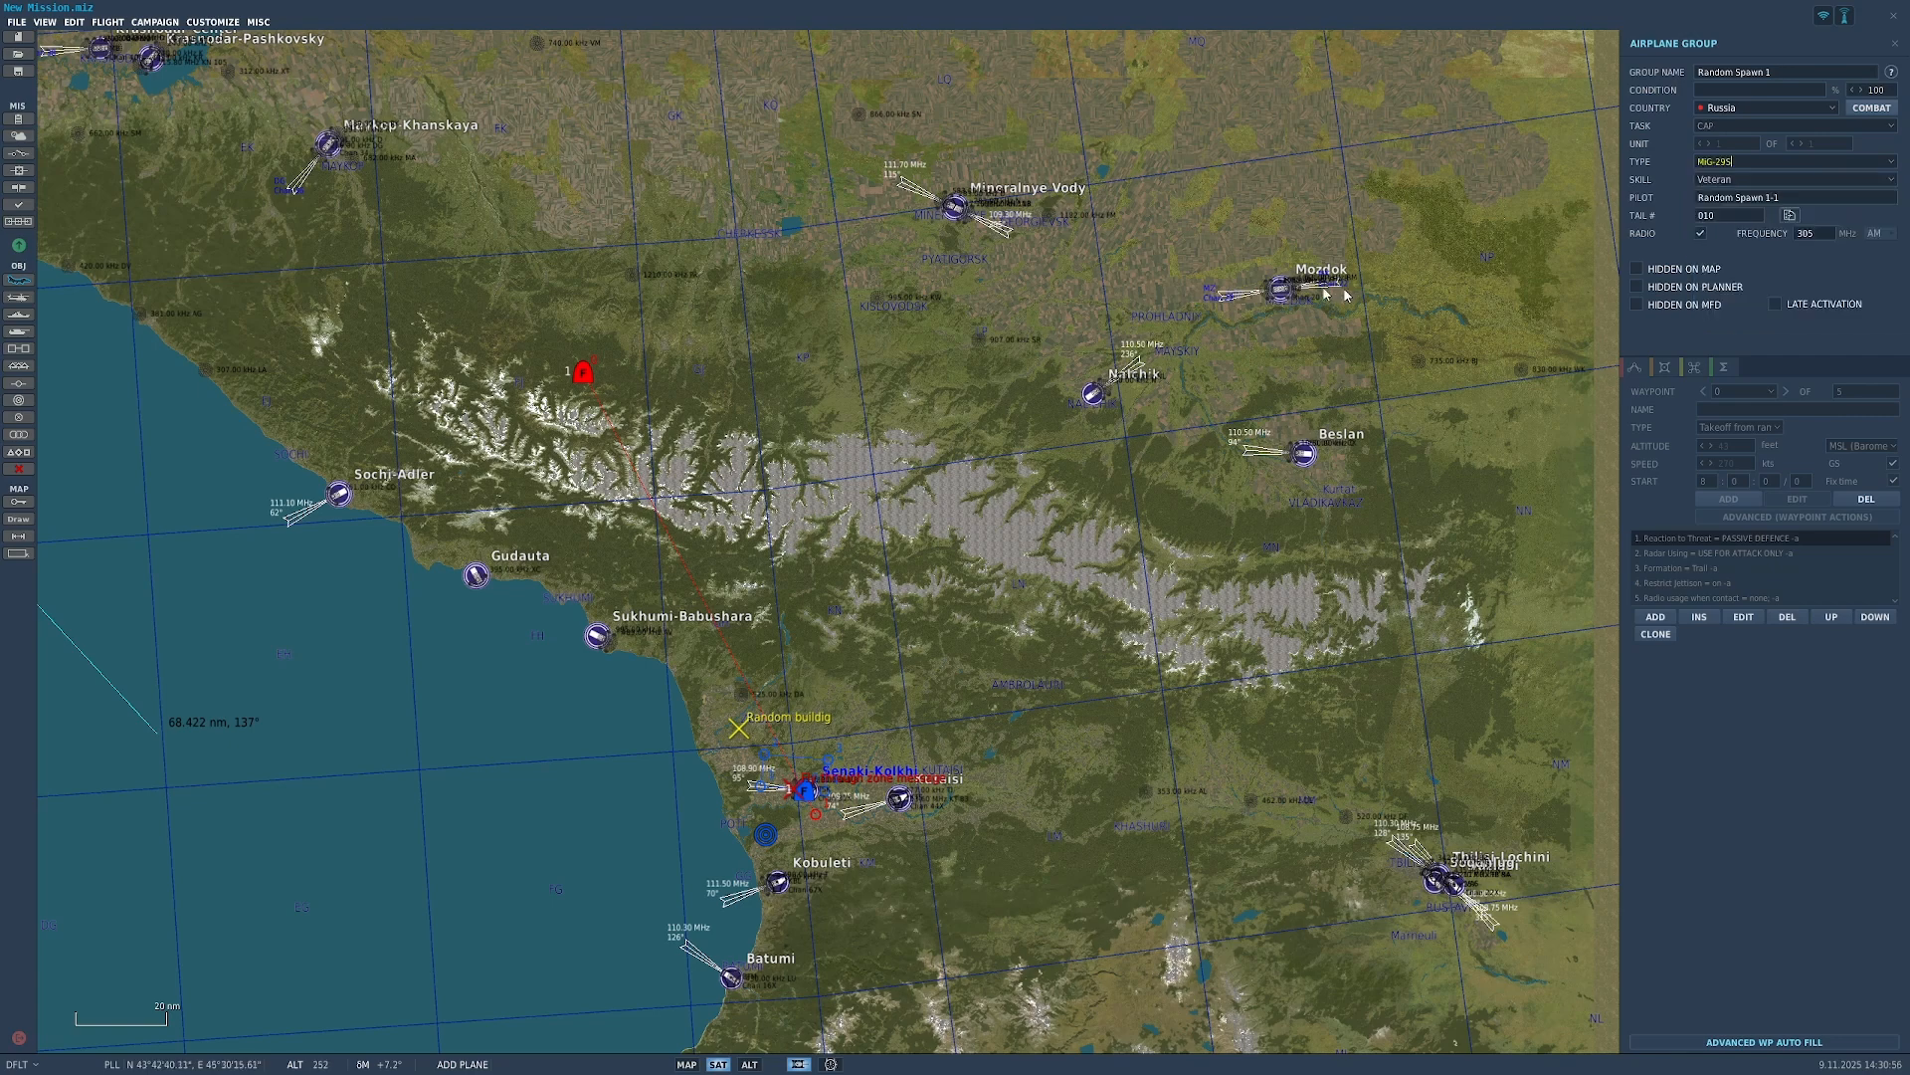
pyautogui.click(1196, 209)
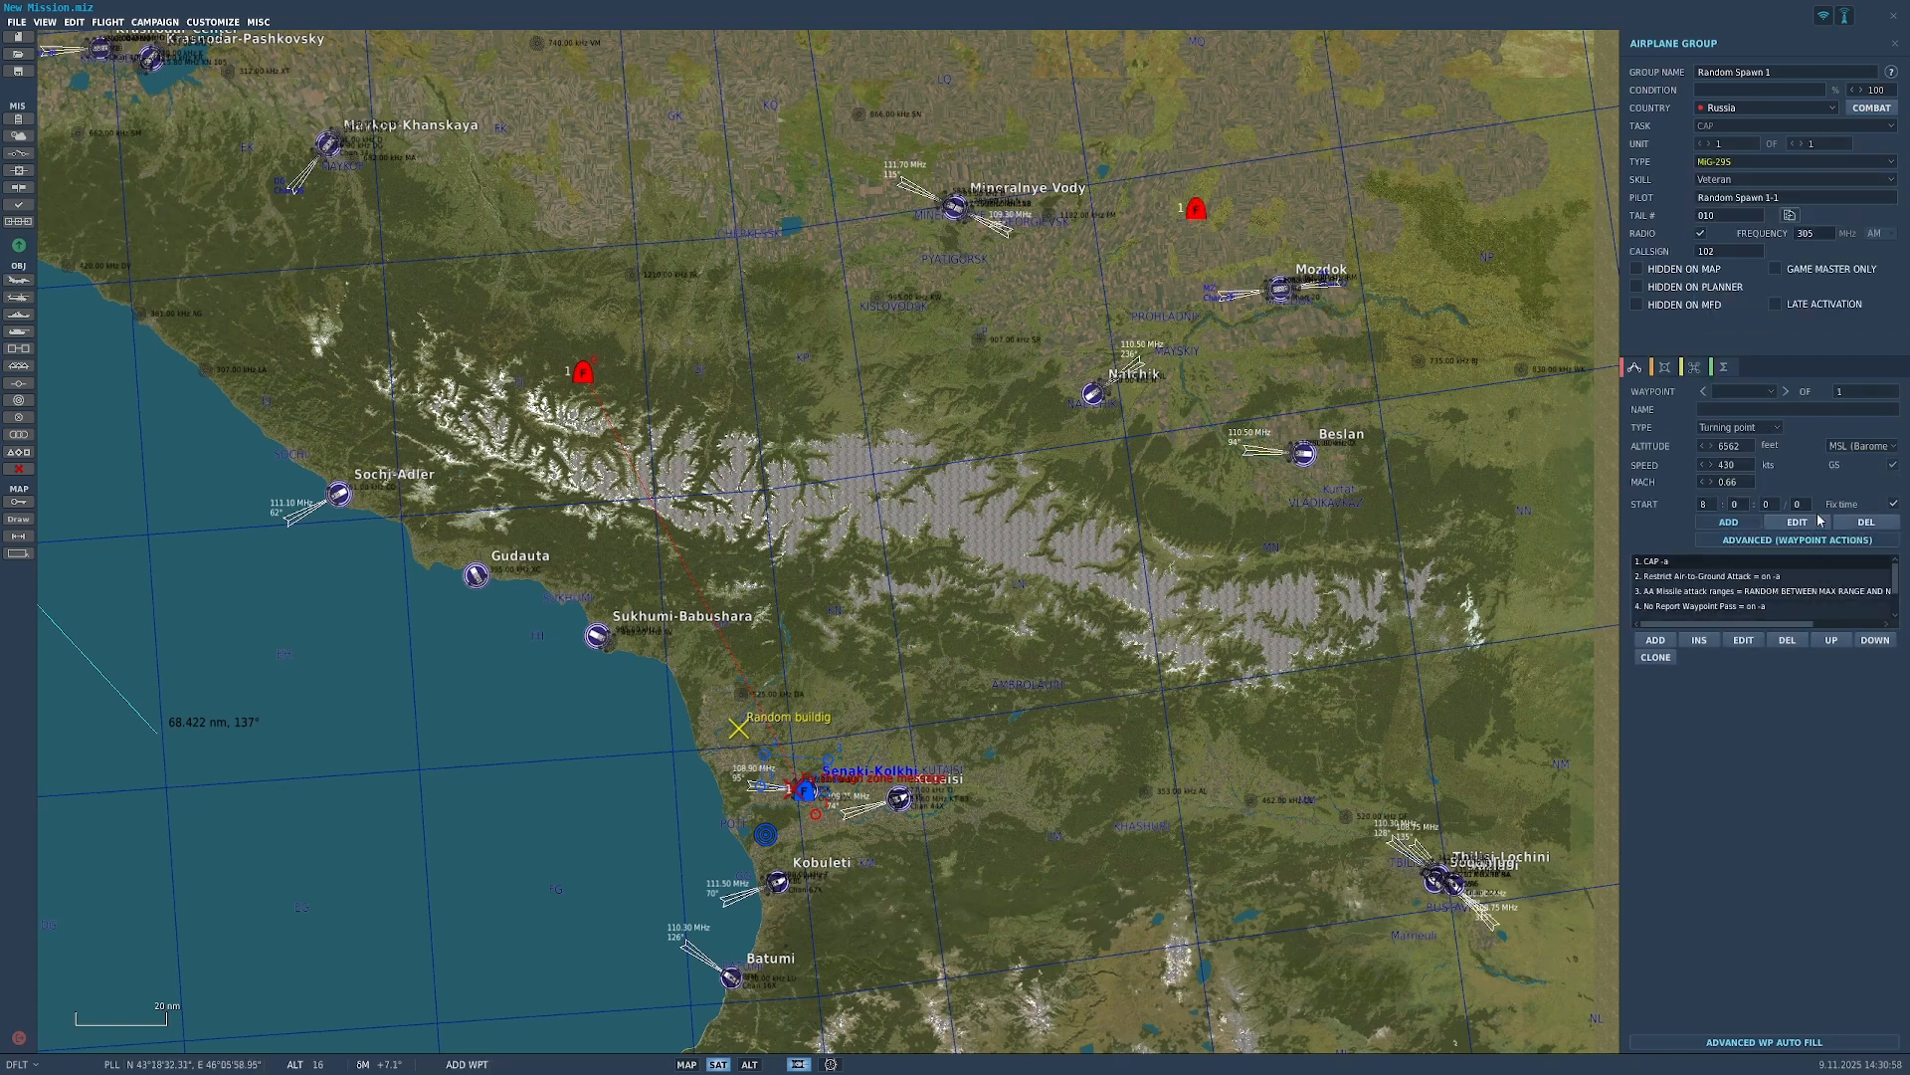
# Step: Paste two copies of the Random Spawn 1 group, one east of Mozdok and one east of Beslan
pyautogui.click(1728, 521)
pyautogui.scroll(2, 1305, 220)
pyautogui.click(1104, 199)
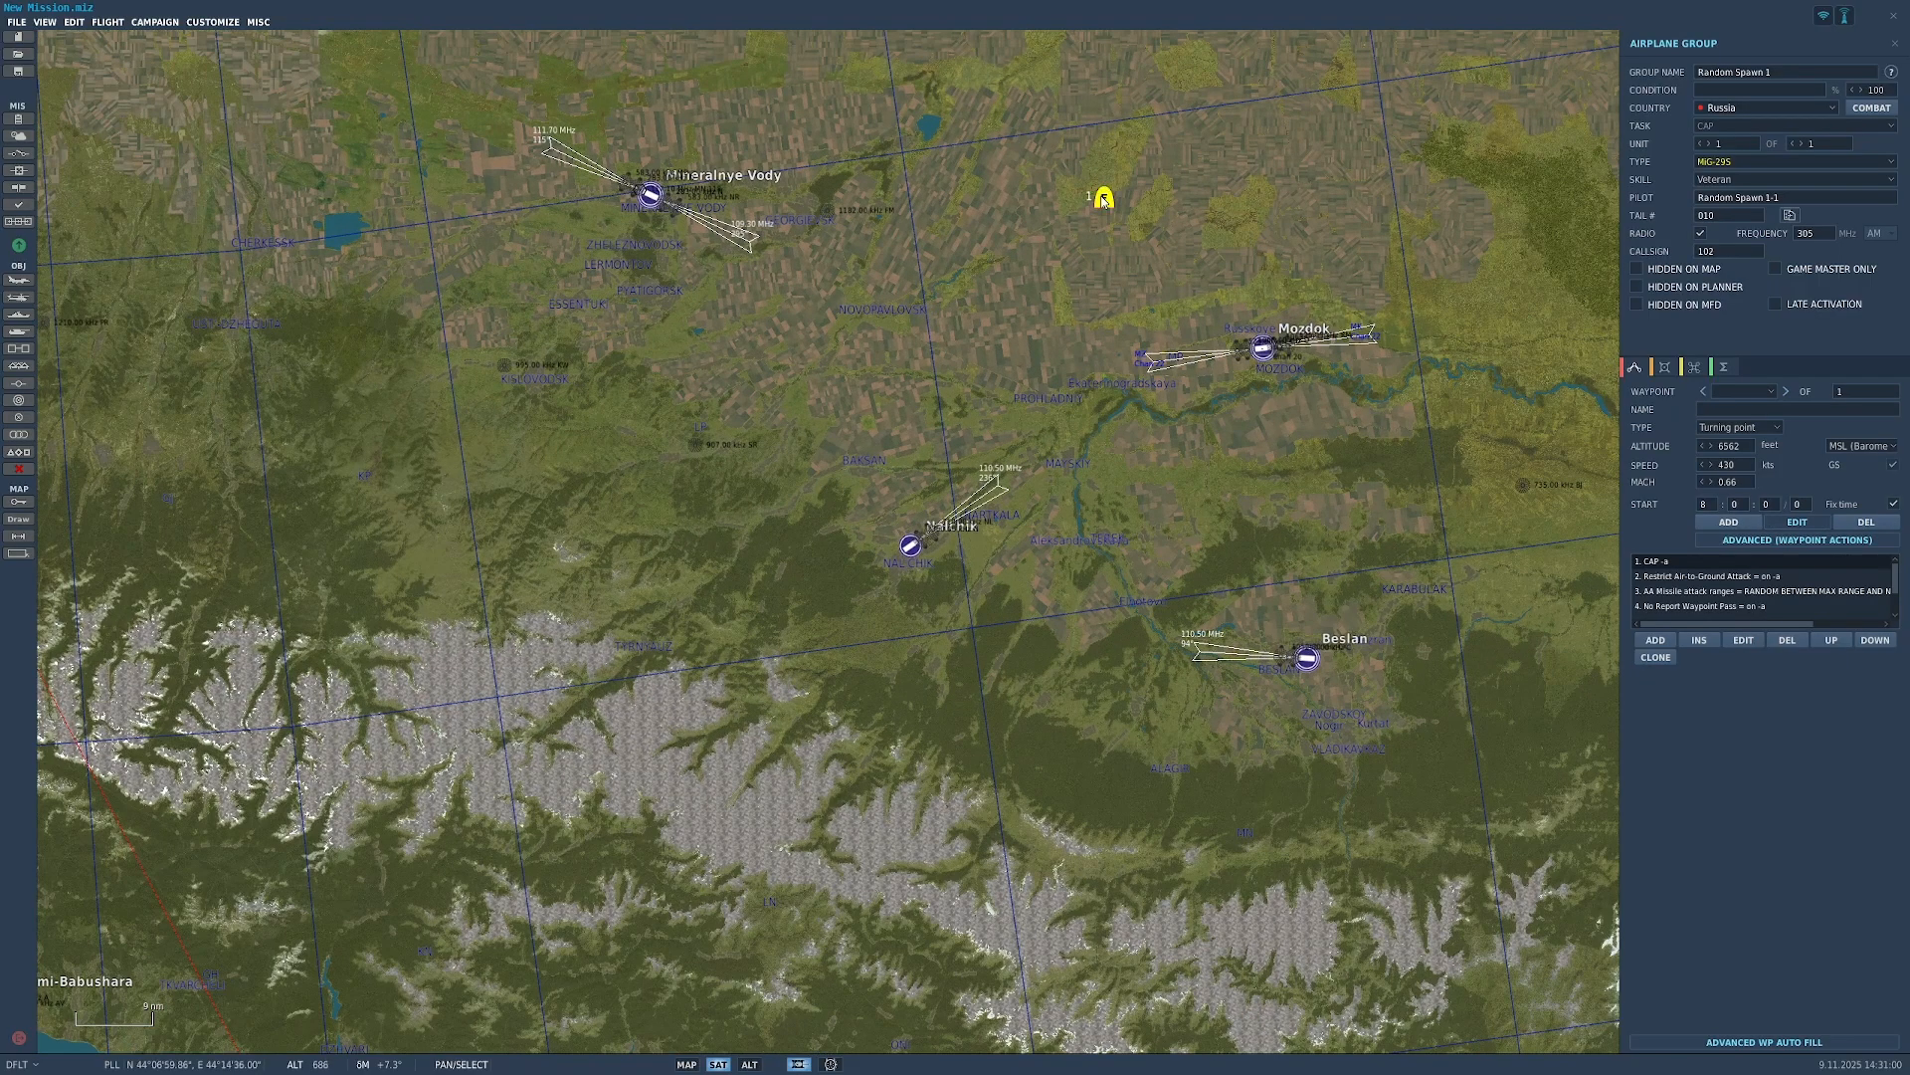
pyautogui.scroll(-2, 1224, 278)
pyautogui.hotkey('ctrl', 'v')
pyautogui.hotkey('ctrl', 'v')
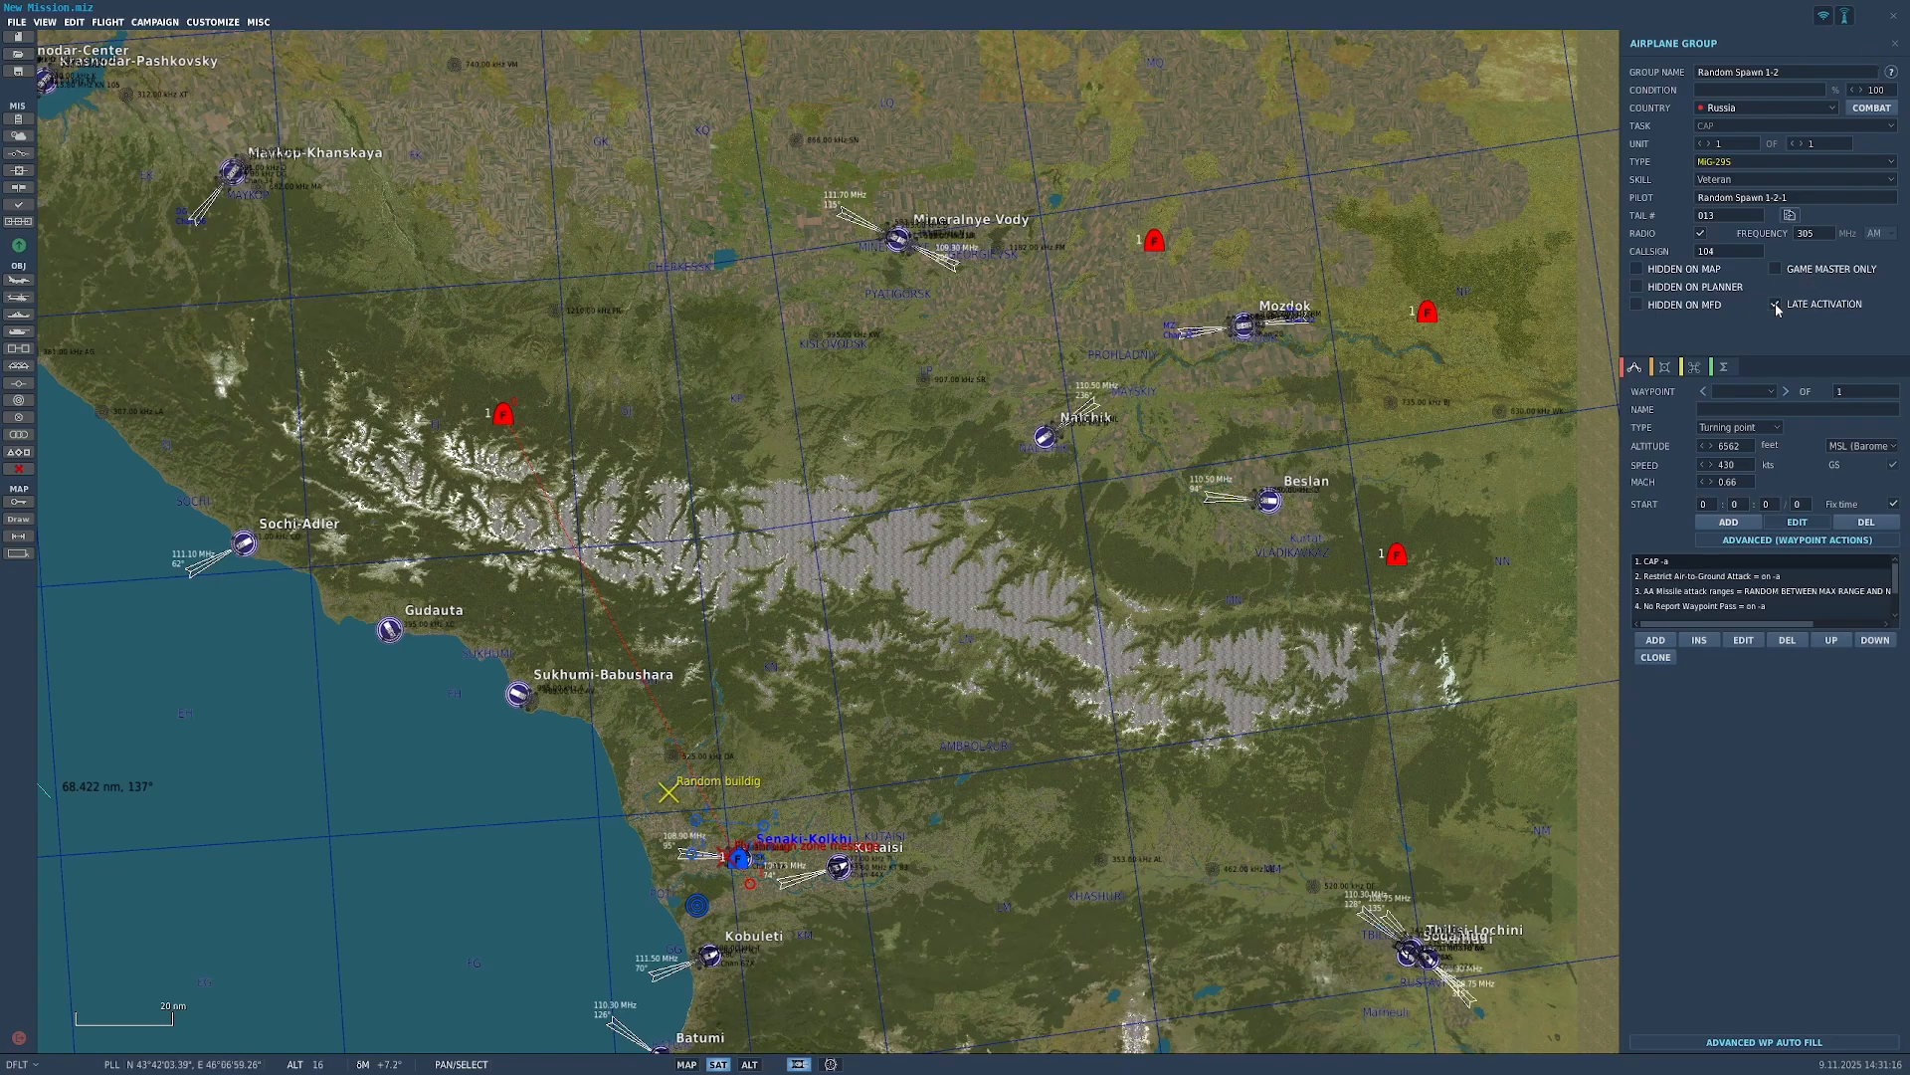
# Step: Enable late activation for the Random Spawn groups
pyautogui.click(1397, 555)
pyautogui.click(1491, 268)
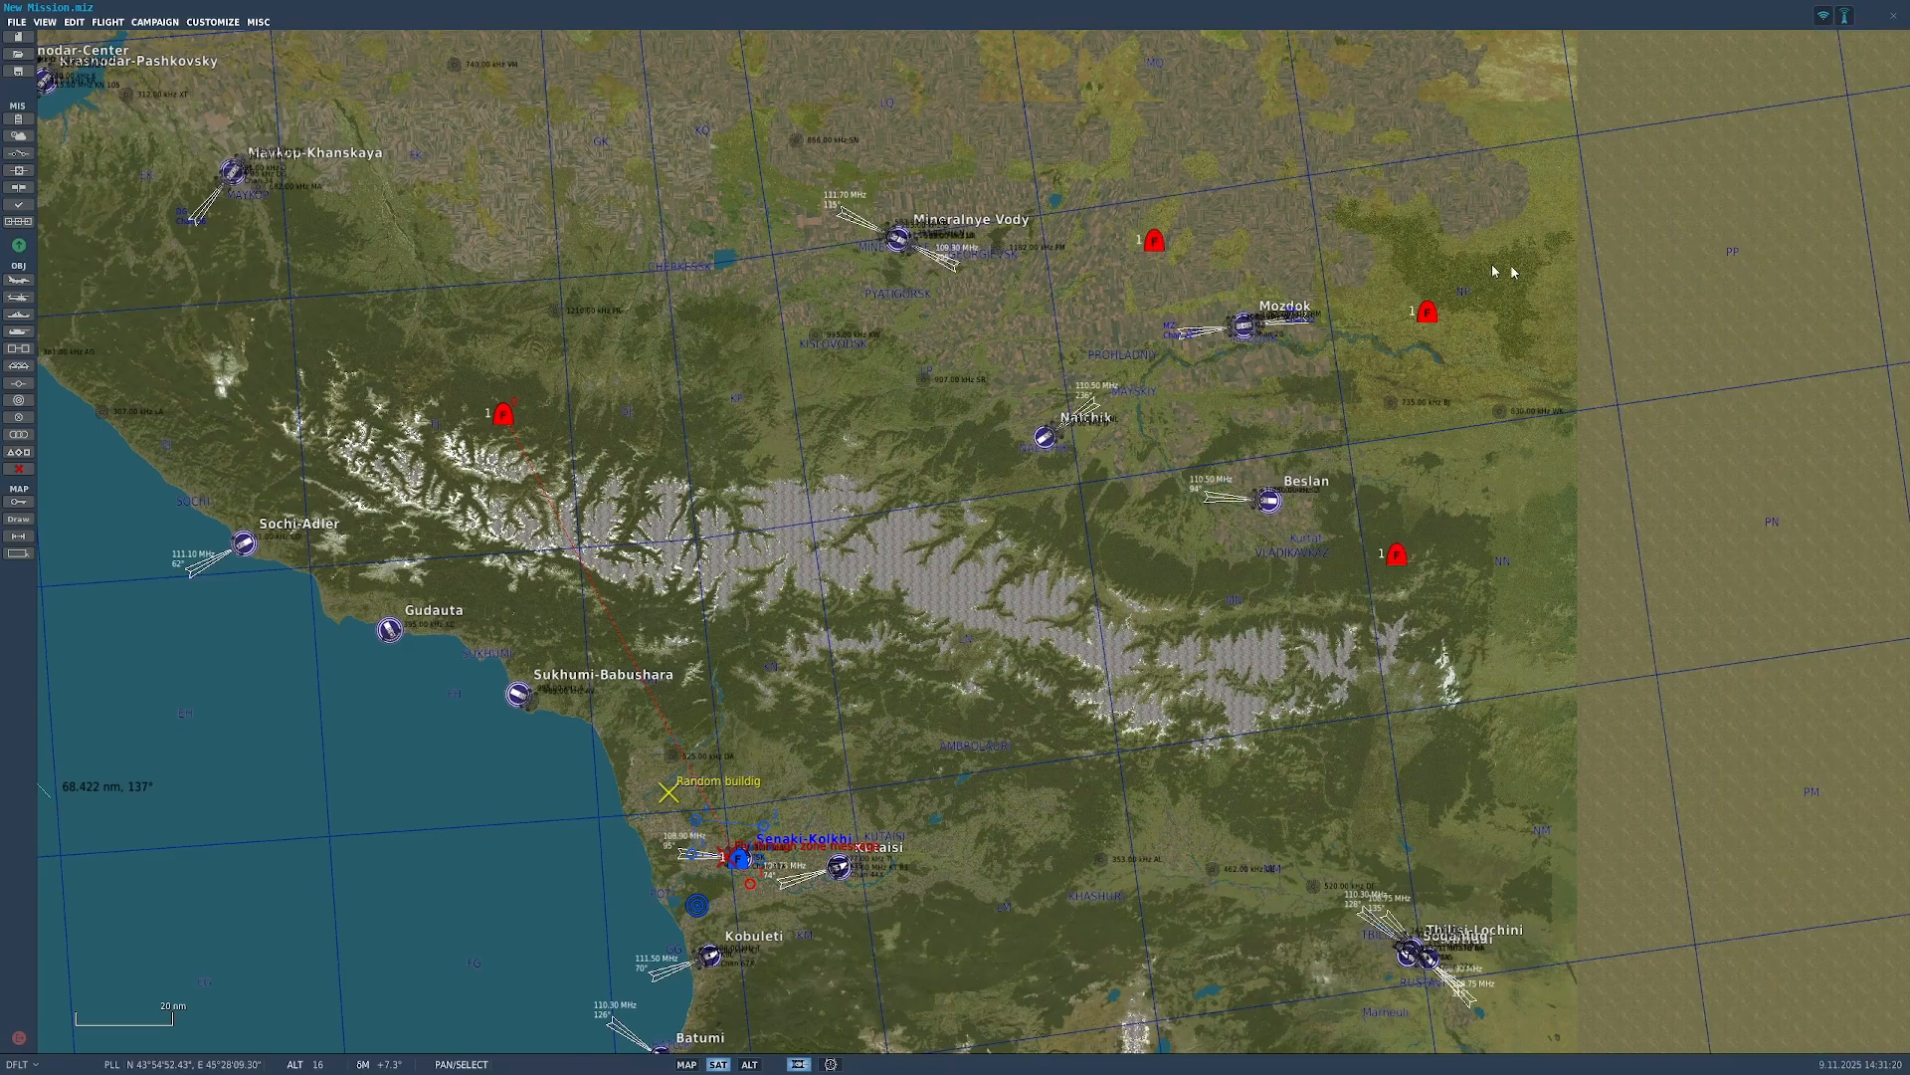
pyautogui.click(1158, 246)
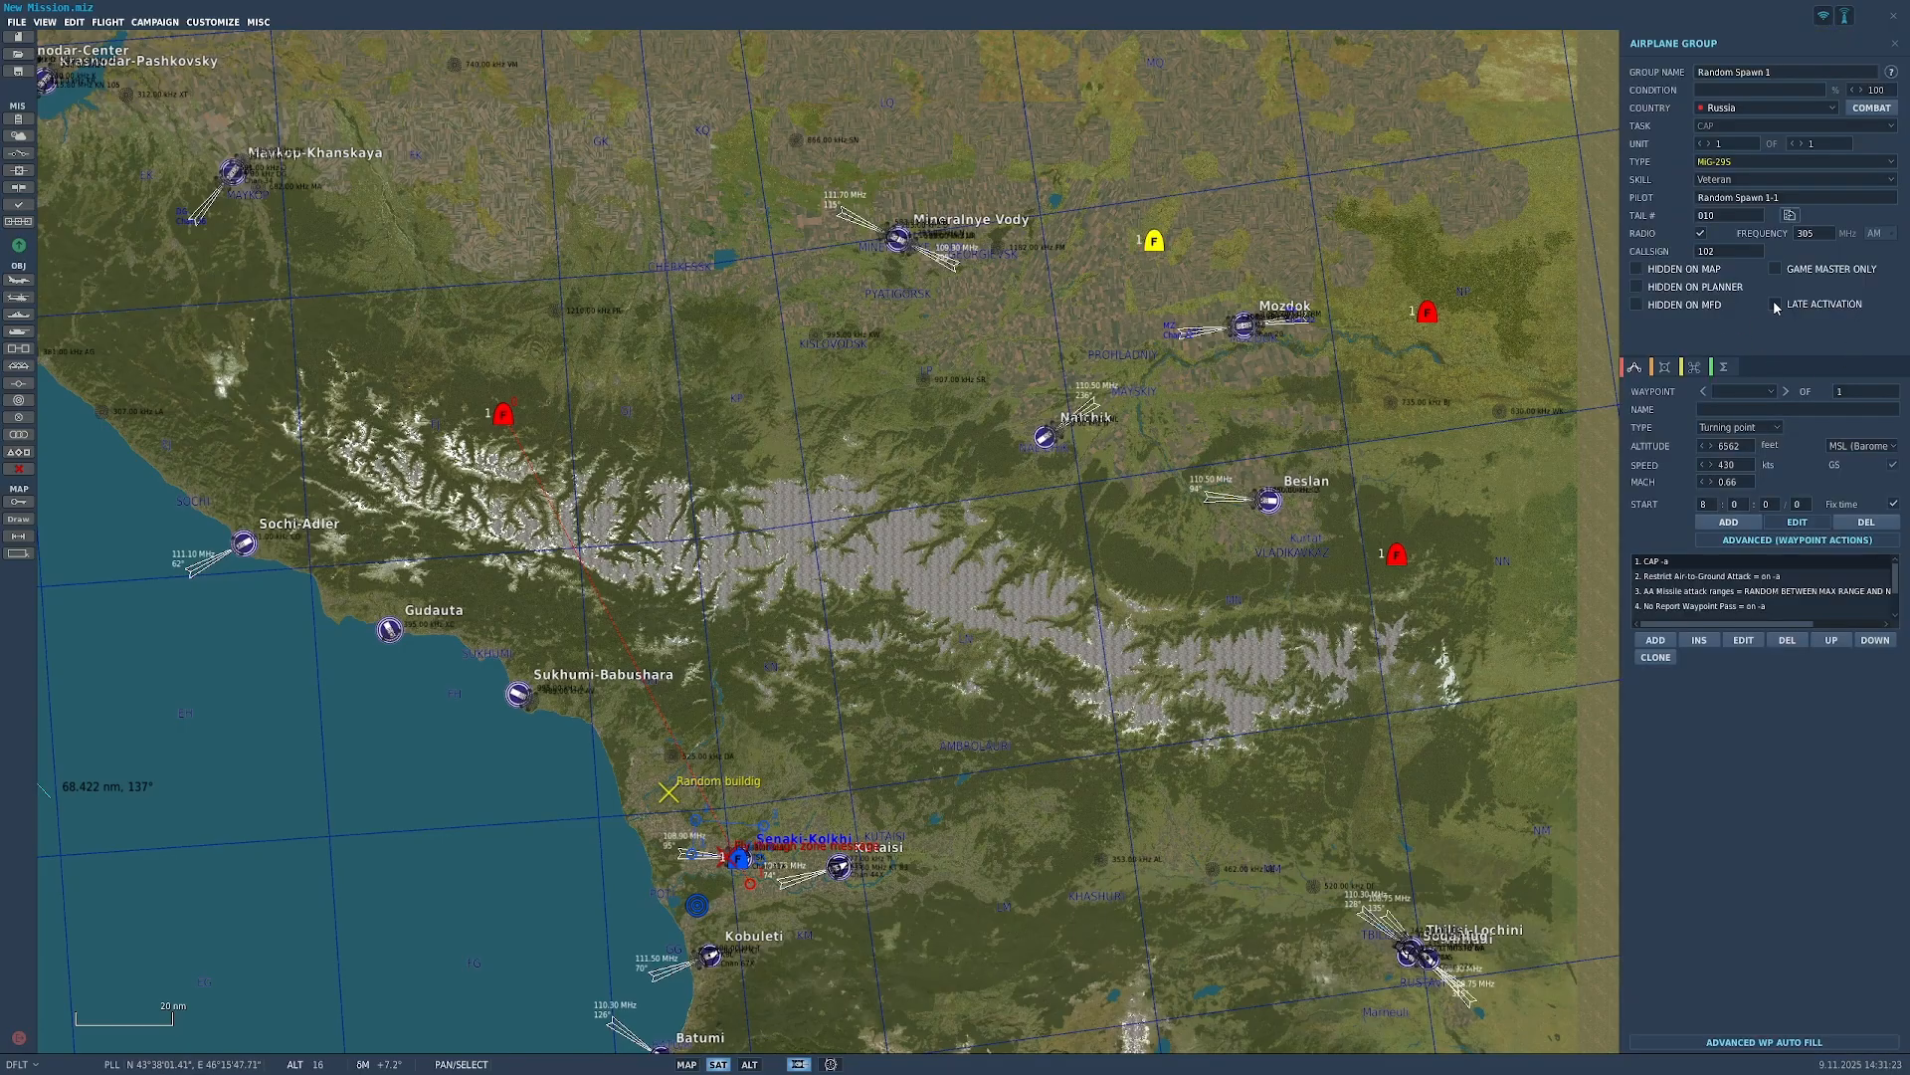
pyautogui.click(30, 154)
pyautogui.click(1080, 104)
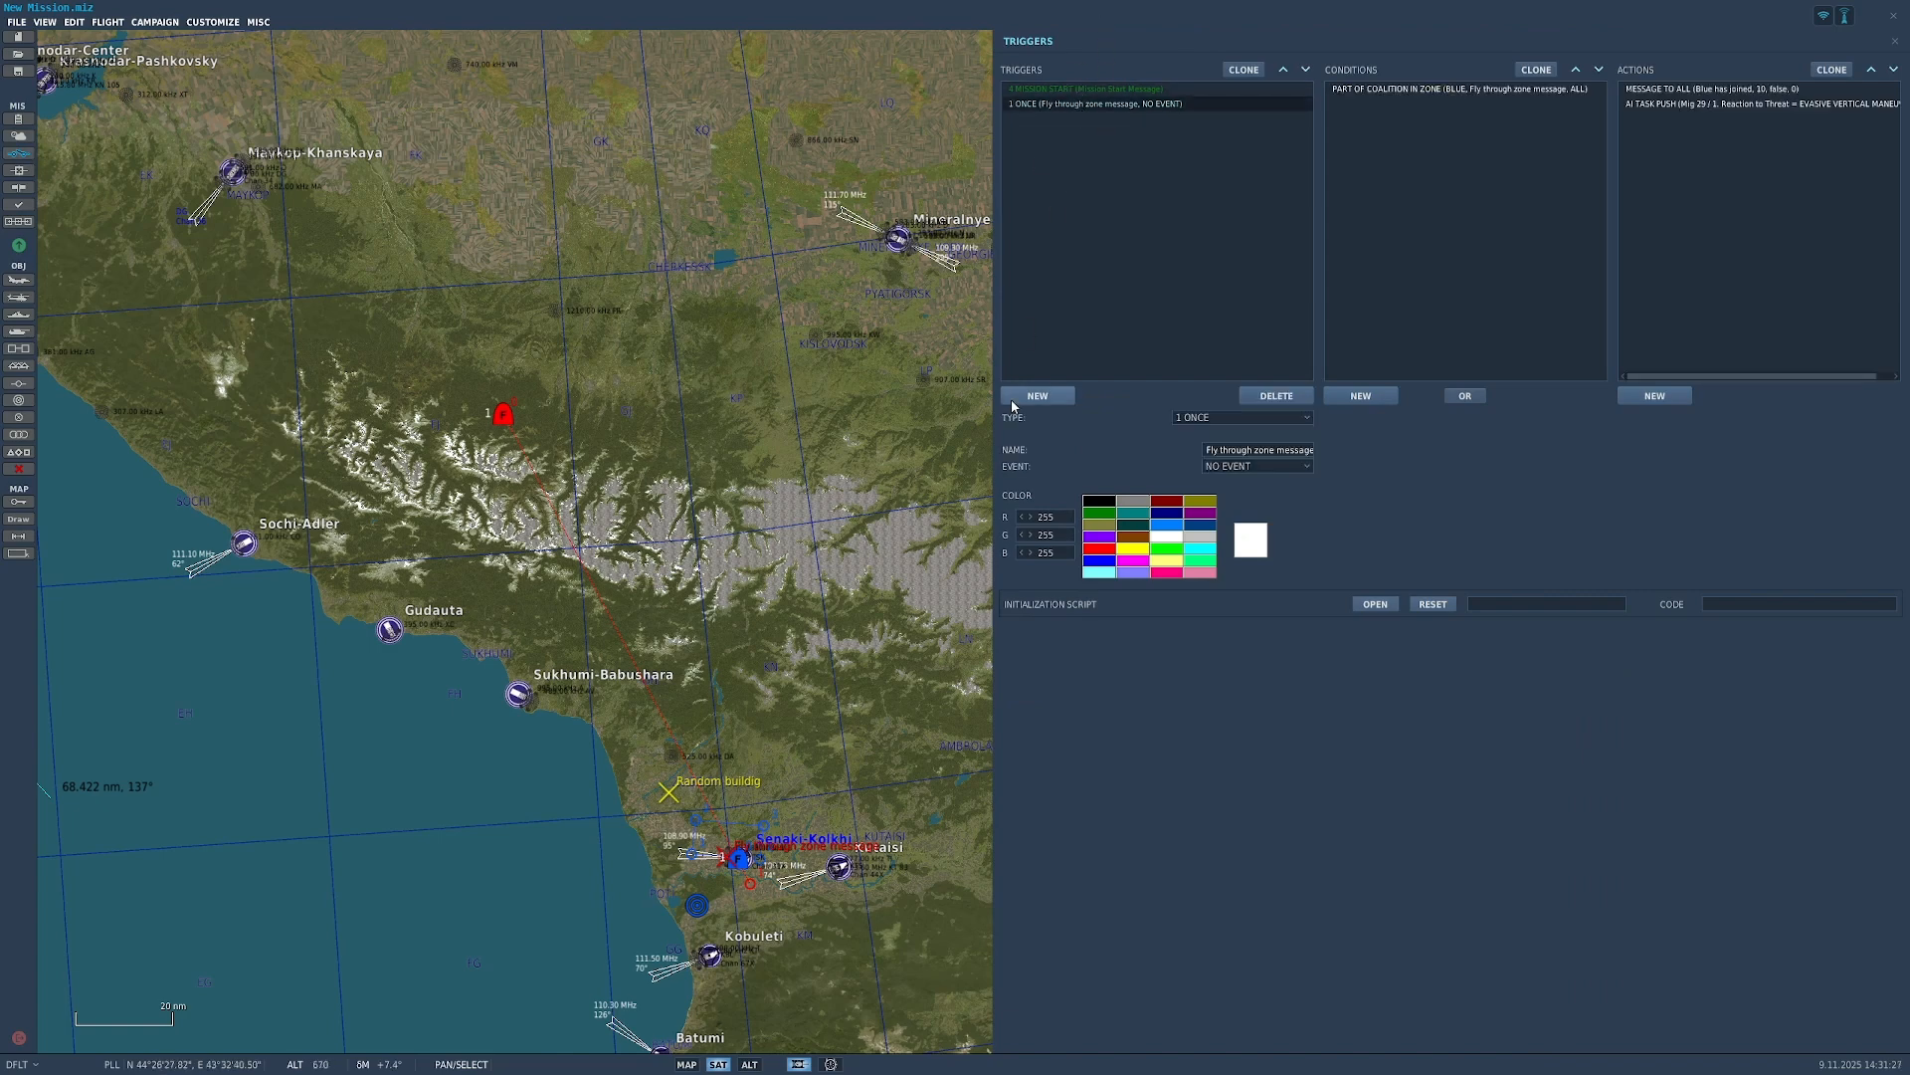
pyautogui.click(1036, 398)
pyautogui.moveTo(841, 761); pyautogui.dragTo(818, 645, button='right')
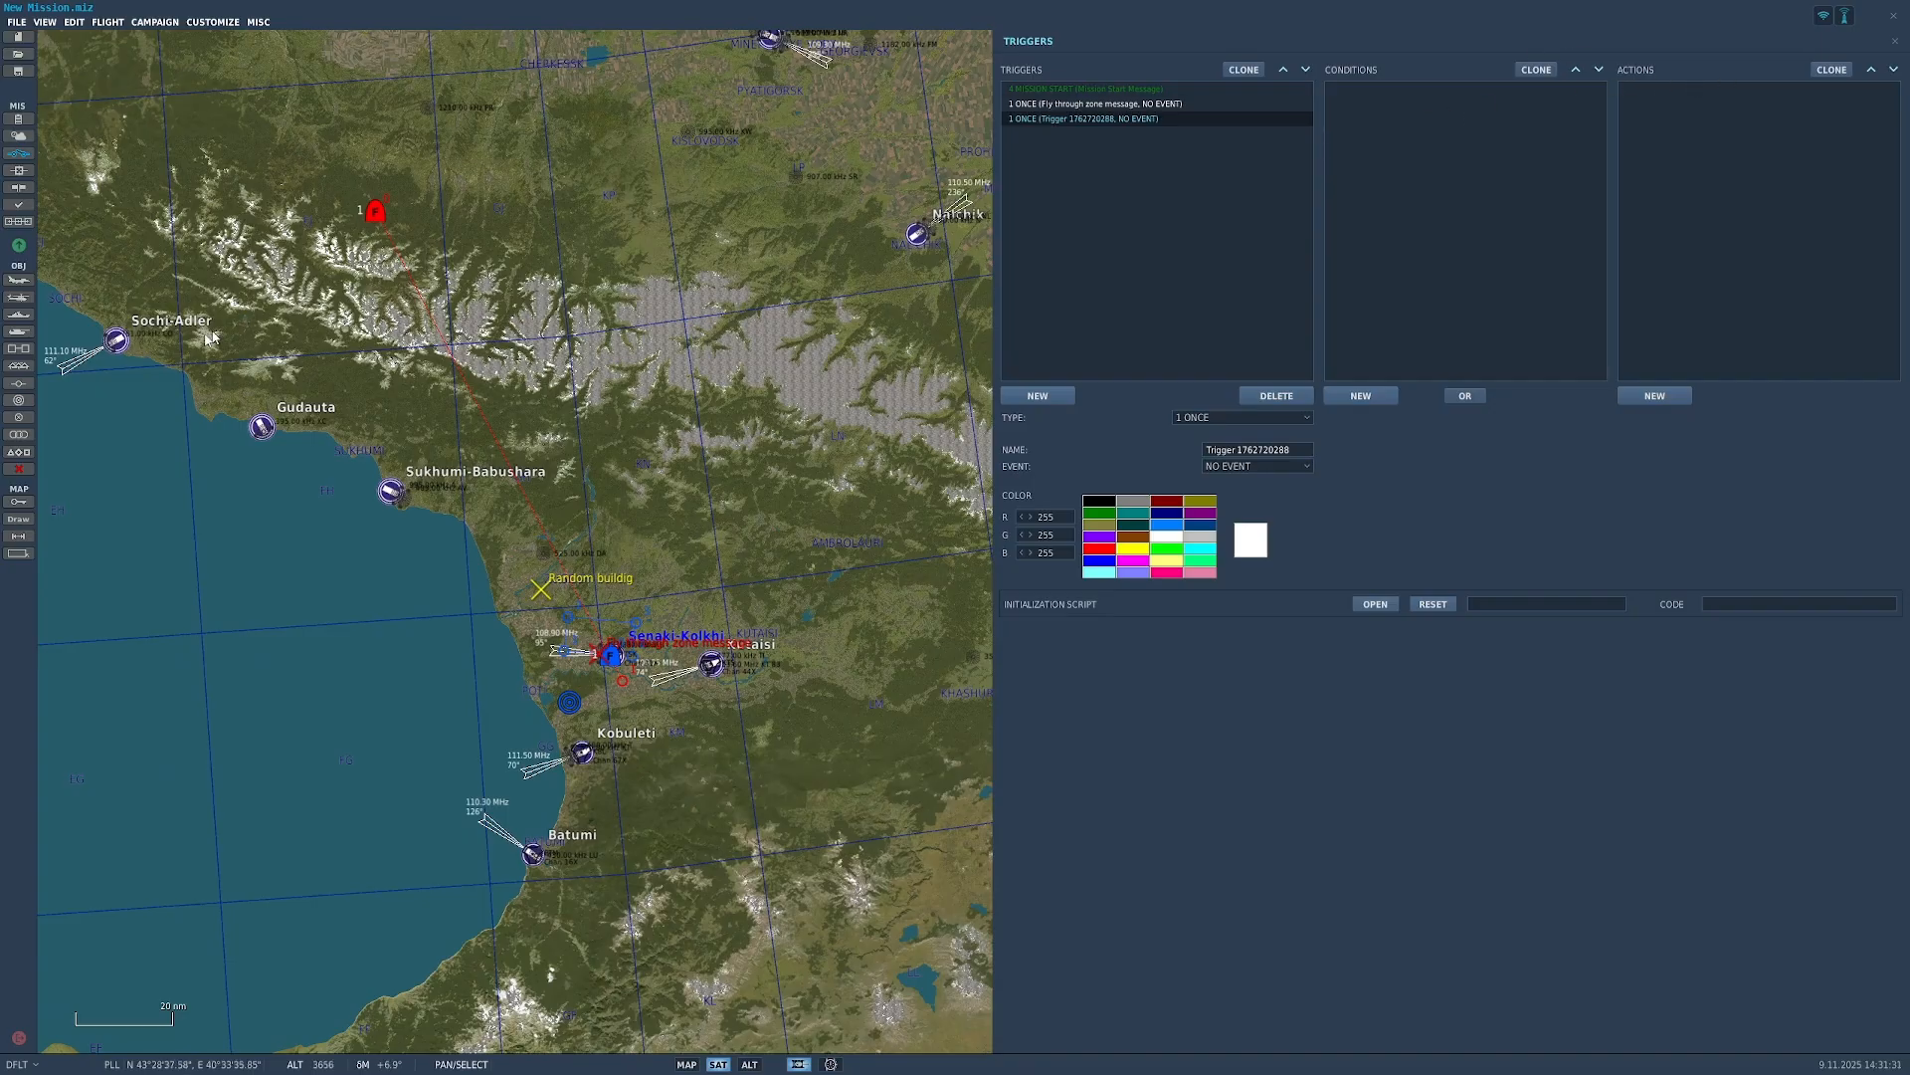
# Step: Place a circular trigger zone southwest of Nalchik with a radius of 50000 feet, color it green and name it Random Spawn
pyautogui.click(18, 417)
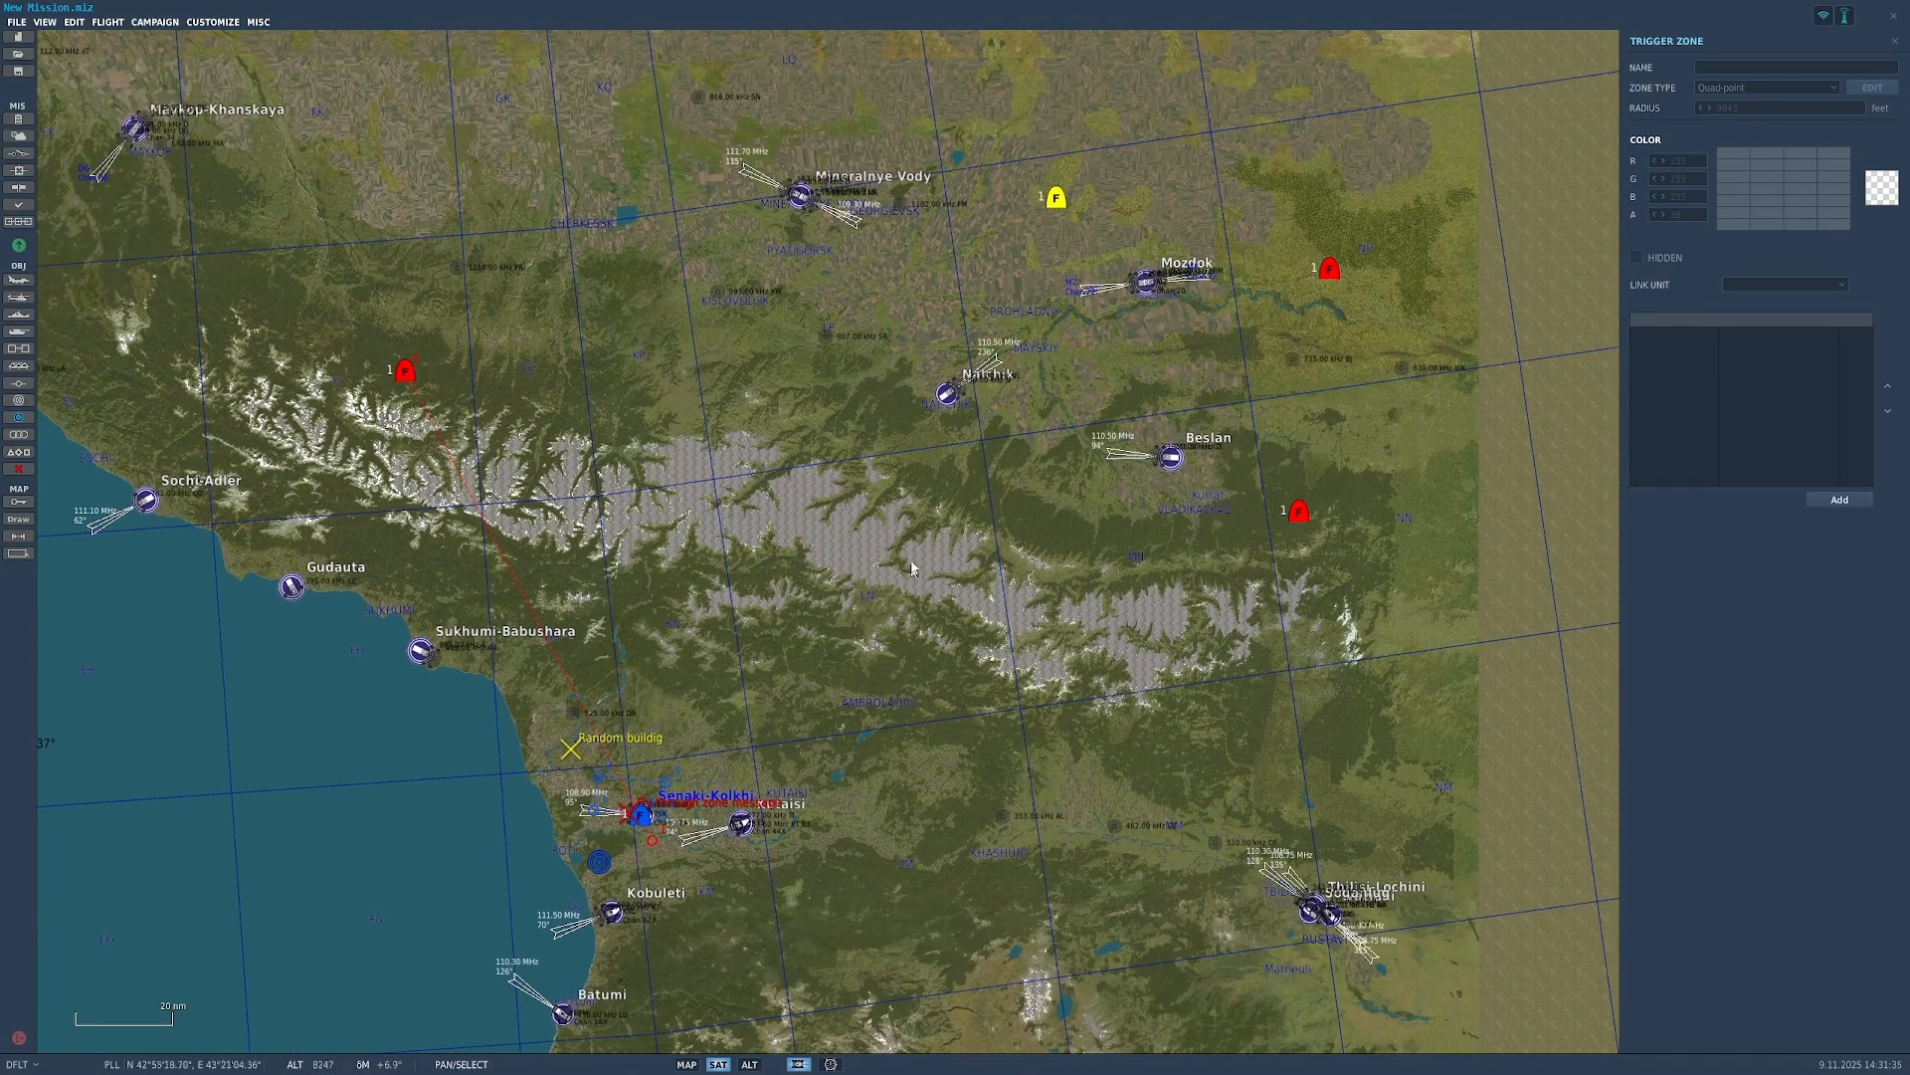
pyautogui.click(843, 503)
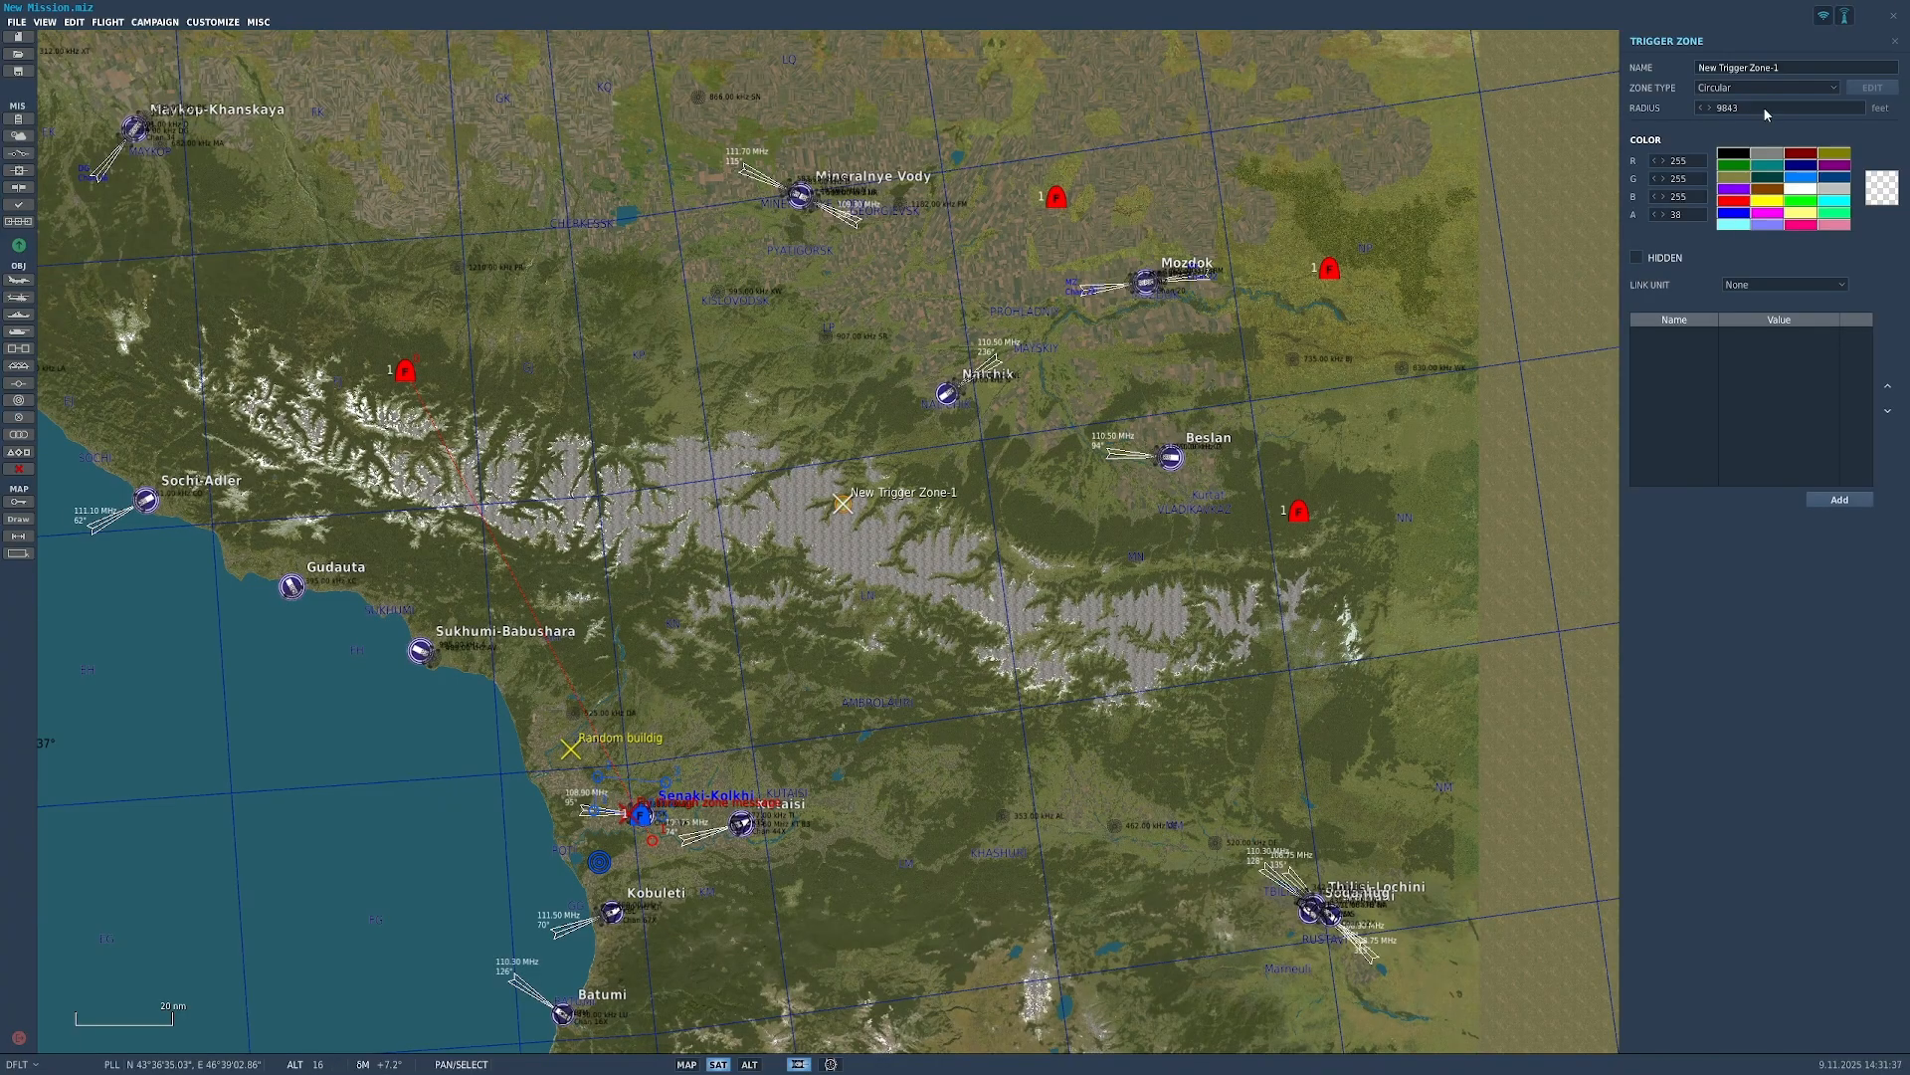
pyautogui.write('50000')
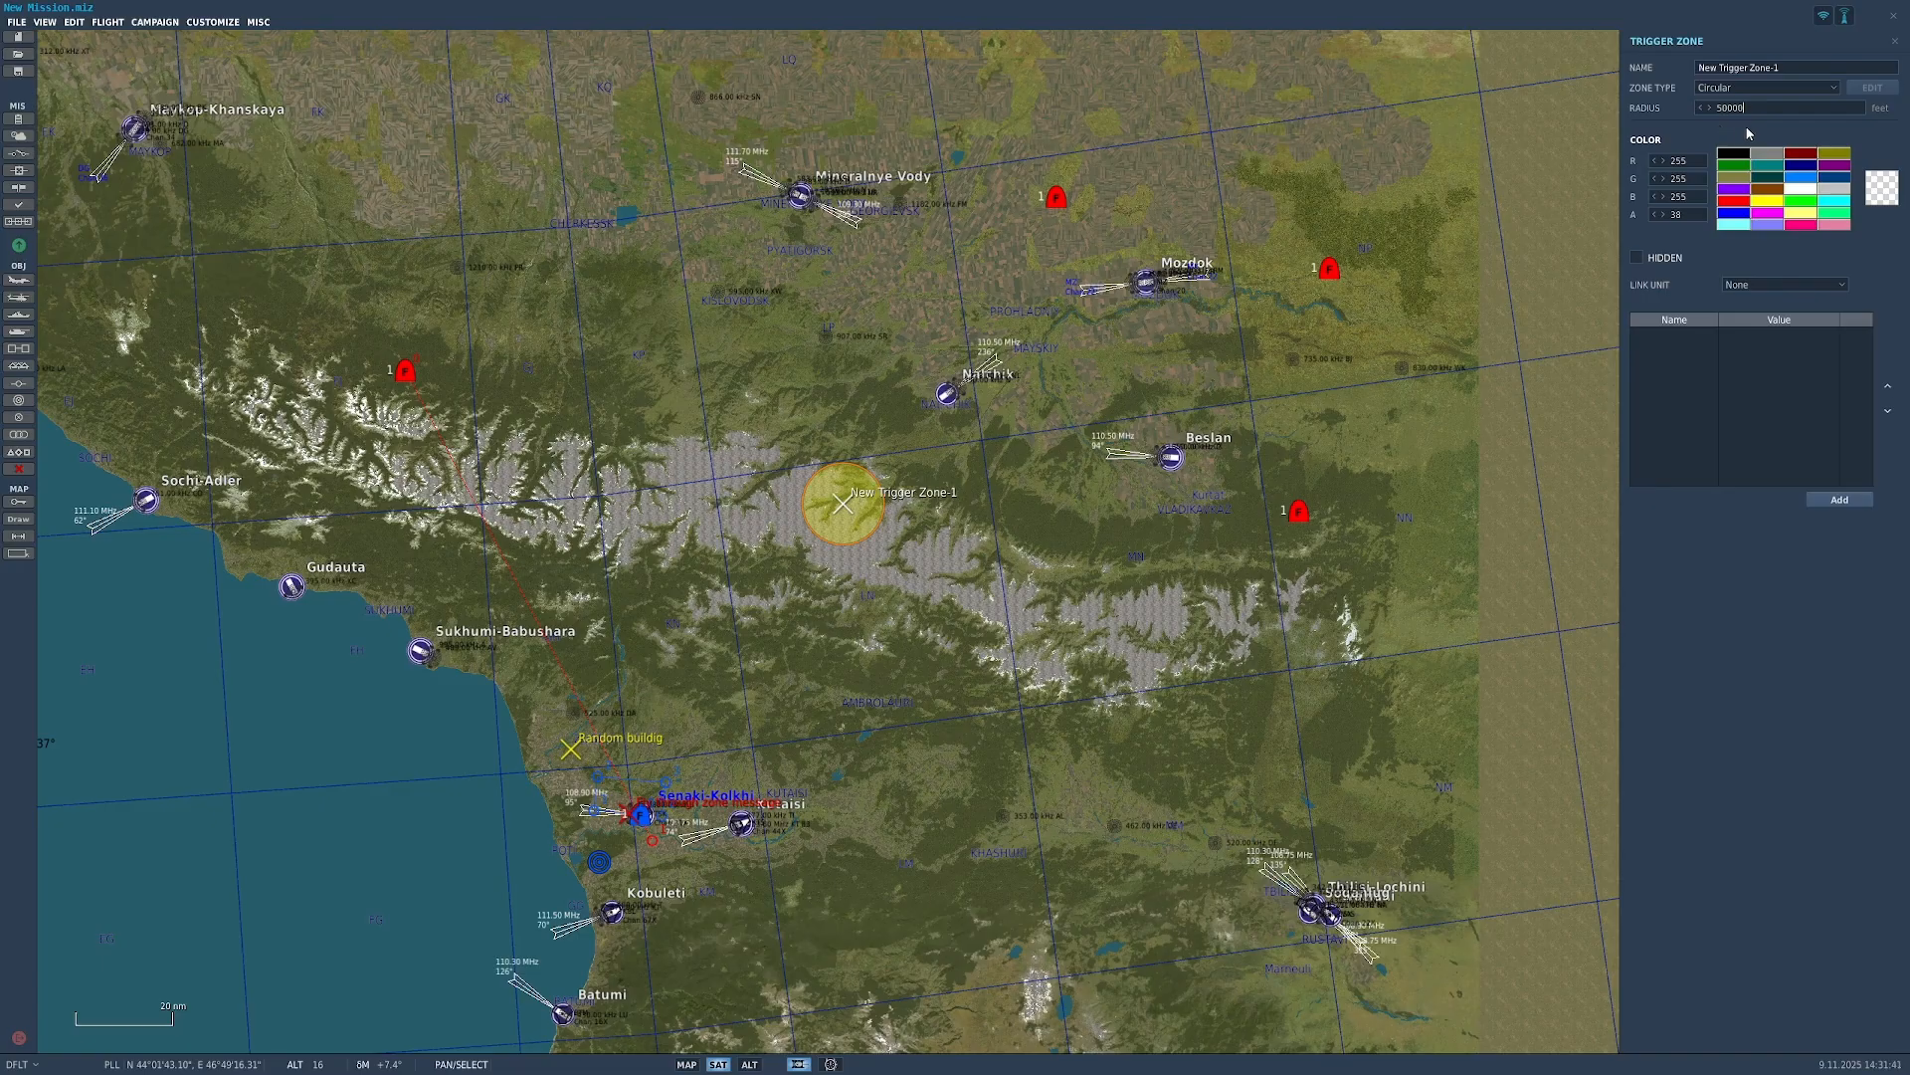
pyautogui.click(1804, 207)
pyautogui.click(1791, 69)
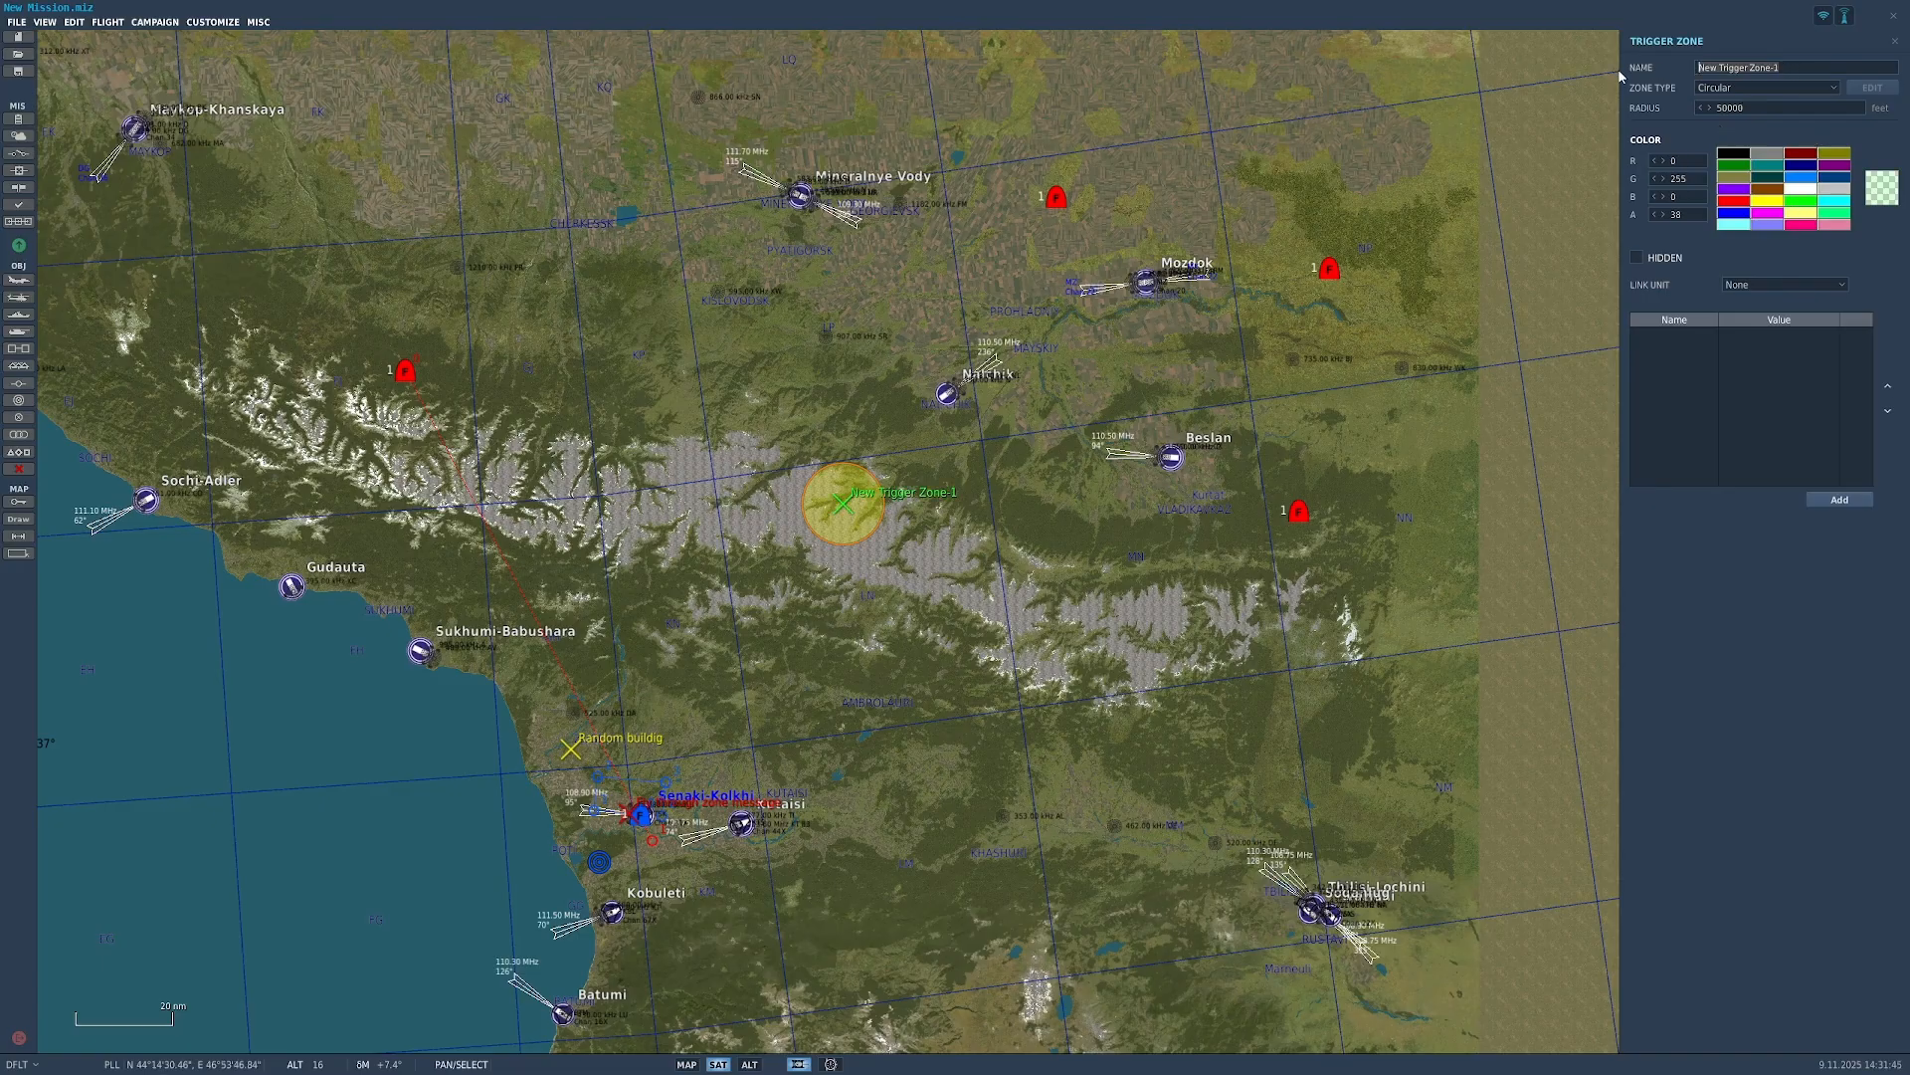
pyautogui.write('Rnado')
pyautogui.click(1894, 40)
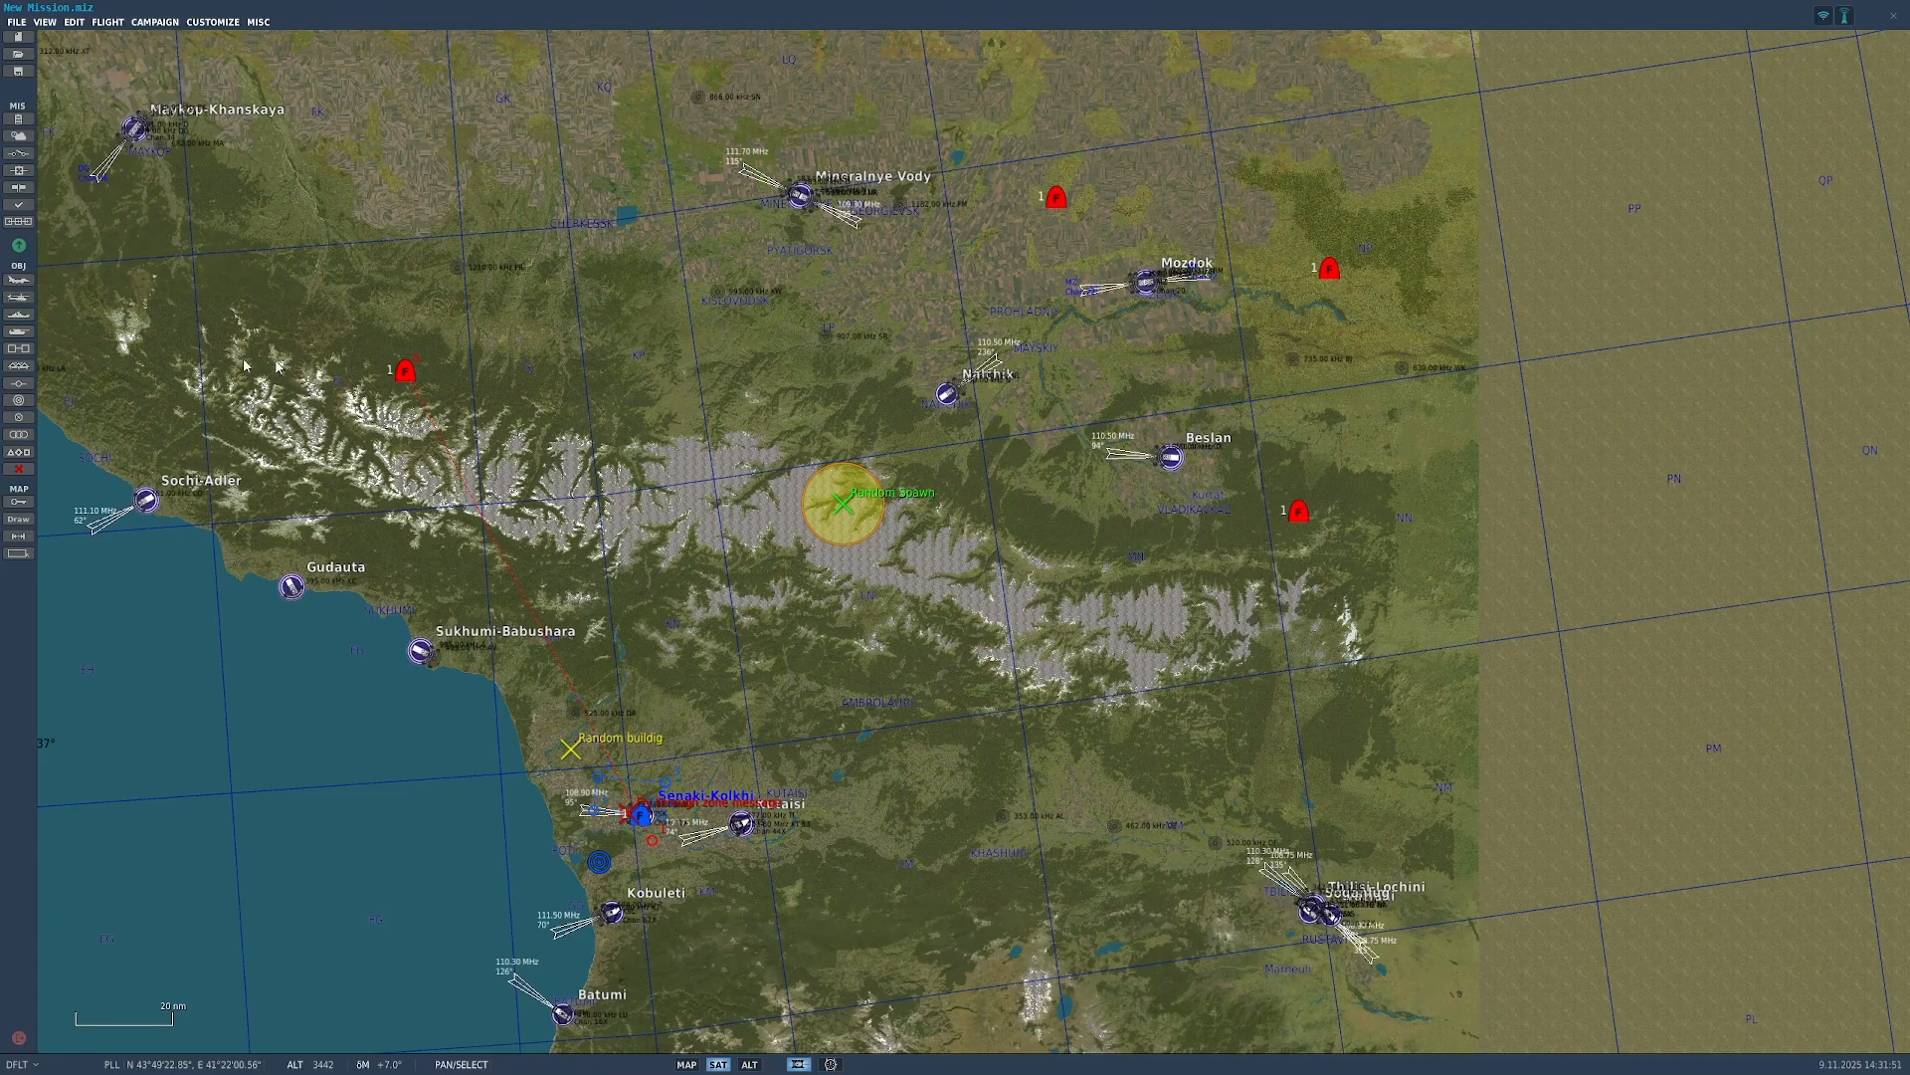
# Step: Create a new 1 ONCE trigger named Random Spawn
pyautogui.click(17, 154)
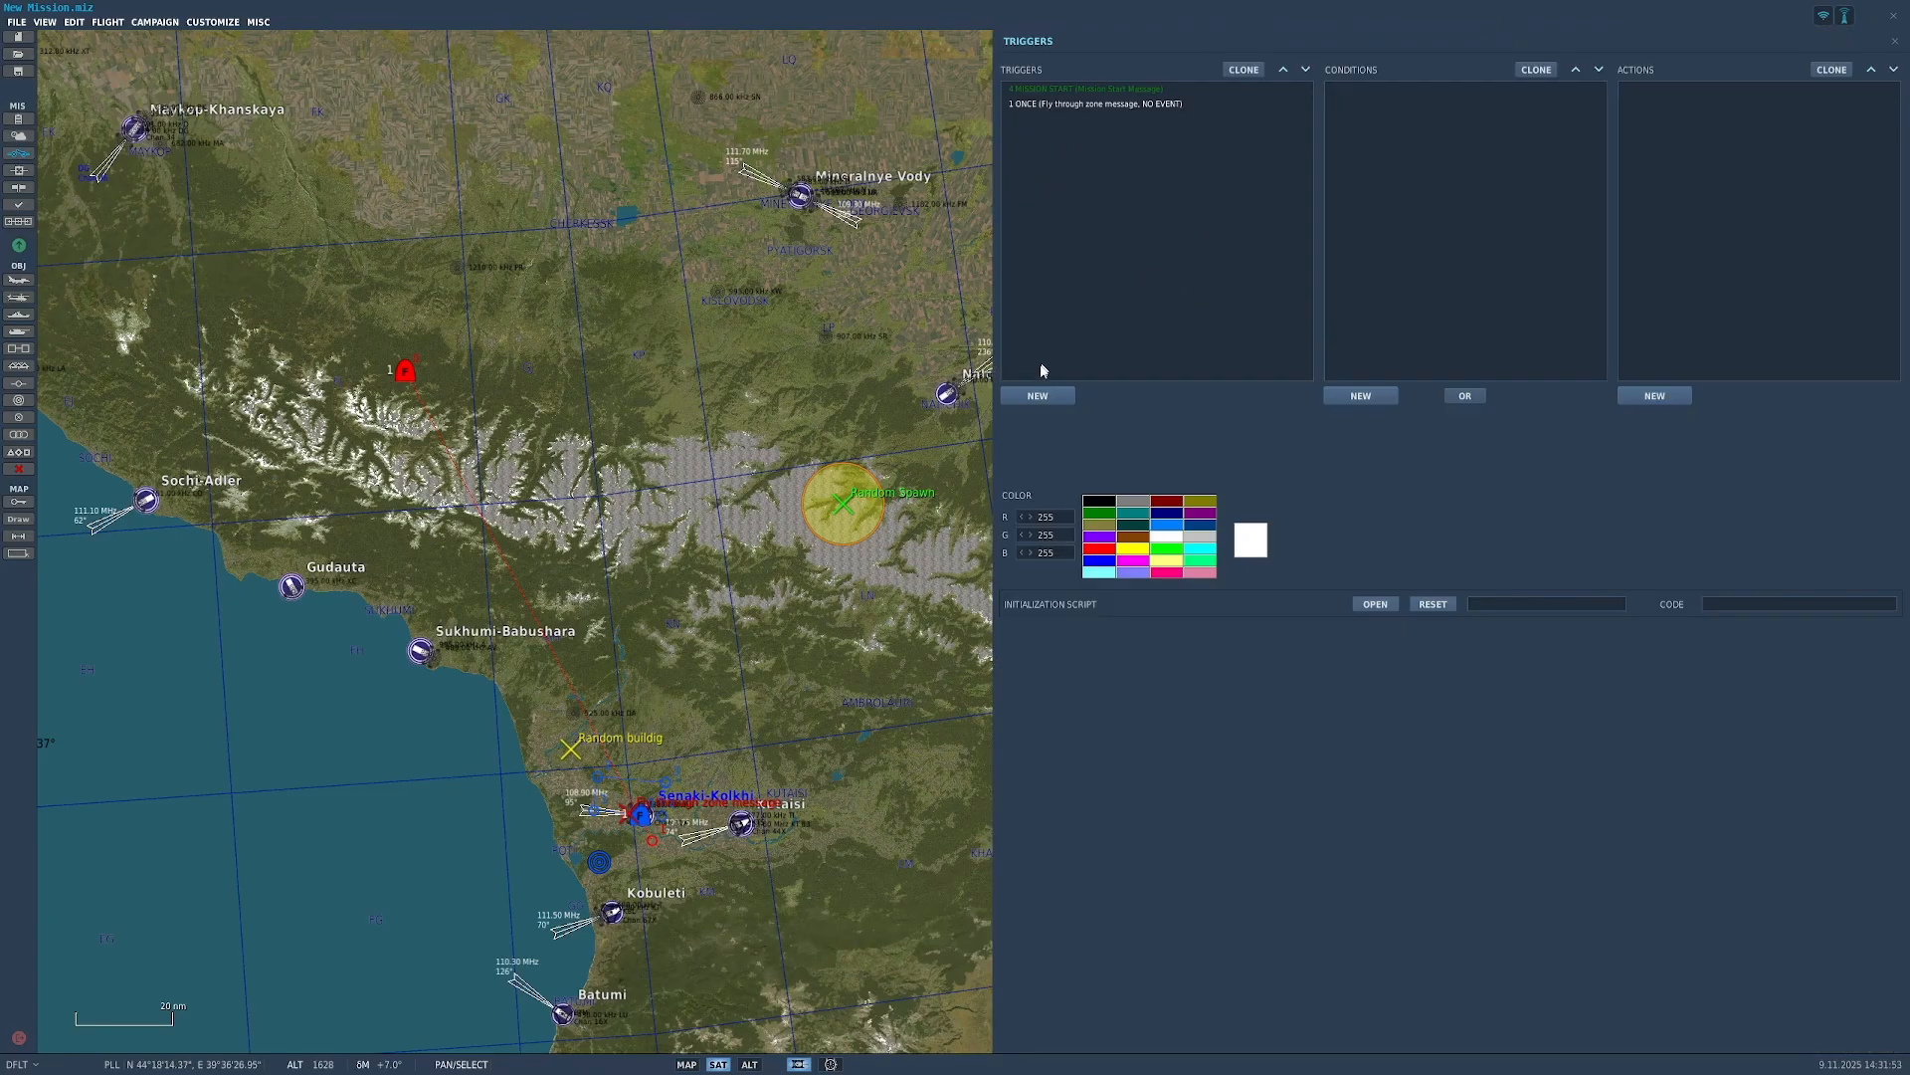
pyautogui.click(1038, 395)
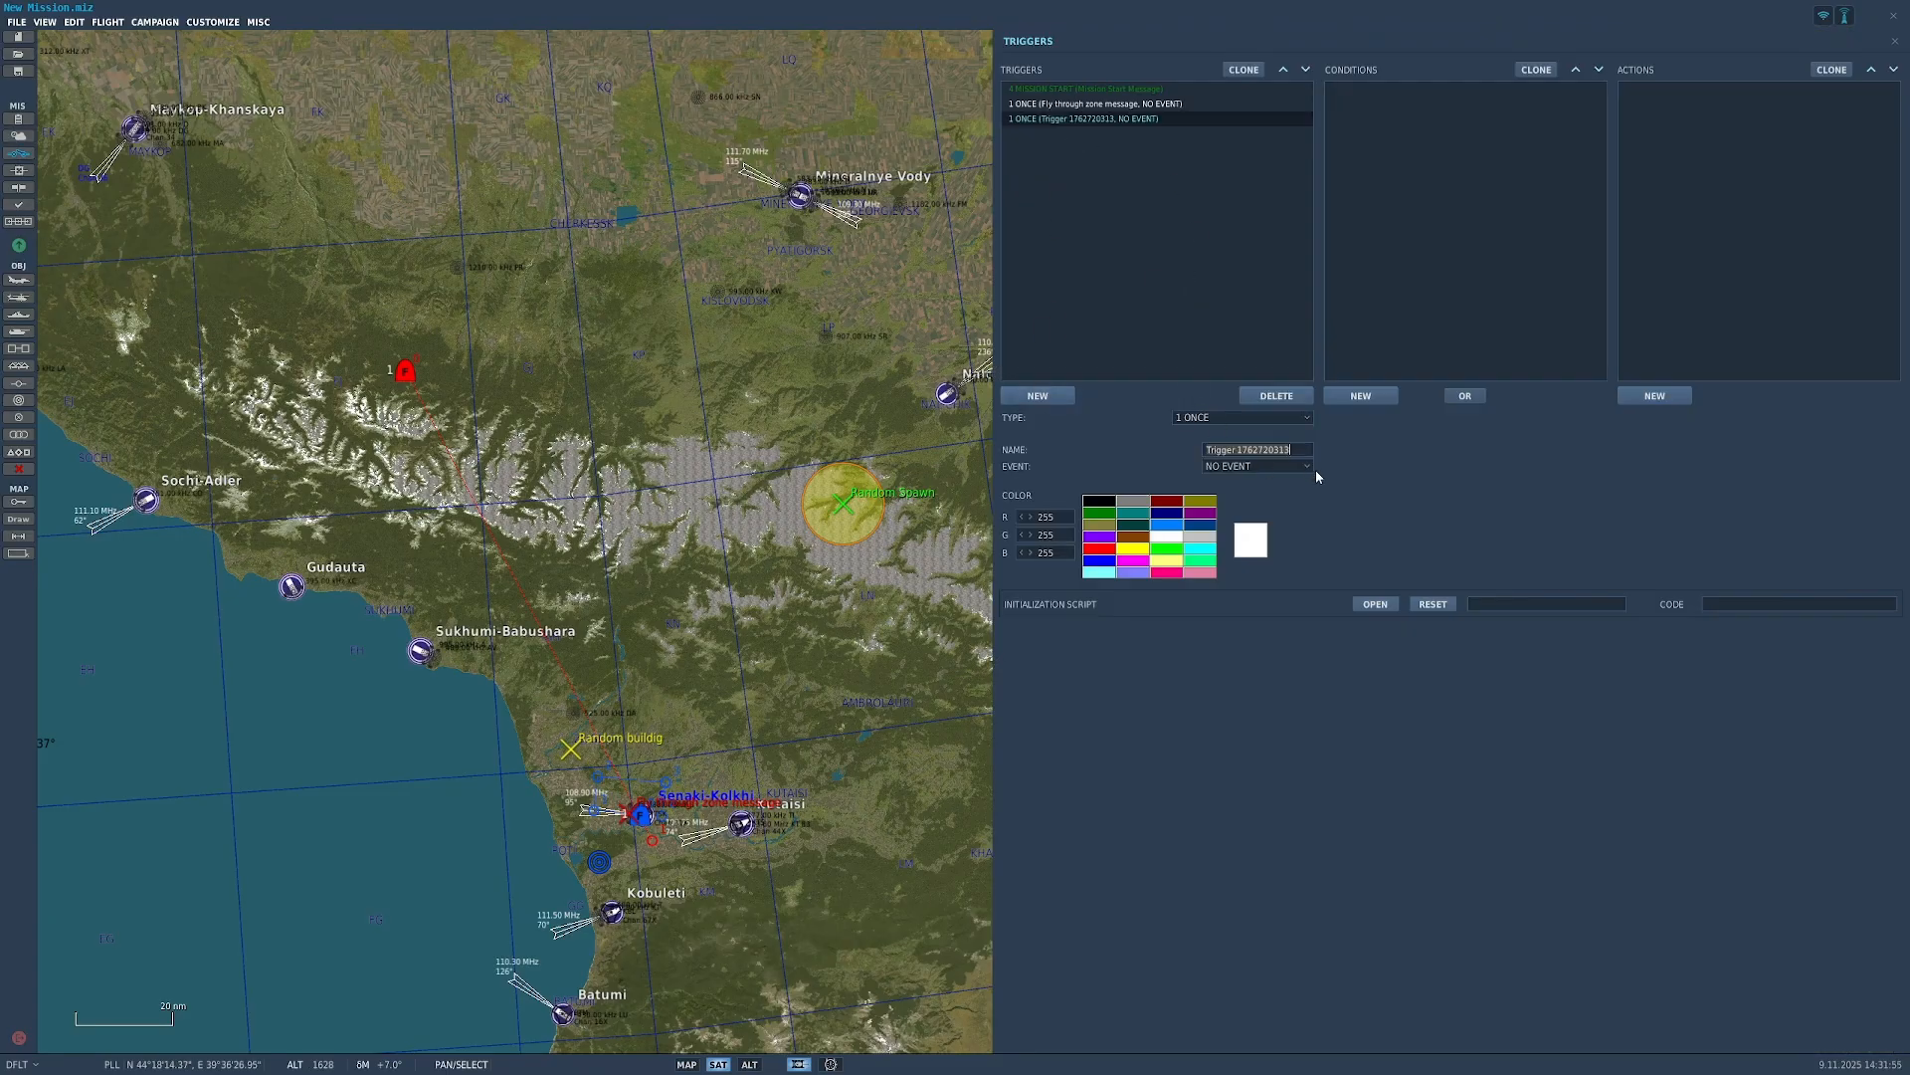
pyautogui.click(1323, 437)
pyautogui.click(1299, 454)
pyautogui.write('Random Spawn')
# Step: Add a PART OF COALITION IN ZONE condition with coalition BLUE and the Random Spawn zone
pyautogui.click(1363, 396)
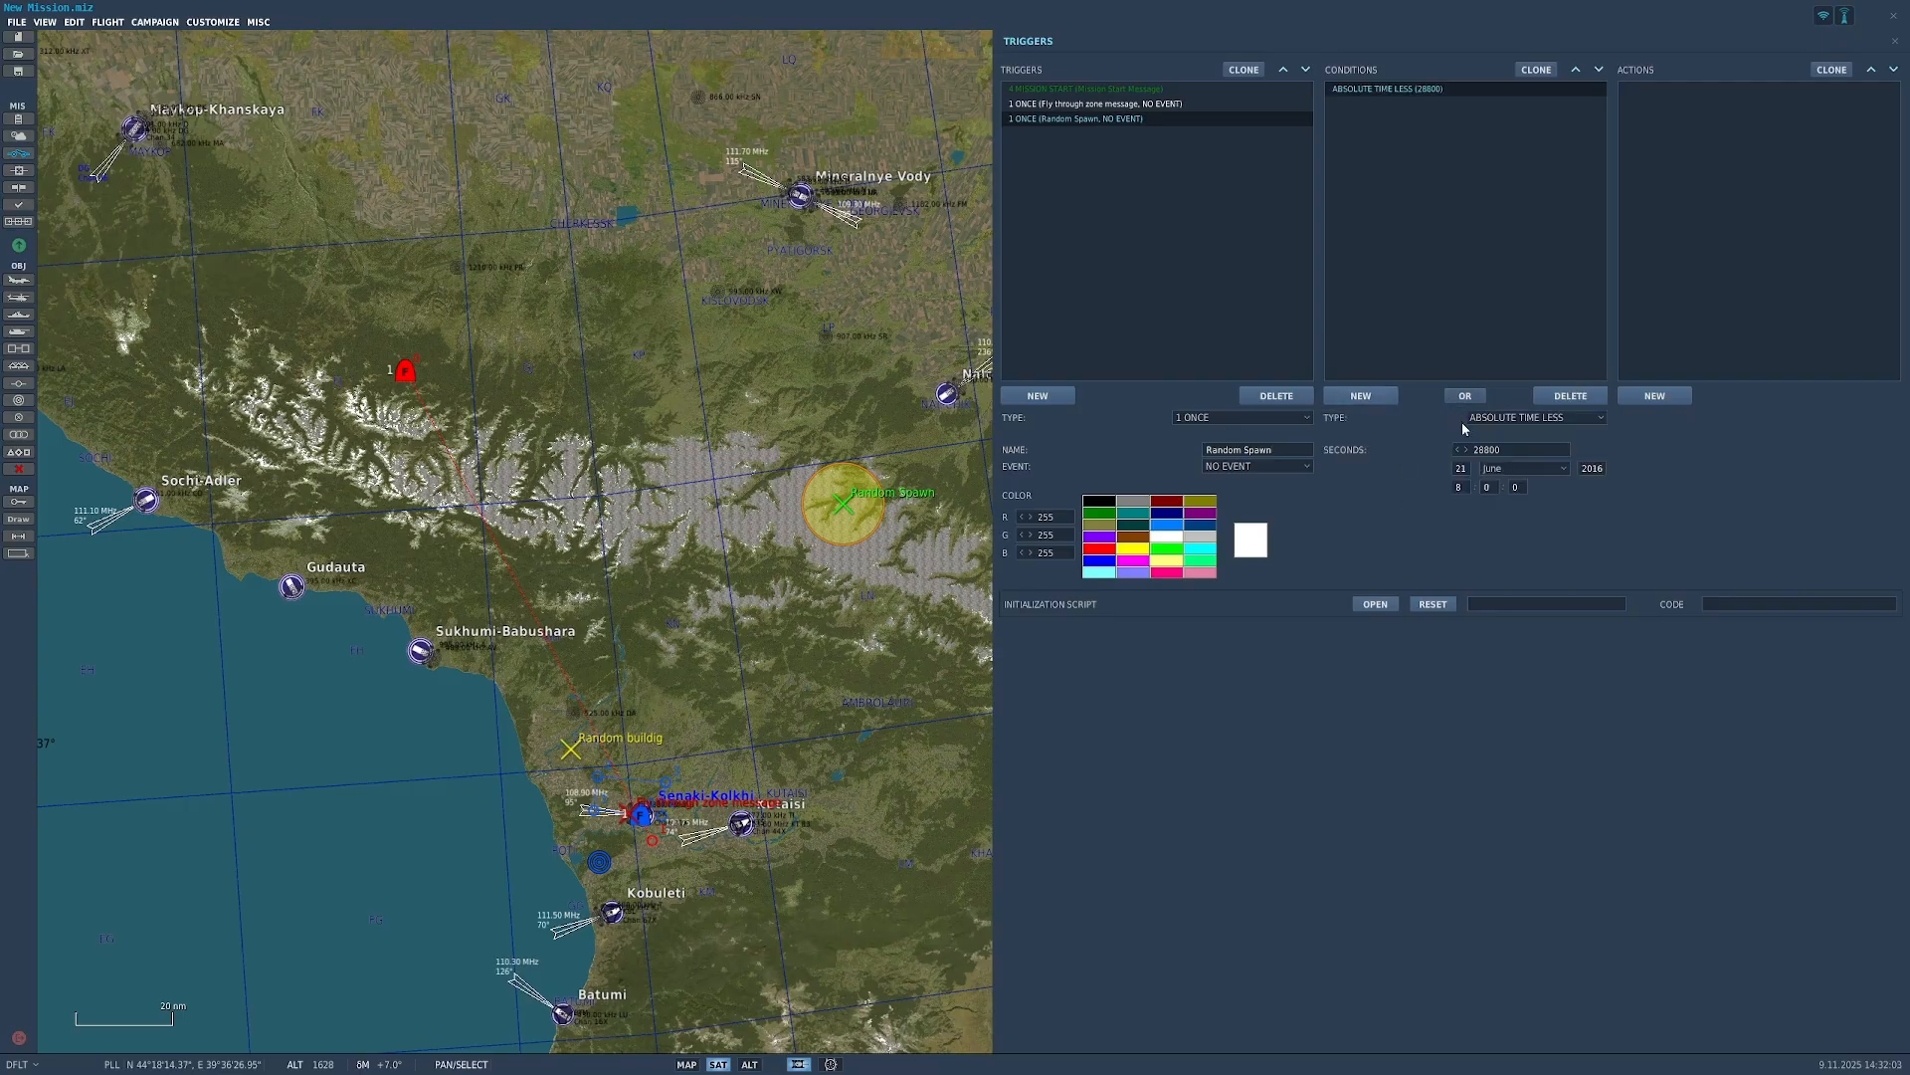
pyautogui.click(1532, 417)
pyautogui.scroll(-10, 1562, 519)
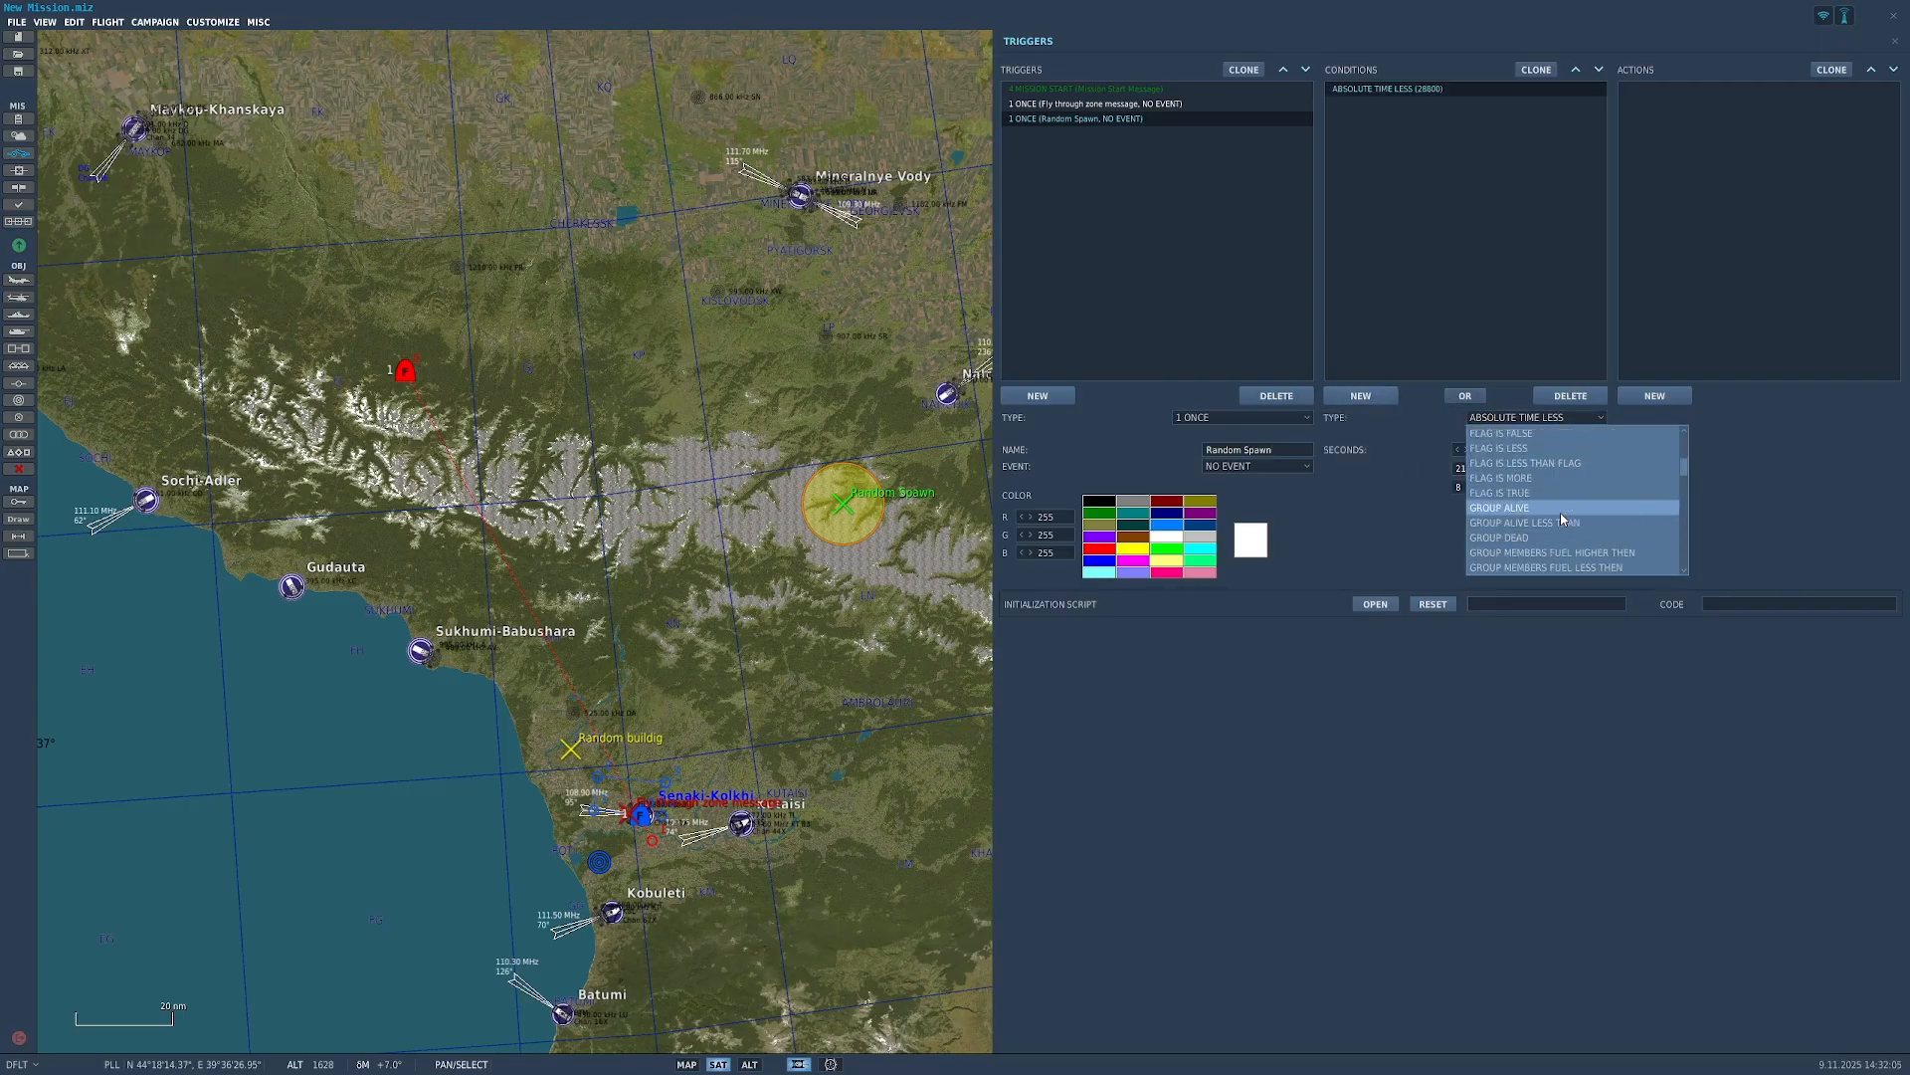
pyautogui.click(1576, 497)
pyautogui.click(1553, 449)
pyautogui.click(1536, 476)
pyautogui.click(1549, 465)
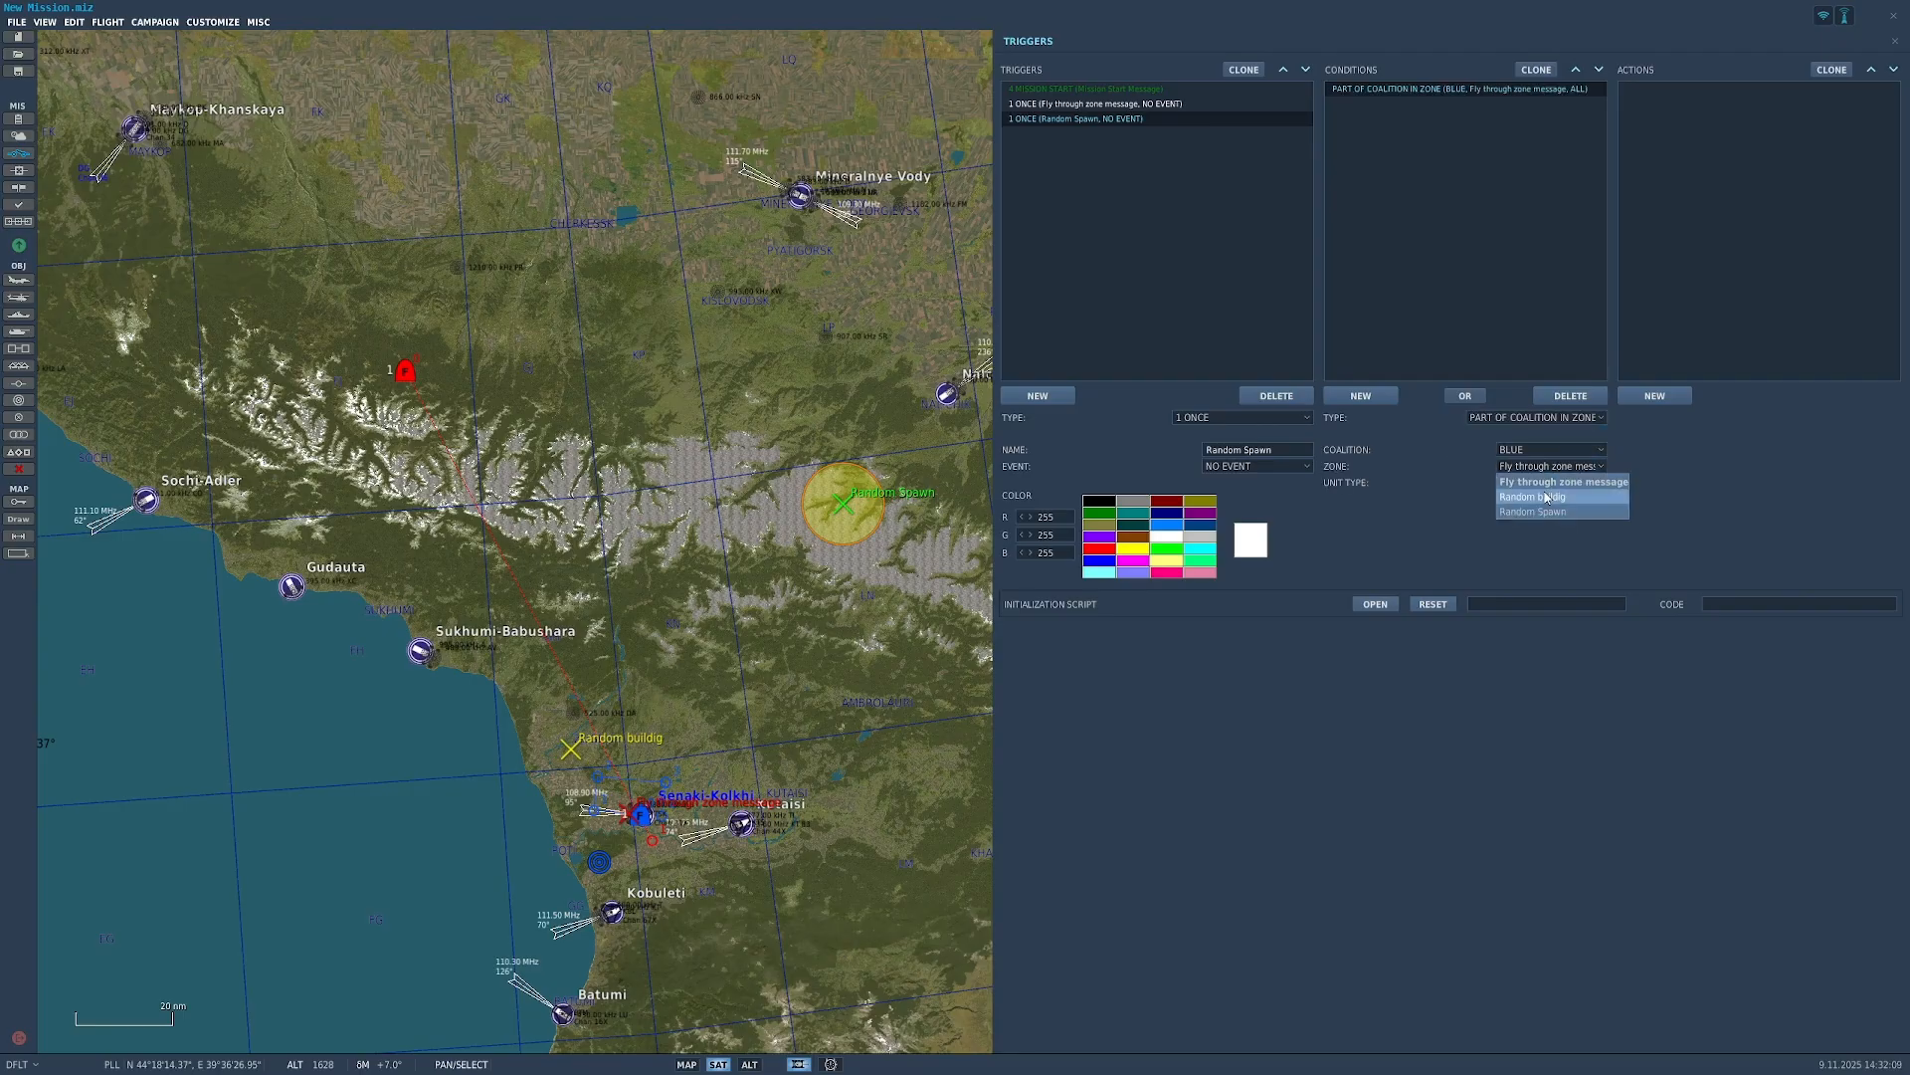
pyautogui.click(1565, 512)
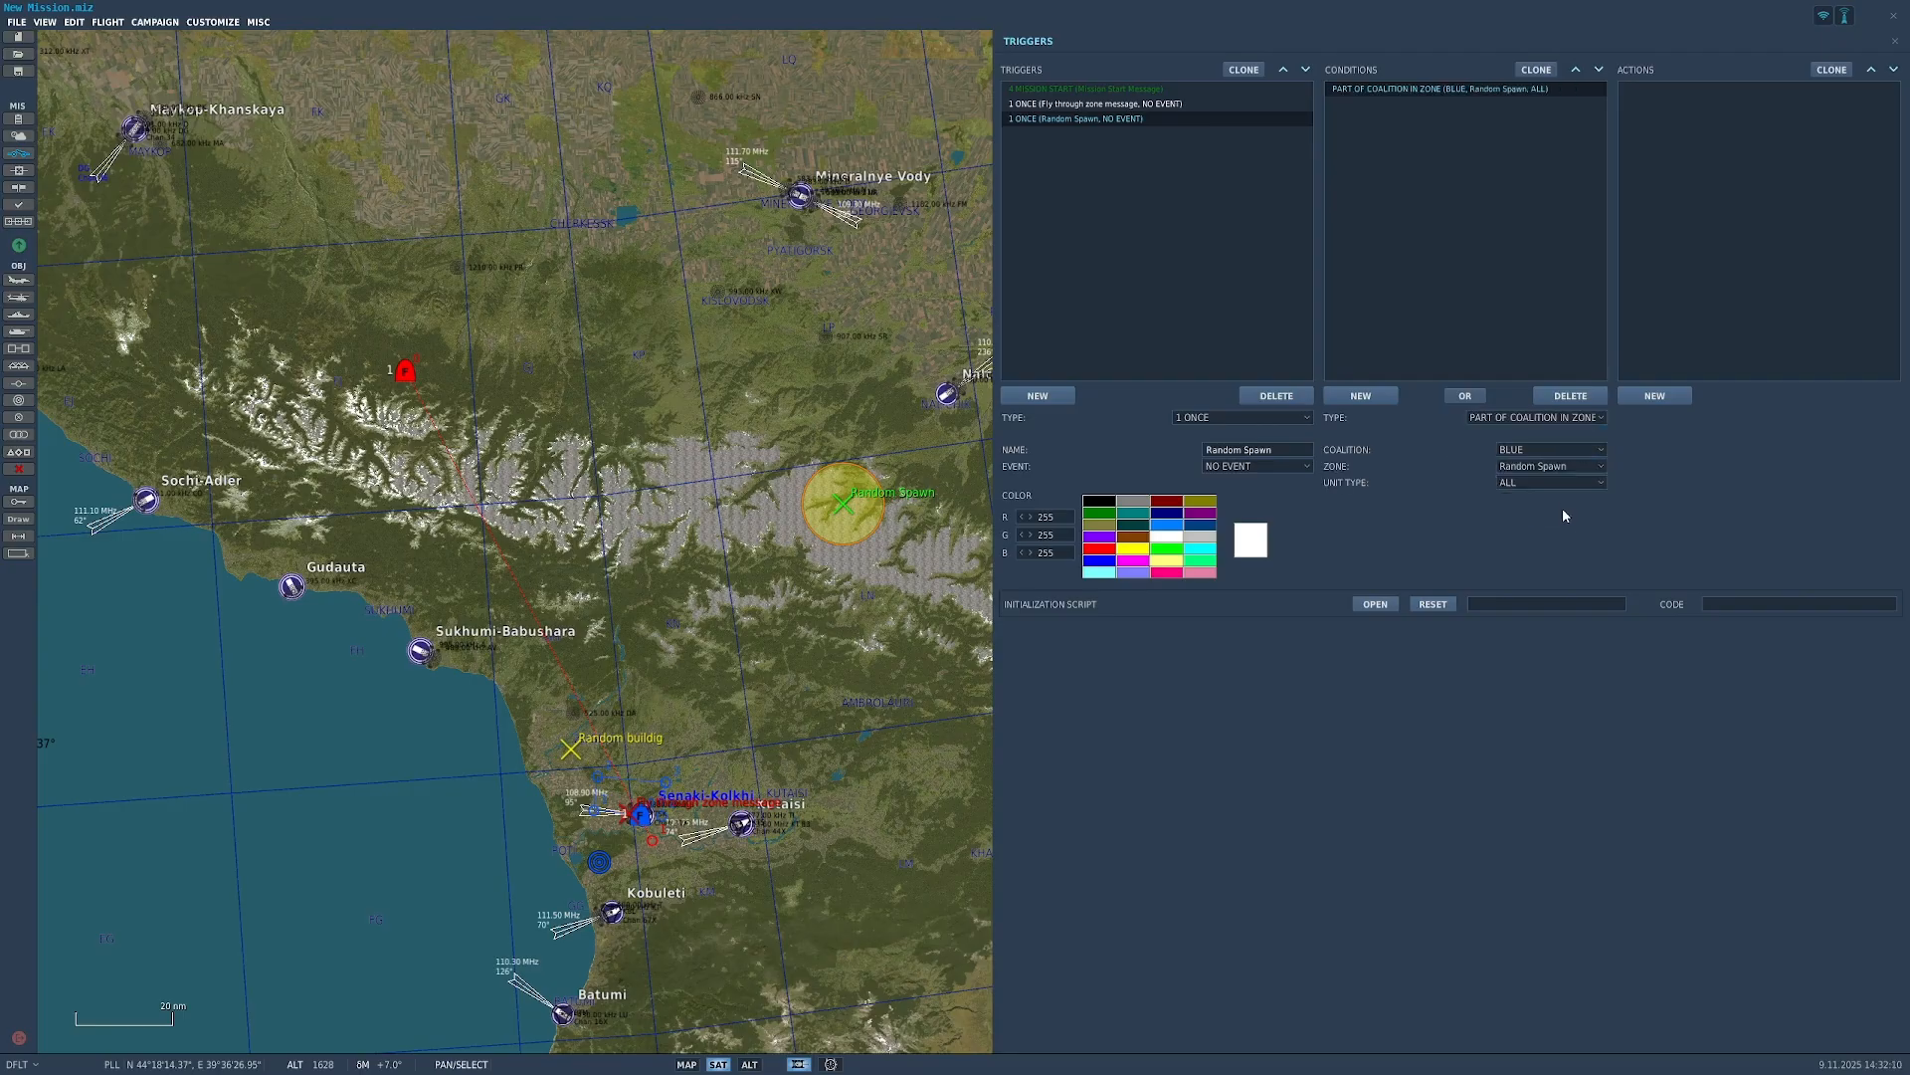
# Step: Add a GROUP ACTIVATE action to the Random Spawn trigger
pyautogui.click(1658, 398)
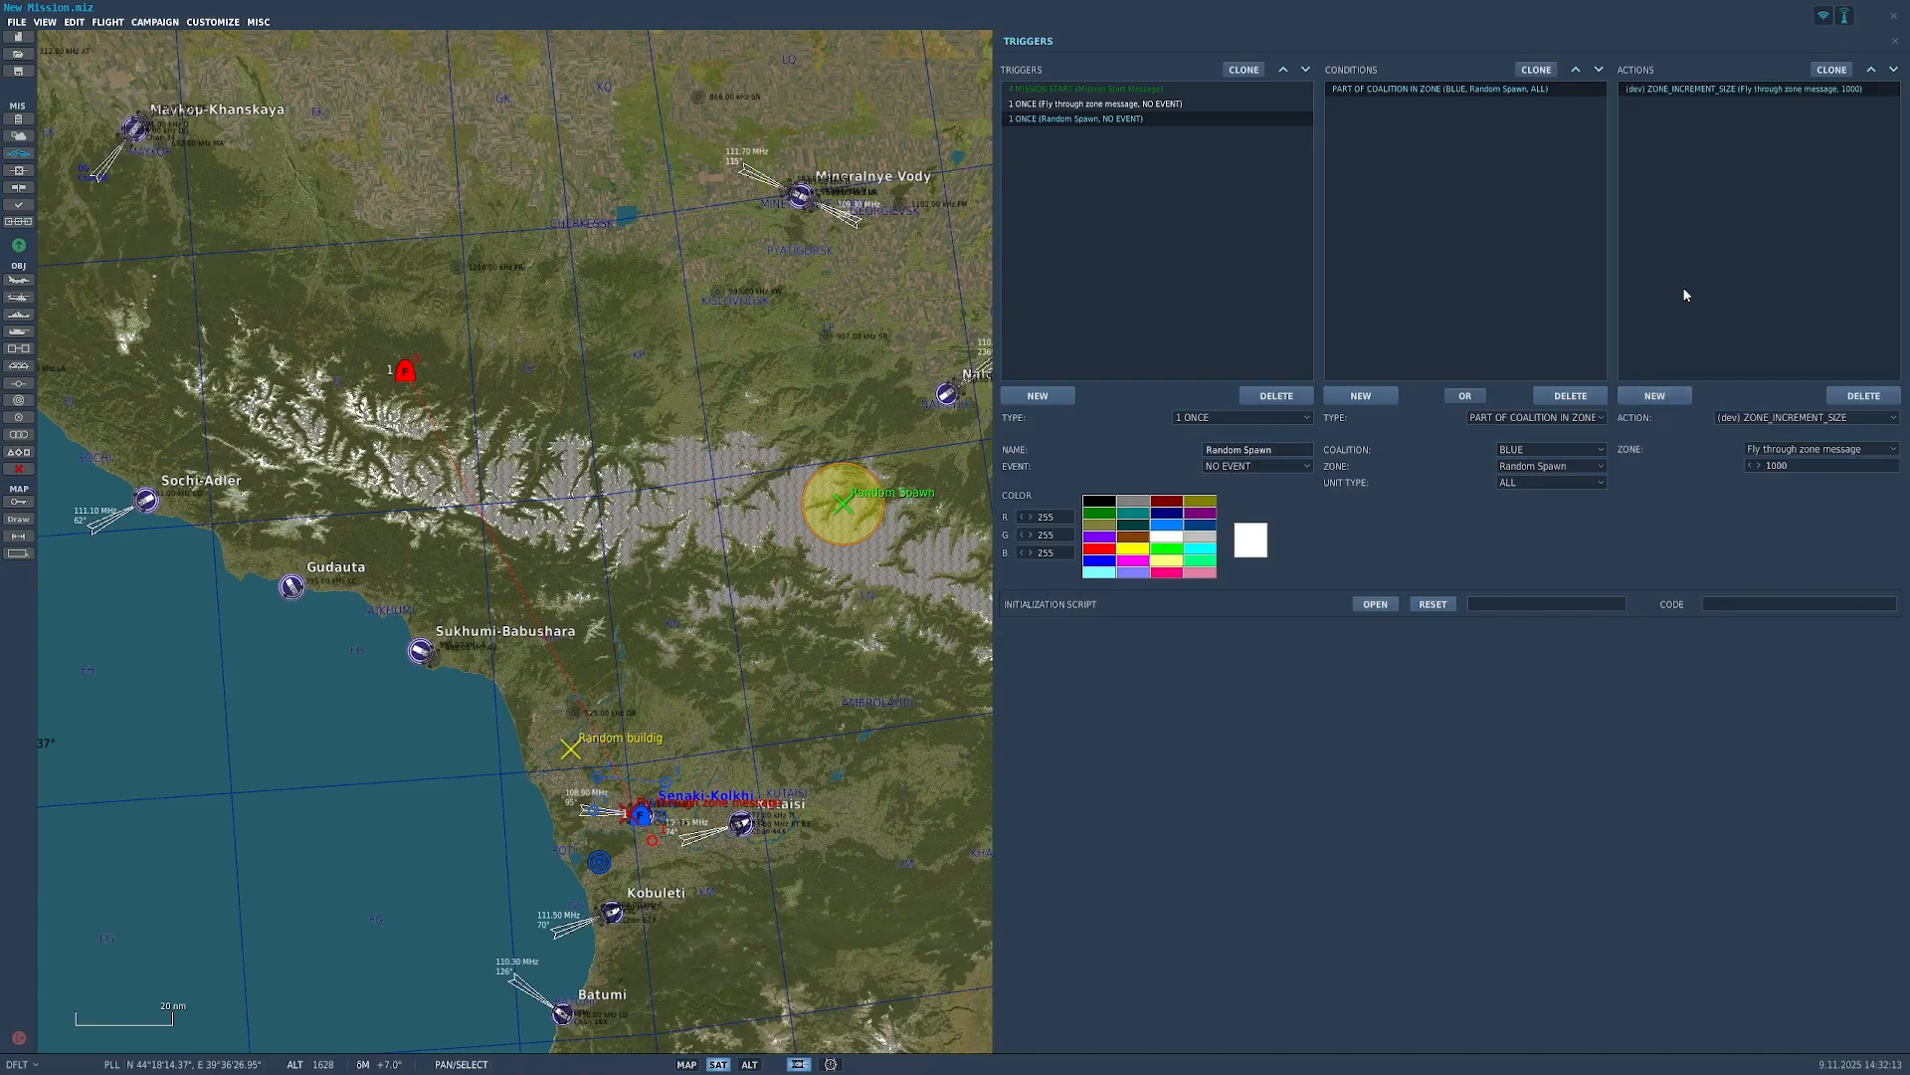
pyautogui.click(1789, 416)
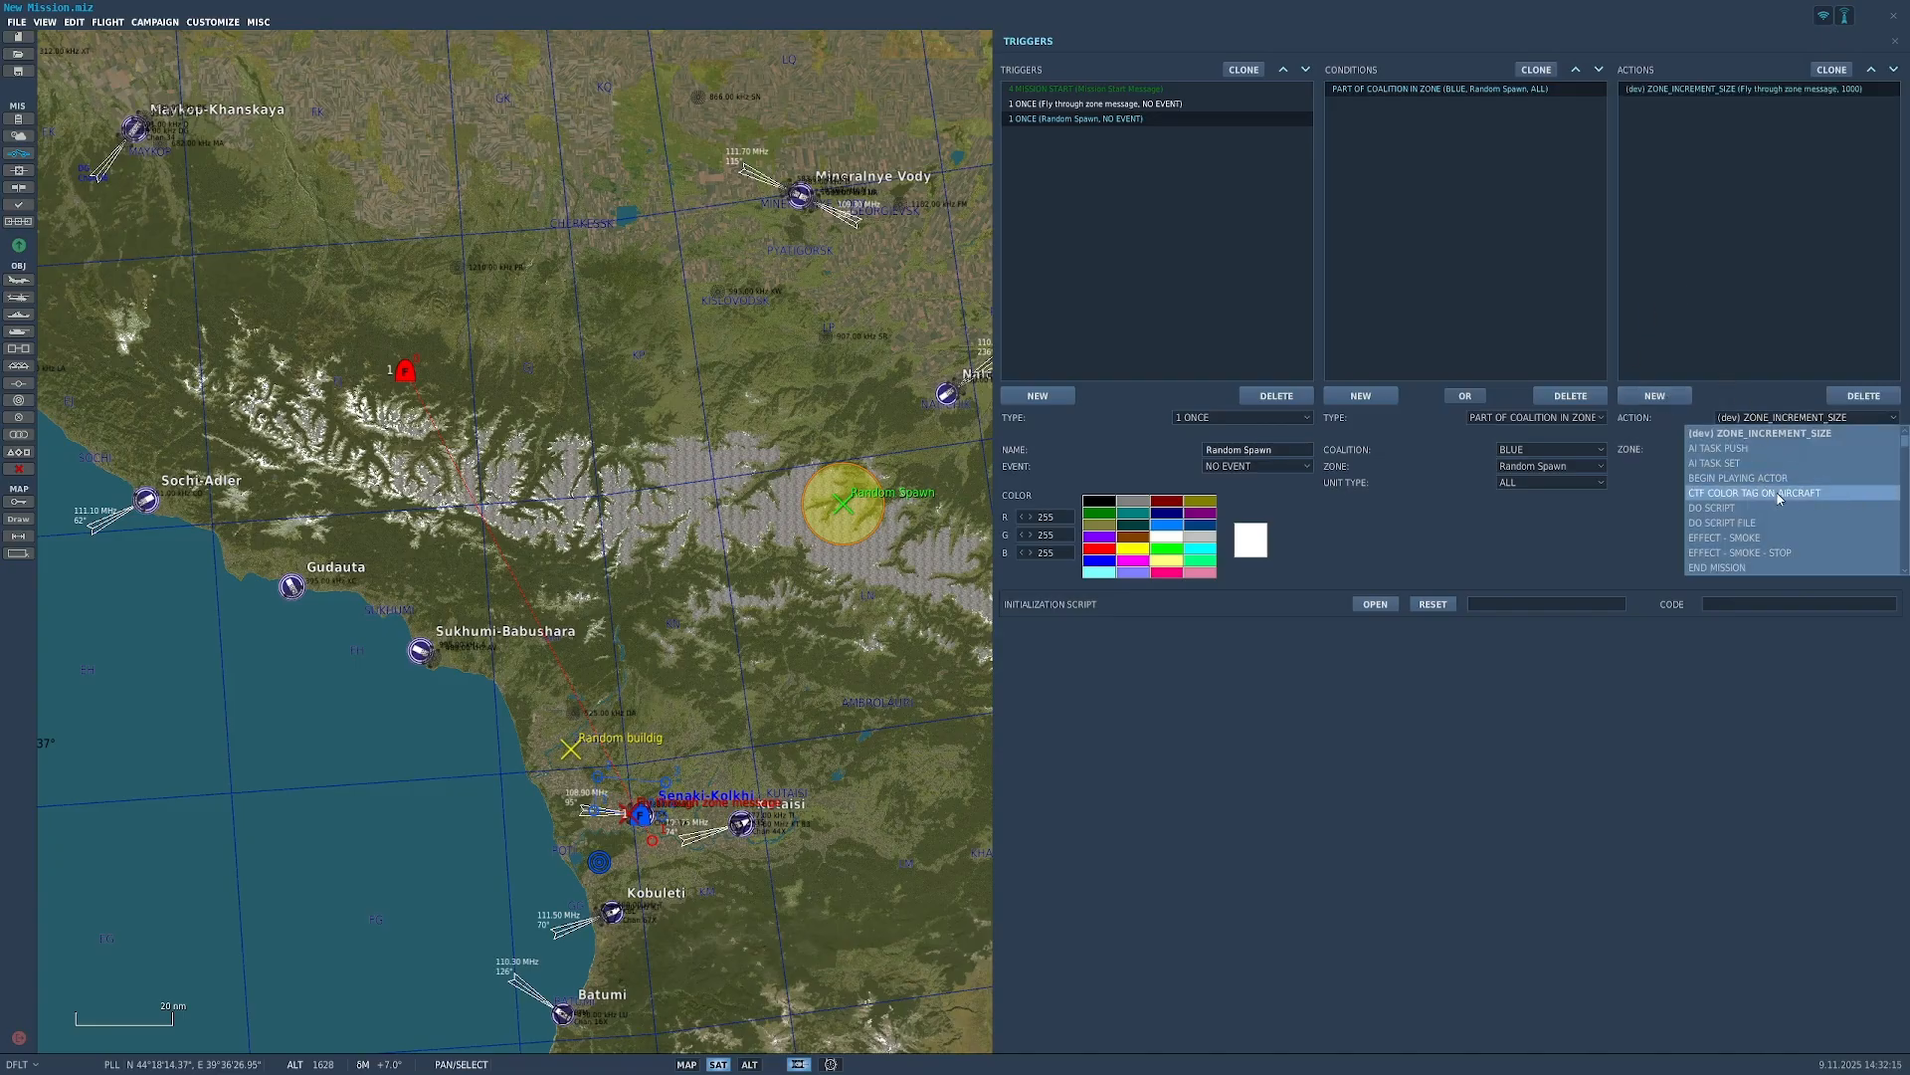
pyautogui.scroll(-4, 1787, 498)
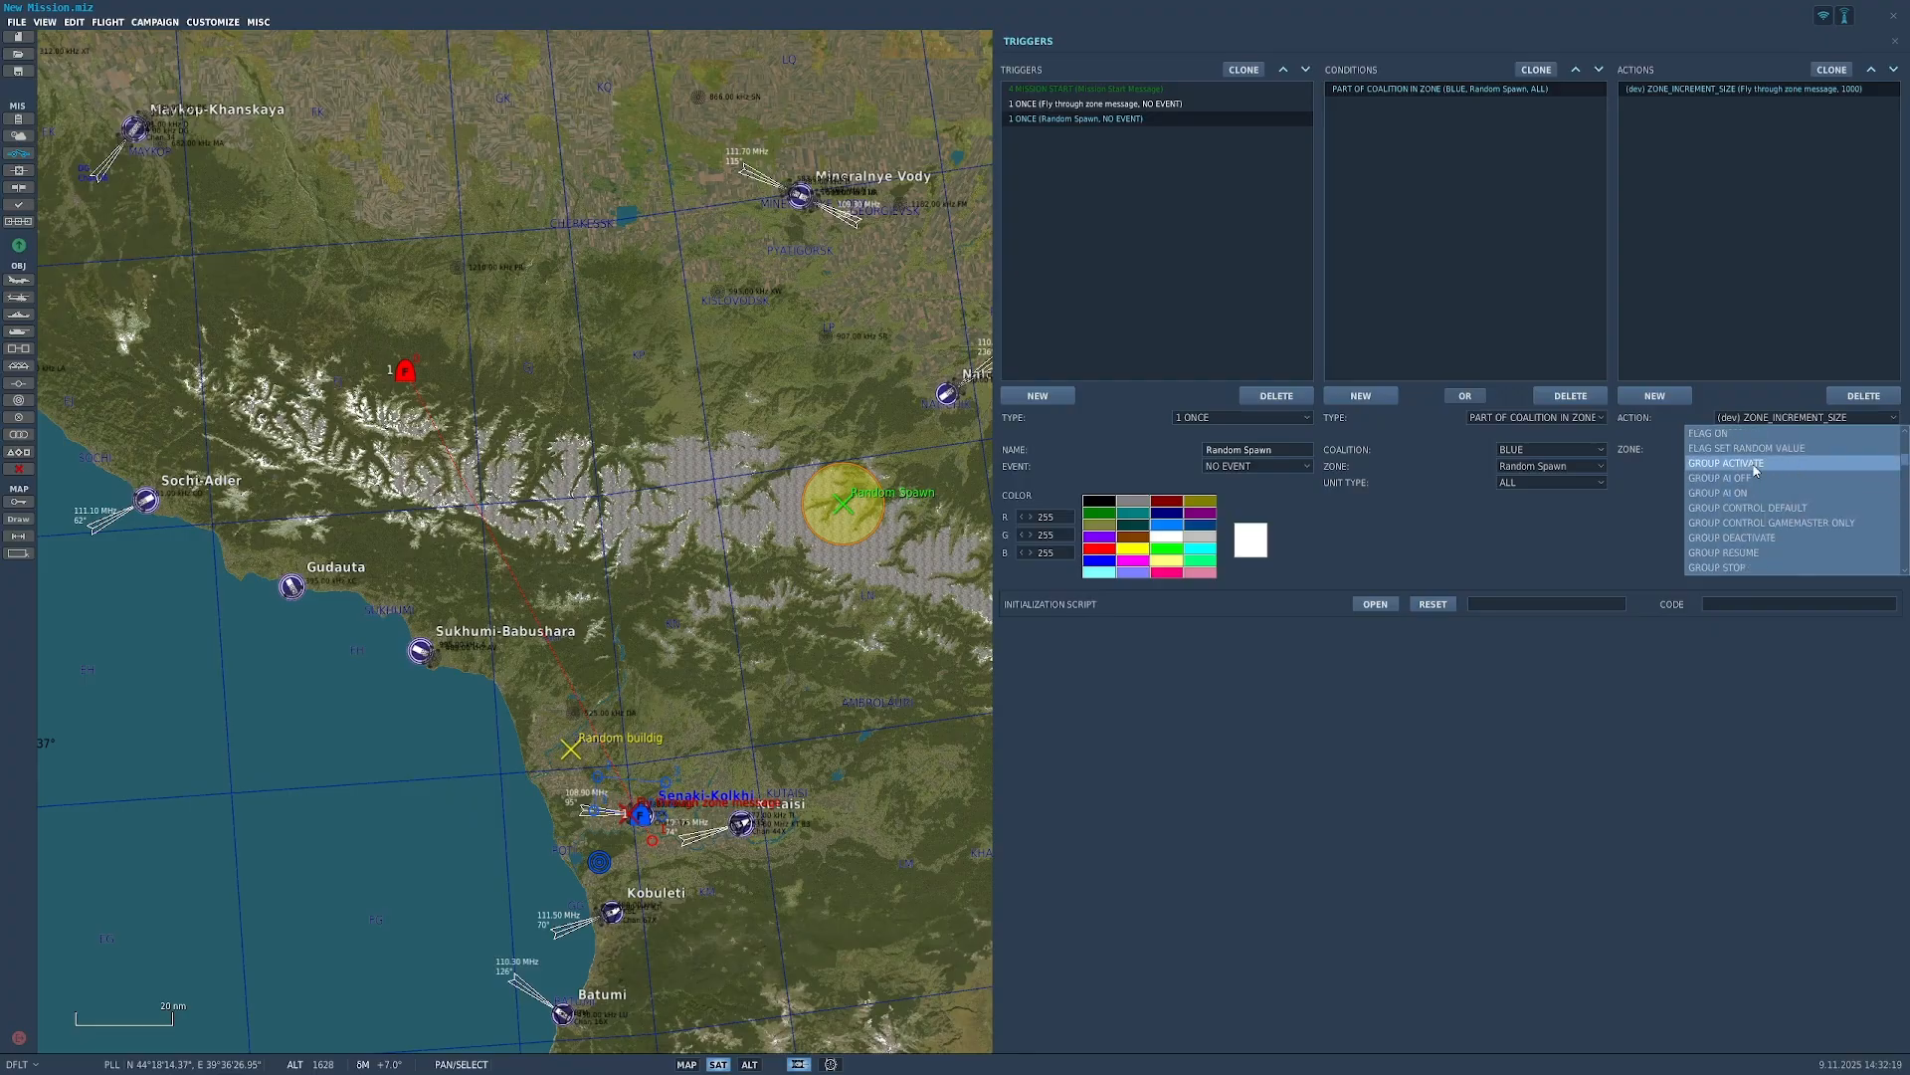
pyautogui.click(1757, 463)
pyautogui.click(1769, 450)
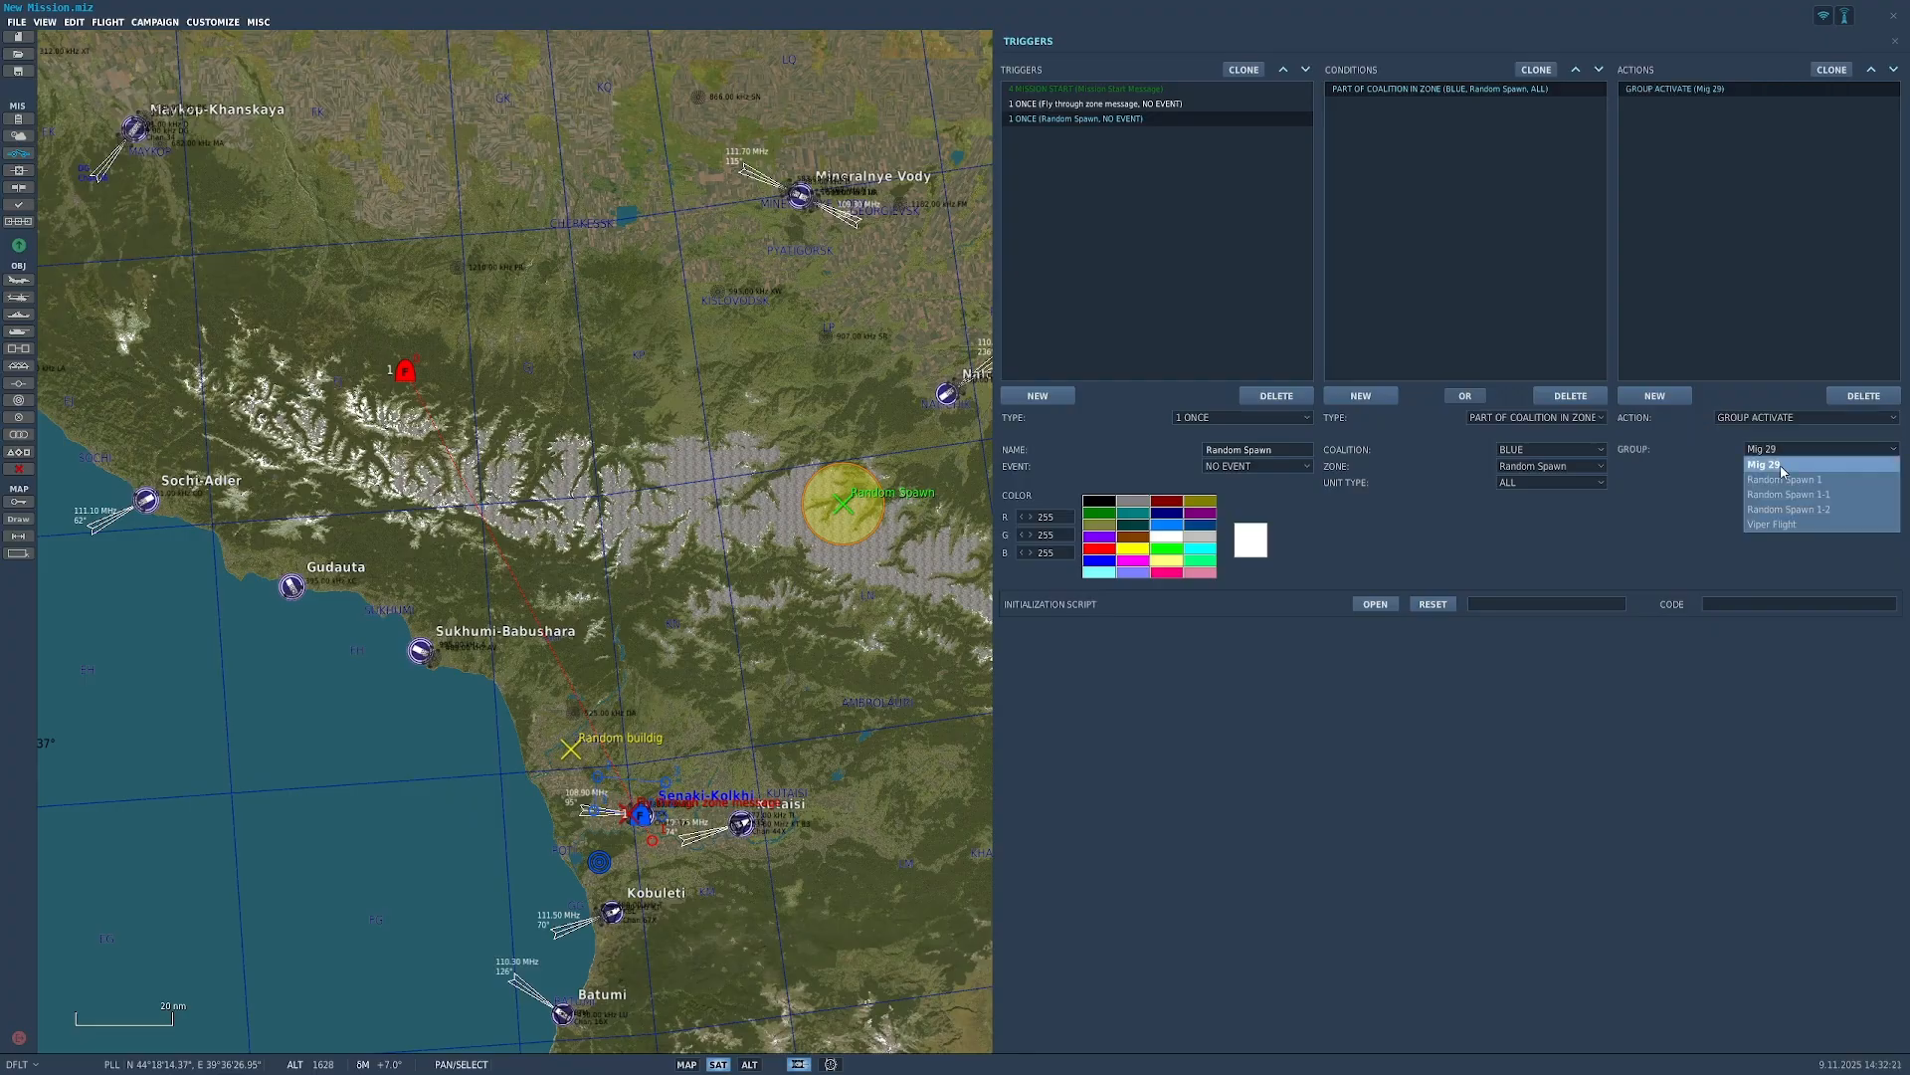
# Step: Look through the available action types for the Random Spawn trigger, keeping GROUP ACTIVATE
pyautogui.click(1781, 417)
pyautogui.scroll(-6, 1791, 497)
pyautogui.scroll(-7, 1795, 517)
pyautogui.scroll(-5, 1795, 517)
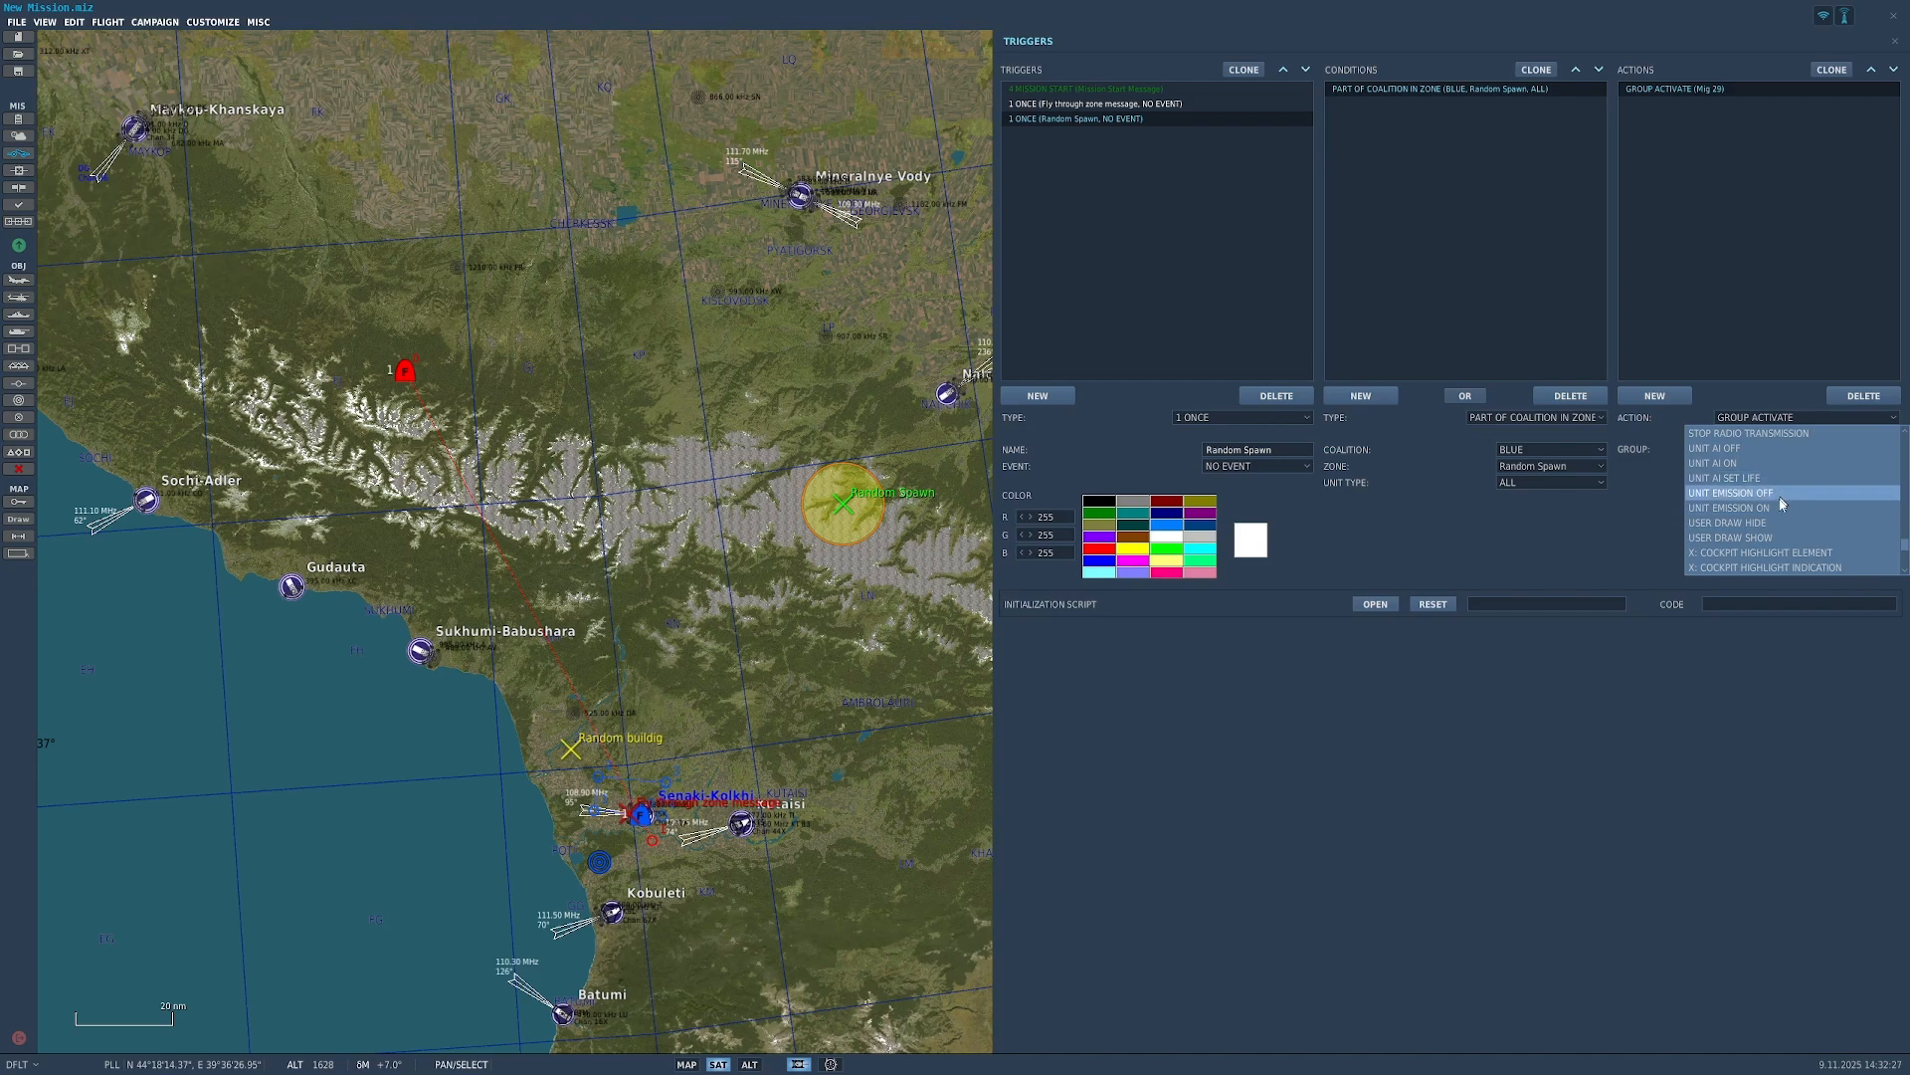
pyautogui.scroll(10, 1783, 513)
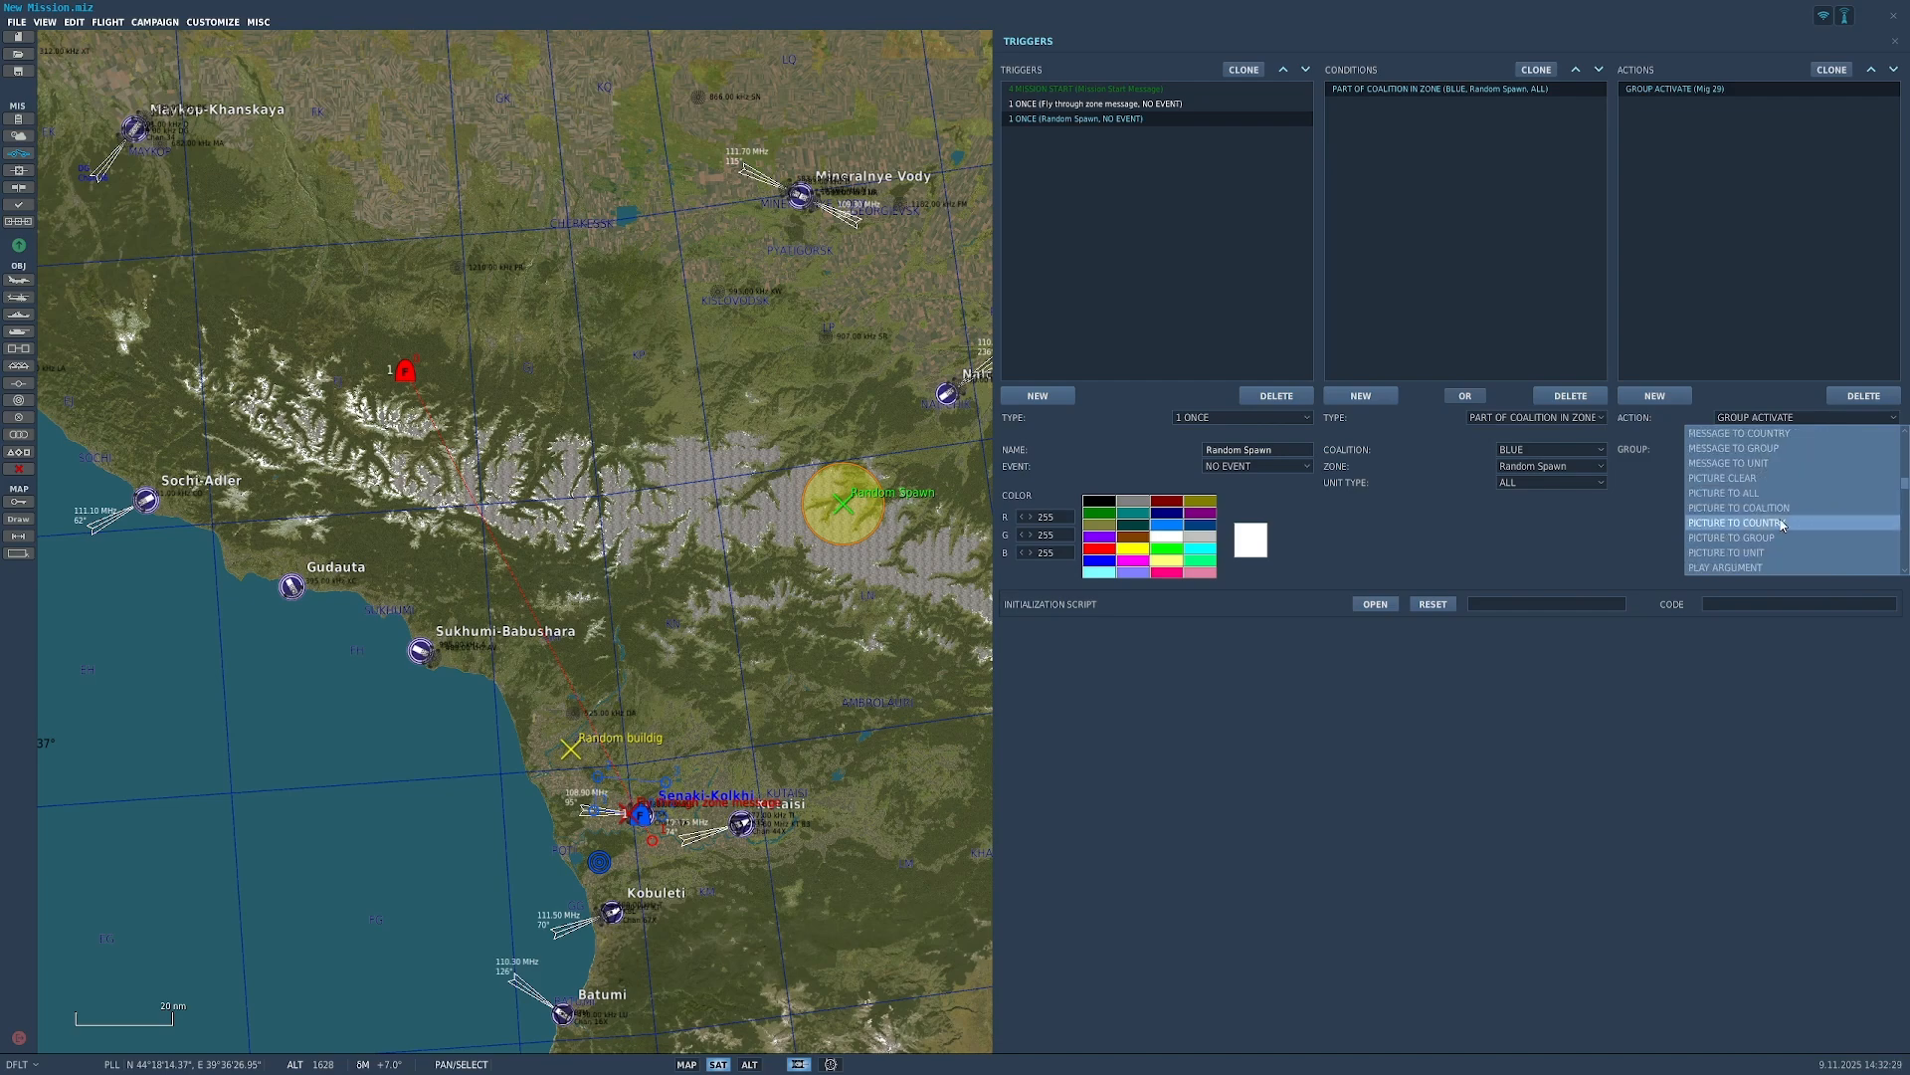
pyautogui.scroll(8, 1787, 517)
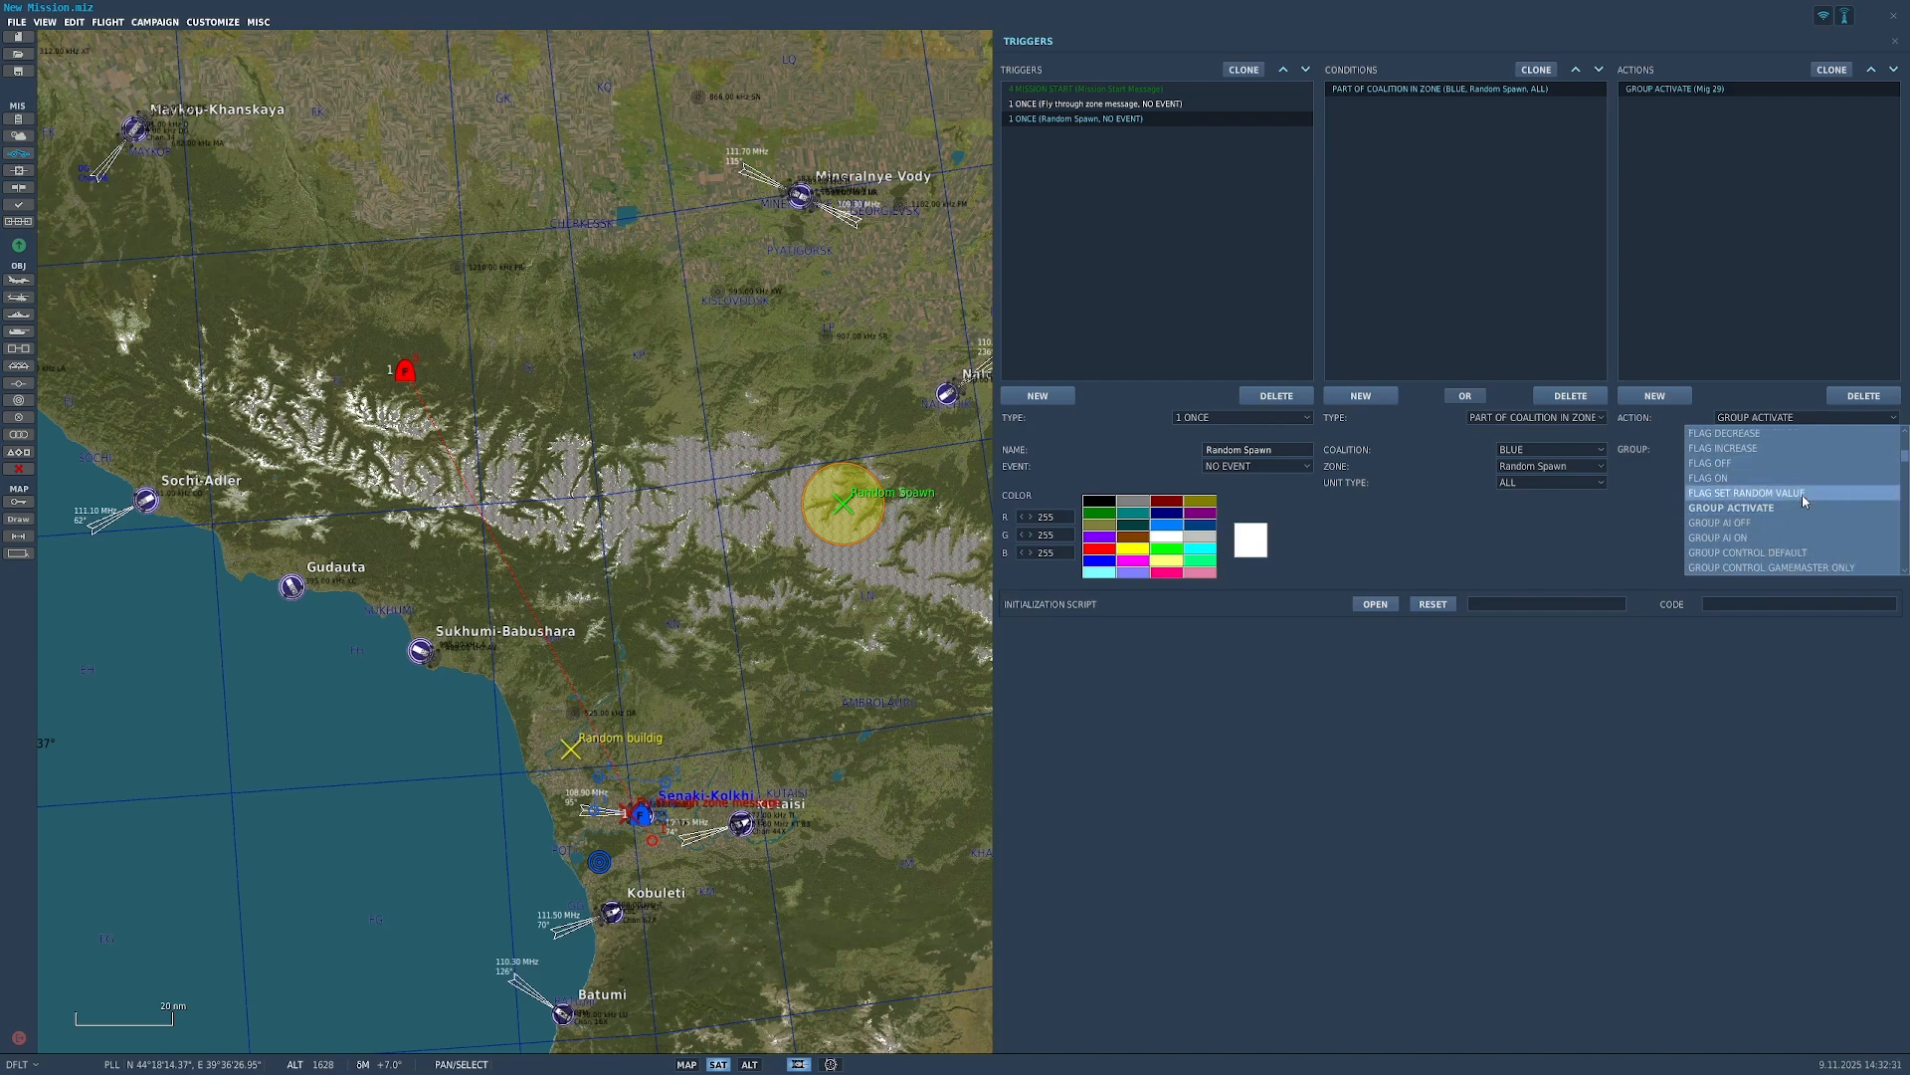
pyautogui.click(1796, 508)
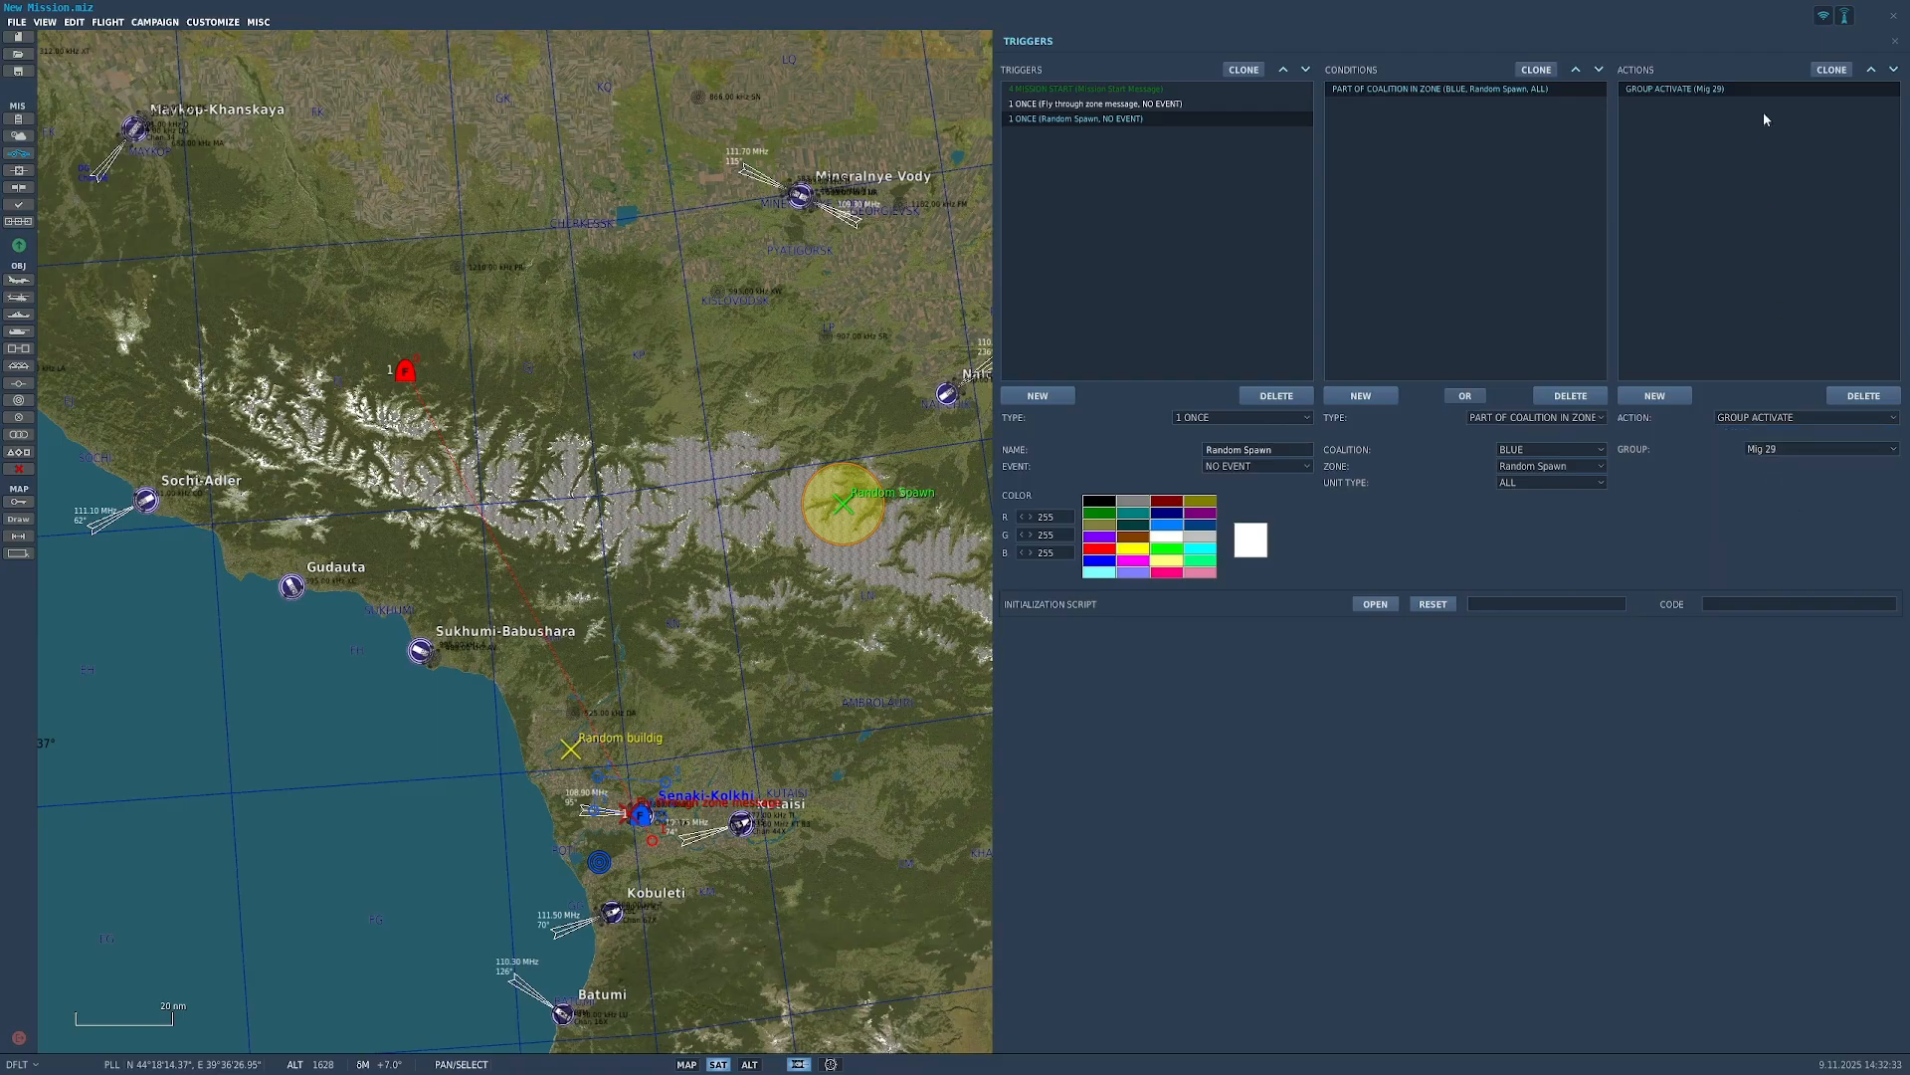
# Step: Set the group to activate to Random Spawn 1
pyautogui.click(1777, 456)
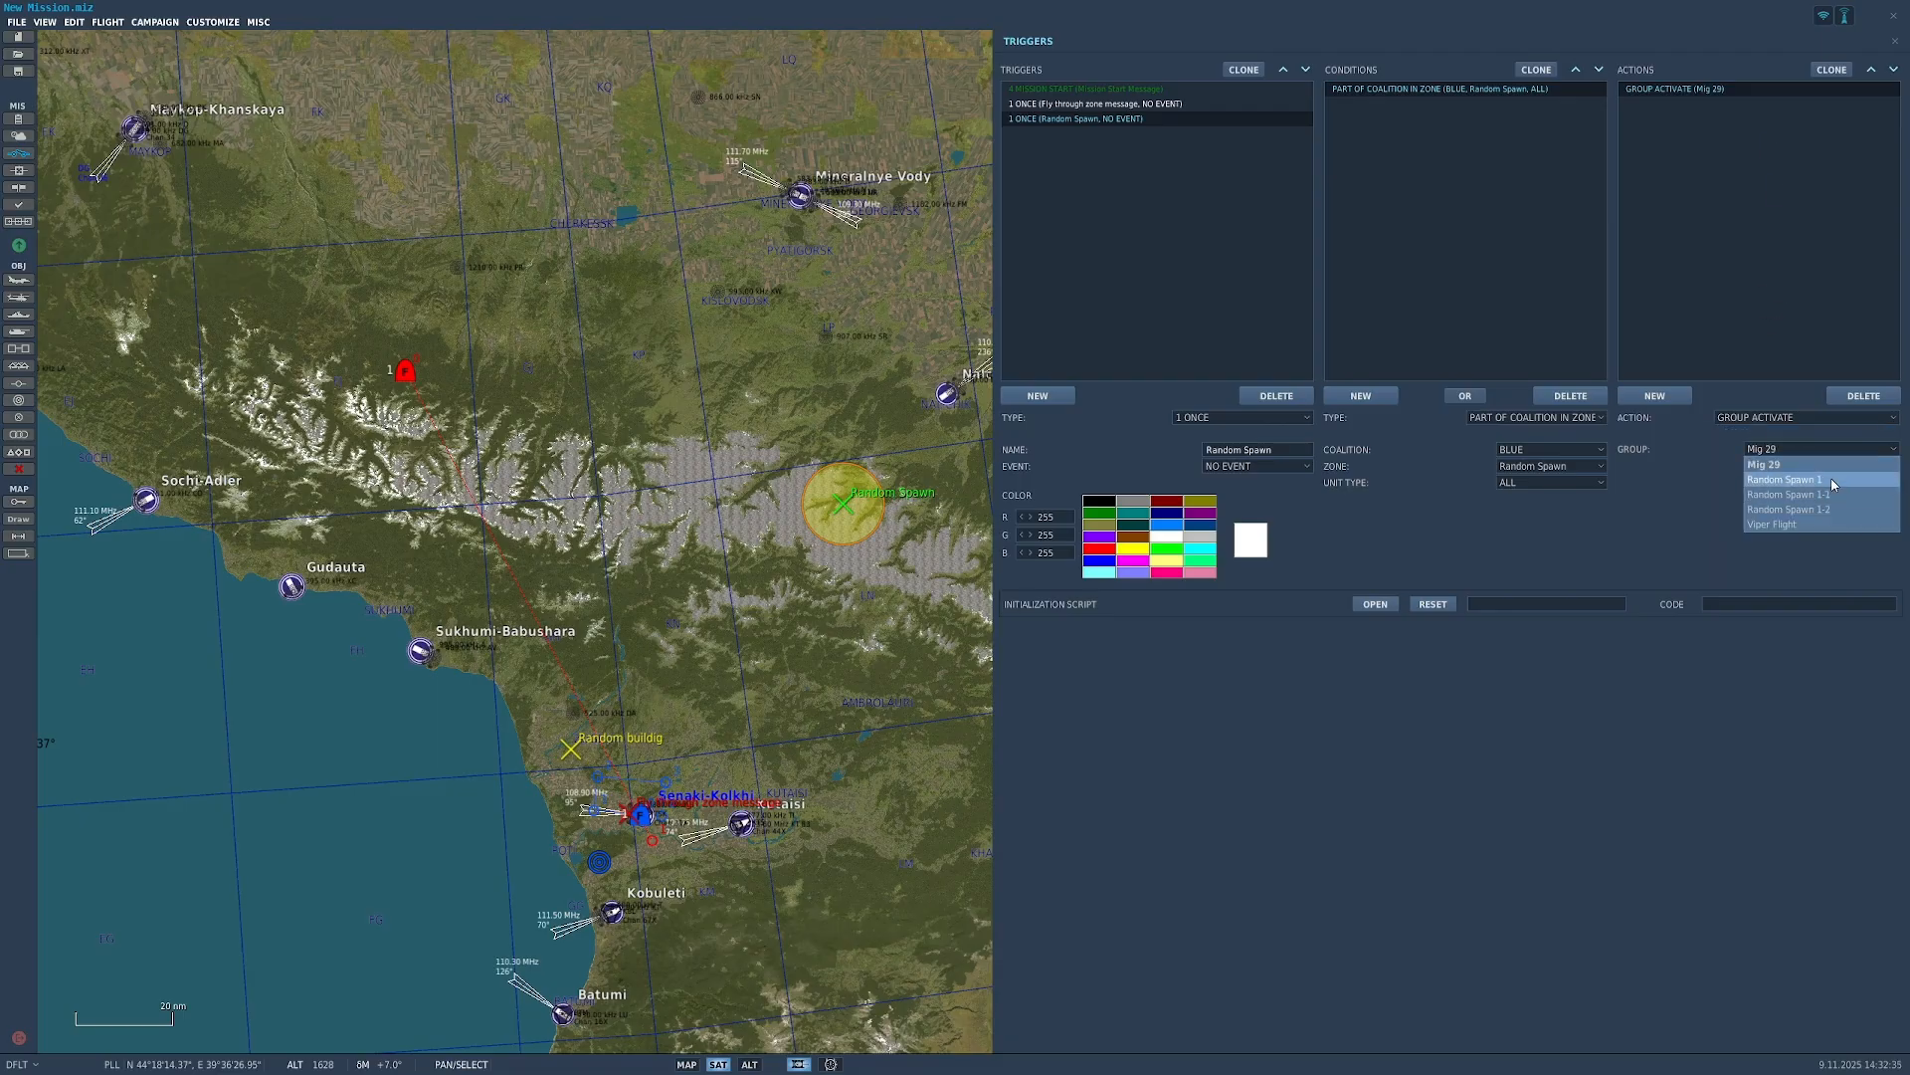
pyautogui.click(1834, 481)
pyautogui.click(1811, 452)
pyautogui.click(1702, 472)
# Step: Clone the GROUP ACTIVATE action twice and set the copies to activate Random Spawn 1-1 and Random Spawn 1-2
pyautogui.click(1832, 69)
pyautogui.click(1831, 70)
pyautogui.click(1751, 104)
pyautogui.click(1773, 452)
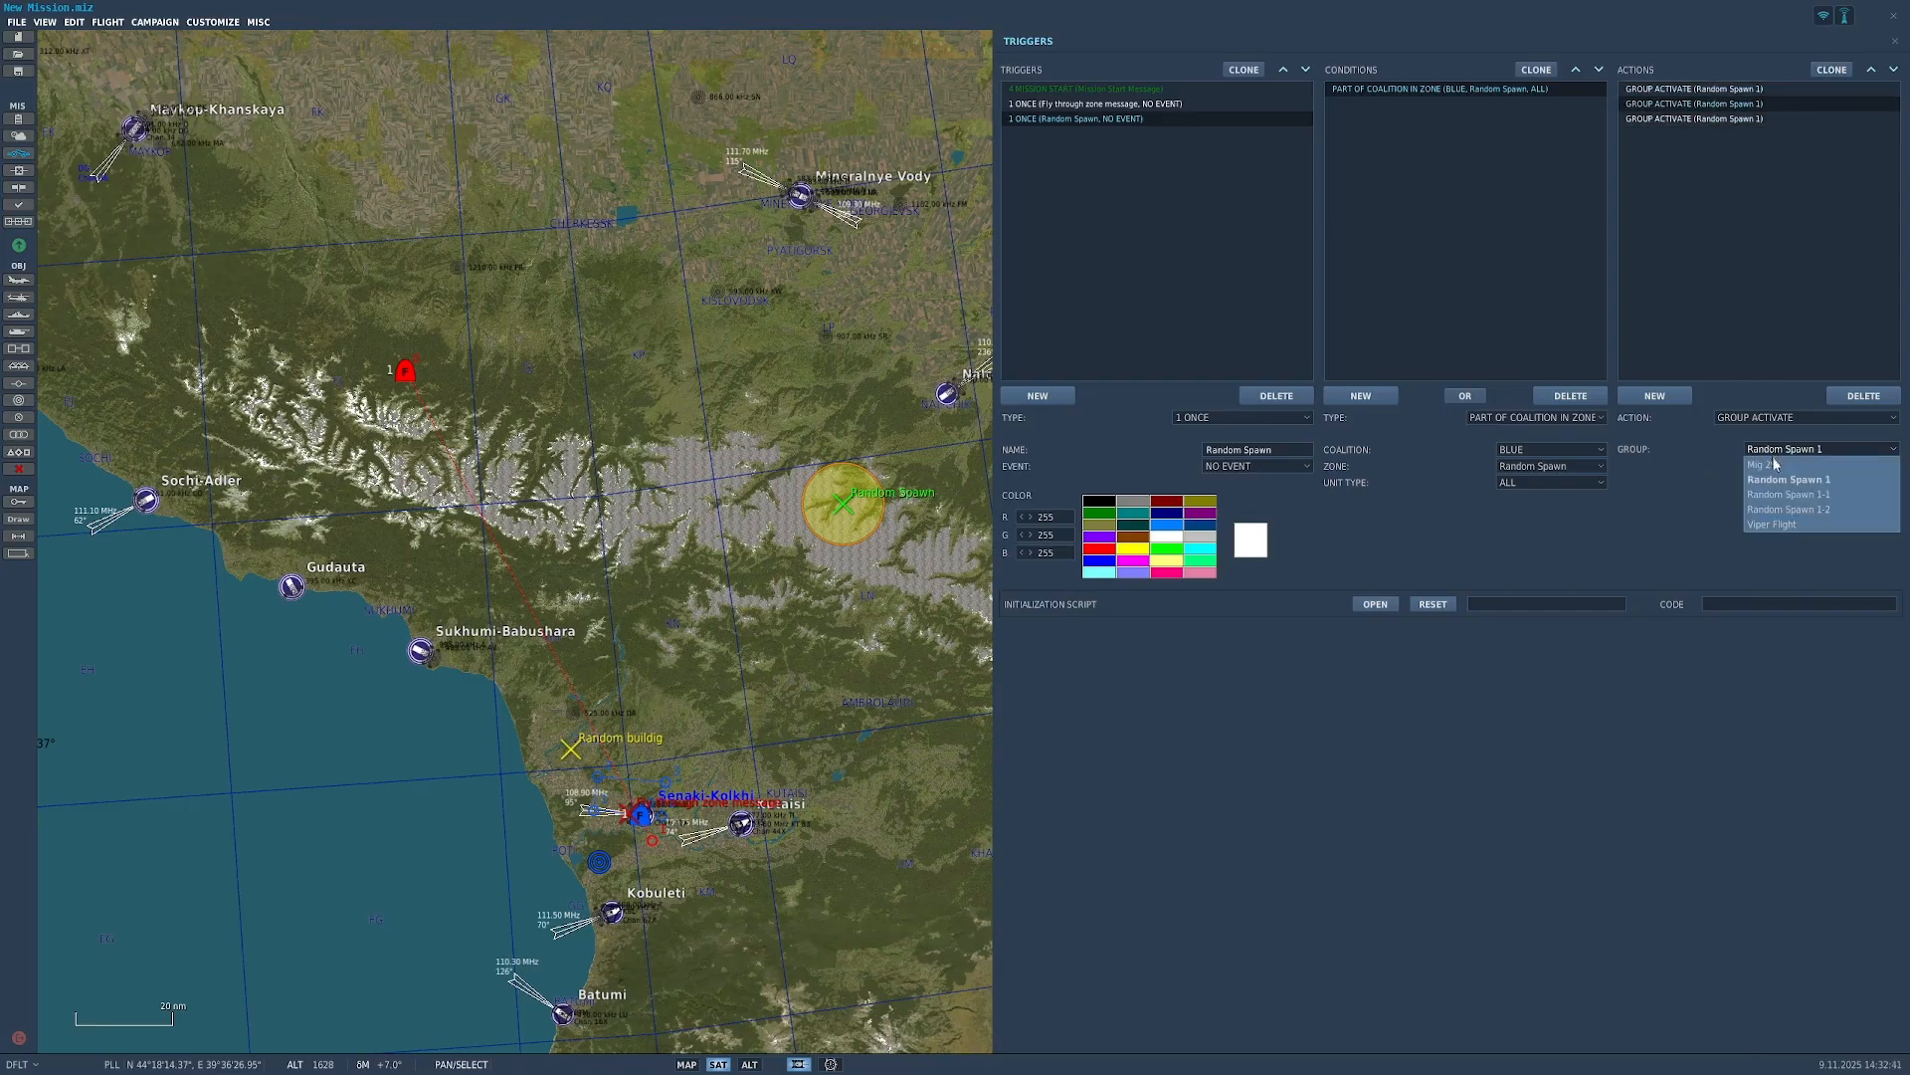
pyautogui.click(1788, 494)
pyautogui.click(1781, 119)
pyautogui.click(1791, 449)
pyautogui.click(1795, 509)
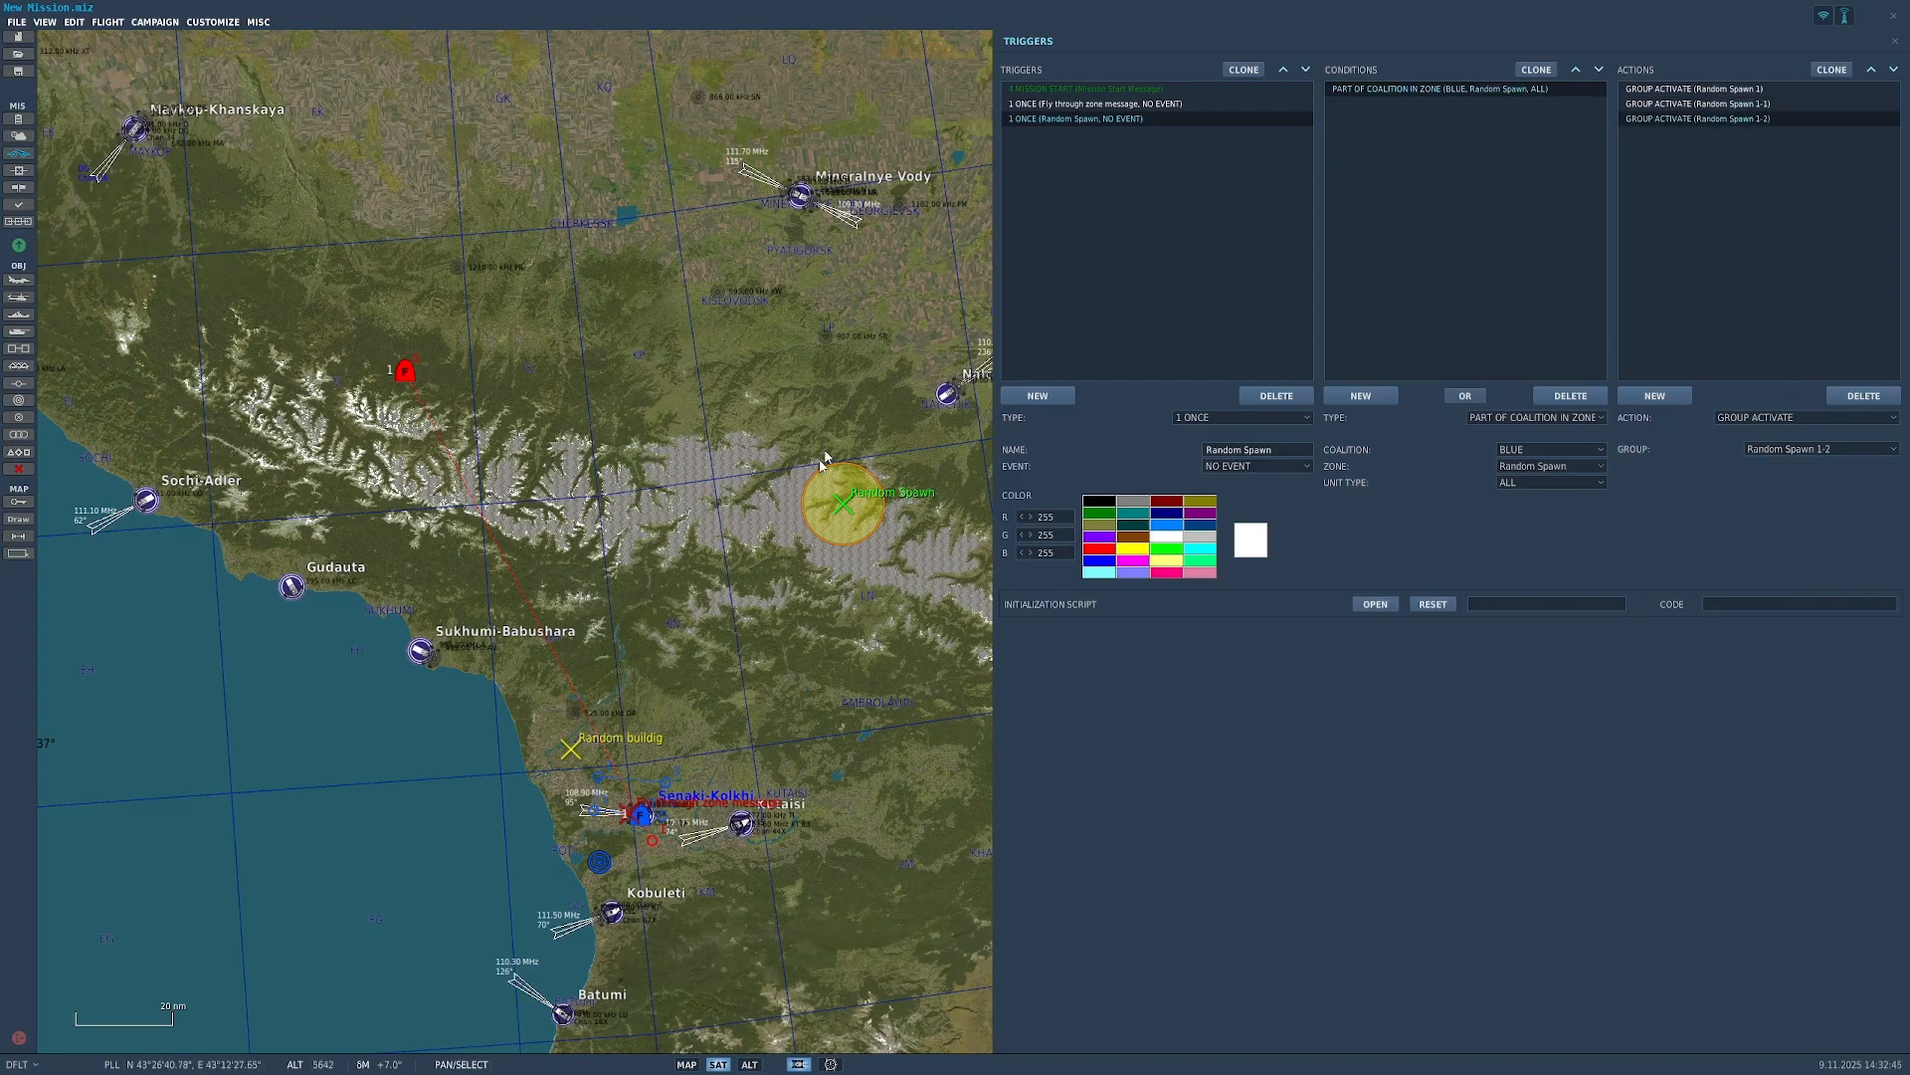
# Step: Examine the Random Spawn zone and enemy groups across the full map, and reopen the Random Spawn trigger
pyautogui.moveTo(854, 429); pyautogui.dragTo(823, 472, button='right')
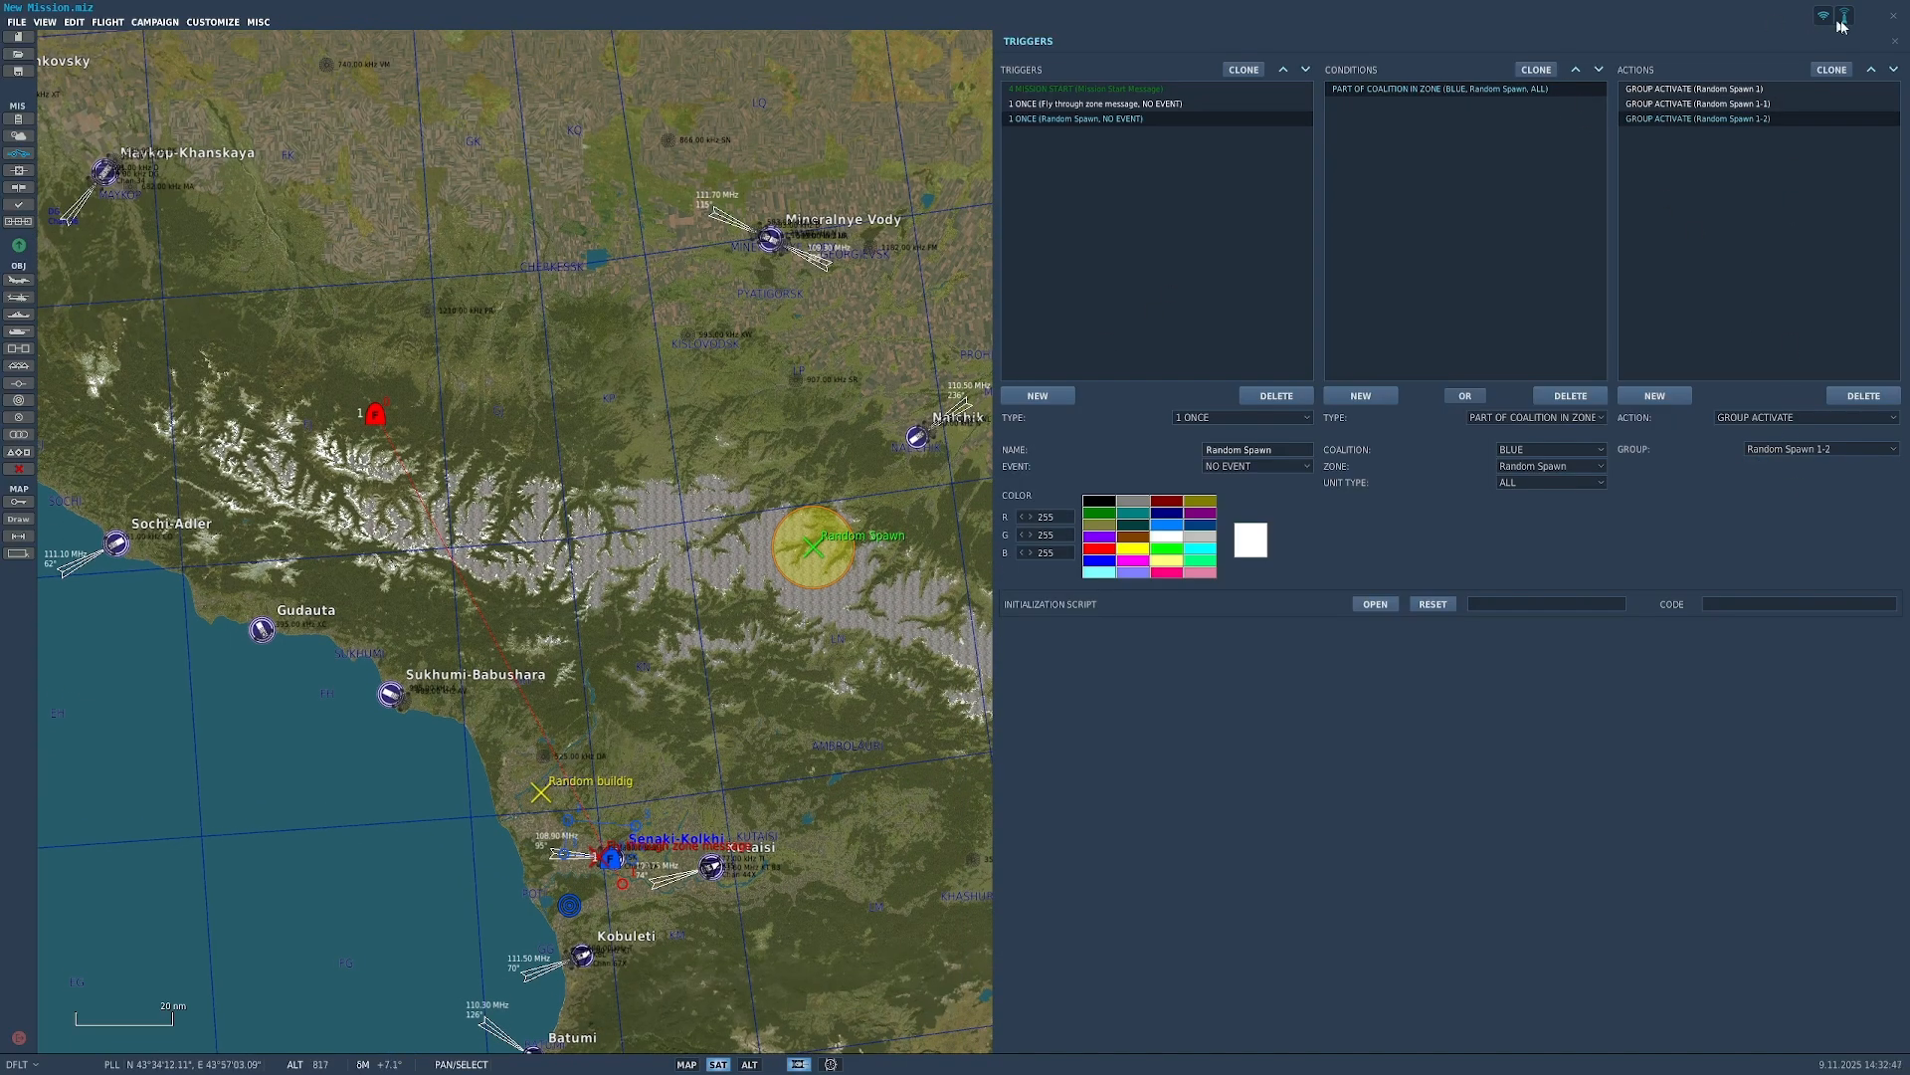
pyautogui.click(1897, 43)
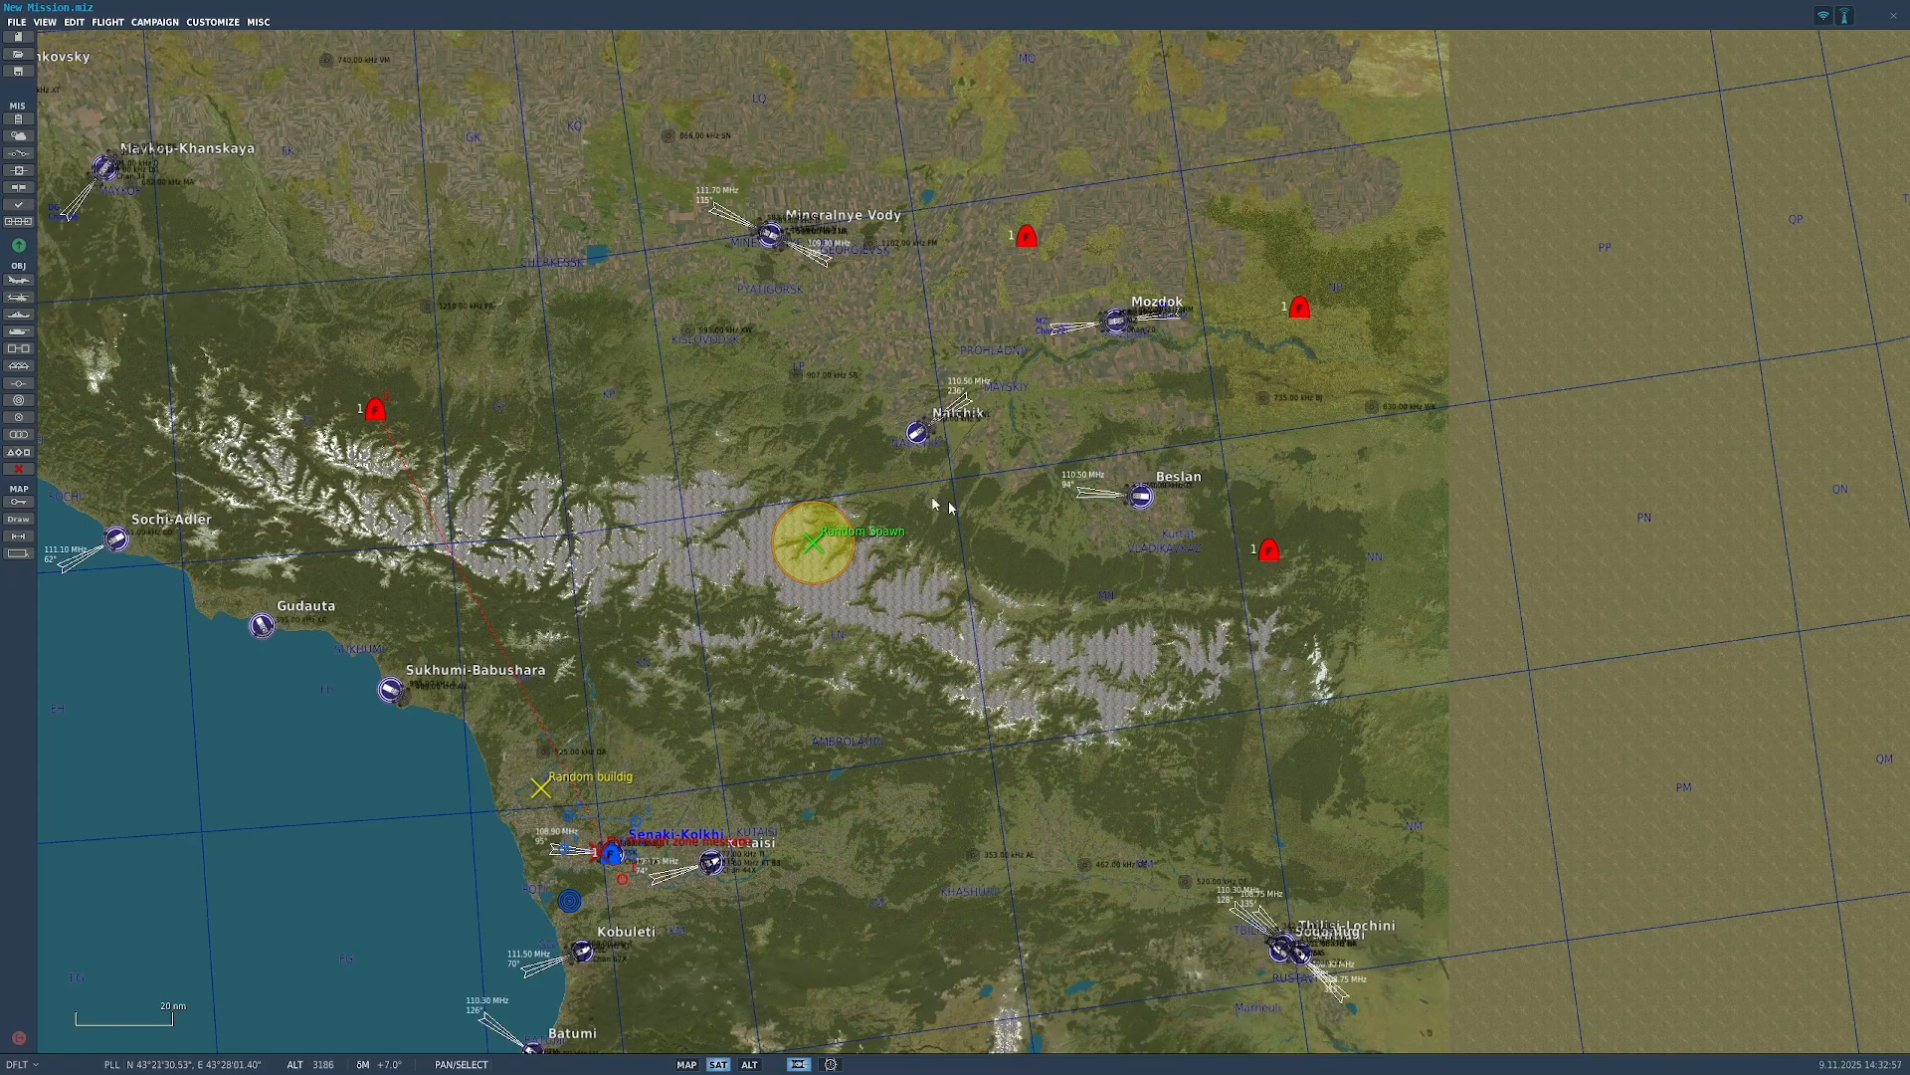
pyautogui.click(14, 155)
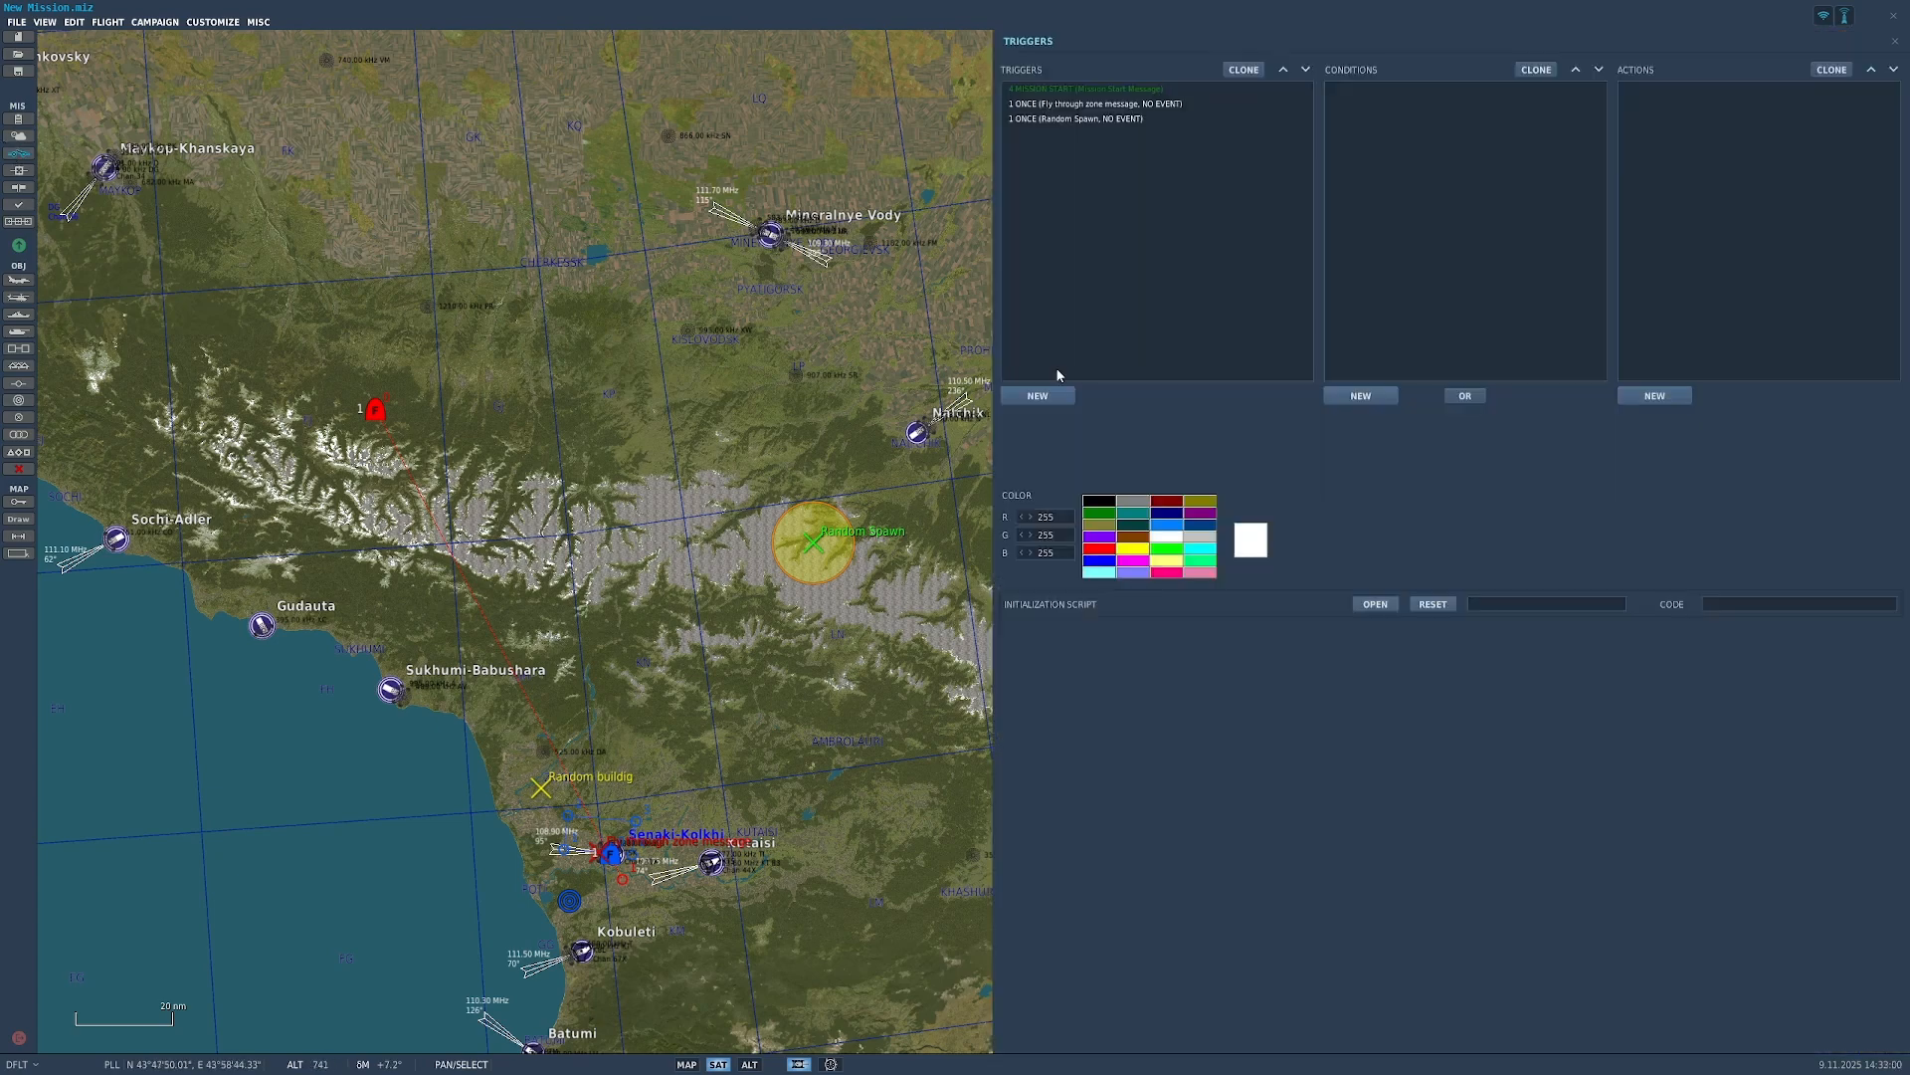
pyautogui.click(1124, 119)
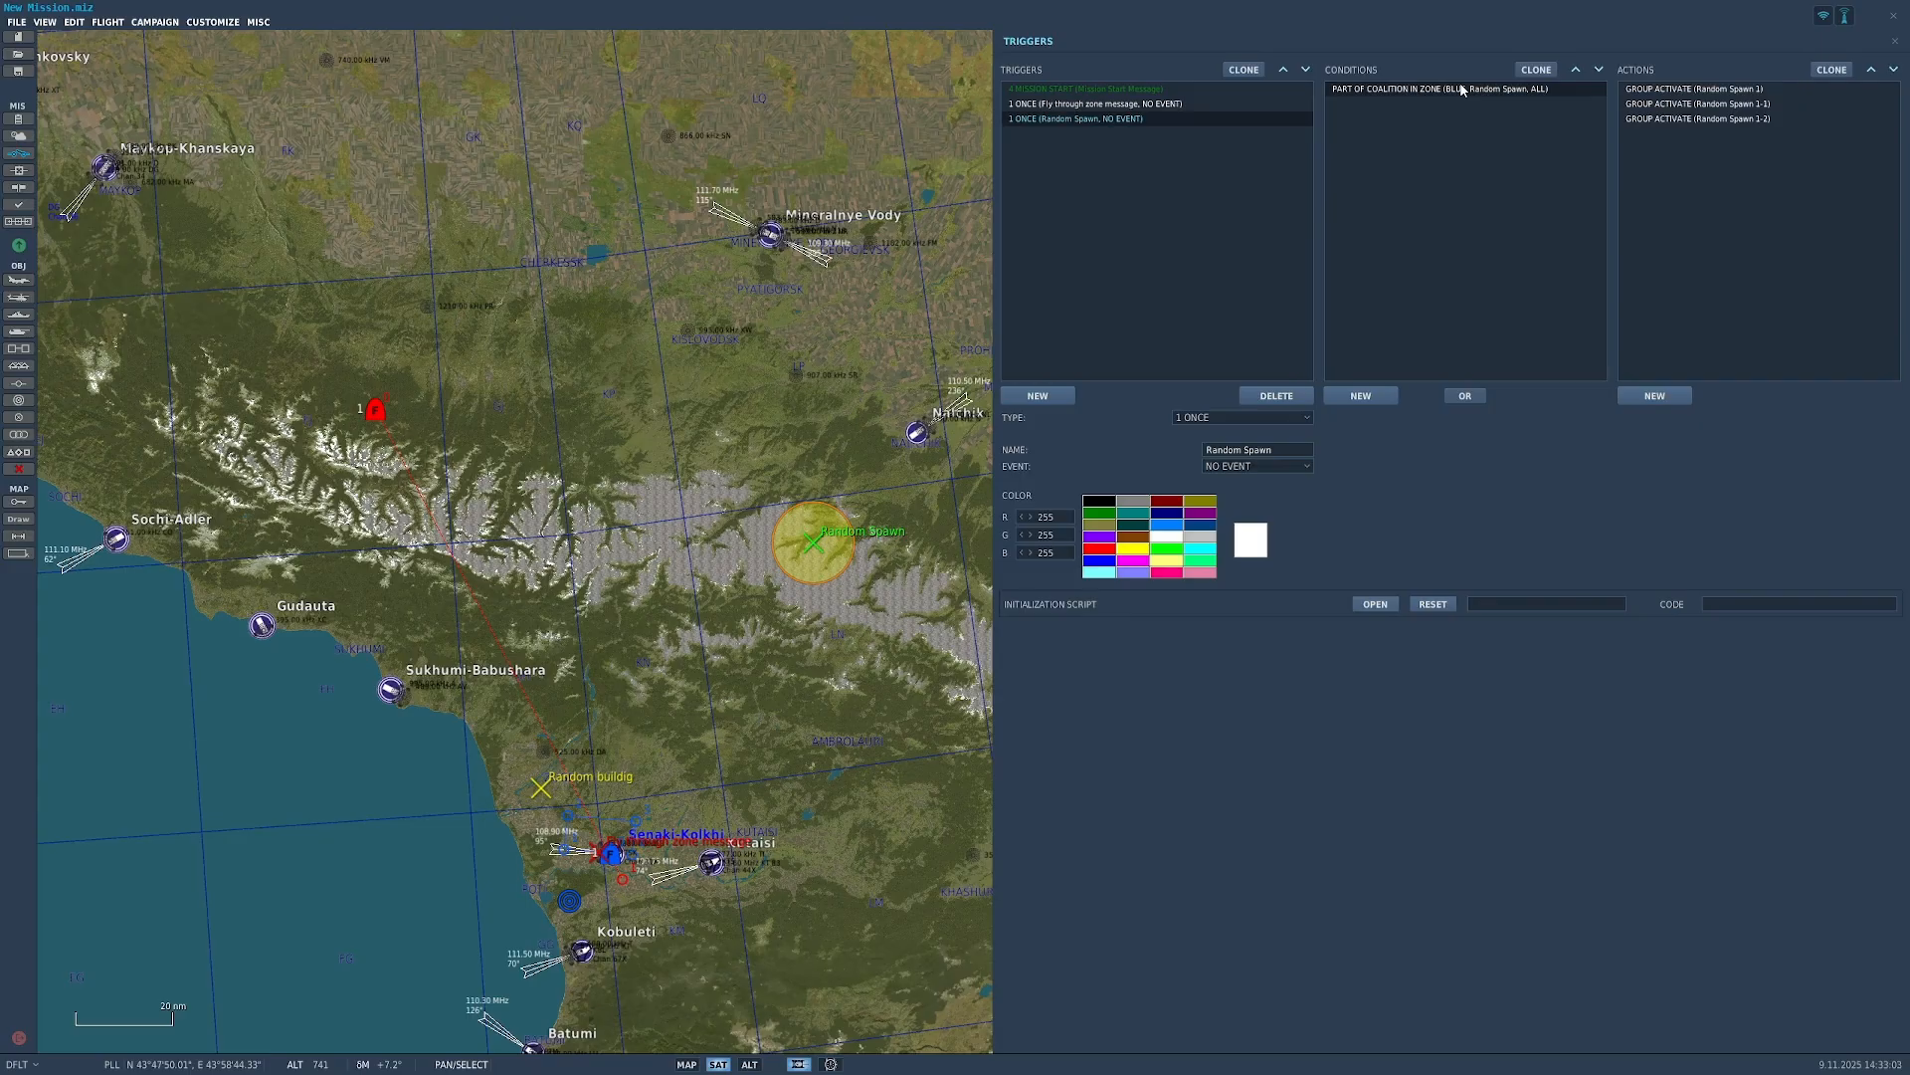
# Step: Try another trigger type for the Random Spawn trigger and return it to 1 ONCE
pyautogui.click(1261, 419)
pyautogui.click(1306, 450)
pyautogui.click(1294, 417)
pyautogui.click(1254, 434)
# Step: Add a RANDOM condition to the Random Spawn trigger
pyautogui.click(1371, 398)
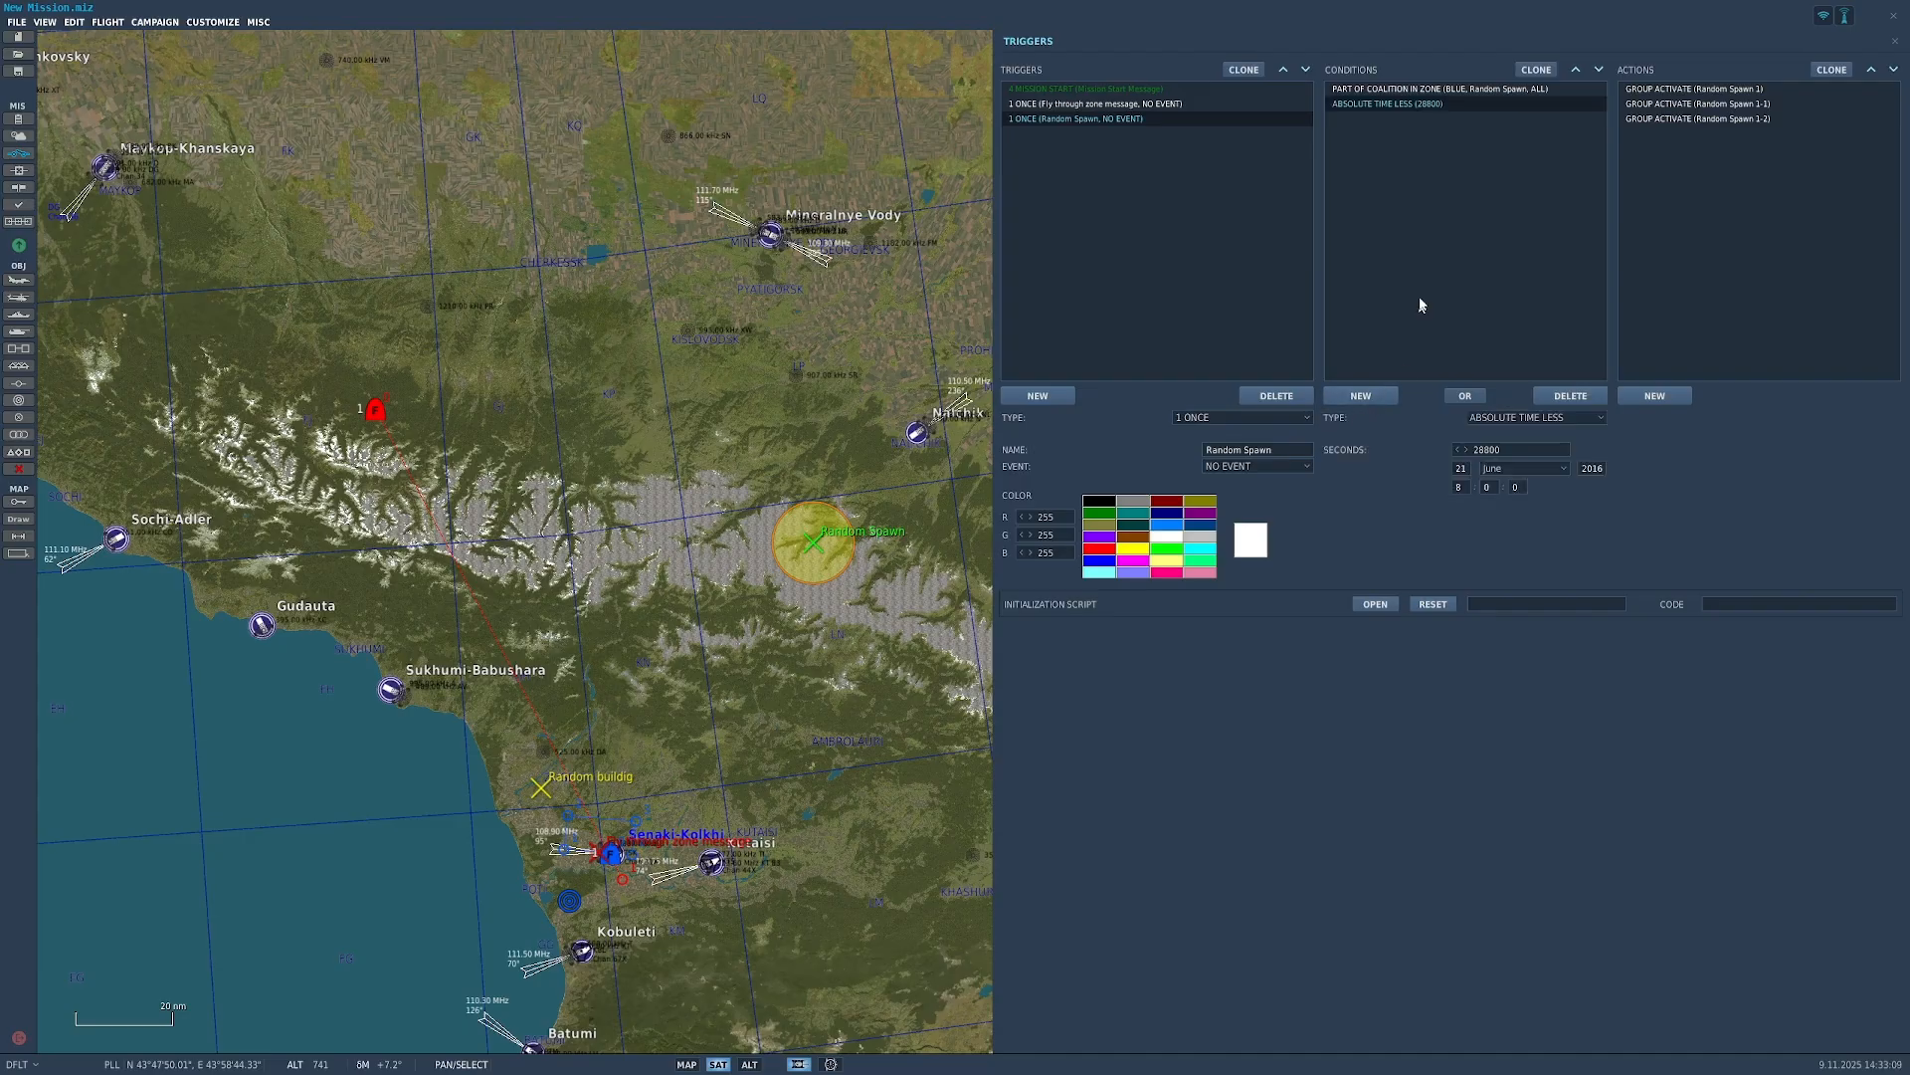
pyautogui.click(1506, 419)
pyautogui.scroll(-5, 1567, 527)
pyautogui.scroll(-3, 1567, 527)
pyautogui.click(1566, 514)
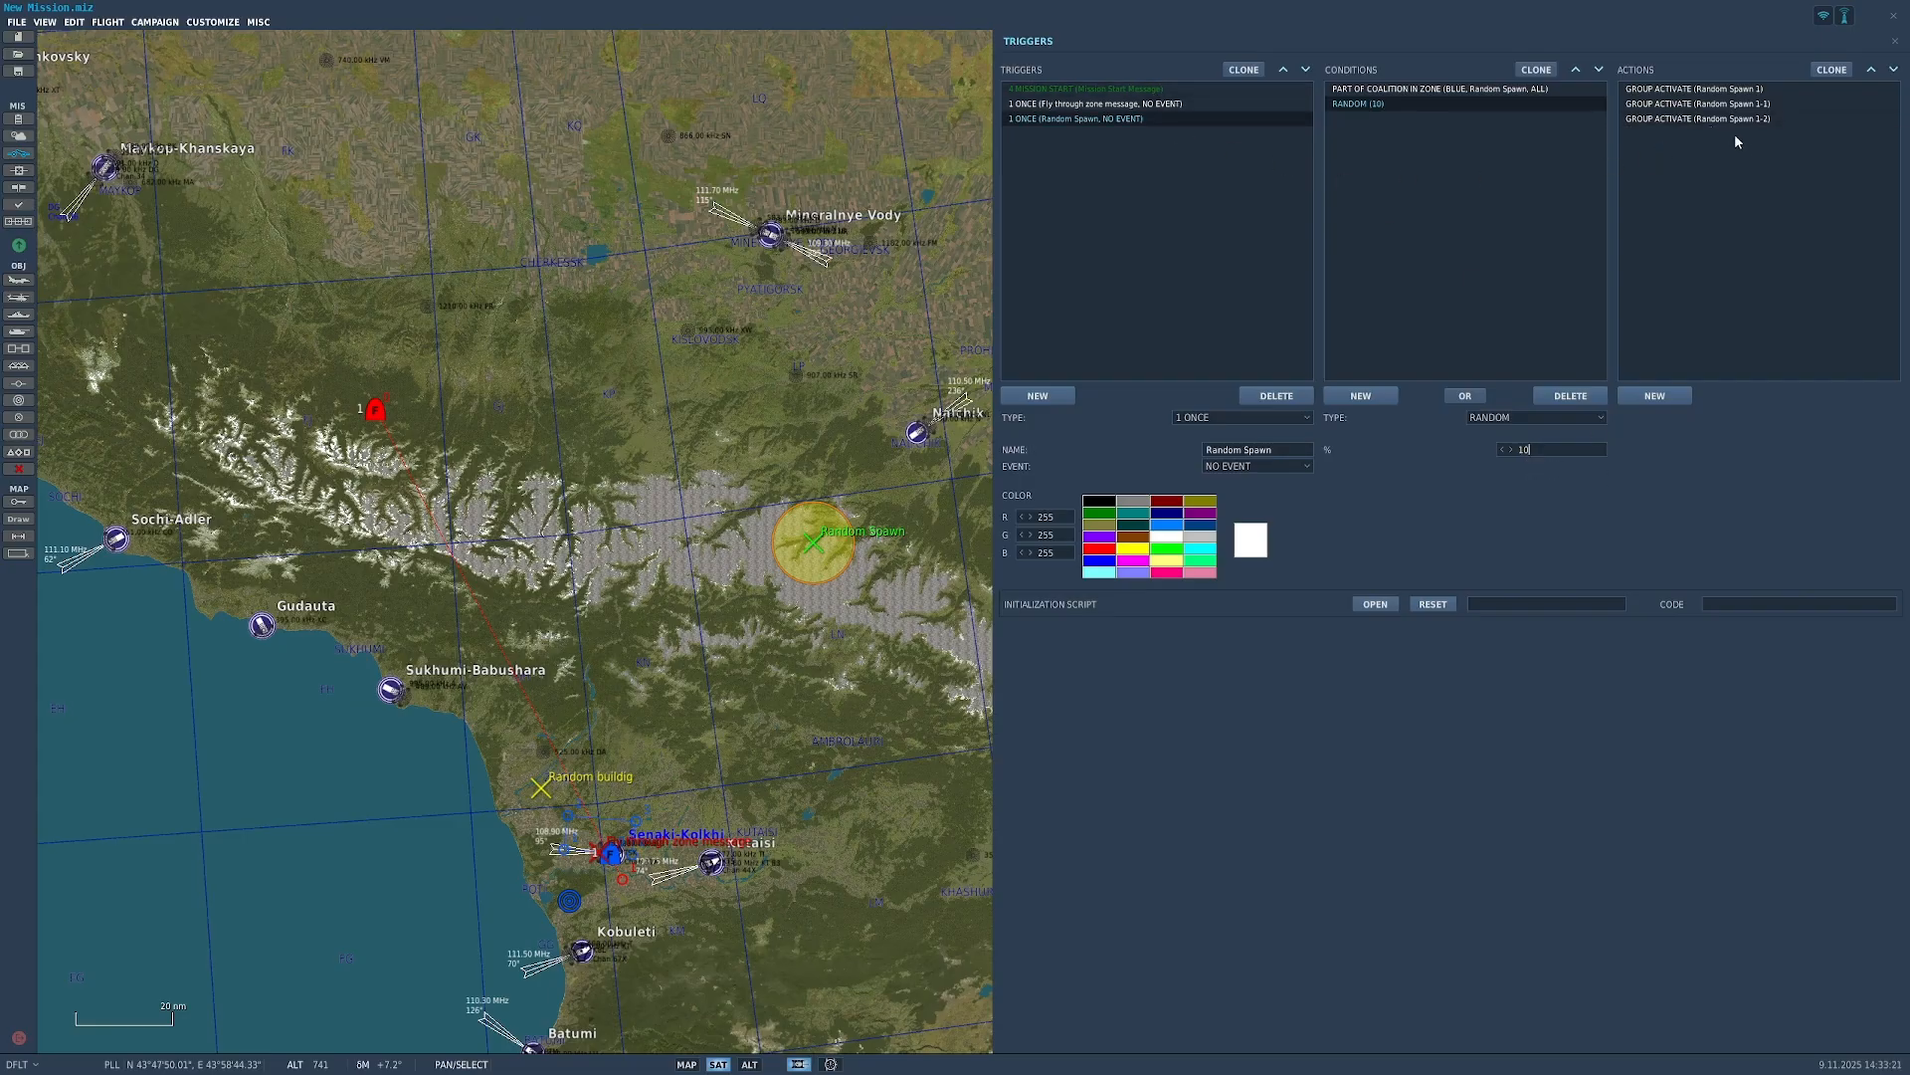
# Step: Inspect the Random Spawn 1 activation action and the enemy groups around Mozdok and Beslan on the map
pyautogui.click(1697, 88)
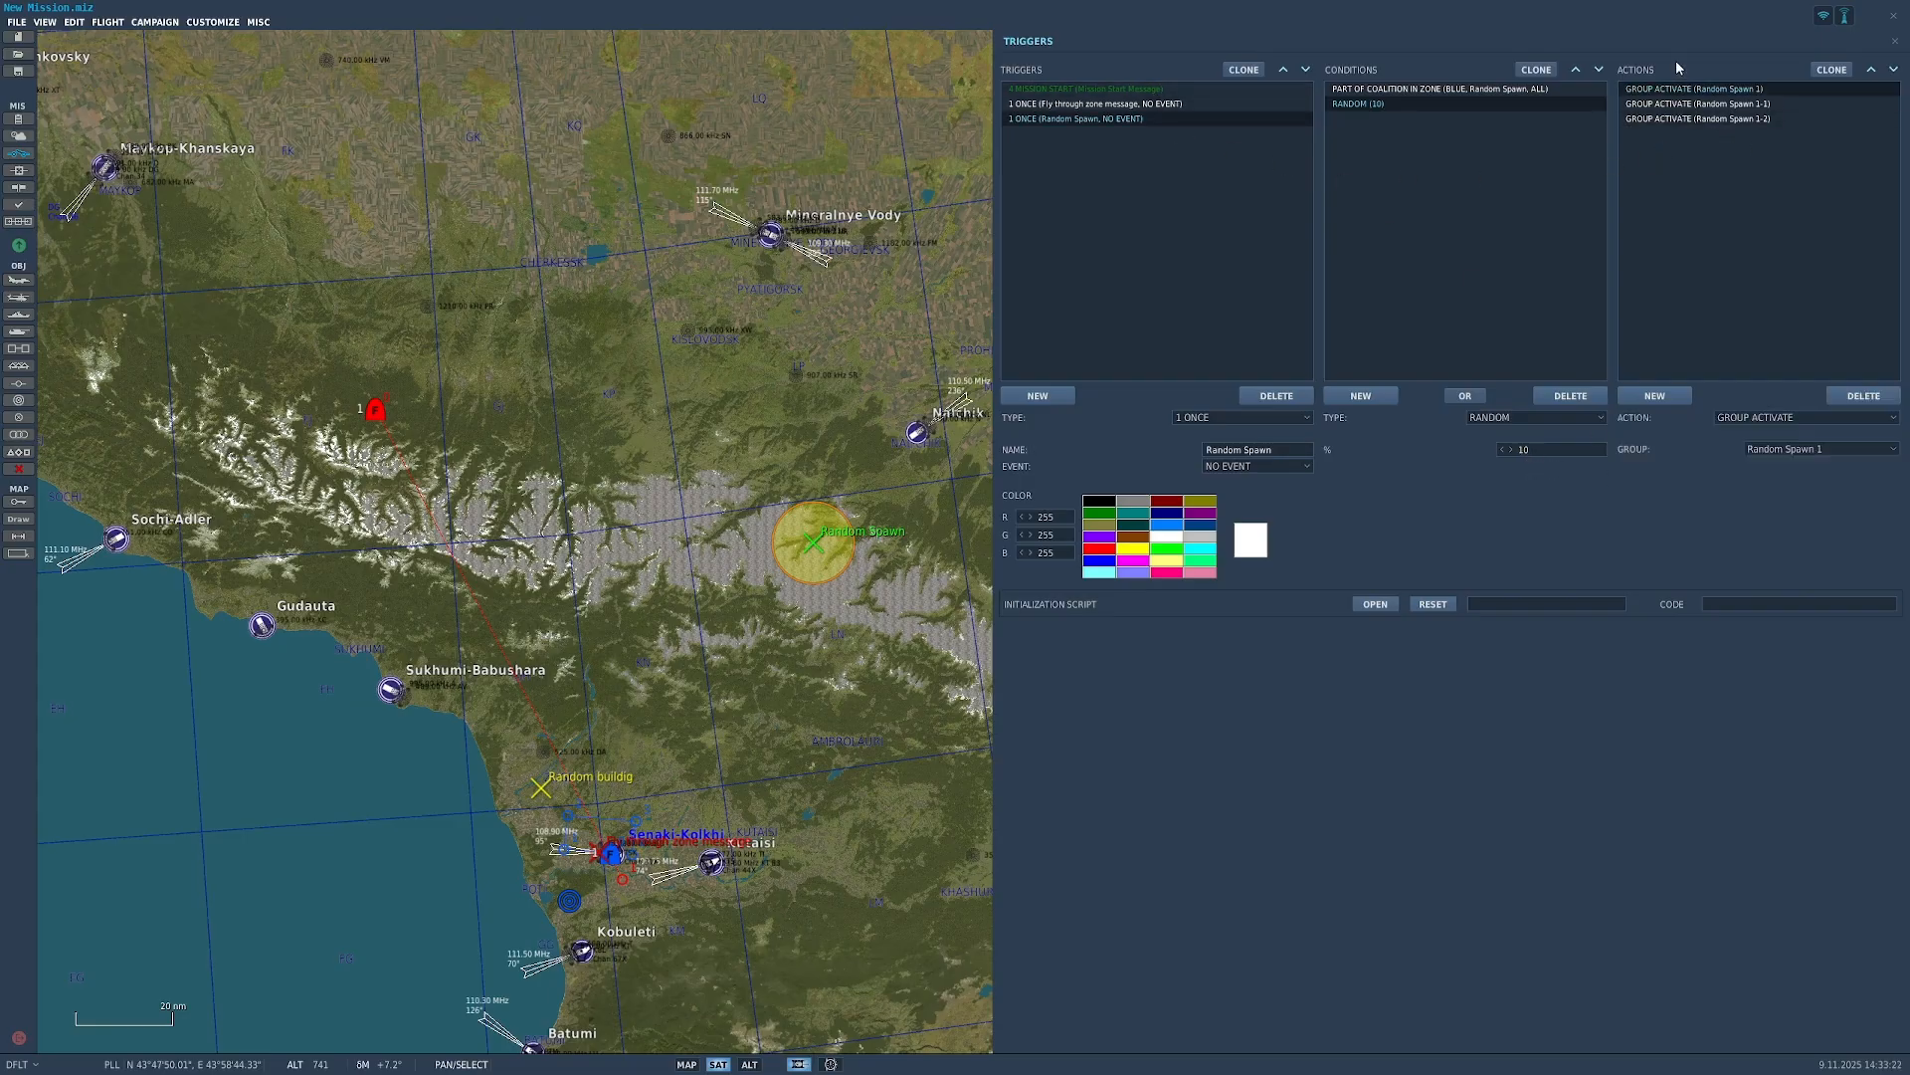
pyautogui.click(1825, 450)
pyautogui.scroll(3, 756, 437)
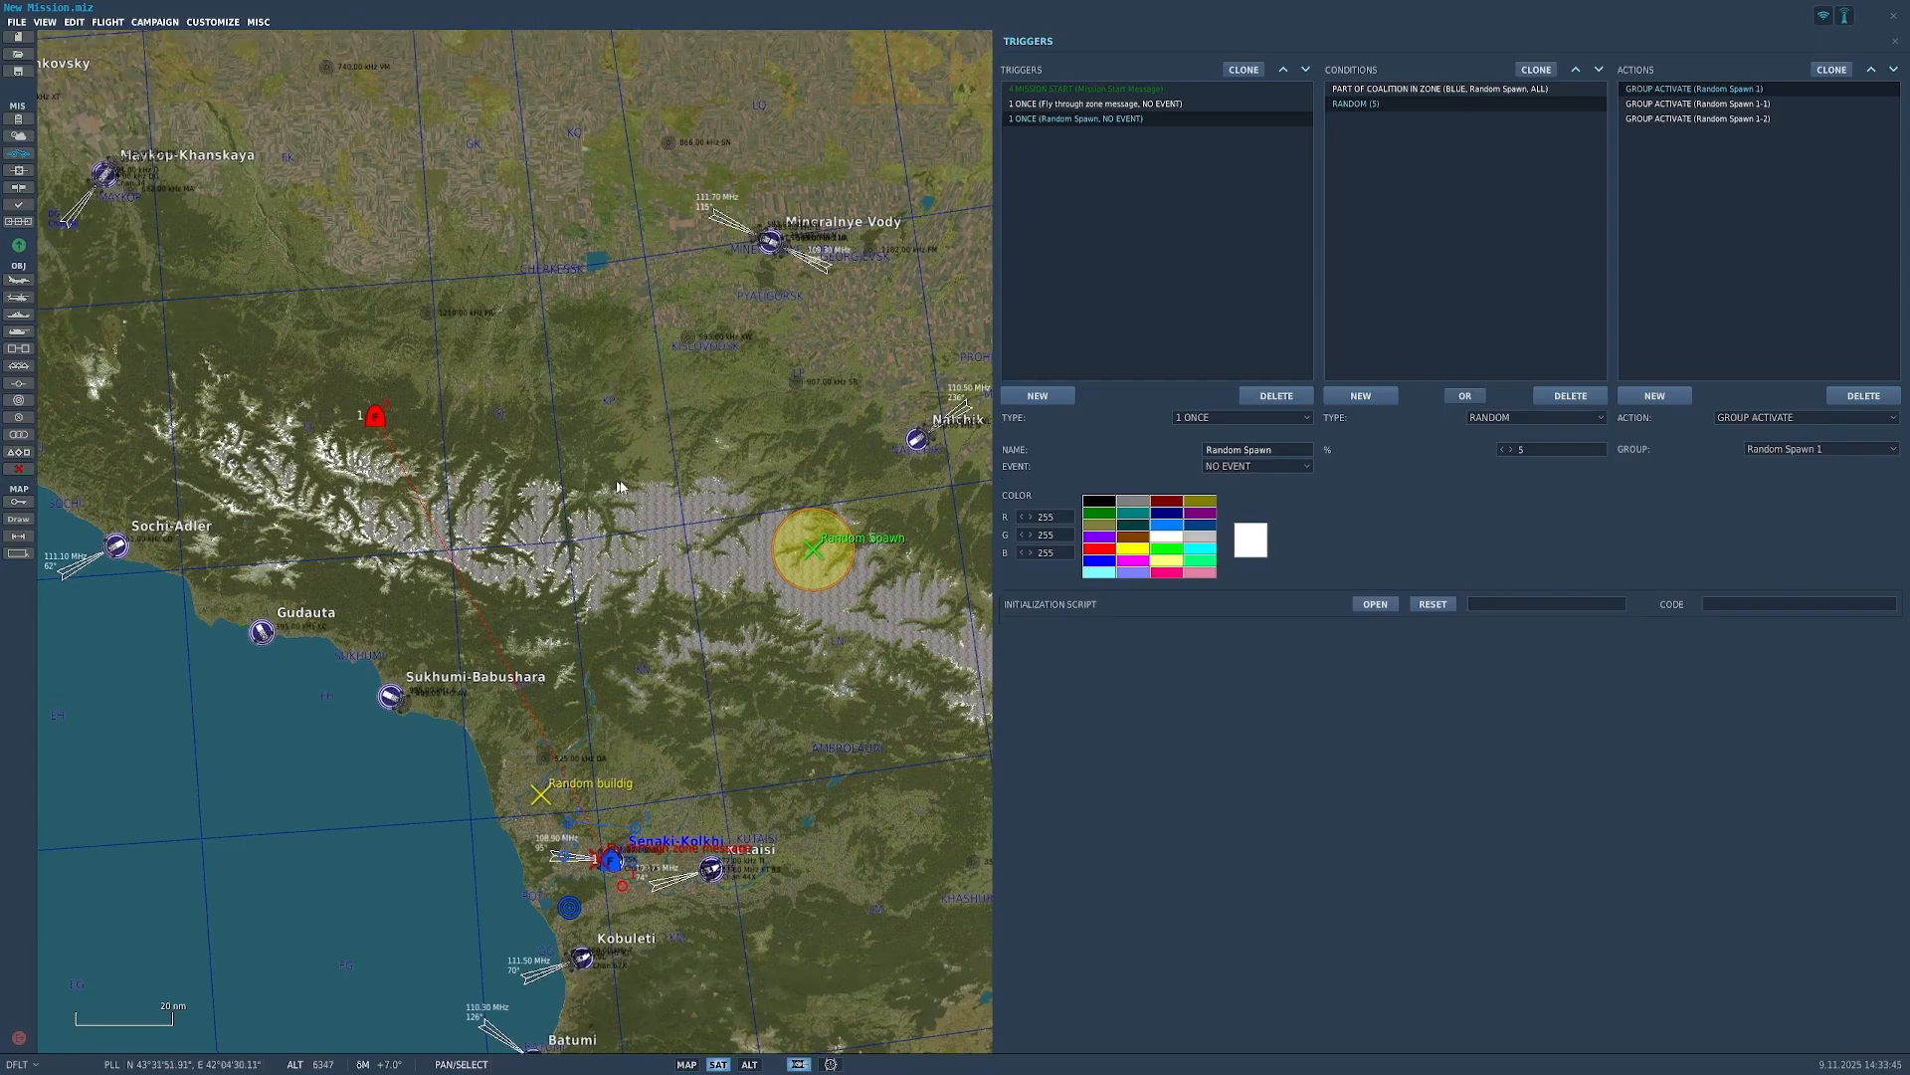
pyautogui.moveTo(823, 453); pyautogui.dragTo(118, 492)
pyautogui.moveTo(605, 482); pyautogui.dragTo(584, 528)
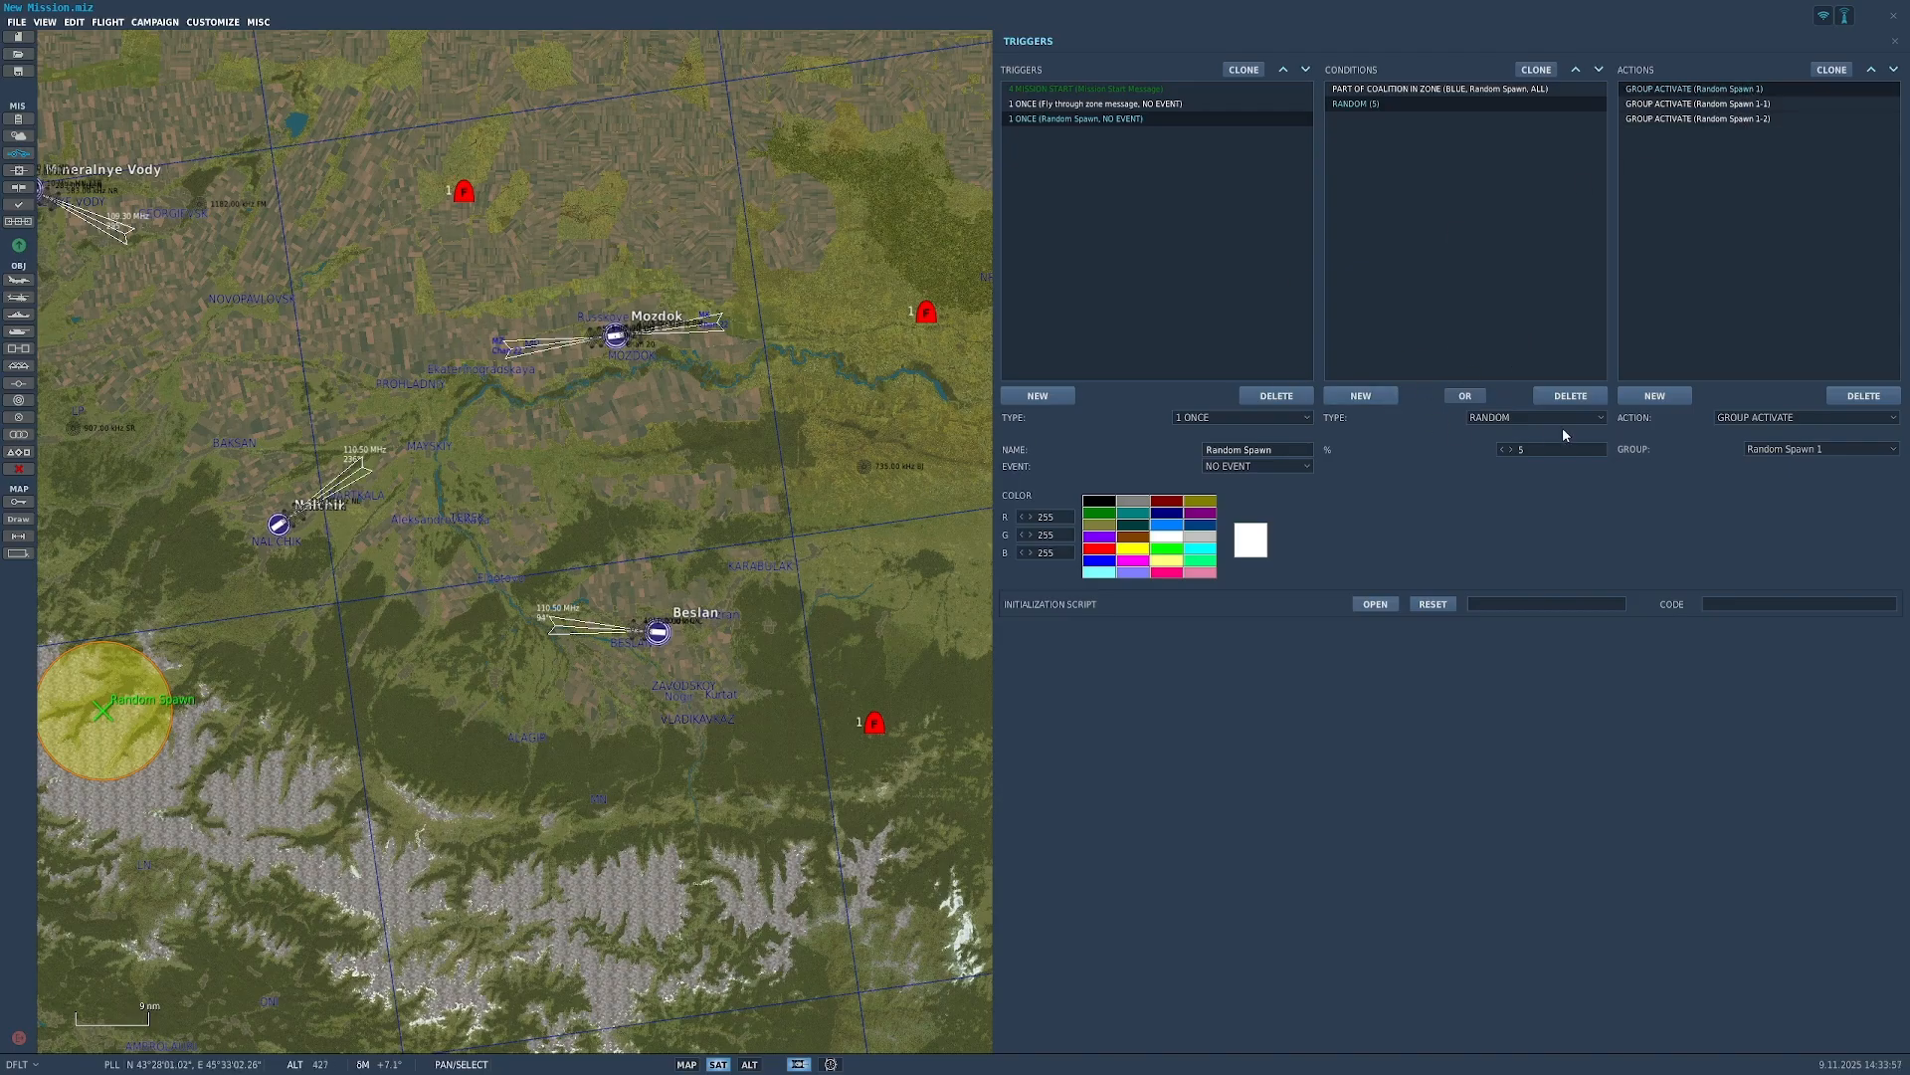
# Step: Delete the GROUP ACTIVATE actions for Random Spawn 1-1 and Random Spawn 1-2 from the Random Spawn trigger
pyautogui.click(1698, 118)
pyautogui.click(1704, 90)
pyautogui.click(1706, 104)
pyautogui.click(1711, 119)
pyautogui.click(1719, 91)
pyautogui.click(1737, 105)
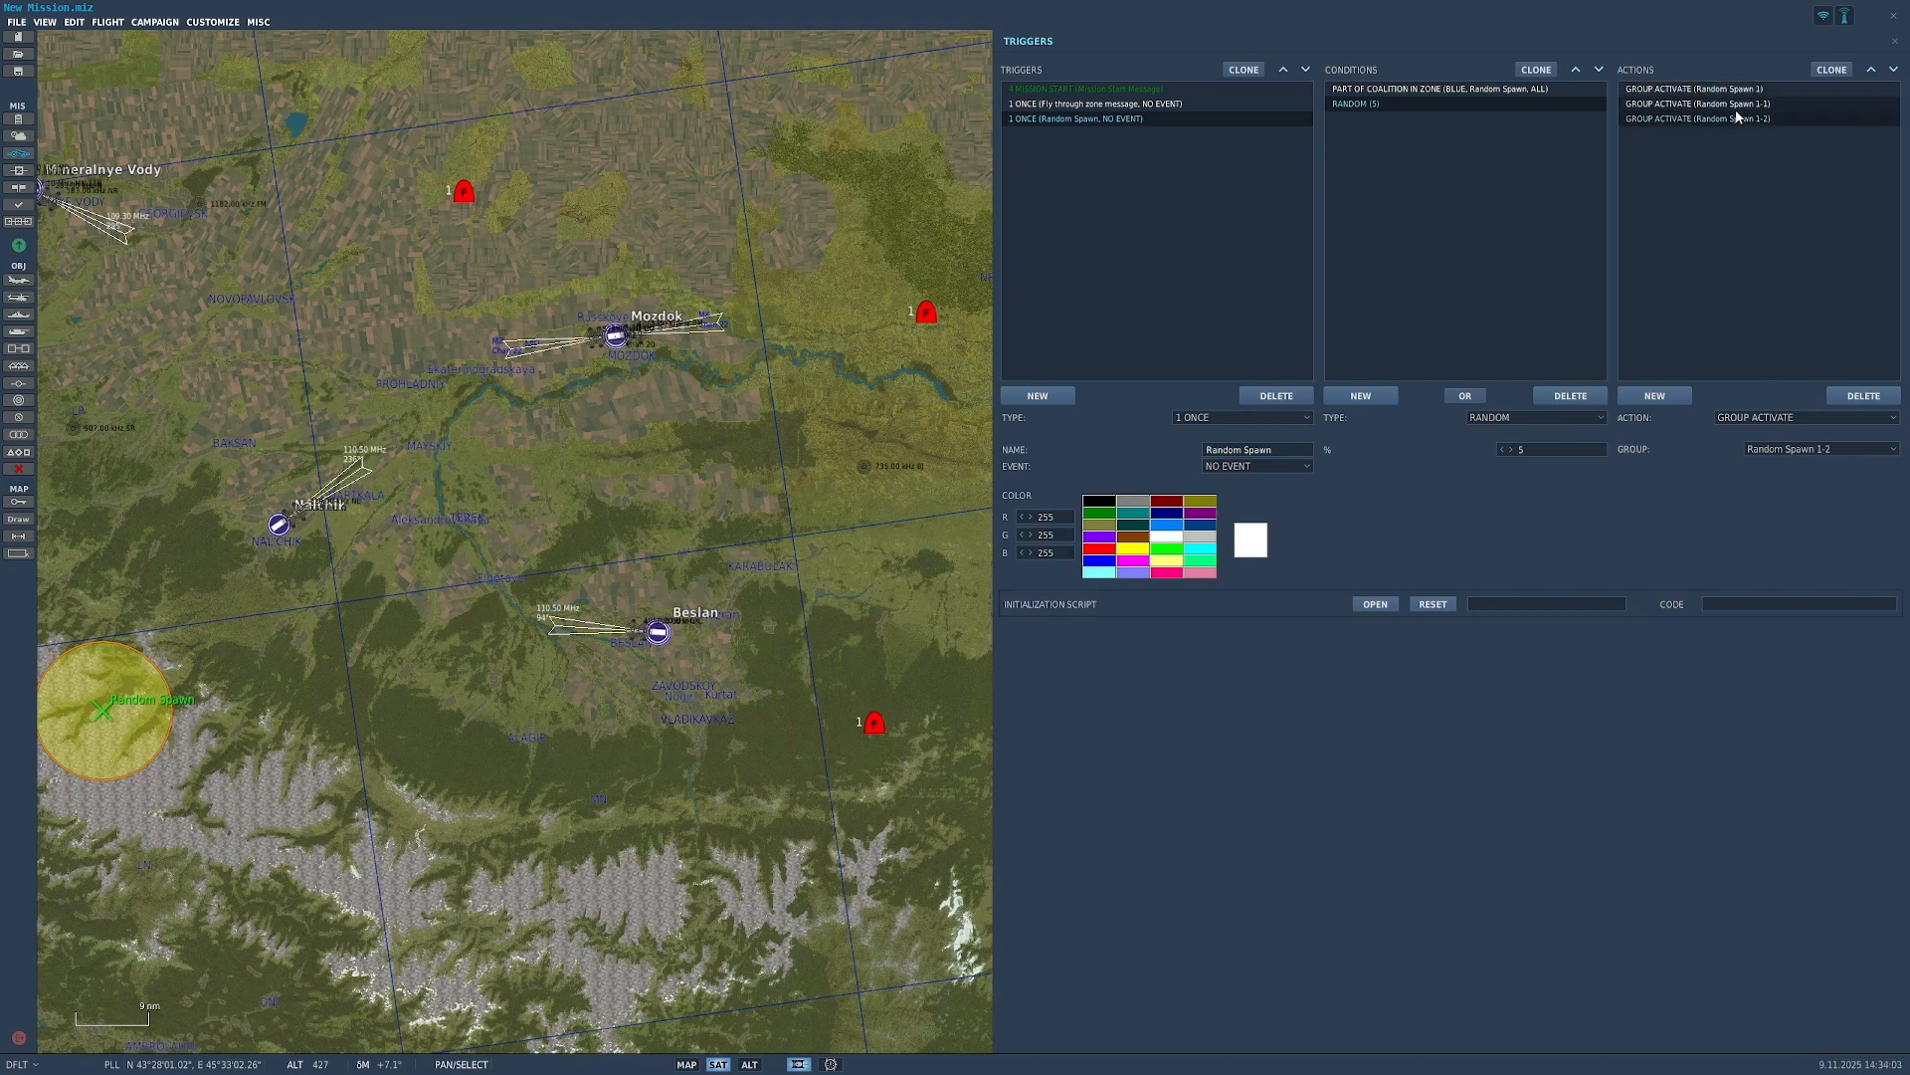
pyautogui.click(1864, 398)
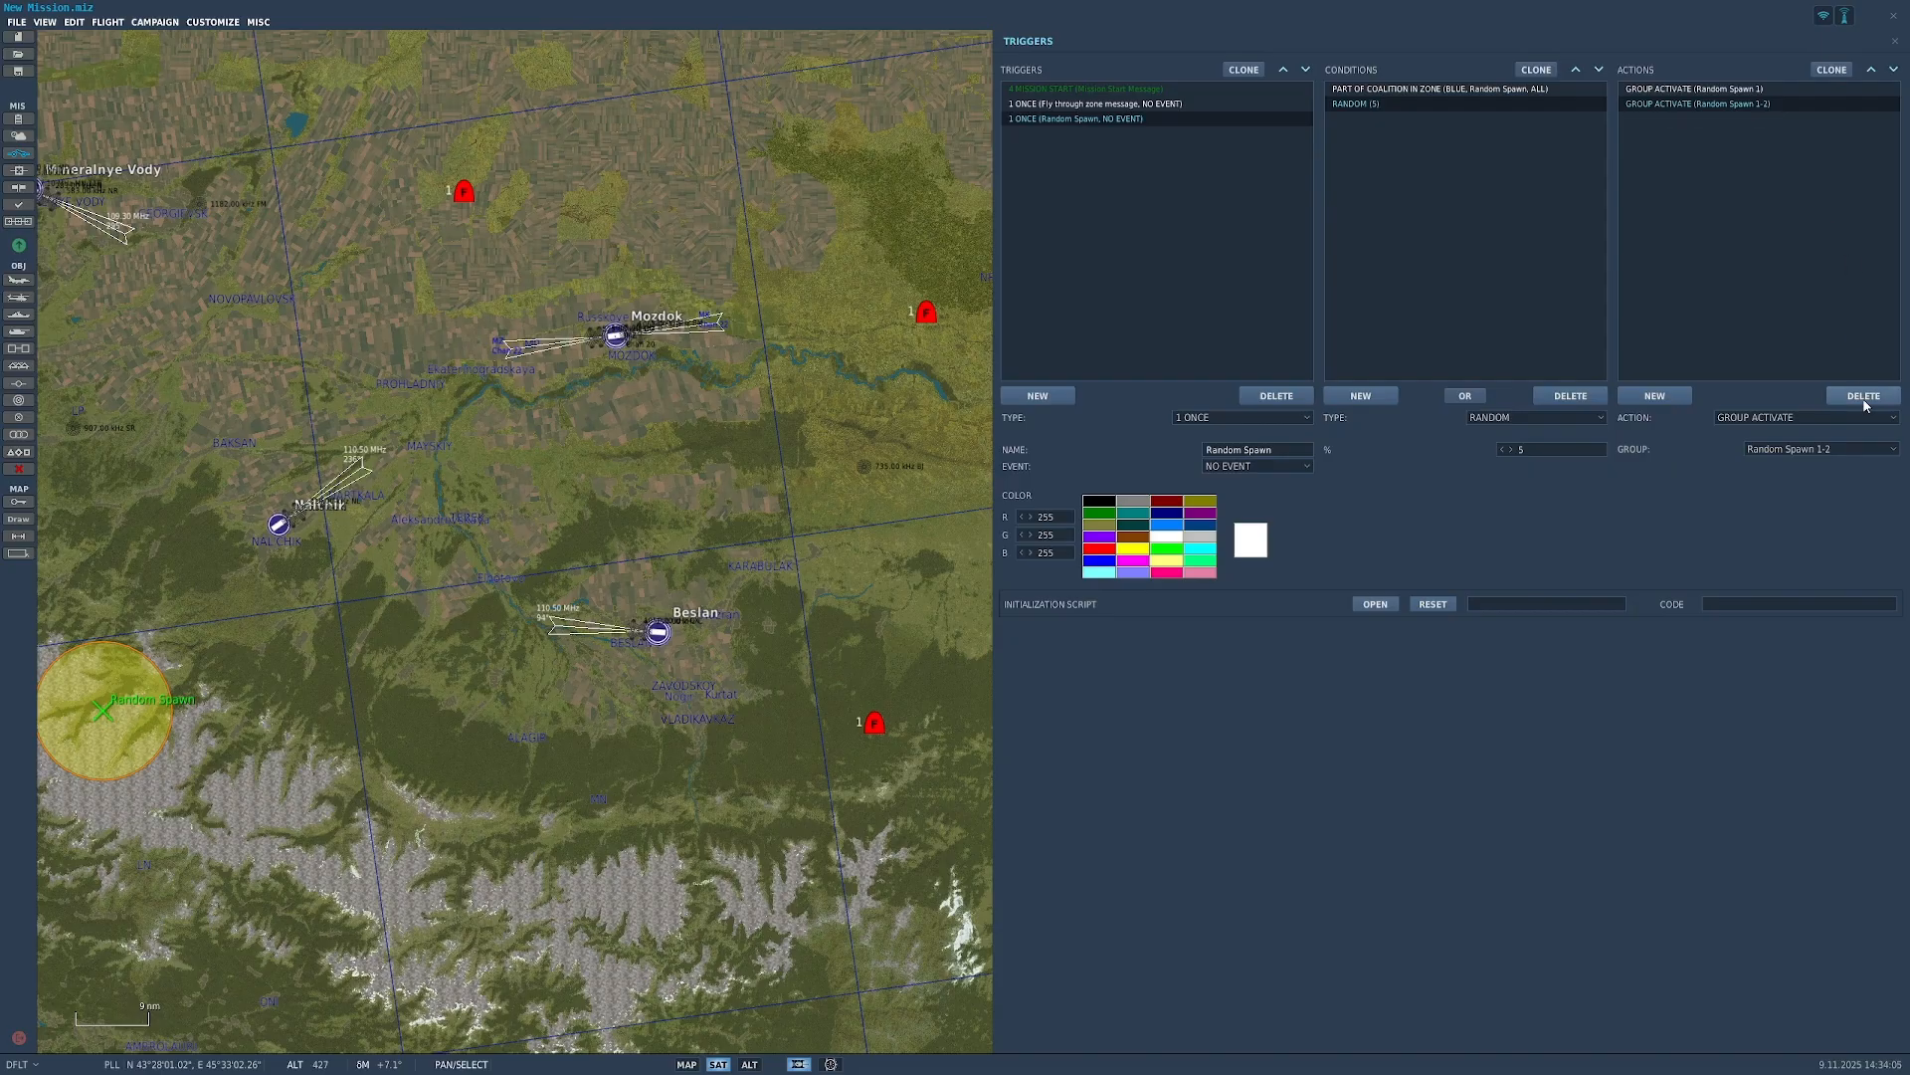
pyautogui.click(1865, 403)
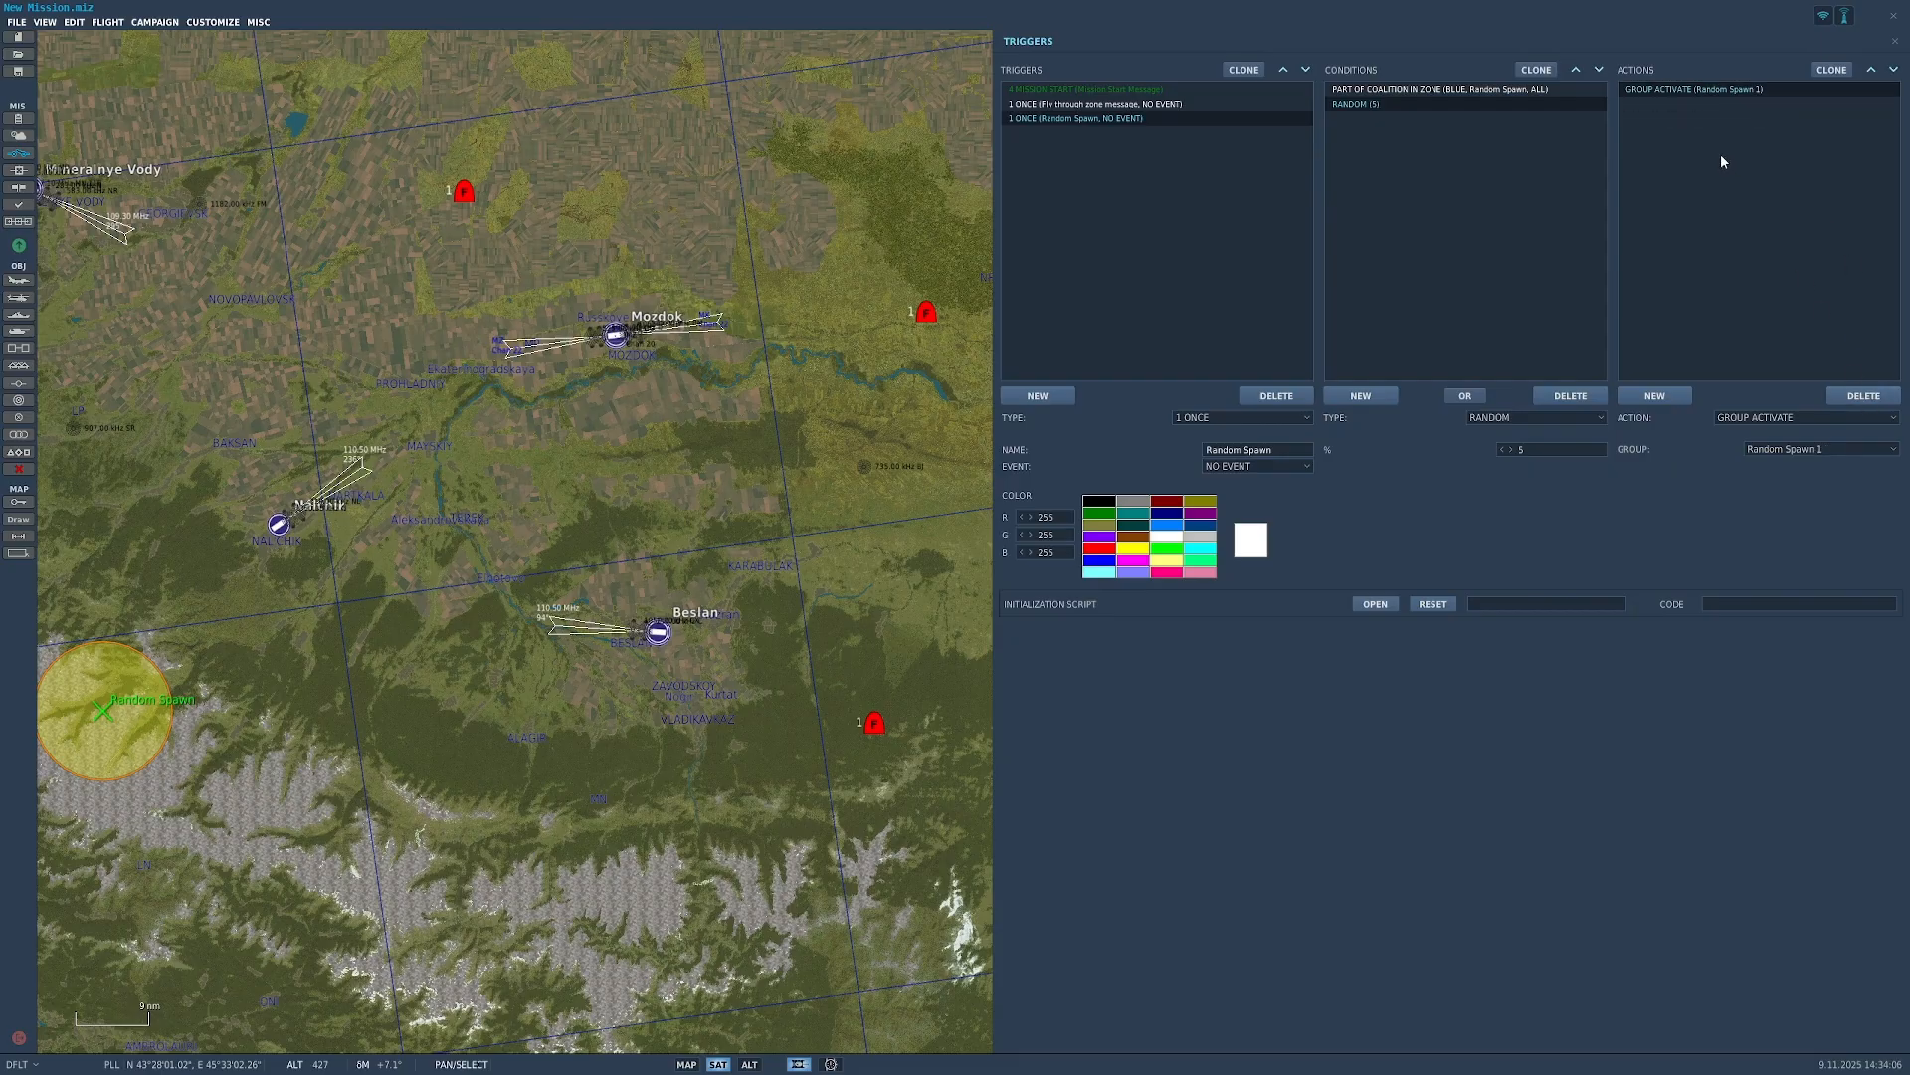
# Step: Add a FLAG ON action for flag 1 to the Random Spawn trigger
pyautogui.click(1672, 399)
pyautogui.click(1756, 416)
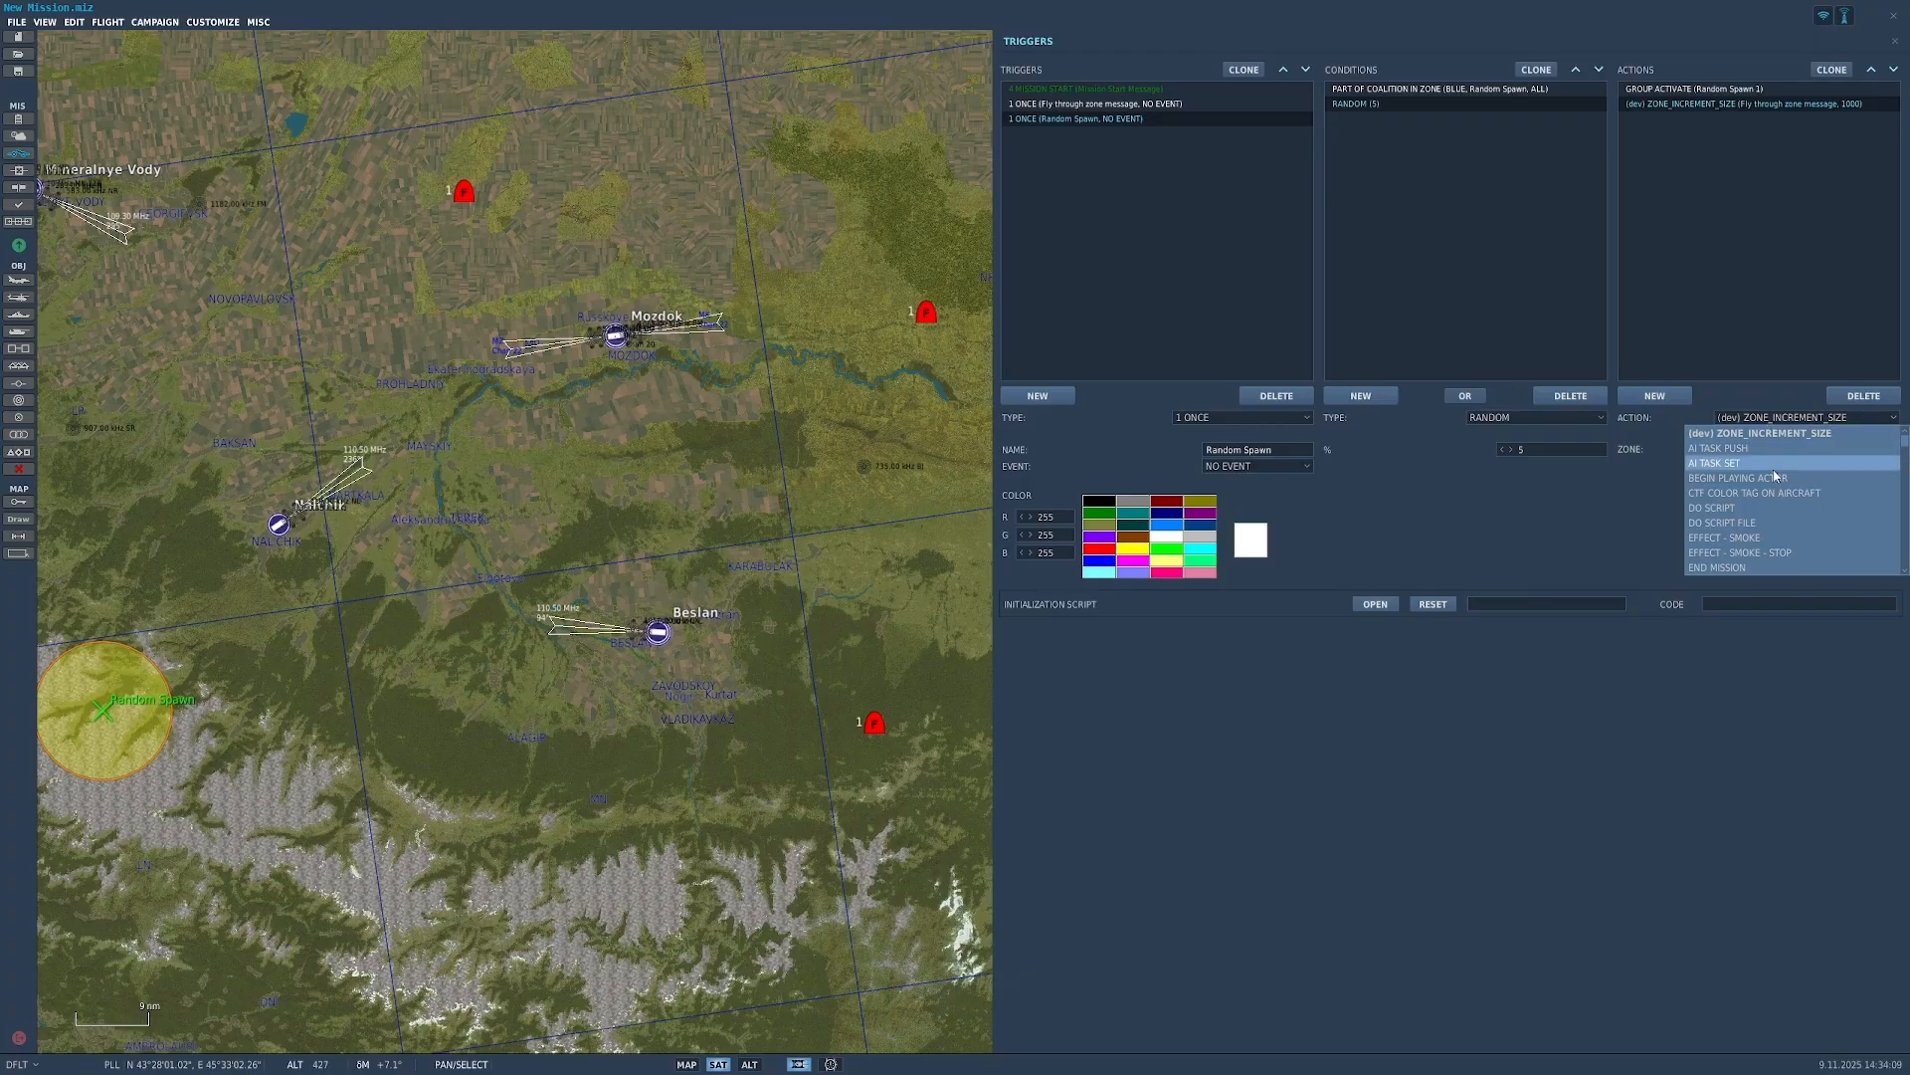
pyautogui.scroll(-3, 1746, 537)
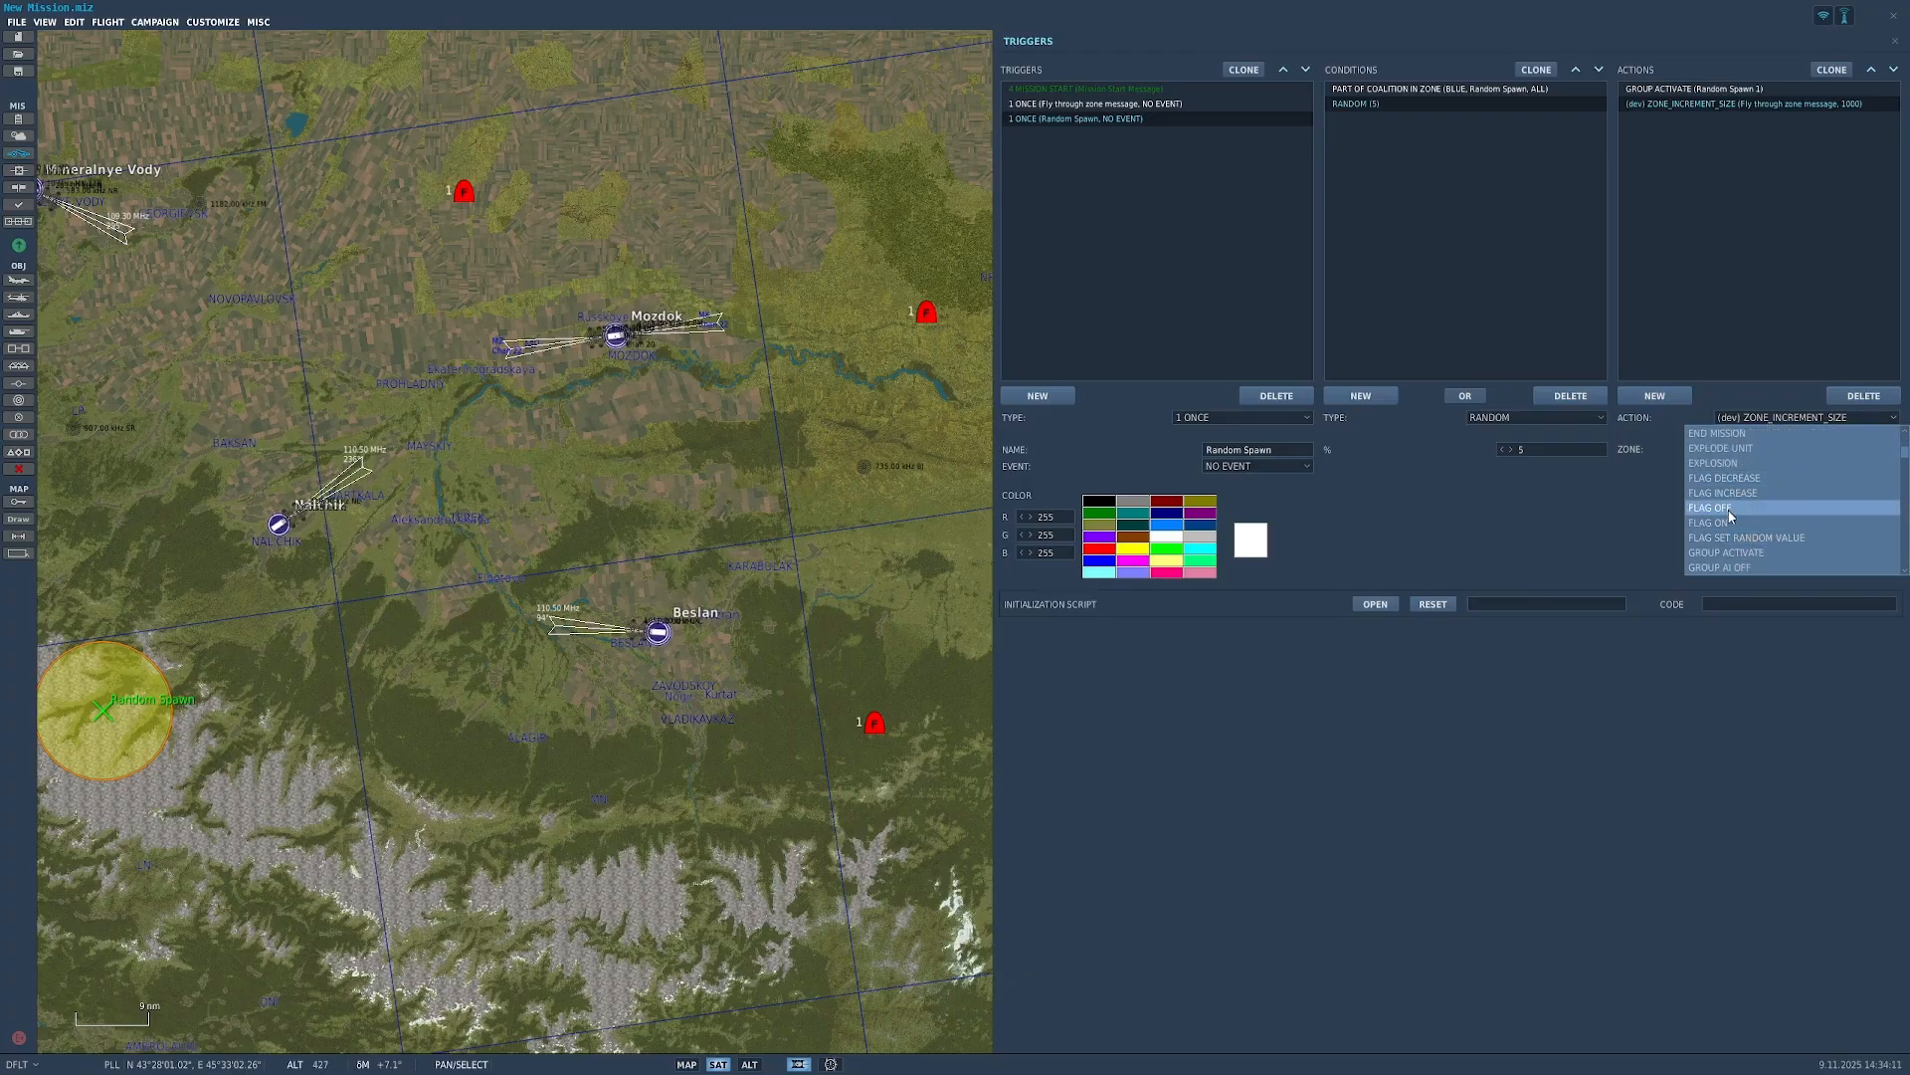
pyautogui.click(1720, 489)
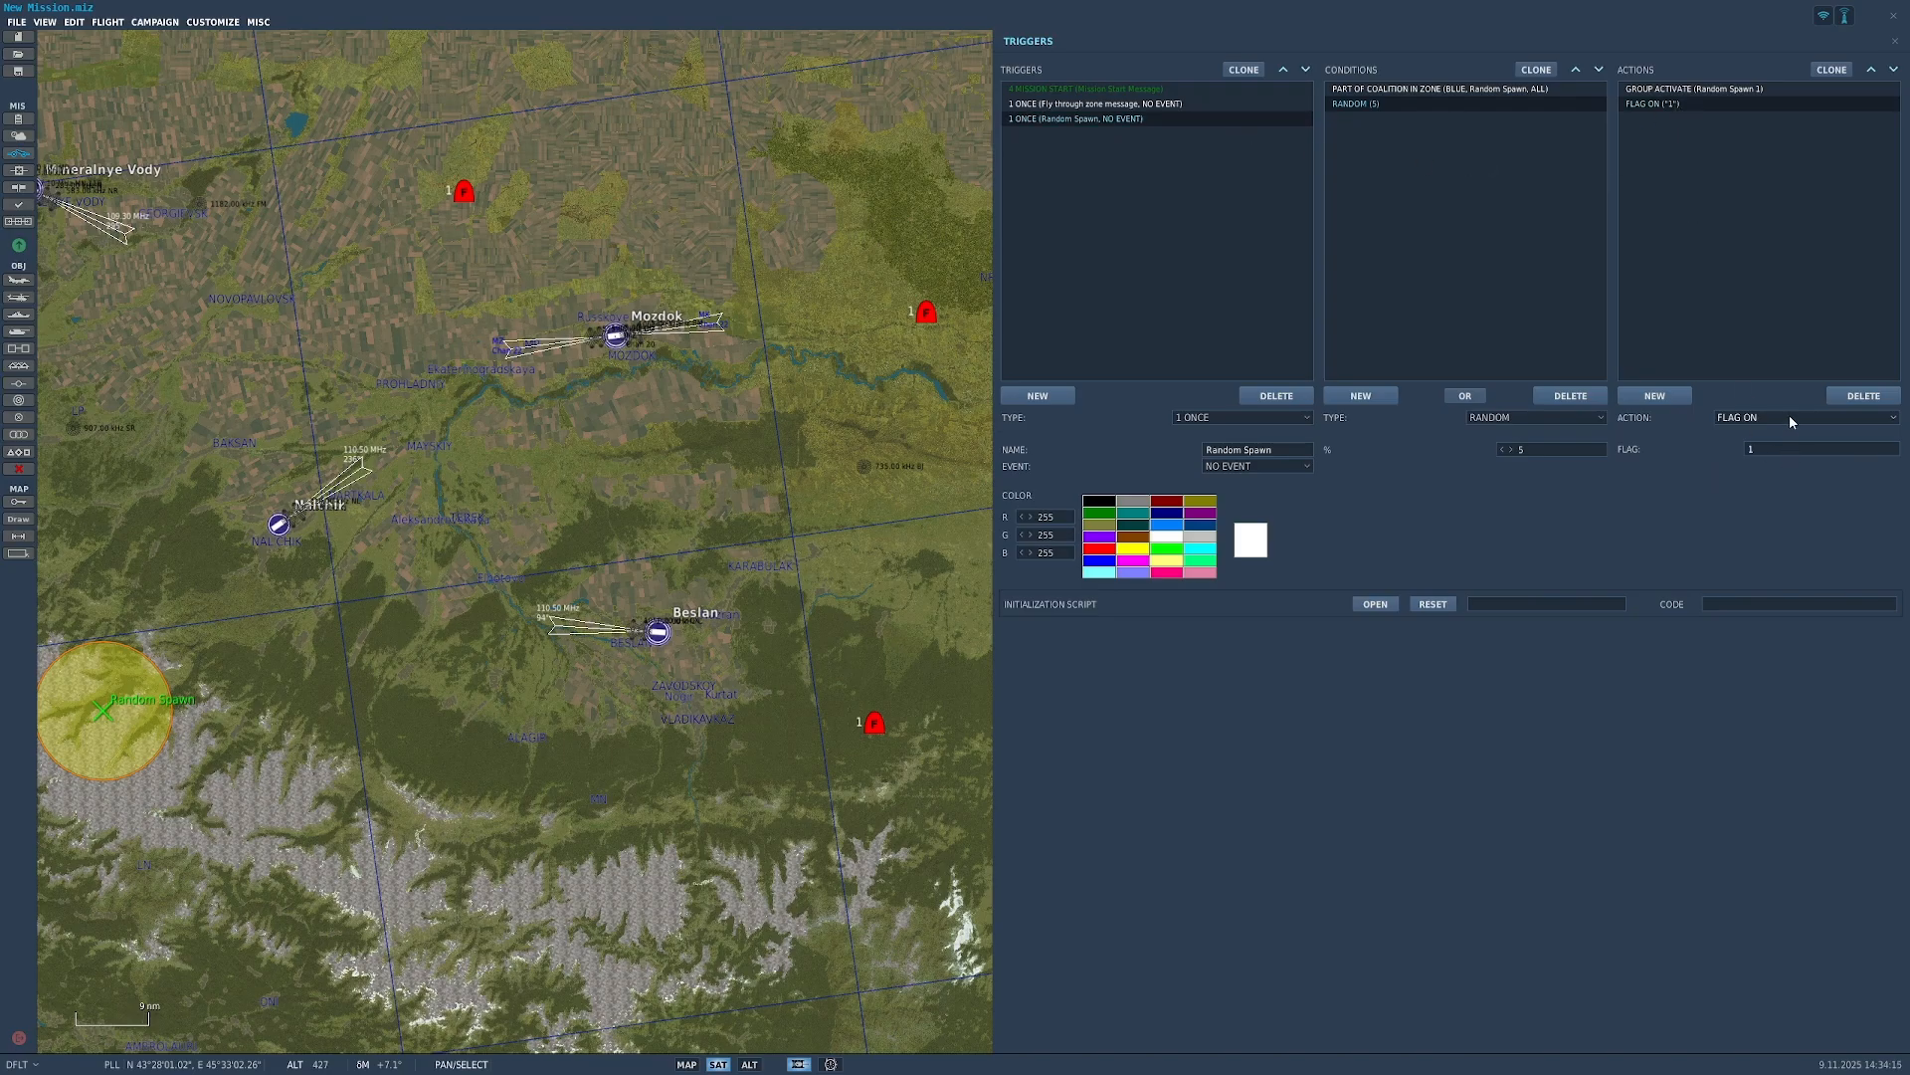
# Step: Clone the Random Spawn trigger twice
pyautogui.click(1190, 117)
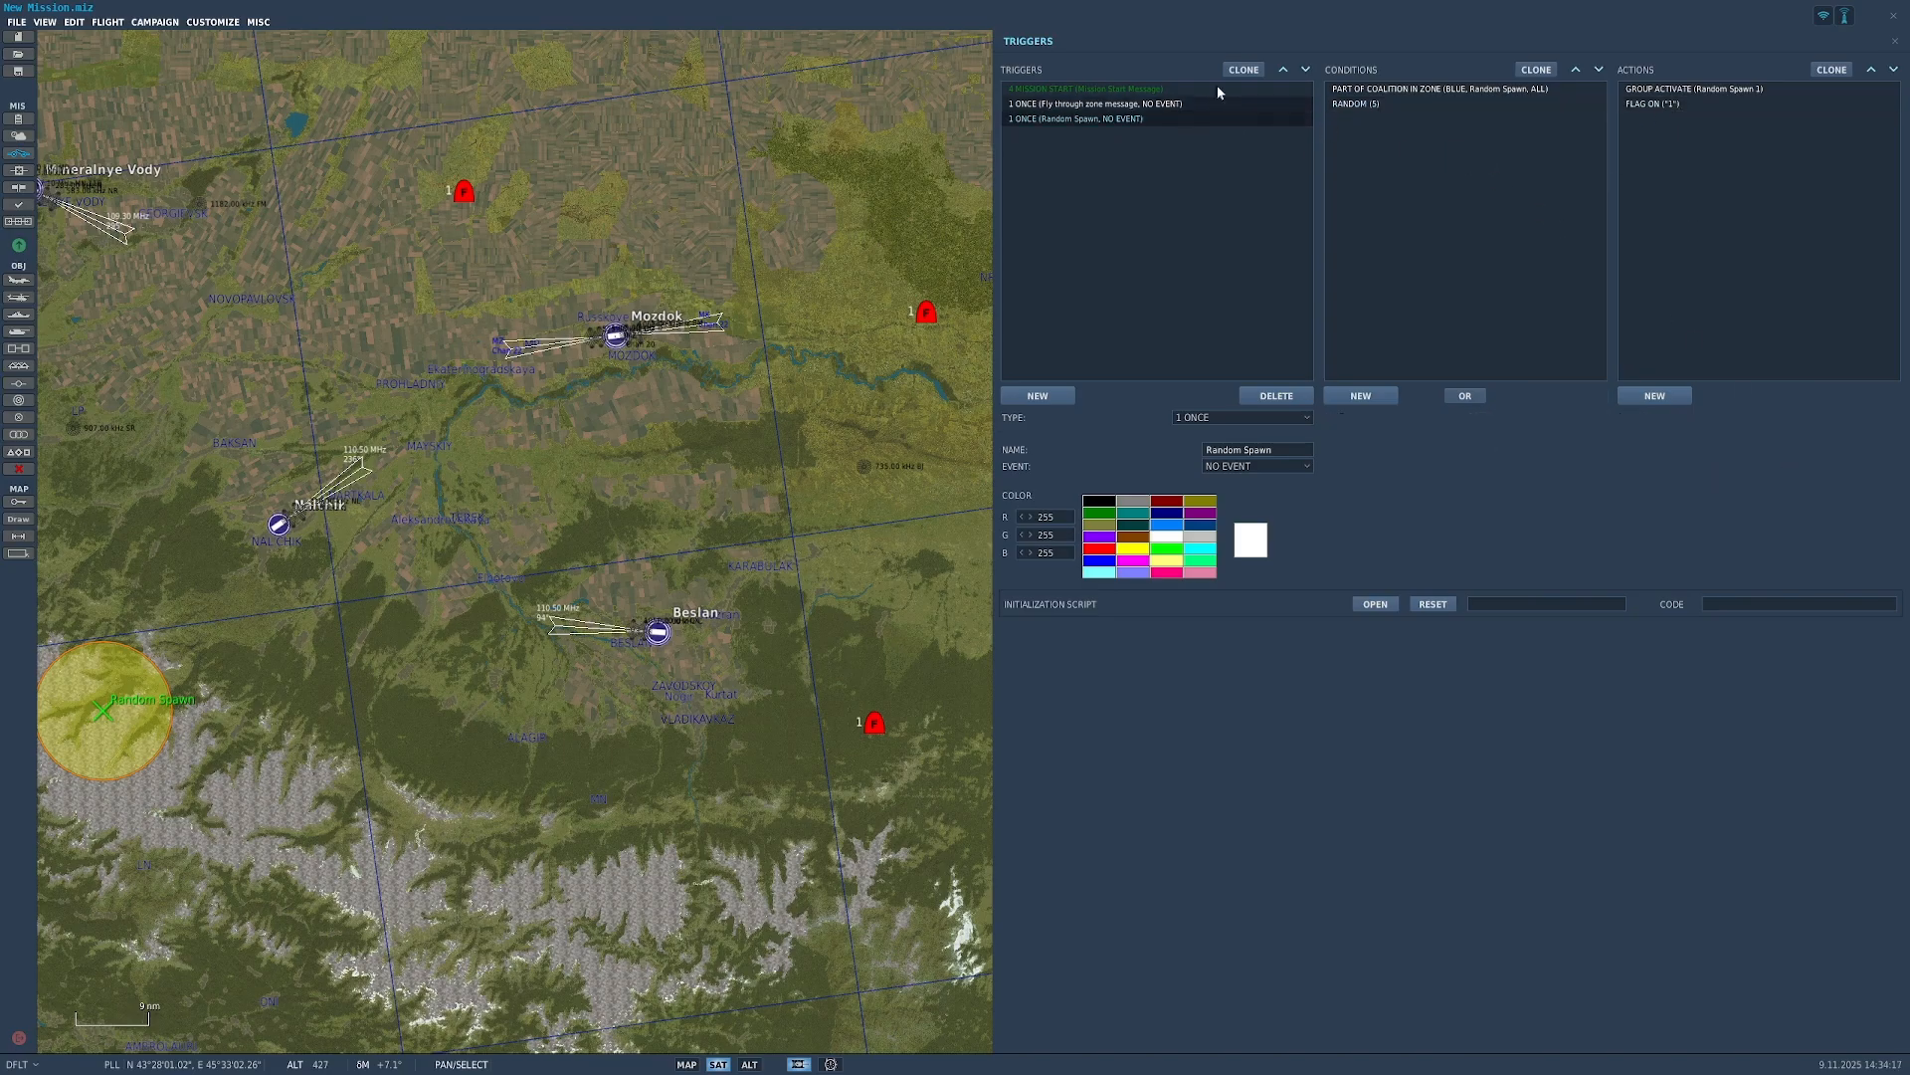
pyautogui.click(1242, 70)
pyautogui.click(1242, 70)
# Step: Add a FLAG IS TRUE condition for flag 1 to the second Random Spawn trigger
pyautogui.click(1055, 134)
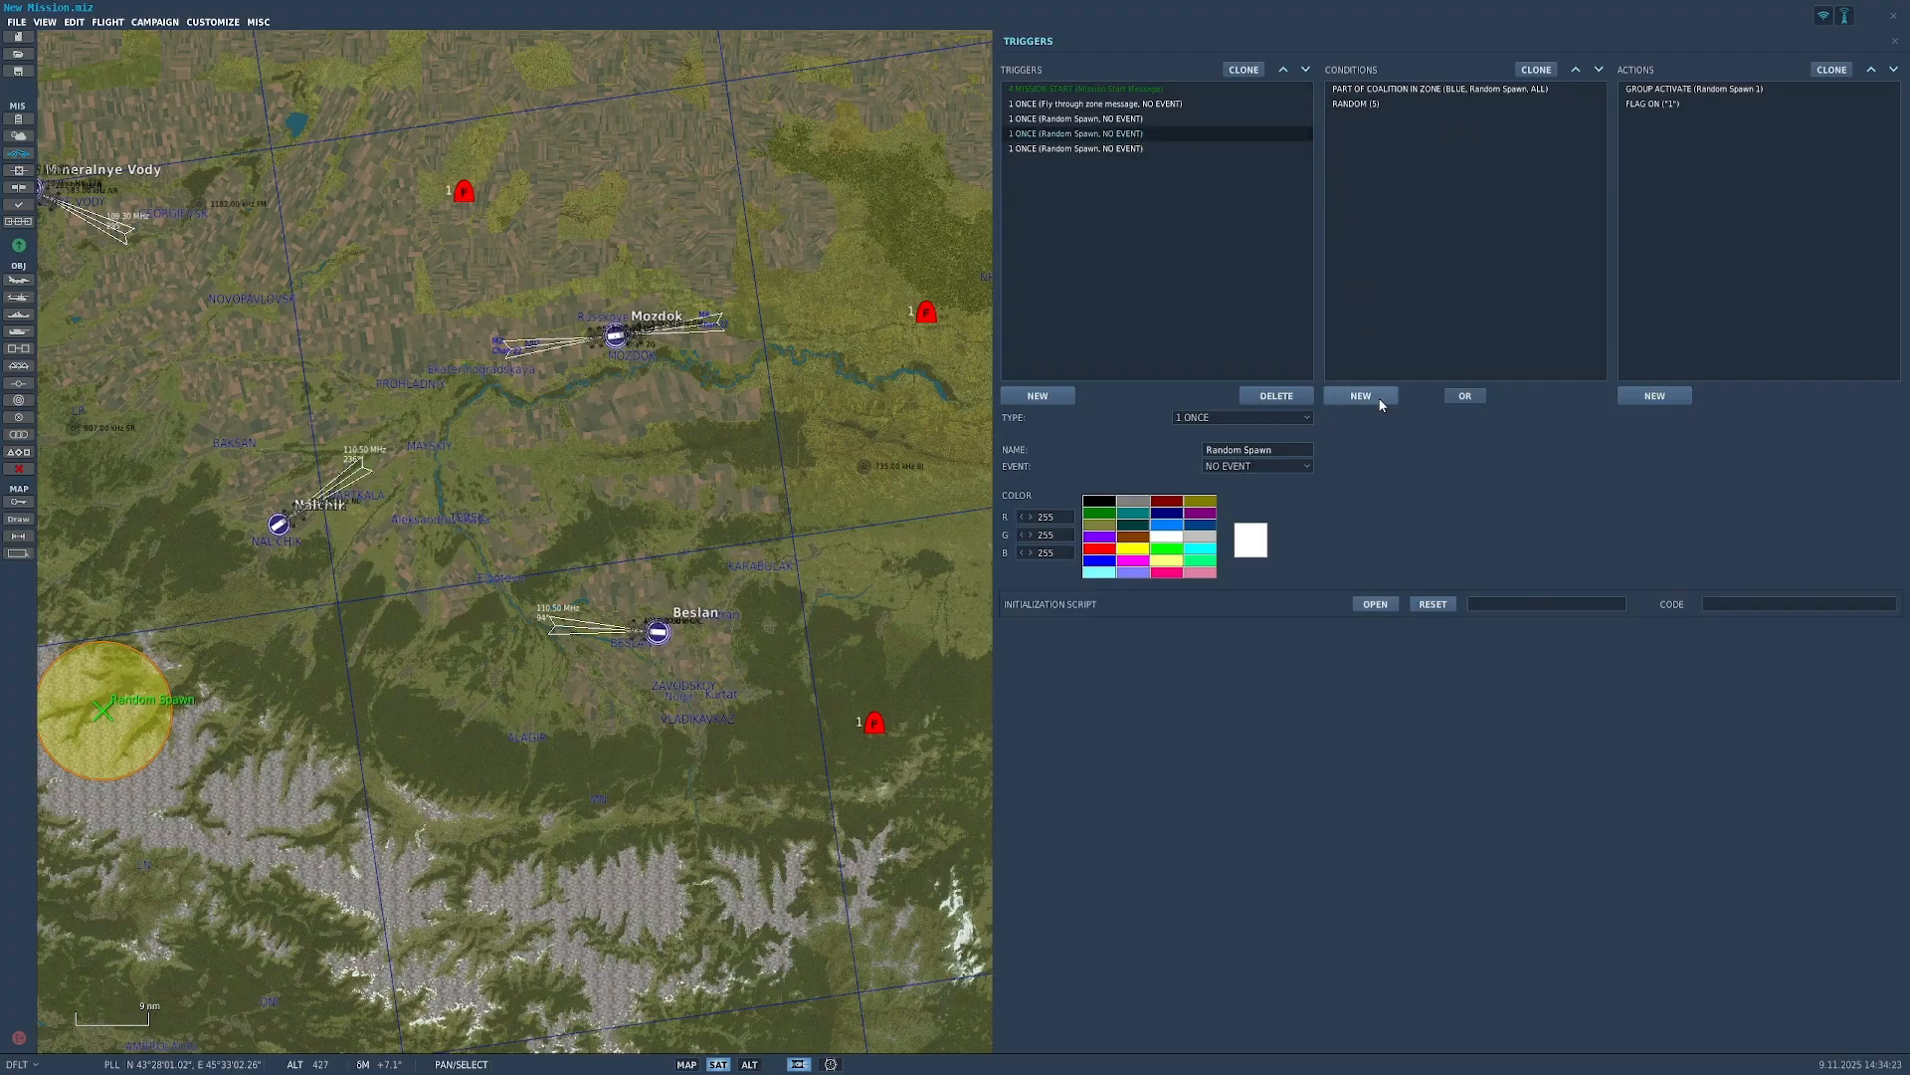
pyautogui.click(1381, 104)
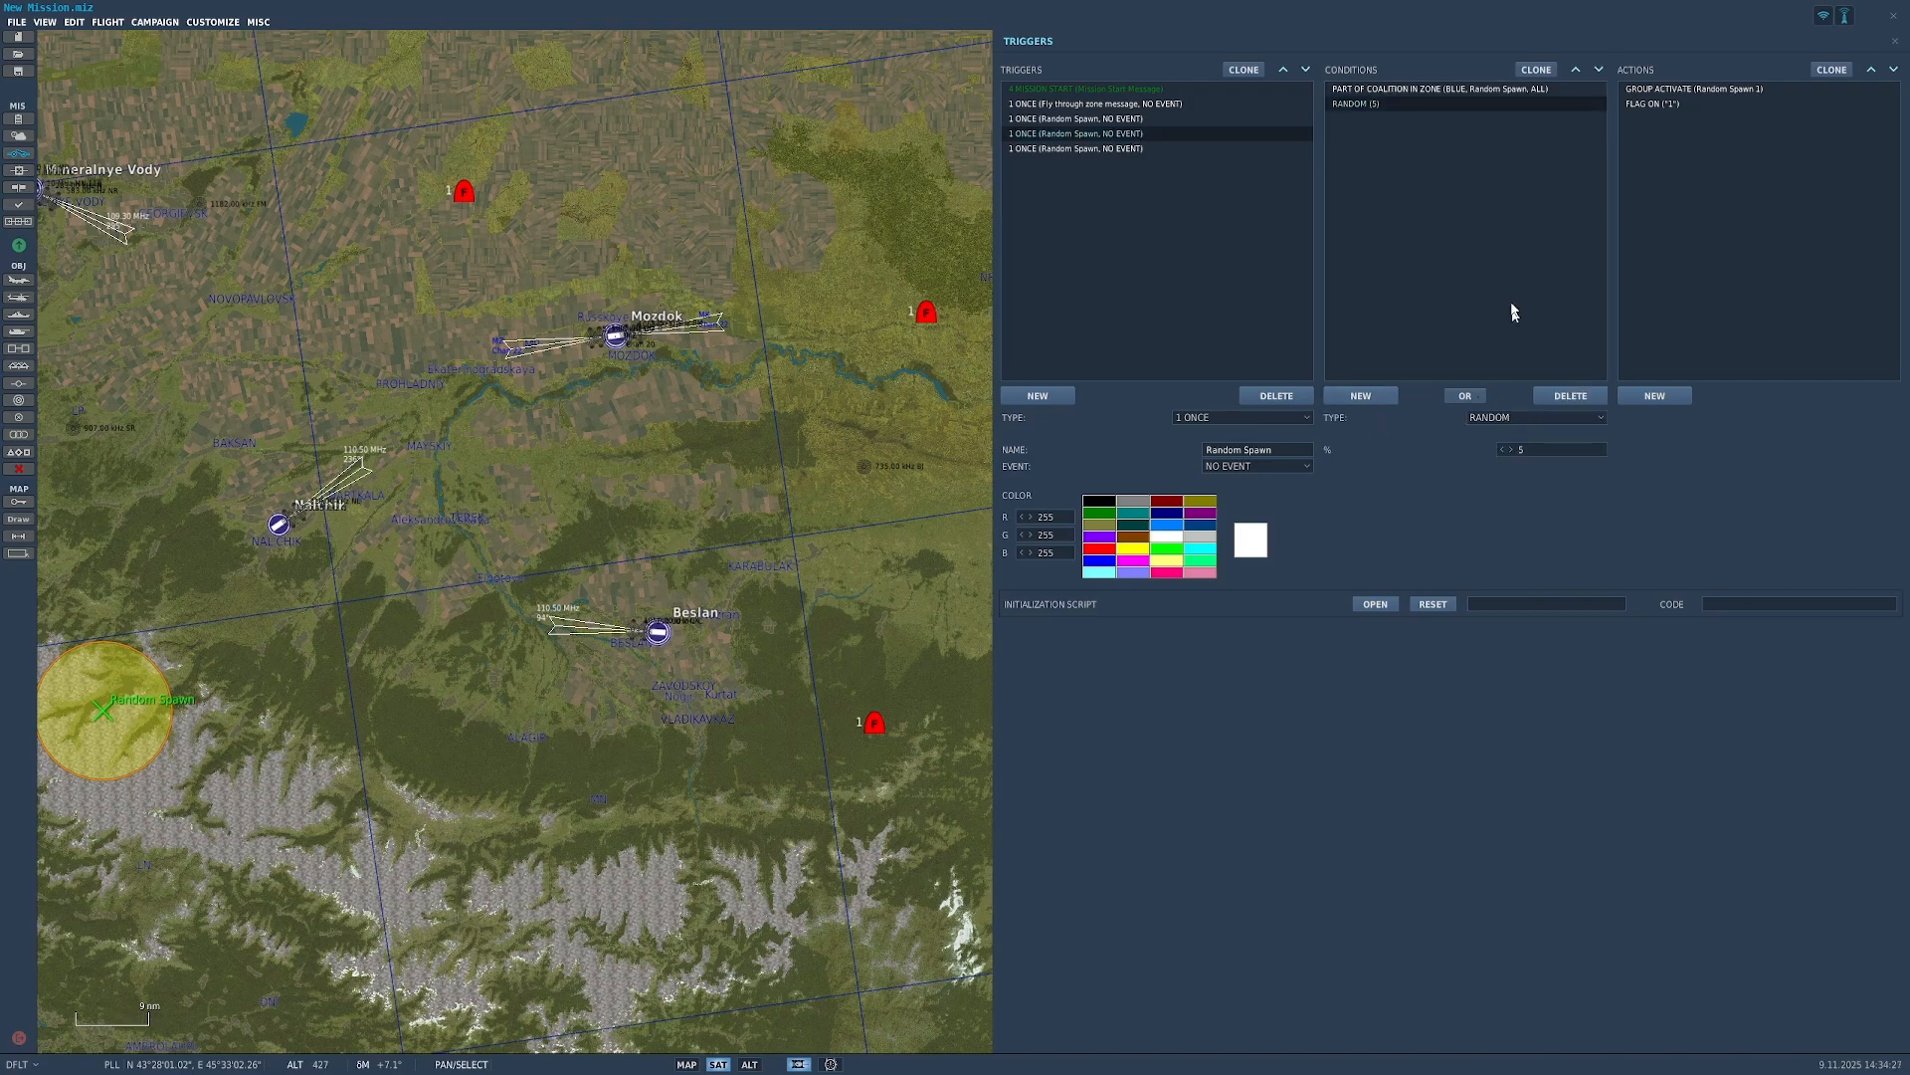
pyautogui.click(1371, 398)
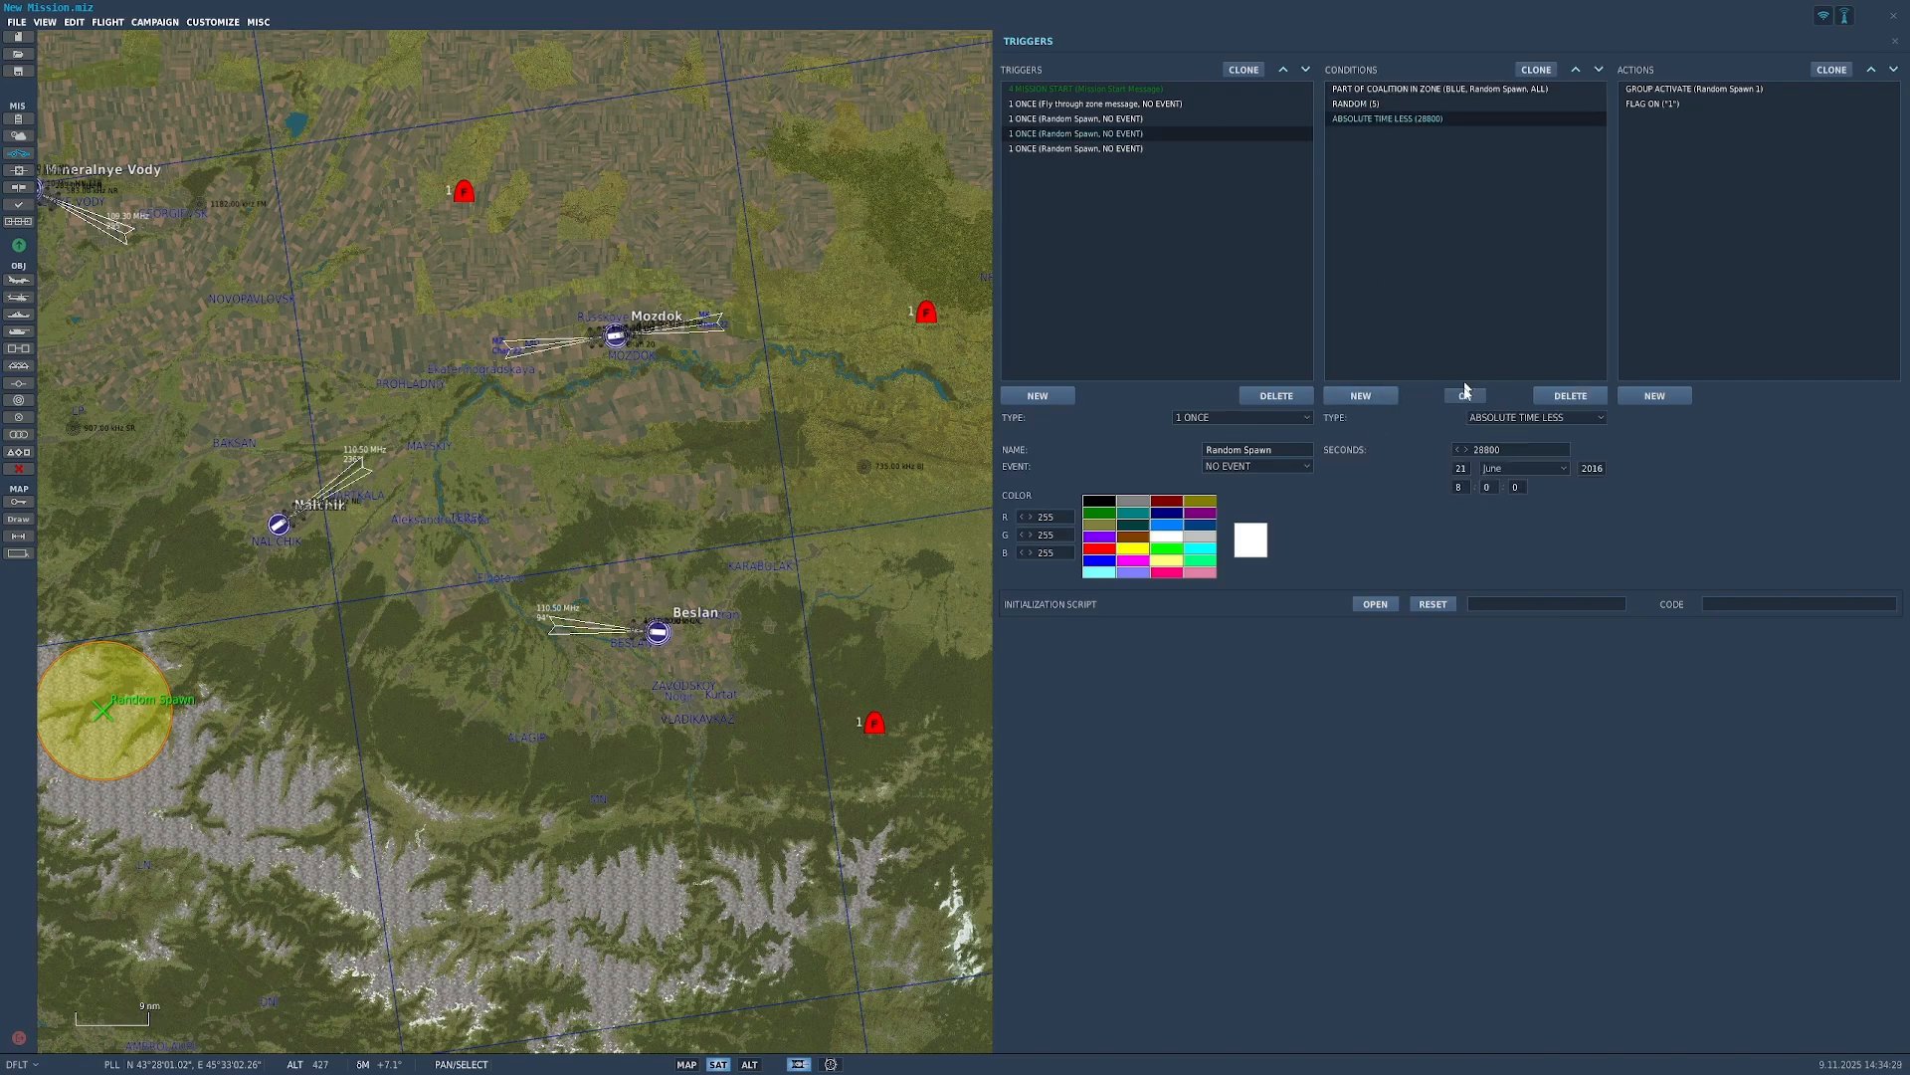
pyautogui.click(1538, 417)
pyautogui.scroll(-3, 1532, 509)
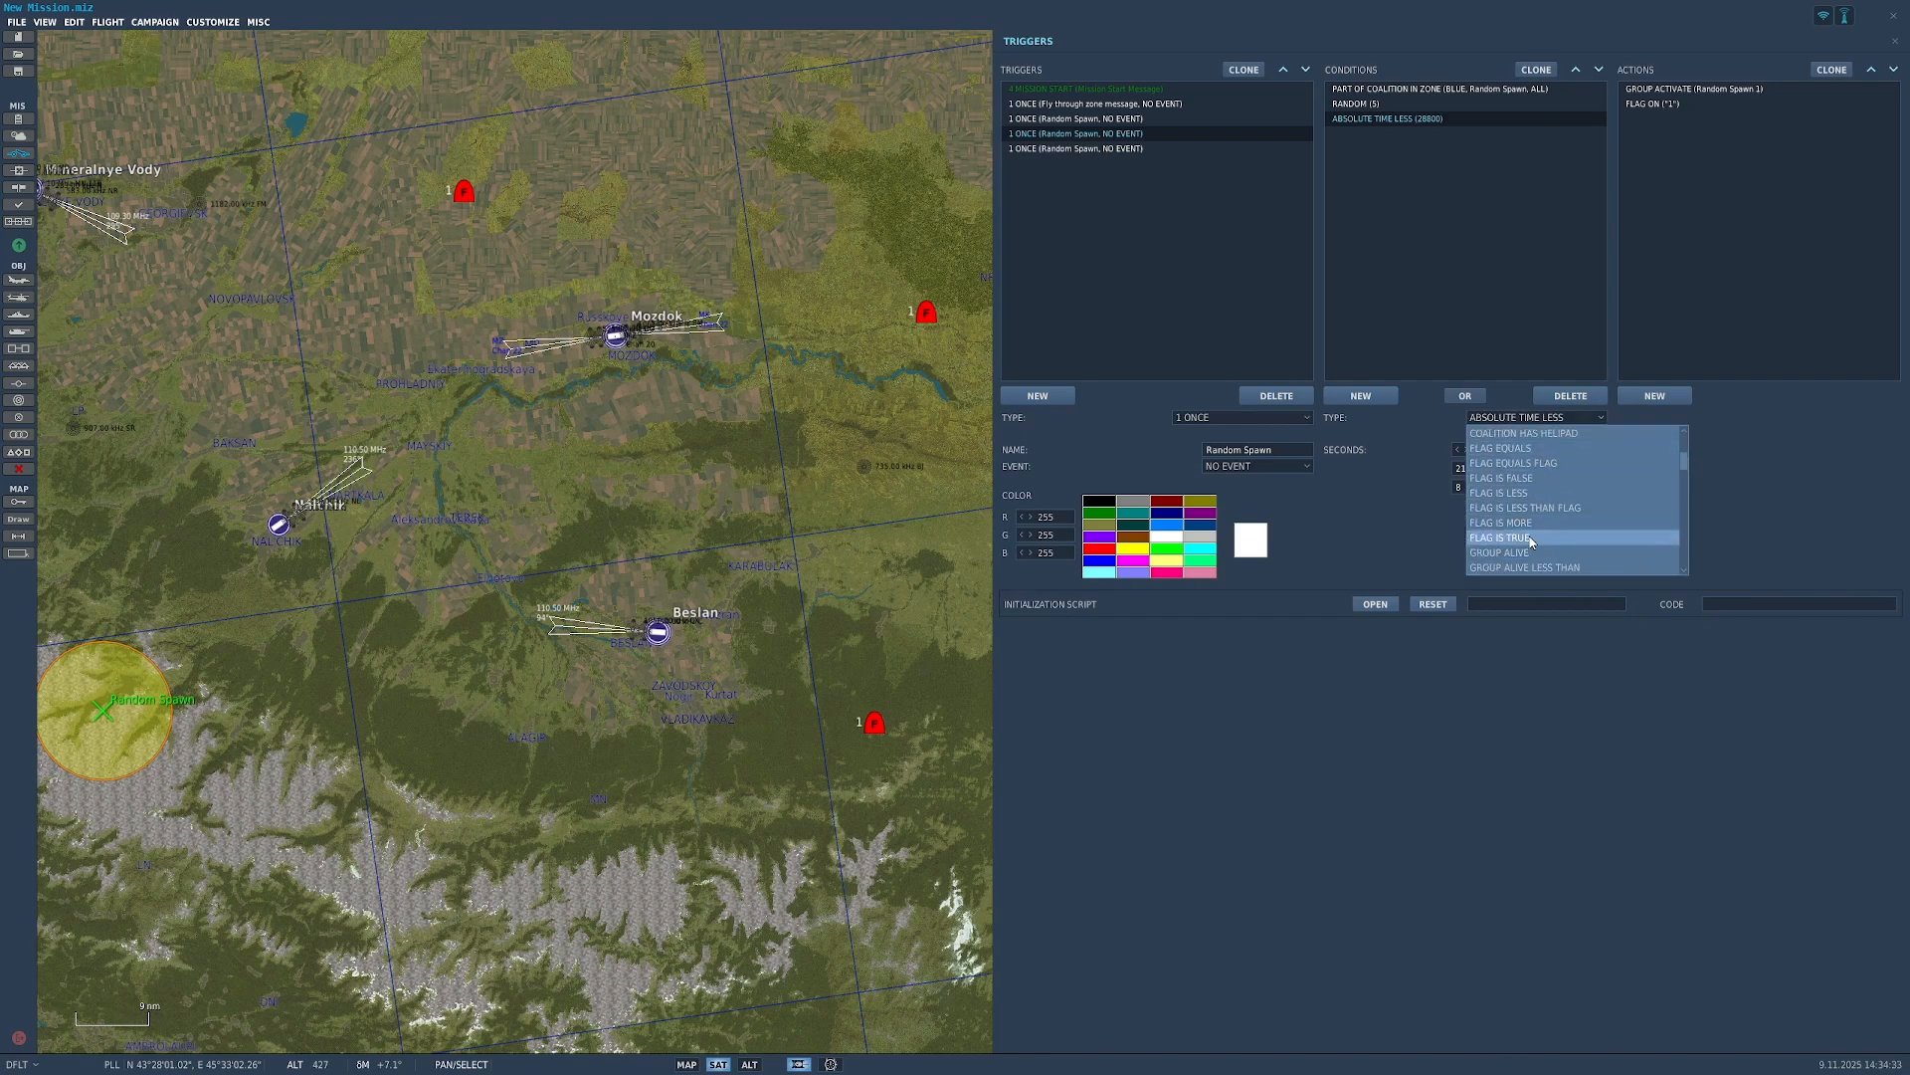
pyautogui.click(1503, 537)
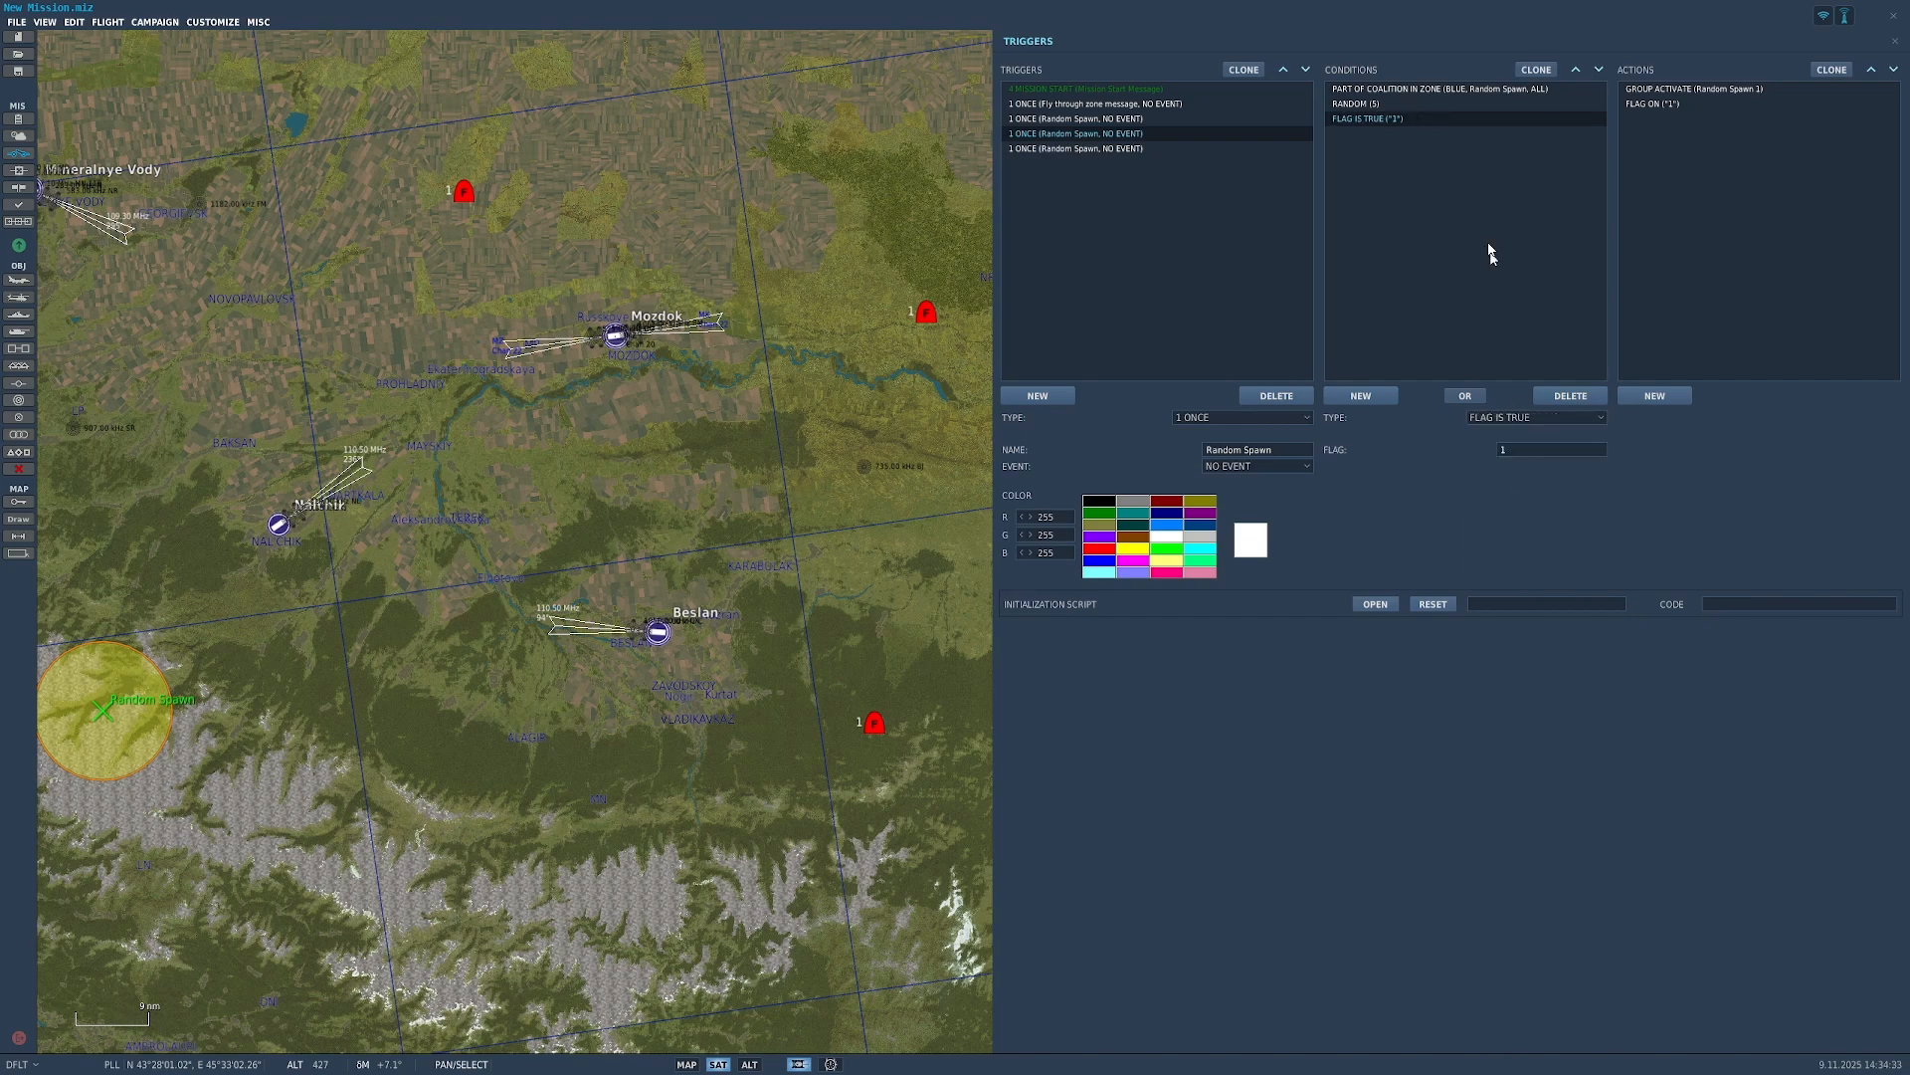
# Step: Clone the FLAG IS TRUE condition twice and set the copies to flags 2 and 3
pyautogui.click(1535, 70)
pyautogui.click(1535, 71)
pyautogui.write('2')
pyautogui.click(1413, 147)
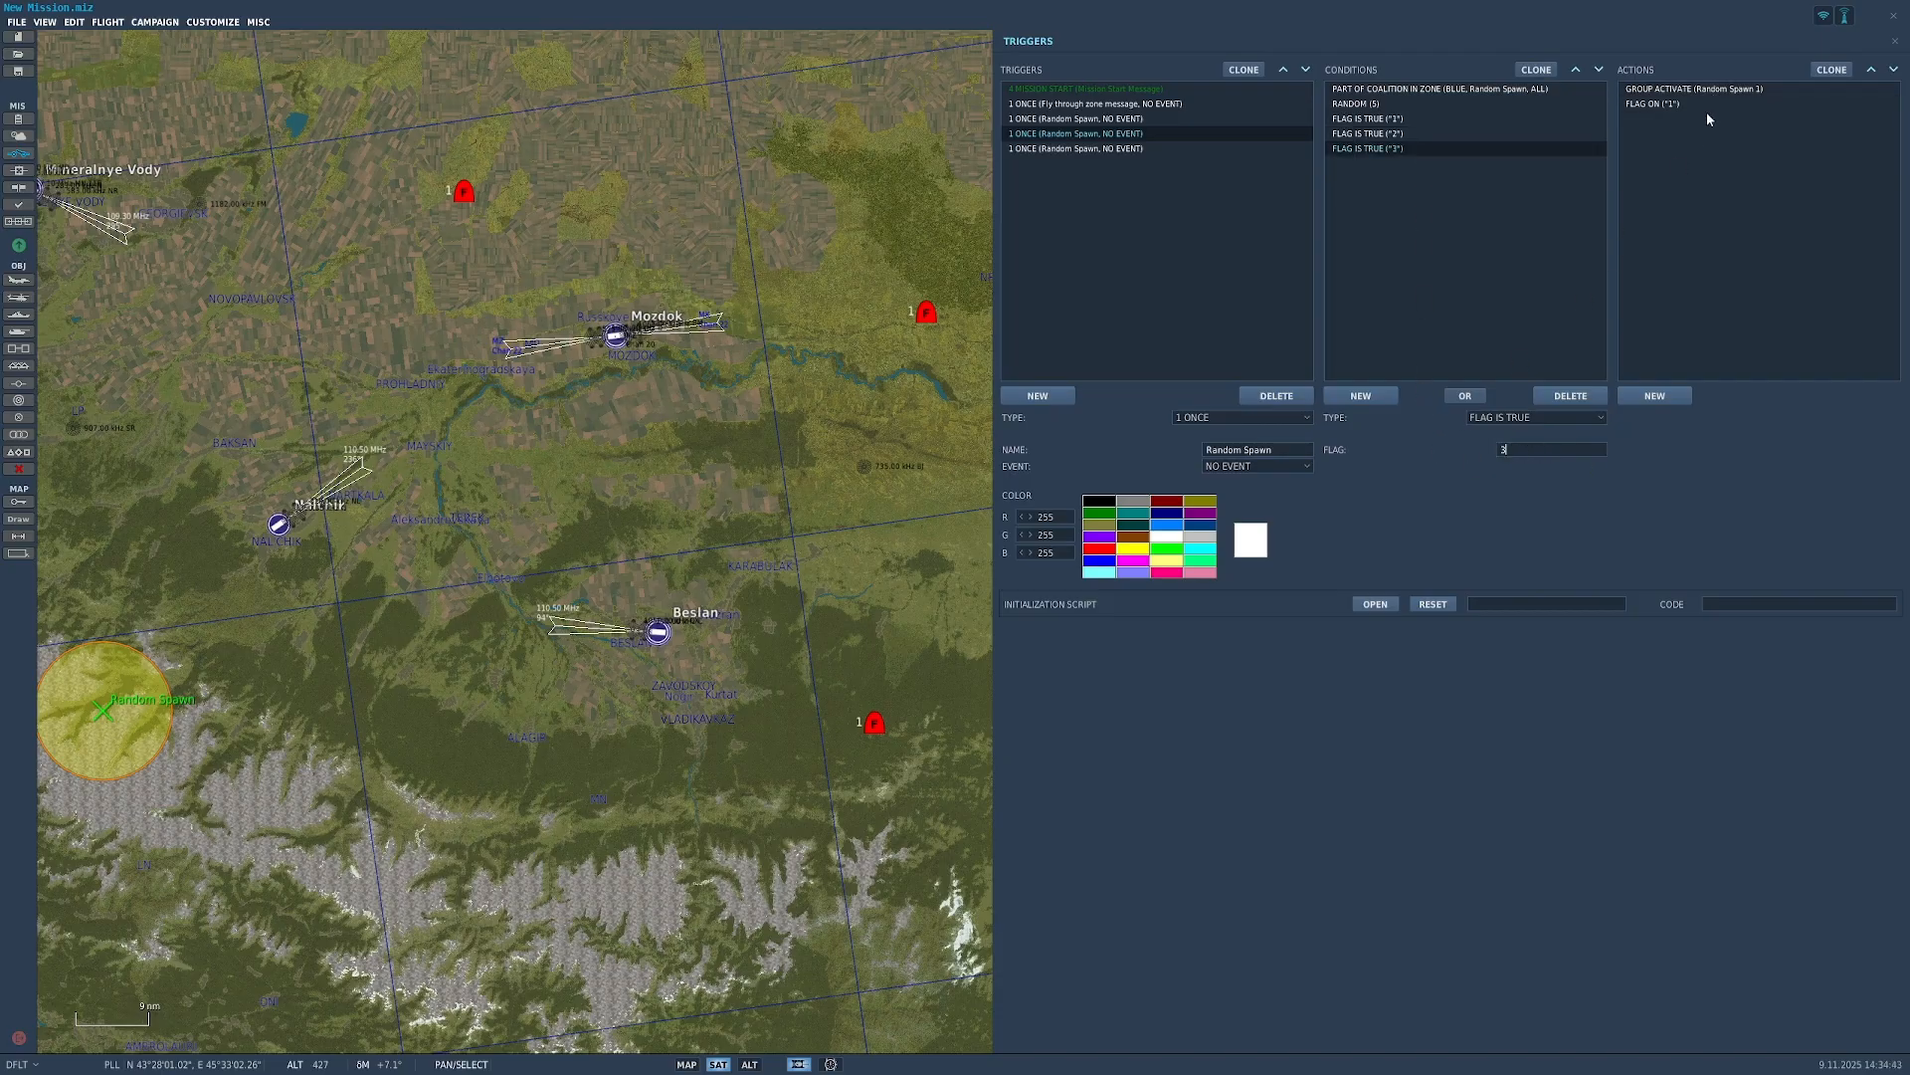
# Step: Delete the two Random Spawn triggers that lack flag conditions and clone the remaining one twice
pyautogui.click(1122, 118)
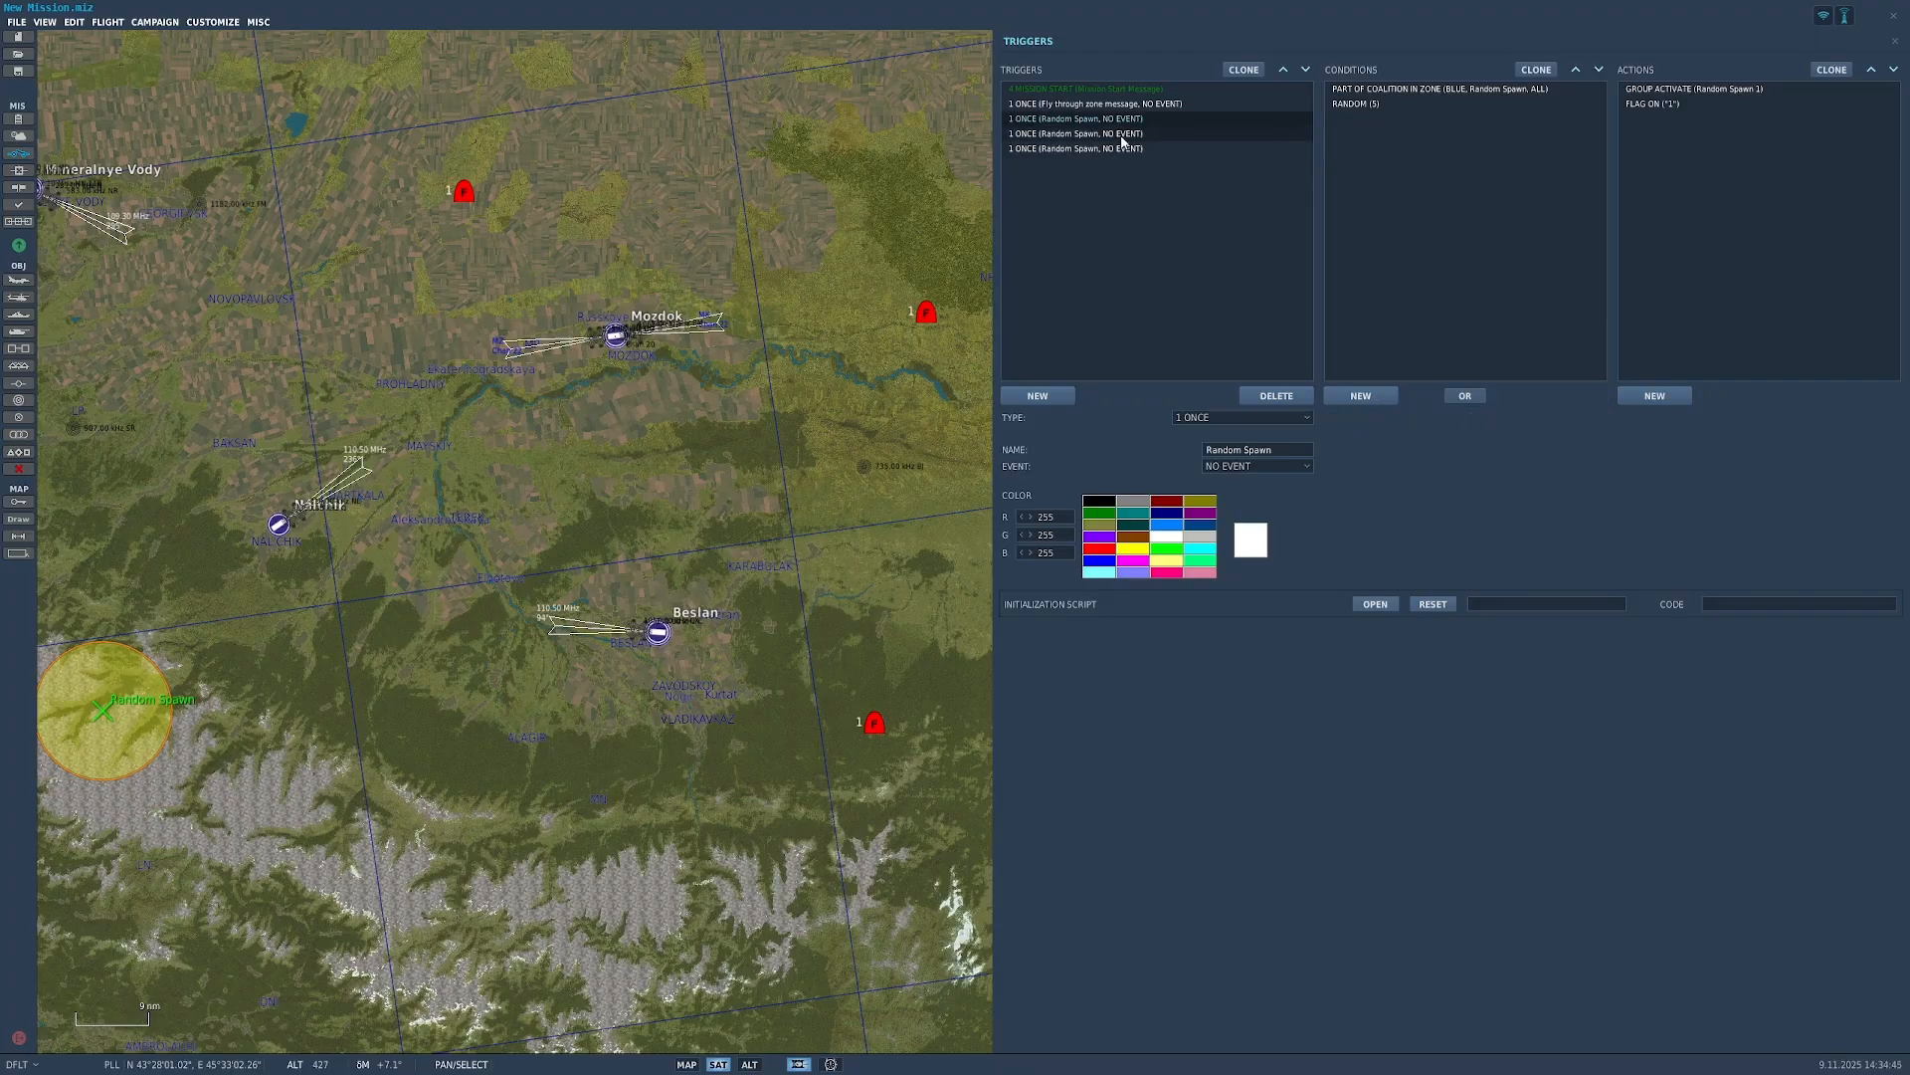
pyautogui.click(1129, 134)
pyautogui.click(1133, 118)
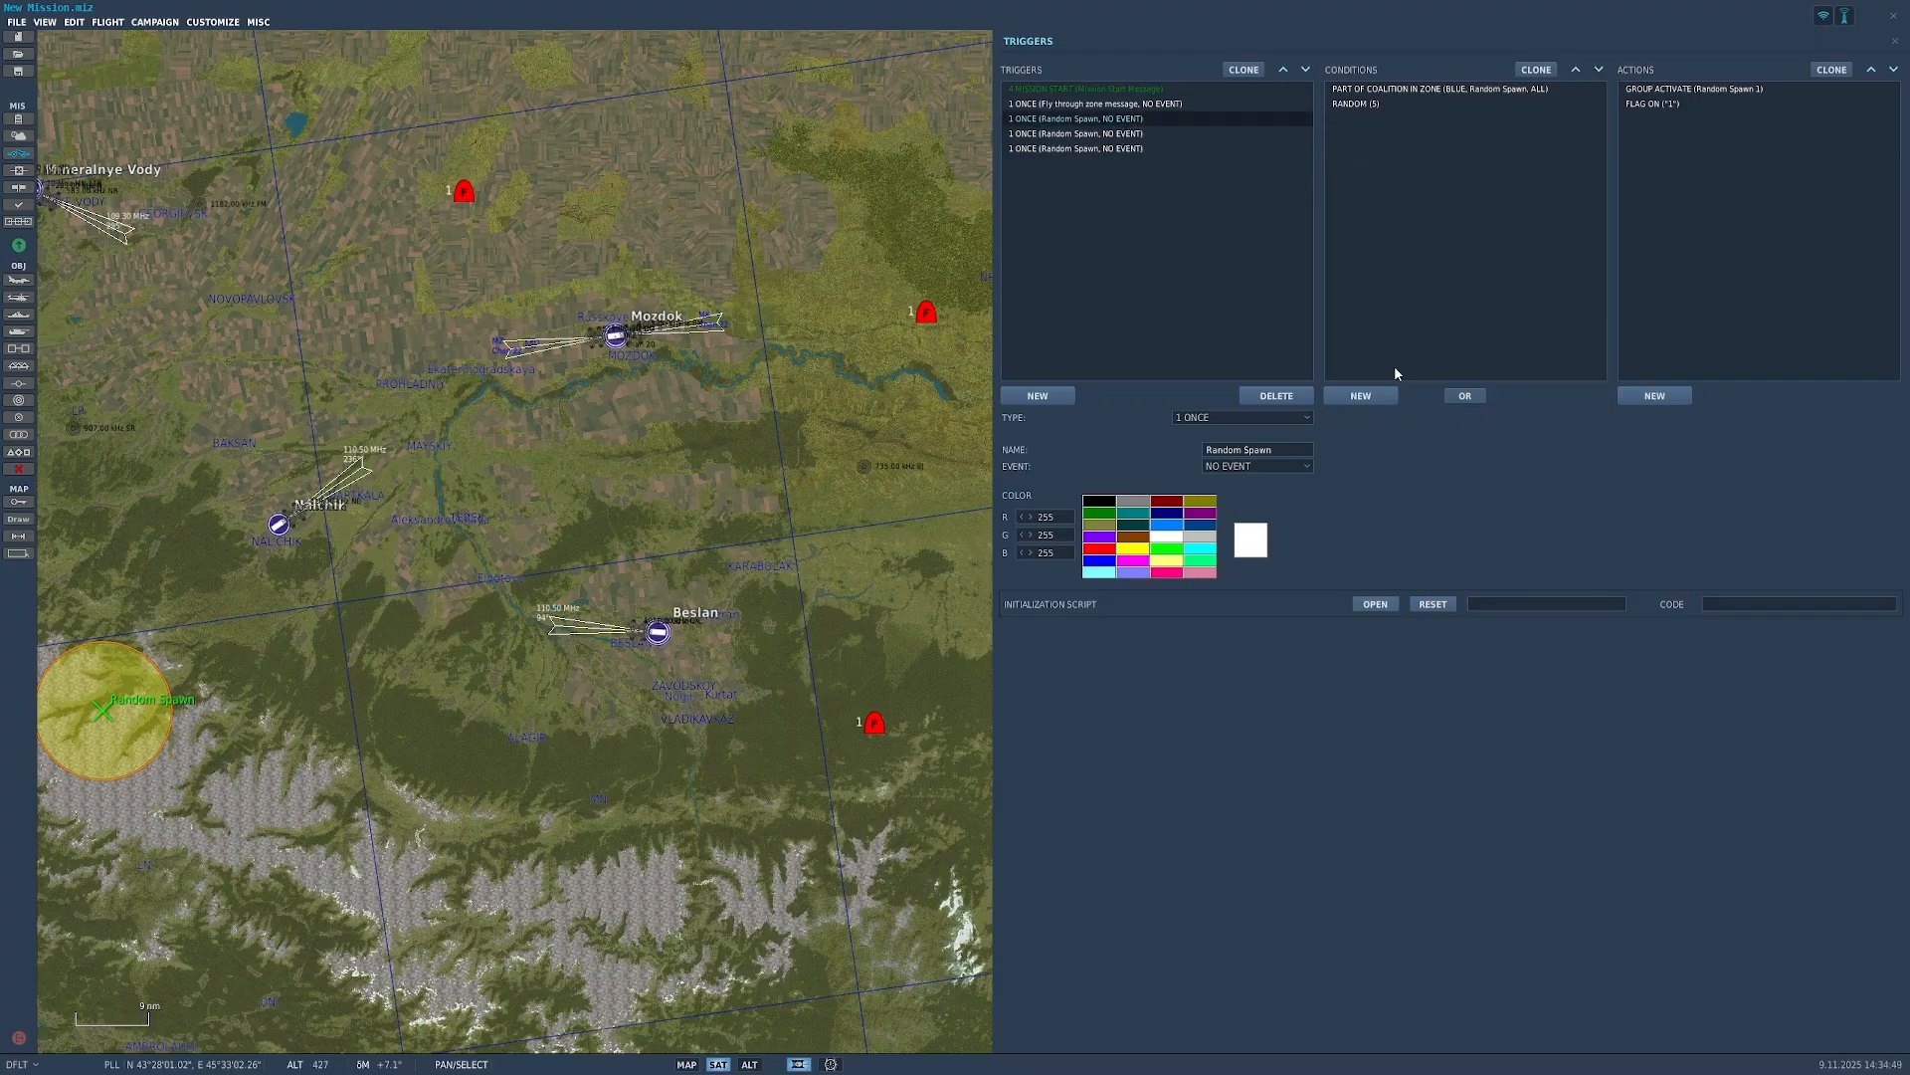
pyautogui.click(1247, 399)
pyautogui.click(1100, 133)
pyautogui.click(1266, 397)
pyautogui.click(1244, 69)
pyautogui.click(1244, 68)
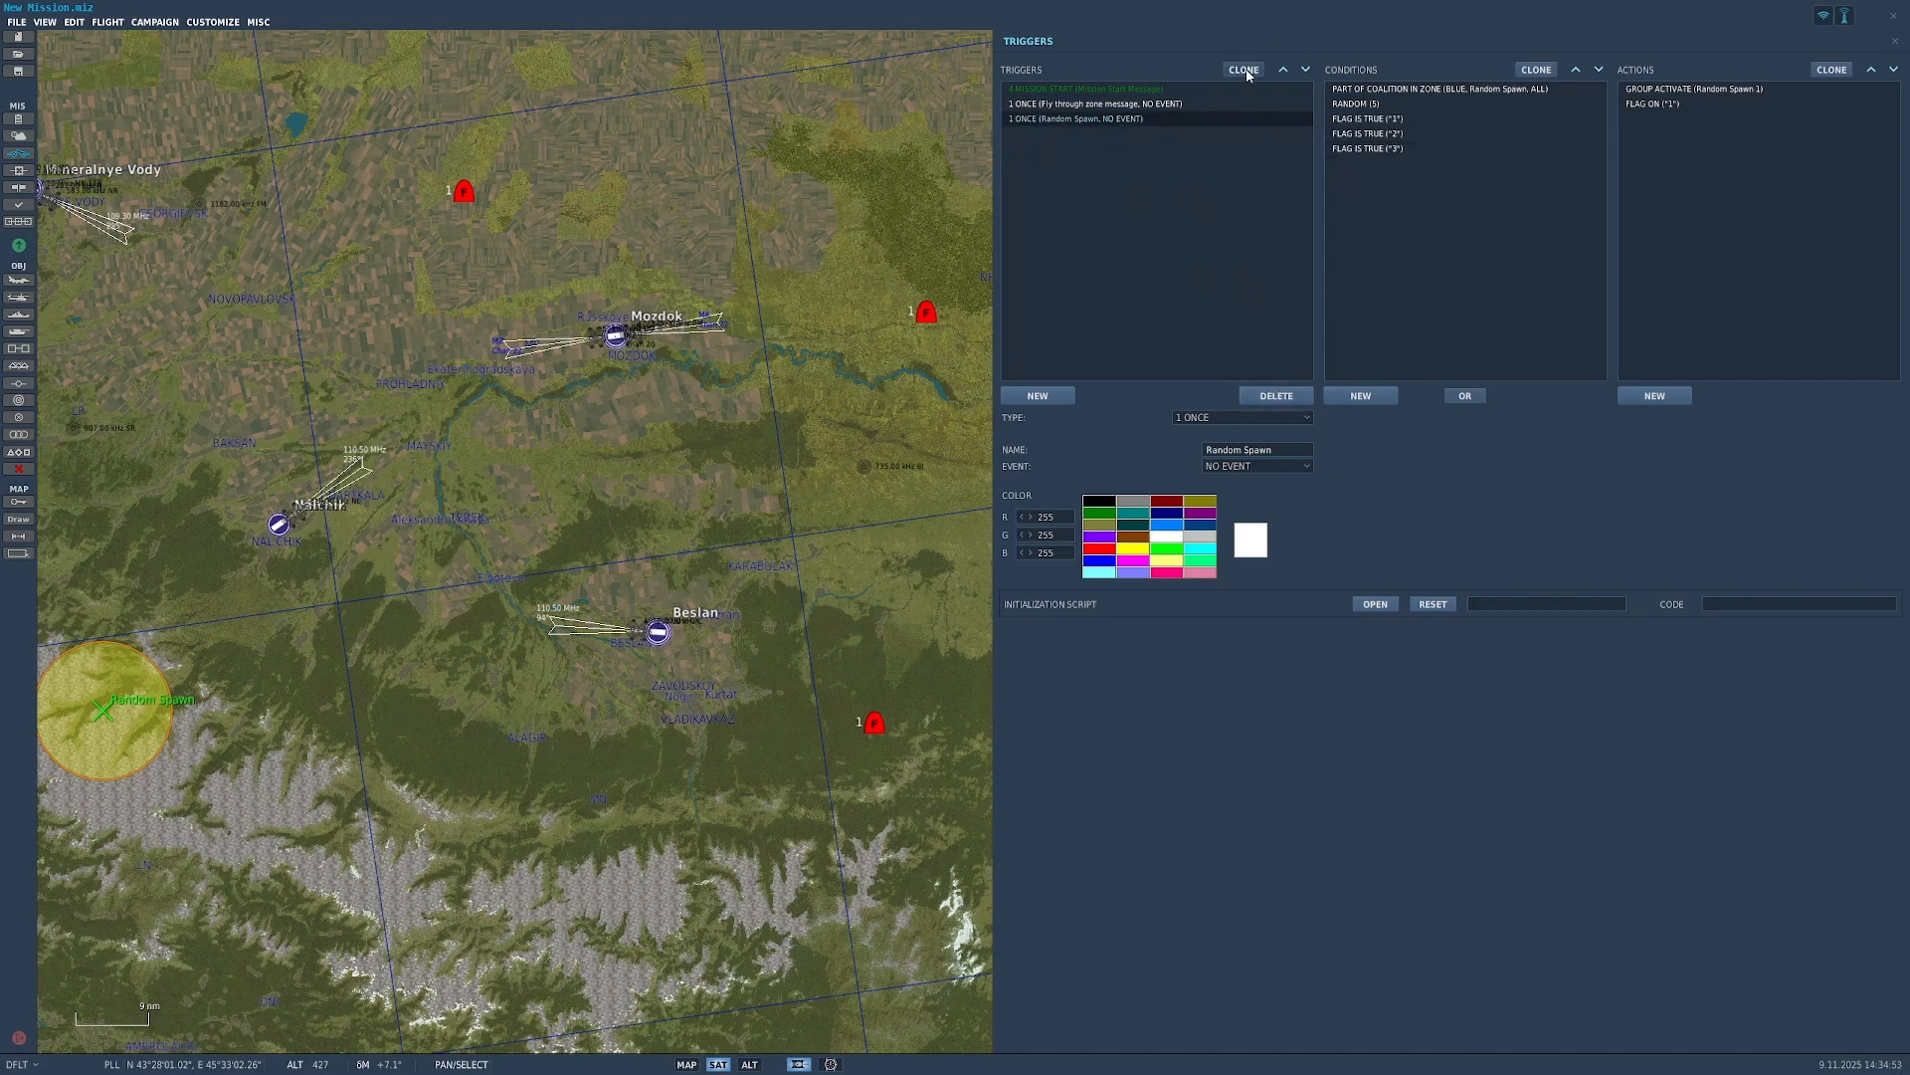
# Step: In the second Random Spawn trigger, set the group to activate to Random Spawn 1-1 and the FLAG ON flag to 2
pyautogui.click(1166, 131)
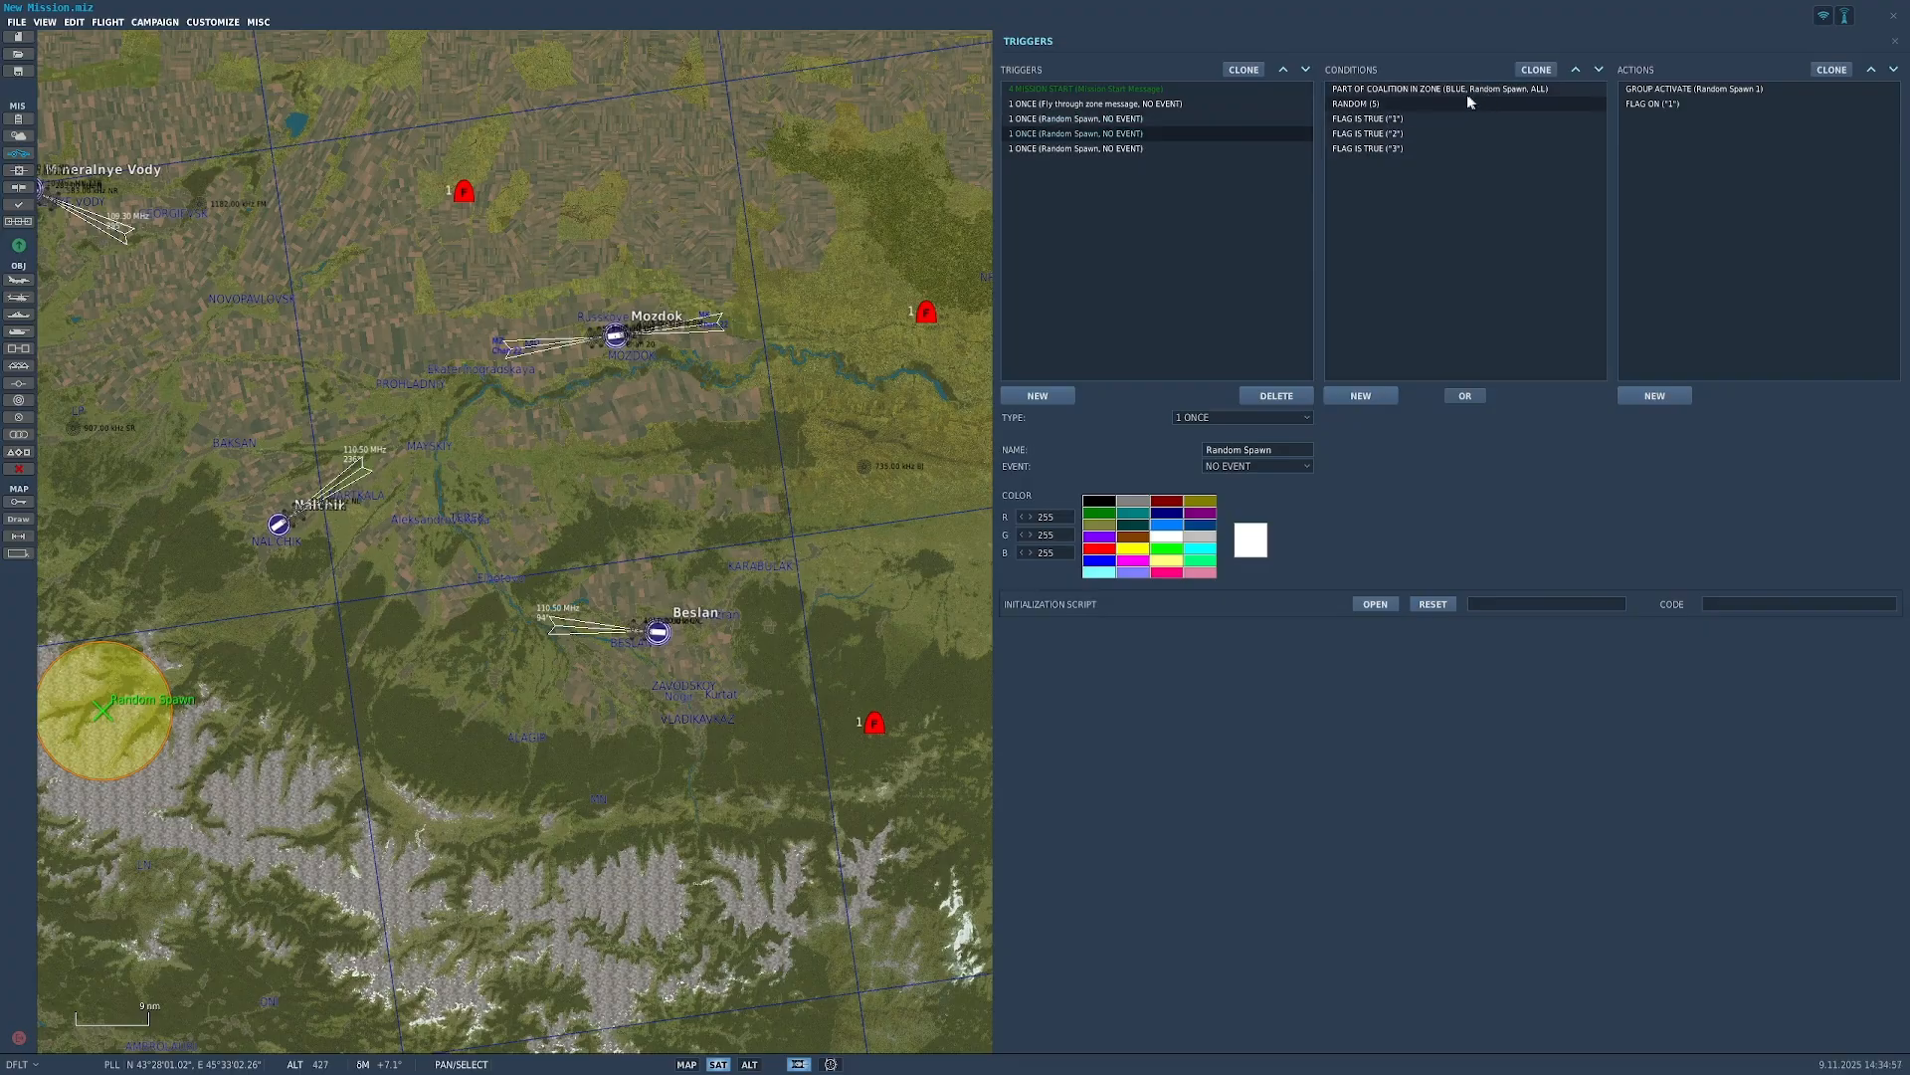
pyautogui.click(1698, 103)
pyautogui.click(1682, 88)
pyautogui.click(1785, 453)
pyautogui.click(1788, 494)
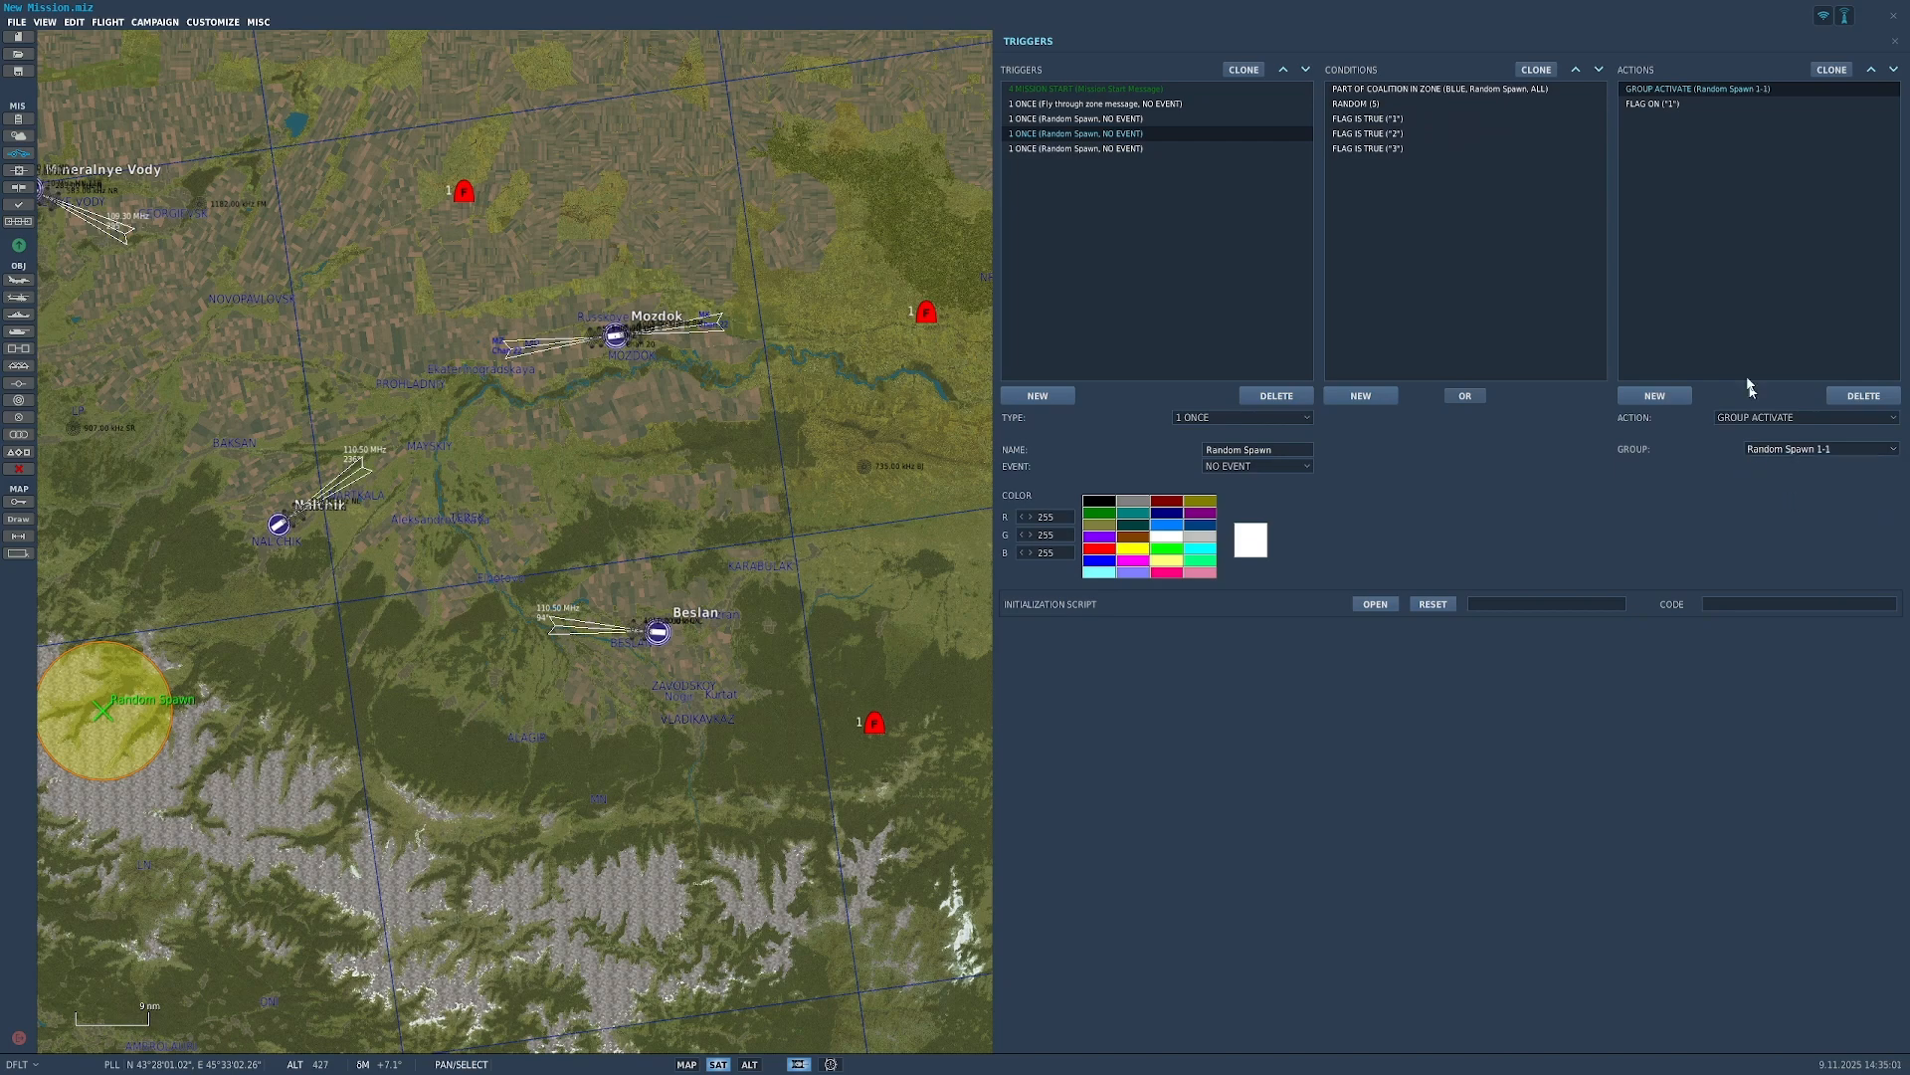
pyautogui.click(1647, 103)
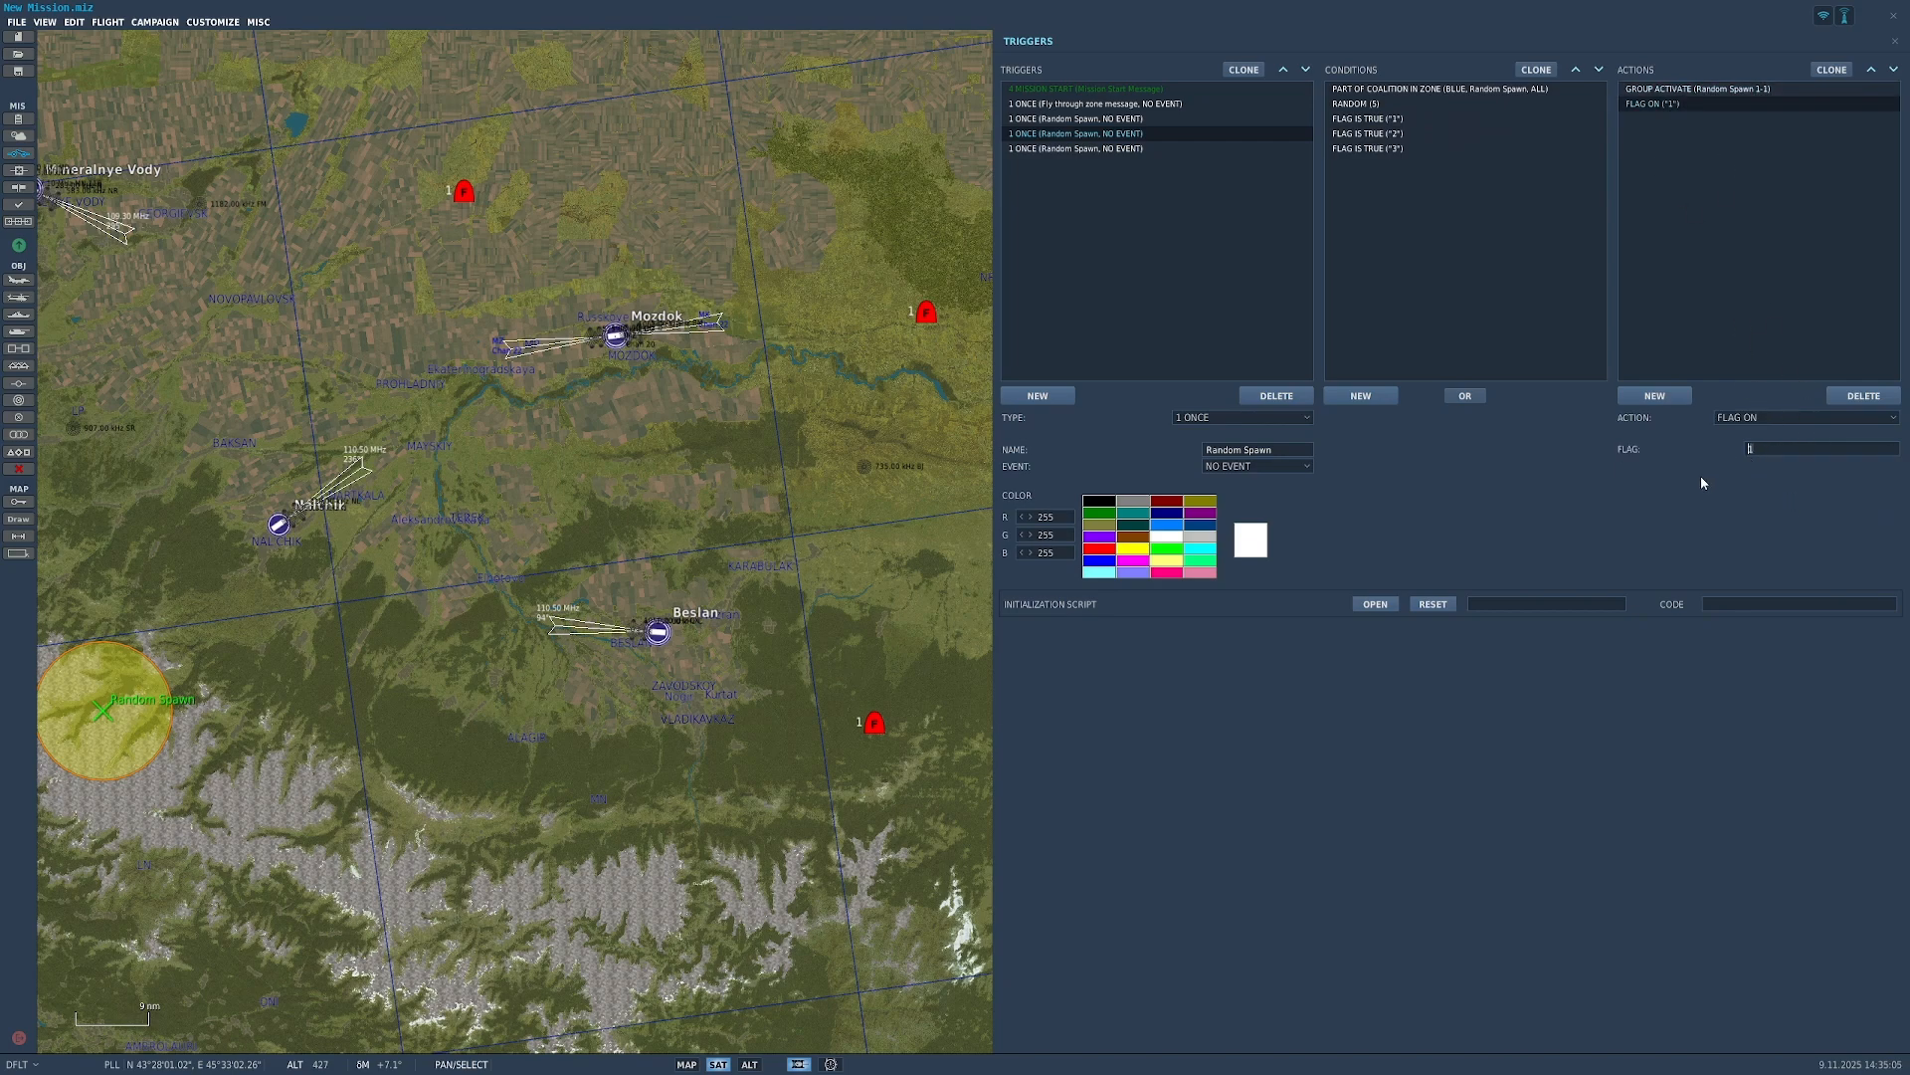
# Step: Change the second Random Spawn trigger's FLAG IS TRUE conditions to FLAG IS FALSE
pyautogui.click(1405, 131)
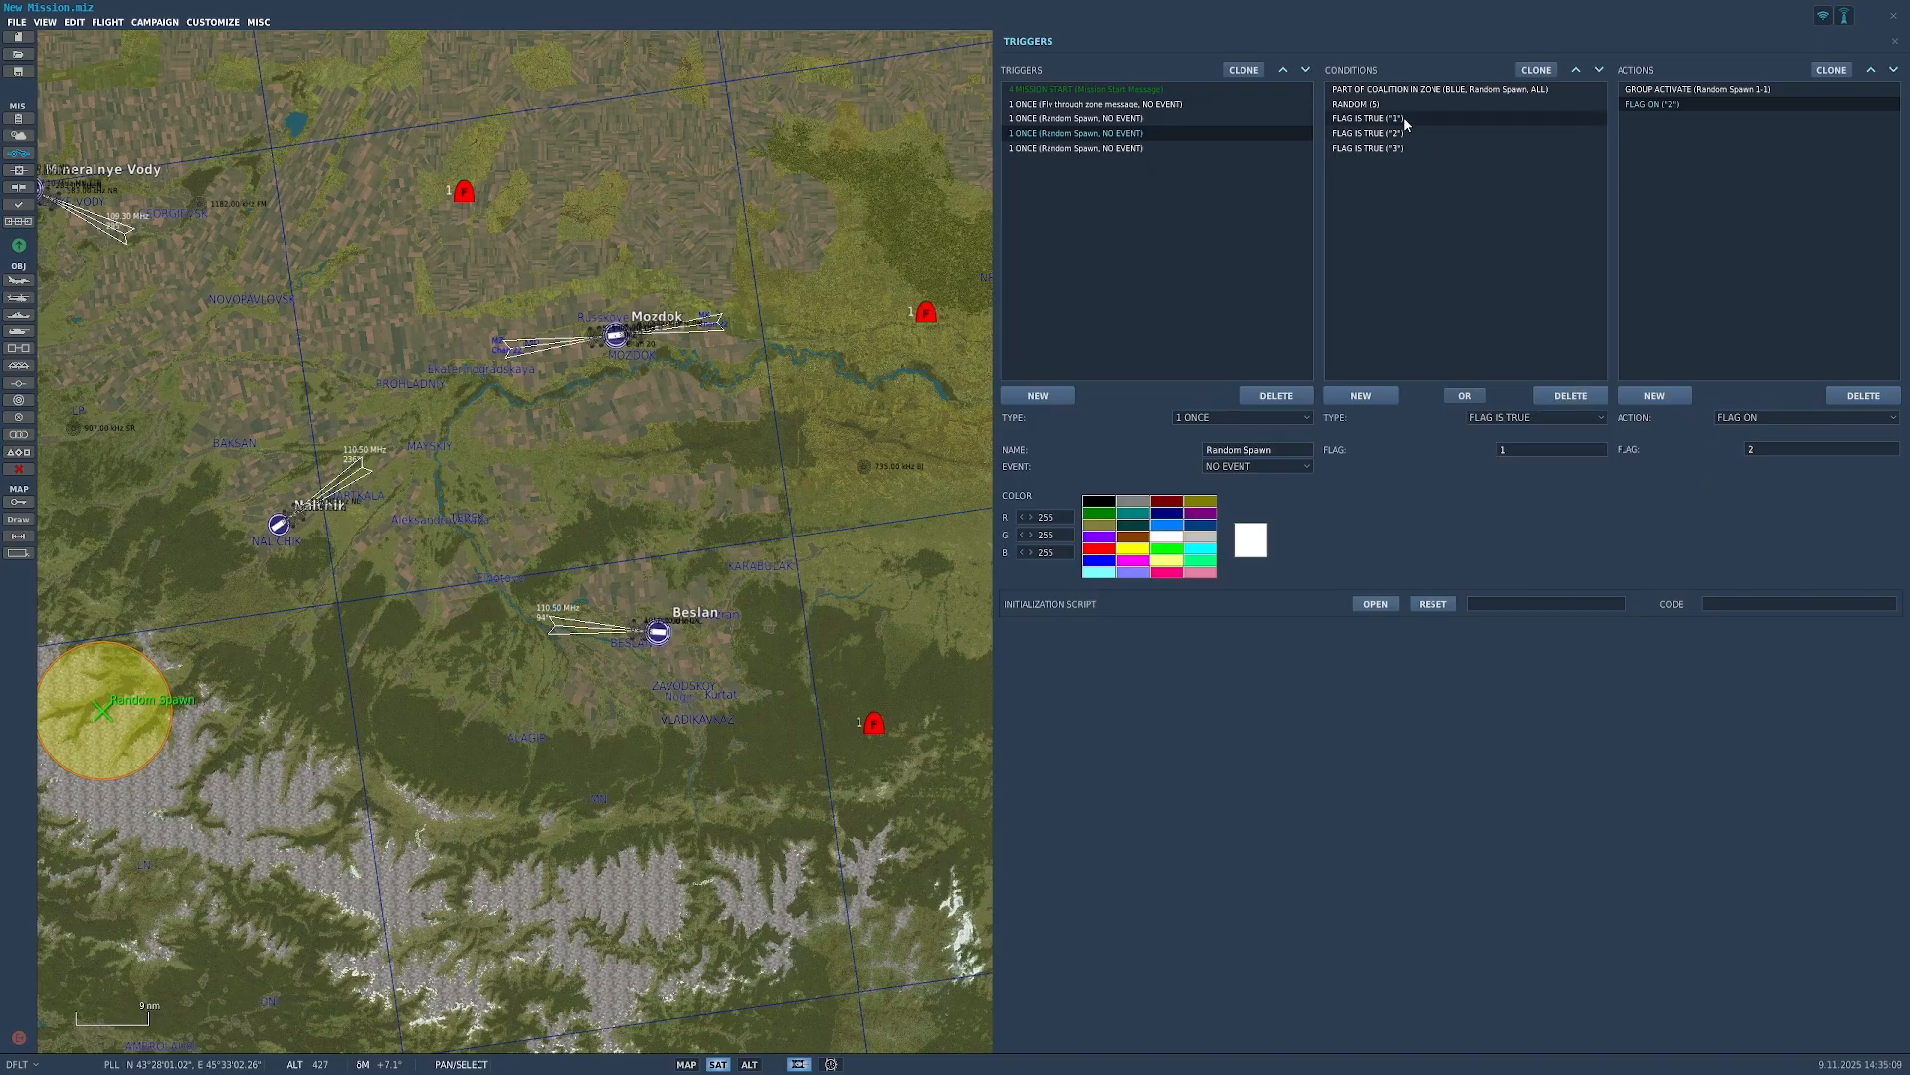
pyautogui.click(1402, 122)
pyautogui.click(1538, 416)
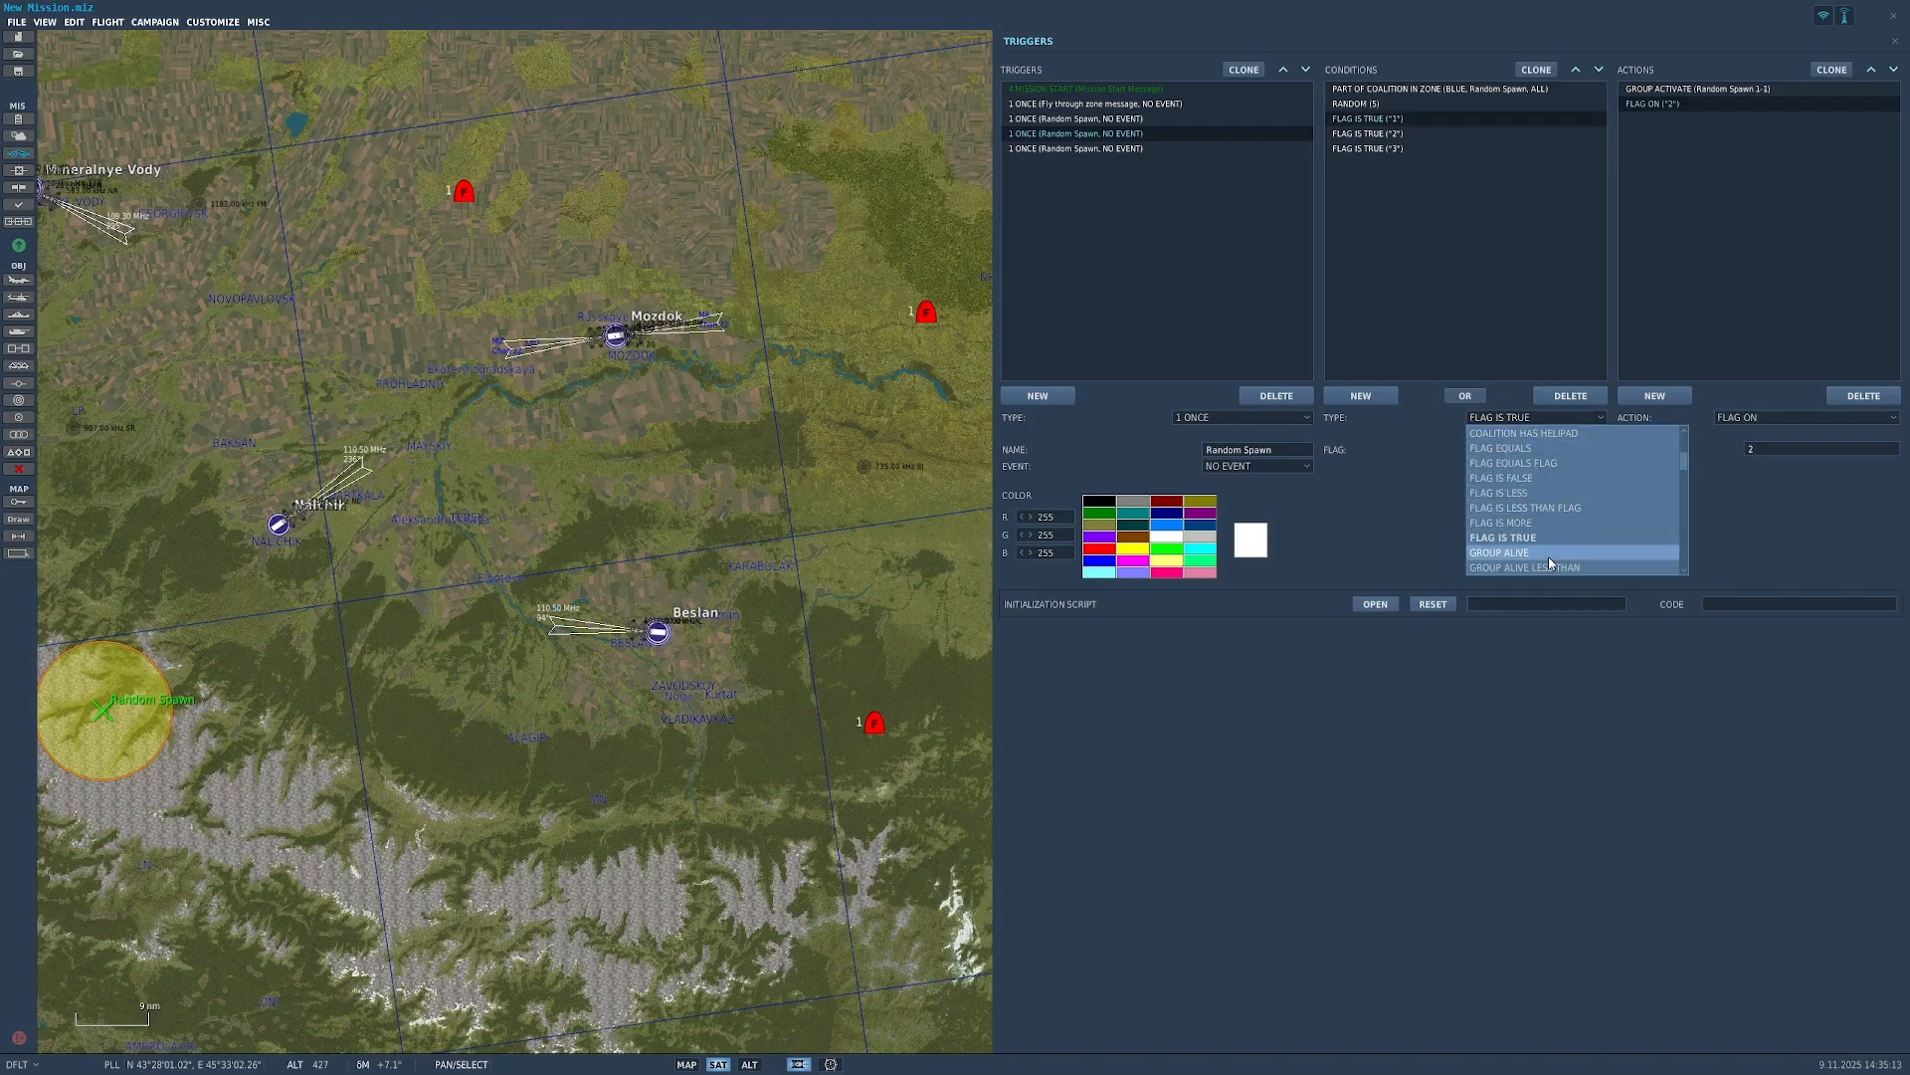
pyautogui.click(1531, 480)
pyautogui.click(1388, 134)
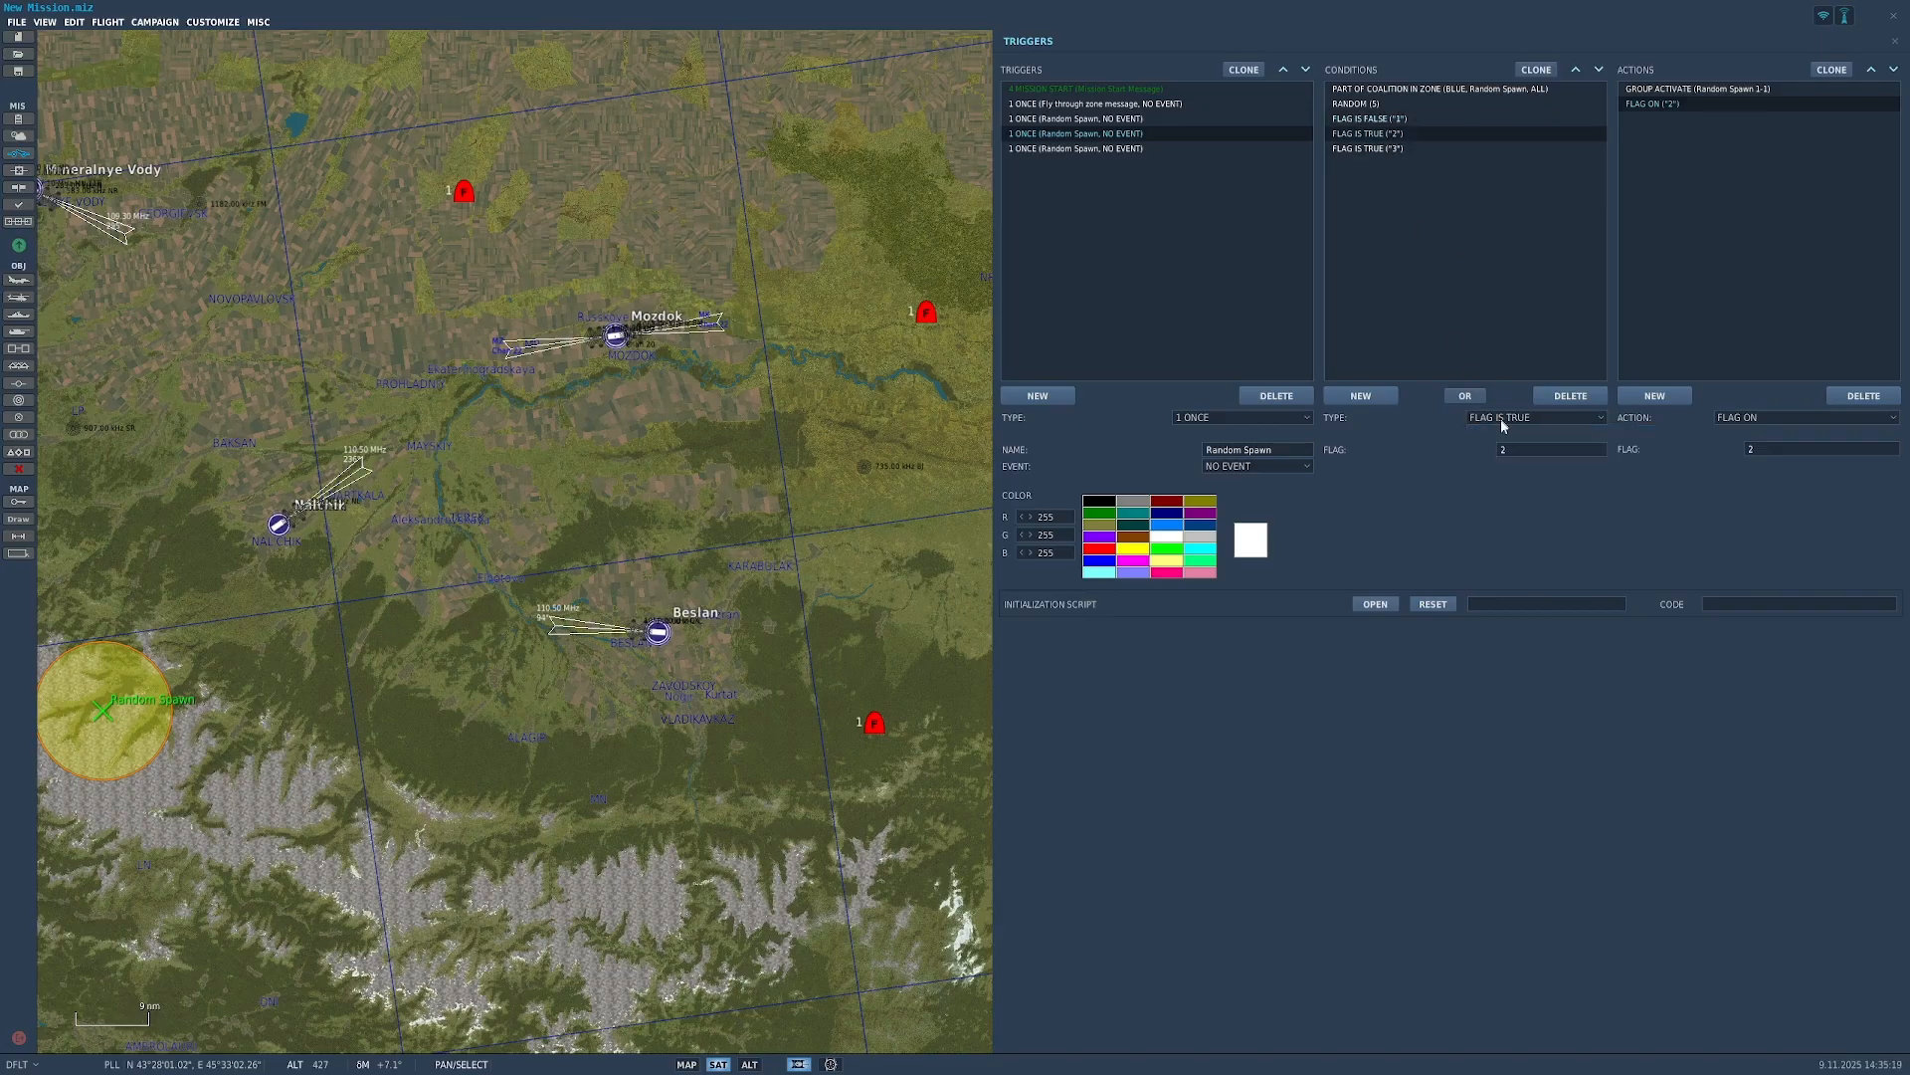
pyautogui.click(1508, 426)
pyautogui.click(1522, 488)
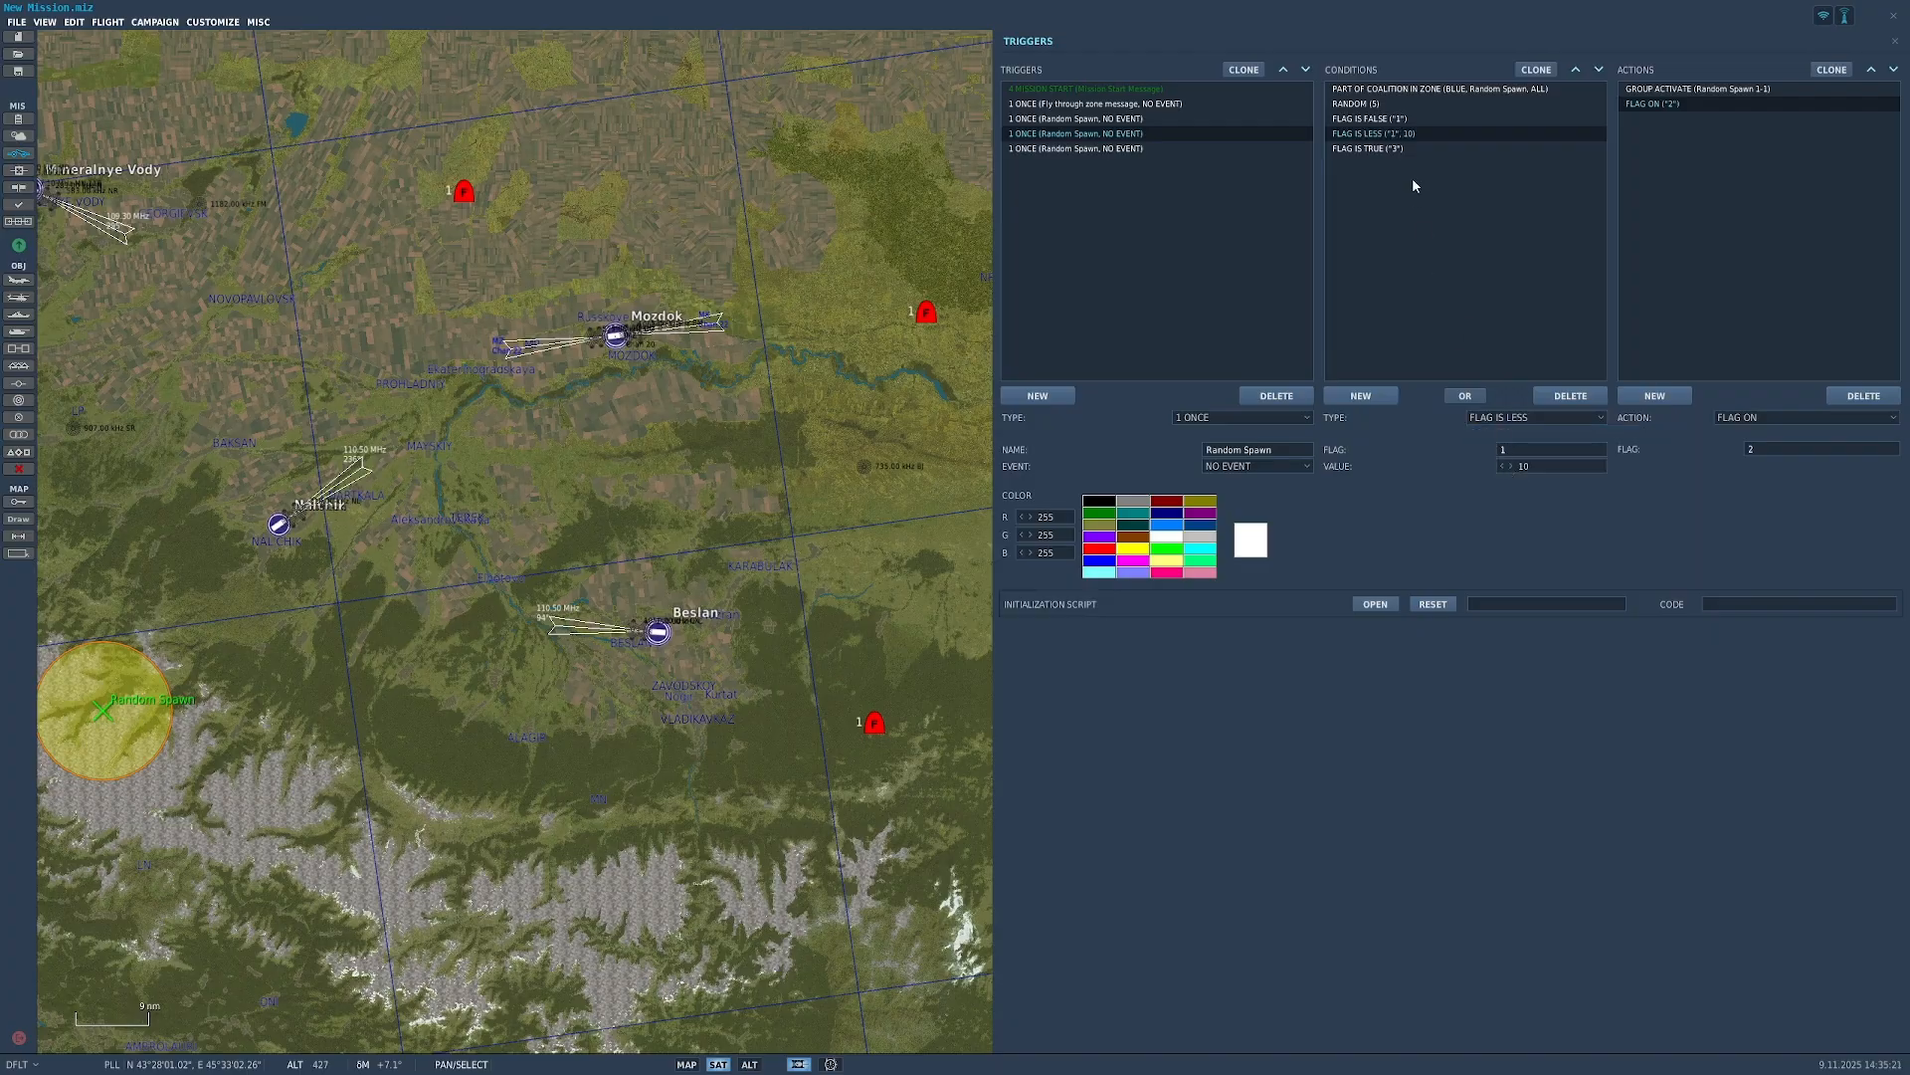
pyautogui.click(1509, 416)
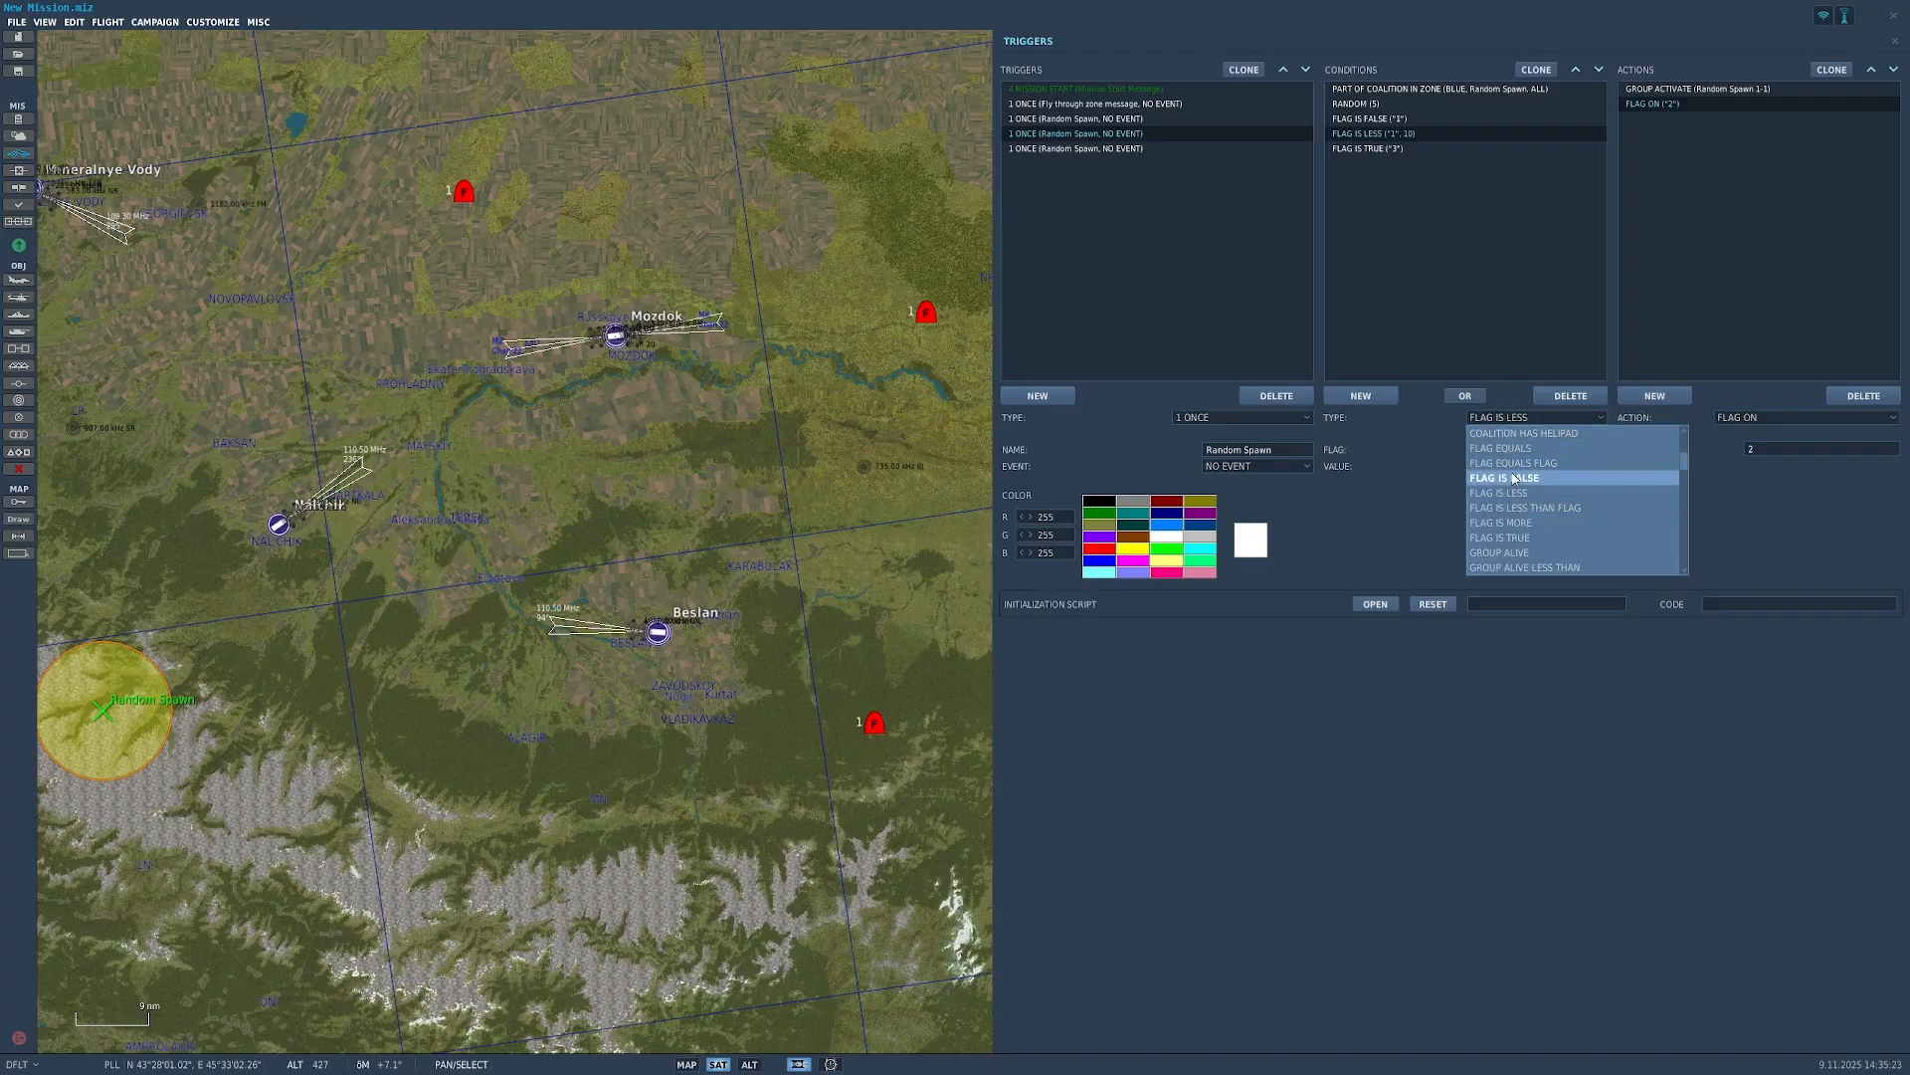
pyautogui.click(1512, 478)
pyautogui.click(1388, 148)
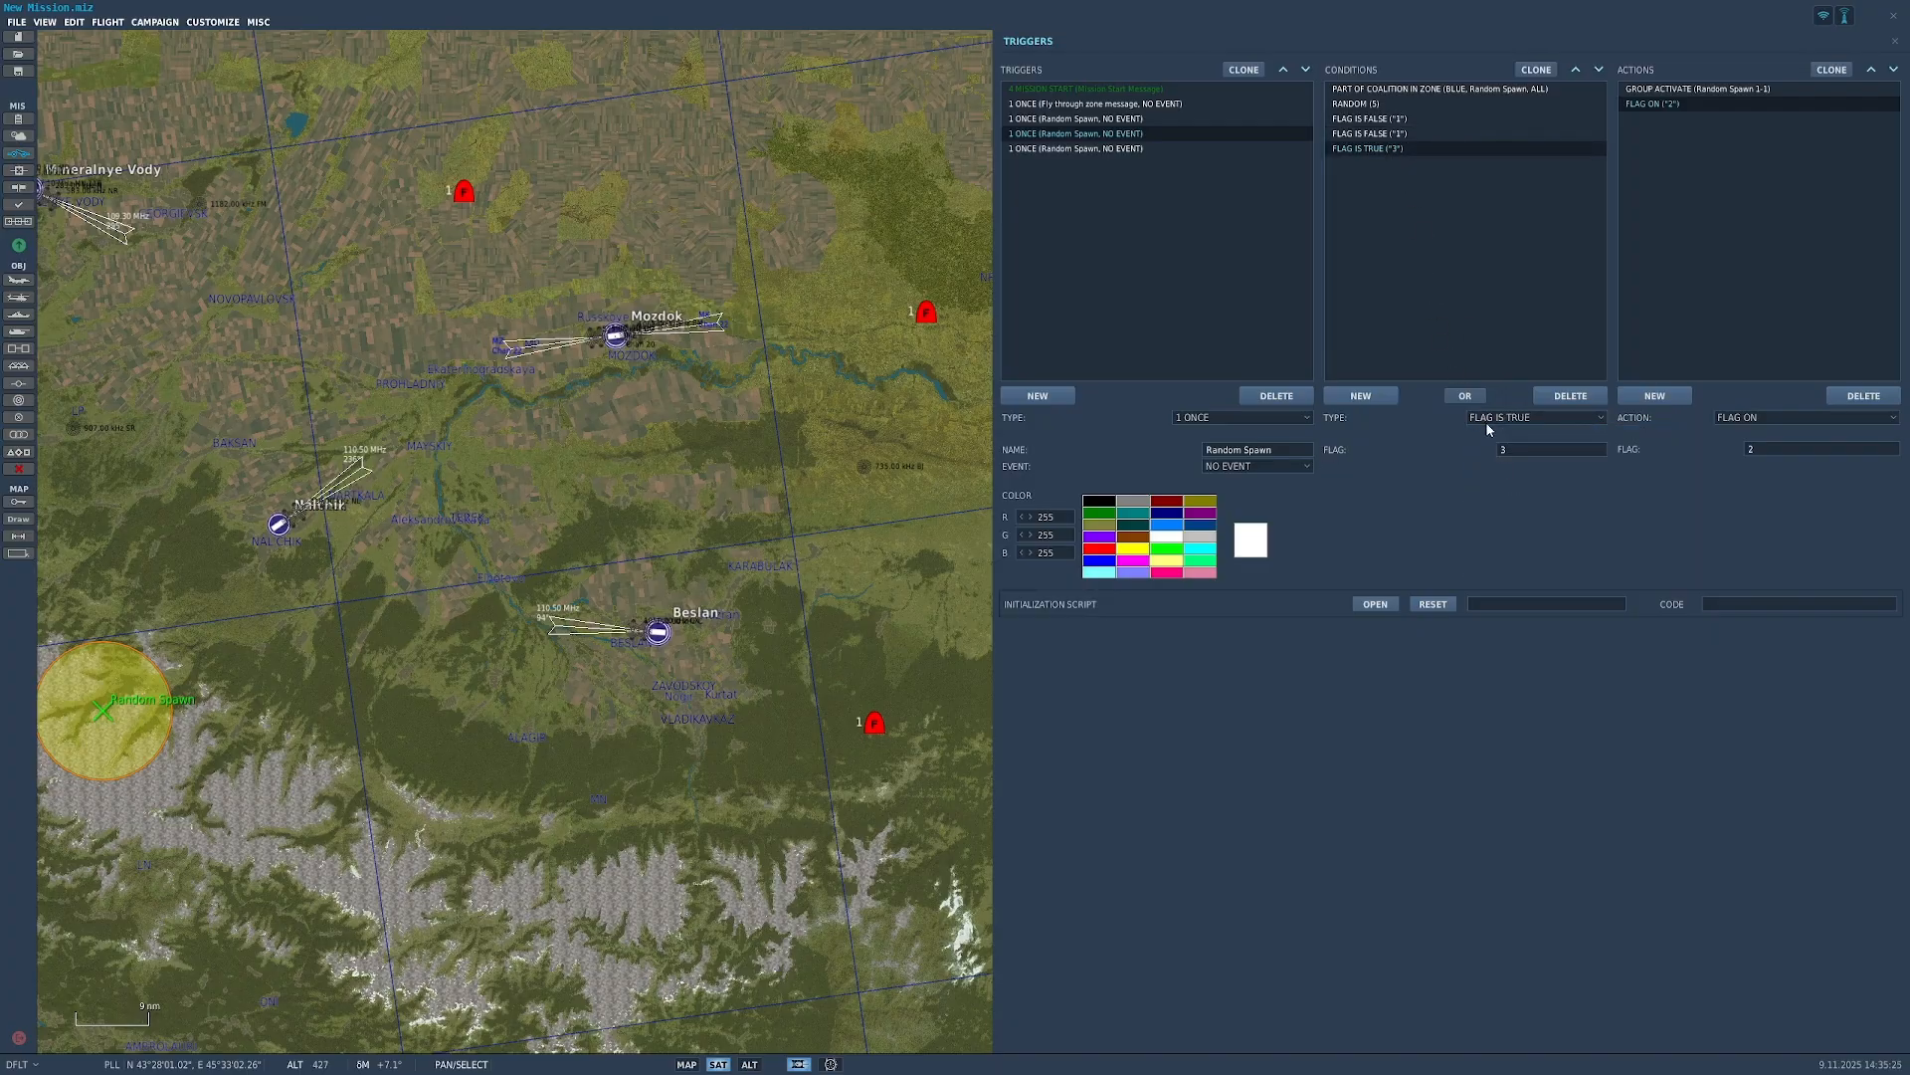
# Step: Change the second Random Spawn trigger's last condition to FLAG IS FALSE and delete the other two Random Spawn triggers
pyautogui.click(1523, 416)
pyautogui.click(1535, 478)
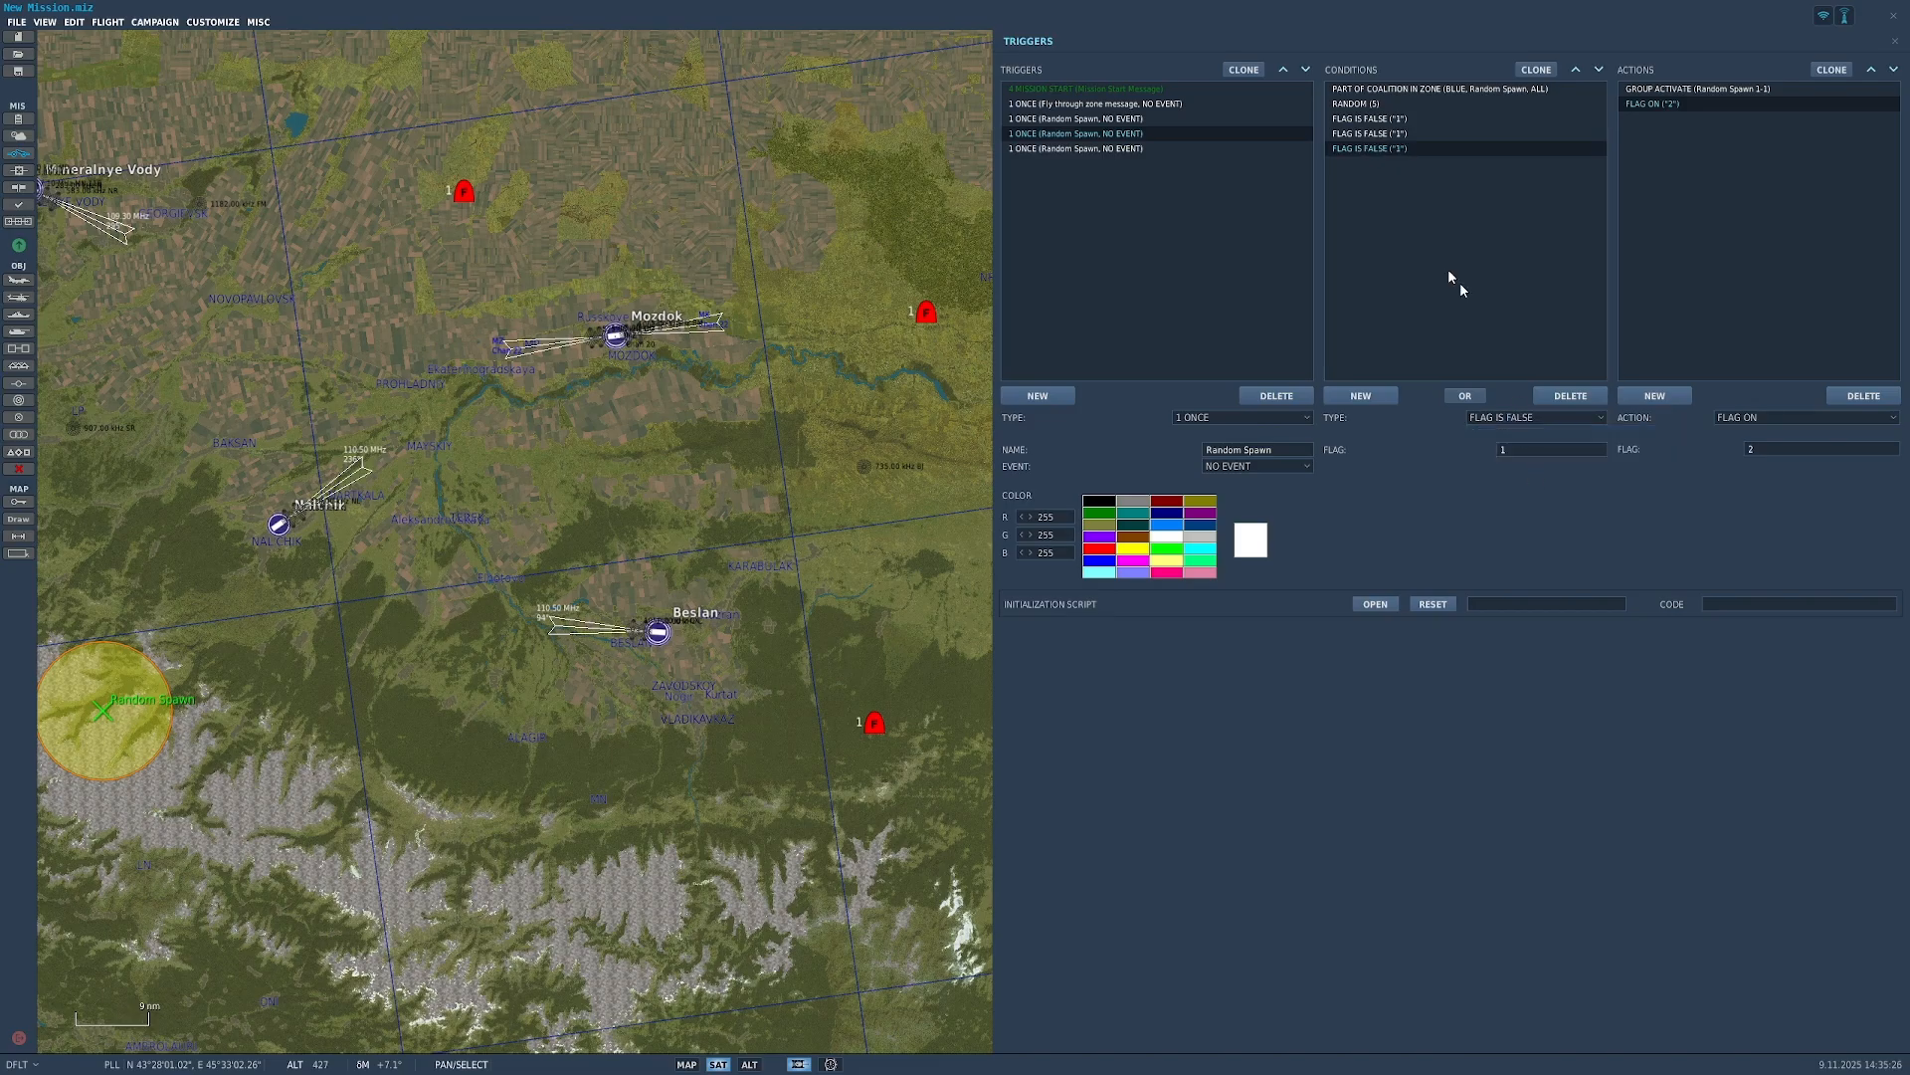
pyautogui.click(1174, 118)
pyautogui.click(1300, 394)
pyautogui.click(1178, 133)
pyautogui.click(1137, 121)
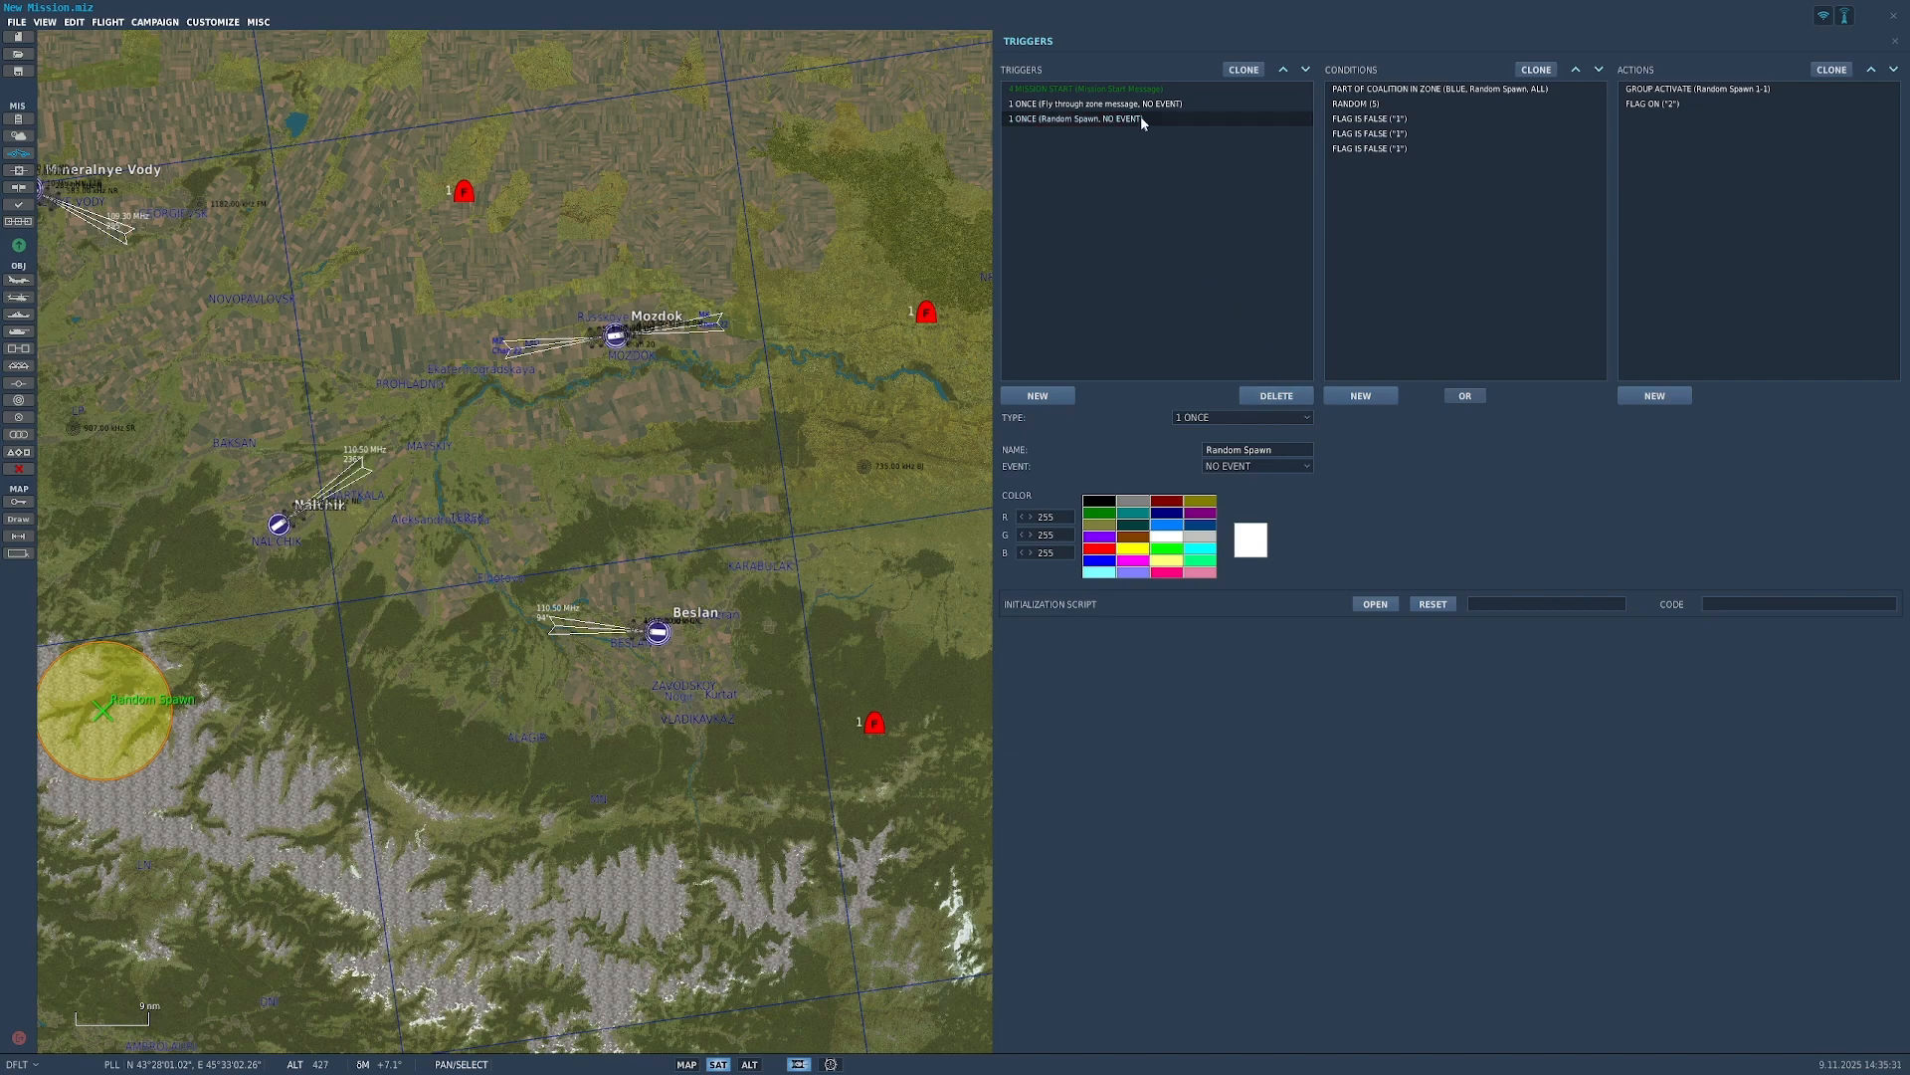
# Step: Clone the remaining Random Spawn trigger twice to make three identical triggers
pyautogui.click(1243, 70)
pyautogui.click(1222, 133)
pyautogui.click(1222, 121)
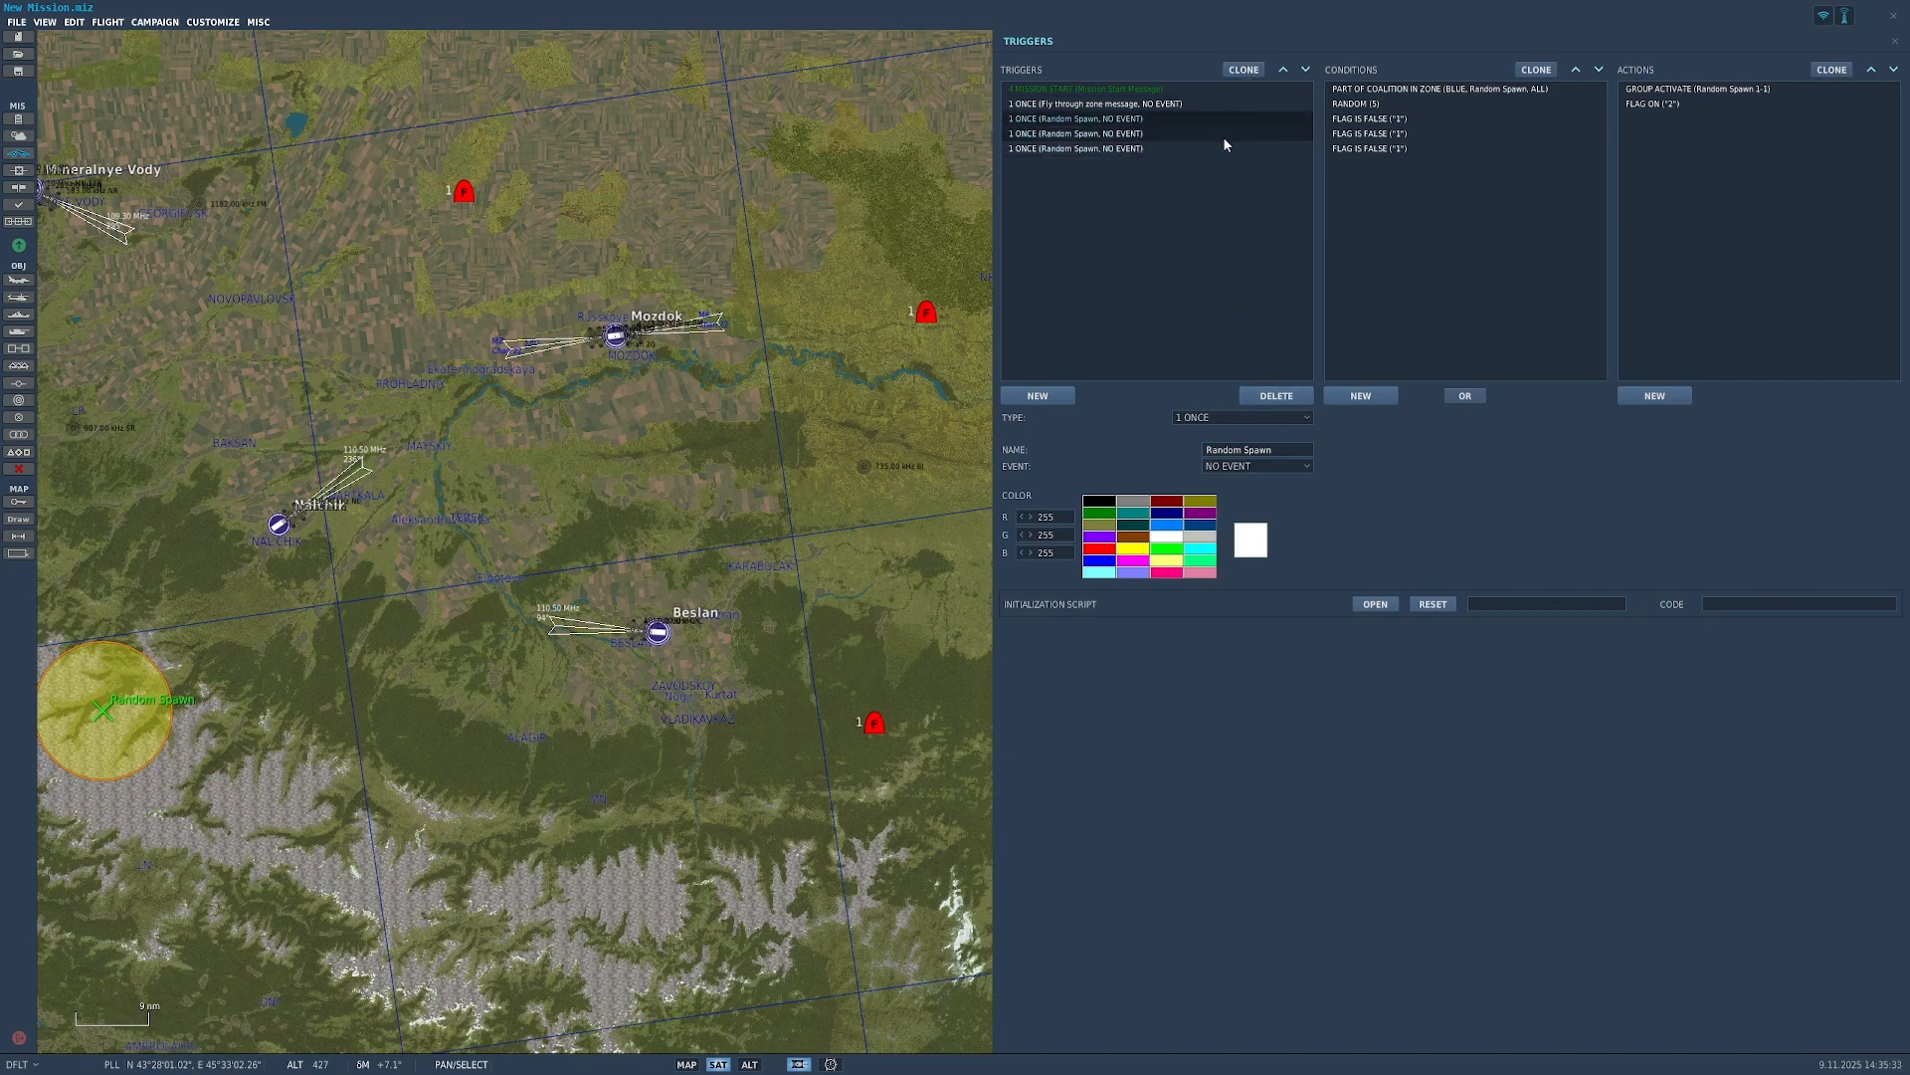
# Step: Make the first Random Spawn trigger activate the group Random Spawn 1 and turn on flag 1
pyautogui.click(1698, 90)
pyautogui.click(1805, 451)
pyautogui.click(1791, 463)
pyautogui.click(1671, 103)
pyautogui.write('1')
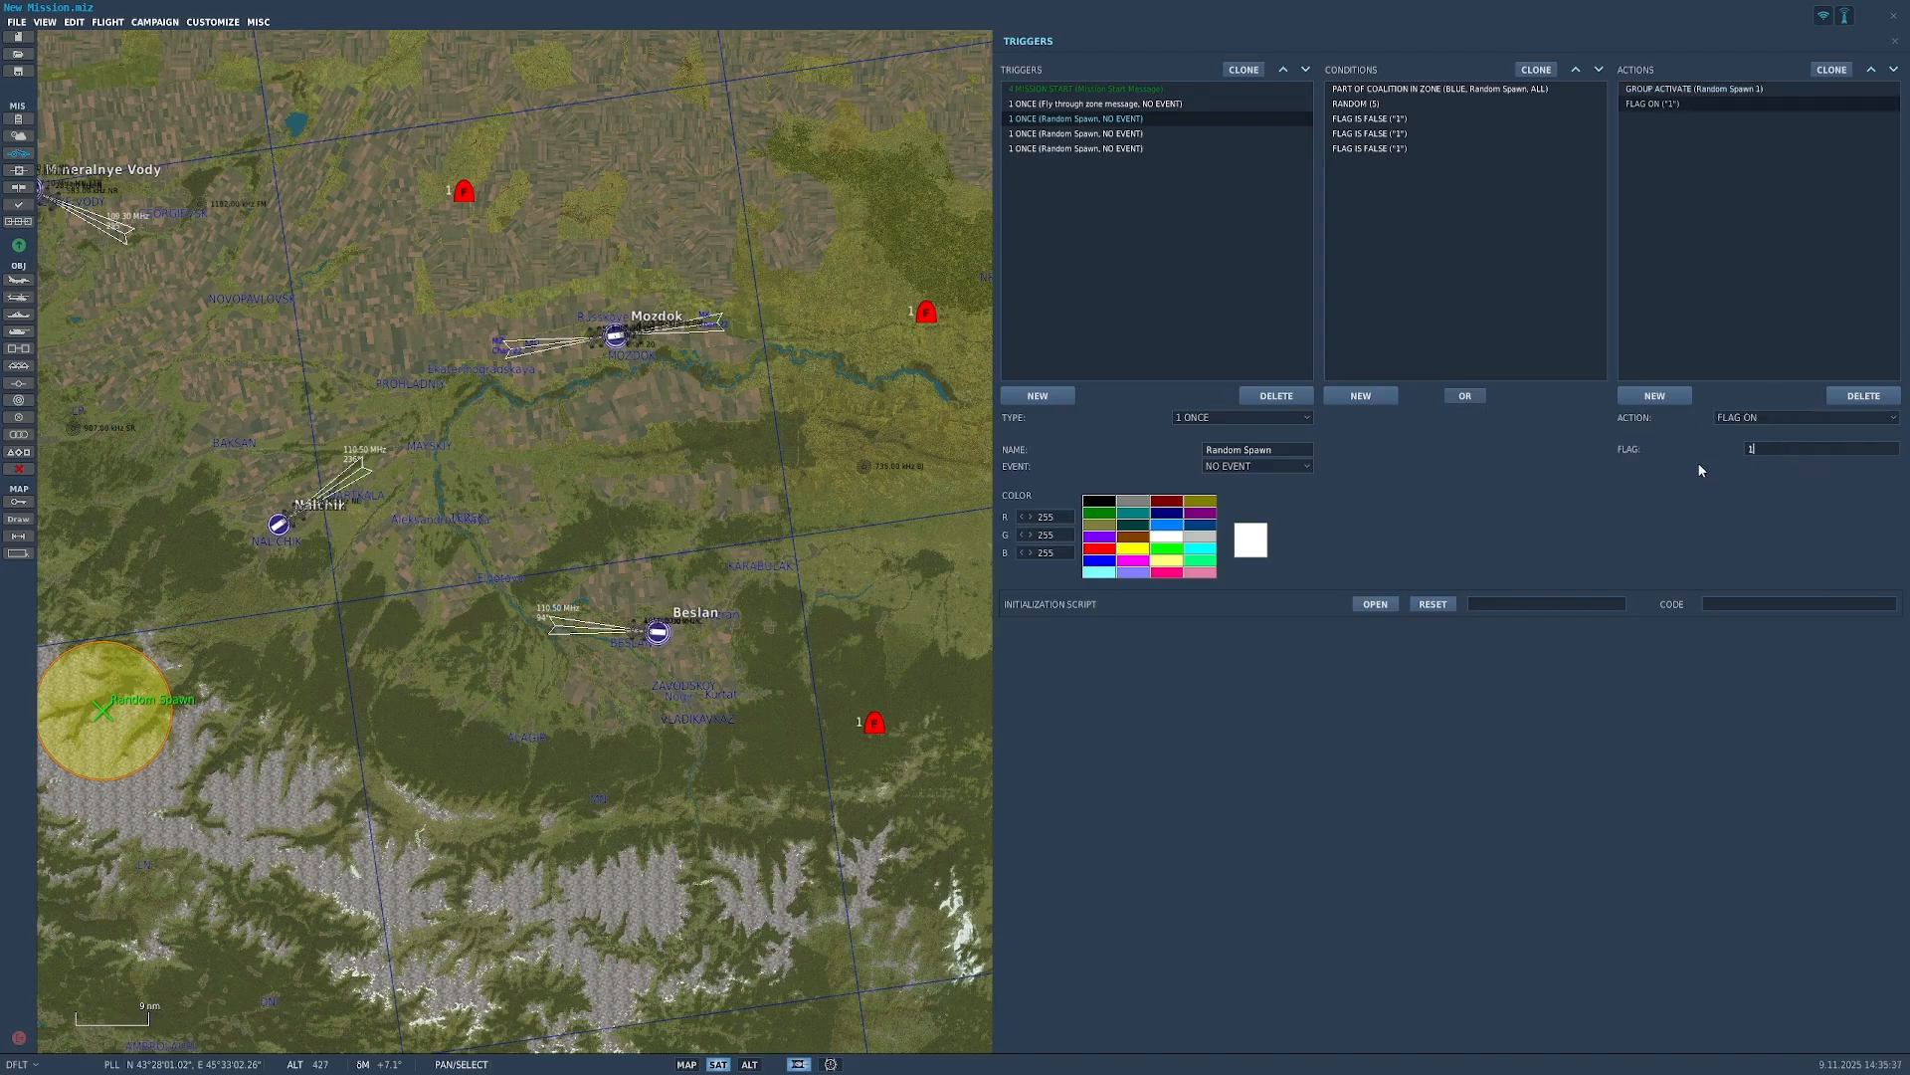
# Step: Set the first Random Spawn trigger's second and third FLAG IS FALSE conditions to flags 2 and 3
pyautogui.click(1382, 136)
pyautogui.write('2')
pyautogui.click(1416, 150)
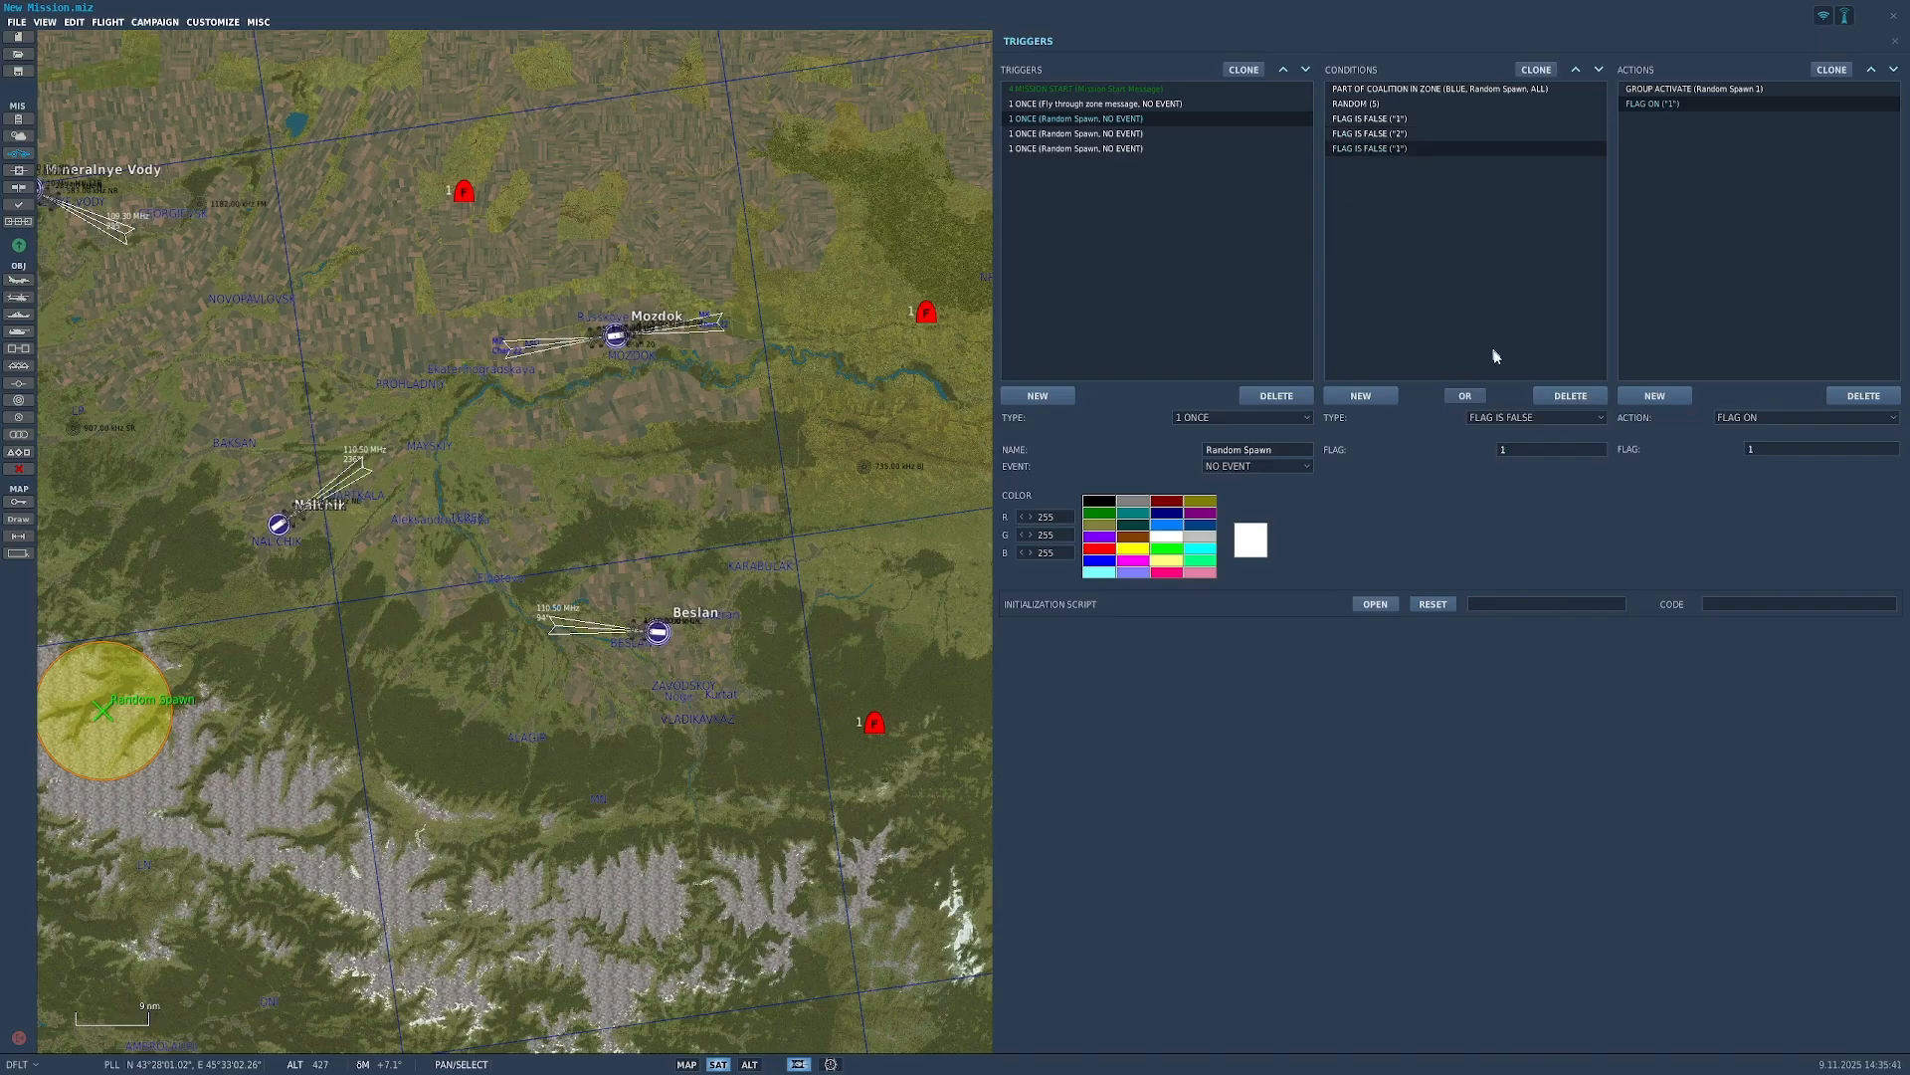
# Step: Set the second and third FLAG IS FALSE conditions of the second Random Spawn trigger to flags 2 and 3
pyautogui.click(1129, 133)
pyautogui.click(1403, 134)
pyautogui.press('BackSpace')
pyautogui.write('2')
pyautogui.click(1424, 149)
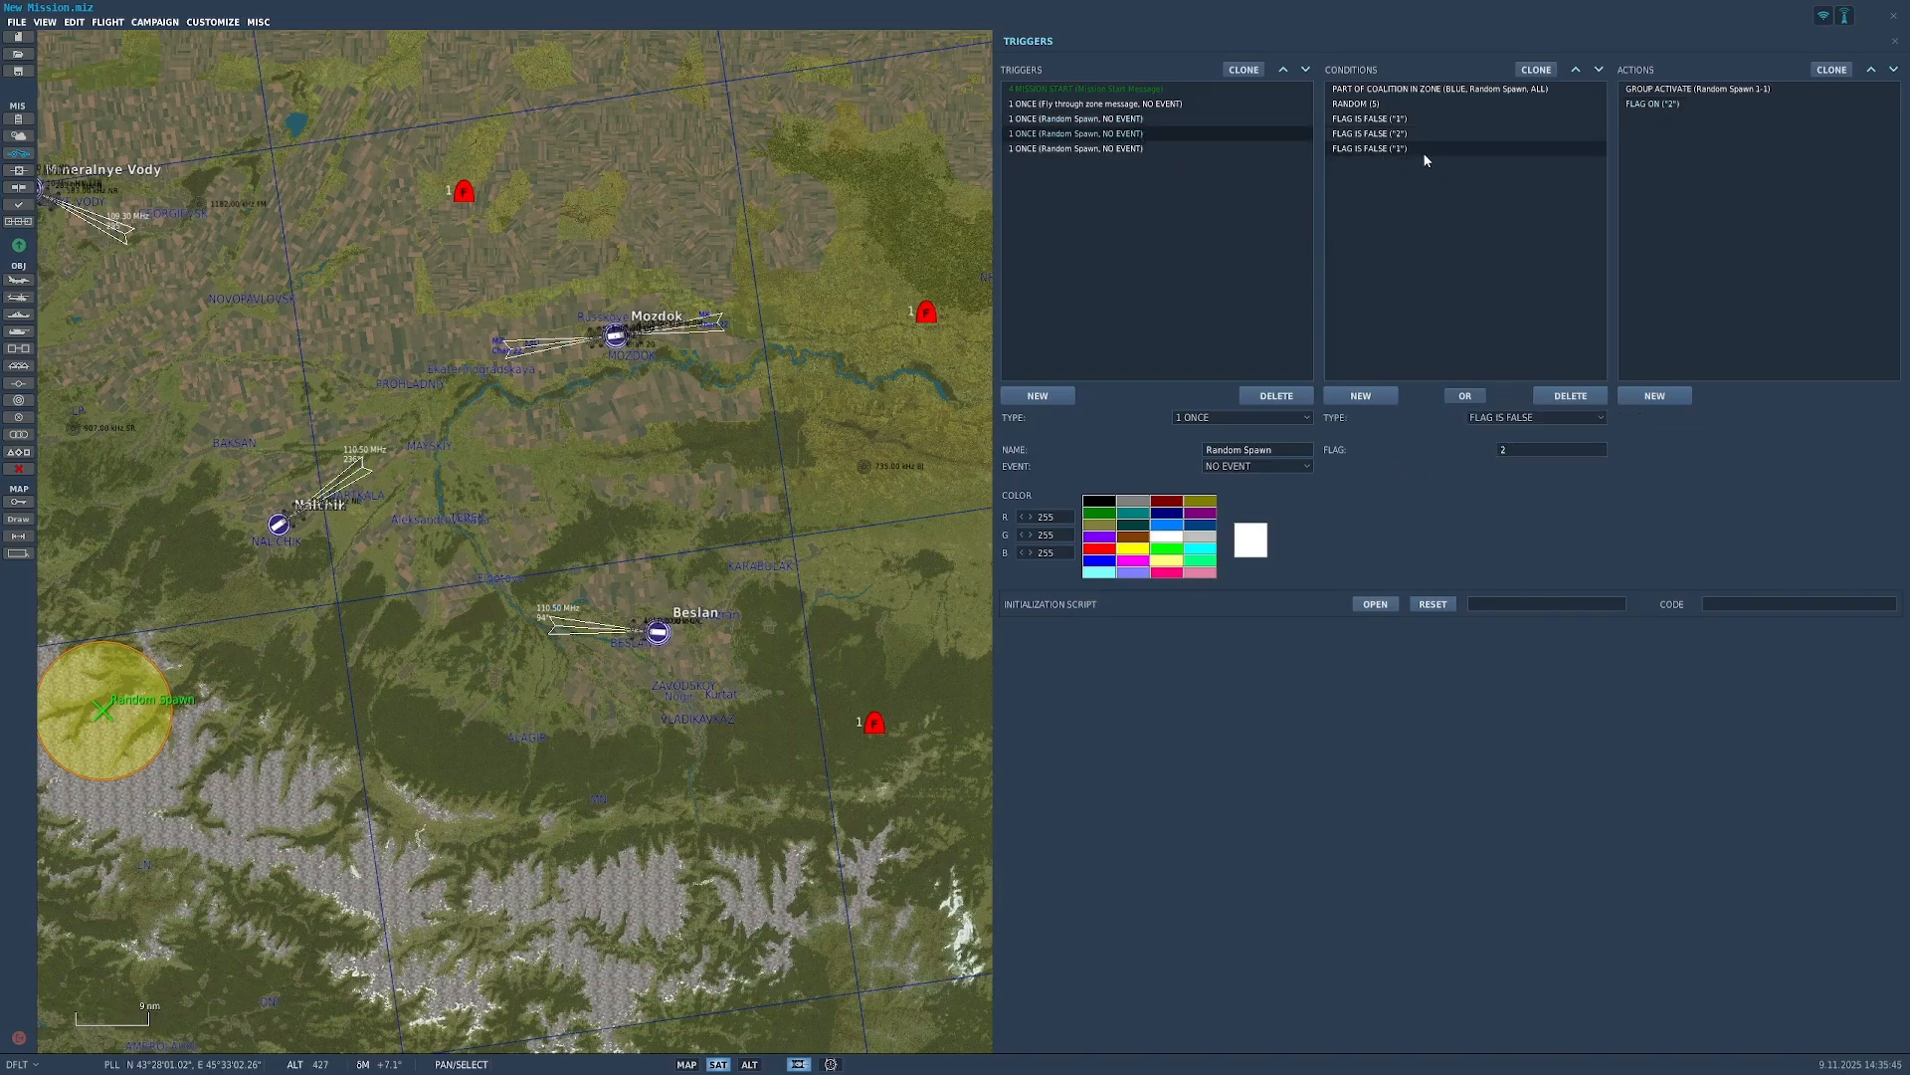
pyautogui.press('BackSpace')
pyautogui.write('3')
pyautogui.click(1657, 104)
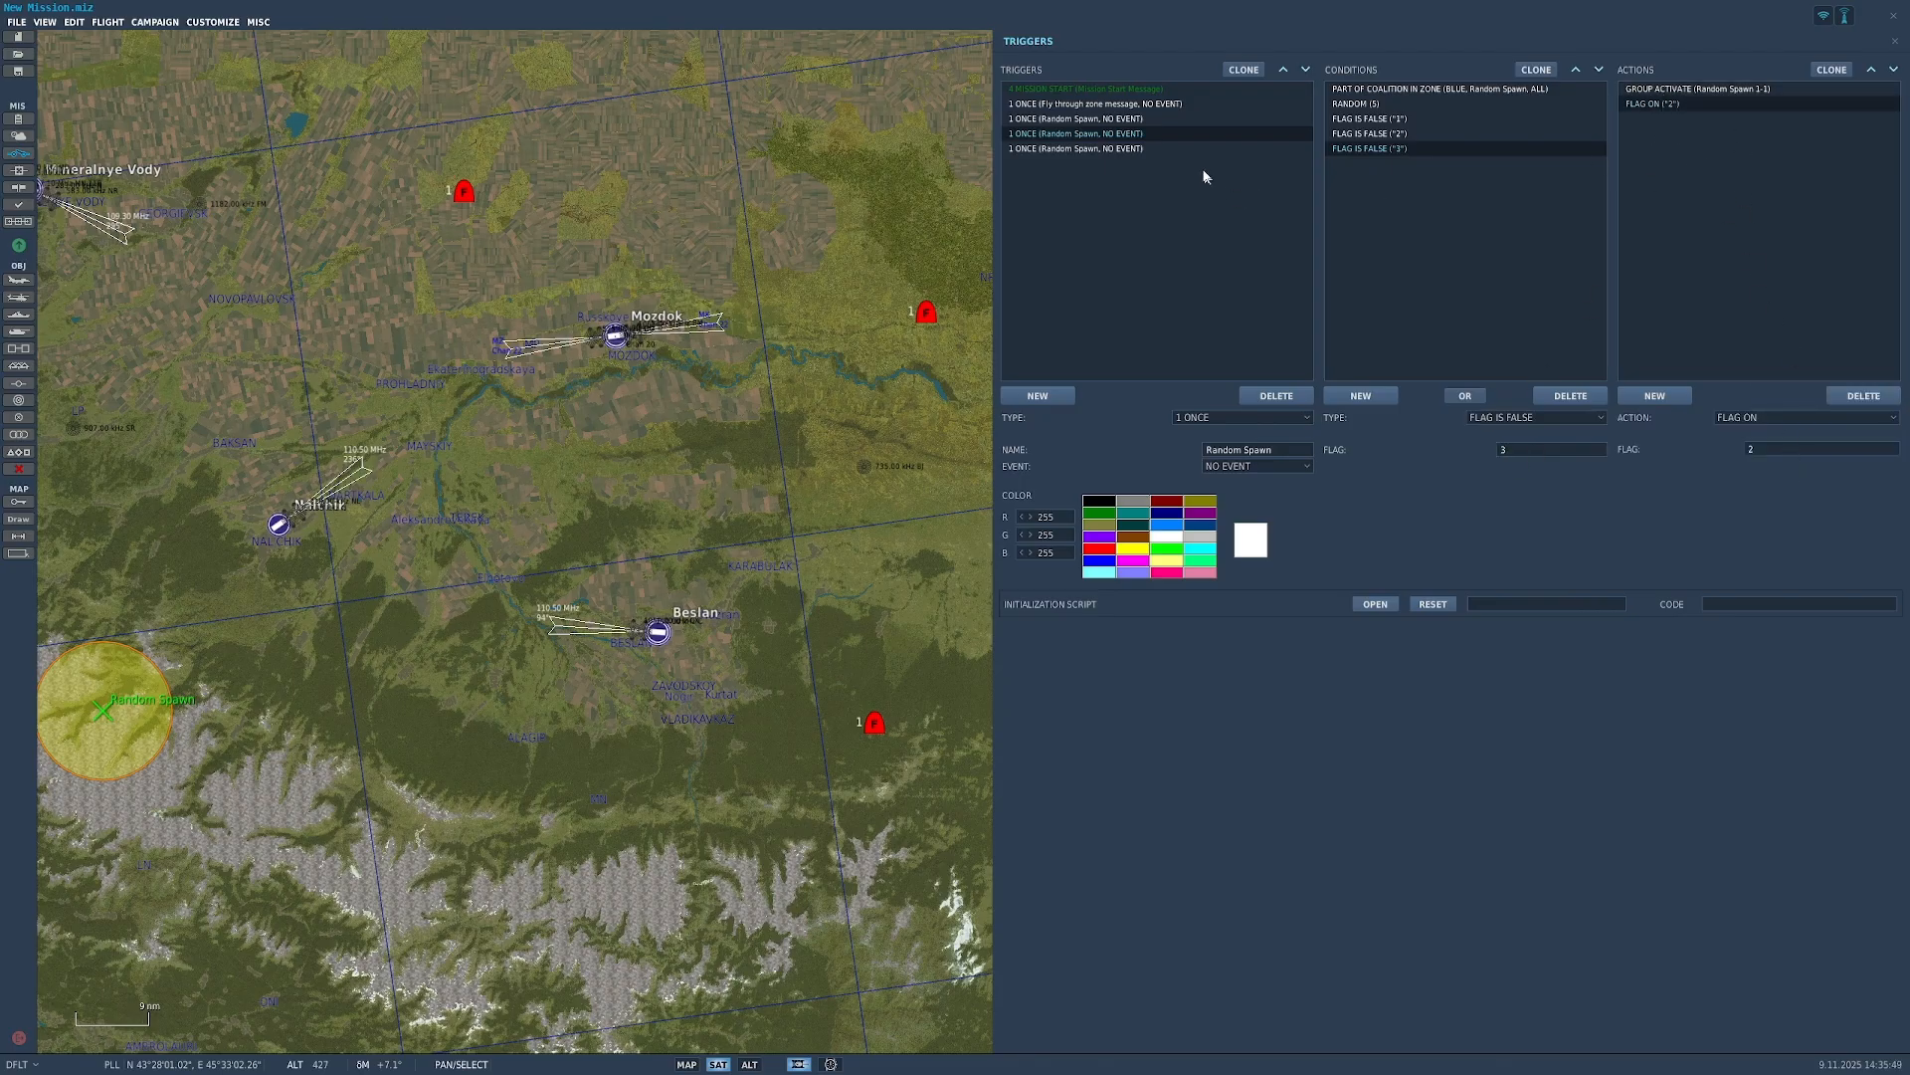
# Step: Assign flags 2 and 3 to the last two FLAG IS FALSE conditions of the third Random Spawn trigger
pyautogui.click(1198, 134)
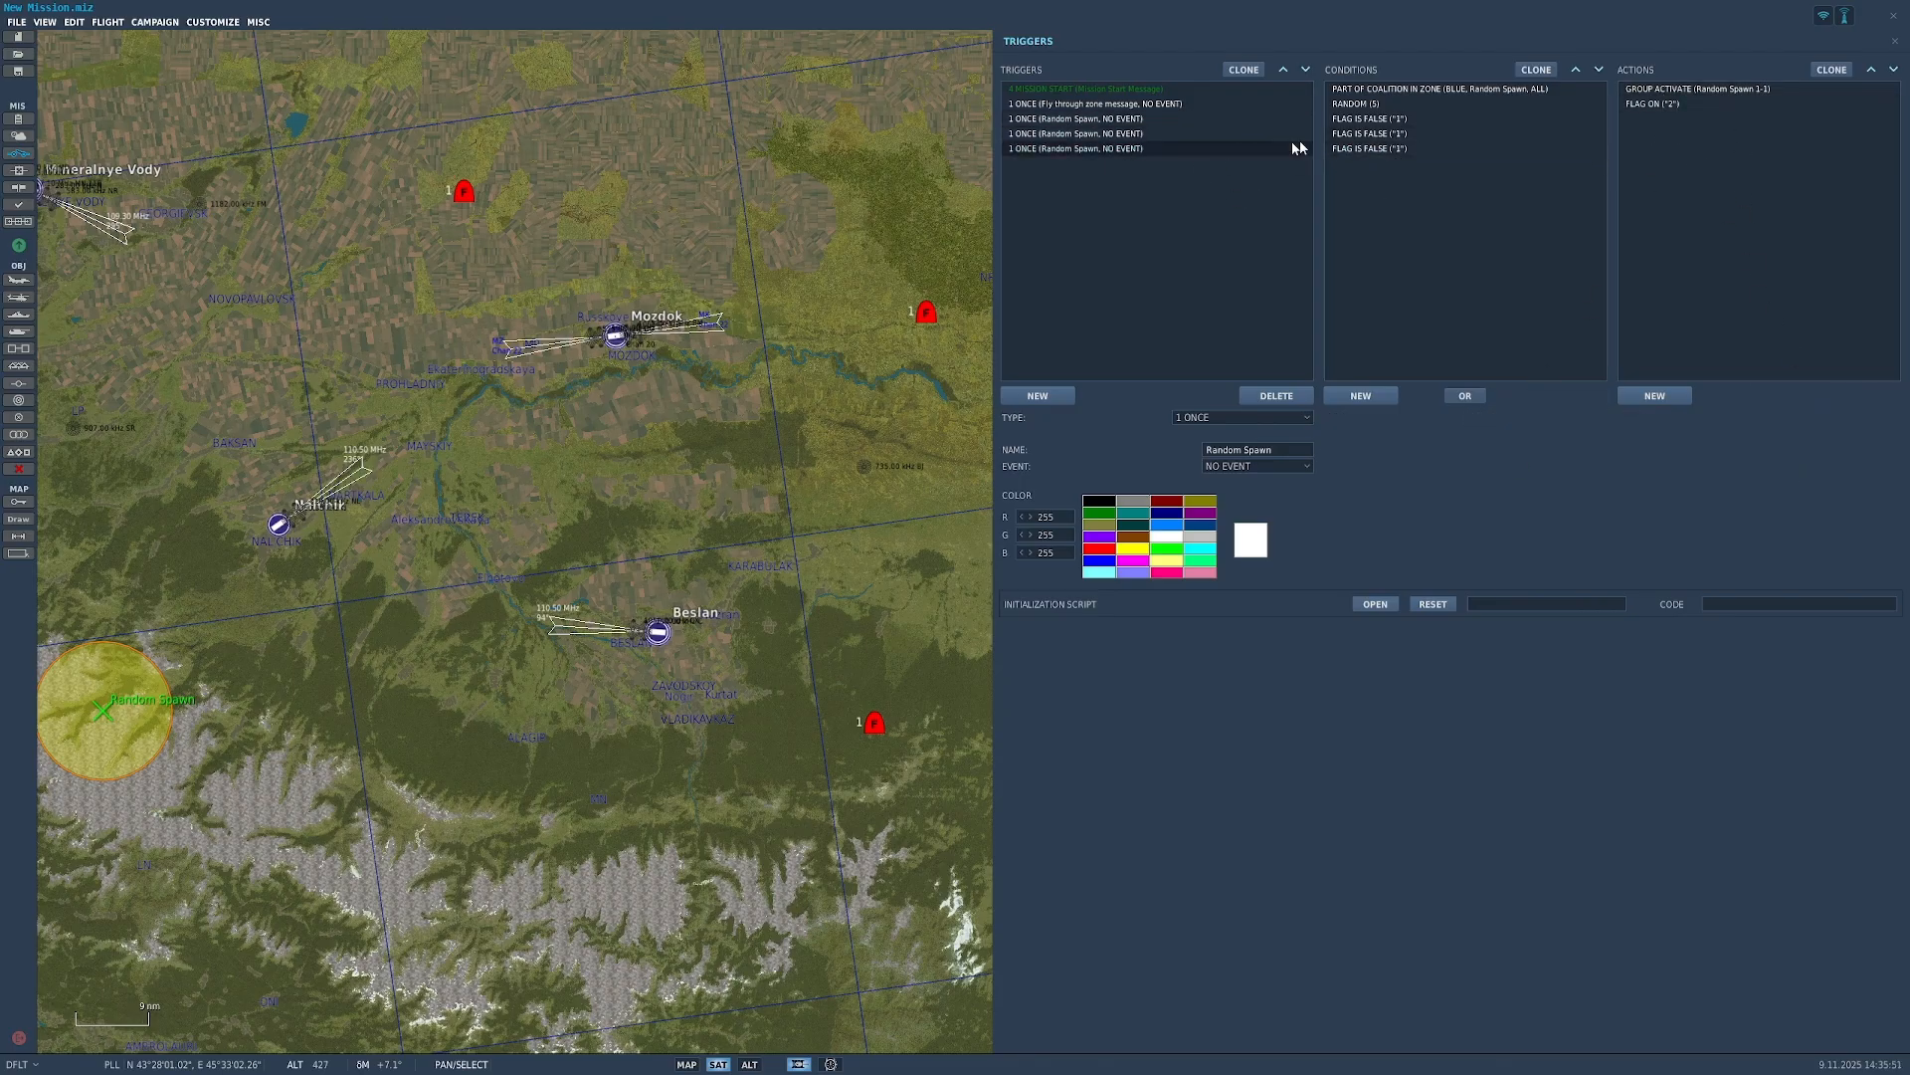
pyautogui.click(1396, 134)
pyautogui.click(1403, 149)
pyautogui.doubleClick(1514, 450)
pyautogui.write('3')
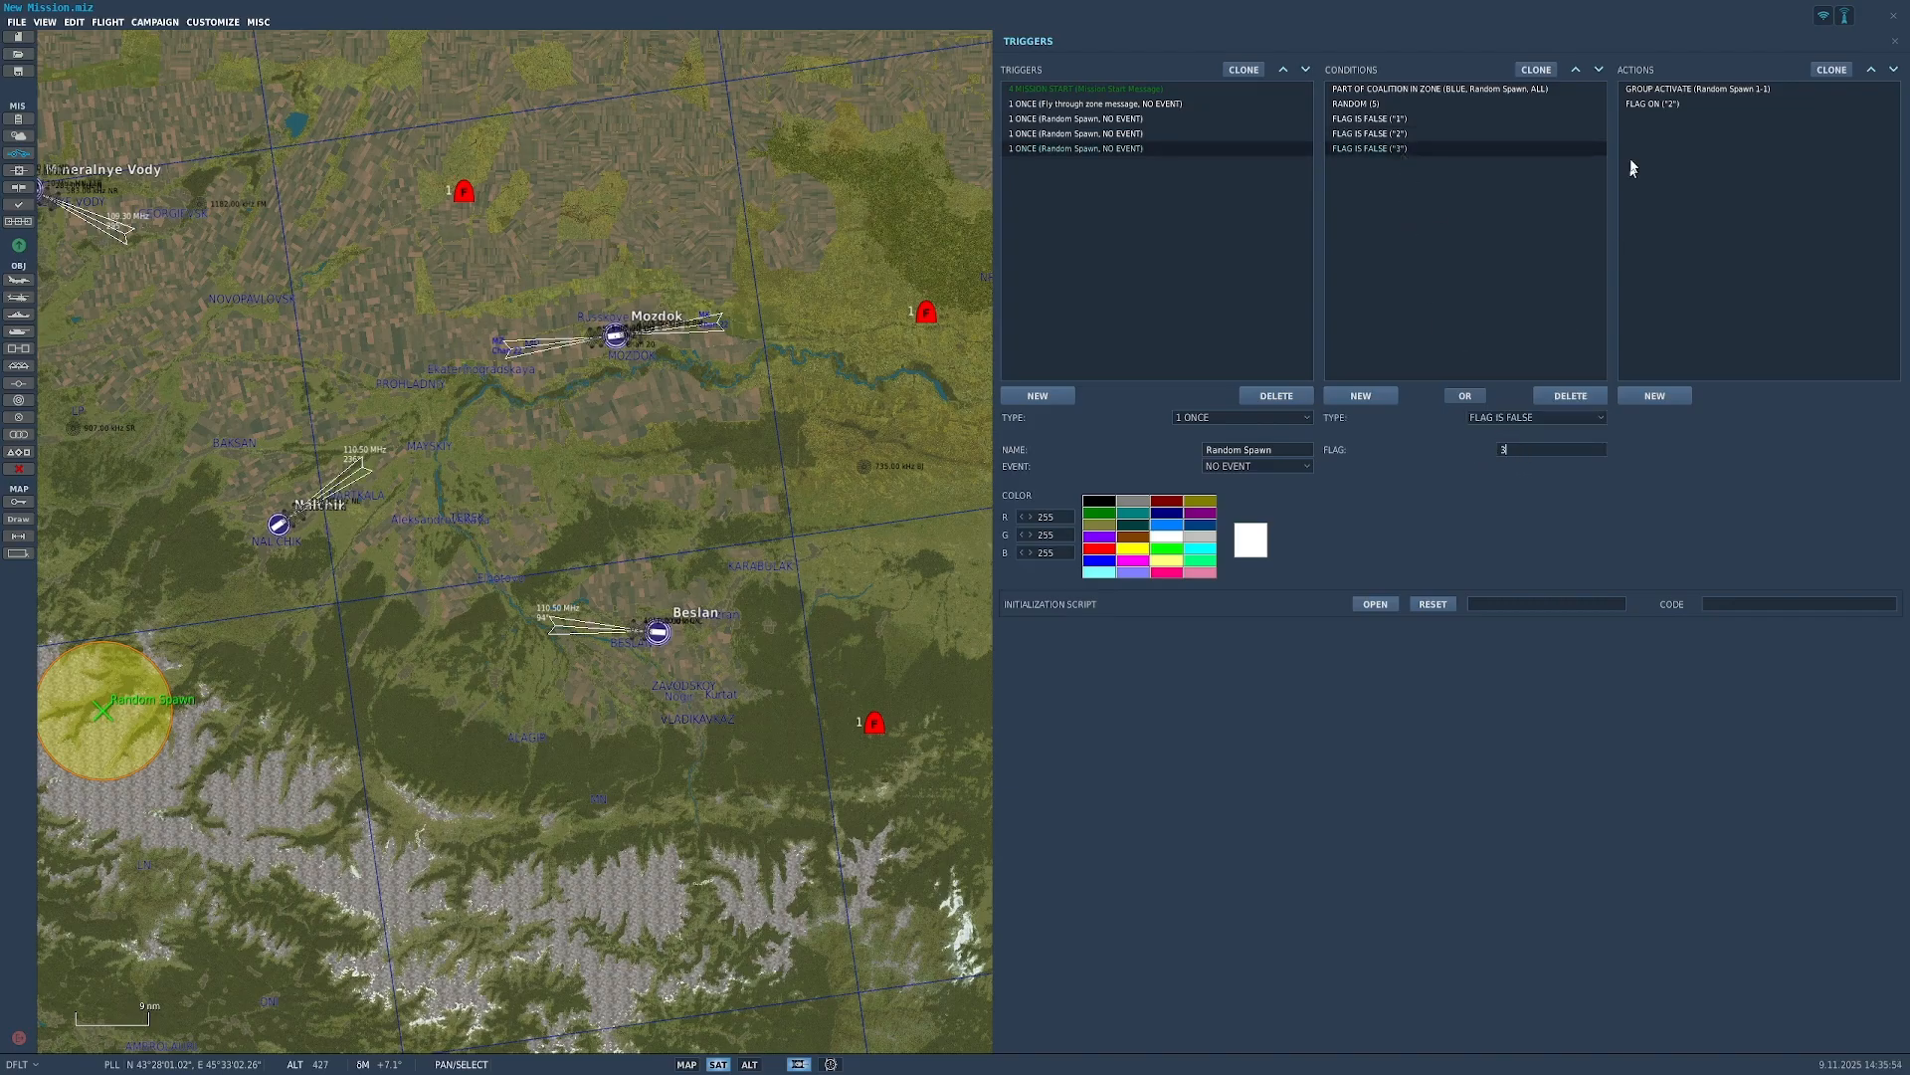
# Step: Make the third Random Spawn trigger turn on flag 3 and activate the group Random Spawn 1-2
pyautogui.click(1656, 103)
pyautogui.write('3')
pyautogui.click(1761, 90)
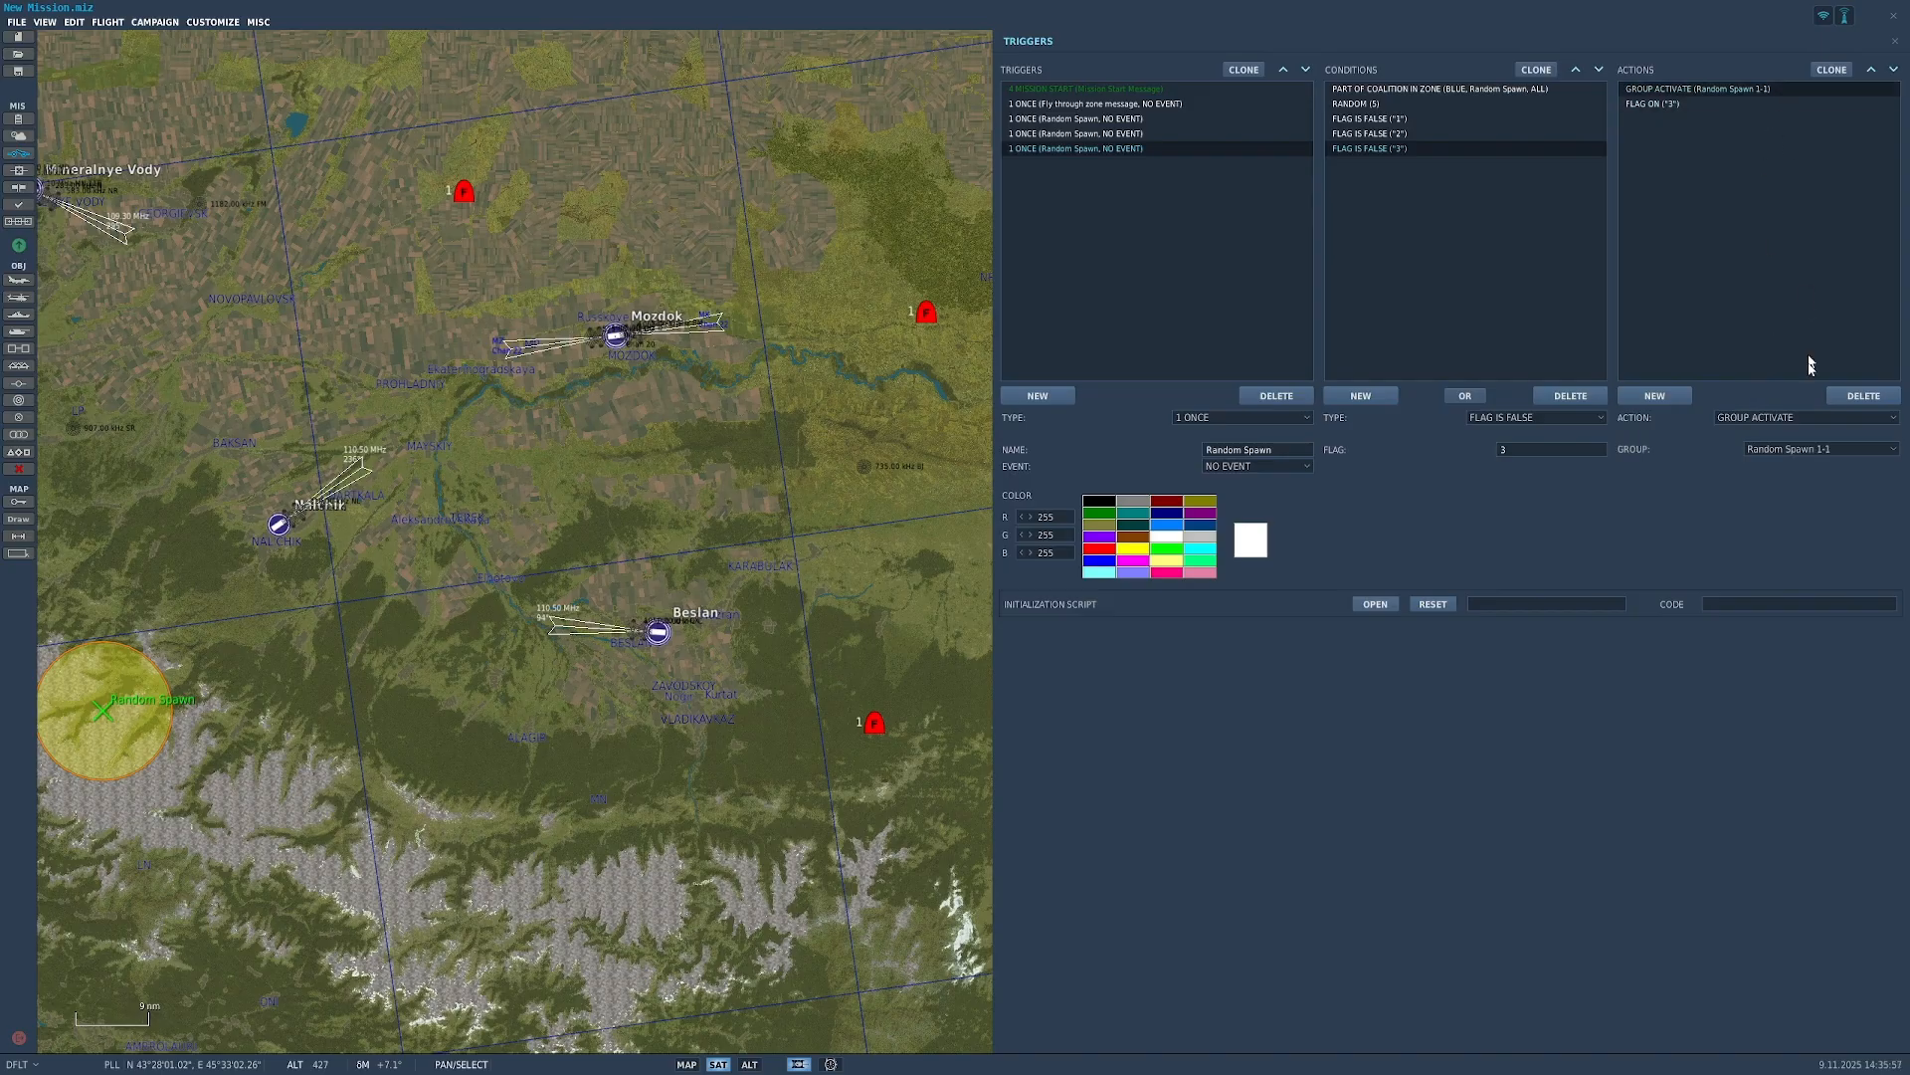
pyautogui.click(1803, 450)
pyautogui.click(1791, 481)
# Step: Compare the conditions and actions of the three Random Spawn triggers with the zone and groups on the map
pyautogui.click(1077, 133)
pyautogui.click(1080, 119)
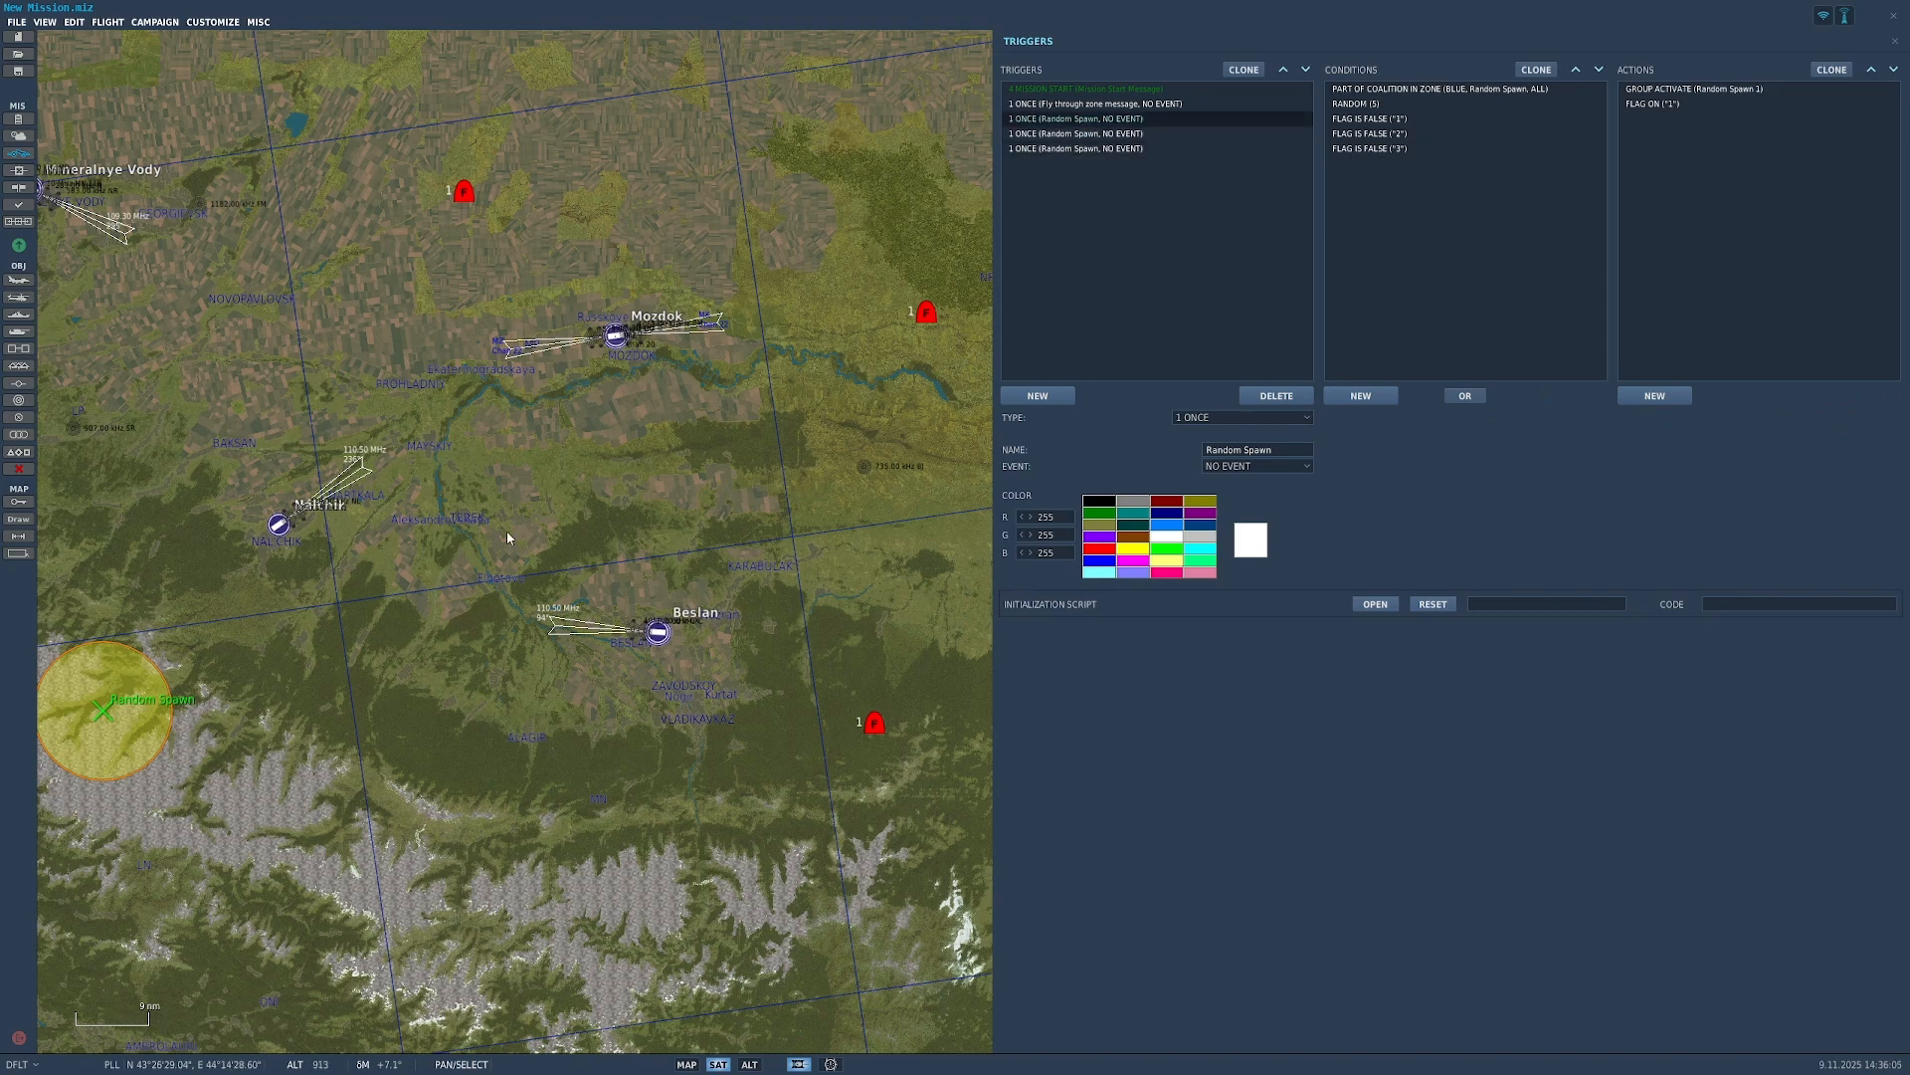
pyautogui.scroll(-1, 507, 538)
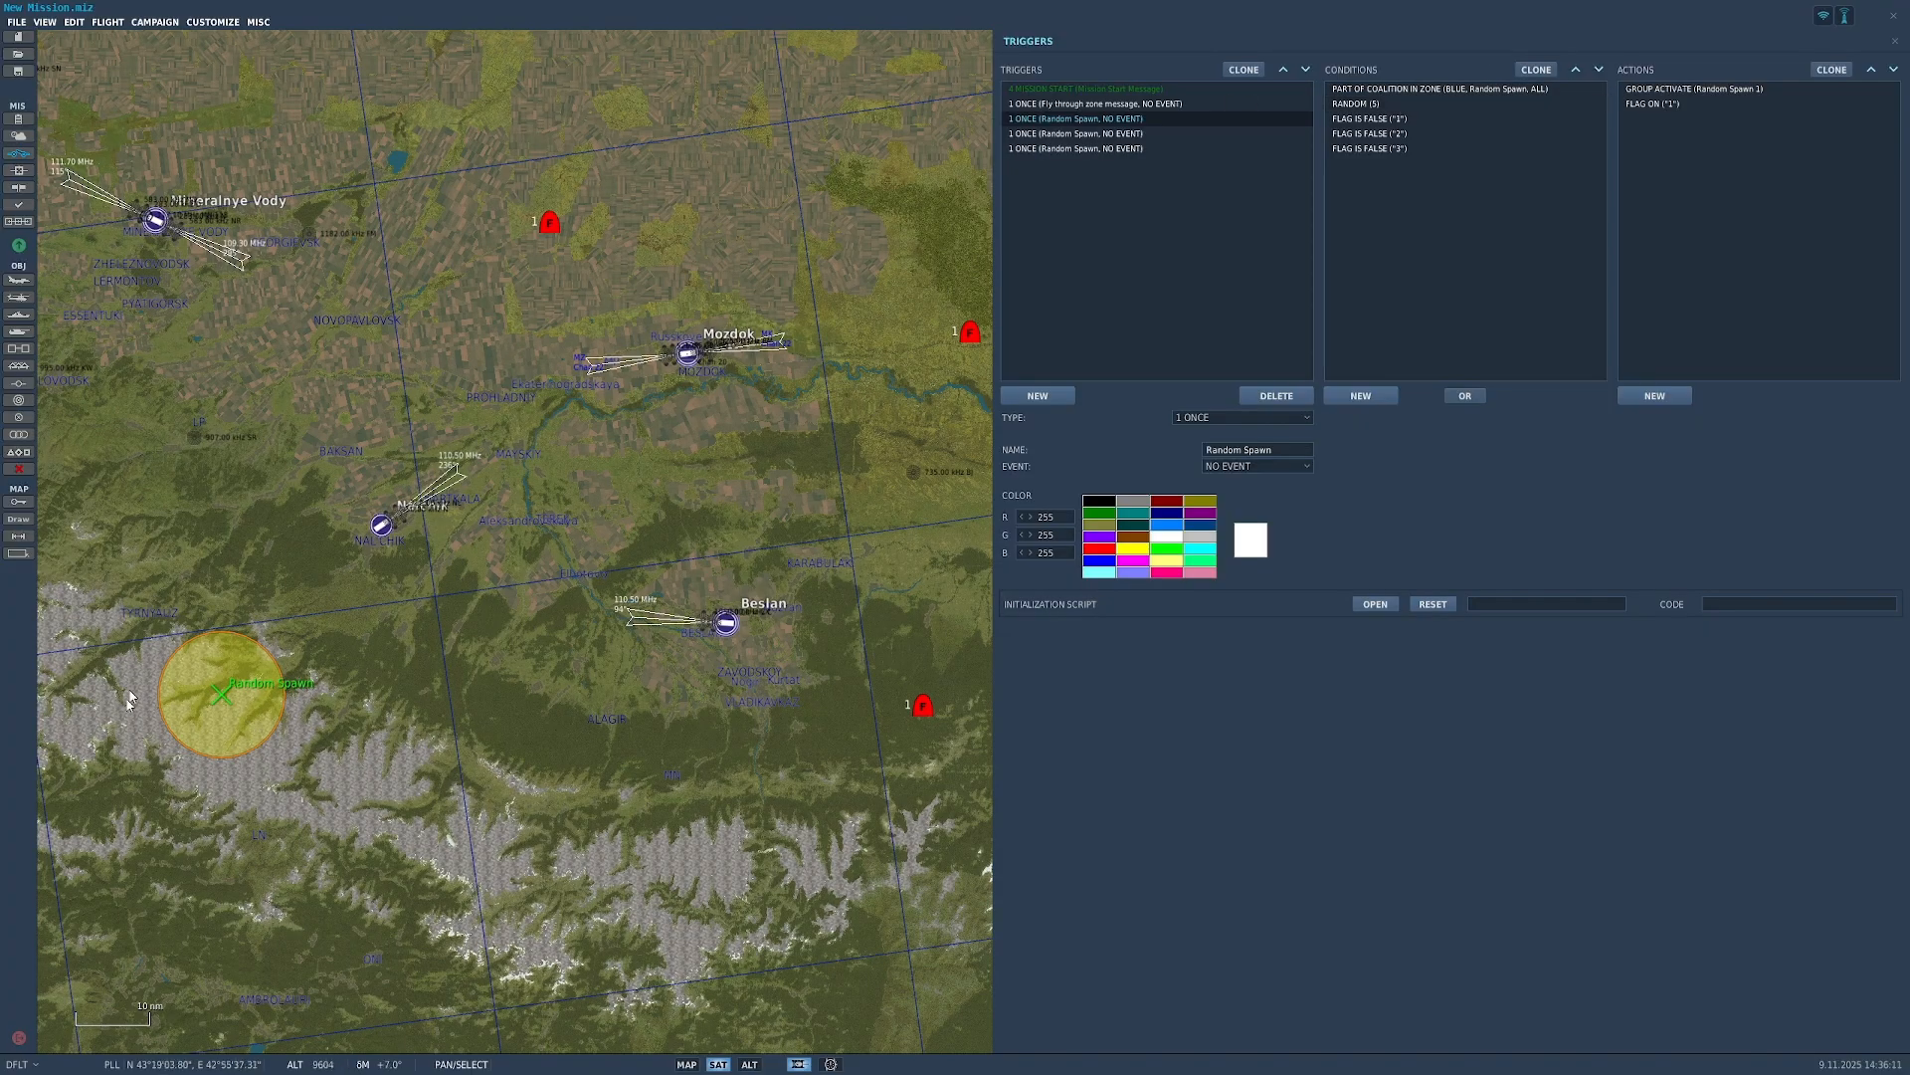
pyautogui.click(1202, 133)
pyautogui.click(1210, 146)
pyautogui.click(1230, 133)
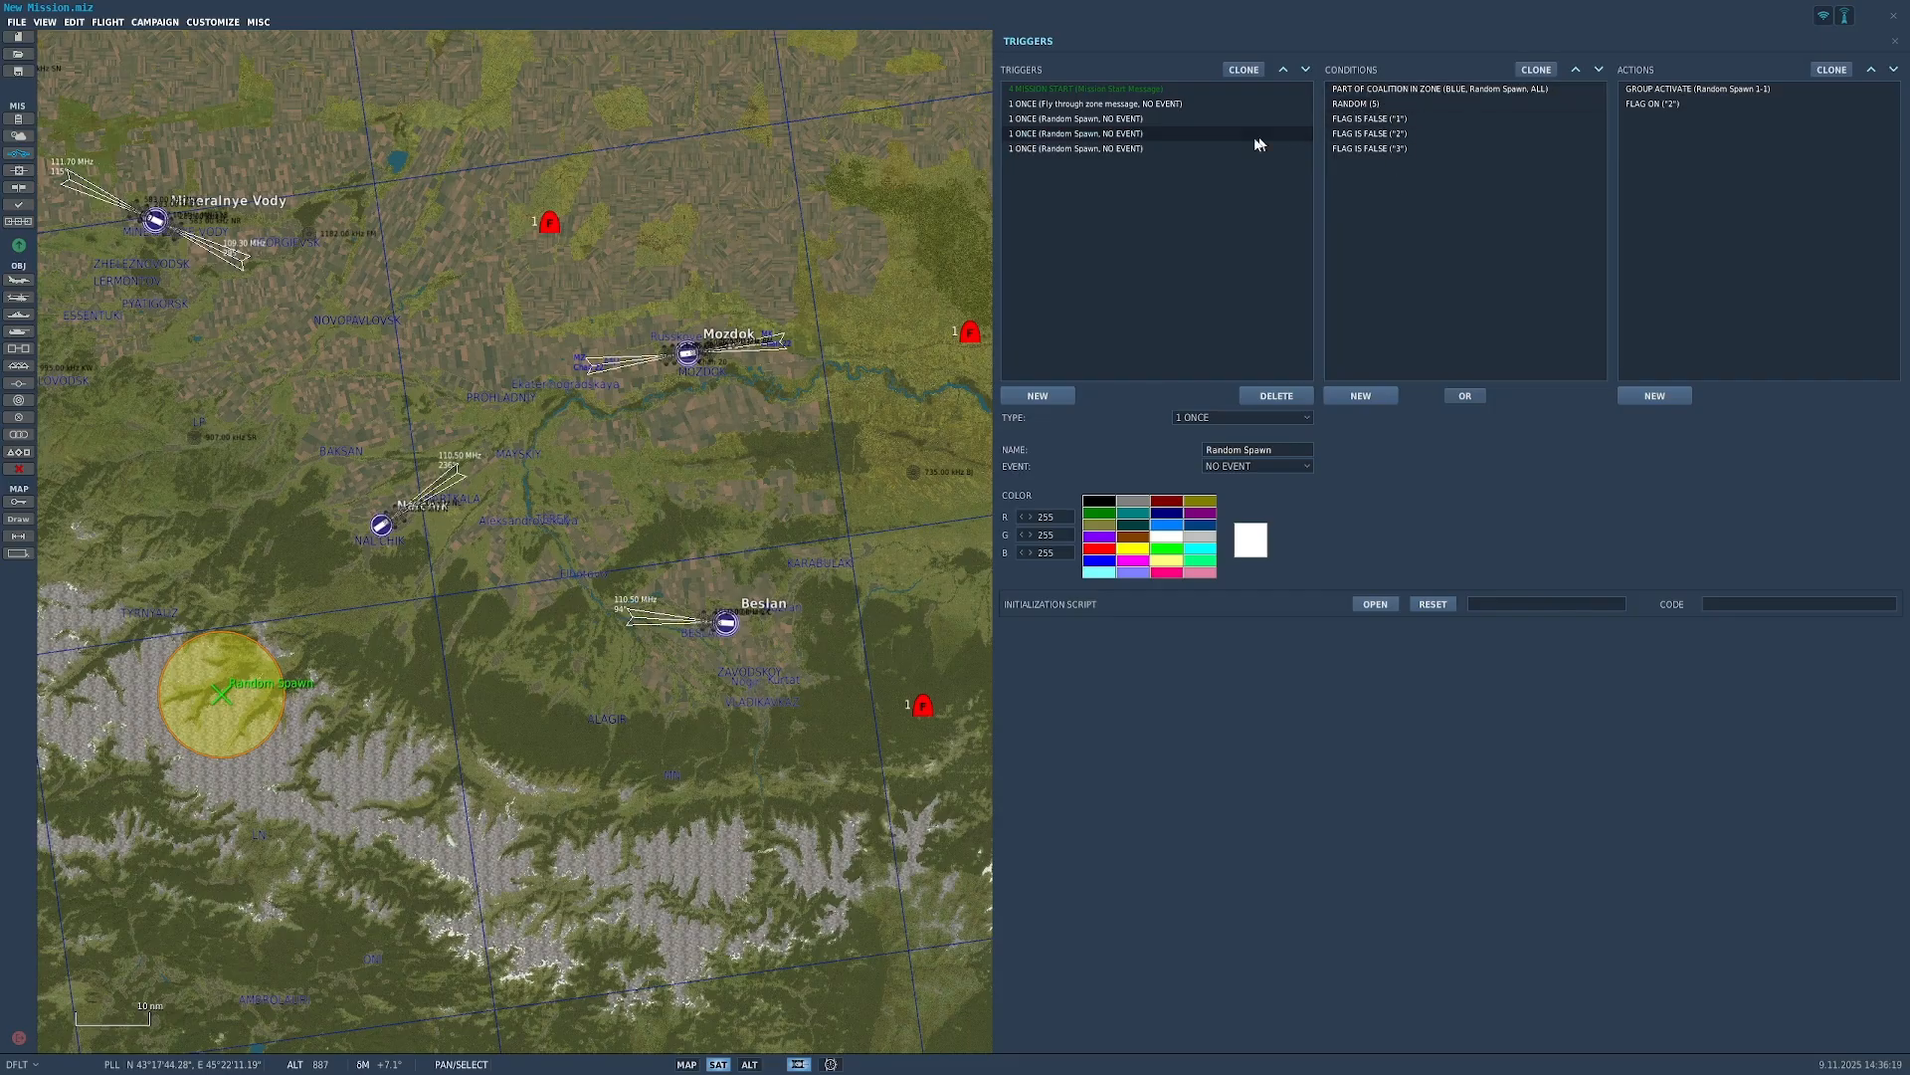
pyautogui.click(1203, 119)
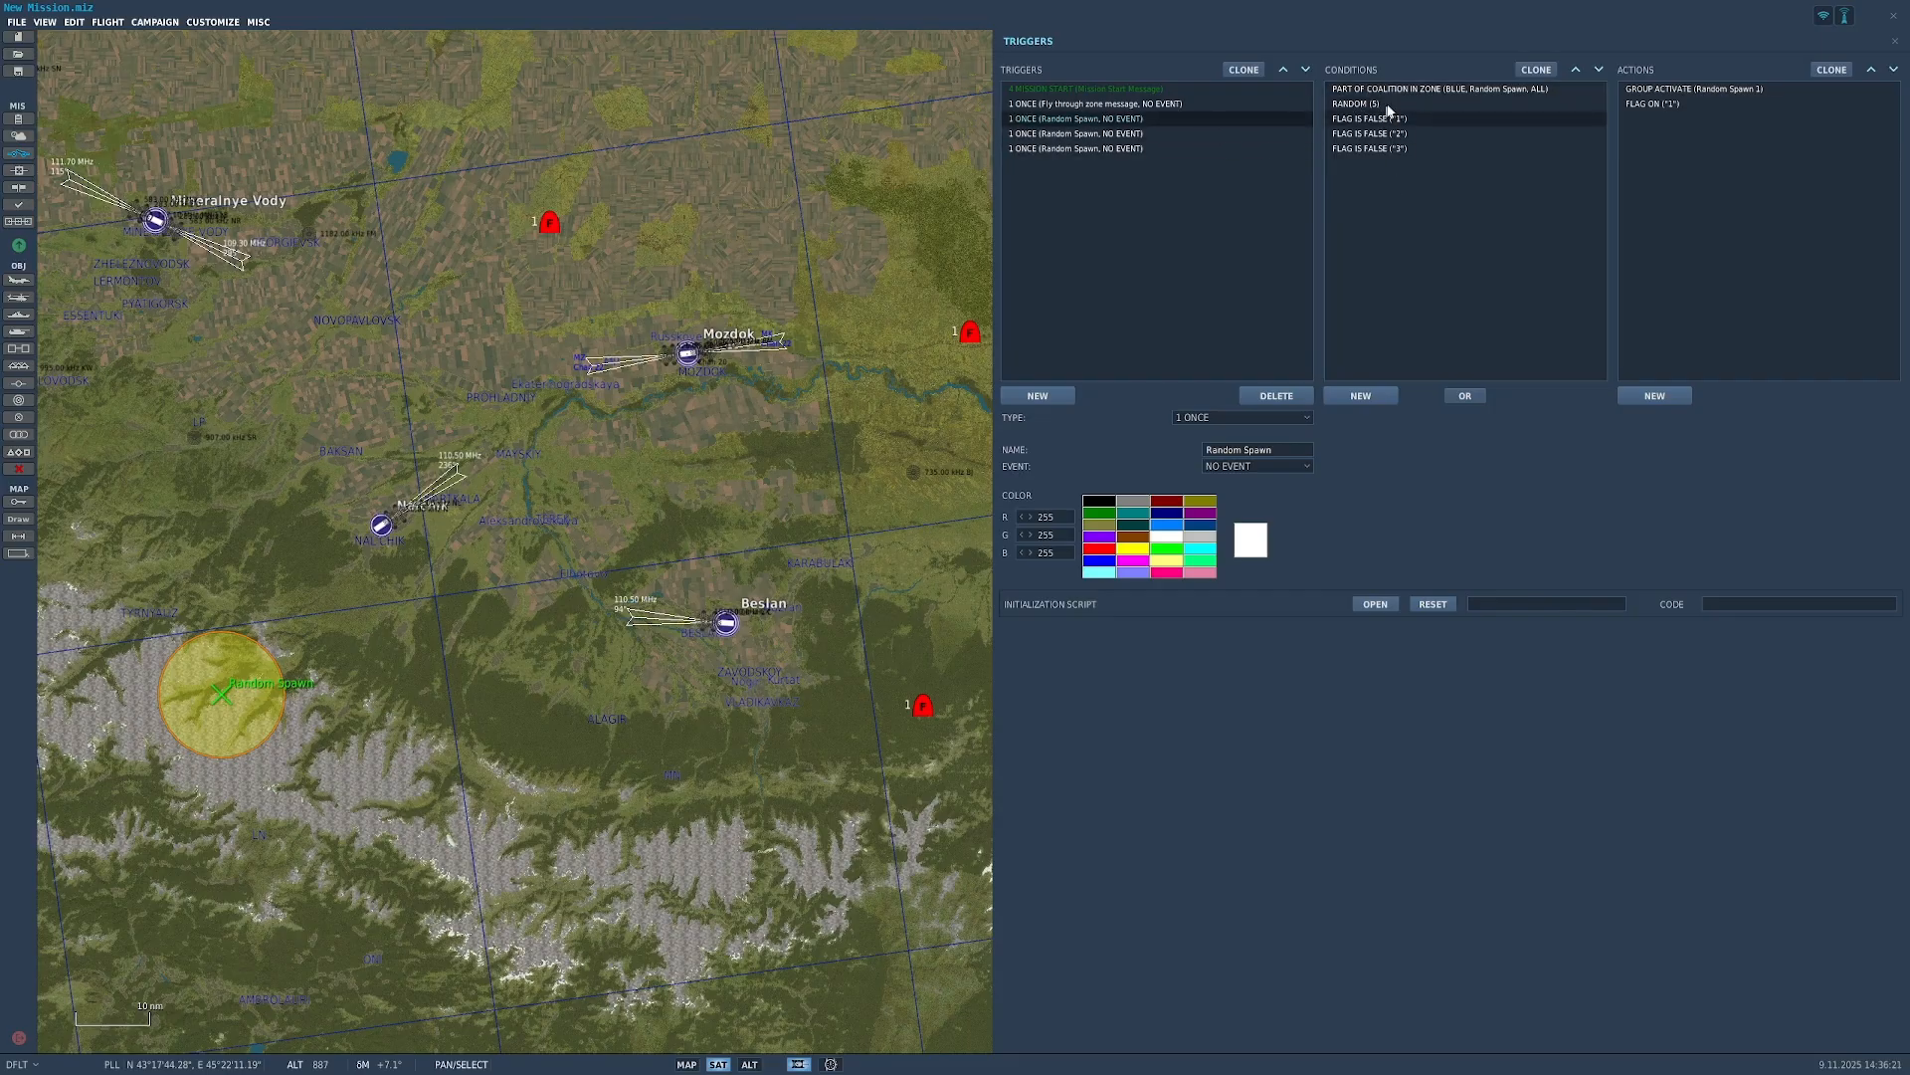
pyautogui.click(1123, 137)
pyautogui.click(1125, 148)
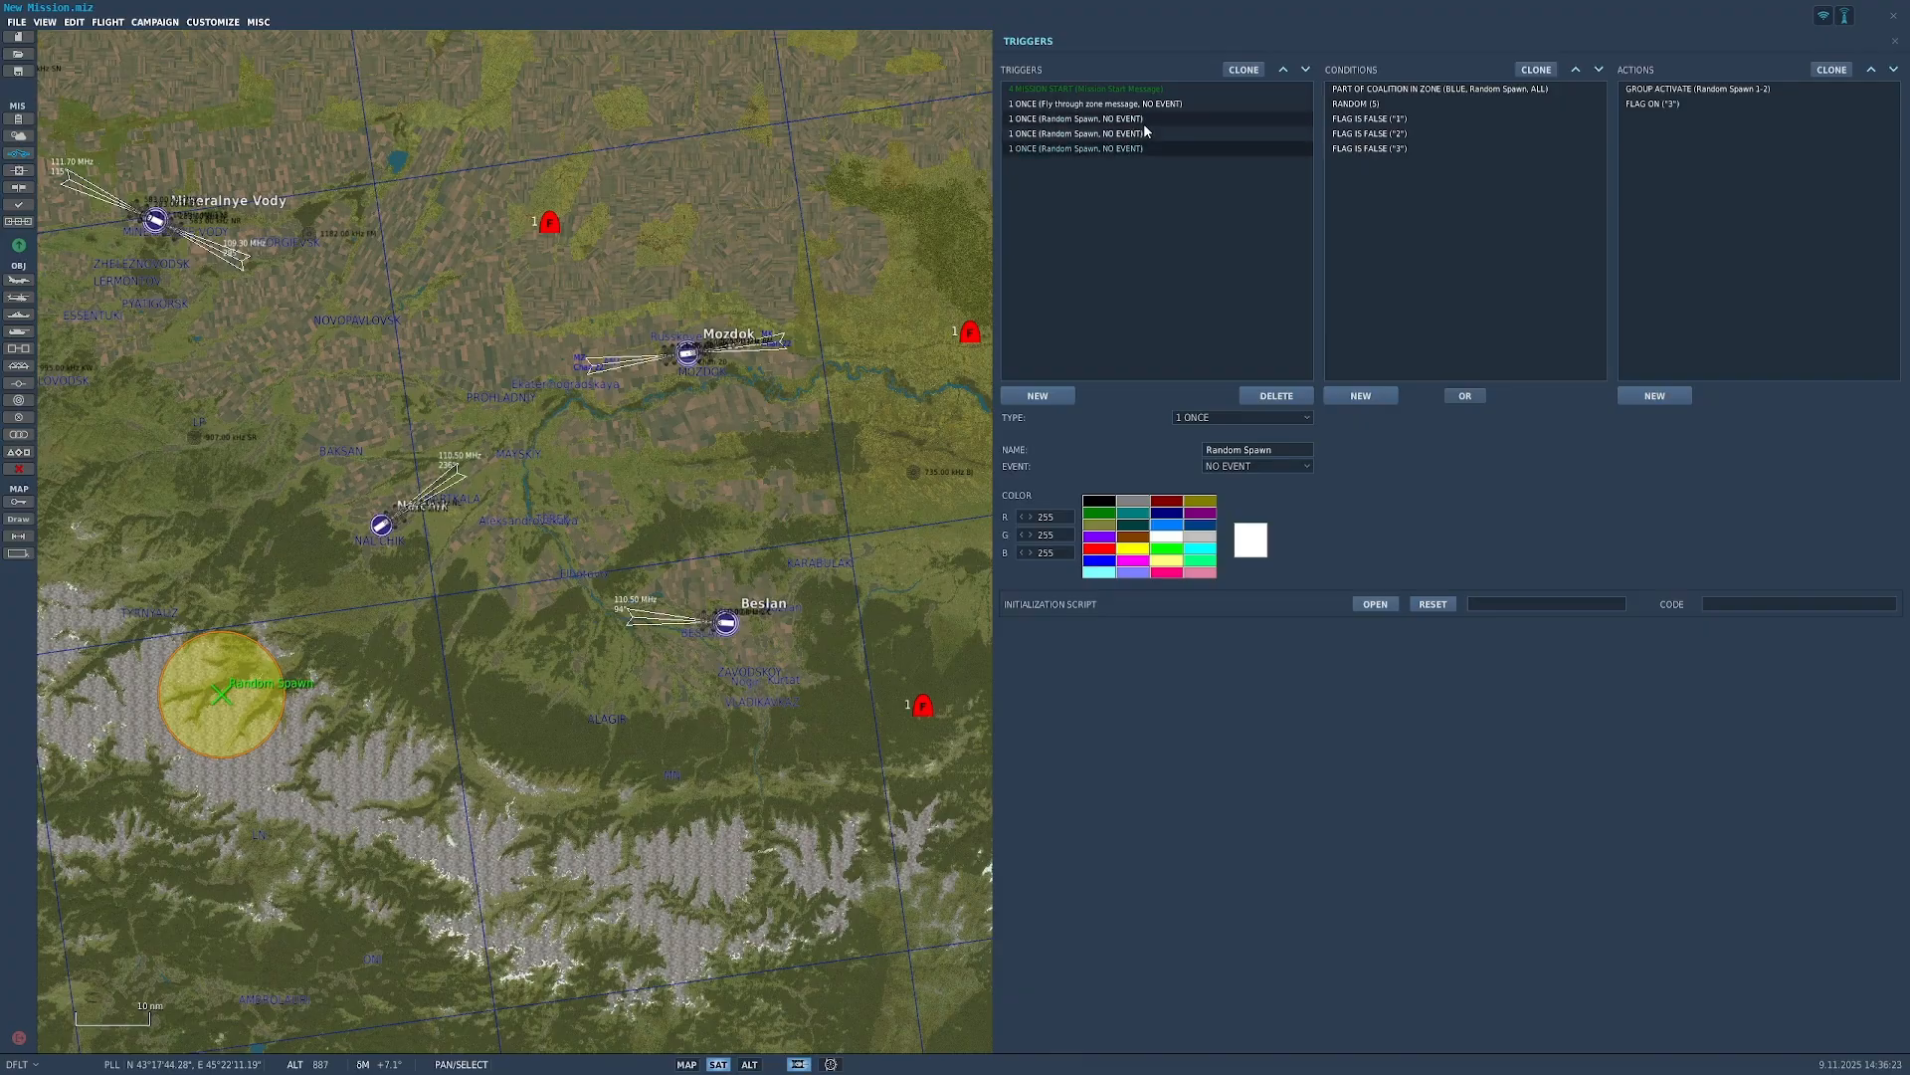
pyautogui.moveTo(880, 267); pyautogui.dragTo(879, 255)
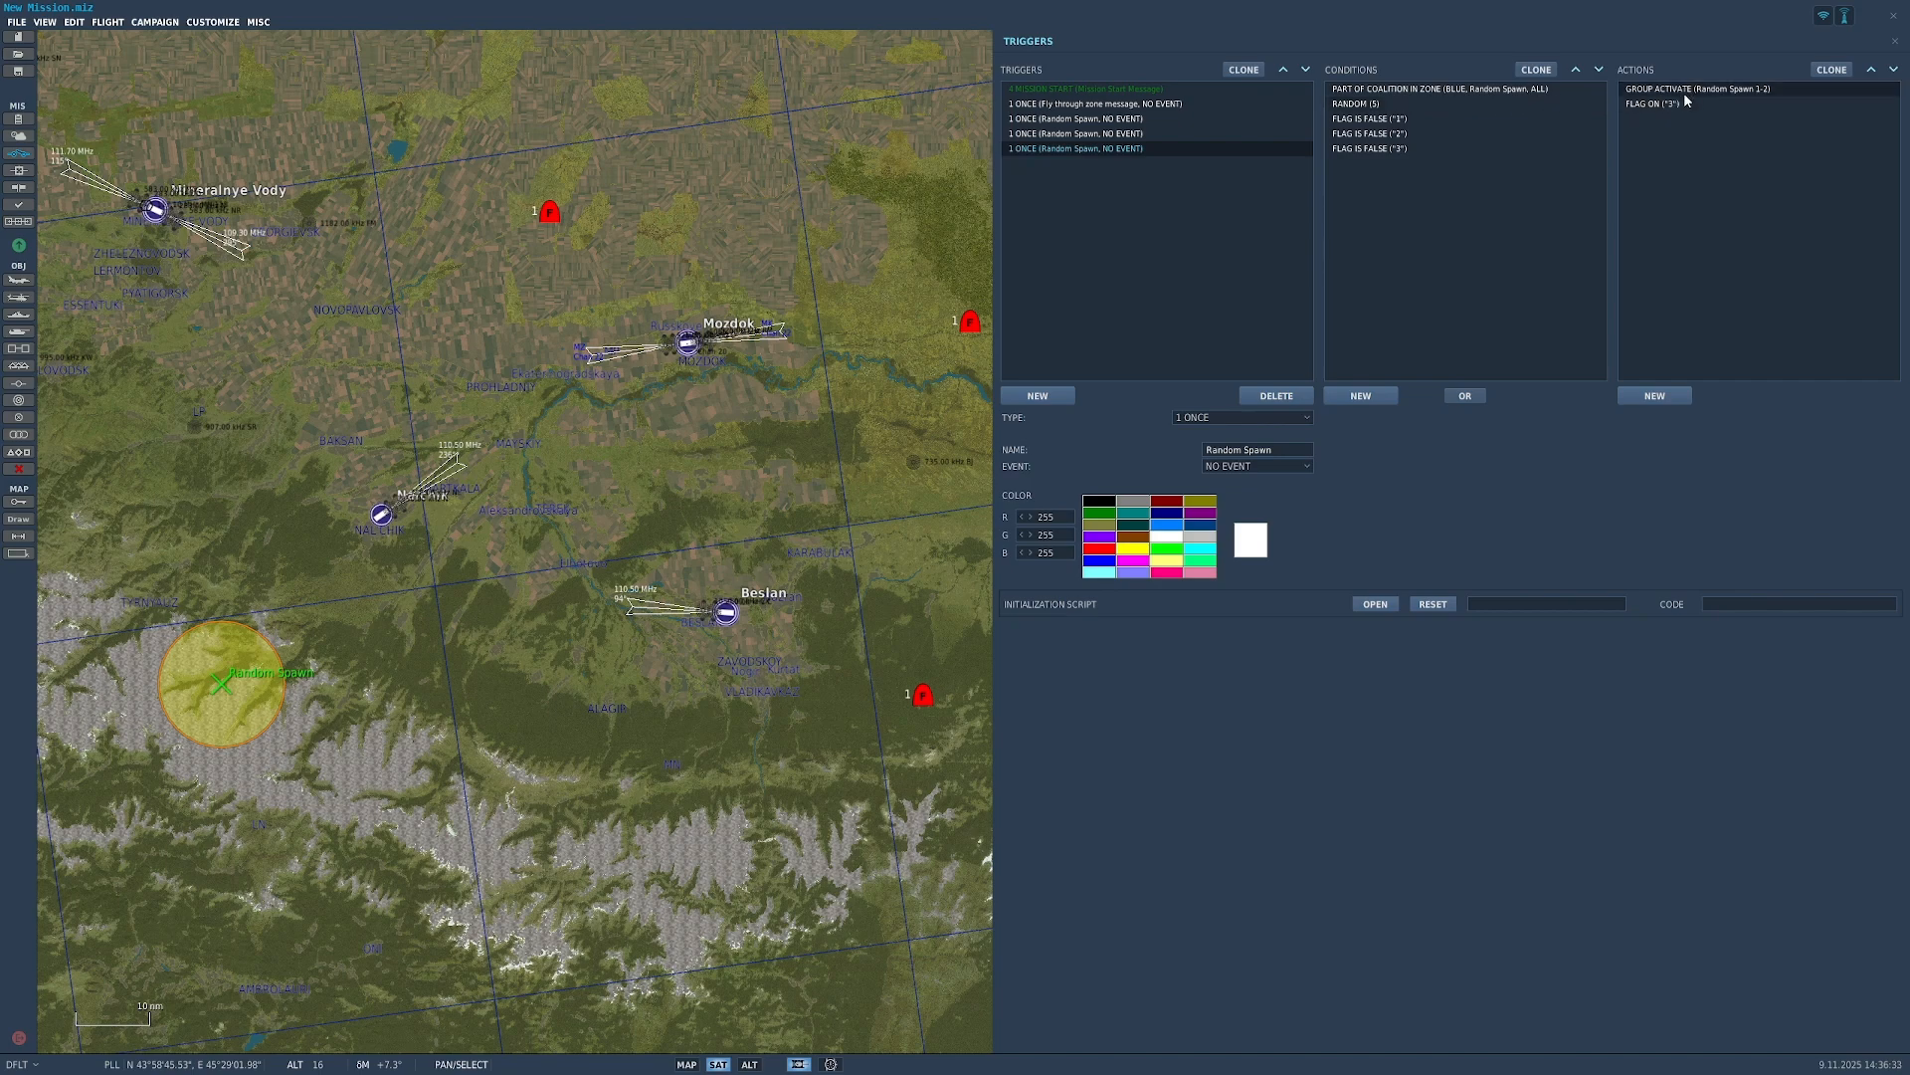
pyautogui.click(1115, 119)
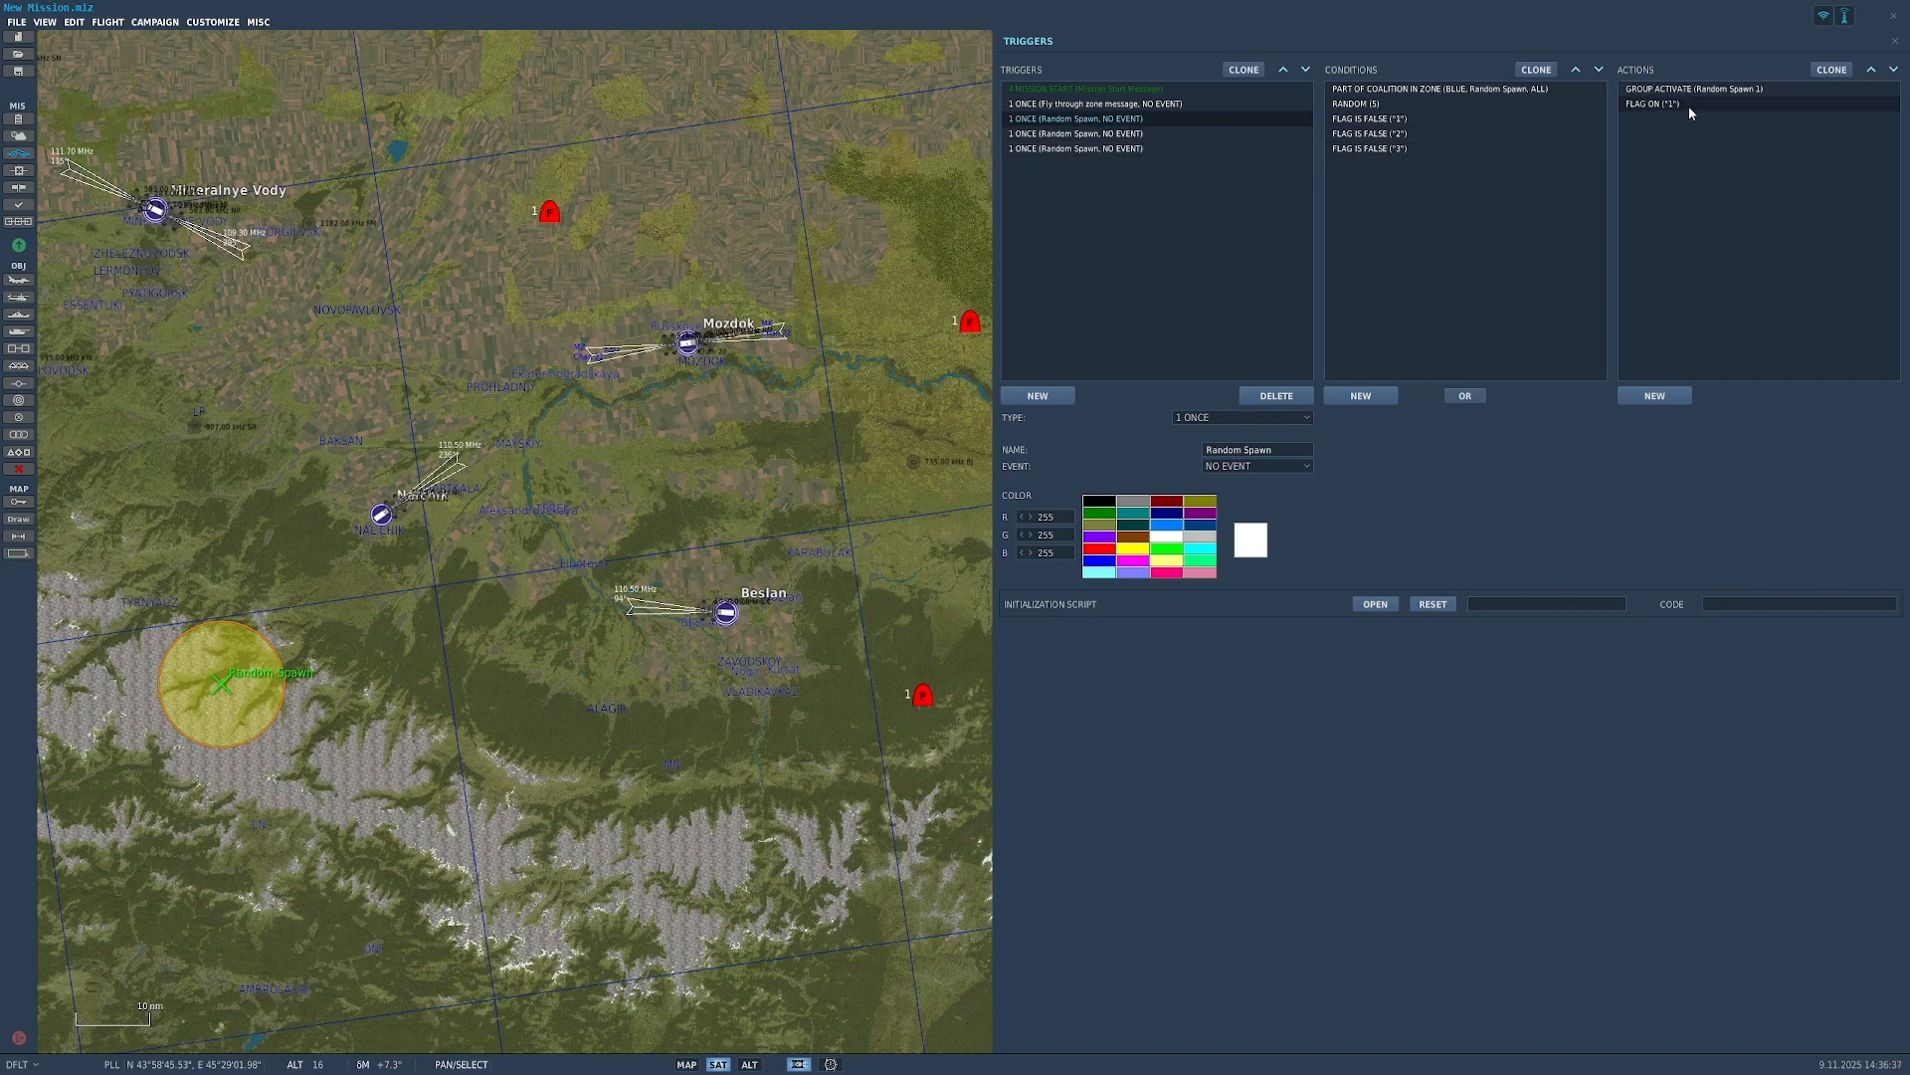
pyautogui.click(1144, 132)
pyautogui.click(1156, 122)
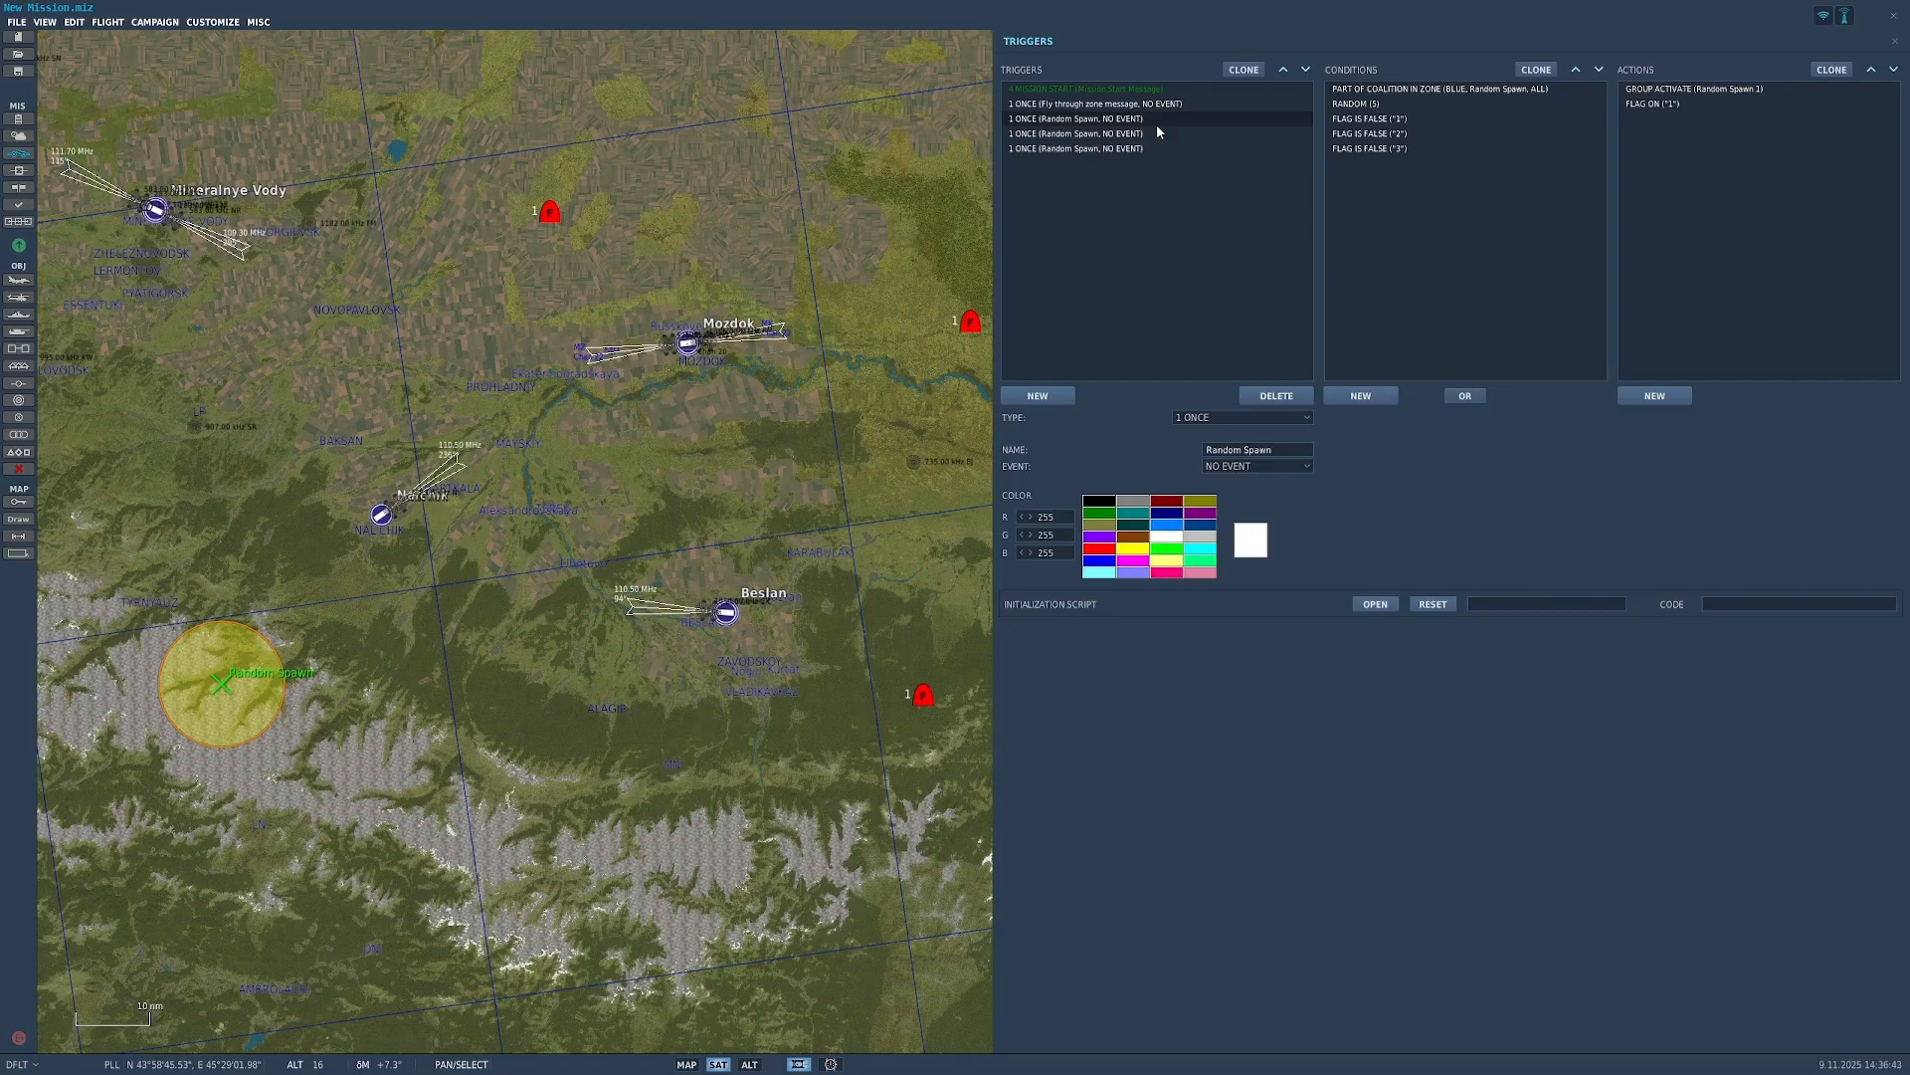
pyautogui.click(1150, 148)
pyautogui.click(1160, 135)
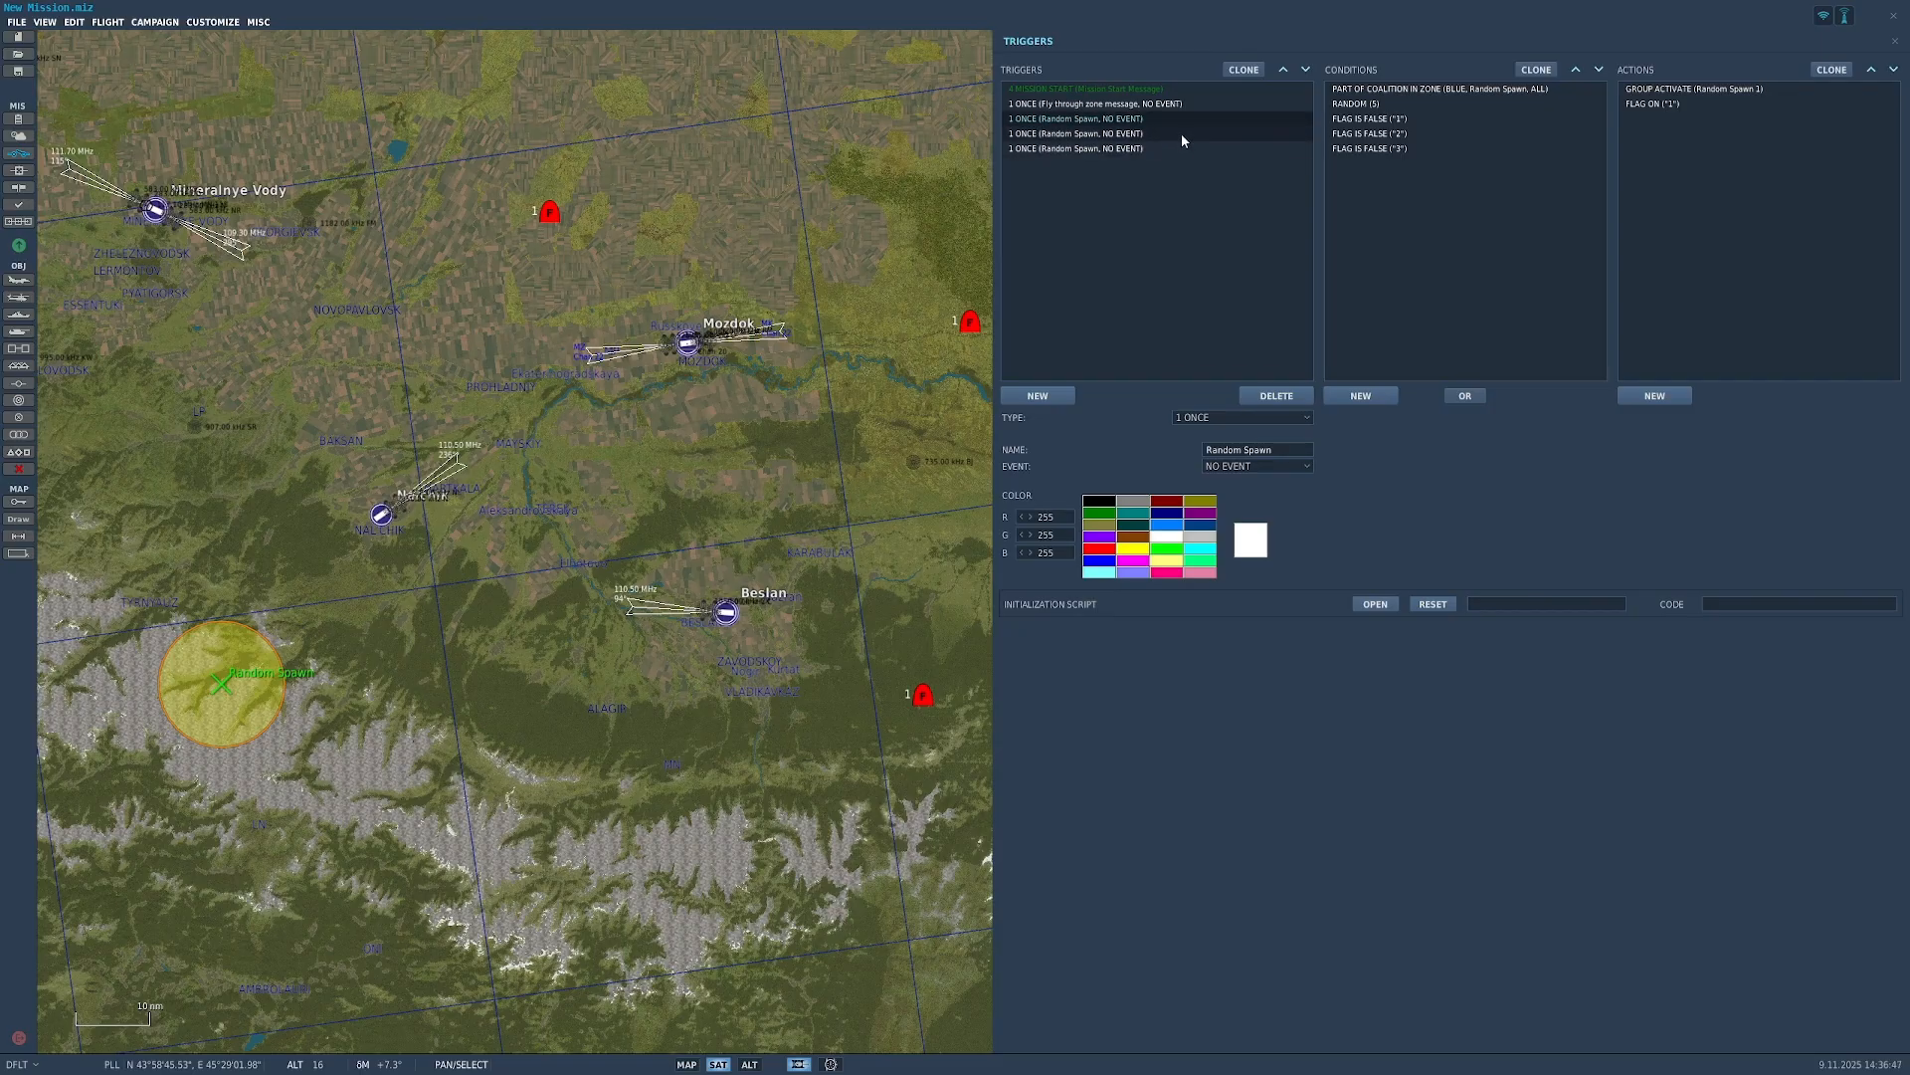
pyautogui.click(1189, 123)
pyautogui.click(1182, 134)
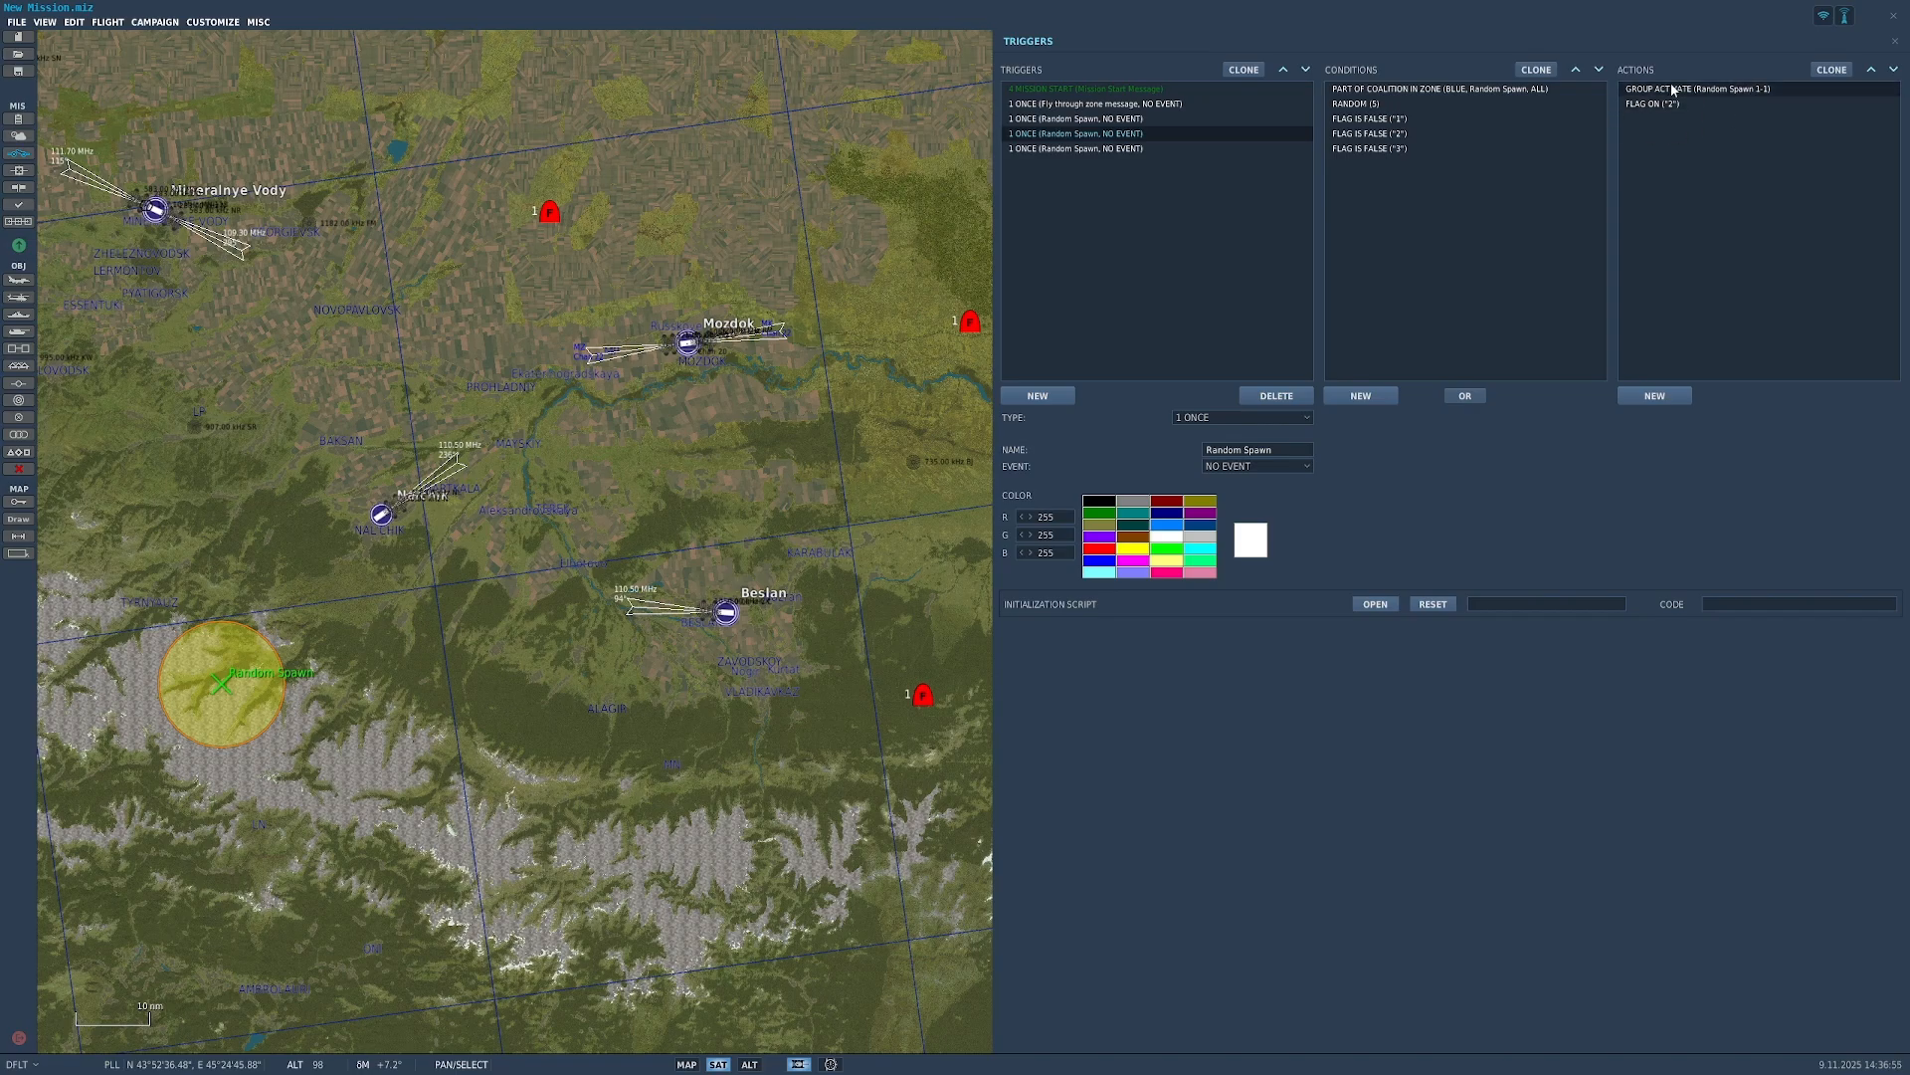
# Step: Examine the flag, random and coalition-in-zone conditions shared by the Random Spawn triggers
pyautogui.click(1415, 128)
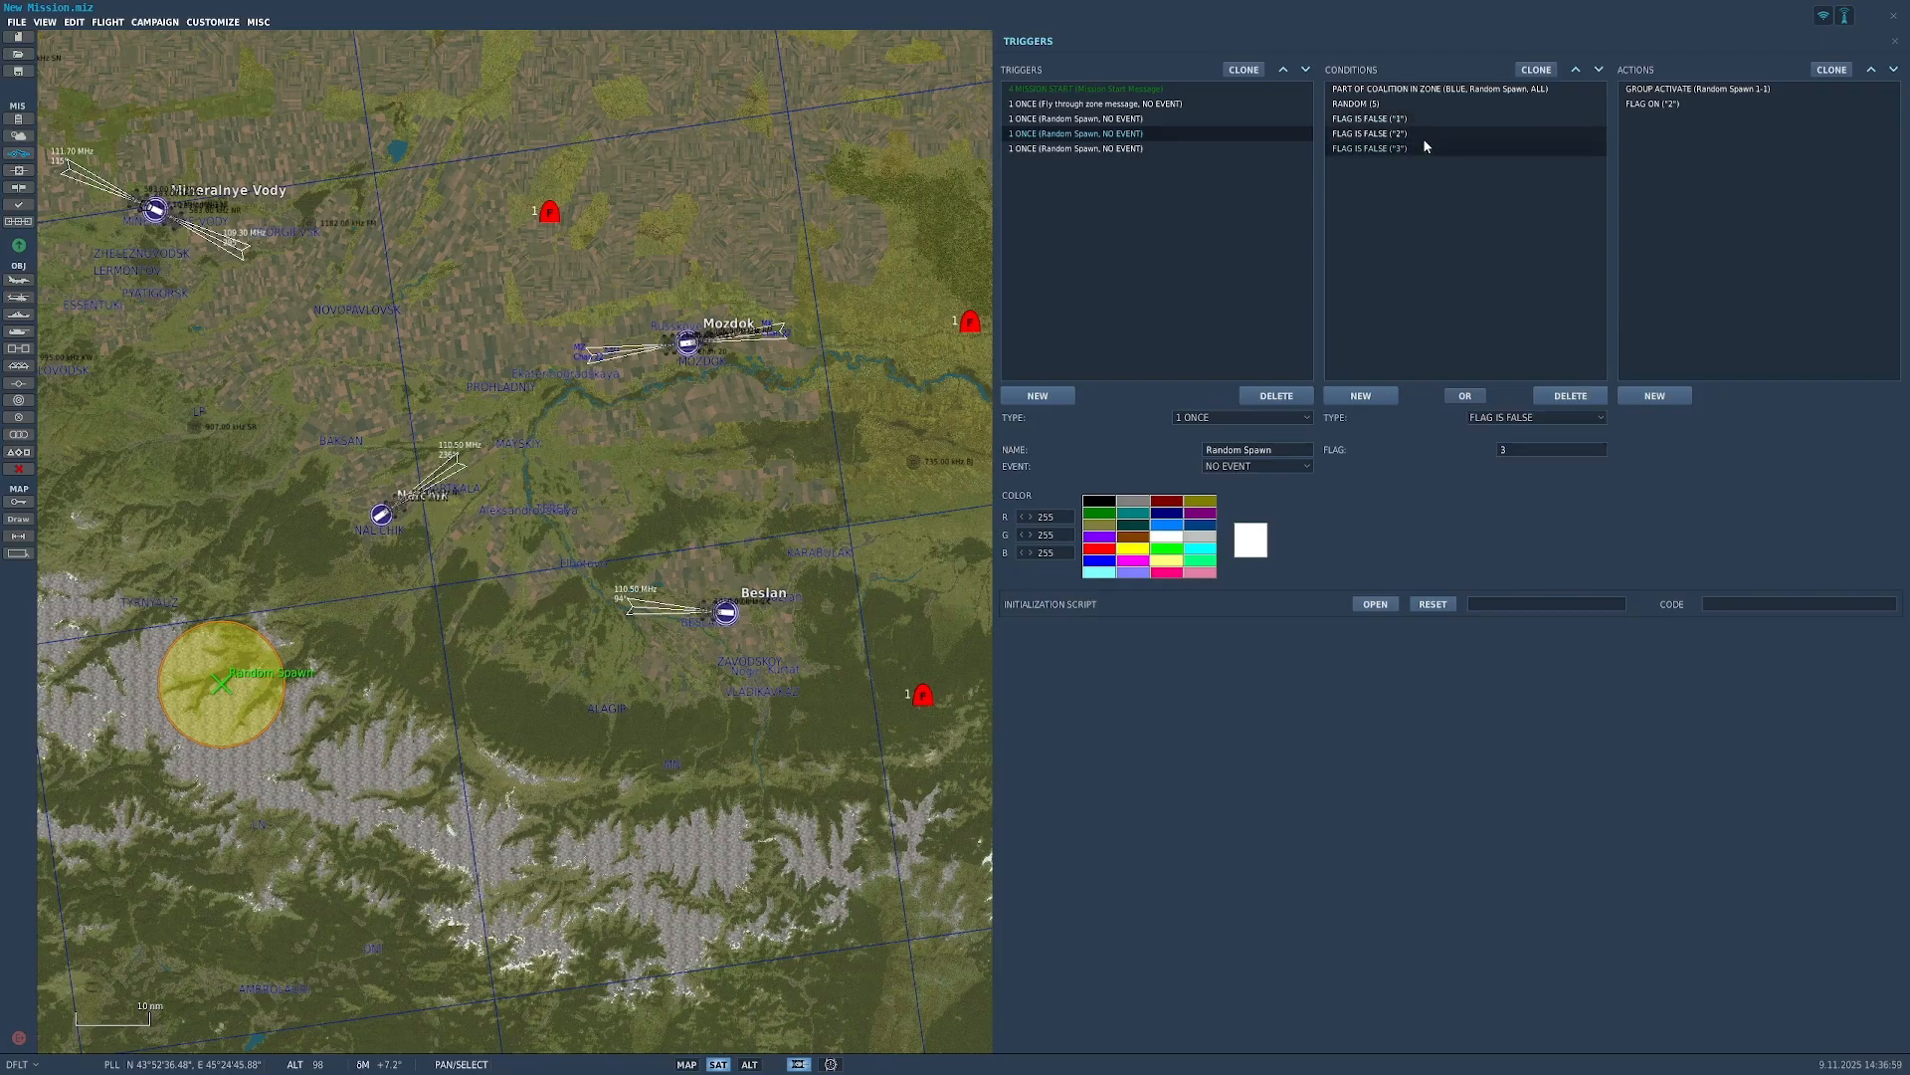
pyautogui.click(1435, 118)
pyautogui.click(1214, 119)
pyautogui.click(1209, 134)
pyautogui.click(1210, 148)
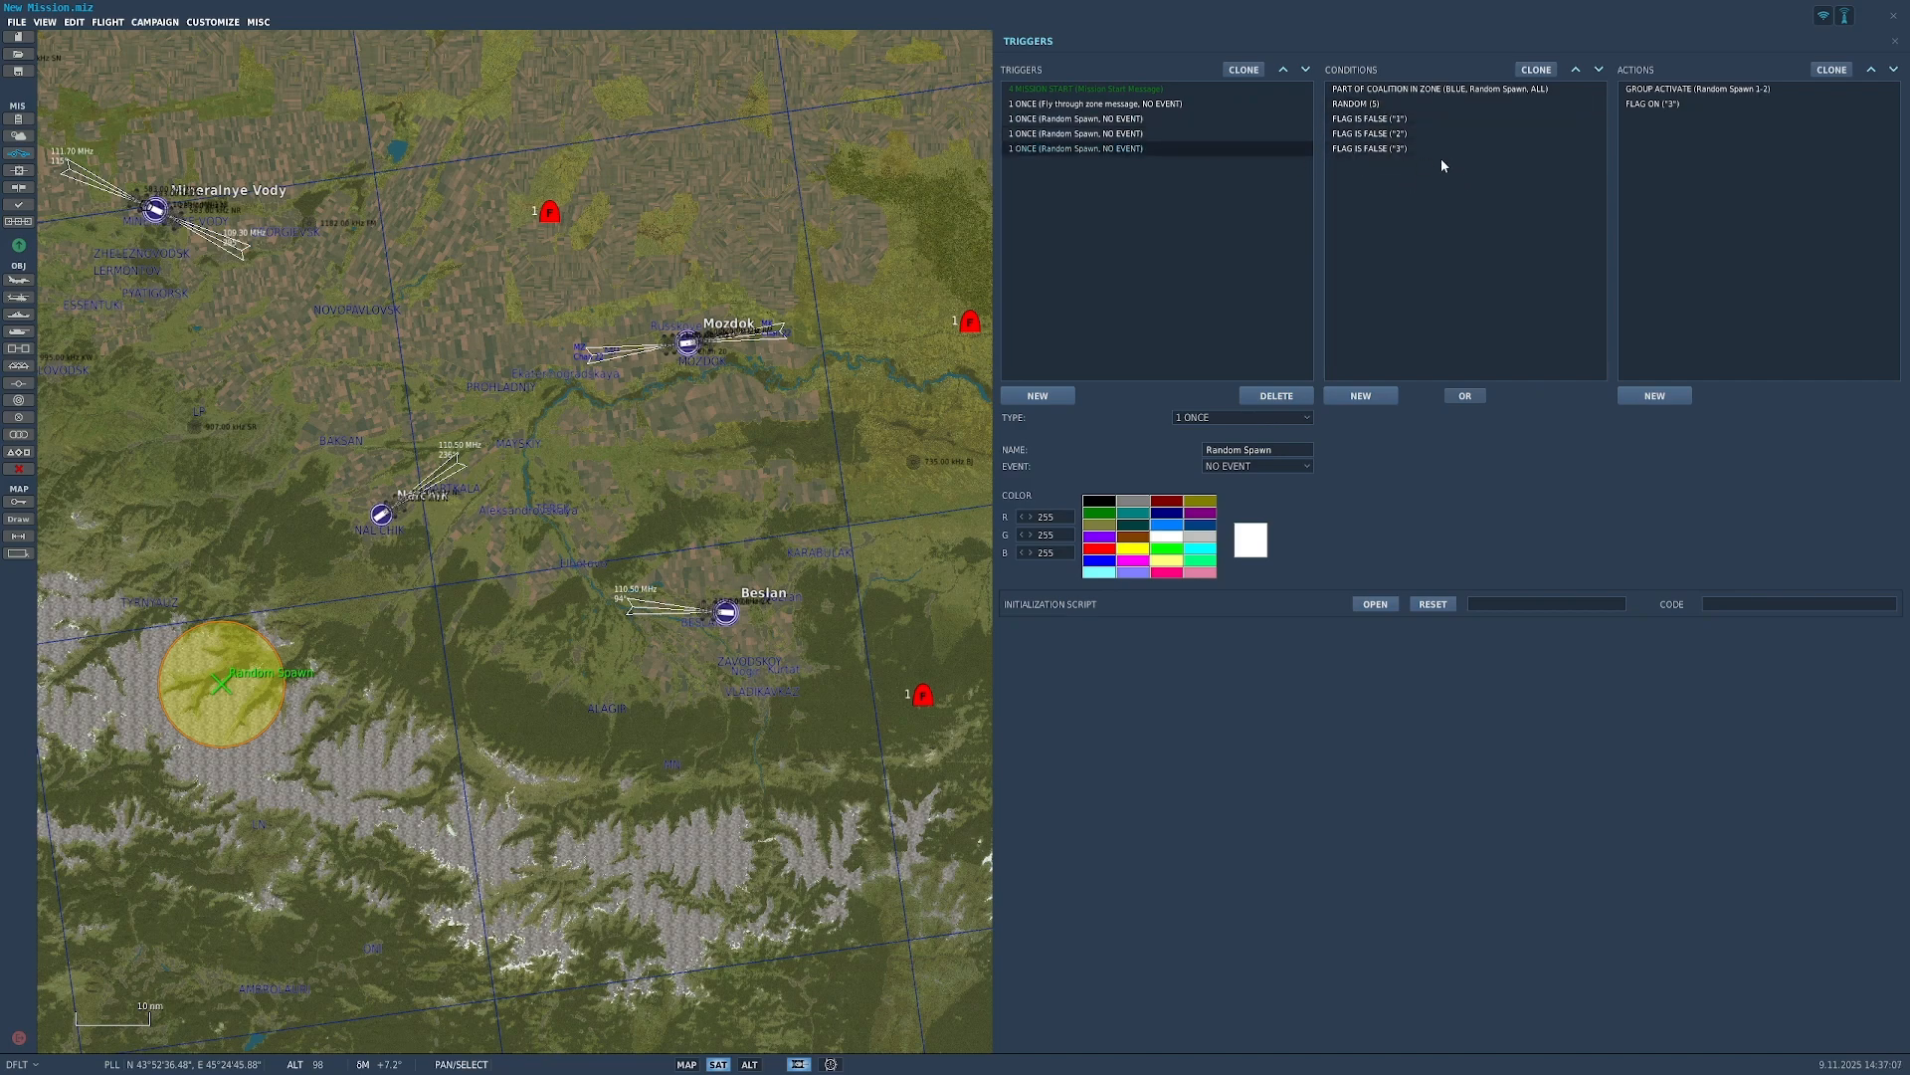
pyautogui.click(1478, 120)
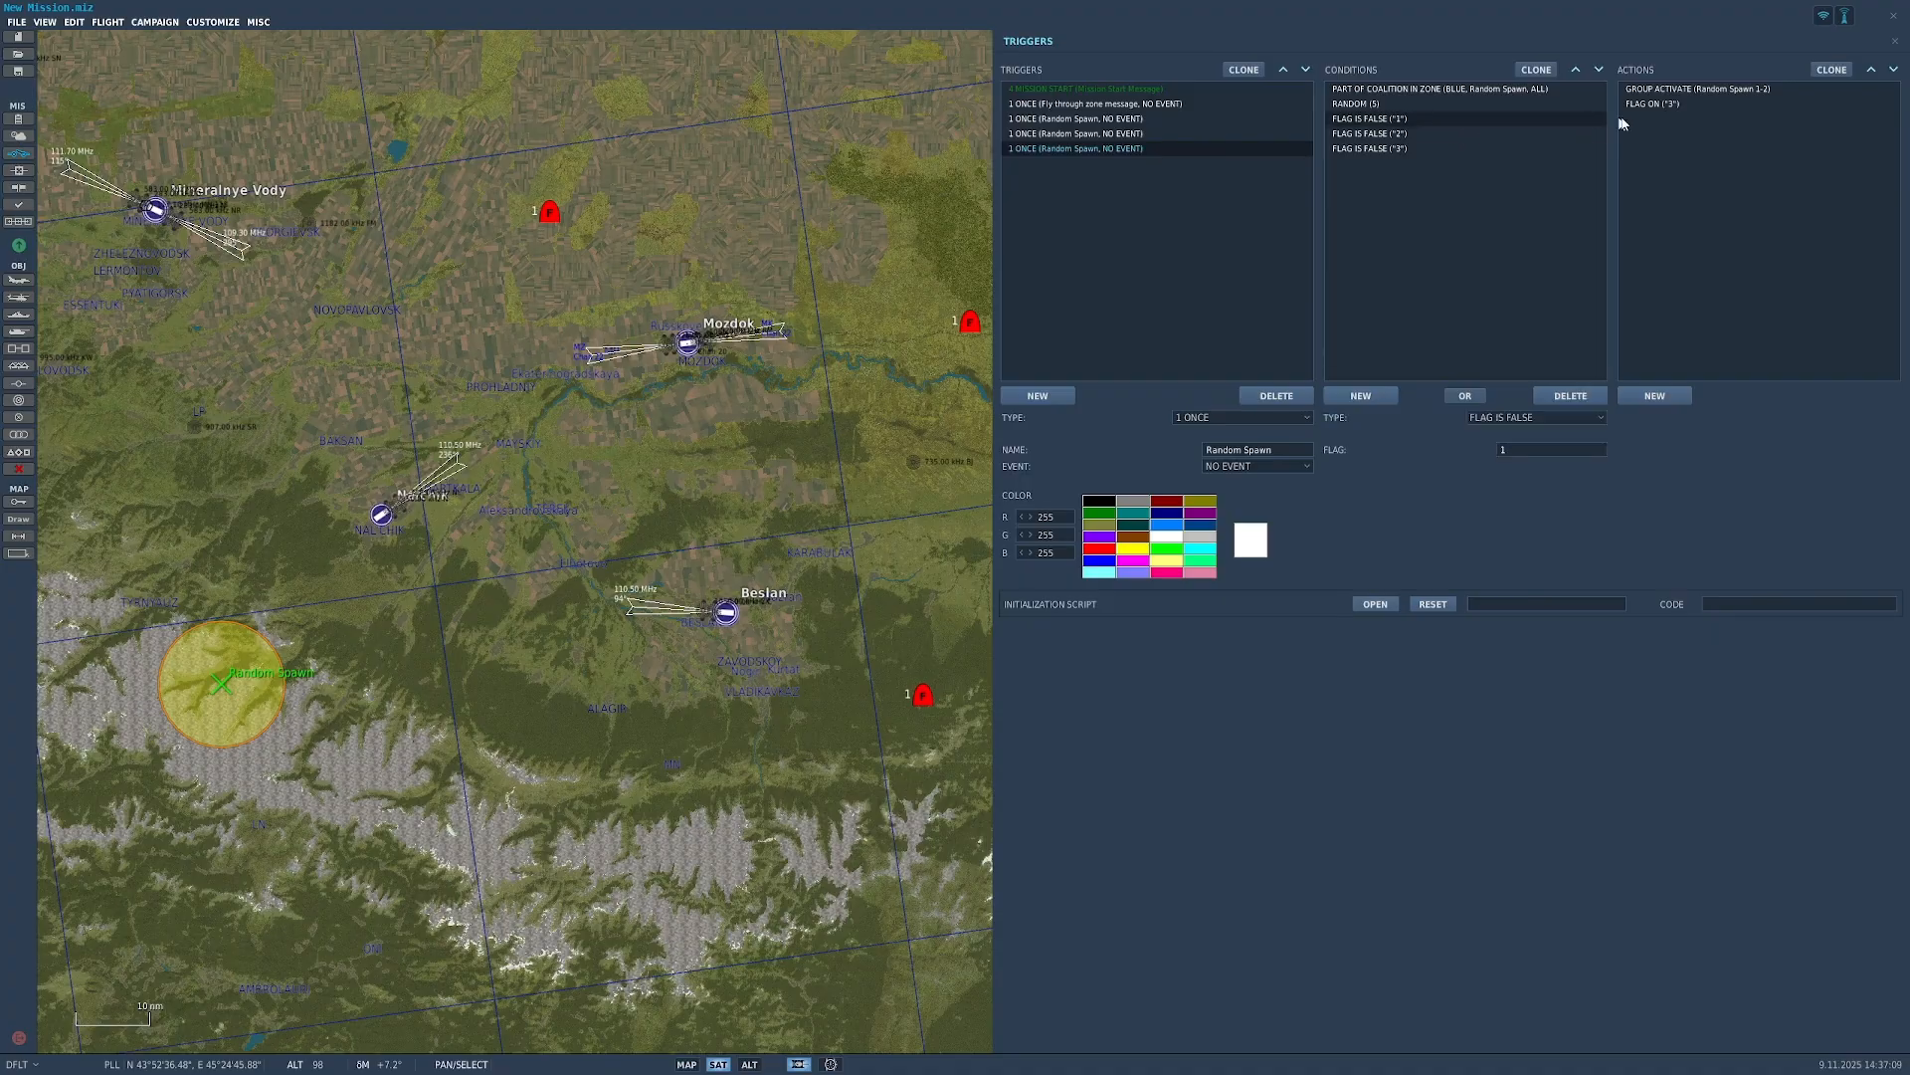
pyautogui.click(1517, 89)
pyautogui.click(1511, 103)
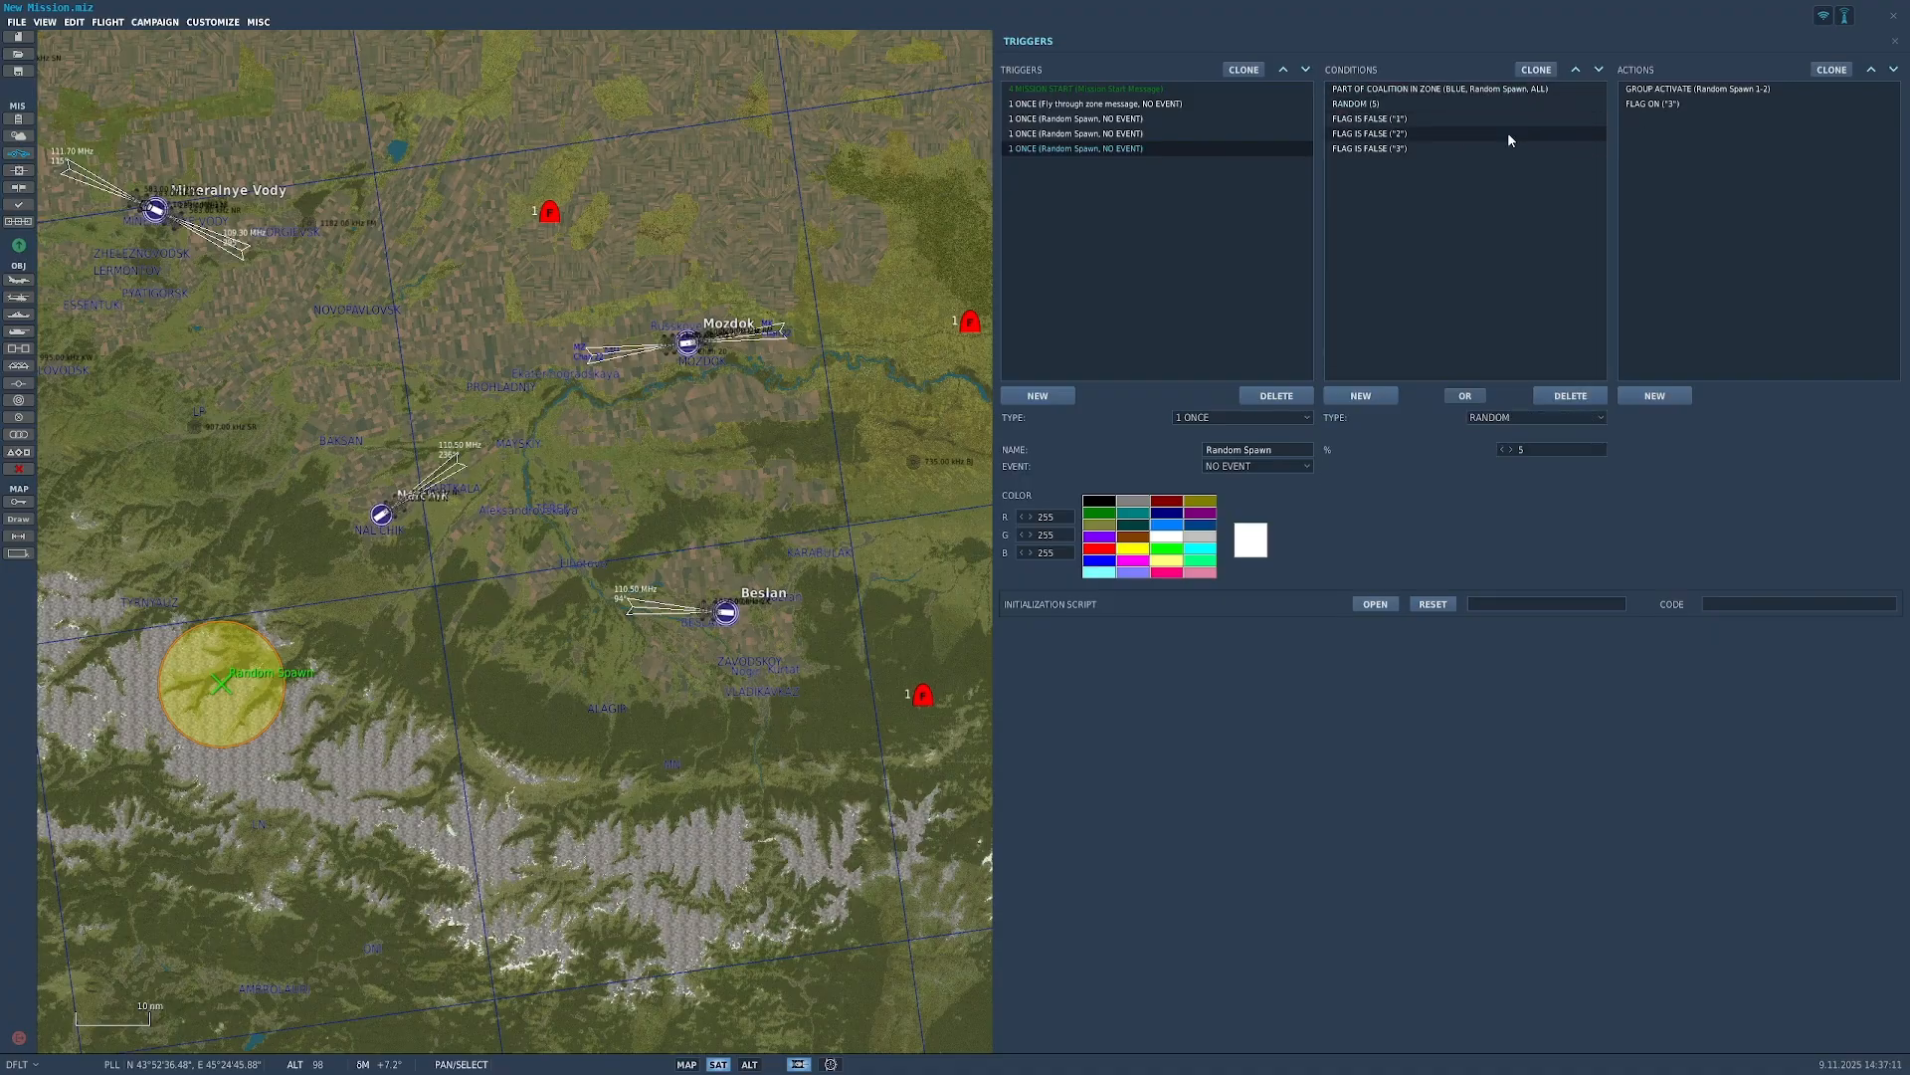
pyautogui.click(1506, 91)
# Step: Look over the Random Spawn zone and the red groups on the map, and reopen the trigger list
pyautogui.scroll(-1, 607, 485)
pyautogui.moveTo(608, 485); pyautogui.dragTo(610, 495)
pyautogui.click(674, 523)
pyautogui.scroll(-1, 898, 539)
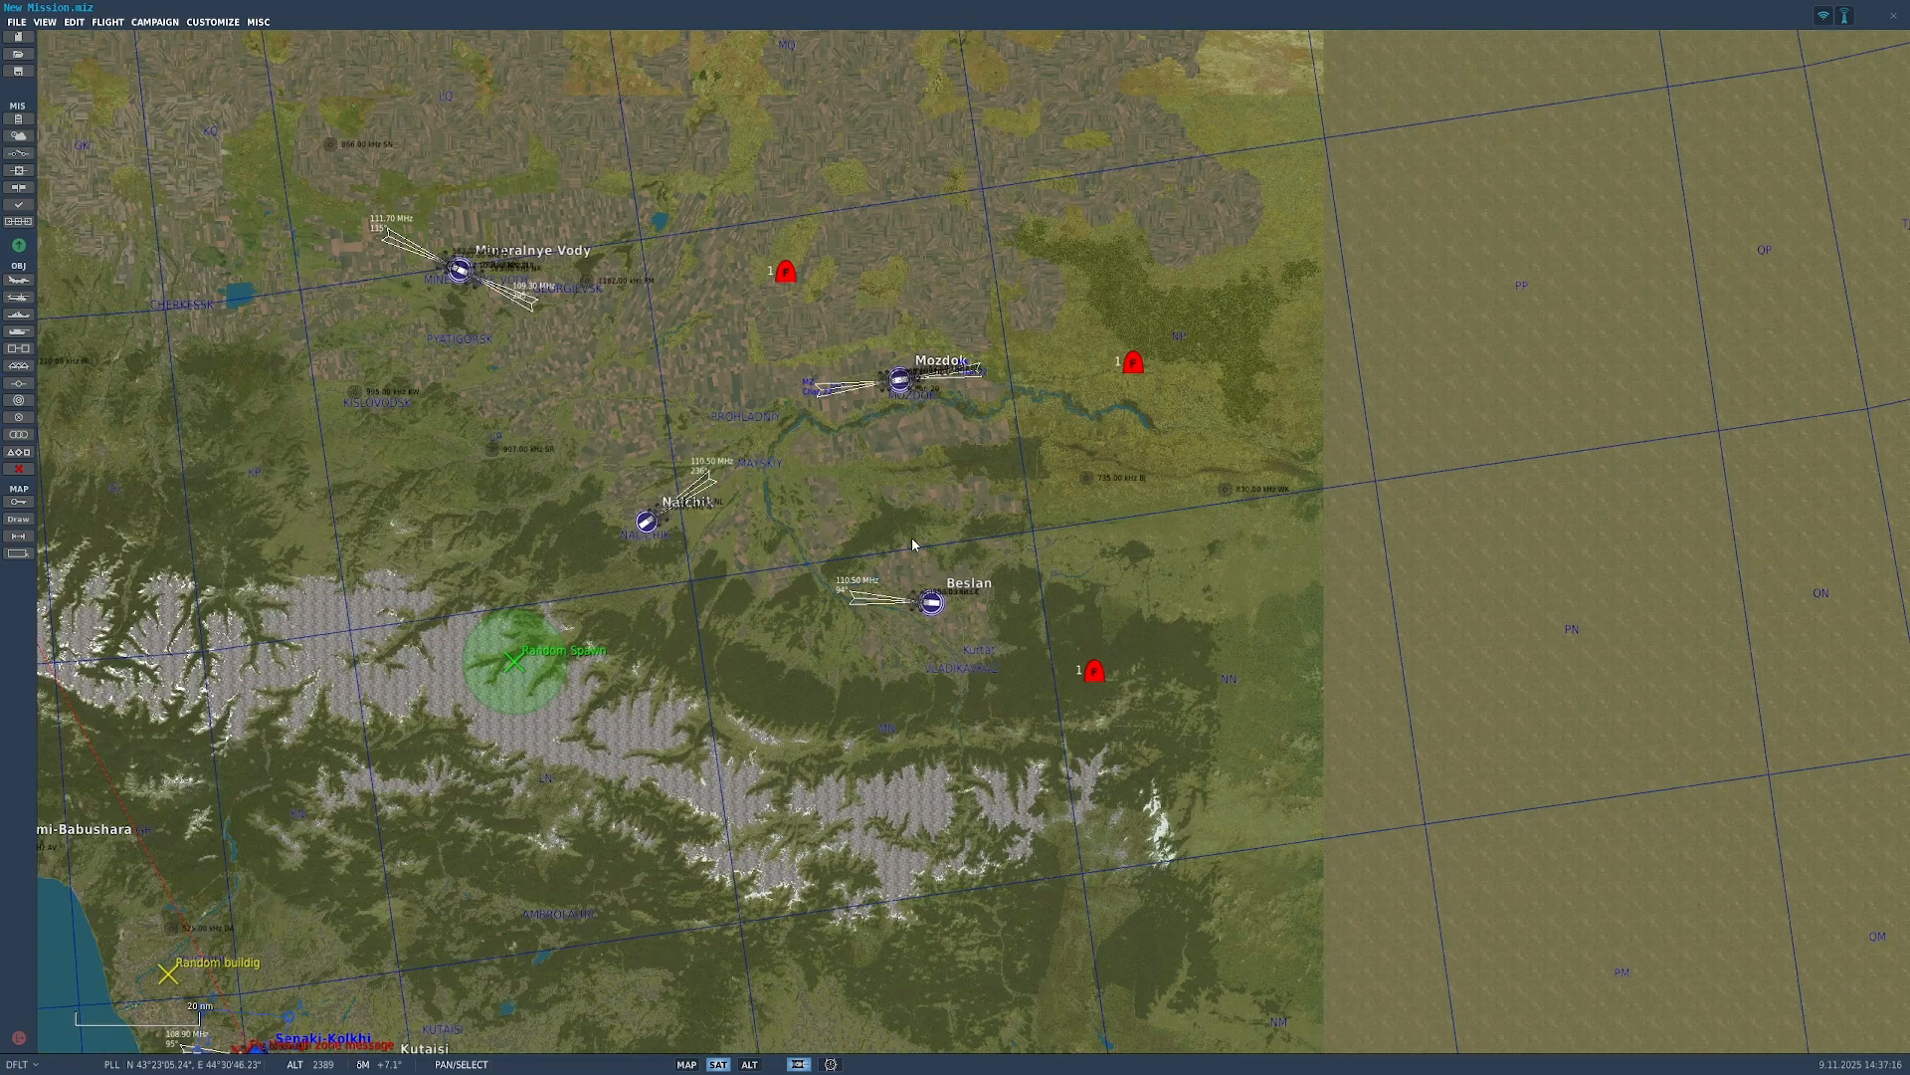
pyautogui.scroll(1, 885, 546)
pyautogui.moveTo(1022, 546); pyautogui.dragTo(789, 551)
pyautogui.scroll(1, 789, 550)
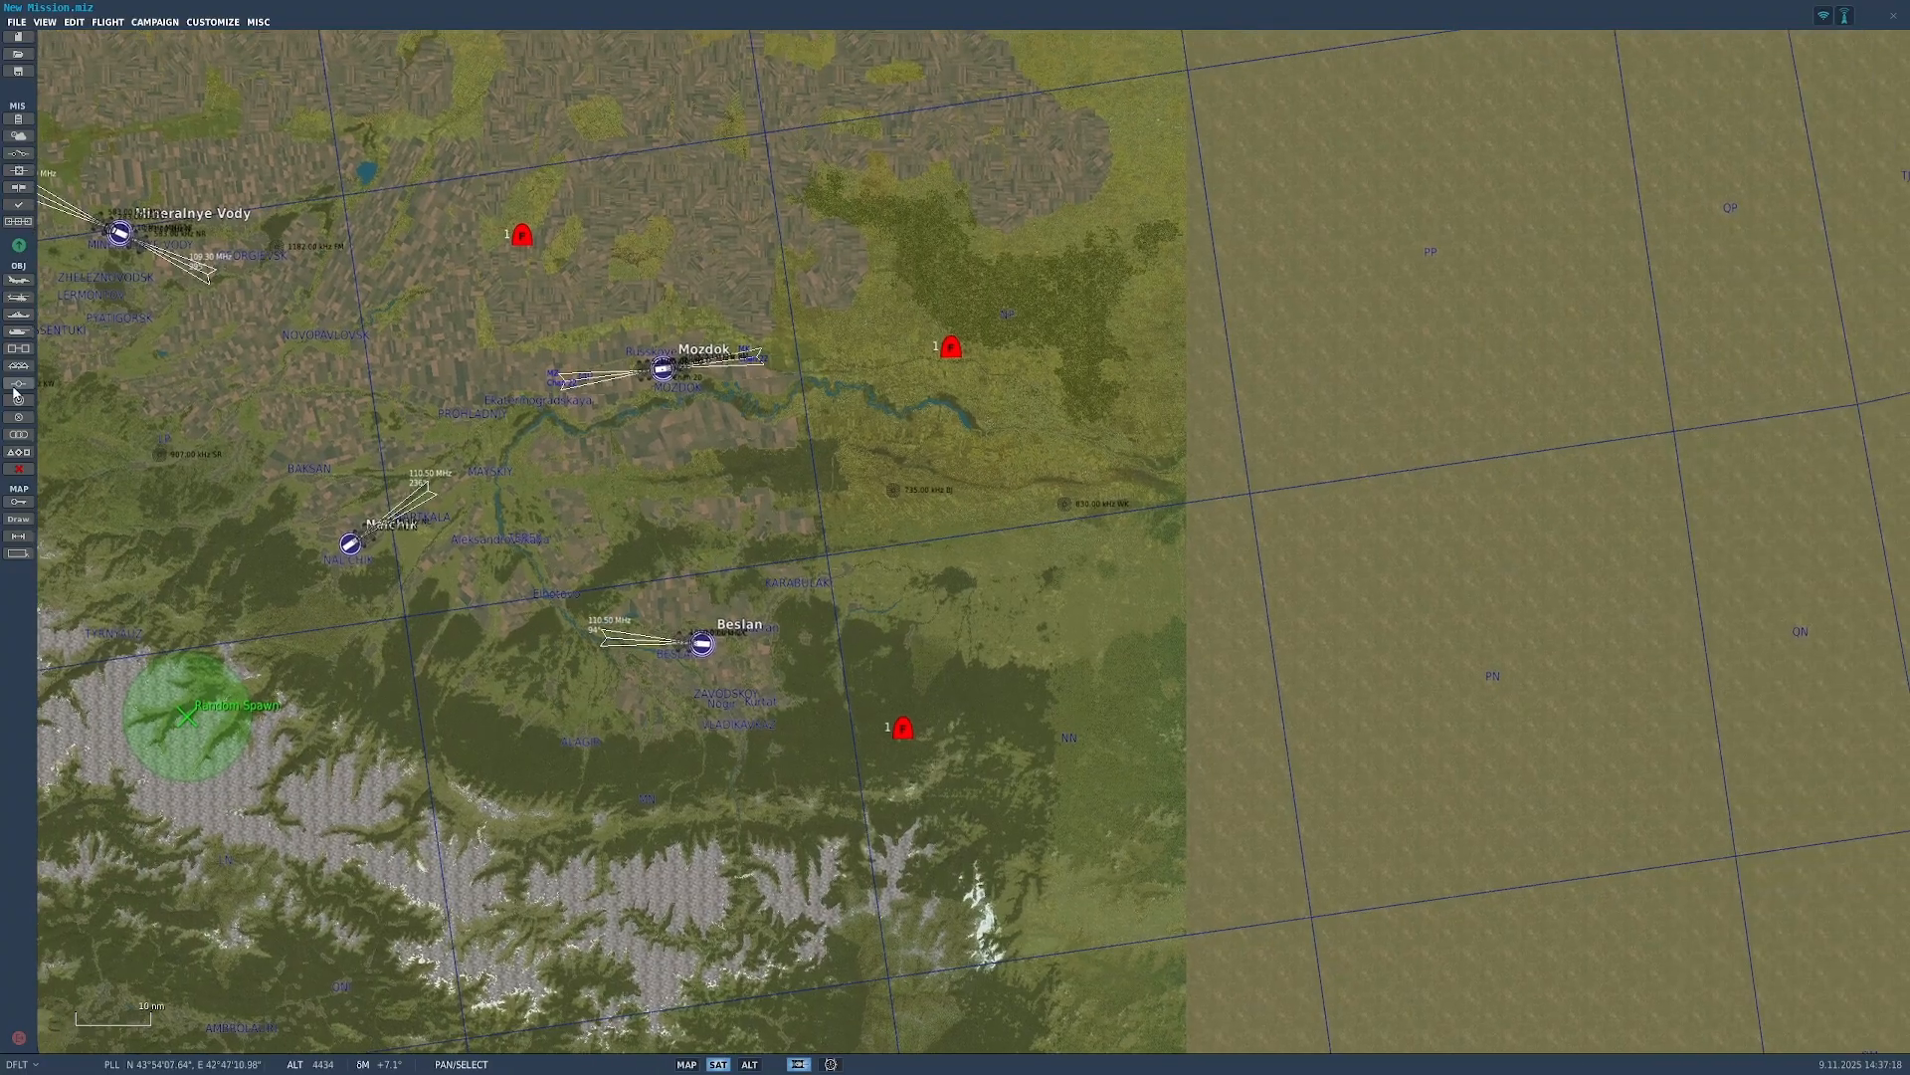
pyautogui.click(18, 153)
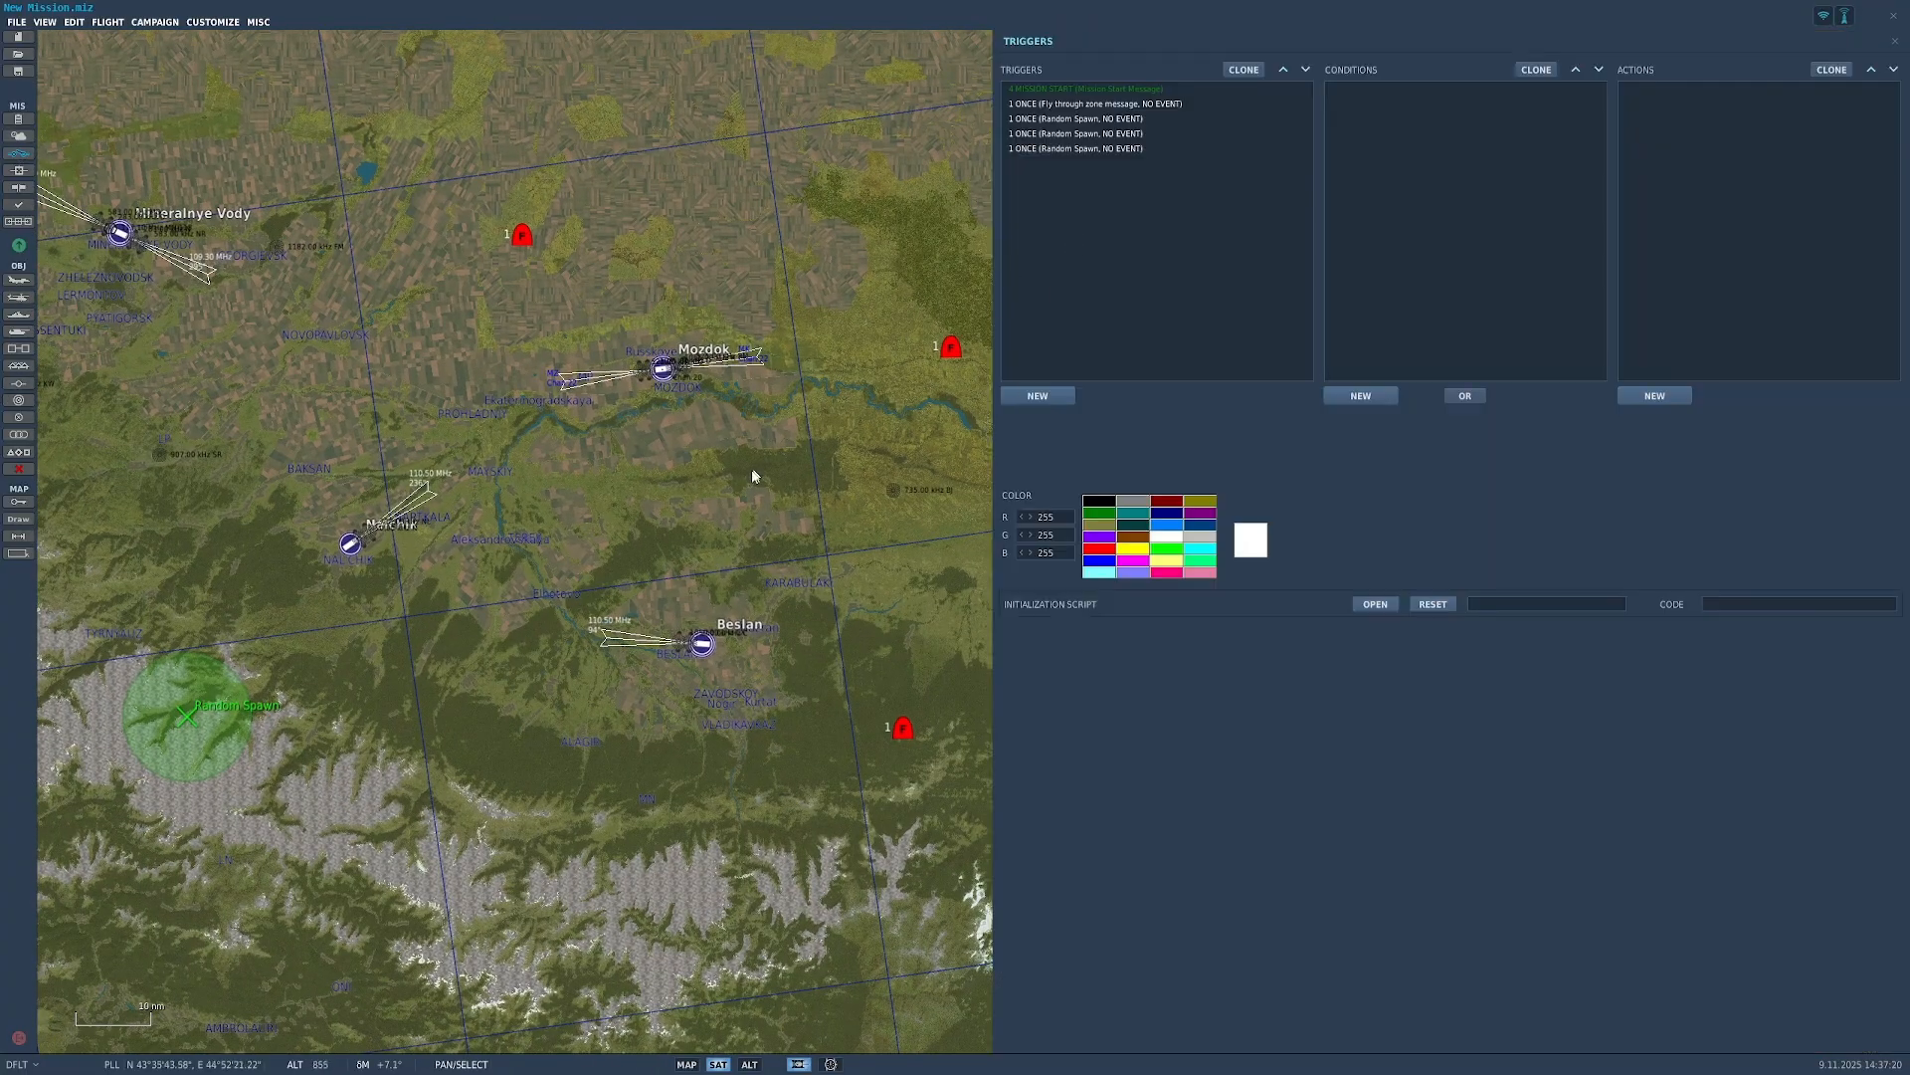
pyautogui.scroll(1, 762, 504)
pyautogui.moveTo(764, 503); pyautogui.dragTo(753, 505)
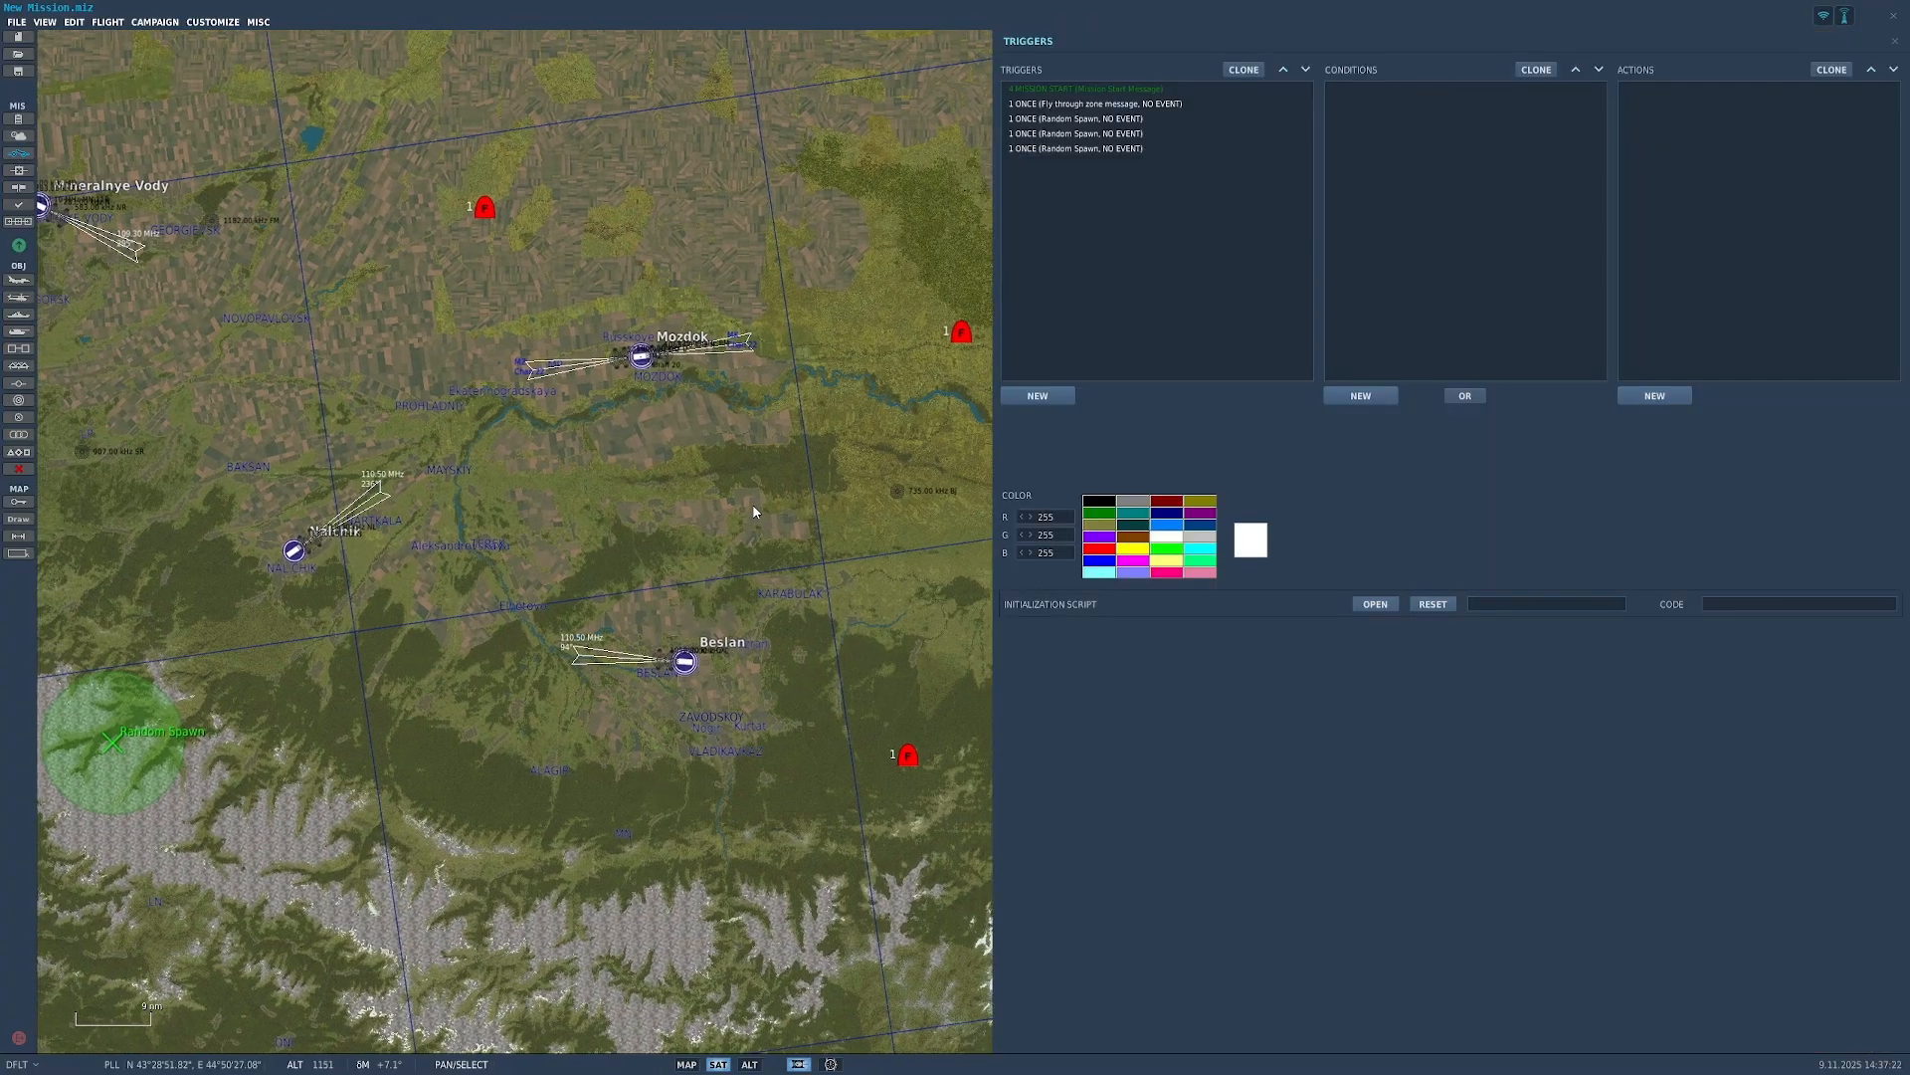
# Step: Review the three Random Spawn triggers again, checking each one's group activation, flag action and FLAG IS FALSE conditions
pyautogui.click(1155, 120)
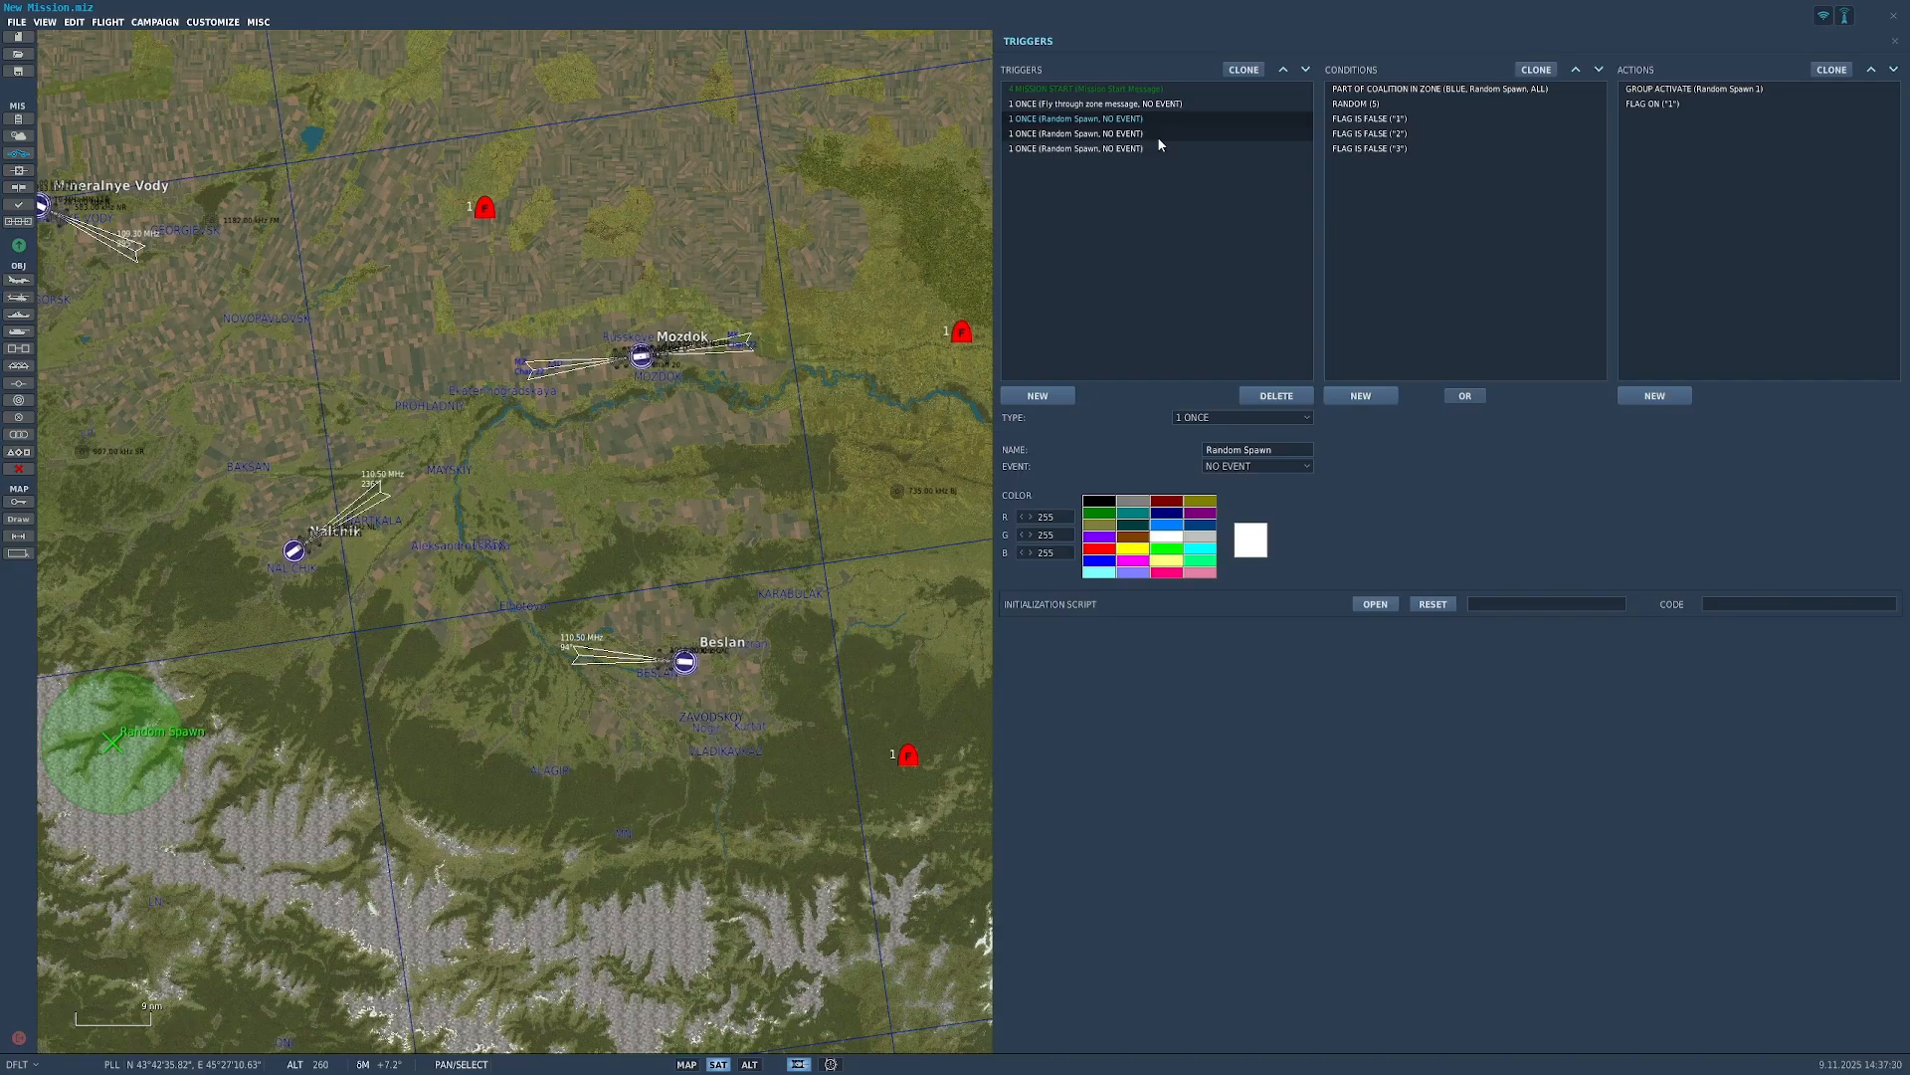
pyautogui.click(1166, 133)
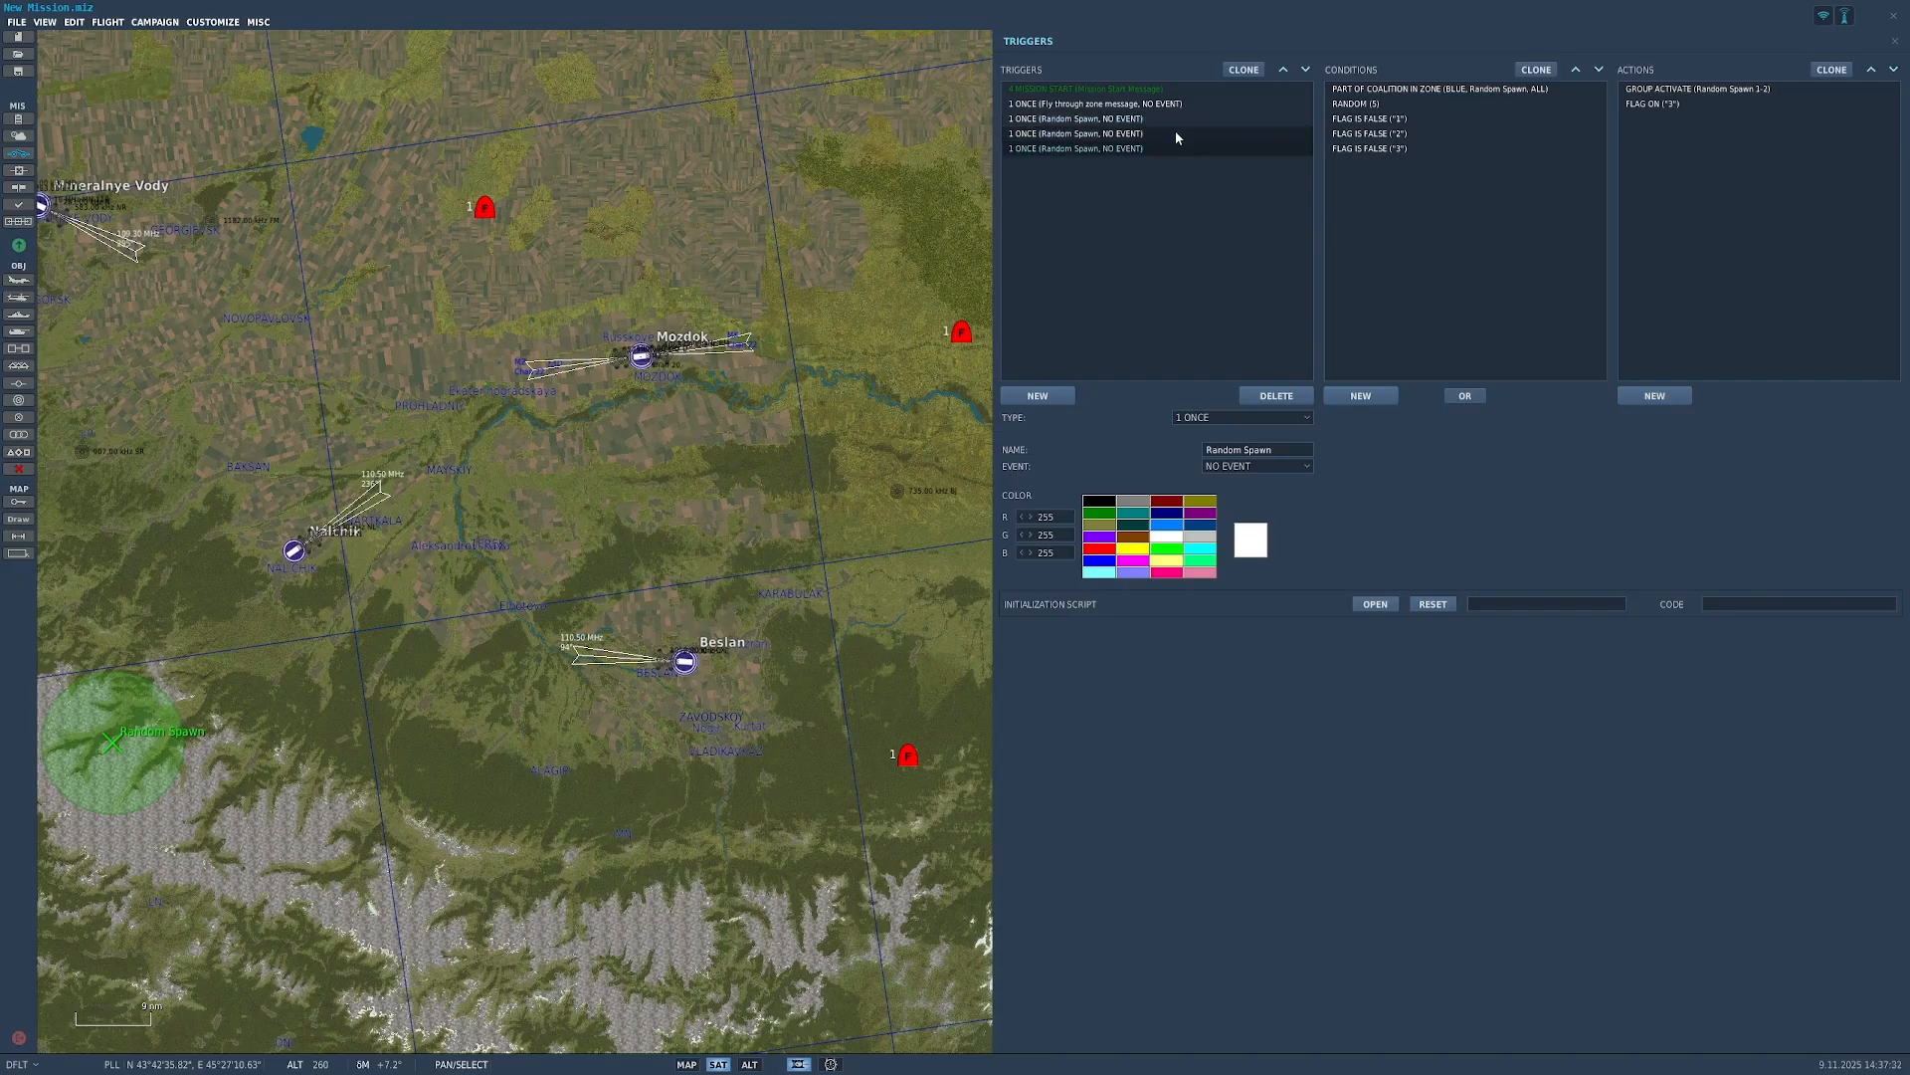
pyautogui.click(1178, 118)
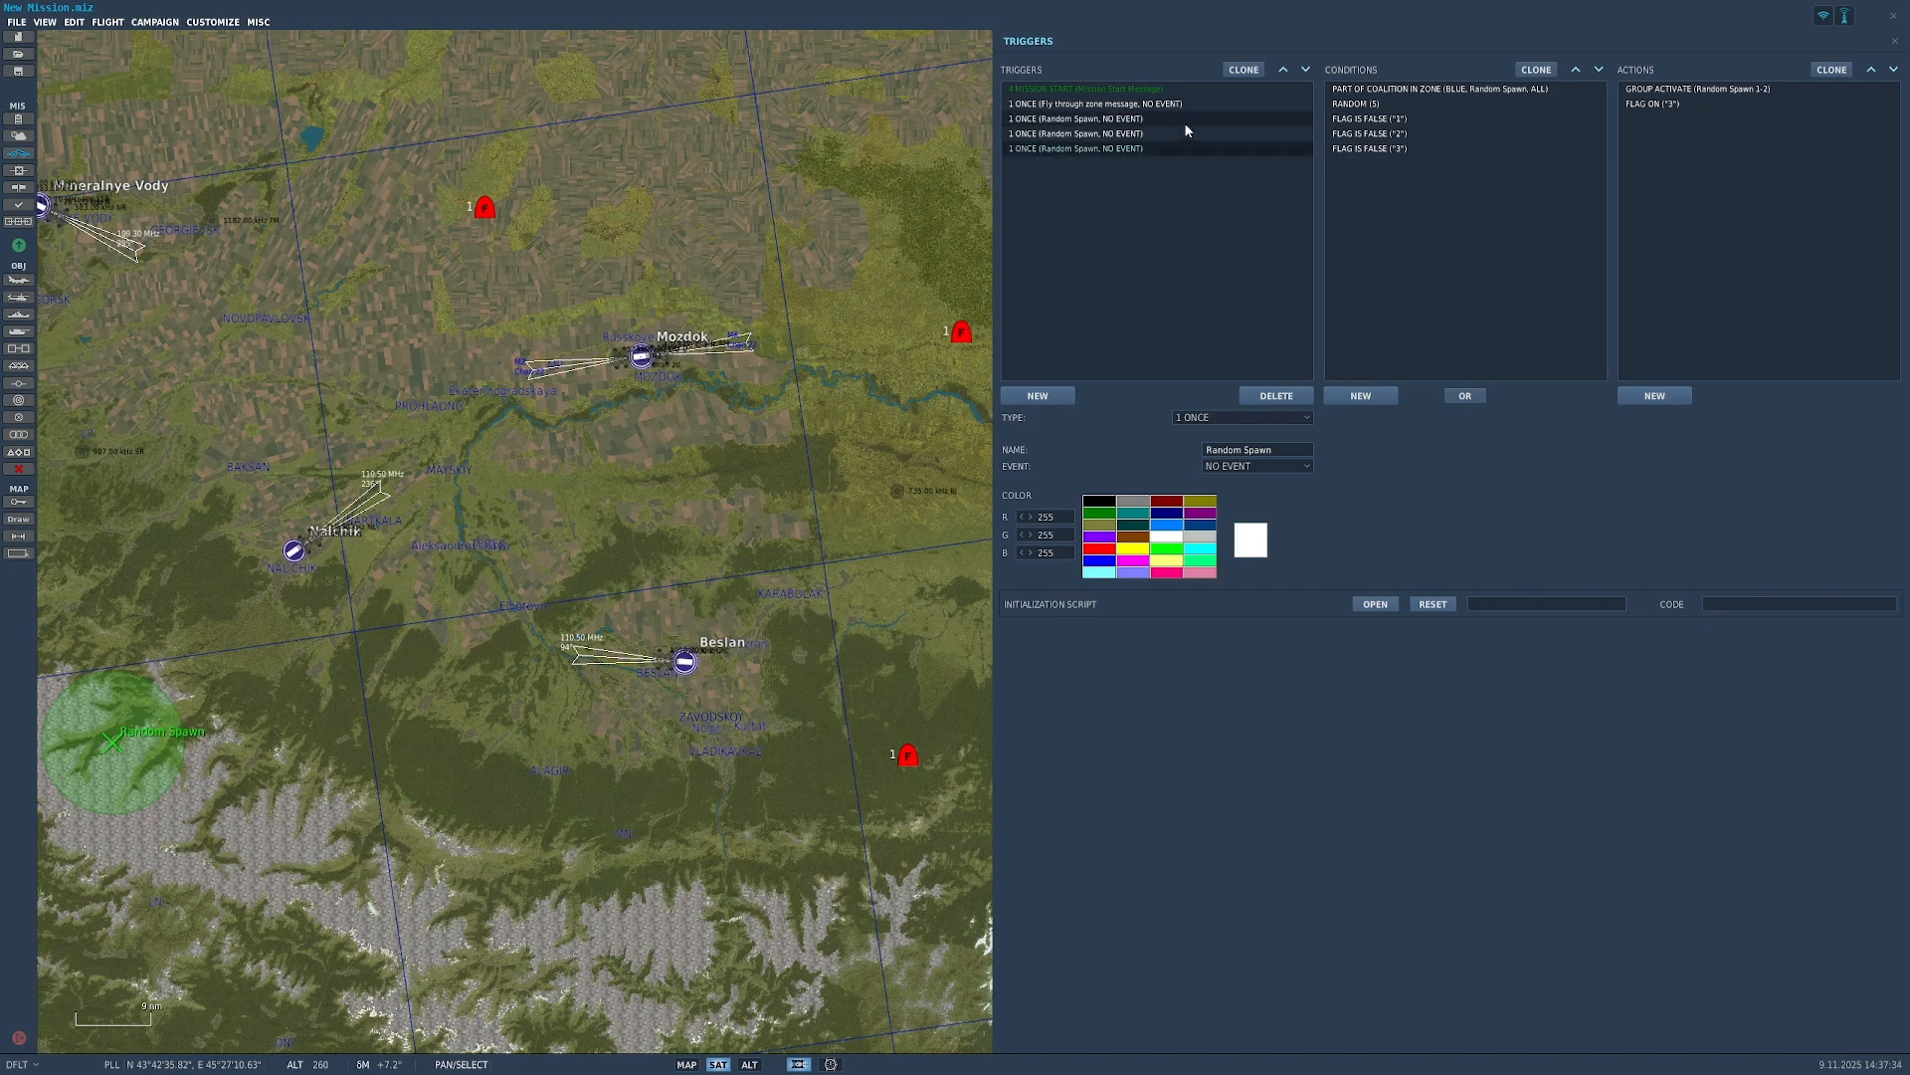
pyautogui.click(1182, 148)
pyautogui.click(1182, 120)
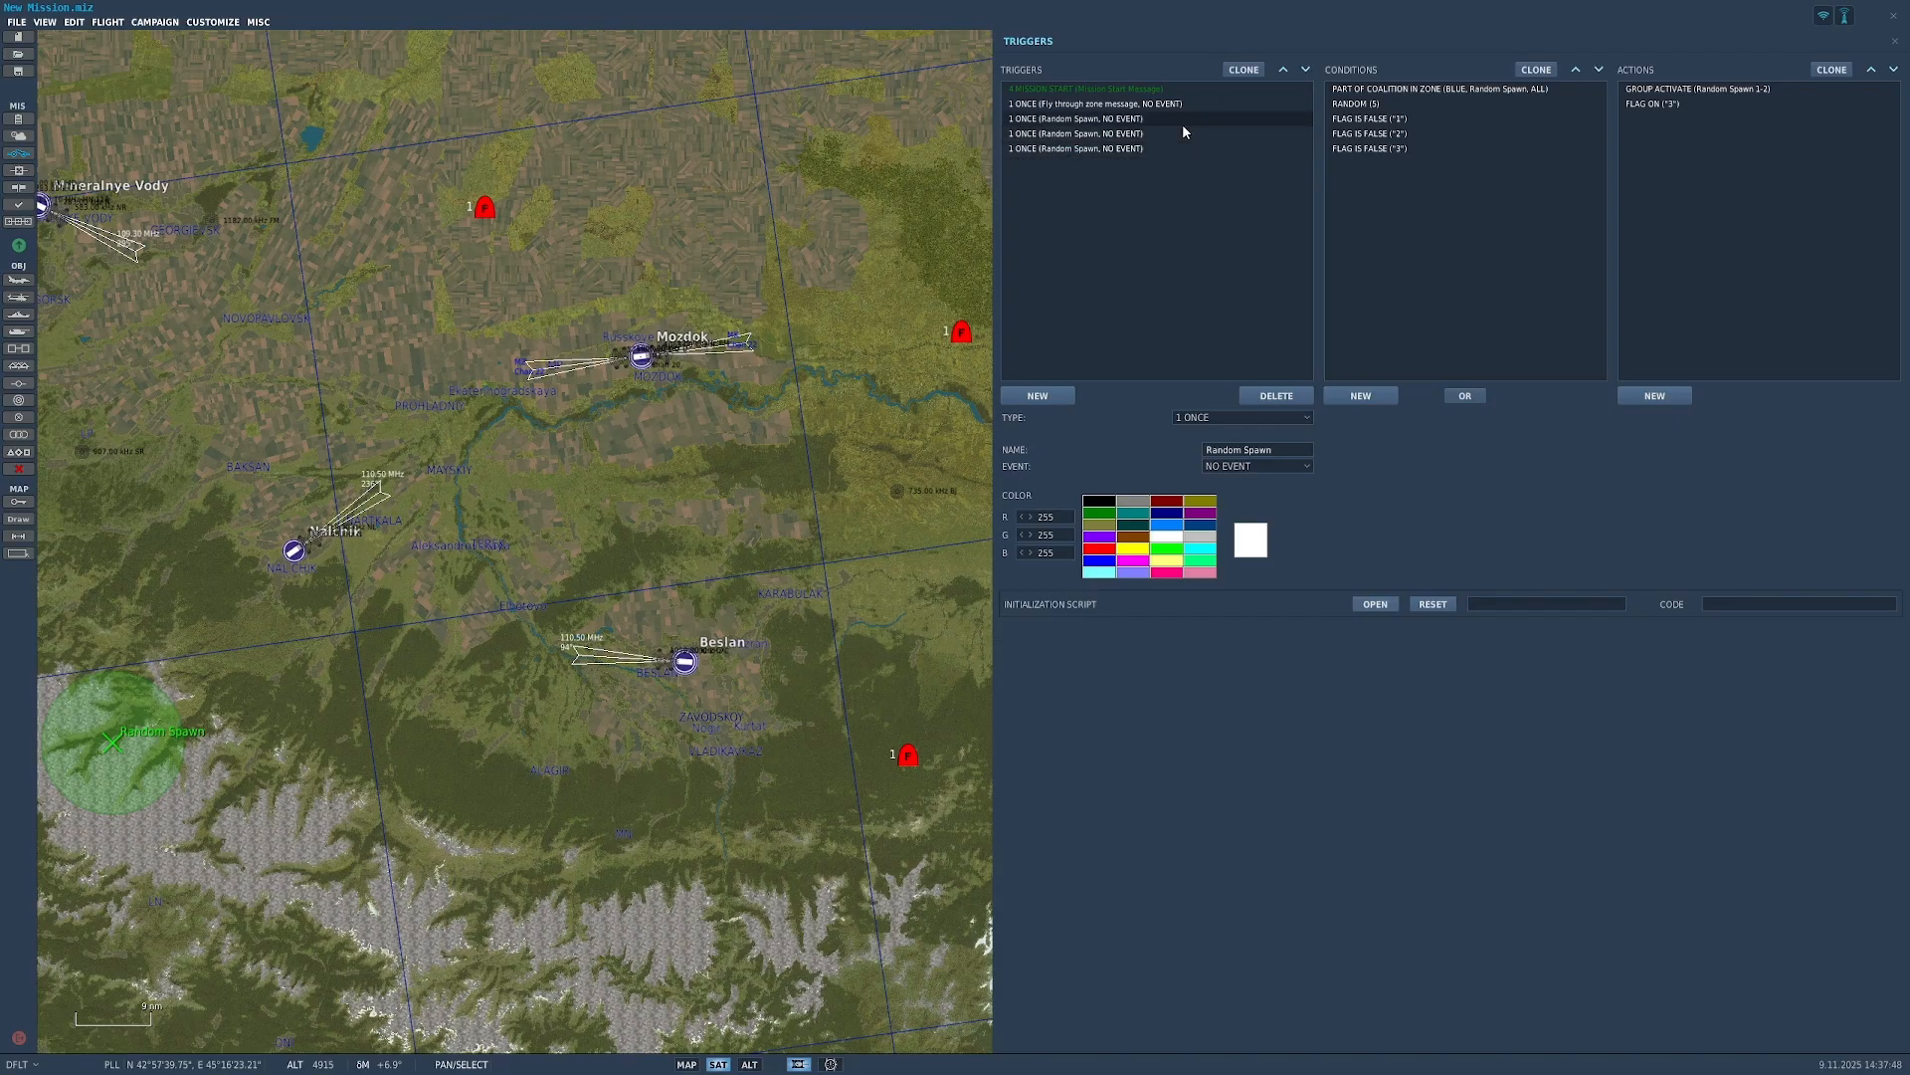
pyautogui.click(1186, 148)
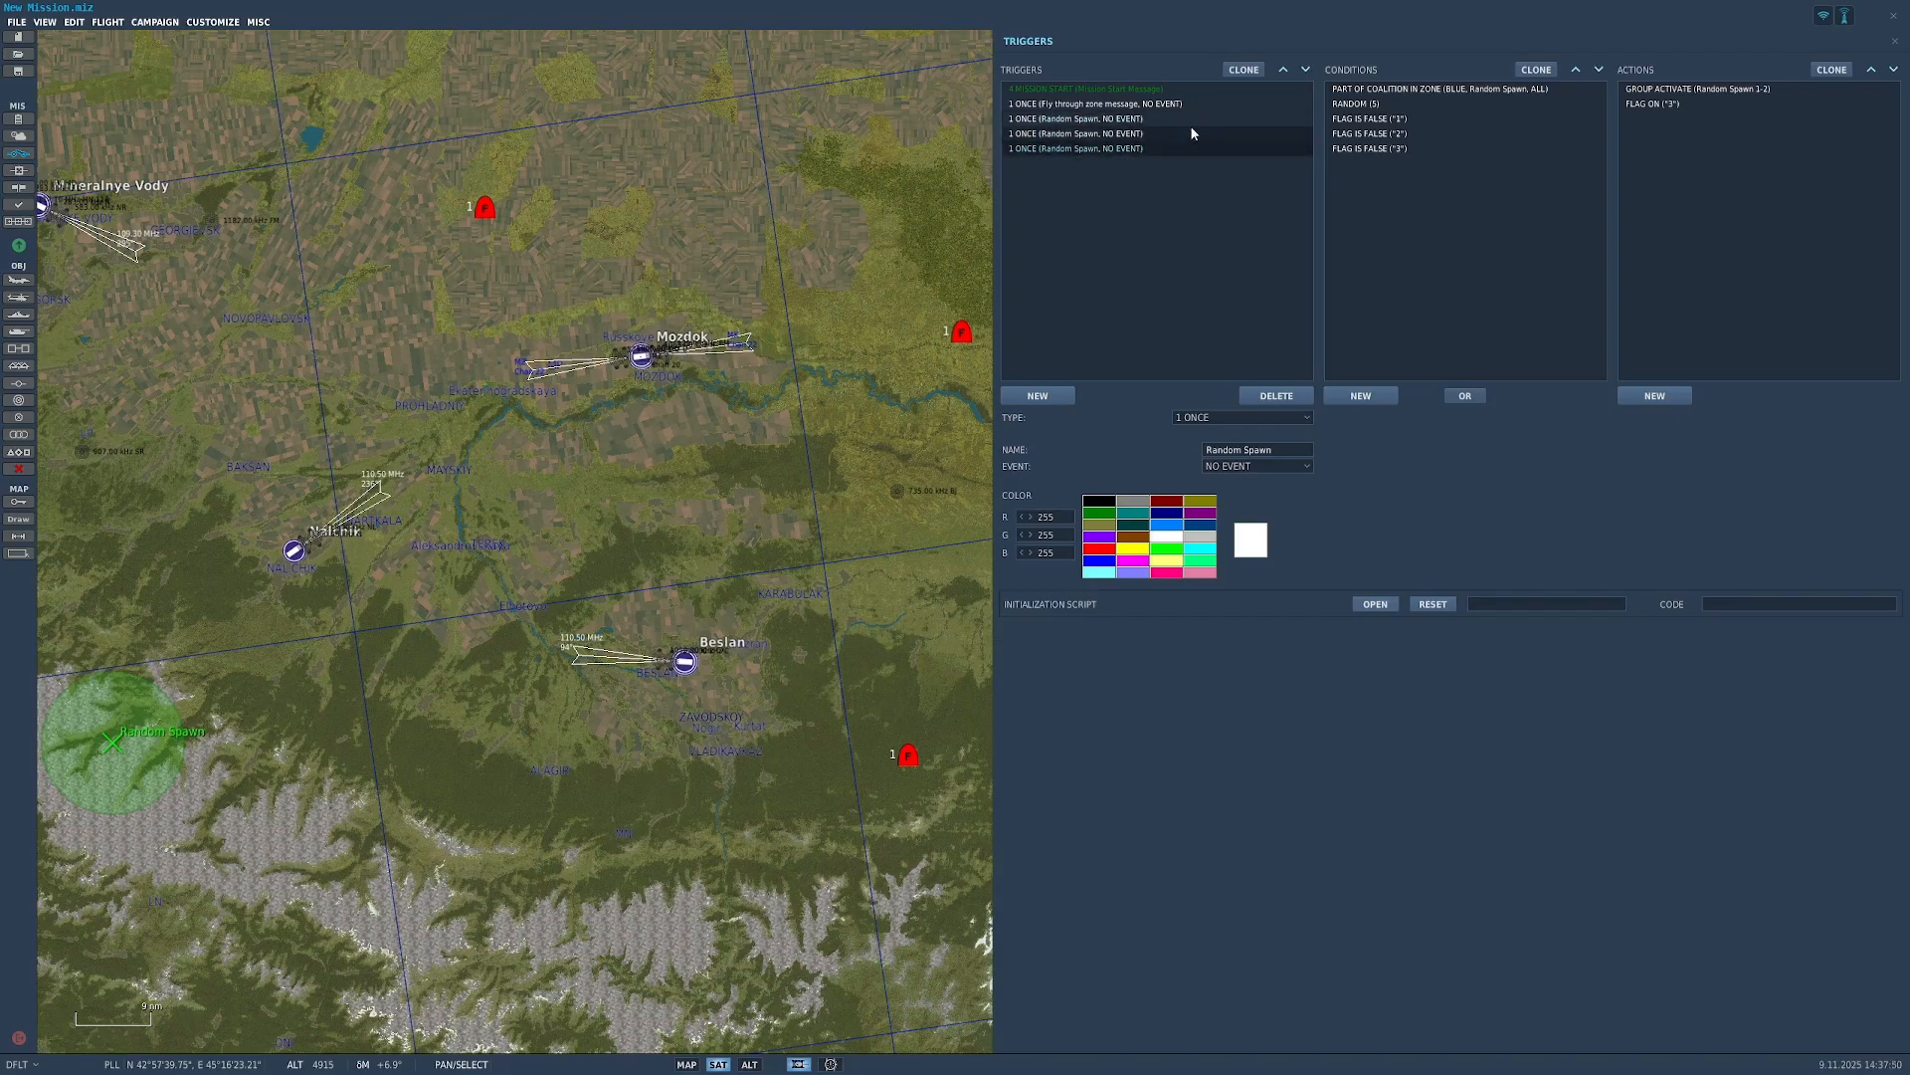
pyautogui.click(1201, 120)
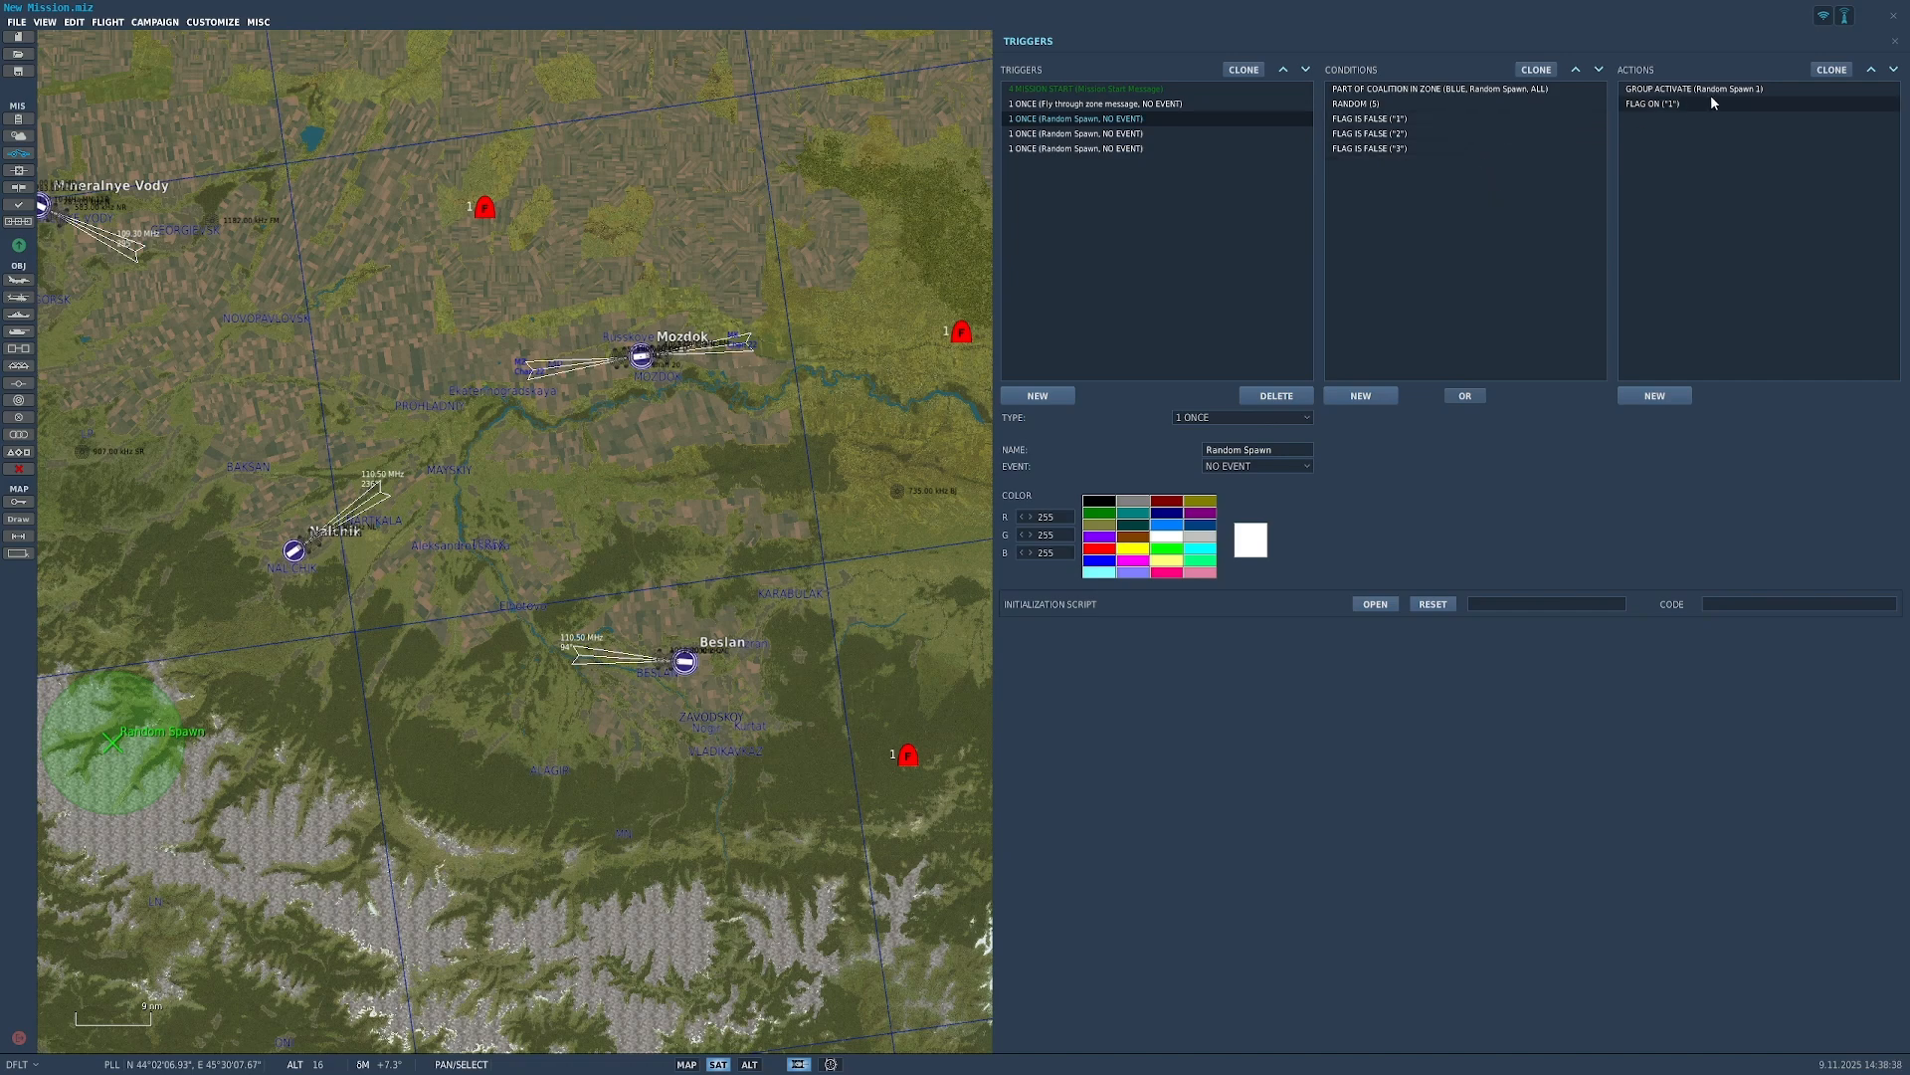
pyautogui.click(1392, 120)
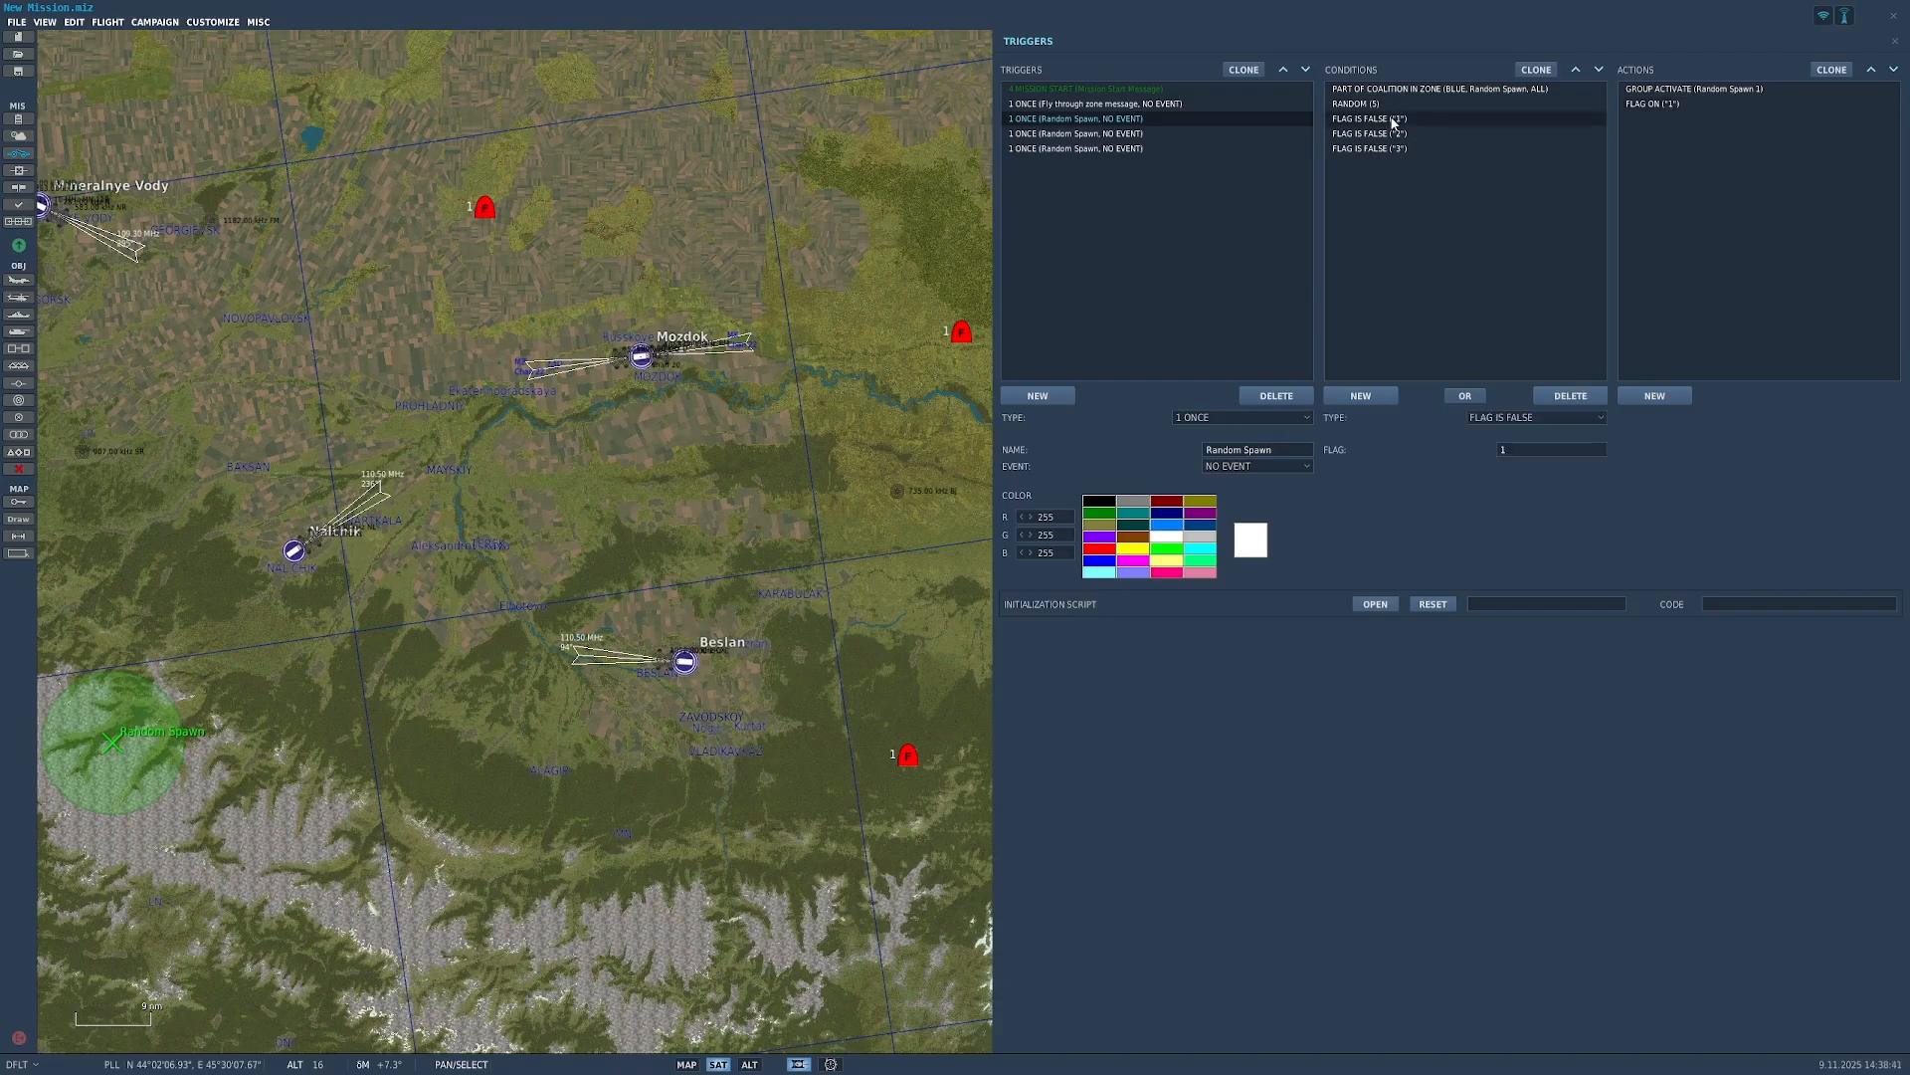
# Step: Check the first Random Spawn trigger's FLAG ON action and the third one's RANDOM condition
pyautogui.click(1690, 106)
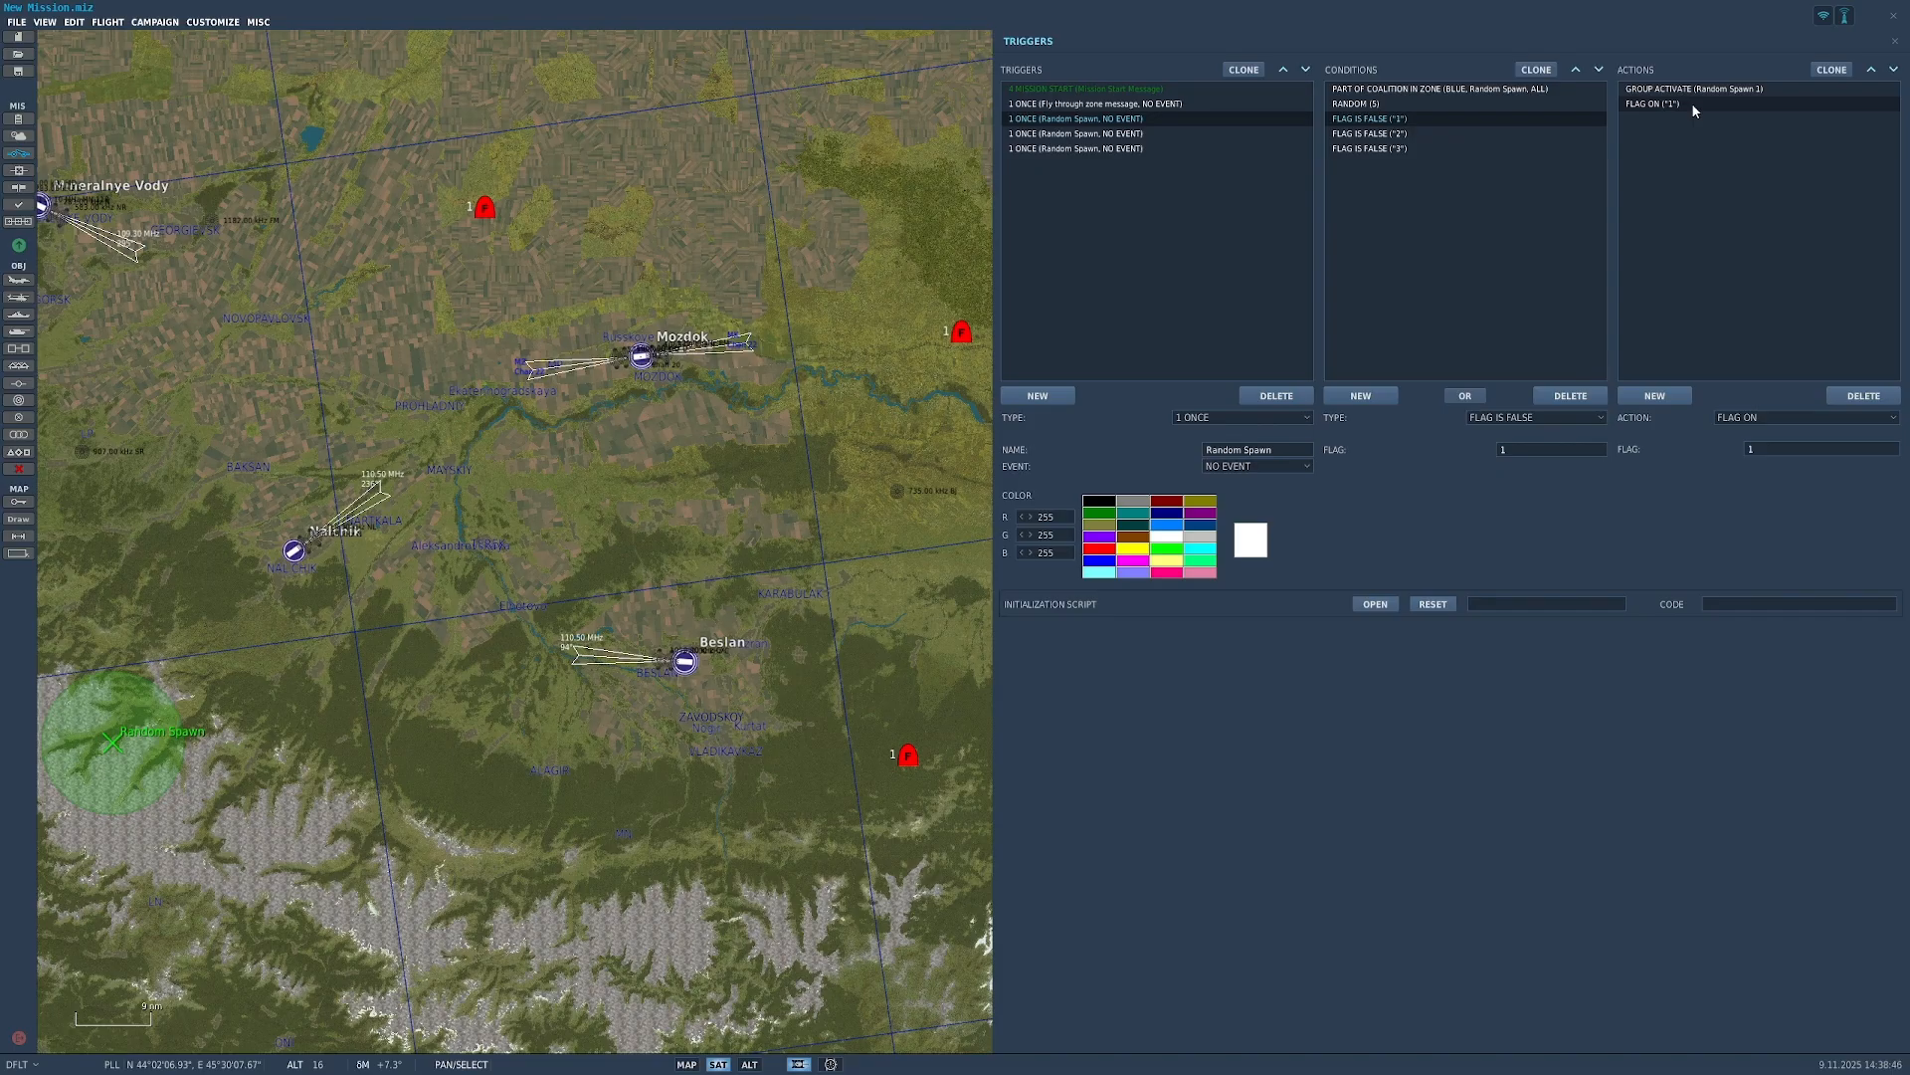
pyautogui.click(1111, 136)
pyautogui.click(1112, 149)
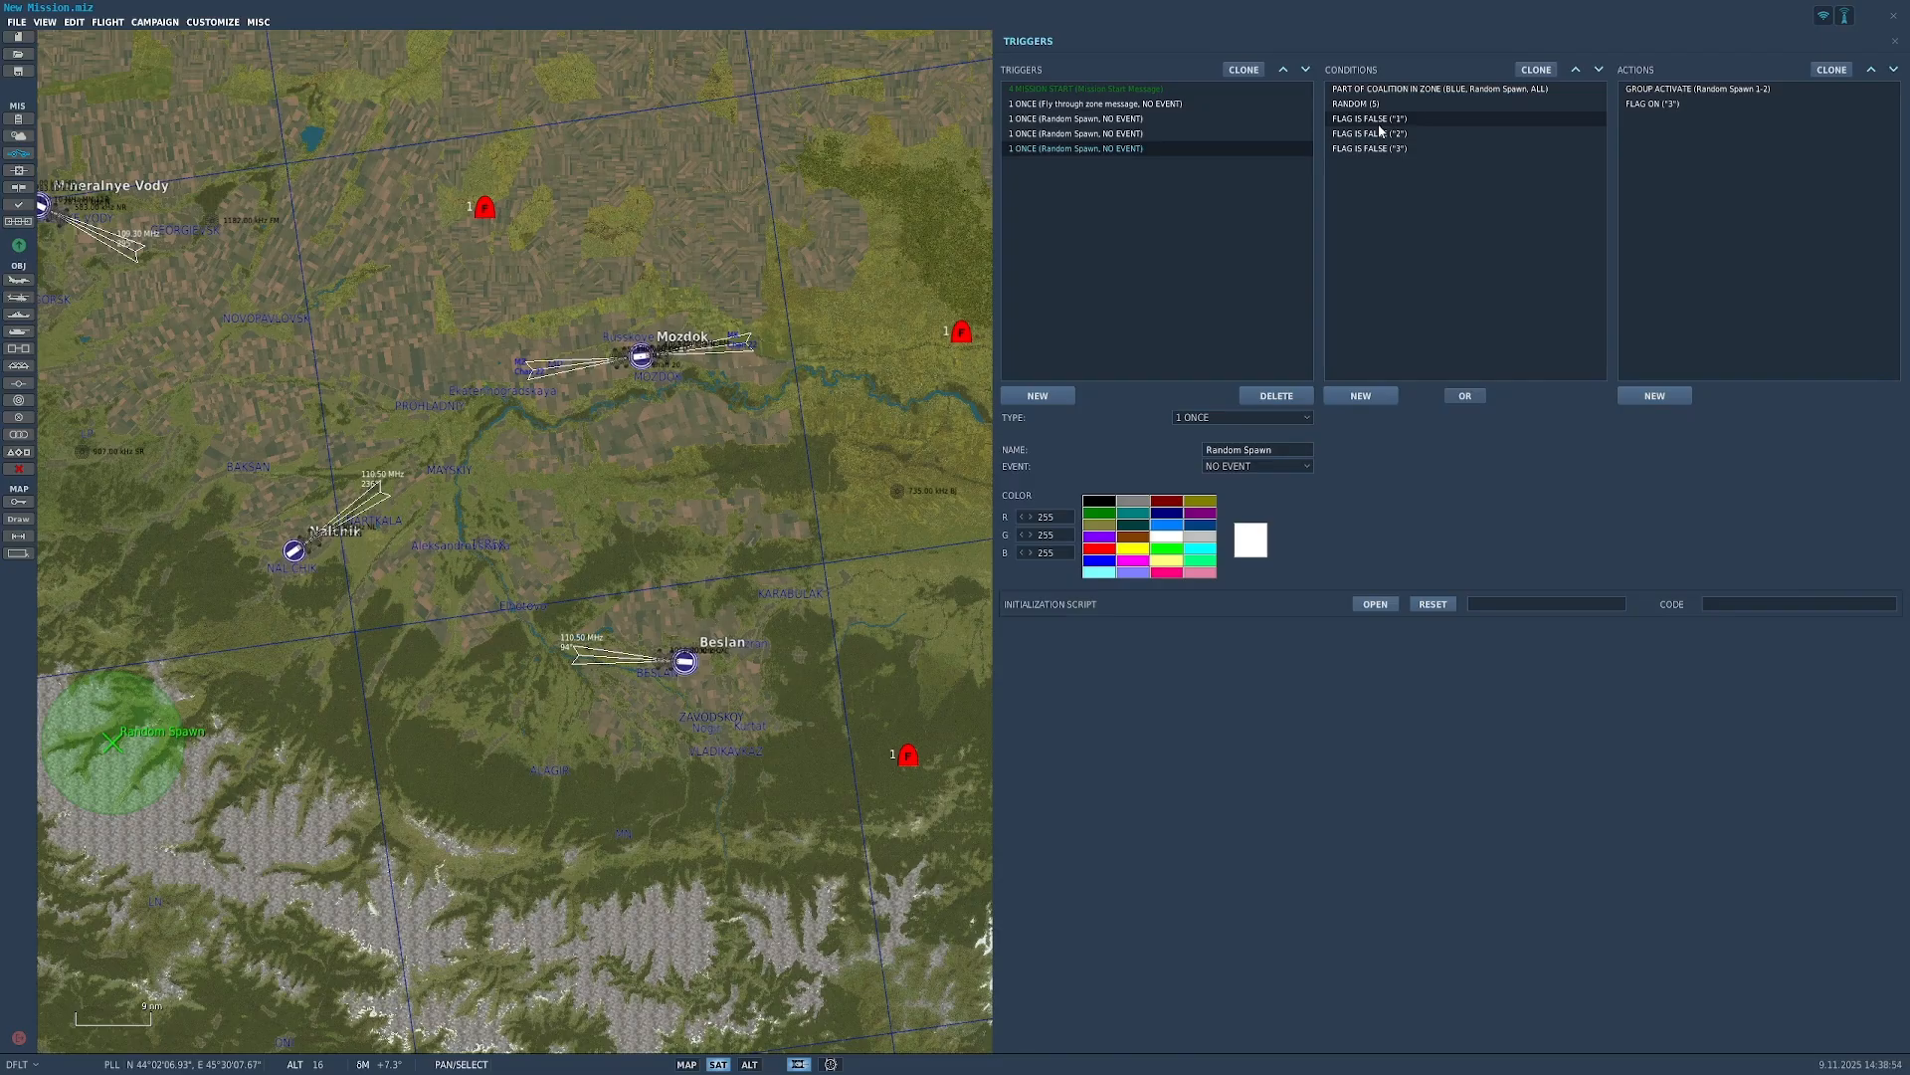
pyautogui.click(1429, 105)
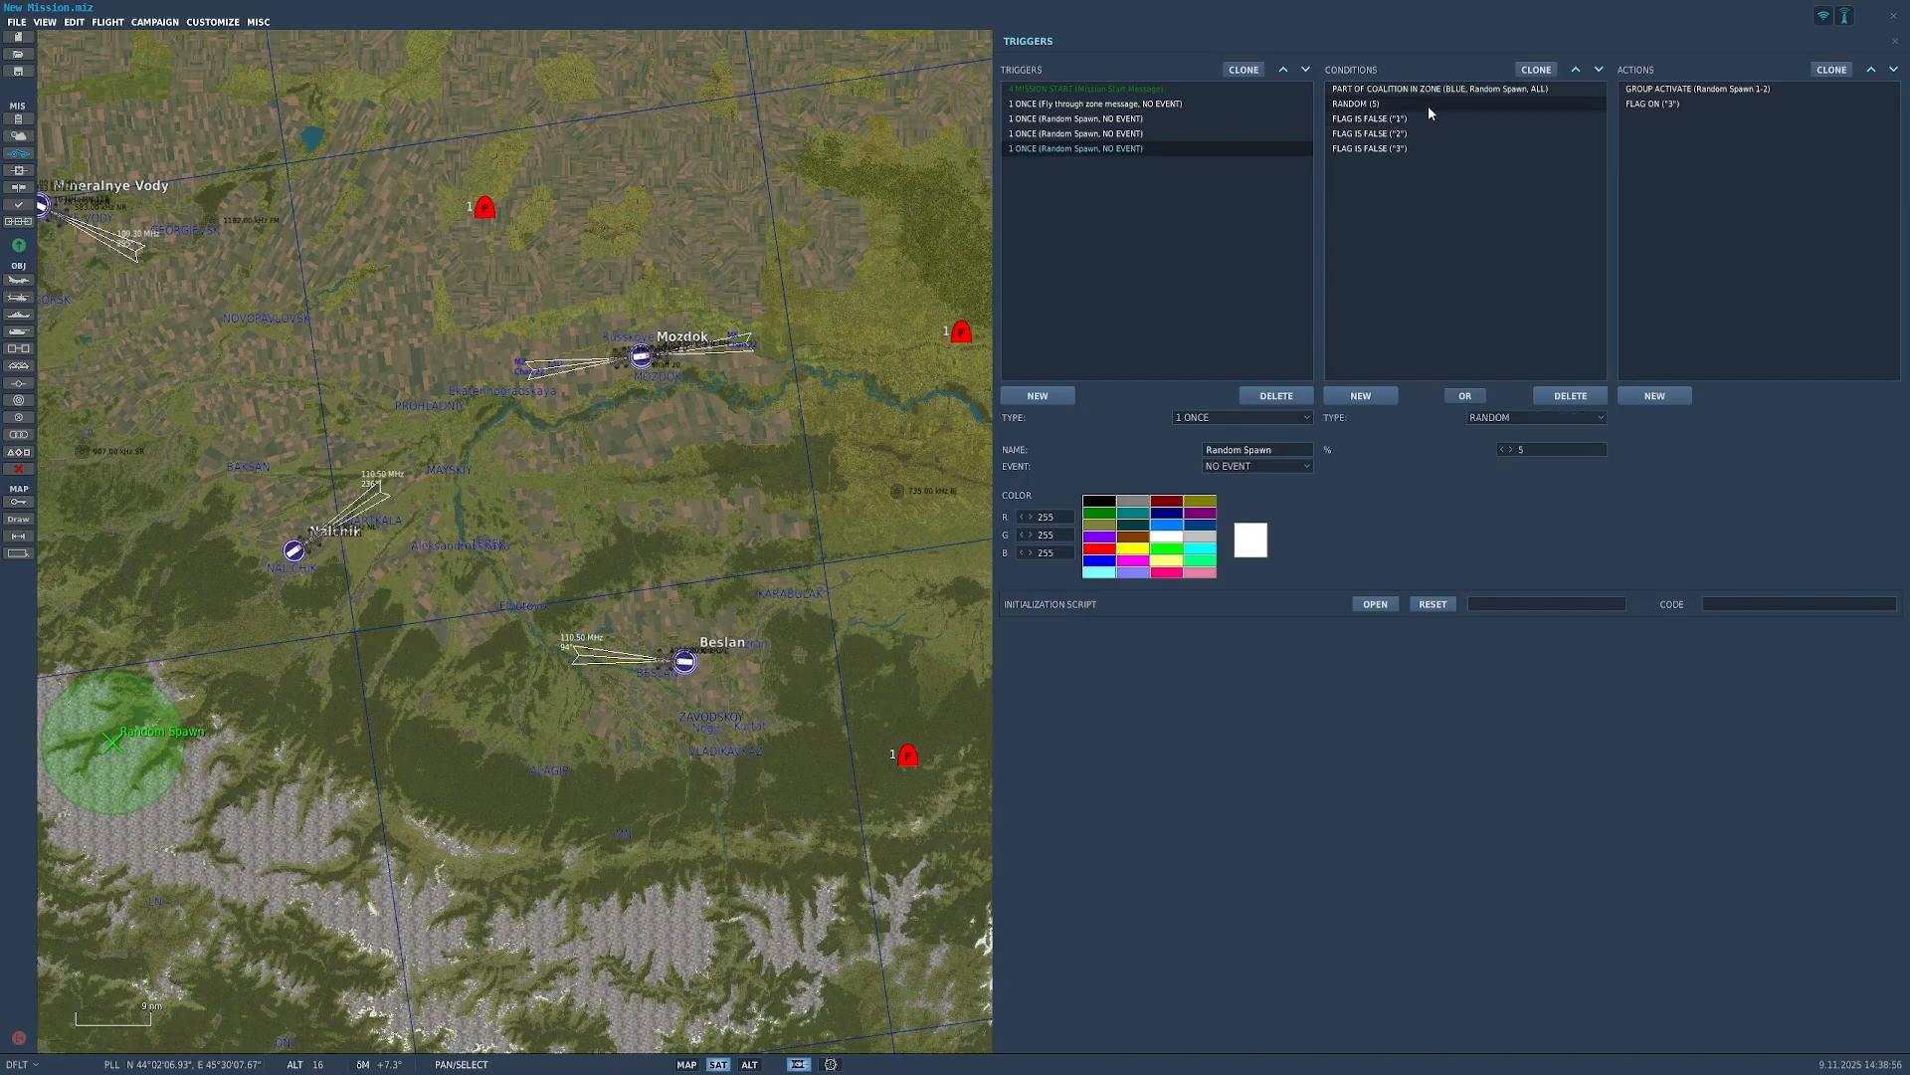
# Step: Look over the Random Spawn zone and the three red groups east of it without the trigger list, and reopen the list
pyautogui.scroll(-1, 604, 568)
pyautogui.press('Escape')
pyautogui.scroll(1, 667, 585)
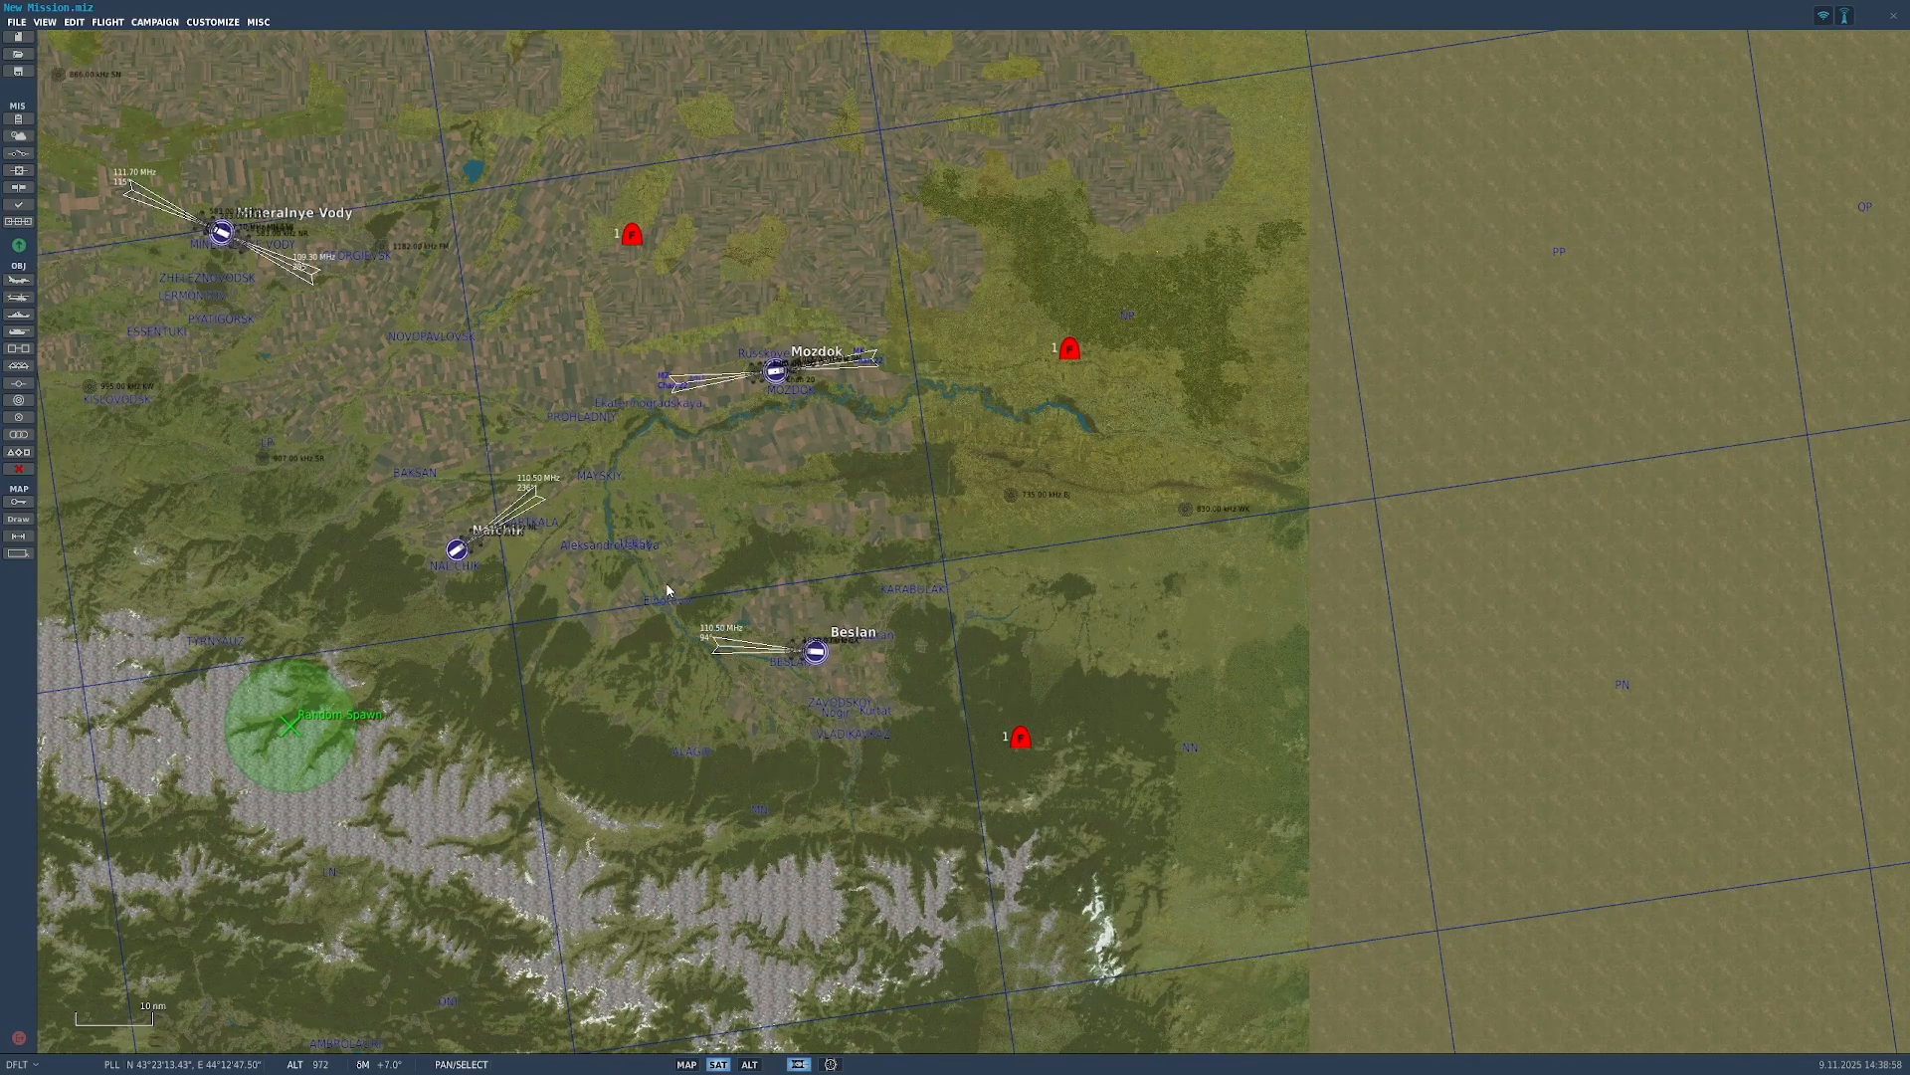
pyautogui.moveTo(857, 502); pyautogui.dragTo(715, 444)
pyautogui.scroll(1, 670, 473)
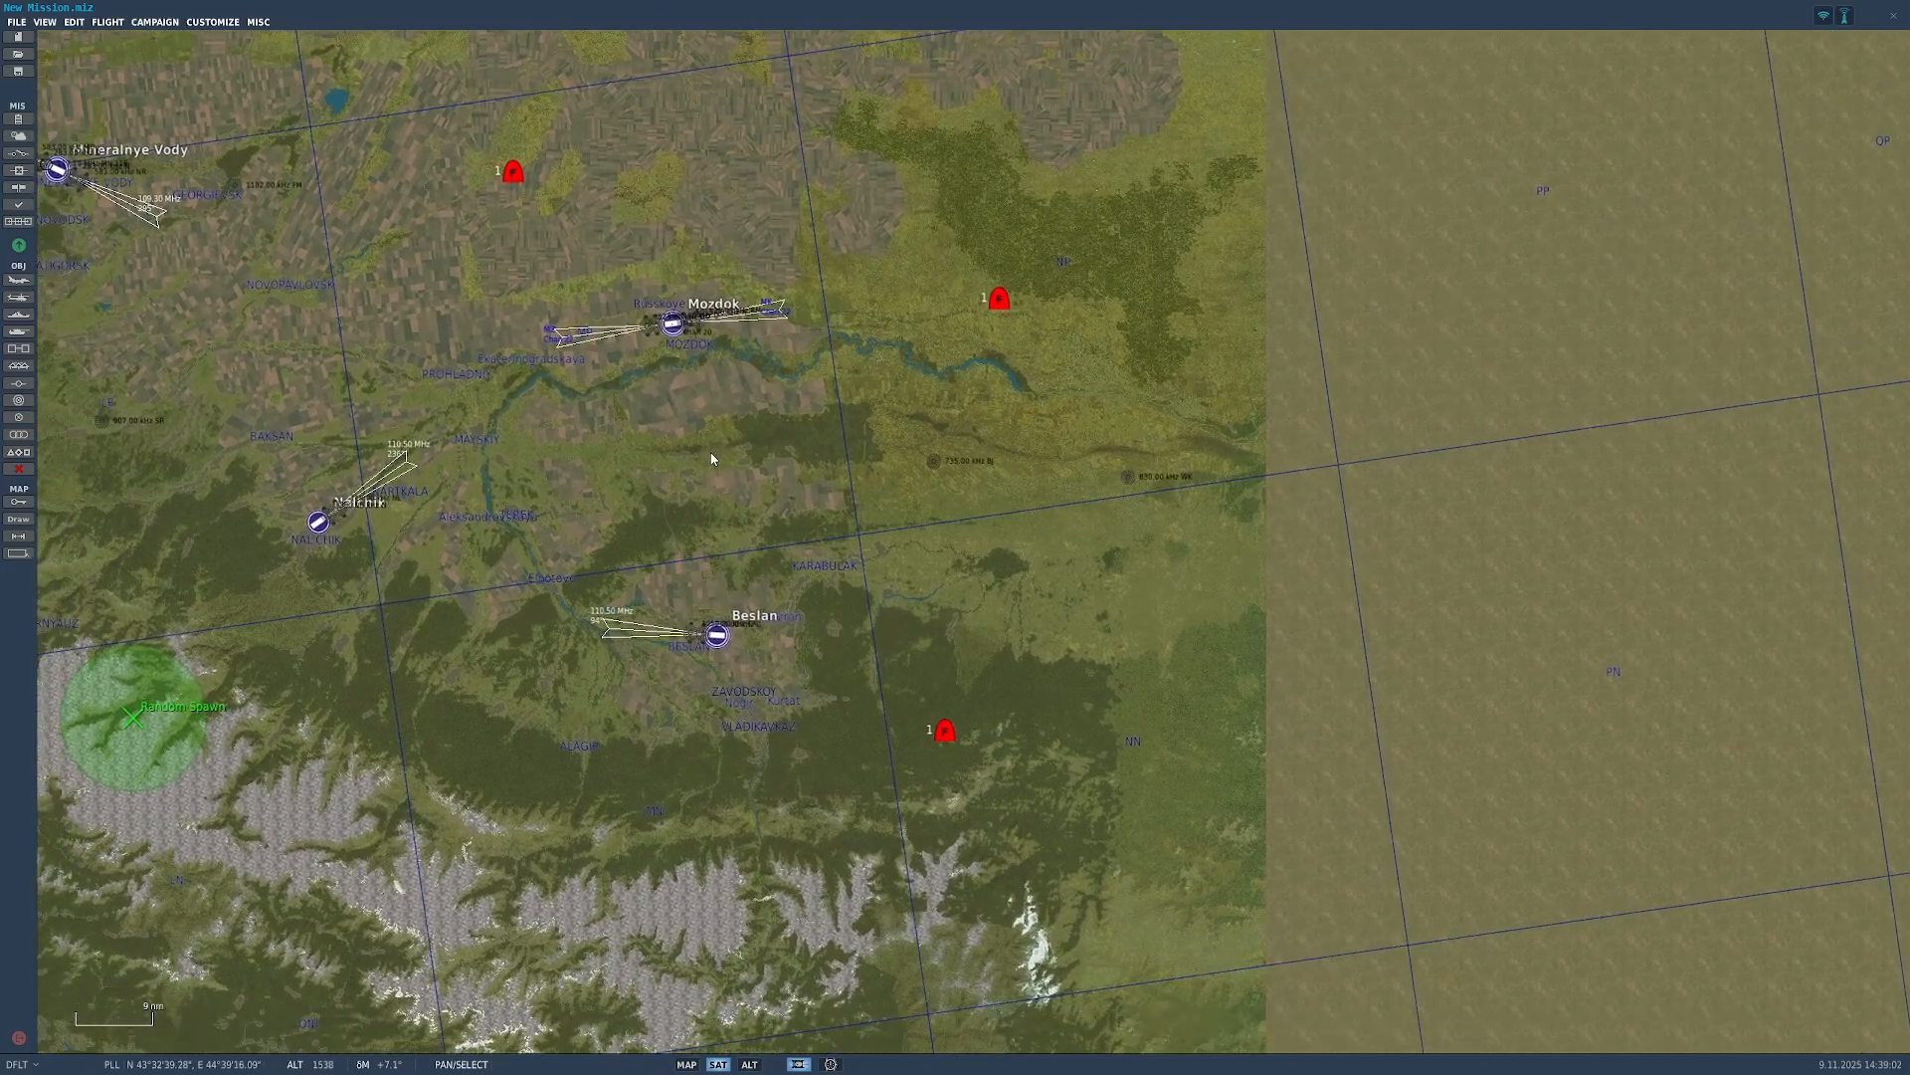
pyautogui.click(18, 153)
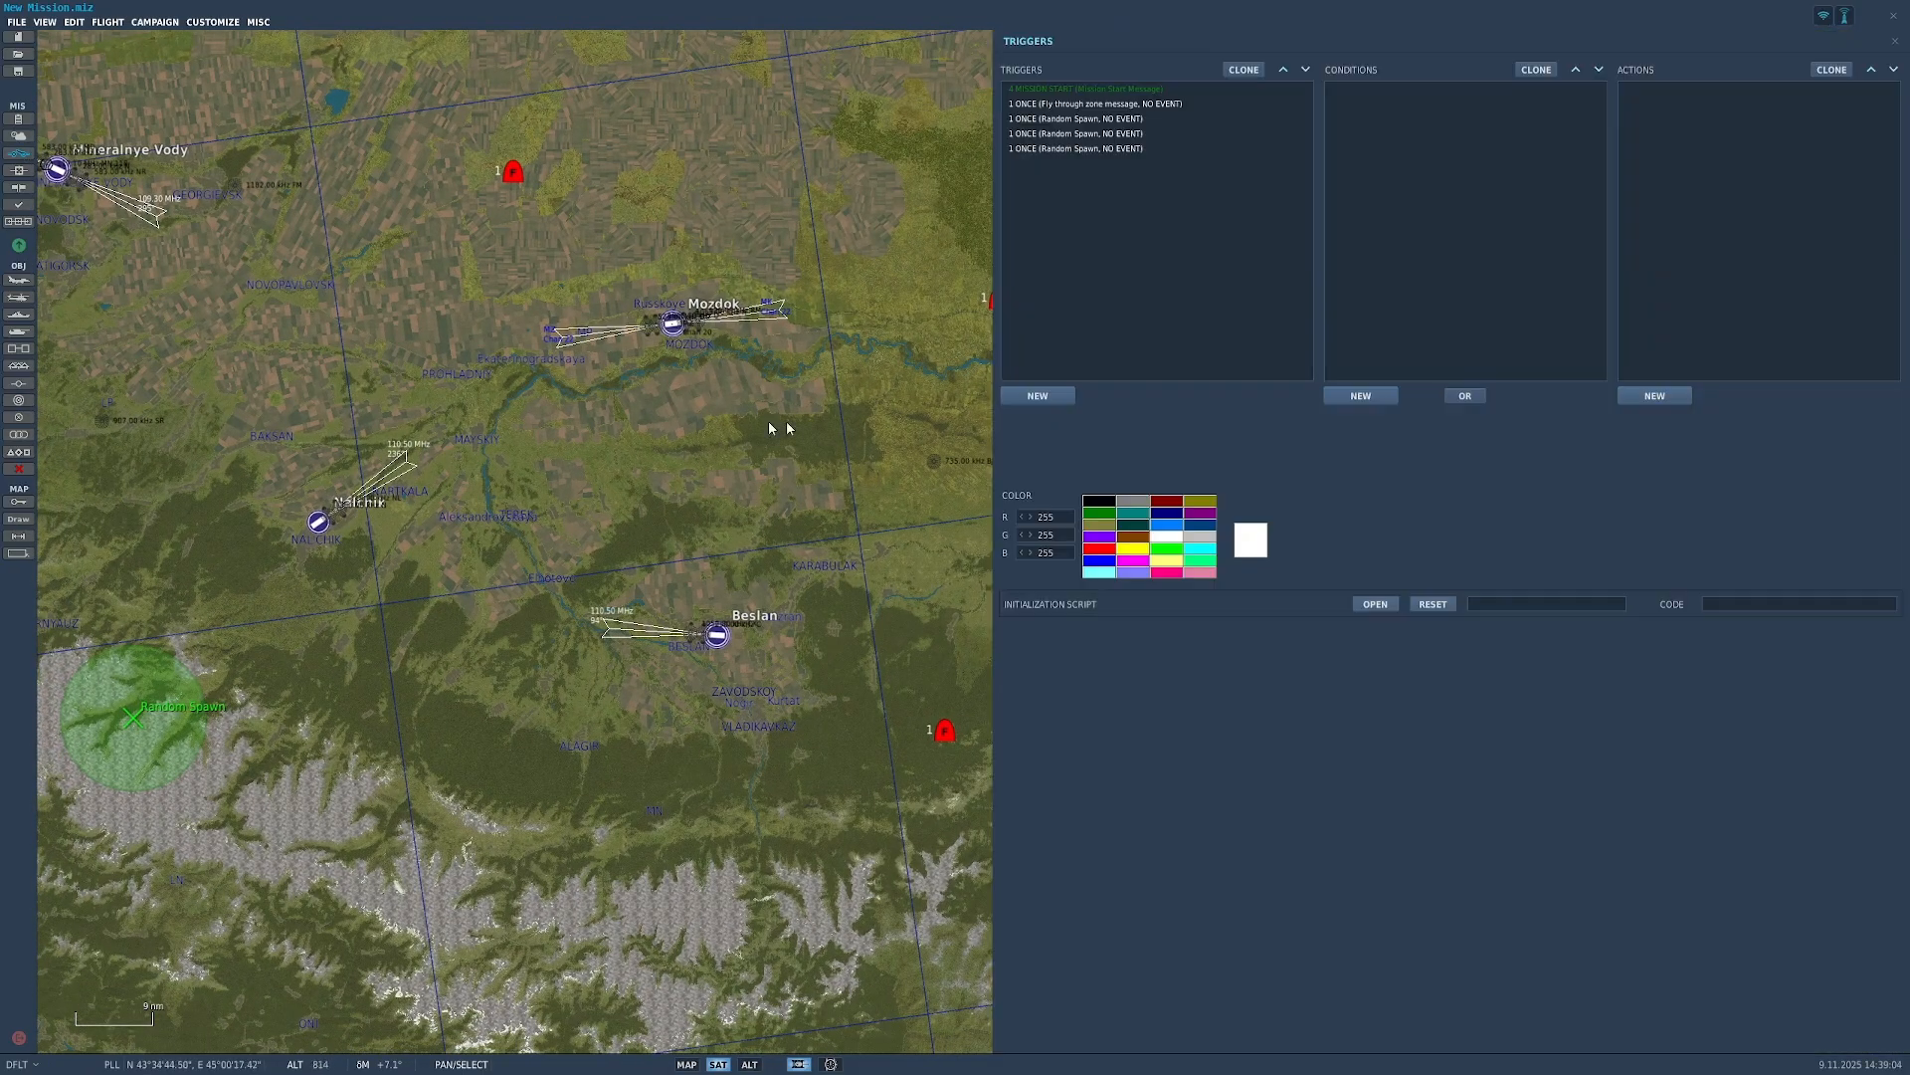
pyautogui.moveTo(837, 482)
pyautogui.mouseDown()
pyautogui.moveTo(784, 480)
pyautogui.moveTo(807, 477)
pyautogui.mouseUp()
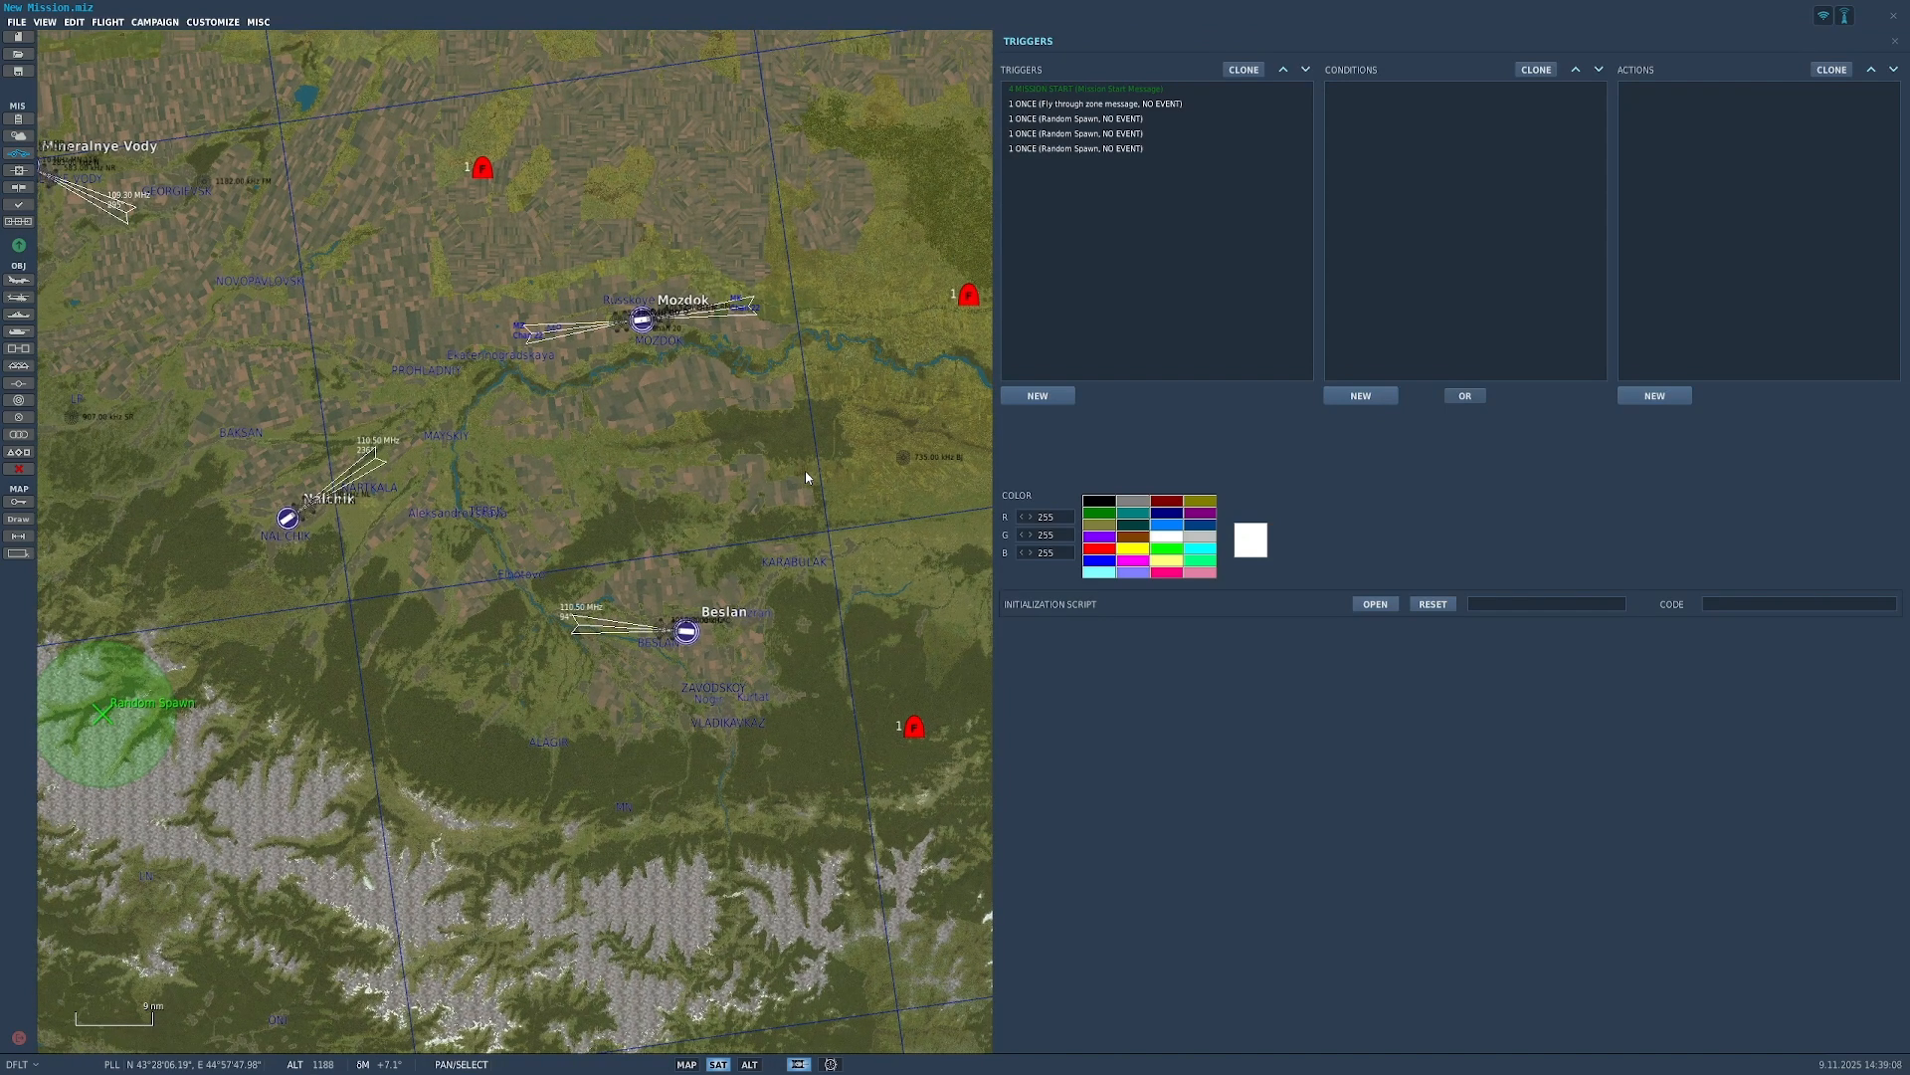
# Step: Measure a distance over the Black Sea west of Sochi-Adler and view the whole mission area on the map
pyautogui.scroll(-5, 893, 508)
pyautogui.moveTo(676, 637); pyautogui.dragTo(674, 648)
pyautogui.scroll(2, 808, 705)
pyautogui.moveTo(880, 693); pyautogui.dragTo(309, 684)
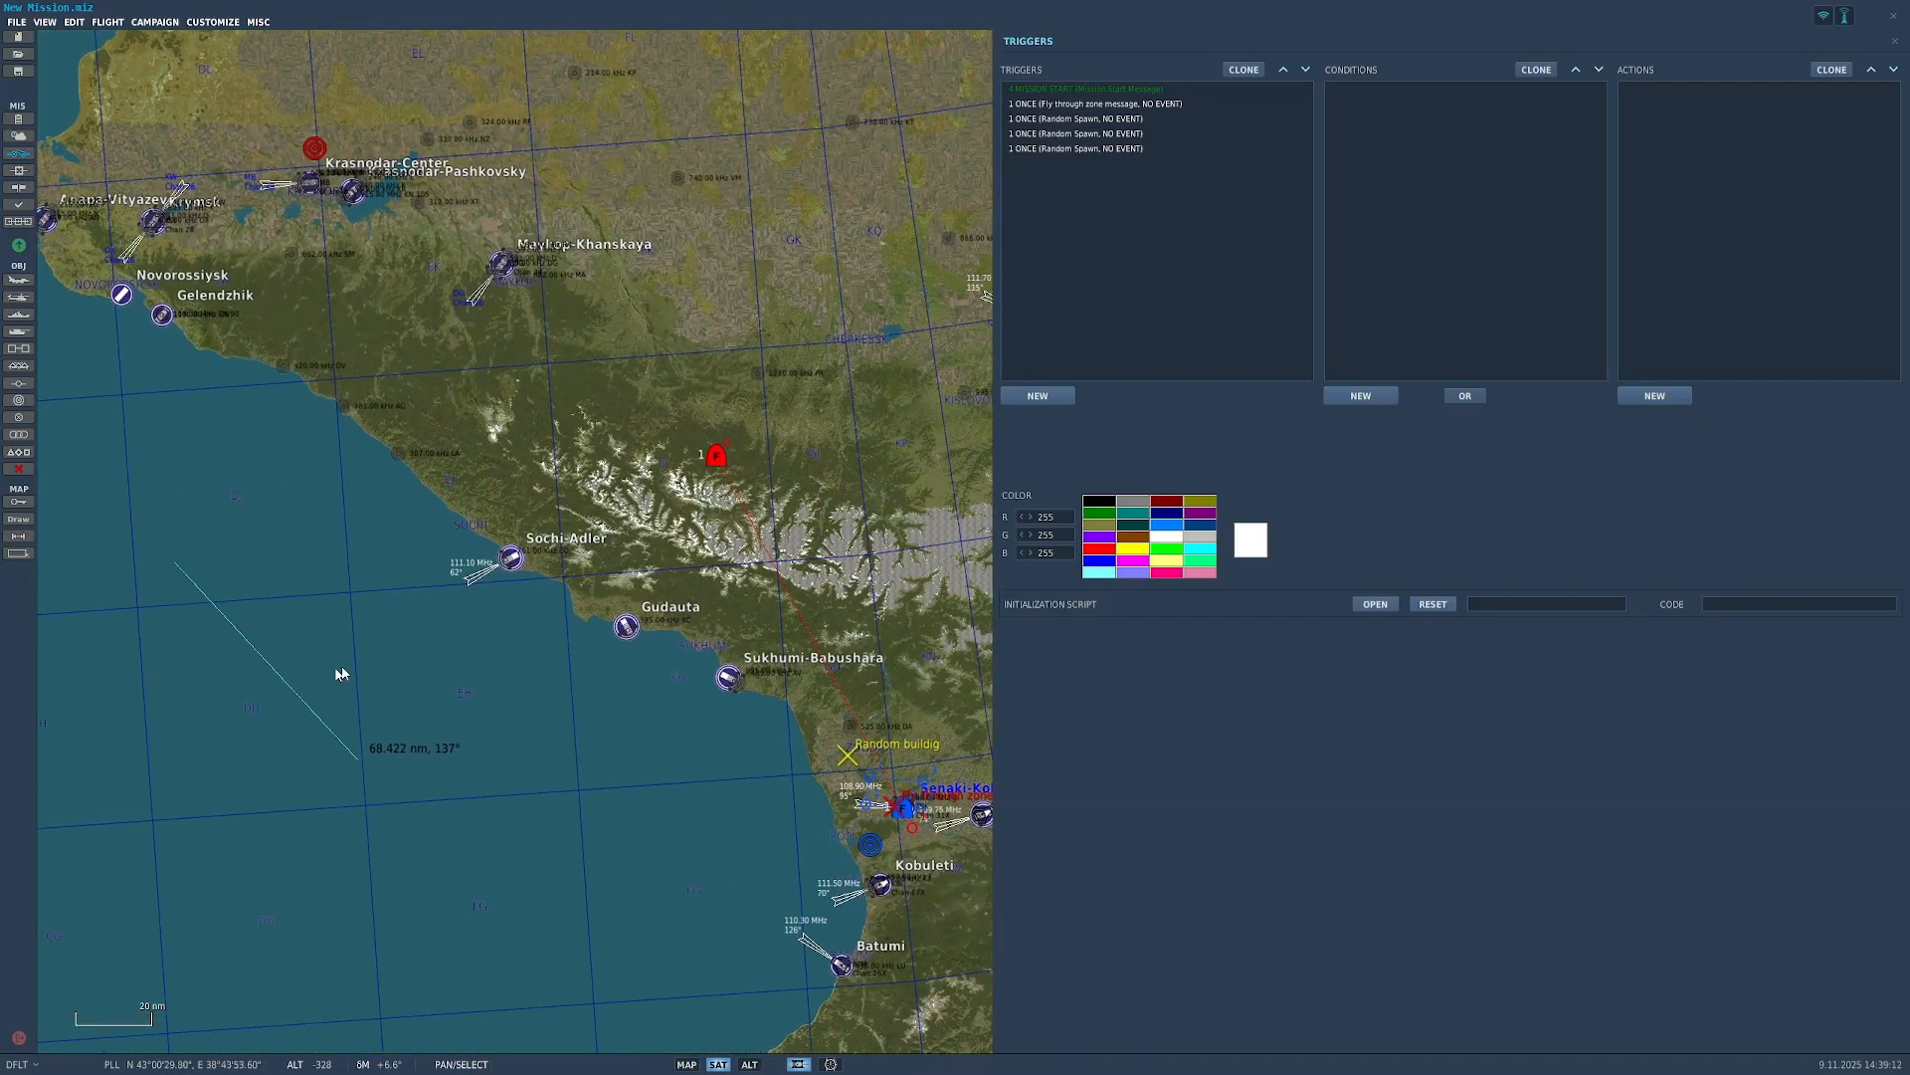
pyautogui.click(18, 535)
pyautogui.rightClick(236, 625)
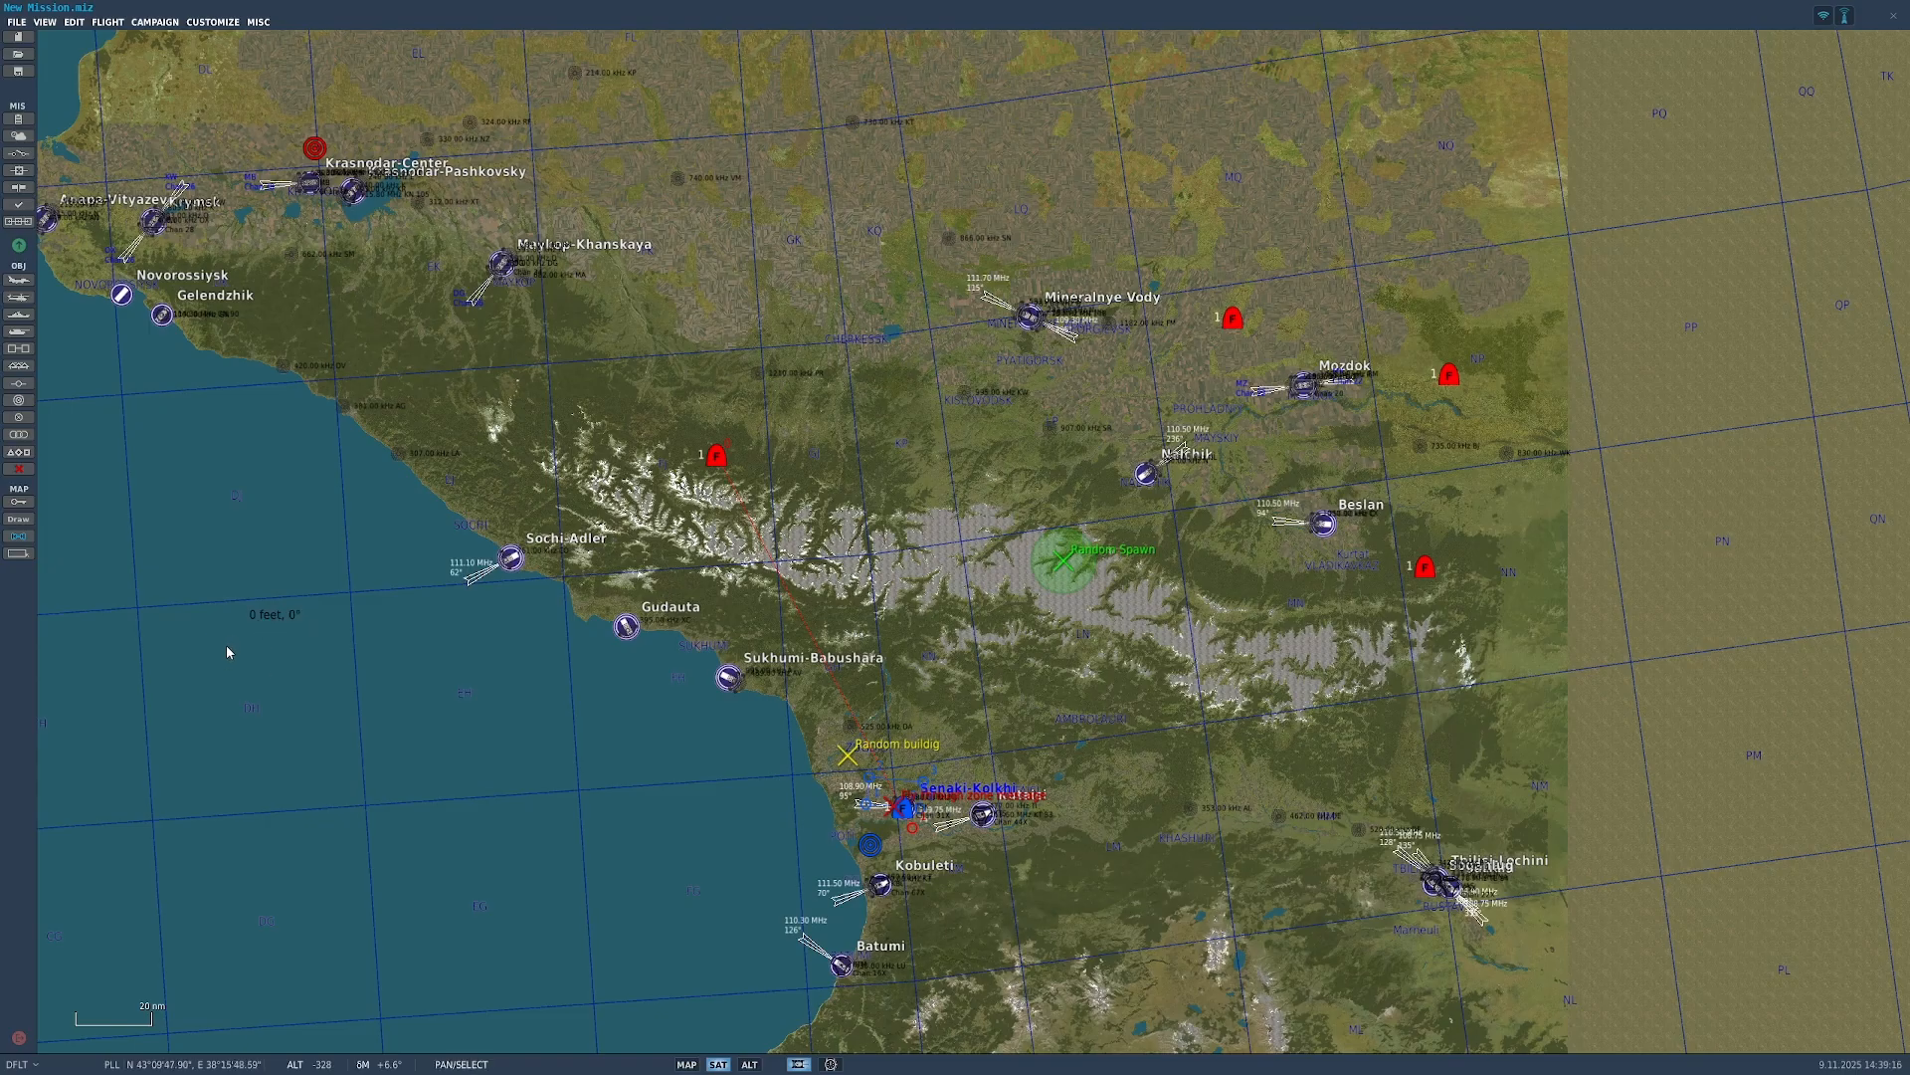
pyautogui.moveTo(532, 468); pyautogui.dragTo(586, 564)
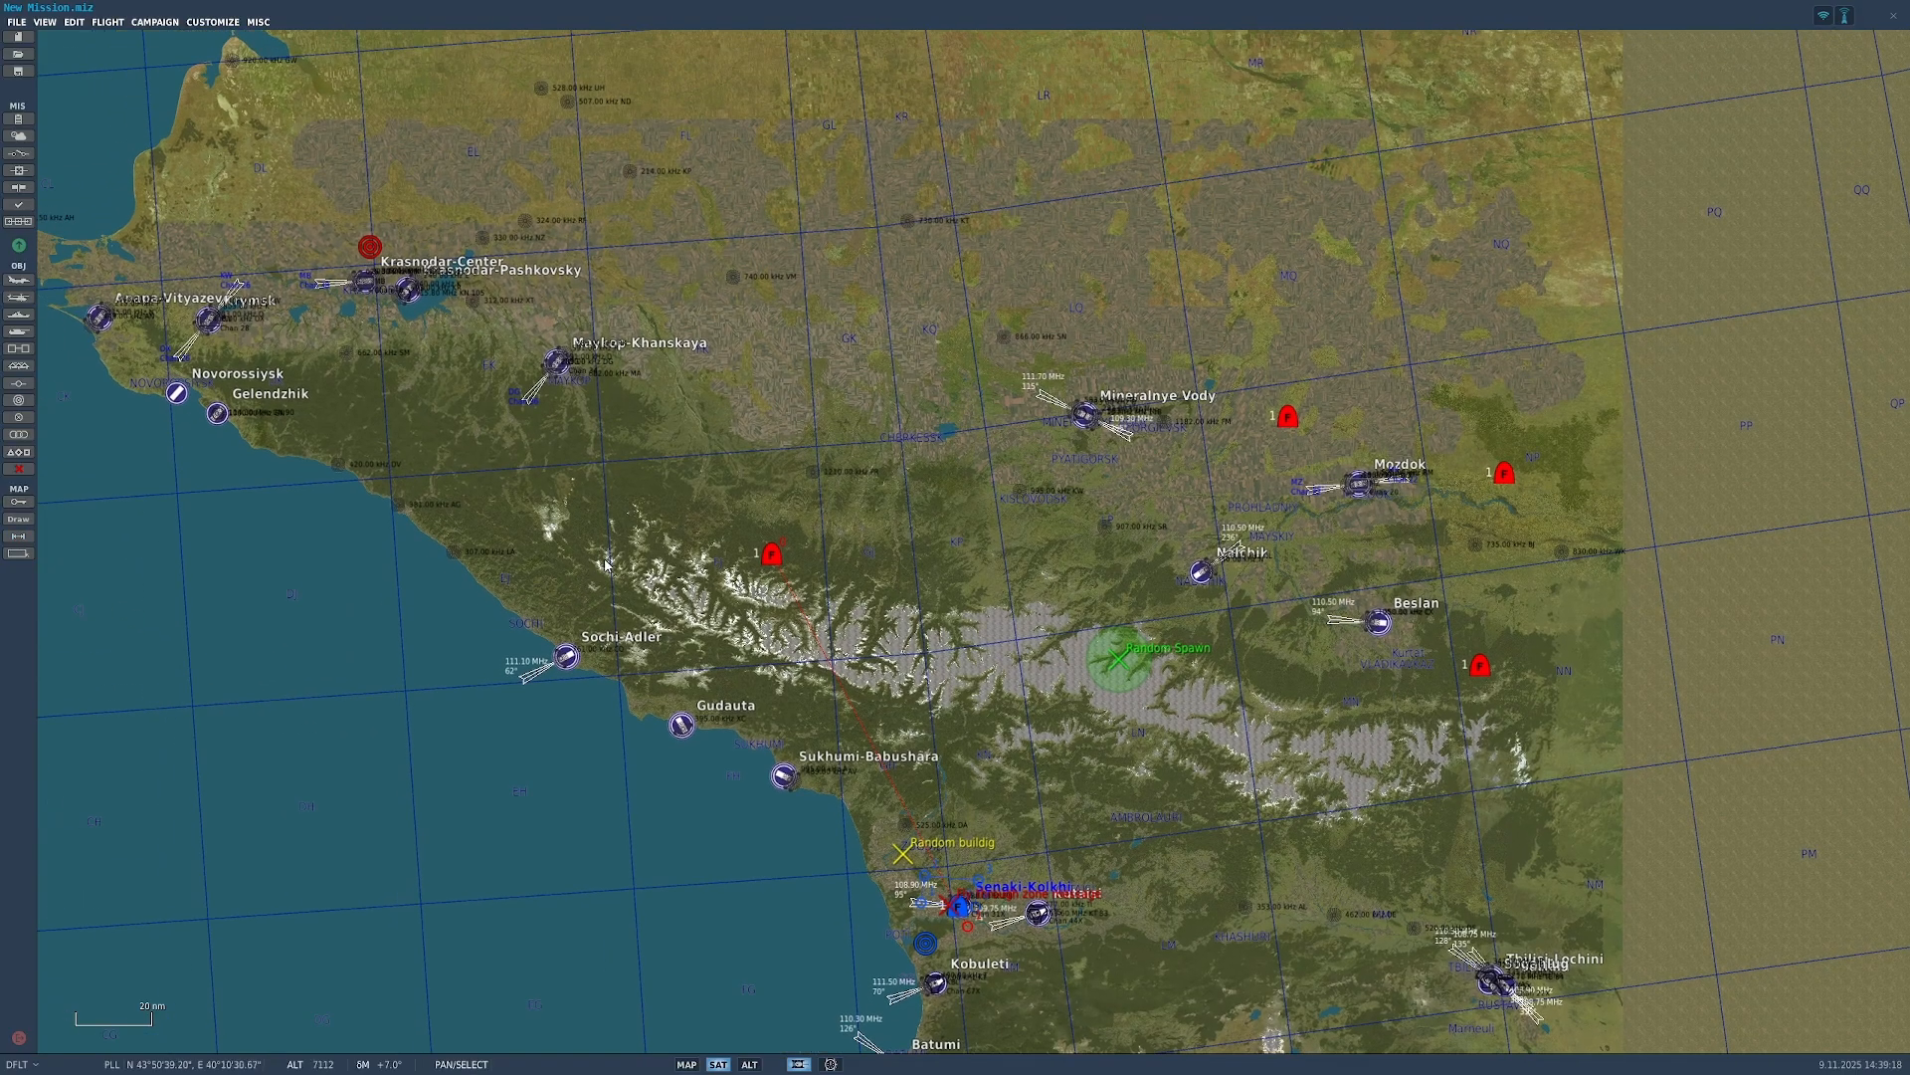
pyautogui.scroll(-3, 793, 633)
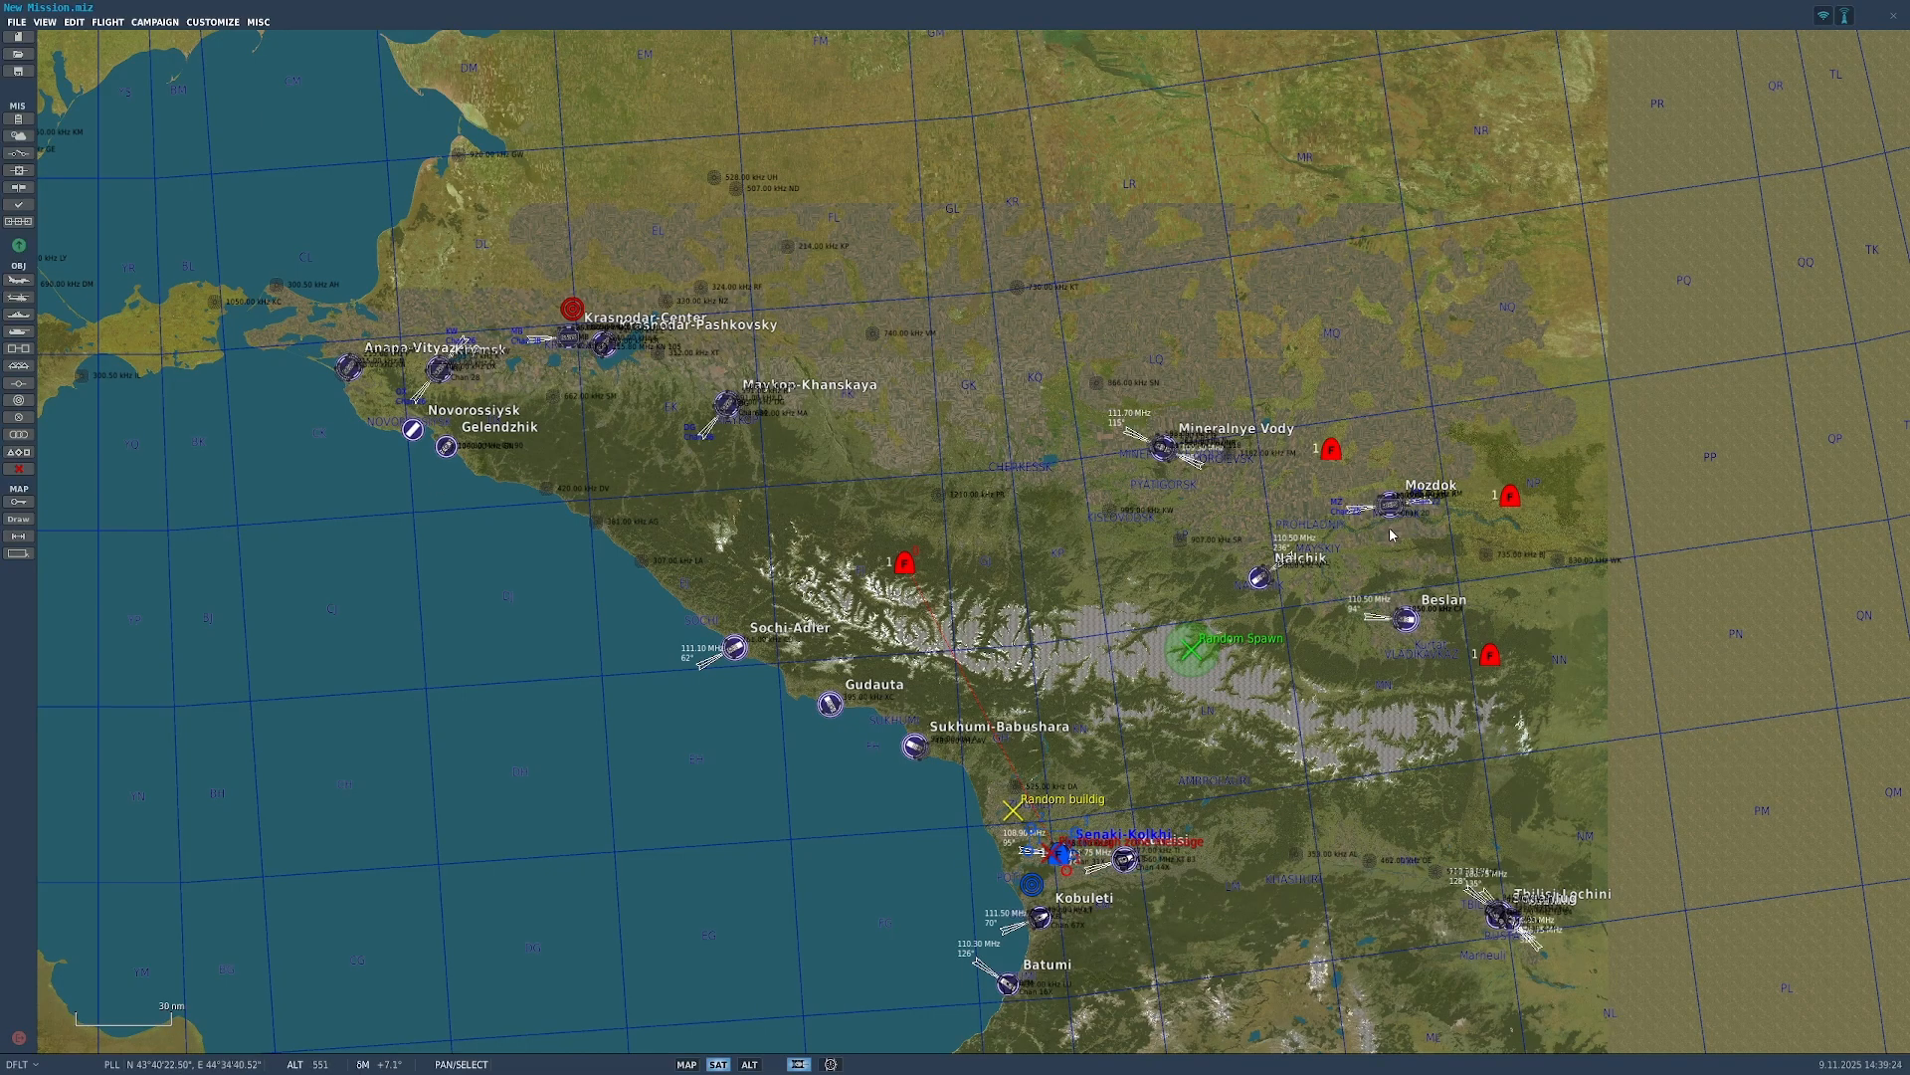
pyautogui.scroll(3, 1505, 709)
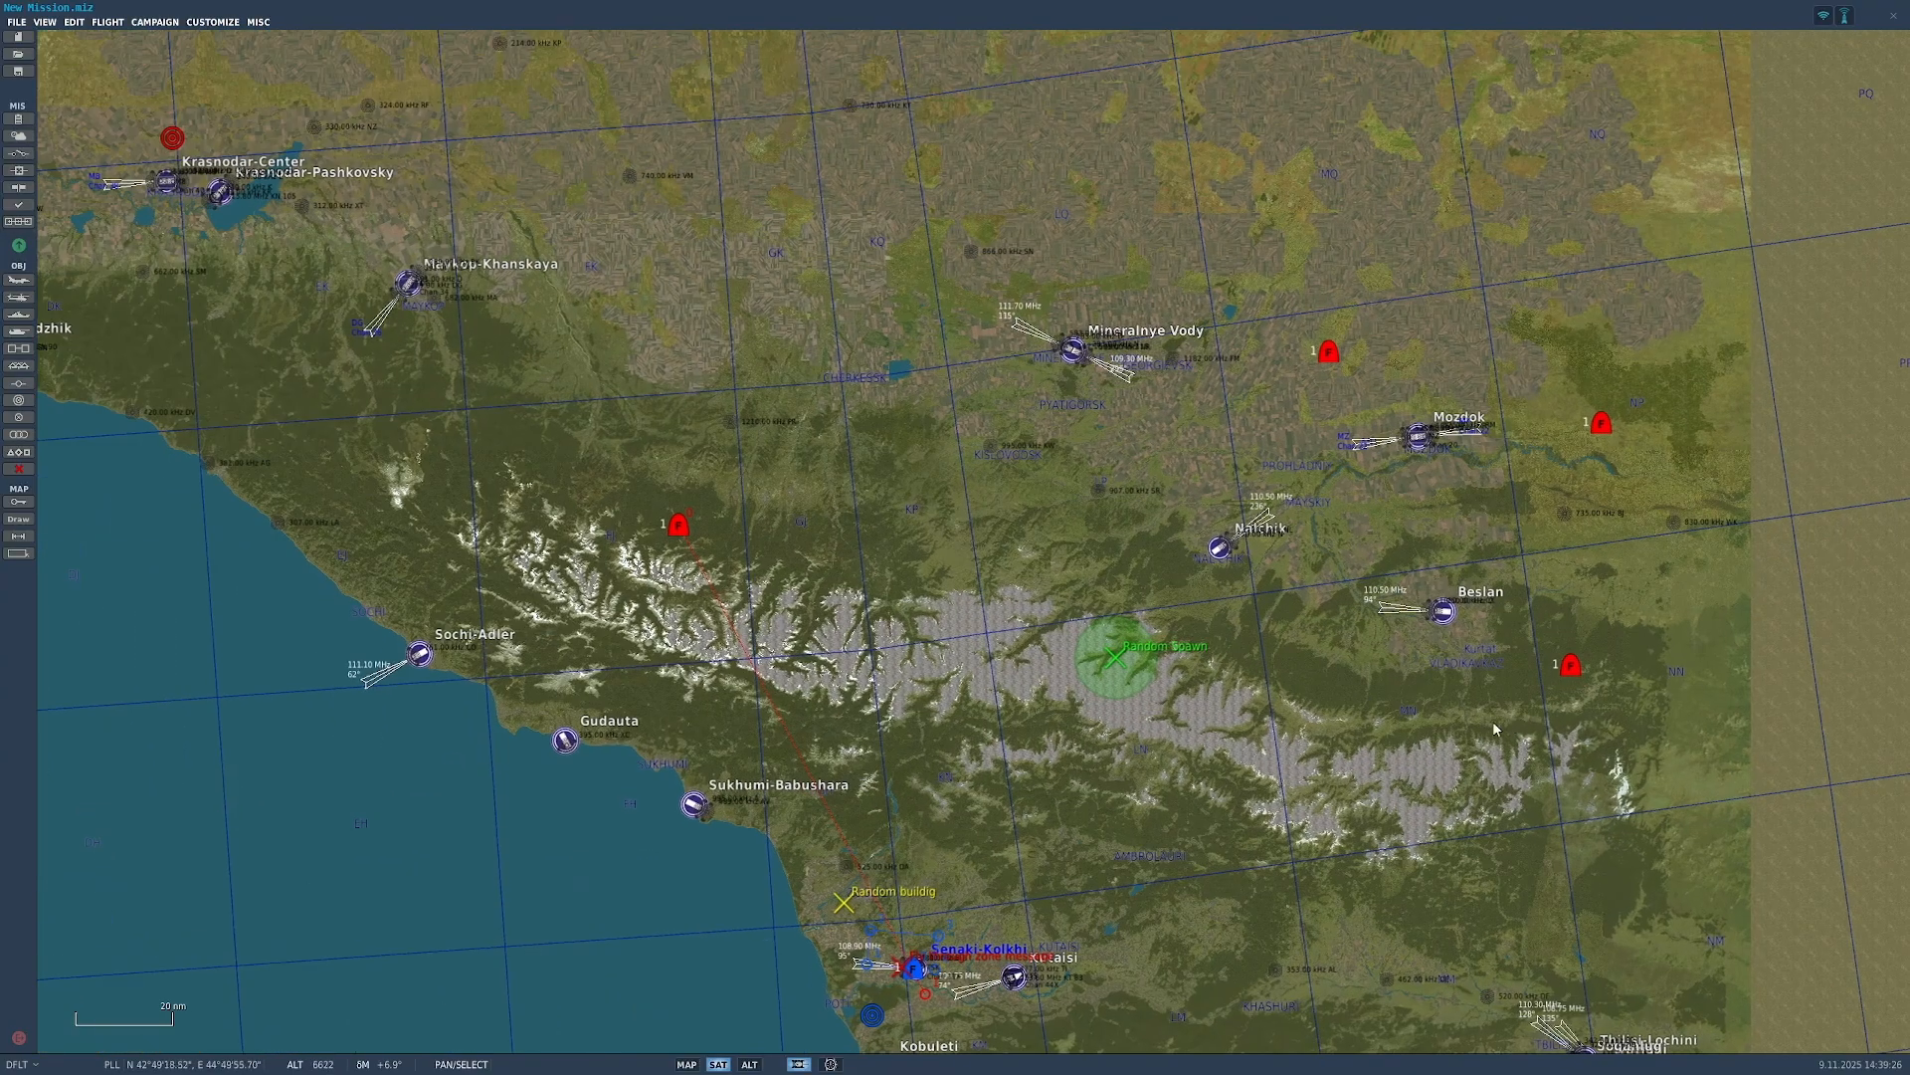
# Step: Return to the map area with the Random Spawn zone and its red groups, and show the trigger list beside it
pyautogui.moveTo(1056, 677); pyautogui.dragTo(764, 638)
pyautogui.scroll(4, 1146, 731)
pyautogui.moveTo(1041, 743); pyautogui.dragTo(645, 833)
pyautogui.scroll(1, 657, 542)
pyautogui.moveTo(776, 533); pyautogui.dragTo(666, 554)
pyautogui.click(18, 153)
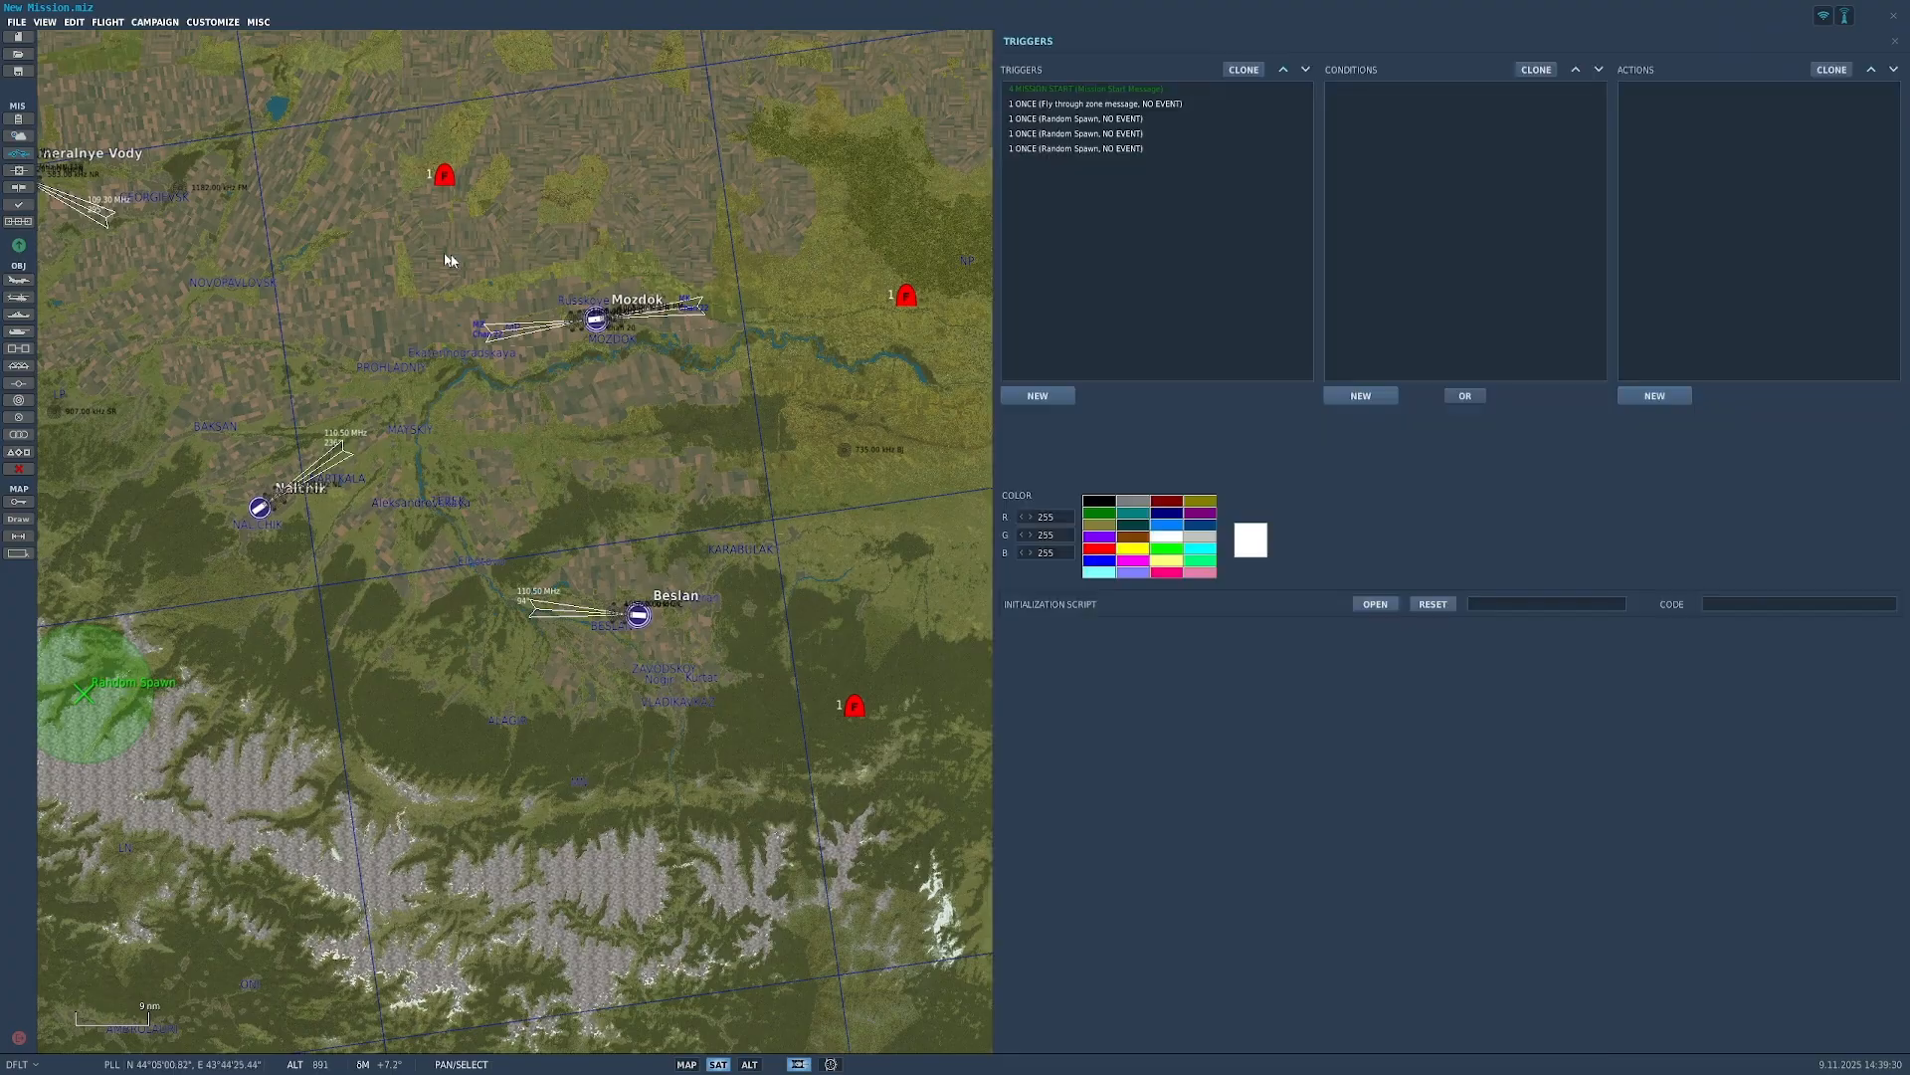
pyautogui.moveTo(74, 641); pyautogui.dragTo(136, 627)
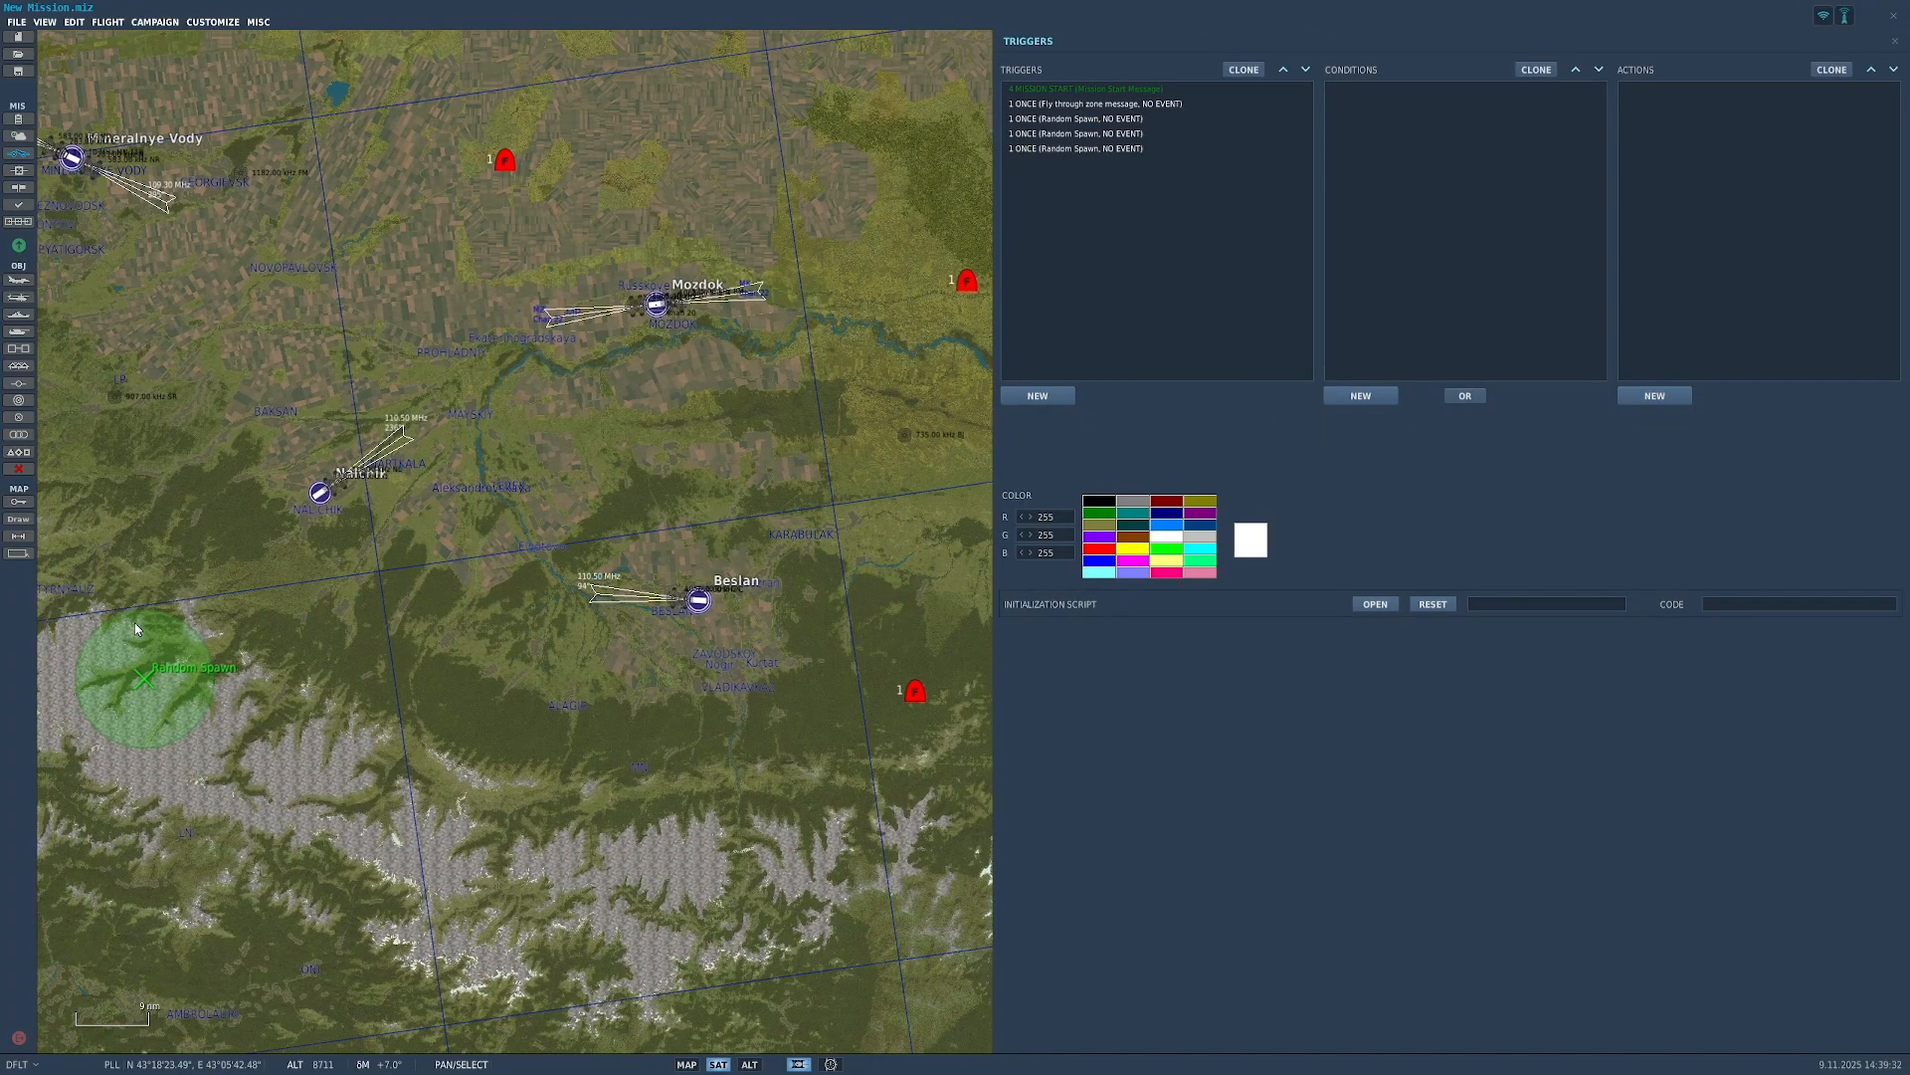
pyautogui.moveTo(874, 404); pyautogui.dragTo(860, 417)
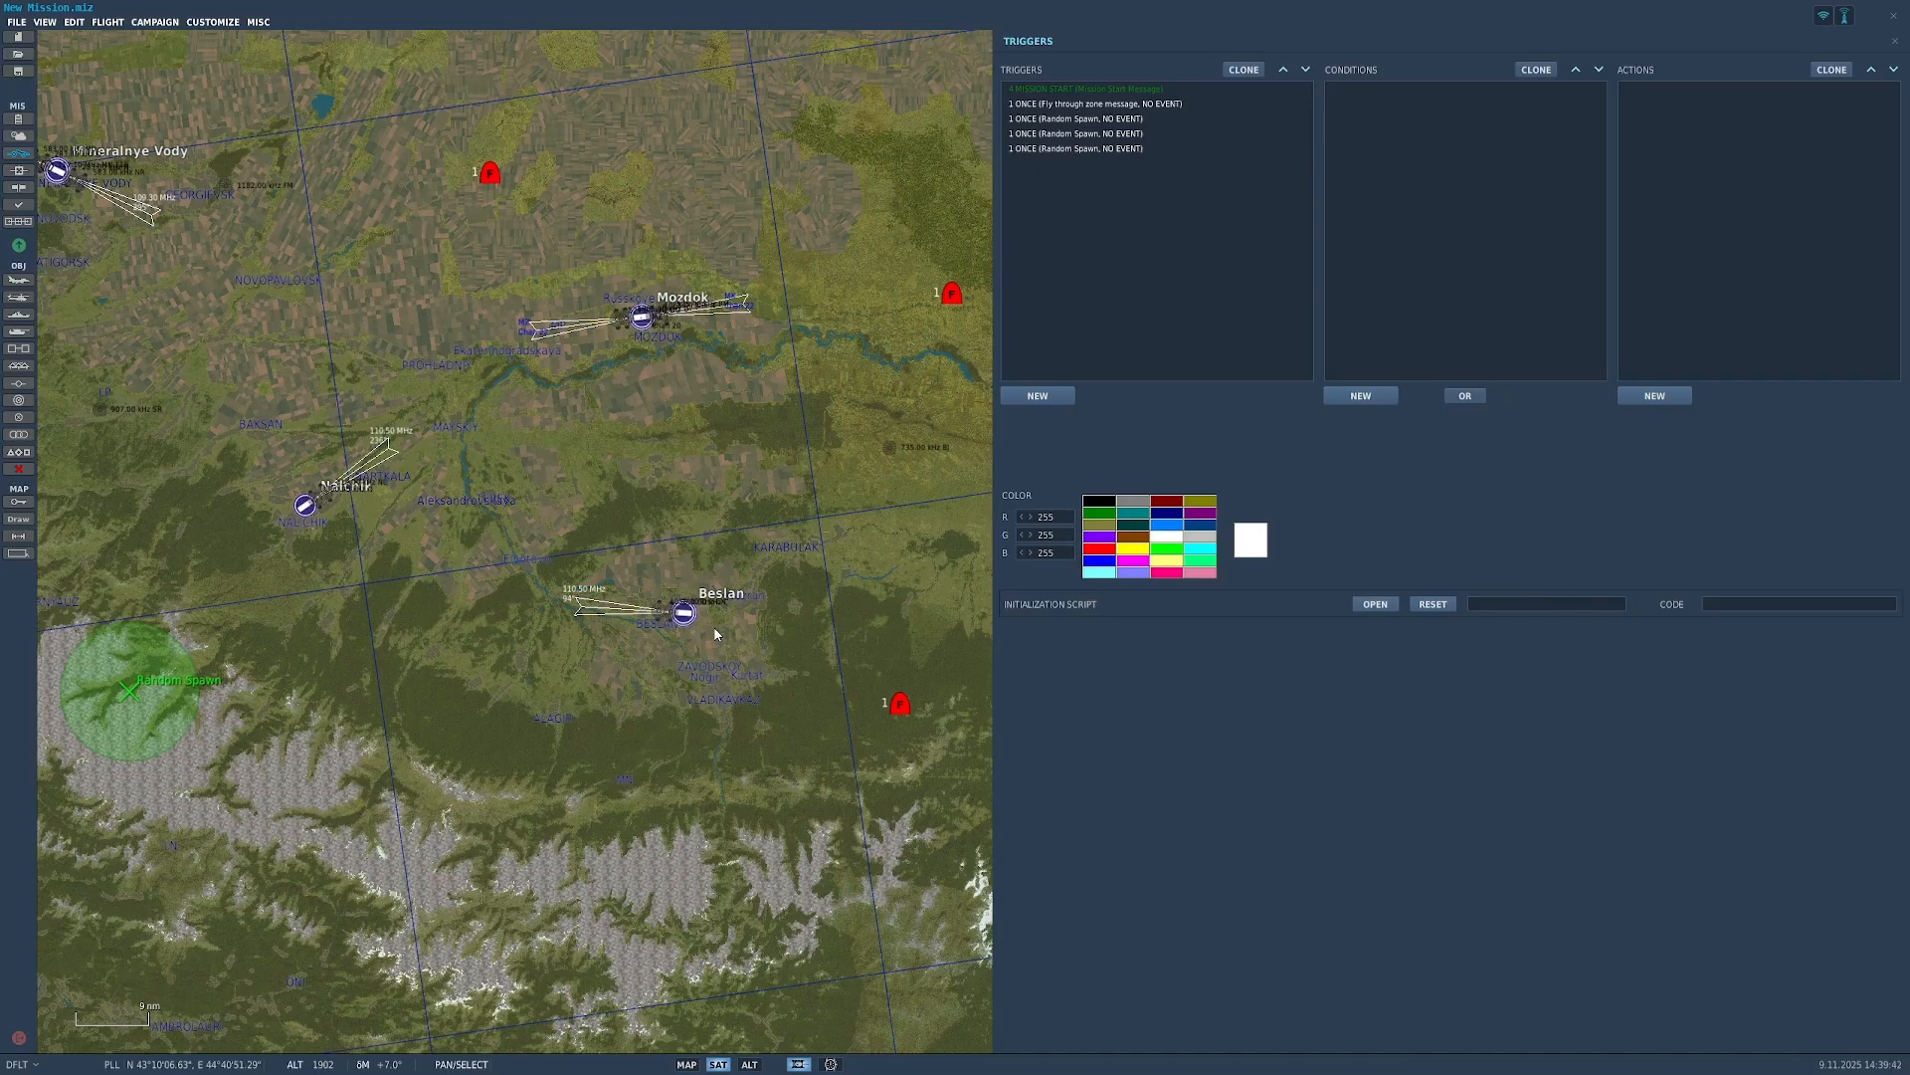
# Step: Examine the map between Senaki-Kolkhi, the Random Spawn zone and the red groups around Mozdok and Beslan
pyautogui.scroll(-3, 715, 628)
pyautogui.moveTo(337, 631); pyautogui.dragTo(744, 625)
pyautogui.moveTo(455, 829); pyautogui.dragTo(455, 583)
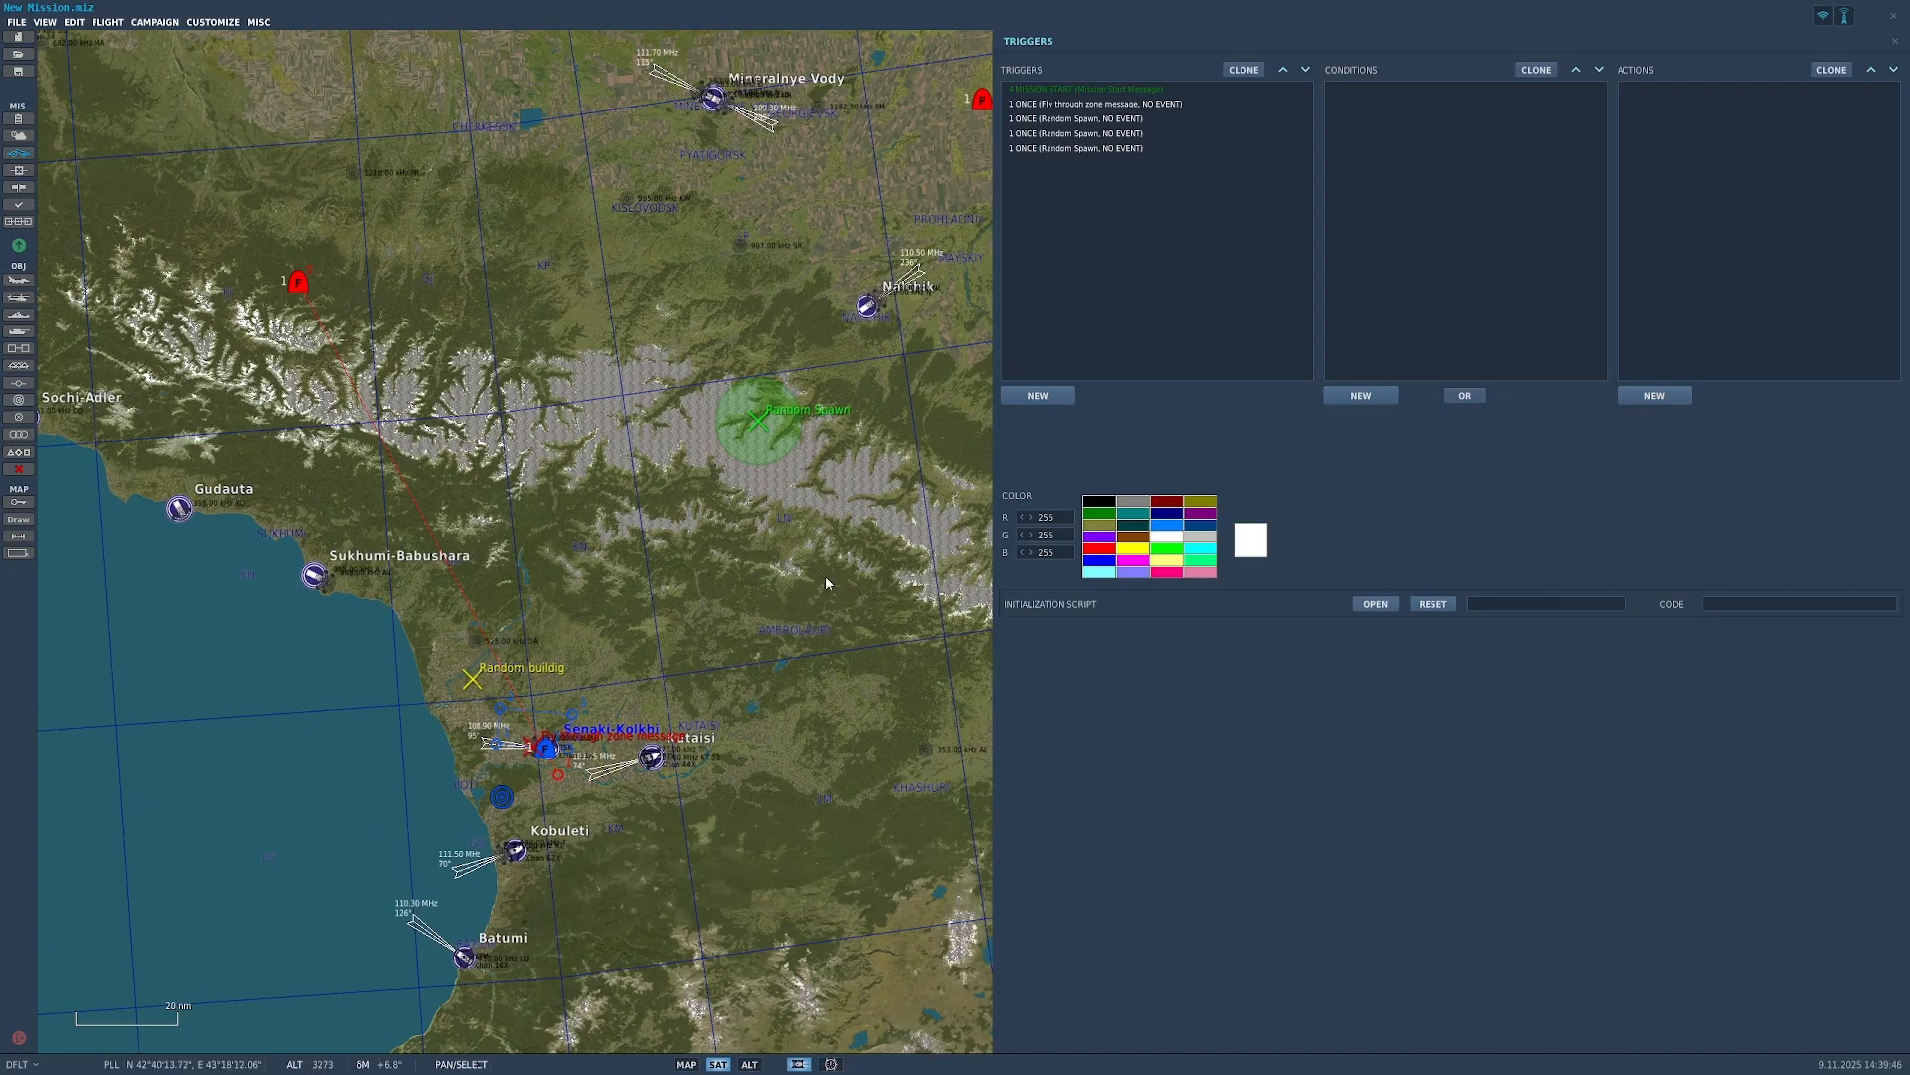
pyautogui.scroll(2, 846, 528)
pyautogui.moveTo(856, 521); pyautogui.dragTo(448, 738)
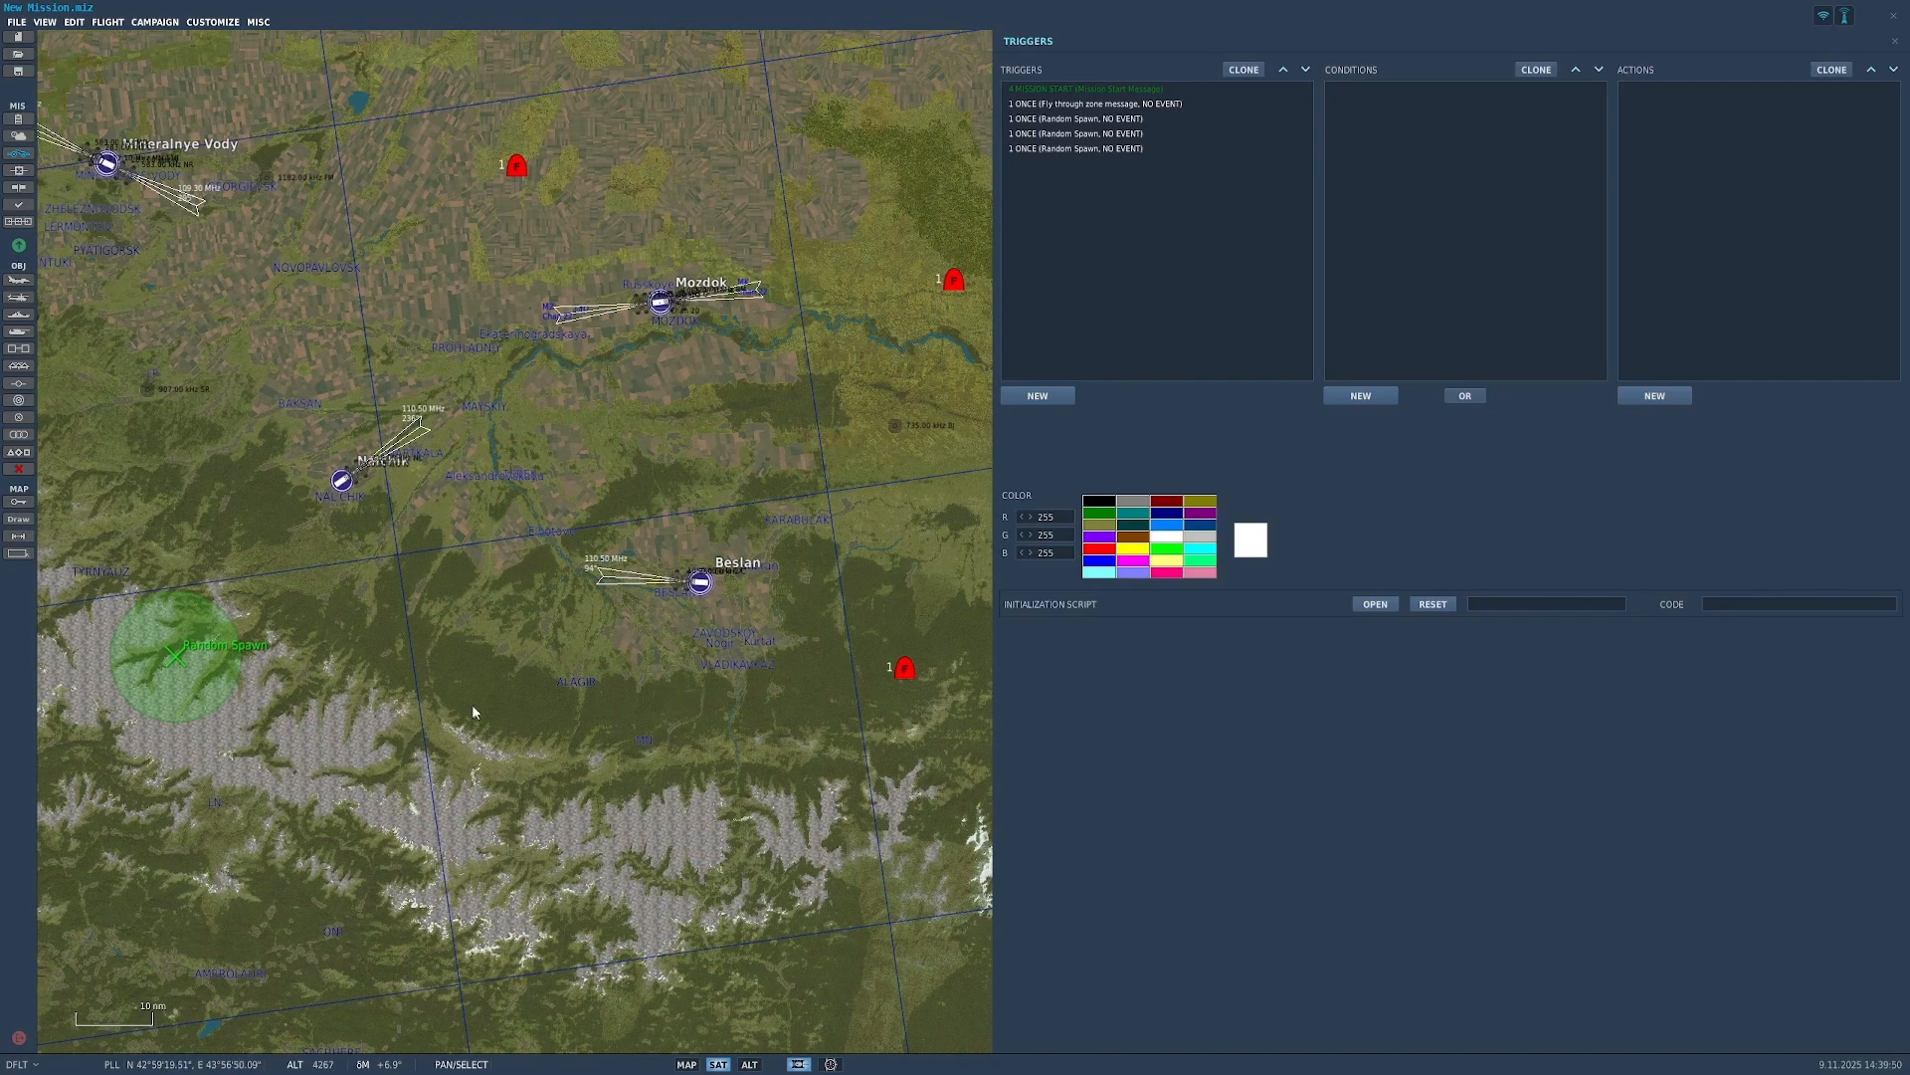
pyautogui.scroll(-2, 276, 709)
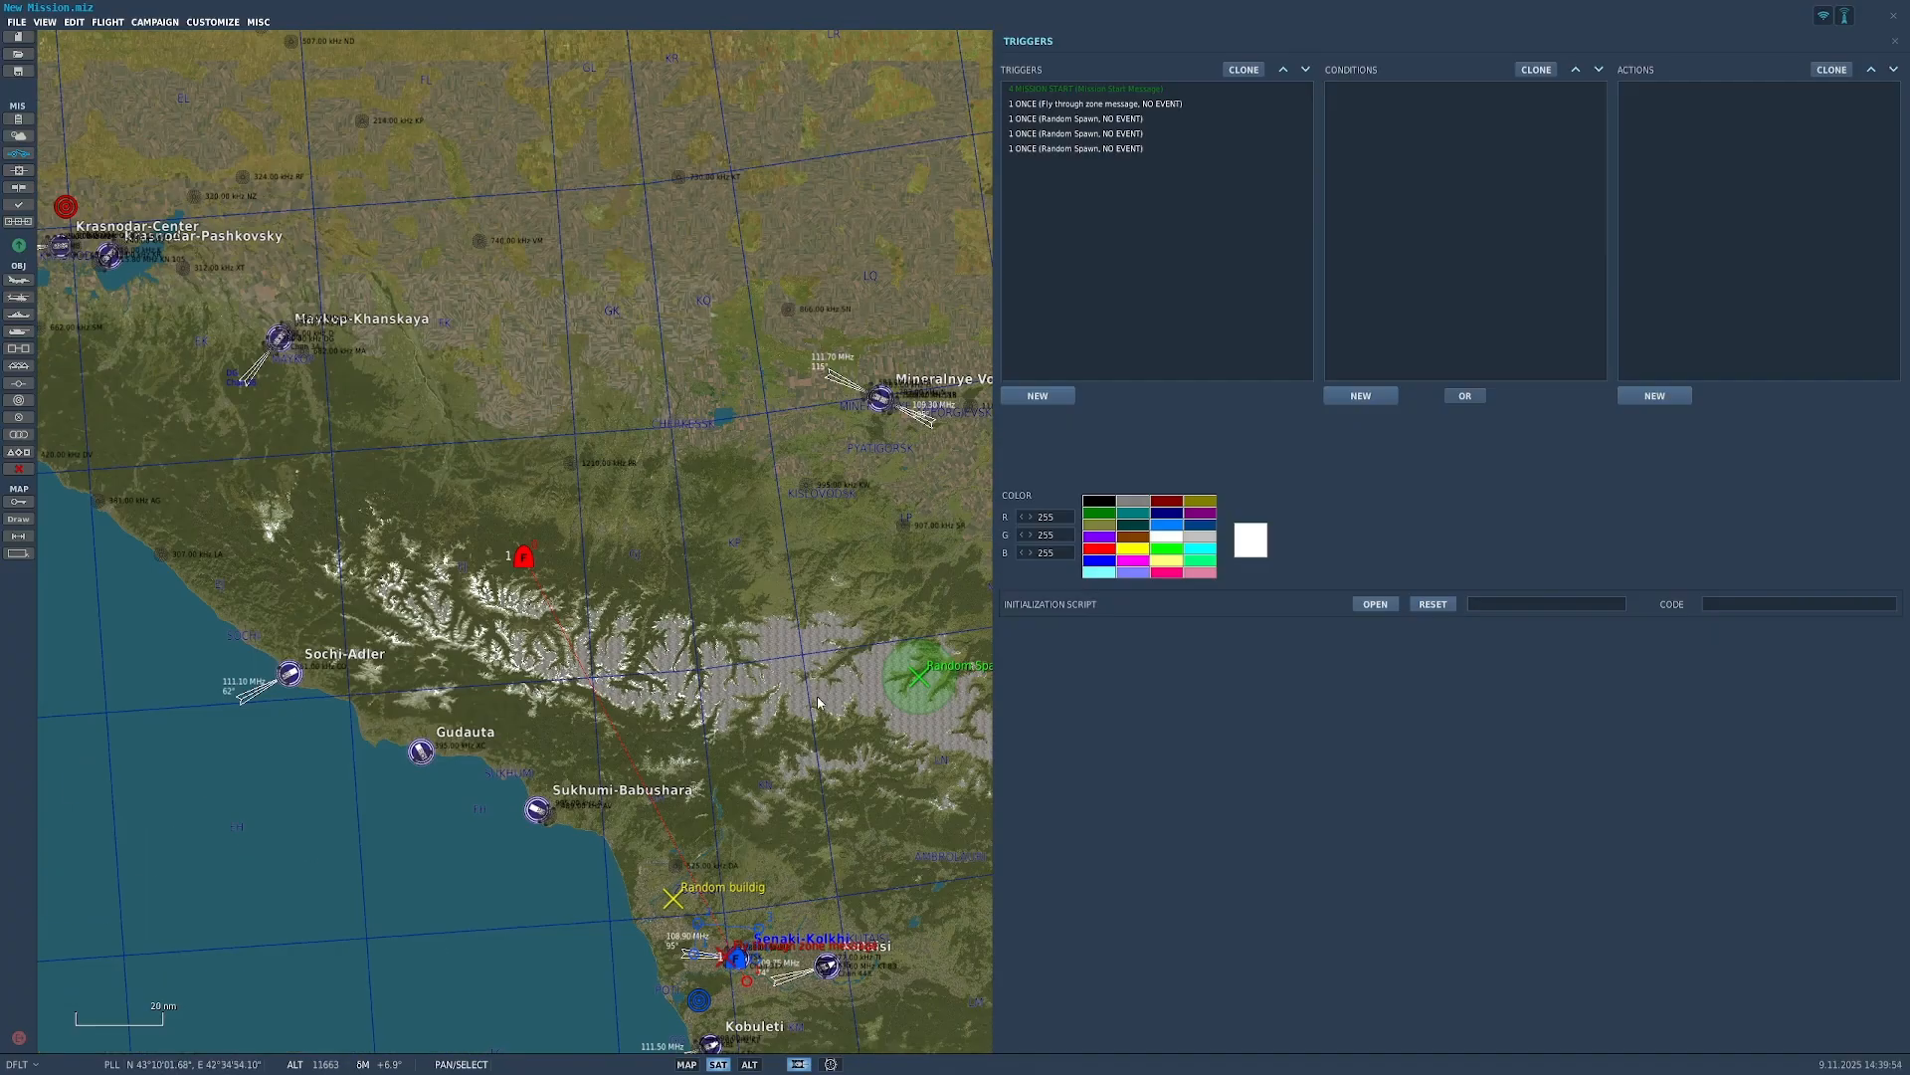
pyautogui.scroll(1, 816, 697)
pyautogui.moveTo(816, 697); pyautogui.dragTo(326, 761)
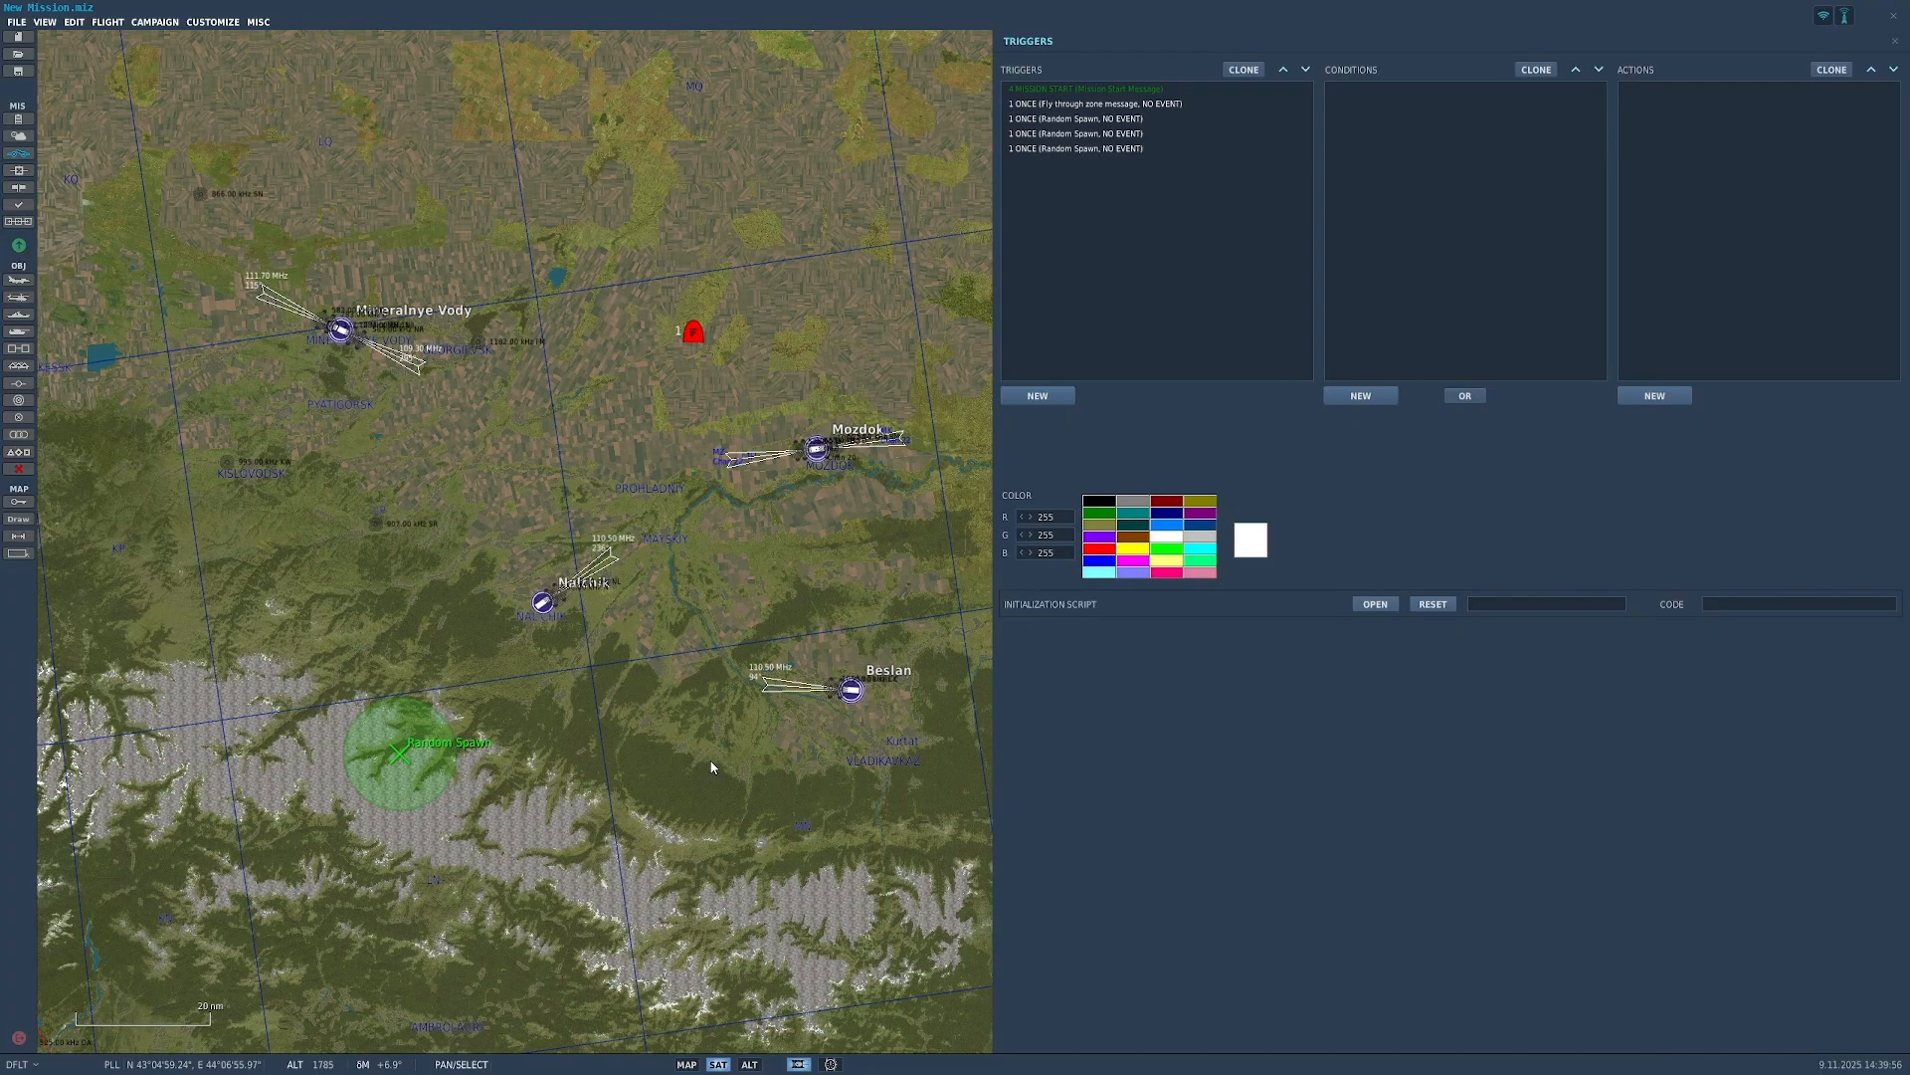
pyautogui.moveTo(715, 767); pyautogui.dragTo(677, 463)
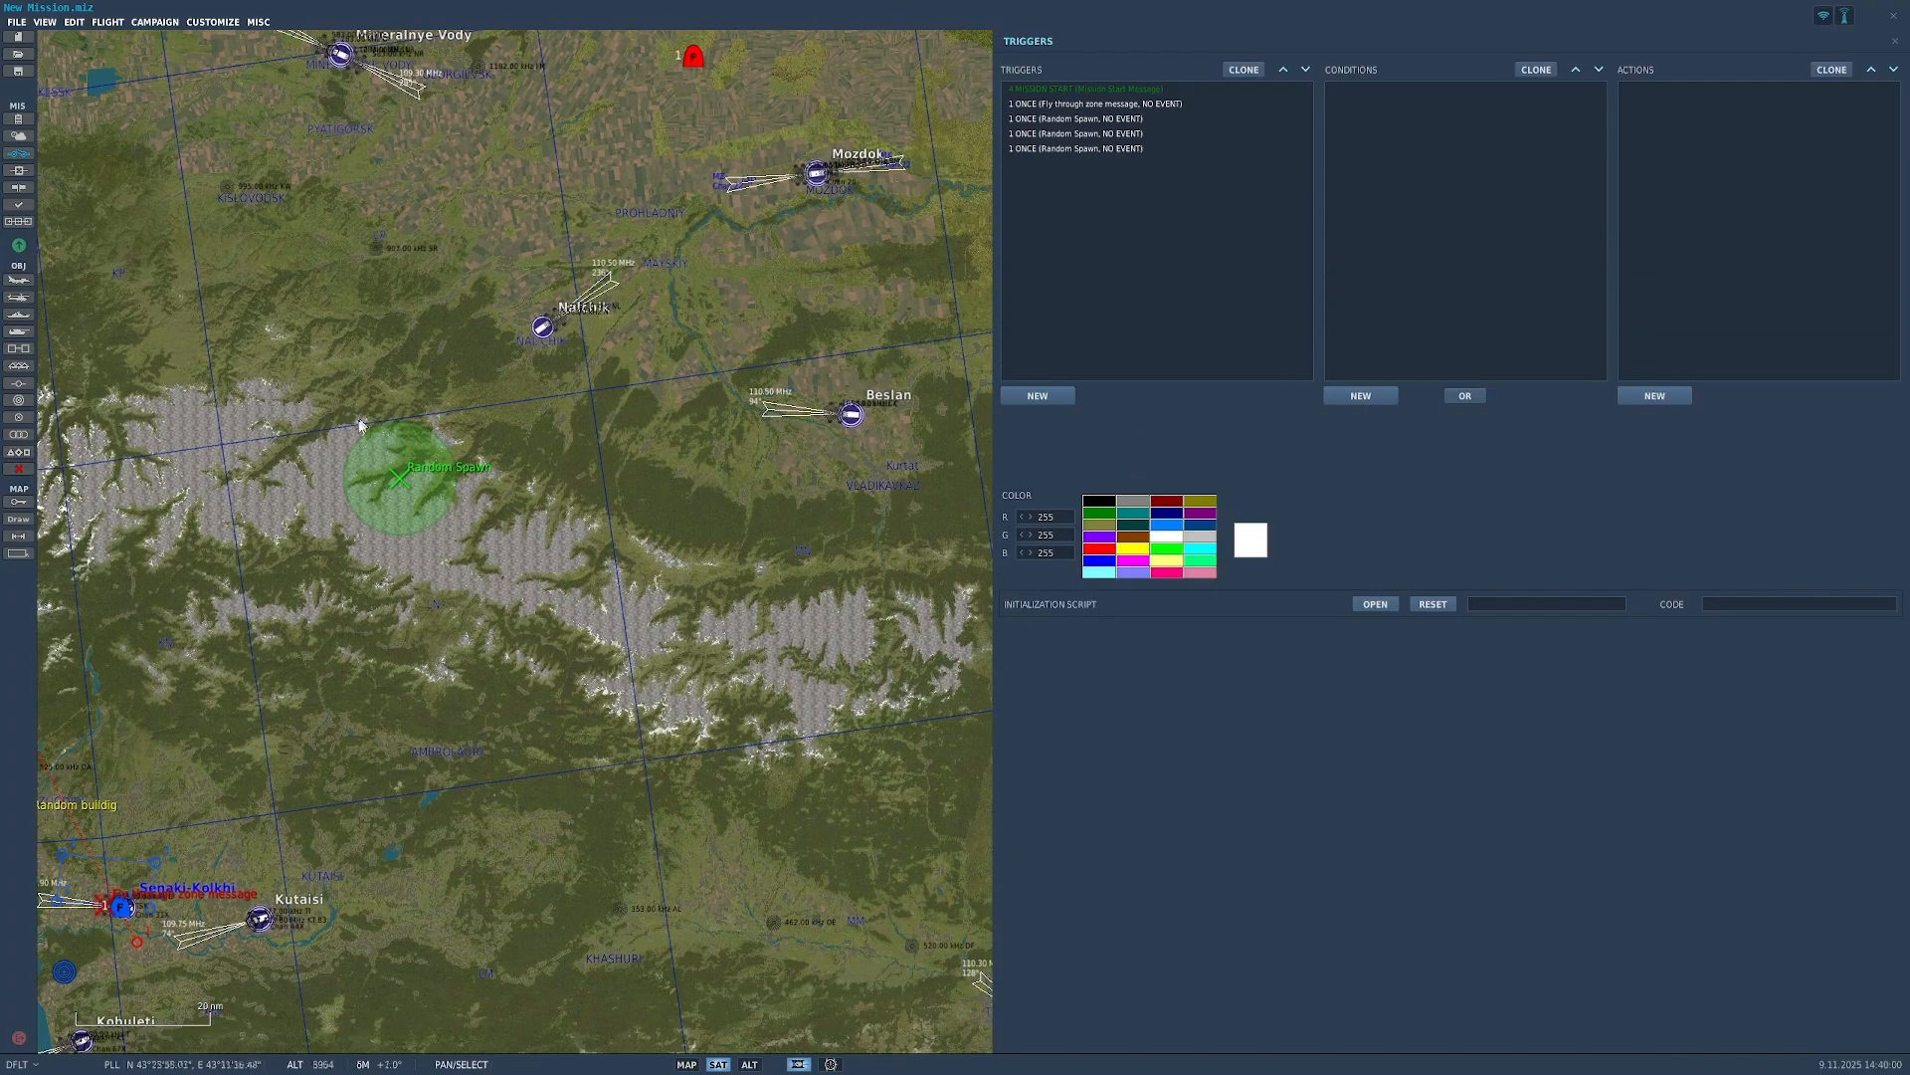
# Step: Draw a red square of connected line segments over the Random Spawn zone on the map
pyautogui.click(1895, 44)
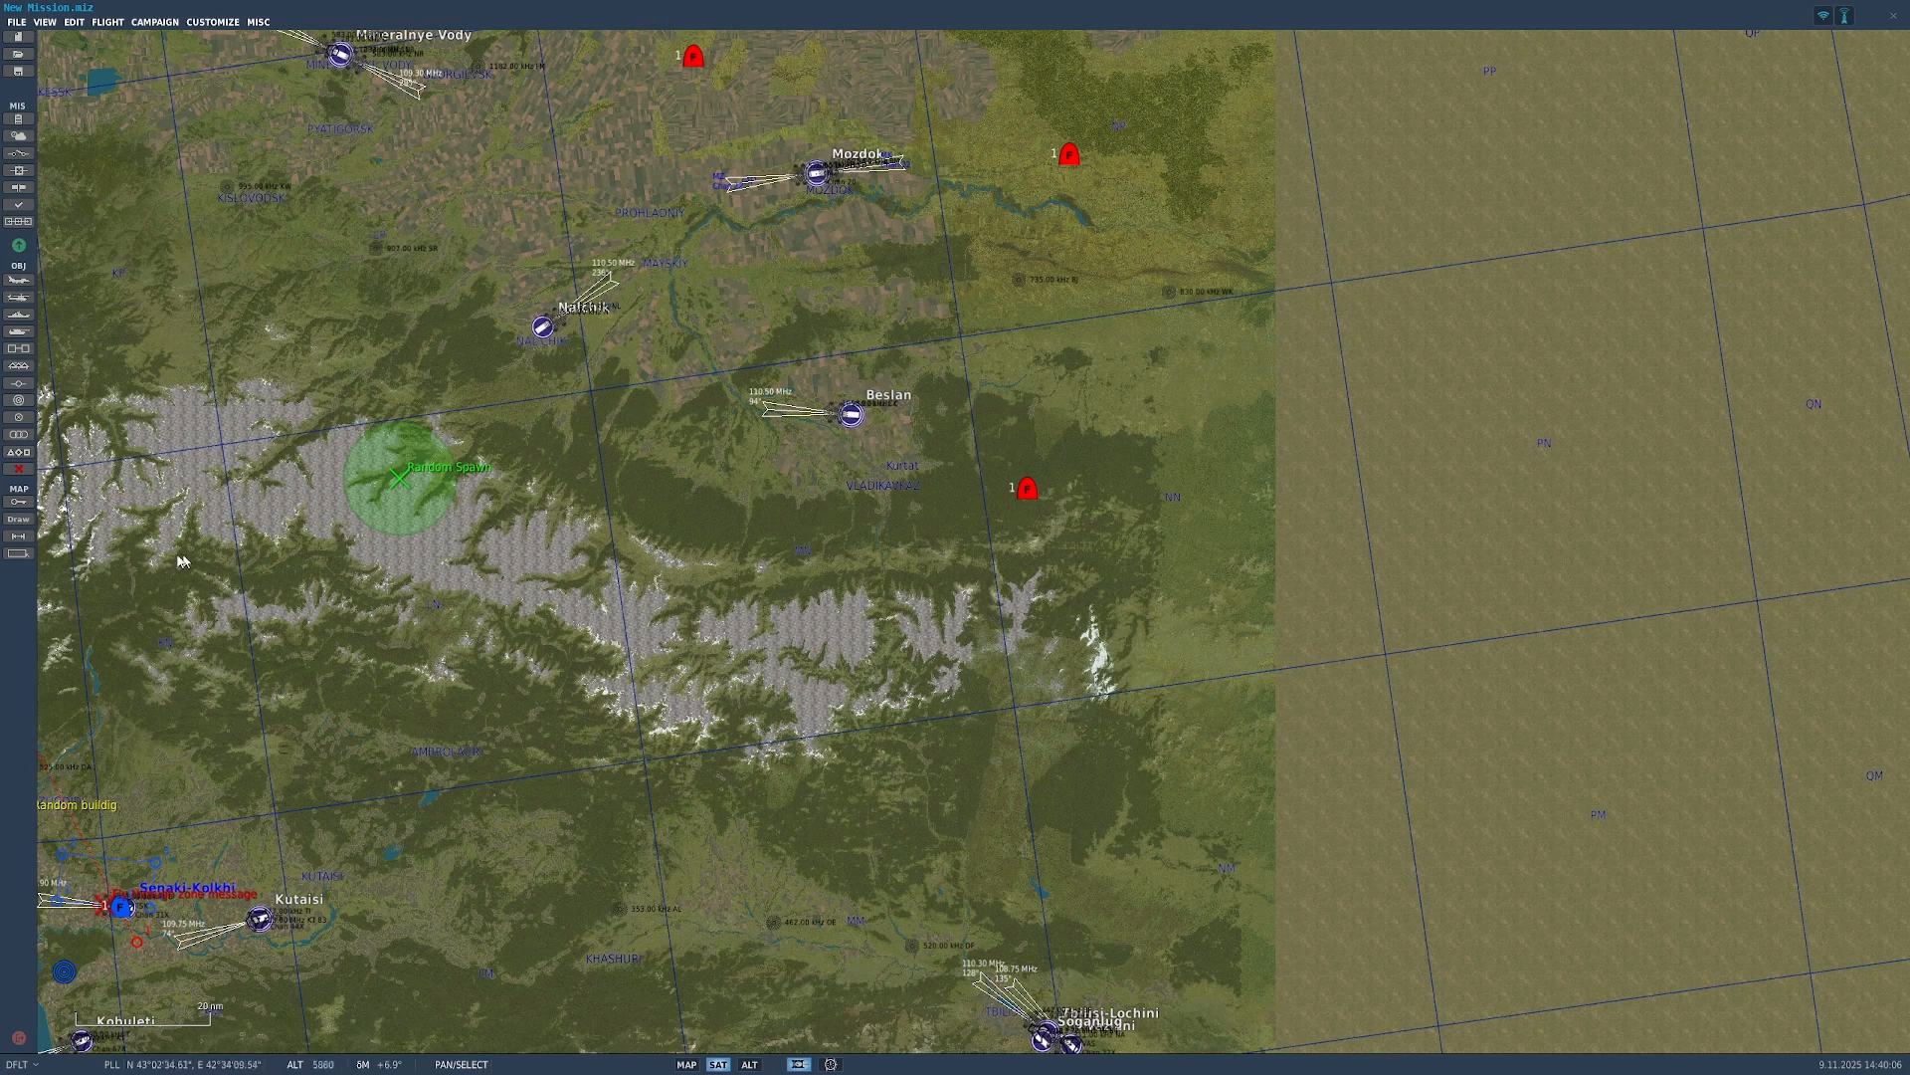
pyautogui.click(19, 519)
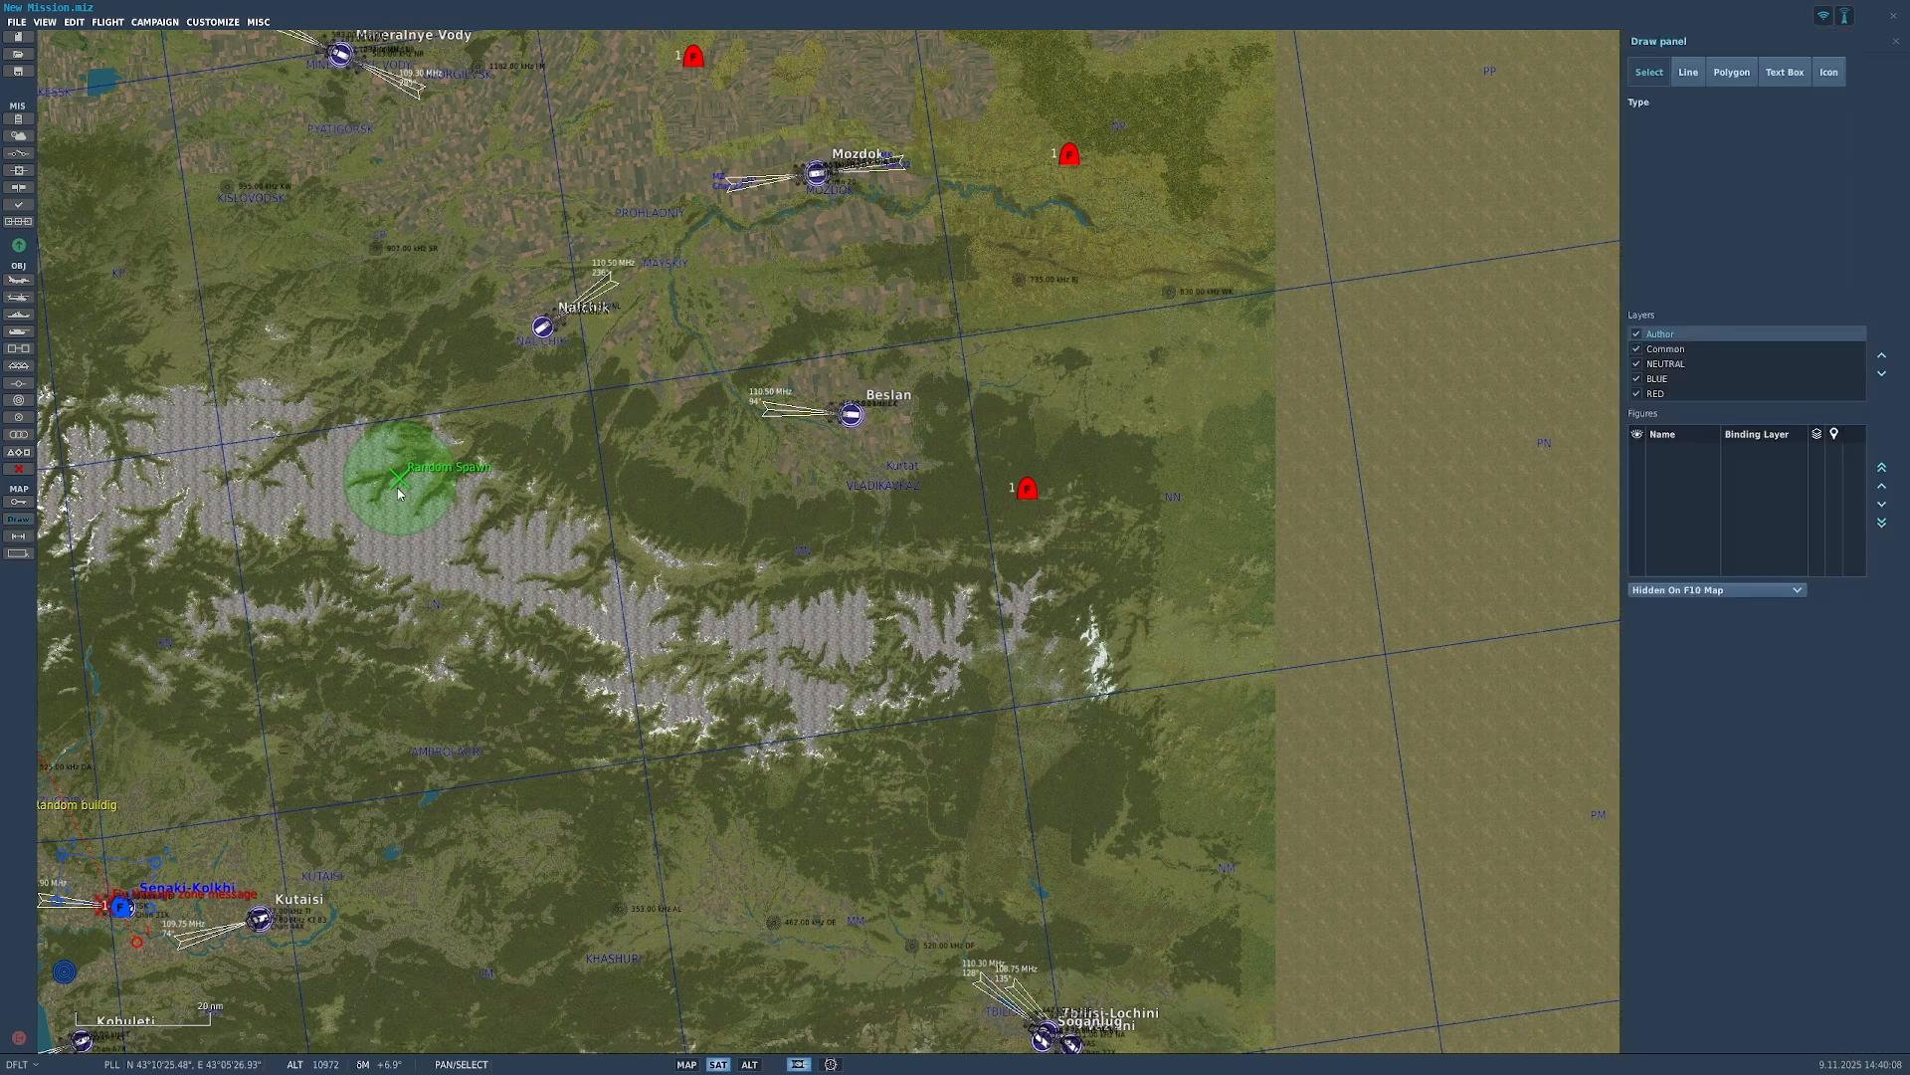
pyautogui.click(1689, 72)
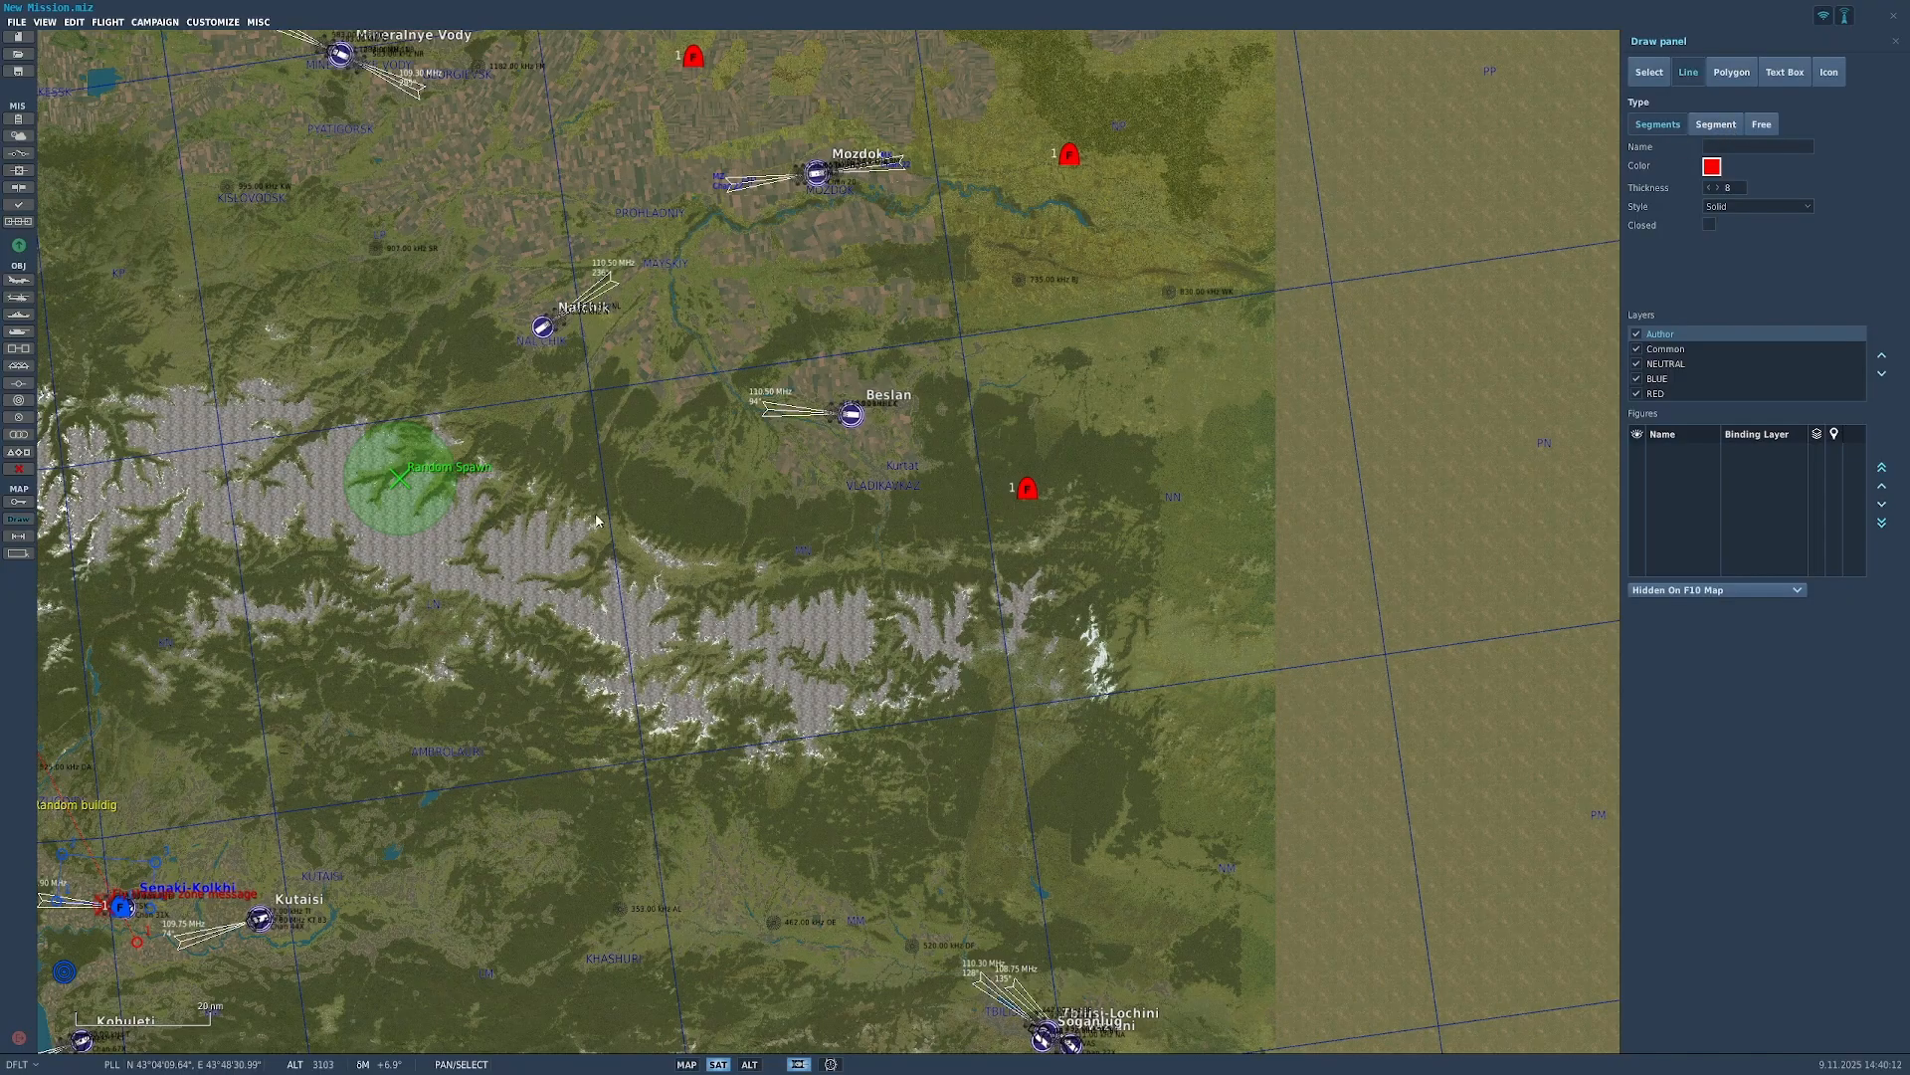
pyautogui.click(360, 442)
pyautogui.click(359, 516)
pyautogui.click(442, 516)
pyautogui.click(439, 439)
pyautogui.click(358, 439)
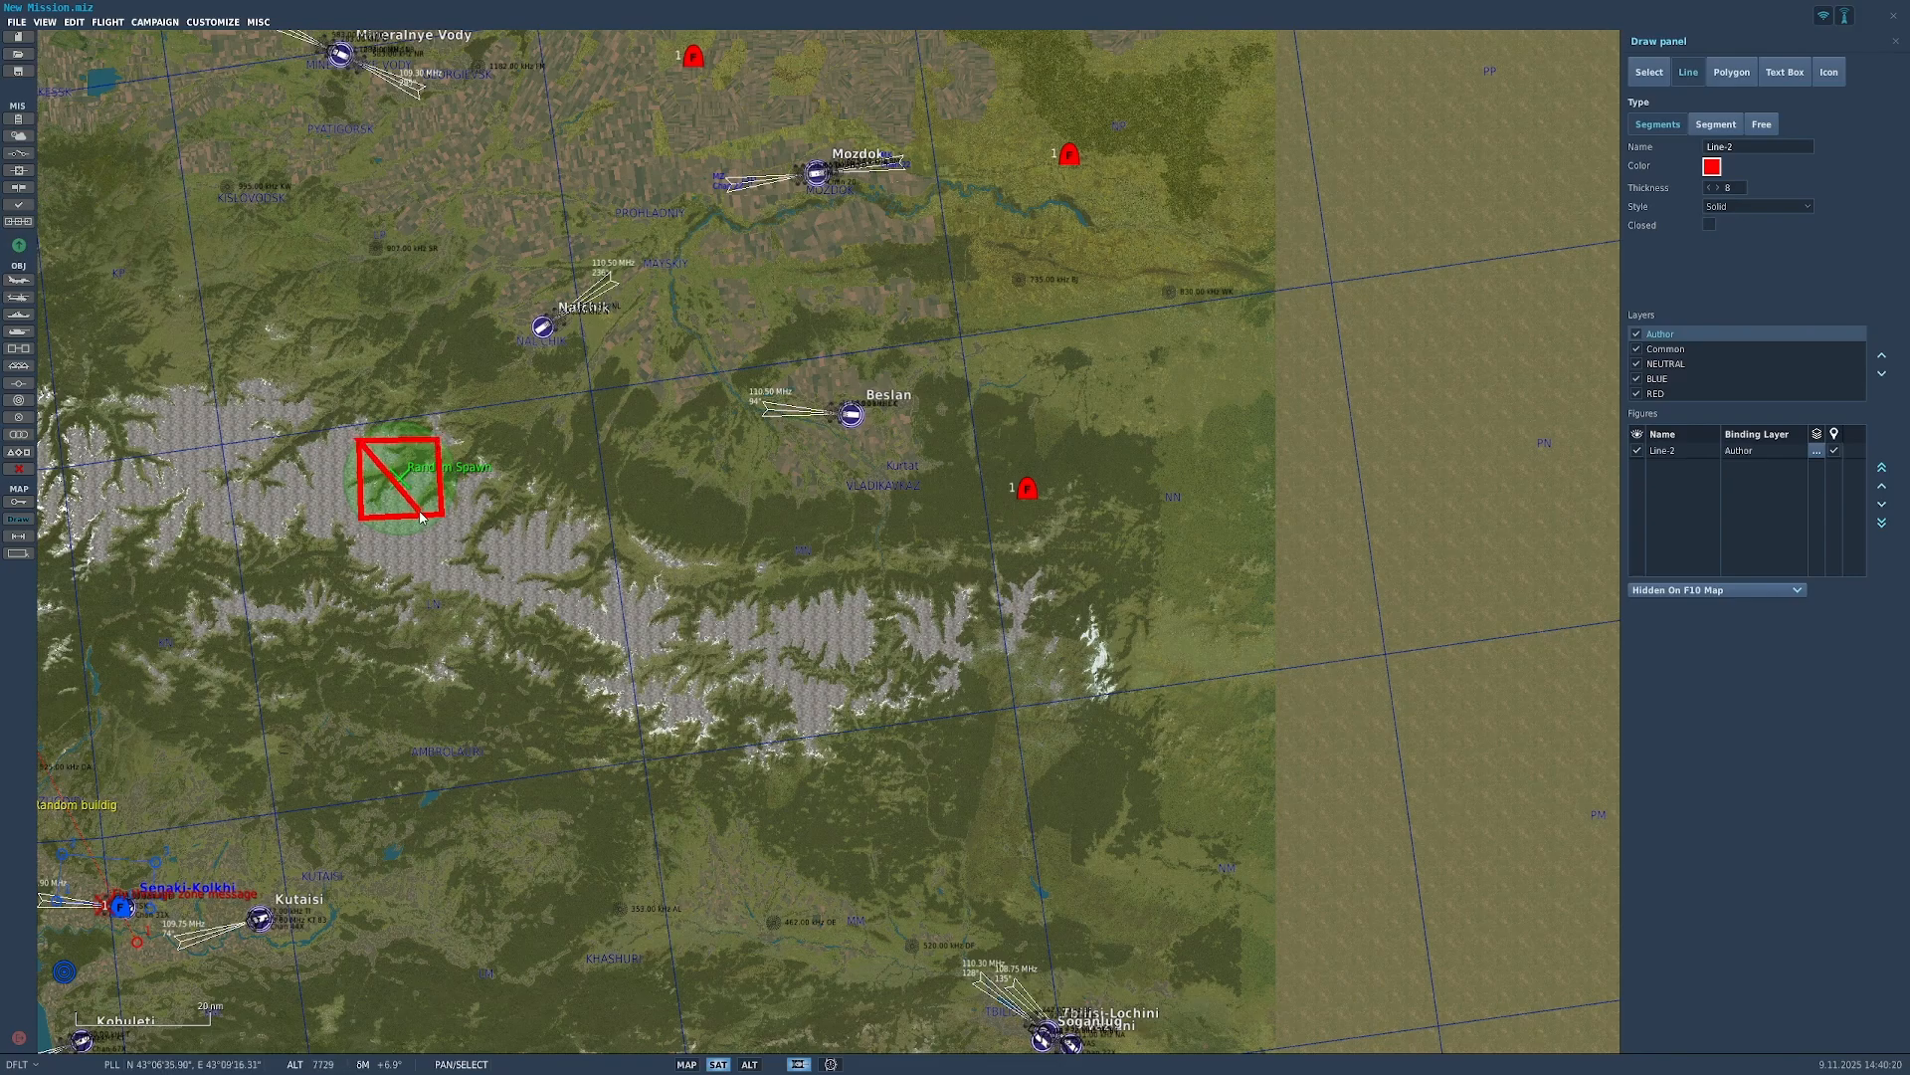
# Step: Assign the drawn square to the BLUE layer and finish drawing the line
pyautogui.click(1818, 454)
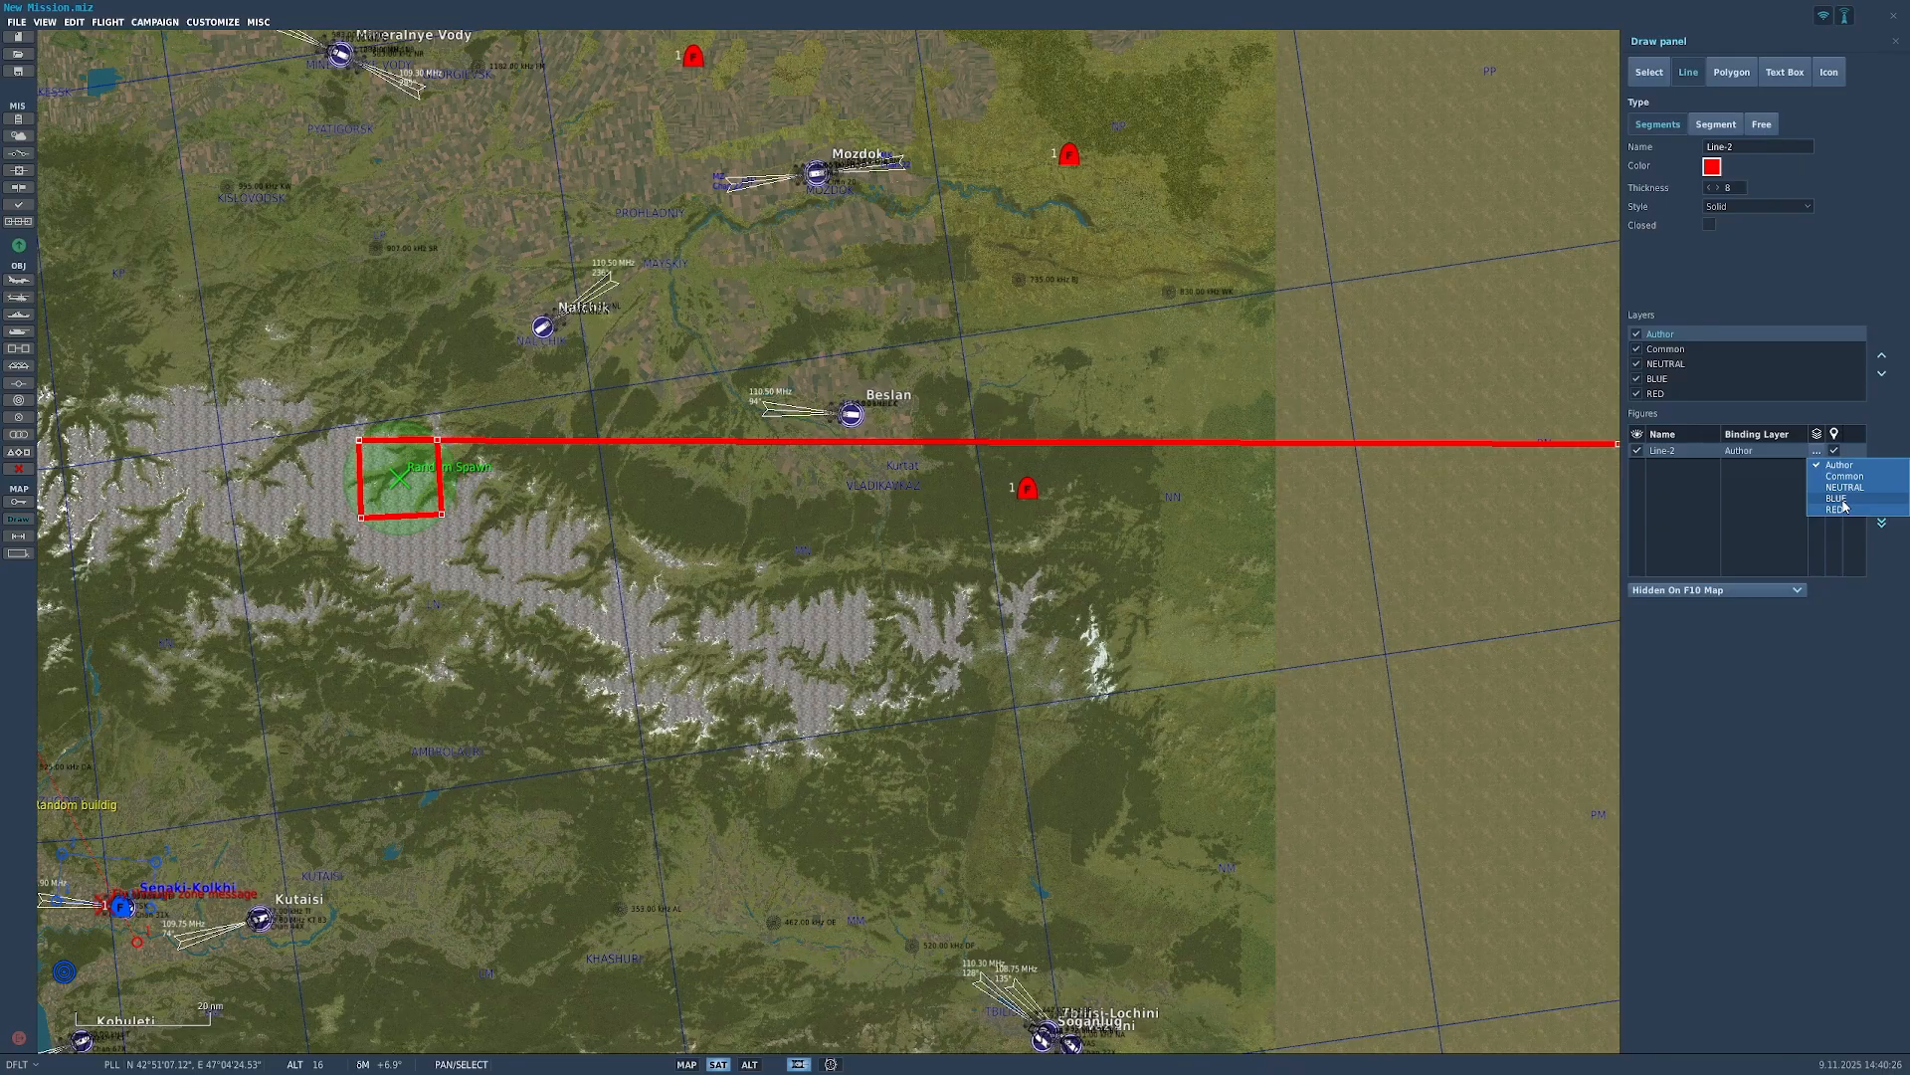
pyautogui.click(1839, 498)
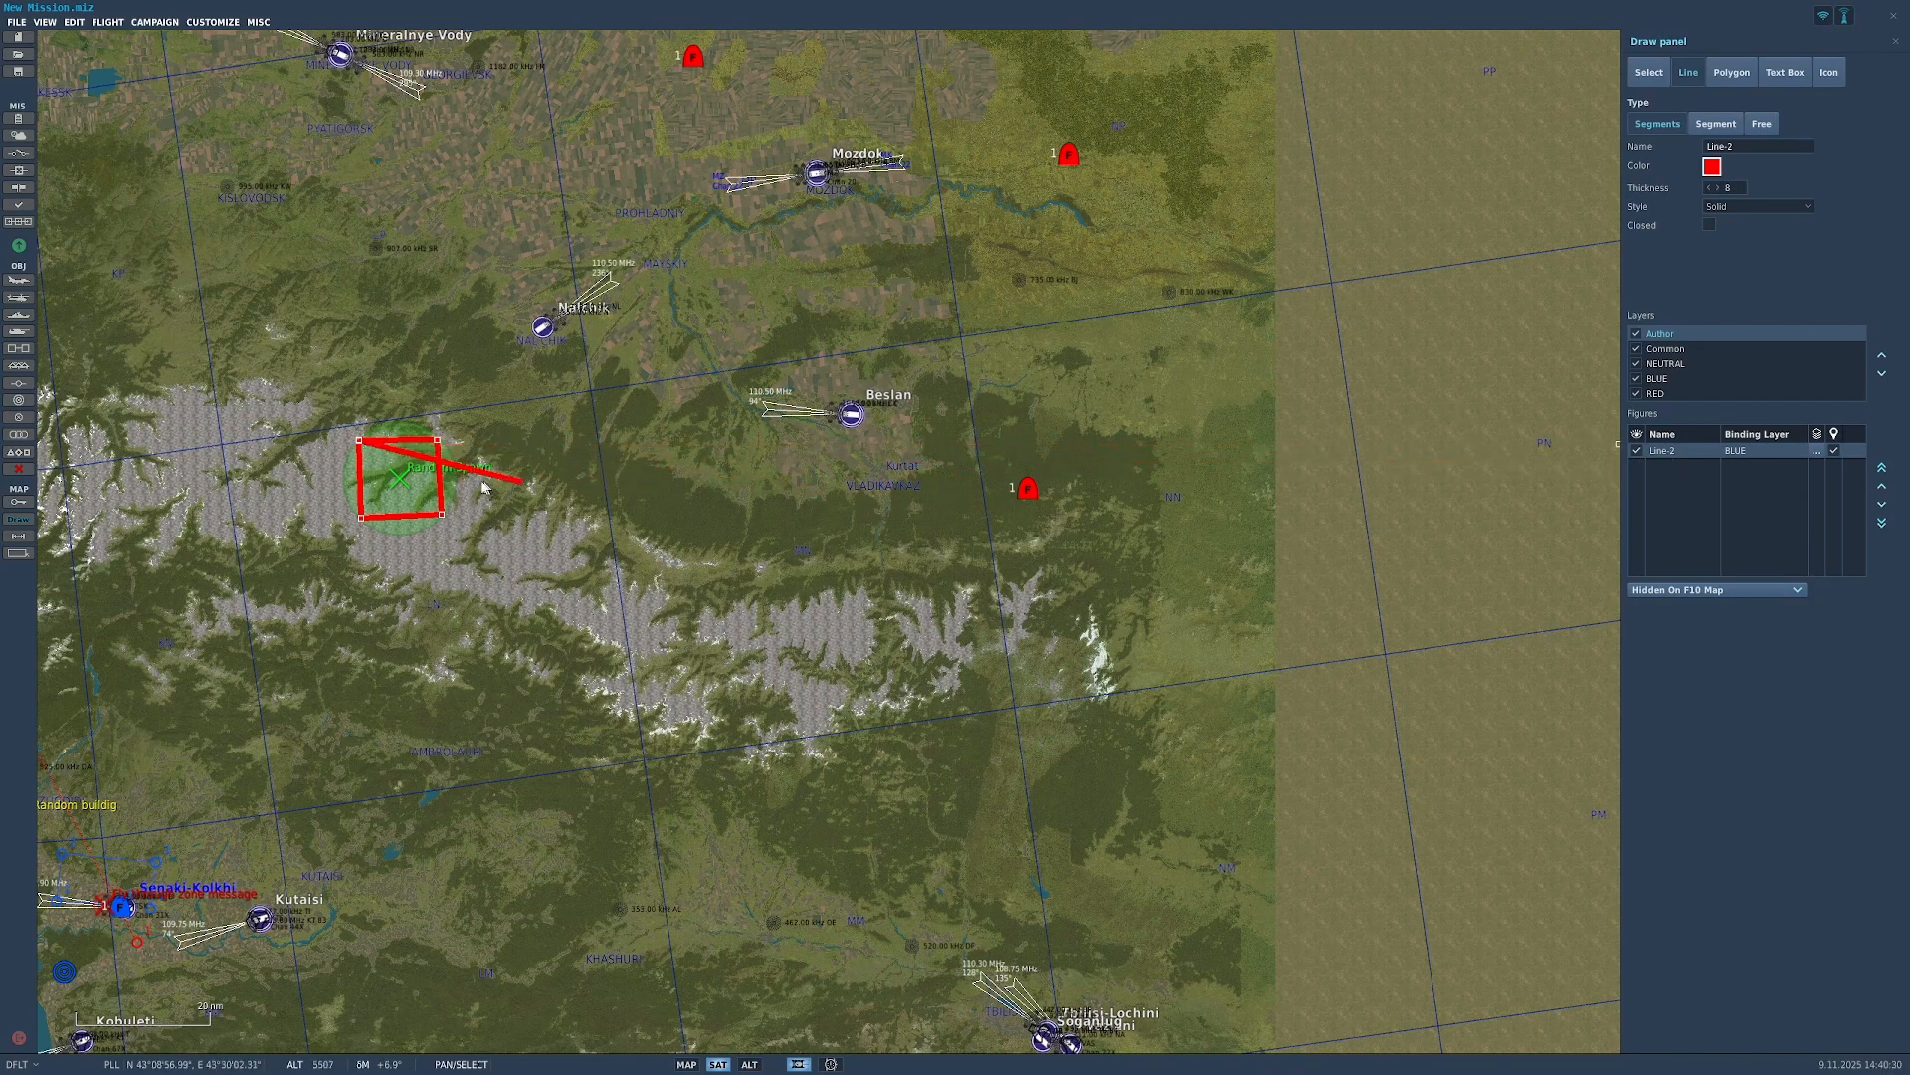
pyautogui.click(1580, 360)
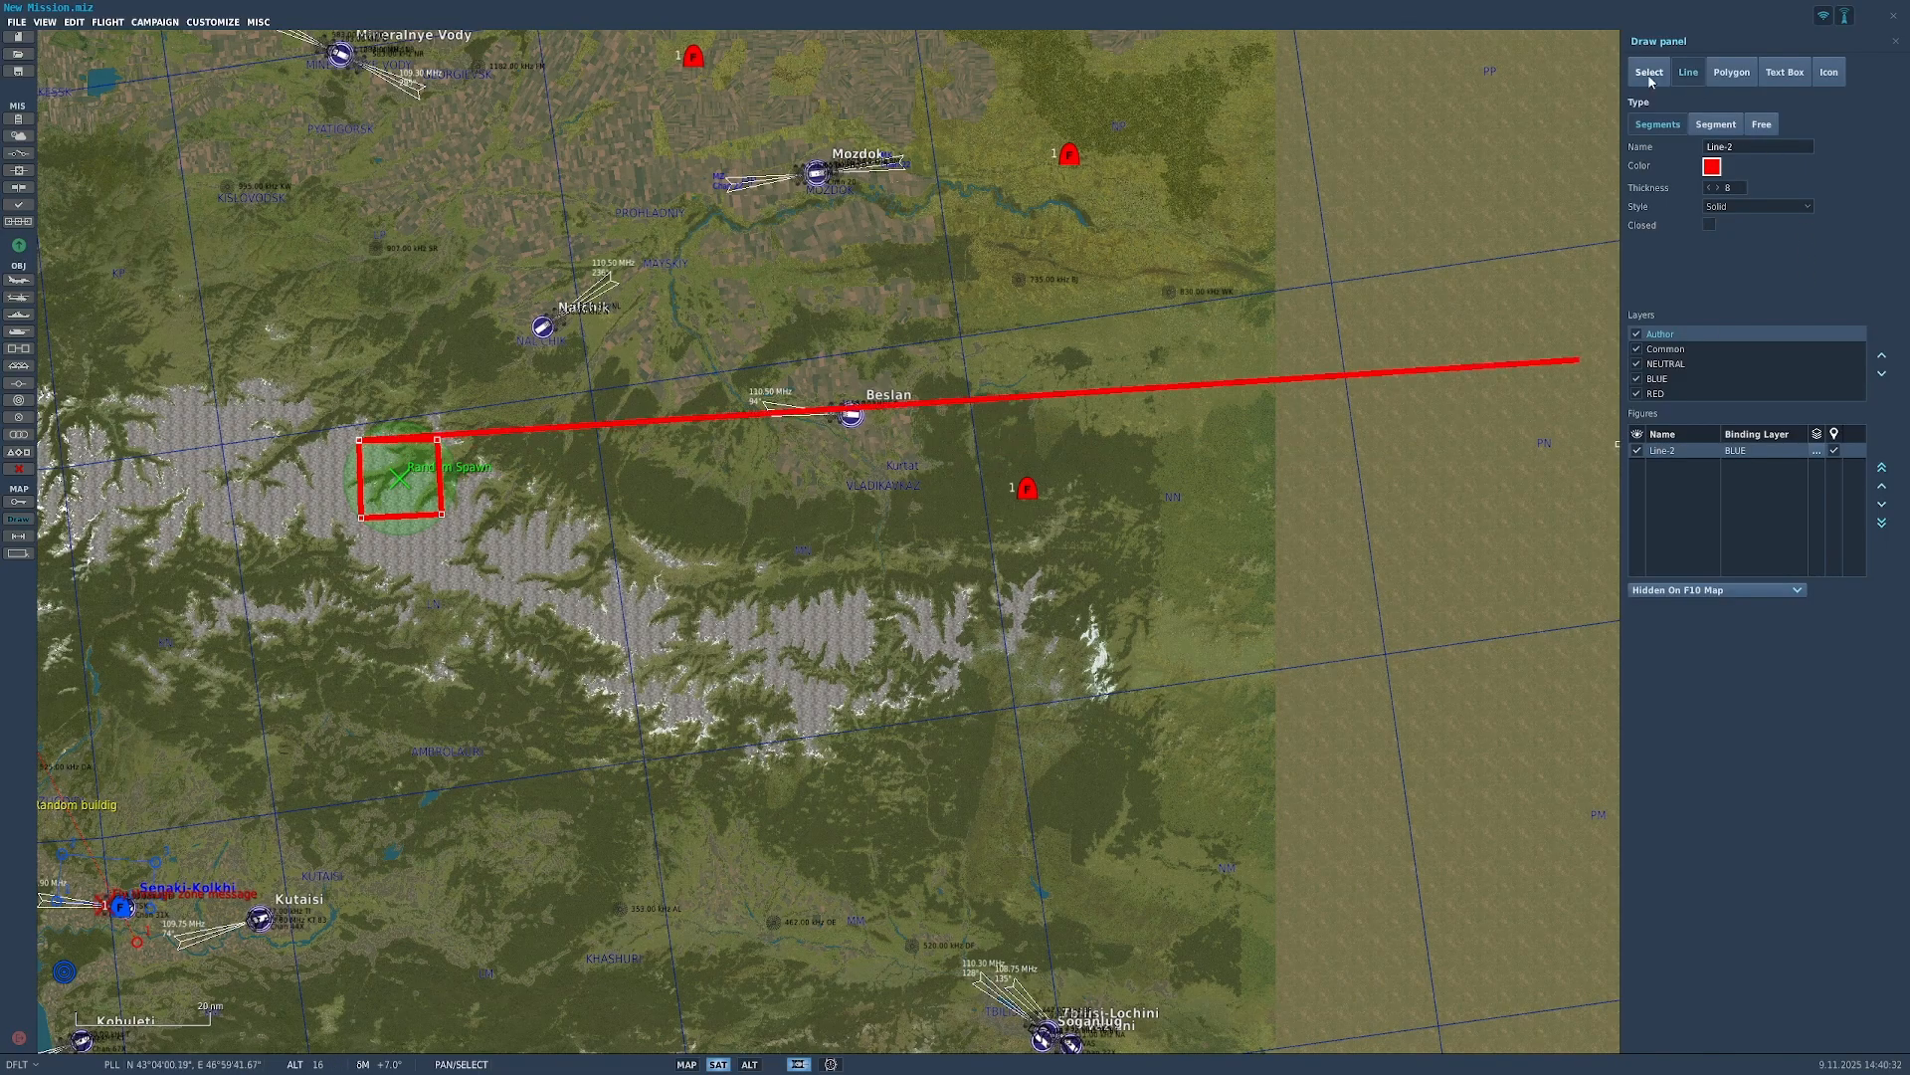
pyautogui.click(1652, 77)
# Step: Inspect the drawn square over the Random Spawn zone in relation to the airfields and red groups on the map
pyautogui.moveTo(408, 558); pyautogui.dragTo(613, 590)
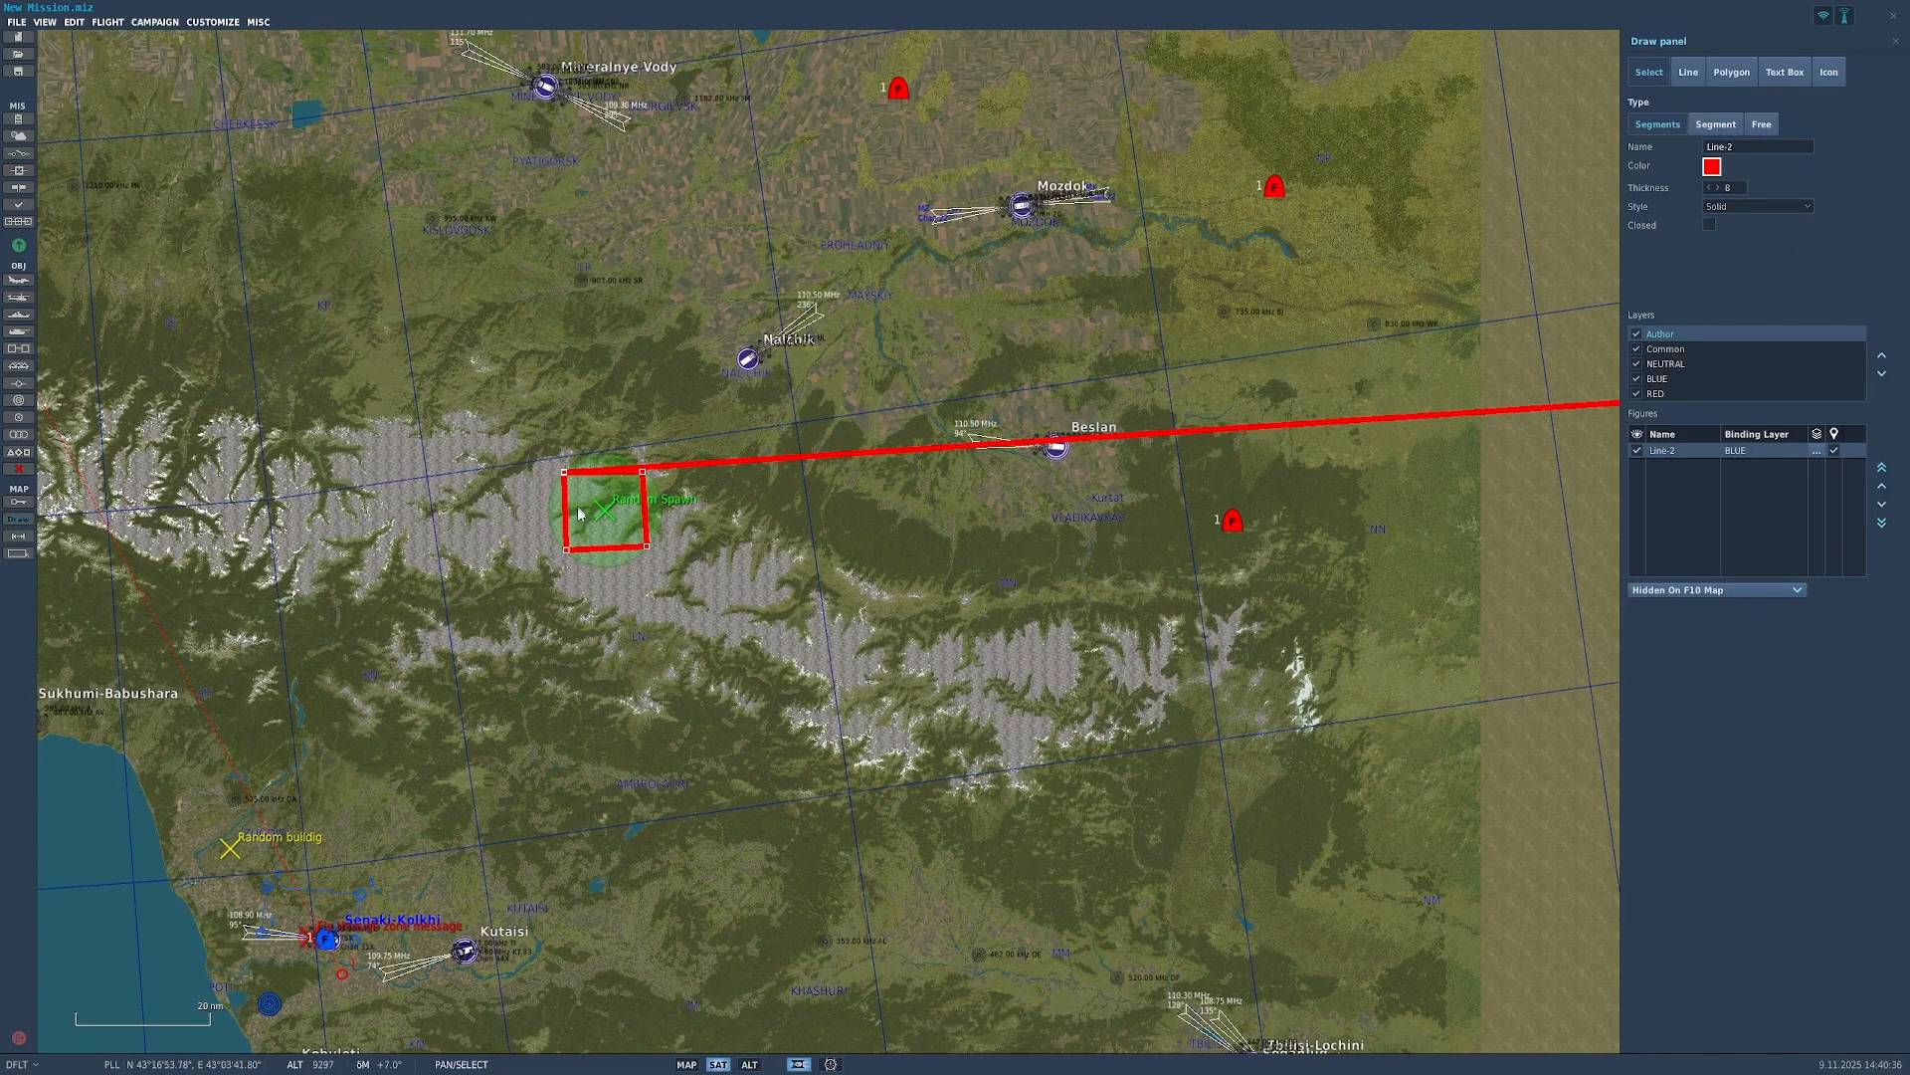
pyautogui.scroll(-2, 1413, 483)
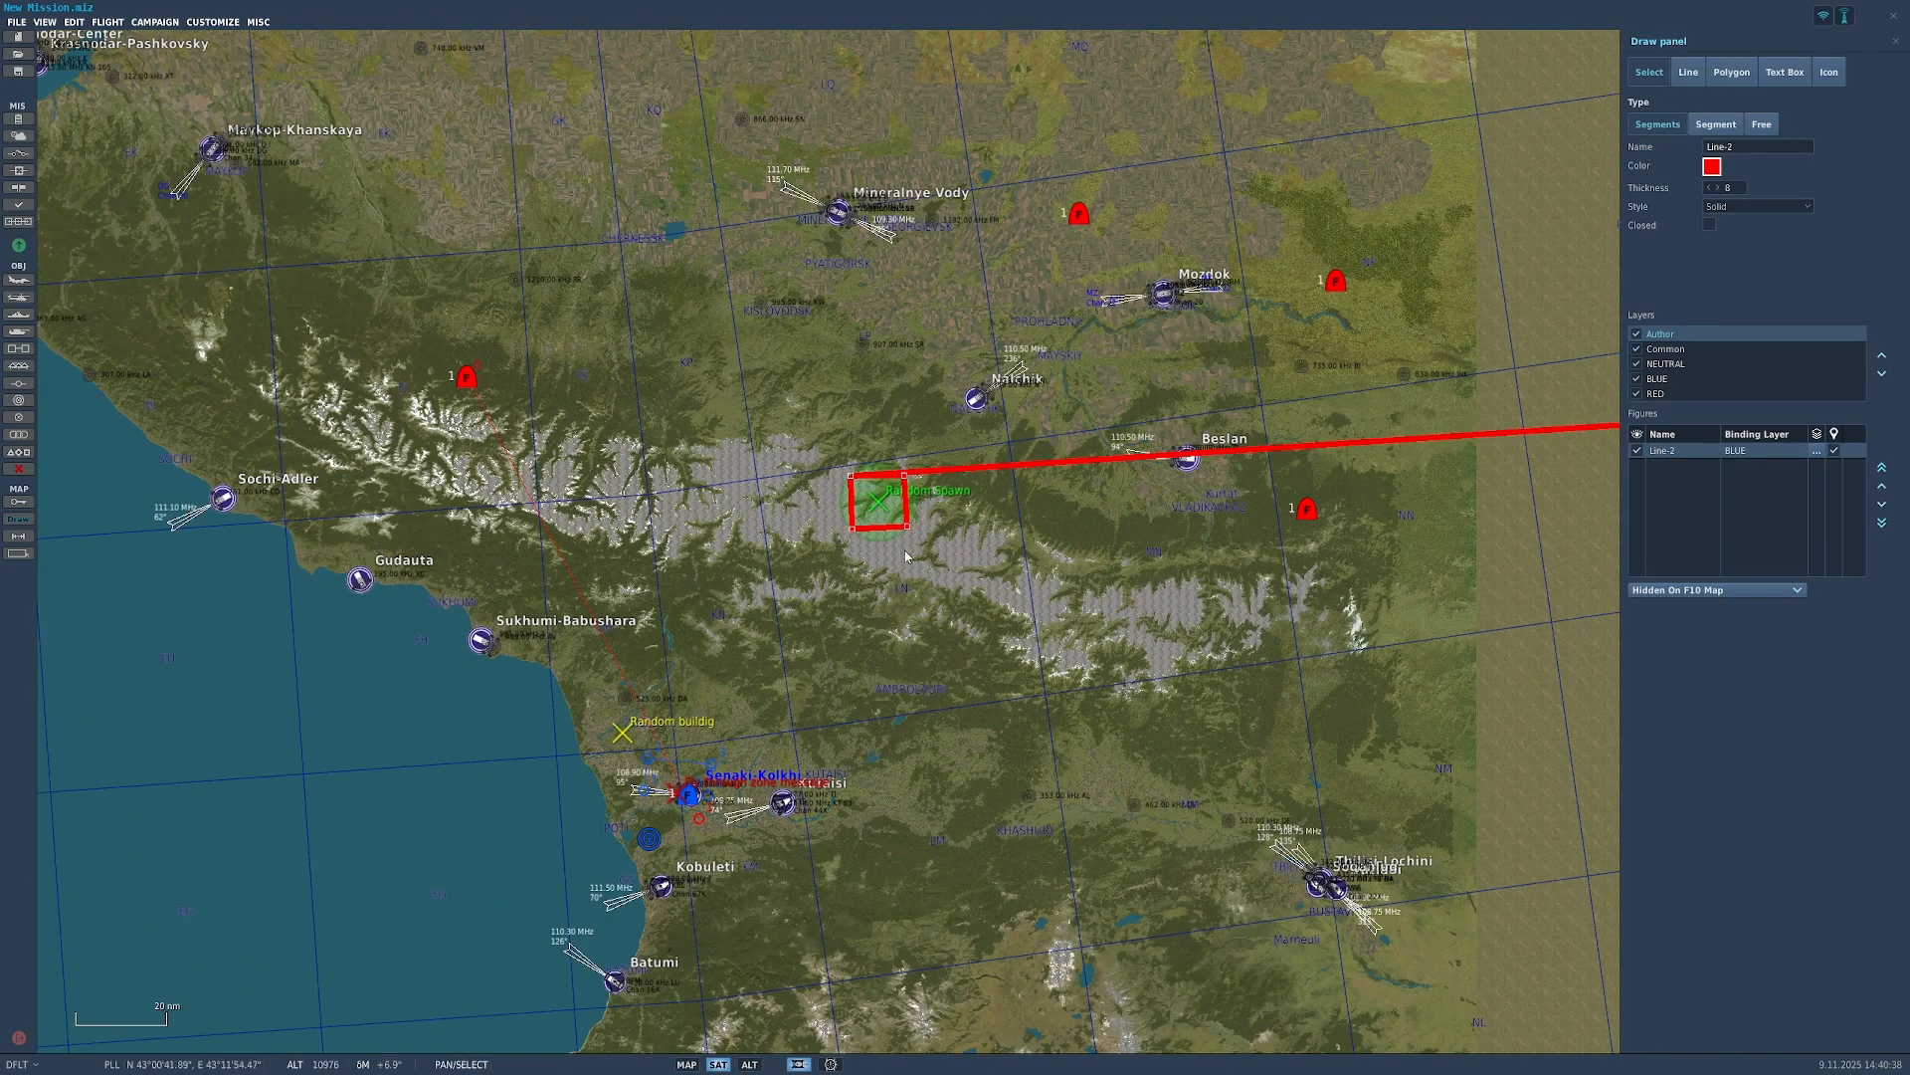
pyautogui.scroll(-3, 907, 558)
pyautogui.scroll(2, 1025, 532)
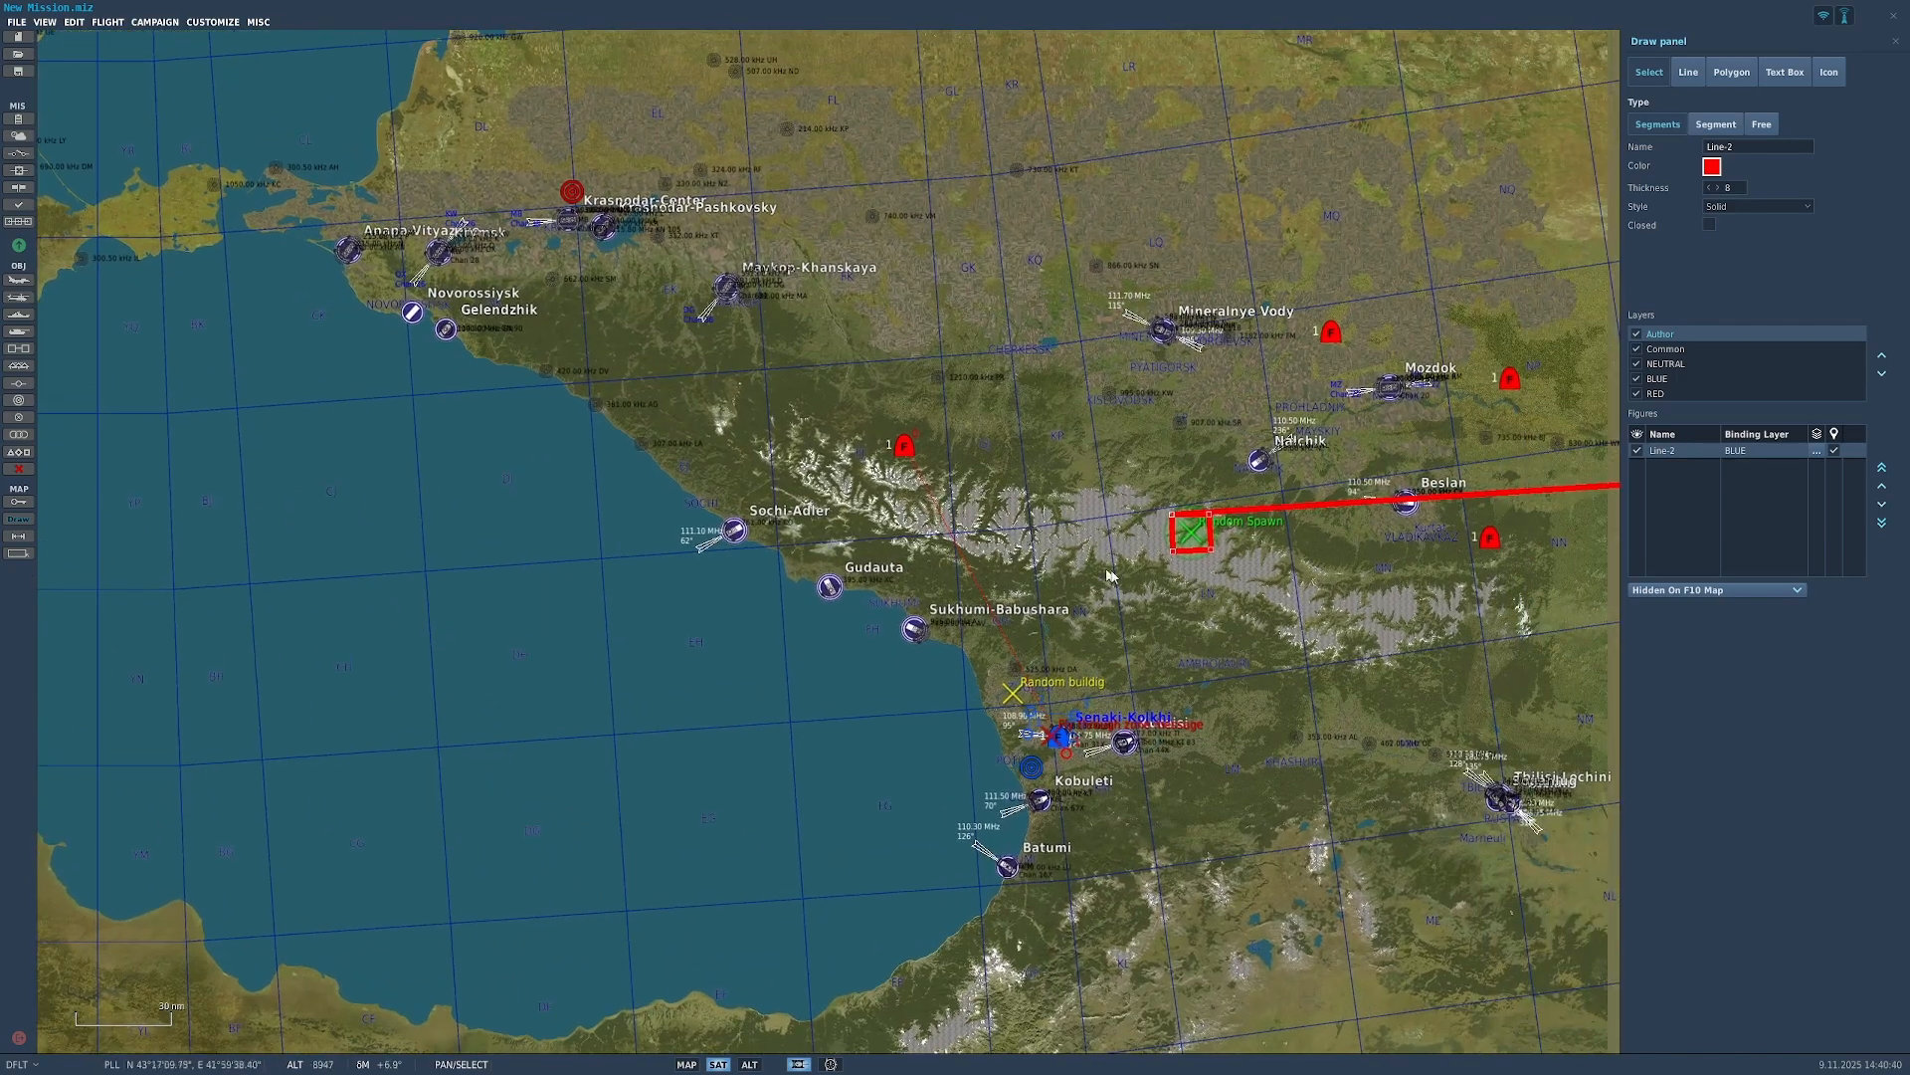
pyautogui.scroll(2, 1294, 564)
pyautogui.moveTo(1218, 524); pyautogui.dragTo(1069, 551)
pyautogui.scroll(-2, 845, 595)
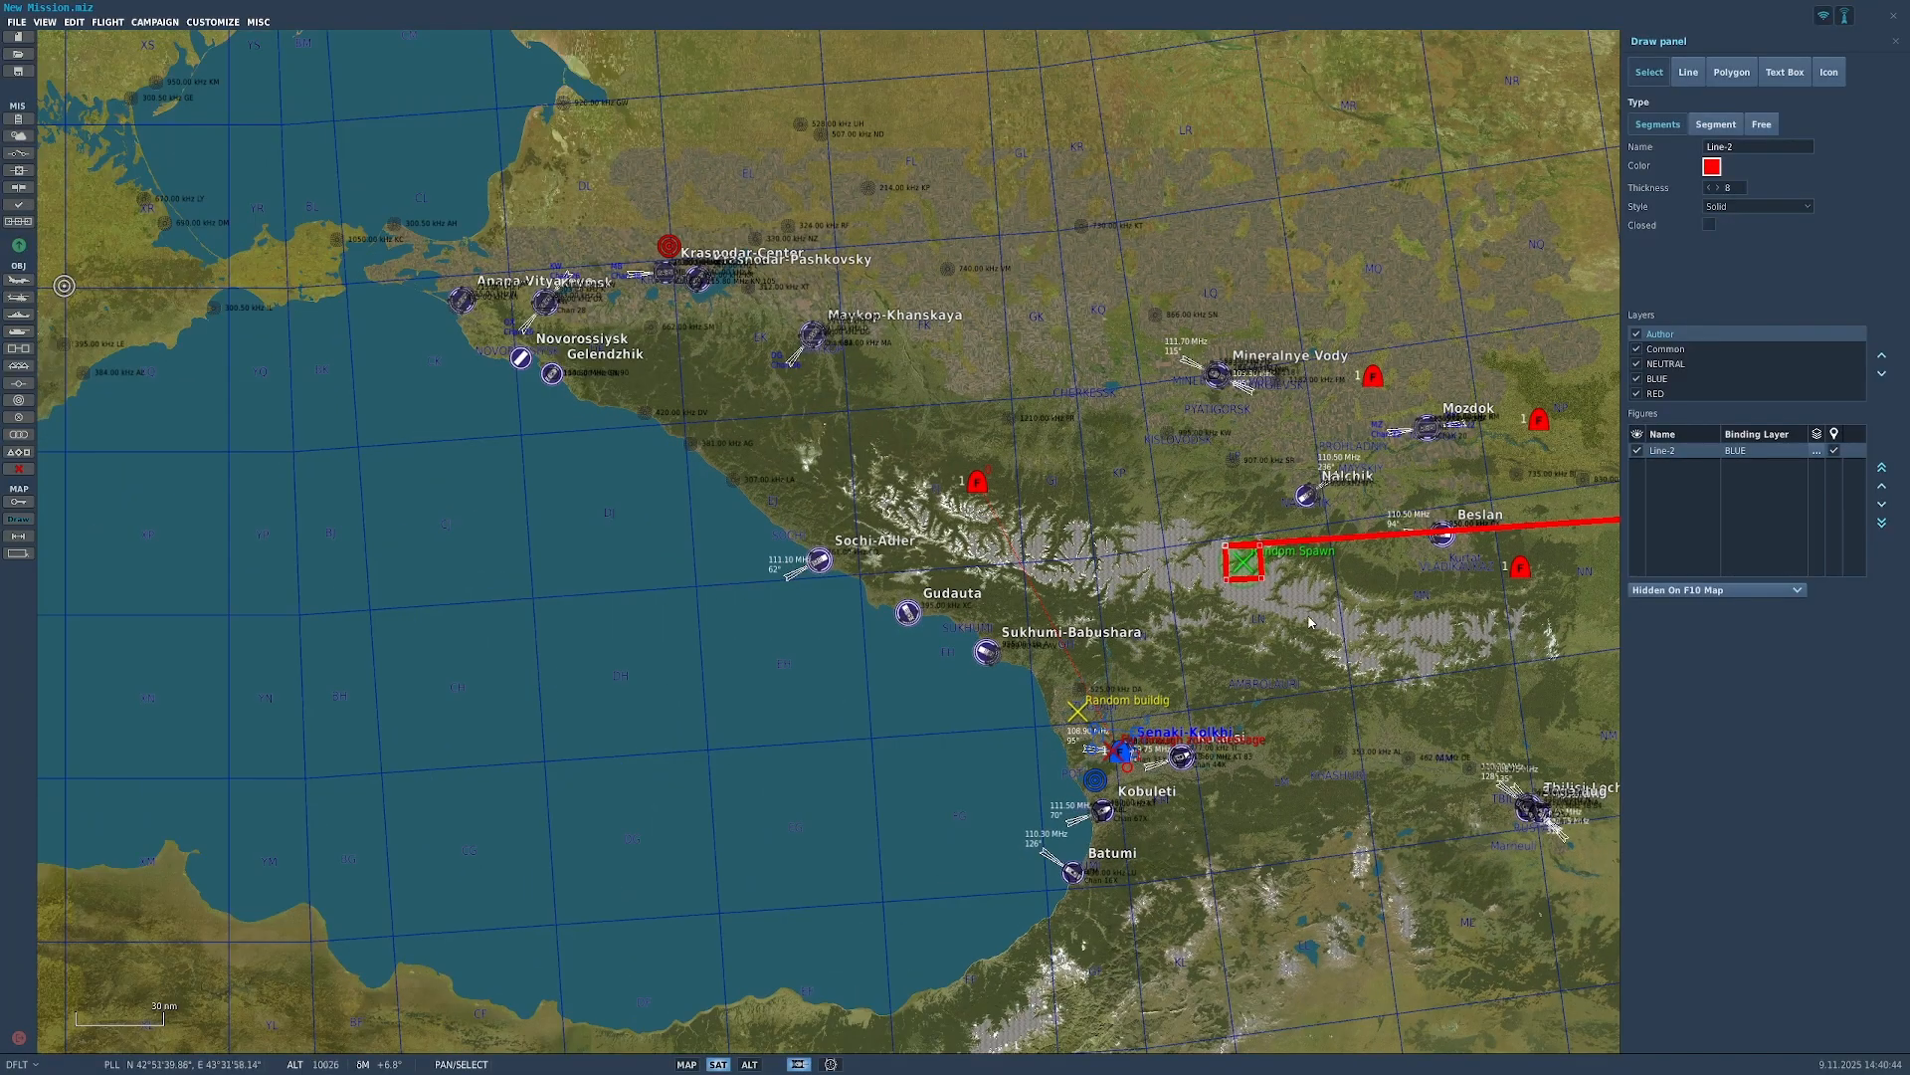
pyautogui.scroll(2, 1309, 623)
pyautogui.moveTo(1309, 623); pyautogui.dragTo(1158, 720)
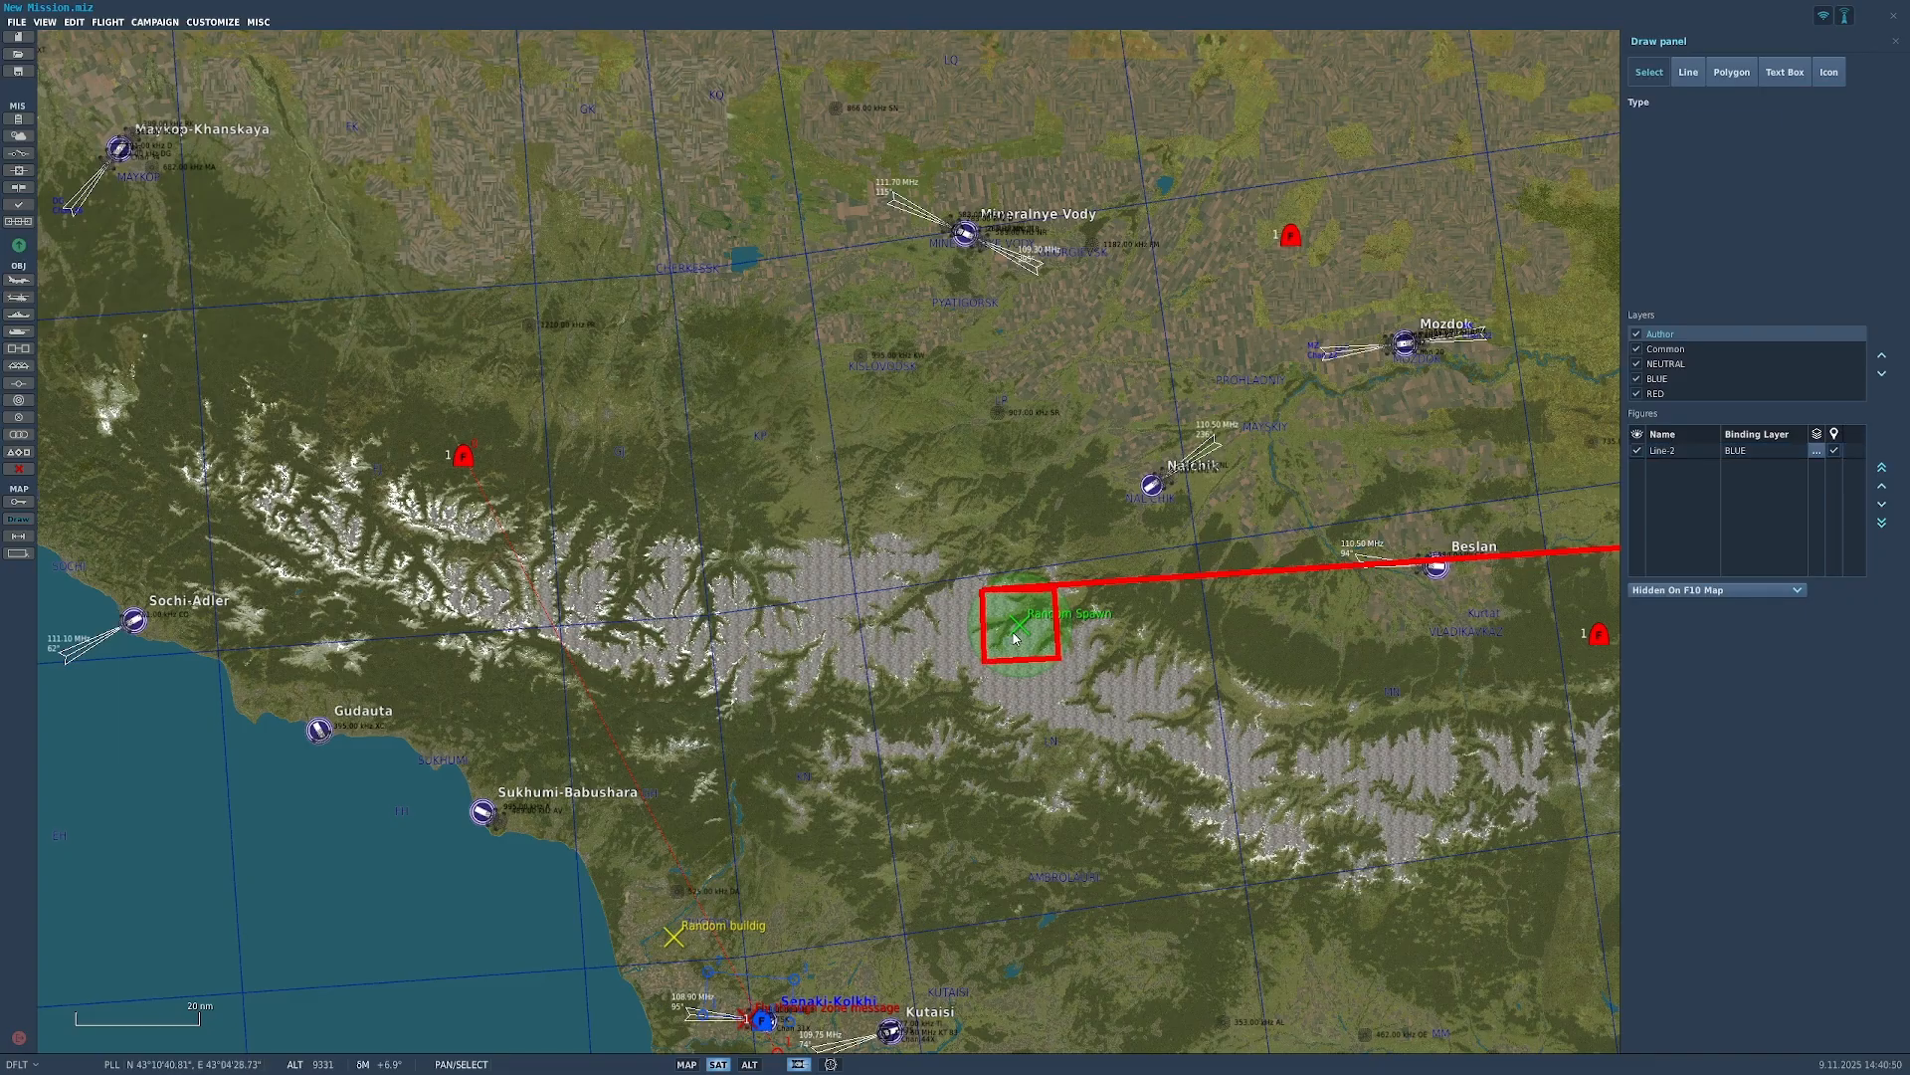
# Step: Leave the drawing tools, view the Random Spawn zone's properties and show the conditions of the first Random Spawn trigger
pyautogui.click(1895, 40)
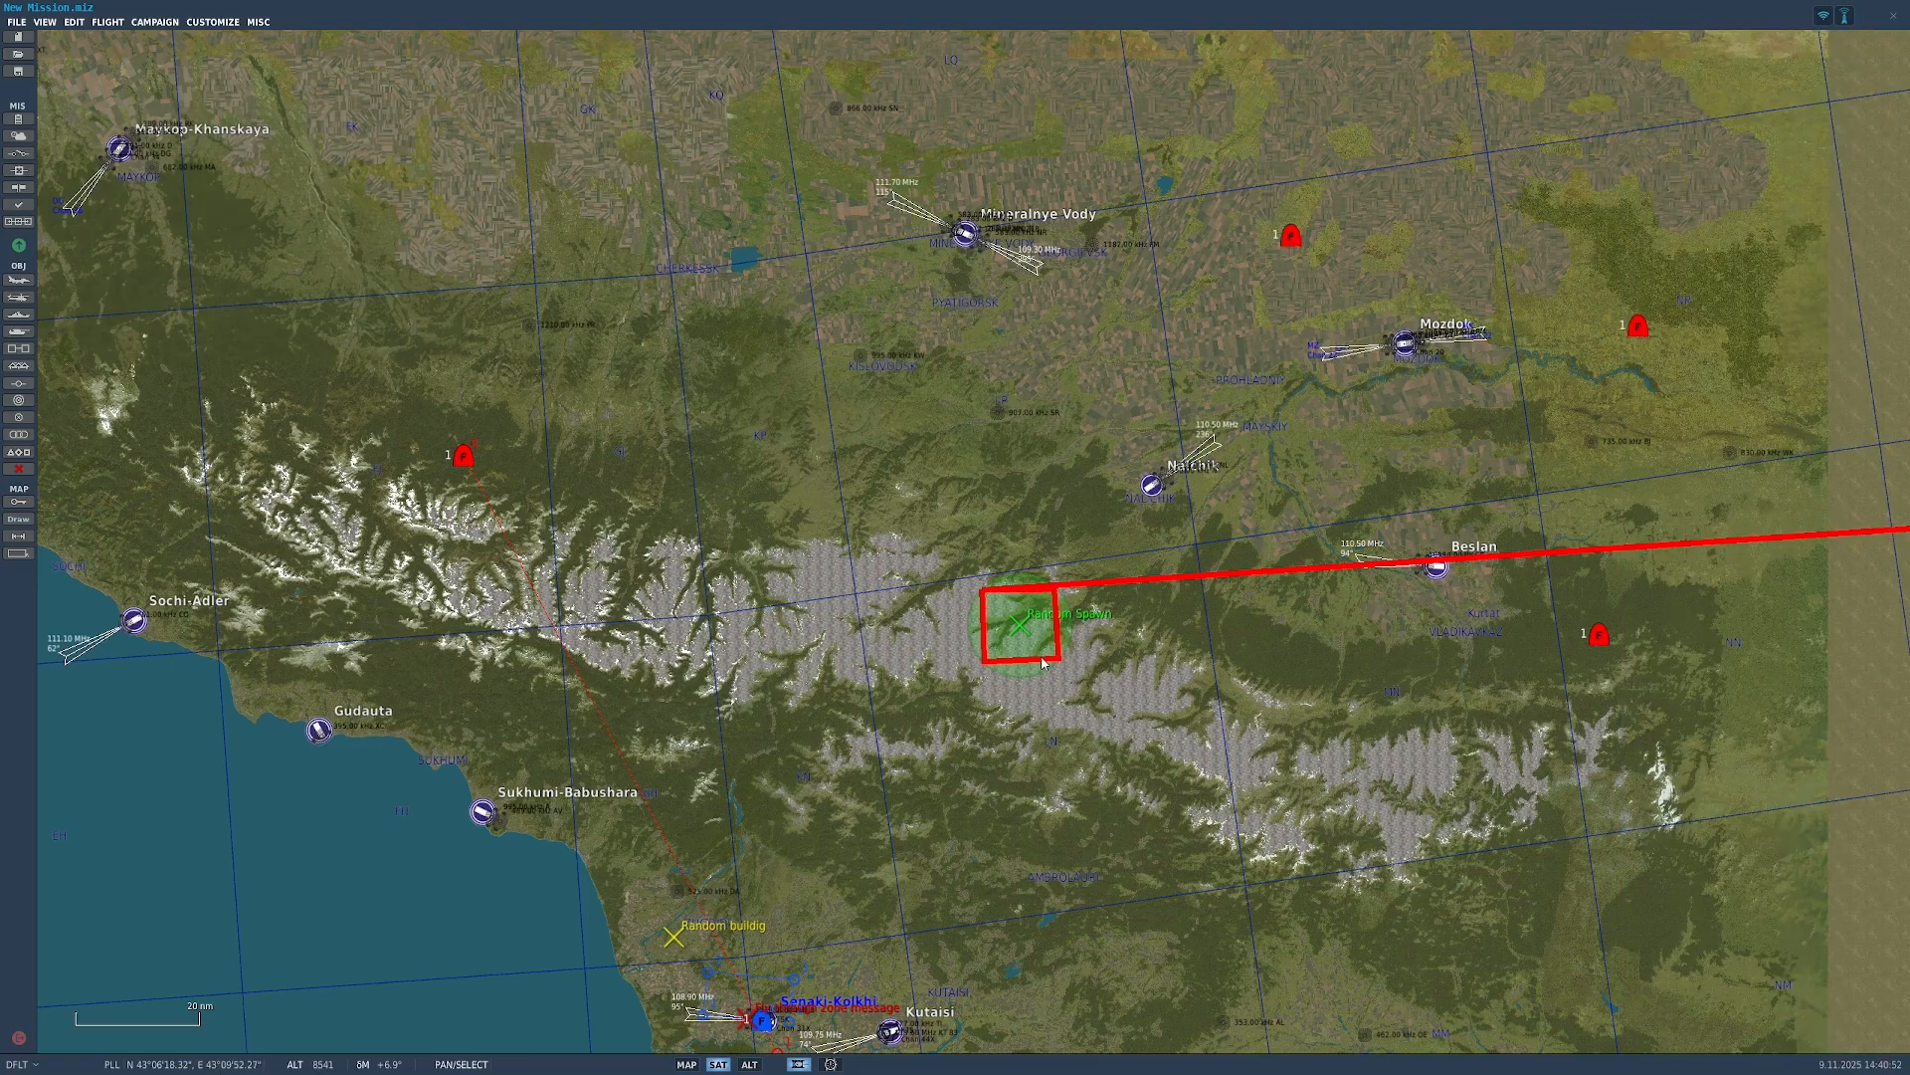
pyautogui.click(1028, 637)
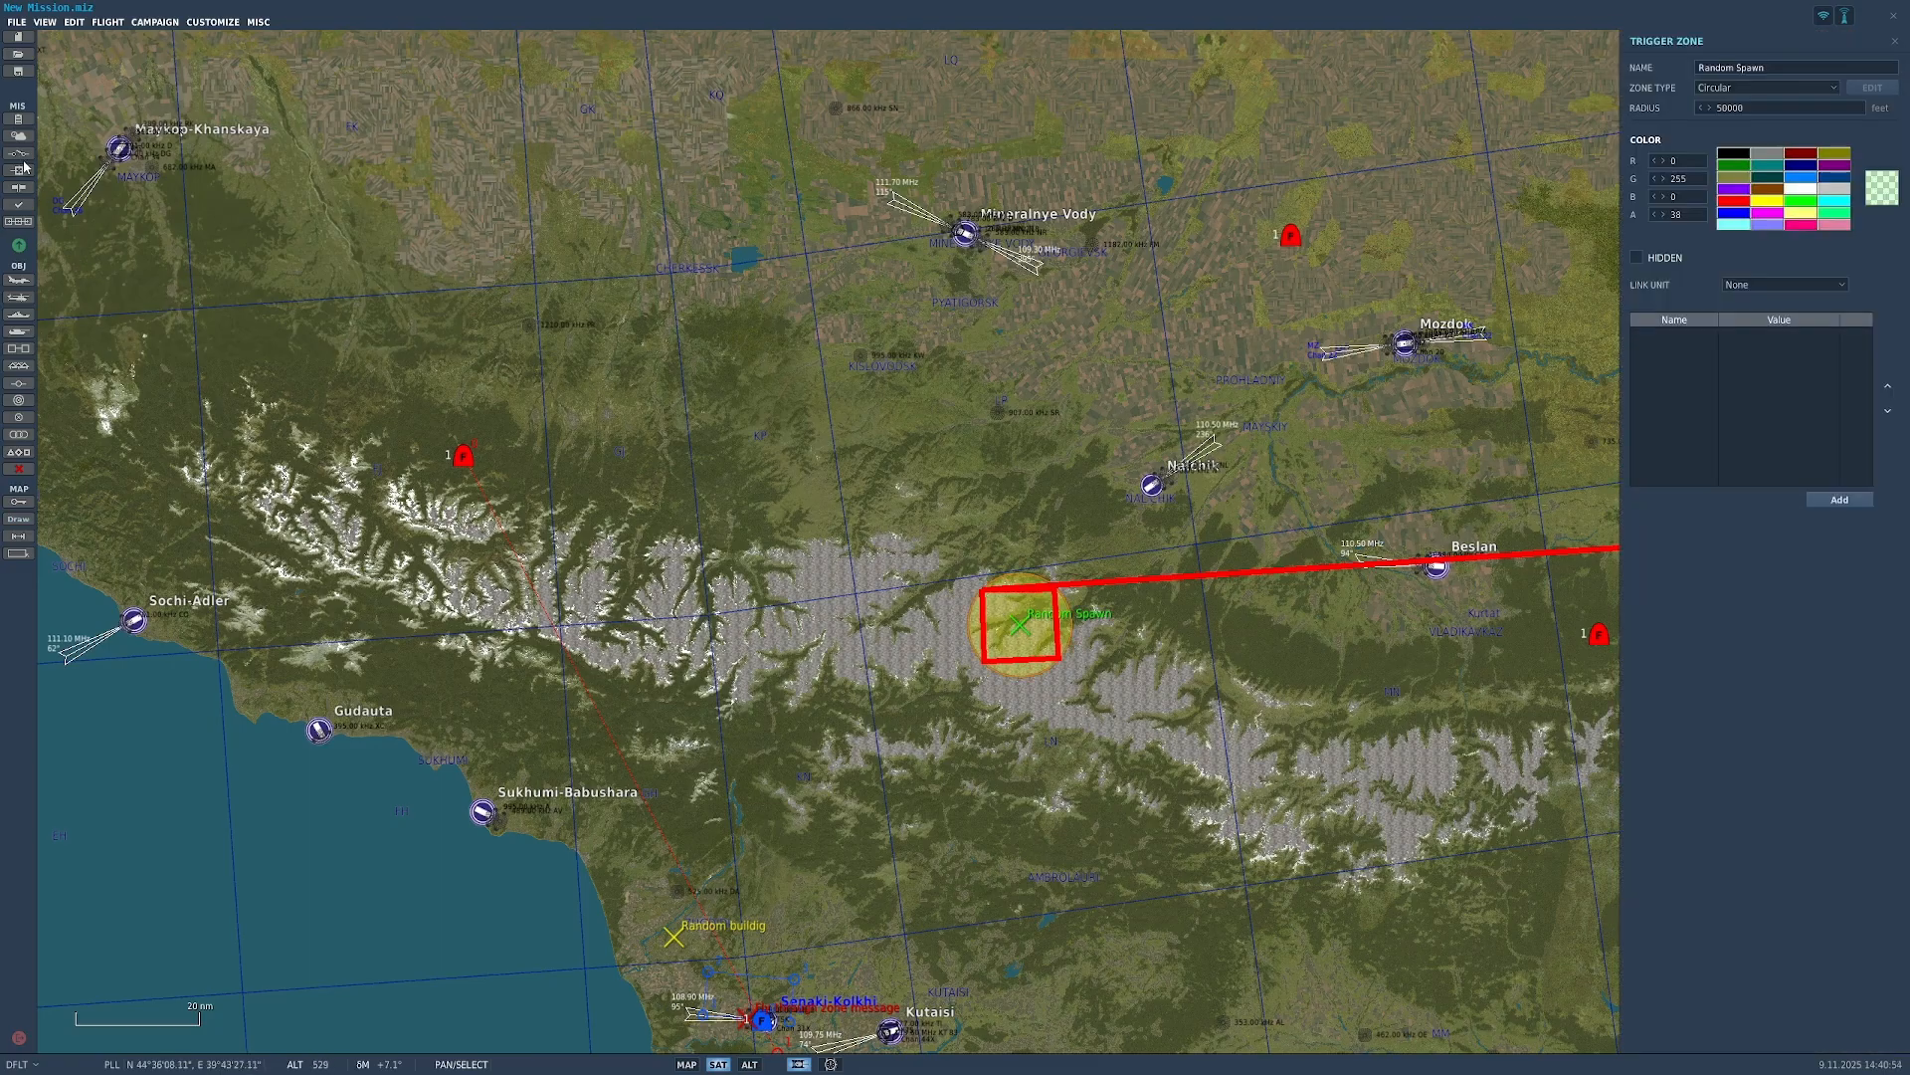
pyautogui.click(18, 154)
pyautogui.moveTo(1059, 655); pyautogui.dragTo(731, 627, button='right')
pyautogui.click(1105, 119)
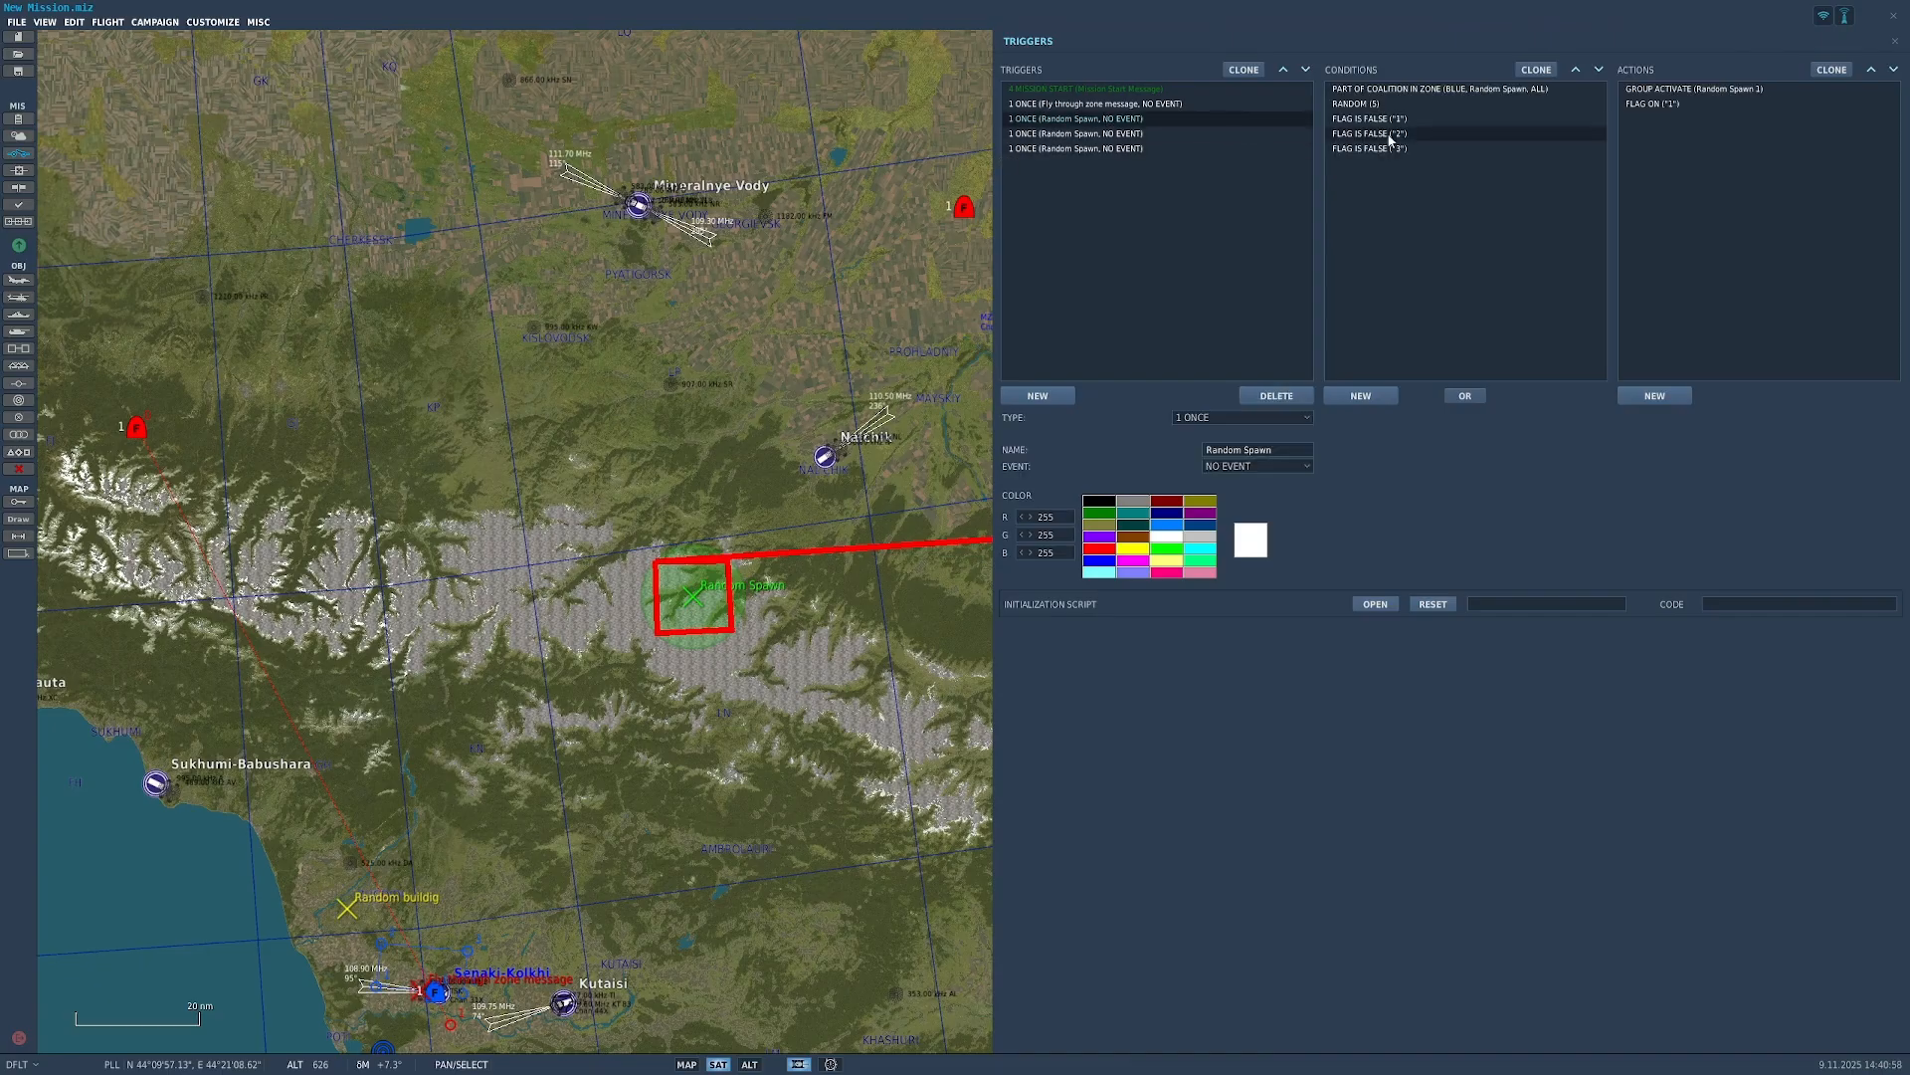
# Step: Review the coalition-in-zone condition and the group activation action of the first Random Spawn trigger
pyautogui.click(1432, 90)
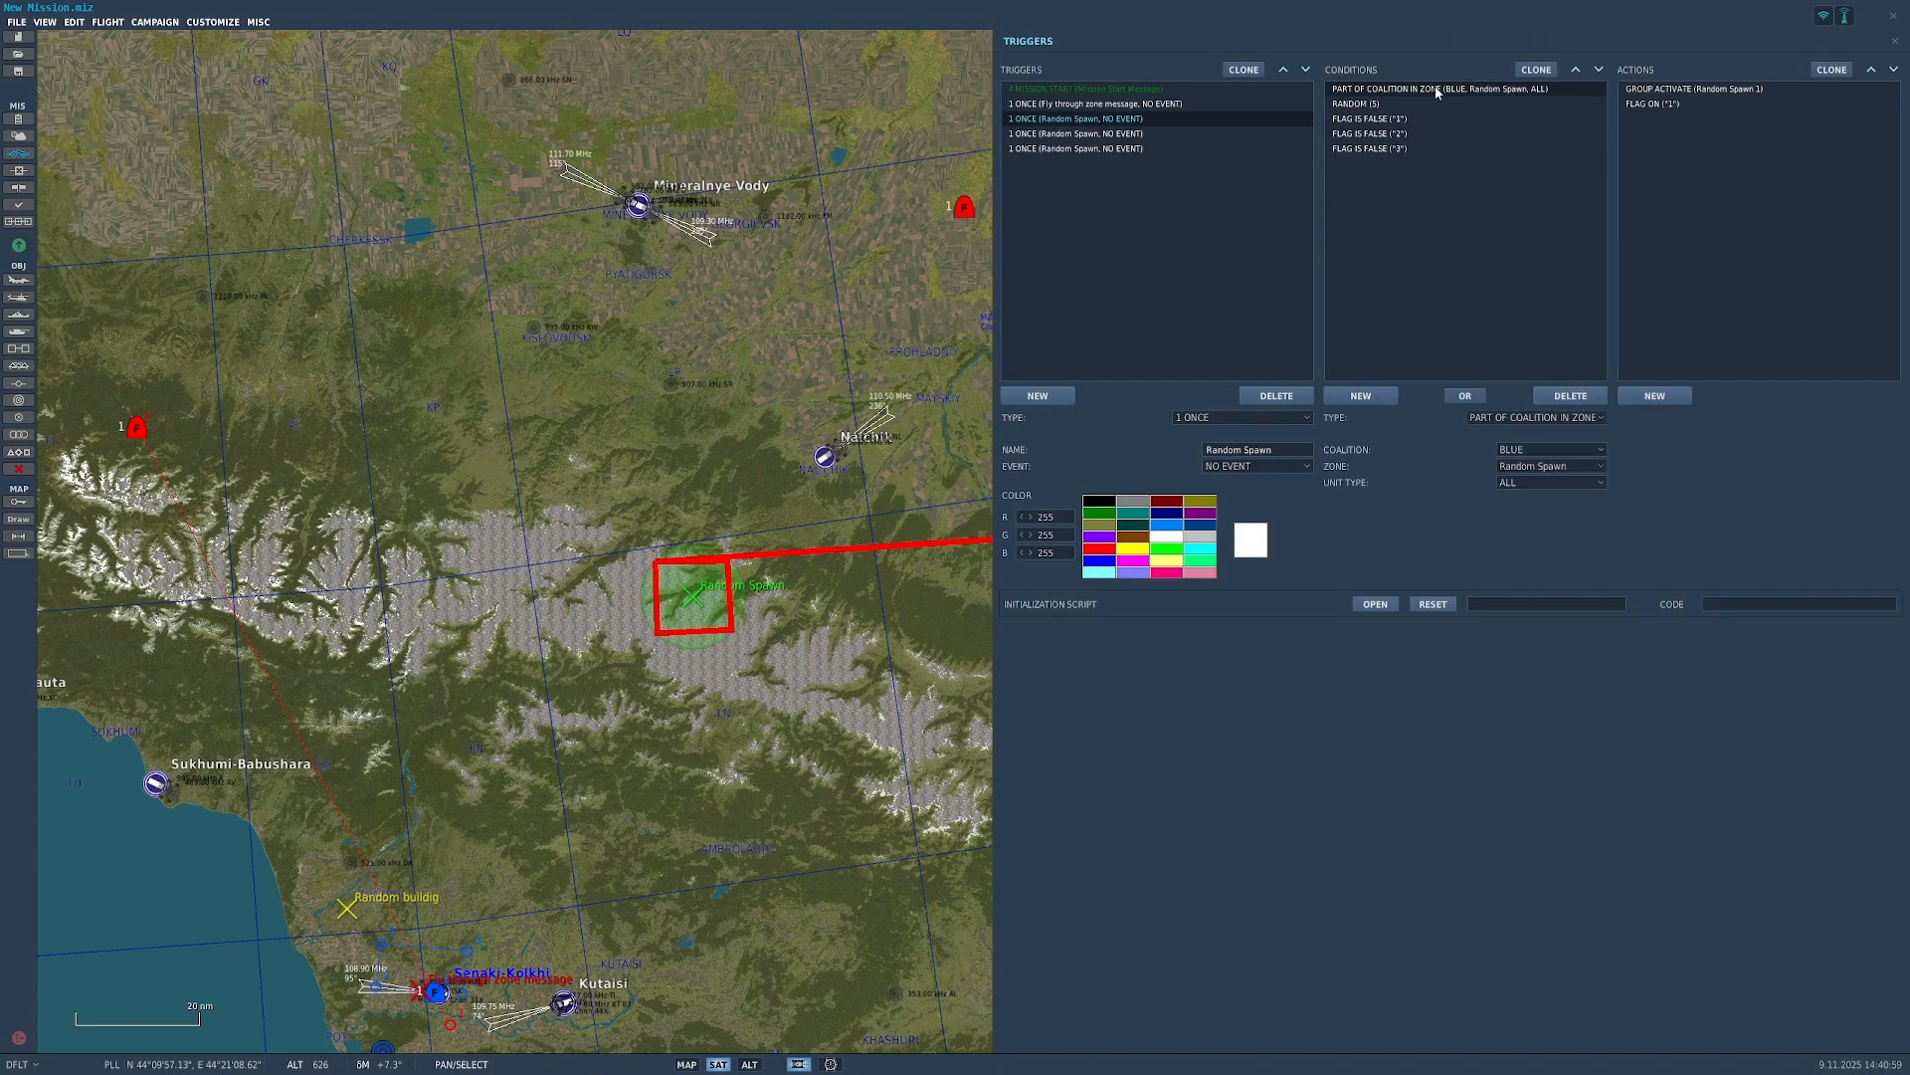
pyautogui.click(1823, 90)
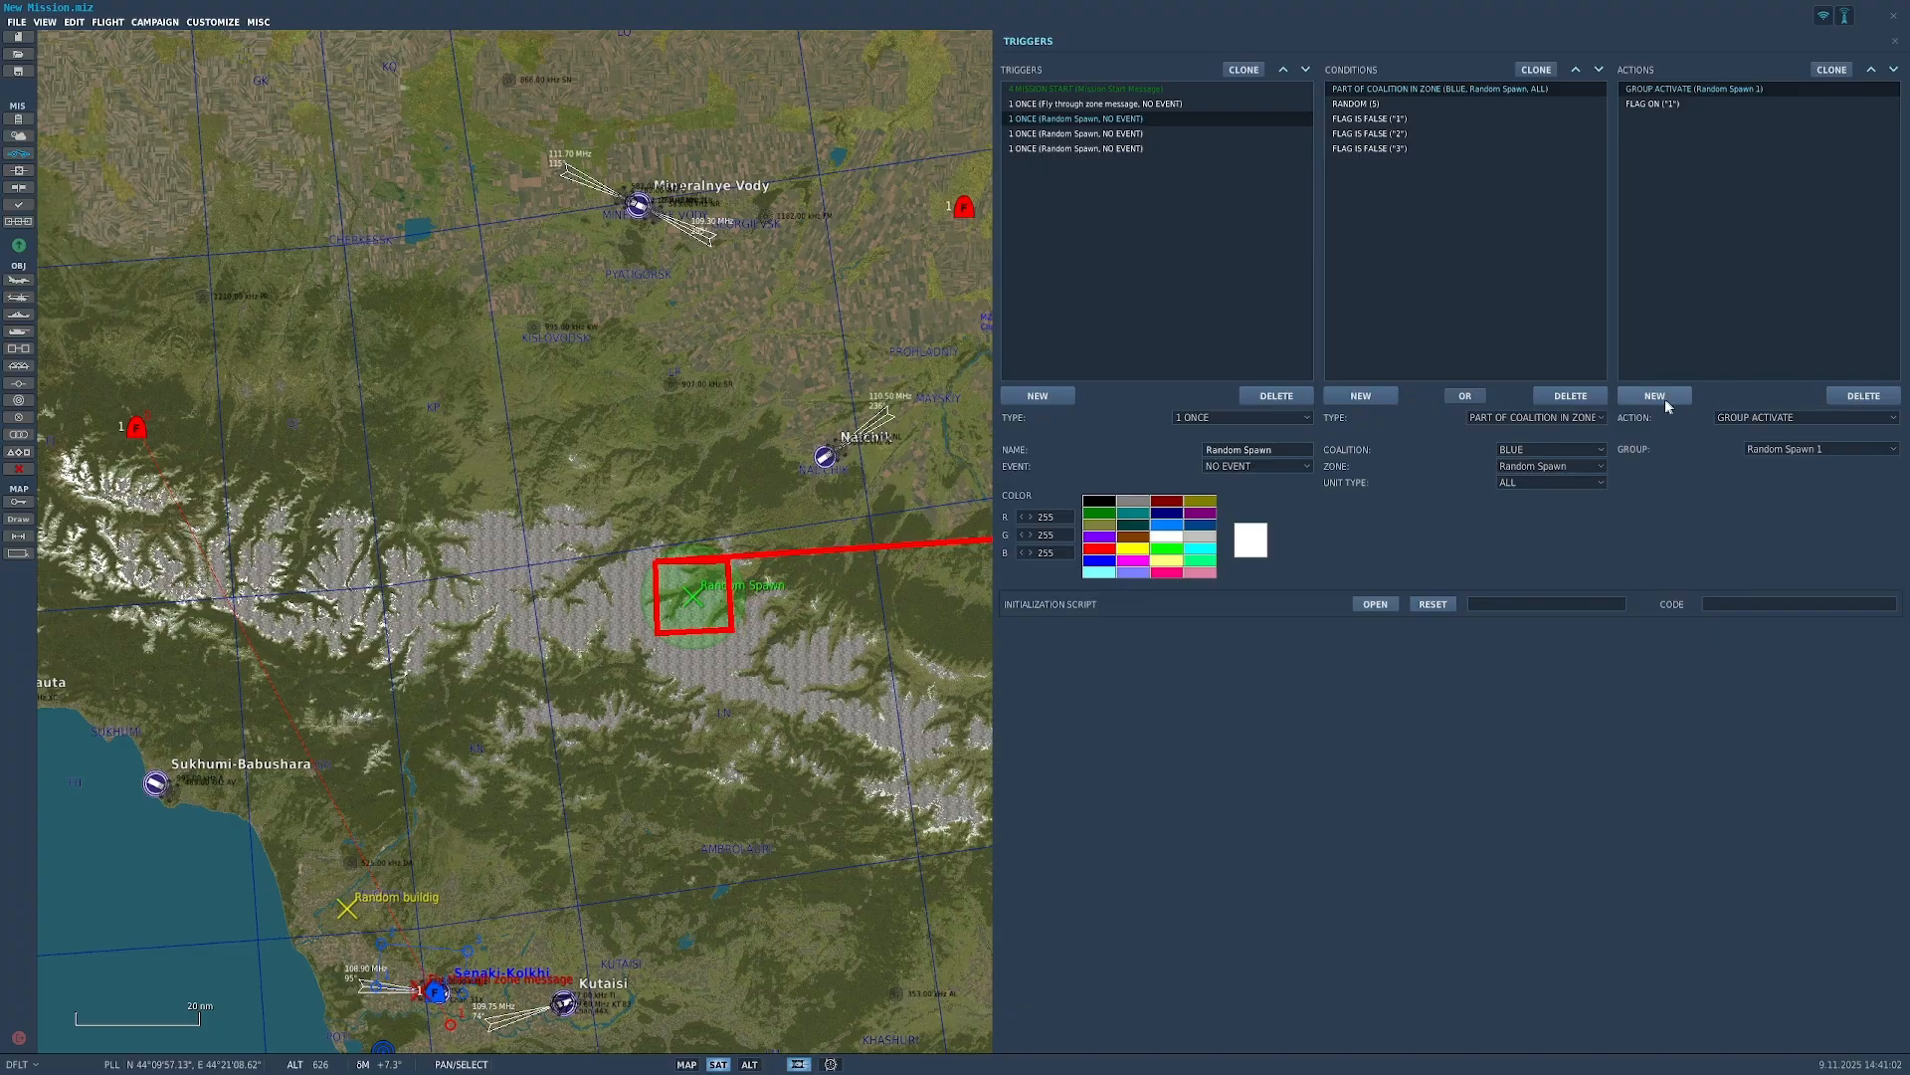
pyautogui.click(1135, 103)
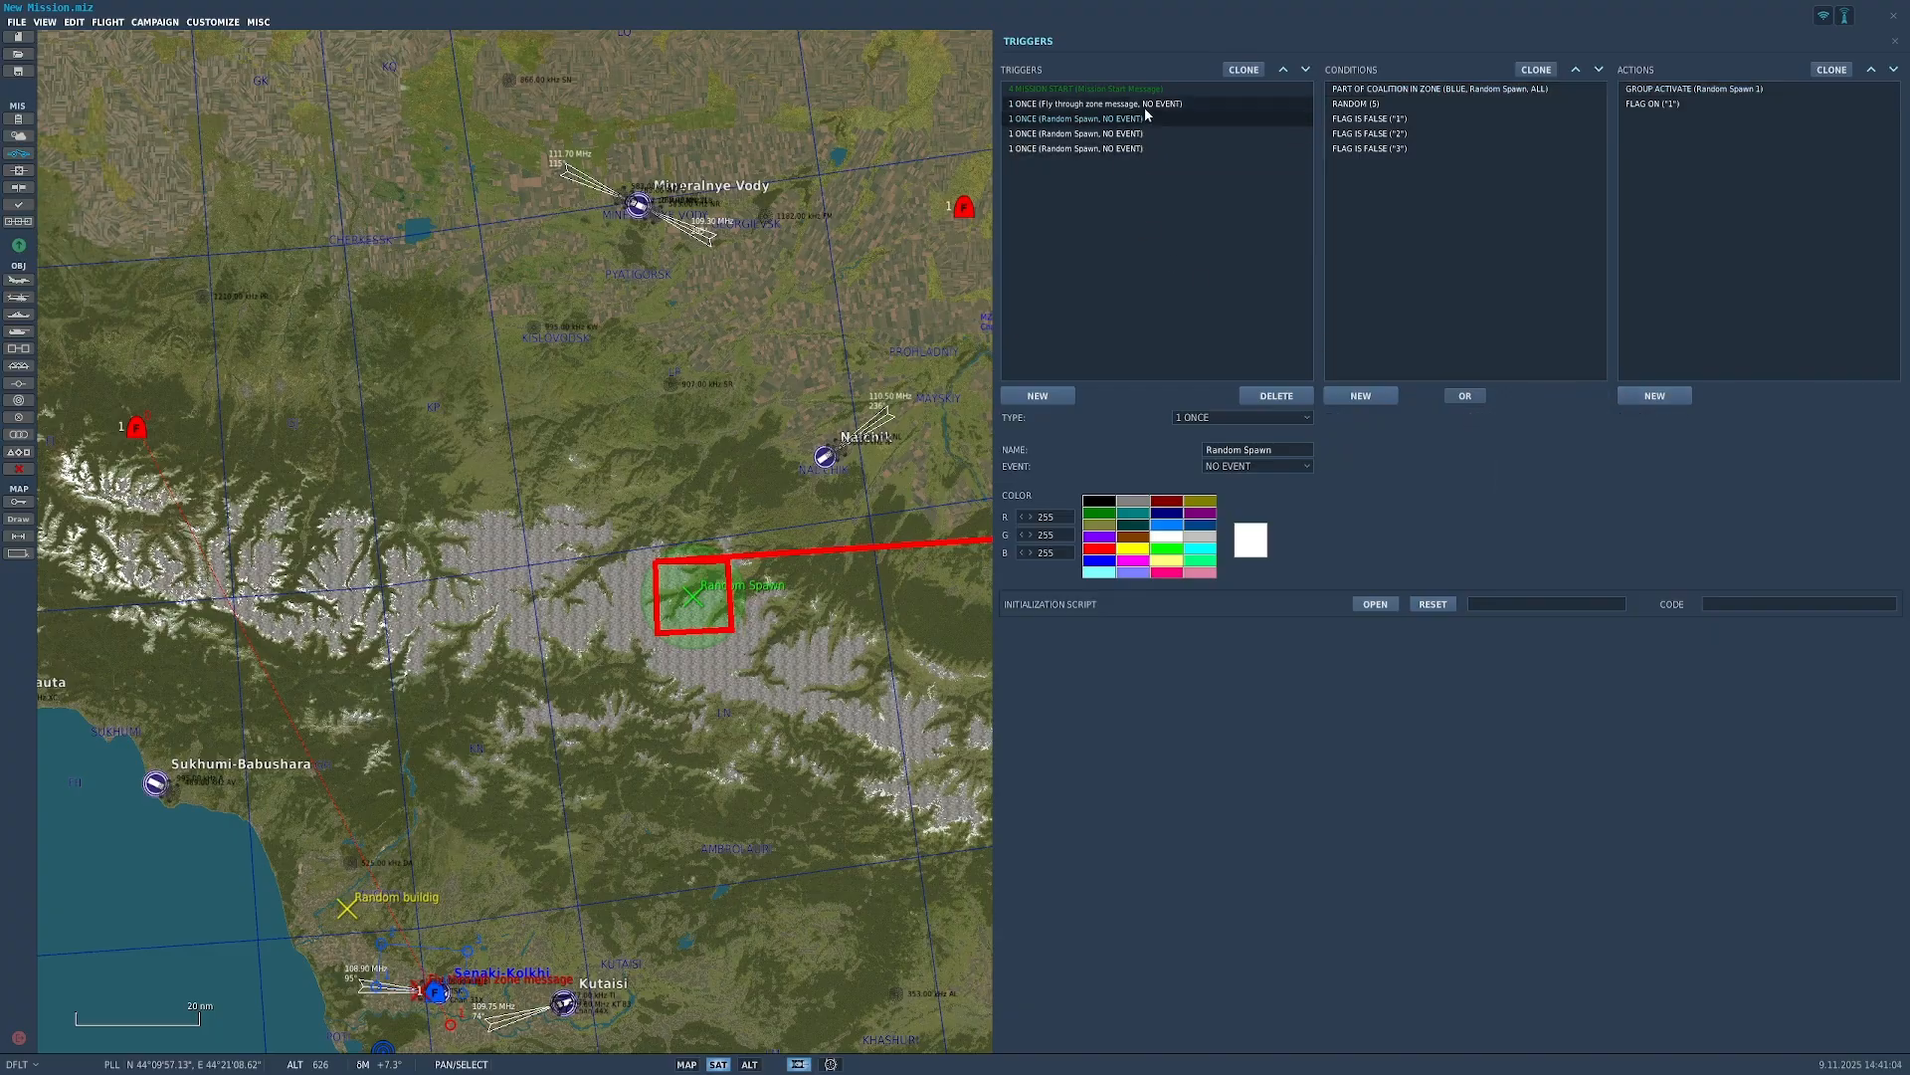
# Step: Create a new ONCE trigger named Random Spawn
pyautogui.click(1038, 395)
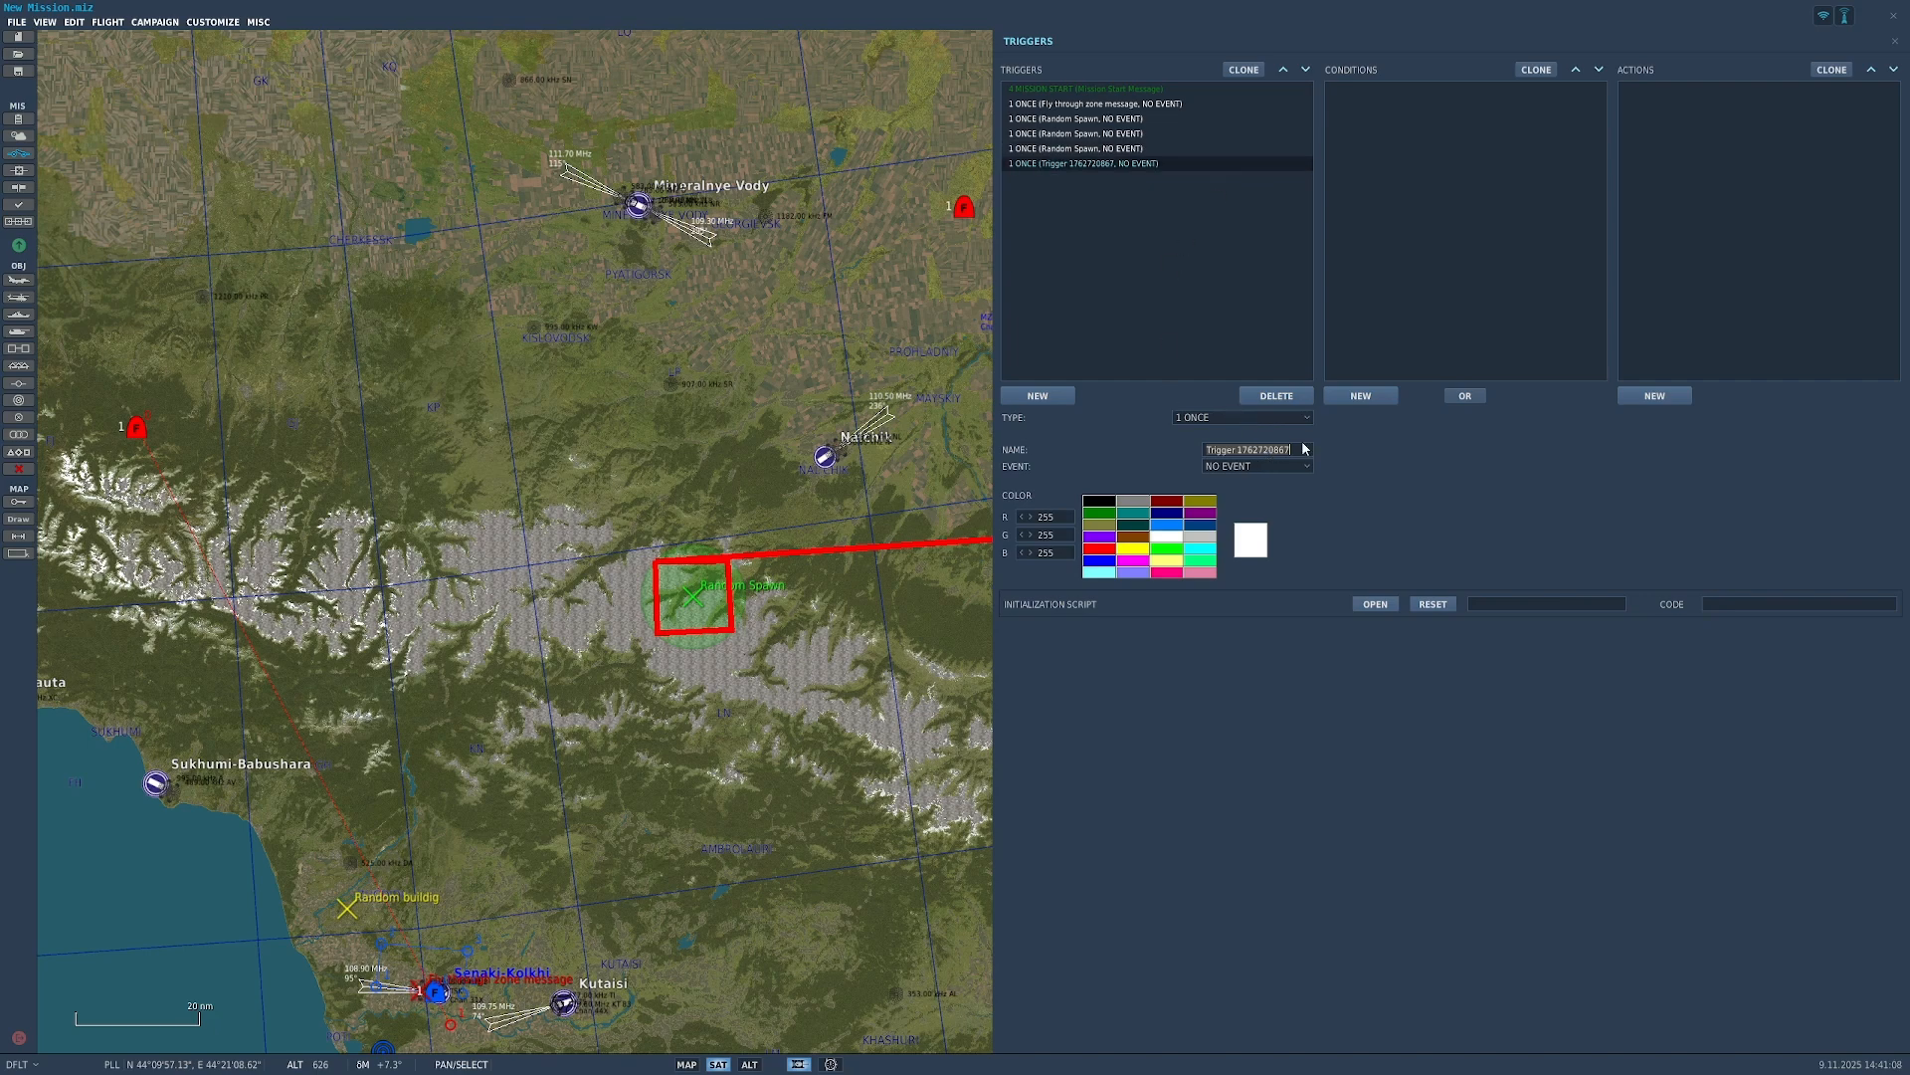
pyautogui.write('R')
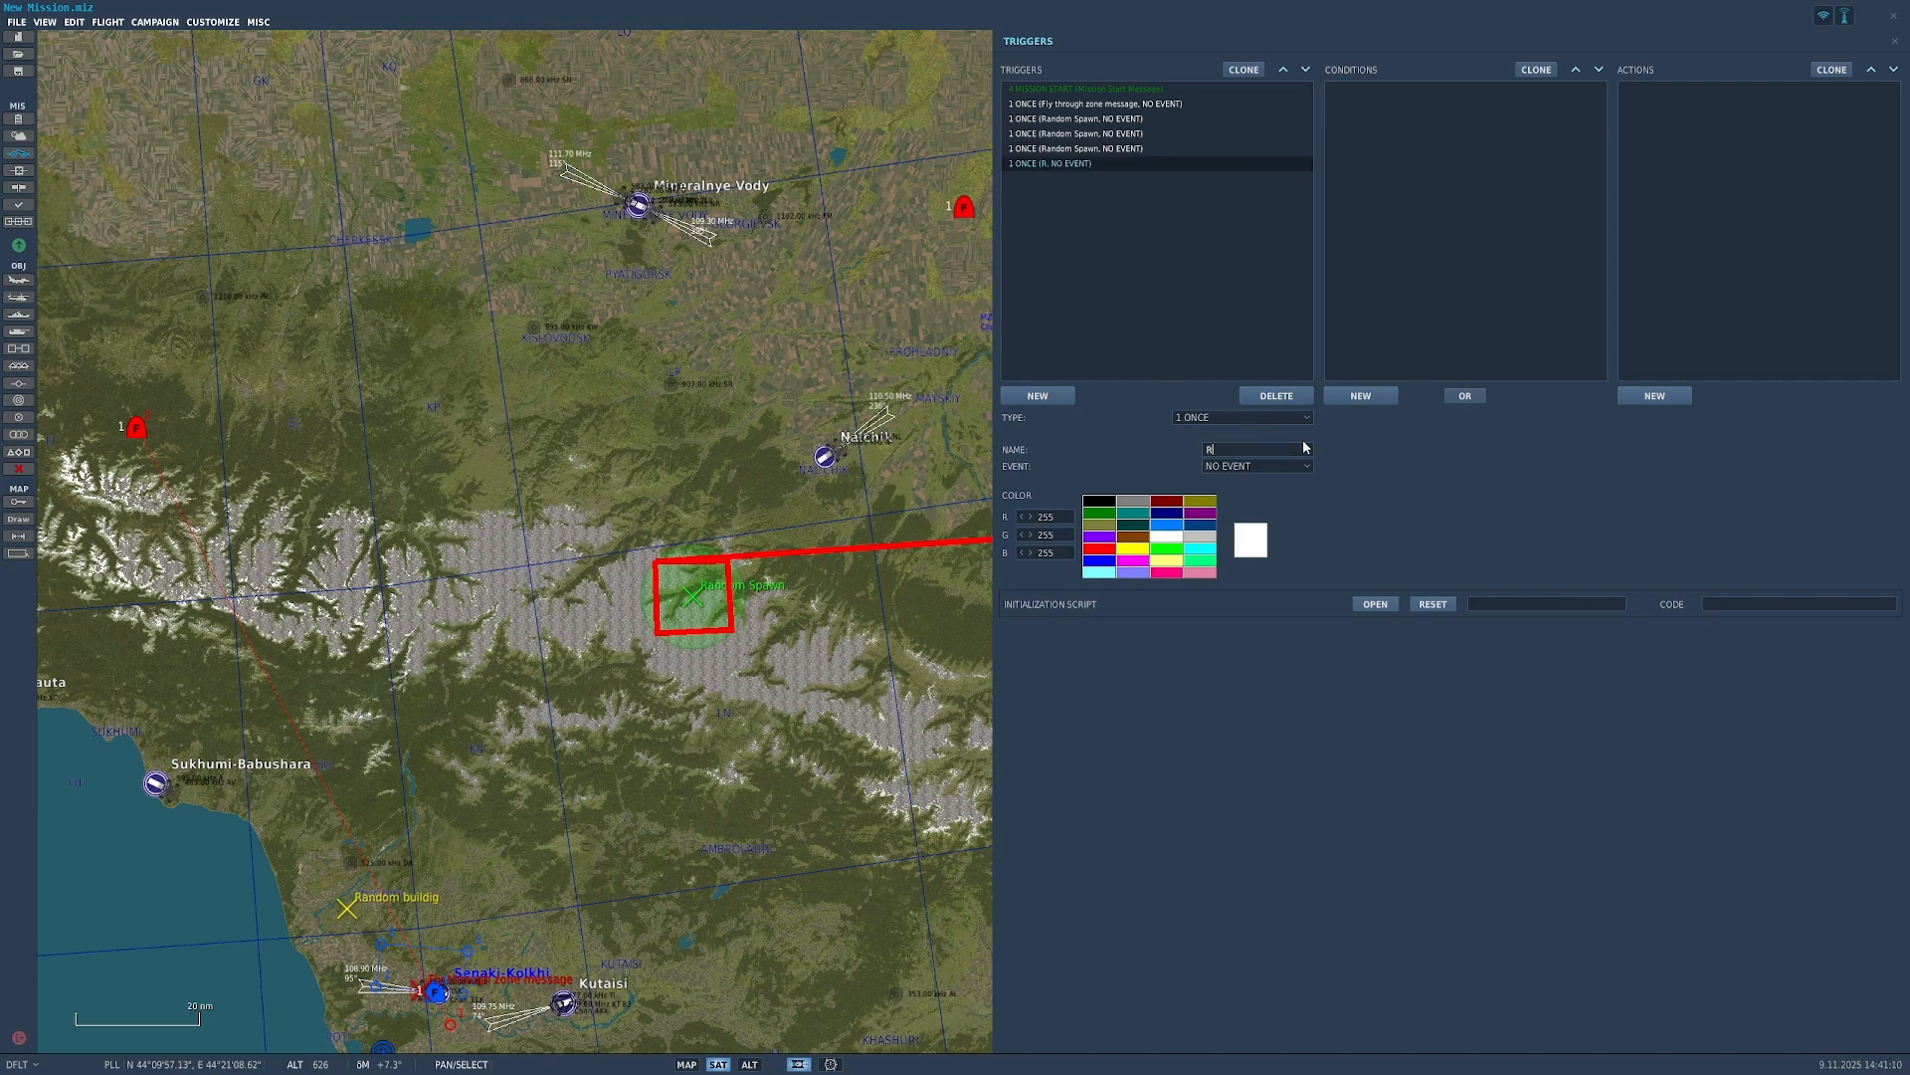
pyautogui.write('andom Spawn')
# Step: Add a PART OF COALITION IN ZONE condition to the new trigger for BLUE in the Random Spawn zone
pyautogui.click(1343, 398)
pyautogui.click(1538, 417)
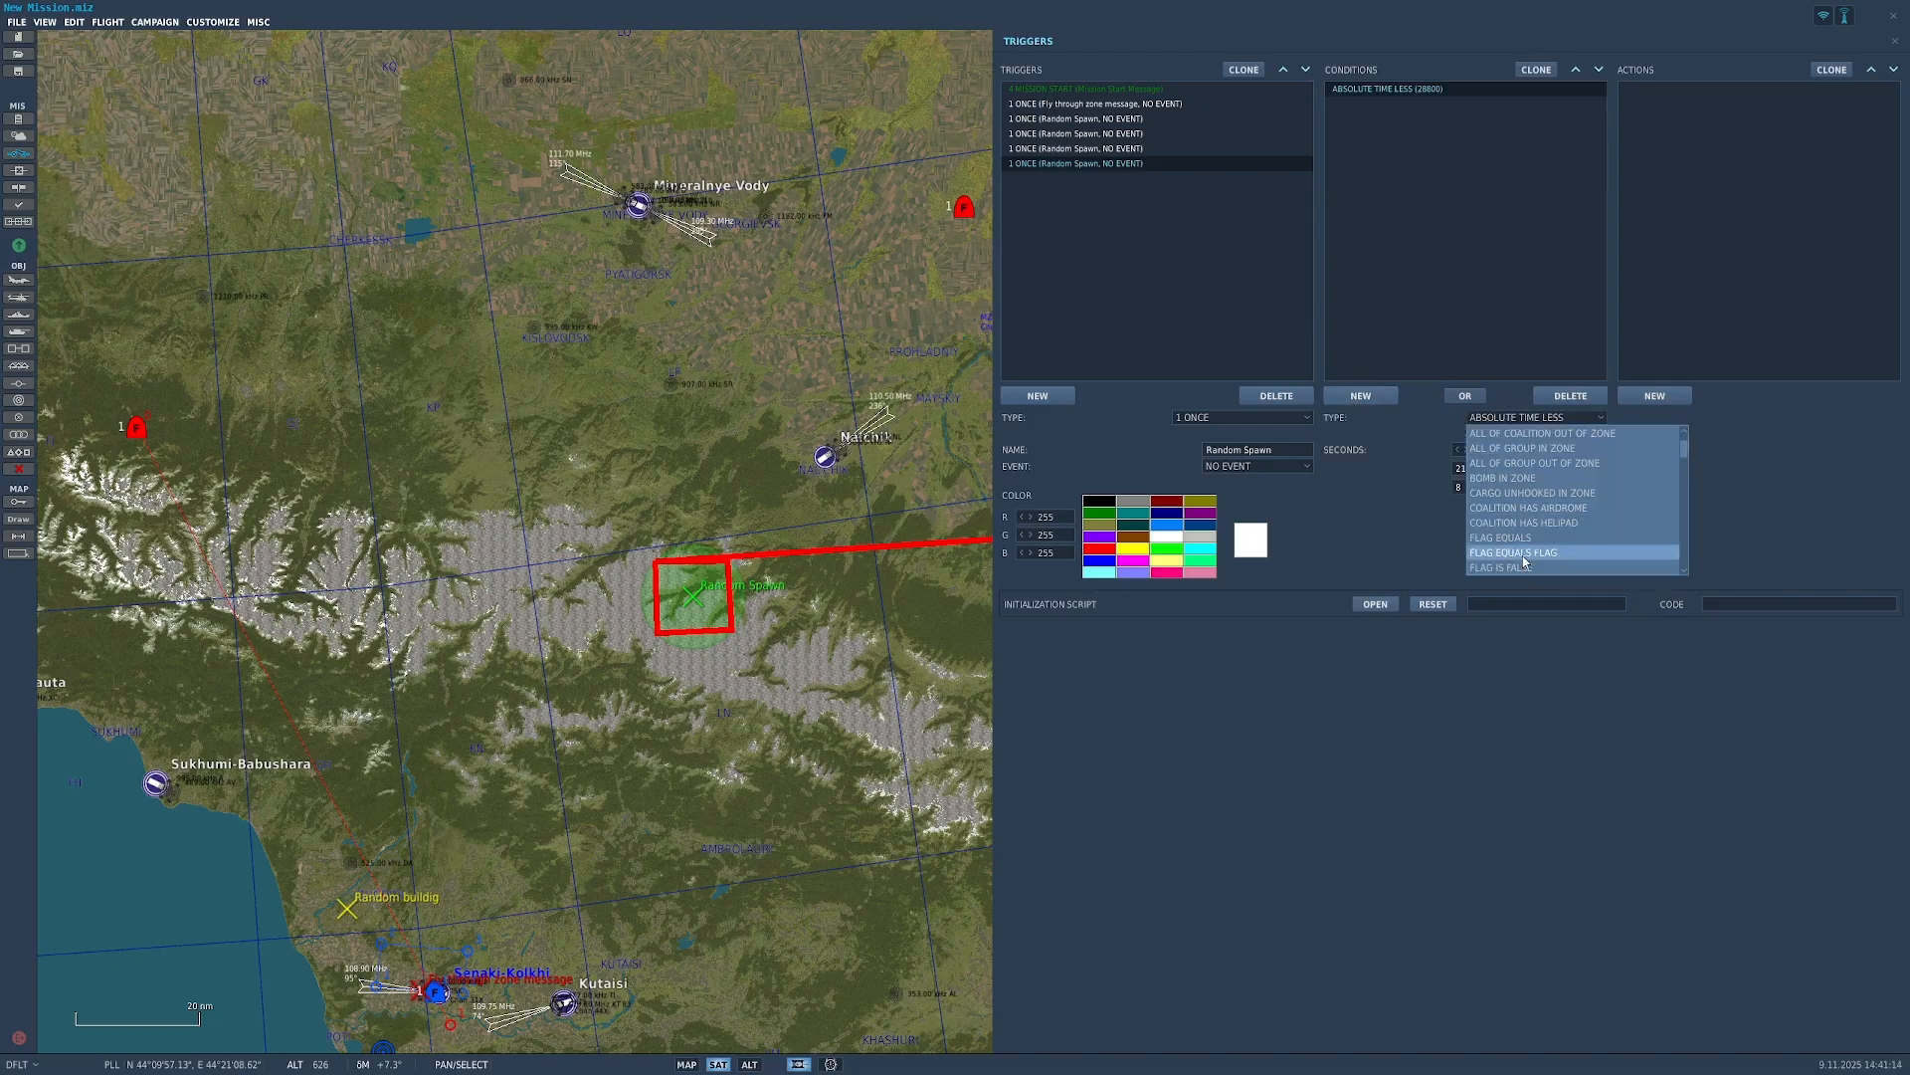
pyautogui.scroll(-7, 1525, 557)
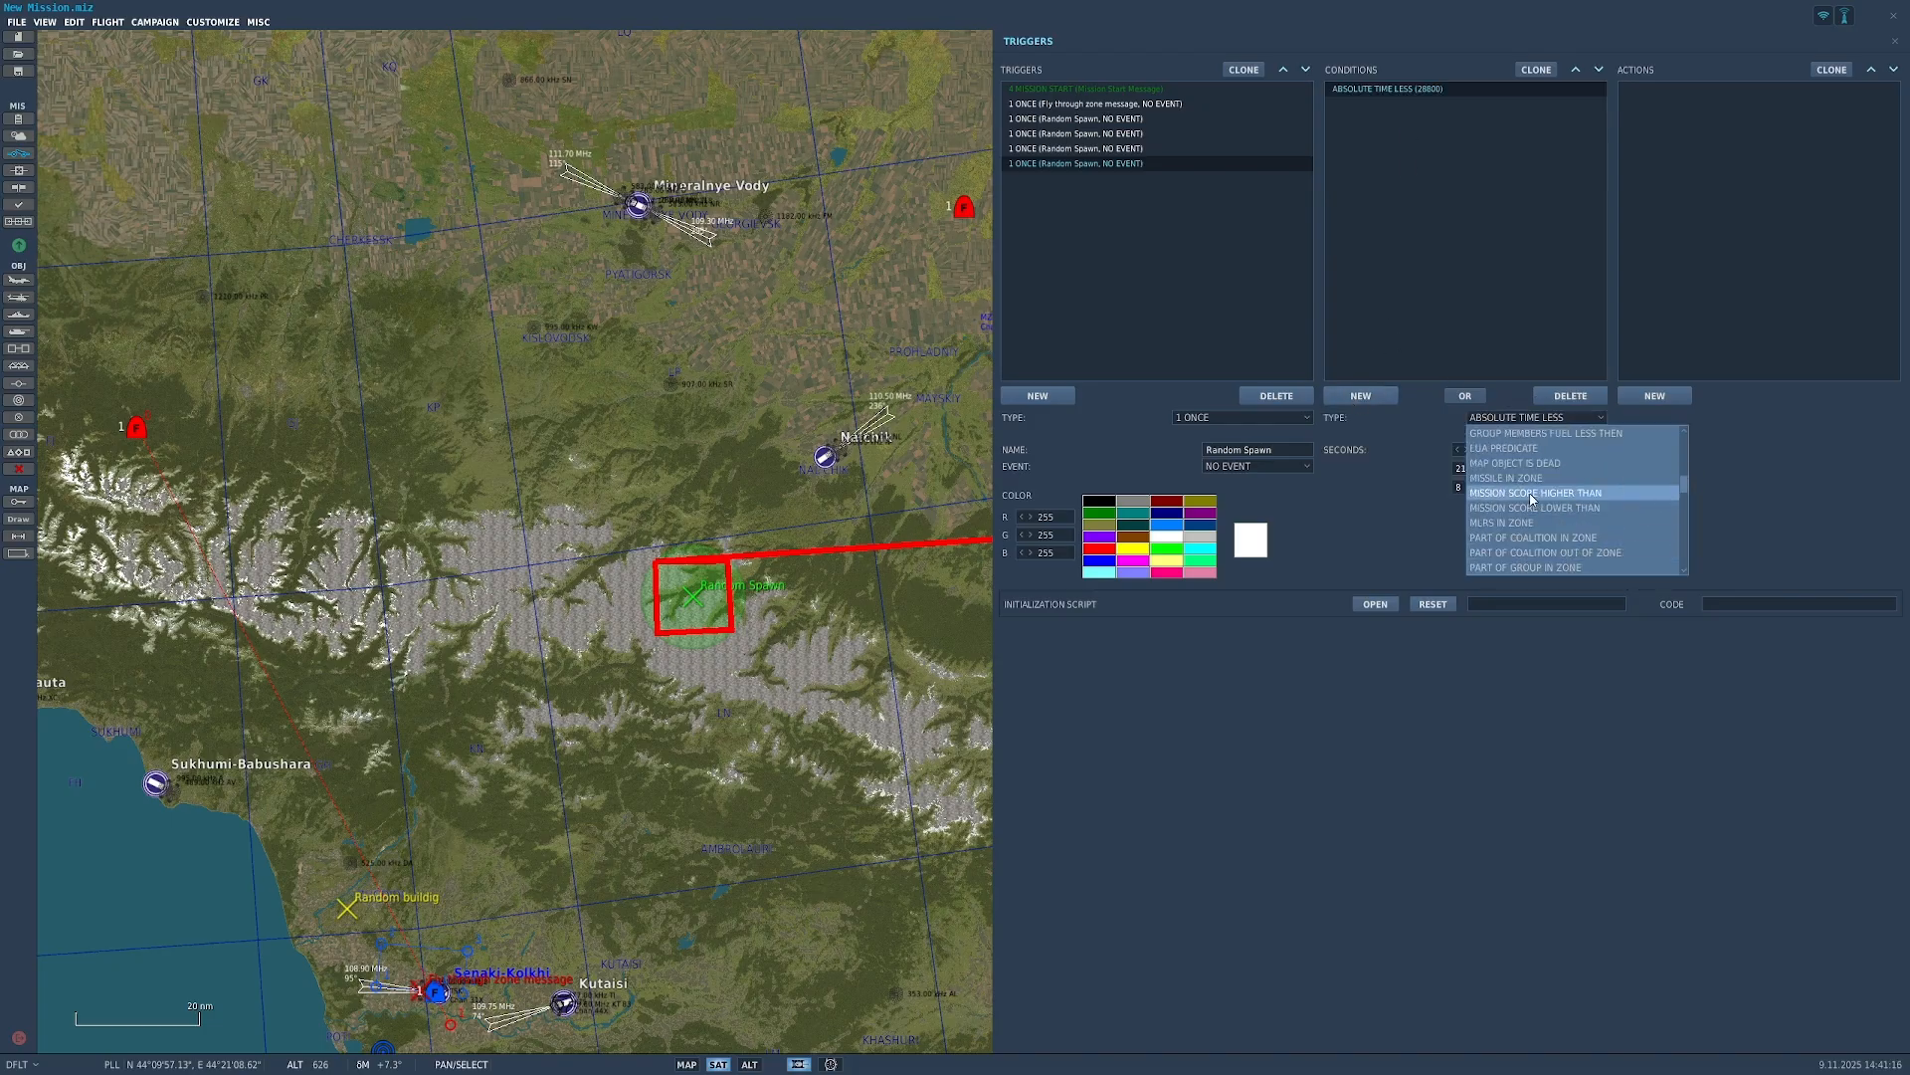
pyautogui.click(1540, 494)
pyautogui.click(1559, 448)
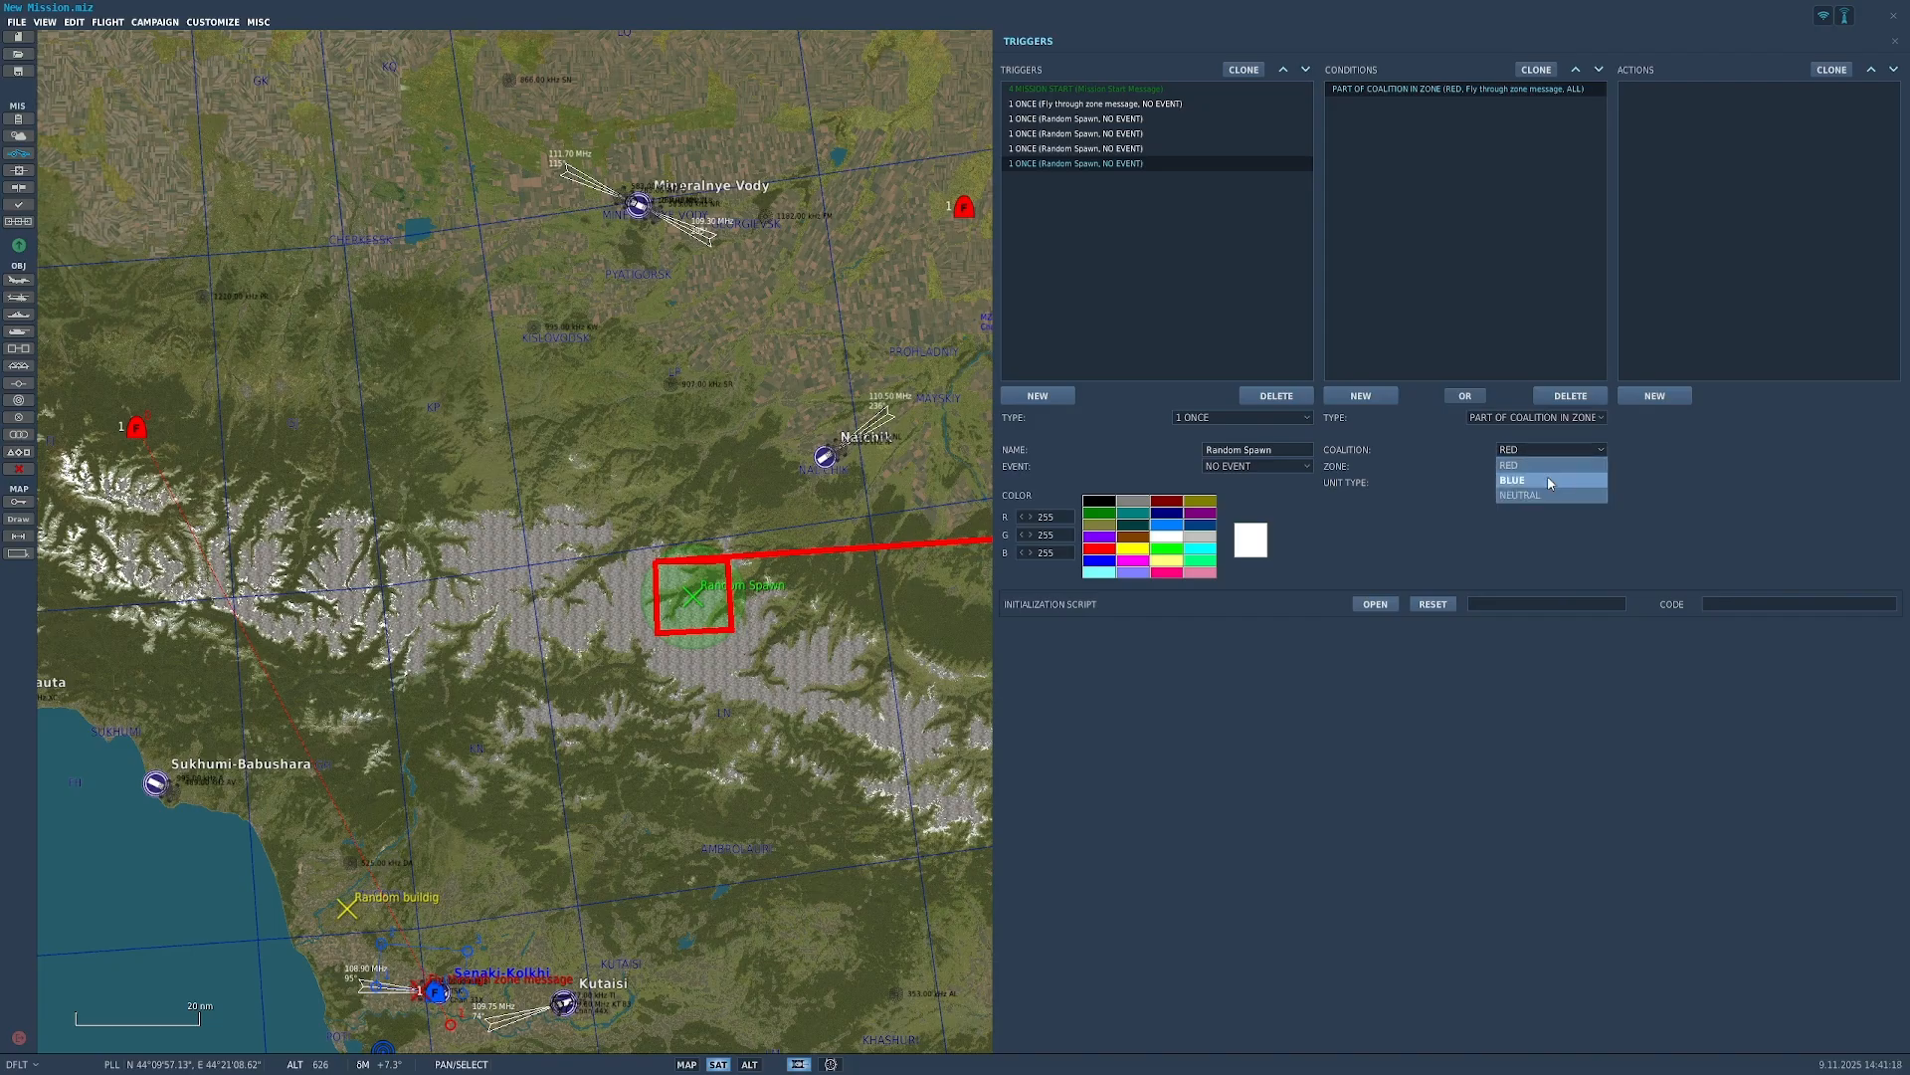
pyautogui.click(1548, 482)
pyautogui.click(1558, 467)
pyautogui.click(1557, 512)
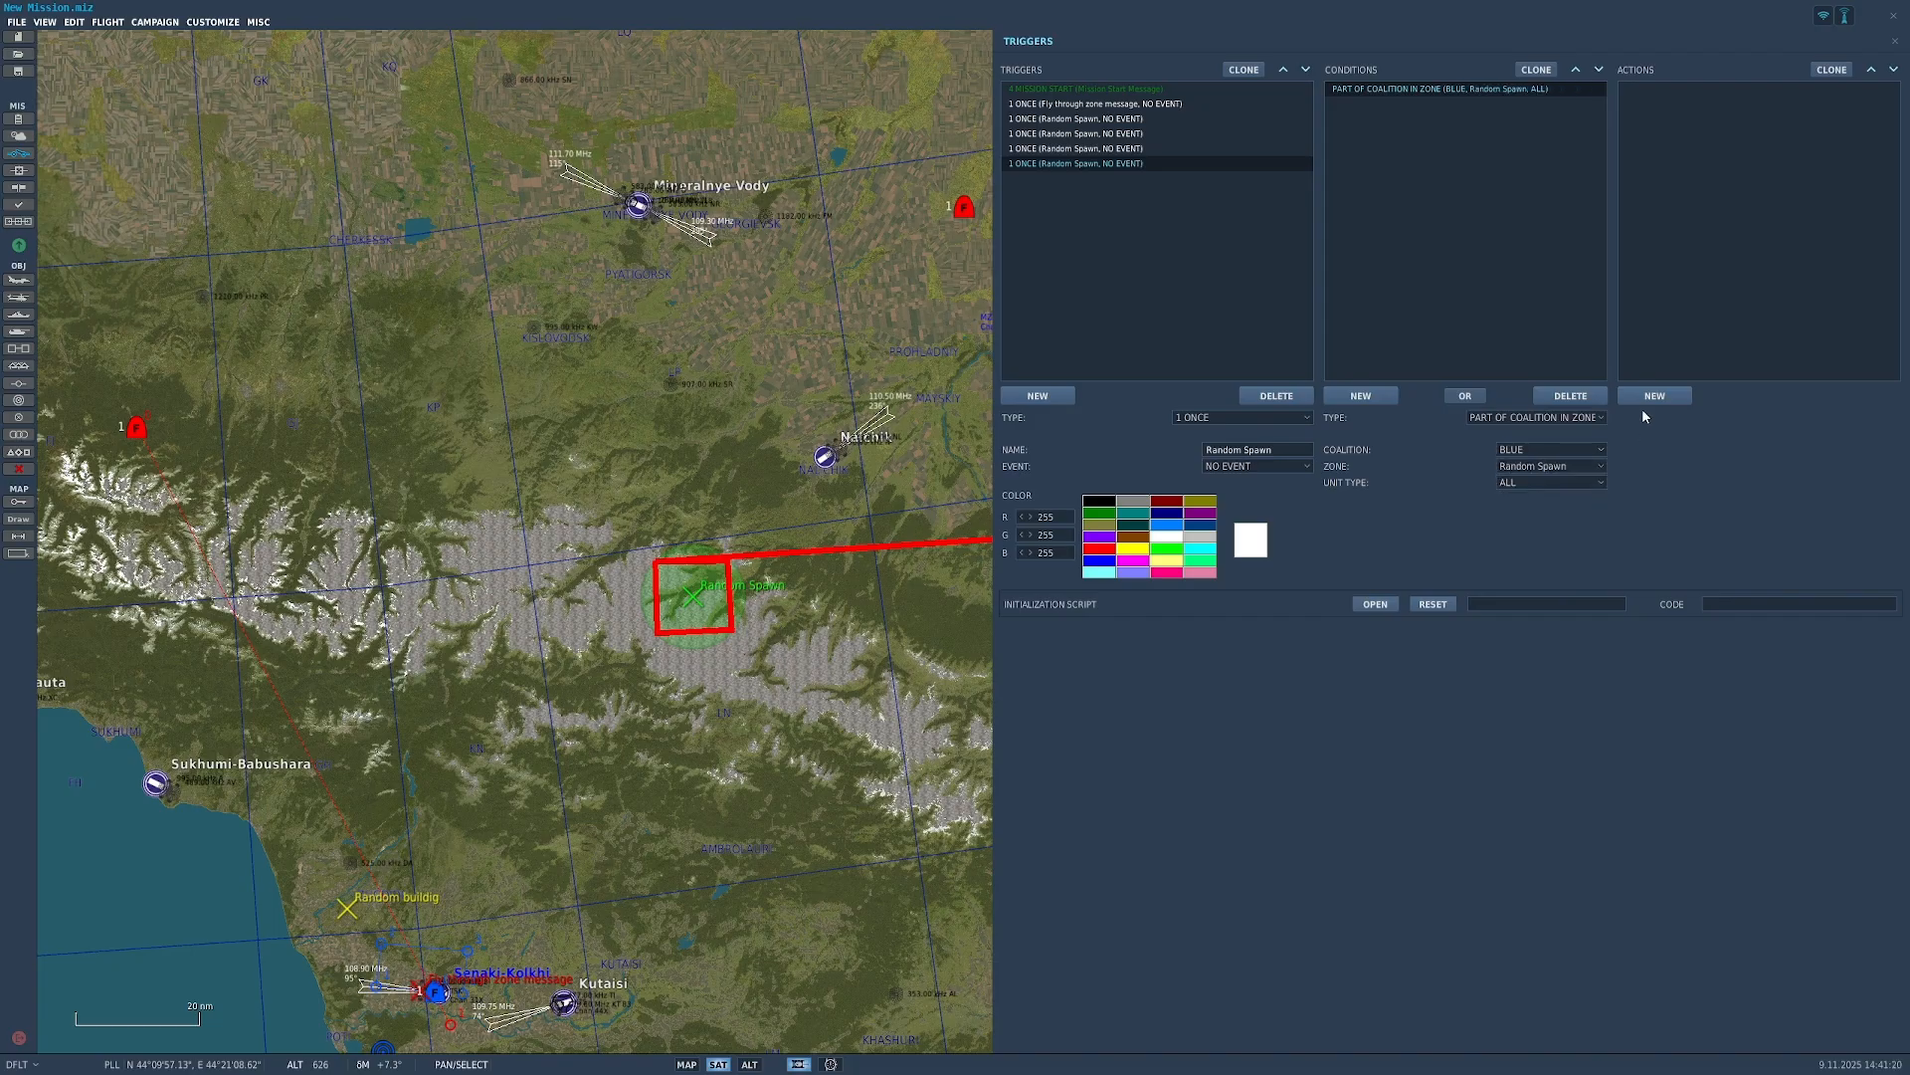
# Step: Add a MESSAGE TO ALL action to the new trigger with the text "You entered the spawn zone"
pyautogui.click(1653, 397)
pyautogui.click(1796, 418)
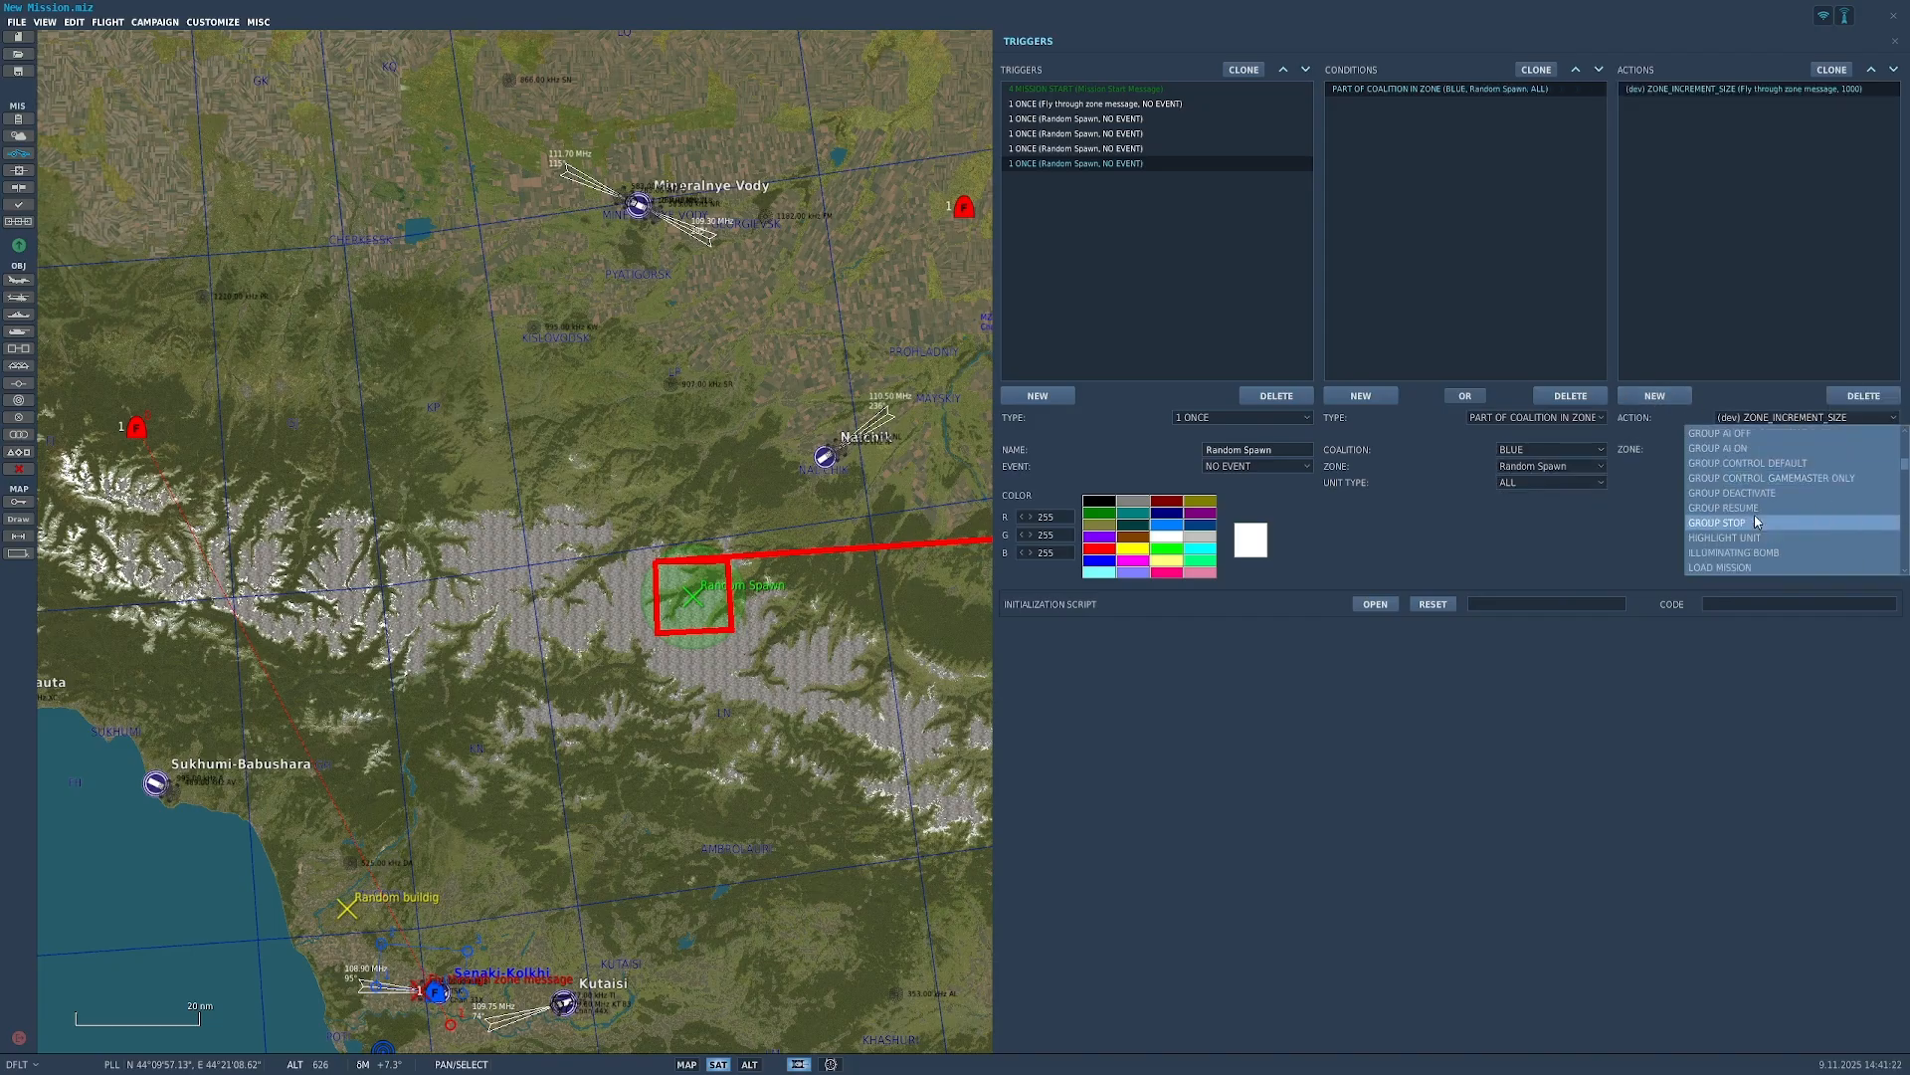
pyautogui.click(1764, 493)
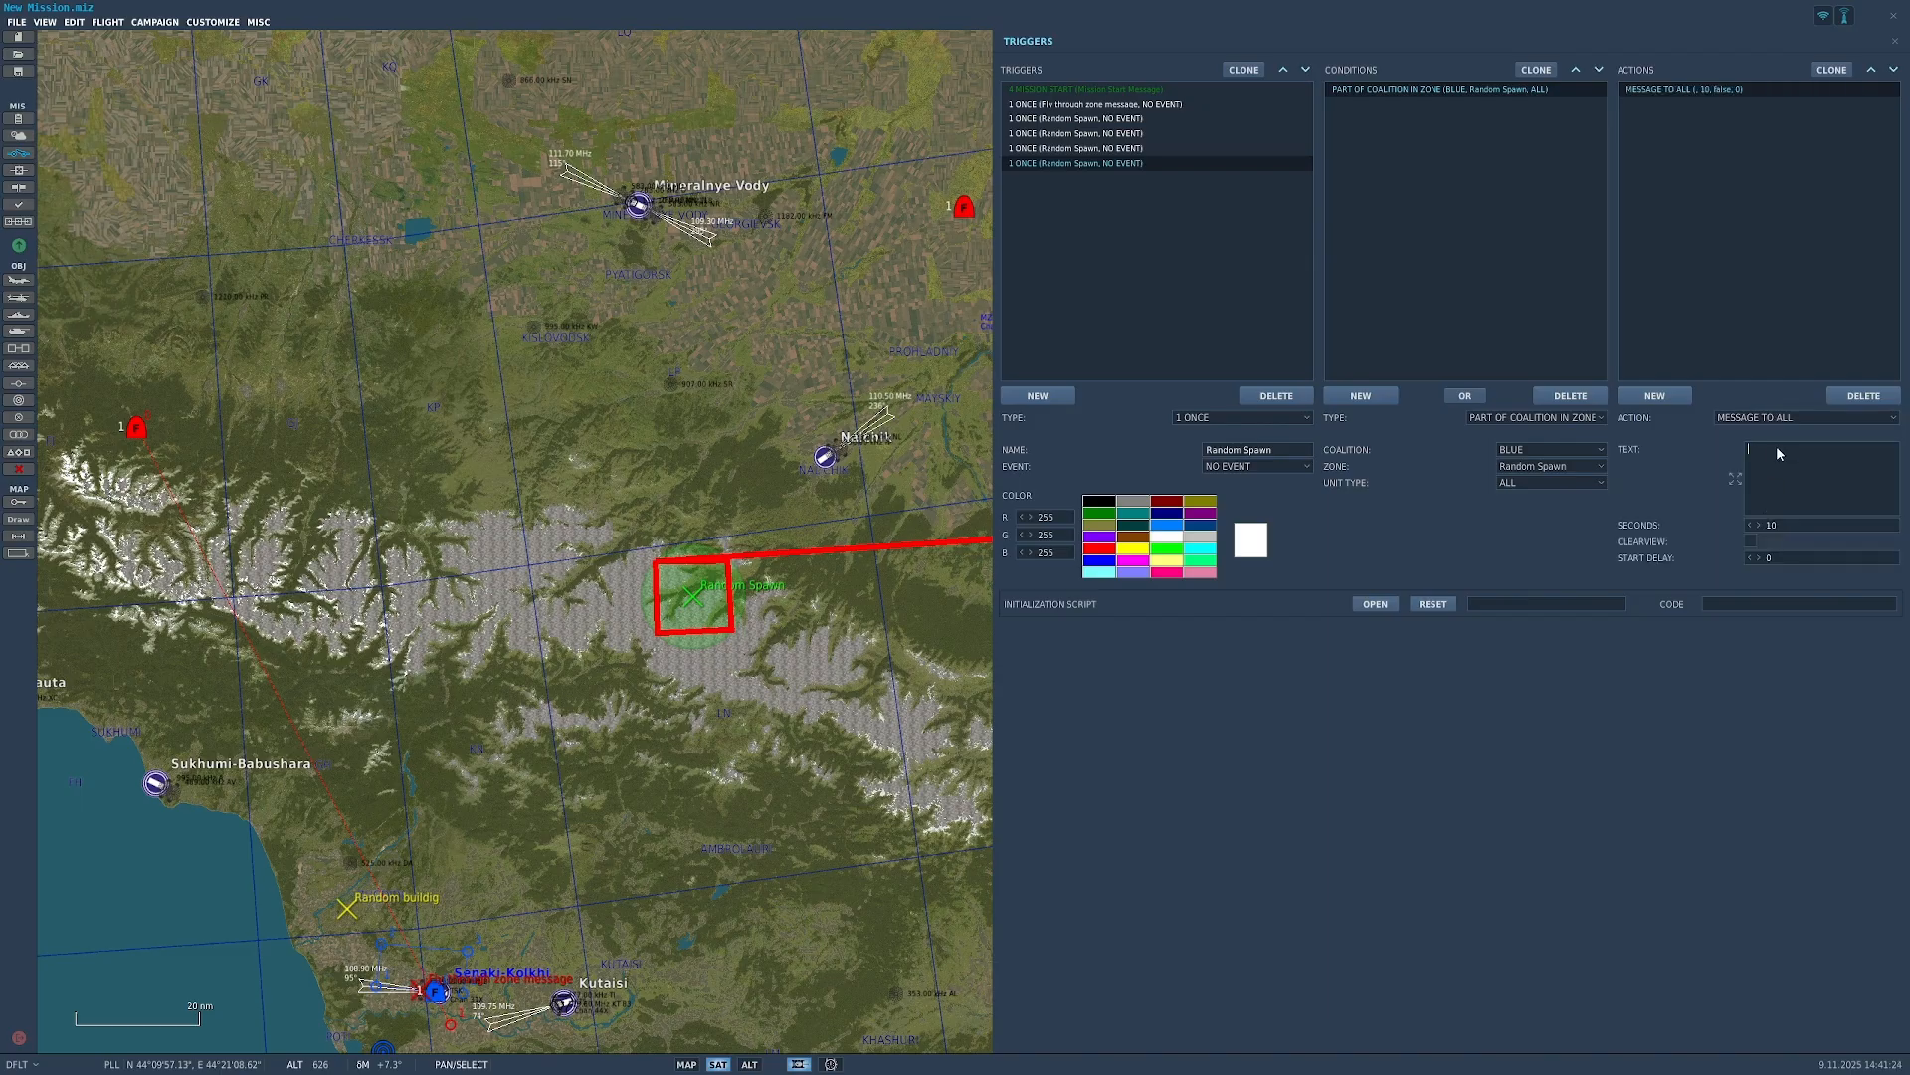
pyautogui.write('You haev')
pyautogui.press('BackSpace')
pyautogui.press('BackSpace')
pyautogui.press('BackSpace')
pyautogui.press('BackSpace')
pyautogui.write('entered the spawn xonr')
pyautogui.press('BackSpace')
pyautogui.press('BackSpace')
pyautogui.press('BackSpace')
pyautogui.press('BackSpace')
pyautogui.write('zonw')
pyautogui.press('BackSpace')
pyautogui.write('e')
pyautogui.click(1847, 492)
pyautogui.click(1880, 463)
pyautogui.moveTo(1755, 459); pyautogui.dragTo(1894, 459)
pyautogui.click(1669, 448)
pyautogui.scroll(-3, 597, 698)
pyautogui.moveTo(490, 708); pyautogui.dragTo(780, 670)
pyautogui.scroll(4, 842, 659)
pyautogui.click(585, 677)
pyautogui.moveTo(1047, 588); pyautogui.dragTo(760, 599)
pyautogui.click(751, 565)
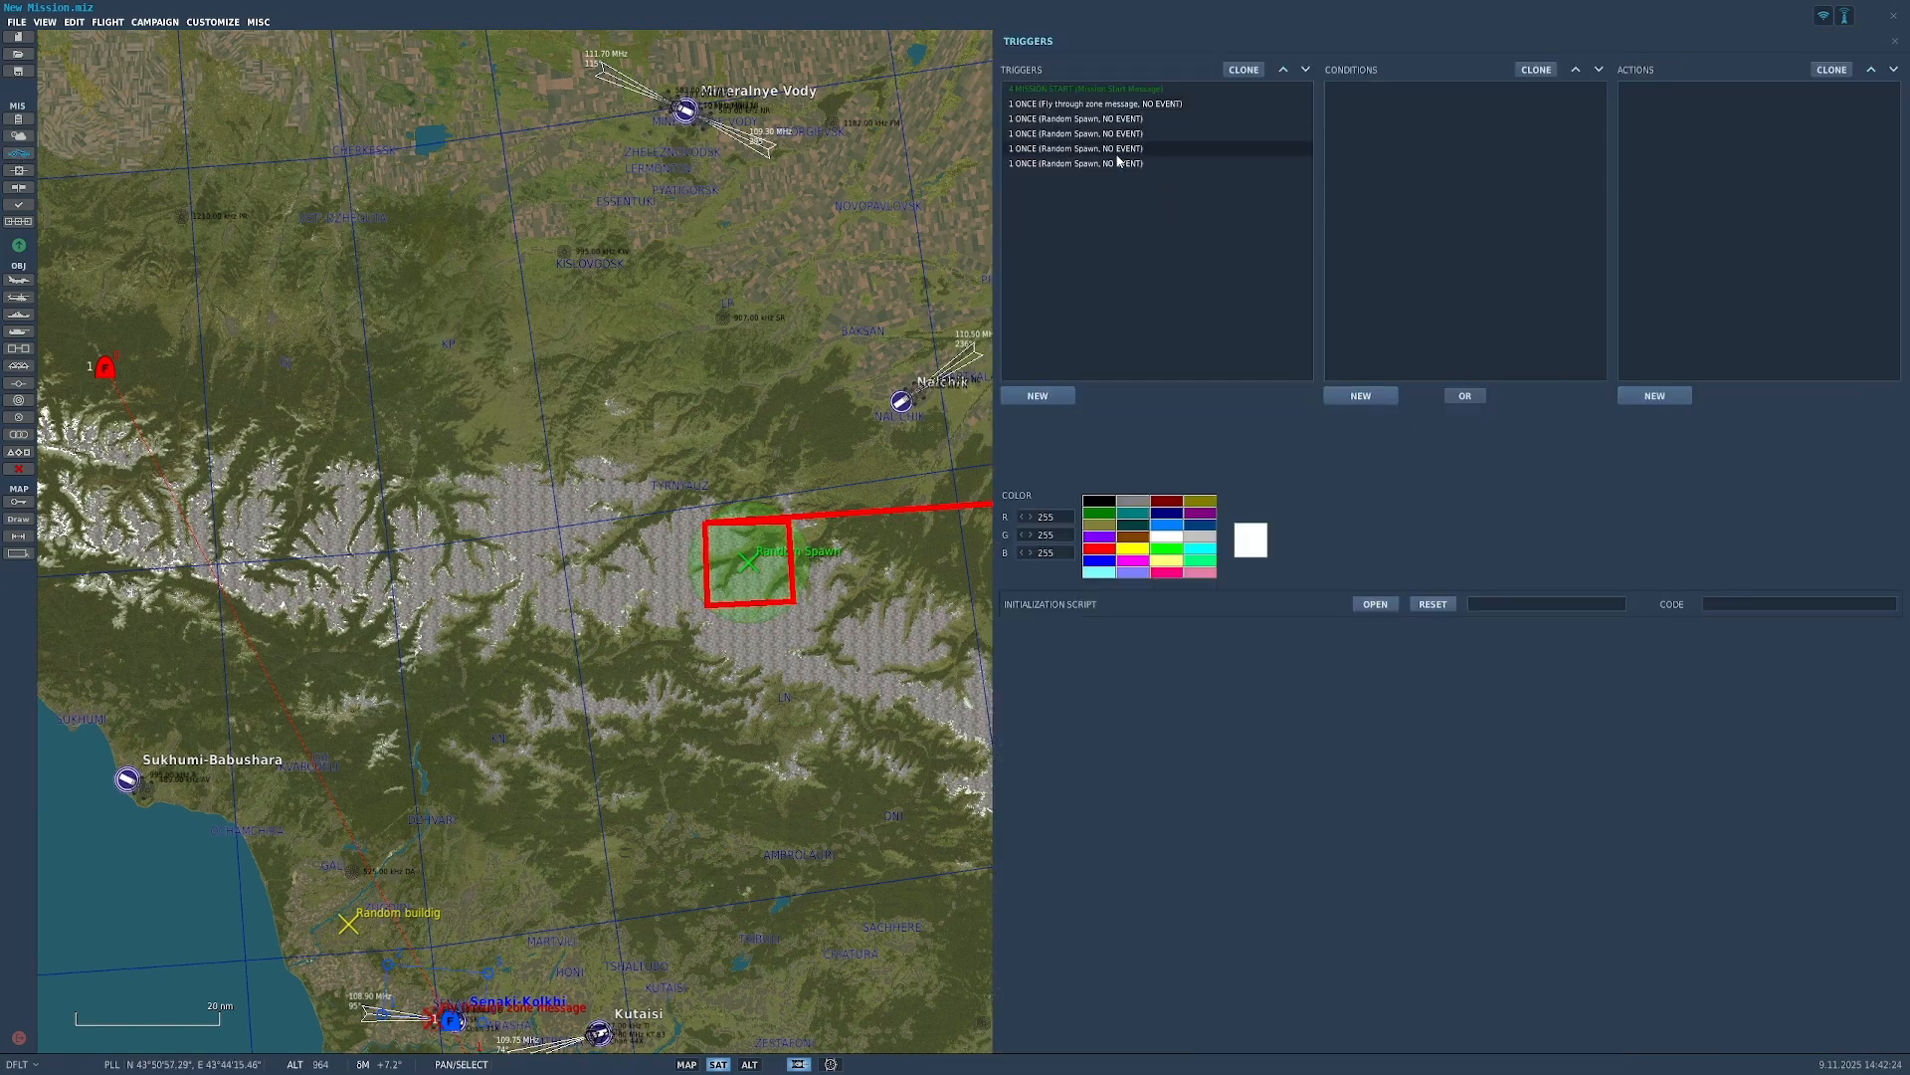
# Step: Add a FLAG ON action for flag 5 to the Random Spawn message trigger
pyautogui.click(1126, 162)
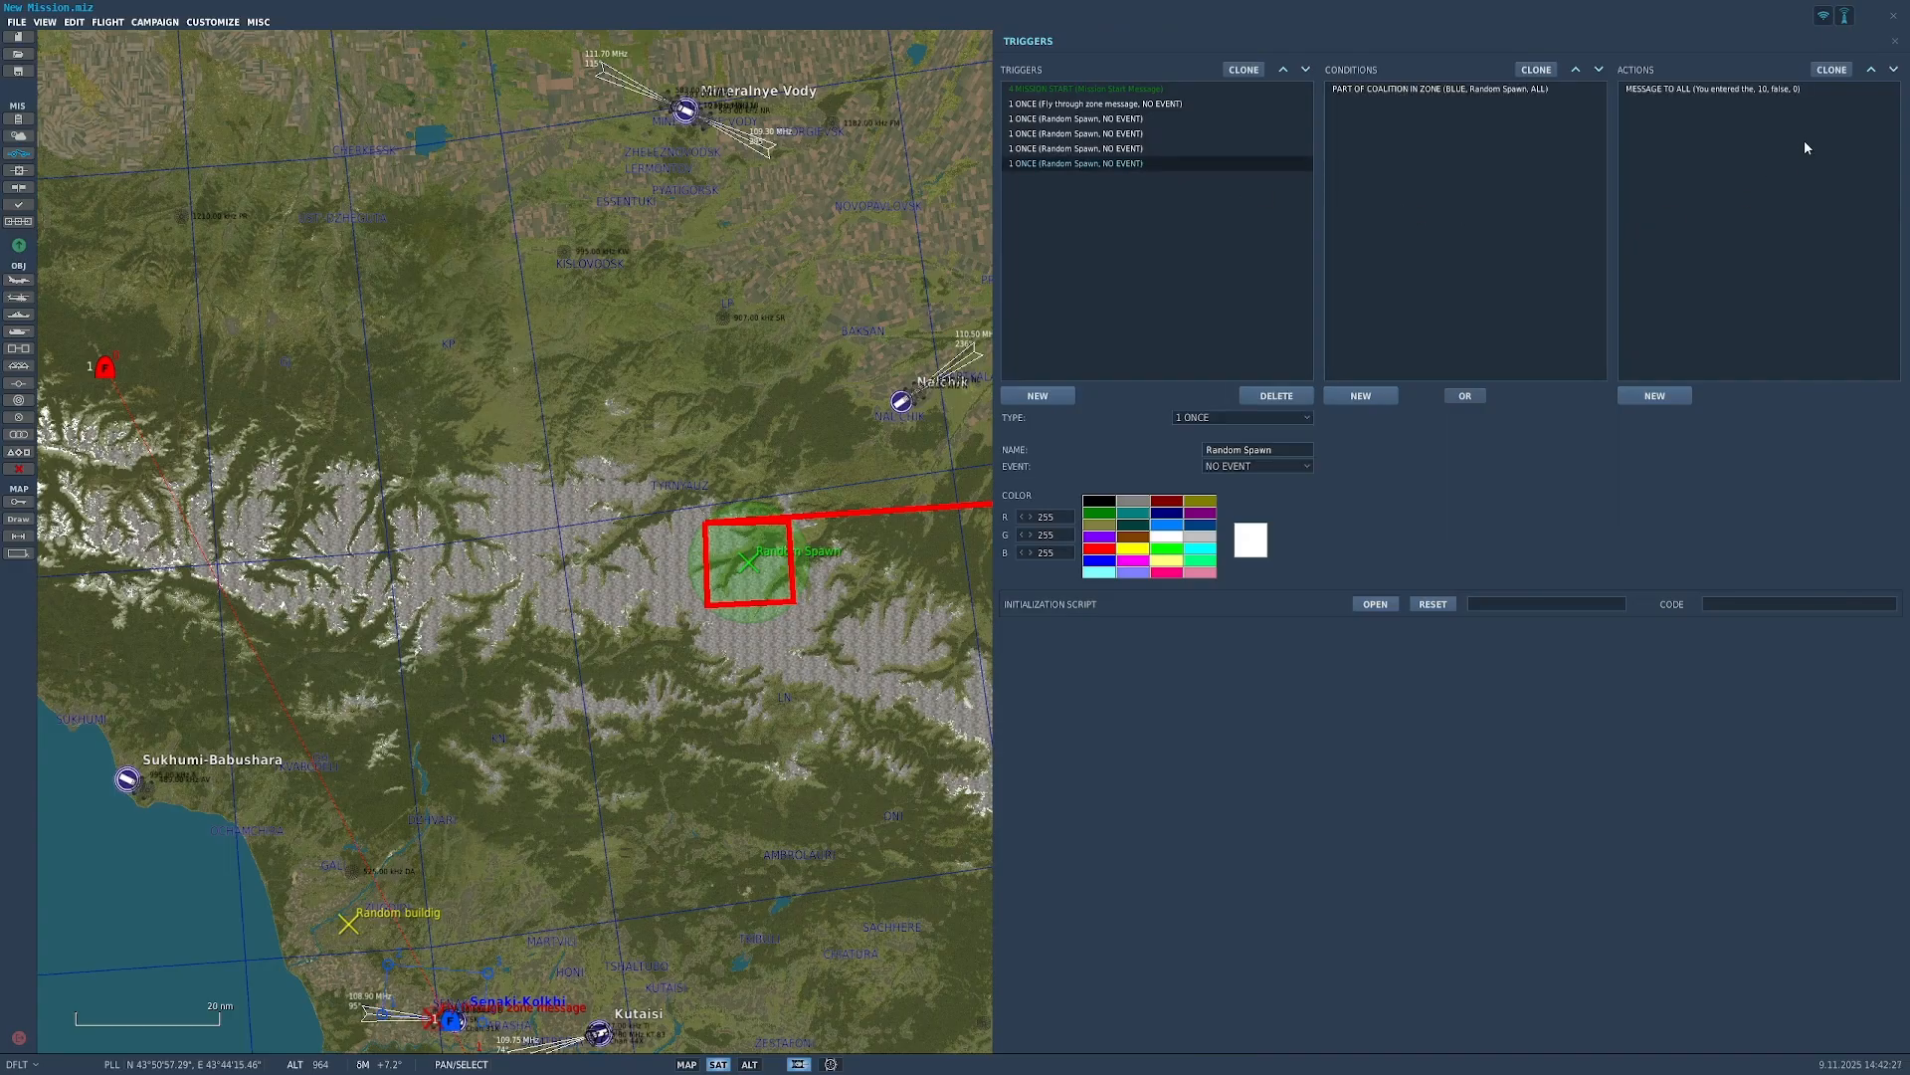
pyautogui.click(1662, 397)
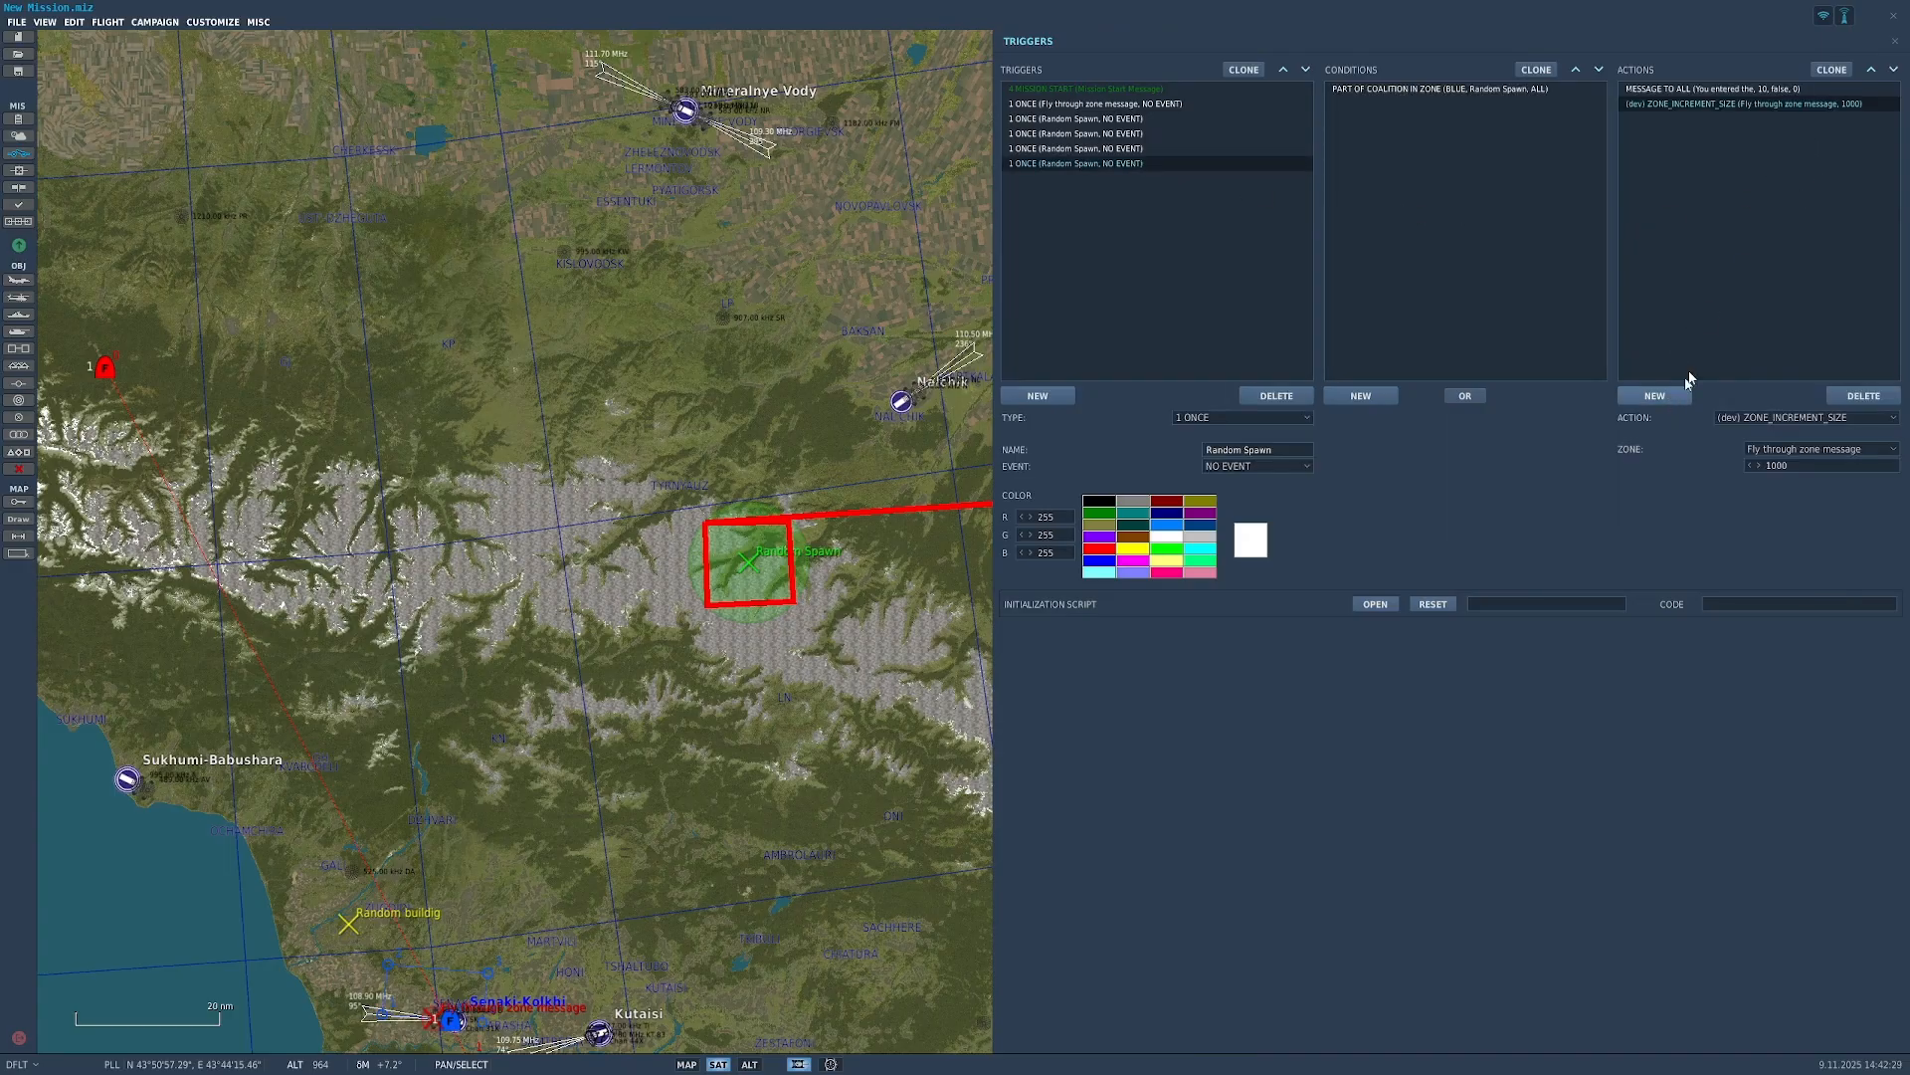
pyautogui.click(1835, 418)
pyautogui.scroll(-2, 1781, 511)
pyautogui.click(1781, 510)
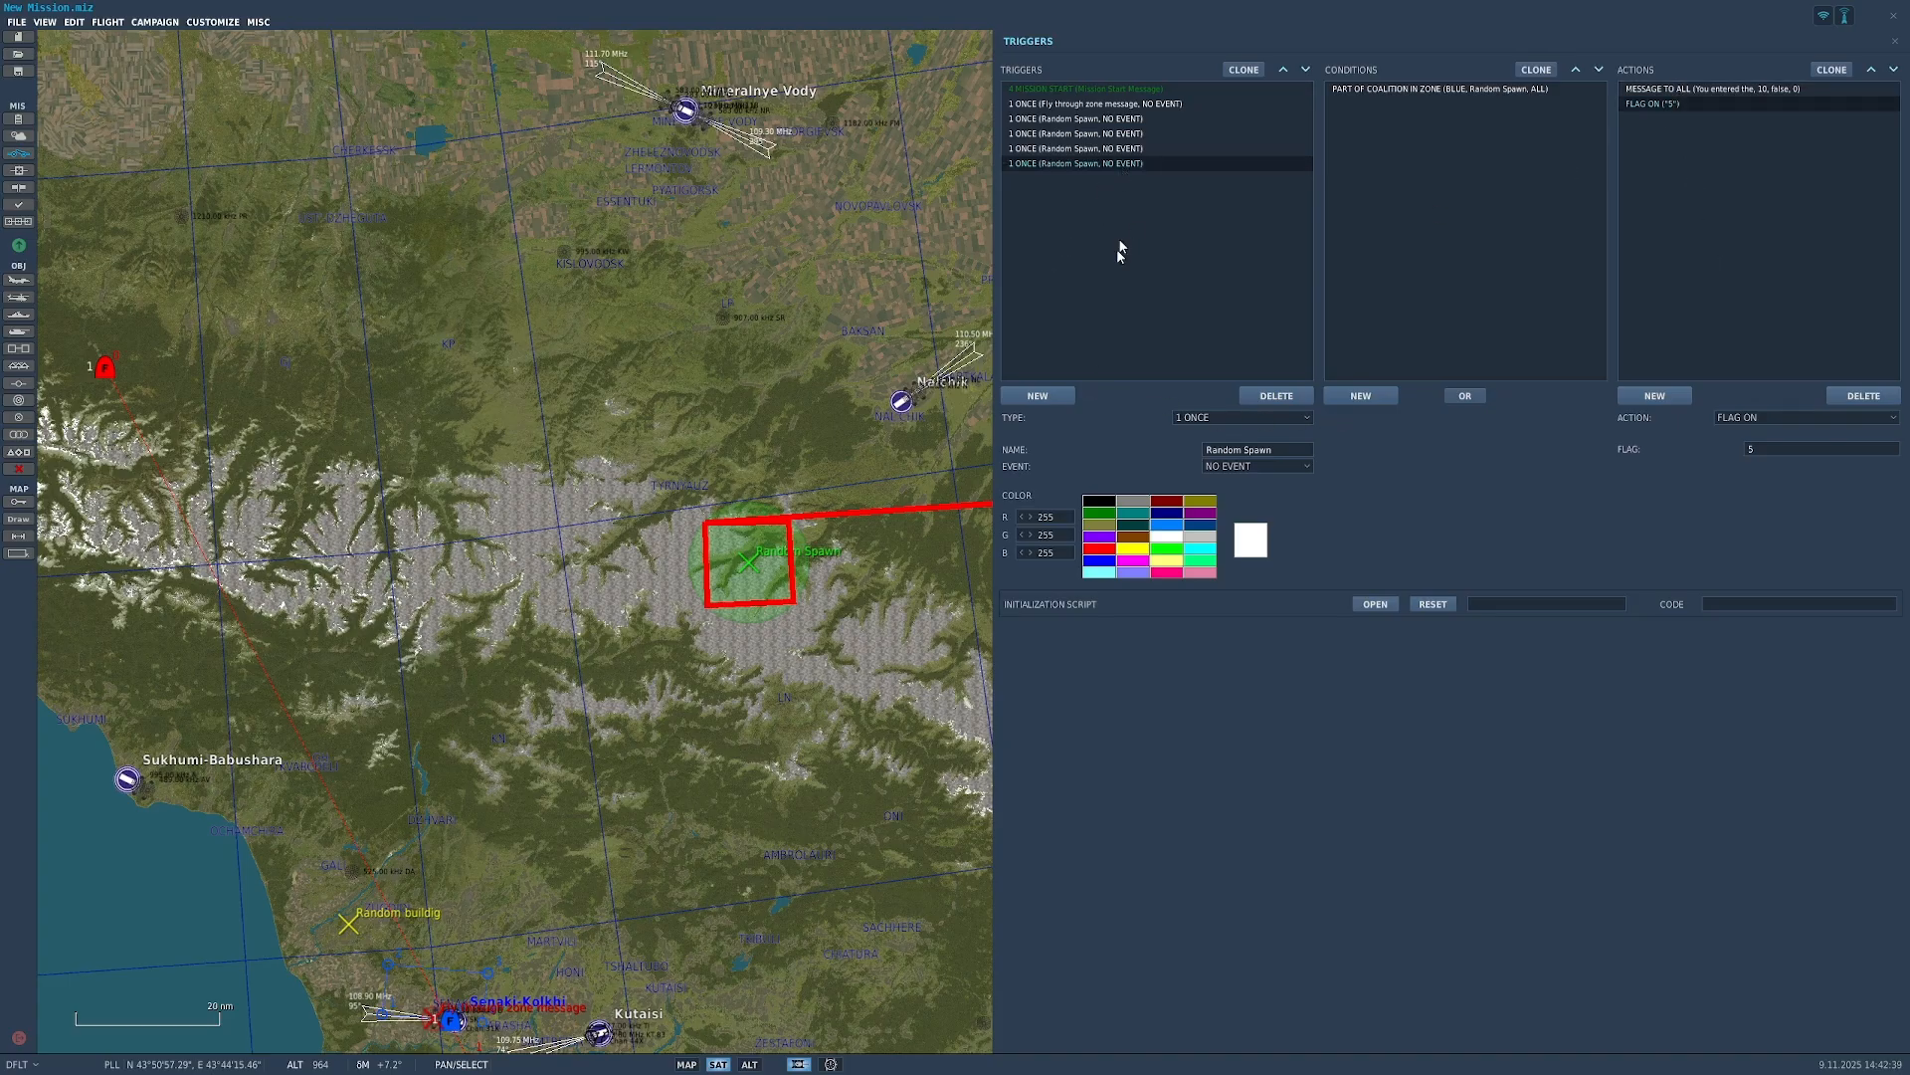
# Step: Clone the Random Spawn message trigger and select the copy's coalition-in-zone condition
pyautogui.click(1244, 70)
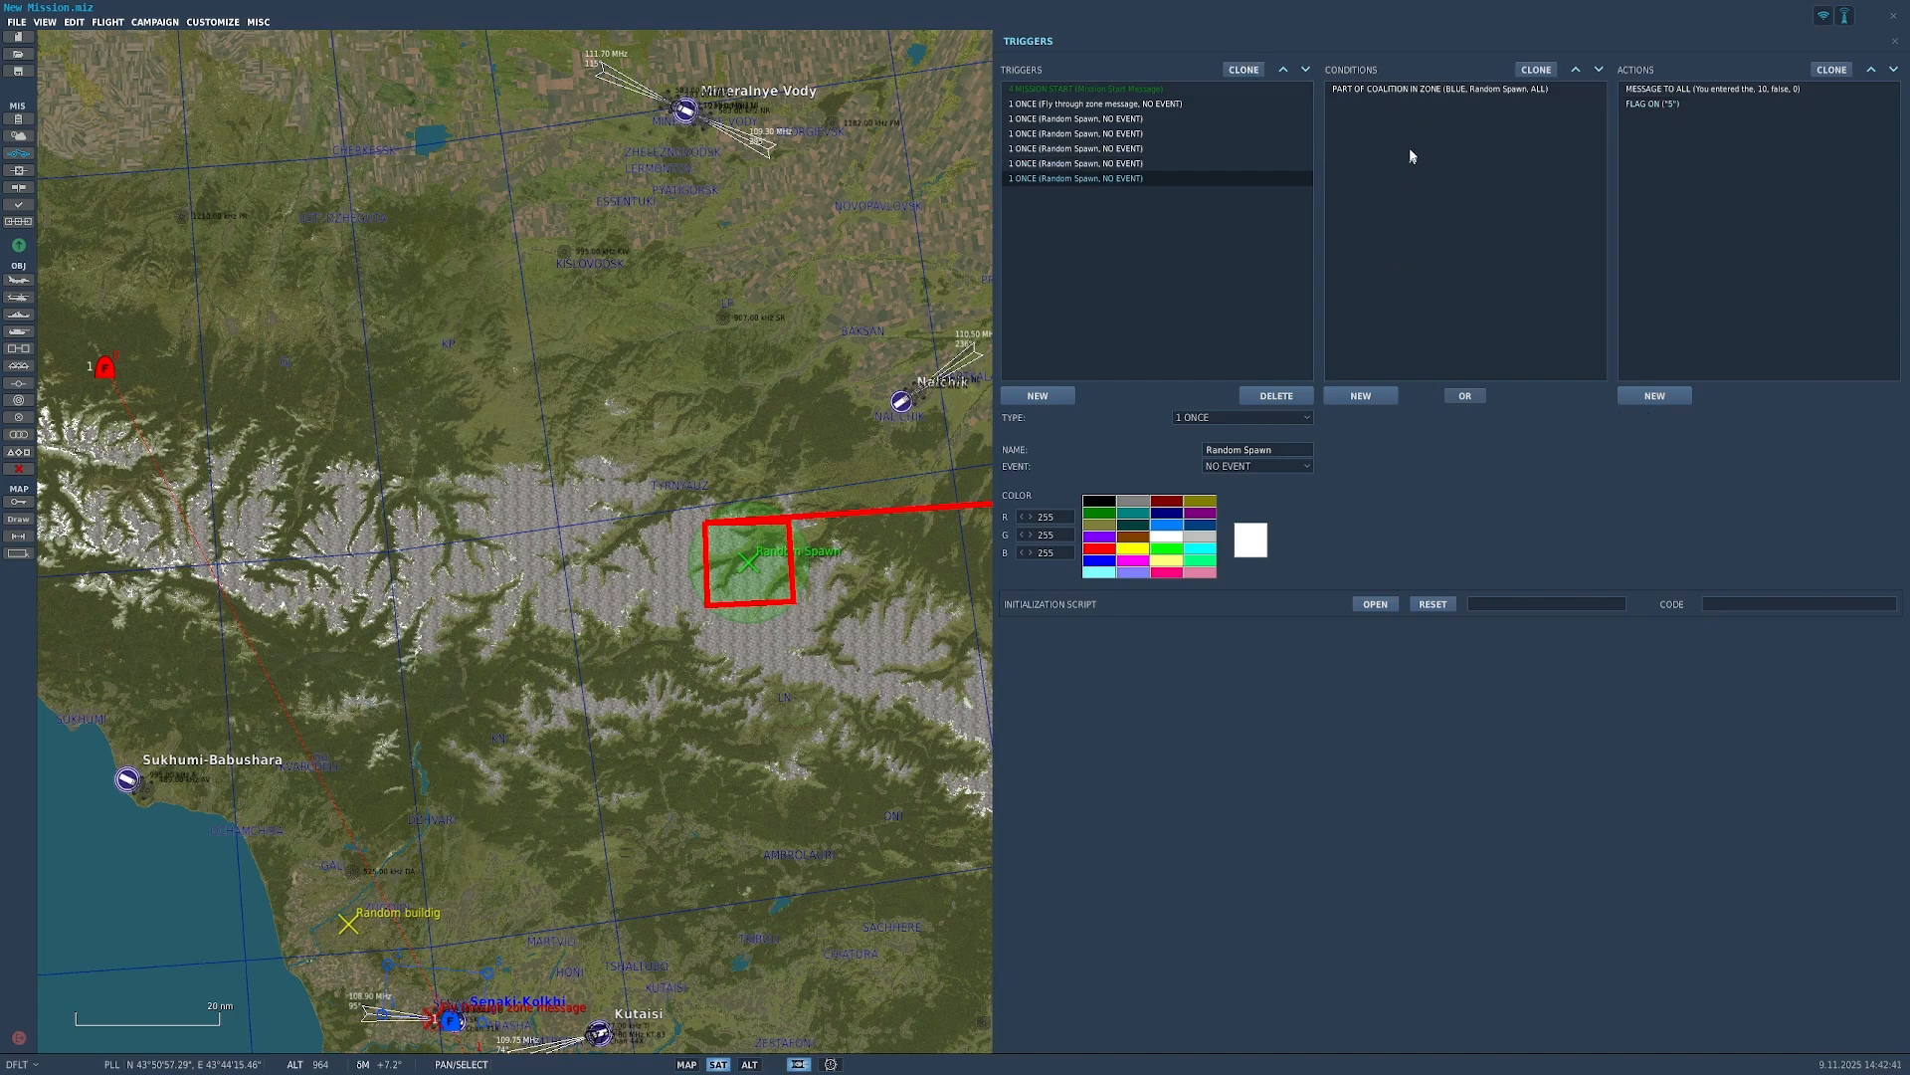
pyautogui.click(1419, 89)
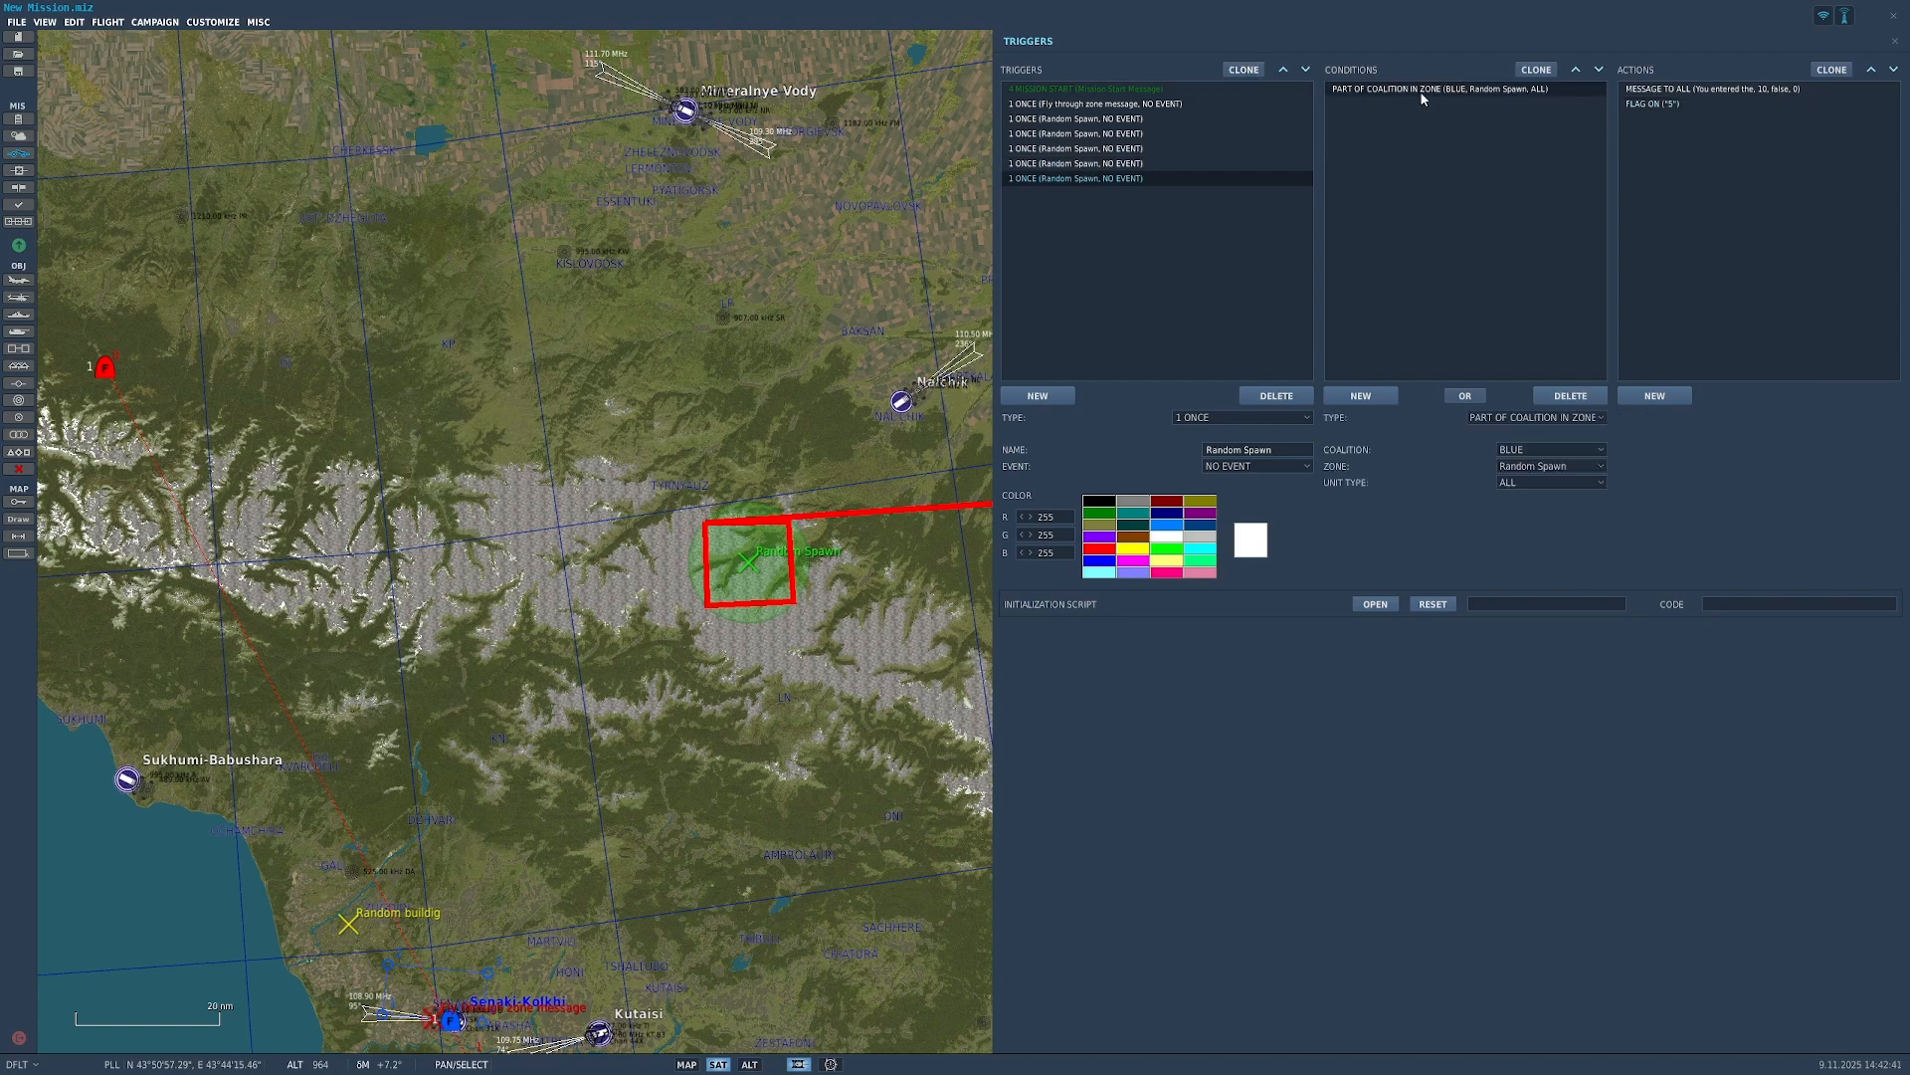
pyautogui.doubleClick(1537, 416)
pyautogui.click(1609, 421)
pyautogui.click(1604, 419)
pyautogui.click(1222, 161)
pyautogui.click(1237, 177)
pyautogui.click(1472, 90)
# Step: Try the PART OF COALITION OUT OF ZONE type for the cloned trigger's condition
pyautogui.click(1535, 417)
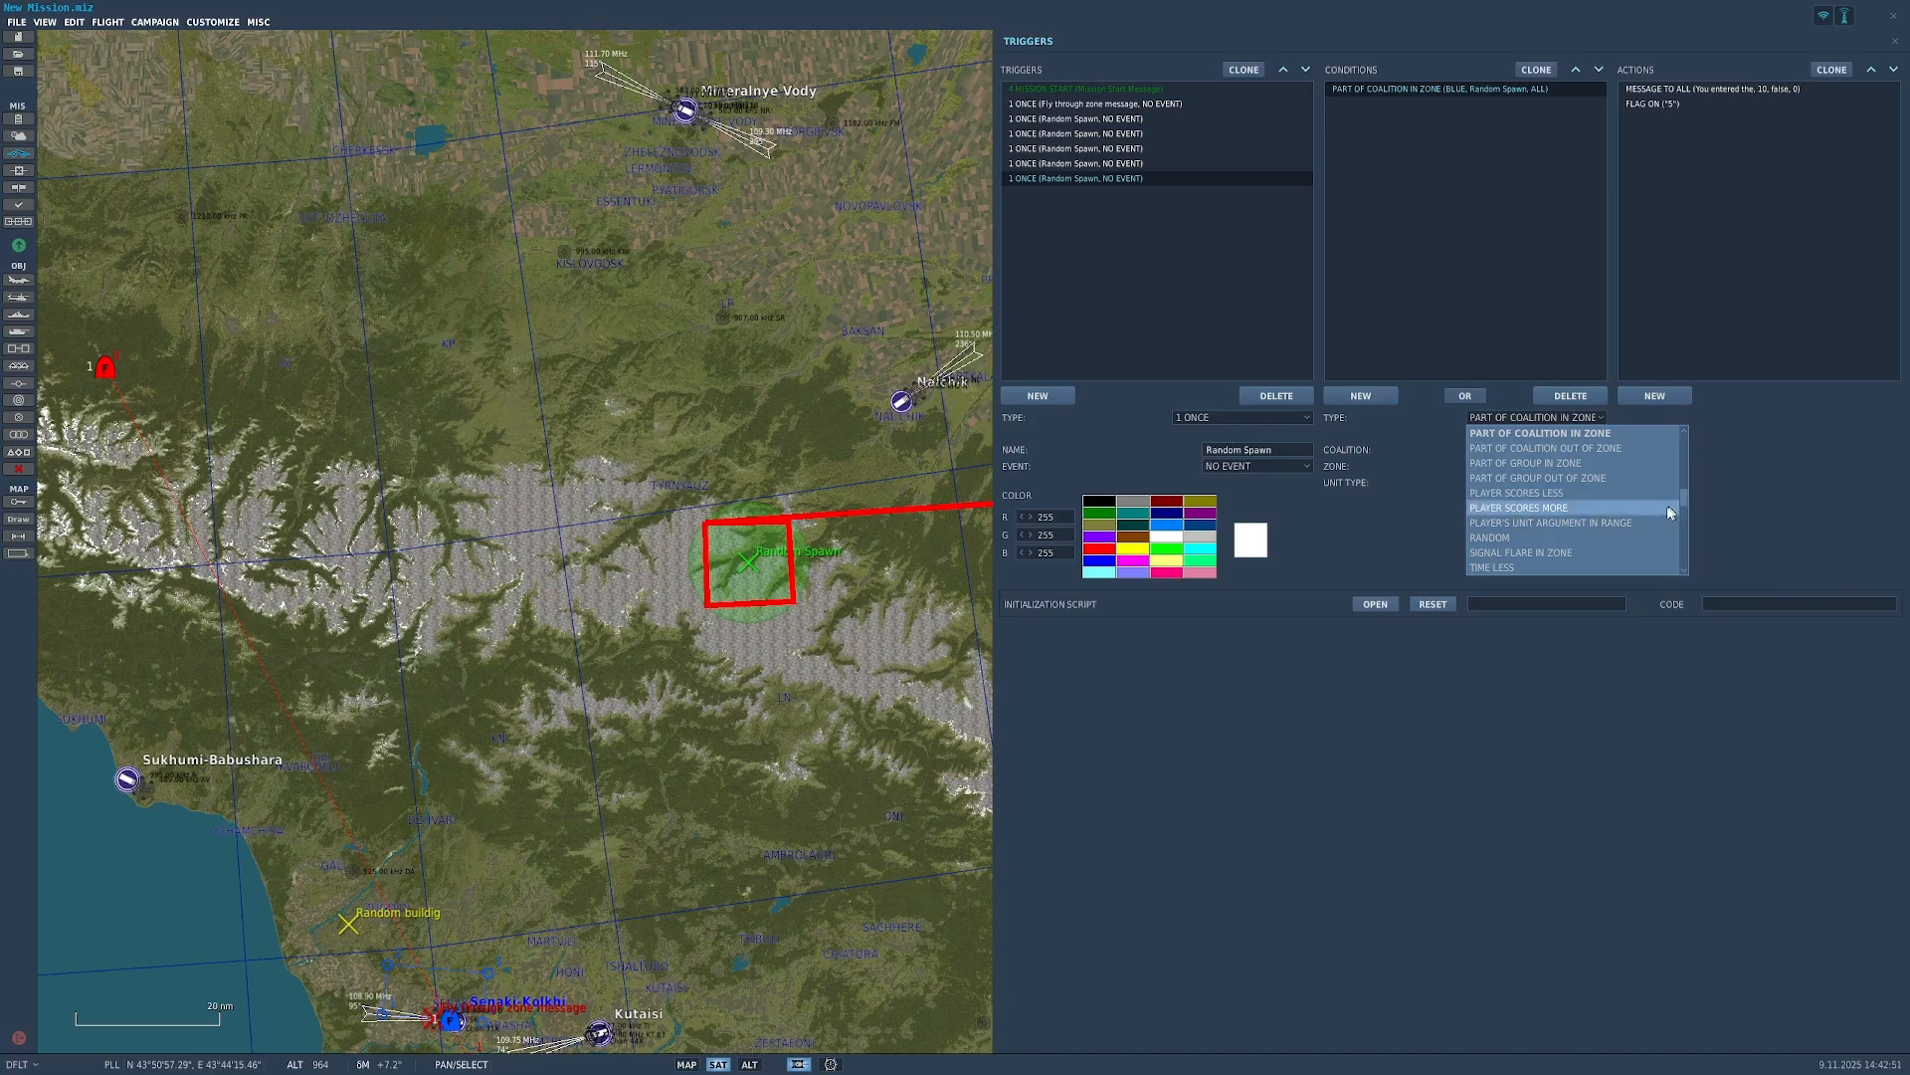
pyautogui.scroll(-6, 1684, 506)
pyautogui.scroll(6, 1632, 526)
pyautogui.scroll(3, 1631, 527)
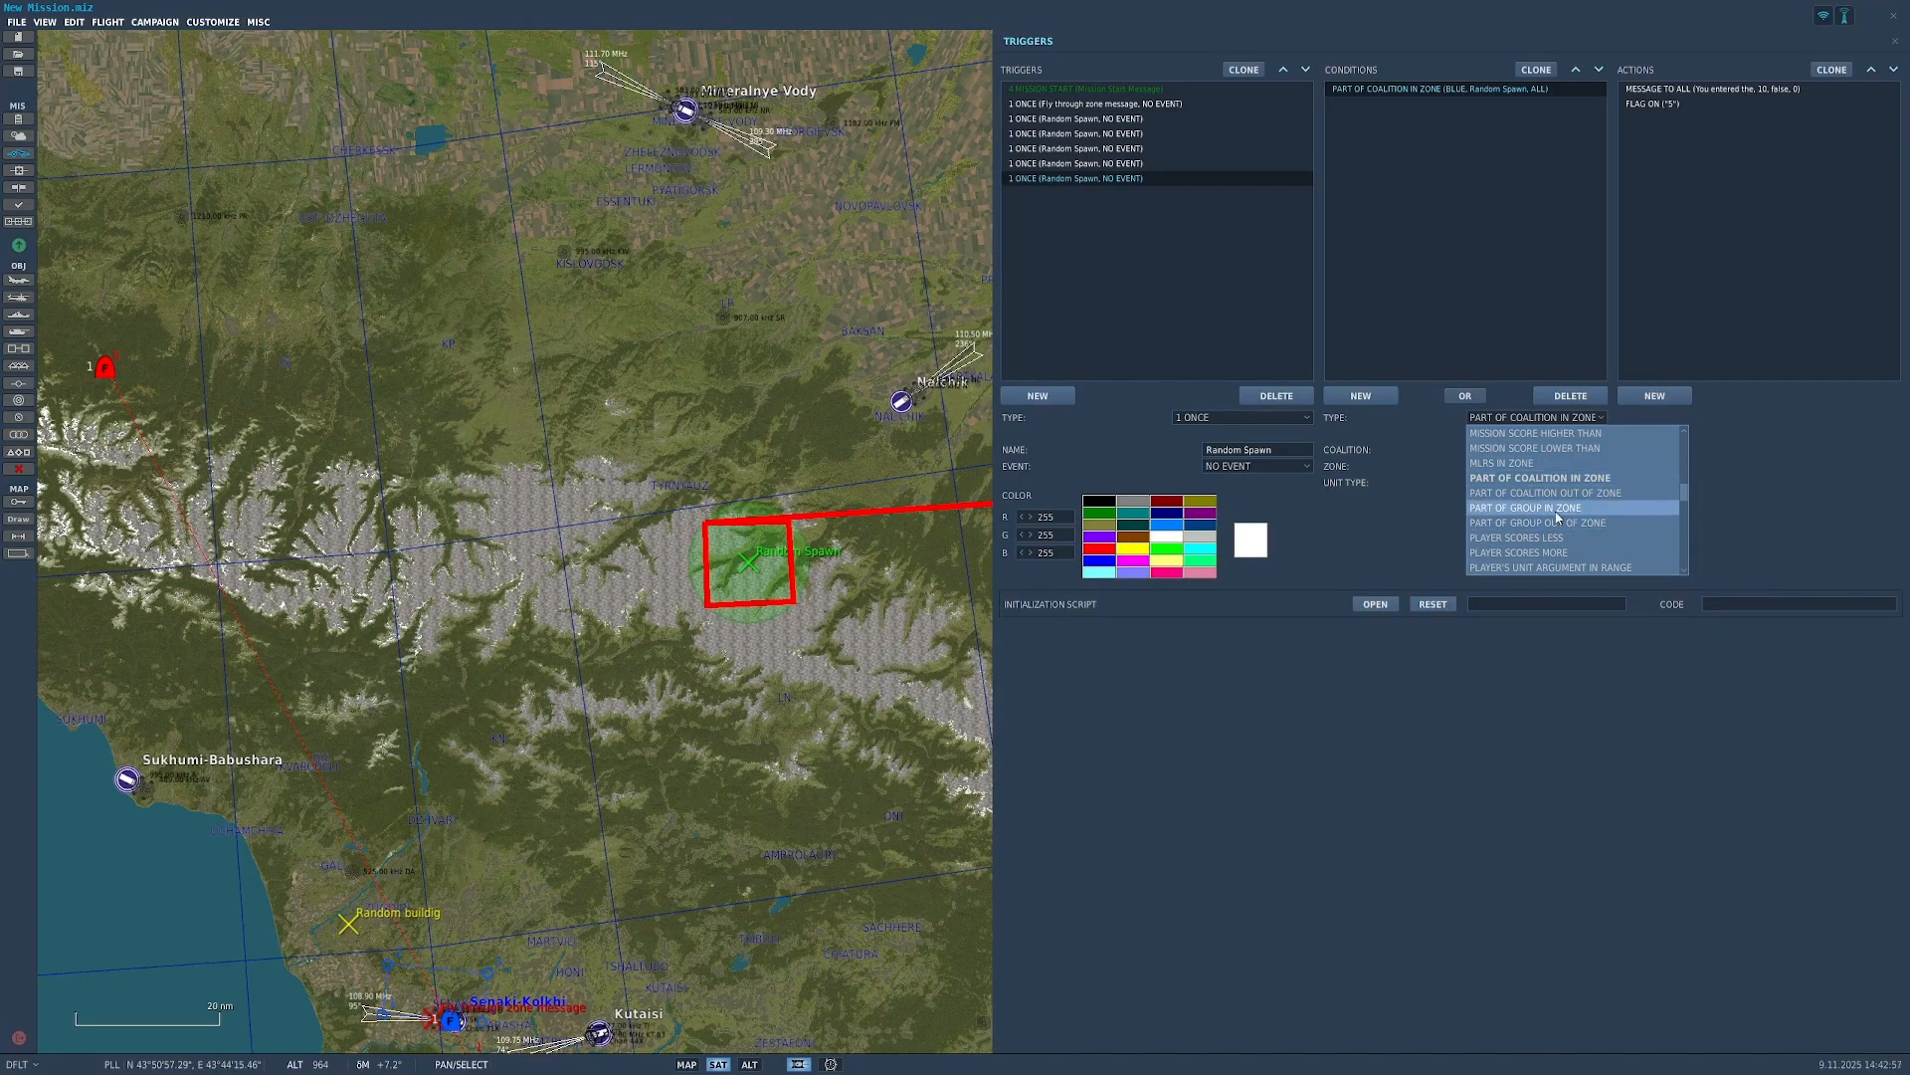
pyautogui.click(1572, 493)
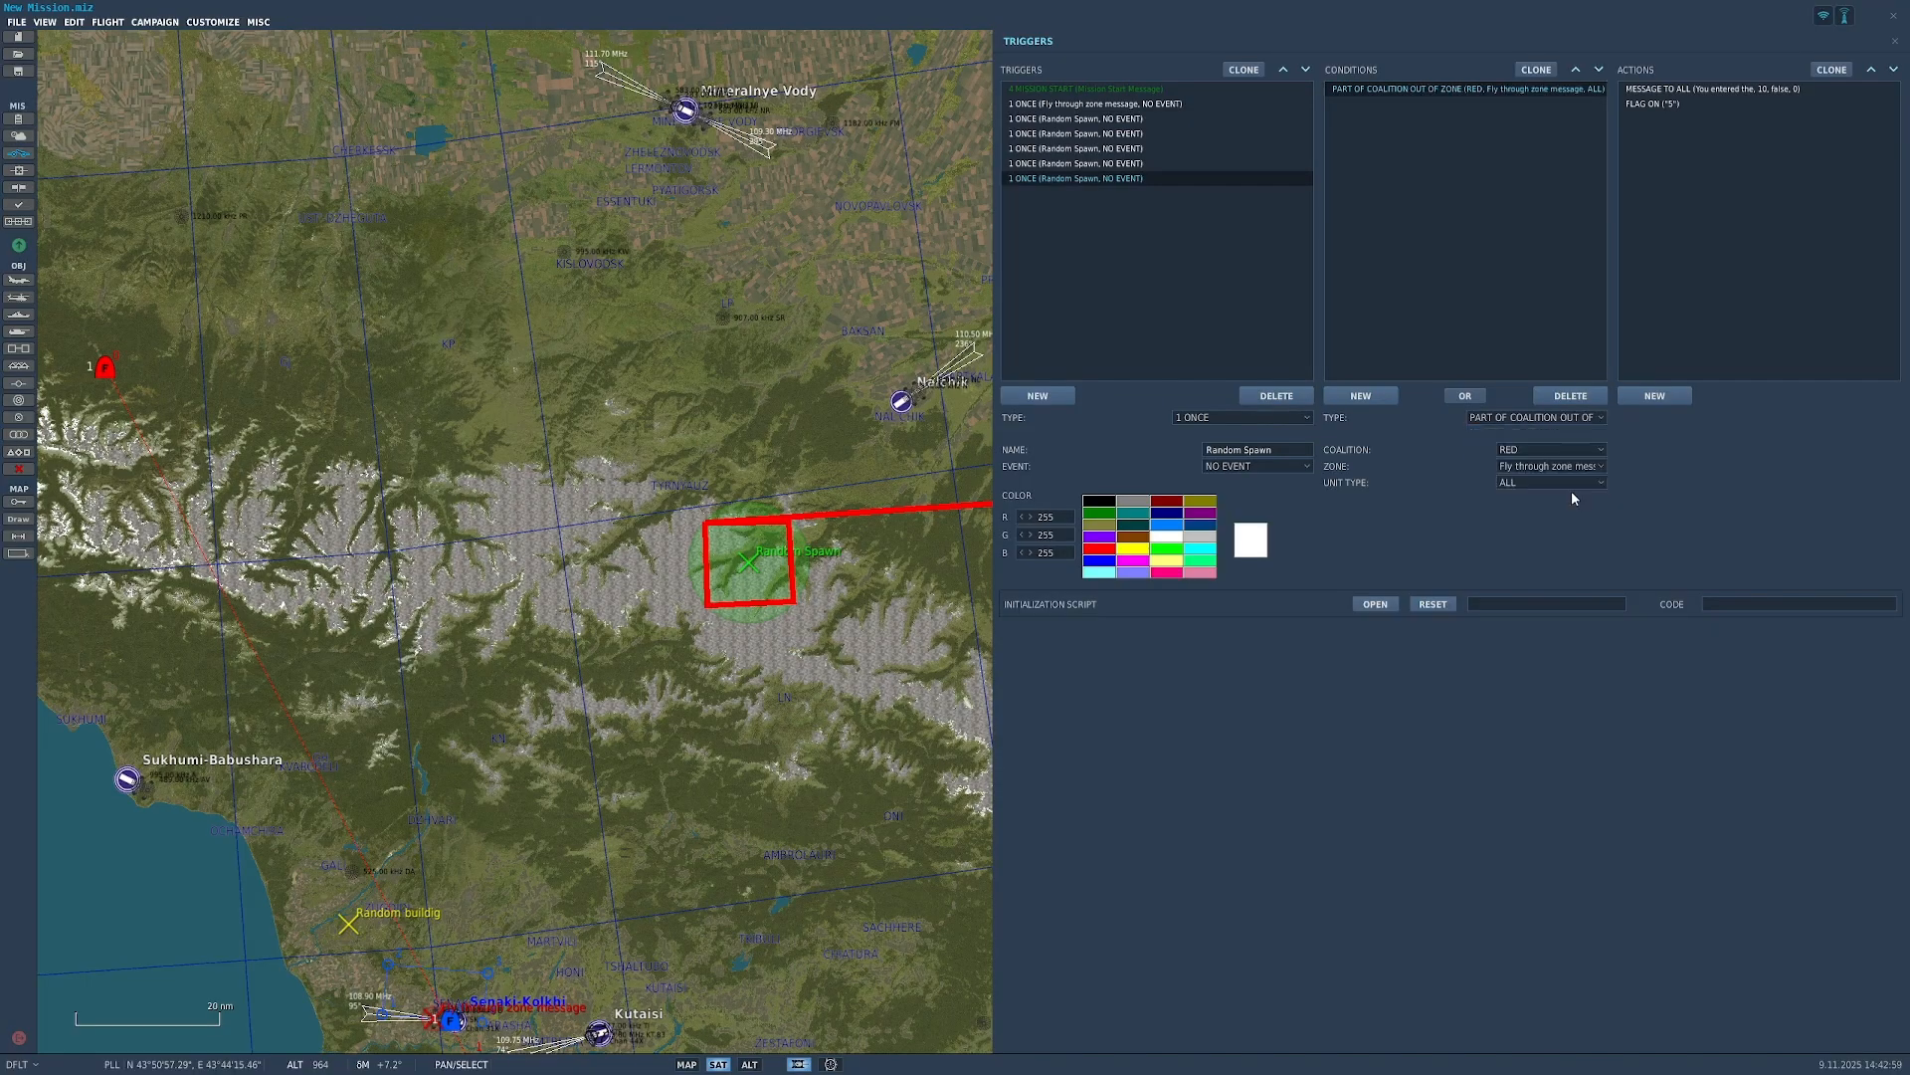
# Step: Set the cloned trigger's condition to ALL OF COALITION OUT OF ZONE for BLUE and the Random Spawn zone
pyautogui.click(1548, 417)
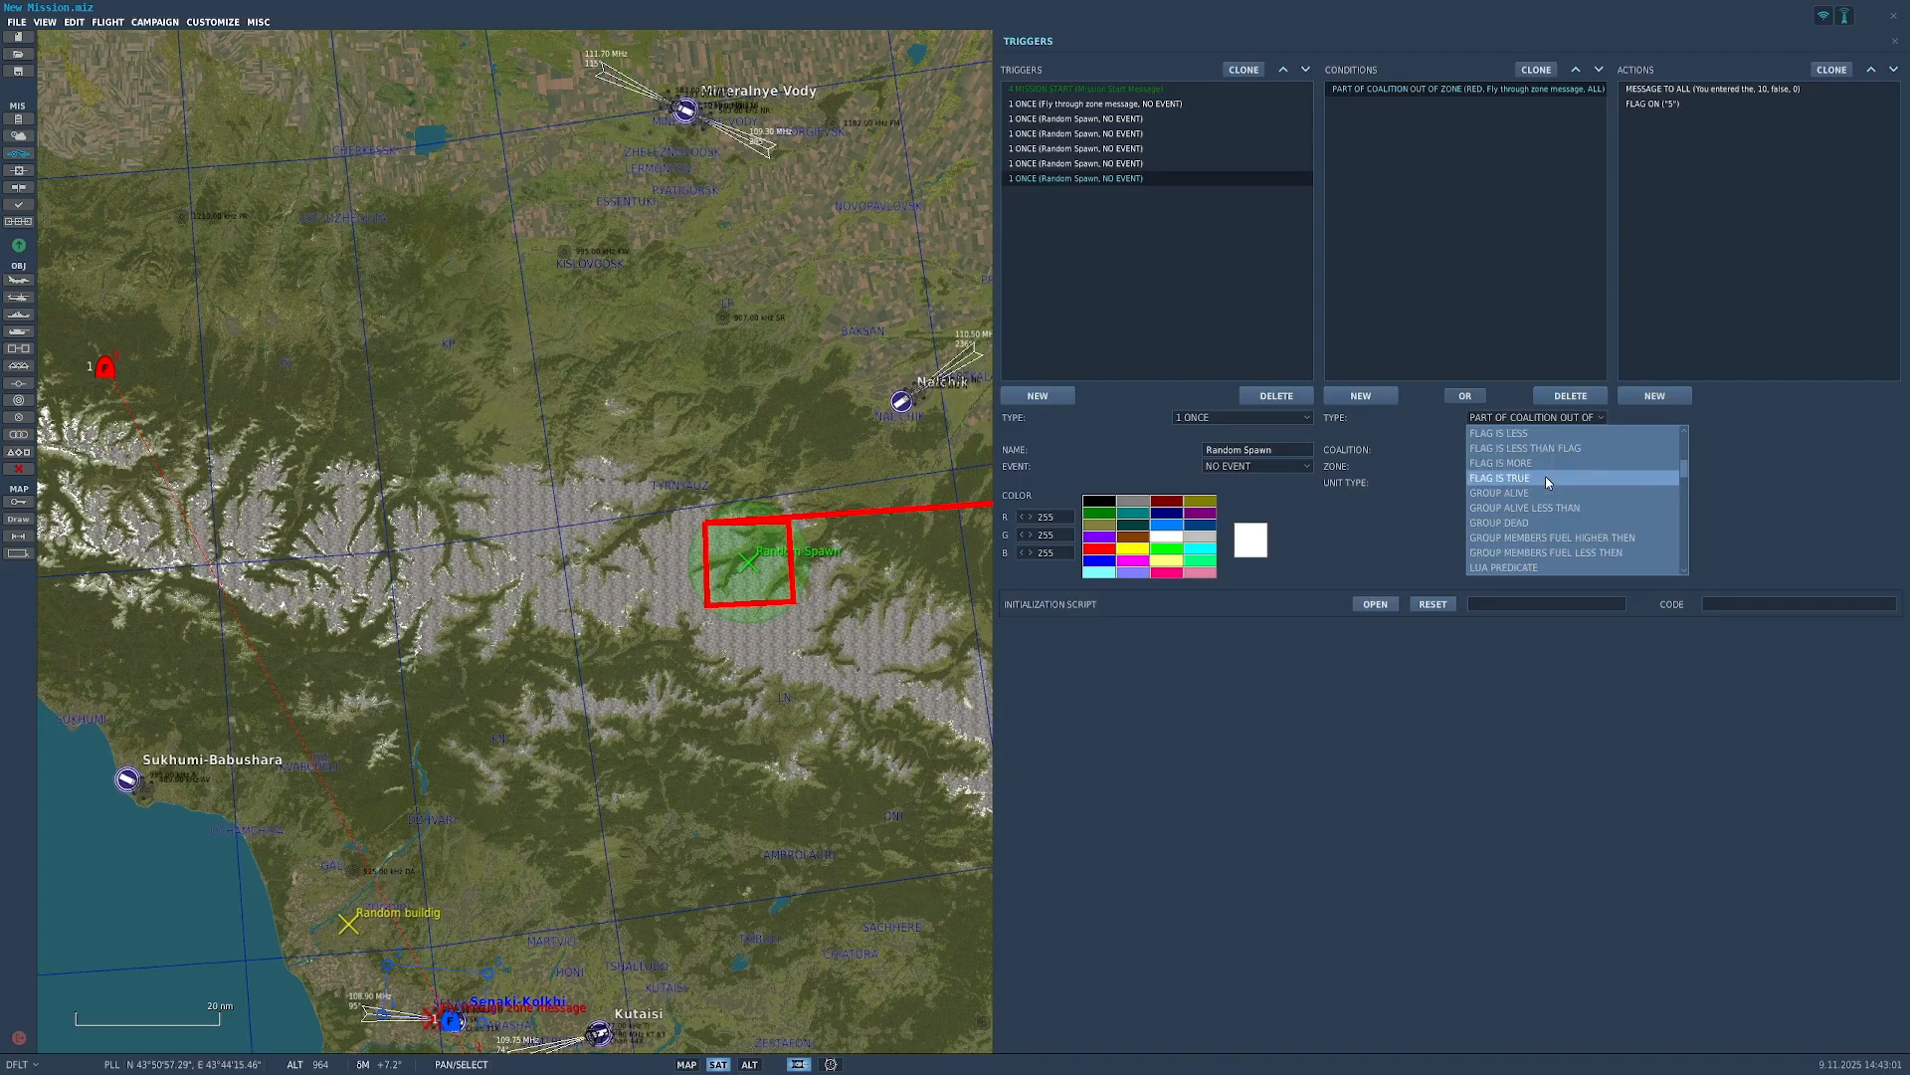
pyautogui.scroll(15, 1547, 483)
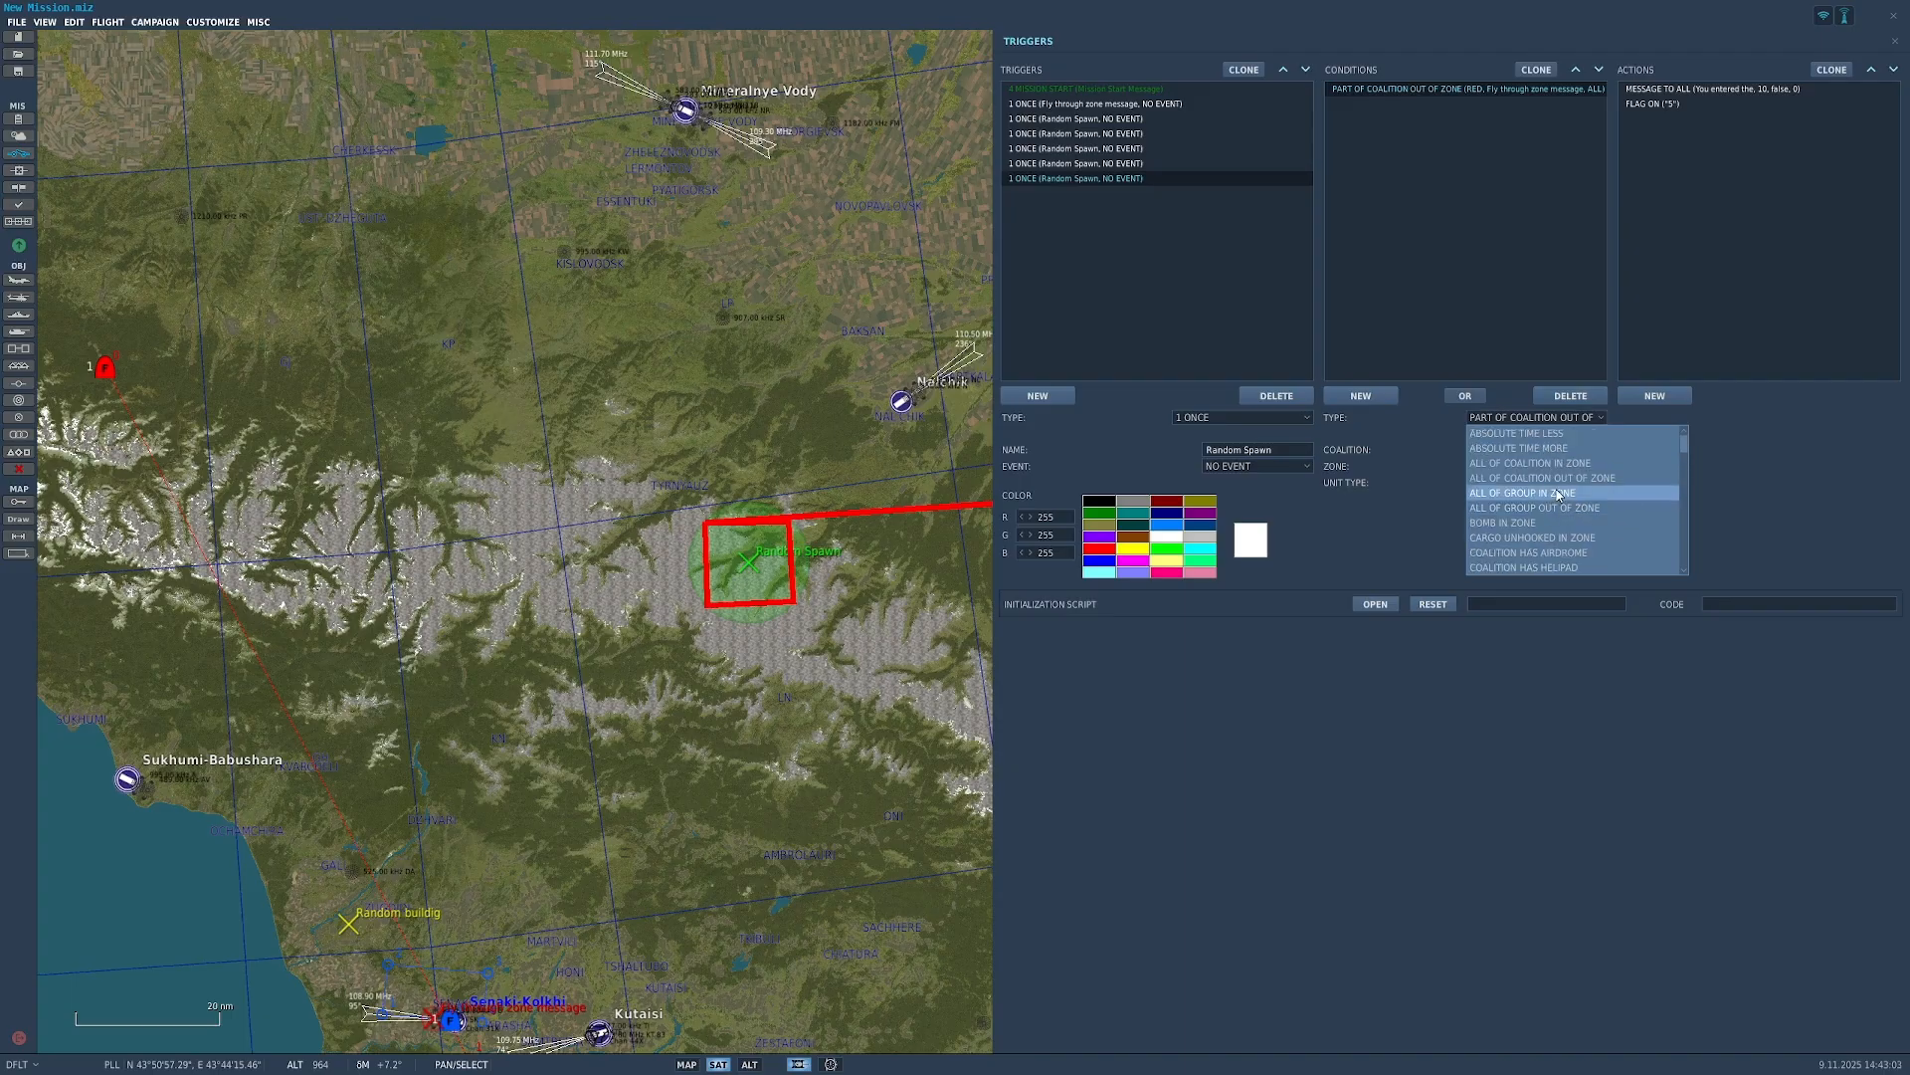
pyautogui.click(1557, 477)
pyautogui.click(1572, 450)
pyautogui.click(1548, 482)
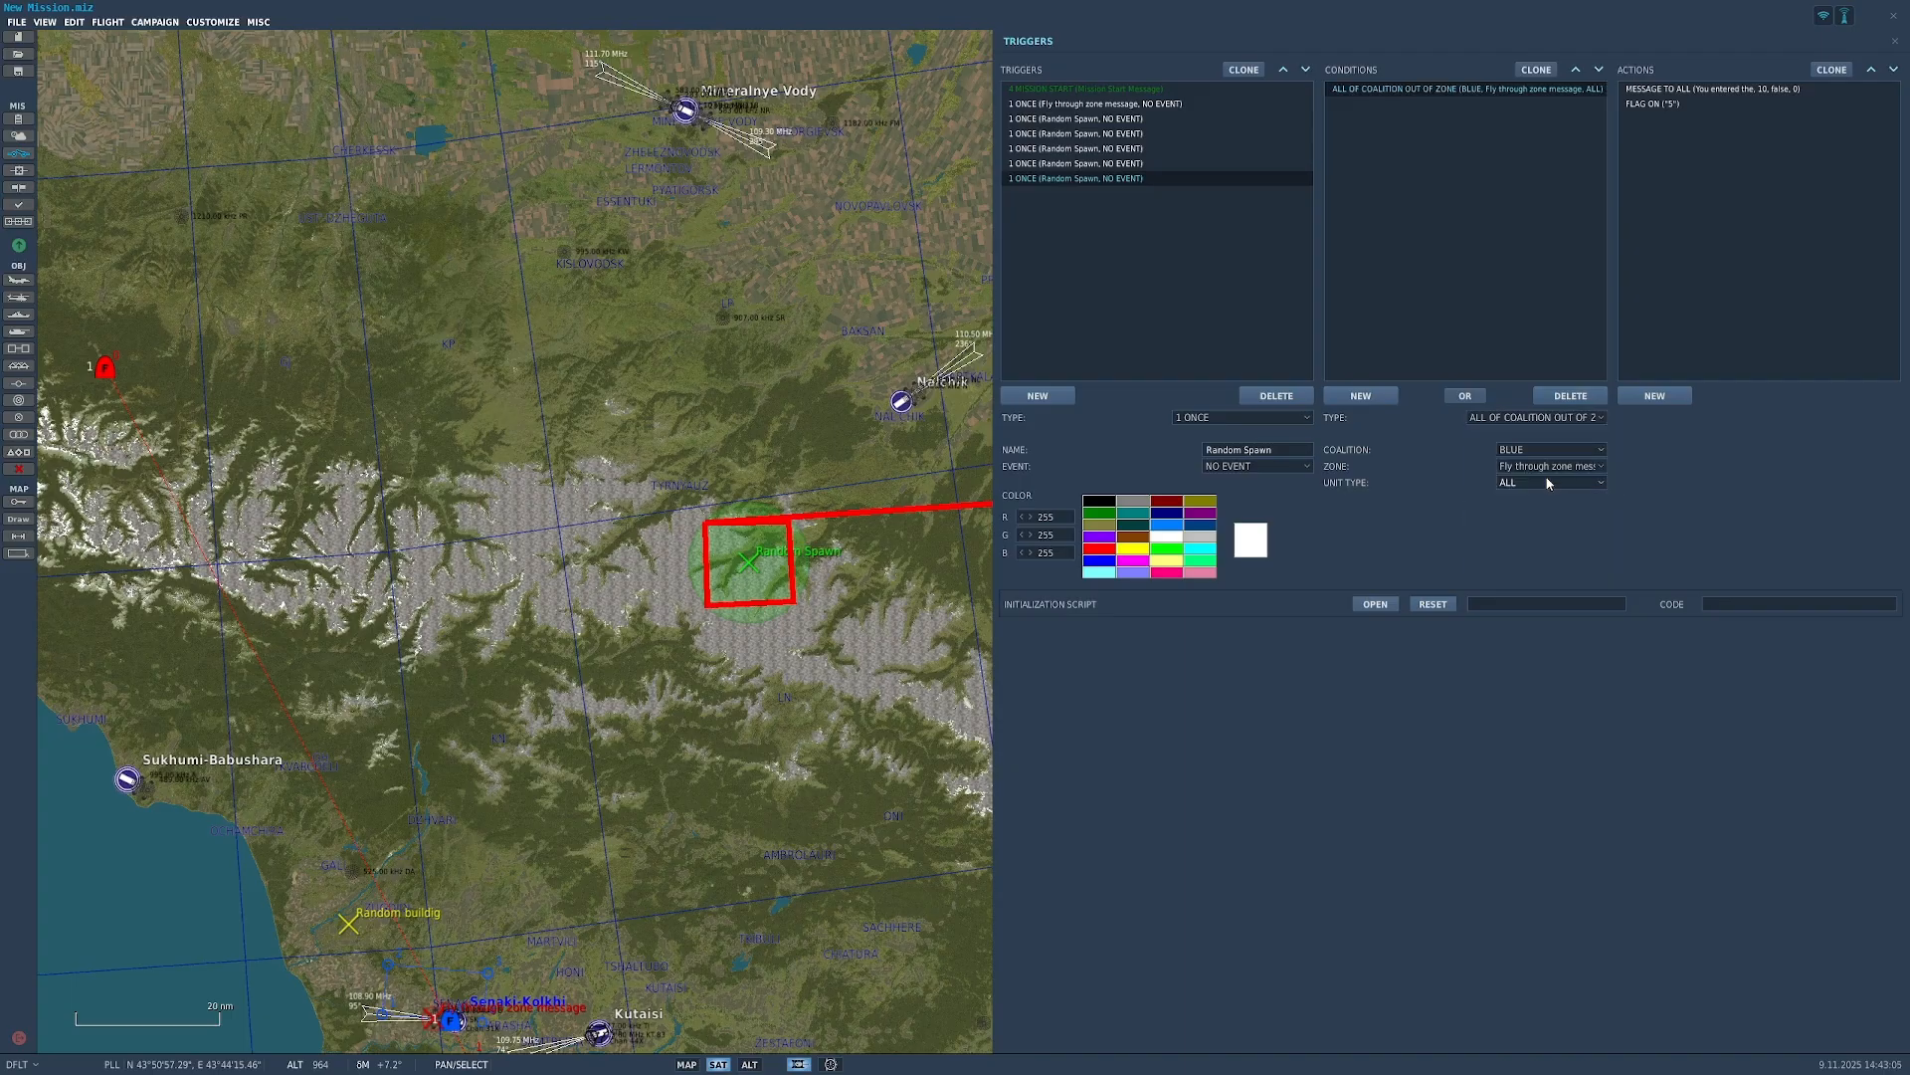
pyautogui.click(1570, 474)
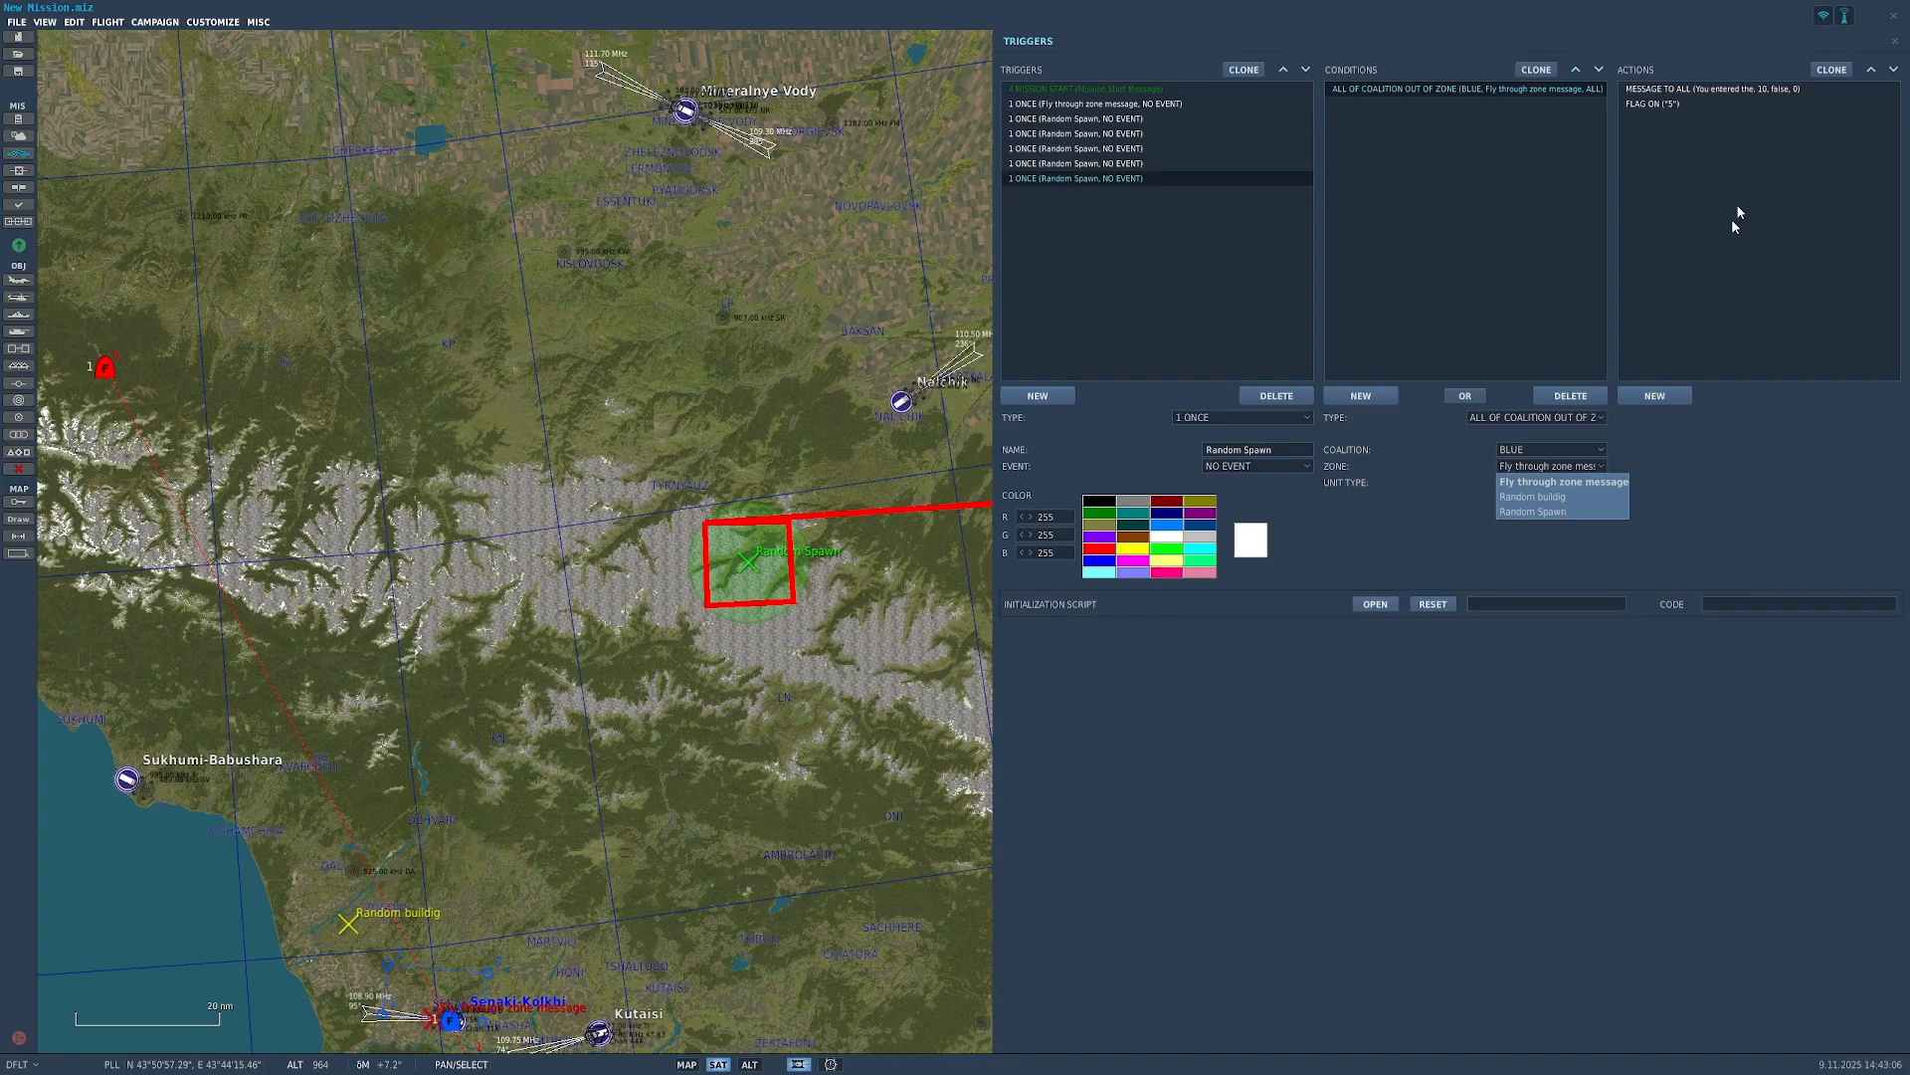
pyautogui.click(1560, 512)
# Step: Delete the message action from the cloned trigger and change its flag action to FLAG OFF
pyautogui.click(1672, 89)
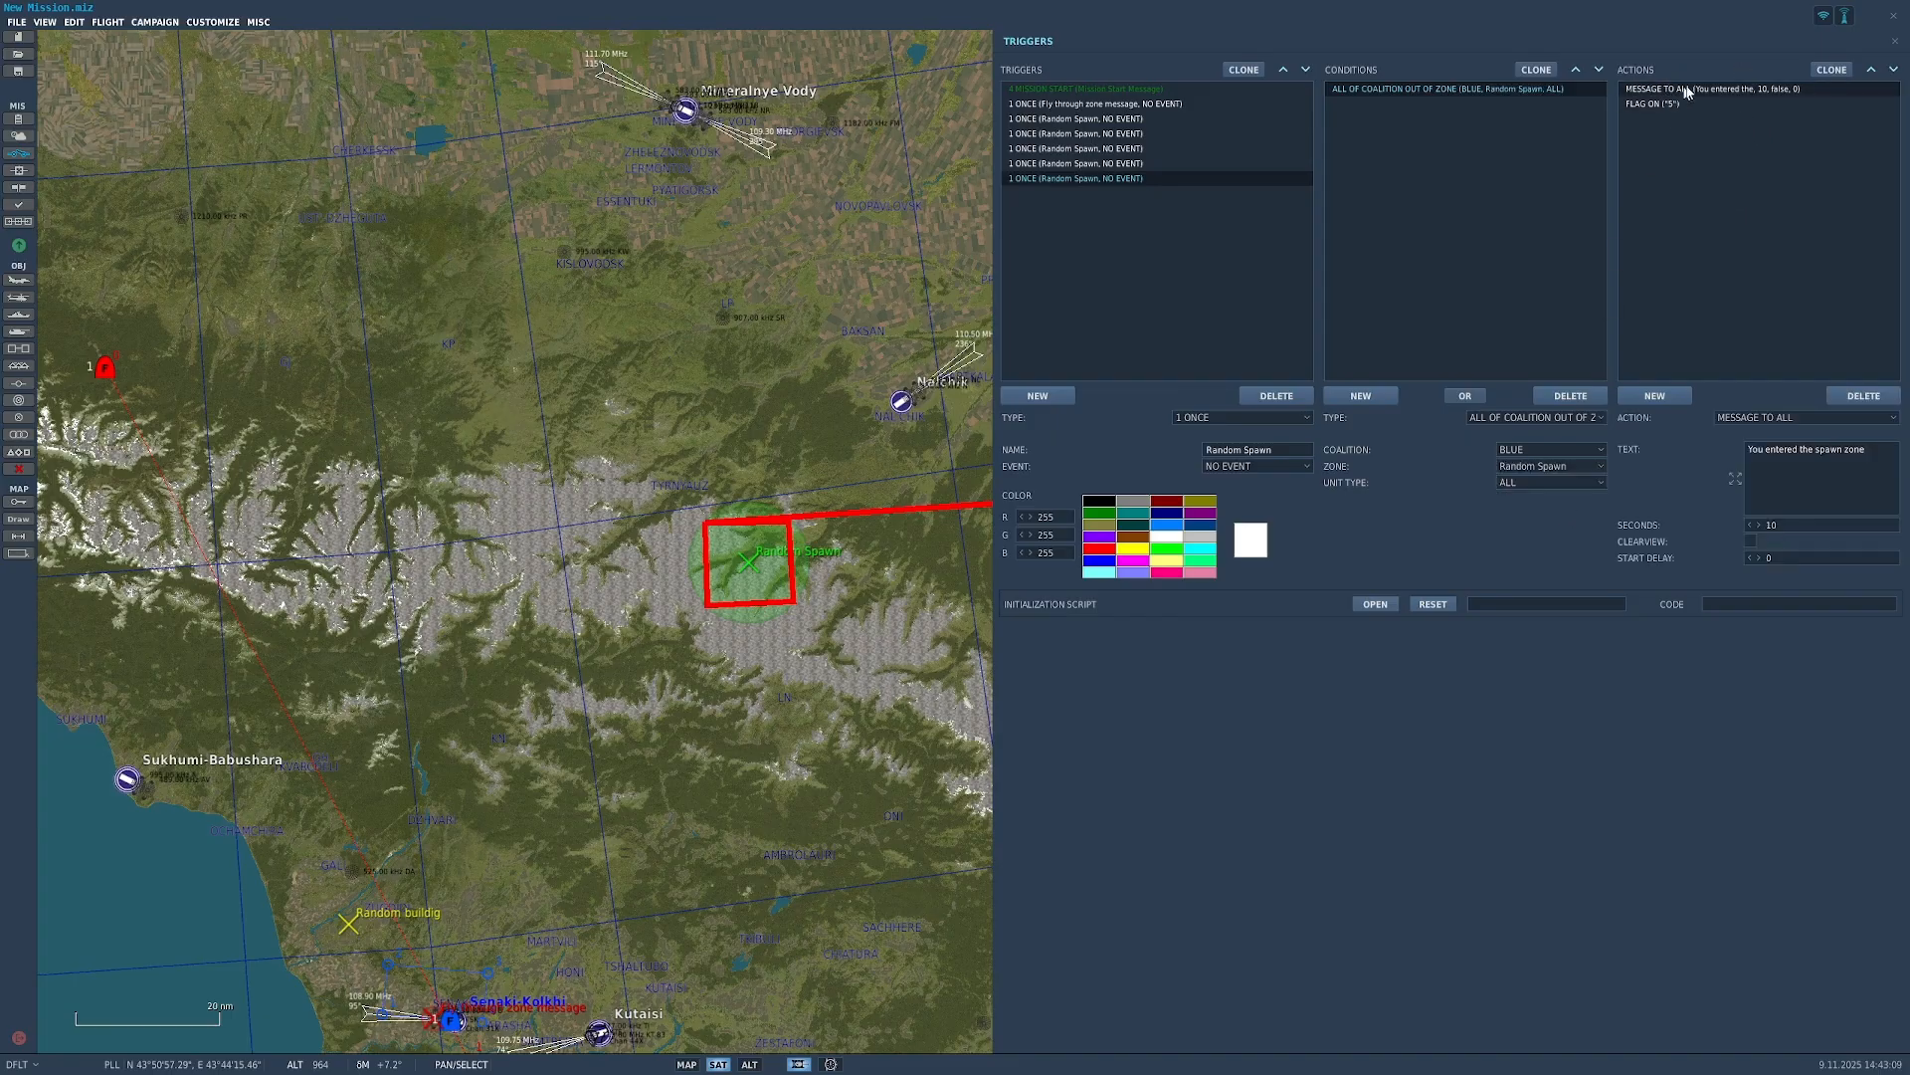
pyautogui.click(1849, 398)
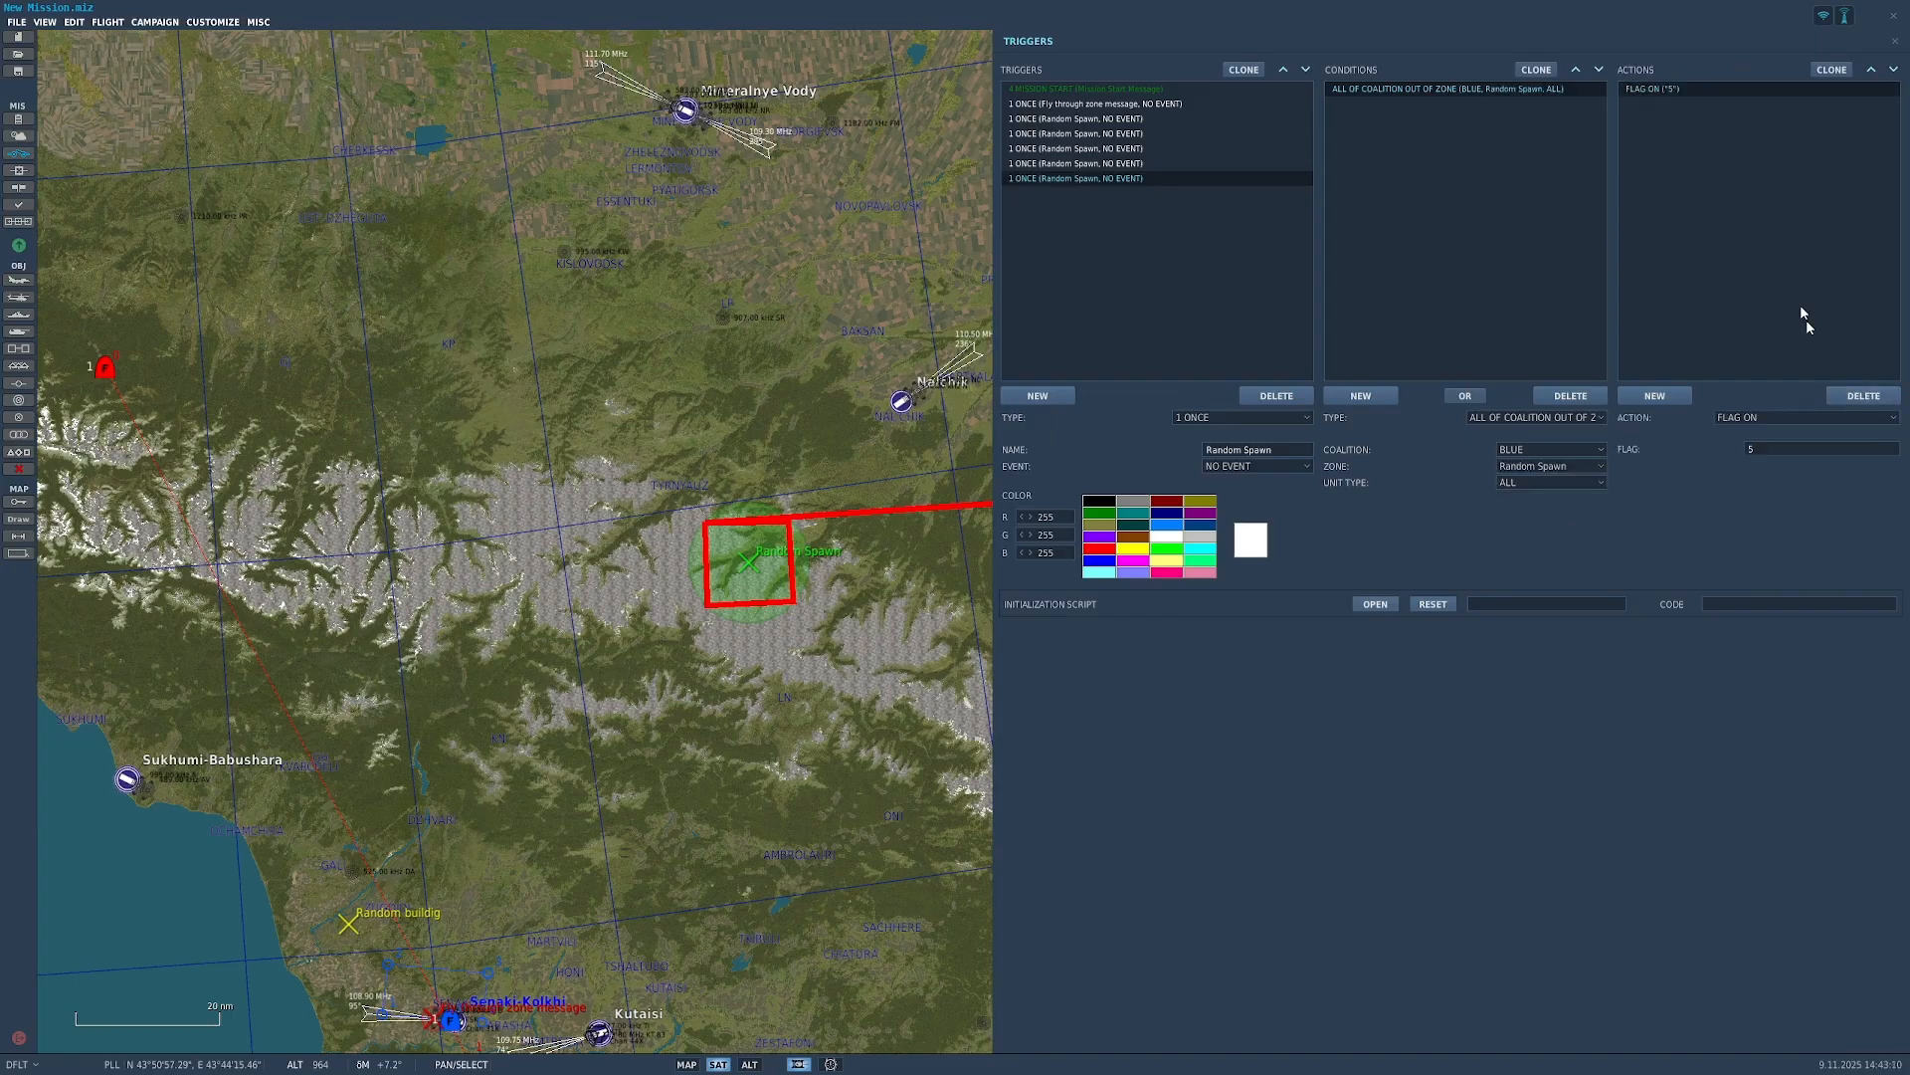
pyautogui.click(1757, 423)
pyautogui.click(1745, 507)
# Step: Review the message and flag actions of the original zone-entry message trigger
pyautogui.click(1127, 164)
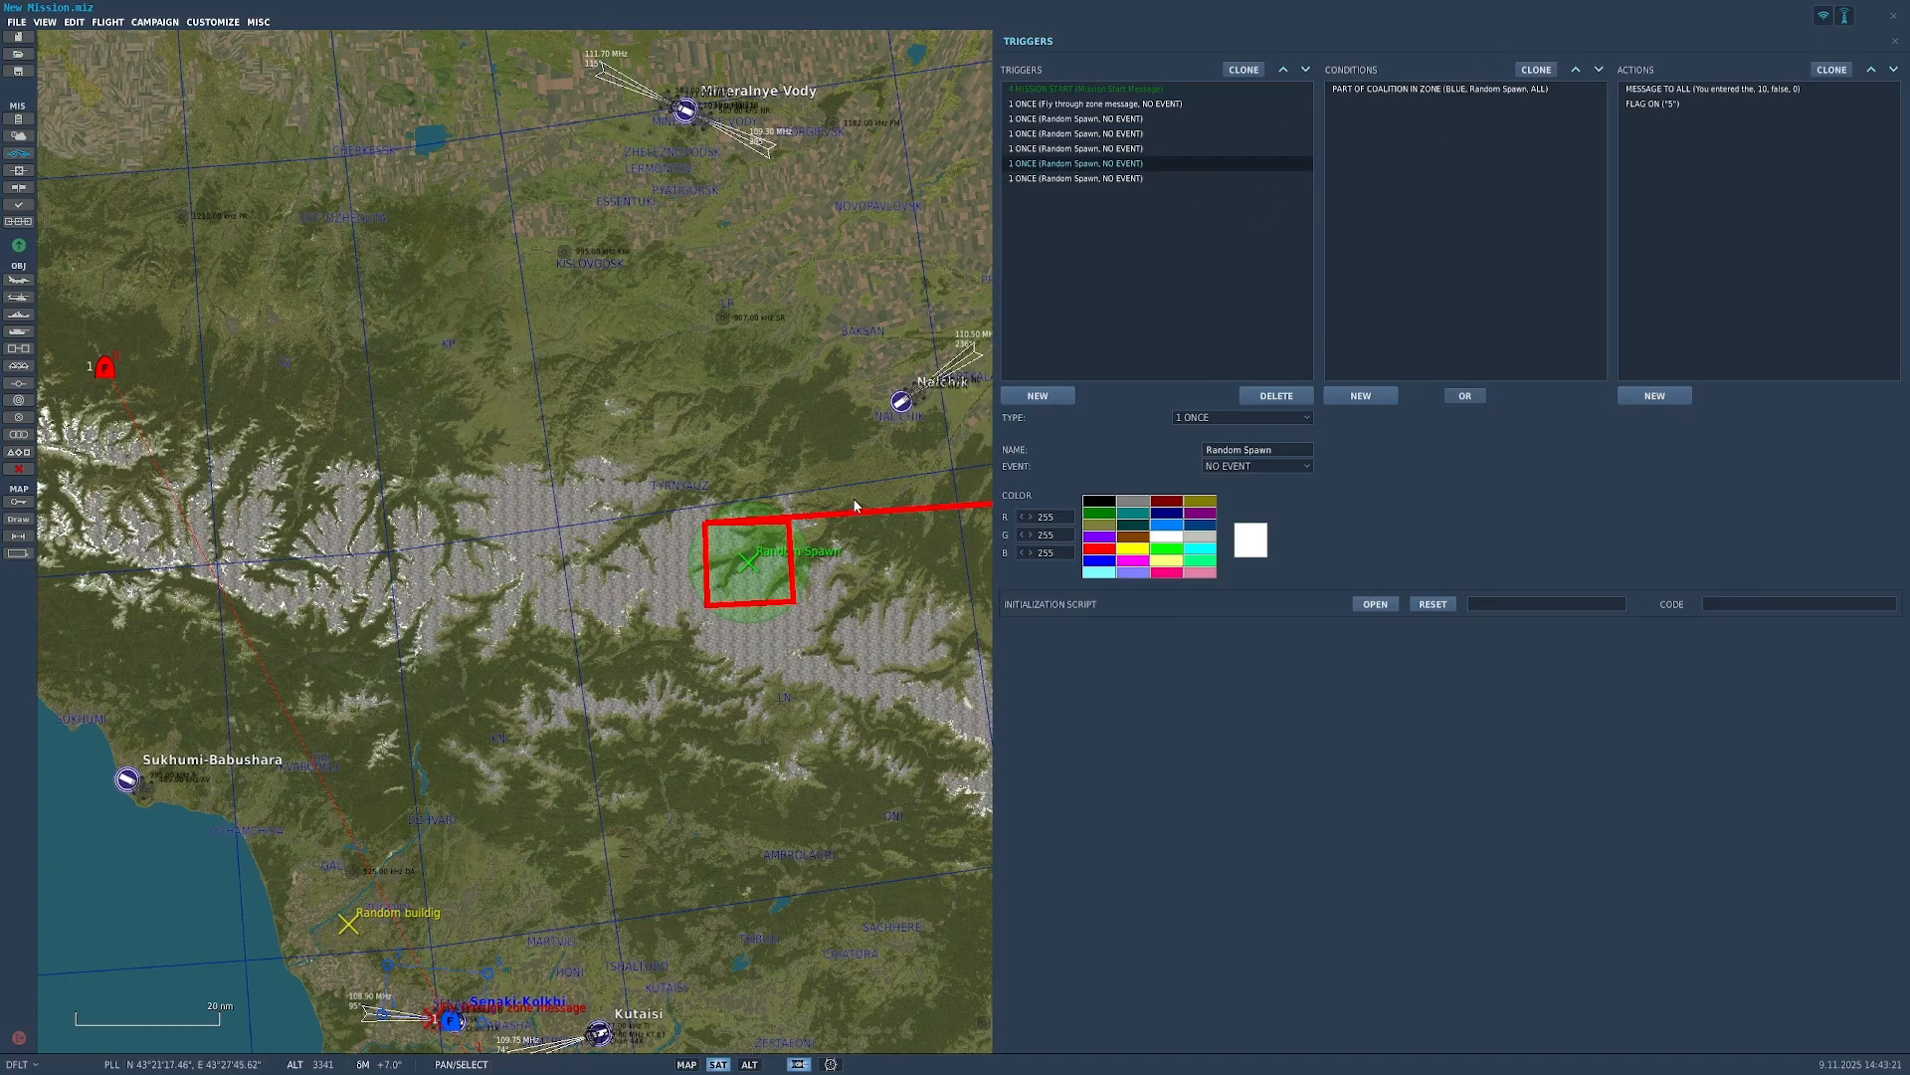
pyautogui.click(1732, 91)
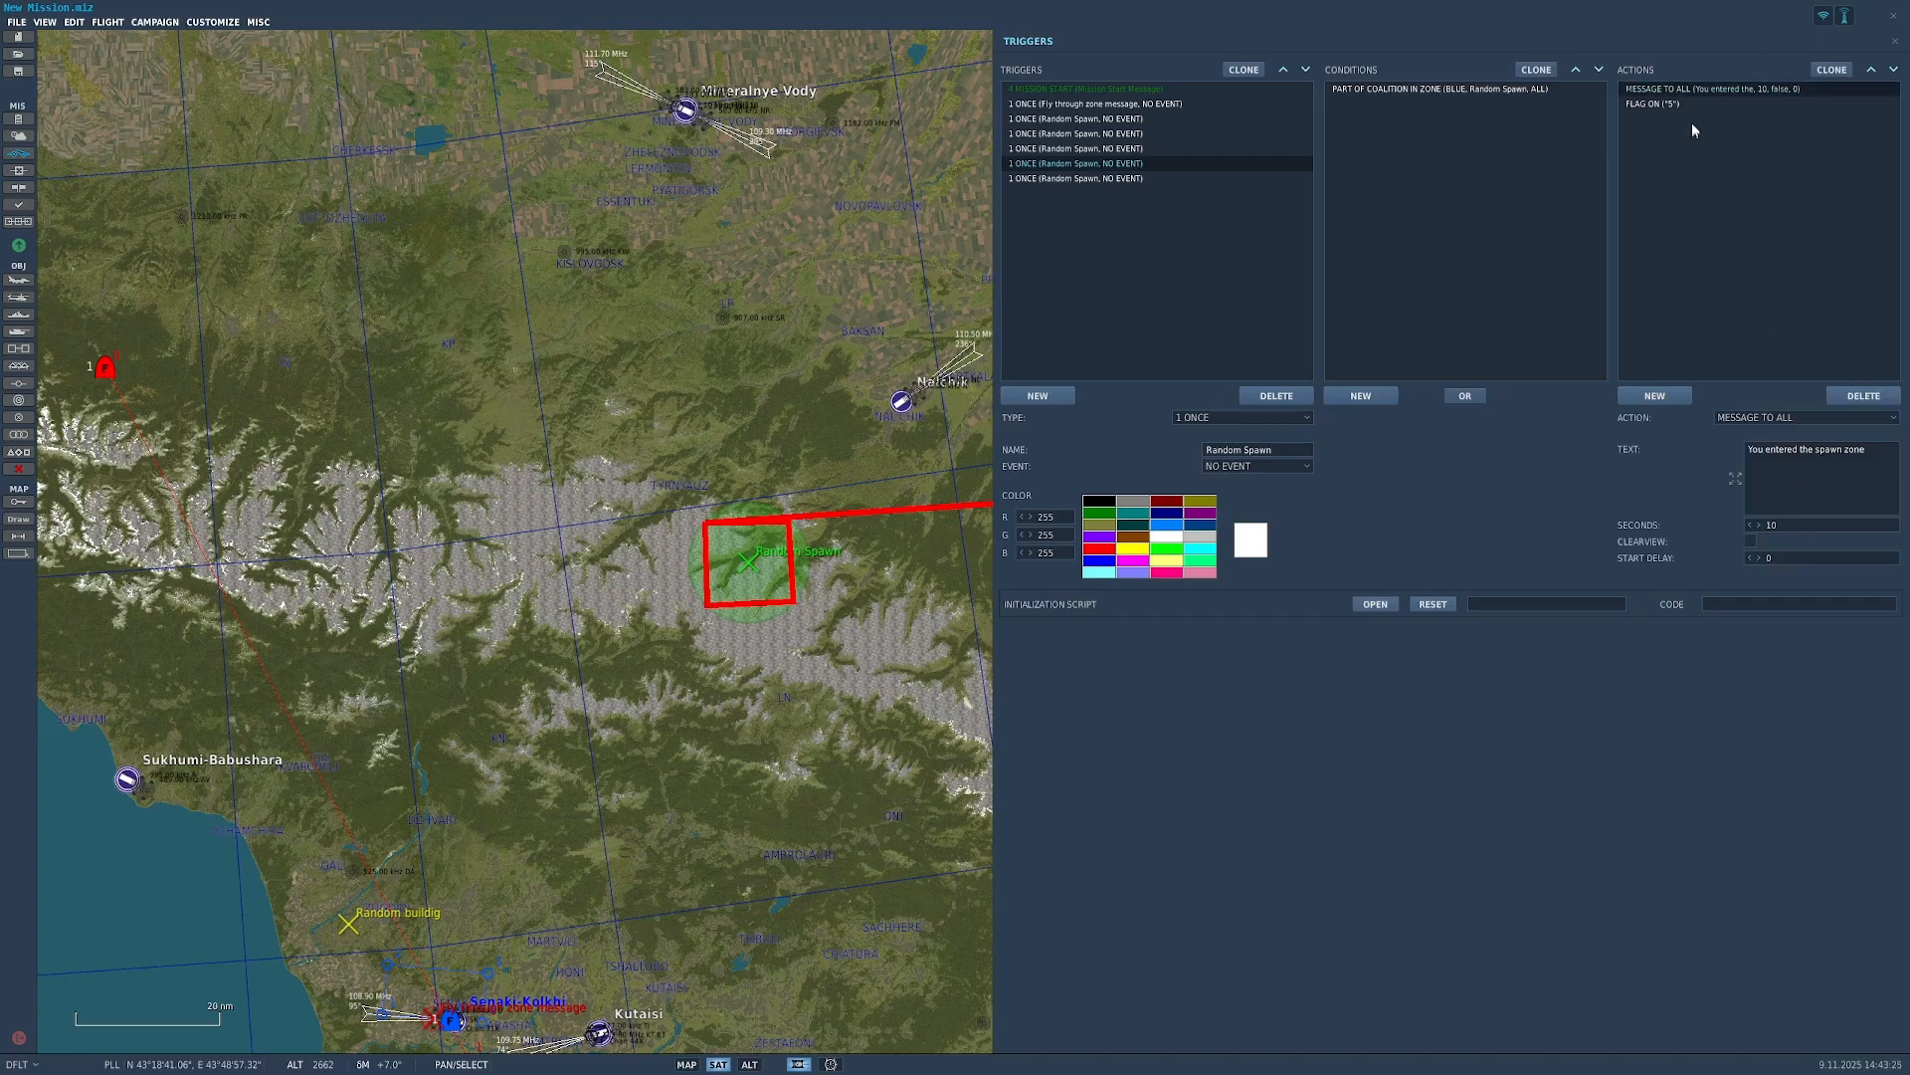
pyautogui.click(1696, 107)
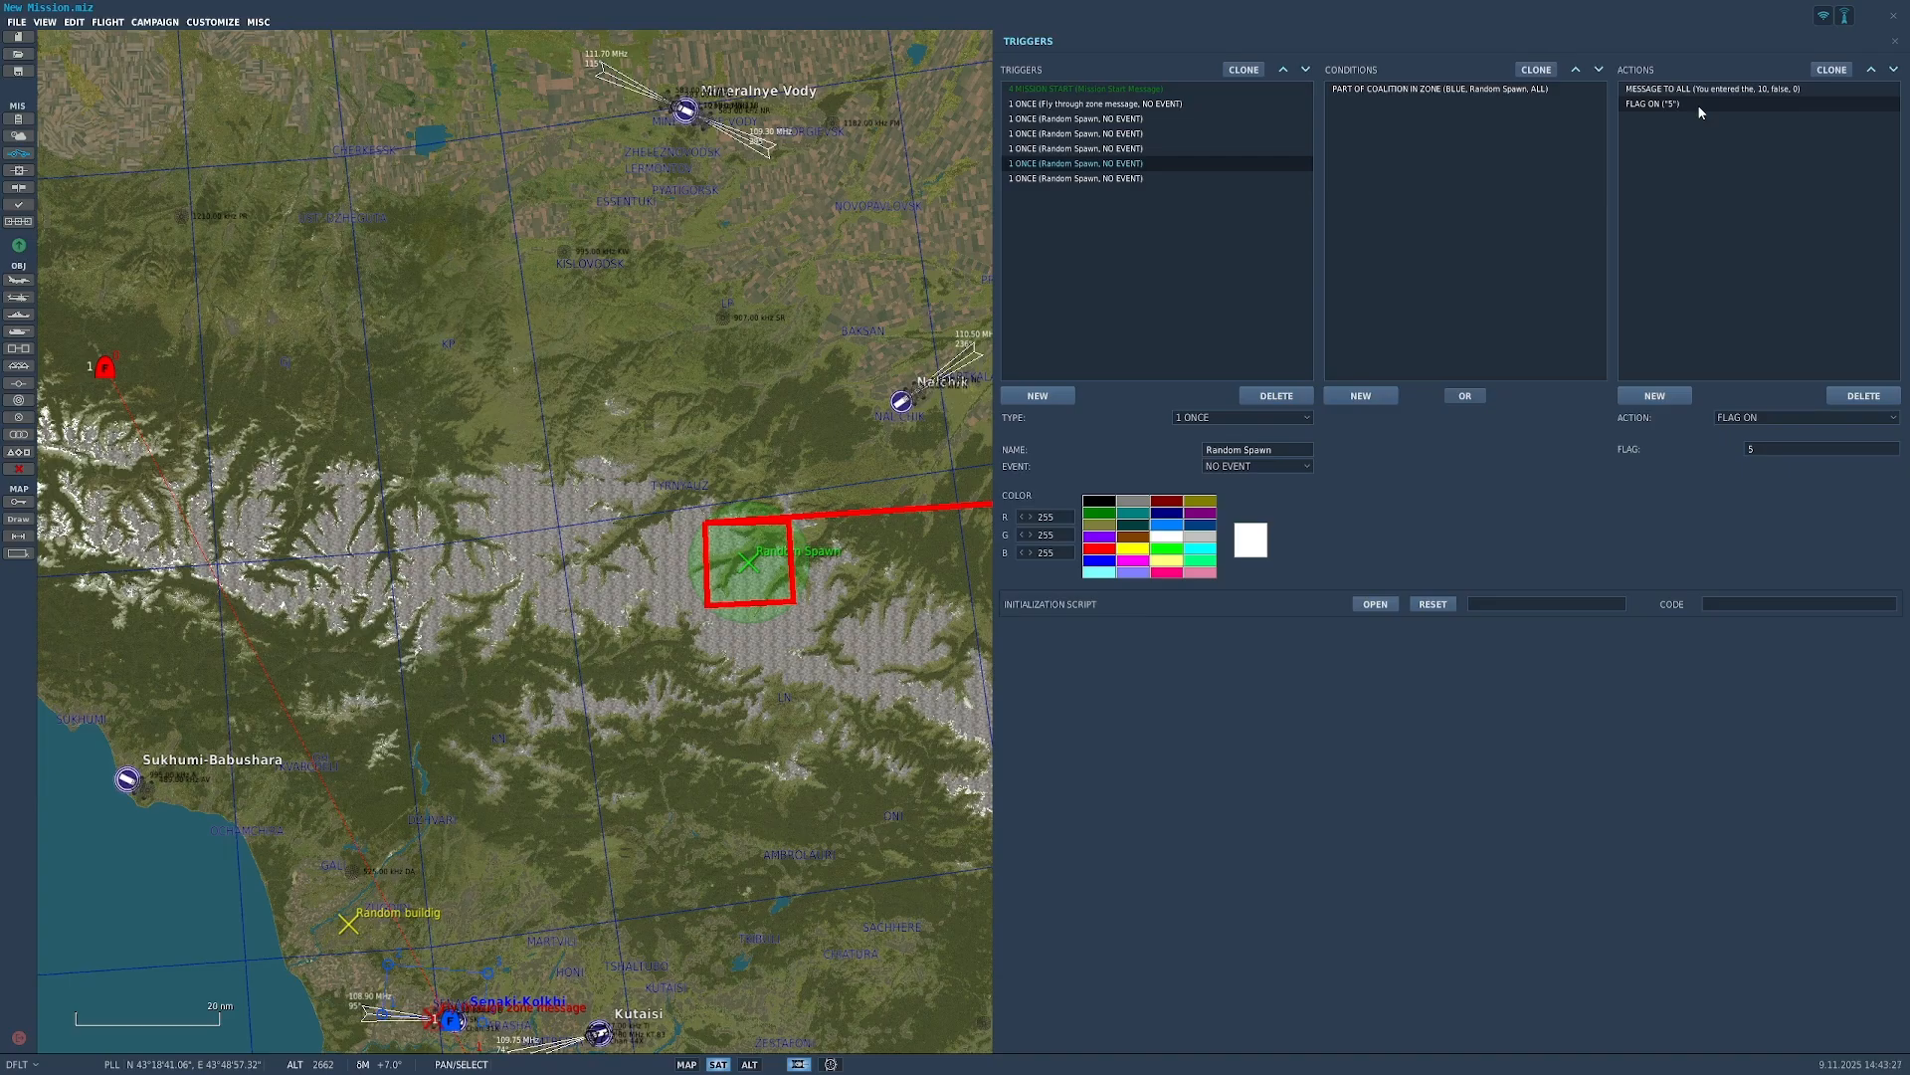
# Step: Set the FLAG OFF action of the cloned zone-exit trigger to flag 5
pyautogui.click(1100, 180)
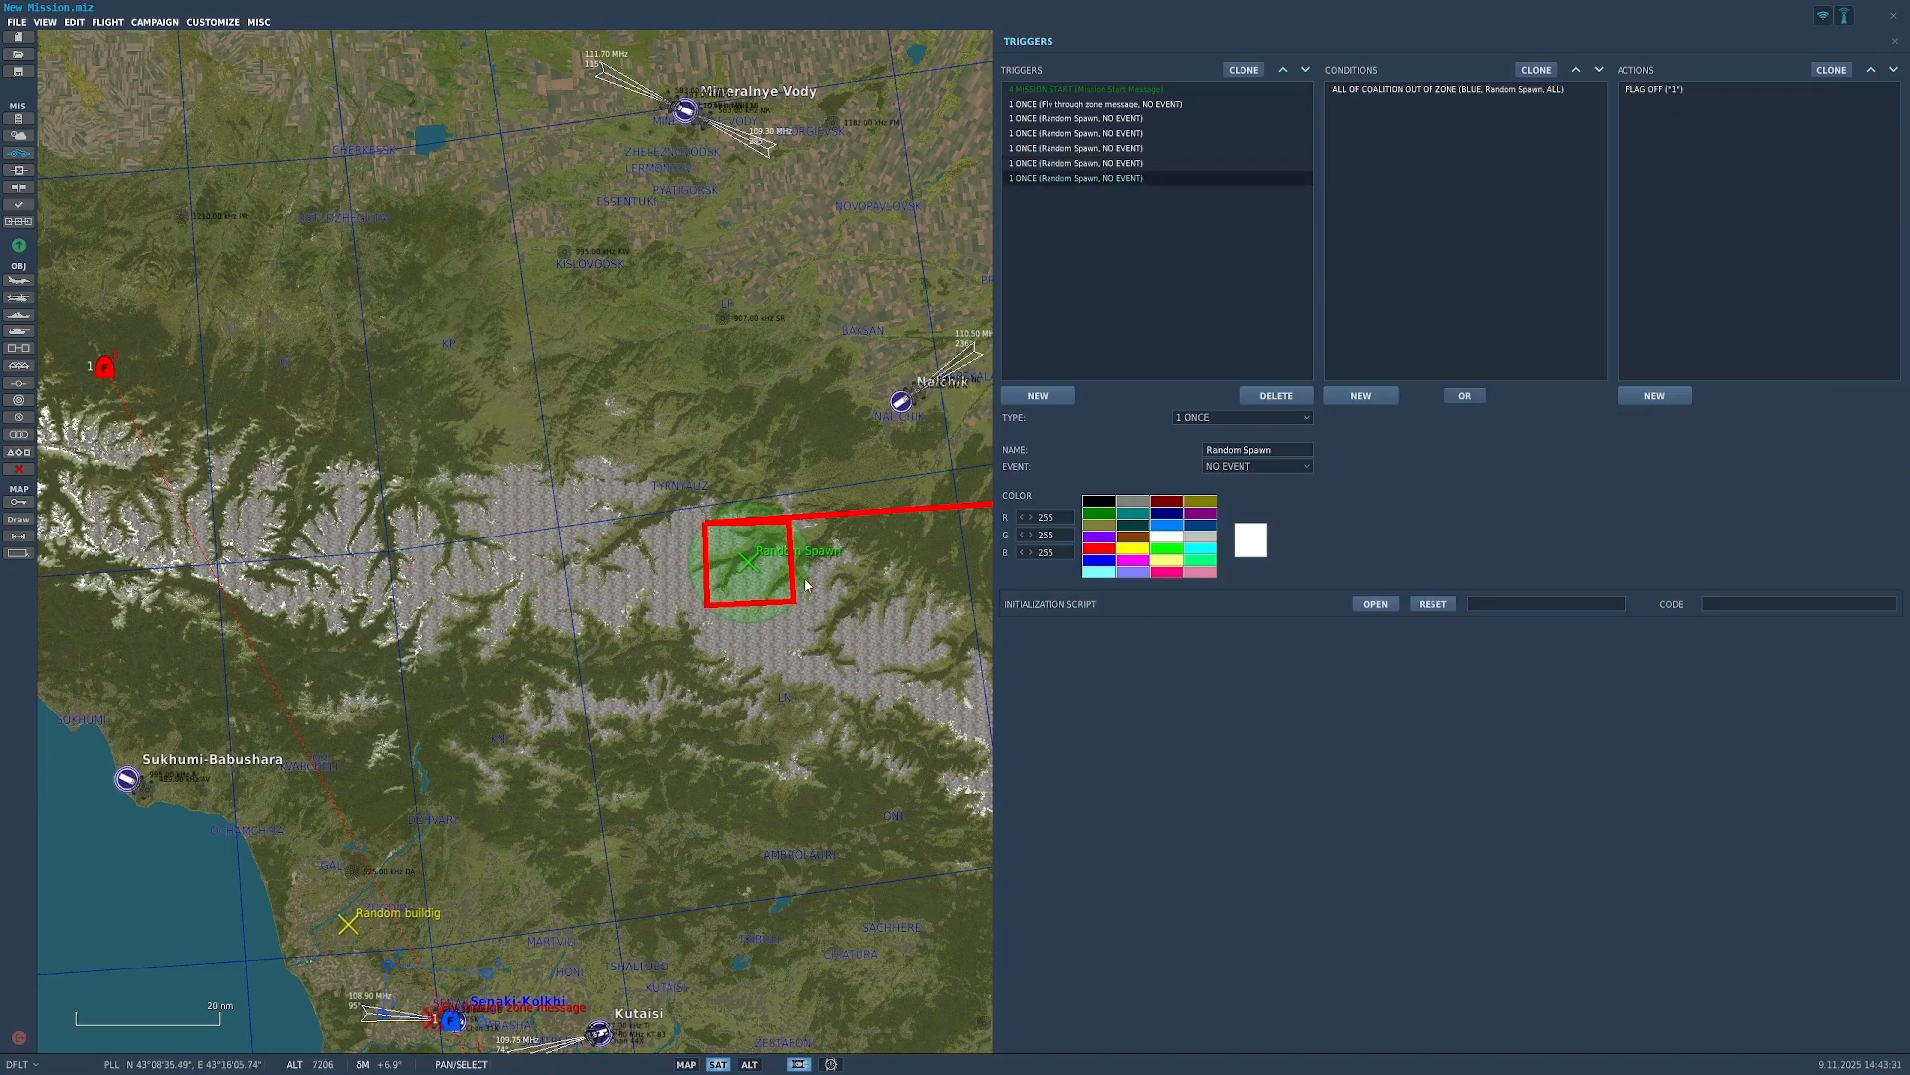
pyautogui.click(1552, 90)
pyautogui.click(1697, 91)
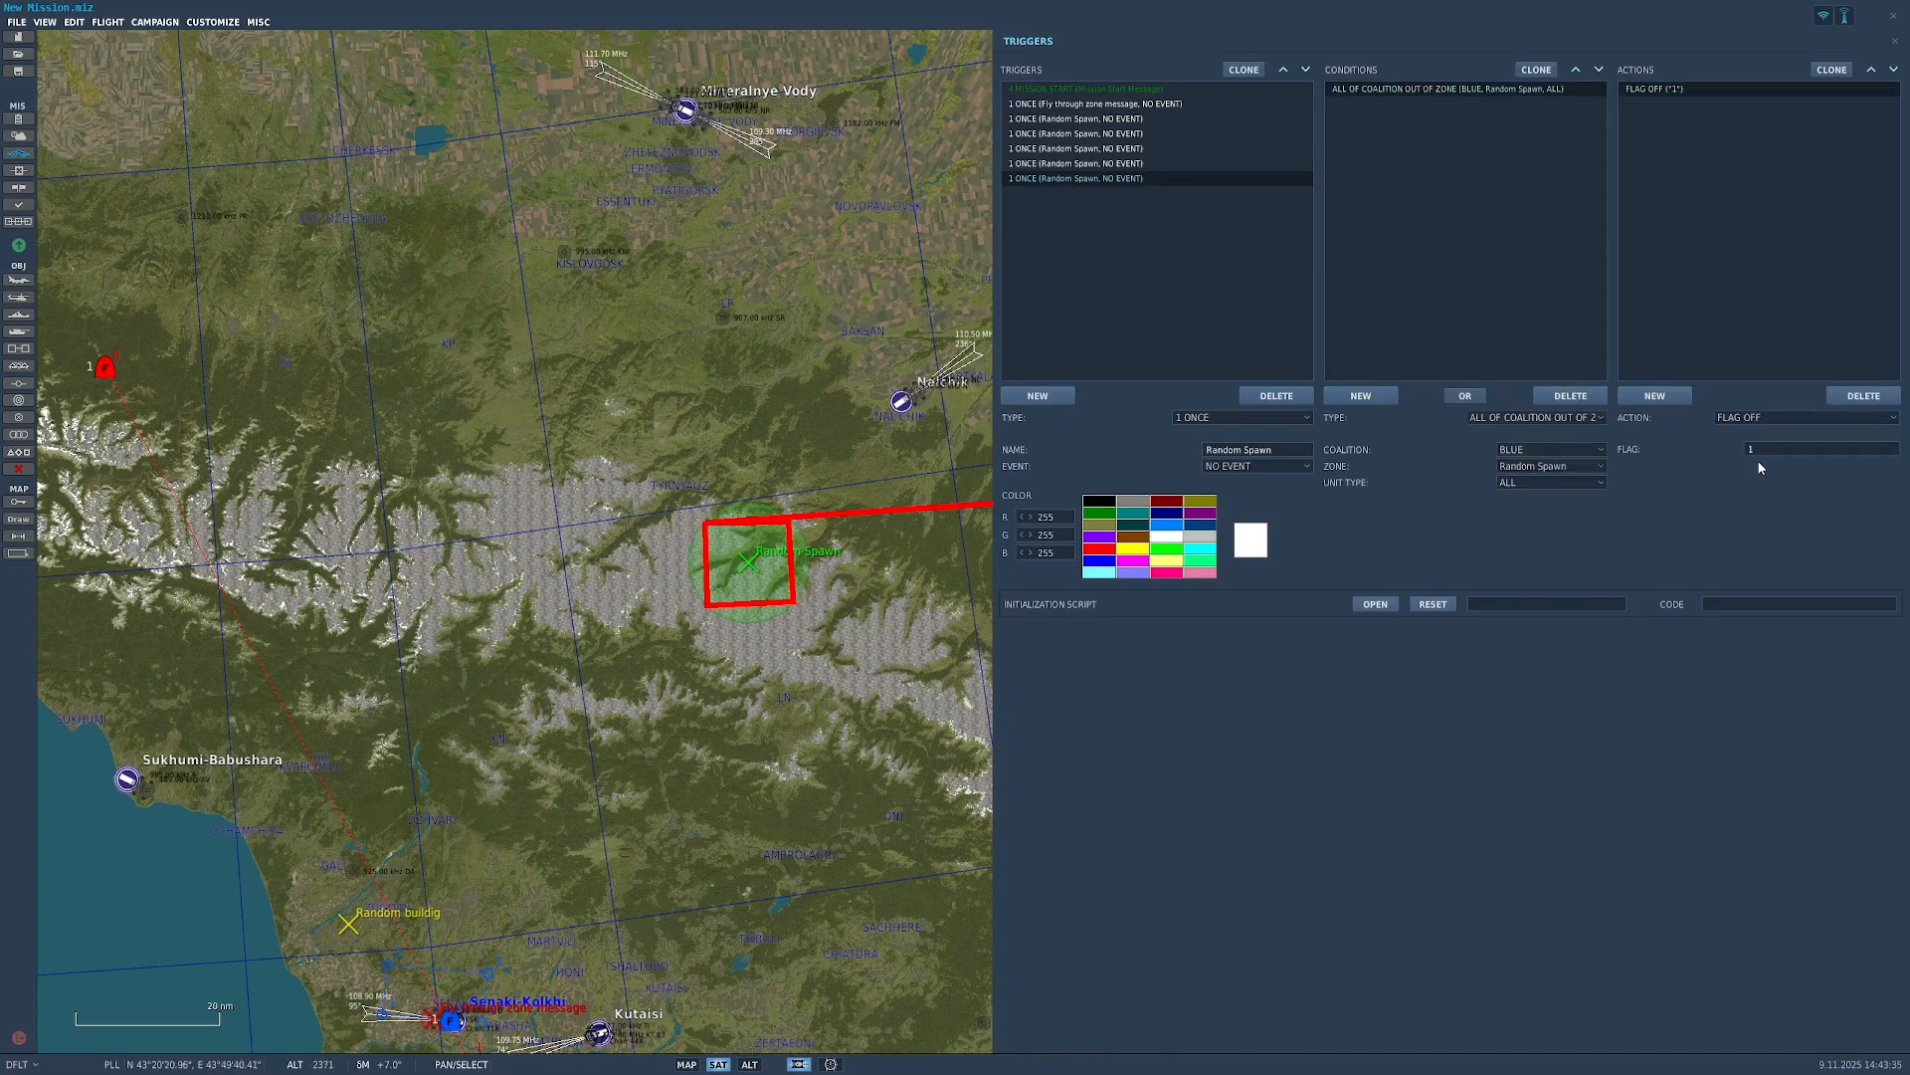
pyautogui.write('5')
# Step: Add a FLAG IS TRUE condition for flag 5 to the zone-entry message trigger and show the zone-exit trigger's contents
pyautogui.click(1184, 164)
pyautogui.click(1413, 88)
pyautogui.click(1373, 396)
pyautogui.click(1511, 417)
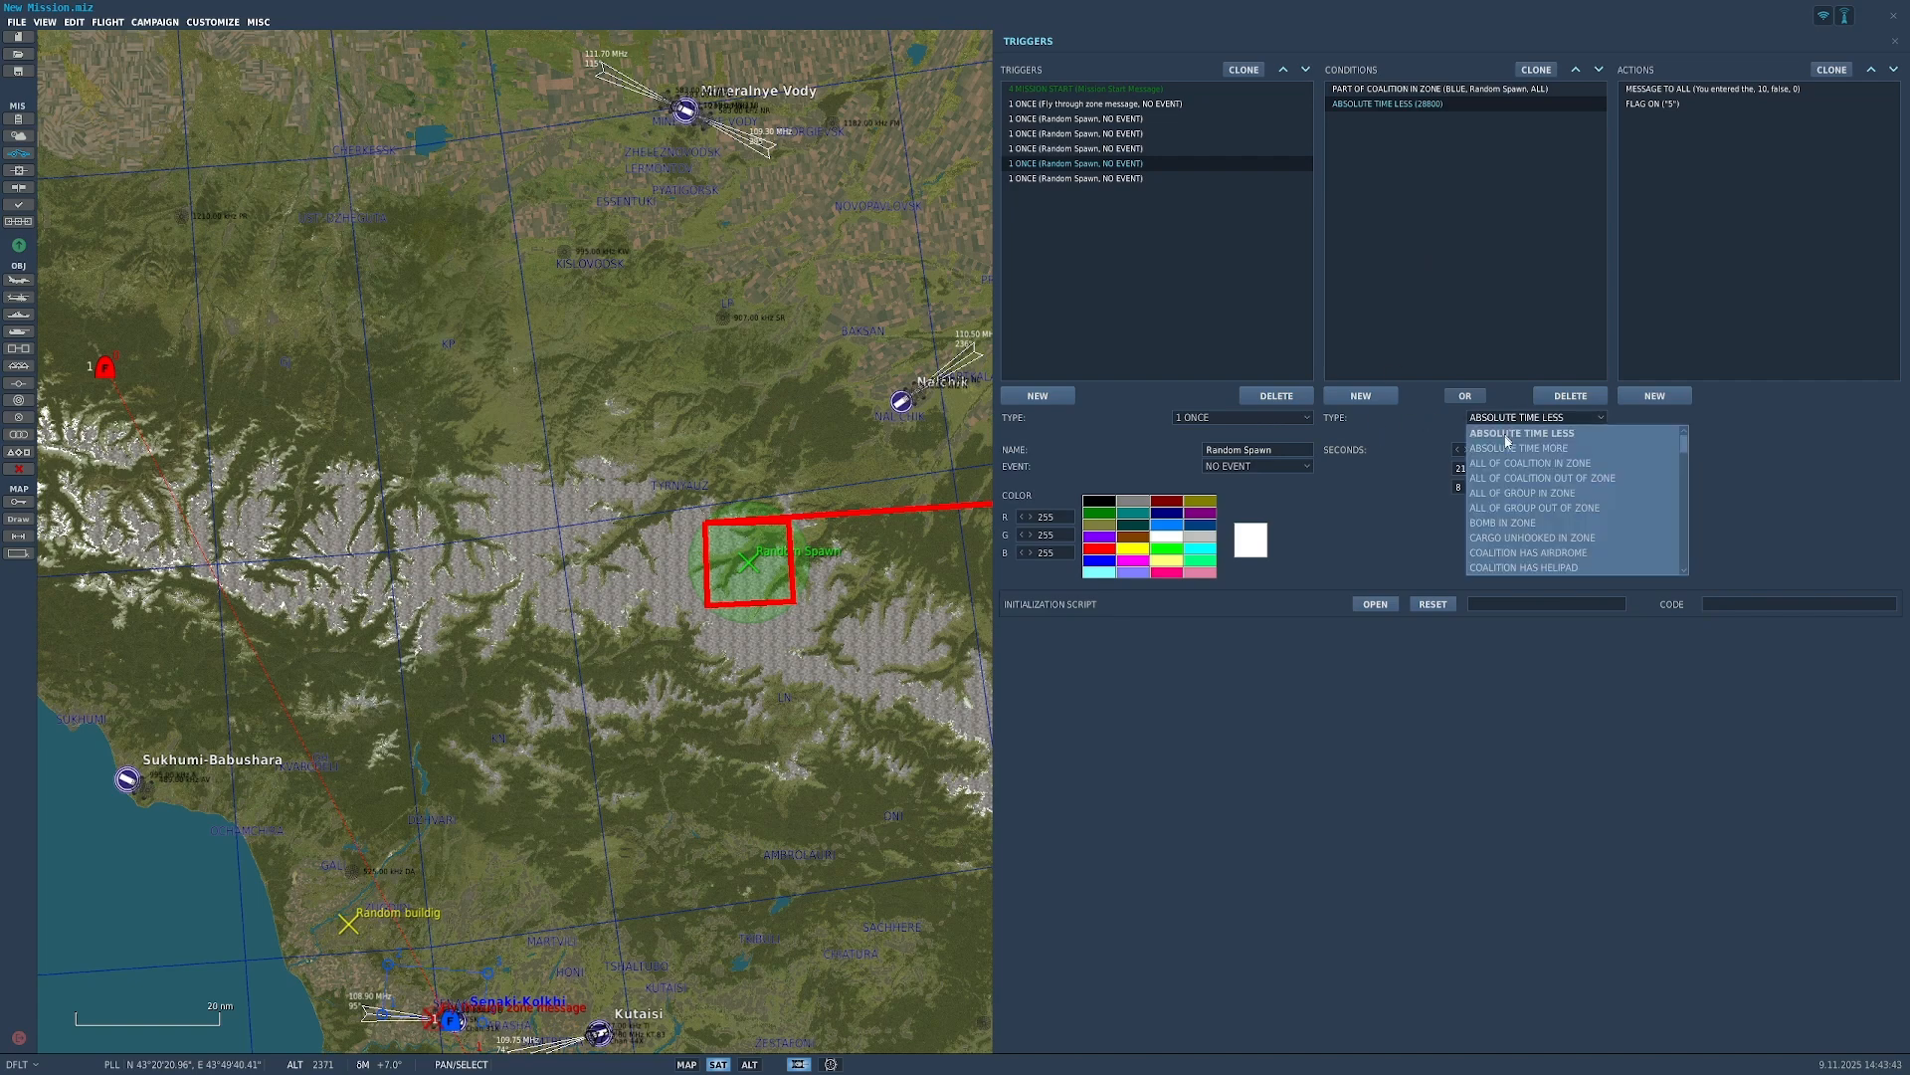
pyautogui.scroll(-2, 1522, 478)
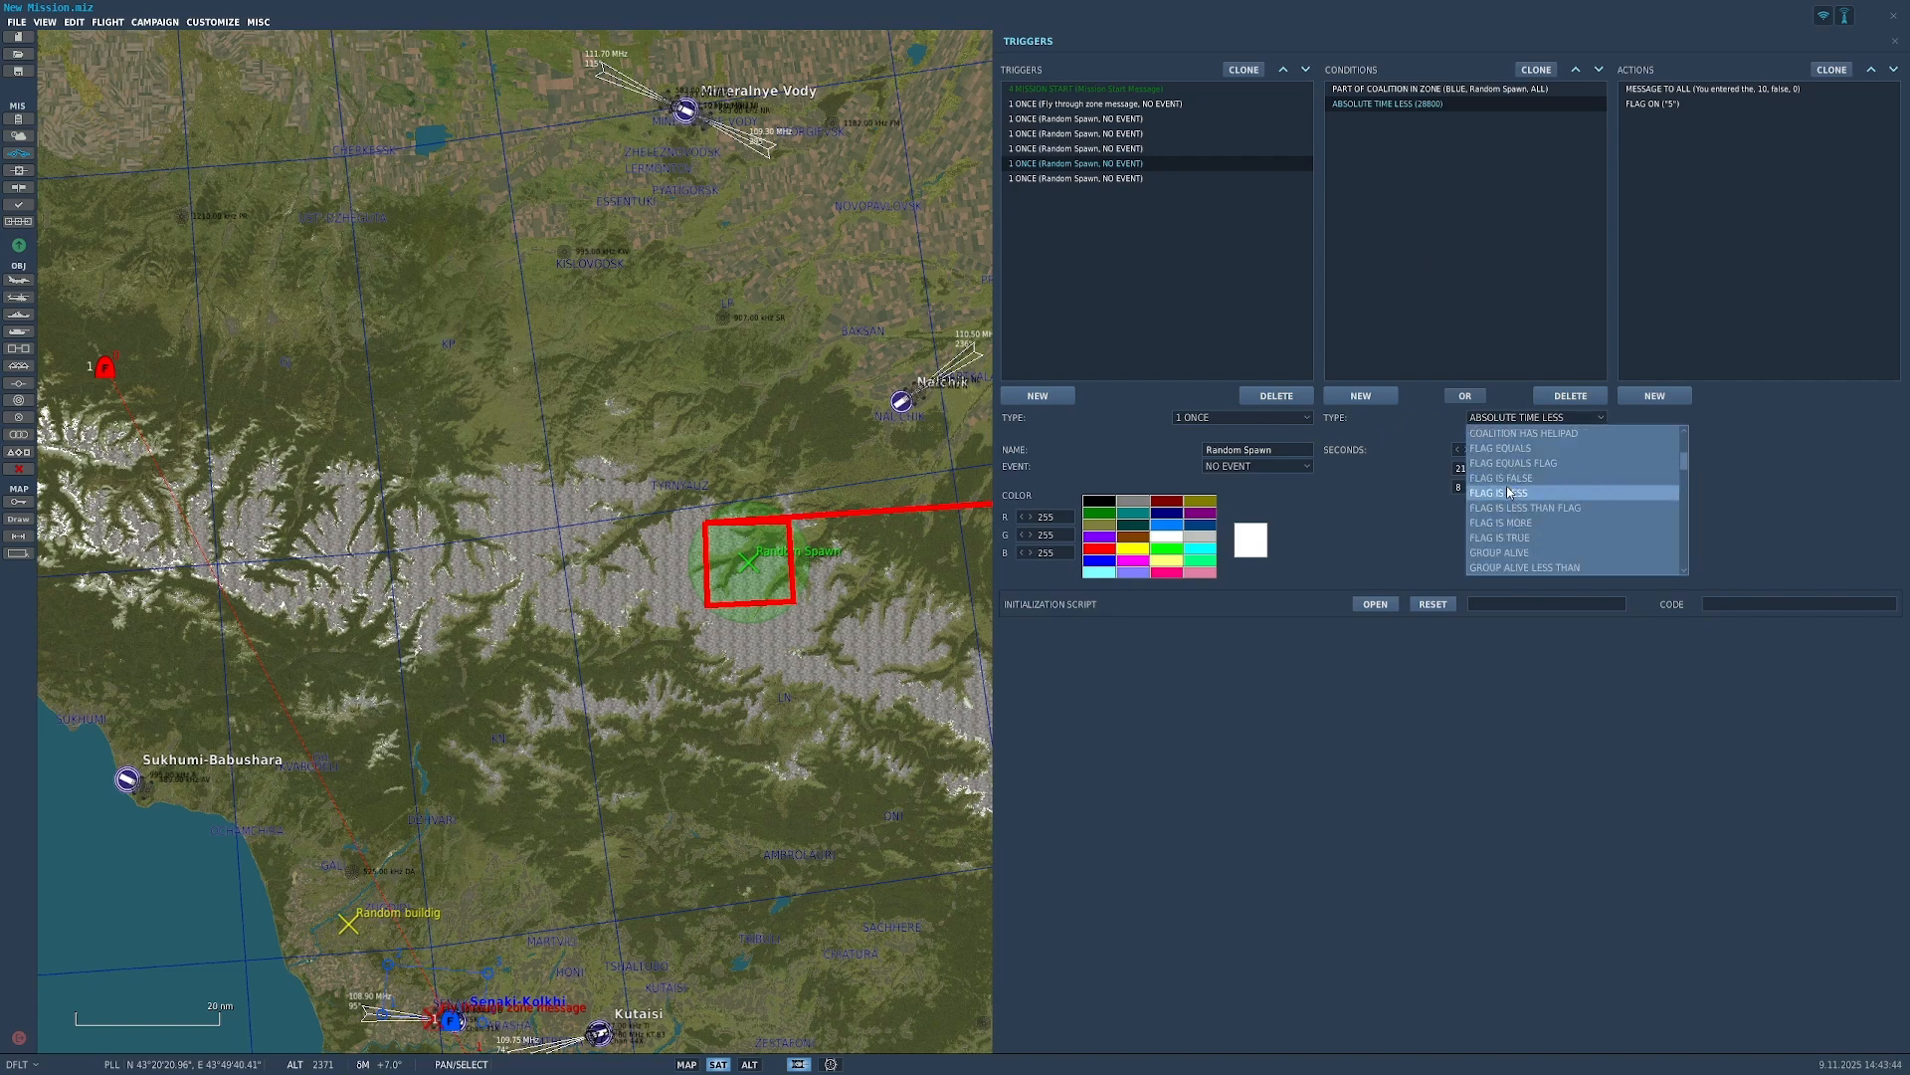
pyautogui.click(1505, 537)
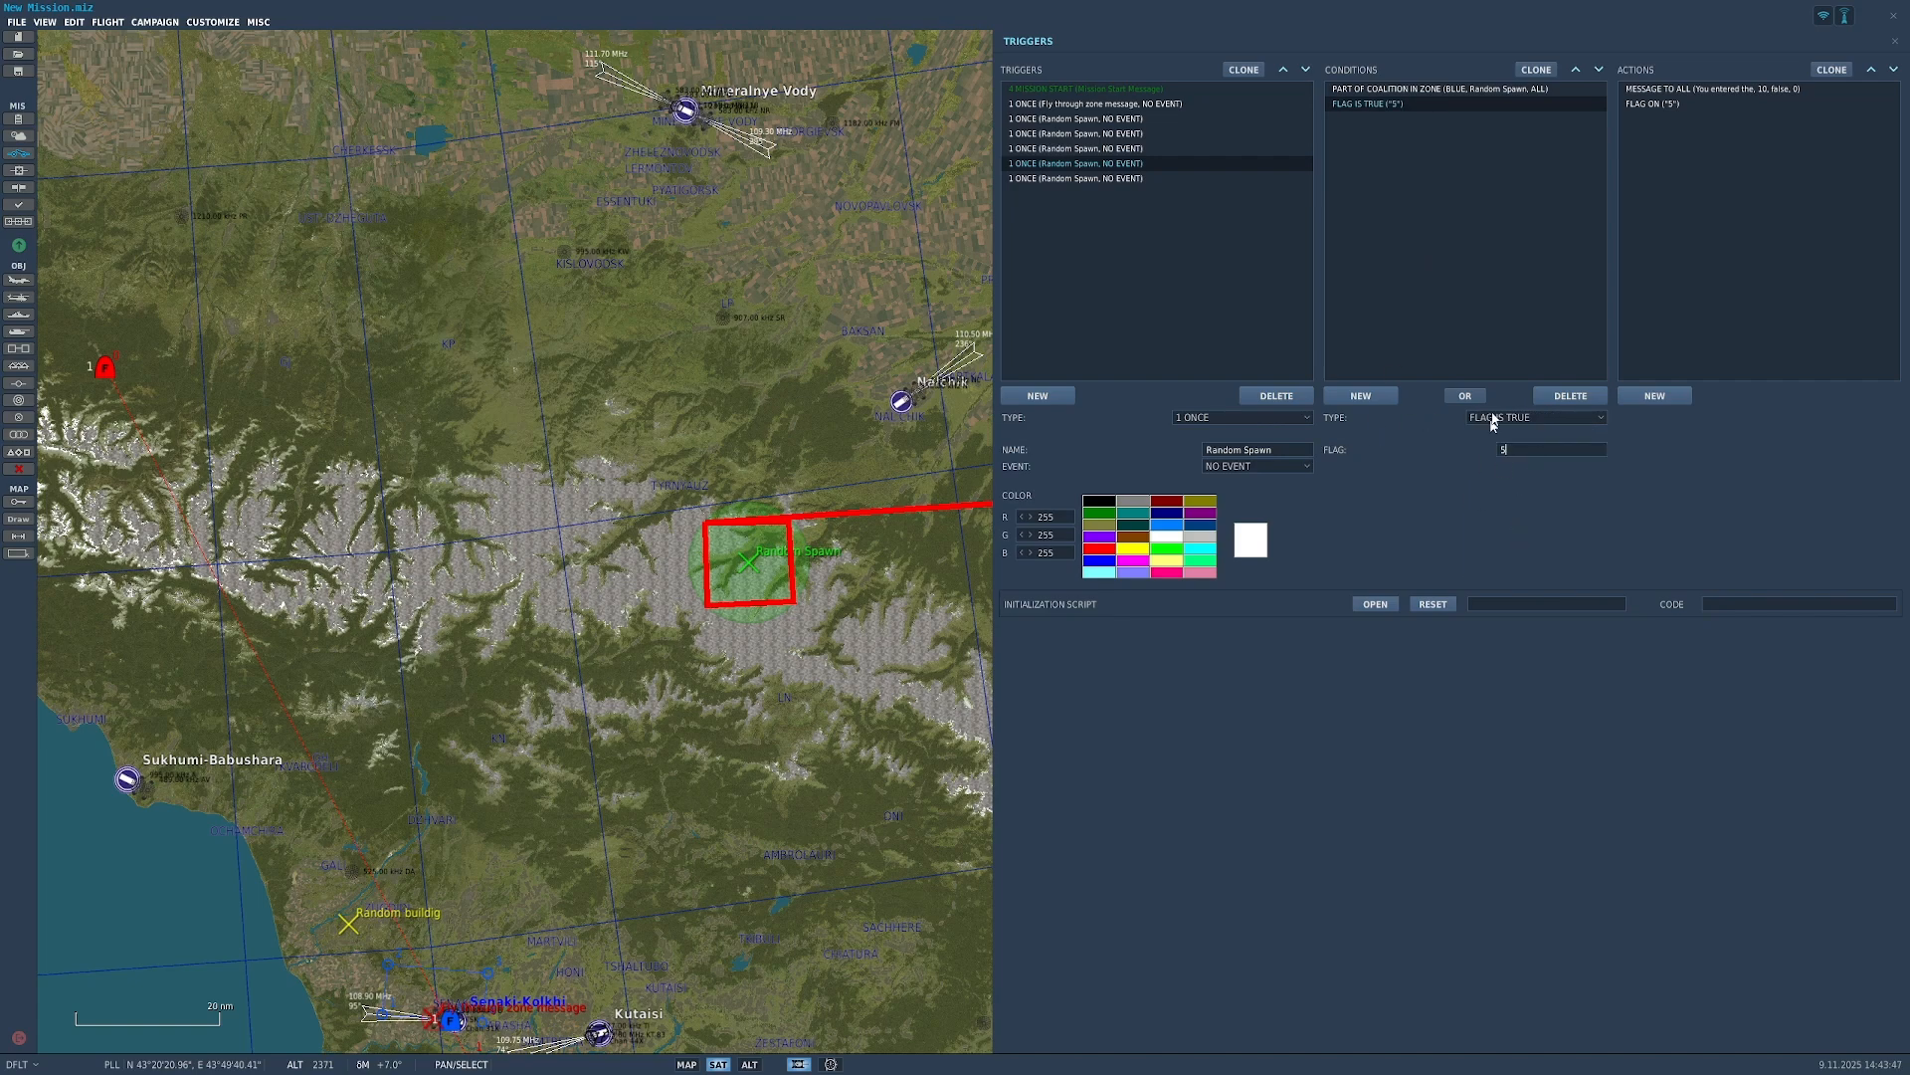
pyautogui.click(1143, 187)
pyautogui.click(1145, 182)
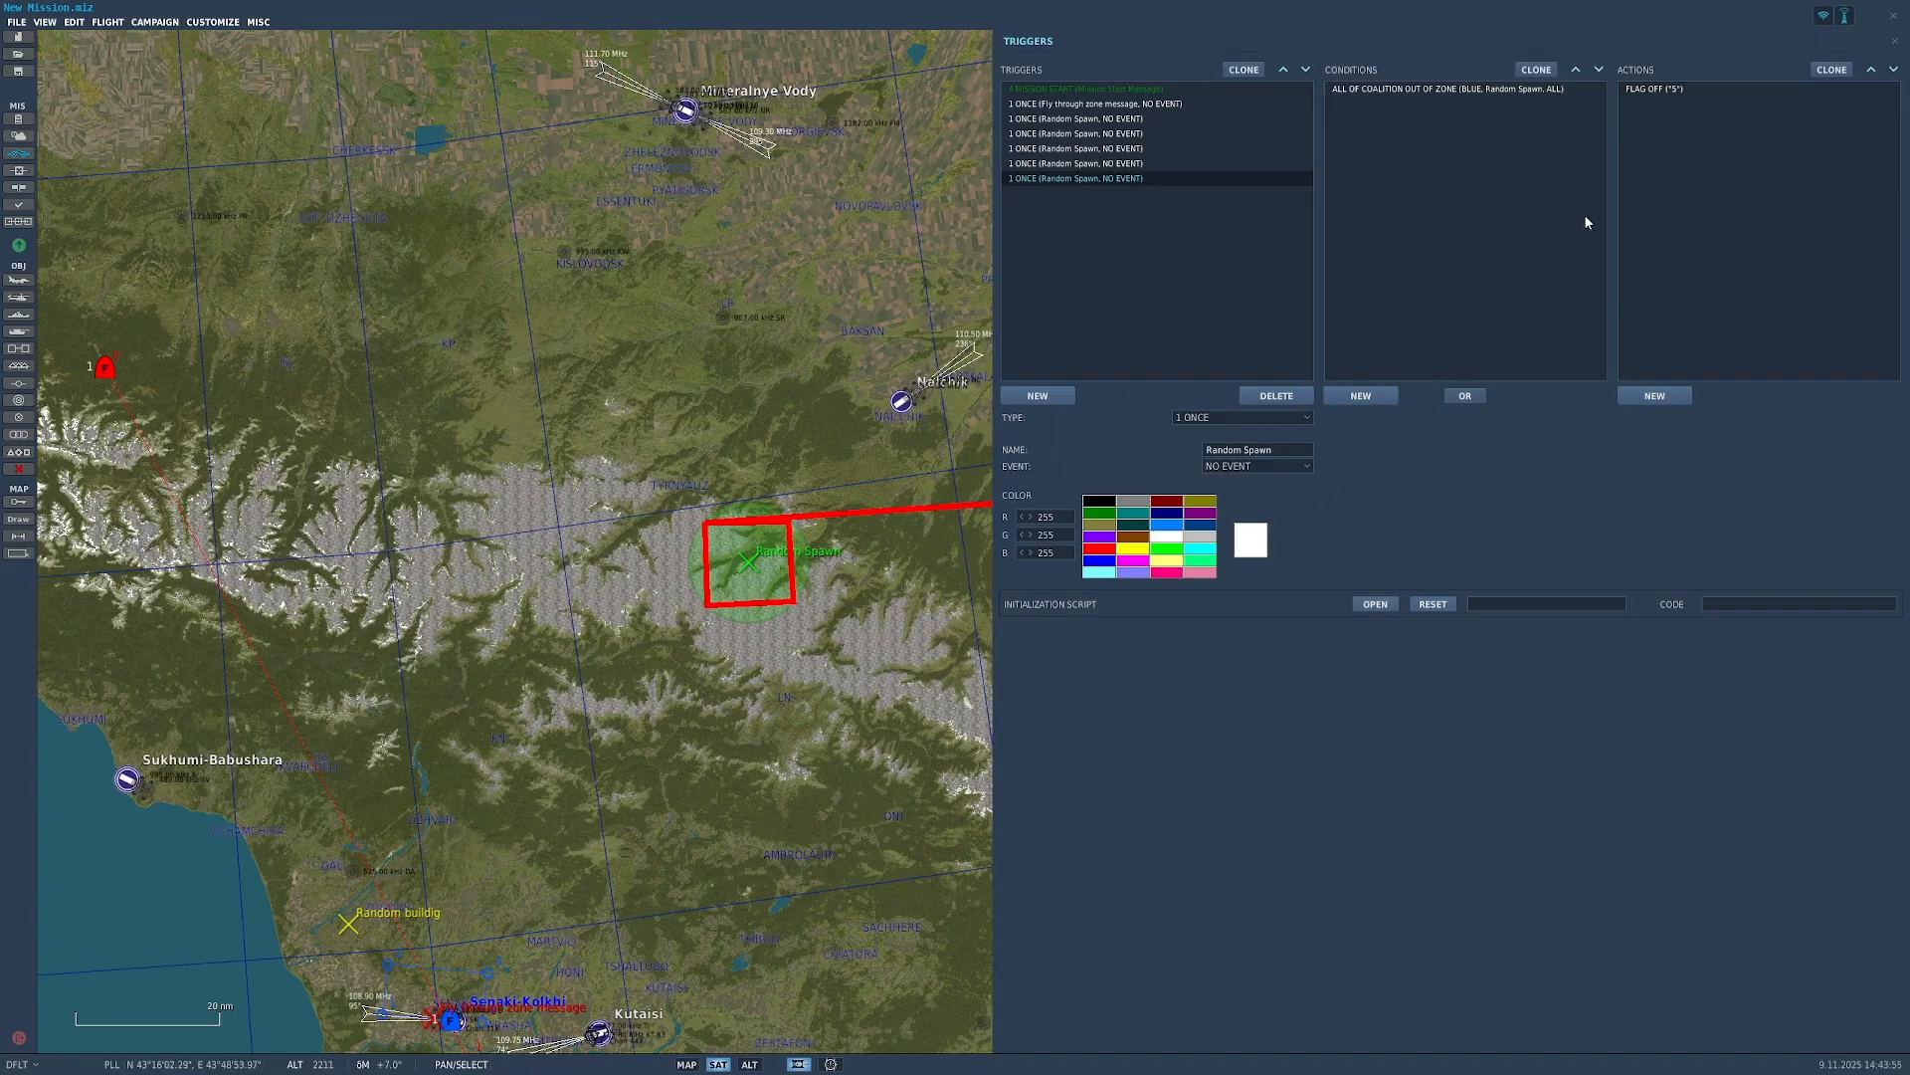
# Step: Change the flag condition of the zone-entry message trigger from FLAG IS TRUE to FLAG IS FALSE
pyautogui.click(1220, 163)
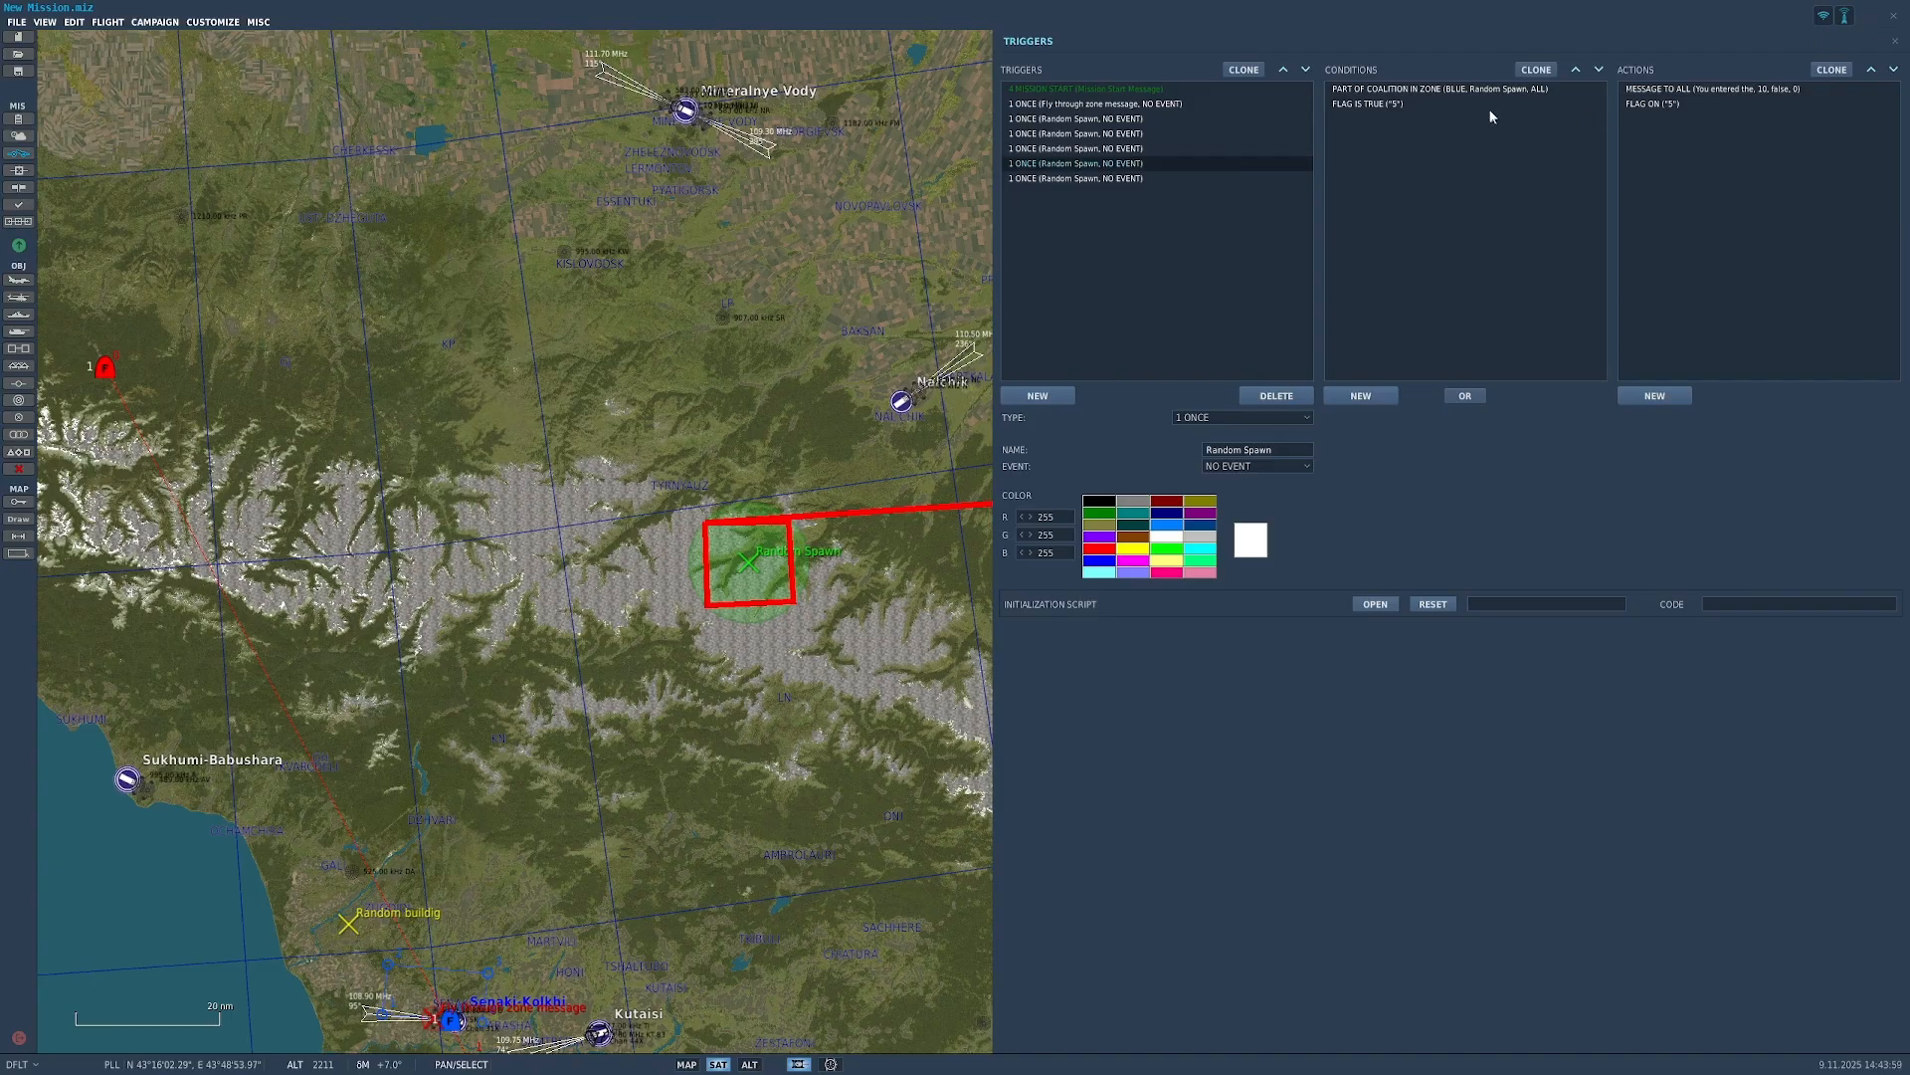
pyautogui.click(1444, 104)
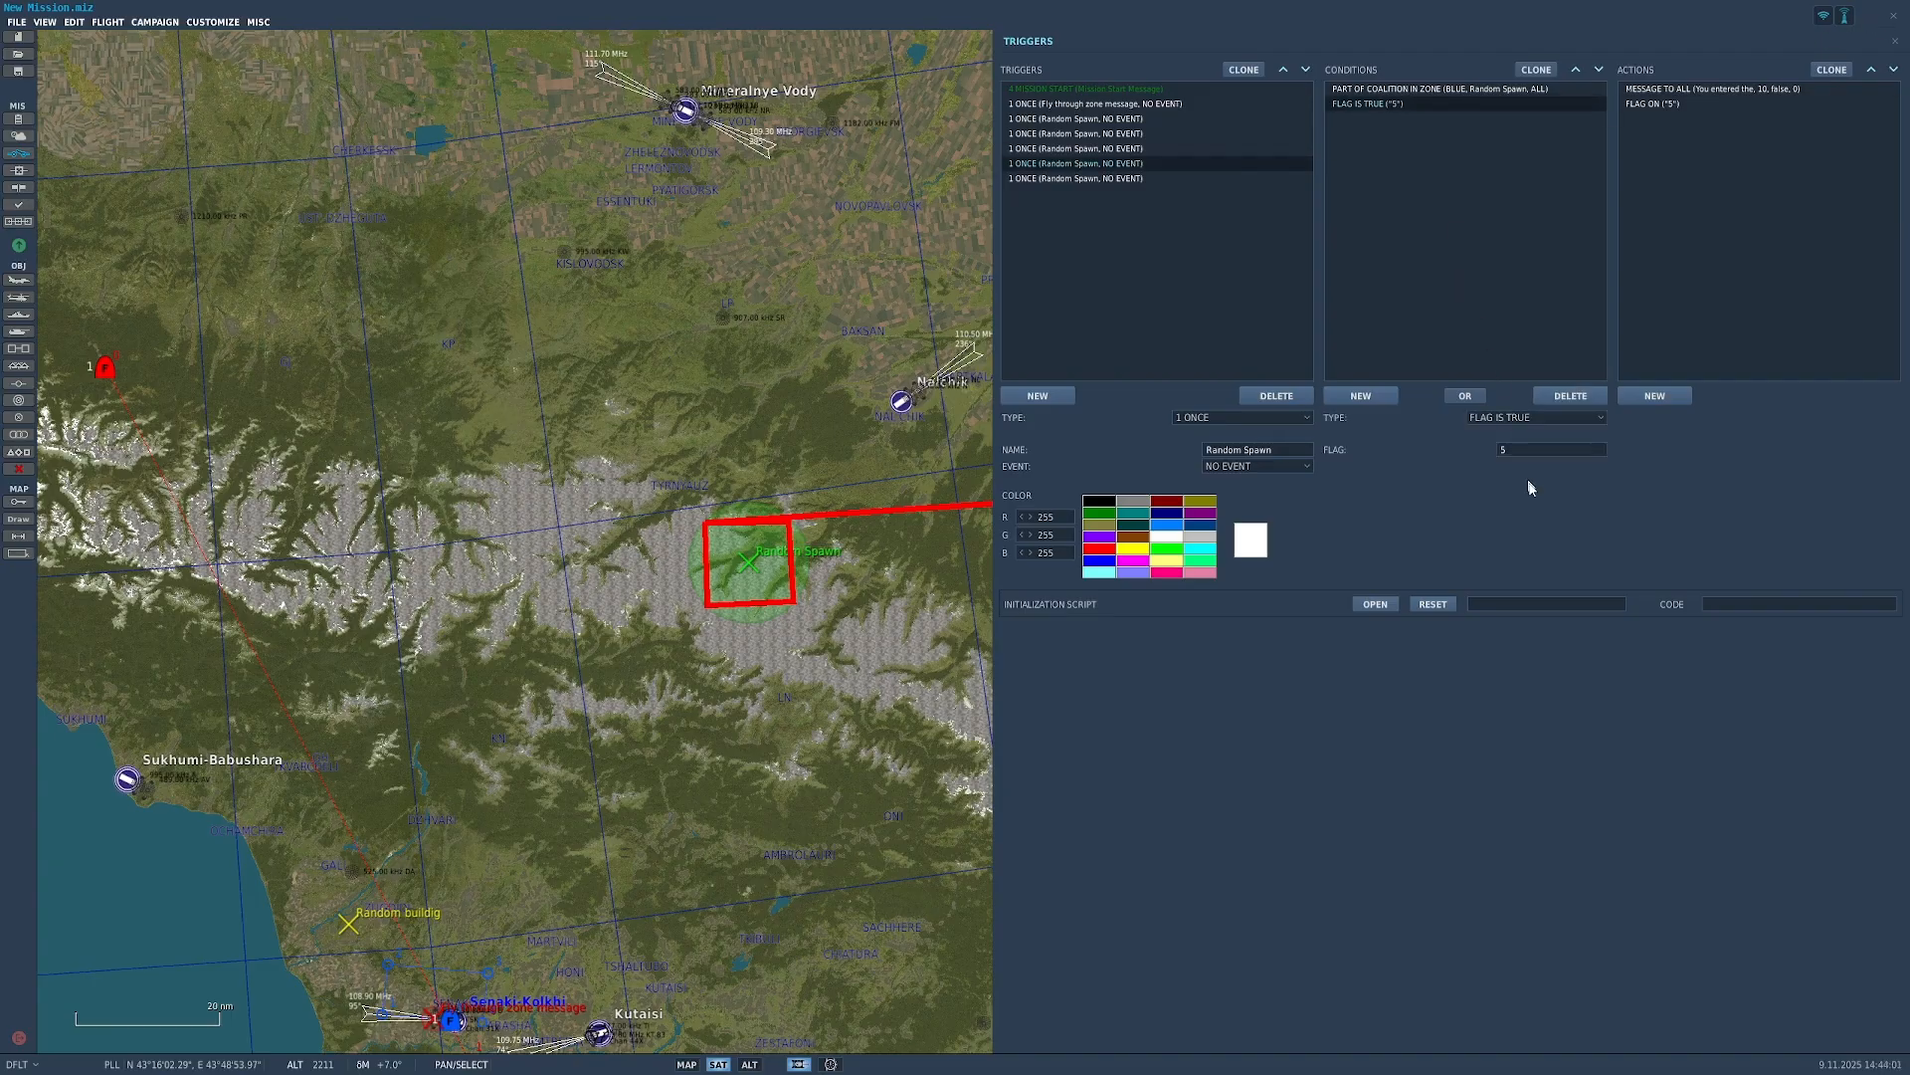
pyautogui.click(1546, 419)
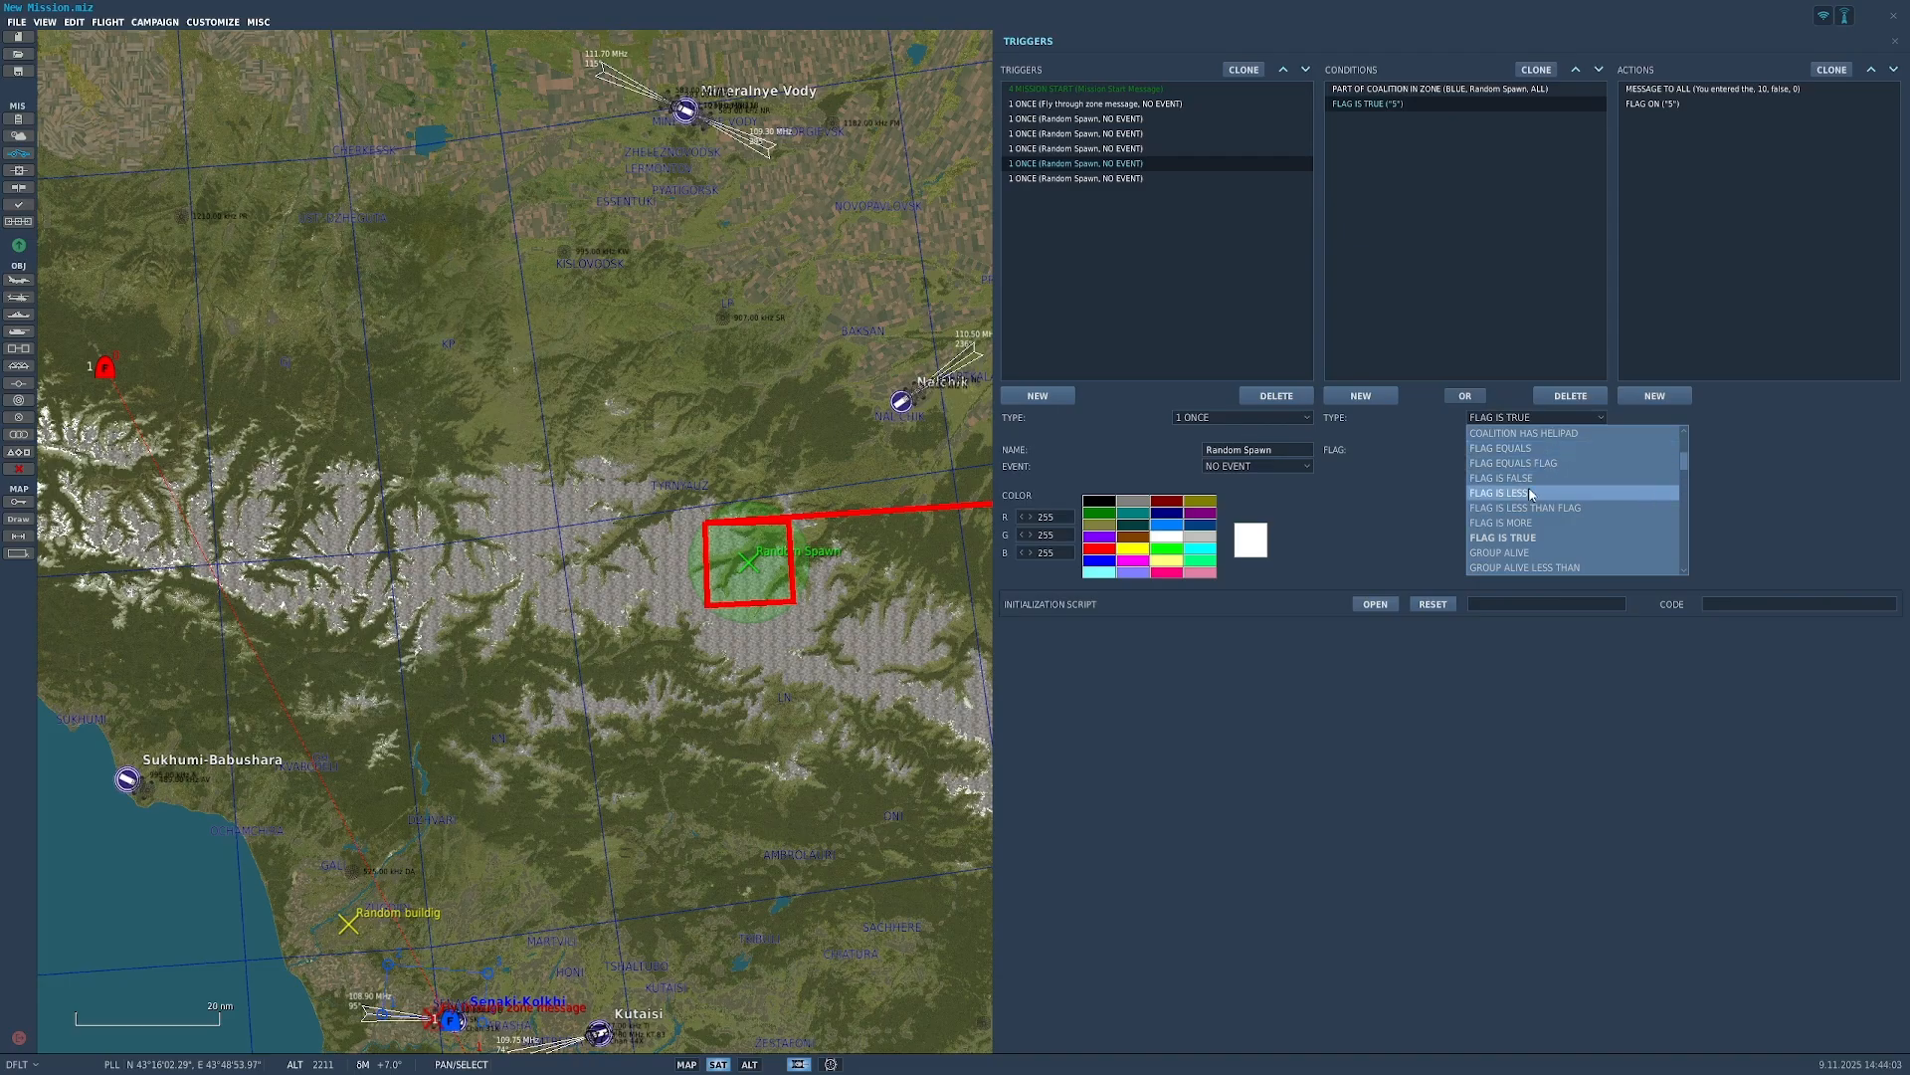
pyautogui.click(1537, 478)
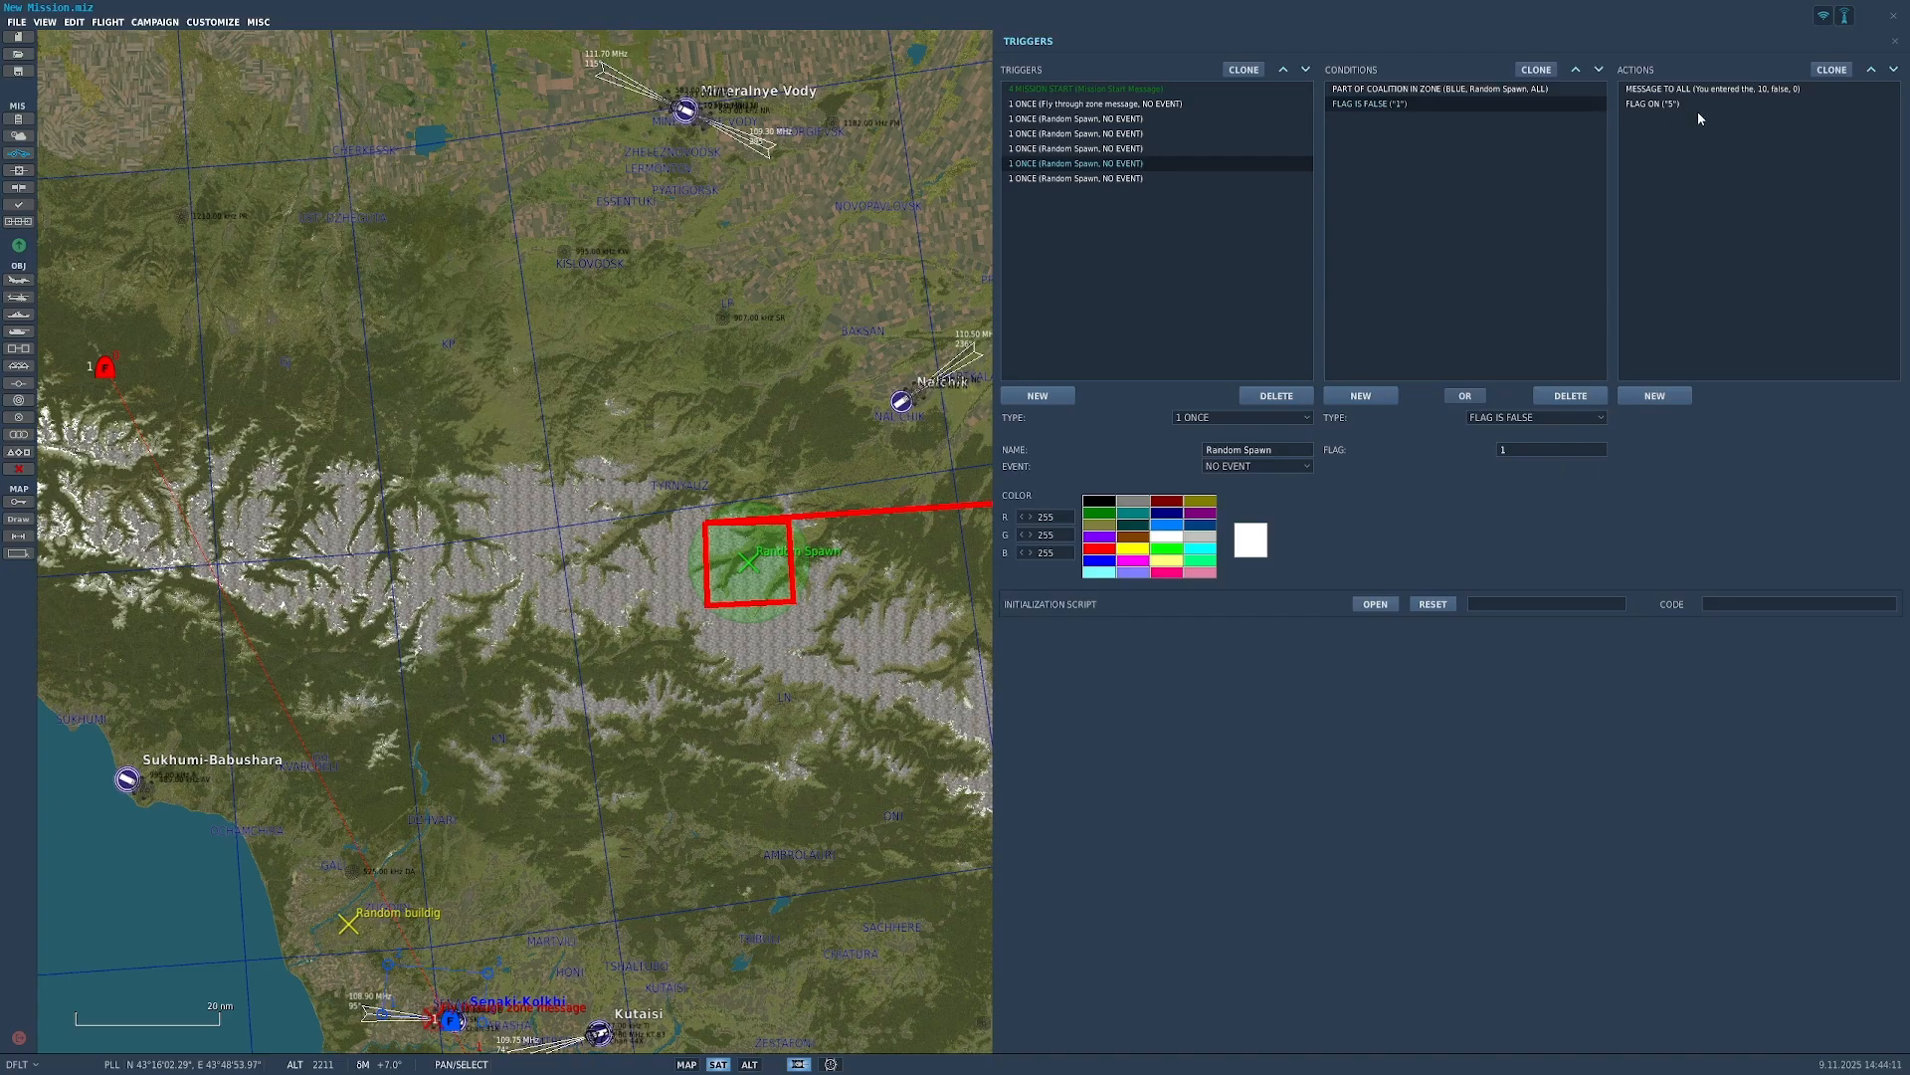
# Step: Compare the conditions, message action and flag actions of the zone-entry message trigger and the zone-exit trigger
pyautogui.click(1711, 89)
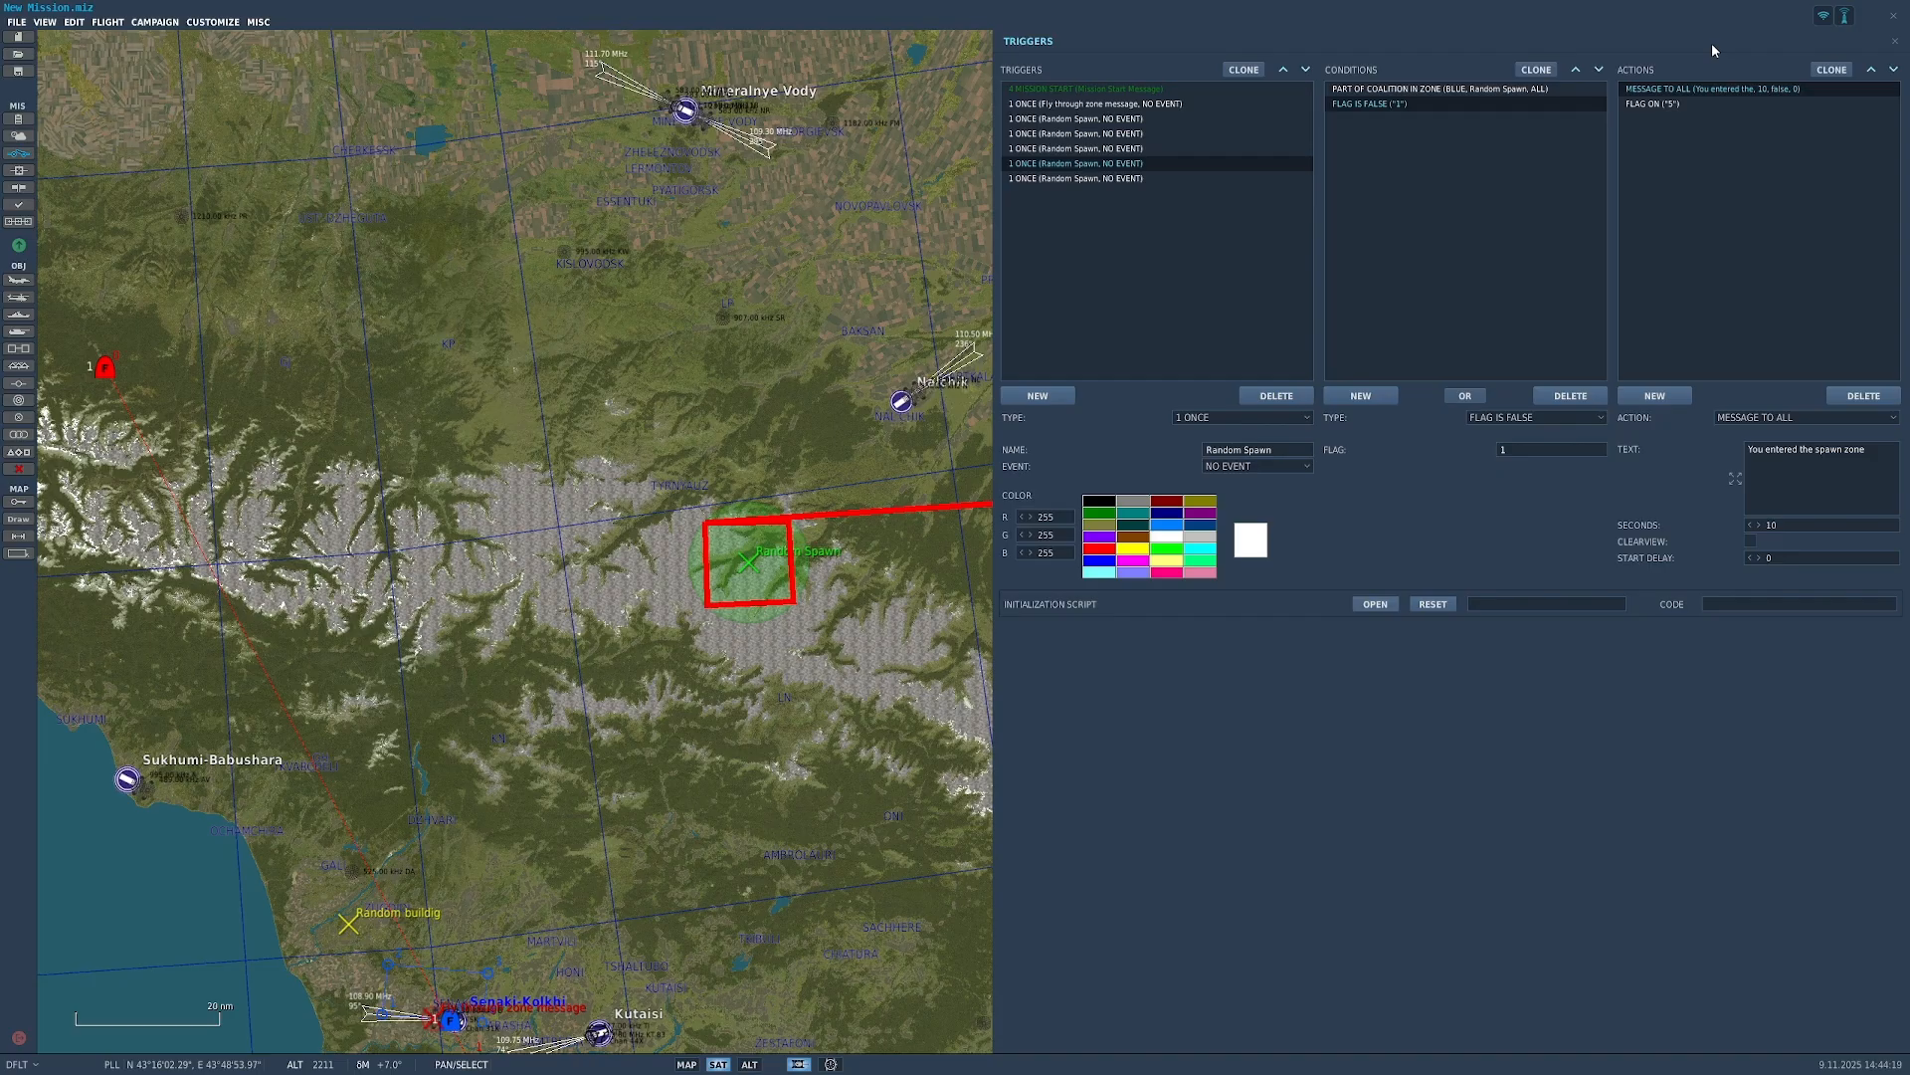
pyautogui.click(1153, 176)
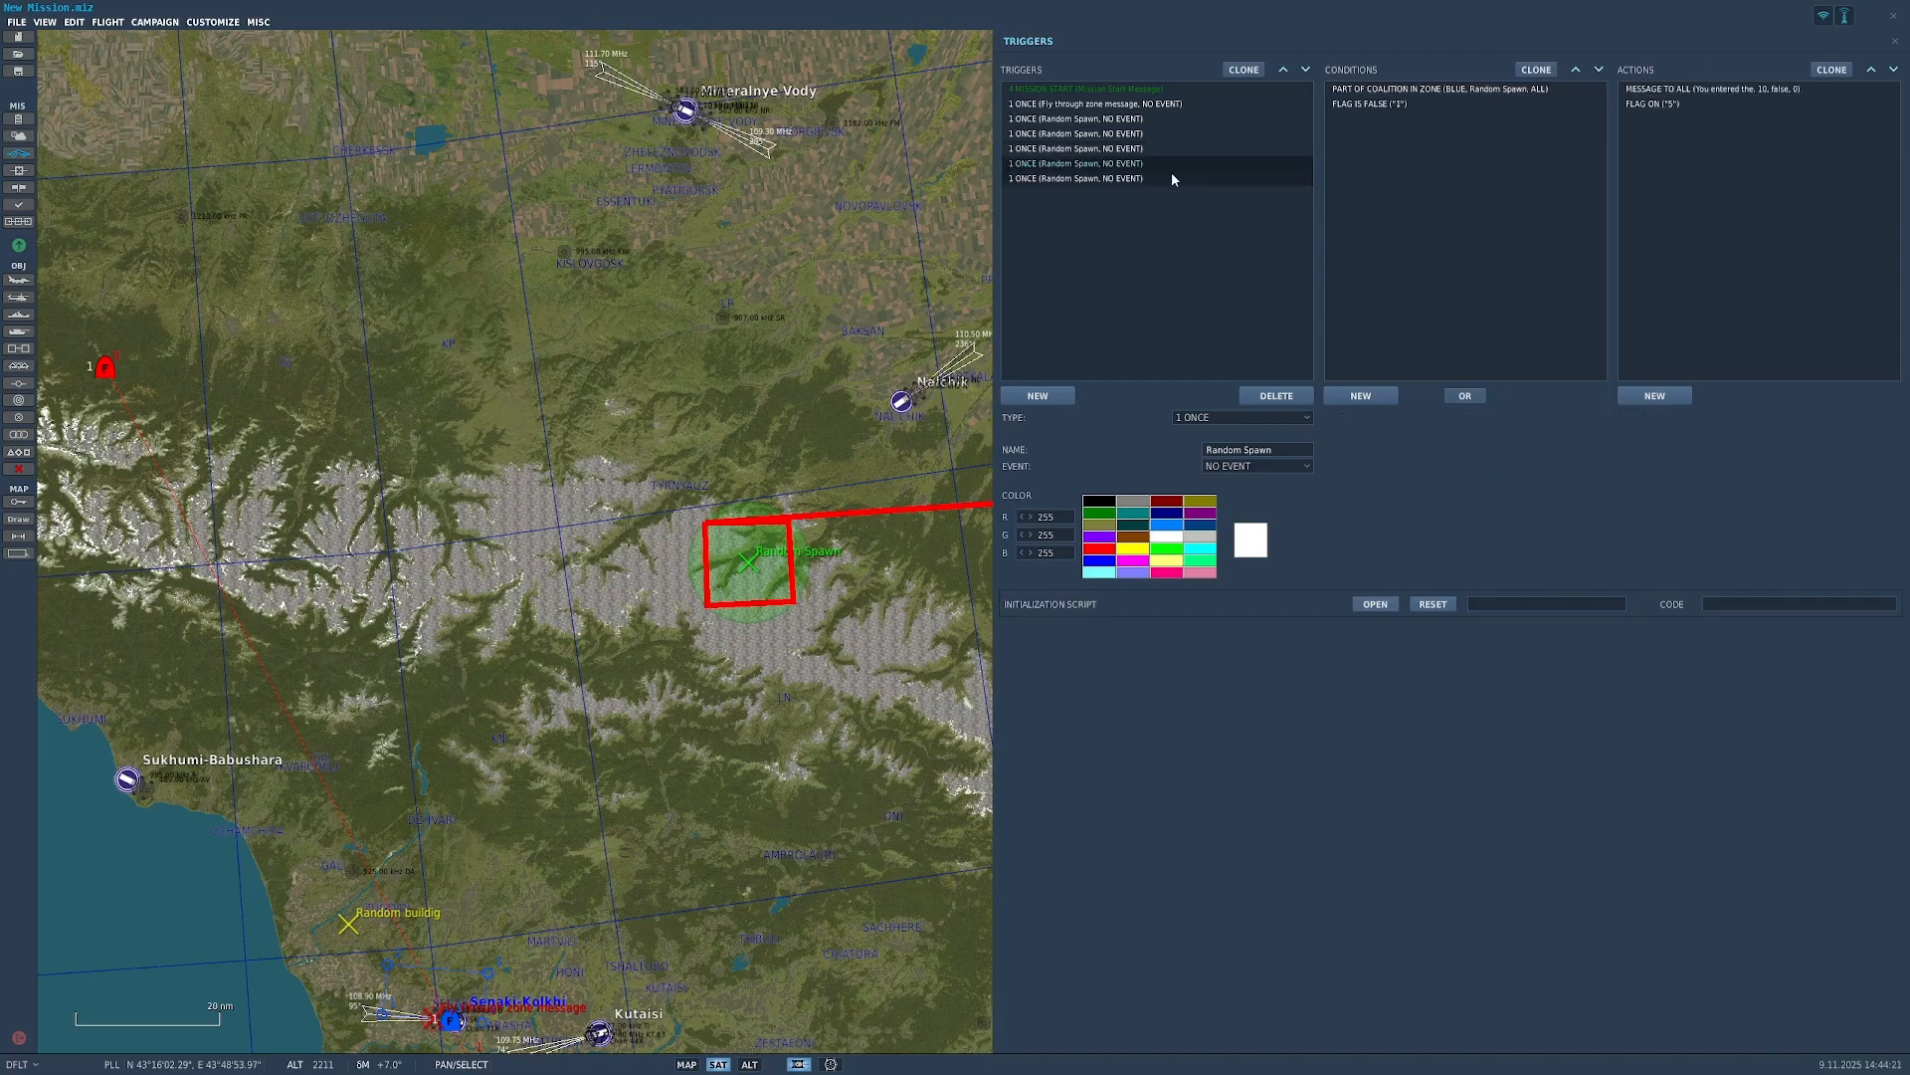
pyautogui.click(1191, 168)
pyautogui.click(1195, 177)
pyautogui.click(1202, 165)
pyautogui.click(1194, 184)
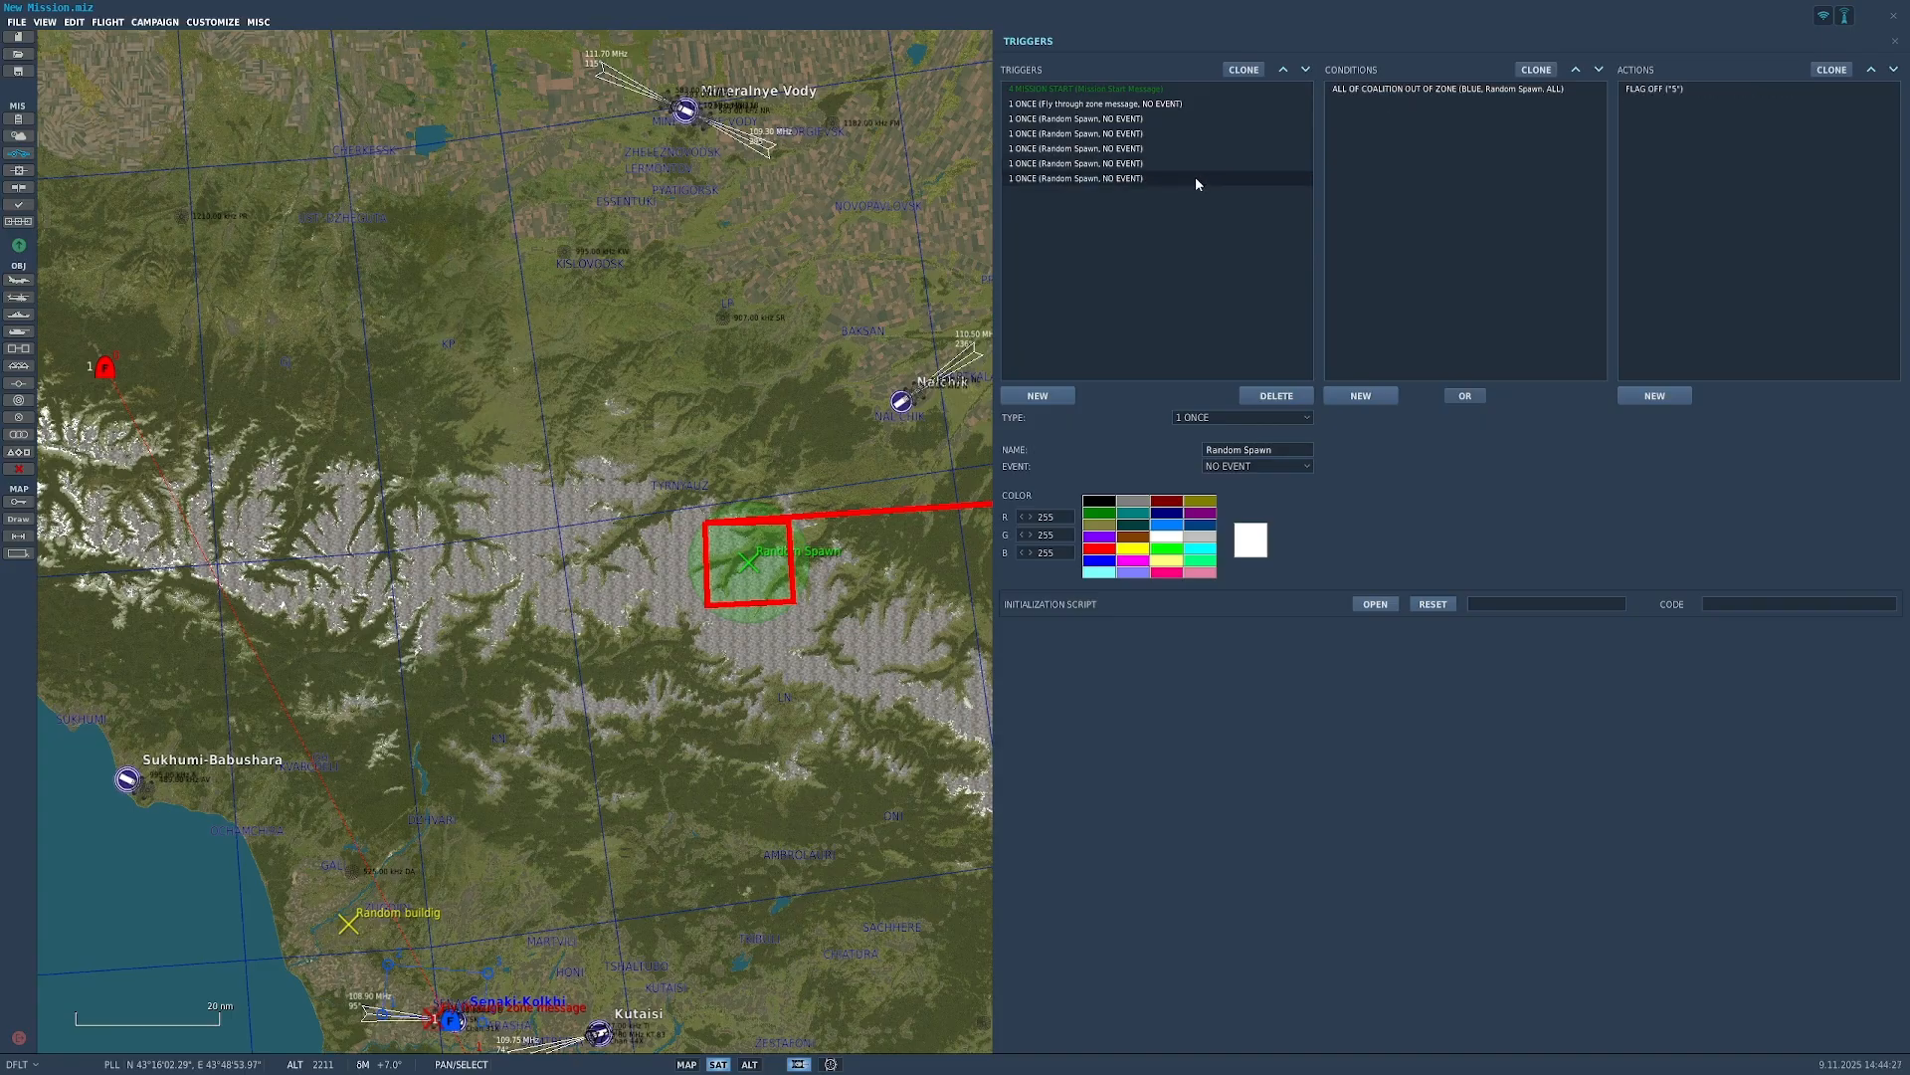
pyautogui.click(1208, 168)
pyautogui.click(1222, 179)
pyautogui.click(1220, 165)
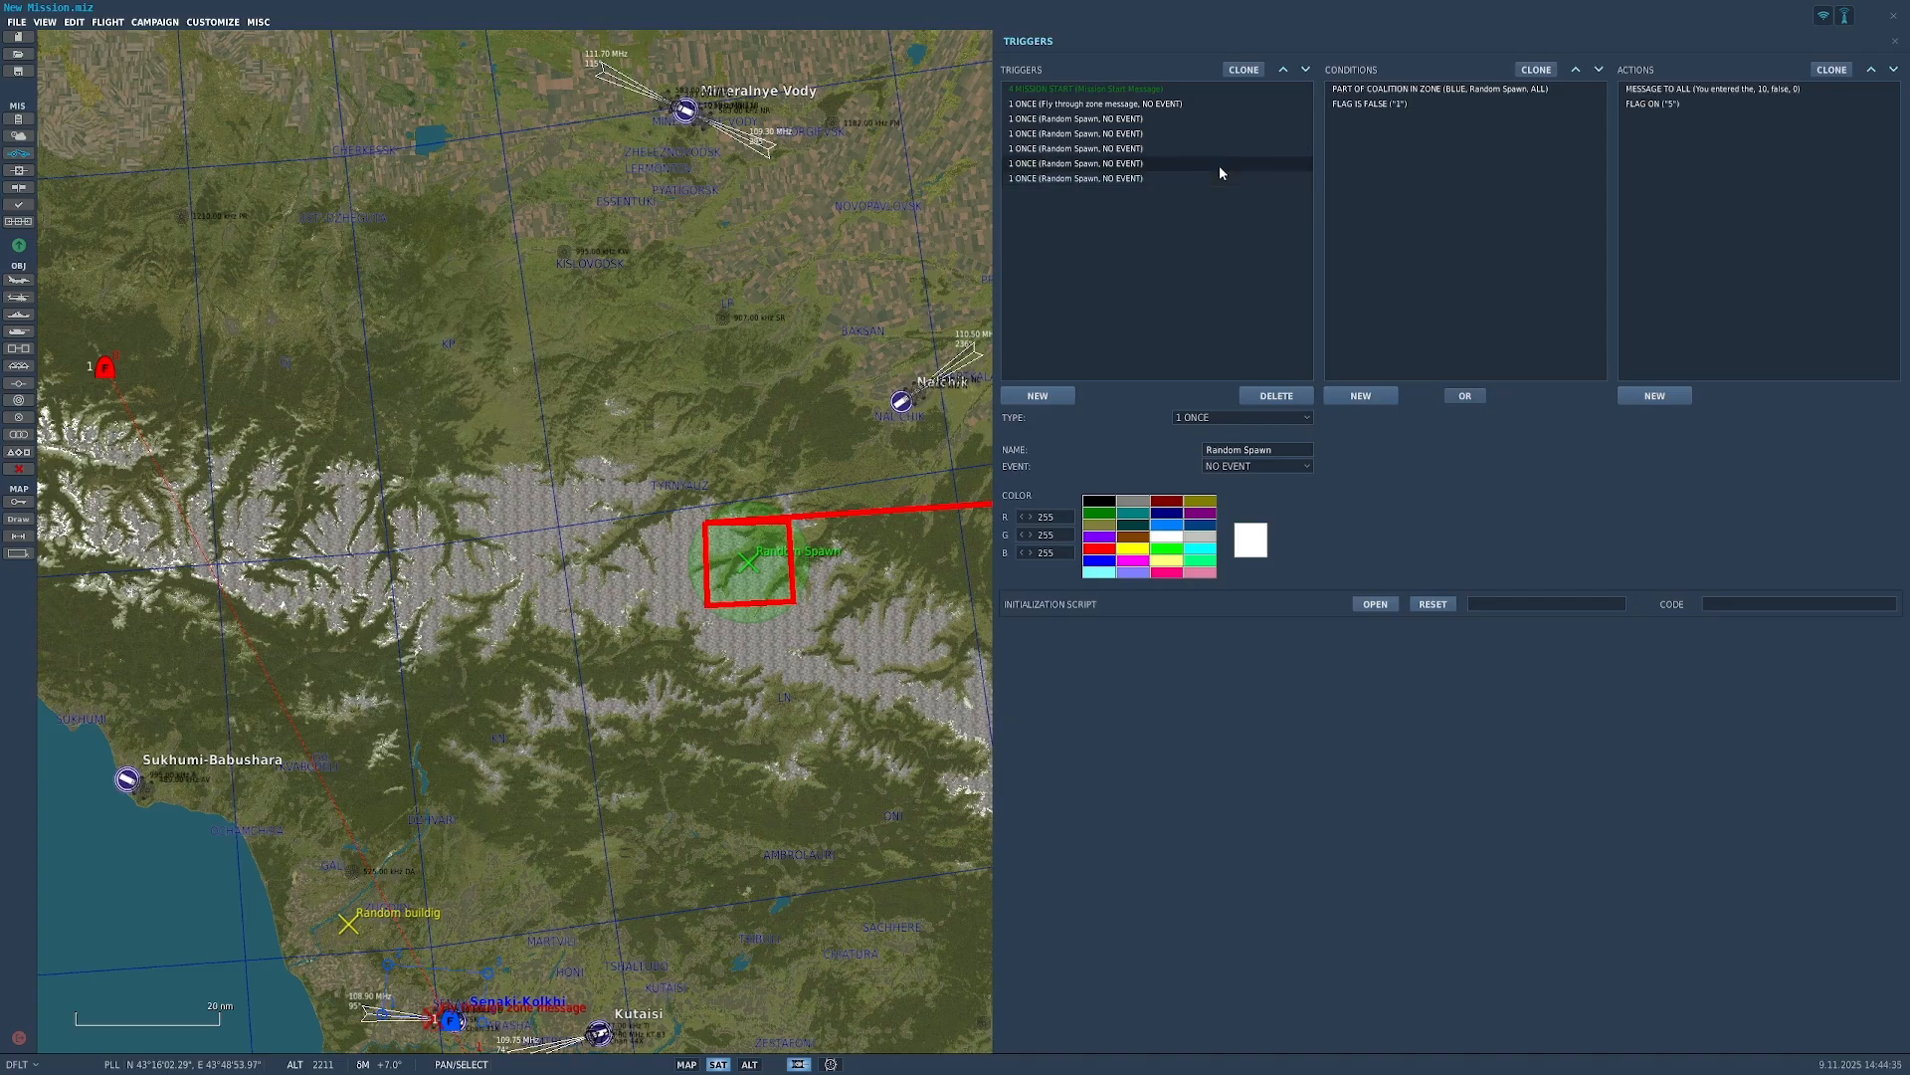
pyautogui.click(1723, 104)
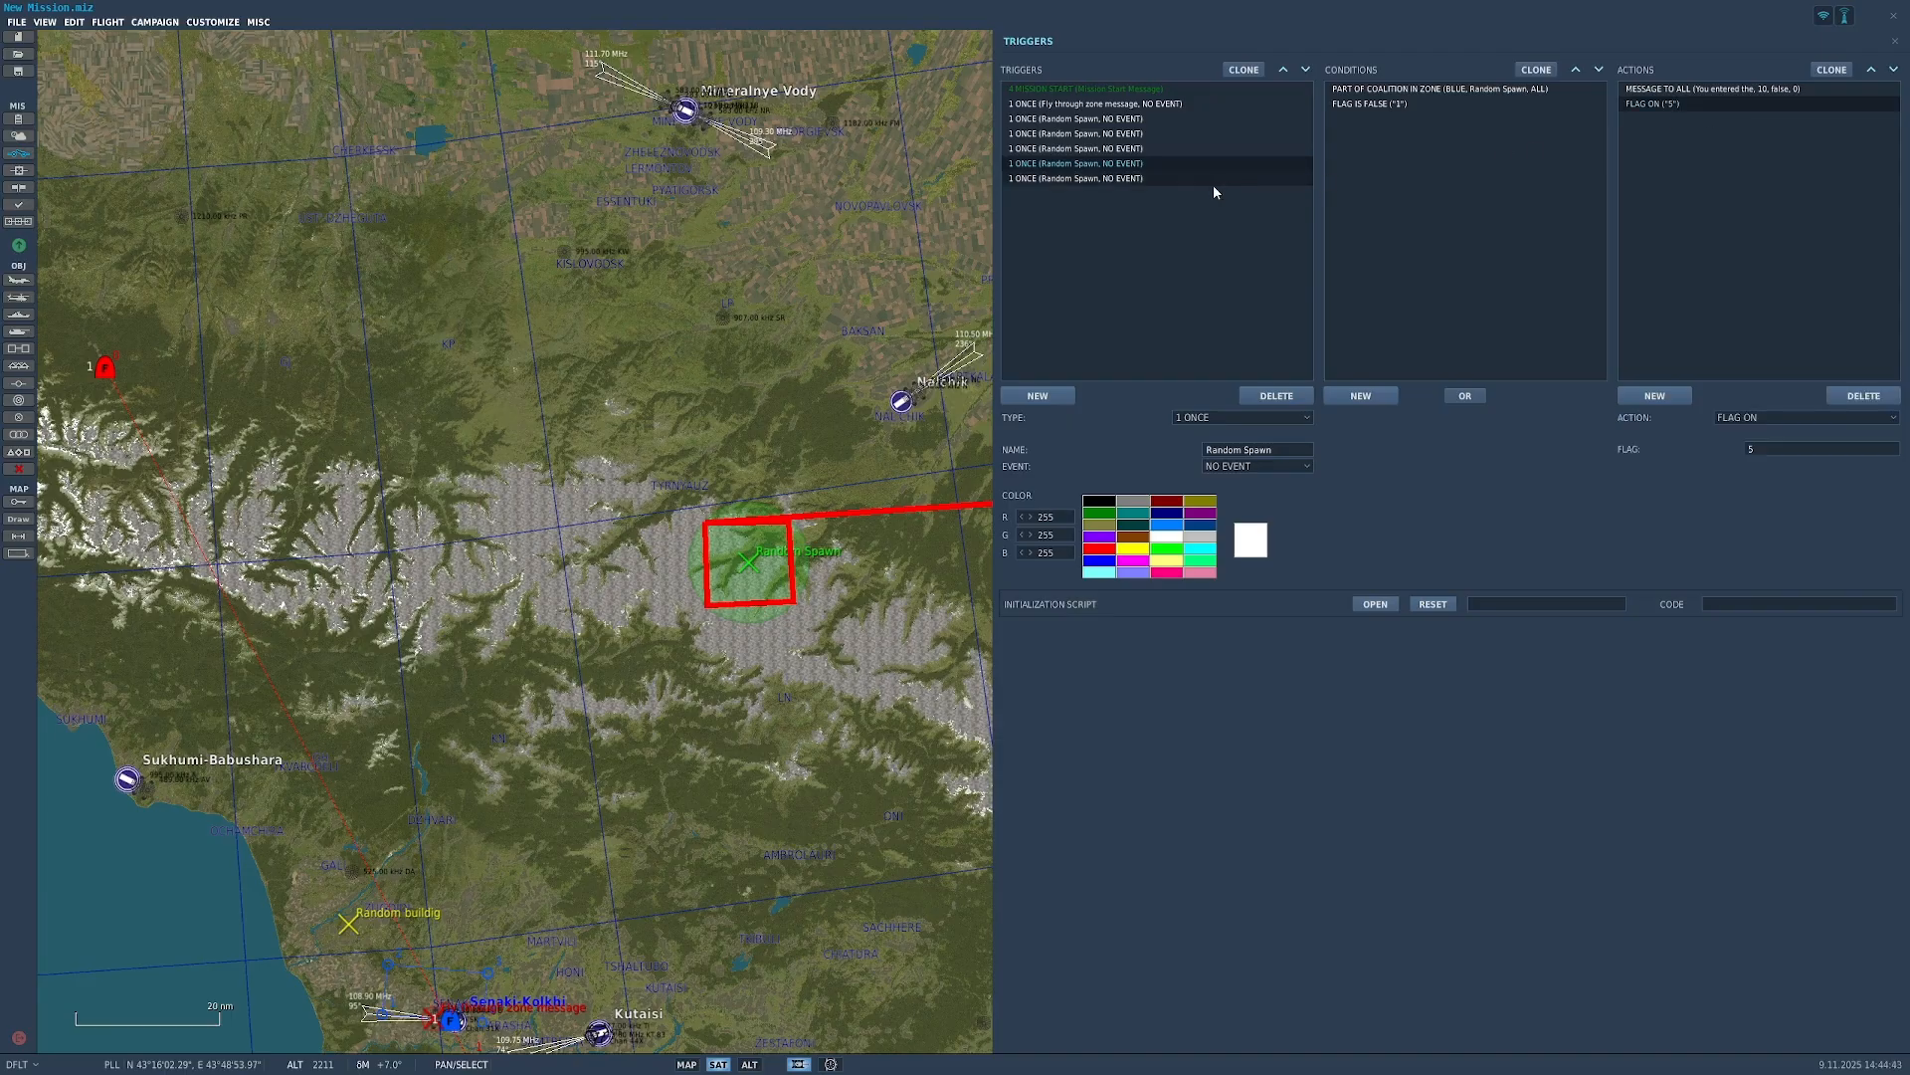
pyautogui.click(1214, 181)
pyautogui.click(1731, 90)
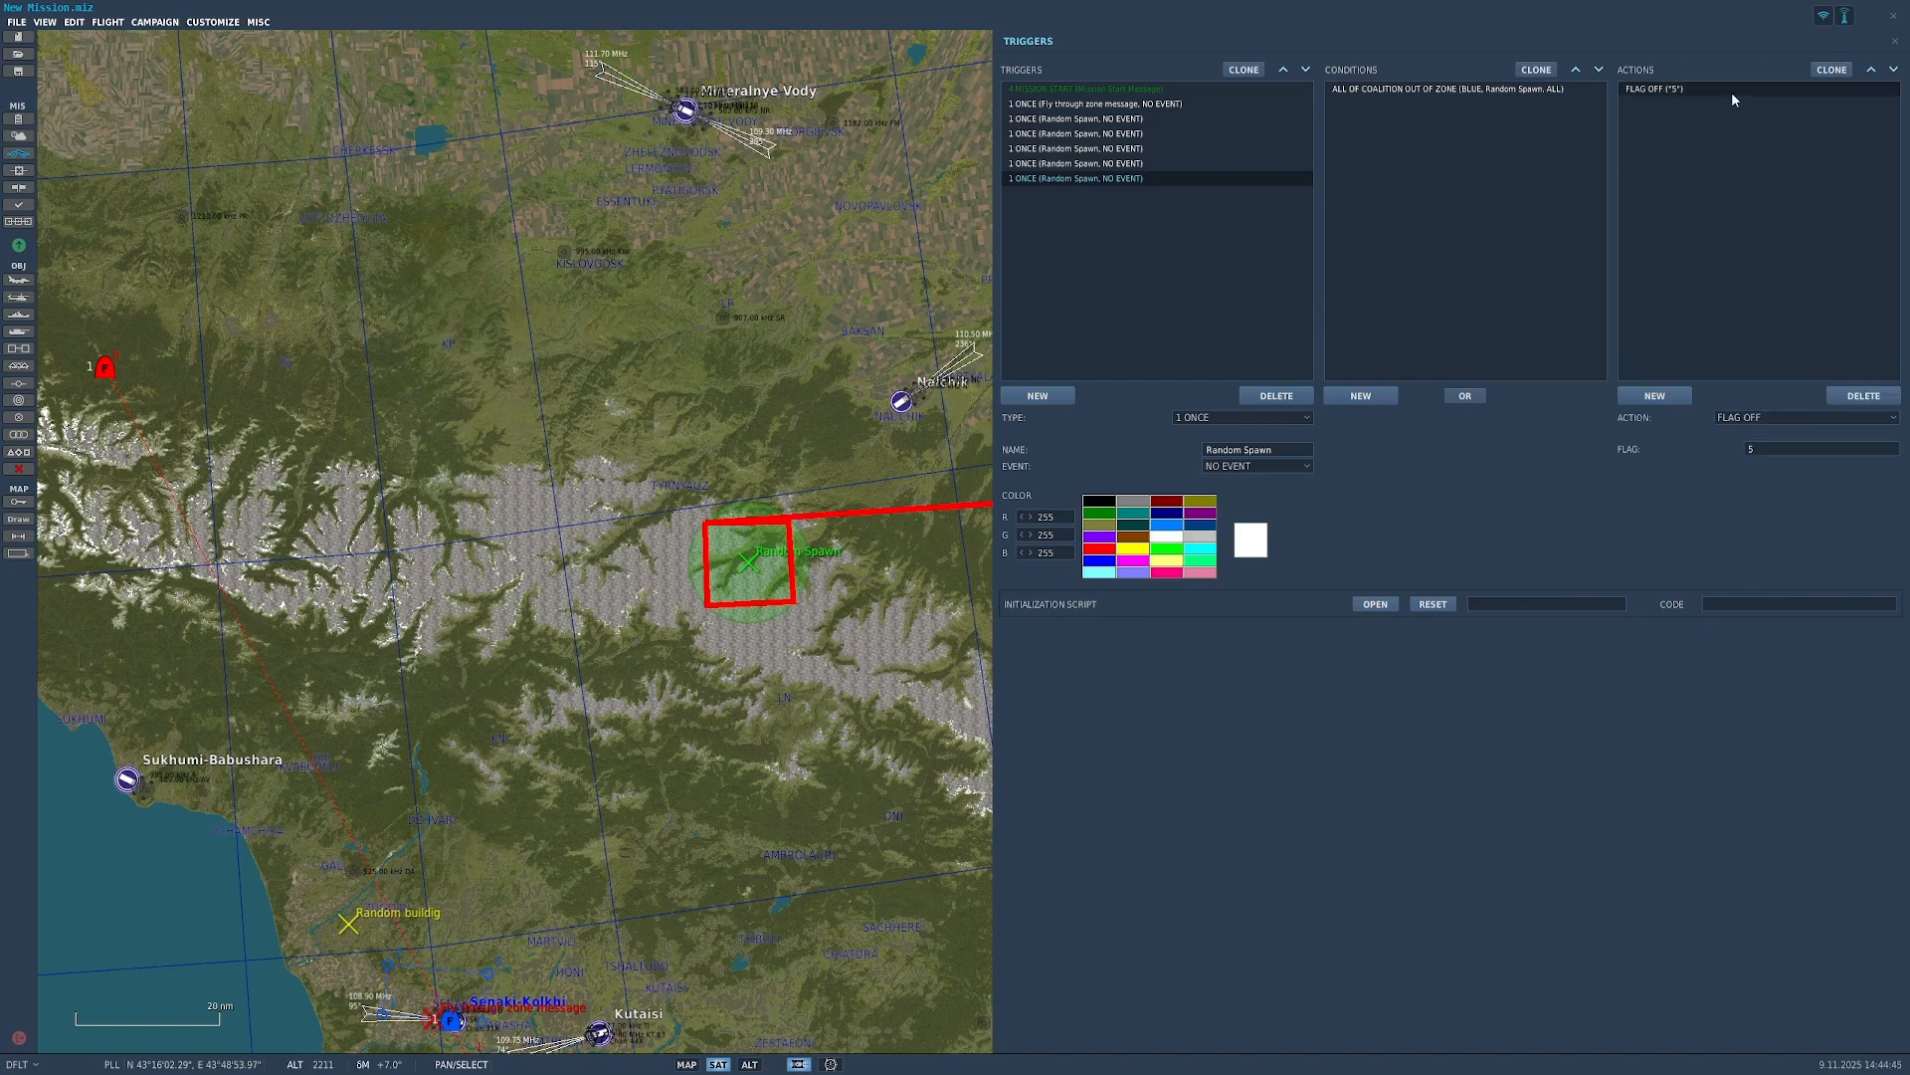
pyautogui.click(1173, 169)
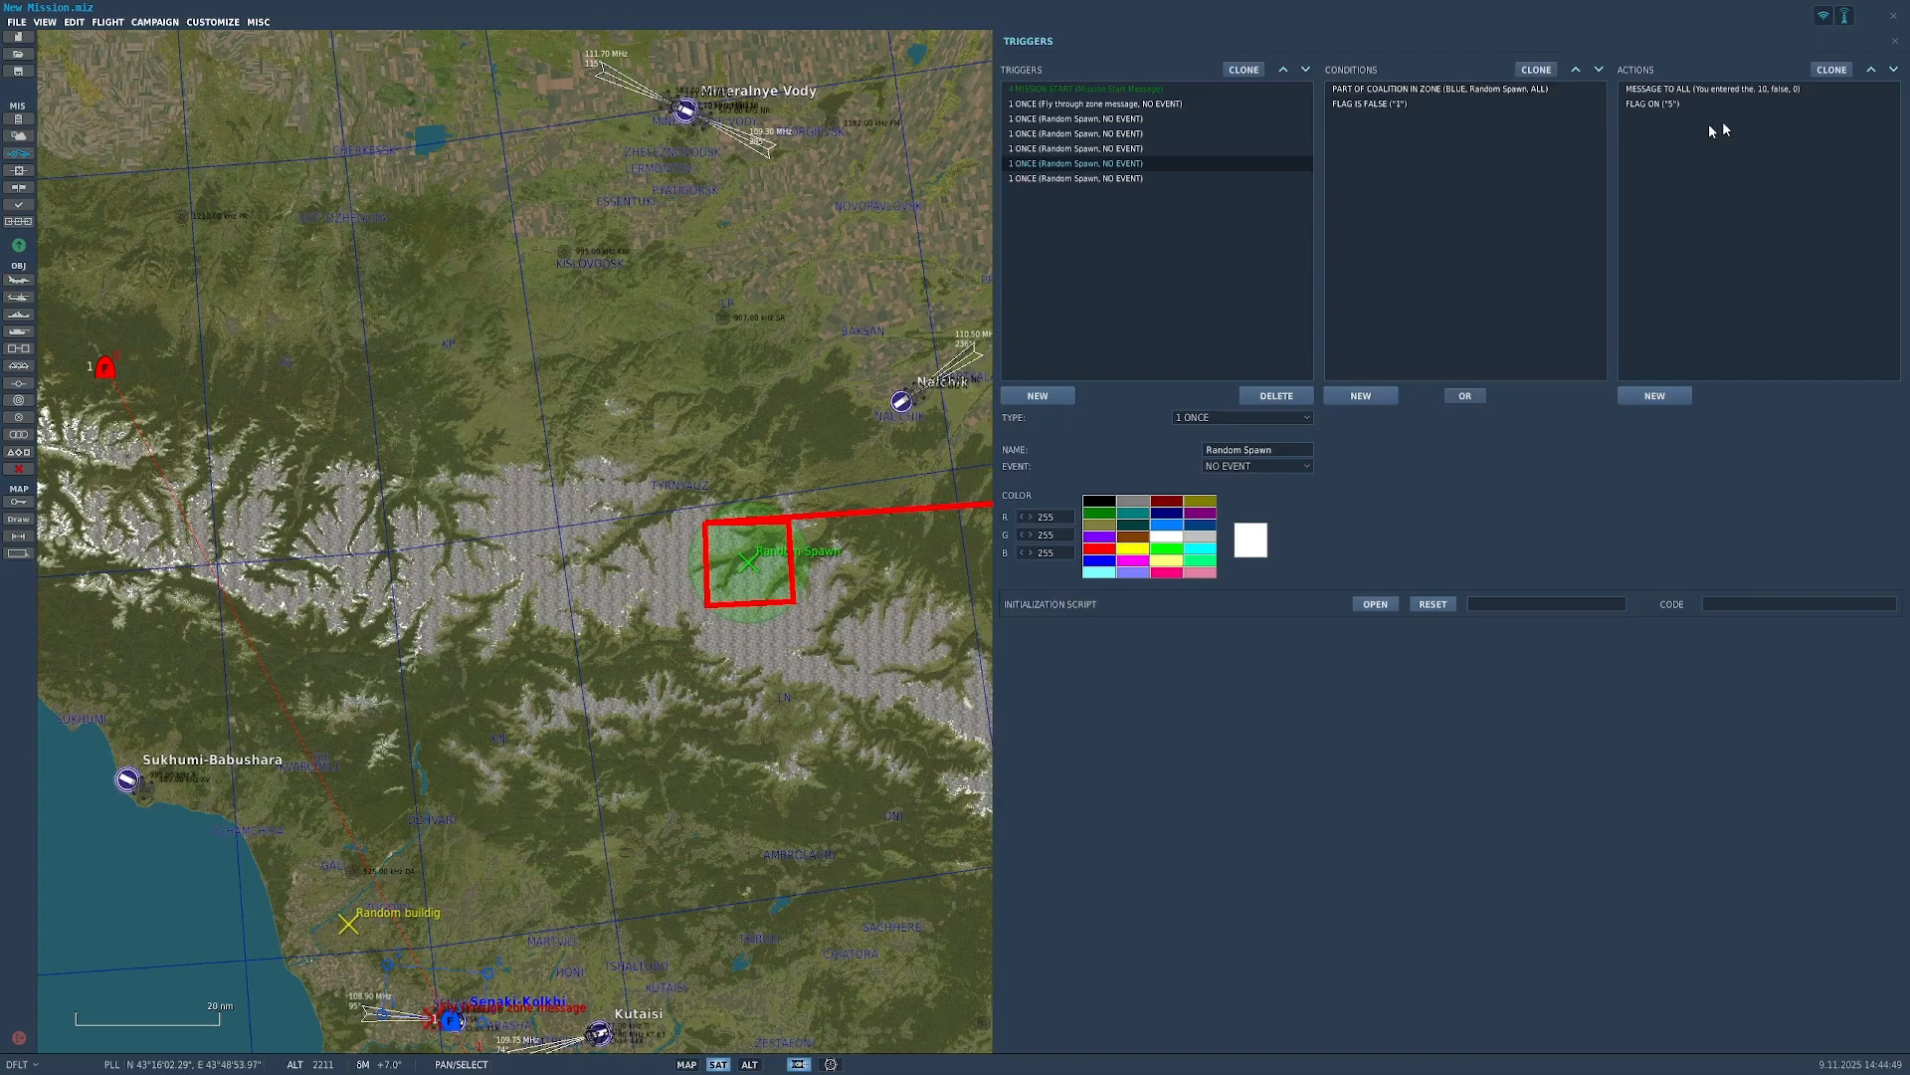
pyautogui.click(1469, 103)
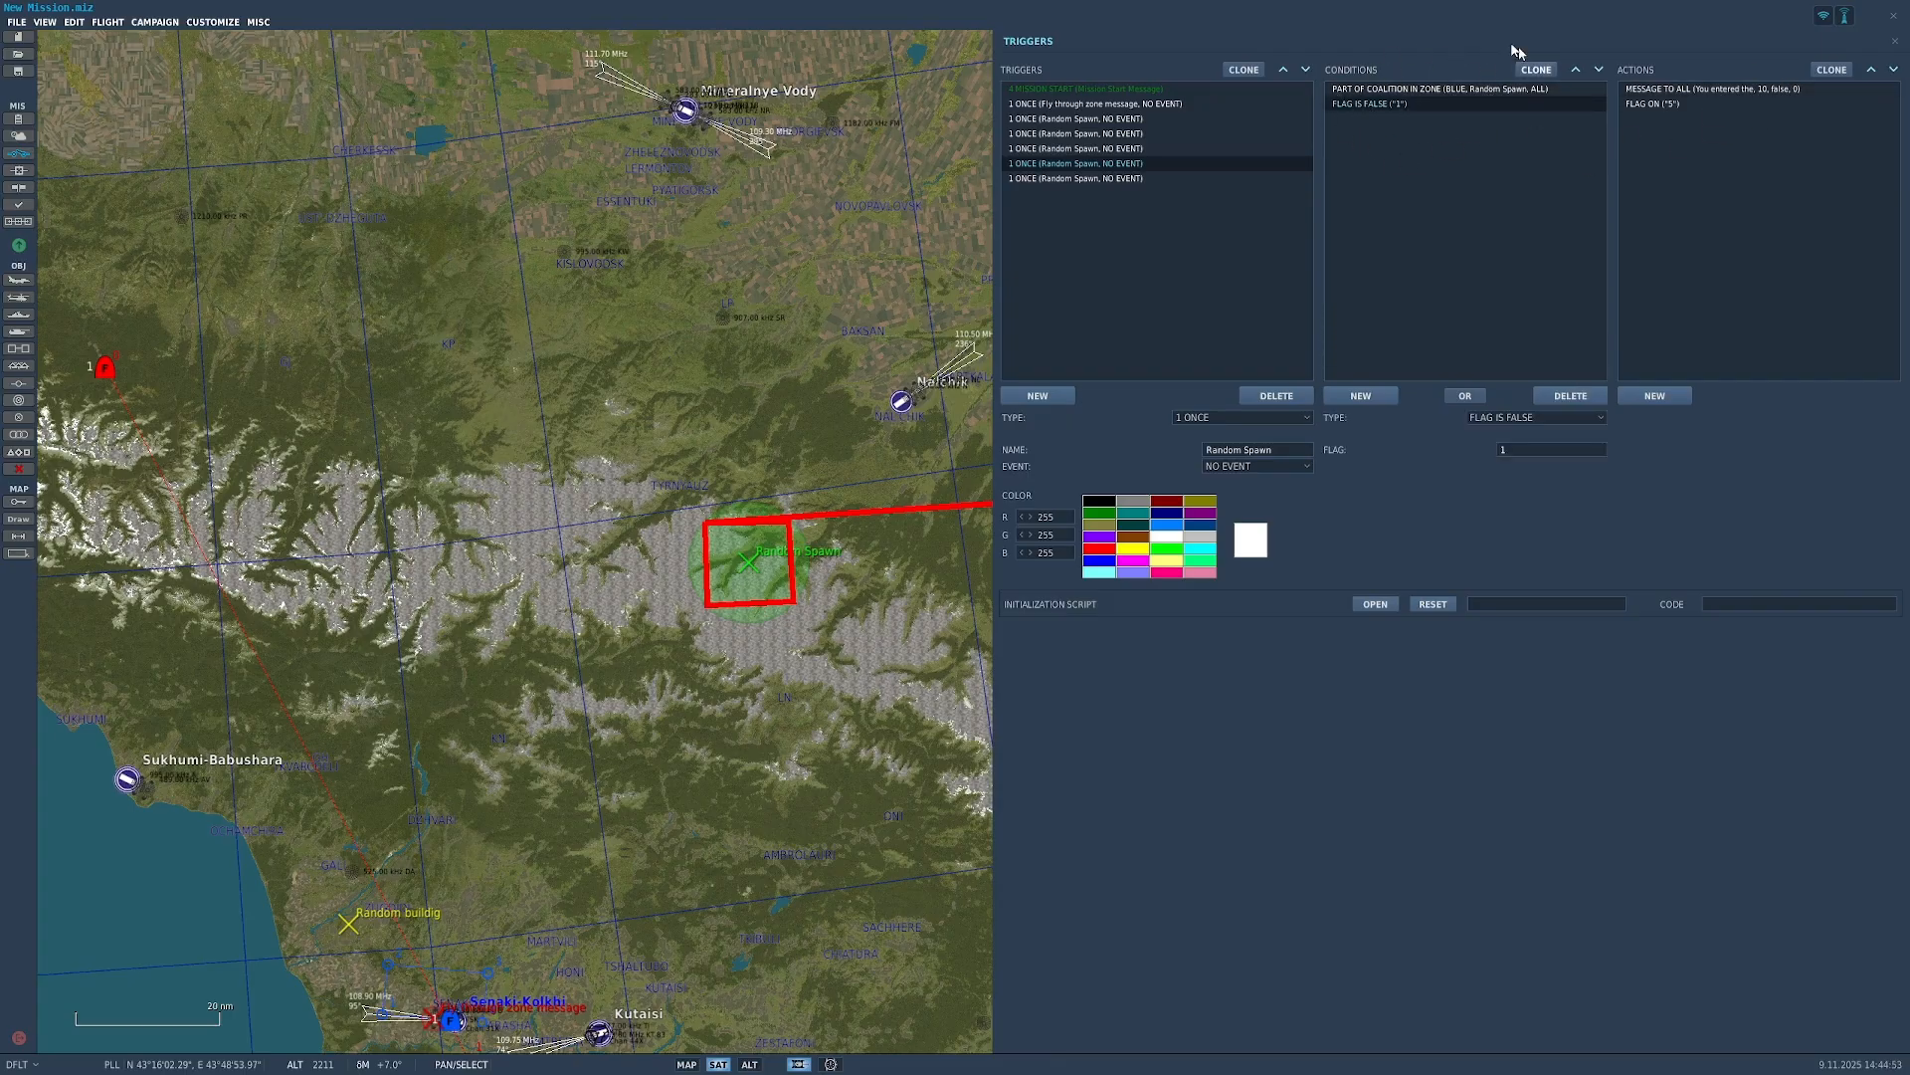
pyautogui.click(1715, 90)
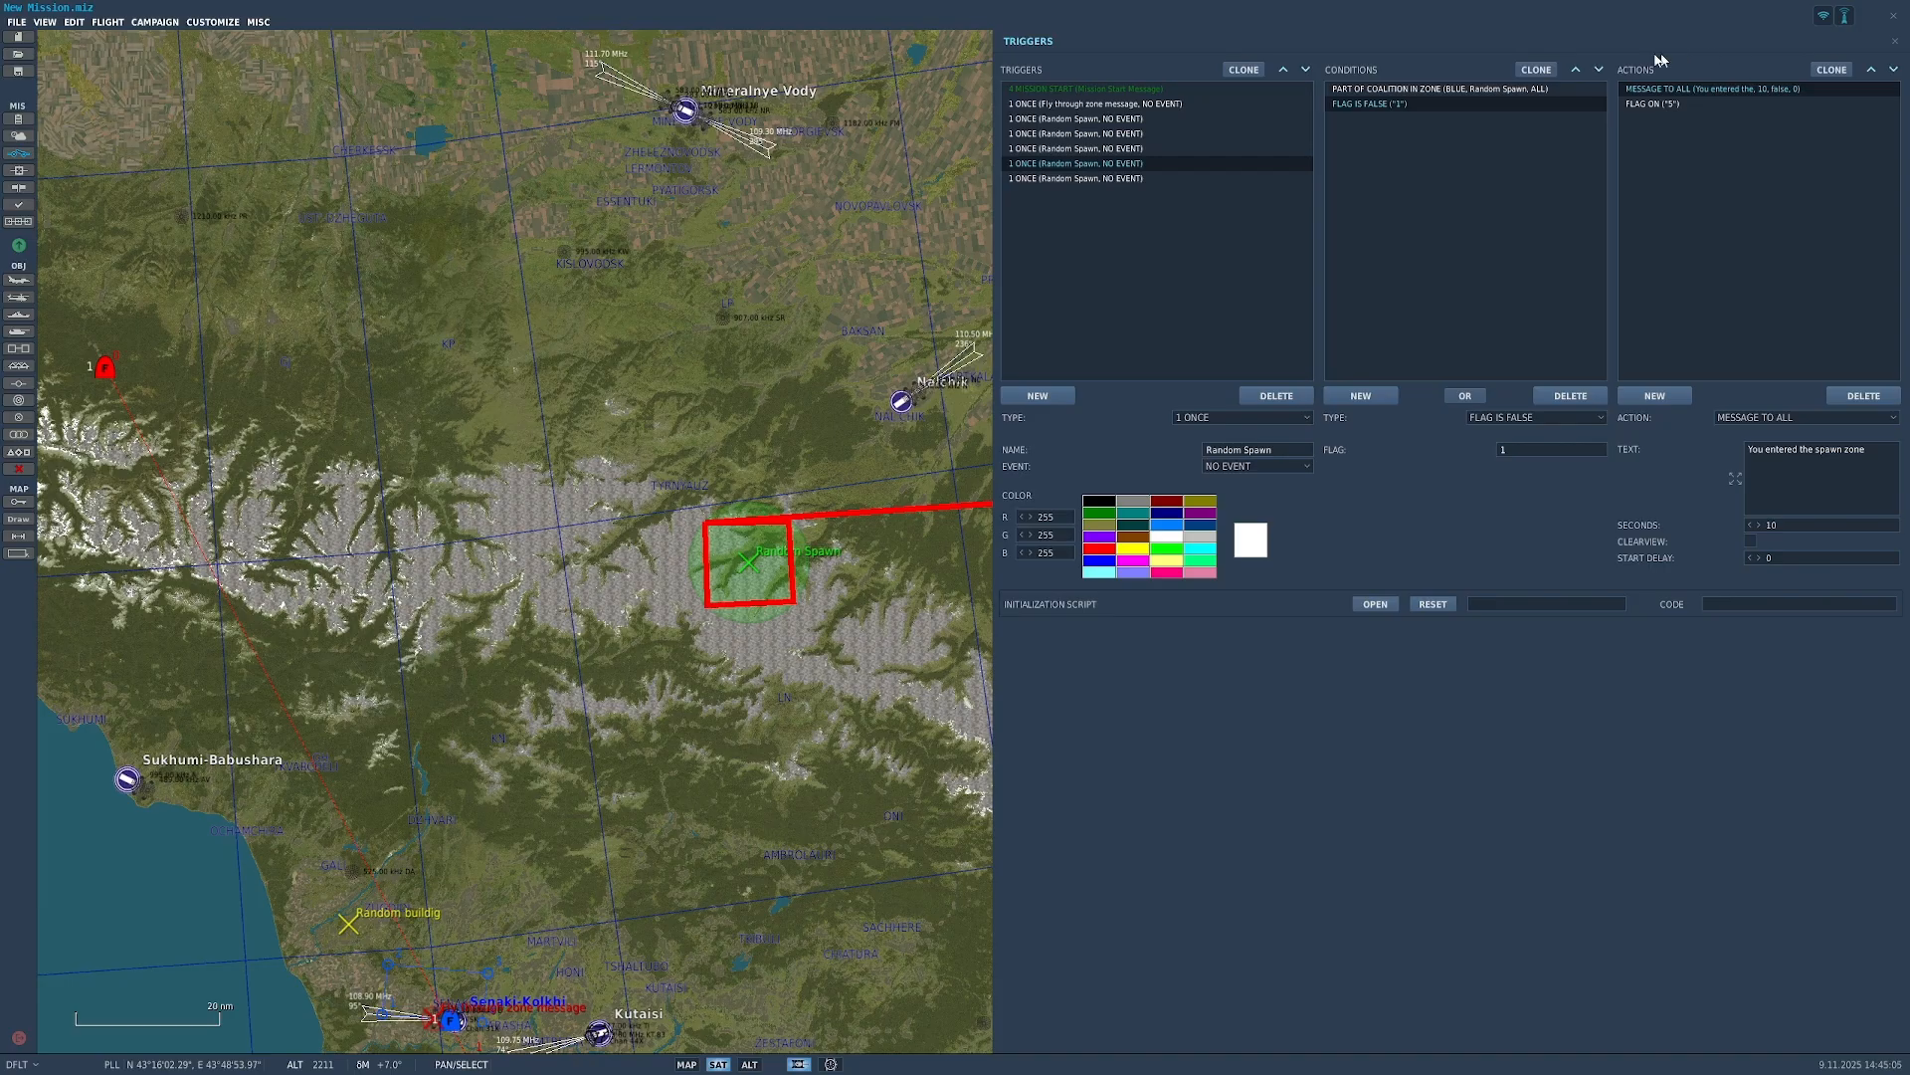
# Step: Insert an OR separator between the zone condition and the flag condition of the zone-entry message trigger
pyautogui.click(1443, 89)
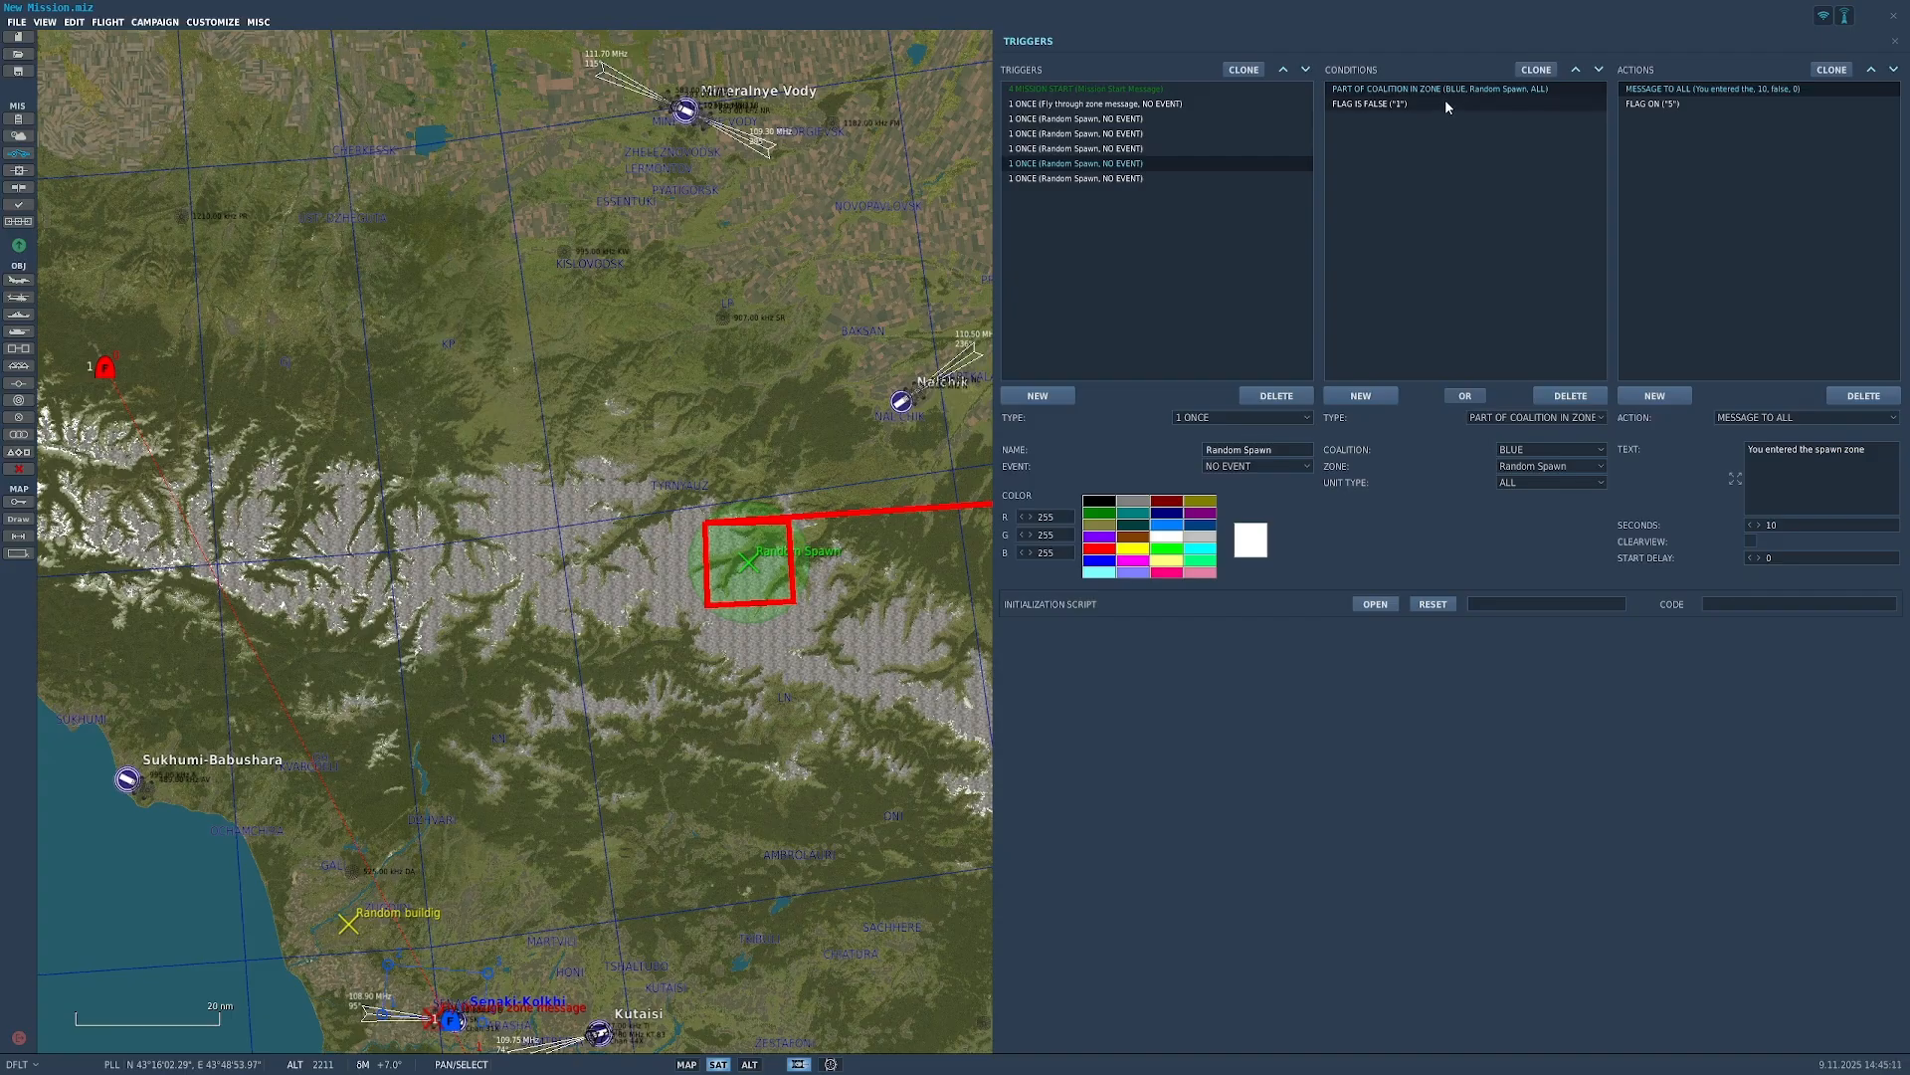
pyautogui.click(1464, 398)
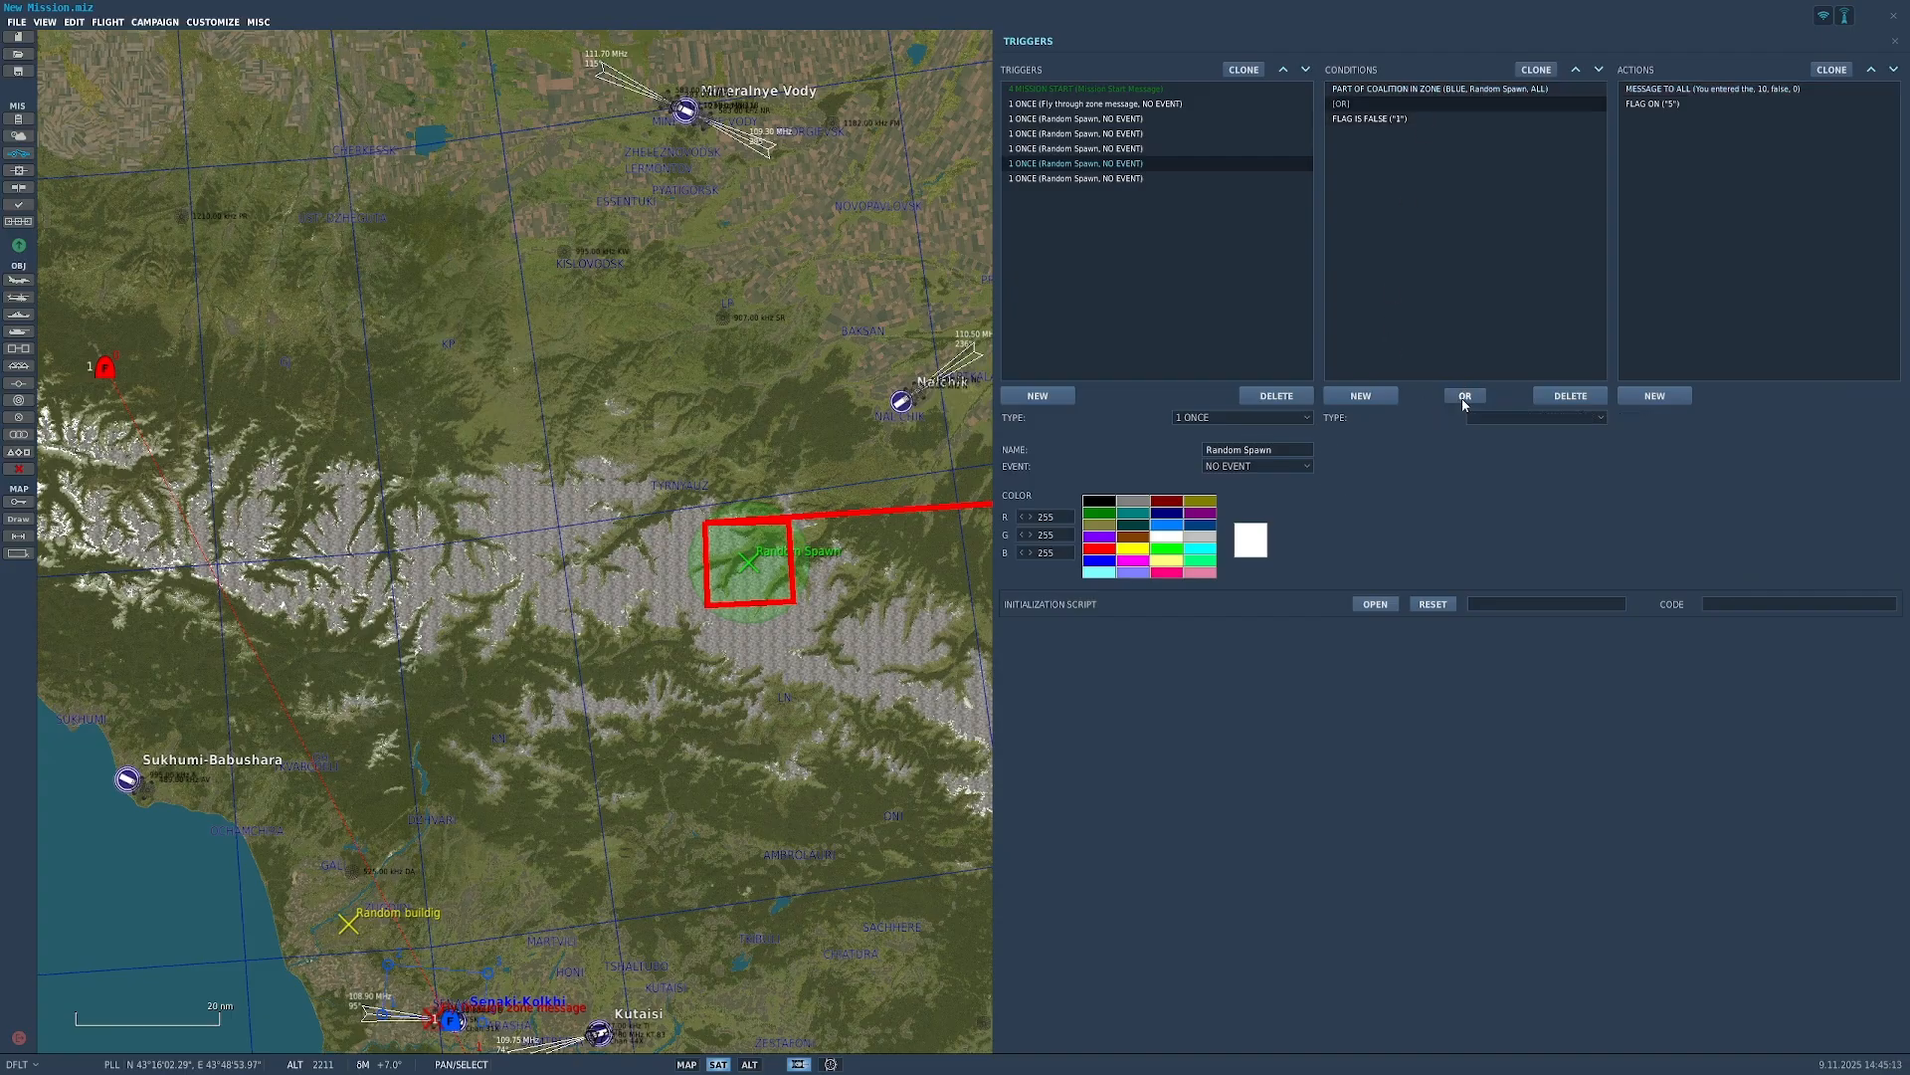
pyautogui.click(1413, 117)
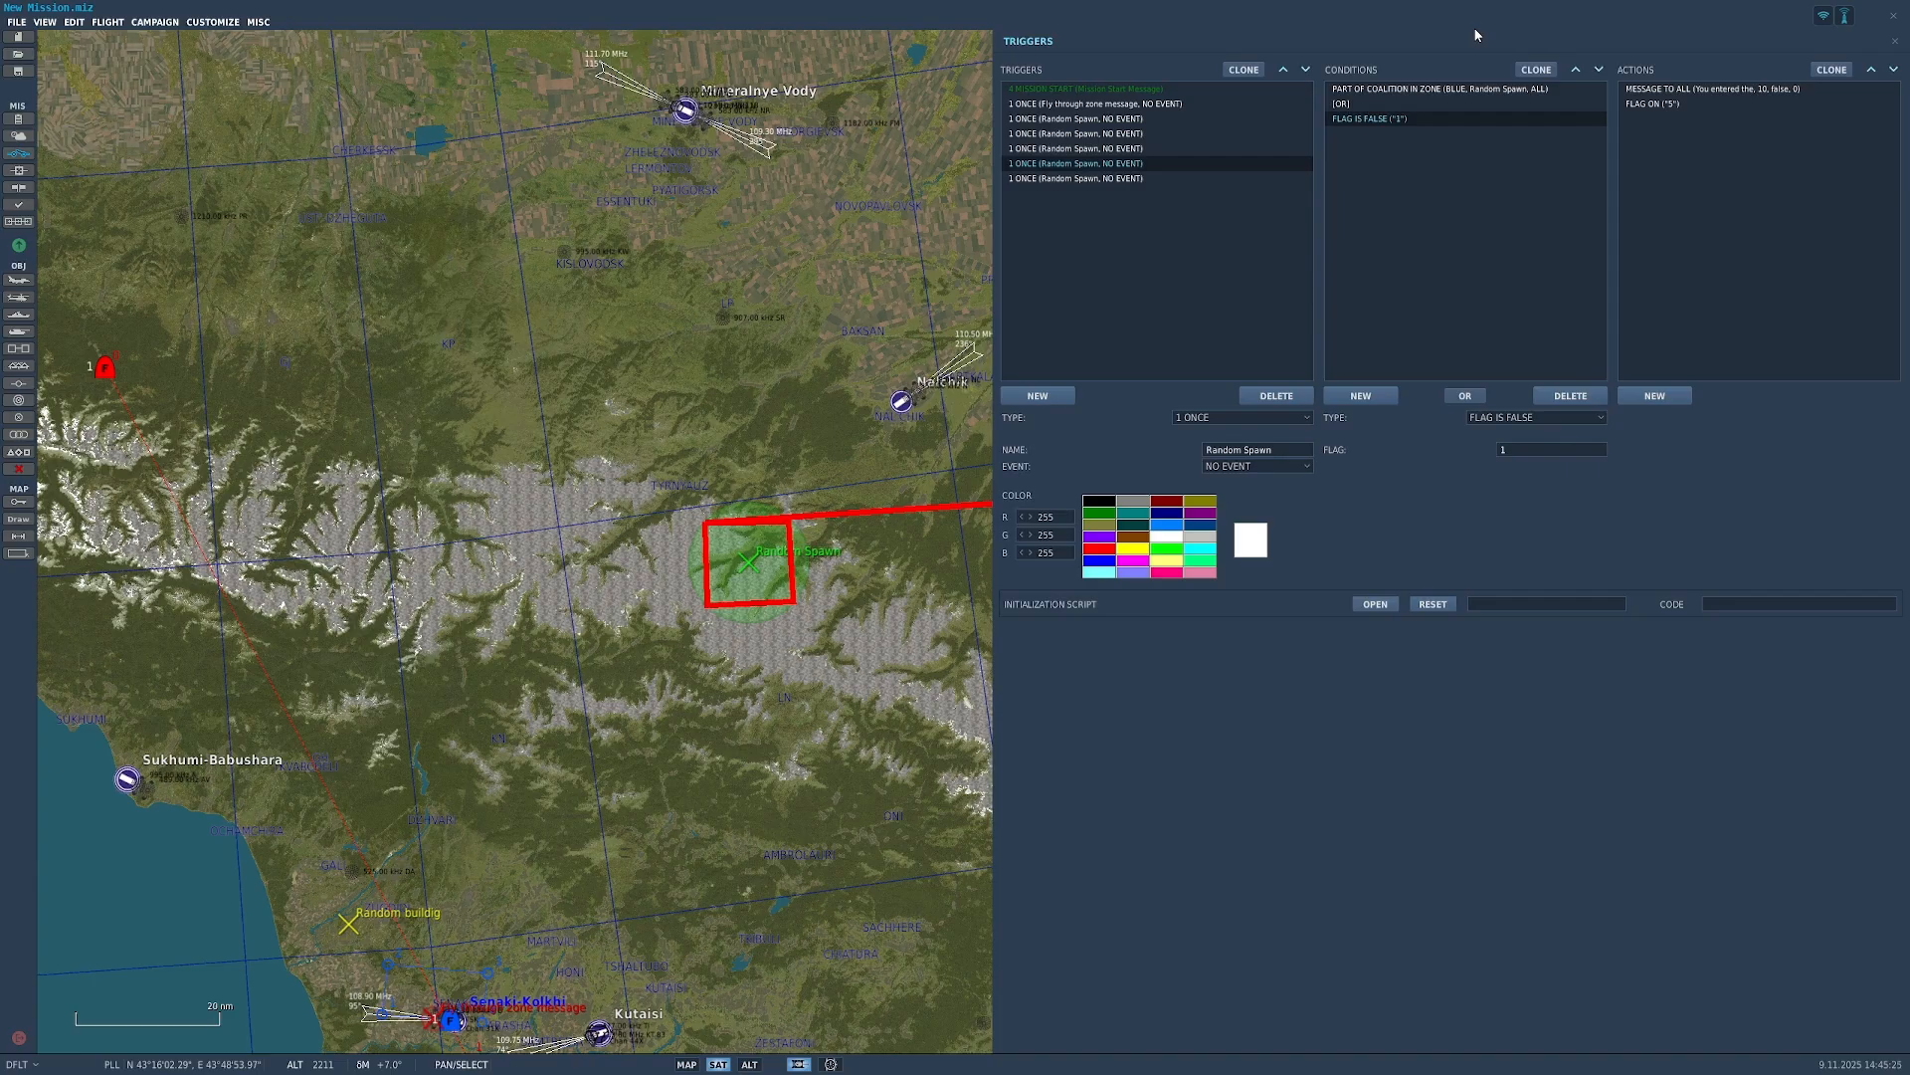
# Step: Delete the OR separator from the zone-entry message trigger and set its FLAG IS FALSE condition to flag 5
pyautogui.click(1410, 104)
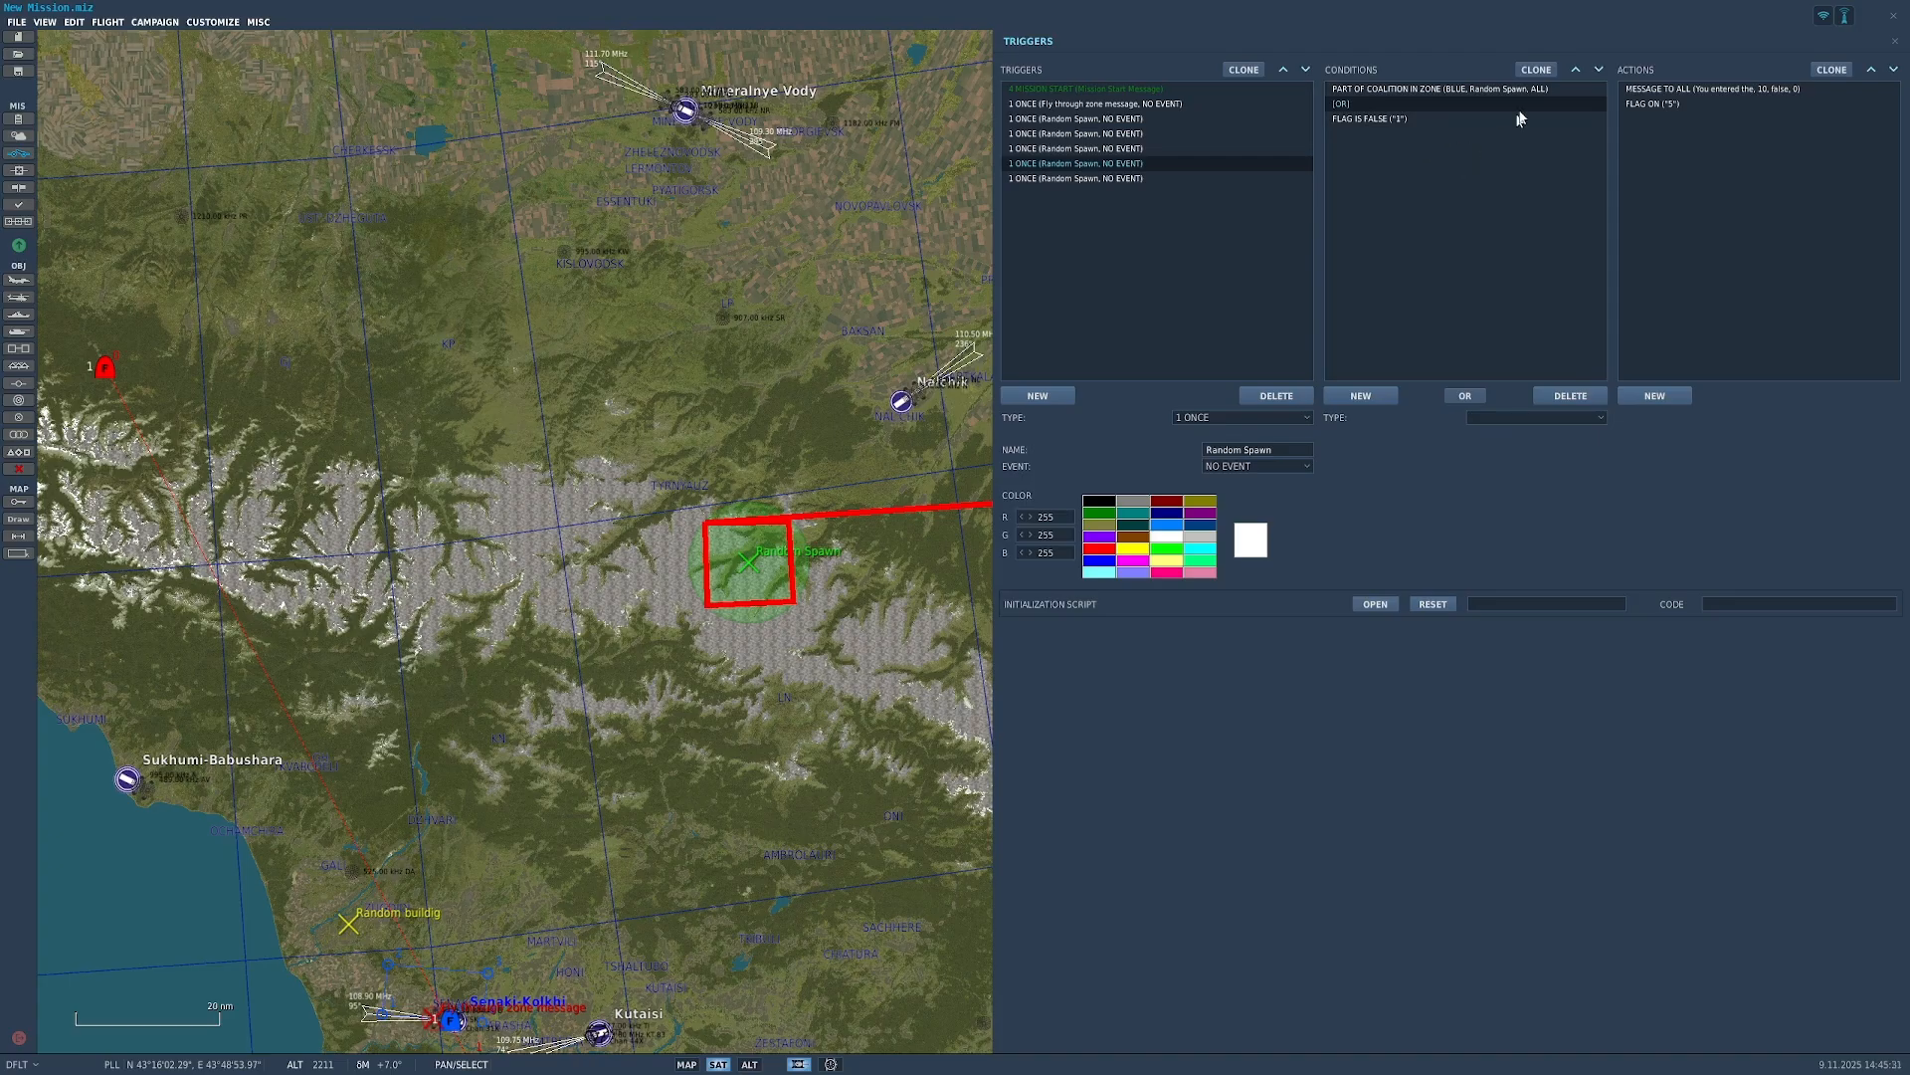
pyautogui.click(1558, 397)
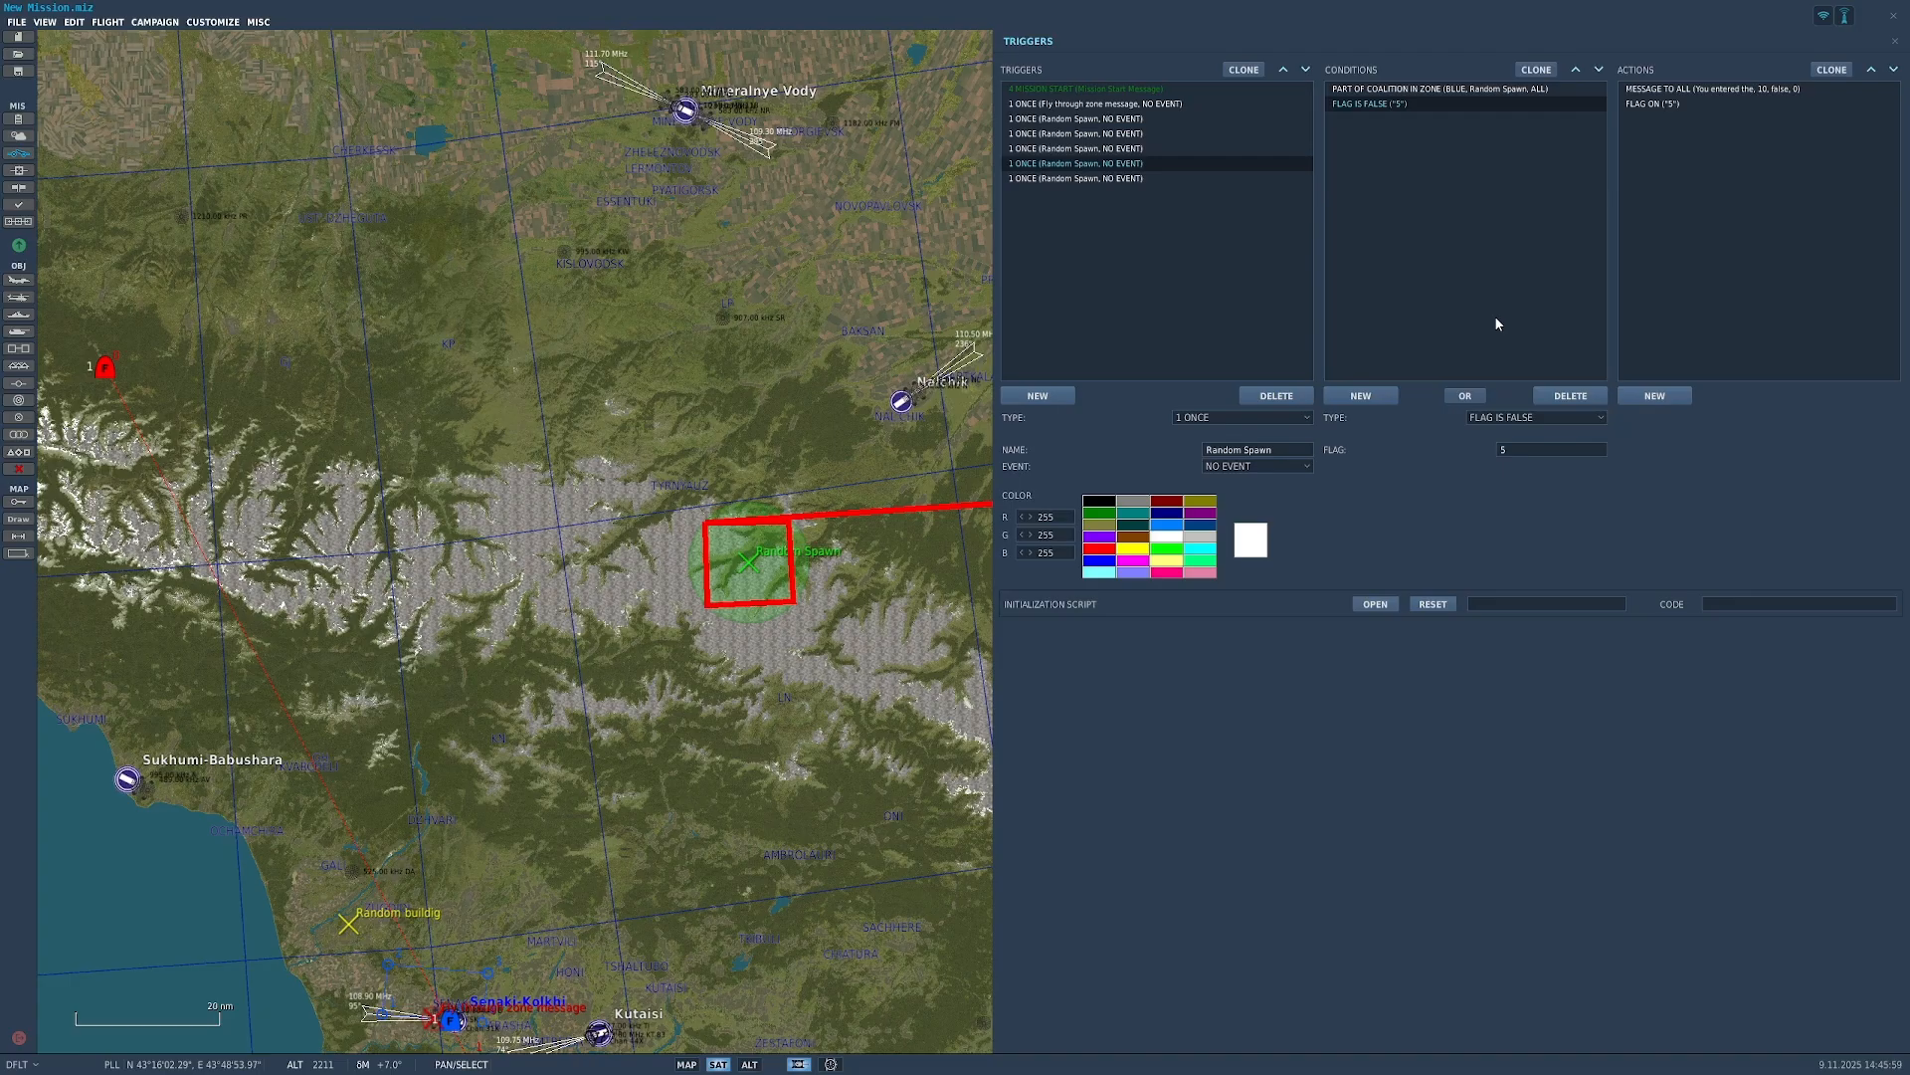
# Step: Review the conditions and actions of all mission triggers, from the mission start message to the random spawn triggers
pyautogui.click(1194, 151)
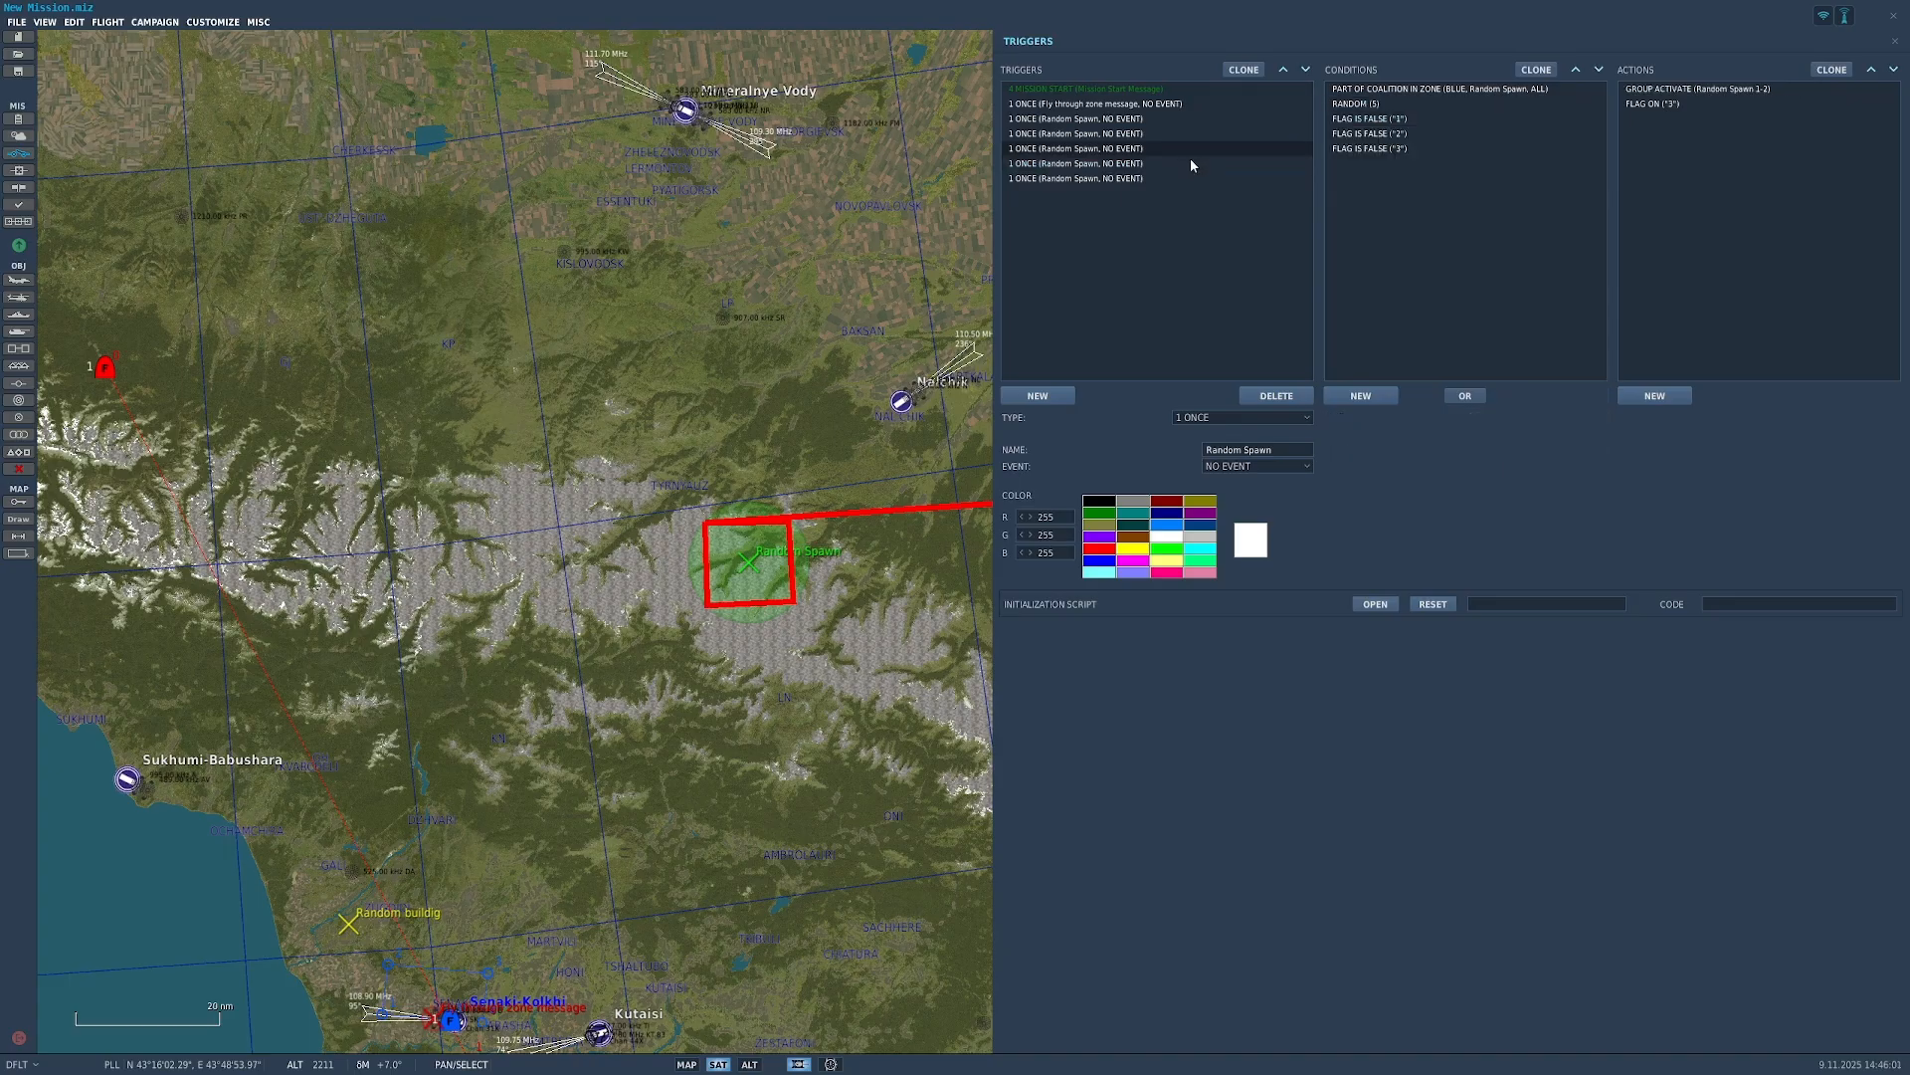
pyautogui.click(1204, 136)
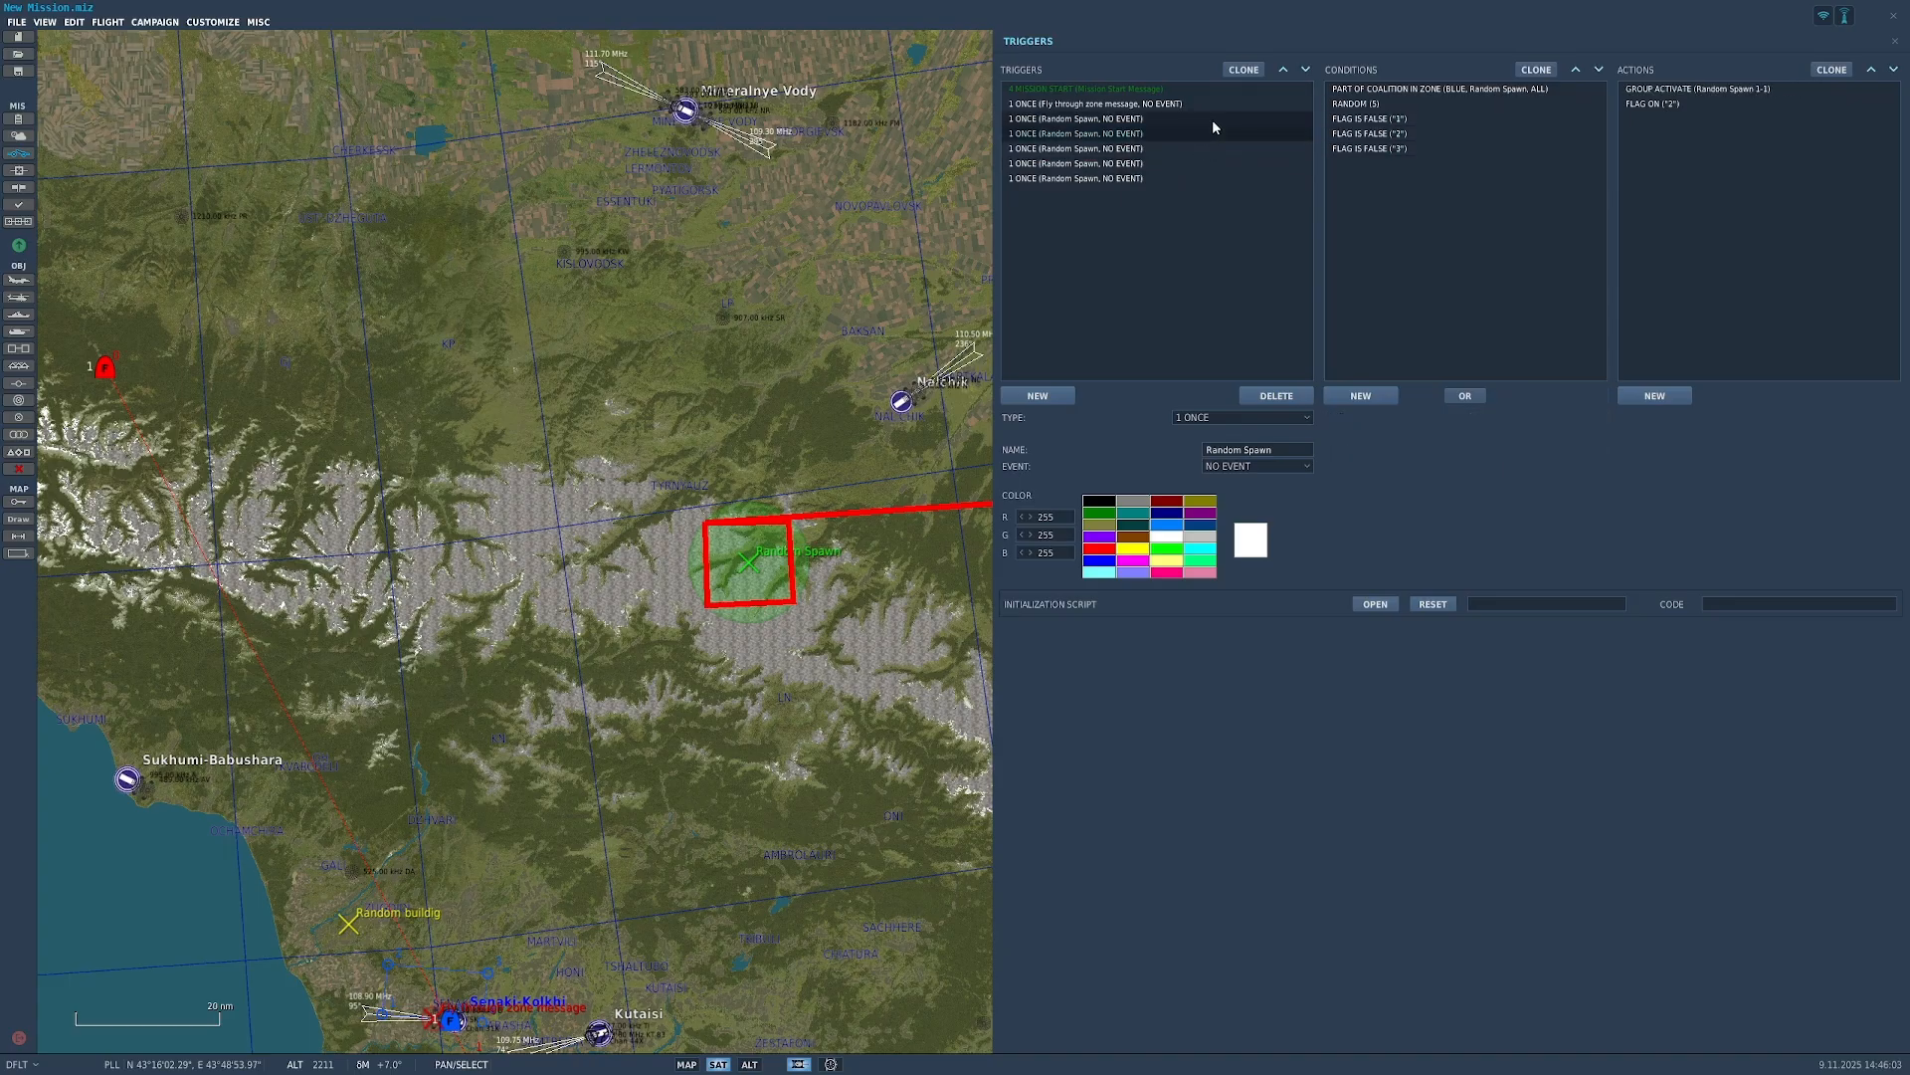
pyautogui.click(1202, 149)
pyautogui.click(1192, 178)
pyautogui.click(1204, 93)
pyautogui.click(1202, 104)
pyautogui.click(1195, 118)
pyautogui.click(1184, 149)
pyautogui.click(1172, 181)
pyautogui.click(1193, 146)
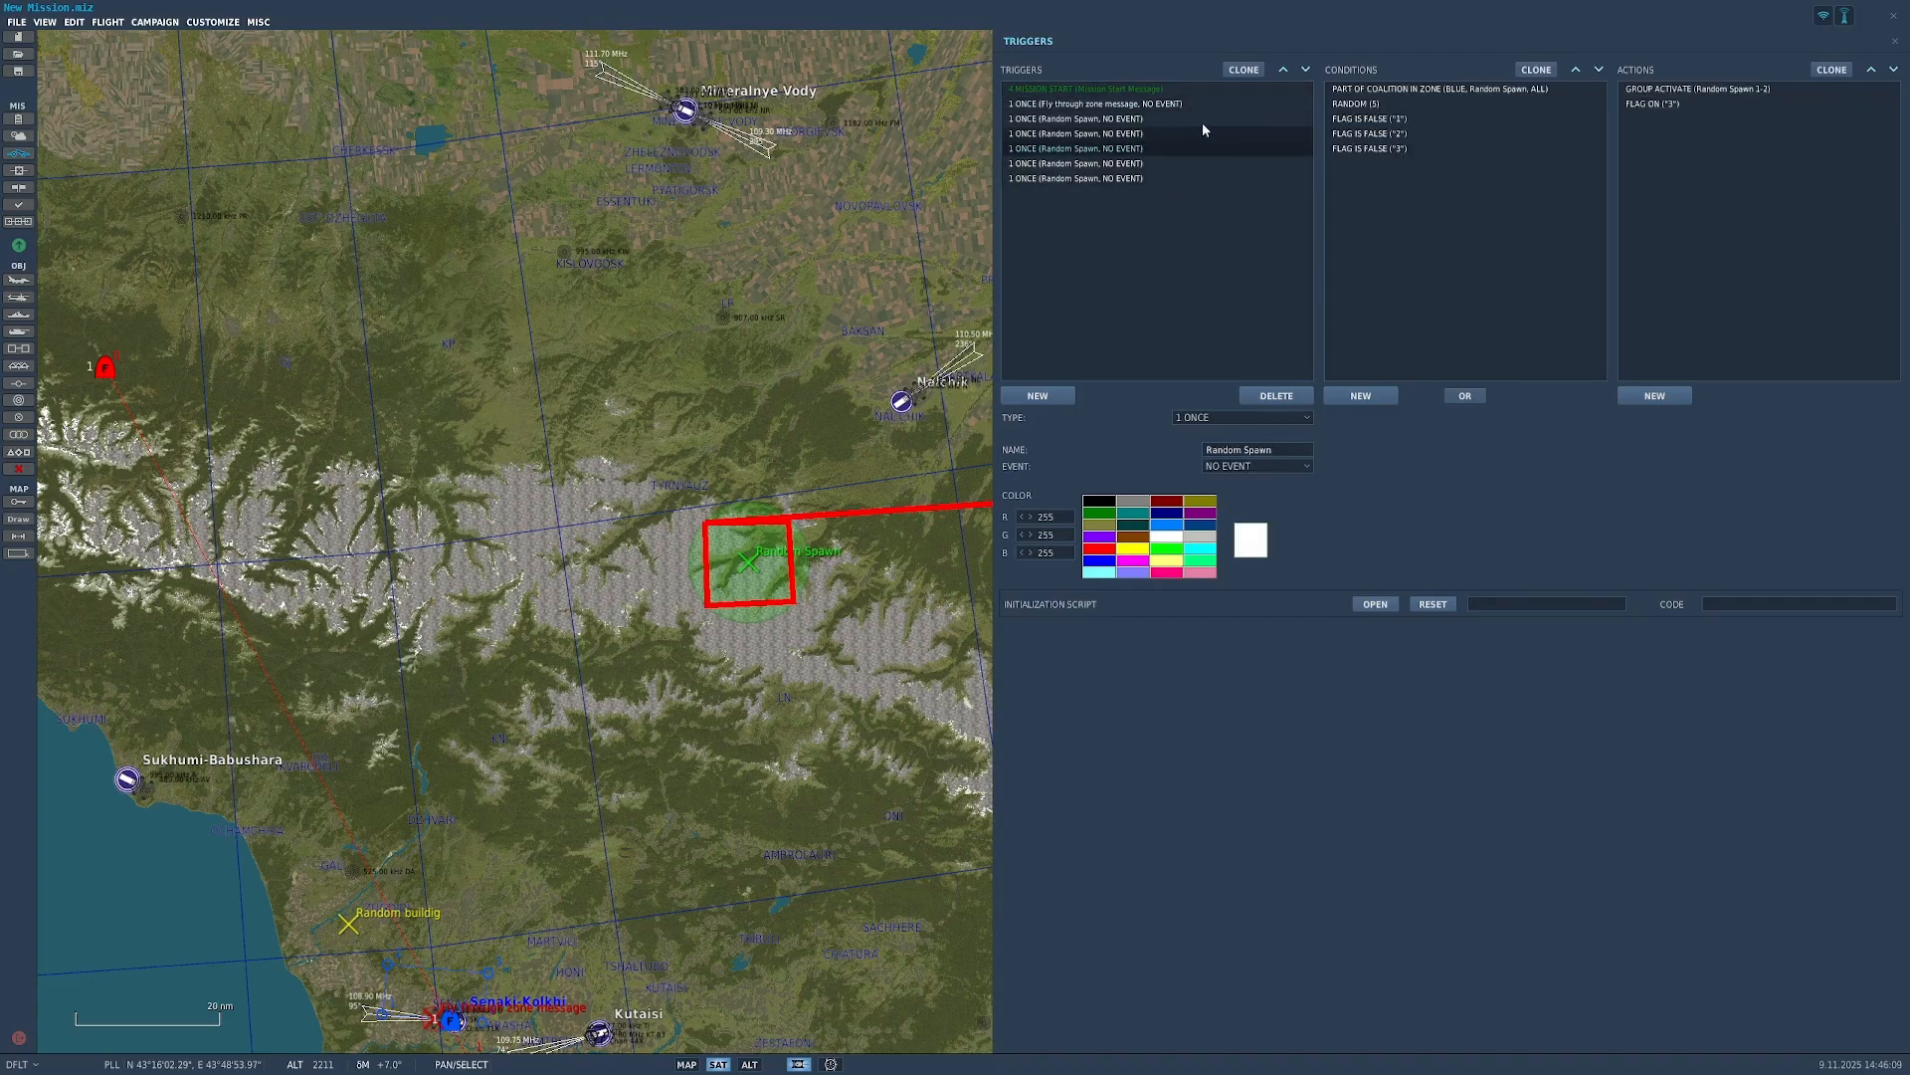
pyautogui.click(1202, 119)
pyautogui.click(1217, 103)
pyautogui.click(1194, 119)
pyautogui.click(1174, 148)
pyautogui.click(1162, 179)
pyautogui.click(1166, 148)
pyautogui.click(1172, 119)
pyautogui.click(1184, 90)
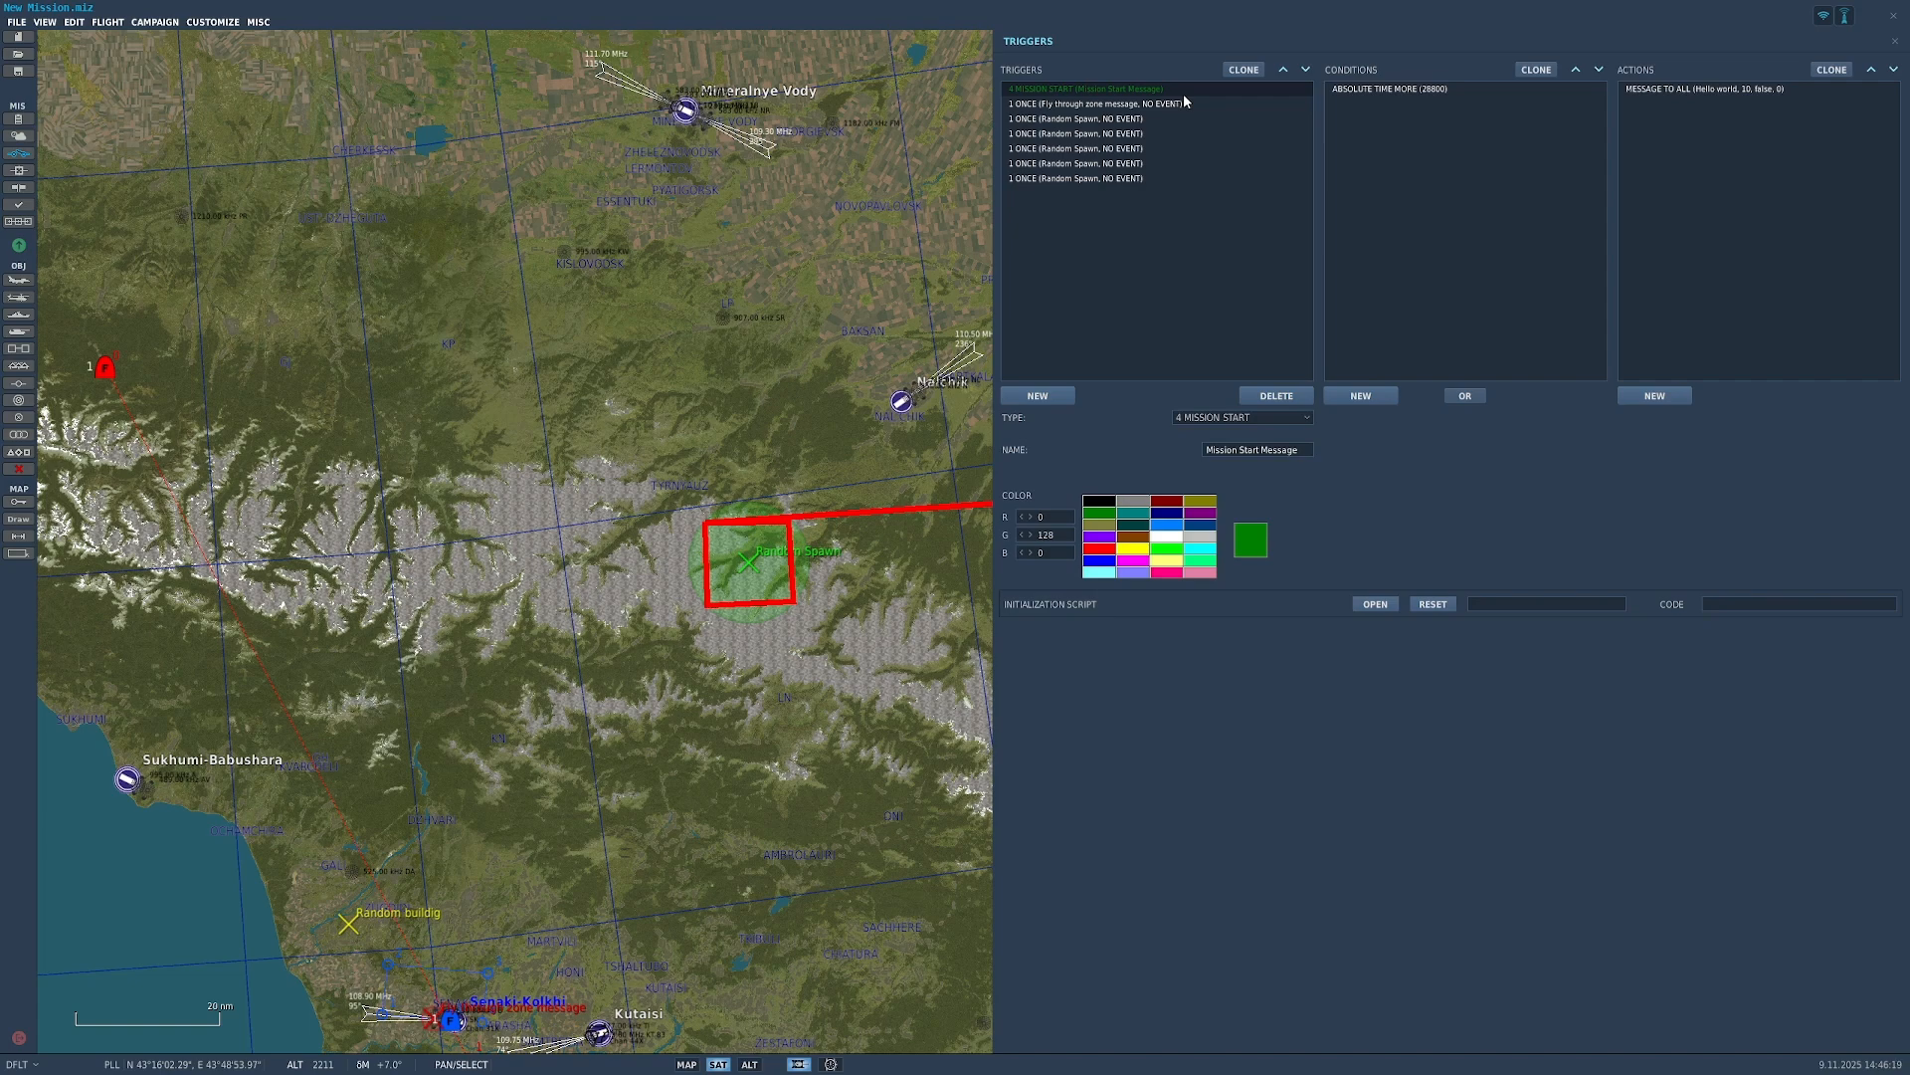
pyautogui.scroll(-2, 657, 597)
pyautogui.scroll(2, 746, 478)
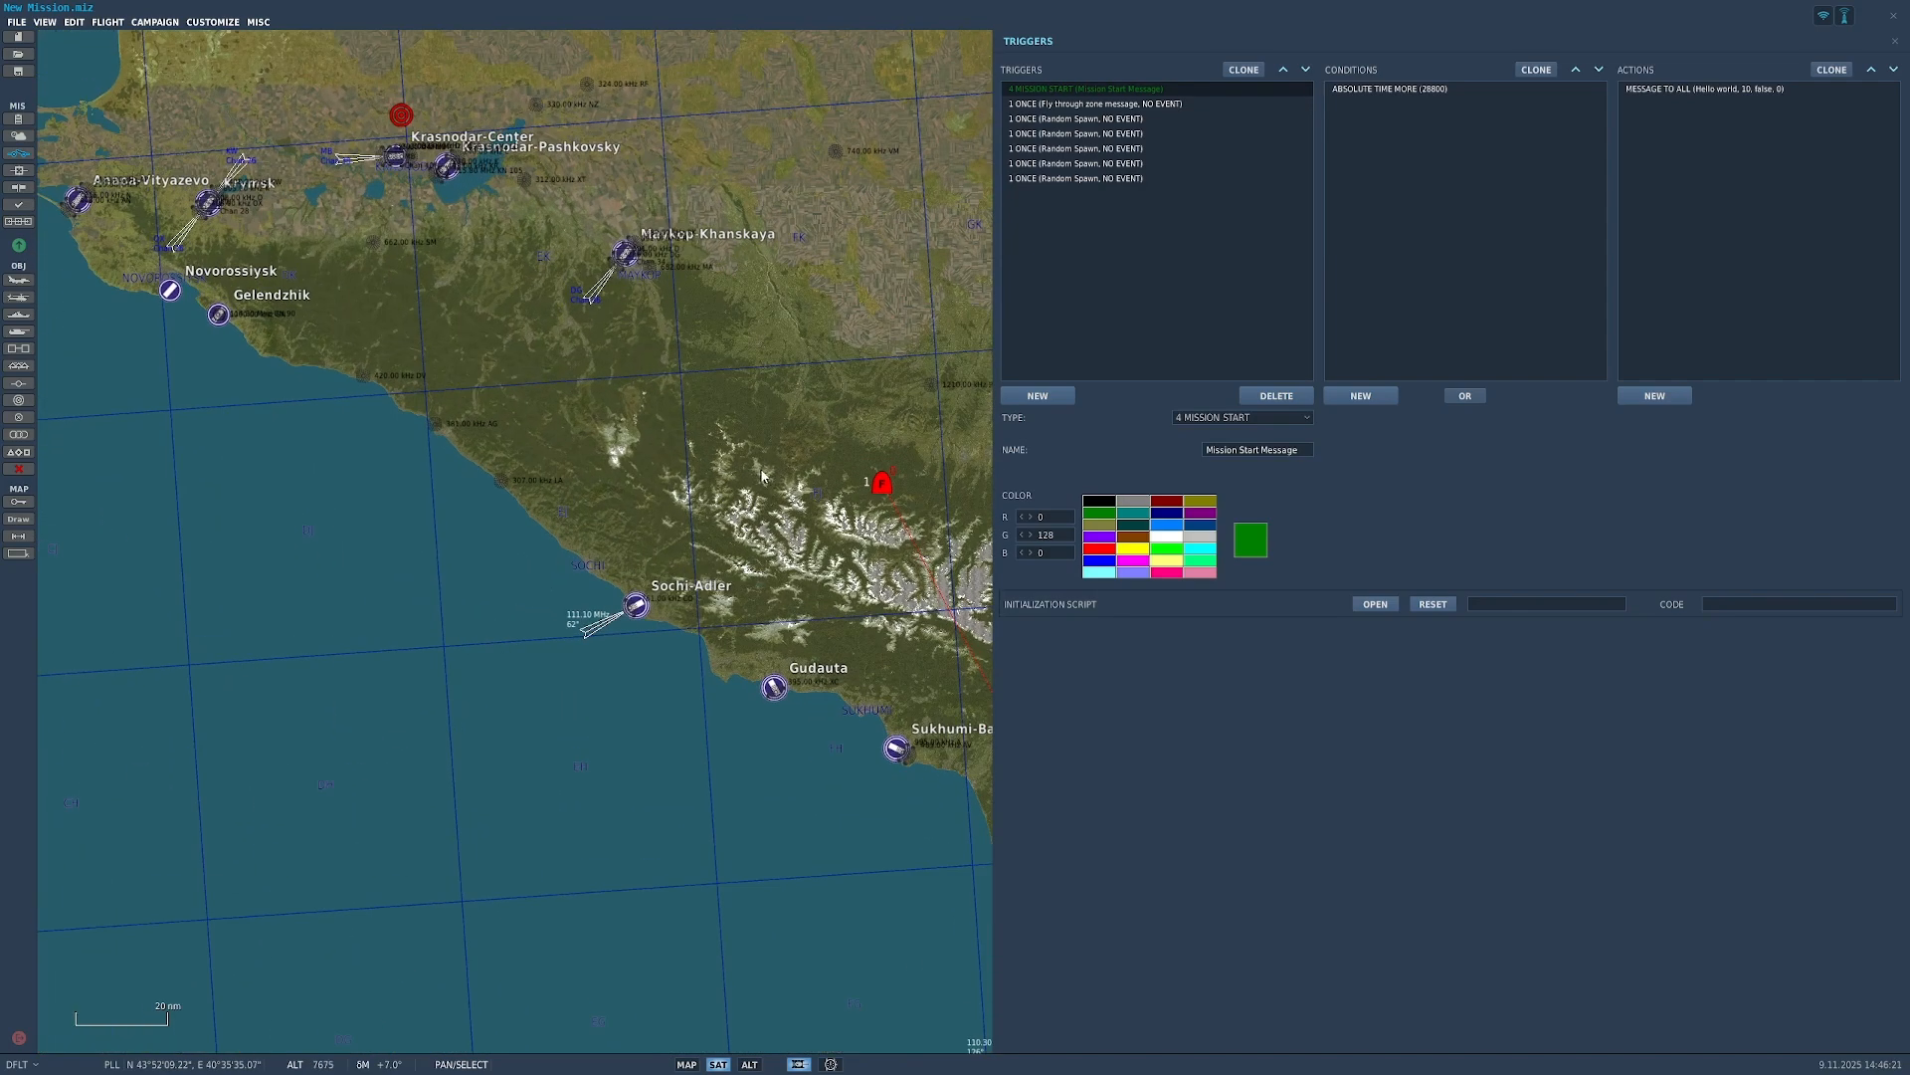
pyautogui.moveTo(746, 478); pyautogui.dragTo(324, 503)
pyautogui.moveTo(782, 545); pyautogui.dragTo(25, 564)
pyautogui.scroll(3, 779, 528)
pyautogui.scroll(-2, 328, 522)
pyautogui.moveTo(327, 523); pyautogui.dragTo(482, 511)
pyautogui.scroll(1, 756, 498)
pyautogui.scroll(1, 667, 537)
pyautogui.moveTo(667, 537); pyautogui.dragTo(556, 550)
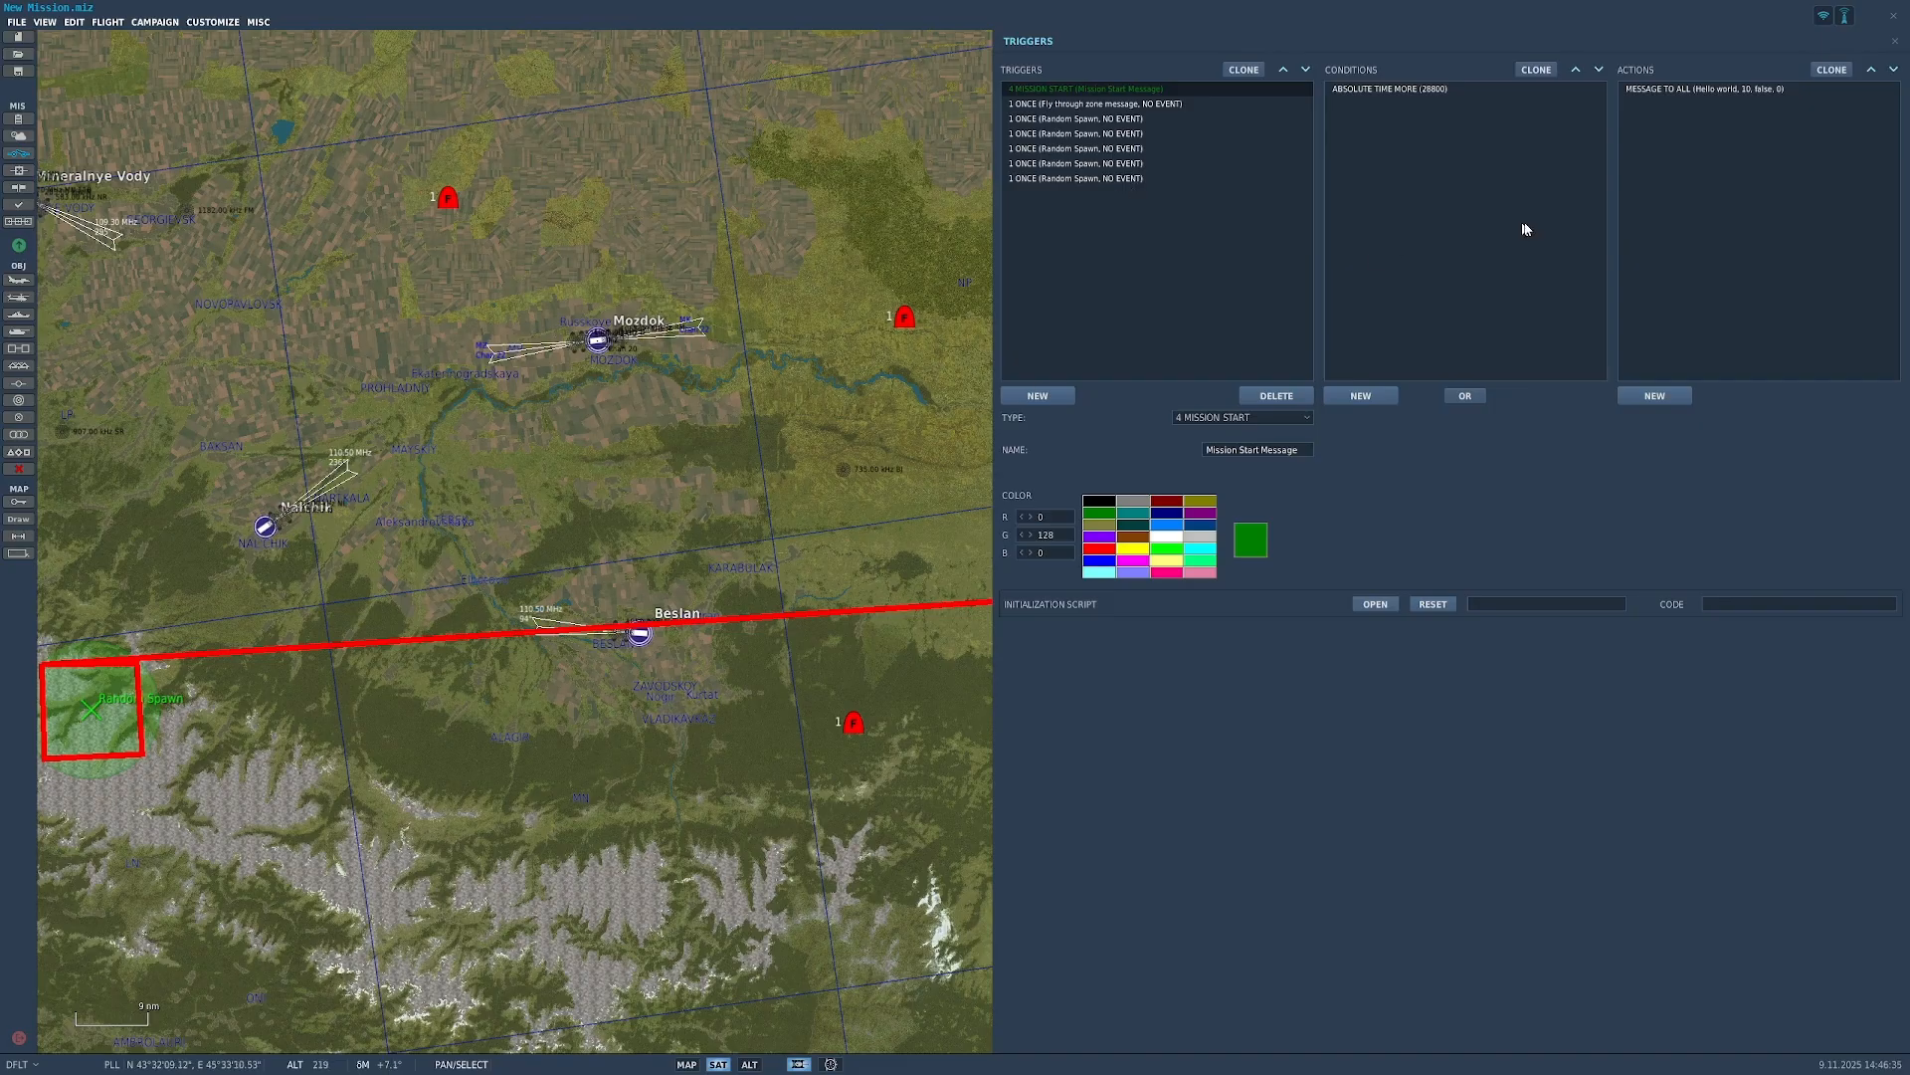
# Step: Close the trigger editor to show the mission map at full width
pyautogui.click(1896, 41)
pyautogui.scroll(-5, 1003, 418)
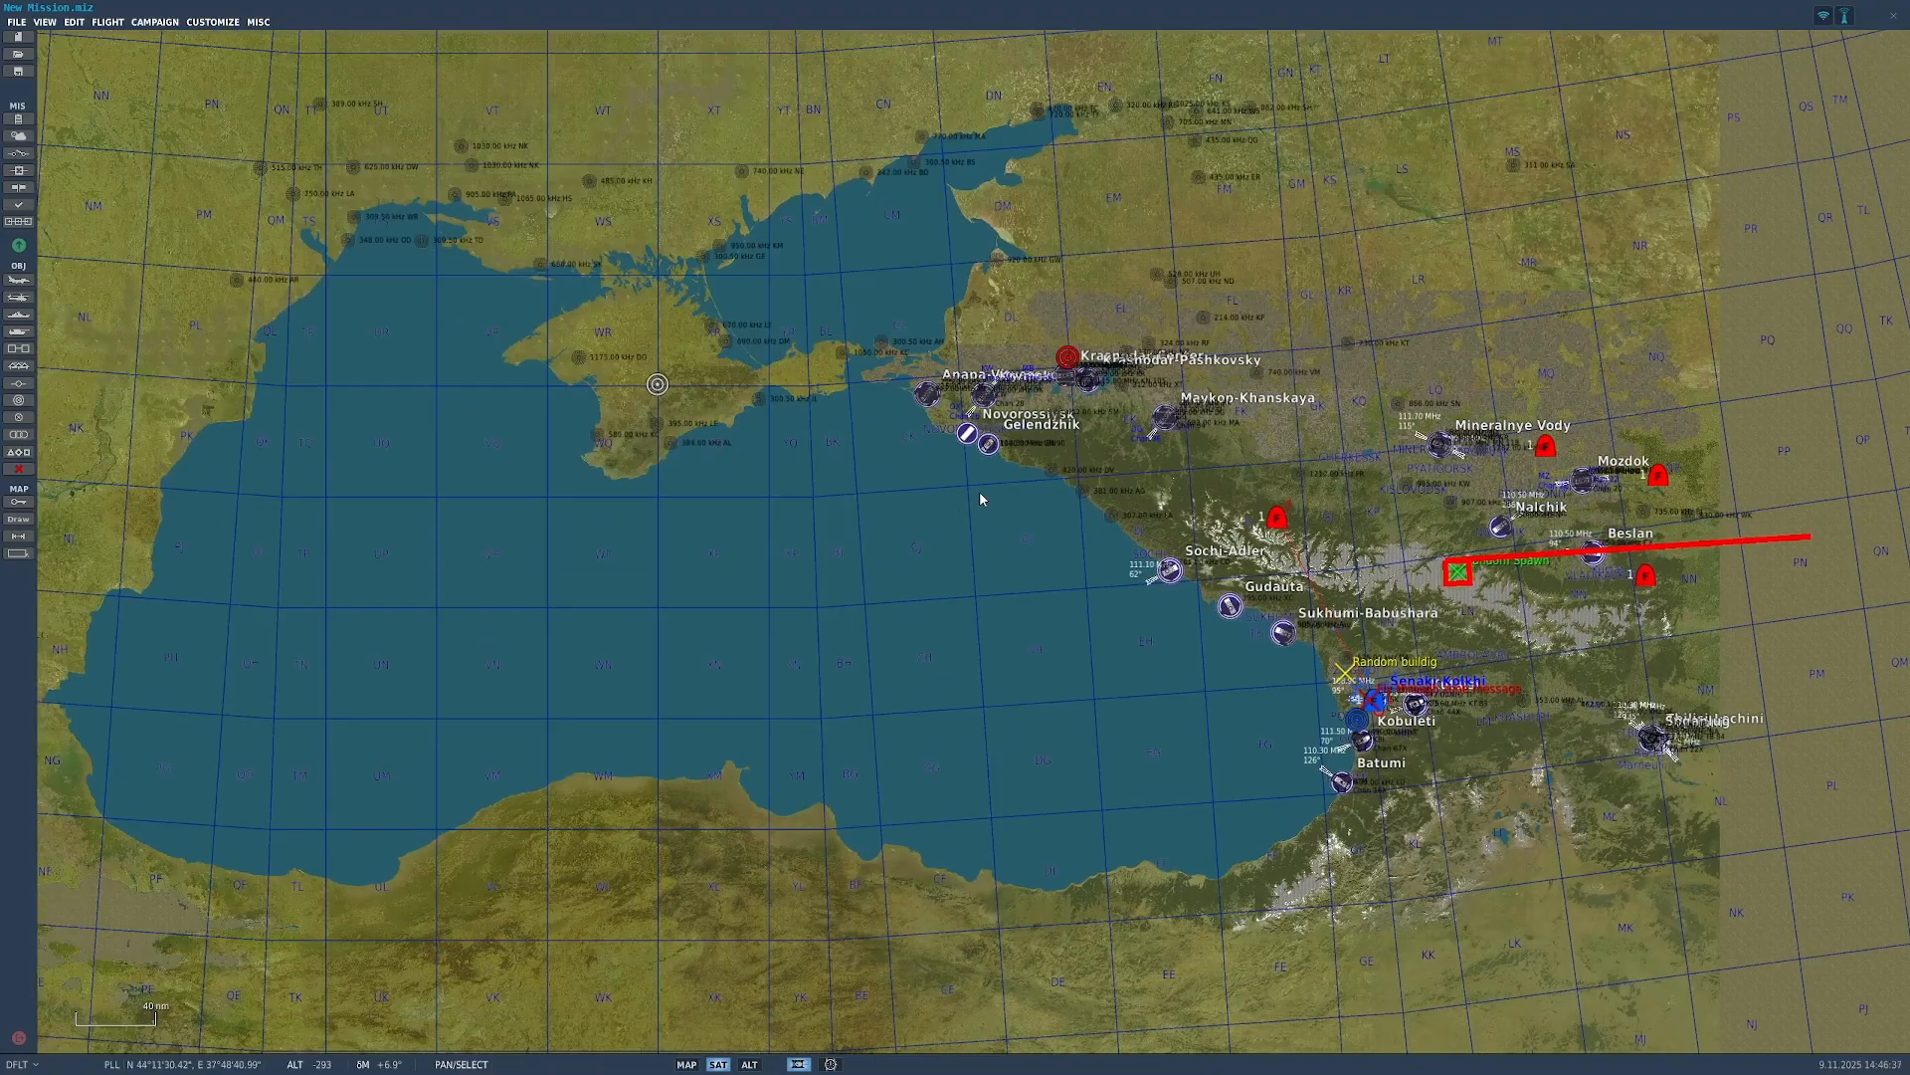
pyautogui.scroll(3, 1709, 477)
pyautogui.moveTo(1002, 536); pyautogui.dragTo(1011, 423)
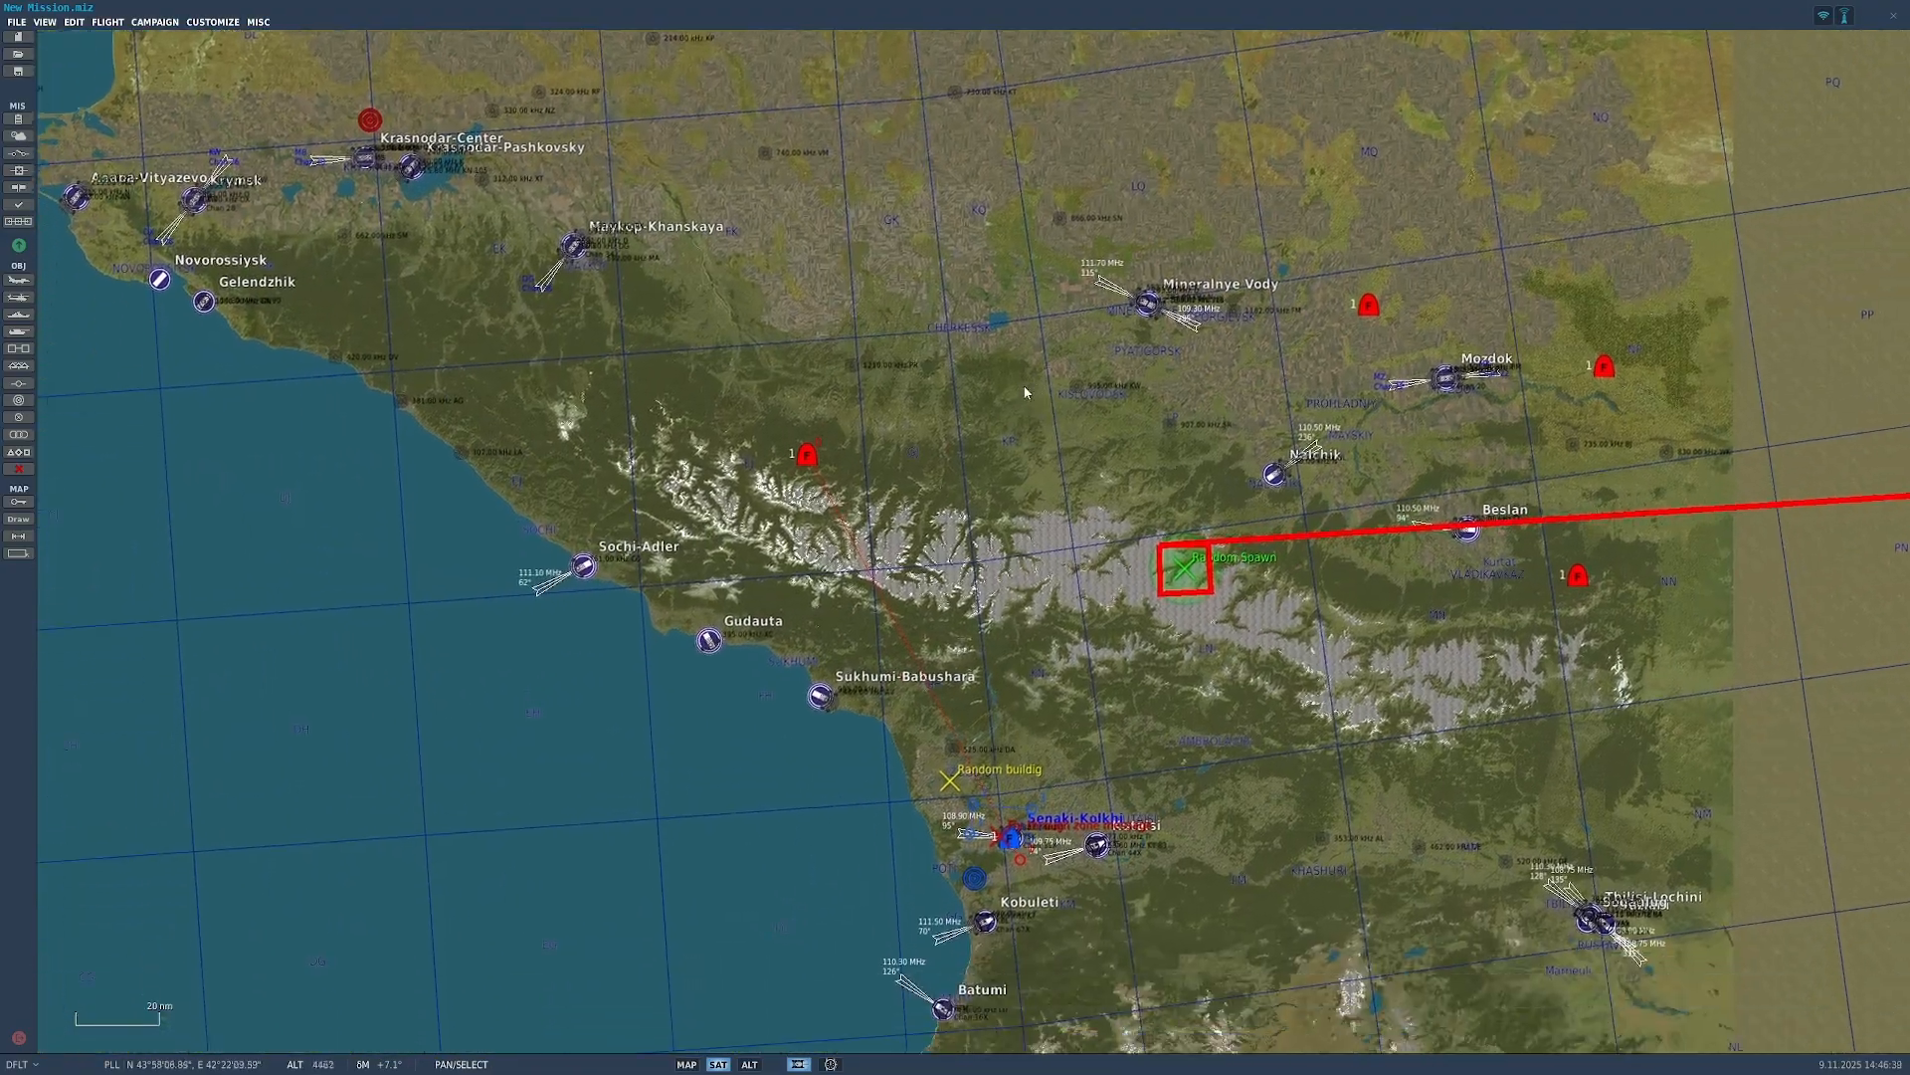
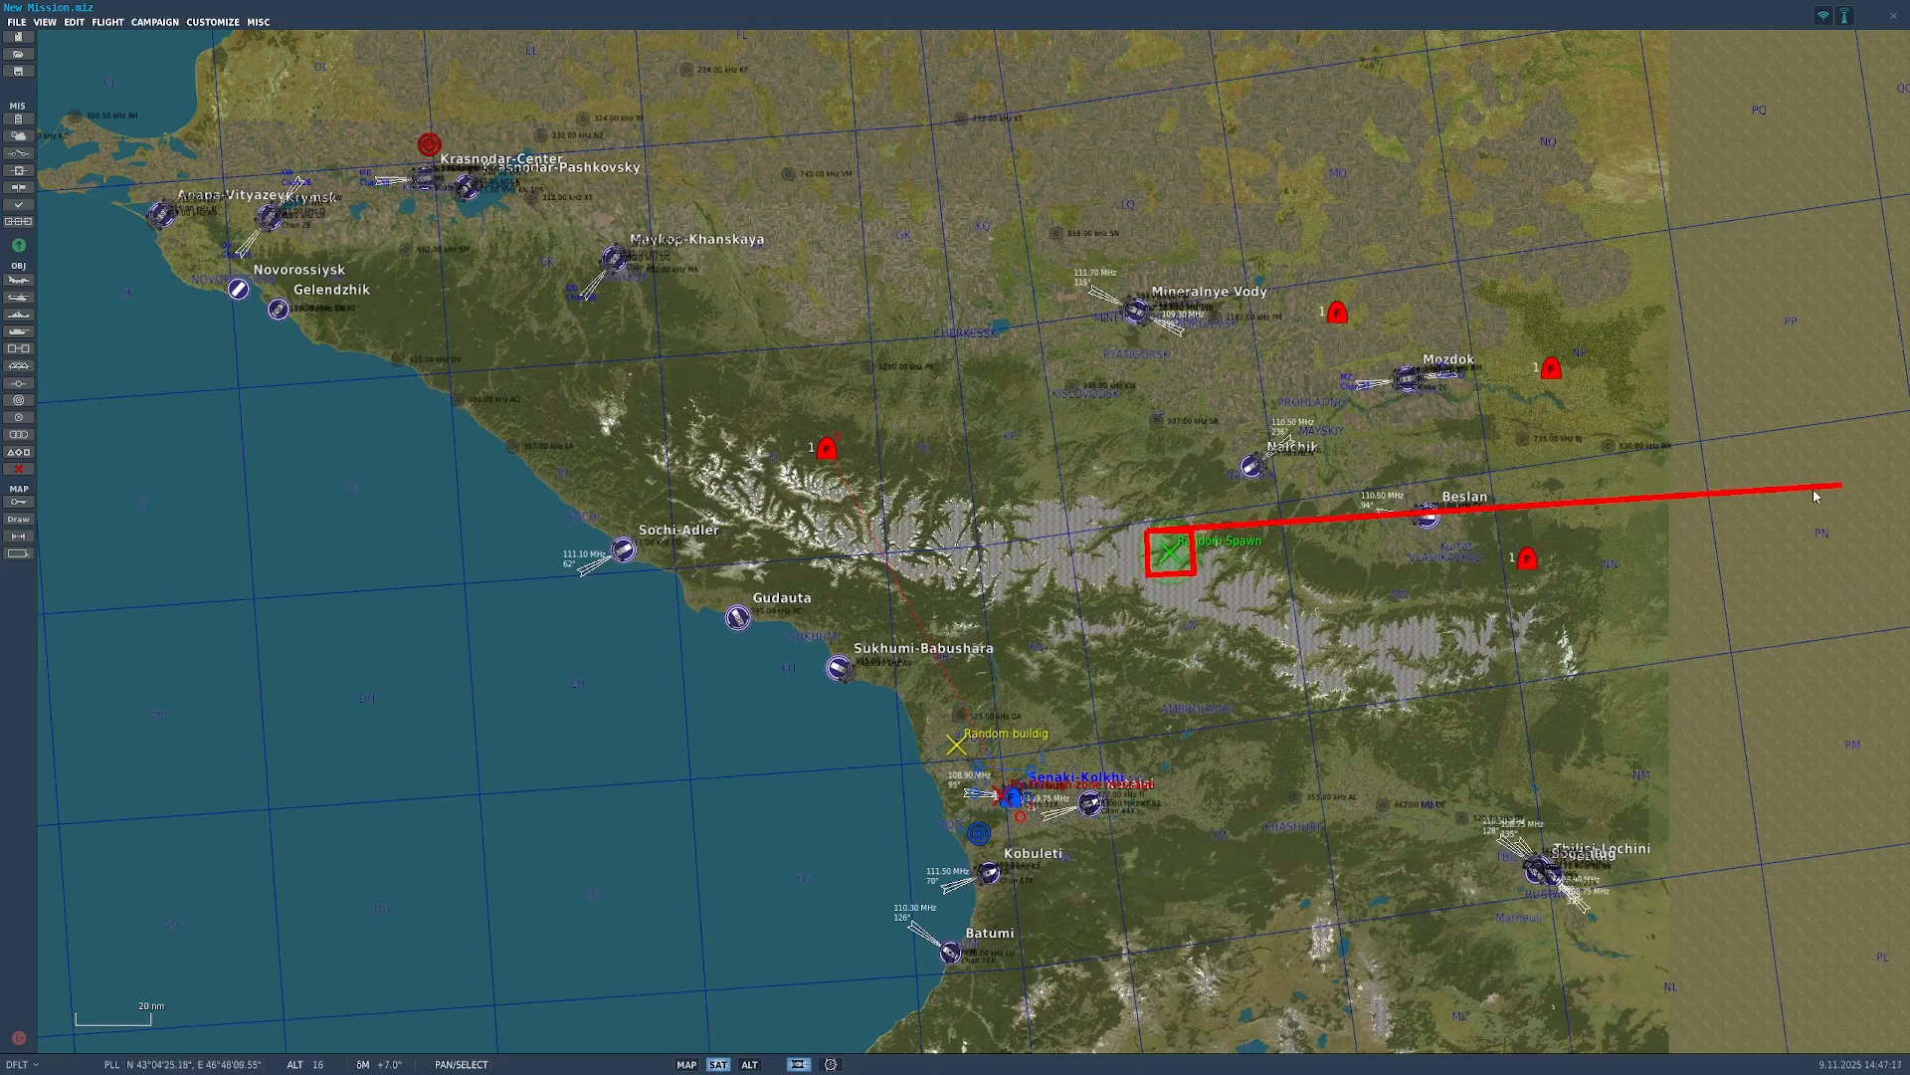
pyautogui.scroll(4, 1841, 491)
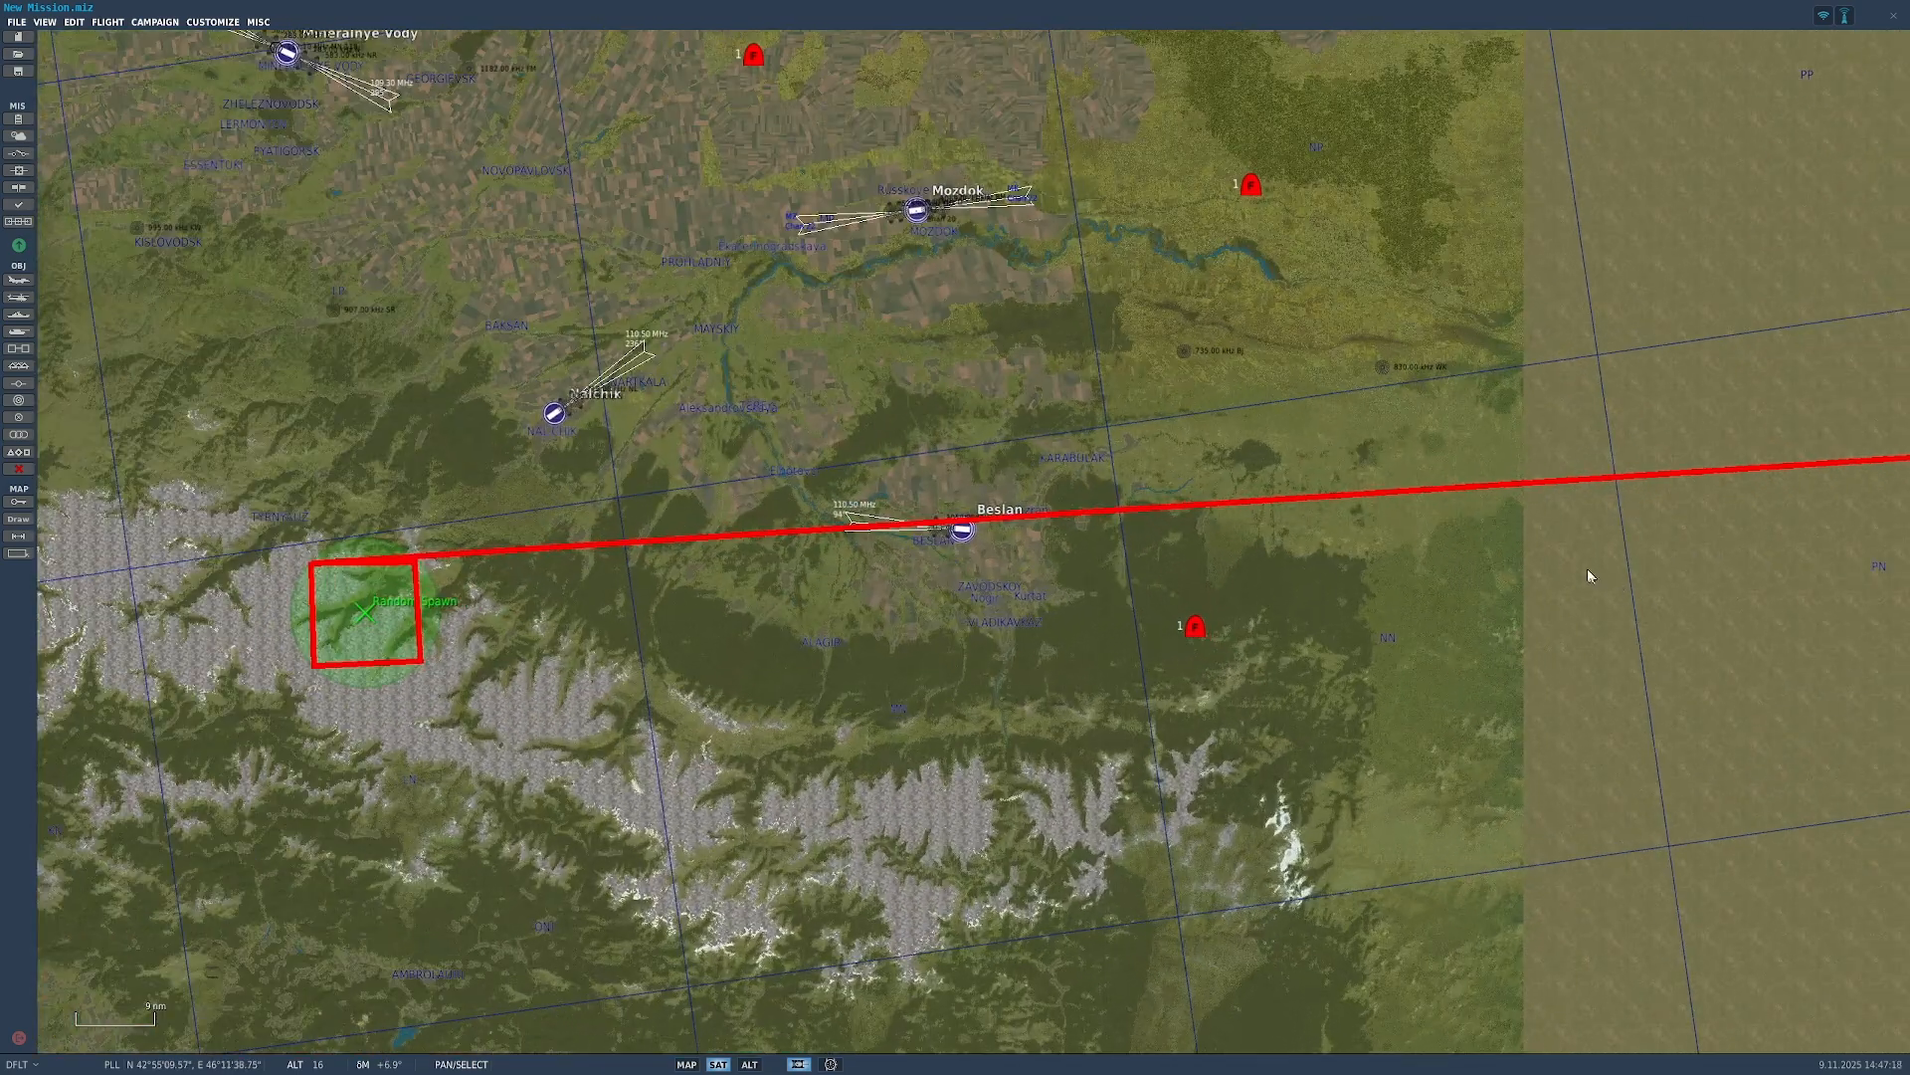
pyautogui.scroll(-5, 1541, 576)
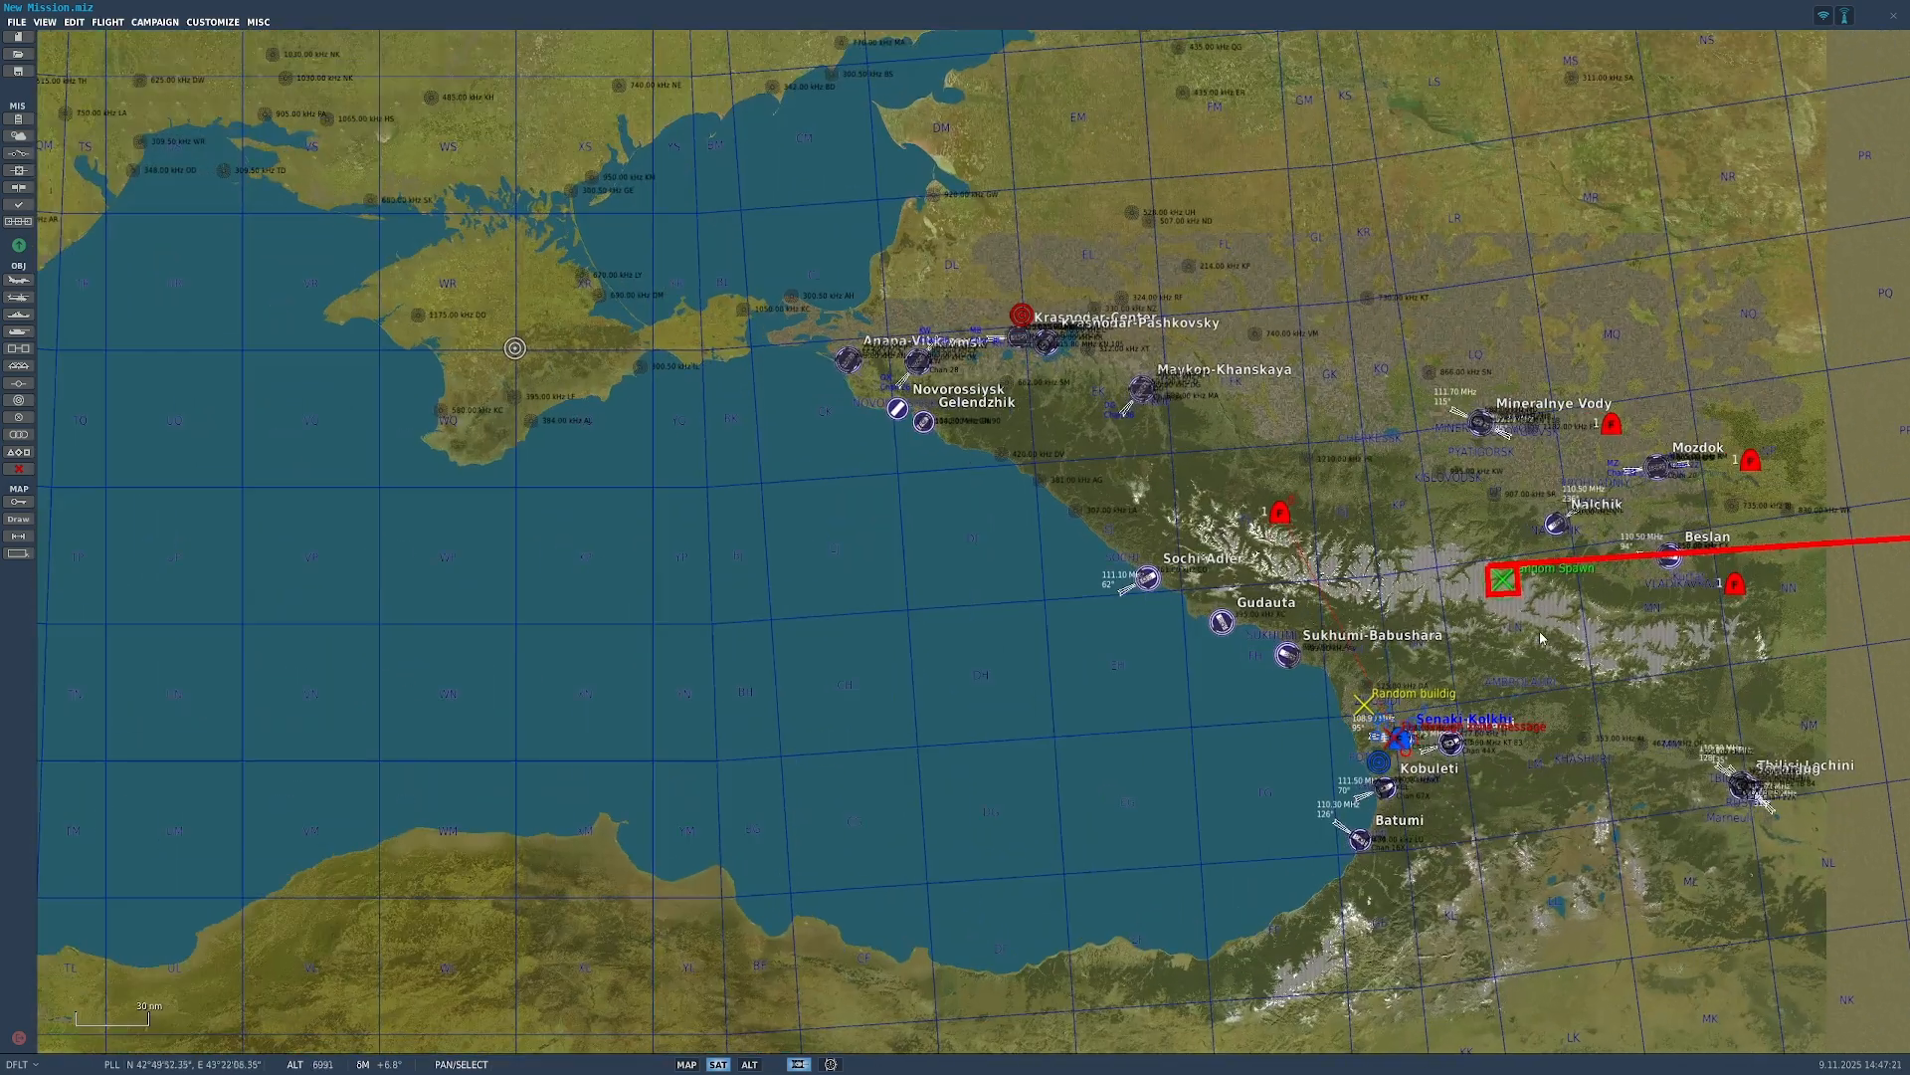
pyautogui.scroll(3, 1537, 640)
pyautogui.moveTo(1413, 659); pyautogui.dragTo(889, 673)
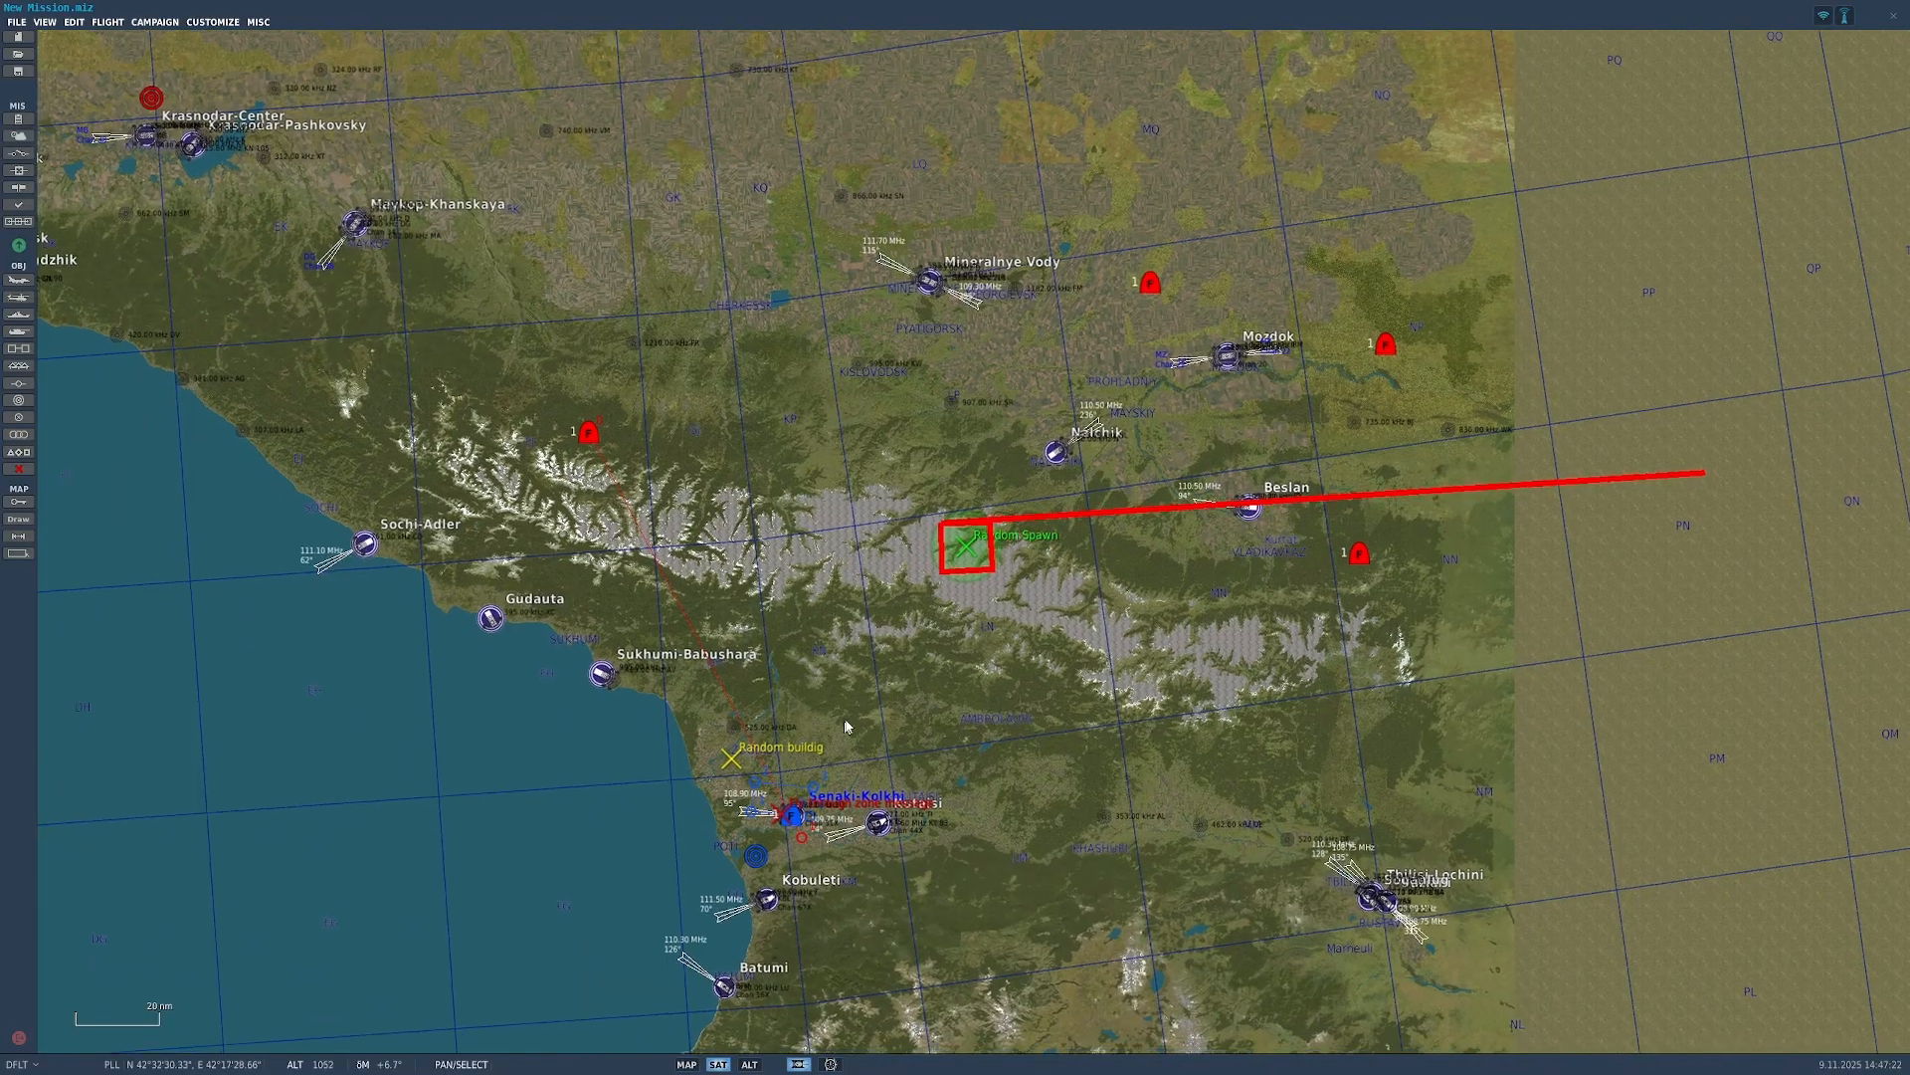
pyautogui.scroll(-3, 833, 744)
pyautogui.moveTo(601, 730); pyautogui.dragTo(1071, 661)
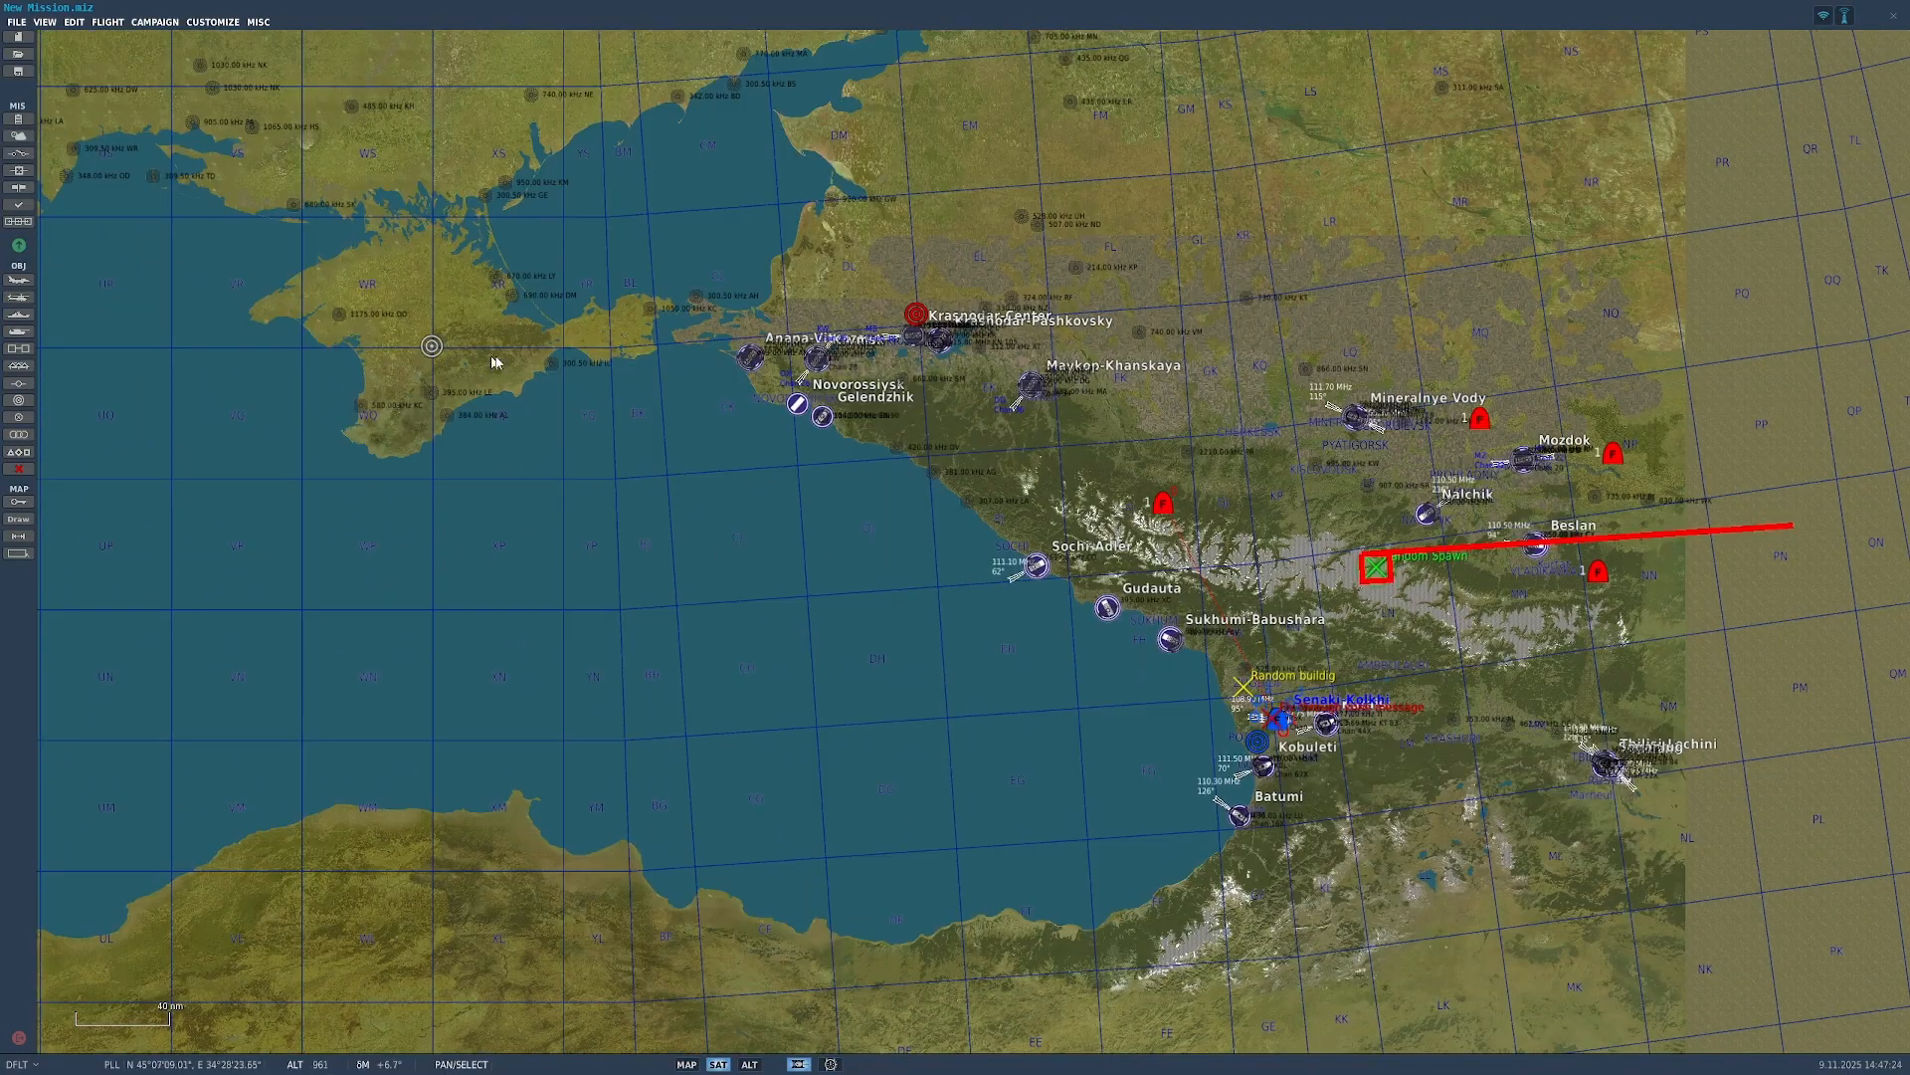
pyautogui.moveTo(1267, 561); pyautogui.dragTo(1267, 542)
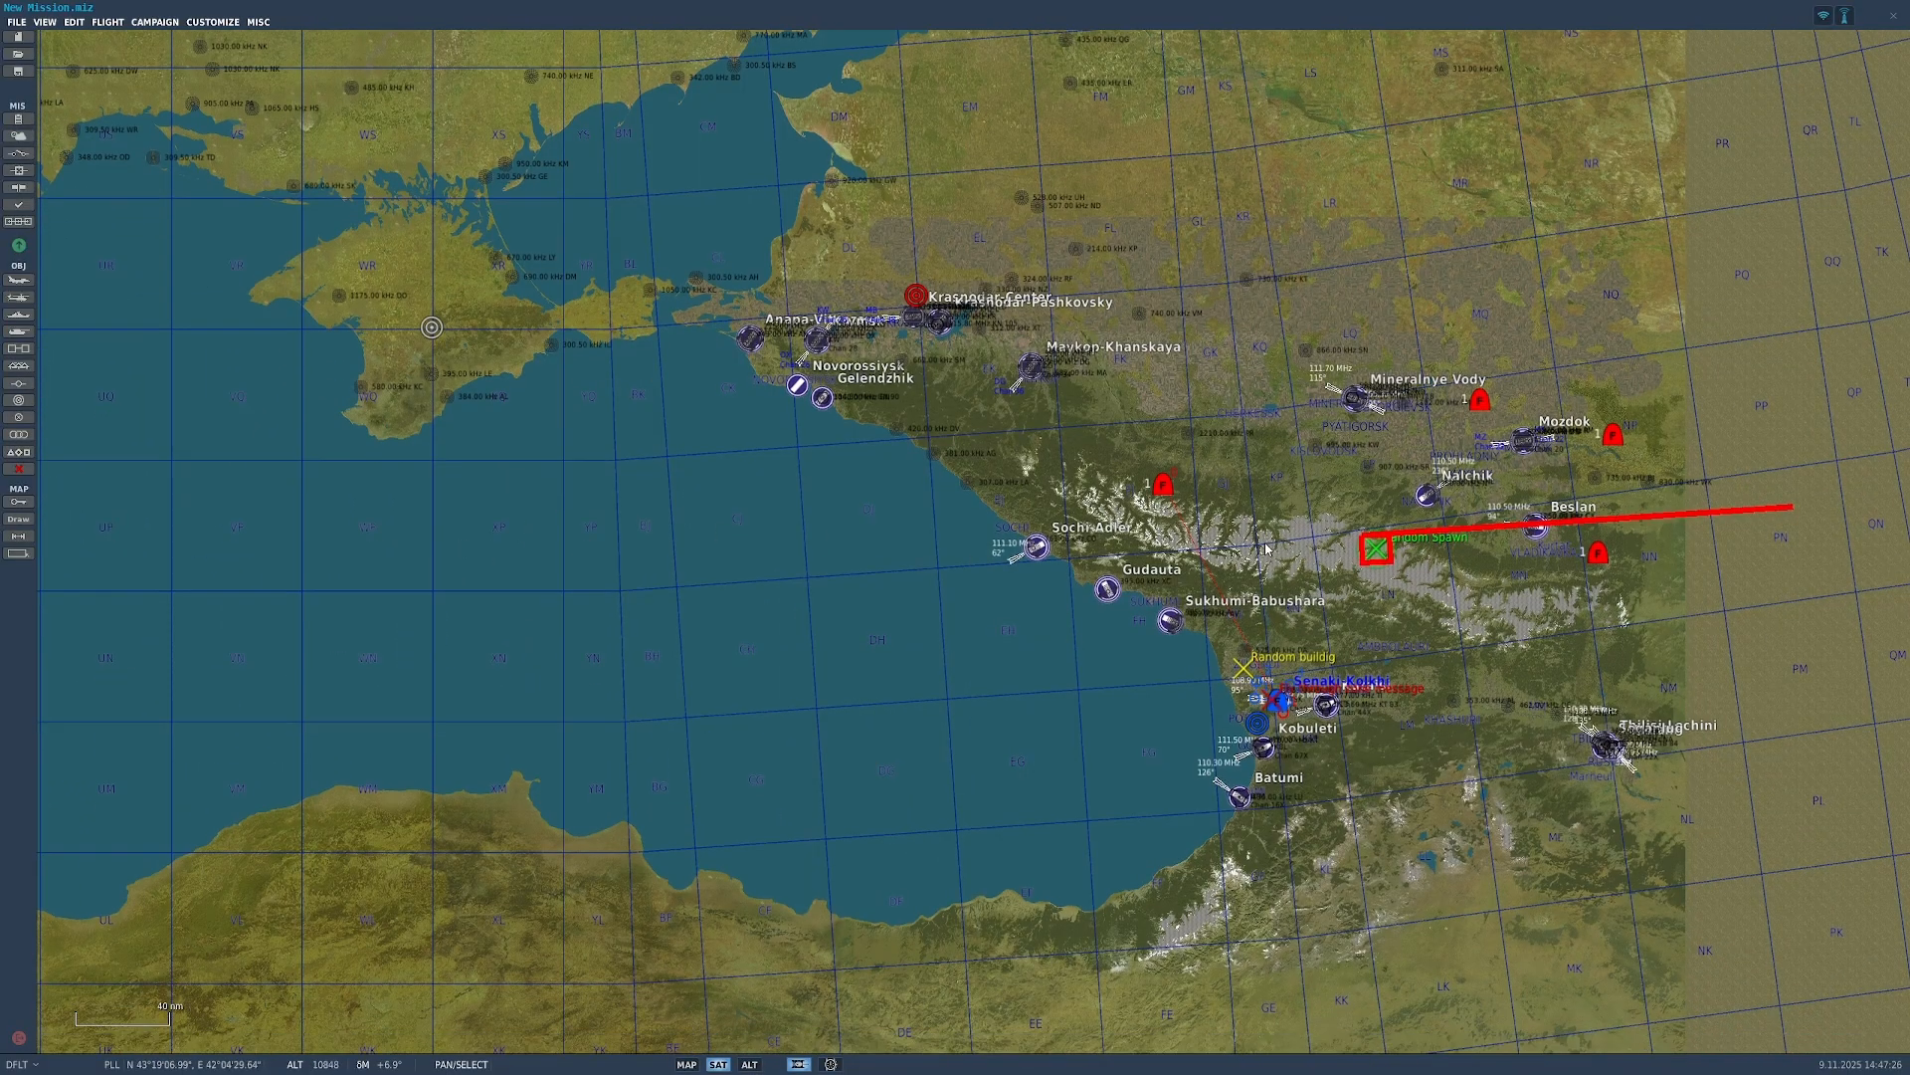
pyautogui.scroll(-1, 872, 230)
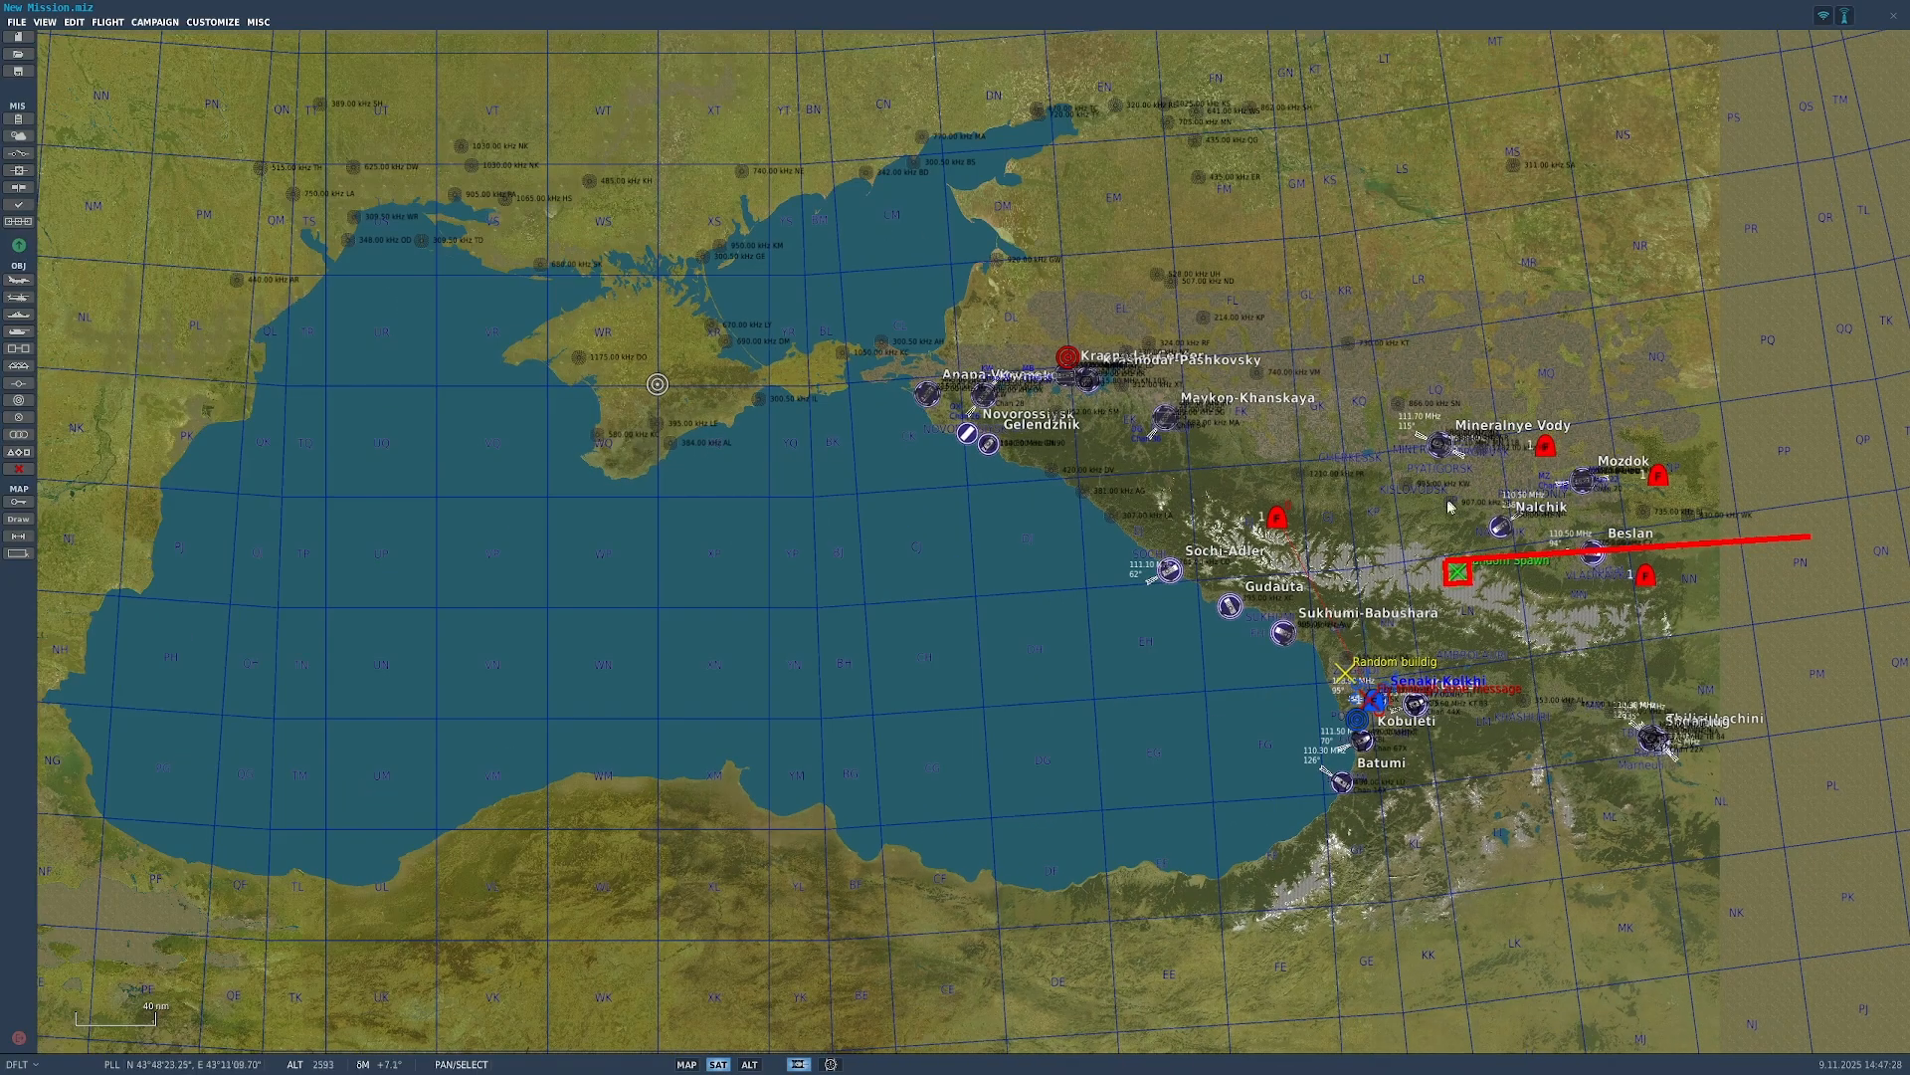
pyautogui.scroll(3, 1420, 533)
pyautogui.scroll(-1, 1420, 533)
pyautogui.scroll(-1, 1469, 463)
pyautogui.scroll(3, 1757, 570)
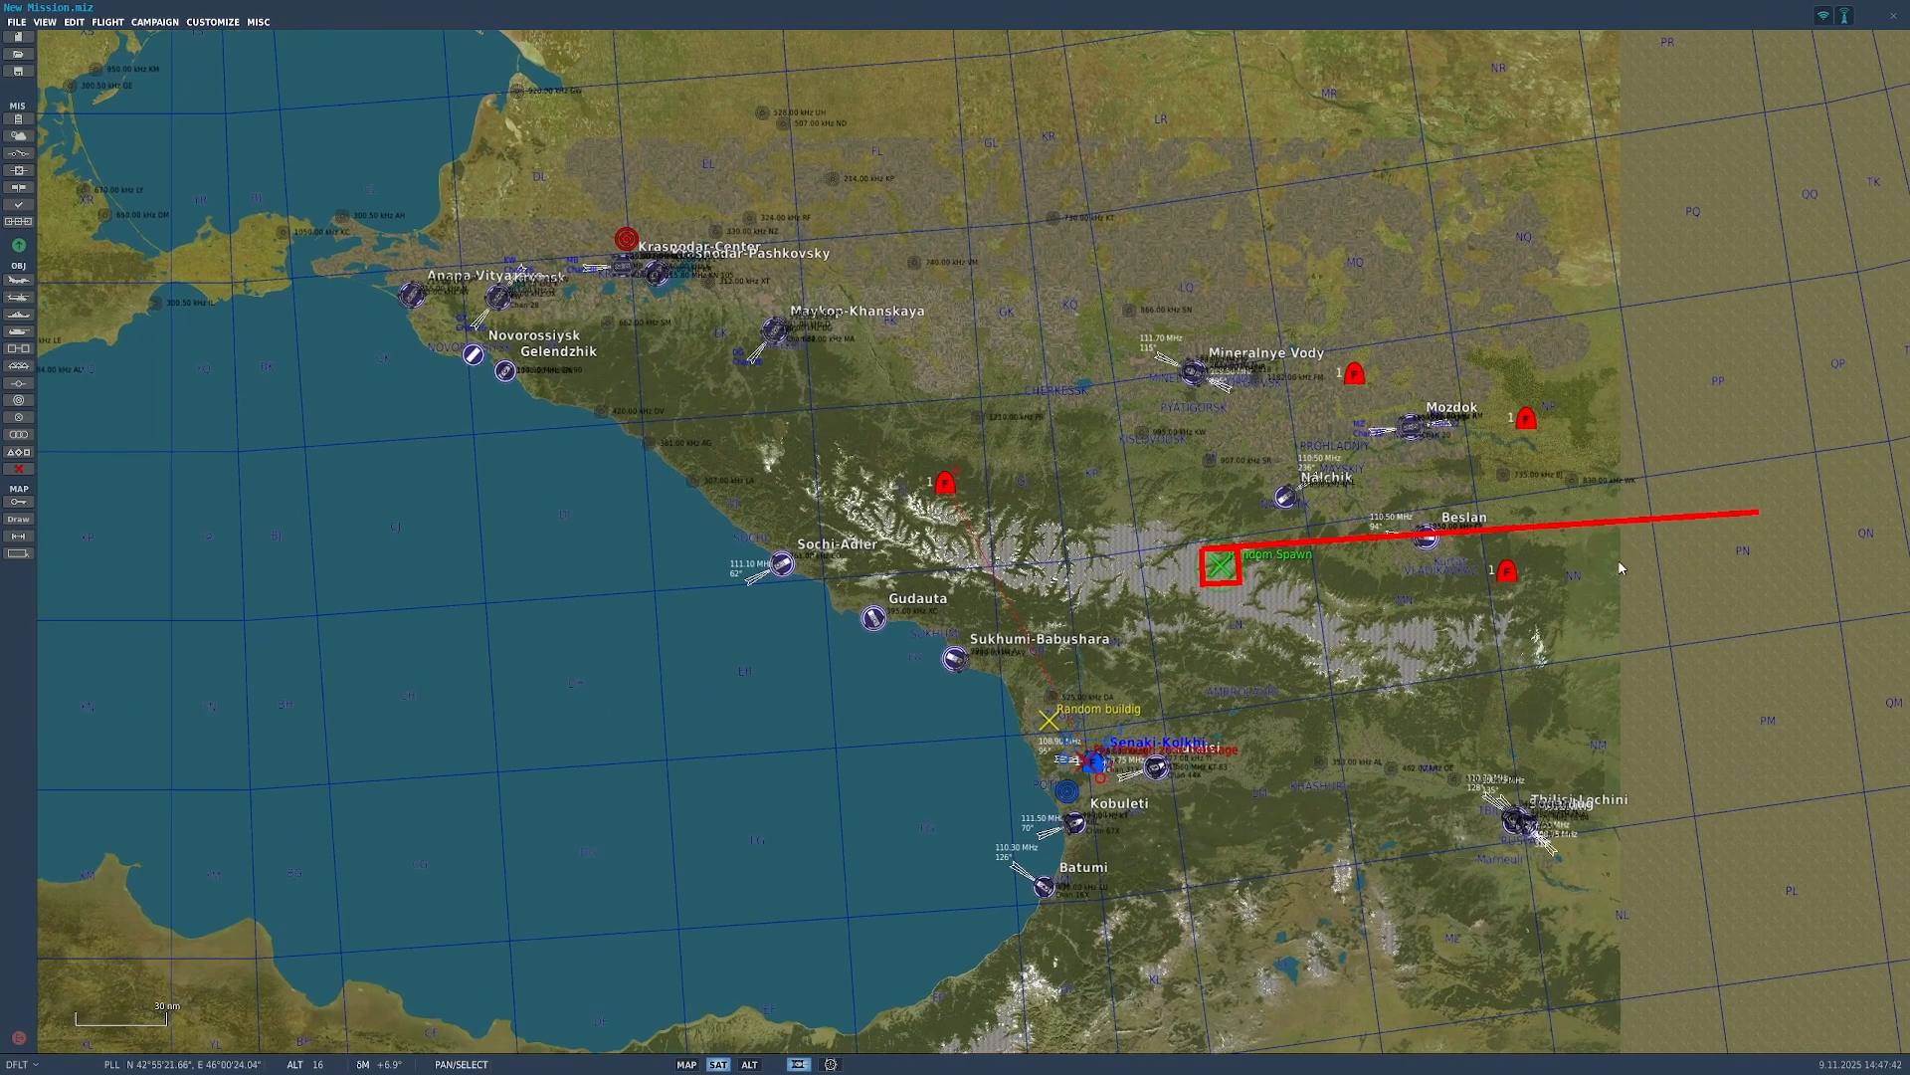
pyautogui.scroll(-2, 1617, 527)
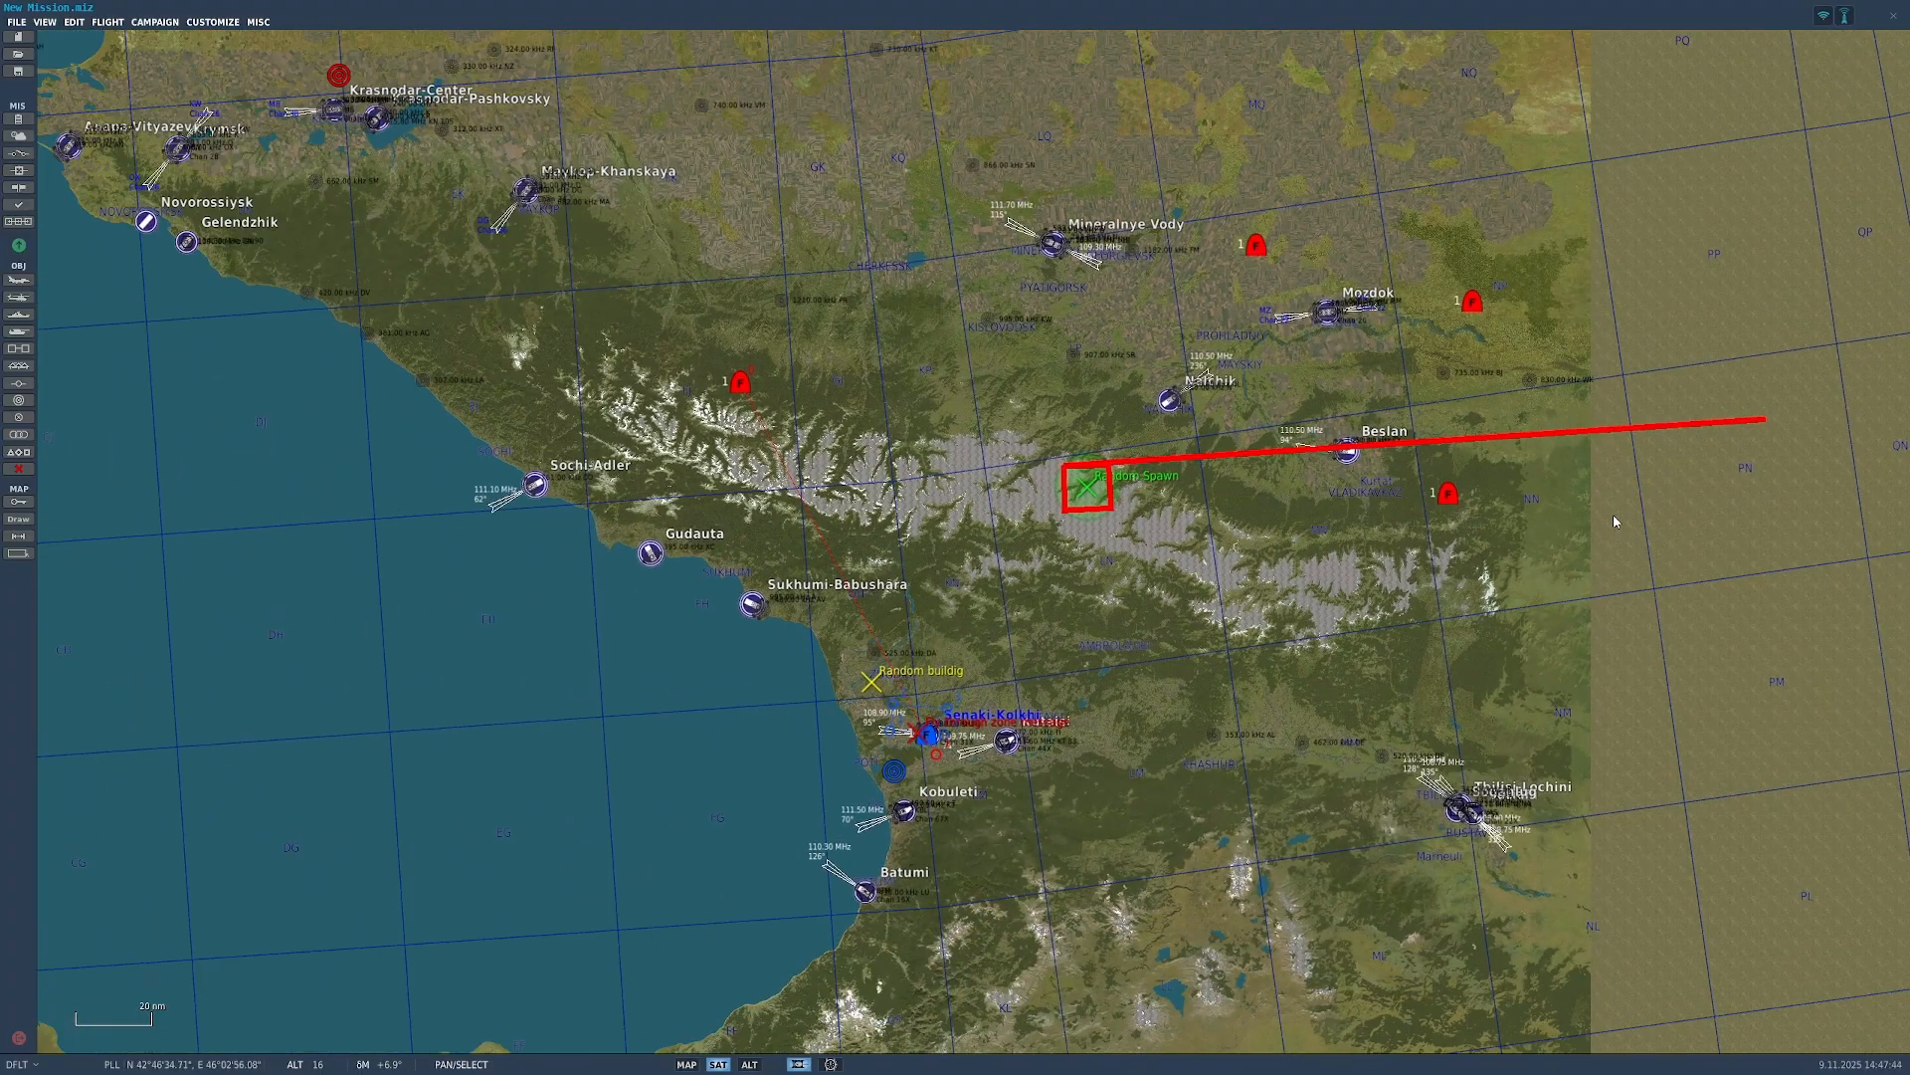
# Step: Try a waypoint route from the Random Spawn 1-2 group southwest toward the spawn zone and delete its added waypoints
pyautogui.scroll(-1, 1617, 522)
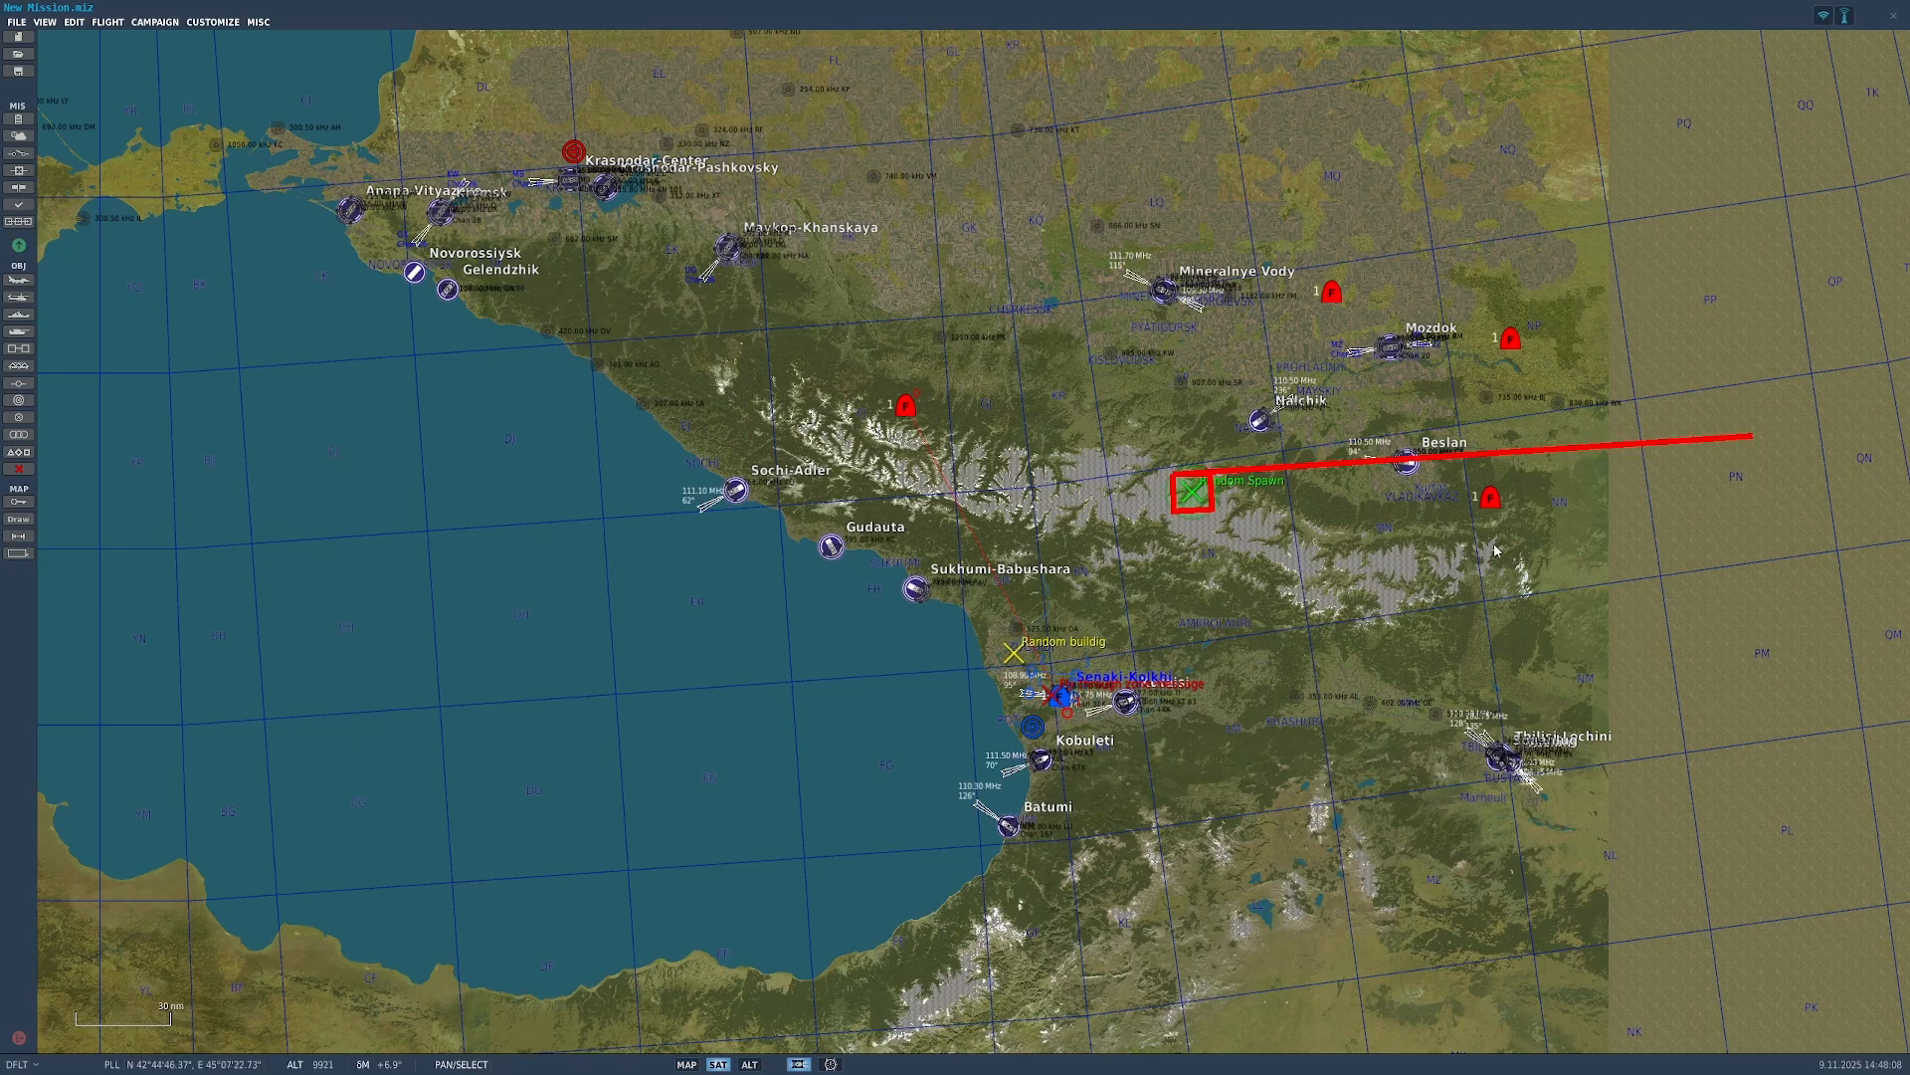
pyautogui.scroll(5, 1449, 498)
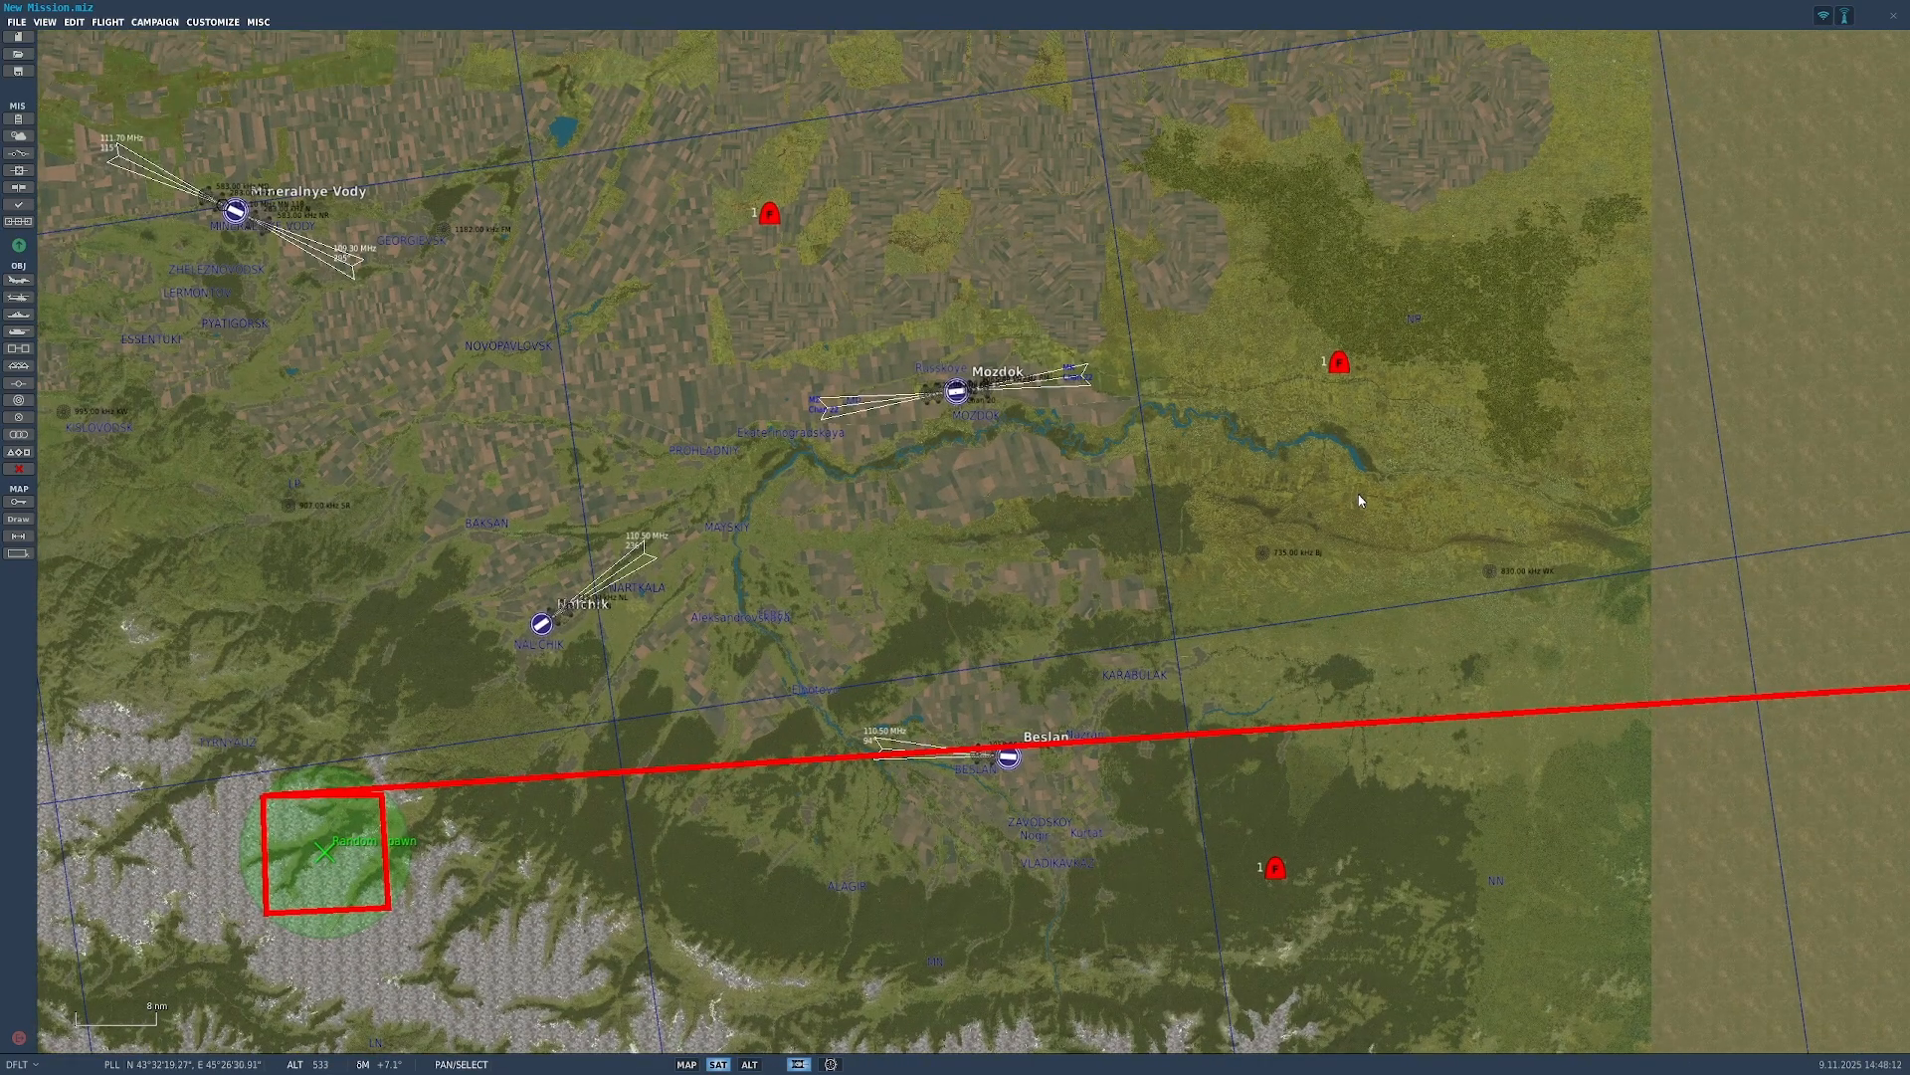
pyautogui.scroll(-4, 1359, 501)
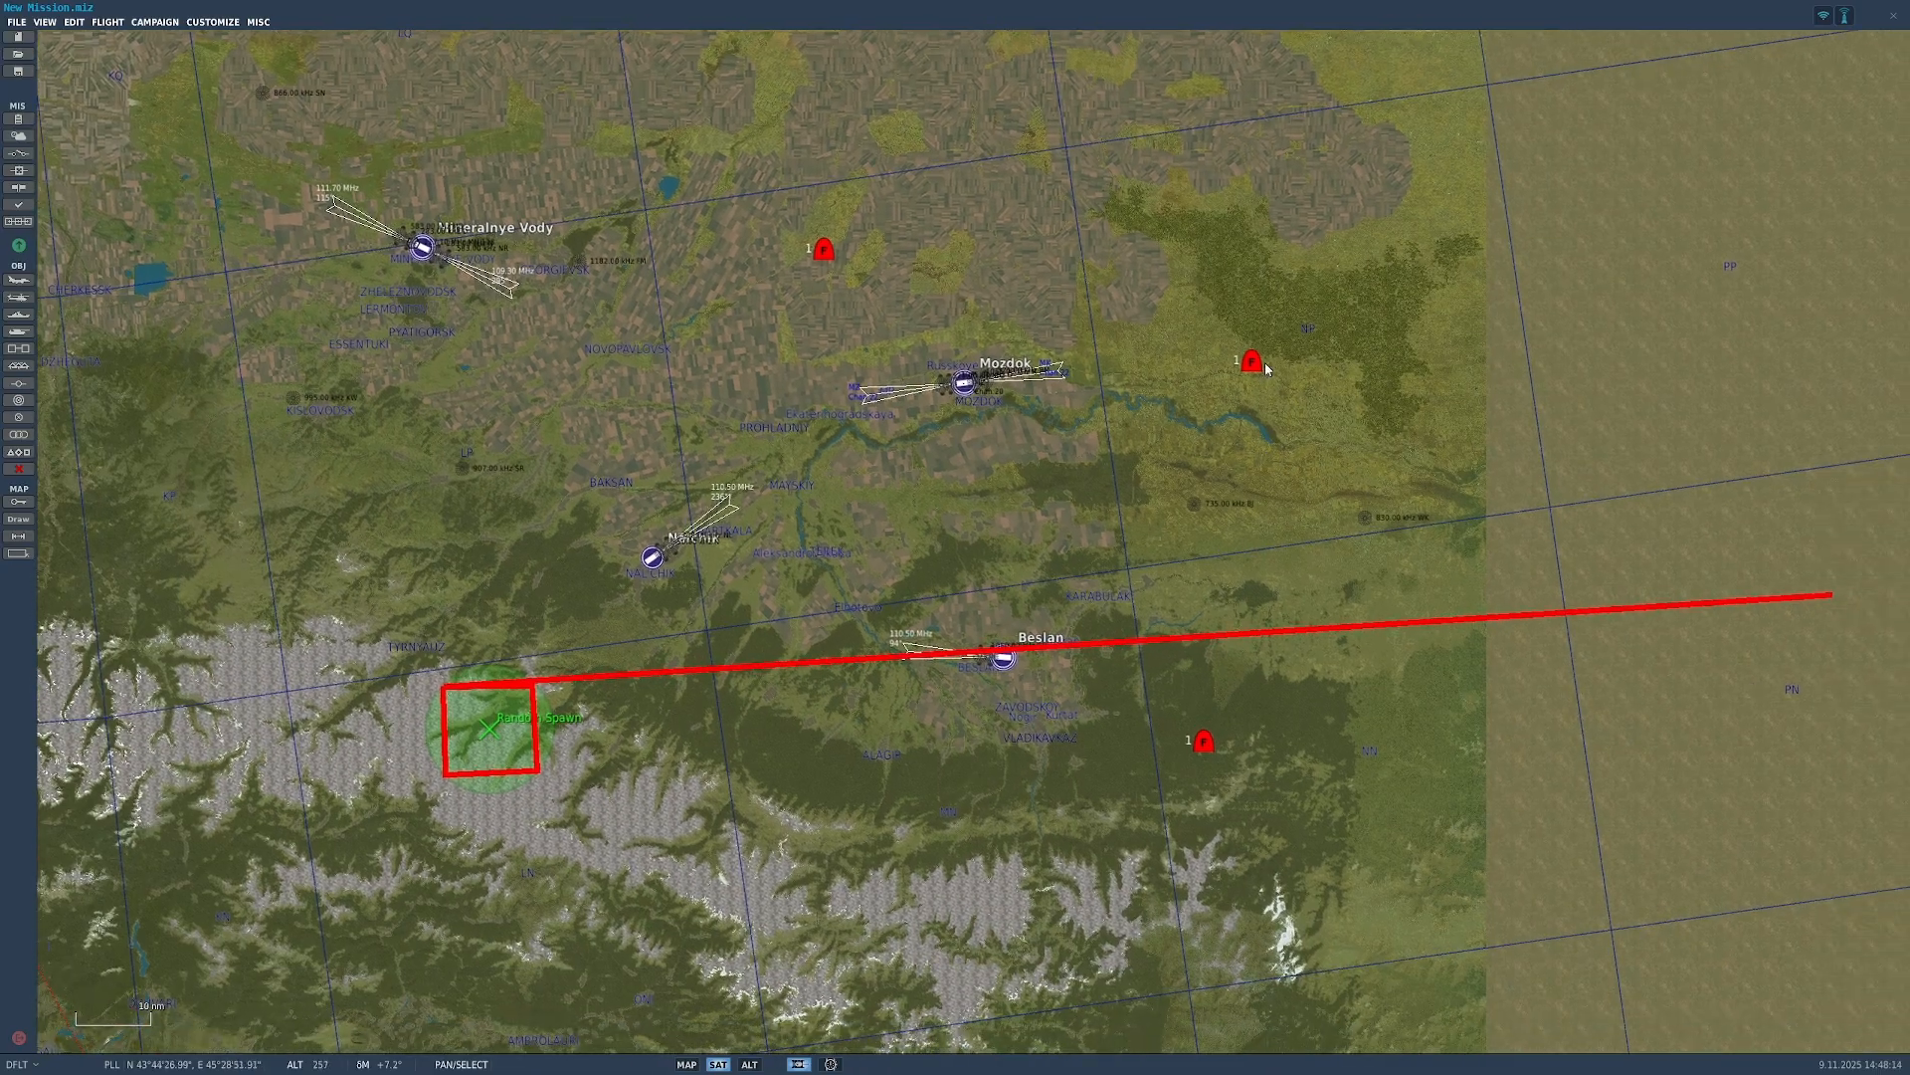
pyautogui.scroll(-1, 1254, 373)
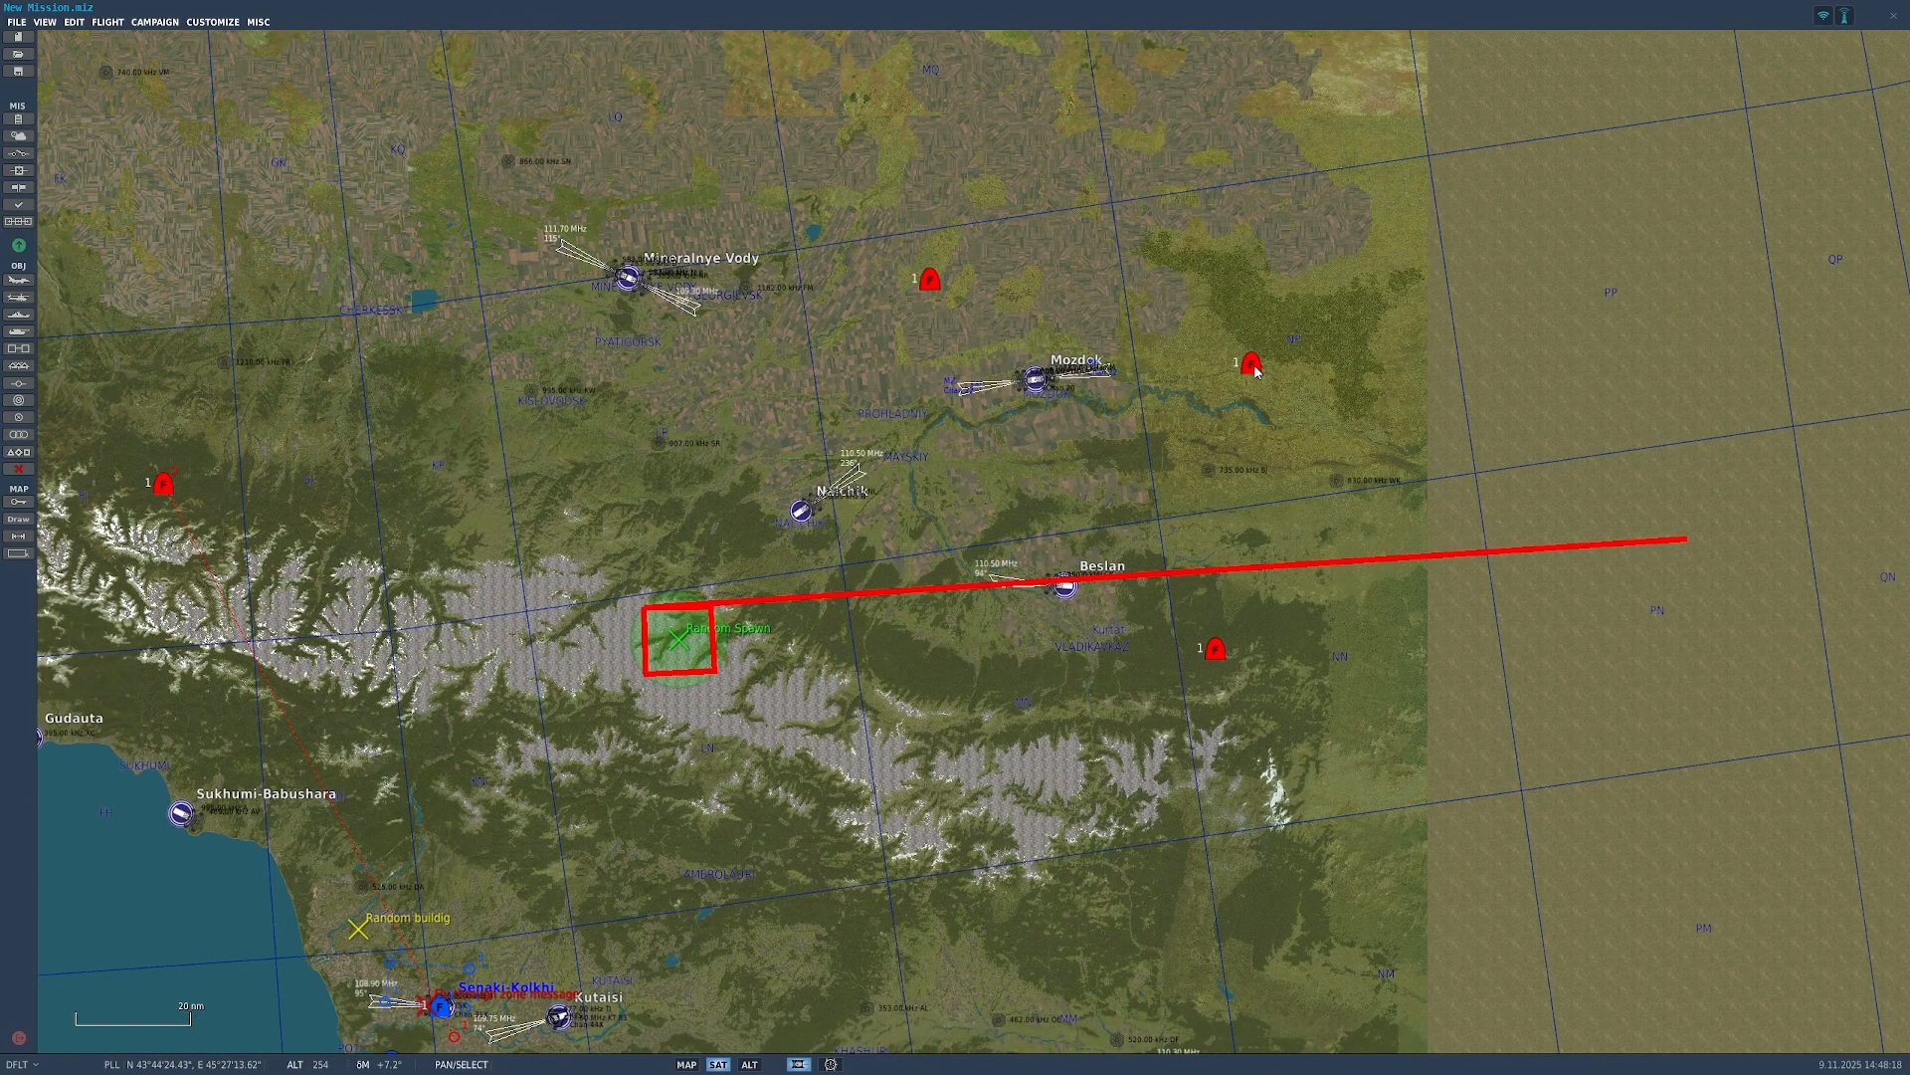
pyautogui.click(1251, 365)
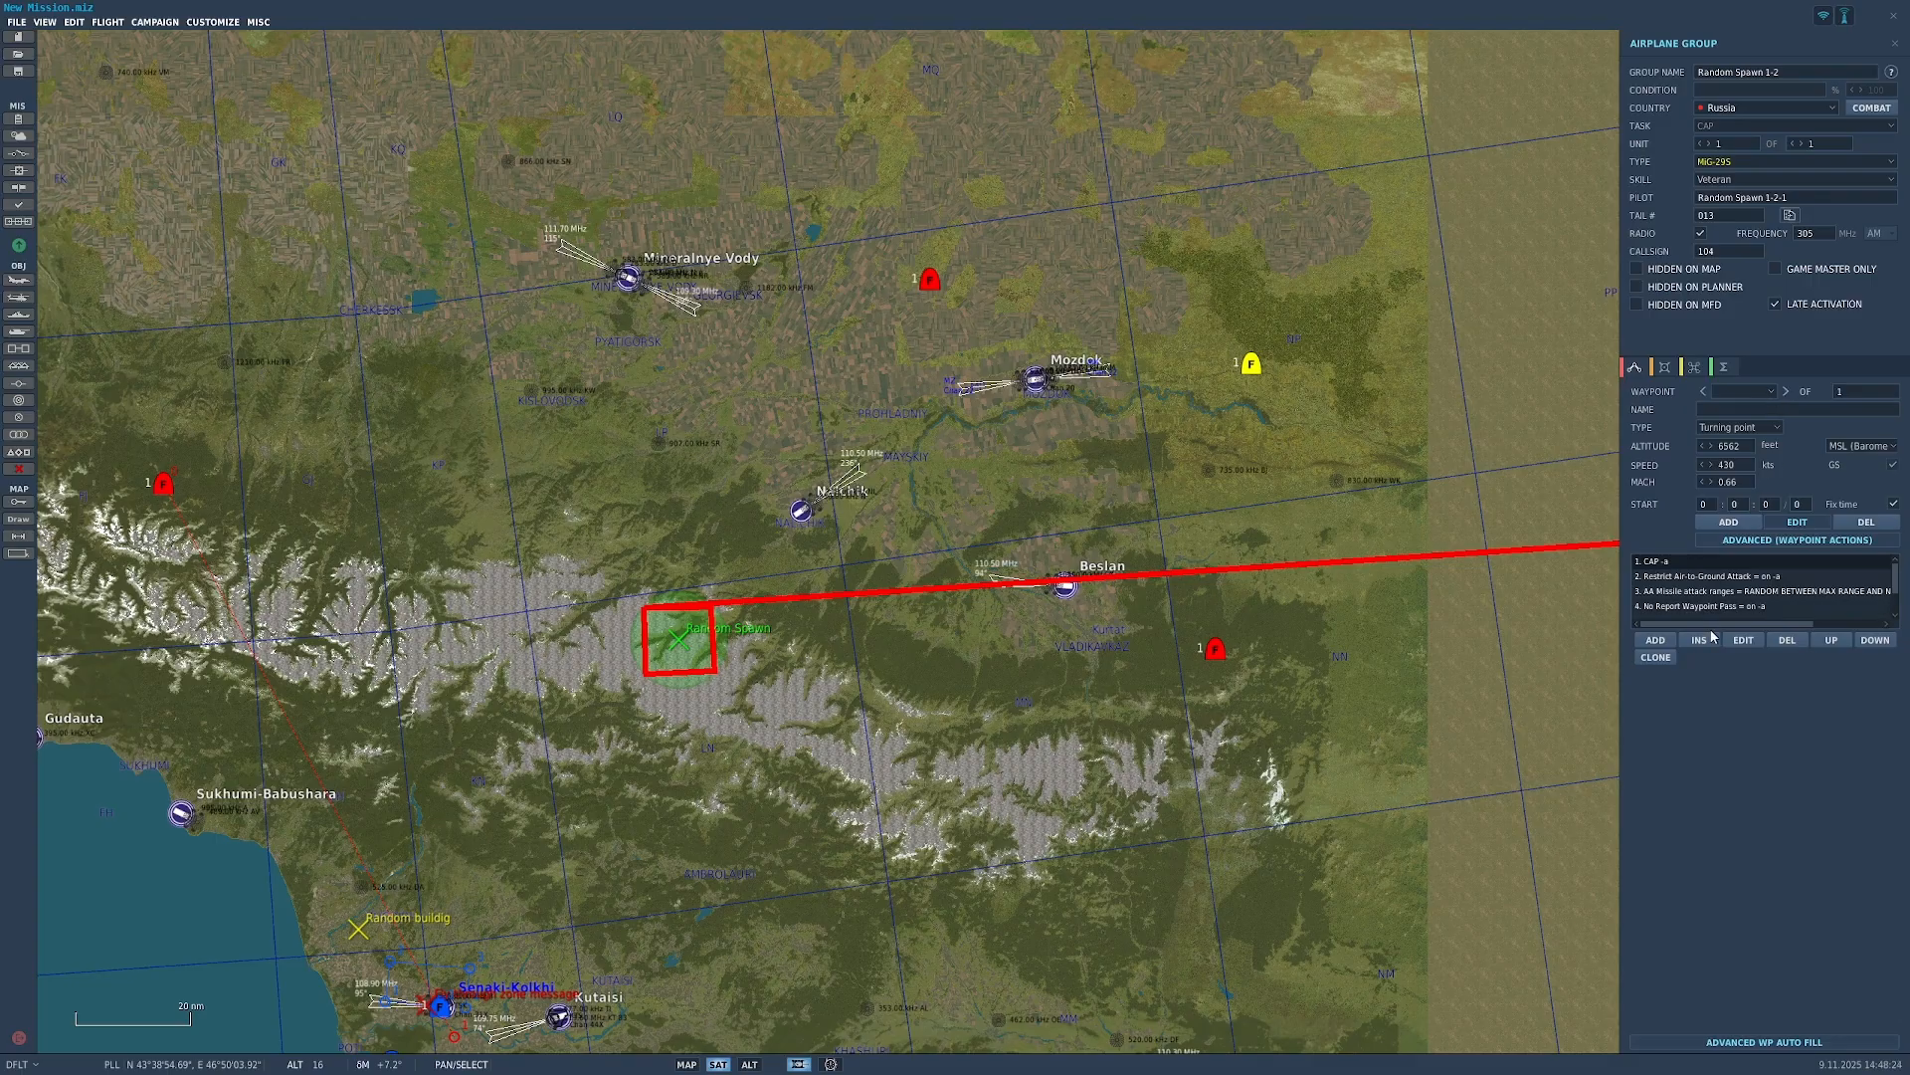
pyautogui.click(1728, 521)
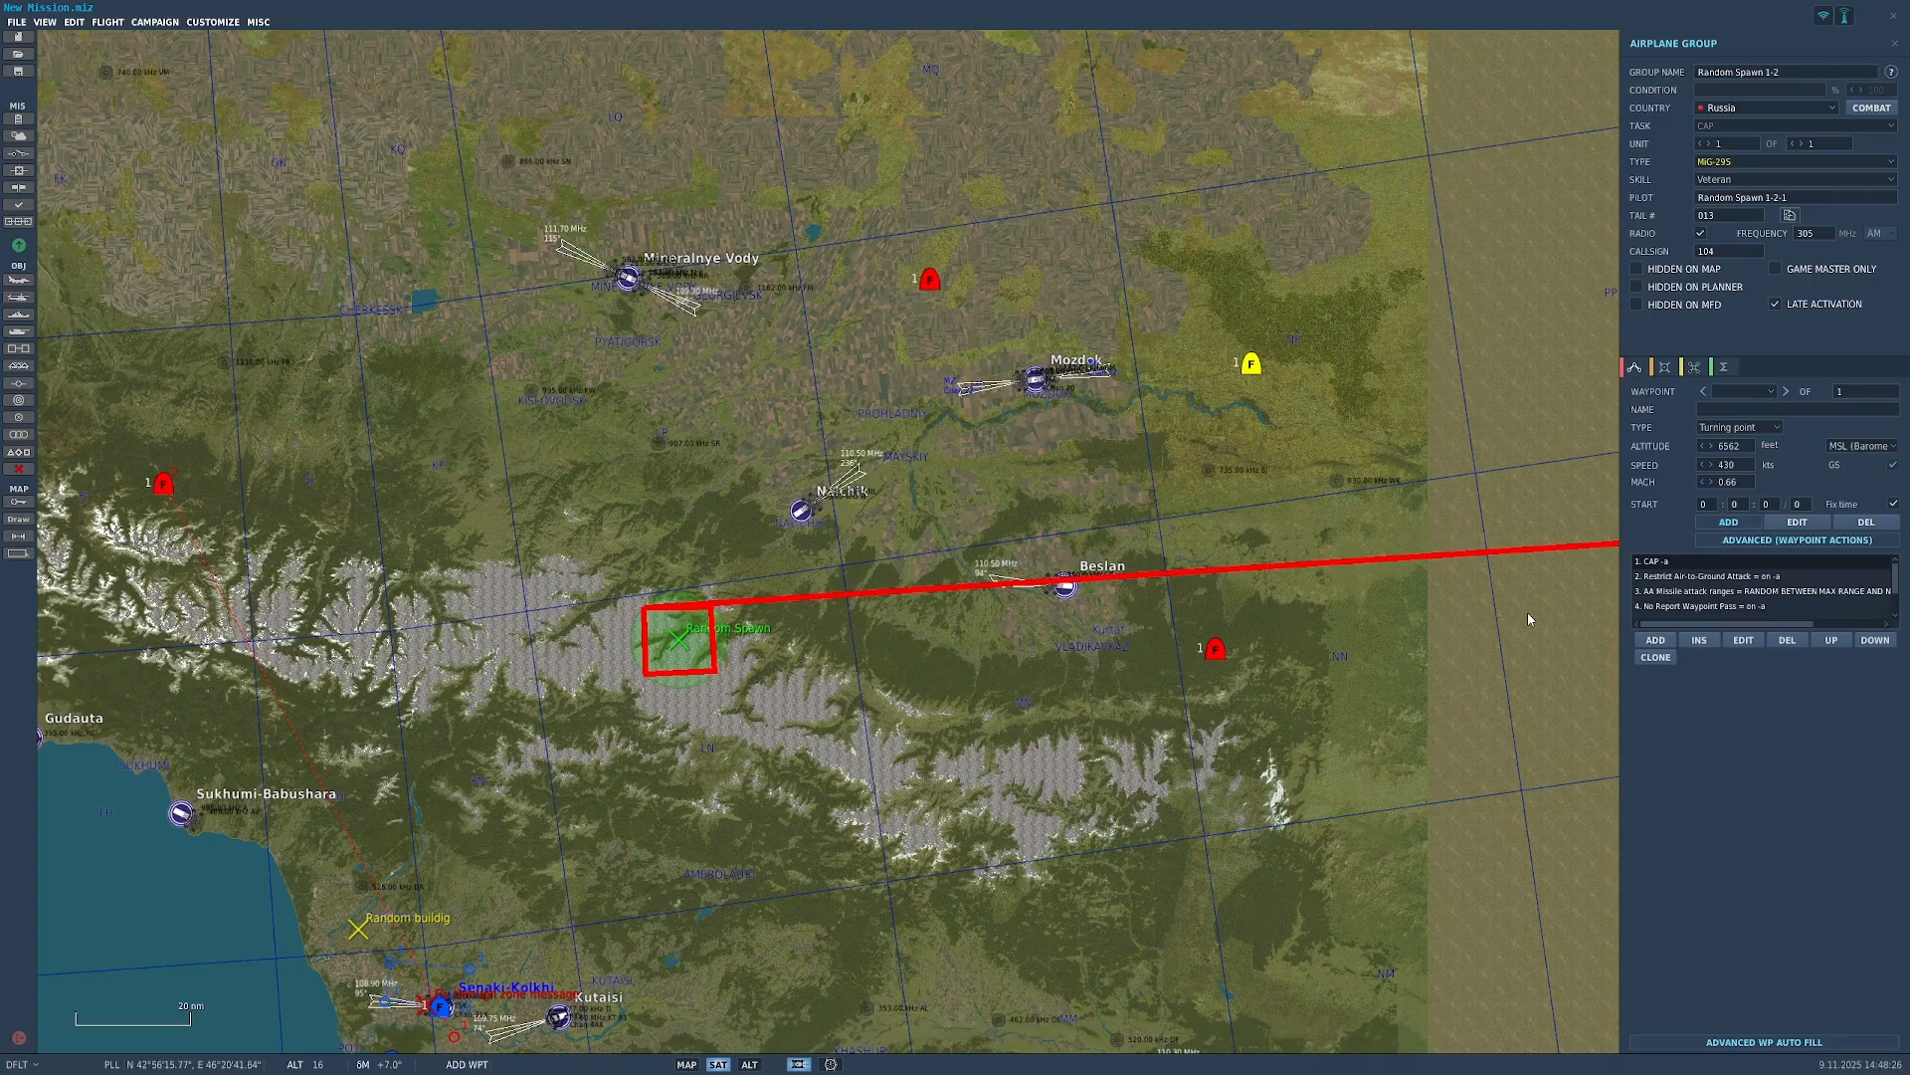
pyautogui.click(928, 508)
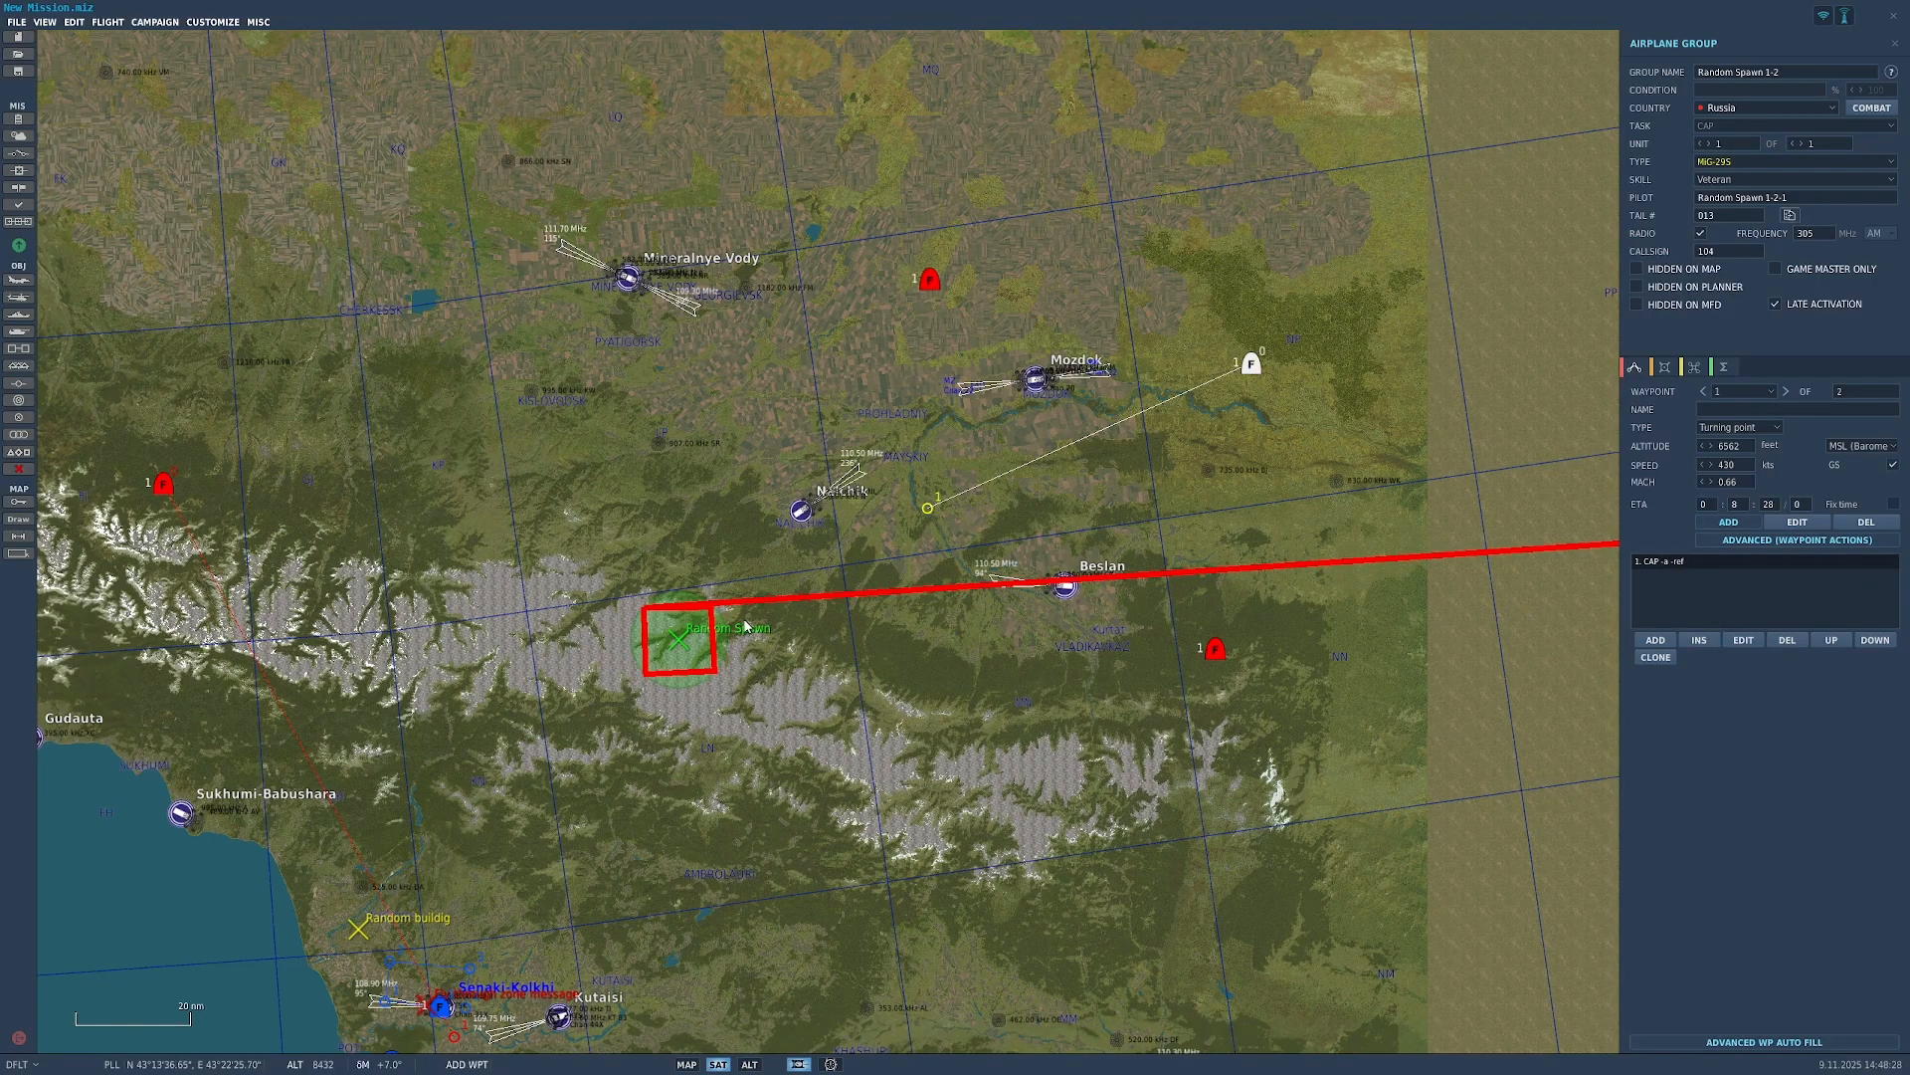
pyautogui.click(665, 576)
pyautogui.click(548, 667)
pyautogui.click(1865, 525)
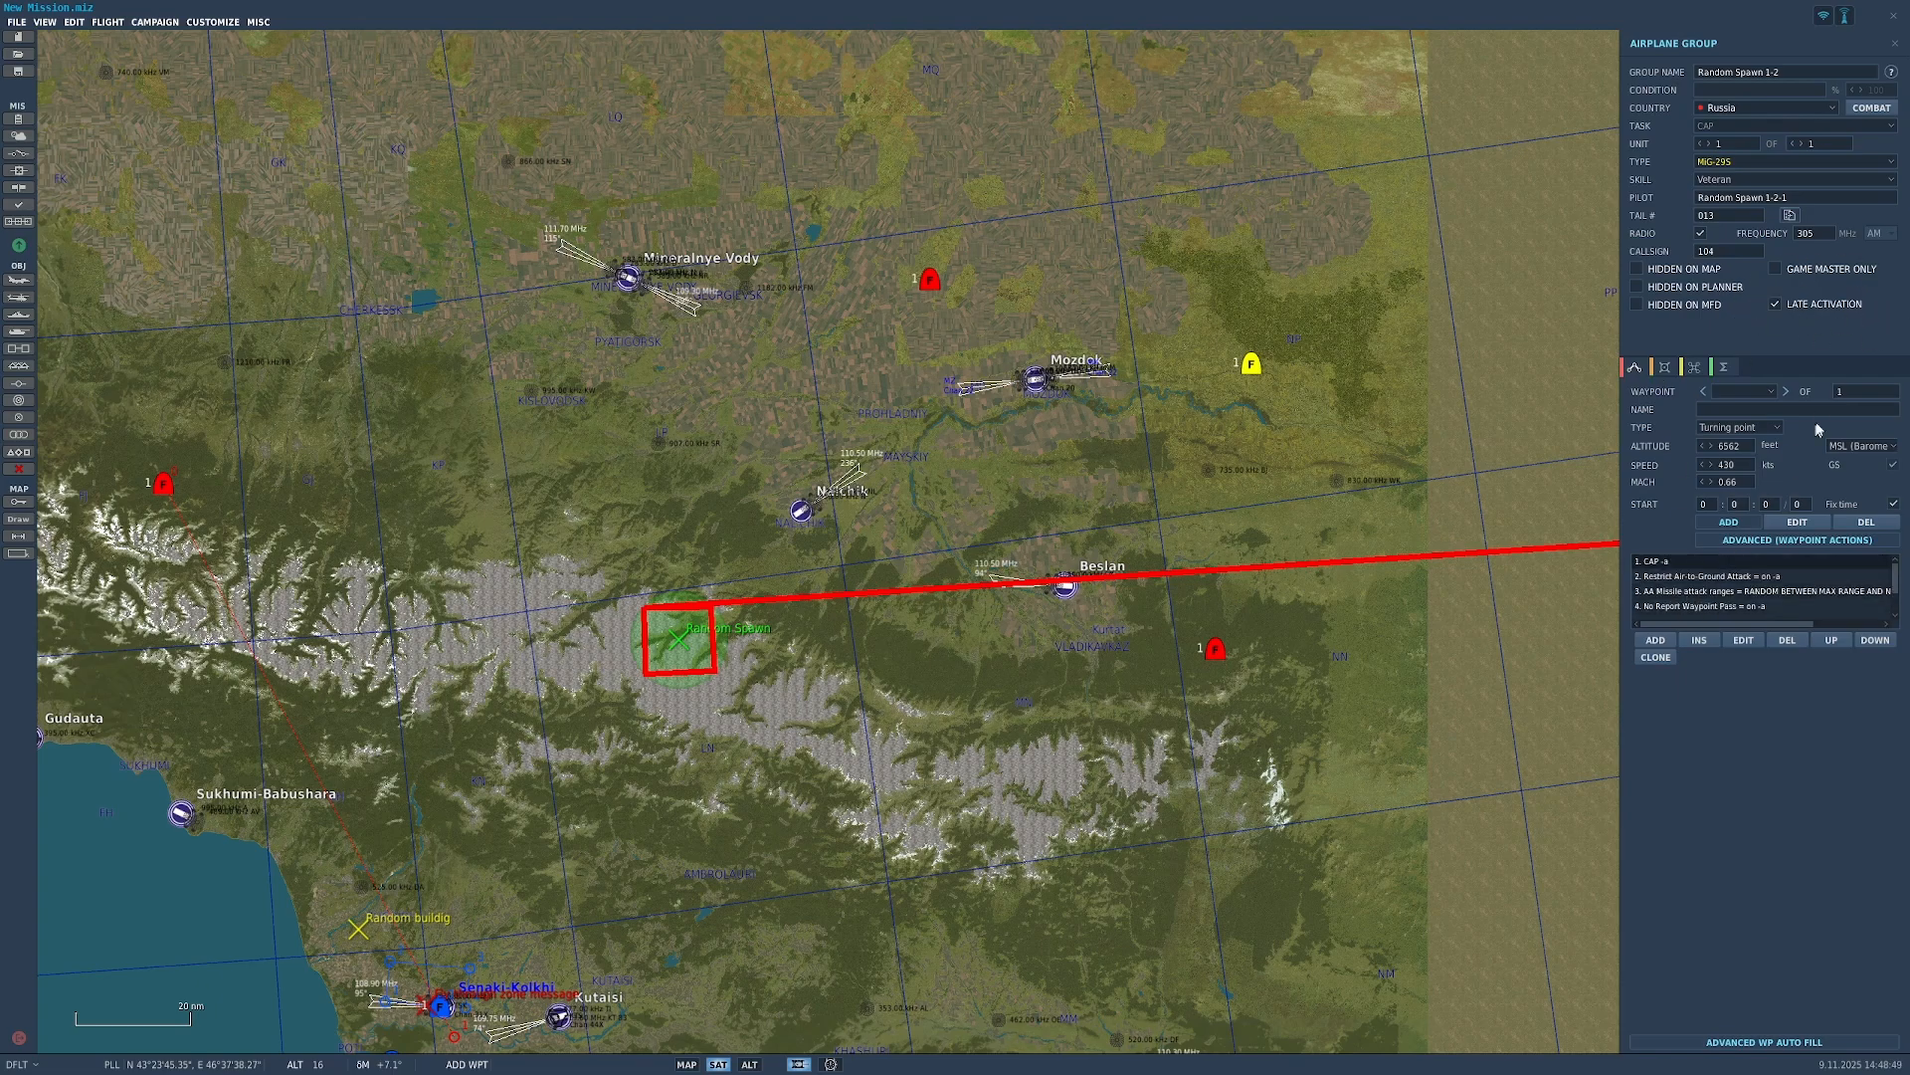
# Step: Check the available waypoint types and the list of advanced waypoint actions of the Random Spawn 1-2 group
pyautogui.moveTo(299, 762); pyautogui.dragTo(584, 818, button='right')
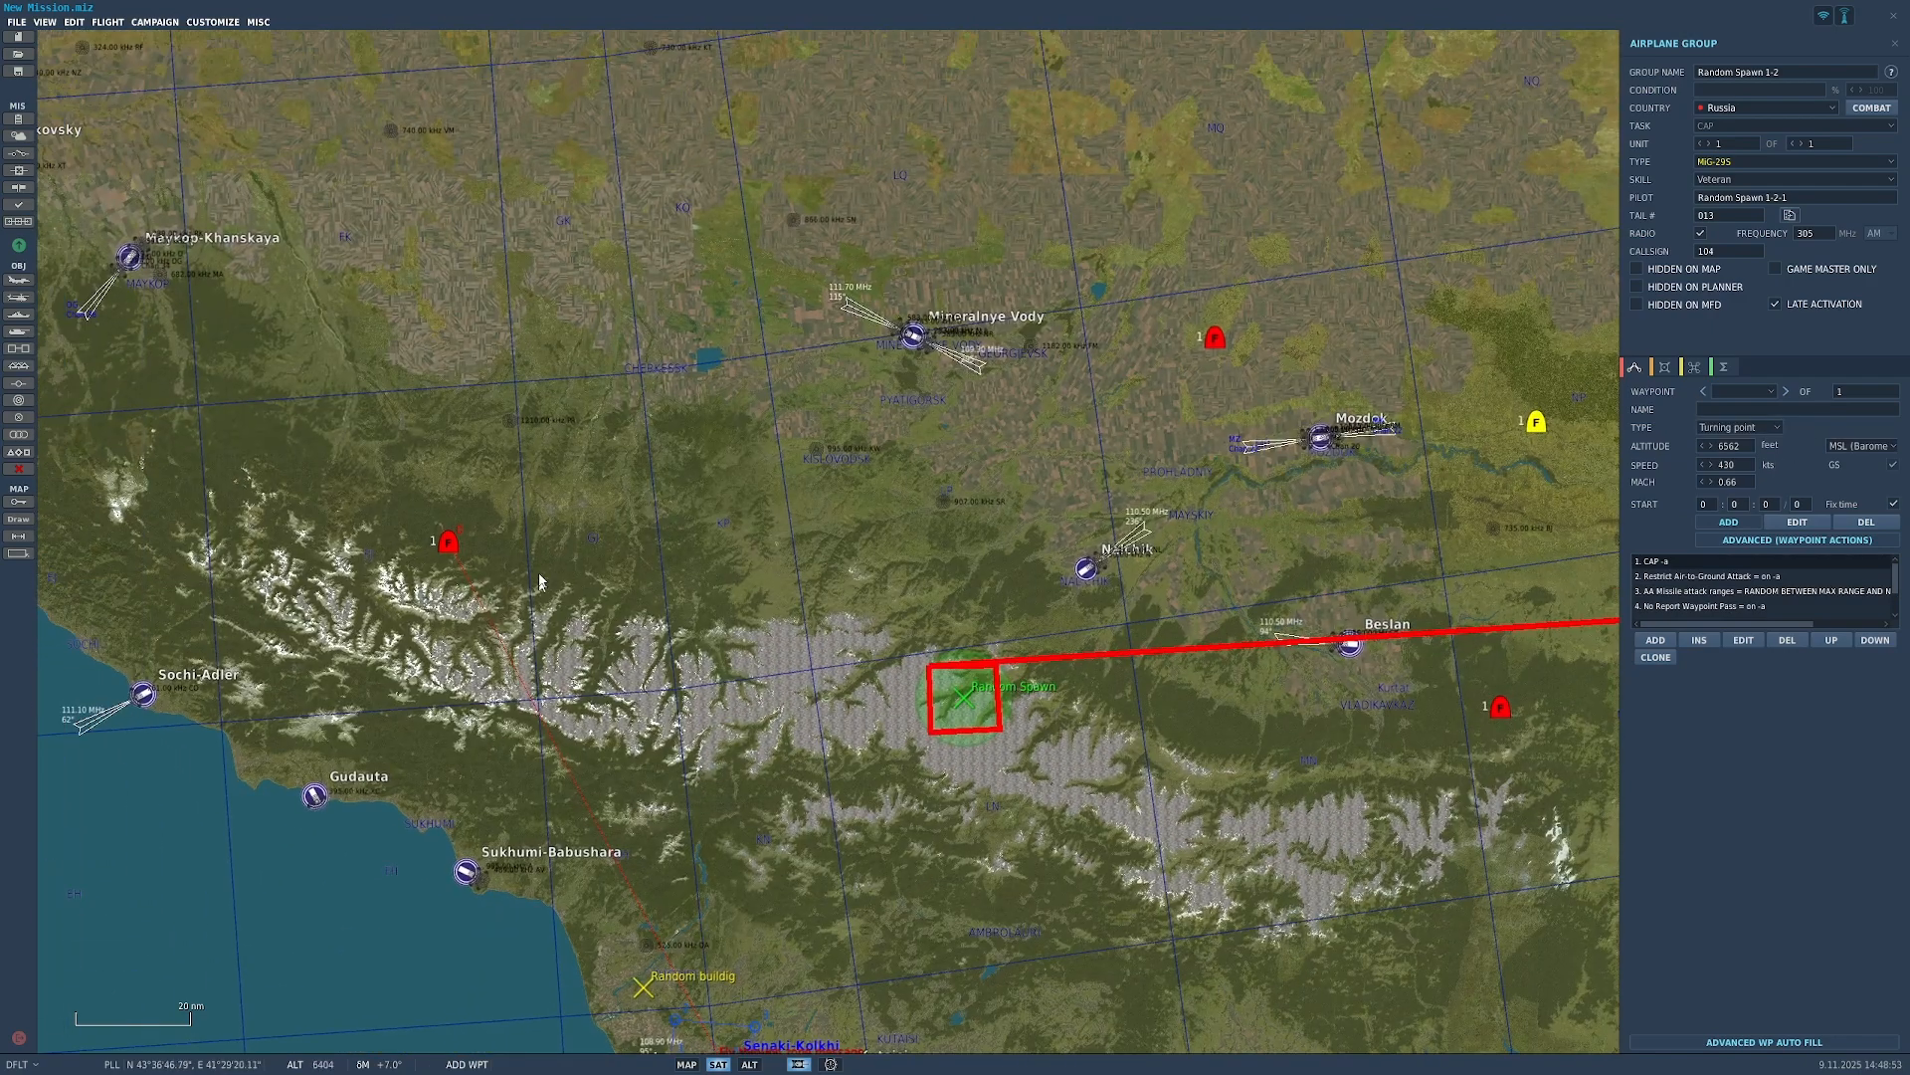
pyautogui.moveTo(725, 501); pyautogui.dragTo(283, 426, button='right')
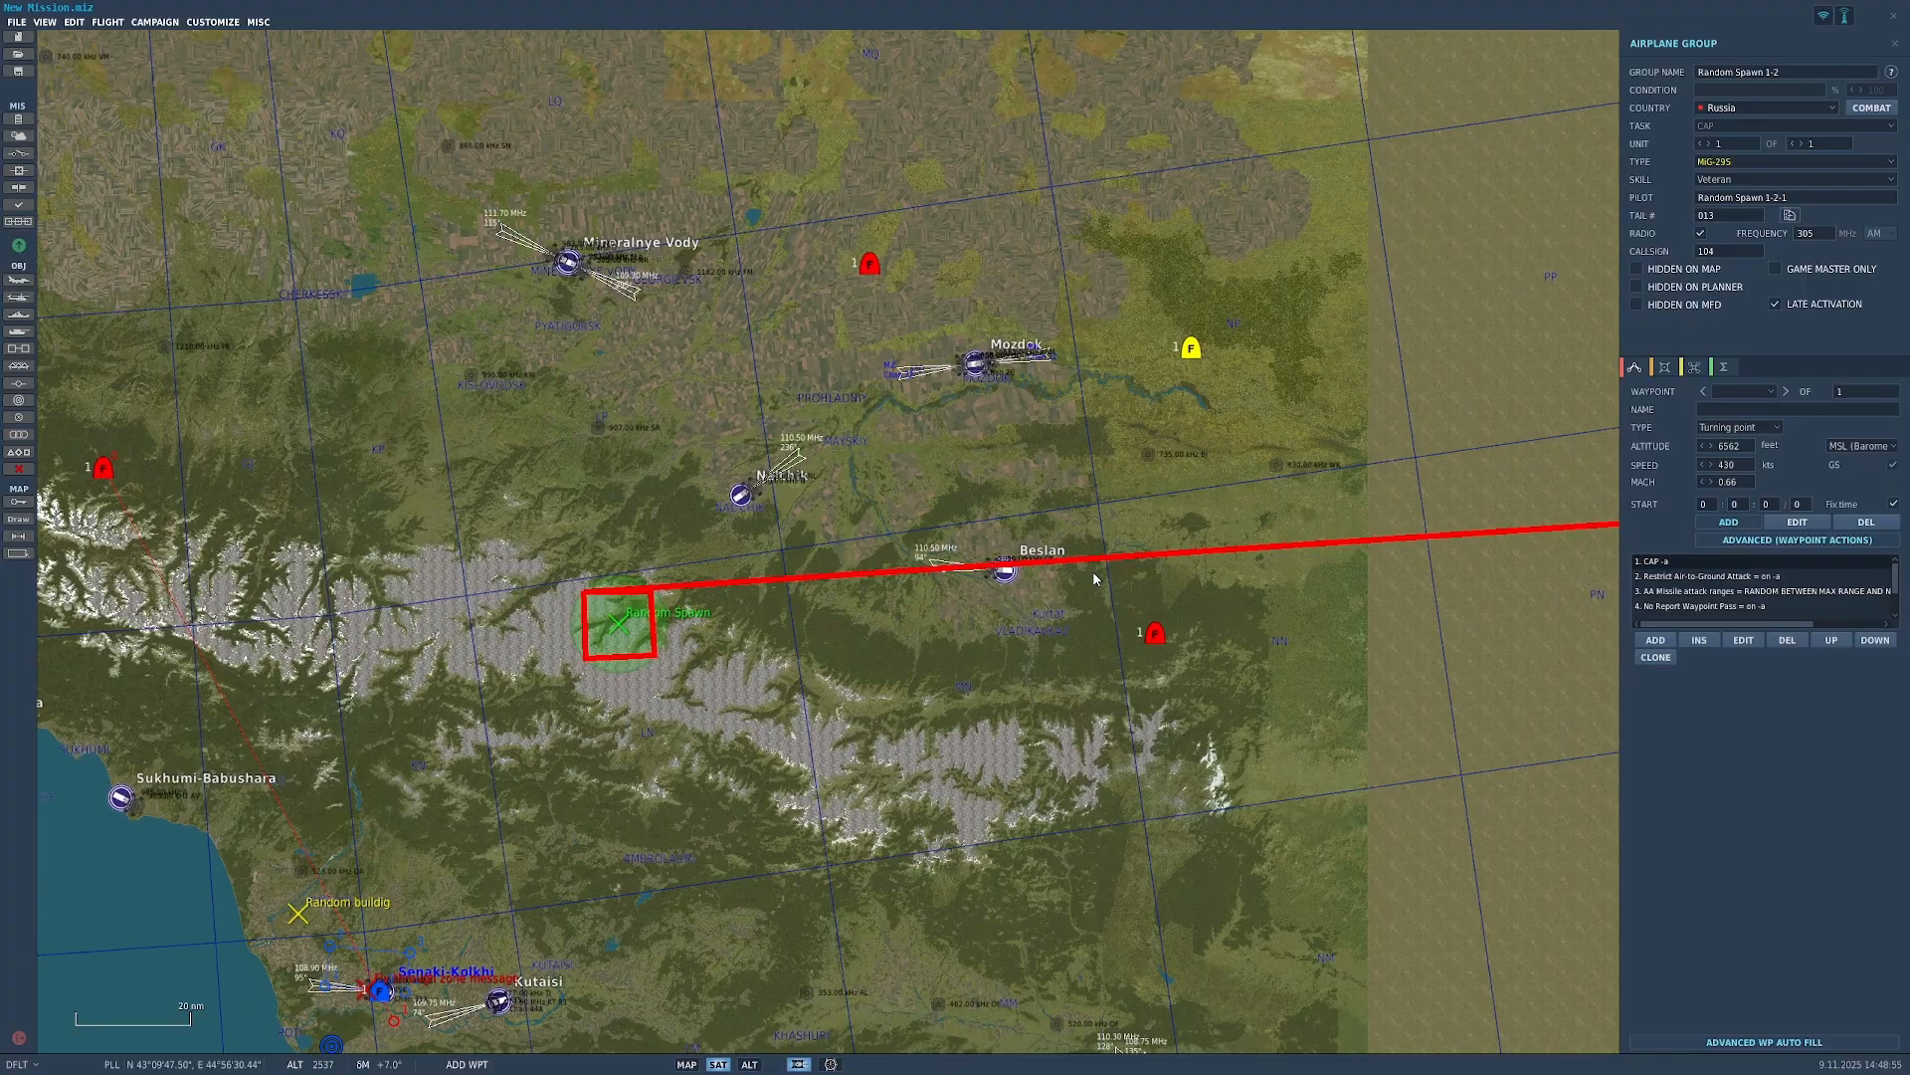
pyautogui.click(1748, 428)
pyautogui.click(1751, 427)
pyautogui.click(1751, 425)
pyautogui.click(1749, 461)
pyautogui.click(1766, 429)
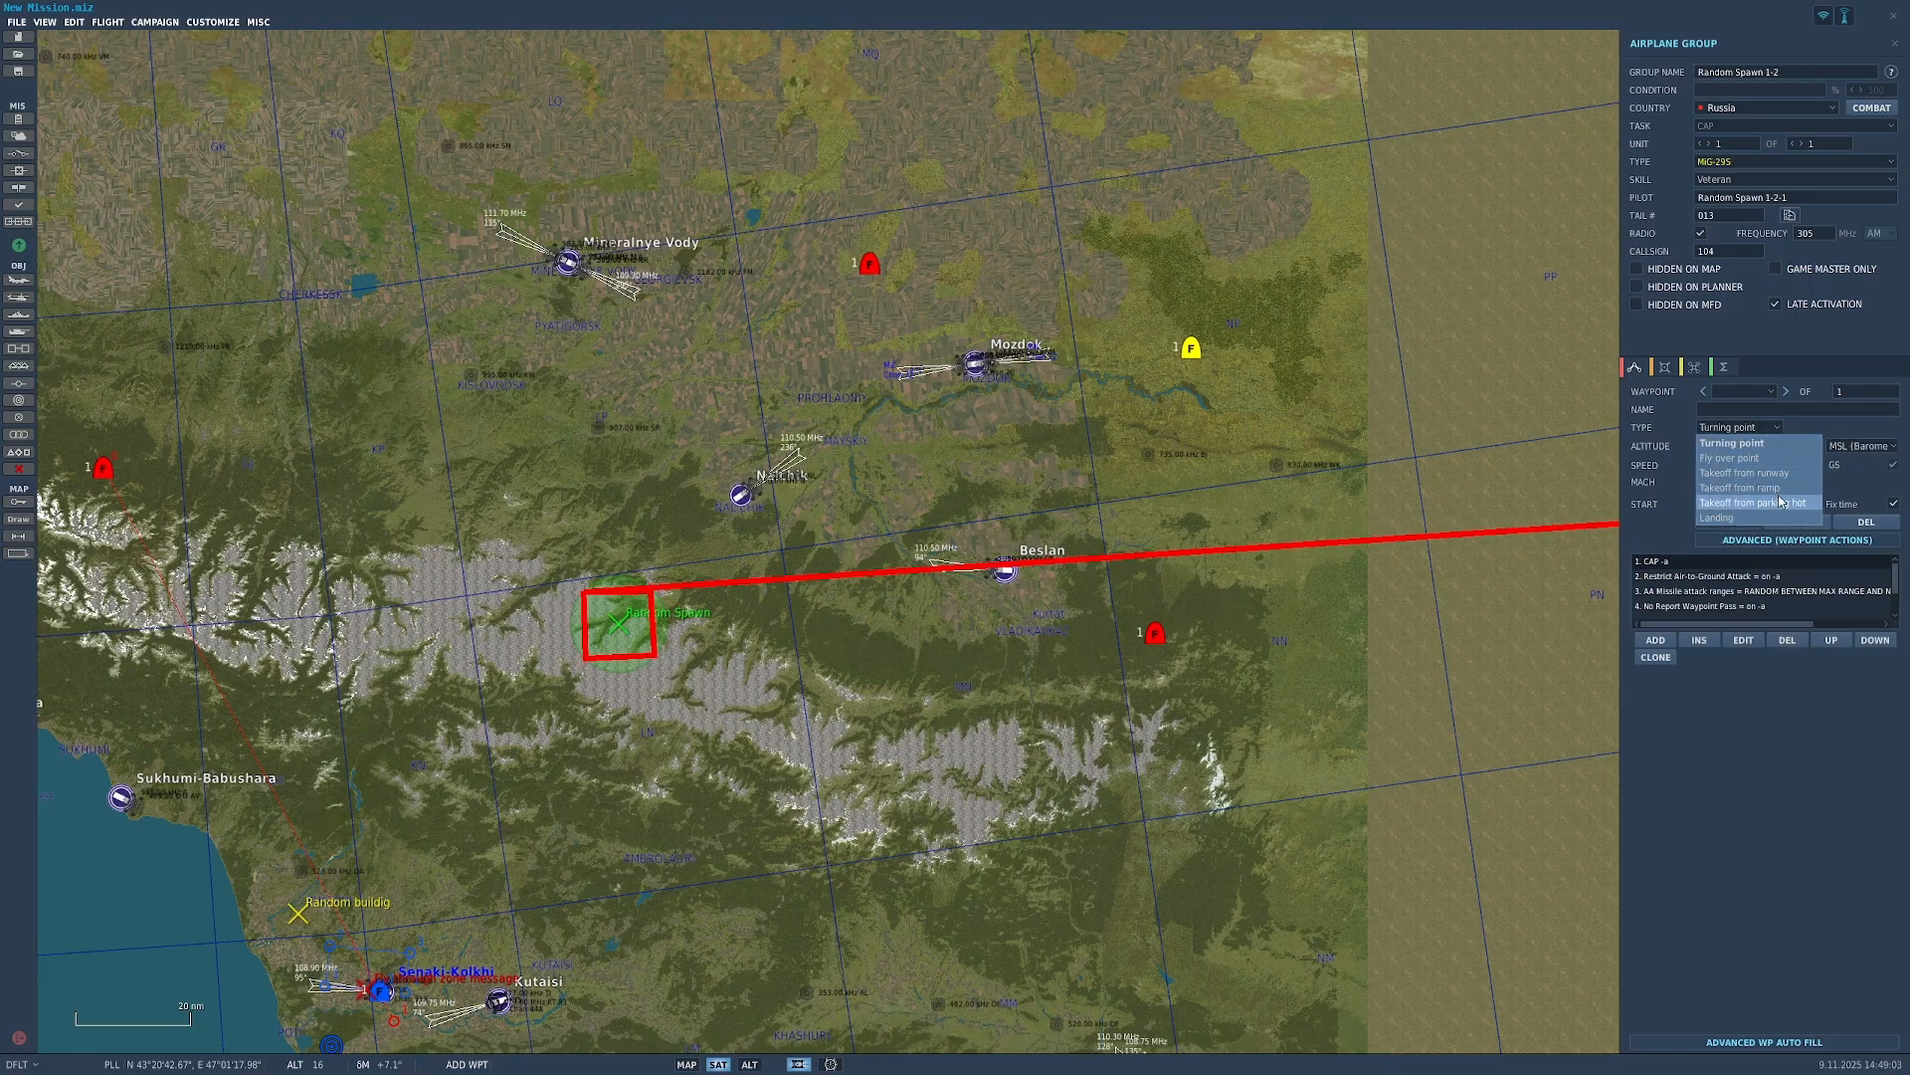
pyautogui.click(1820, 420)
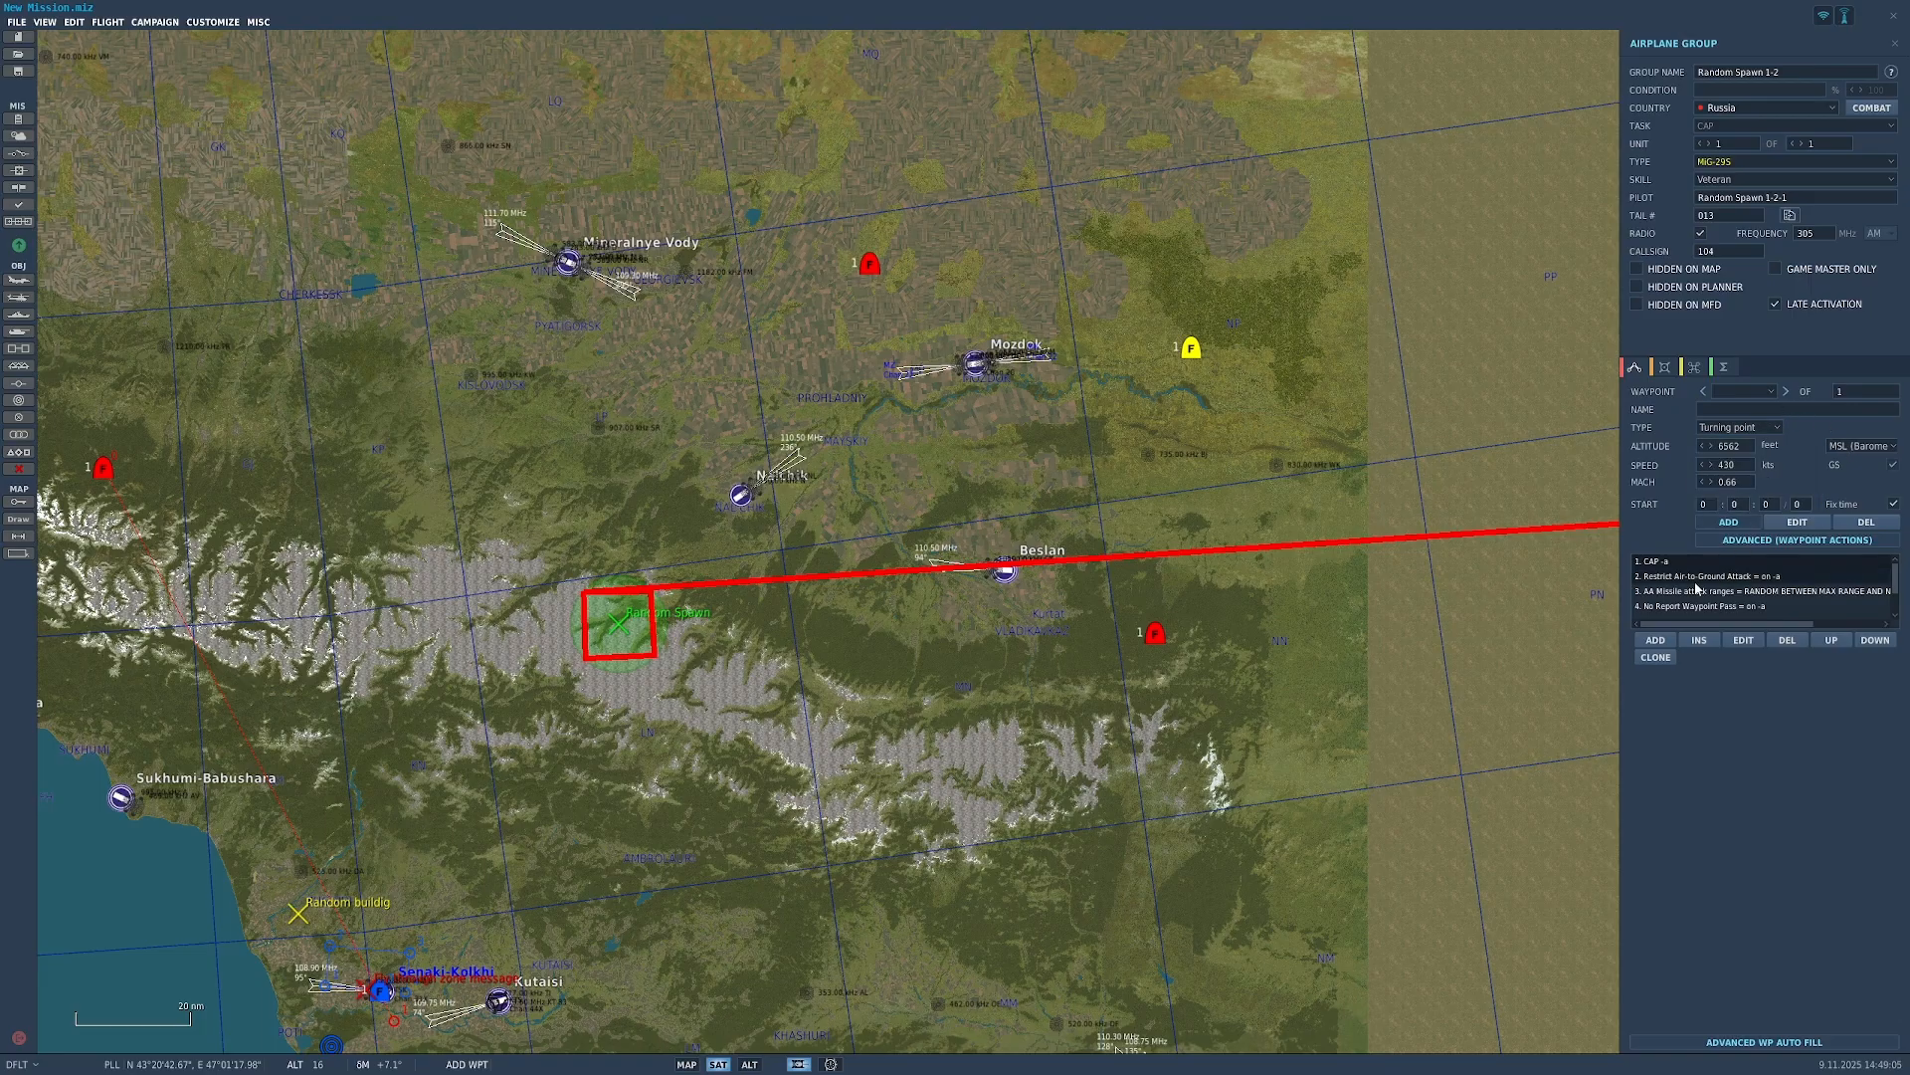
pyautogui.scroll(-2, 1686, 587)
pyautogui.scroll(2, 1717, 587)
pyautogui.scroll(-2, 1732, 585)
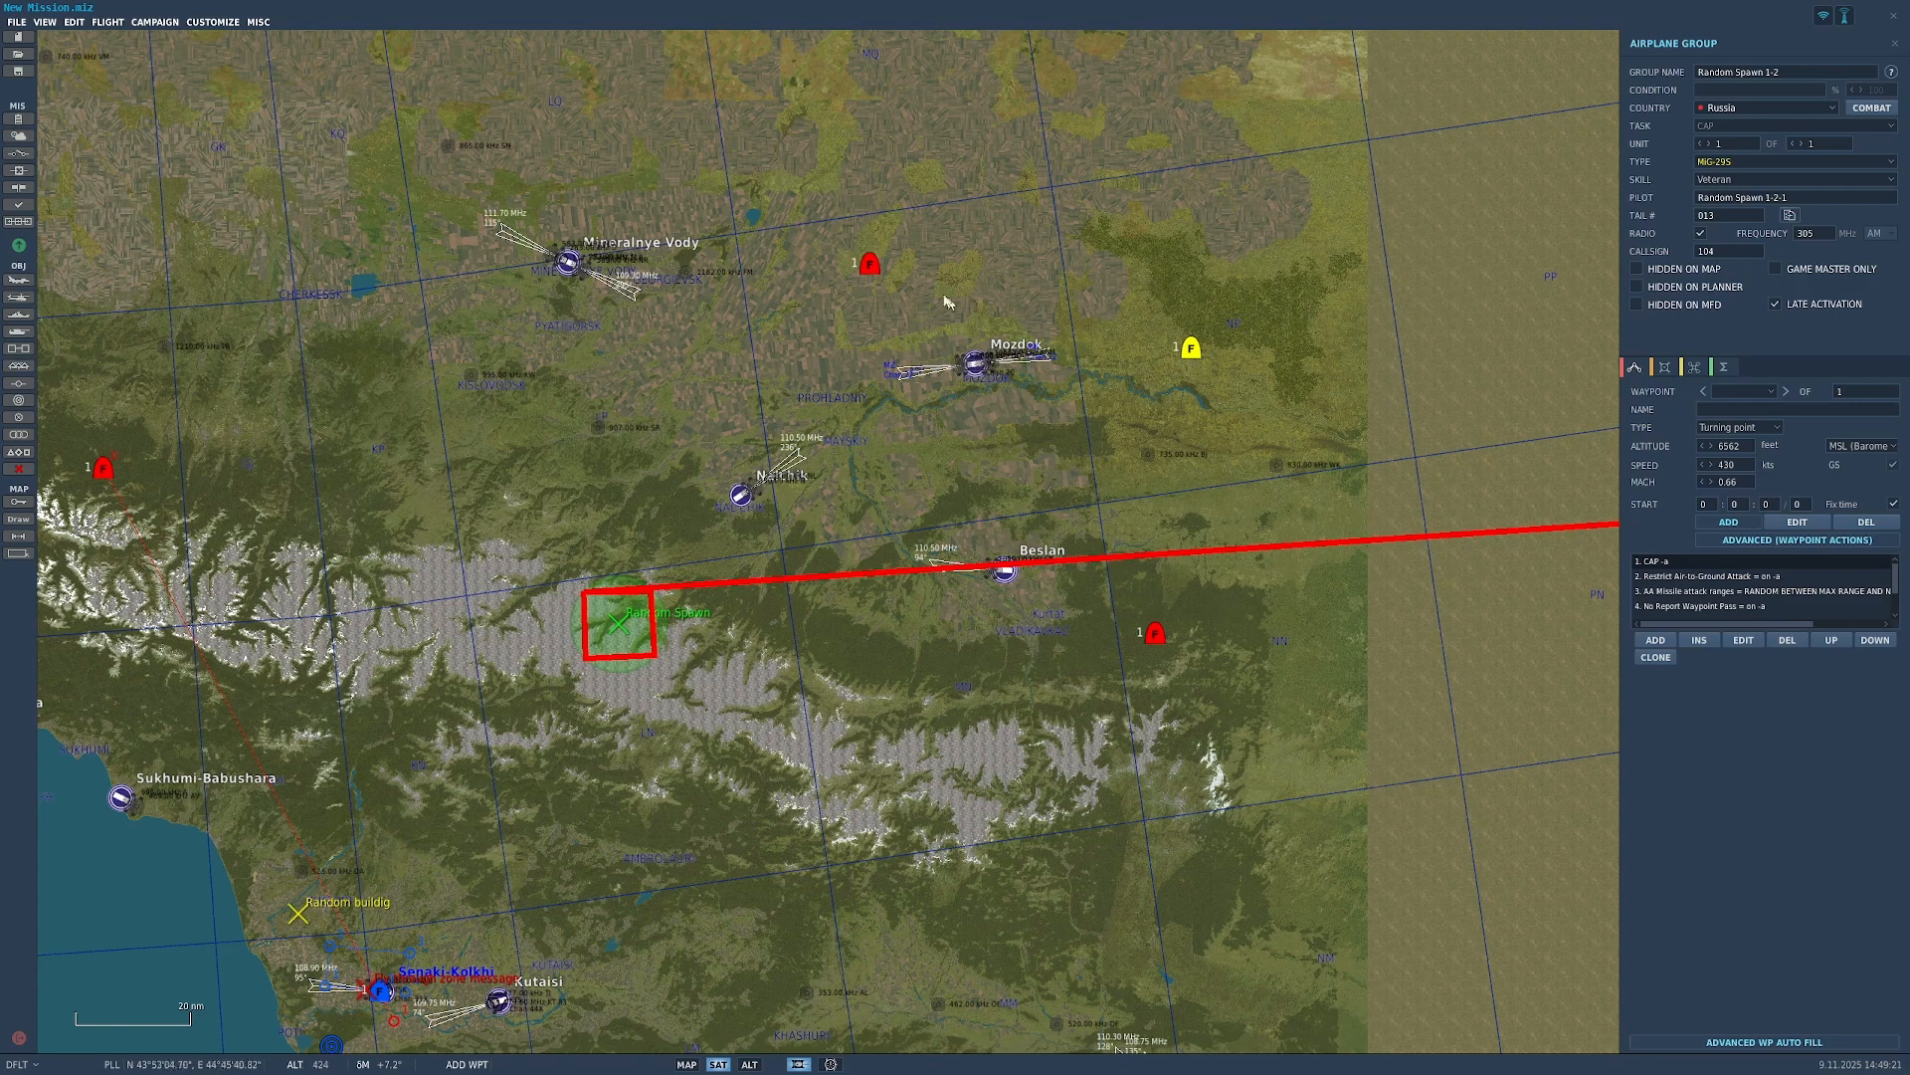
# Step: Discard the misplaced waypoint of Random Spawn 1-2 and add two waypoints, one southwest of Mozdok and one just east of the spawn zone
pyautogui.click(871, 265)
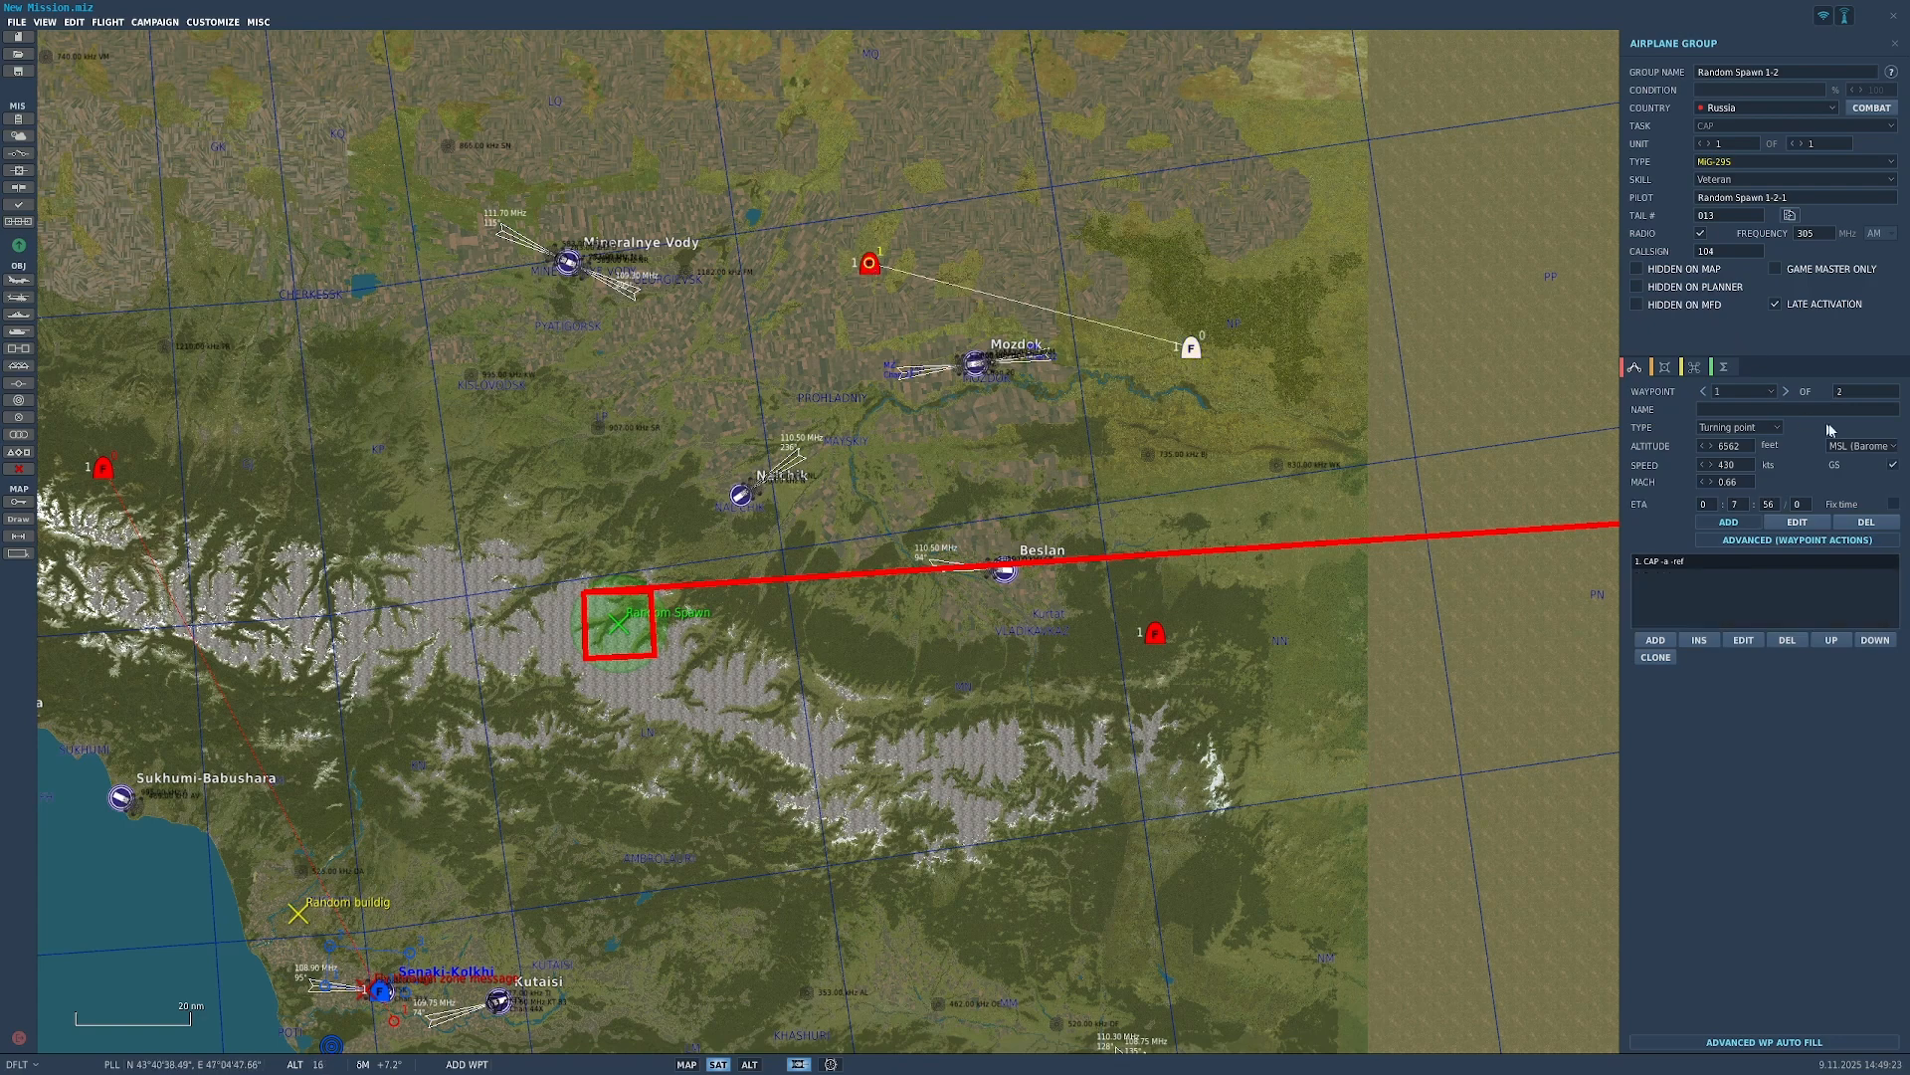
pyautogui.click(1867, 521)
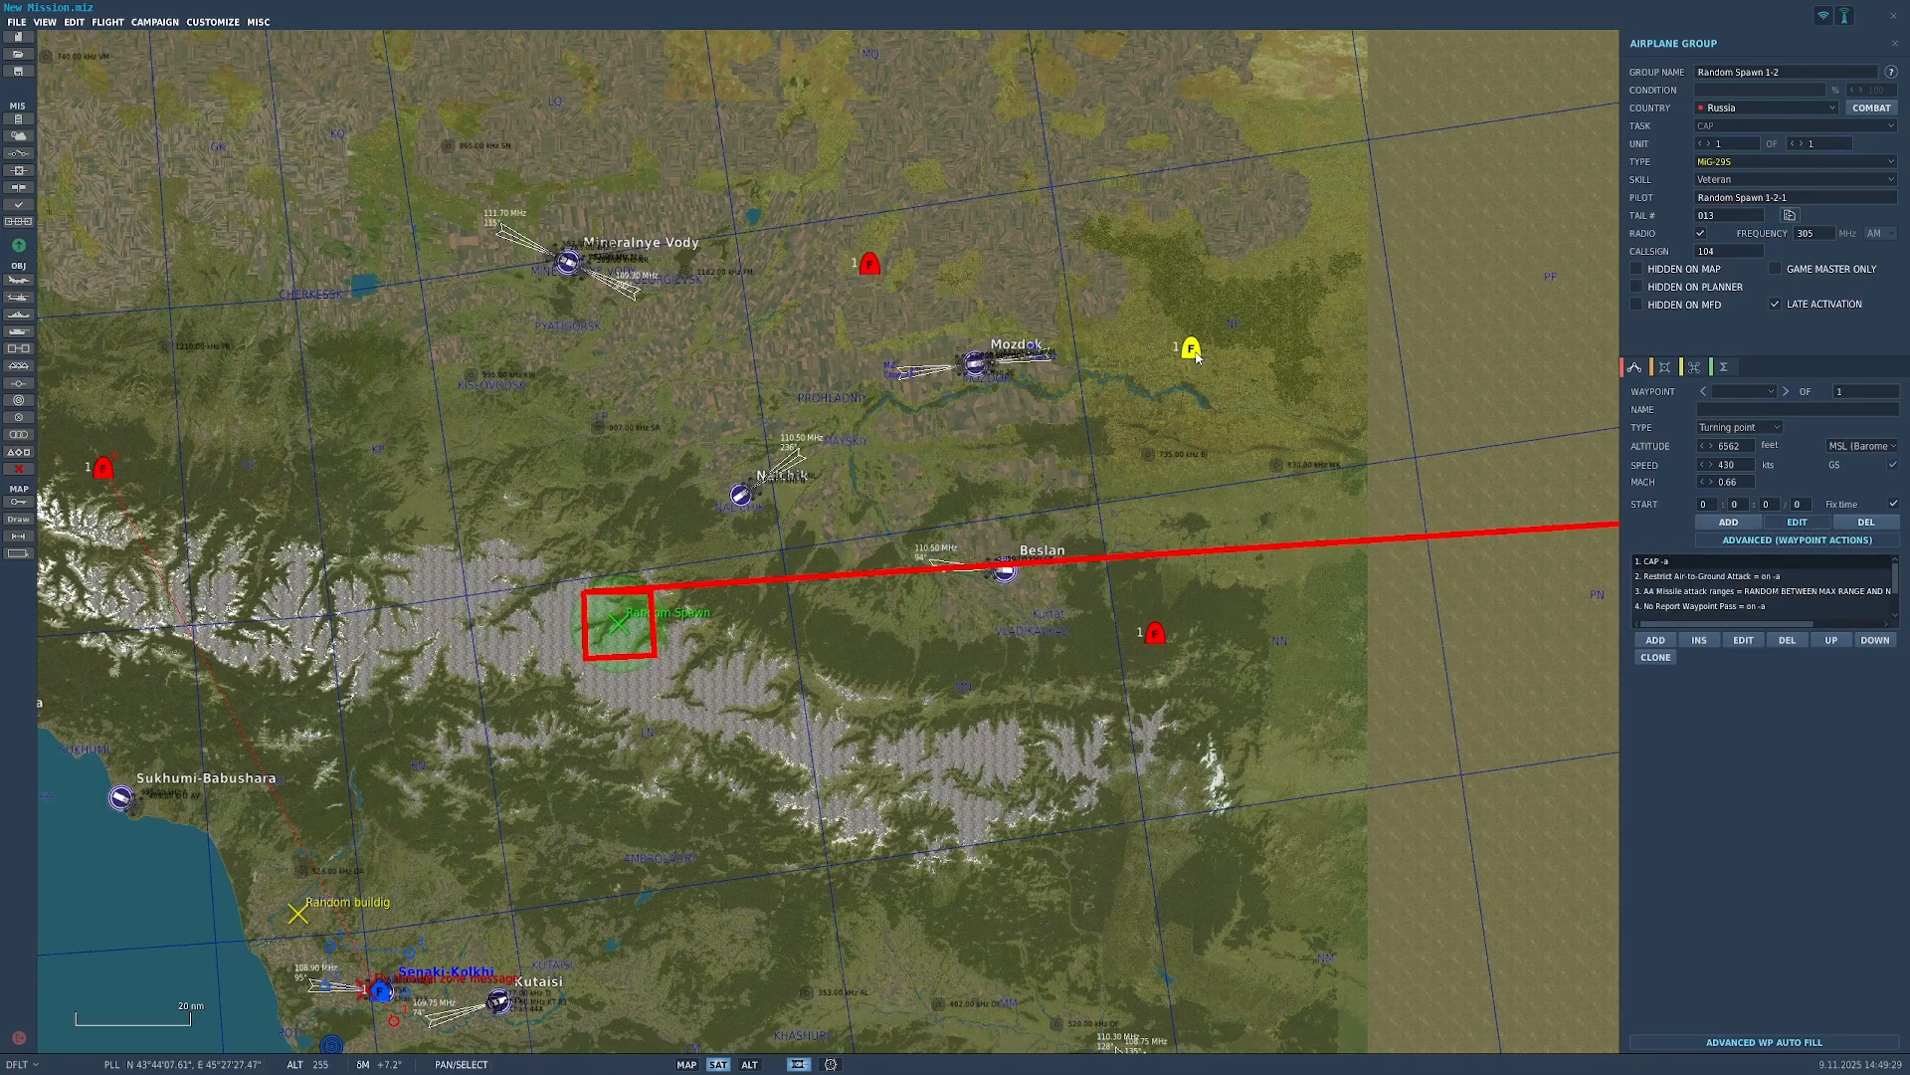
pyautogui.click(1719, 524)
pyautogui.click(948, 465)
pyautogui.click(740, 627)
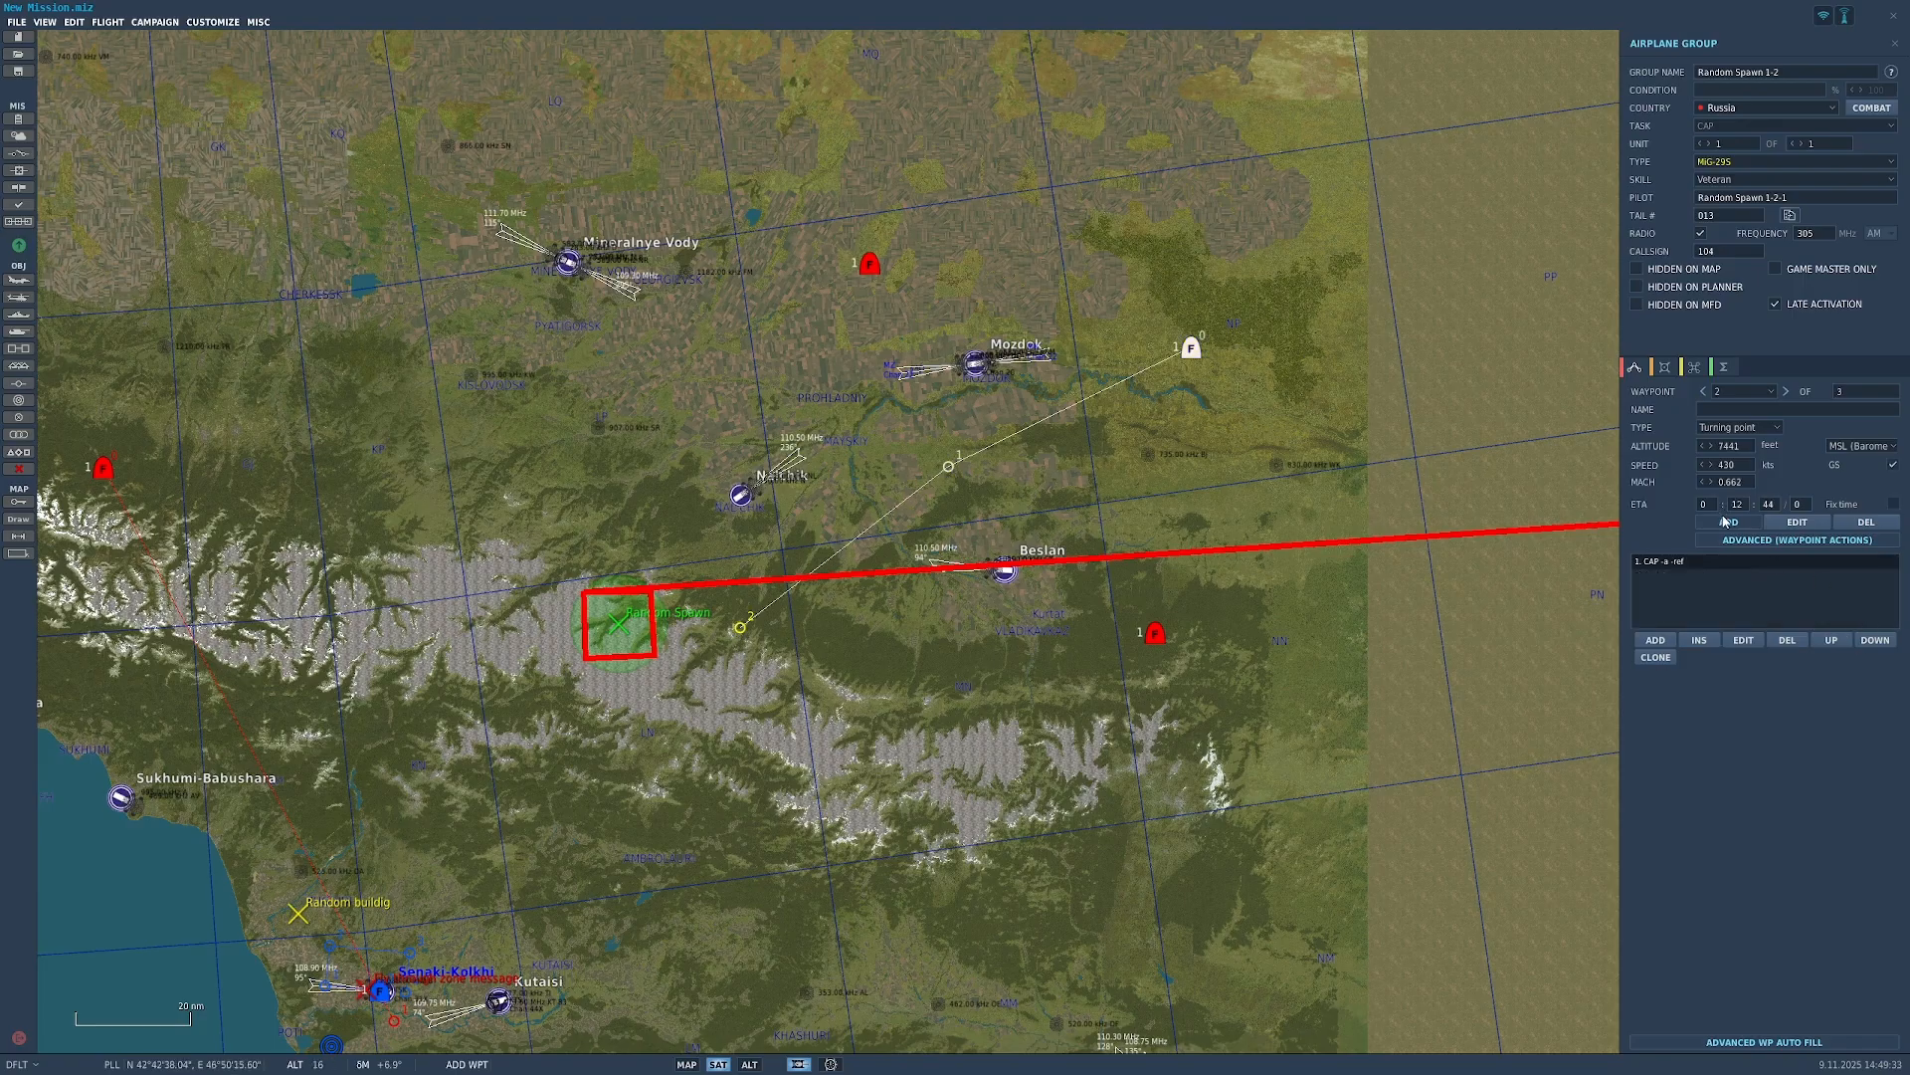
pyautogui.click(1817, 533)
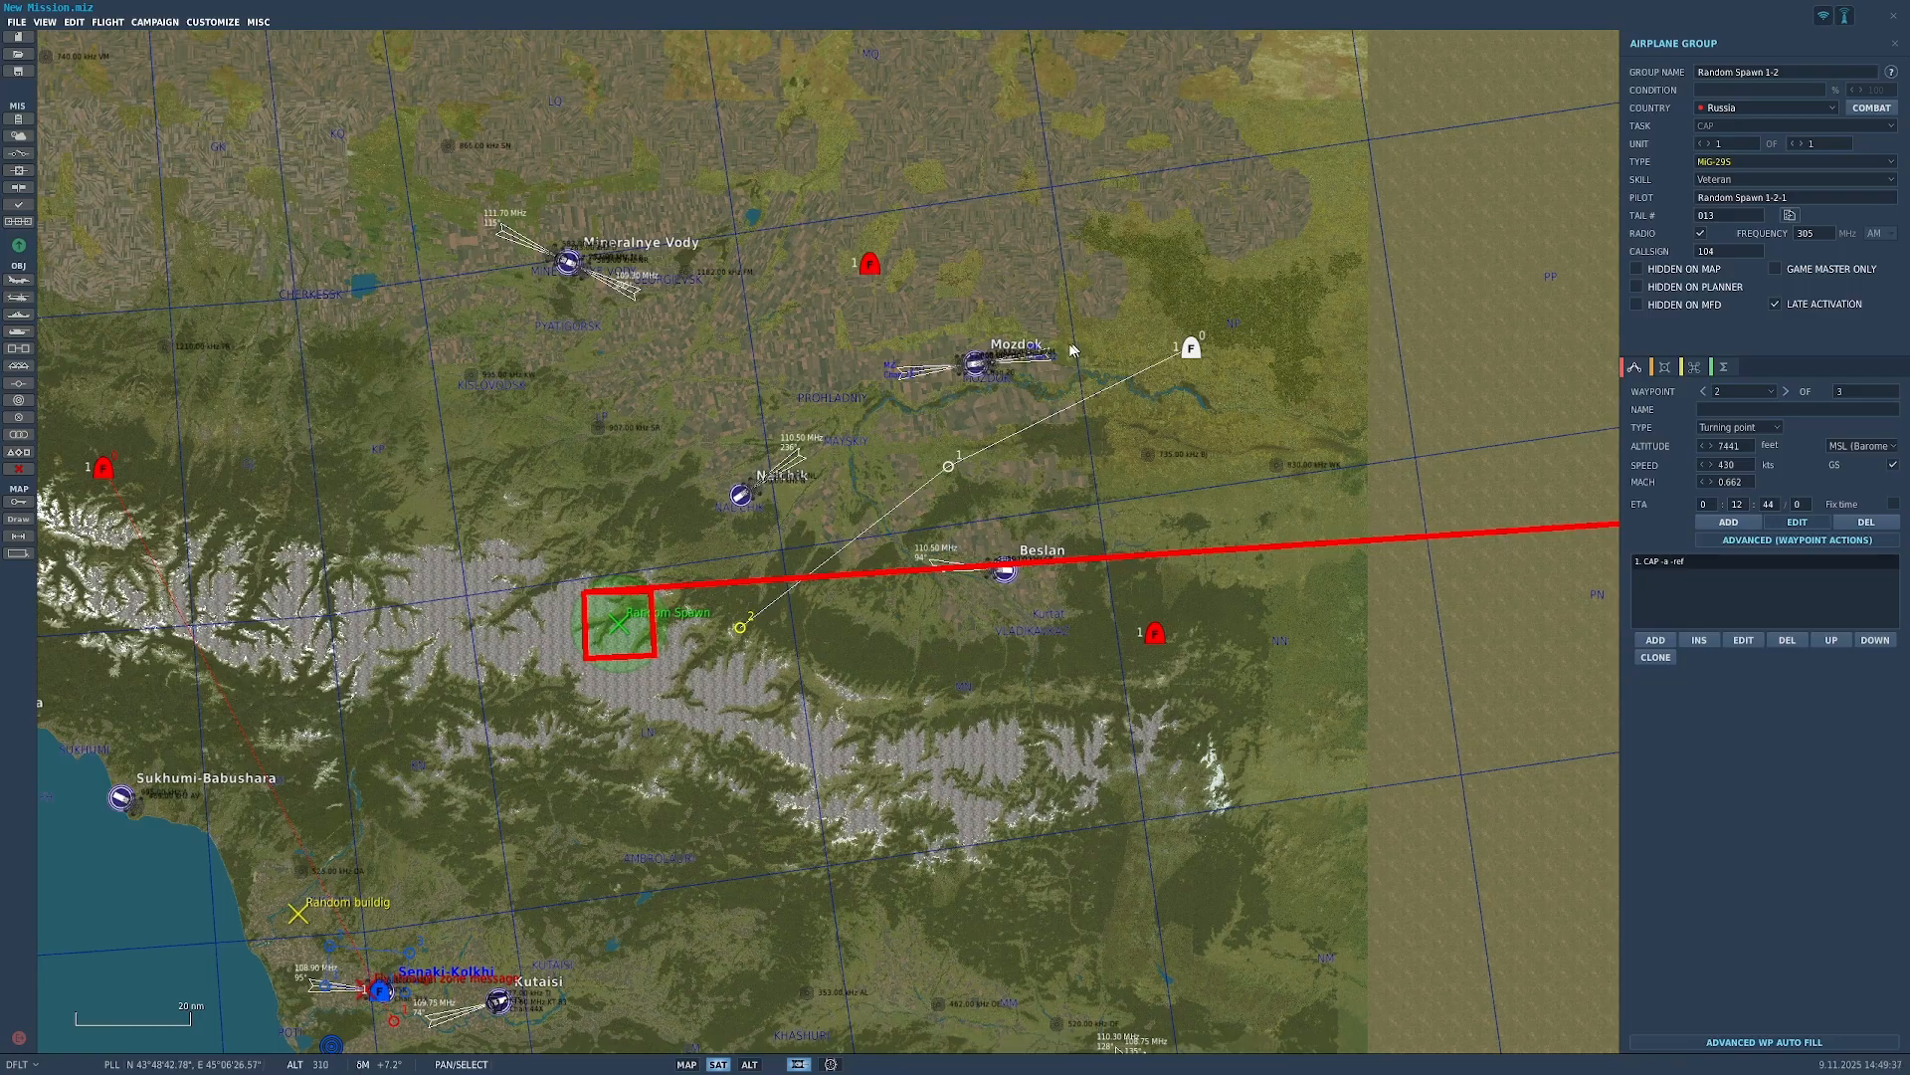
# Step: Paste five copies of the Random Spawn group with its waypoints around the area north of Mozdok
pyautogui.hotkey('ctrl', 'v')
pyautogui.hotkey('ctrl', 'v')
pyautogui.hotkey('ctrl', 'v')
pyautogui.hotkey('ctrl', 'v')
pyautogui.hotkey('ctrl', 'v')
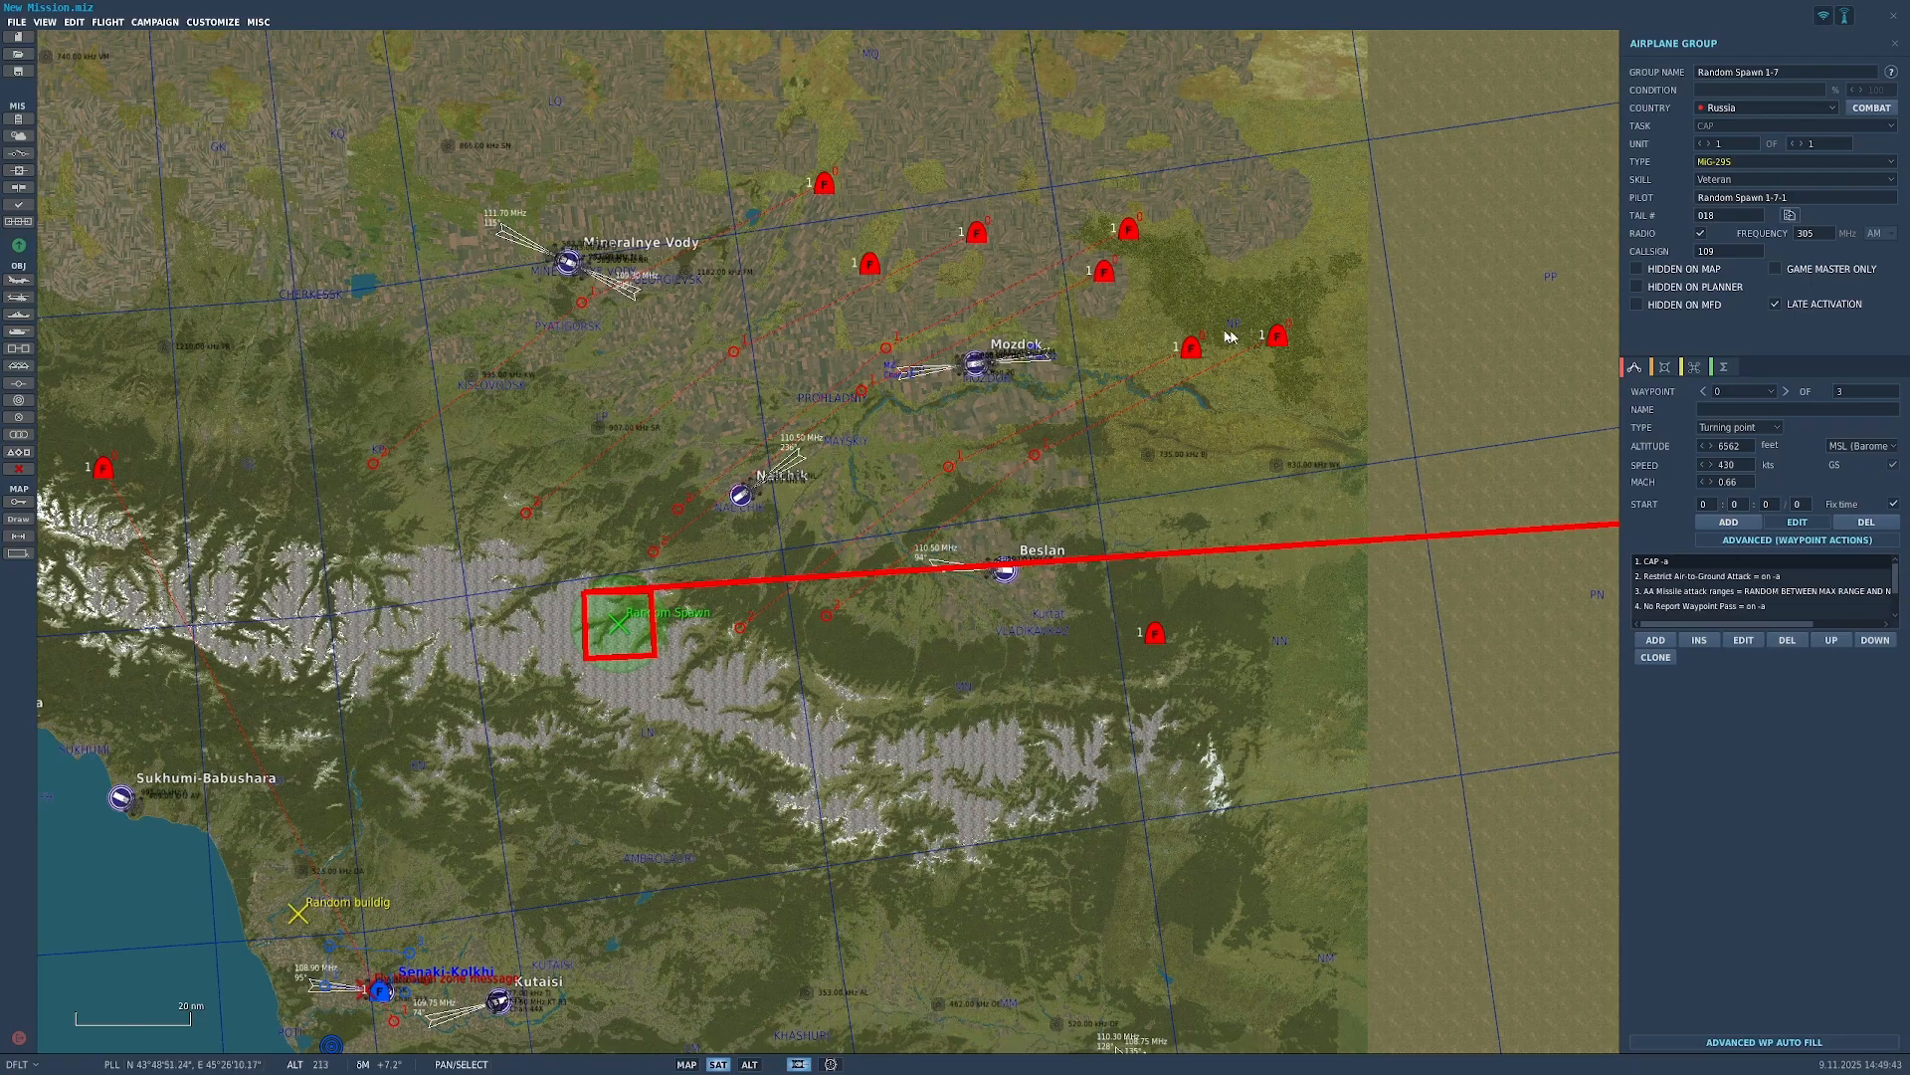
# Step: Delete the original Random Spawn 1-2 group and the surplus pasted groups, keeping only the Random Spawn 1-3 copy north of Mozdok
pyautogui.click(1278, 340)
pyautogui.click(1246, 304)
pyautogui.click(1191, 345)
pyautogui.press('Delete')
pyautogui.click(1130, 233)
pyautogui.press('Delete')
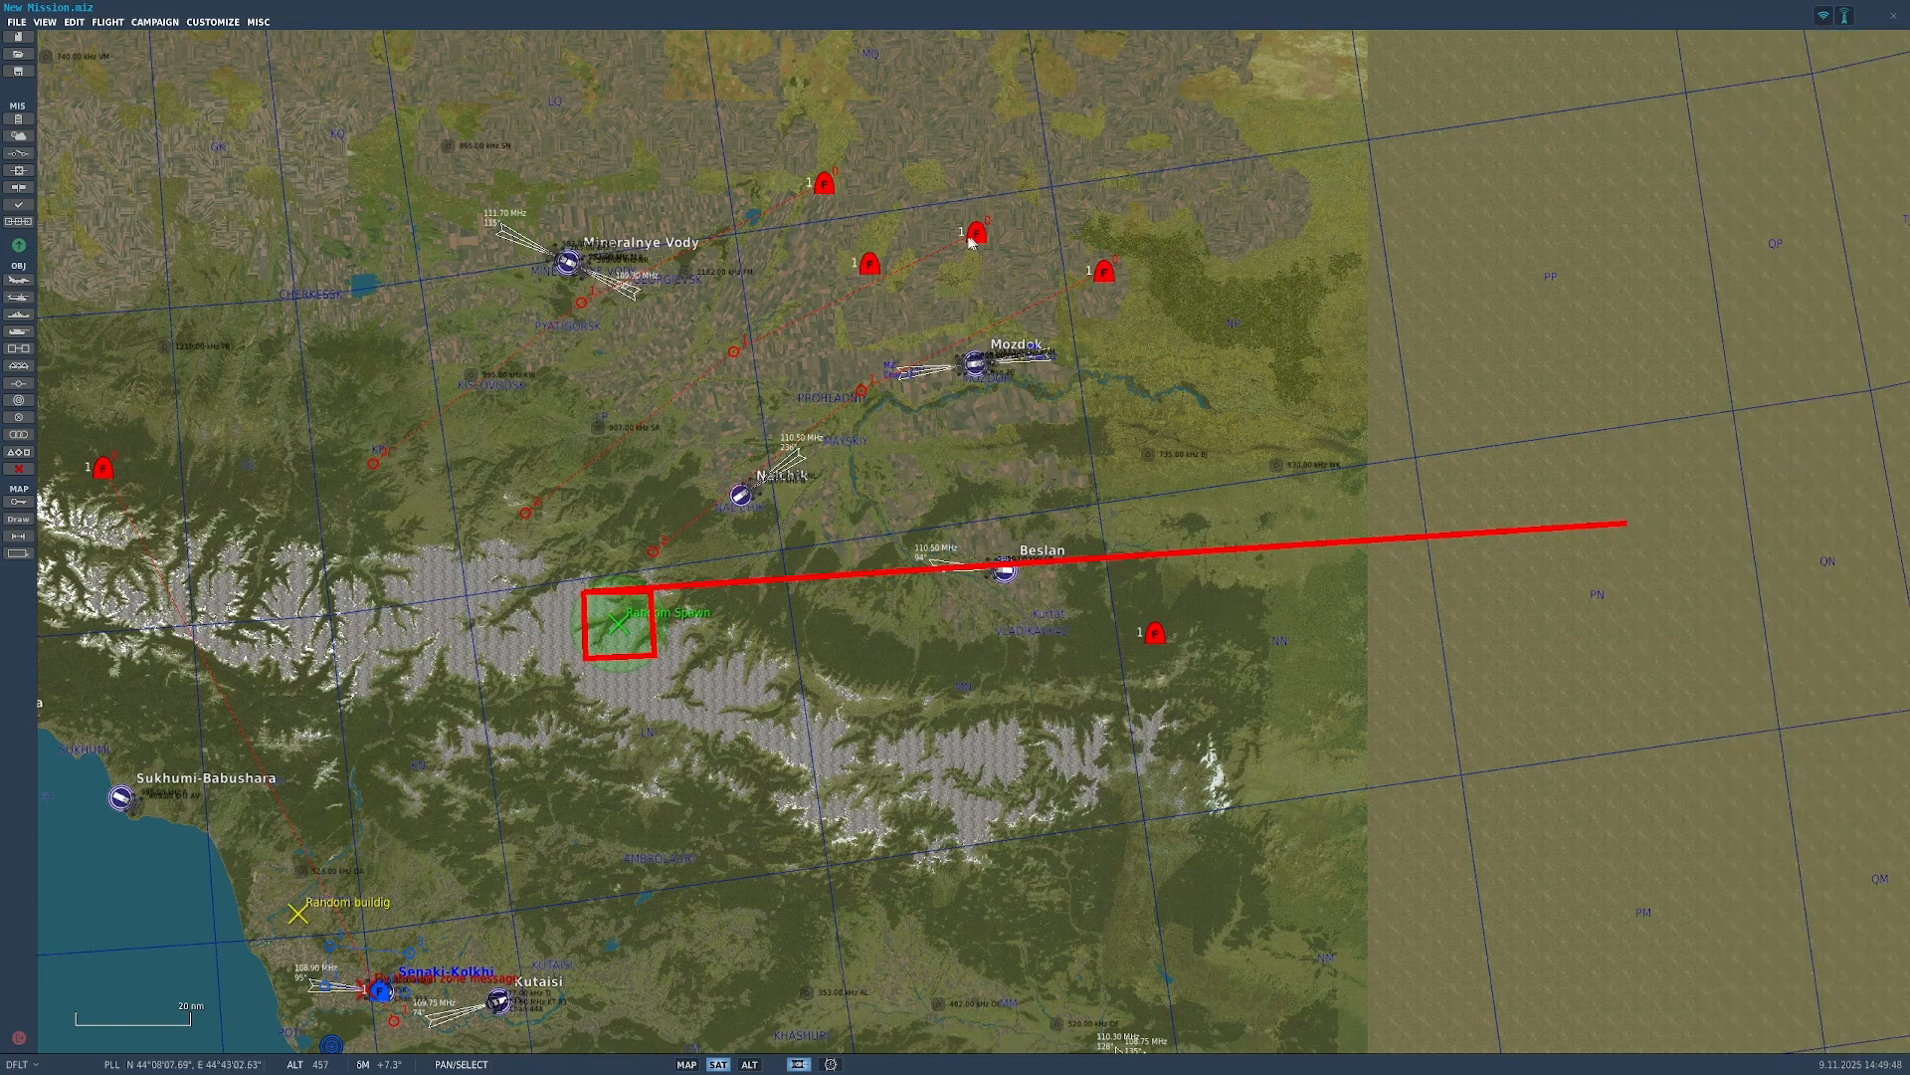
pyautogui.click(978, 234)
pyautogui.press('Delete')
pyautogui.click(830, 186)
pyautogui.press('Delete')
# Step: Review the waypoint actions of the Random Spawn 1-3 group and close its settings
pyautogui.click(1102, 269)
pyautogui.scroll(-2, 1733, 597)
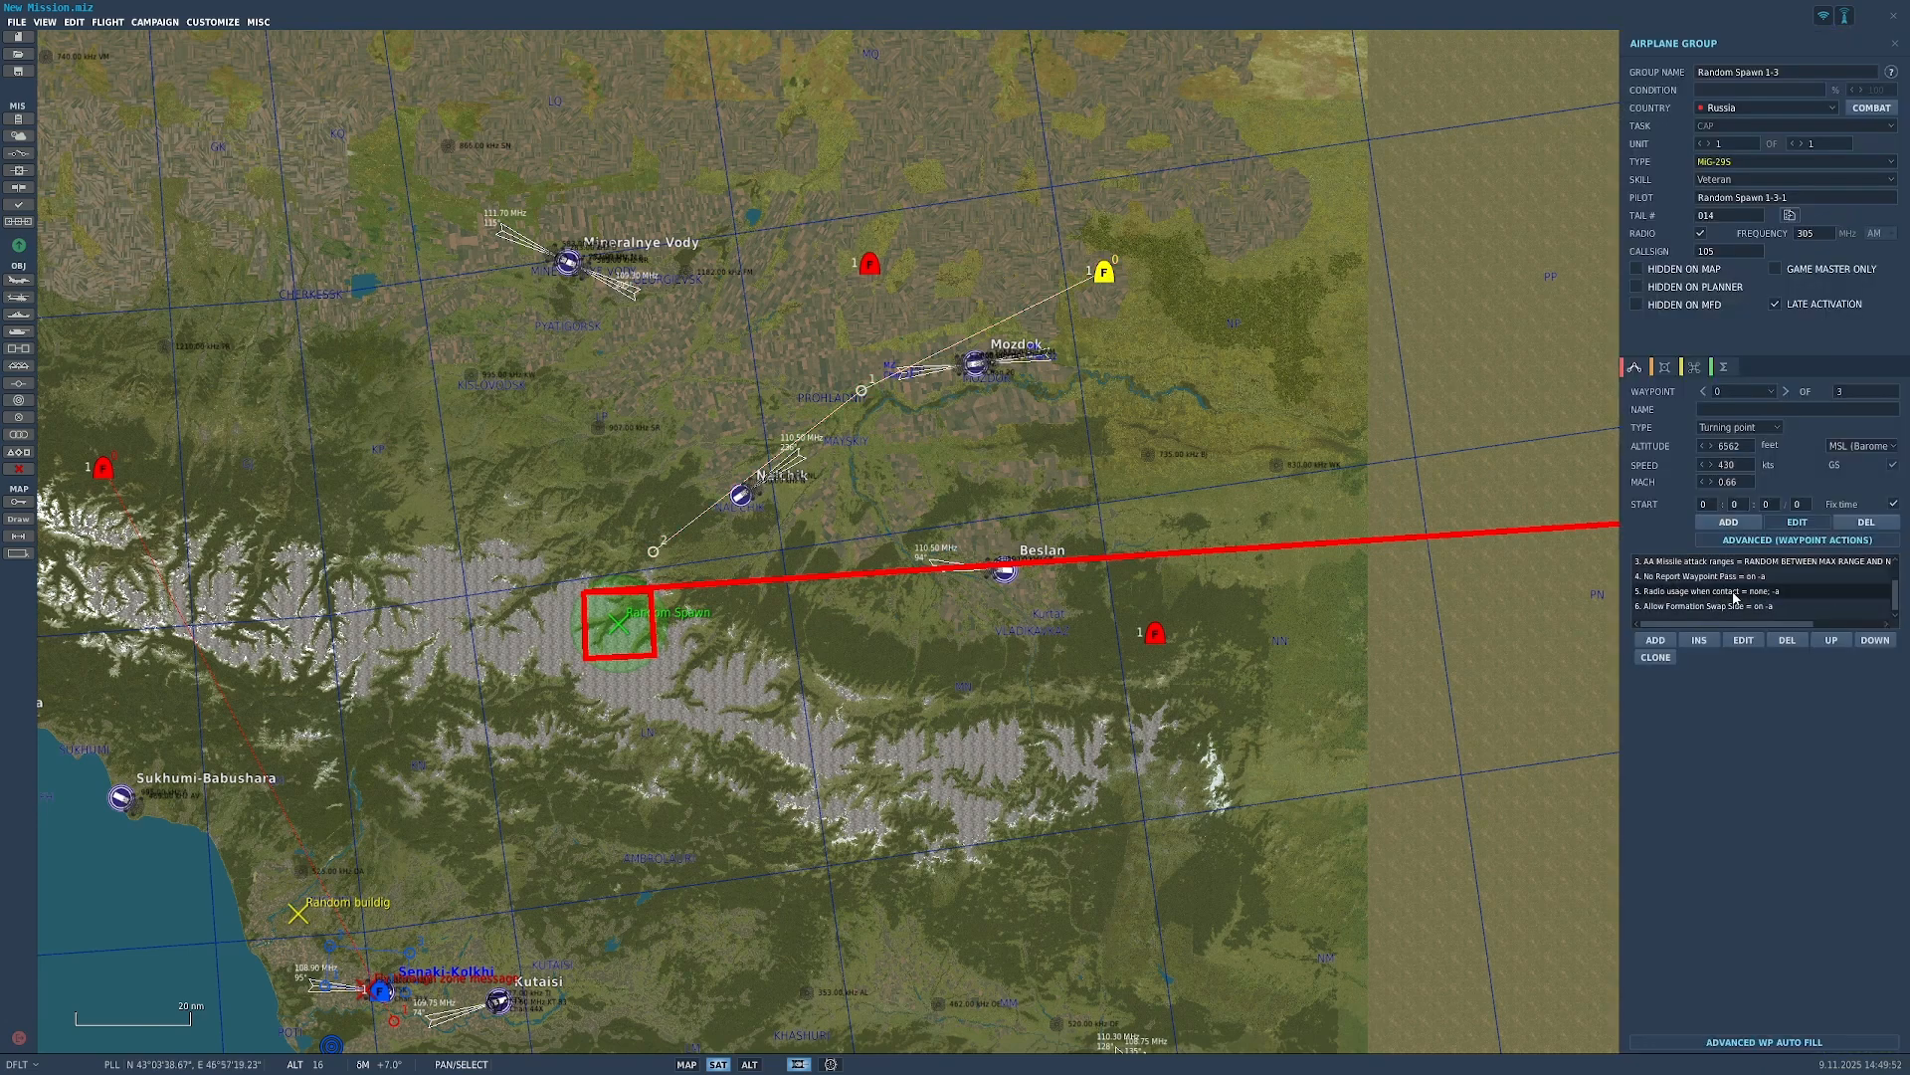
pyautogui.scroll(2, 1732, 592)
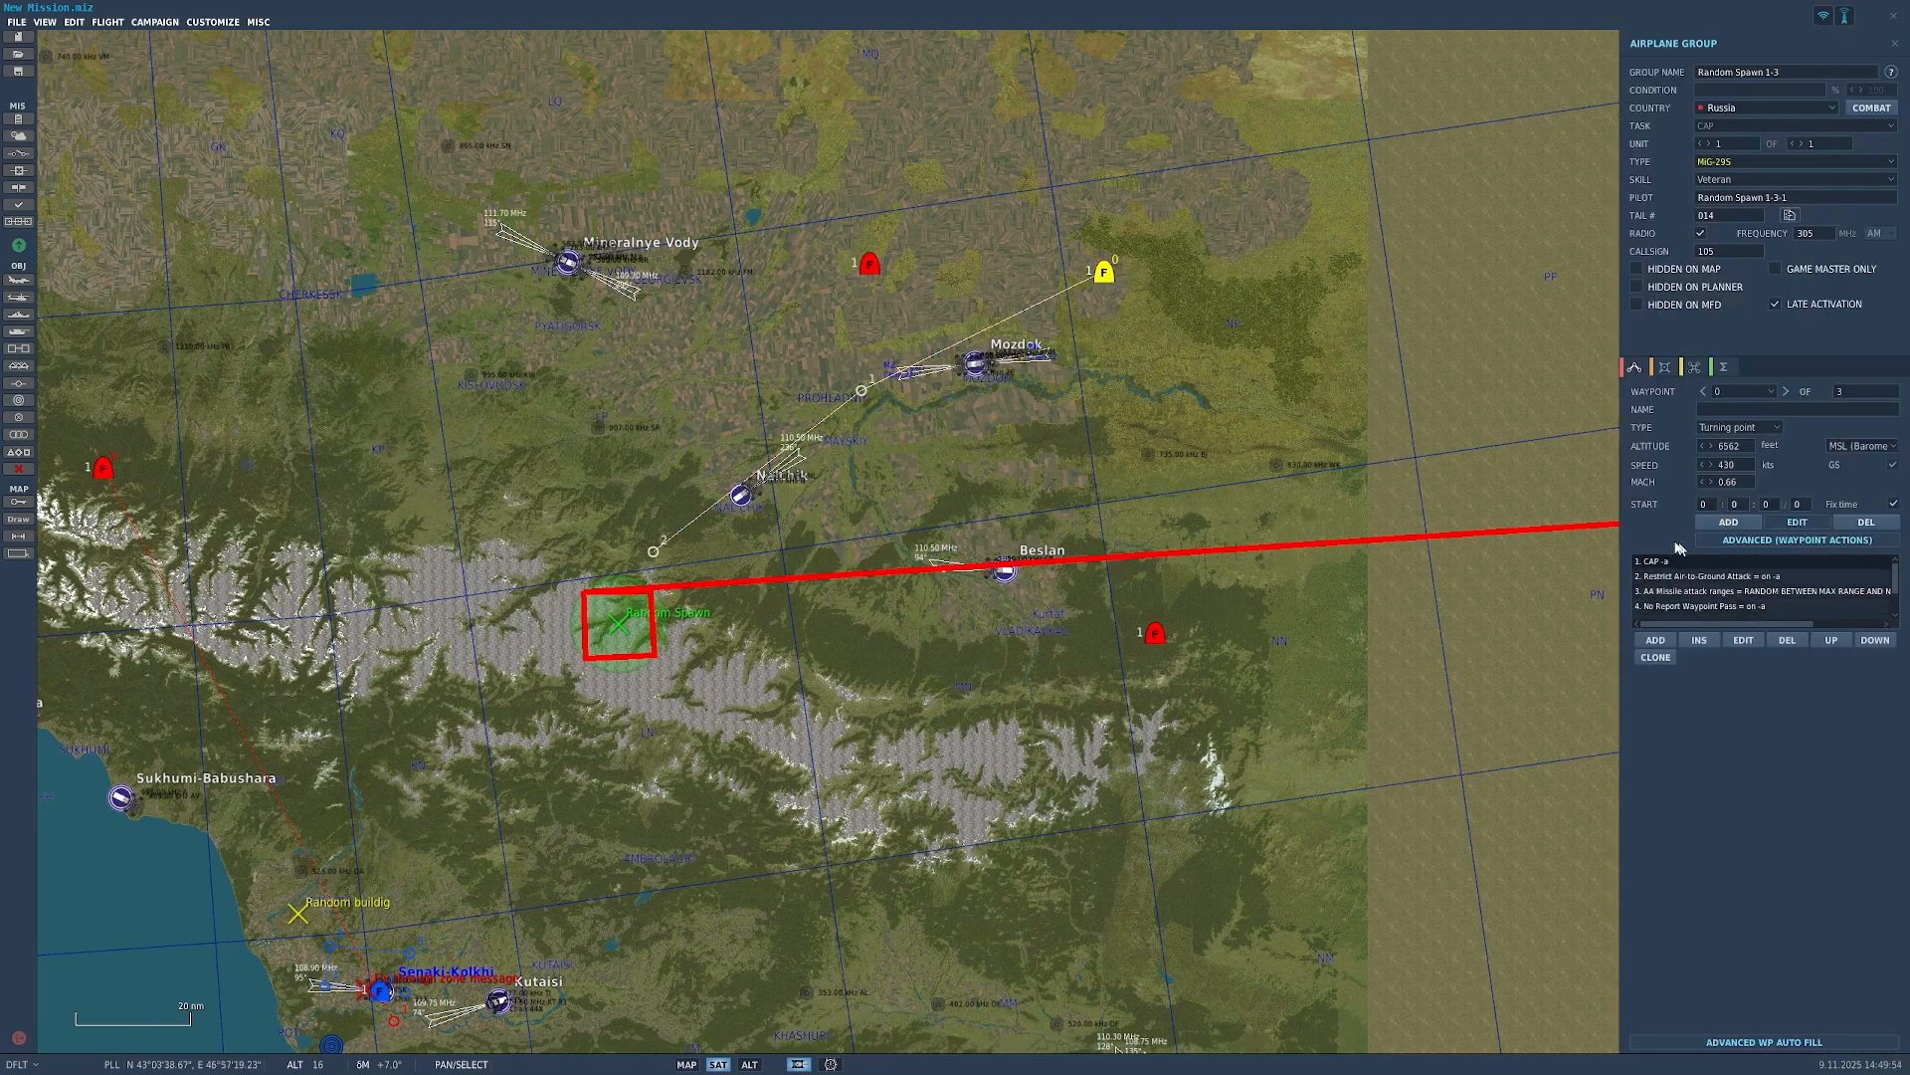
pyautogui.scroll(-3, 1393, 687)
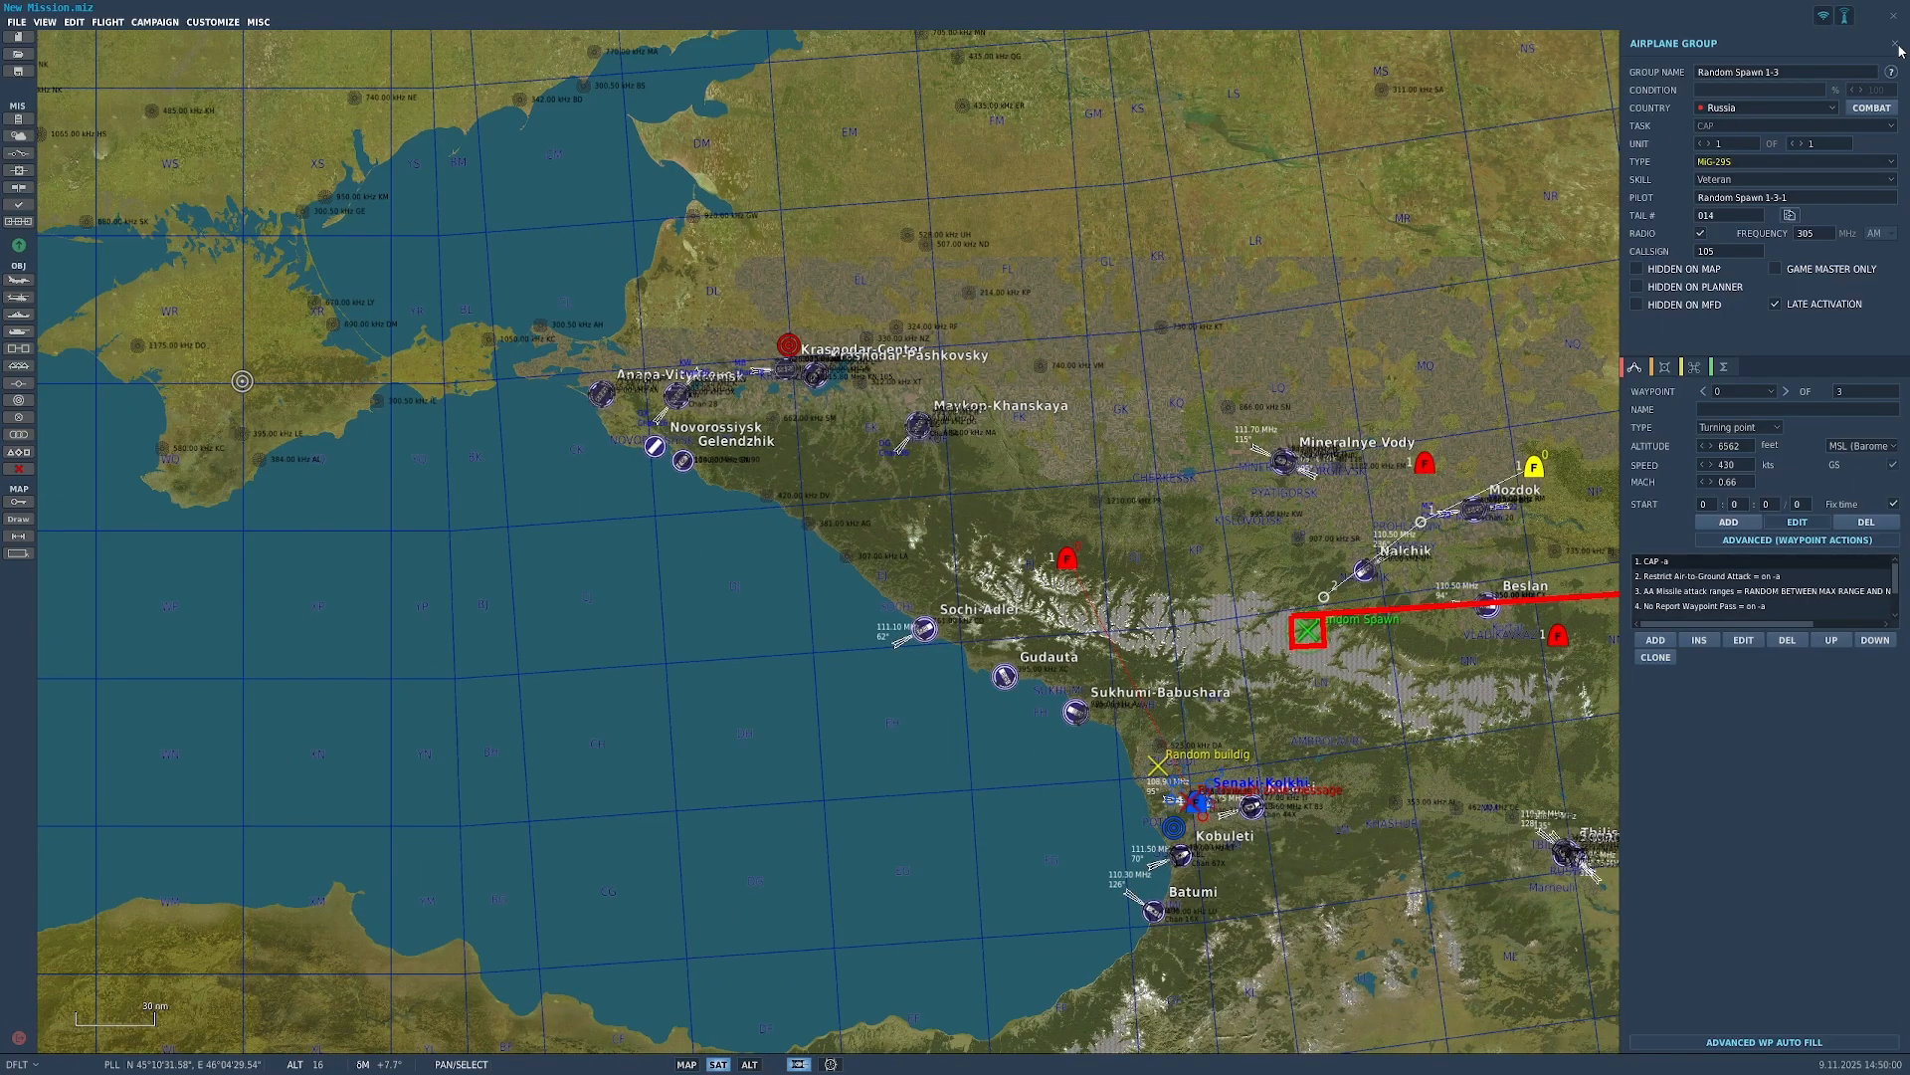
pyautogui.click(1897, 46)
# Step: Move the Mig 29 group to Sochi-Adler airfield and set its first waypoint type to takeoff from ramp
pyautogui.scroll(2, 1093, 557)
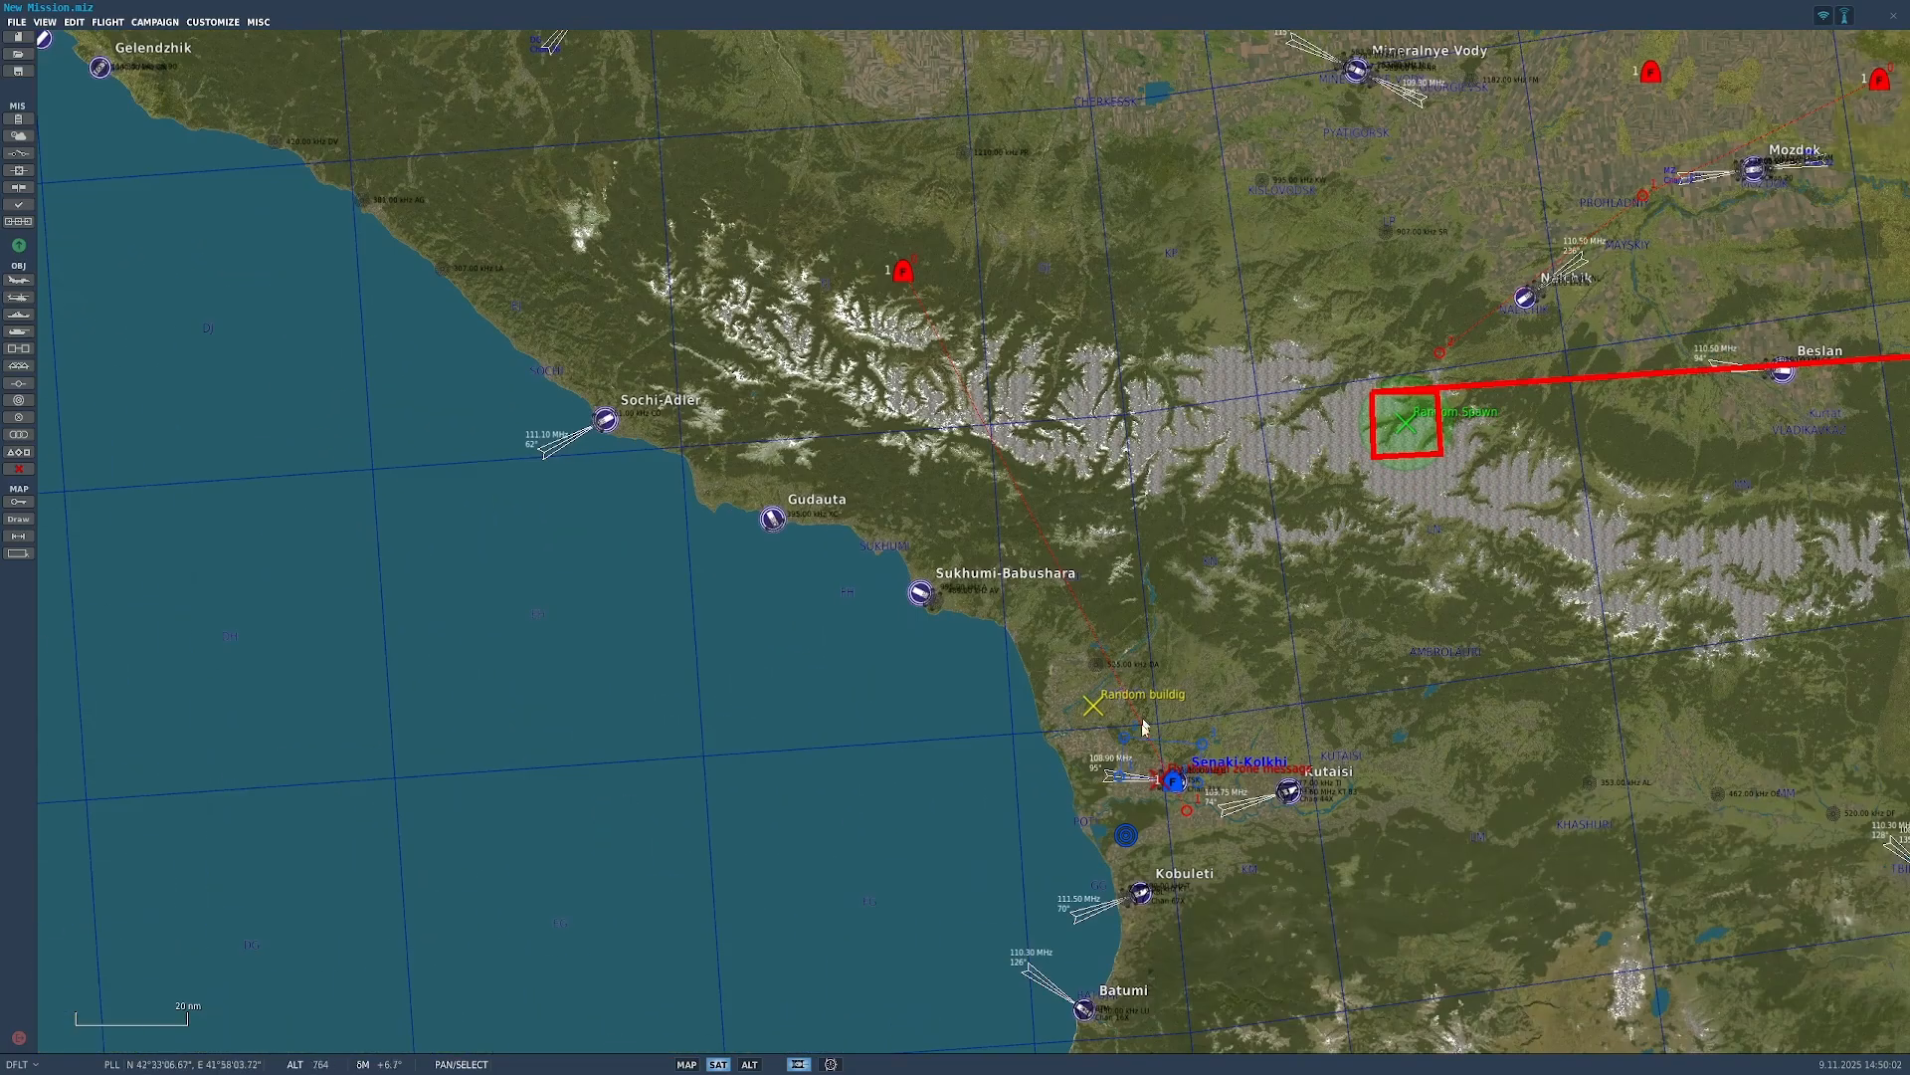
pyautogui.moveTo(907, 335); pyautogui.dragTo(595, 470)
pyautogui.scroll(5, 595, 473)
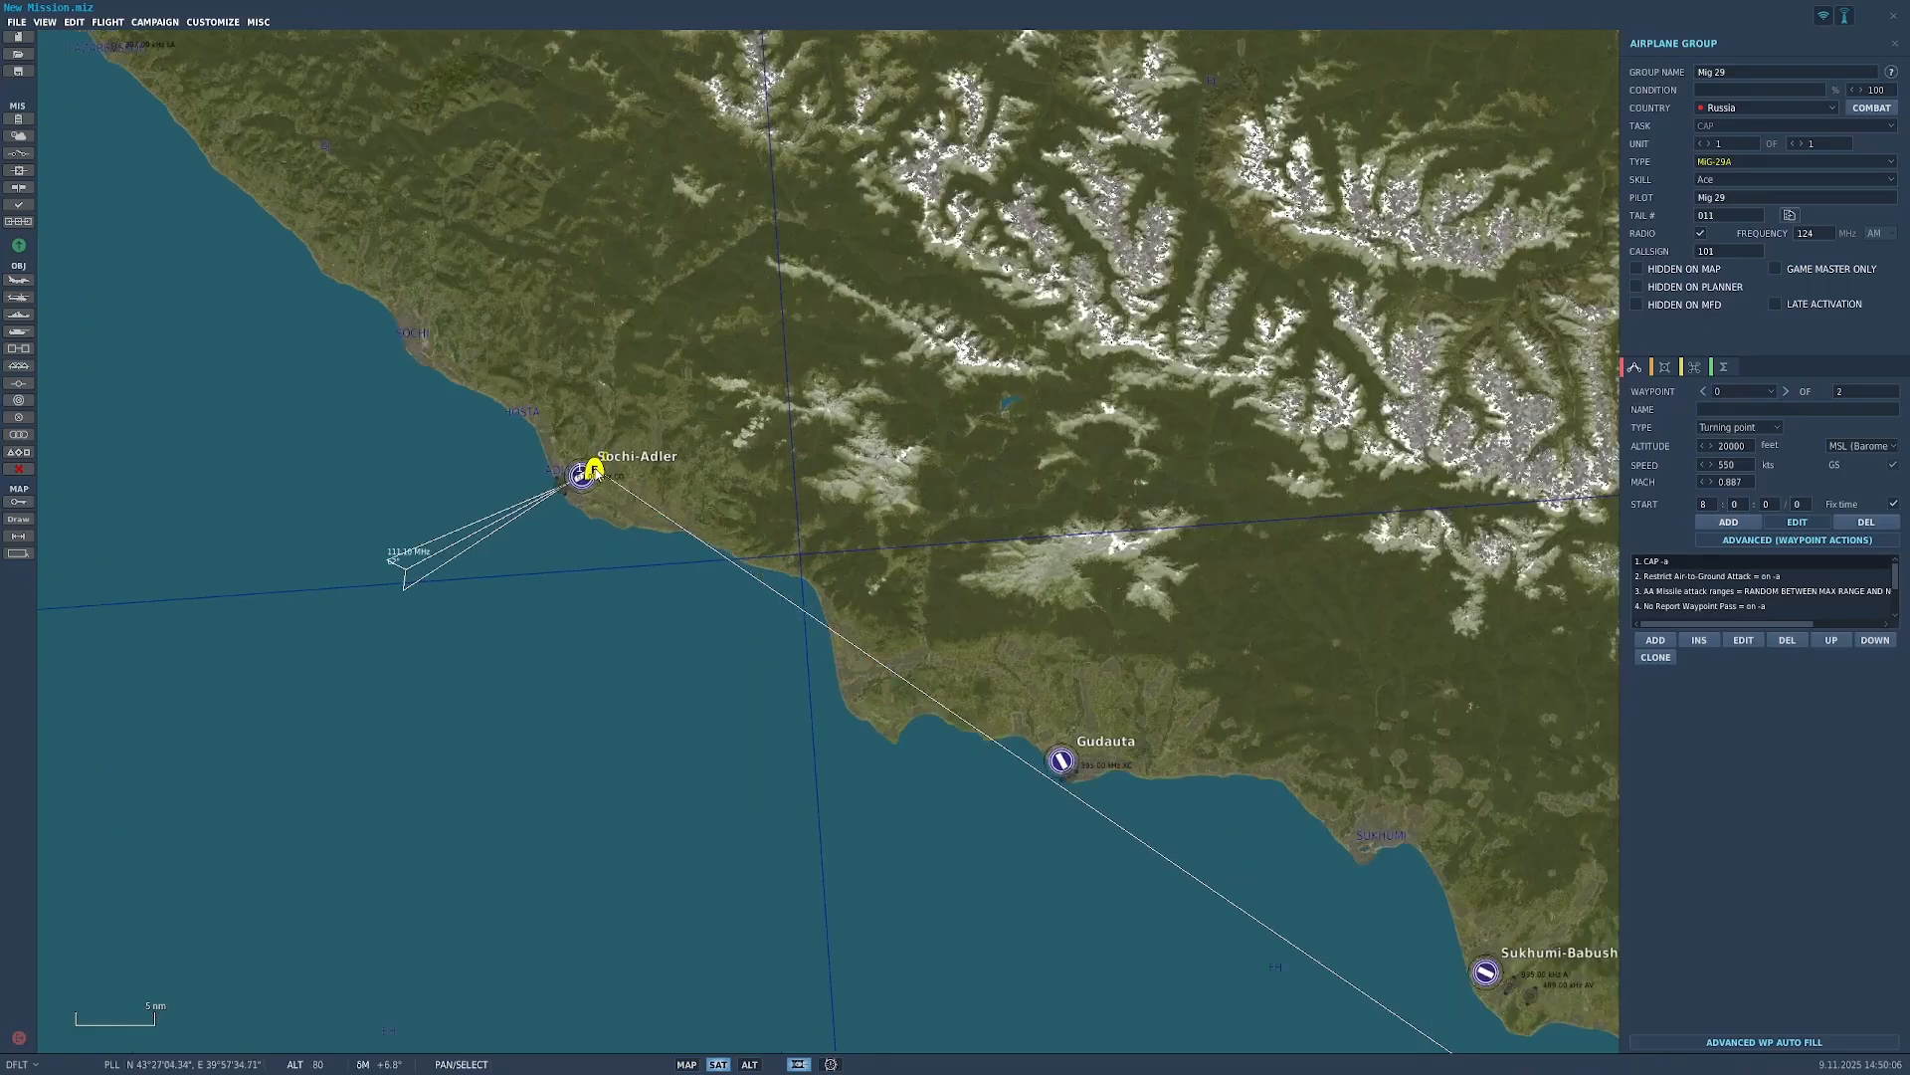
pyautogui.scroll(4, 595, 473)
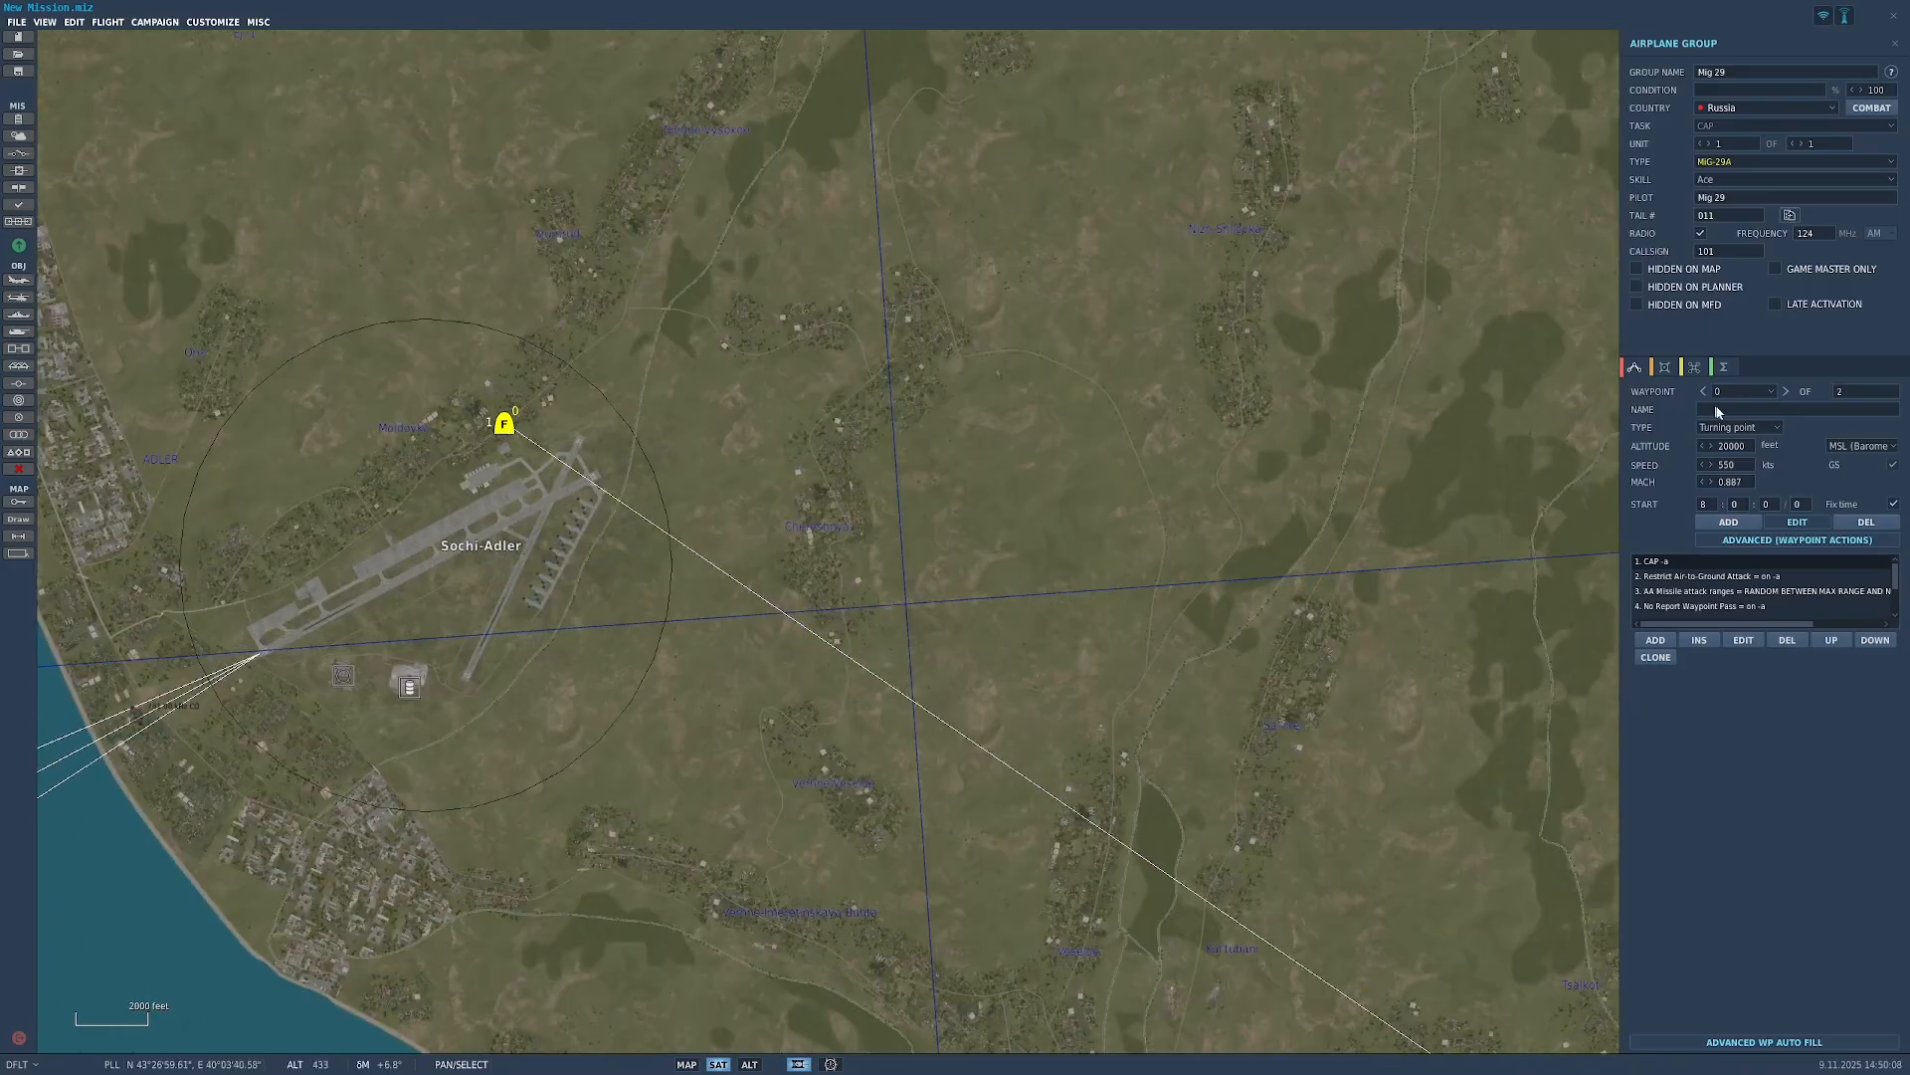
pyautogui.click(1753, 430)
pyautogui.click(1751, 487)
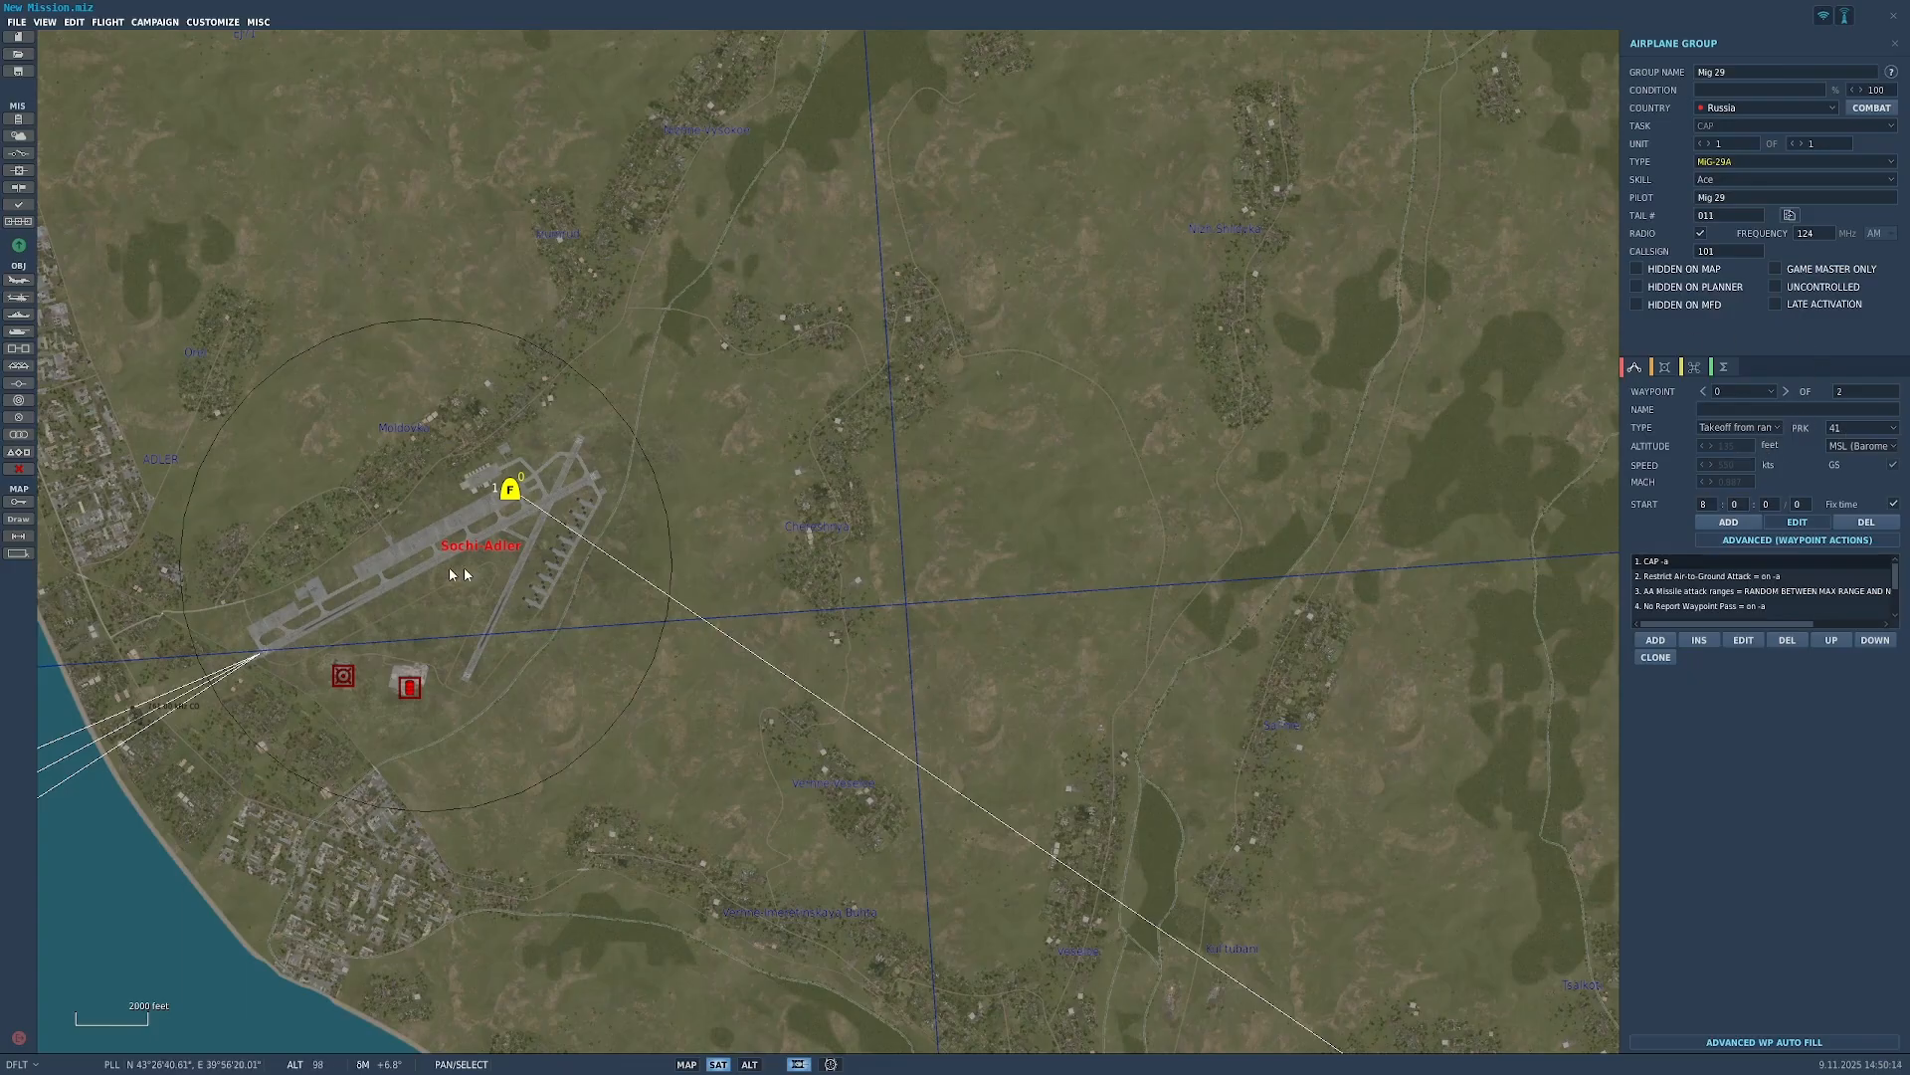
# Step: Select the Sukhumi-Babushara airfield and set its coalition to BLUE
pyautogui.scroll(-5, 516, 525)
pyautogui.scroll(-3, 515, 524)
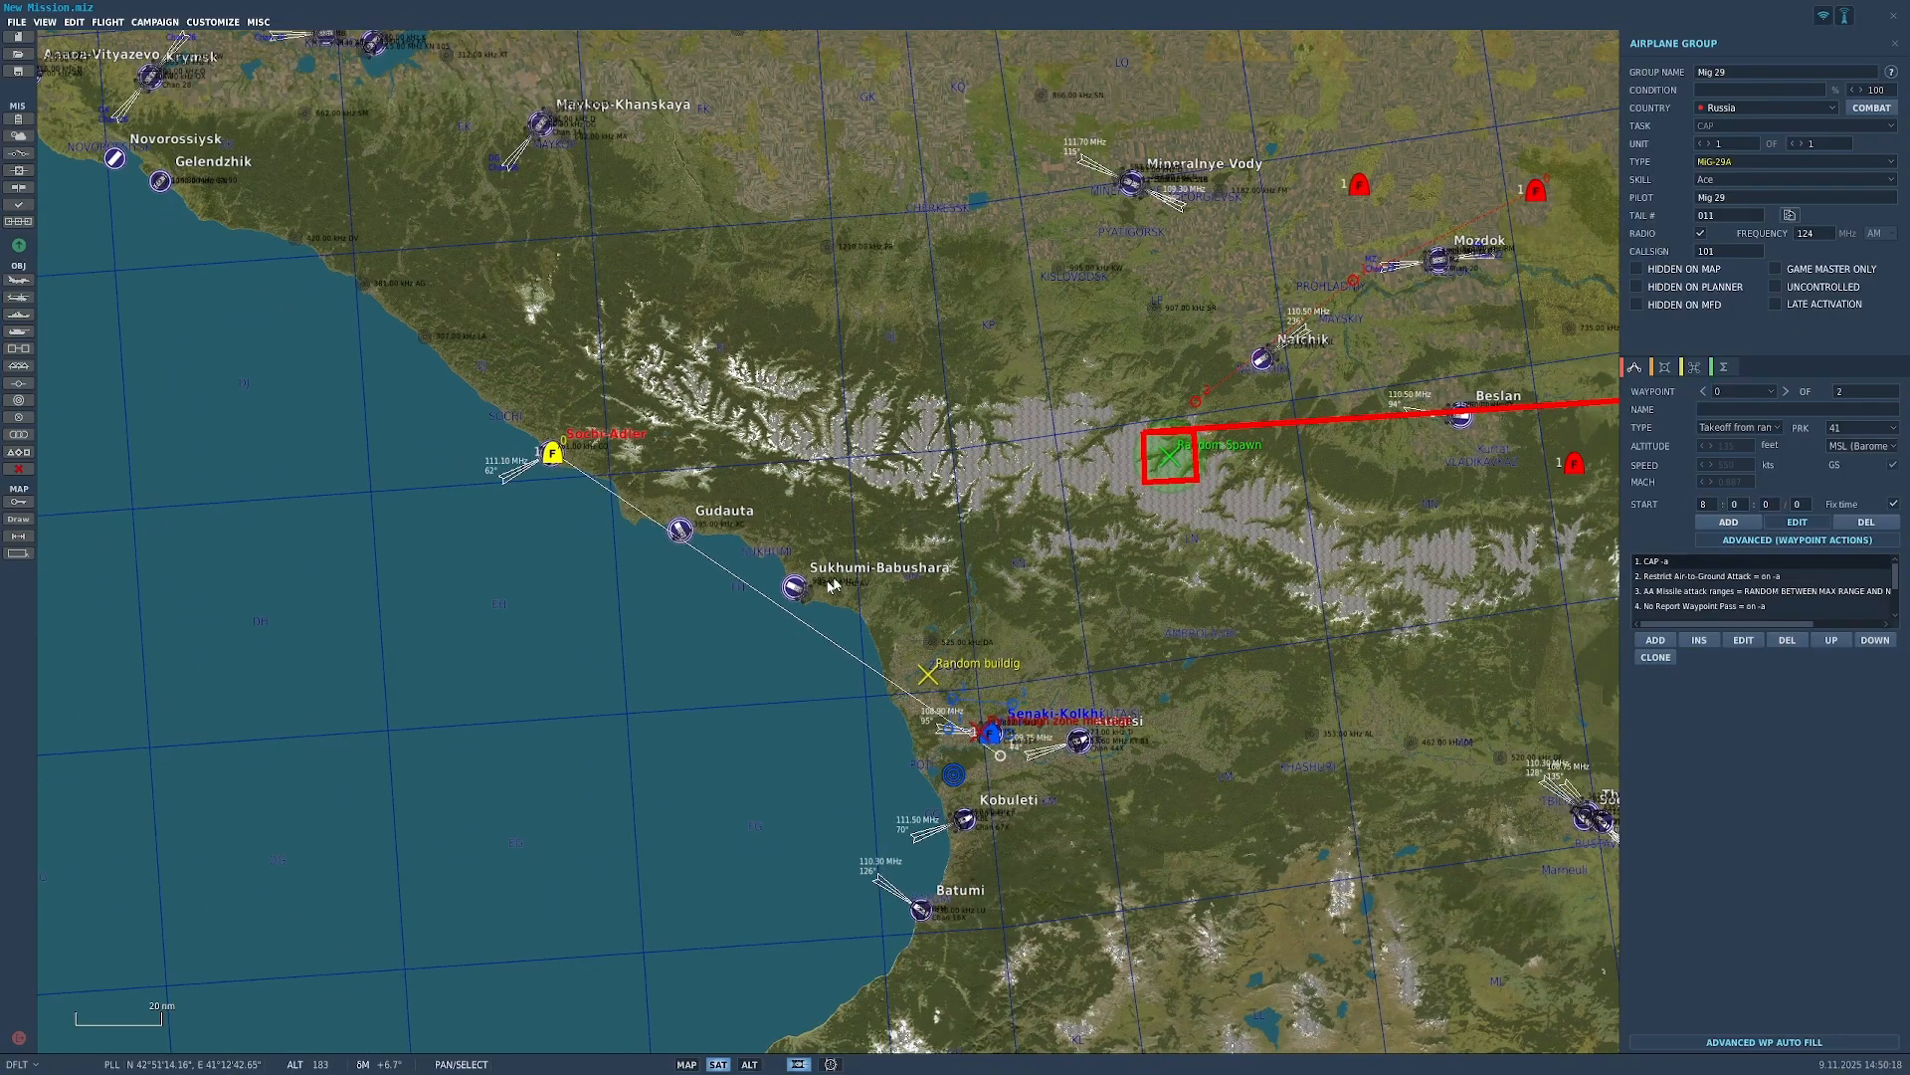
pyautogui.moveTo(814, 590); pyautogui.dragTo(805, 605)
pyautogui.moveTo(744, 449); pyautogui.dragTo(855, 469)
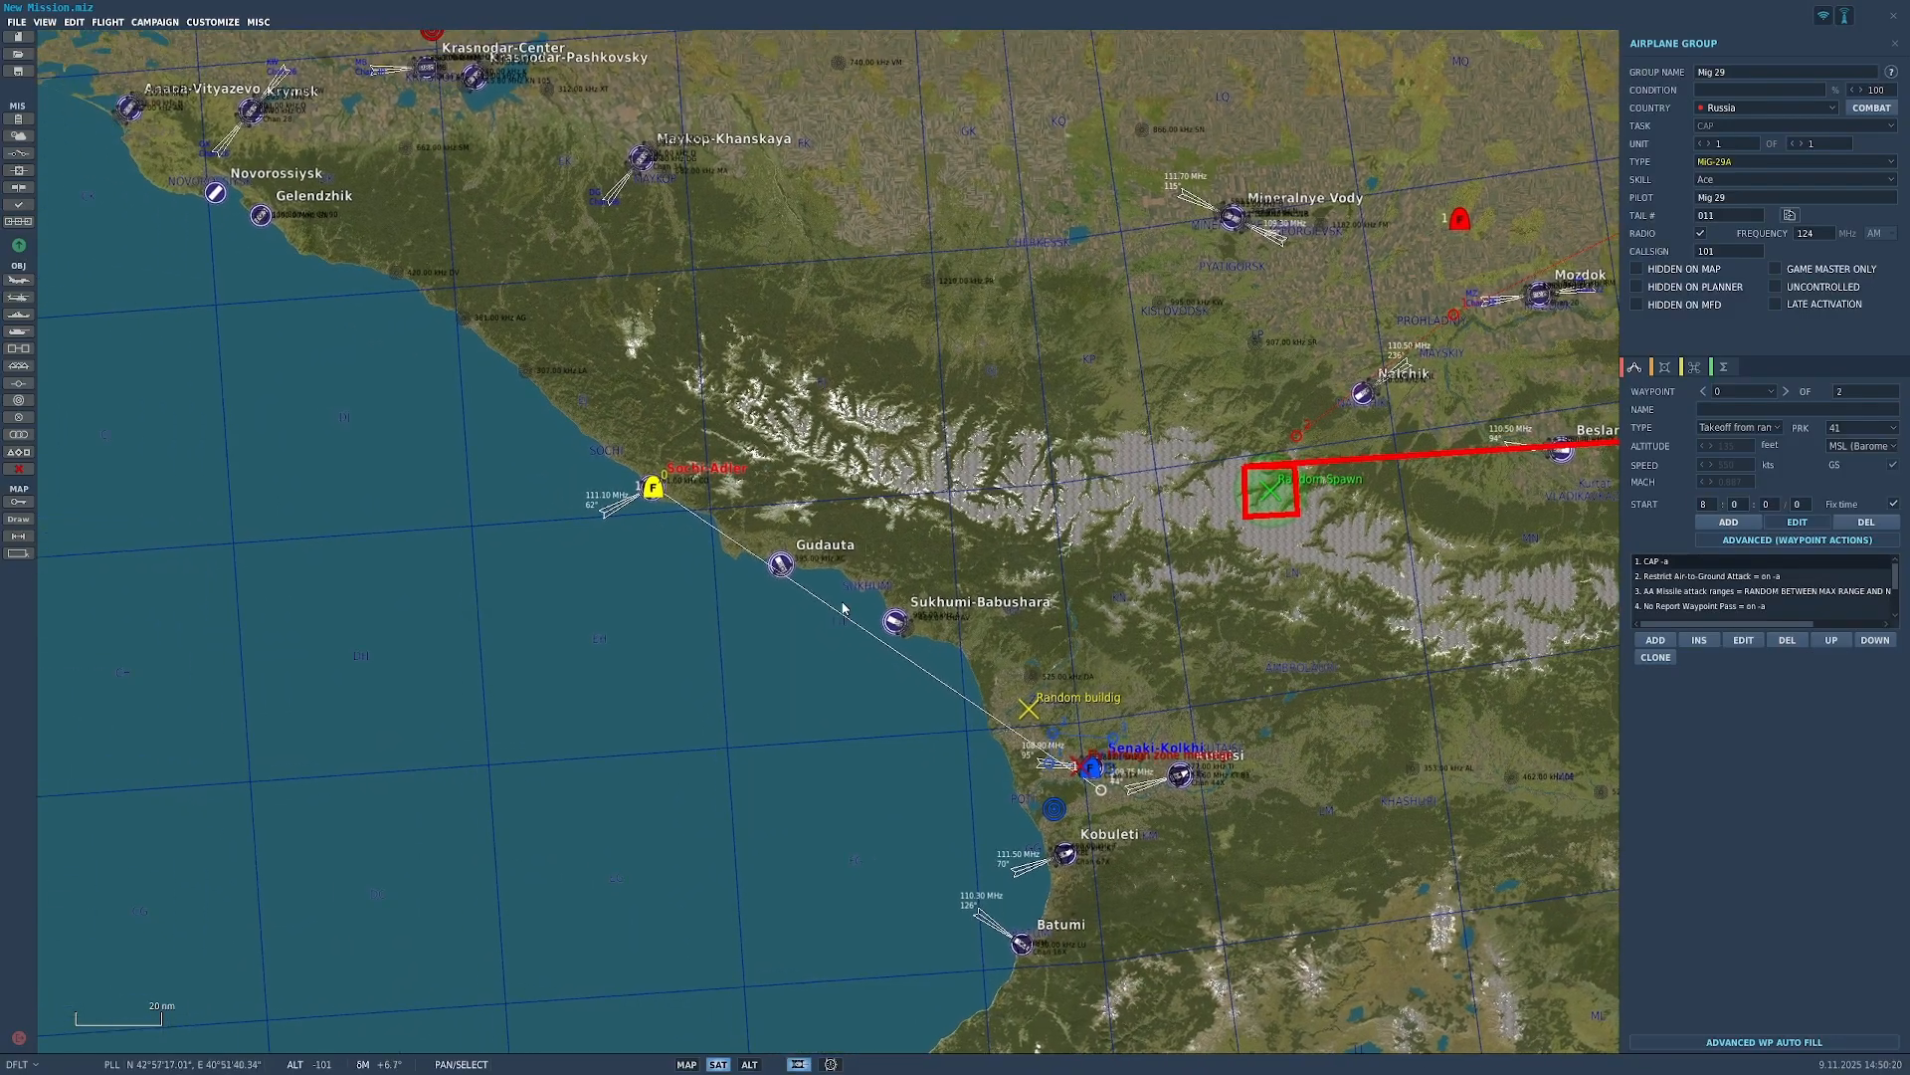
pyautogui.scroll(3, 902, 616)
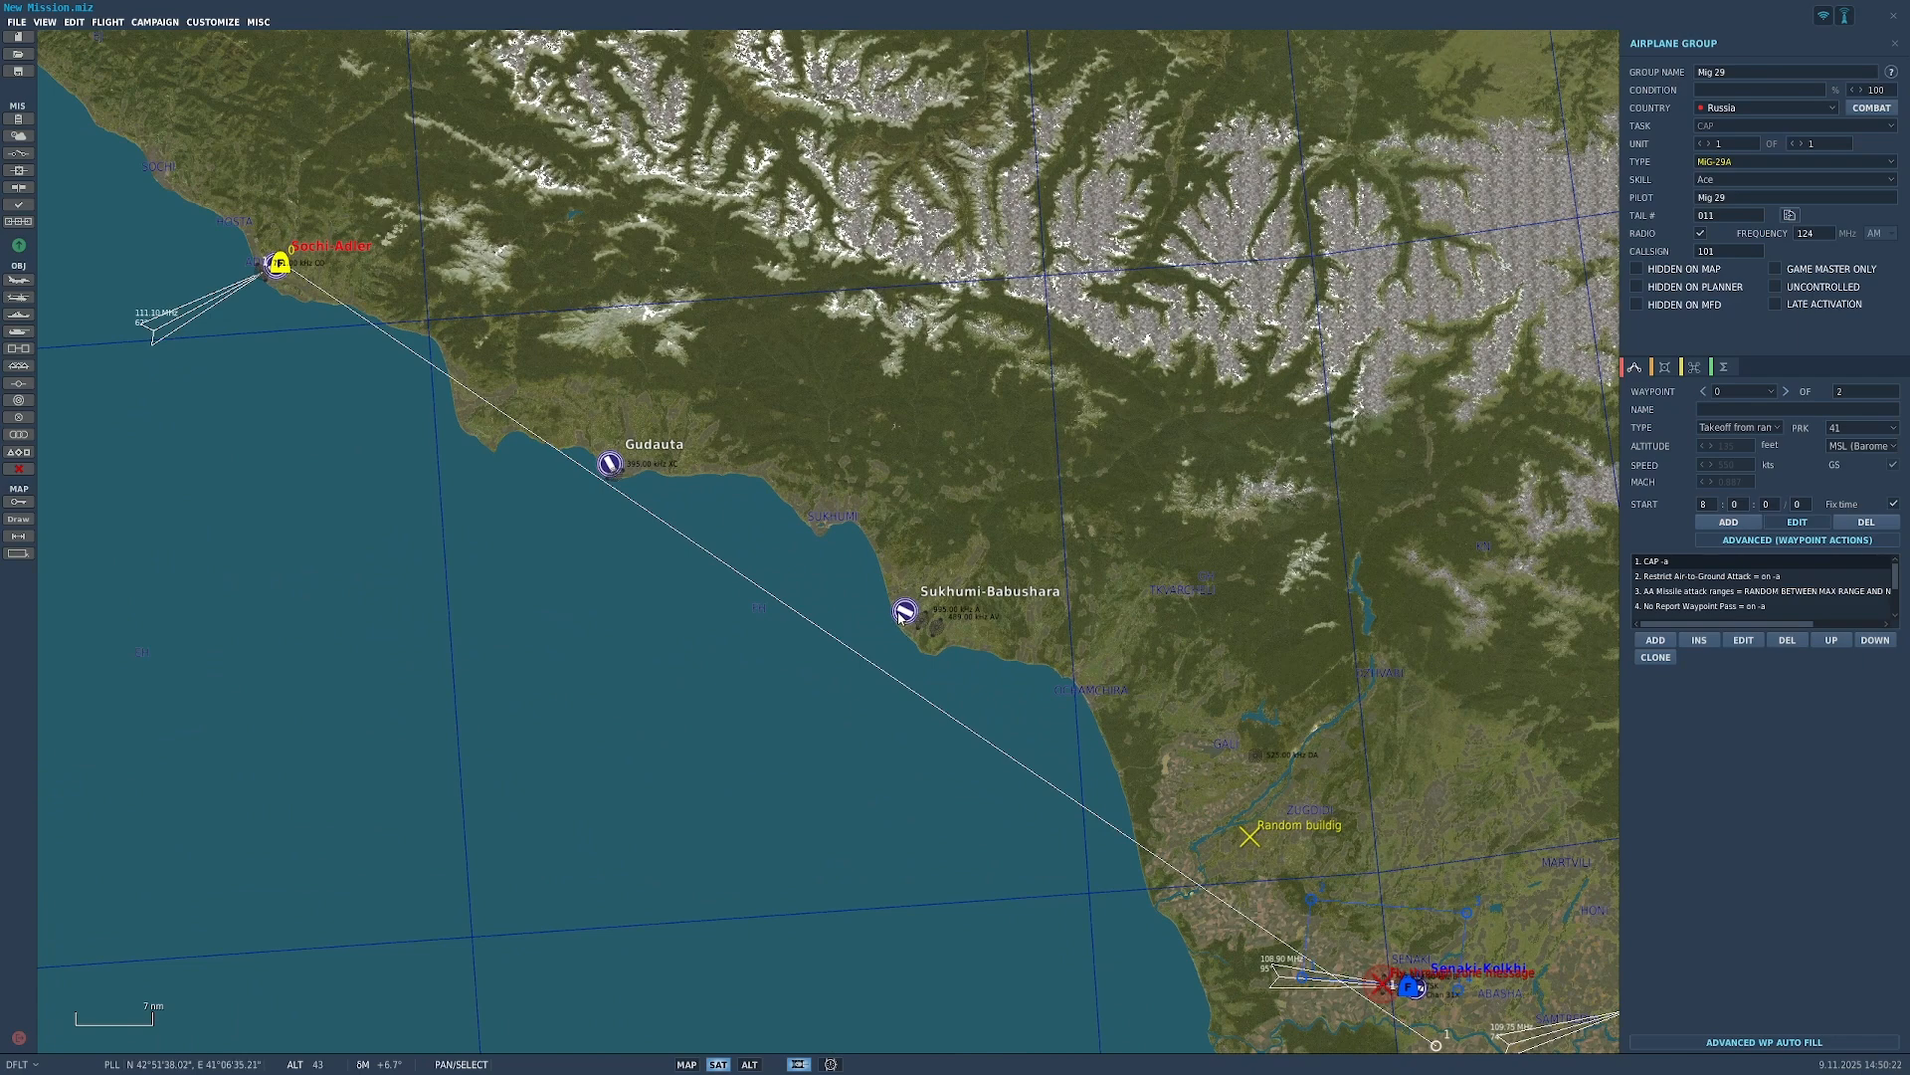
pyautogui.click(905, 616)
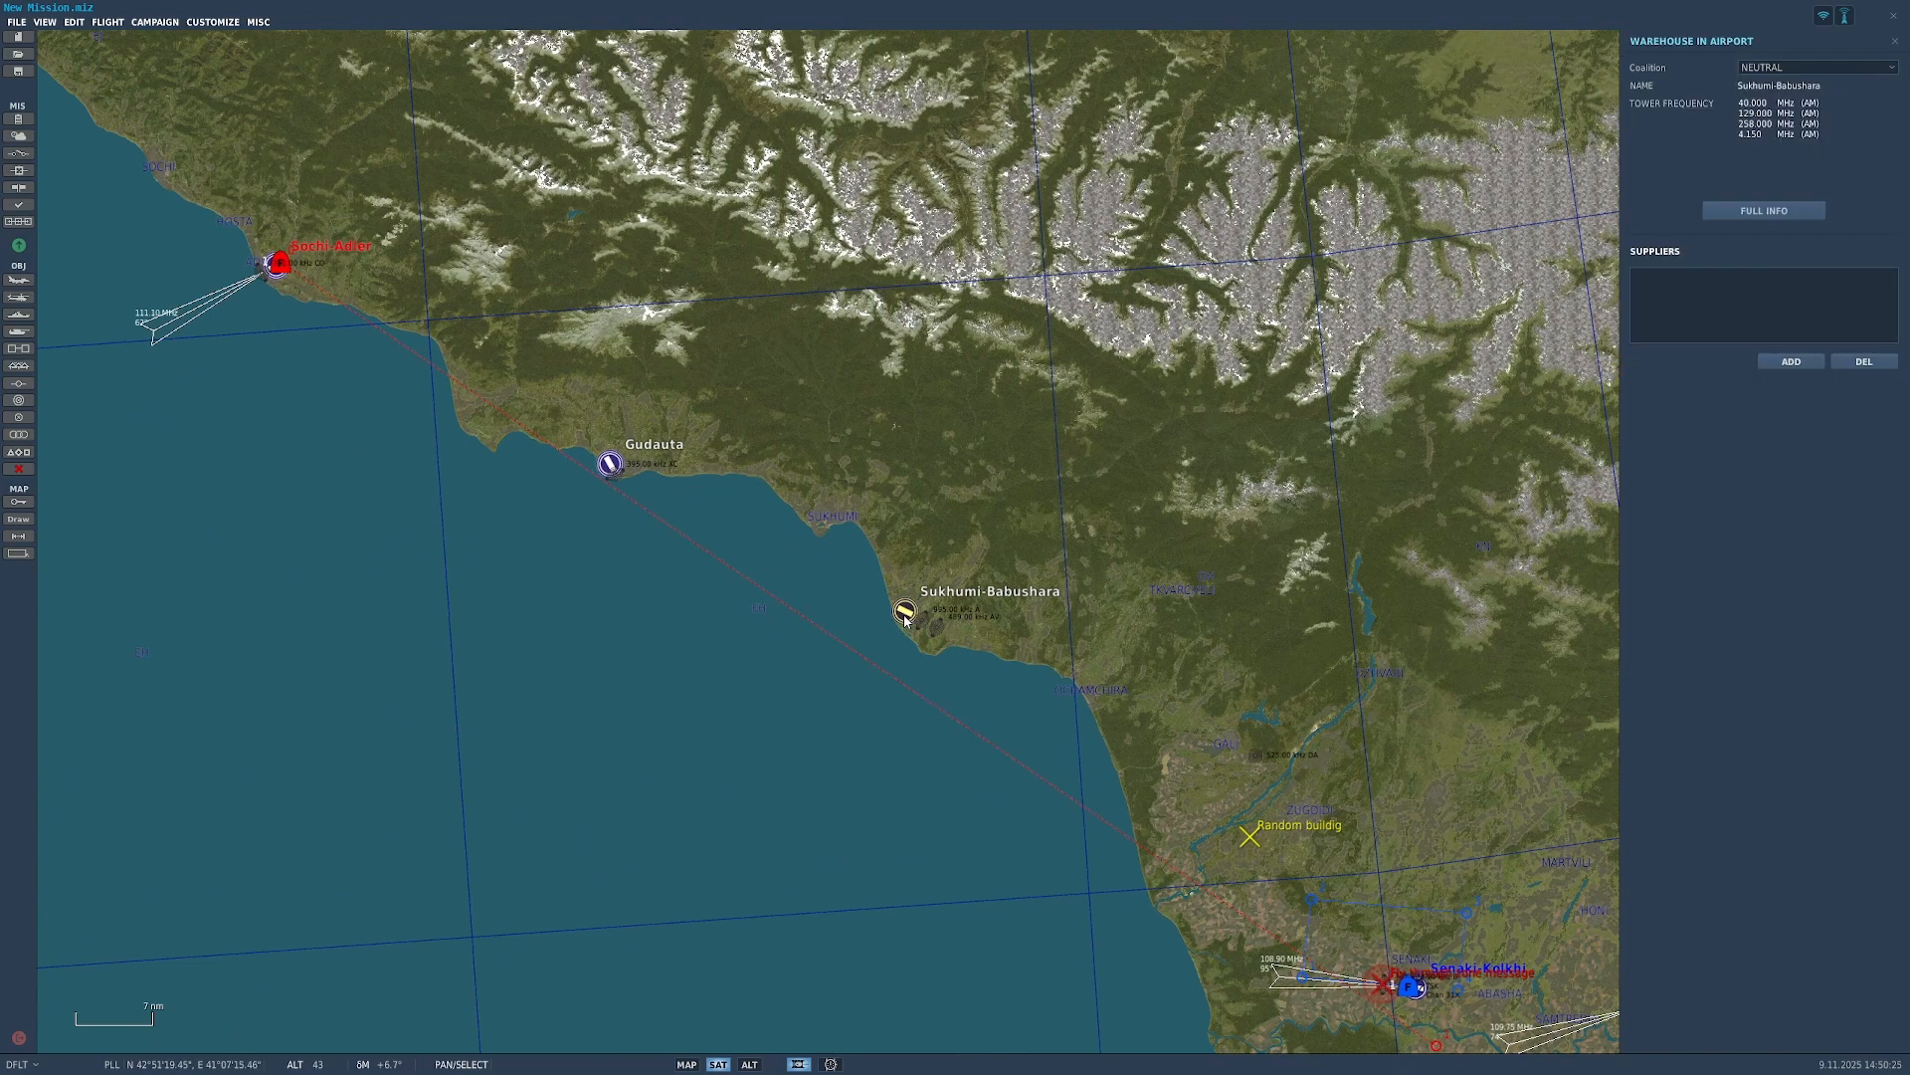
pyautogui.scroll(-5, 1012, 502)
pyautogui.scroll(-1, 1012, 503)
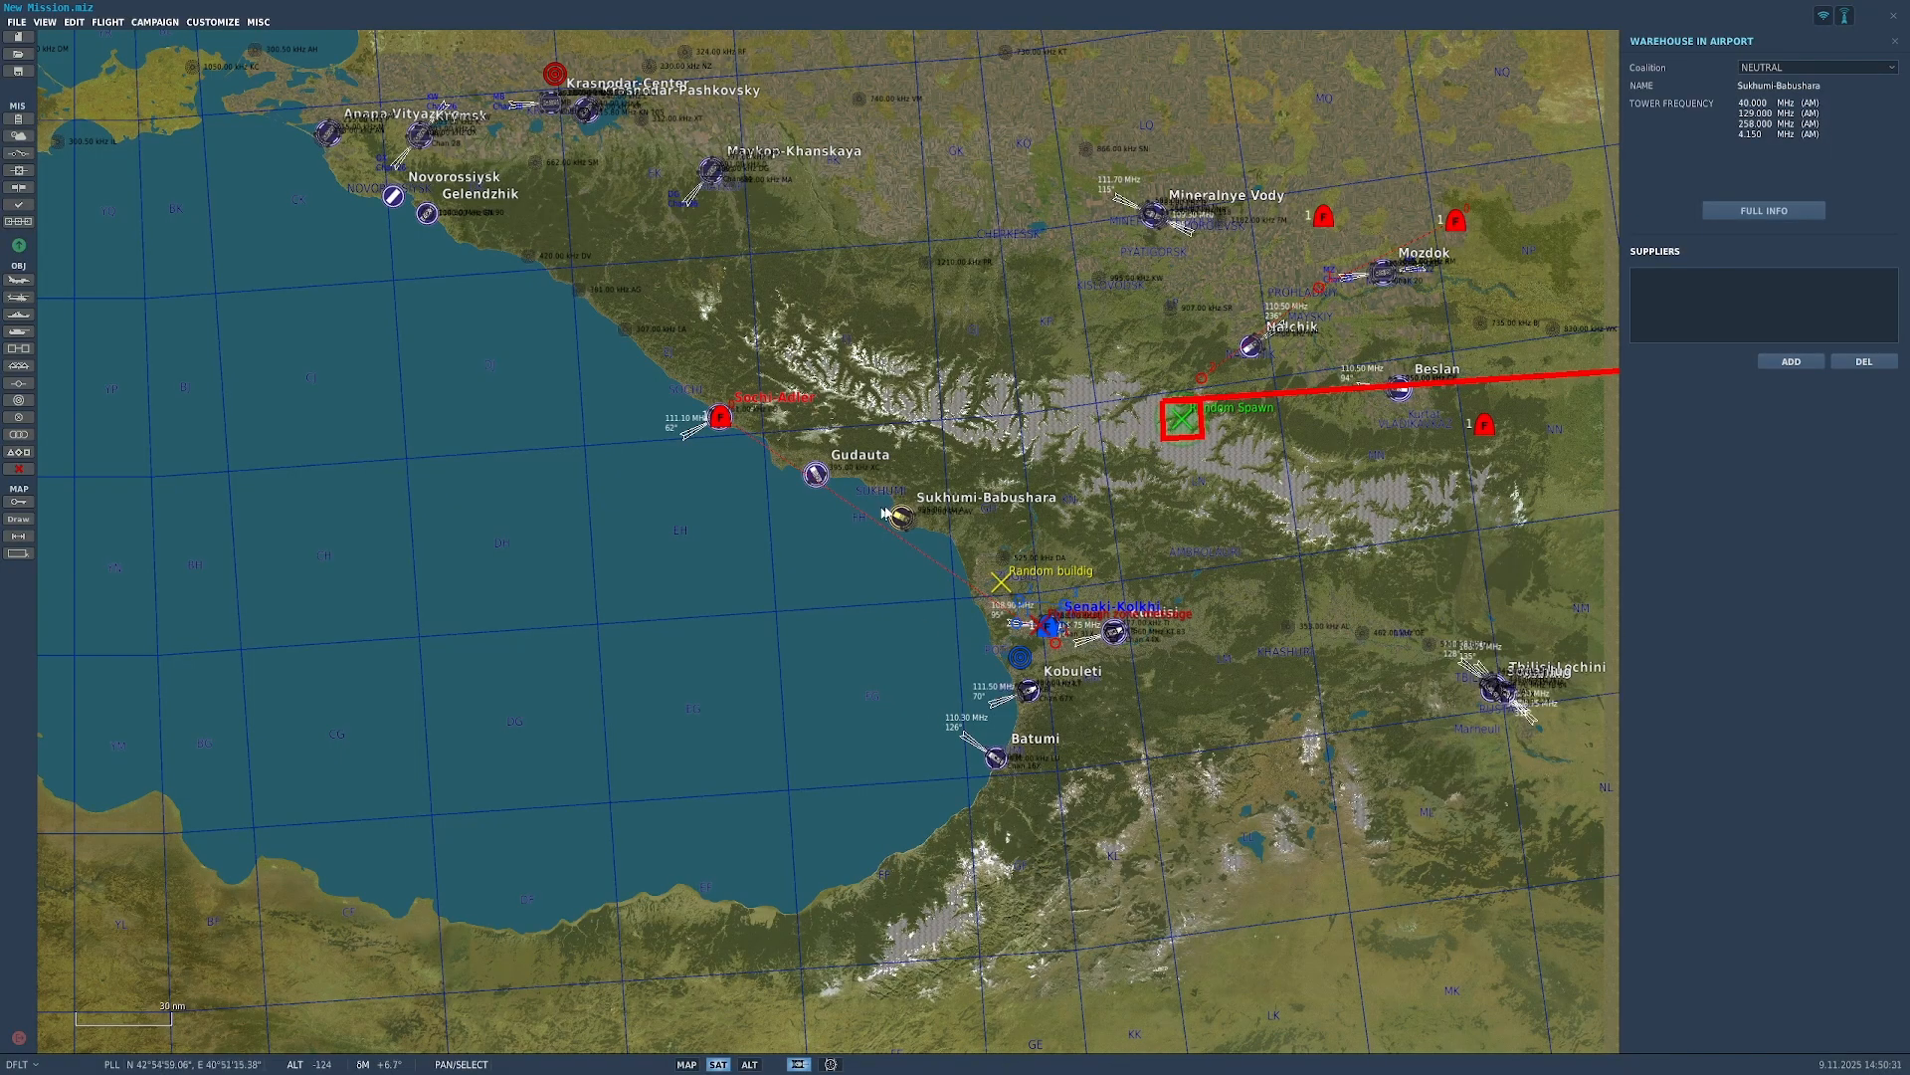
pyautogui.scroll(6, 865, 516)
pyautogui.scroll(-3, 923, 546)
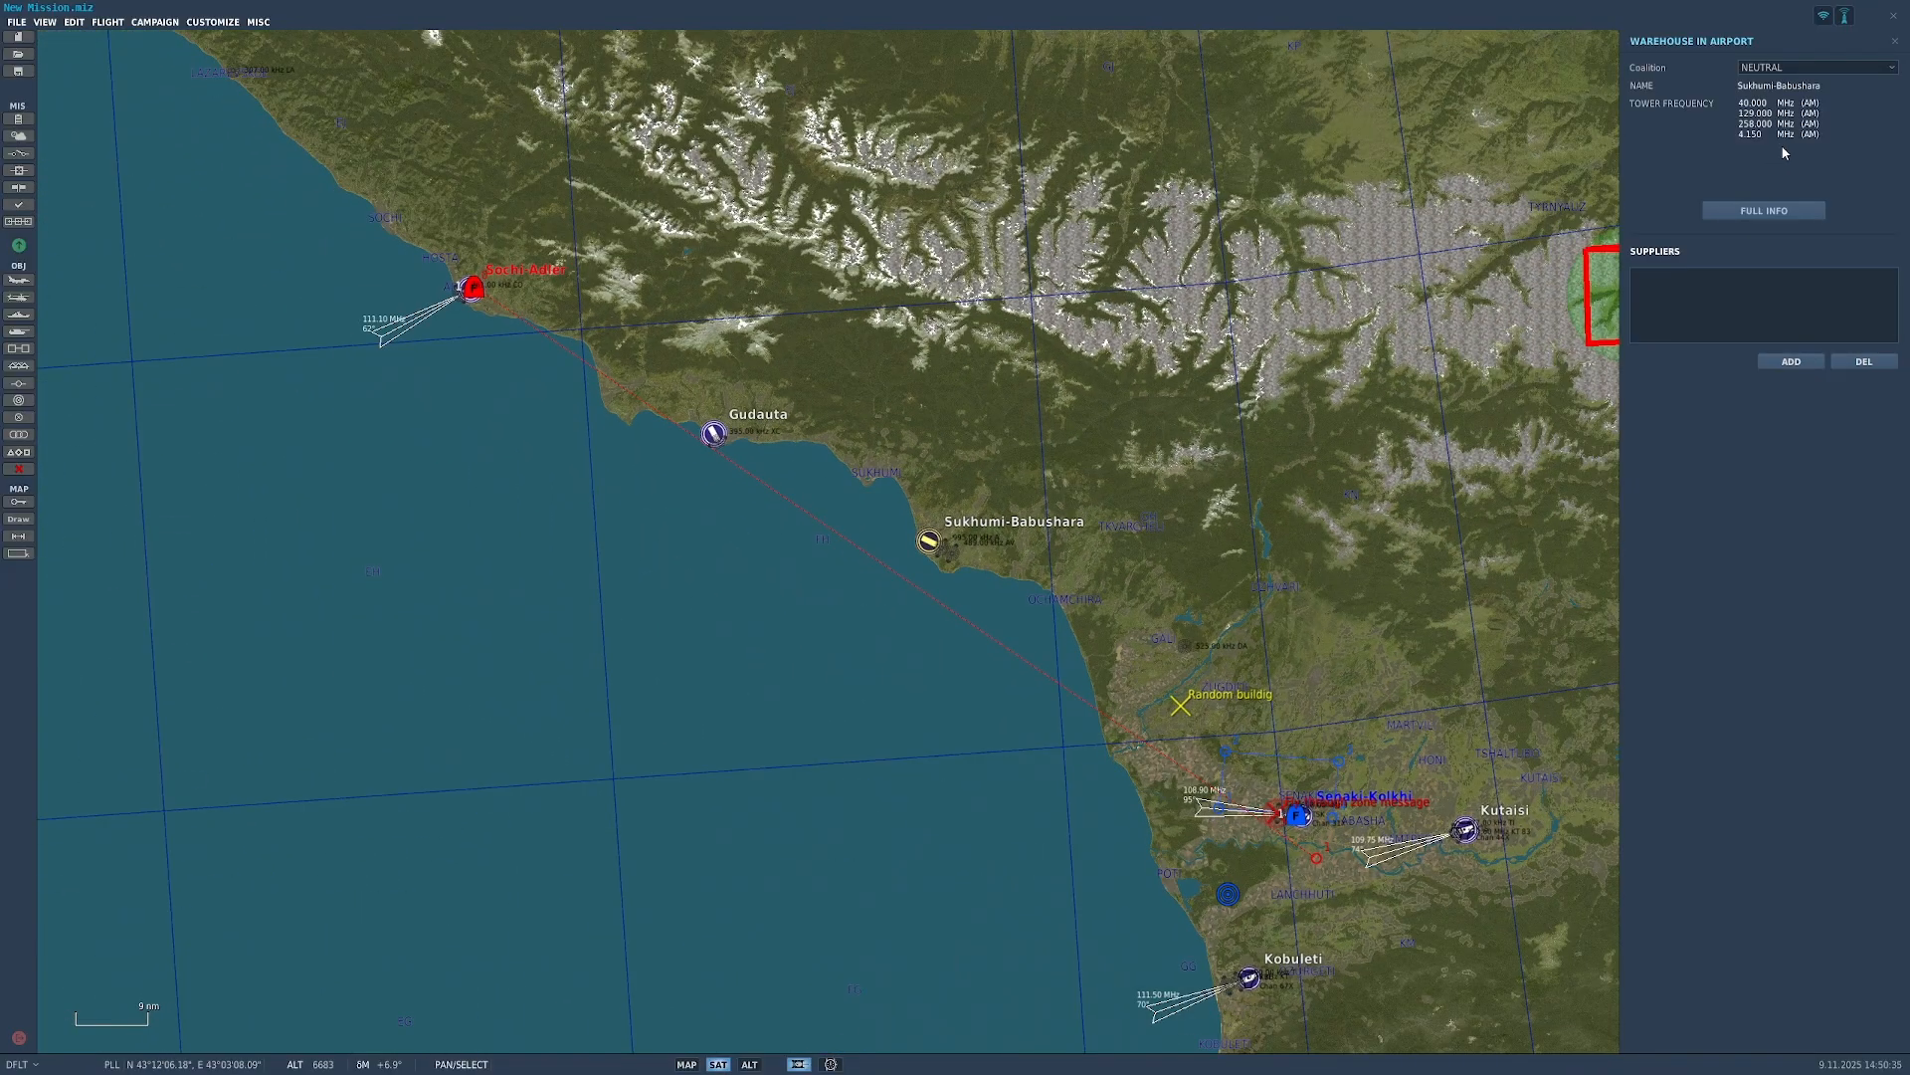
pyautogui.click(1812, 70)
pyautogui.click(1809, 78)
# Step: Try the RED coalition on the Sukhumi-Babushara airfield and switch it back to BLUE
pyautogui.click(1809, 71)
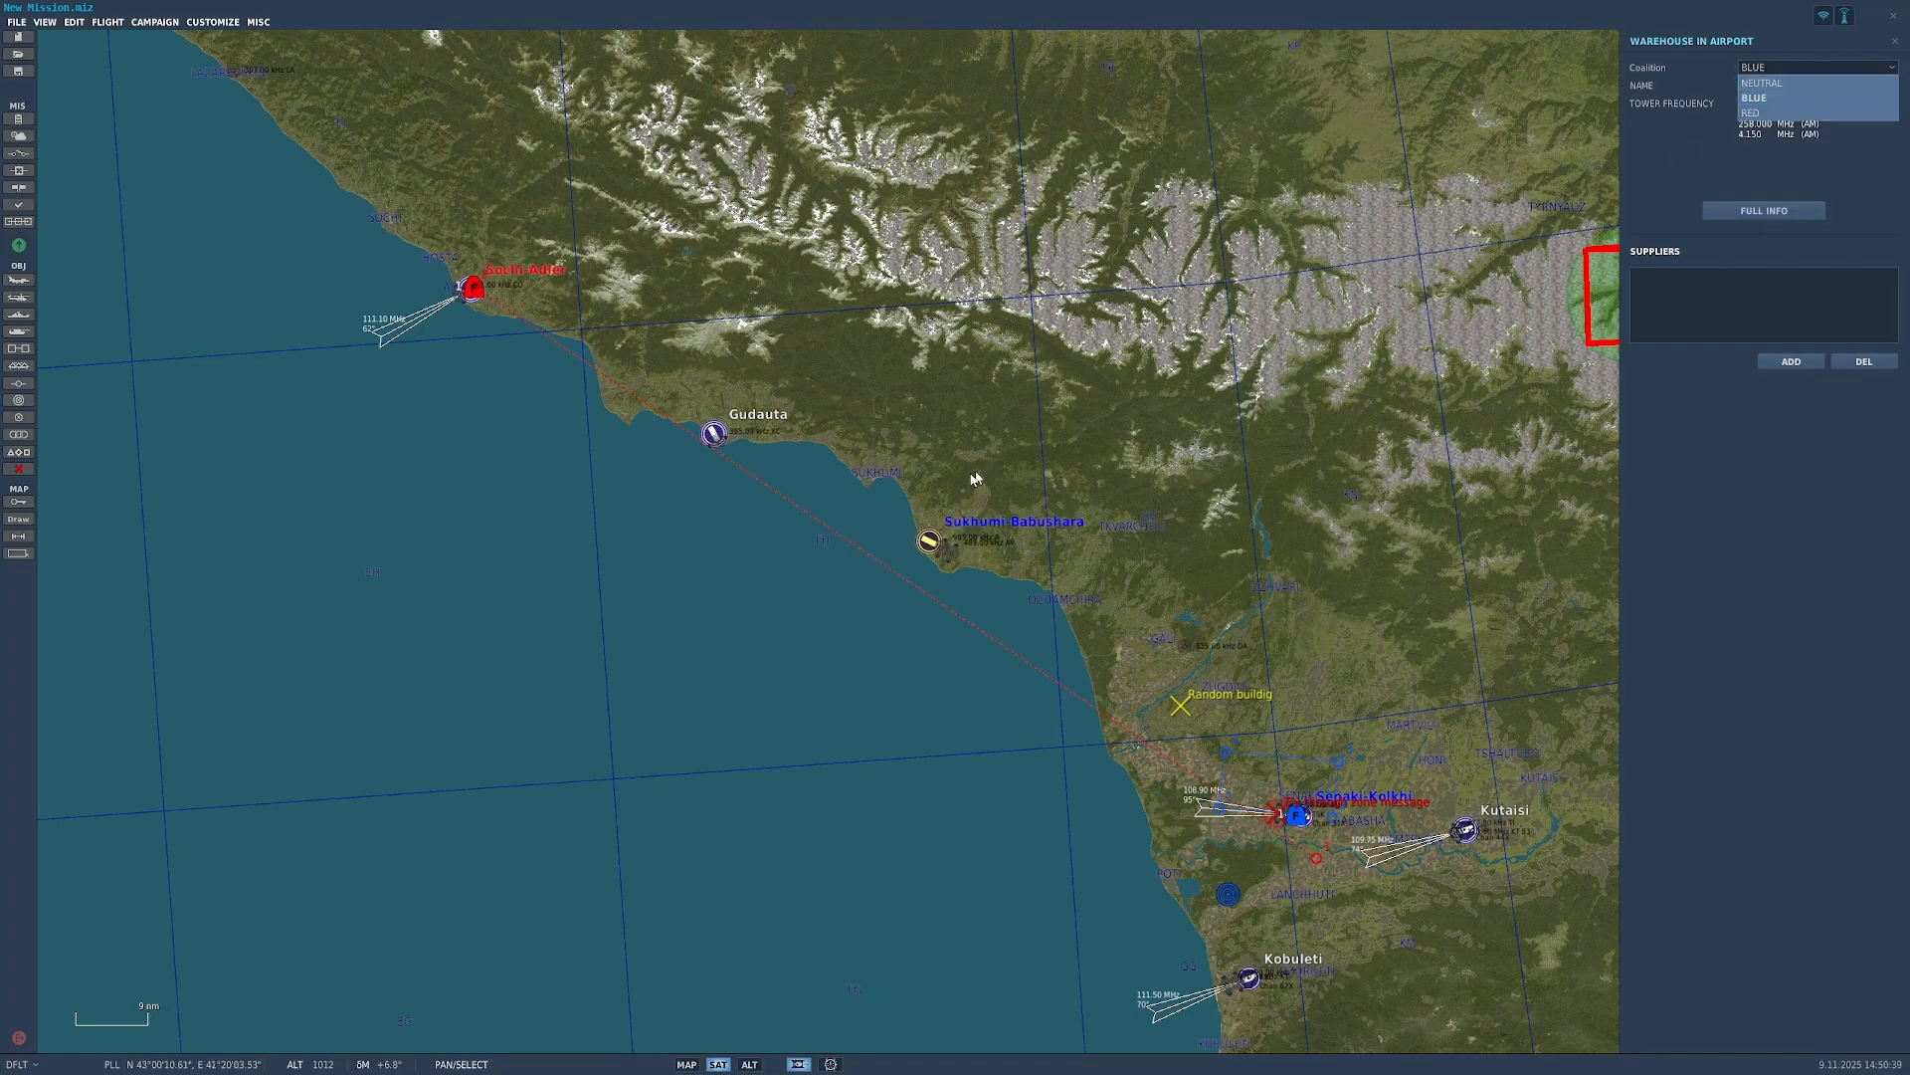
pyautogui.click(1821, 68)
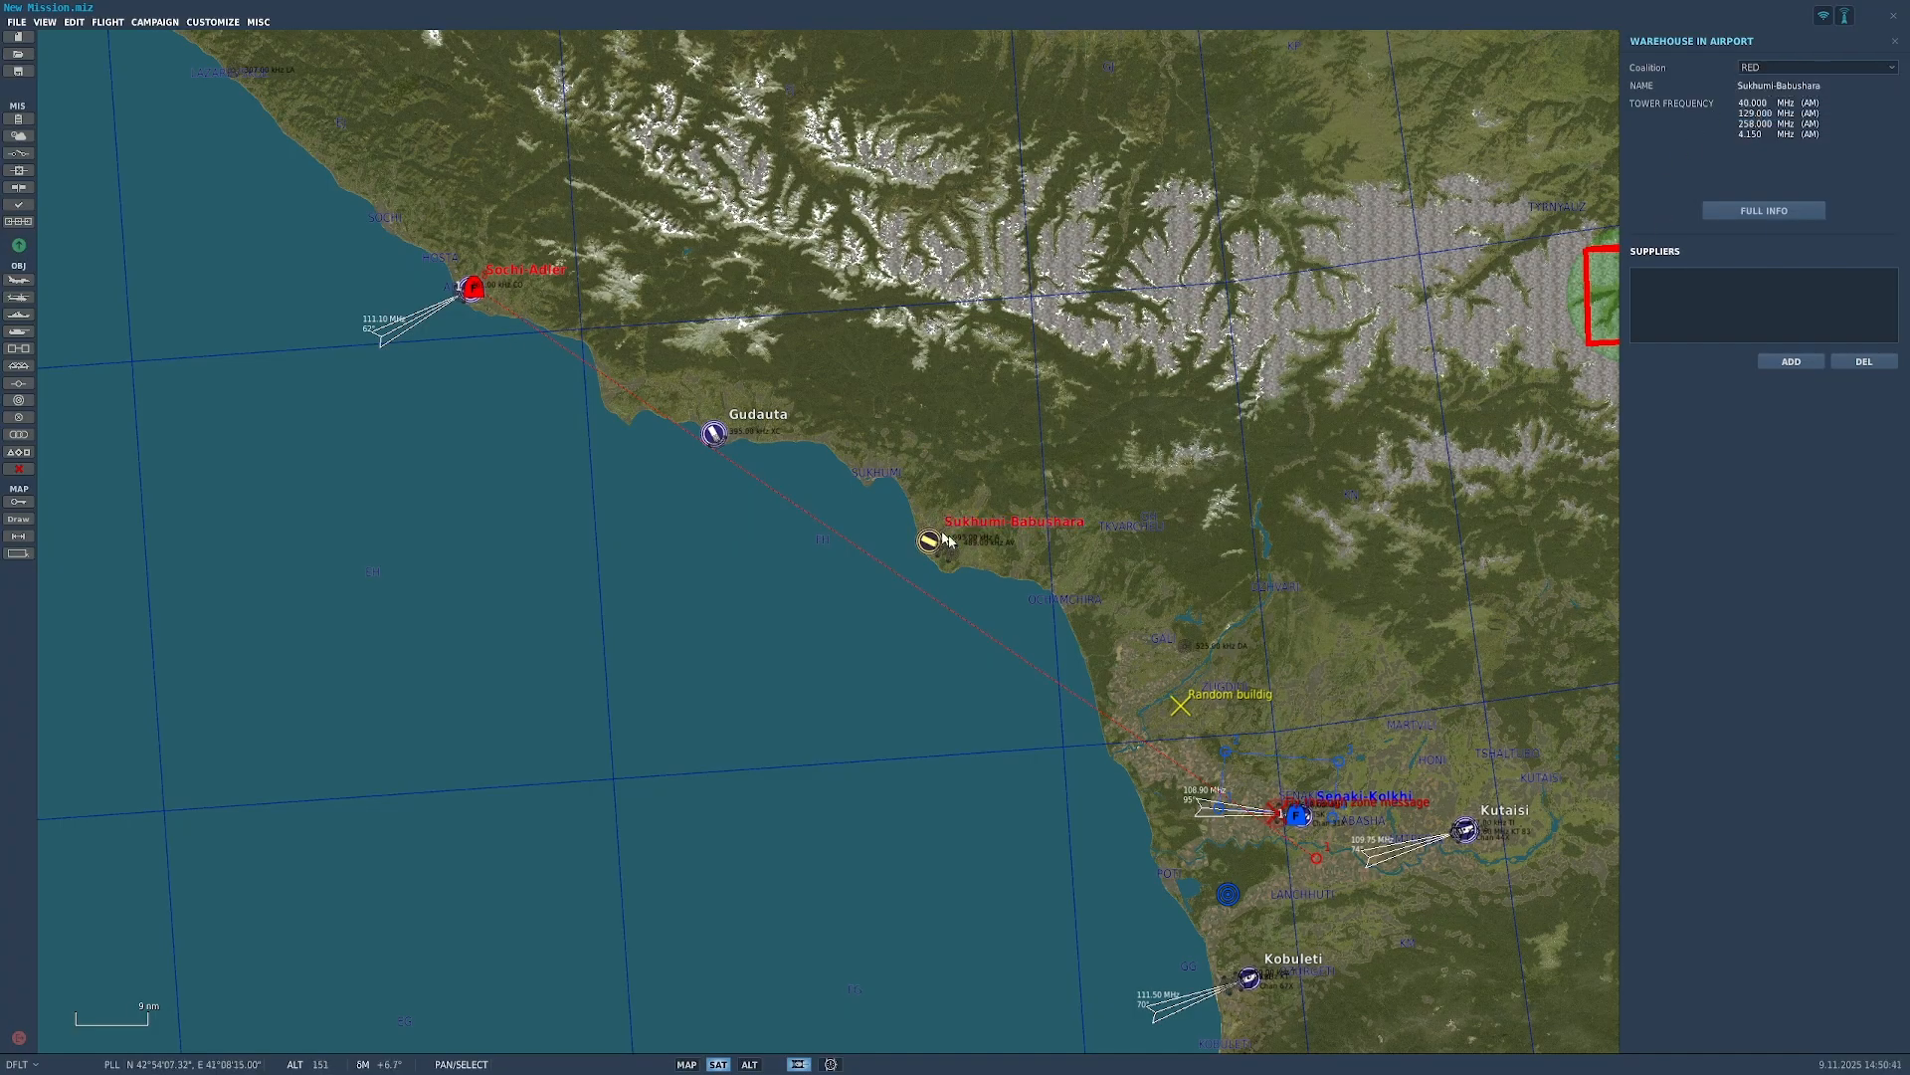
pyautogui.click(1848, 70)
pyautogui.click(1817, 99)
pyautogui.moveTo(1360, 801); pyautogui.dragTo(1090, 591)
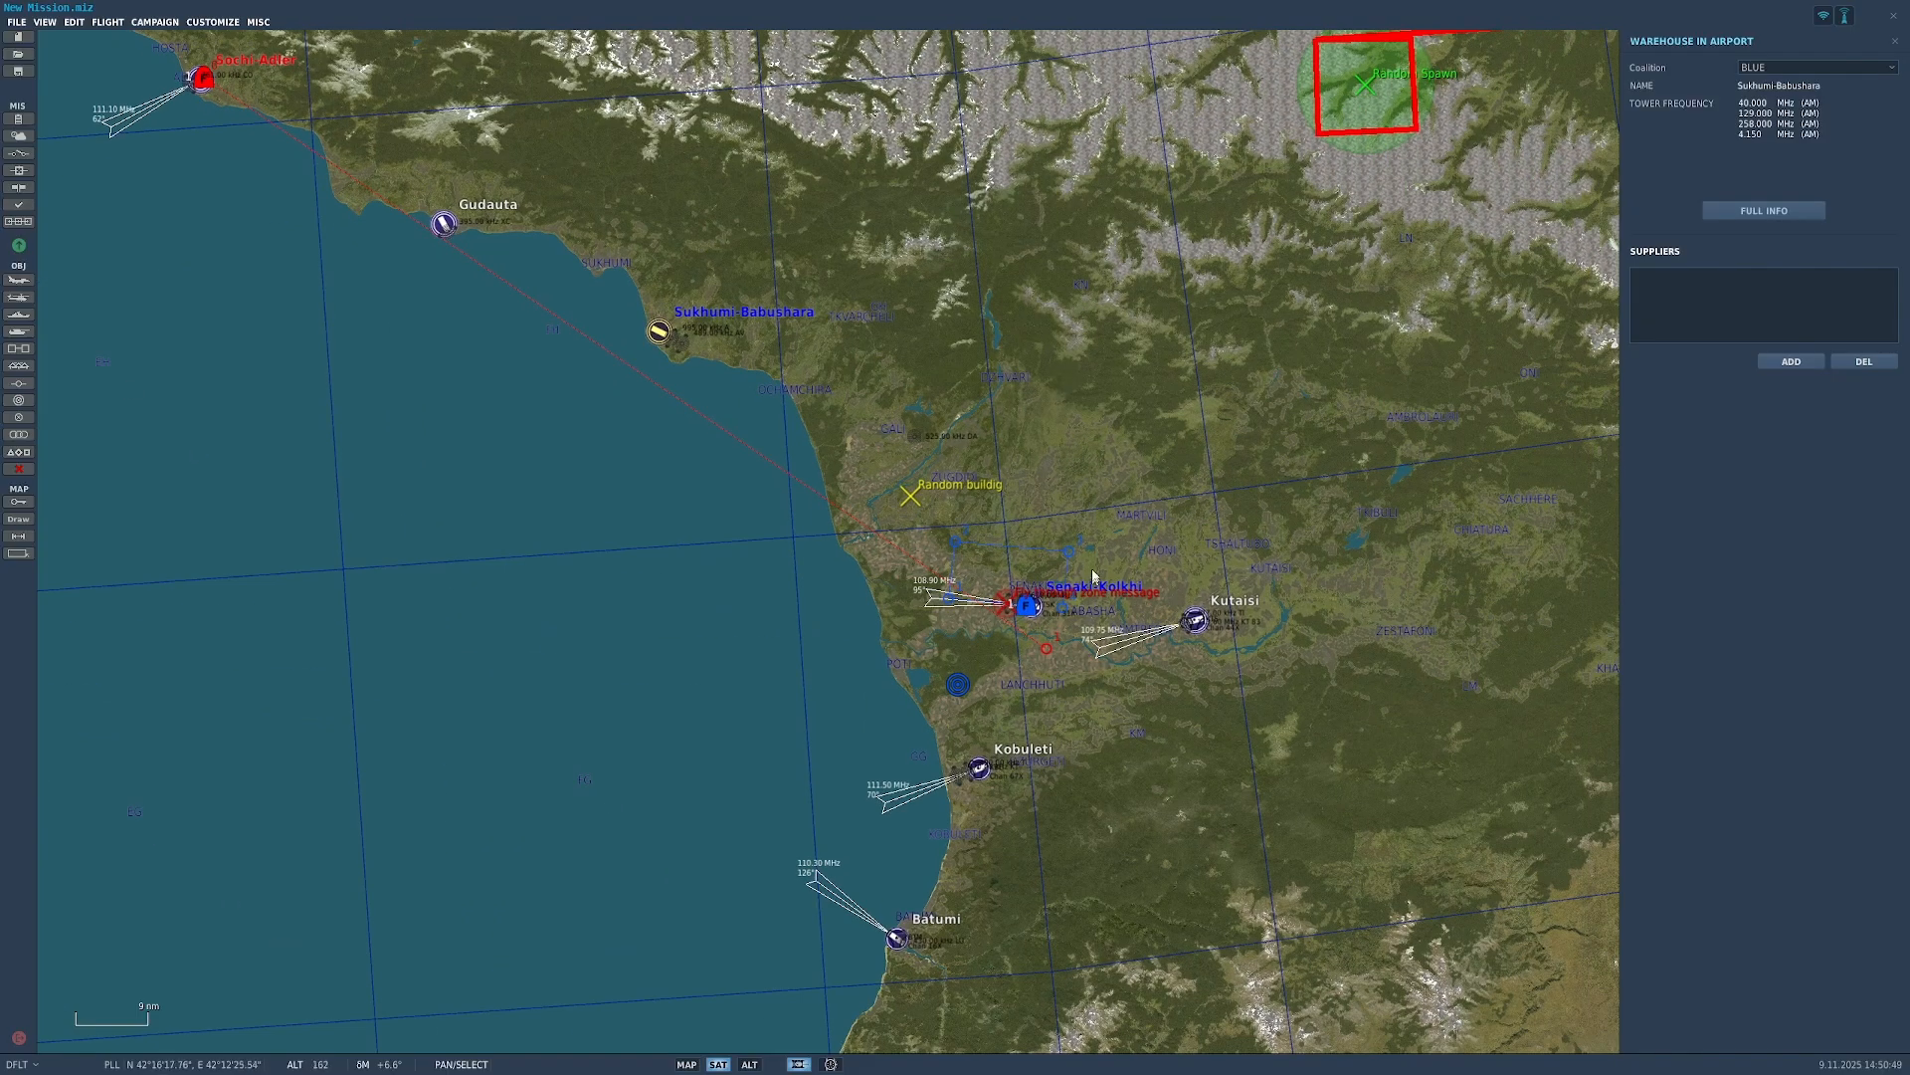
# Step: Review the aircraft, liquids and equipment stocks in the full resource information of the Sukhumi-Babushara airfield
pyautogui.moveTo(864, 291); pyautogui.dragTo(952, 470)
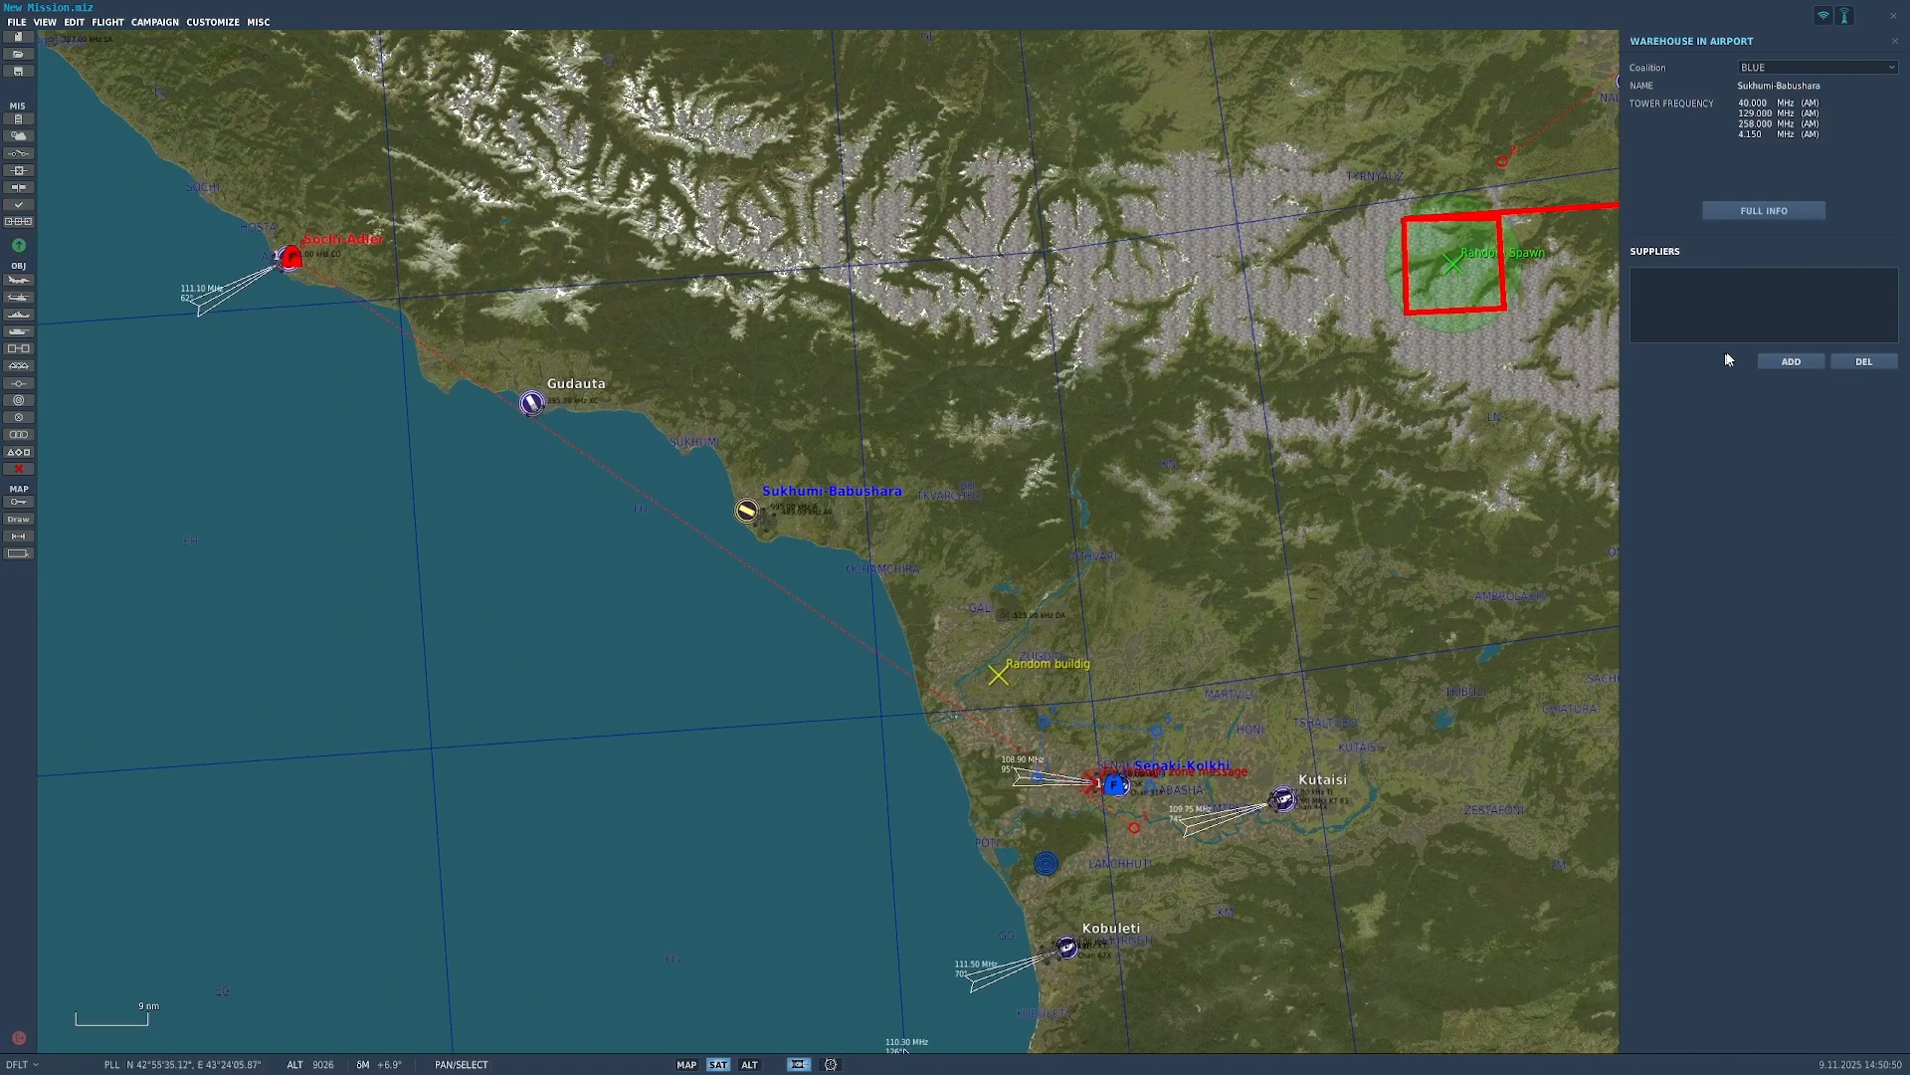
pyautogui.click(1764, 211)
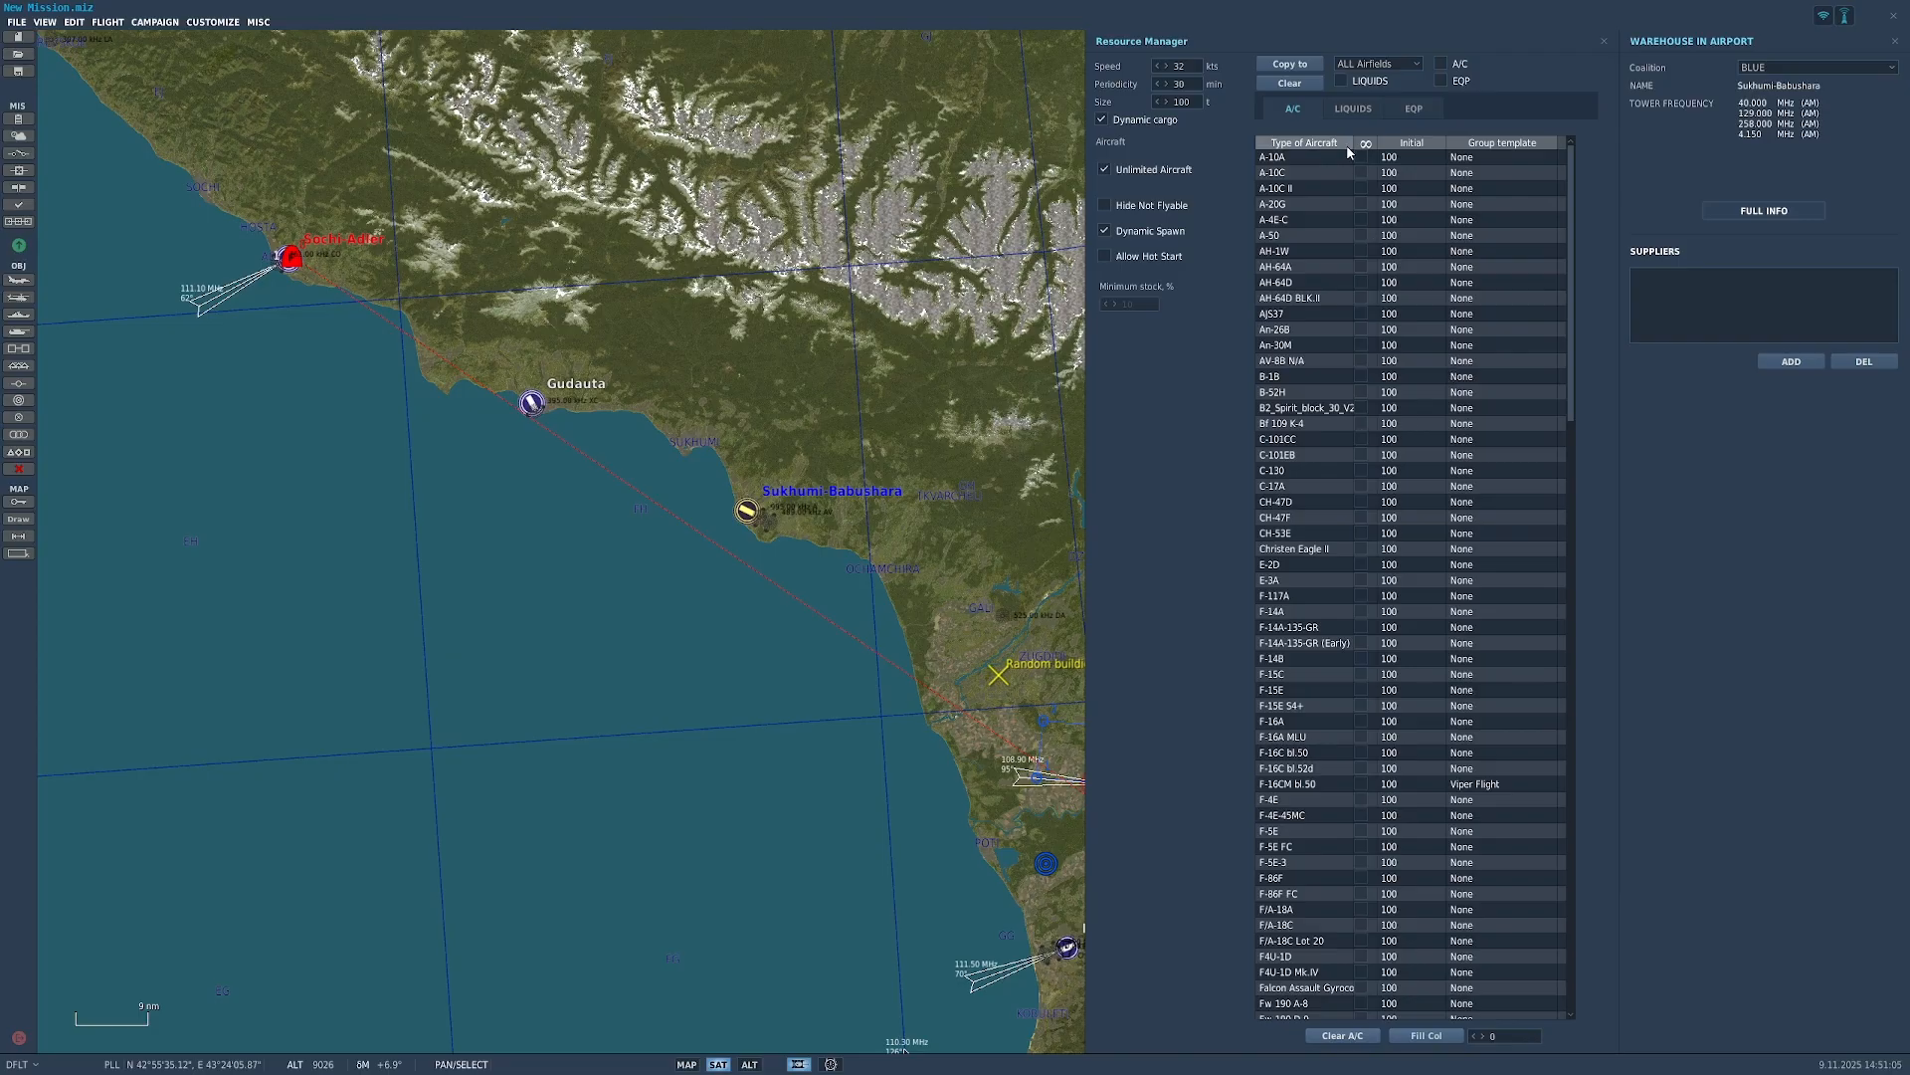
pyautogui.scroll(-20, 1319, 438)
pyautogui.scroll(18, 1315, 647)
pyautogui.click(1353, 108)
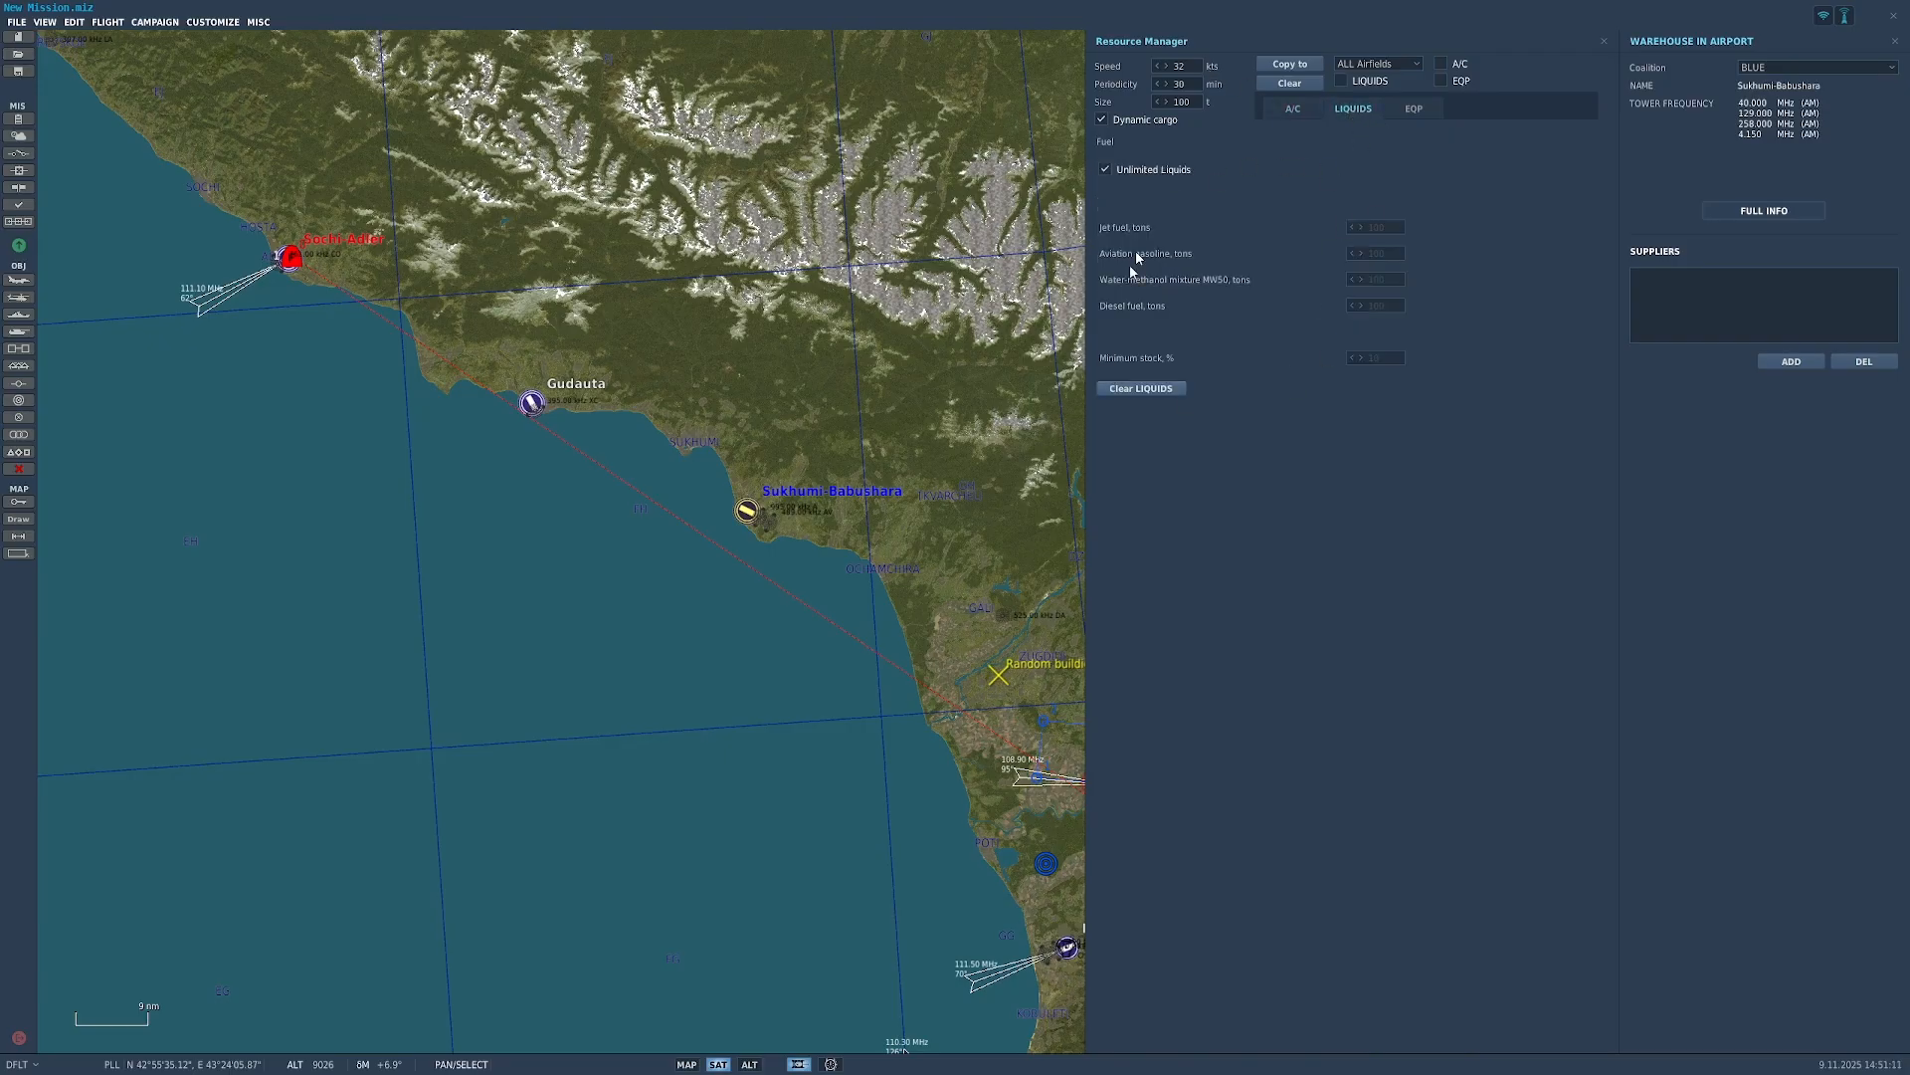
pyautogui.click(1418, 110)
pyautogui.scroll(-5, 1431, 583)
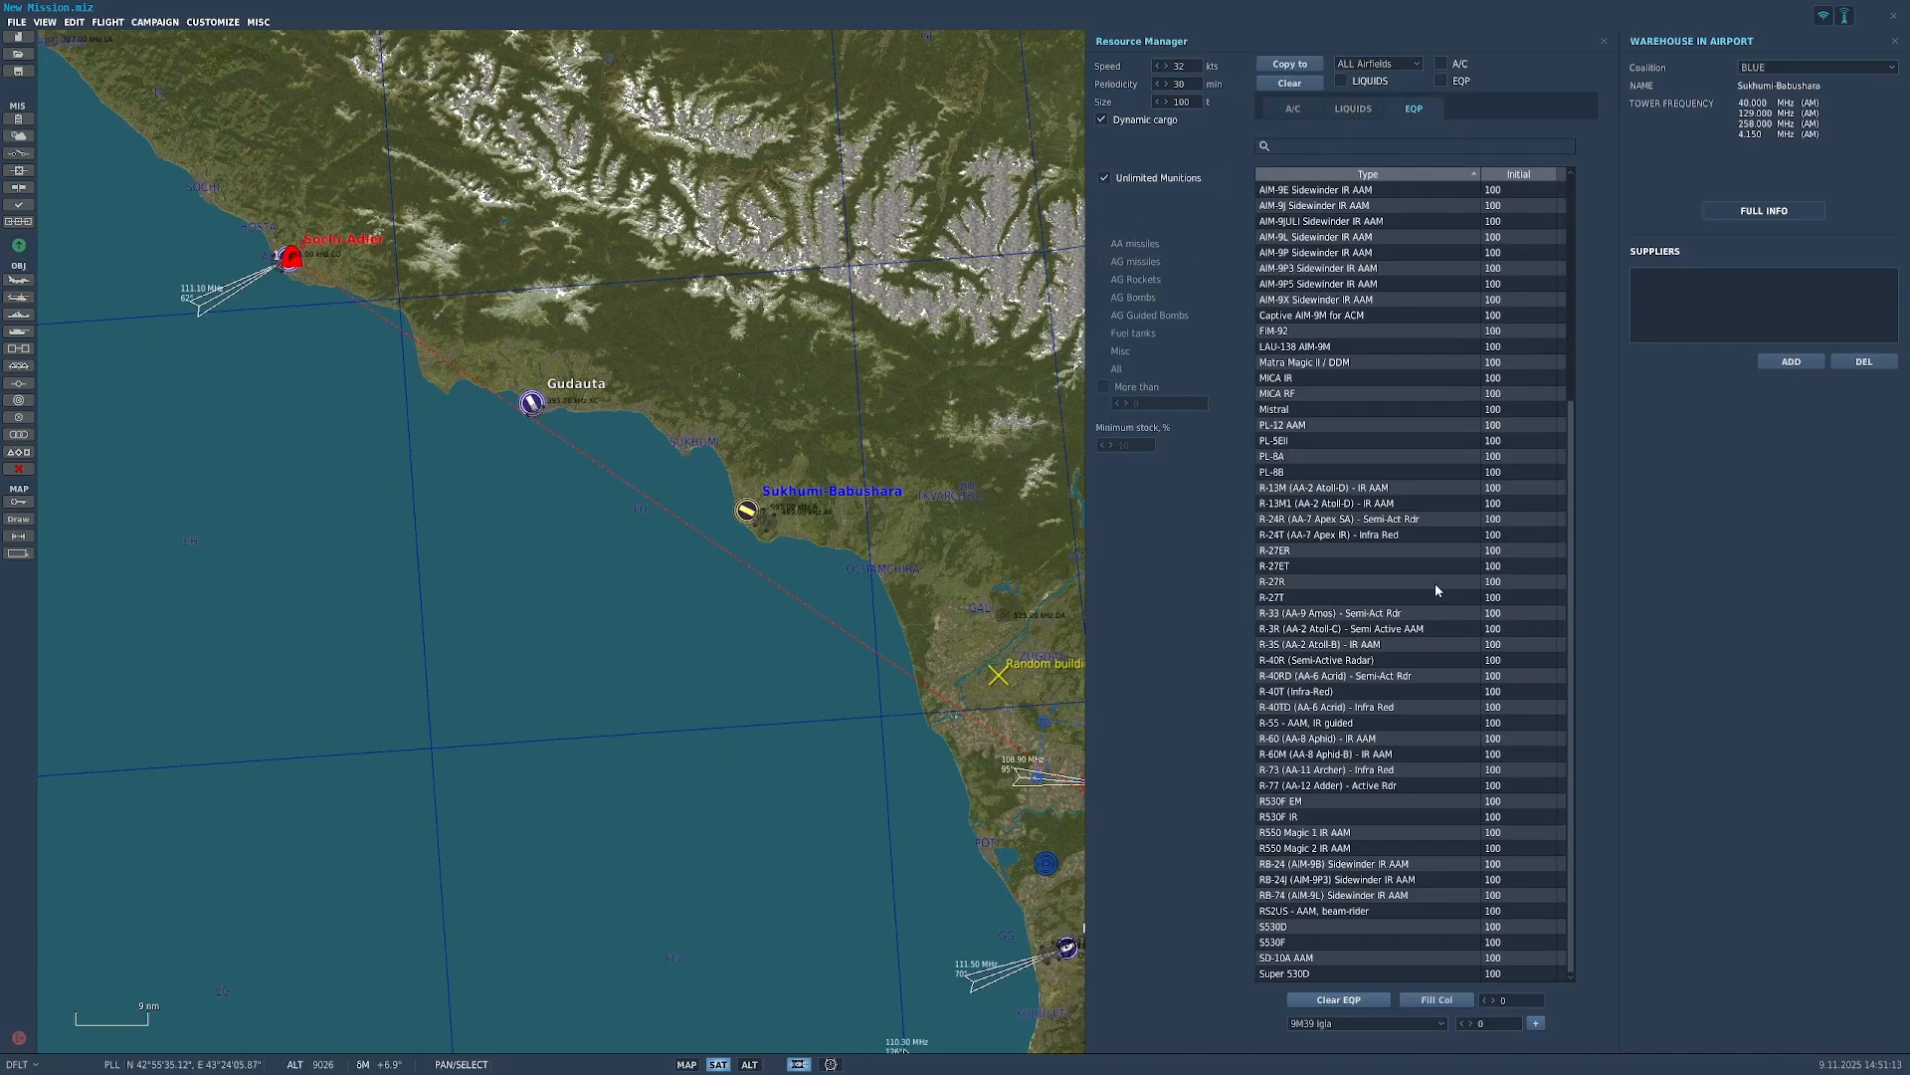
pyautogui.scroll(5, 1446, 648)
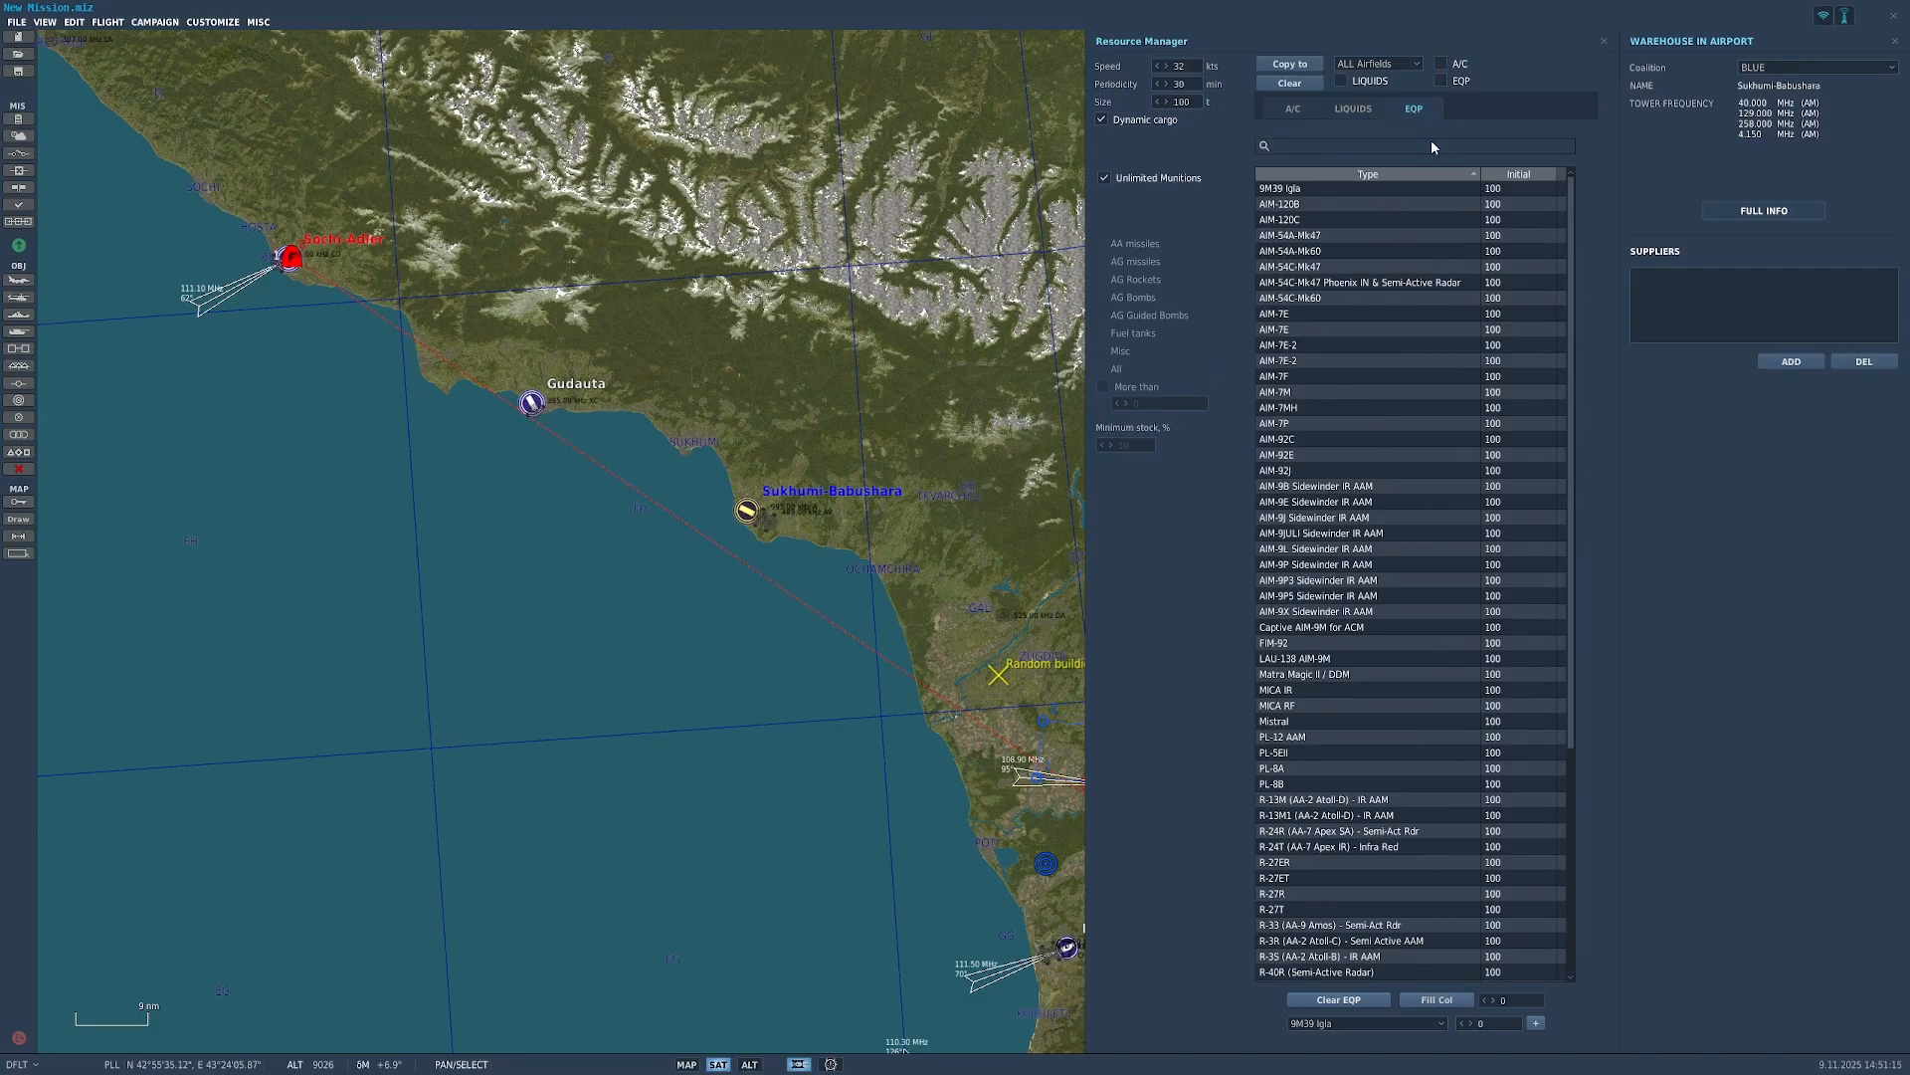
# Step: Turn off unlimited munitions for Sukhumi-Babushara, browse the missile, rocket and bomb categories, and turn unlimited munitions back on
pyautogui.click(1105, 177)
pyautogui.click(1103, 277)
pyautogui.click(1104, 261)
pyautogui.click(1103, 298)
pyautogui.click(1104, 315)
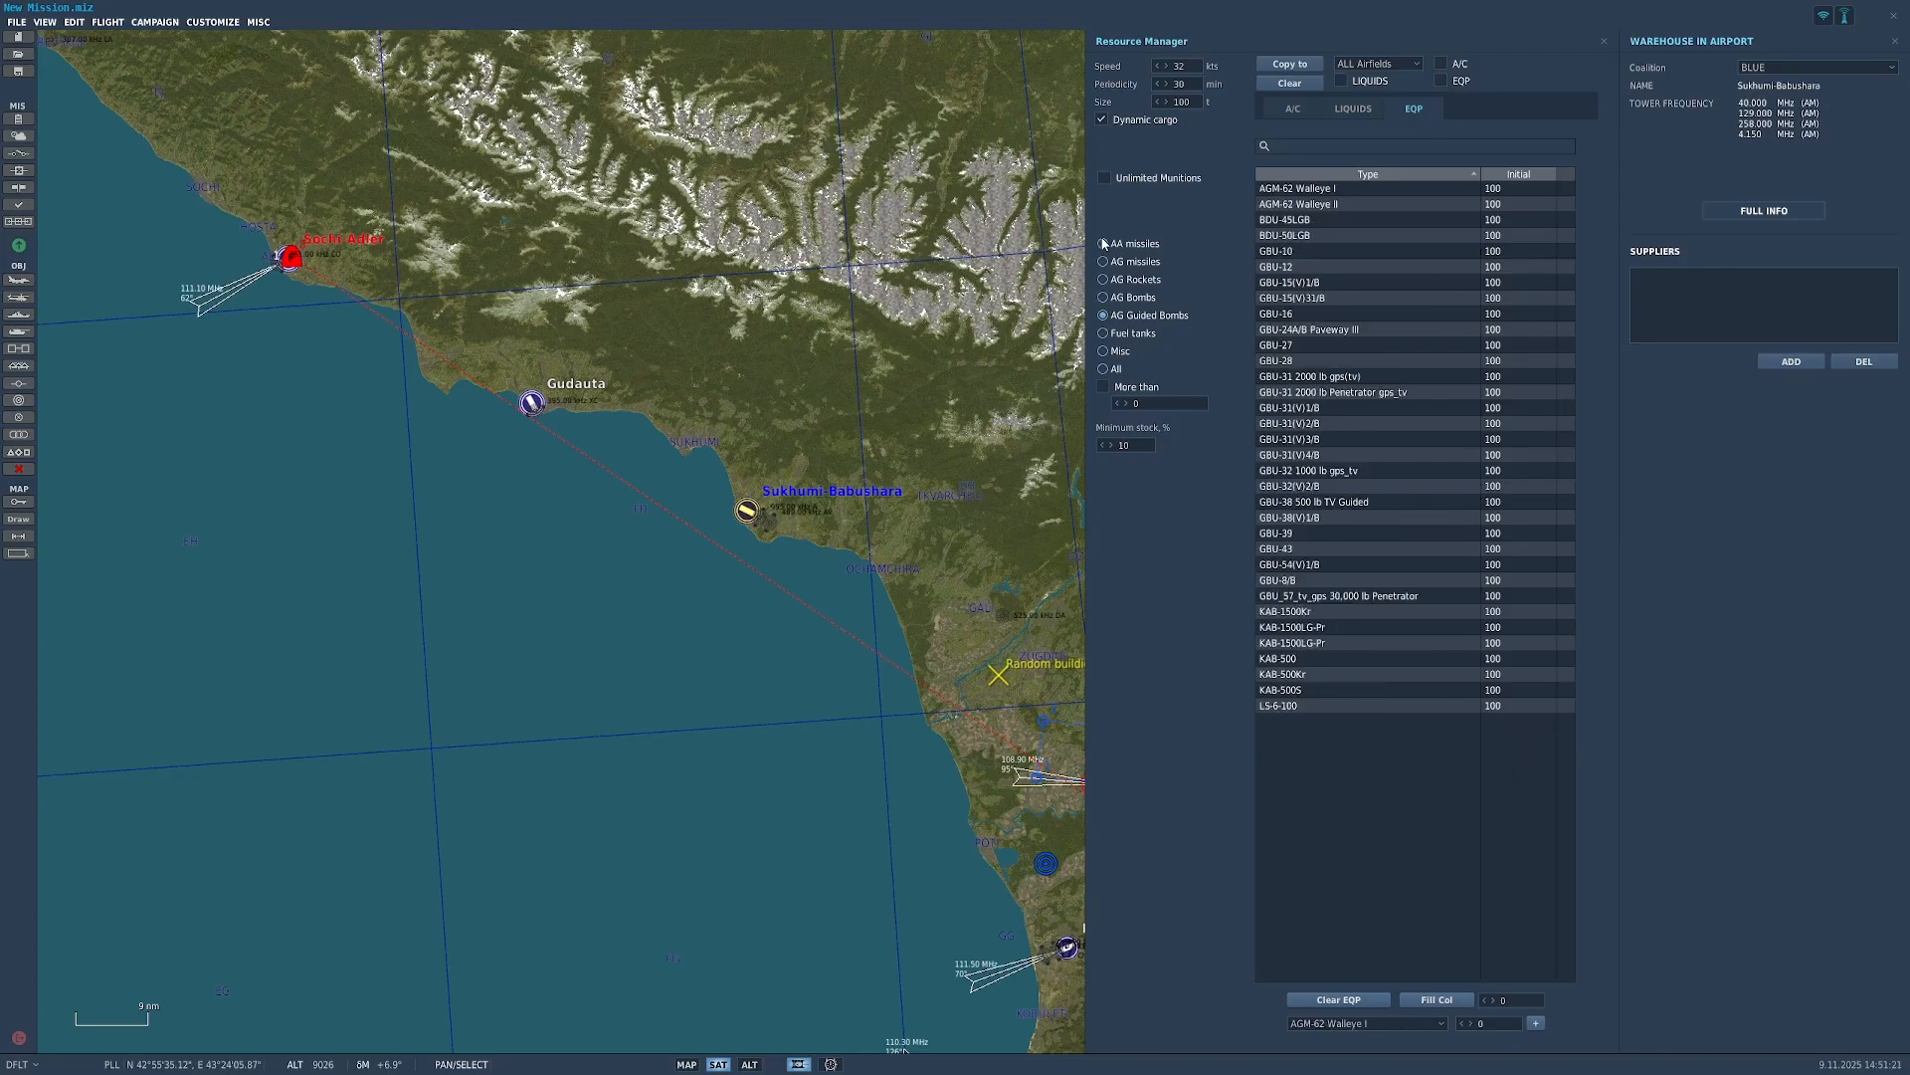
pyautogui.click(1103, 244)
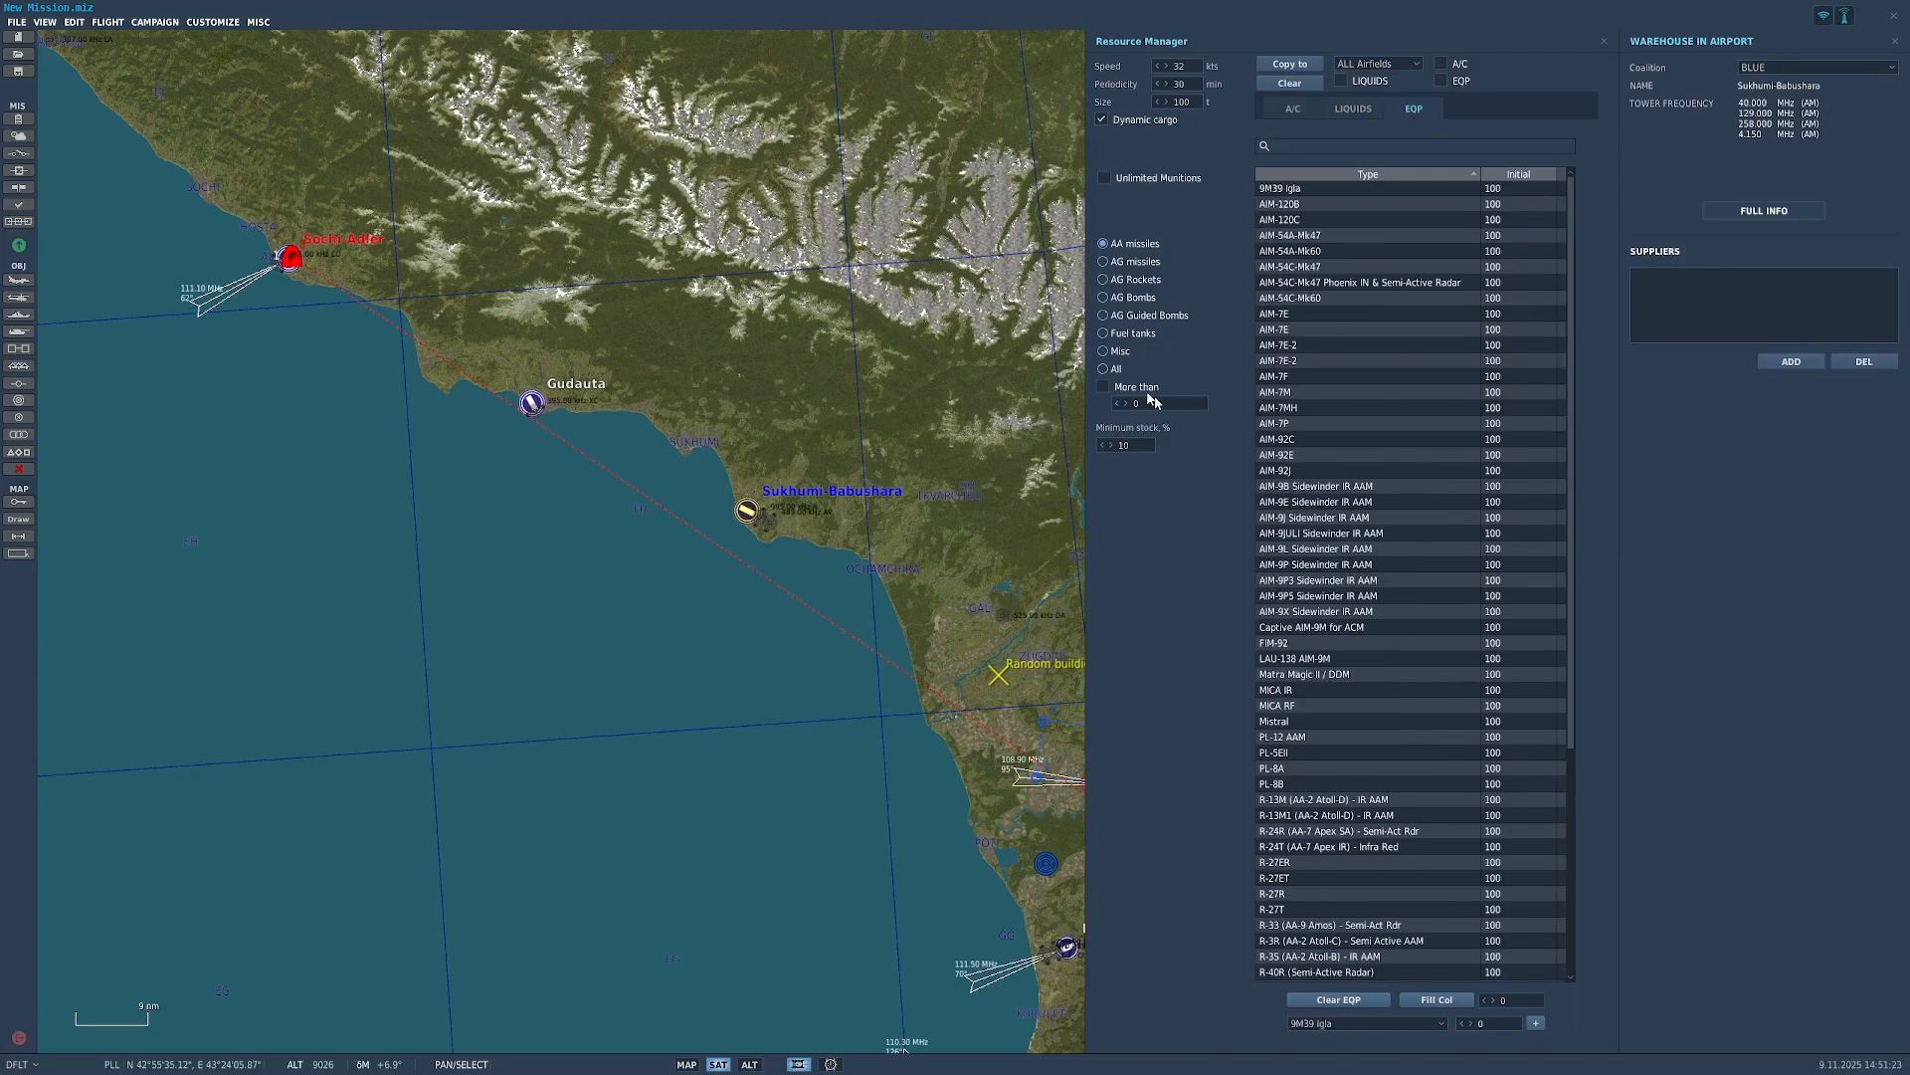
pyautogui.click(1107, 176)
# Step: Set the group template of the F-16CM bl.50 at Sukhumi-Babushara to None
pyautogui.click(1290, 111)
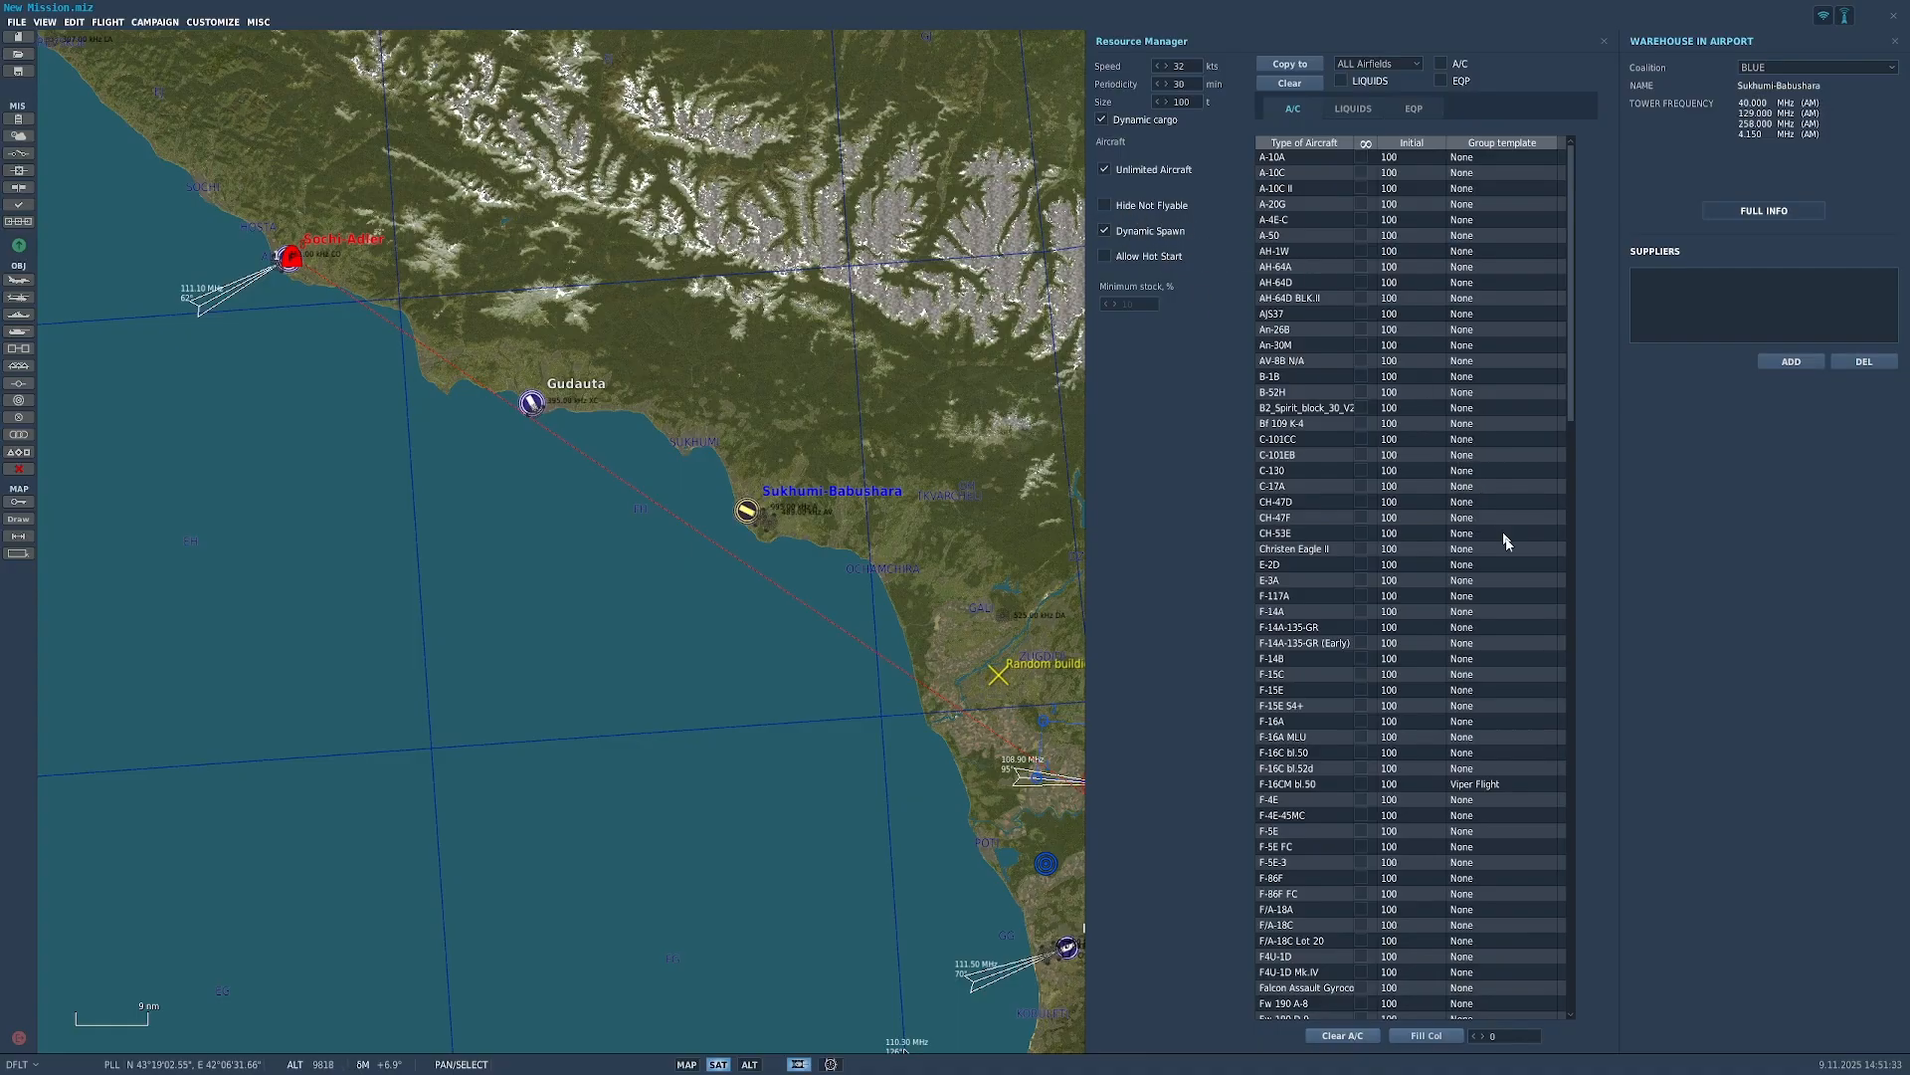
pyautogui.click(1465, 785)
pyautogui.click(1487, 785)
pyautogui.click(1227, 786)
# Step: Select the Viper Flight group at Senaki-Kolkhi and make it a dynamic spawn template
pyautogui.moveTo(910, 812); pyautogui.dragTo(545, 624)
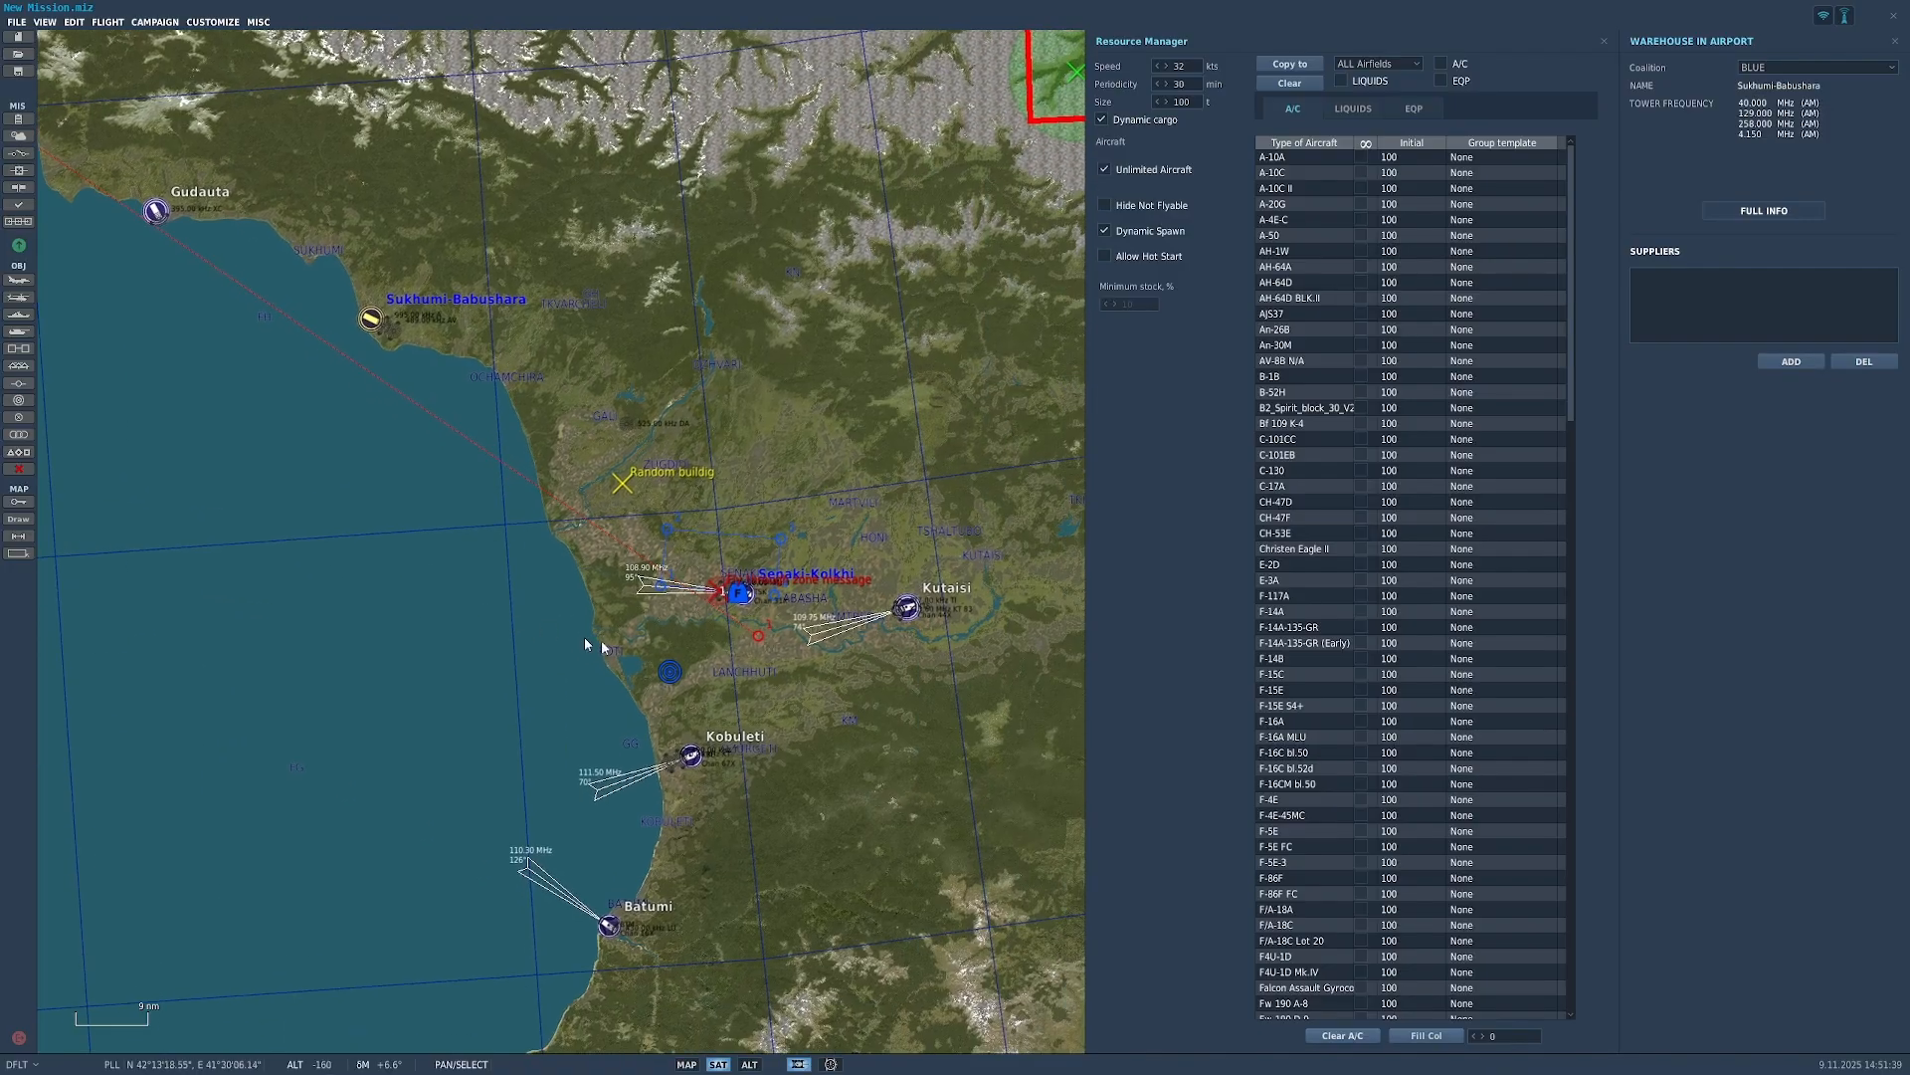
pyautogui.click(739, 602)
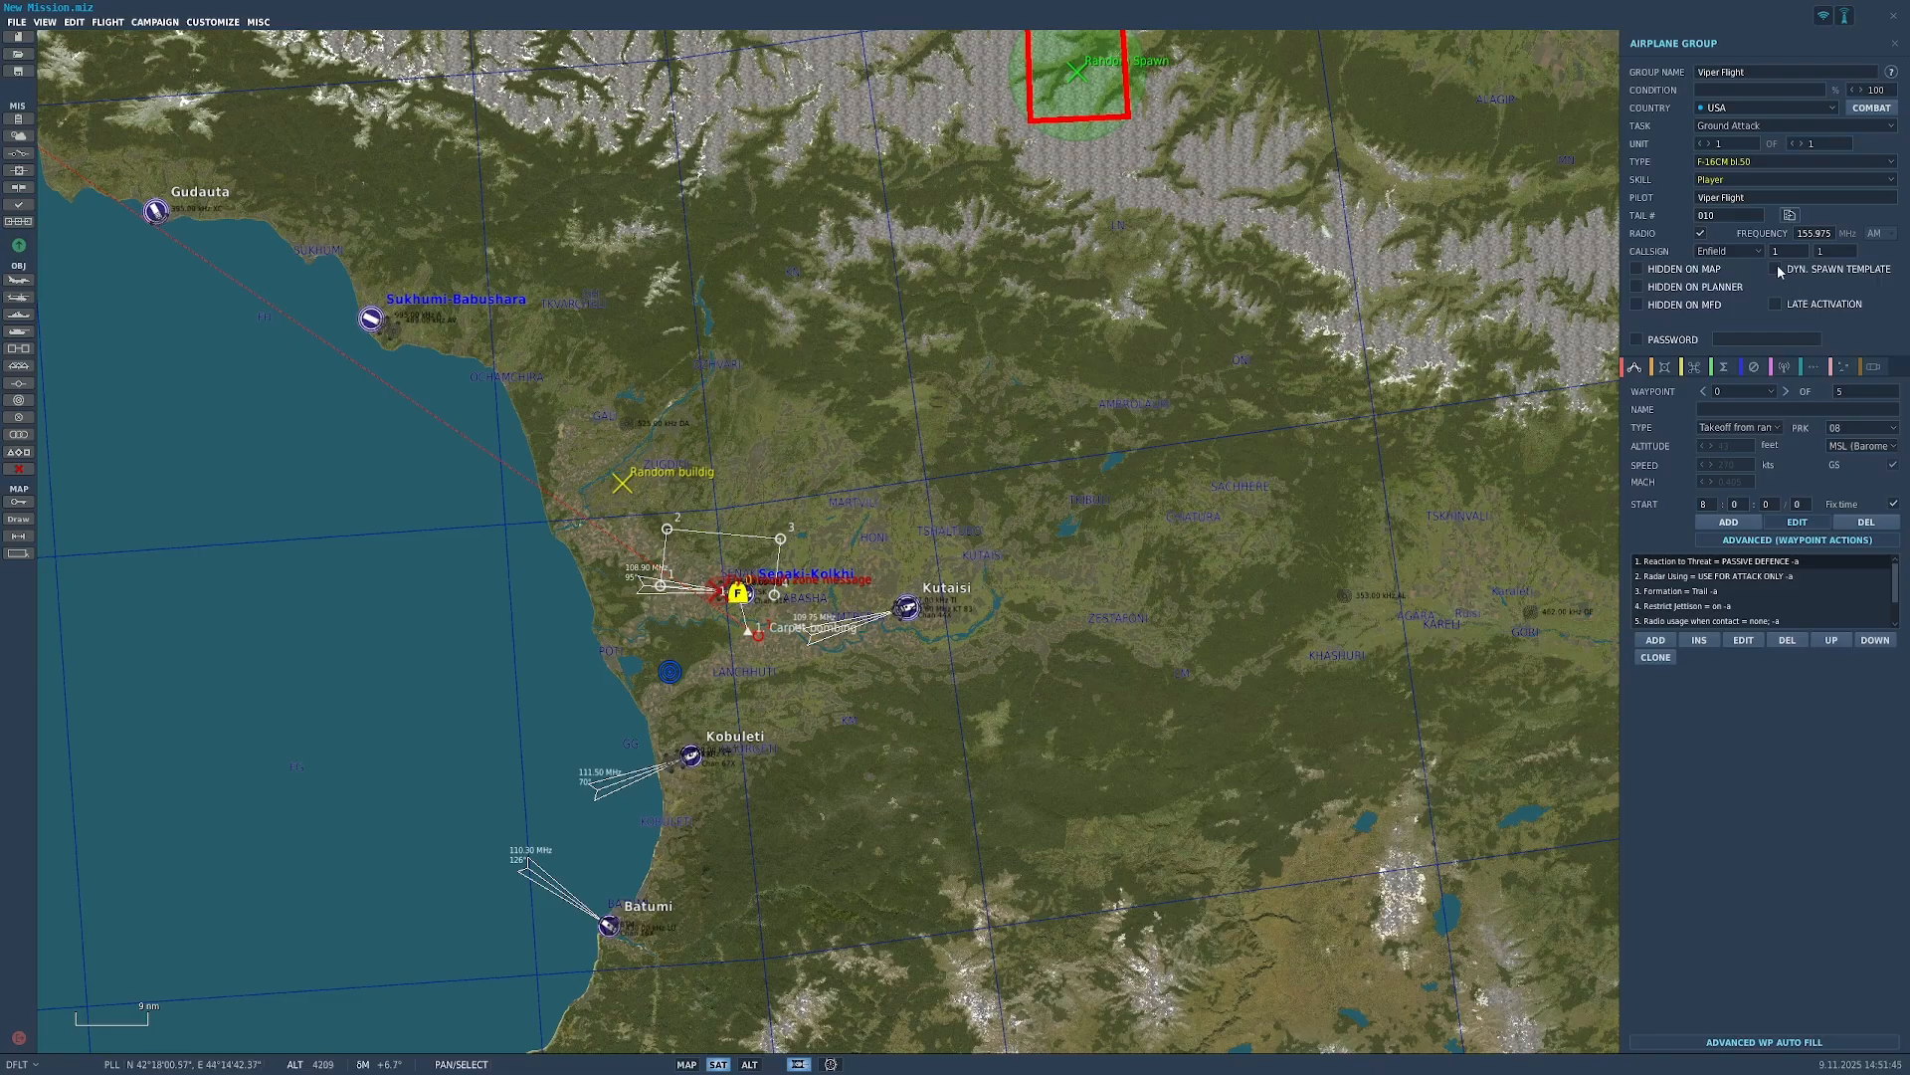
pyautogui.click(1776, 269)
pyautogui.scroll(3, 786, 573)
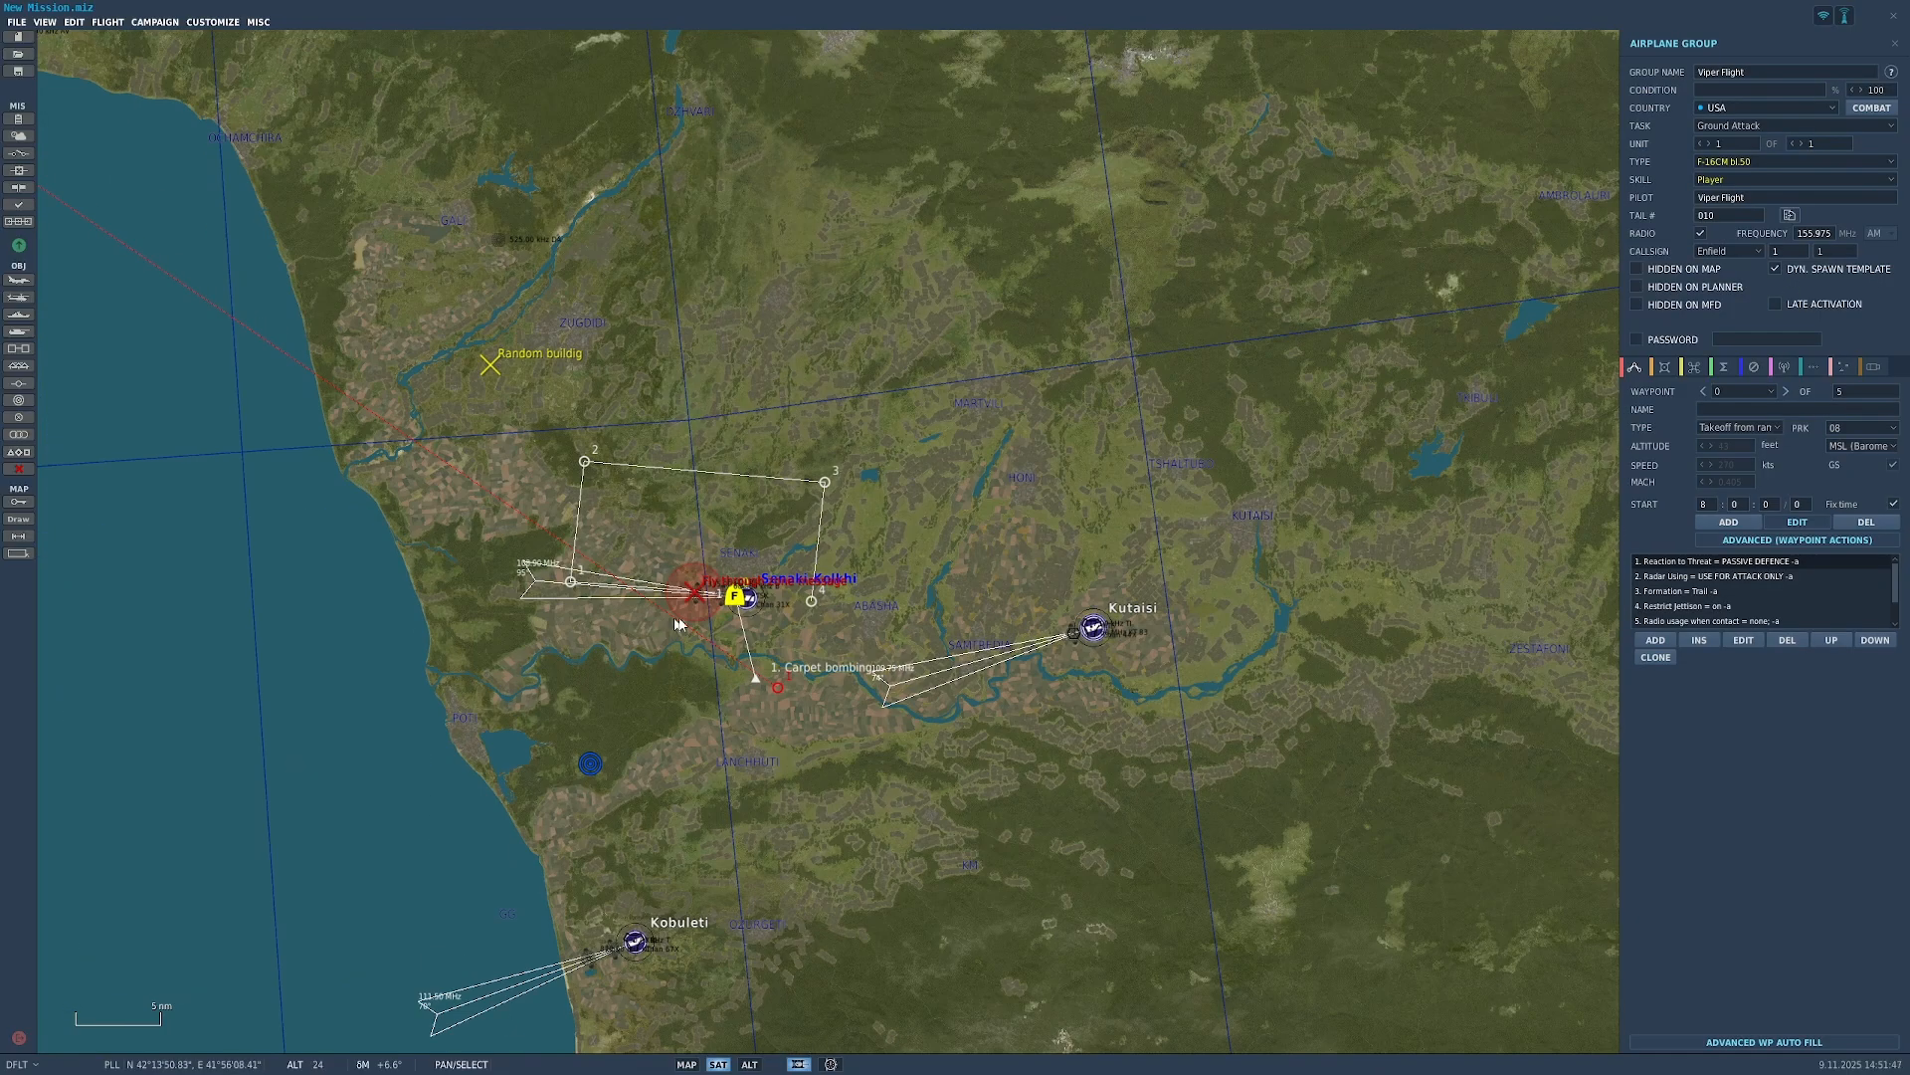
pyautogui.scroll(-2, 754, 585)
# Step: In the Senaki-Kolkhi resources, set the F-16CM bl.50 group template to Viper Flight and allow hot start
pyautogui.click(753, 584)
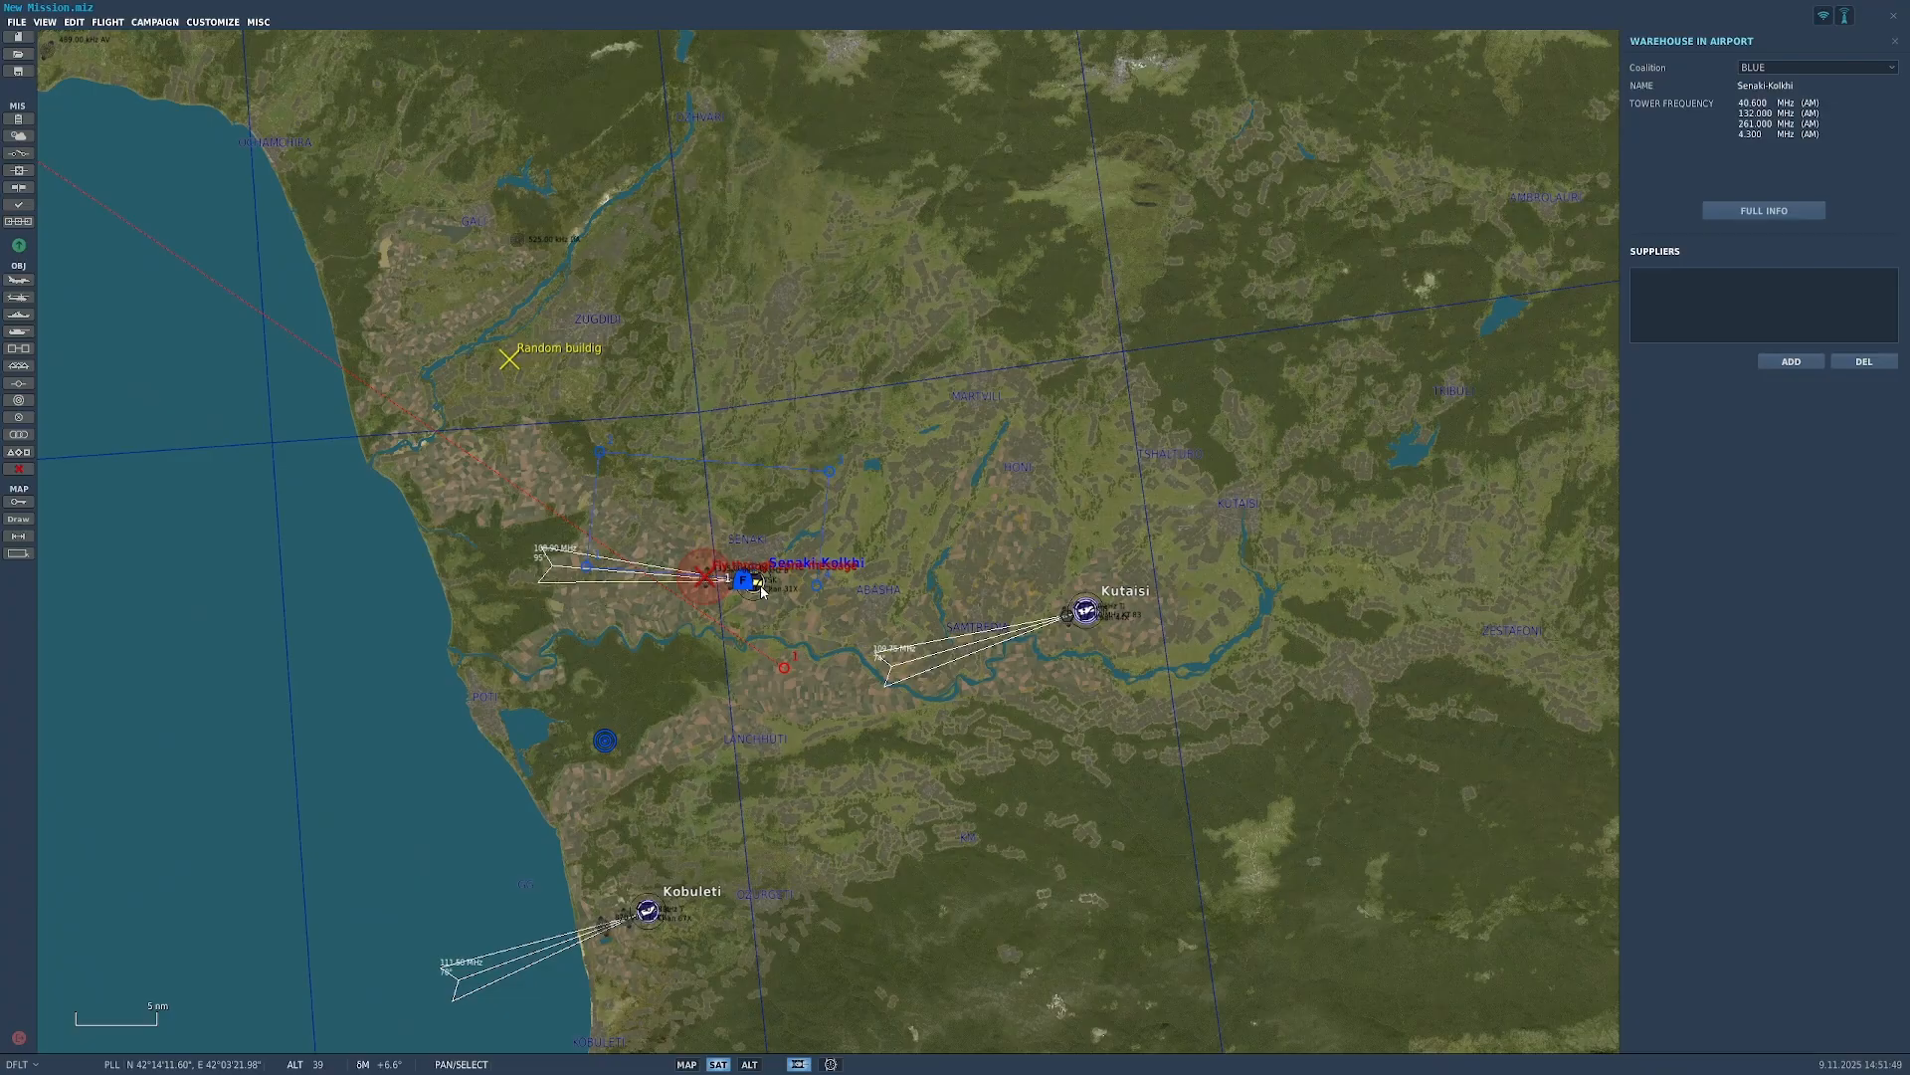
pyautogui.click(1760, 209)
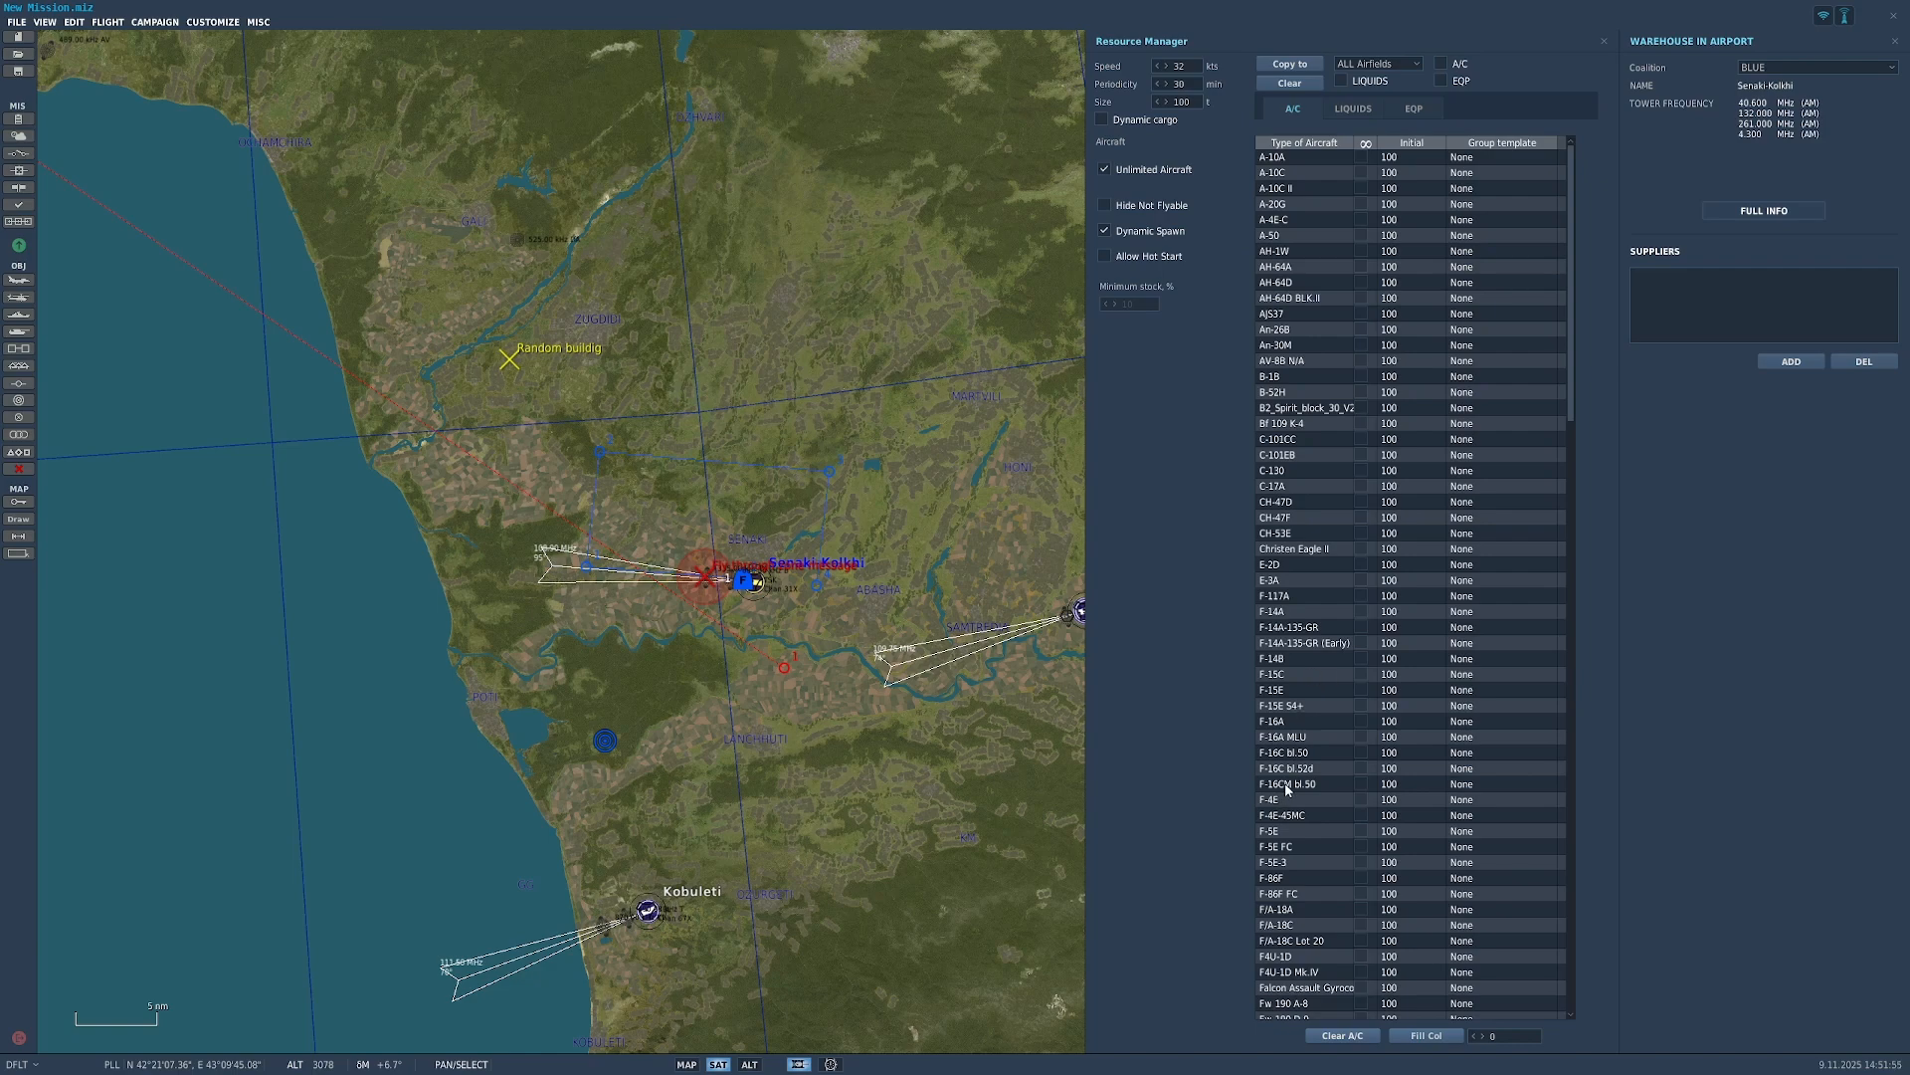
pyautogui.click(1493, 785)
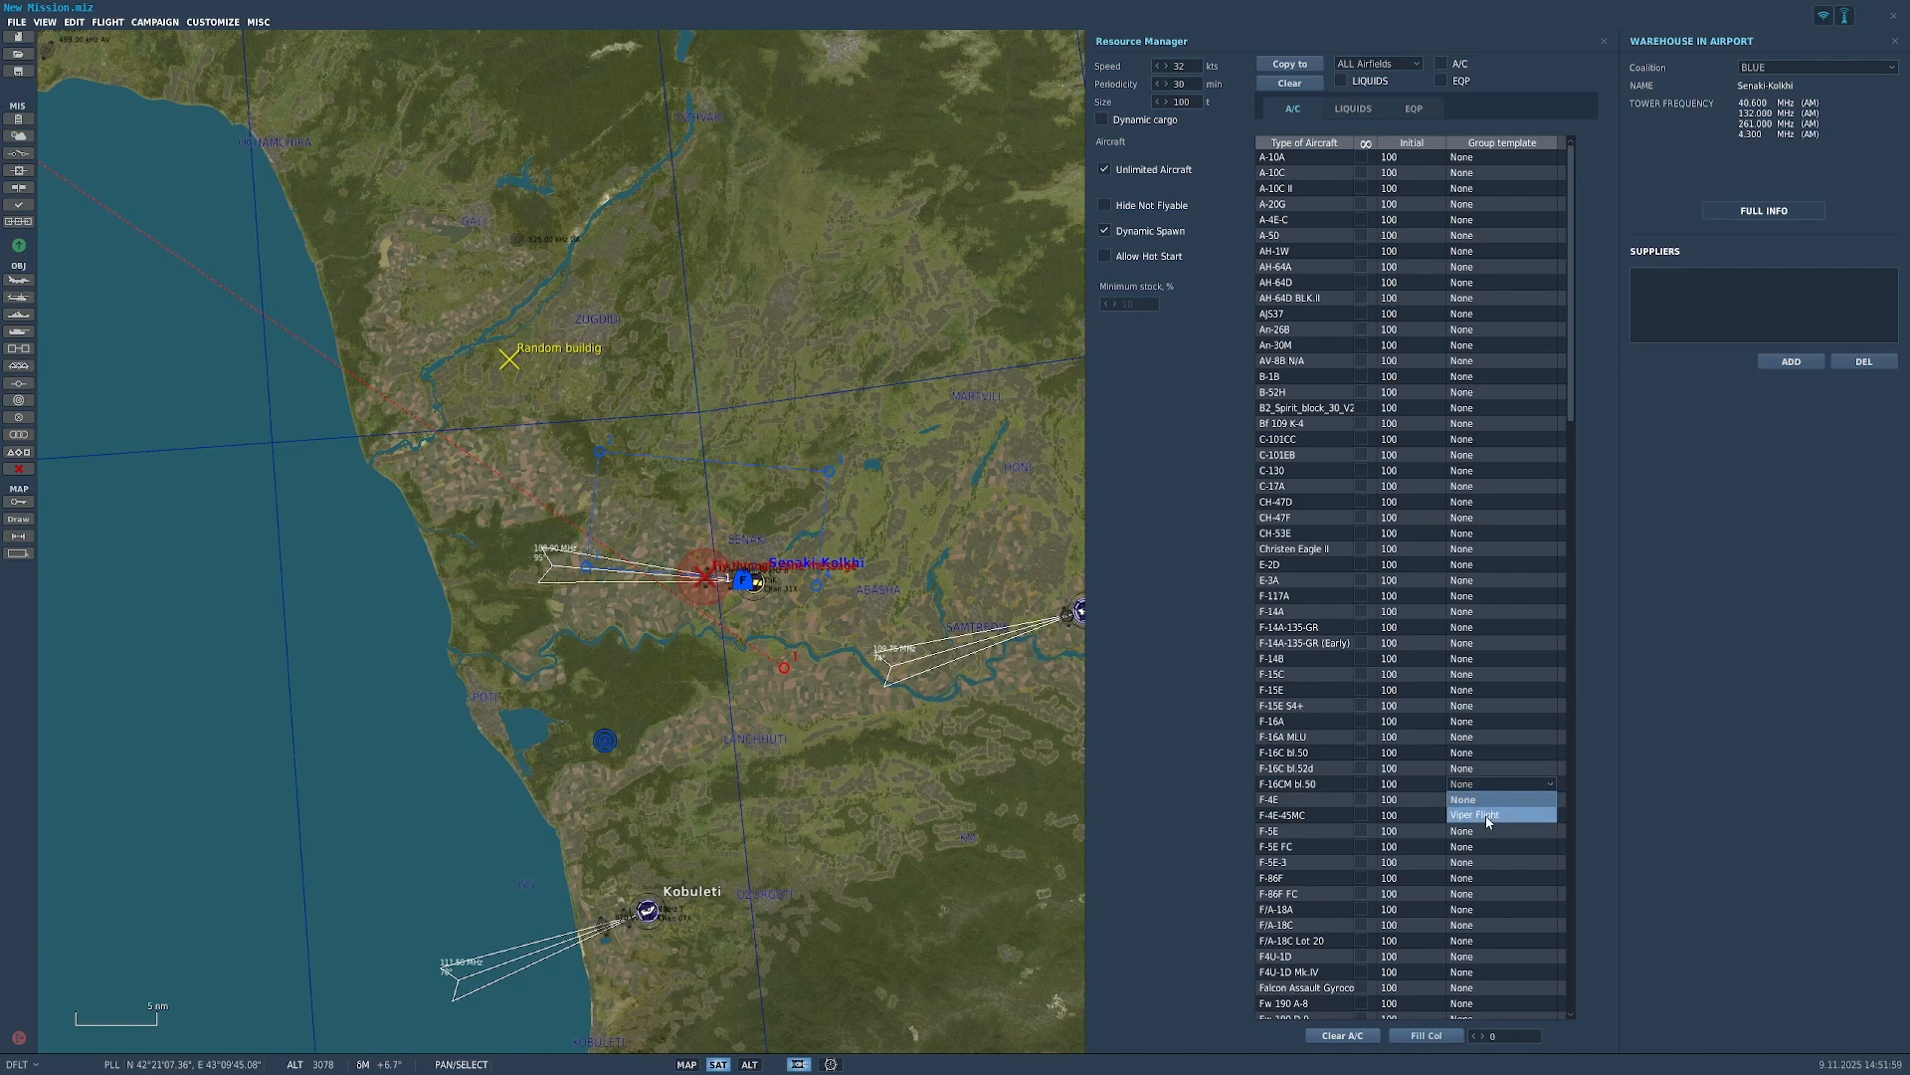
pyautogui.click(1488, 815)
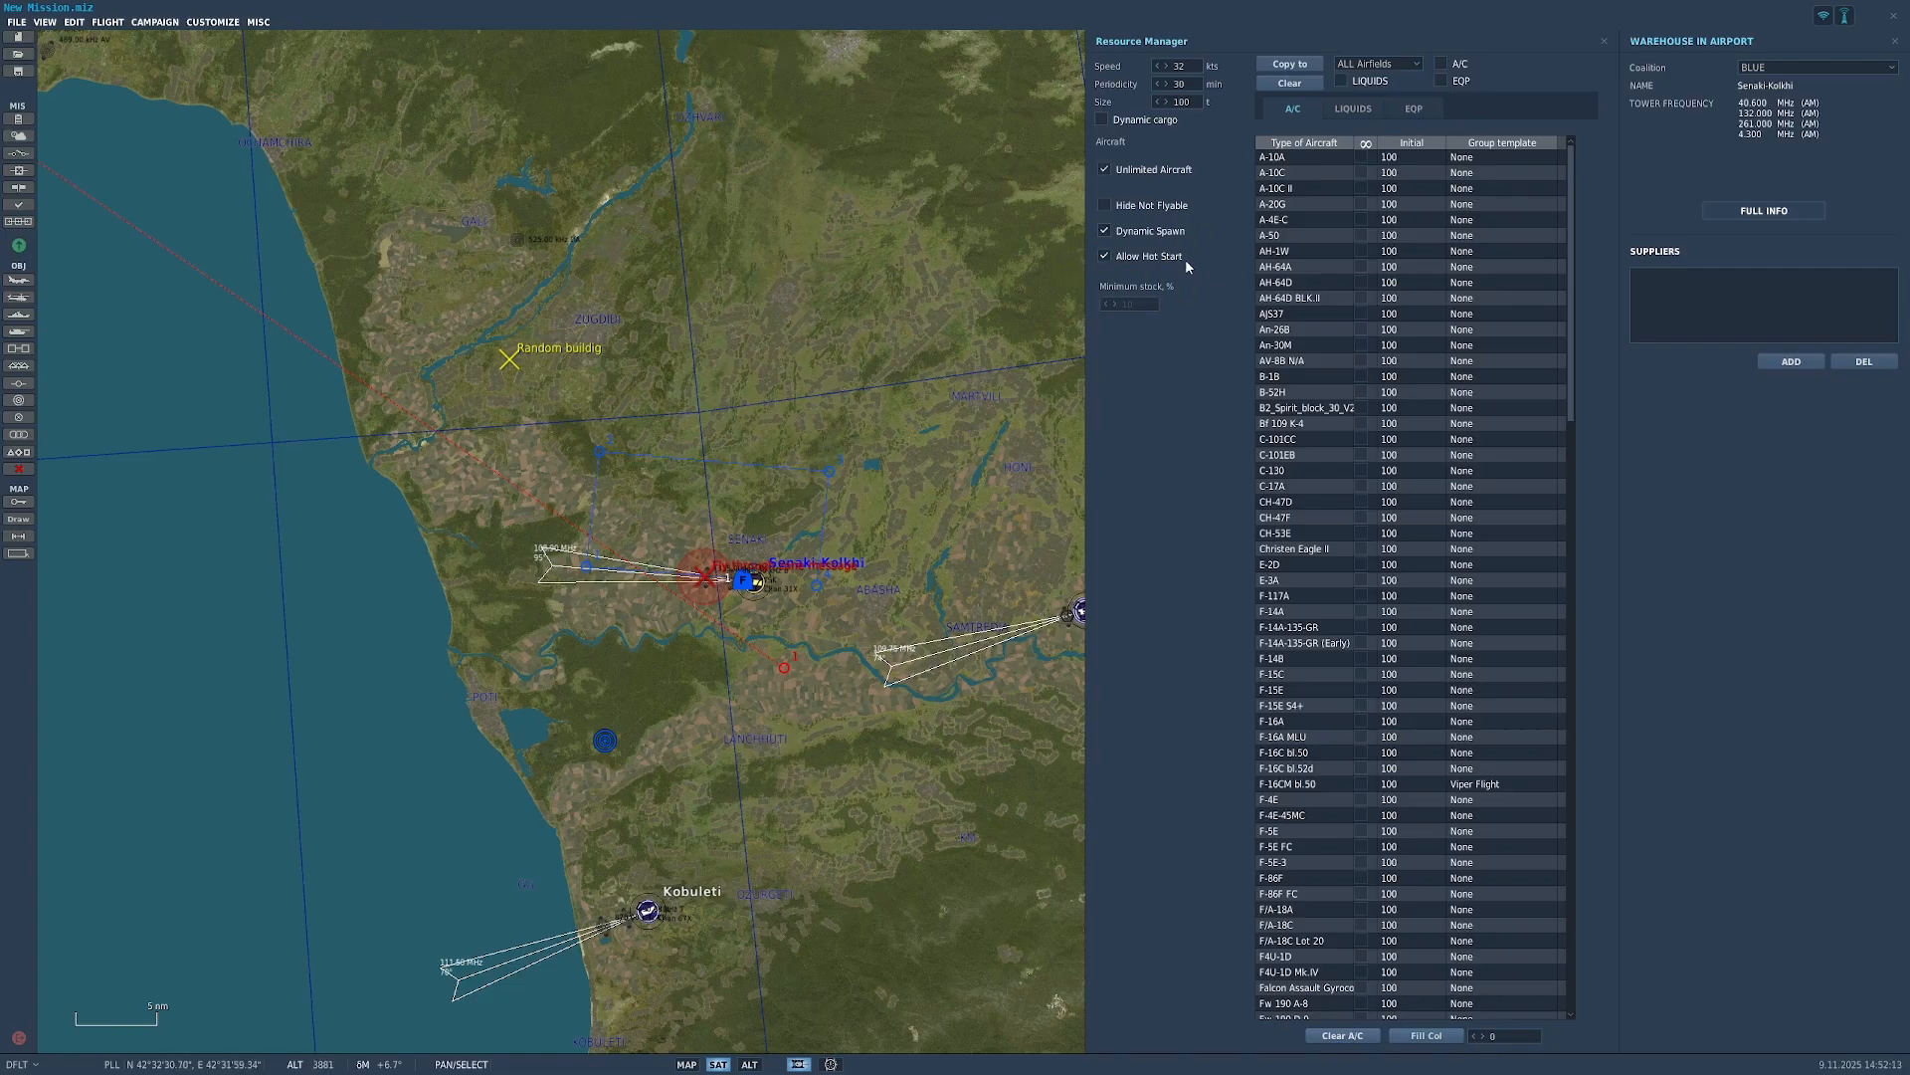
# Step: Look through the available copy destinations for the Senaki-Kolkhi resource settings
pyautogui.scroll(-2, 993, 366)
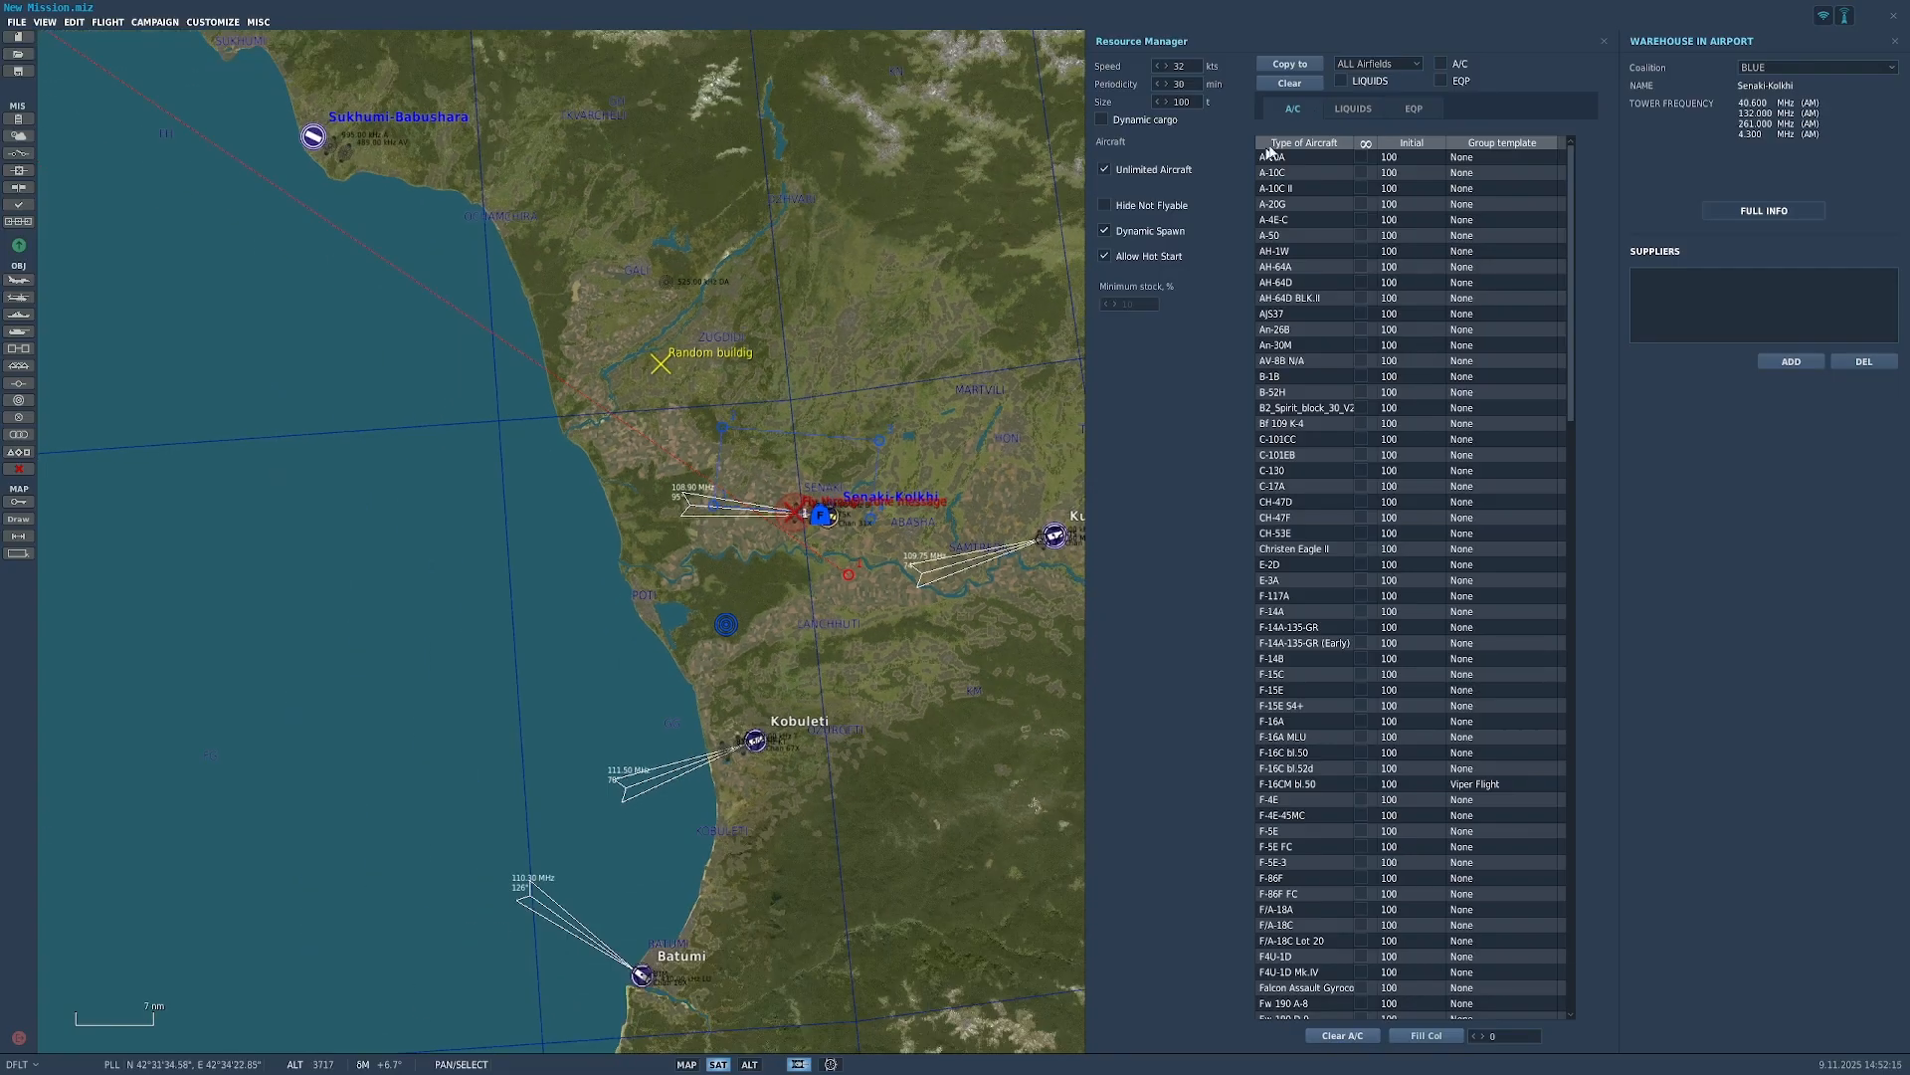
pyautogui.click(1412, 66)
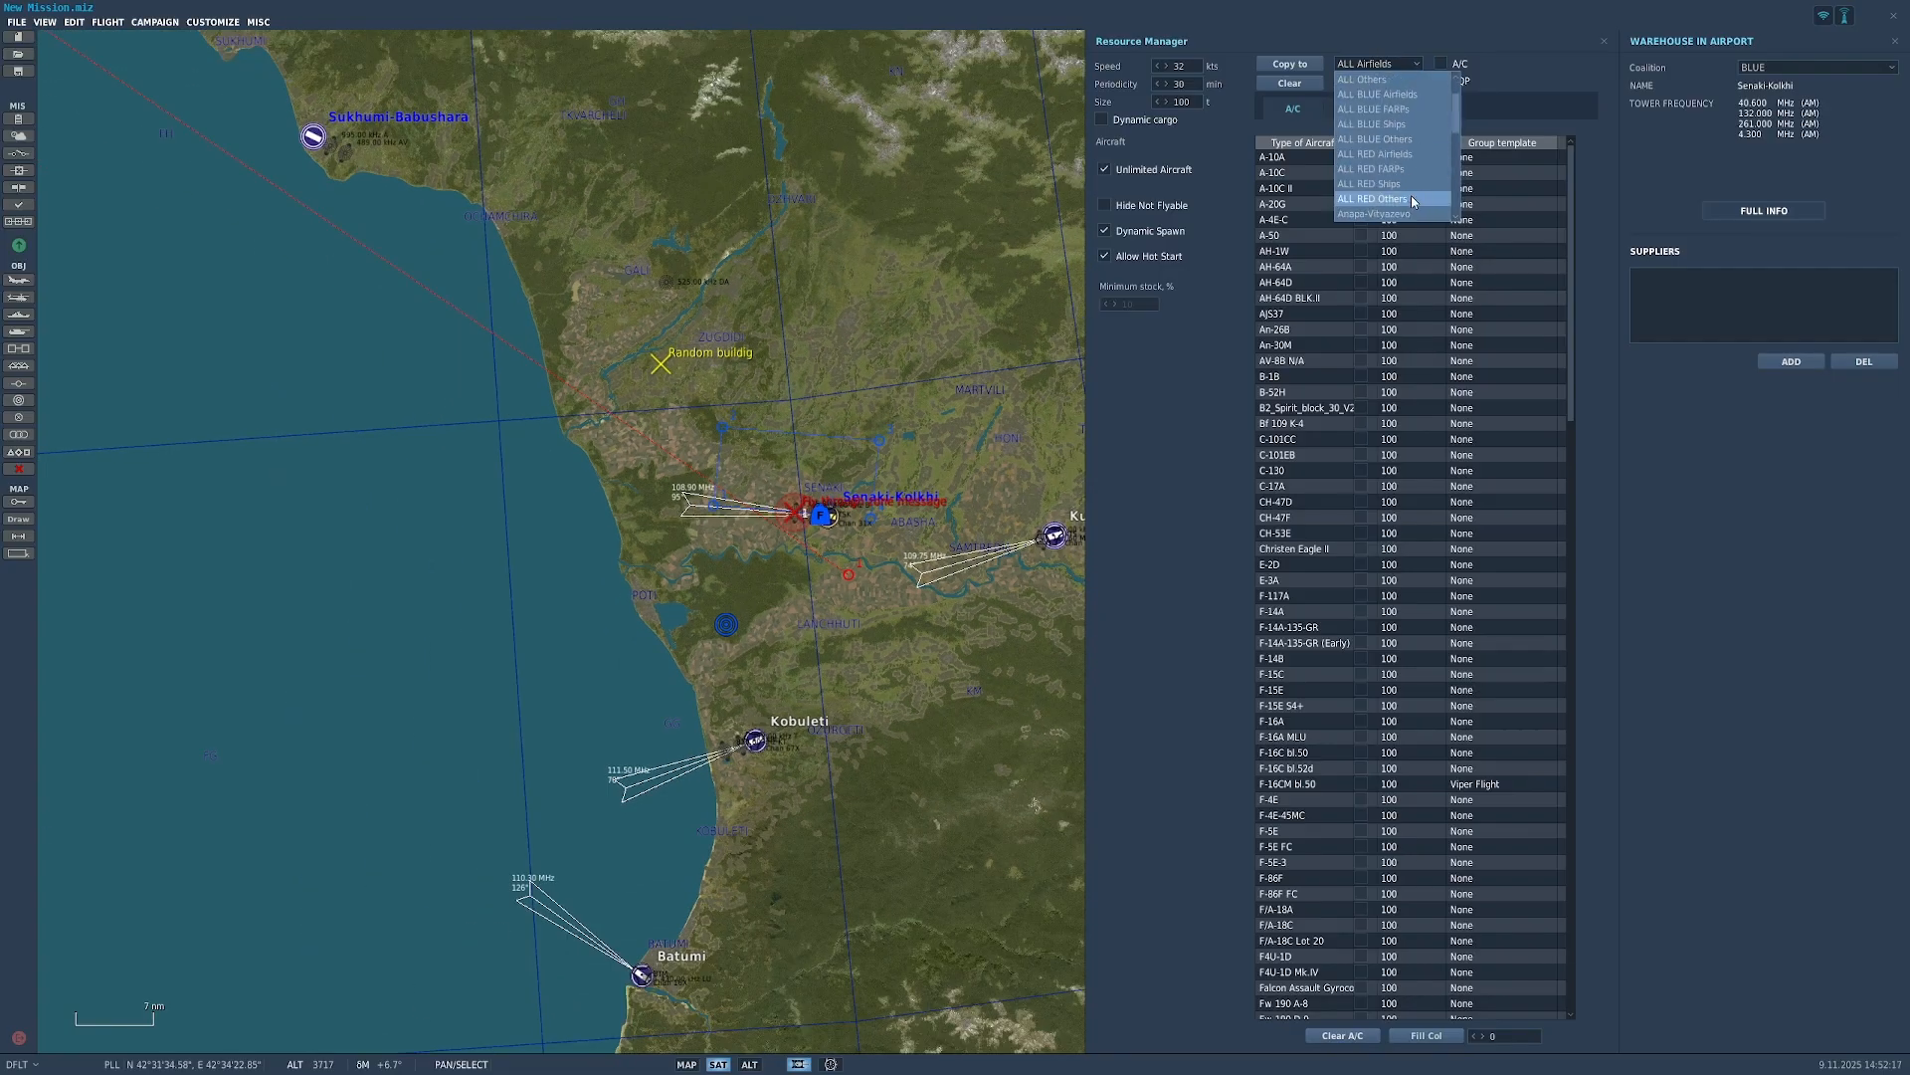
pyautogui.click(1415, 62)
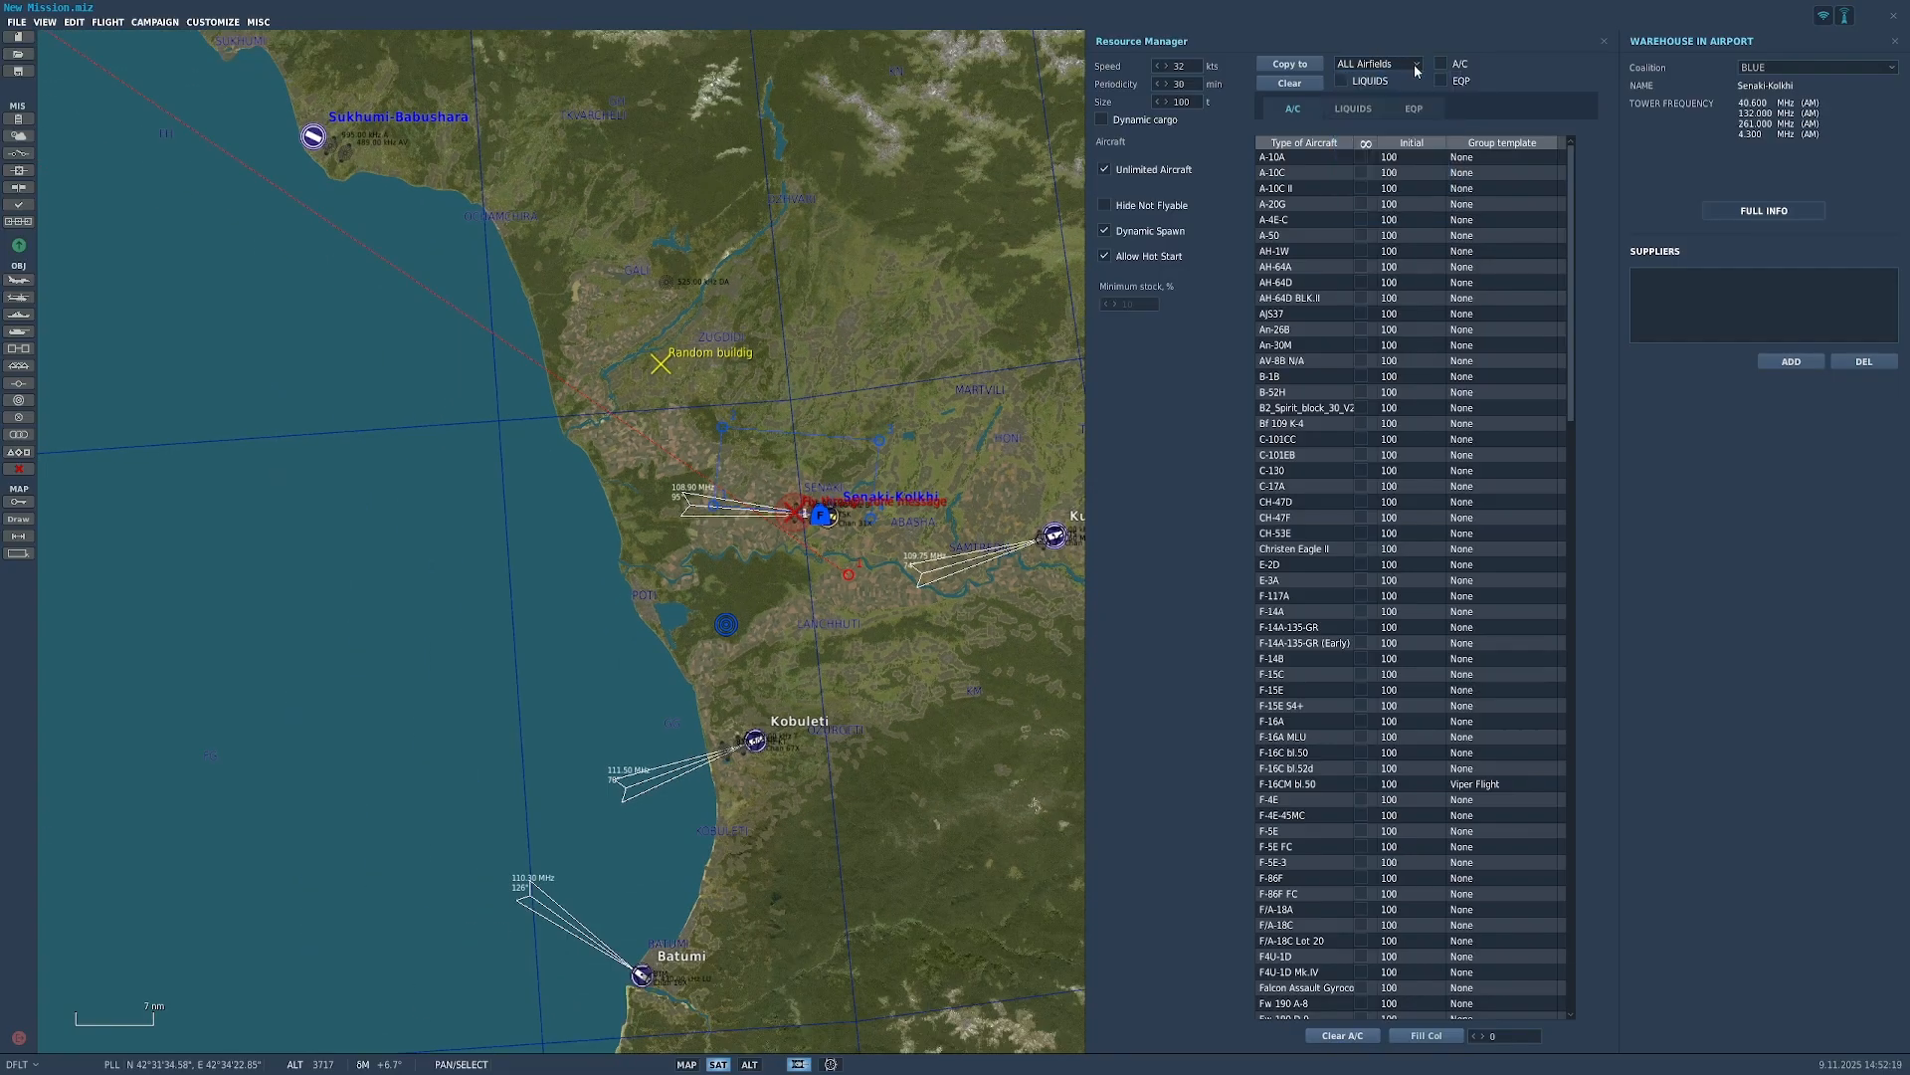
pyautogui.click(1413, 63)
pyautogui.scroll(-4, 1413, 112)
pyautogui.scroll(-4, 1410, 119)
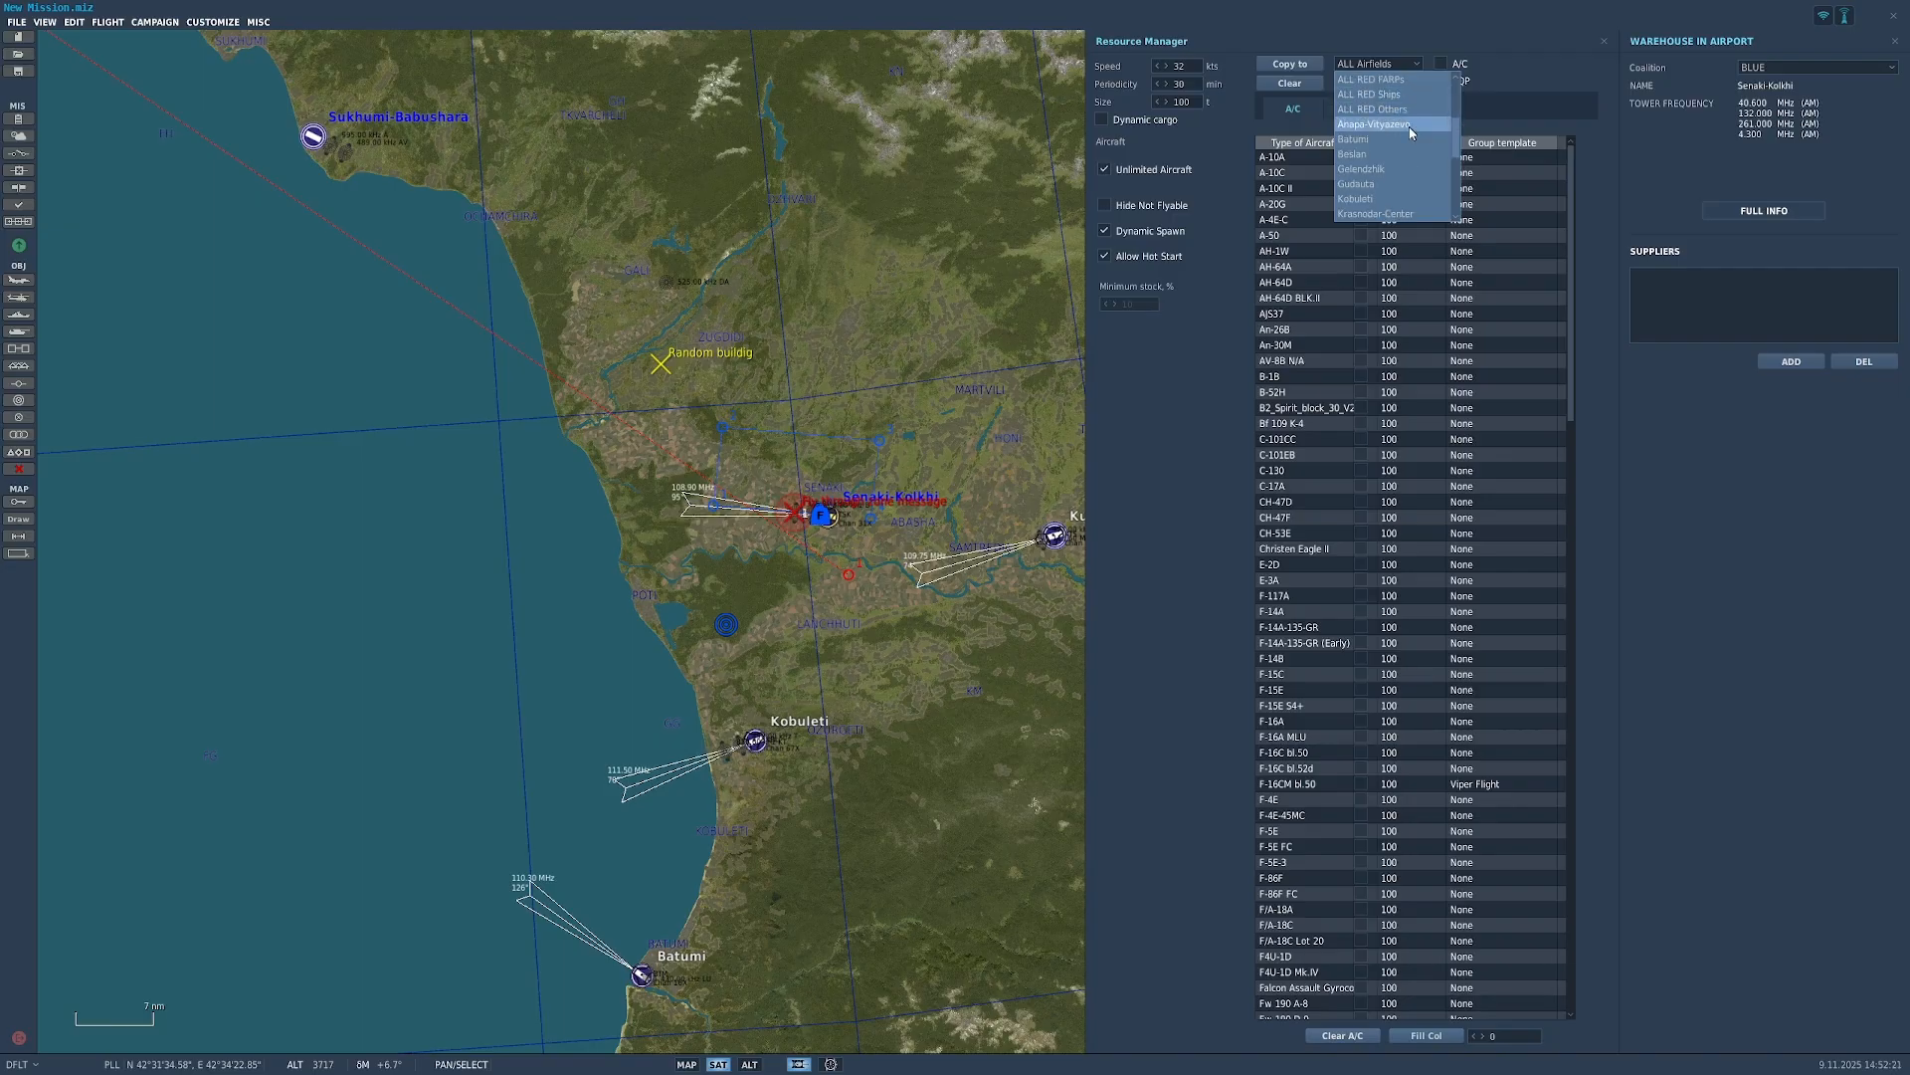
pyautogui.click(1415, 63)
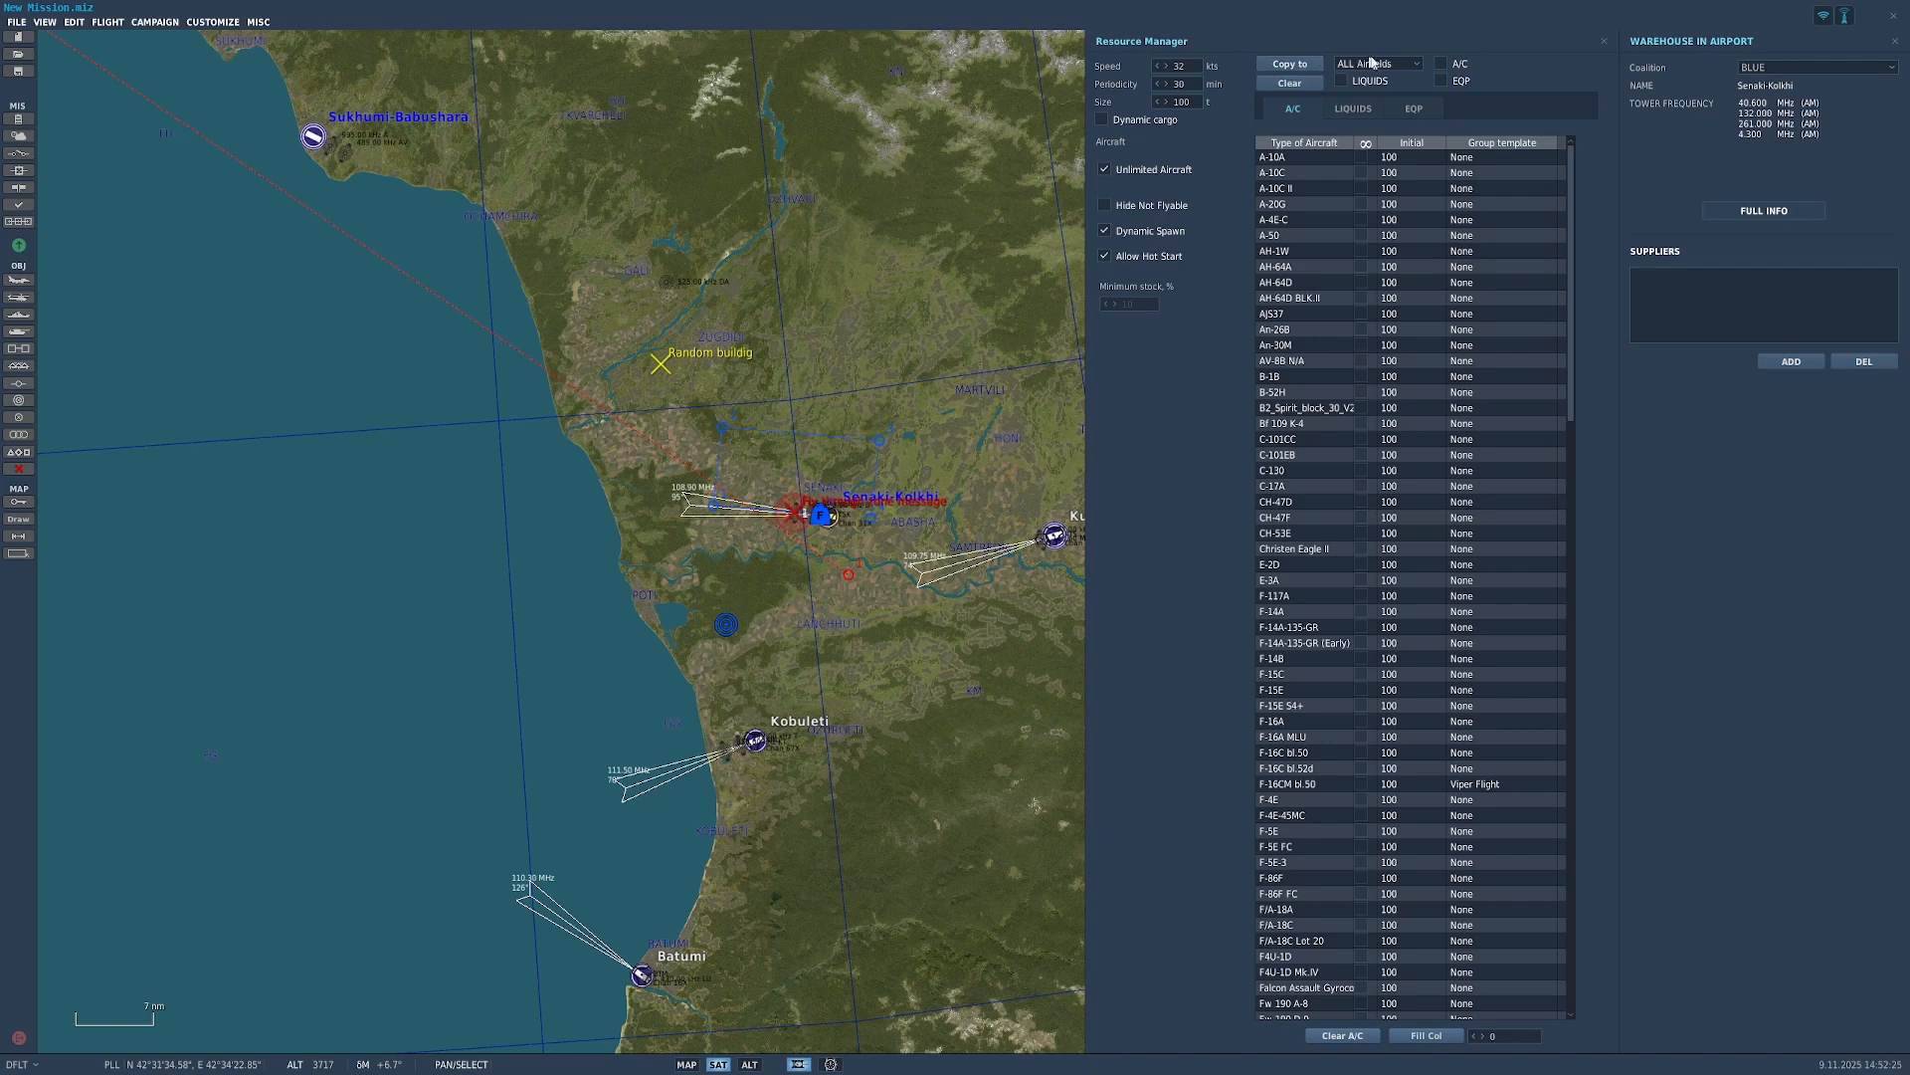
pyautogui.click(1368, 64)
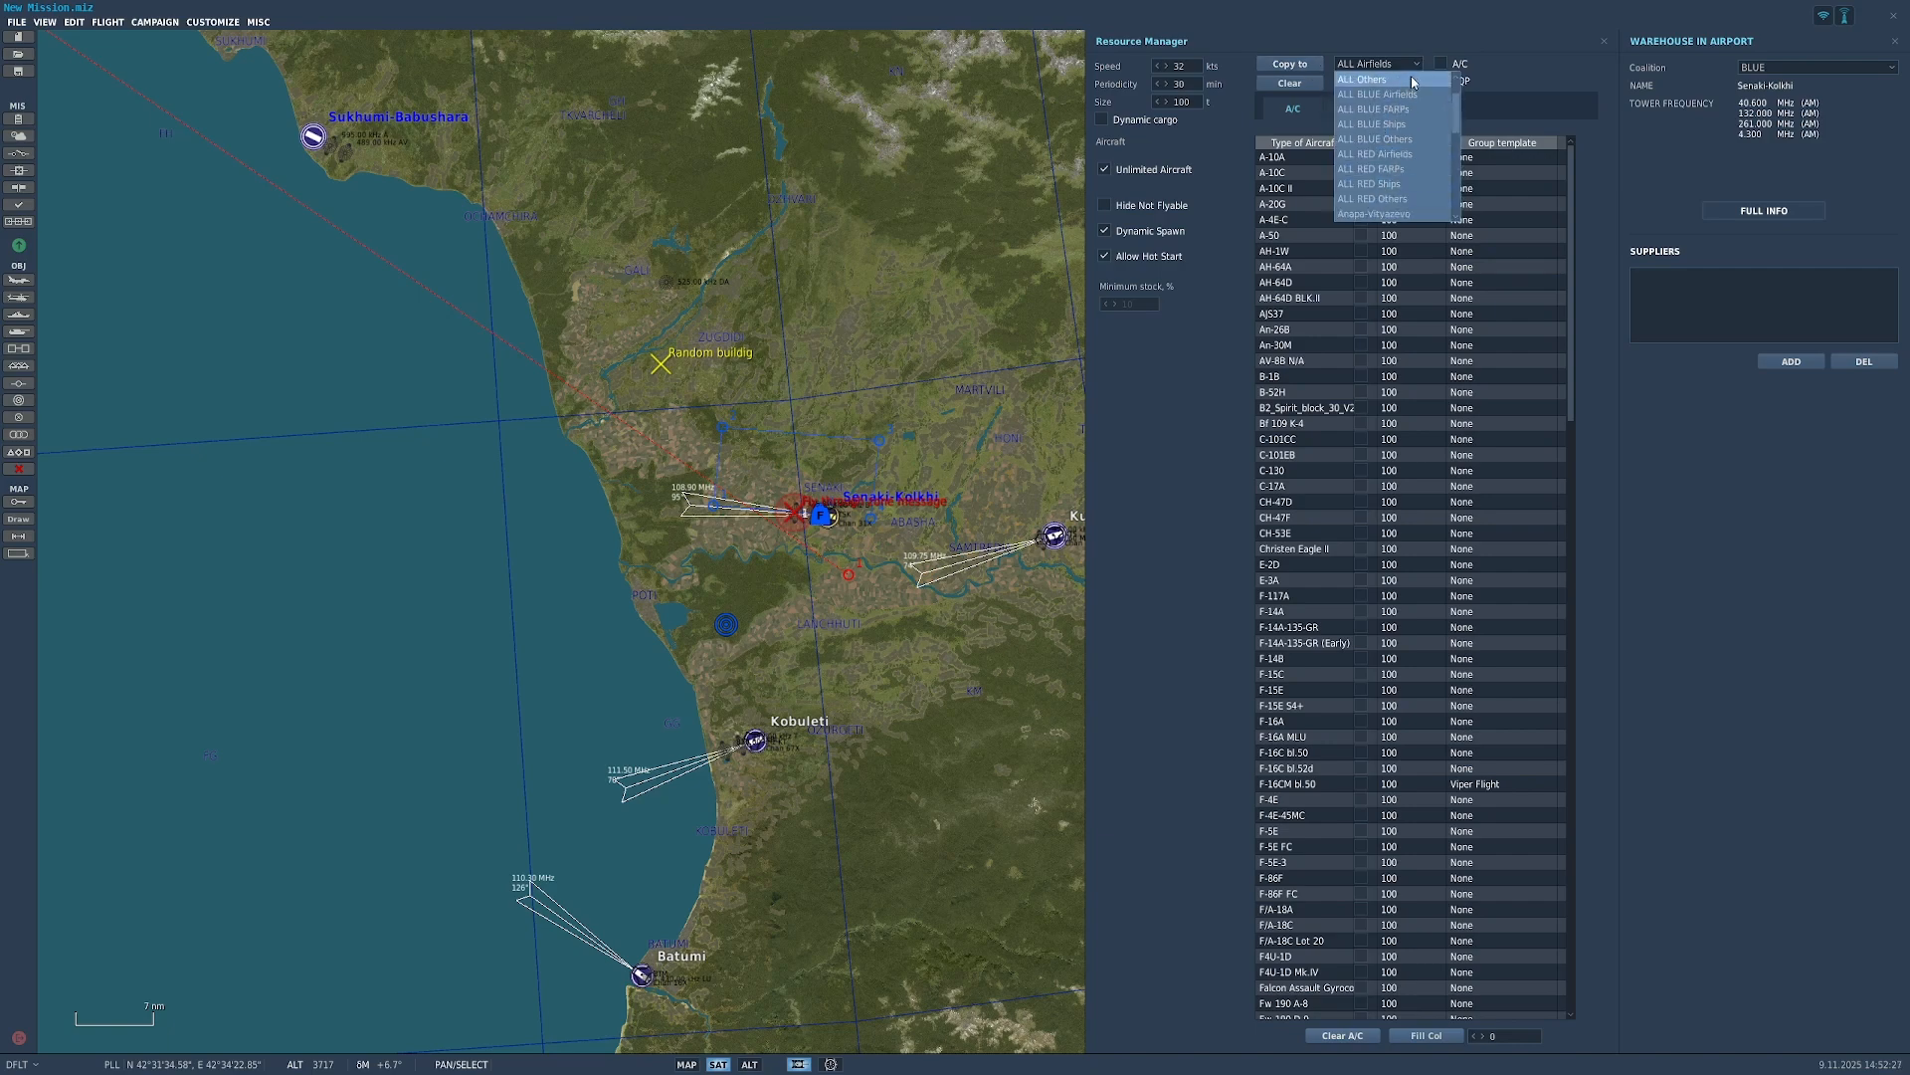
pyautogui.click(1419, 60)
# Step: Set the coalition of the Kutaisi airfield to BLUE and close its settings
pyautogui.moveTo(891, 311); pyautogui.dragTo(648, 455)
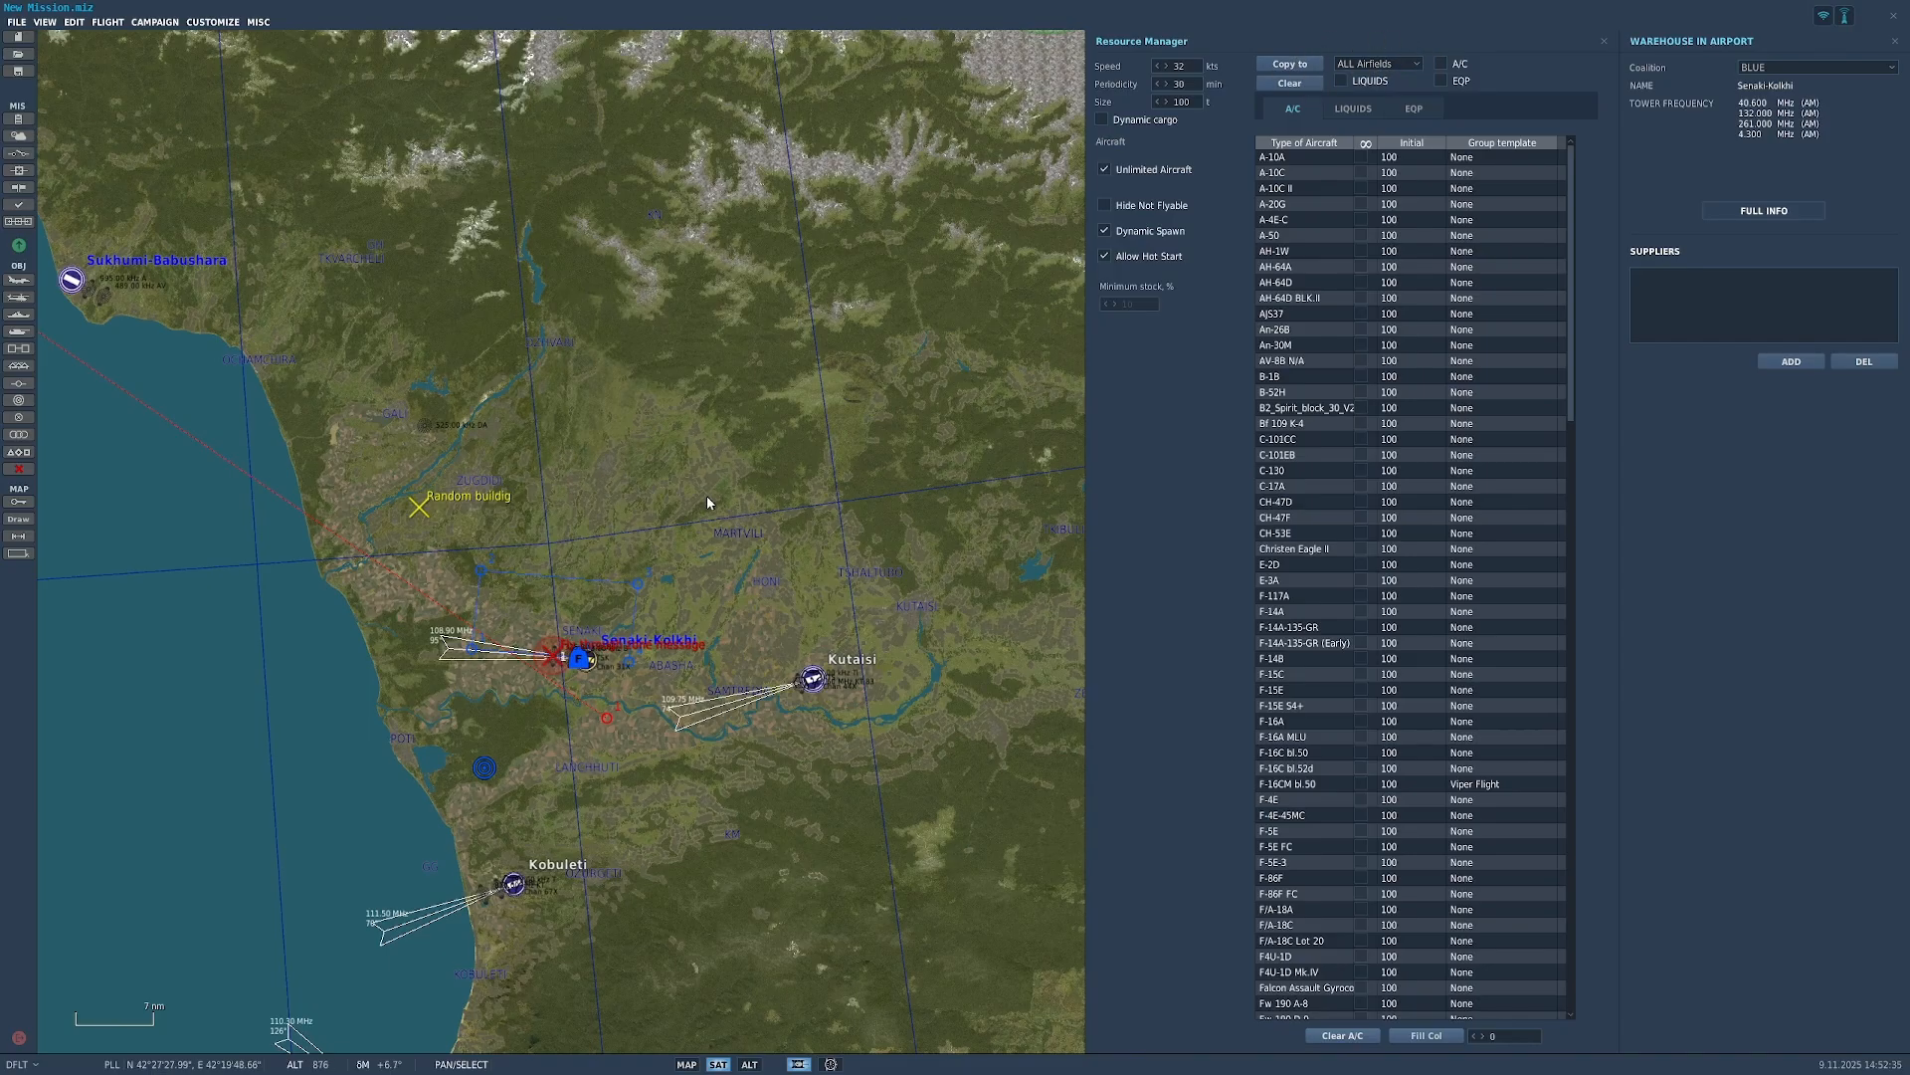
pyautogui.click(814, 682)
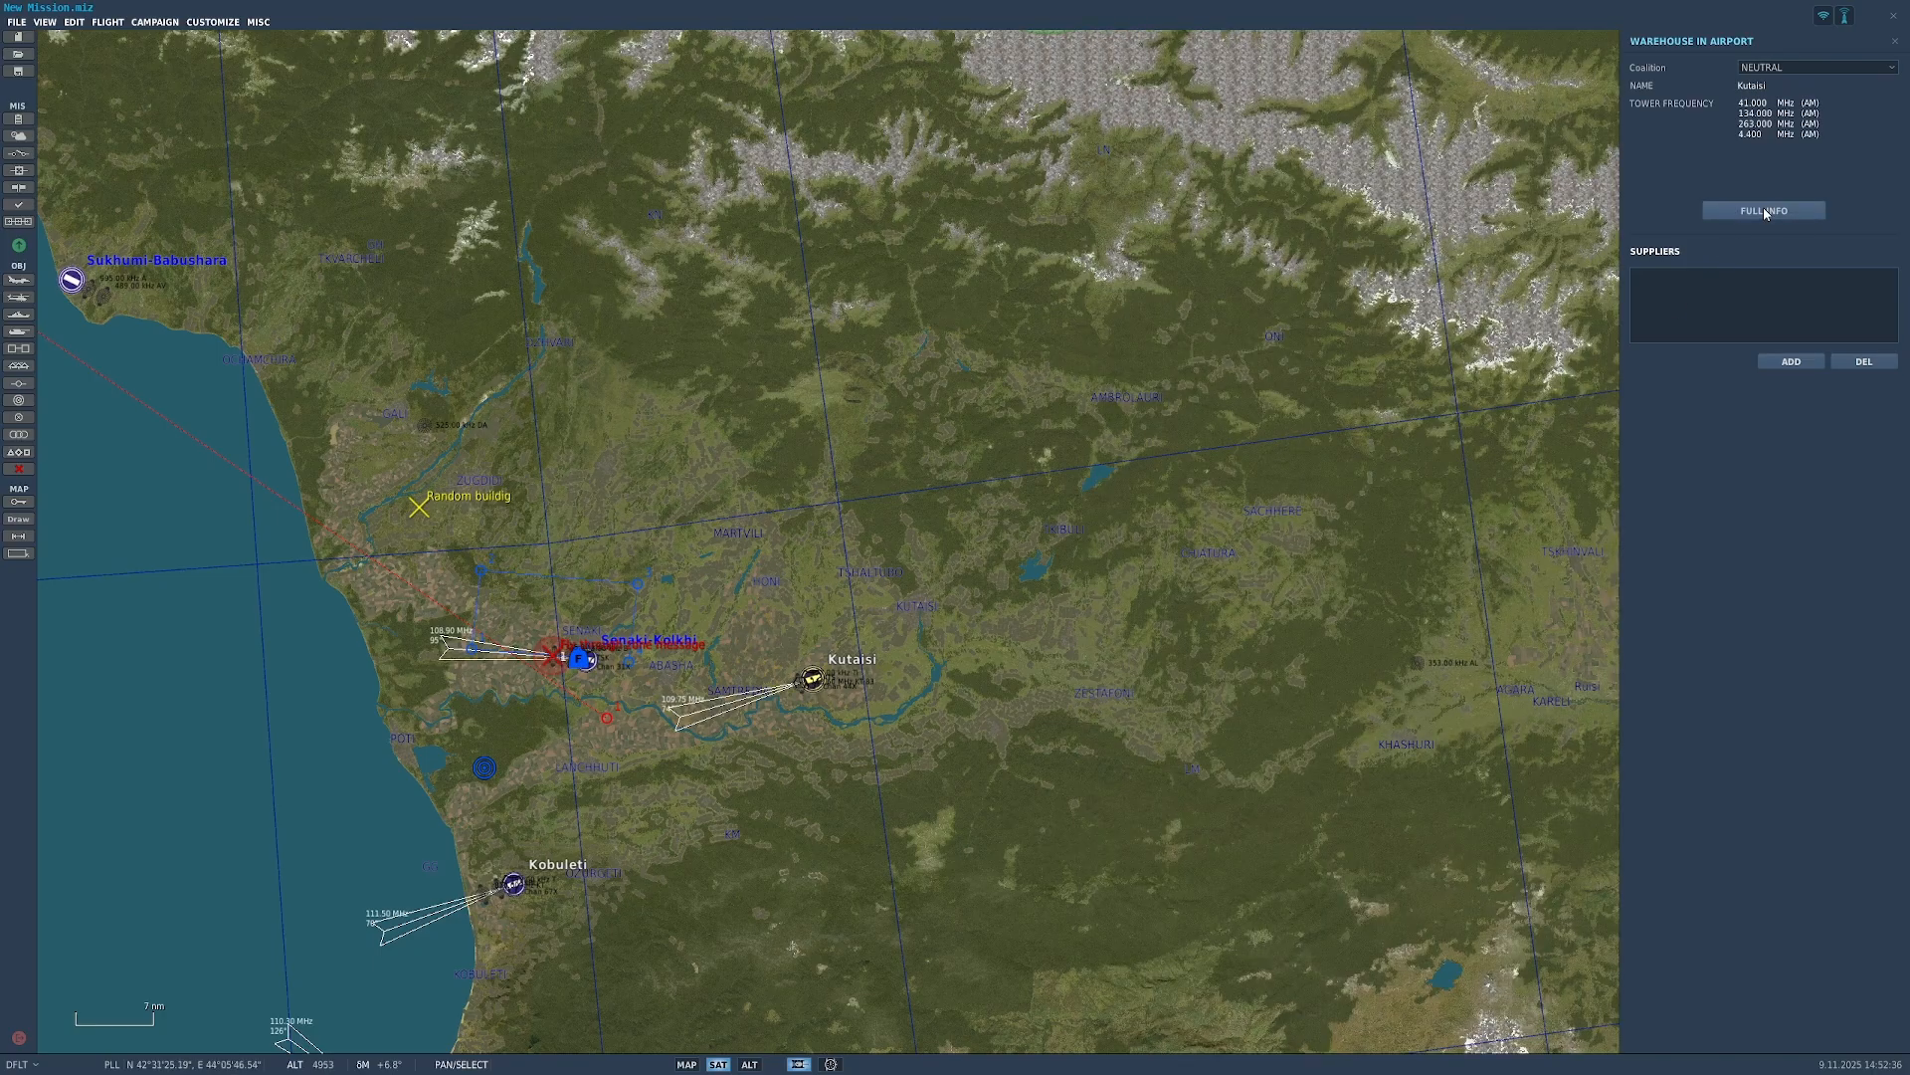
pyautogui.click(1801, 66)
pyautogui.click(1782, 105)
pyautogui.click(1177, 595)
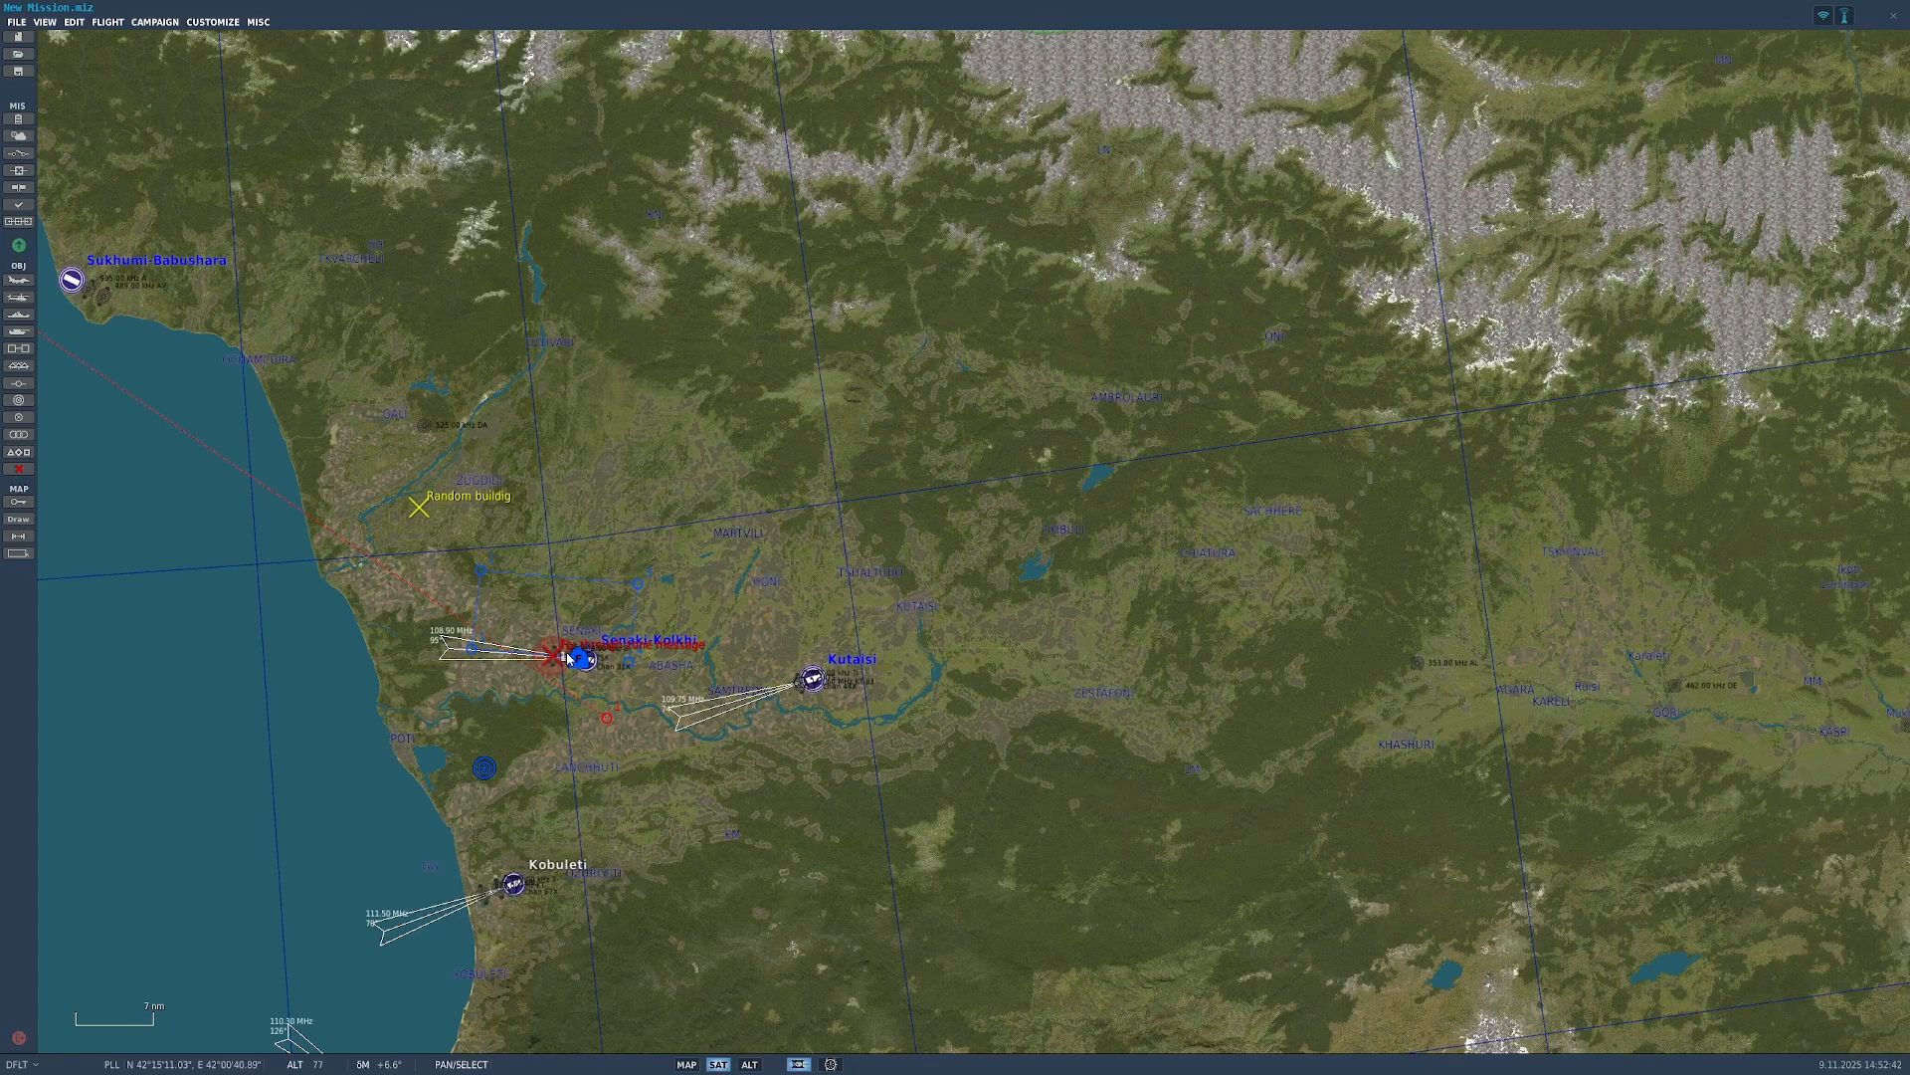
# Step: Compare the resource settings of the Senaki-Kolkhi and Kutaisi airfields, and close the airfield settings
pyautogui.click(589, 668)
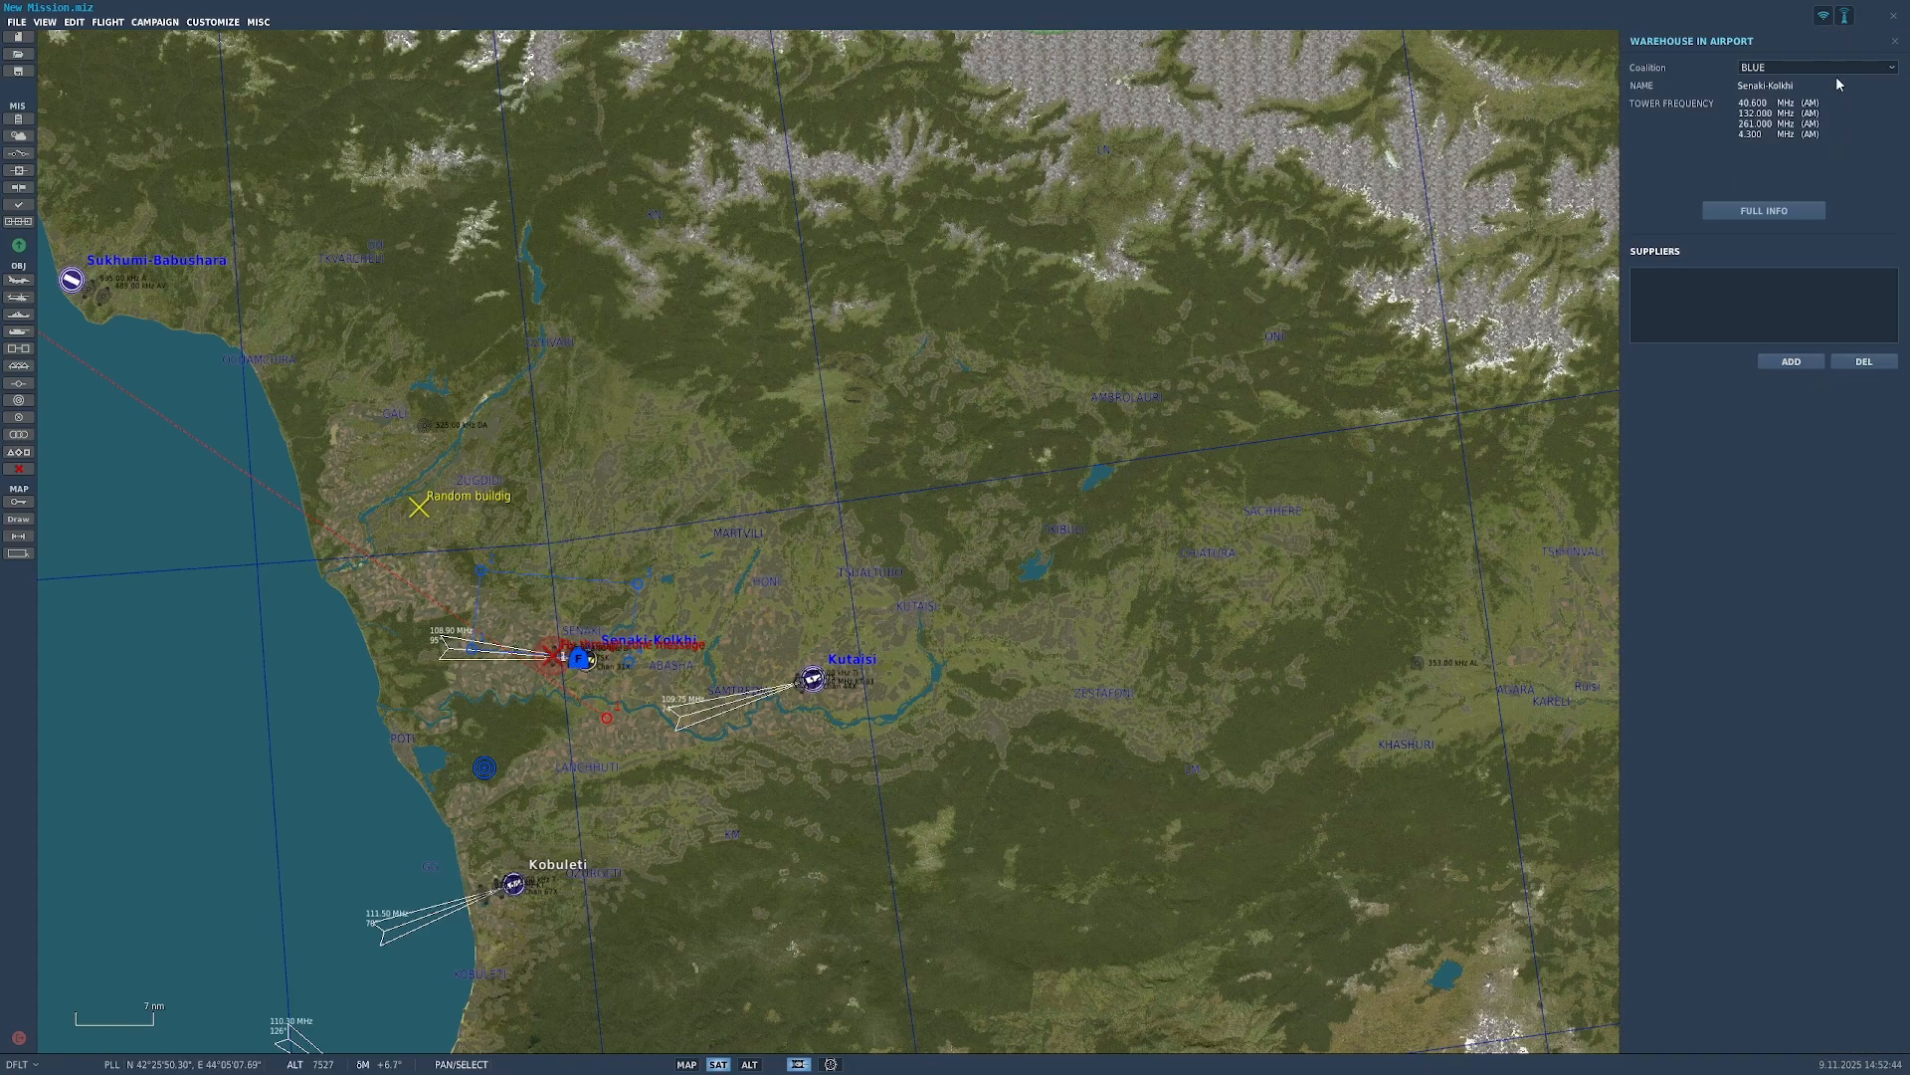
pyautogui.click(1733, 213)
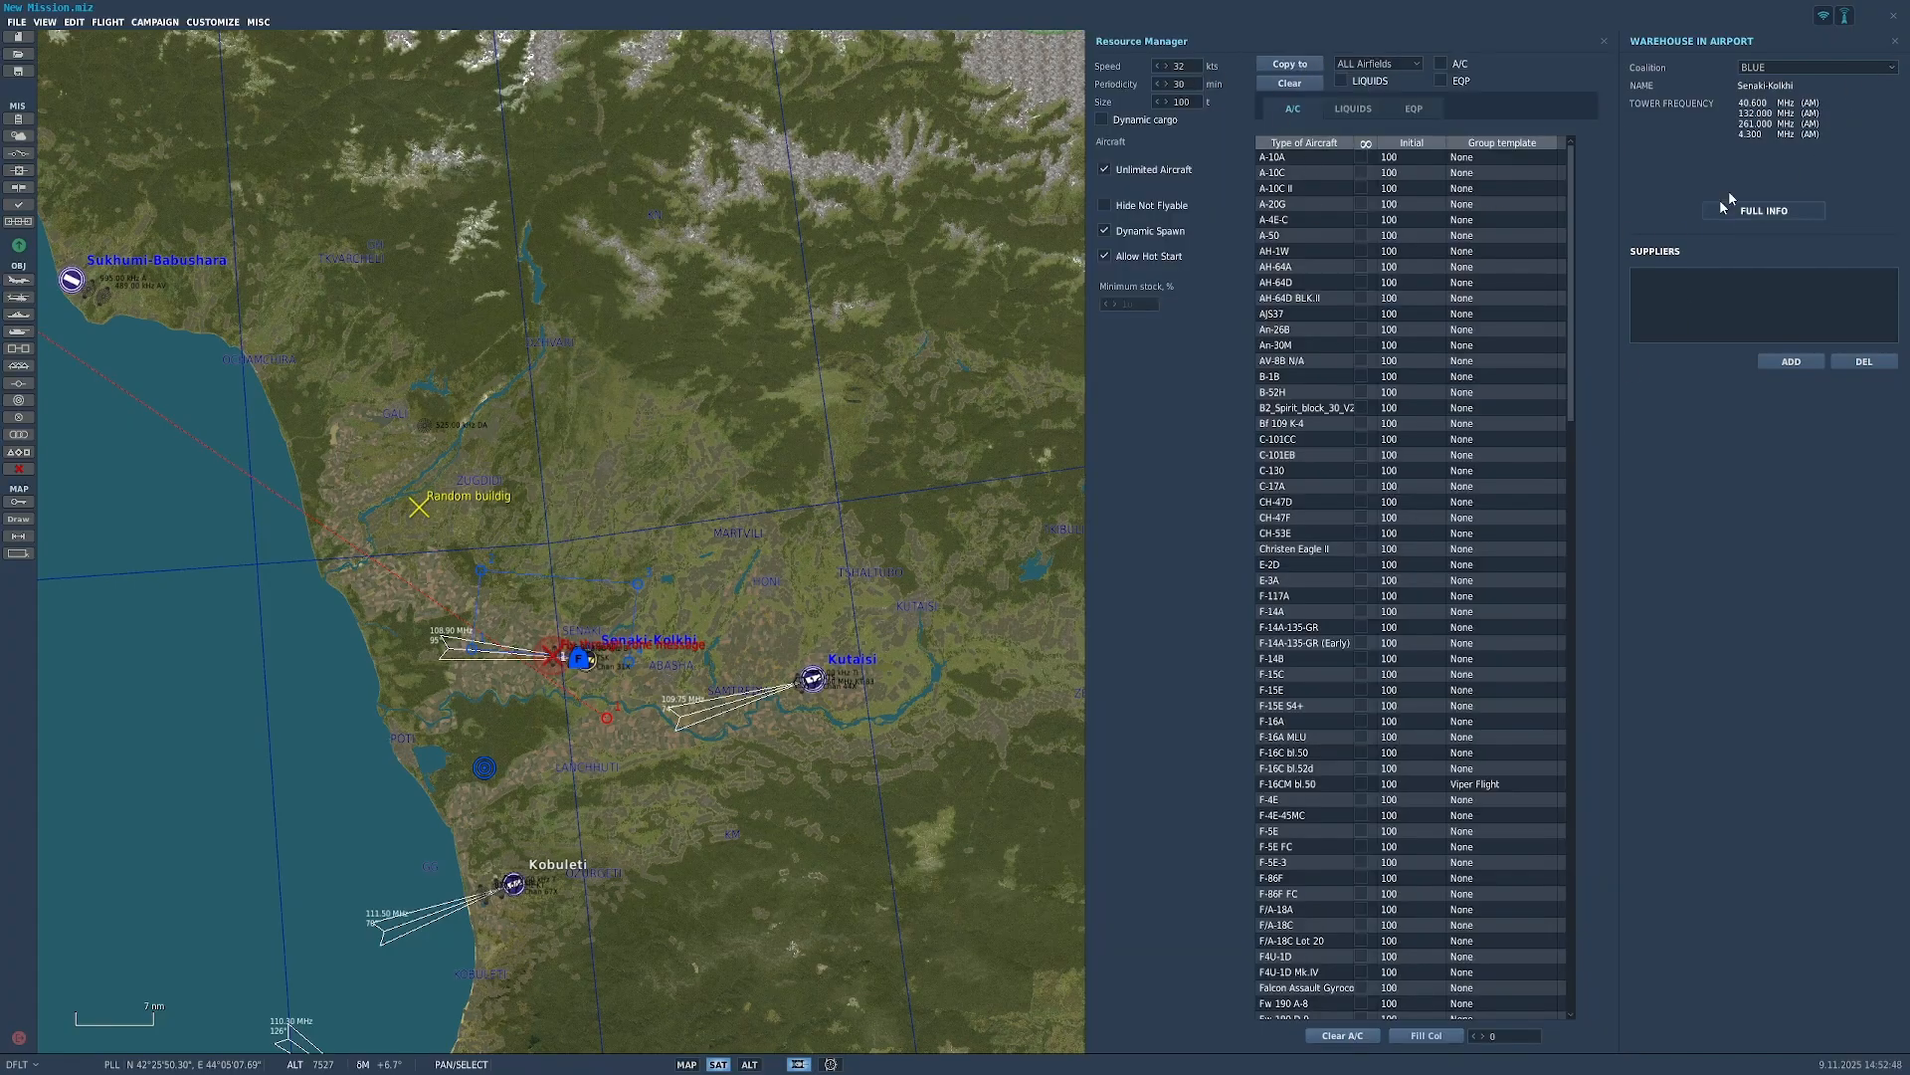
pyautogui.click(814, 677)
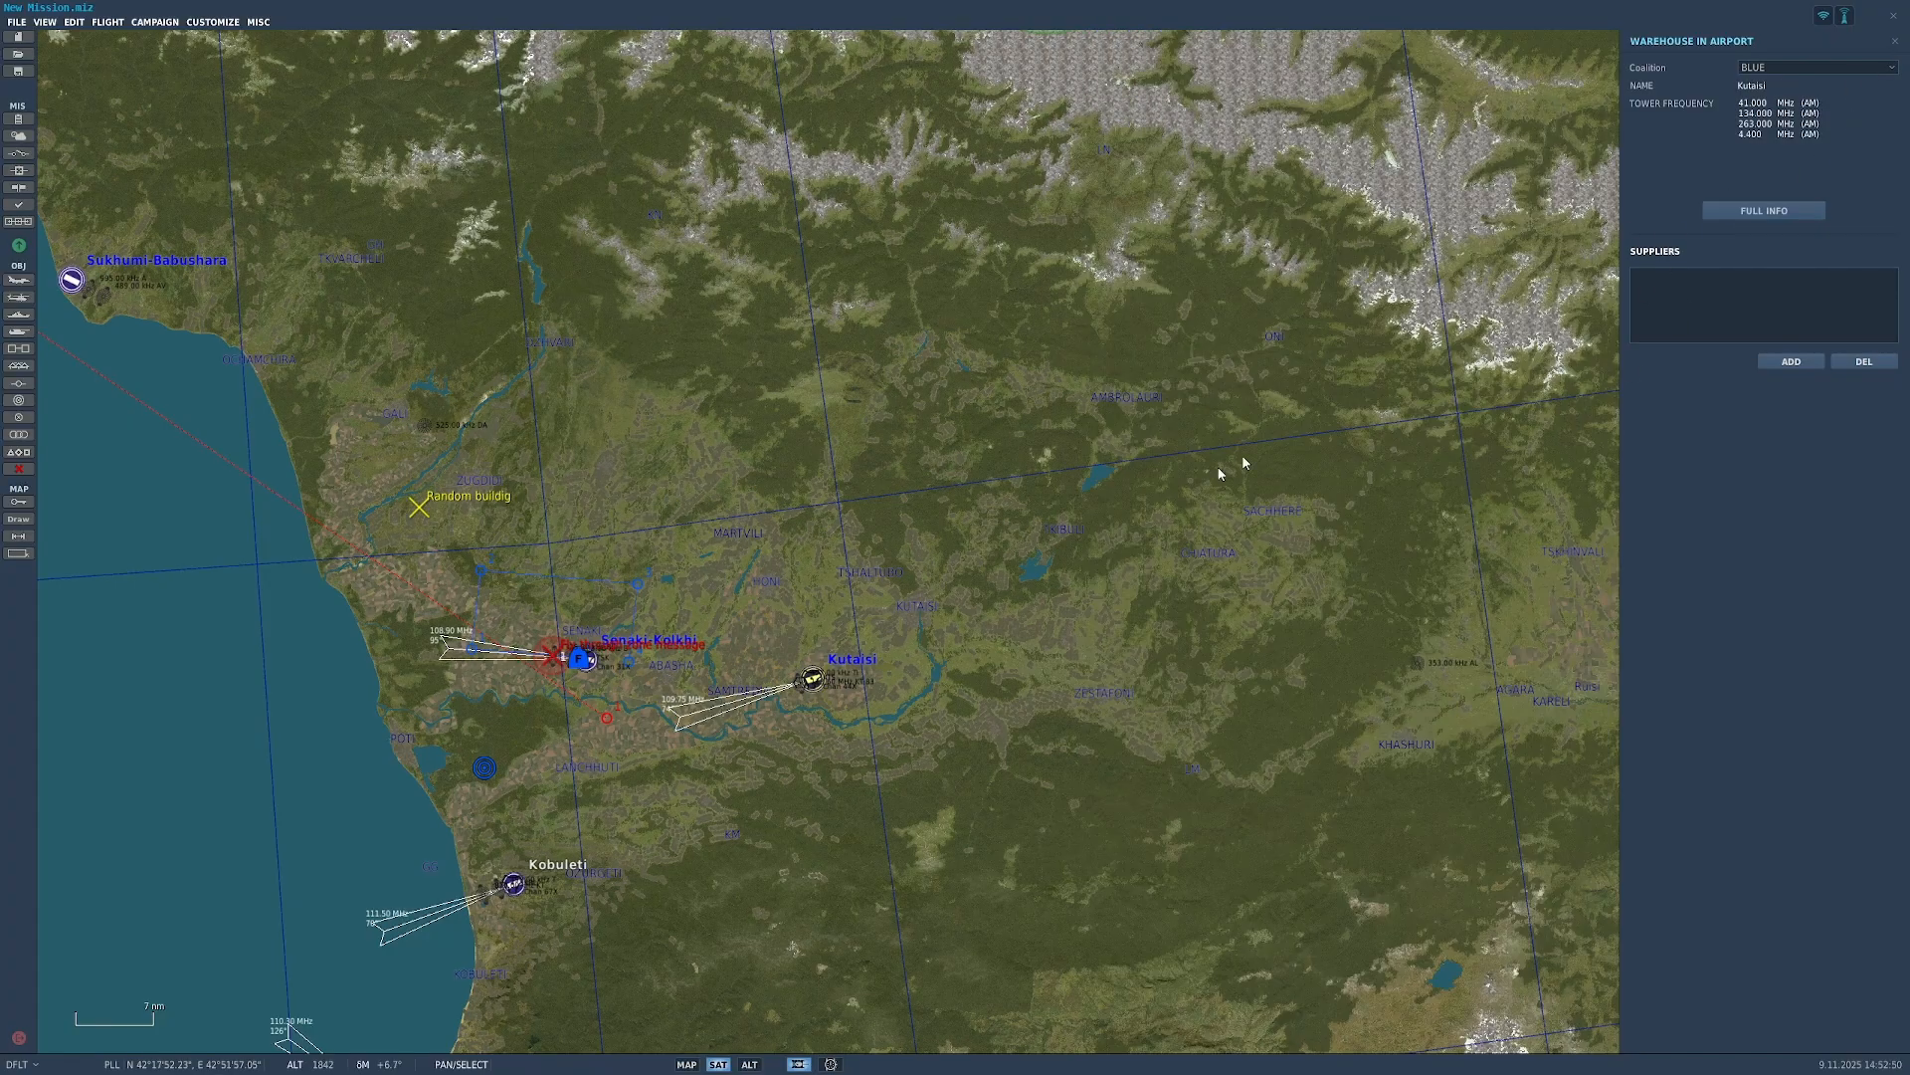
pyautogui.click(1760, 211)
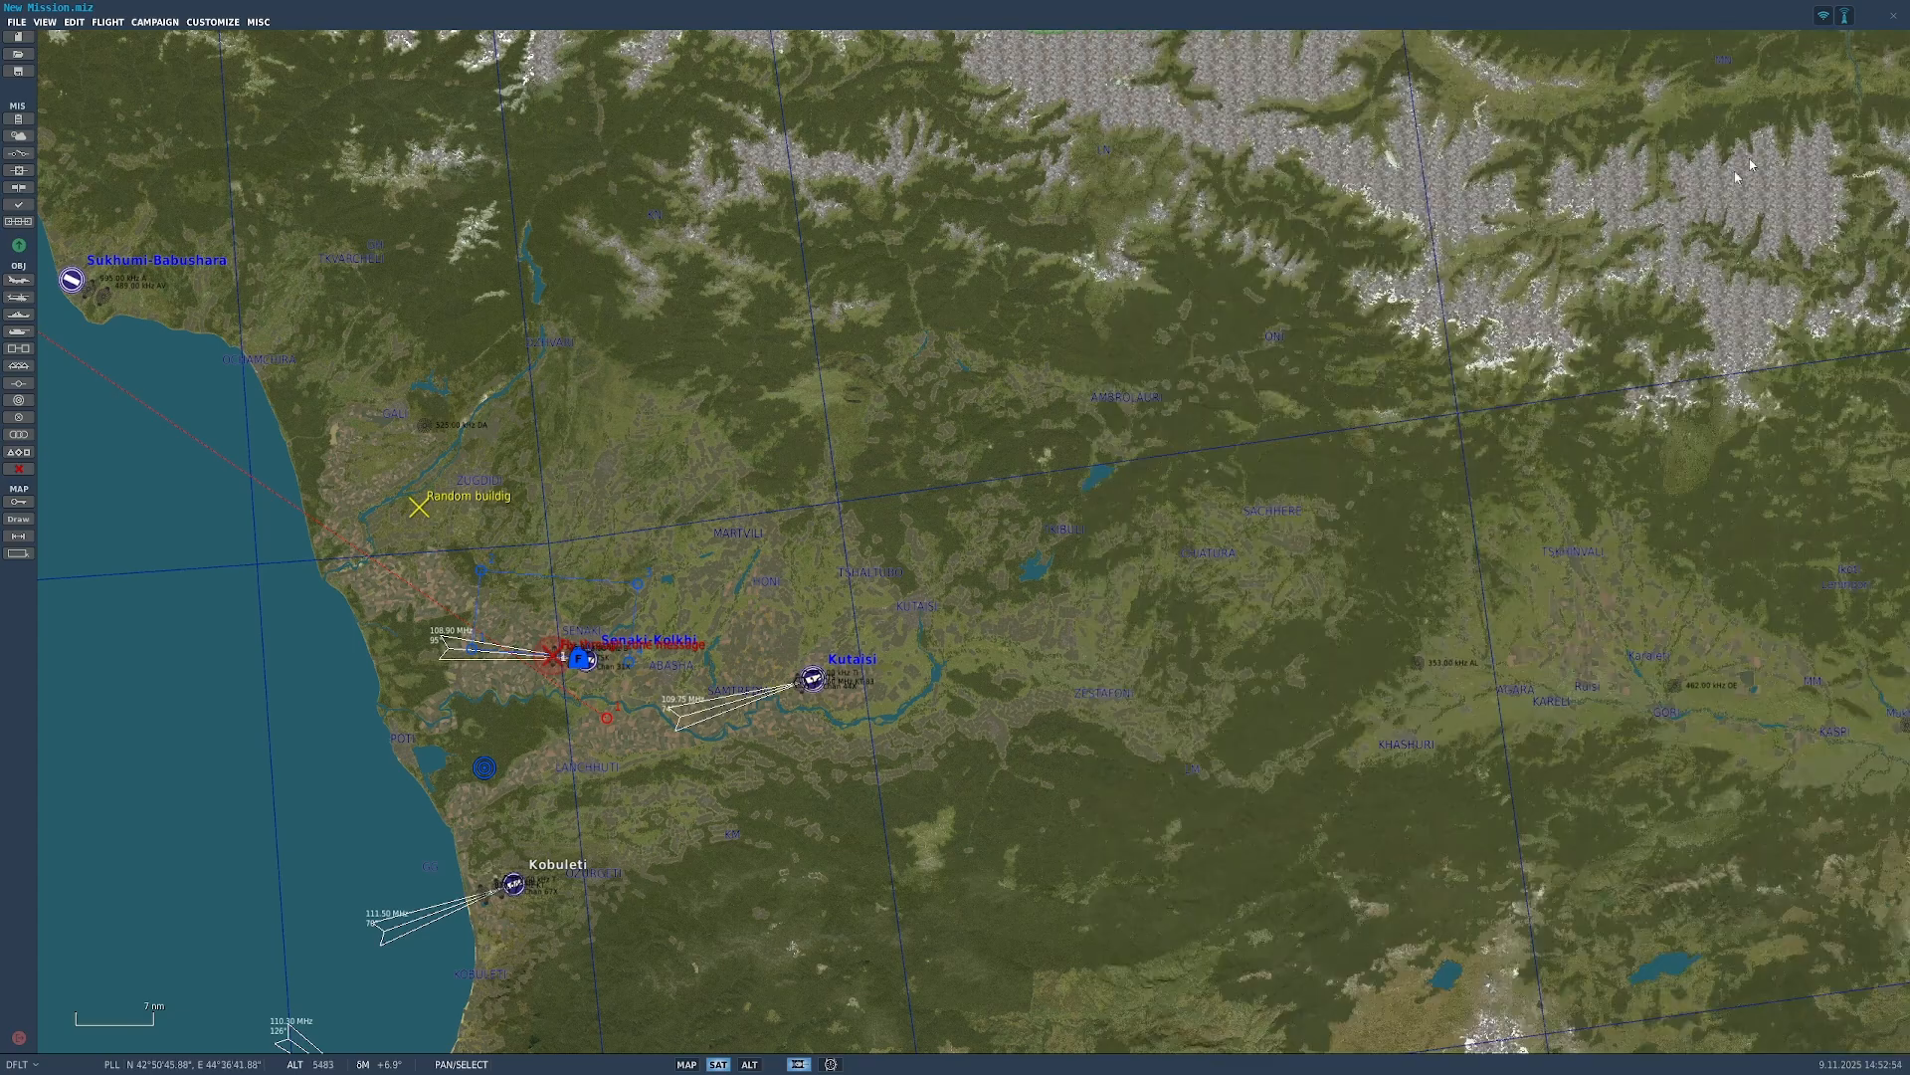
pyautogui.click(1894, 41)
# Step: Choose ALL Airfields as the copy destination in the Senaki-Kolkhi resource settings and close them
pyautogui.click(591, 662)
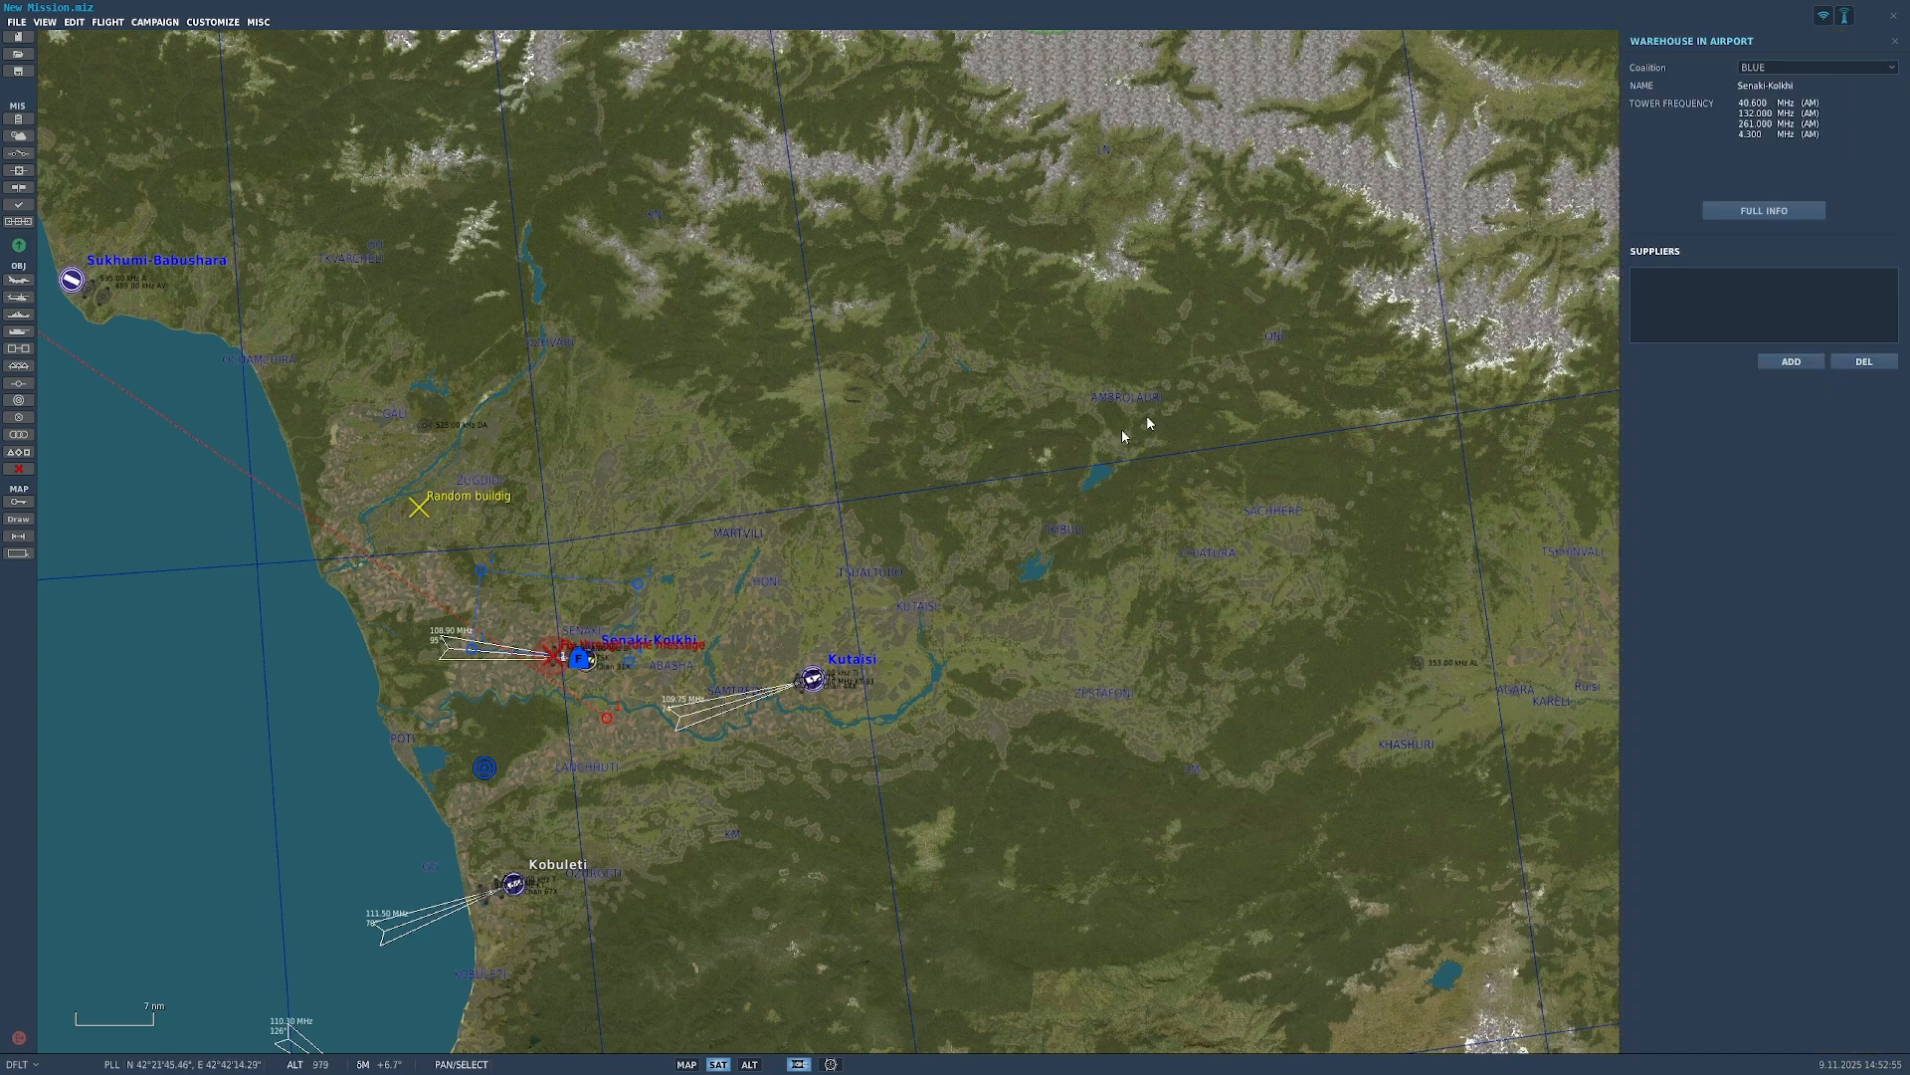
pyautogui.click(1725, 213)
pyautogui.click(1378, 63)
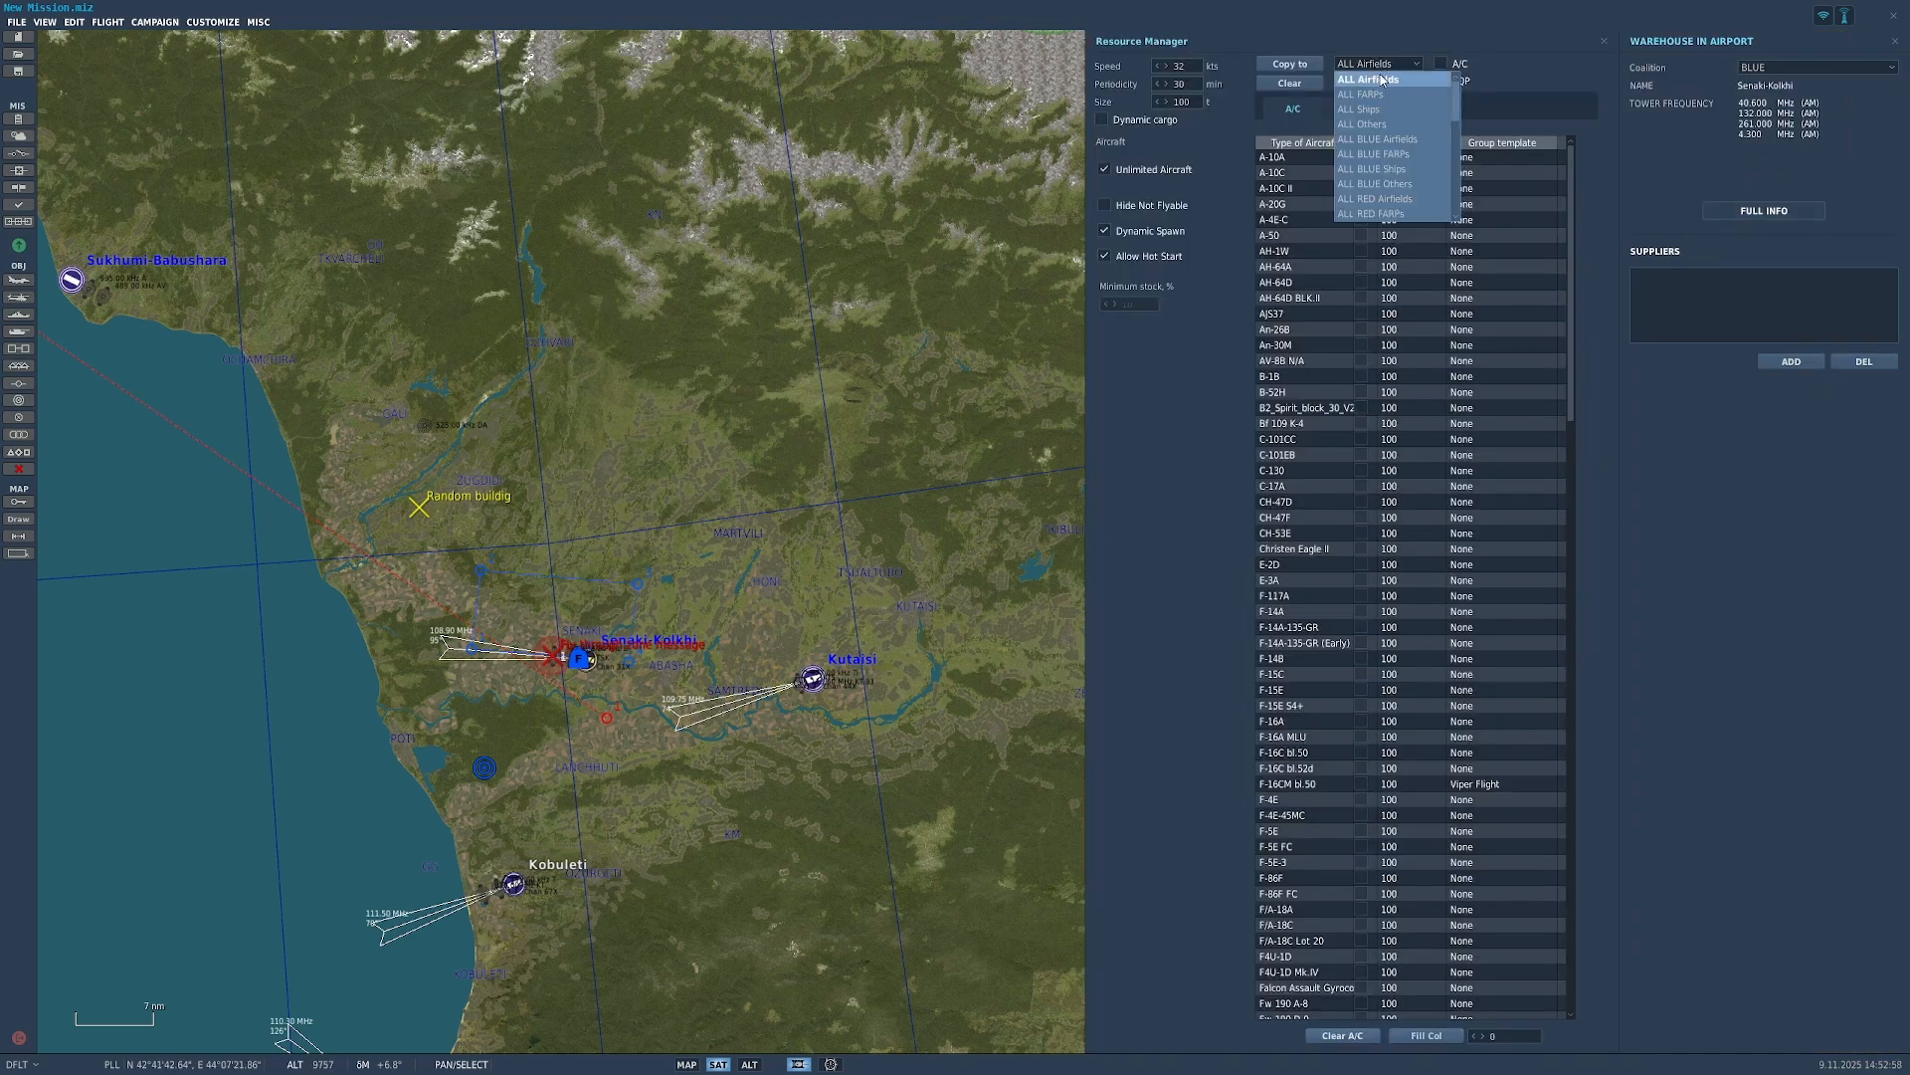
pyautogui.click(1379, 80)
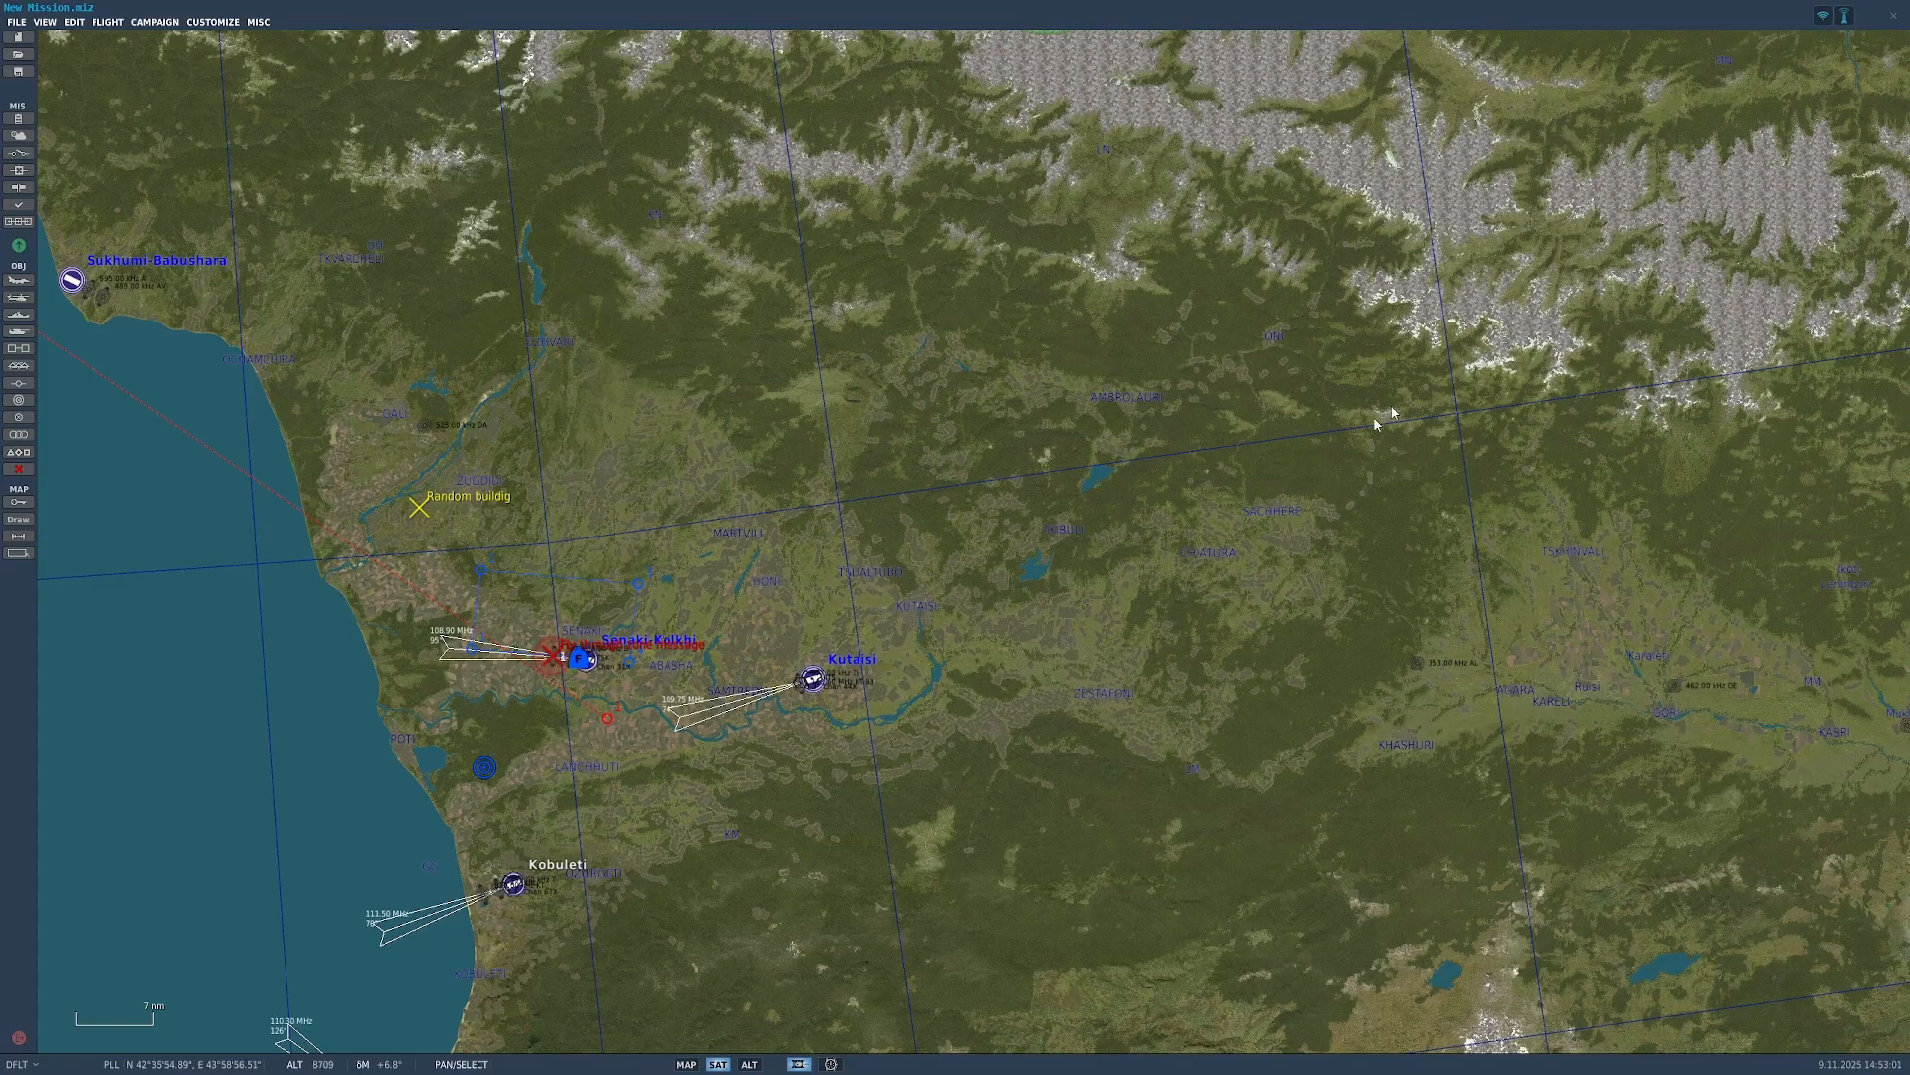
pyautogui.click(1894, 41)
# Step: Check the Kutaisi aircraft resources, browse their copy destinations including Kobuleti, and close the airfield settings
pyautogui.click(813, 679)
pyautogui.click(1763, 211)
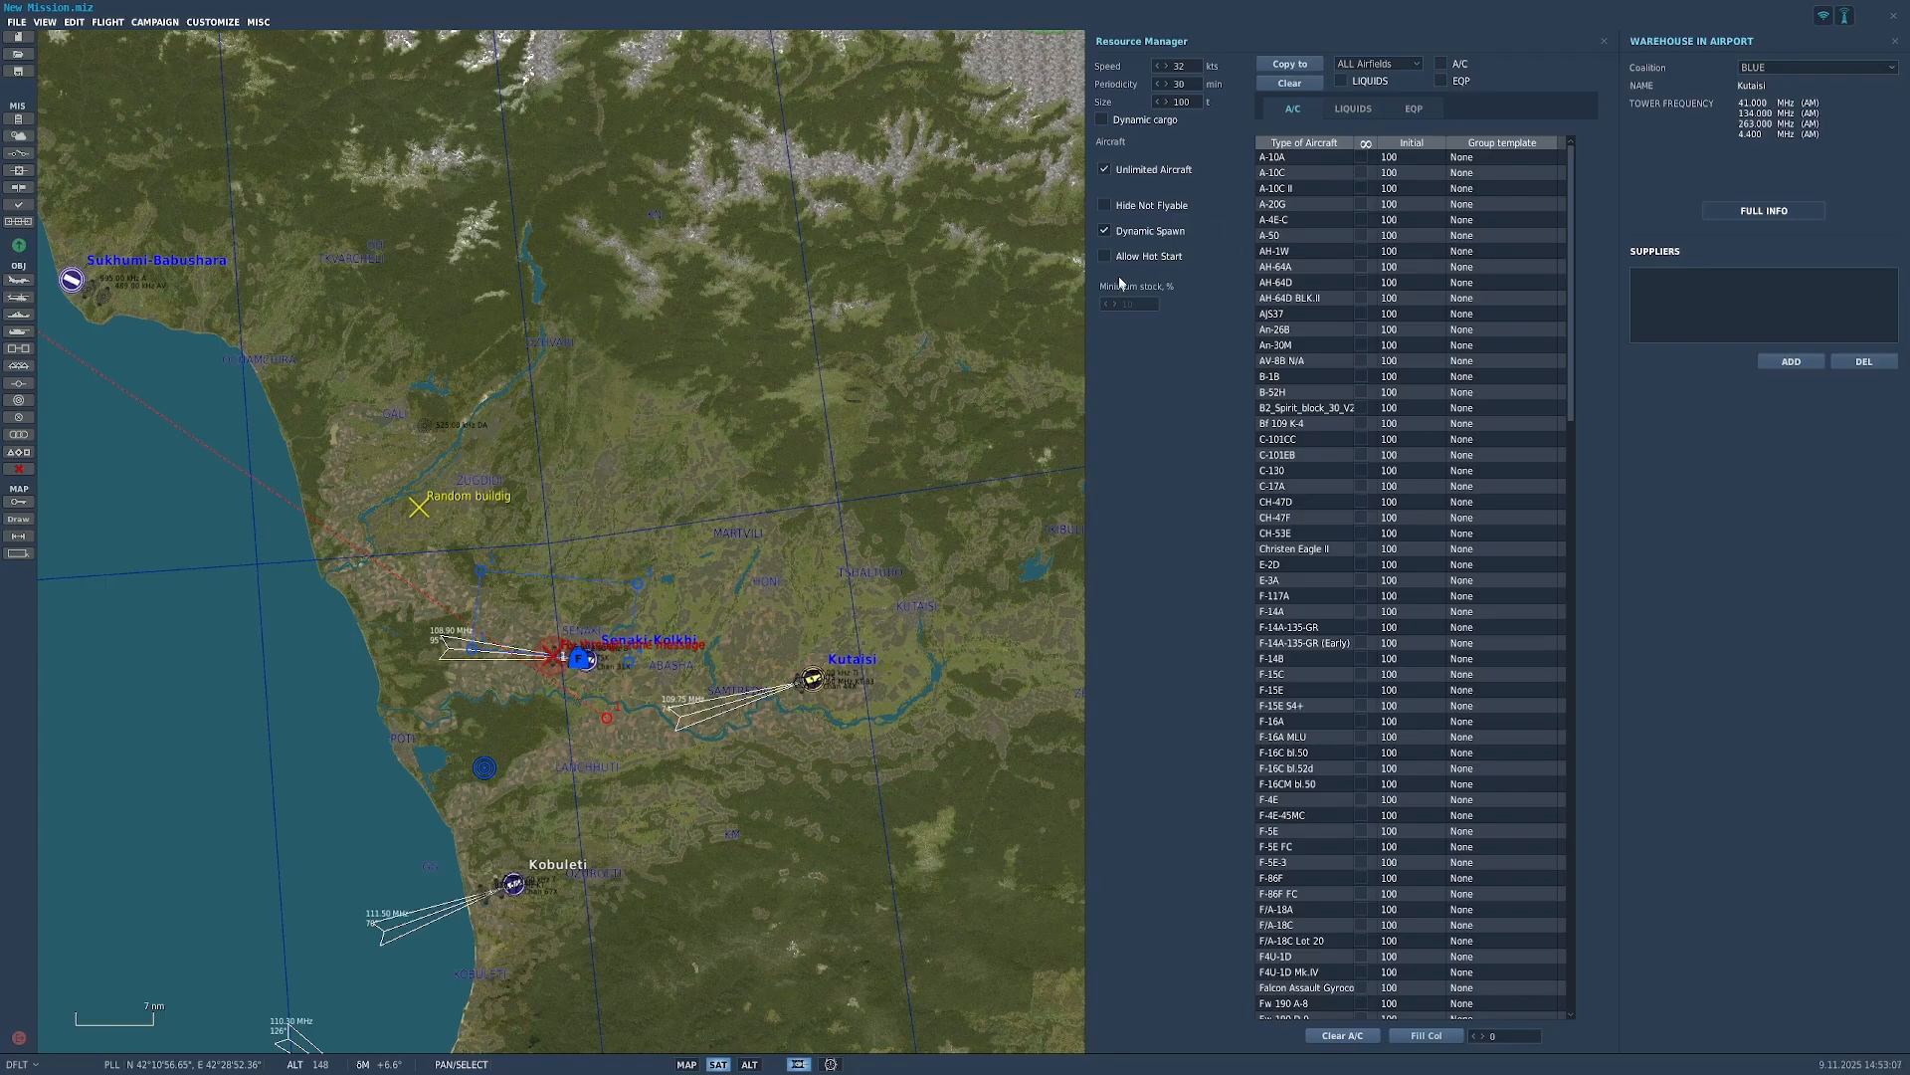
pyautogui.click(1378, 64)
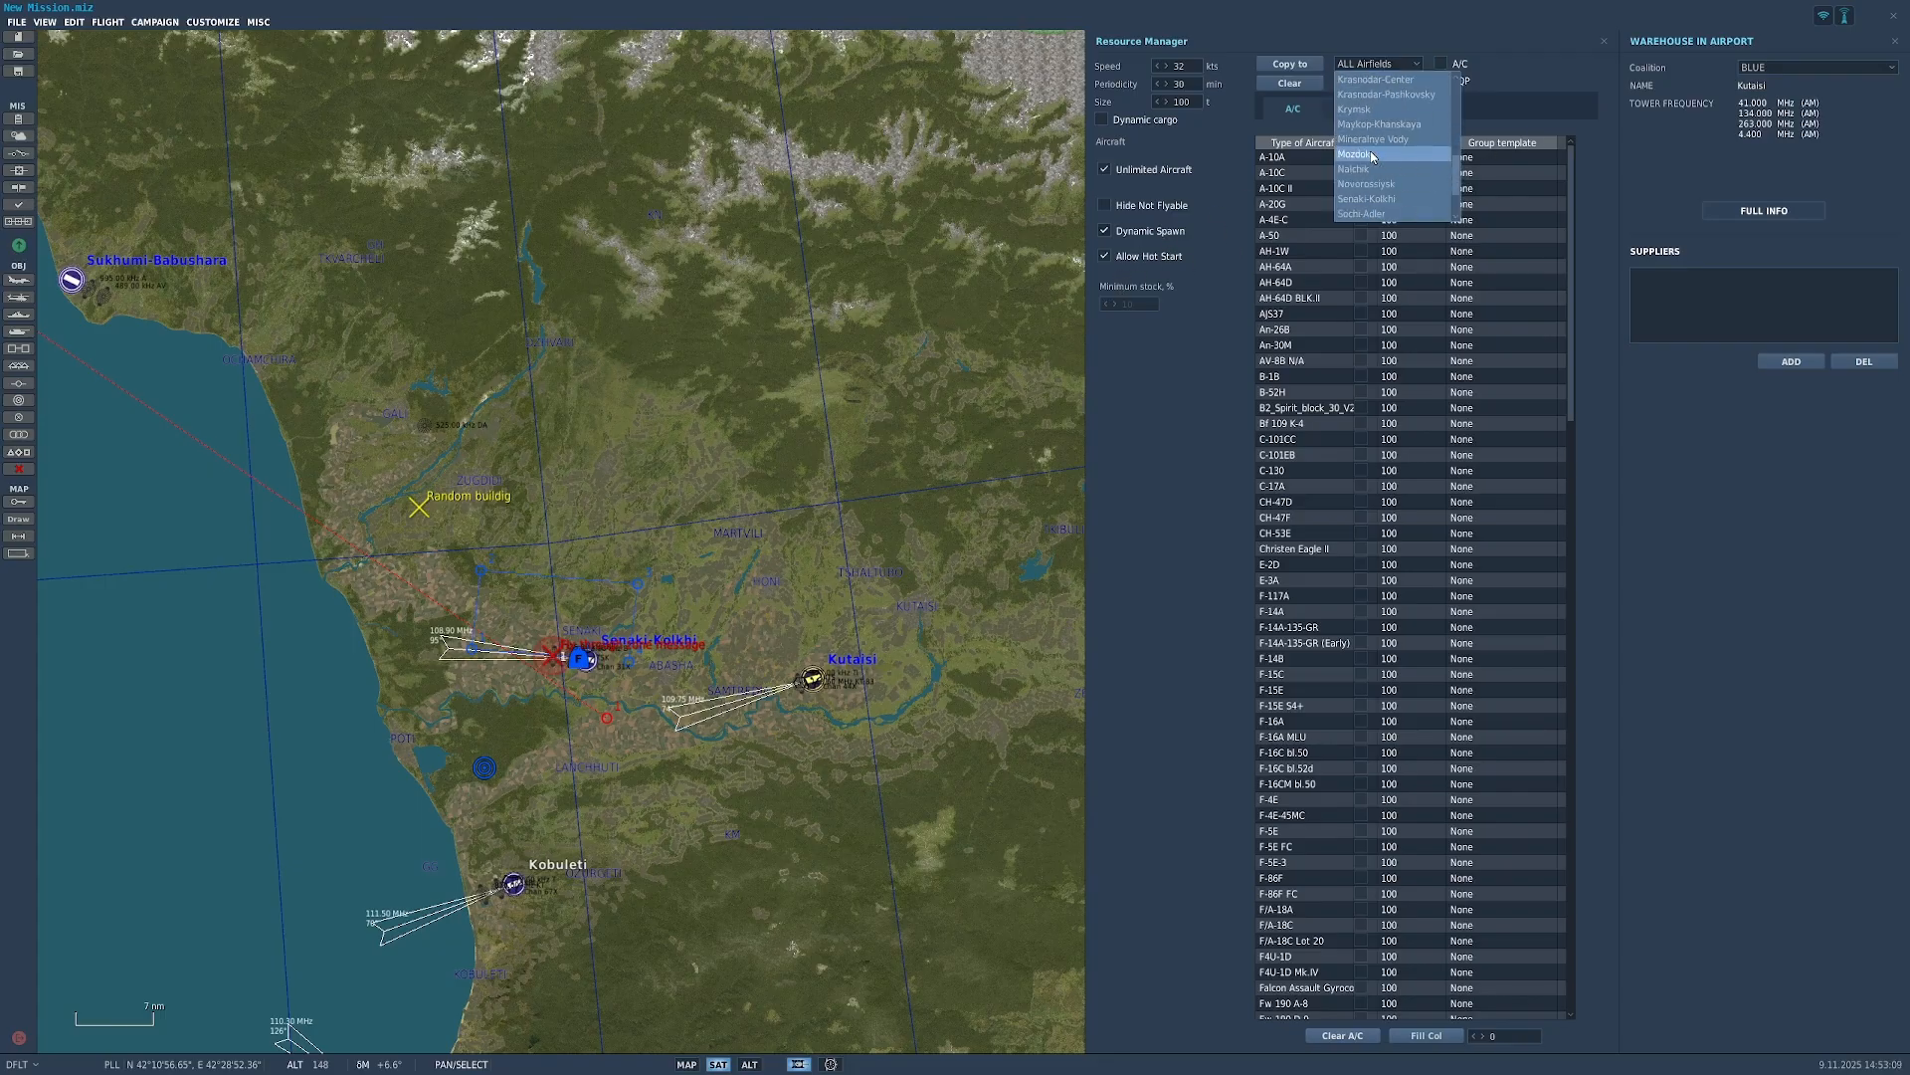
pyautogui.scroll(1, 1374, 157)
pyautogui.click(1387, 108)
pyautogui.click(1401, 64)
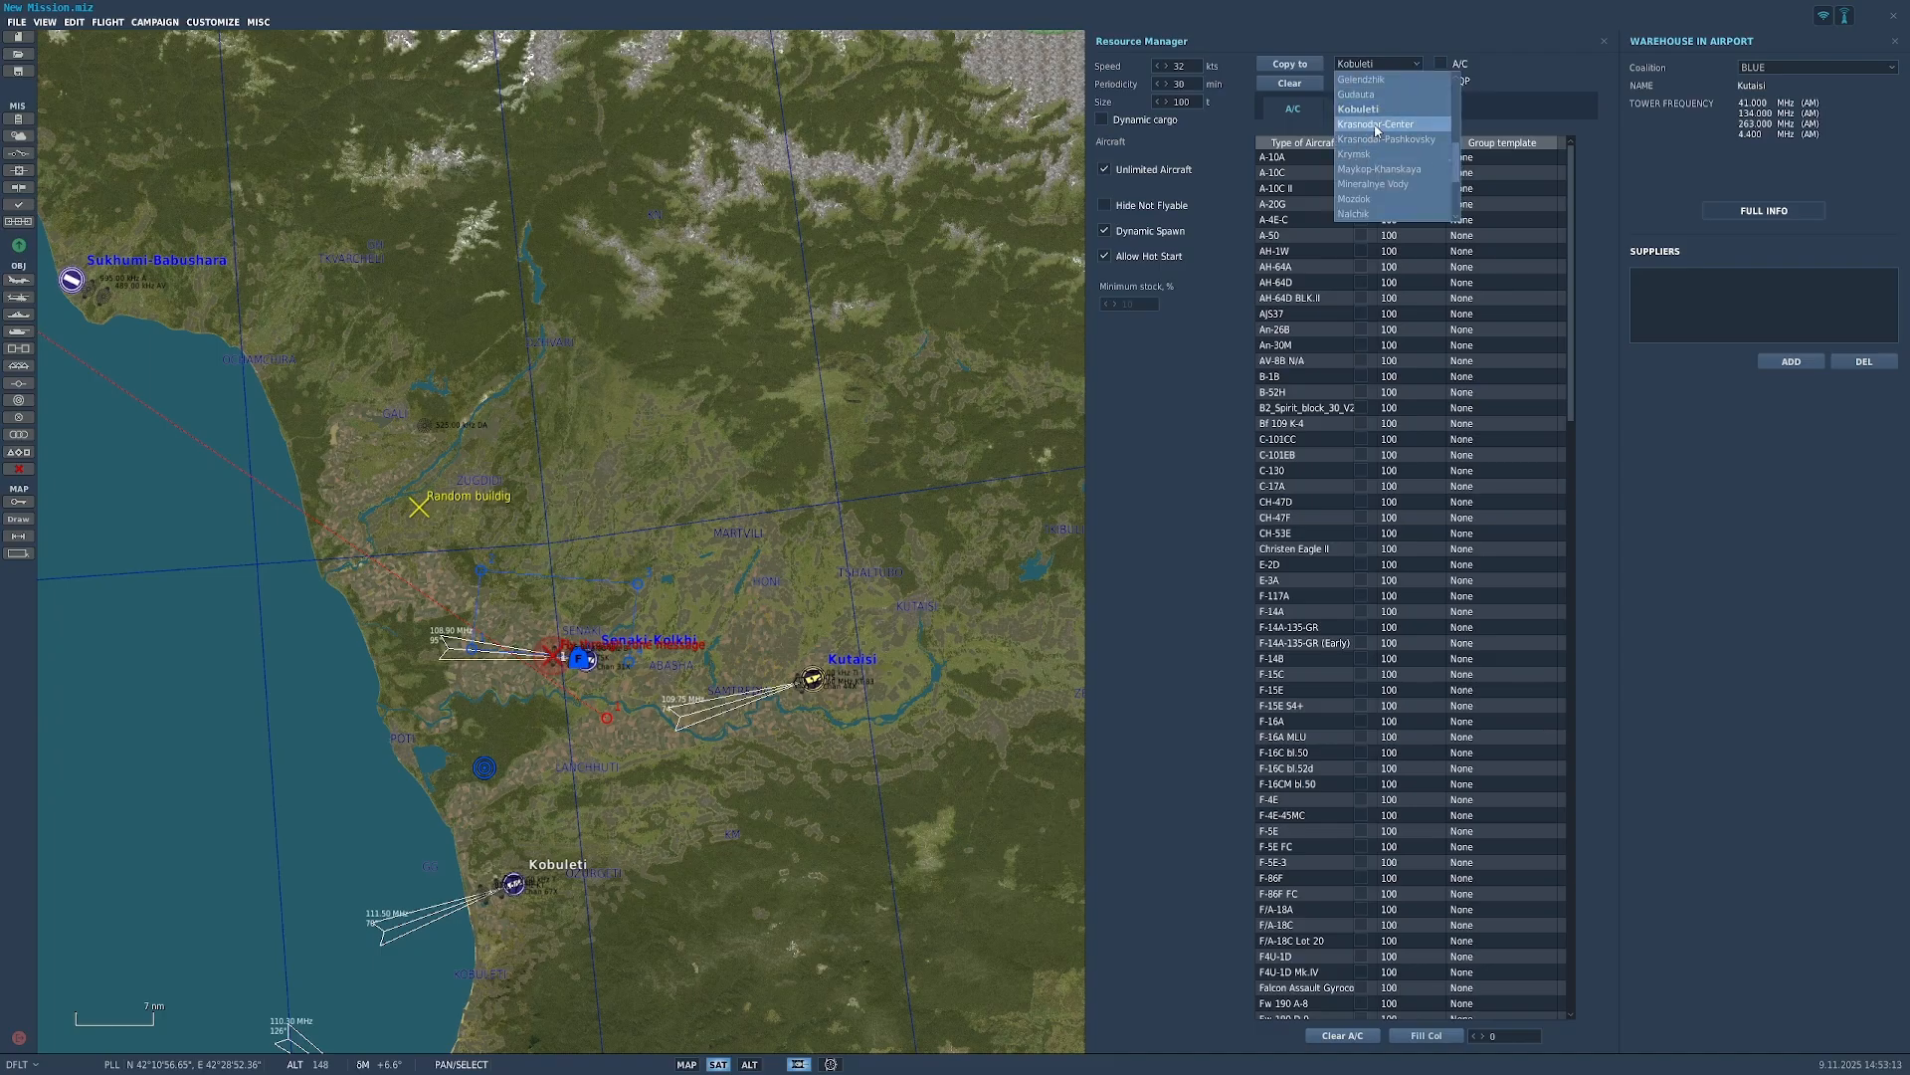
pyautogui.click(1895, 43)
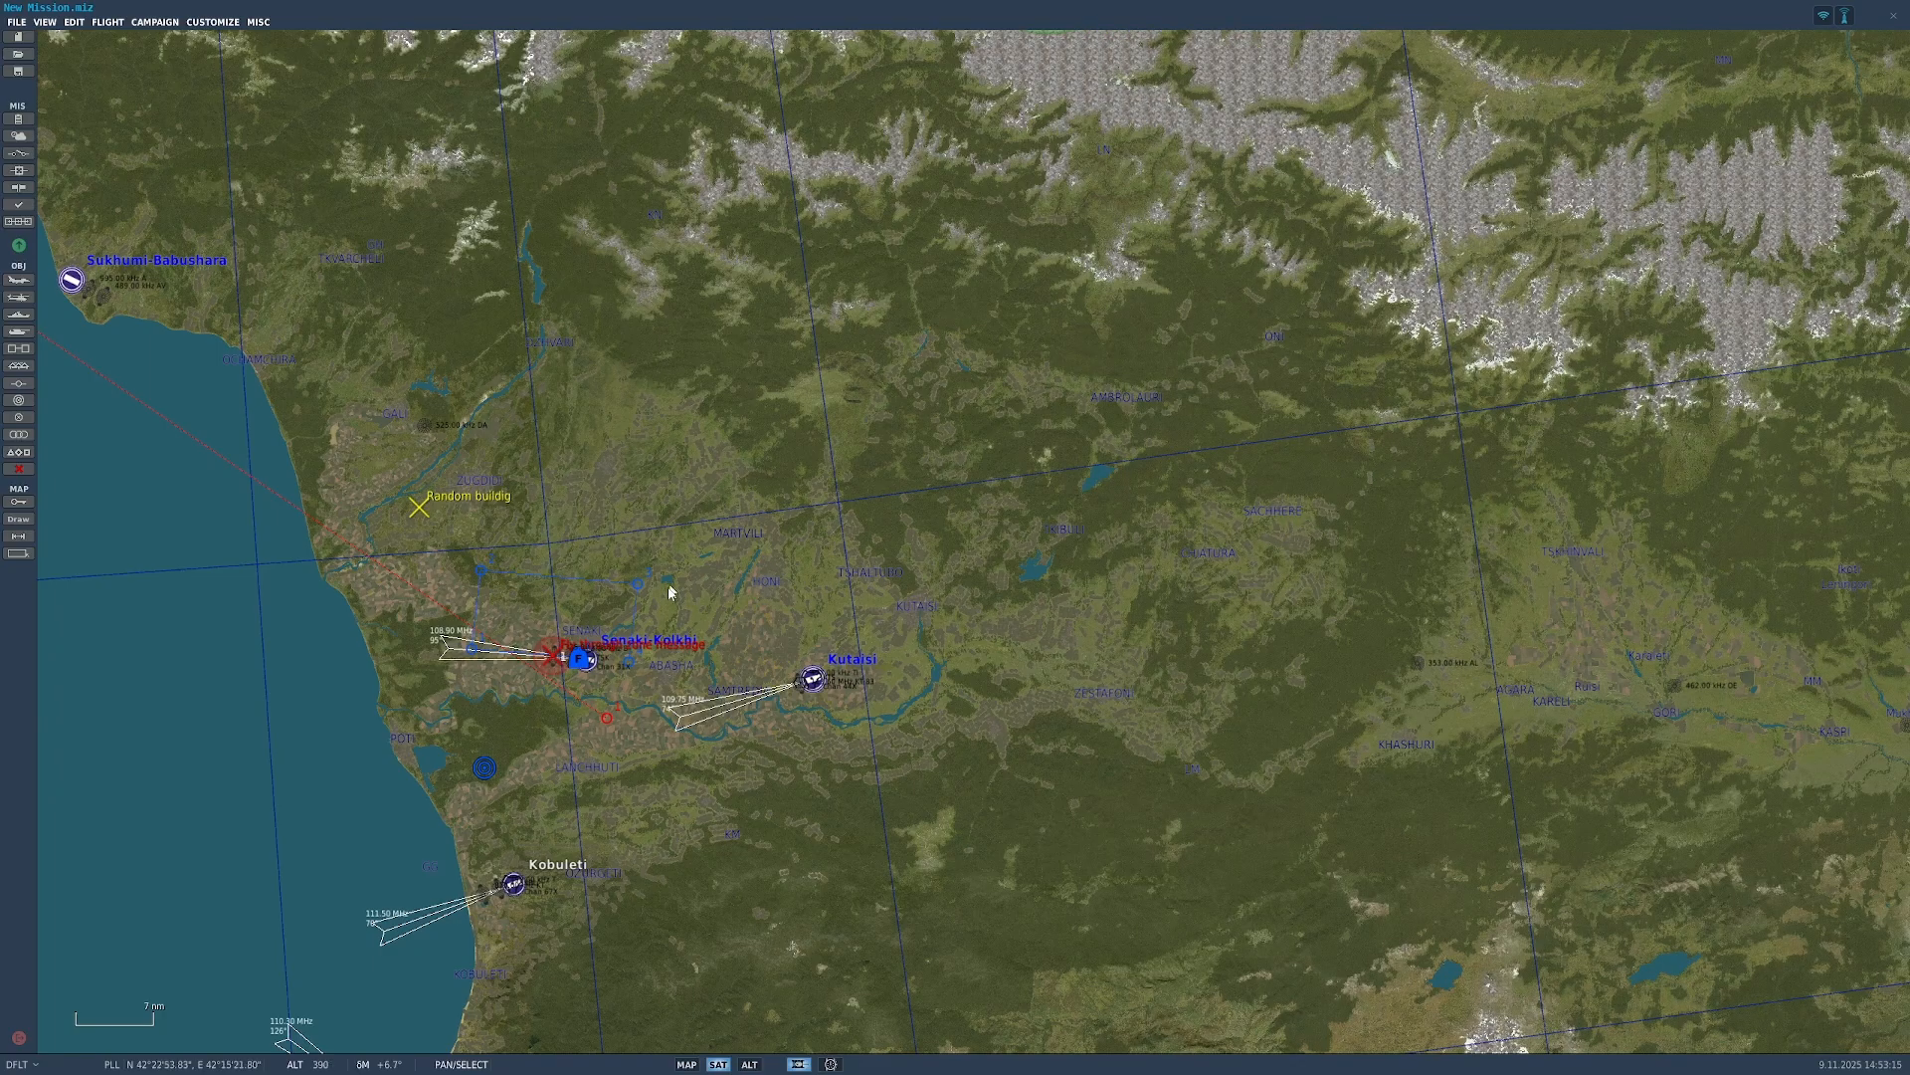
# Step: Try to copy the Senaki-Kolkhi warehouse resources to the Kutaisi airfield, and close the airfield settings
pyautogui.click(588, 657)
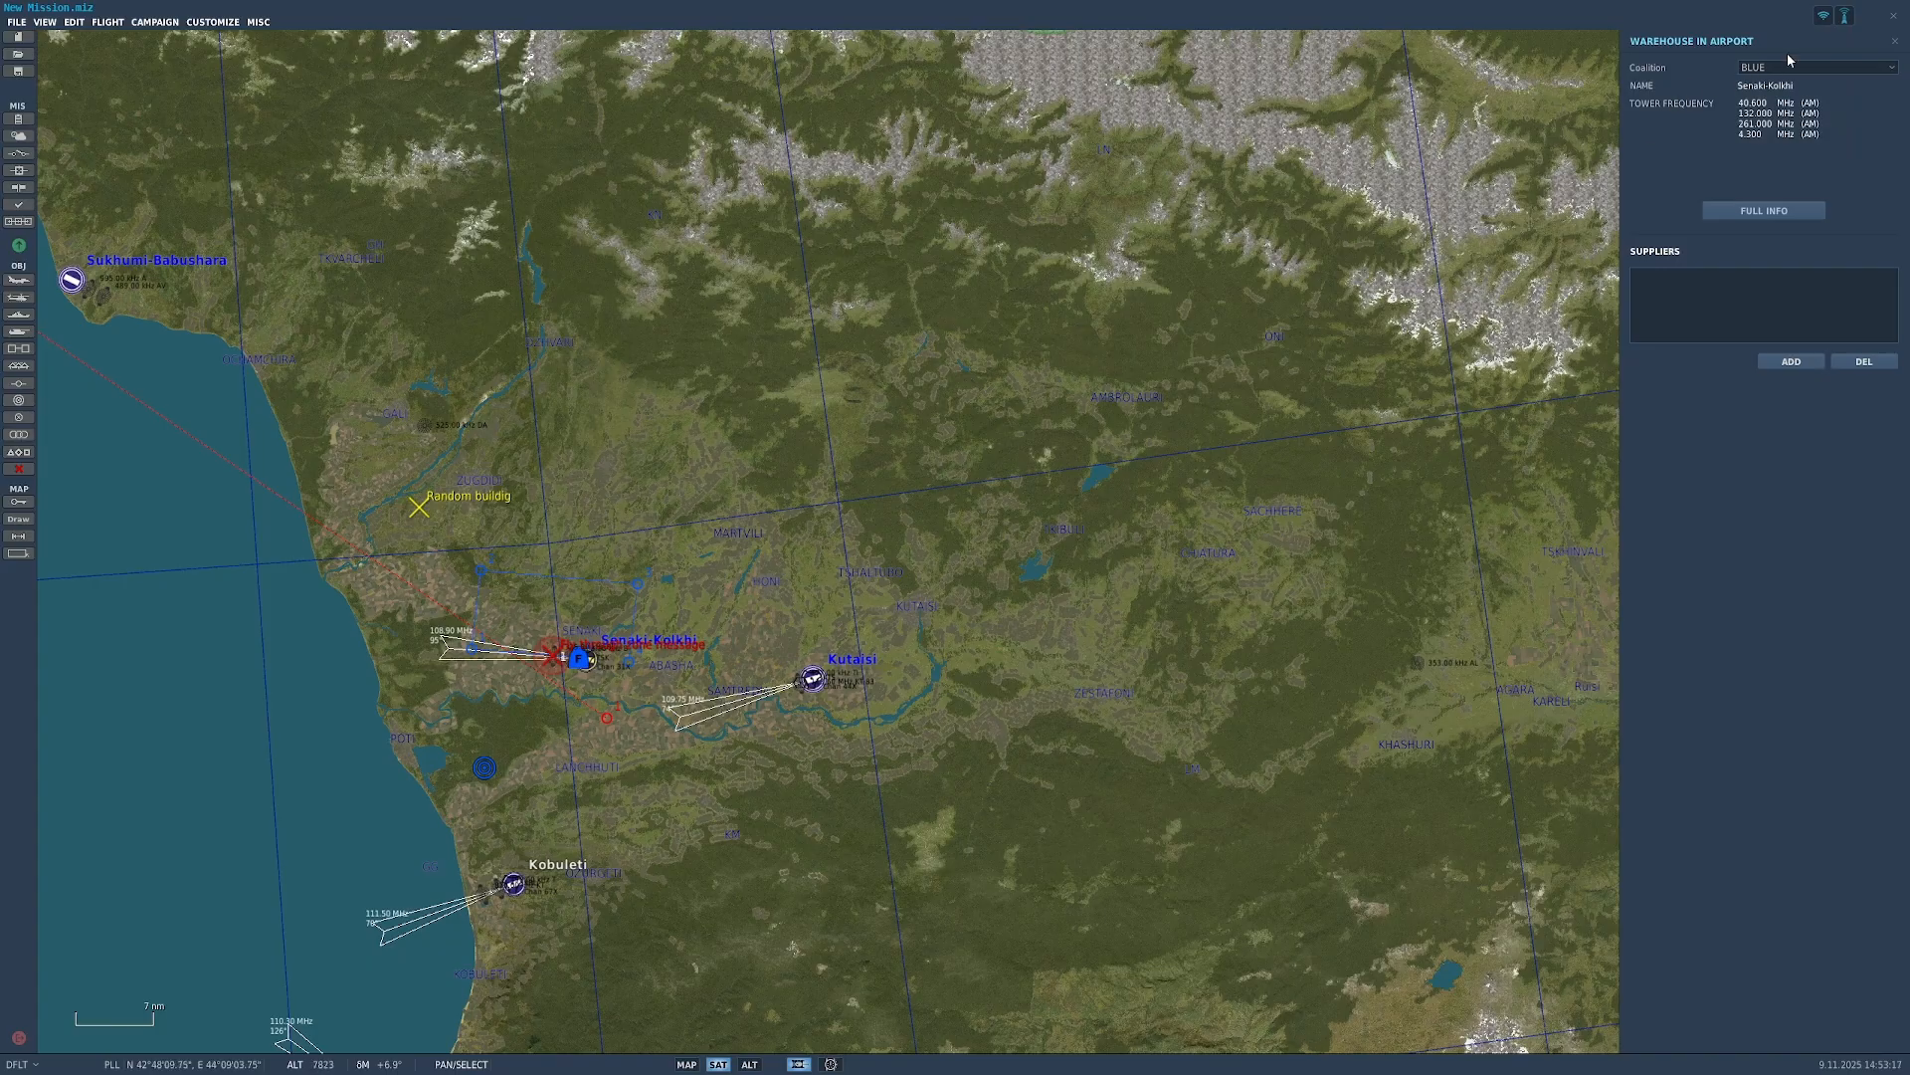
pyautogui.click(1756, 213)
pyautogui.click(1365, 63)
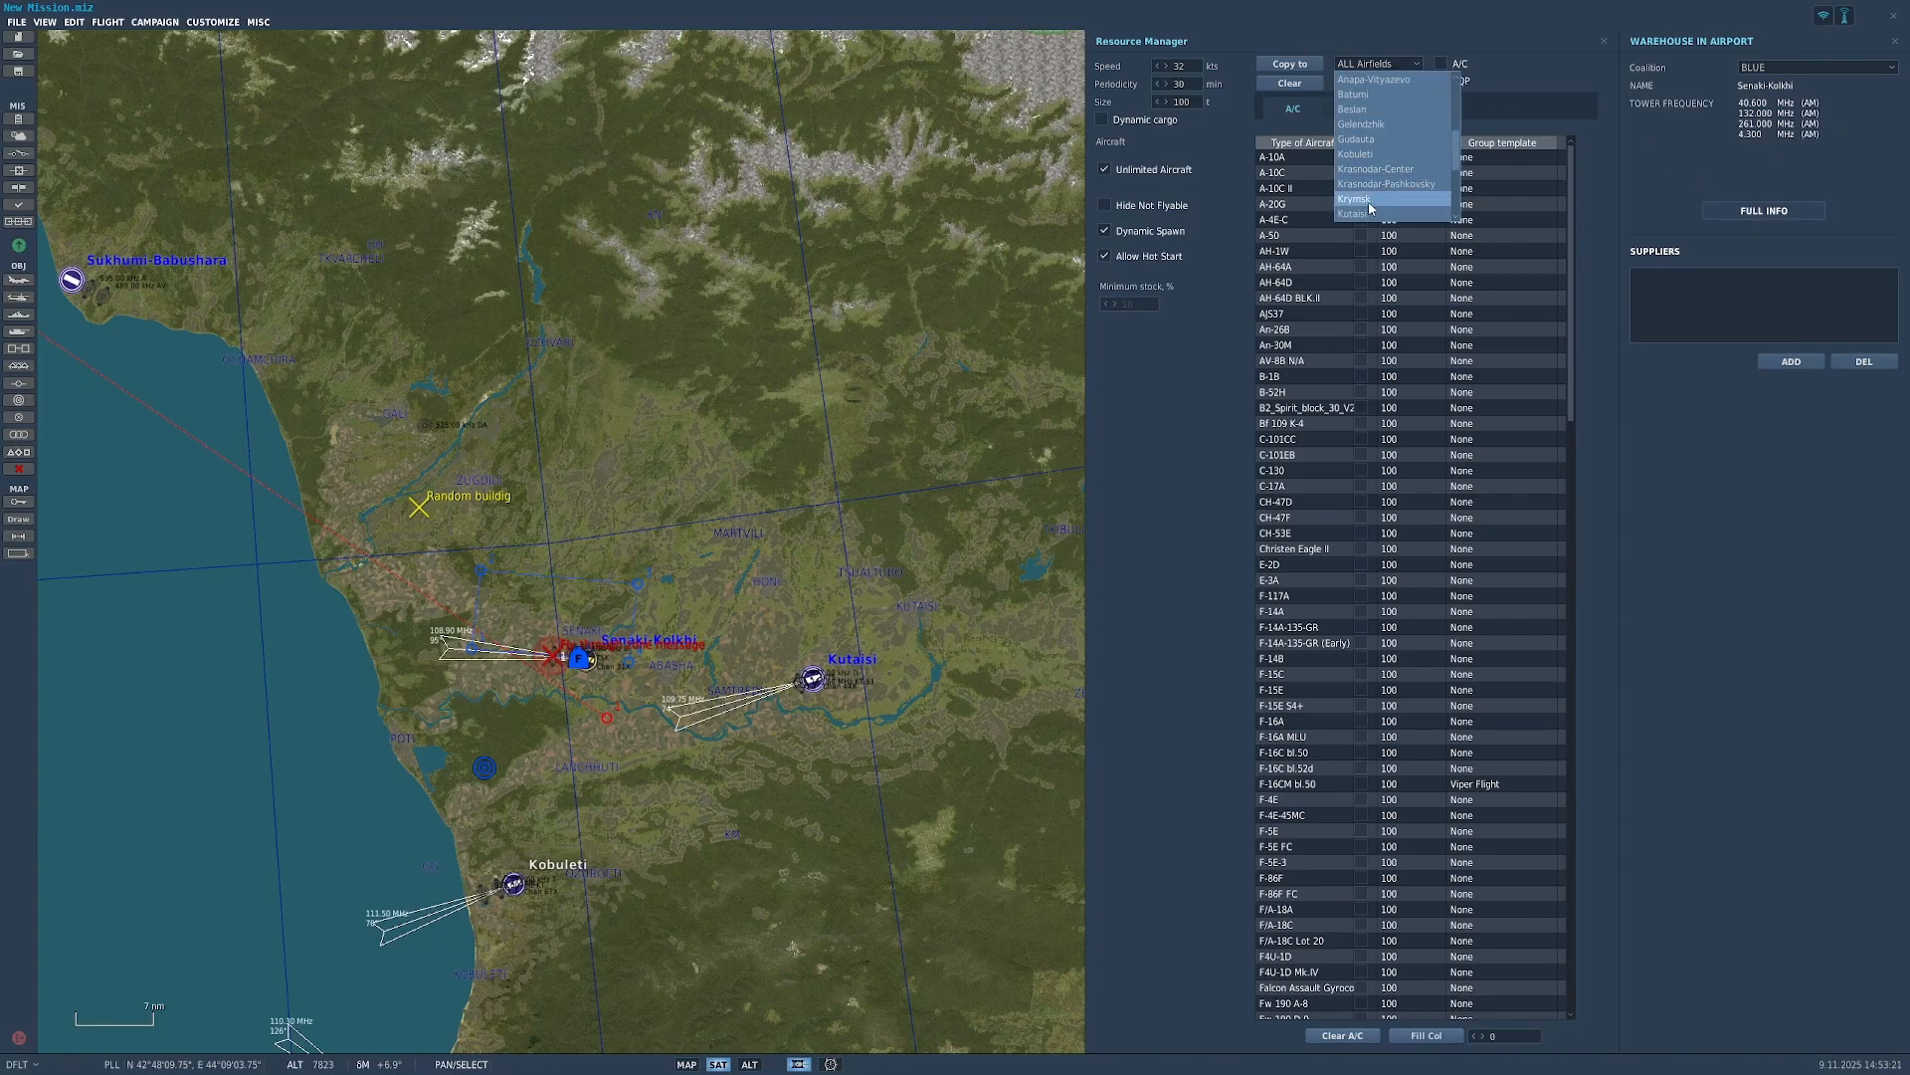
pyautogui.click(1378, 214)
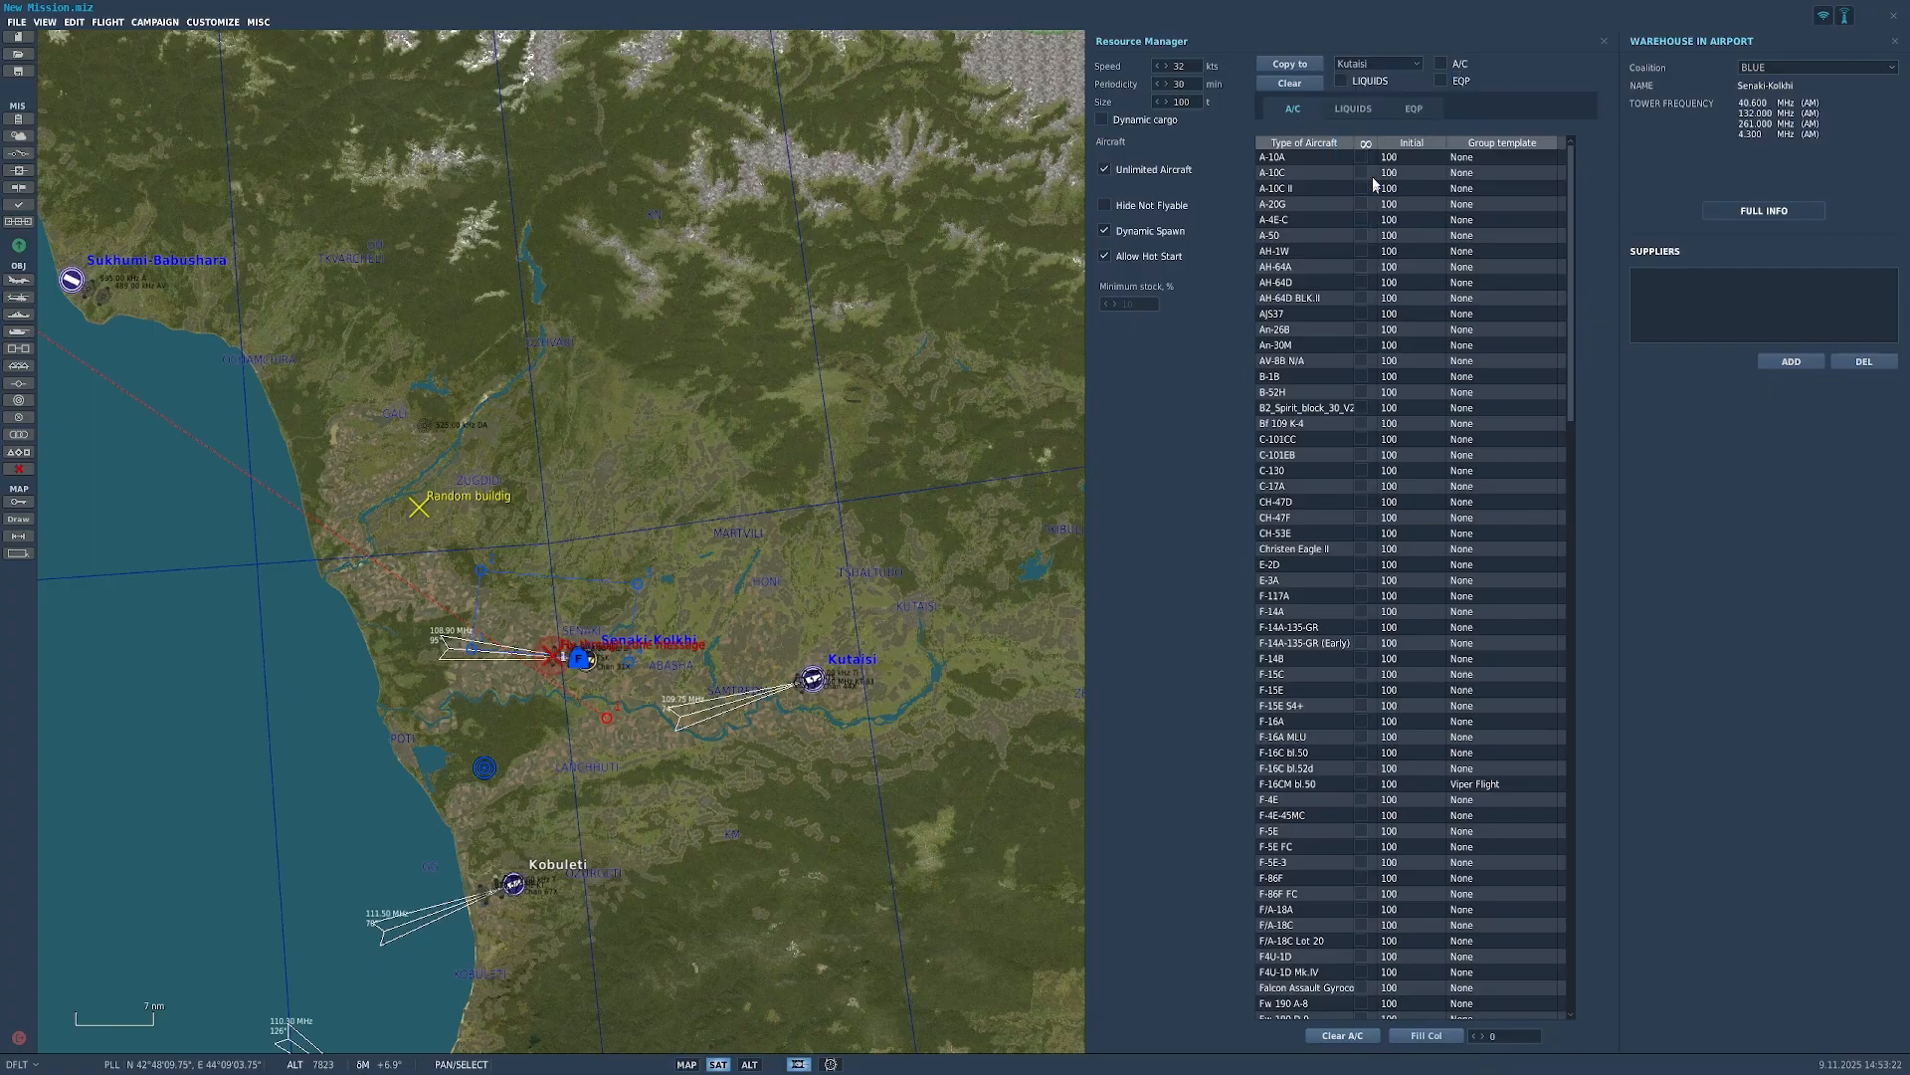
pyautogui.click(1282, 68)
pyautogui.click(1281, 68)
pyautogui.click(1896, 42)
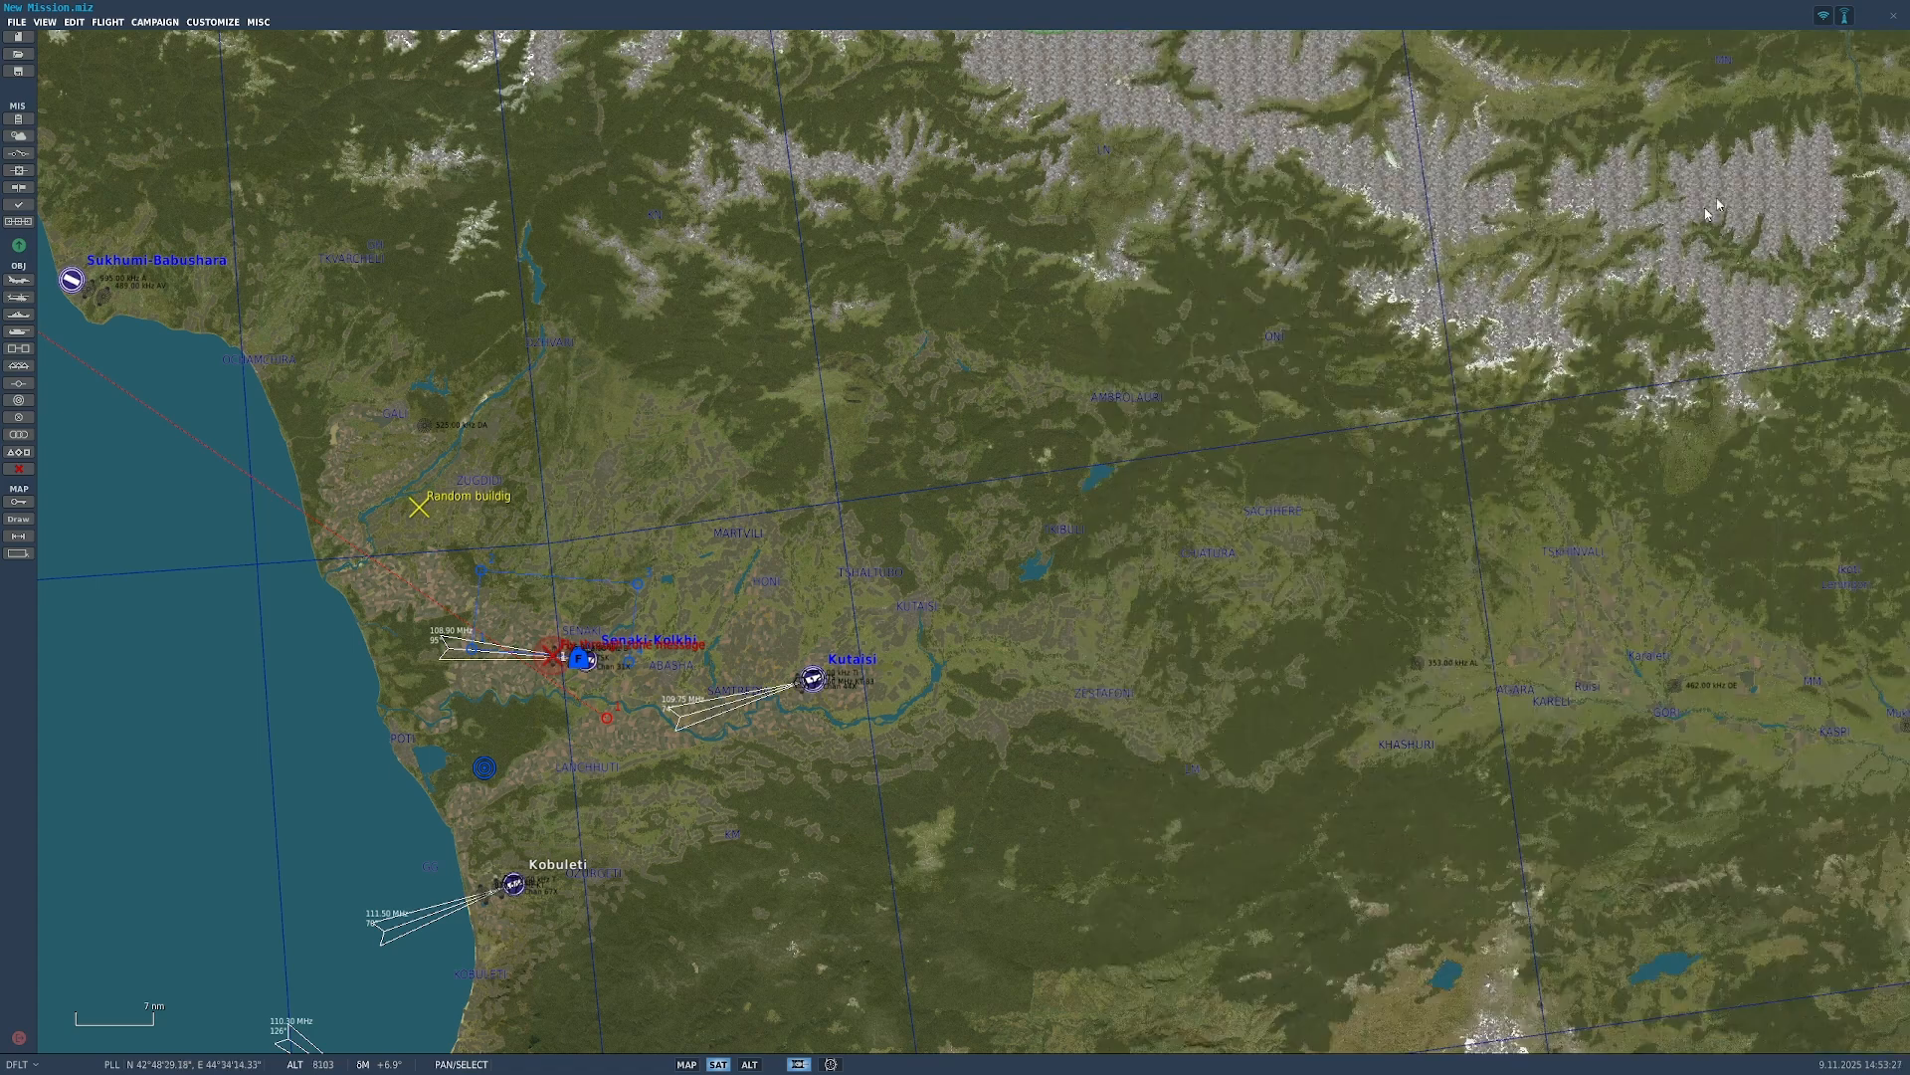
# Step: Set the F-16CM bl.50 group template in the Kutaisi aircraft resources to Viper Flight and close the settings
pyautogui.click(813, 679)
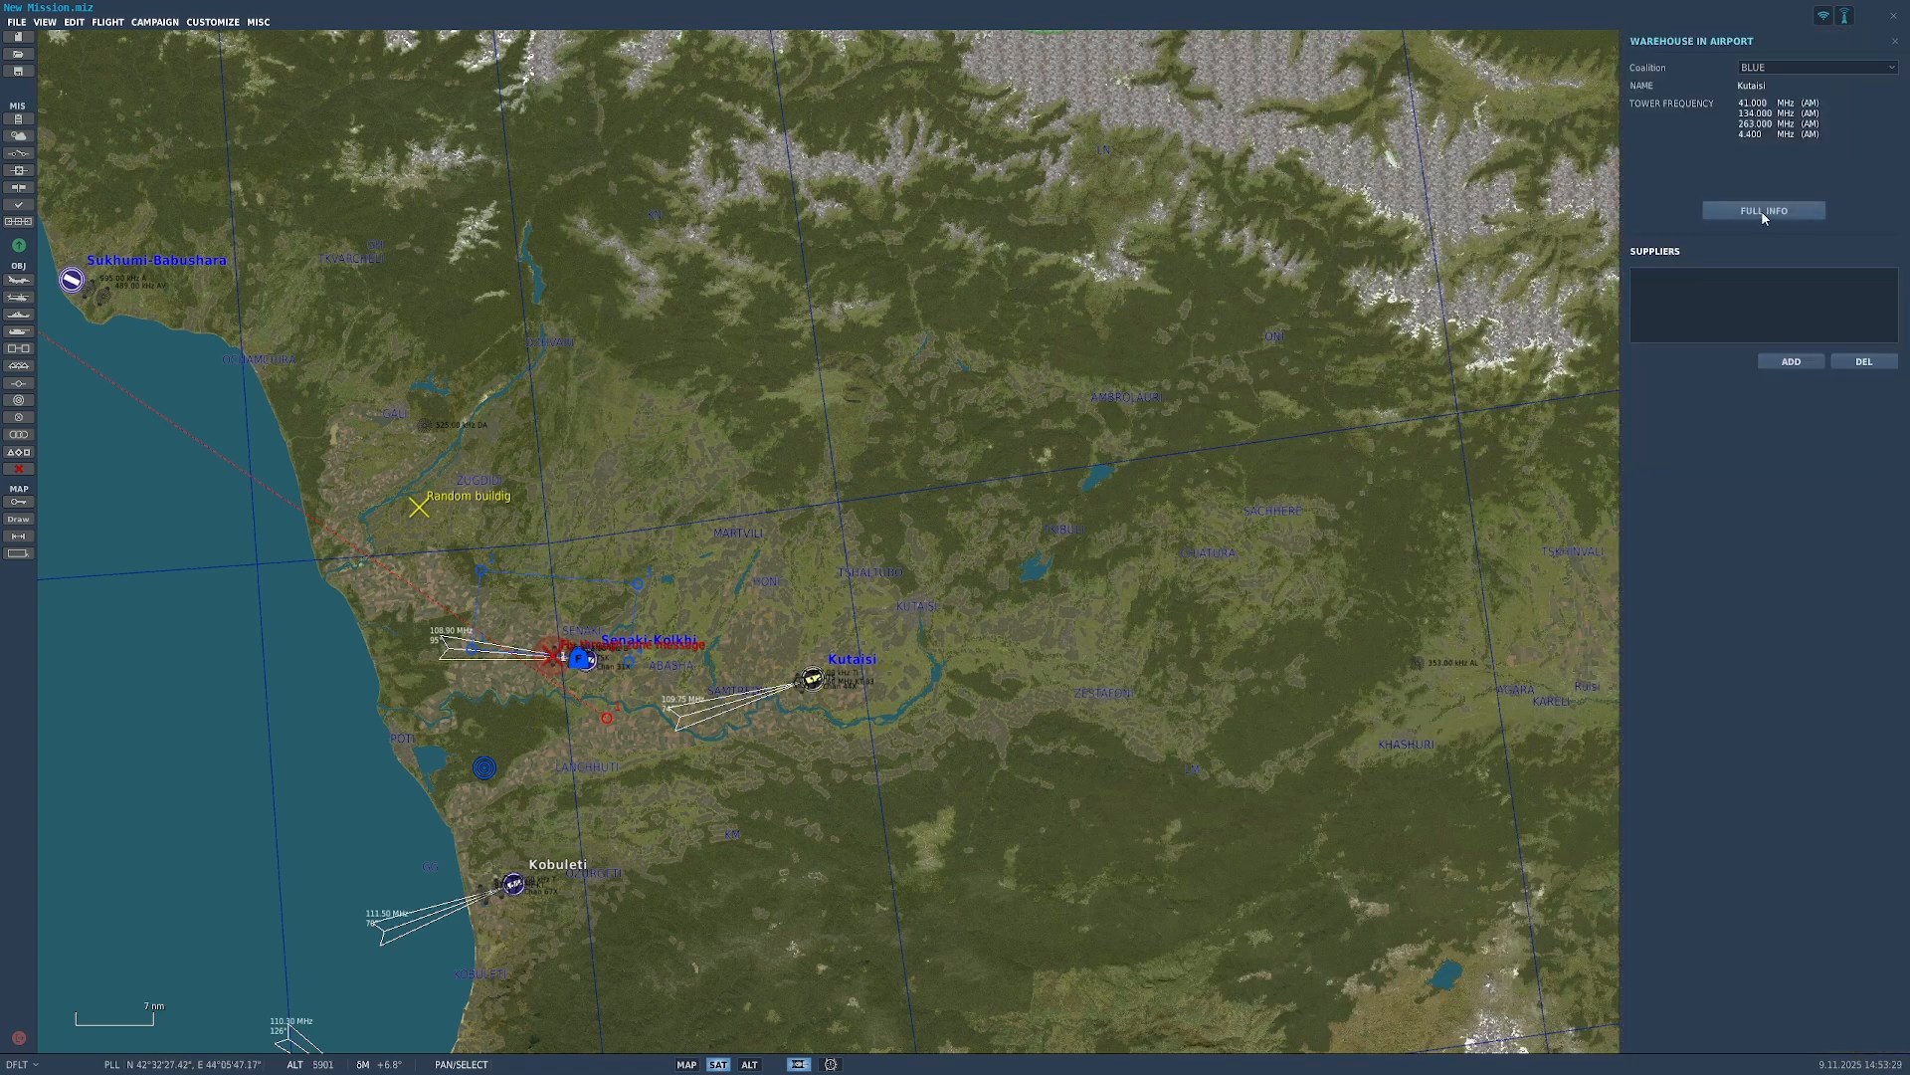
pyautogui.click(1765, 213)
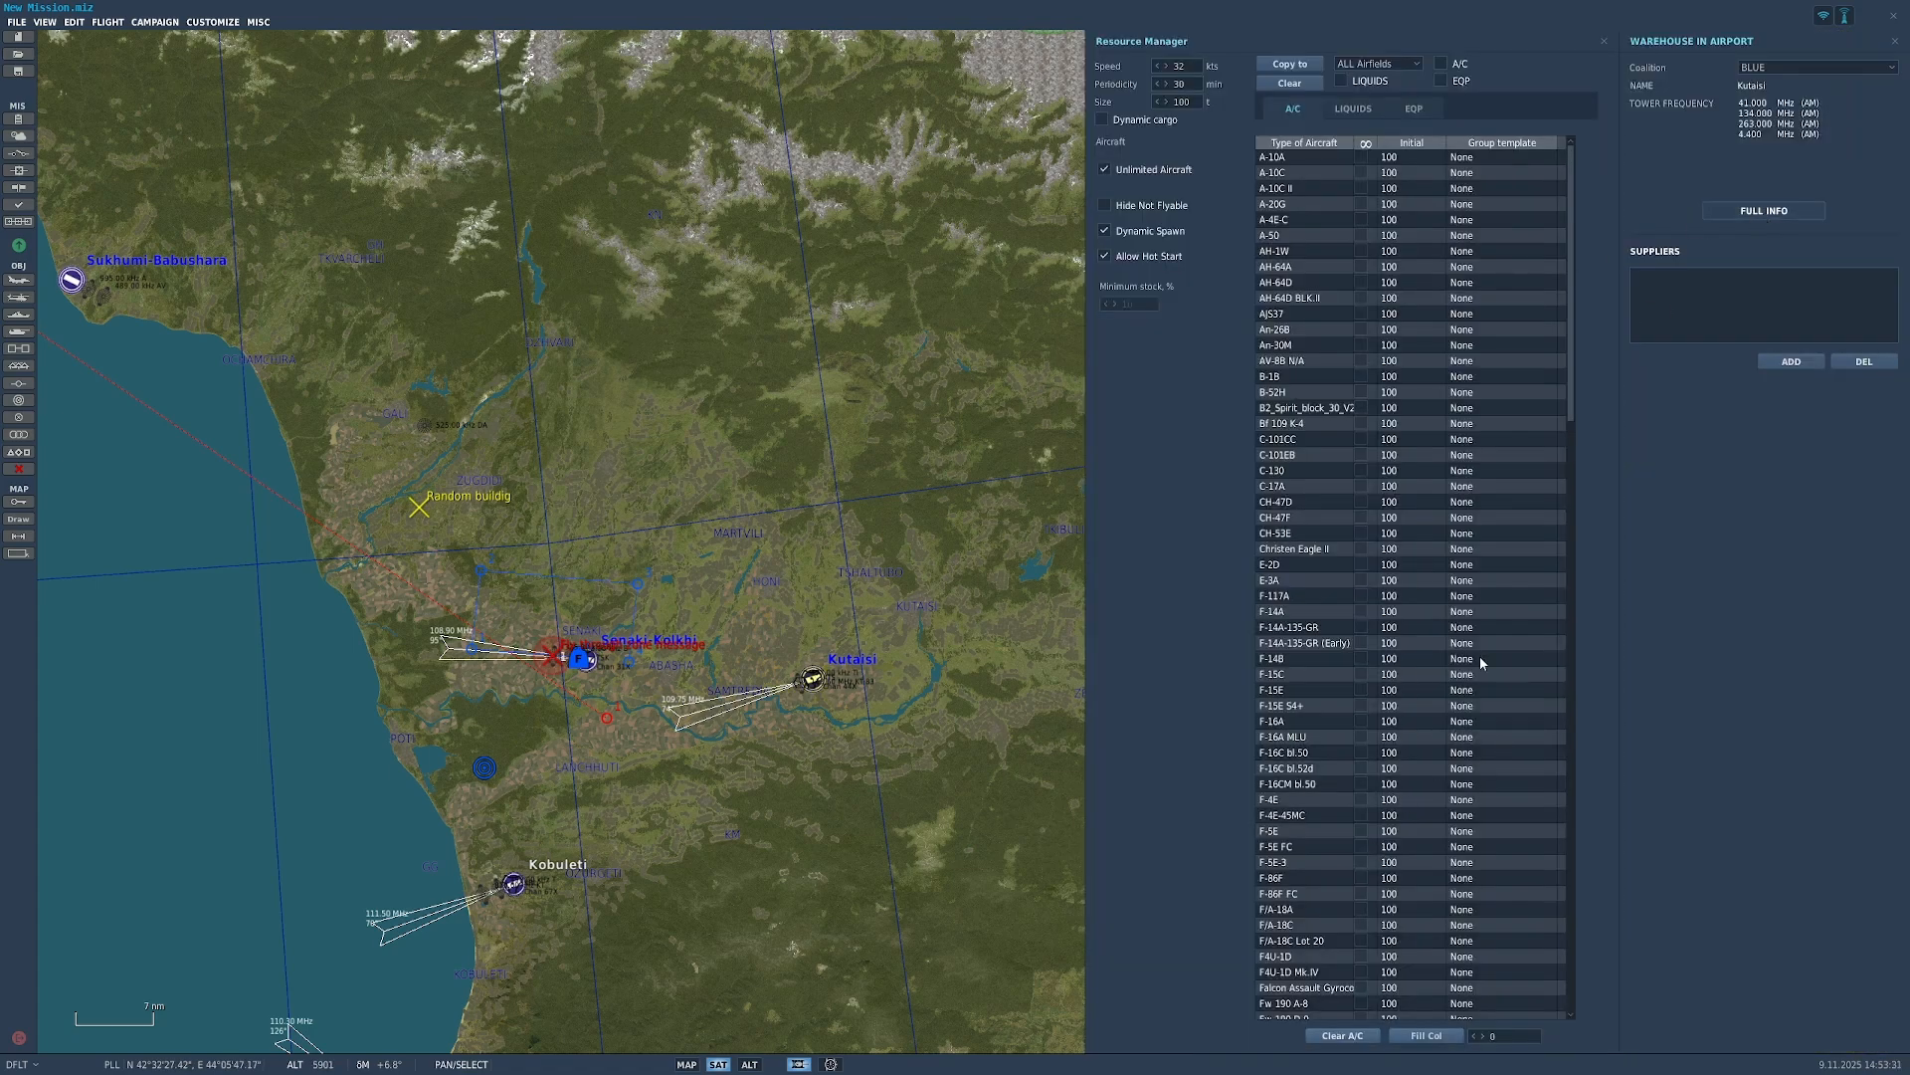
pyautogui.click(1483, 786)
pyautogui.click(1494, 814)
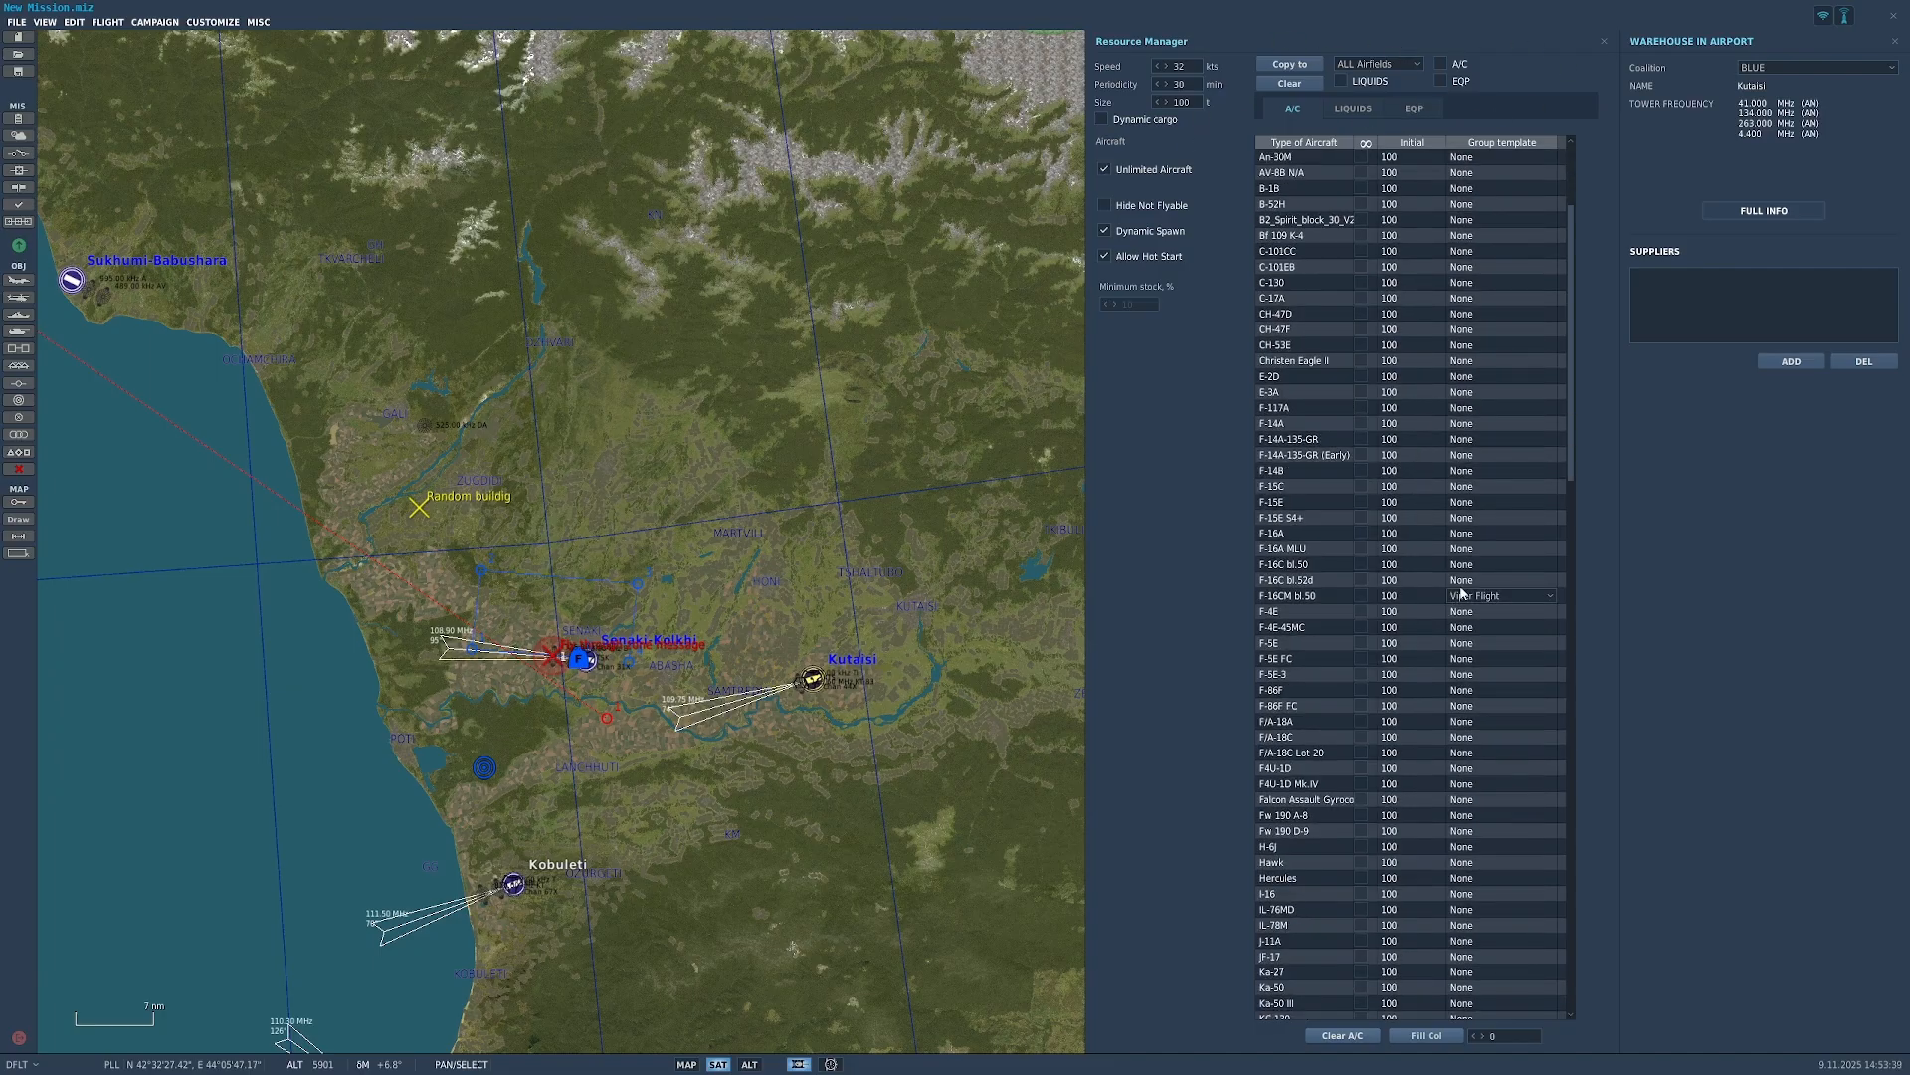
pyautogui.scroll(-1, 873, 786)
pyautogui.click(874, 786)
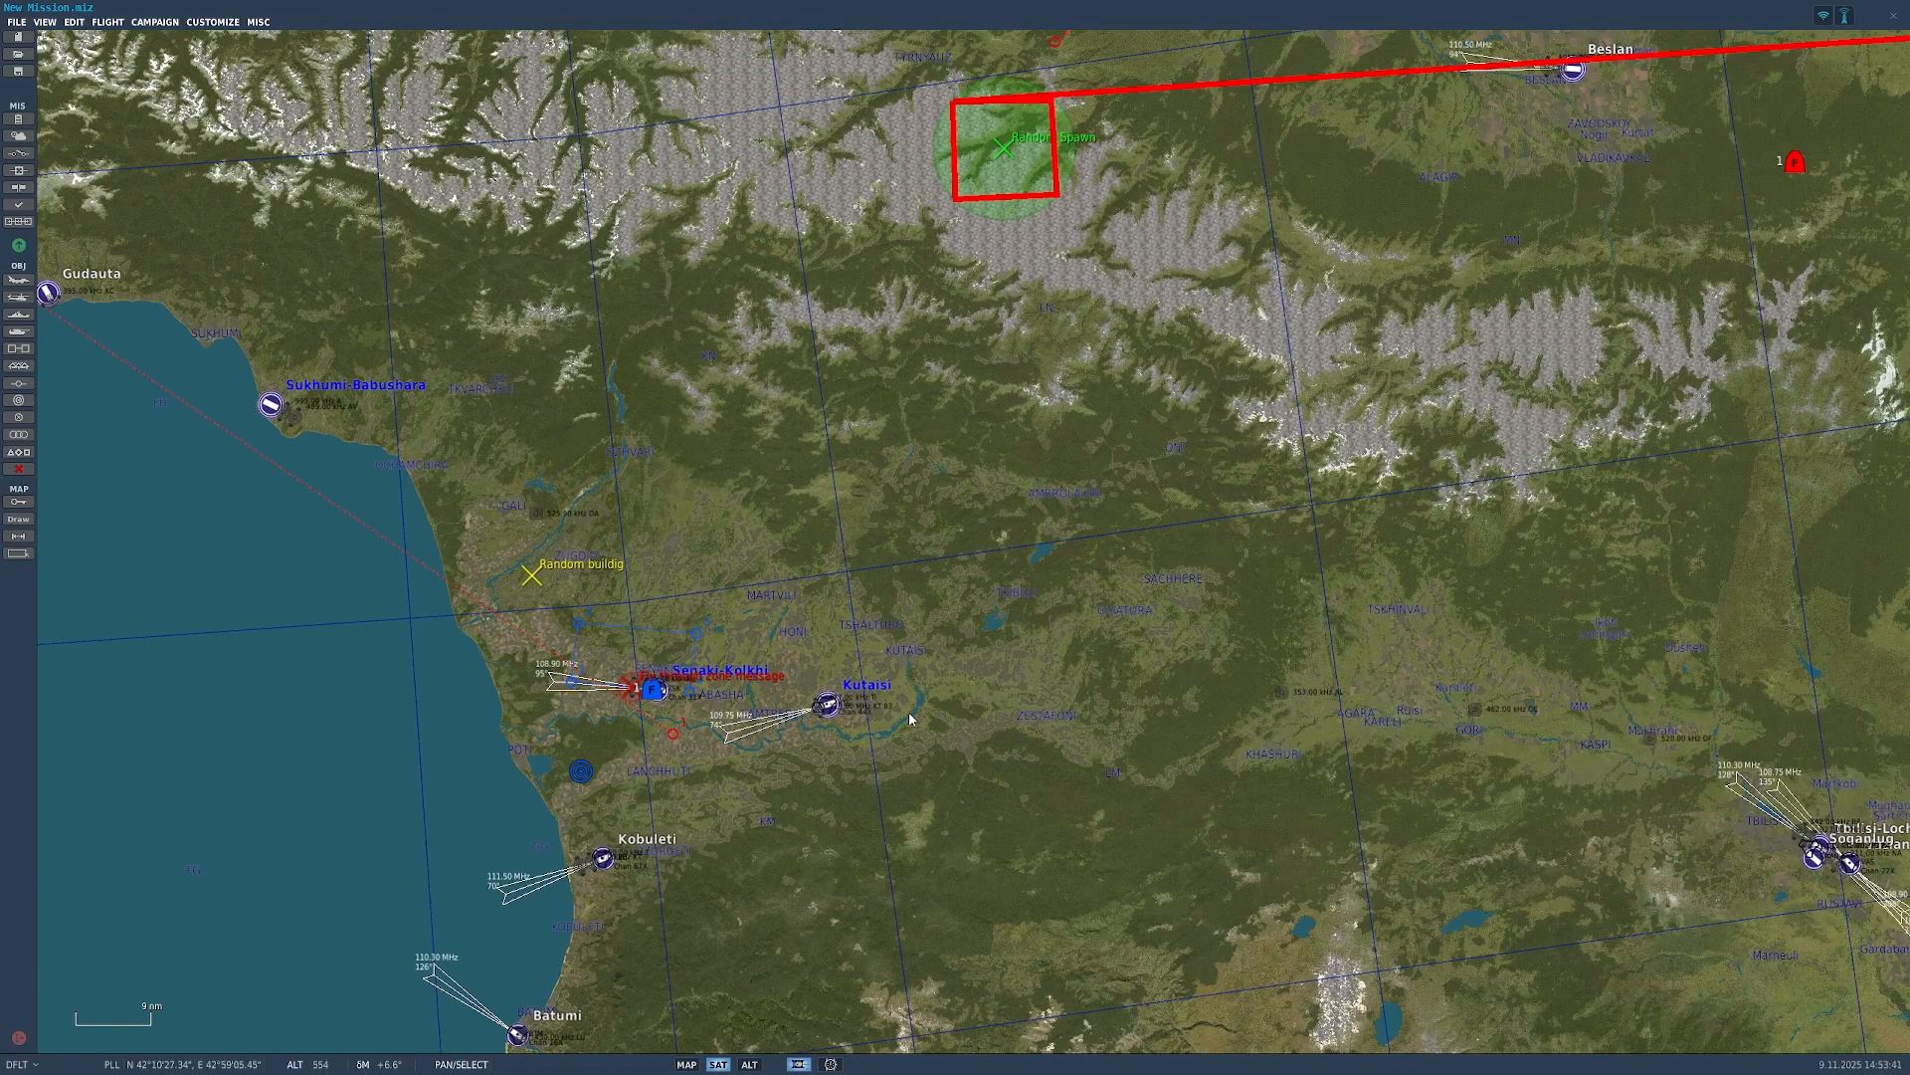
# Step: Check the dynamic spawn settings and group templates in the Sukhumi-Babushara aircraft resources, and close them
pyautogui.scroll(-3, 1037, 568)
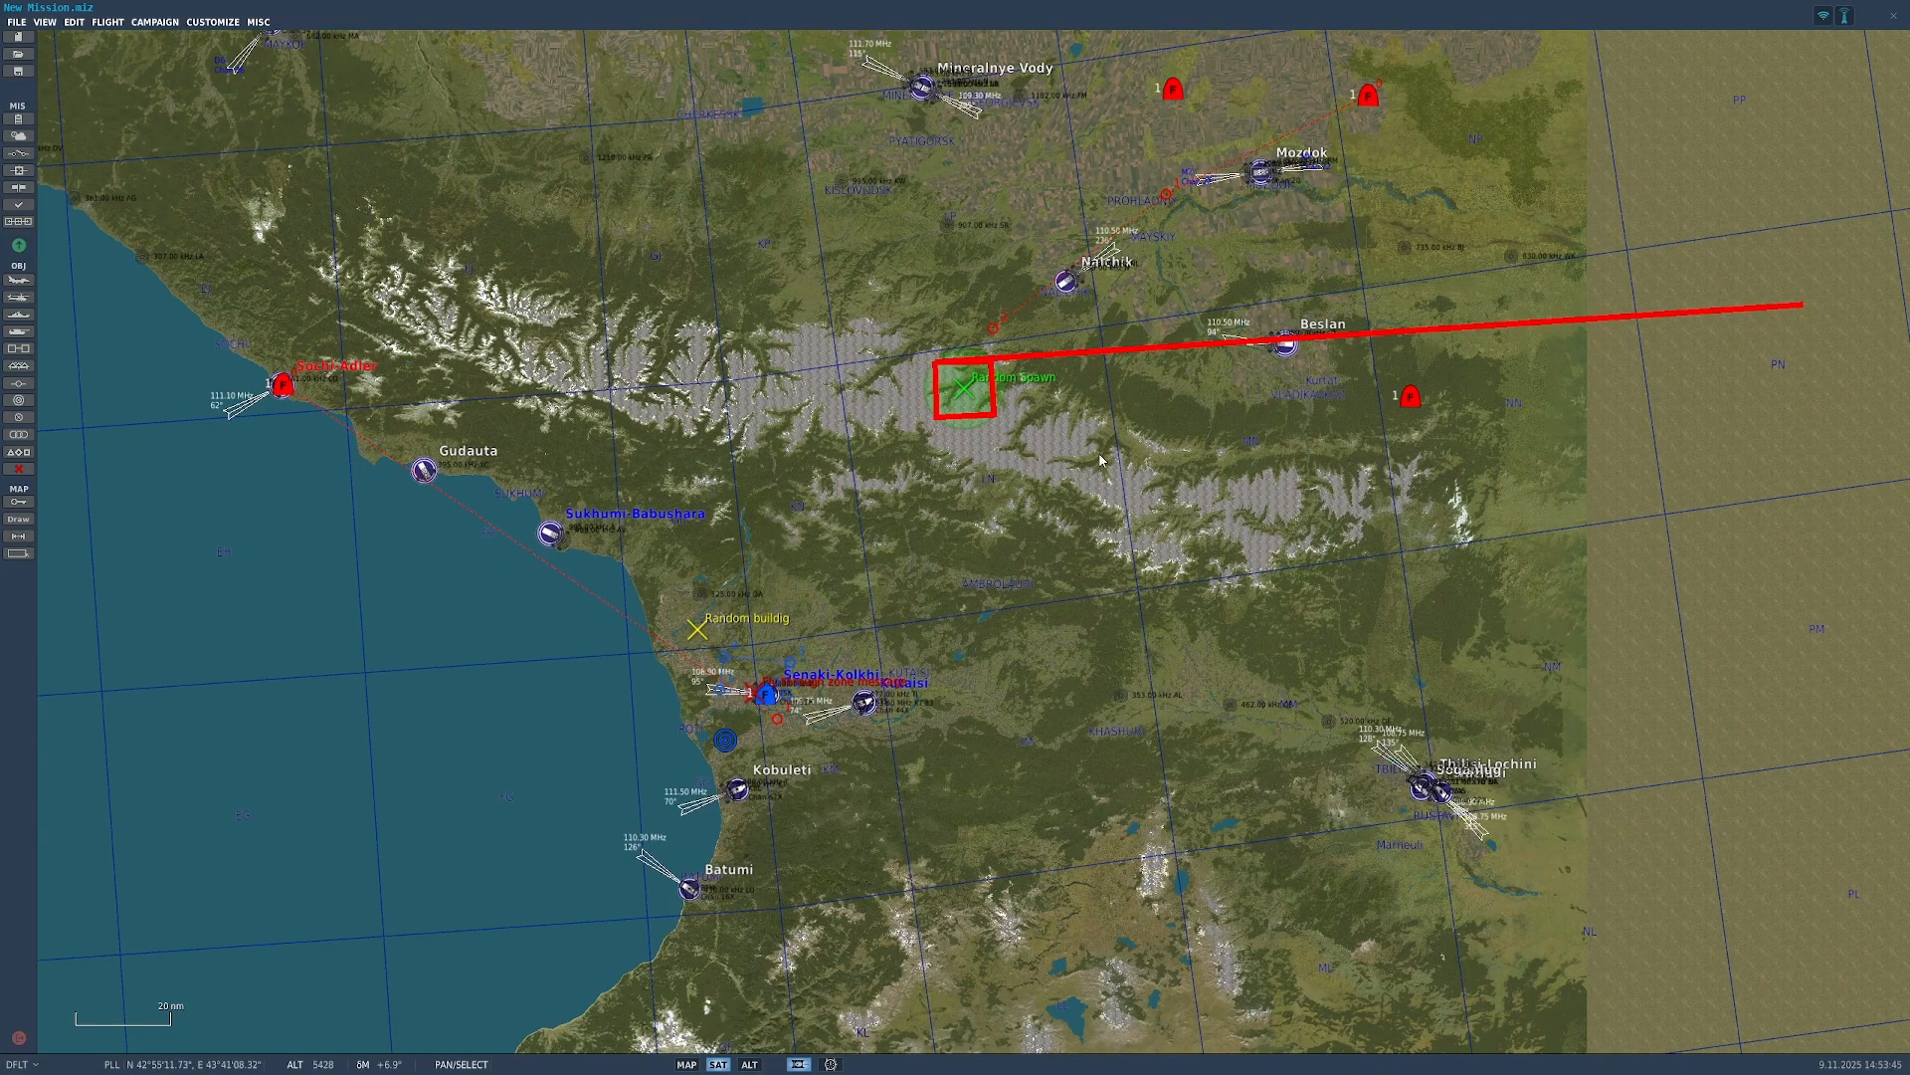
pyautogui.click(550, 534)
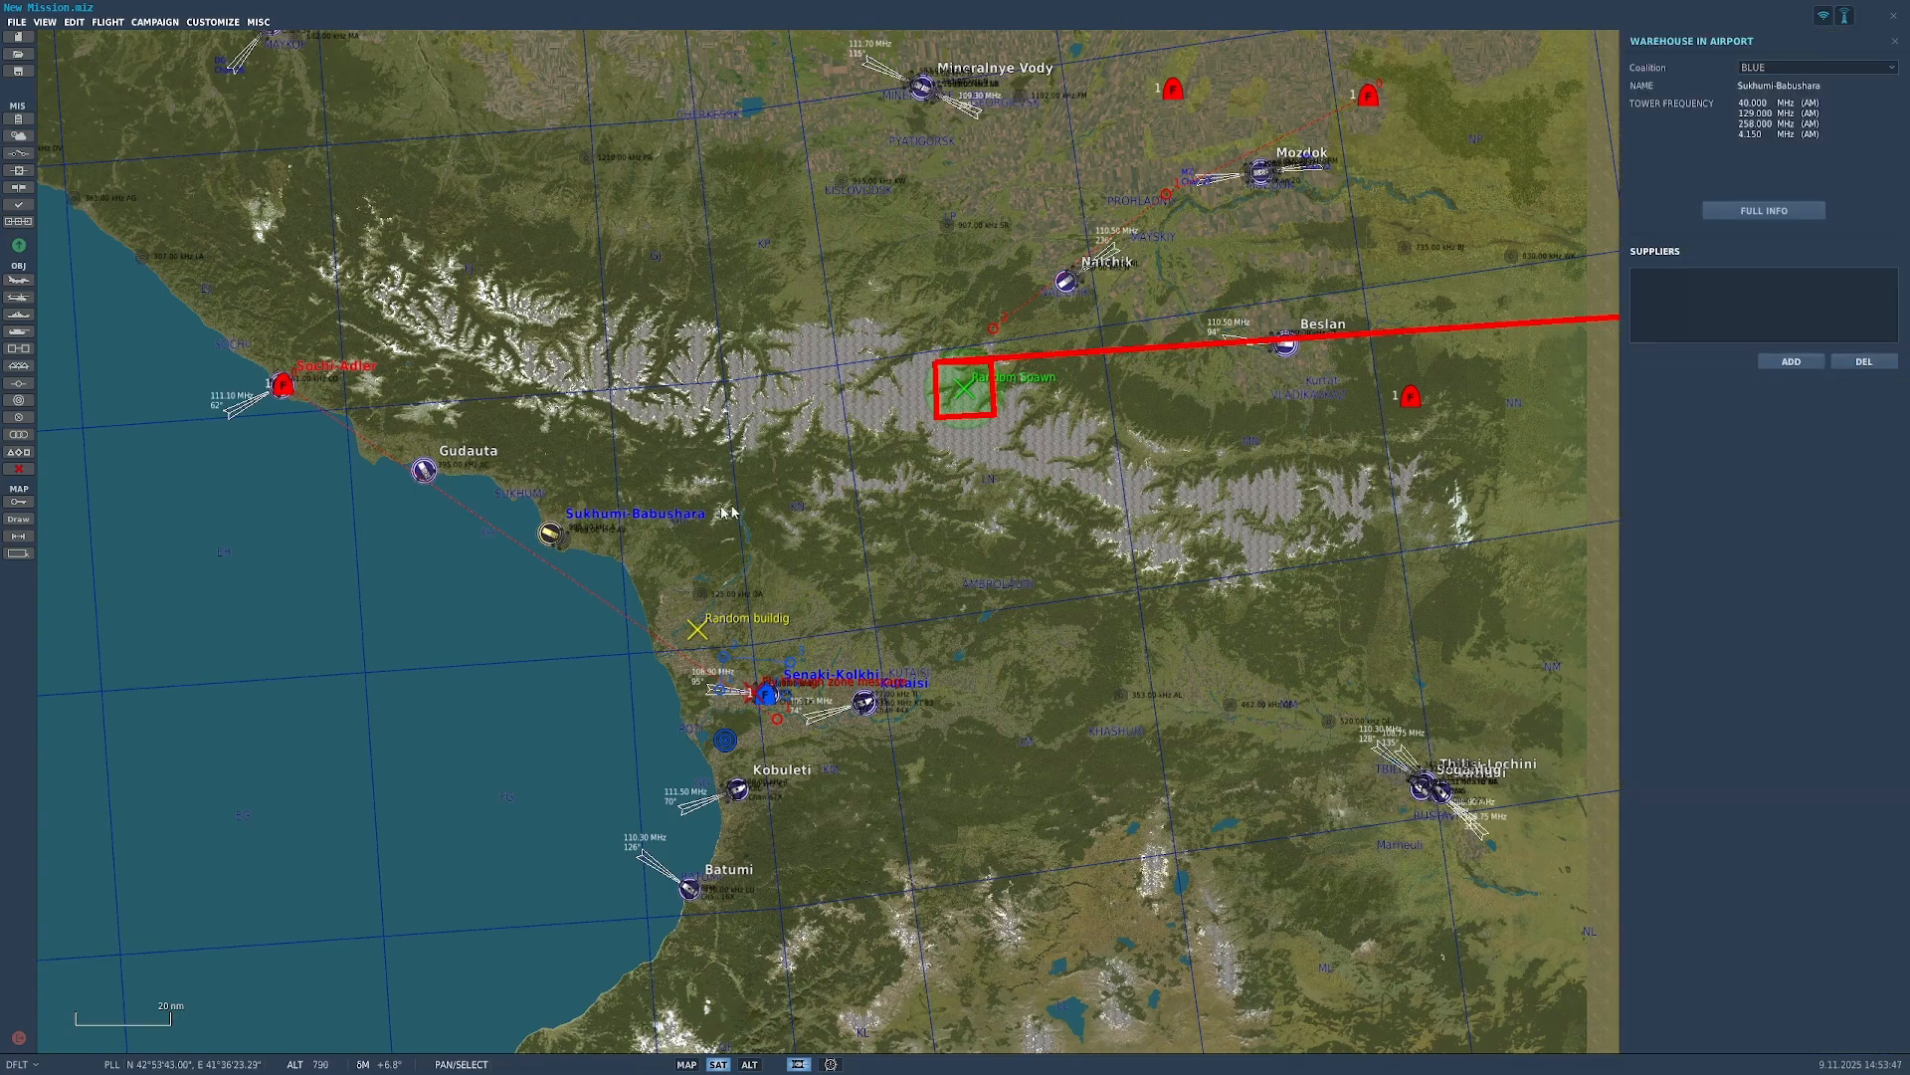
pyautogui.click(1748, 212)
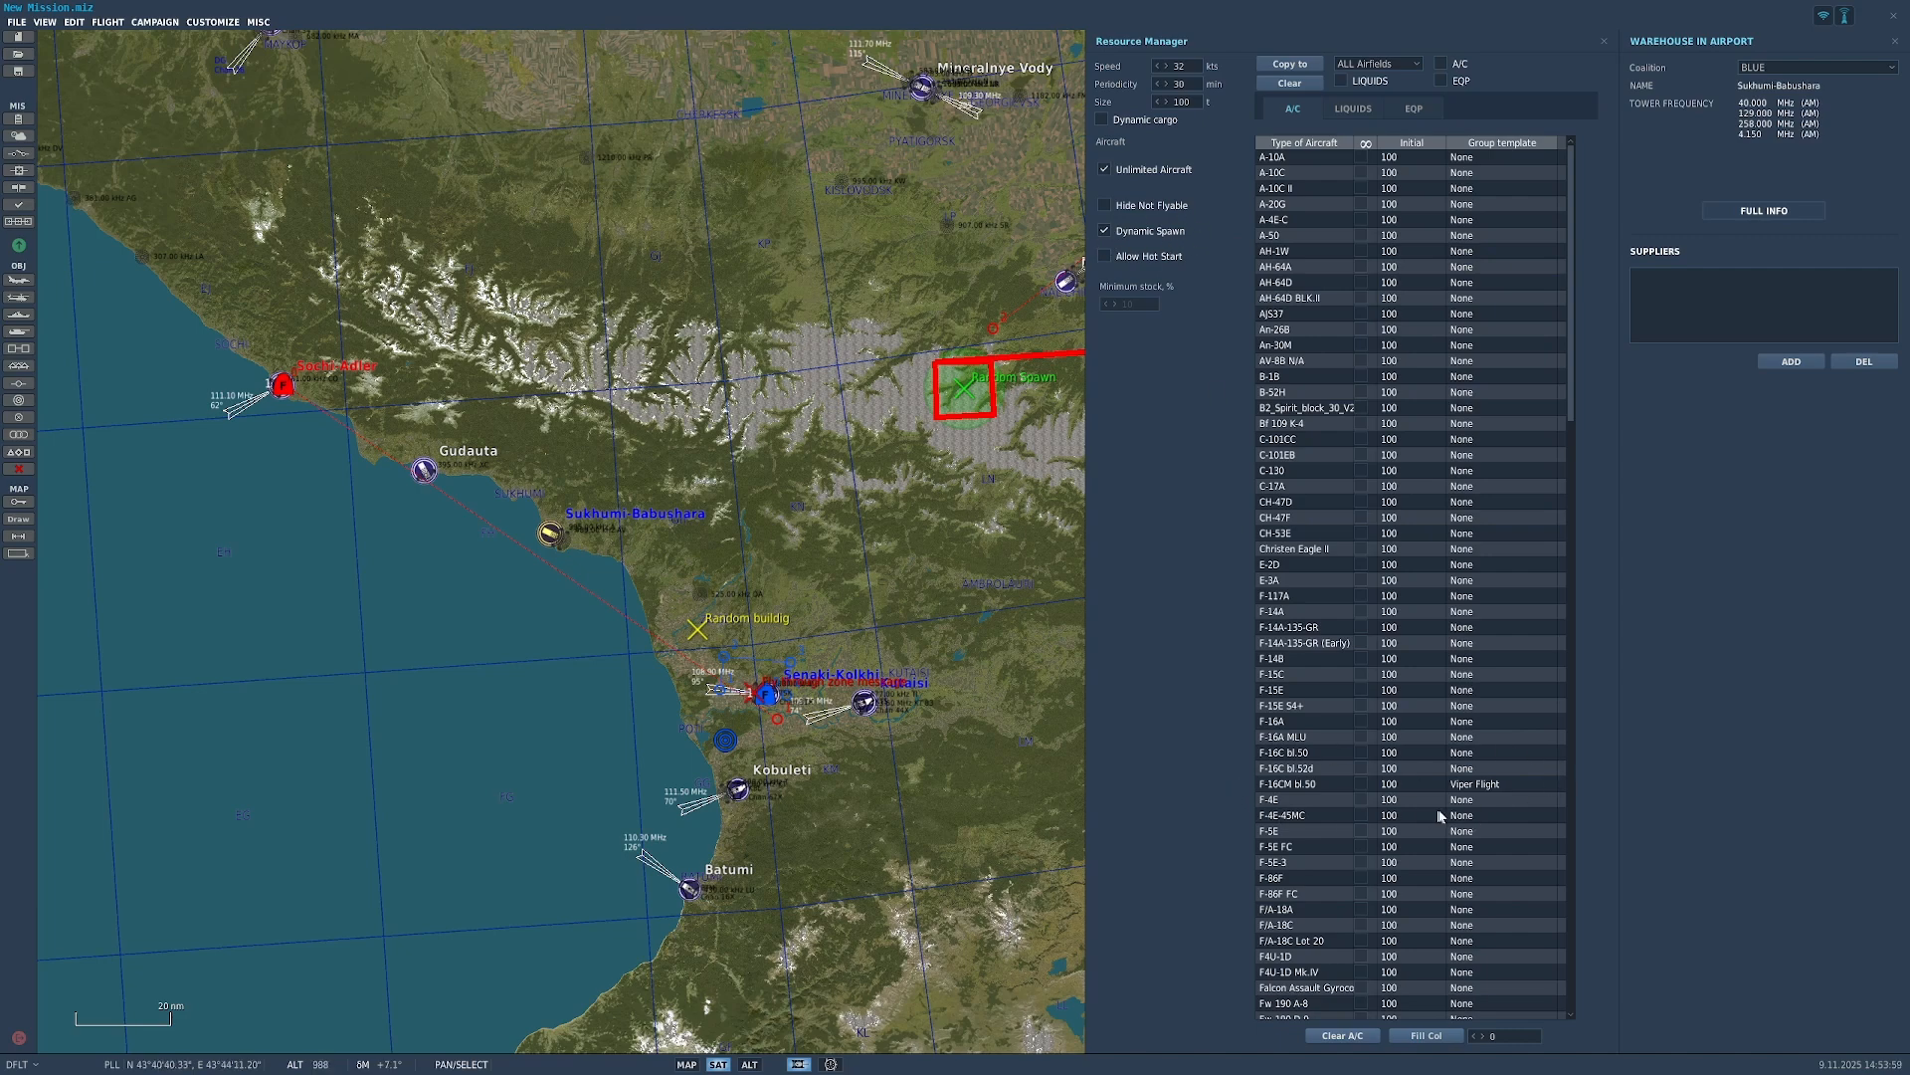
pyautogui.click(1604, 44)
pyautogui.click(1896, 42)
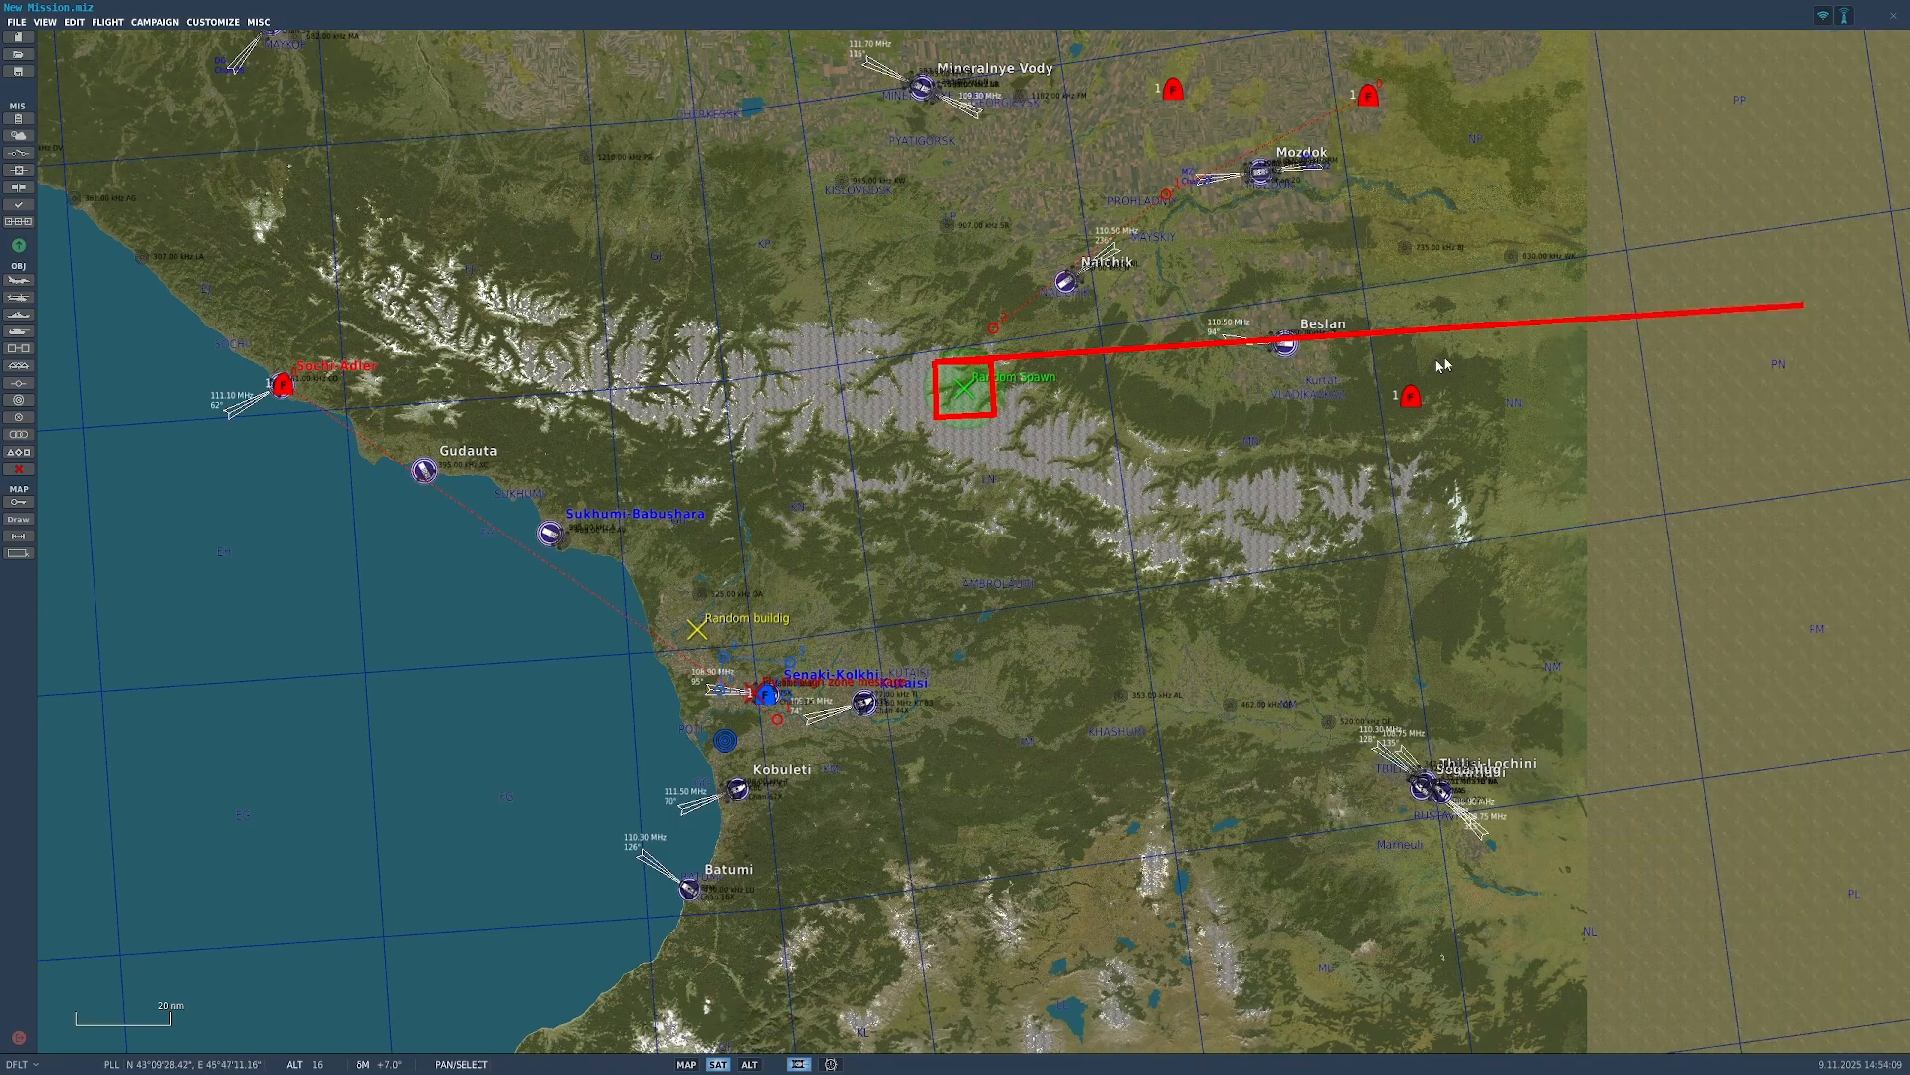
# Step: Open the mission Operation Georgian Clapback Pt 2 (VWA).miz from the VWA Missions folder, discarding unsaved changes
pyautogui.scroll(-2, 1554, 324)
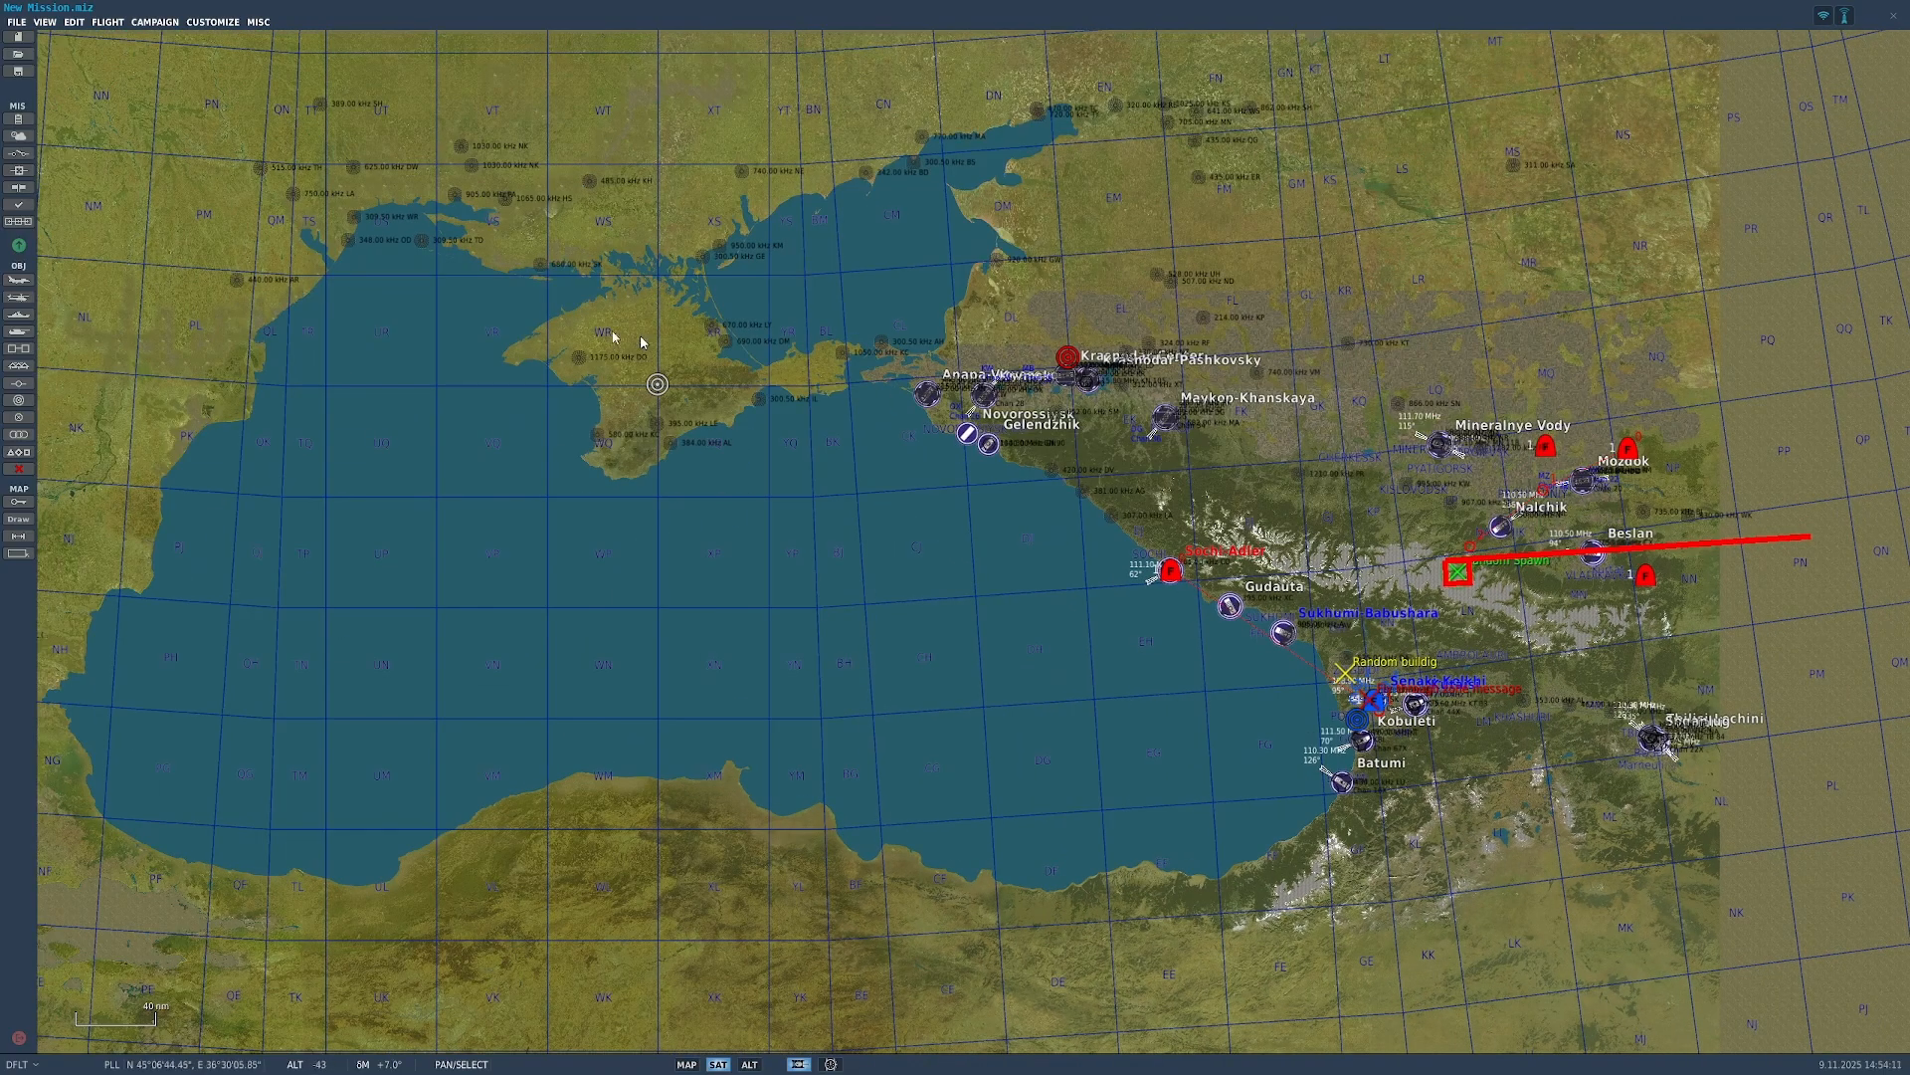
pyautogui.click(22, 59)
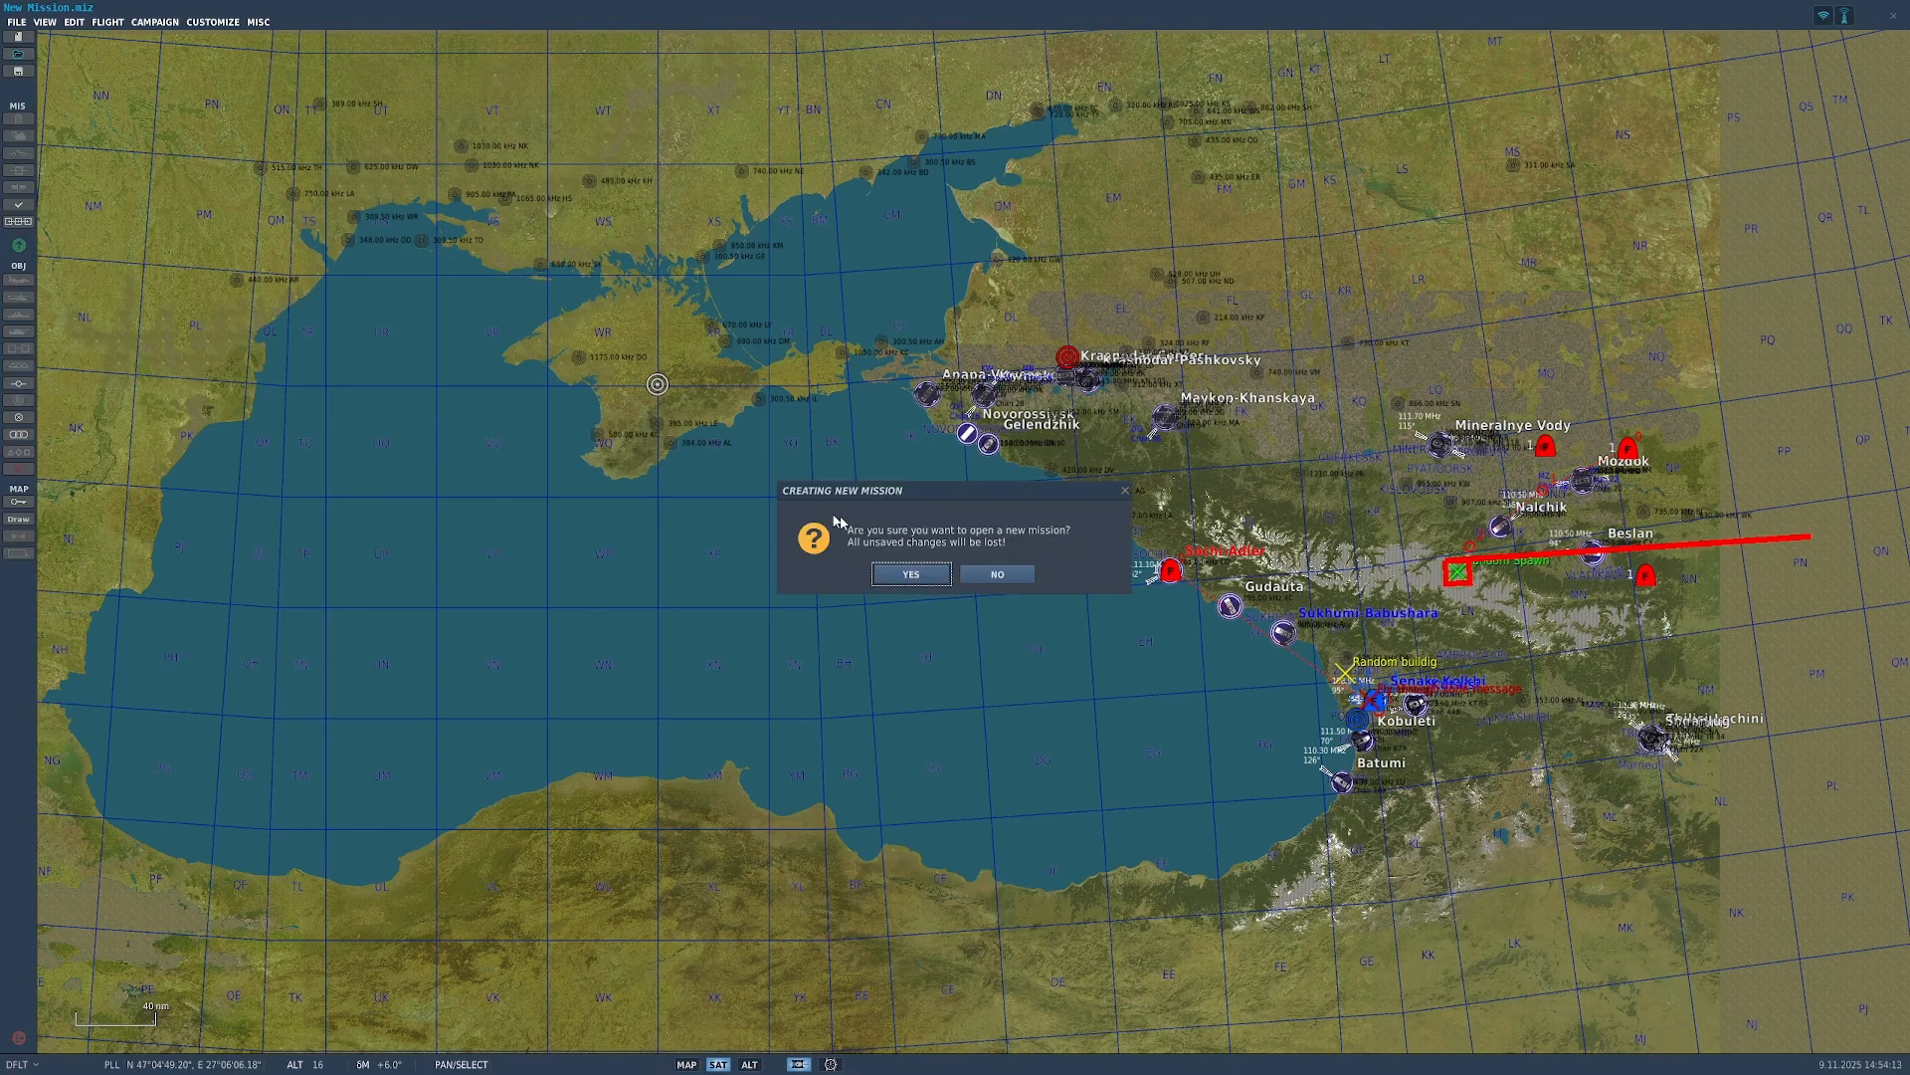
pyautogui.click(911, 575)
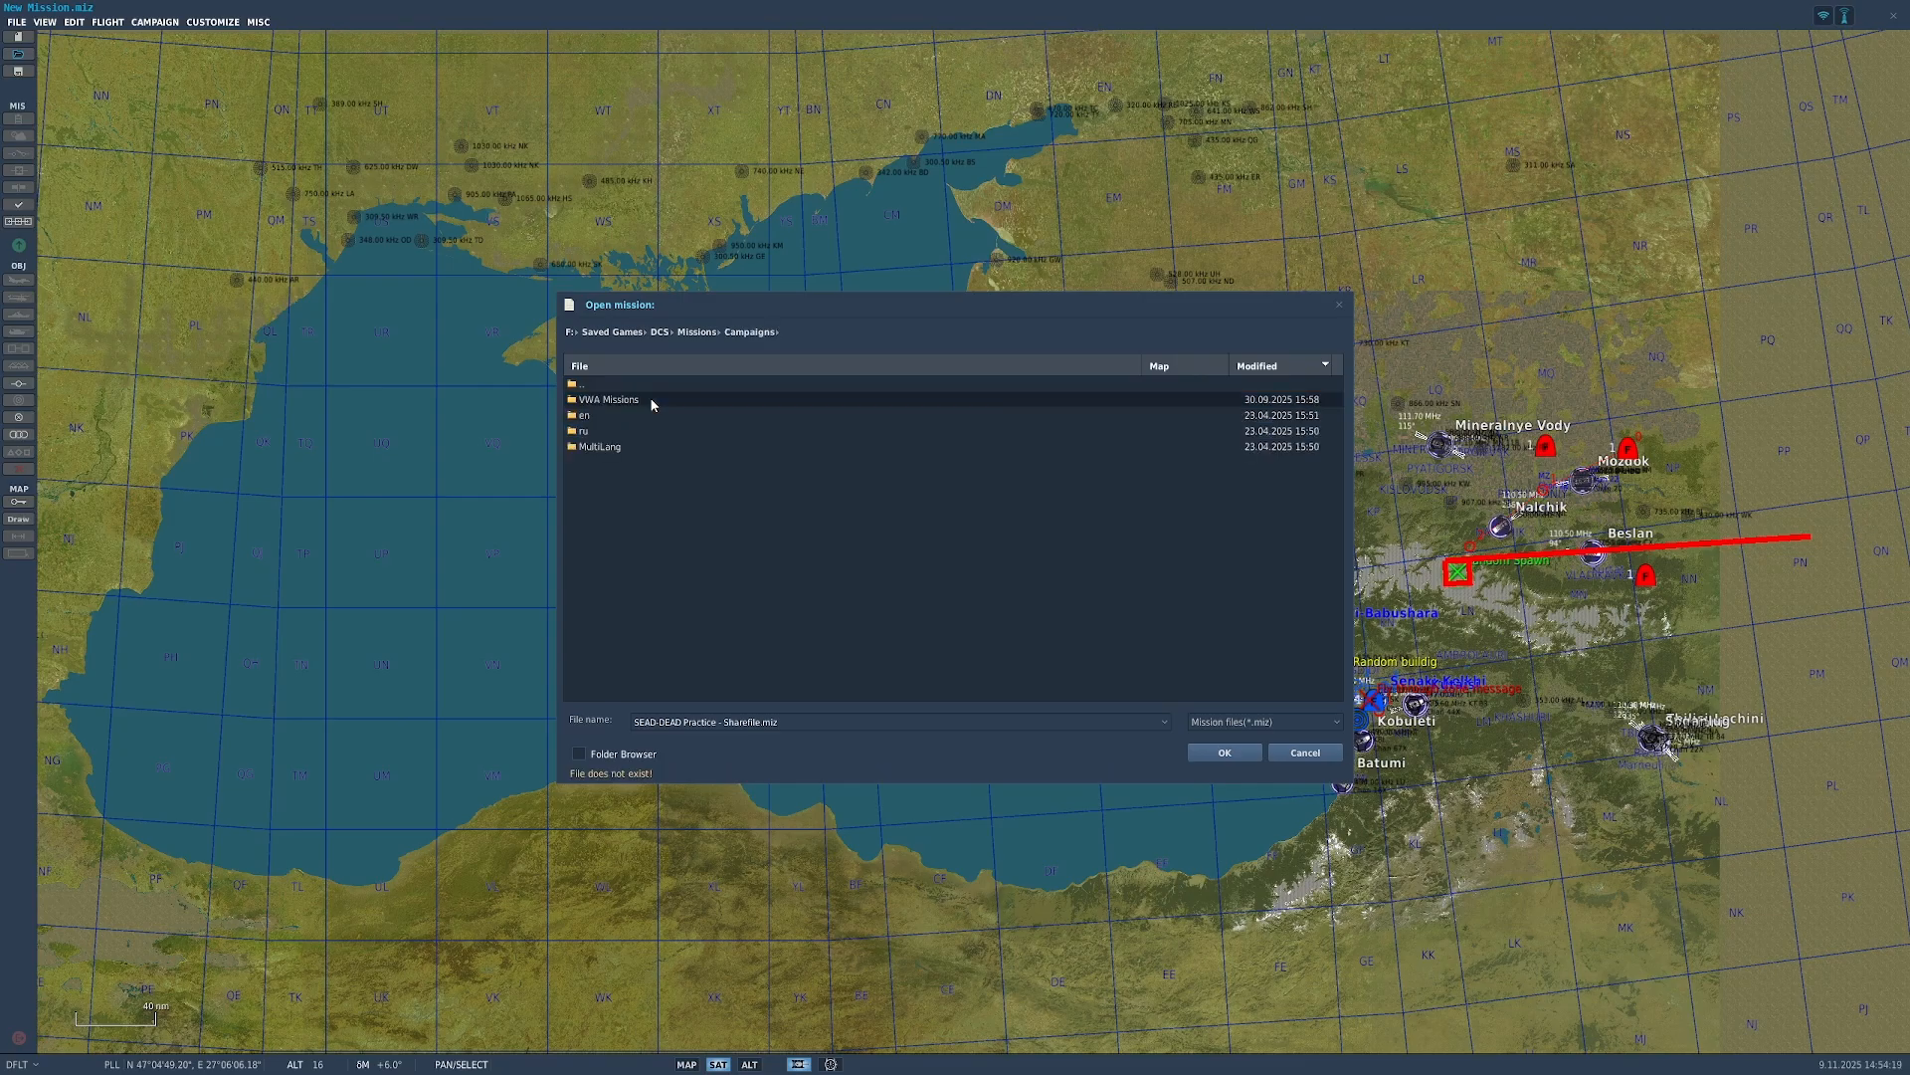
pyautogui.doubleClick(652, 401)
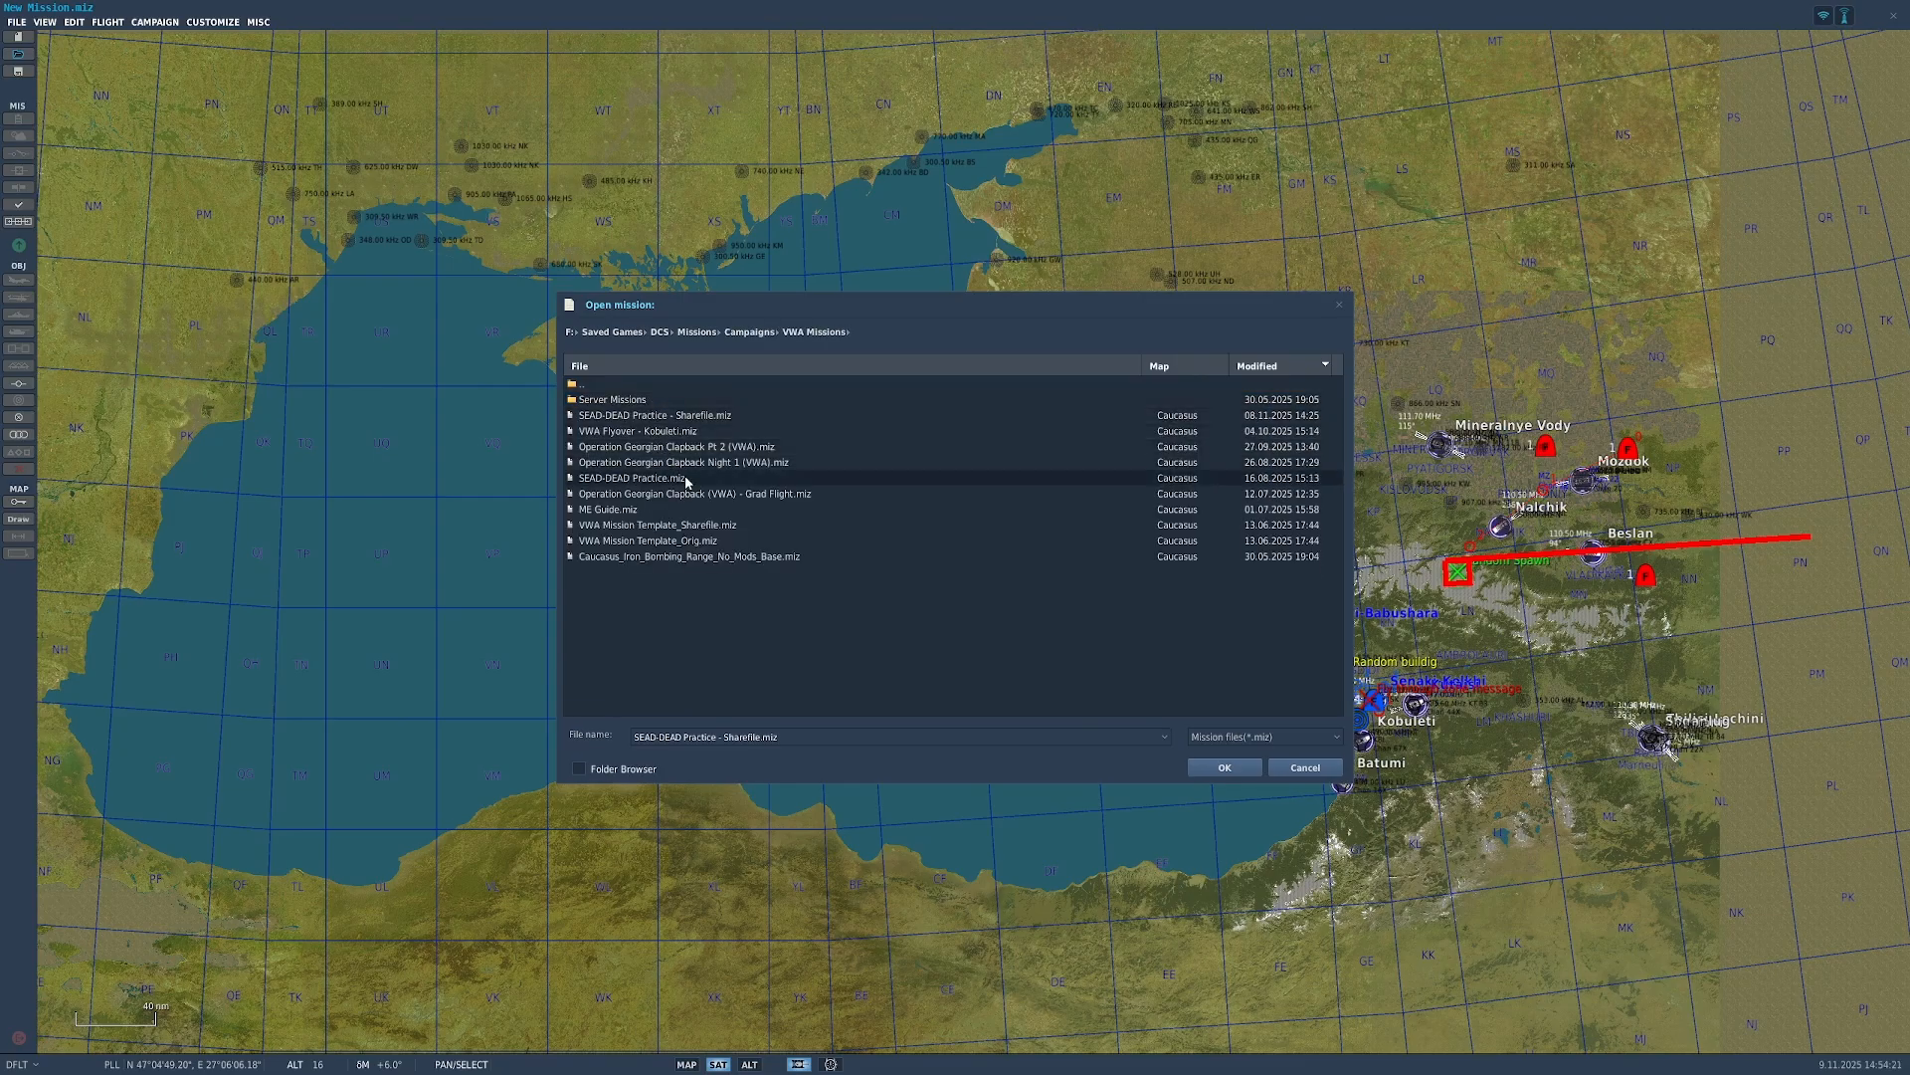
pyautogui.doubleClick(738, 447)
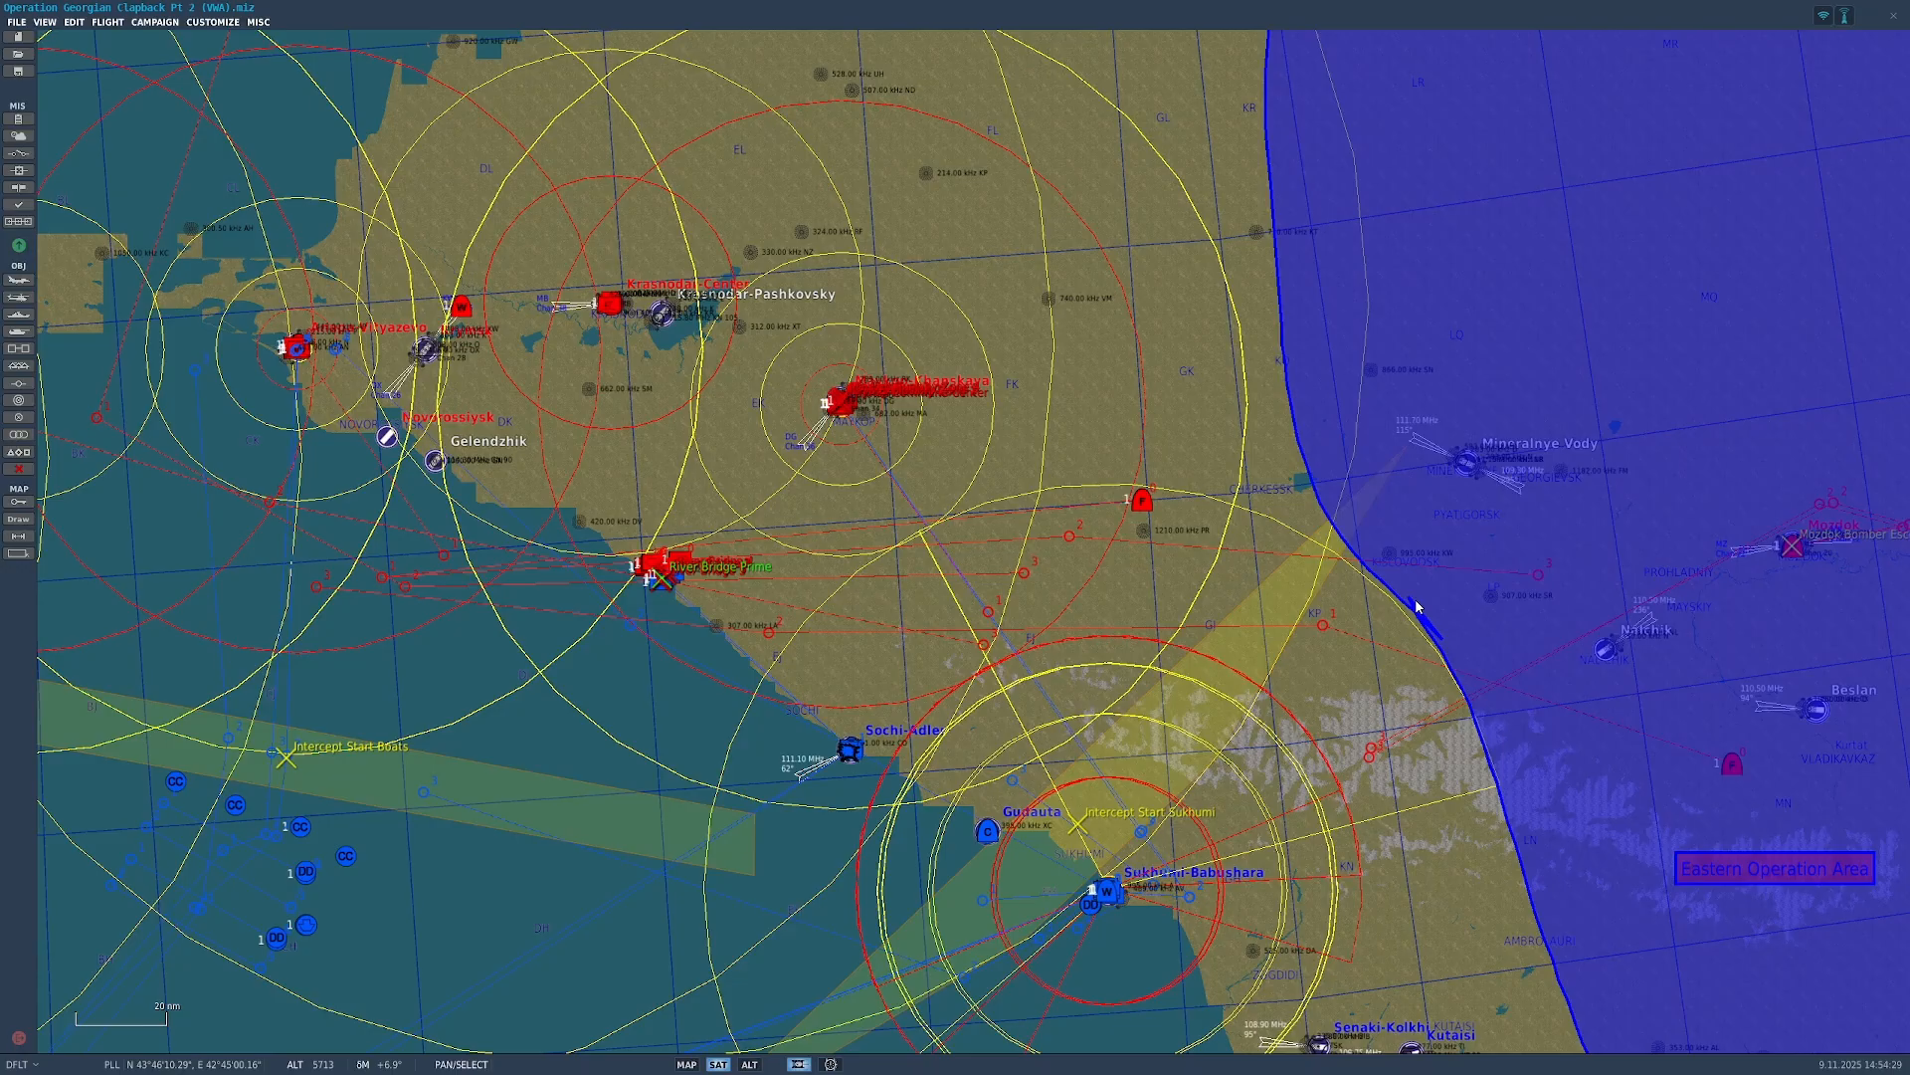
# Step: Survey the mission map, covering the Eastern Operation Area, the threat rings, the southern blue groups and the intercept zones
pyautogui.scroll(-3, 979, 689)
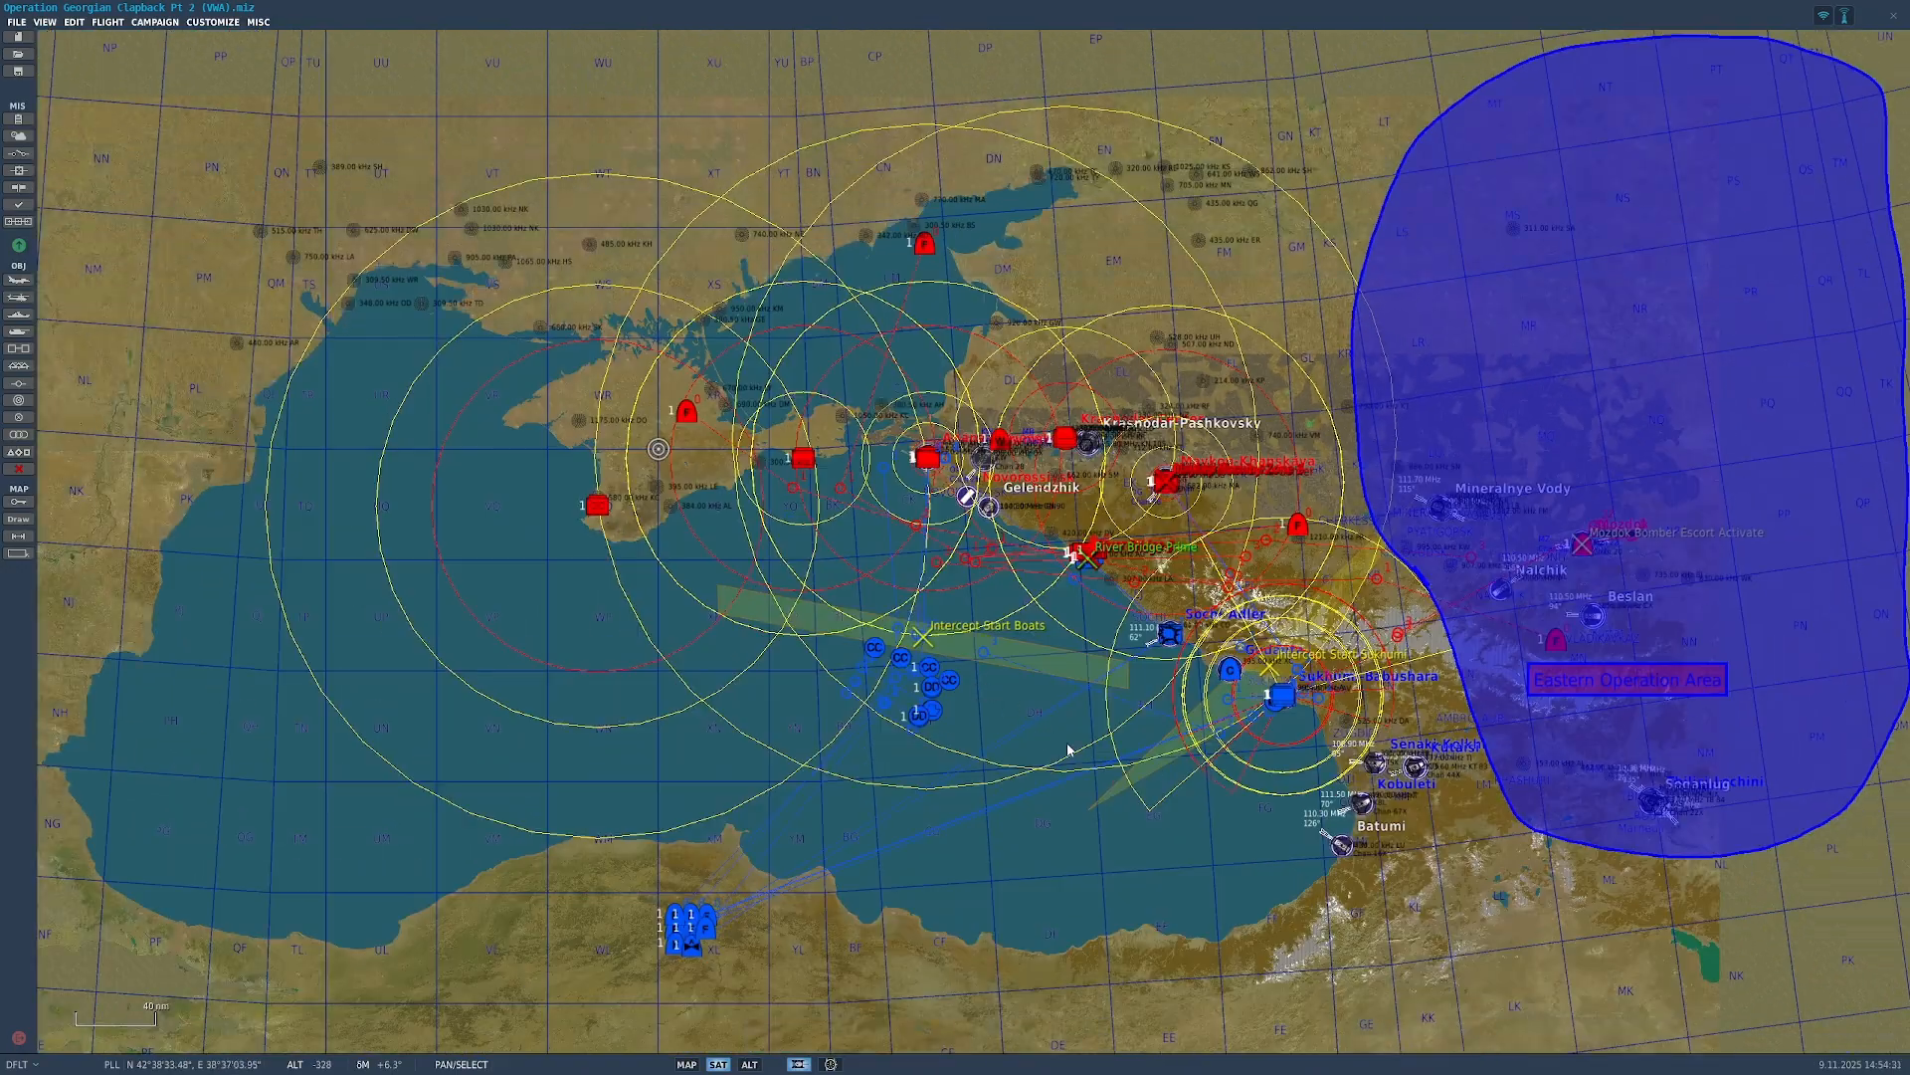
pyautogui.scroll(2, 1083, 744)
pyautogui.moveTo(1153, 747); pyautogui.dragTo(1035, 800, button='right')
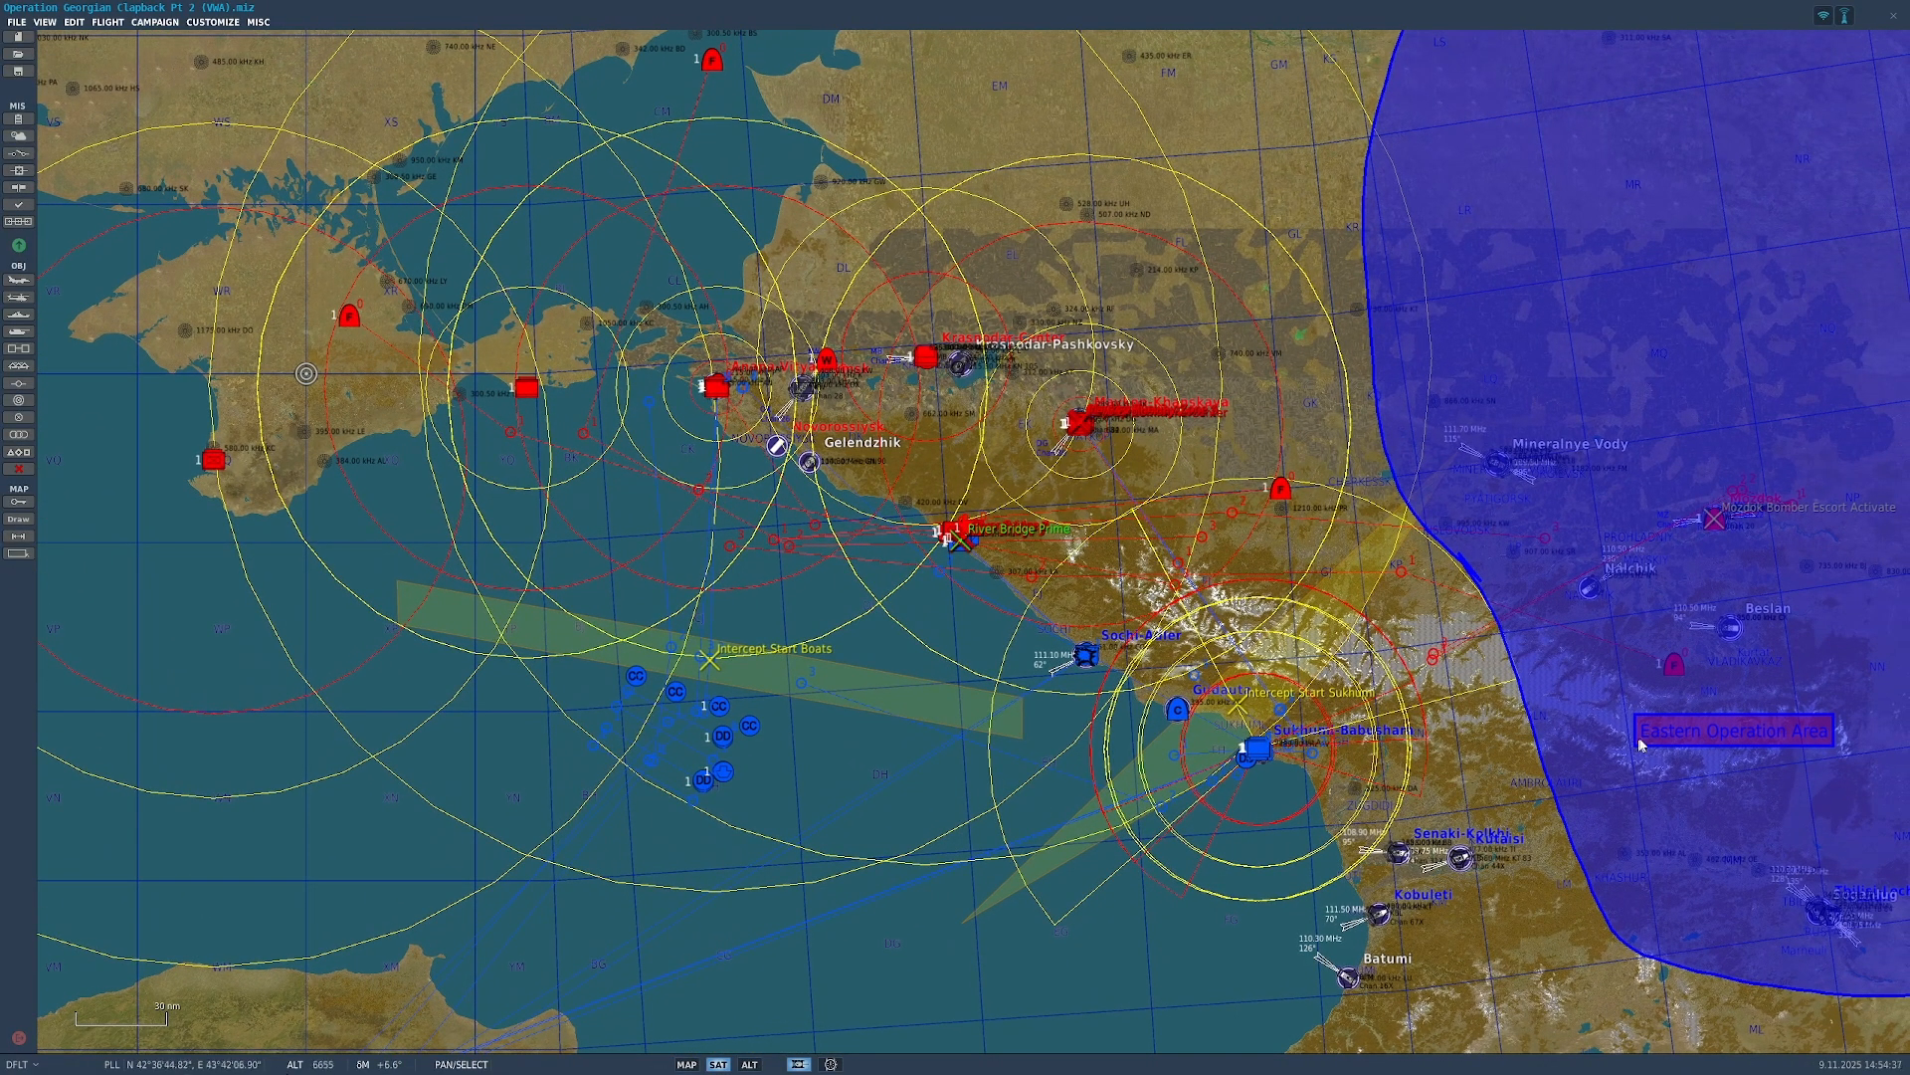
pyautogui.moveTo(1498, 801); pyautogui.dragTo(1370, 836, button='right')
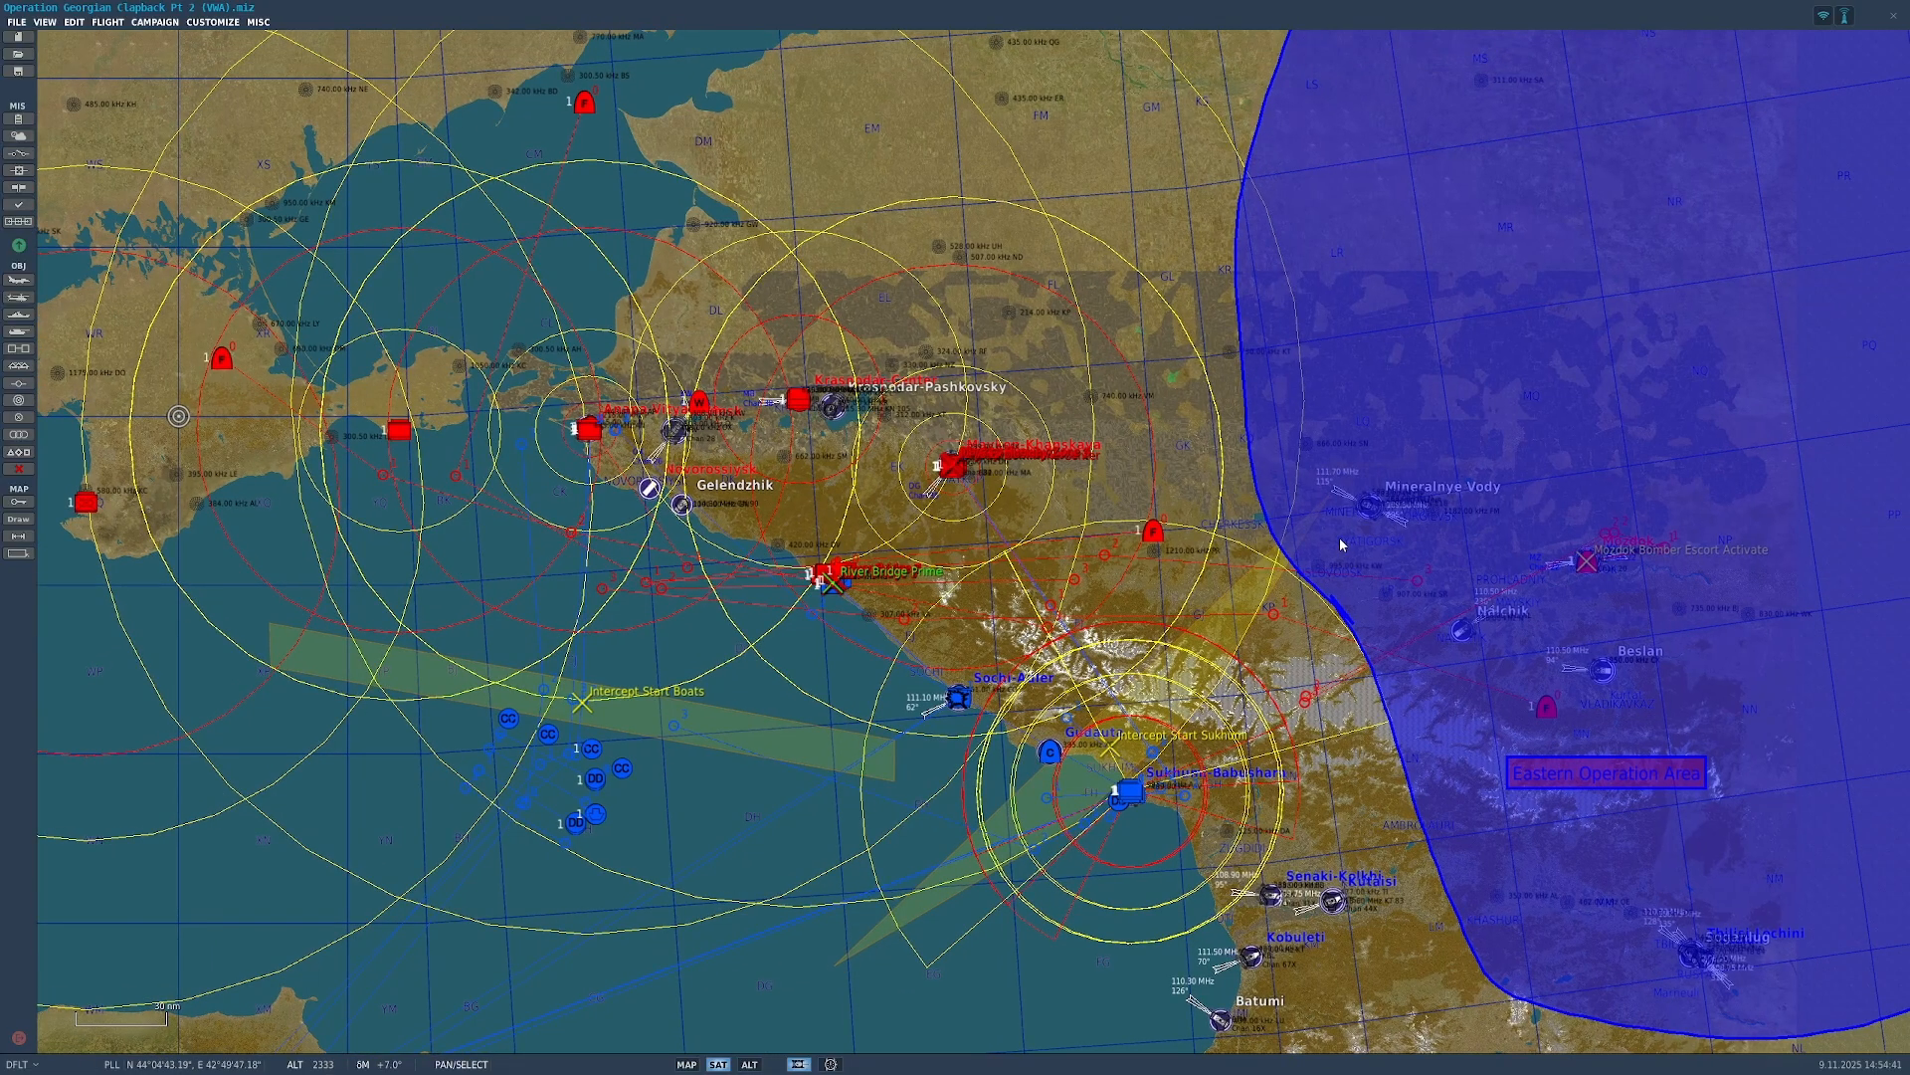
pyautogui.scroll(2, 705, 802)
pyautogui.moveTo(752, 747); pyautogui.dragTo(1265, 230, button='right')
pyautogui.moveTo(732, 853); pyautogui.dragTo(829, 664, button='right')
pyautogui.scroll(-2, 834, 671)
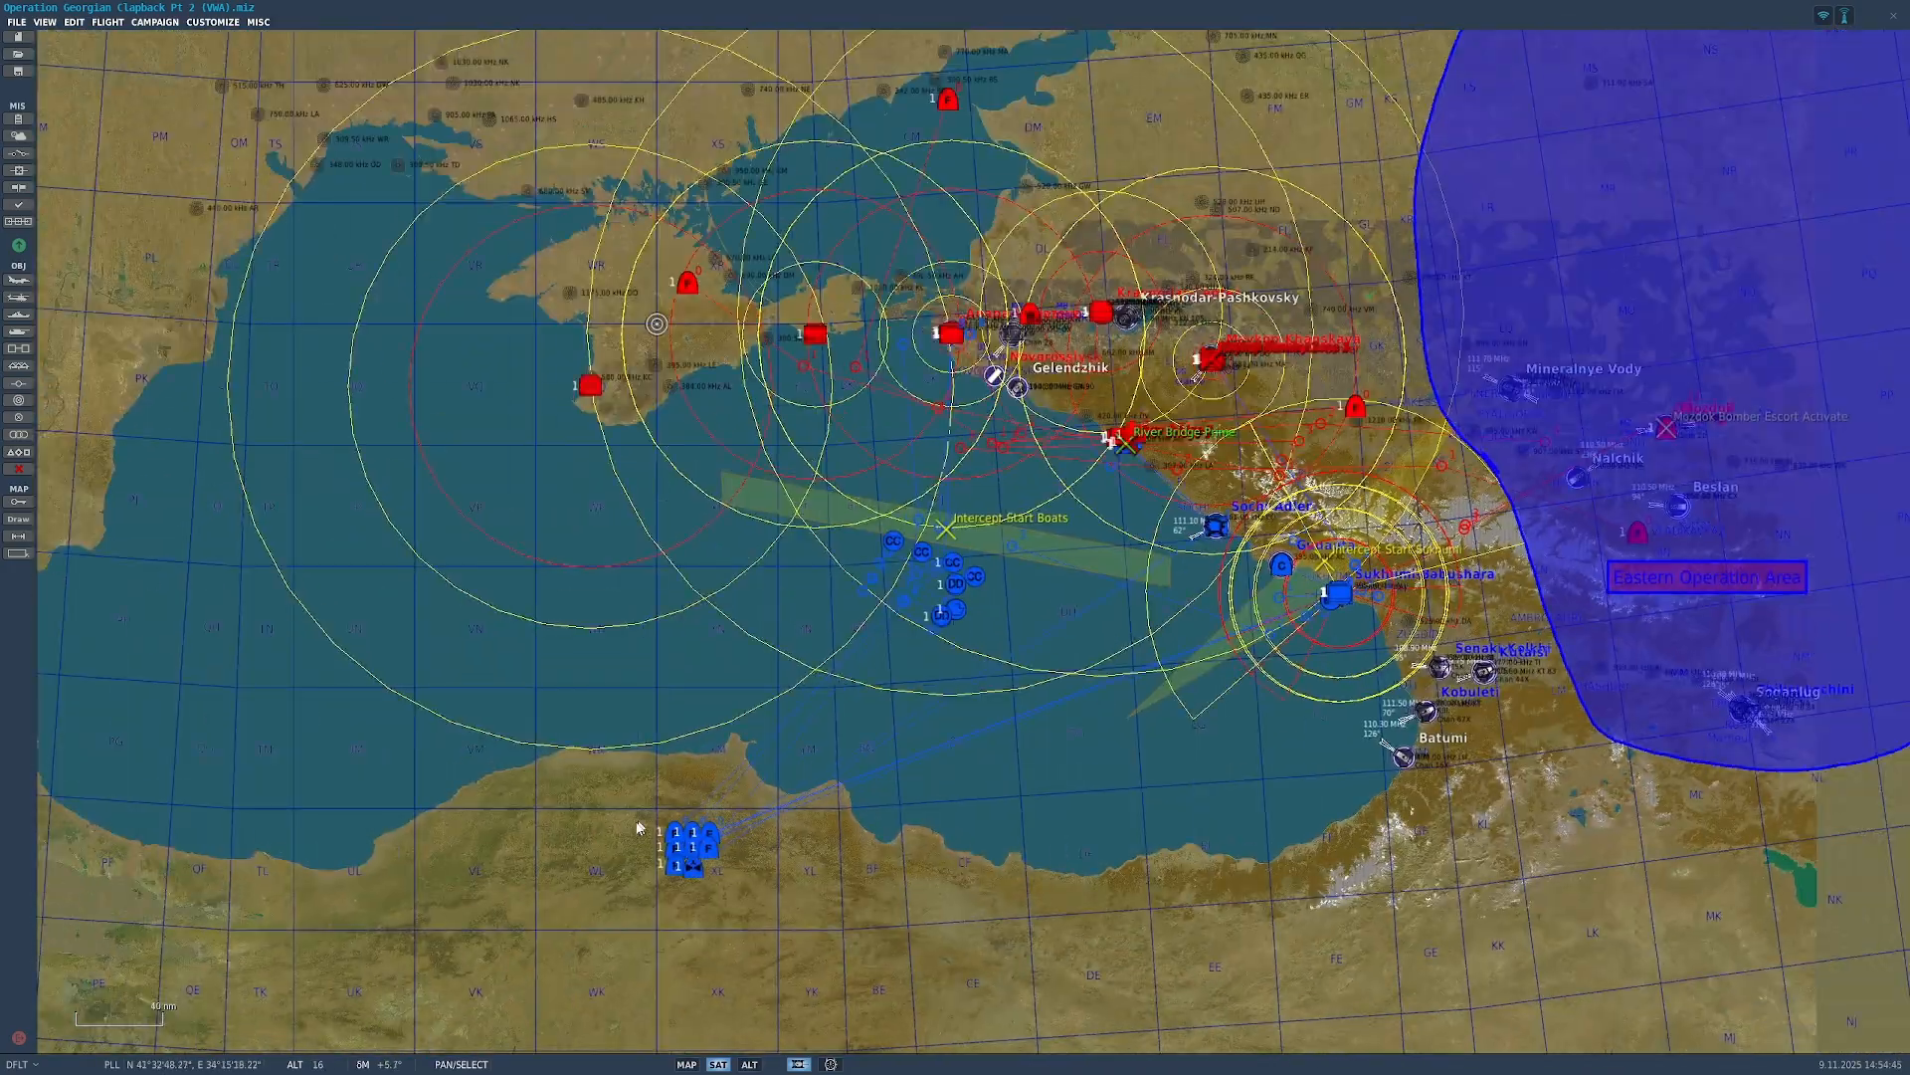
pyautogui.moveTo(967, 813); pyautogui.dragTo(853, 874, button='right')
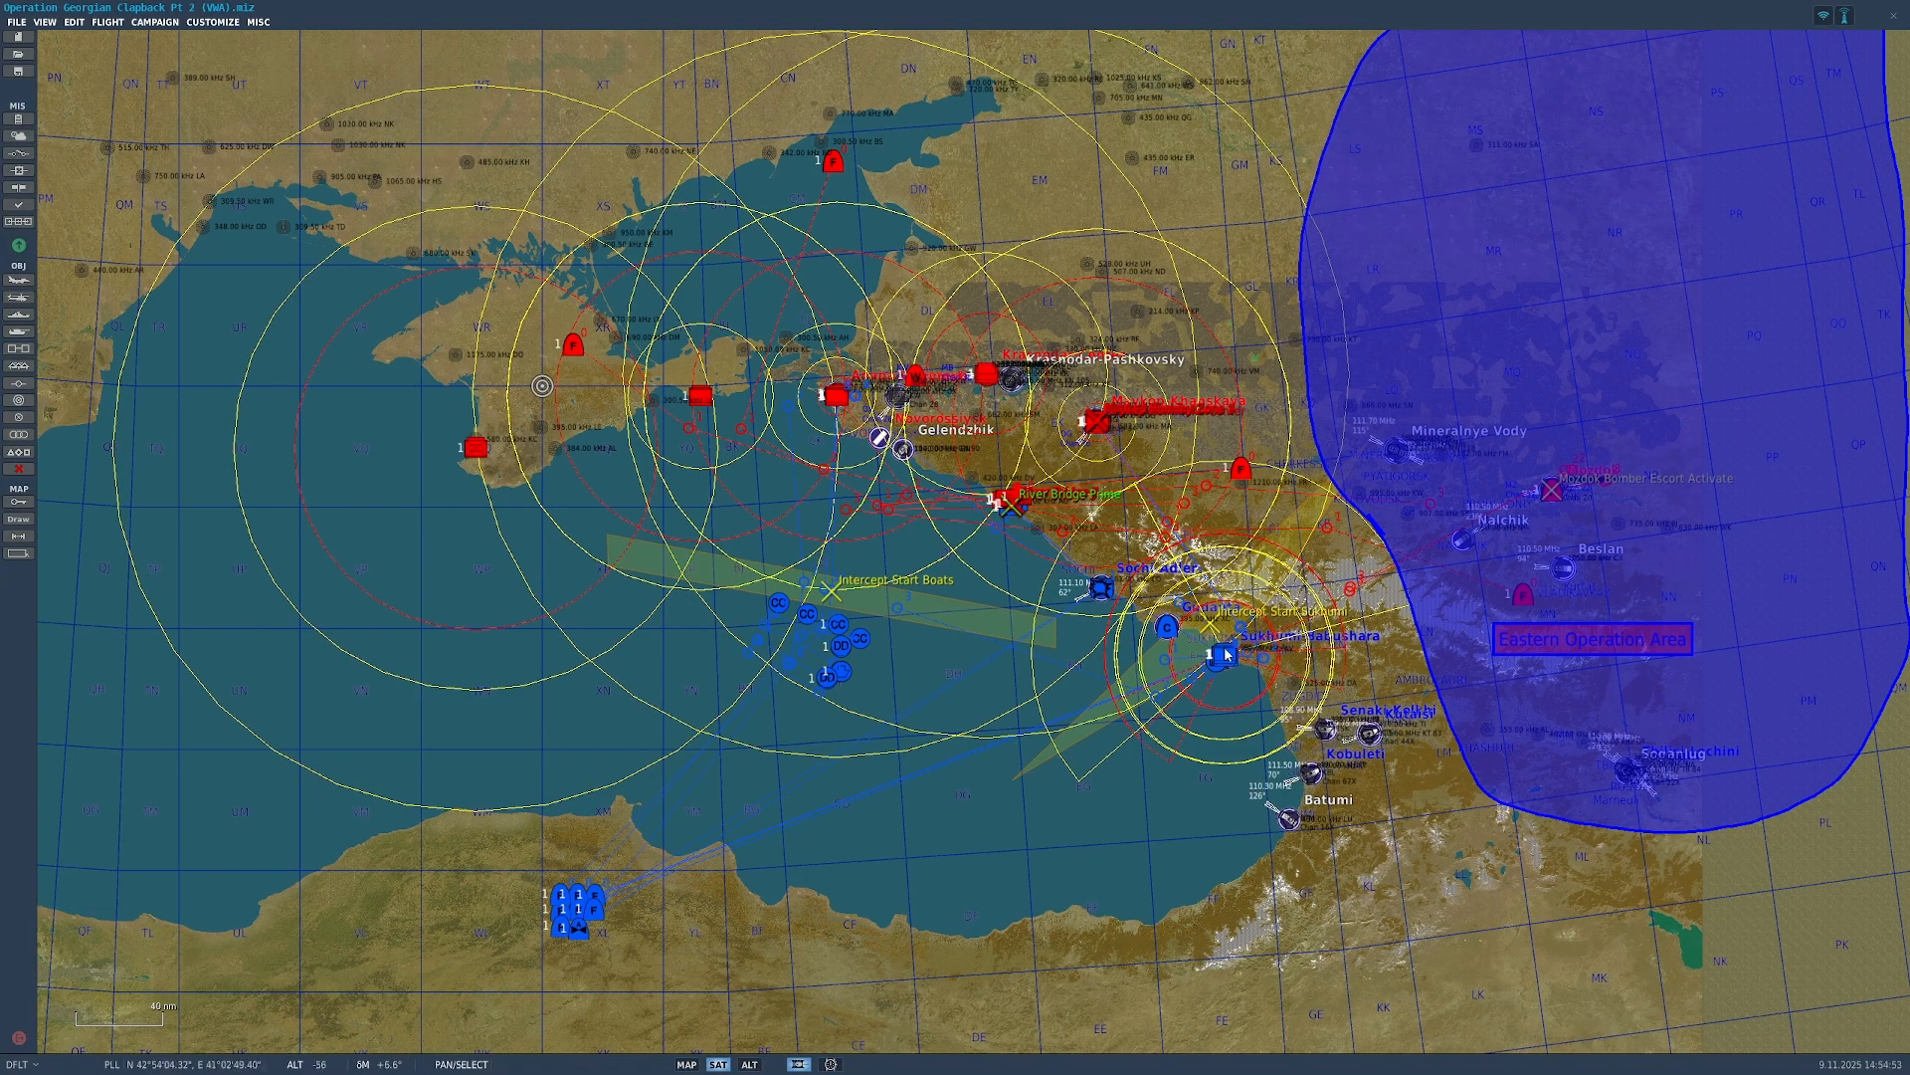
pyautogui.scroll(4, 806, 587)
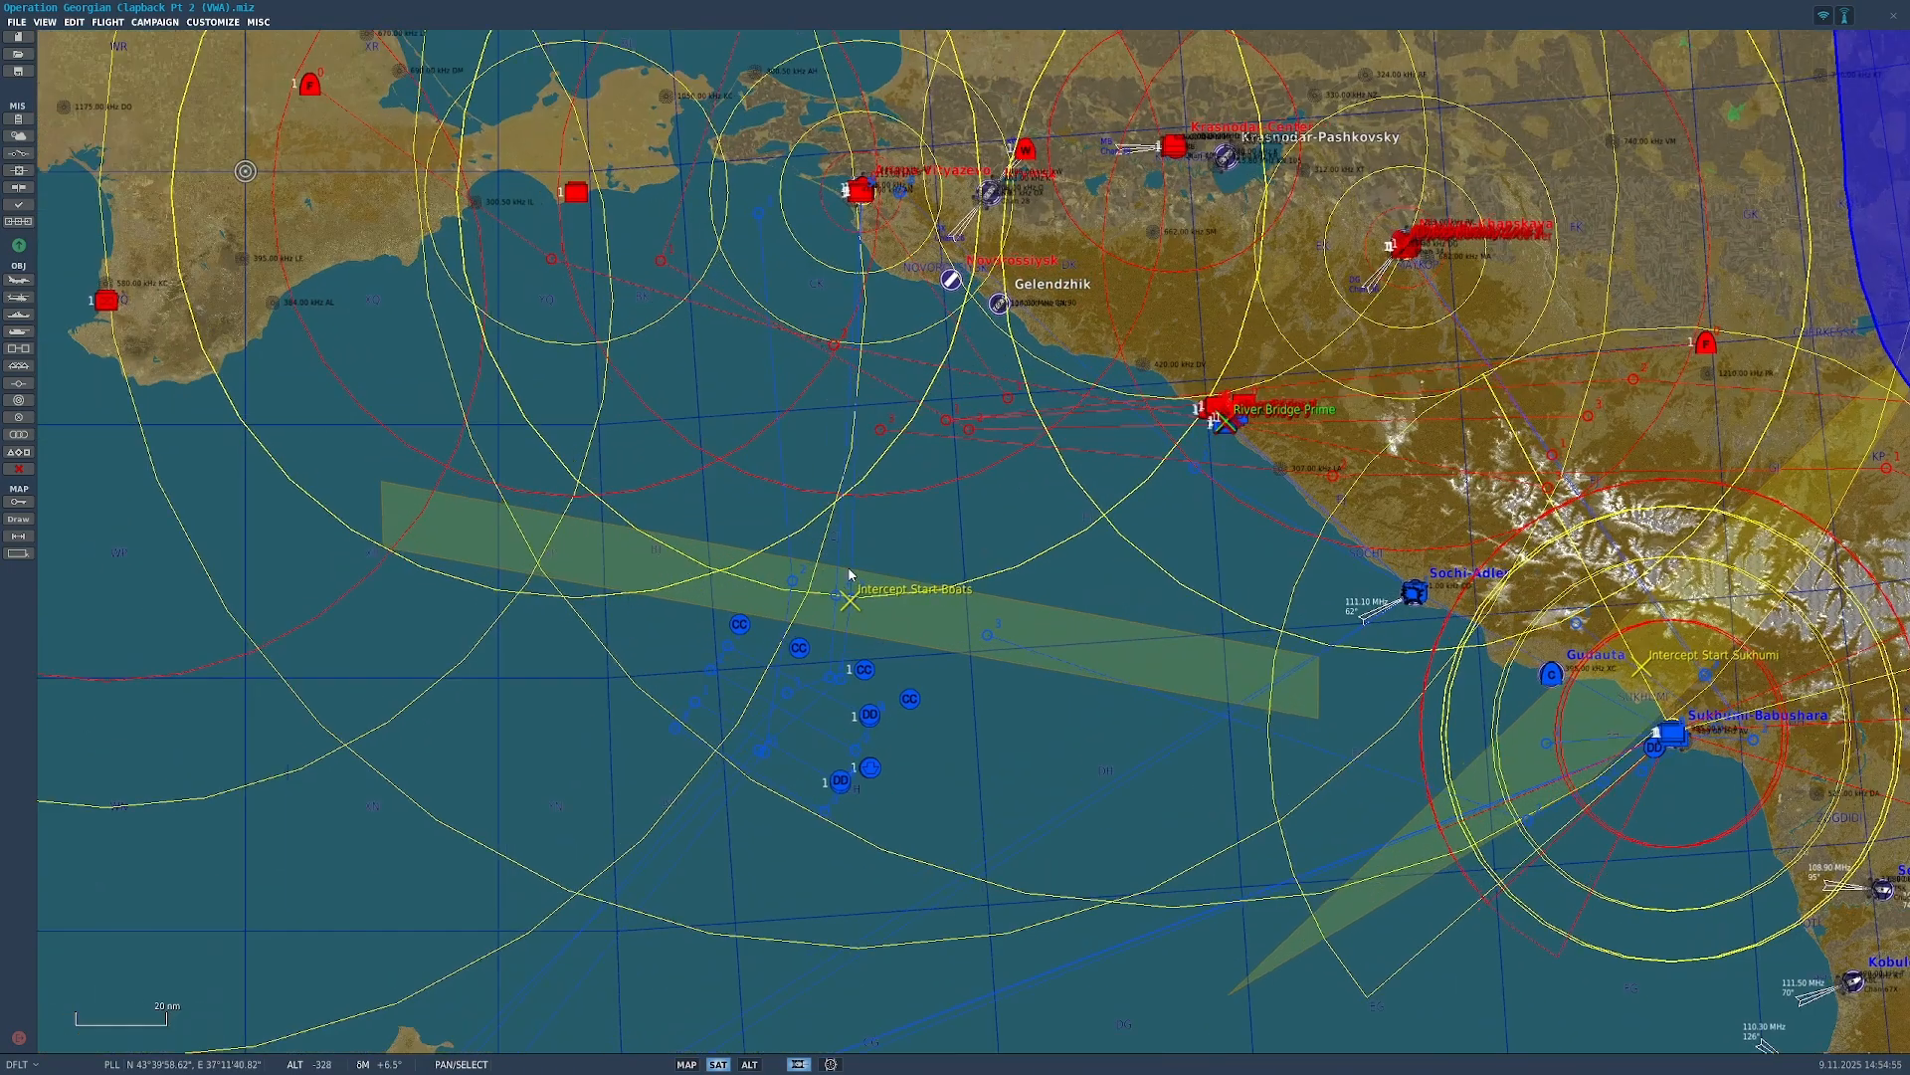
pyautogui.scroll(-4, 900, 608)
pyautogui.moveTo(1061, 696); pyautogui.dragTo(713, 580)
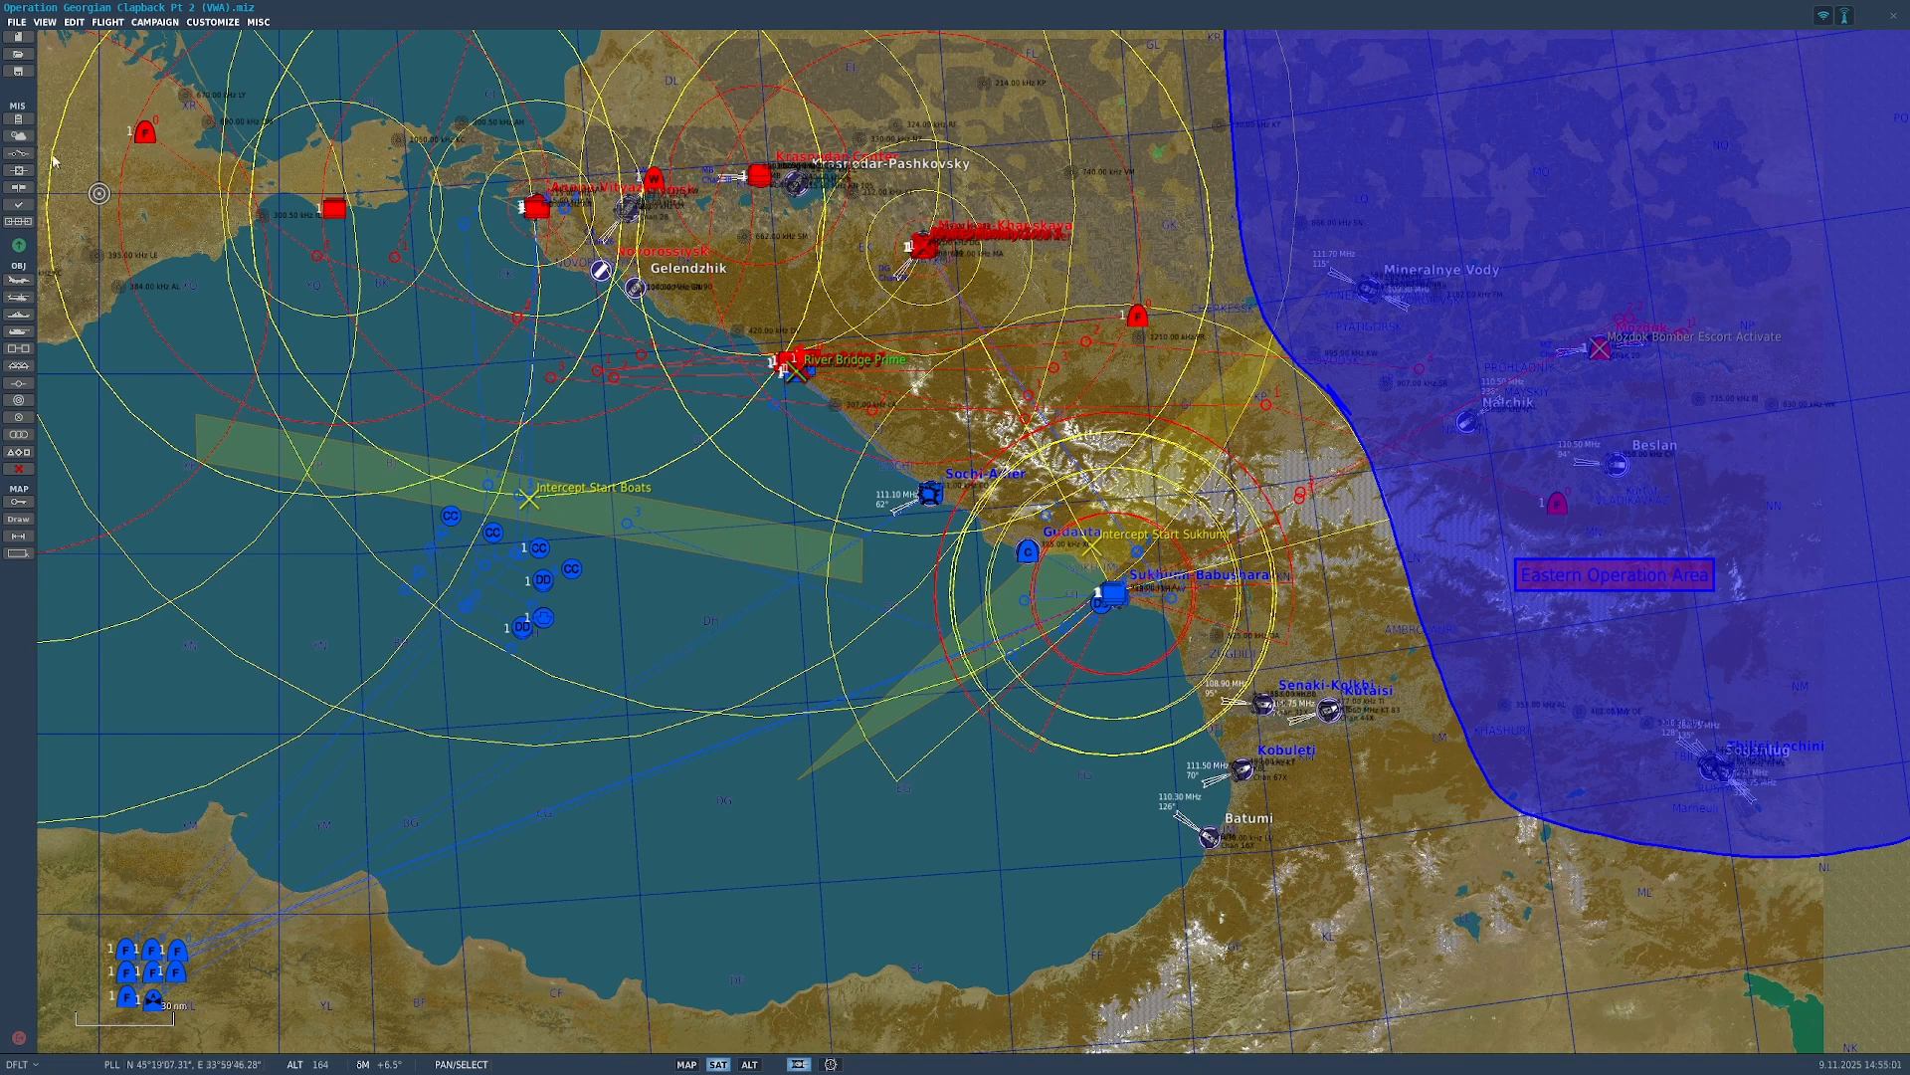
# Step: Examine the Blue Start trigger's zone conditions and flag actions, and compare them with the Sukhumi and Boats intercept zones
pyautogui.click(13, 155)
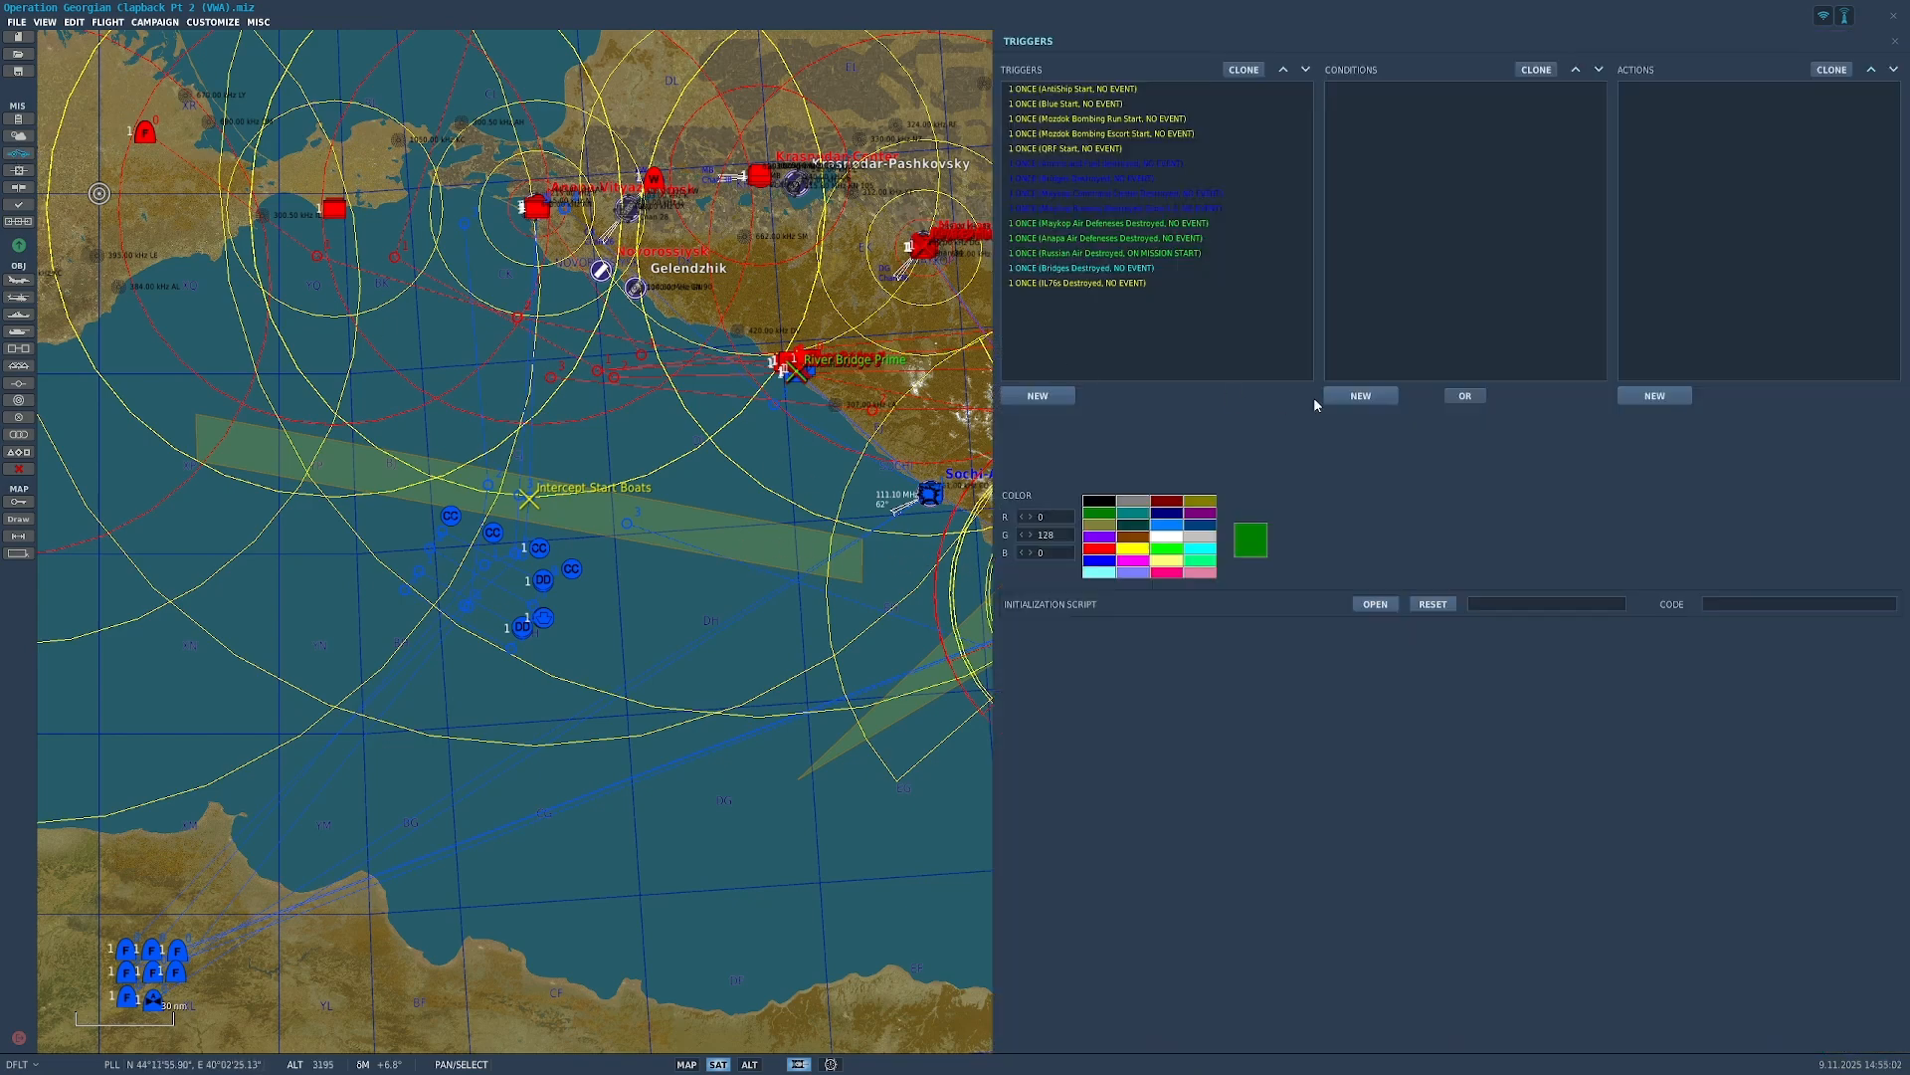
pyautogui.click(1128, 91)
pyautogui.click(1132, 98)
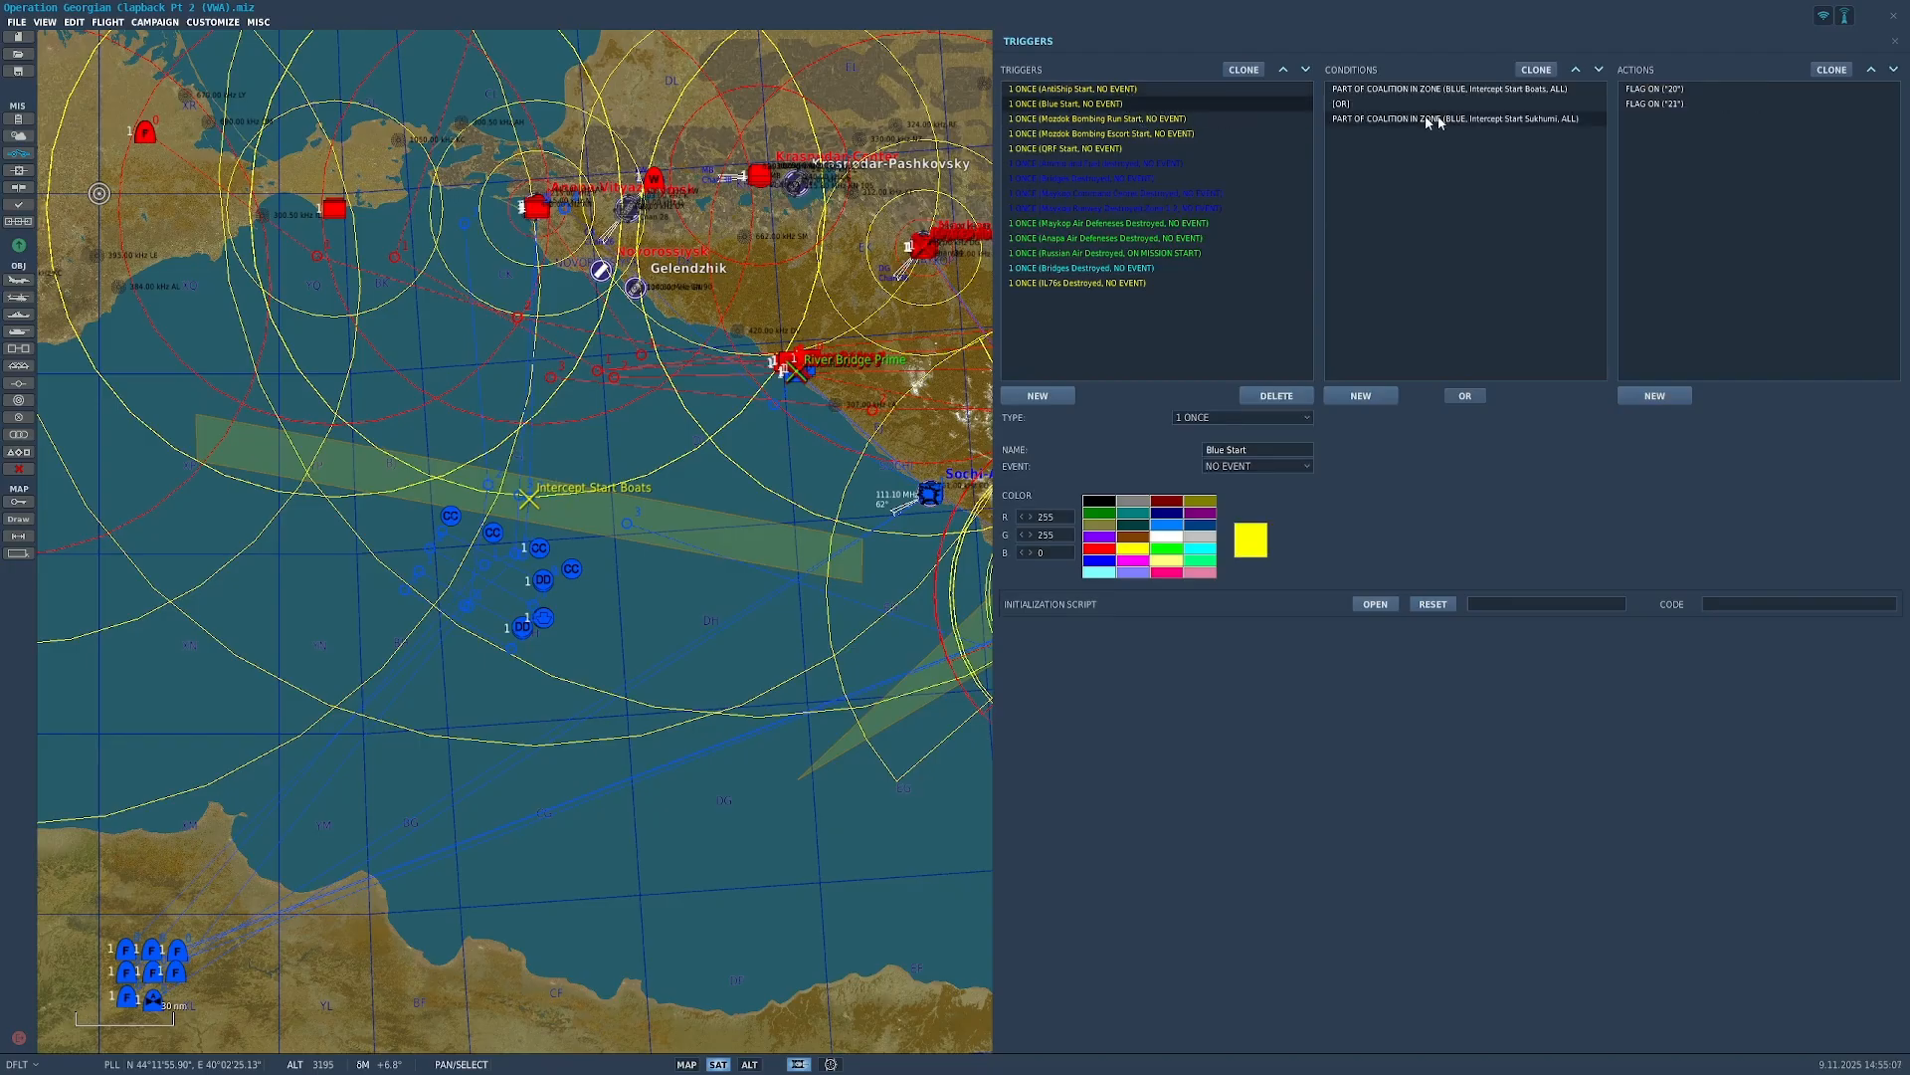
pyautogui.scroll(2, 849, 461)
pyautogui.moveTo(848, 461); pyautogui.dragTo(461, 453)
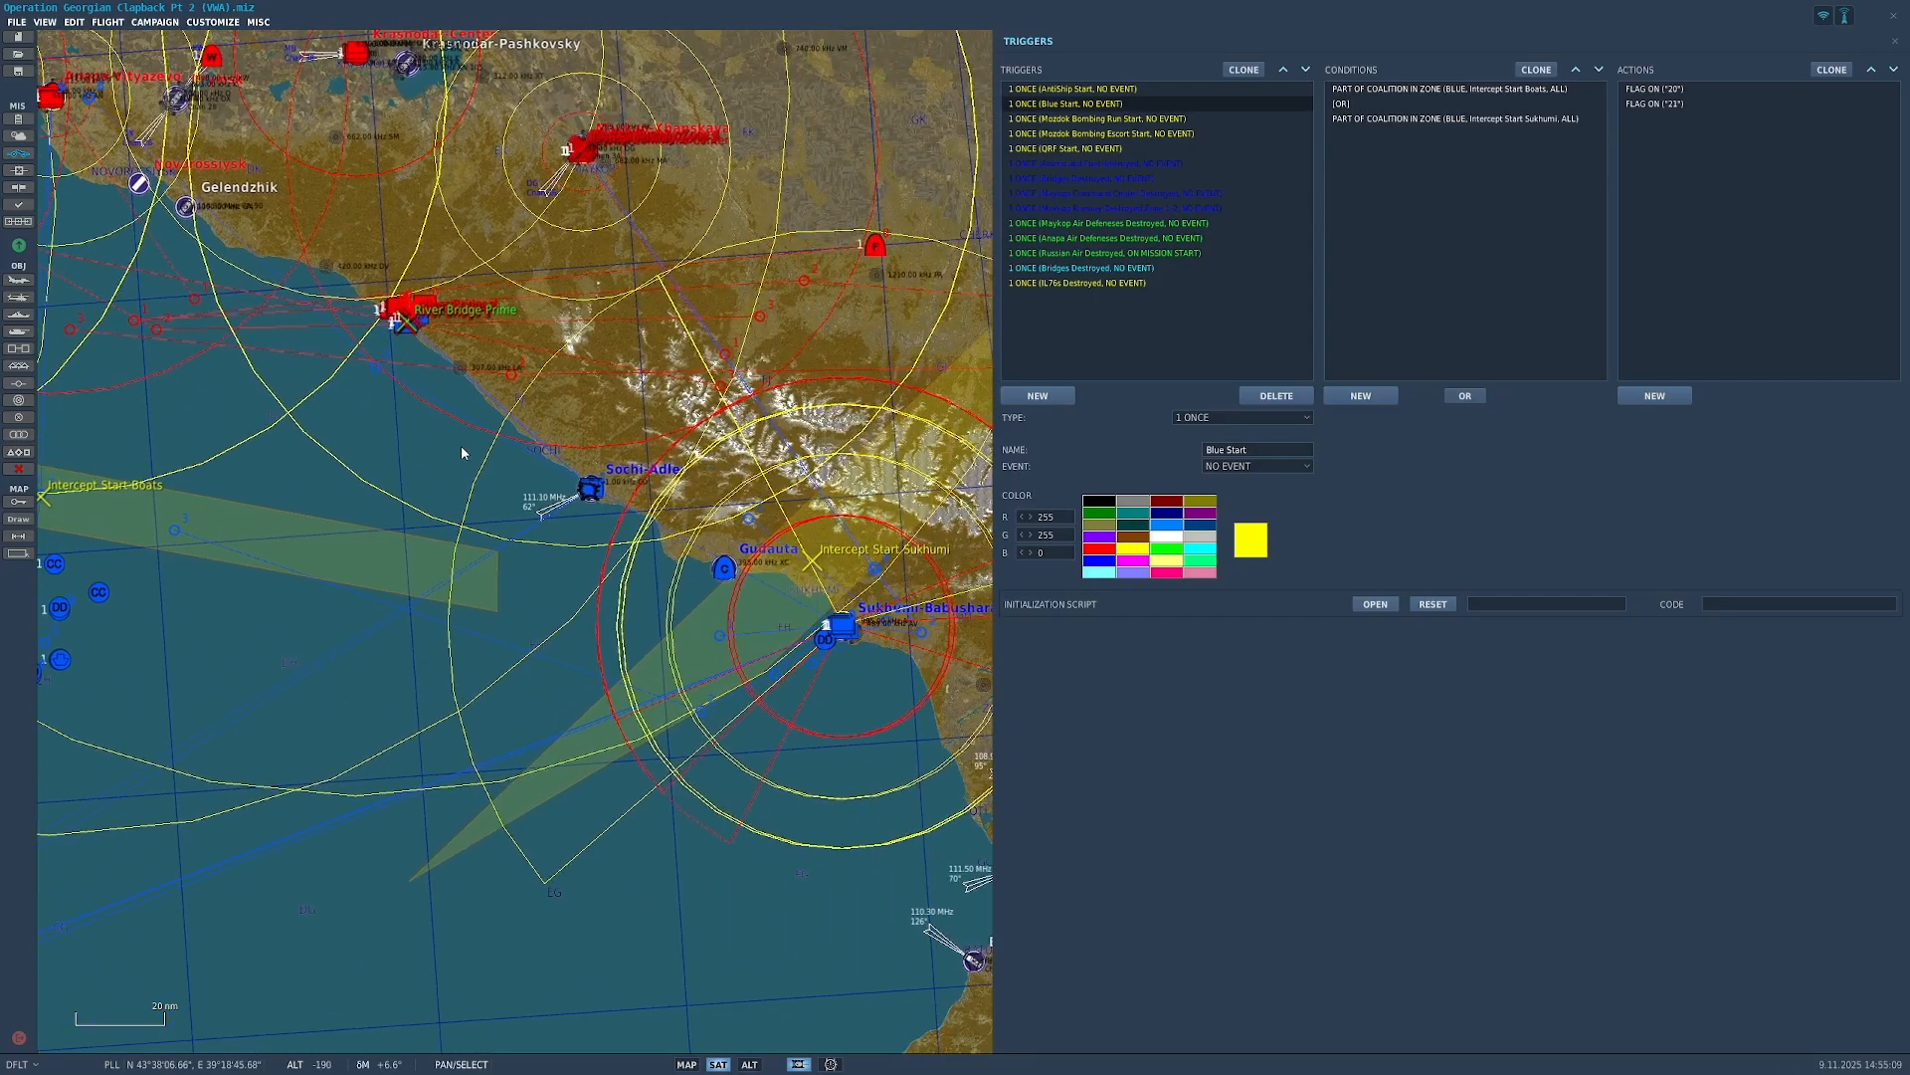
pyautogui.scroll(-1, 462, 452)
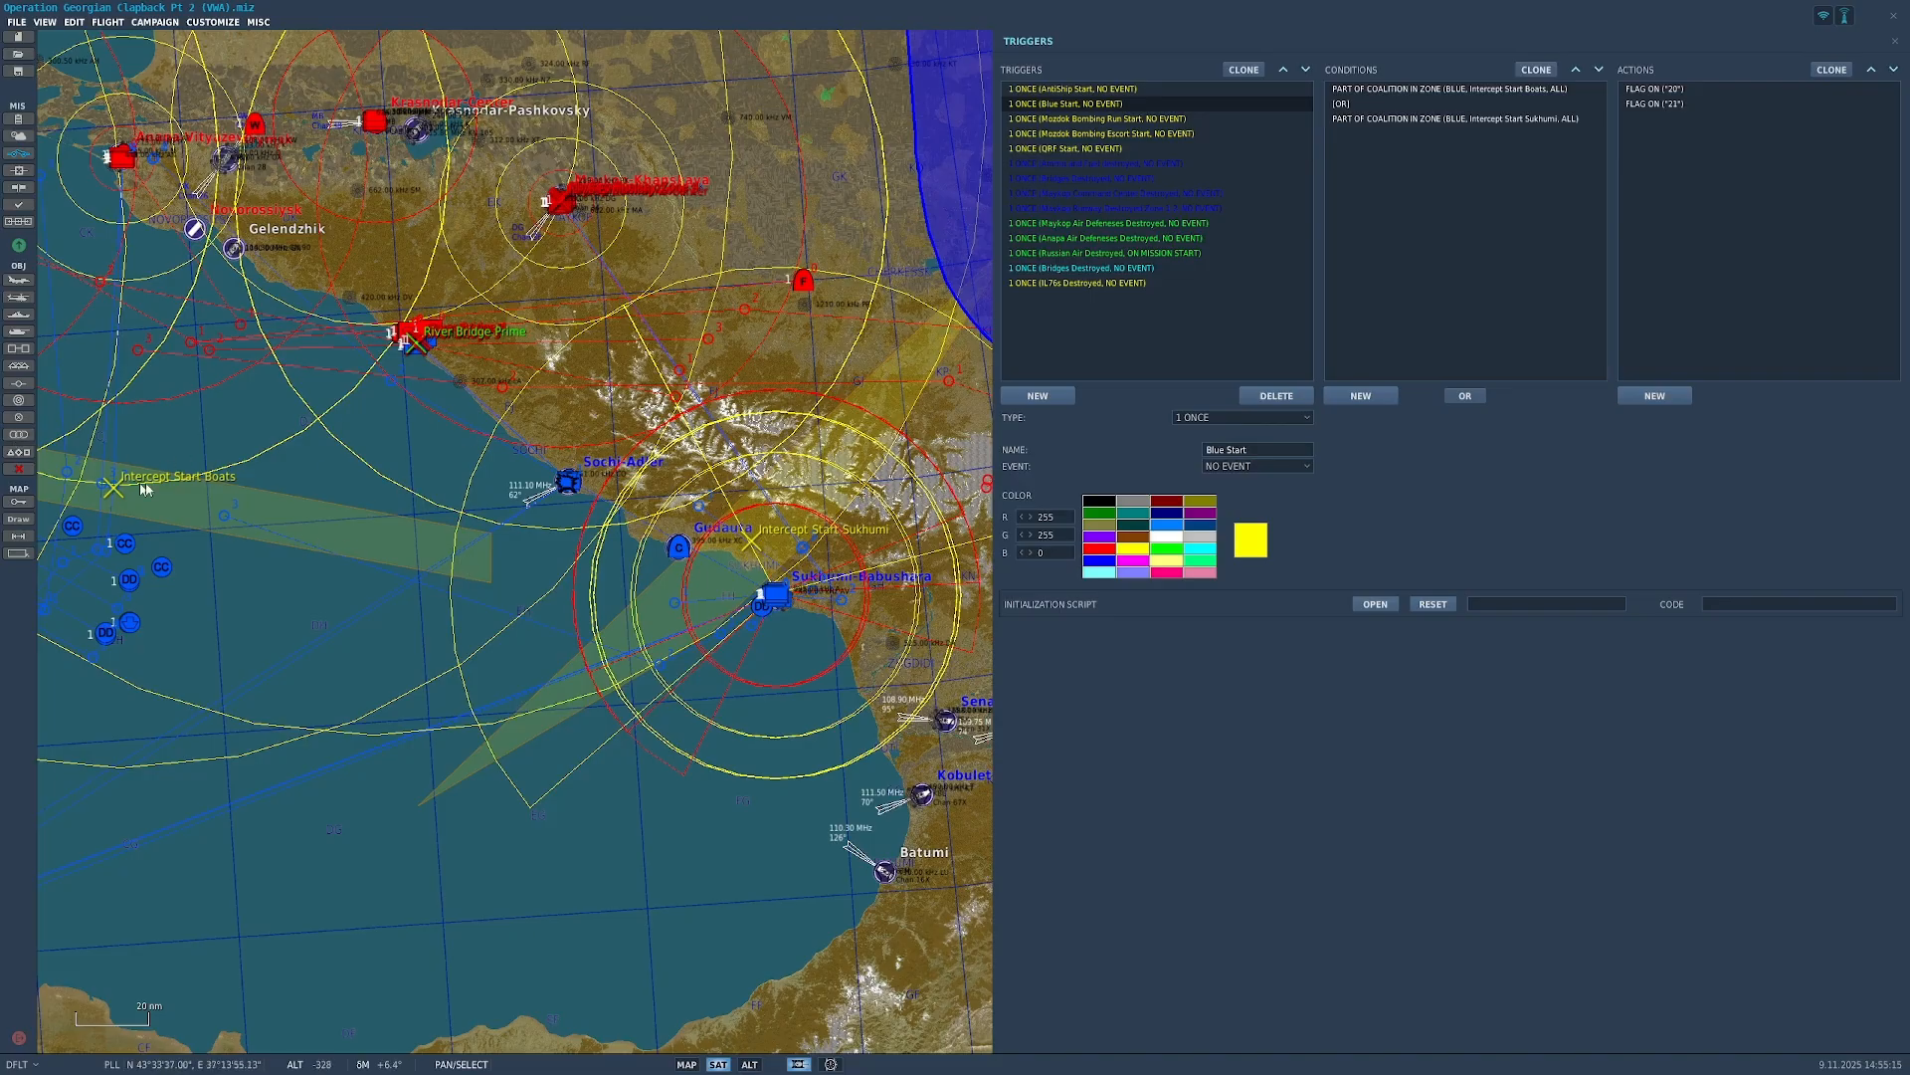
pyautogui.click(1704, 95)
pyautogui.click(1704, 102)
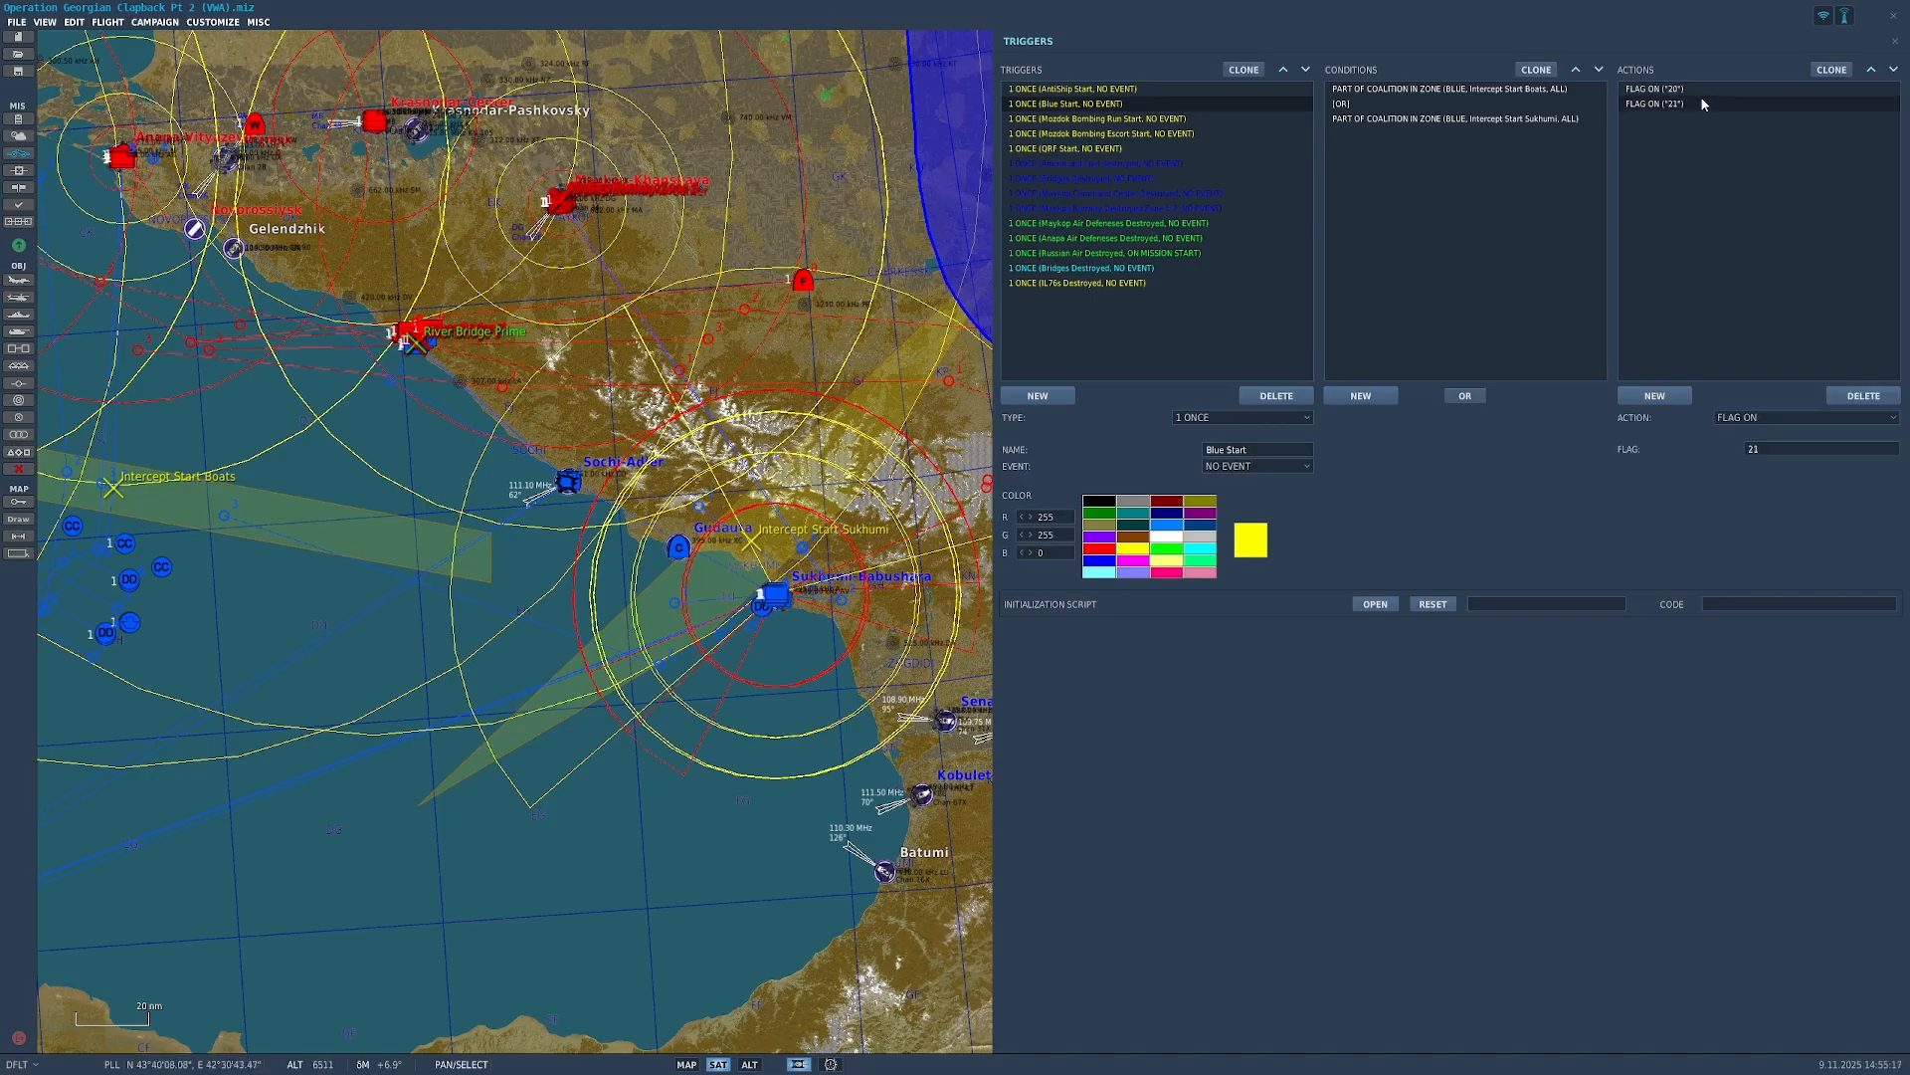
# Step: Compare the Mozdok Bombing Run Start trigger's flag and random conditions with the flags set by Blue Start
pyautogui.click(1128, 89)
pyautogui.click(1122, 118)
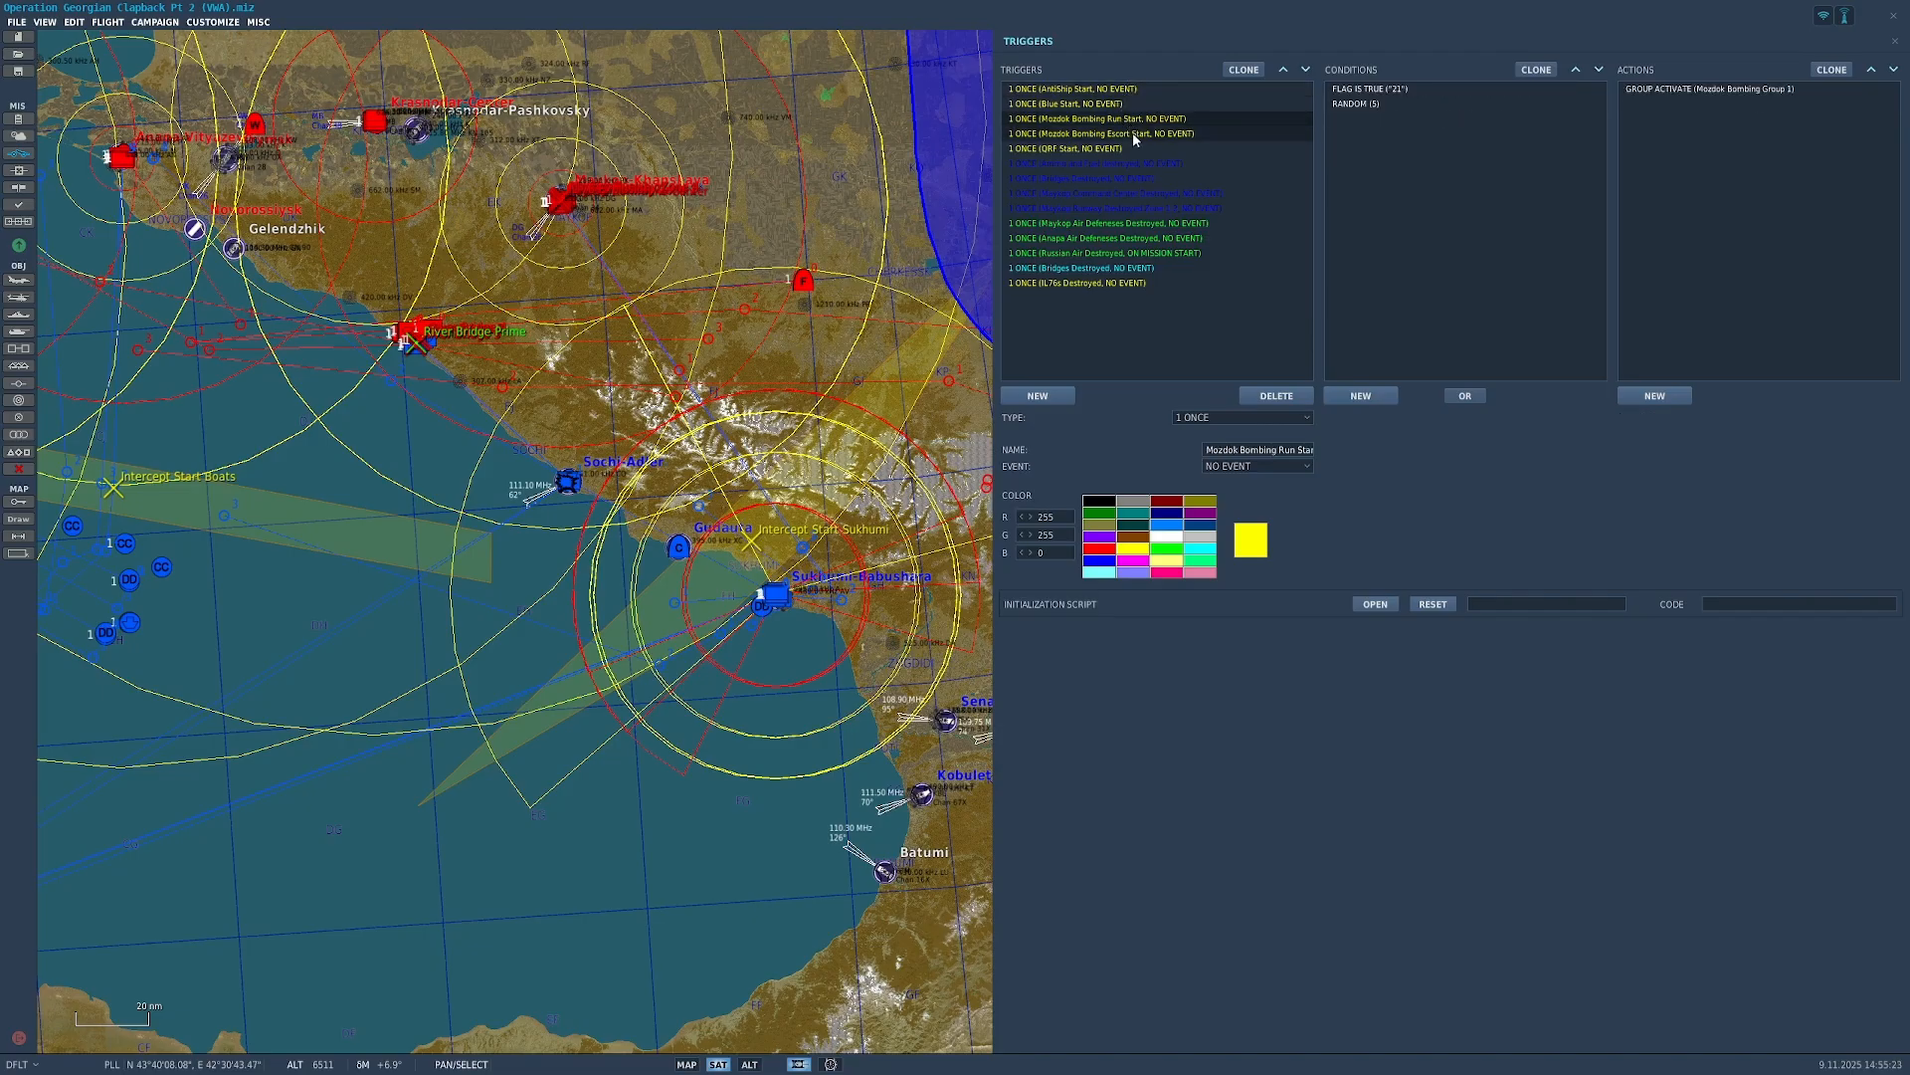
pyautogui.click(1132, 103)
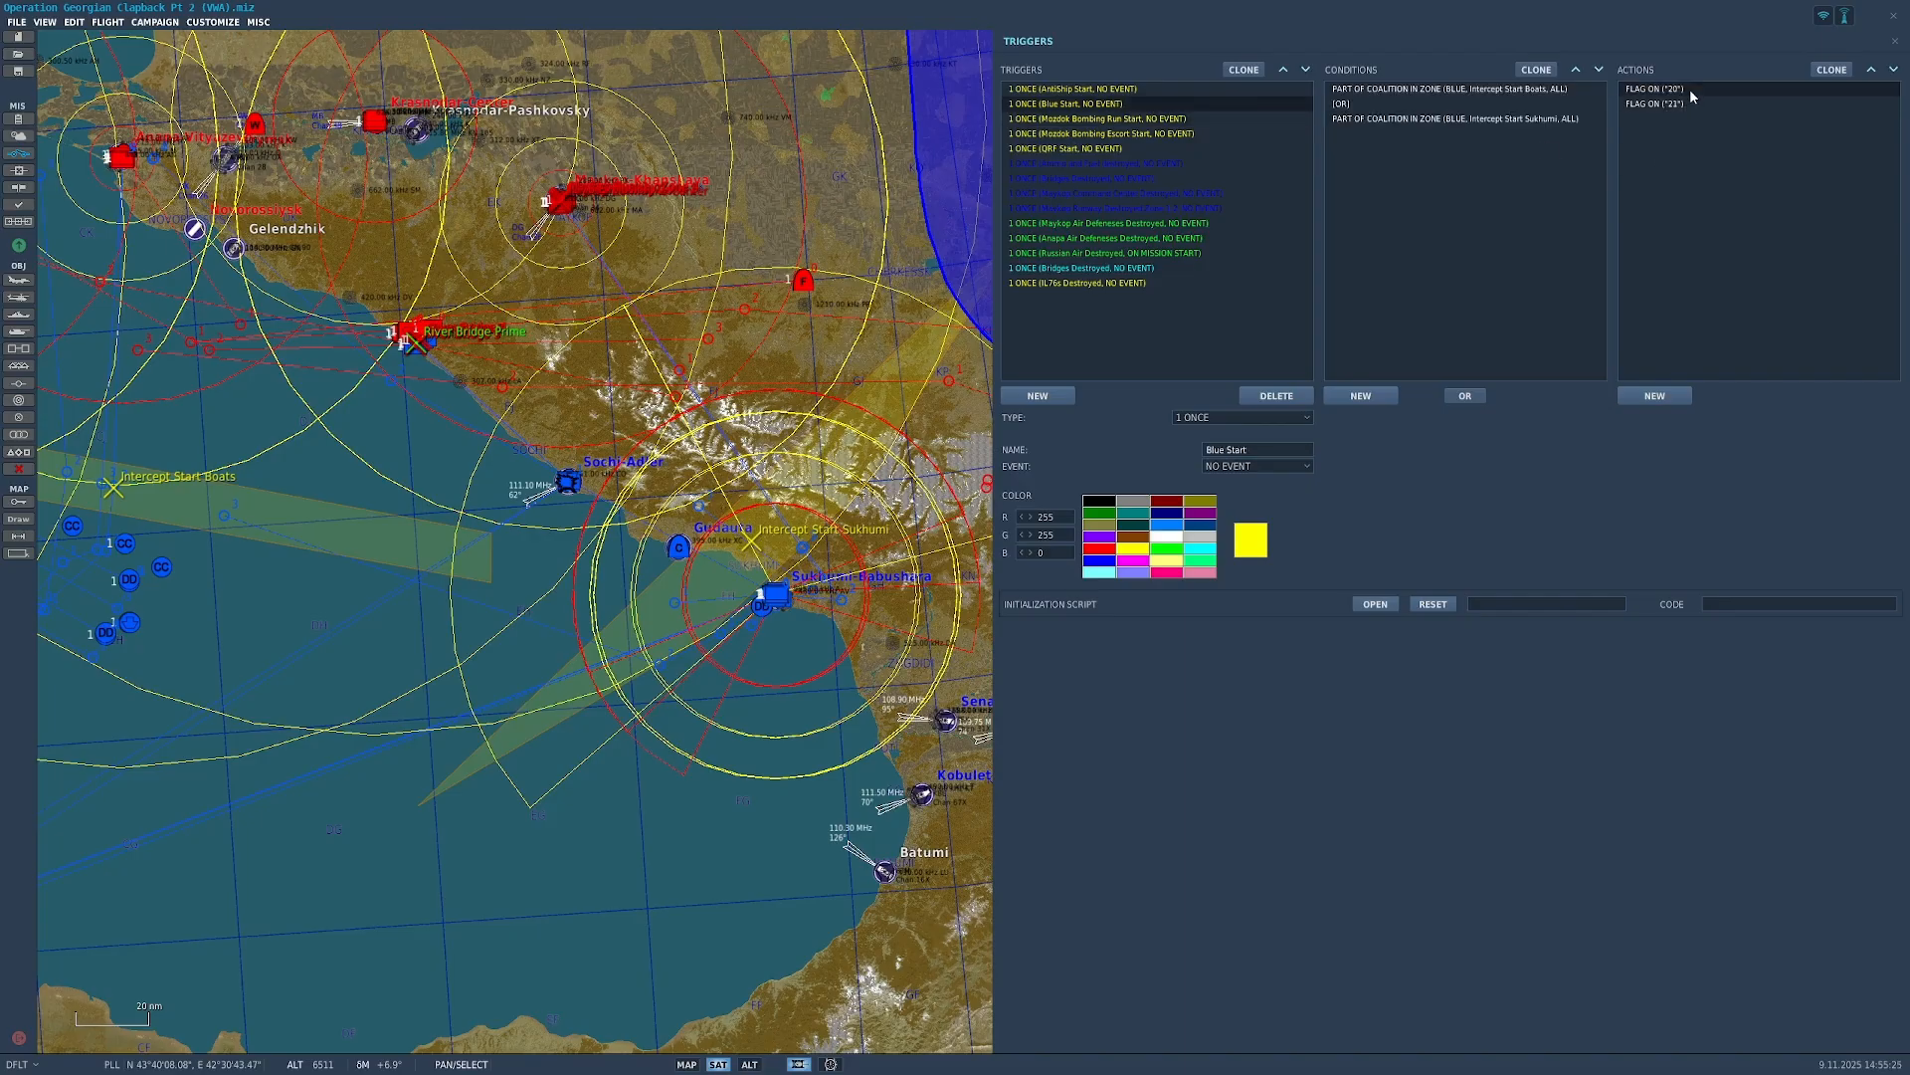
pyautogui.click(1144, 120)
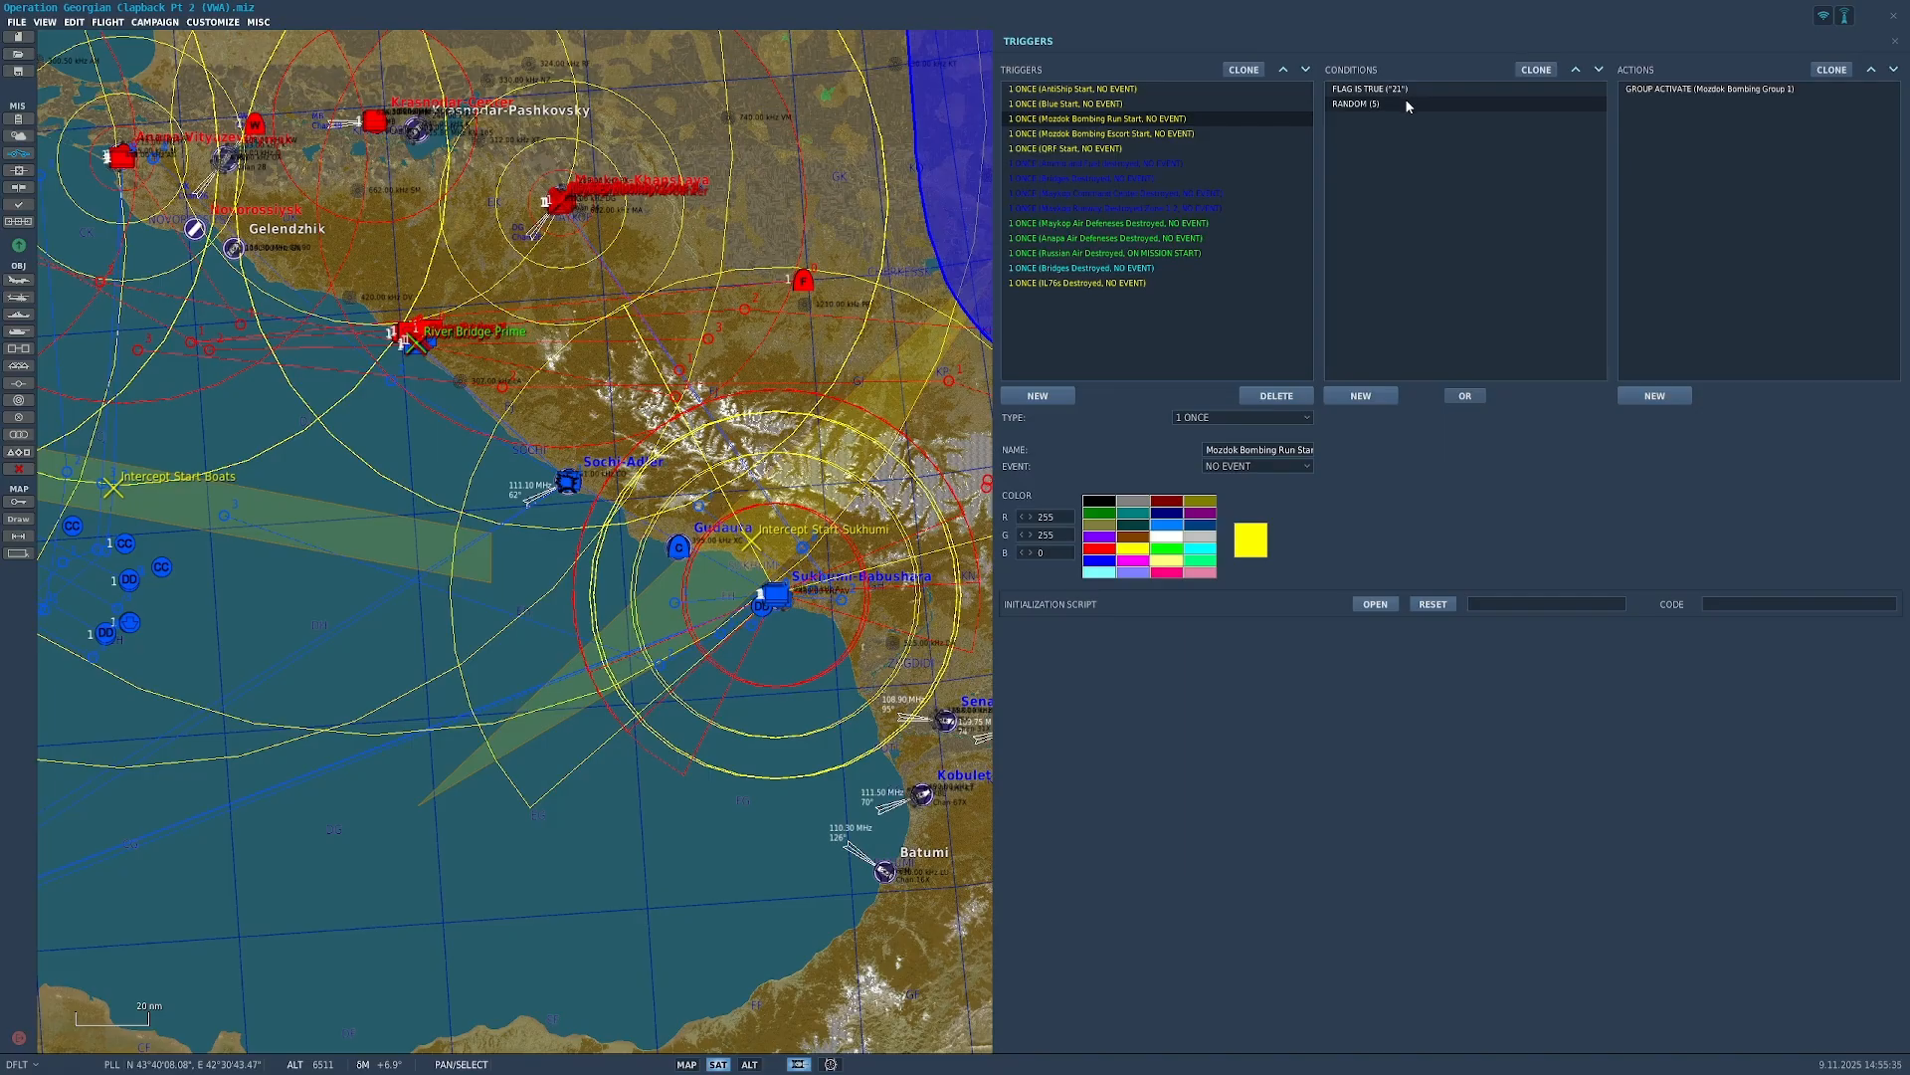
# Step: Locate the bomber group and the Mozdok Bomber Escort Activate zone on the map around Mozdok
pyautogui.moveTo(747, 183); pyautogui.dragTo(724, 241)
pyautogui.scroll(3, 831, 304)
pyautogui.moveTo(821, 307); pyautogui.dragTo(269, 440)
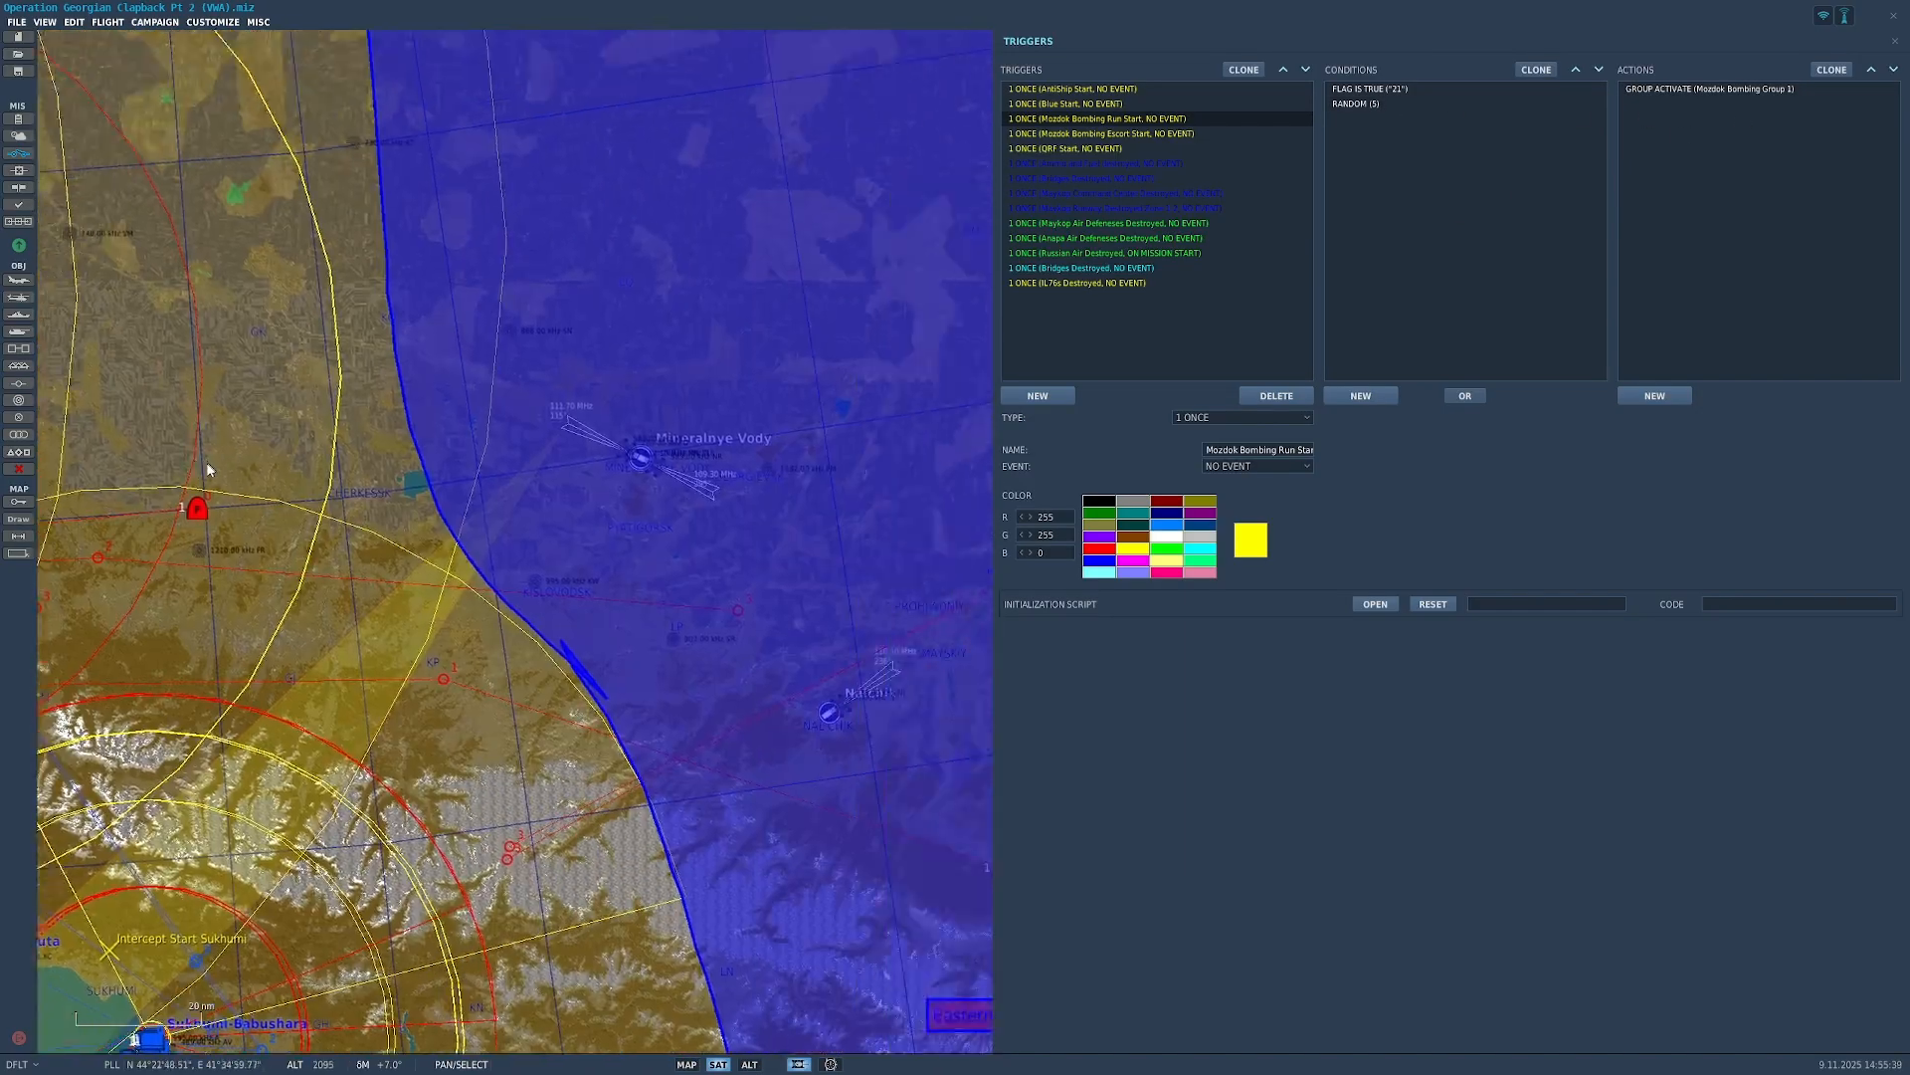
pyautogui.moveTo(465, 441); pyautogui.dragTo(269, 453)
pyautogui.scroll(2, 895, 567)
pyautogui.moveTo(896, 573); pyautogui.dragTo(595, 550)
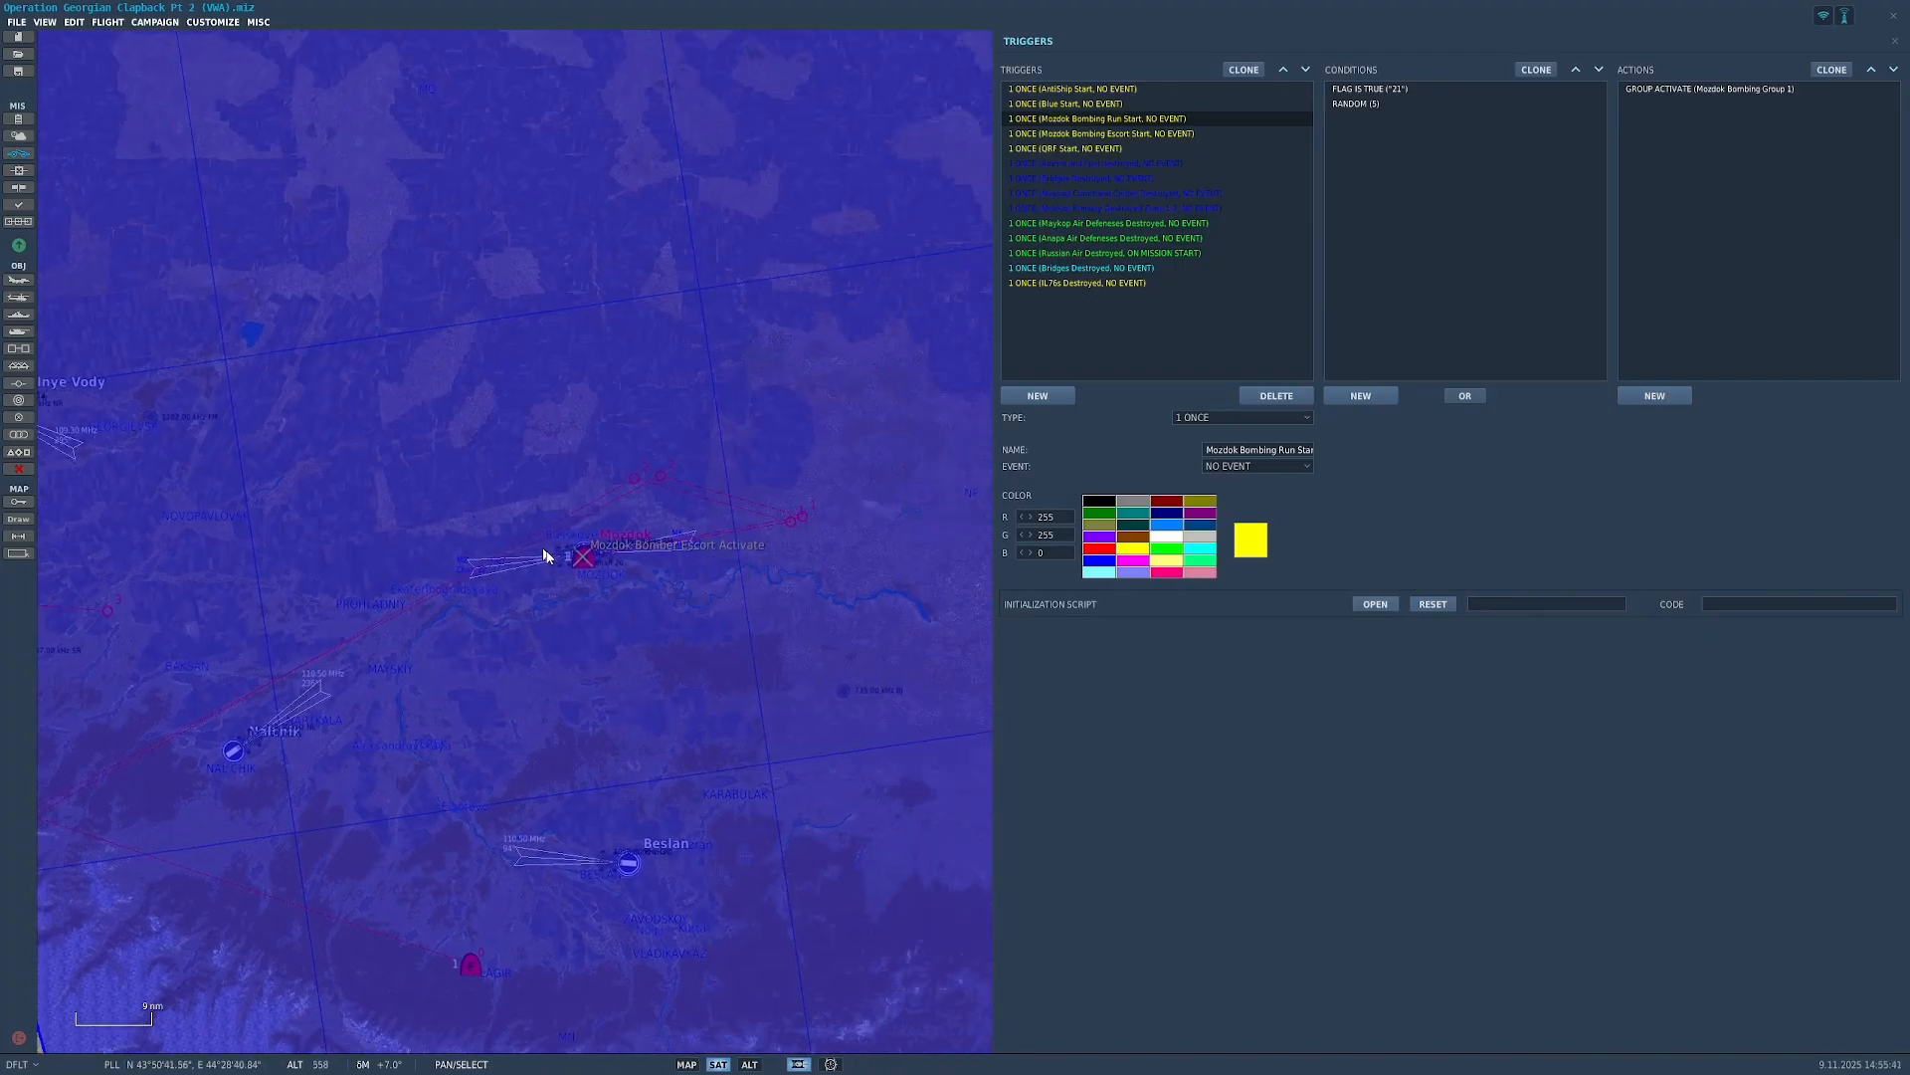
# Step: Examine the Mozdok Bombing Escort Start trigger's conditions and action, and trace the route towards Sukhumi-Babushara
pyautogui.click(1189, 135)
pyautogui.scroll(-2, 533, 609)
pyautogui.moveTo(418, 608); pyautogui.dragTo(960, 611)
pyautogui.moveTo(446, 945); pyautogui.dragTo(538, 677)
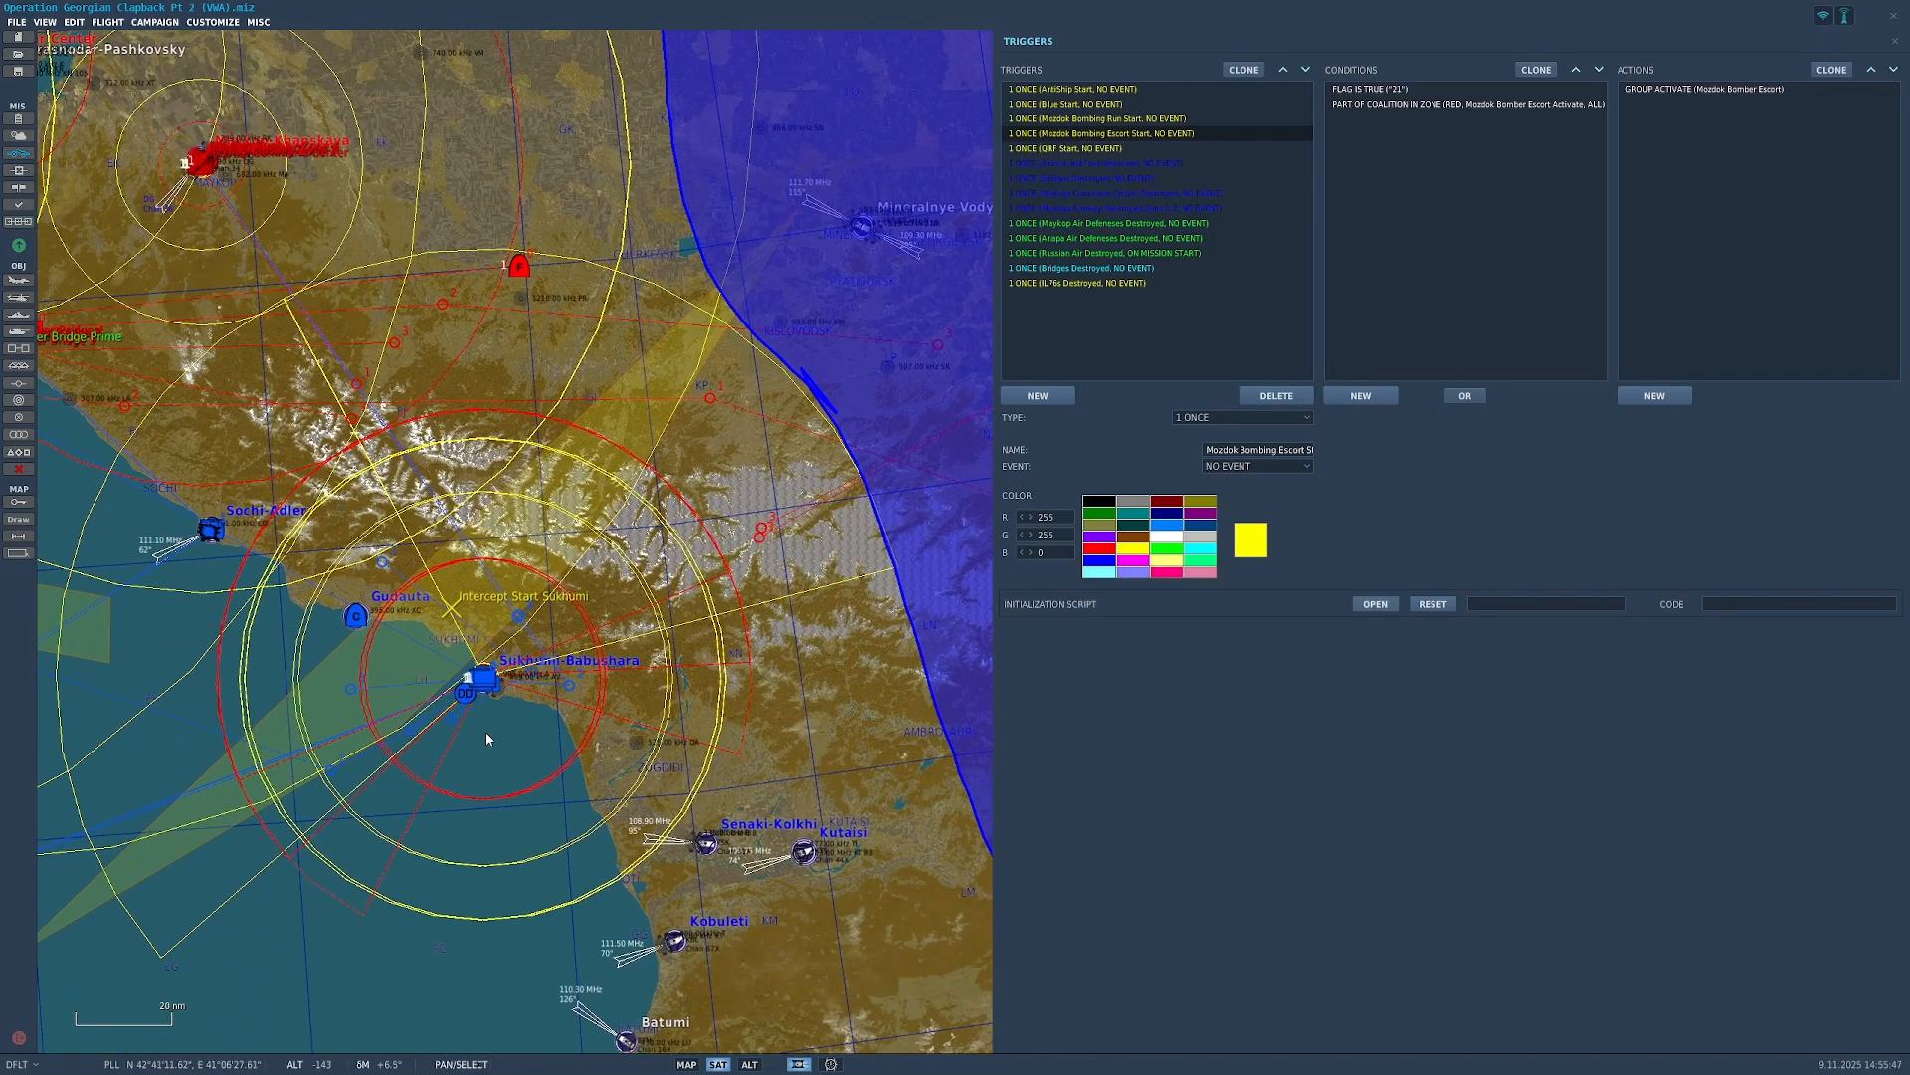
# Step: Examine the QRF Start trigger's flag condition and group activations, and locate the Maykop and Anapa airfields on the map
pyautogui.click(1151, 147)
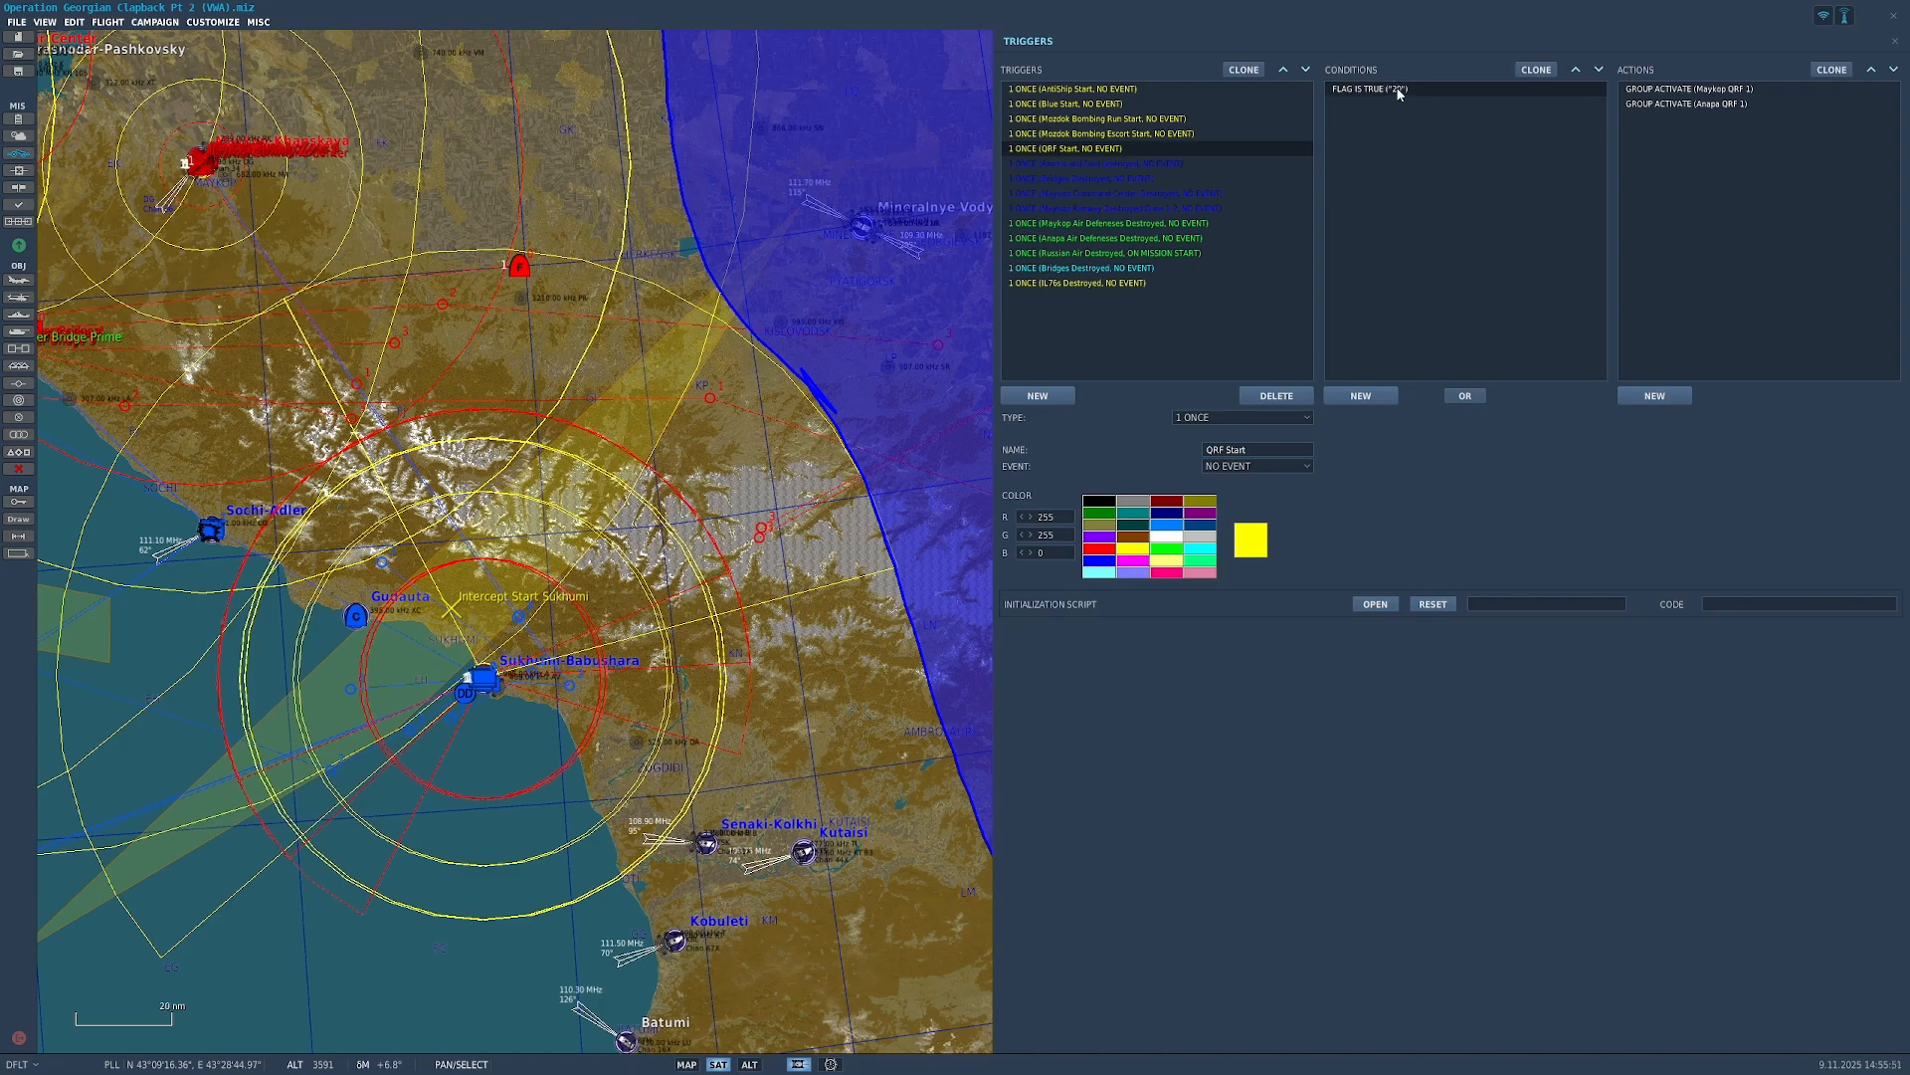
pyautogui.moveTo(620, 118); pyautogui.dragTo(862, 502)
pyautogui.moveTo(455, 543); pyautogui.dragTo(789, 325)
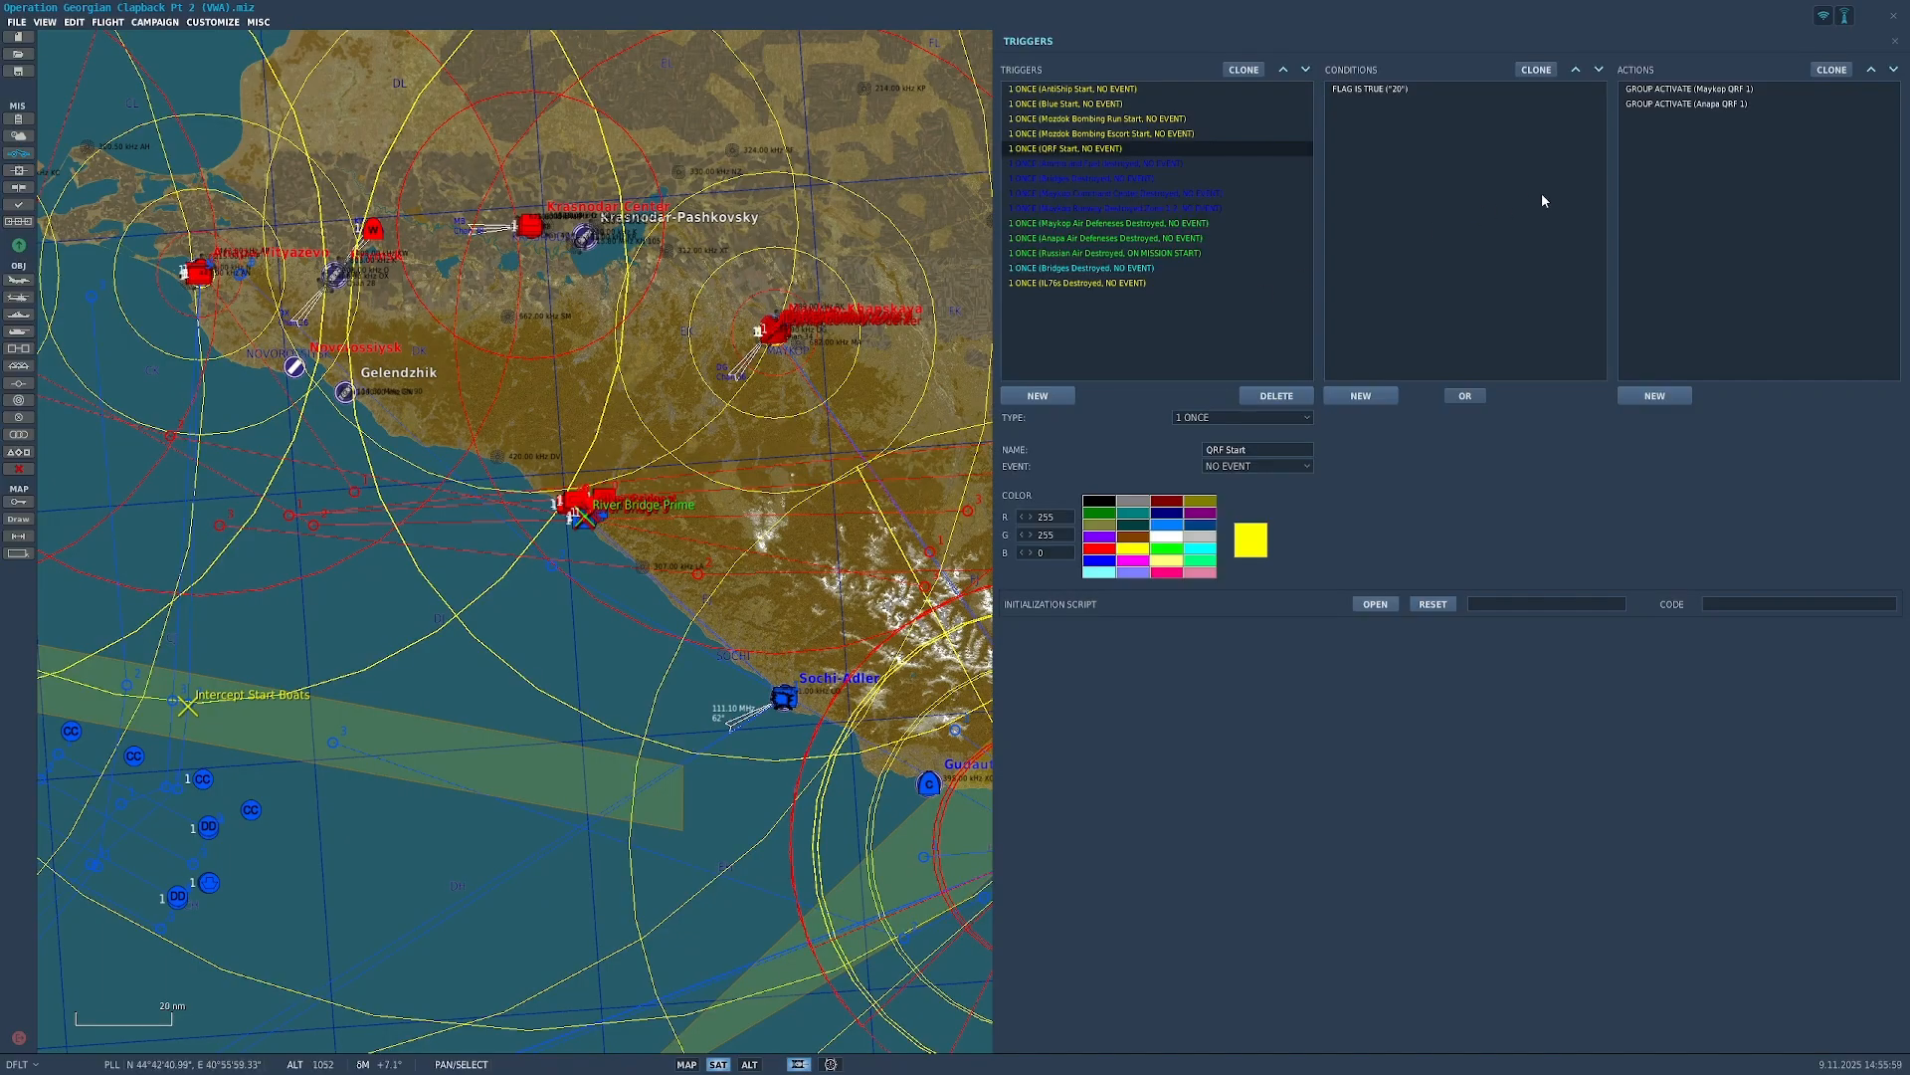
# Step: Review the conditions of the blue triggers for Maykop ammo and fuel, the river bridges, the Maykop command center and the Maykop runway
pyautogui.click(1144, 165)
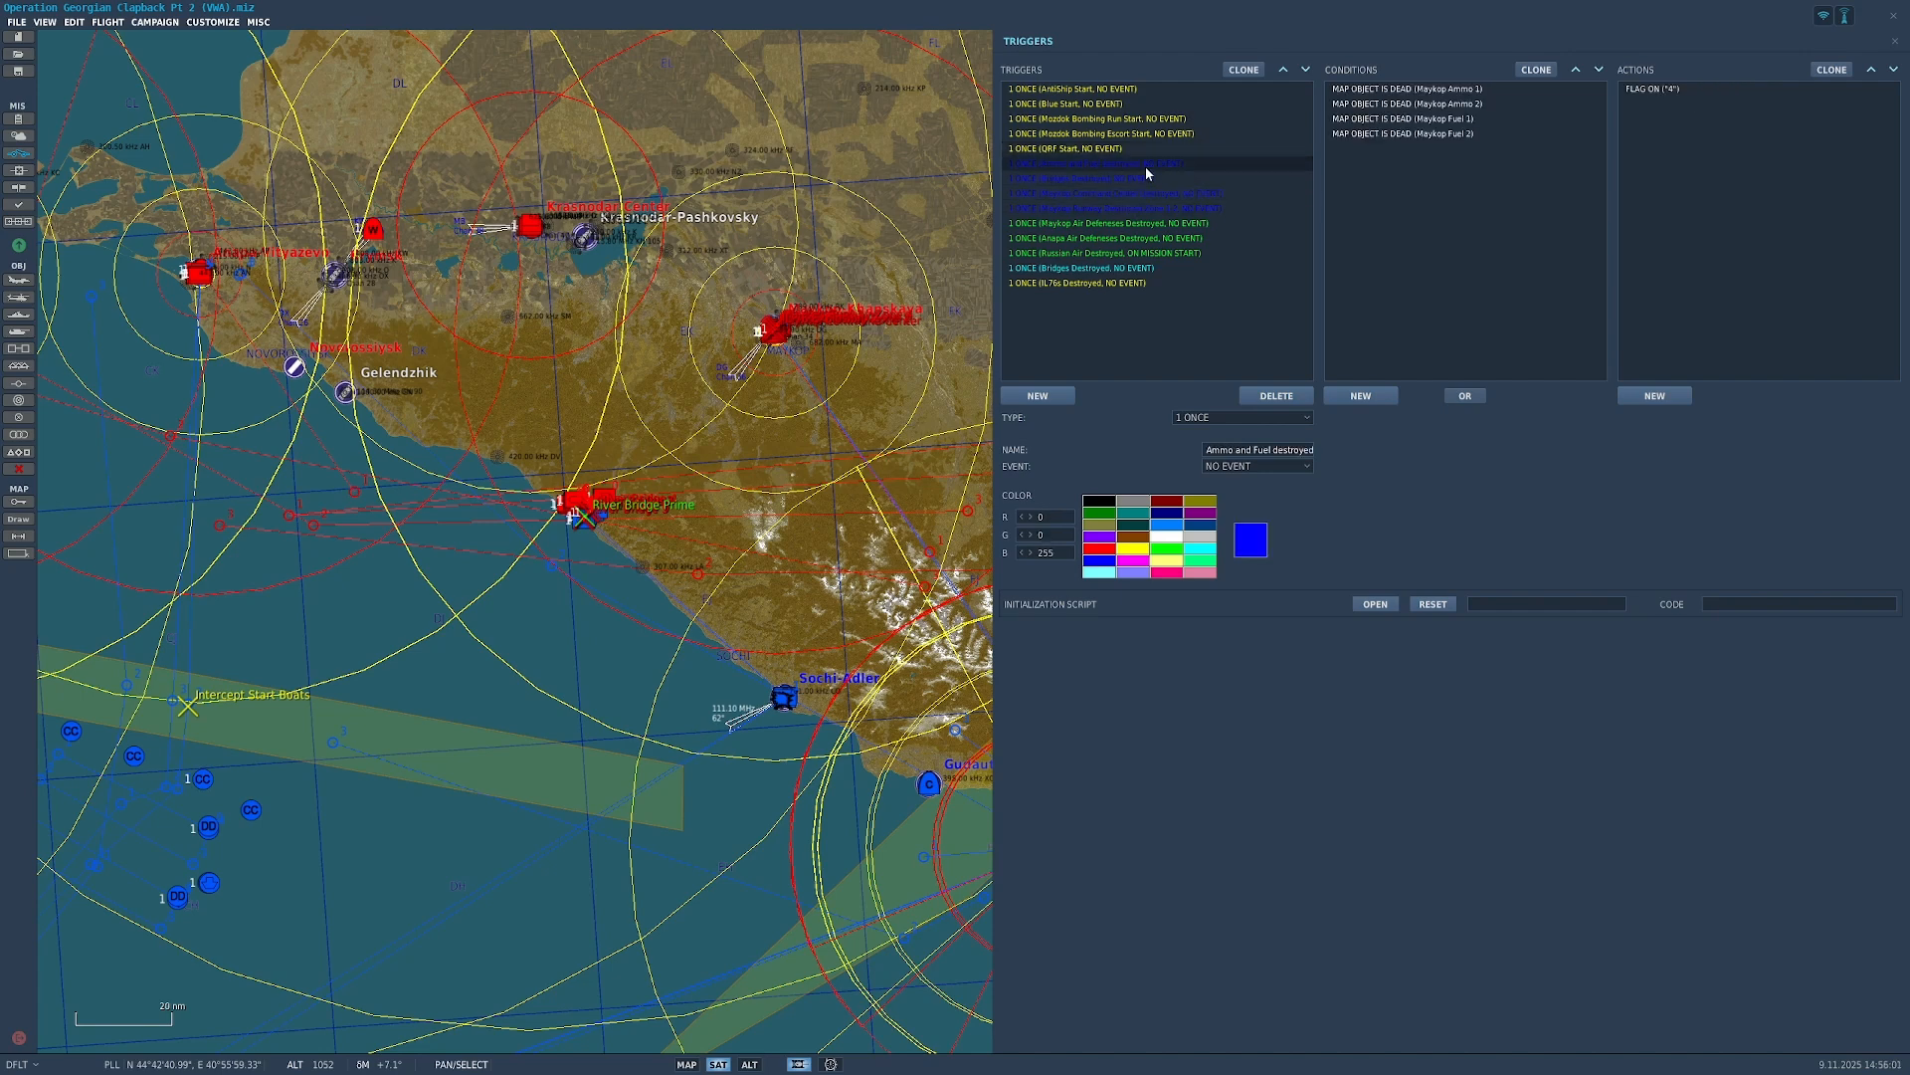
pyautogui.click(1148, 176)
pyautogui.click(1149, 188)
pyautogui.click(1156, 205)
pyautogui.click(1159, 177)
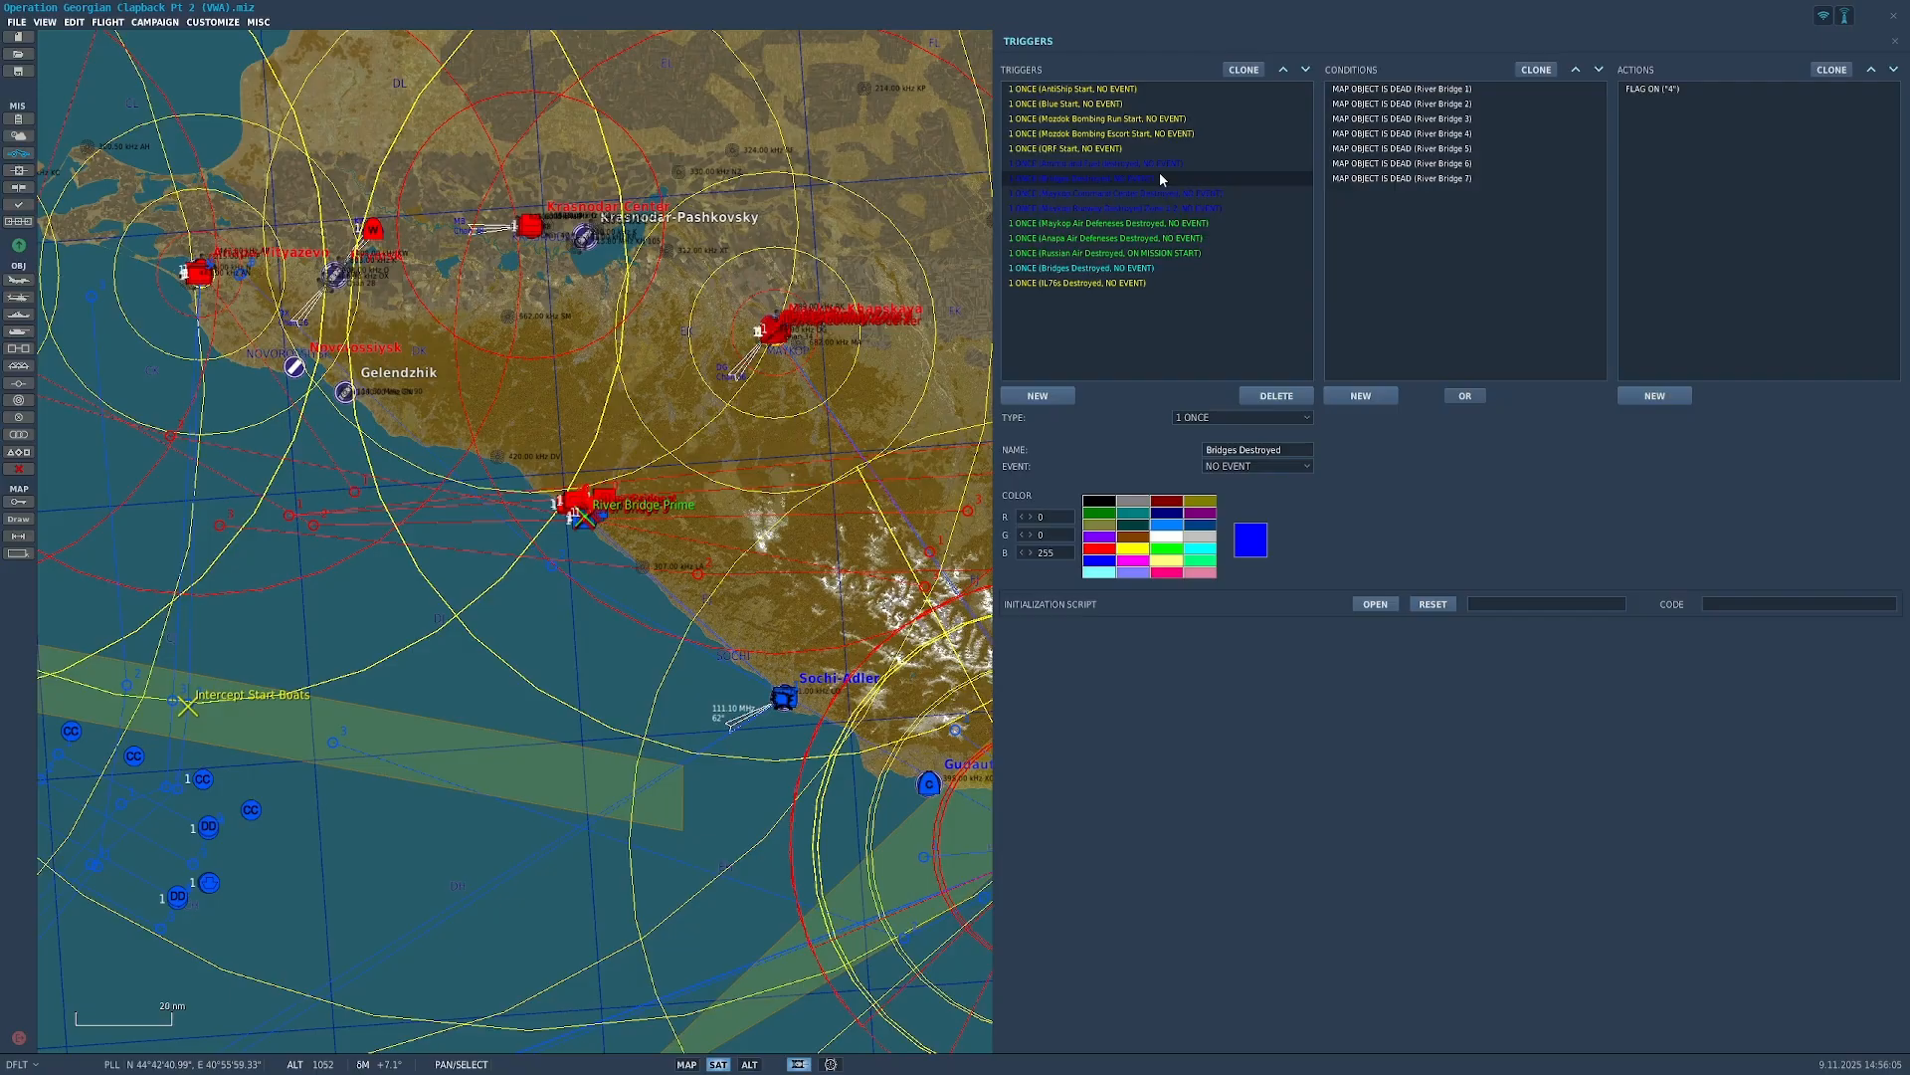
pyautogui.click(1164, 163)
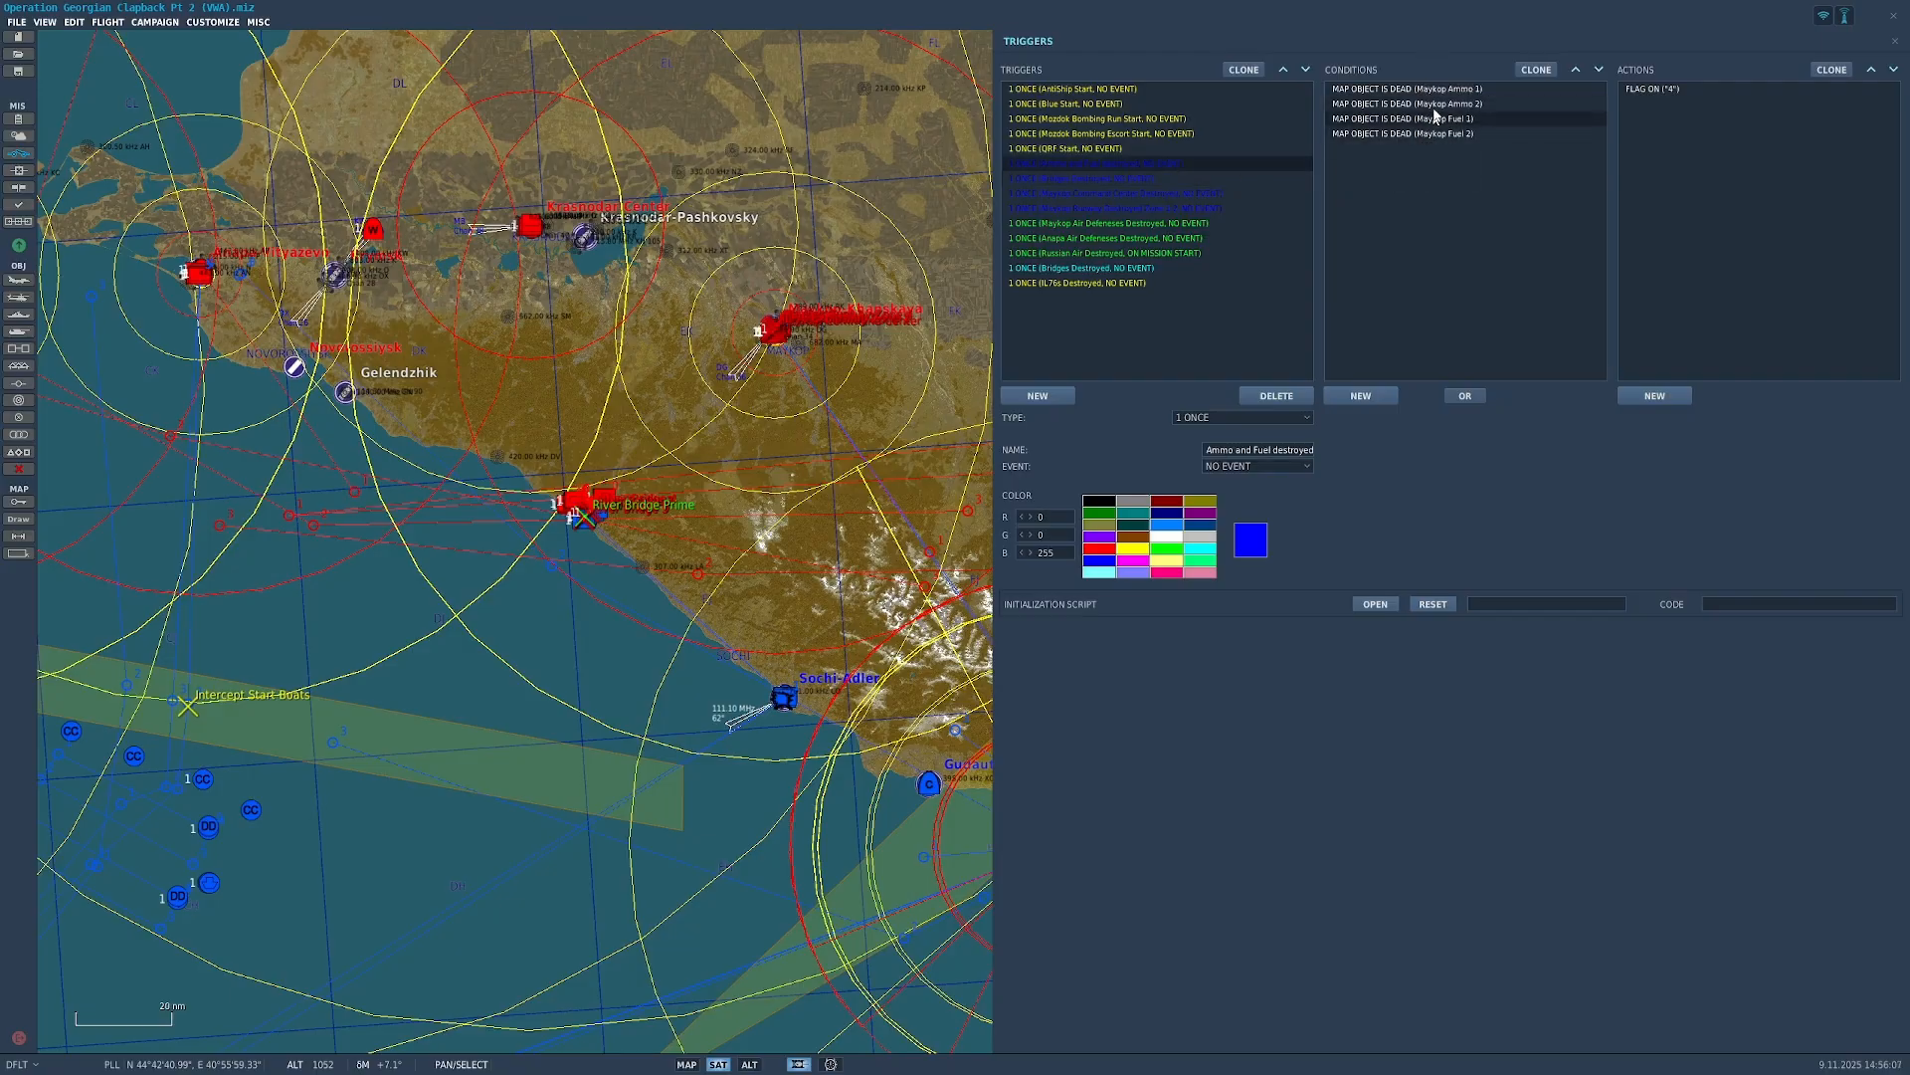
pyautogui.click(1139, 179)
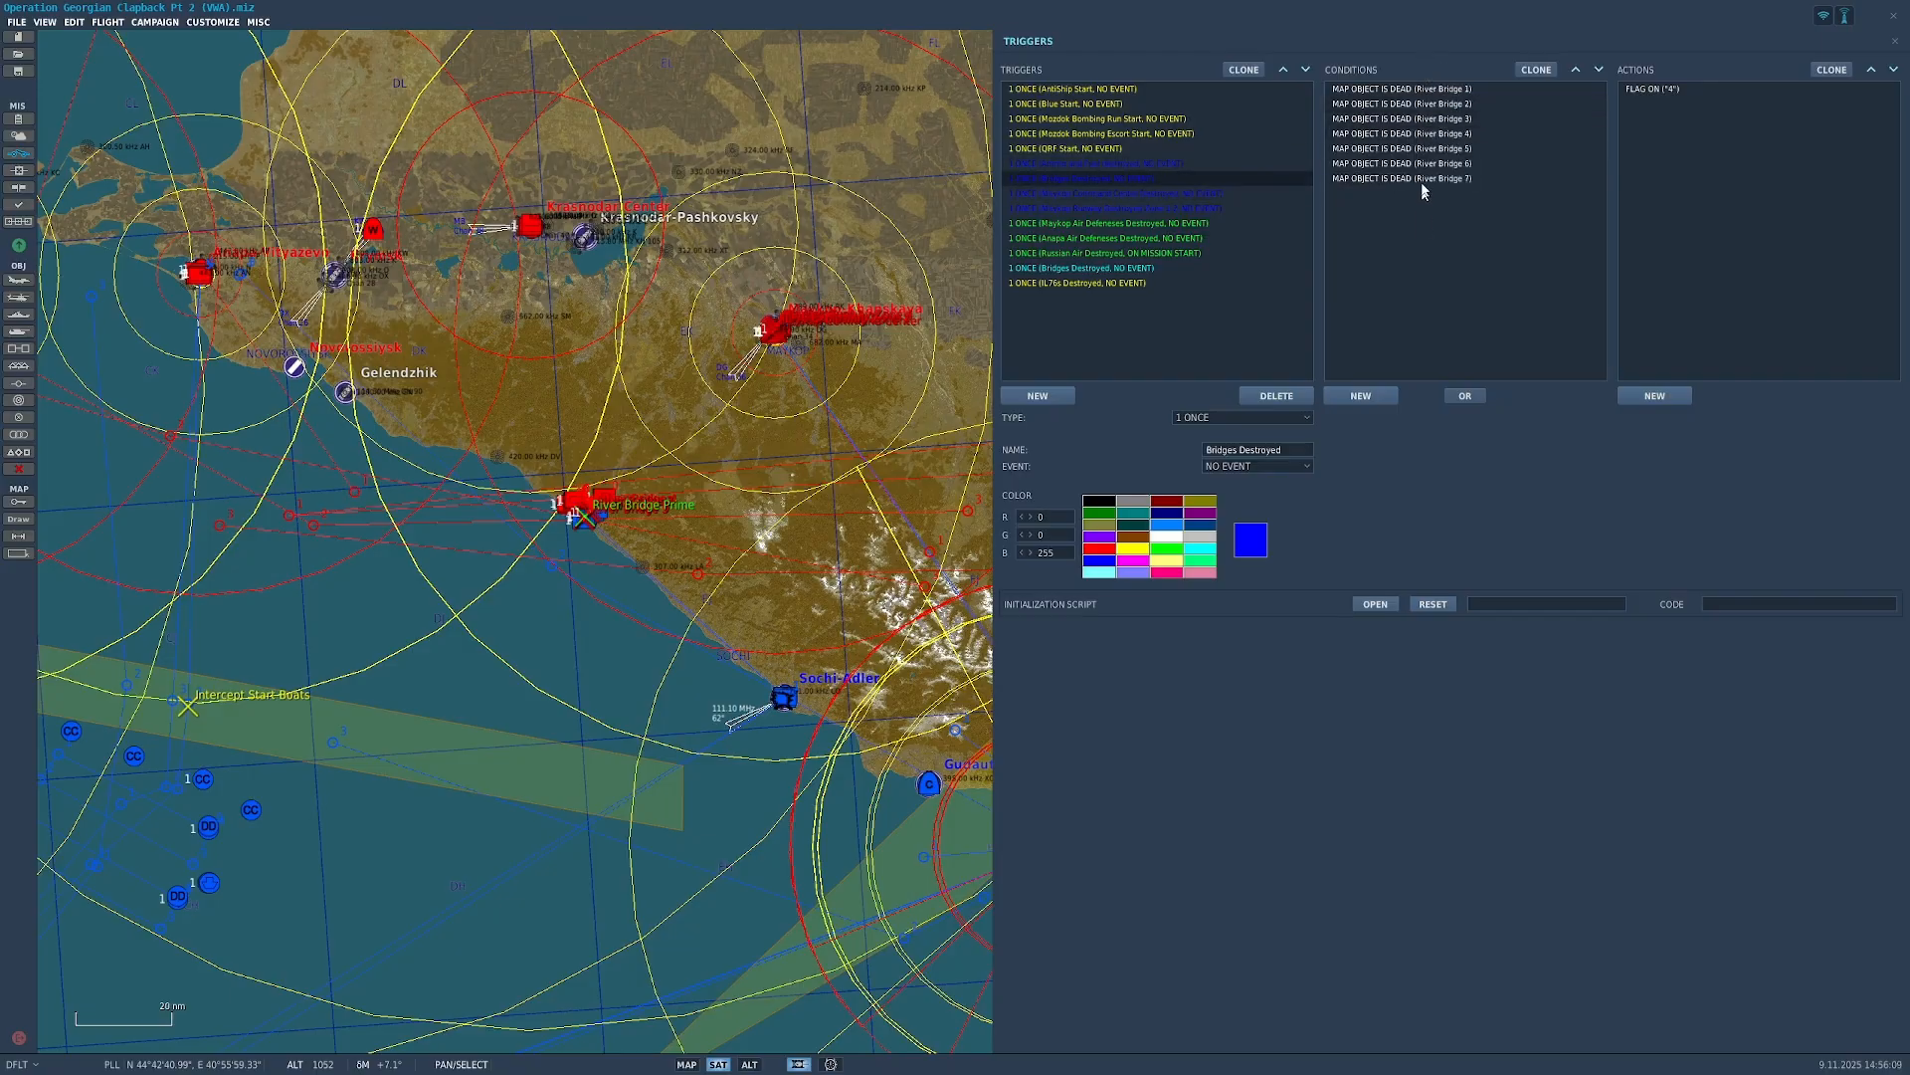
pyautogui.click(1129, 195)
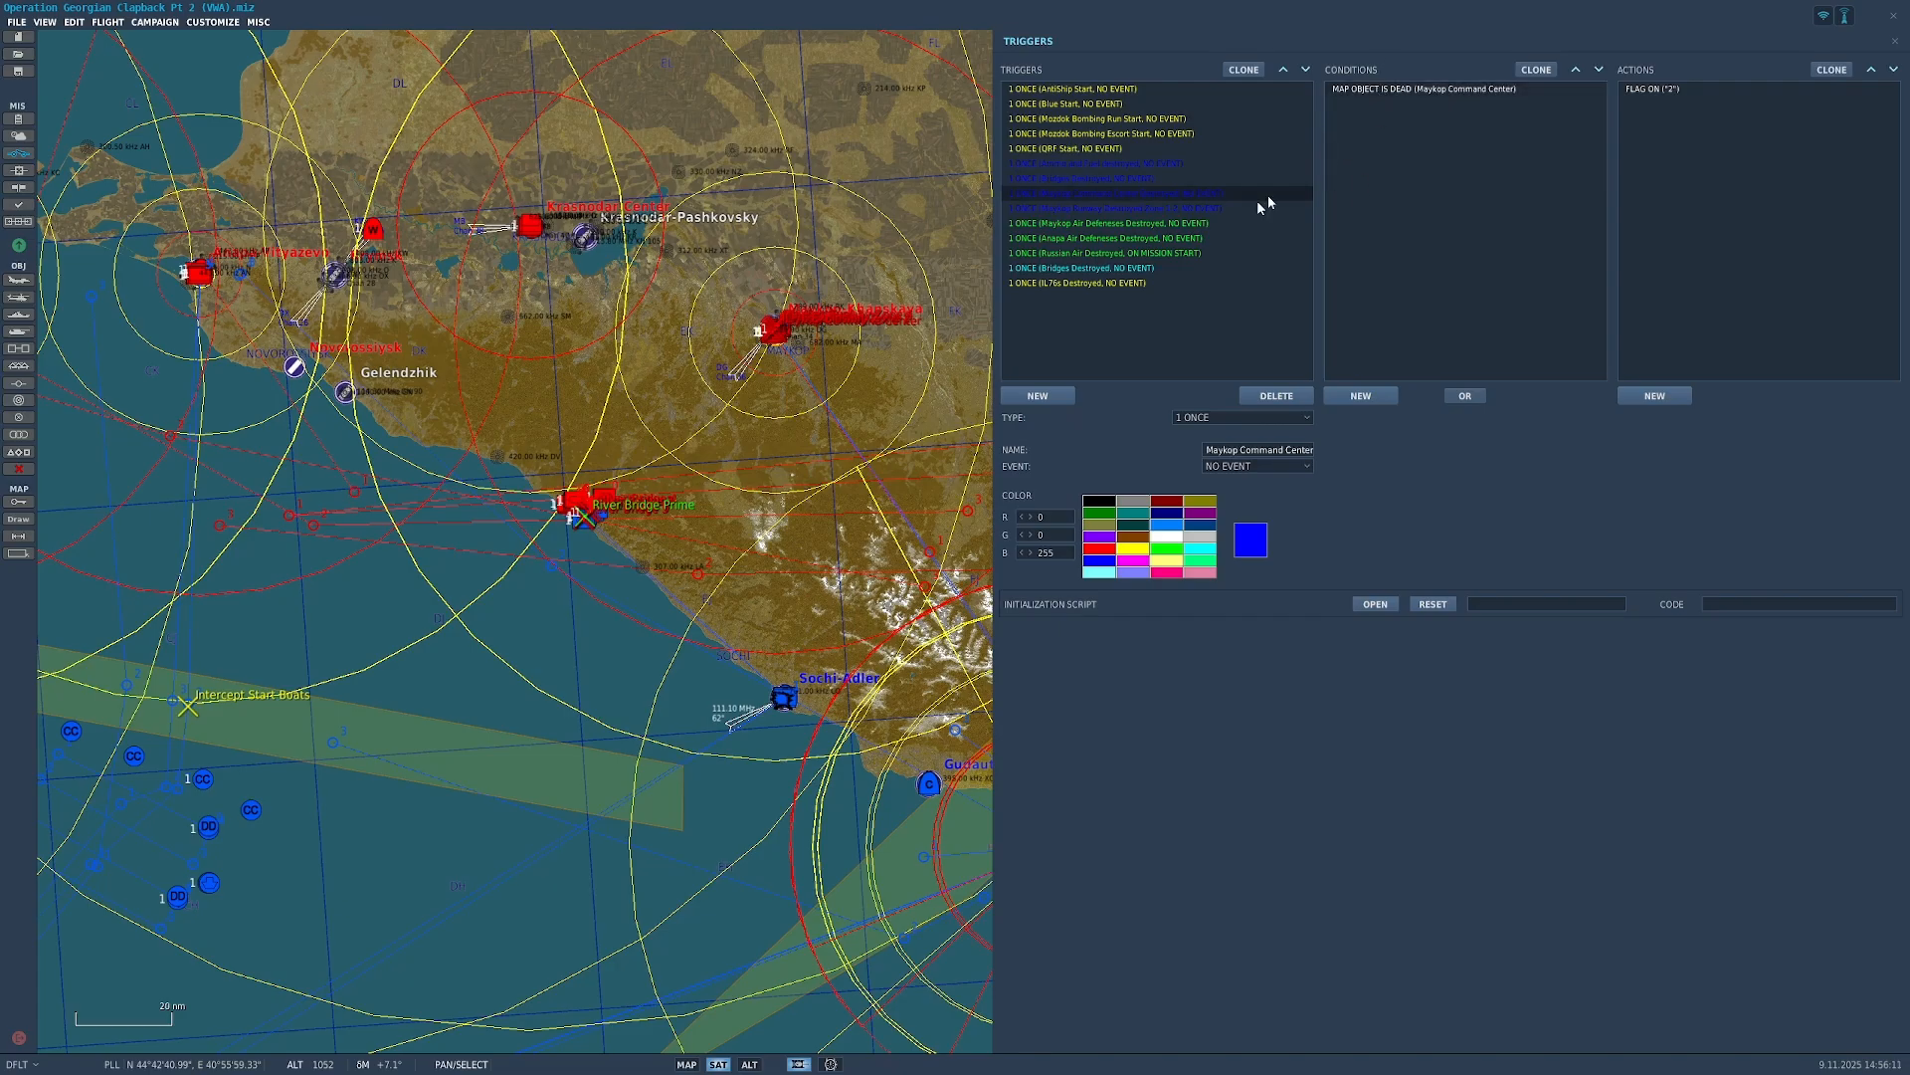
pyautogui.click(1184, 209)
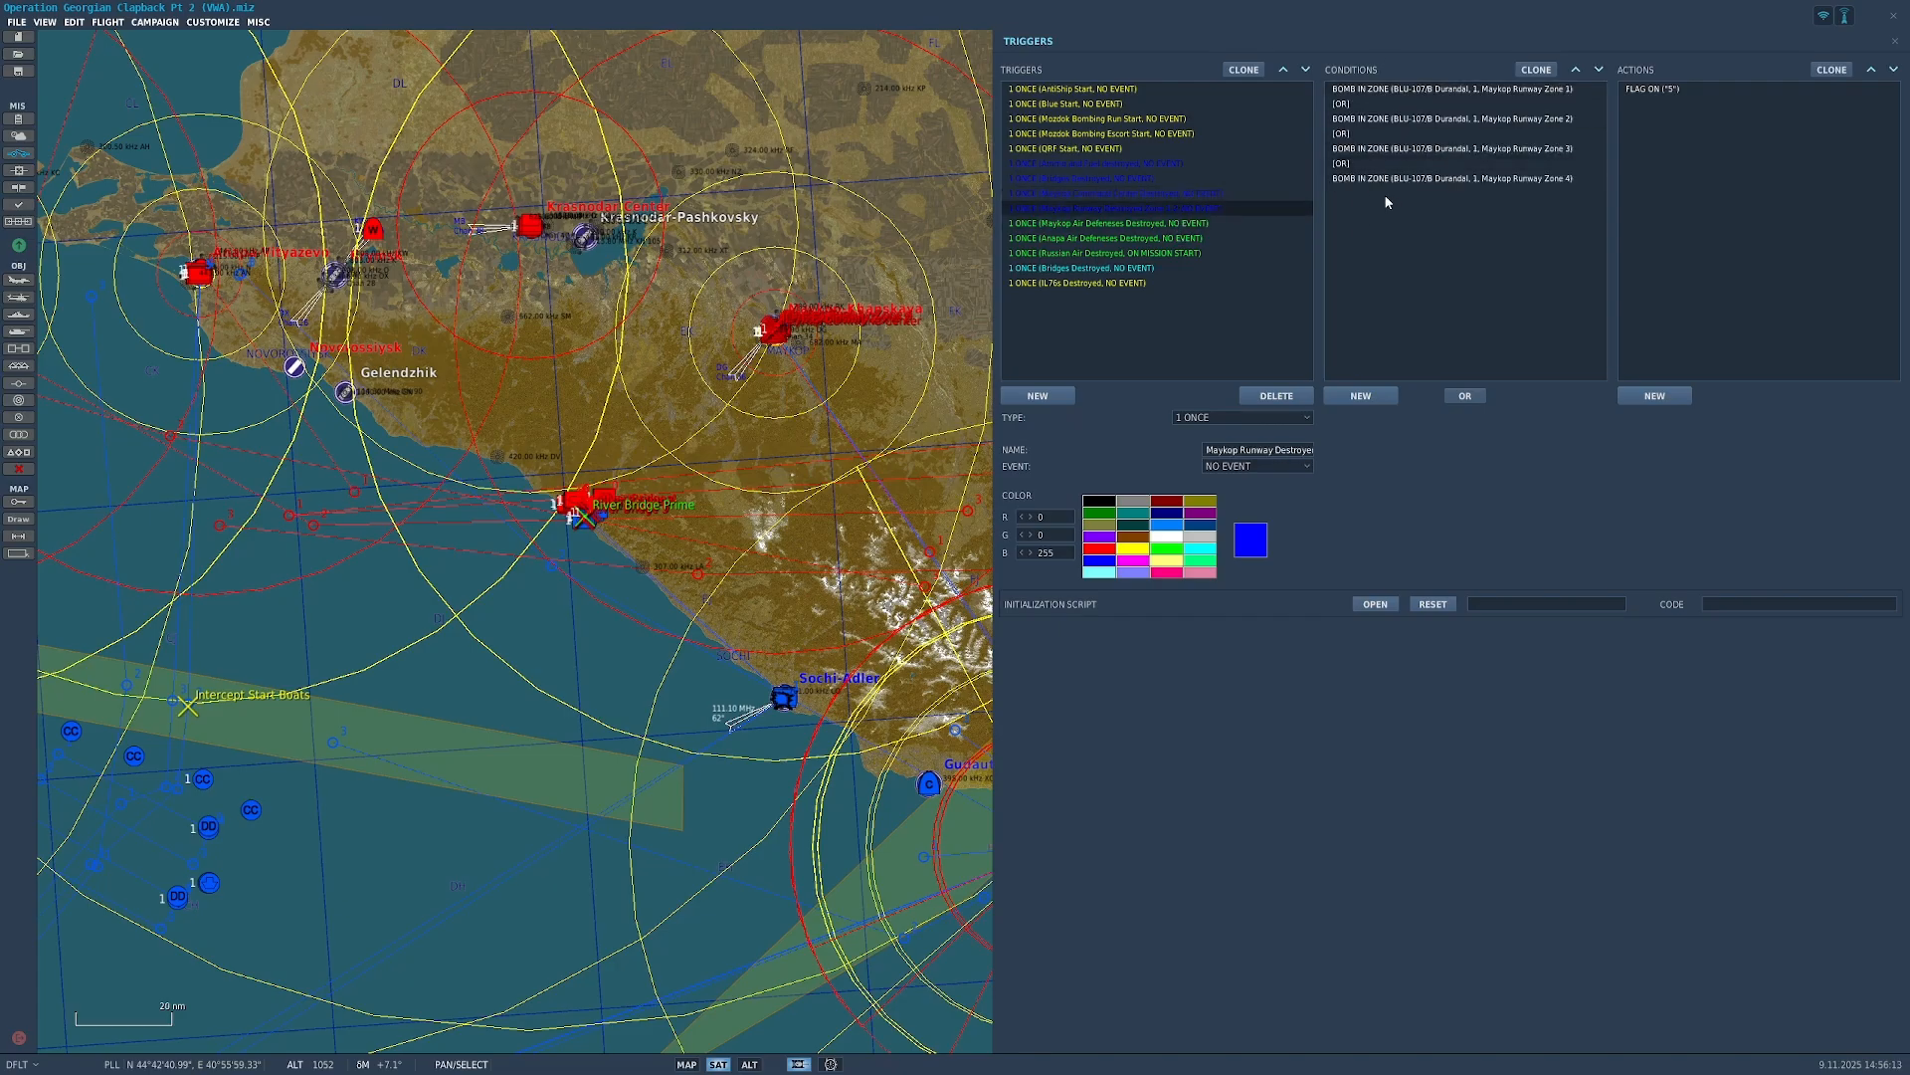
# Step: Compare the flag actions set by the four blue target-destroyed triggers
pyautogui.click(1164, 164)
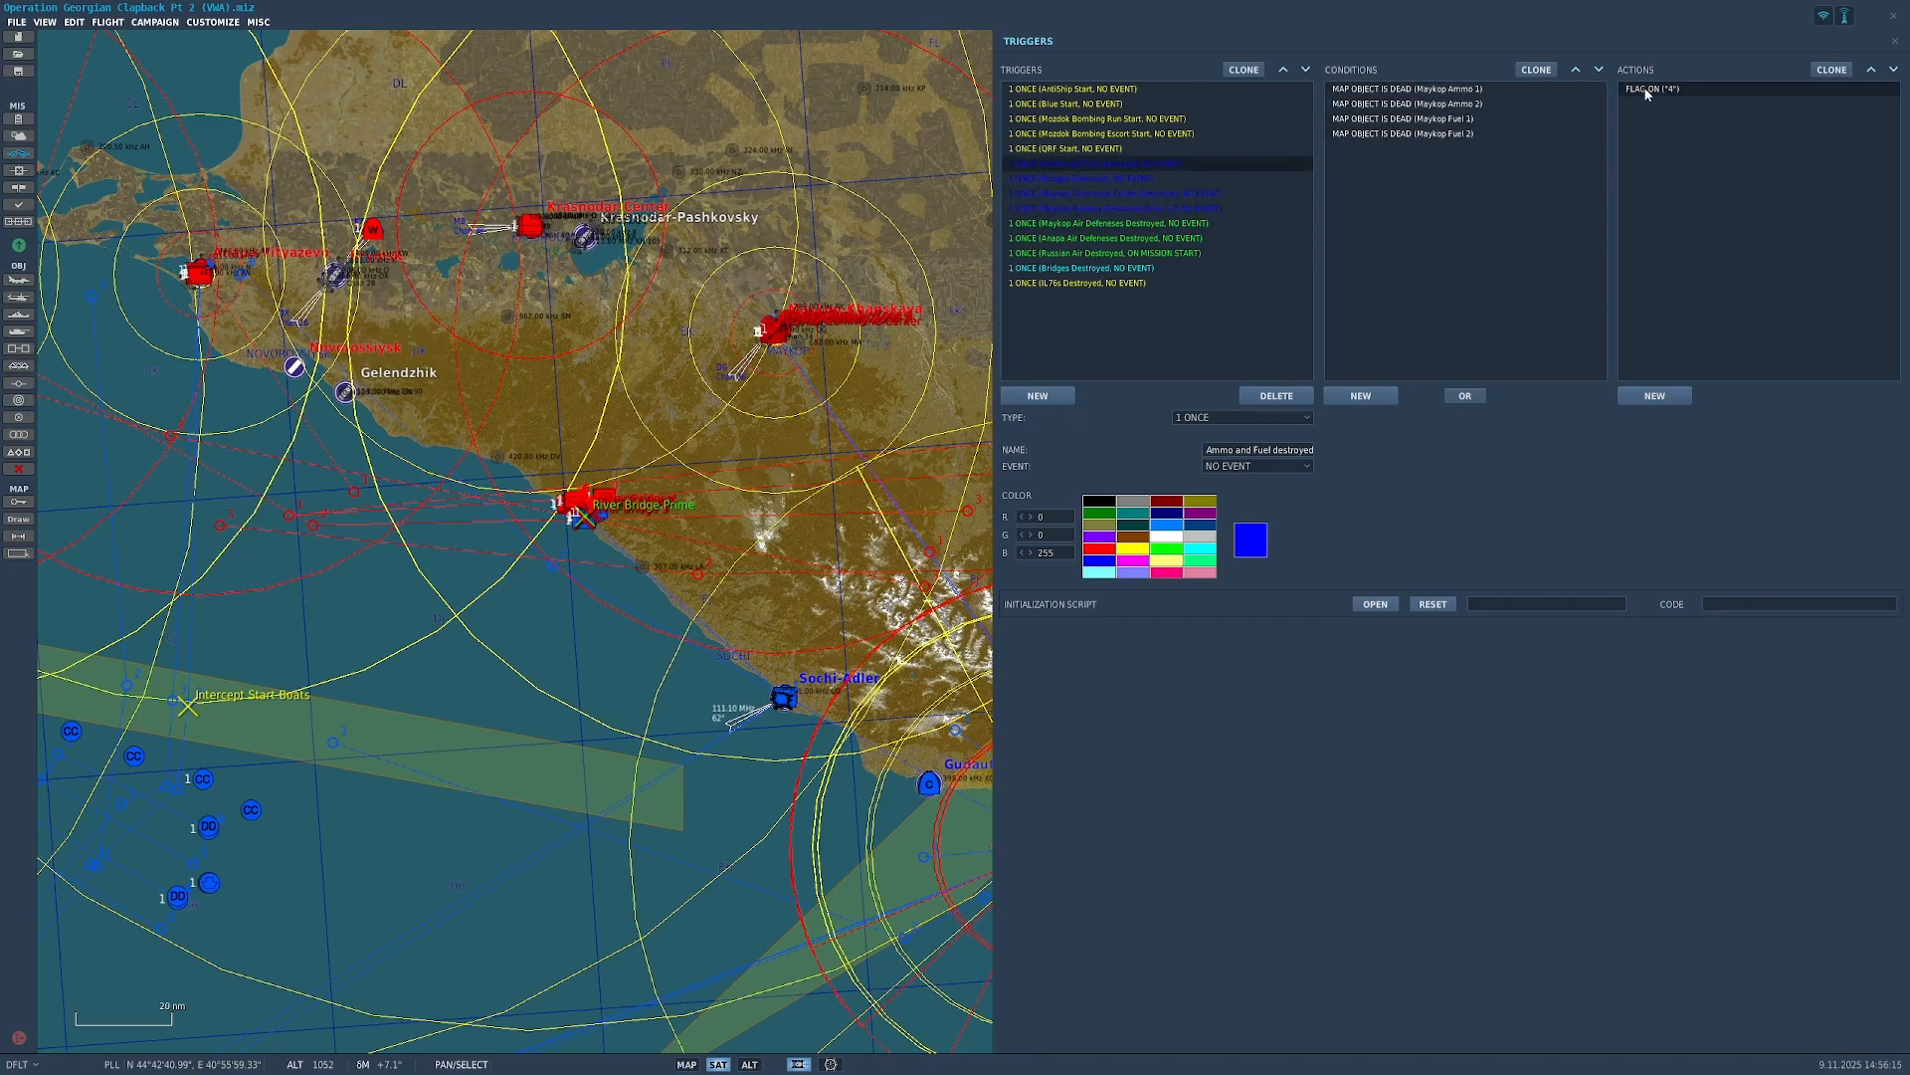
pyautogui.click(1166, 181)
pyautogui.click(1179, 191)
pyautogui.click(1201, 209)
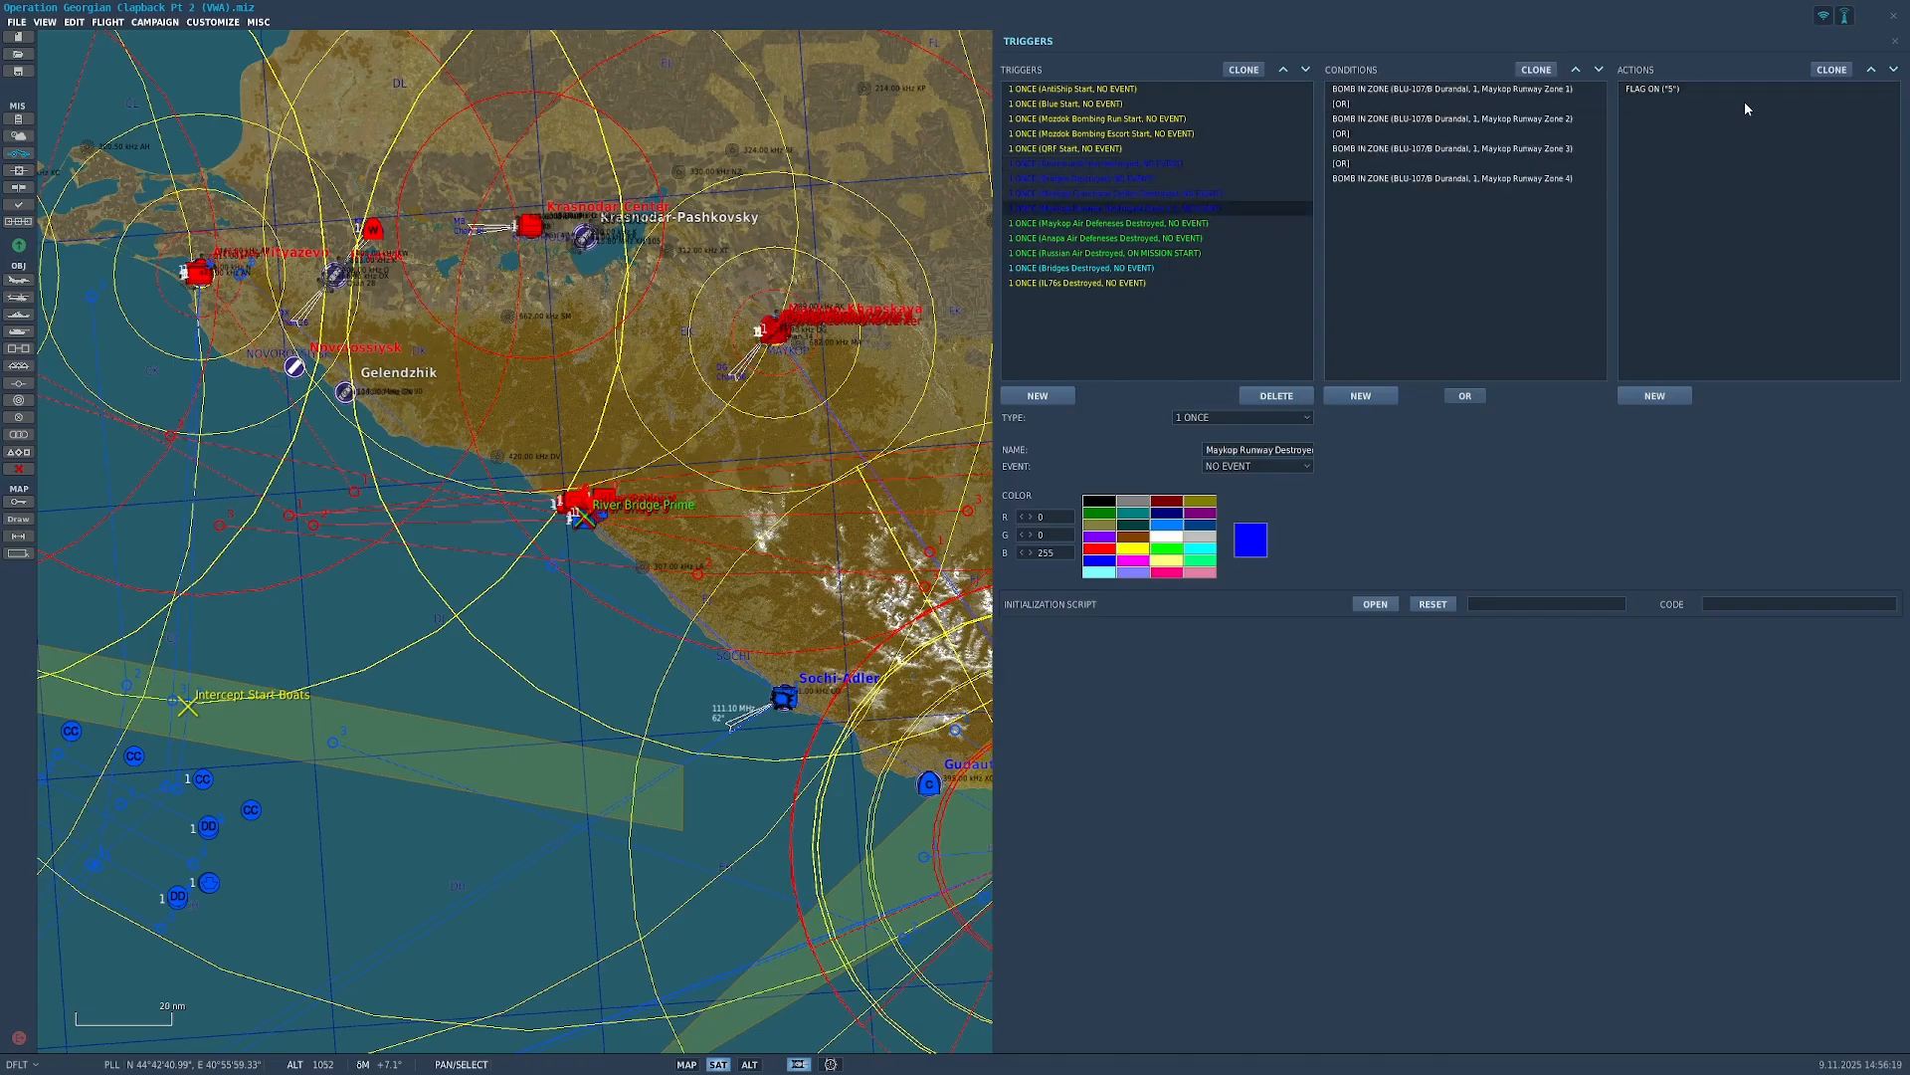
# Step: Look through the Maykop and Anapa air defenses, Russian Air, cyan Bridges and IL76s Destroyed triggers
pyautogui.click(1163, 227)
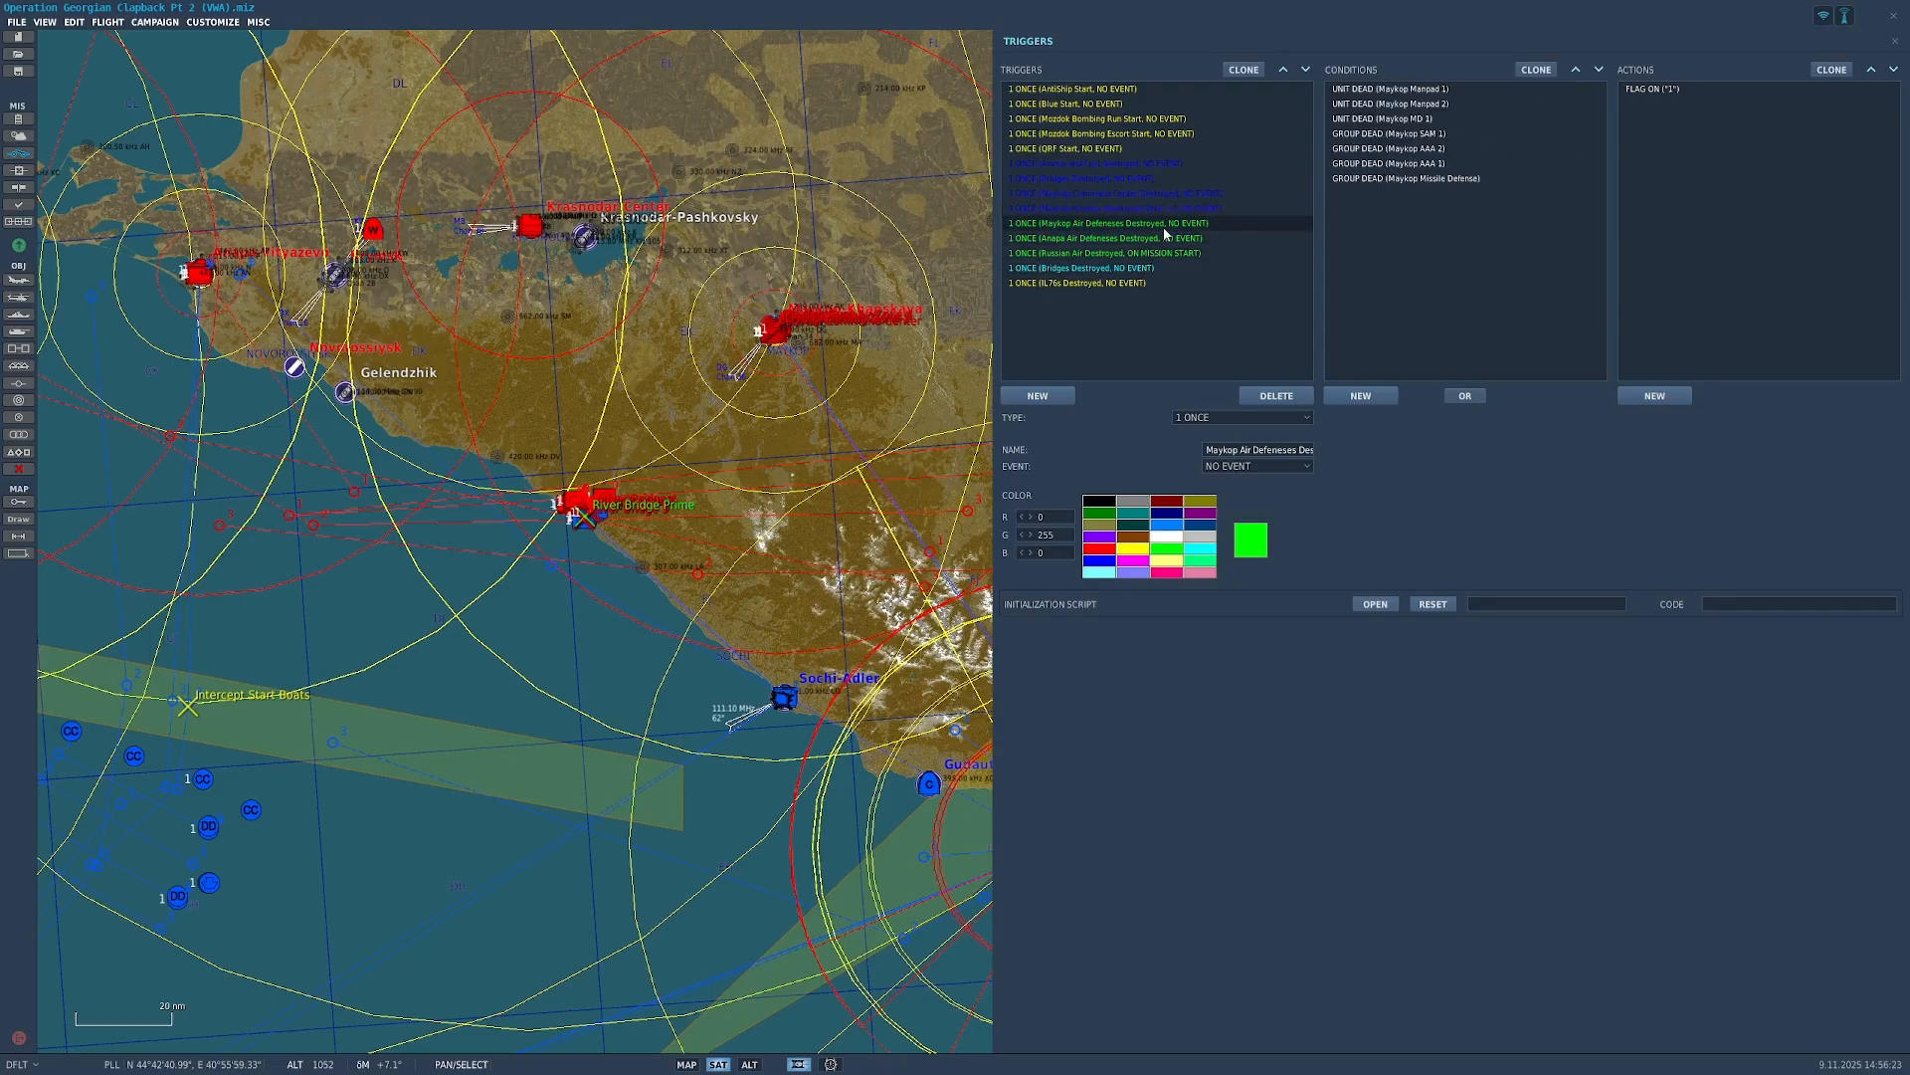
pyautogui.click(1174, 240)
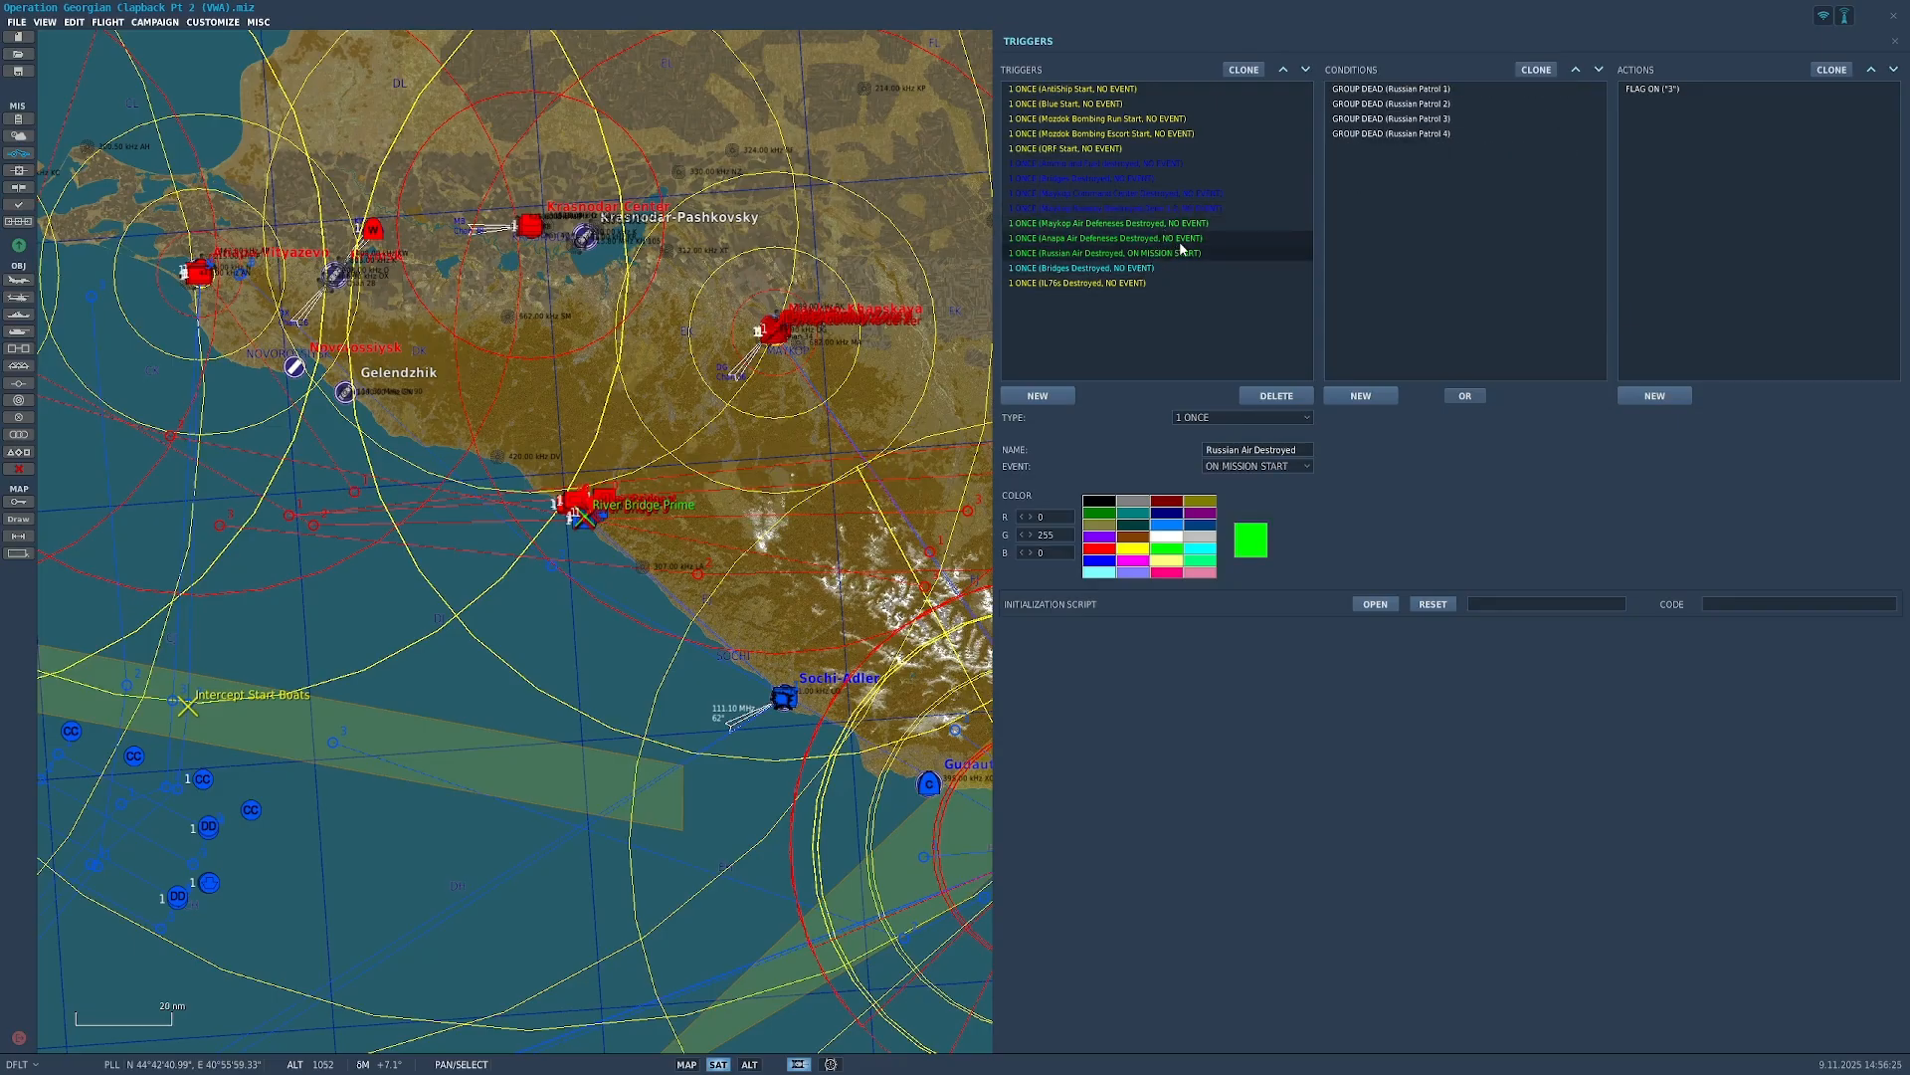
pyautogui.click(1156, 269)
pyautogui.click(1153, 285)
pyautogui.click(1172, 269)
pyautogui.click(1172, 253)
pyautogui.click(1211, 225)
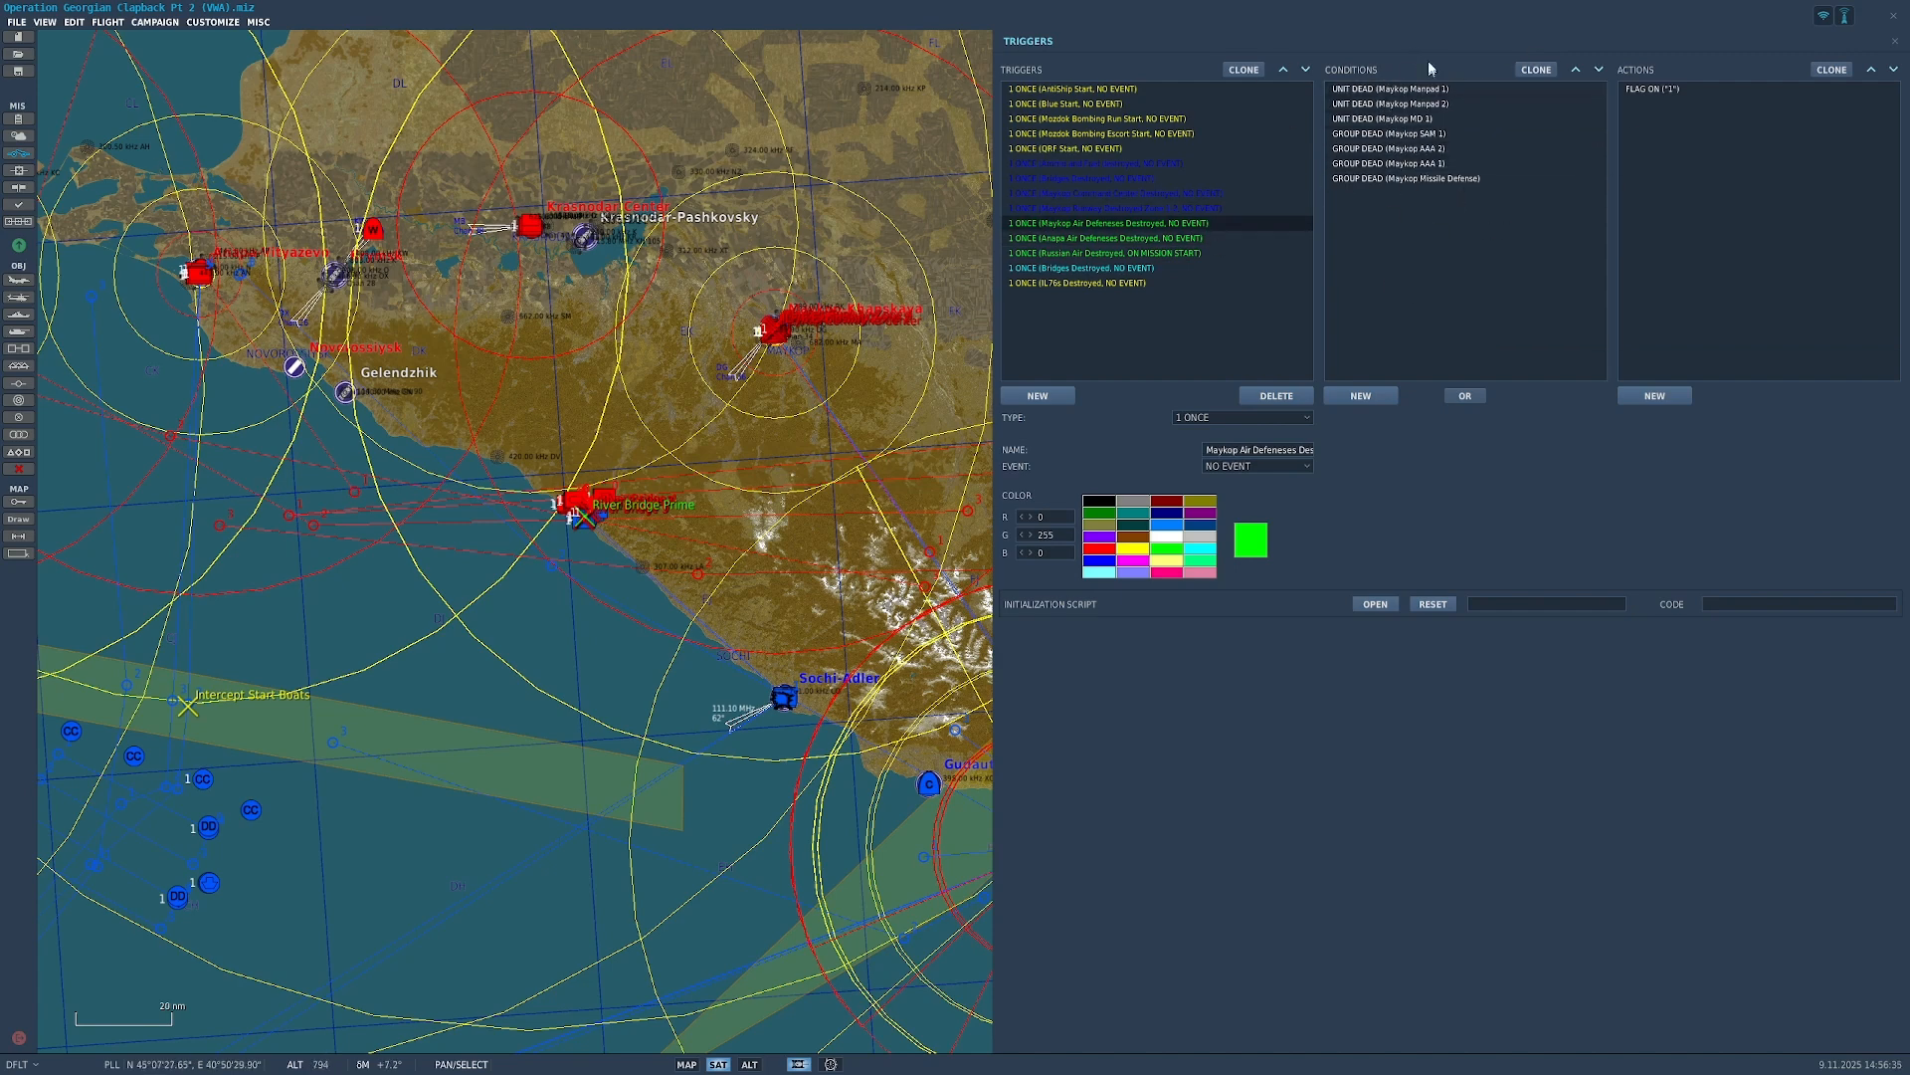
# Step: Compare the flags set by the Maykop command center, air defenses, Russian Air and cyan Bridges Destroyed triggers
pyautogui.click(1139, 193)
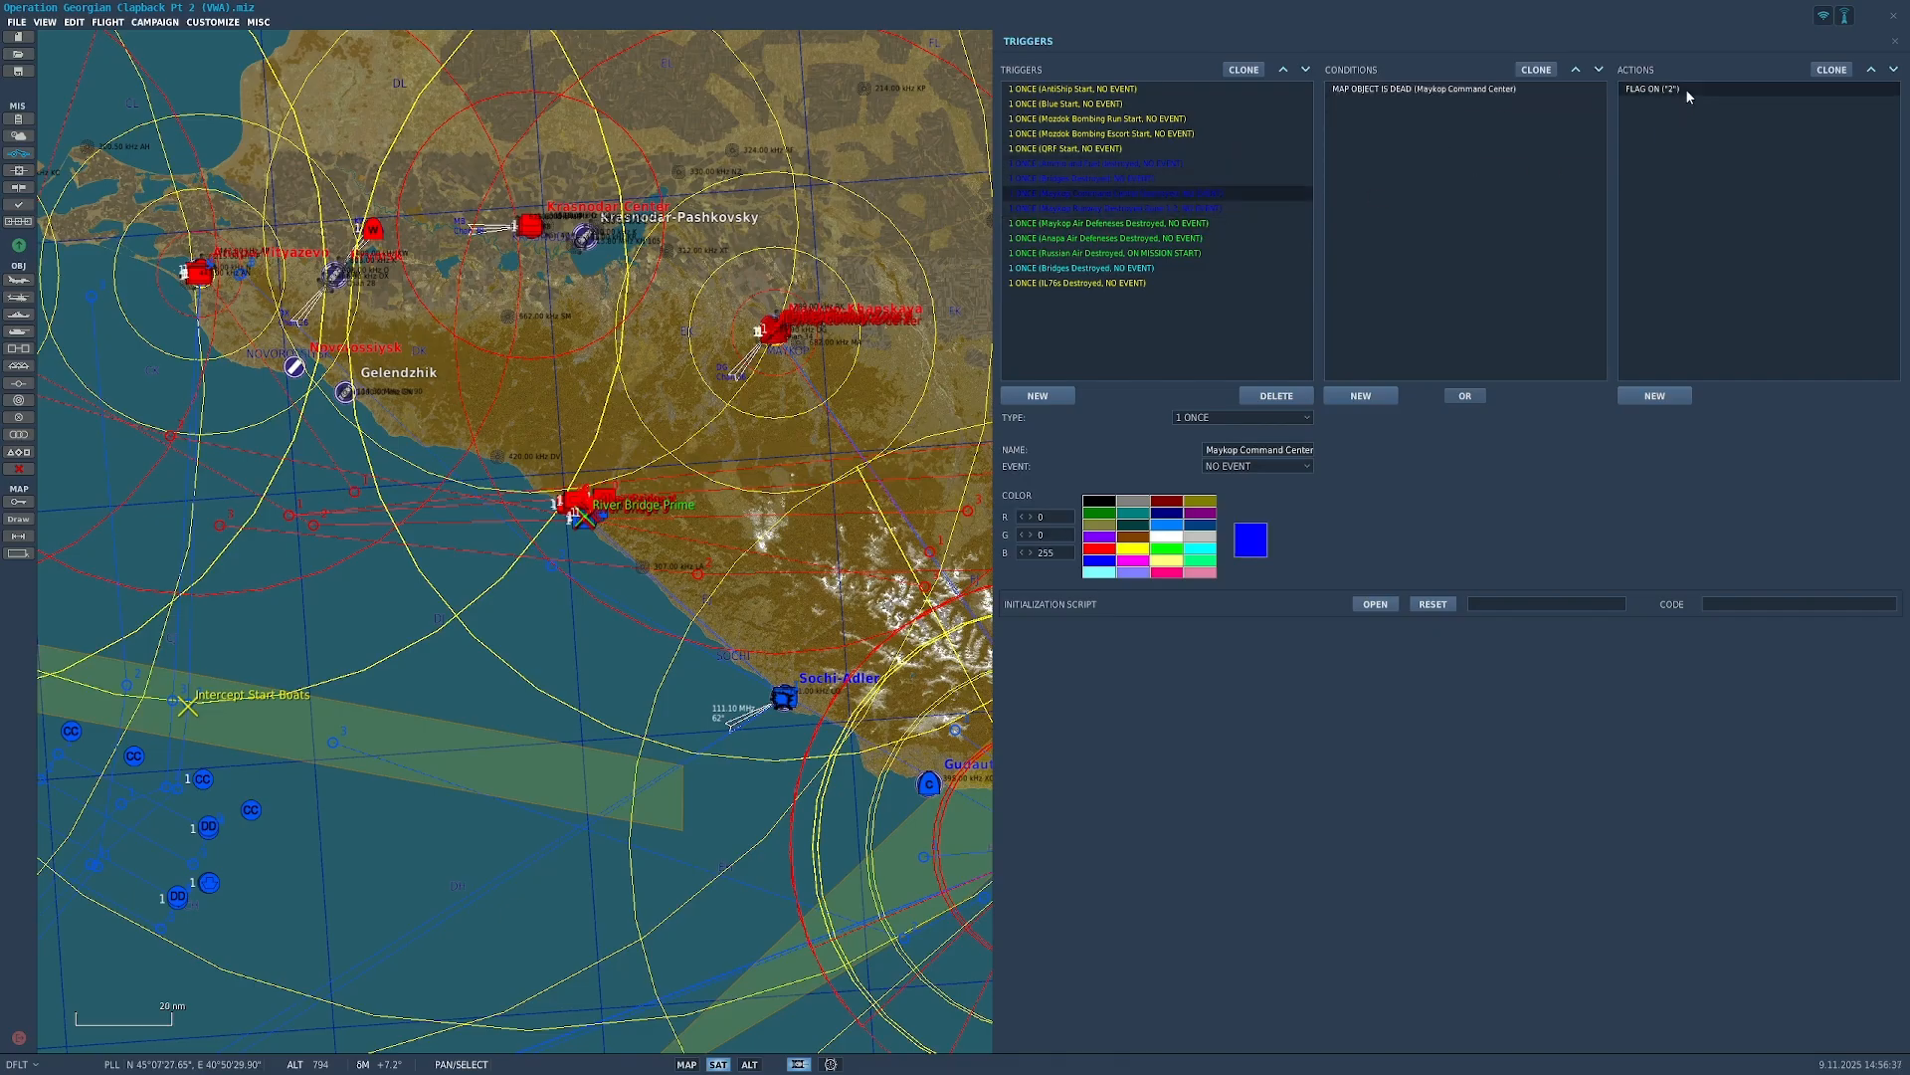
pyautogui.click(1204, 222)
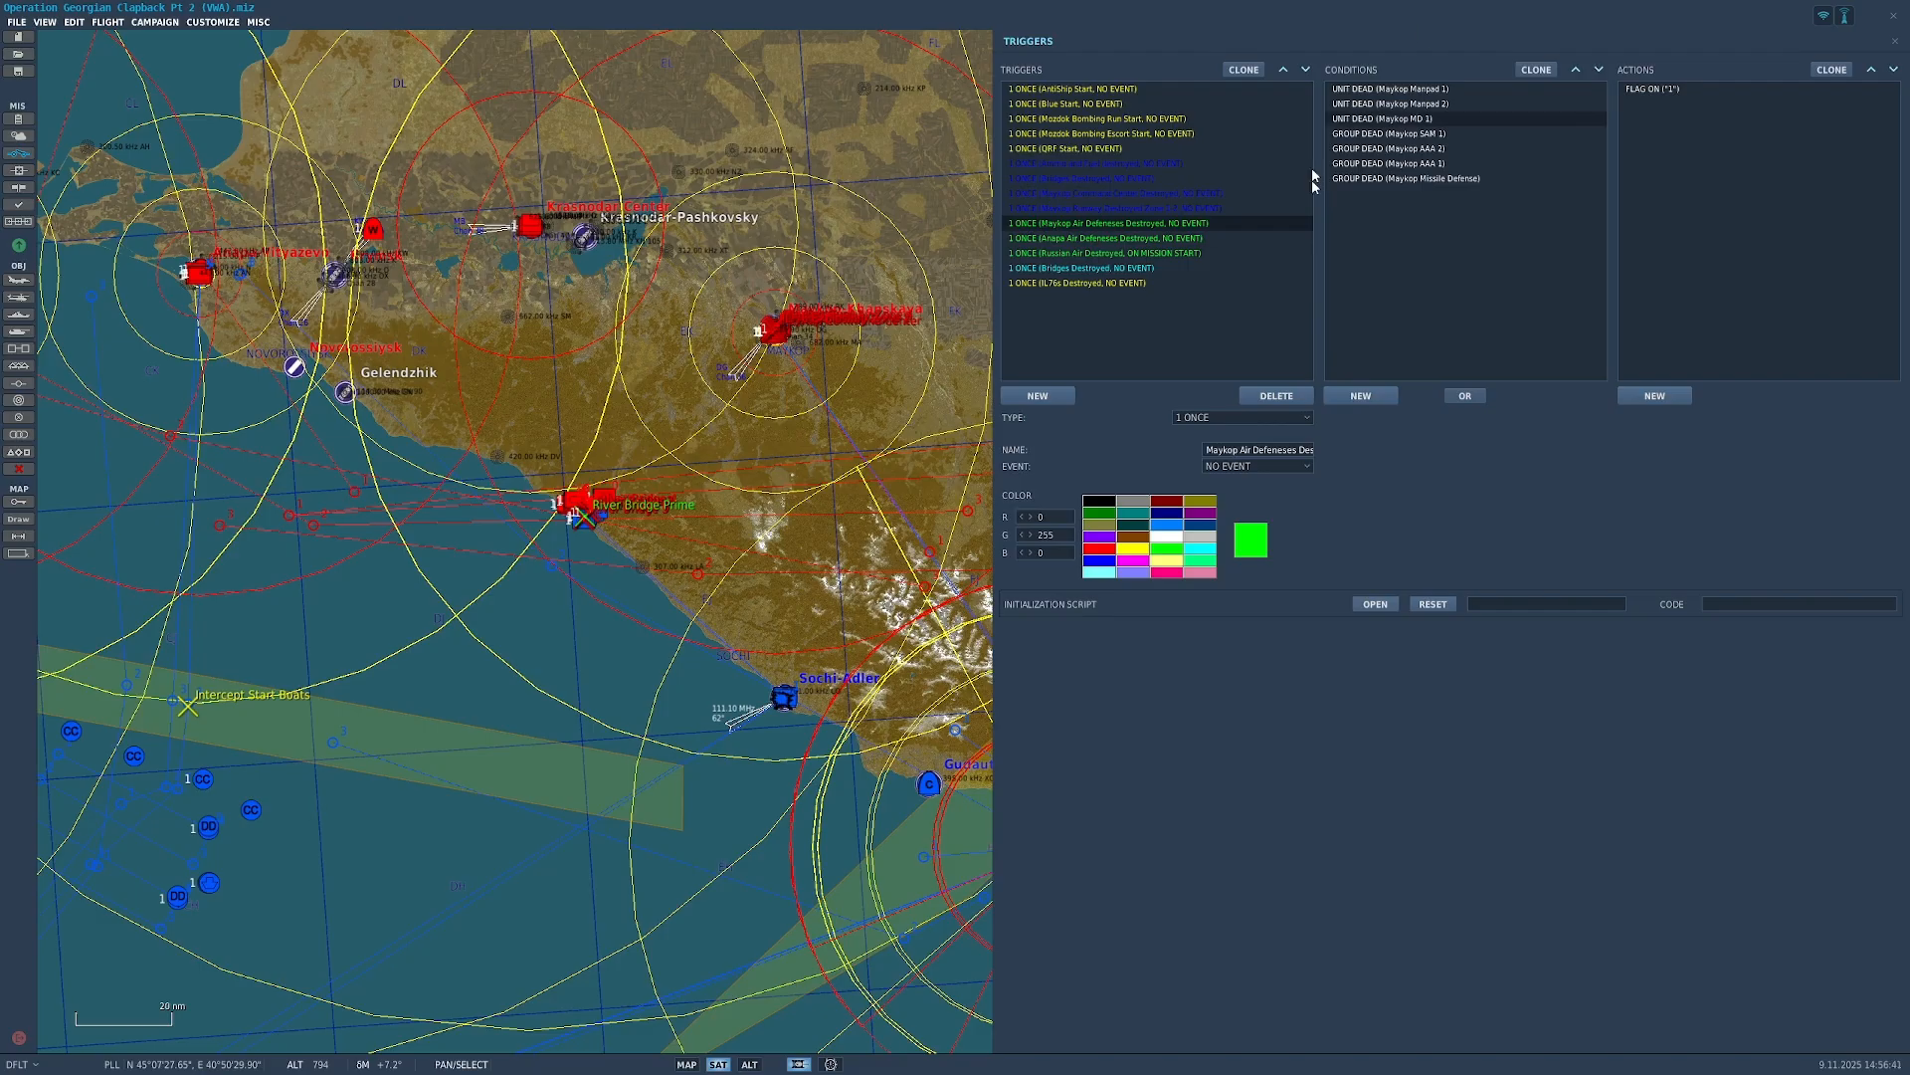
pyautogui.click(1104, 238)
pyautogui.click(1127, 254)
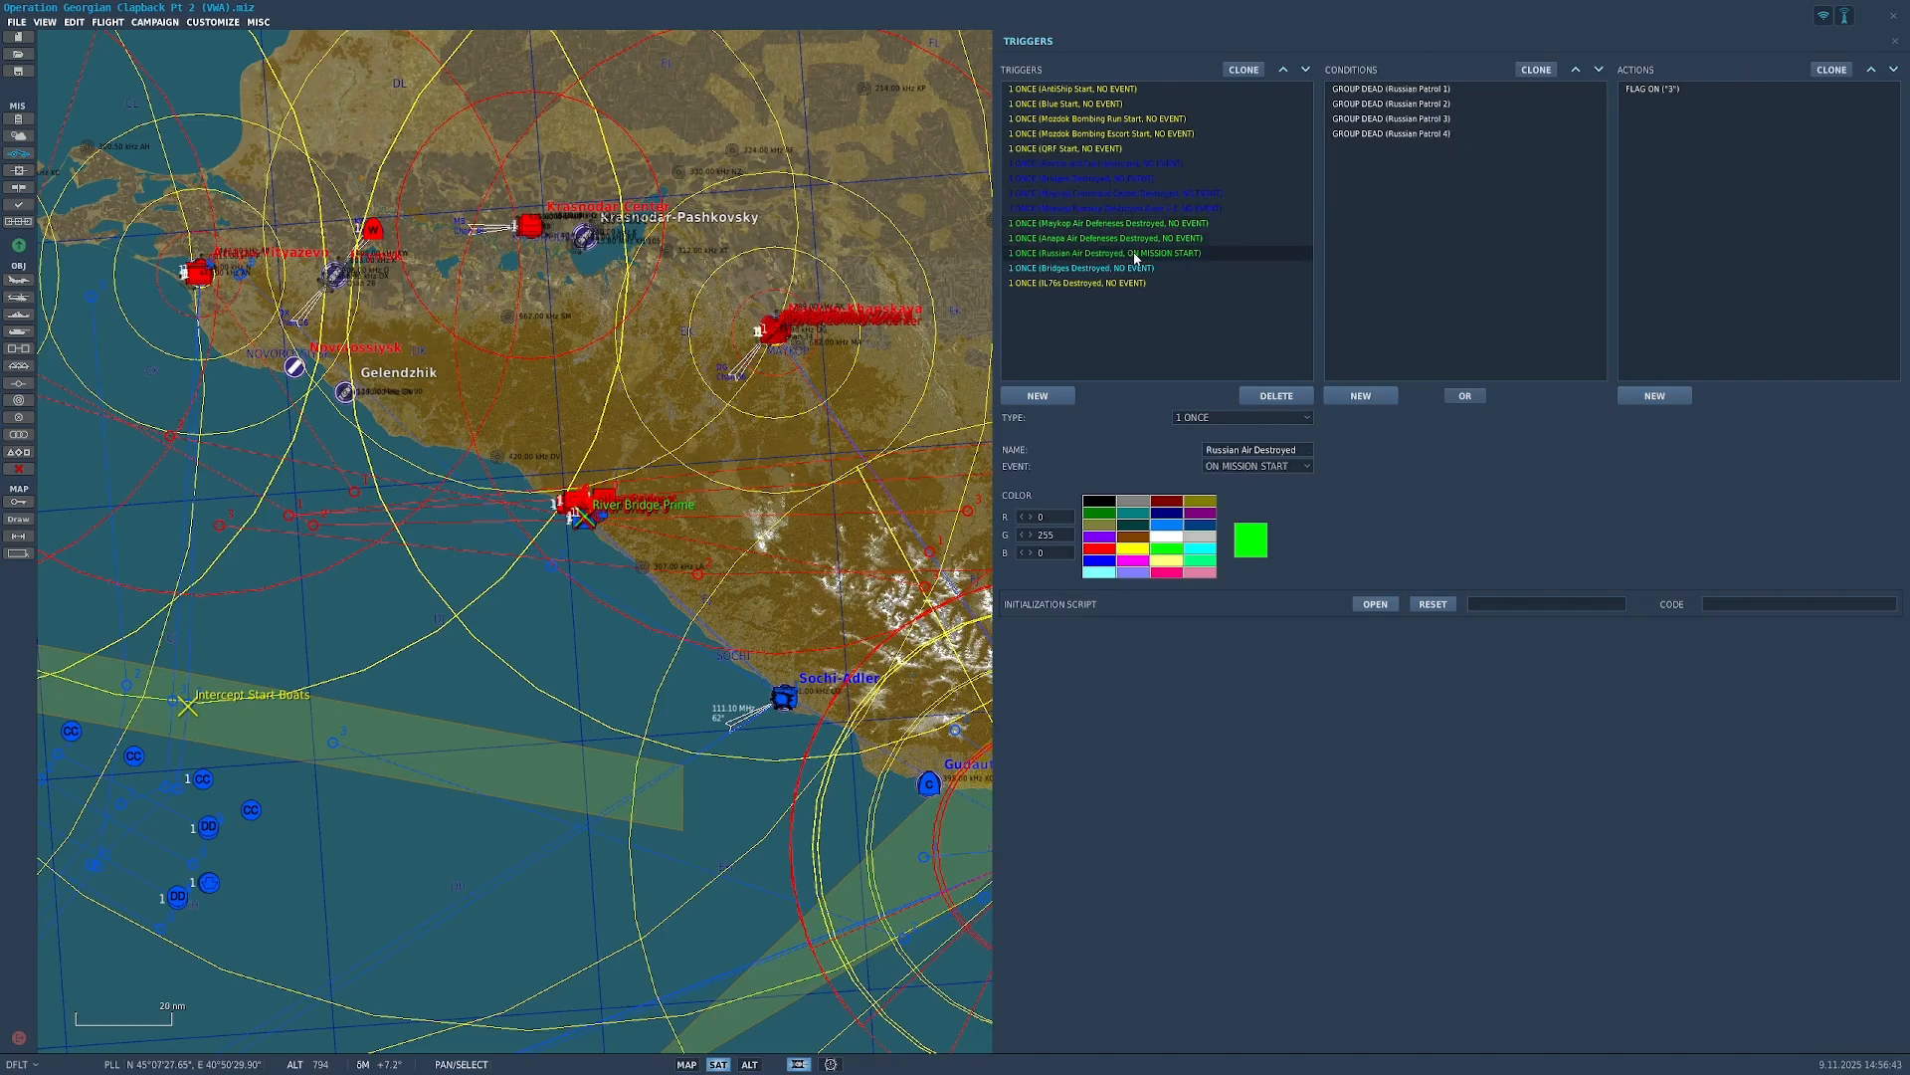
pyautogui.click(1132, 269)
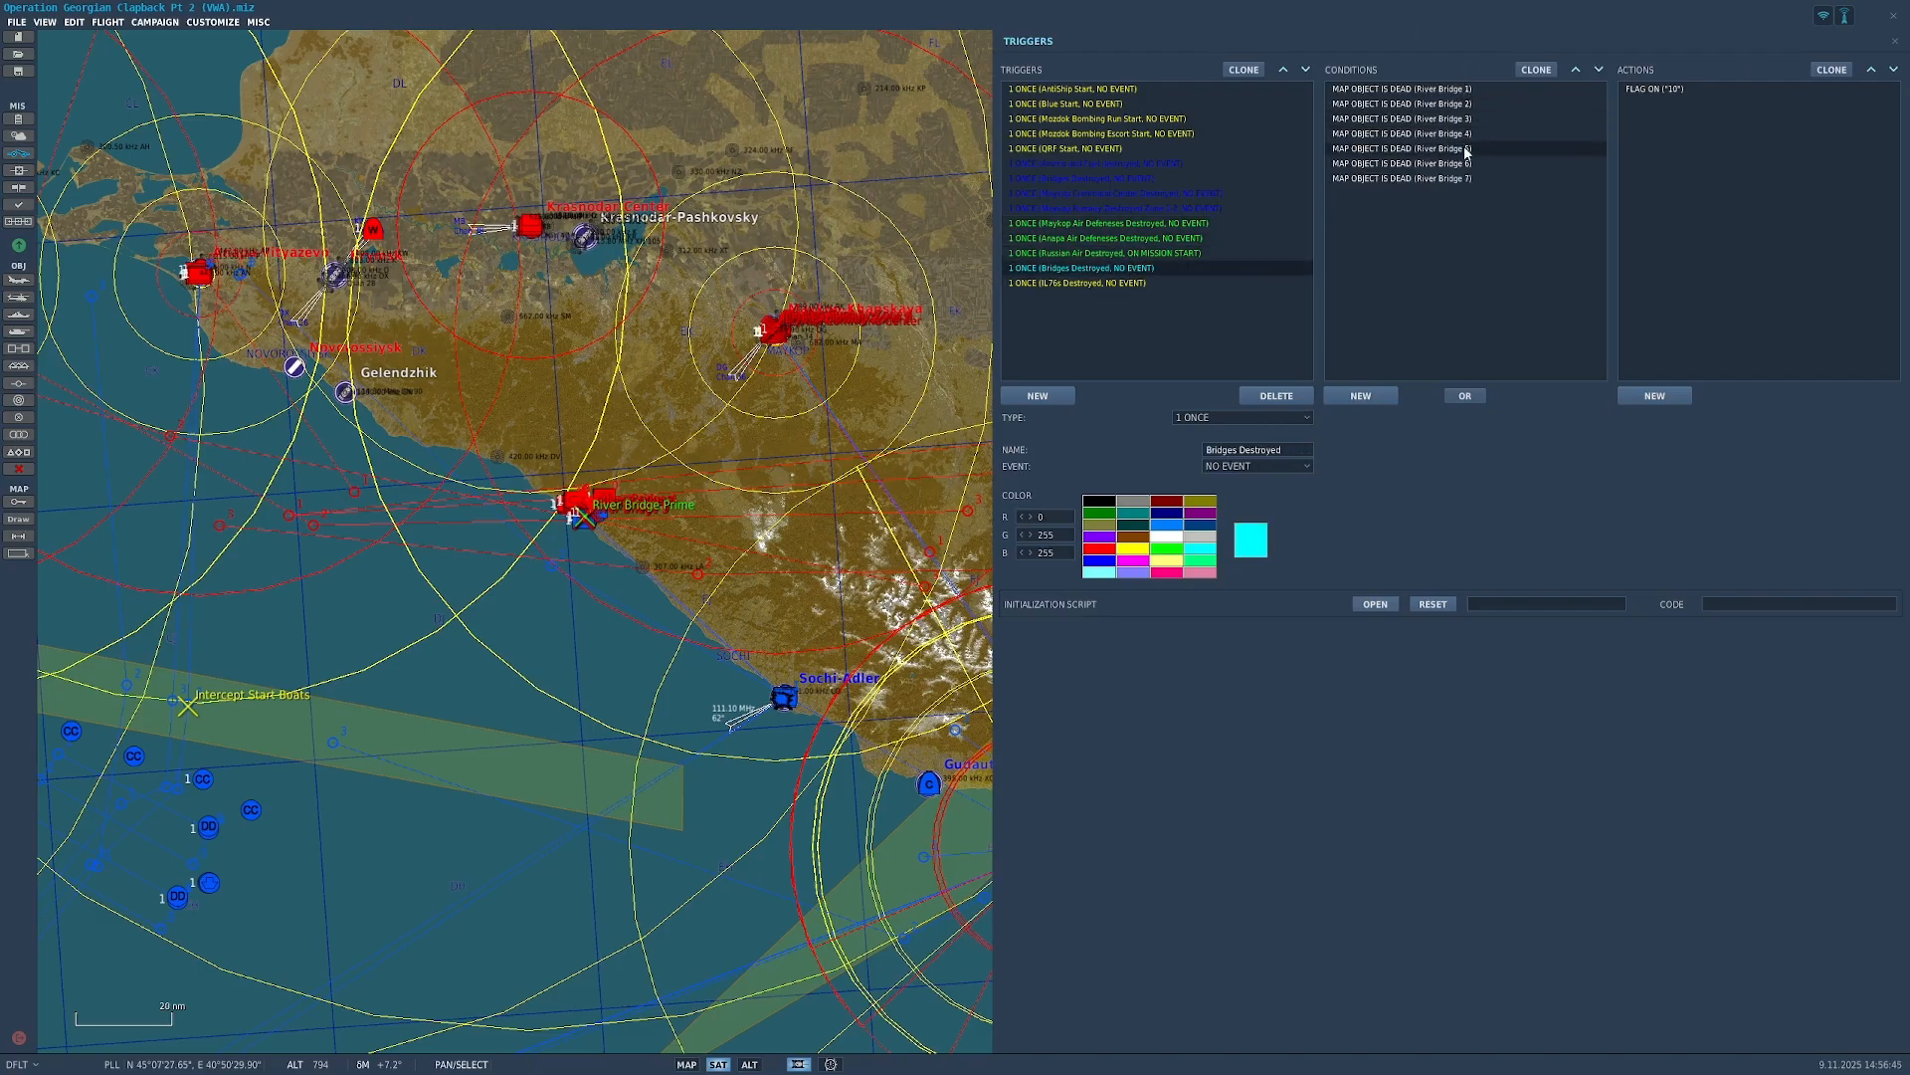
# Step: Examine the IL76s Destroyed trigger's conditions and locate its IL-76 Explosion zone at the Maykop airfield
pyautogui.click(1109, 283)
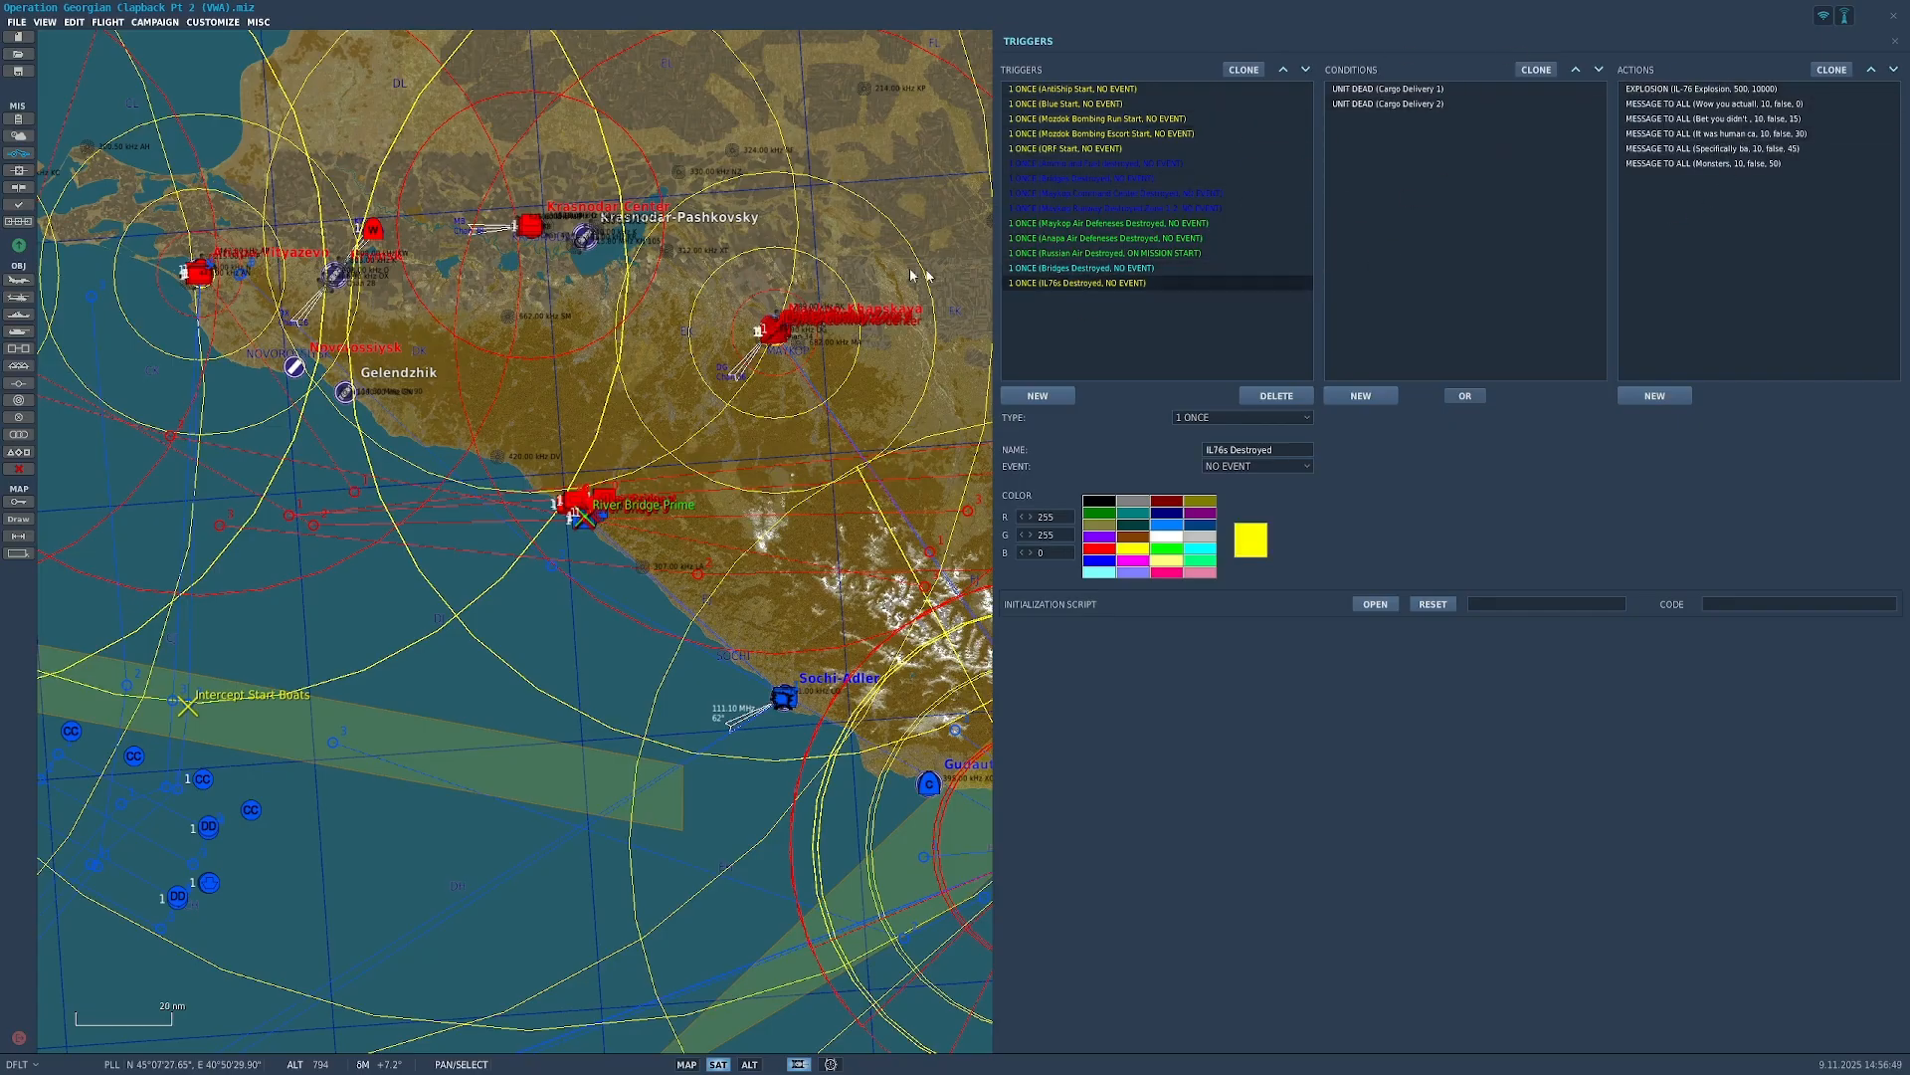
pyautogui.scroll(10, 761, 334)
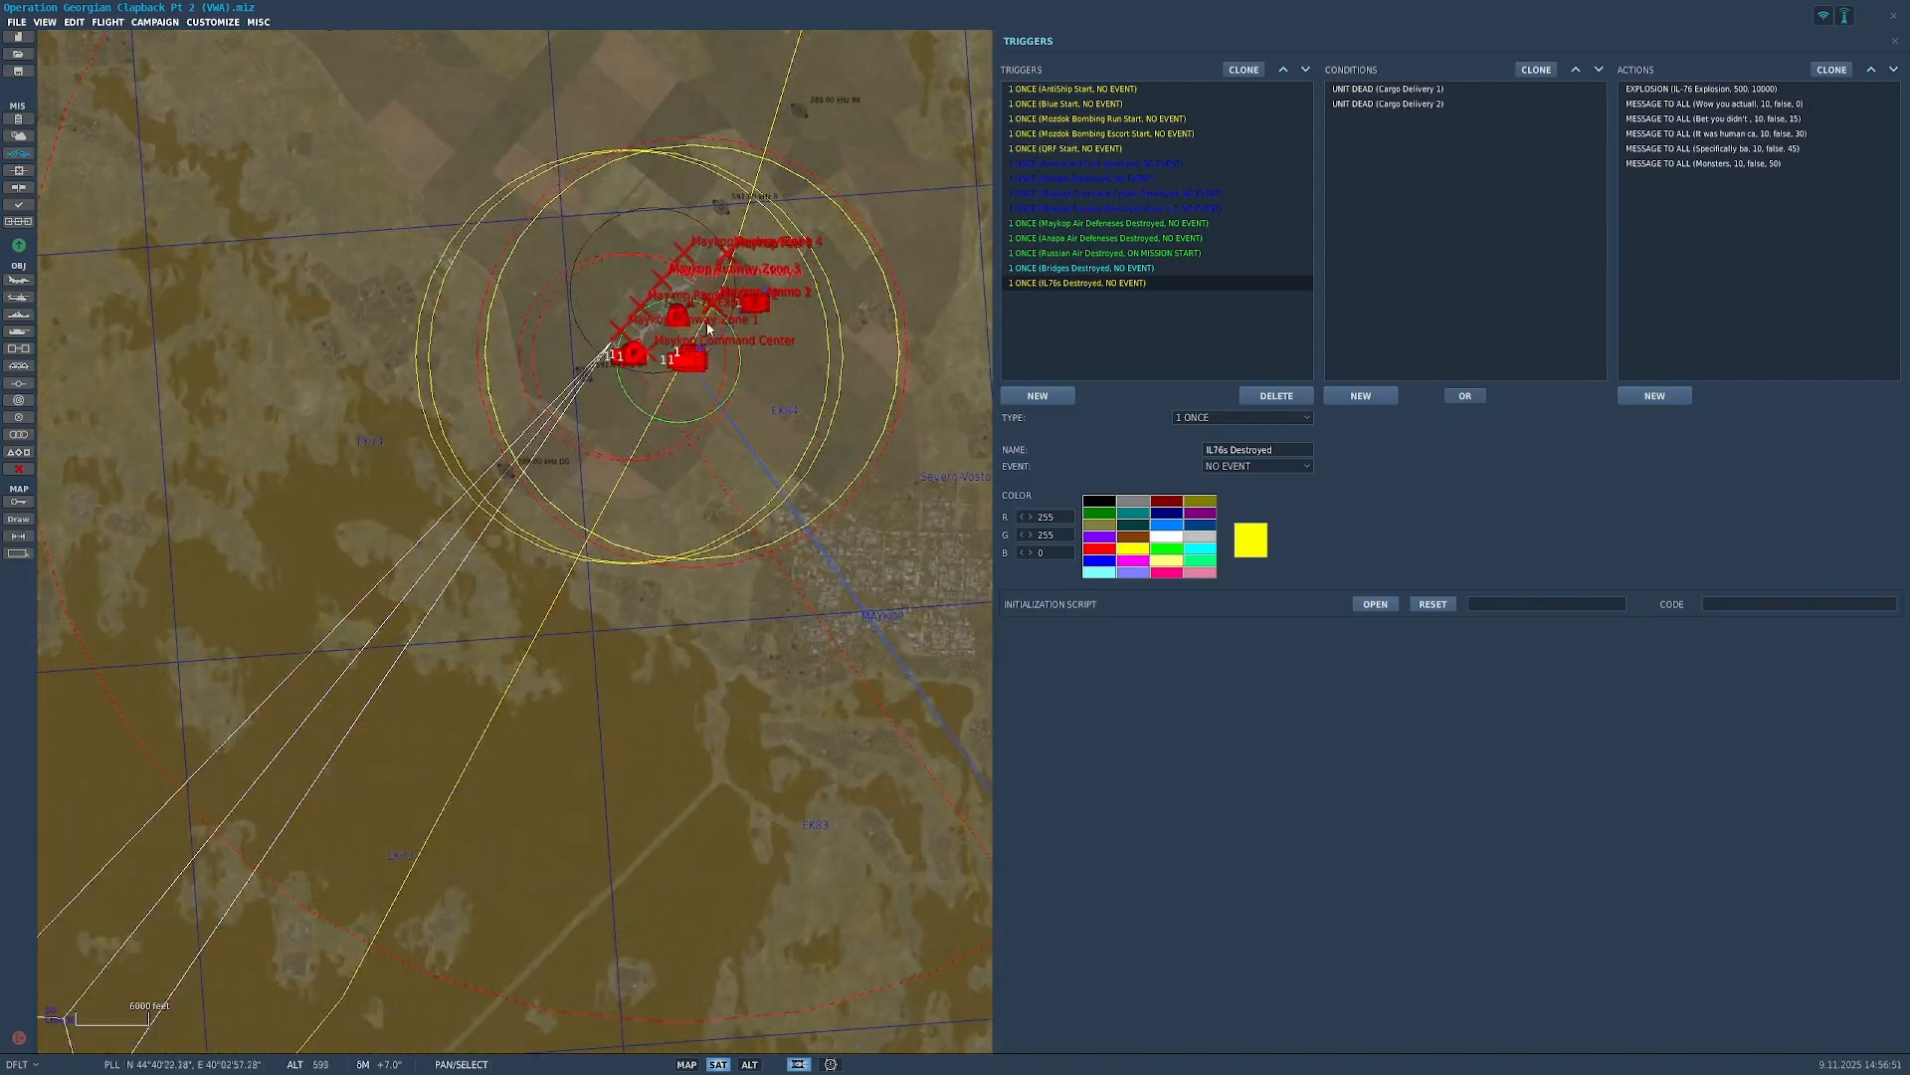
pyautogui.scroll(6, 702, 333)
pyautogui.scroll(3, 580, 304)
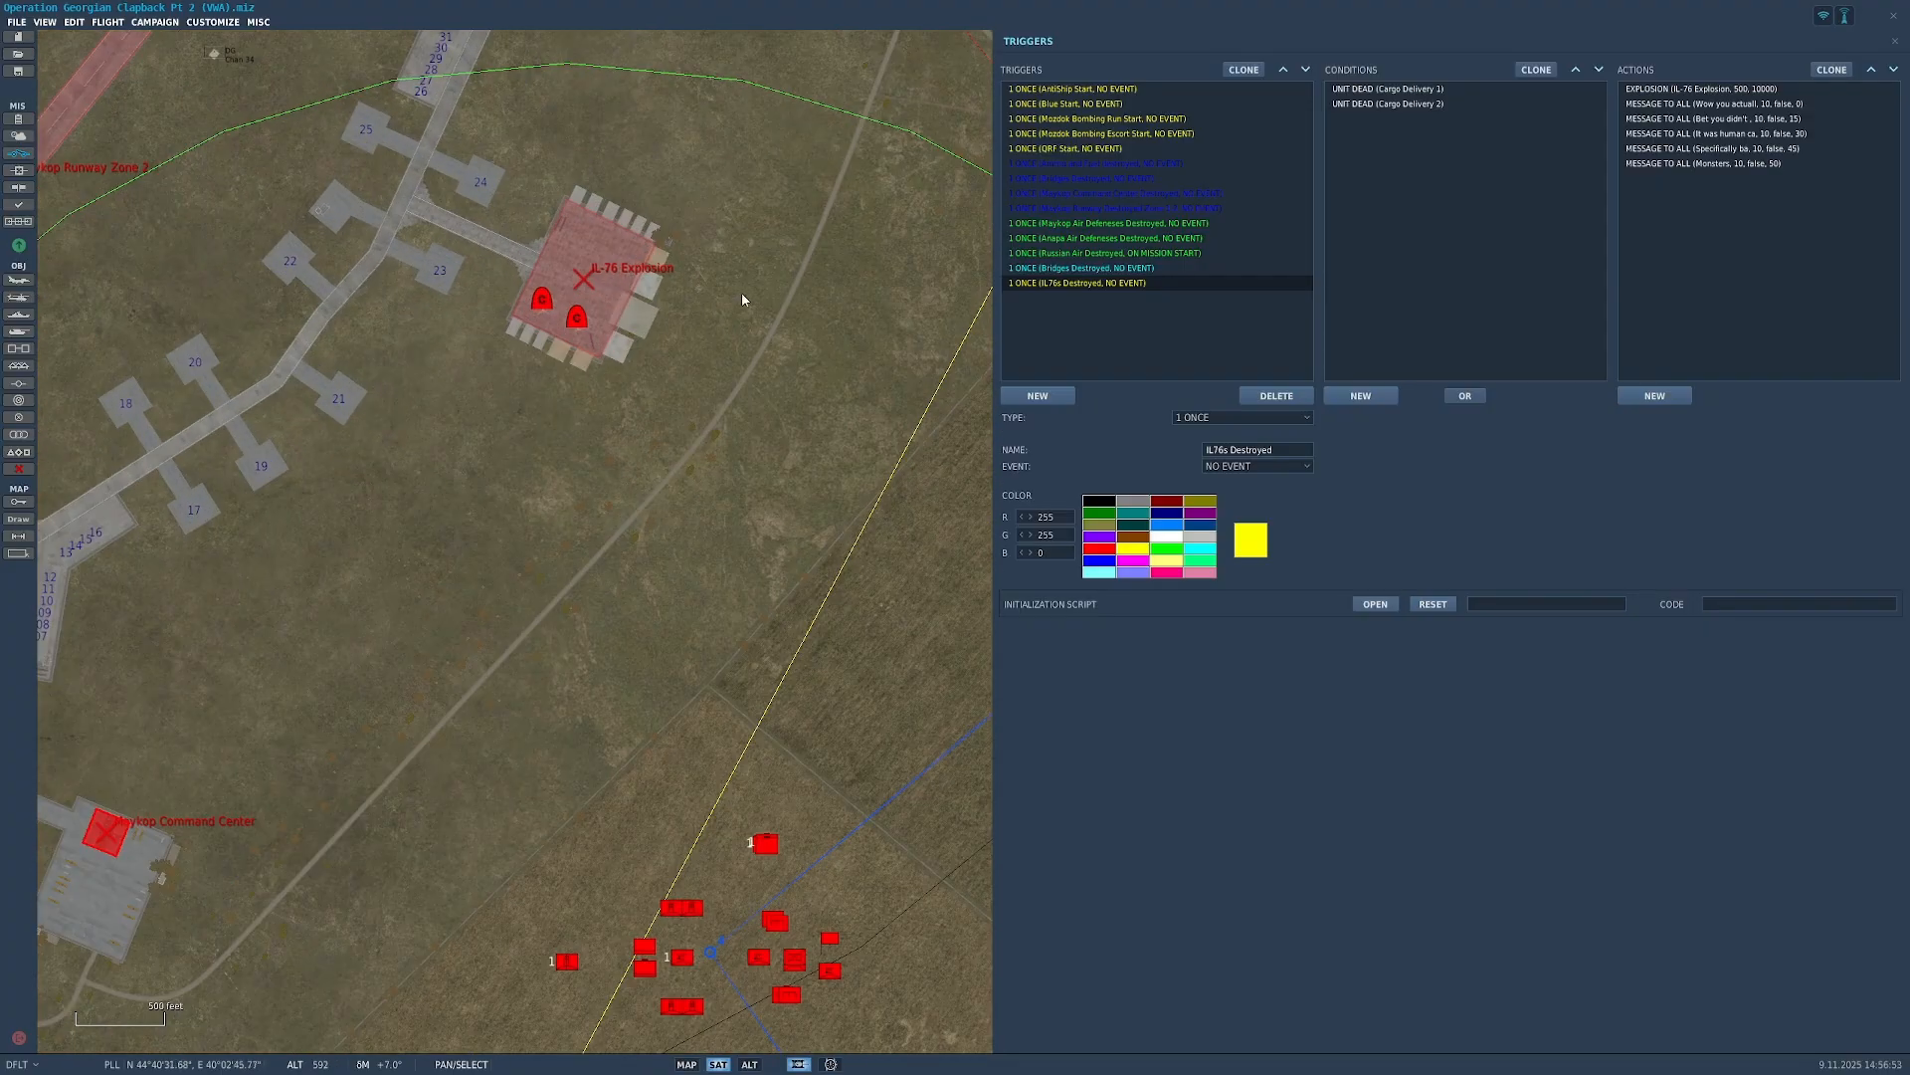
pyautogui.moveTo(742, 293); pyautogui.dragTo(639, 440)
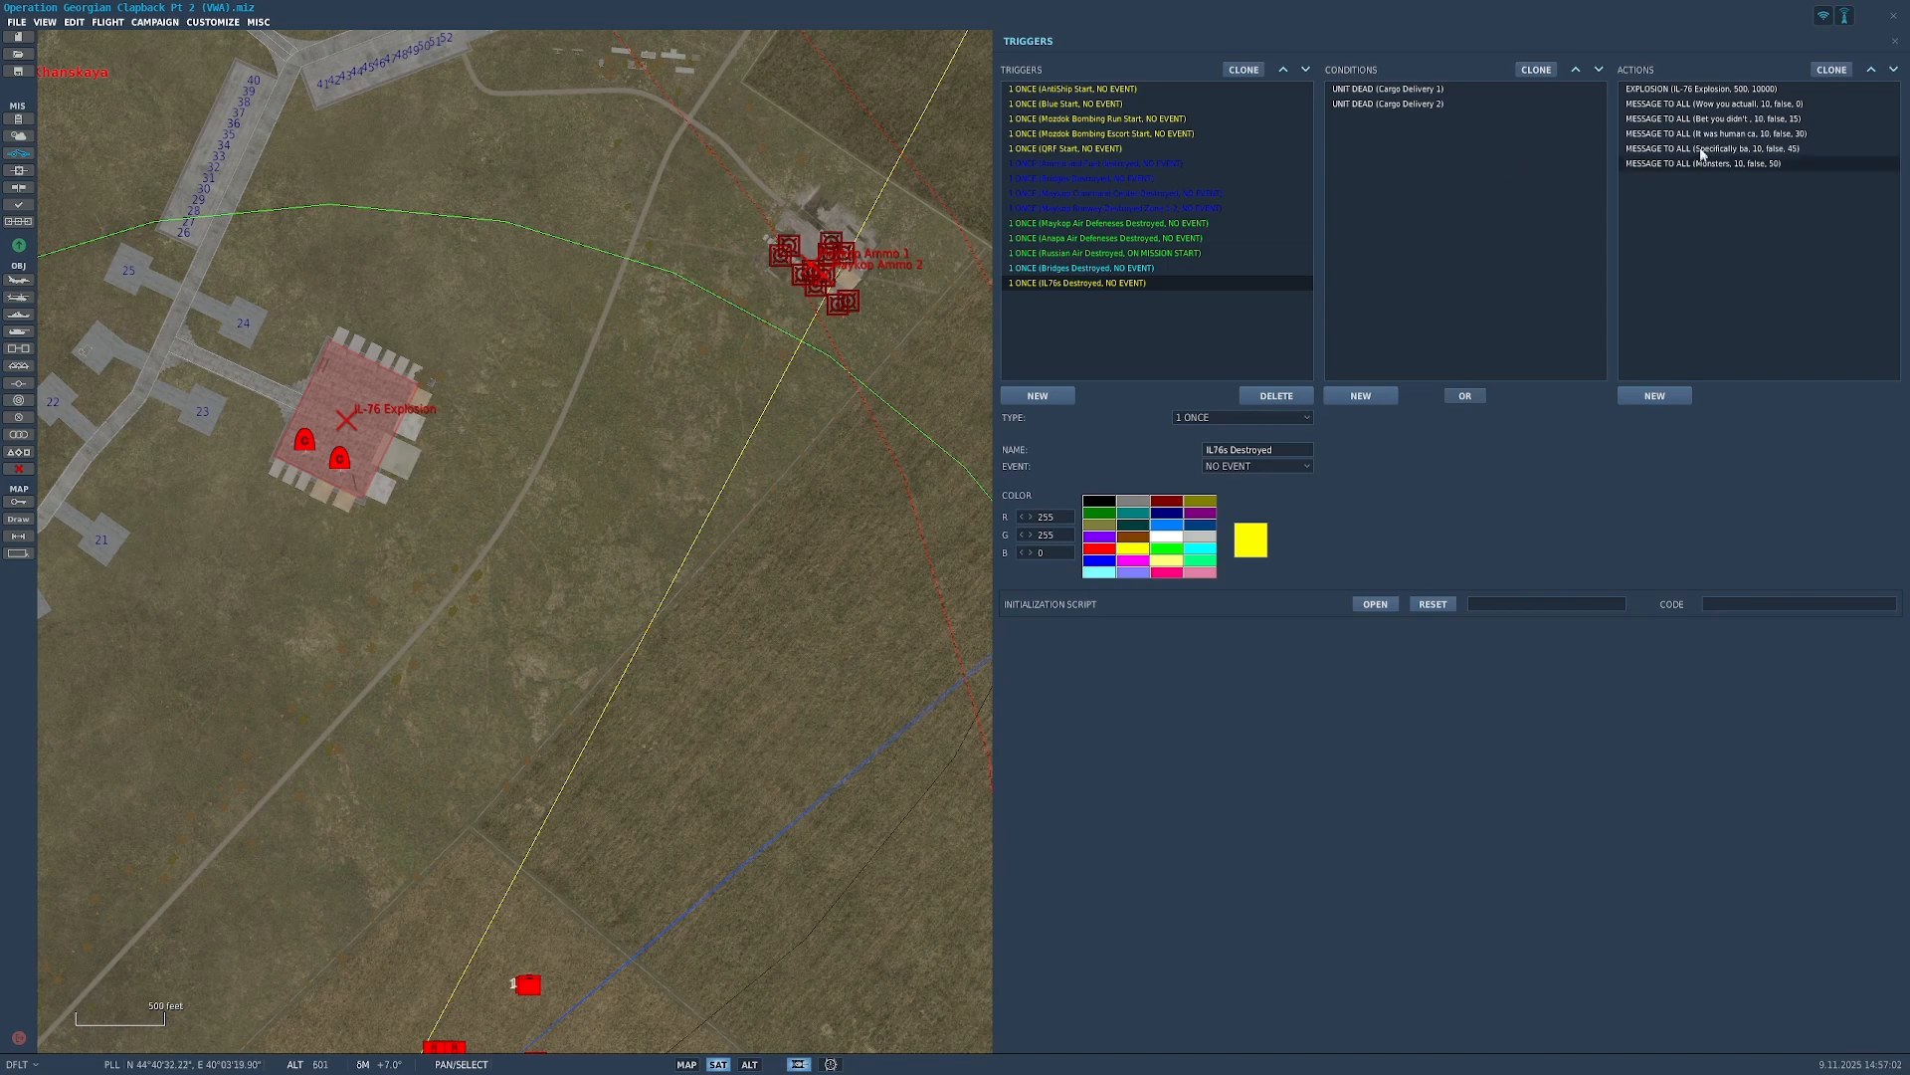
# Step: Review the IL76s Destroyed trigger's timed messages to all and its explosion action's settings
pyautogui.click(1773, 104)
pyautogui.click(1769, 119)
pyautogui.click(1766, 134)
pyautogui.click(1774, 148)
pyautogui.click(1783, 135)
pyautogui.click(1788, 118)
pyautogui.click(1793, 92)
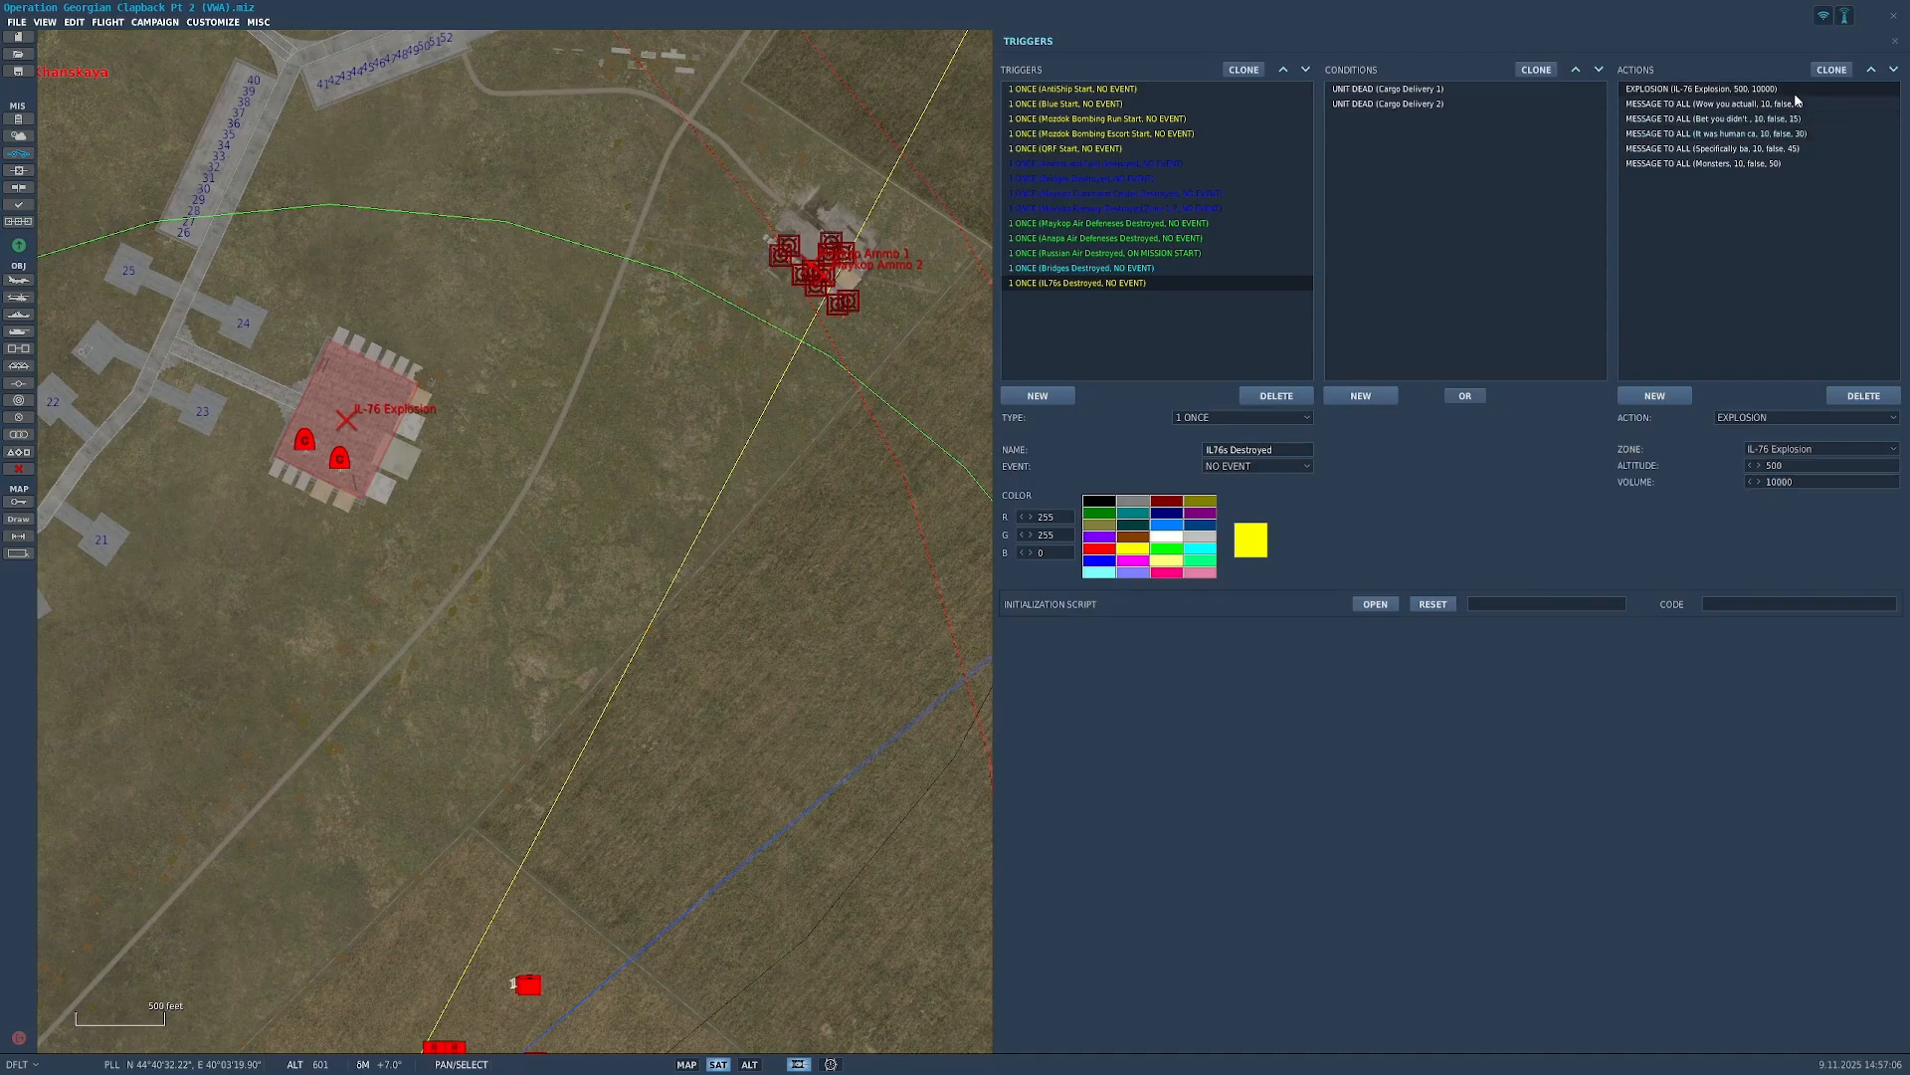
# Step: Close the trigger list and open the settings of Mozdok Bombing Group 1, parked at the Mozdok airfield
pyautogui.click(1895, 43)
pyautogui.scroll(-10, 1130, 402)
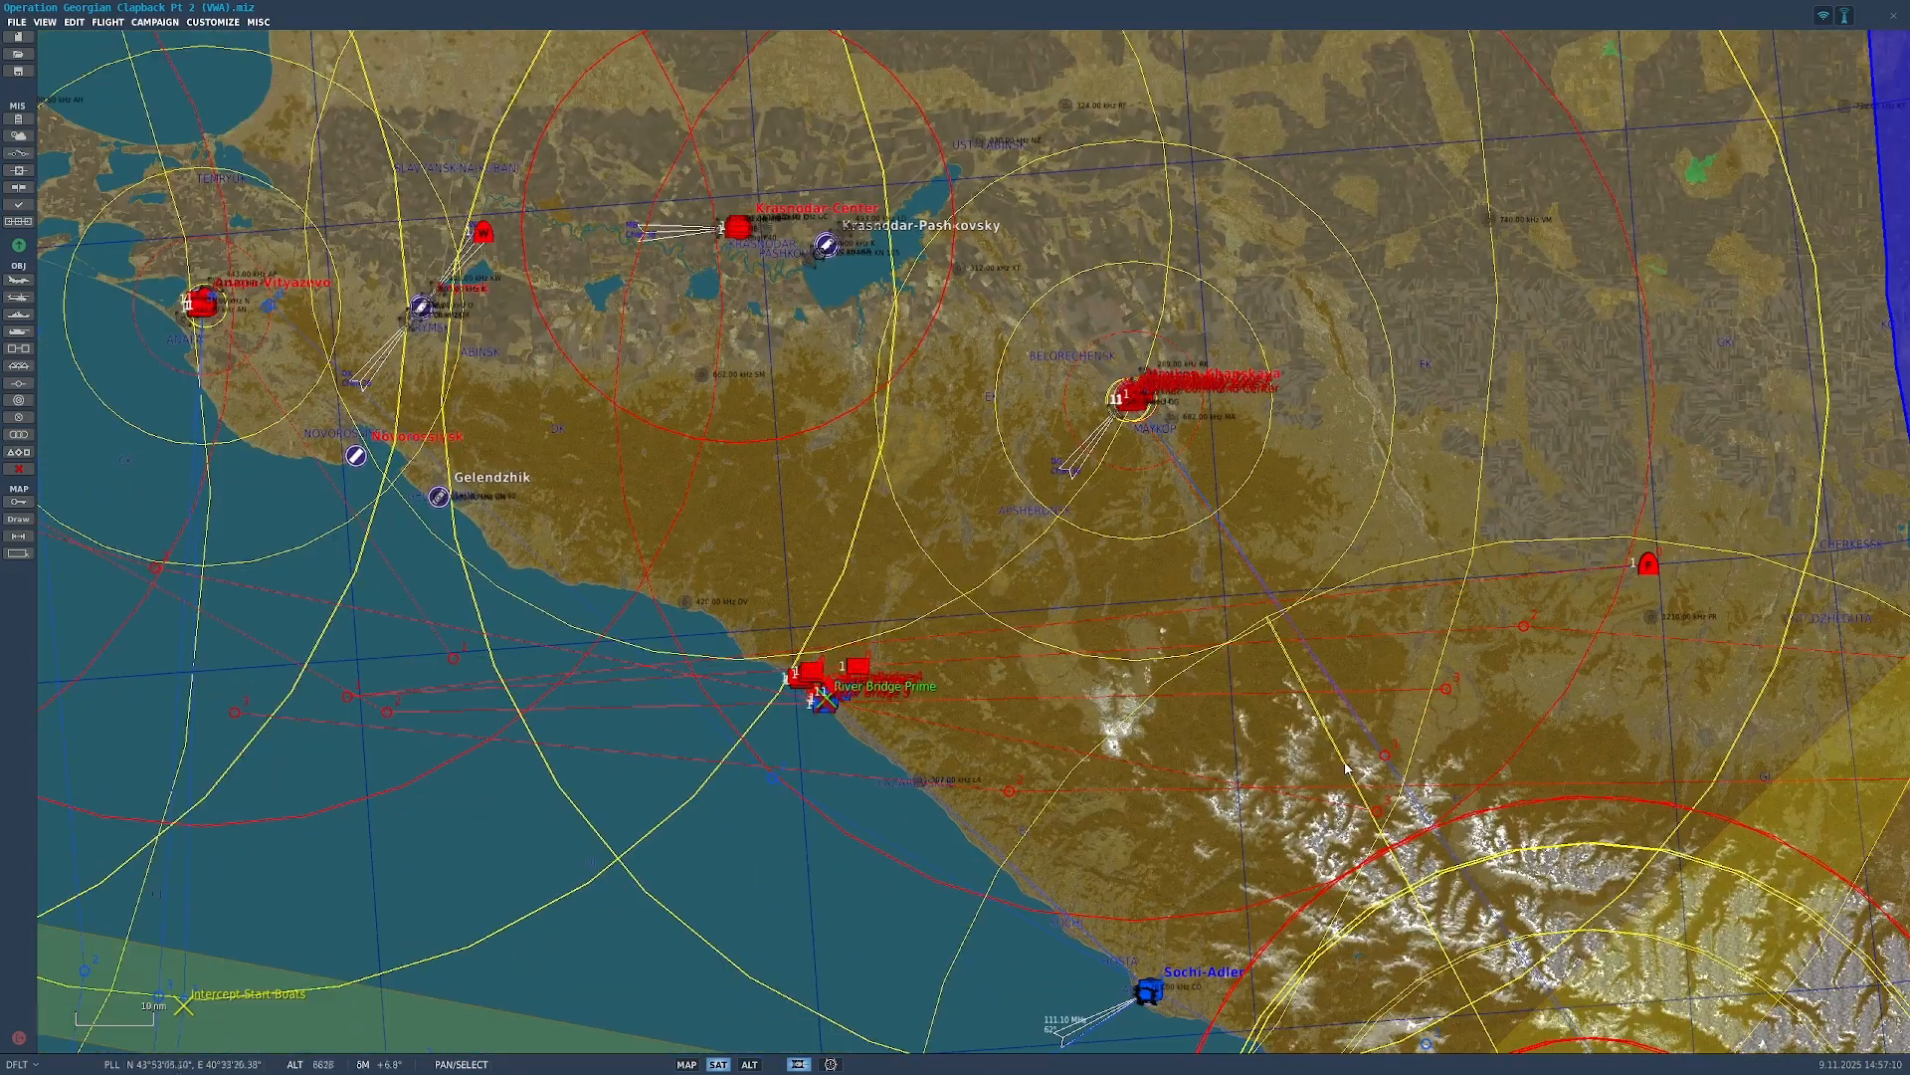
pyautogui.moveTo(1345, 764); pyautogui.dragTo(1186, 540)
pyautogui.scroll(1, 1070, 295)
pyautogui.scroll(3, 1070, 298)
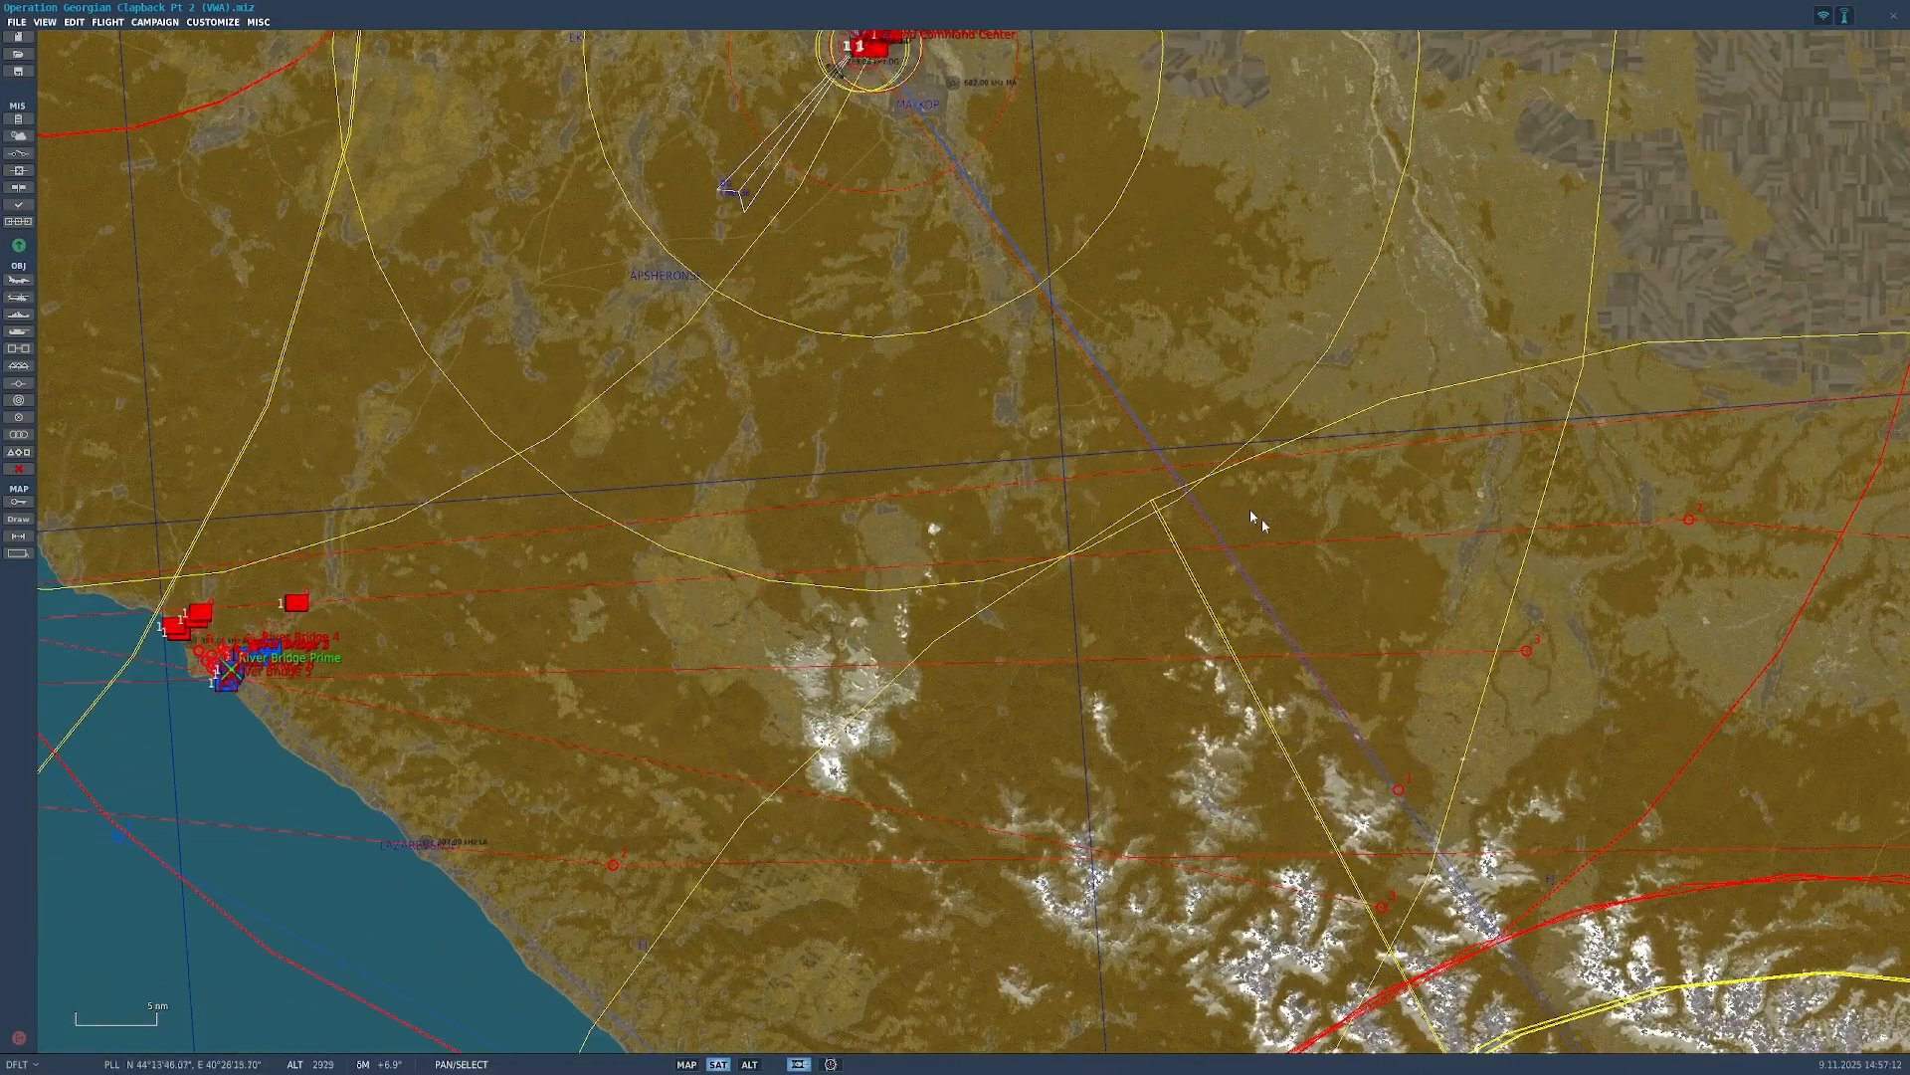
pyautogui.moveTo(1533, 697); pyautogui.dragTo(717, 308)
pyautogui.scroll(-5, 1140, 488)
pyautogui.moveTo(1577, 627); pyautogui.dragTo(1020, 507)
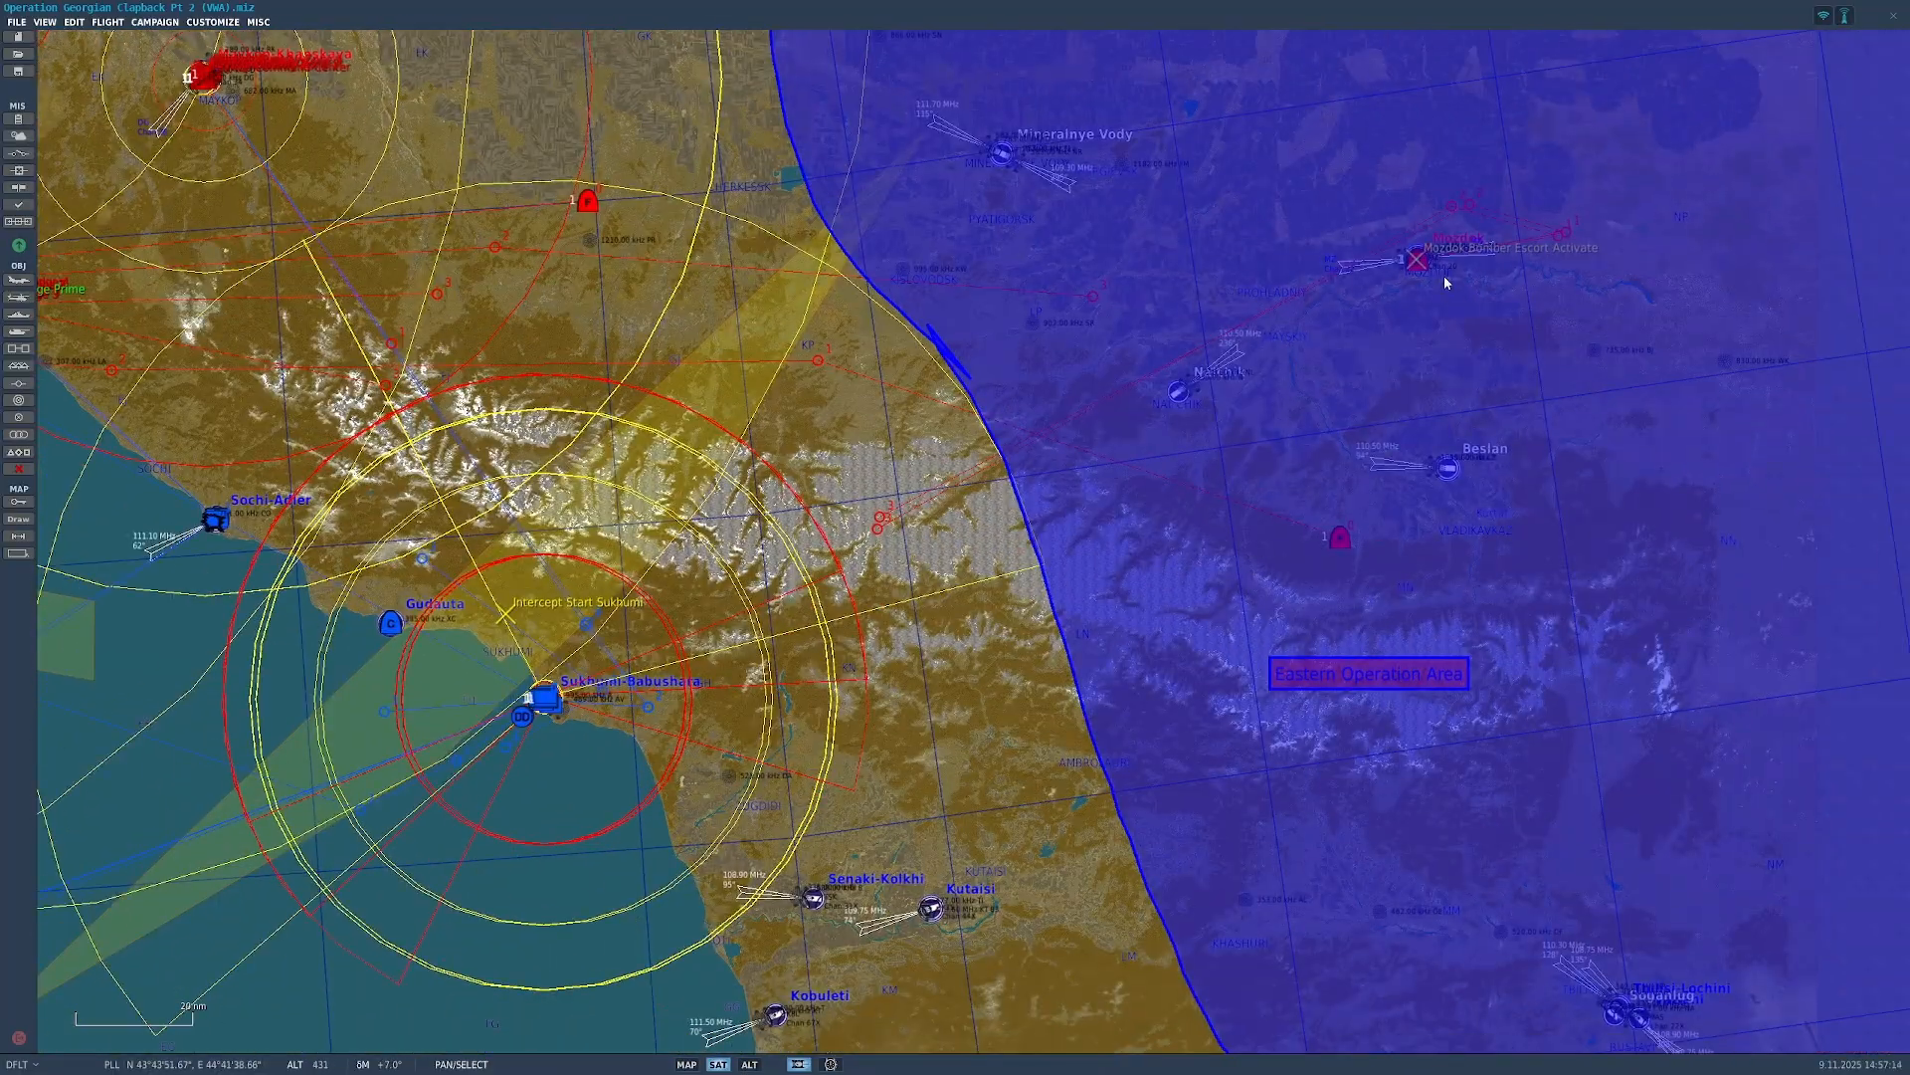
pyautogui.scroll(15, 1416, 261)
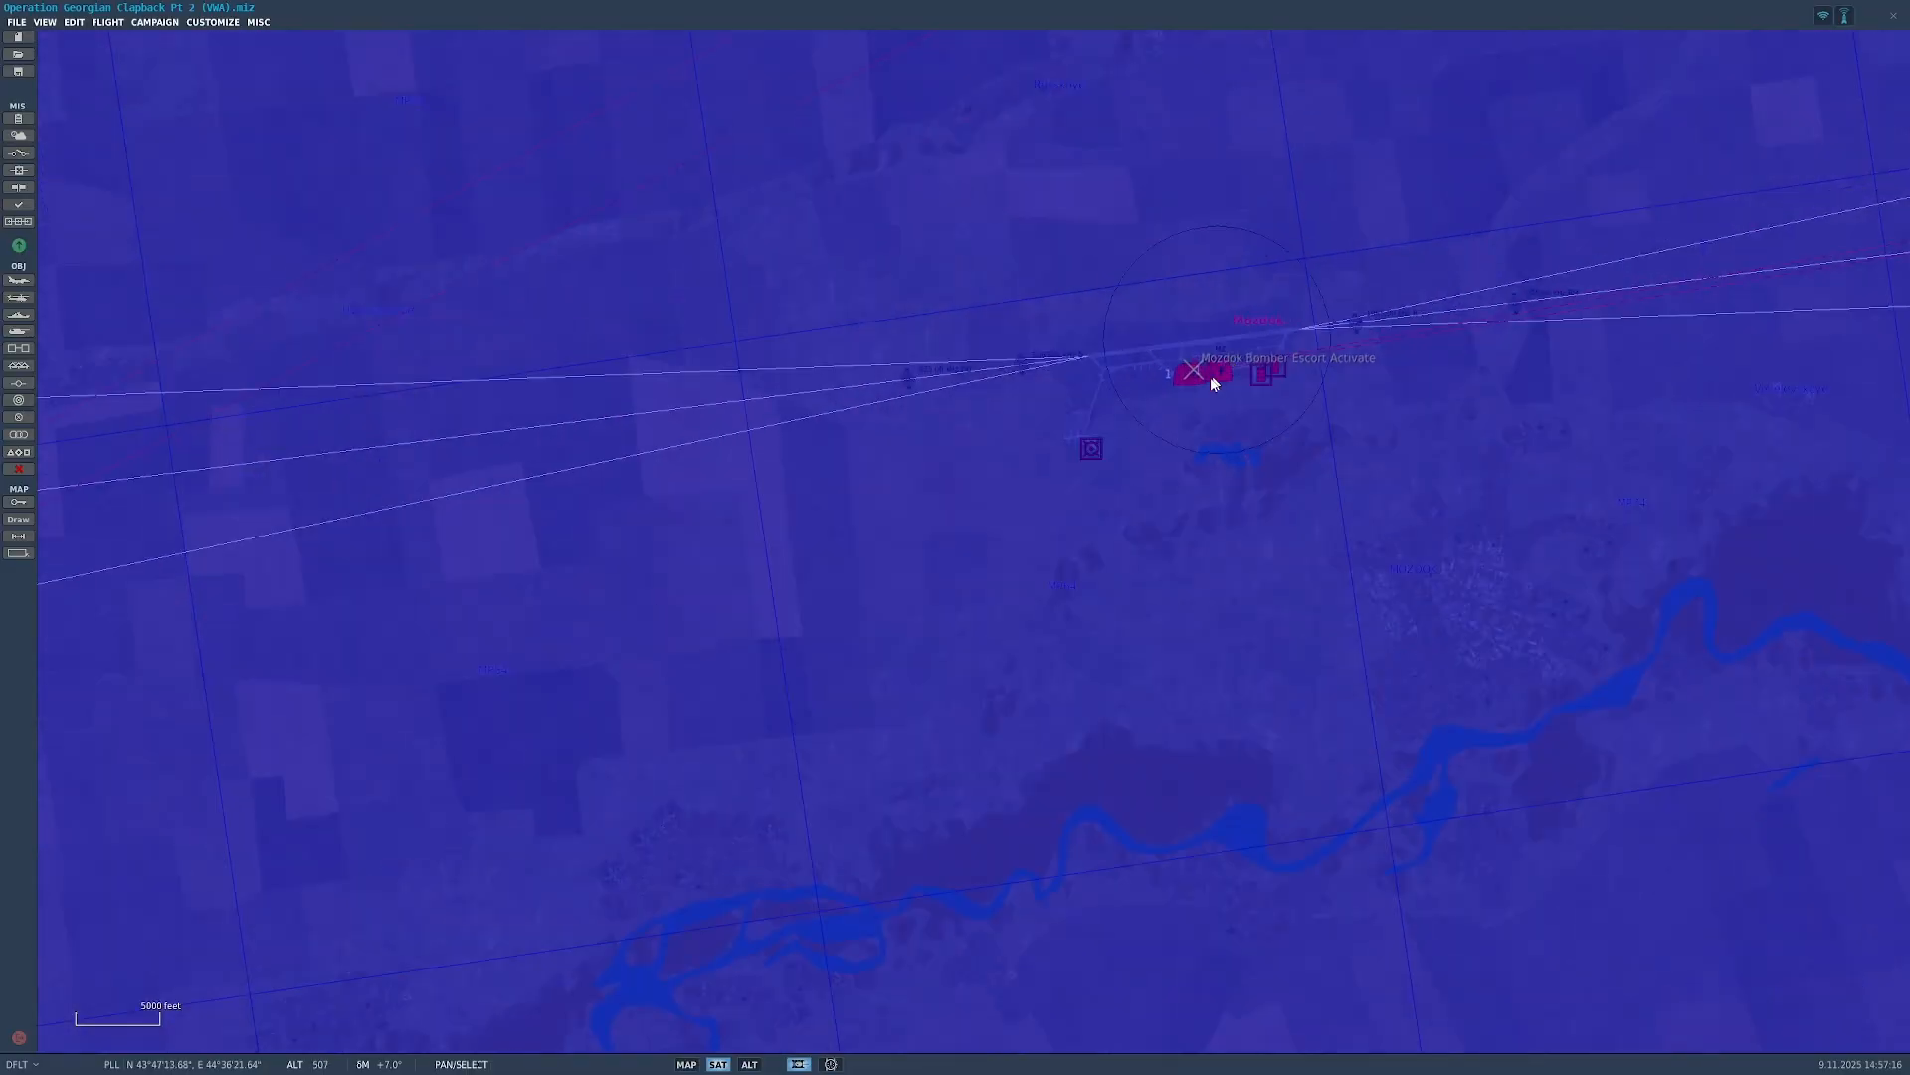
pyautogui.scroll(6, 1201, 358)
pyautogui.click(989, 392)
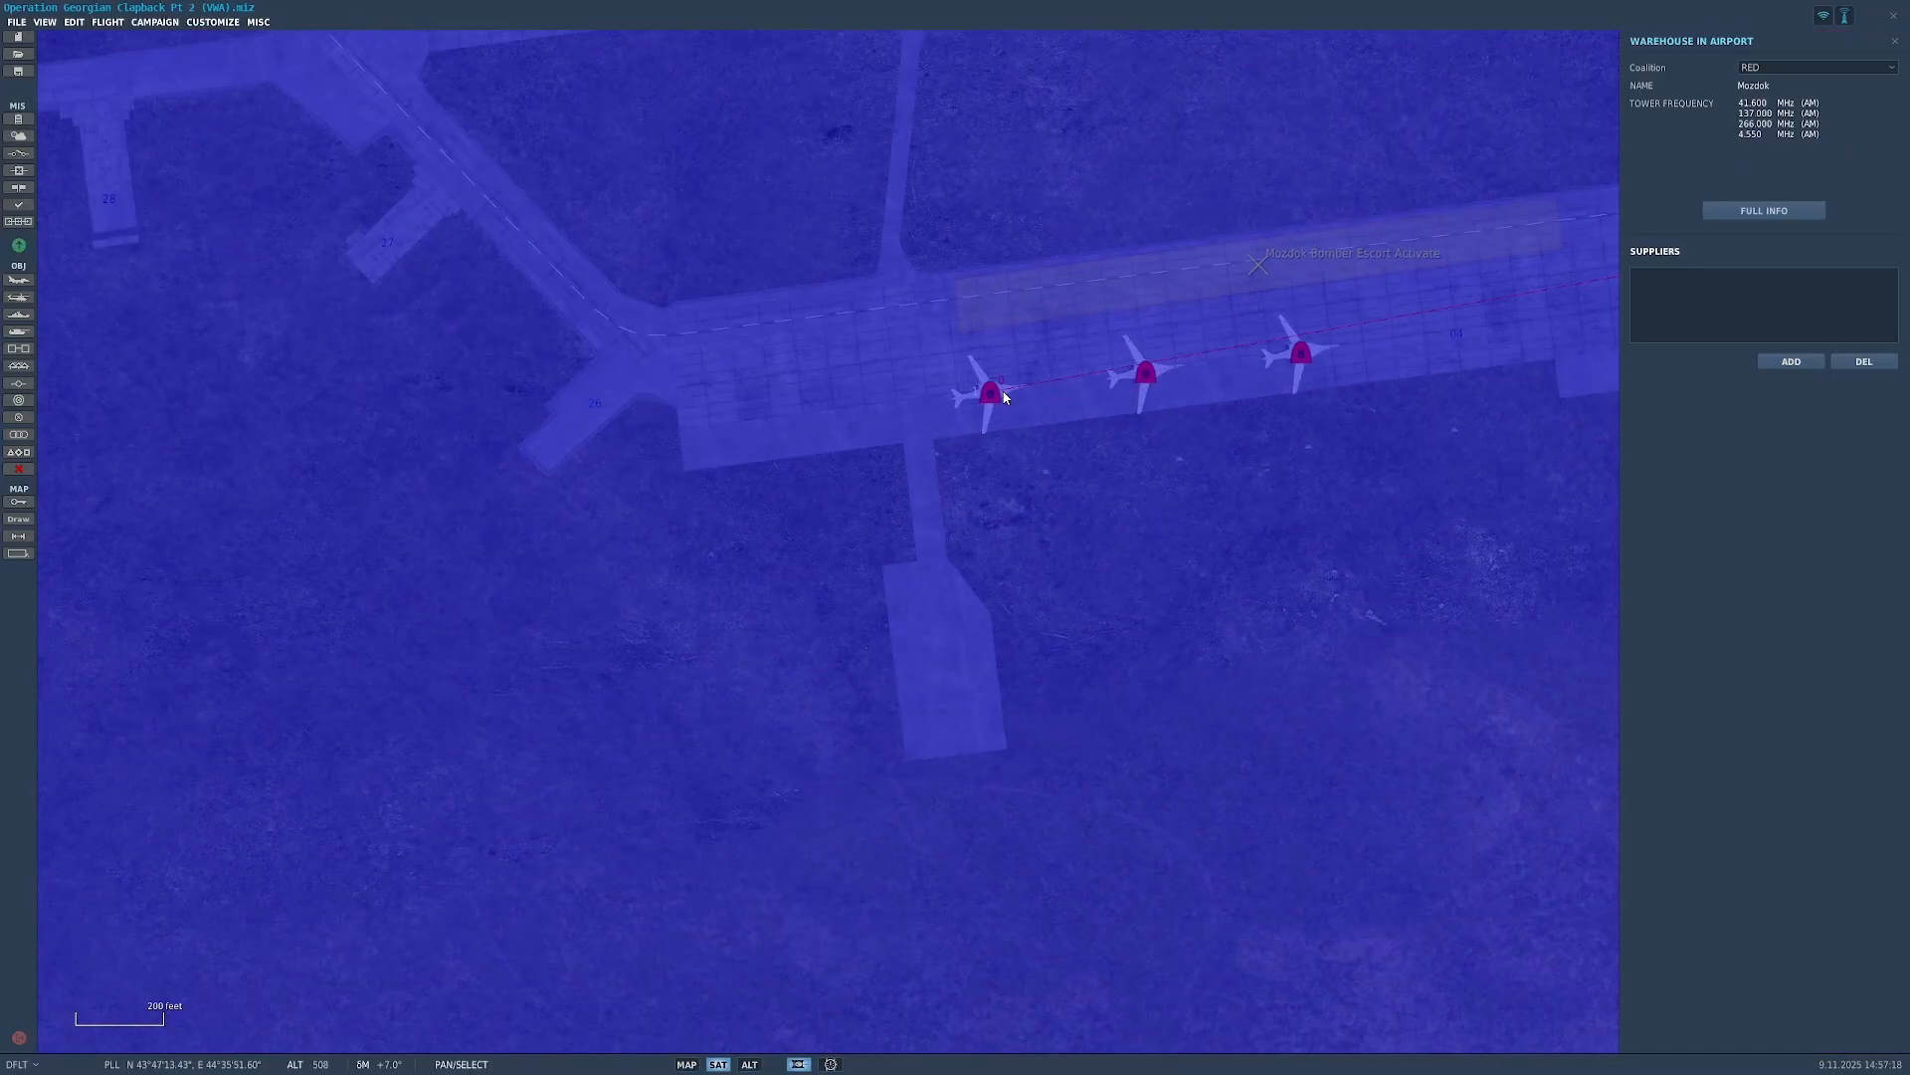
pyautogui.click(989, 395)
# Step: Trace the Mozdok bombing group's route from Mozdok to its turning point over the mountains northeast of Sukhumi-Babushara
pyautogui.scroll(-10, 989, 393)
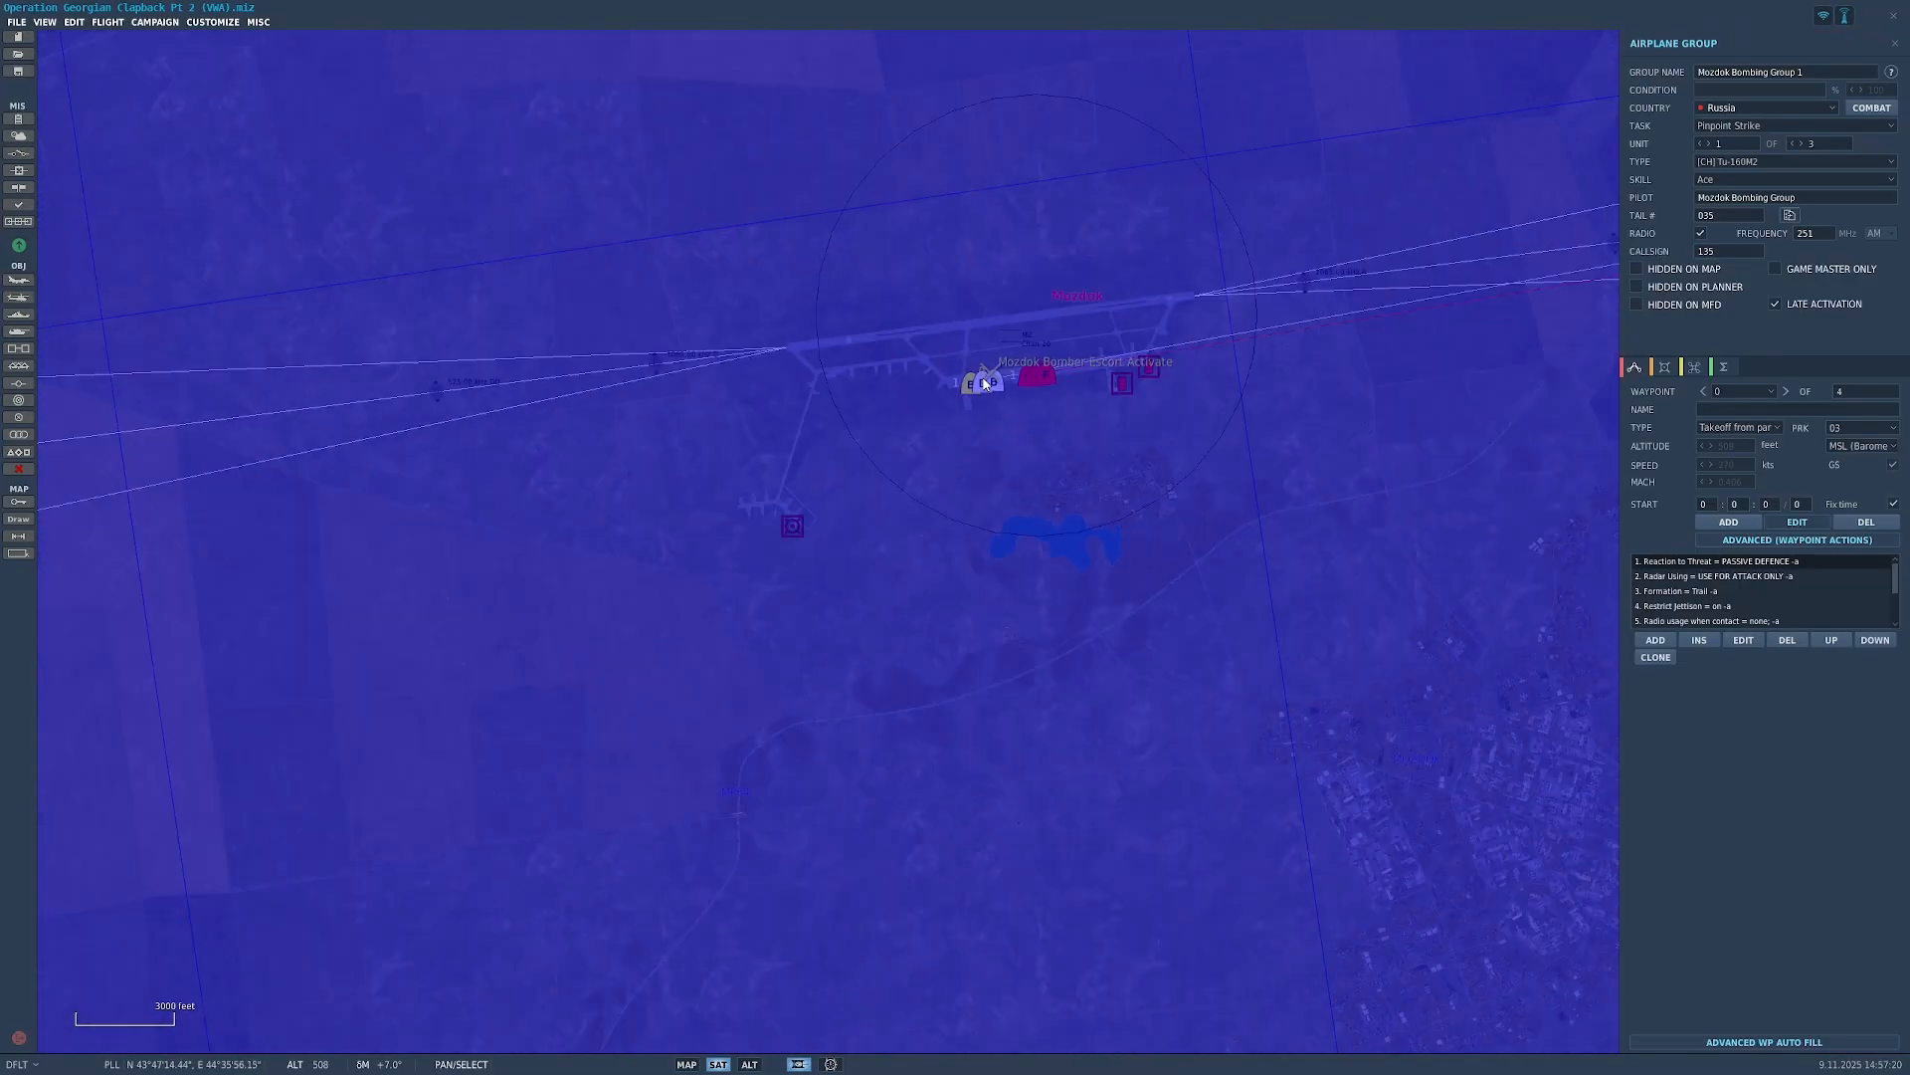
pyautogui.moveTo(240, 803); pyautogui.dragTo(1049, 538)
pyautogui.scroll(-2, 1049, 537)
pyautogui.moveTo(914, 596); pyautogui.dragTo(1027, 428)
pyautogui.scroll(-2, 1027, 428)
pyautogui.moveTo(428, 716); pyautogui.dragTo(1144, 269)
pyautogui.moveTo(869, 487); pyautogui.dragTo(1045, 471)
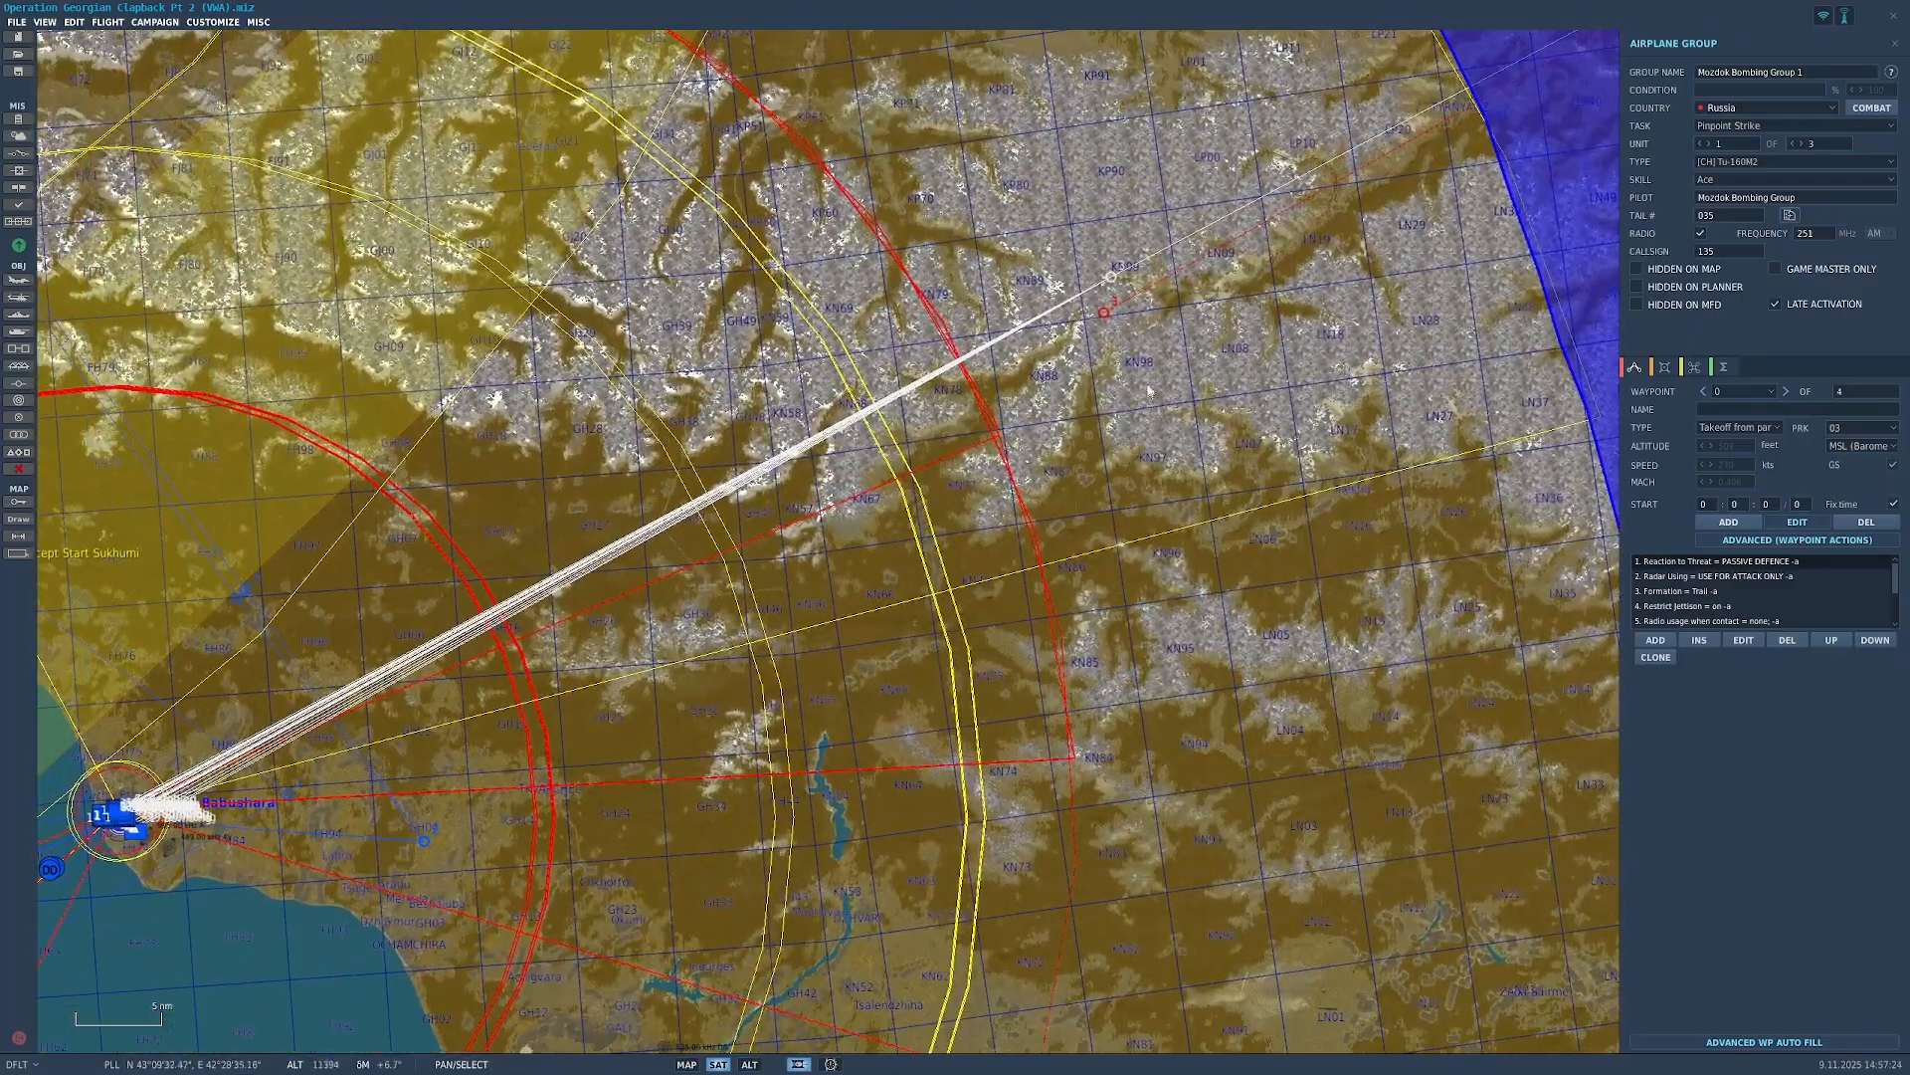
pyautogui.scroll(5, 1055, 306)
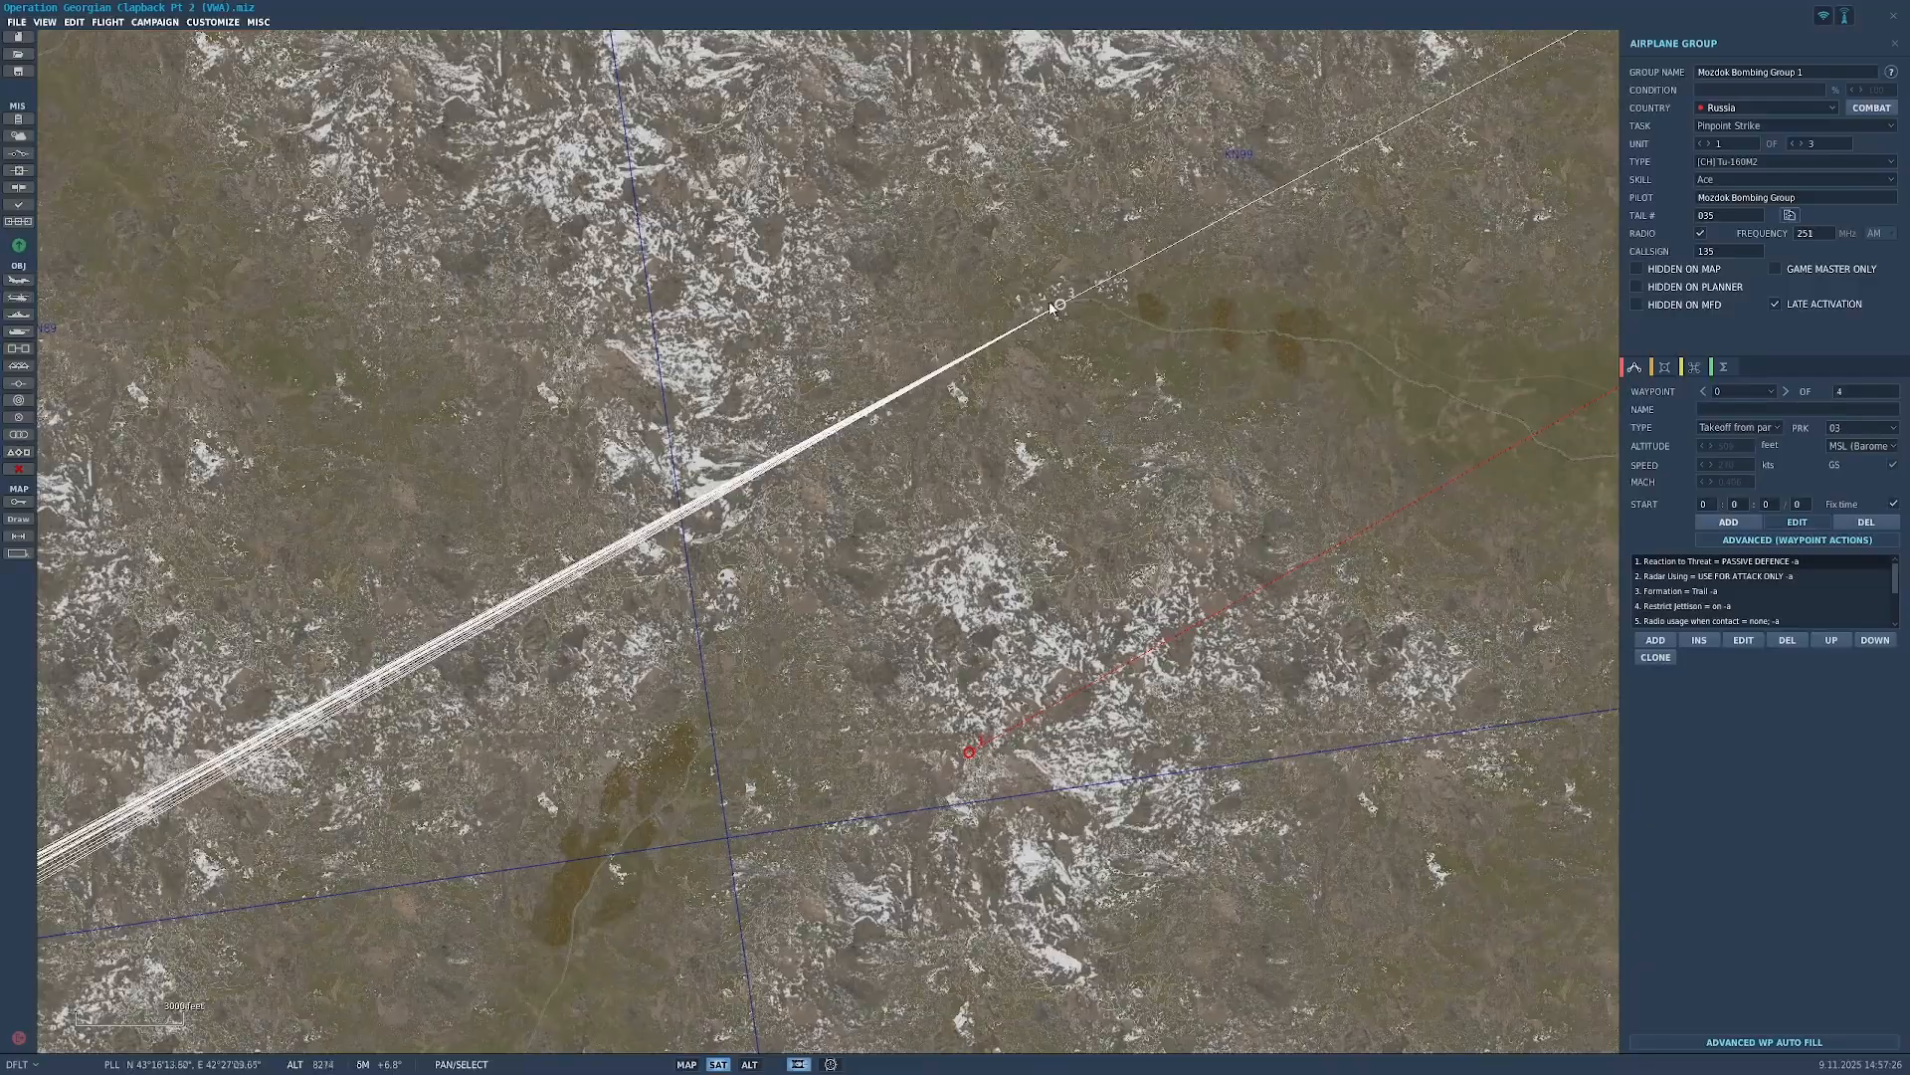
# Step: Show the bombing group's turning point before Sukhumi-Babushara and review its list of bombing actions
pyautogui.click(1787, 391)
pyautogui.click(1787, 391)
pyautogui.click(1787, 391)
pyautogui.scroll(-6, 1712, 610)
pyautogui.scroll(7, 1705, 607)
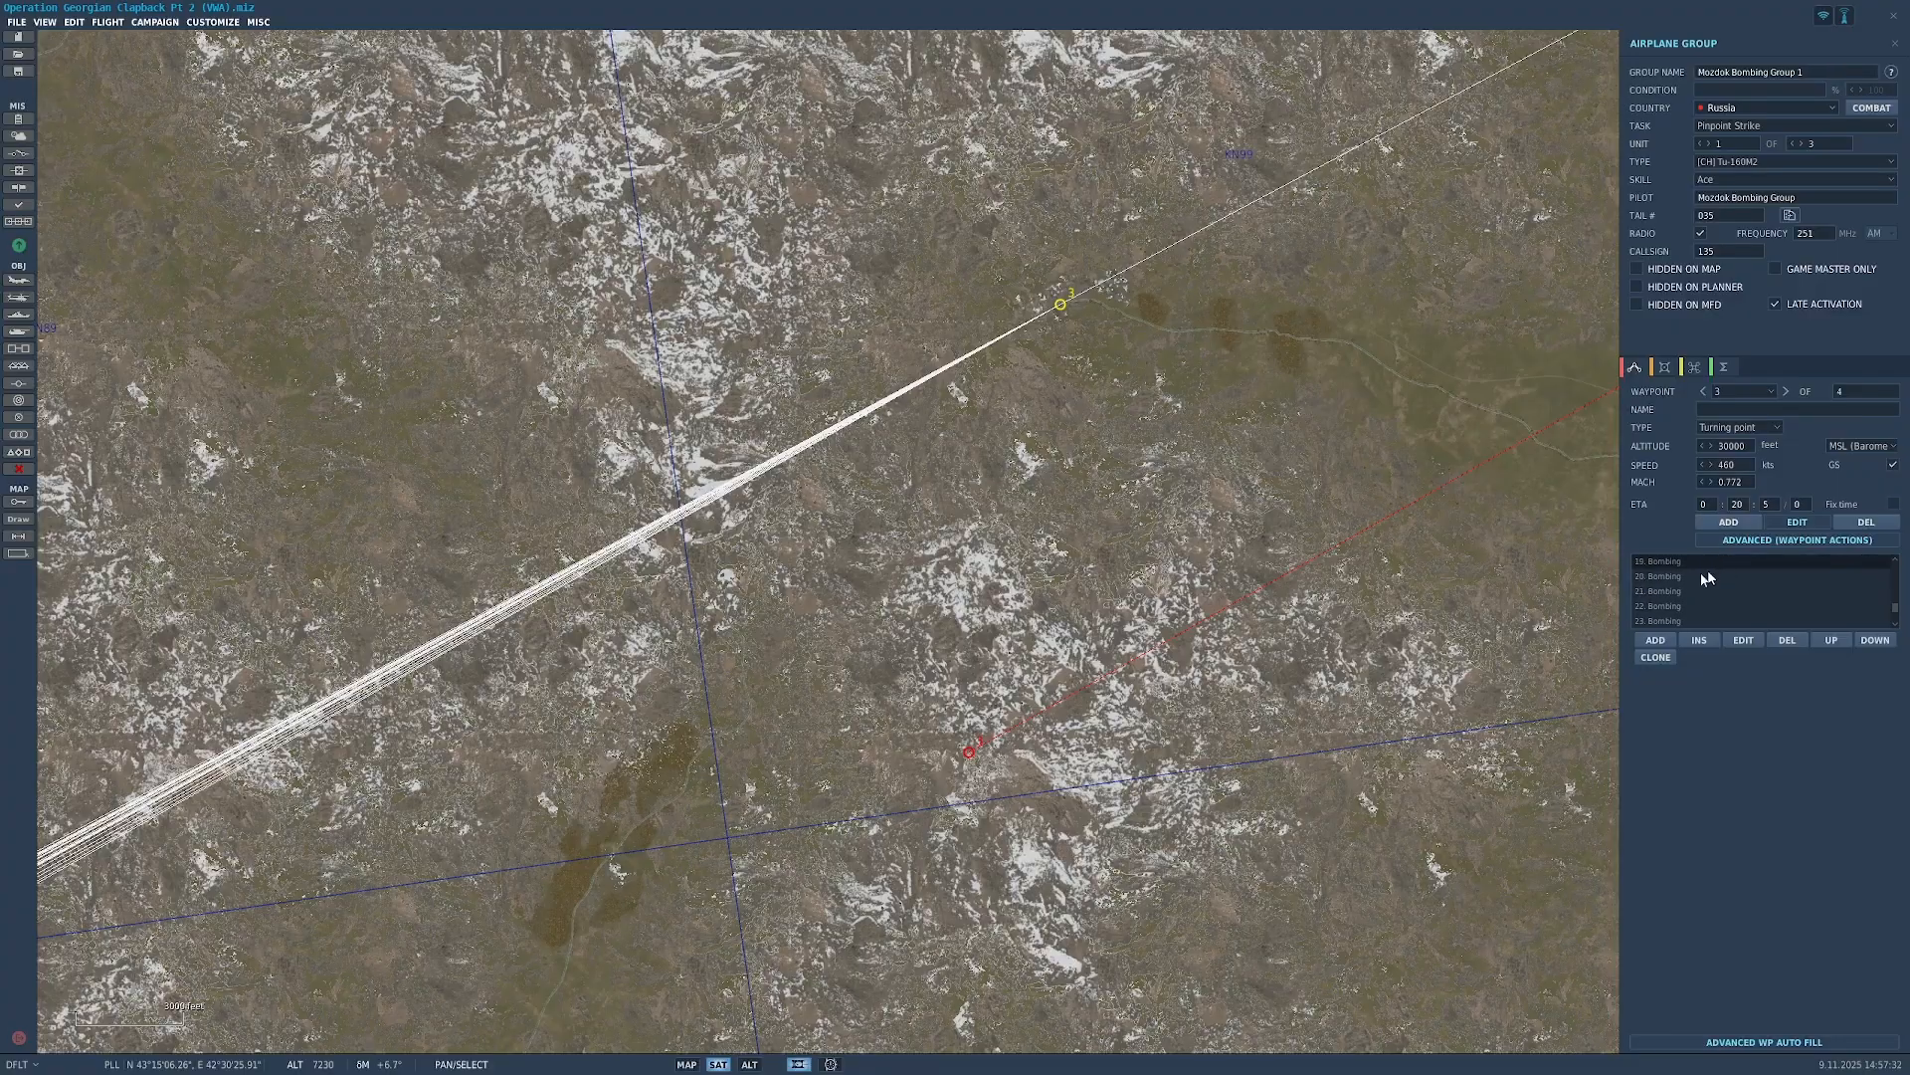
pyautogui.scroll(-6, 1718, 567)
pyautogui.scroll(-3, 999, 613)
# Step: Follow the bombing lines to the individual targets at Sukhumi-Babushara, and survey the wider mission area
pyautogui.moveTo(686, 925); pyautogui.dragTo(1057, 561)
pyautogui.moveTo(616, 716); pyautogui.dragTo(1014, 470)
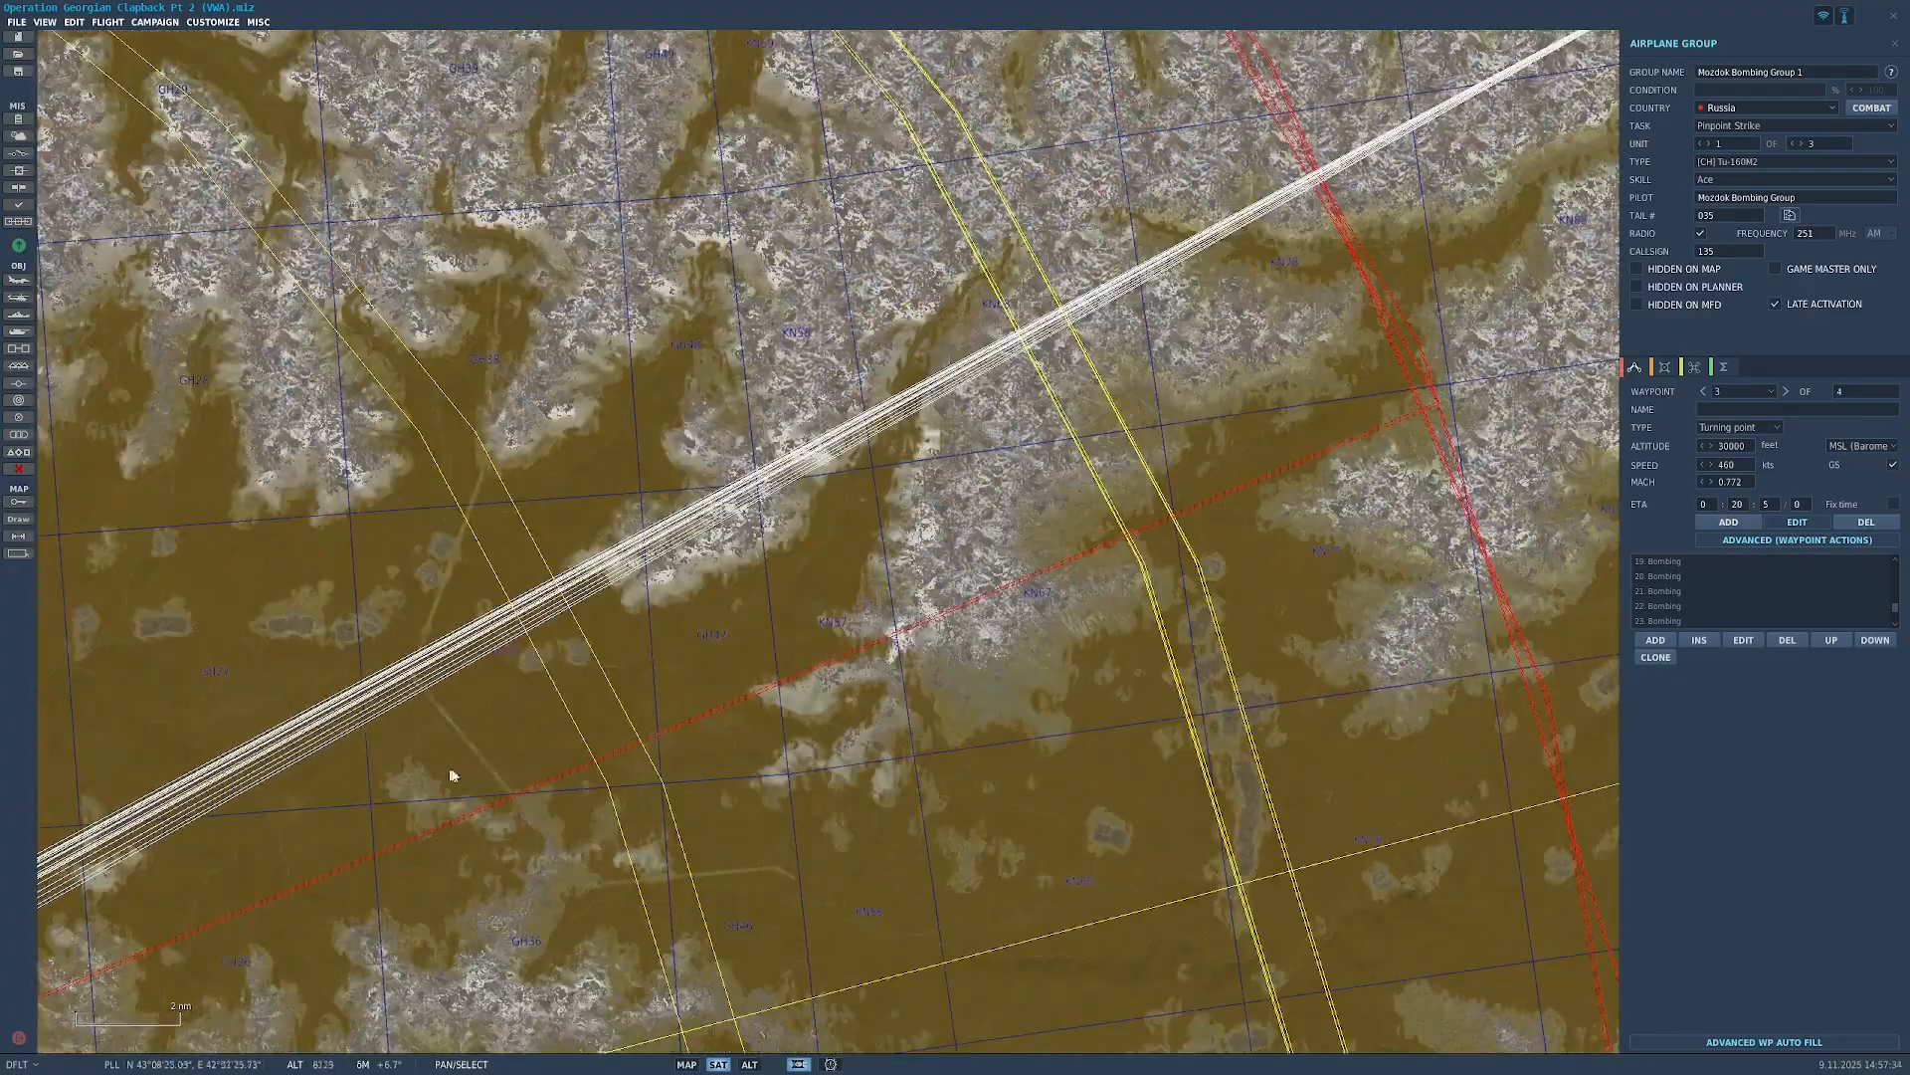
pyautogui.moveTo(446, 766); pyautogui.dragTo(1043, 438)
pyautogui.moveTo(545, 683); pyautogui.dragTo(1102, 381)
pyautogui.moveTo(686, 631); pyautogui.dragTo(1253, 324)
pyautogui.scroll(6, 793, 428)
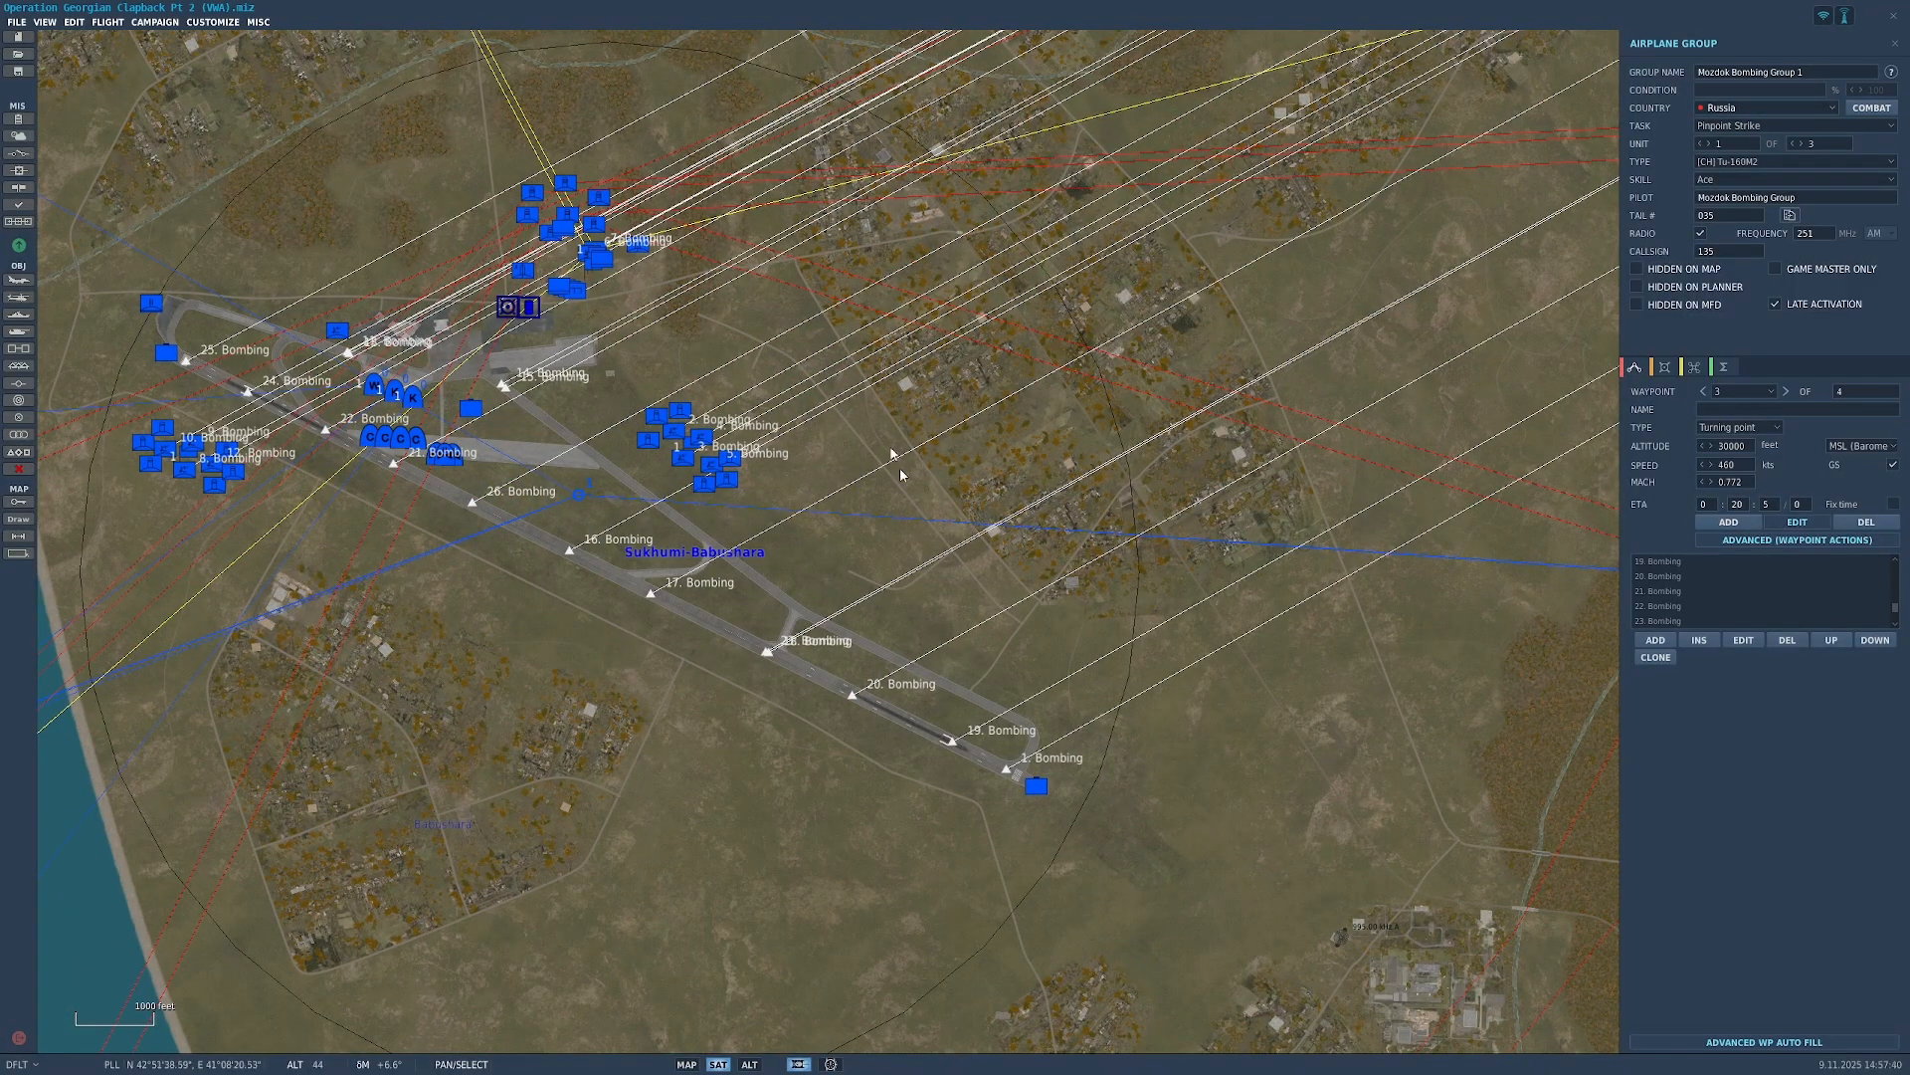
pyautogui.scroll(-10, 1167, 584)
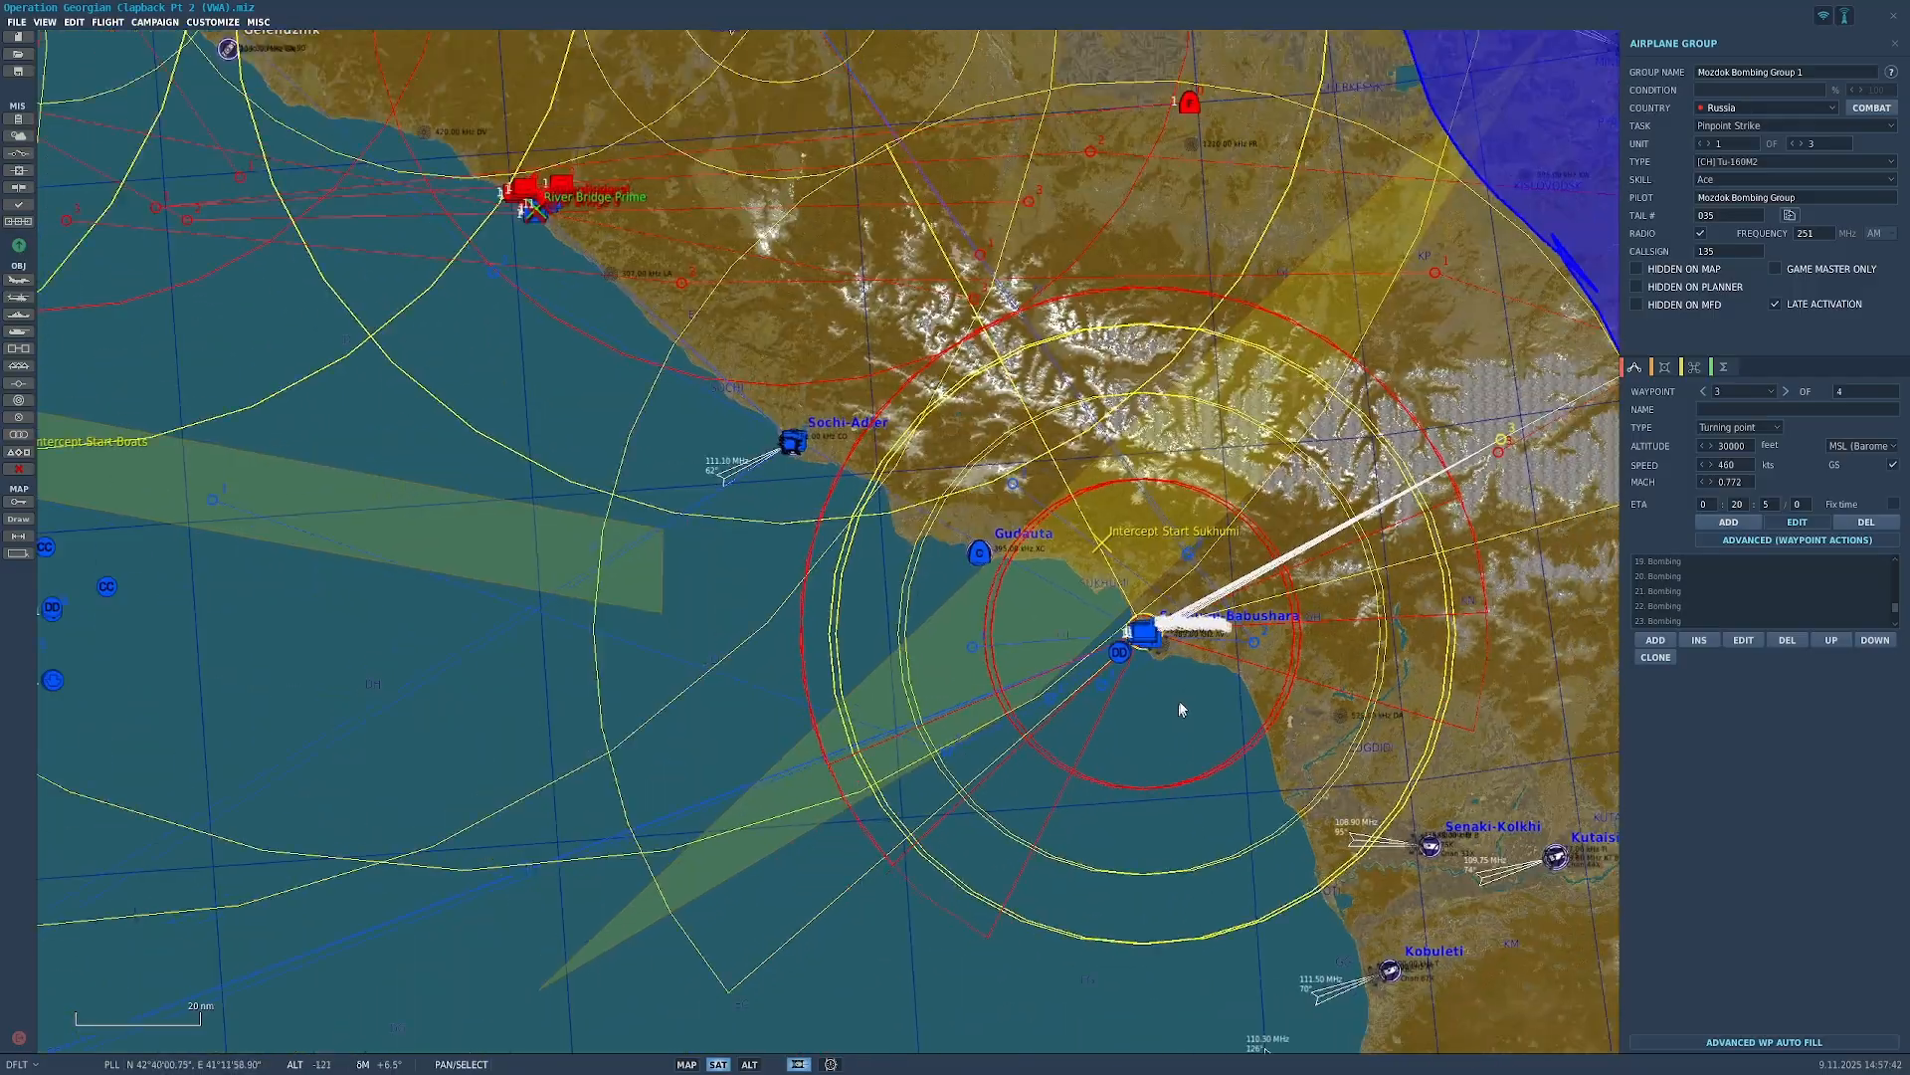
pyautogui.scroll(-5, 1181, 718)
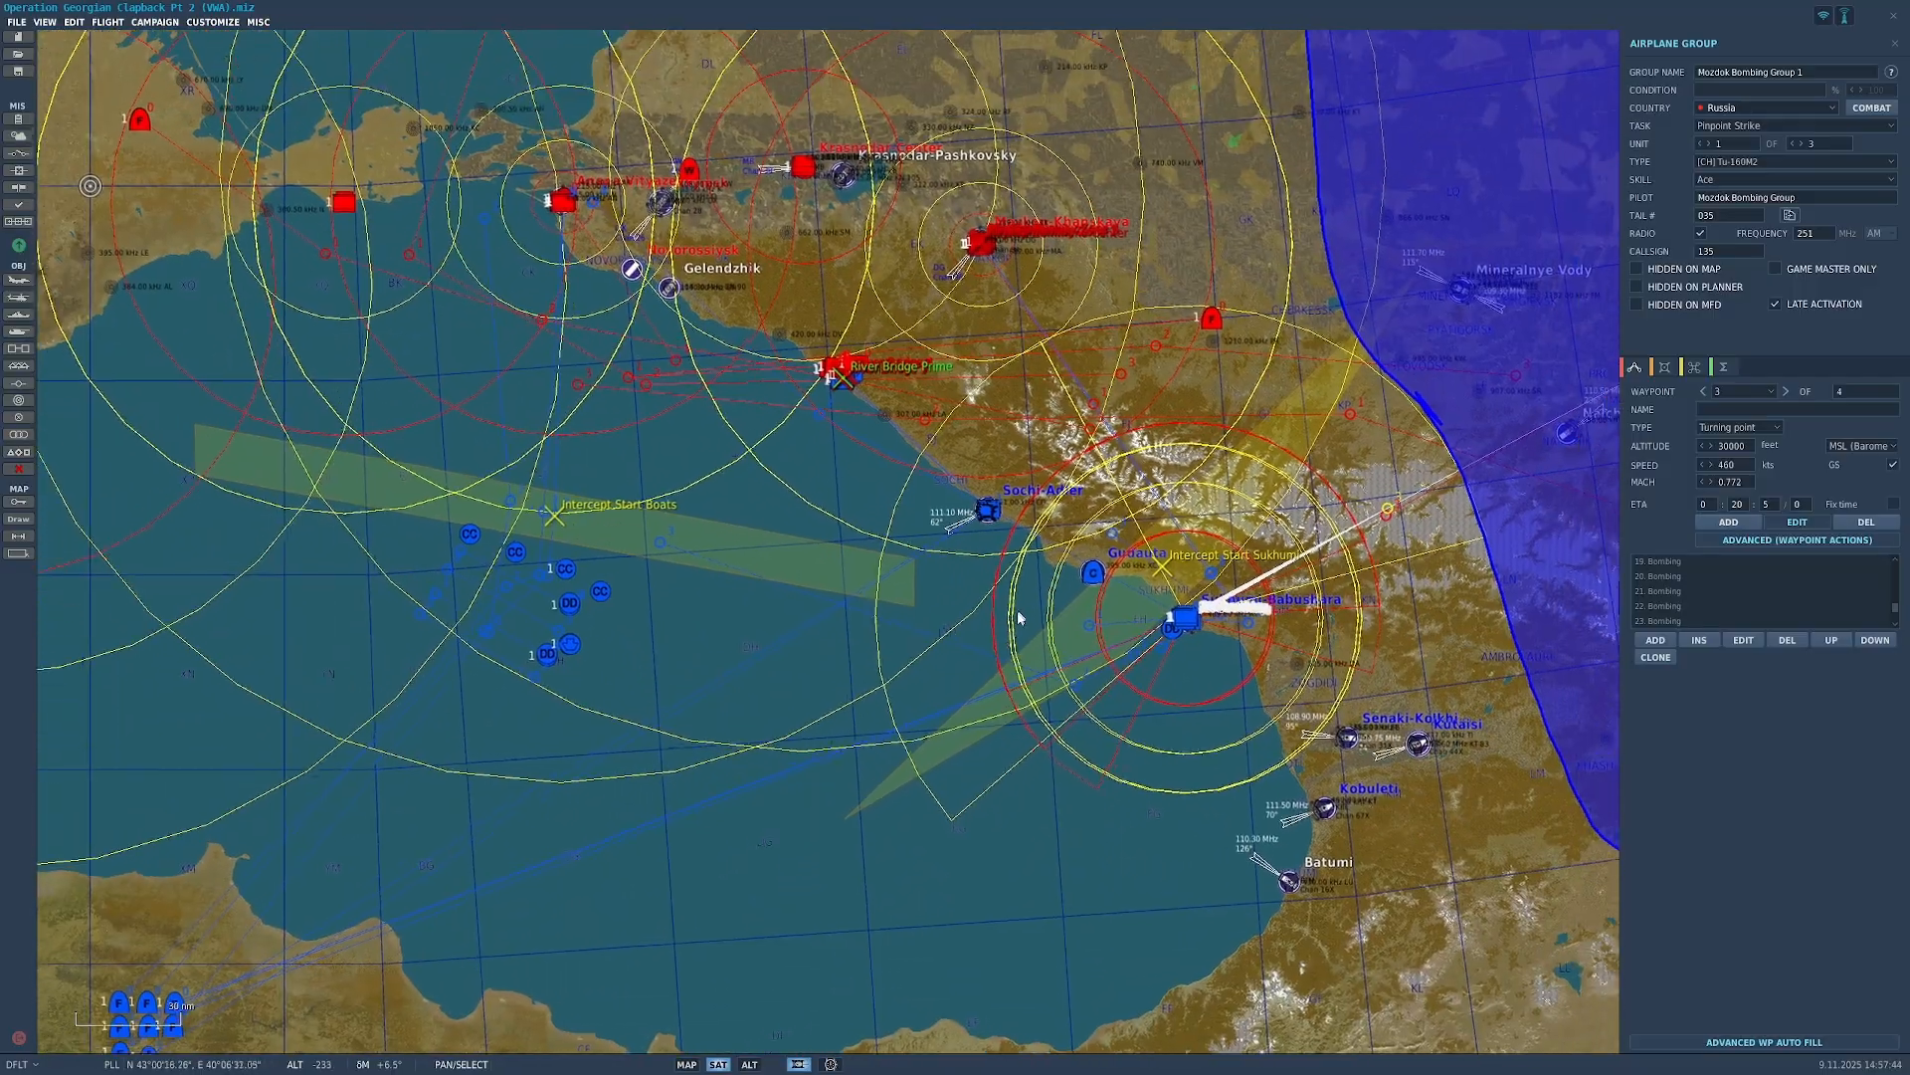
# Step: Show the River Bridge zones around Tuapse and close the bombing group's settings
pyautogui.scroll(6, 871, 458)
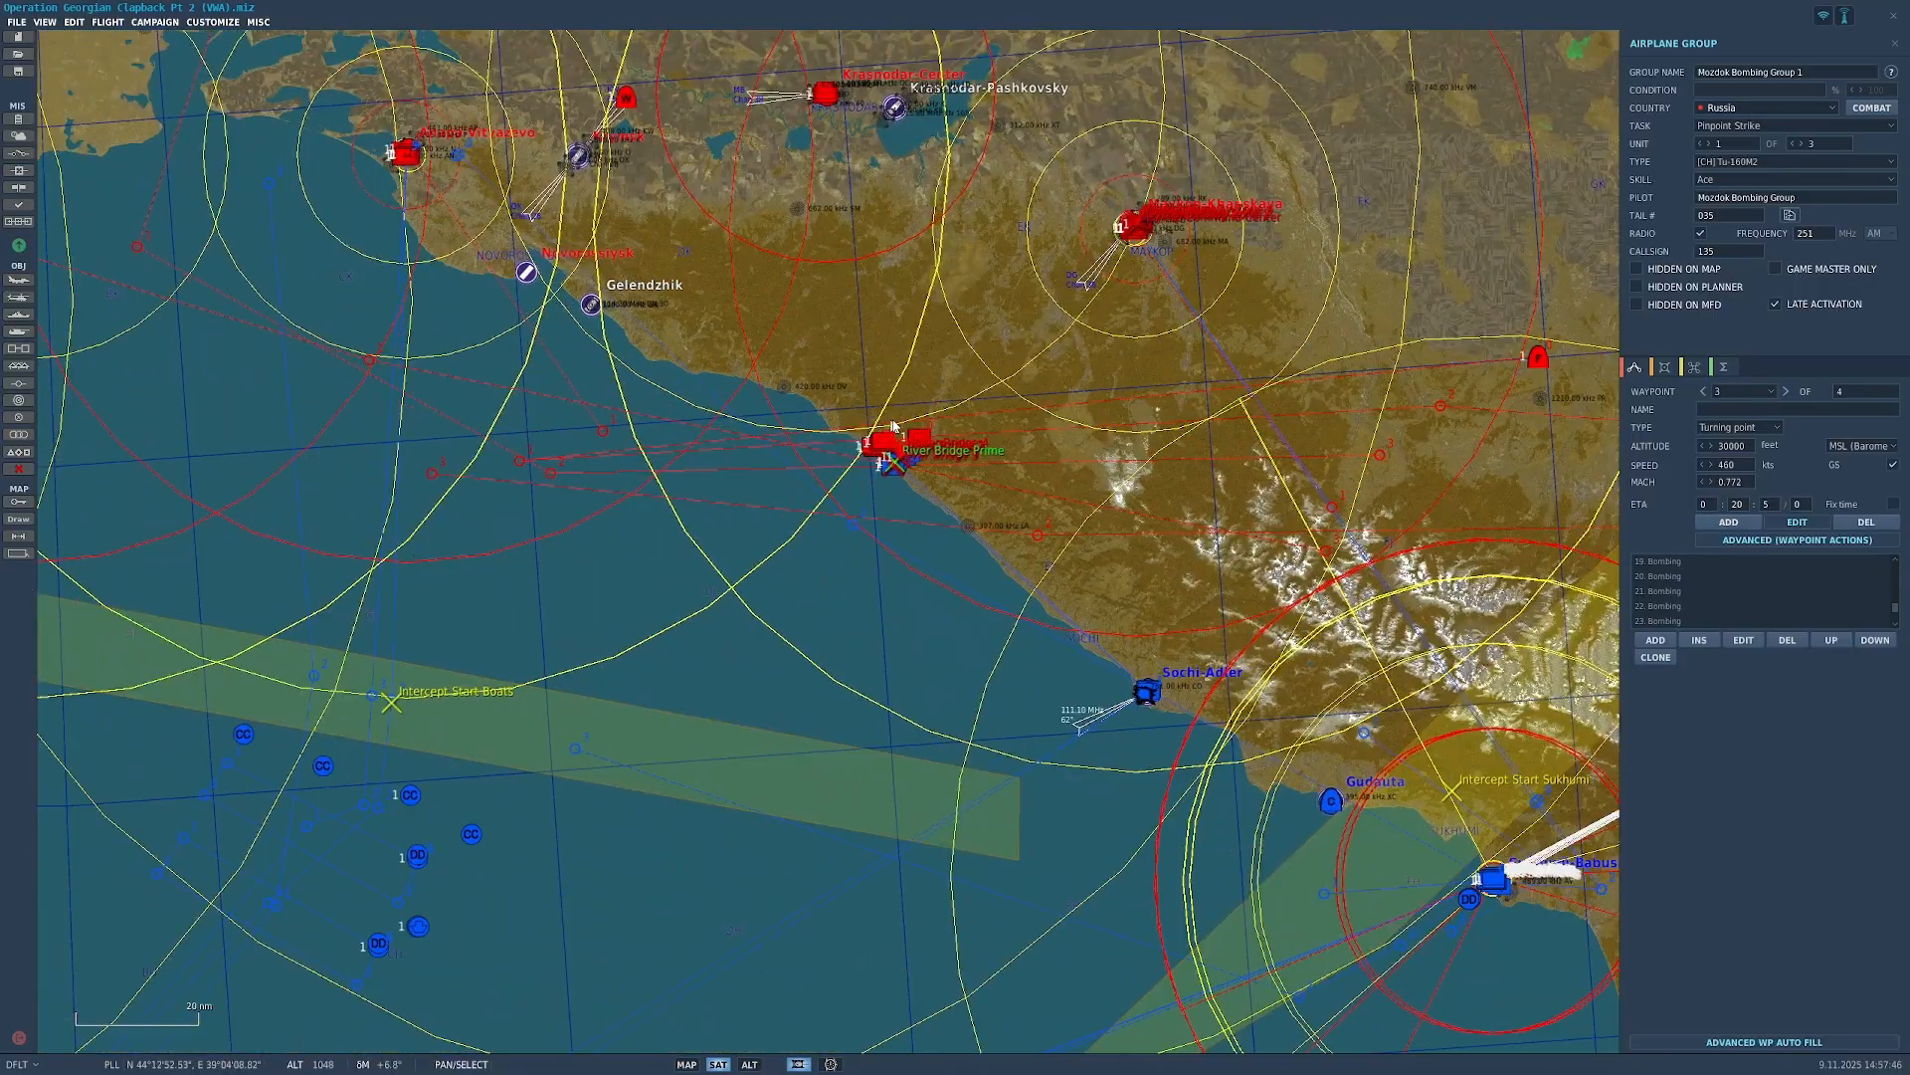
pyautogui.scroll(7, 872, 506)
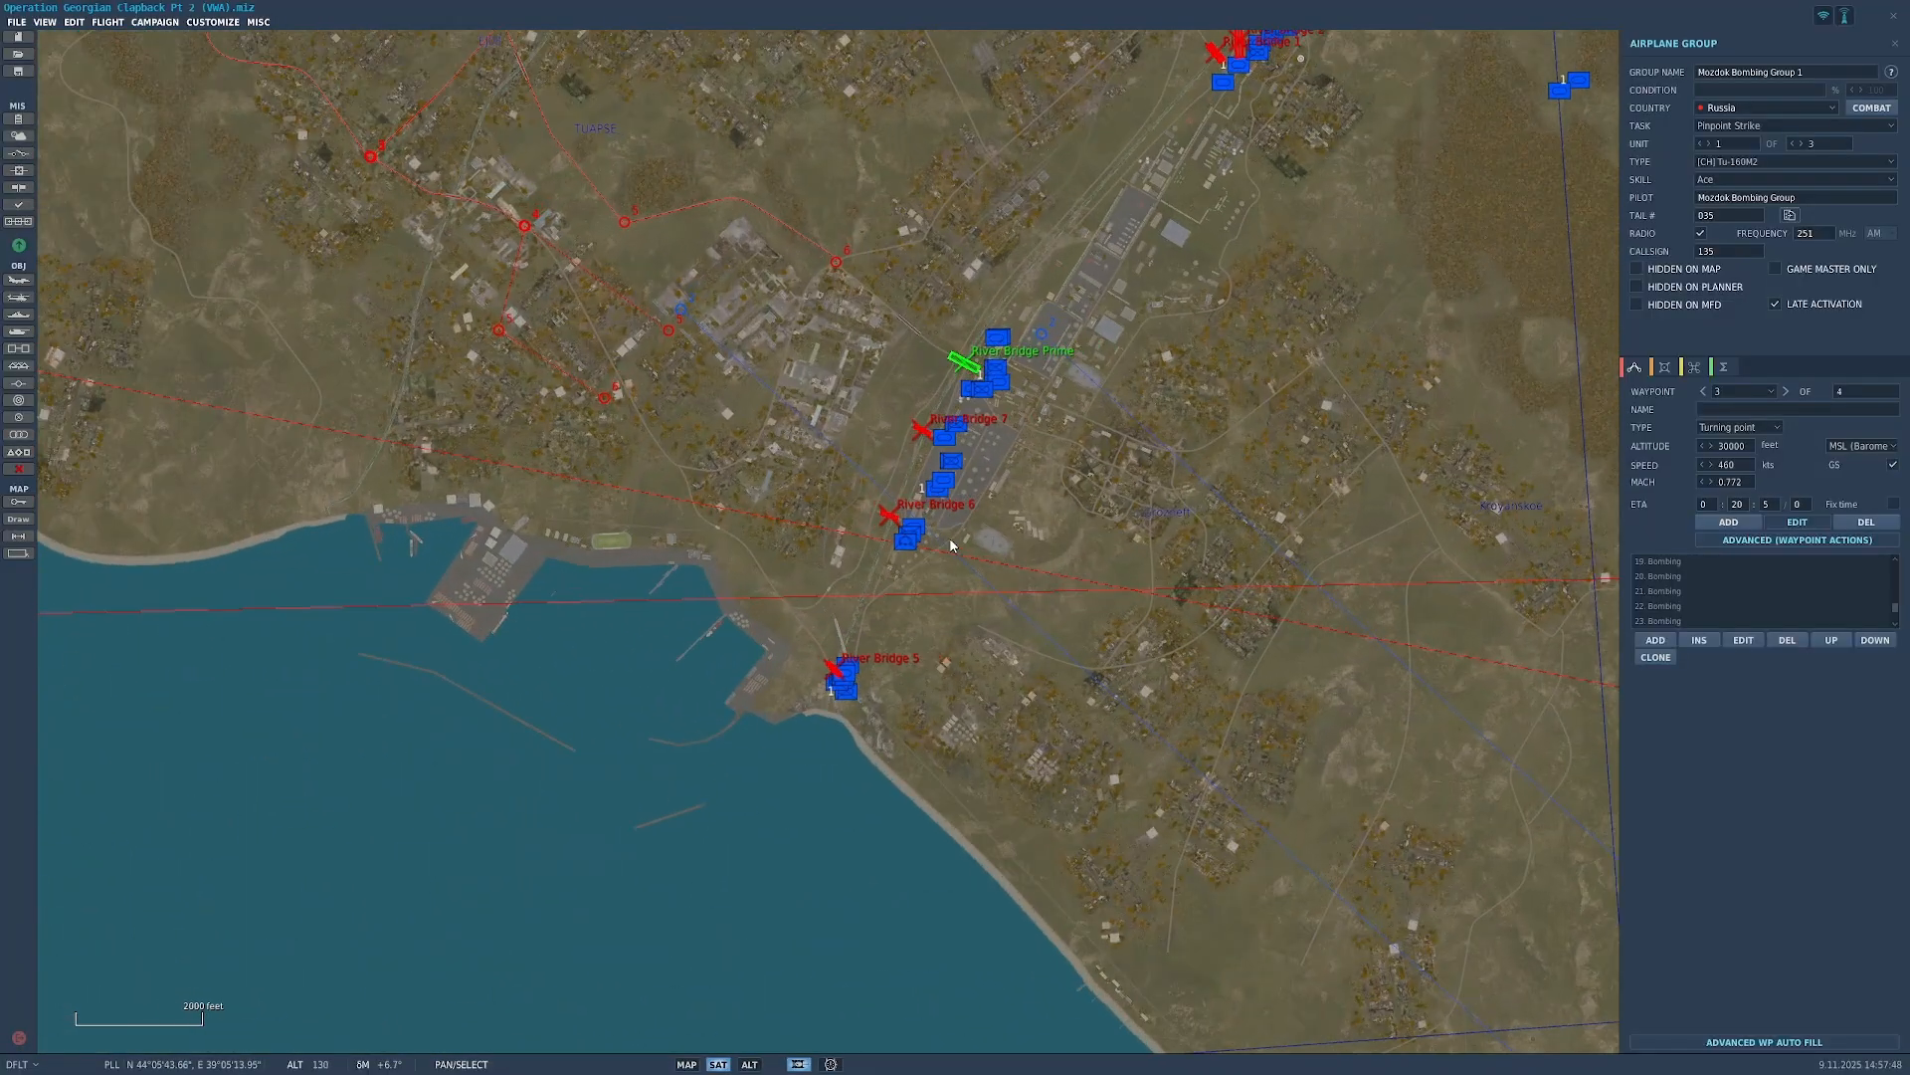
pyautogui.moveTo(977, 380); pyautogui.dragTo(905, 423)
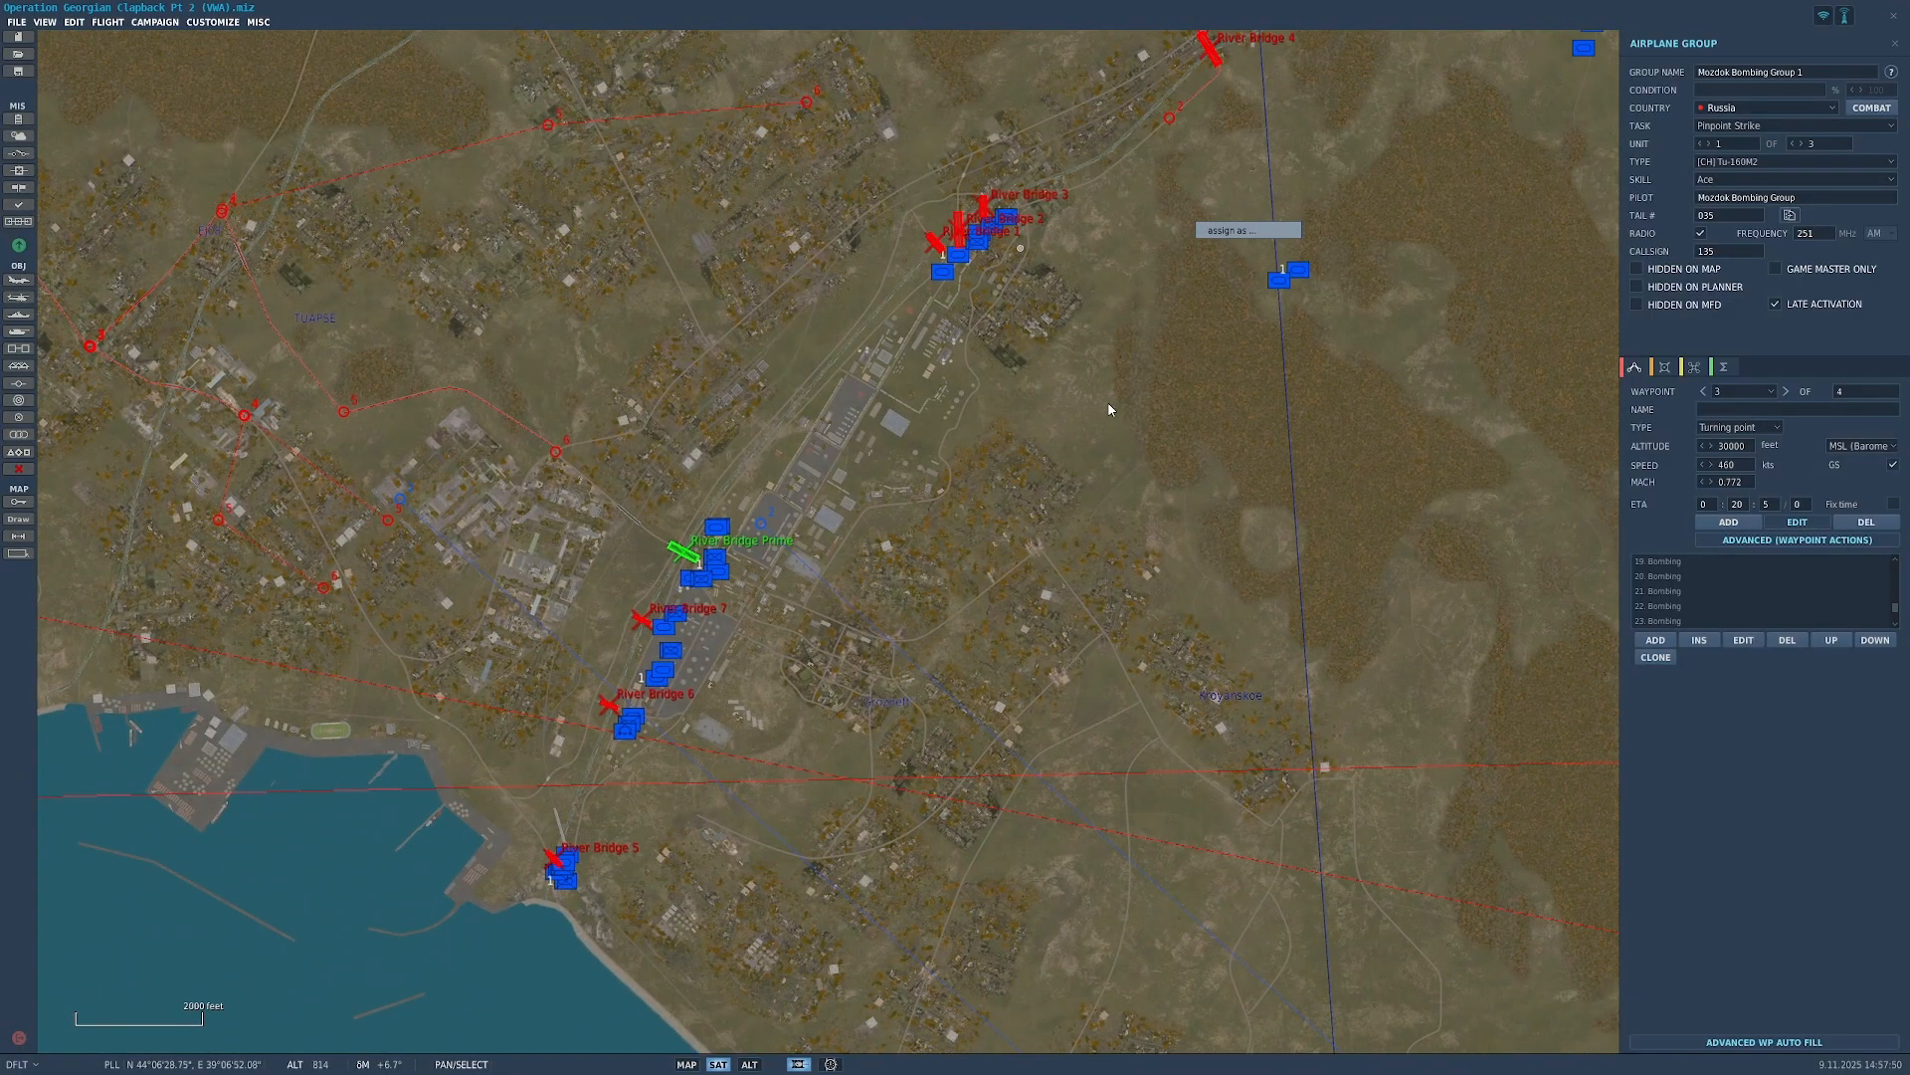
pyautogui.click(1114, 436)
pyautogui.scroll(-2, 1134, 423)
pyautogui.scroll(-2, 1137, 416)
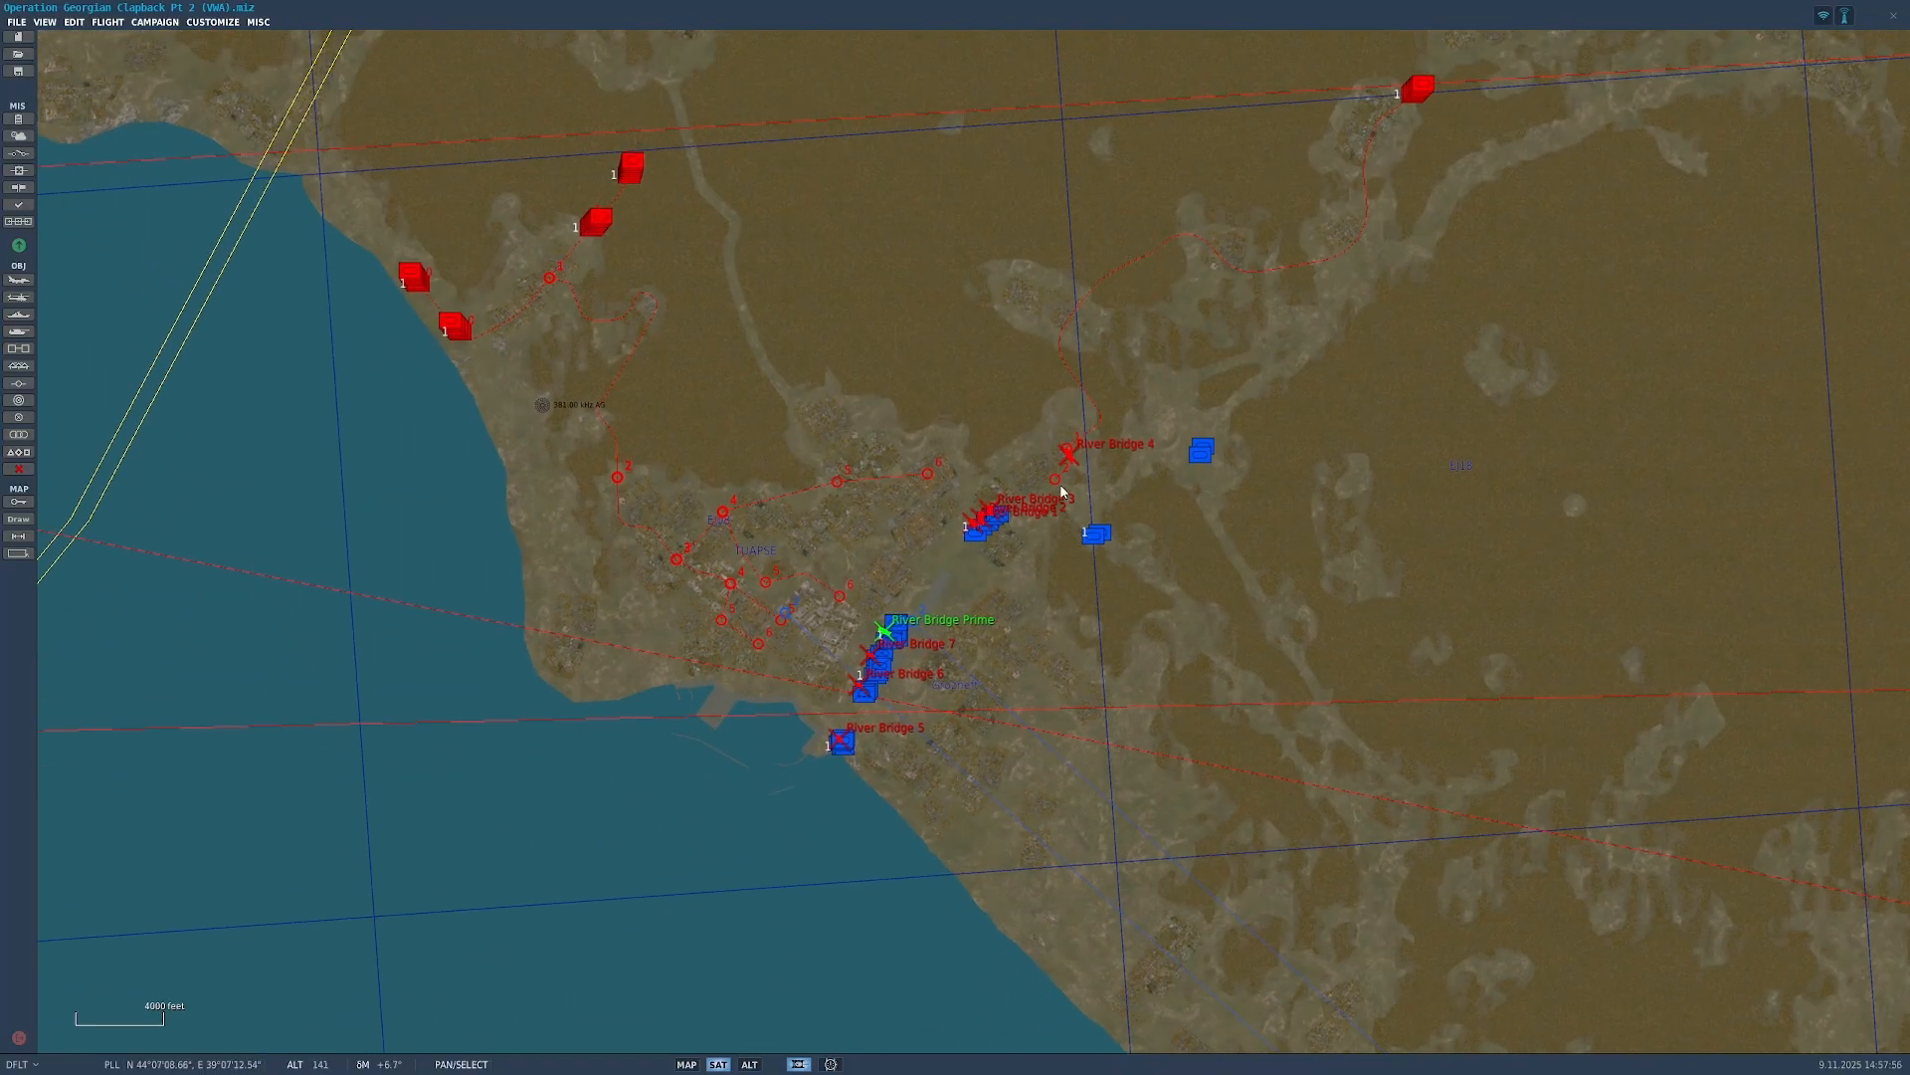
# Step: Examine the River Bridge 7 zone over its river crossing, and follow the bridge zones upriver to River Bridge 4
pyautogui.scroll(5, 888, 630)
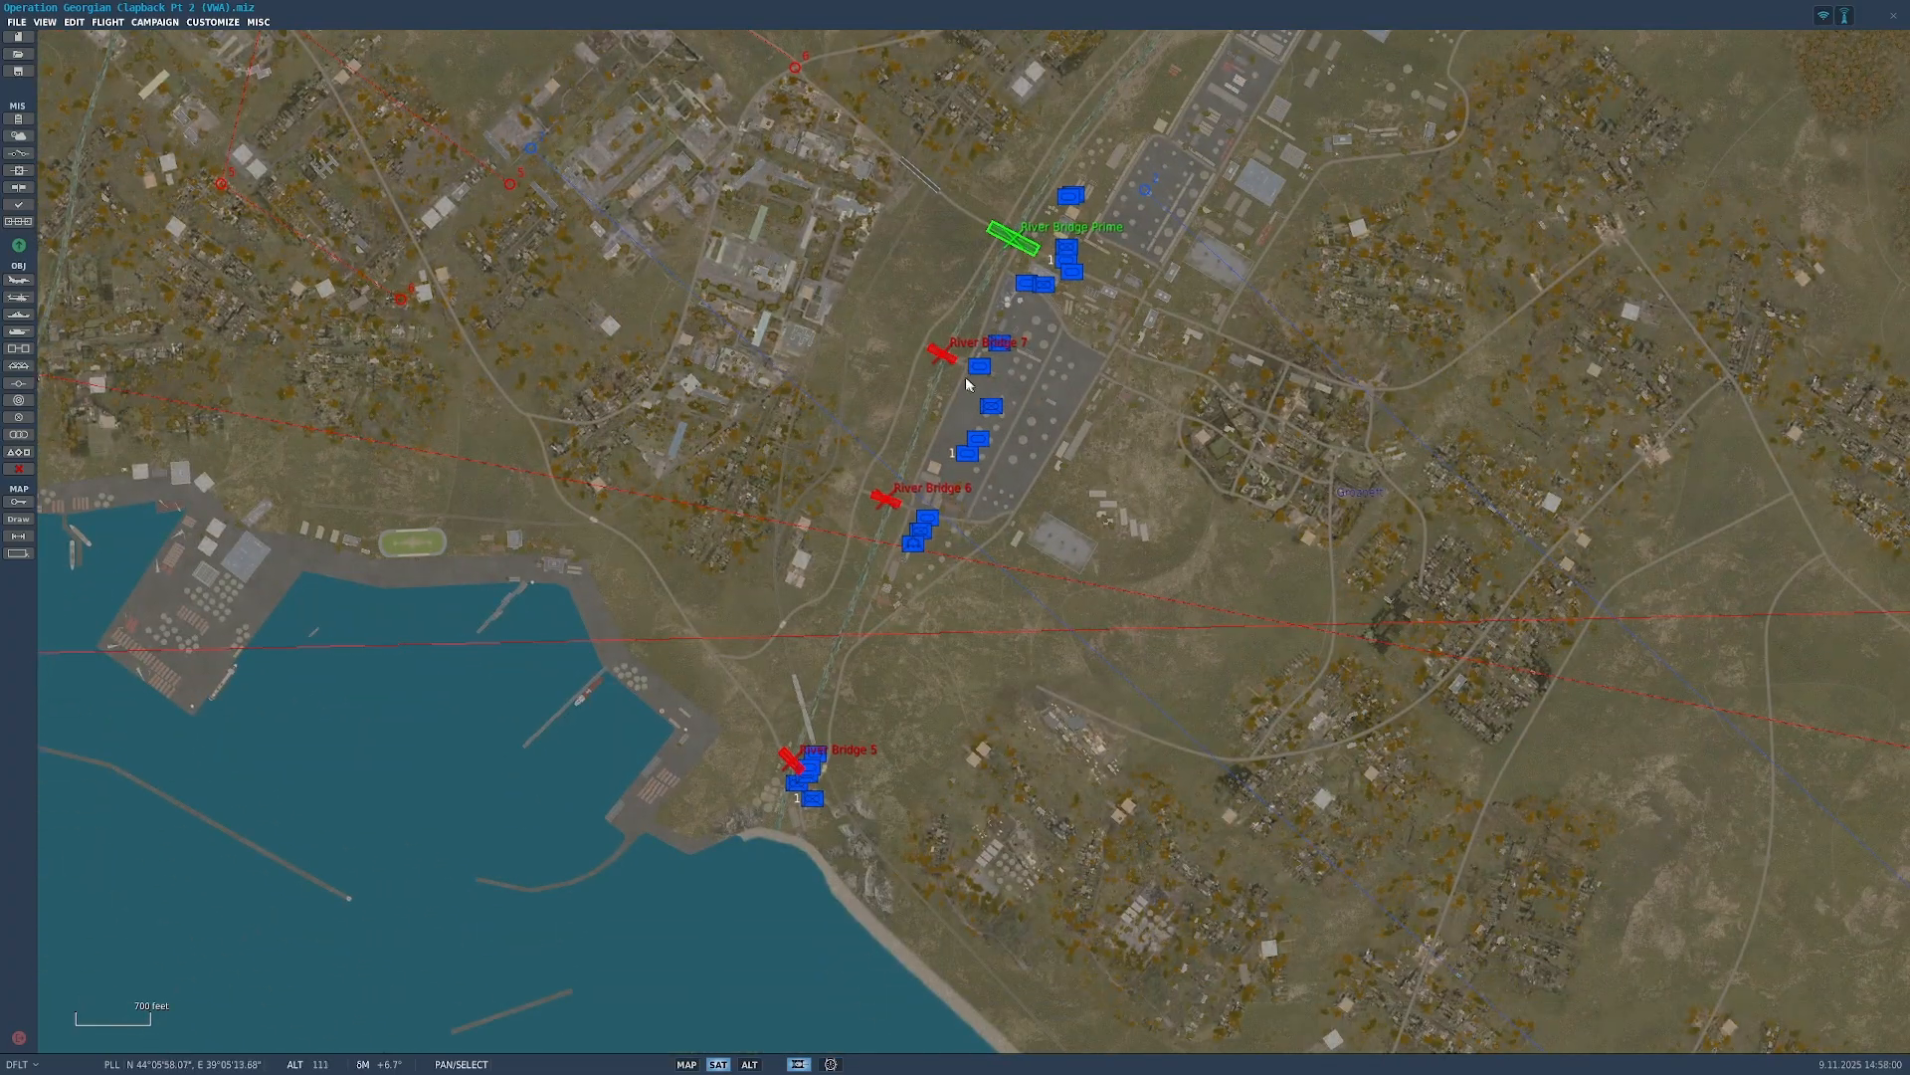
pyautogui.scroll(6, 945, 351)
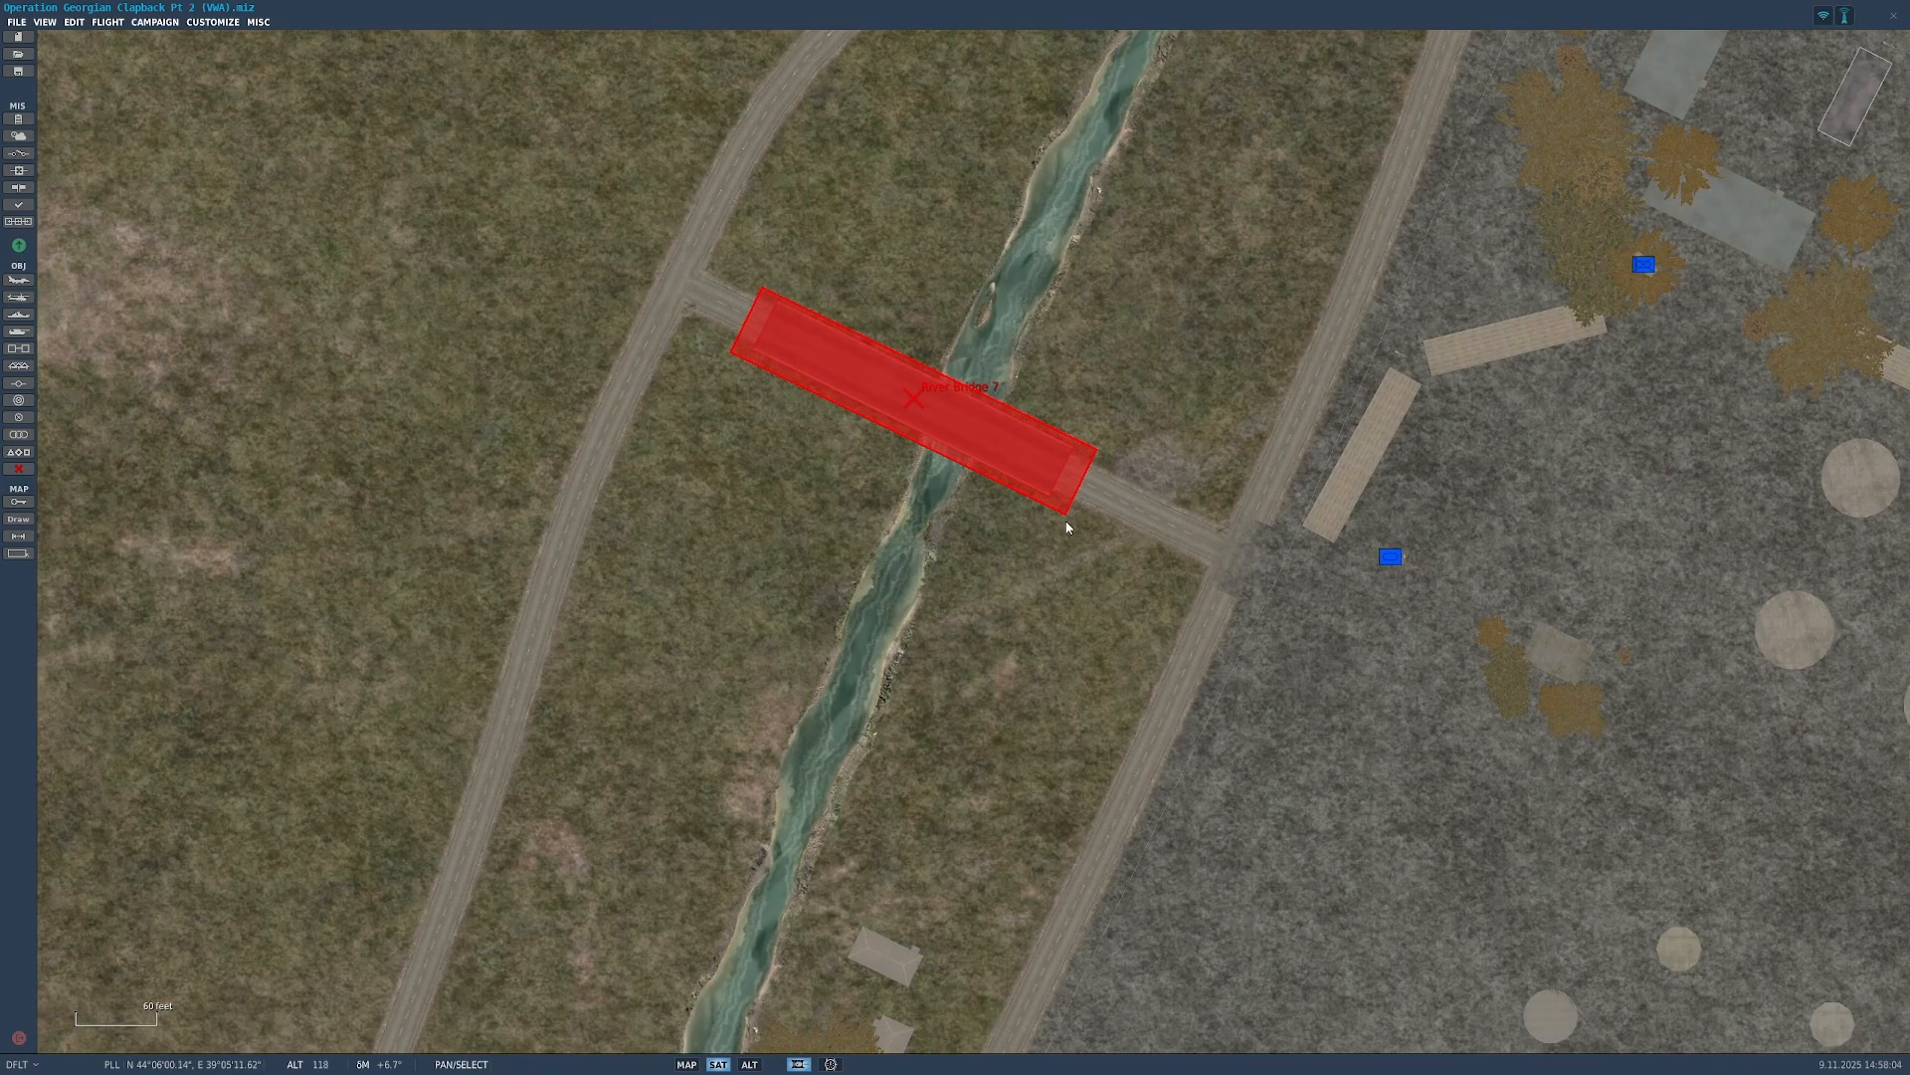
pyautogui.scroll(-5, 1003, 486)
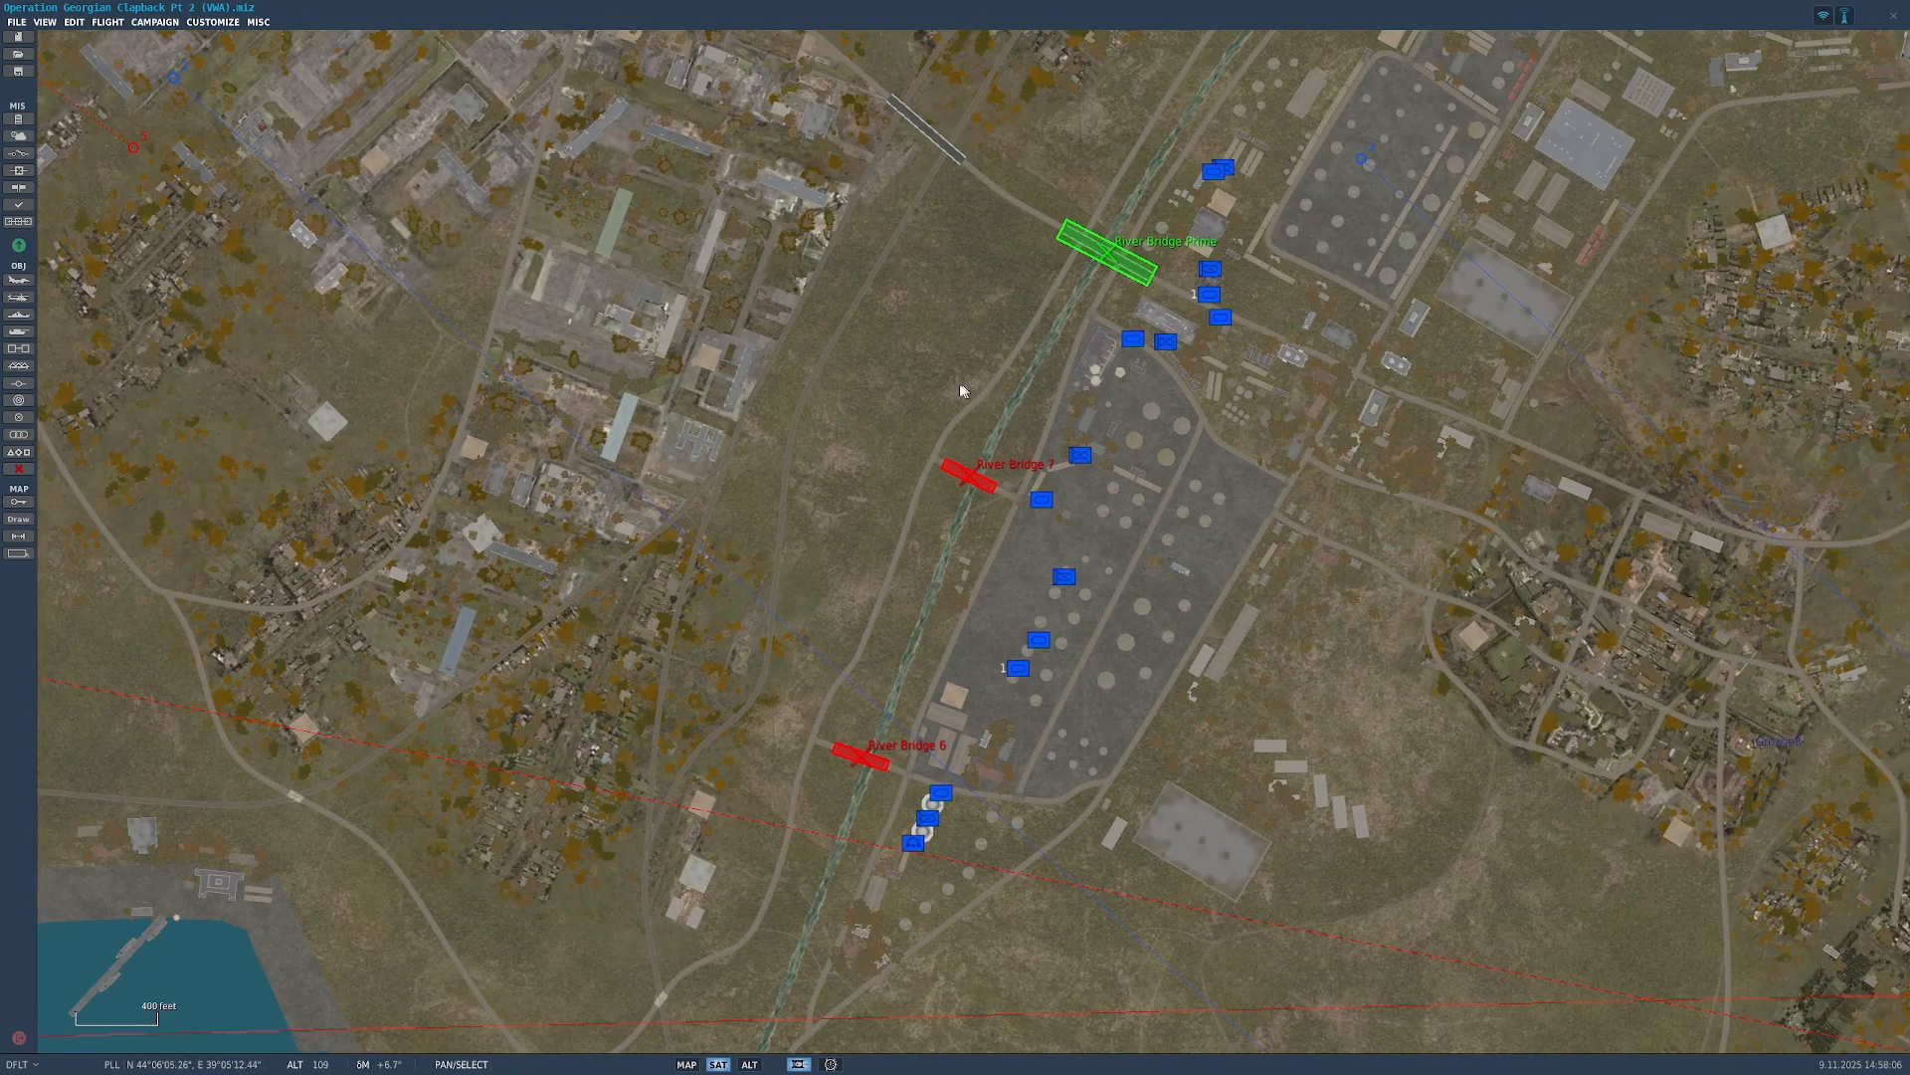
pyautogui.moveTo(1003, 485); pyautogui.dragTo(846, 505)
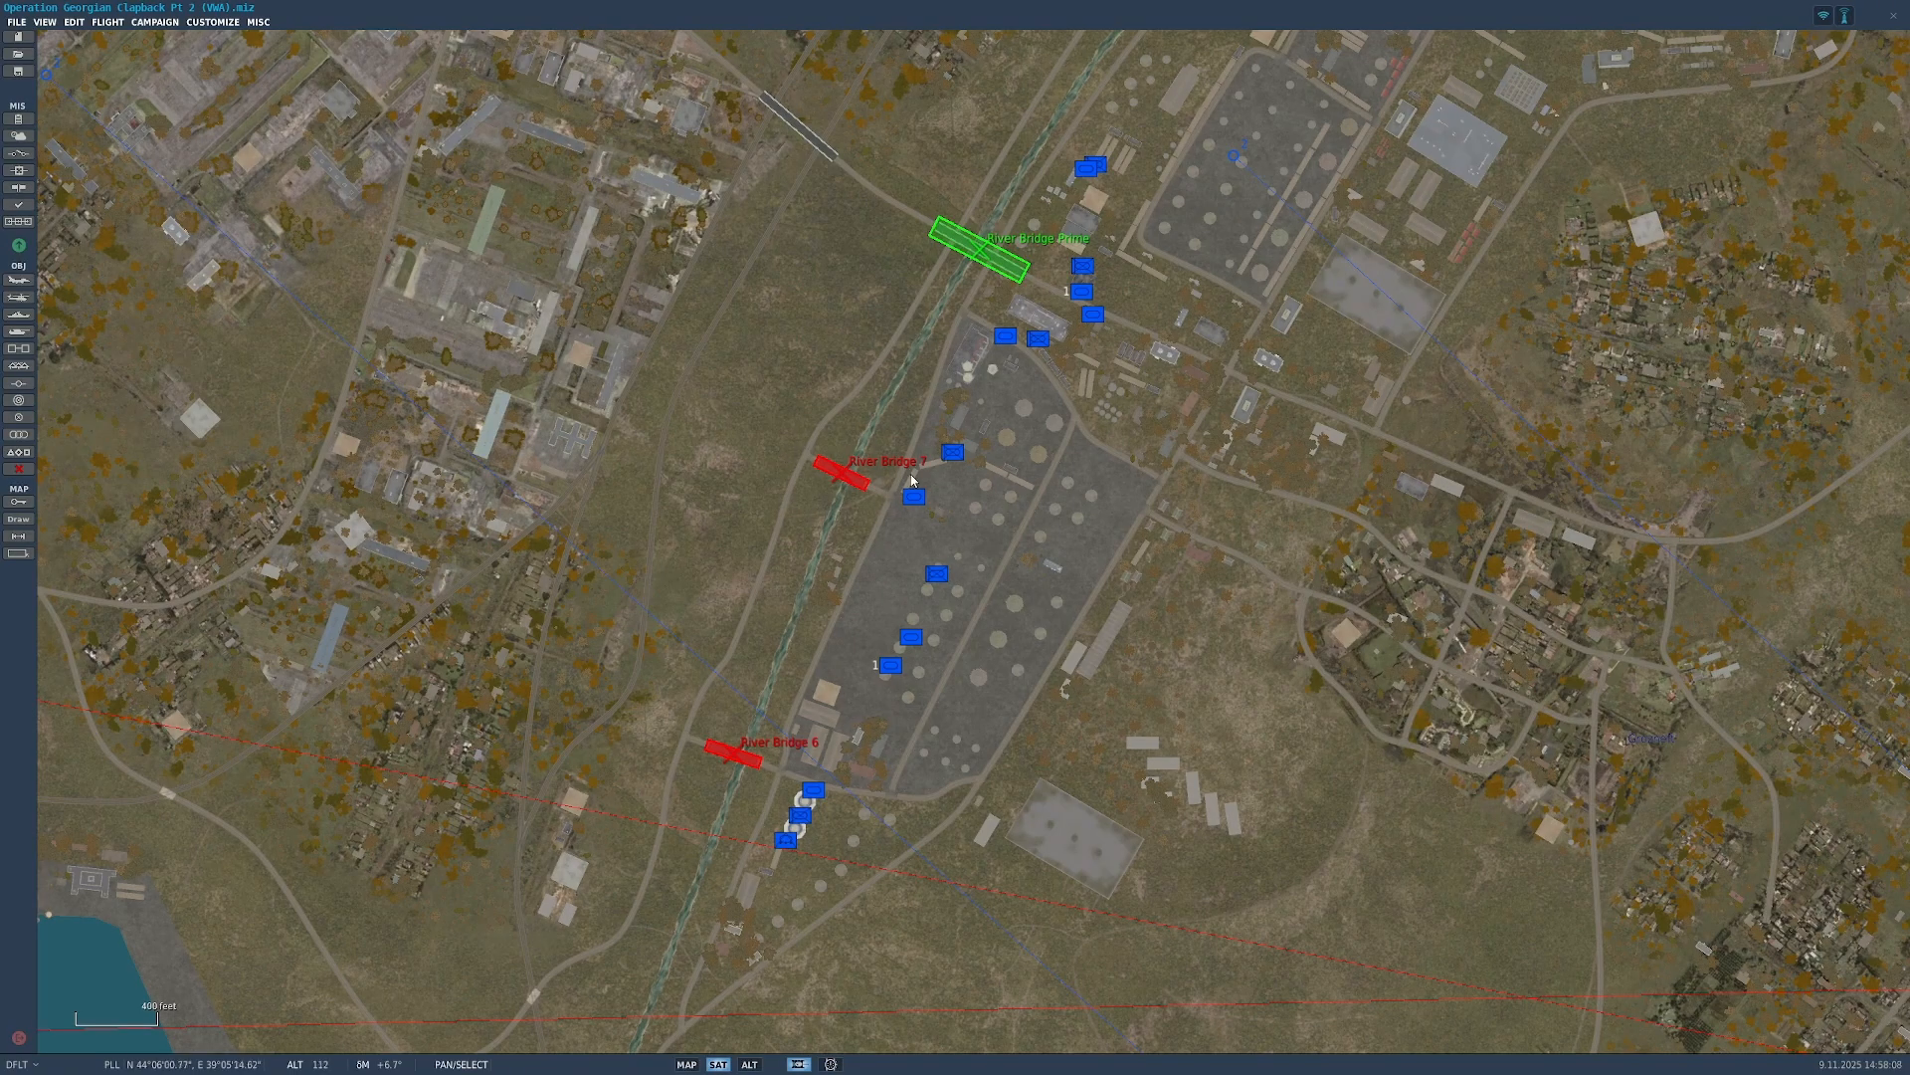
pyautogui.scroll(-1, 853, 400)
pyautogui.moveTo(856, 407); pyautogui.dragTo(799, 380)
pyautogui.scroll(-1, 644, 774)
pyautogui.moveTo(901, 327); pyautogui.dragTo(711, 627)
pyautogui.moveTo(1325, 53); pyautogui.dragTo(1103, 289)
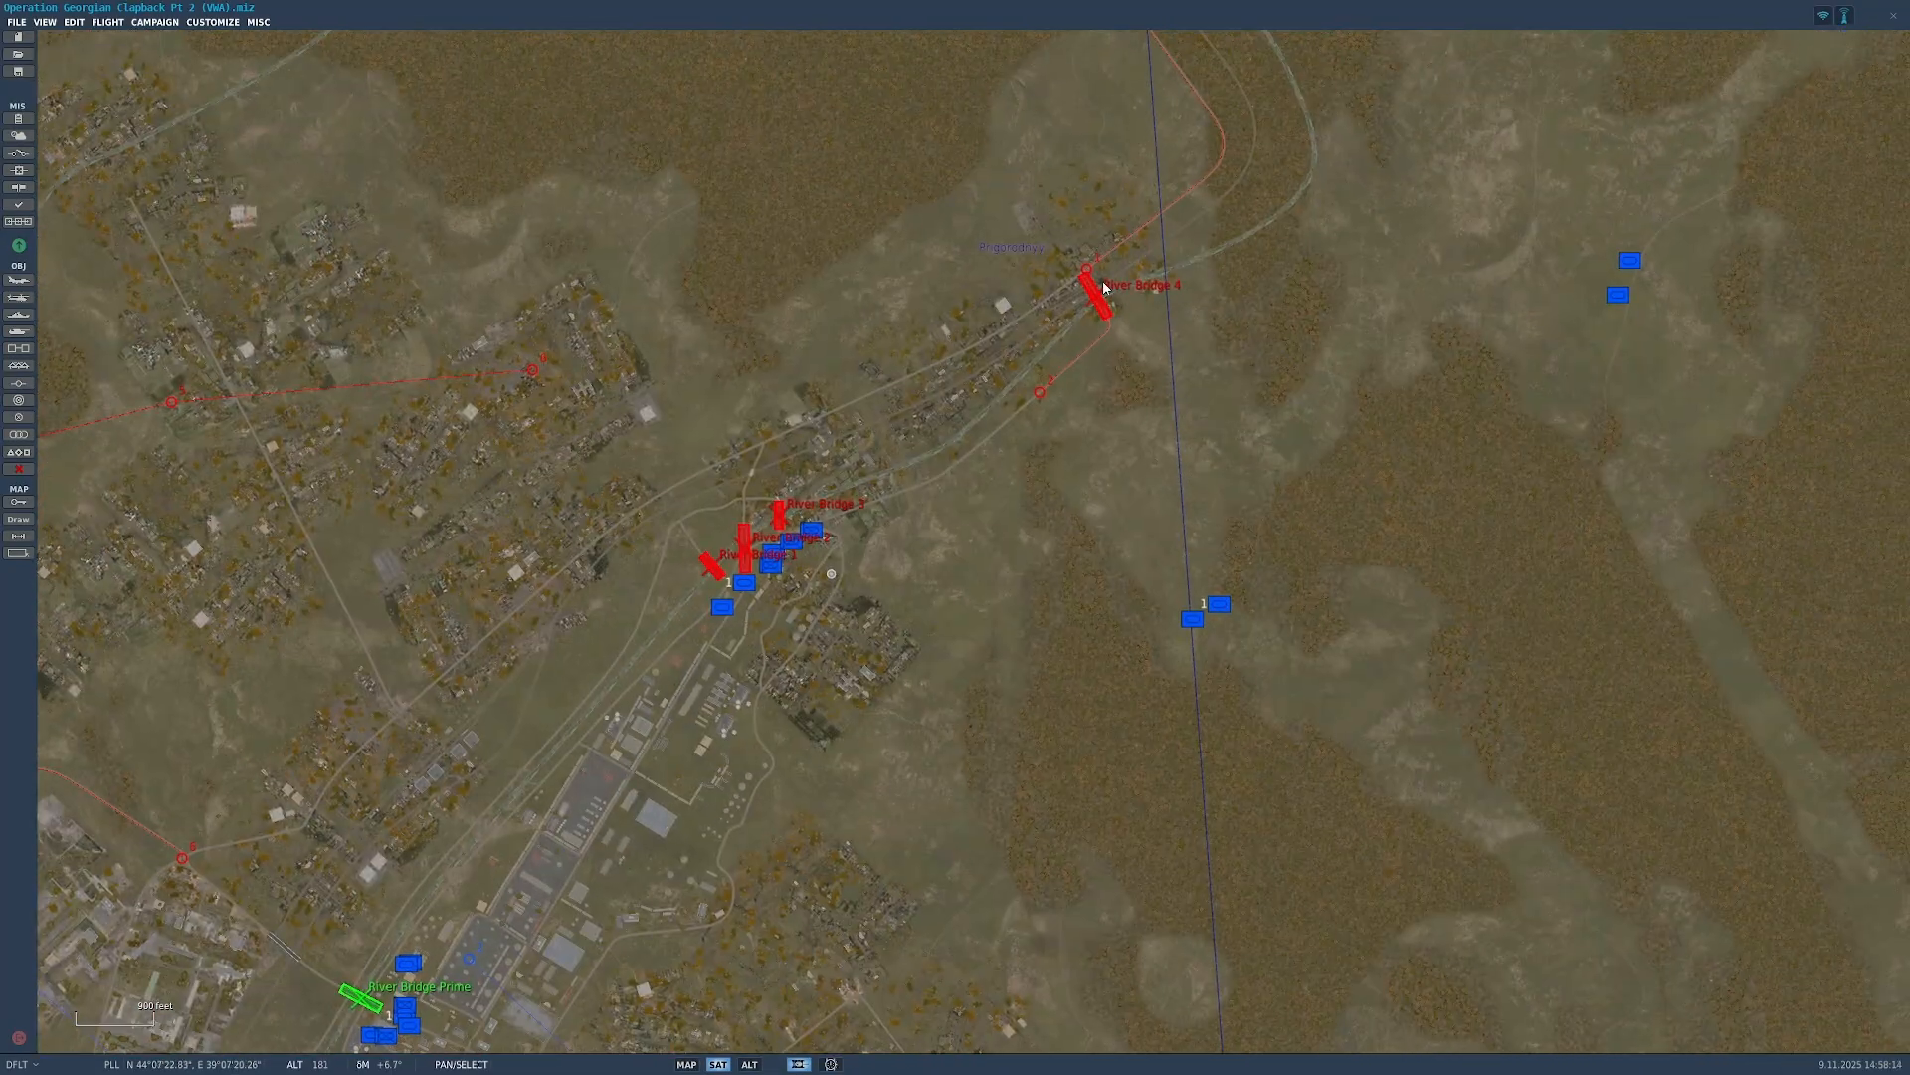
# Step: Survey the whole mission area from Crimea to the Eastern Operation Area
pyautogui.scroll(-9, 1043, 438)
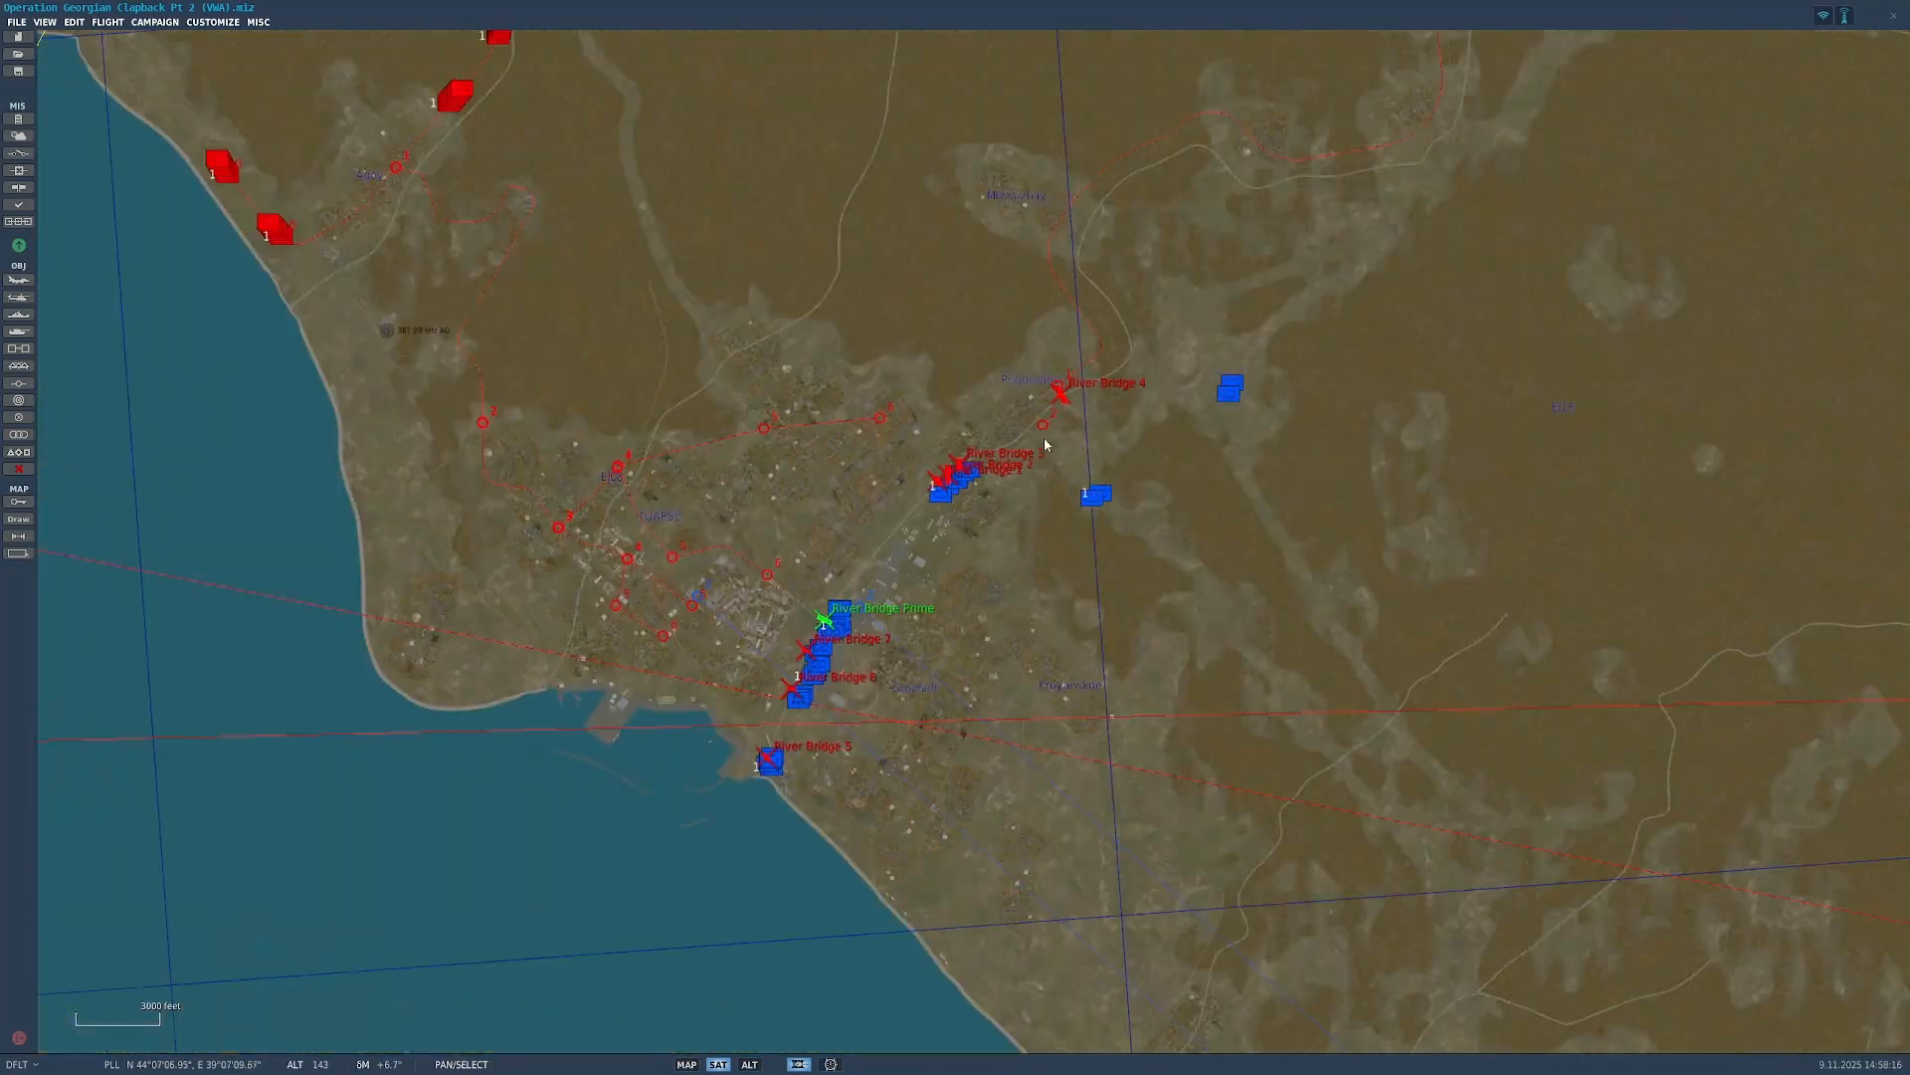
pyautogui.scroll(-6, 1047, 486)
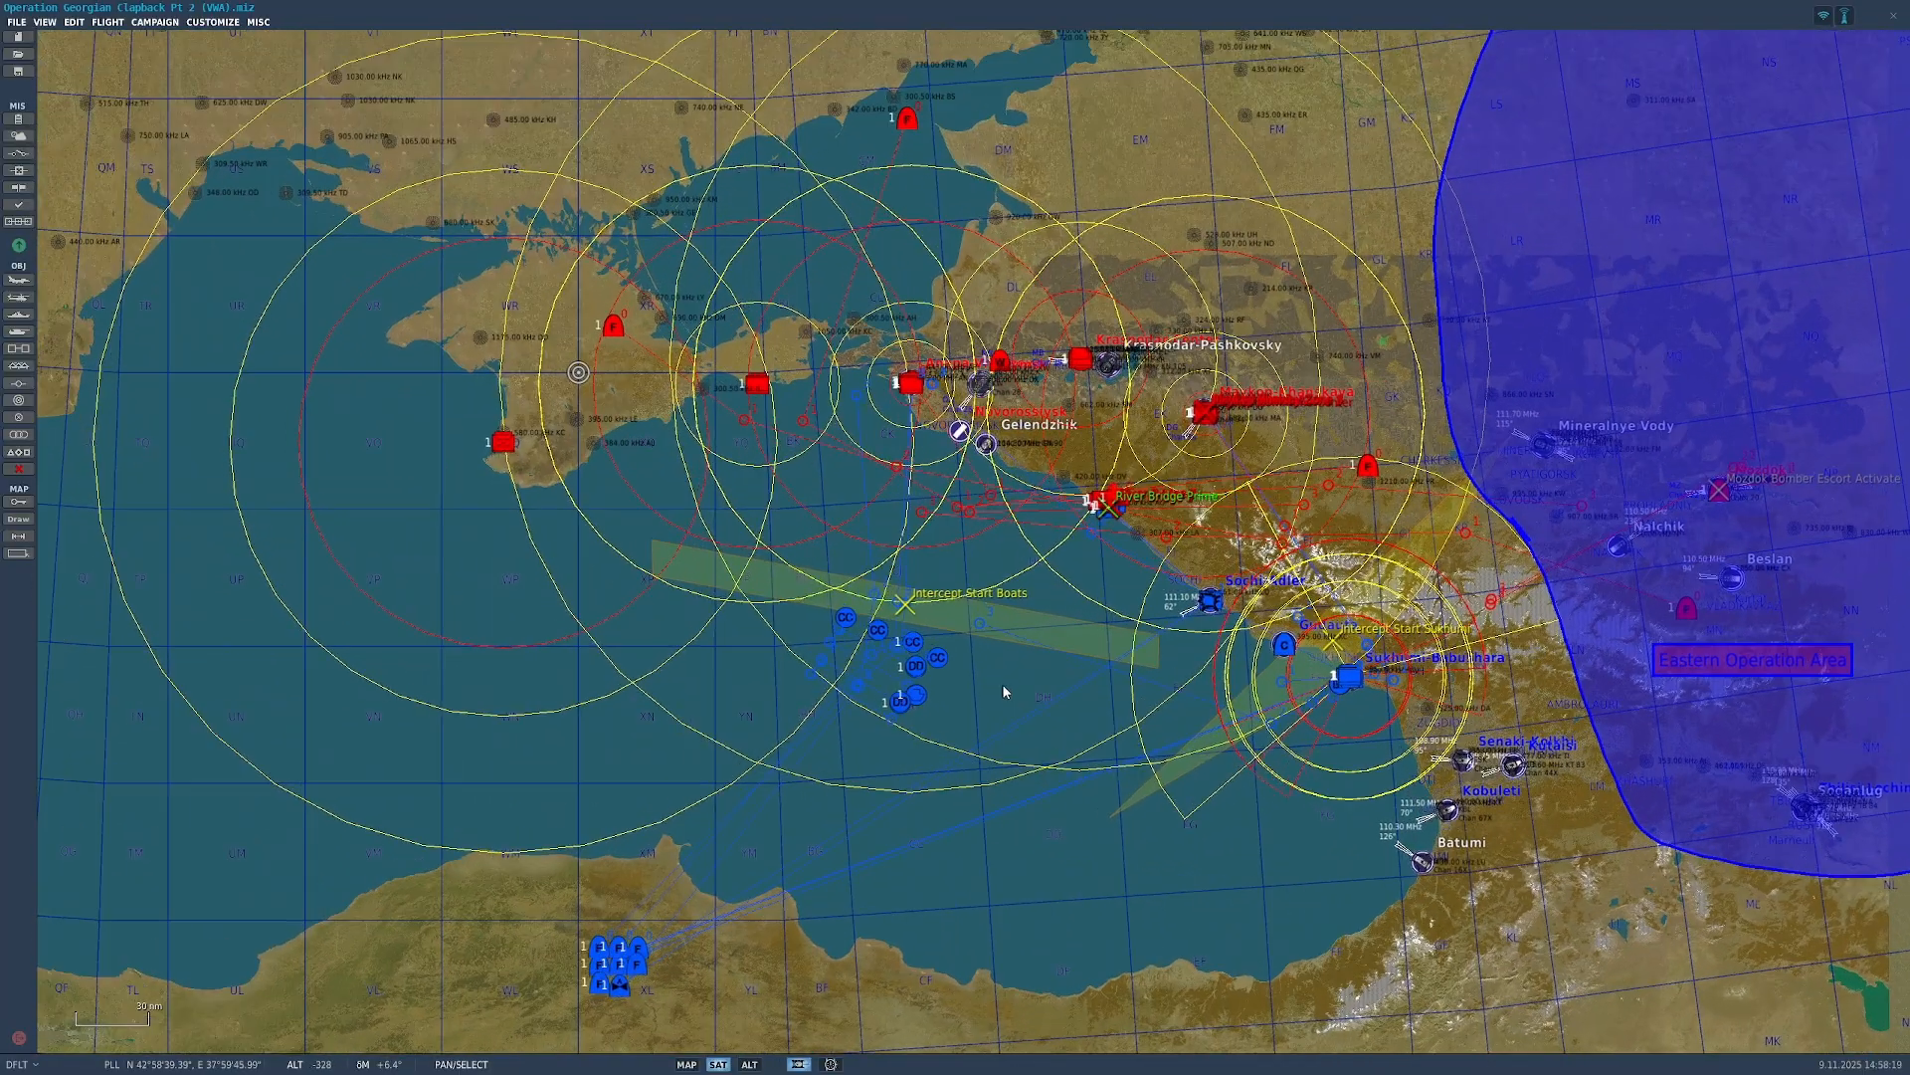
pyautogui.moveTo(1003, 687); pyautogui.dragTo(993, 747)
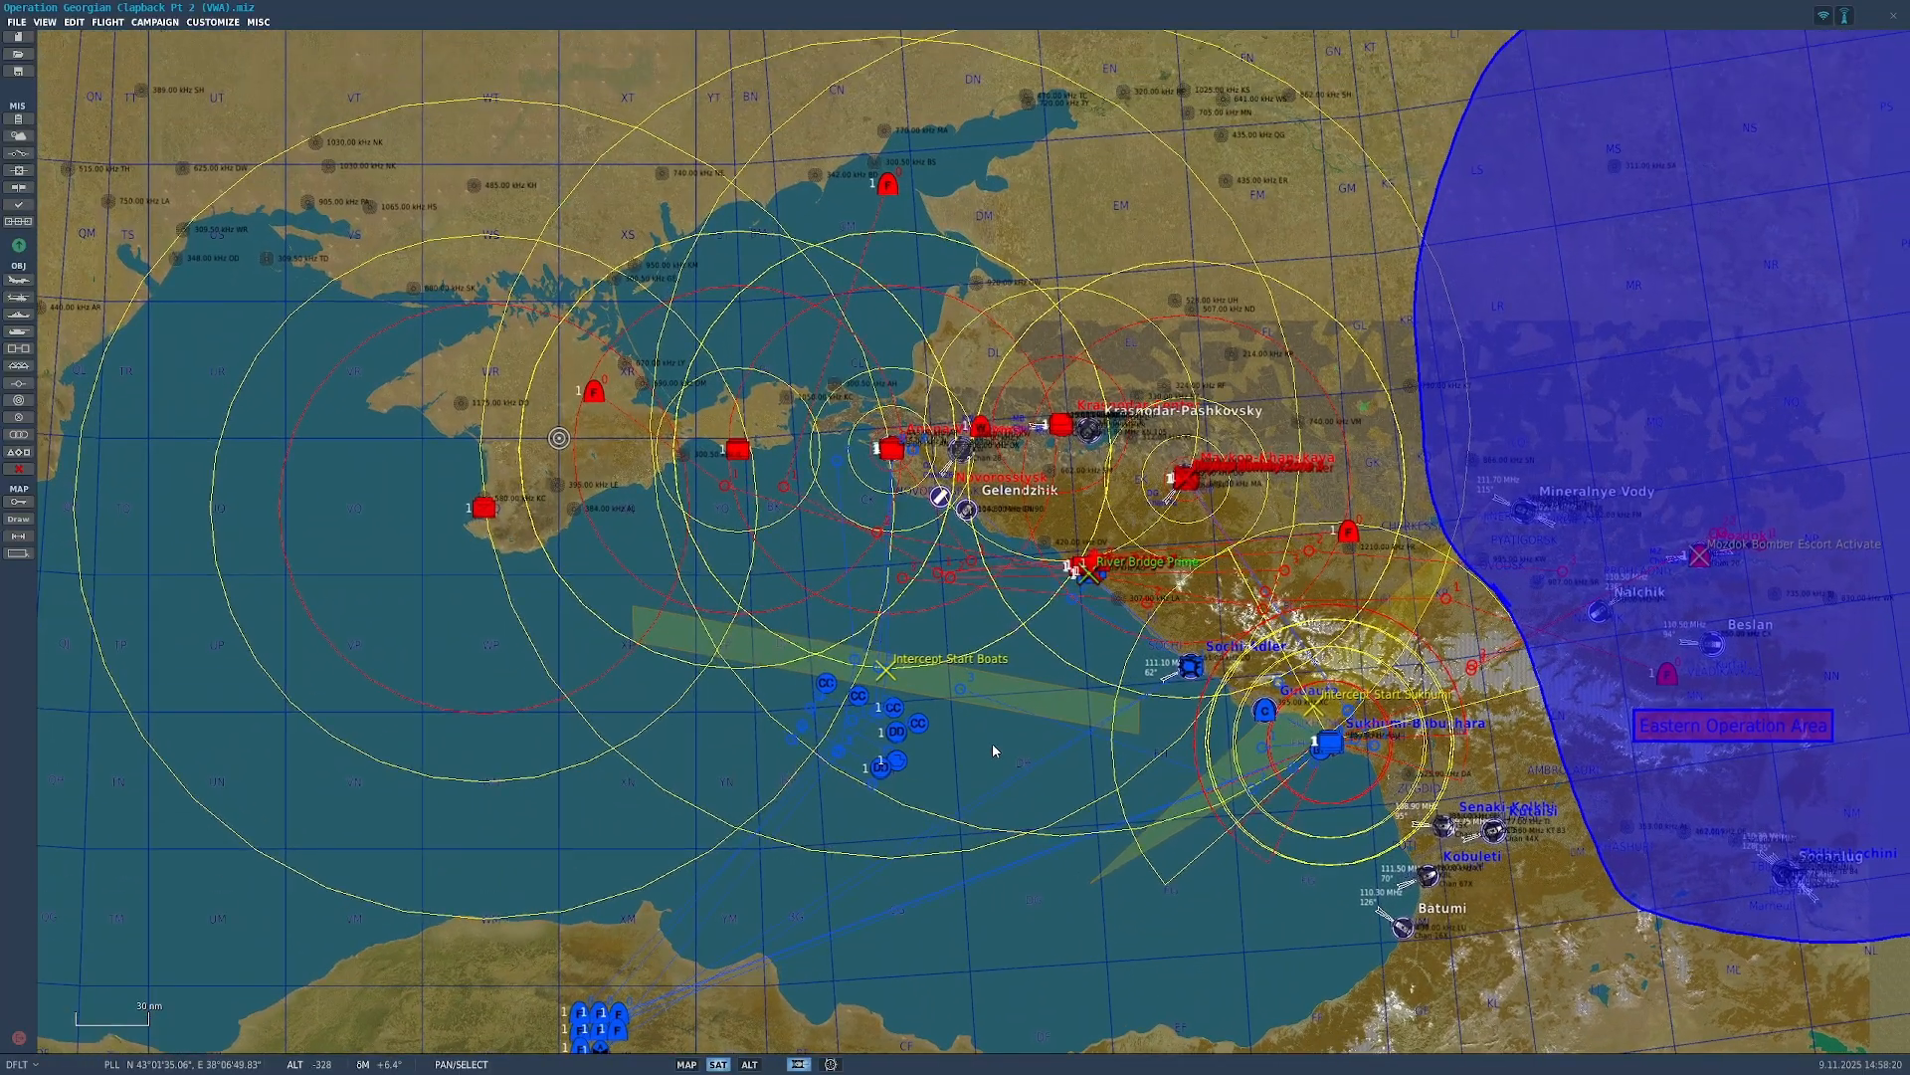
pyautogui.scroll(-1, 1220, 570)
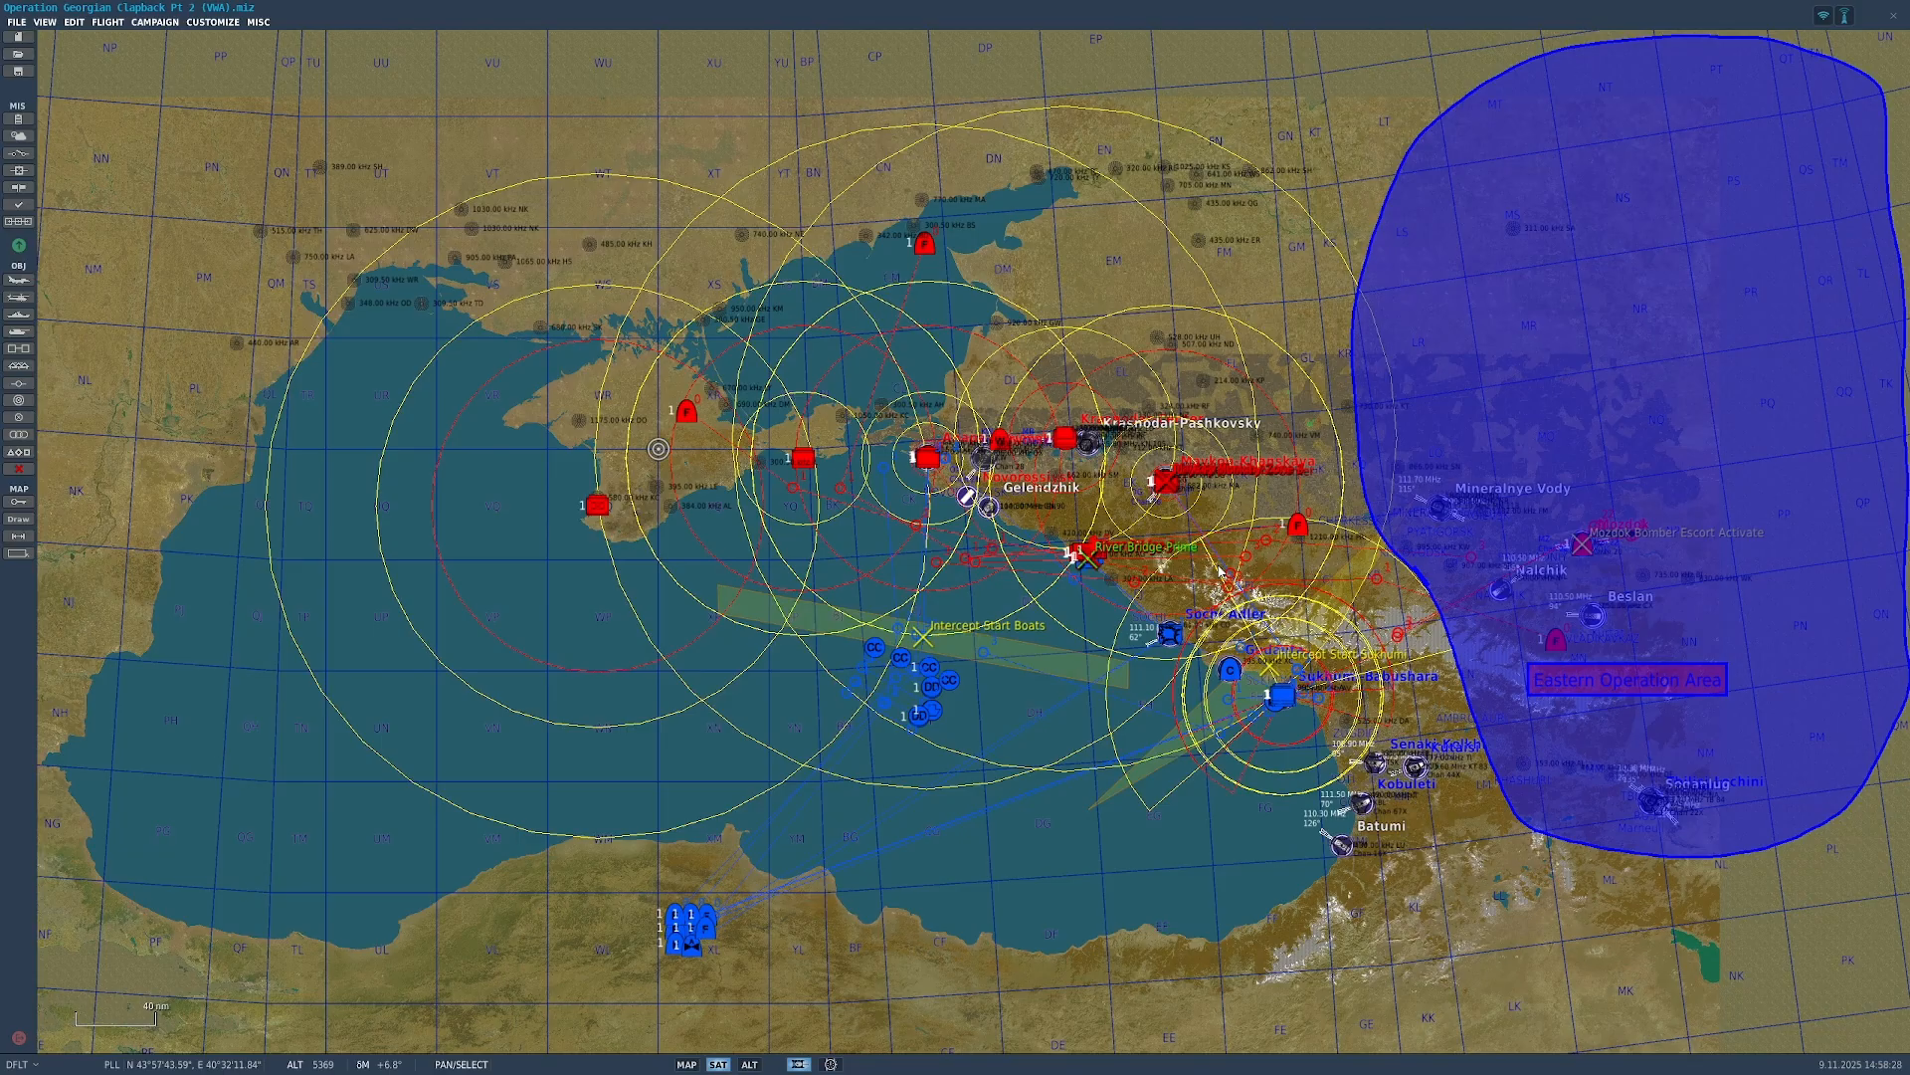
pyautogui.click(23, 58)
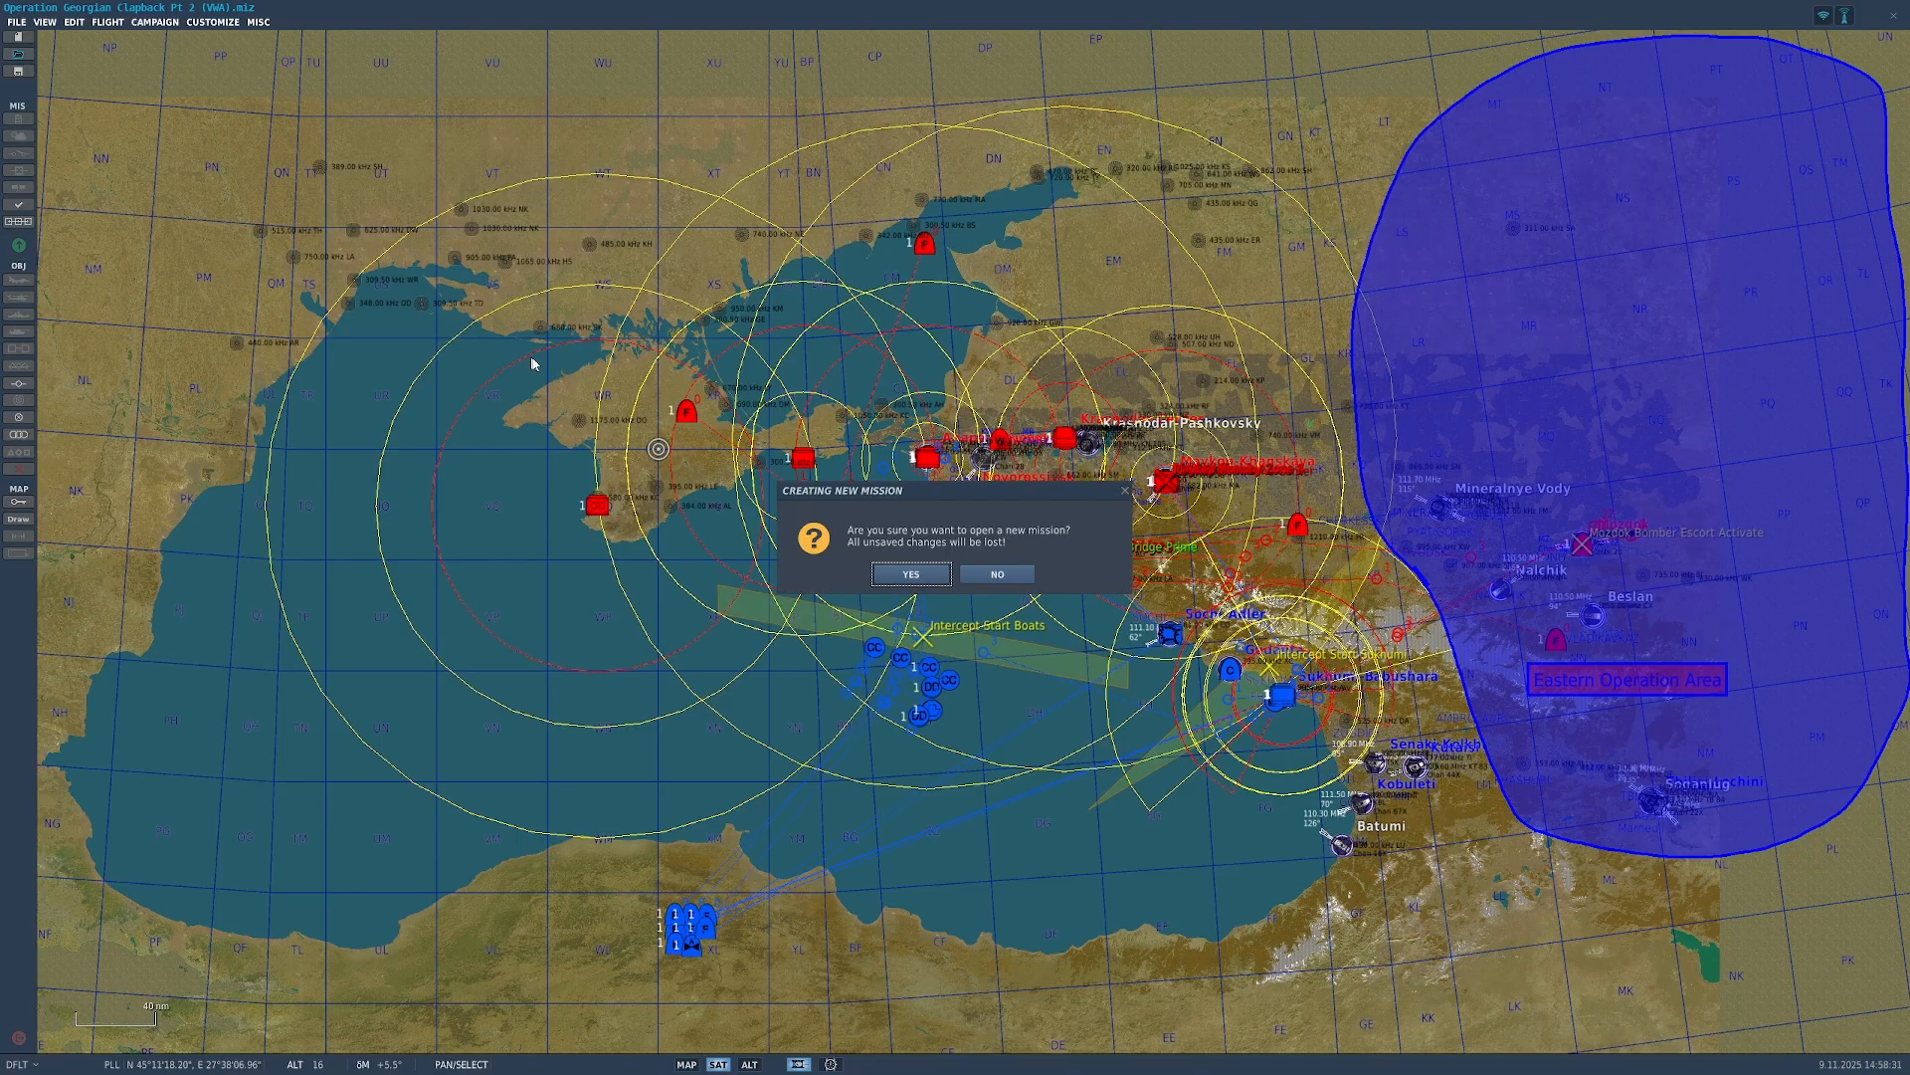
pyautogui.click(1128, 492)
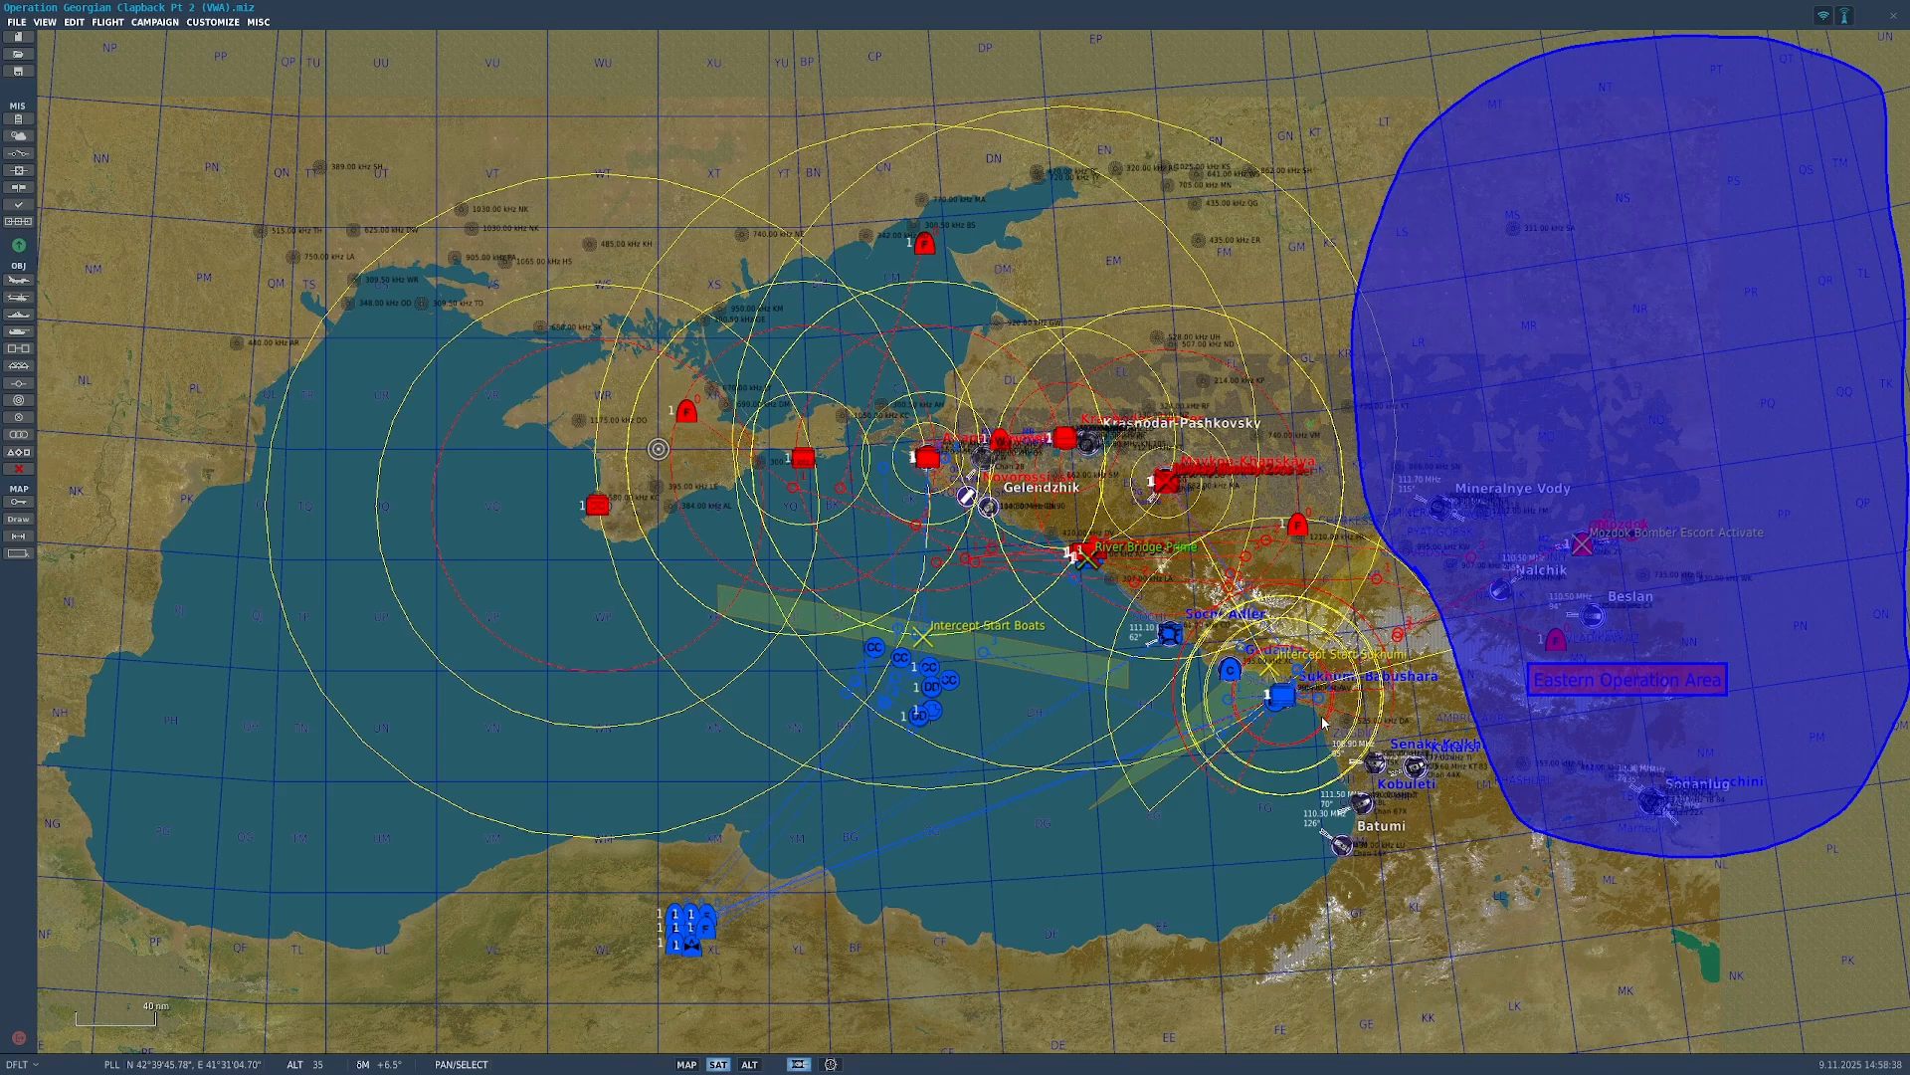
pyautogui.click(20, 155)
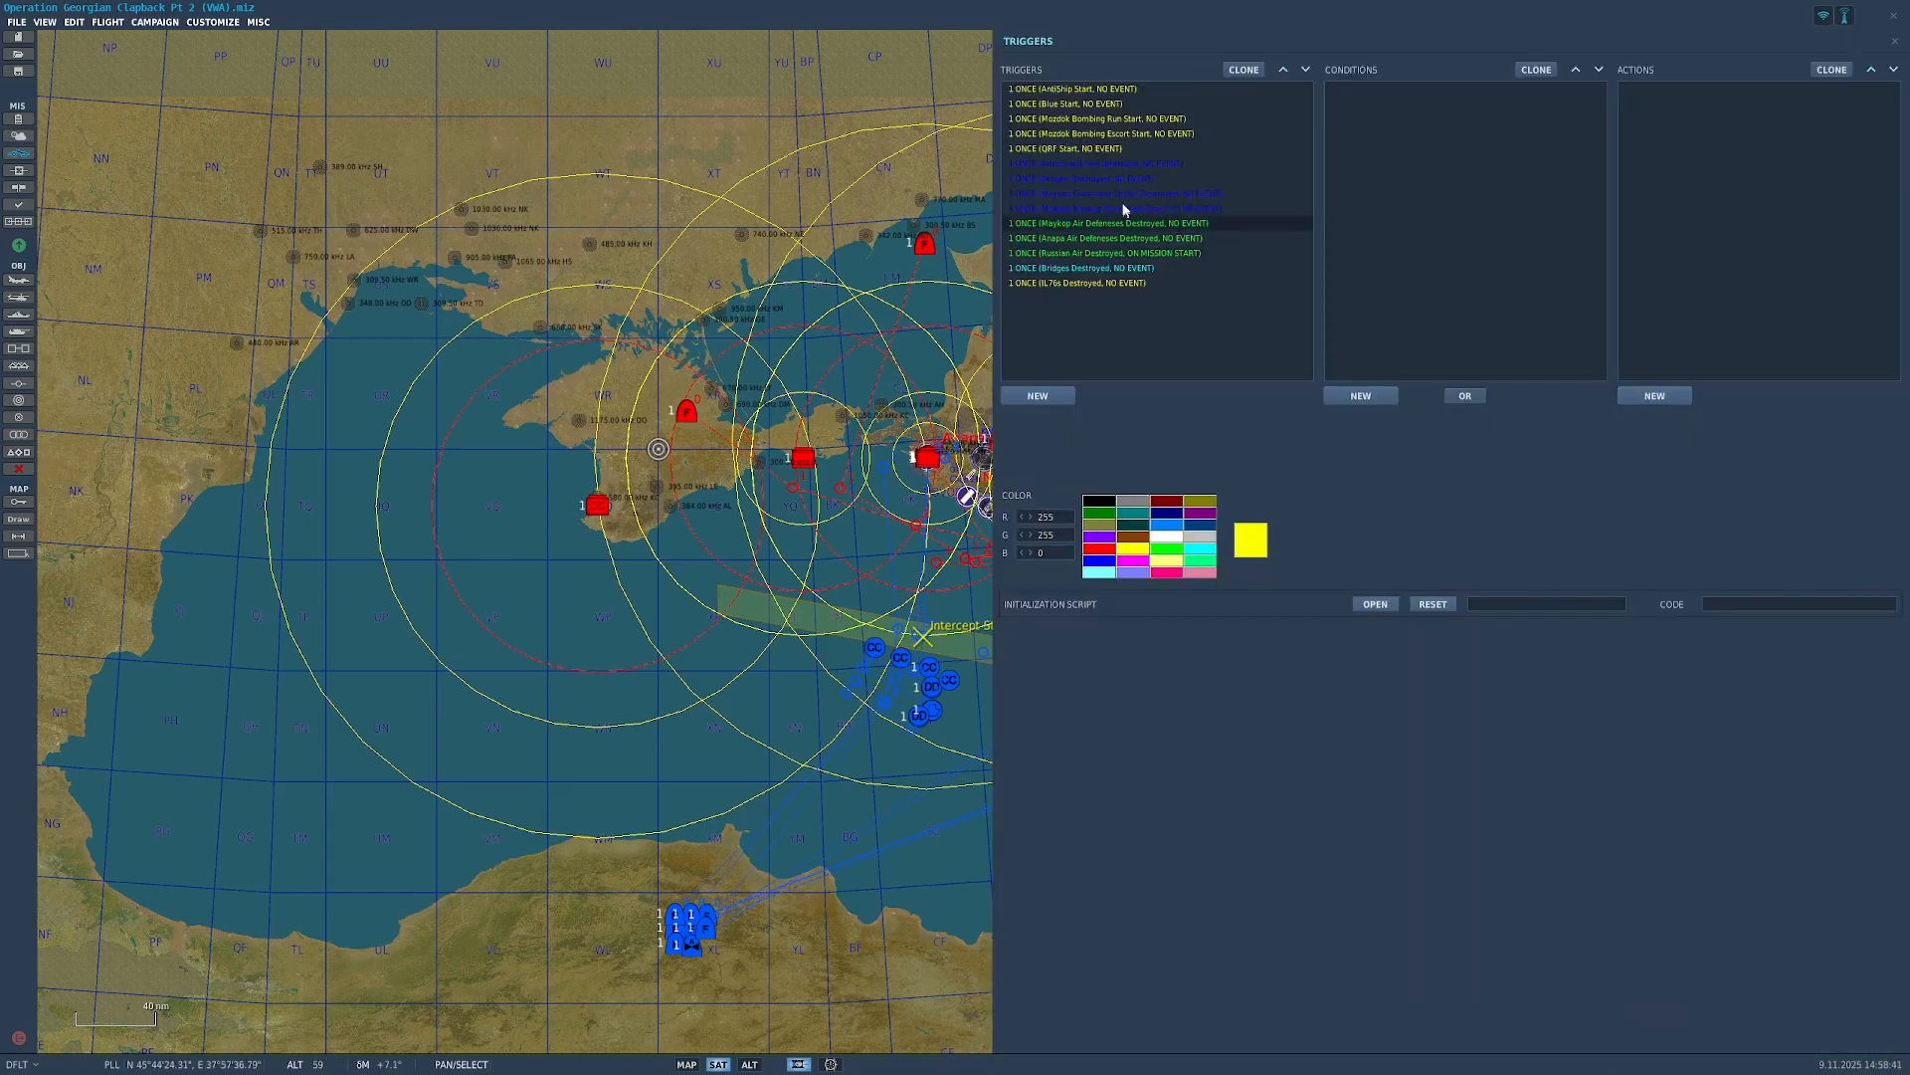
pyautogui.click(1896, 43)
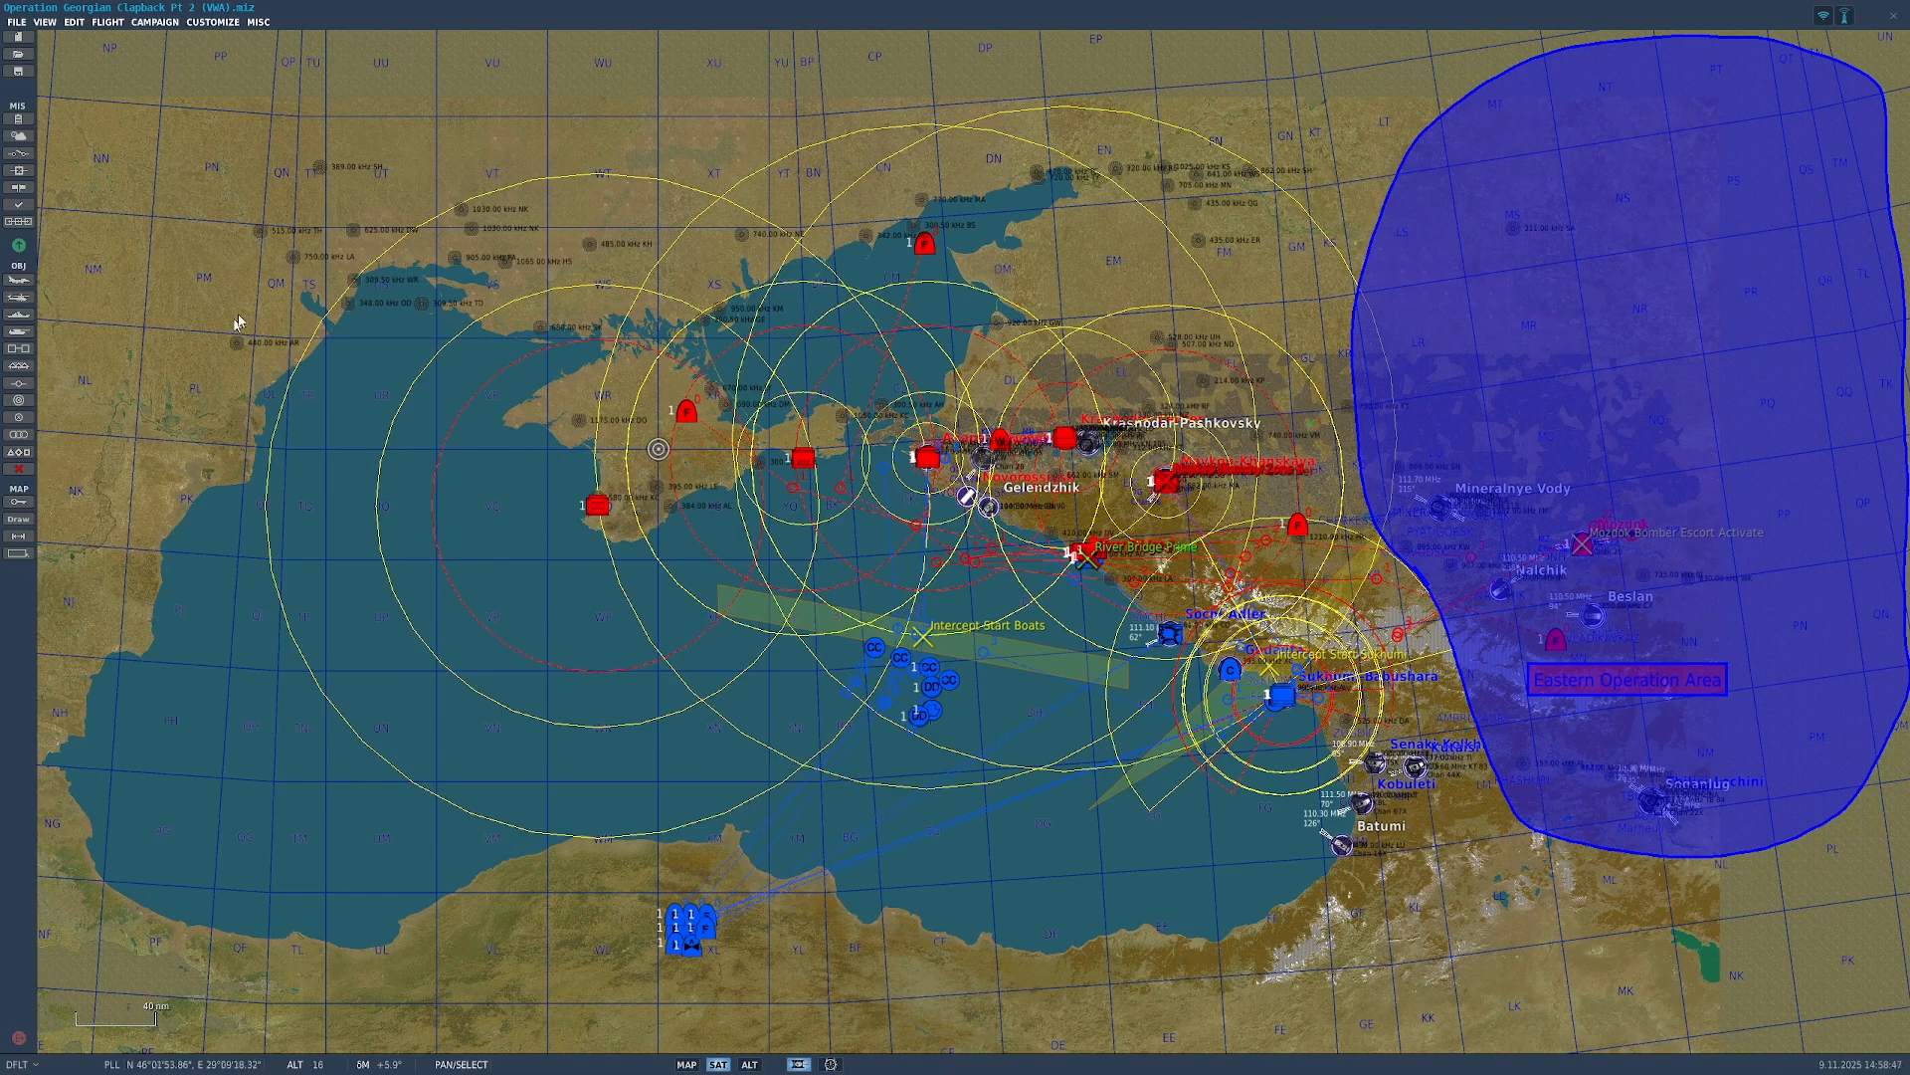
# Step: Review the IL76s Destroyed trigger with its delayed "It was human cargo" message to all, and close the trigger list
pyautogui.click(18, 153)
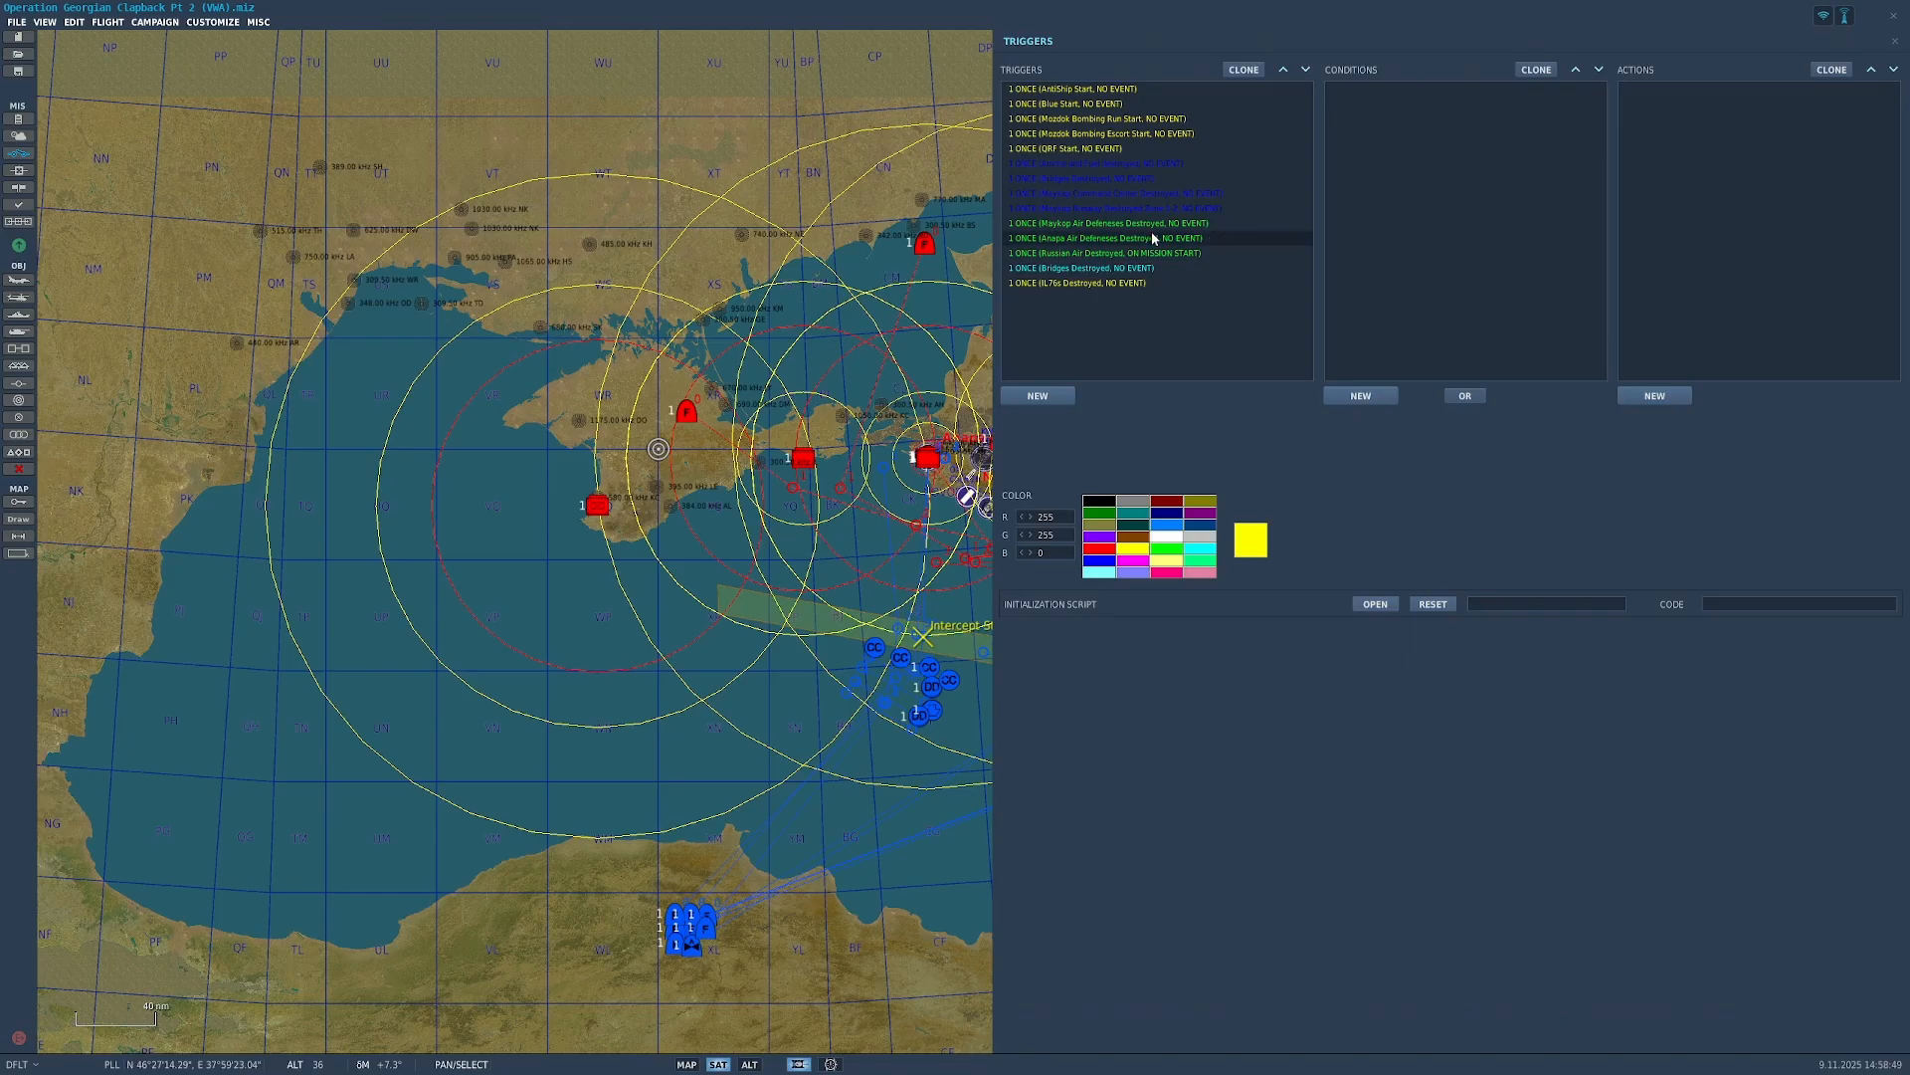
pyautogui.click(1159, 252)
pyautogui.click(1143, 269)
pyautogui.click(1157, 284)
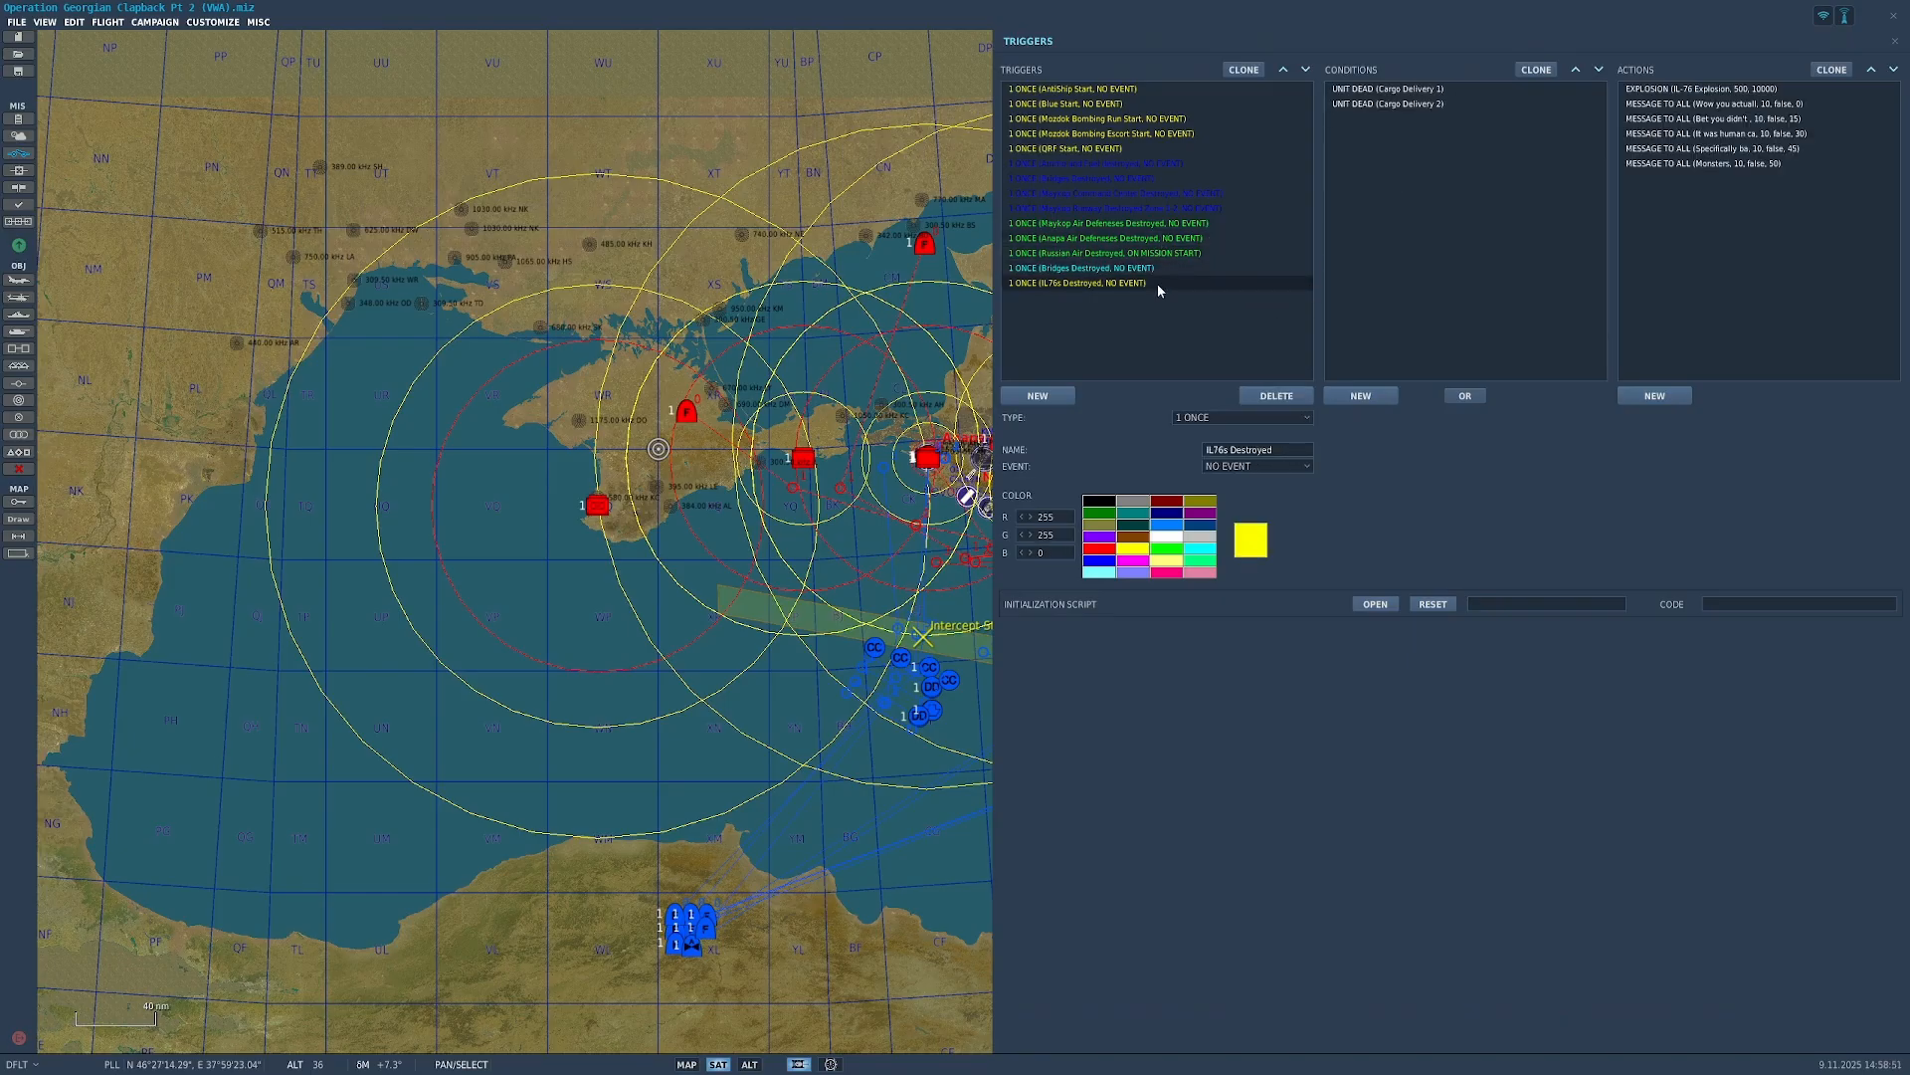
pyautogui.click(1831, 136)
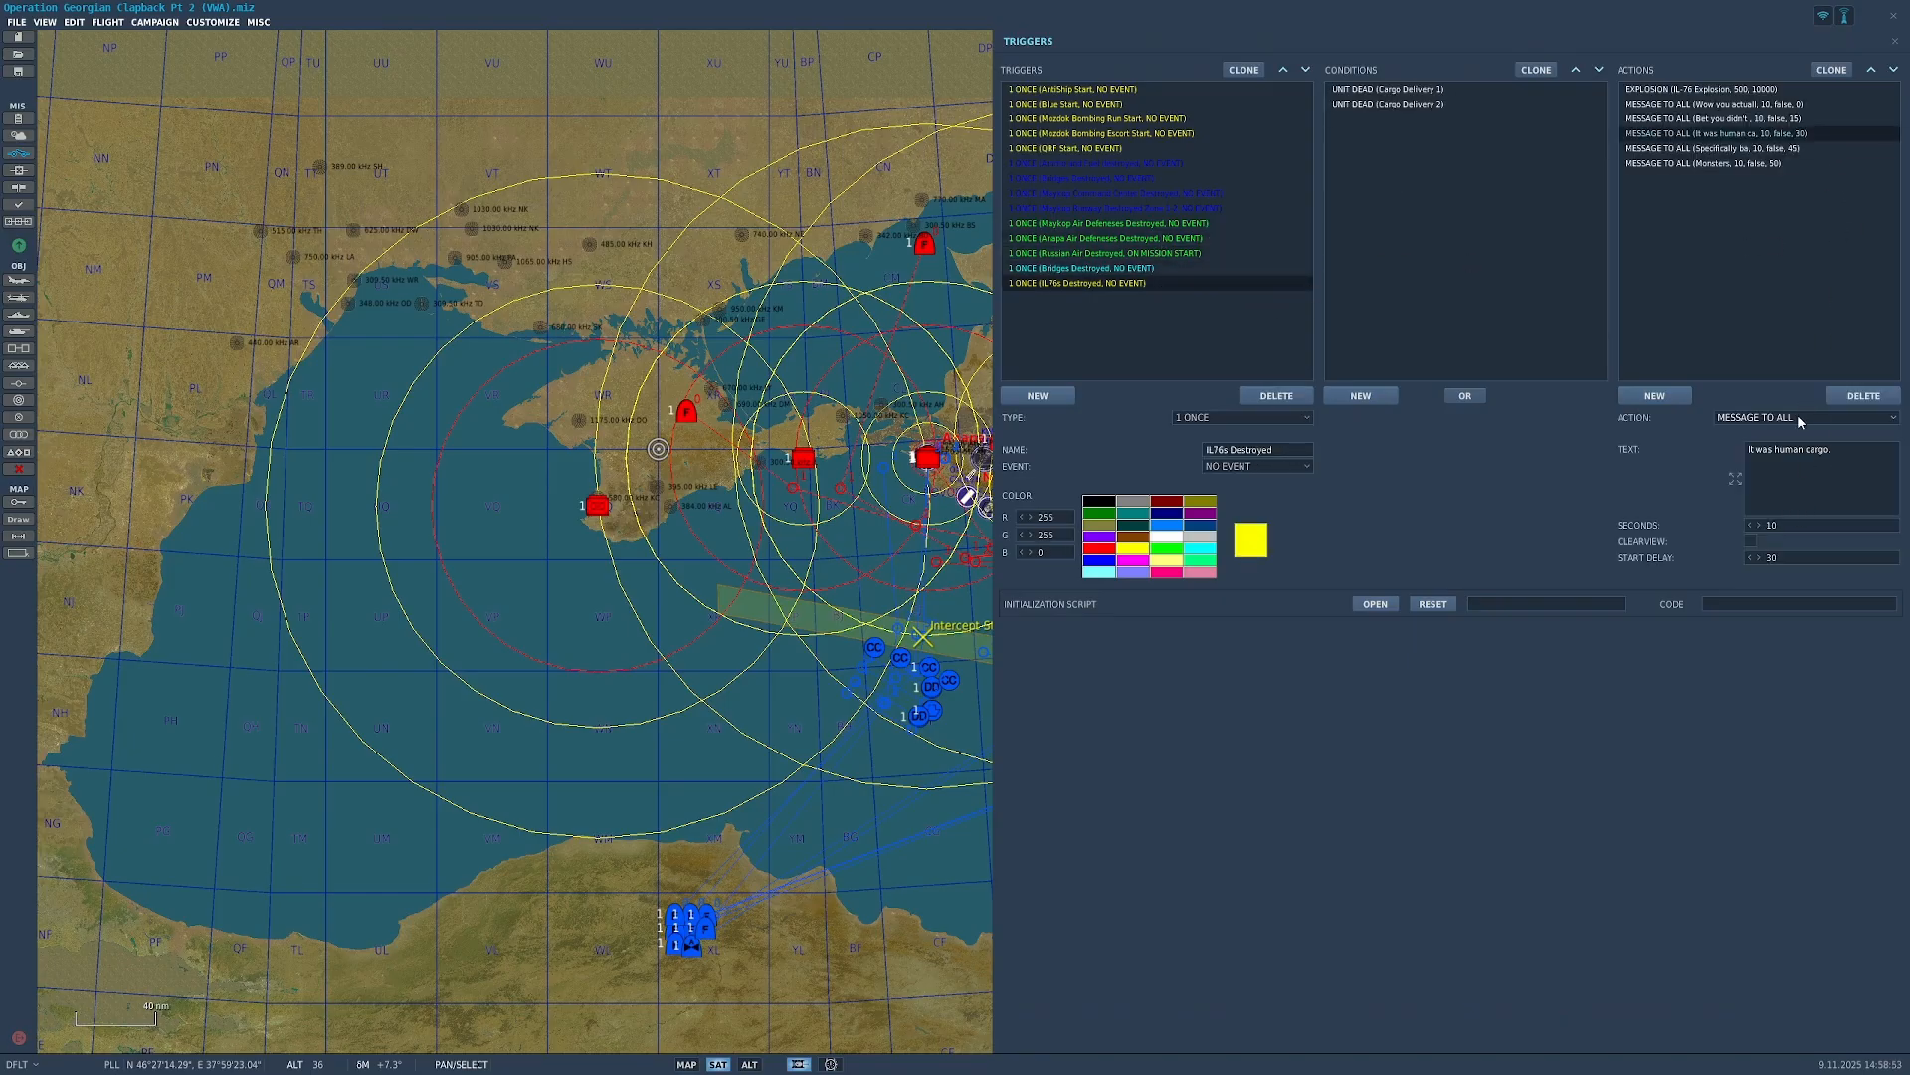
pyautogui.click(1752, 540)
pyautogui.click(1895, 44)
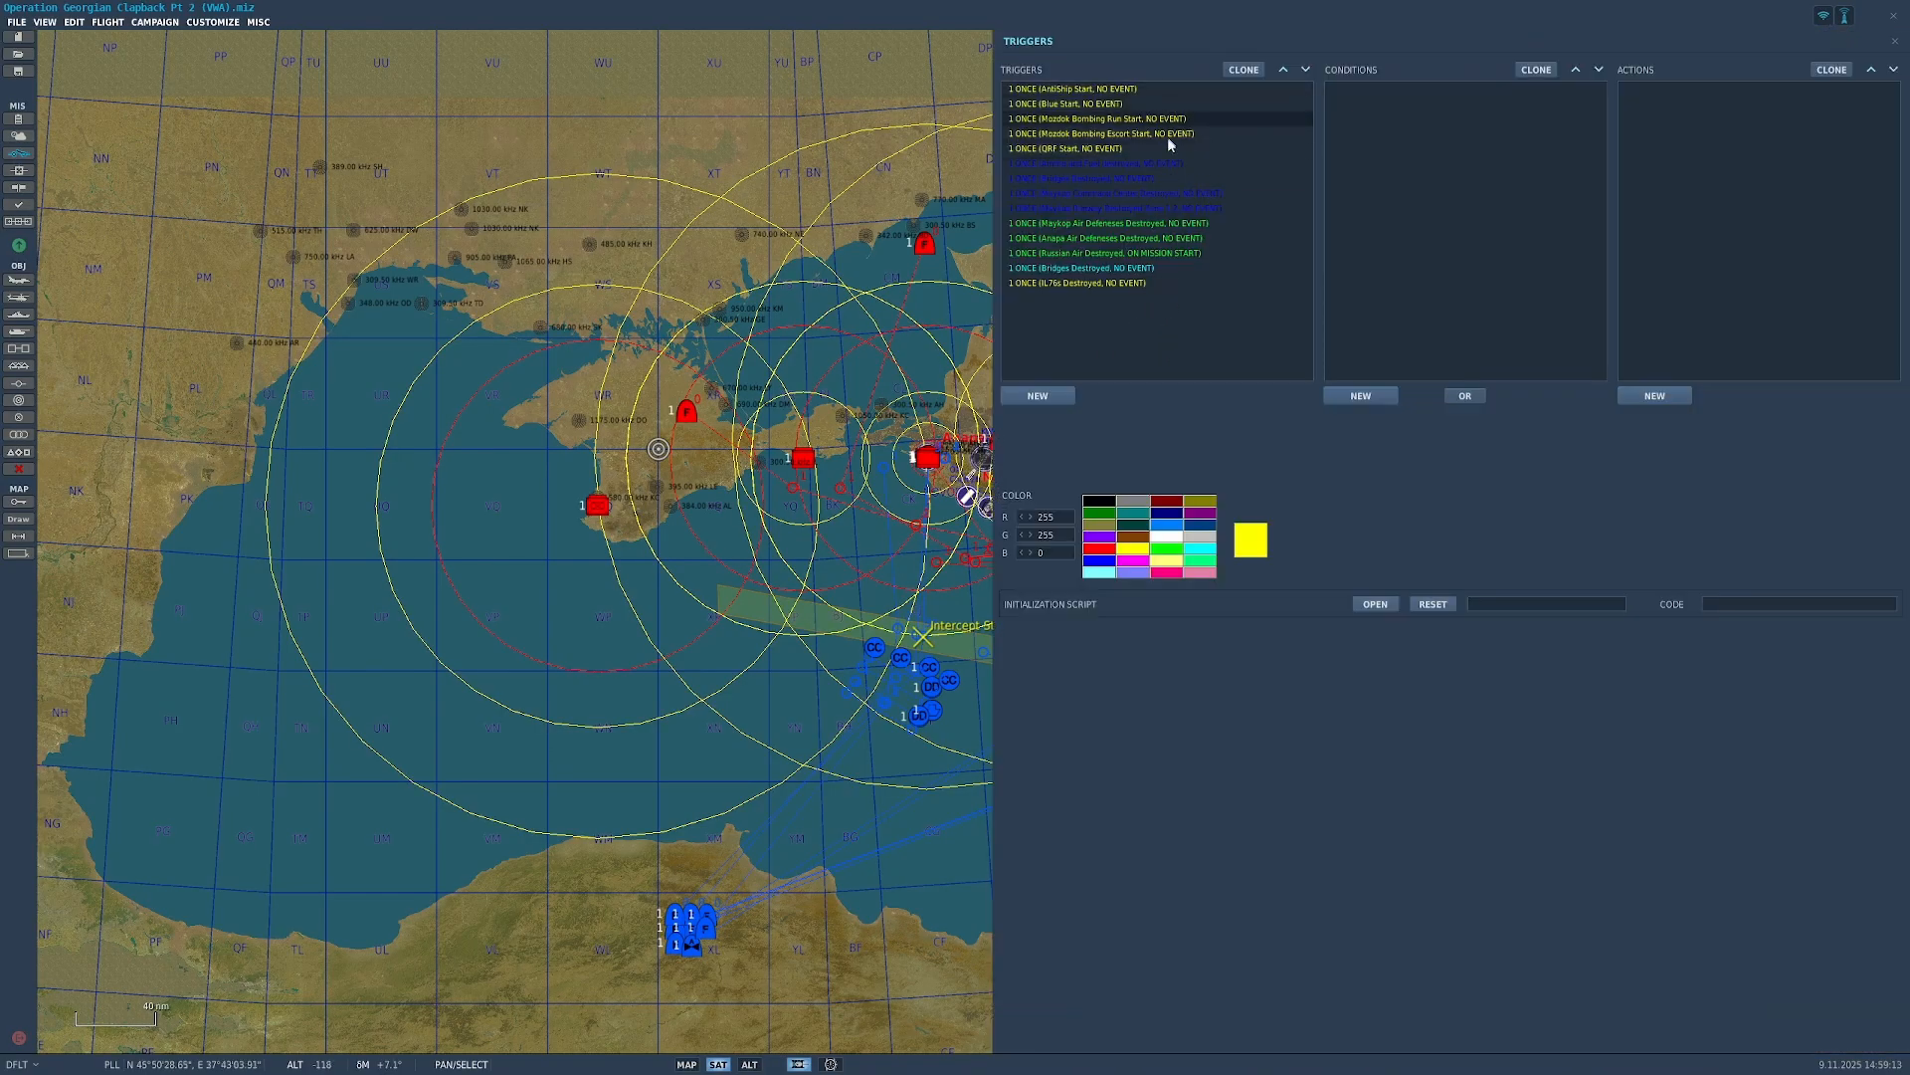
pyautogui.click(1895, 41)
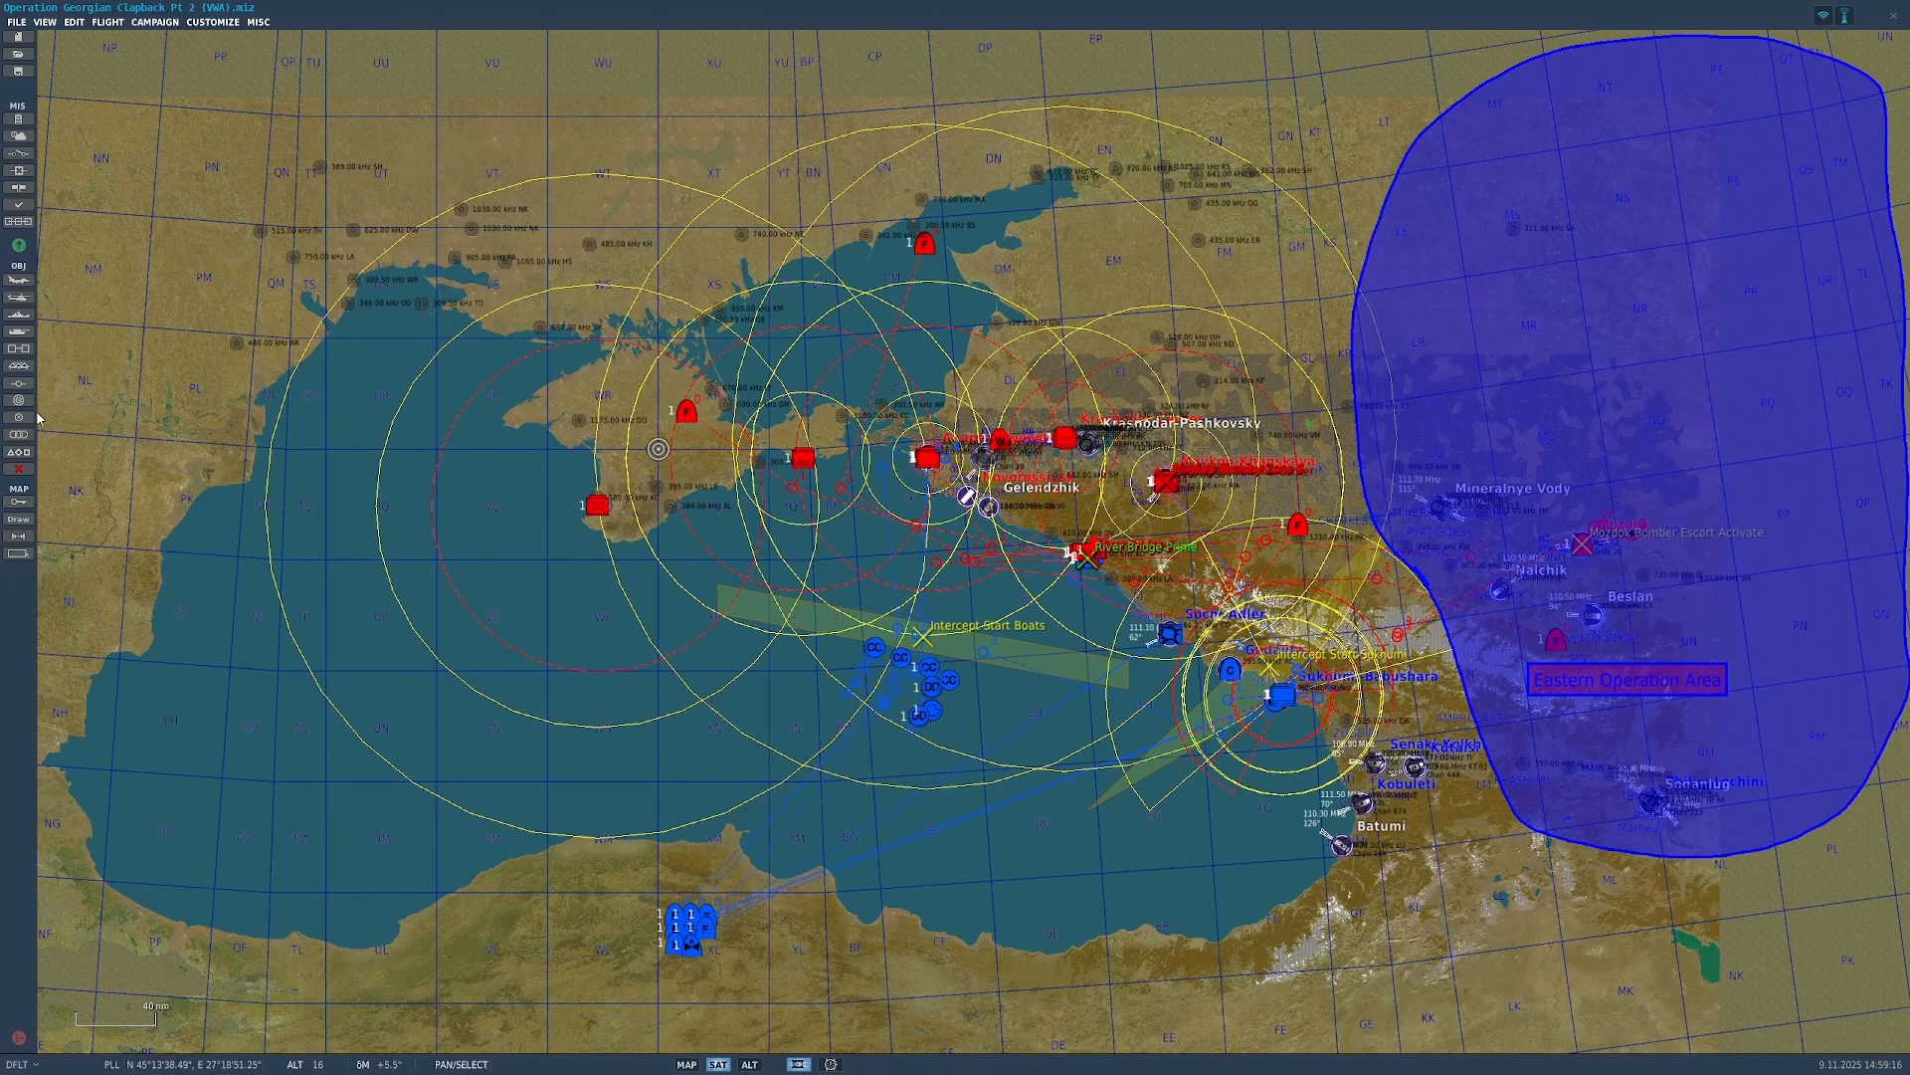
# Step: Open the mission Operation Georgian Clapback Night 1 (VWA).miz from the VWA Missions folder under Campaigns
pyautogui.click(18, 37)
pyautogui.click(906, 575)
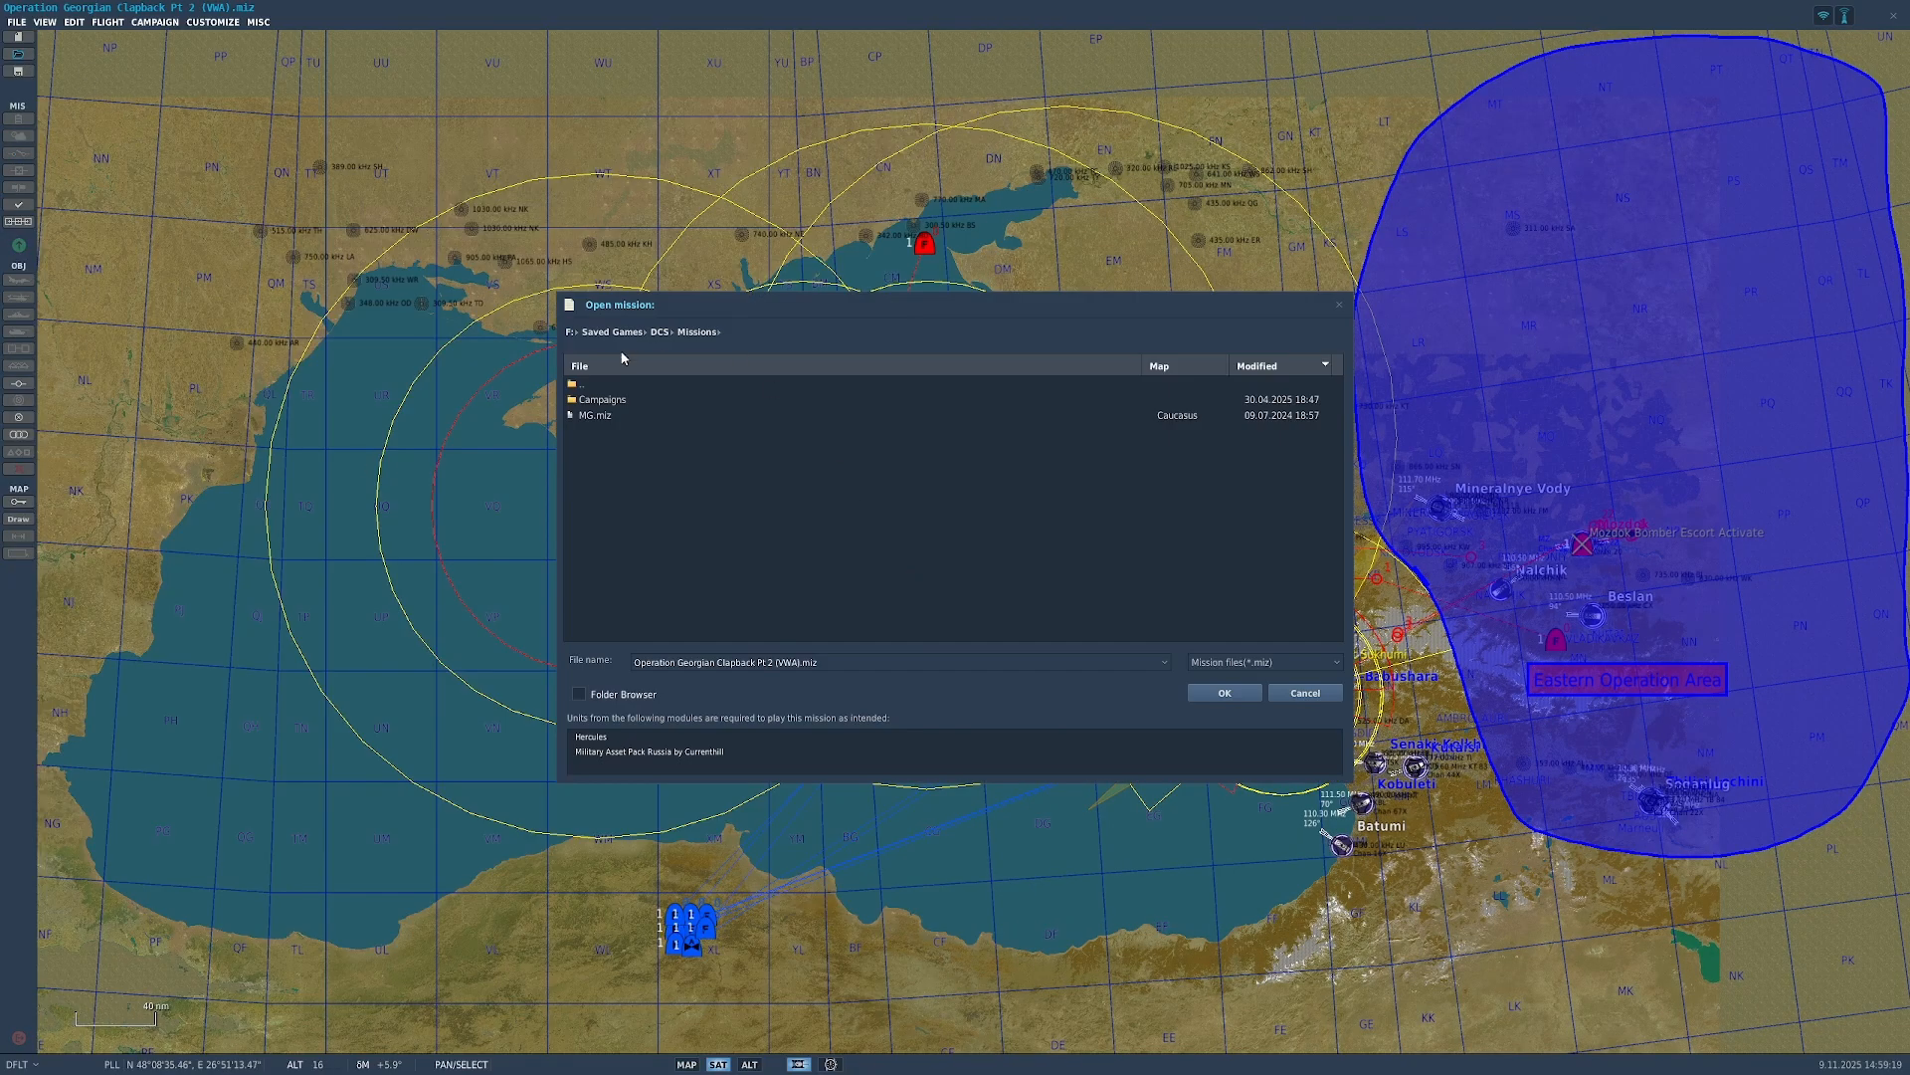
pyautogui.doubleClick(645, 399)
pyautogui.doubleClick(645, 399)
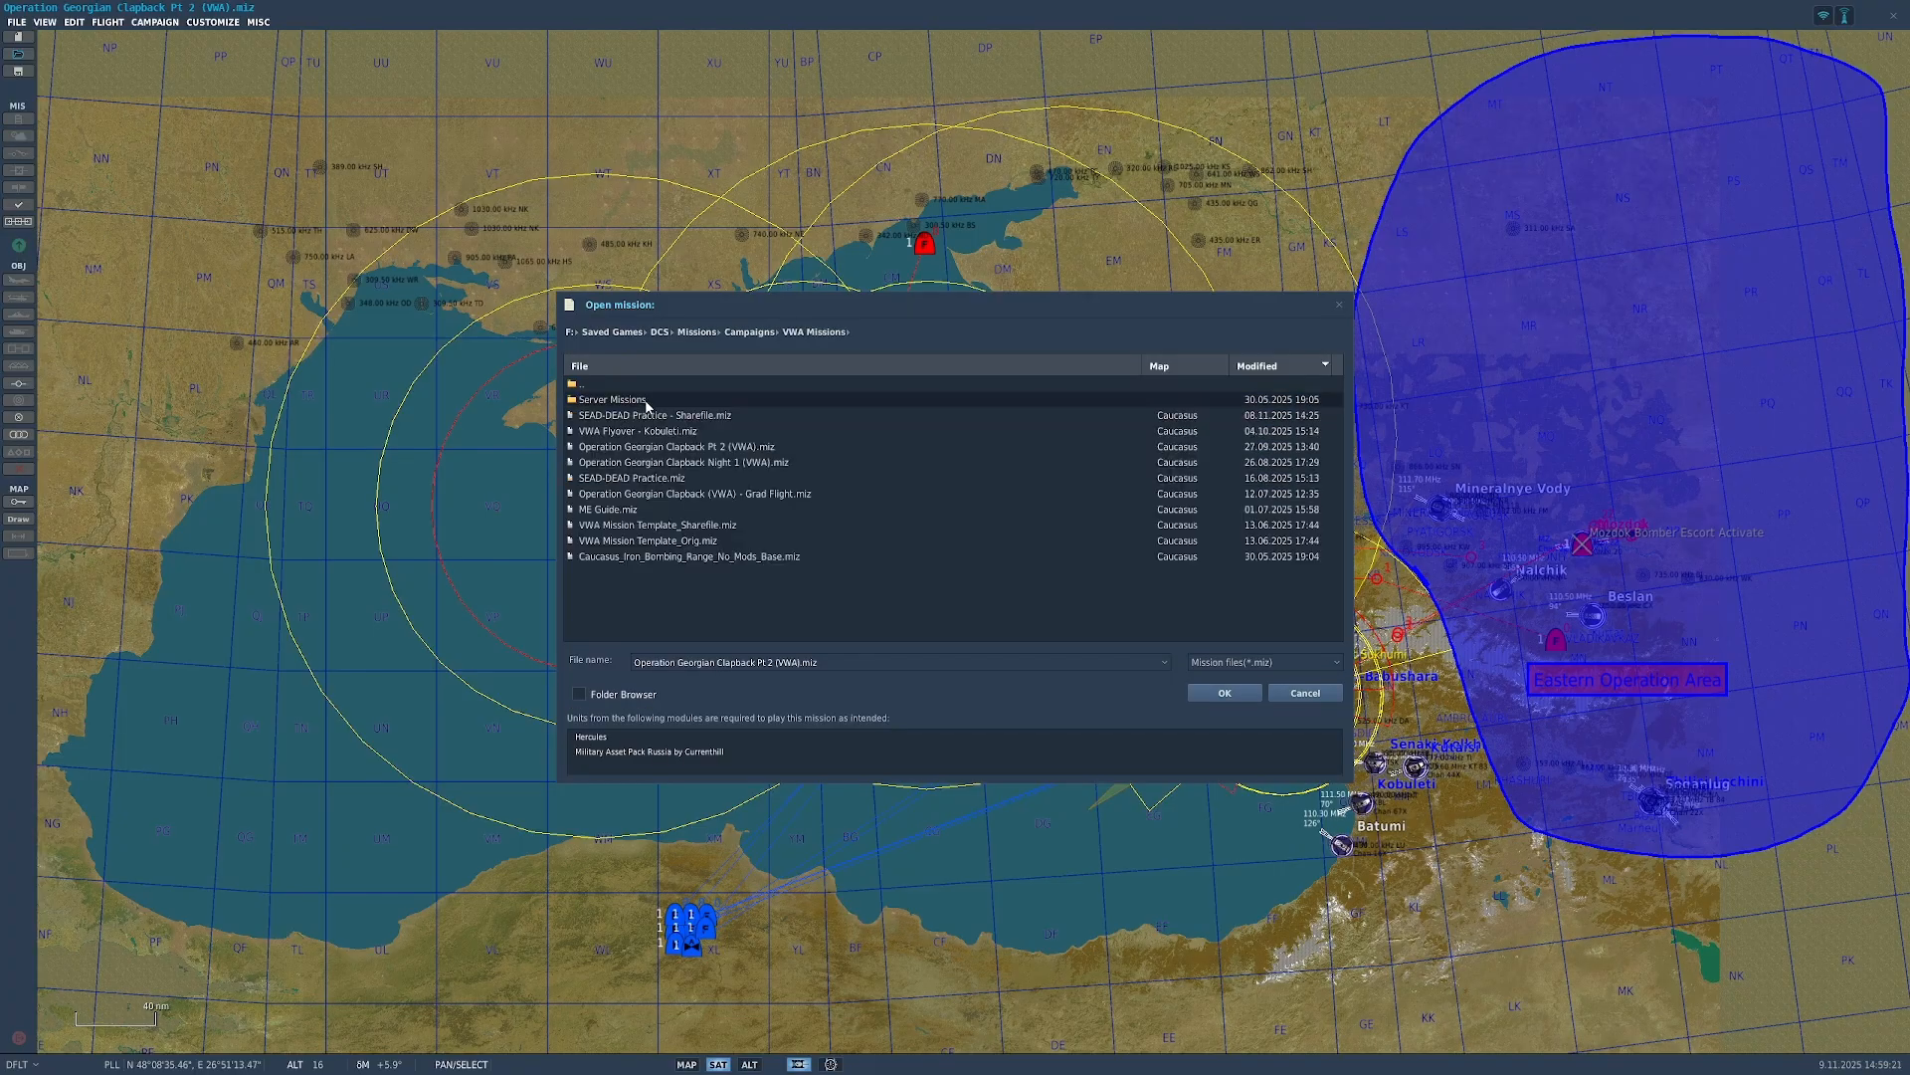
pyautogui.doubleClick(719, 463)
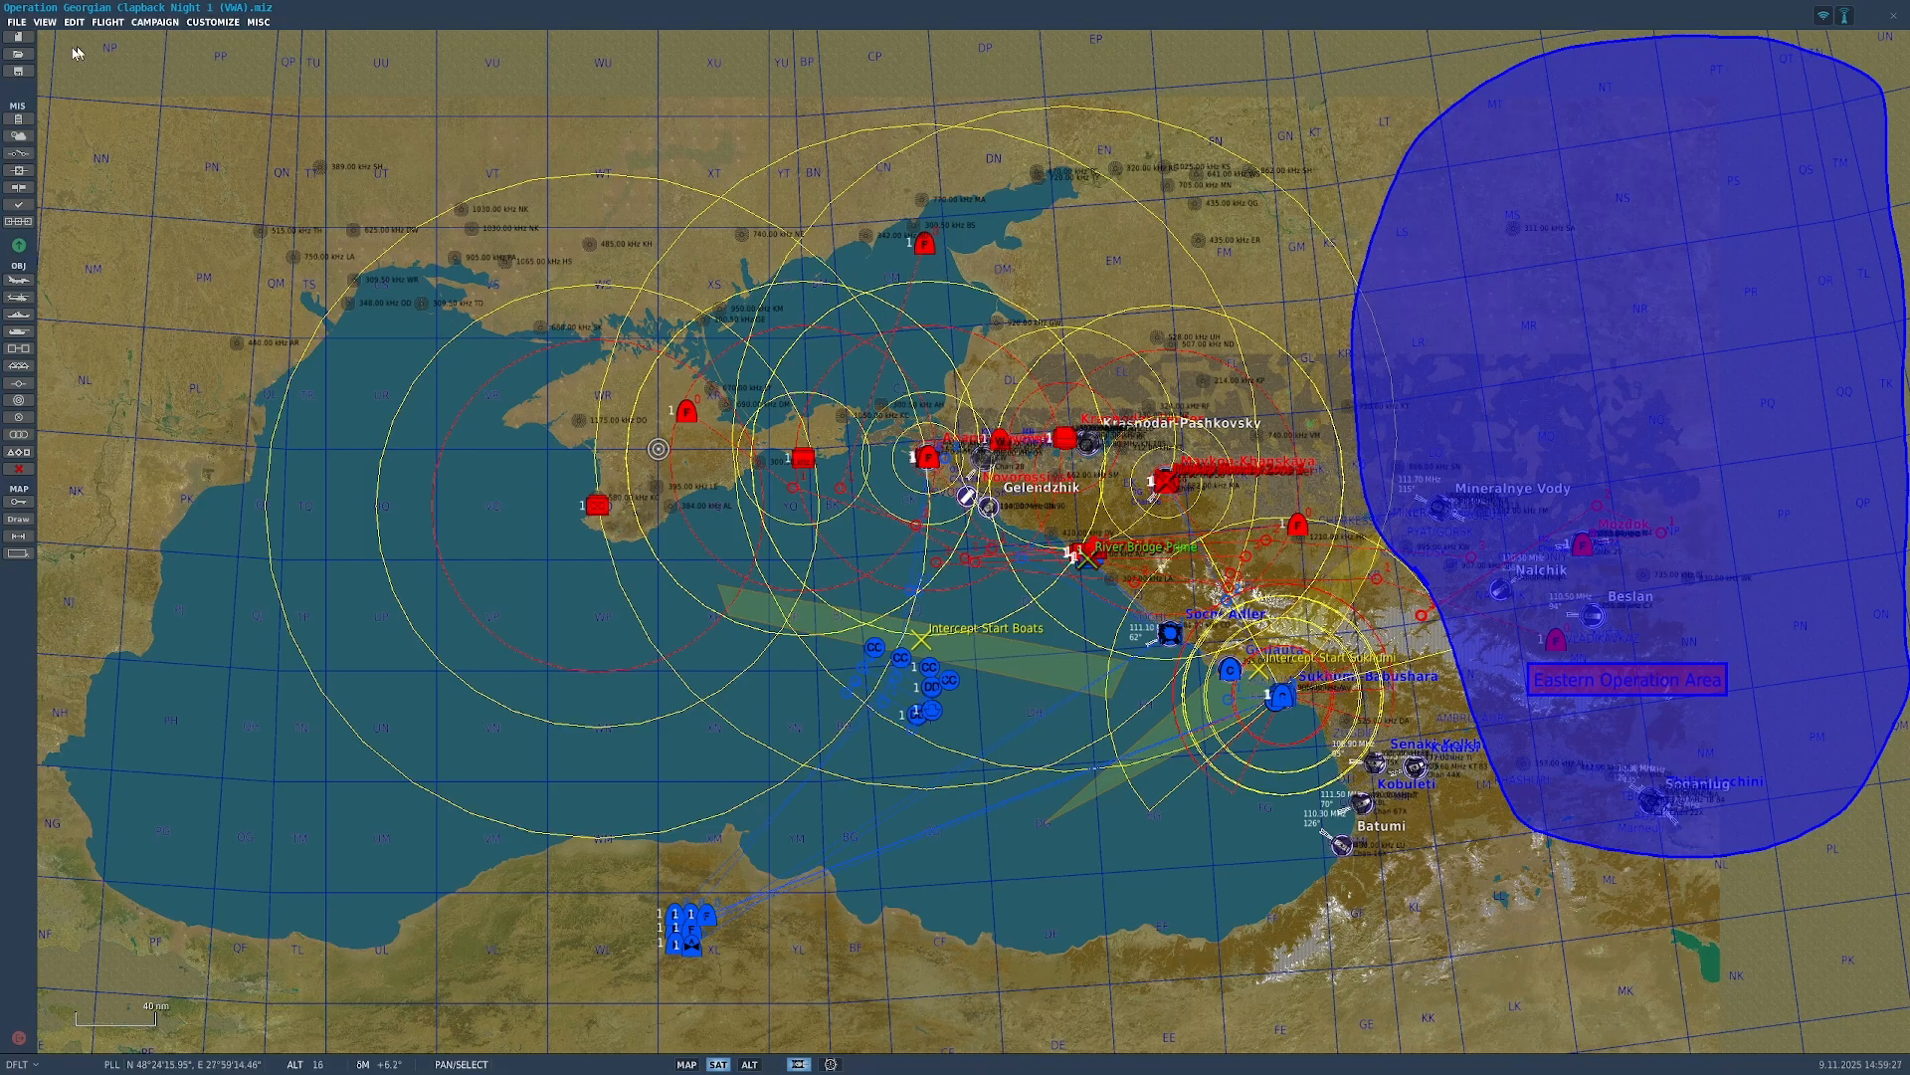
# Step: Open the mission SEAD-DEAD Practice - Sharefile.miz from the VWA Missions folder in place of the current one
pyautogui.click(18, 37)
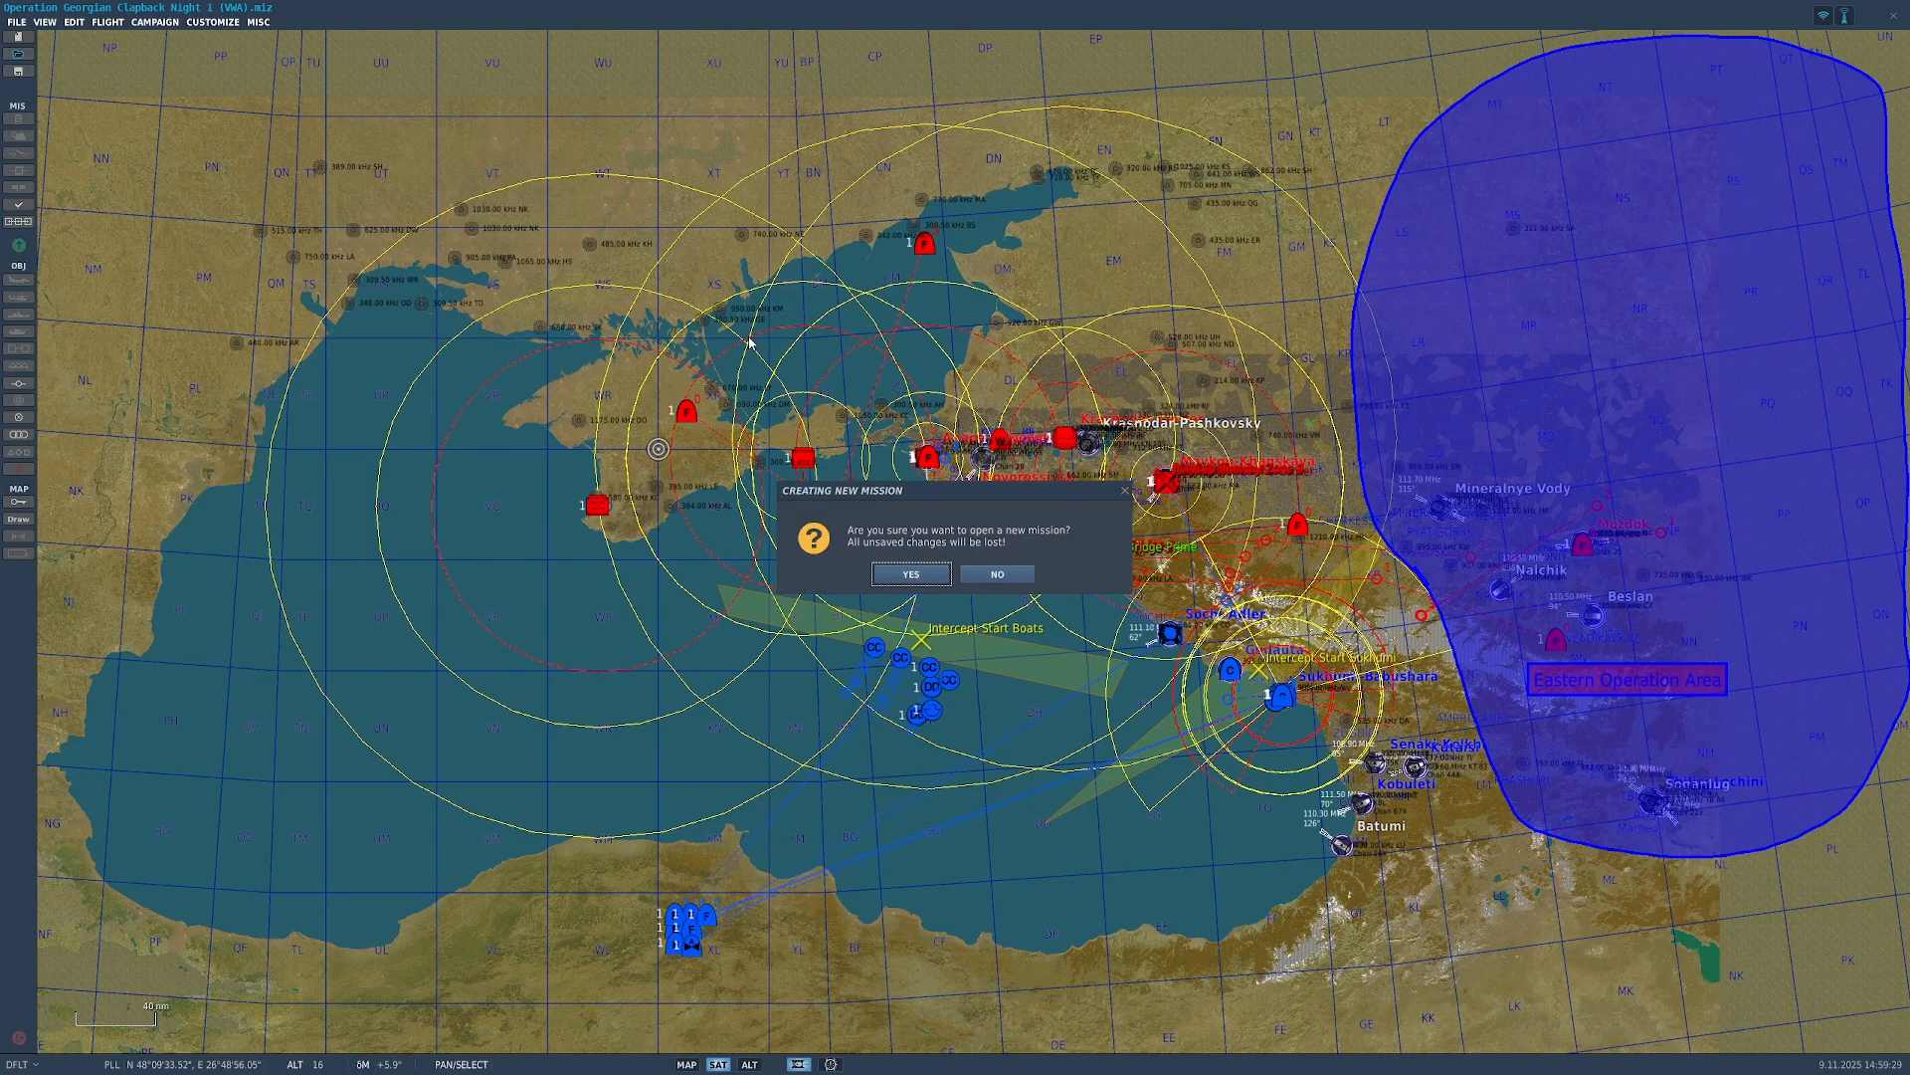
pyautogui.click(1127, 493)
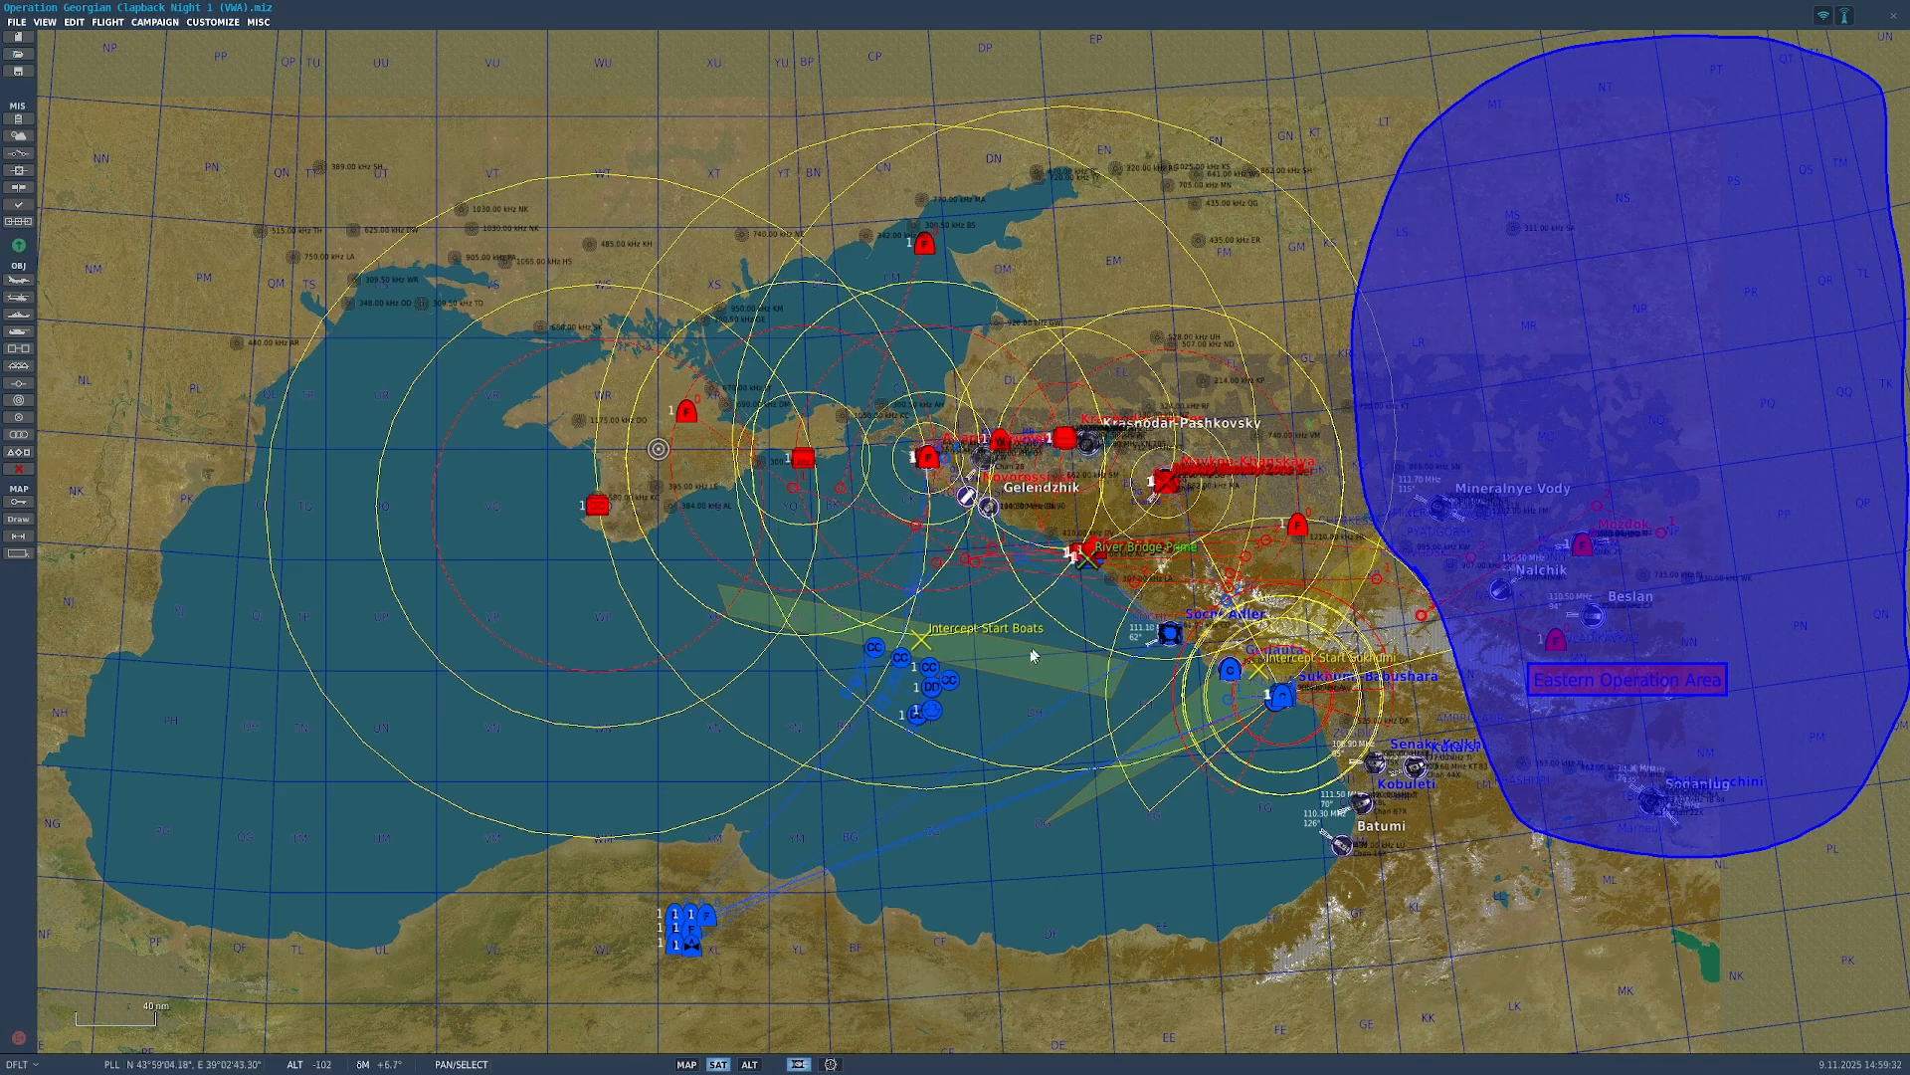
pyautogui.click(18, 36)
pyautogui.click(911, 574)
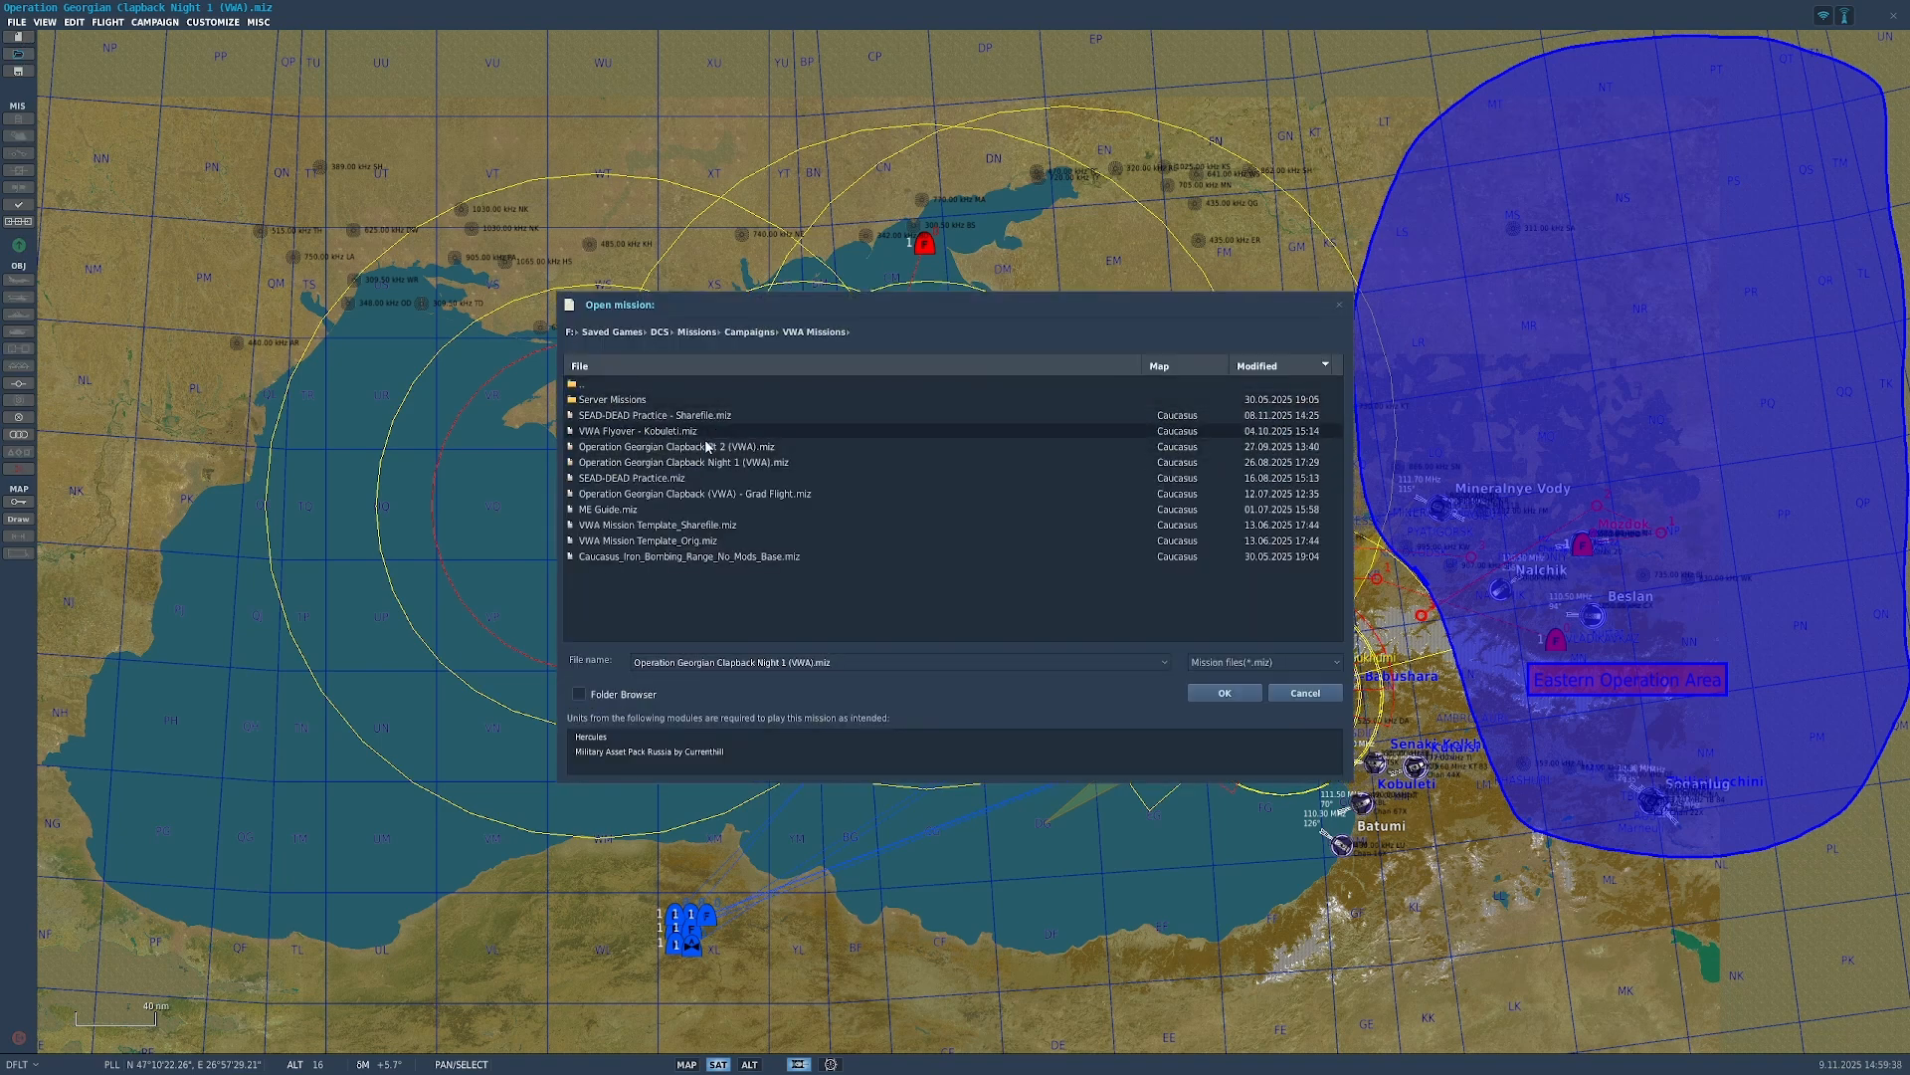
pyautogui.click(720, 416)
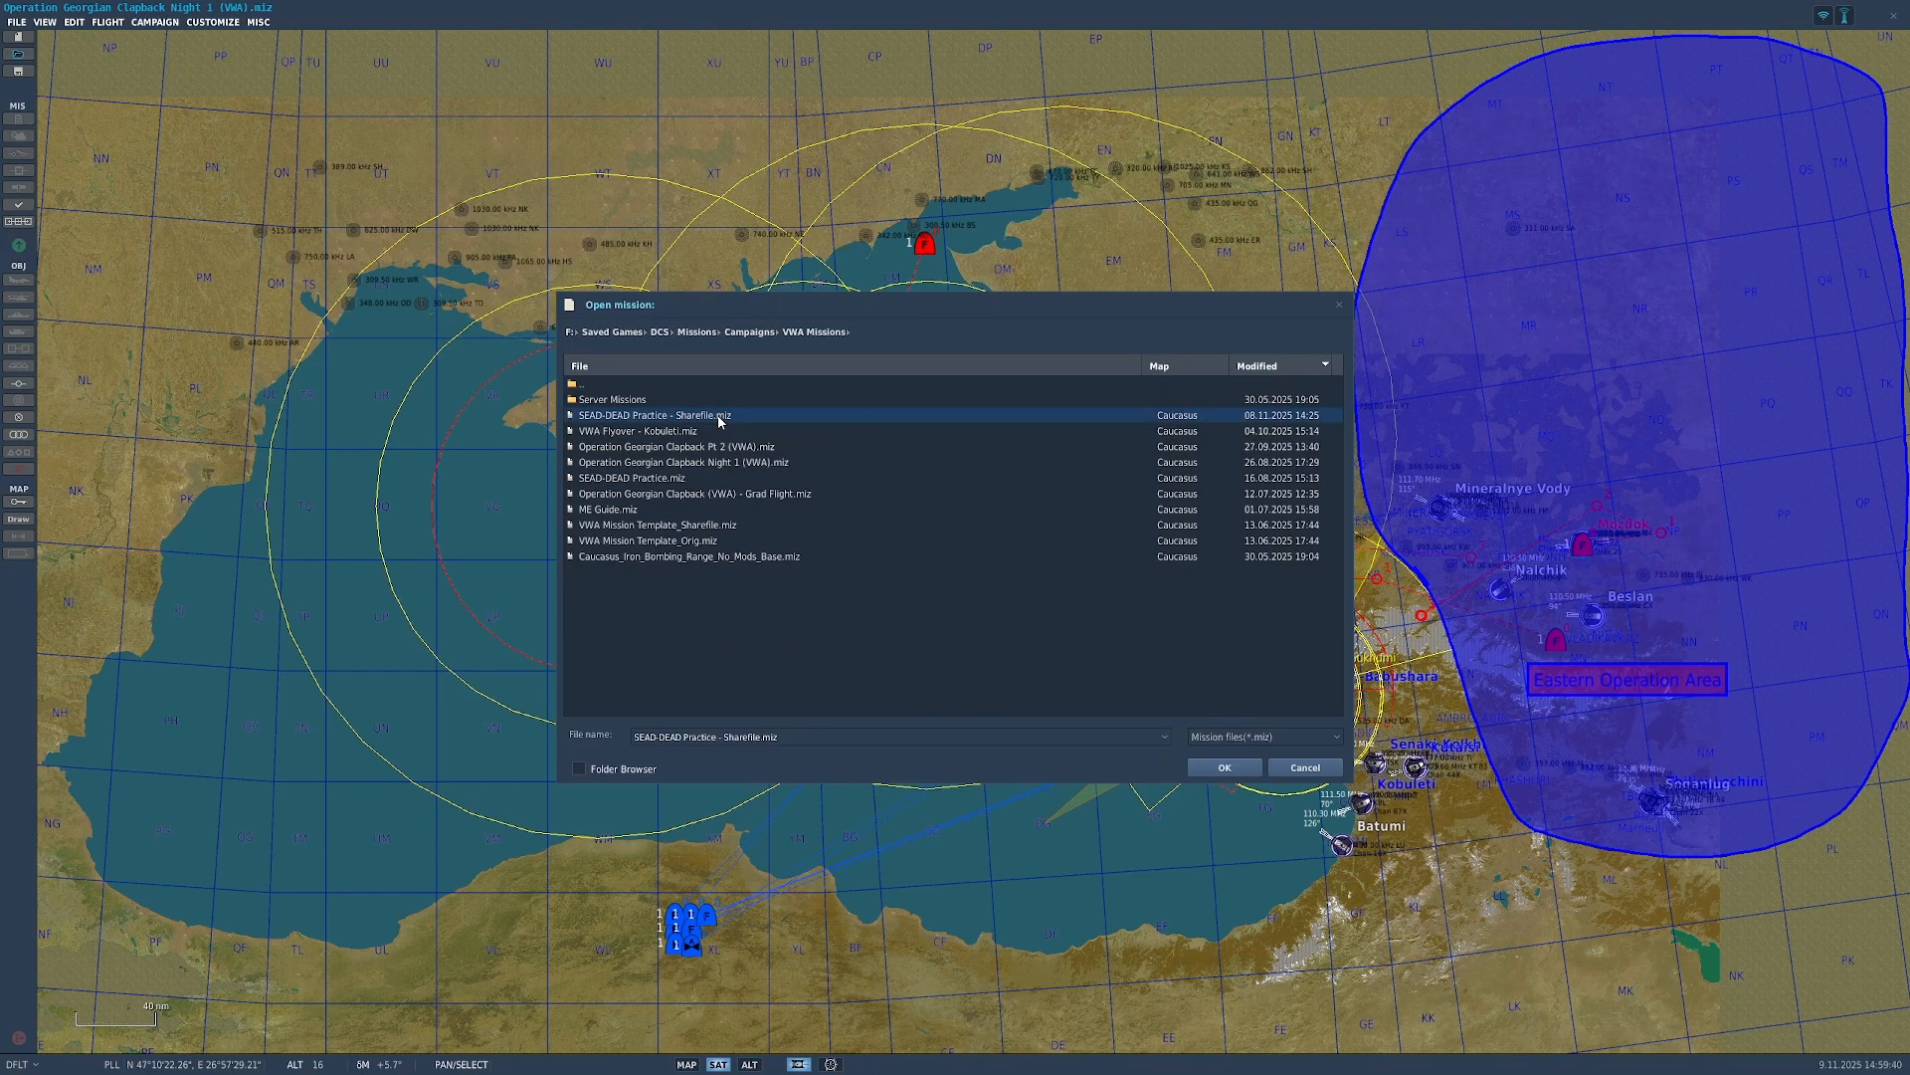
pyautogui.click(1215, 772)
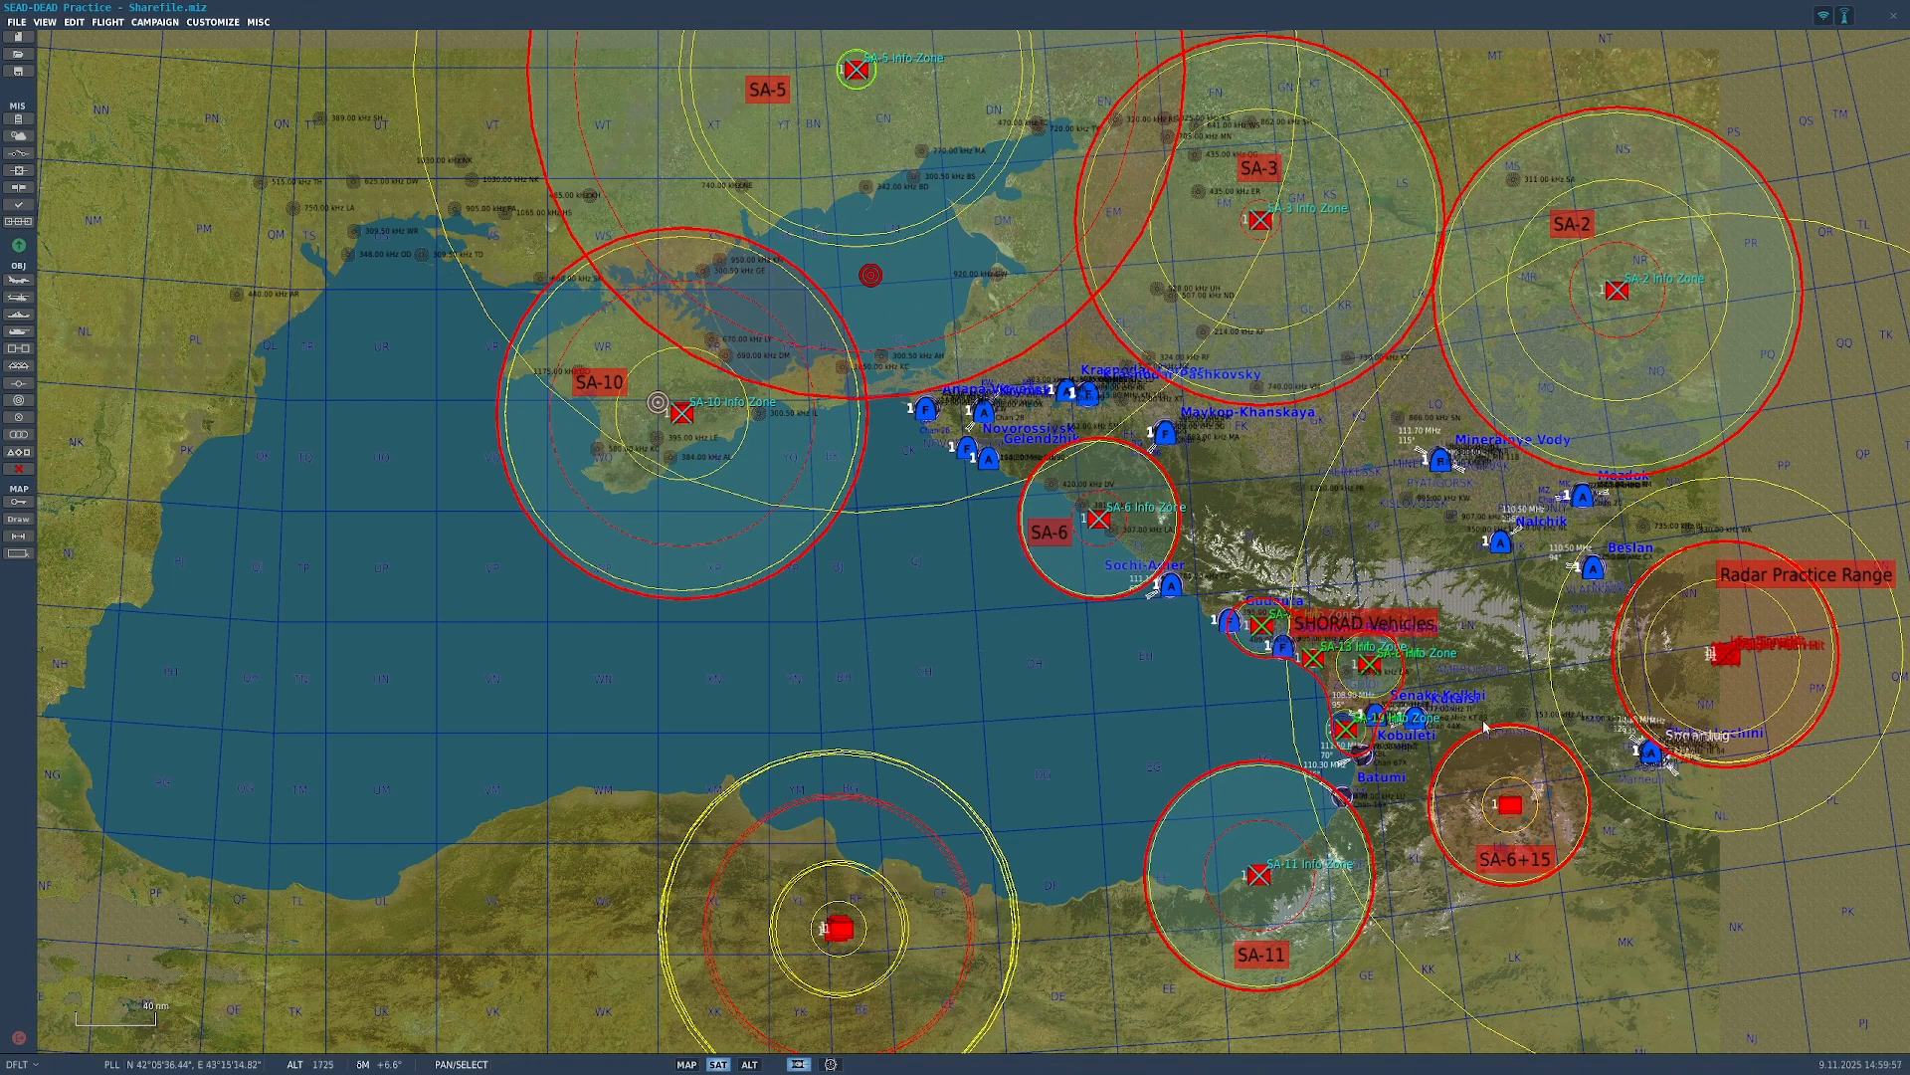
# Step: Examine the unlabelled air-defence site in the southwest and the SHORAD Vehicles area along the eastern coast
pyautogui.scroll(5, 802, 928)
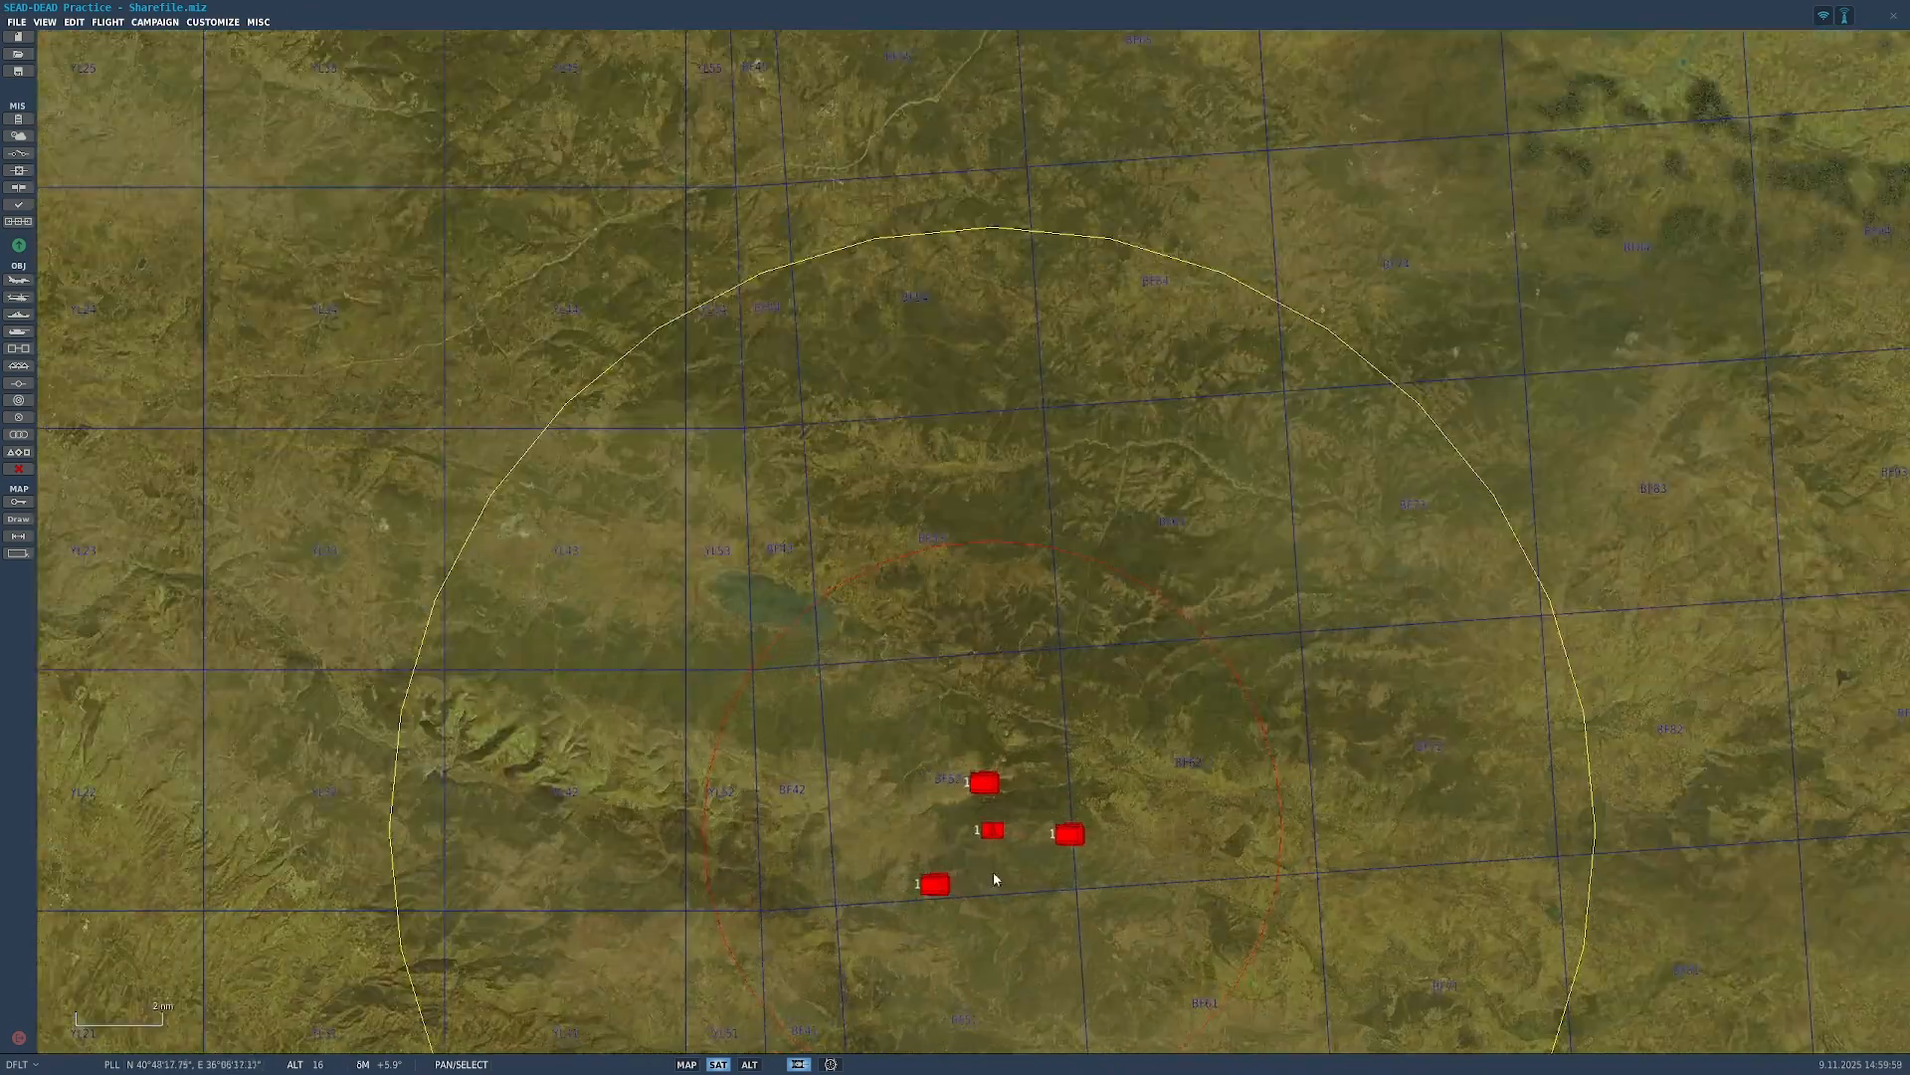
pyautogui.scroll(-8, 1009, 846)
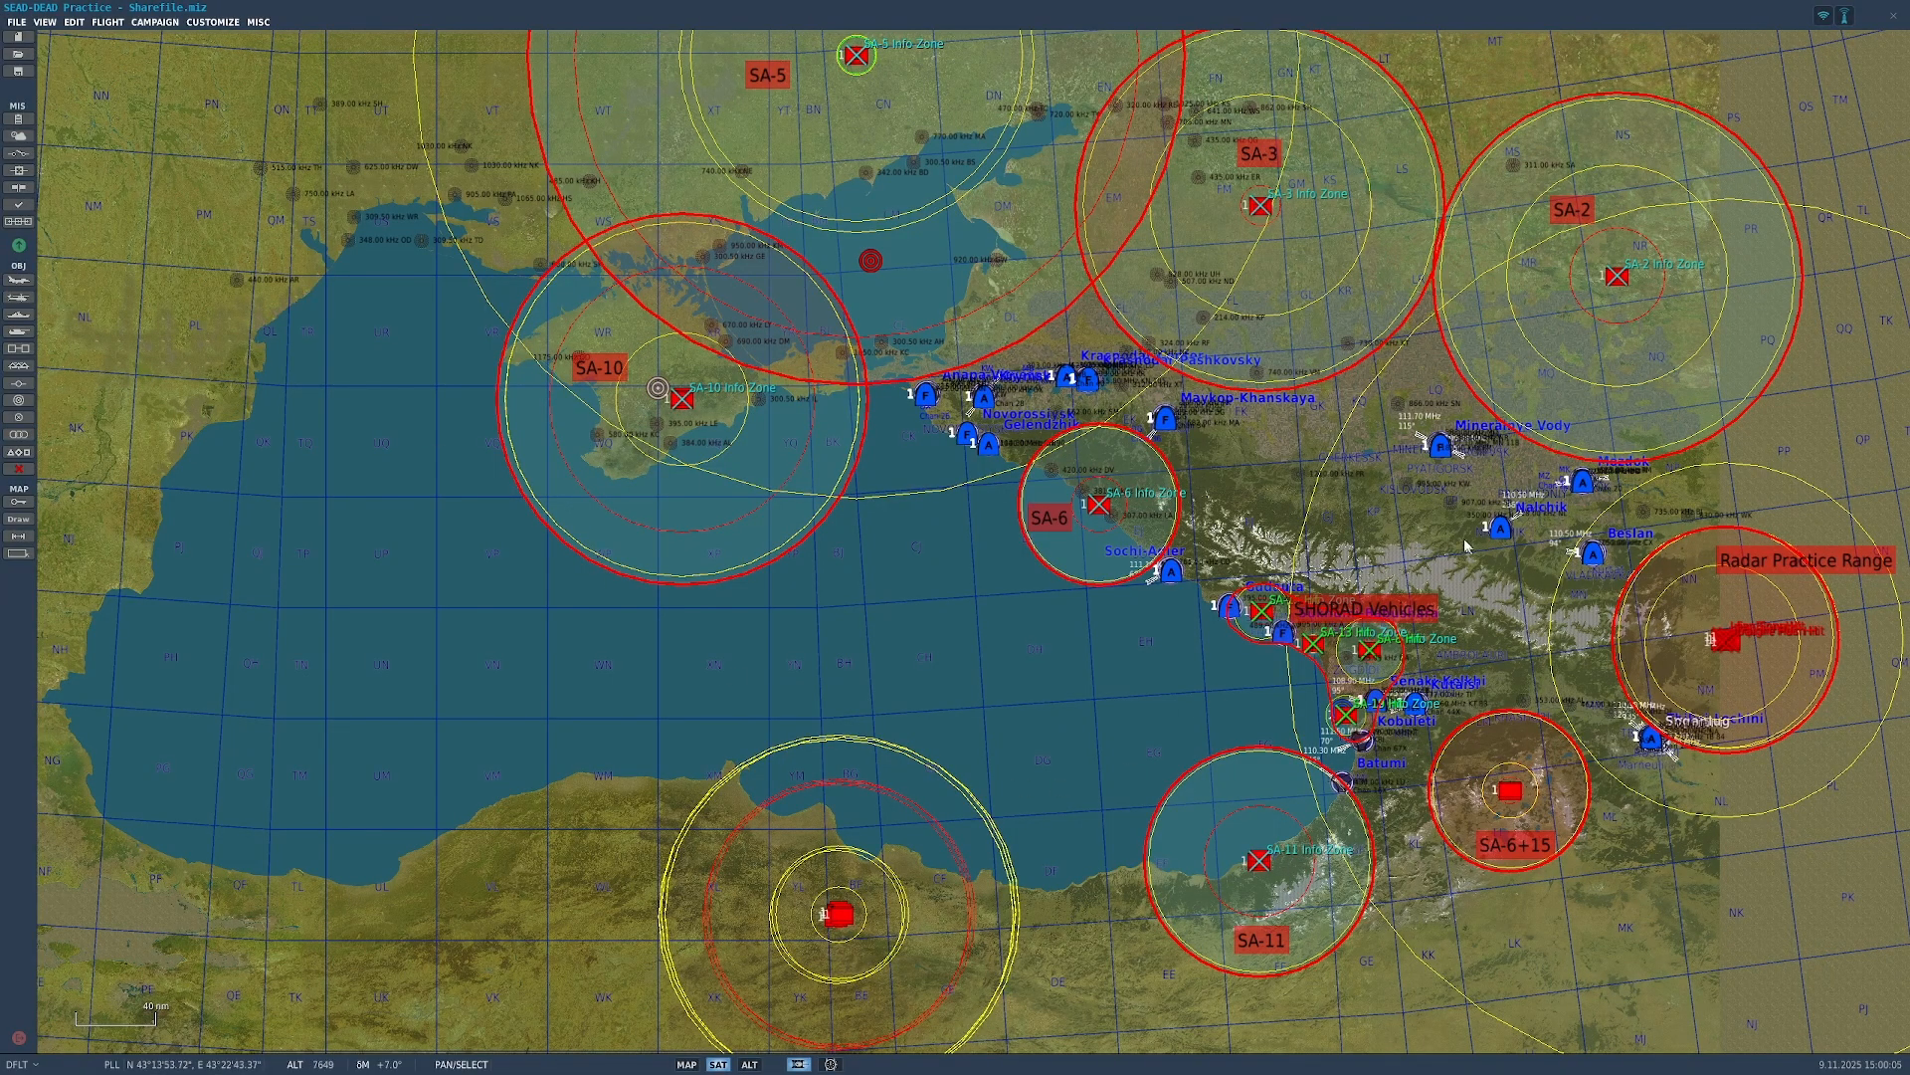
pyautogui.scroll(3, 1425, 715)
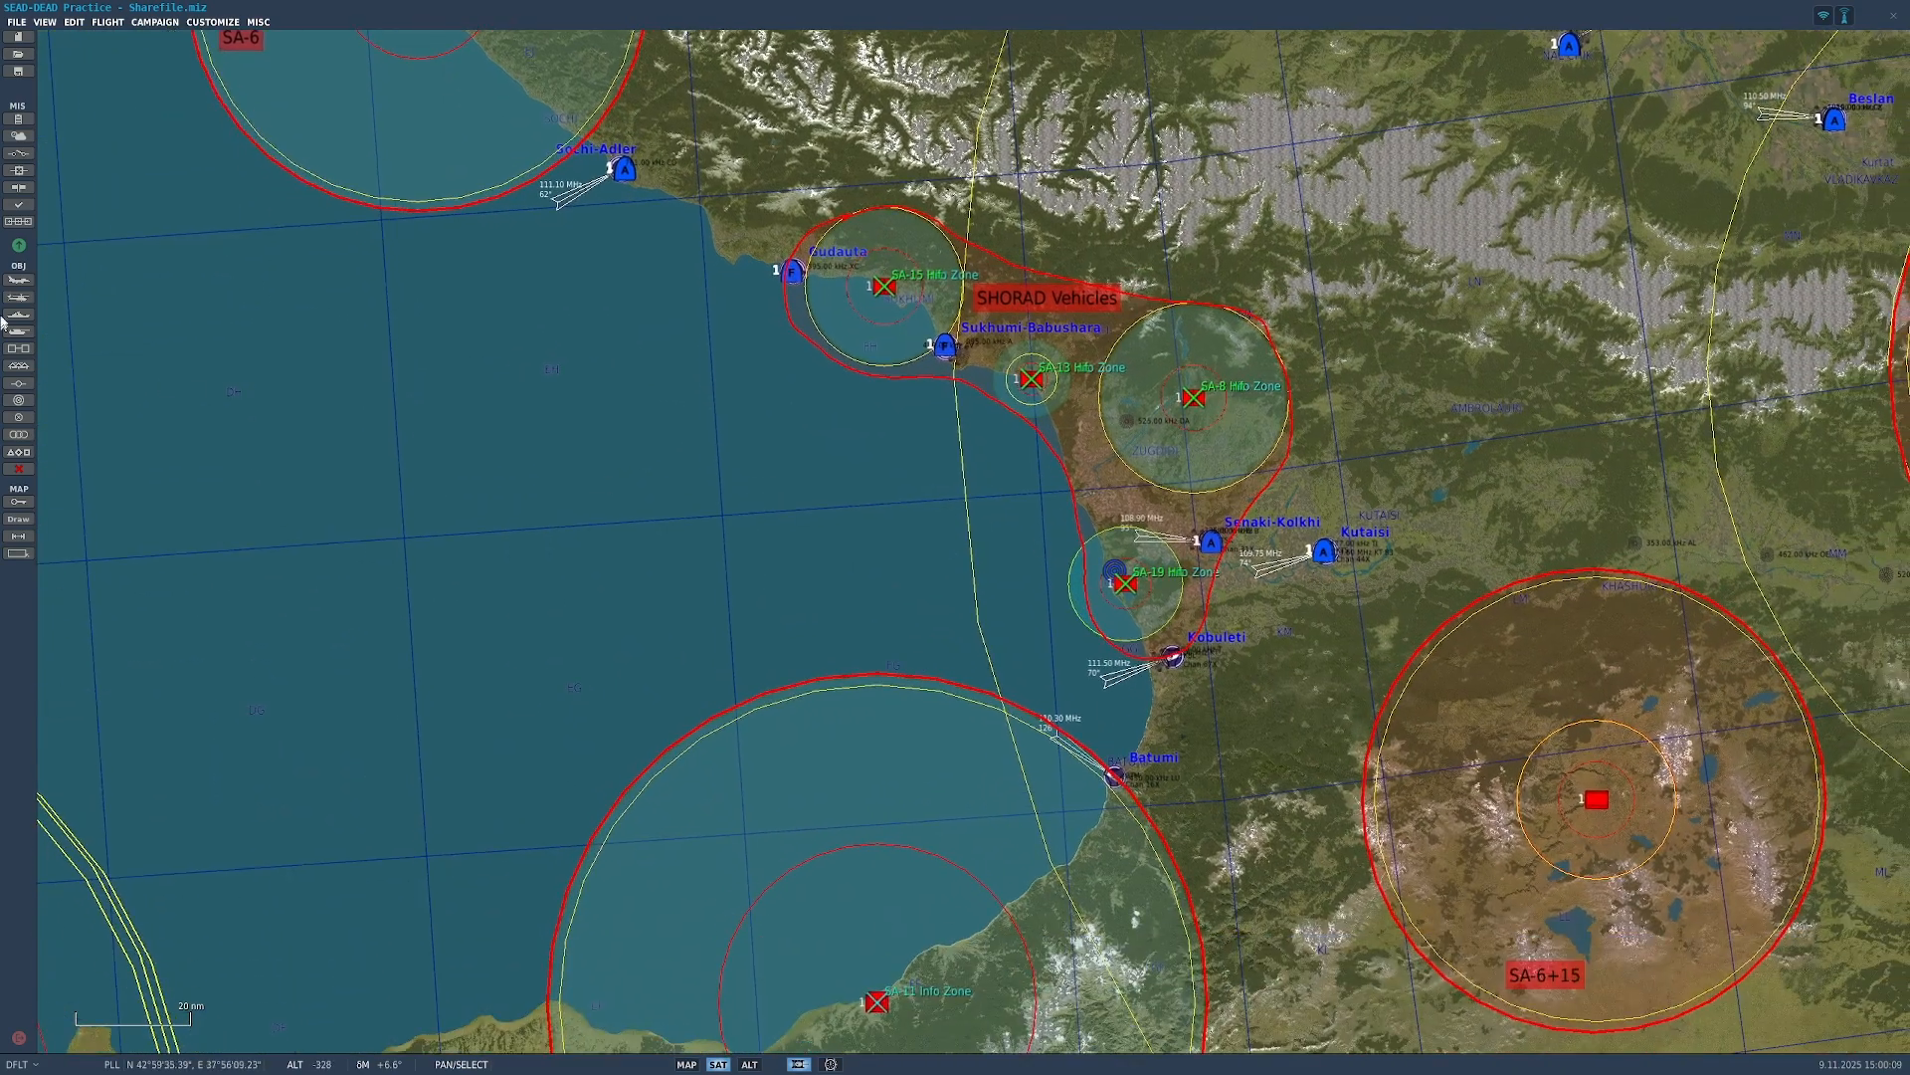
pyautogui.scroll(-4, 1307, 578)
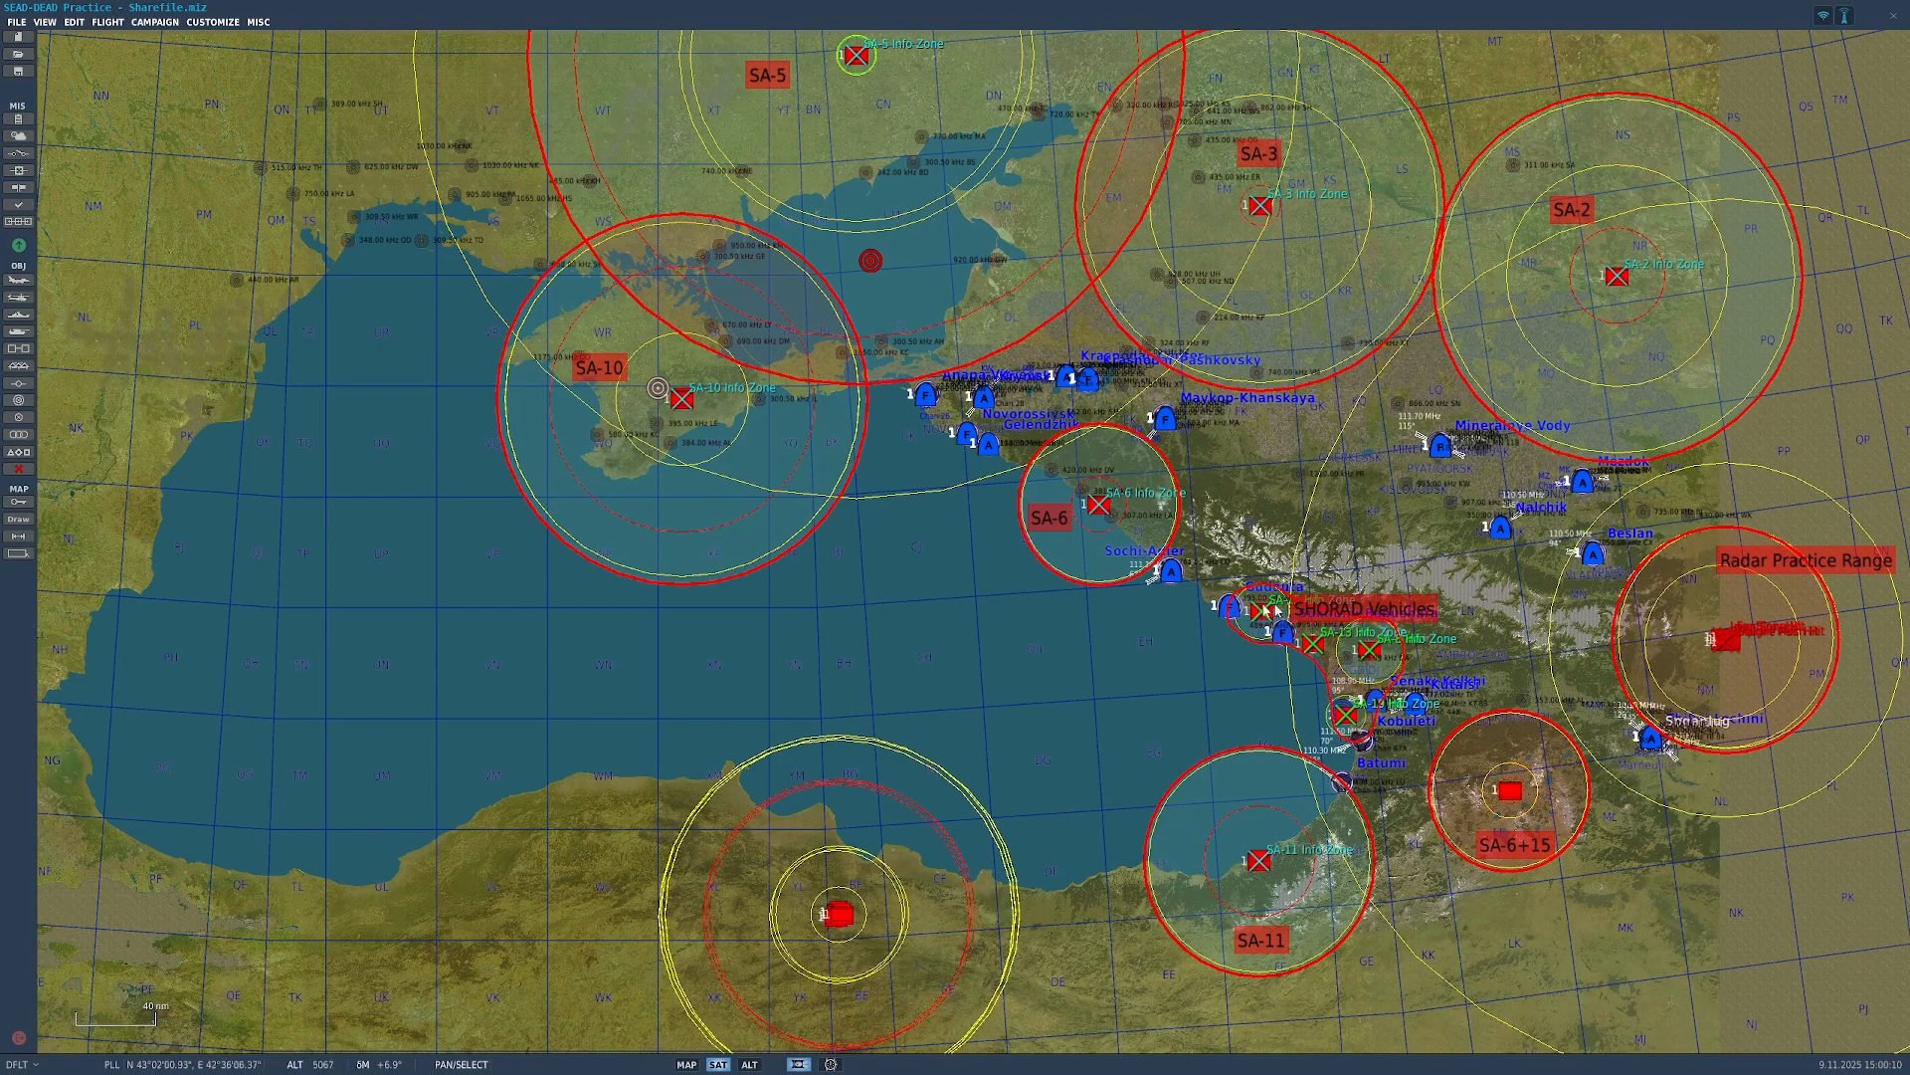
# Step: Launch the SEAD-DEAD practice mission, discarding its unsaved changes
pyautogui.click(19, 246)
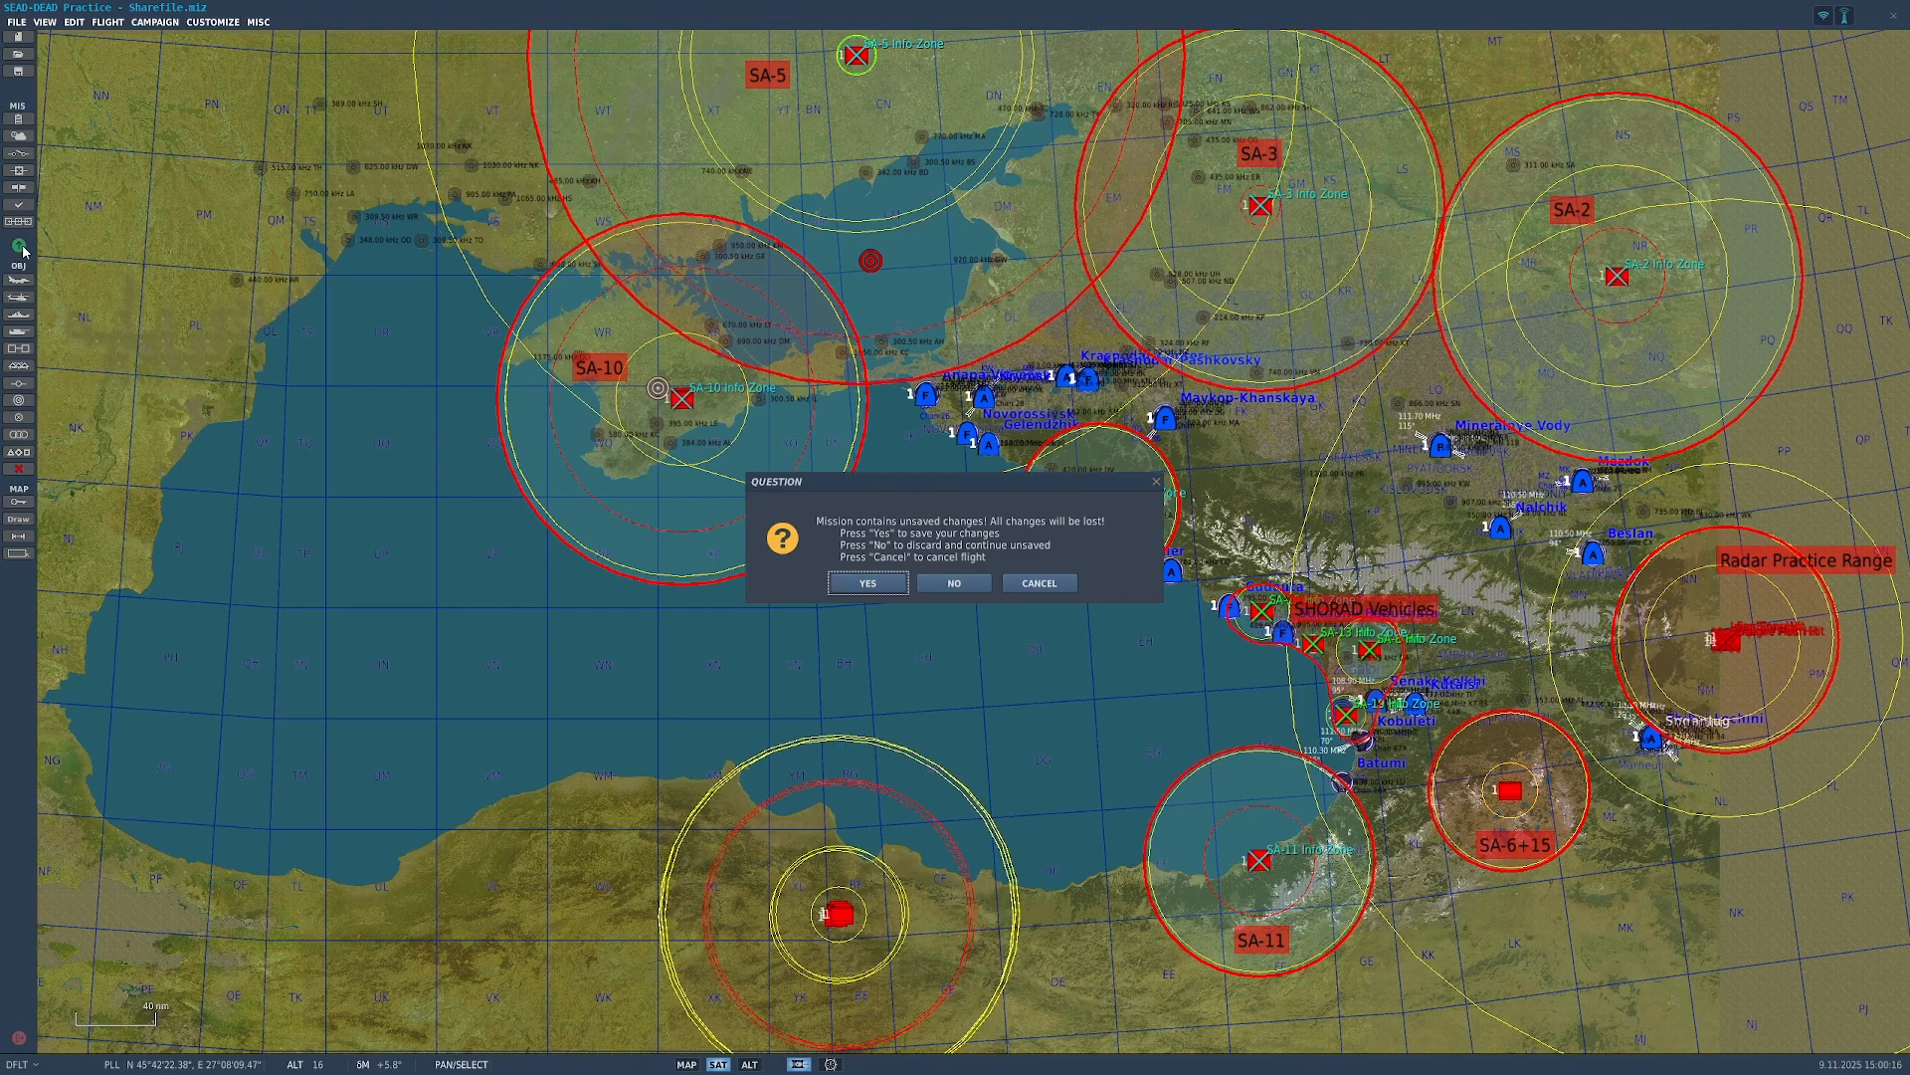
pyautogui.click(974, 589)
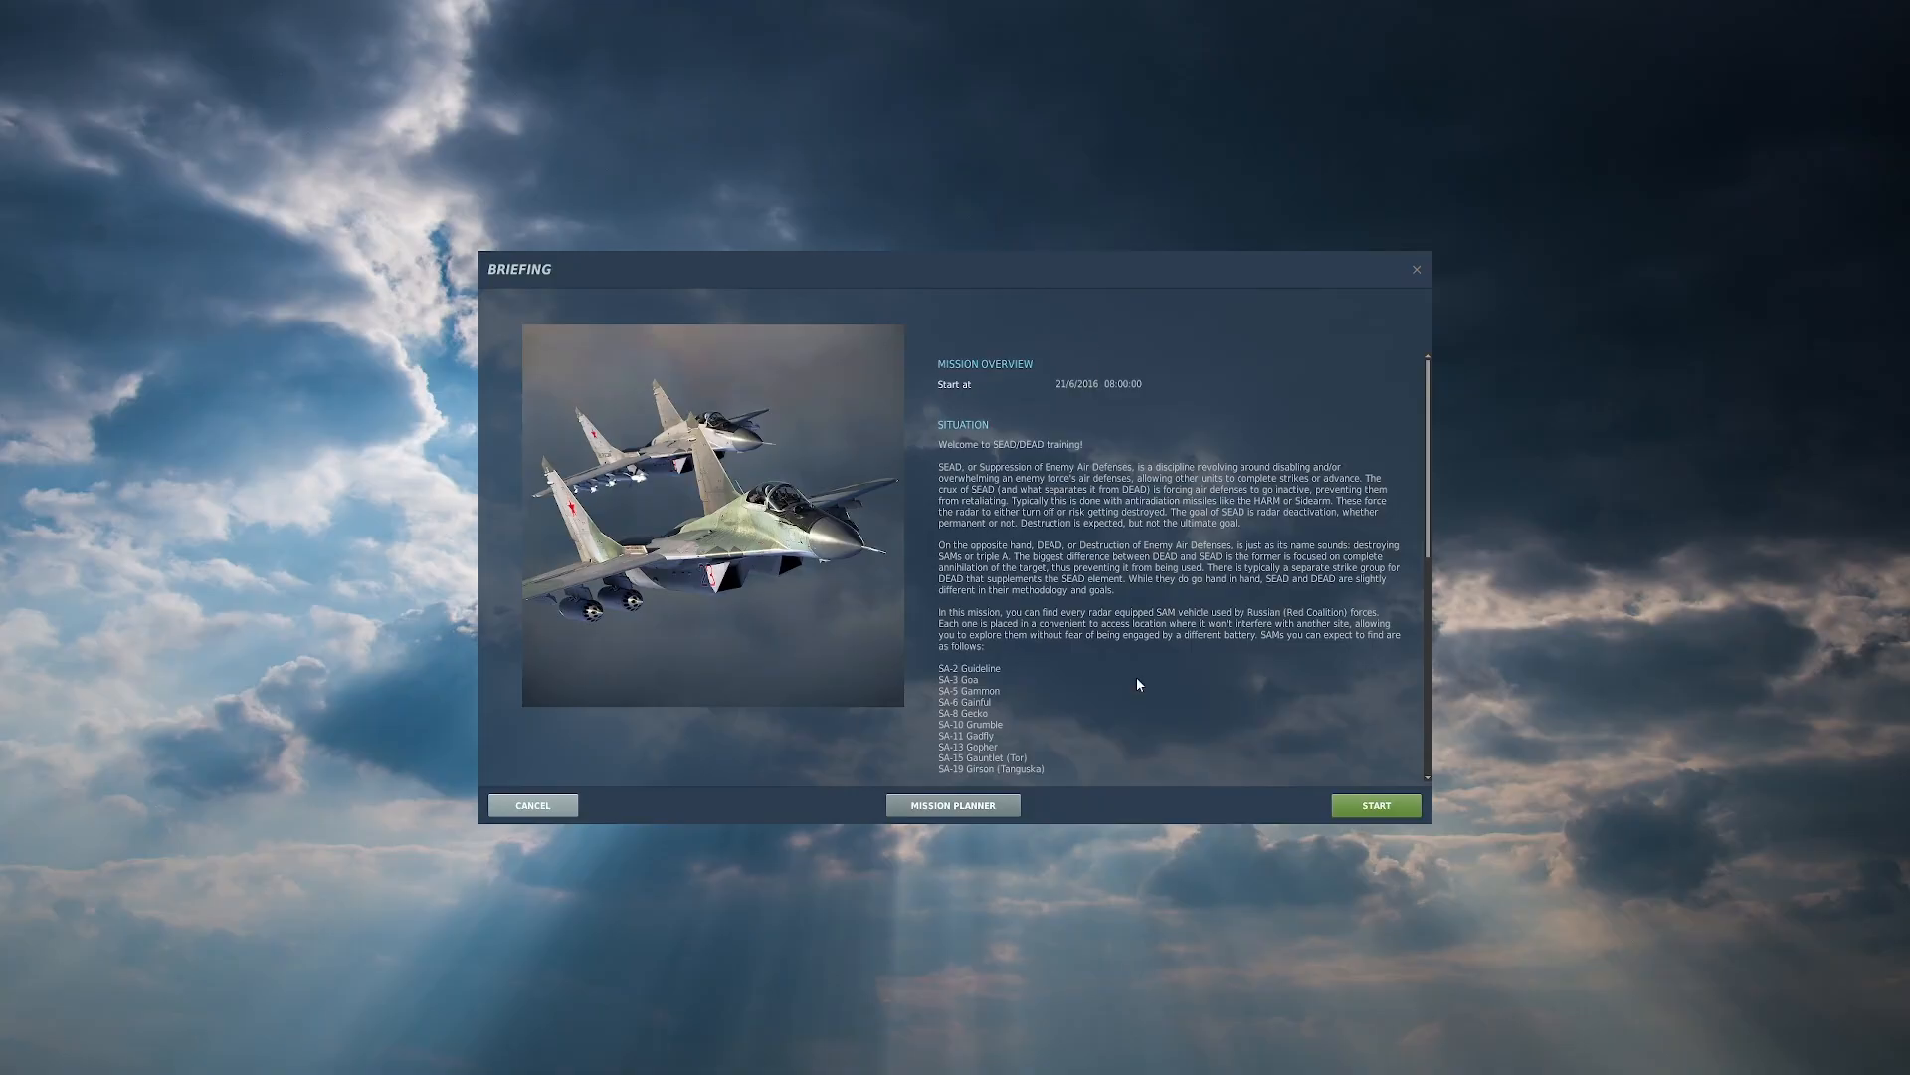
# Step: Read the mission briefing, from the SEAD/DEAD situation text and SAM list through the practice range notes and weather
pyautogui.scroll(-3, 1124, 679)
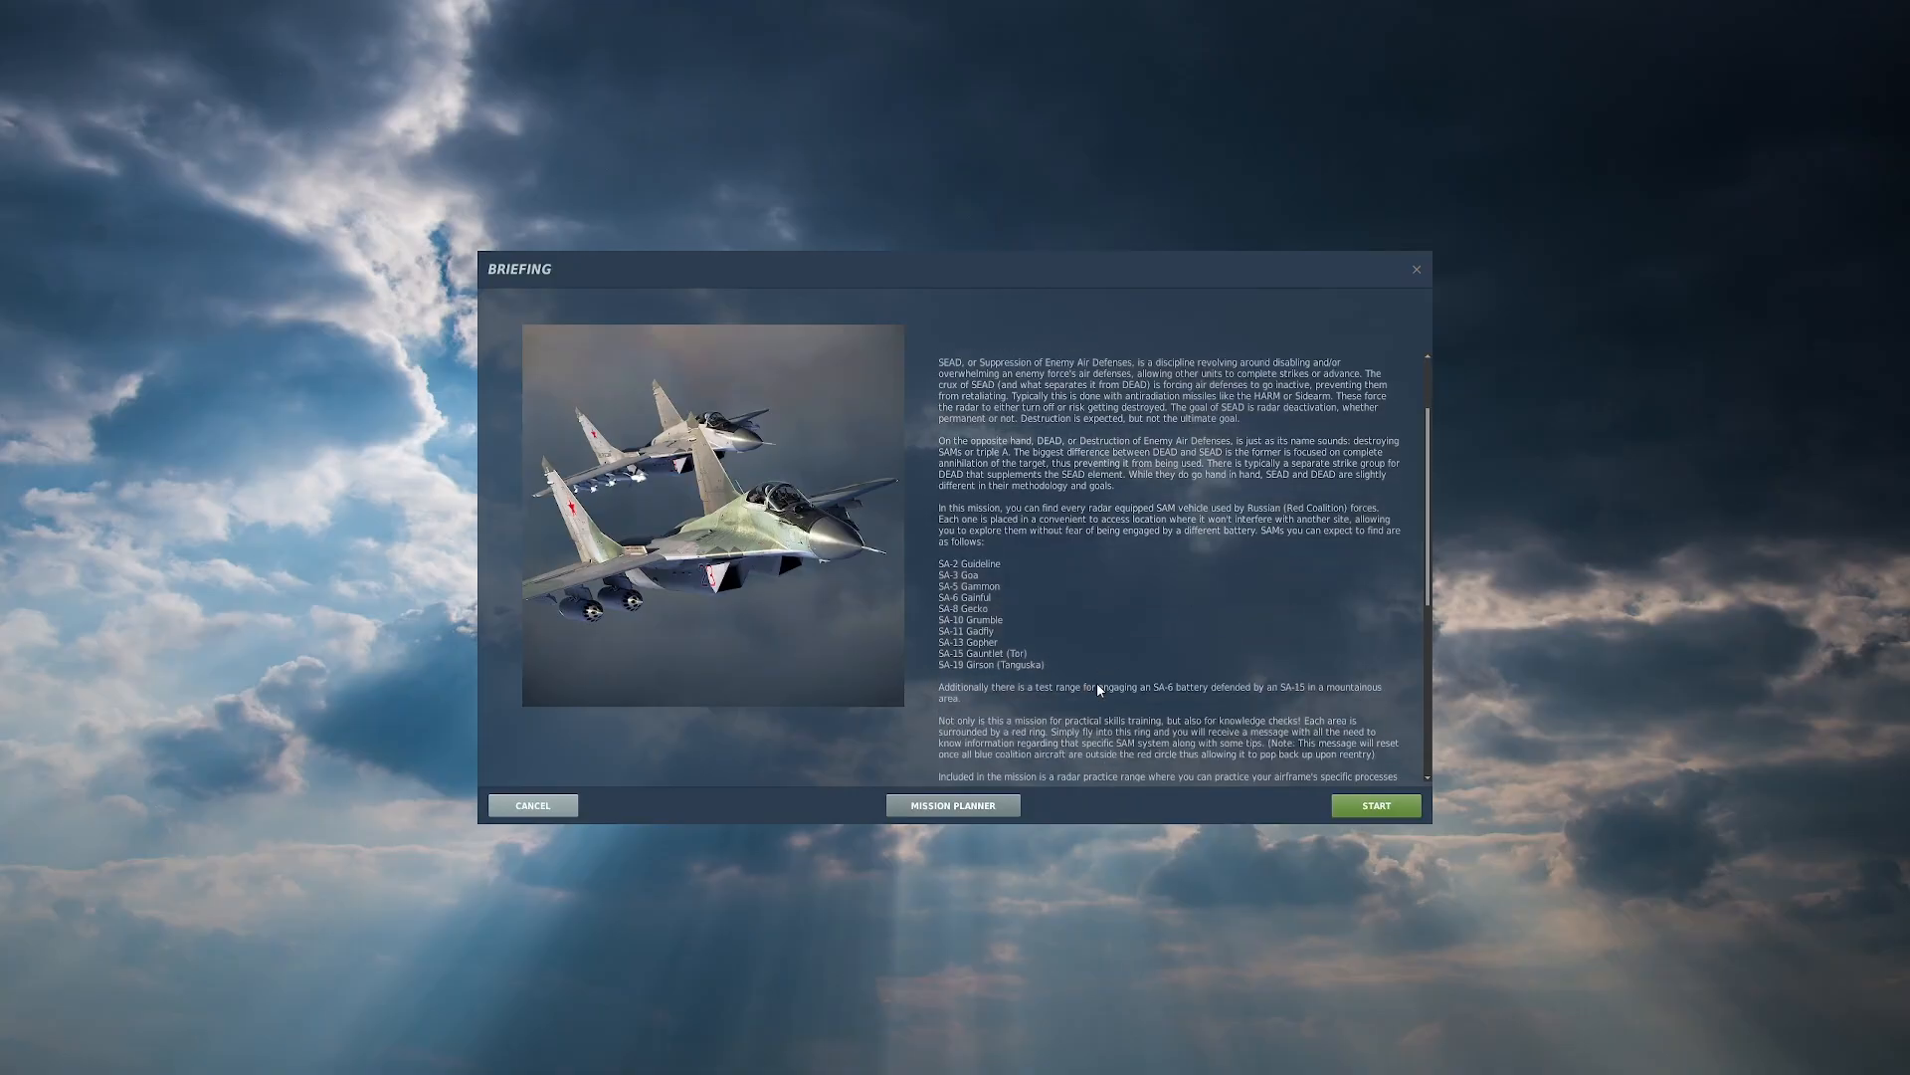
pyautogui.scroll(4, 1098, 687)
pyautogui.scroll(-6, 1238, 666)
pyautogui.scroll(6, 1234, 637)
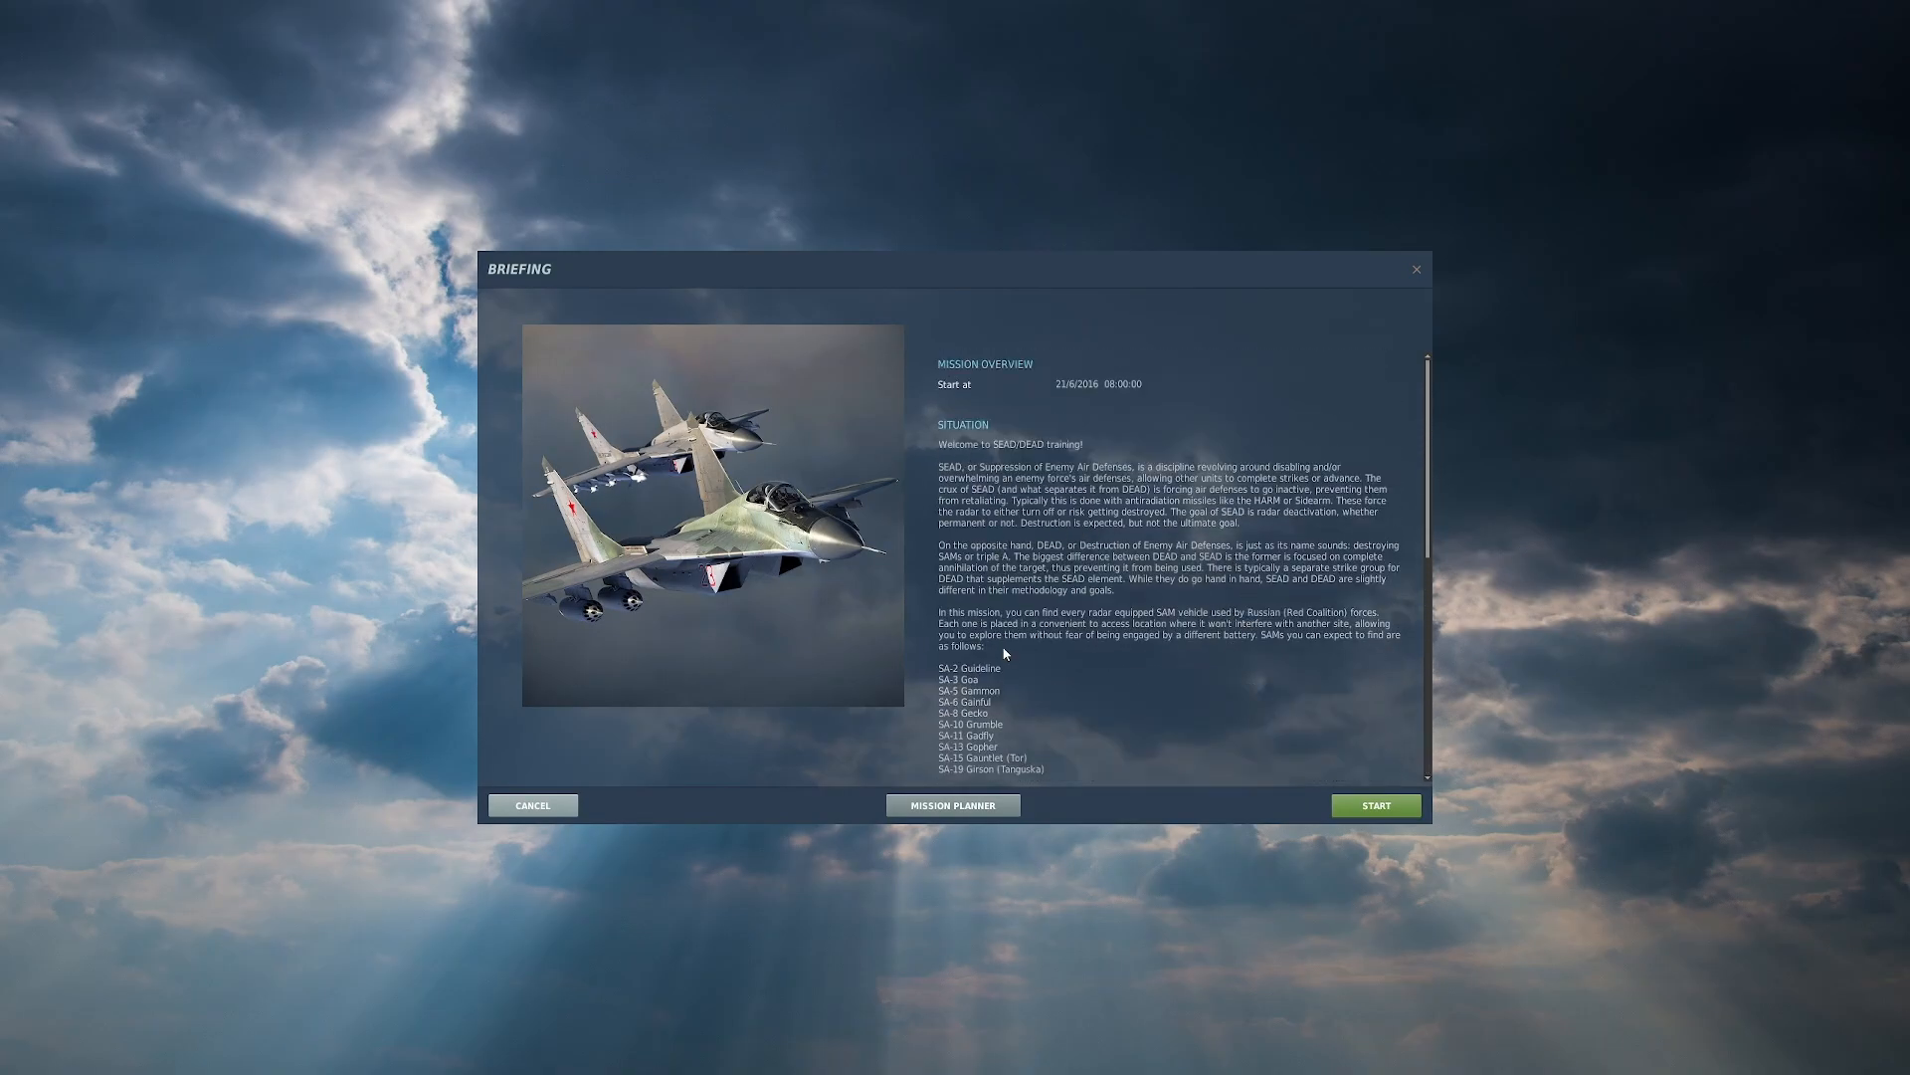
pyautogui.scroll(-10, 1045, 500)
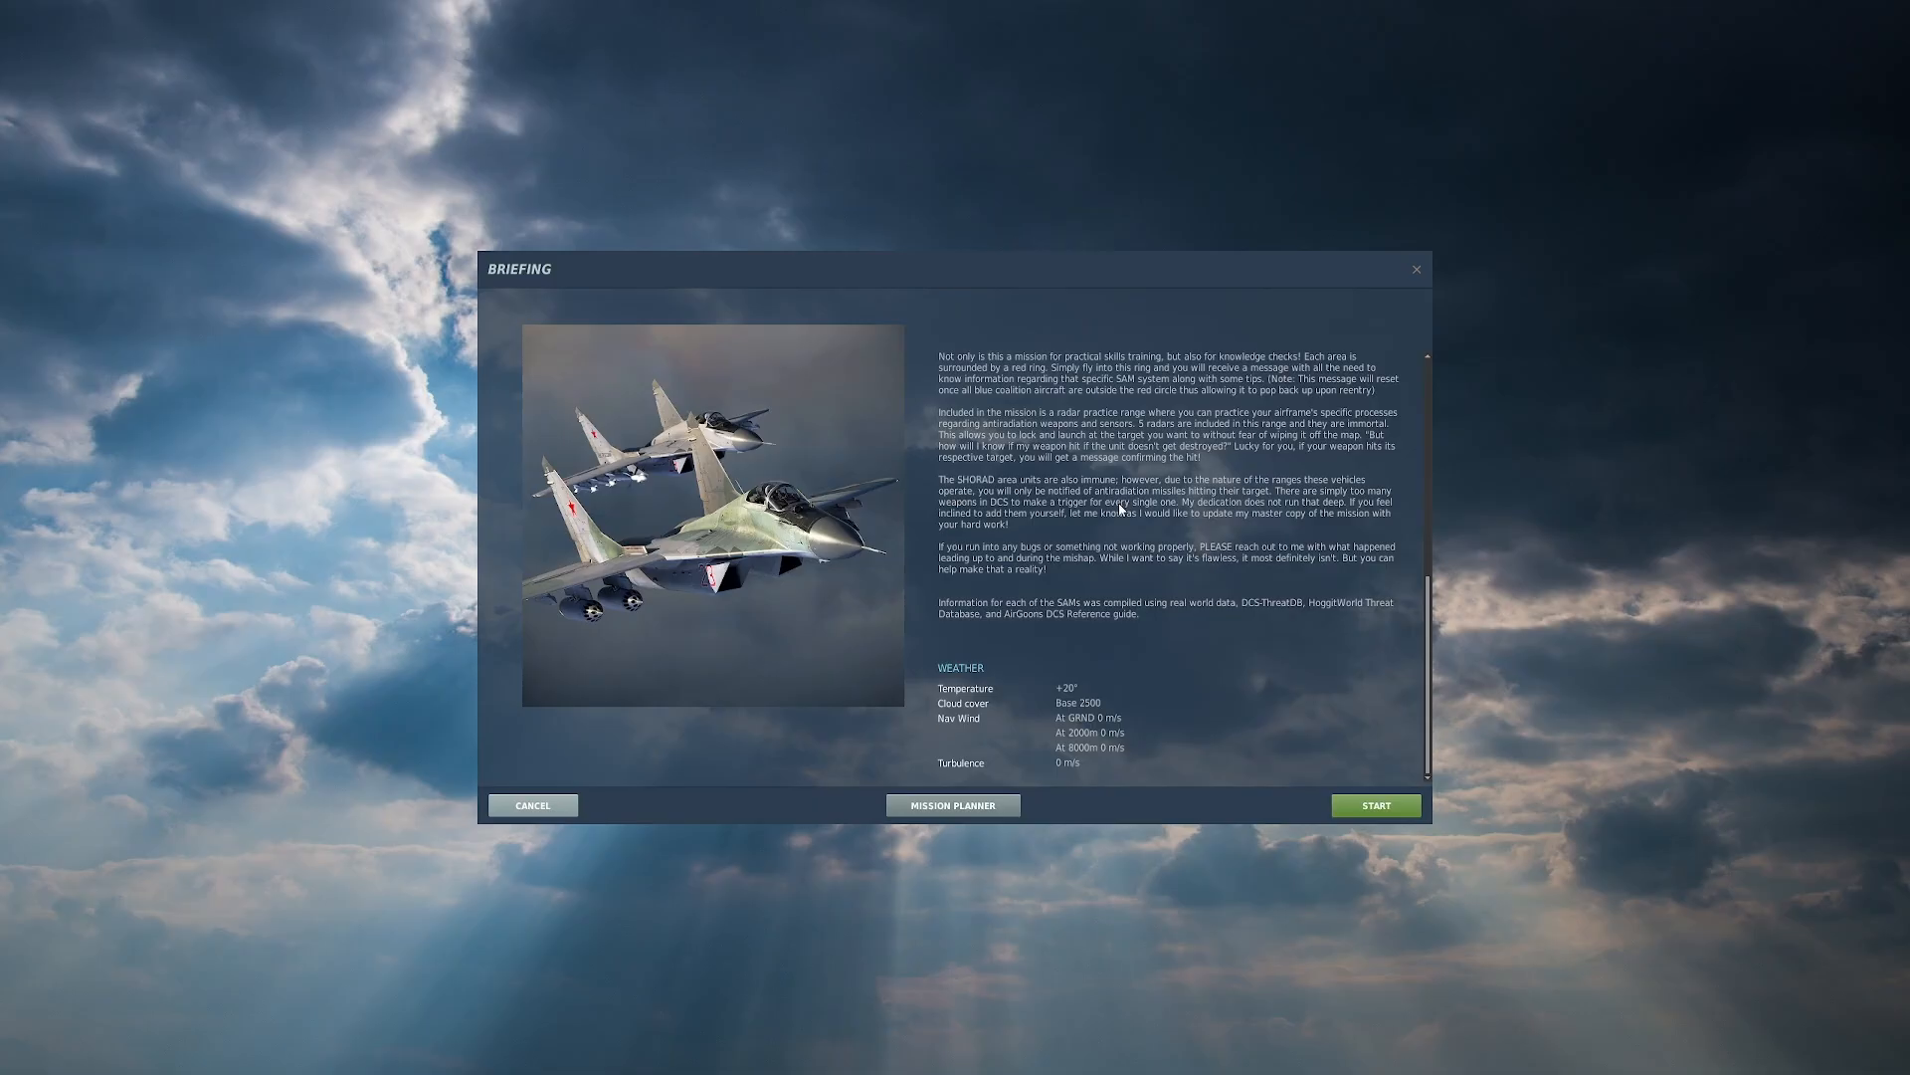
pyautogui.scroll(8, 1160, 588)
pyautogui.scroll(-6, 1154, 550)
pyautogui.scroll(-2, 1153, 550)
pyautogui.scroll(3, 1106, 673)
pyautogui.scroll(-3, 1108, 685)
# Step: Start the mission from the briefing and look through the available pilot roles, their dynamic template groups and start positions
pyautogui.click(1398, 808)
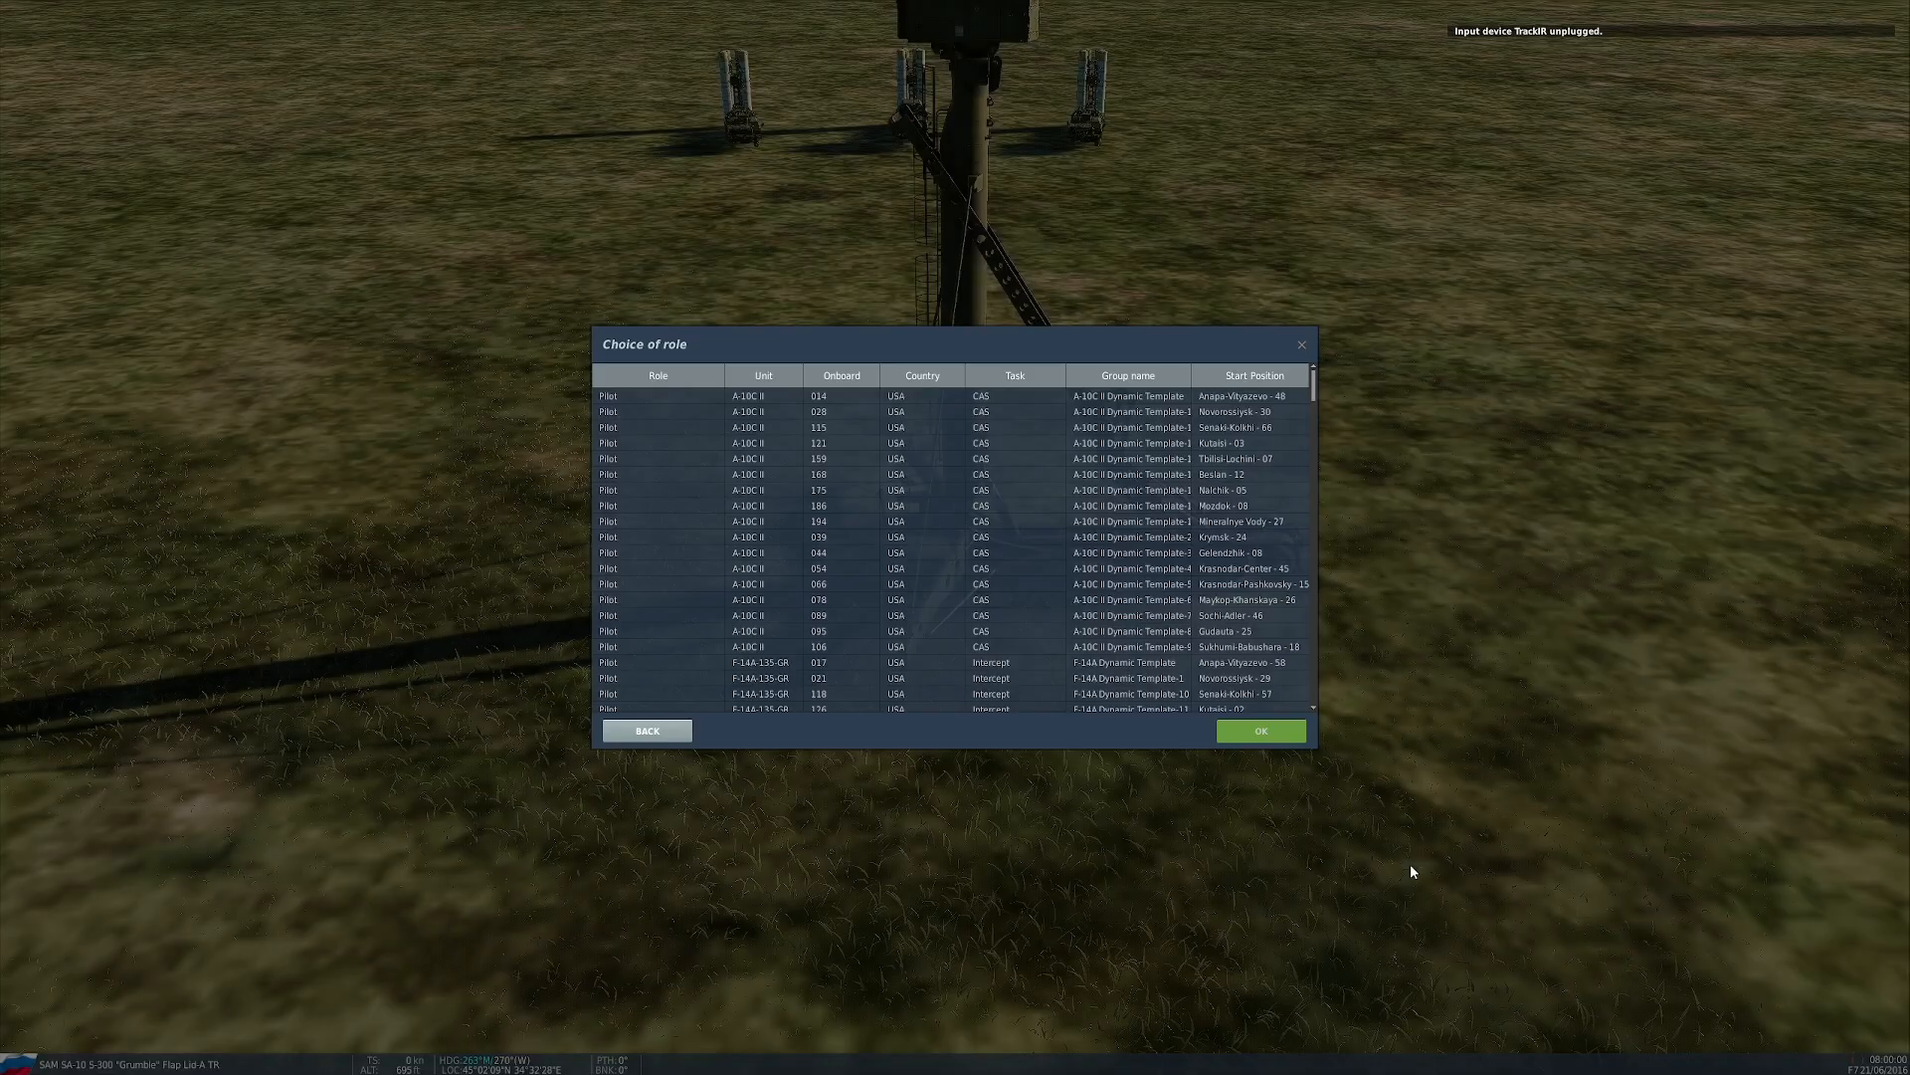
pyautogui.scroll(-15, 878, 629)
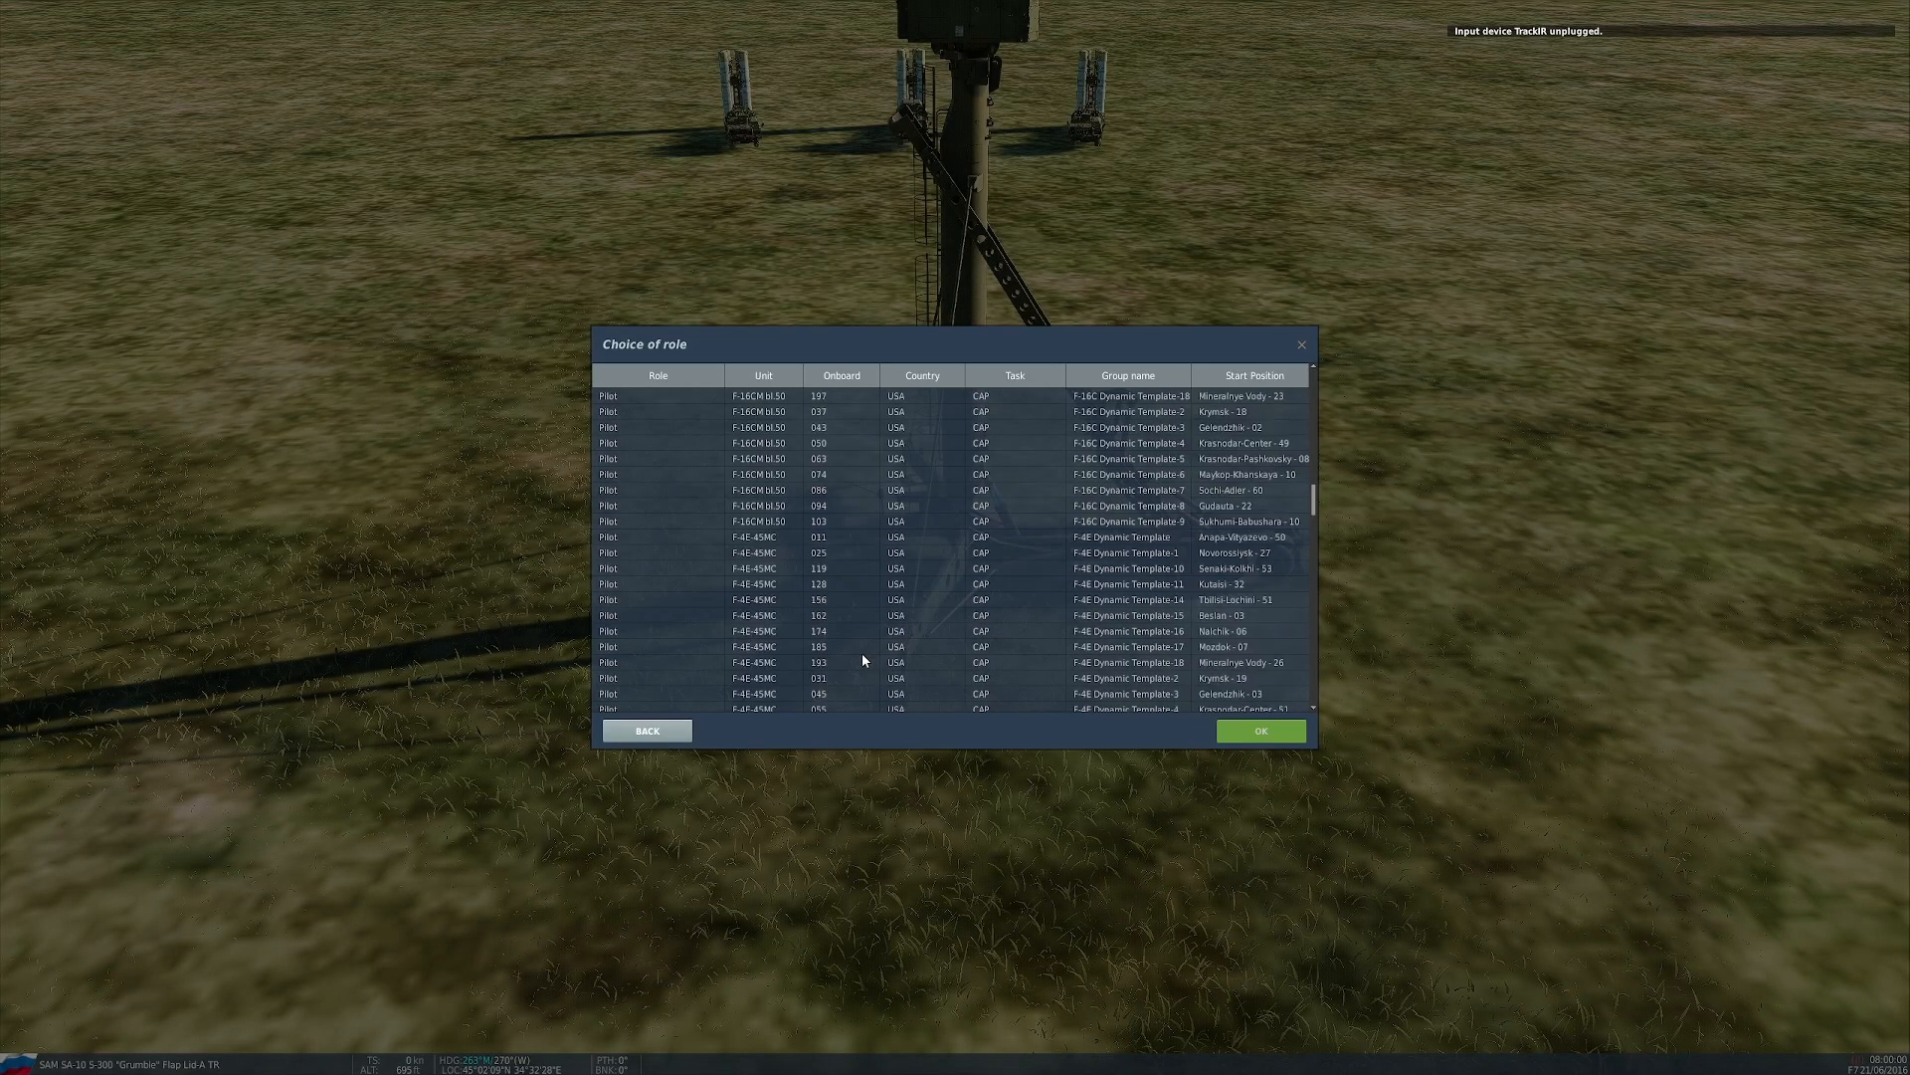
pyautogui.scroll(12, 995, 560)
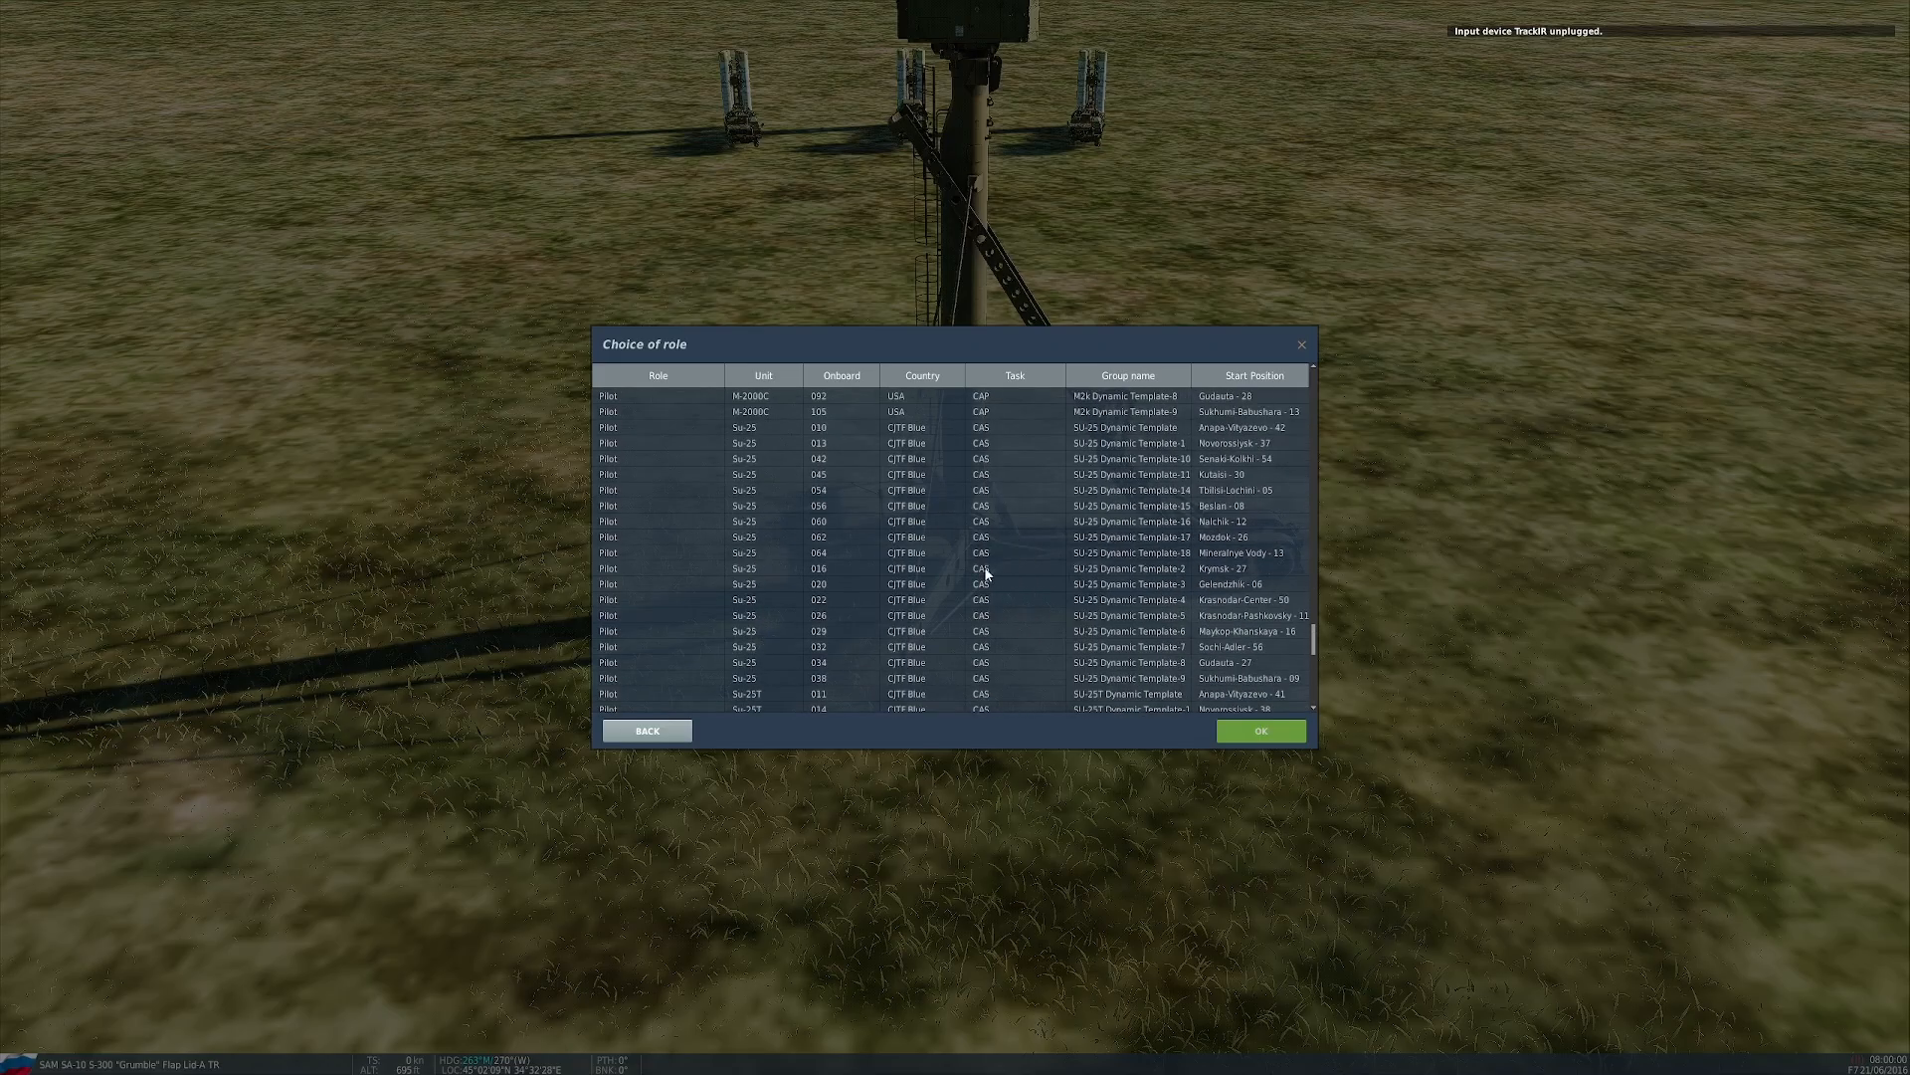
pyautogui.scroll(5, 1006, 592)
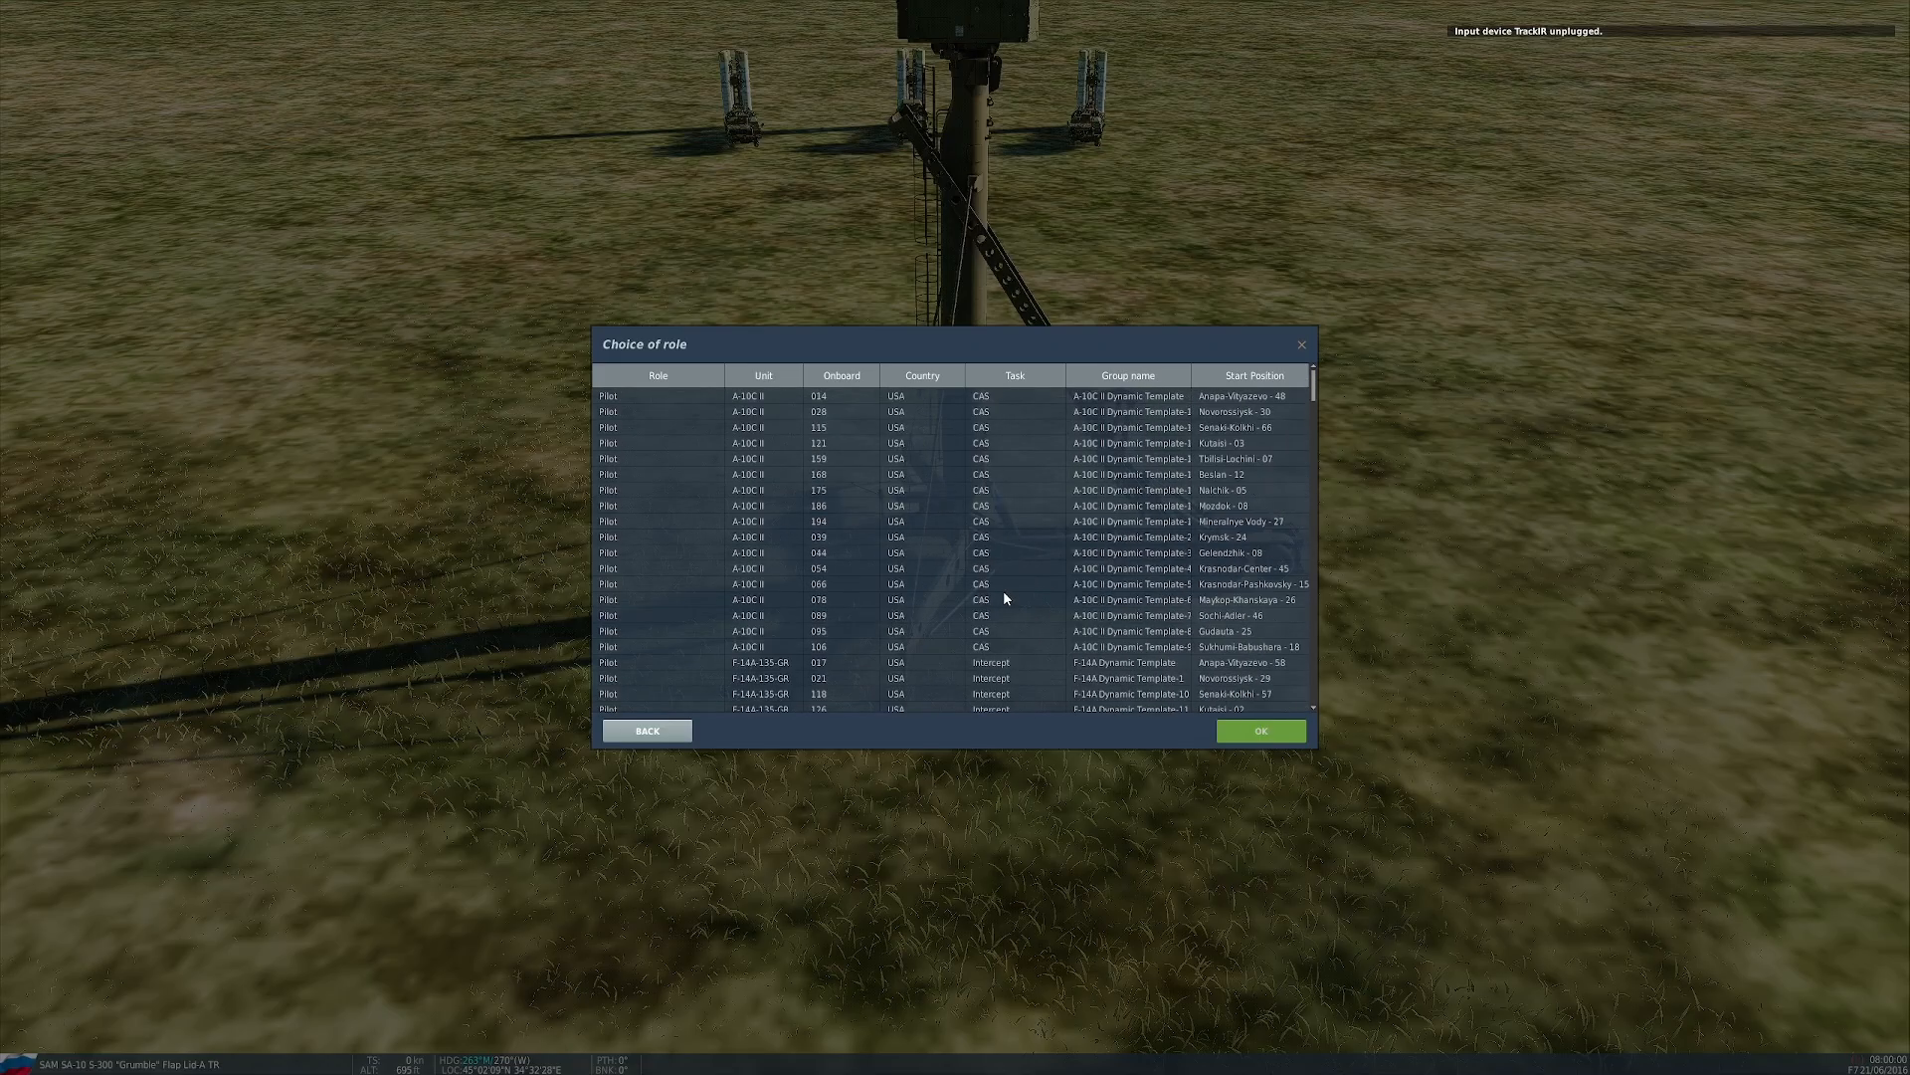
pyautogui.scroll(-2, 896, 507)
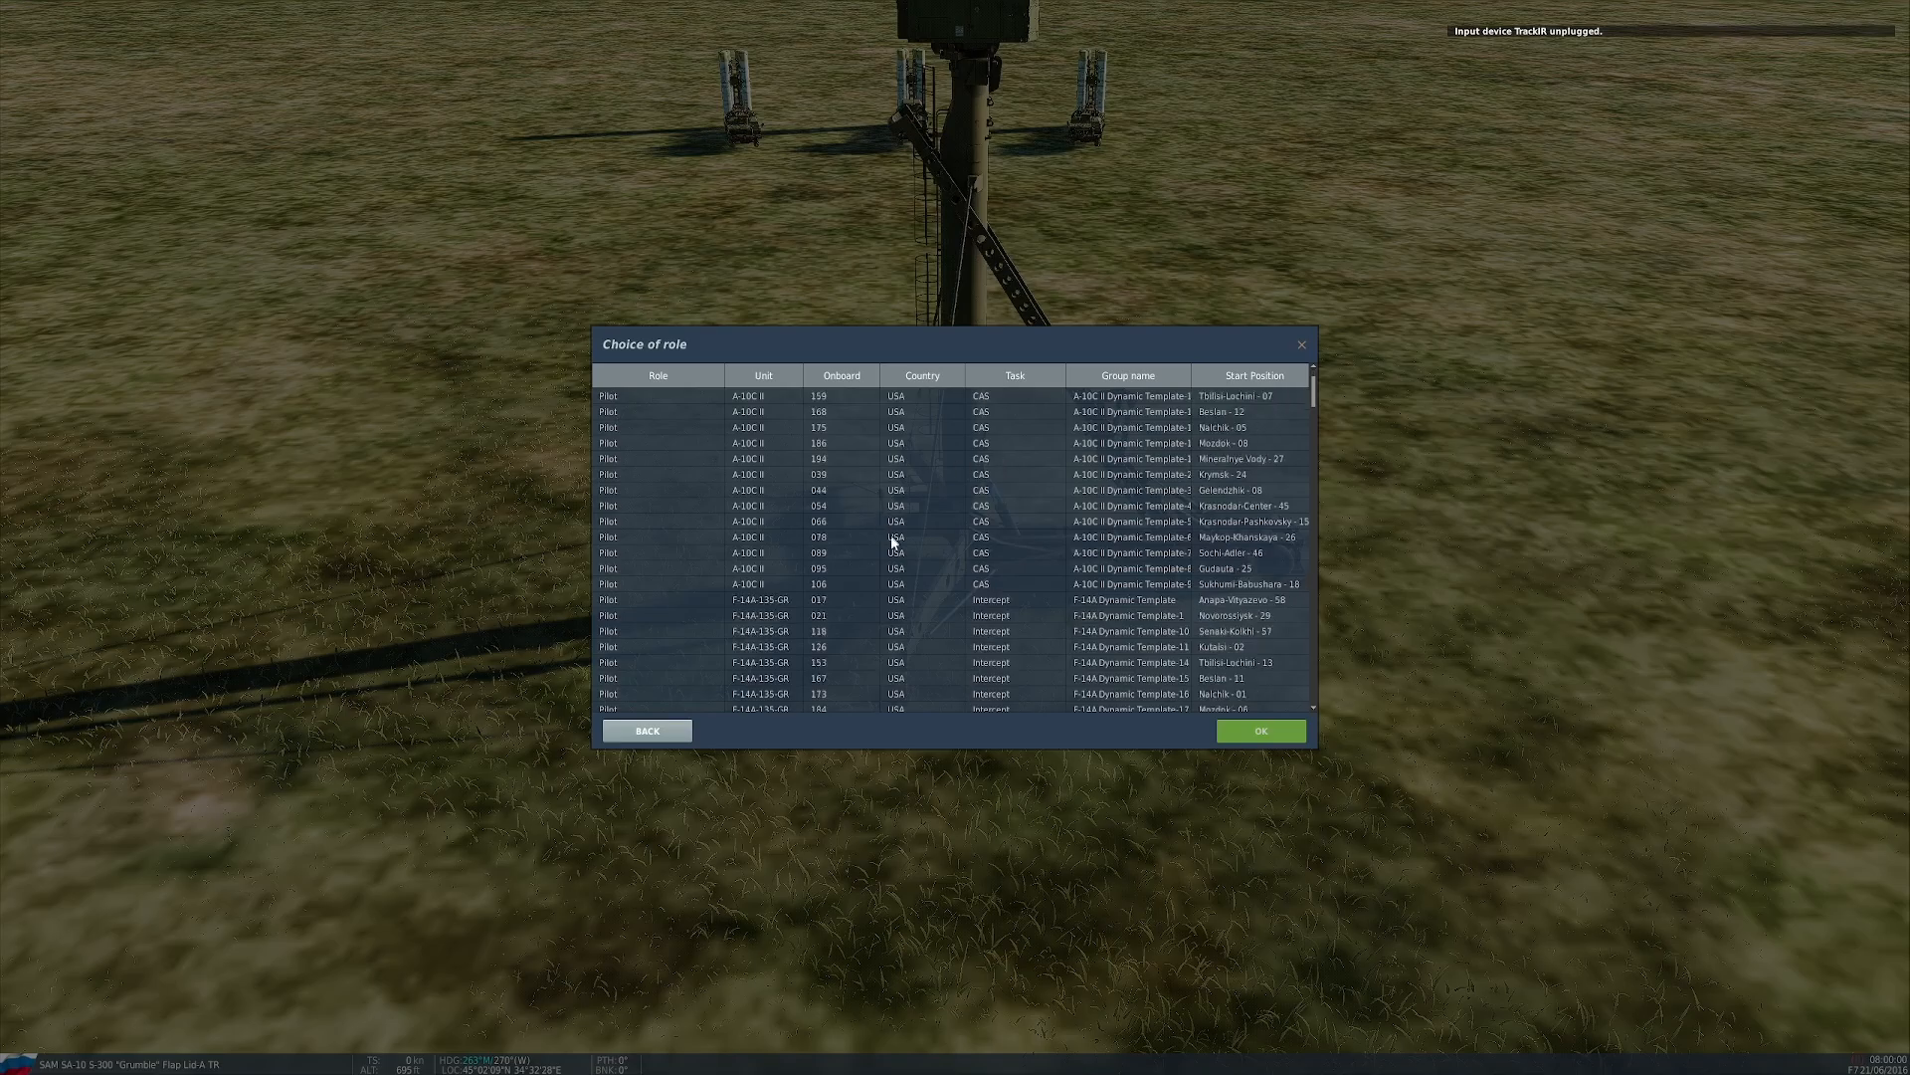
pyautogui.scroll(2, 1095, 562)
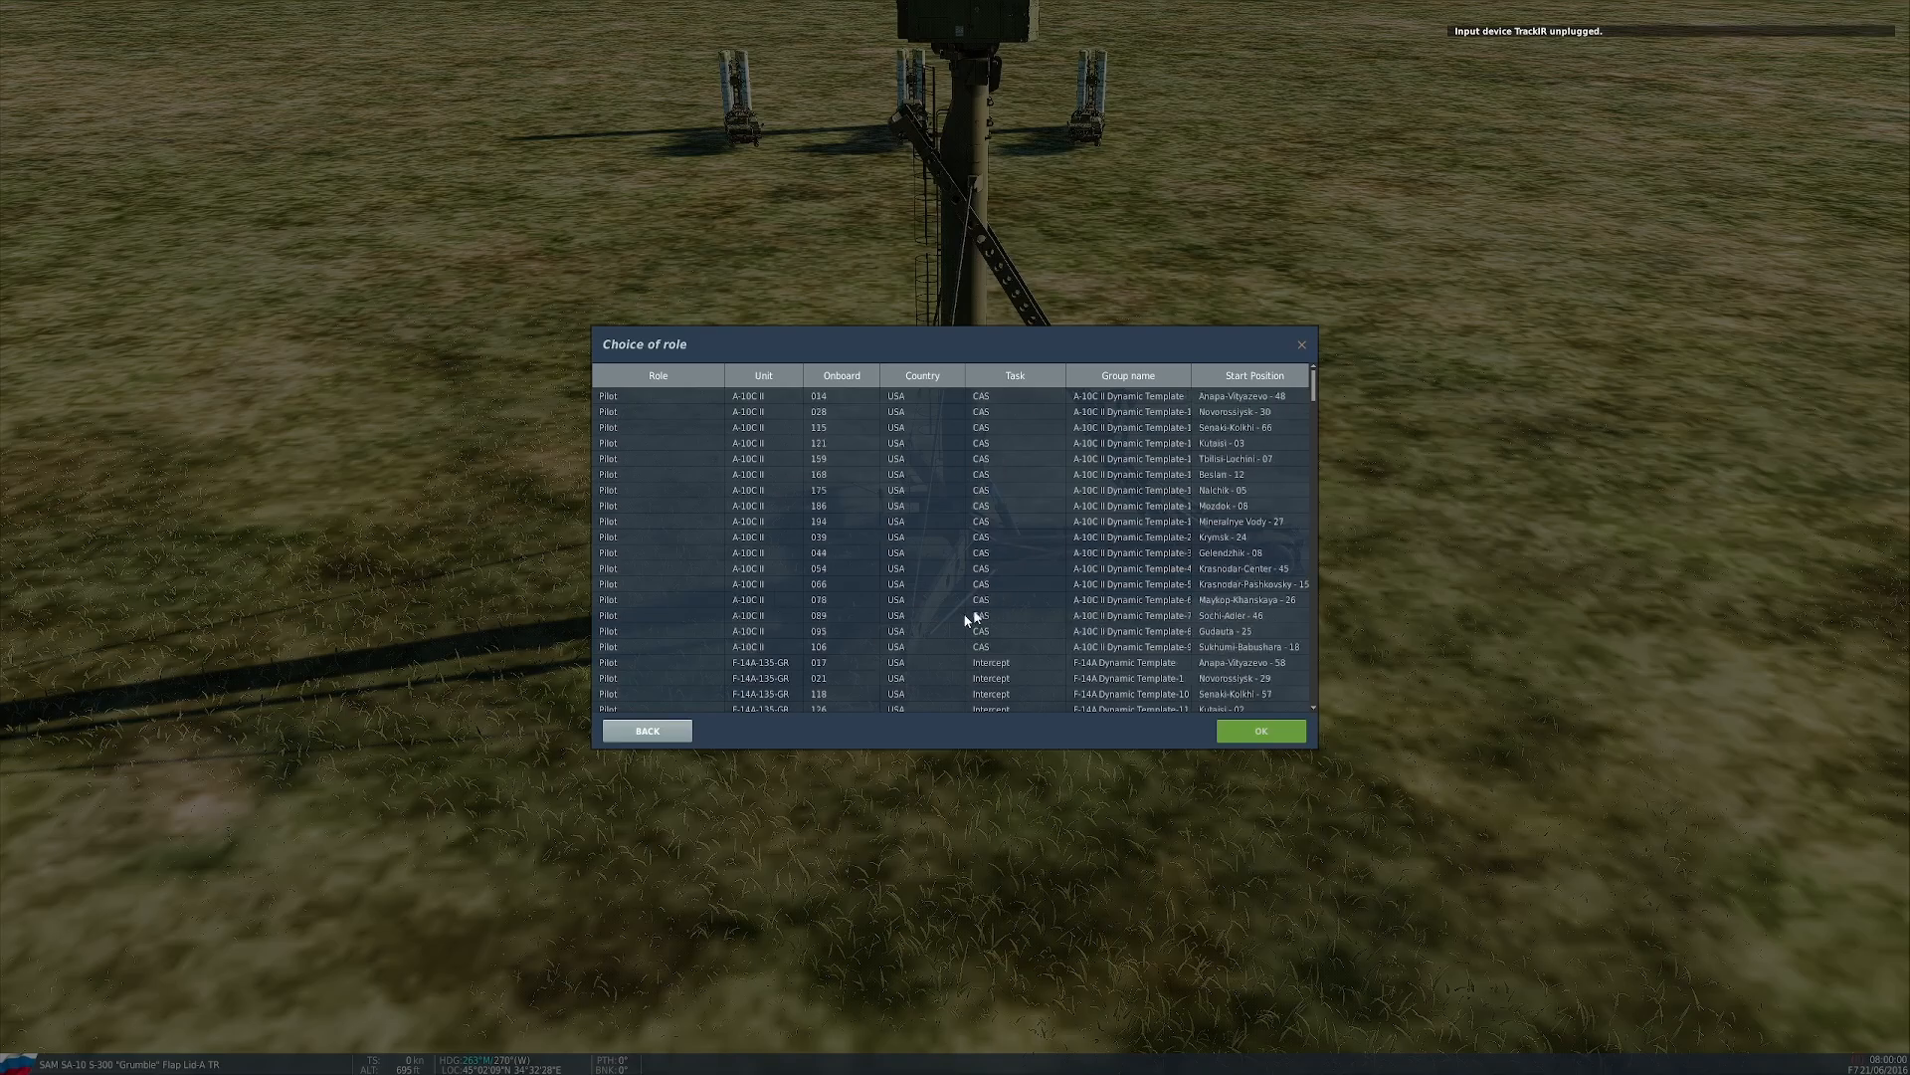
pyautogui.scroll(-8, 1115, 582)
pyautogui.scroll(8, 1105, 586)
pyautogui.scroll(-20, 1095, 586)
pyautogui.scroll(-6, 1095, 586)
pyautogui.scroll(20, 1087, 638)
pyautogui.scroll(-20, 1145, 585)
pyautogui.scroll(-15, 1085, 595)
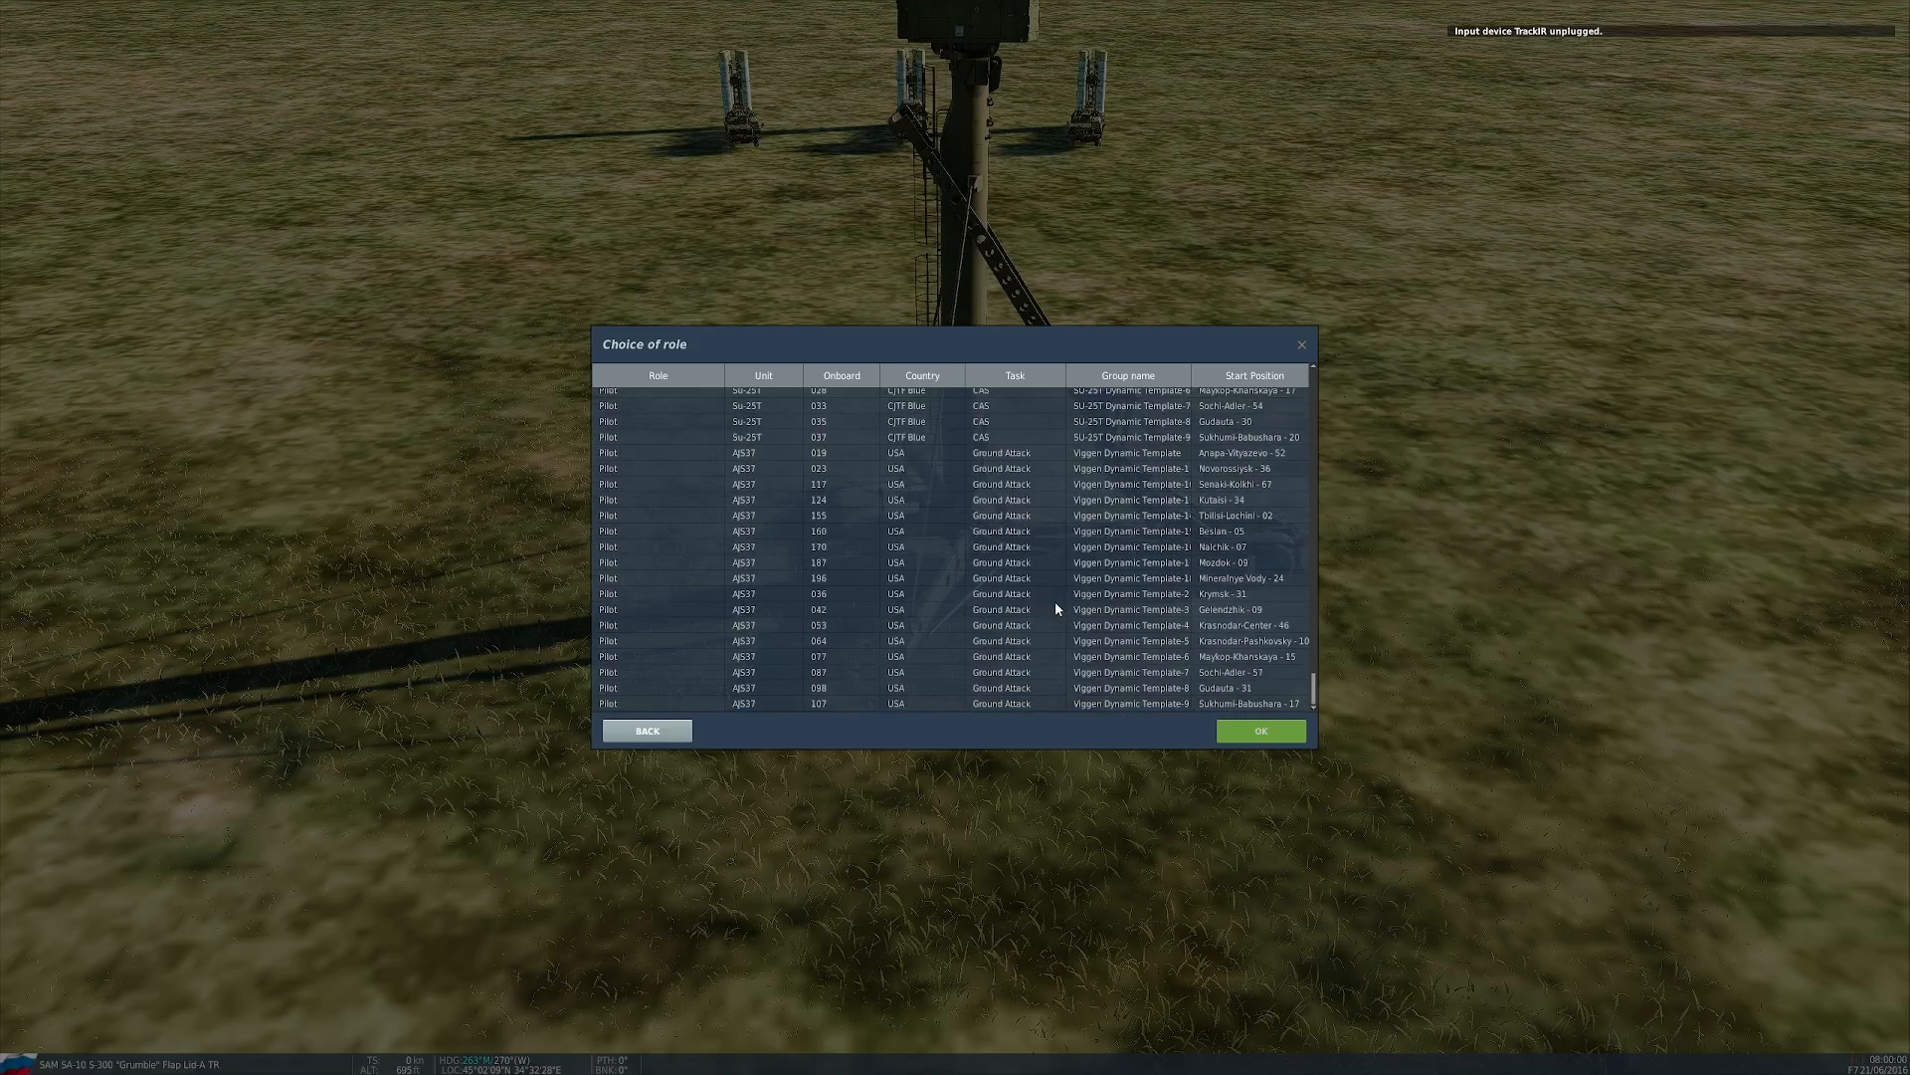
pyautogui.scroll(20, 1144, 657)
pyautogui.scroll(-7, 1154, 637)
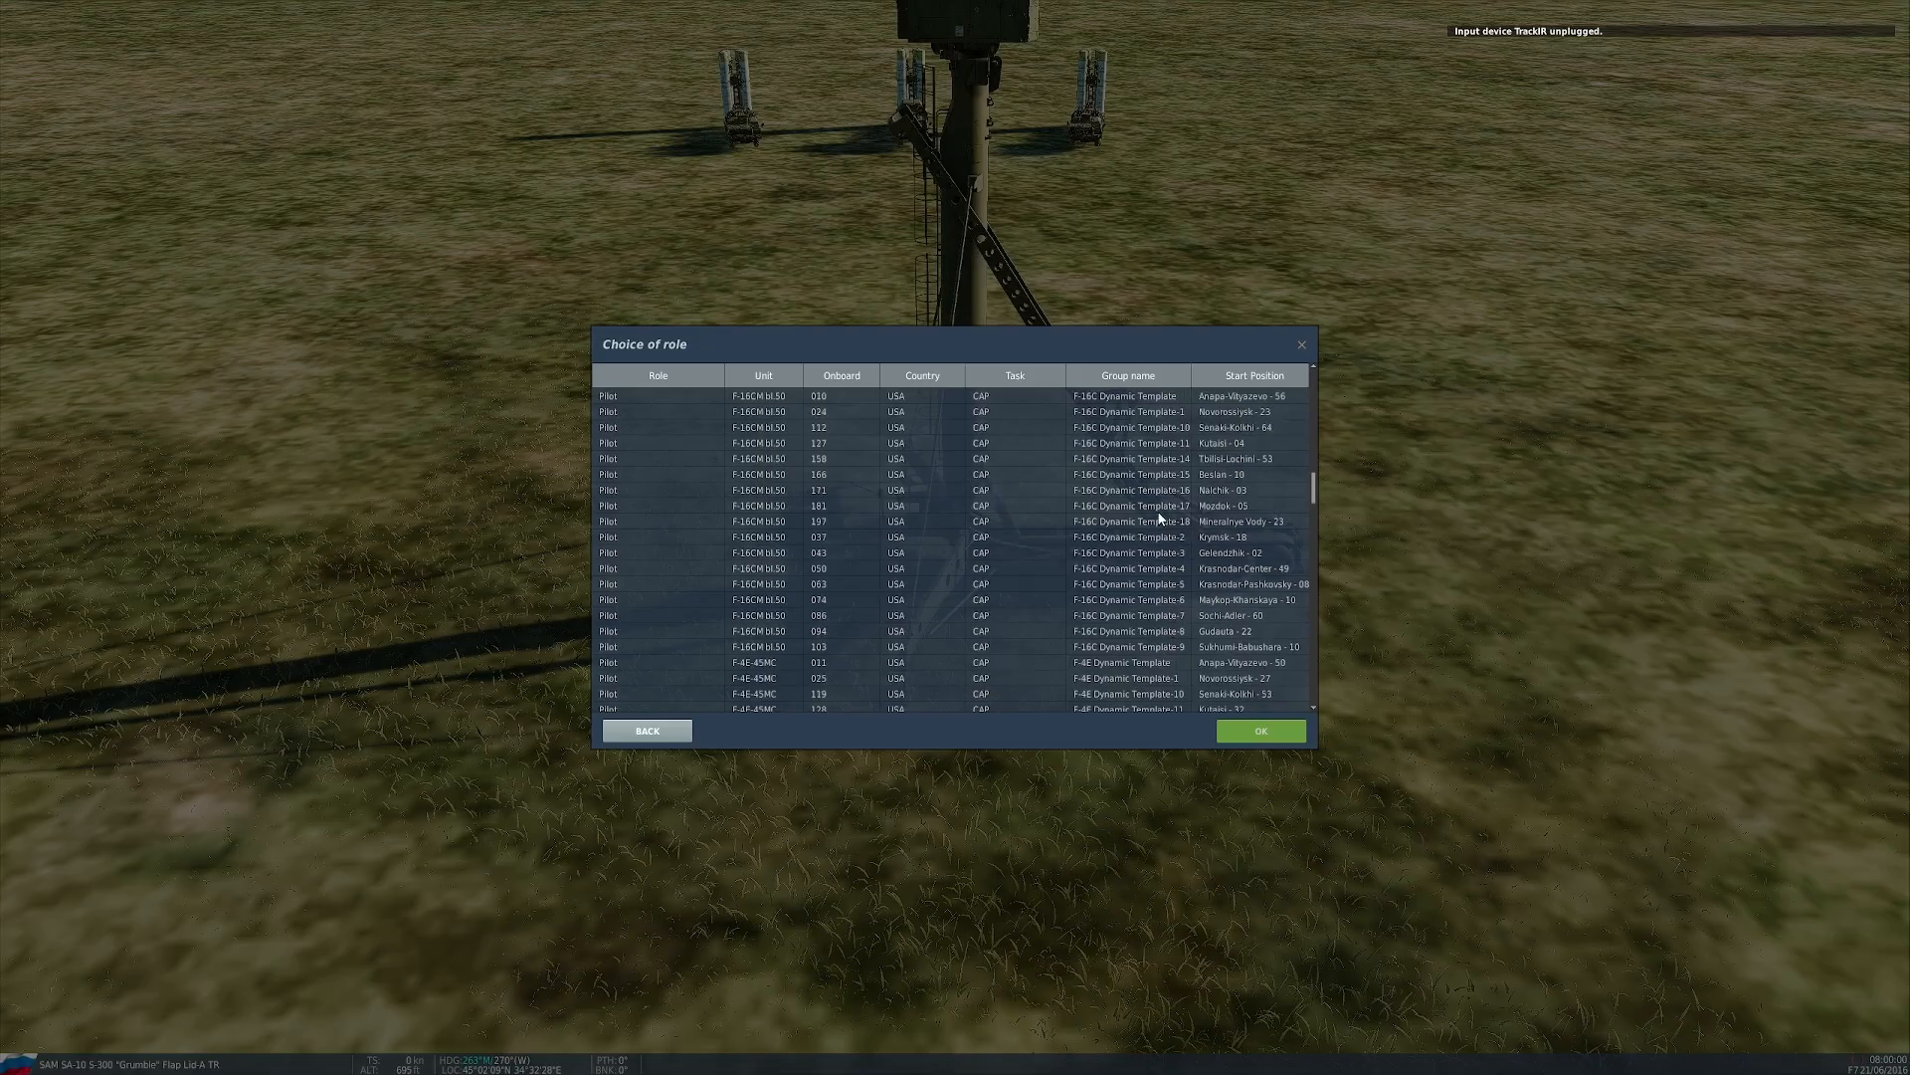
# Step: Reopen the slot selection from the paused mission and select the F-16C Dynamic Template pilot slot at Anapa-Vityazevo
pyautogui.press('Escape')
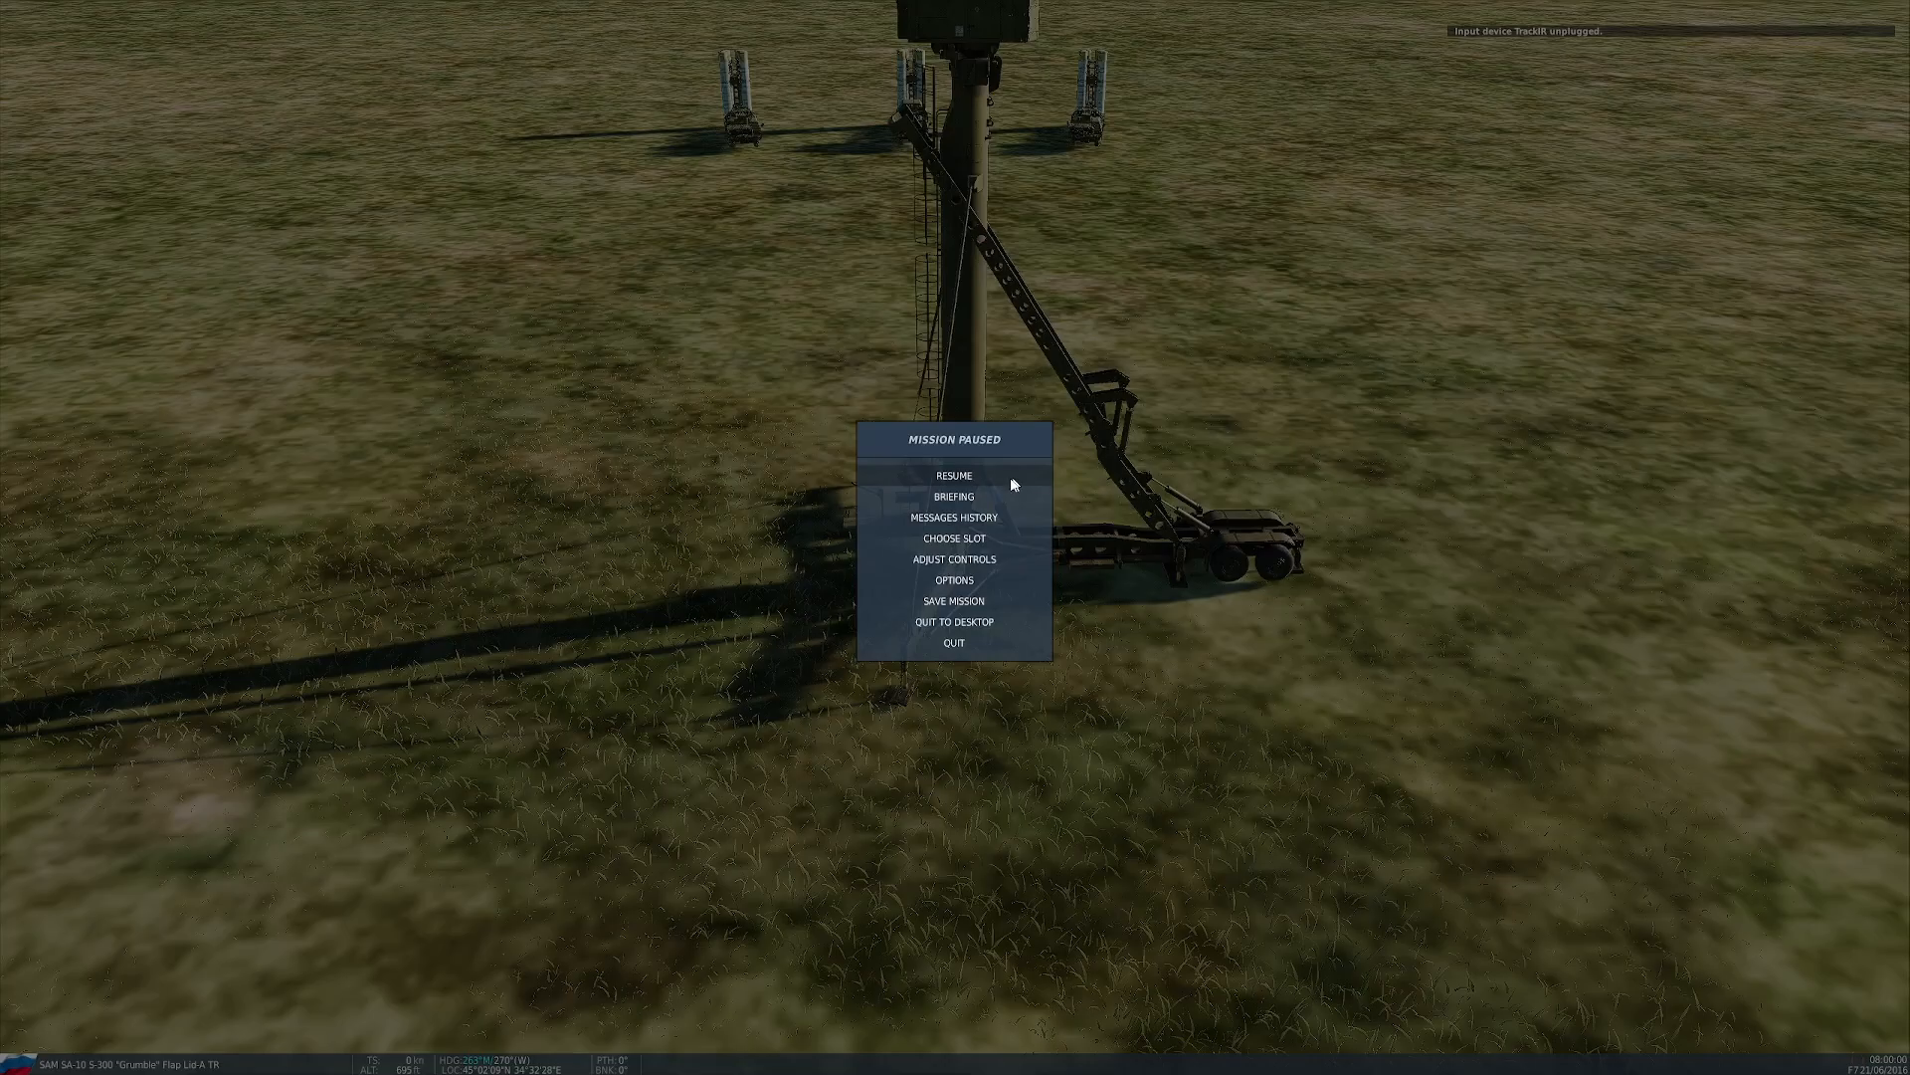
pyautogui.click(975, 541)
pyautogui.press('Escape')
pyautogui.press('Escape')
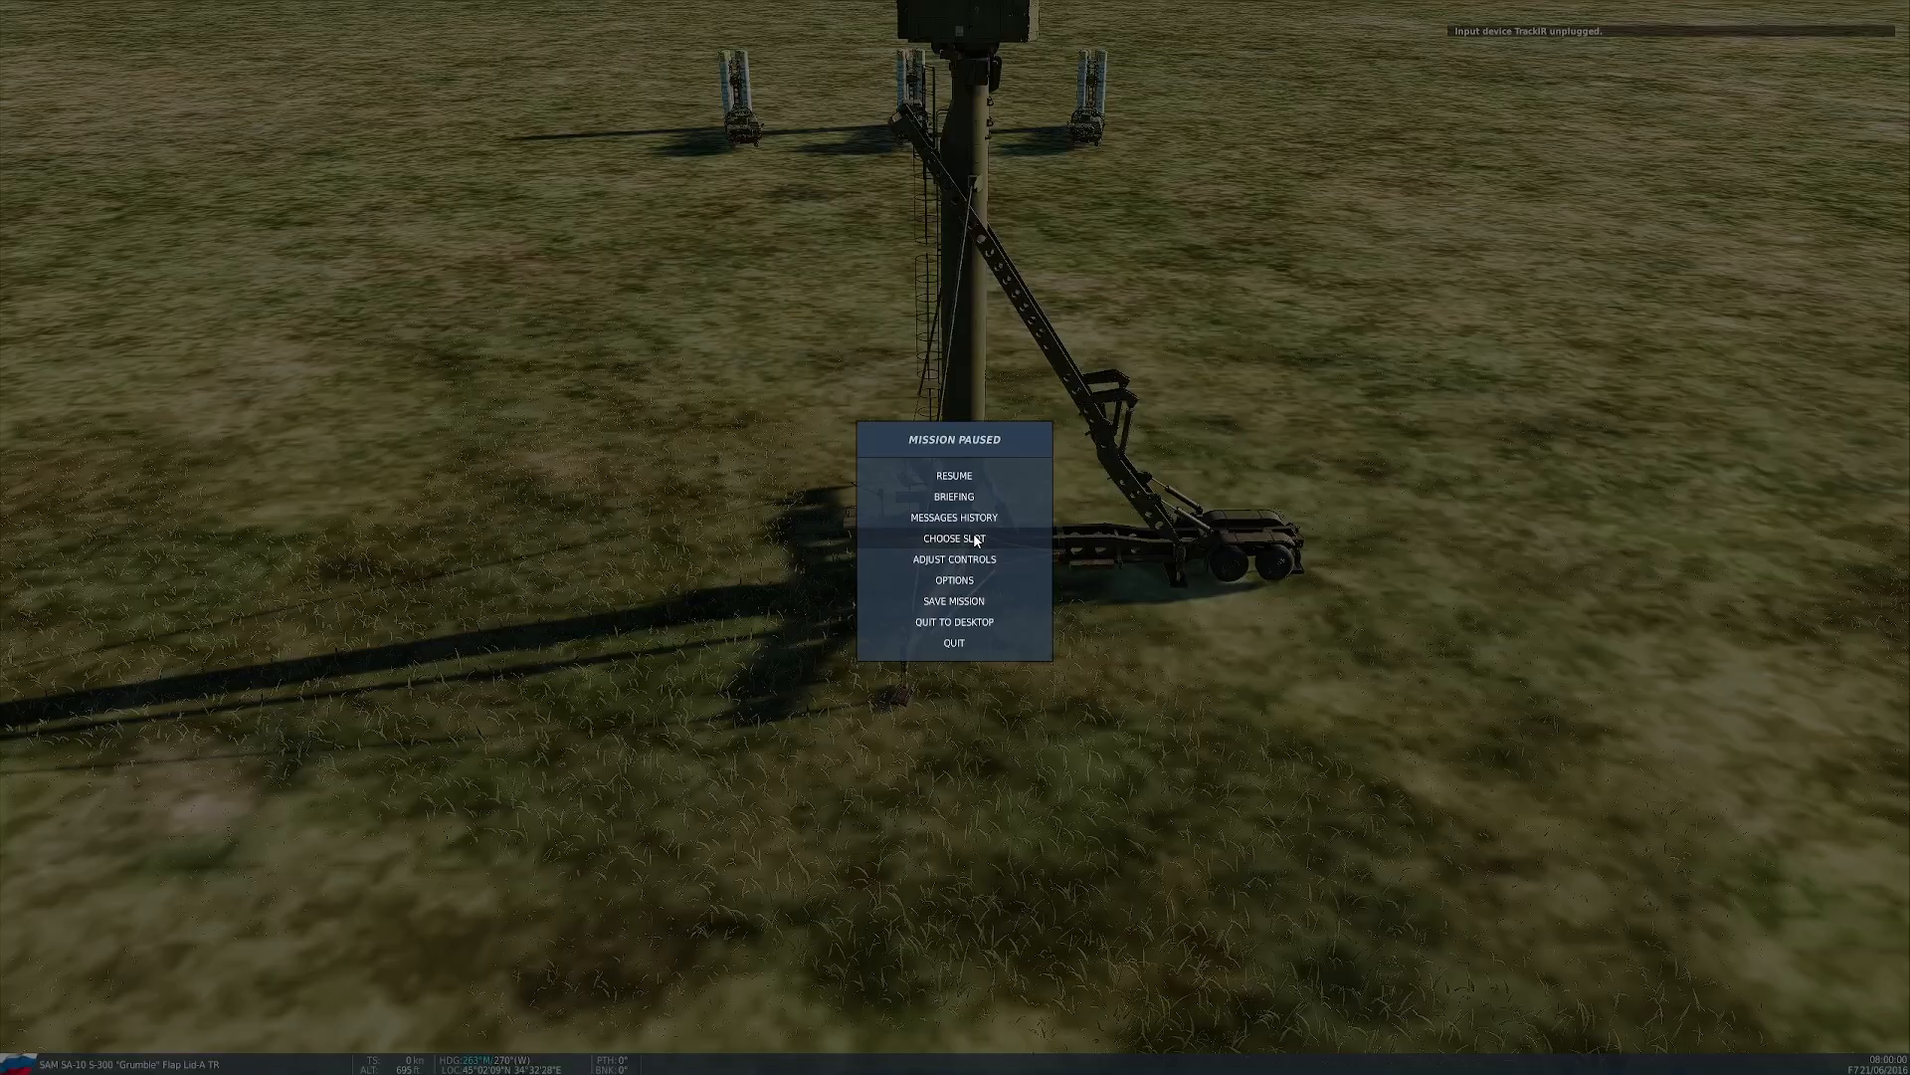
pyautogui.click(975, 541)
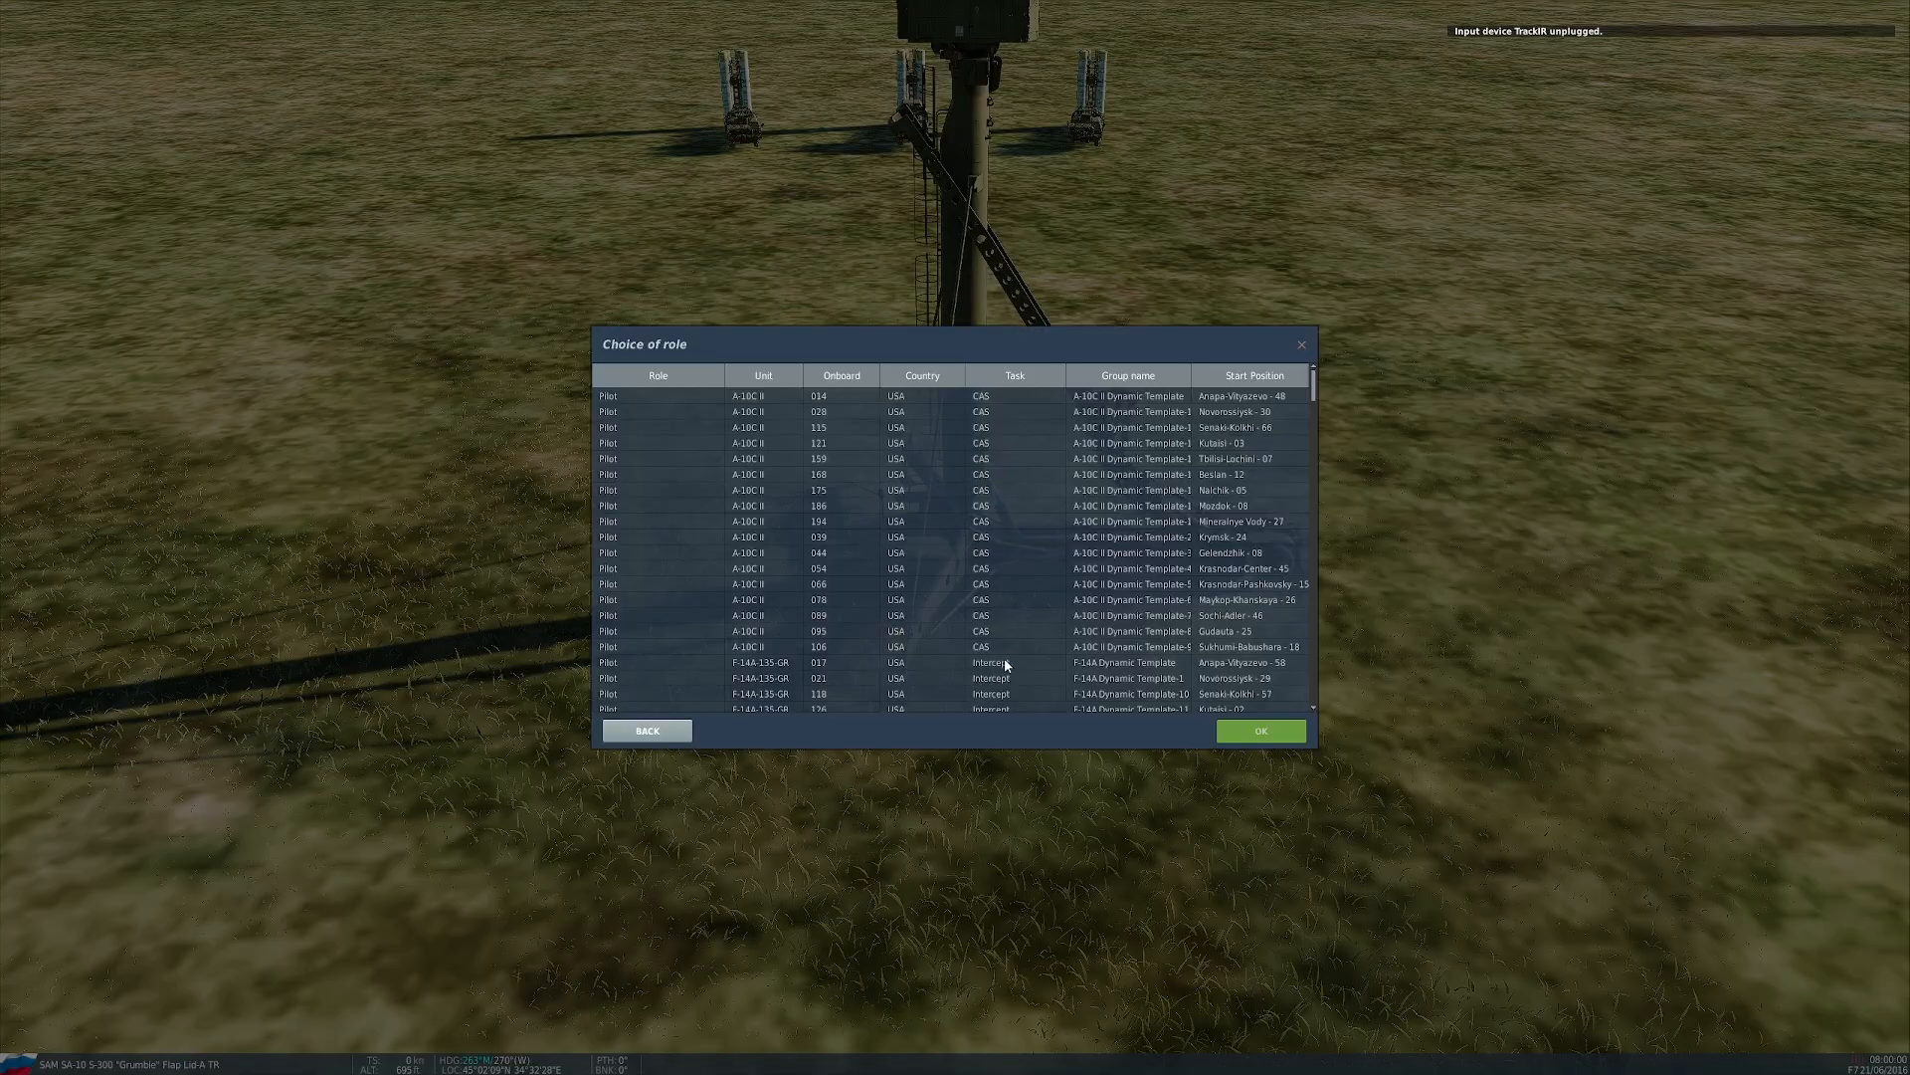
pyautogui.scroll(-12, 1031, 613)
pyautogui.click(1047, 459)
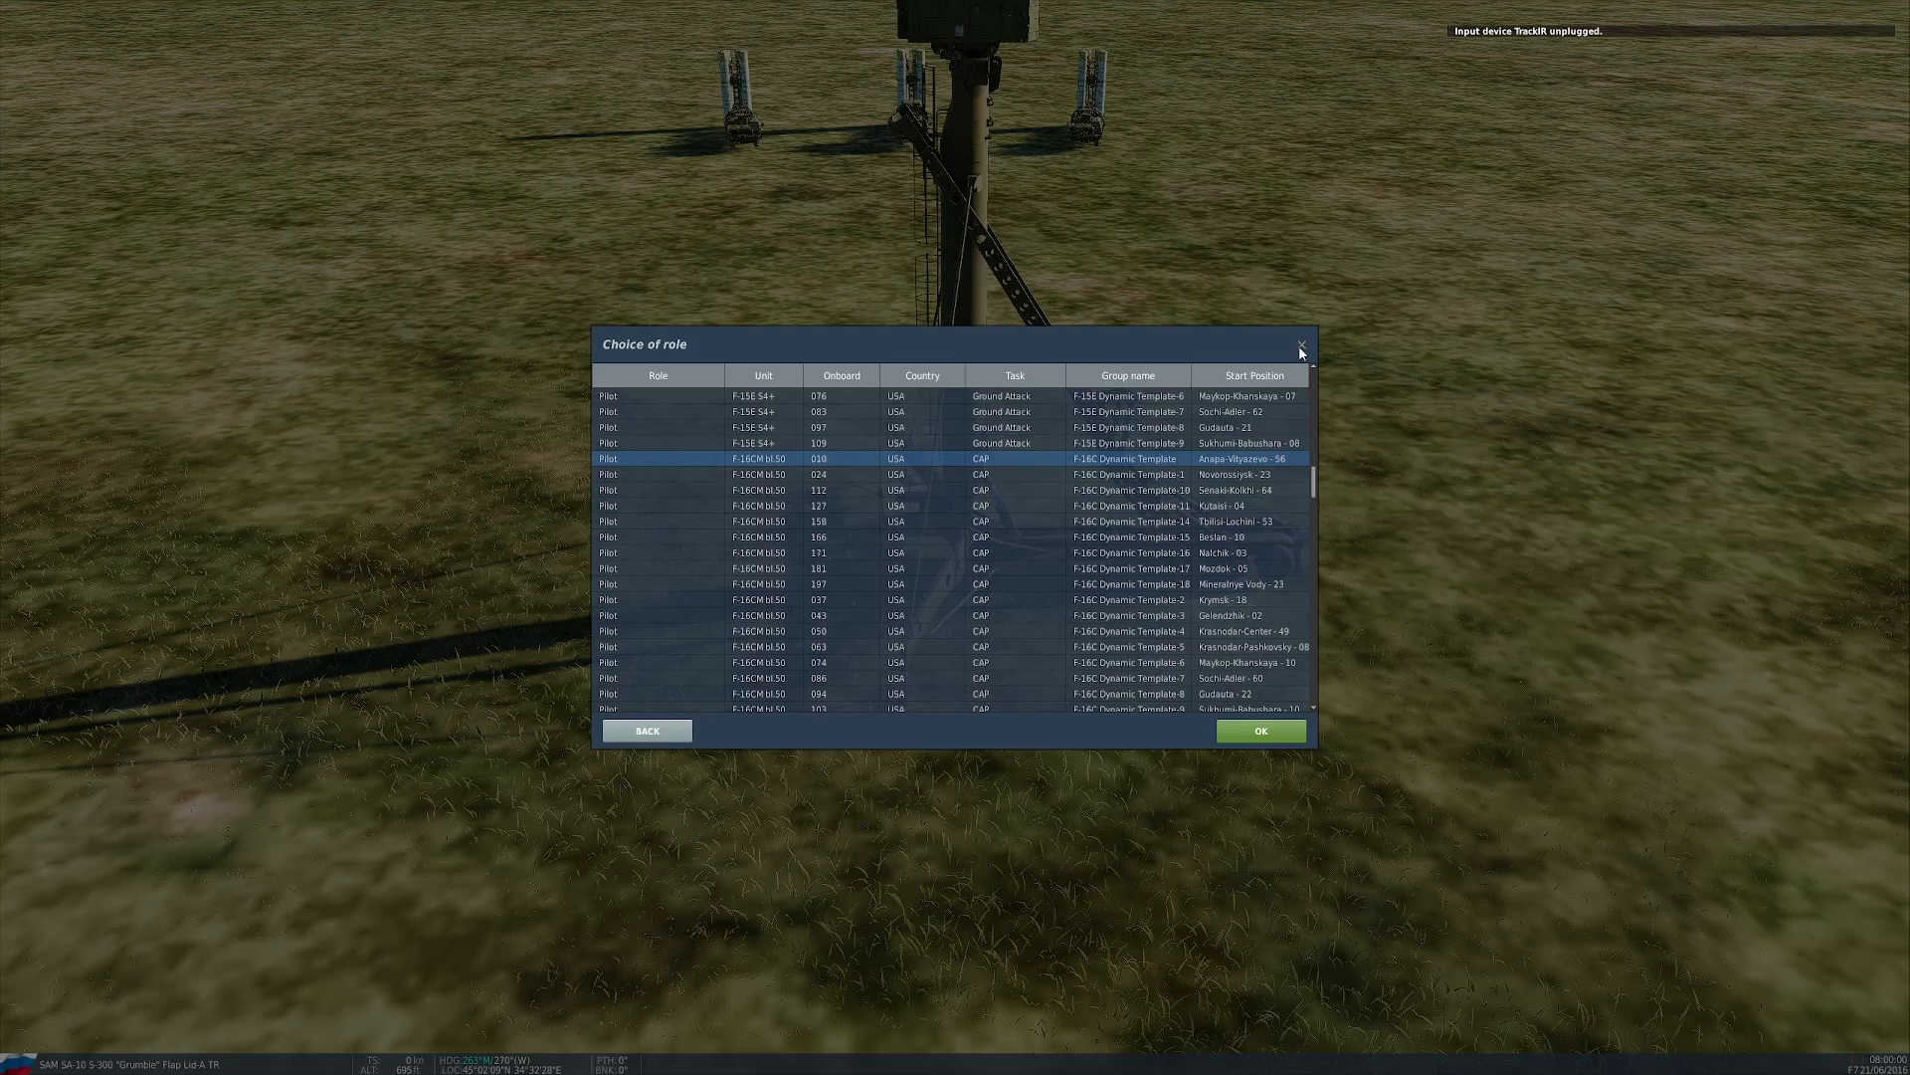
# Step: Leave the slot selection without taking a role, and quit the mission back to the mission editor
pyautogui.click(647, 732)
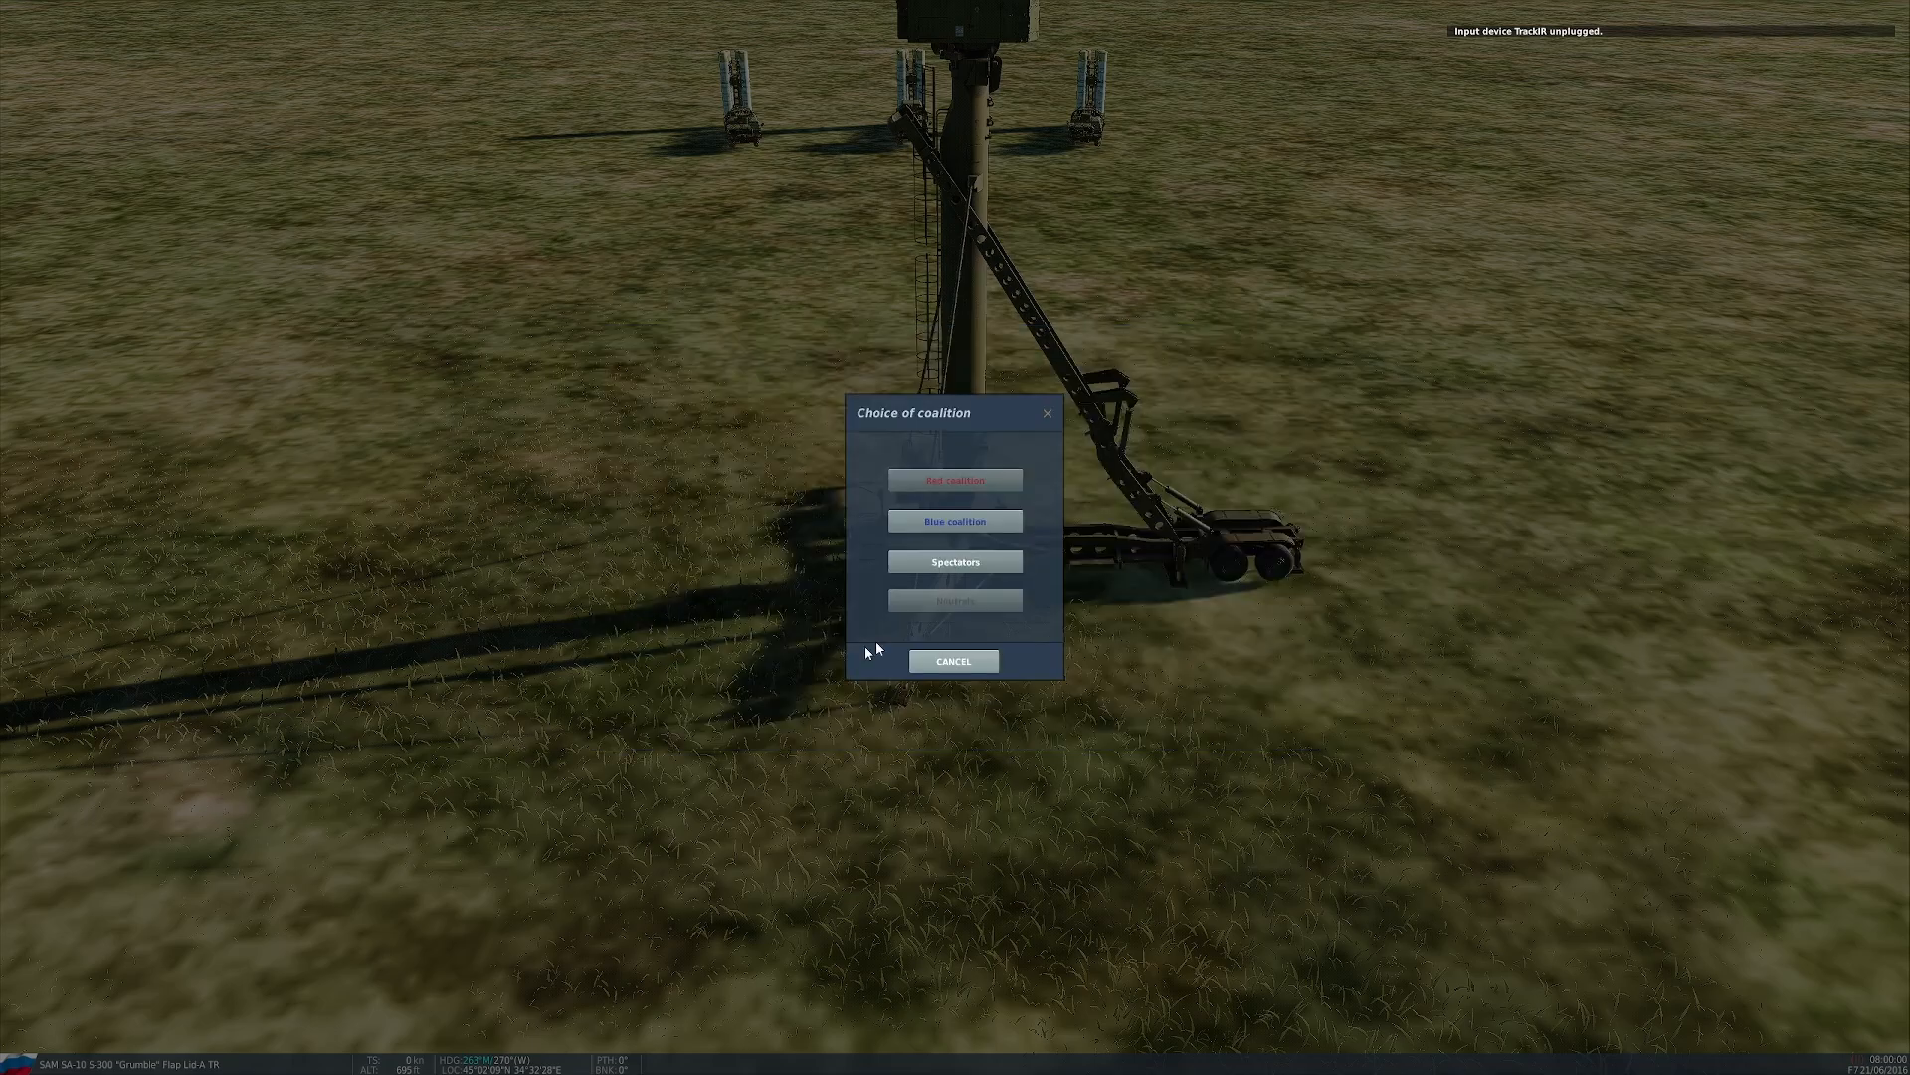
pyautogui.click(1047, 416)
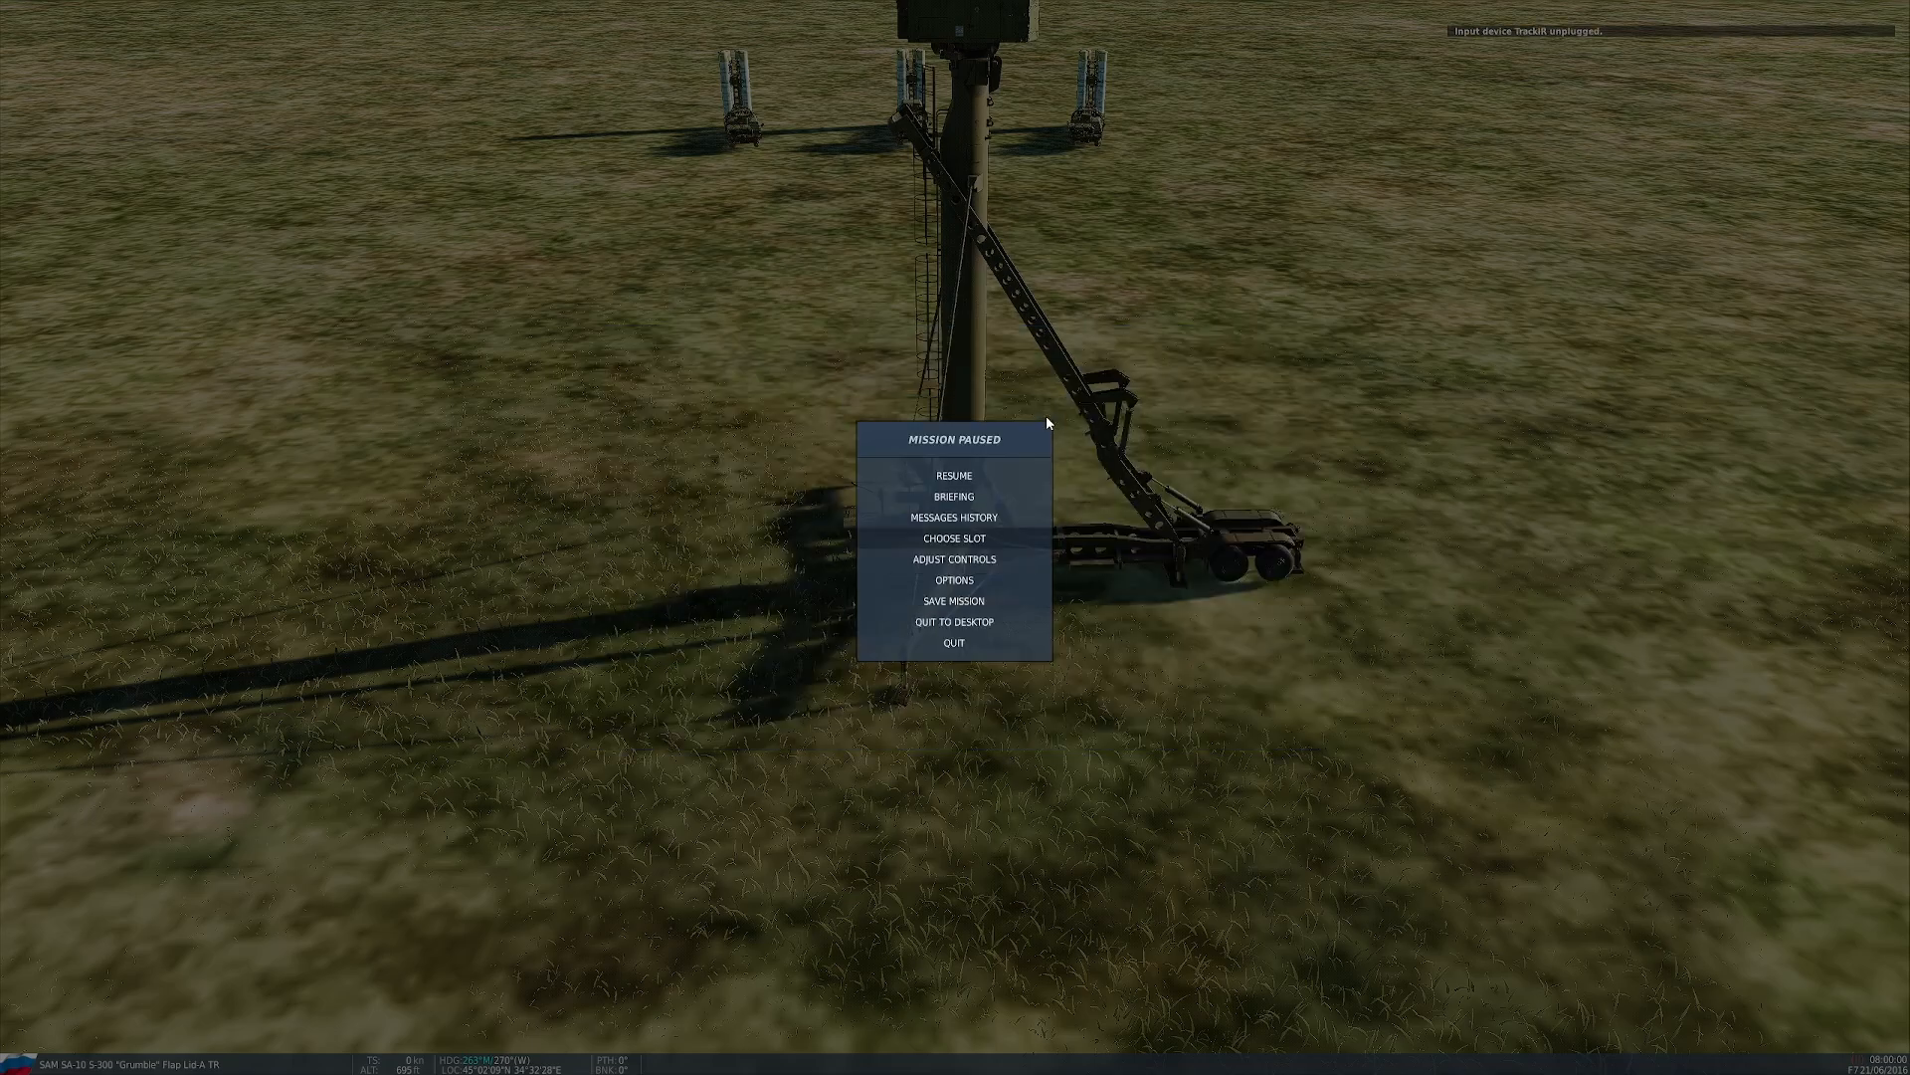
pyautogui.click(974, 638)
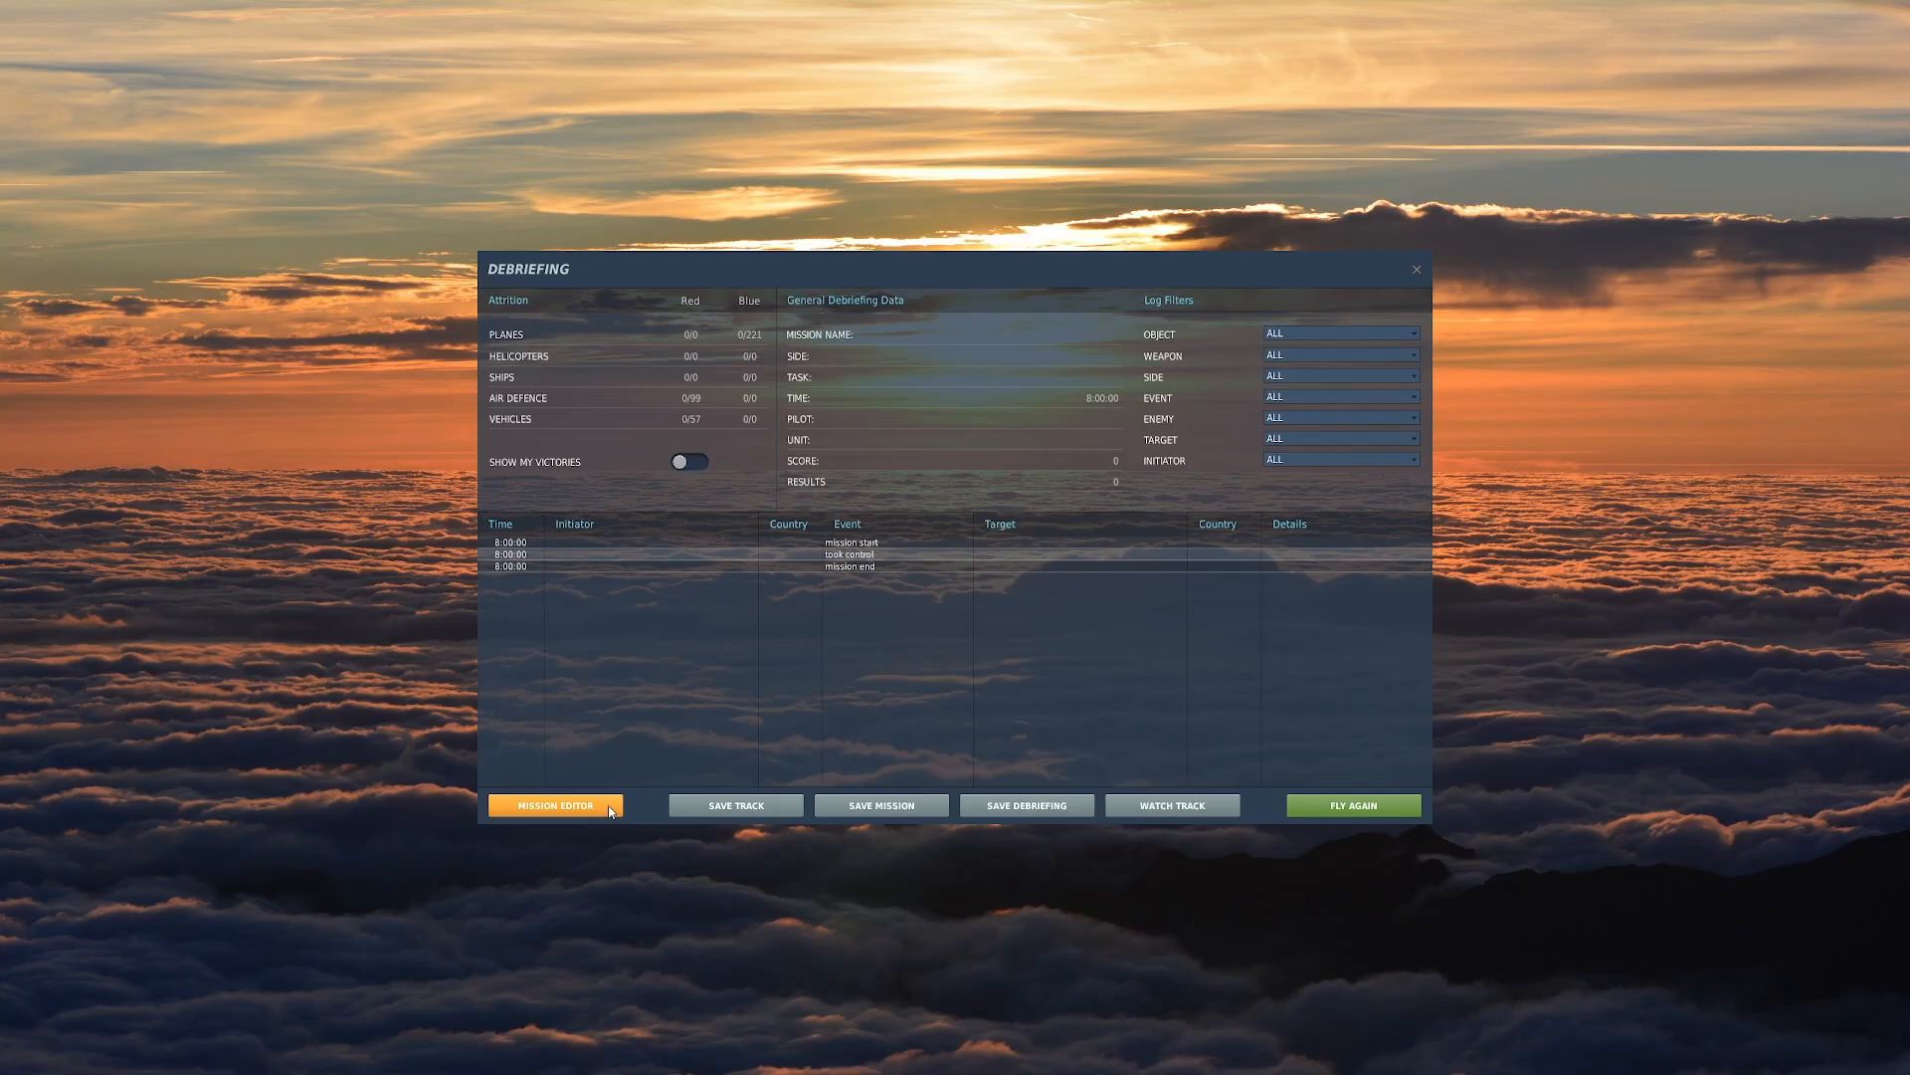
pyautogui.click(558, 806)
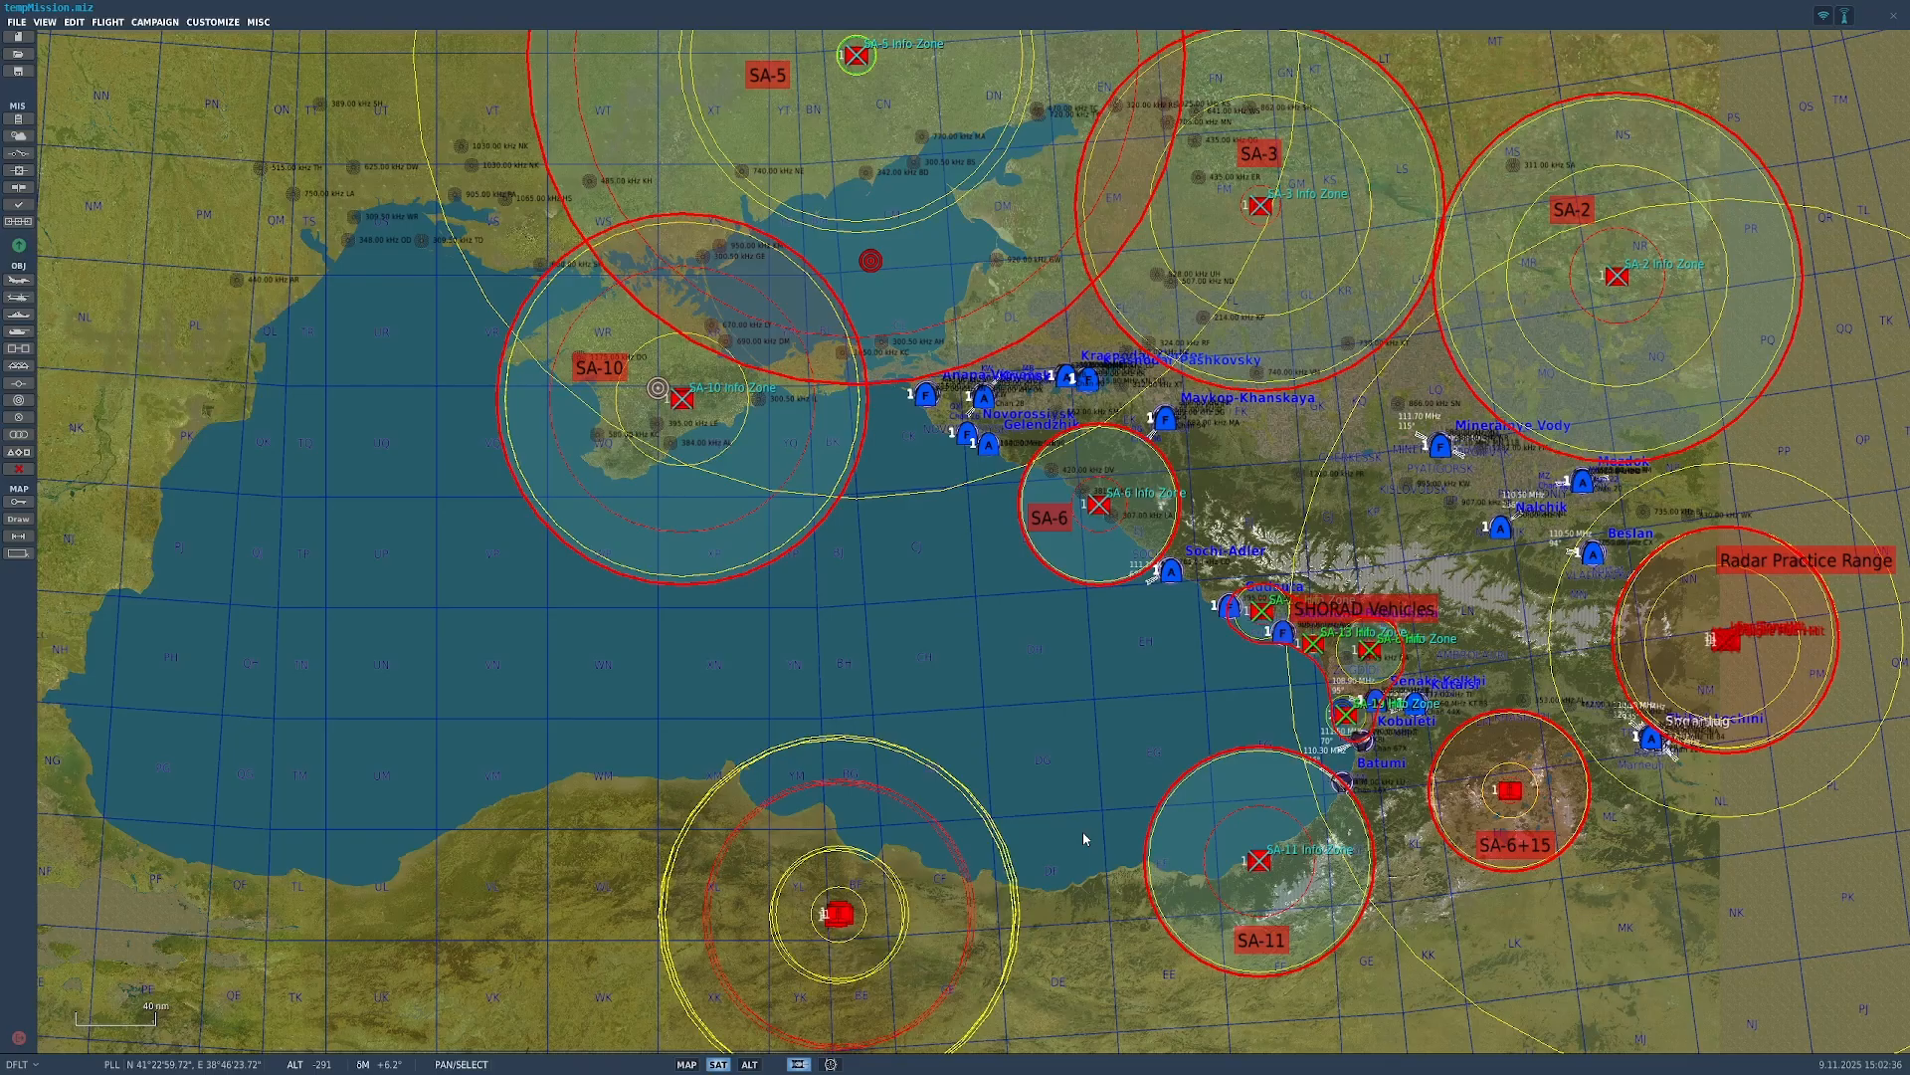
pyautogui.scroll(1, 1124, 774)
pyautogui.scroll(-1, 1119, 774)
pyautogui.moveTo(1105, 781); pyautogui.dragTo(876, 841)
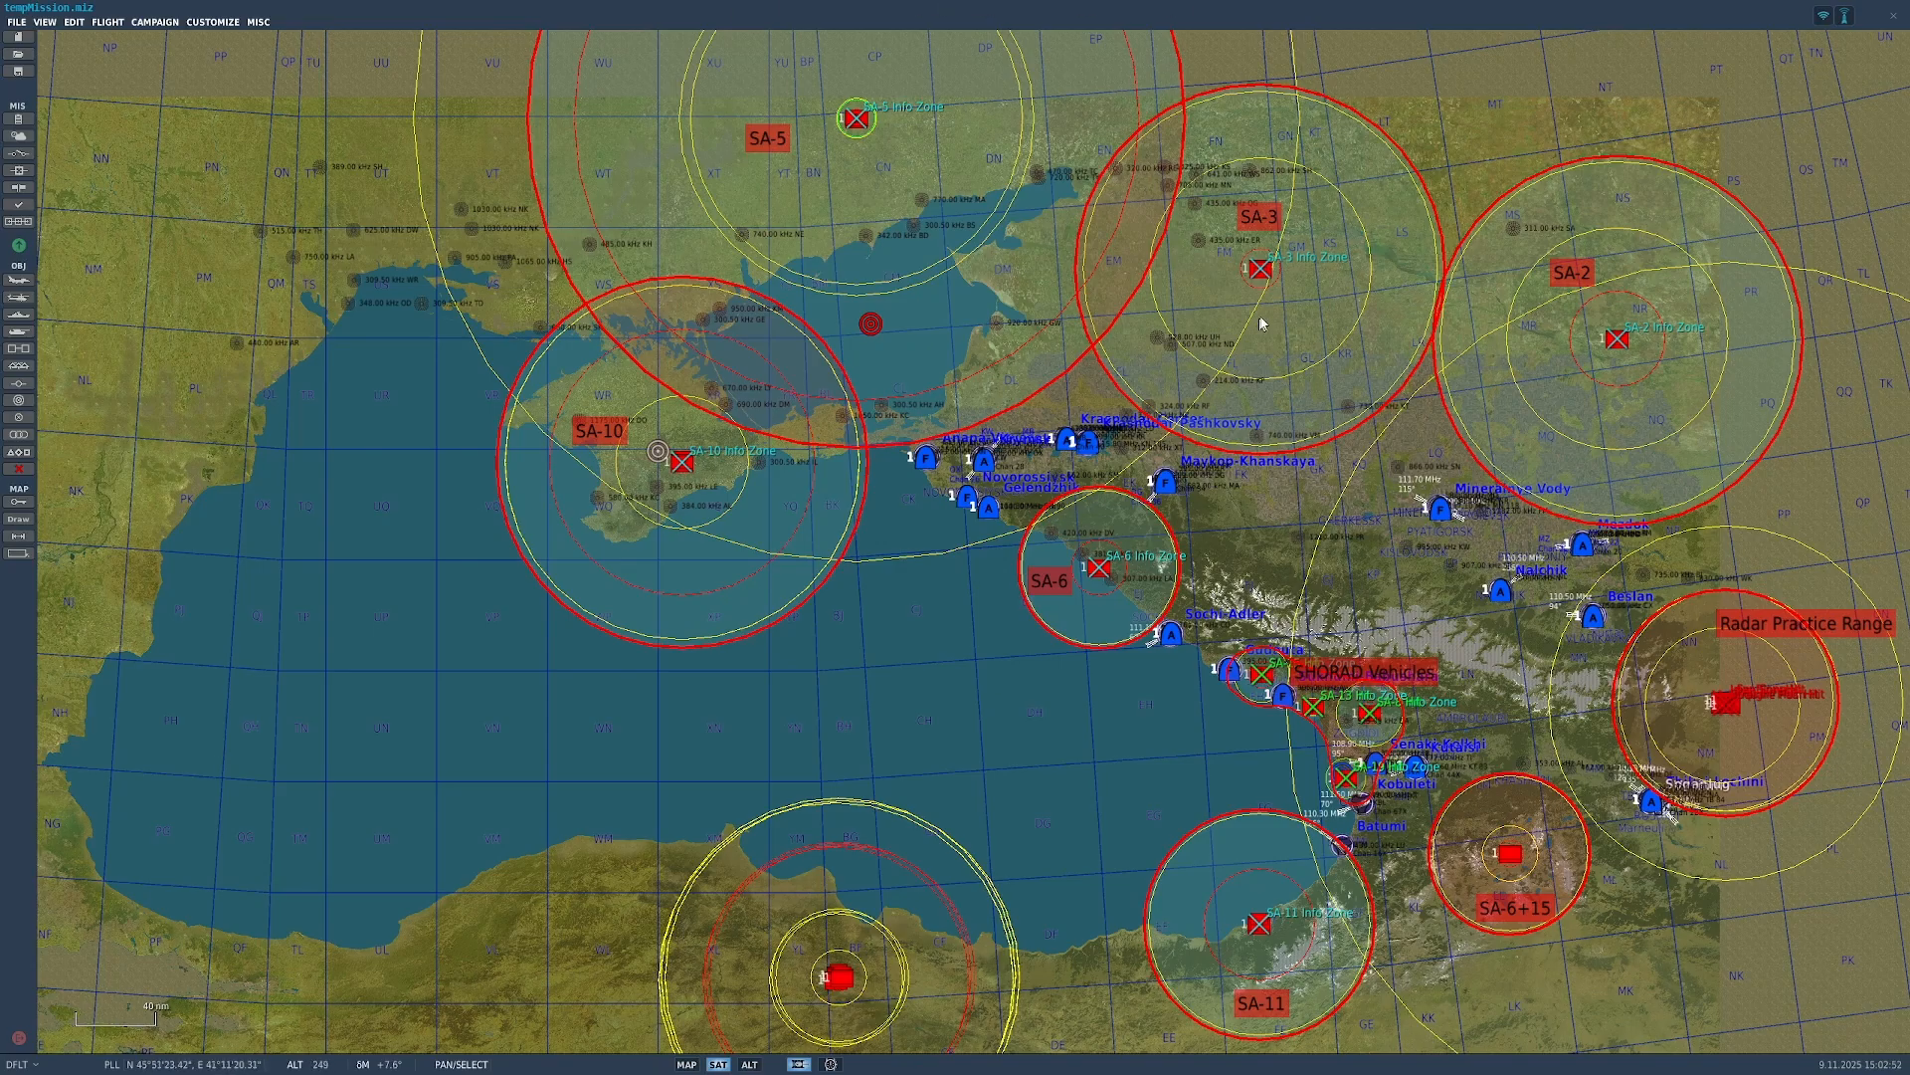
pyautogui.scroll(10, 1296, 279)
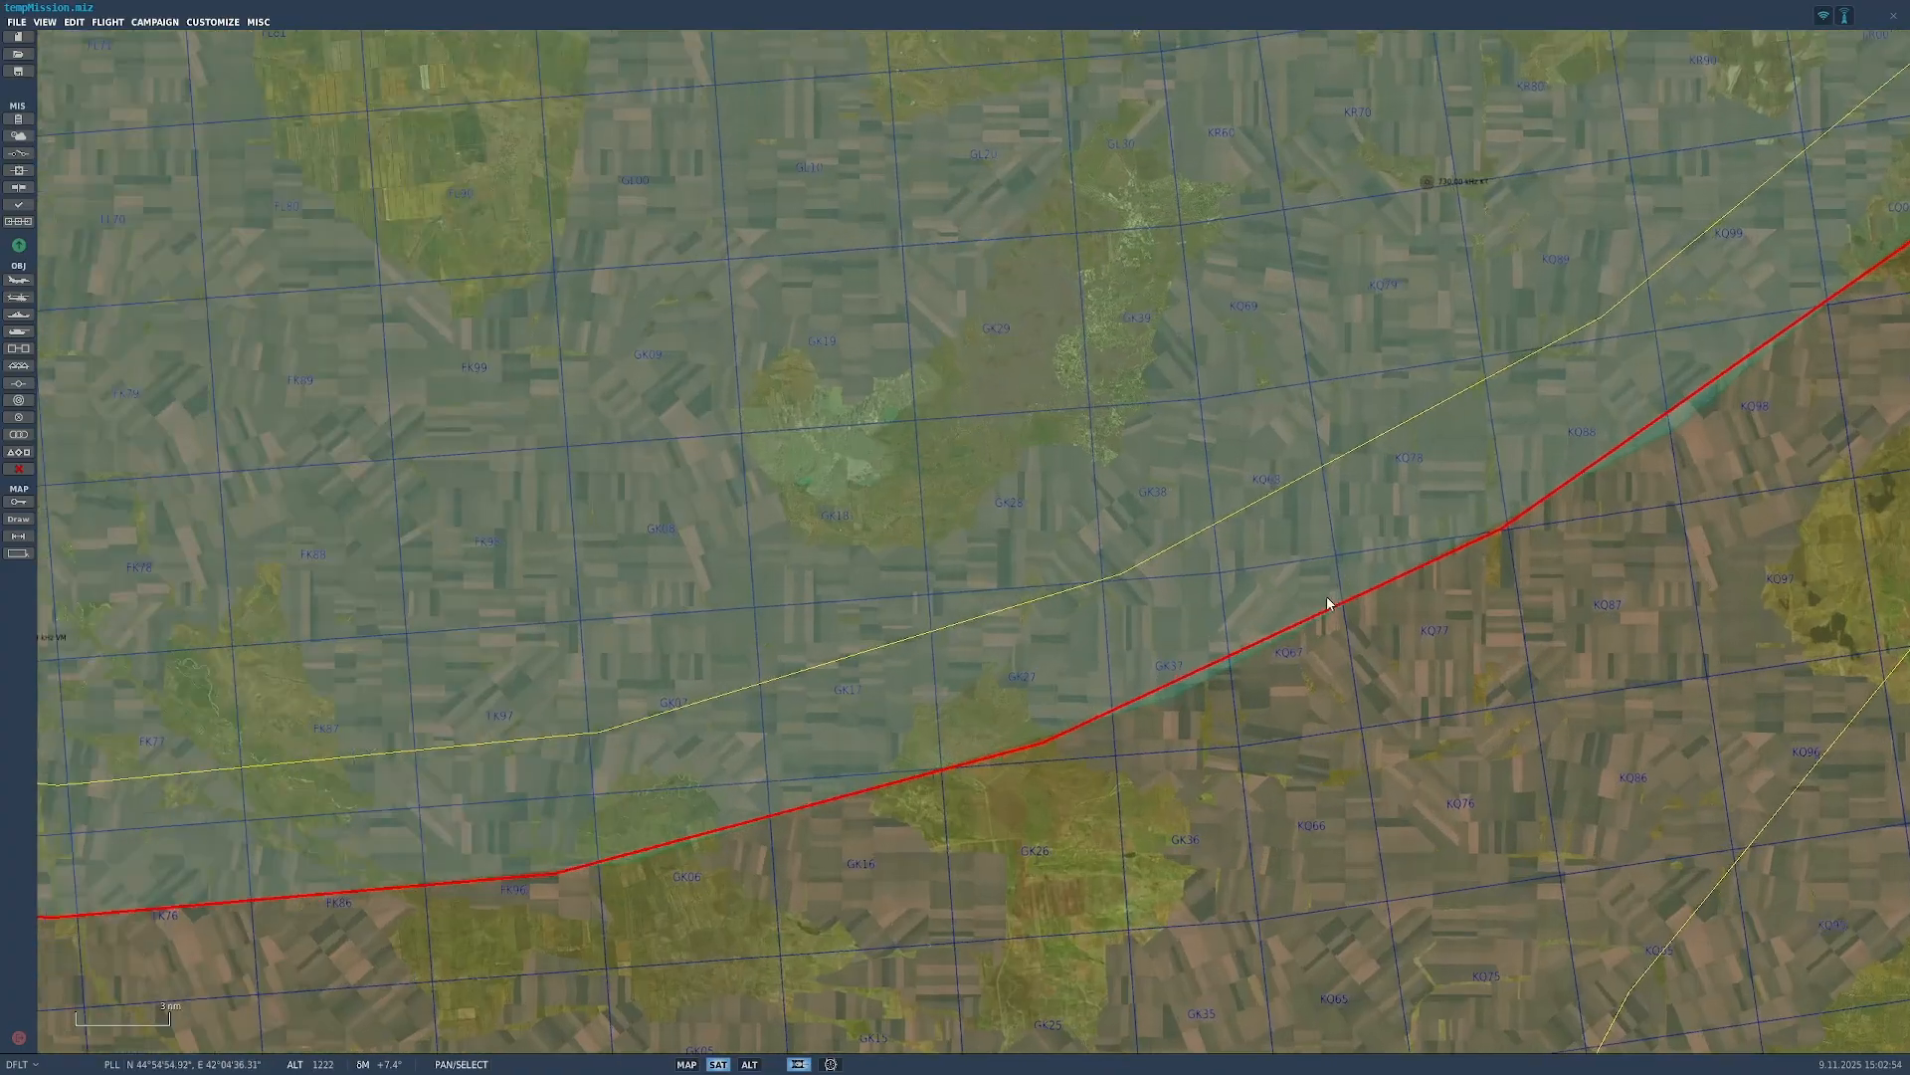
pyautogui.scroll(-10, 1095, 657)
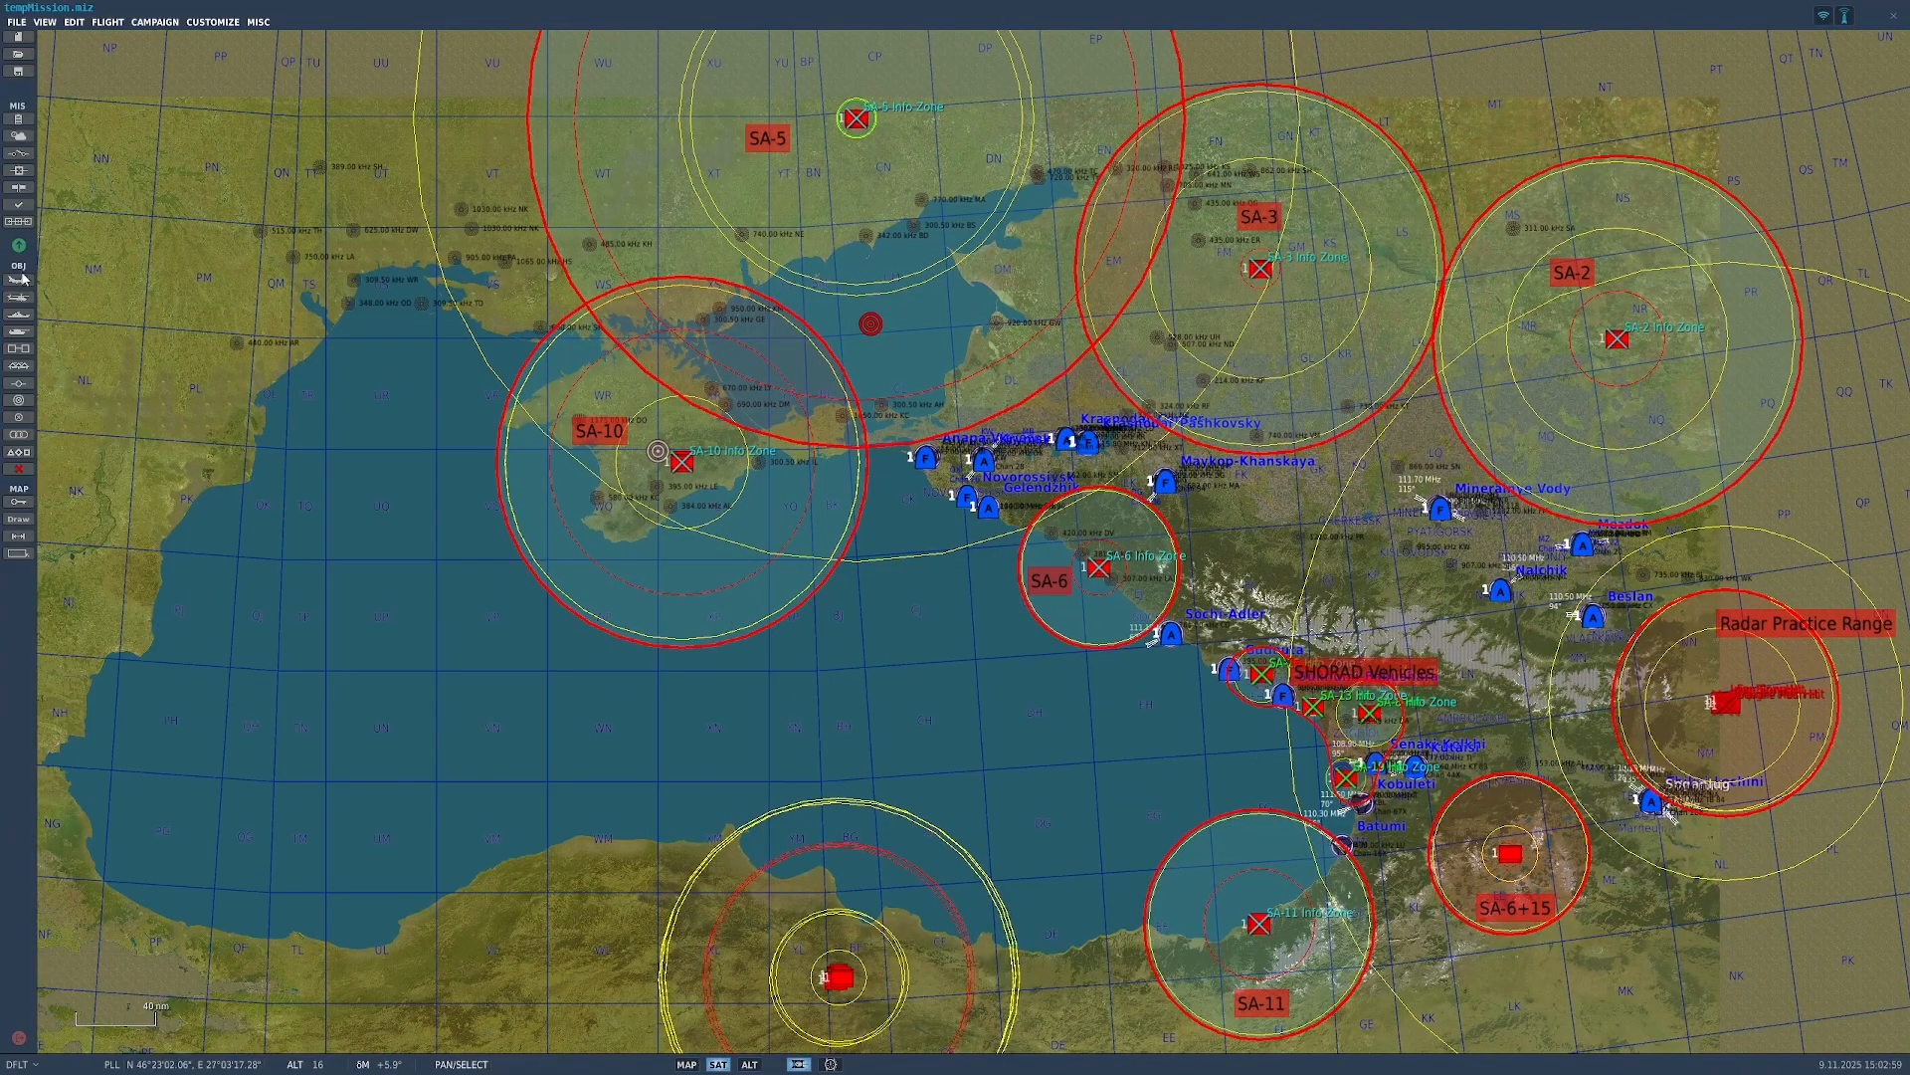
# Step: Review the SA-2 Info trigger's blue coalition zone condition, its coalition message text and its flag value action
pyautogui.click(18, 153)
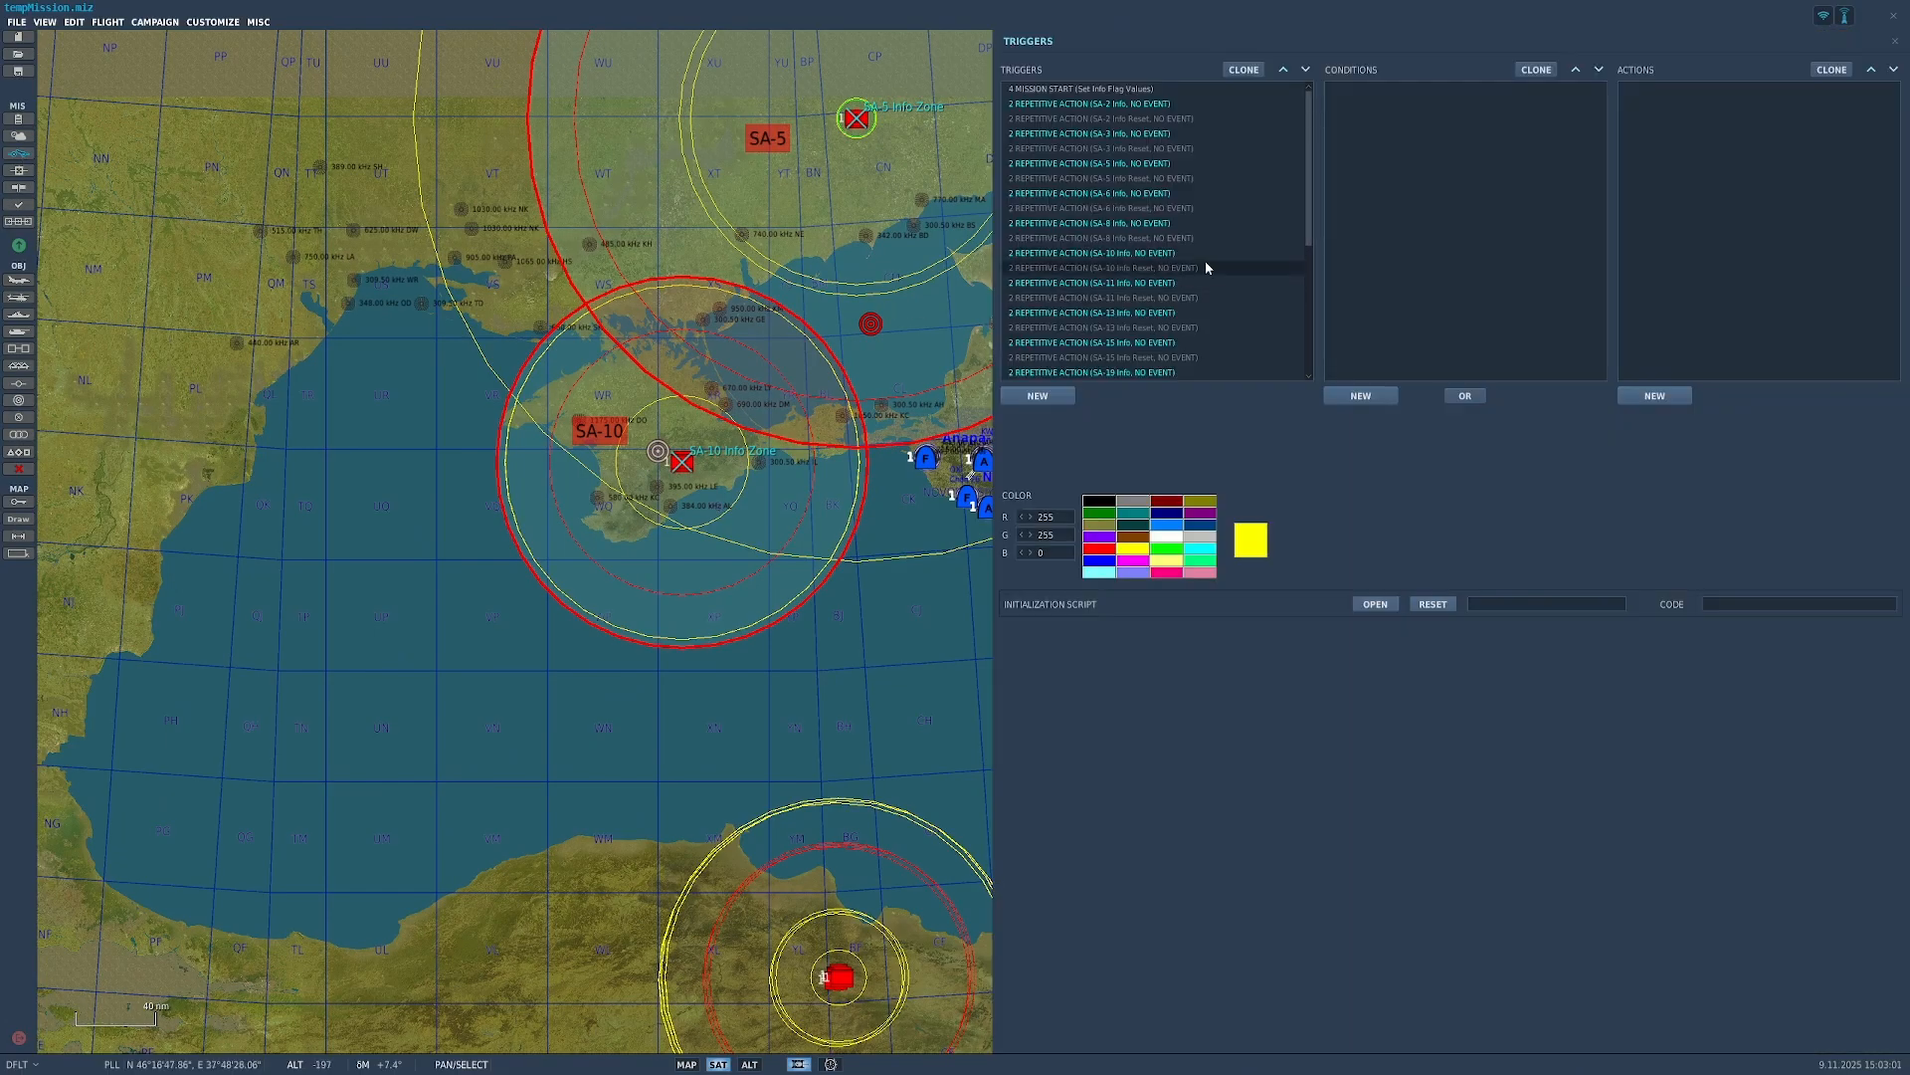
pyautogui.click(1170, 105)
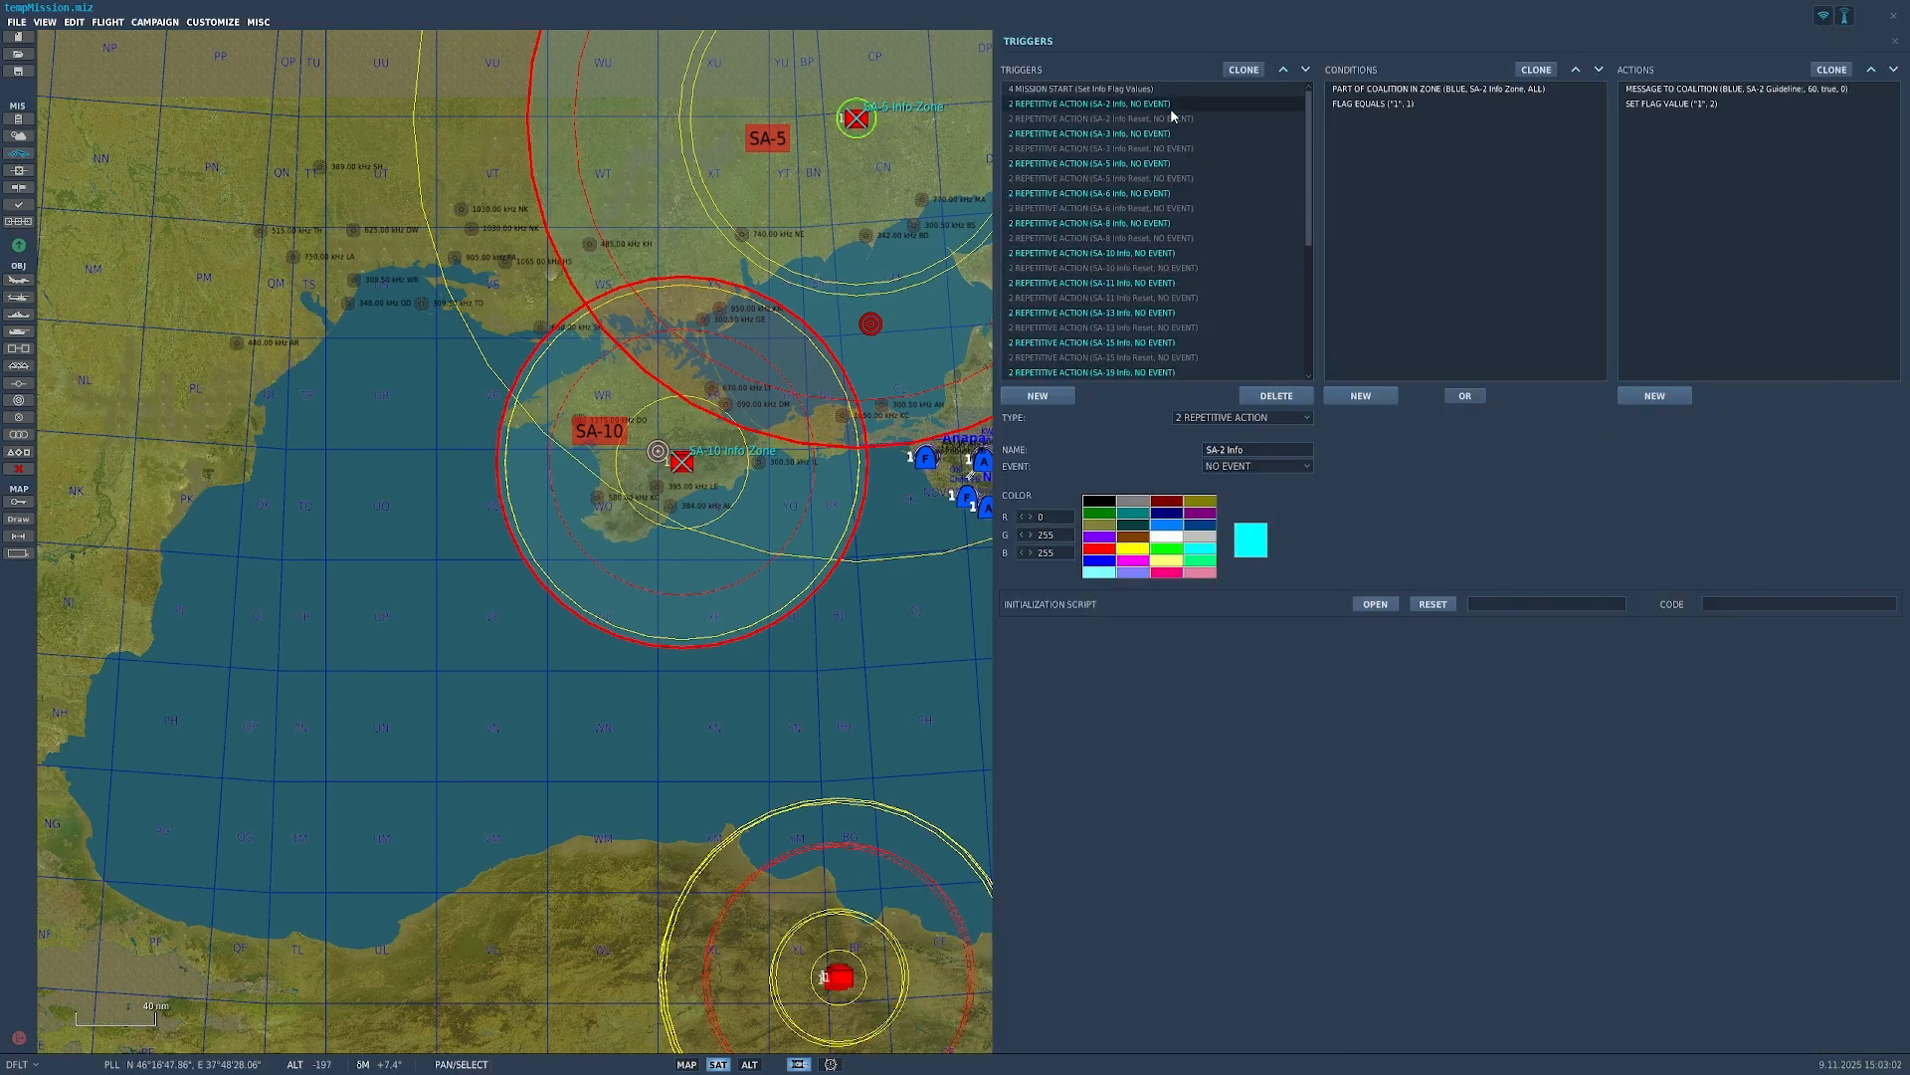
pyautogui.click(1471, 91)
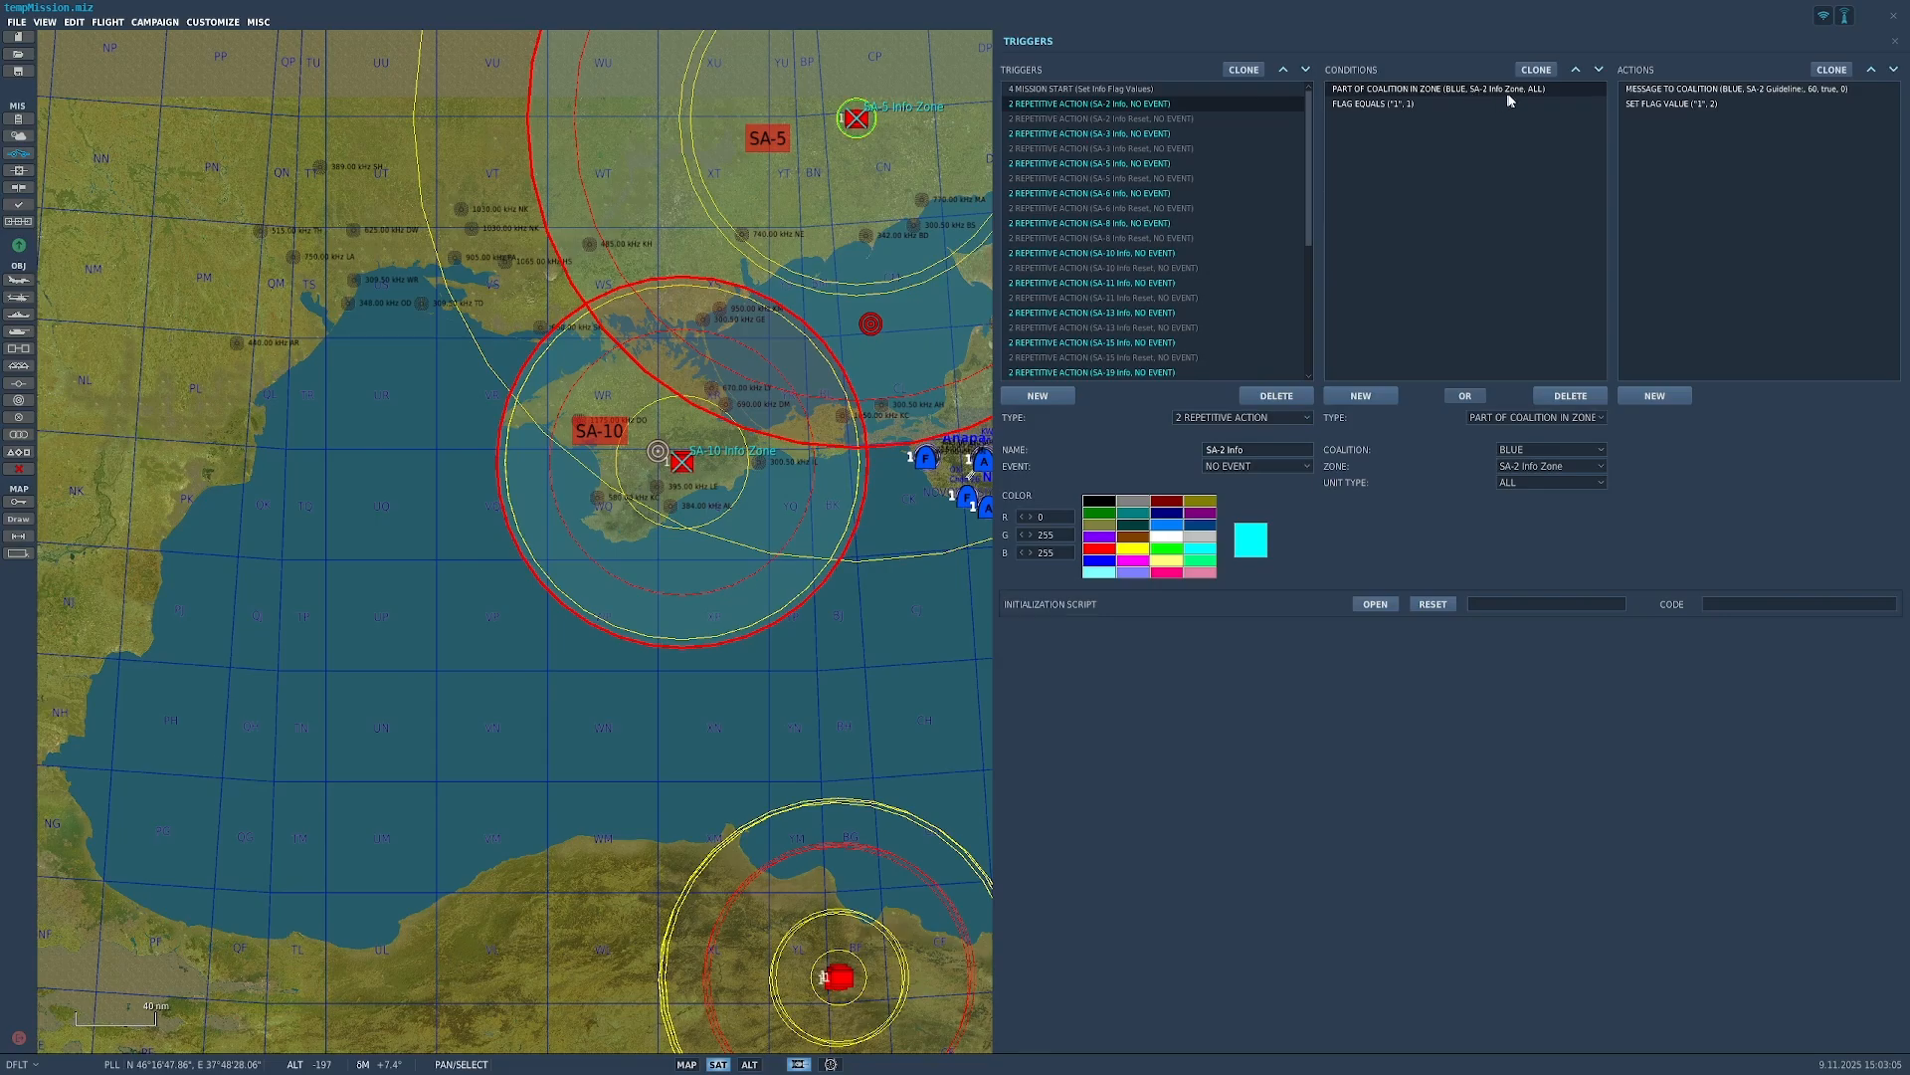
pyautogui.click(1622, 92)
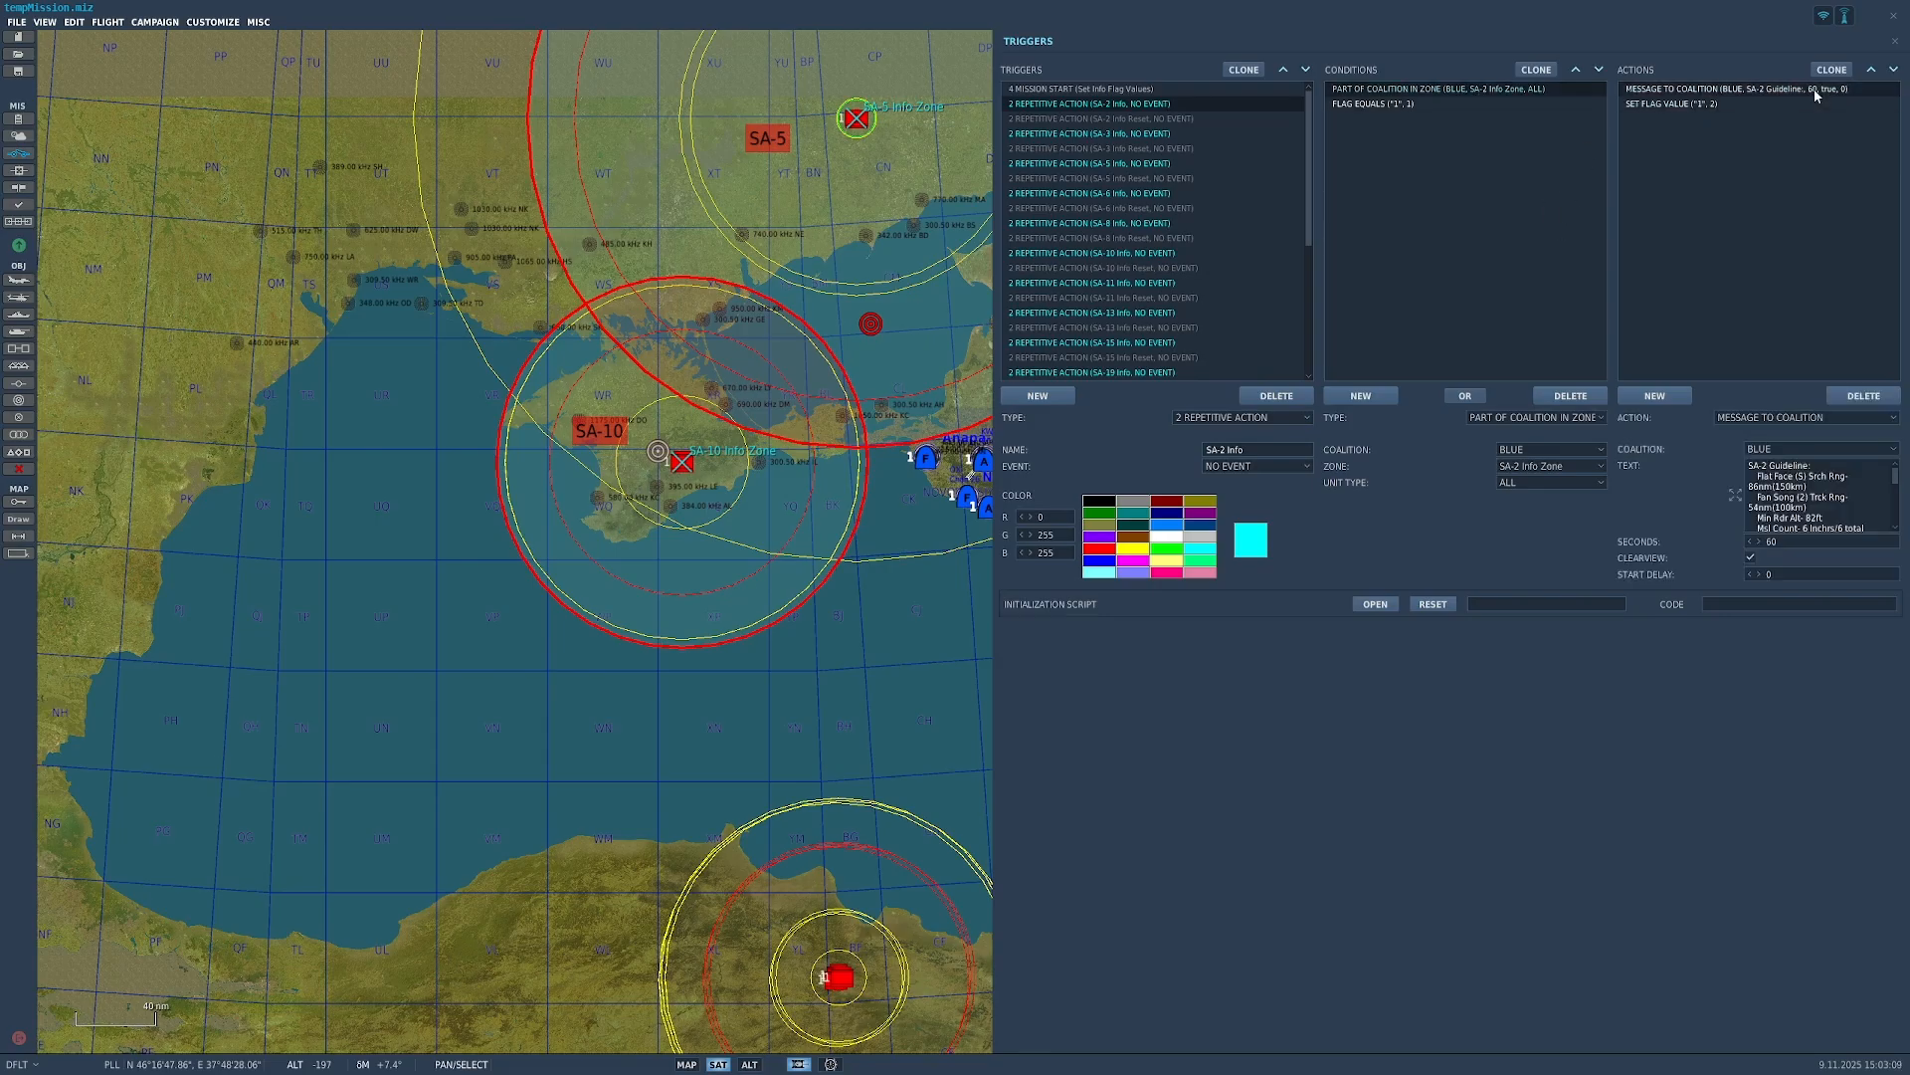
pyautogui.scroll(-2, 1811, 525)
pyautogui.scroll(2, 1811, 526)
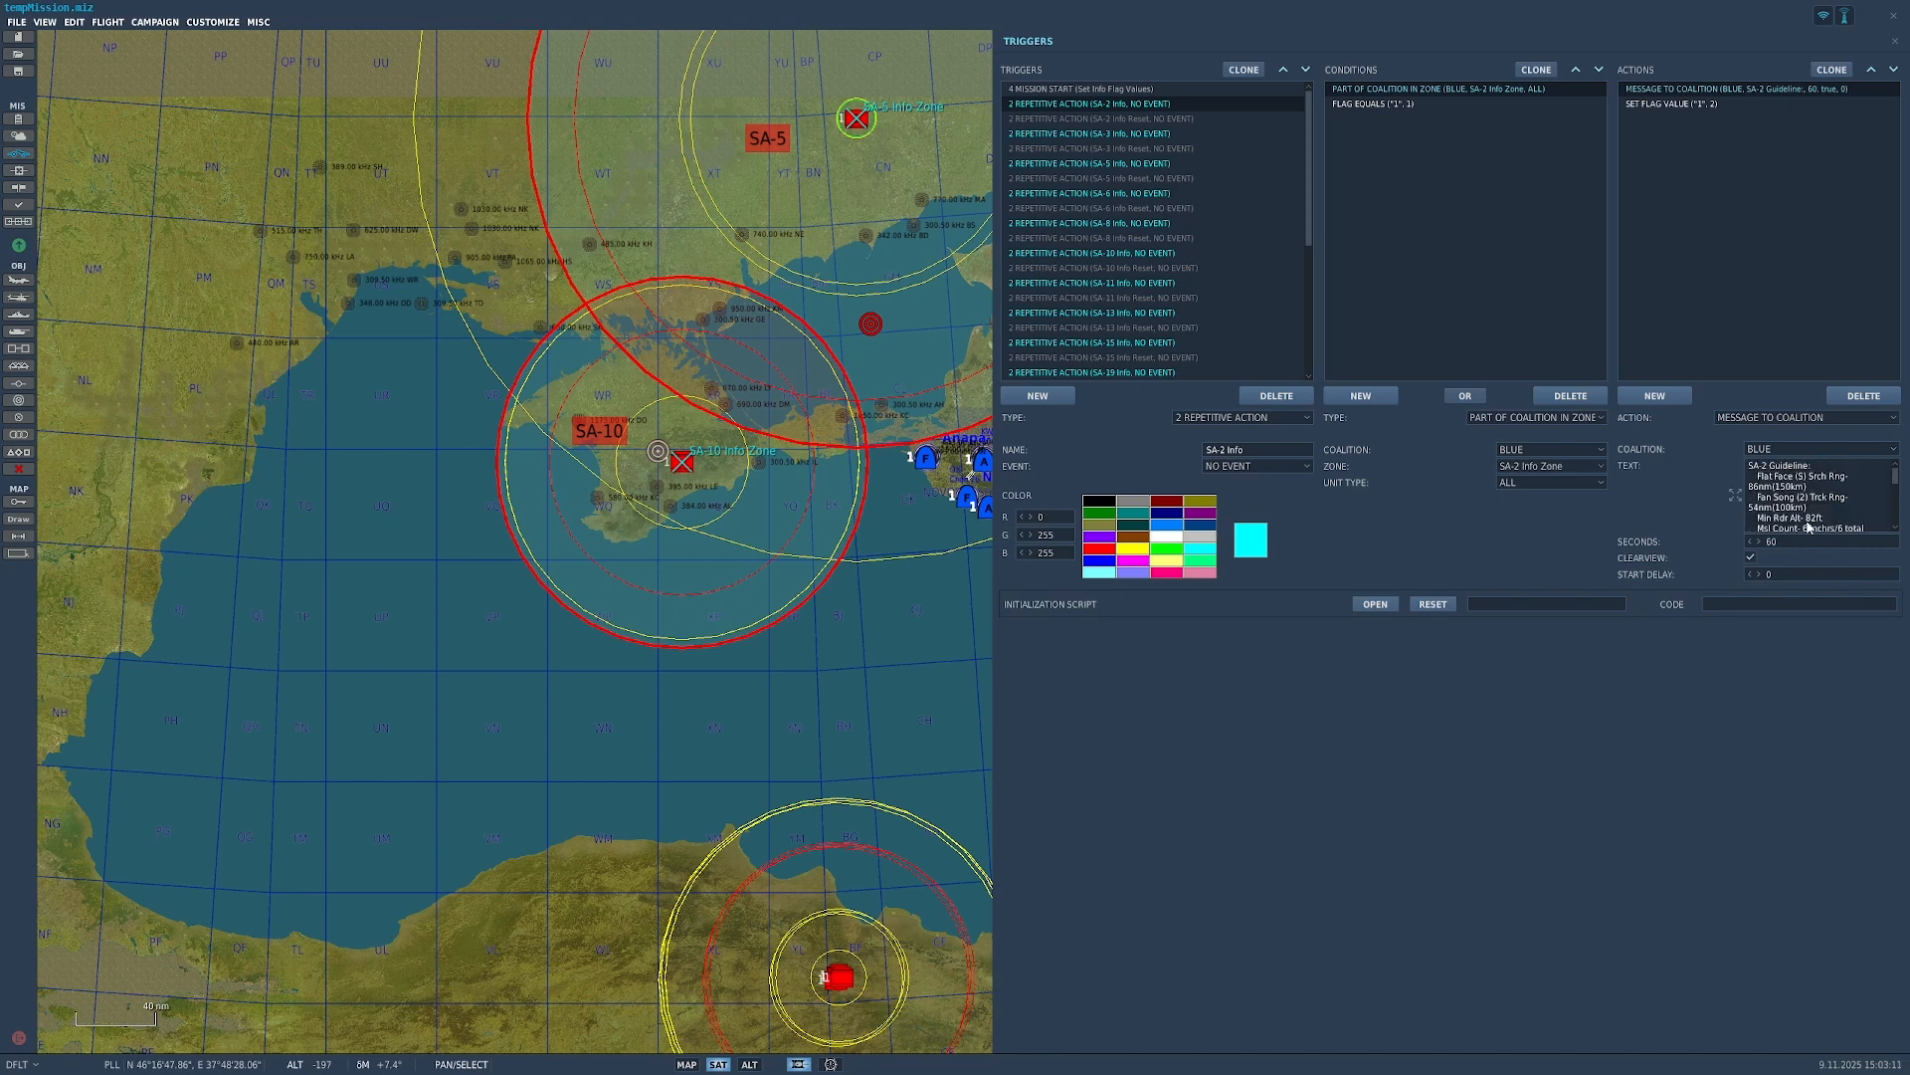
pyautogui.click(1700, 104)
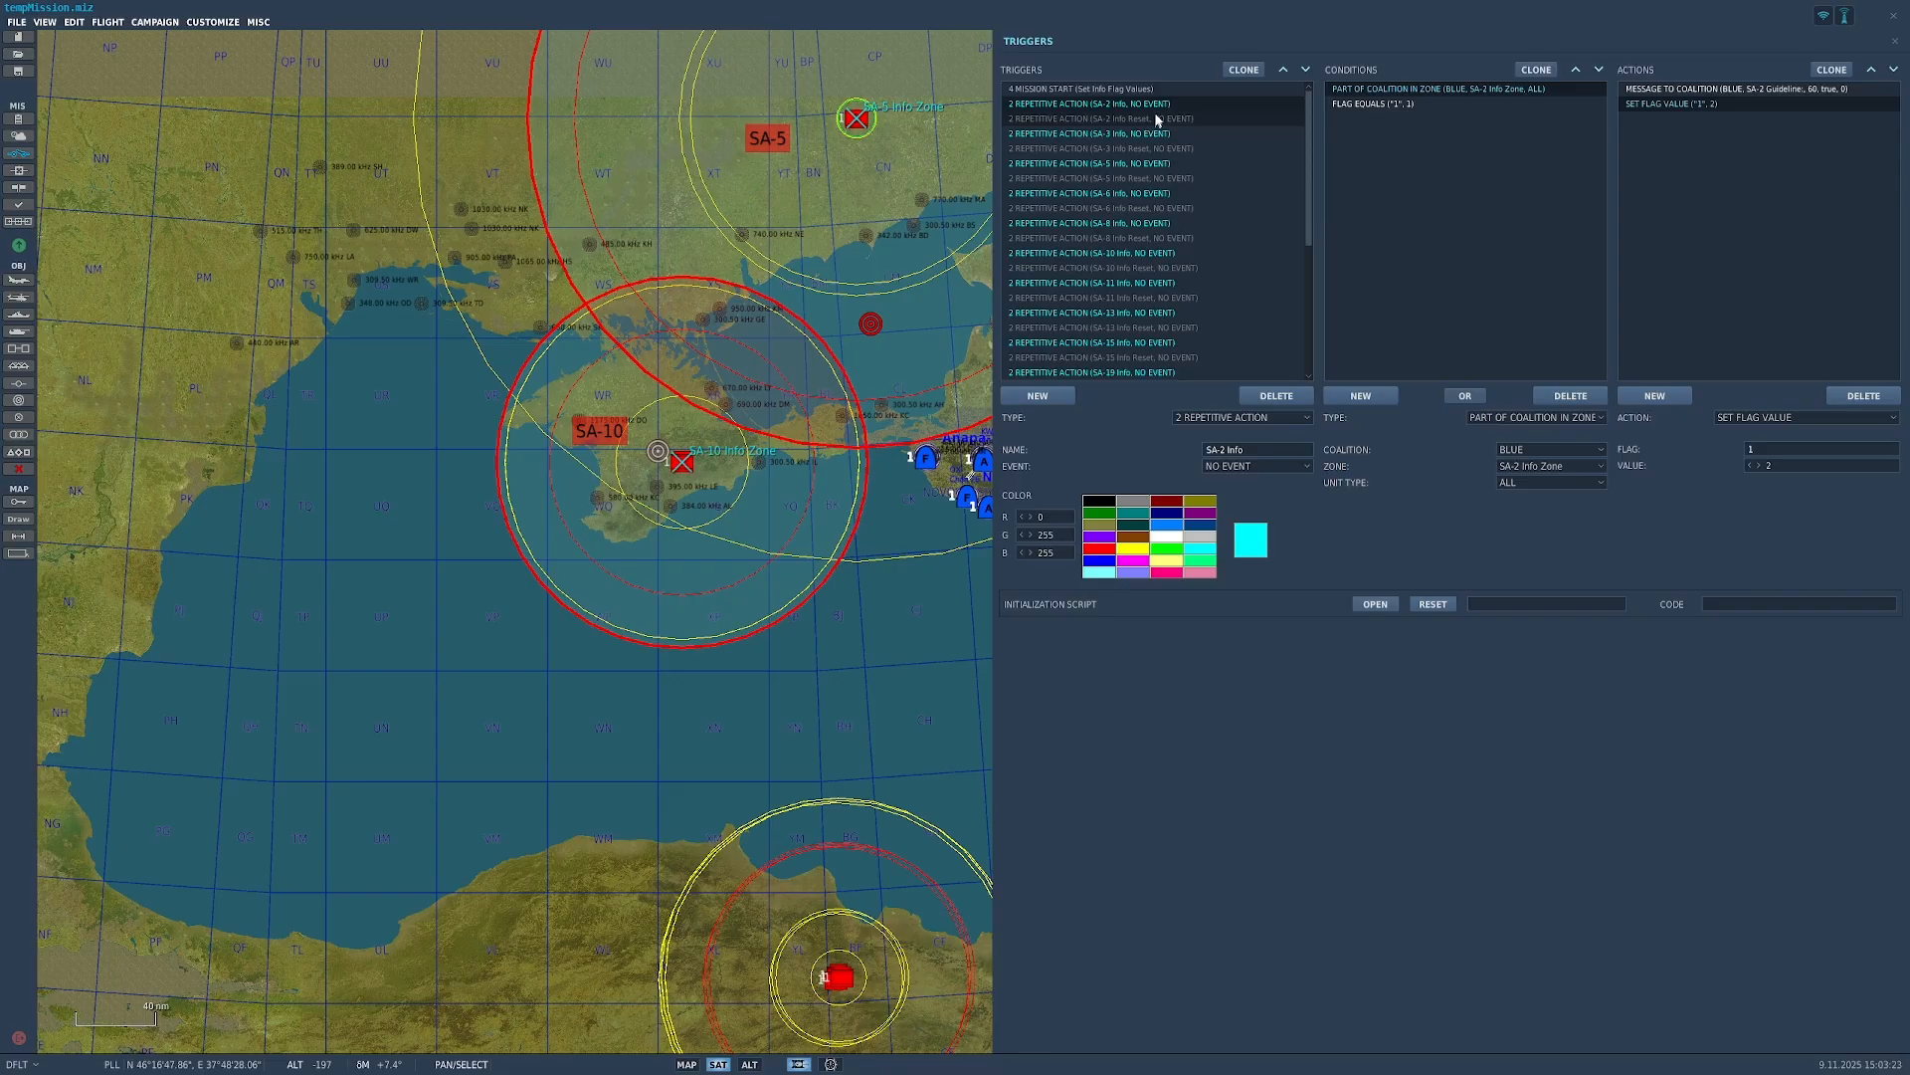
pyautogui.click(1682, 89)
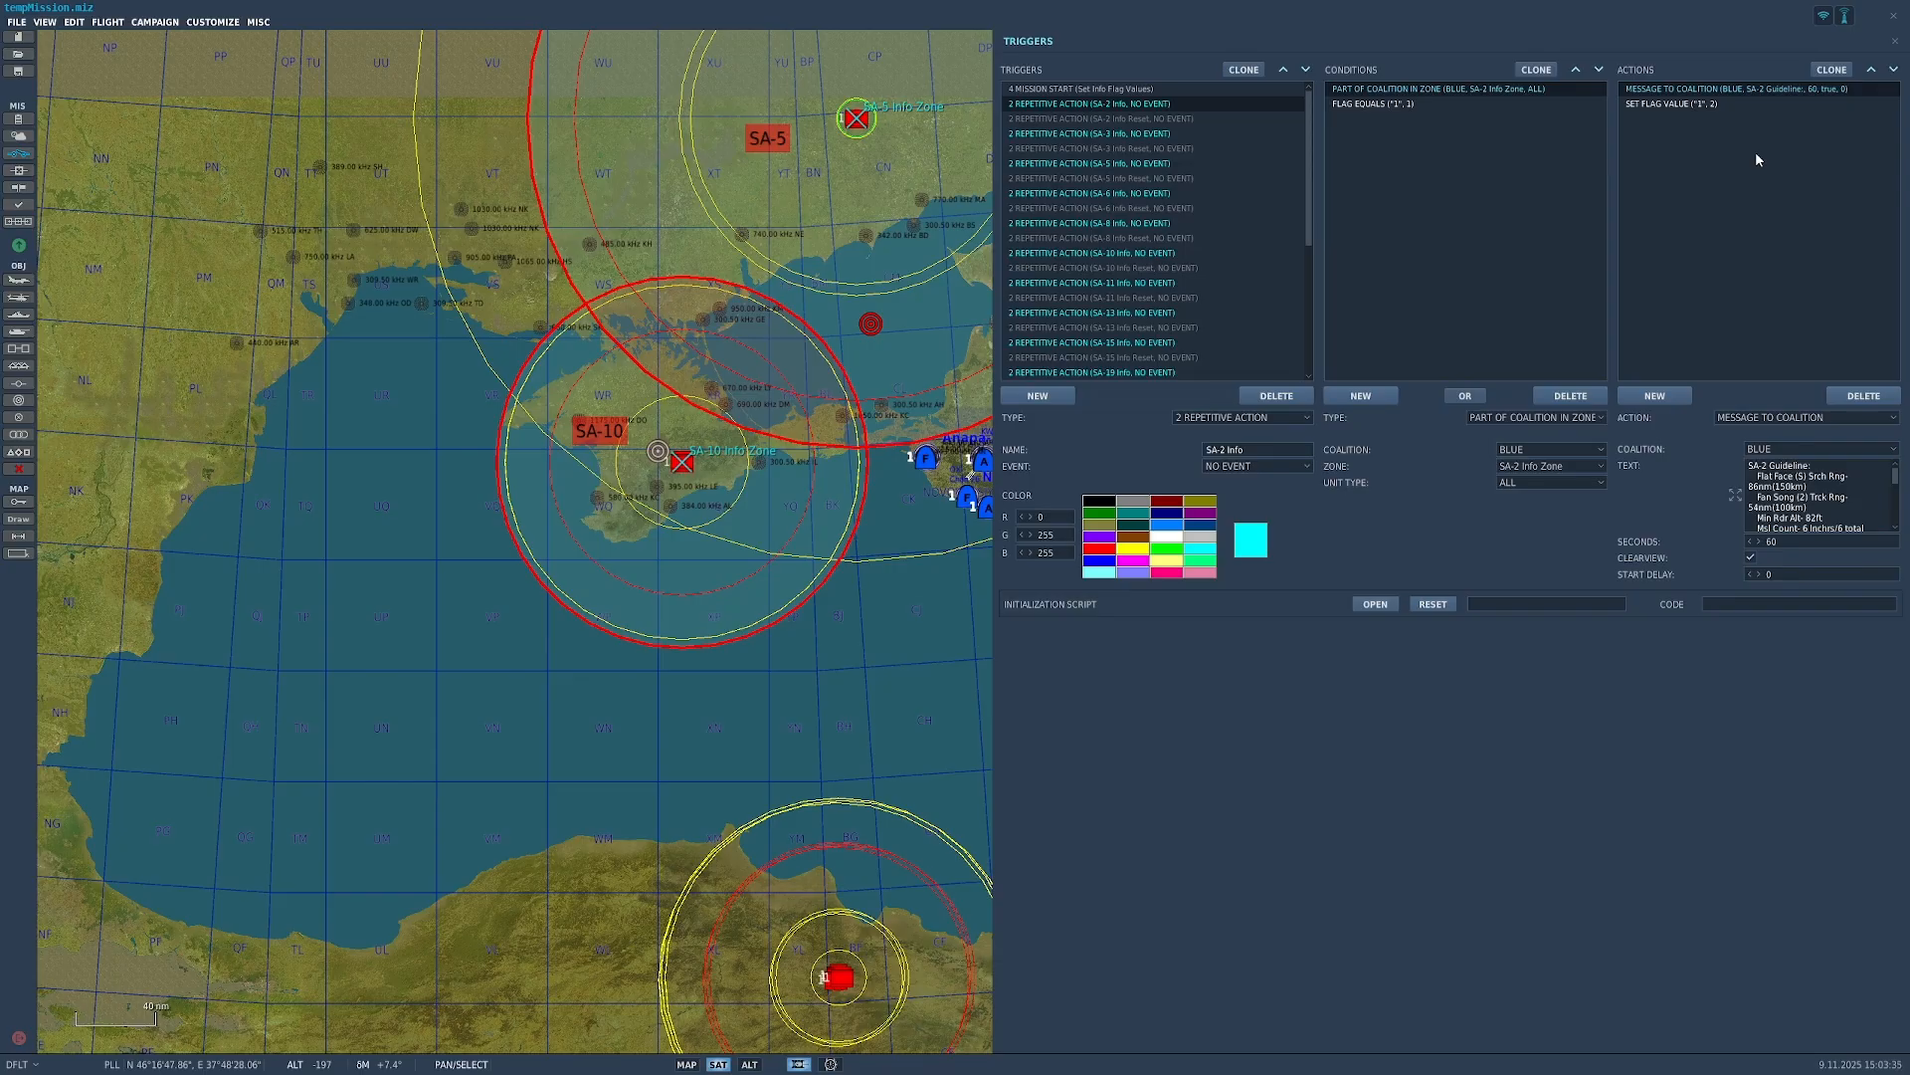
# Step: Review the SA-2 Info Reset trigger's out-of-zone condition and flag value action, and return to the SA-2 Info trigger
pyautogui.click(1192, 117)
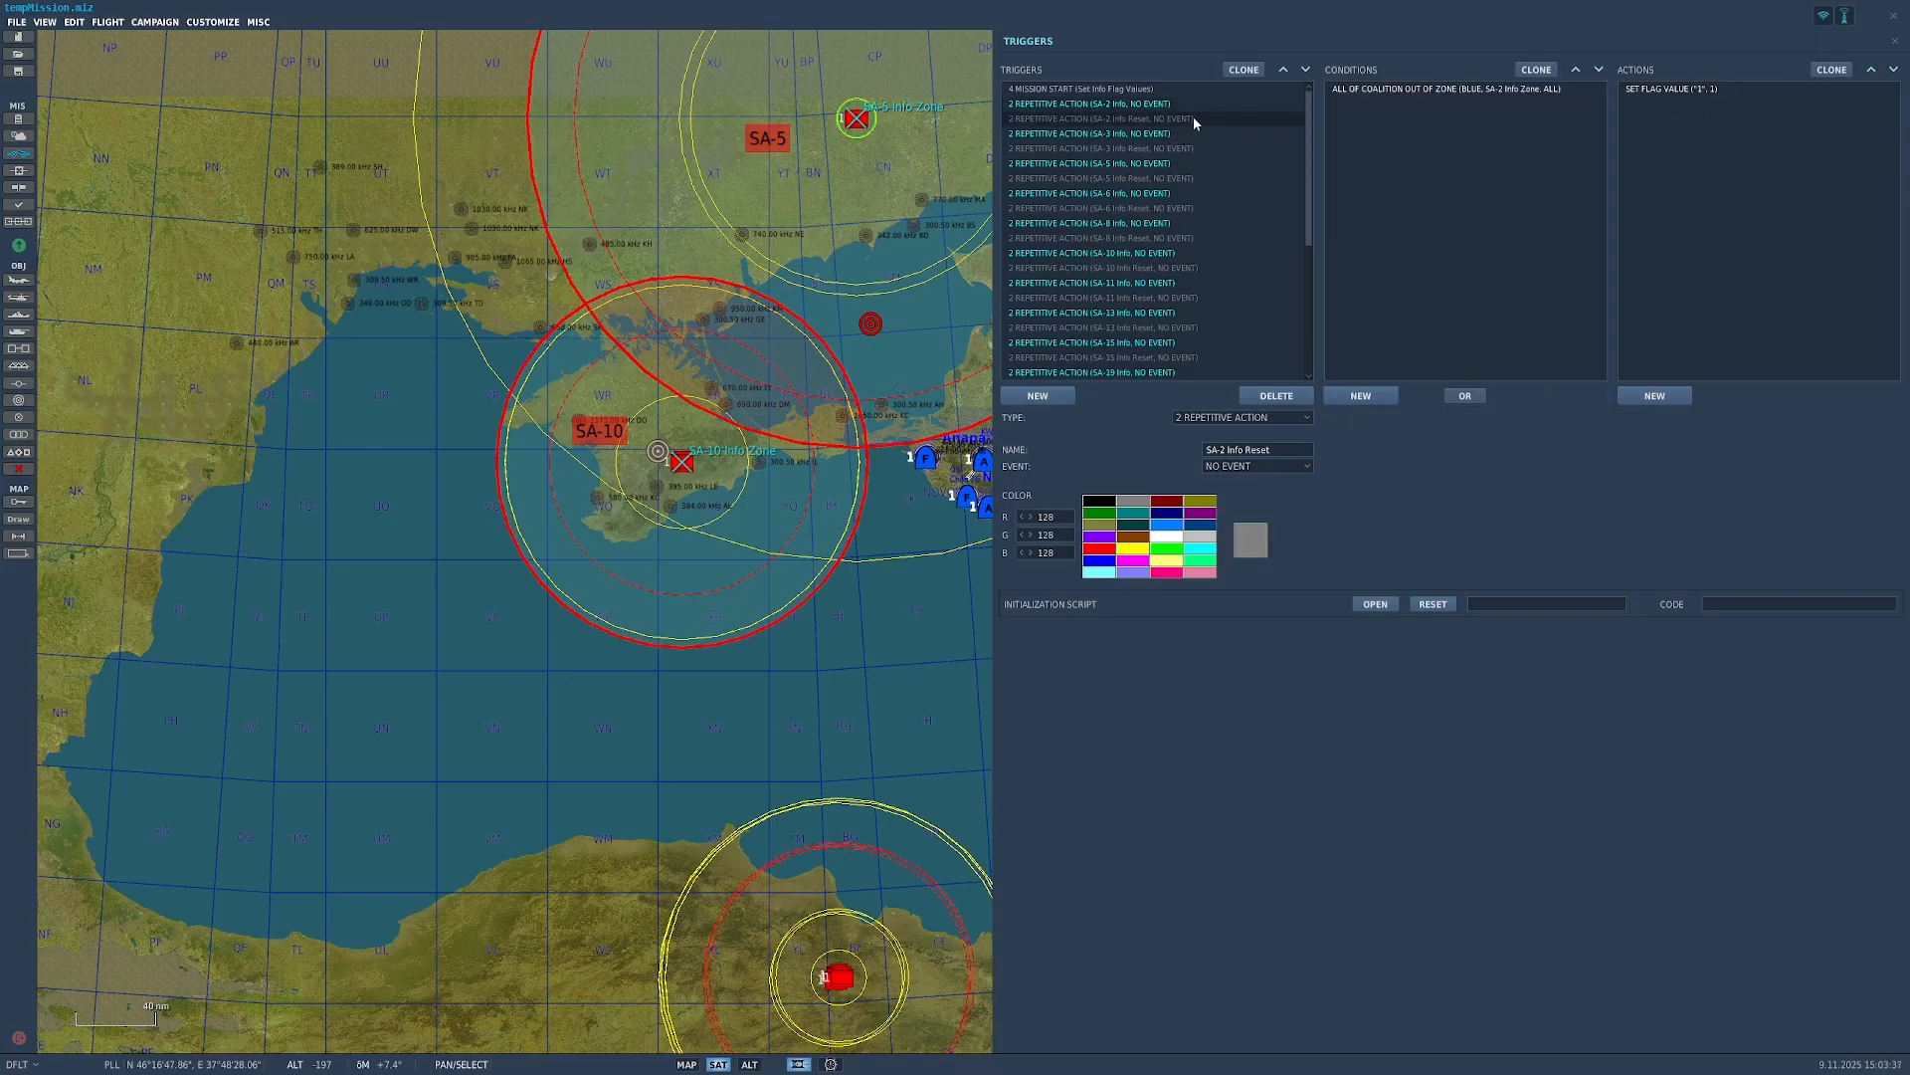
pyautogui.click(1444, 88)
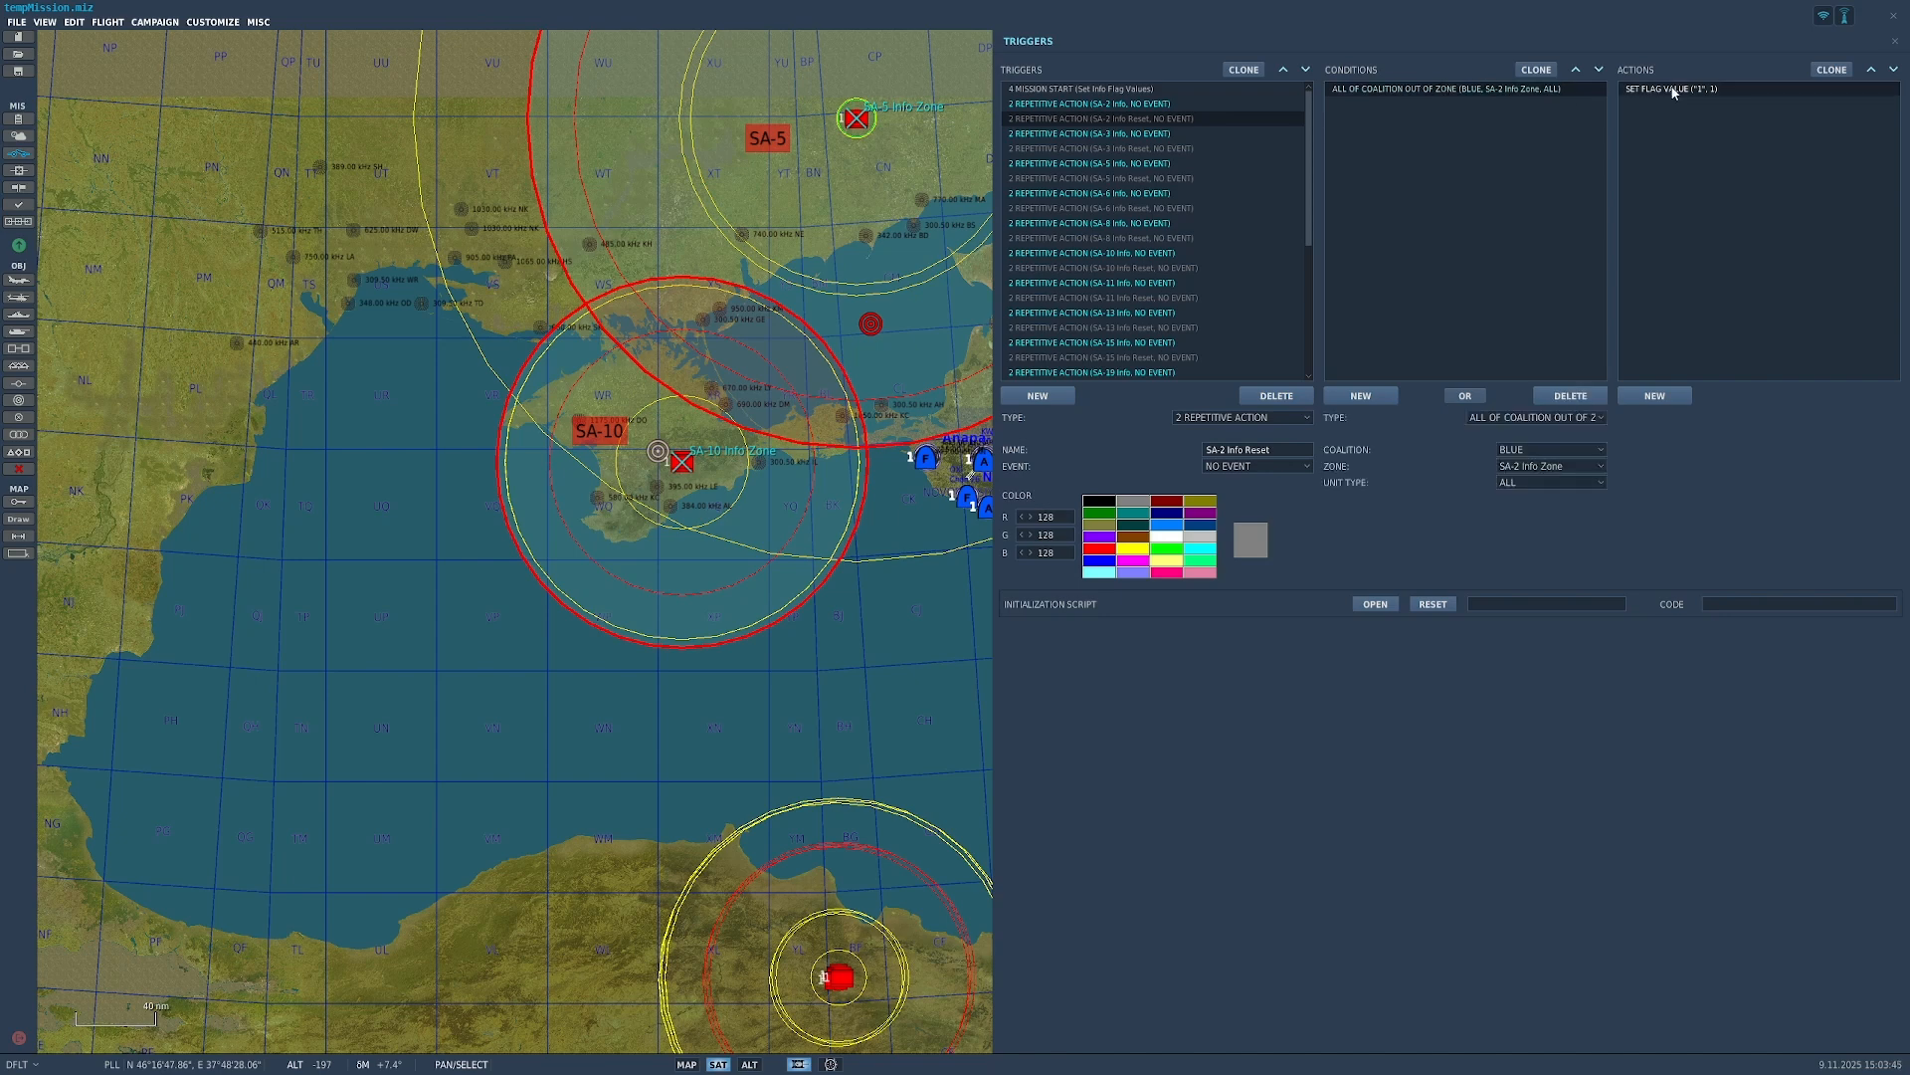
pyautogui.click(1766, 92)
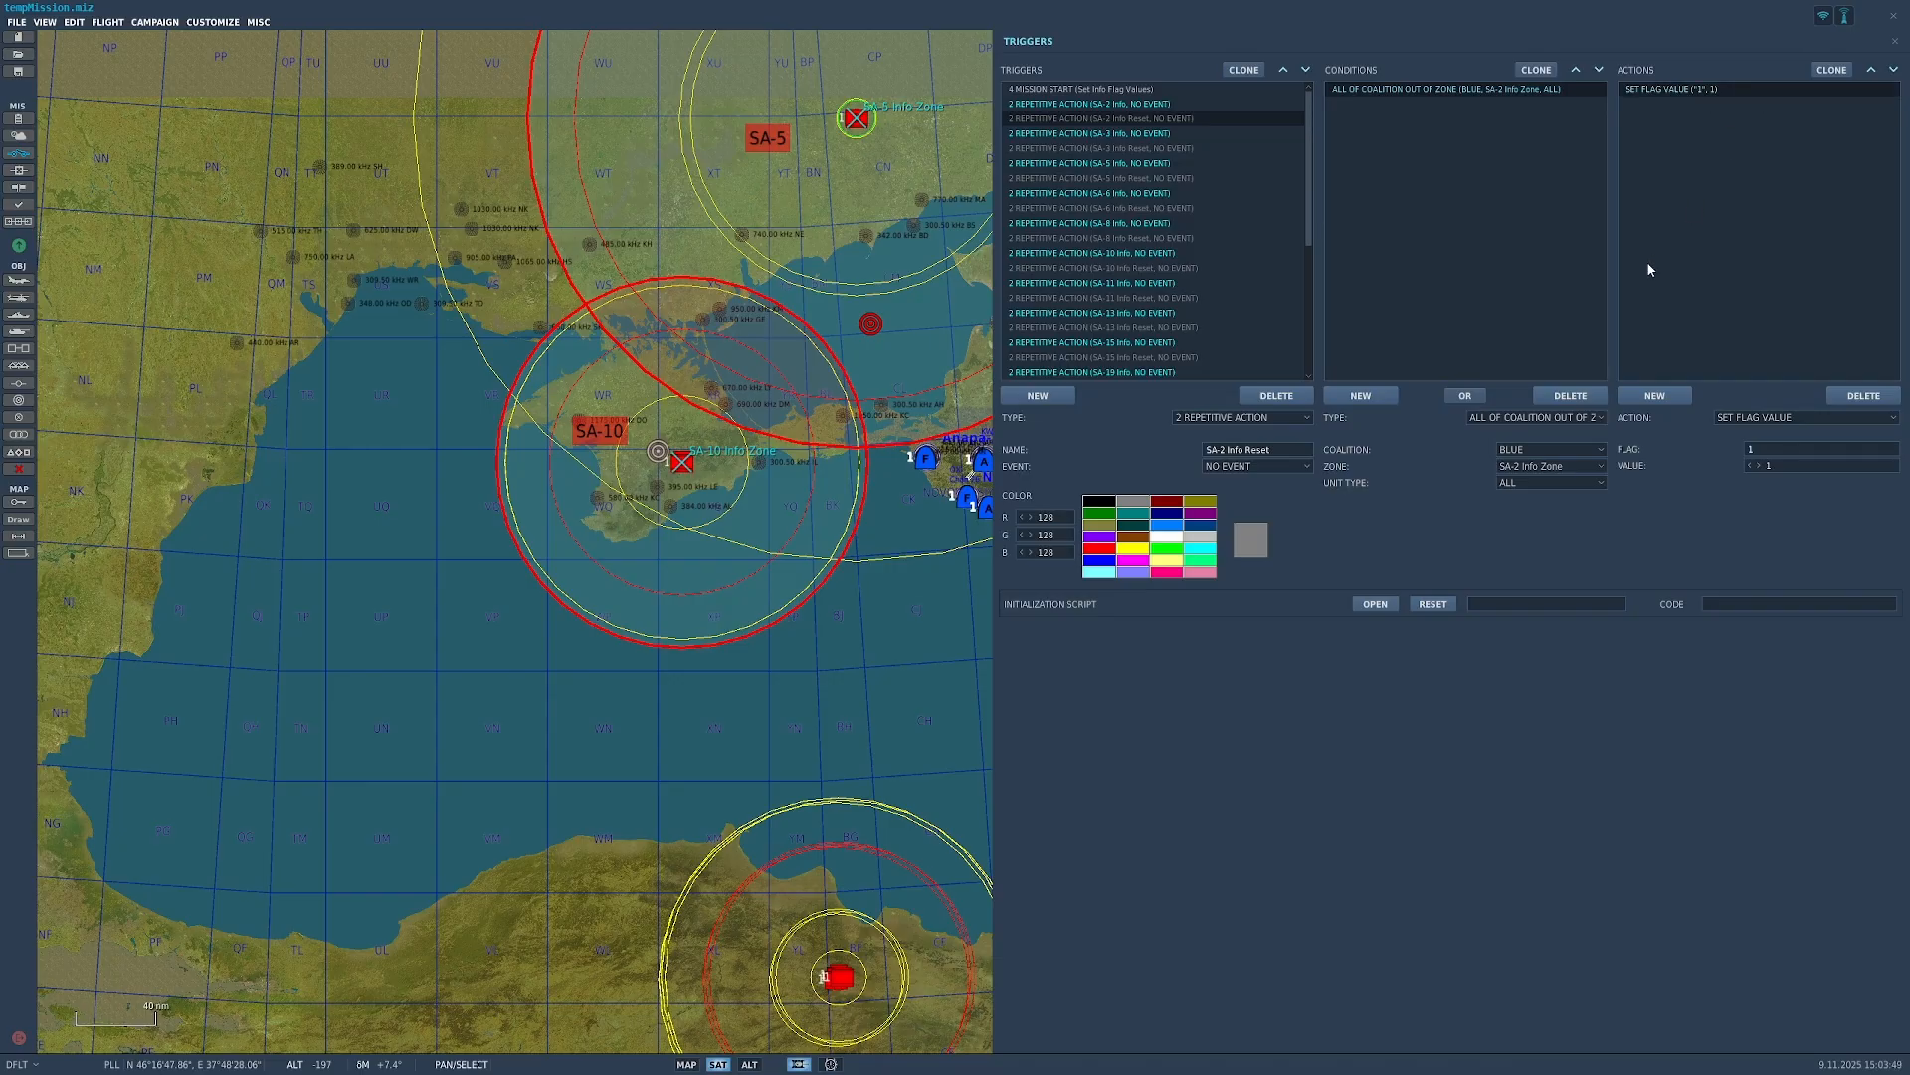
pyautogui.click(1184, 106)
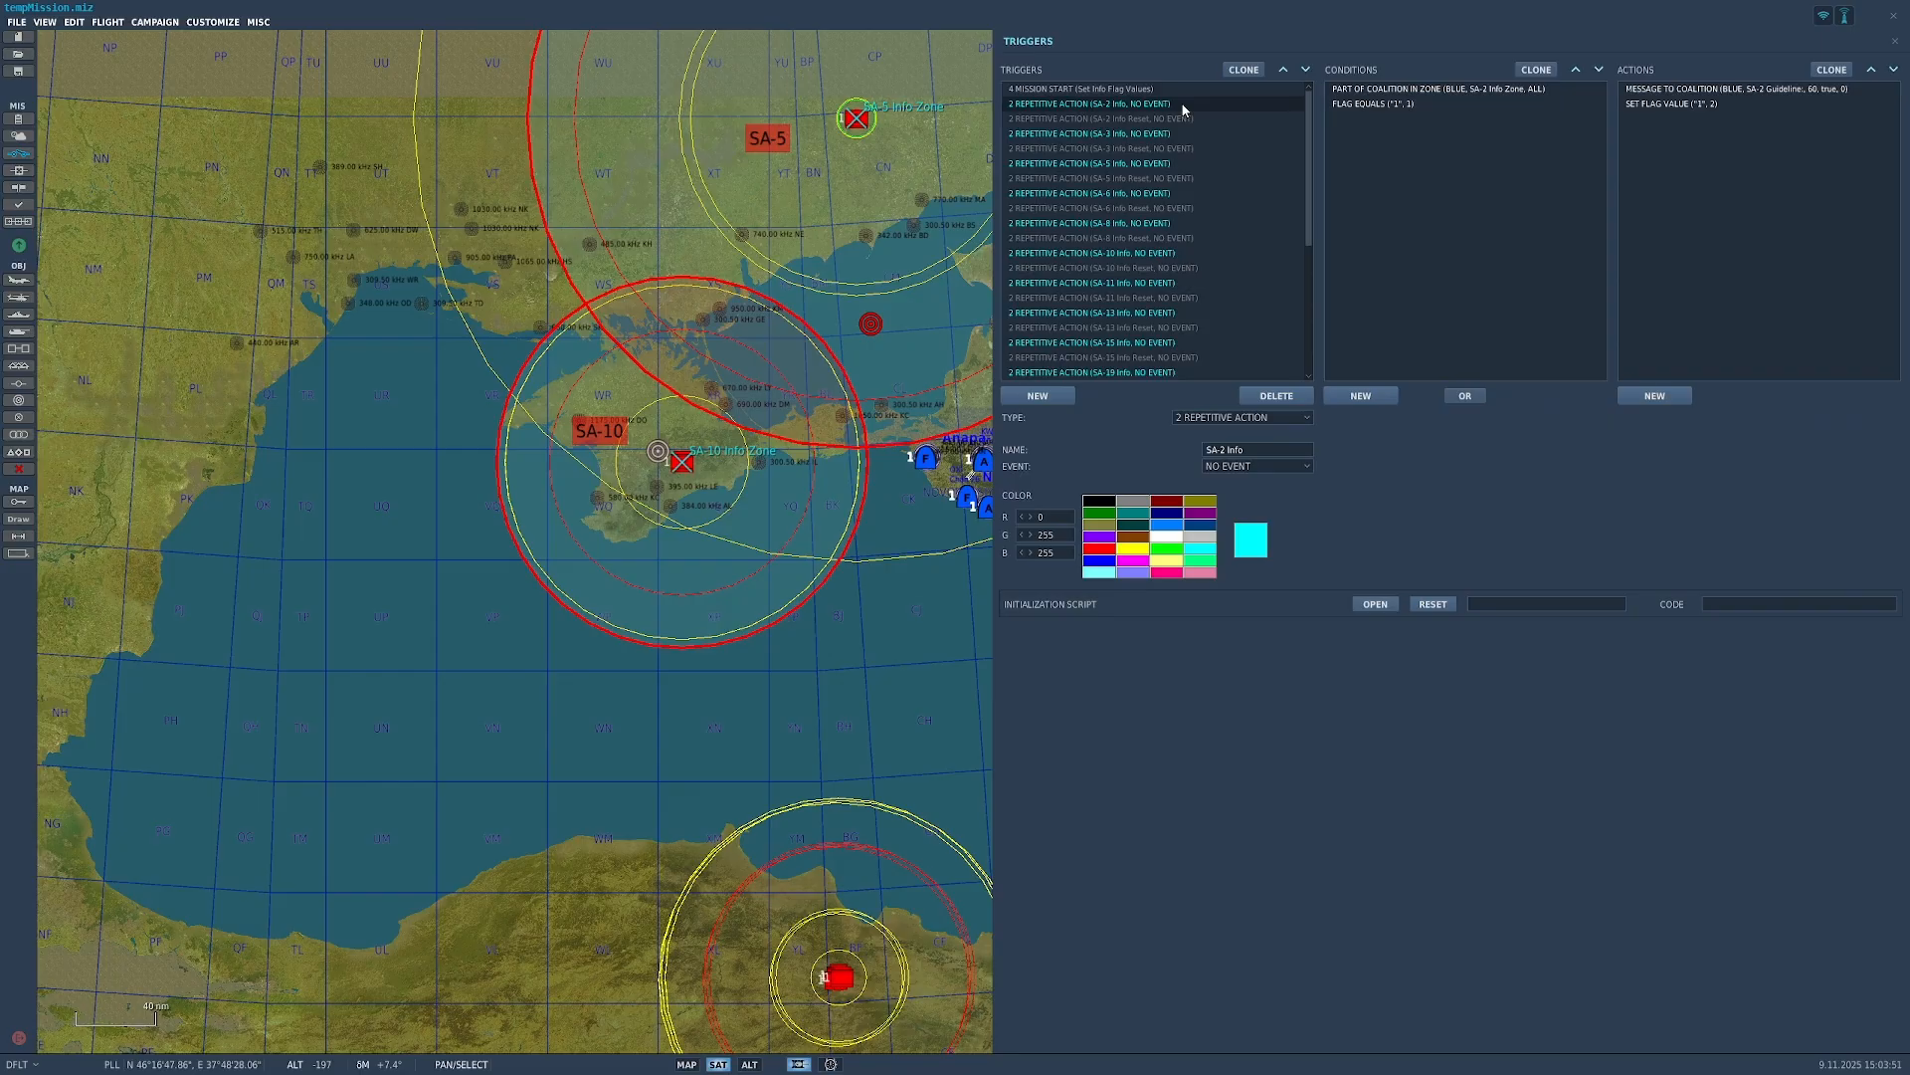
# Step: Review the SA-2 Info trigger's flag condition and flag value action, and the SA-2 Info Reset trigger's flag value action
pyautogui.click(1412, 106)
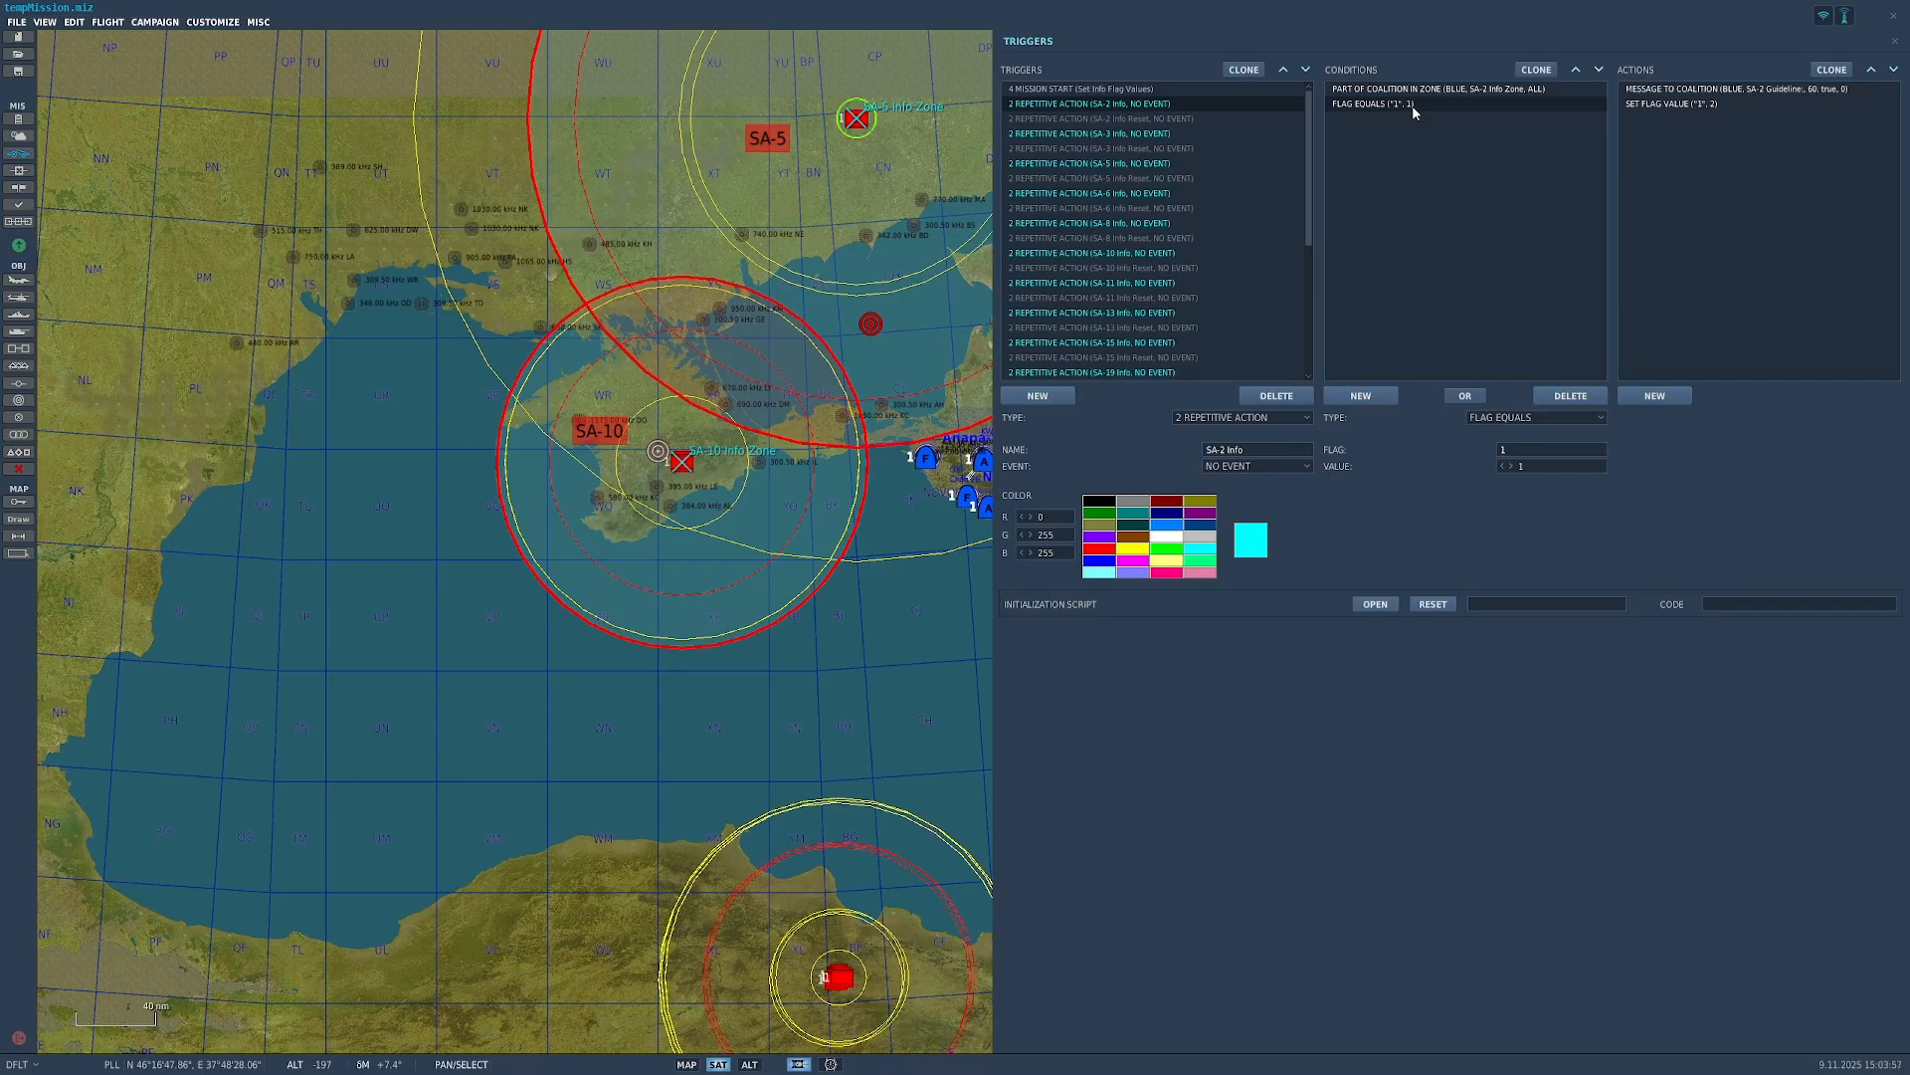
pyautogui.click(1741, 104)
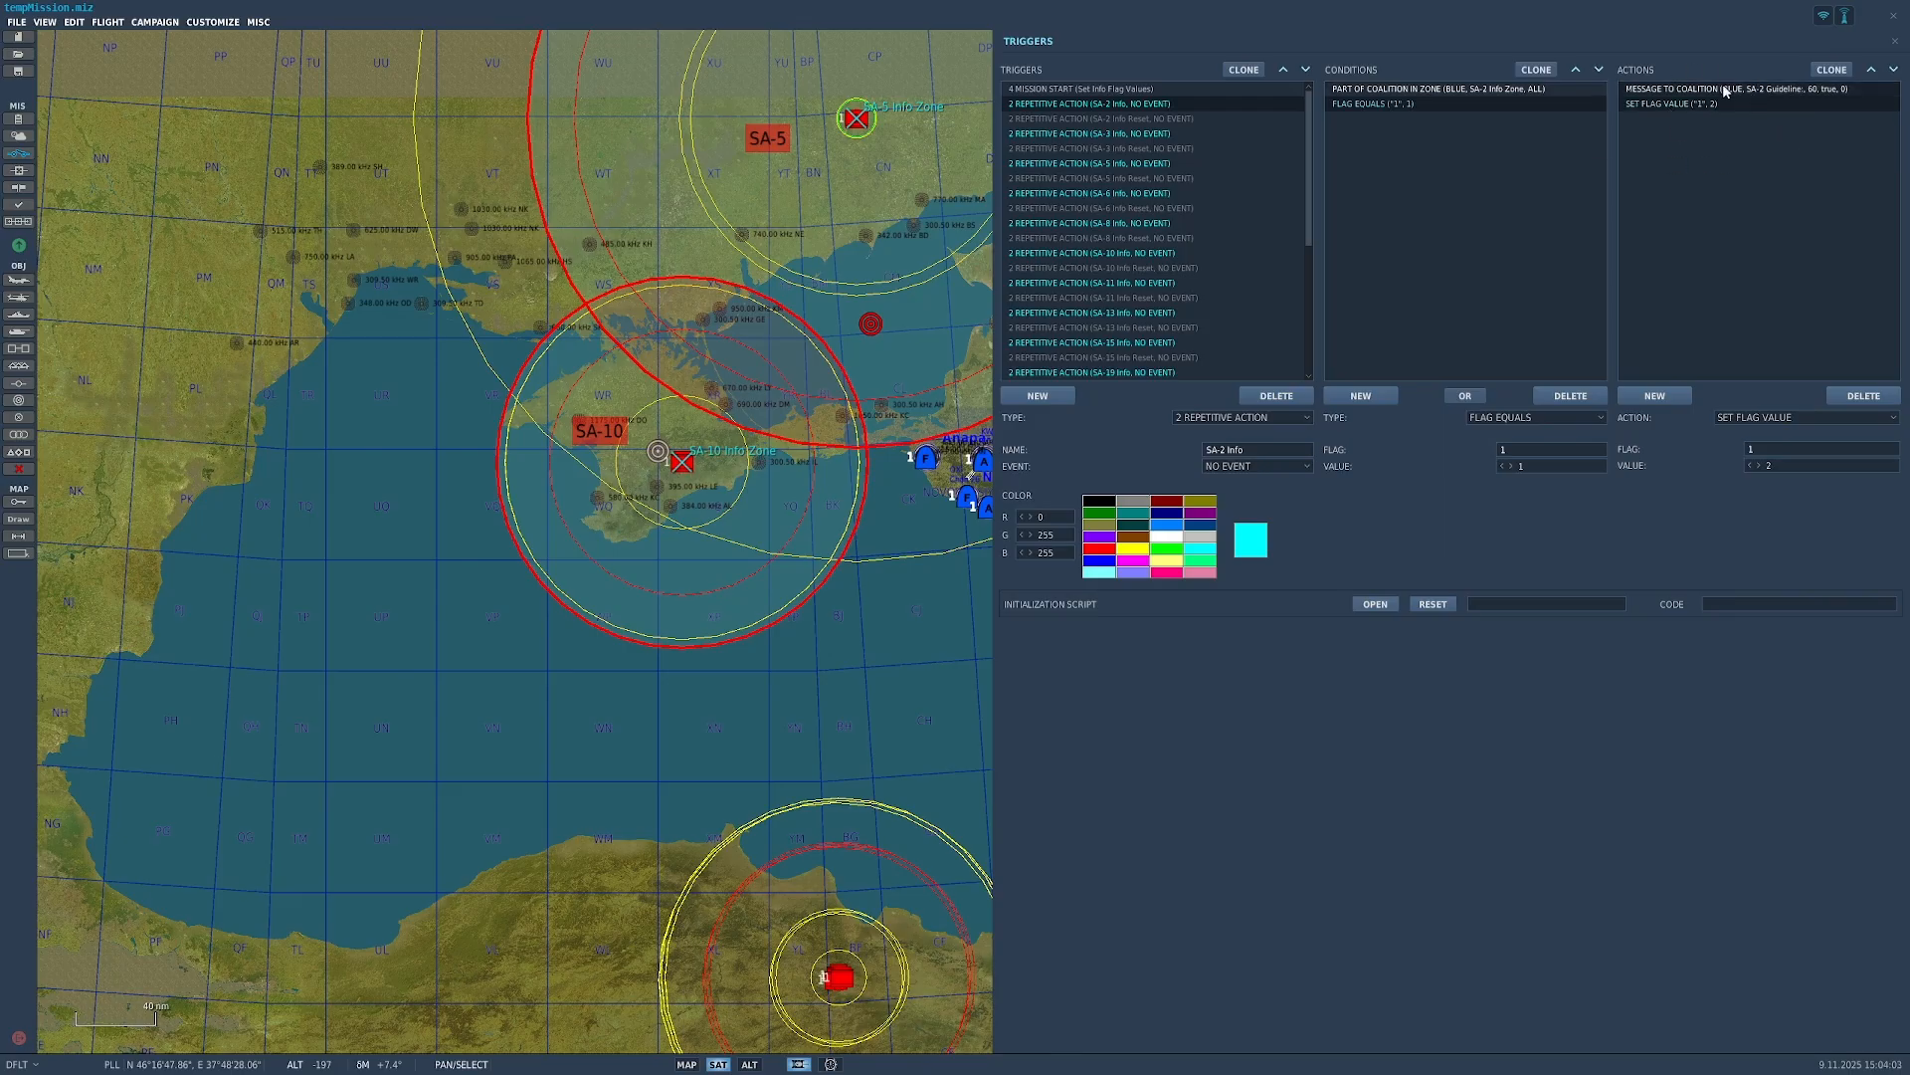
pyautogui.click(1221, 117)
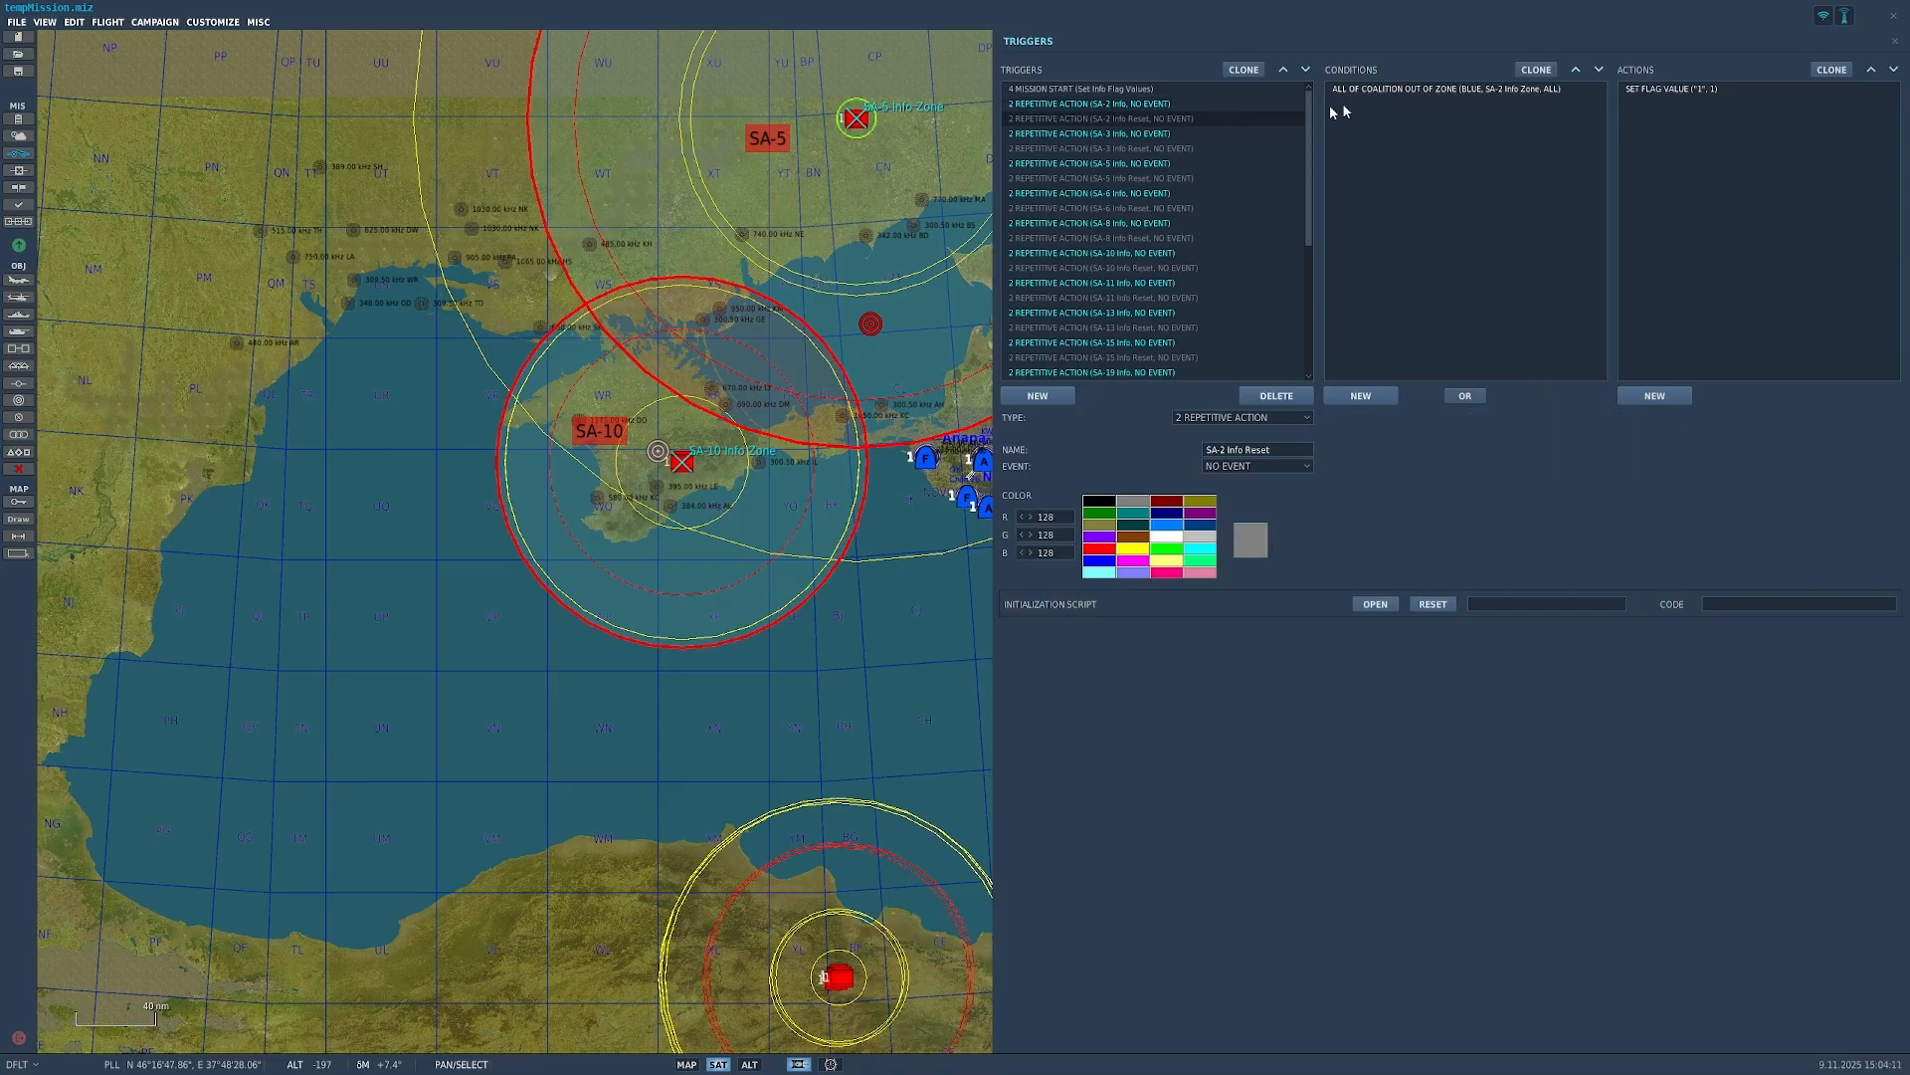
pyautogui.click(1753, 89)
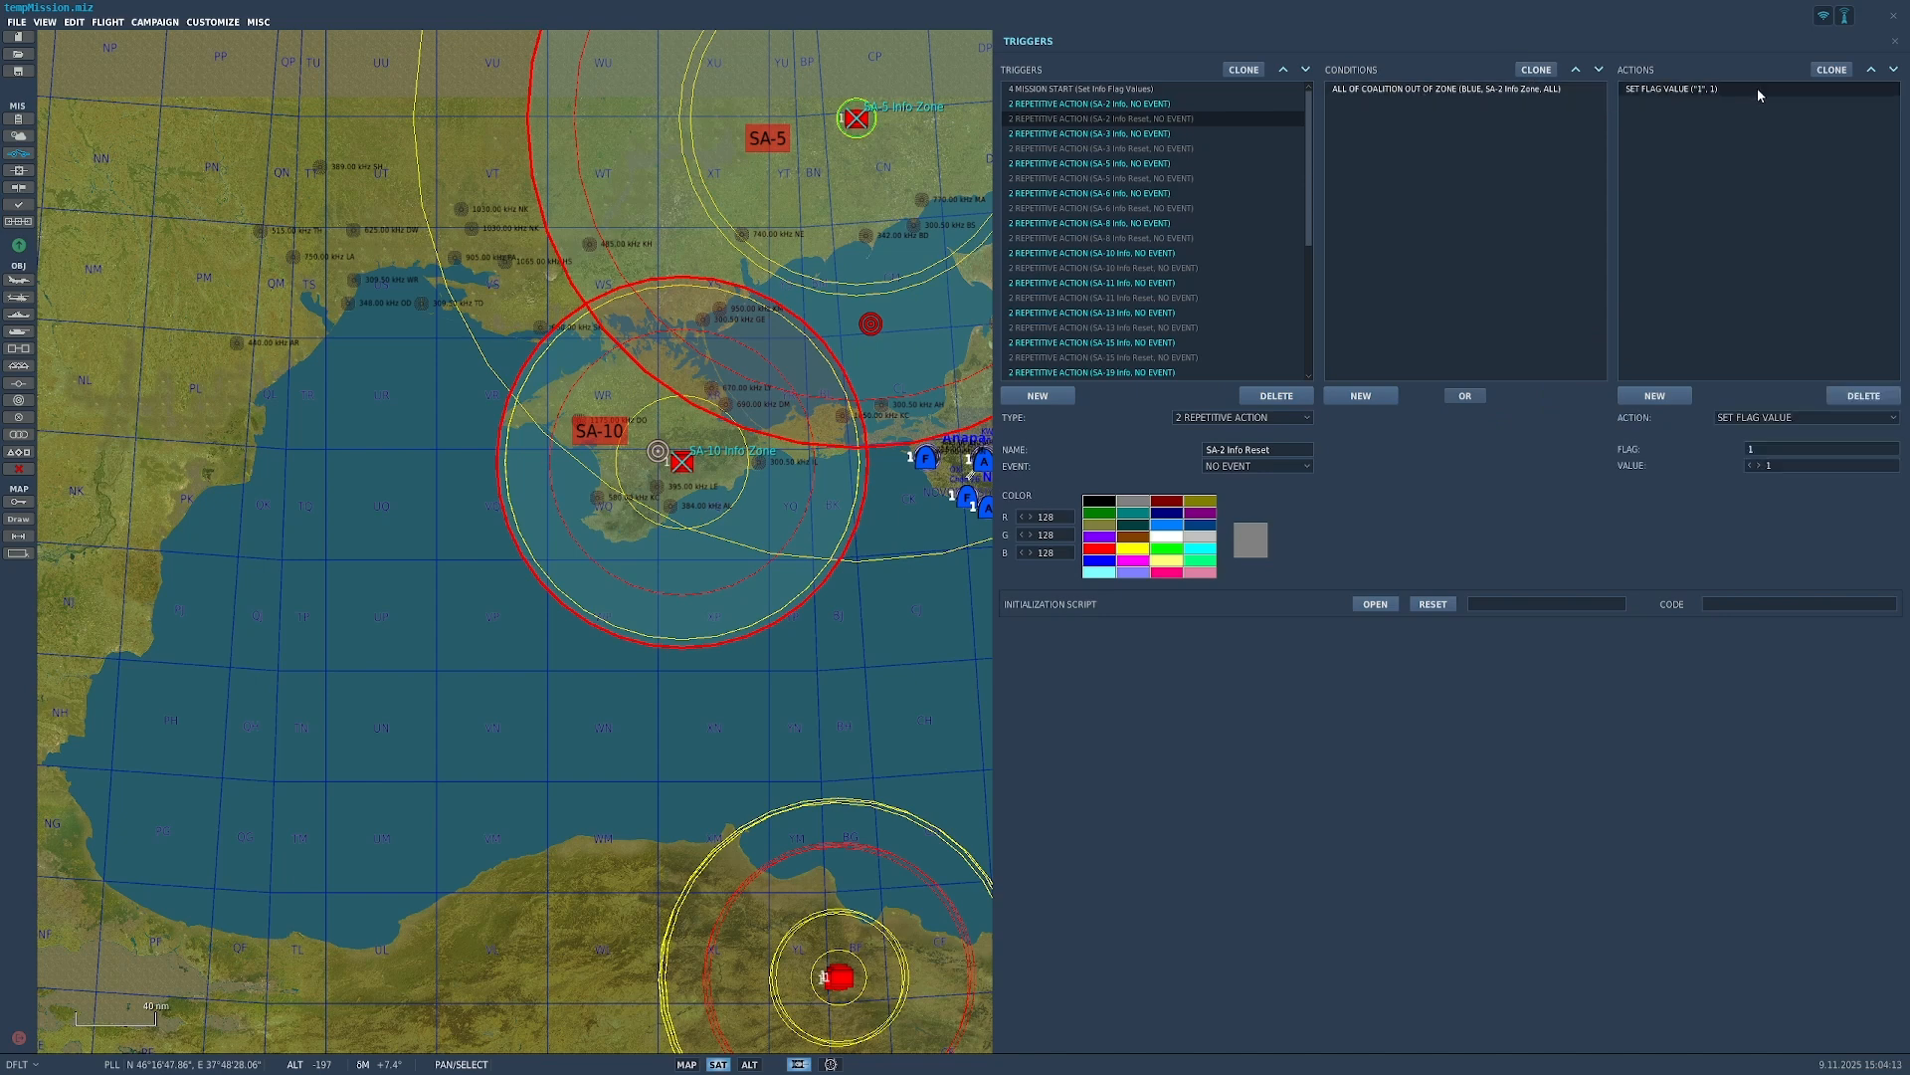
# Step: Return to the SA-2 Info trigger and review its blue coalition zone condition, coalition message action and flag value action
pyautogui.click(1178, 104)
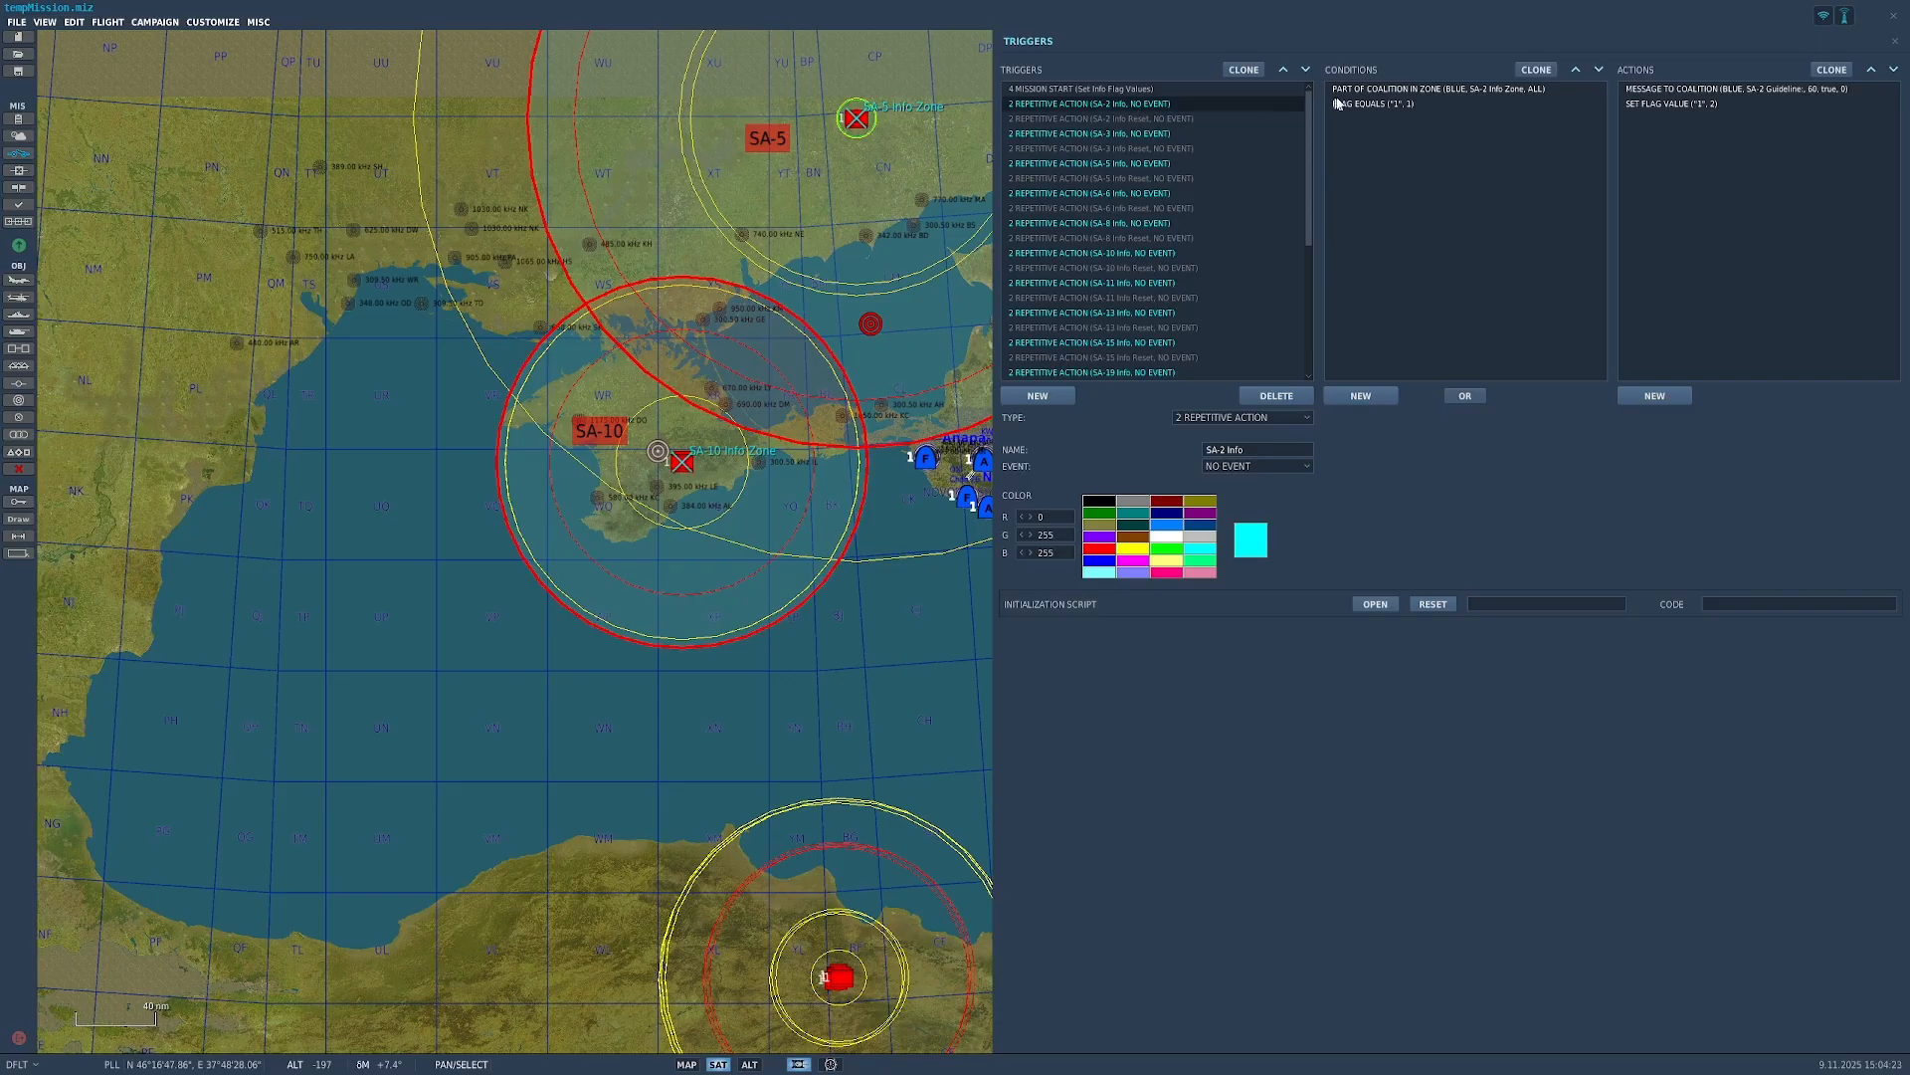
pyautogui.click(1411, 92)
pyautogui.click(1699, 99)
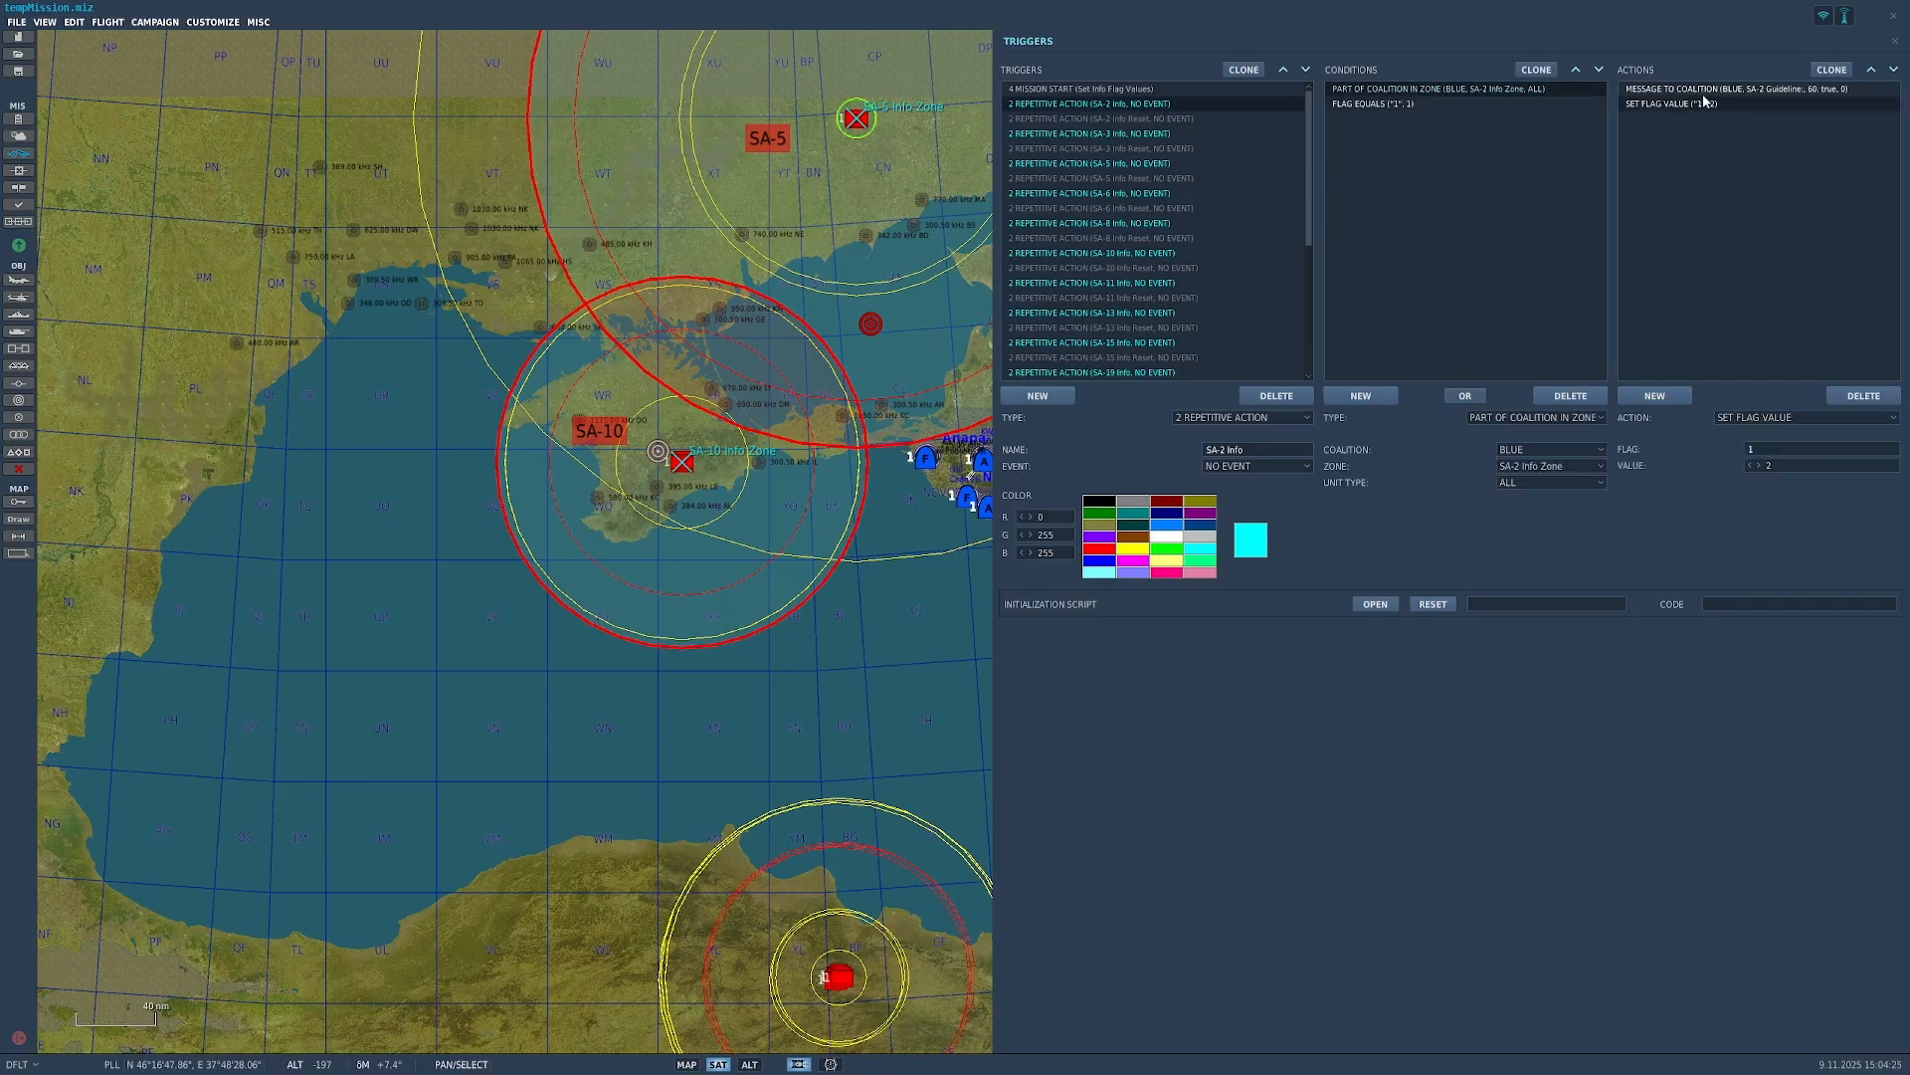
pyautogui.click(1700, 93)
pyautogui.click(1703, 109)
# Step: Close the triggers and look over the SAM sites, info zones and airbases across the mission map
pyautogui.click(1848, 18)
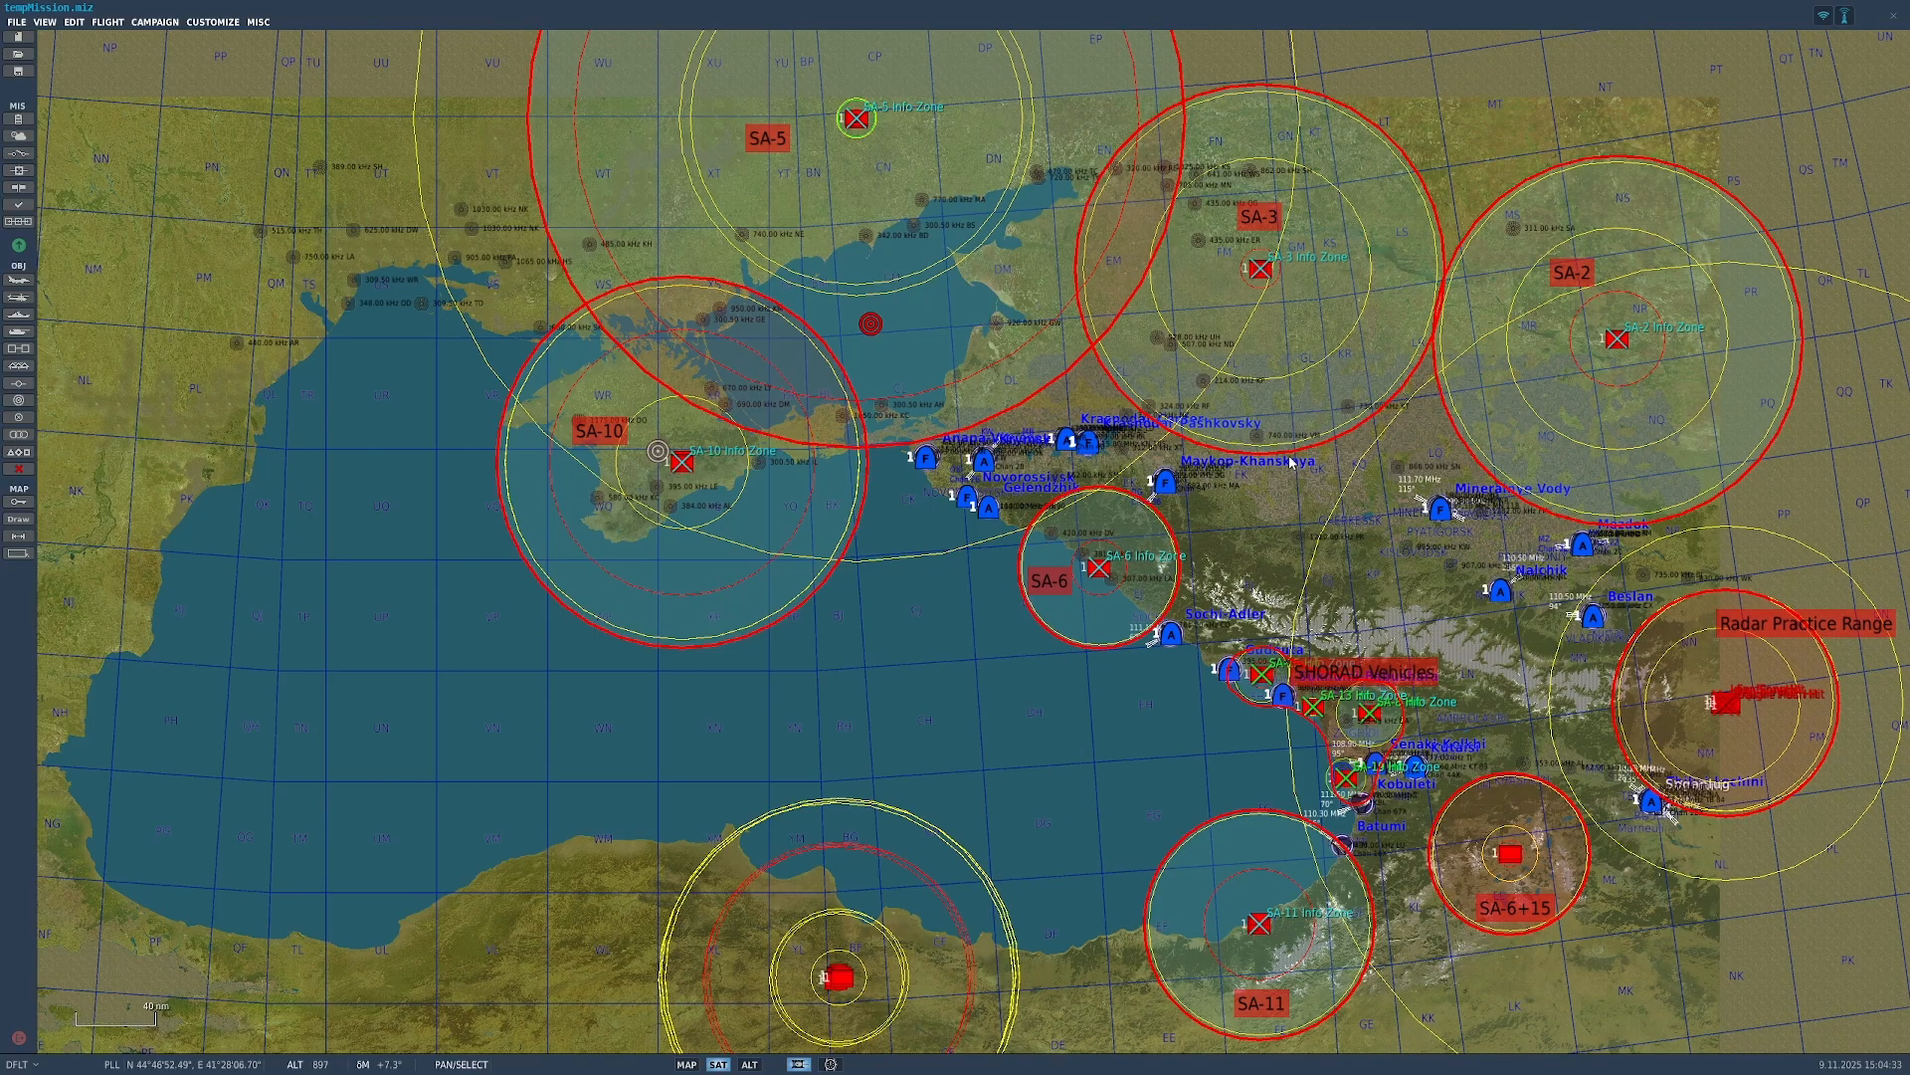
pyautogui.moveTo(1171, 693); pyautogui.dragTo(857, 619)
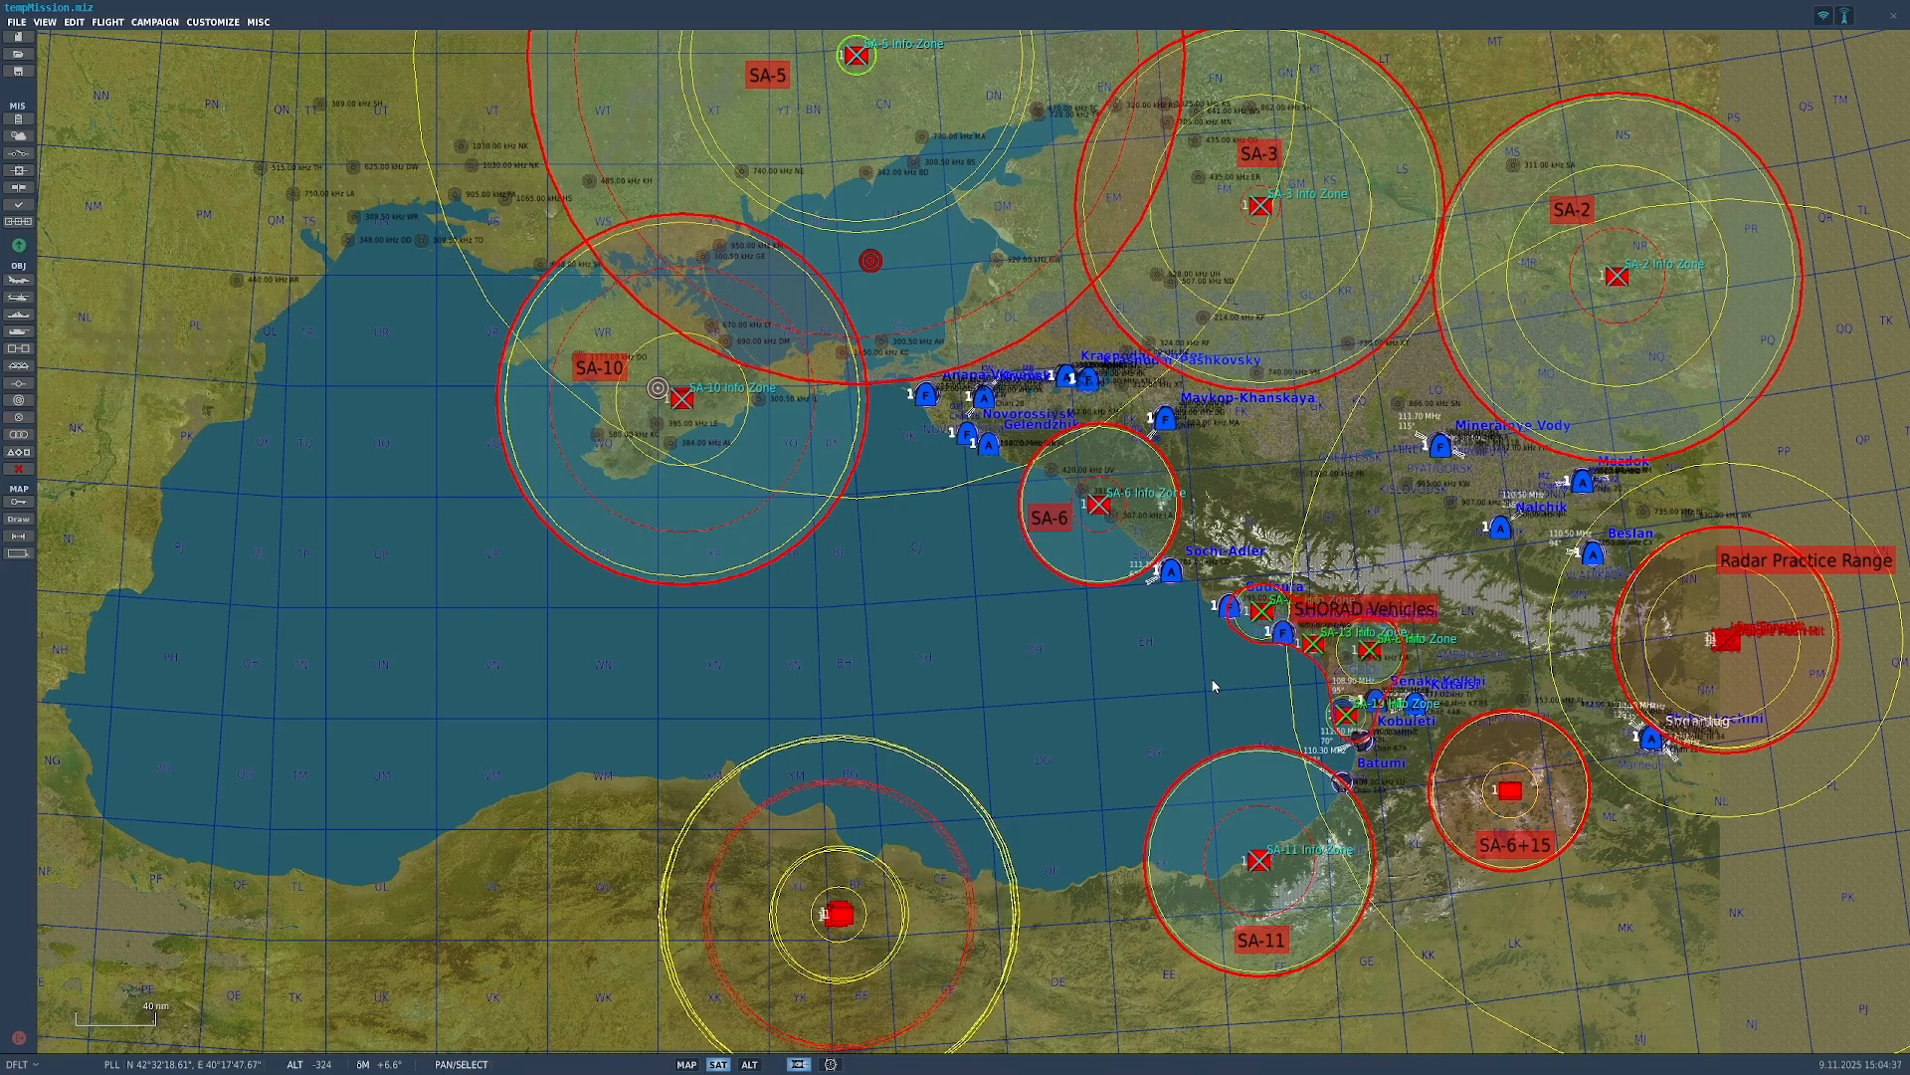
pyautogui.scroll(2, 1152, 572)
pyautogui.scroll(-2, 1331, 508)
pyautogui.moveTo(1331, 509); pyautogui.dragTo(1217, 514)
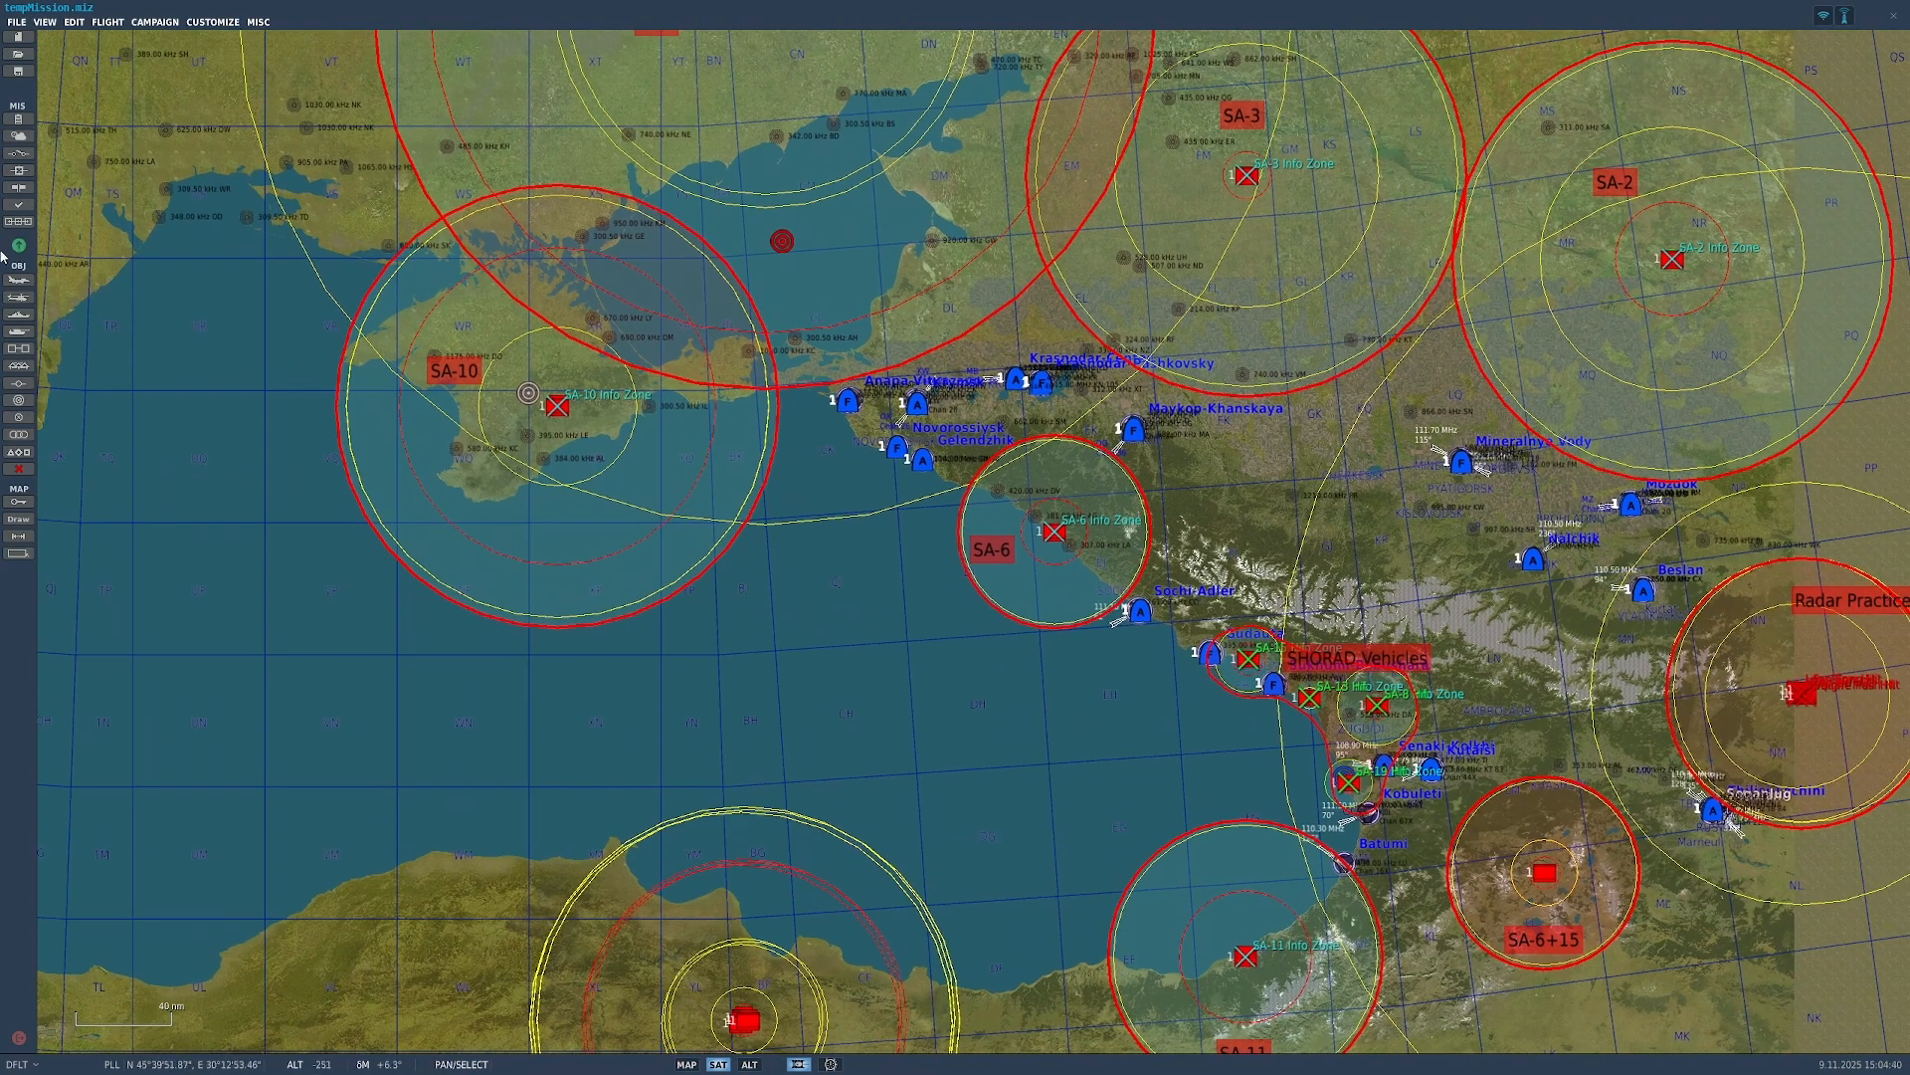
# Step: Create a new mission, discarding unsaved changes, and place a USA A-10A airplane group inland to the east of Batumi
pyautogui.click(18, 37)
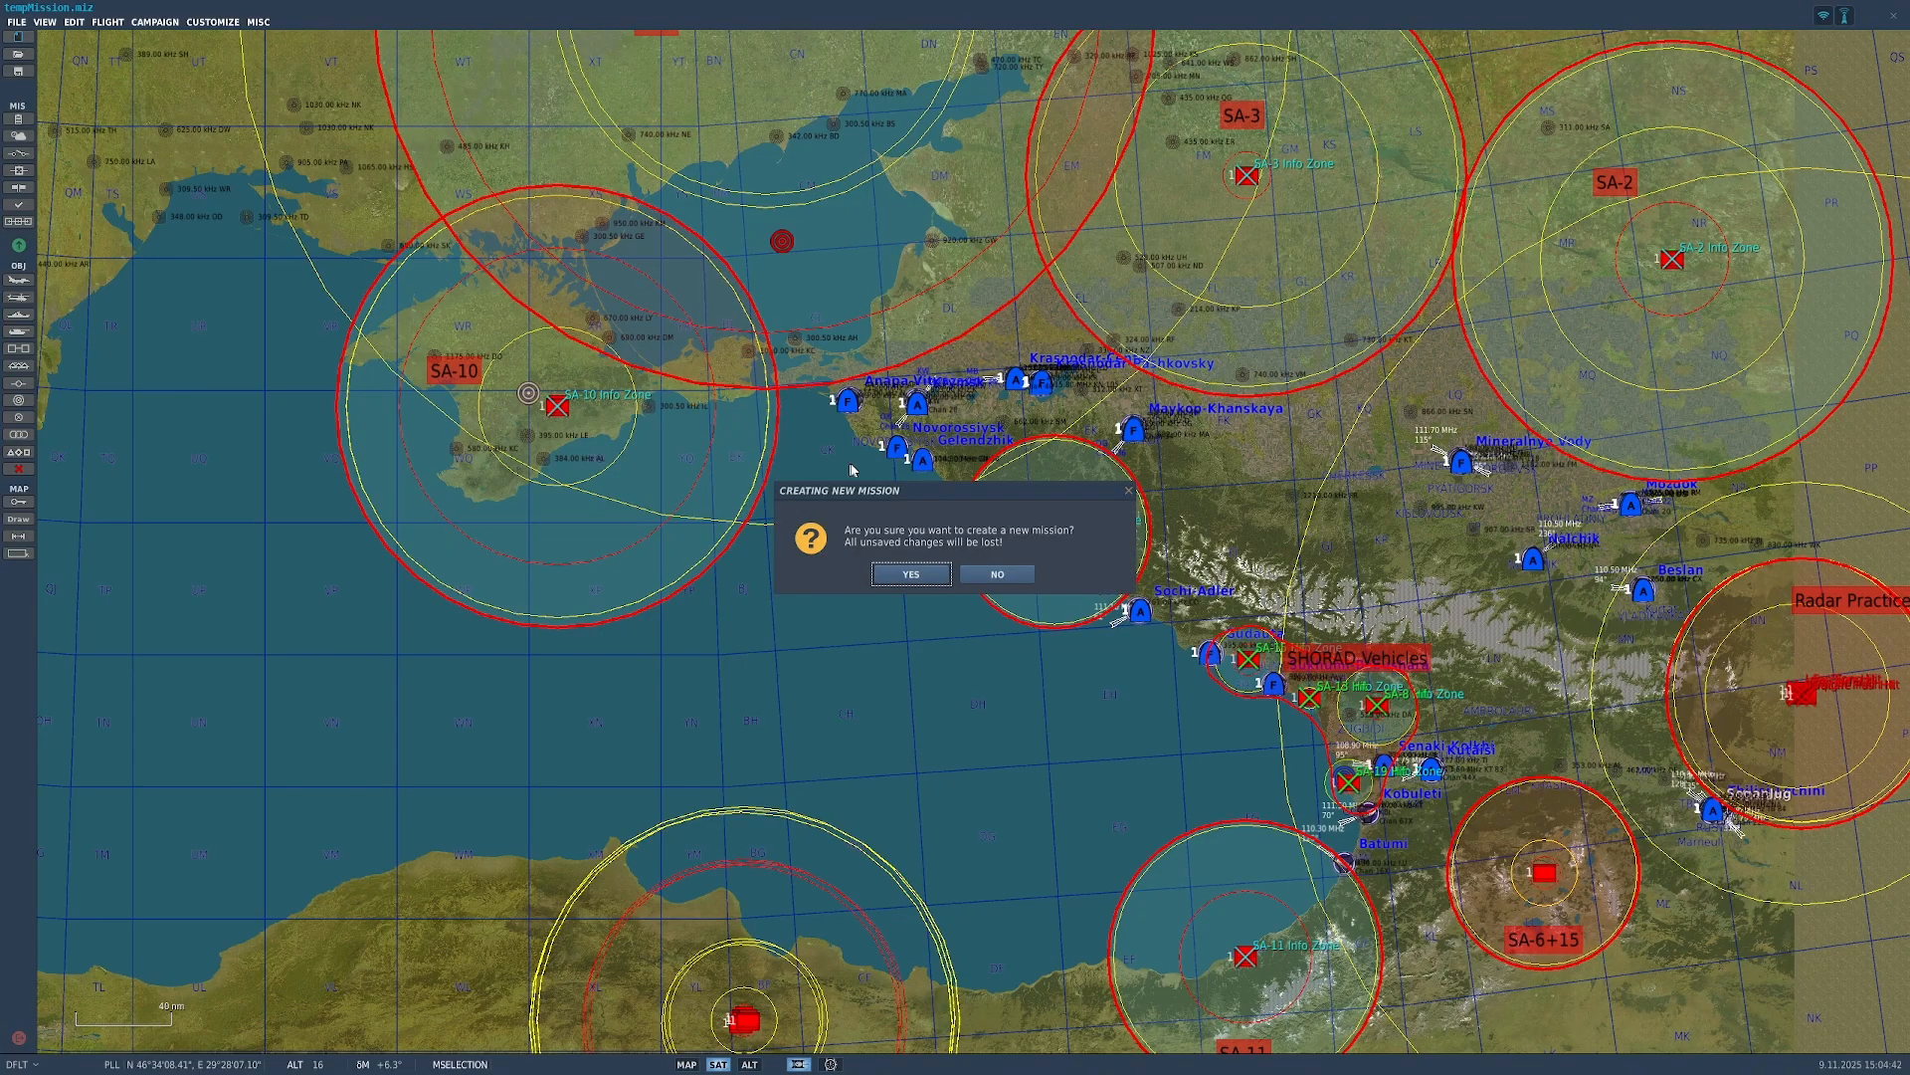
pyautogui.click(912, 575)
pyautogui.click(1235, 753)
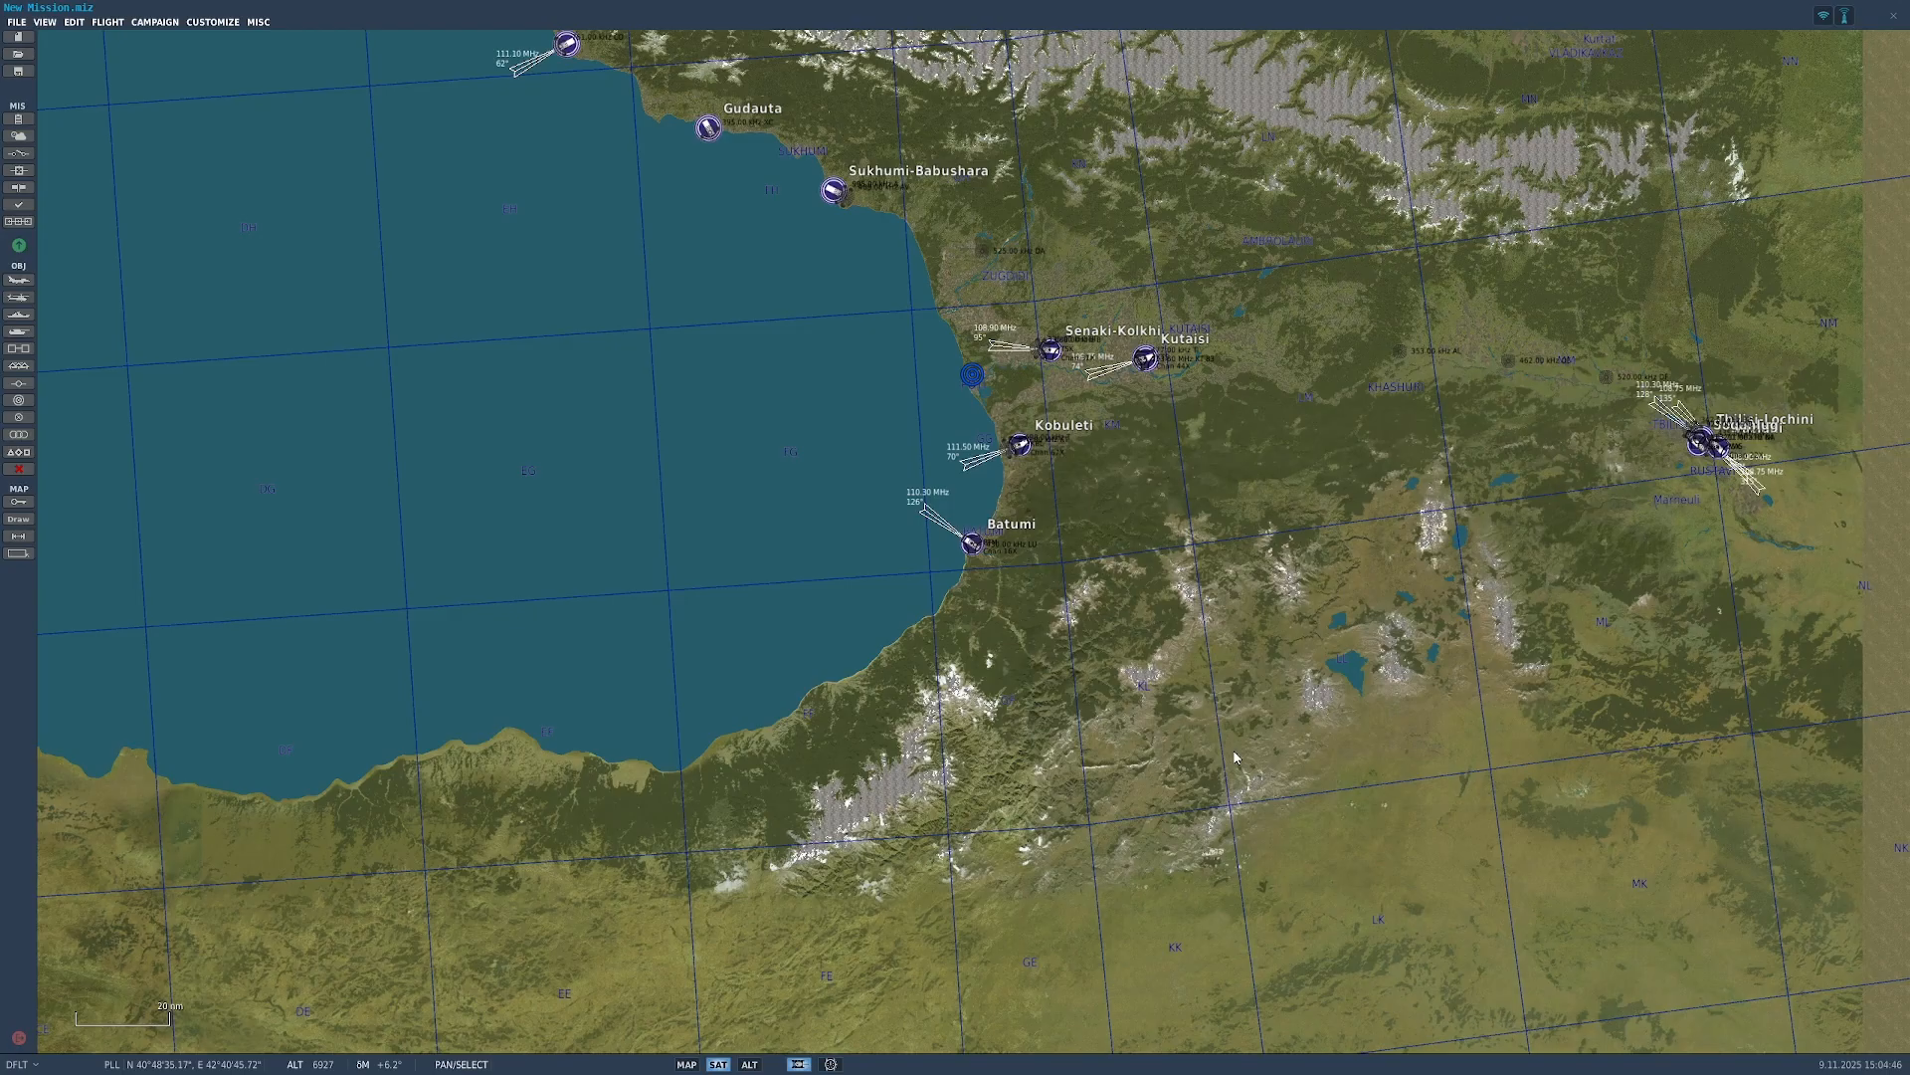
pyautogui.click(18, 280)
pyautogui.click(1214, 537)
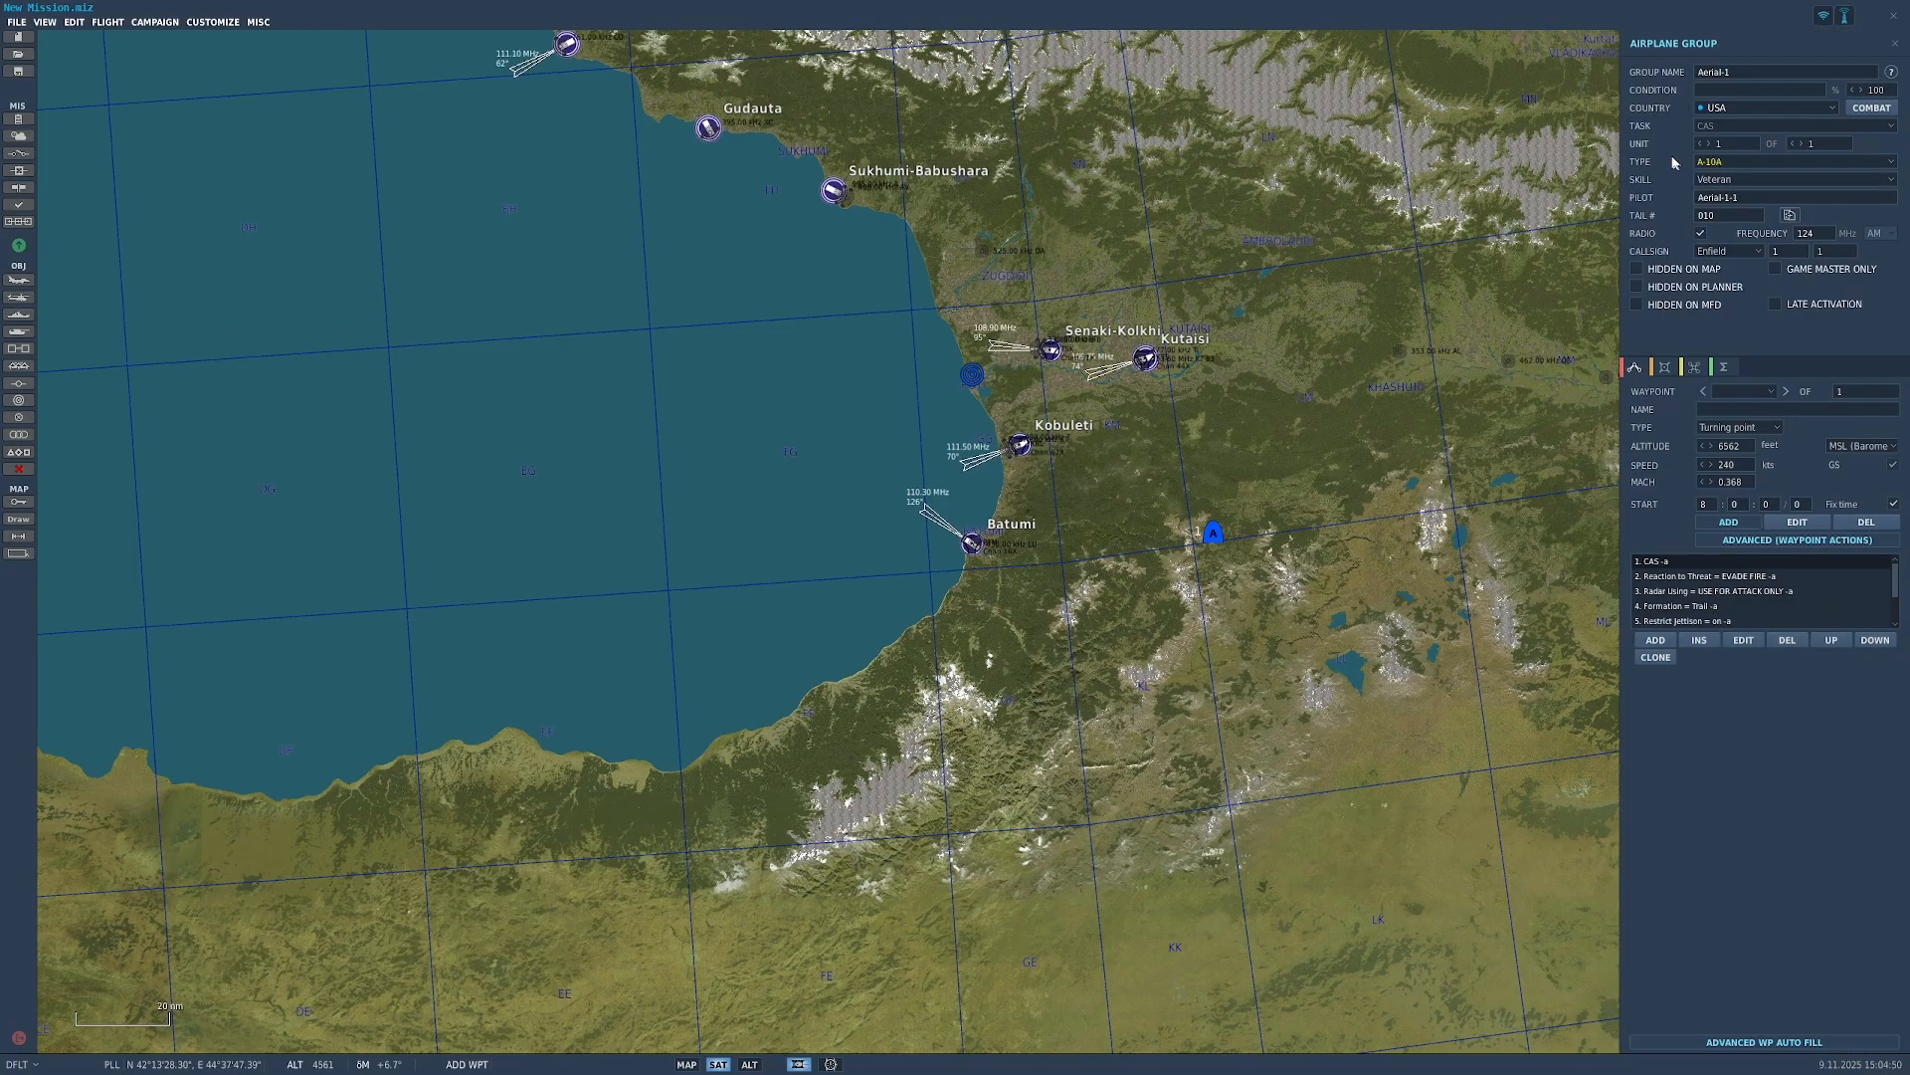
# Step: Place a Russian A-10A airplane group east of Kutaisi and add a waypoint southwest of it, near the USA group
pyautogui.click(18, 281)
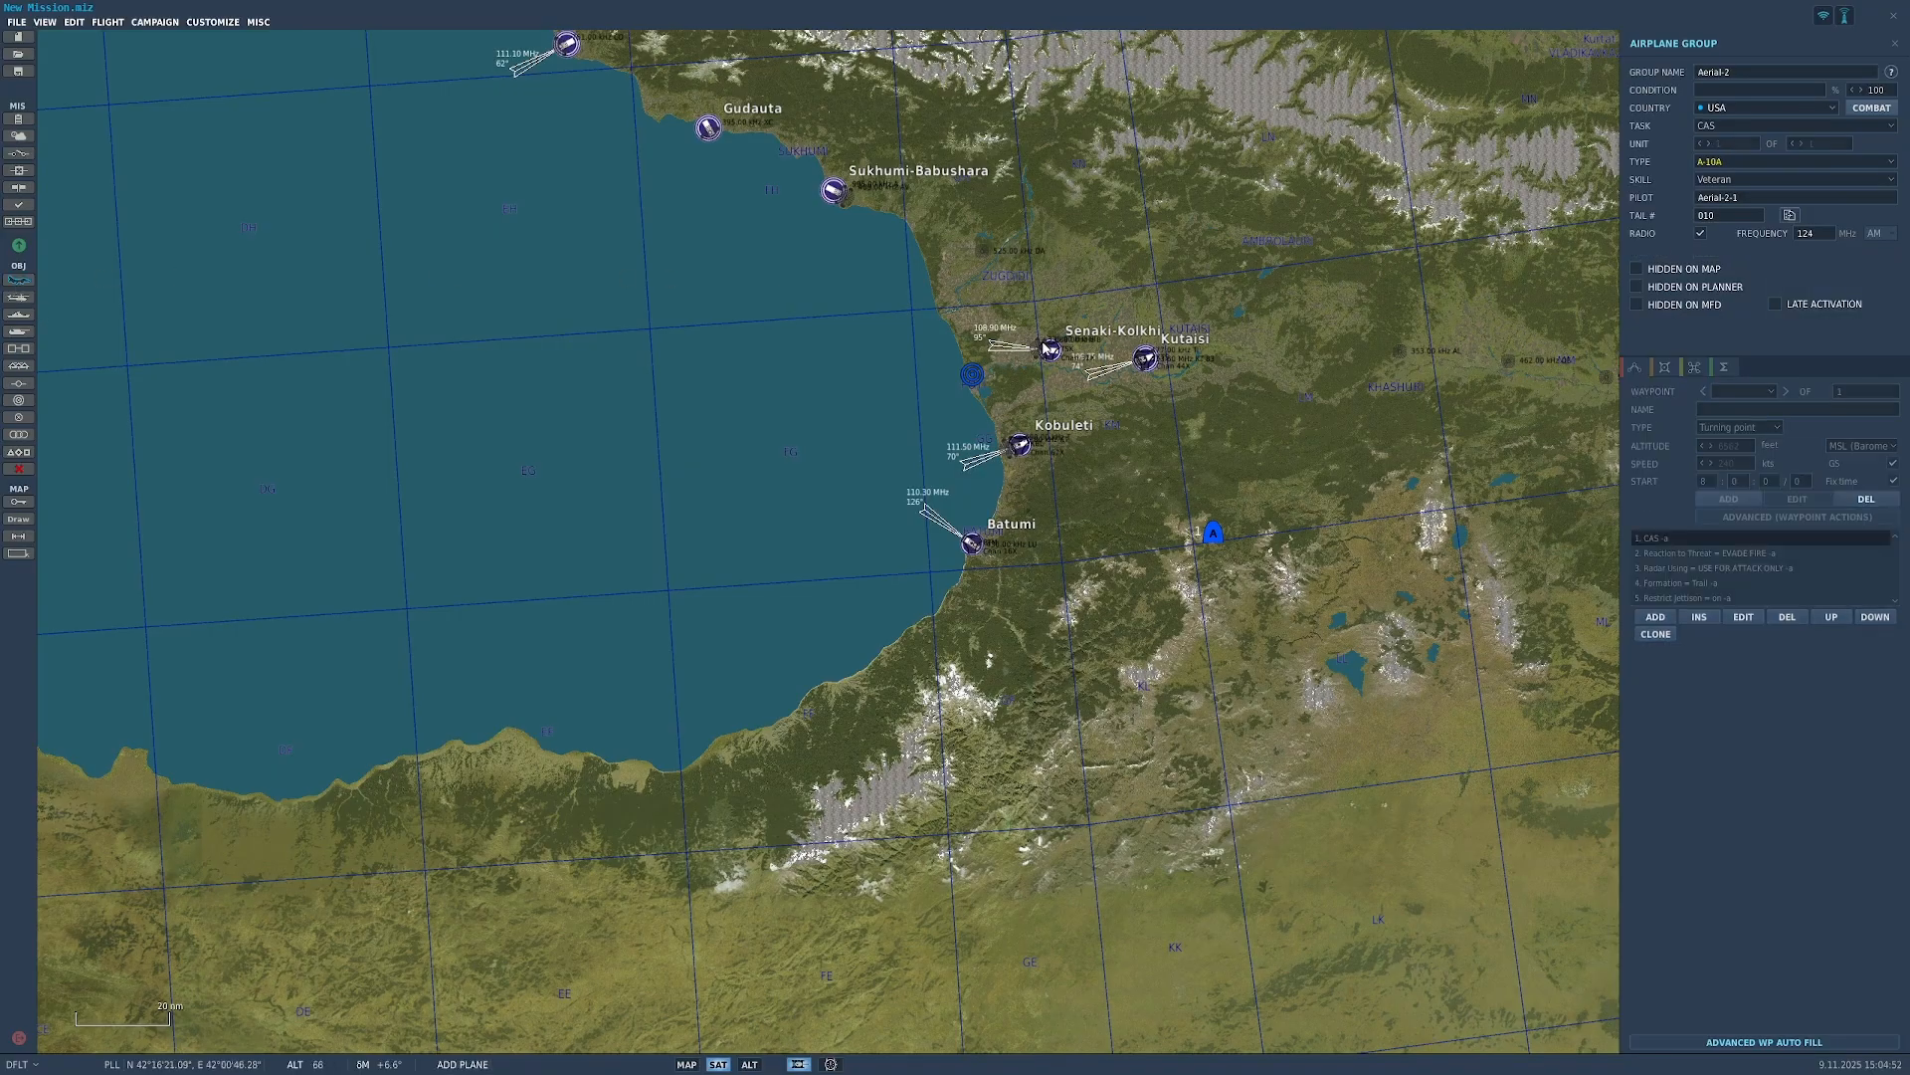
pyautogui.click(1303, 328)
pyautogui.click(1792, 111)
pyautogui.click(1786, 140)
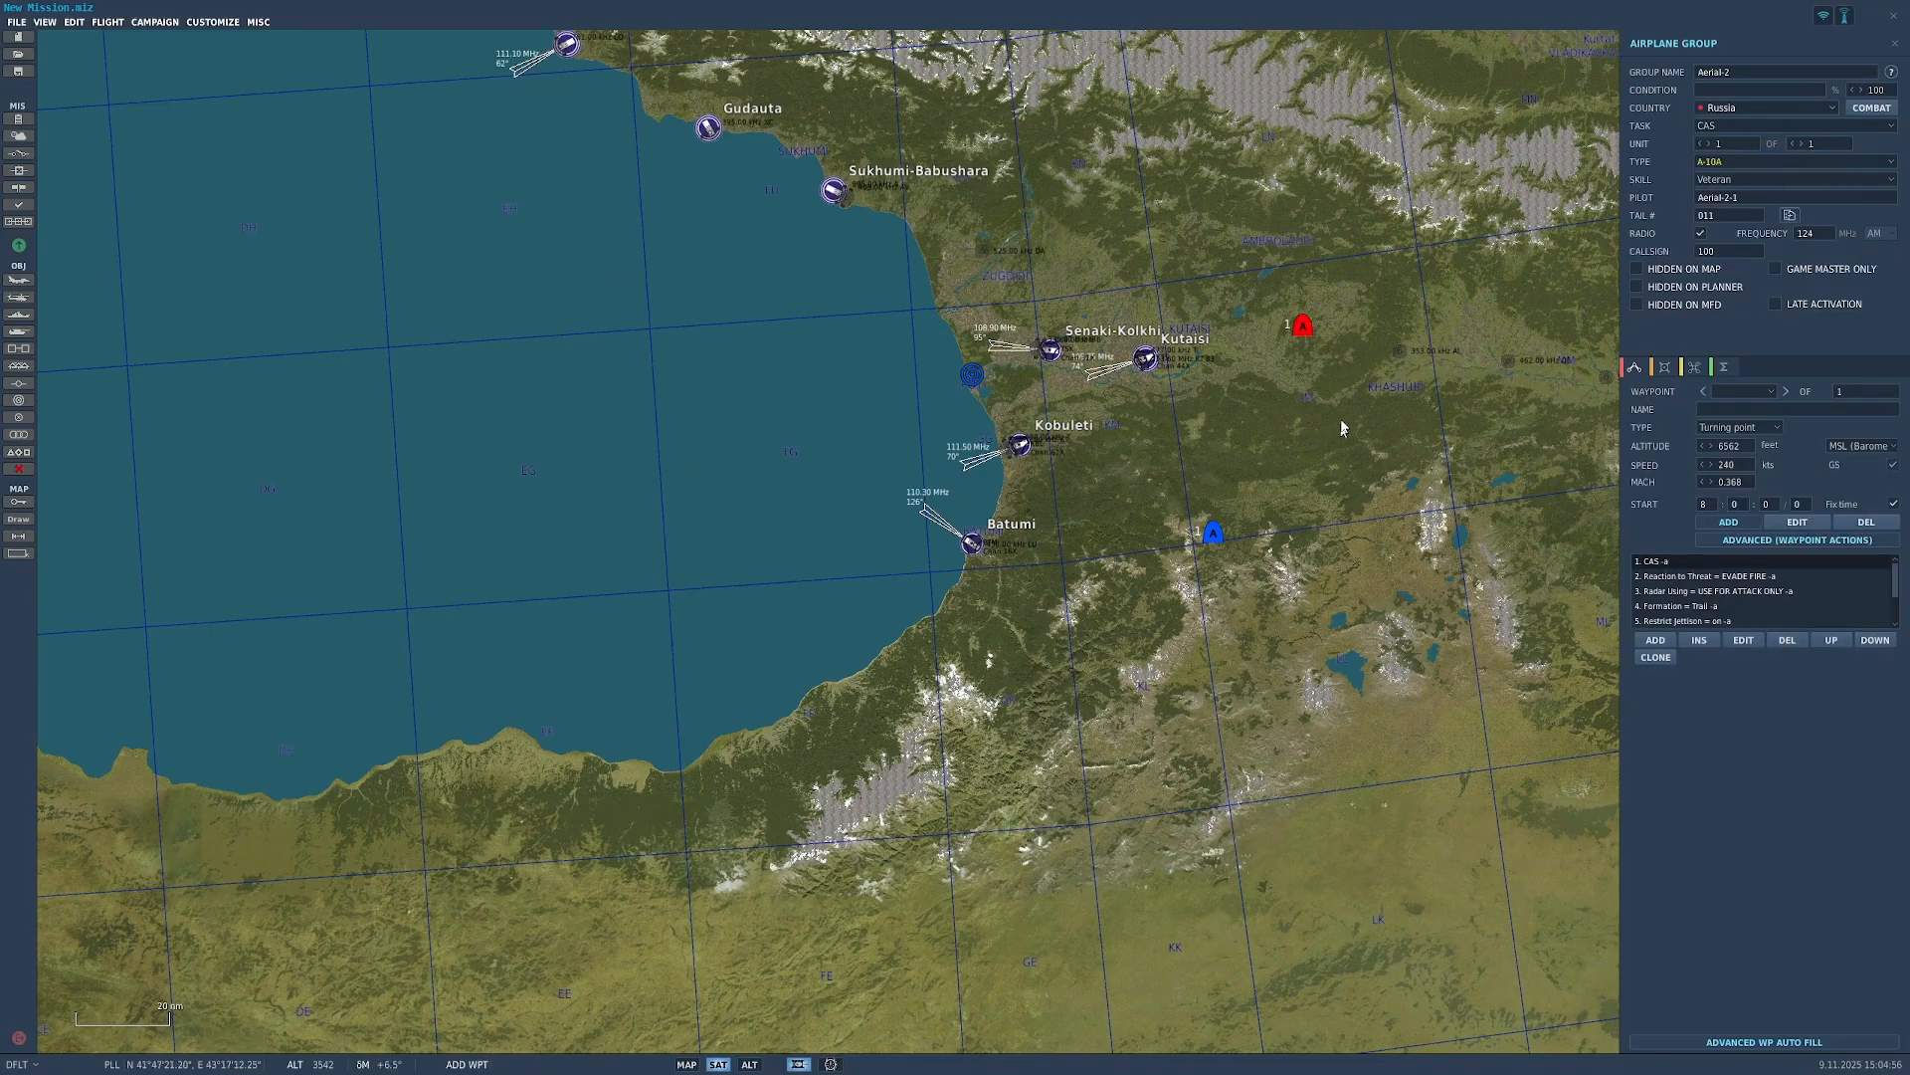
pyautogui.click(1247, 468)
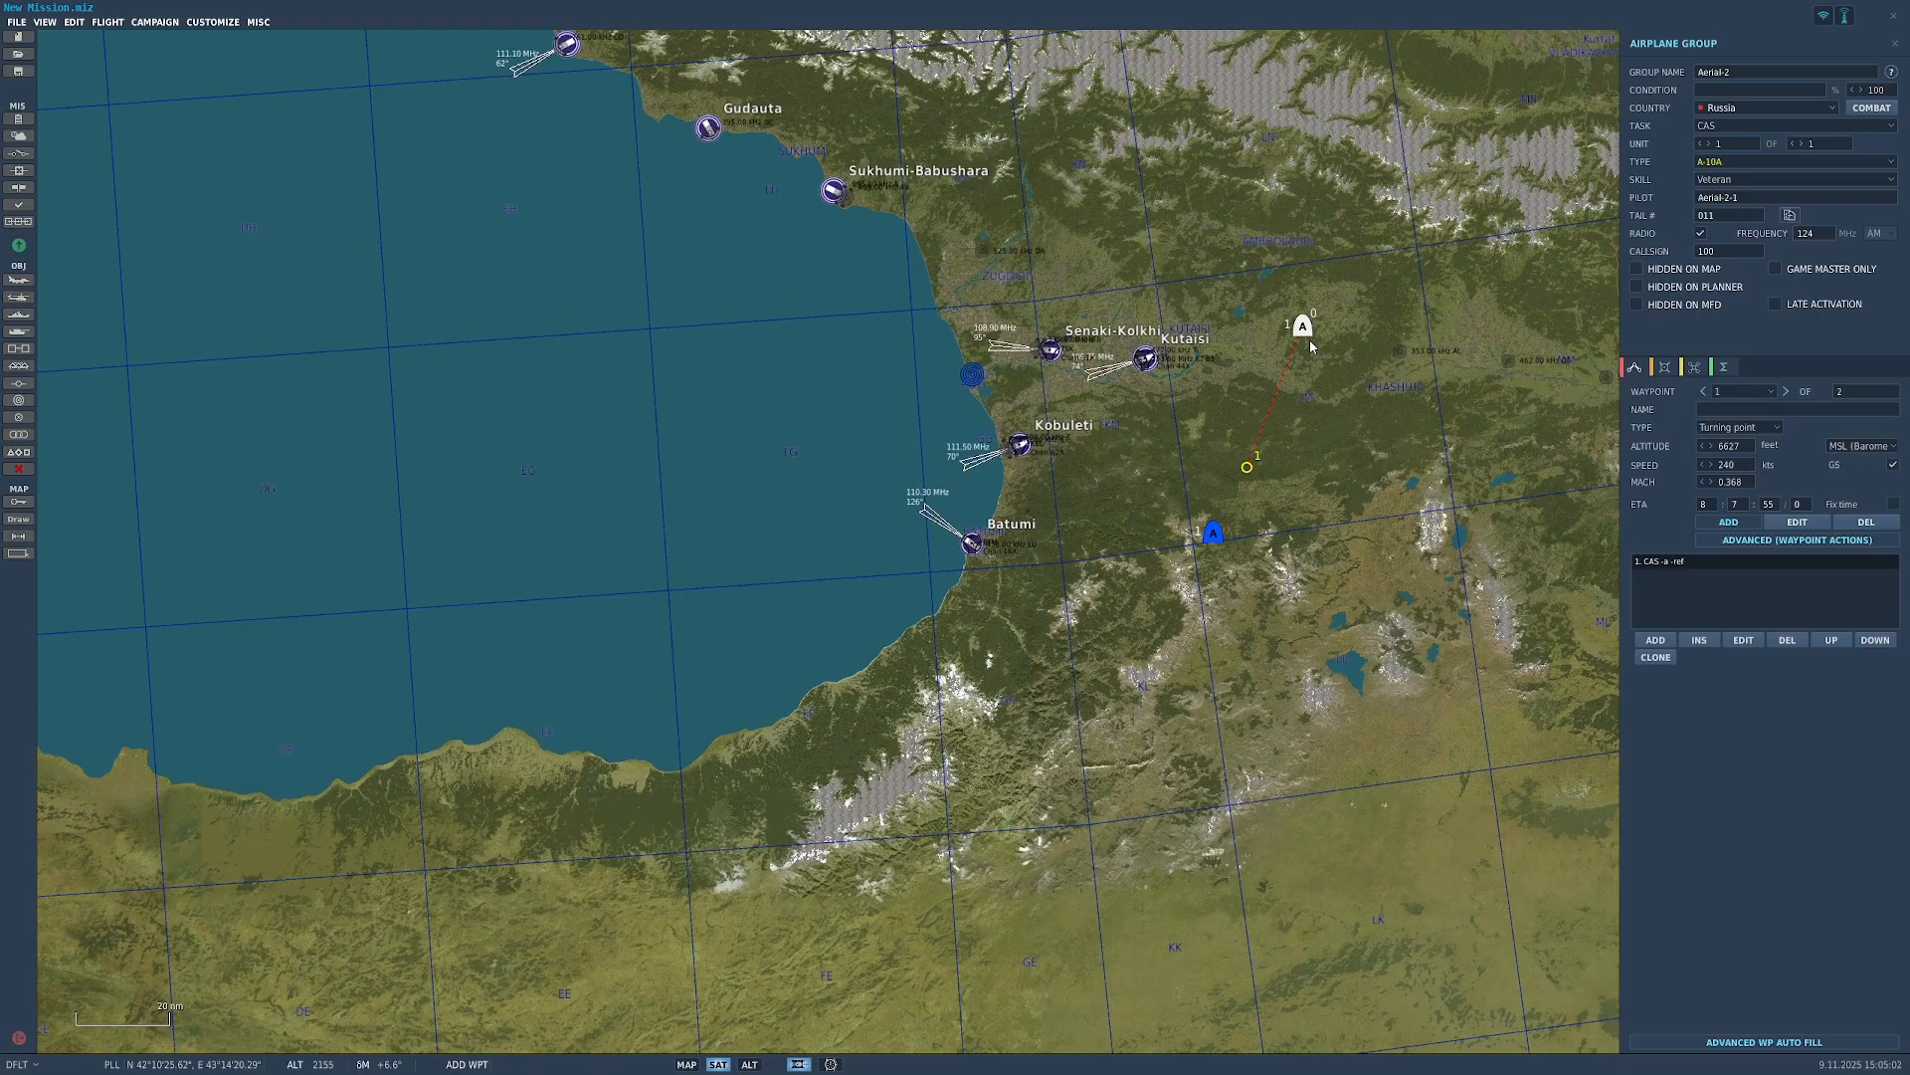
pyautogui.click(1894, 45)
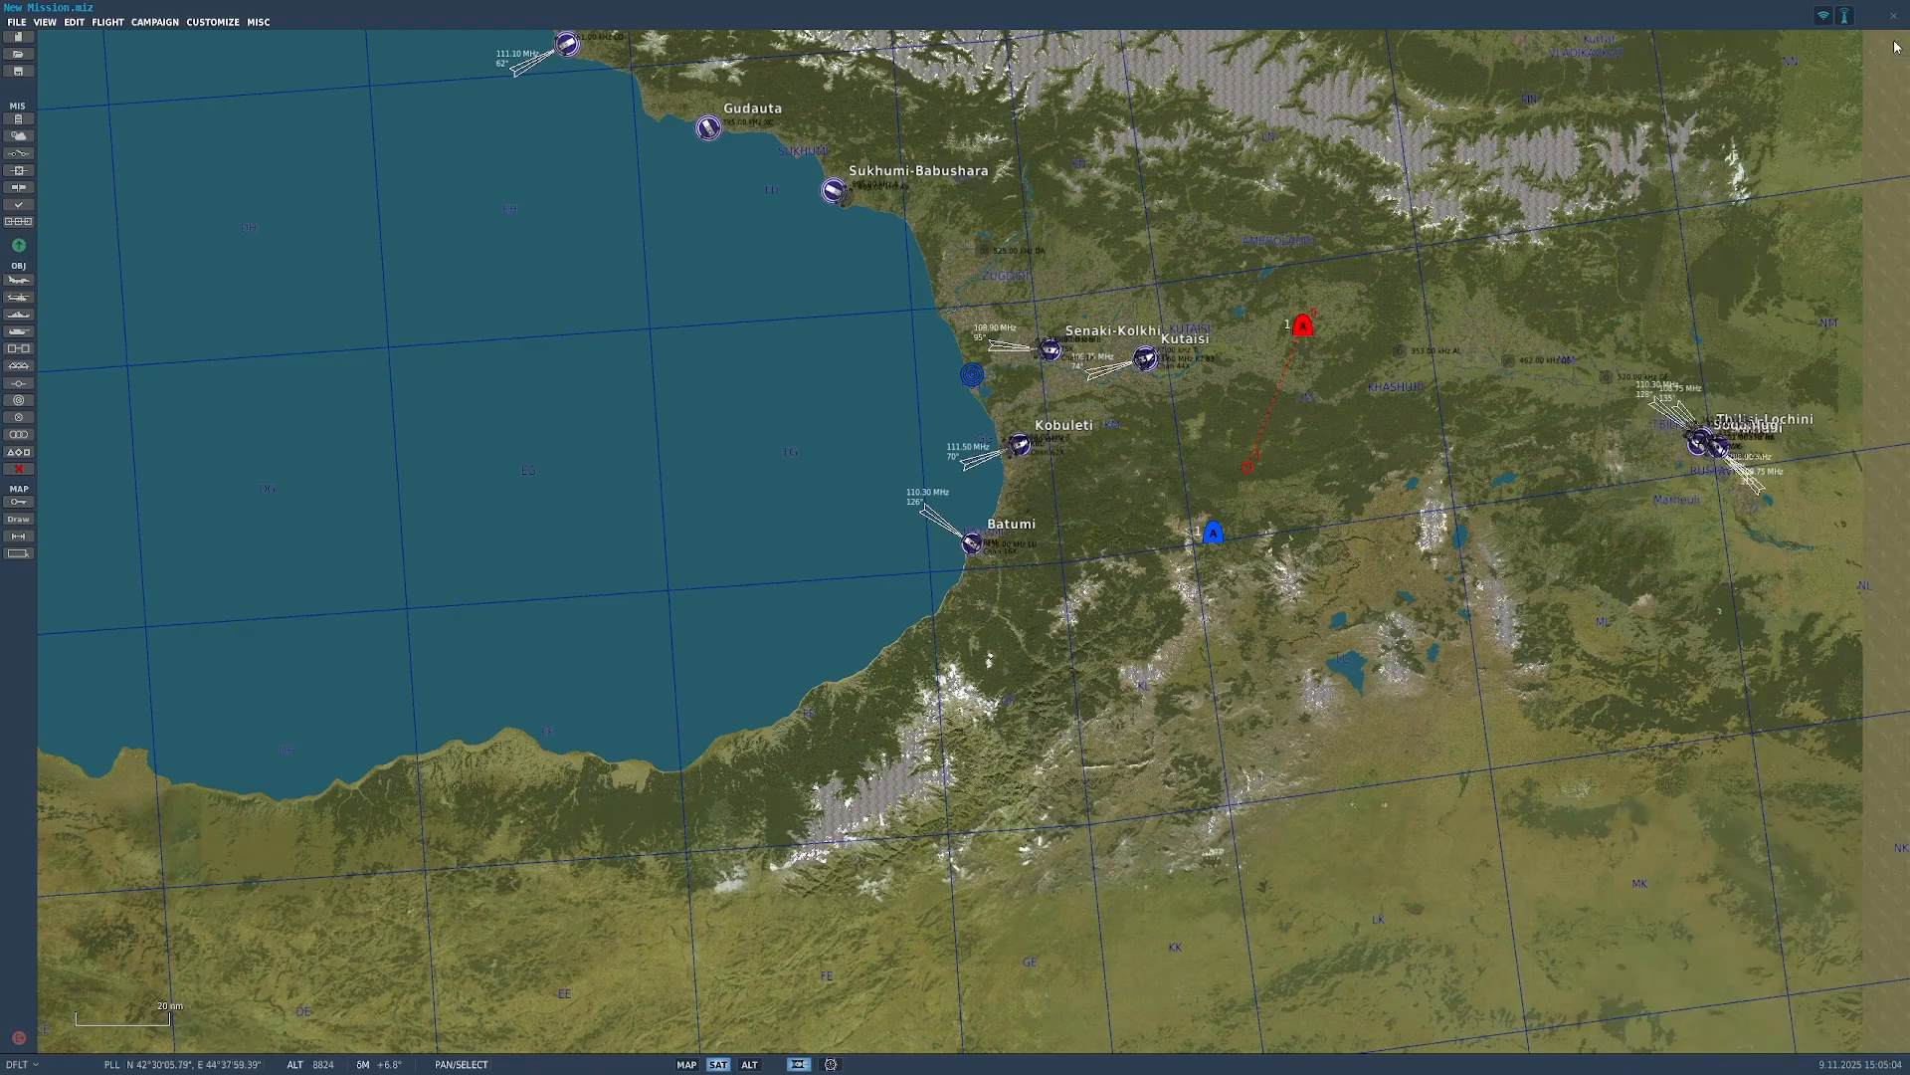
# Step: Open Operation Georgian Clapback (VWA) - Grad Flight.miz from the VWA Missions folder, discarding the unsaved new mission
pyautogui.scroll(-3, 1292, 431)
pyautogui.scroll(2, 1433, 545)
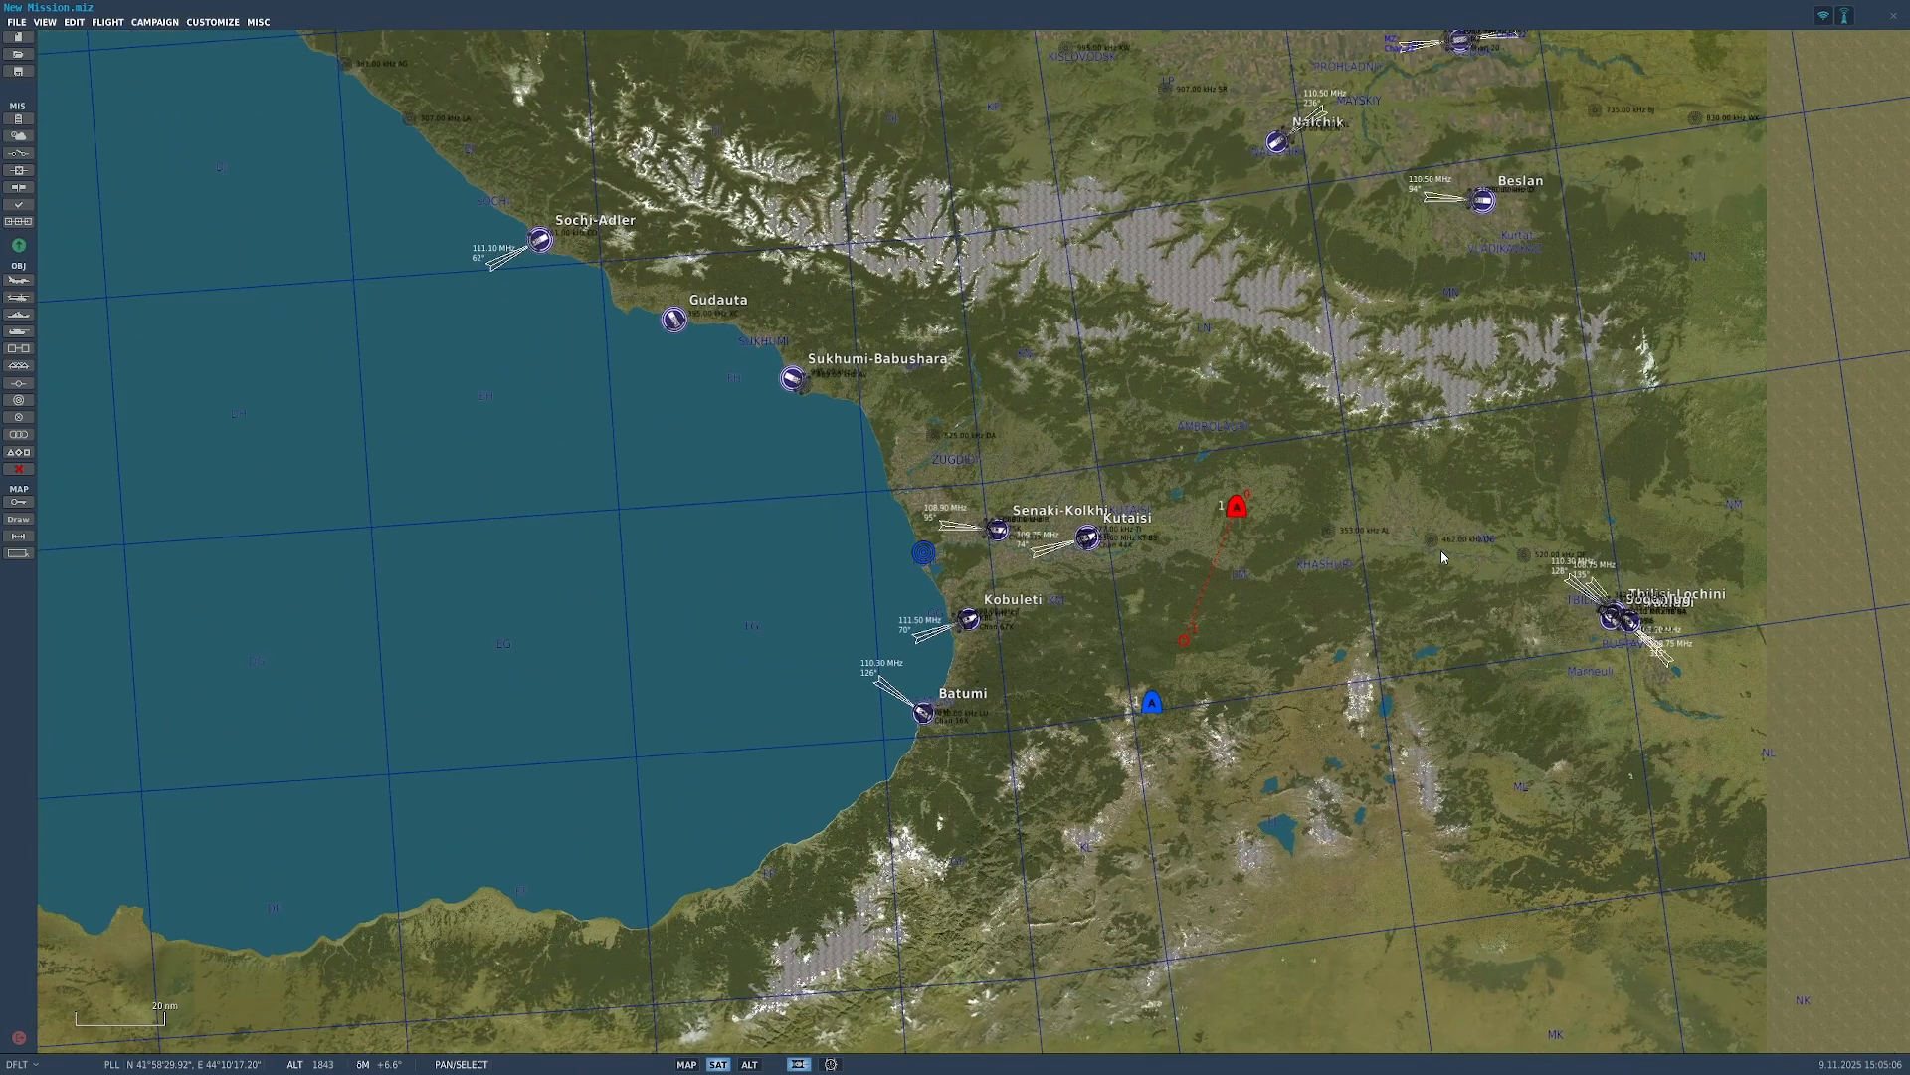
pyautogui.moveTo(1429, 570); pyautogui.dragTo(1363, 643)
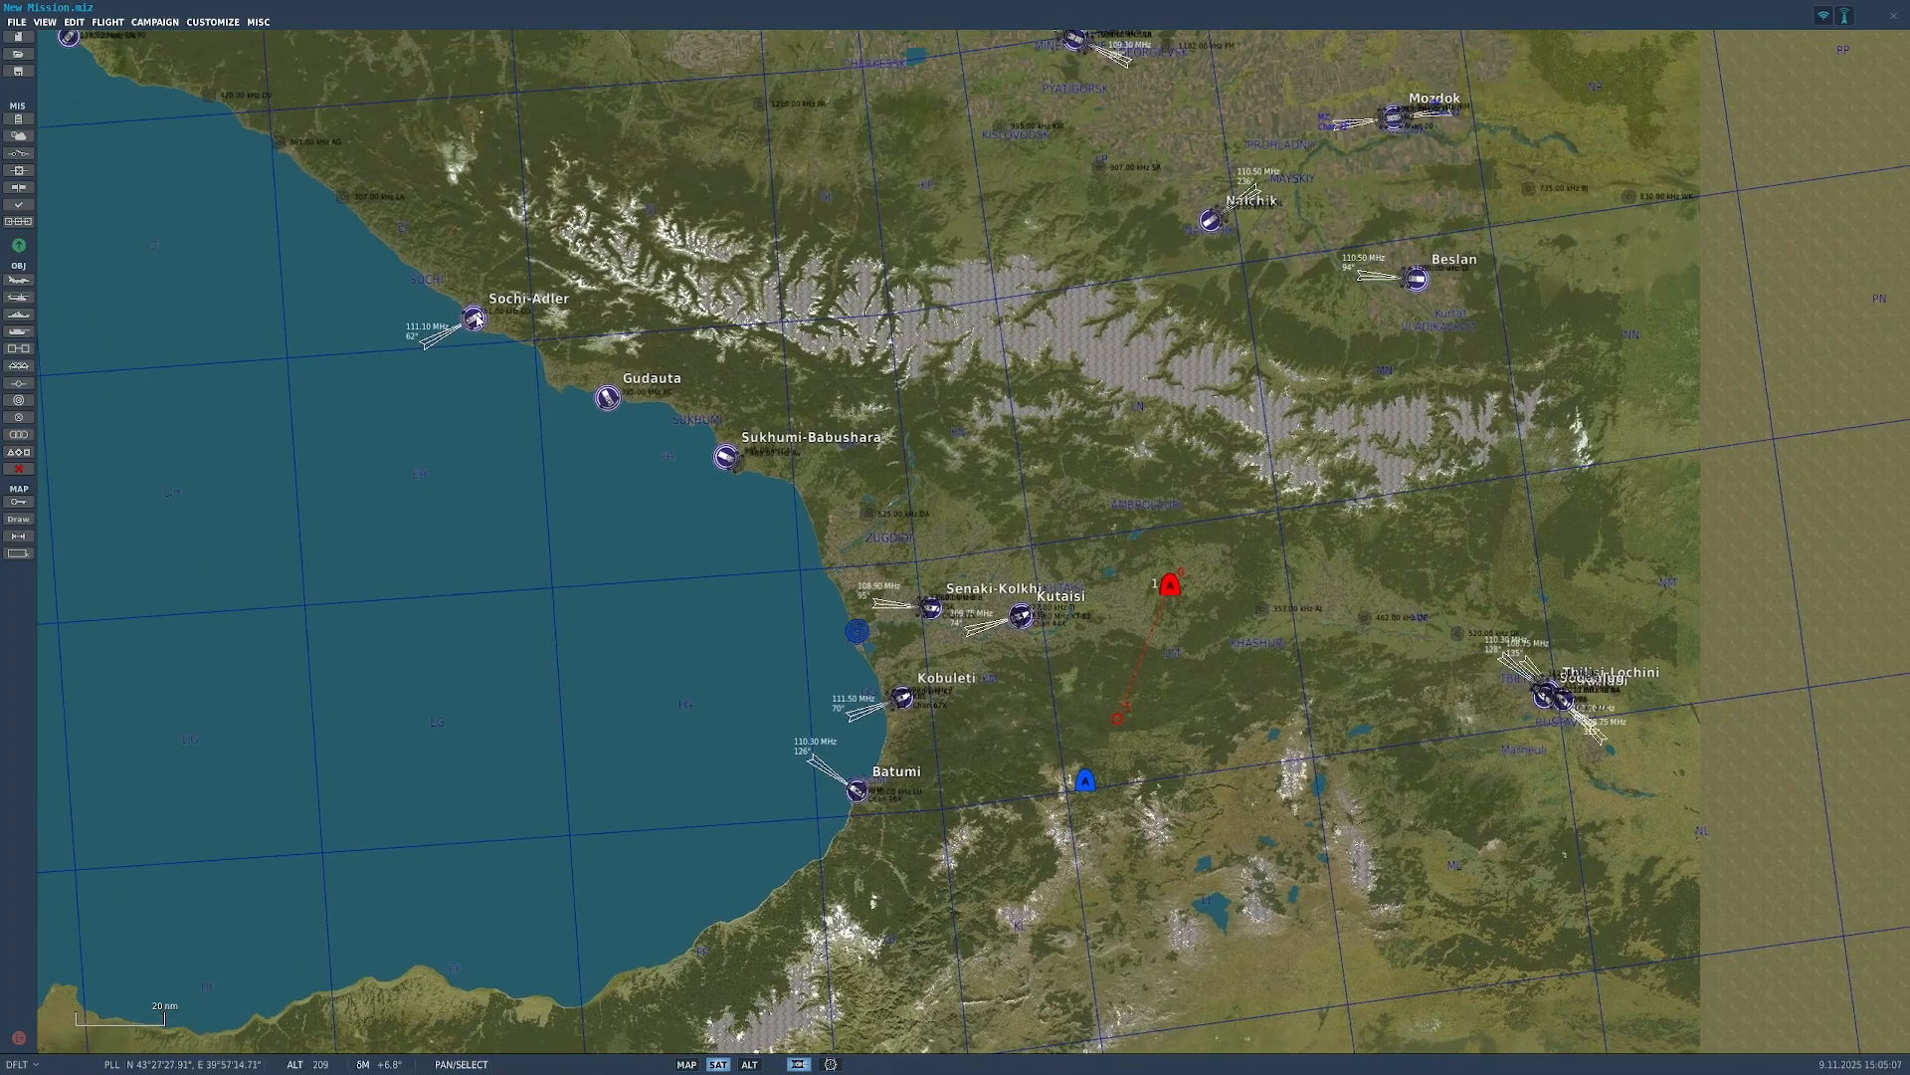
pyautogui.click(17, 38)
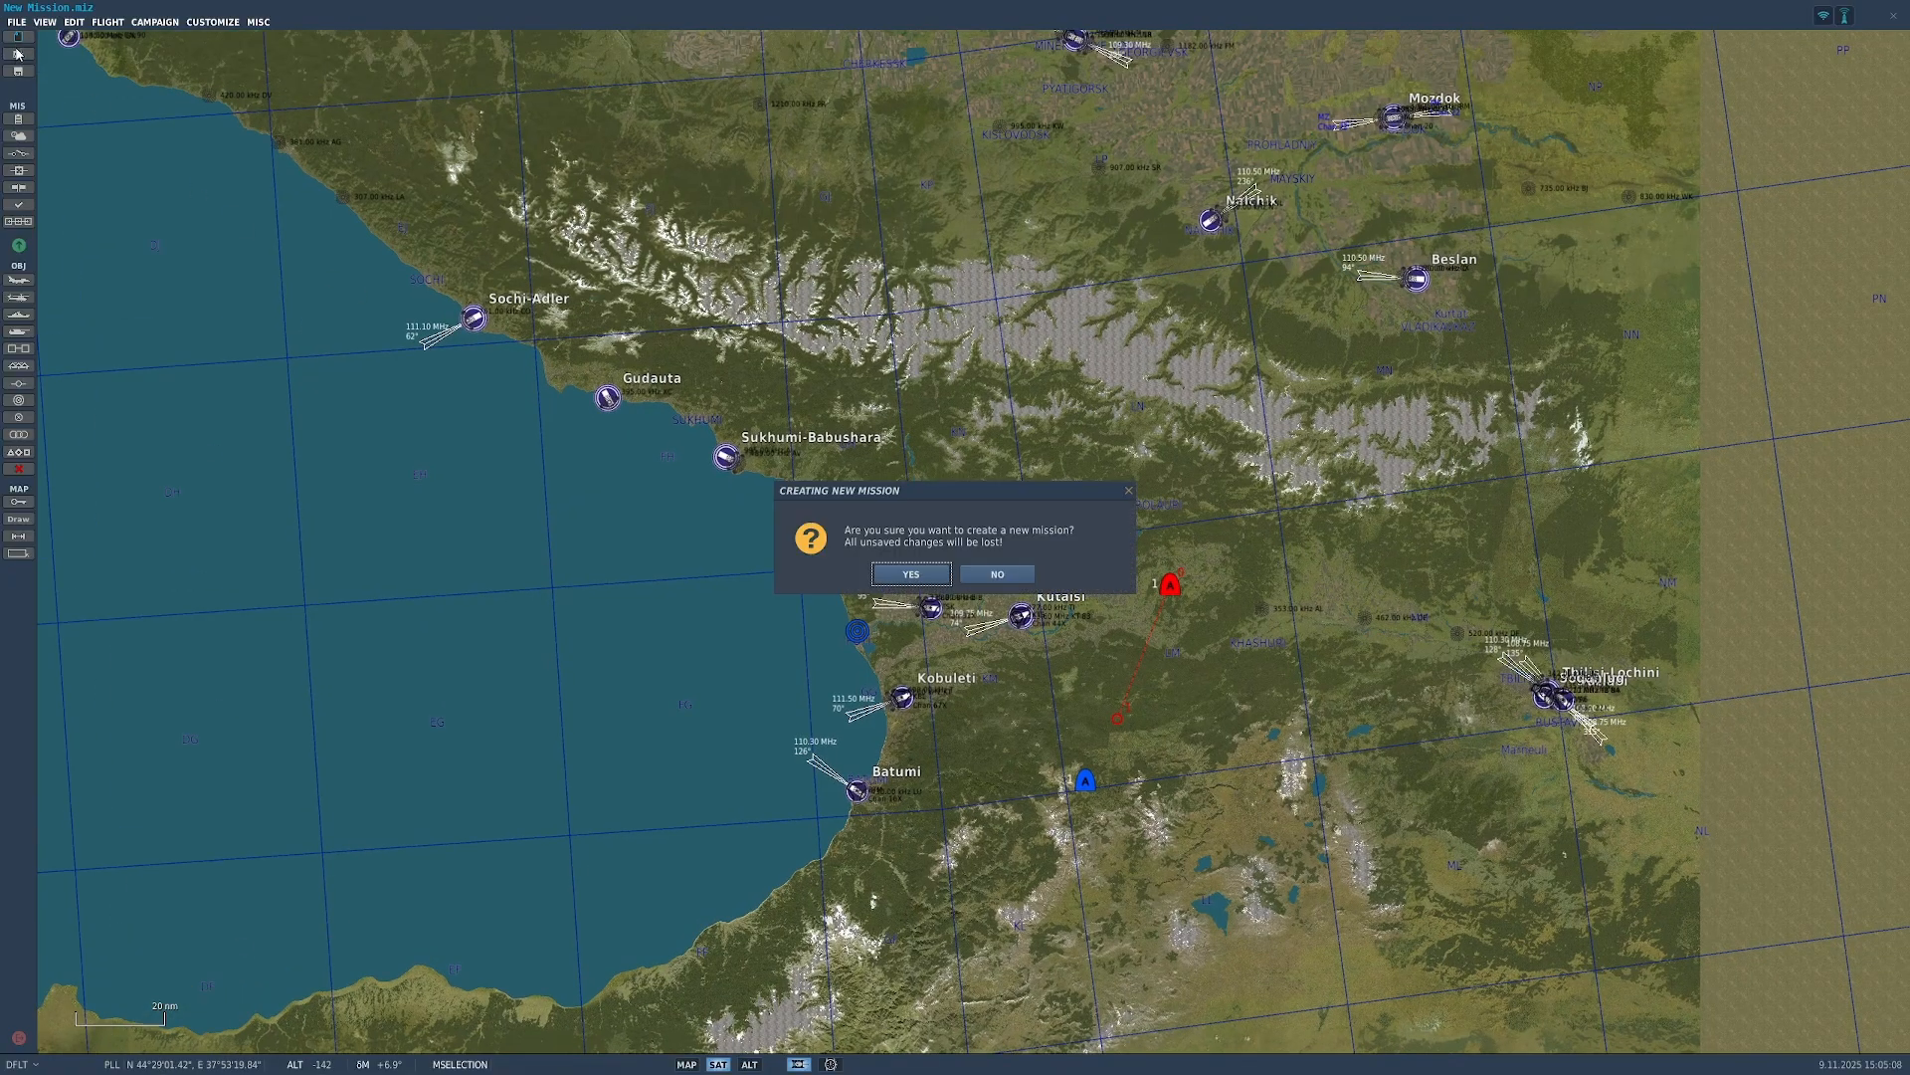
pyautogui.click(997, 574)
pyautogui.click(18, 53)
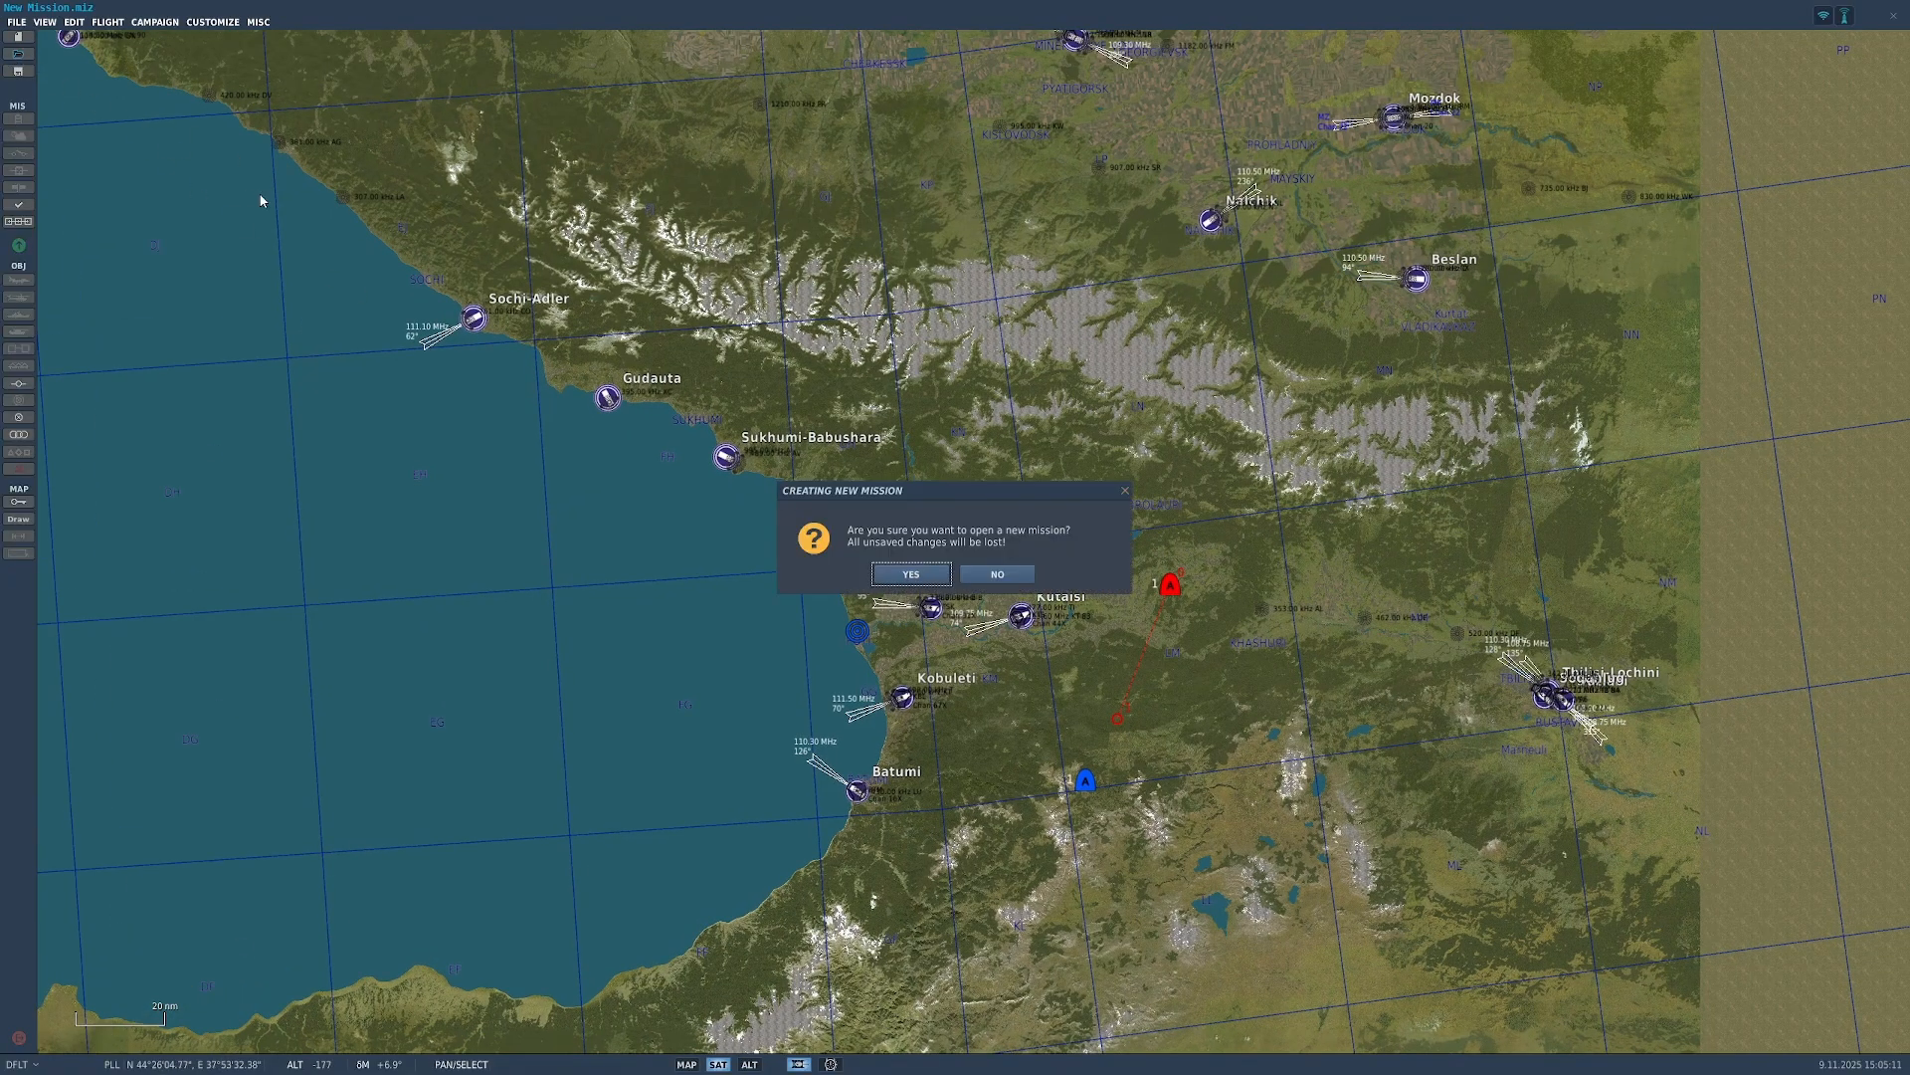
pyautogui.click(912, 575)
pyautogui.doubleClick(607, 399)
pyautogui.doubleClick(616, 400)
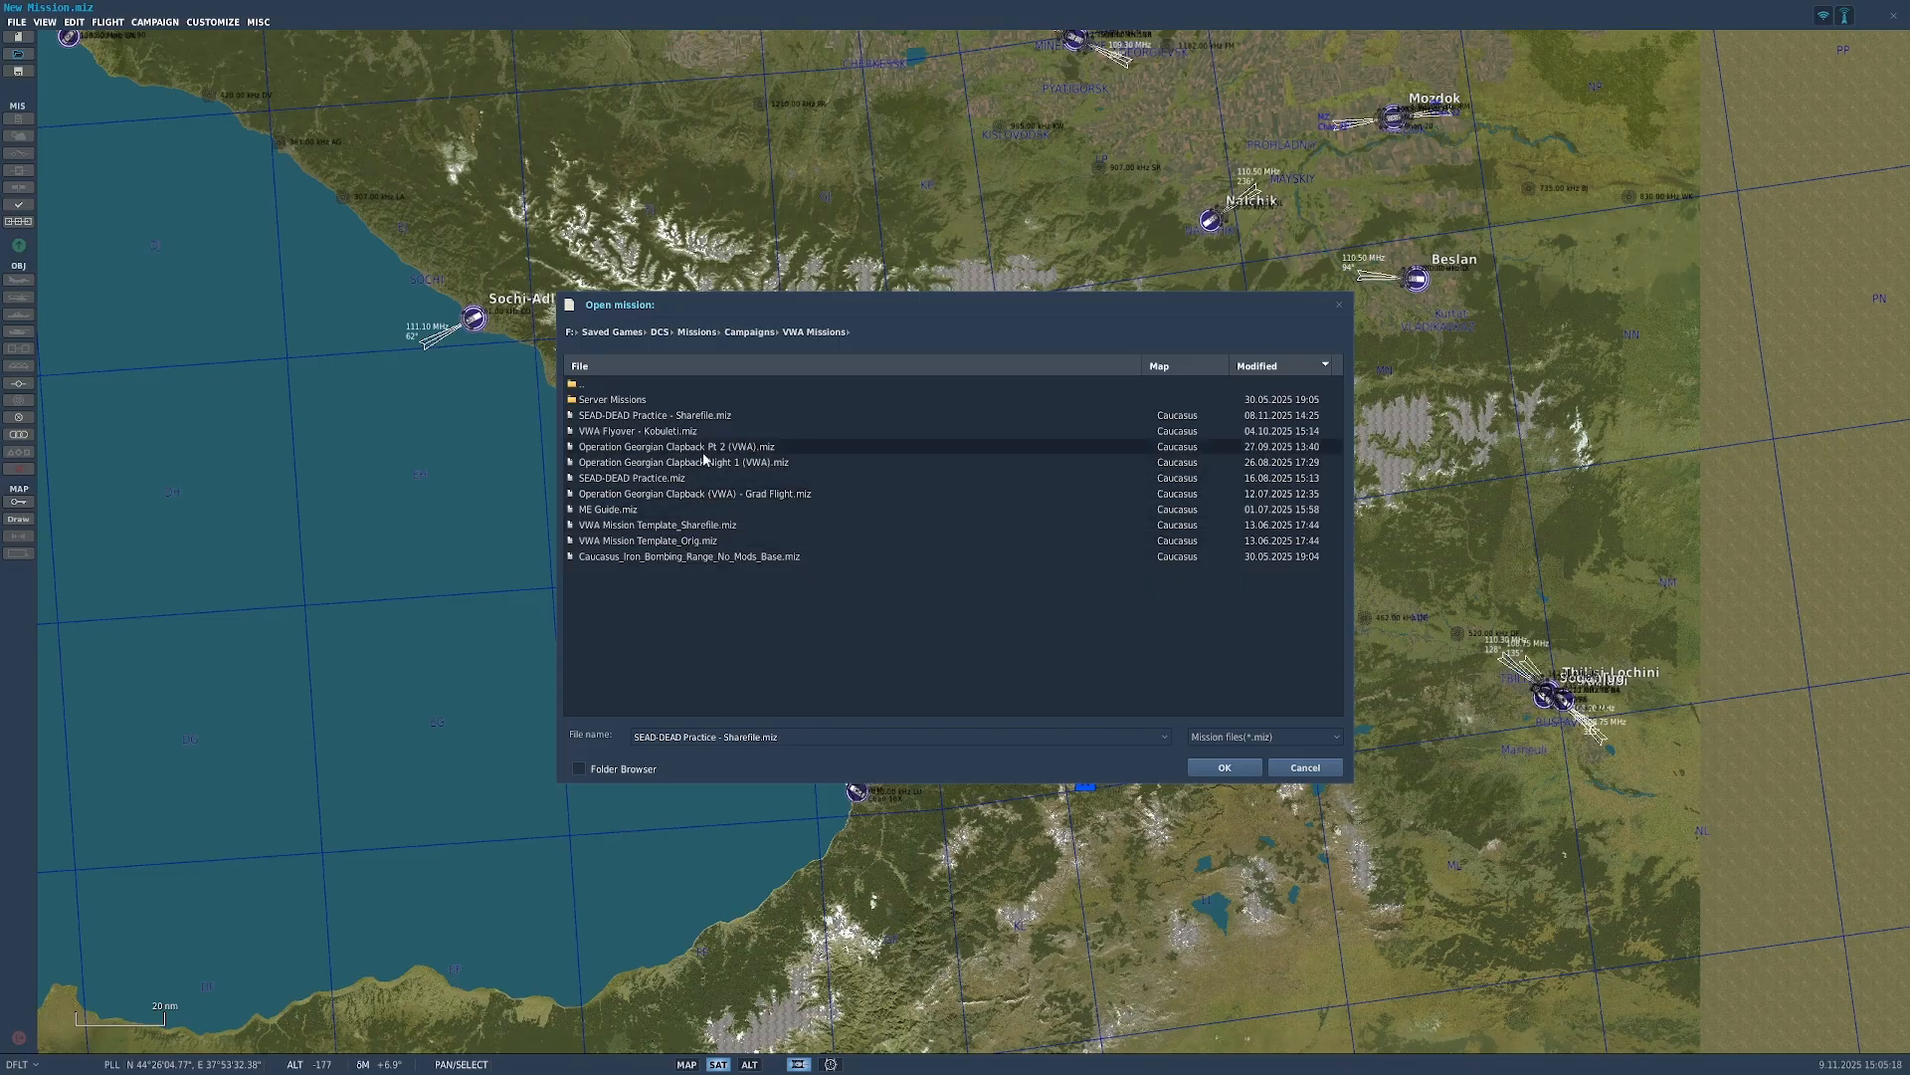
pyautogui.doubleClick(703, 493)
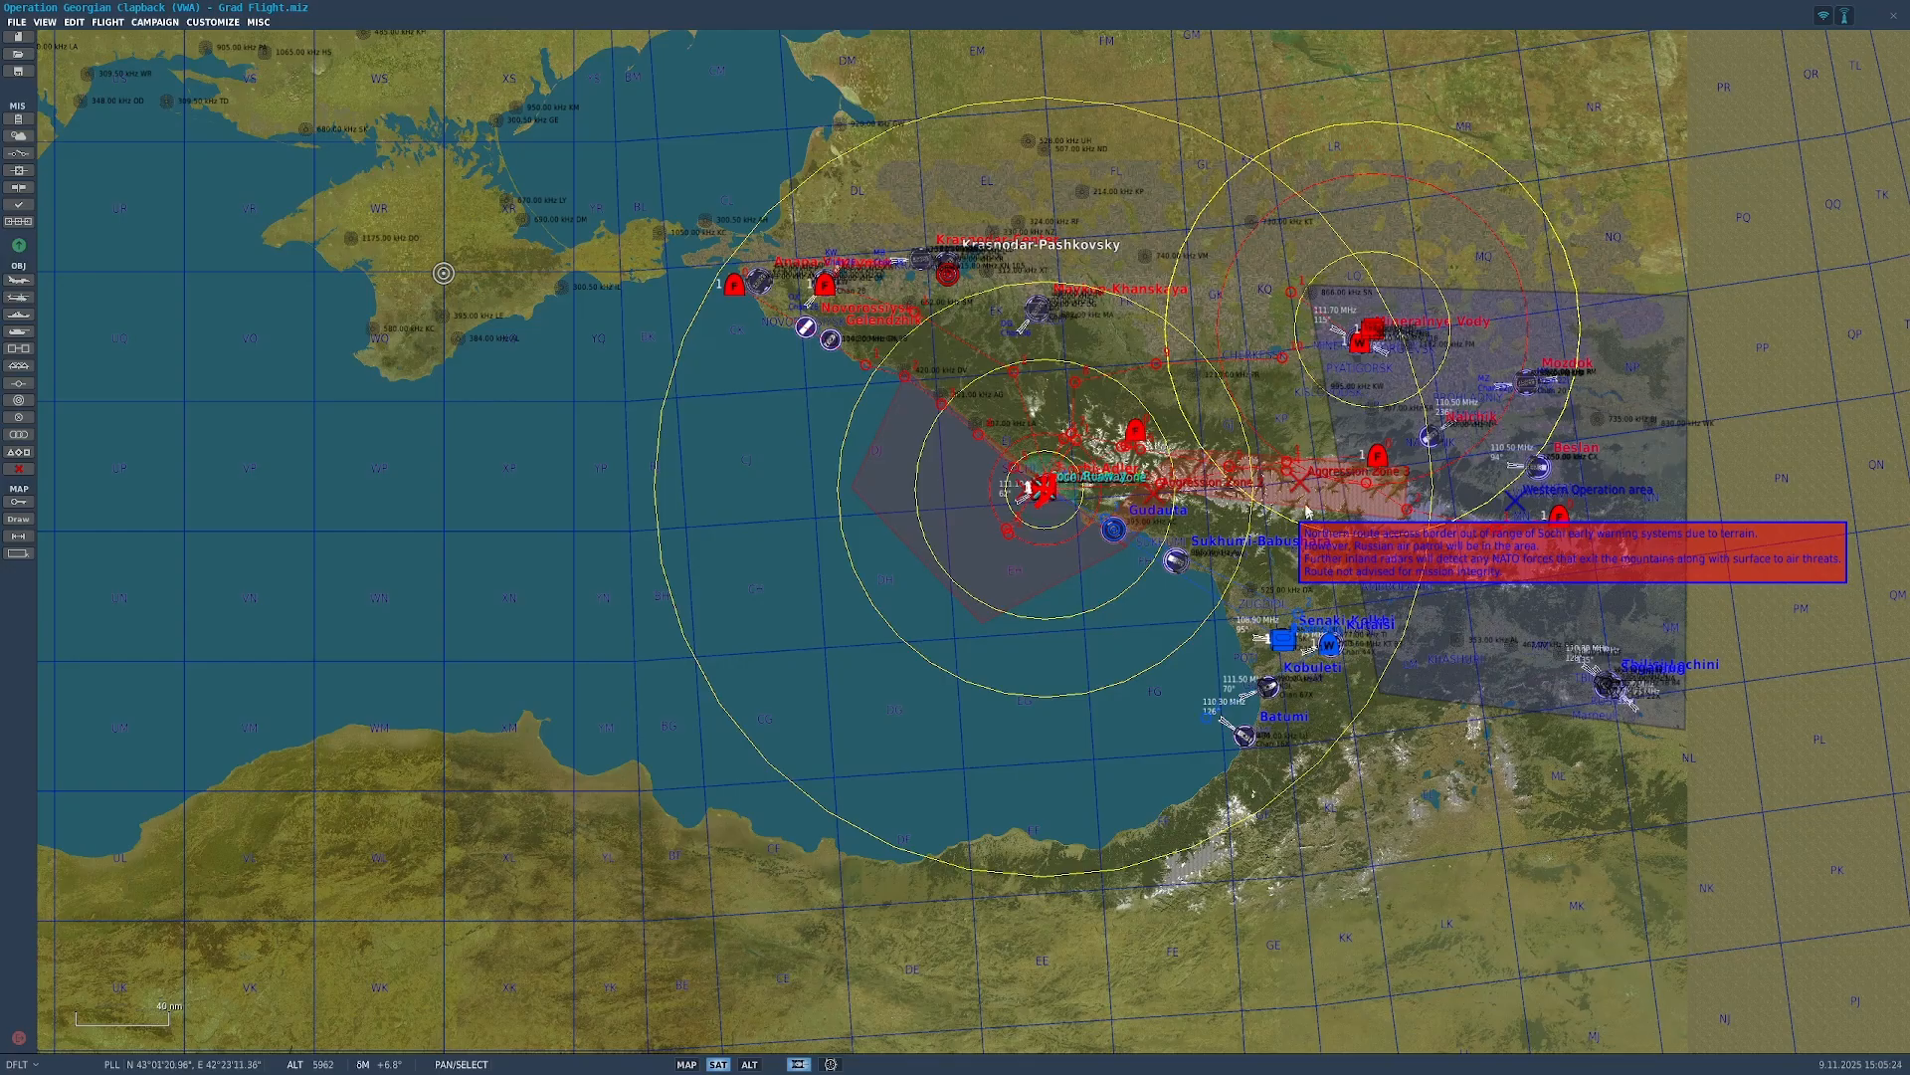
# Step: Look over the Grad Flight mission's units, threat rings and marked areas, and quit the mission editor without saving
pyautogui.scroll(1, 1311, 495)
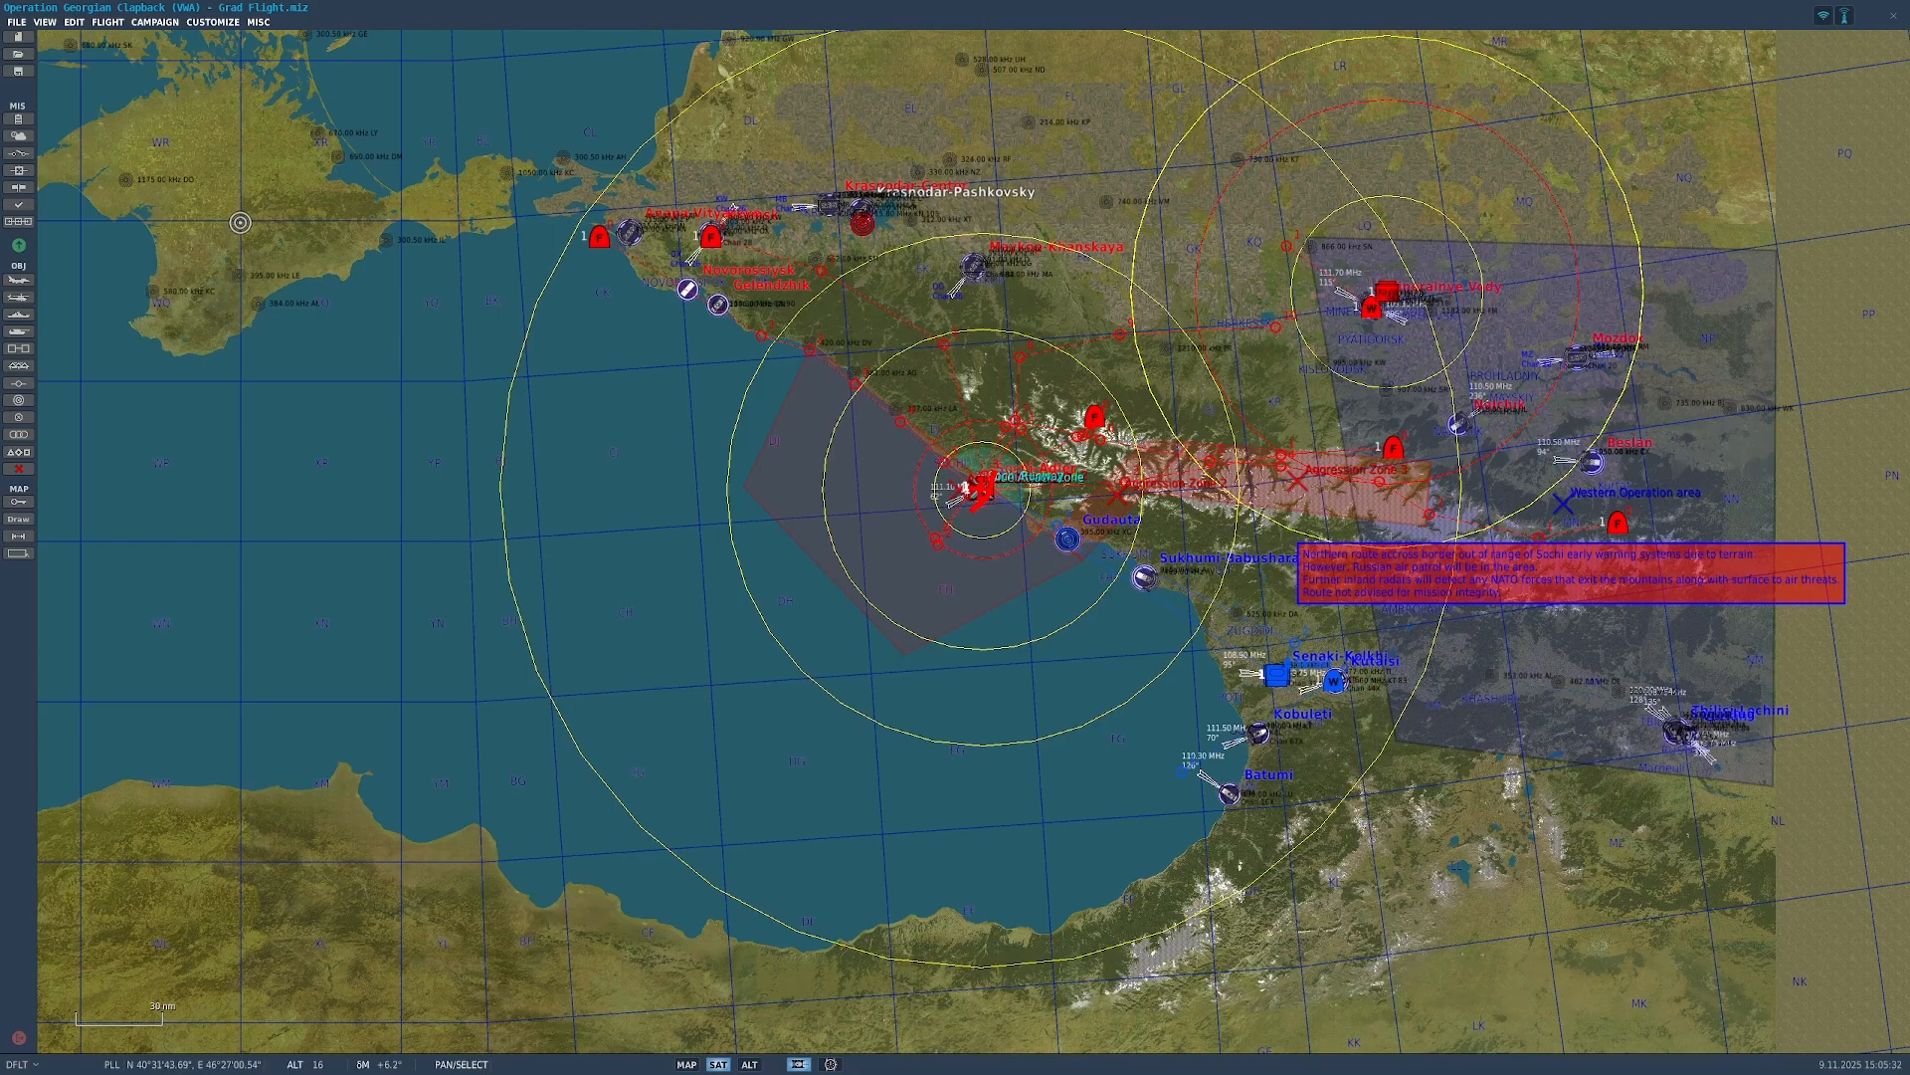
pyautogui.moveTo(1402, 821); pyautogui.dragTo(1368, 889)
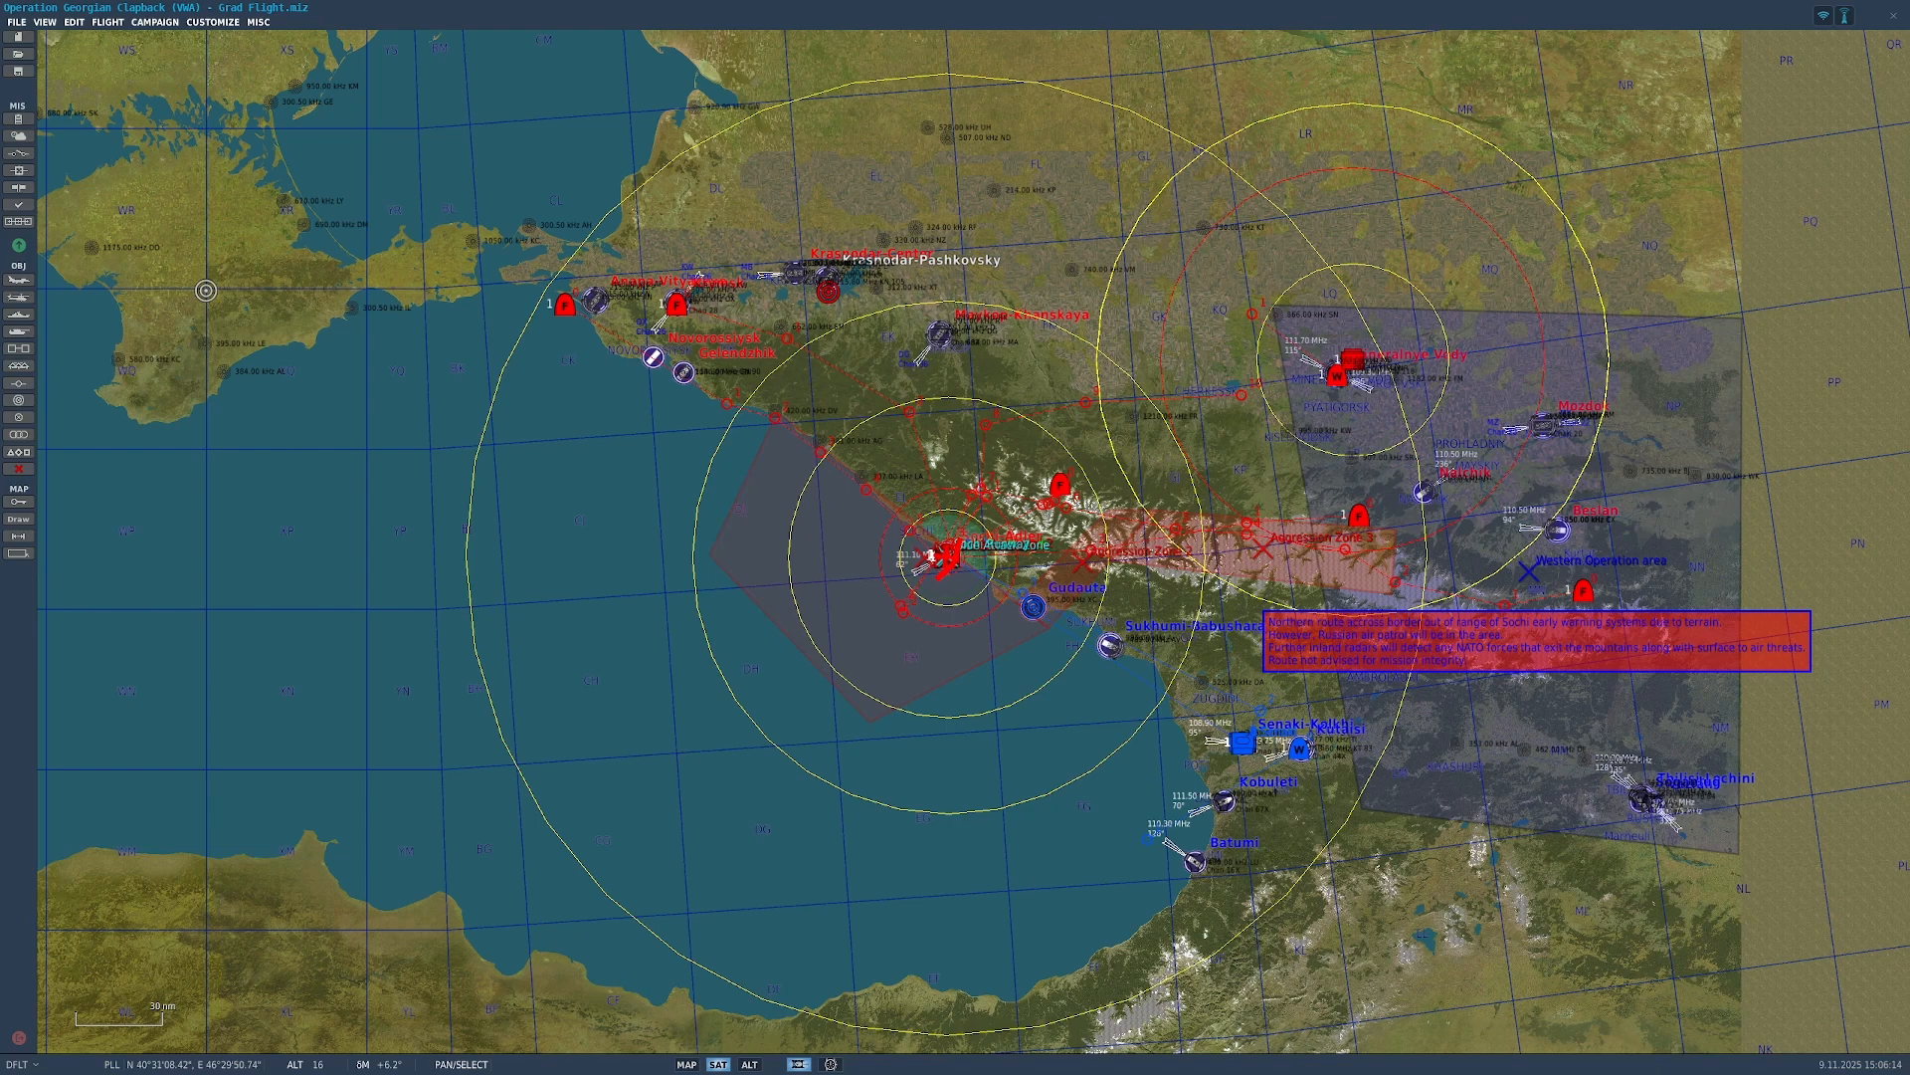
pyautogui.scroll(-4, 1063, 649)
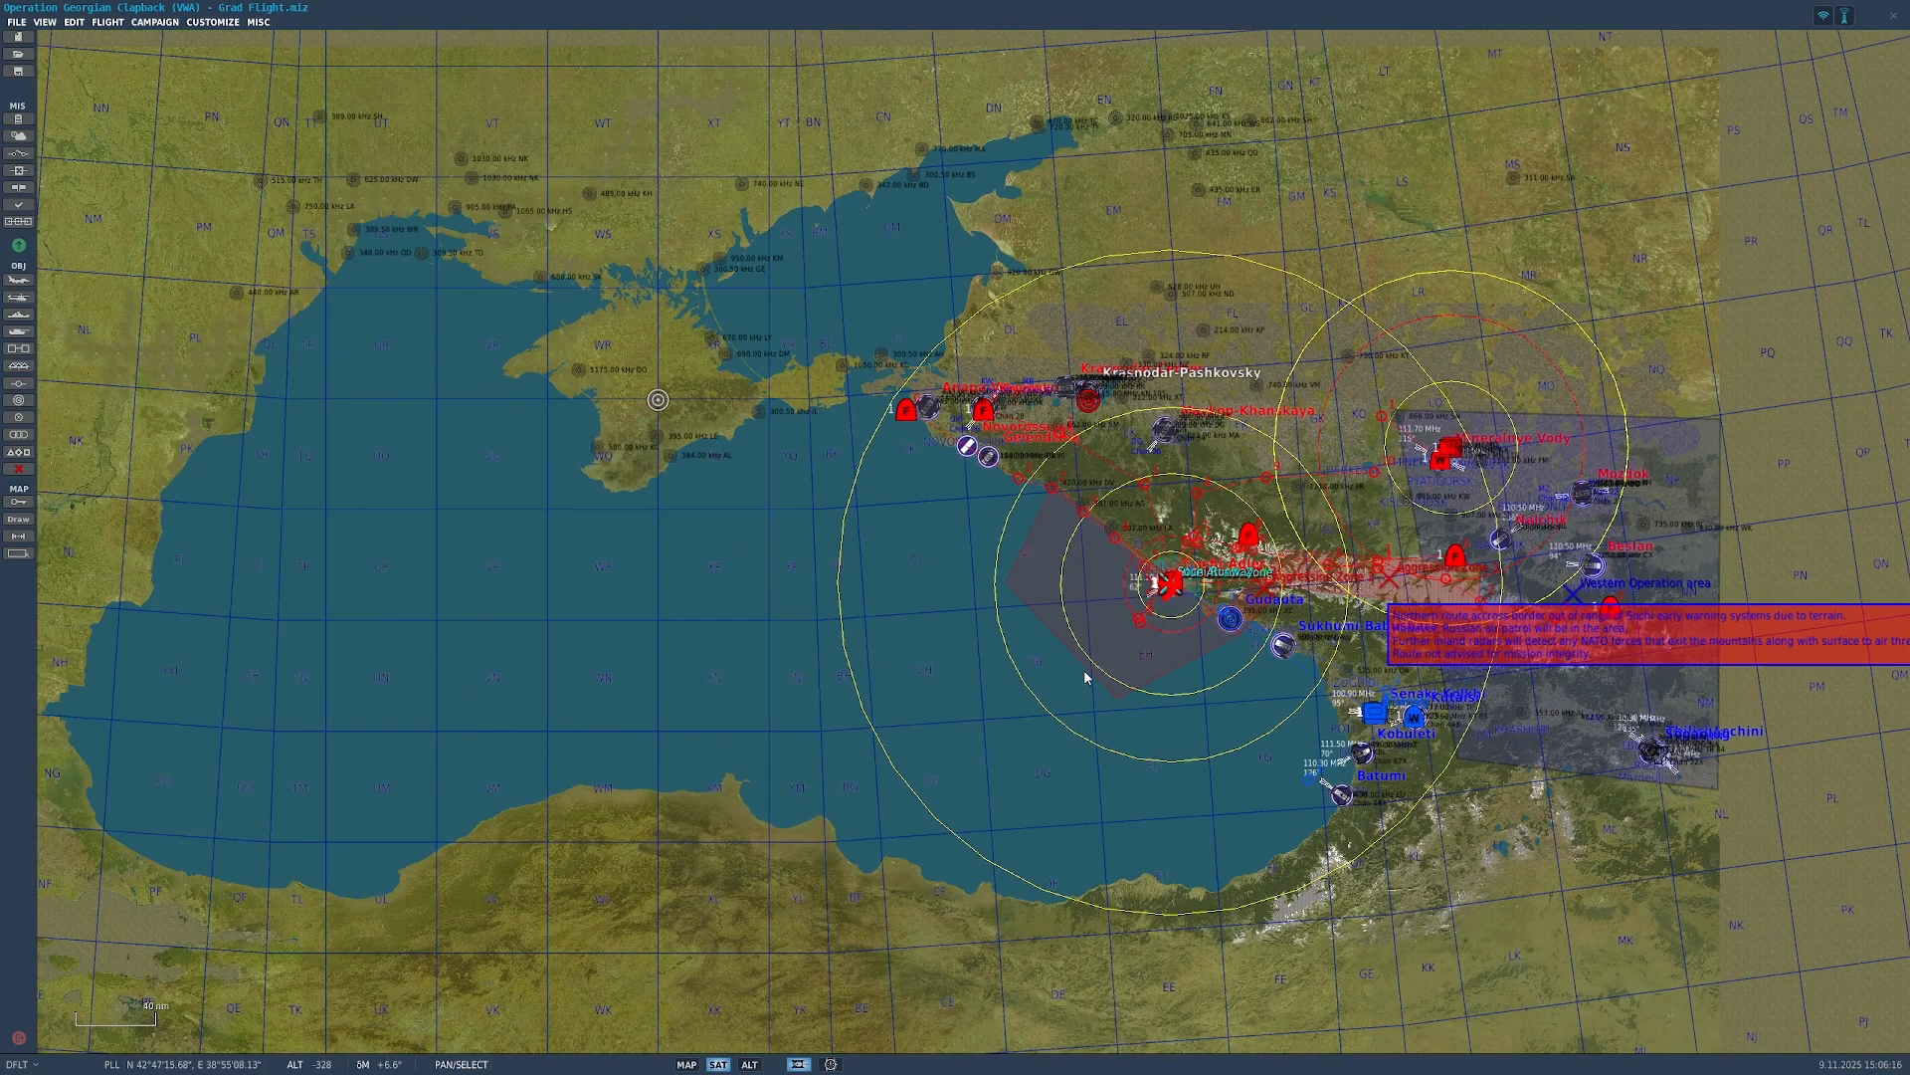
pyautogui.moveTo(607, 622); pyautogui.dragTo(585, 844)
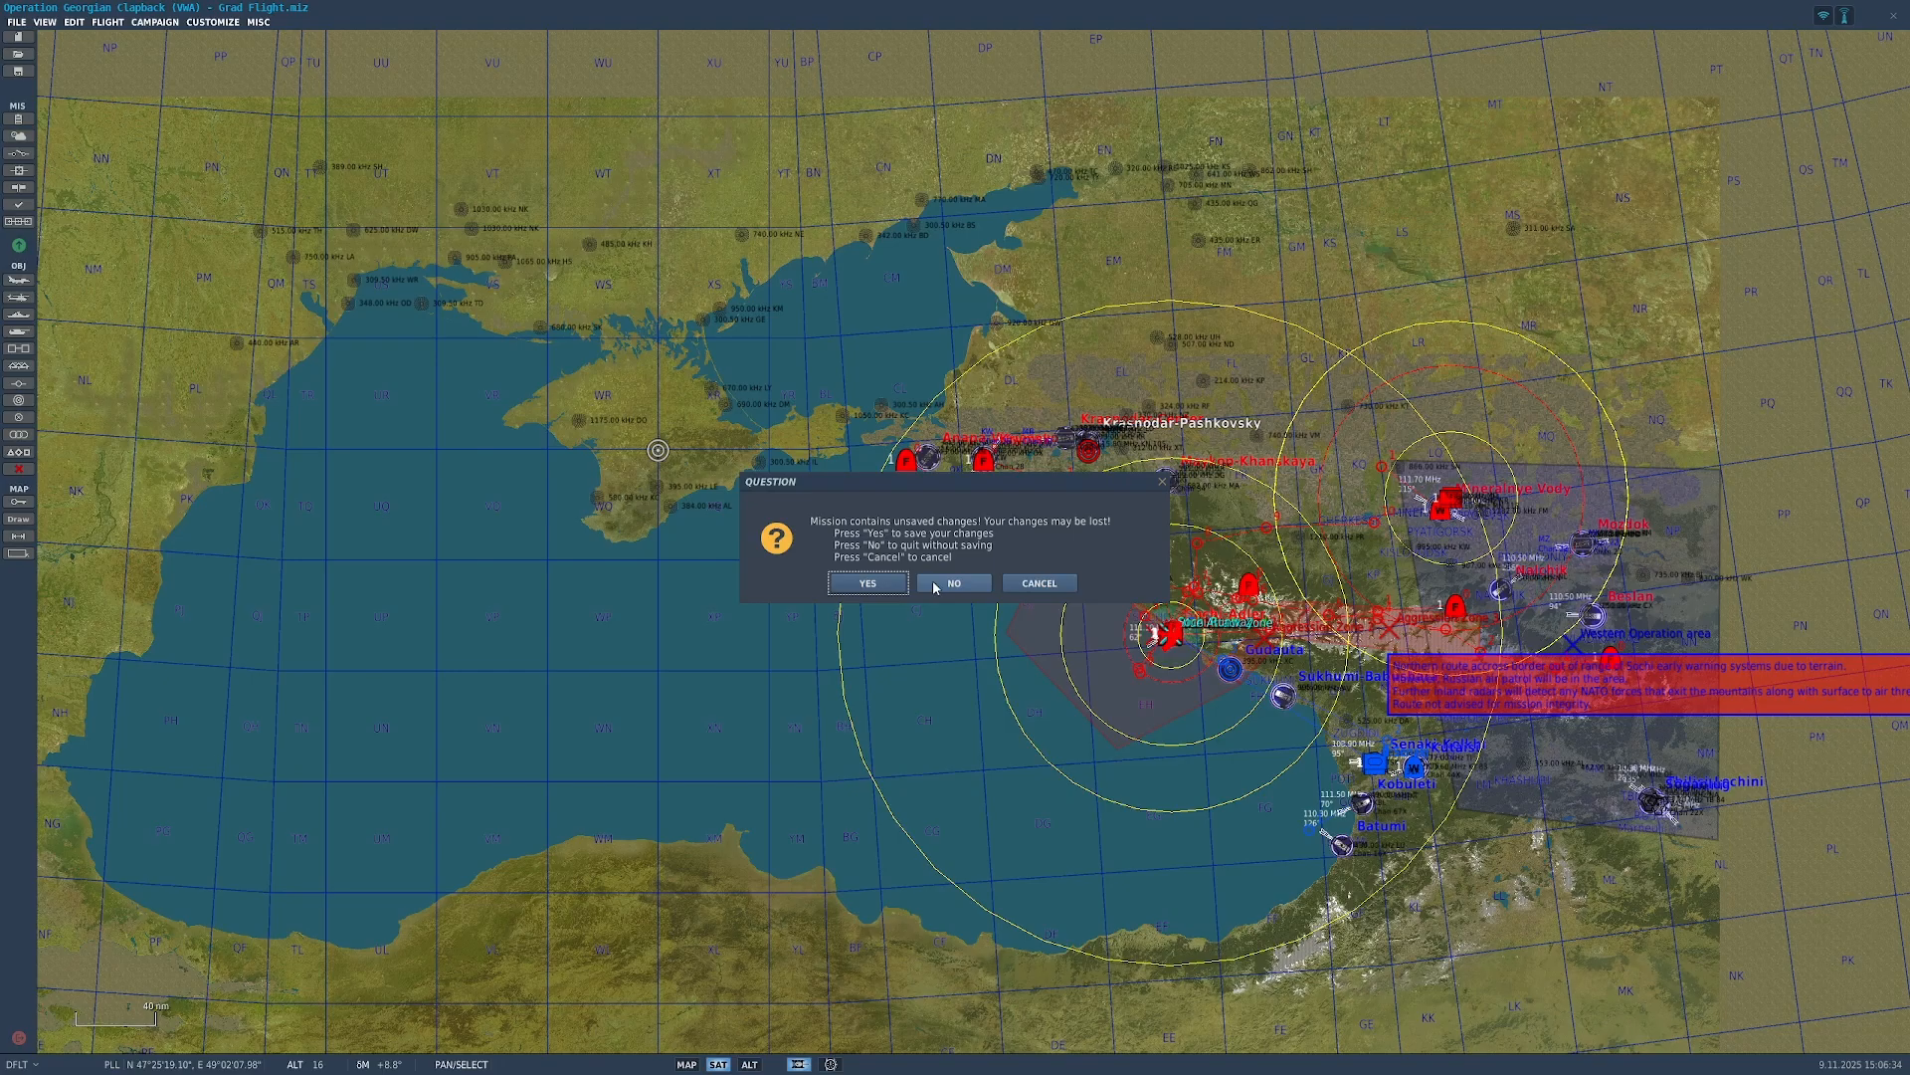
pyautogui.click(954, 584)
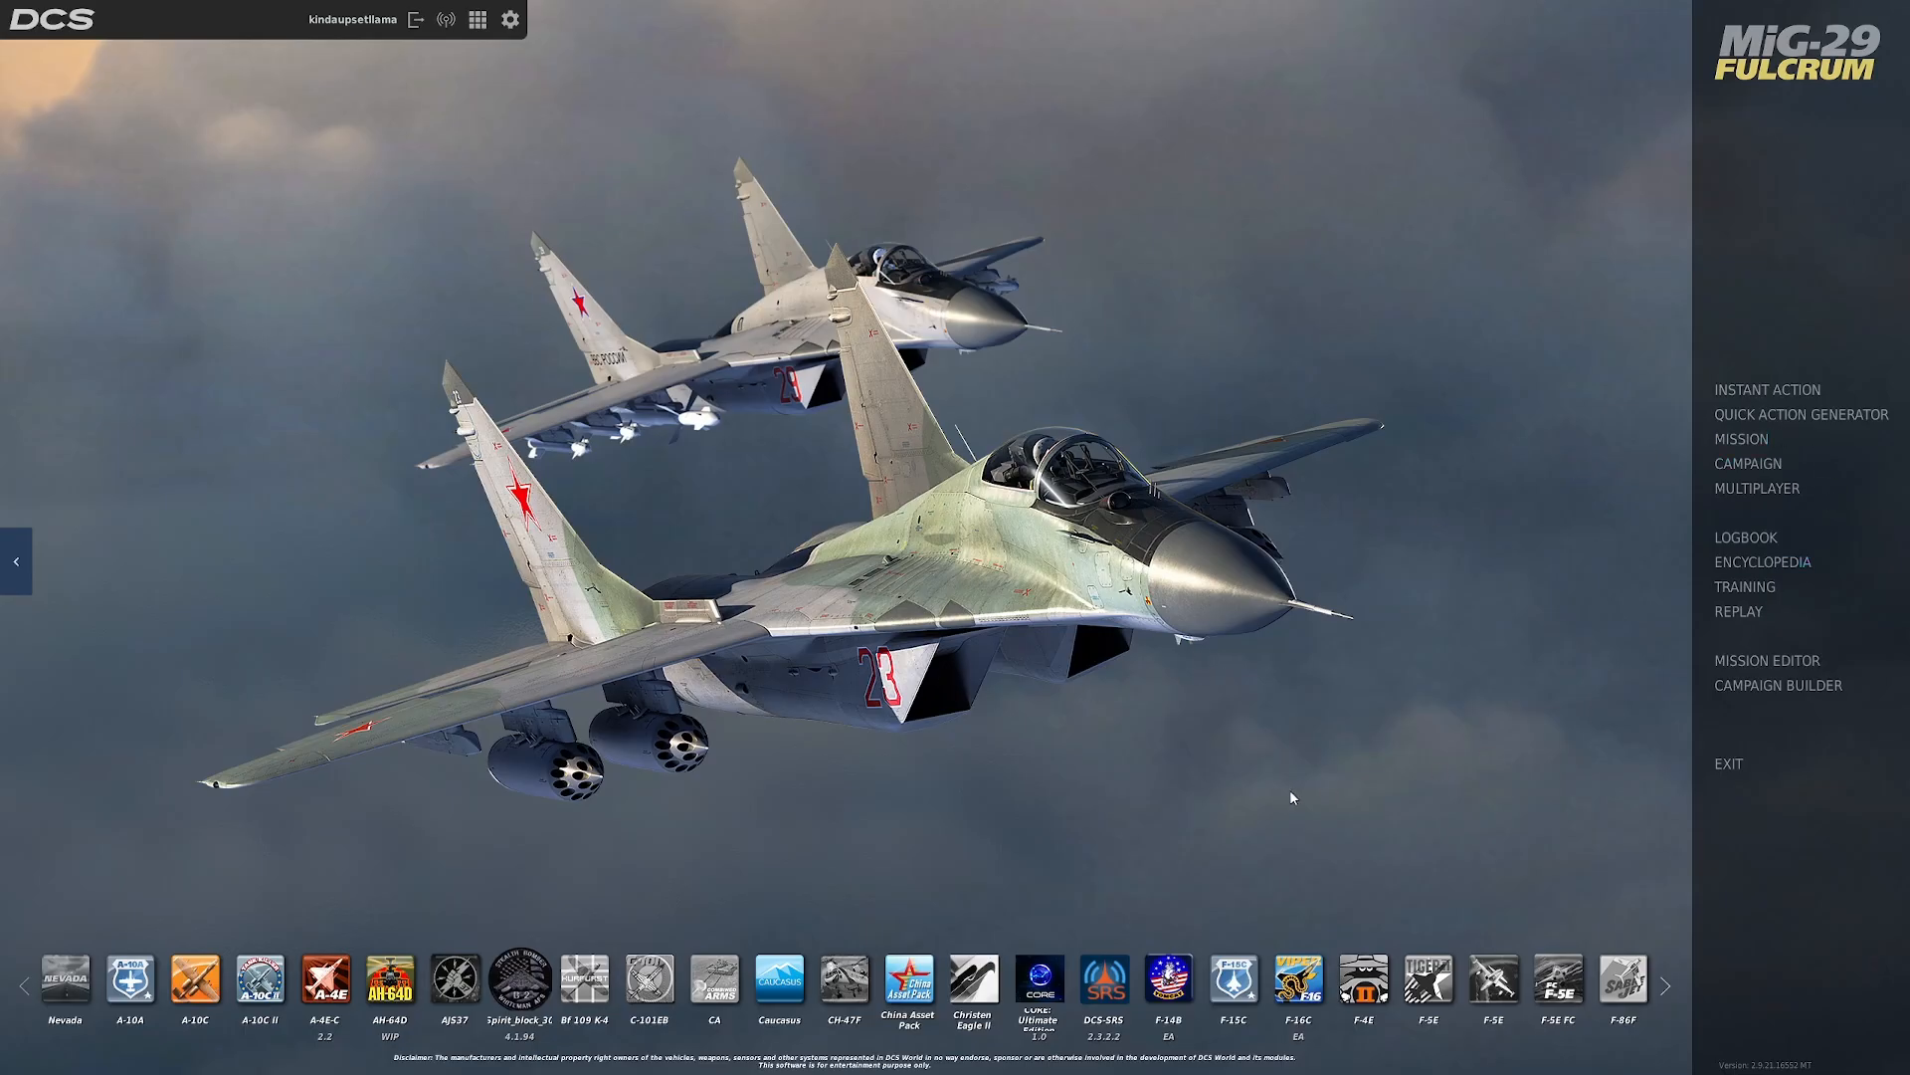